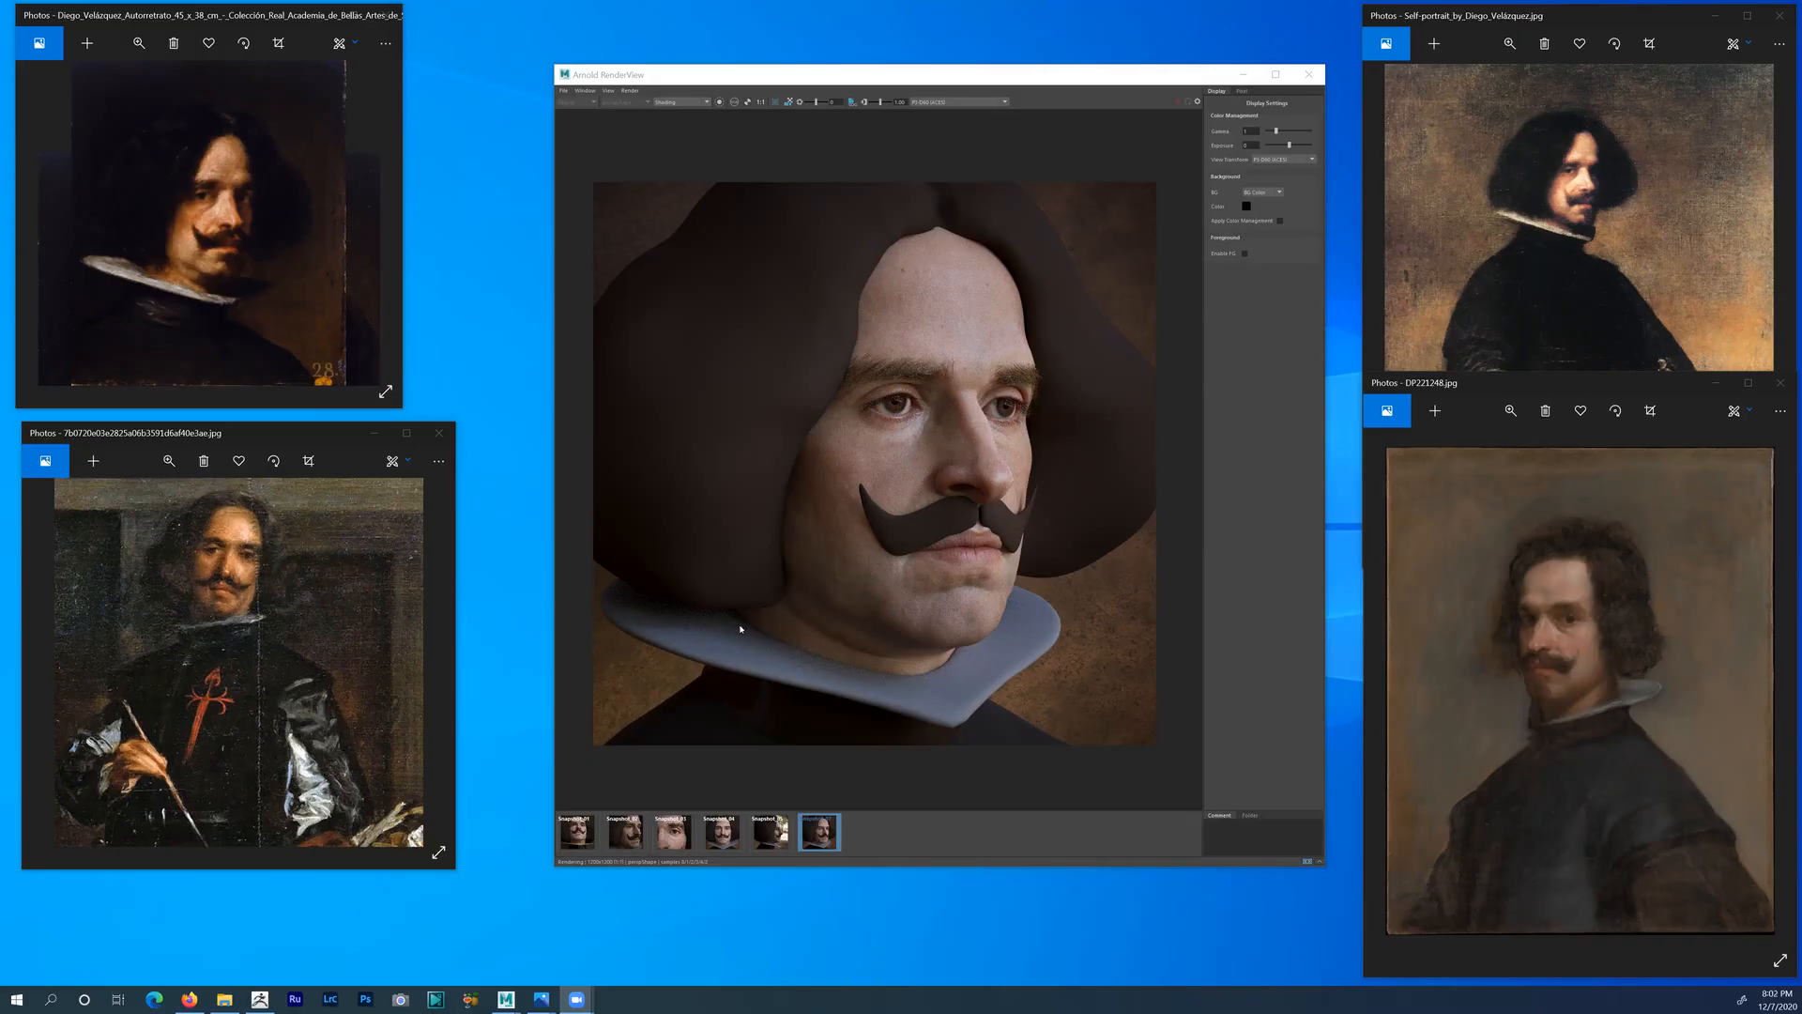
# - Compare the saved portrait render snapshots: the frontal view, the eye close-up and the Snapshot_02 three-quarter view
pyautogui.moveTo(1778, 576)
pyautogui.click(729, 846)
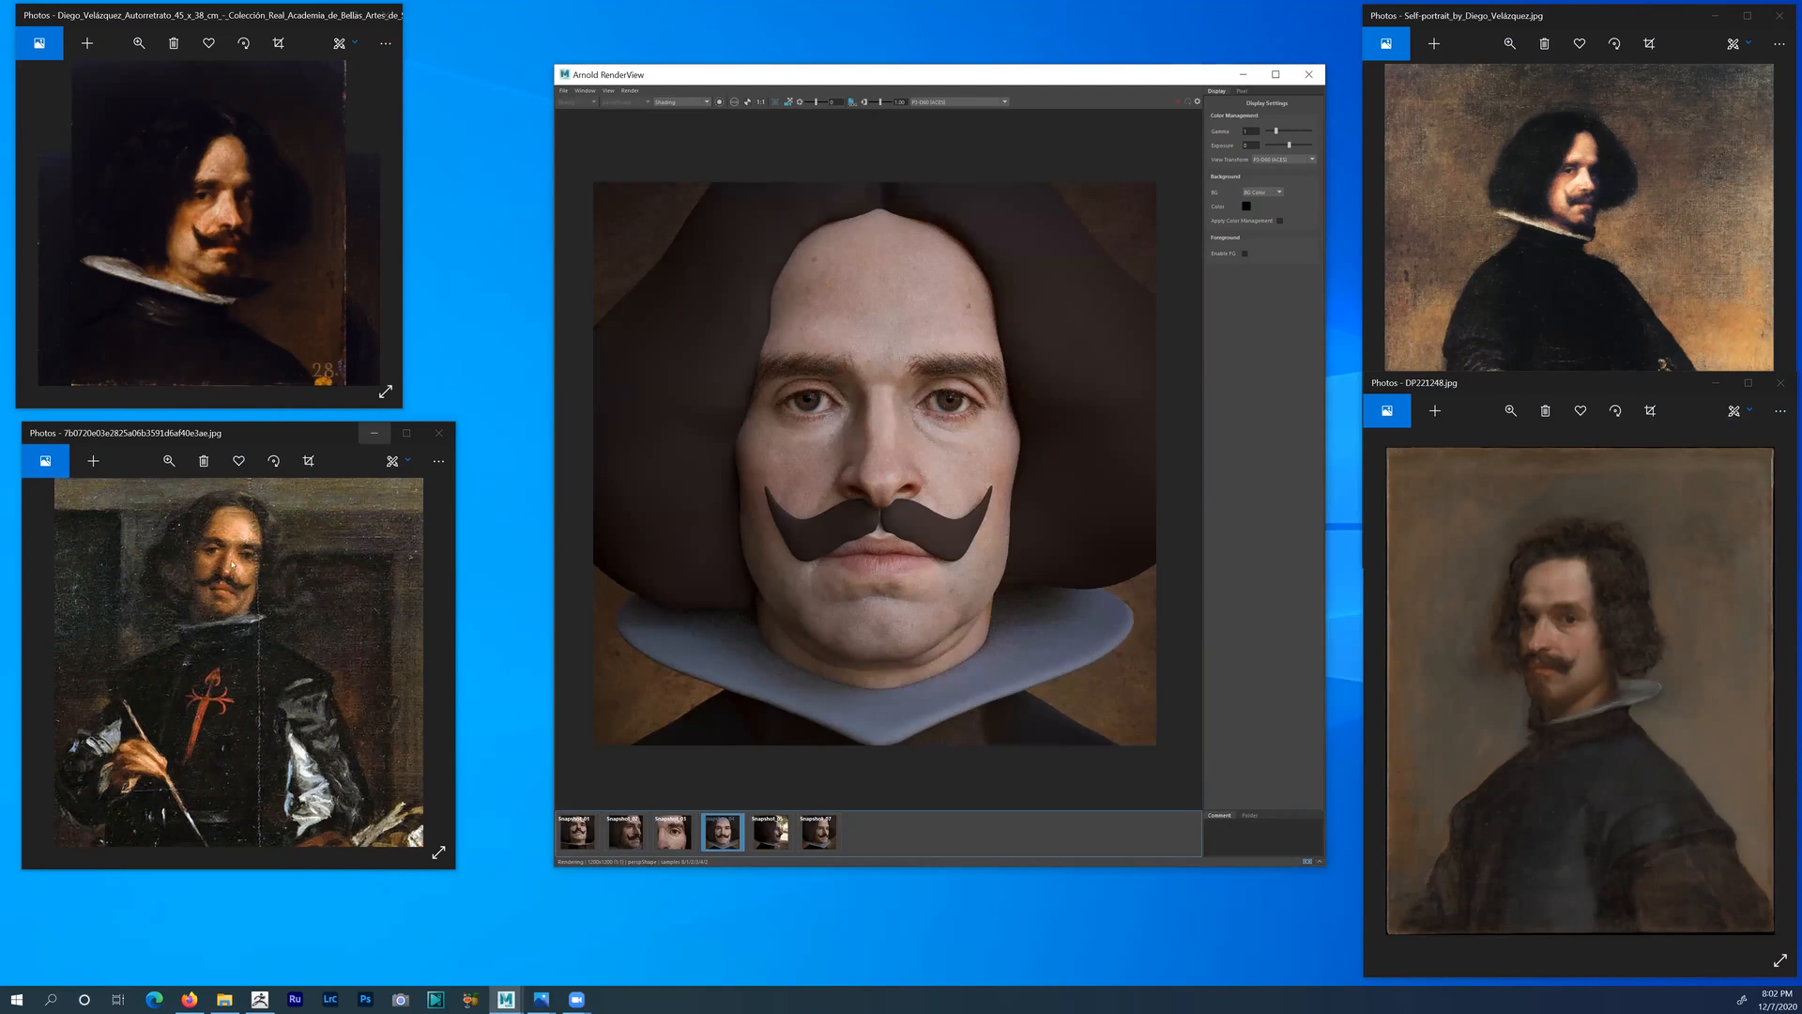
pyautogui.click(675, 841)
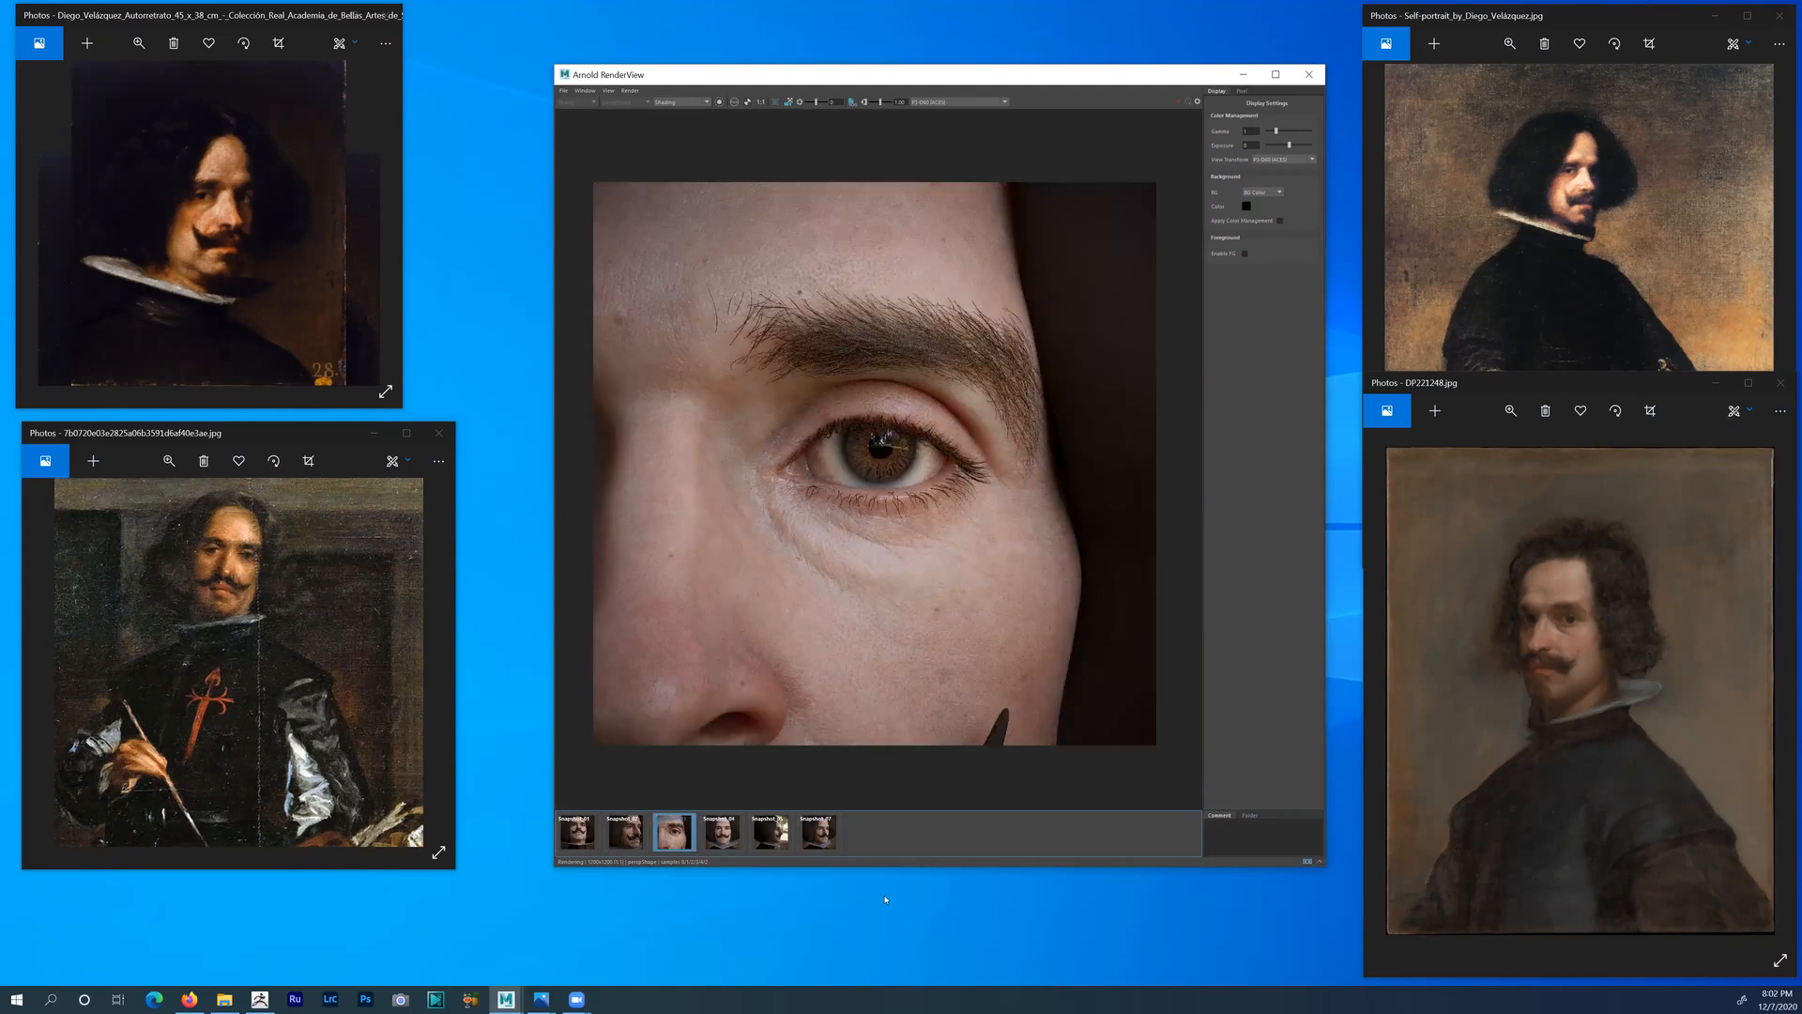
pyautogui.press('Left')
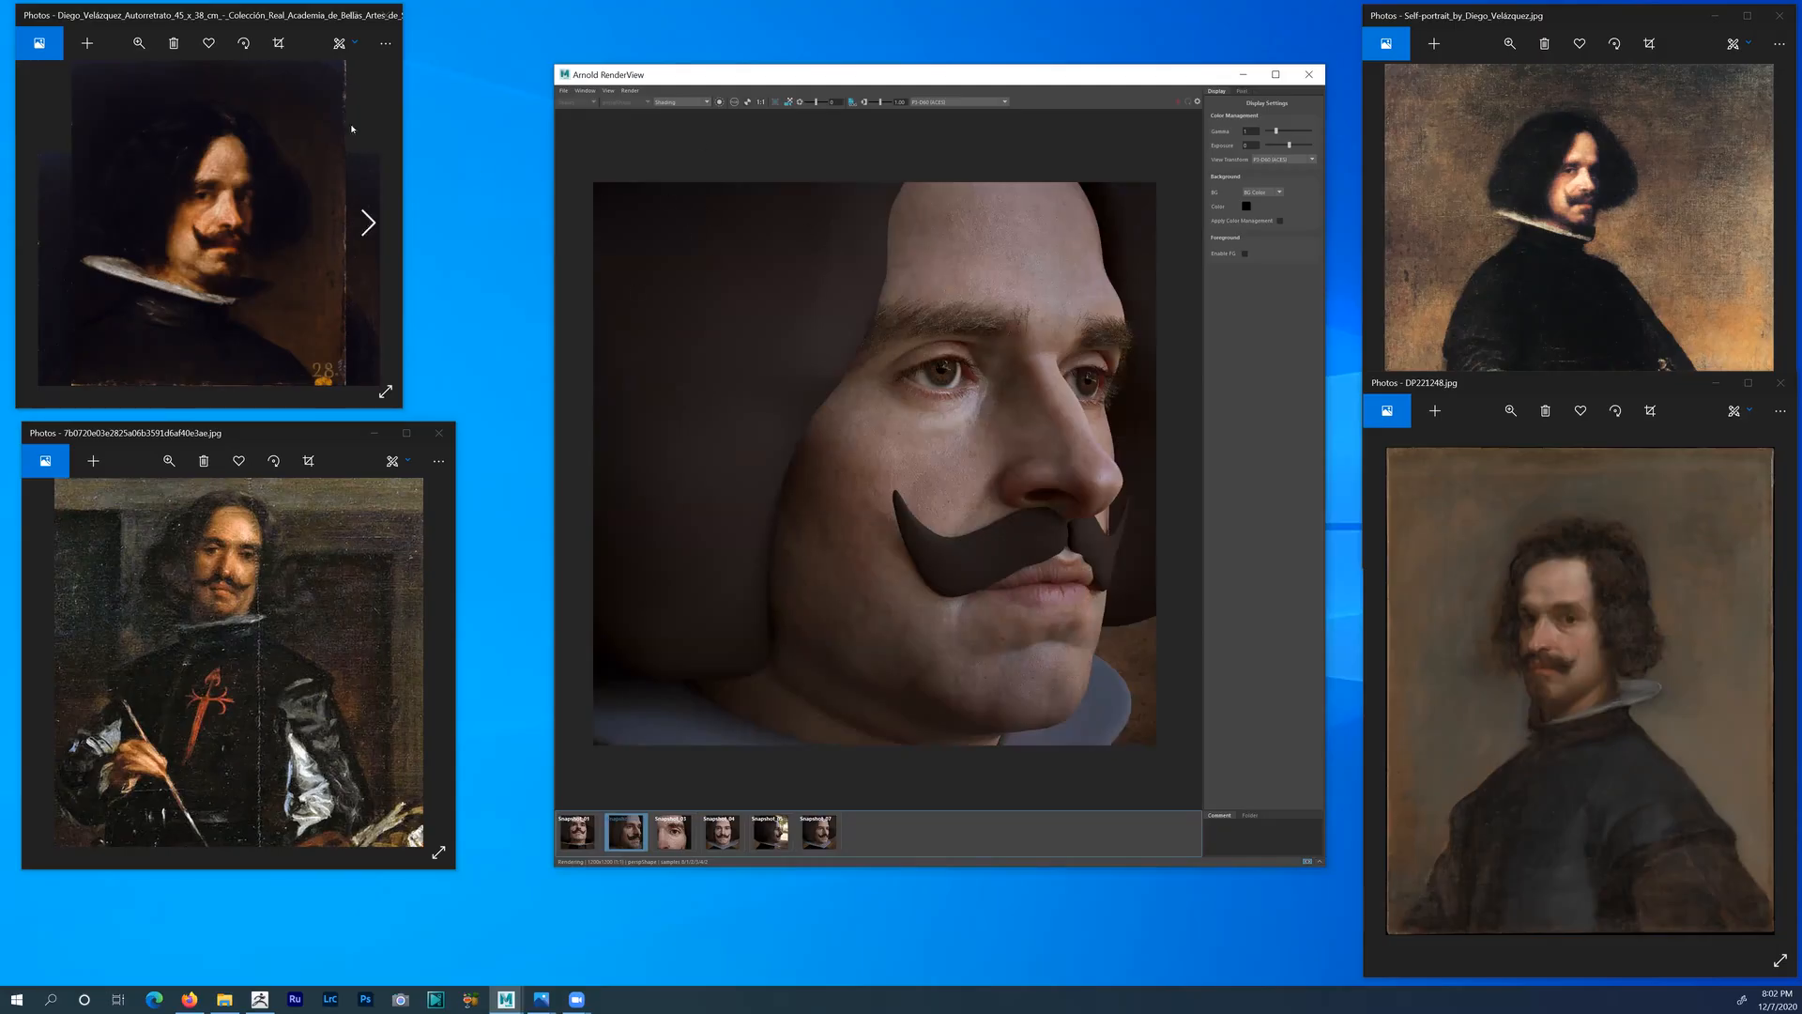
# - Move the Autorretrato painting and the full-costume portrait reference closer to the render window
pyautogui.click(279, 18)
pyautogui.moveTo(280, 18); pyautogui.dragTo(424, 17)
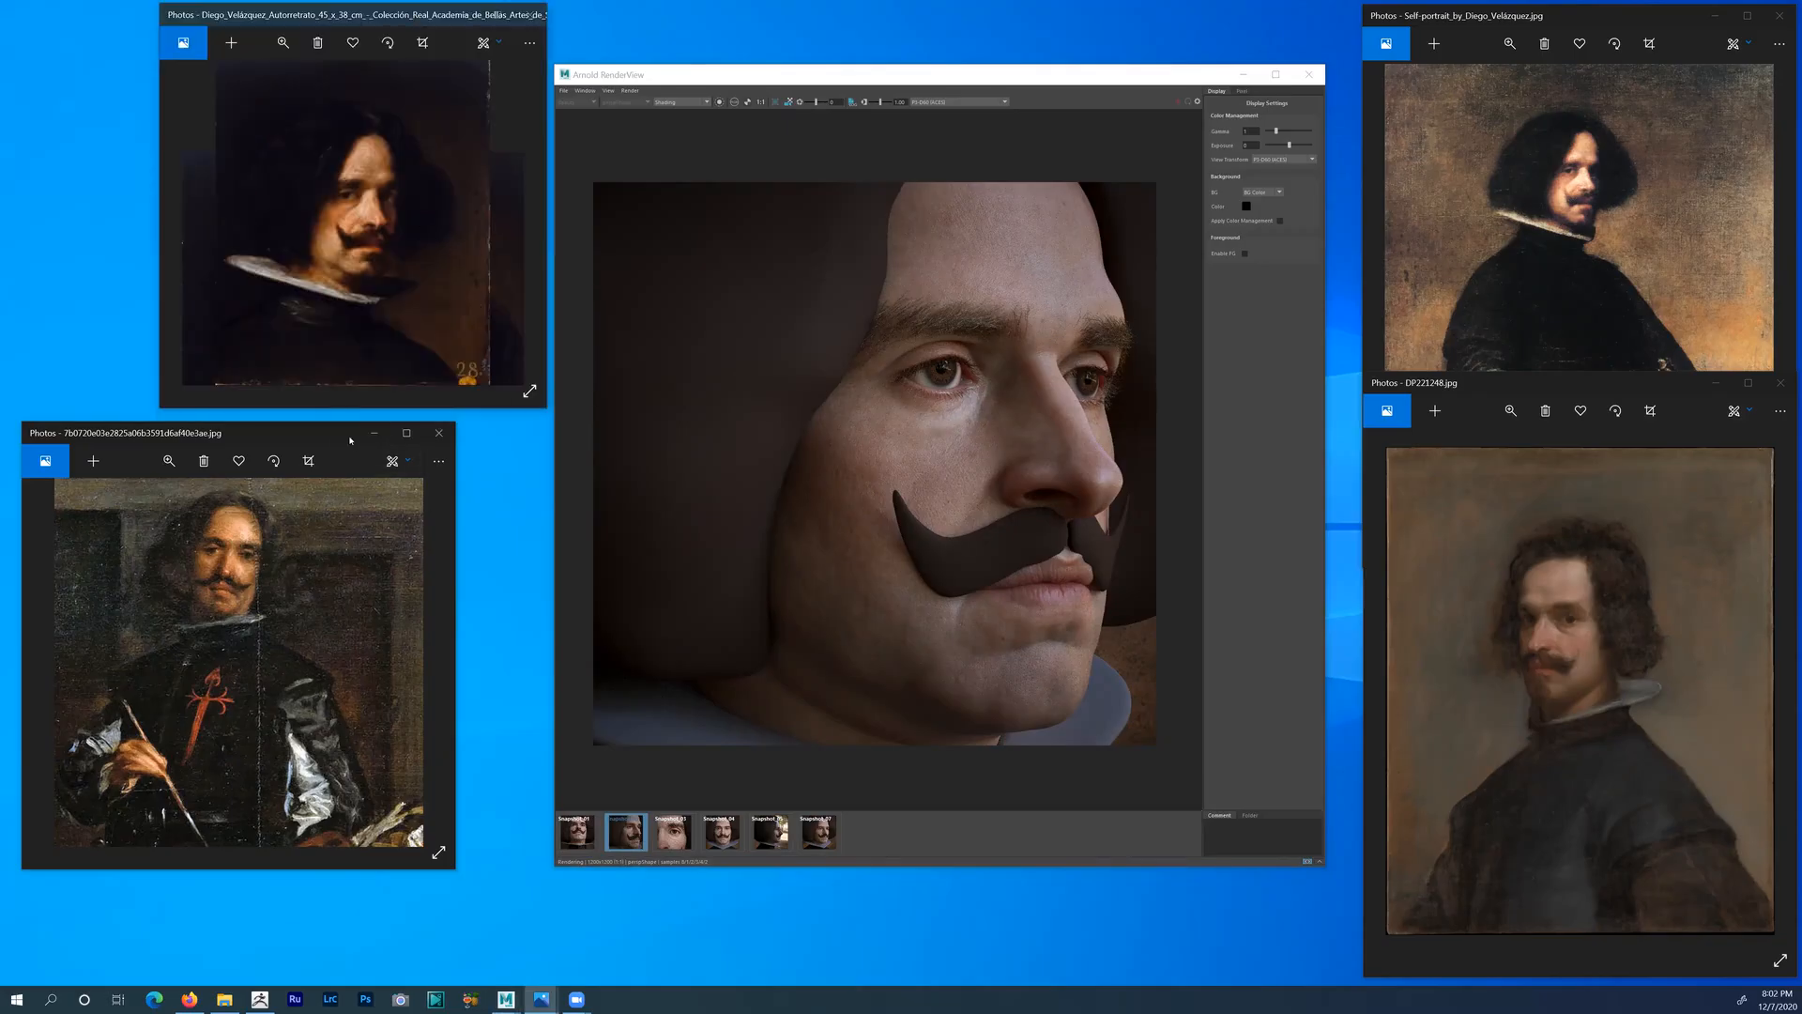
pyautogui.moveTo(350, 440); pyautogui.dragTo(439, 431)
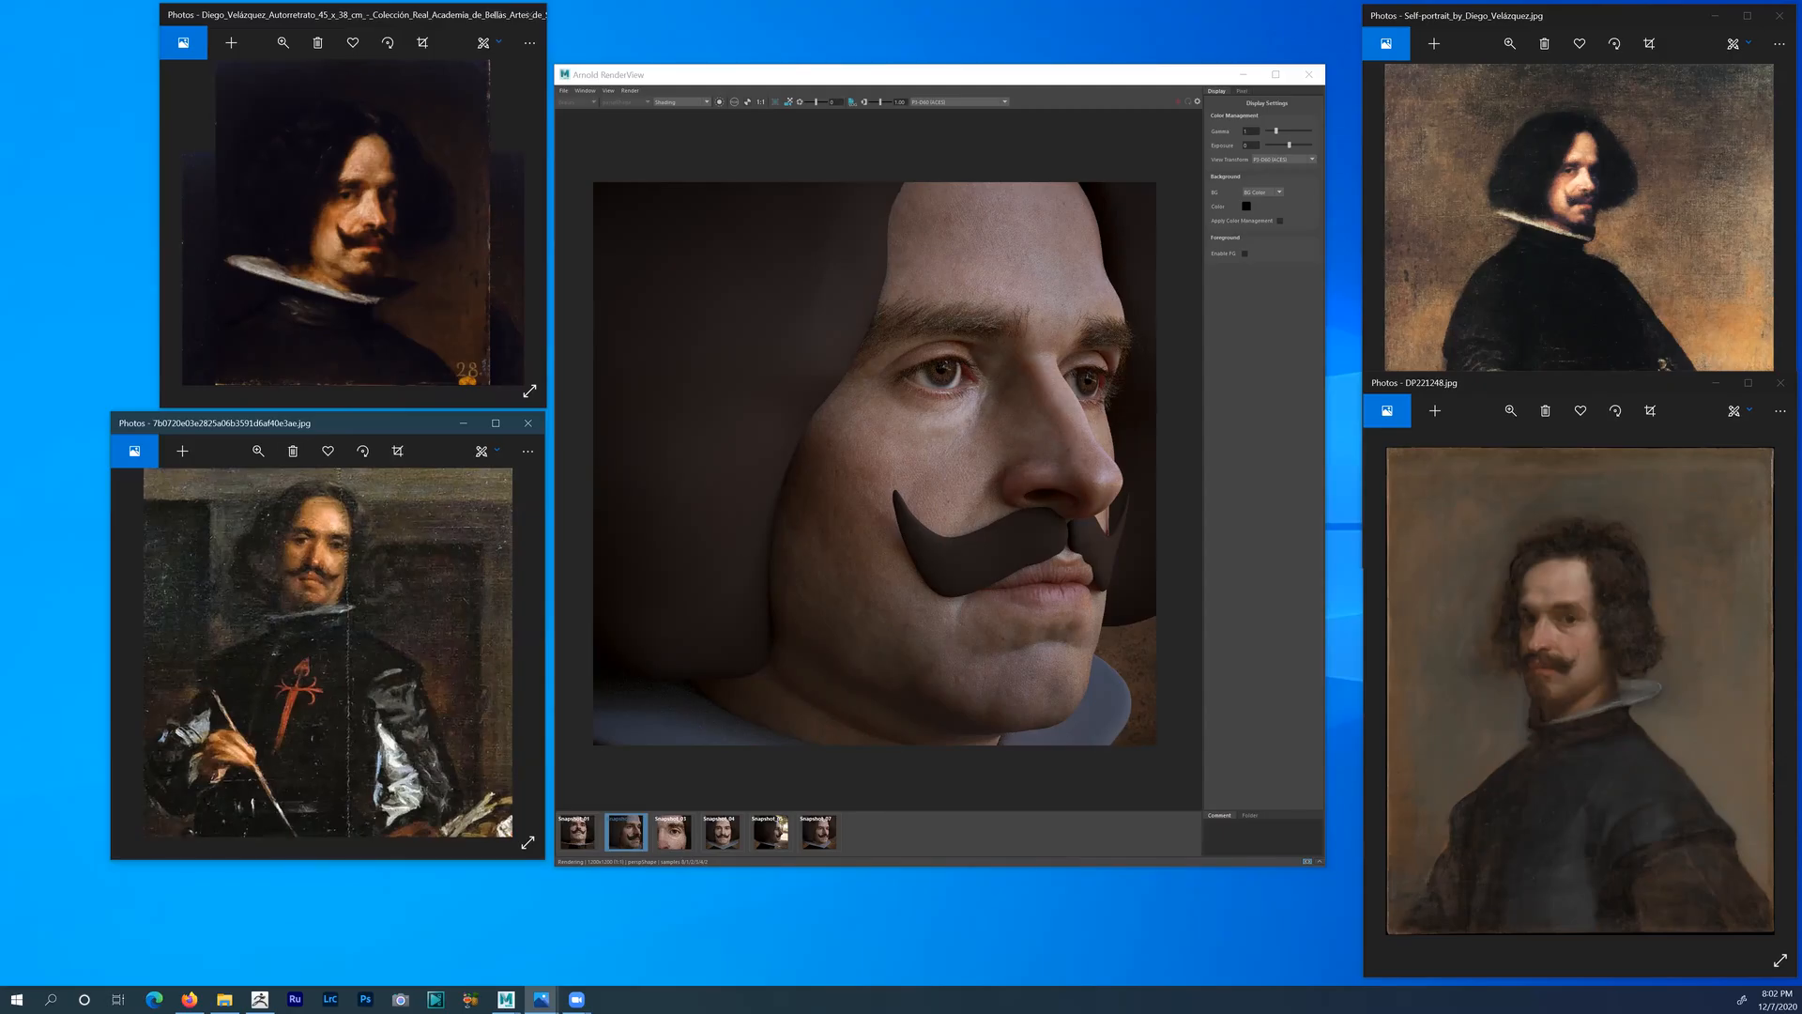
# - Maximize the Arnold RenderView window and examine the eyes, nose and mustache in Snapshot_02
pyautogui.moveTo(1020, 78); pyautogui.dragTo(934, 72)
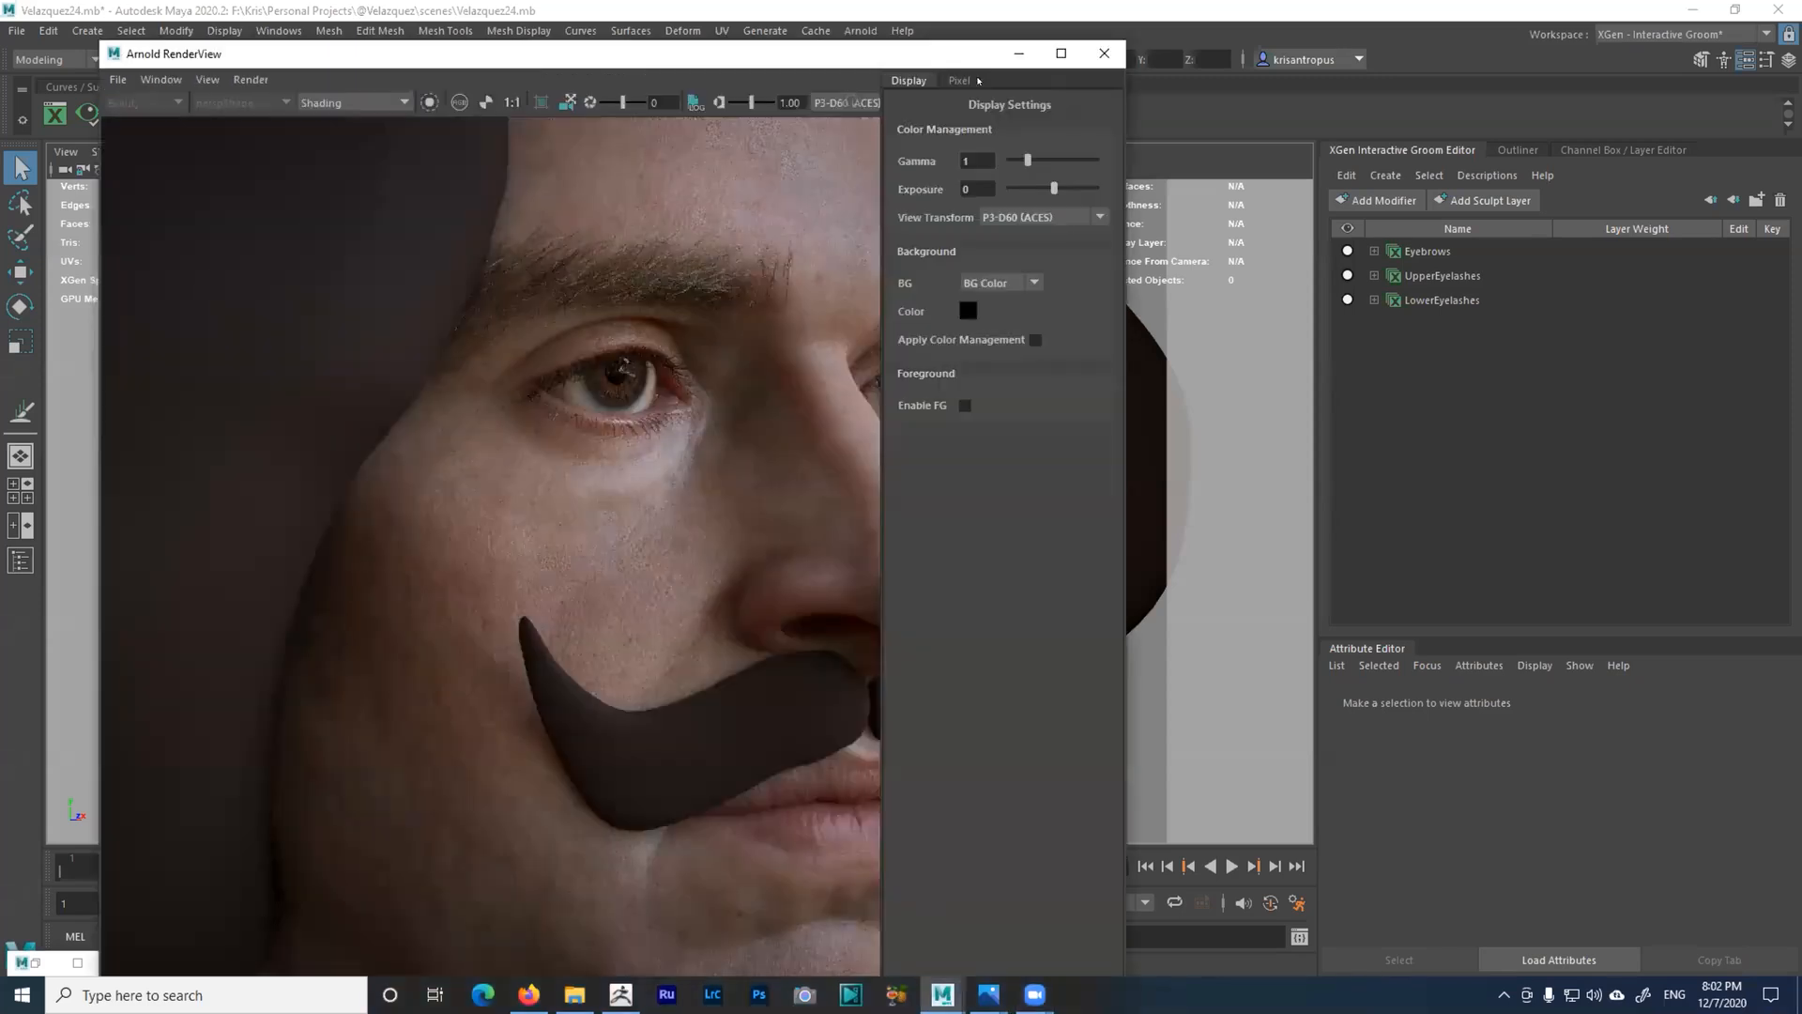
pyautogui.click(1061, 55)
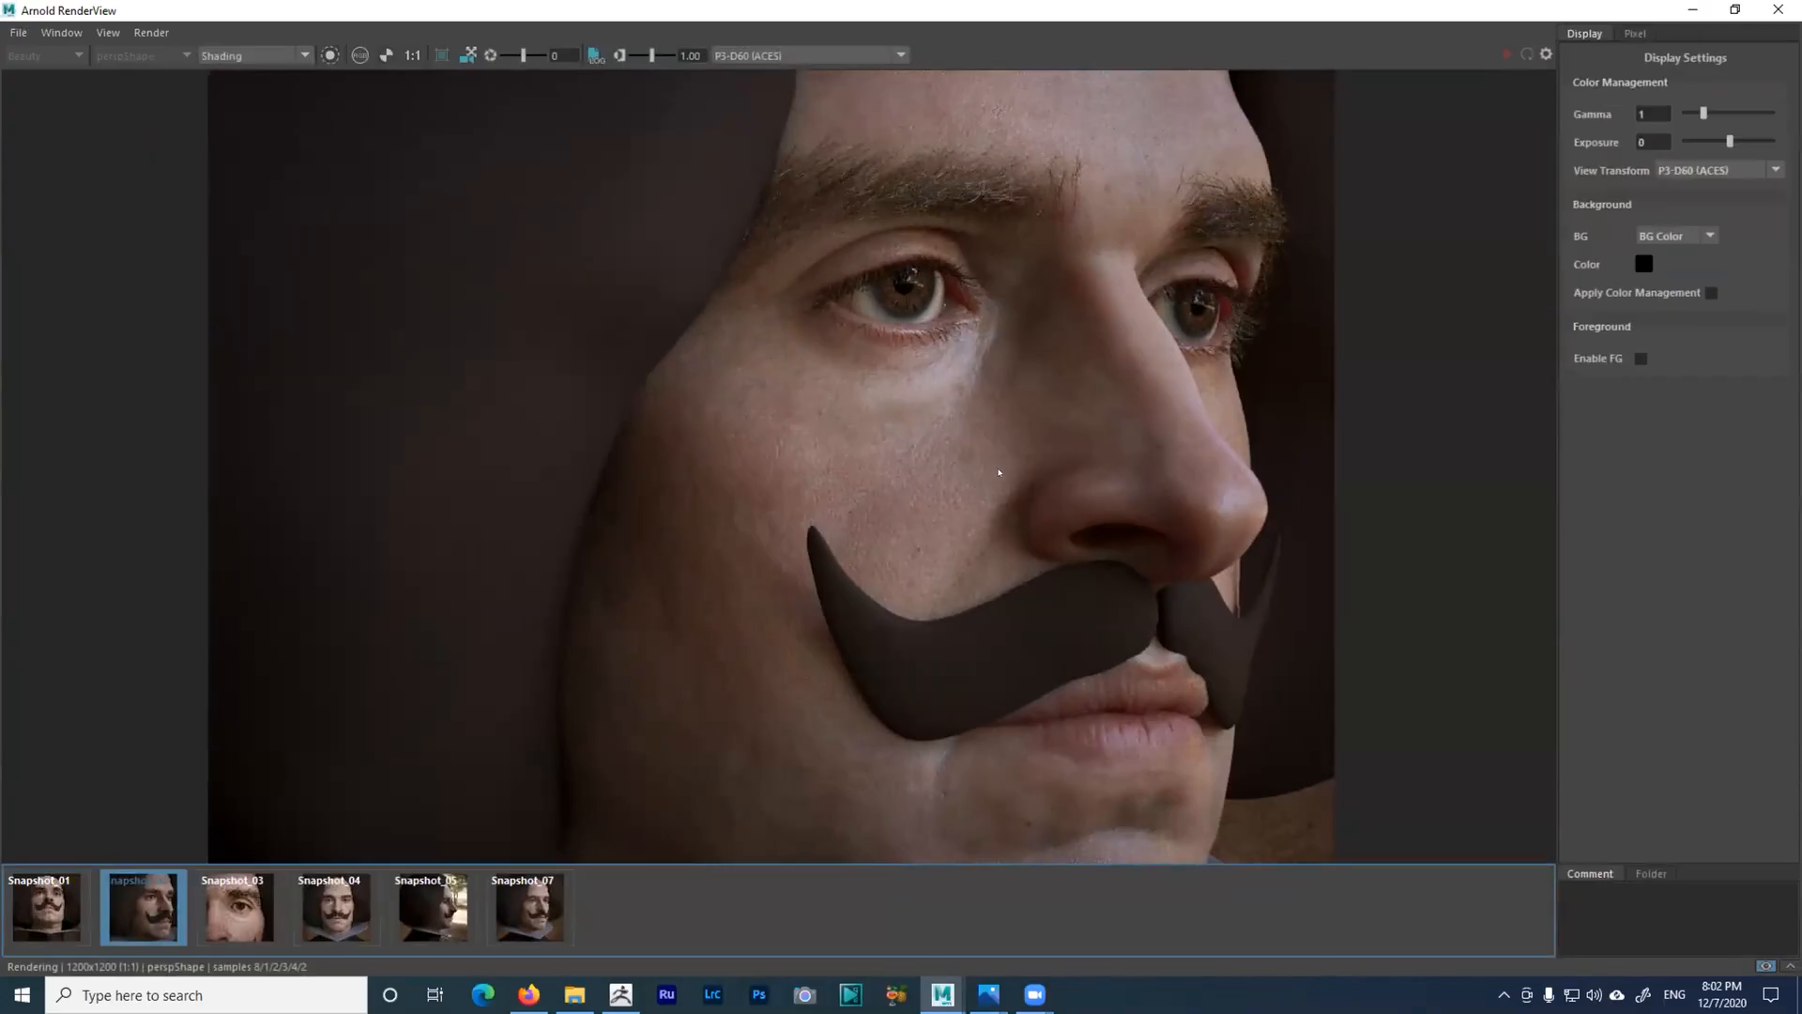
pyautogui.press('f')
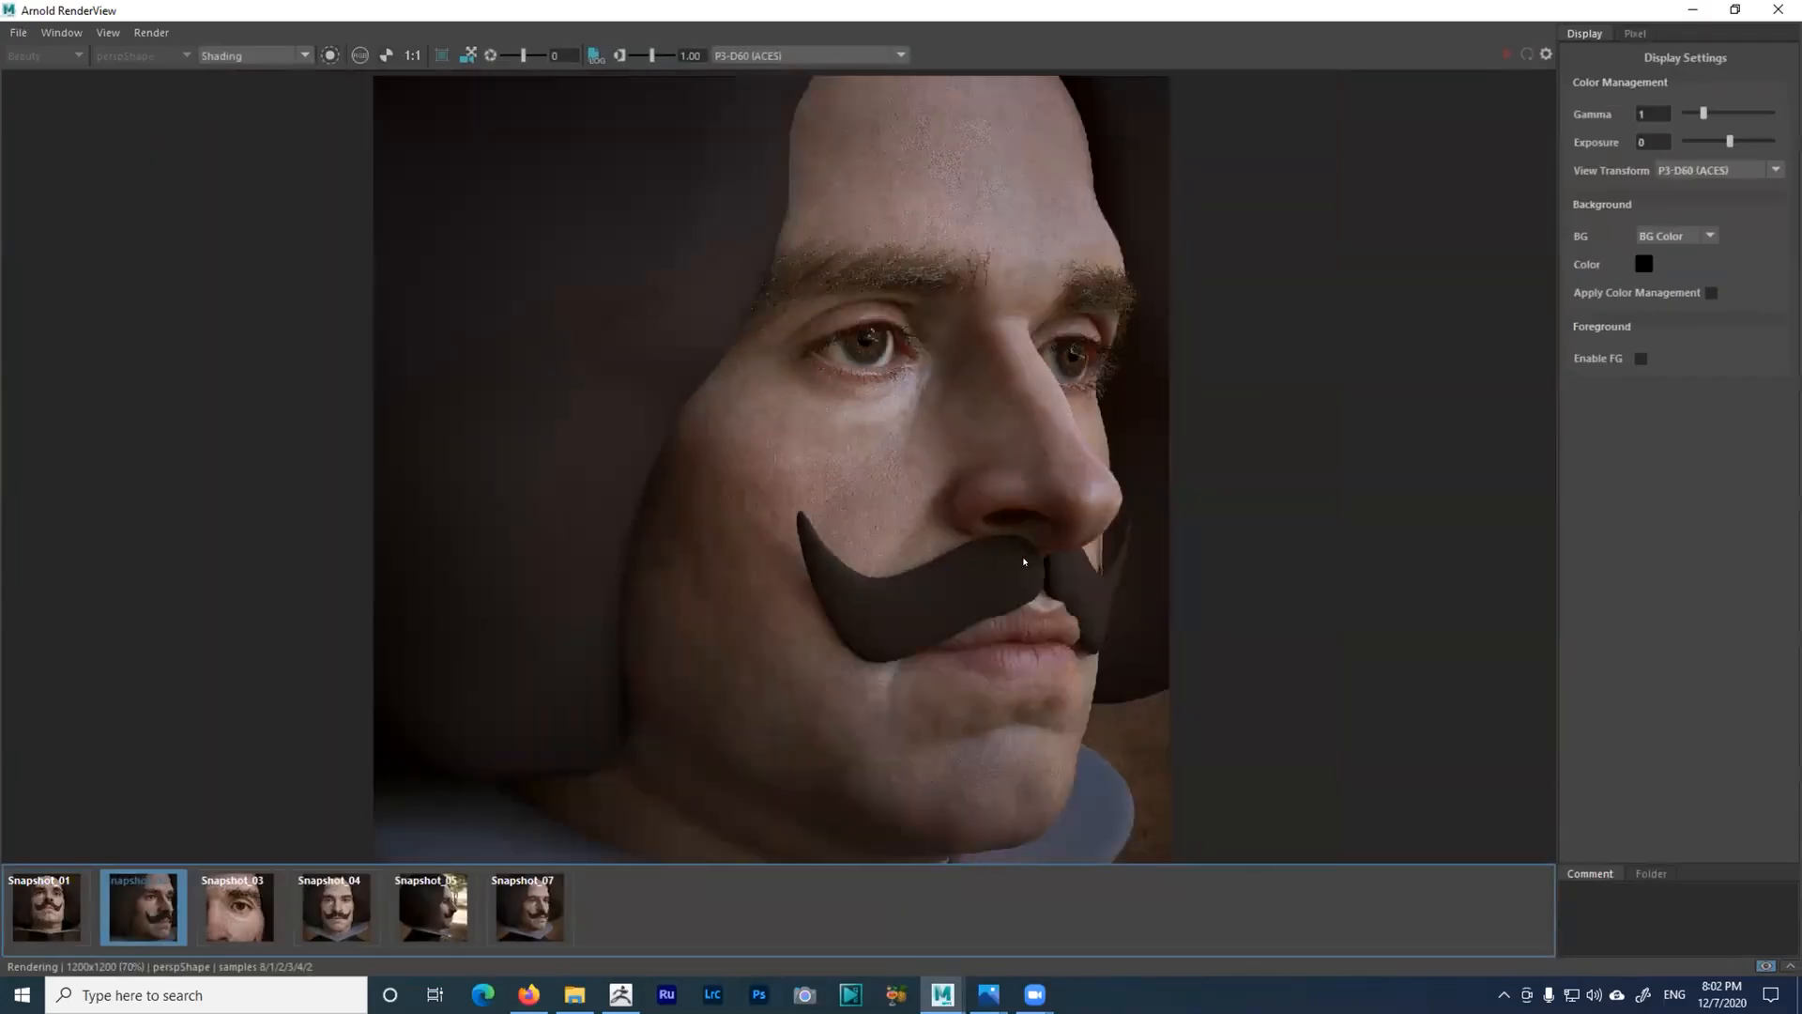
pyautogui.scroll(1, 1024, 561)
pyautogui.moveTo(1062, 552); pyautogui.dragTo(958, 434, button='middle')
pyautogui.scroll(-1, 962, 441)
pyautogui.moveTo(885, 340); pyautogui.dragTo(952, 427, button='middle')
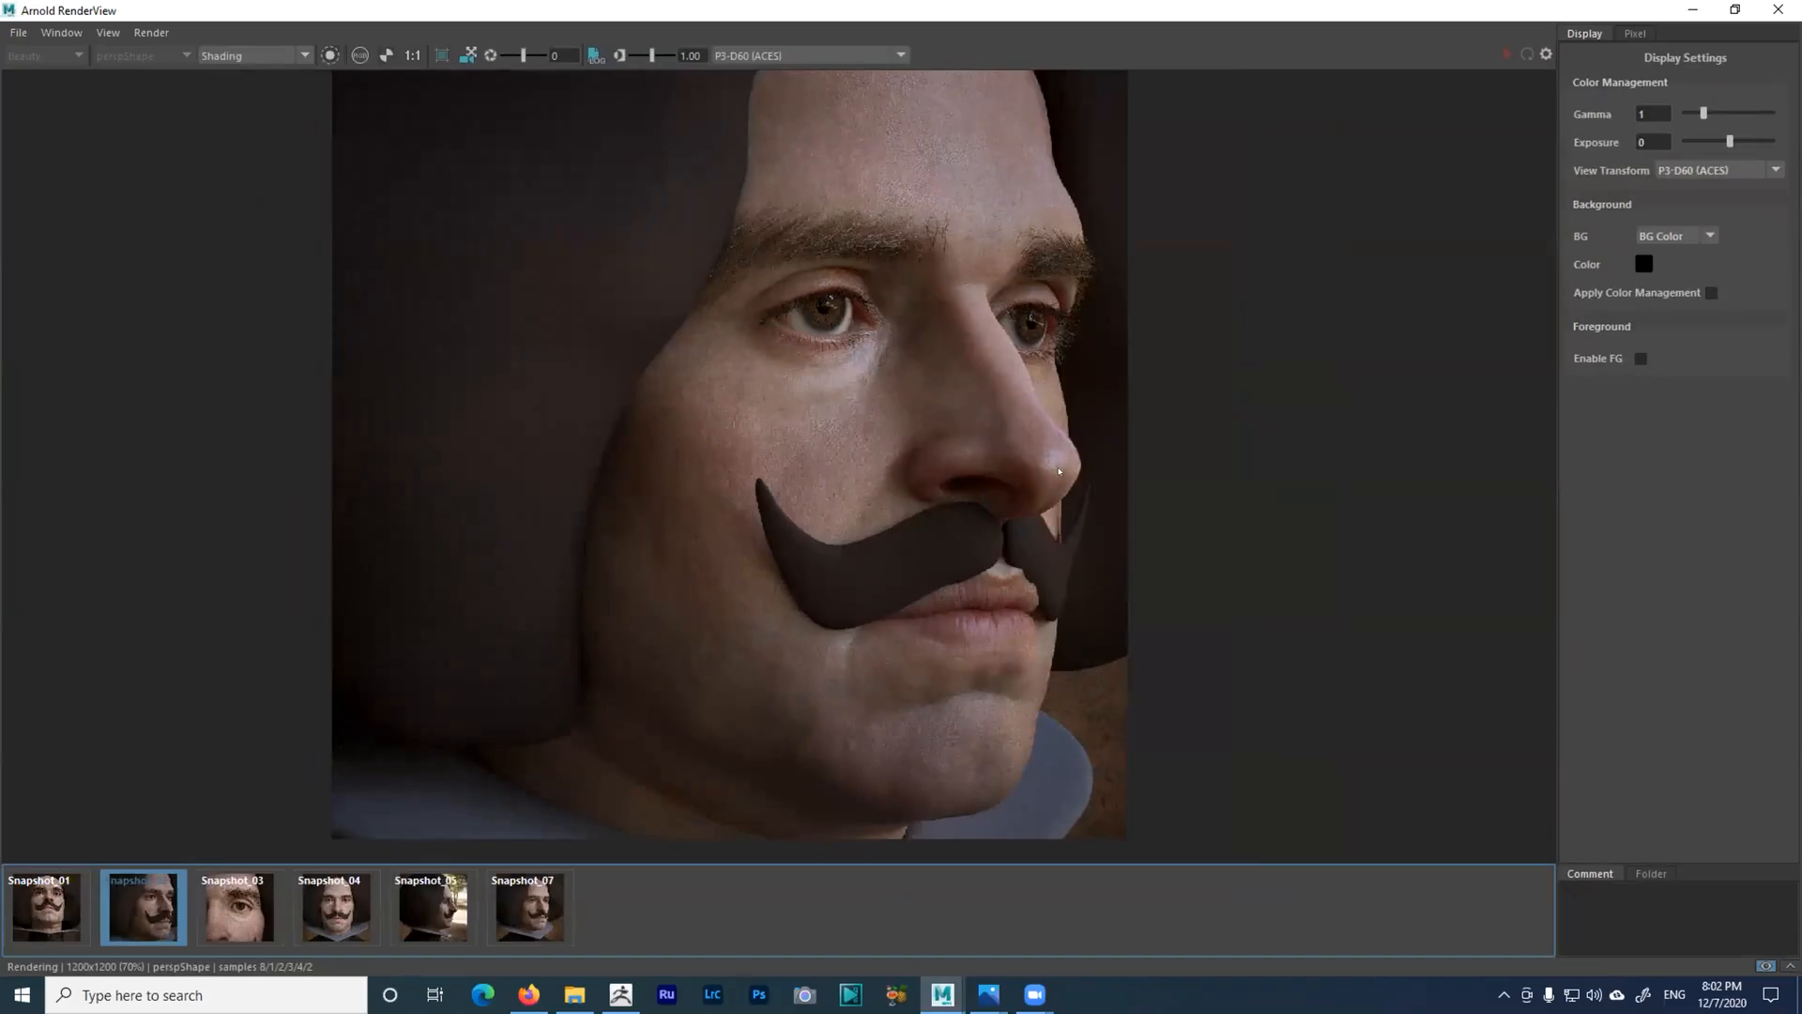
# - Examine the face with hair volume and collar in the three-quarter render of Snapshot_07
pyautogui.click(502, 907)
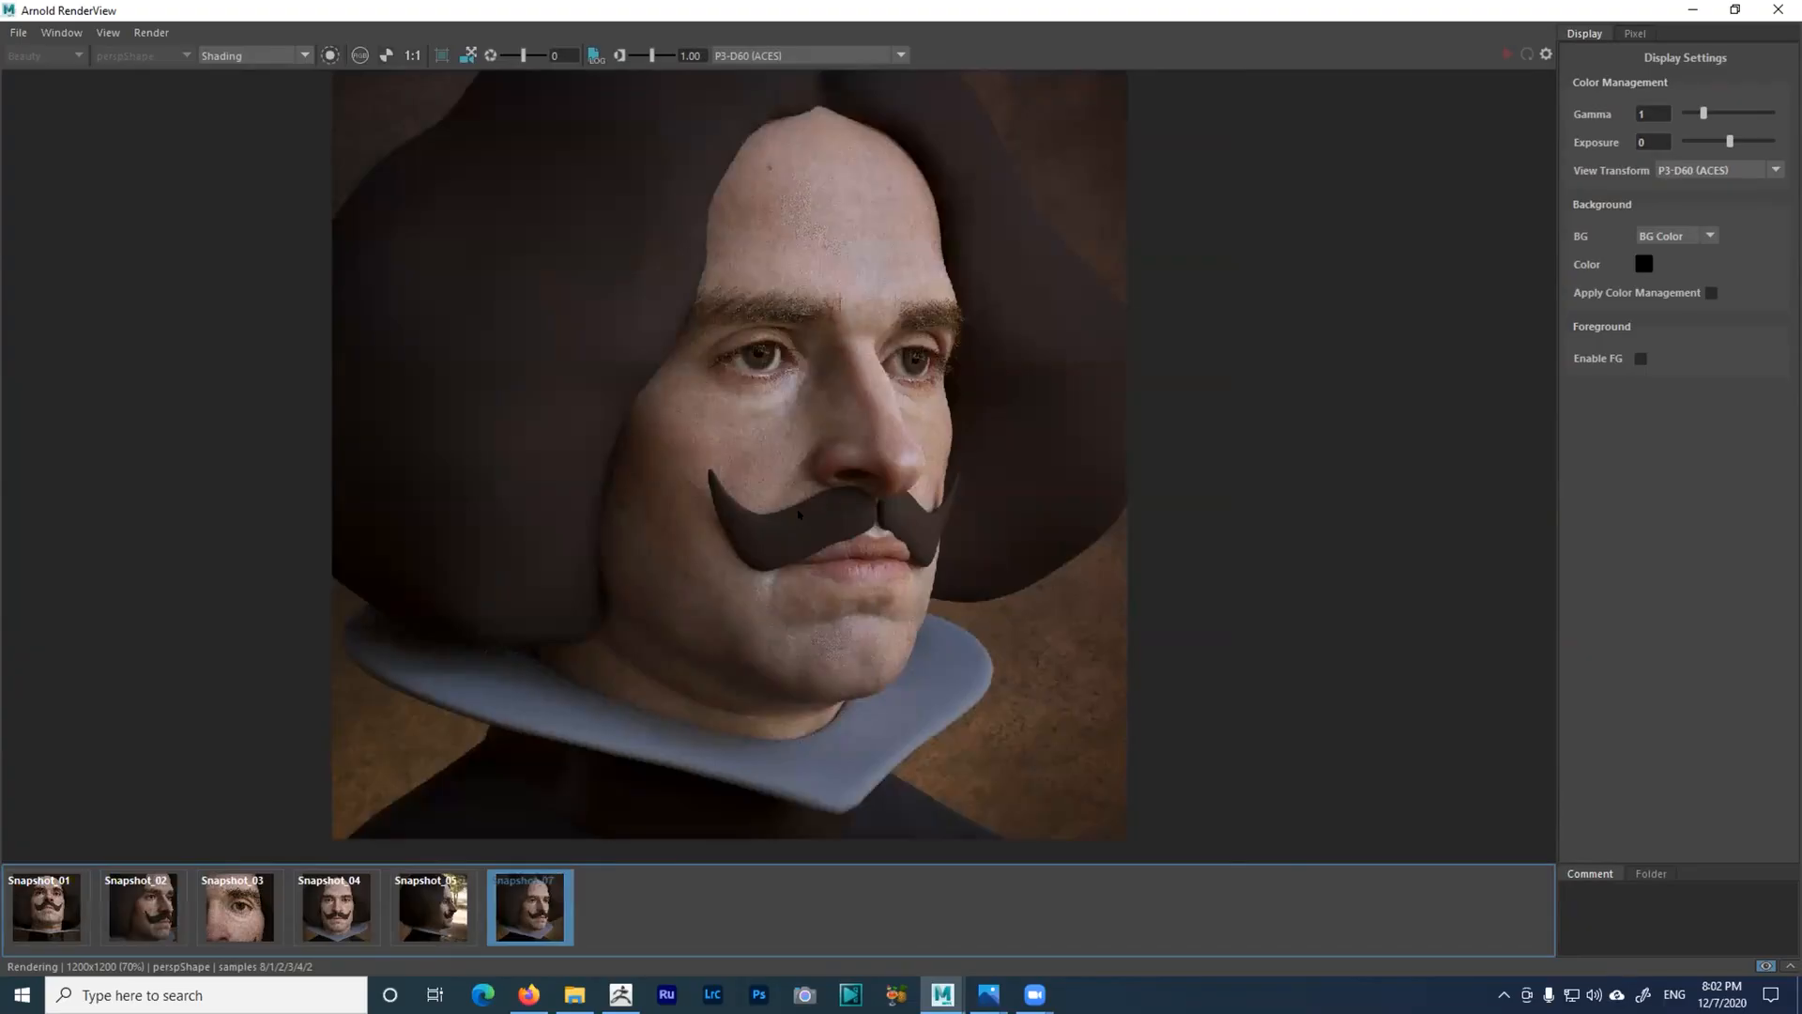
pyautogui.scroll(1, 799, 515)
pyautogui.scroll(-1, 799, 514)
pyautogui.scroll(1, 736, 609)
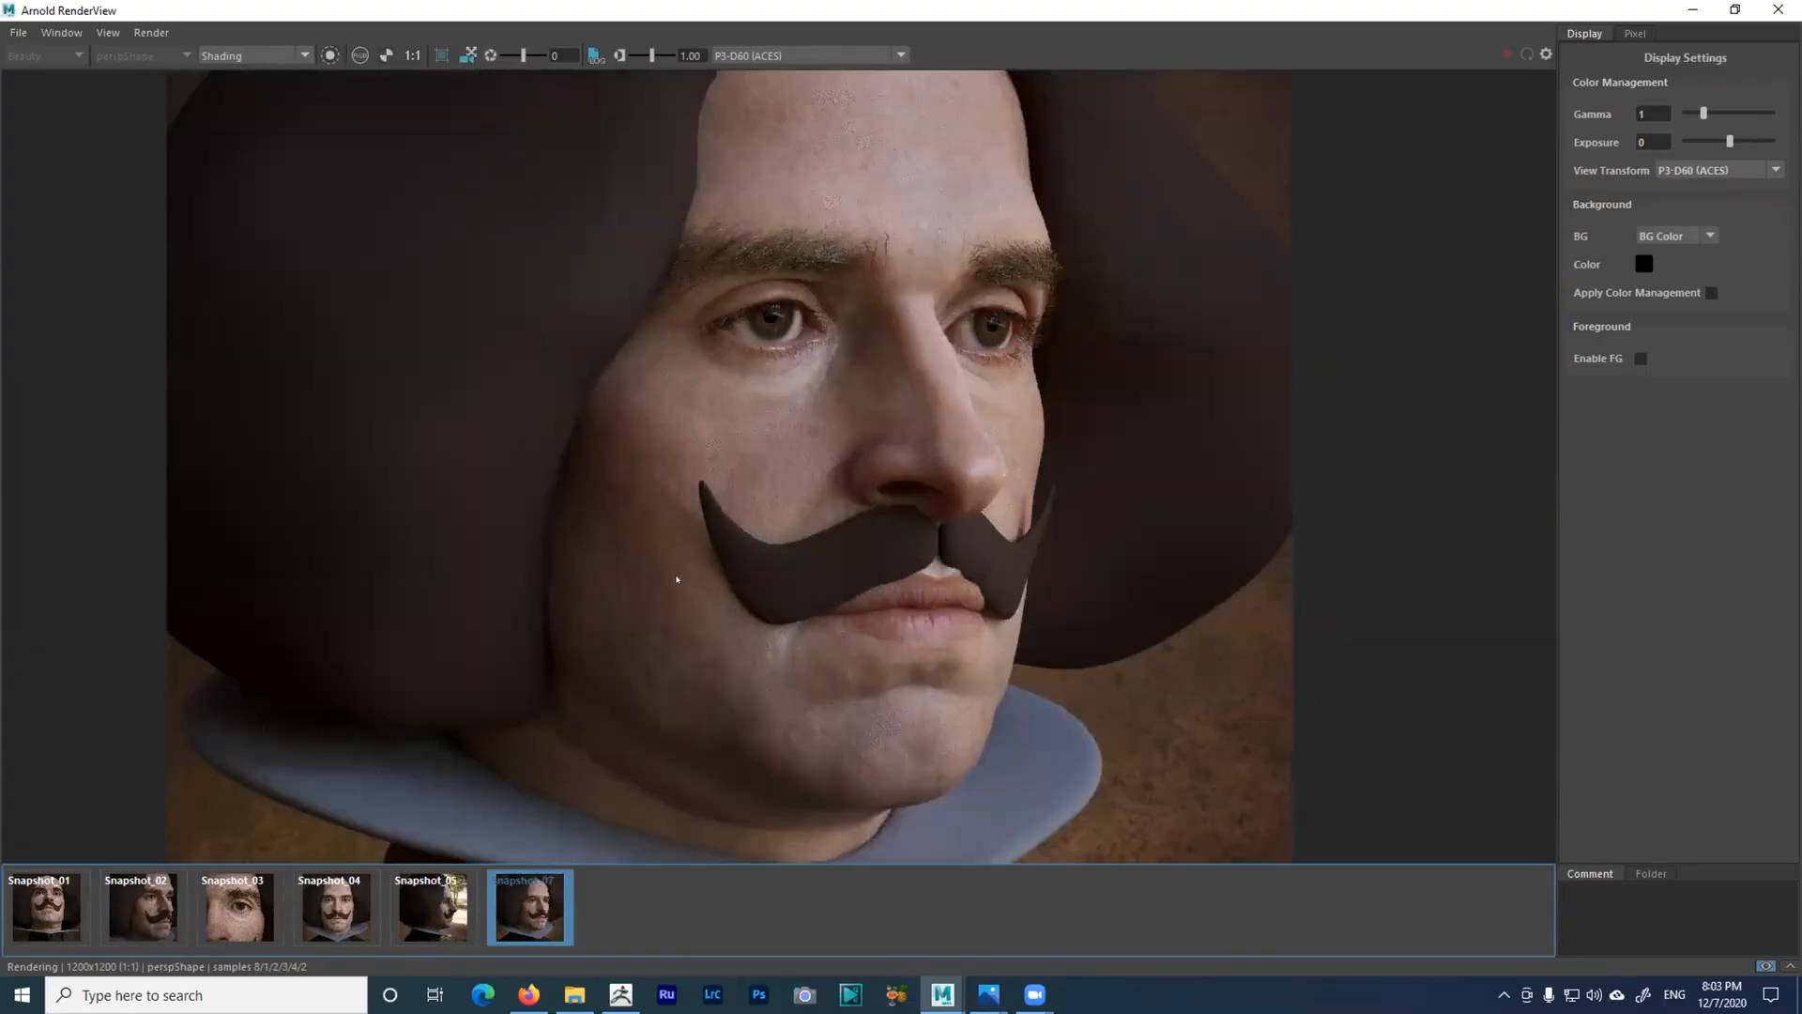
# - Examine the low-angle render in Snapshot_01, from the eyes and nostrils to the chin and neck
pyautogui.click(79, 919)
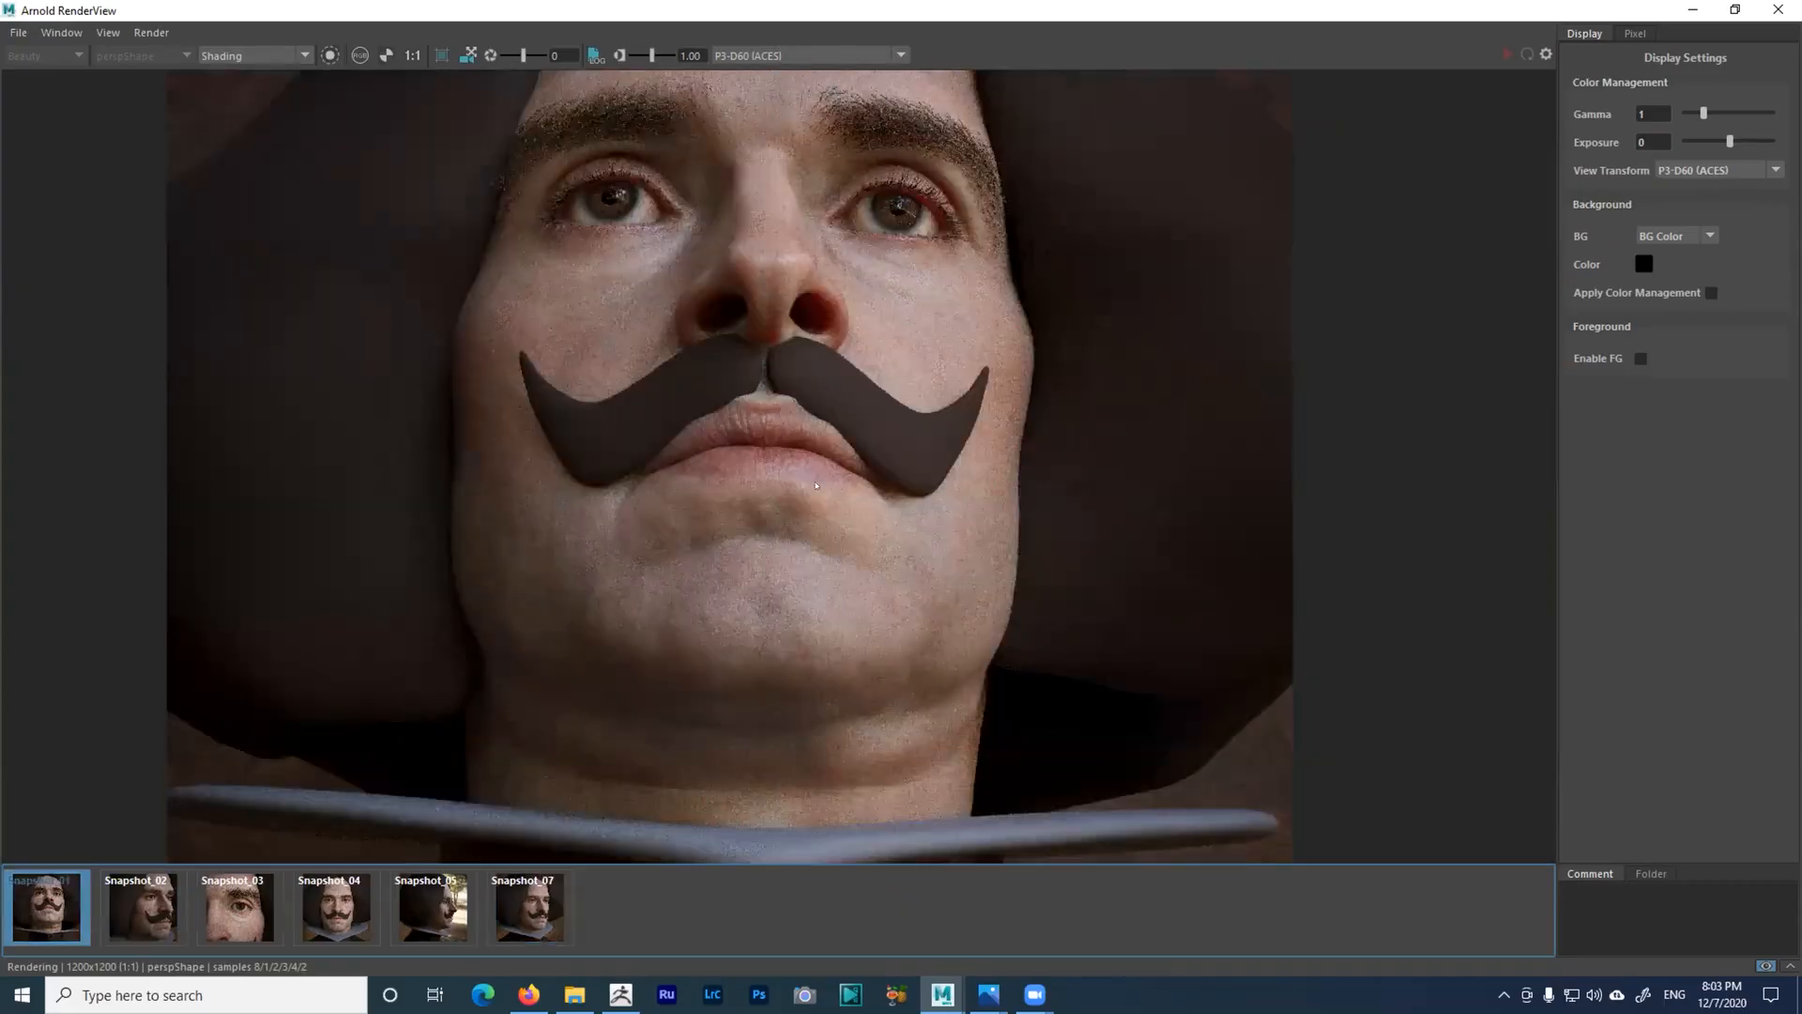
pyautogui.scroll(-1, 906, 491)
pyautogui.scroll(1, 905, 491)
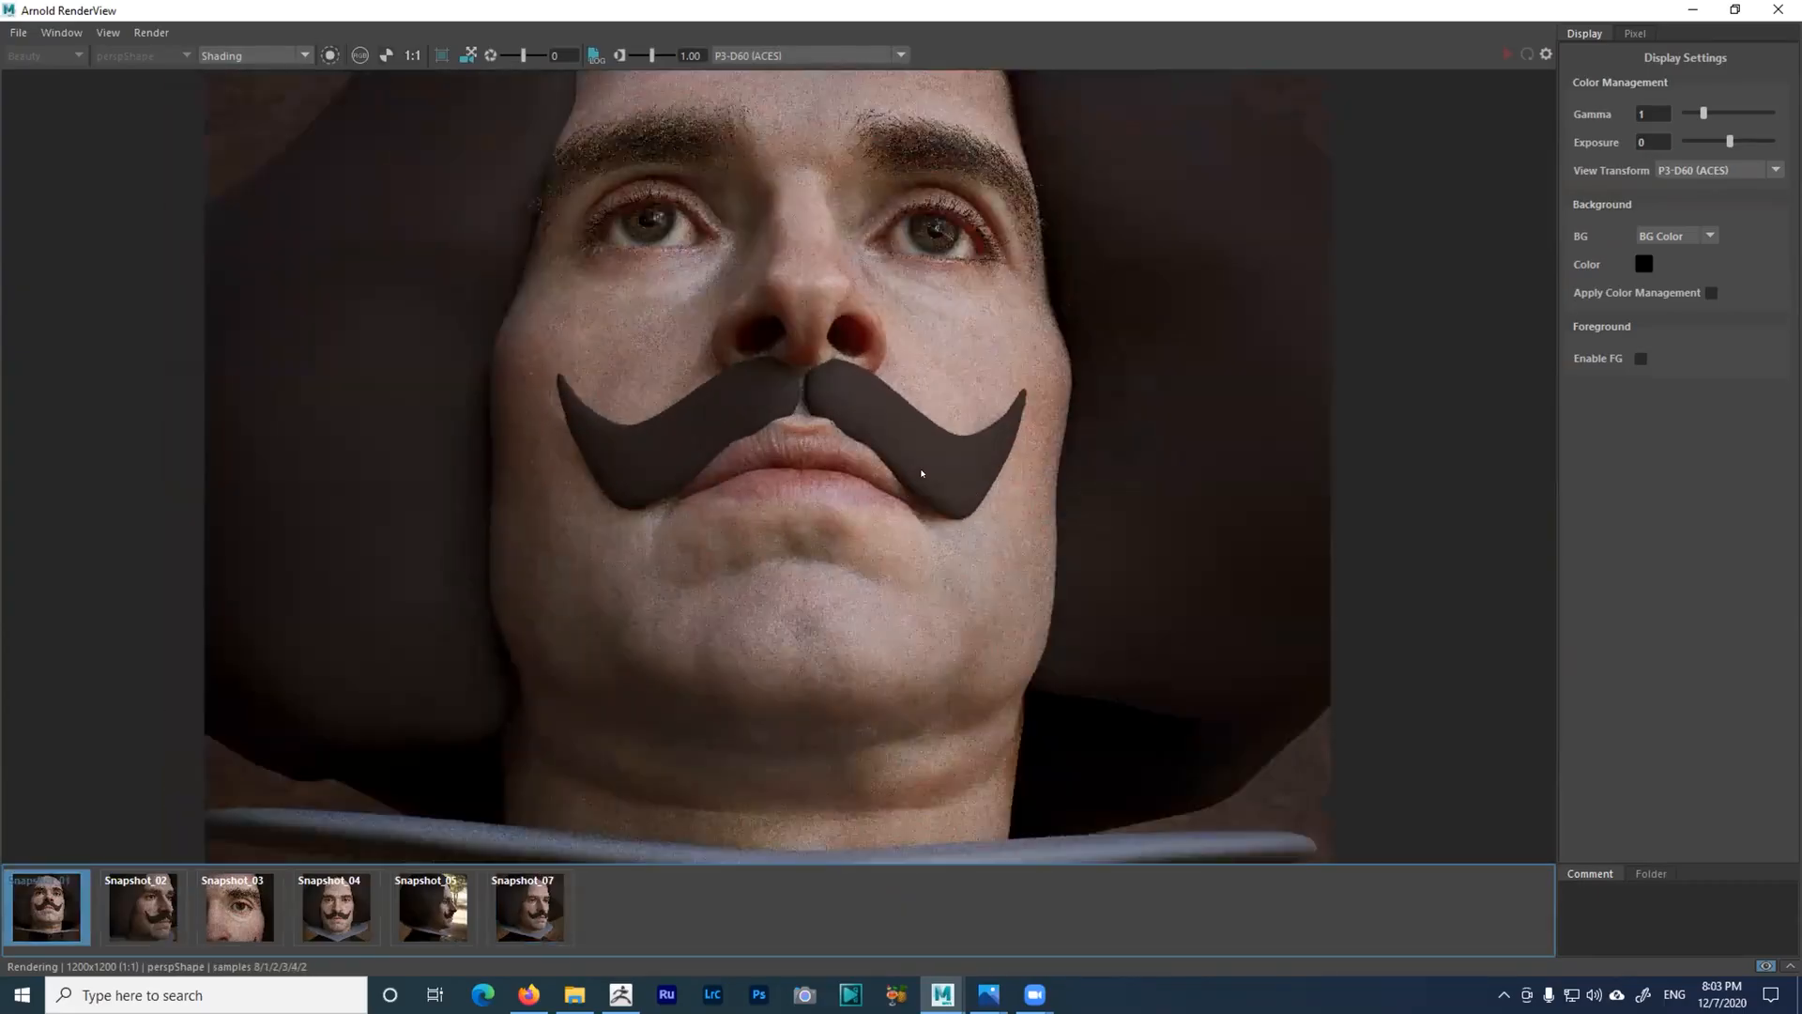
pyautogui.moveTo(917, 482); pyautogui.dragTo(934, 514, button='middle')
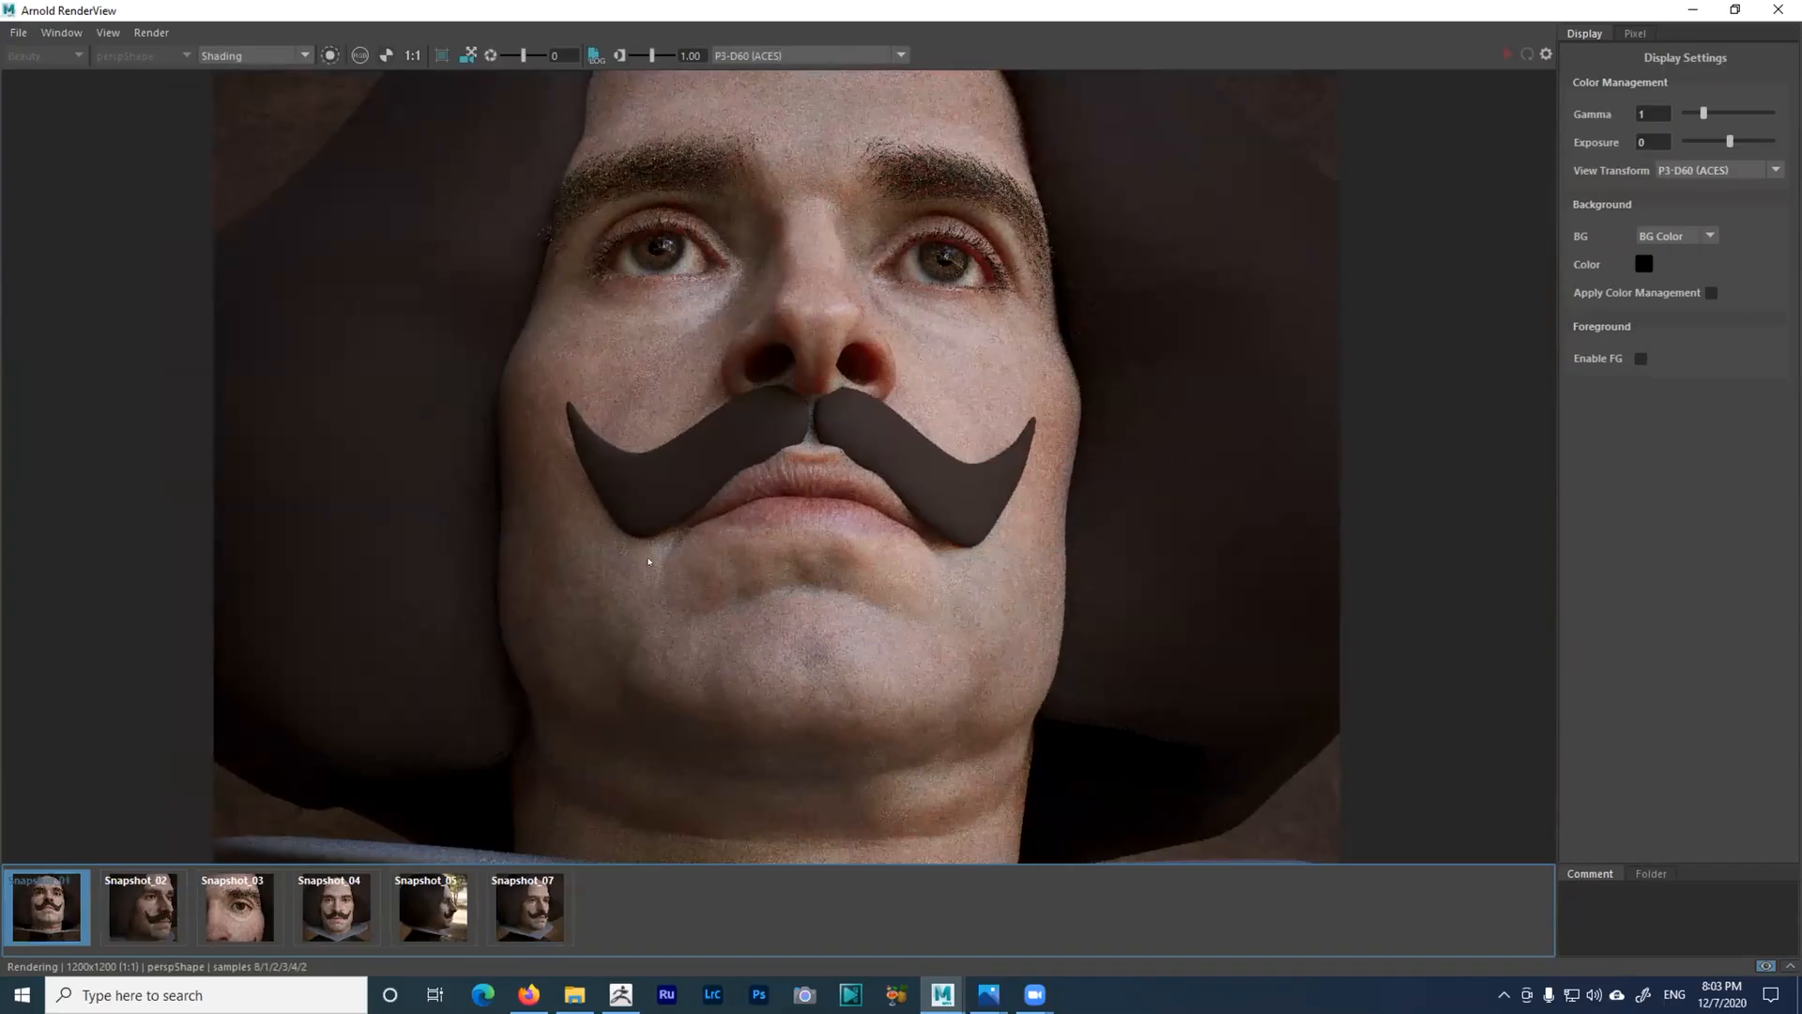
# - Compare the three-quarter, eye close-up and frontal renders in Snapshot_02, Snapshot_03 and Snapshot_04
pyautogui.click(142, 906)
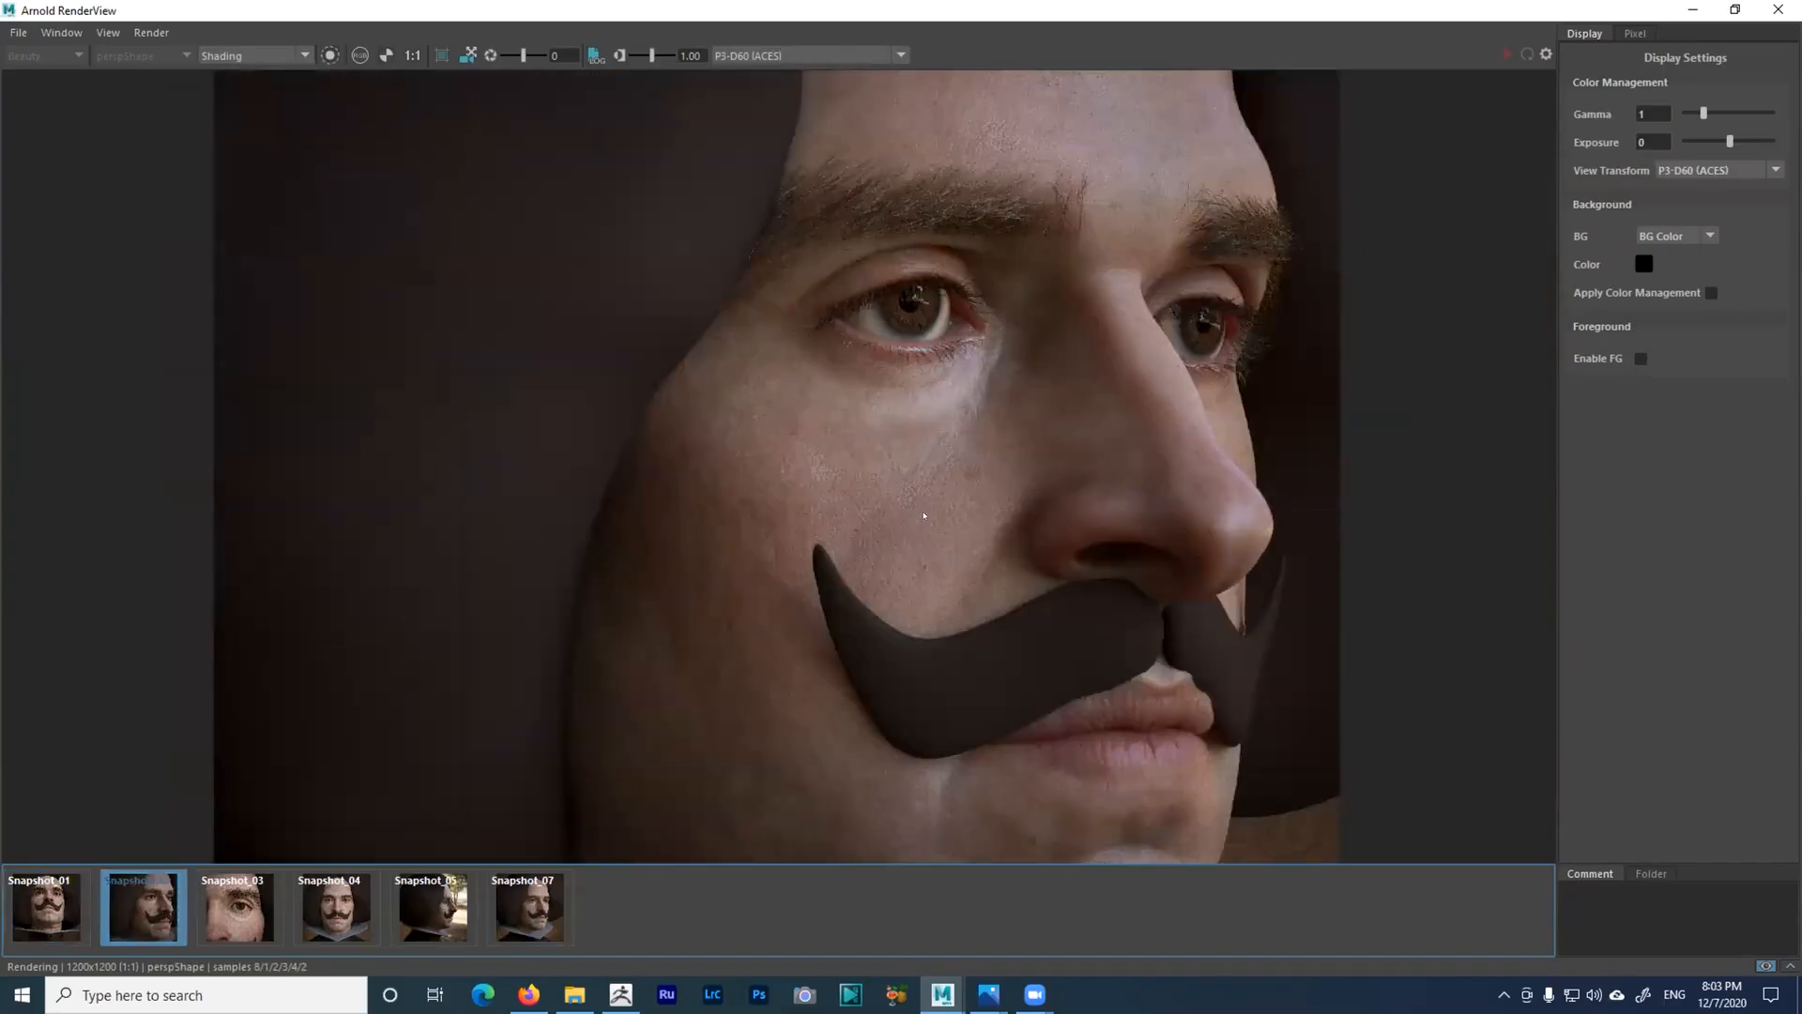
pyautogui.moveTo(924, 515); pyautogui.dragTo(857, 439, button='middle')
pyautogui.scroll(-1, 863, 445)
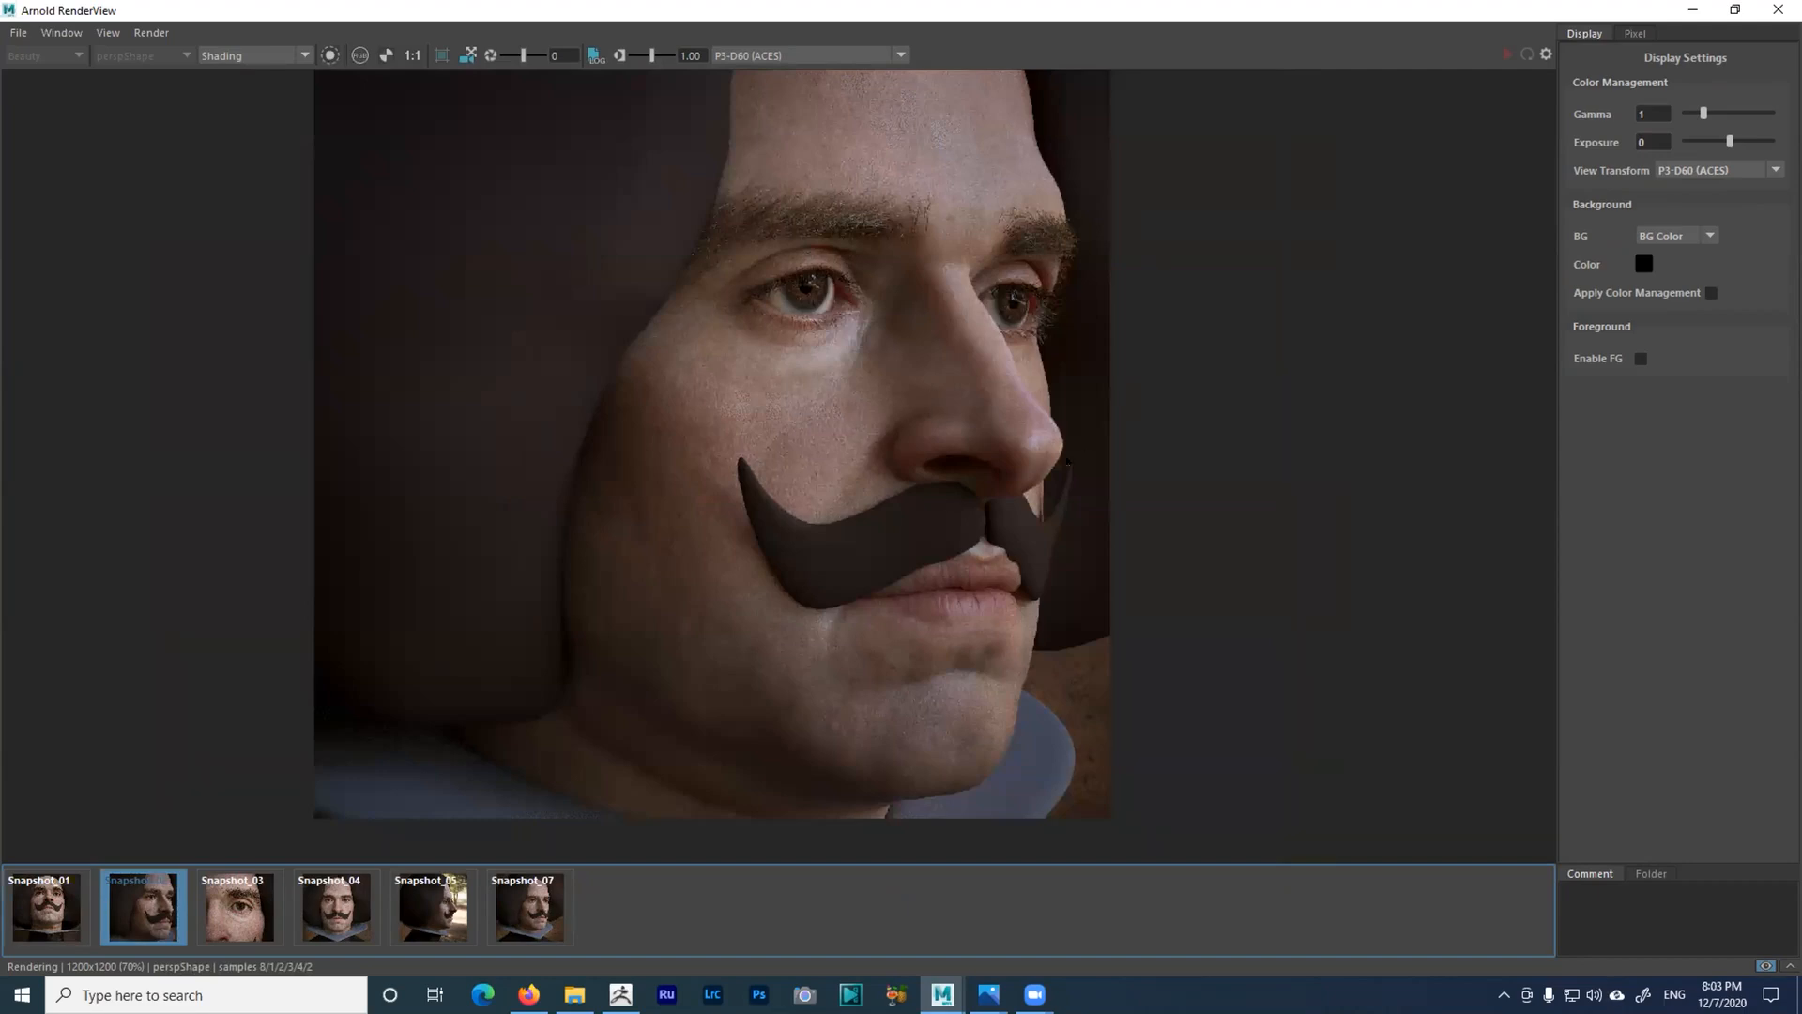
pyautogui.click(259, 937)
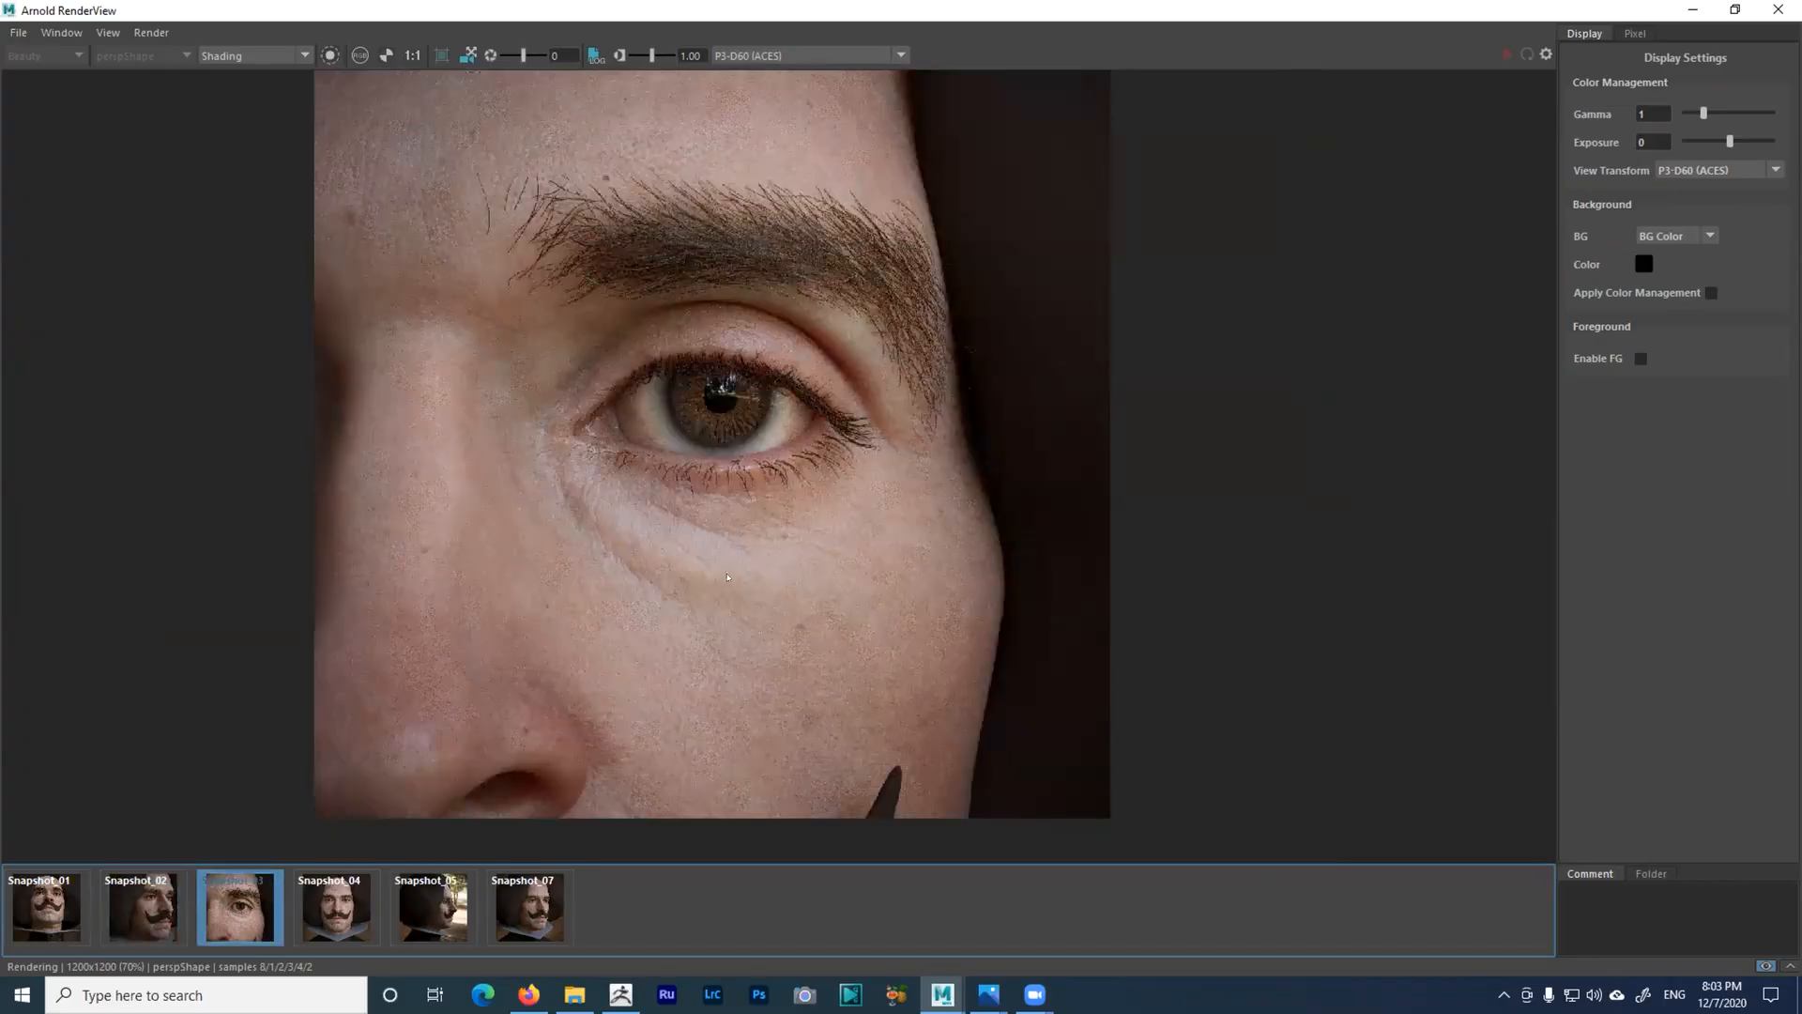
pyautogui.click(362, 894)
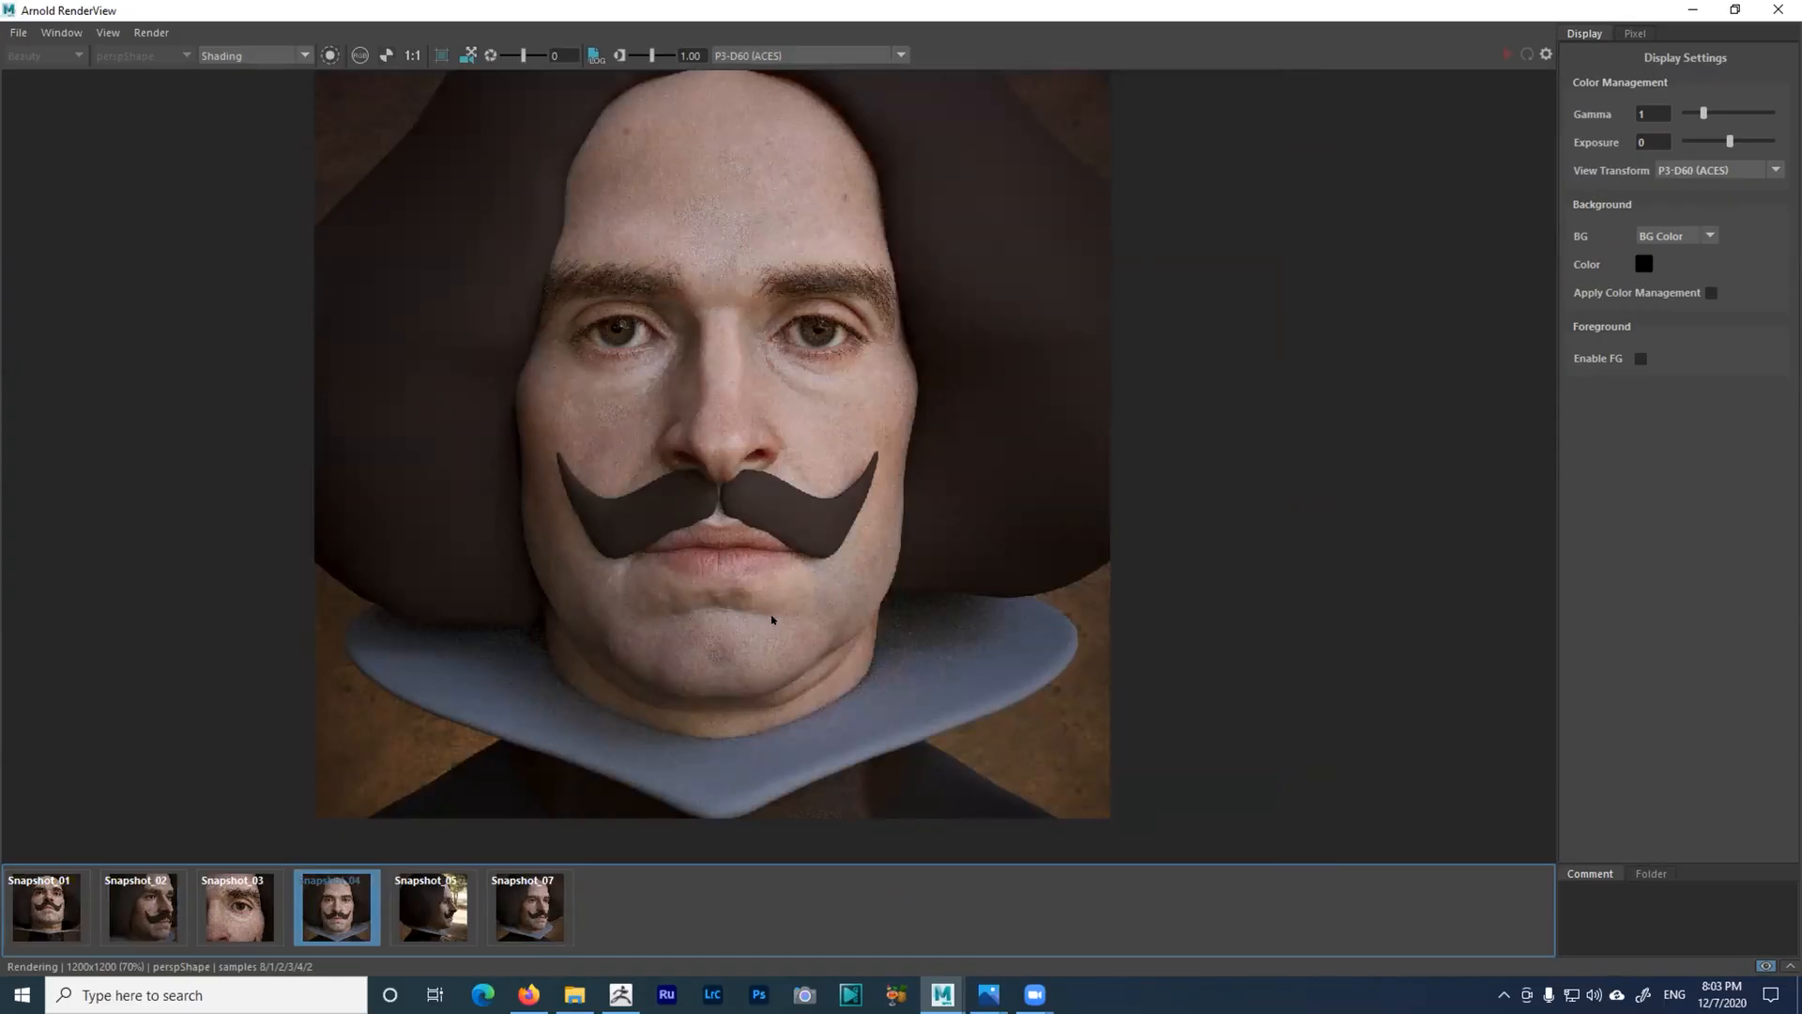
# - Examine the profile render in Snapshot_05 up close around the eye, nose and mustache
pyautogui.click(439, 921)
pyautogui.press('1')
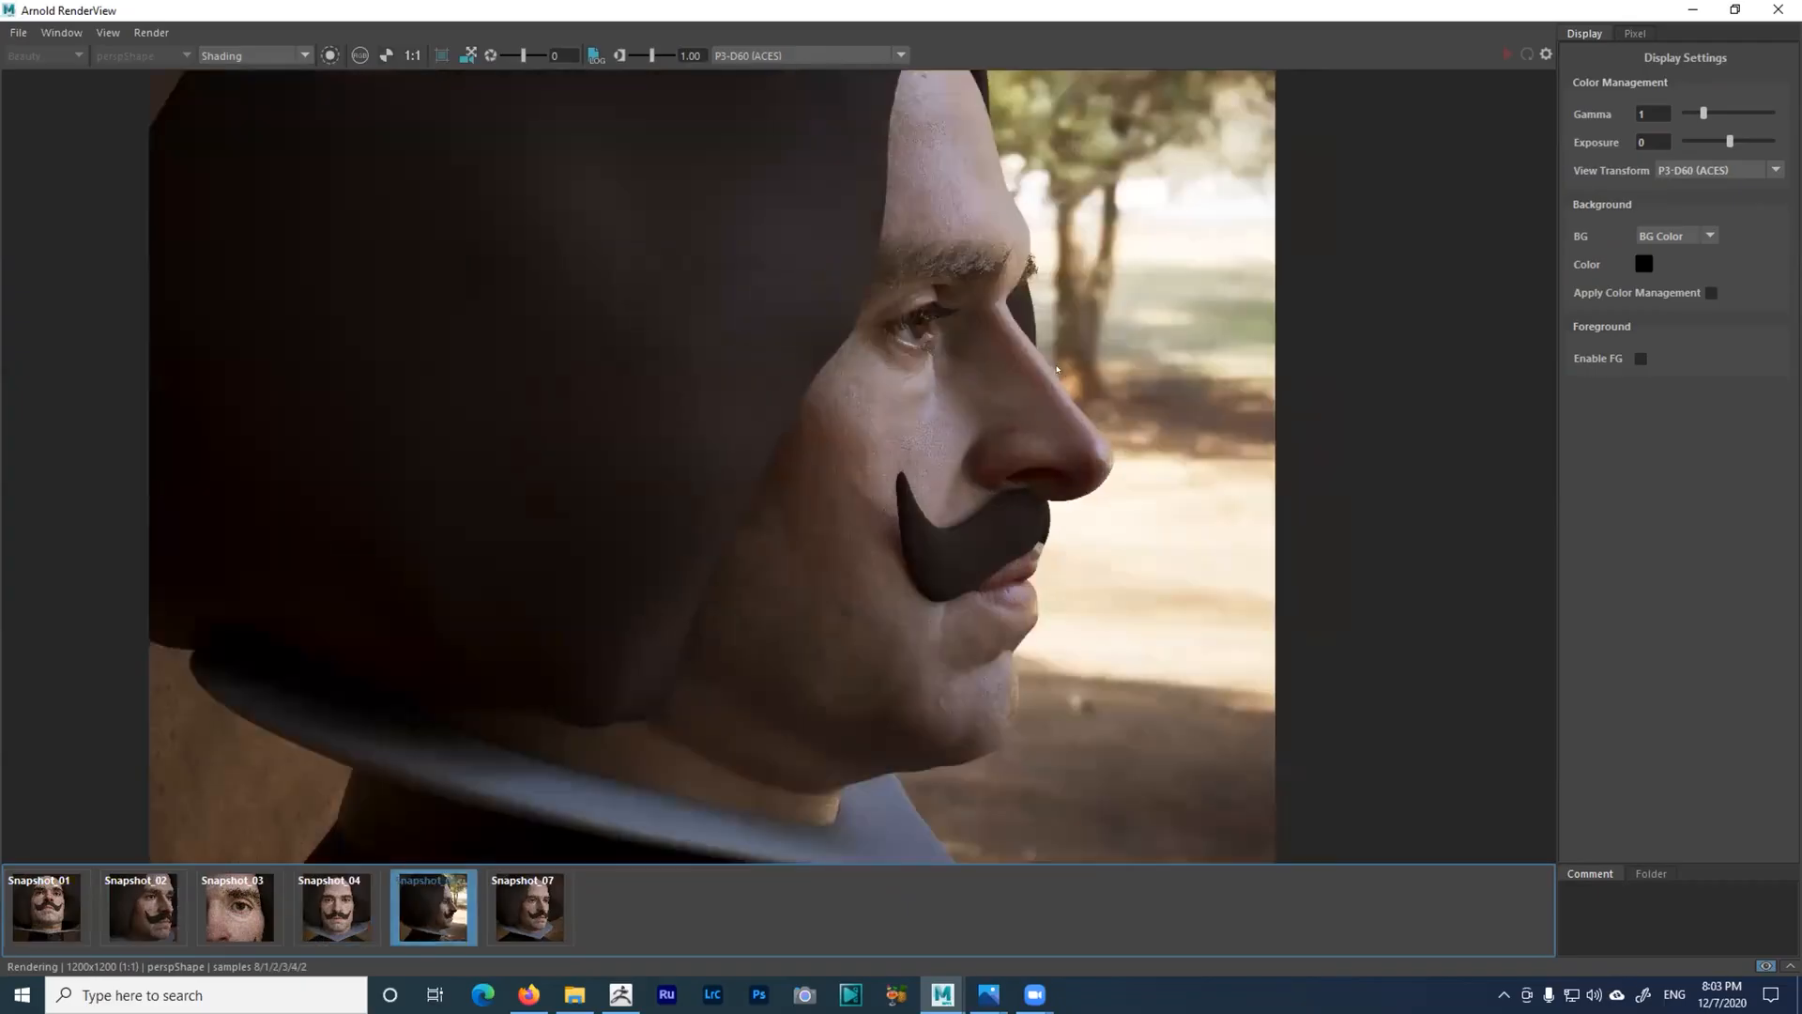
pyautogui.scroll(2, 888, 397)
pyautogui.moveTo(947, 427); pyautogui.dragTo(815, 322, button='middle')
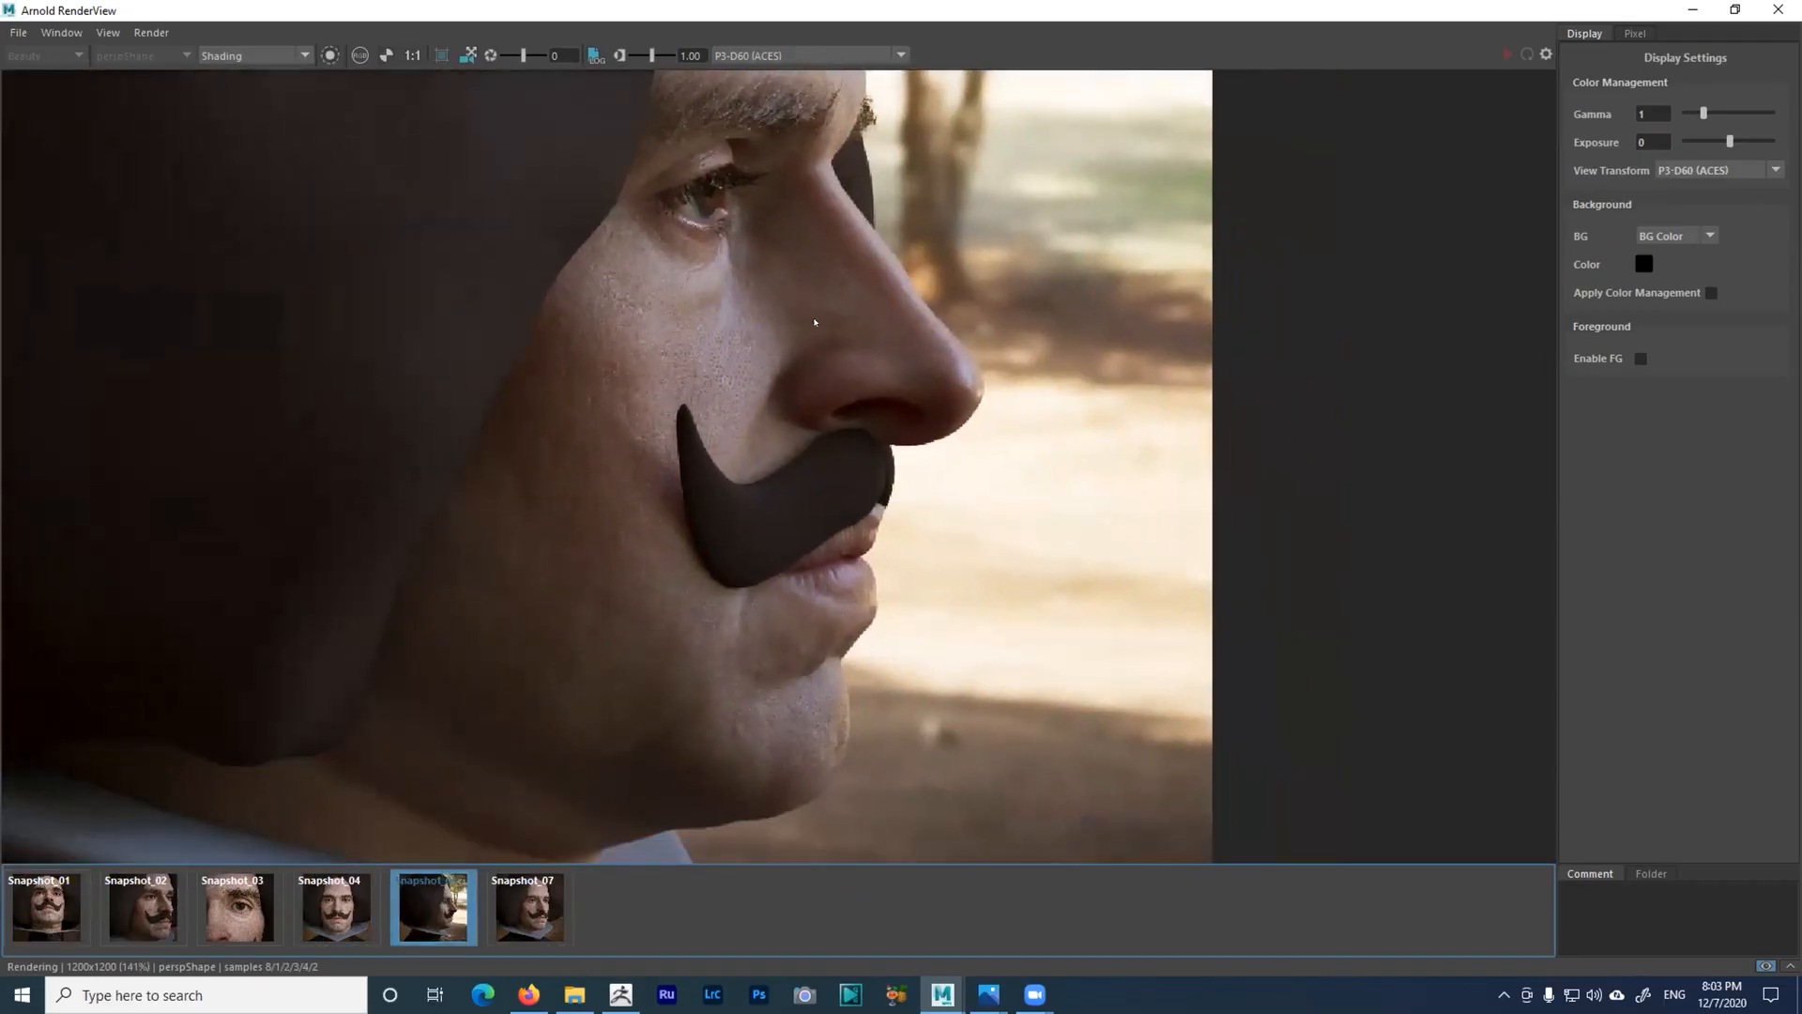
pyautogui.scroll(-2, 843, 340)
pyautogui.scroll(2, 856, 339)
pyautogui.scroll(-2, 918, 343)
pyautogui.moveTo(864, 336); pyautogui.dragTo(1114, 443, button='middle')
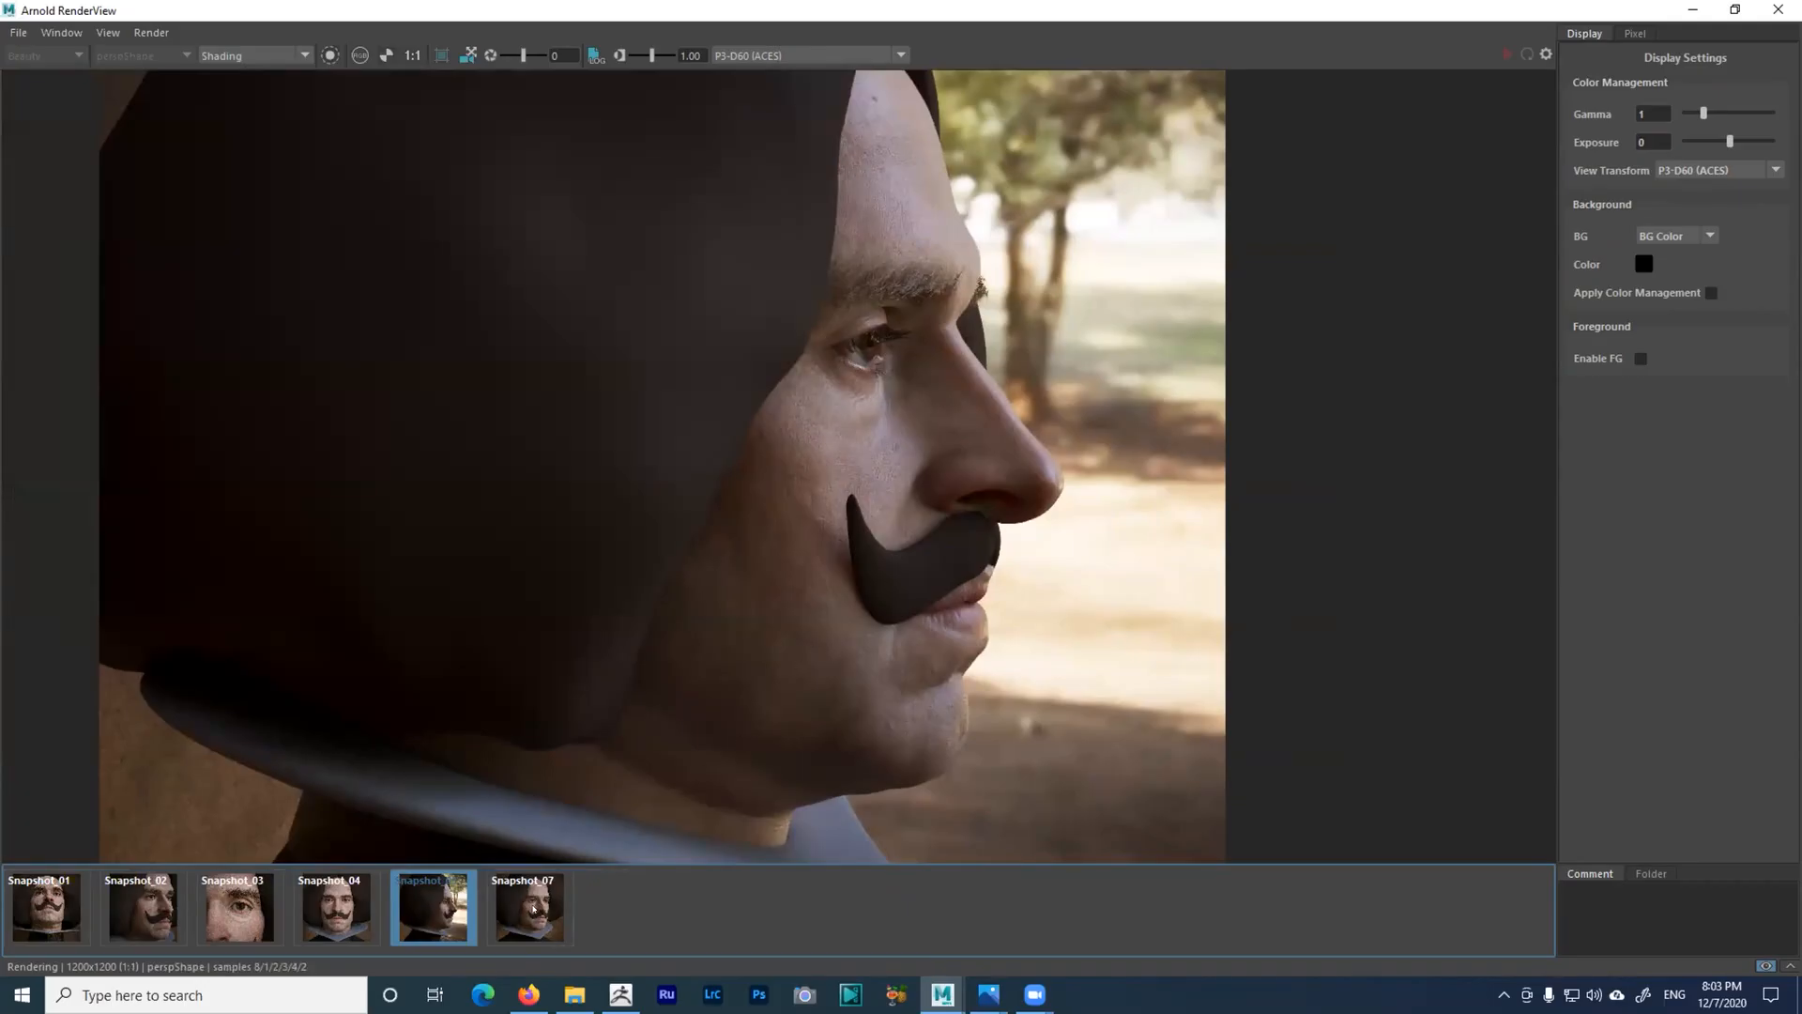
# - Inspect the skin detail on the cheek, lips, jaw and chin in the Snapshot_05 profile render
pyautogui.scroll(2, 903, 622)
pyautogui.moveTo(909, 636); pyautogui.dragTo(764, 216, button='middle')
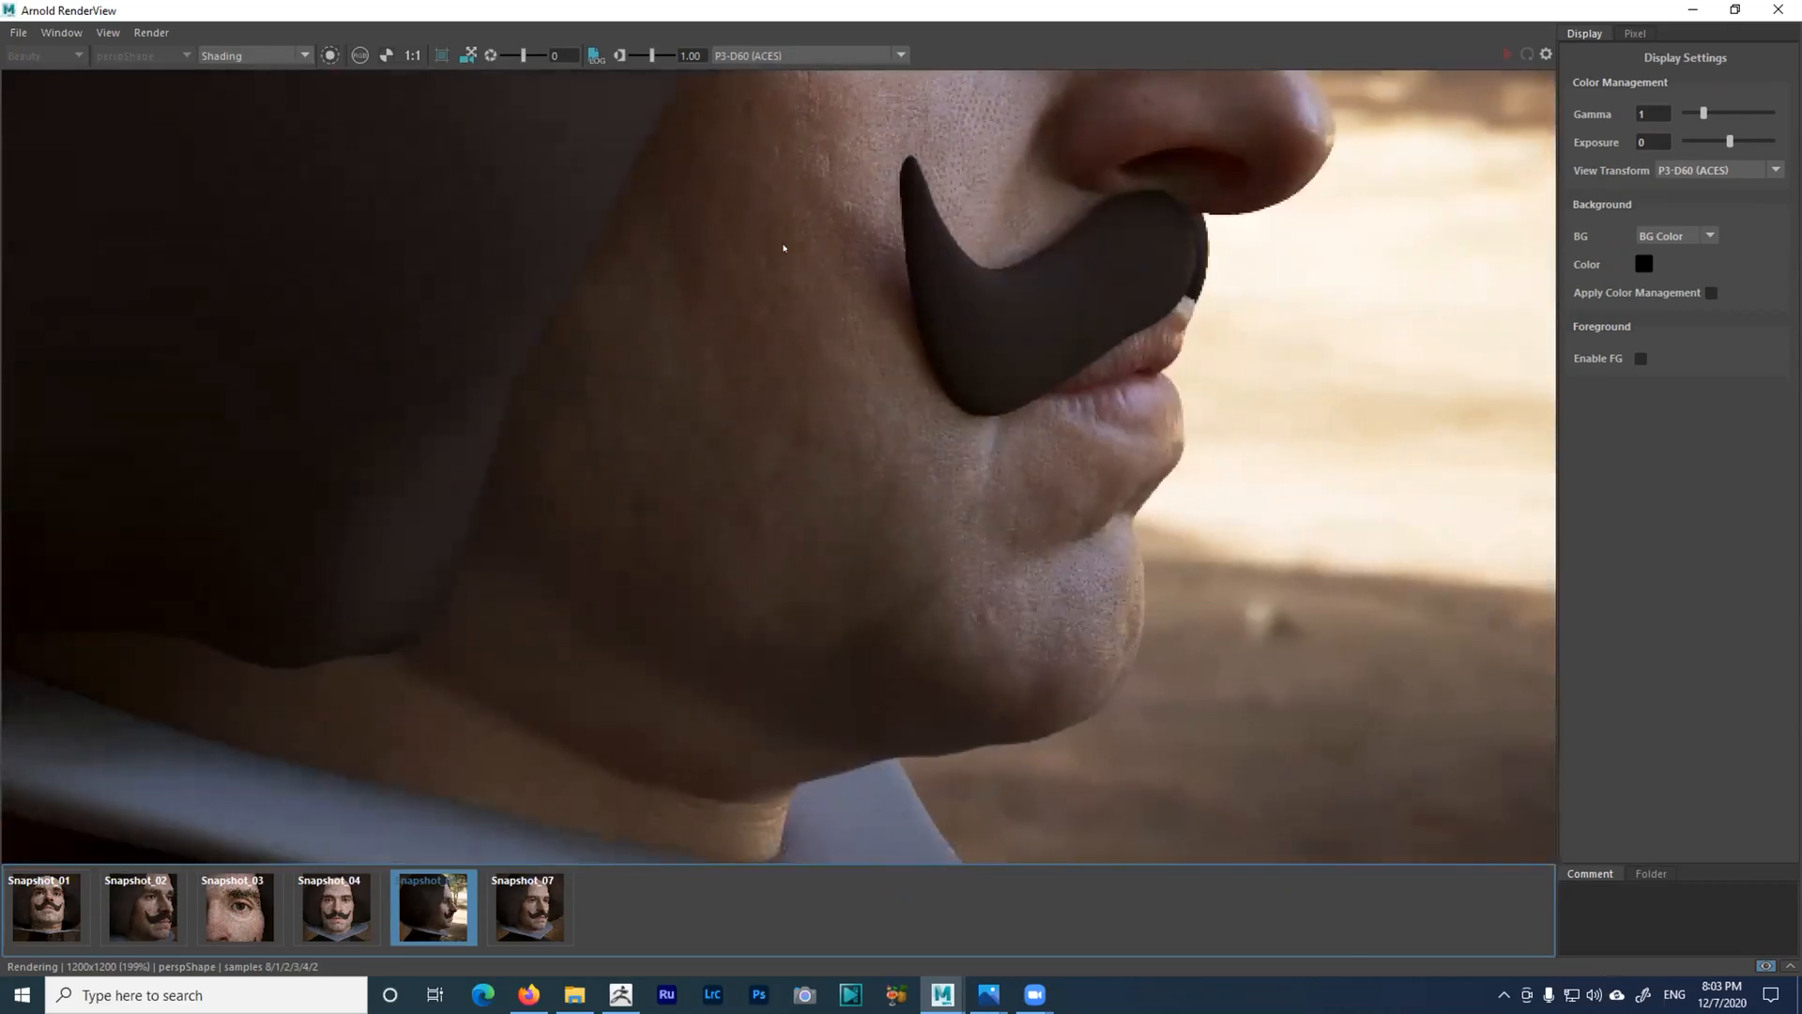
pyautogui.scroll(-1, 829, 501)
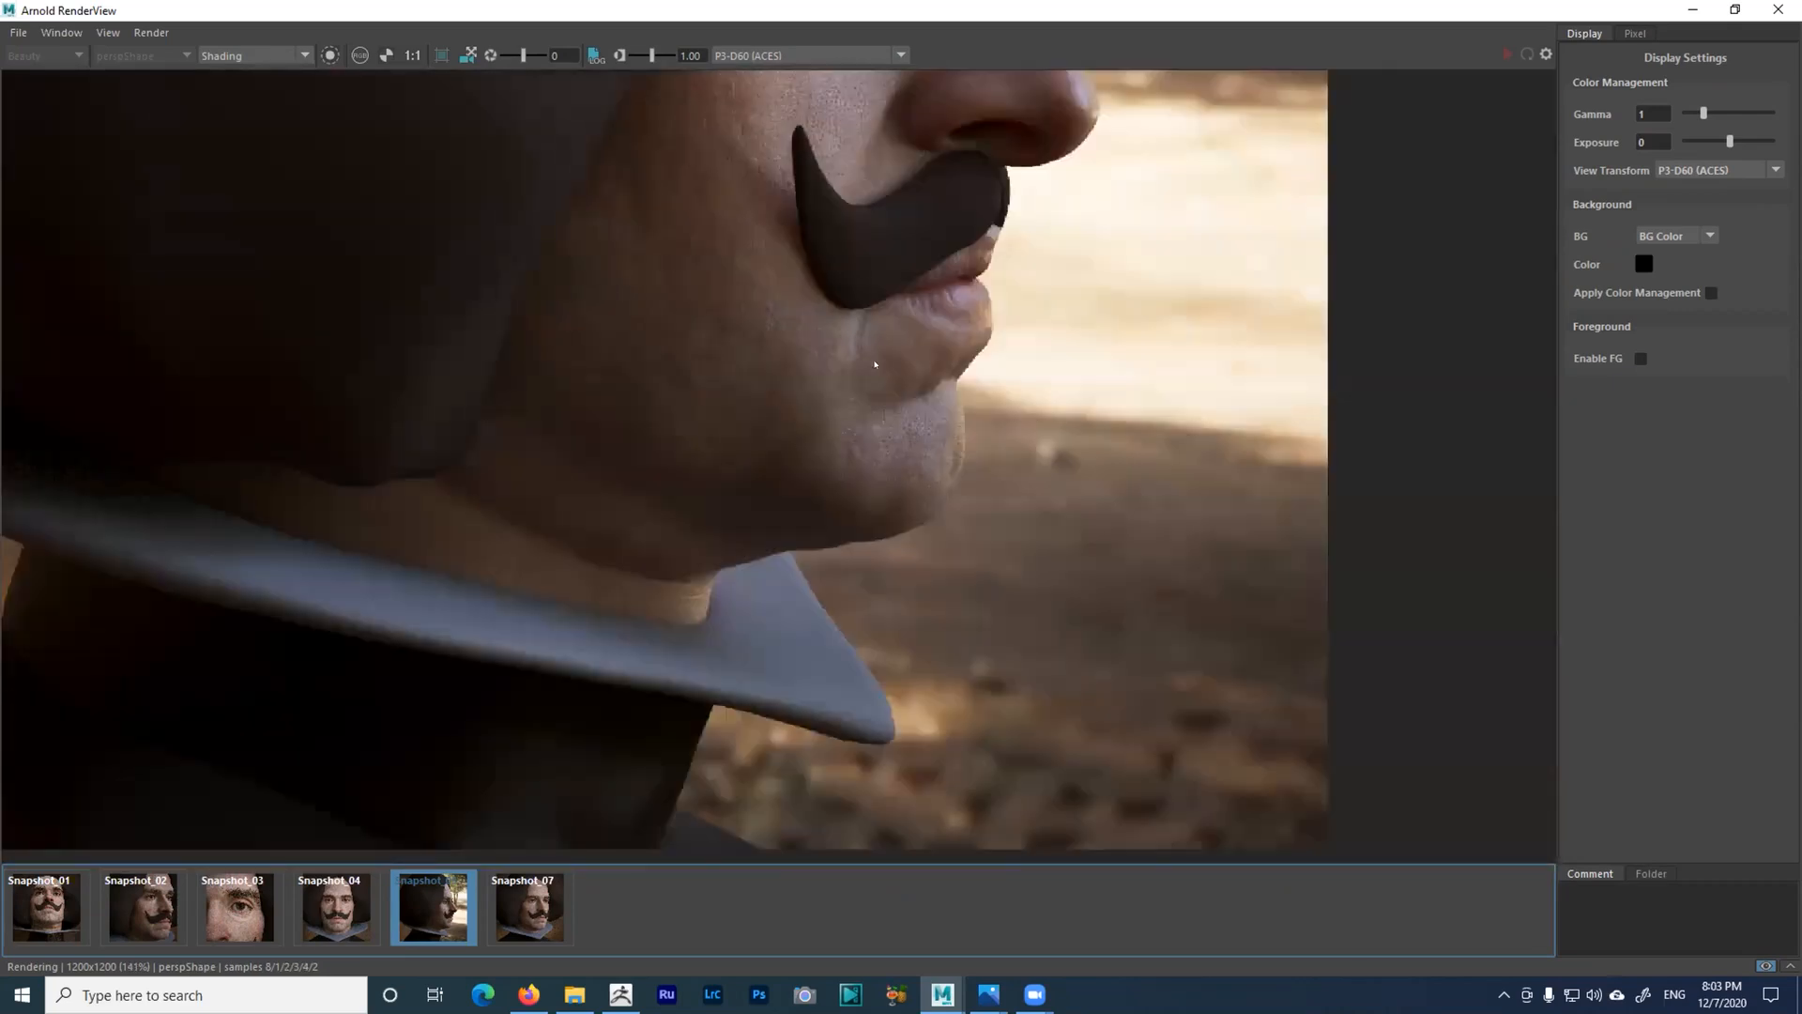
pyautogui.moveTo(874, 365); pyautogui.dragTo(860, 592, button='middle')
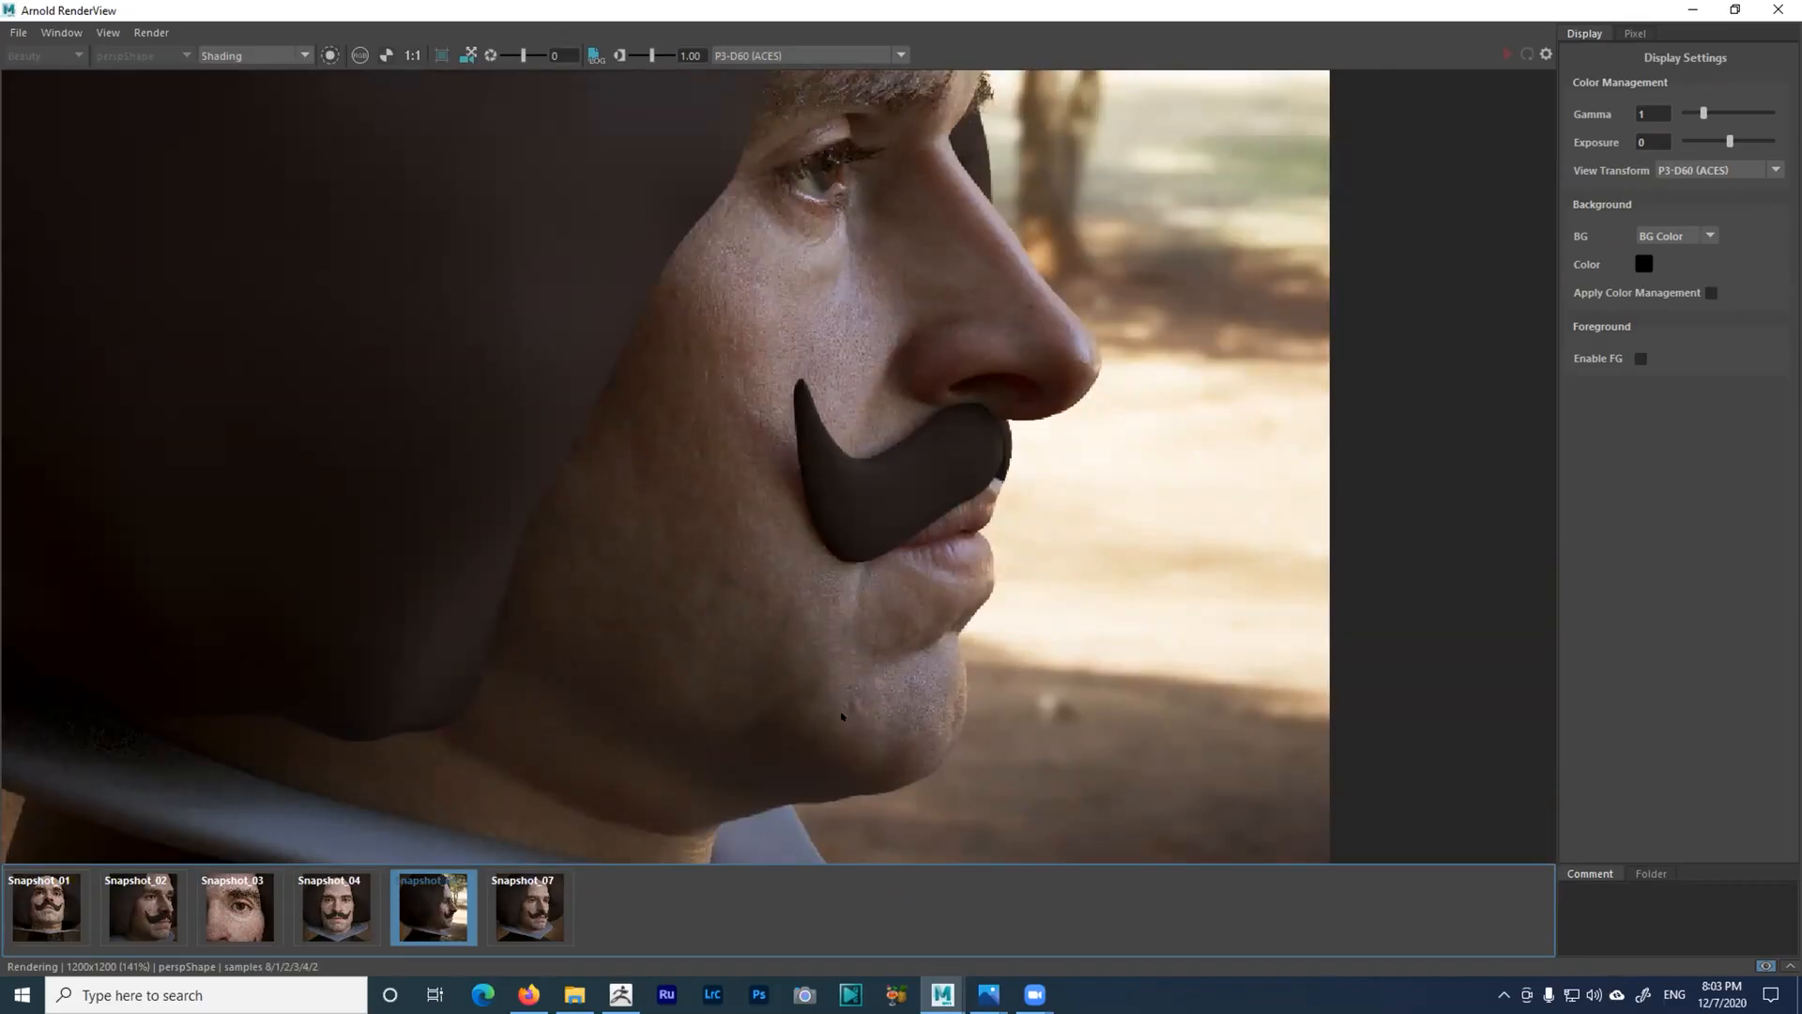
pyautogui.scroll(-1, 729, 667)
pyautogui.moveTo(720, 476); pyautogui.dragTo(815, 654, button='middle')
pyautogui.scroll(-1, 815, 654)
pyautogui.scroll(1, 813, 648)
pyautogui.moveTo(835, 550); pyautogui.dragTo(903, 549, button='middle')
# - Review the three-quarter render in Snapshot_07 once more and minimize the render window to return to ZBrush
pyautogui.click(544, 925)
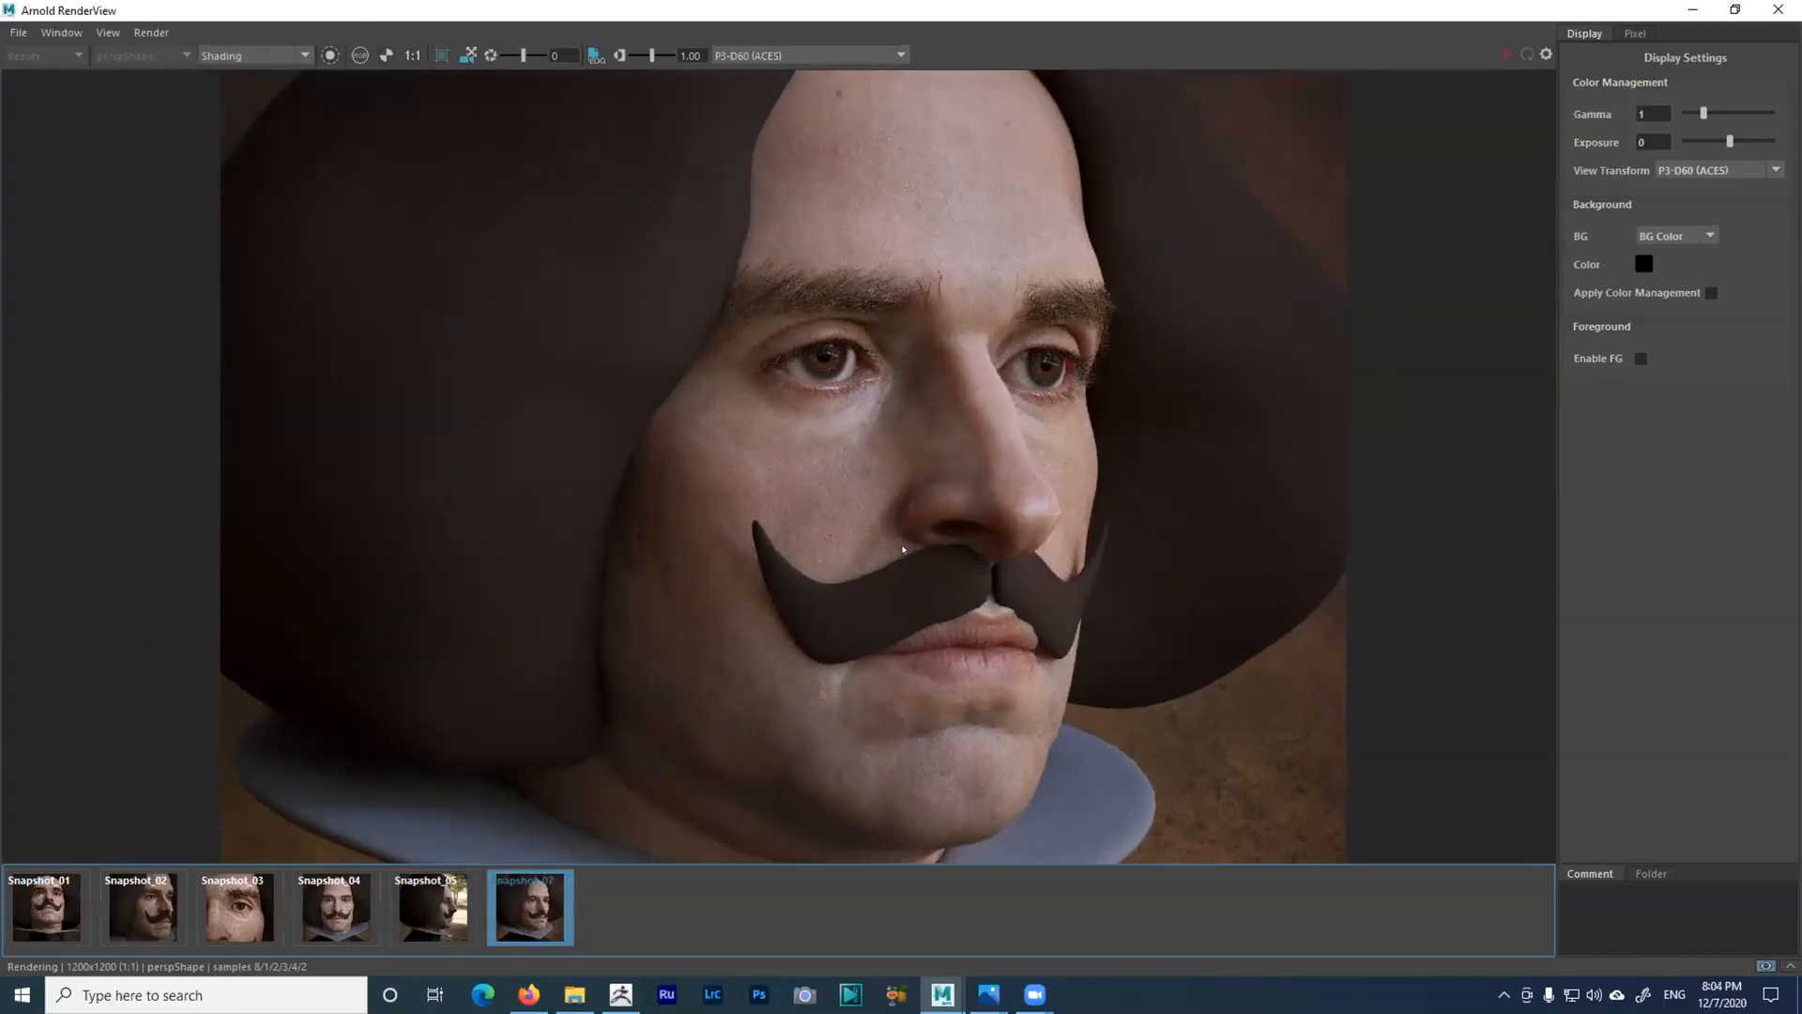
pyautogui.moveTo(903, 564); pyautogui.dragTo(903, 531, button='middle')
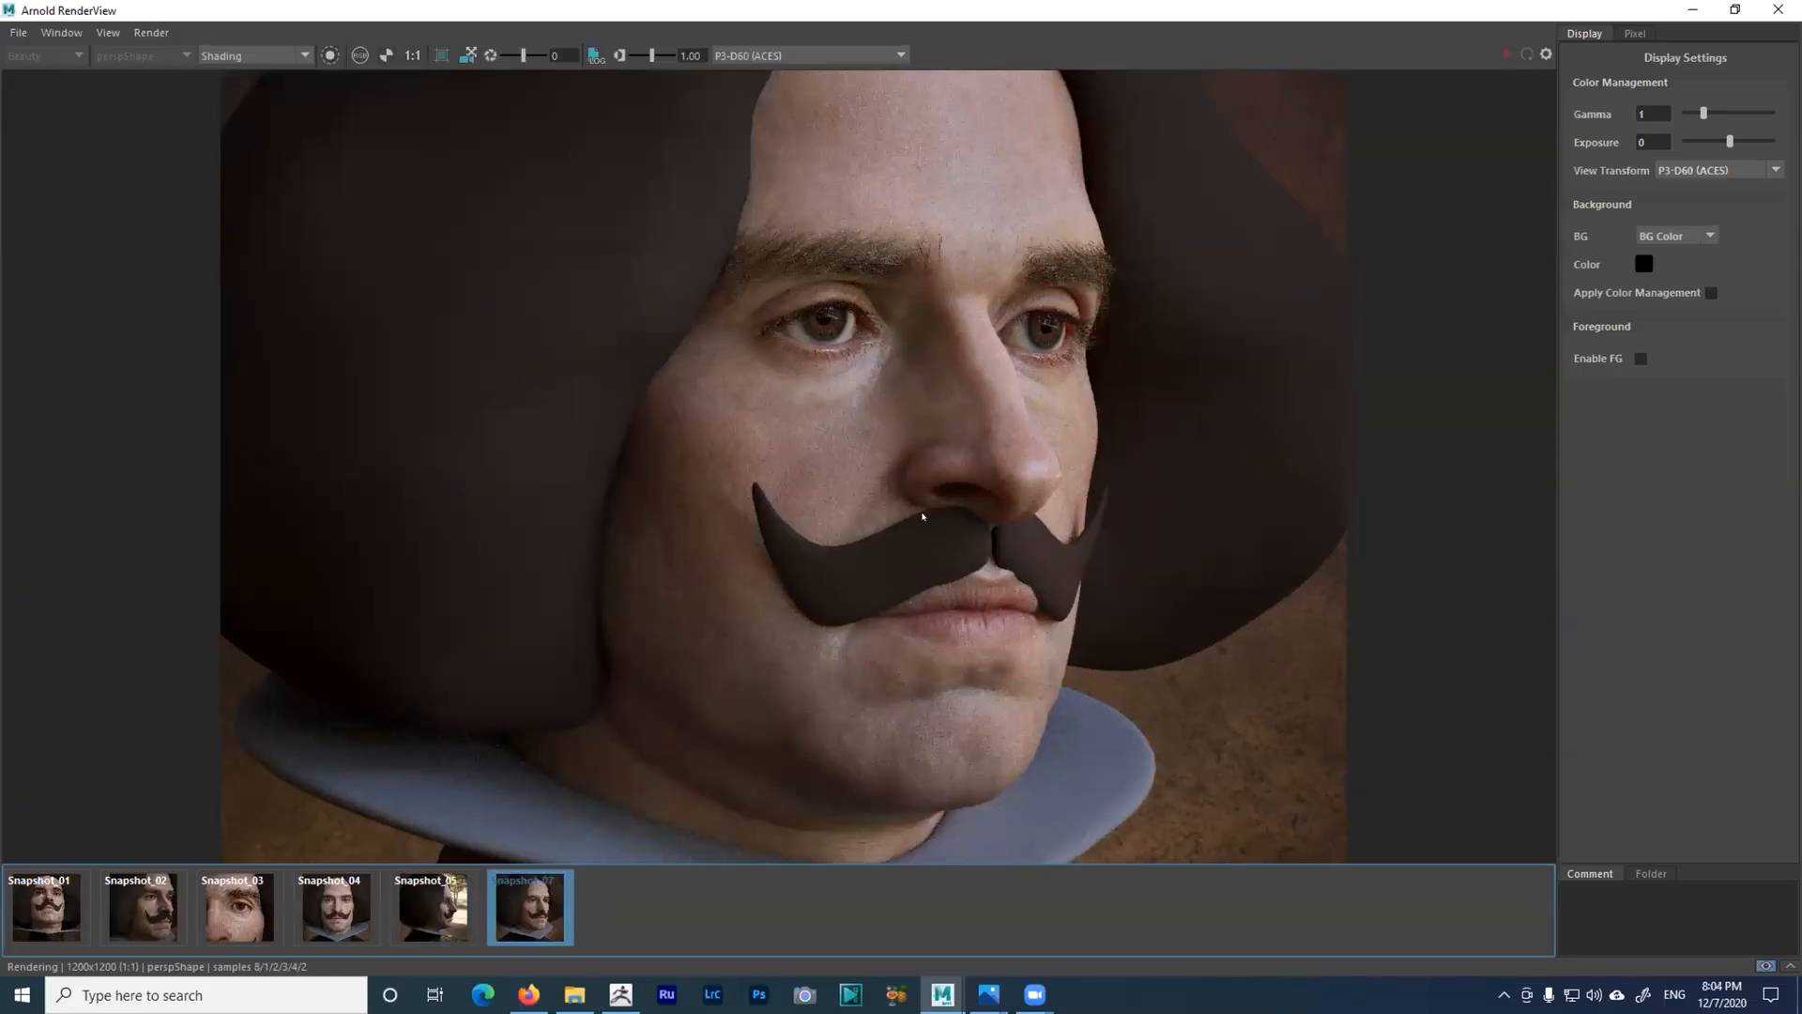
pyautogui.click(1693, 9)
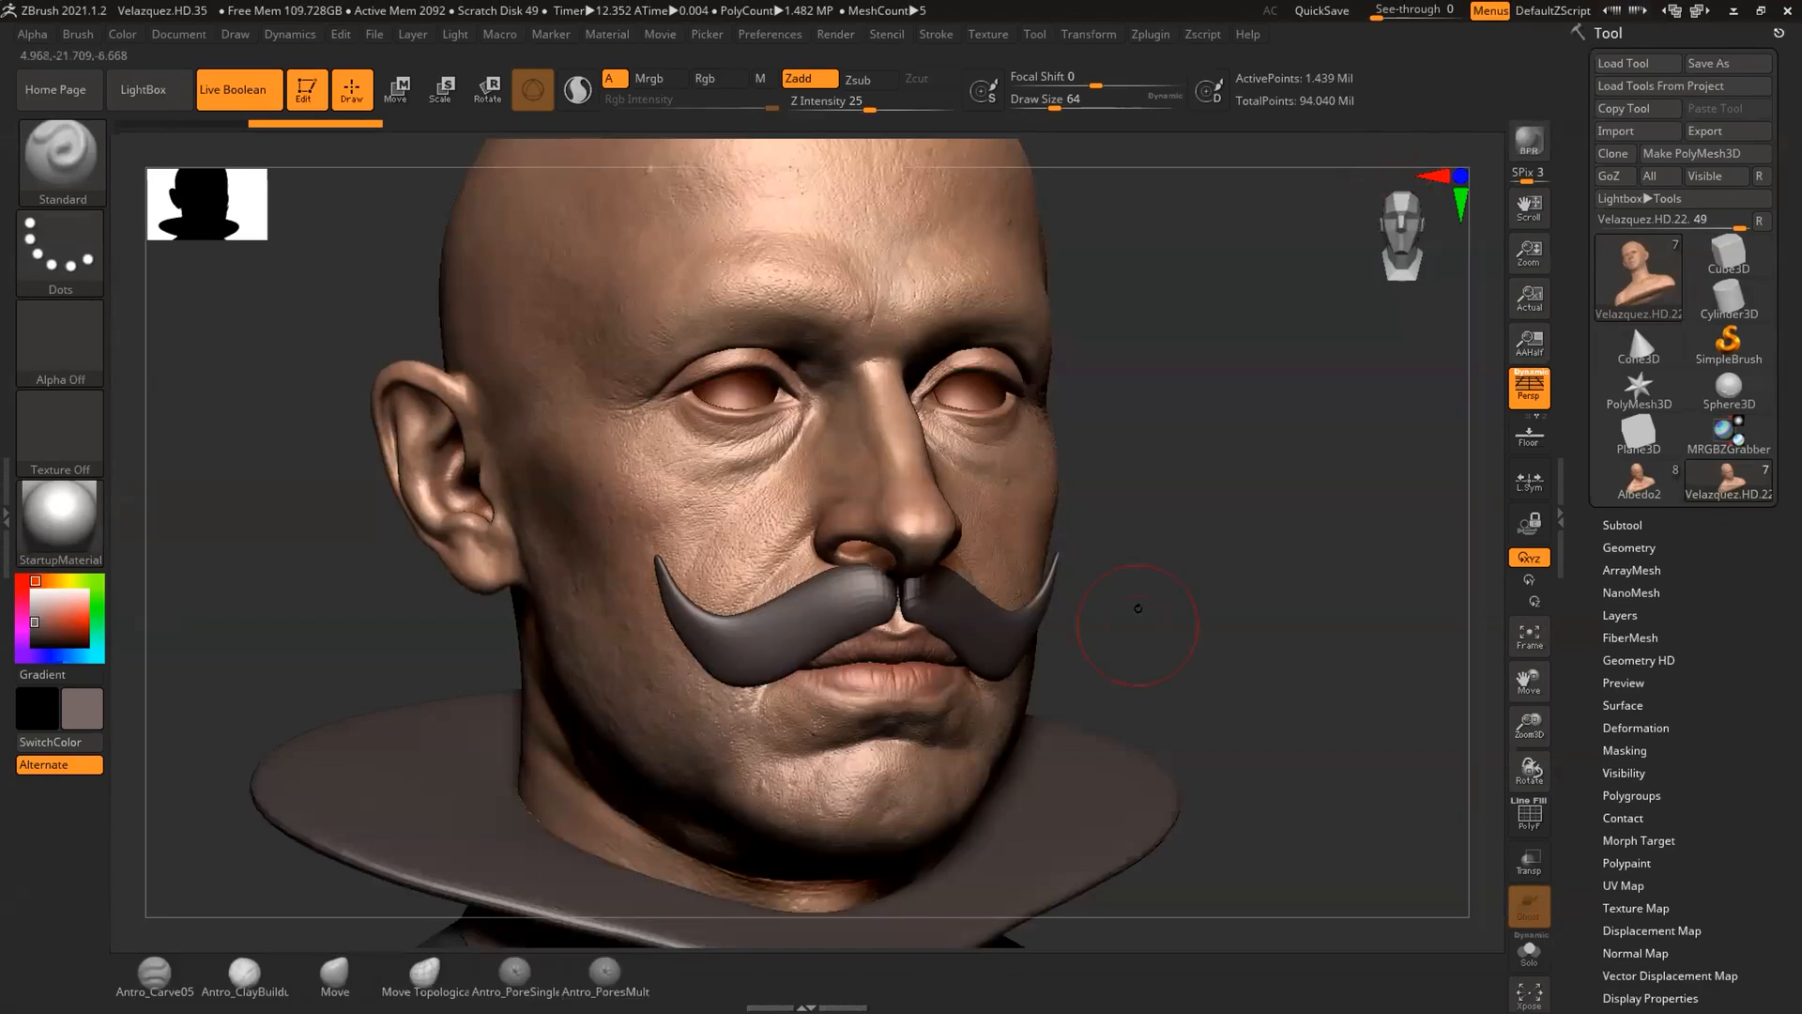
# - Show the subtool list, hide the main face polygroup of the head in profile, and solo the Velazquez.HD.22 subtool
pyautogui.moveTo(1257, 551); pyautogui.dragTo(1321, 550)
pyautogui.click(1622, 526)
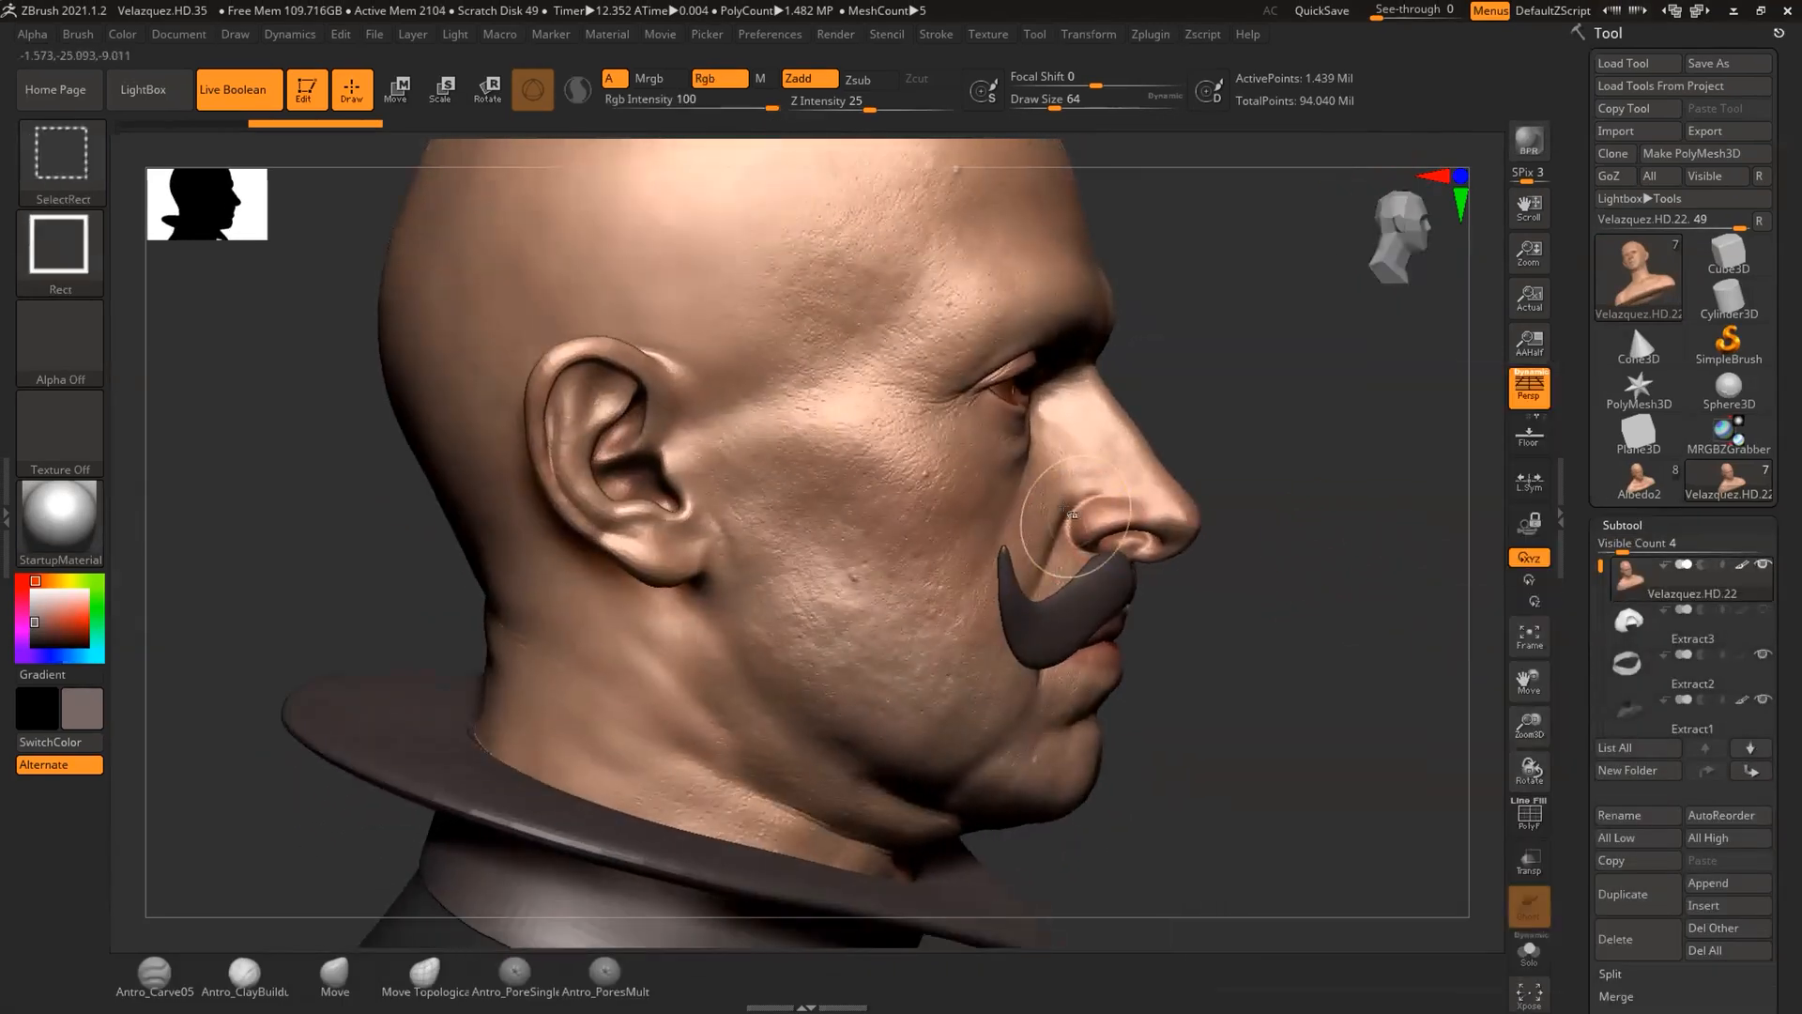
pyautogui.keyDown('ctrl'); pyautogui.keyDown('shift'); pyautogui.click(1072, 515); pyautogui.keyUp('shift'); pyautogui.keyUp('ctrl')
pyautogui.keyDown('ctrl'); pyautogui.keyDown('shift'); pyautogui.moveTo(1323, 483); pyautogui.dragTo(1366, 567); pyautogui.keyUp('shift'); pyautogui.keyUp('ctrl')
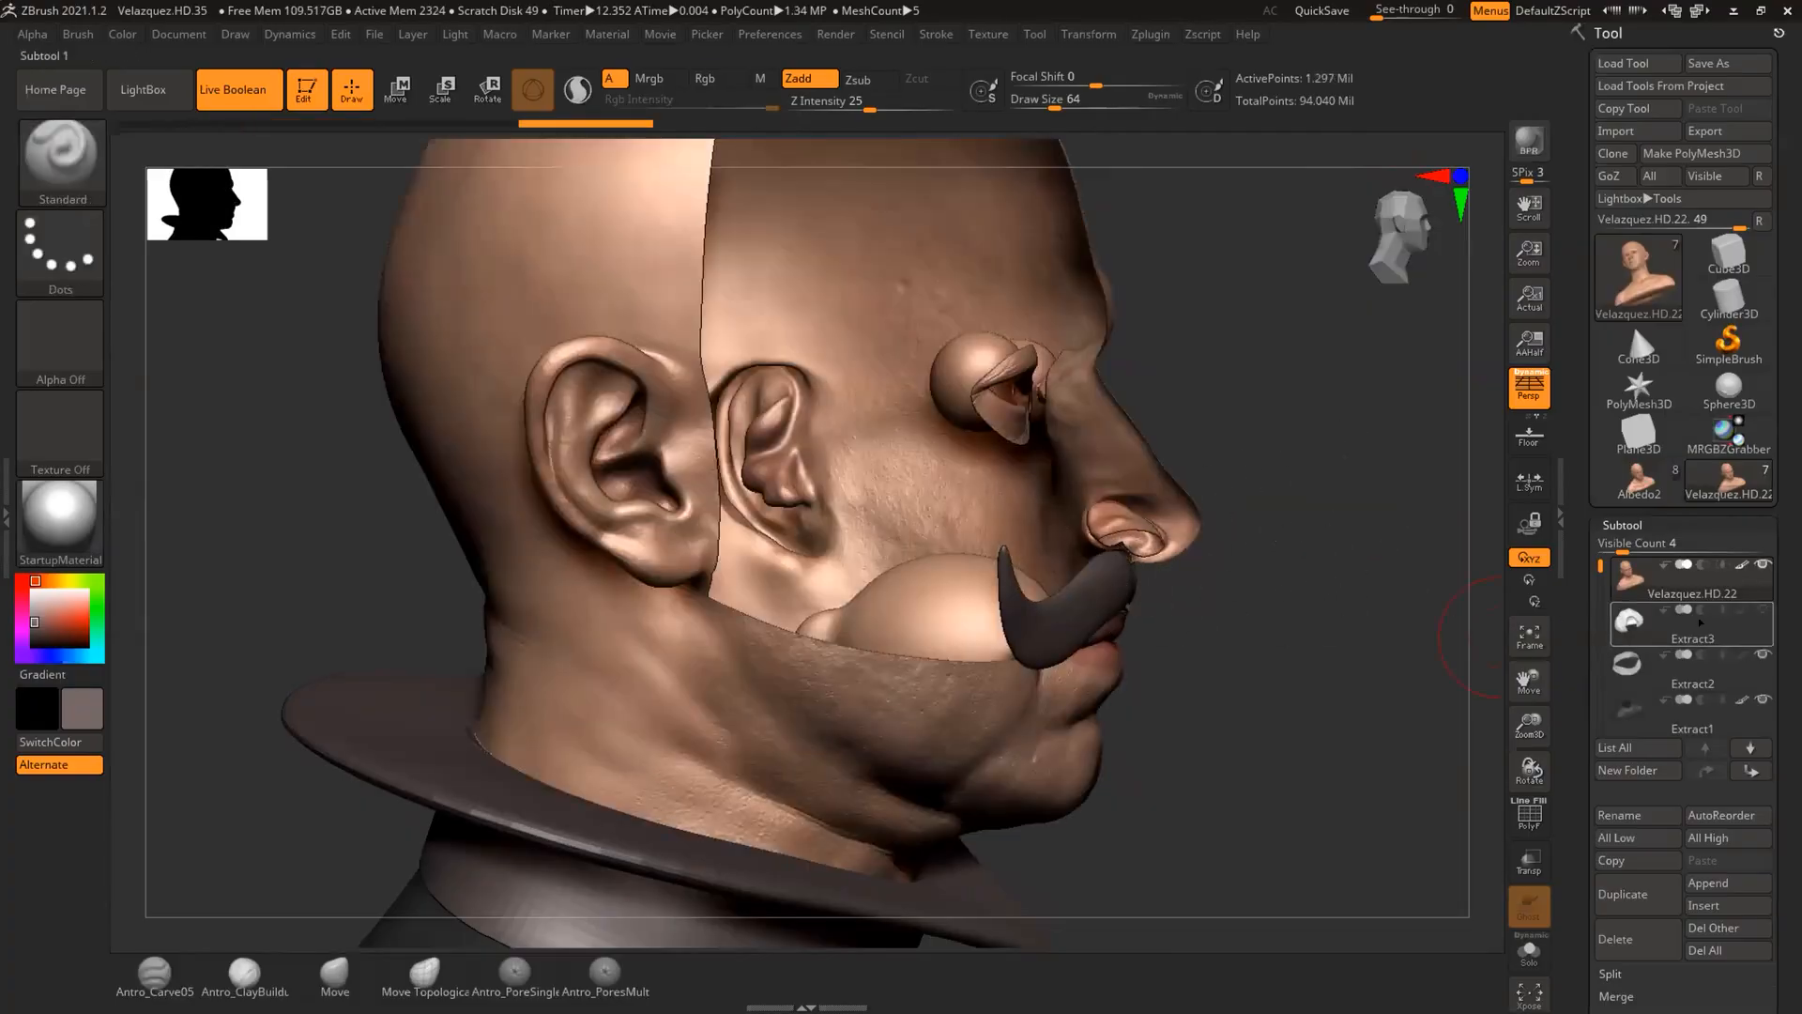
pyautogui.click(1529, 950)
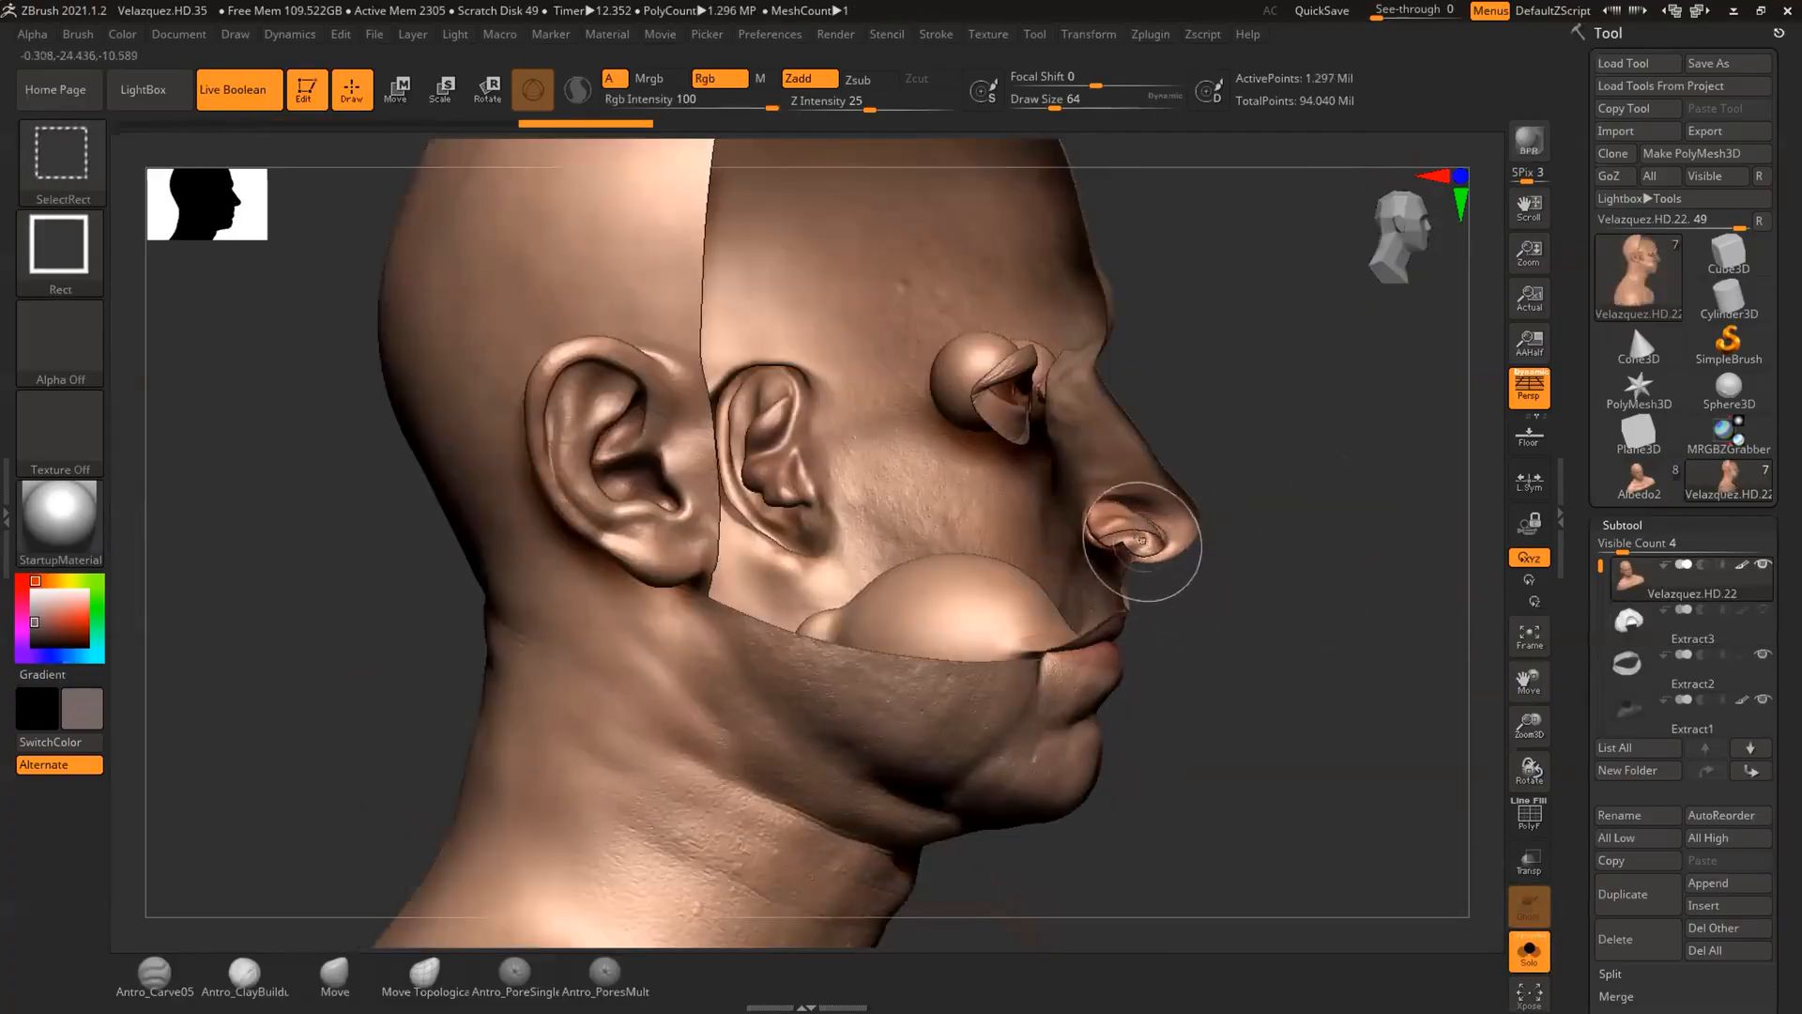
# - Hide the remaining nose, lip and chin polygroups so the inner mouth bag is exposed
pyautogui.keyDown('ctrl'); pyautogui.keyDown('shift'); pyautogui.click(1133, 543); pyautogui.keyUp('shift'); pyautogui.keyUp('ctrl')
pyautogui.keyDown('ctrl'); pyautogui.keyDown('shift'); pyautogui.click(1096, 650); pyautogui.keyUp('shift'); pyautogui.keyUp('ctrl')
pyautogui.keyDown('ctrl'); pyautogui.keyDown('shift'); pyautogui.click(1094, 699); pyautogui.keyUp('shift'); pyautogui.keyUp('ctrl')
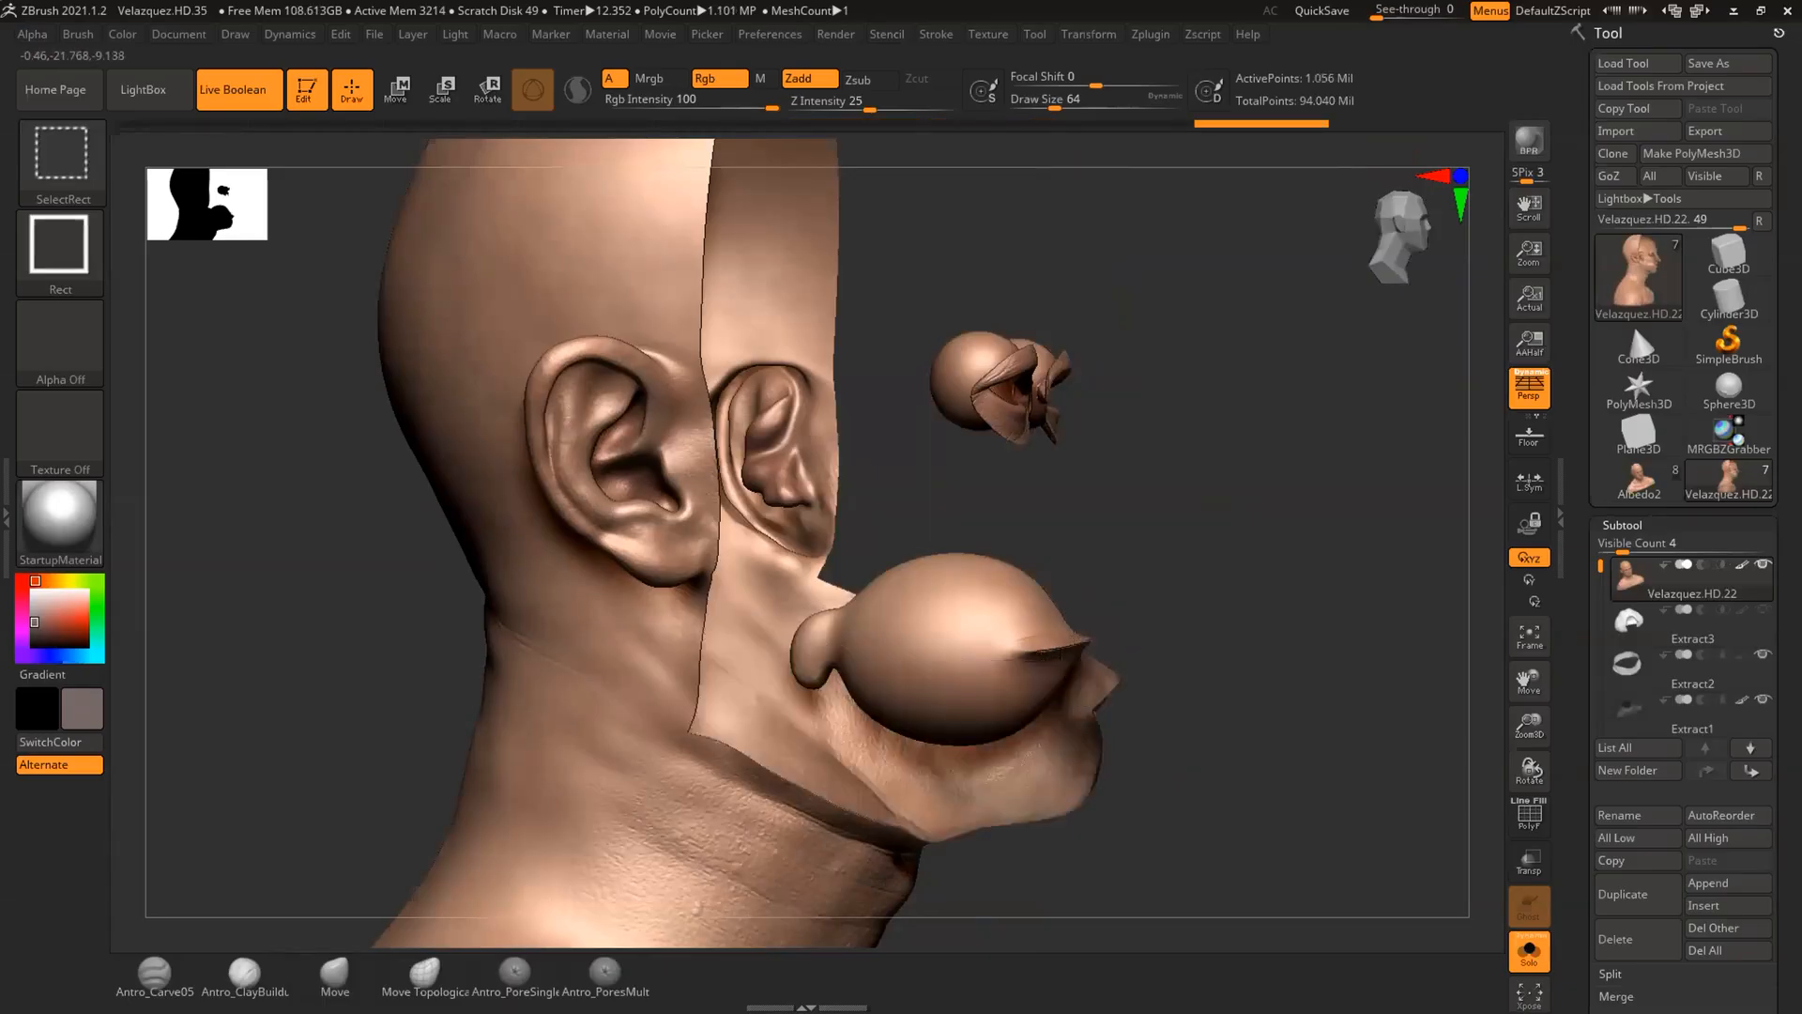
pyautogui.keyDown('ctrl'); pyautogui.keyDown('shift'); pyautogui.click(1100, 709); pyautogui.keyUp('shift'); pyautogui.keyUp('ctrl')
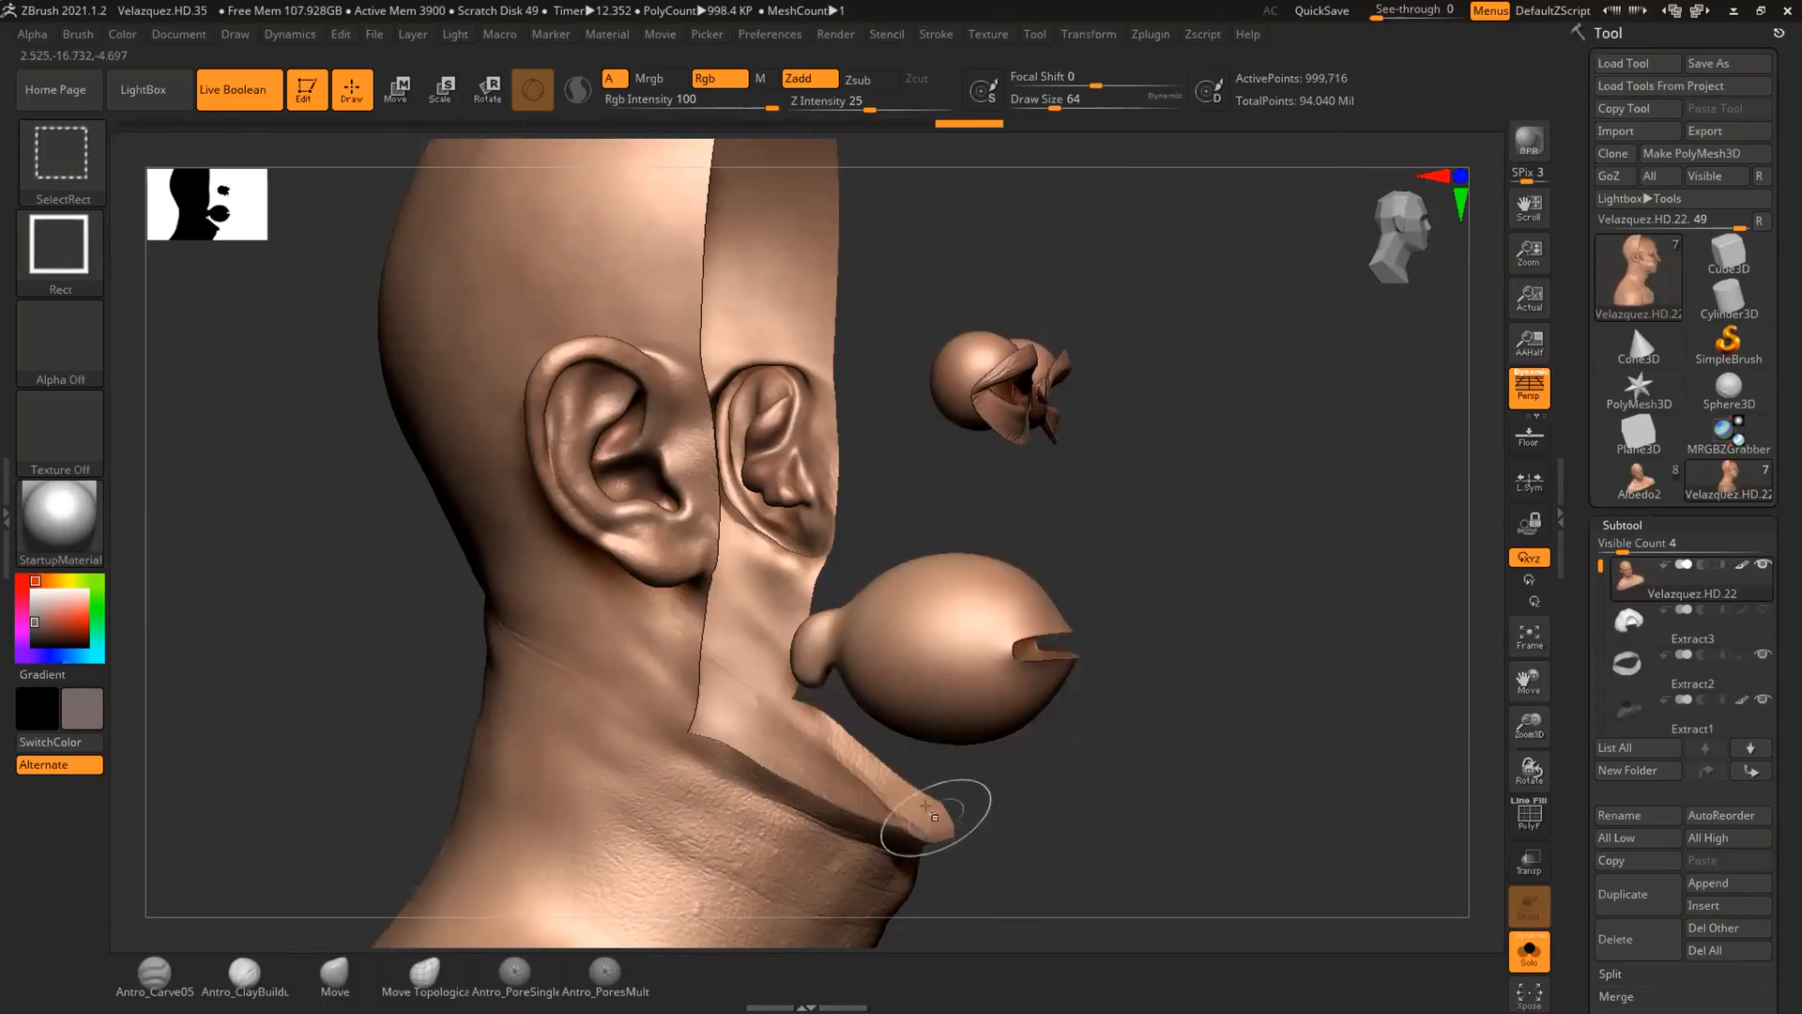
# - Hide the eyelid polygroups around both eyes to expose the inner eye sockets
pyautogui.keyDown('ctrl'); pyautogui.keyDown('shift'); pyautogui.click(1014, 418); pyautogui.keyUp('shift'); pyautogui.keyUp('ctrl')
pyautogui.moveTo(1248, 451); pyautogui.dragTo(1131, 462)
pyautogui.keyDown('alt'); pyautogui.moveTo(1182, 451); pyautogui.dragTo(1218, 547); pyautogui.keyUp('alt')
pyautogui.keyDown('ctrl'); pyautogui.keyDown('shift'); pyautogui.click(849, 334); pyautogui.keyUp('shift'); pyautogui.keyUp('ctrl')
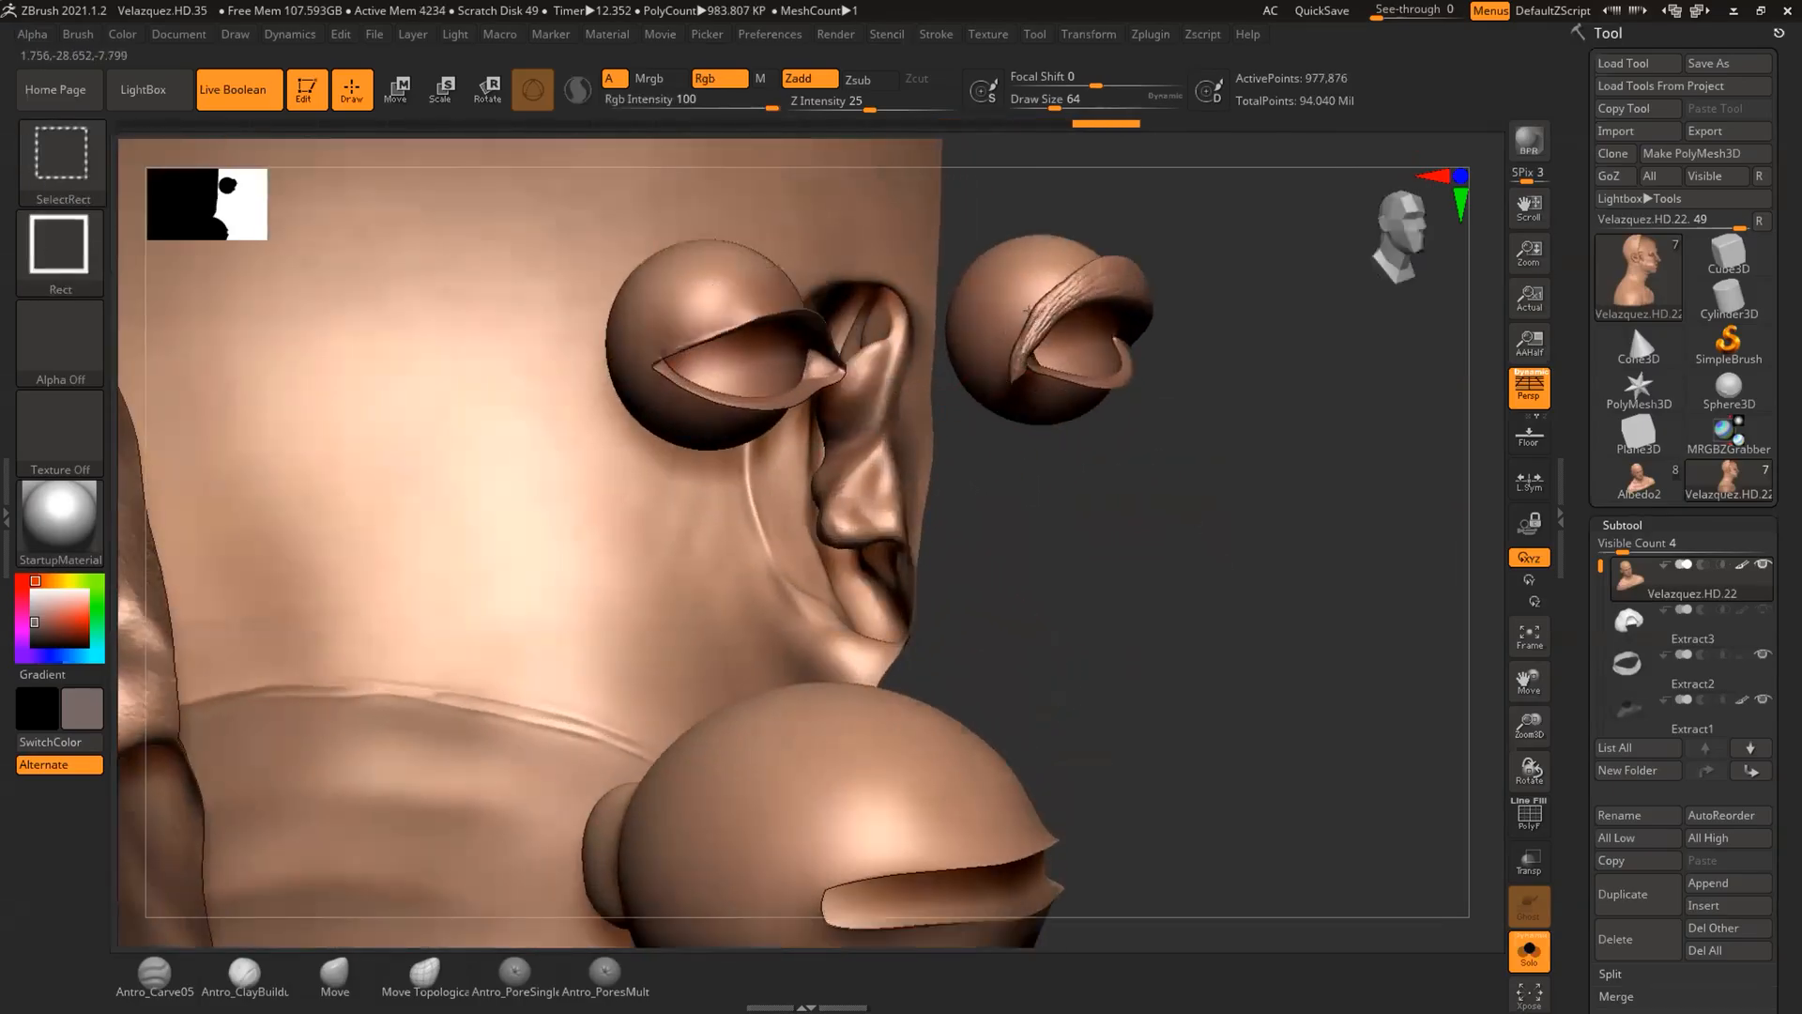
pyautogui.keyDown('ctrl'); pyautogui.keyDown('shift'); pyautogui.click(1044, 325); pyautogui.keyUp('shift'); pyautogui.keyUp('ctrl')
pyautogui.keyDown('ctrl'); pyautogui.keyDown('shift'); pyautogui.click(1113, 378); pyautogui.keyUp('shift'); pyautogui.keyUp('ctrl')
pyautogui.moveTo(1153, 394); pyautogui.dragTo(1000, 368)
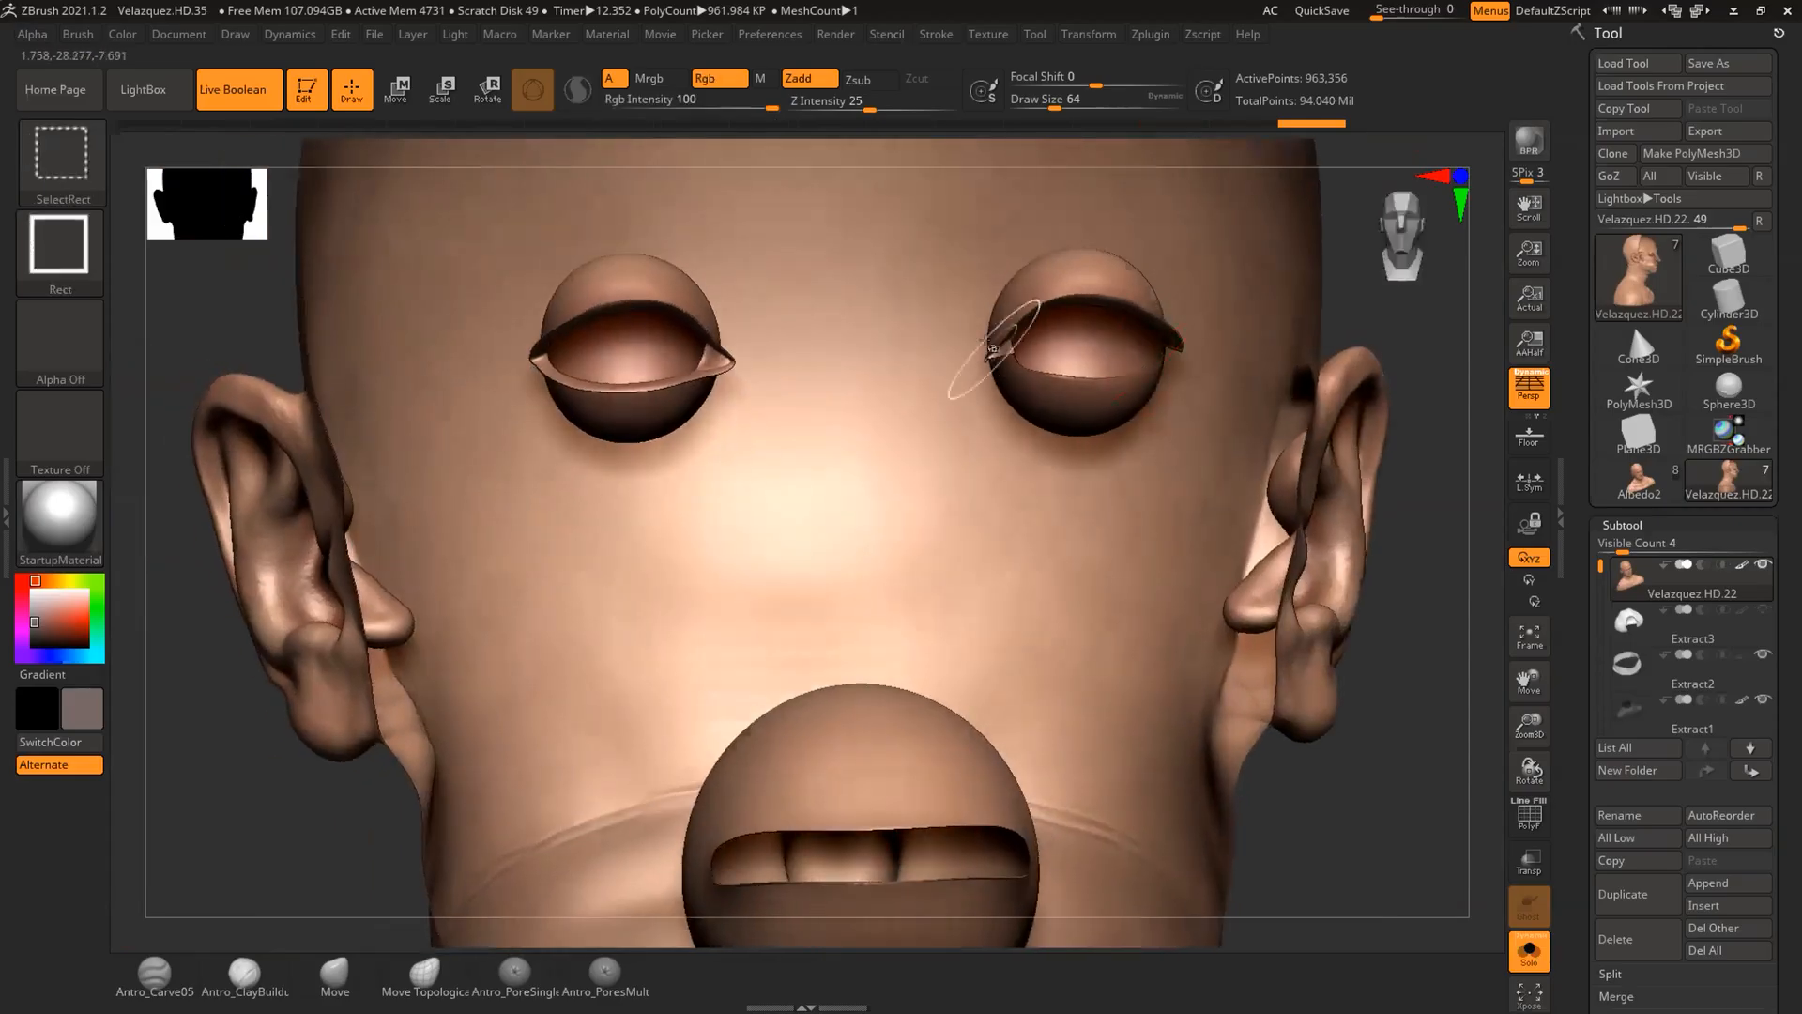
pyautogui.keyDown('ctrl'); pyautogui.keyDown('shift'); pyautogui.click(994, 351); pyautogui.keyUp('shift'); pyautogui.keyUp('ctrl')
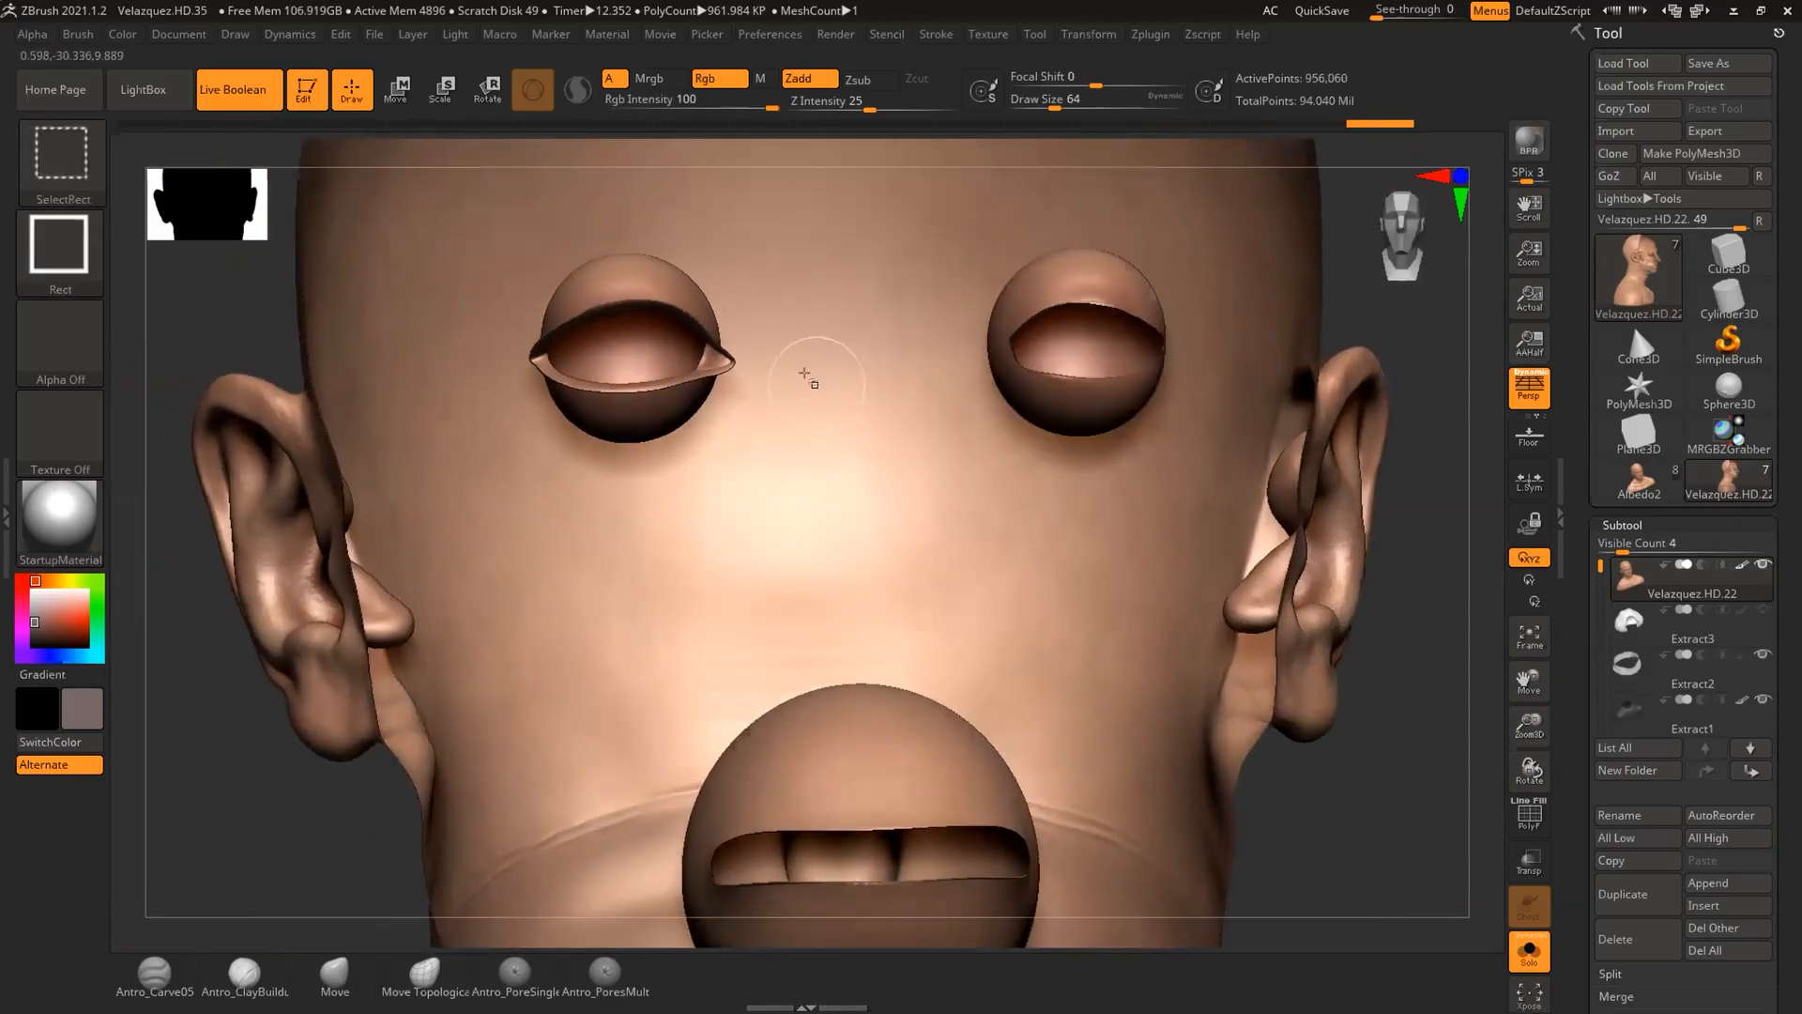
pyautogui.keyDown('ctrl'); pyautogui.keyDown('shift'); pyautogui.click(719, 356); pyautogui.keyUp('shift'); pyautogui.keyUp('ctrl')
# - Hide the ear, front neck and back-of-head polygroups, and invert the visibility to show only the face, ears and front neck
pyautogui.moveTo(1438, 609)
pyautogui.mouseDown()
pyautogui.moveTo(1086, 611)
pyautogui.moveTo(977, 491)
pyautogui.moveTo(1156, 481)
pyautogui.mouseUp()
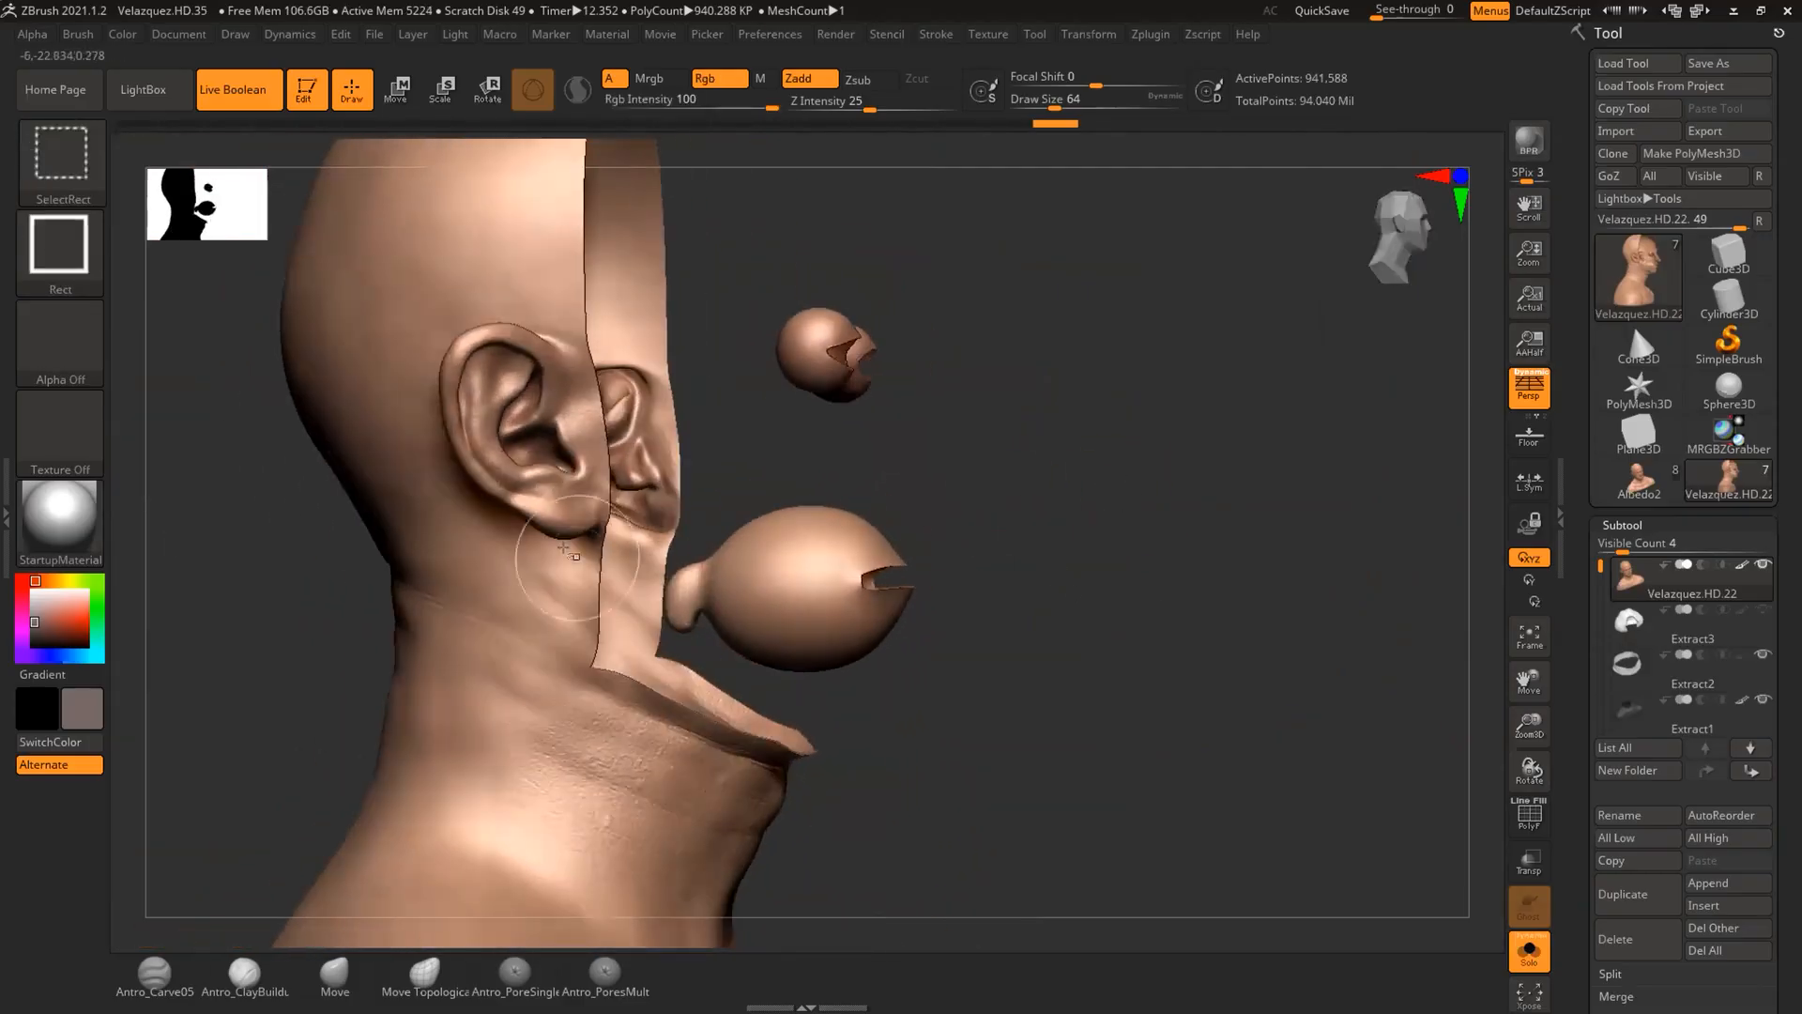
pyautogui.keyDown('ctrl'); pyautogui.keyDown('shift'); pyautogui.click(533, 477); pyautogui.keyUp('shift'); pyautogui.keyUp('ctrl')
pyautogui.keyDown('ctrl'); pyautogui.keyDown('shift'); pyautogui.click(651, 482); pyautogui.keyUp('shift'); pyautogui.keyUp('ctrl')
pyautogui.keyDown('ctrl'); pyautogui.keyDown('shift'); pyautogui.click(642, 744); pyautogui.keyUp('shift'); pyautogui.keyUp('ctrl')
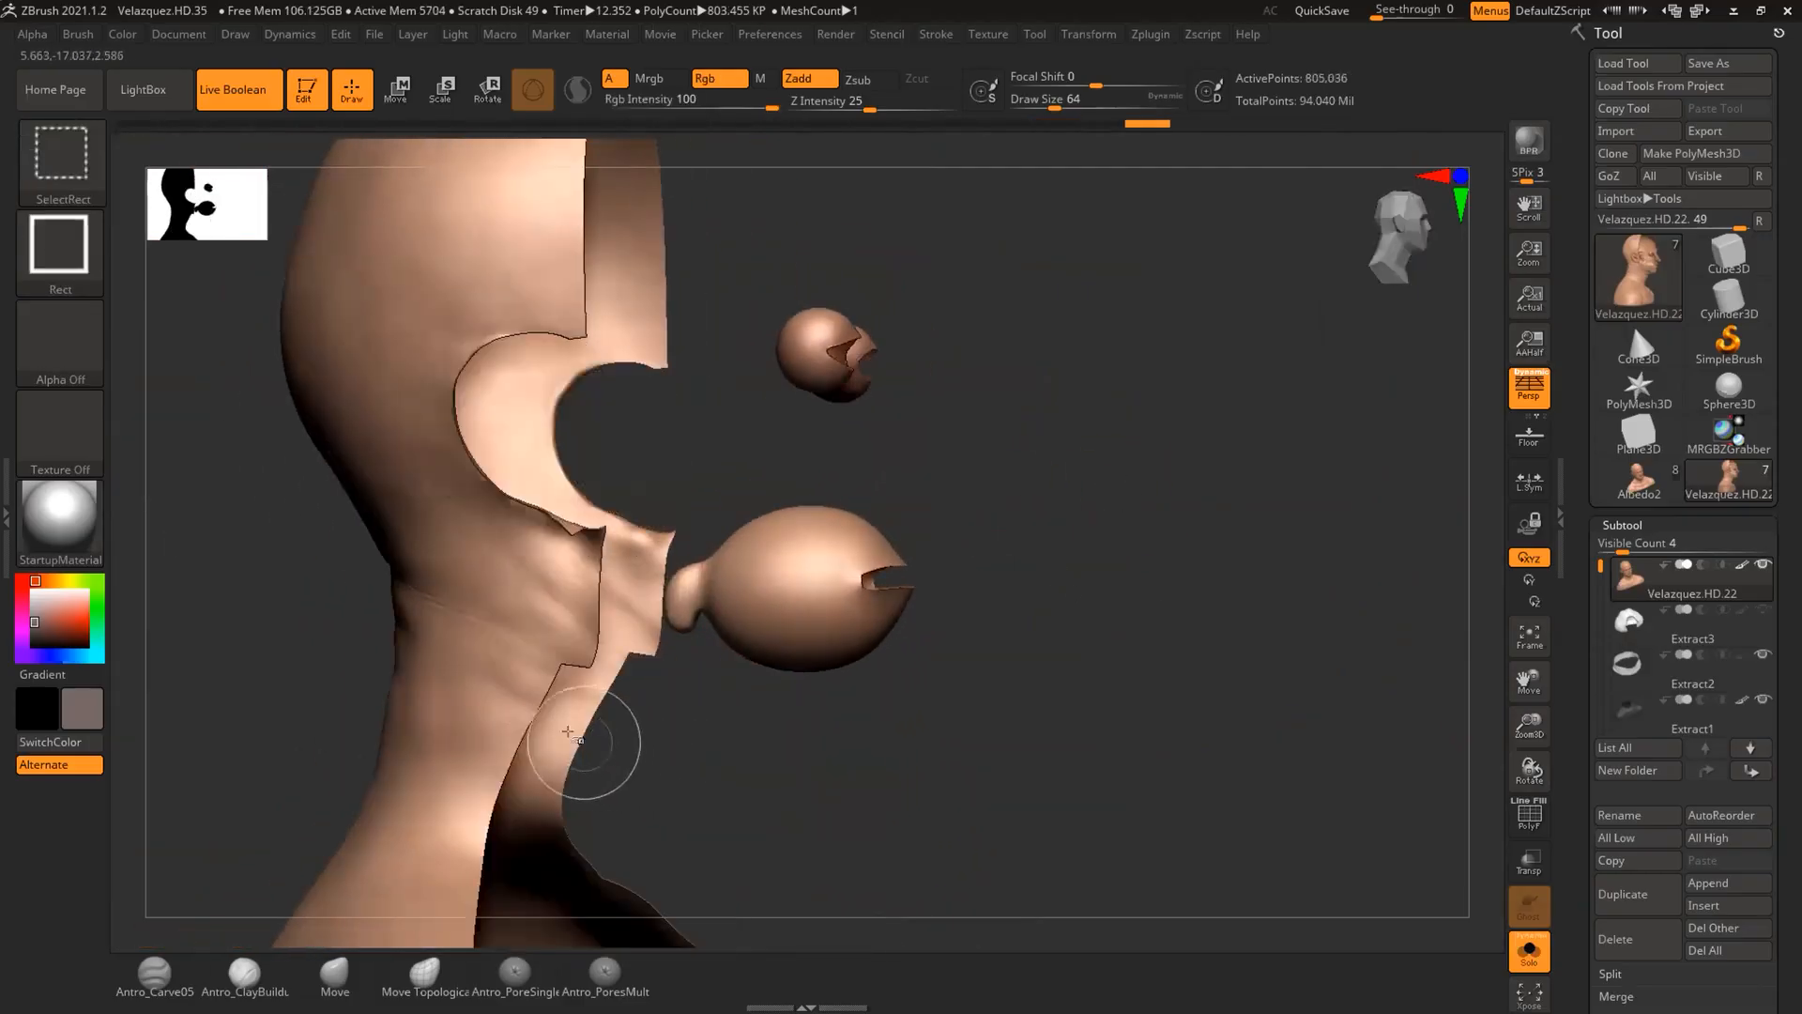
pyautogui.keyDown('ctrl'); pyautogui.keyDown('shift'); pyautogui.click(563, 736); pyautogui.keyUp('shift'); pyautogui.keyUp('ctrl')
pyautogui.keyDown('alt'); pyautogui.moveTo(563, 735); pyautogui.dragTo(934, 560); pyautogui.keyUp('alt')
pyautogui.keyDown('ctrl'); pyautogui.keyDown('shift'); pyautogui.click(930, 558); pyautogui.keyUp('shift'); pyautogui.keyUp('ctrl')
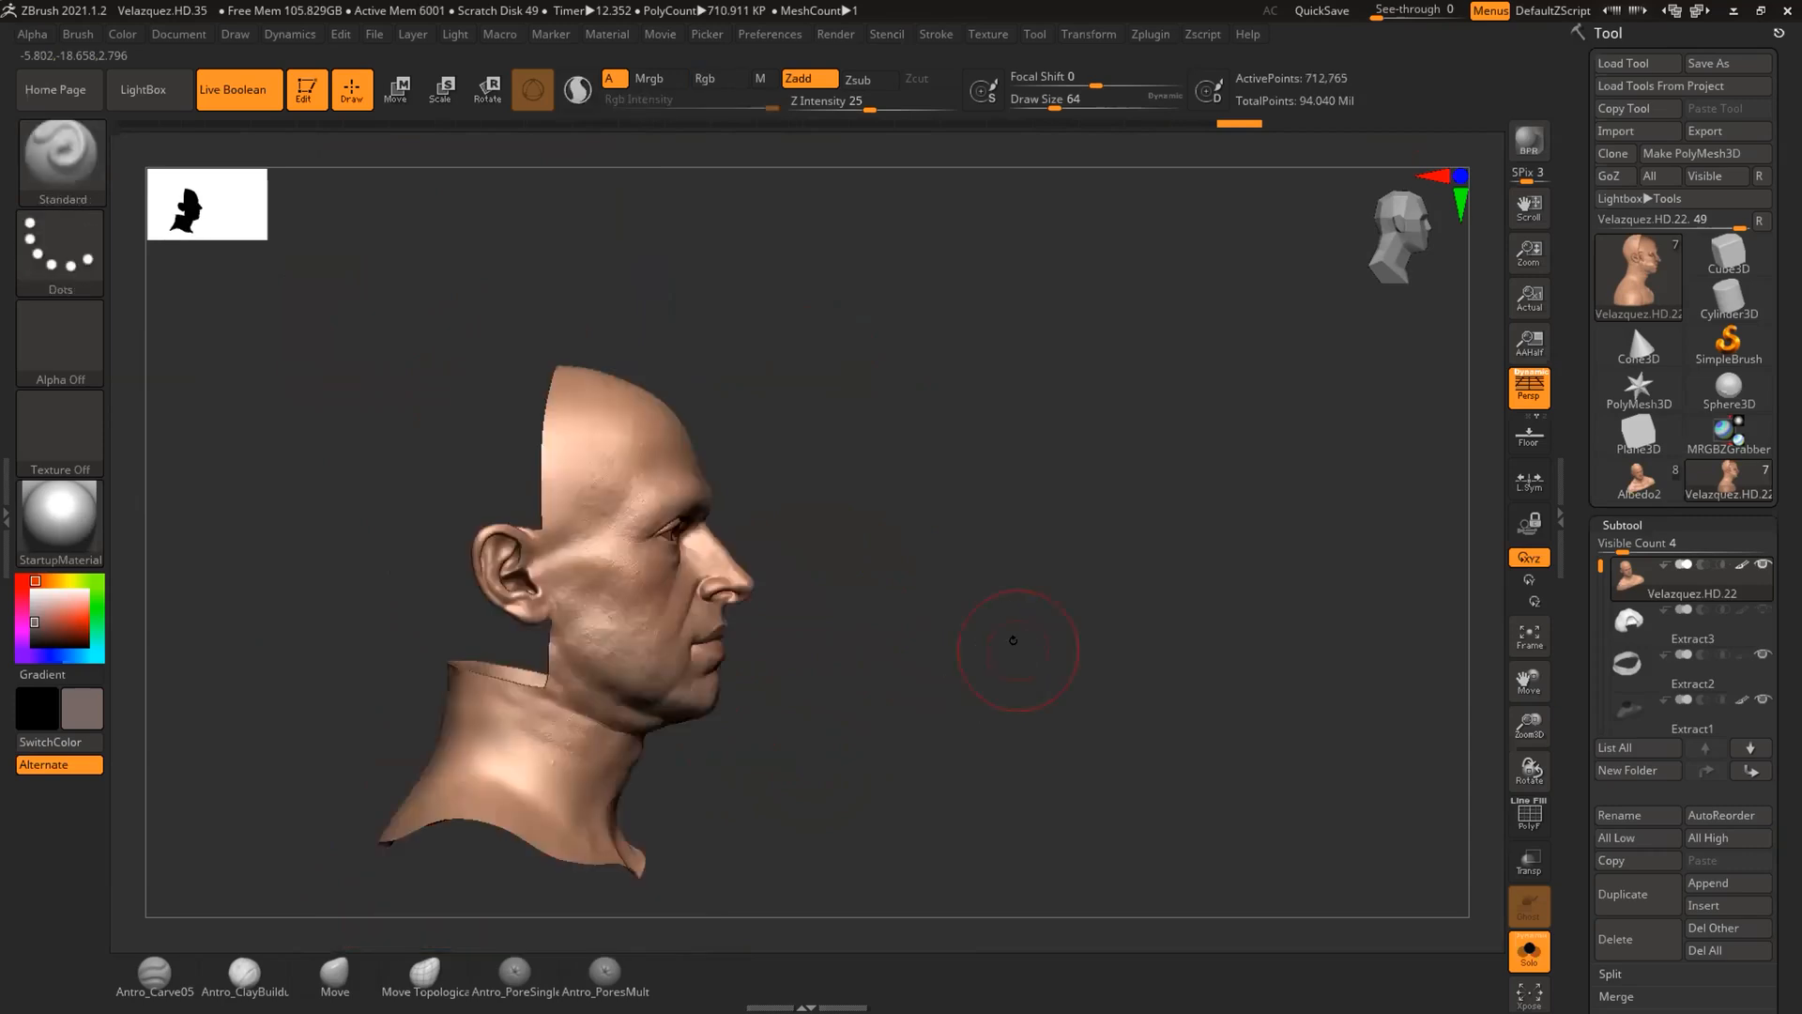
# - Activate HD sculpting on the visible face and neck region, with the perspective view on
pyautogui.press('p')
pyautogui.moveTo(1018, 610)
pyautogui.keyDown('alt'); pyautogui.mouseDown()
pyautogui.moveTo(1235, 470)
pyautogui.moveTo(1239, 563)
pyautogui.moveTo(1167, 556)
pyautogui.mouseUp(); pyautogui.keyUp('alt')
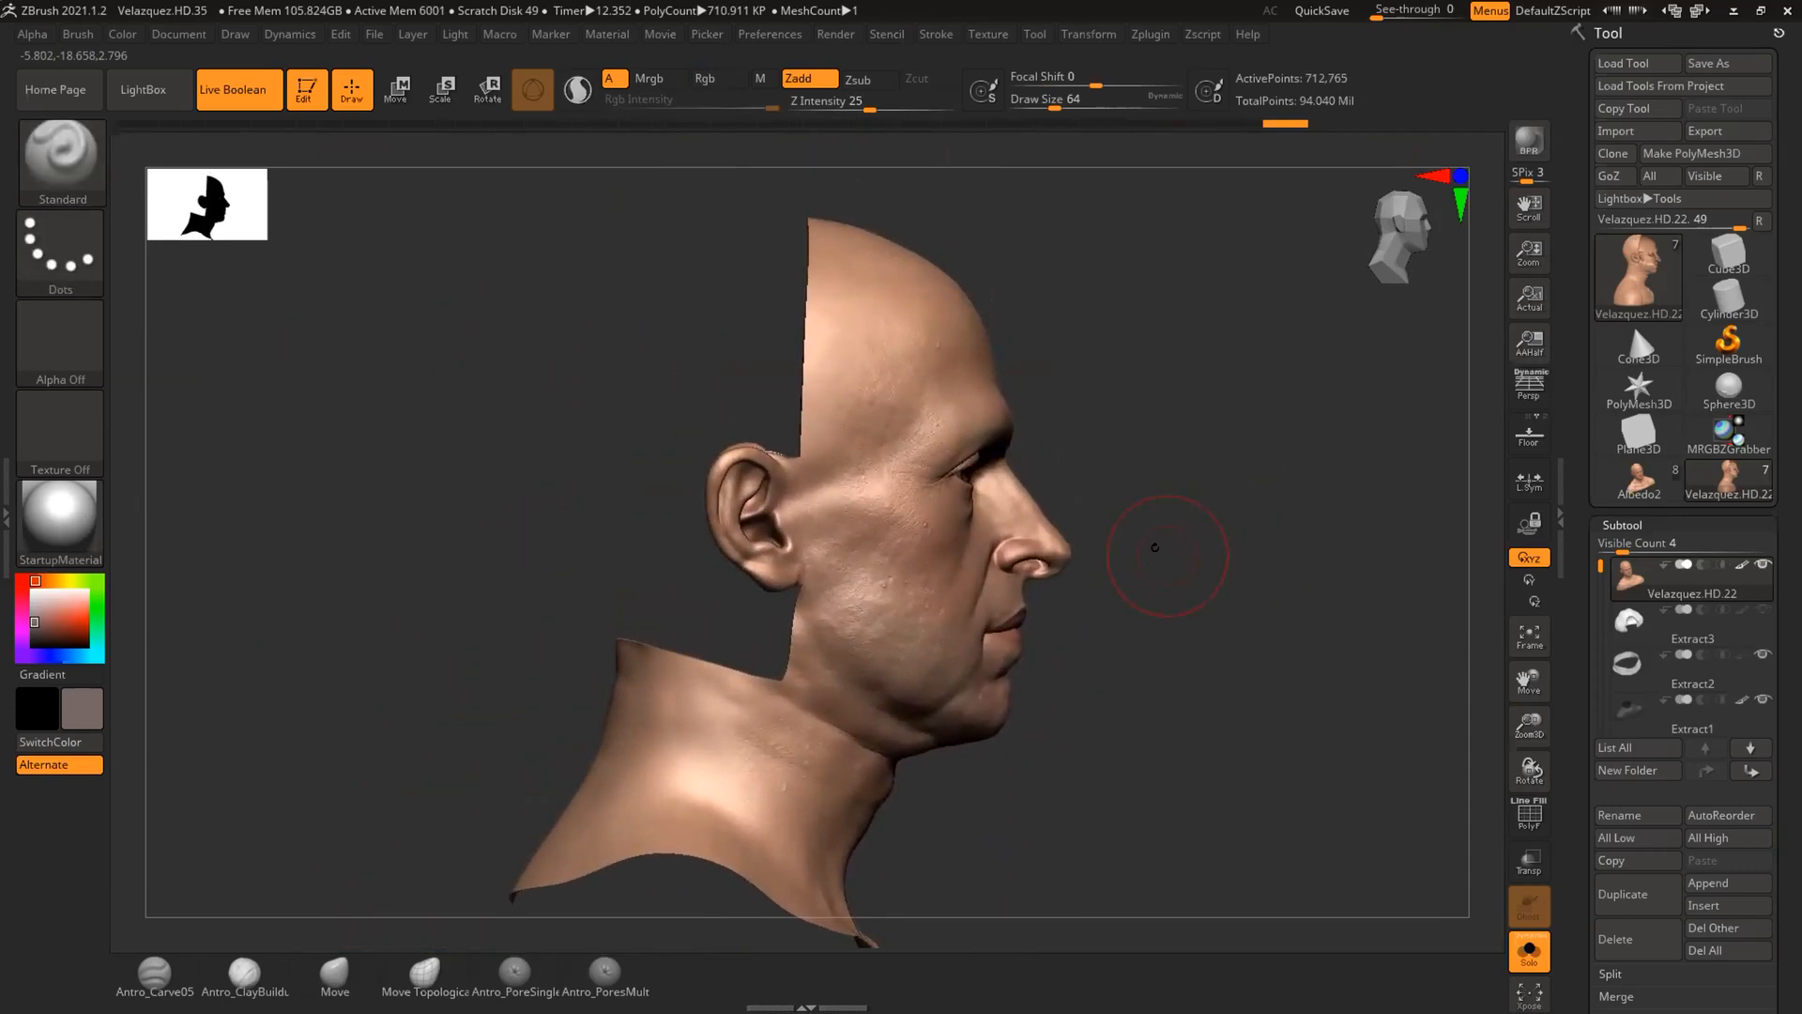
pyautogui.press('a')
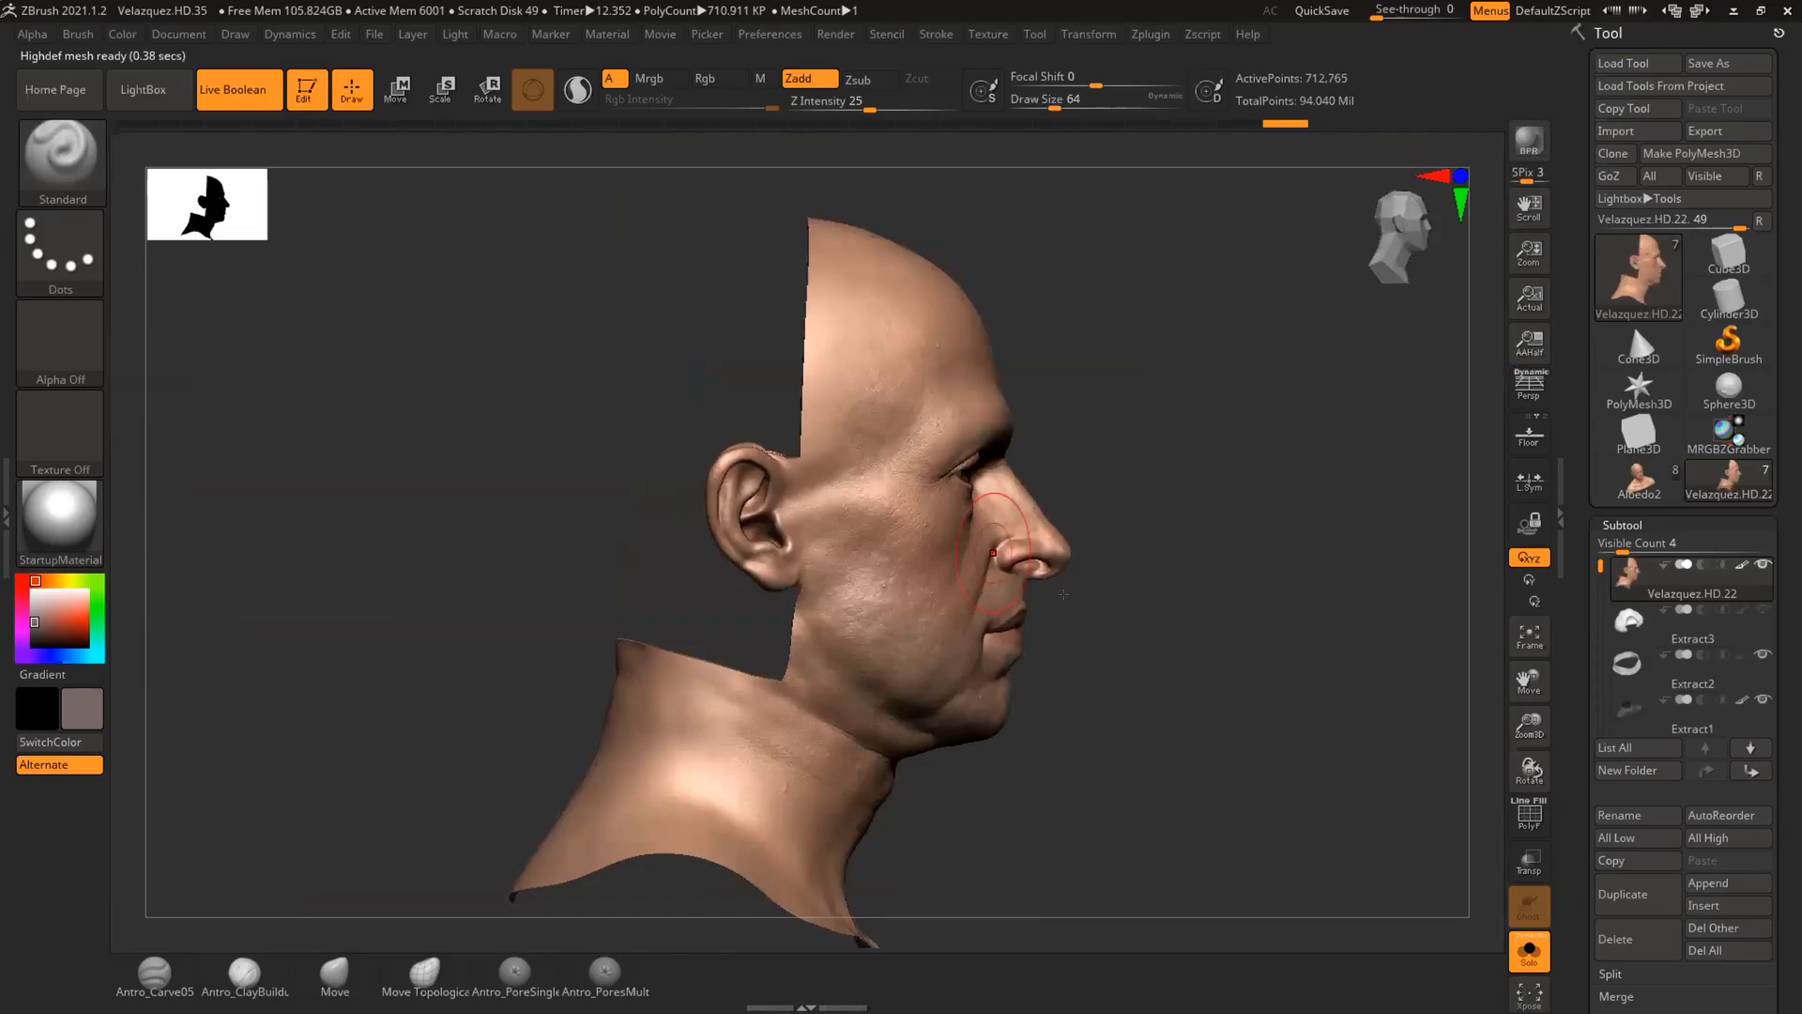
pyautogui.moveTo(1267, 282)
pyautogui.mouseDown()
pyautogui.moveTo(1179, 515)
pyautogui.moveTo(1139, 519)
pyautogui.moveTo(1343, 608)
pyautogui.moveTo(1255, 610)
pyautogui.moveTo(1178, 506)
pyautogui.moveTo(1079, 477)
pyautogui.moveTo(1029, 491)
pyautogui.mouseUp()
pyautogui.press('p')
pyautogui.keyDown('alt'); pyautogui.moveTo(1090, 560); pyautogui.dragTo(1094, 620); pyautogui.keyUp('alt')
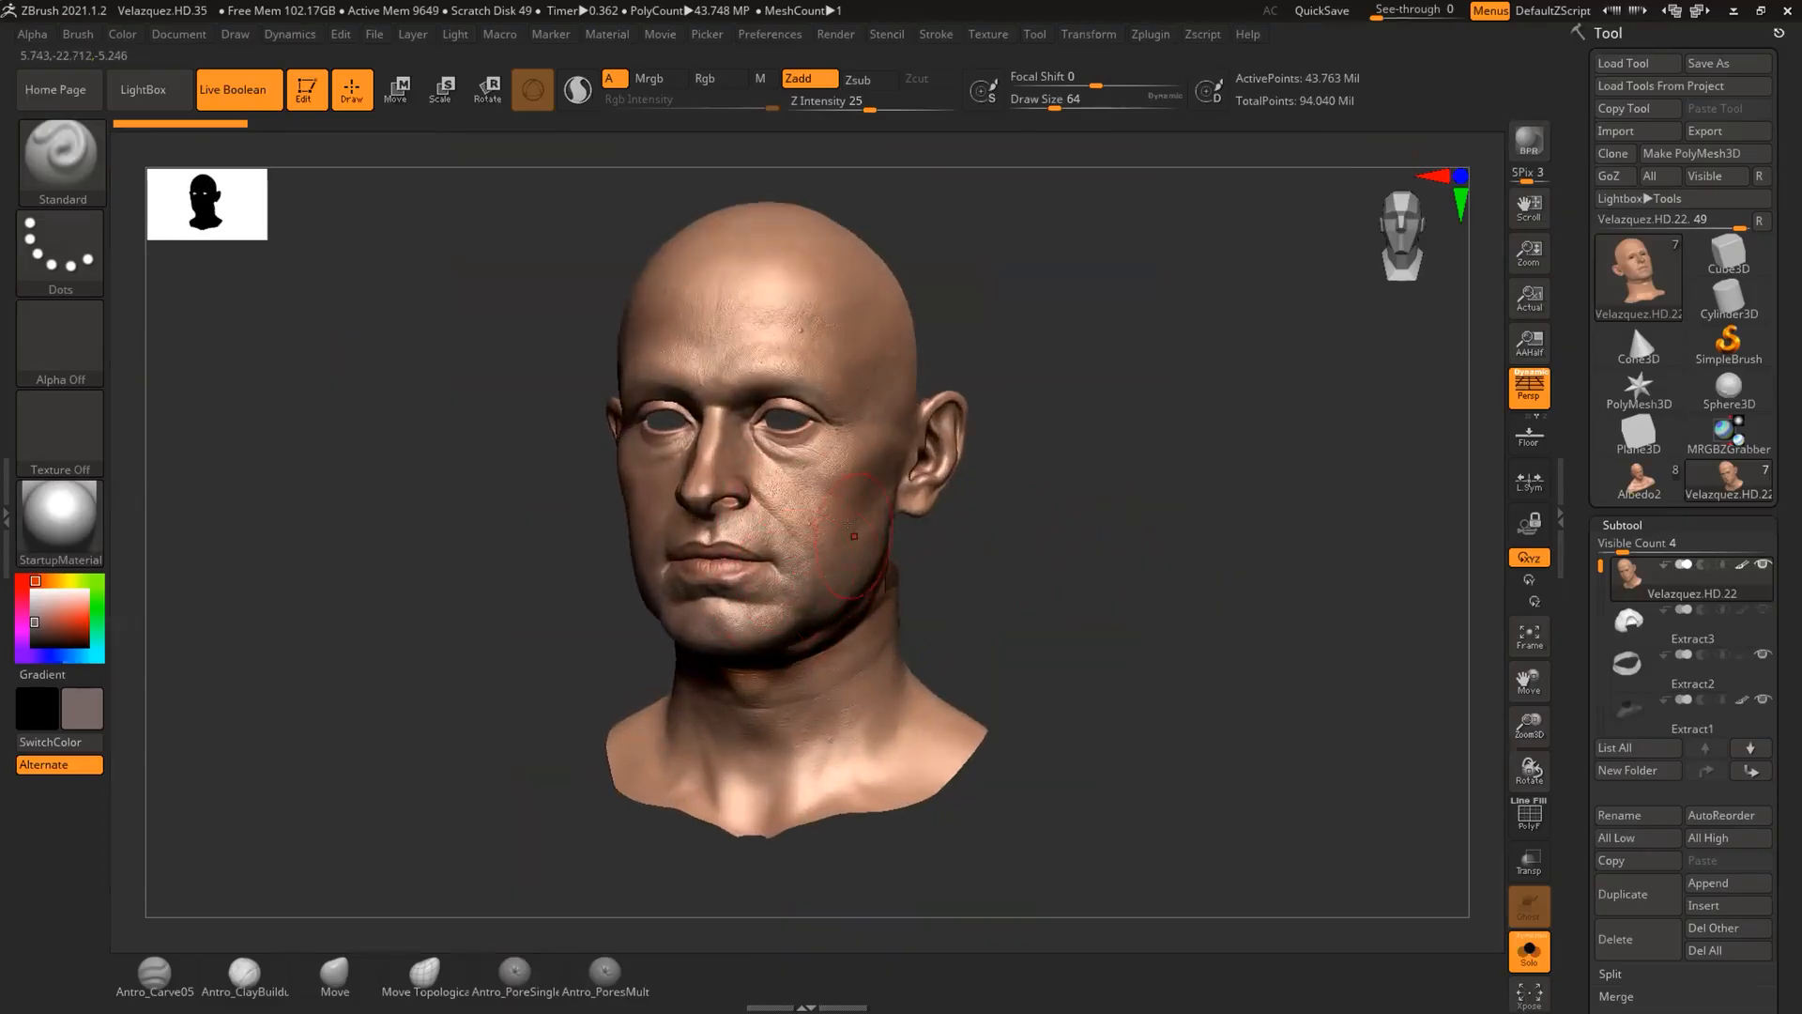
# - Examine the HD head from both three-quarter sides, including the neck and the skin detail on the cheek
pyautogui.moveTo(999, 532); pyautogui.dragTo(1032, 503)
pyautogui.moveTo(1165, 582); pyautogui.dragTo(1046, 516)
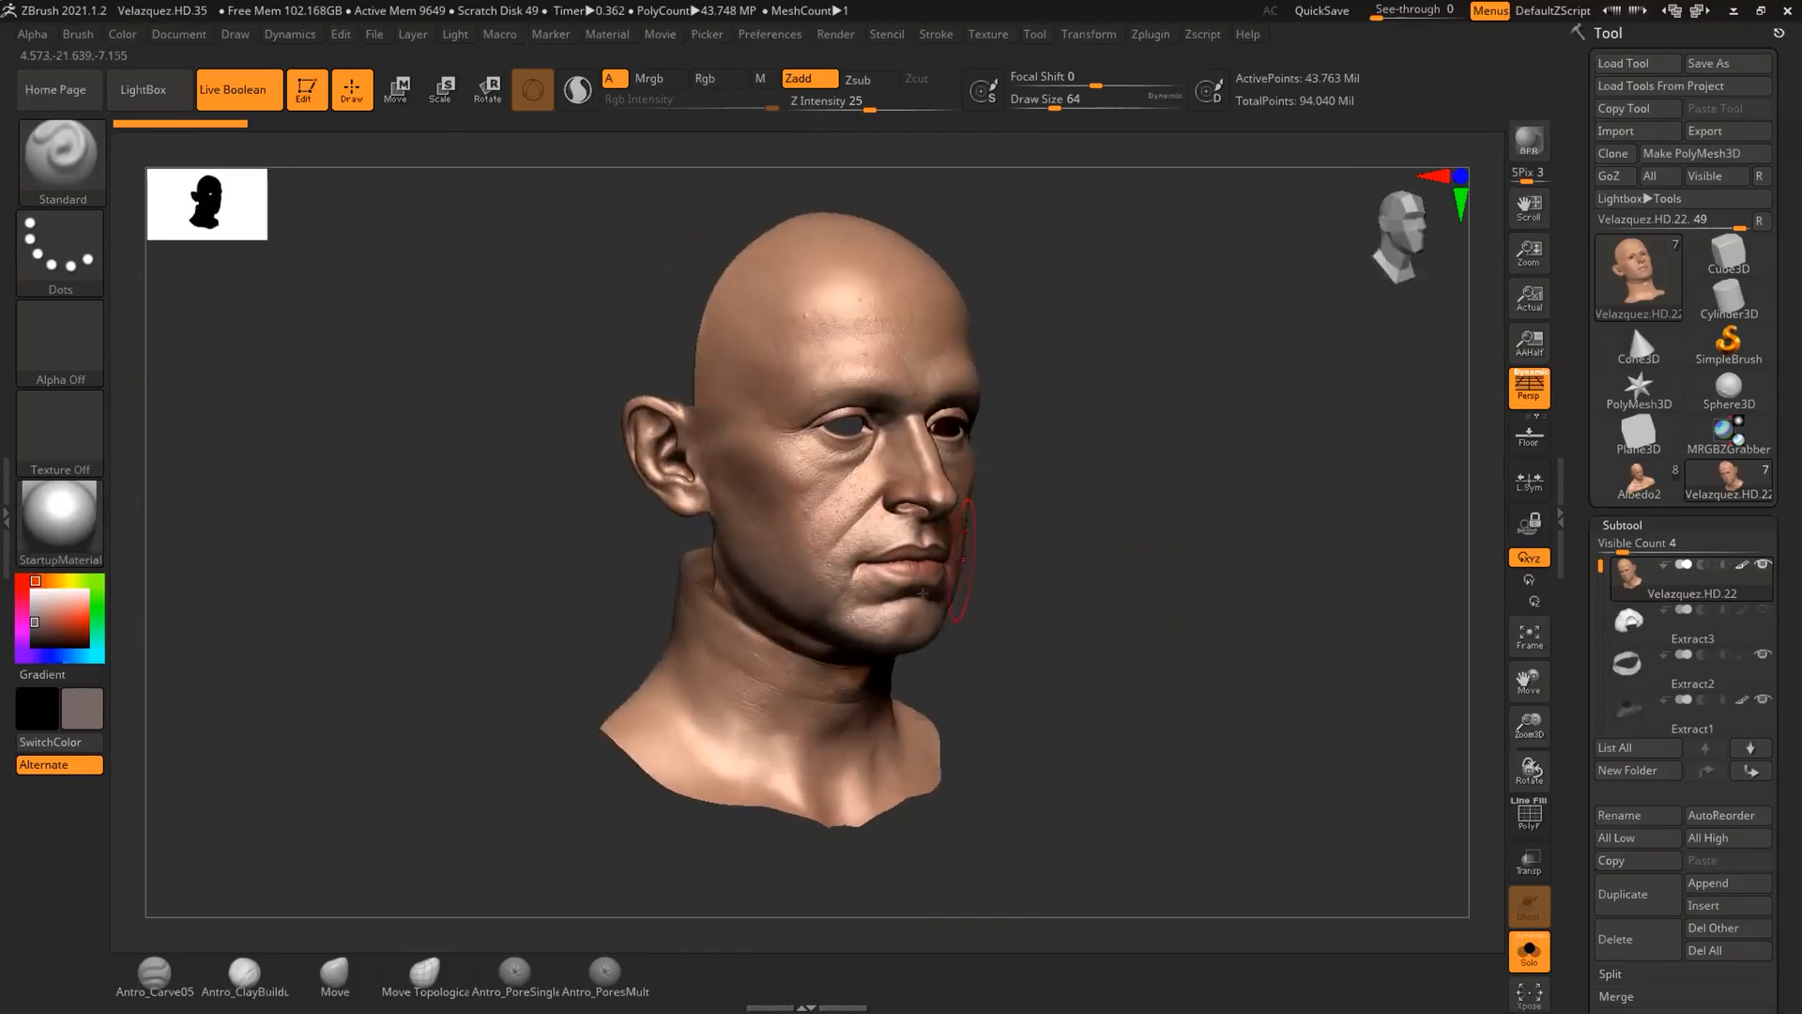
pyautogui.moveTo(1150, 638); pyautogui.dragTo(1089, 671)
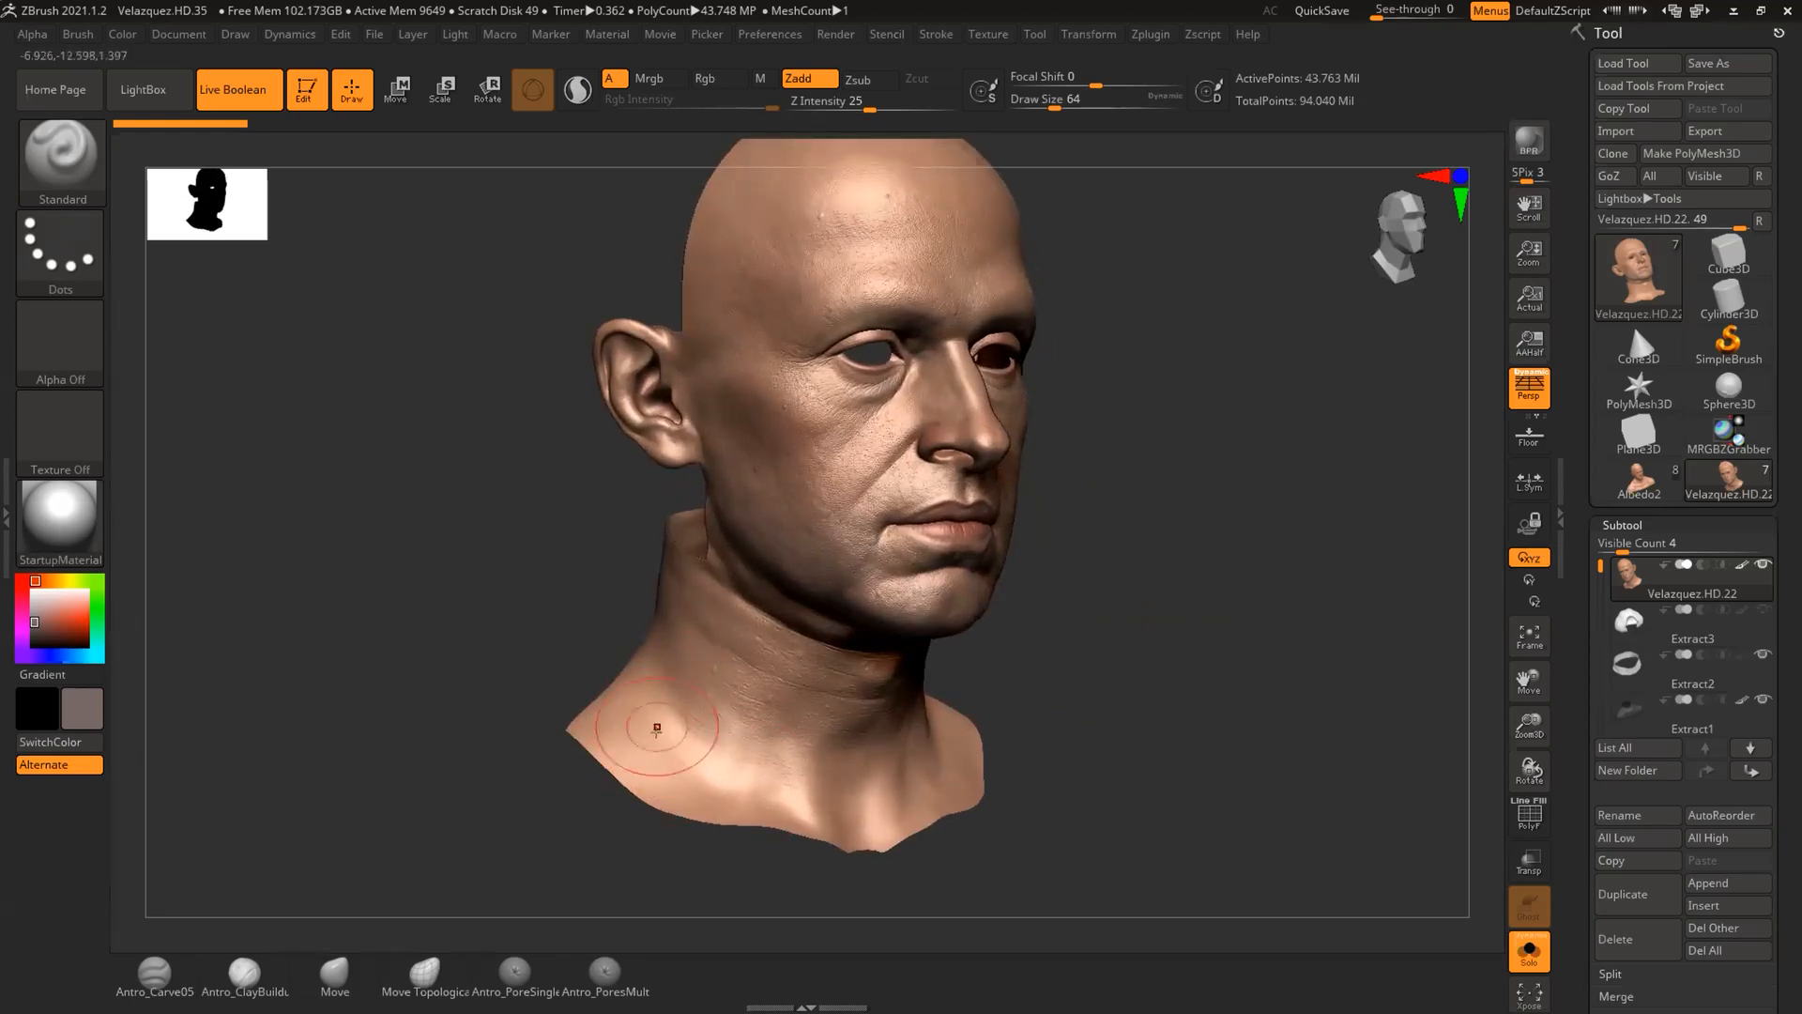
pyautogui.moveTo(1167, 623)
pyautogui.mouseDown()
pyautogui.moveTo(1330, 611)
pyautogui.moveTo(901, 624)
pyautogui.mouseUp()
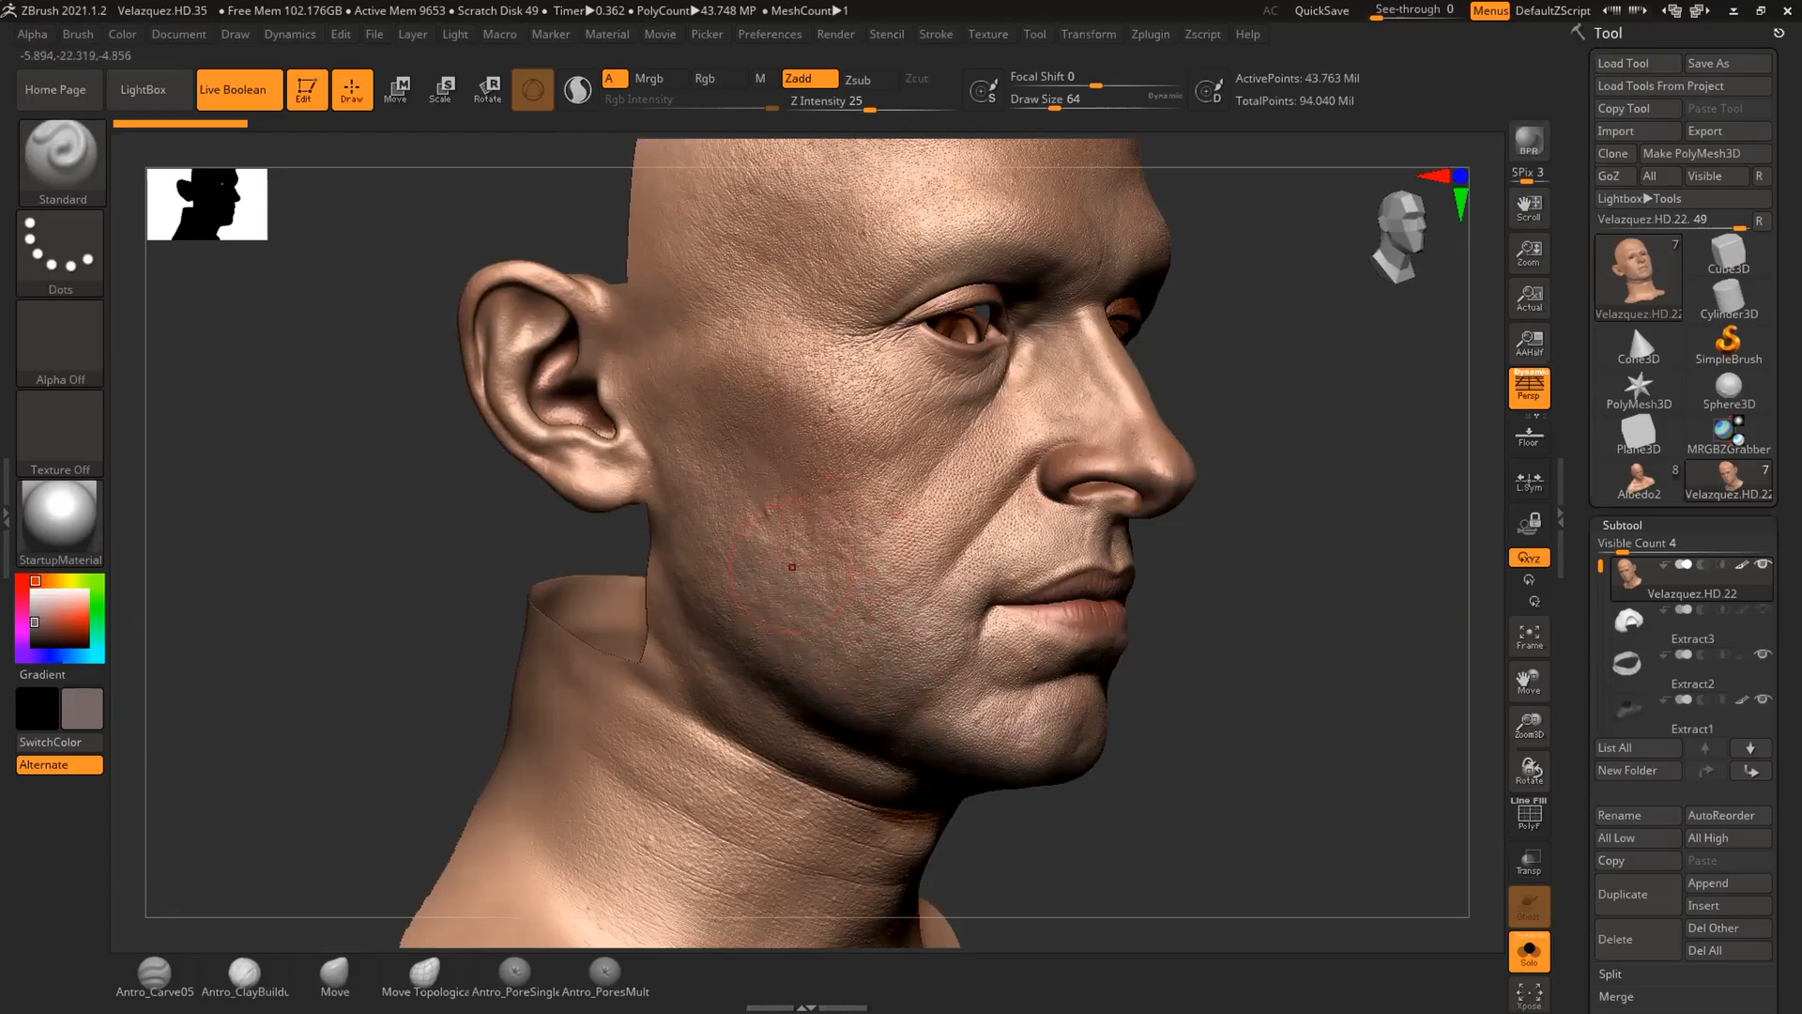
pyautogui.moveTo(1259, 658)
pyautogui.mouseDown()
pyautogui.moveTo(1255, 623)
pyautogui.moveTo(391, 507)
pyautogui.moveTo(502, 654)
pyautogui.moveTo(502, 731)
pyautogui.mouseUp()
# - Set the brush draw size to 41 and examine the pores on the cheek
pyautogui.press('space')
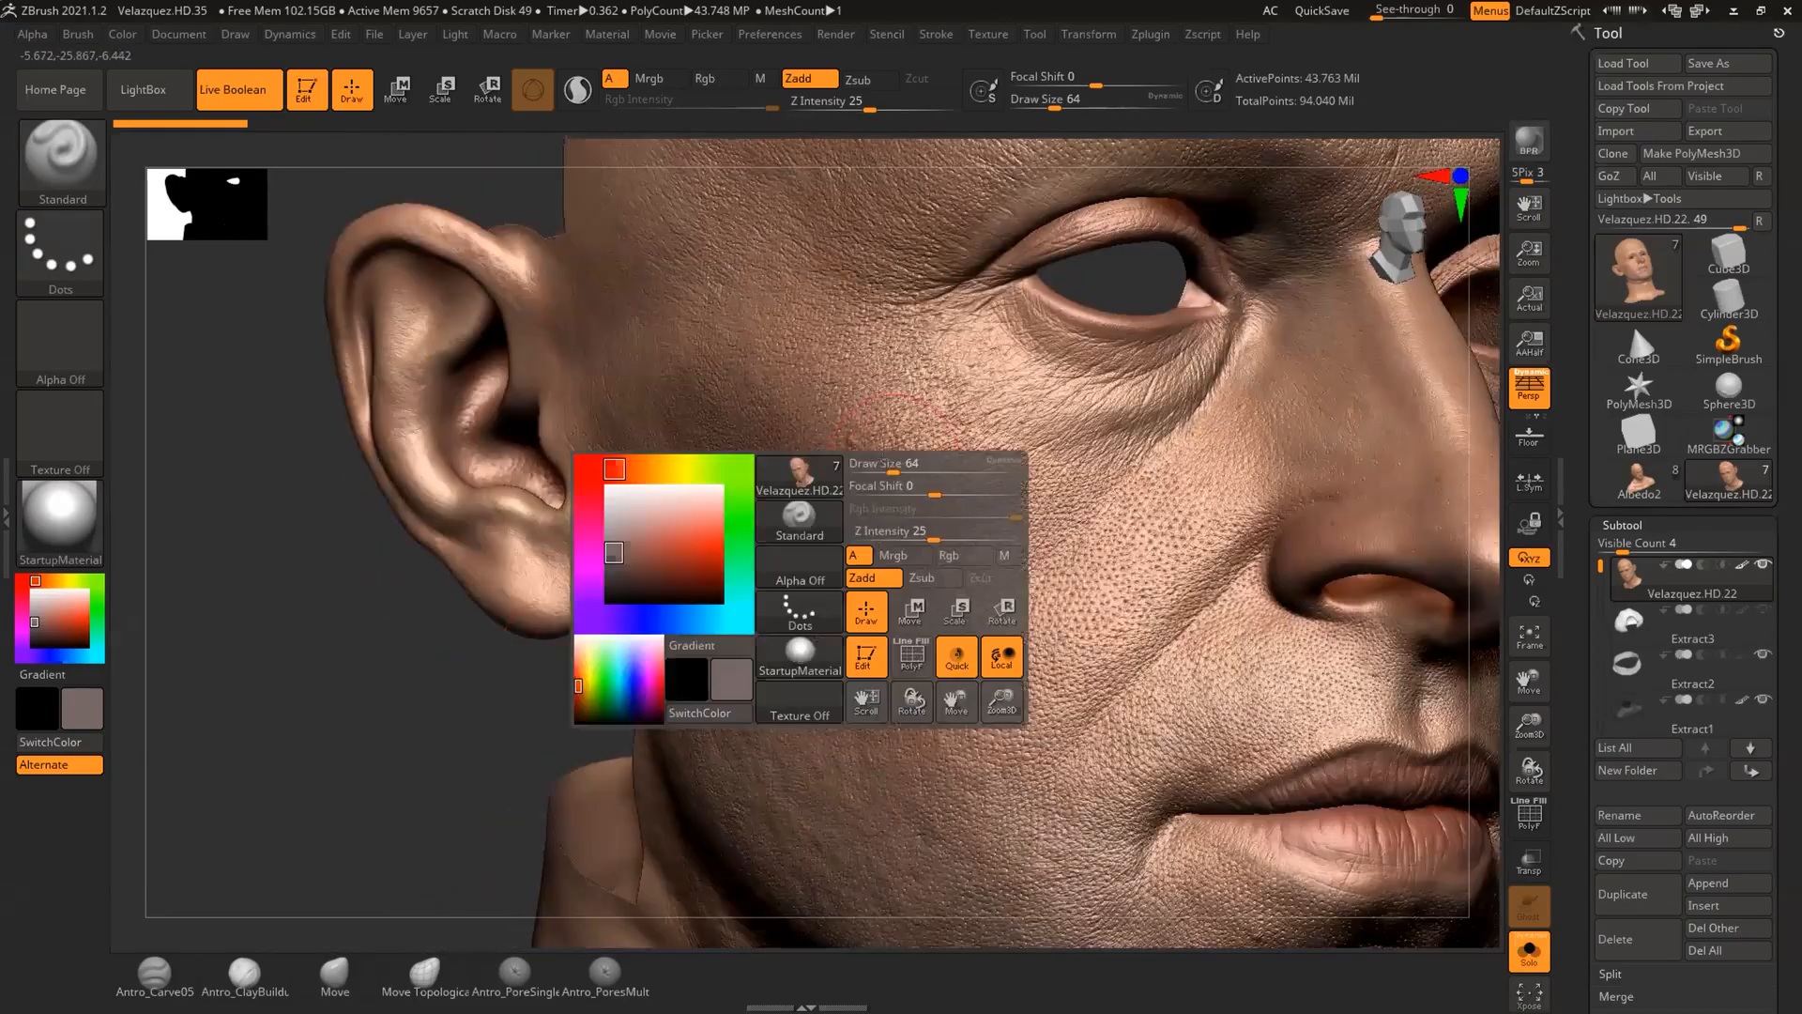
pyautogui.click(886, 469)
pyautogui.moveTo(358, 763); pyautogui.dragTo(738, 639)
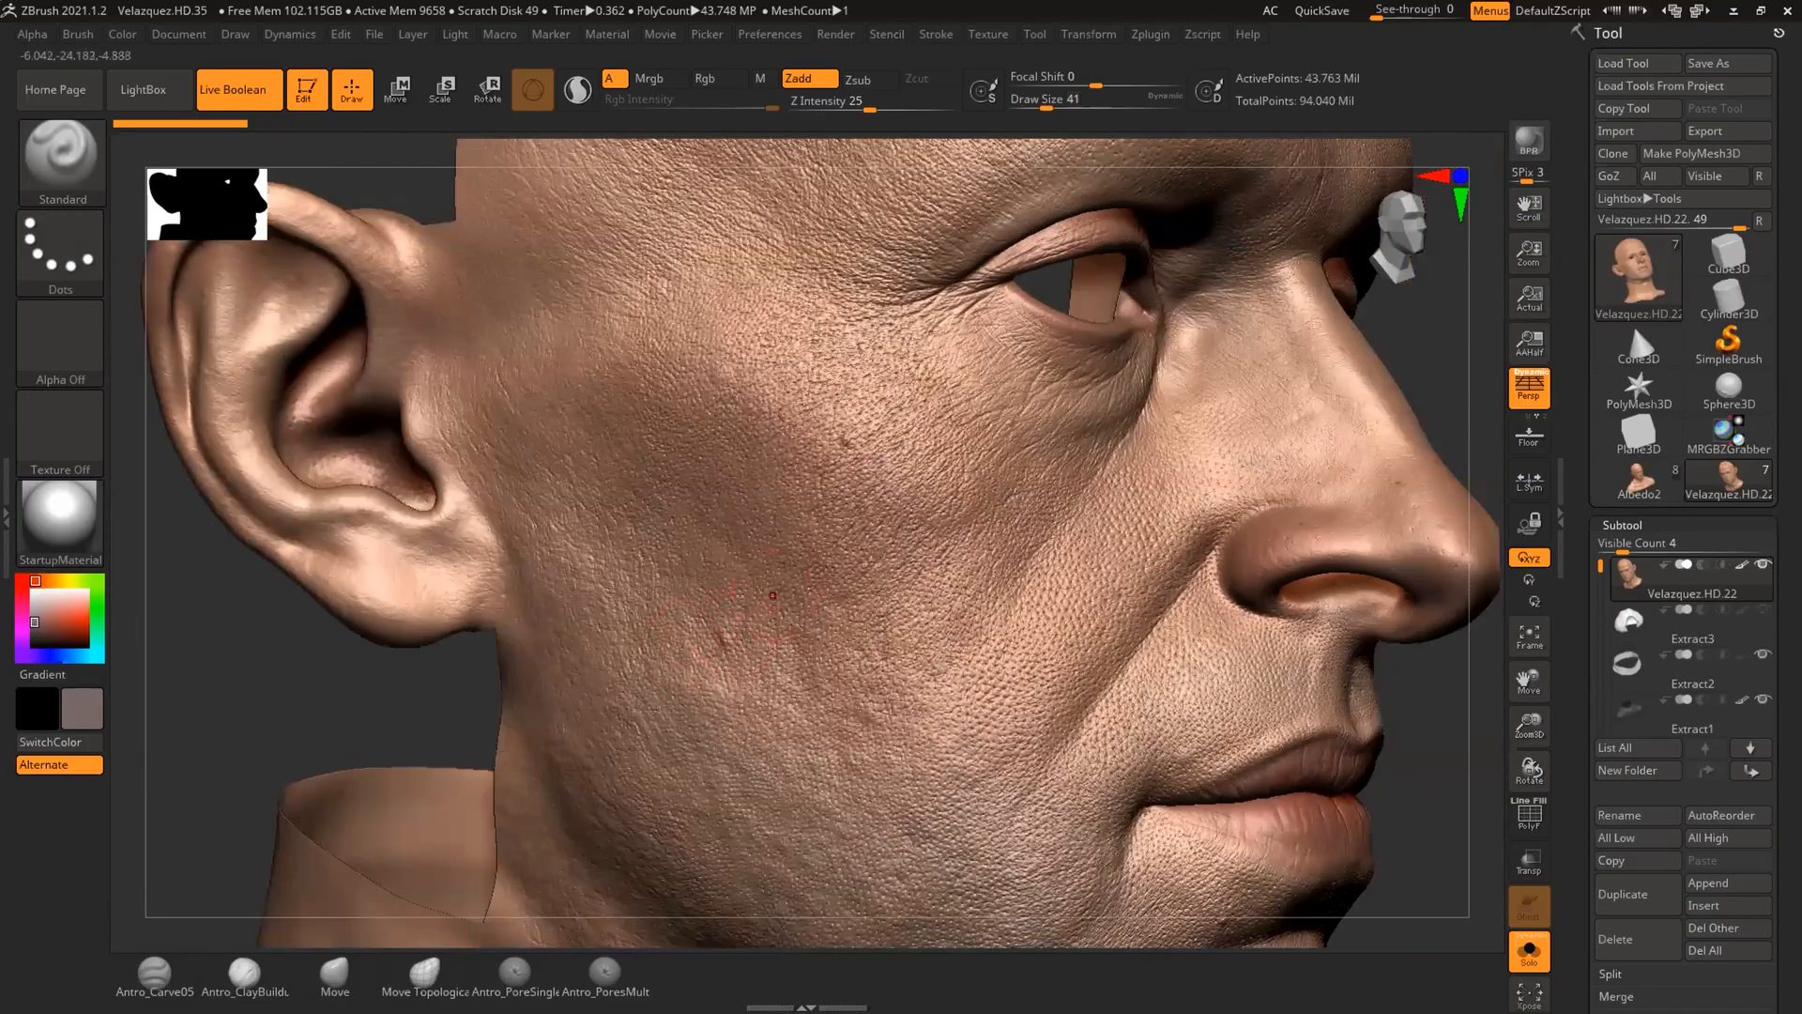
pyautogui.moveTo(1396, 758); pyautogui.dragTo(1286, 757)
pyautogui.keyDown('alt'); pyautogui.moveTo(369, 744); pyautogui.dragTo(205, 669); pyautogui.keyUp('alt')
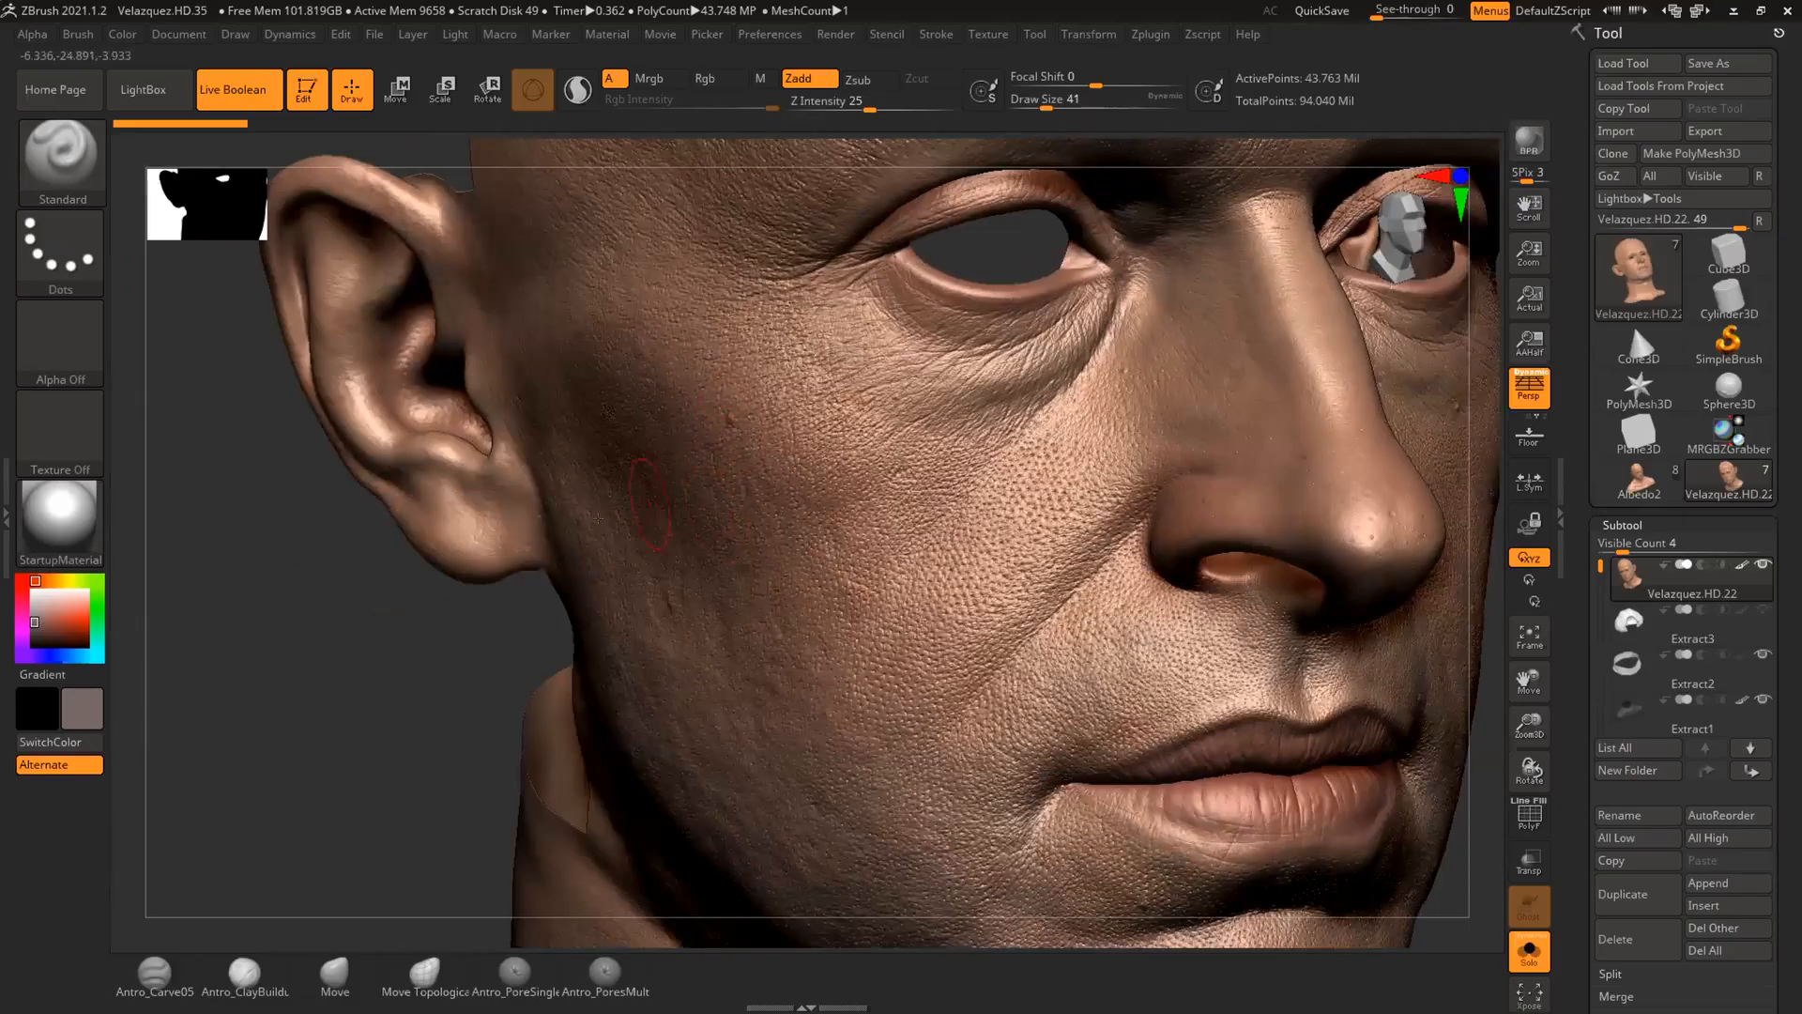
# - Choose the Antro_NeckPimp brush and set its Z Intensity to 100
pyautogui.click(61, 155)
pyautogui.click(61, 155)
pyautogui.moveTo(484, 751)
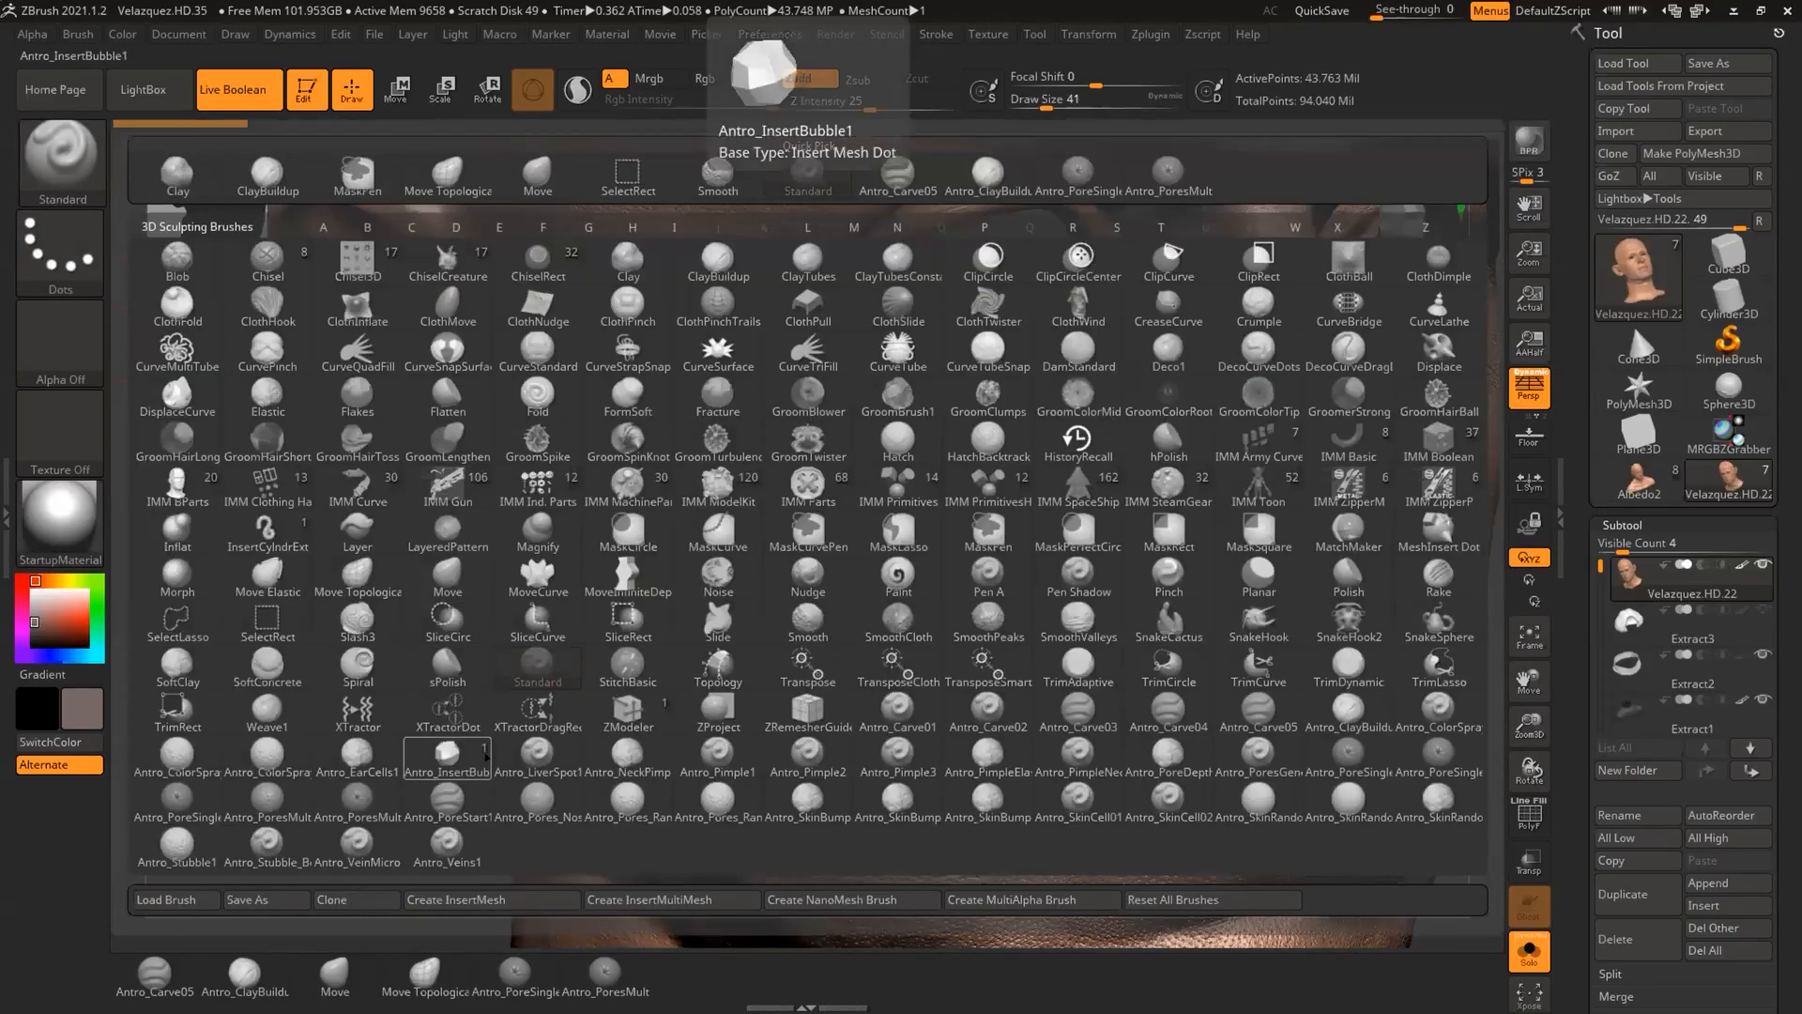
pyautogui.click(619, 772)
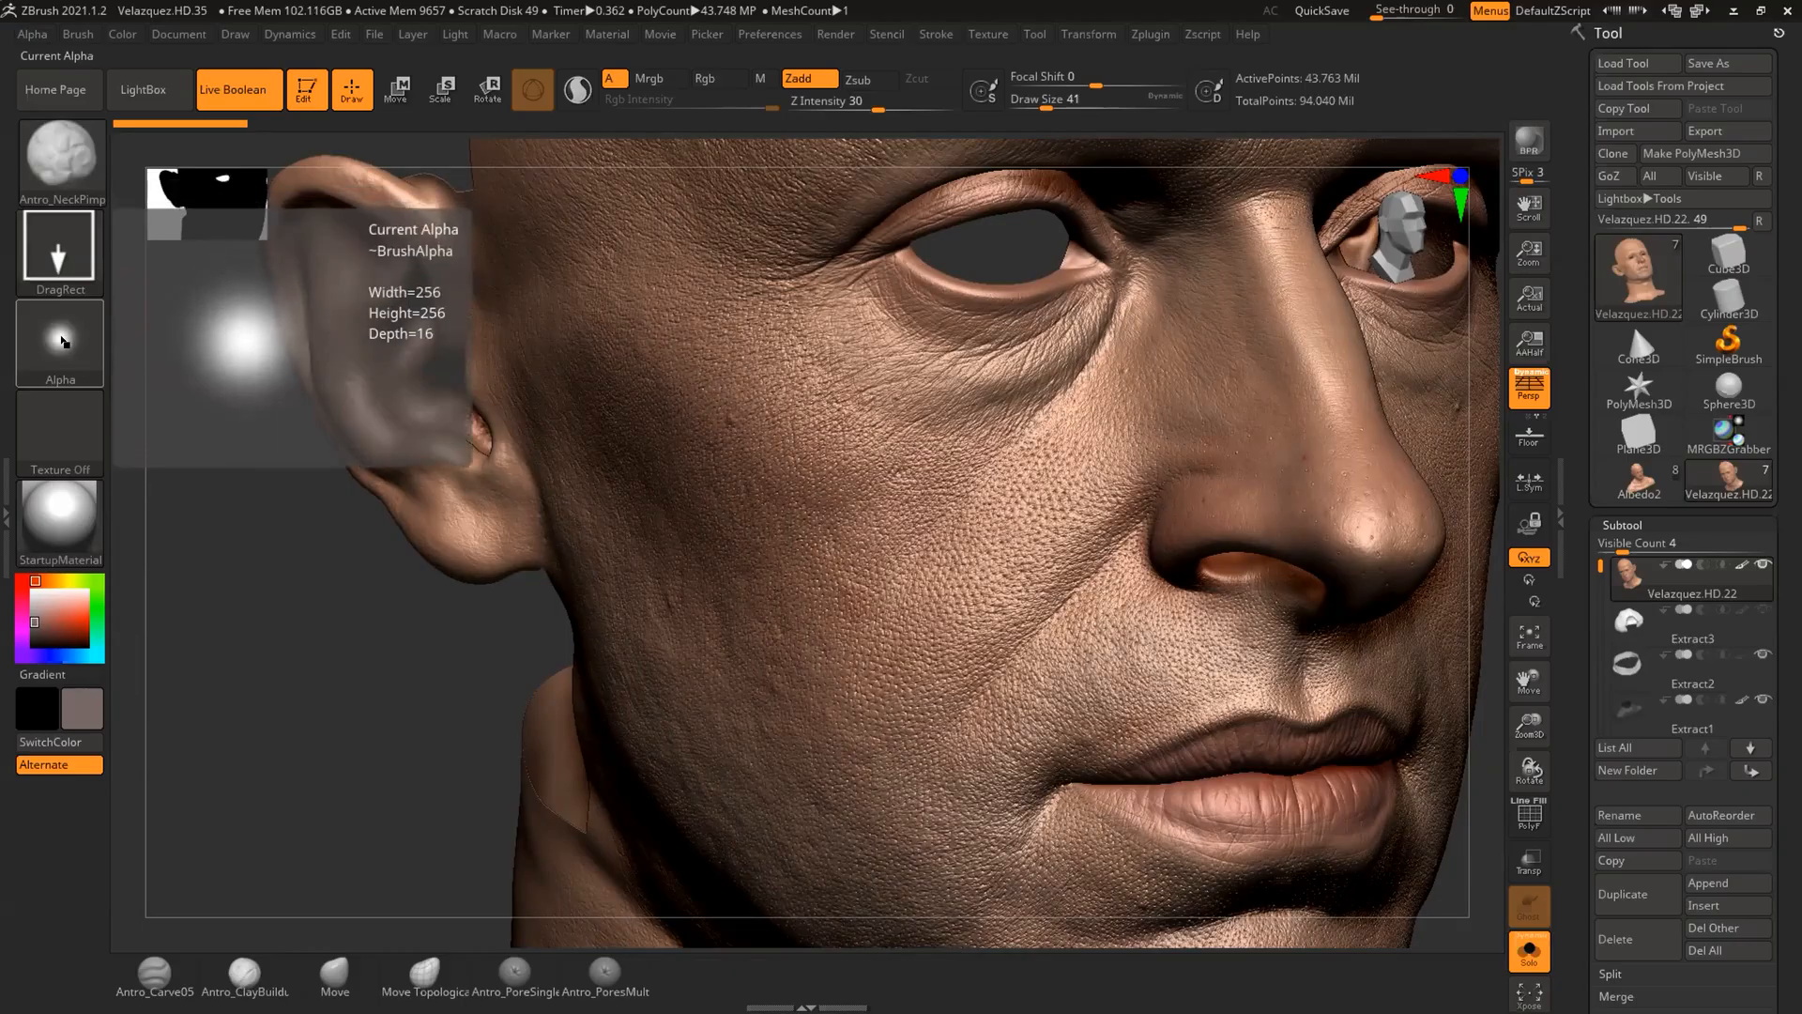
pyautogui.keyDown('ctrl'); pyautogui.moveTo(325, 703); pyautogui.dragTo(355, 666, button='right'); pyautogui.keyUp('ctrl')
pyautogui.moveTo(861, 105); pyautogui.dragTo(879, 108)
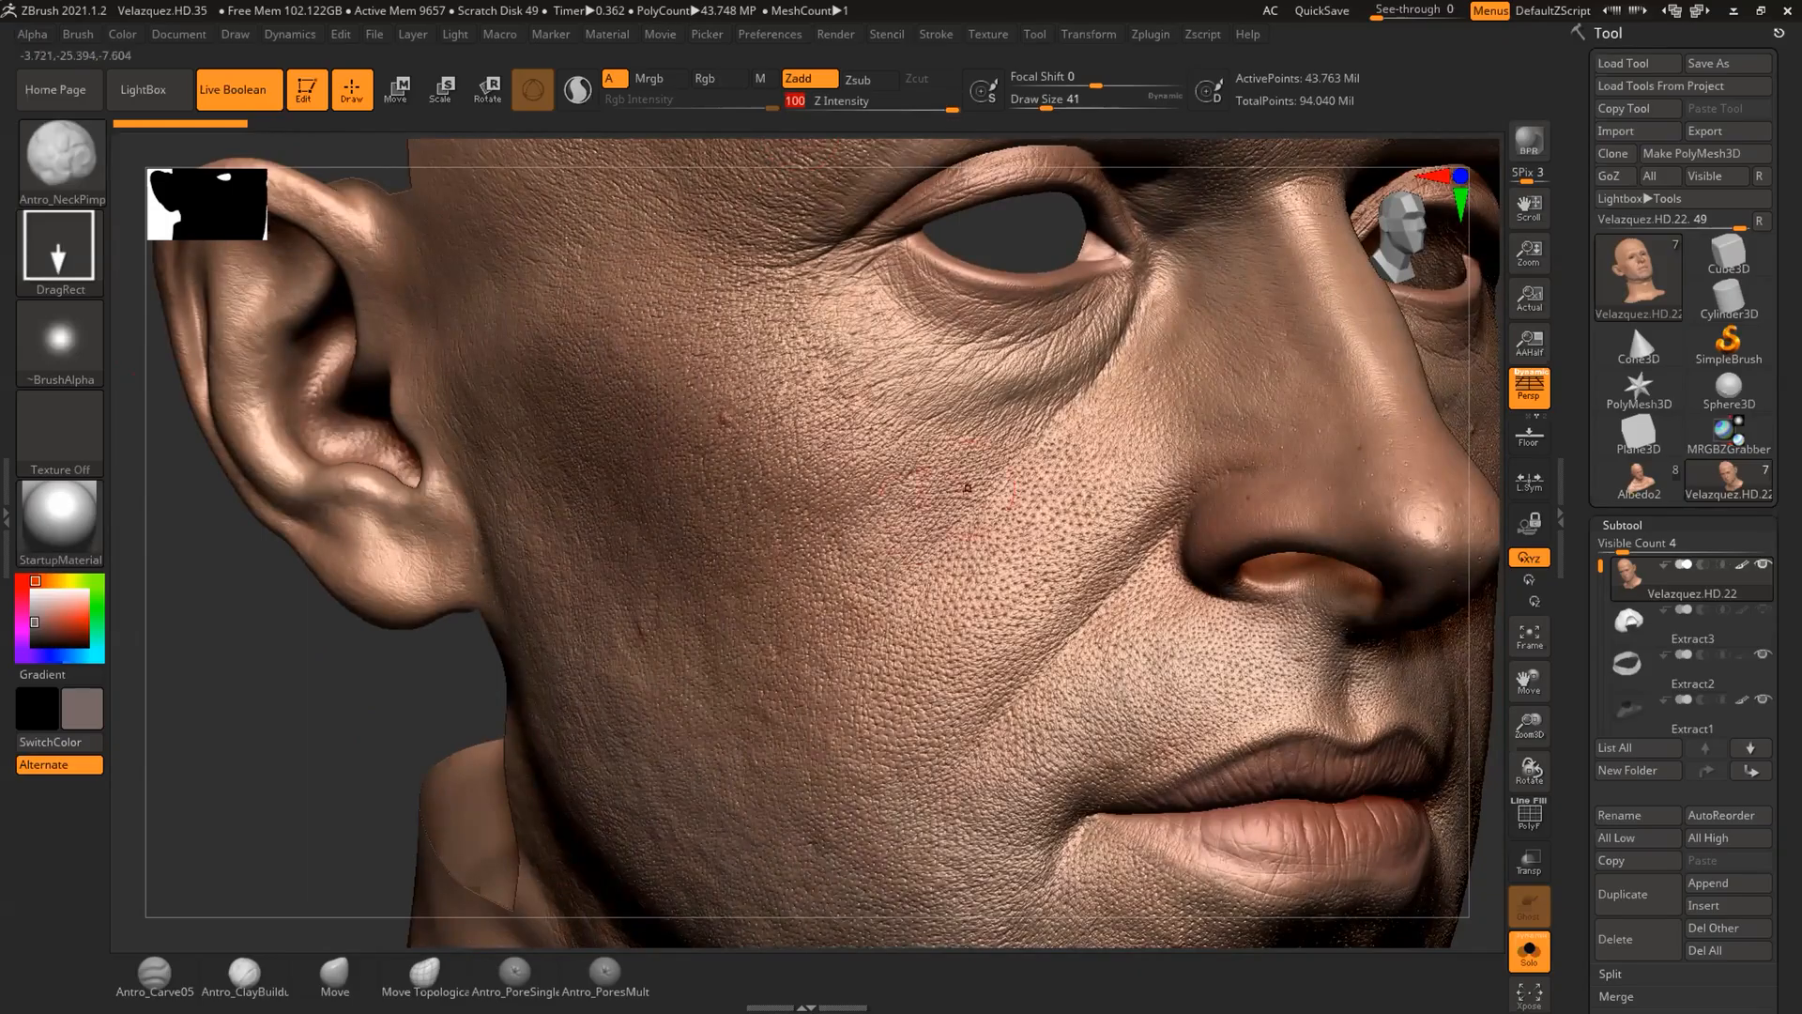
# - Set the Z Intensity to 35 and try a pimple stamp on the cheek beside the nose
pyautogui.moveTo(923, 507); pyautogui.dragTo(941, 525)
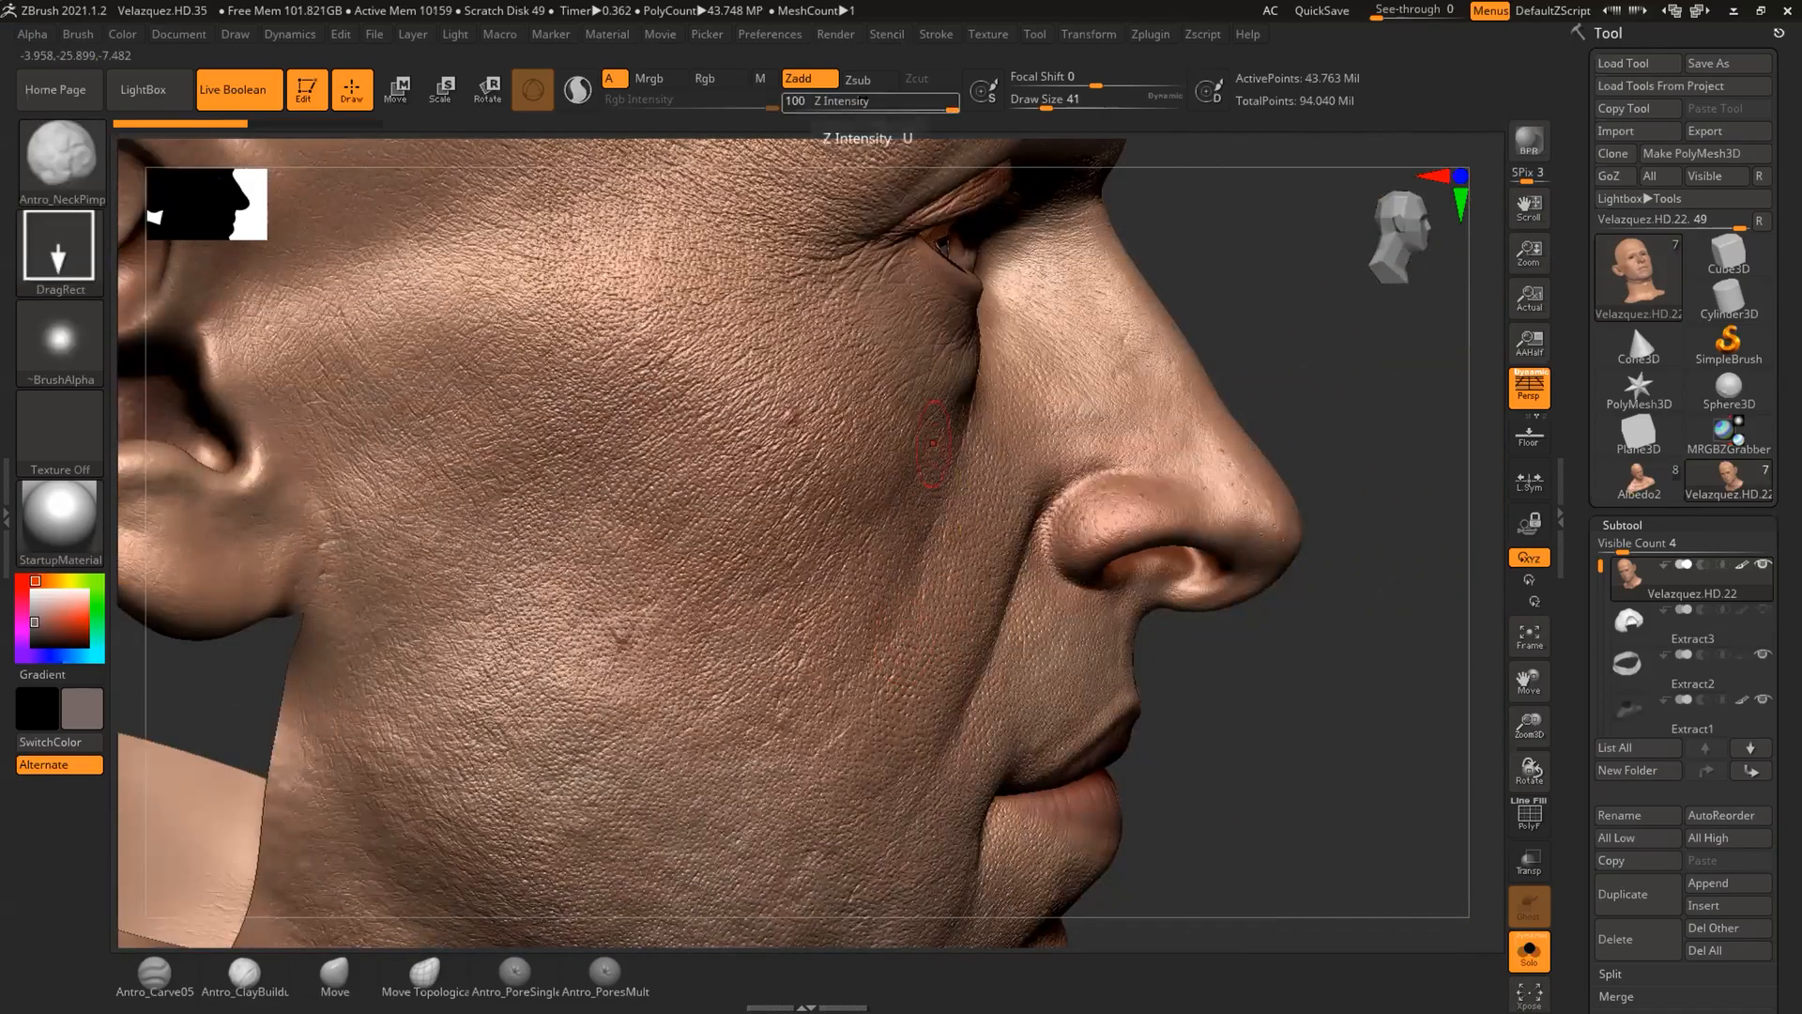
pyautogui.moveTo(863, 101); pyautogui.dragTo(851, 99)
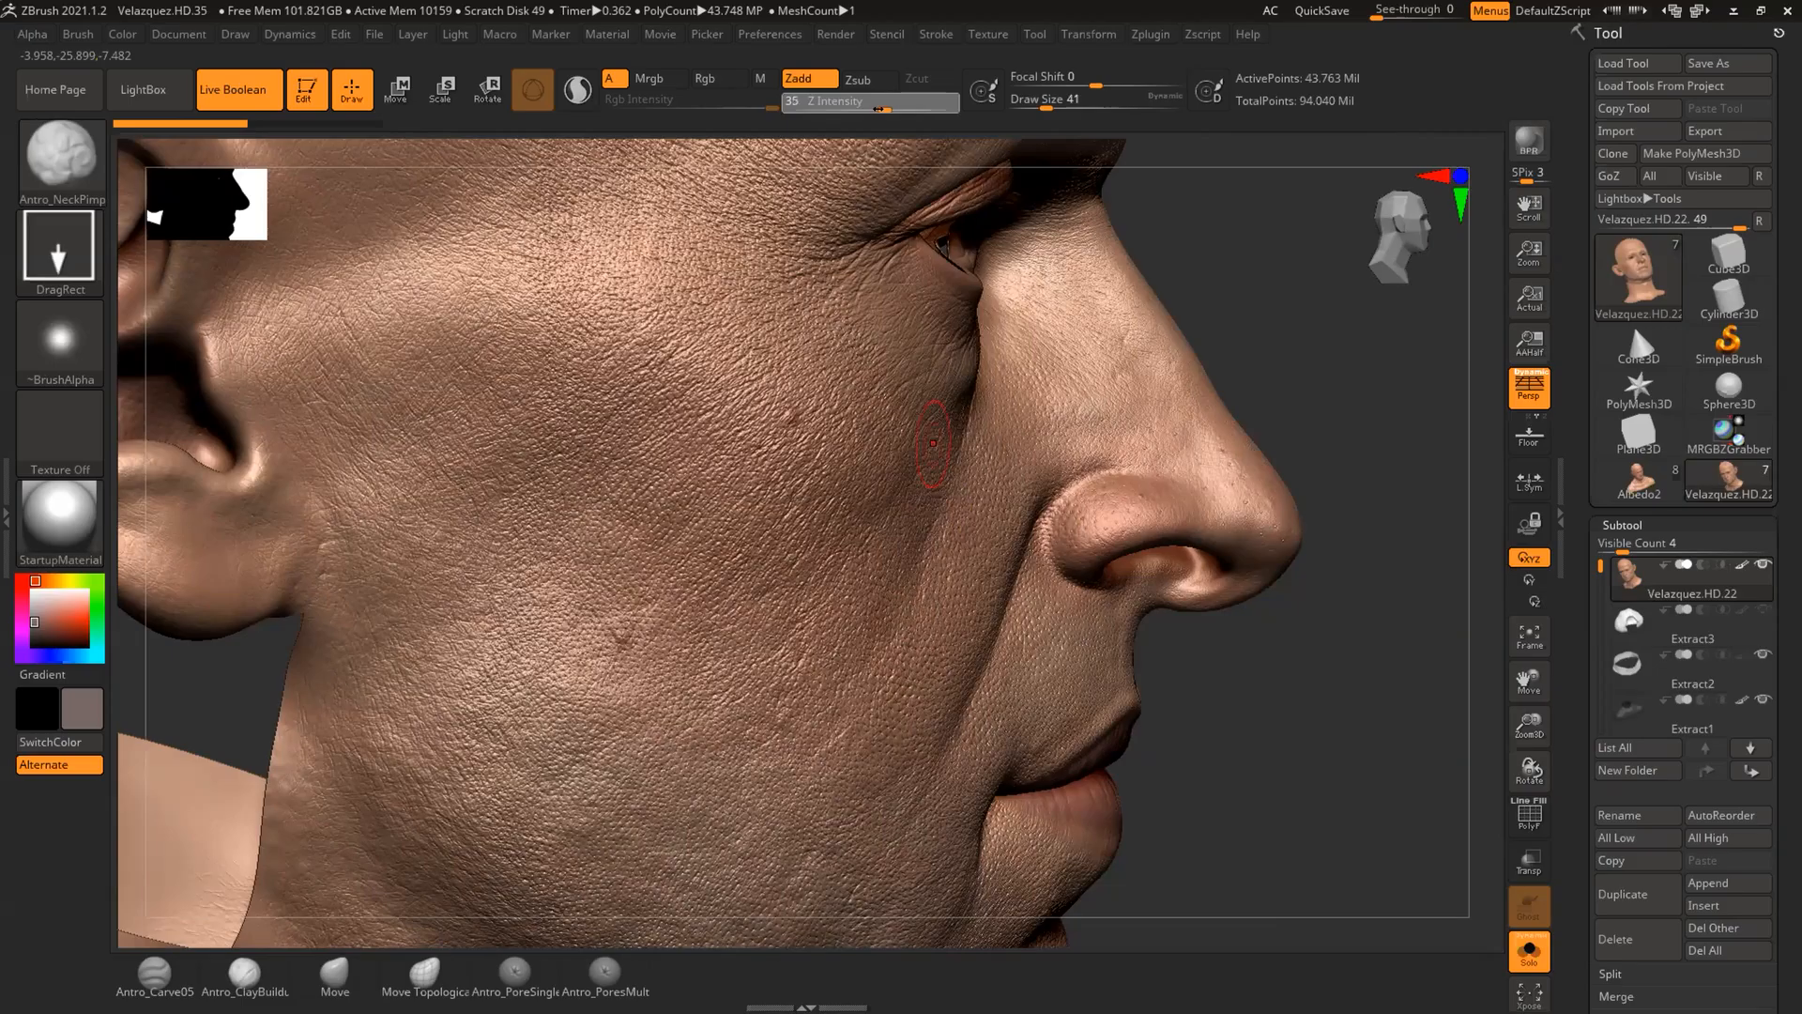
pyautogui.moveTo(910, 501); pyautogui.dragTo(1058, 480)
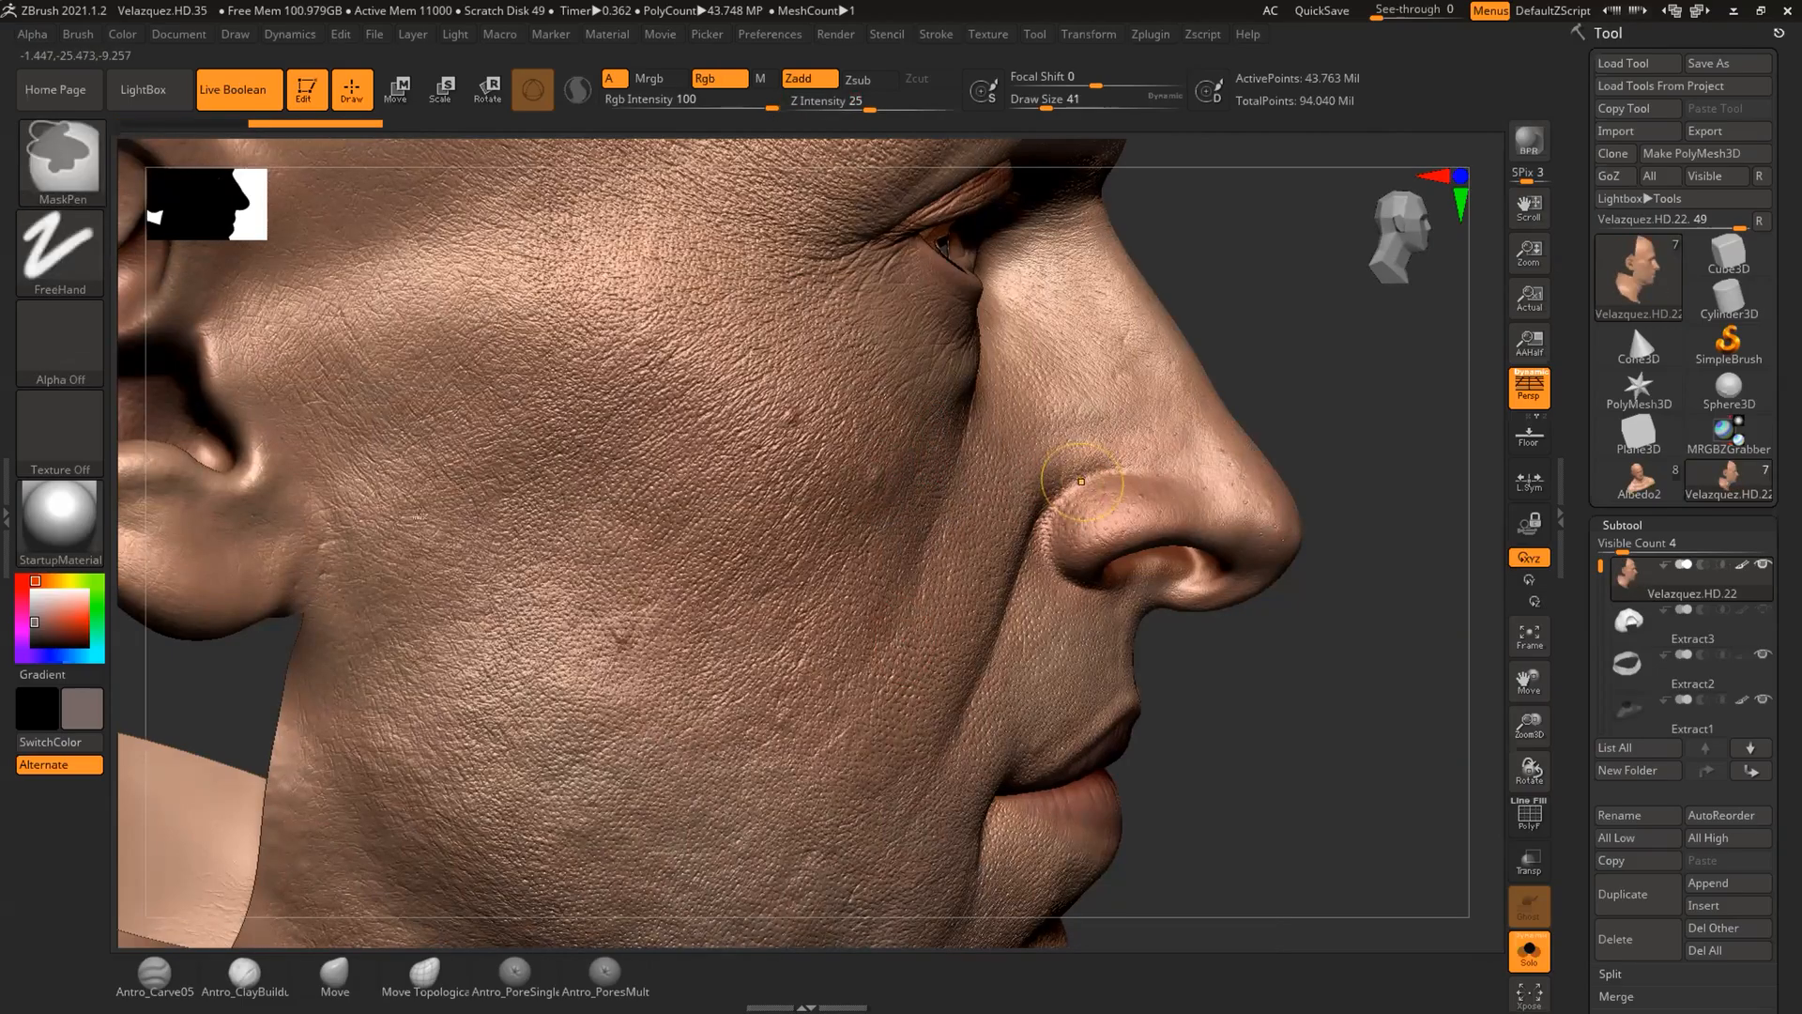
pyautogui.hotkey('ctrl', 'z')
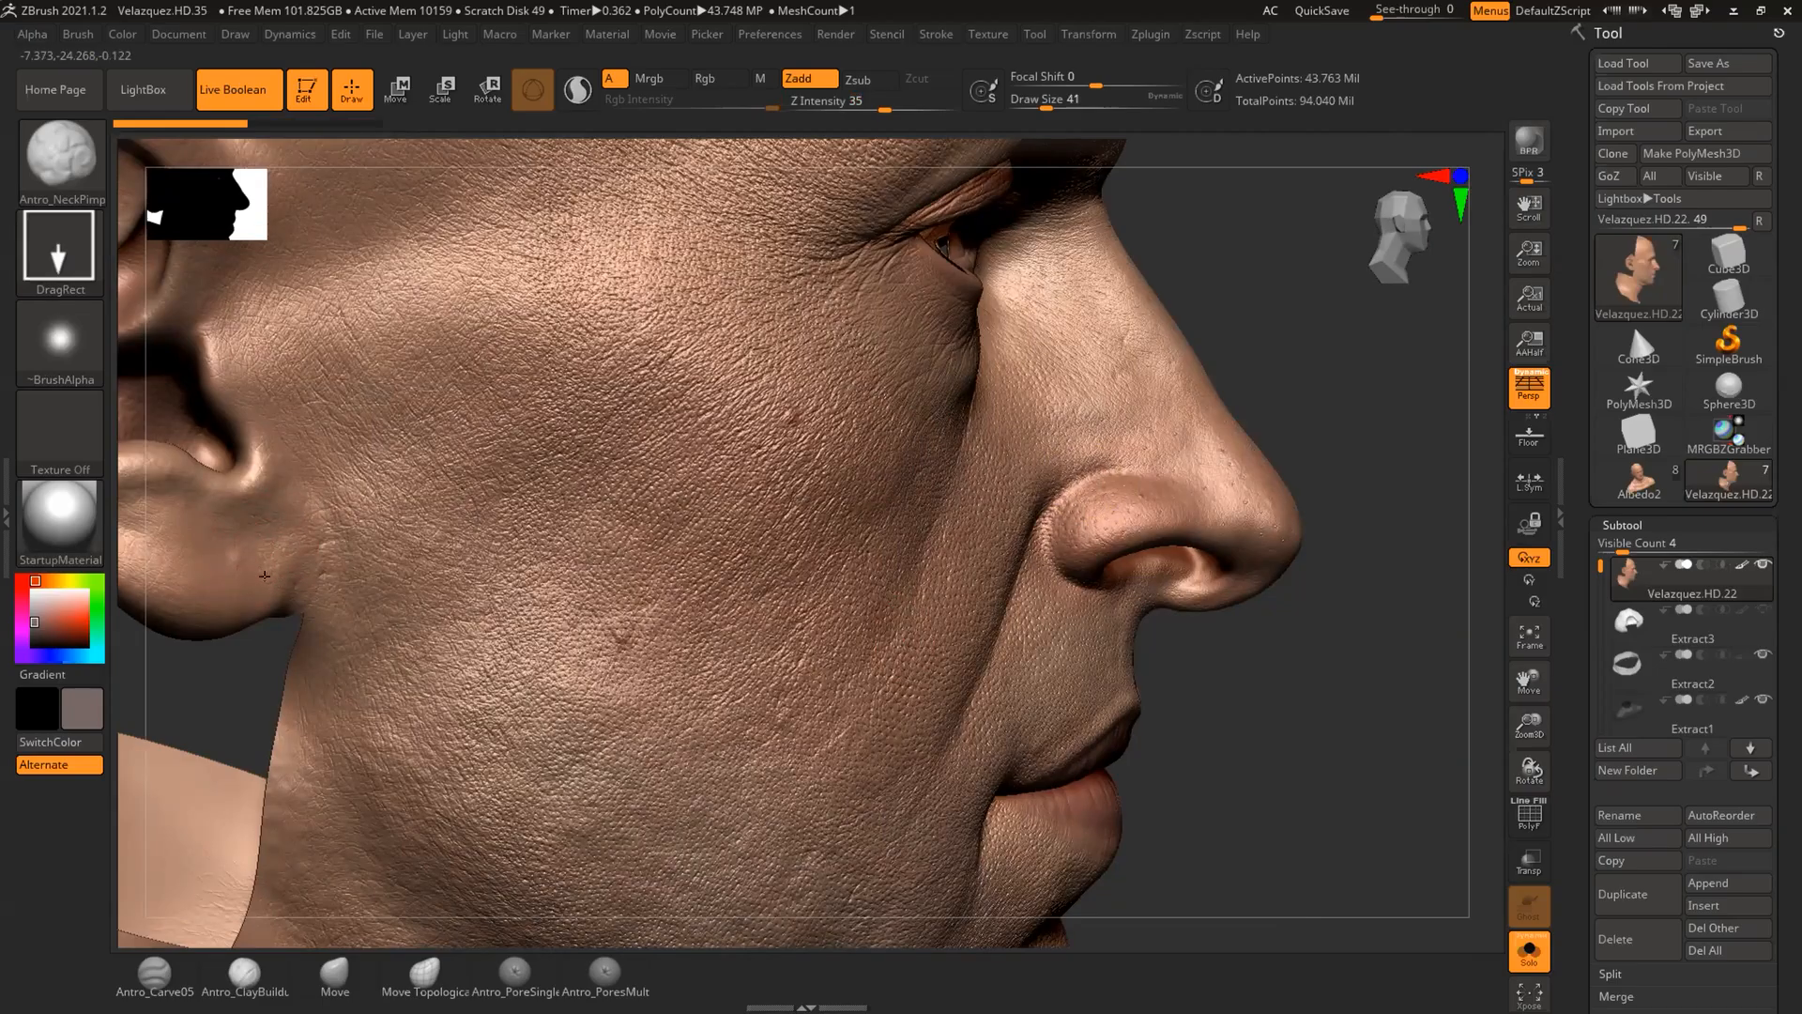
# - Try a pimple stamp on the ear lobe and undo the test stamps
pyautogui.moveTo(266, 577); pyautogui.dragTo(251, 568)
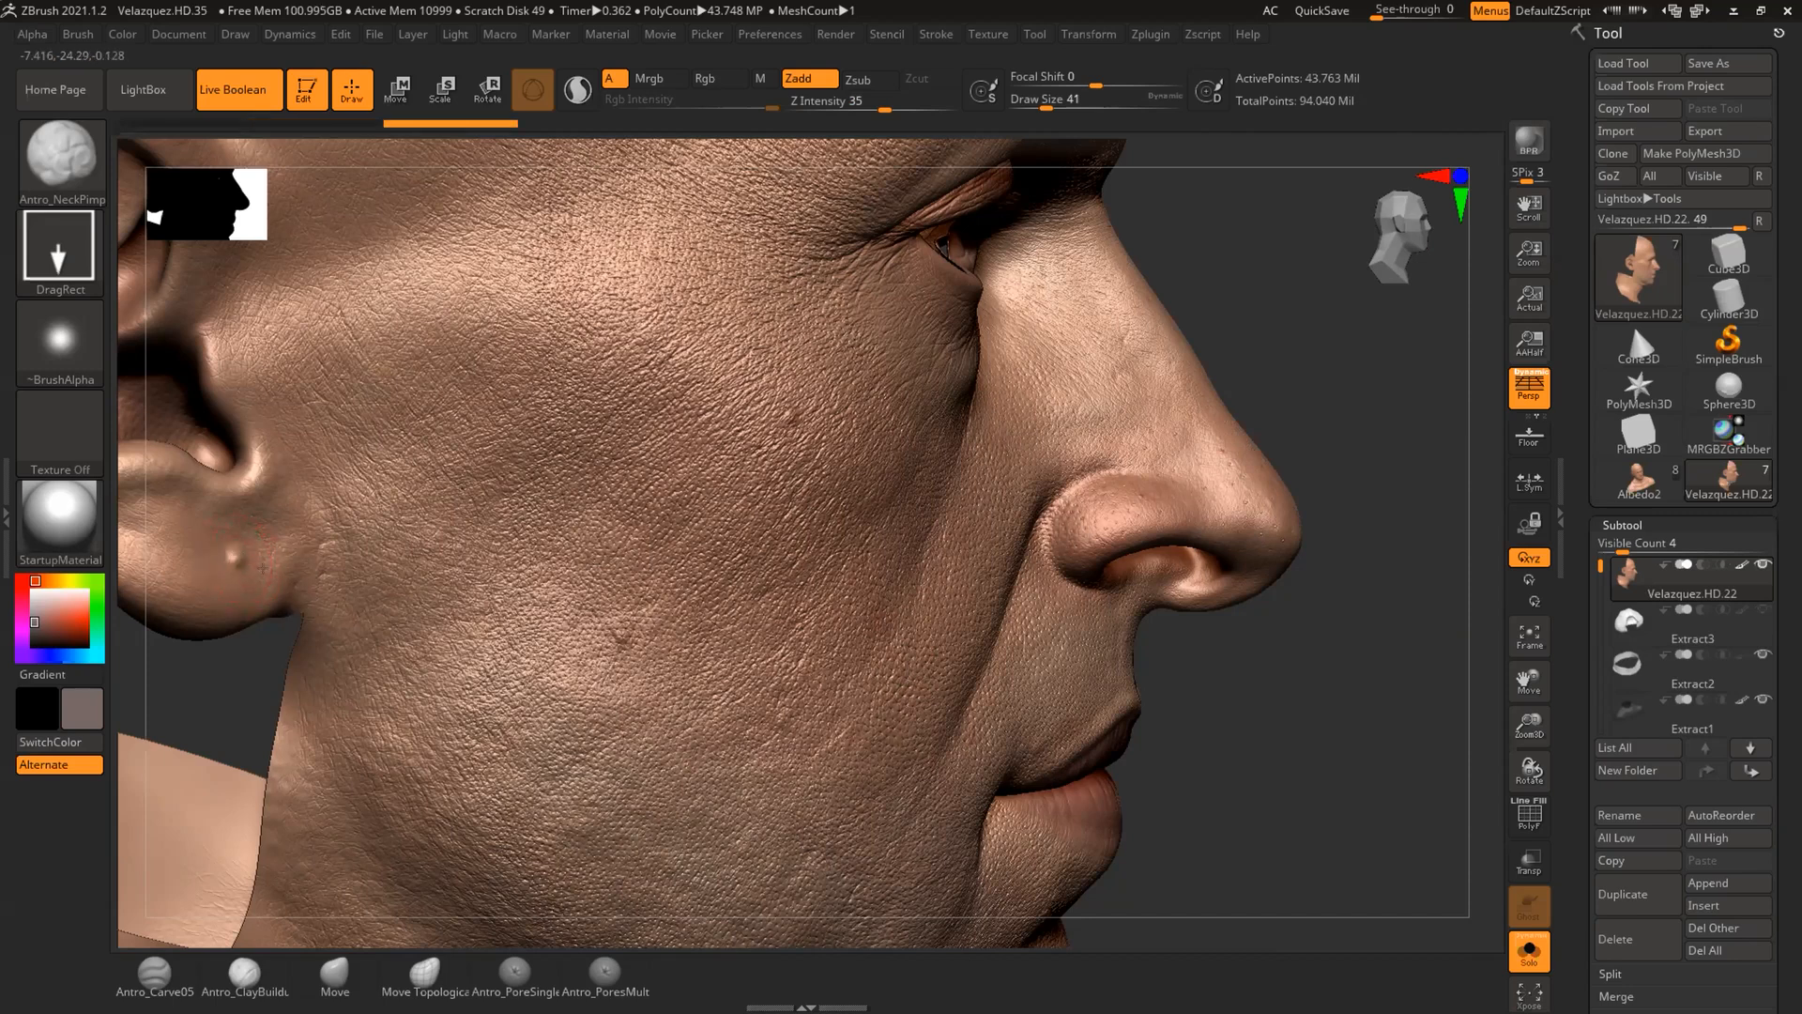
pyautogui.press('ctrl')
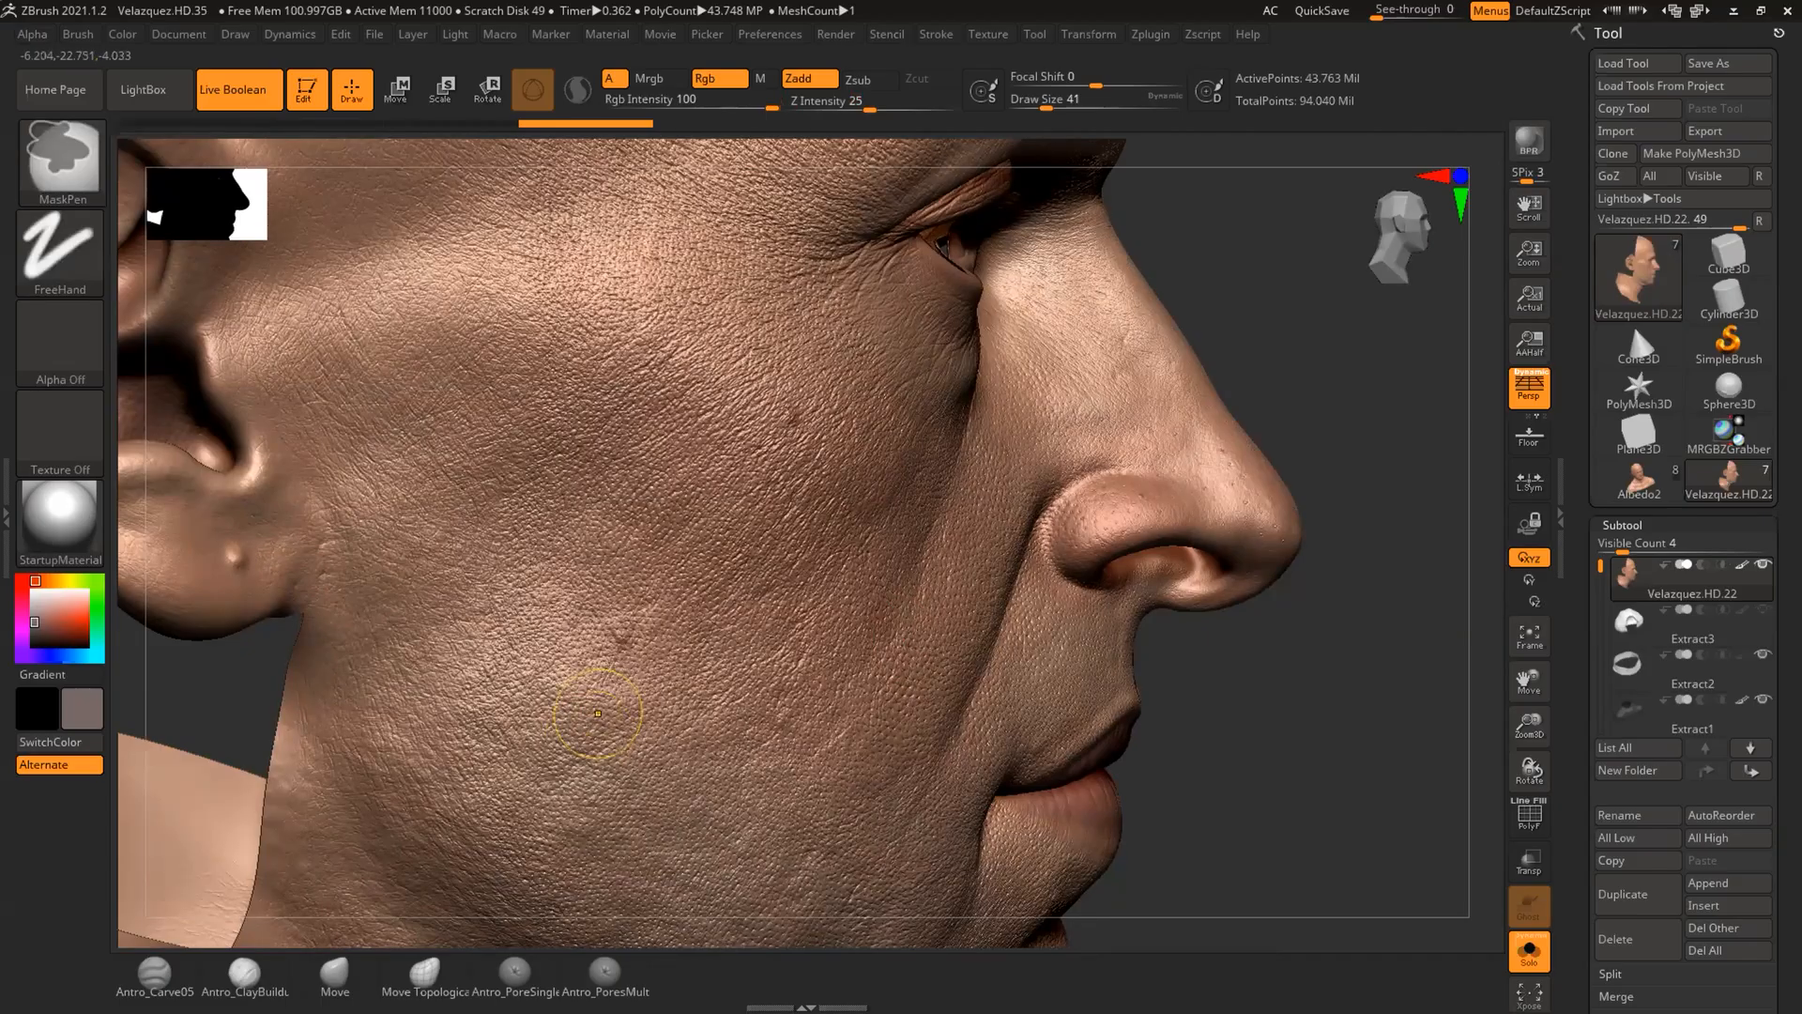
pyautogui.hotkey('ctrl', 'z')
pyautogui.hotkey('ctrl', 'z')
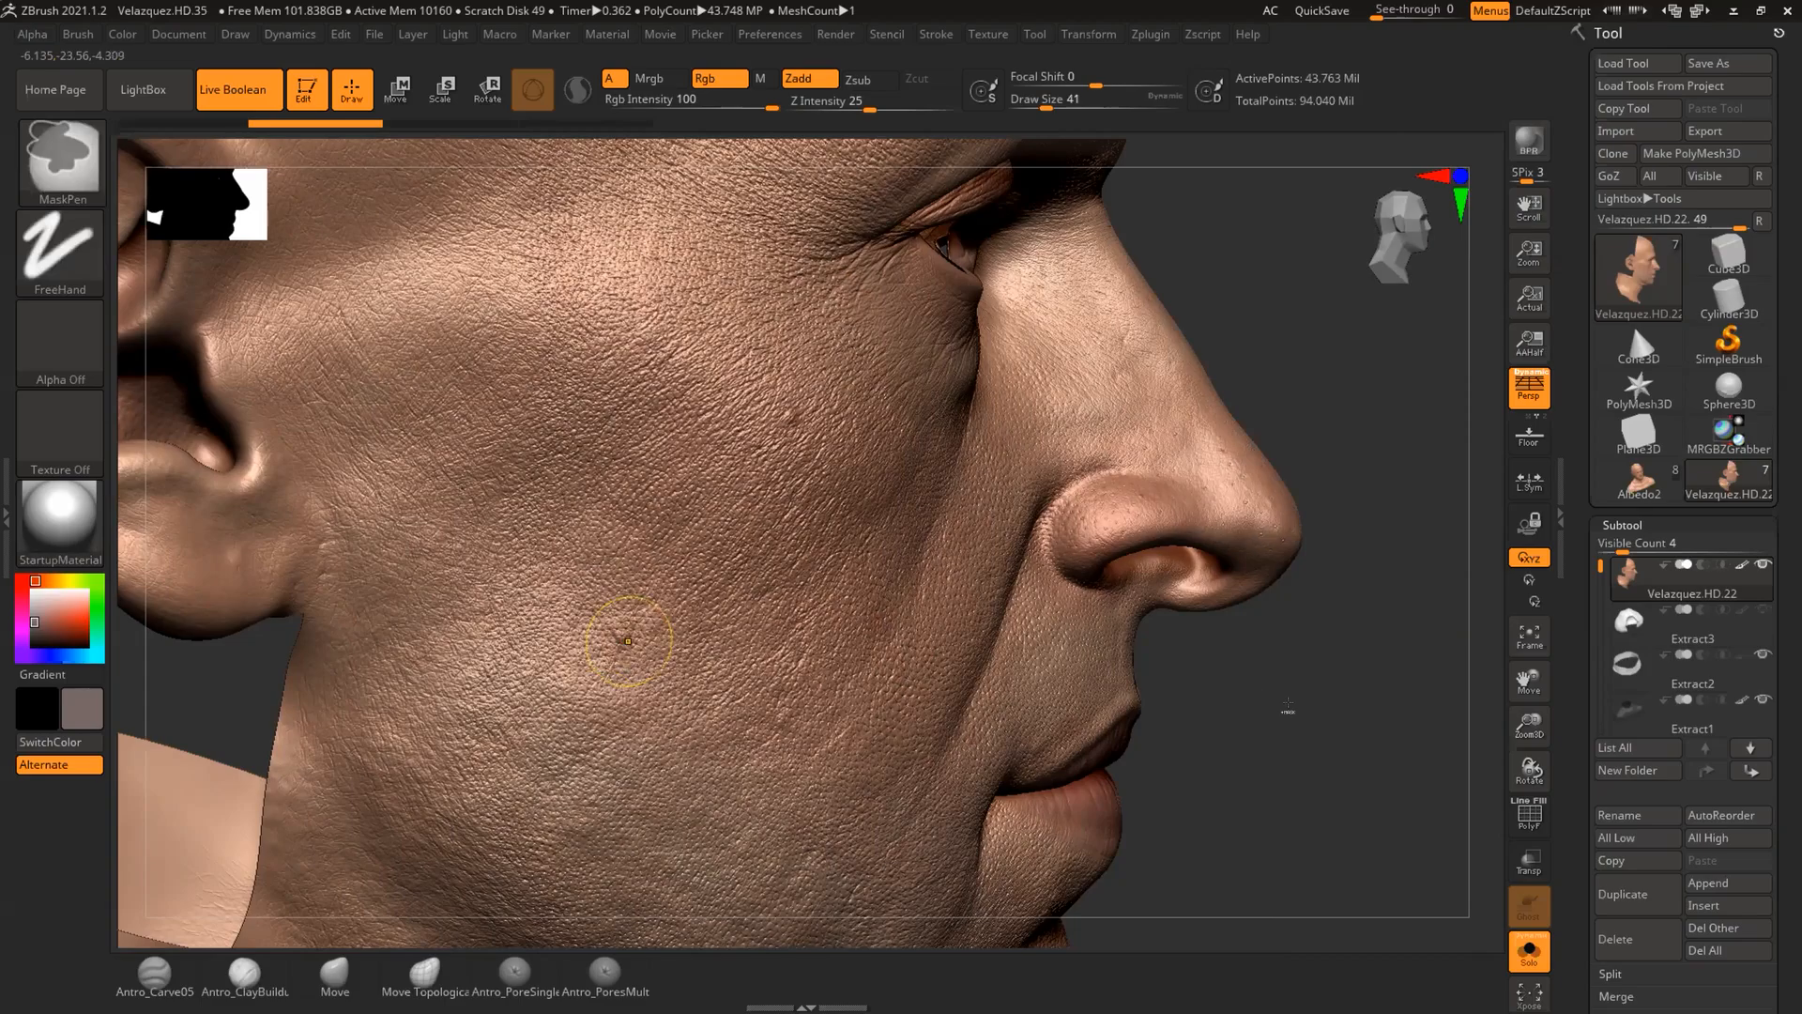
pyautogui.hotkey('ctrl', 'z')
# - Lower the HD face mesh by two subdivision levels
pyautogui.moveTo(1282, 703); pyautogui.dragTo(1229, 727)
pyautogui.keyDown('alt'); pyautogui.moveTo(1398, 892); pyautogui.dragTo(1342, 553); pyautogui.keyUp('alt')
pyautogui.moveTo(1180, 511)
pyautogui.keyDown('alt'); pyautogui.mouseDown()
pyautogui.moveTo(1220, 625)
pyautogui.moveTo(1315, 569)
pyautogui.moveTo(1235, 551)
pyautogui.moveTo(1254, 522)
pyautogui.moveTo(1338, 604)
pyautogui.mouseUp(); pyautogui.keyUp('alt')
pyautogui.press('shift')
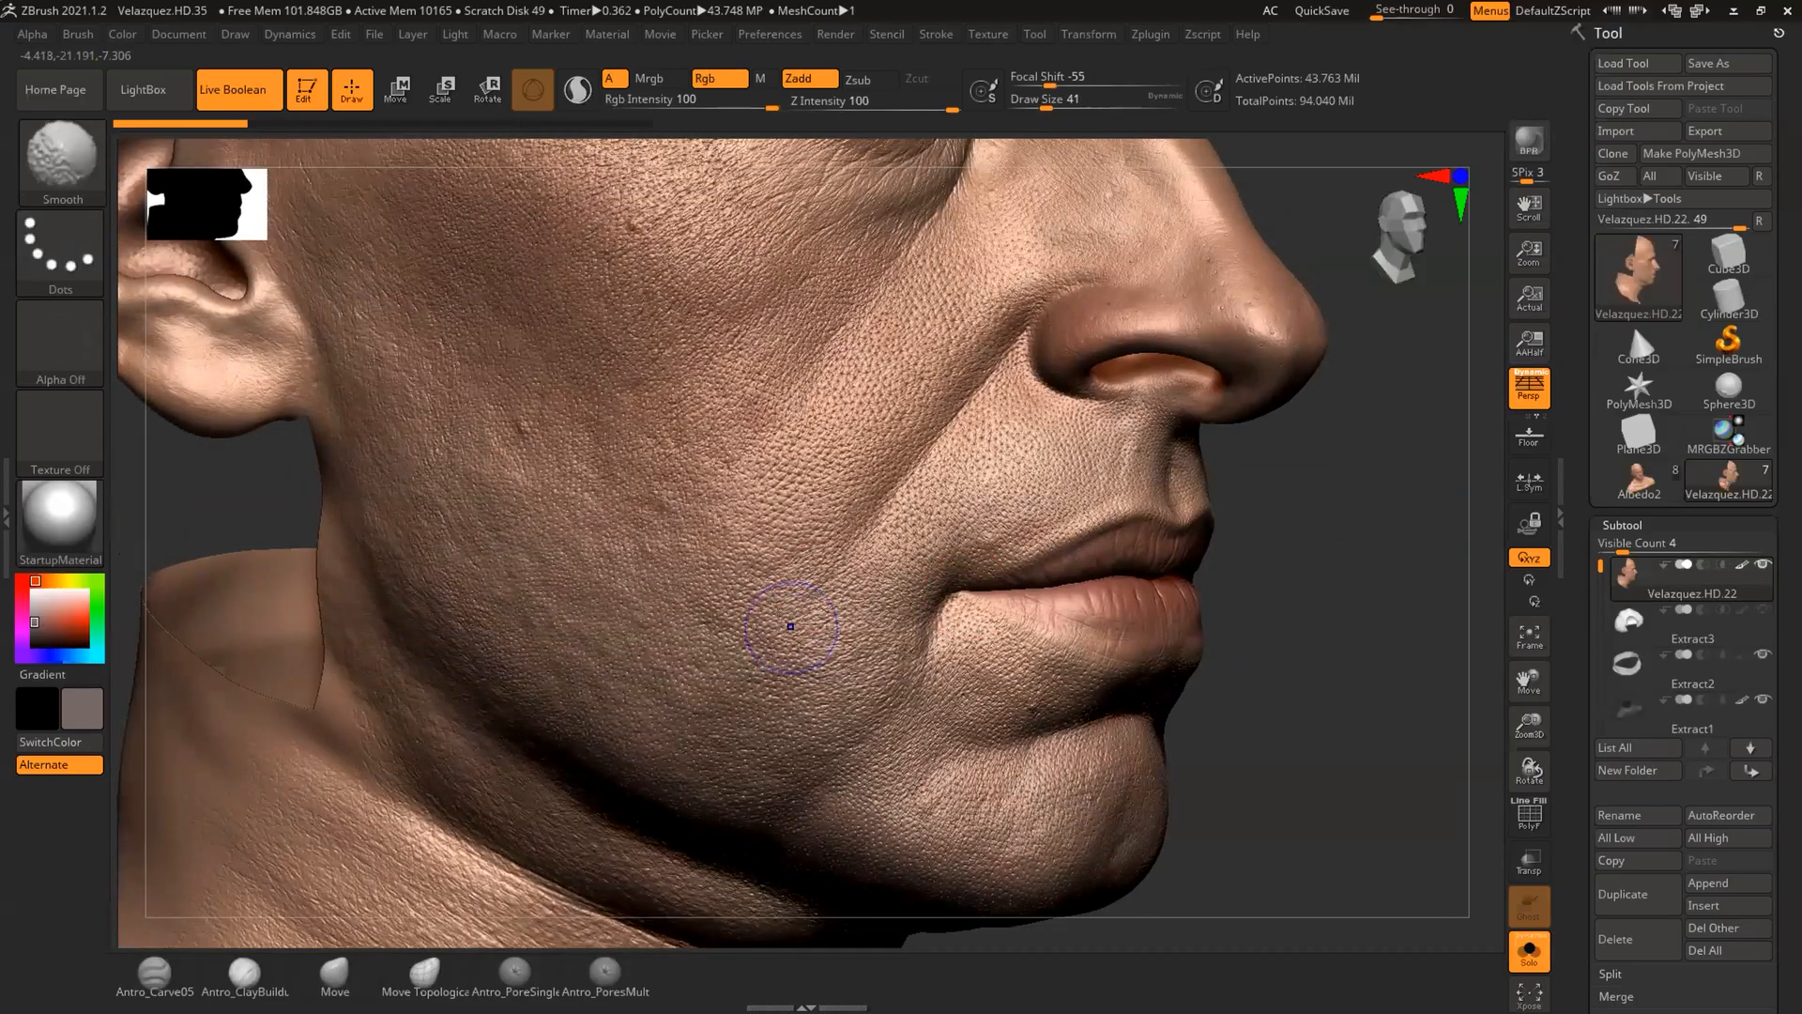
pyautogui.hotkey('shift', 'd')
pyautogui.hotkey('shift', 'd')
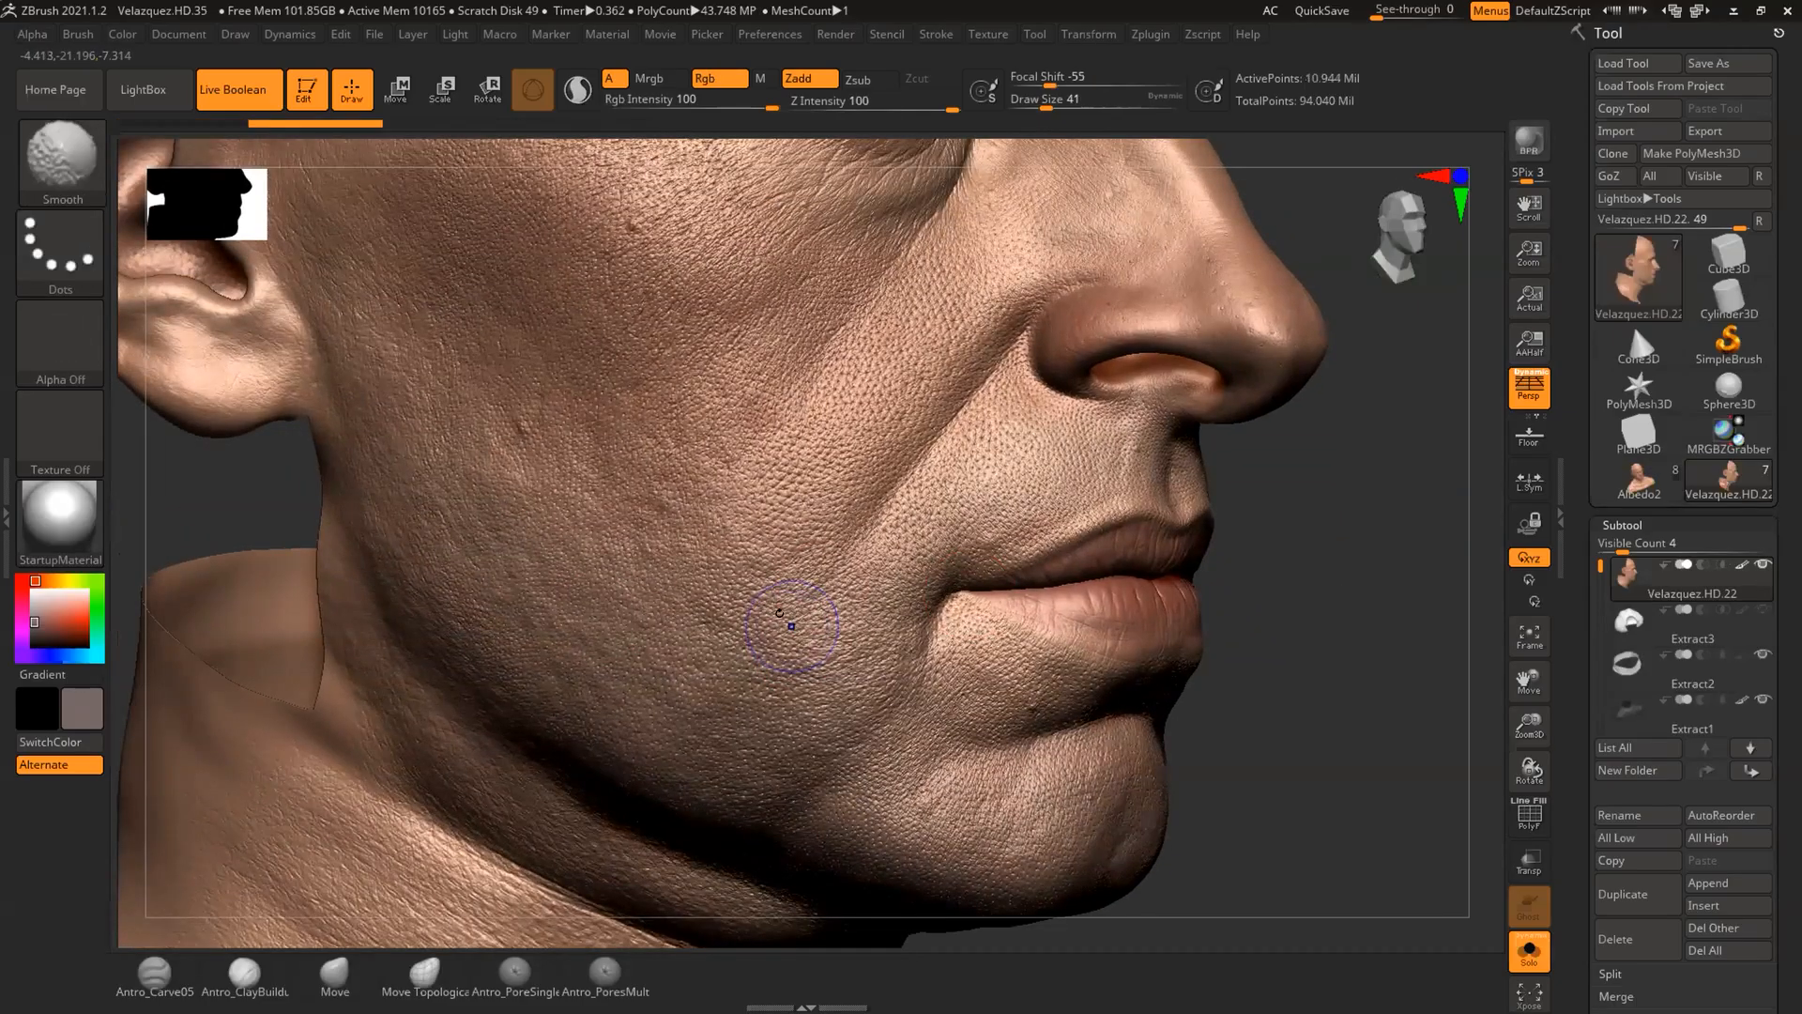
pyautogui.moveTo(1284, 595); pyautogui.dragTo(1182, 488)
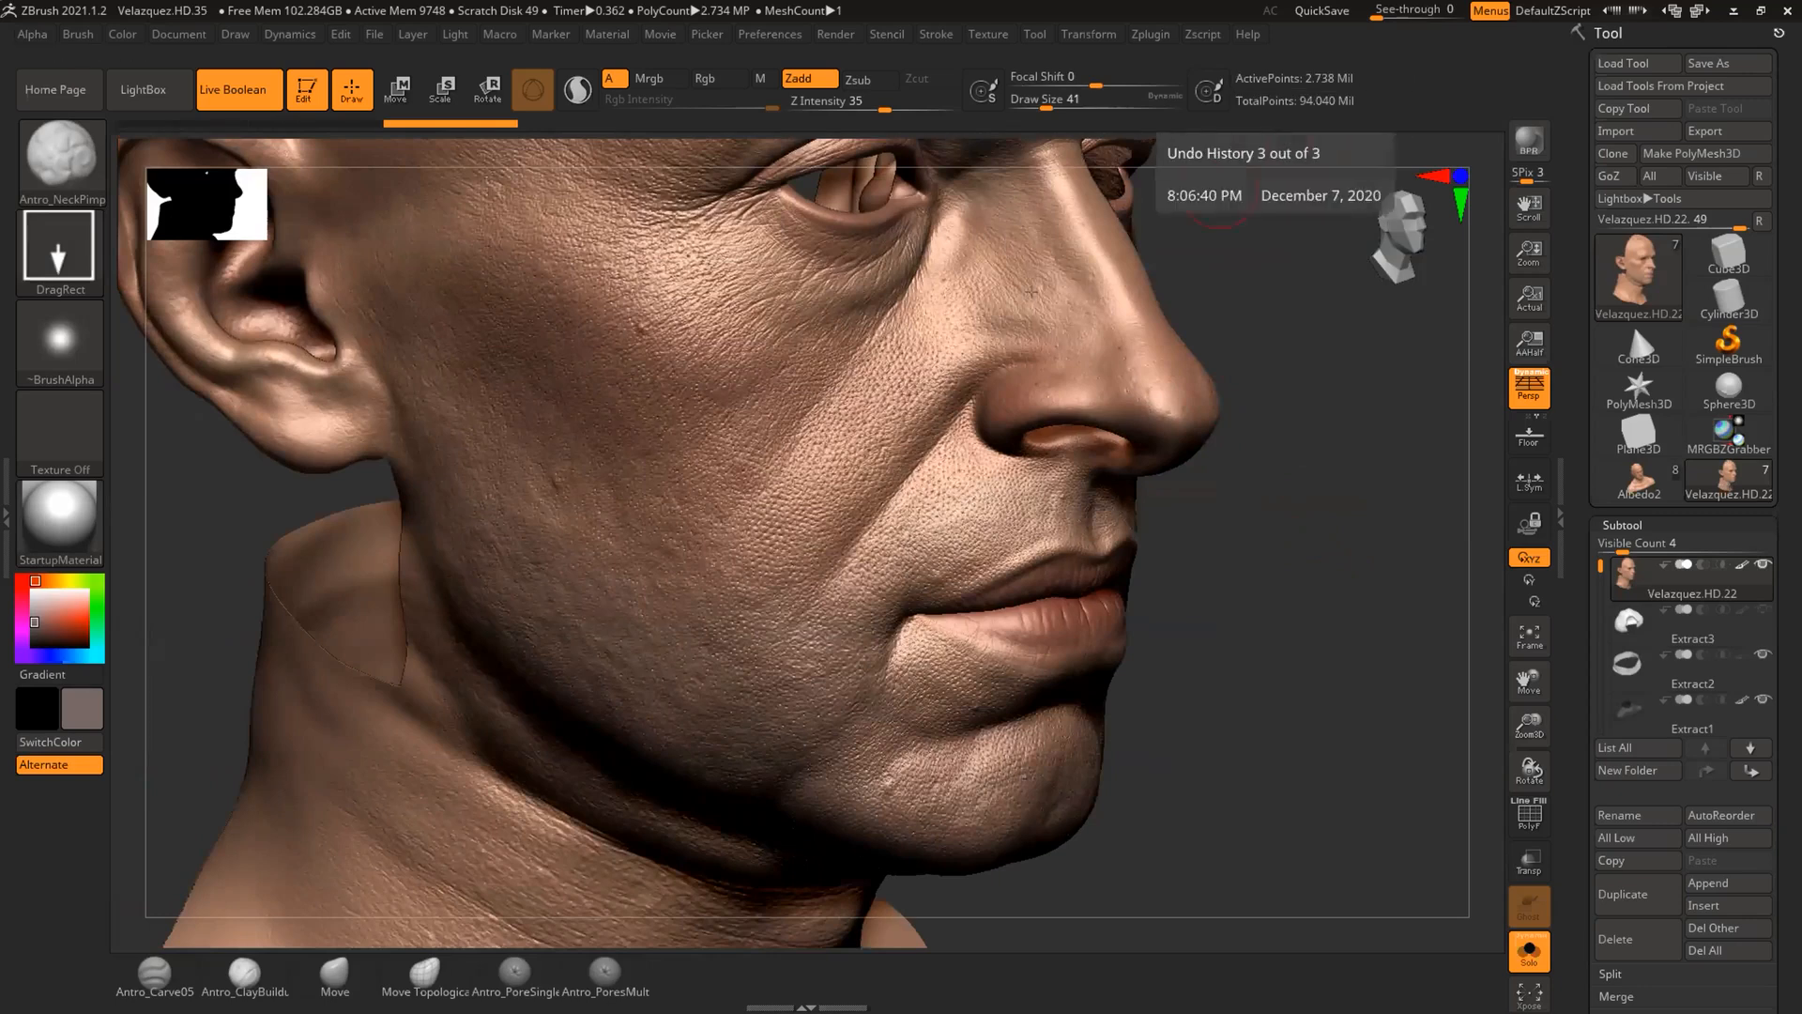
# - Try the Antro_Pimple1 and Antro_Pimple2 brushes, and return to the Antro_NeckPimp brush
pyautogui.click(60, 155)
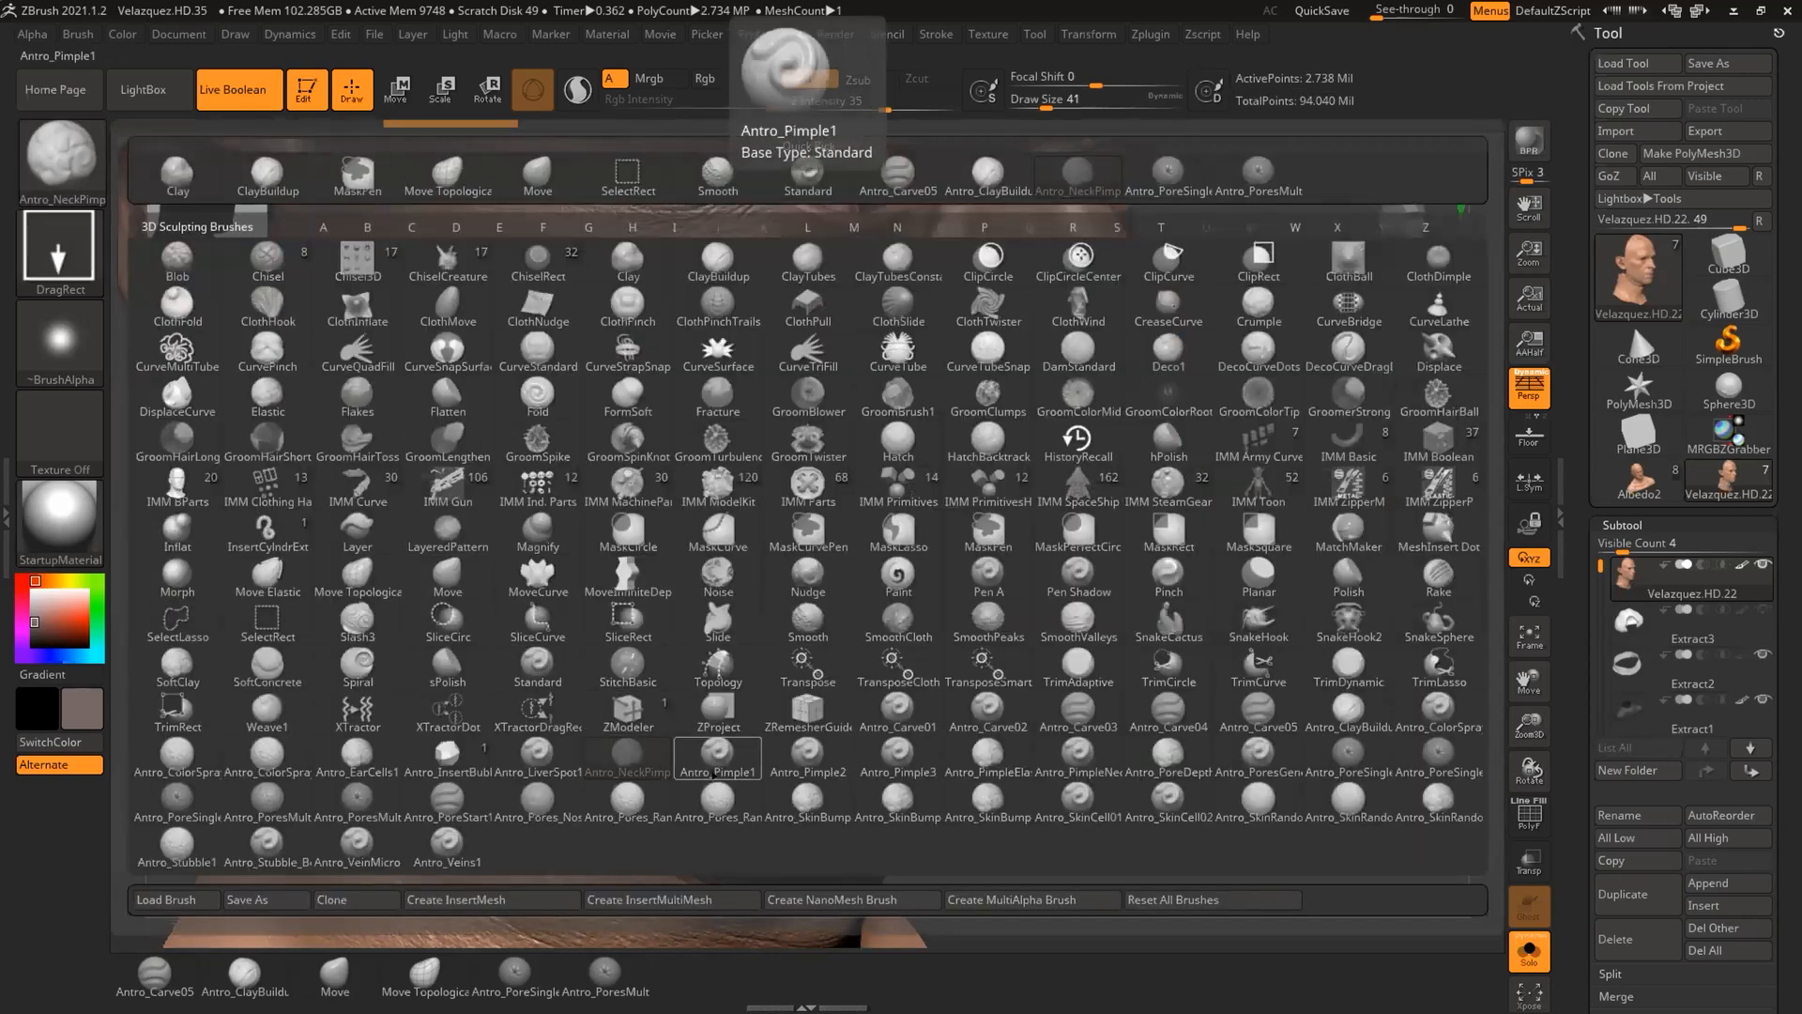
pyautogui.click(722, 756)
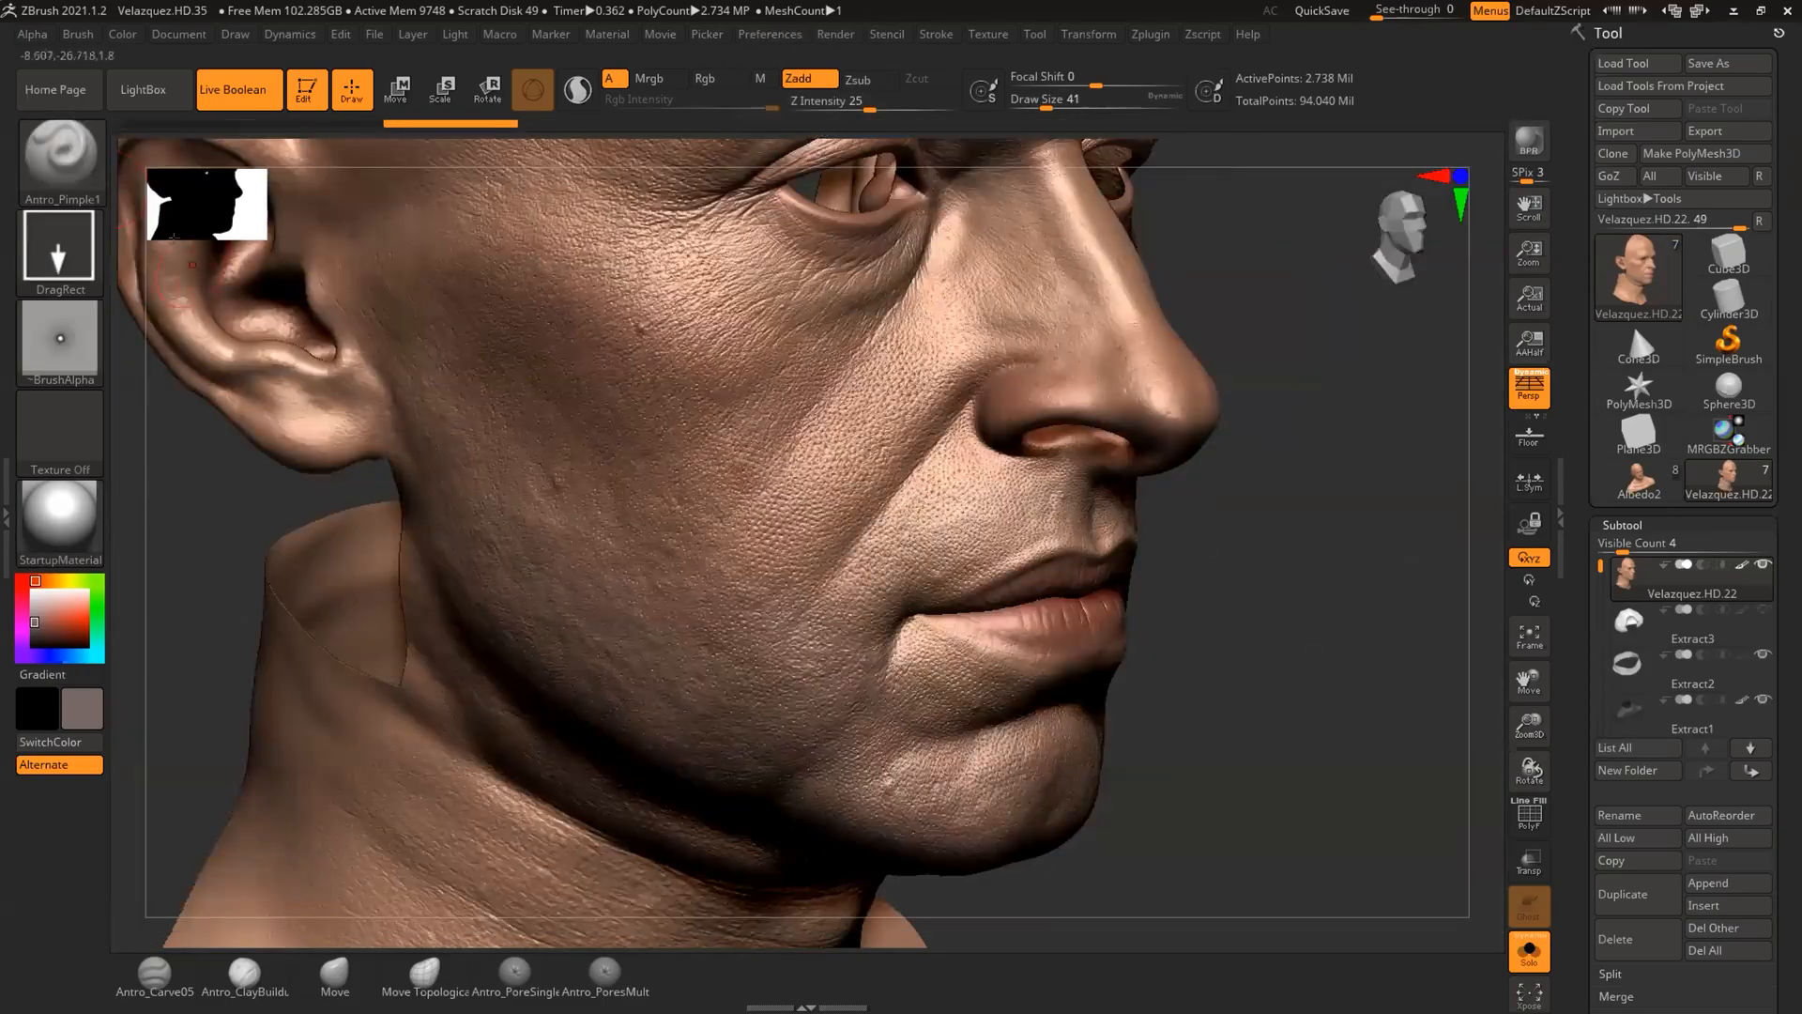
pyautogui.click(61, 155)
pyautogui.click(810, 759)
pyautogui.click(60, 155)
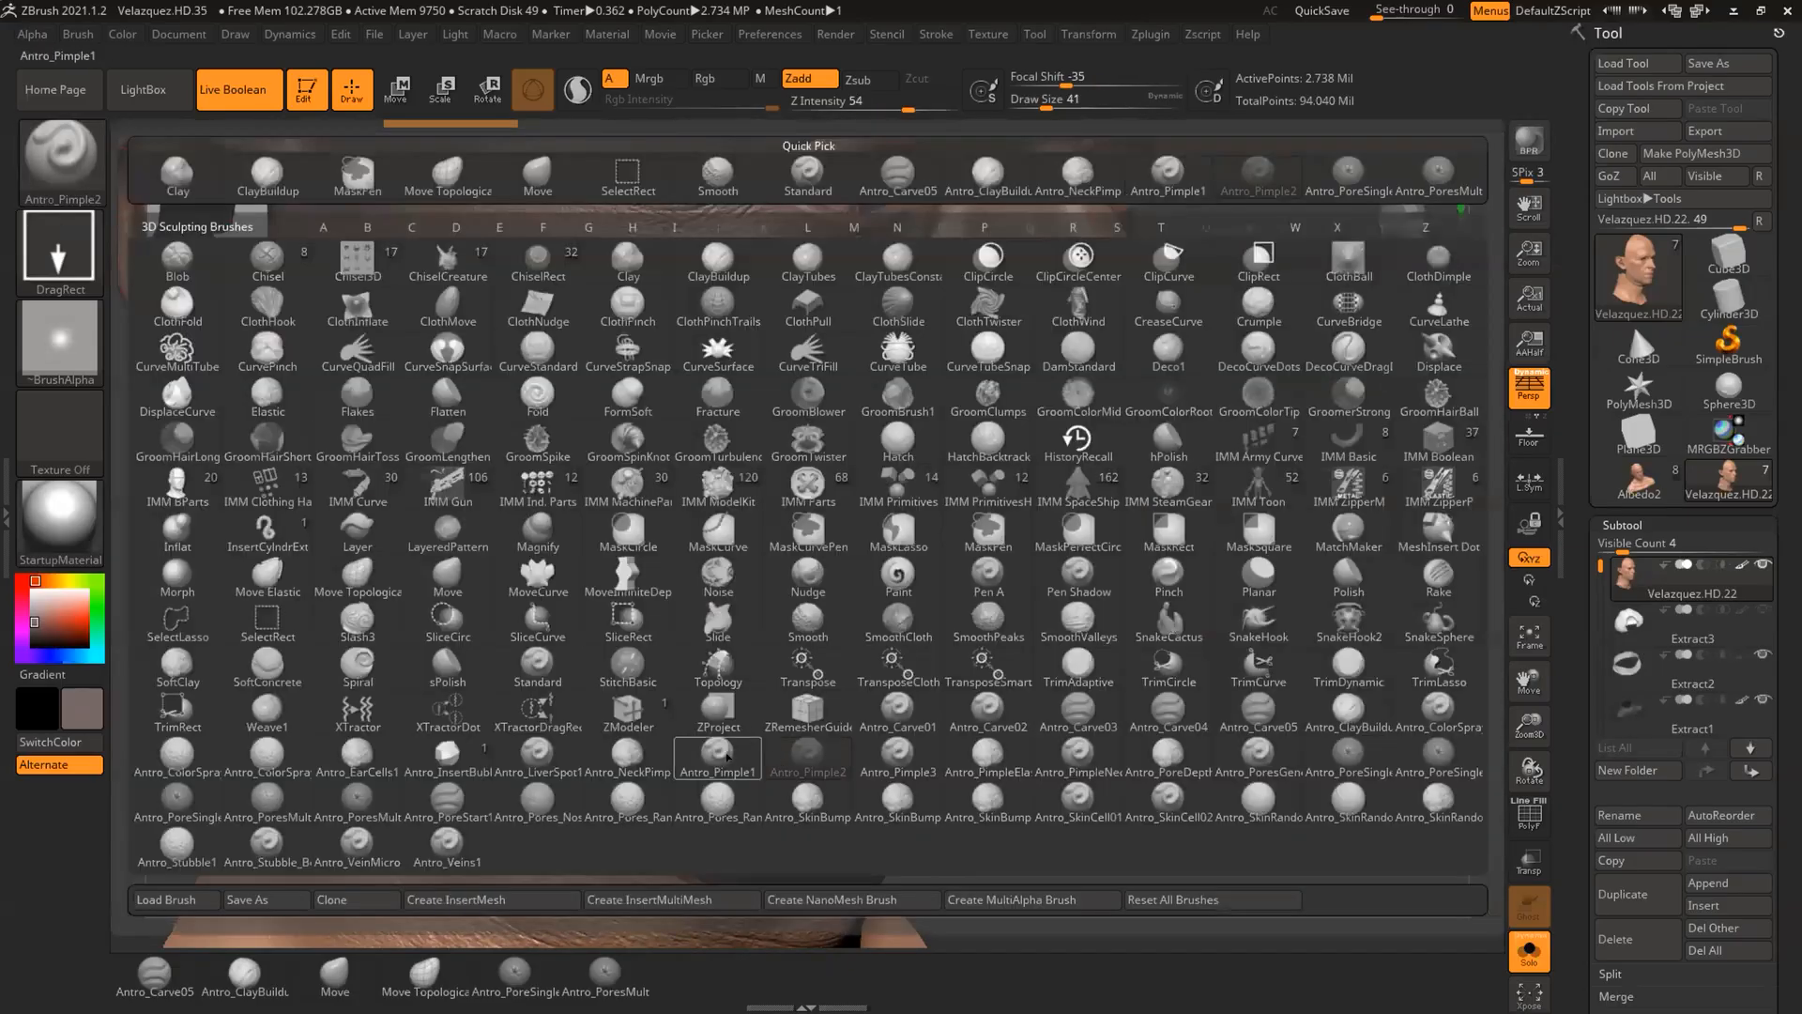
pyautogui.click(627, 756)
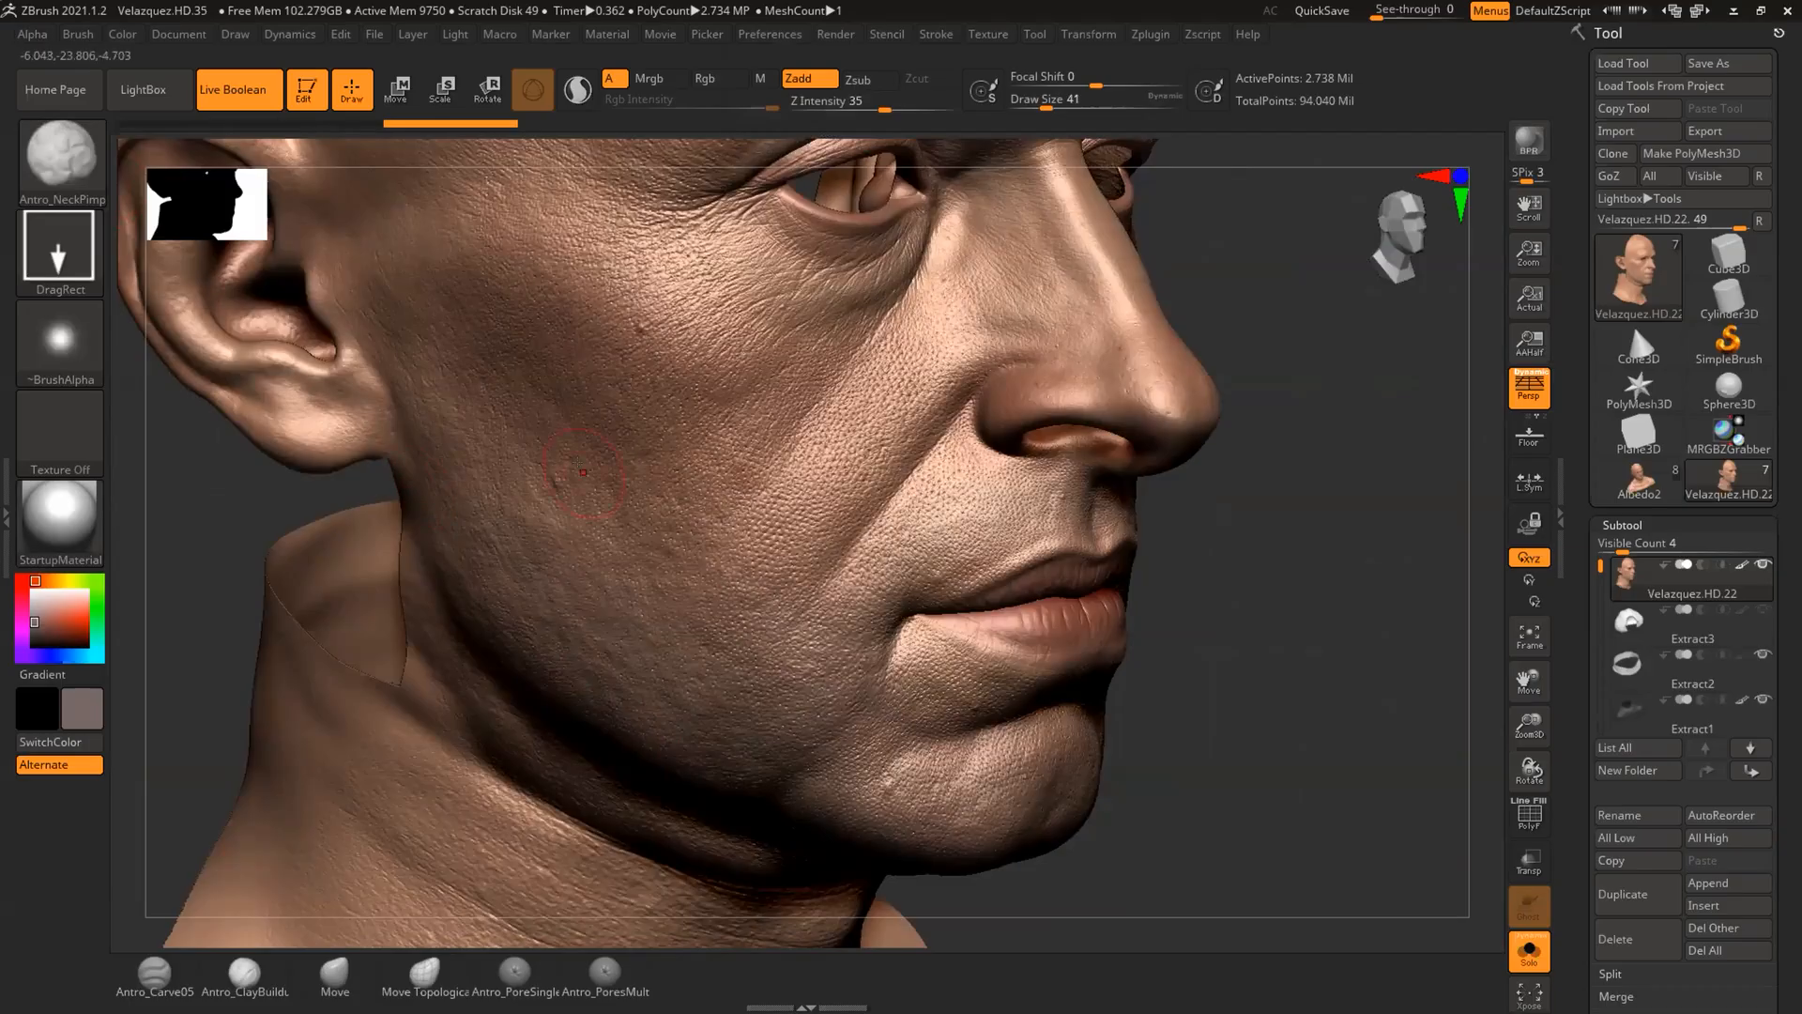
# - Set the brush stroke to Color Spray with a Flow of about 0.05 and spray pimple bumps across the cheek
pyautogui.click(85, 244)
pyautogui.click(445, 268)
pyautogui.click(60, 249)
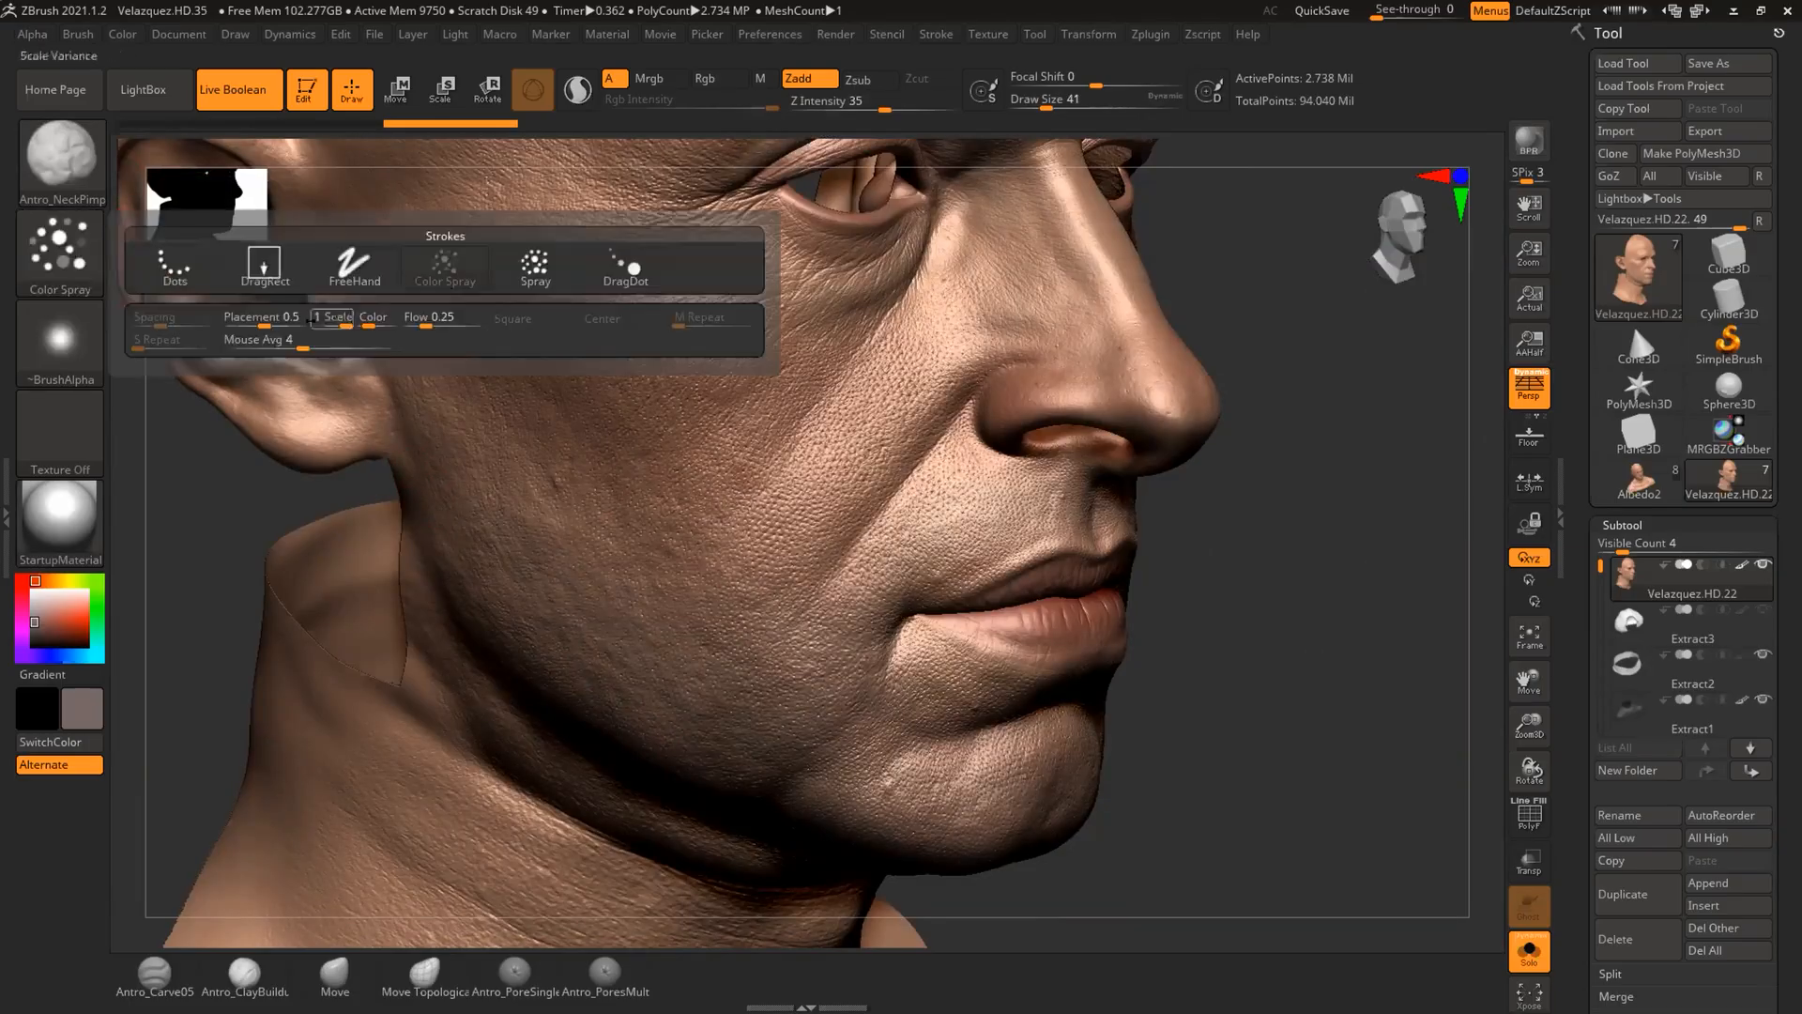
pyautogui.click(61, 254)
pyautogui.click(413, 326)
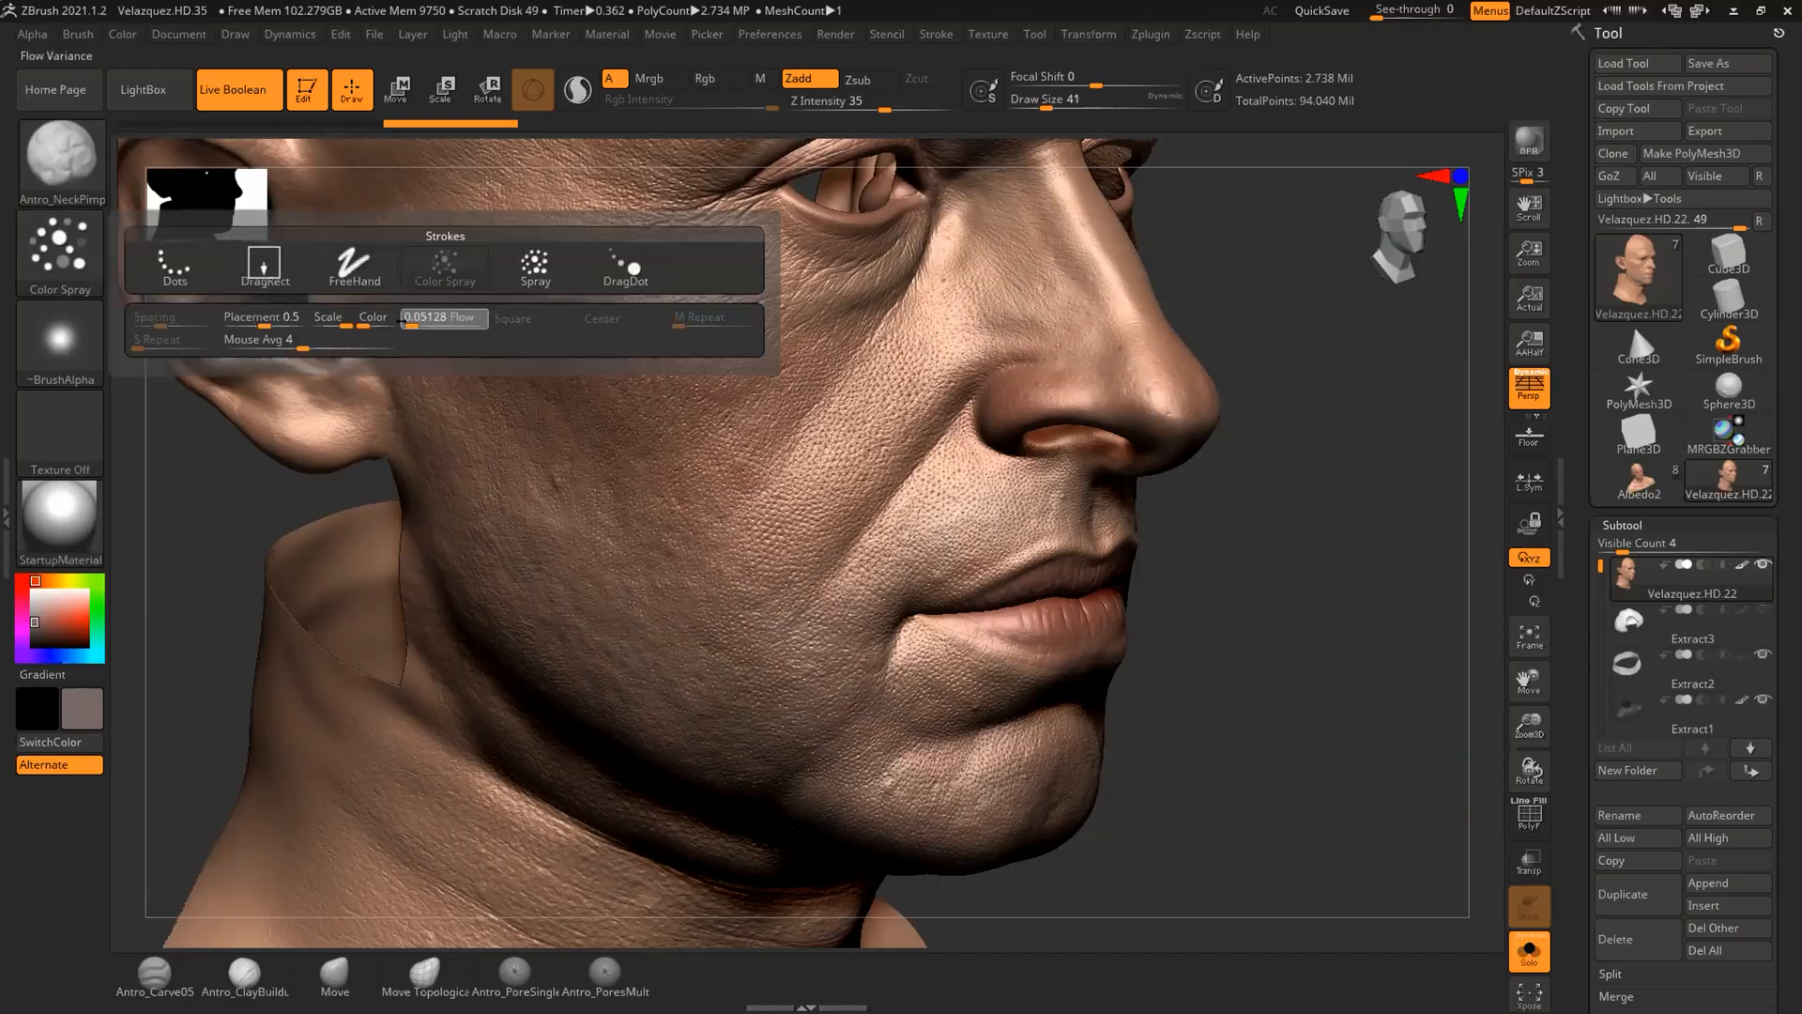
pyautogui.moveTo(643, 475)
pyautogui.mouseDown()
pyautogui.moveTo(699, 498)
pyautogui.moveTo(657, 554)
pyautogui.moveTo(751, 525)
pyautogui.moveTo(597, 576)
pyautogui.mouseUp()
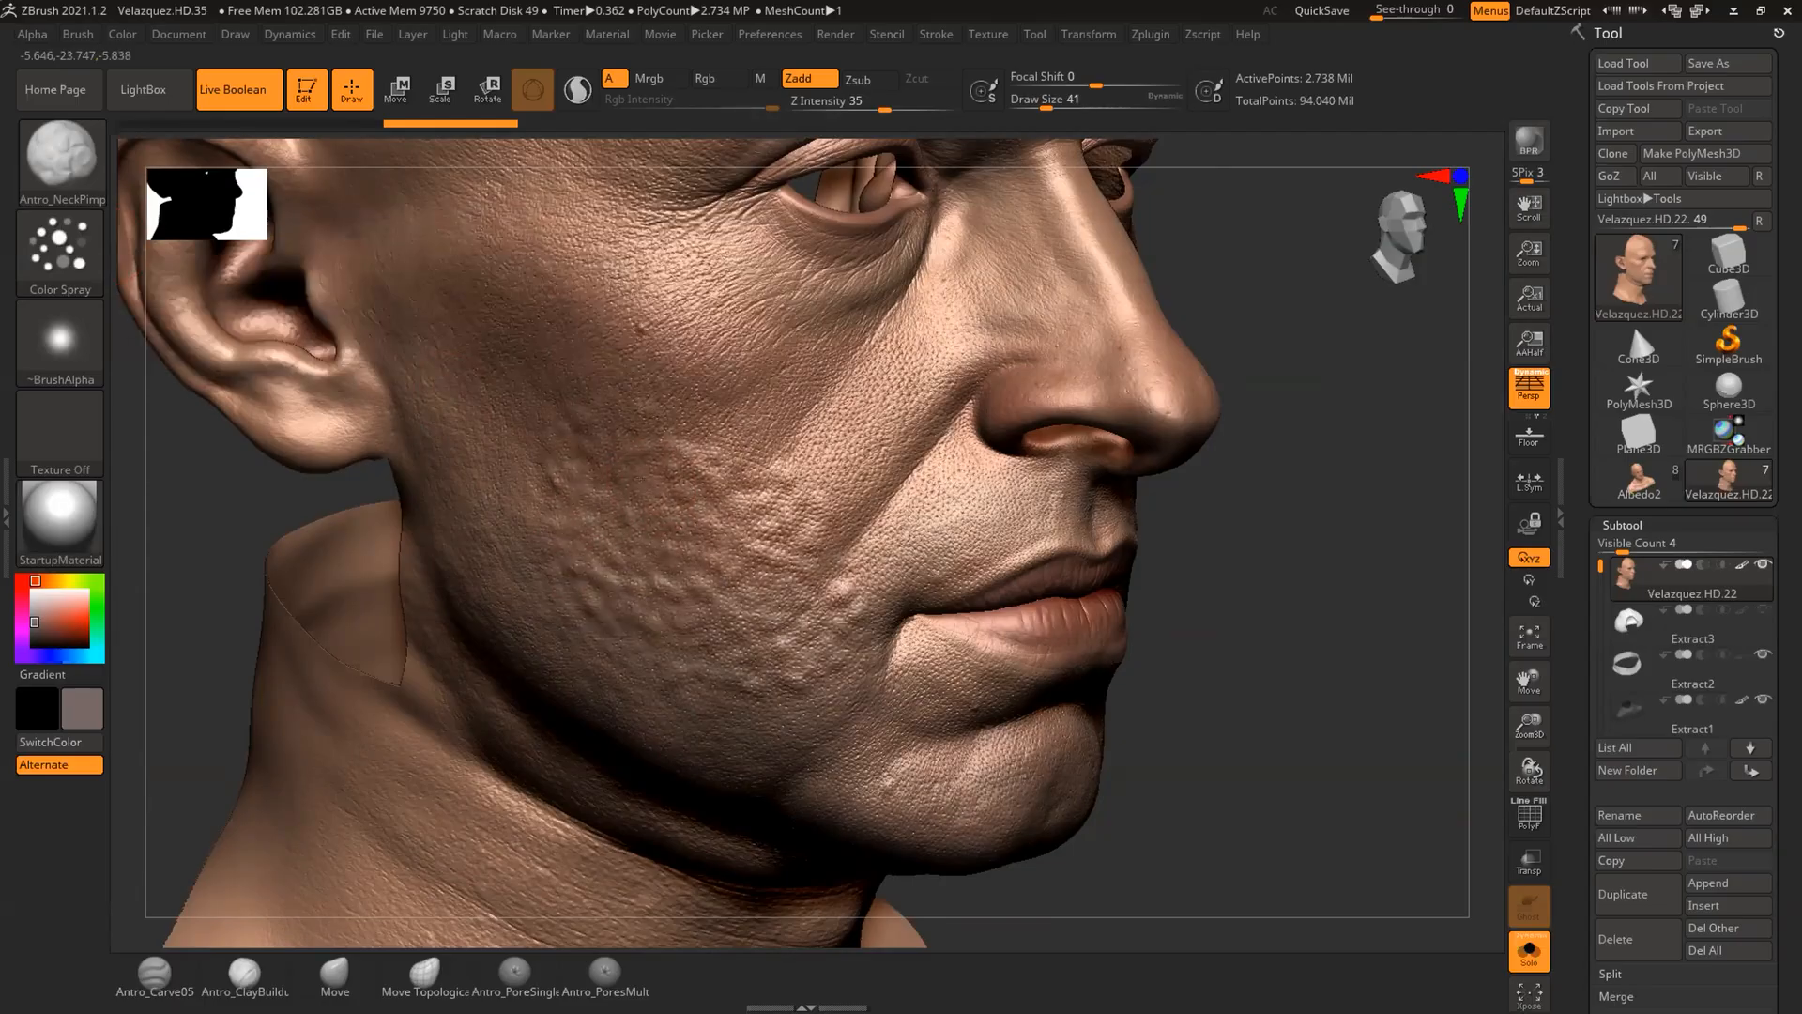
# - Undo the cheek spray and try spraying bumps on the cheek with Alpha 50
pyautogui.hotkey('ctrl', 'z')
pyautogui.click(94, 238)
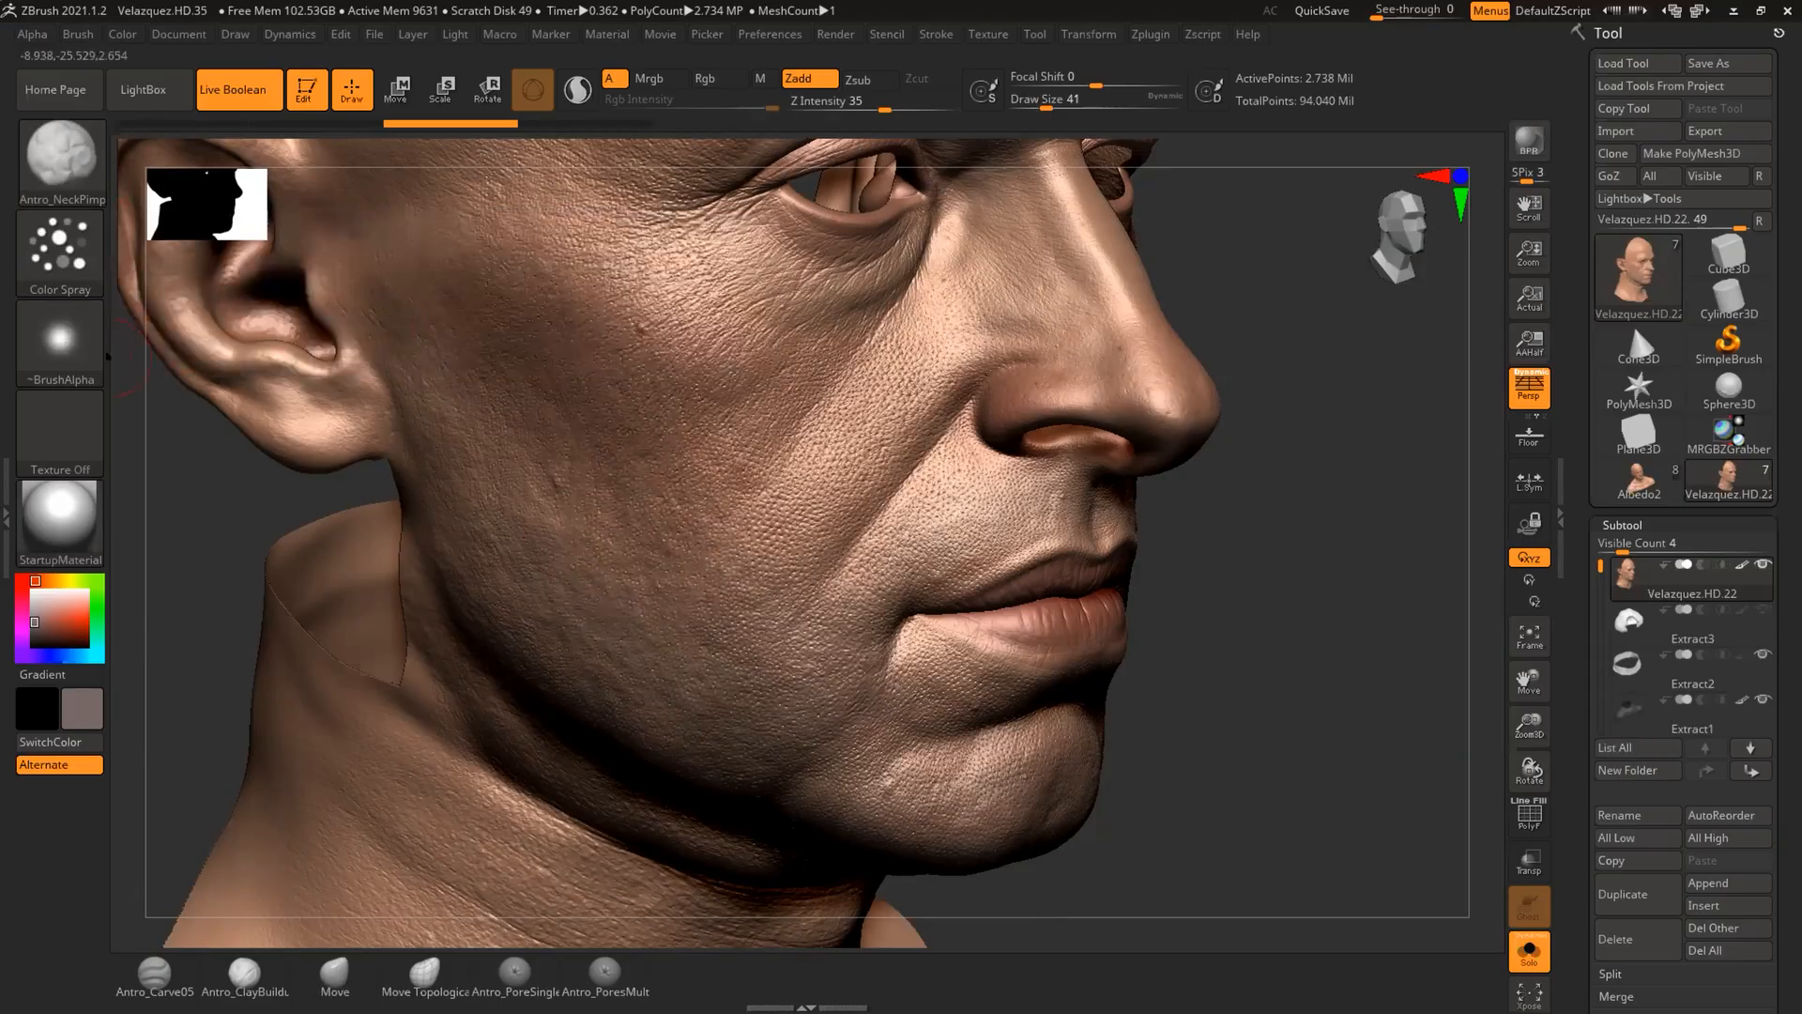
pyautogui.click(59, 339)
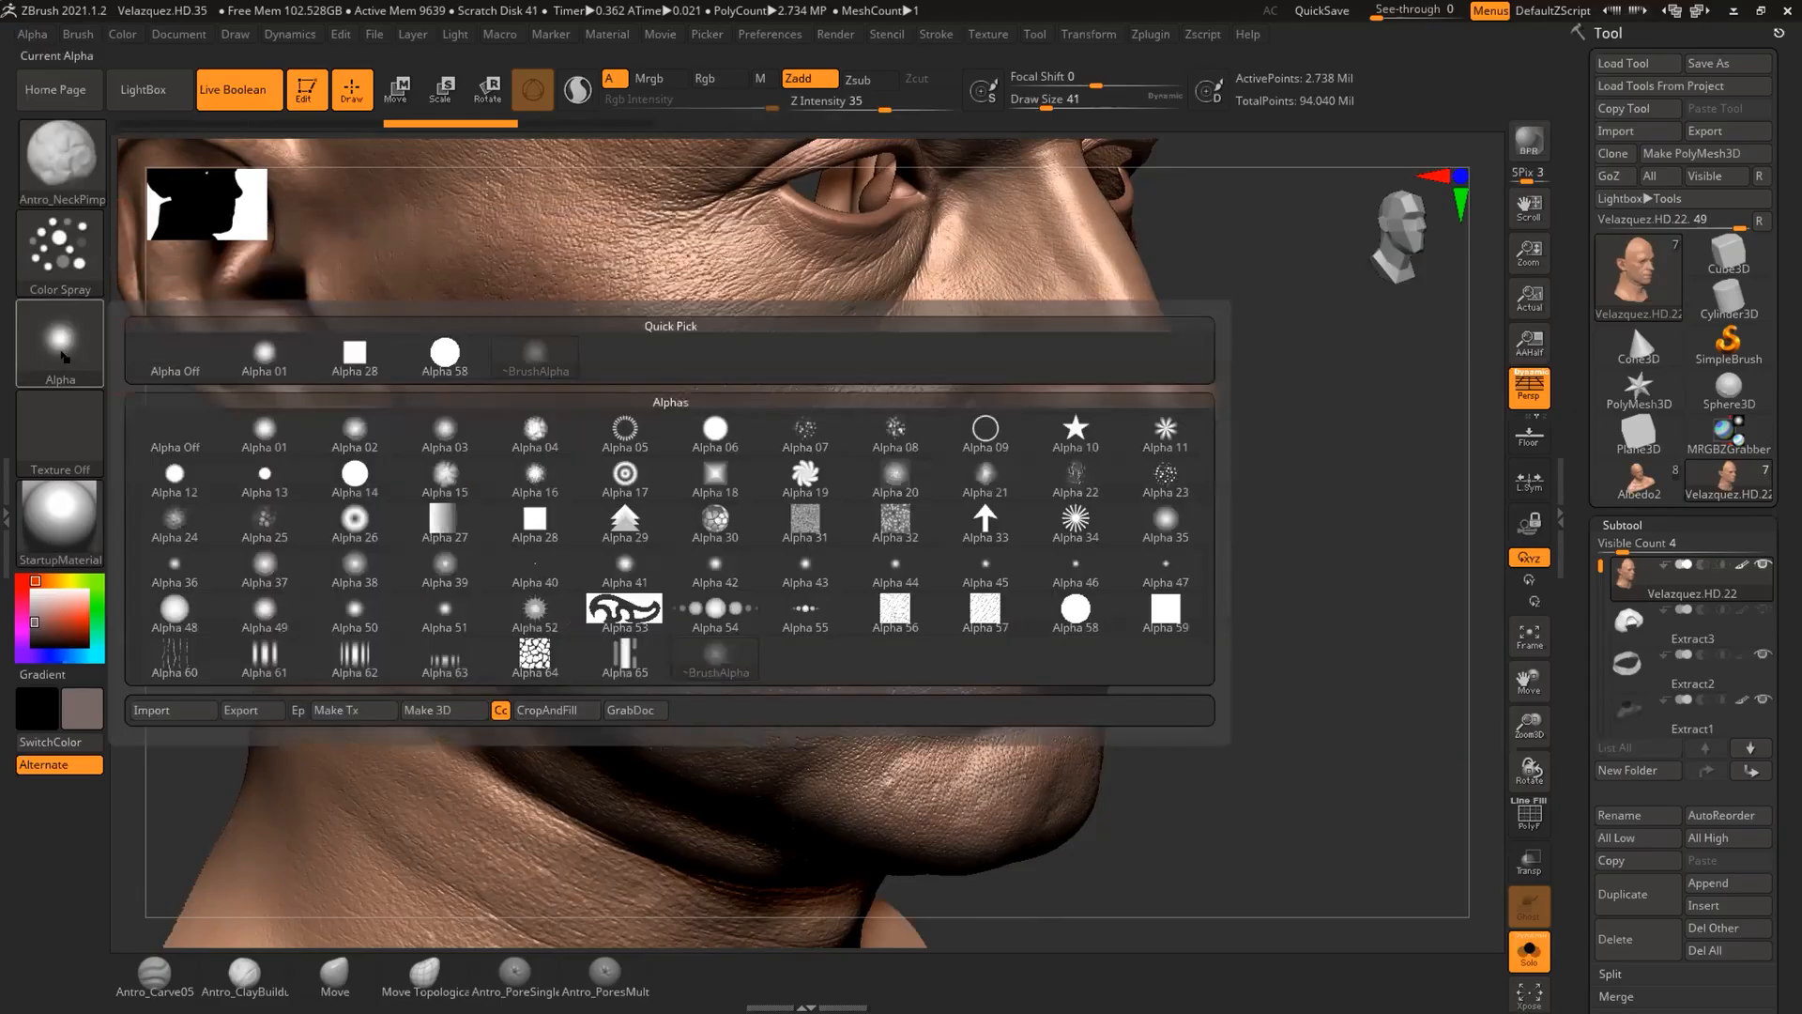
pyautogui.click(355, 610)
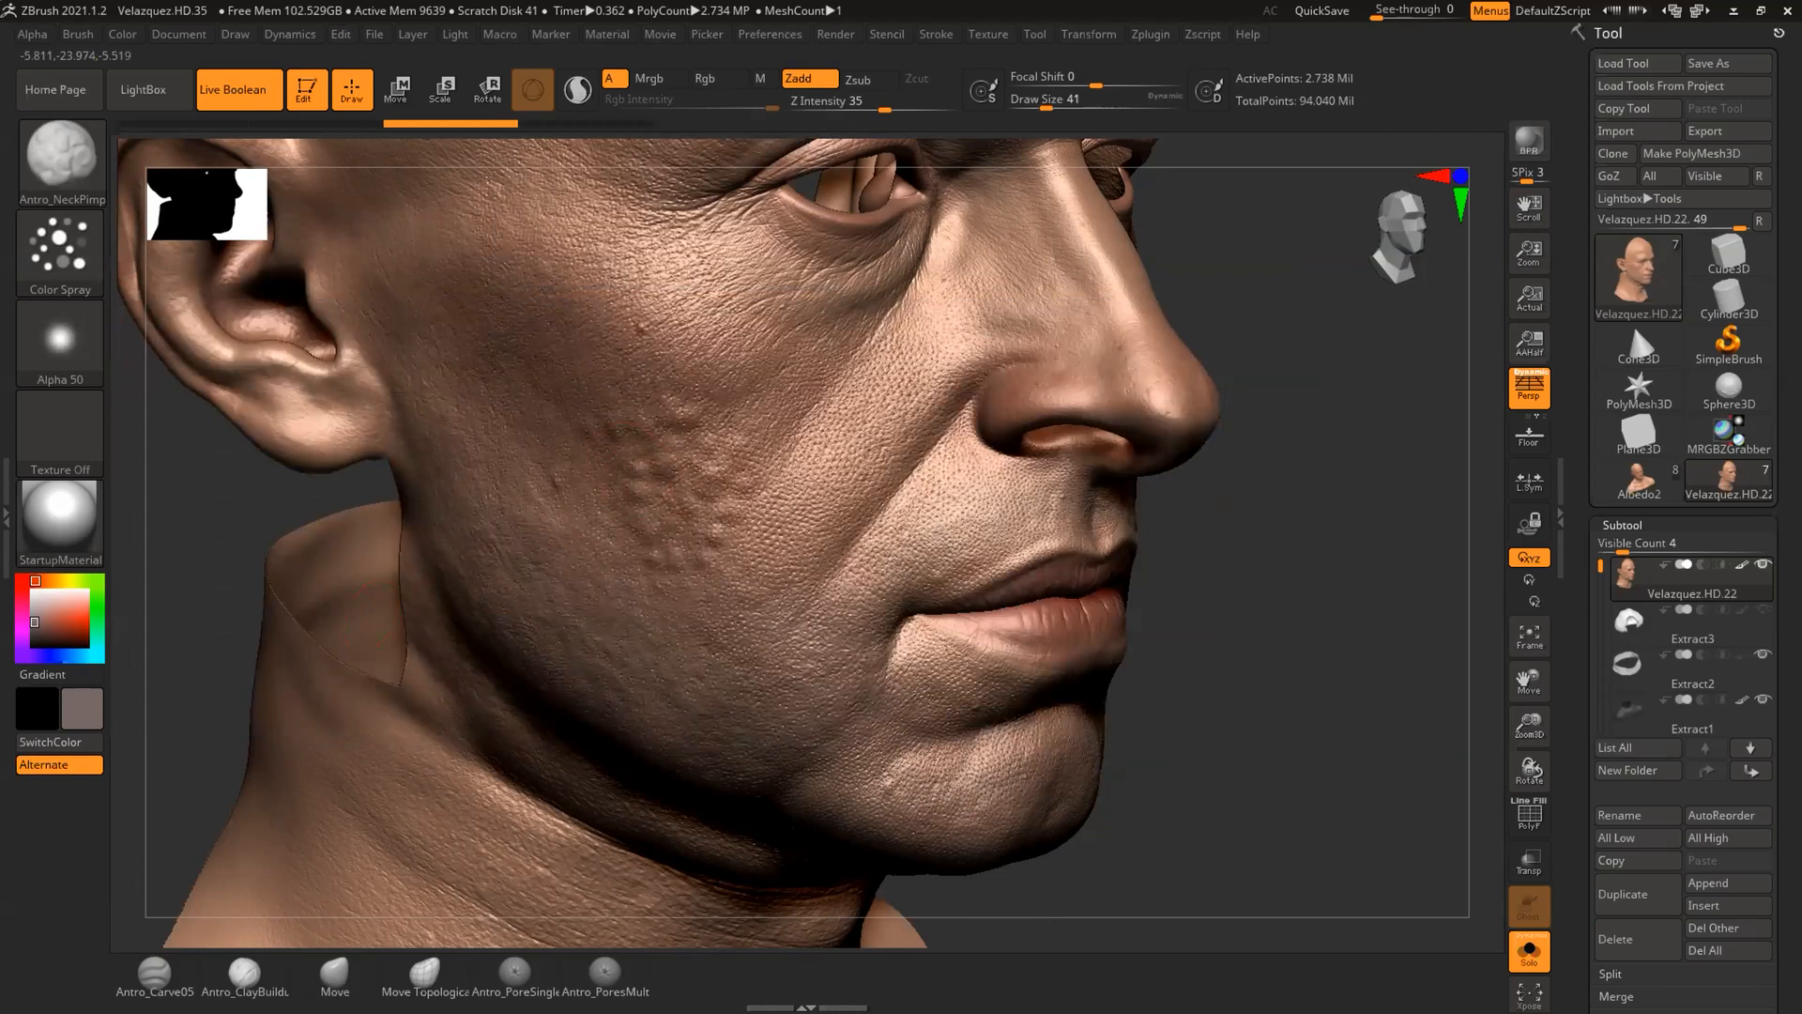
# - Reduce the draw size and try a finer spray of bumps on the cheek
pyautogui.press('space')
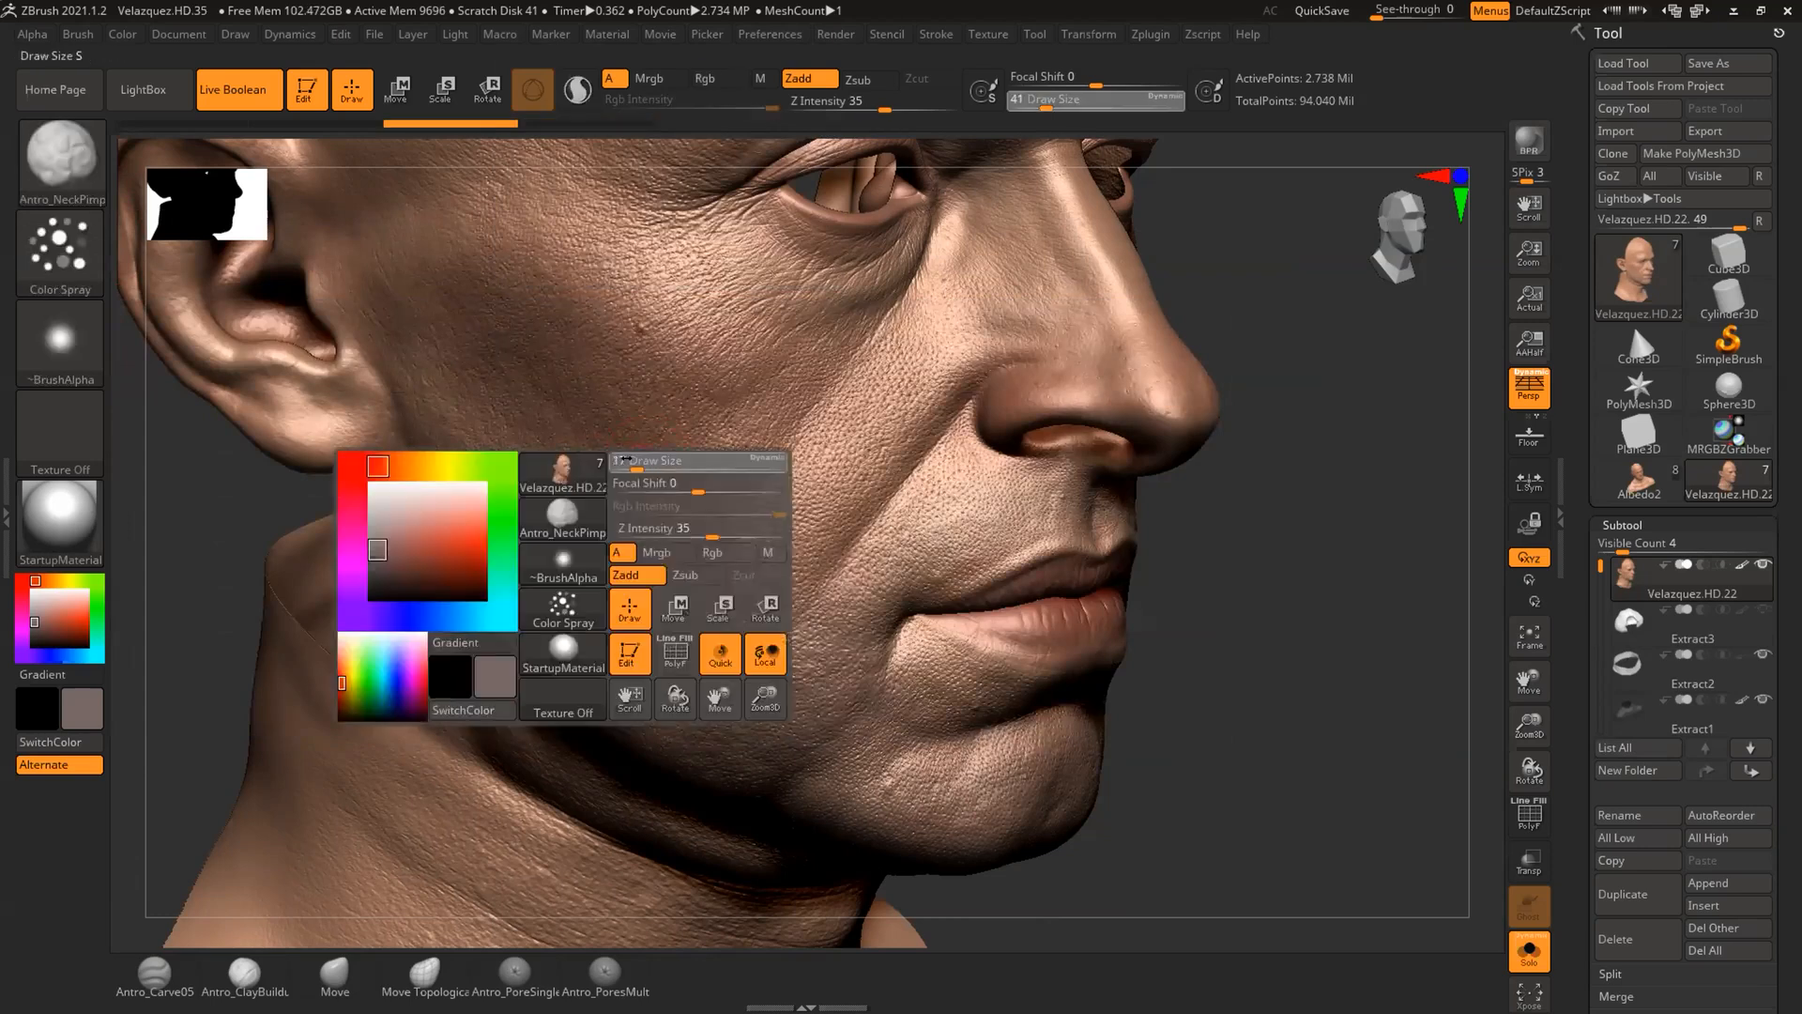
pyautogui.moveTo(623, 458); pyautogui.dragTo(621, 459)
pyautogui.moveTo(535, 500); pyautogui.dragTo(560, 505)
pyautogui.hotkey('ctrl', 'z')
# - Set the draw size to 25, spray small pimple bumps across the cheek and undo the last stroke
pyautogui.moveTo(1199, 568); pyautogui.dragTo(1354, 504)
pyautogui.press('space')
pyautogui.moveTo(805, 468); pyautogui.dragTo(800, 468)
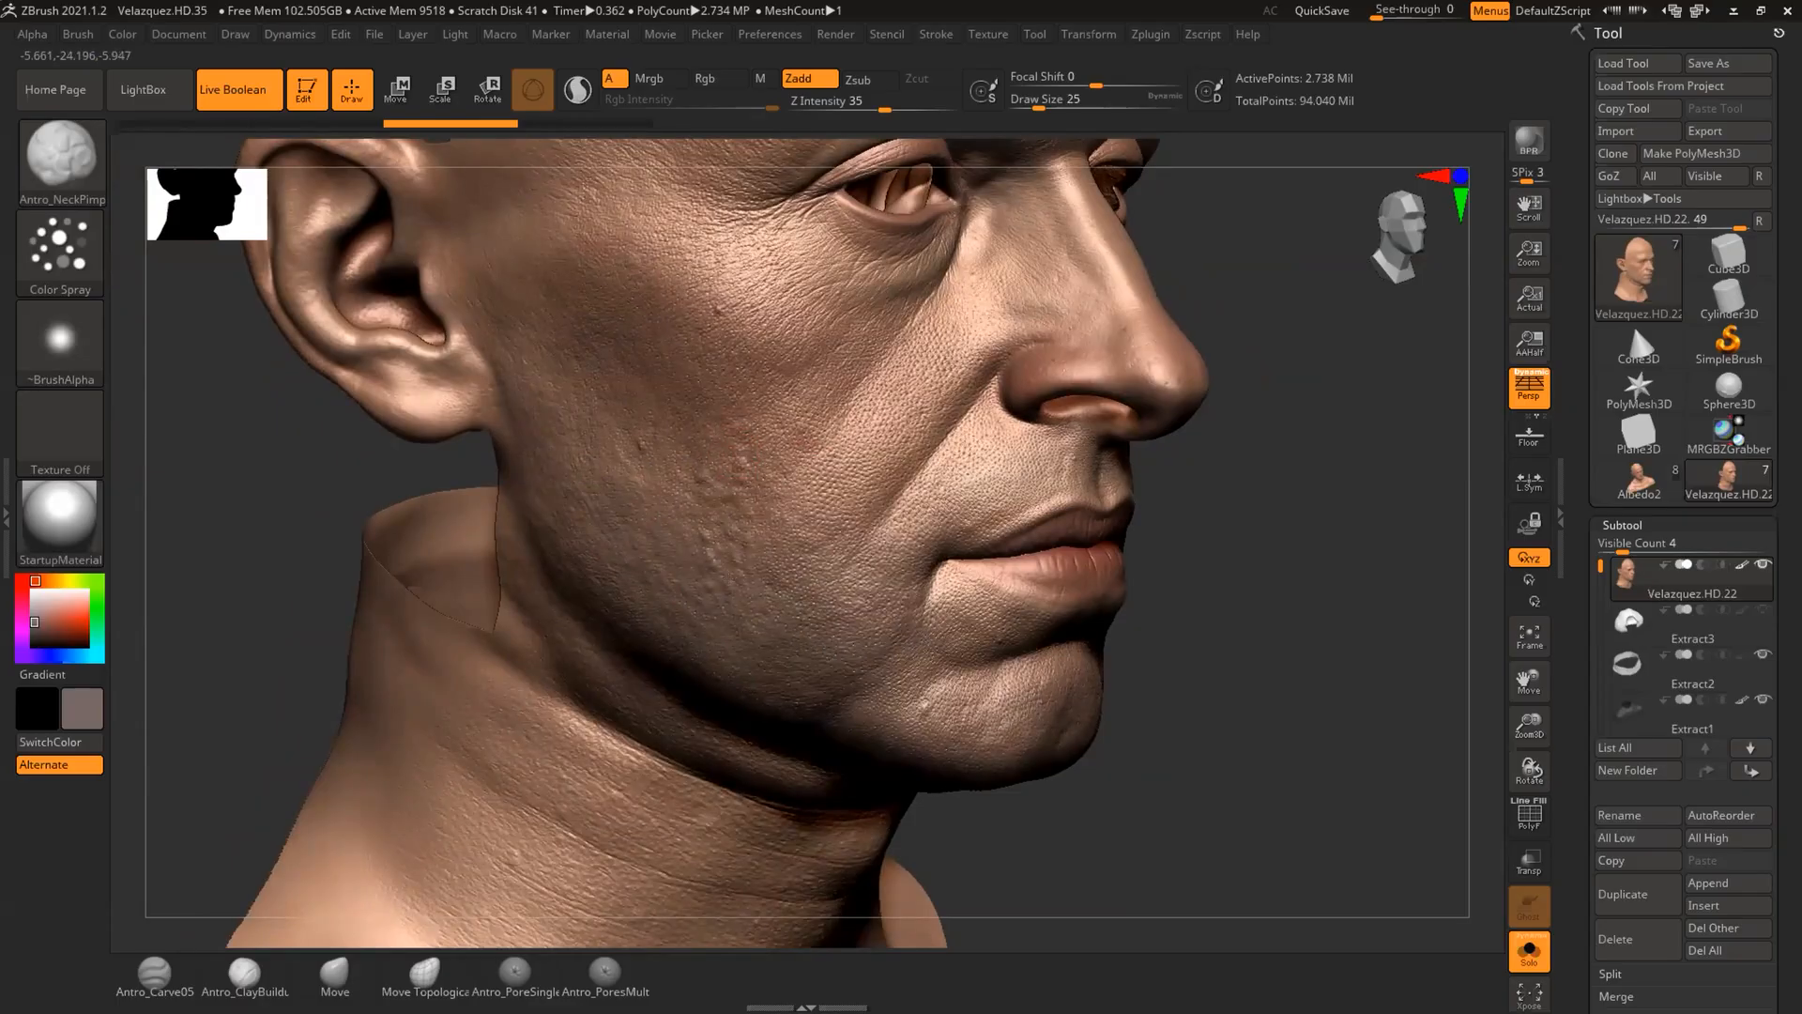
pyautogui.moveTo(771, 565); pyautogui.dragTo(813, 491)
pyautogui.hotkey('ctrl', 'z')
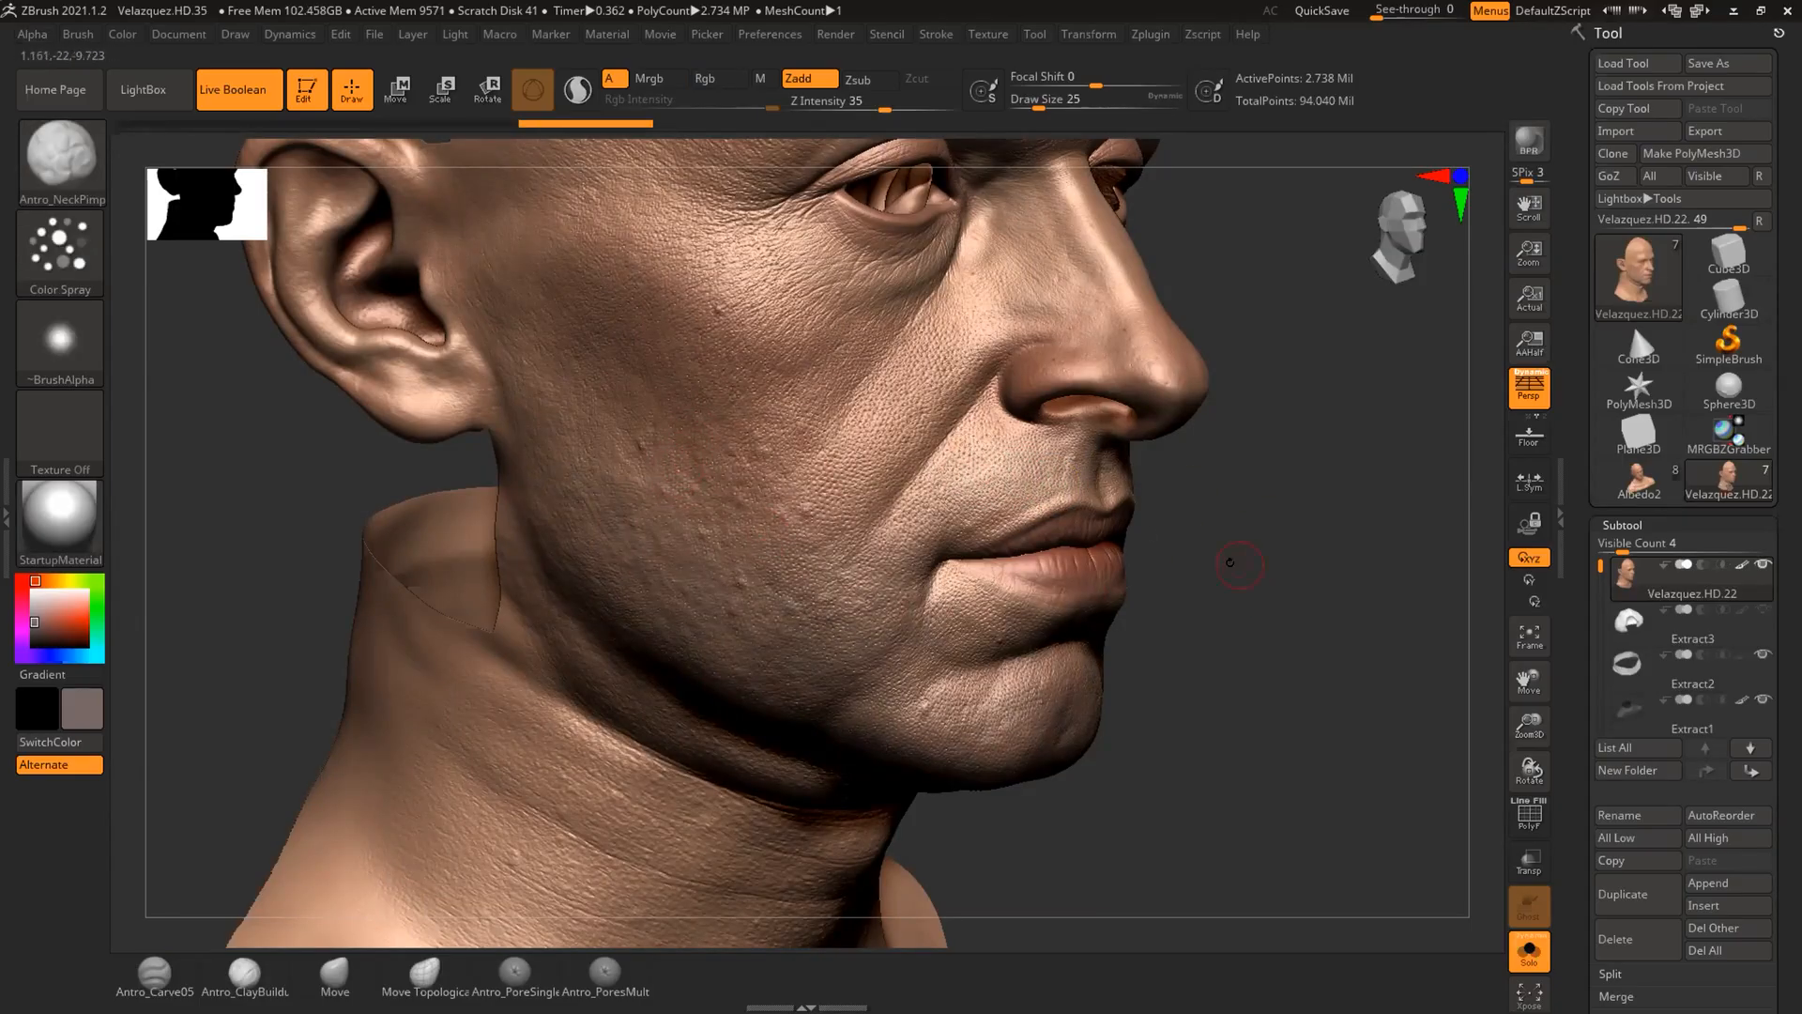
# - Set the Z Intensity to 26 and the draw size to 18, and use Zsub to spray small pits into the cheek
pyautogui.moveTo(876, 99); pyautogui.dragTo(862, 99)
pyautogui.press('space')
pyautogui.moveTo(903, 339); pyautogui.dragTo(895, 340)
pyautogui.click(858, 79)
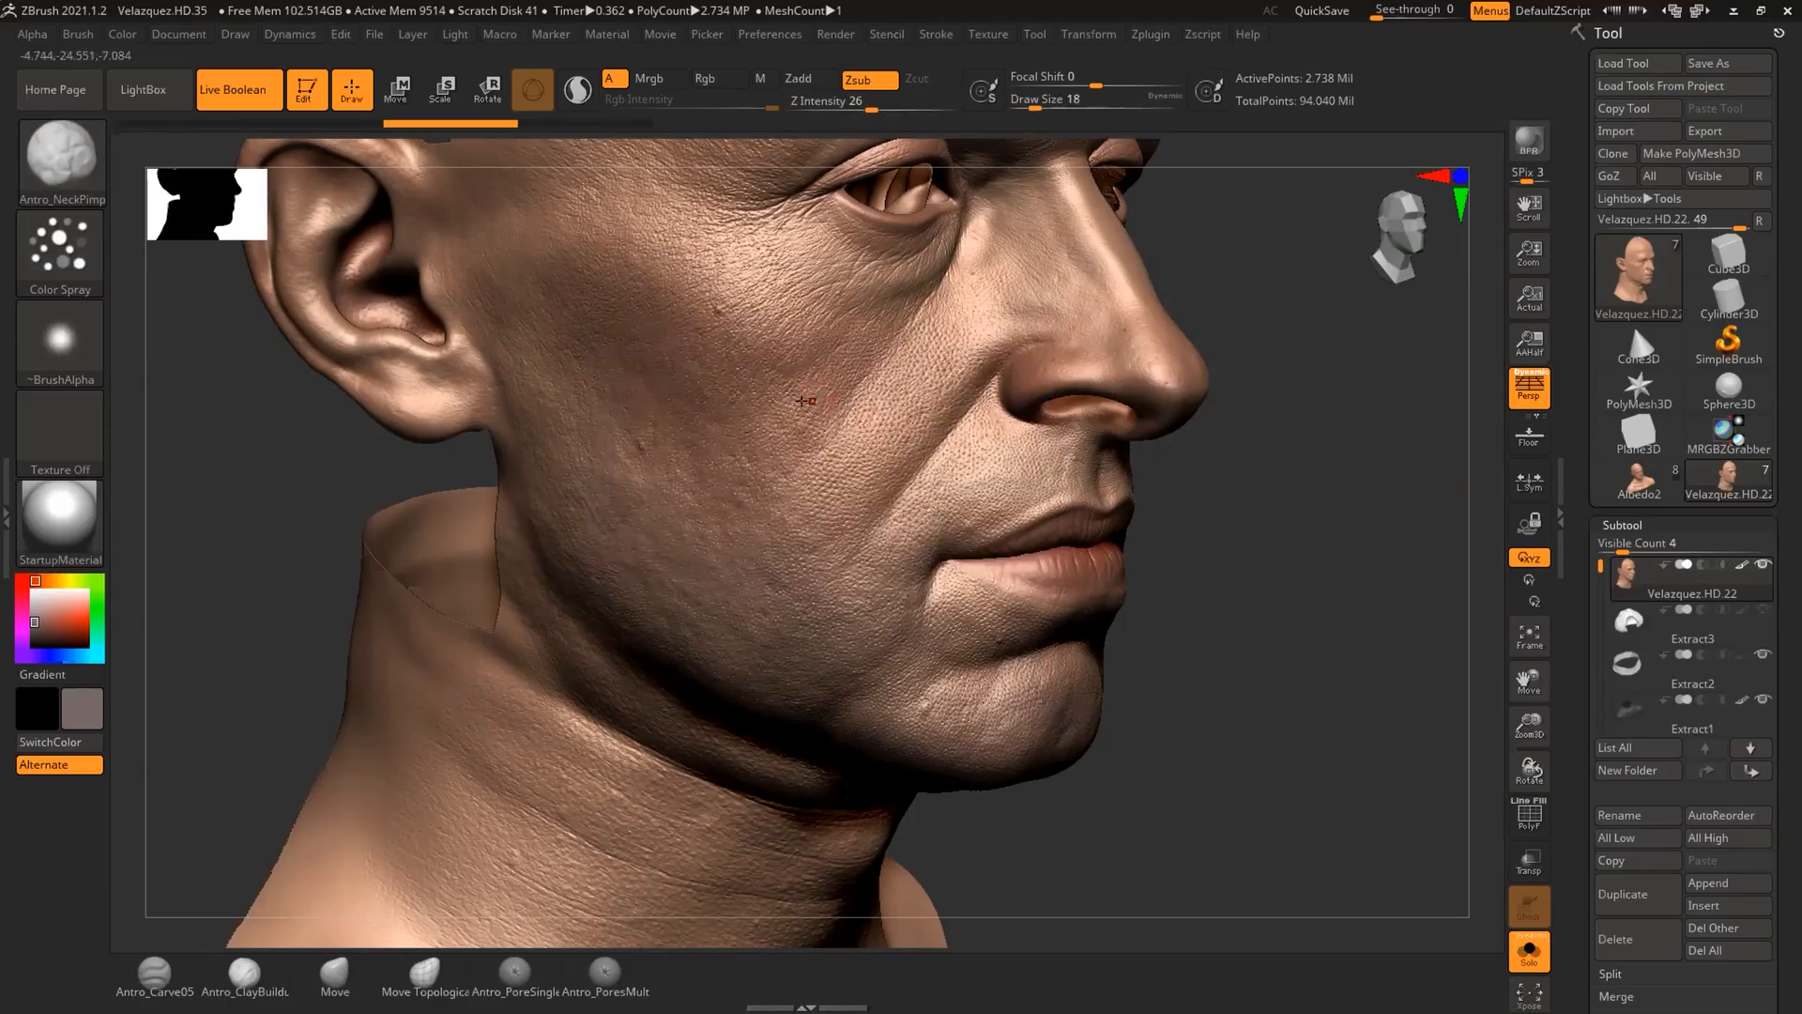
# - Set the draw size to 27 and try spraying larger pits on the cheek and jaw
pyautogui.press('space')
pyautogui.moveTo(710, 483); pyautogui.dragTo(716, 483)
pyautogui.moveTo(788, 667); pyautogui.dragTo(809, 668)
pyautogui.hotkey('ctrl', 'z')
pyautogui.moveTo(836, 515); pyautogui.dragTo(909, 622, button='right')
pyautogui.hotkey('ctrl', 'z')
# - Switch the brush to Zadd, set the draw size to 39 and try spraying bumps on the opposite cheek
pyautogui.moveTo(1286, 627); pyautogui.dragTo(1108, 599, button='right')
pyautogui.moveTo(1185, 568); pyautogui.dragTo(1044, 584, button='right')
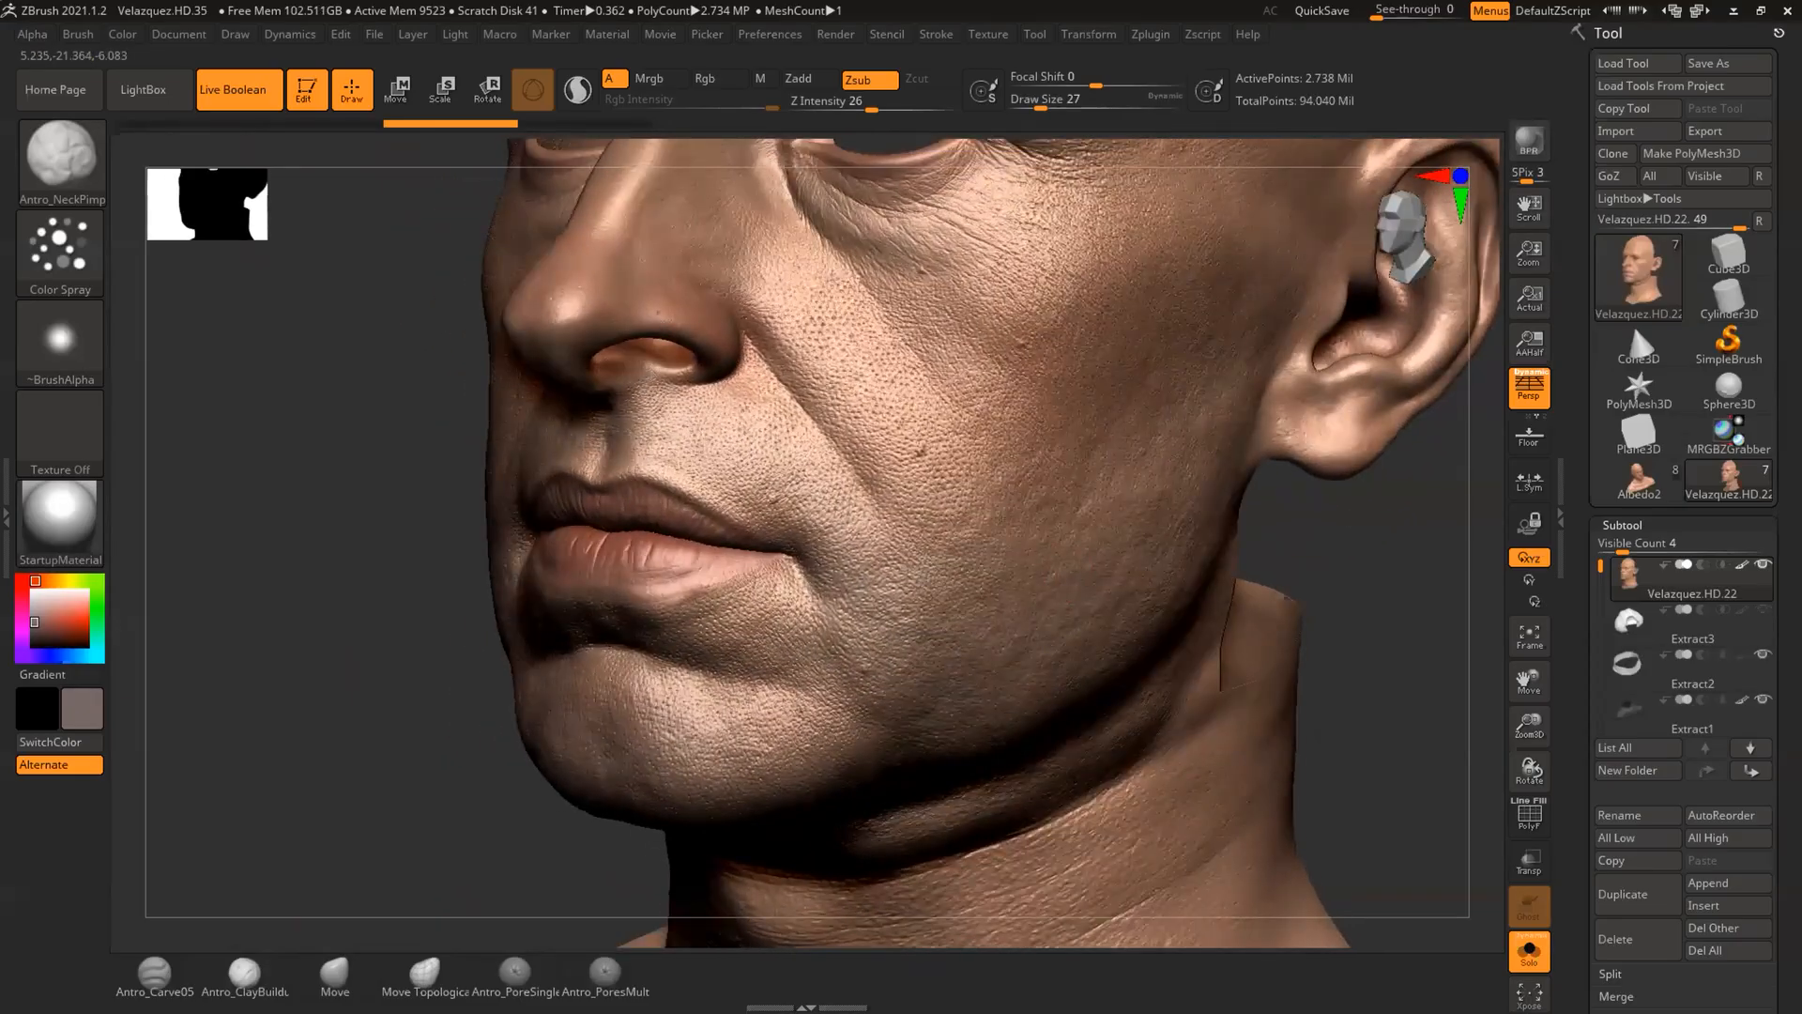
pyautogui.hotkey('ctrl', 'z')
pyautogui.click(798, 78)
pyautogui.press('space')
pyautogui.moveTo(972, 594); pyautogui.dragTo(987, 594)
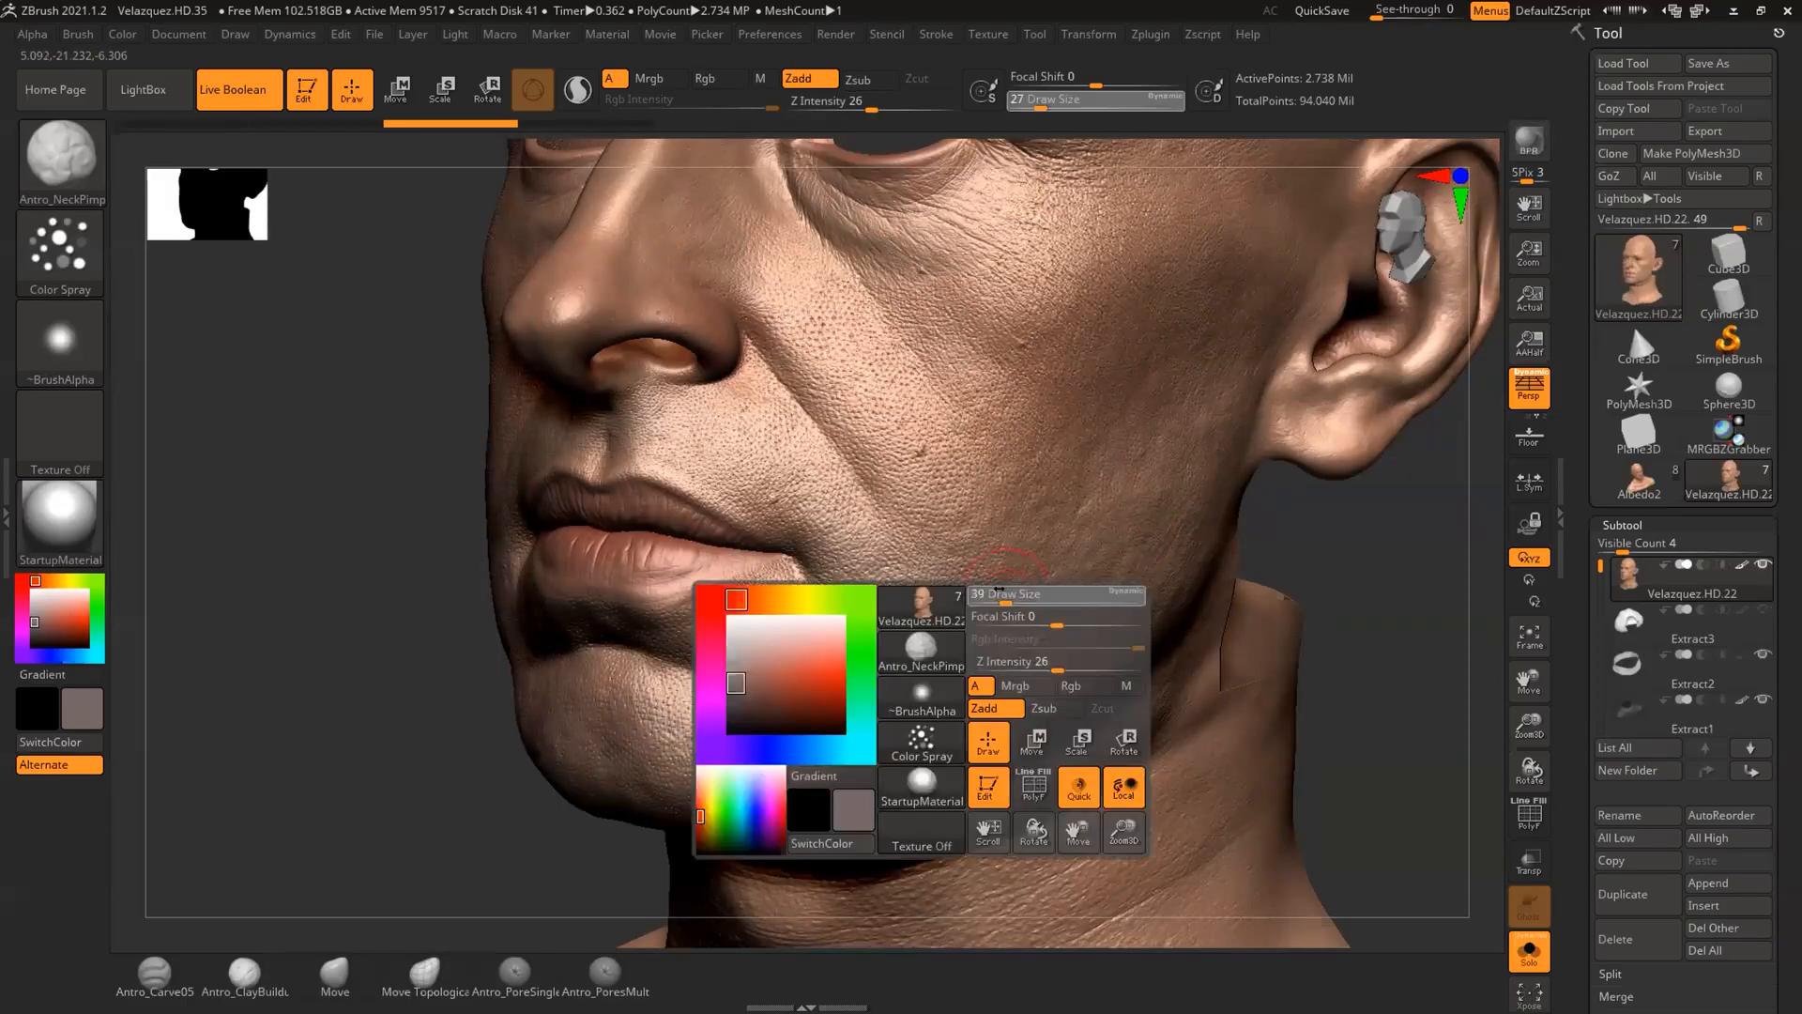
pyautogui.moveTo(1121, 611); pyautogui.dragTo(1067, 589, button='right')
pyautogui.hotkey('ctrl', 'z')
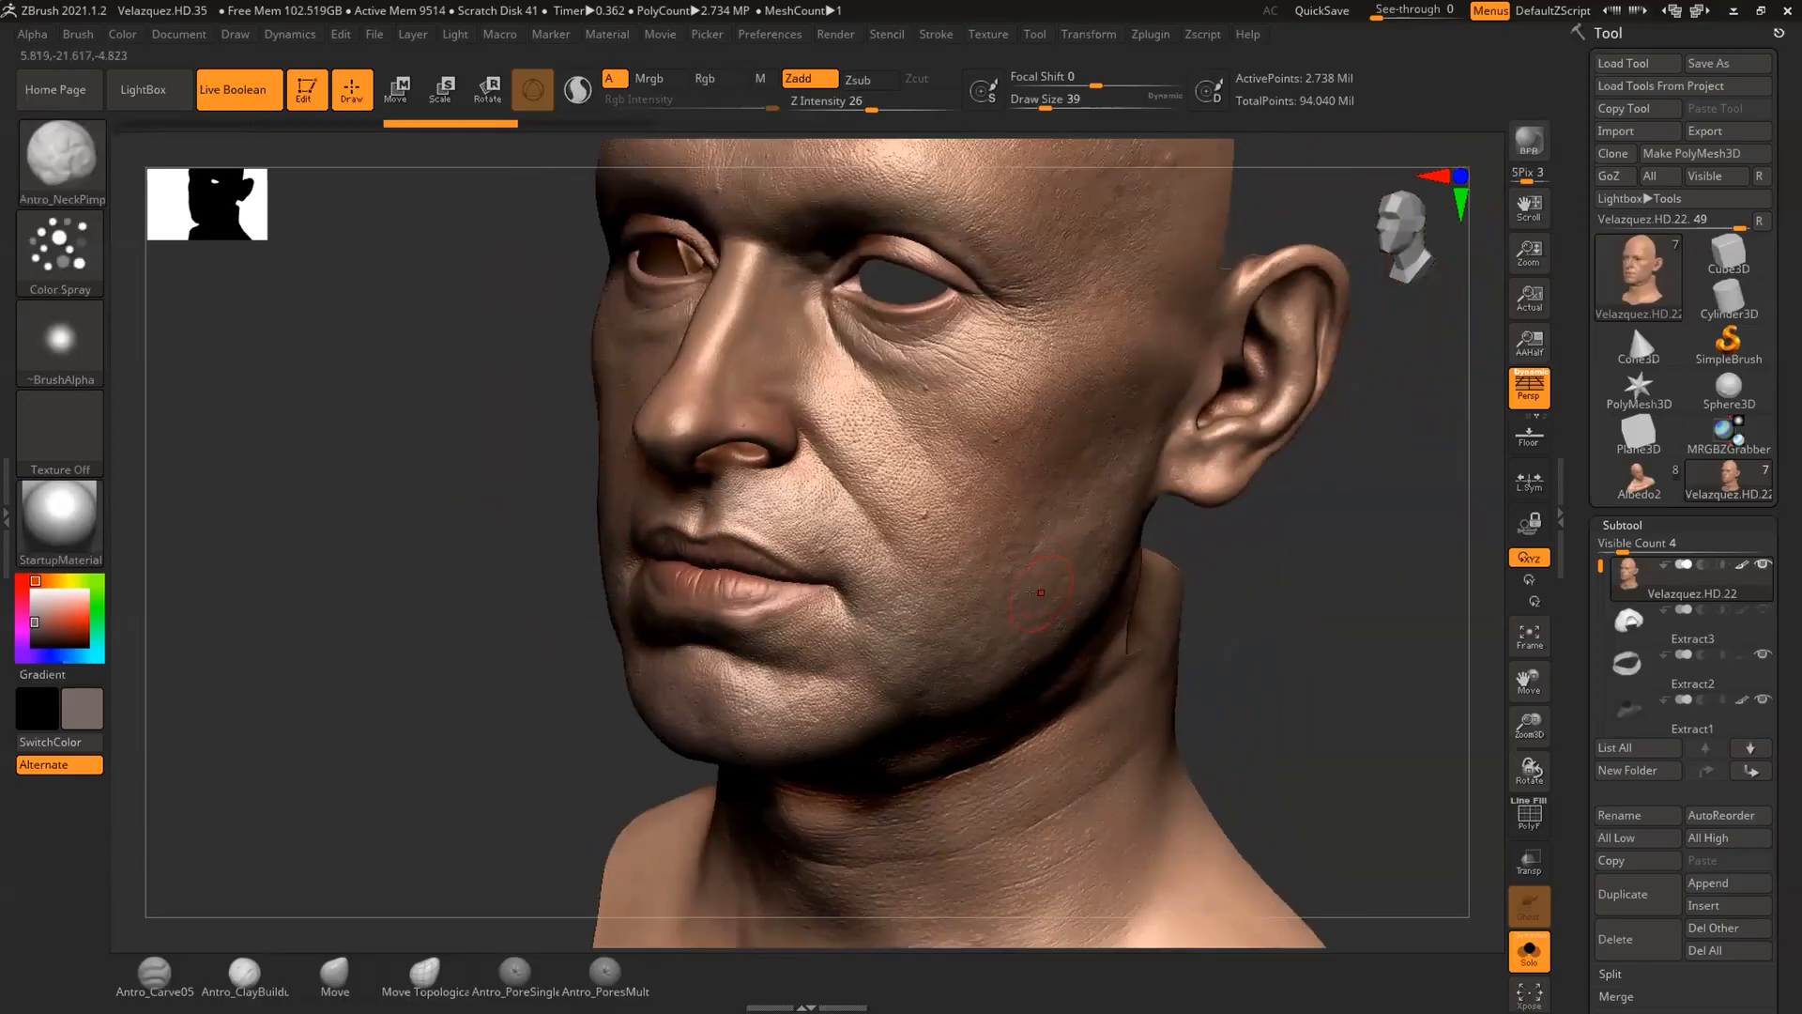
# - Set the draw size to 22, spray fine bumps on the opposite cheek and switch the brush to Zsub
pyautogui.moveTo(1300, 506); pyautogui.dragTo(1261, 518)
pyautogui.press('space')
pyautogui.moveTo(1043, 526); pyautogui.dragTo(1029, 526)
pyautogui.moveTo(1218, 580); pyautogui.dragTo(1276, 571)
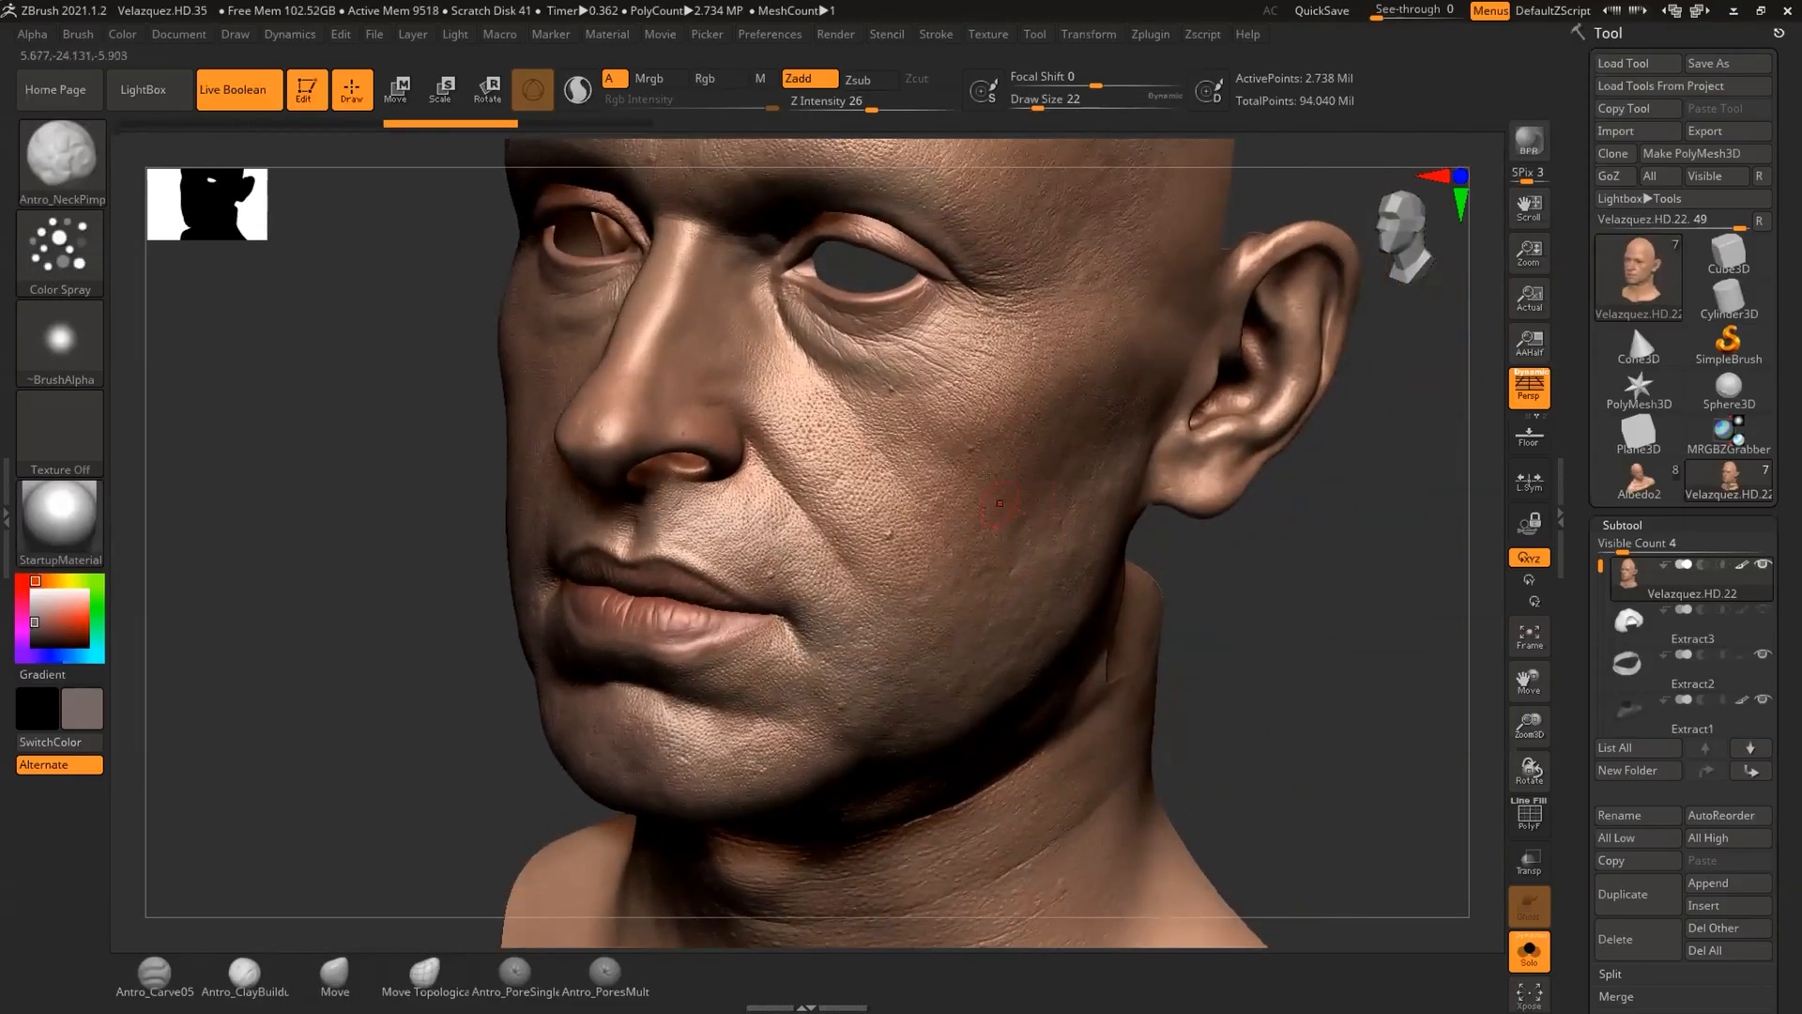
pyautogui.click(866, 80)
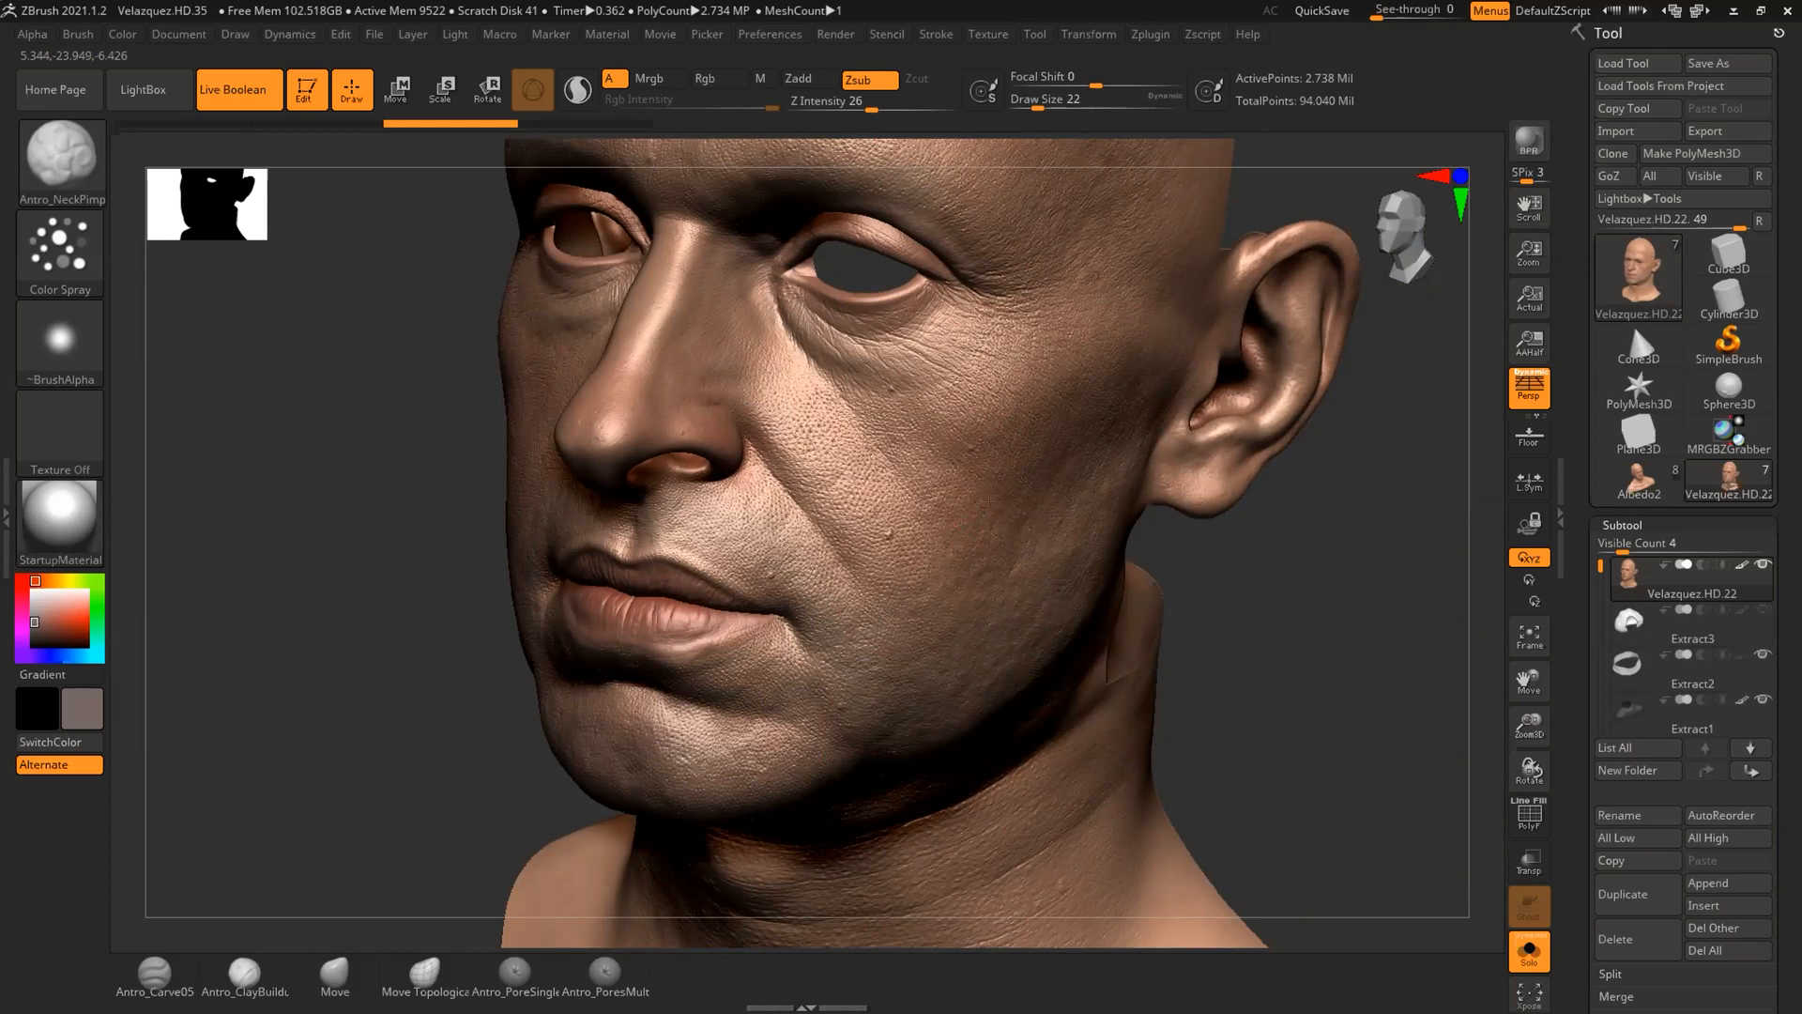
# - Set the draw size to 44 and continue spraying pits across the lower face
pyautogui.moveTo(1251, 611); pyautogui.dragTo(1024, 525)
pyautogui.press('space')
pyautogui.moveTo(1192, 535)
pyautogui.mouseDown()
pyautogui.moveTo(1224, 532)
pyautogui.moveTo(1295, 595)
pyautogui.moveTo(1251, 578)
pyautogui.moveTo(1352, 563)
pyautogui.moveTo(1345, 596)
pyautogui.moveTo(1370, 593)
pyautogui.mouseUp()
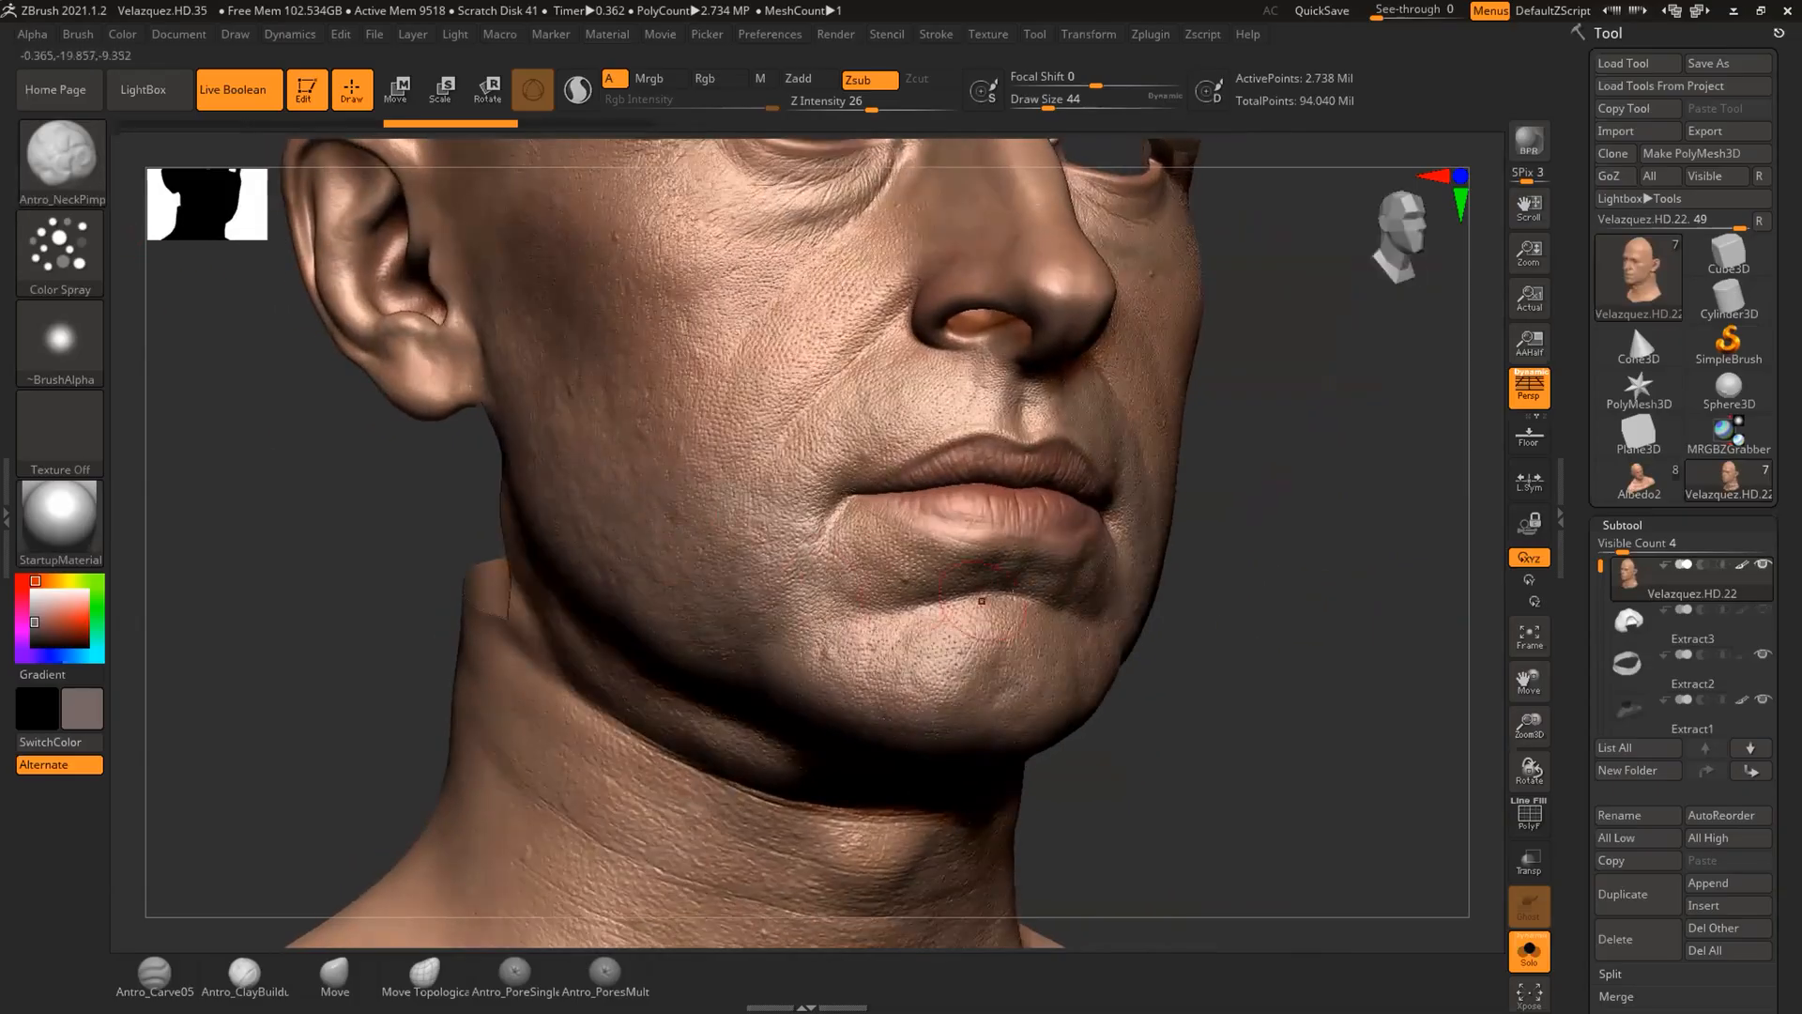
# - Change the brush stroke to DragRect, with a Z Intensity of 39 and a draw size of 31
pyautogui.moveTo(1197, 577); pyautogui.dragTo(1192, 528)
pyautogui.click(60, 249)
pyautogui.click(60, 249)
pyautogui.click(264, 267)
pyautogui.press('space')
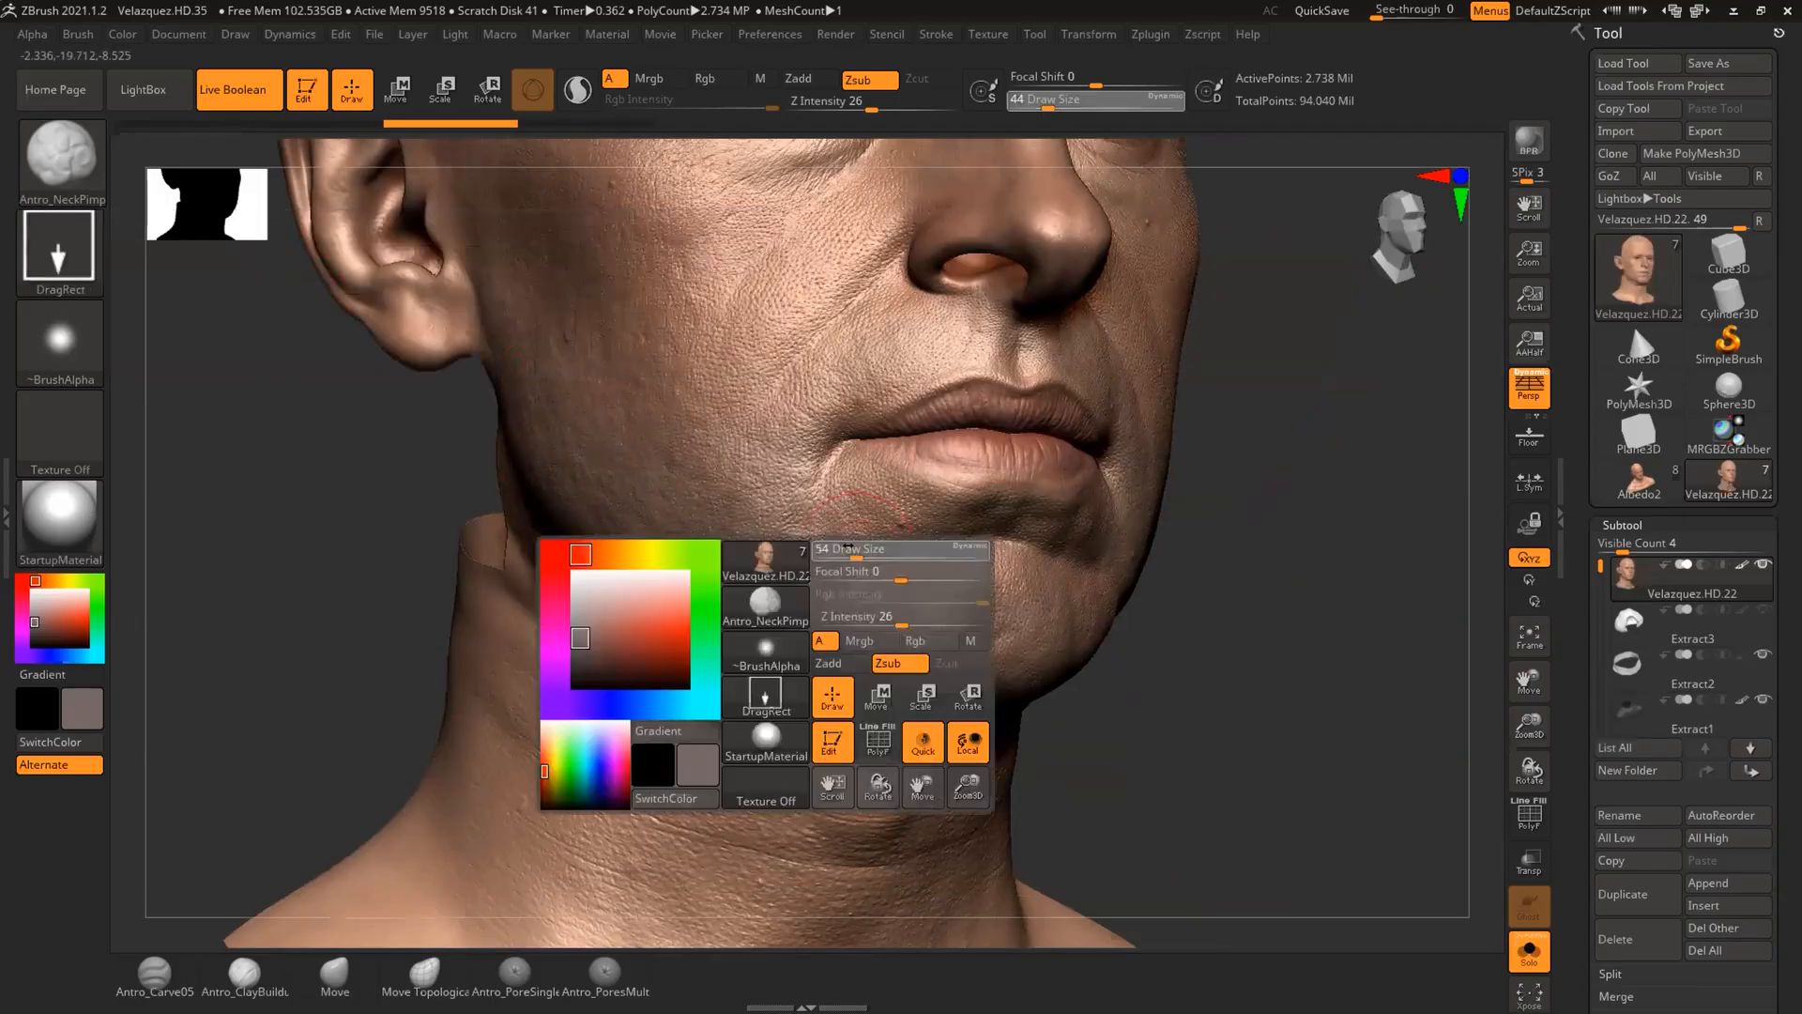
pyautogui.moveTo(869, 100); pyautogui.dragTo(886, 98)
pyautogui.moveTo(1119, 598); pyautogui.dragTo(679, 681)
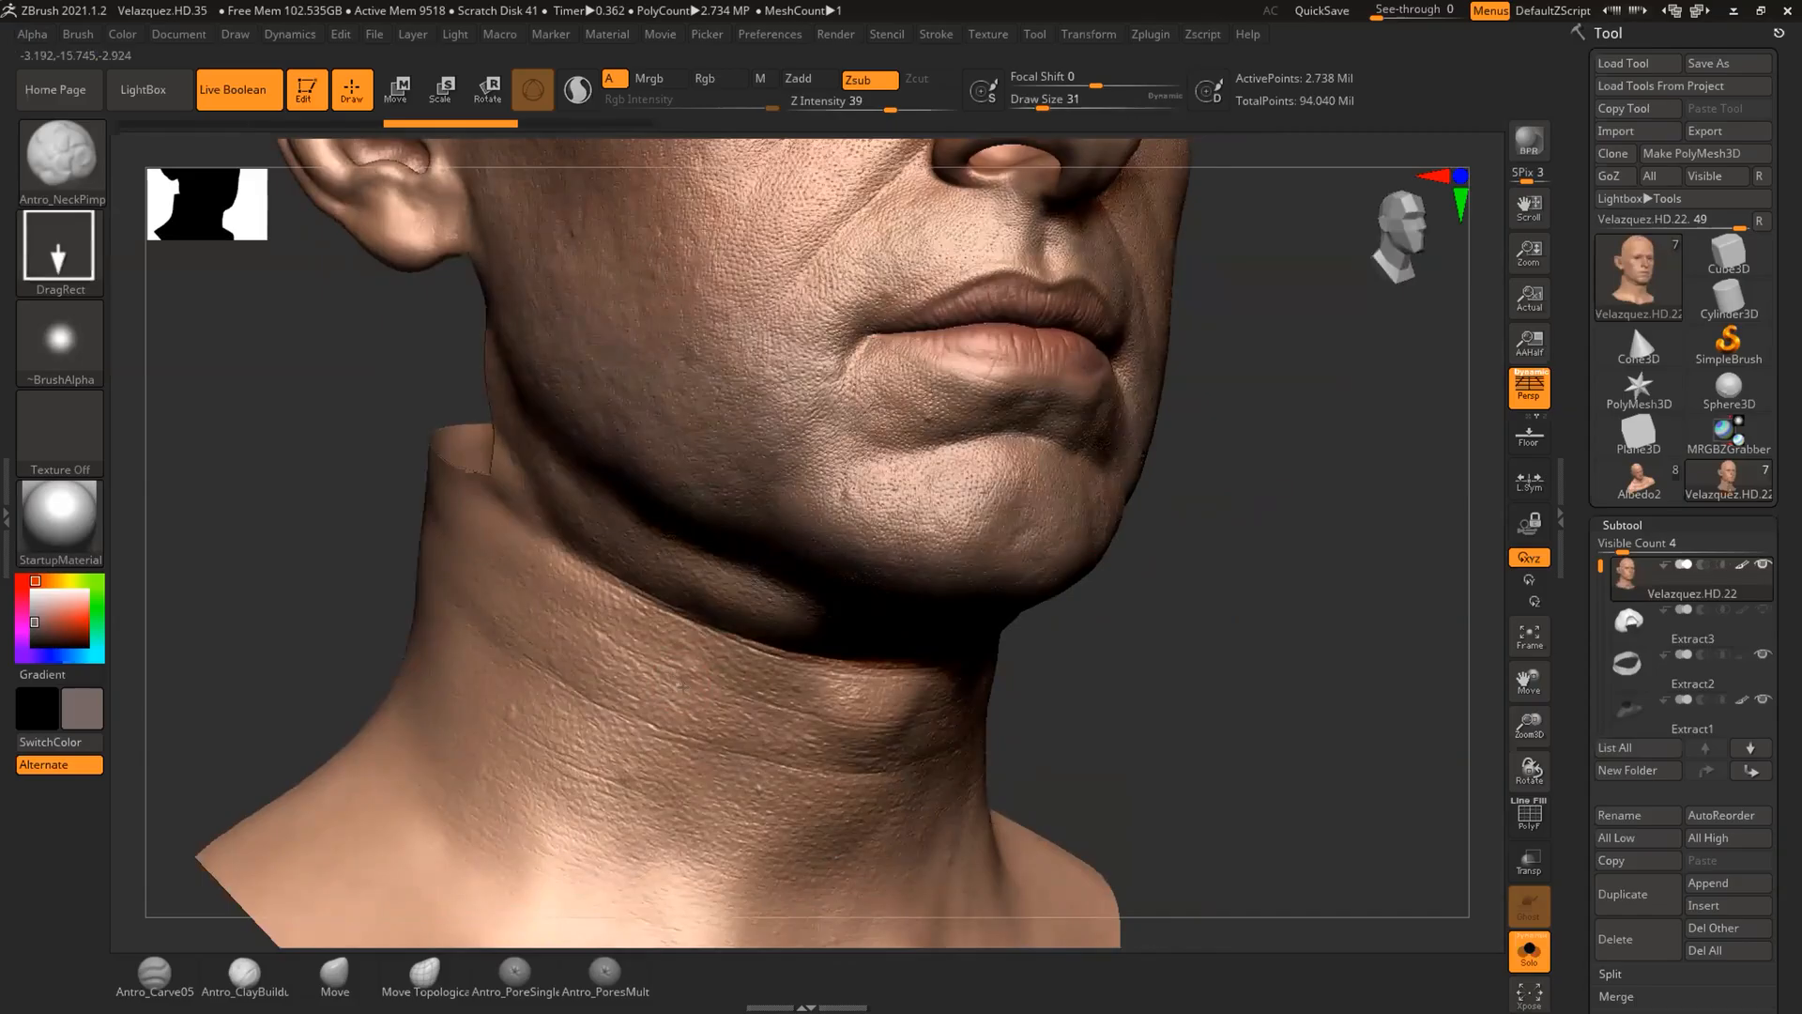
# - Switch the brush to Zadd and place individual raised pimples on the lower face and neck
pyautogui.click(801, 80)
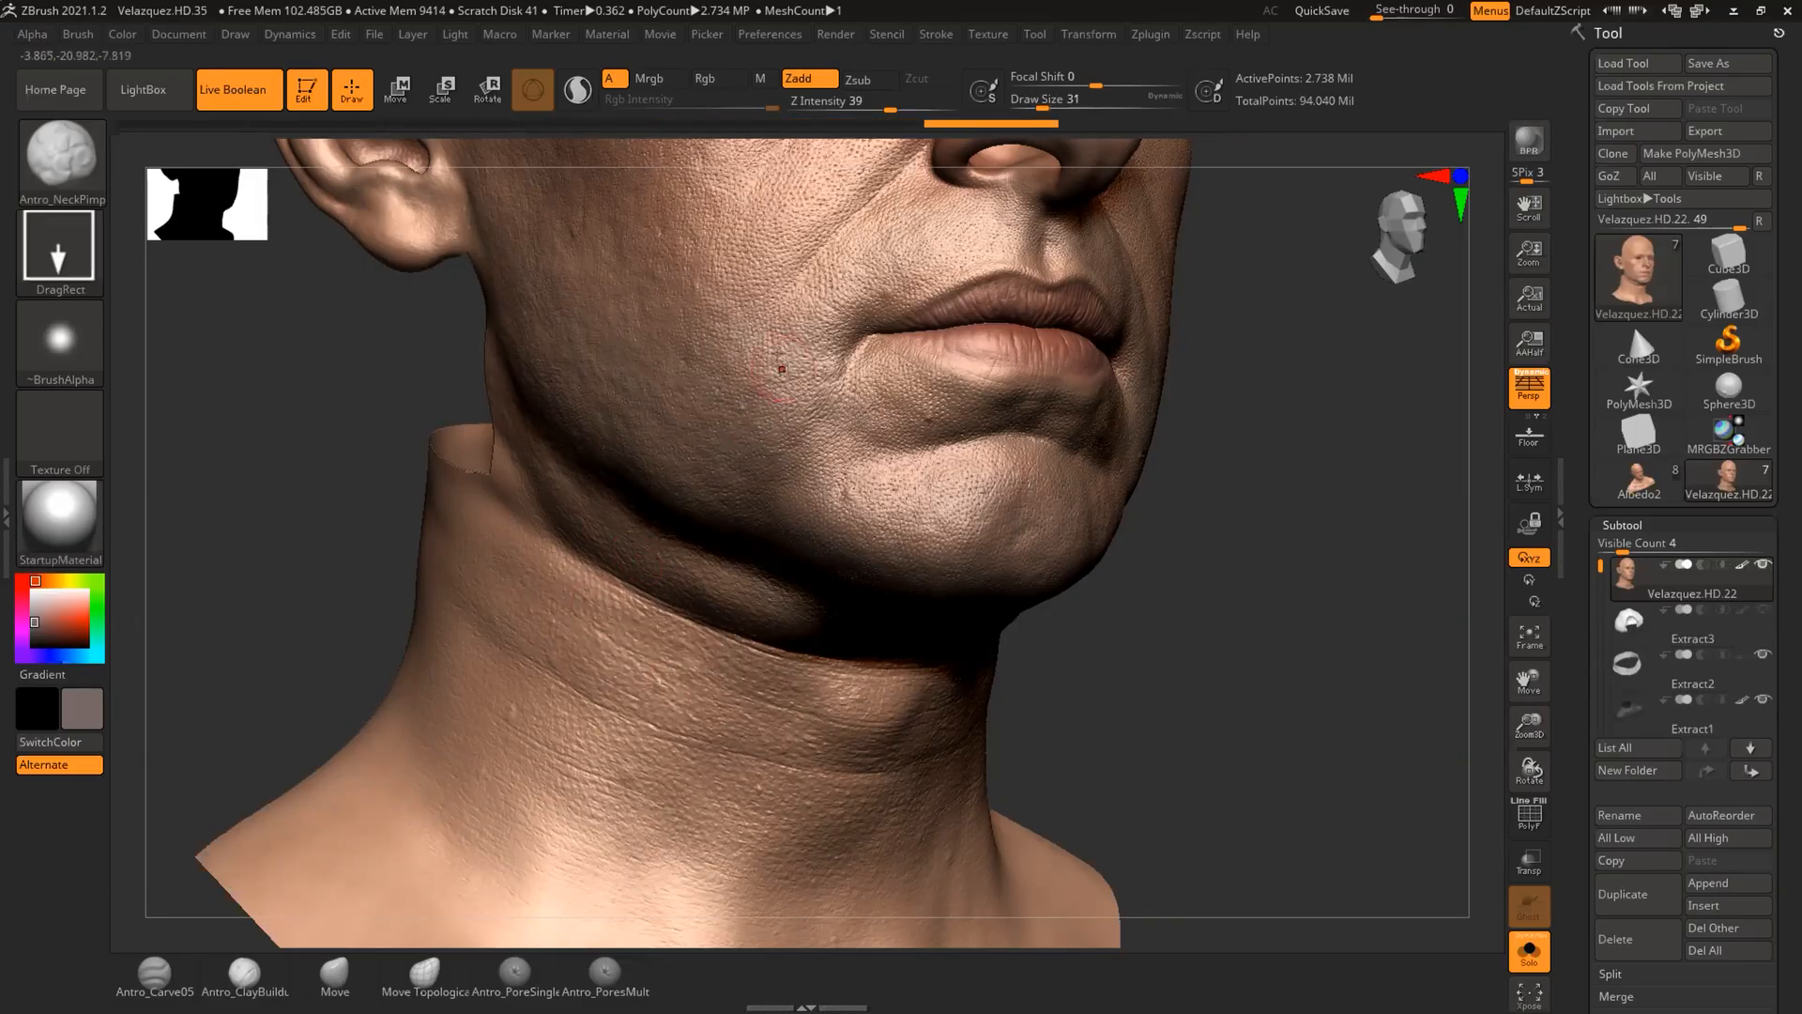
pyautogui.moveTo(921, 475); pyautogui.dragTo(864, 693, button='right')
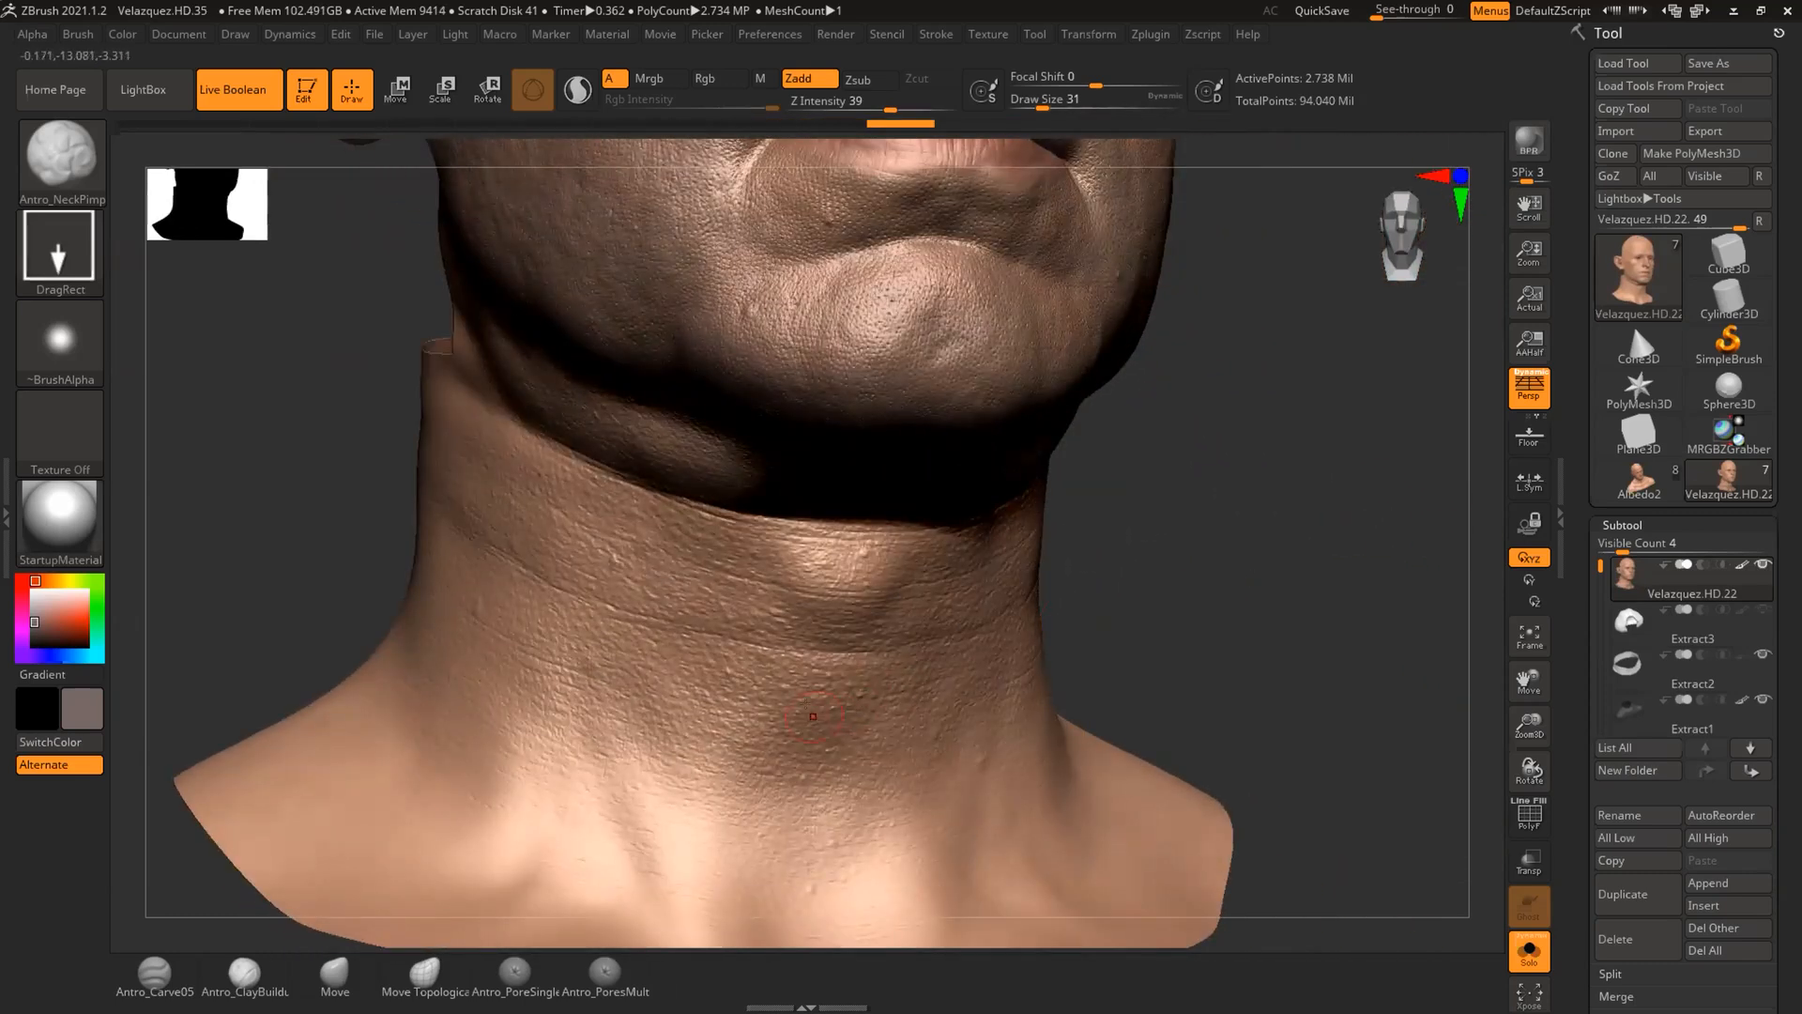
pyautogui.moveTo(961, 670); pyautogui.dragTo(858, 720, button='right')
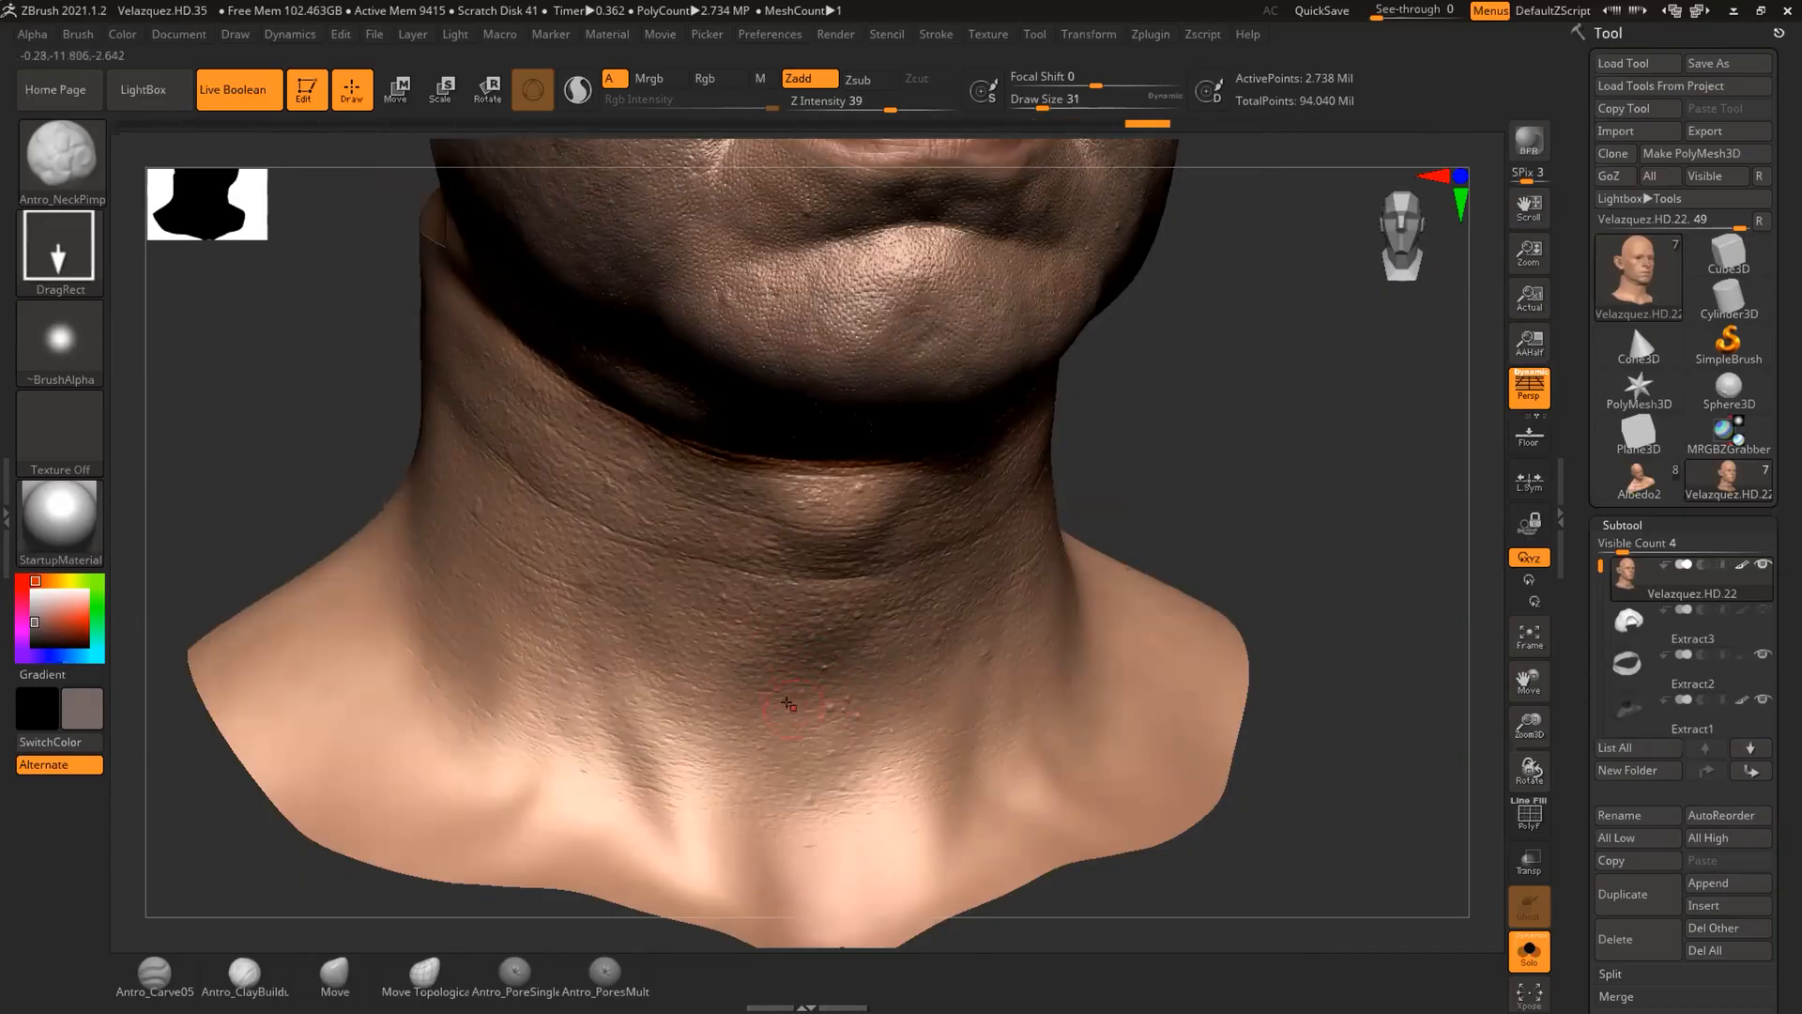
# - Select the Antro_SkinRandom brush with the Spray stroke and vertical wrinkle-line alpha, and check its alpha
pyautogui.moveTo(704, 580)
pyautogui.mouseDown()
pyautogui.moveTo(1142, 560)
pyautogui.moveTo(1133, 600)
pyautogui.moveTo(1155, 608)
pyautogui.mouseUp()
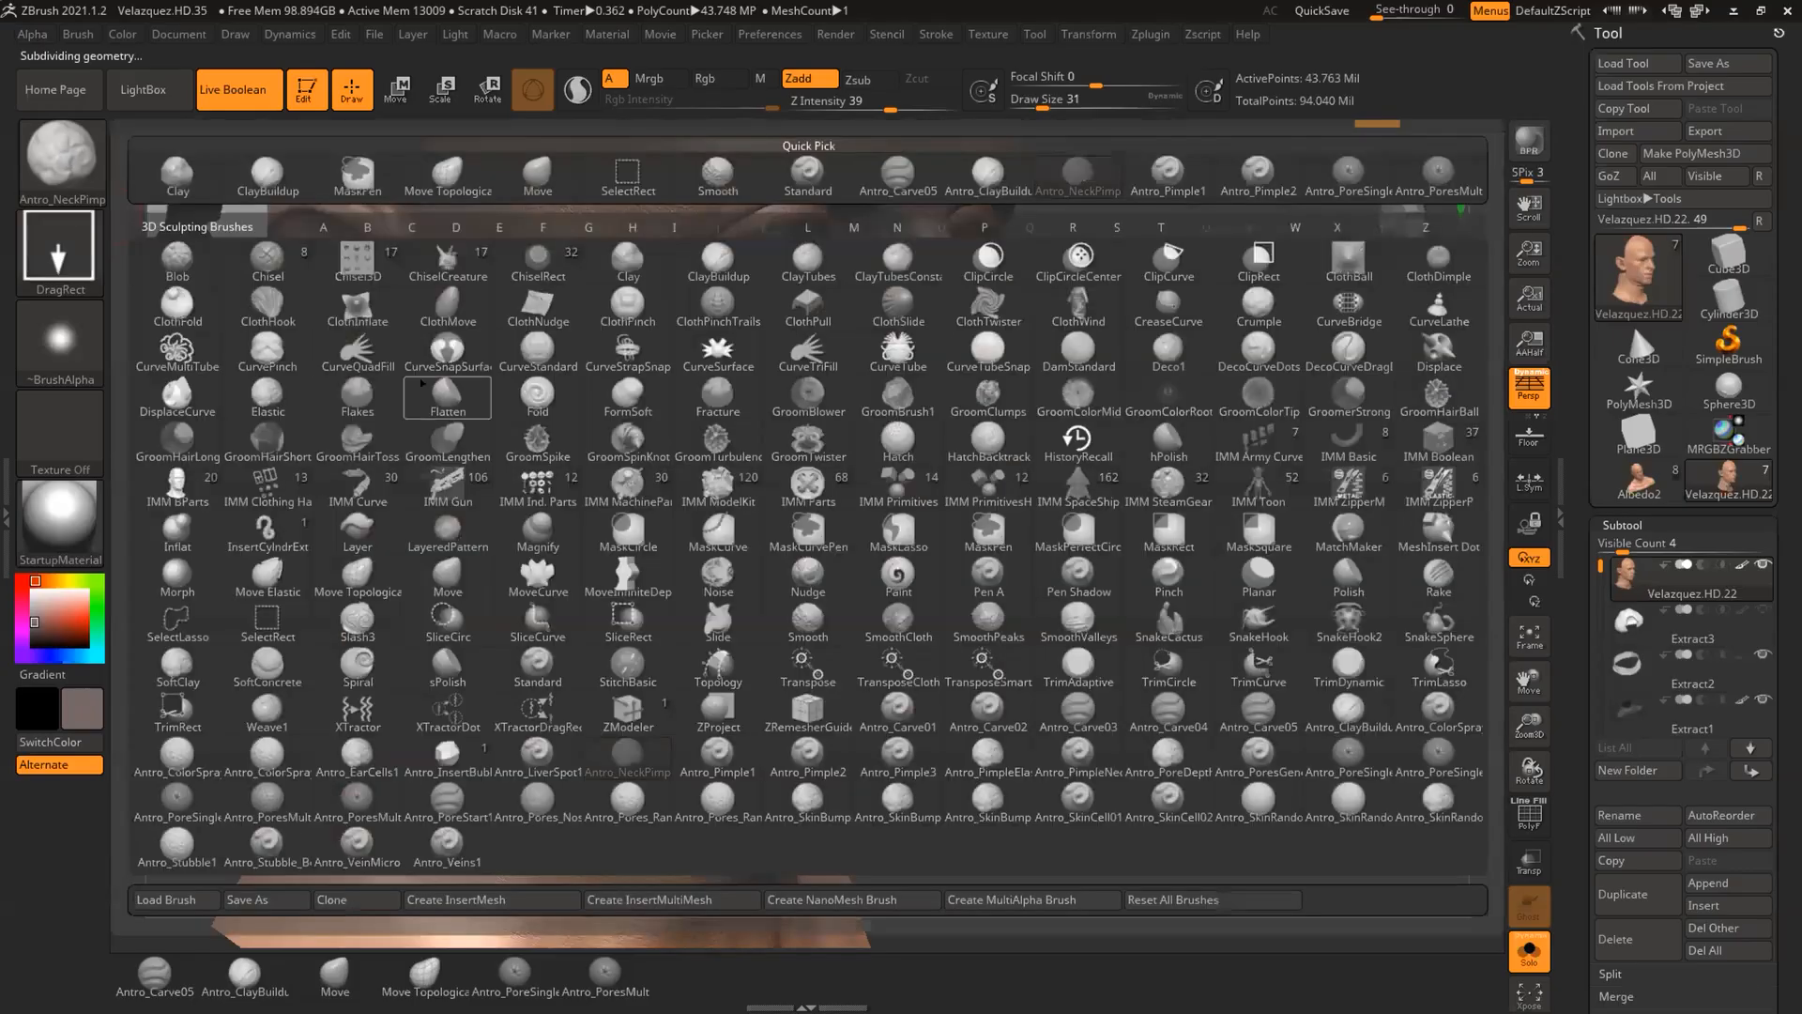
pyautogui.click(76, 167)
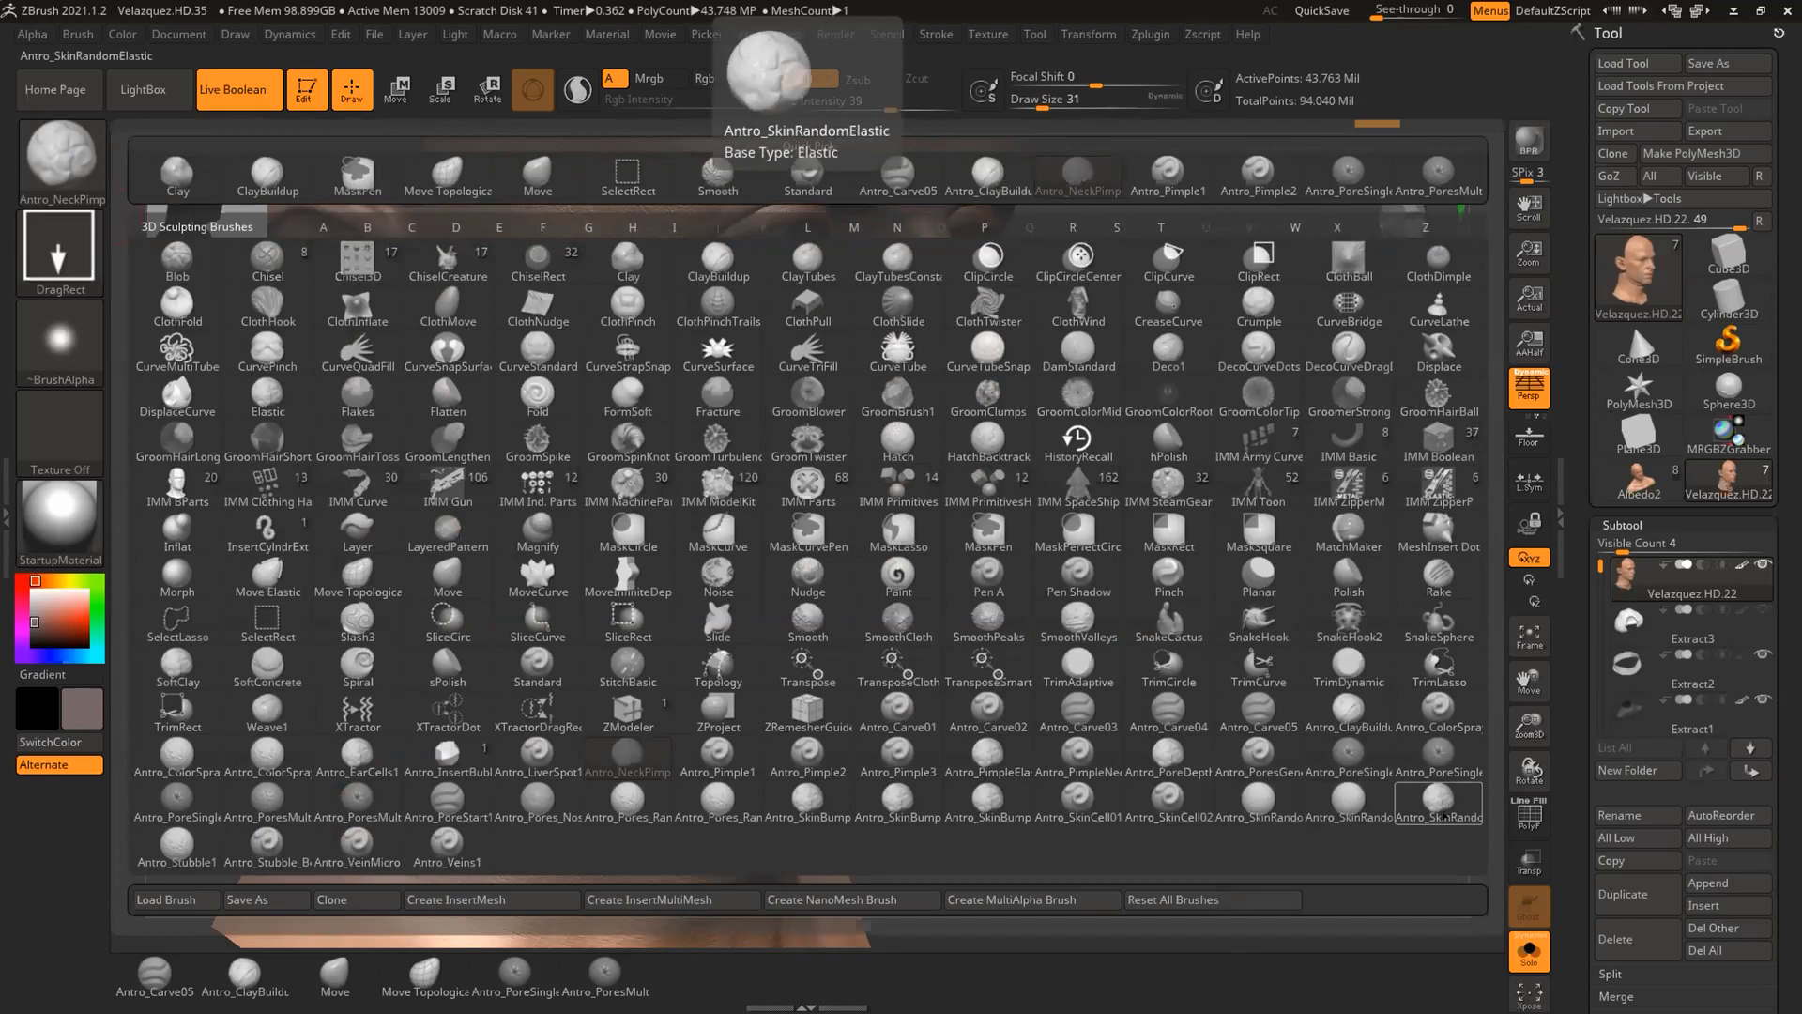
pyautogui.click(1348, 799)
pyautogui.moveTo(187, 272); pyautogui.dragTo(268, 266)
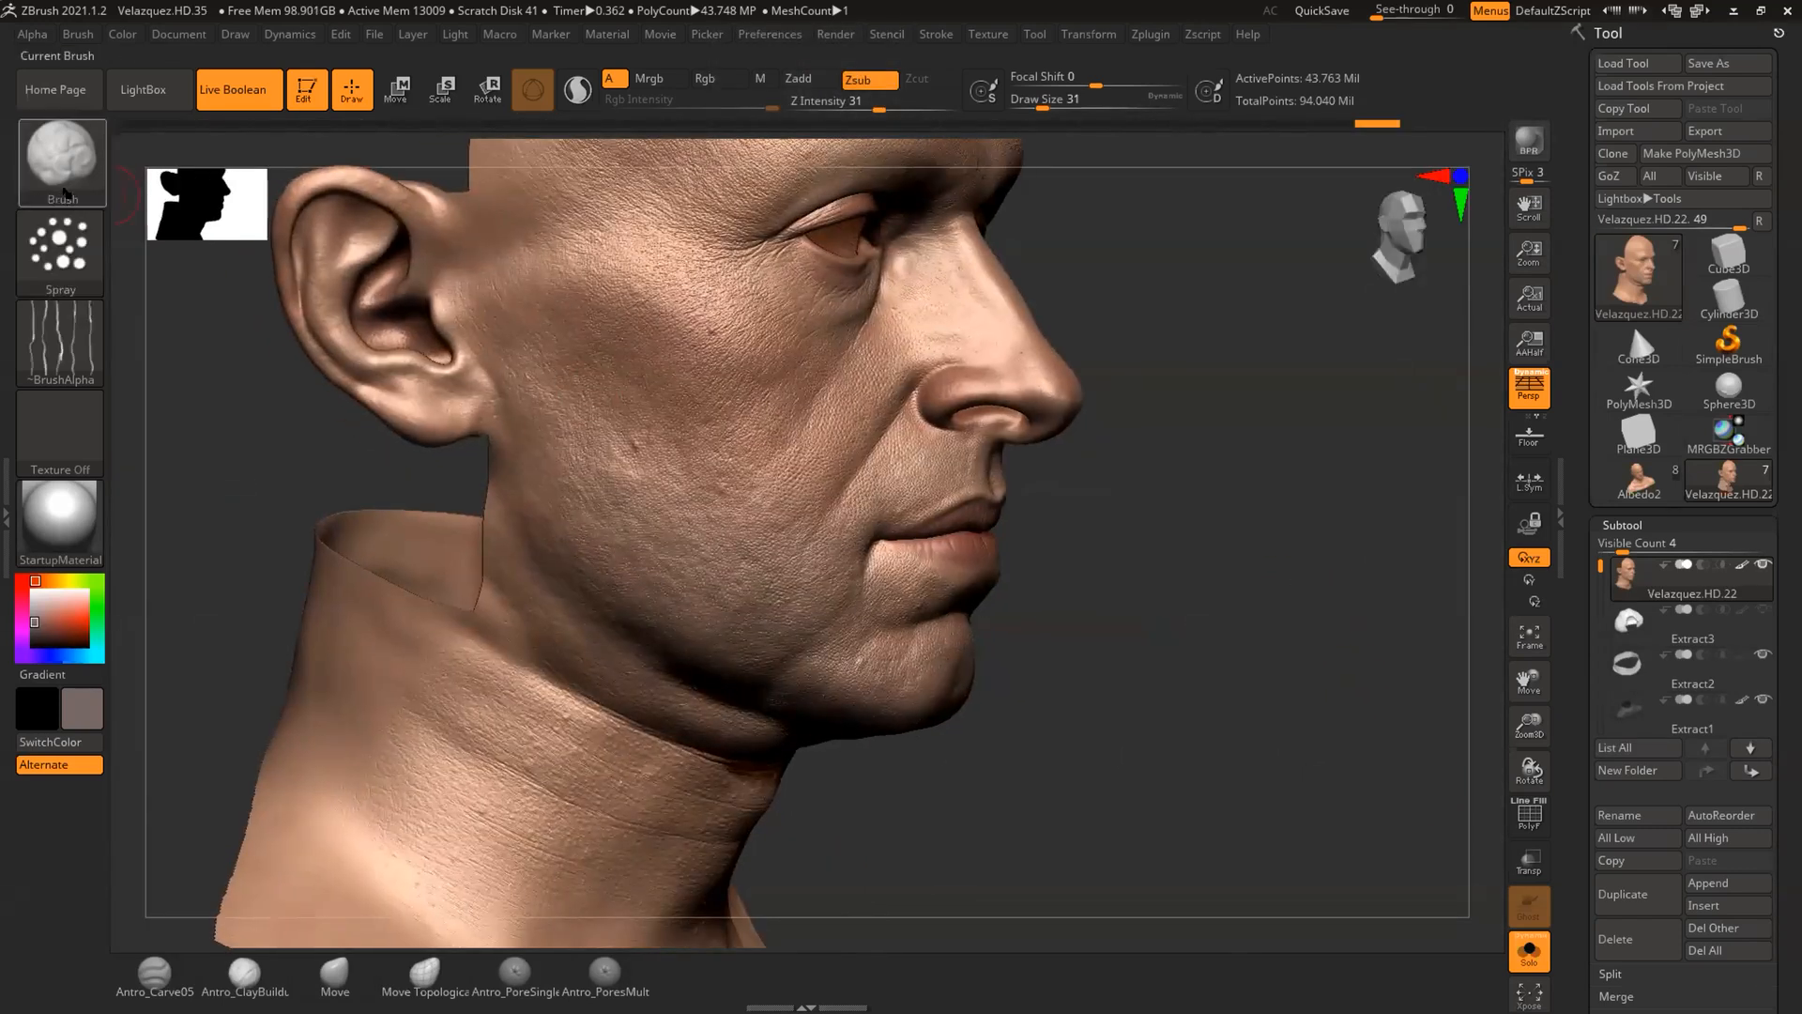
pyautogui.moveTo(78, 341)
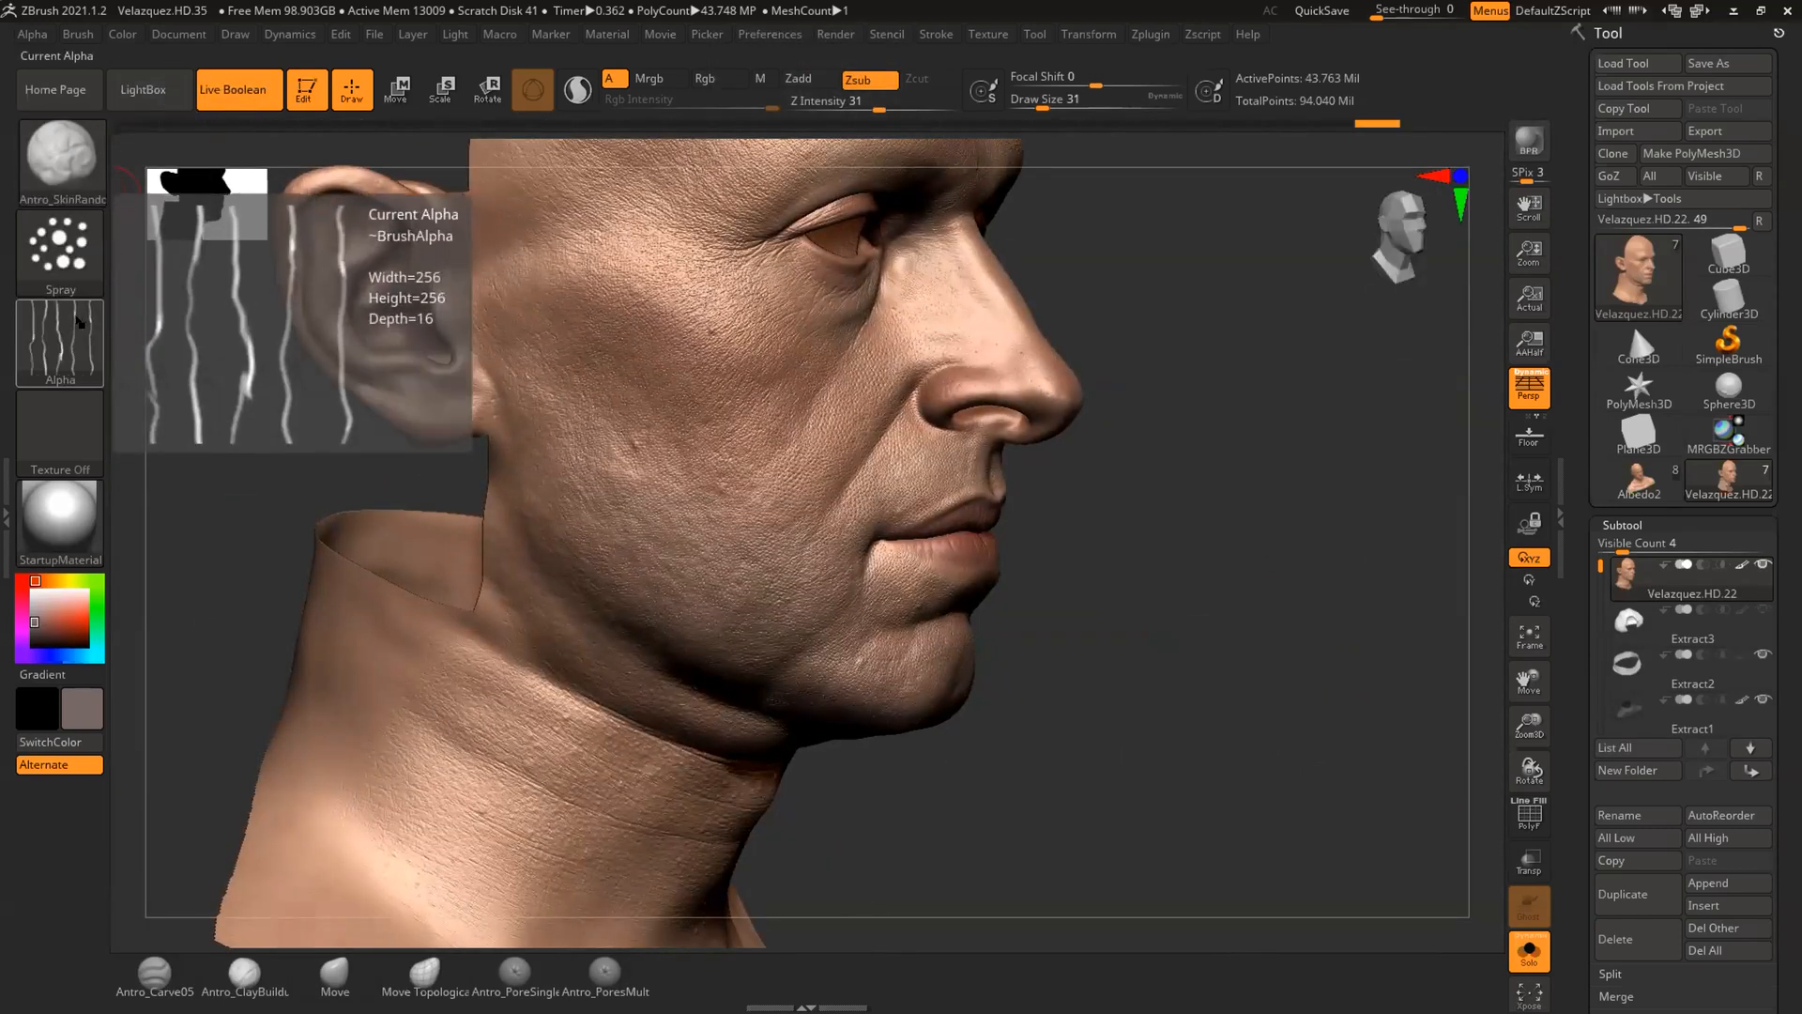
# - Set the draw size to 46 and spray random skin texture over the cheek, undoing the unwanted stroke
pyautogui.keyDown('alt'); pyautogui.moveTo(1117, 587); pyautogui.dragTo(1267, 574); pyautogui.keyUp('alt')
pyautogui.press('space')
pyautogui.moveTo(769, 347); pyautogui.dragTo(776, 347)
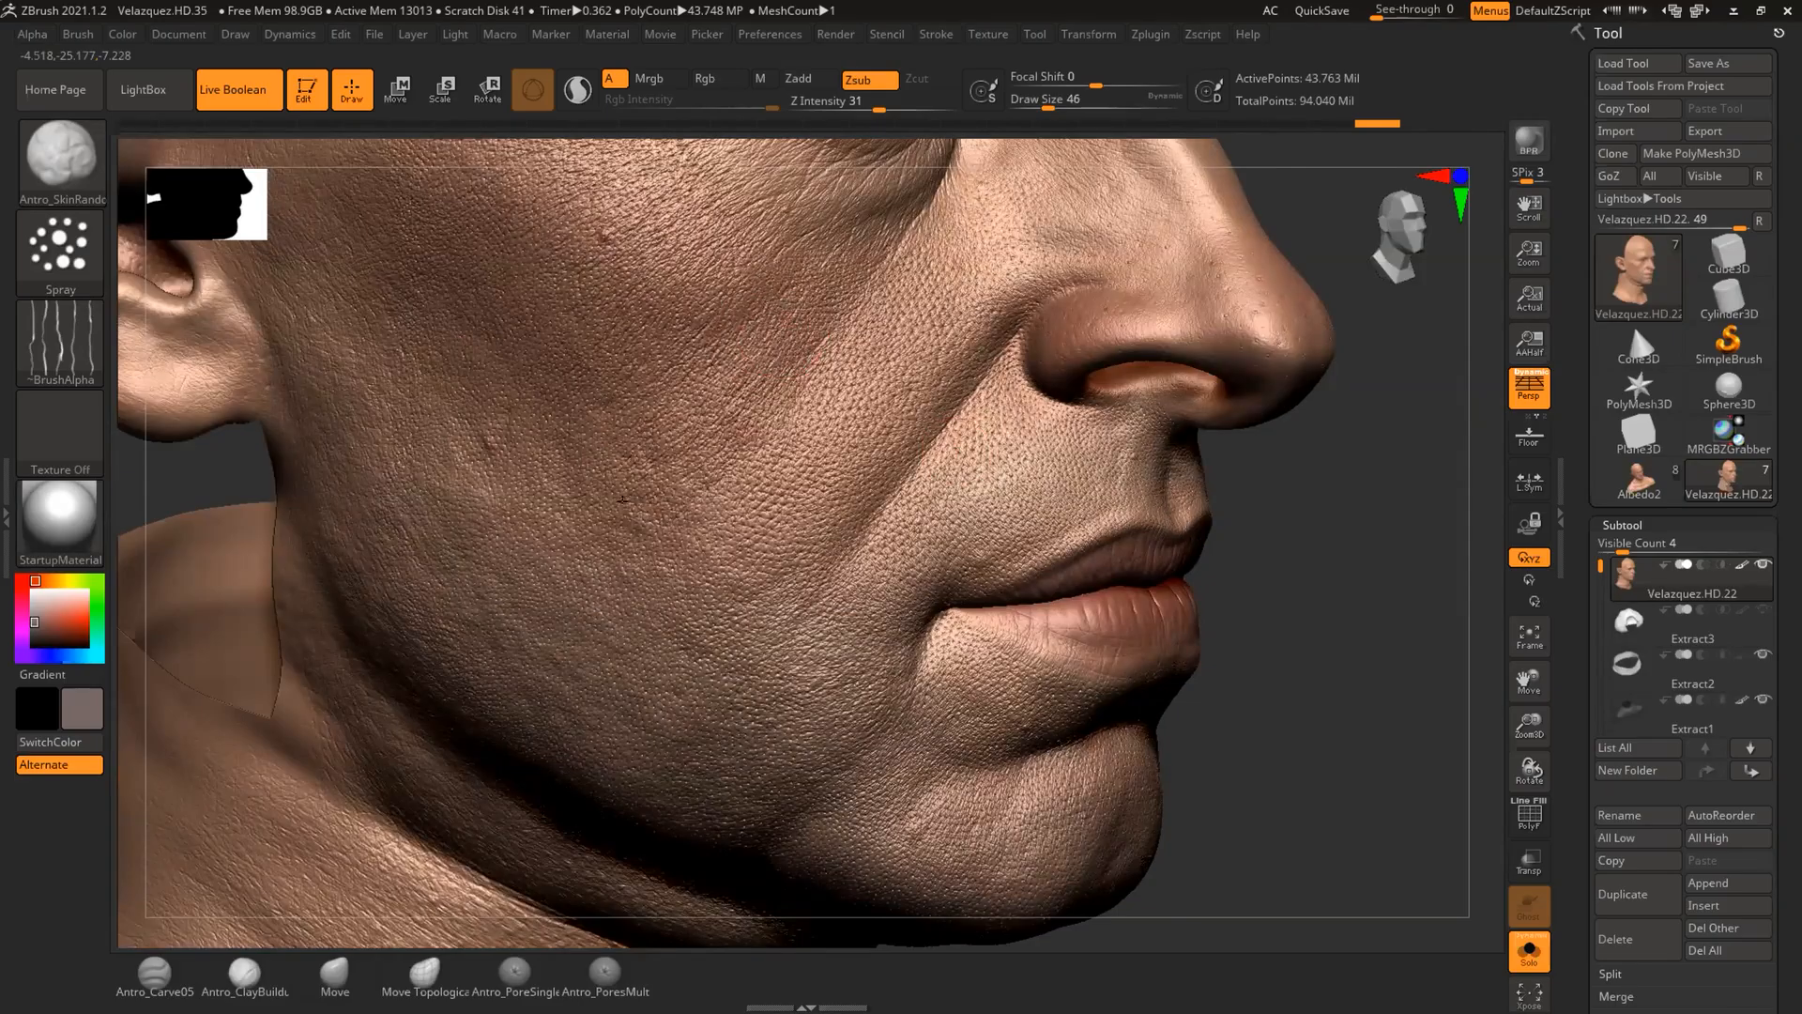
pyautogui.press('ctrl')
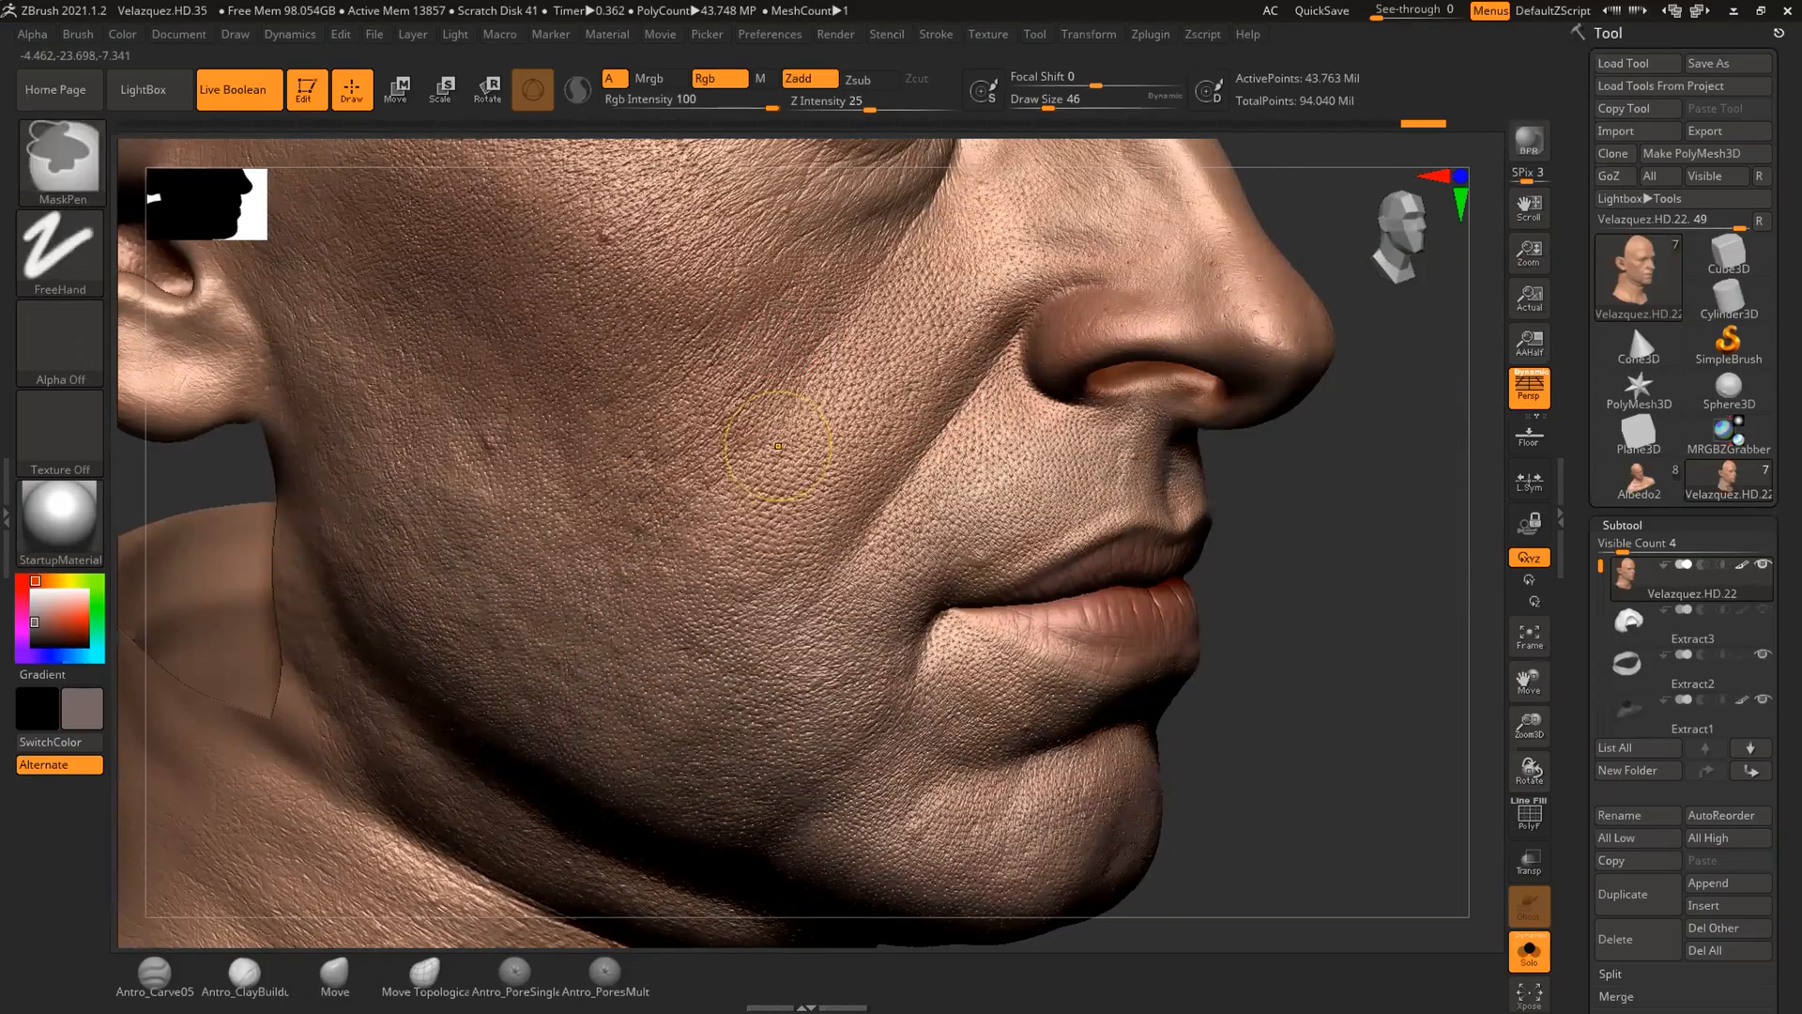
pyautogui.hotkey('ctrl', 'z')
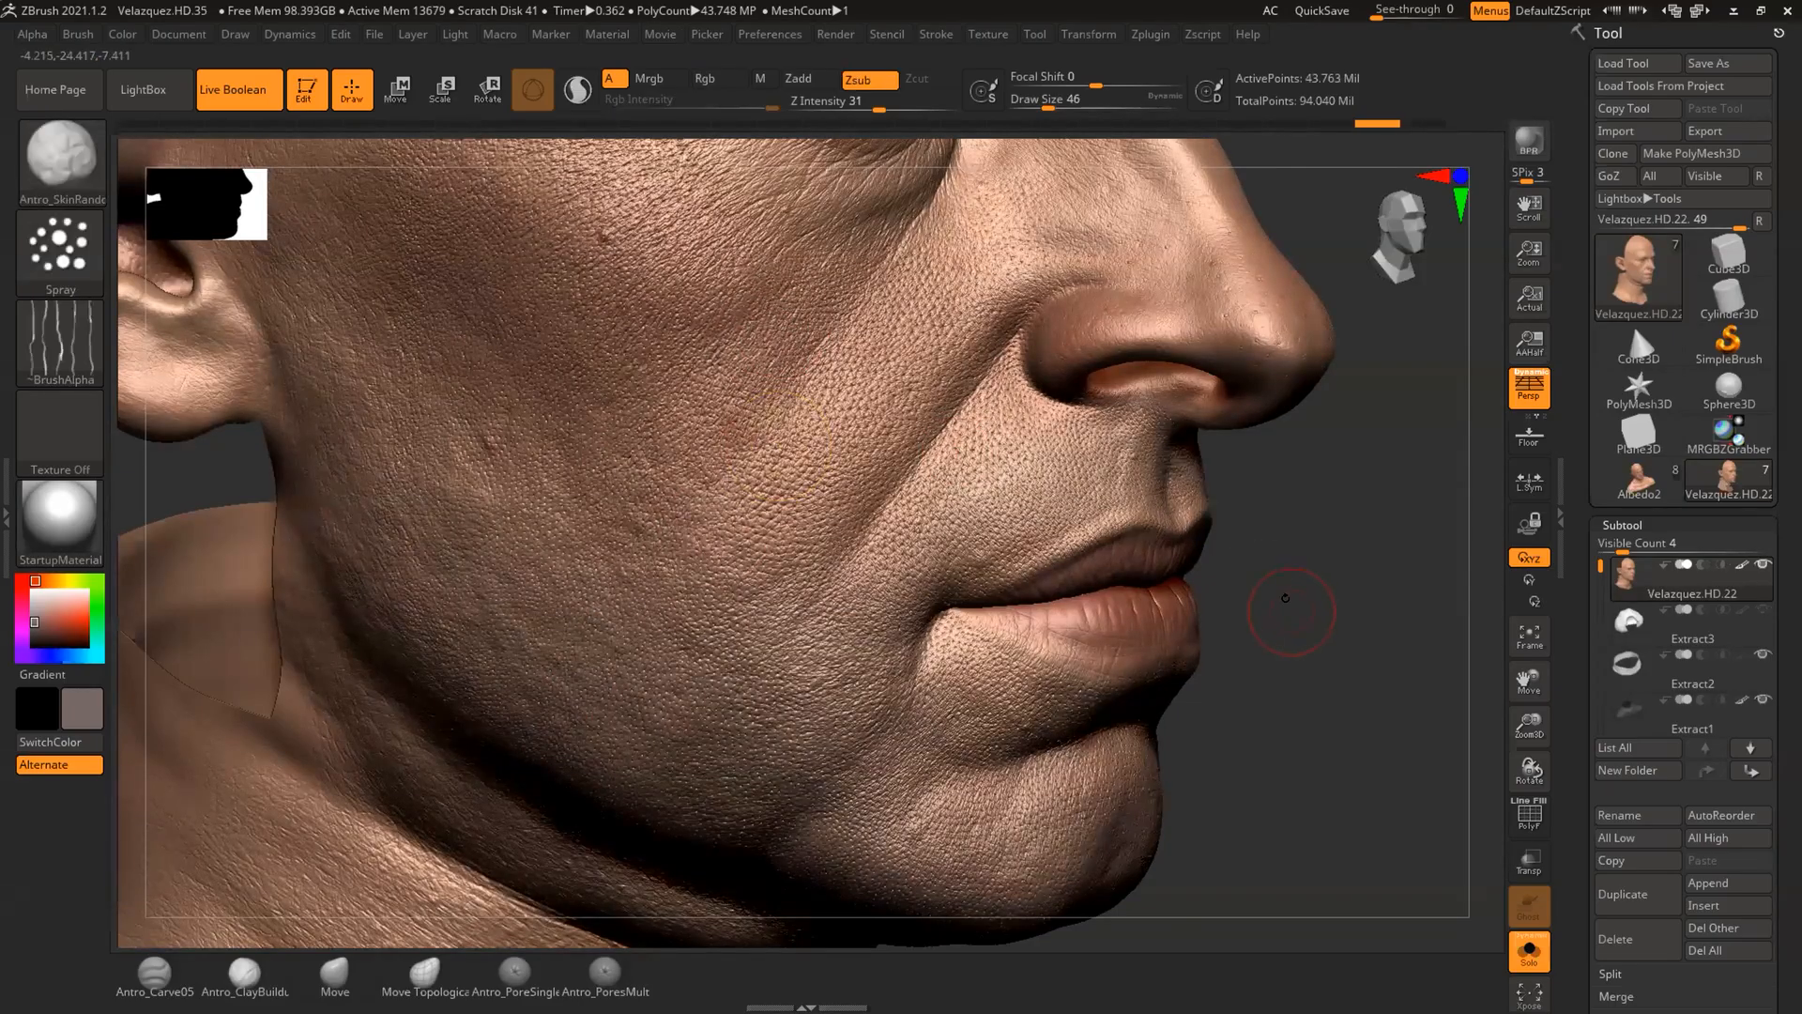
pyautogui.moveTo(1283, 599); pyautogui.dragTo(1314, 597)
pyautogui.moveTo(202, 474); pyautogui.dragTo(536, 478)
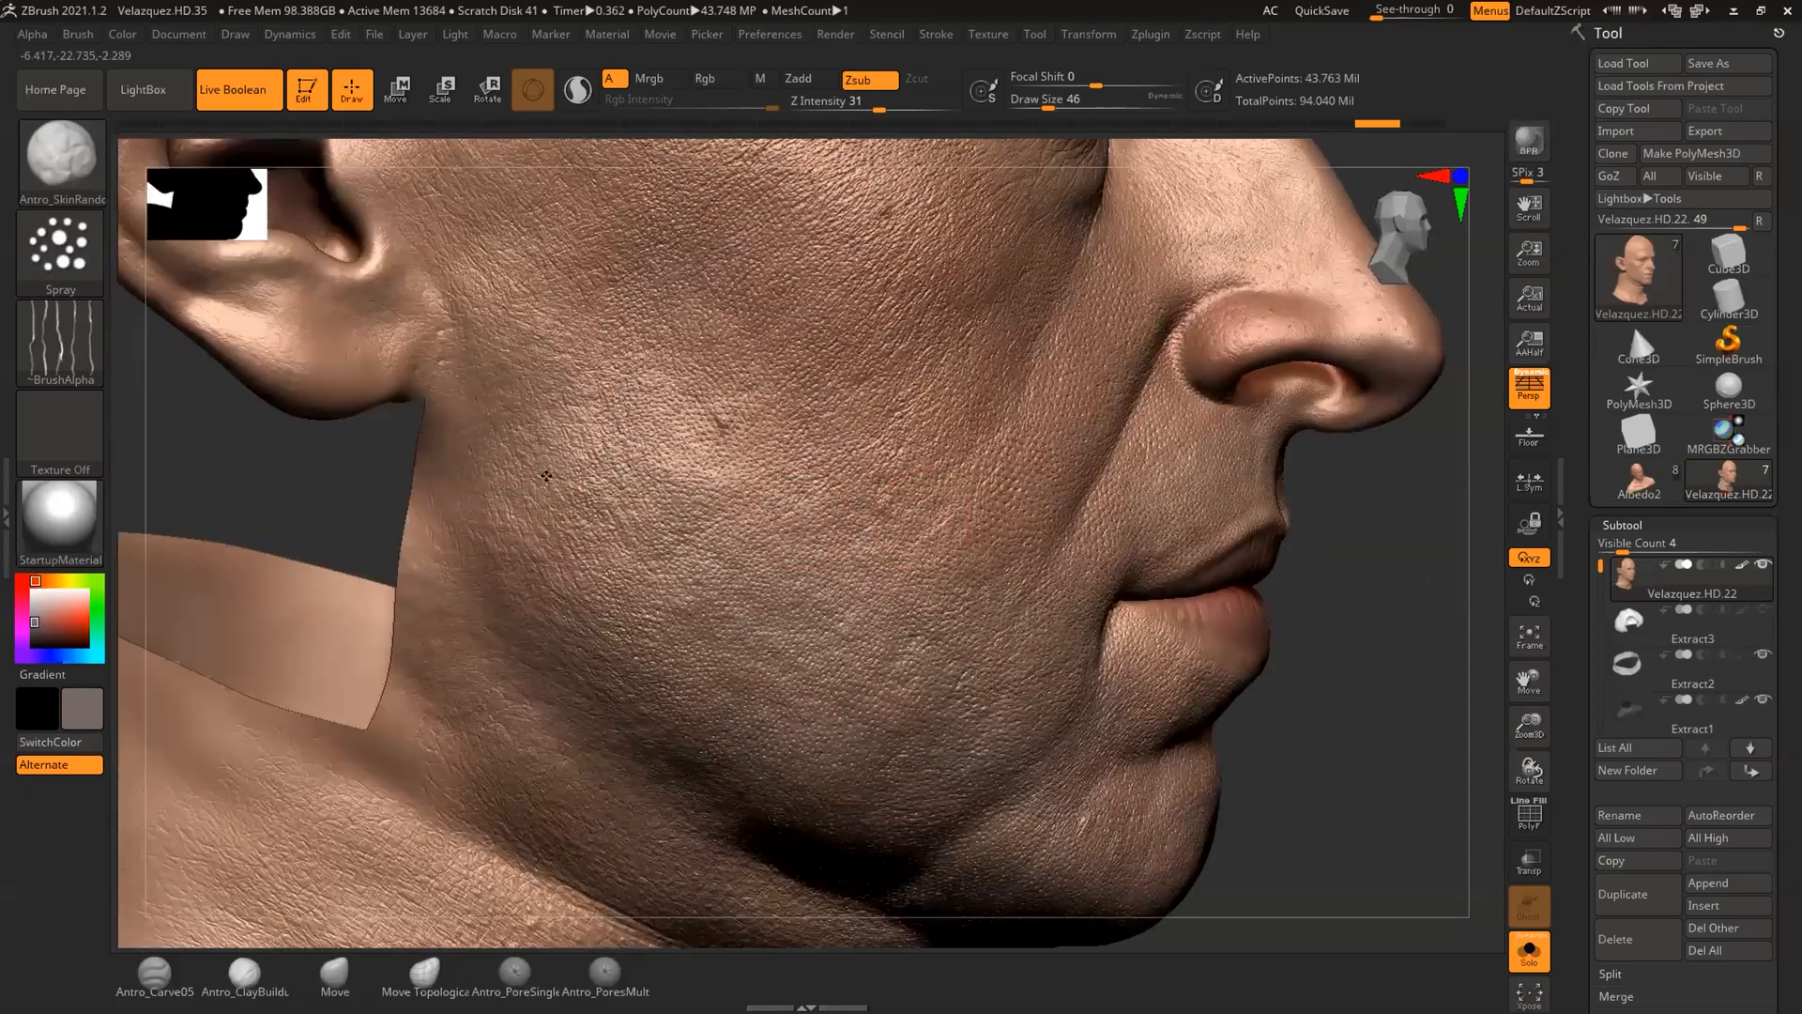
# - Set the draw size to 41 and the Z Intensity to 25 for spraying skin texture in front of the ear
pyautogui.keyDown('alt'); pyautogui.moveTo(1335, 526); pyautogui.dragTo(1367, 659); pyautogui.keyUp('alt')
pyautogui.press('space')
pyautogui.moveTo(481, 419); pyautogui.dragTo(477, 419)
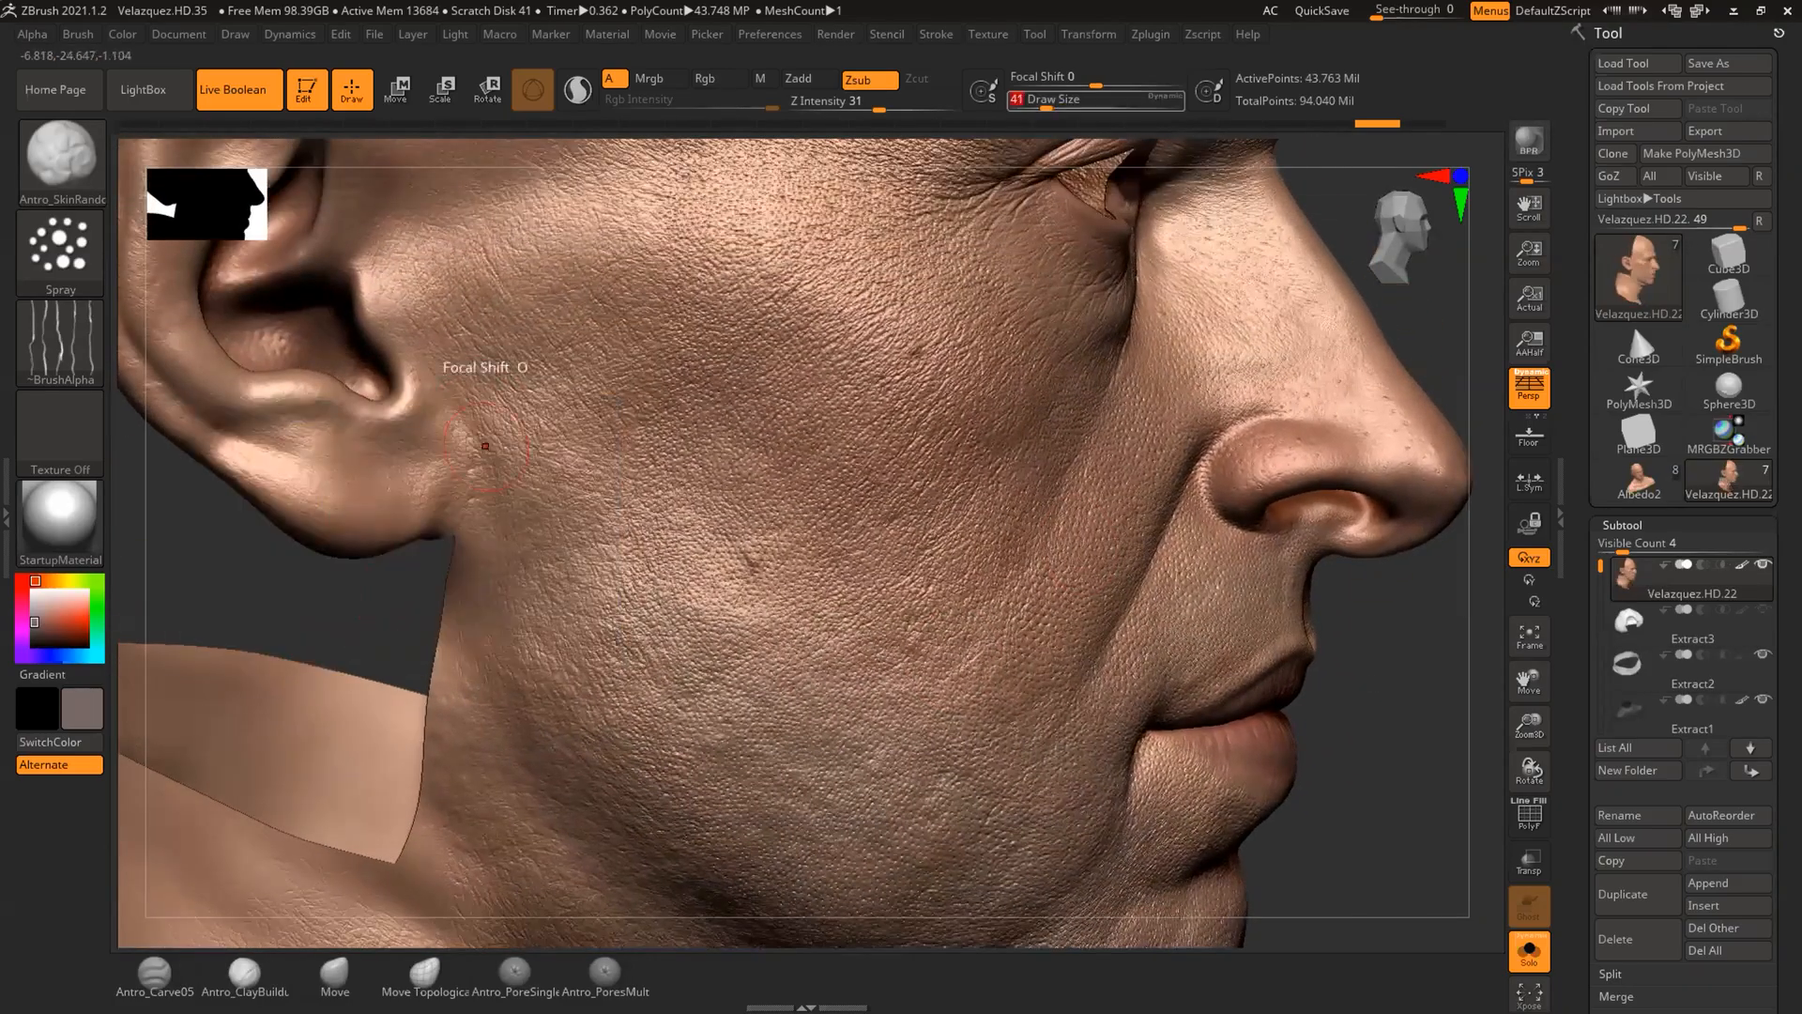
pyautogui.moveTo(342, 607); pyautogui.dragTo(373, 648)
pyautogui.moveTo(873, 102); pyautogui.dragTo(862, 98)
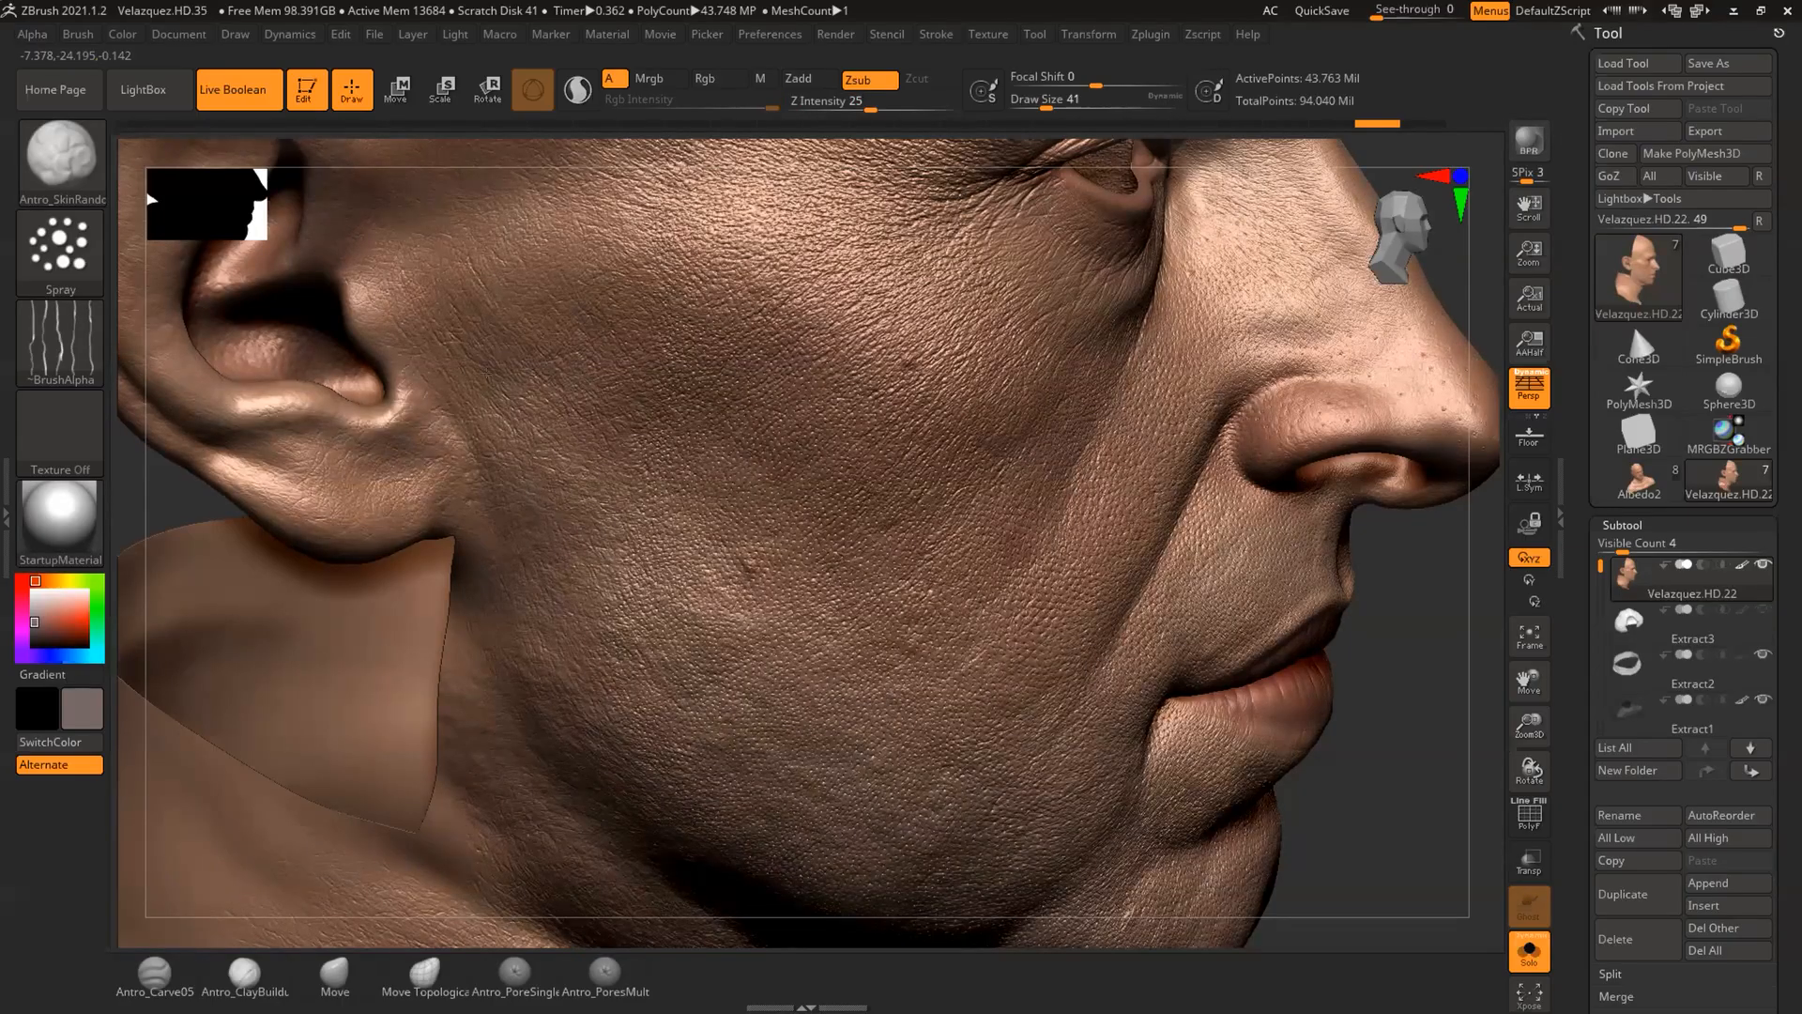
# - Undo the last stroke, spray random skin texture over the upper cheek and set the draw size to 54
pyautogui.press('ctrl')
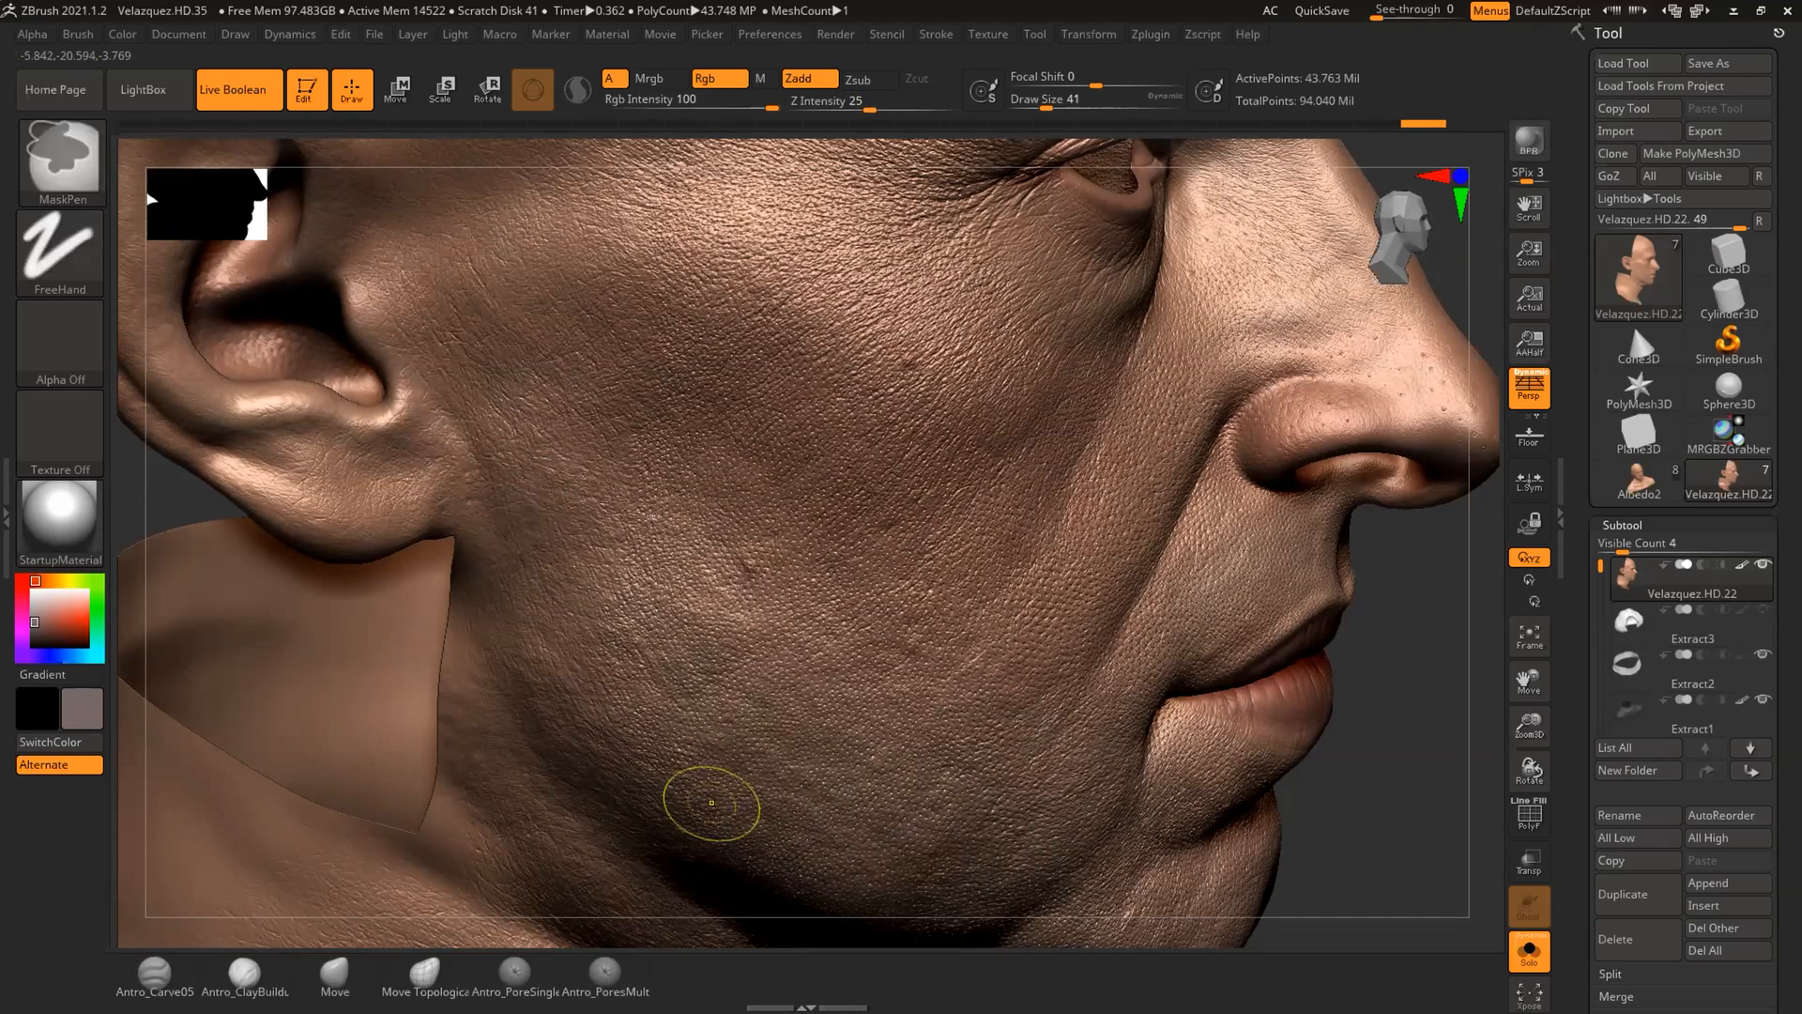
pyautogui.hotkey('ctrl', 'z')
pyautogui.press('space')
pyautogui.click(654, 450)
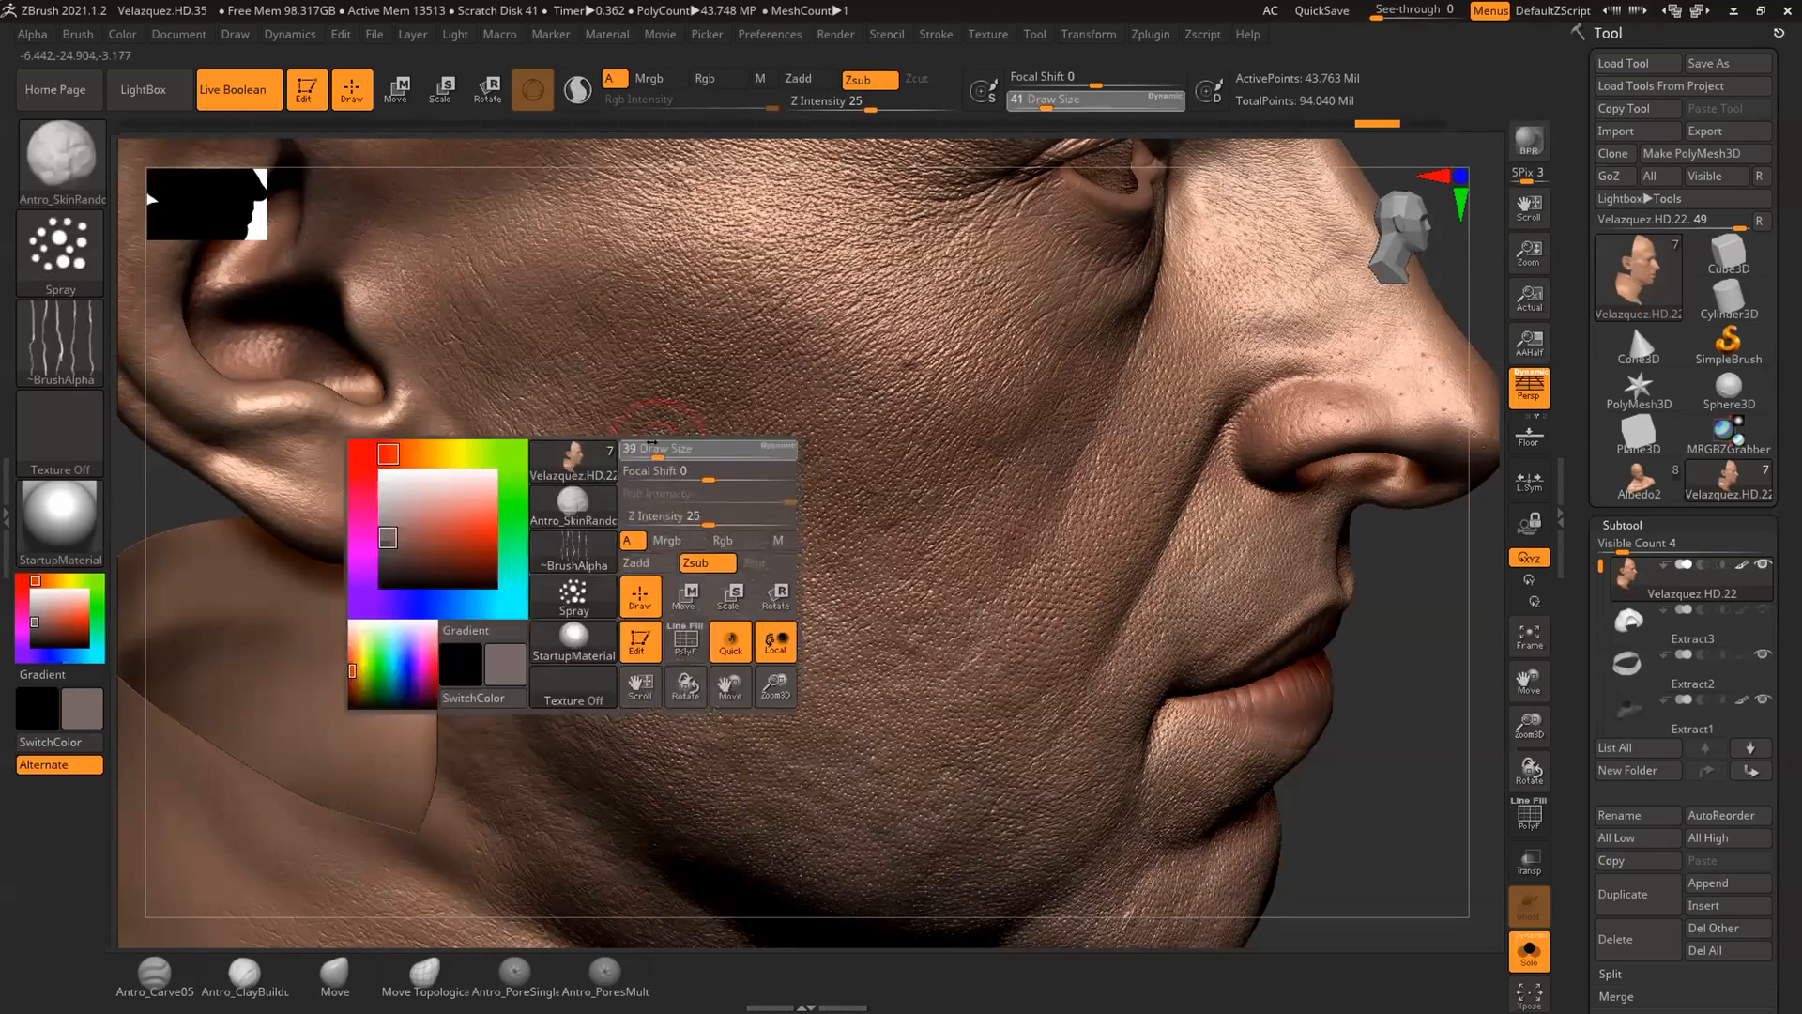
pyautogui.moveTo(1407, 572)
pyautogui.keyDown('alt'); pyautogui.mouseDown()
pyautogui.moveTo(1409, 680)
pyautogui.moveTo(1436, 751)
pyautogui.moveTo(1428, 702)
pyautogui.moveTo(1450, 699)
pyautogui.mouseUp(); pyautogui.keyUp('alt')
pyautogui.moveTo(720, 441); pyautogui.dragTo(737, 430)
pyautogui.moveTo(669, 479)
pyautogui.mouseDown()
pyautogui.moveTo(730, 495)
pyautogui.moveTo(736, 467)
pyautogui.mouseUp()
pyautogui.press('space')
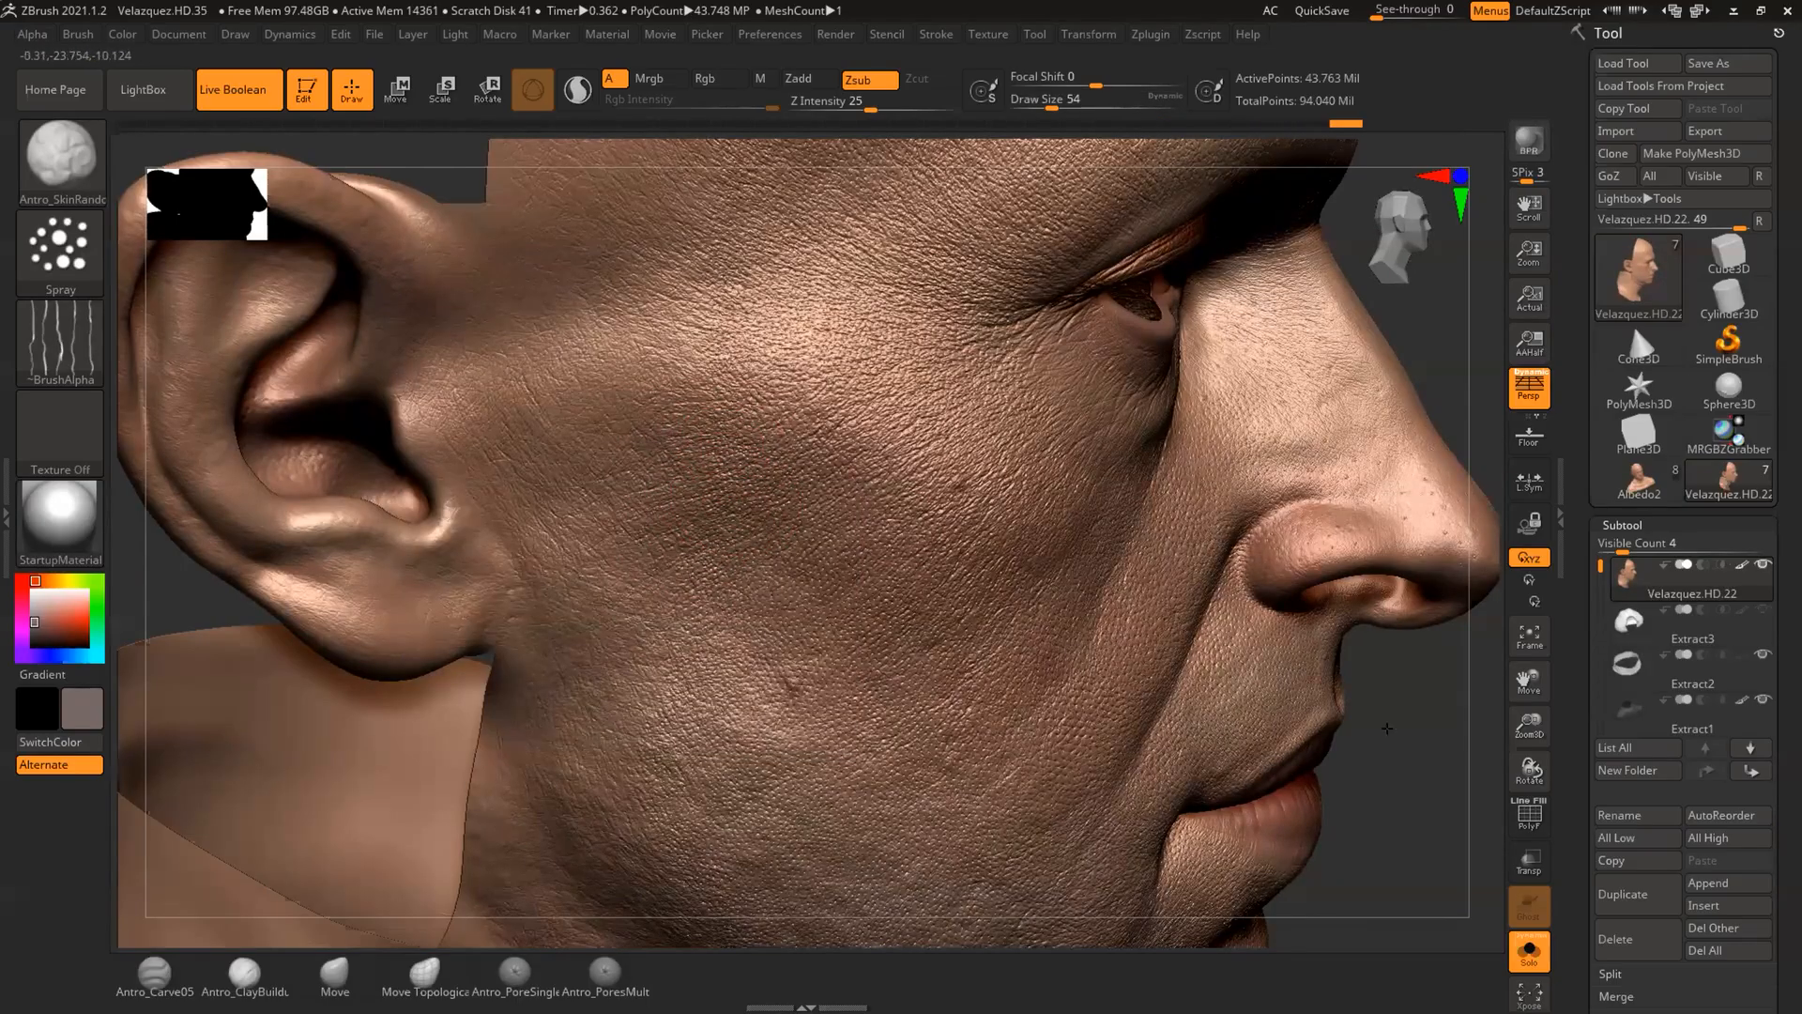
# - Spray random skin texture over the temple and around the eye with a draw size of 39 and a Z Intensity of 32
pyautogui.keyDown('alt'); pyautogui.moveTo(1399, 713); pyautogui.dragTo(1367, 732); pyautogui.keyUp('alt')
pyautogui.keyDown('alt'); pyautogui.moveTo(1360, 410); pyautogui.dragTo(1287, 528); pyautogui.keyUp('alt')
pyautogui.moveTo(1368, 482); pyautogui.dragTo(1337, 486)
pyautogui.press('space')
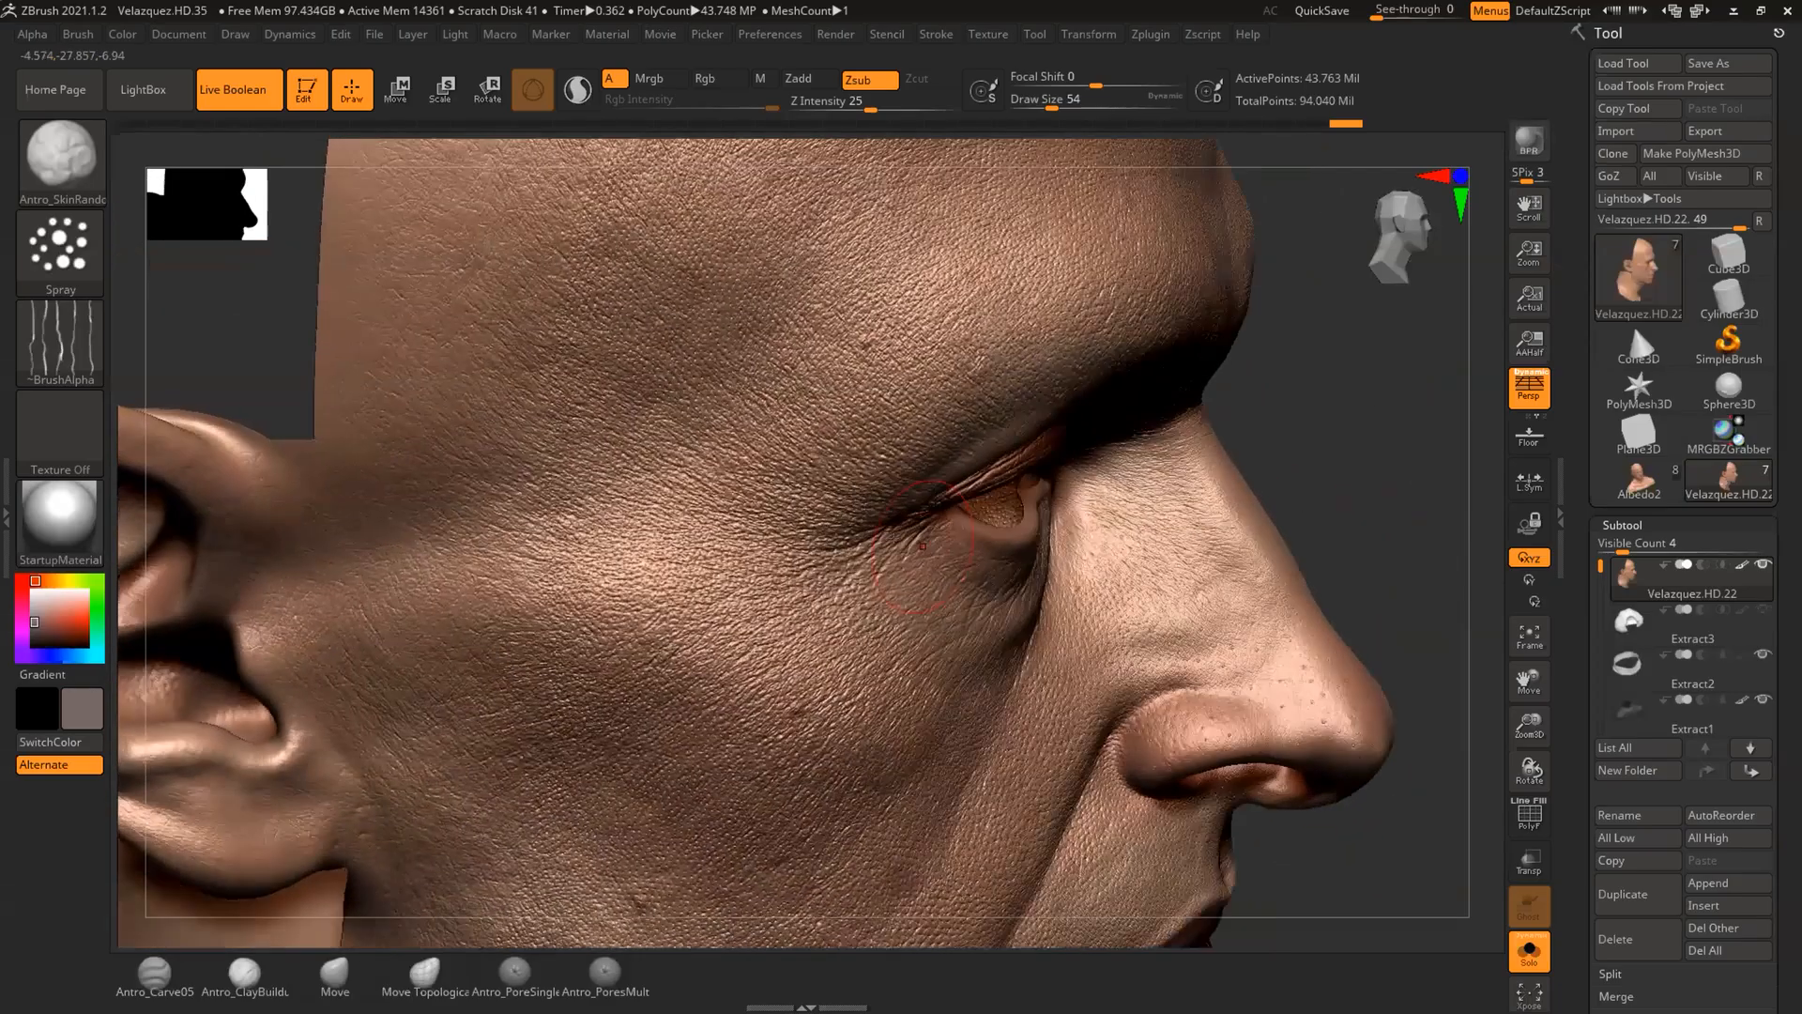
pyautogui.moveTo(862, 552); pyautogui.dragTo(853, 552)
pyautogui.moveTo(1384, 483); pyautogui.dragTo(794, 546)
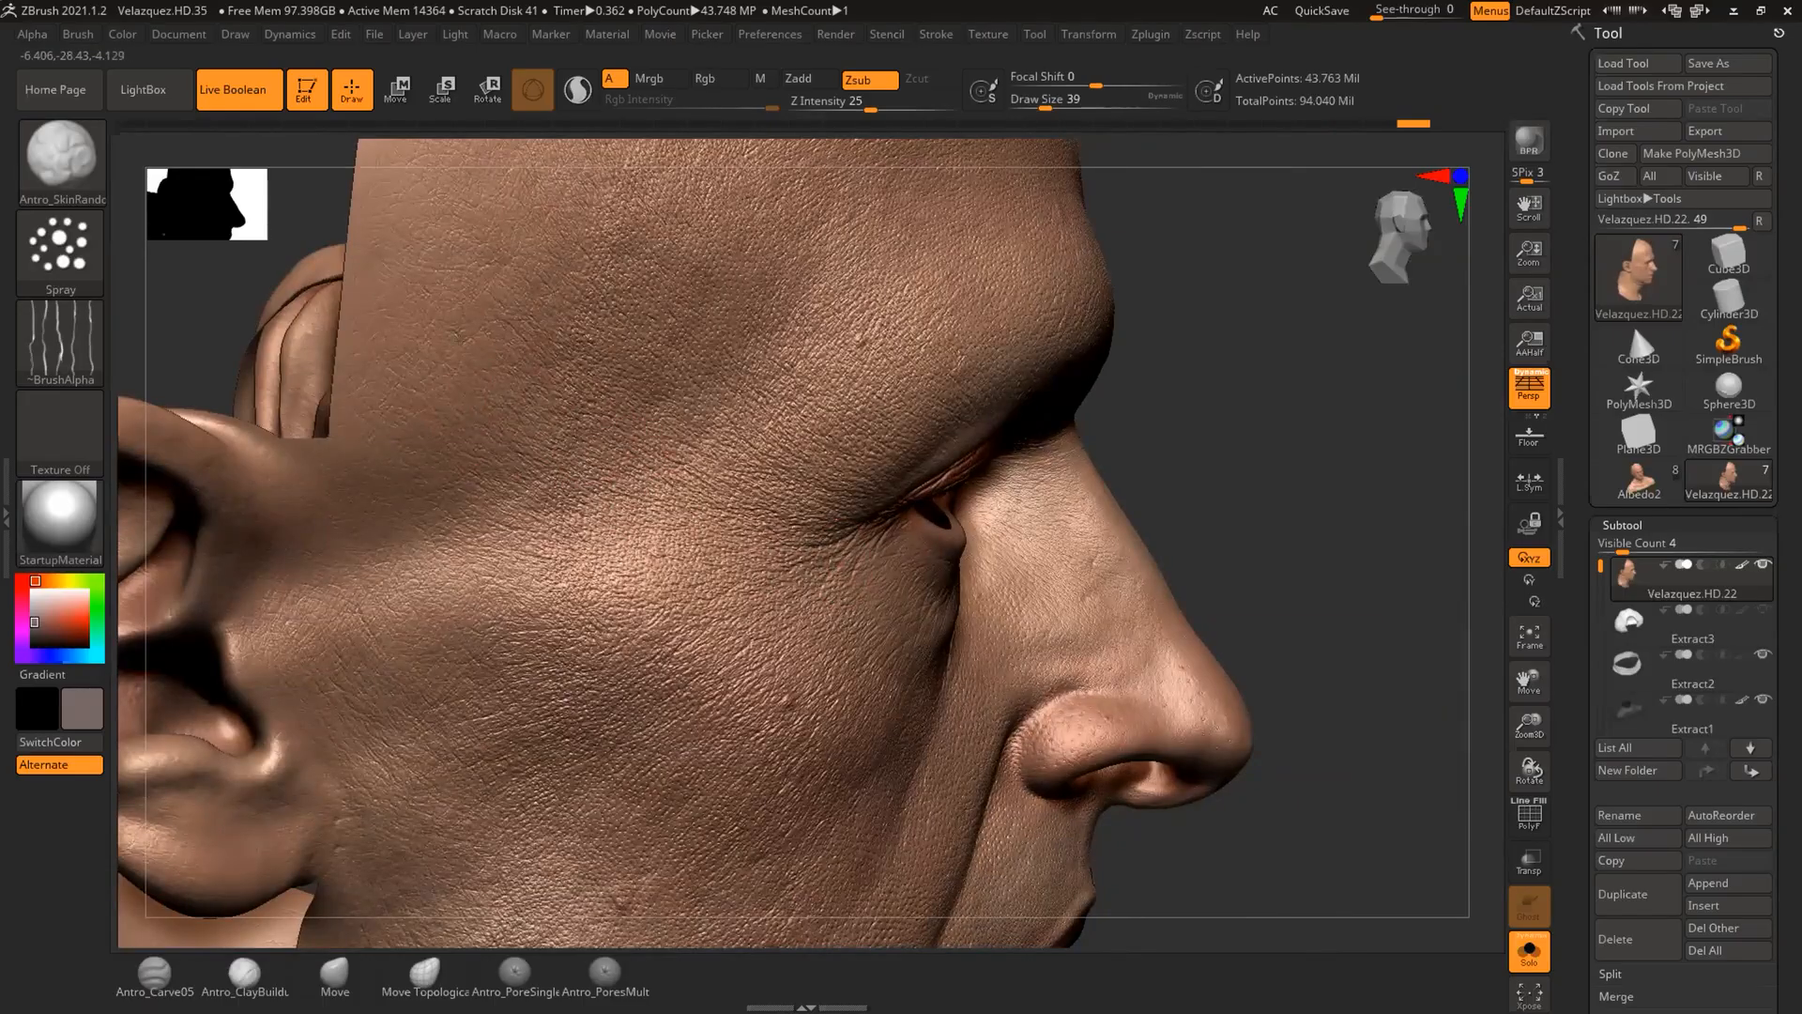
pyautogui.moveTo(527, 394); pyautogui.dragTo(595, 388, button='right')
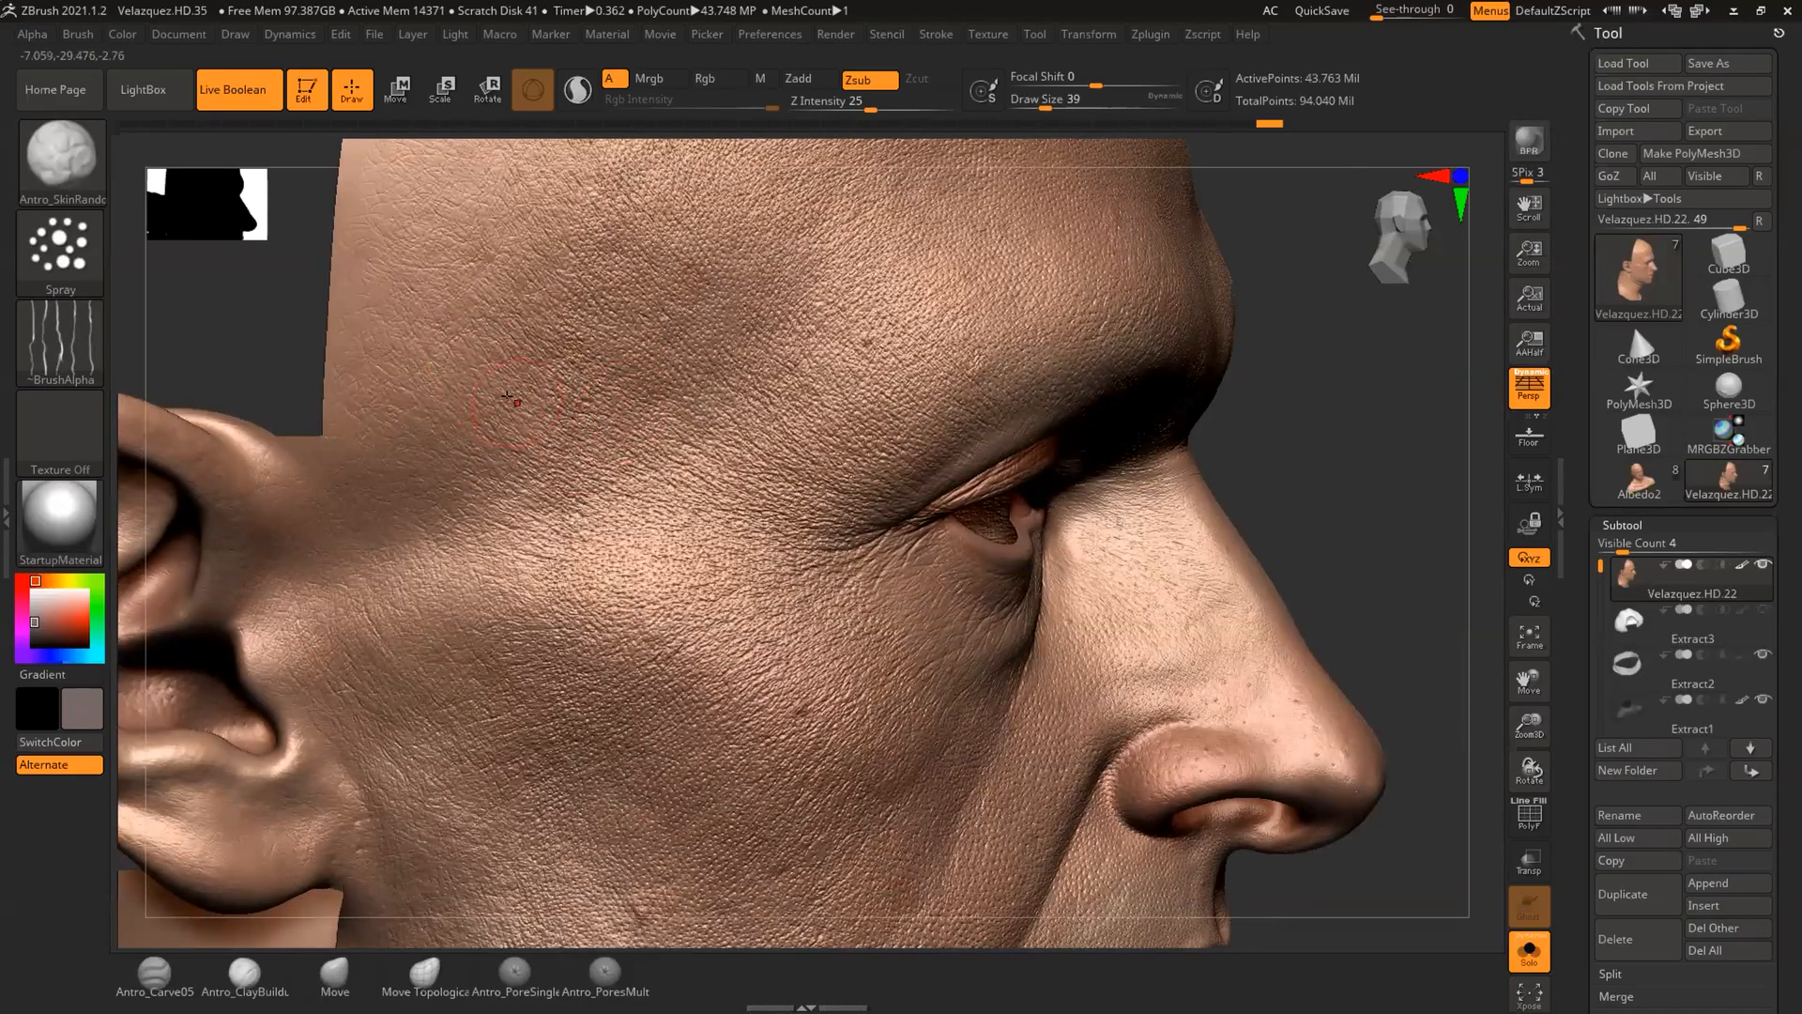
pyautogui.moveTo(863, 114); pyautogui.dragTo(874, 113)
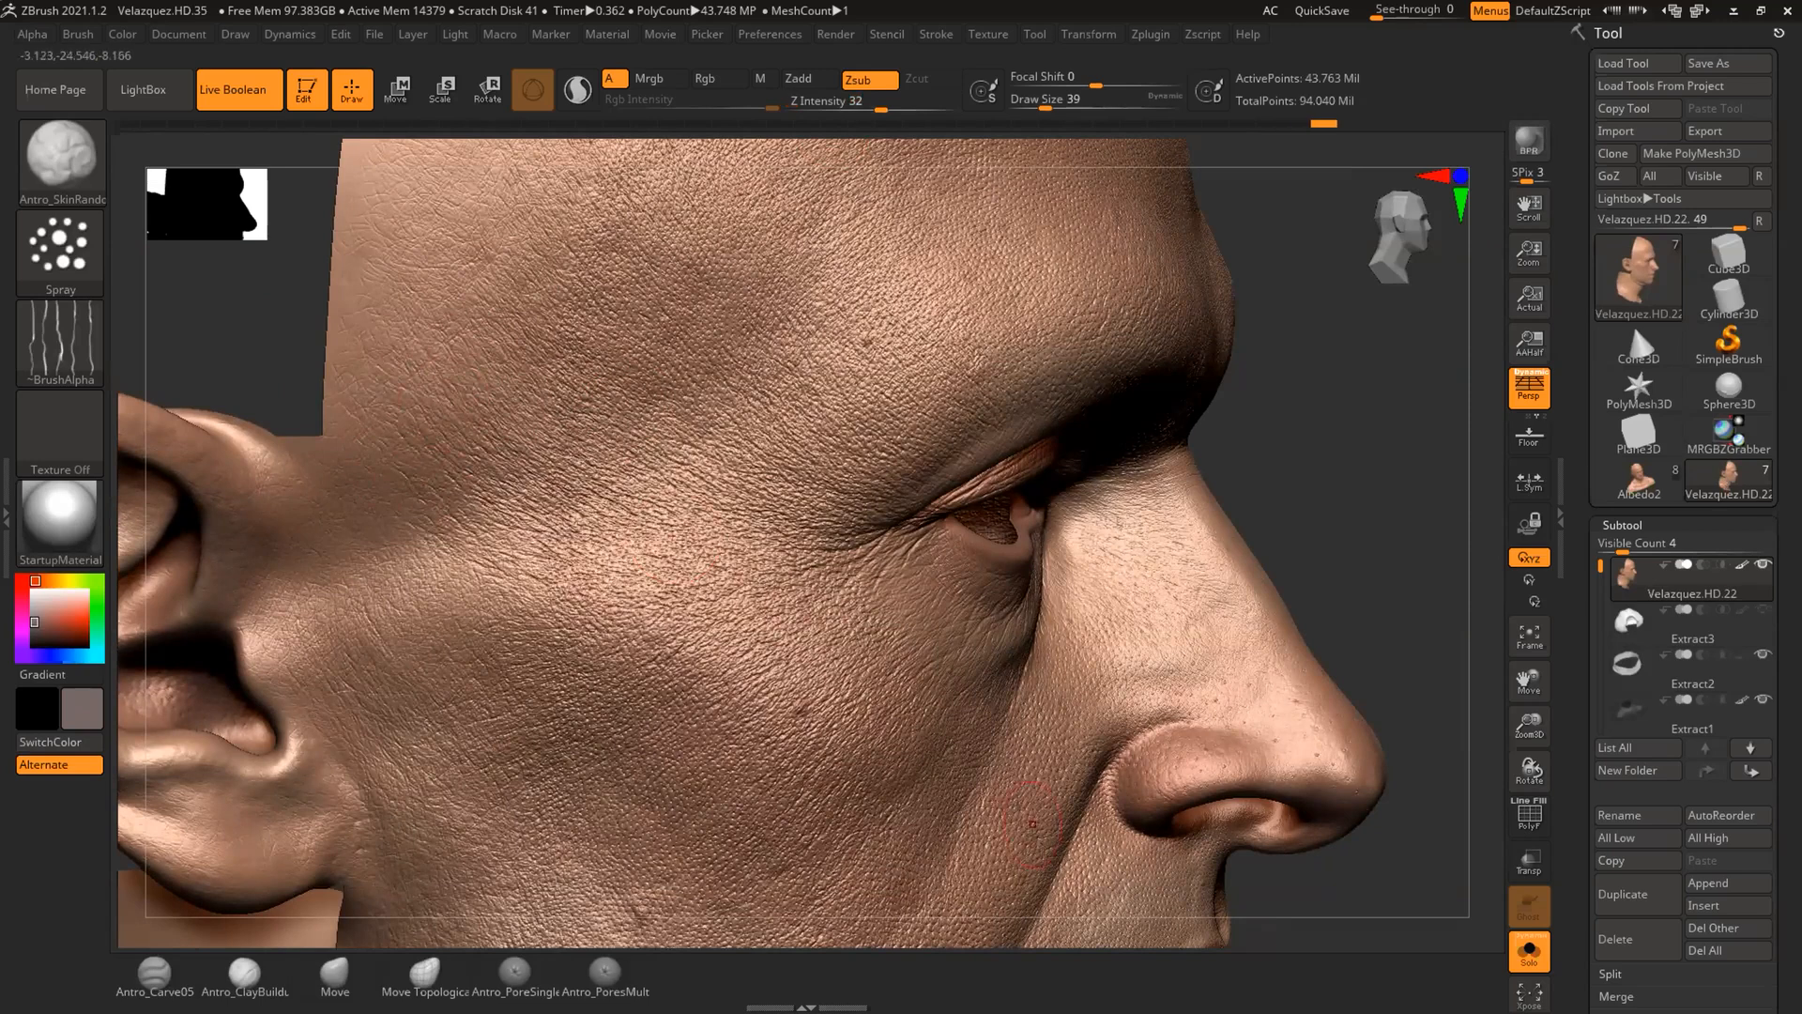
# - Undo the last skin texture strokes and set the draw size to 35 for spraying the cheek beside the nose
pyautogui.press('ctrl')
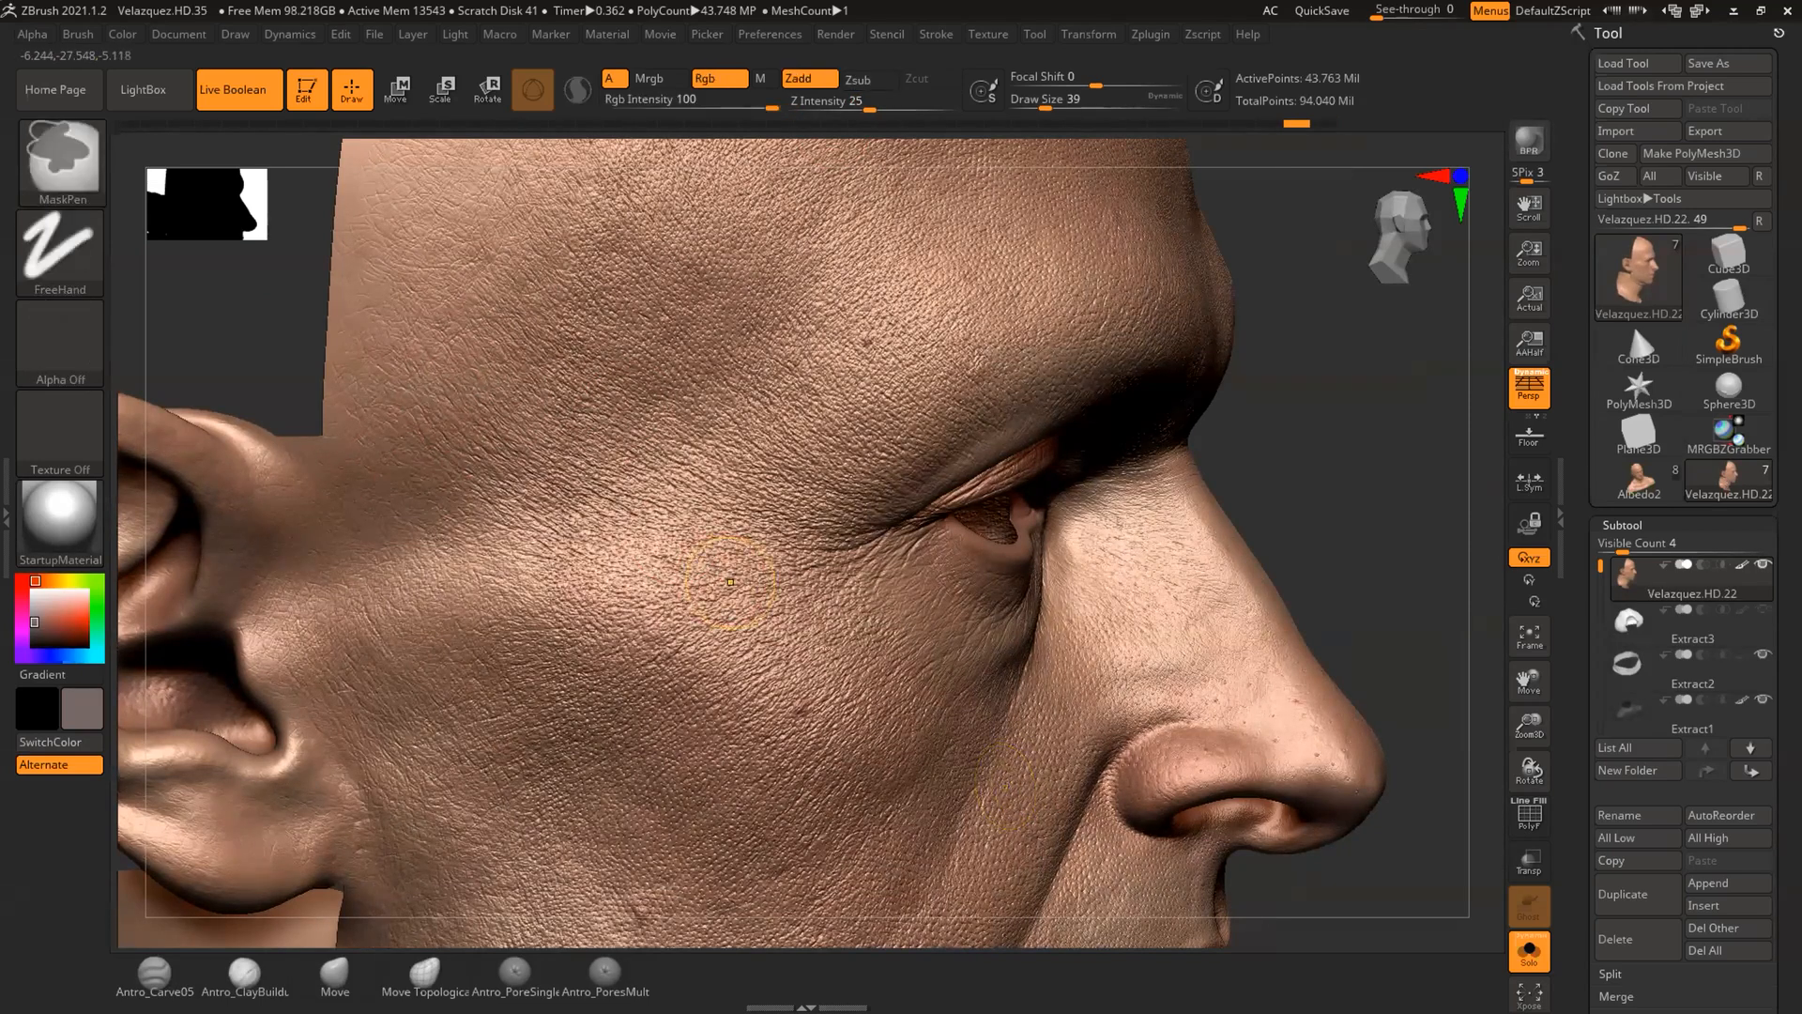
pyautogui.moveTo(1408, 873)
pyautogui.keyDown('alt'); pyautogui.mouseDown()
pyautogui.moveTo(1314, 709)
pyautogui.moveTo(1275, 729)
pyautogui.moveTo(1278, 595)
pyautogui.moveTo(1294, 583)
pyautogui.mouseUp(); pyautogui.keyUp('alt')
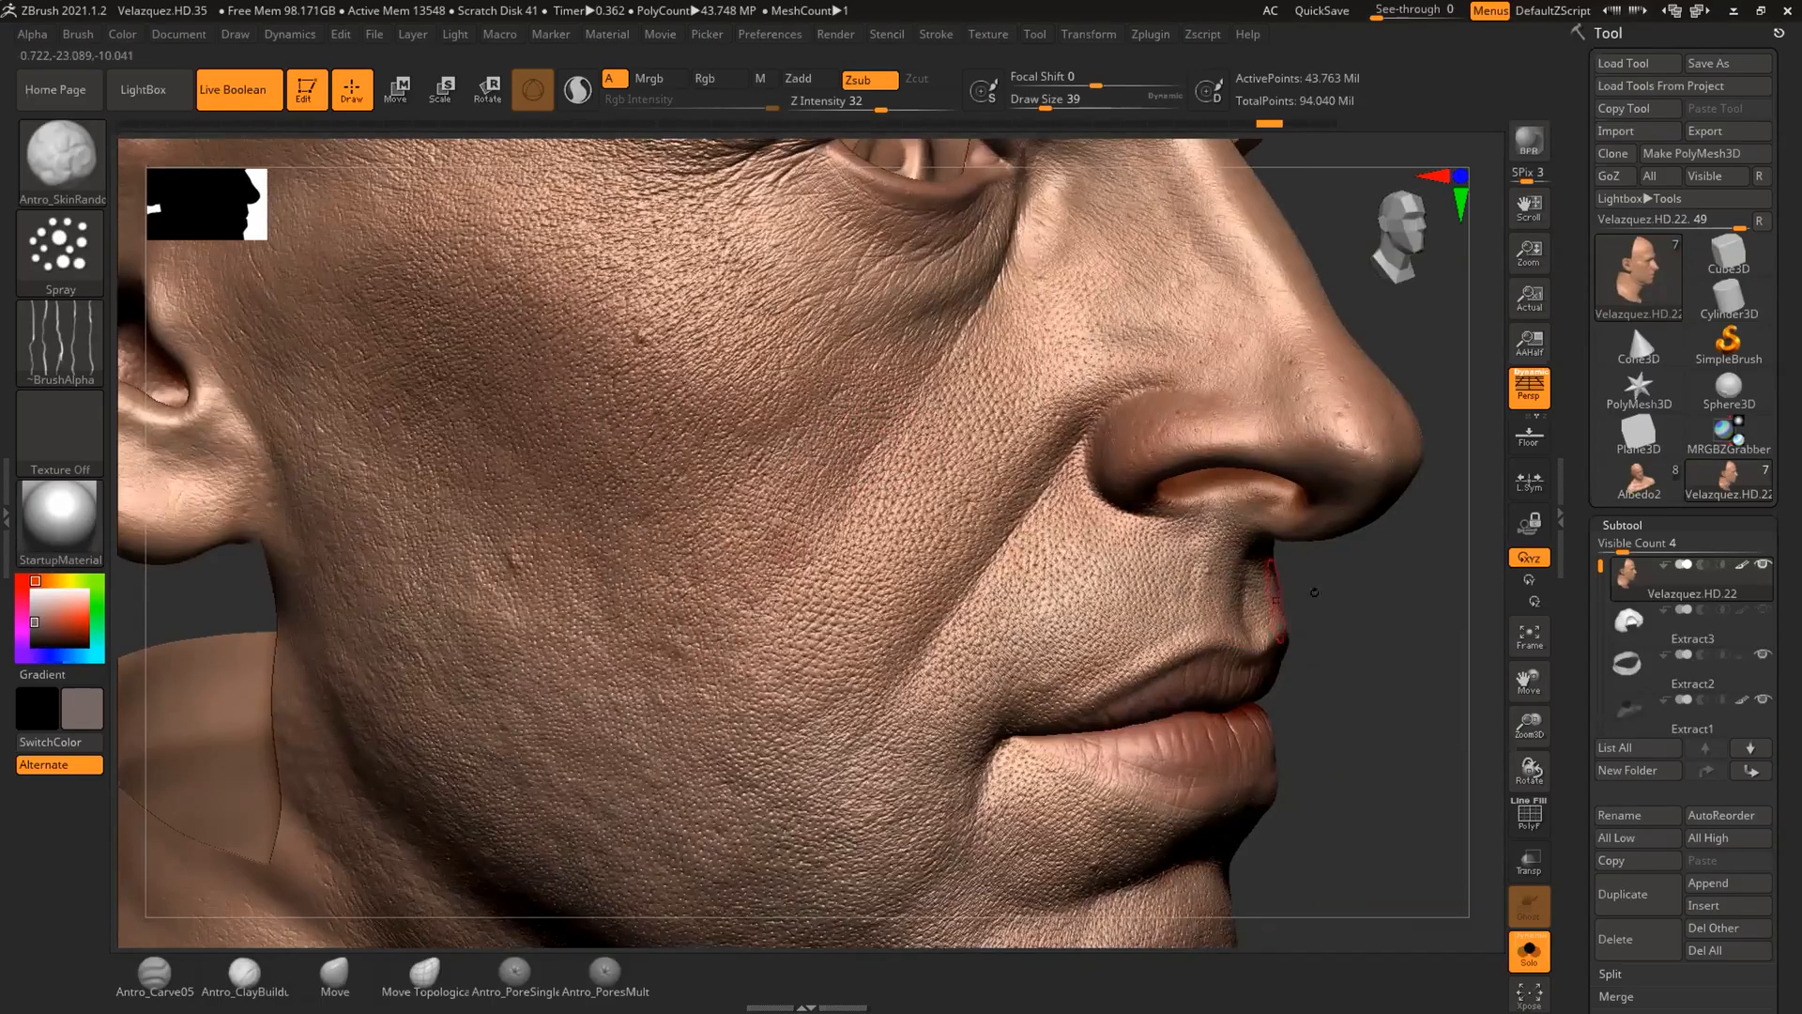
pyautogui.moveTo(1333, 607); pyautogui.dragTo(1284, 608)
pyautogui.press('space')
pyautogui.moveTo(885, 449); pyautogui.dragTo(865, 449)
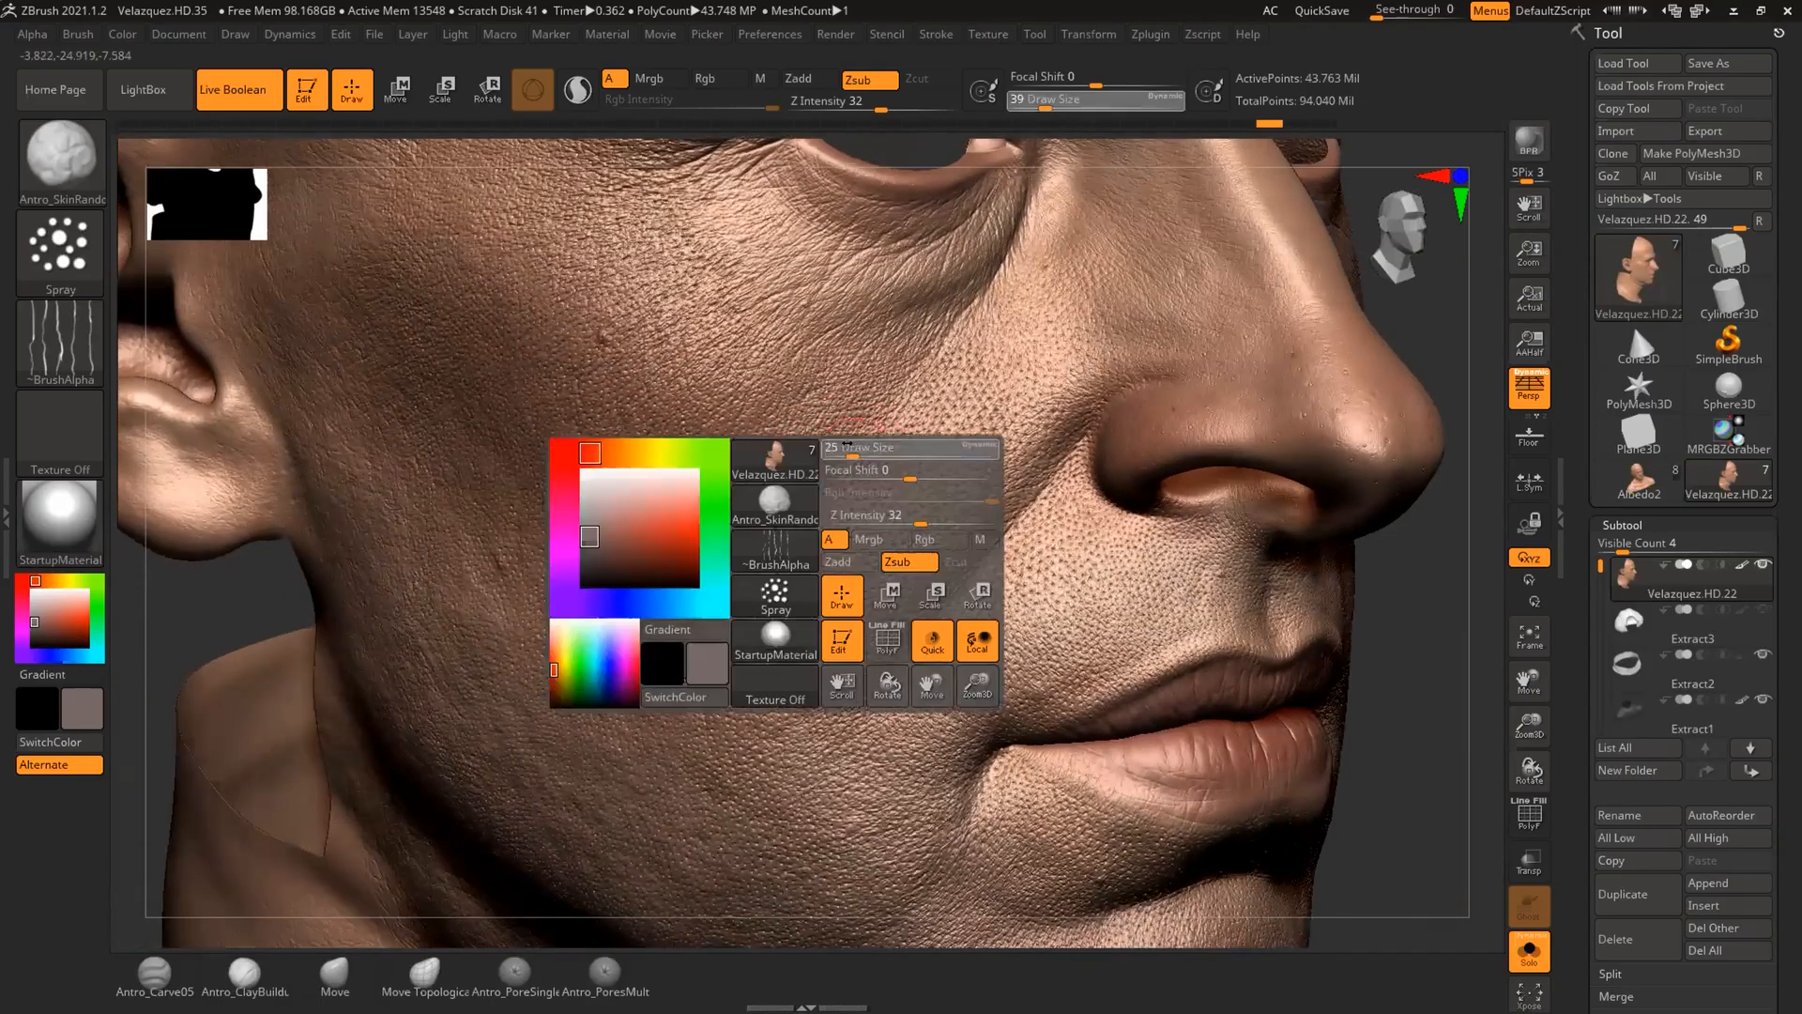
pyautogui.moveTo(1140, 608)
pyautogui.keyDown('alt'); pyautogui.mouseDown(button='right')
pyautogui.moveTo(1241, 671)
pyautogui.moveTo(936, 704)
pyautogui.mouseUp(button='right'); pyautogui.keyUp('alt')
pyautogui.press('space')
pyautogui.moveTo(894, 494); pyautogui.dragTo(906, 493)
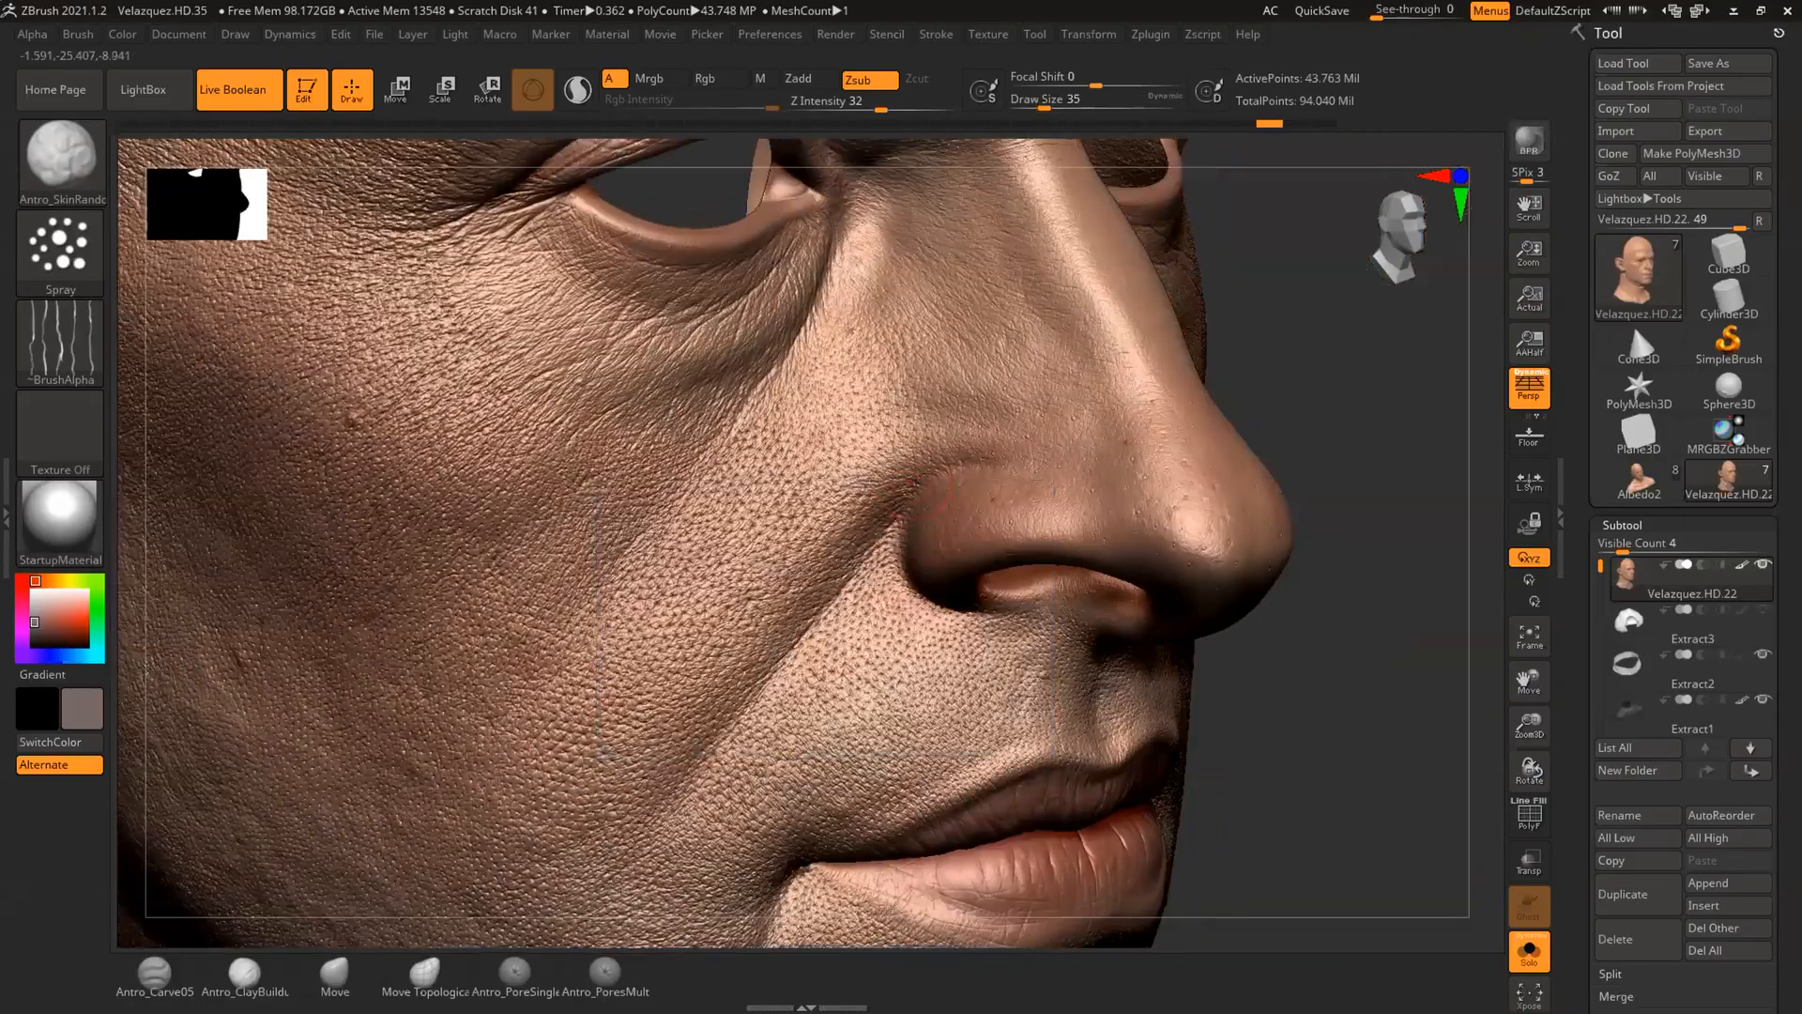
# - Spray random skin texture over the cheek folds and around the mouth with a draw size of 35
pyautogui.moveTo(1331, 507); pyautogui.dragTo(1202, 497)
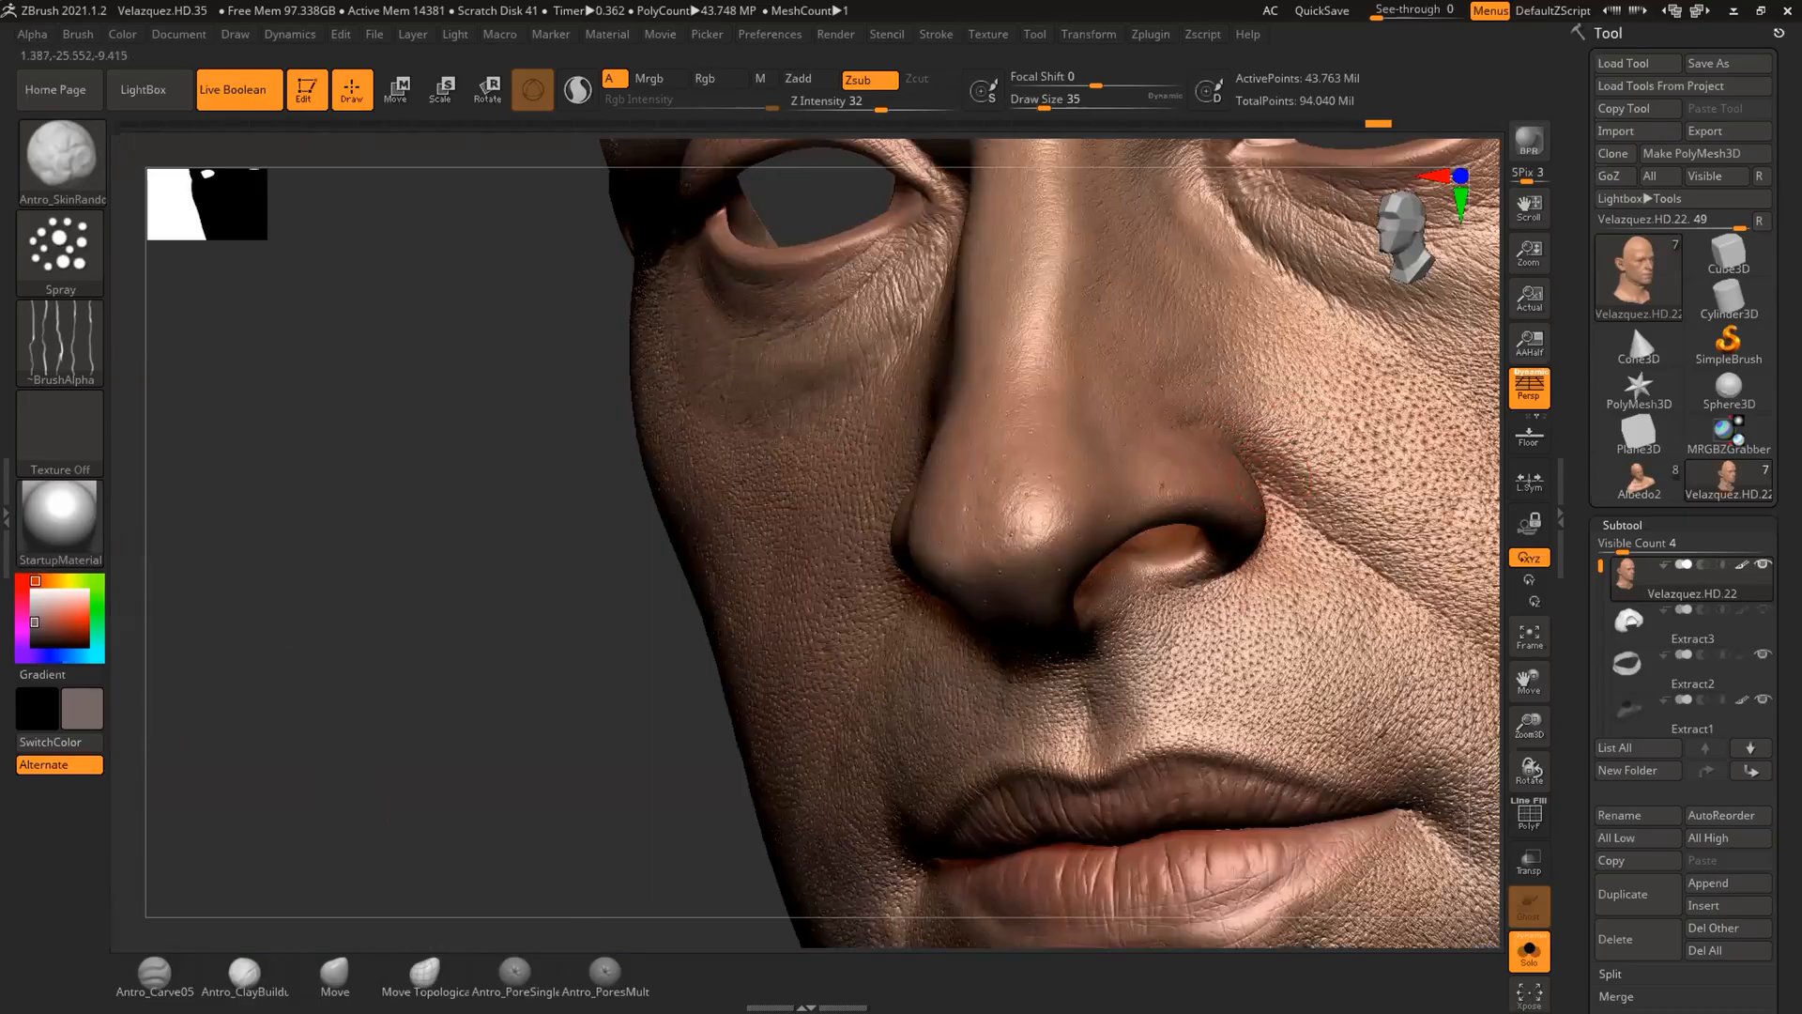
pyautogui.keyDown('alt'); pyautogui.moveTo(583, 701); pyautogui.dragTo(293, 566, button='right'); pyautogui.keyUp('alt')
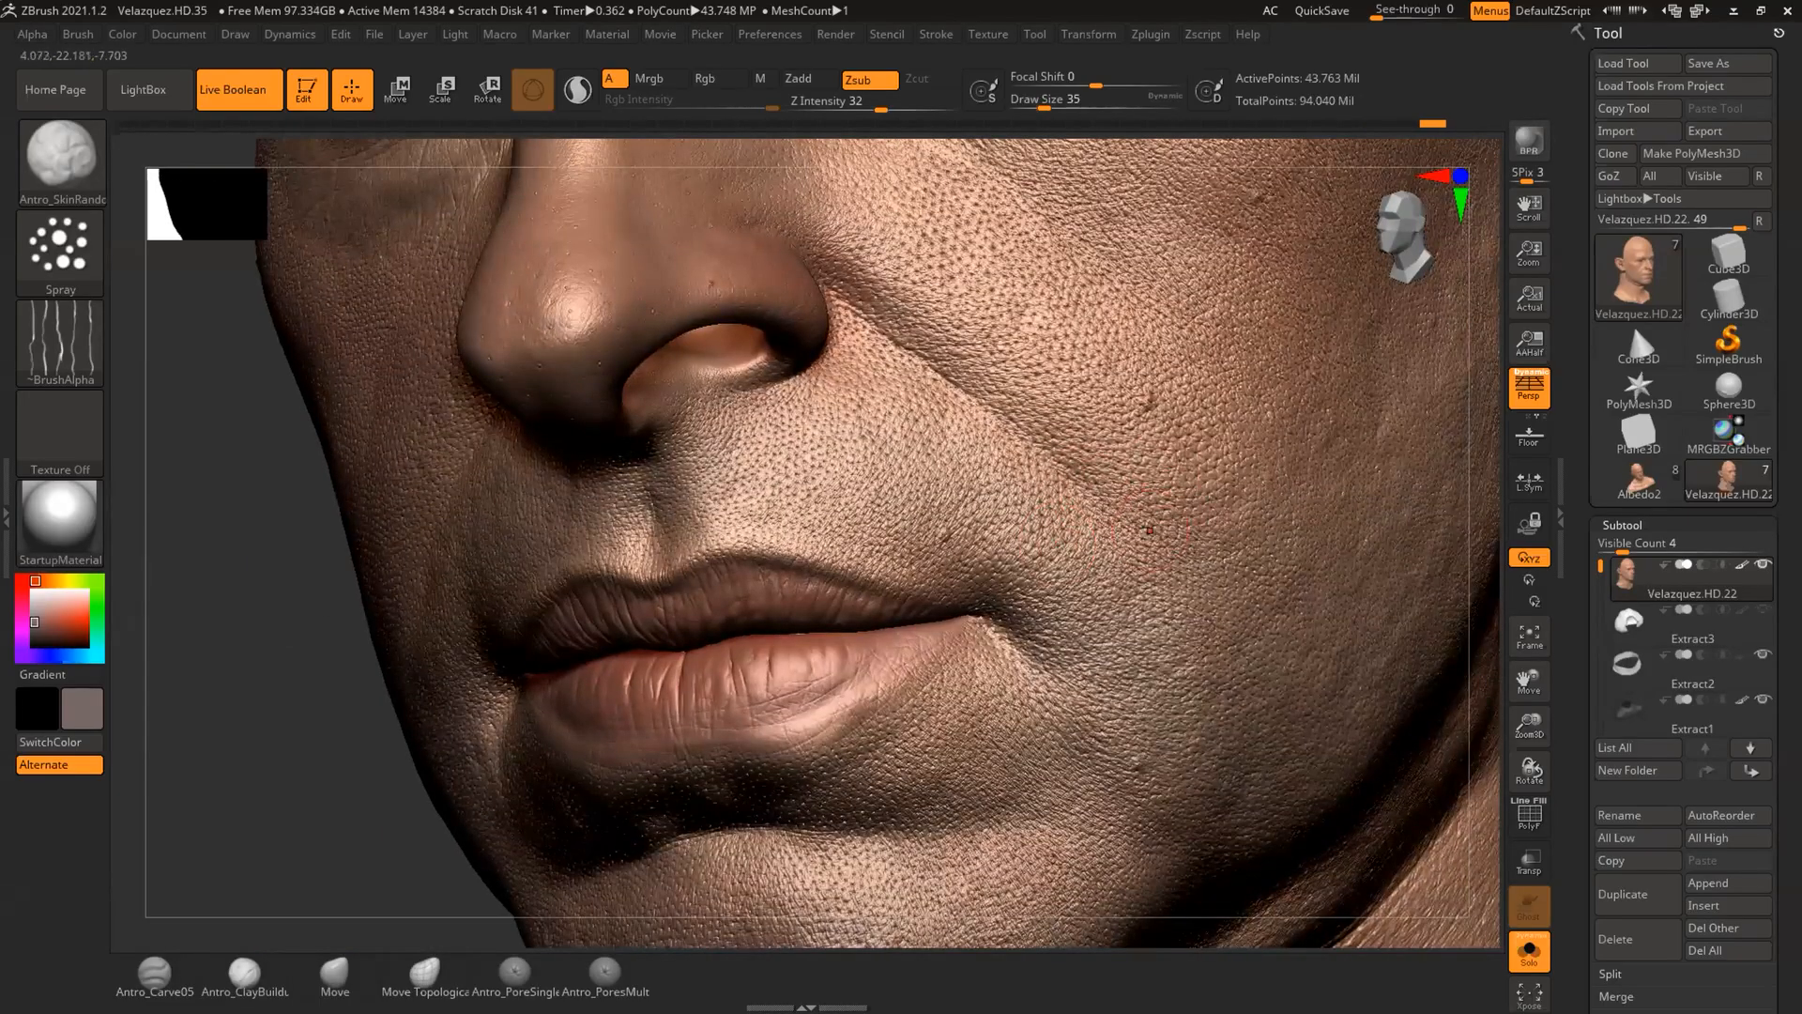
pyautogui.keyDown('alt'); pyautogui.moveTo(245, 807); pyautogui.dragTo(460, 739); pyautogui.keyUp('alt')
pyautogui.moveTo(1389, 654)
pyautogui.mouseDown()
pyautogui.moveTo(1417, 606)
pyautogui.moveTo(1400, 577)
pyautogui.moveTo(1419, 535)
pyautogui.moveTo(1464, 498)
pyautogui.mouseUp()
pyautogui.moveTo(1408, 441)
pyautogui.mouseDown()
pyautogui.moveTo(1367, 414)
pyautogui.moveTo(1361, 498)
pyautogui.mouseUp()
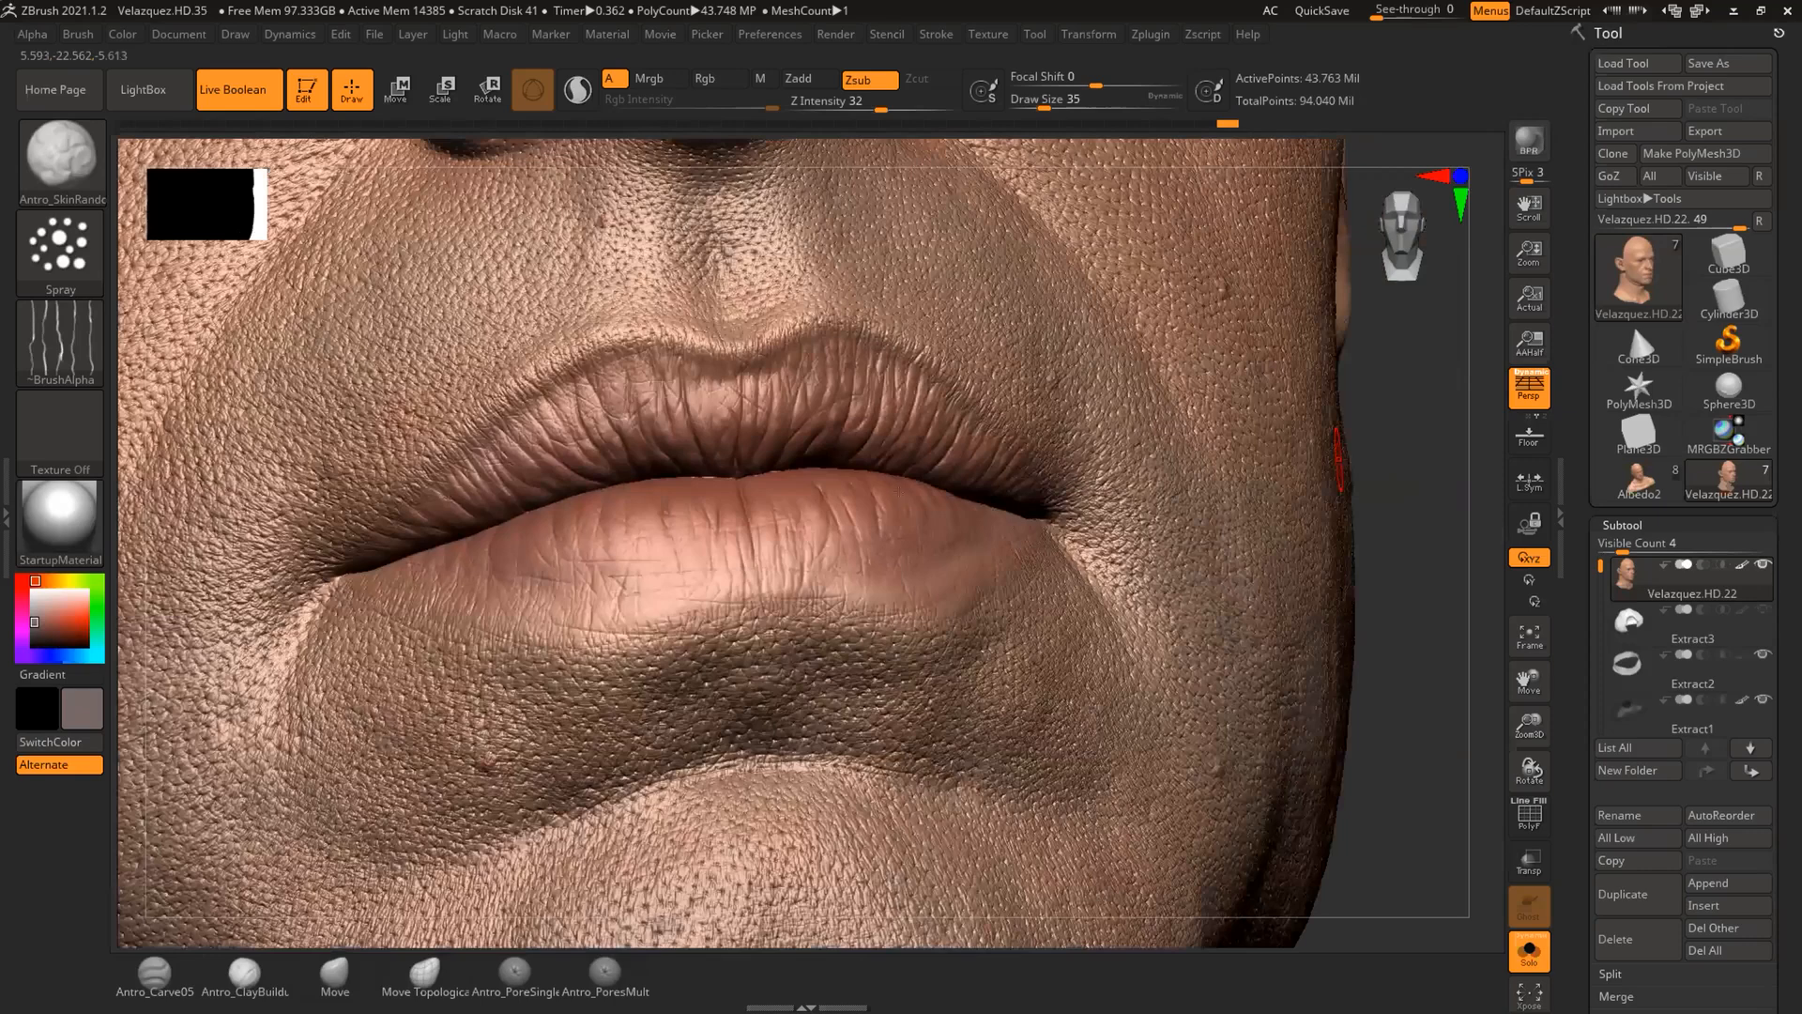
pyautogui.moveTo(1354, 563); pyautogui.dragTo(1406, 608)
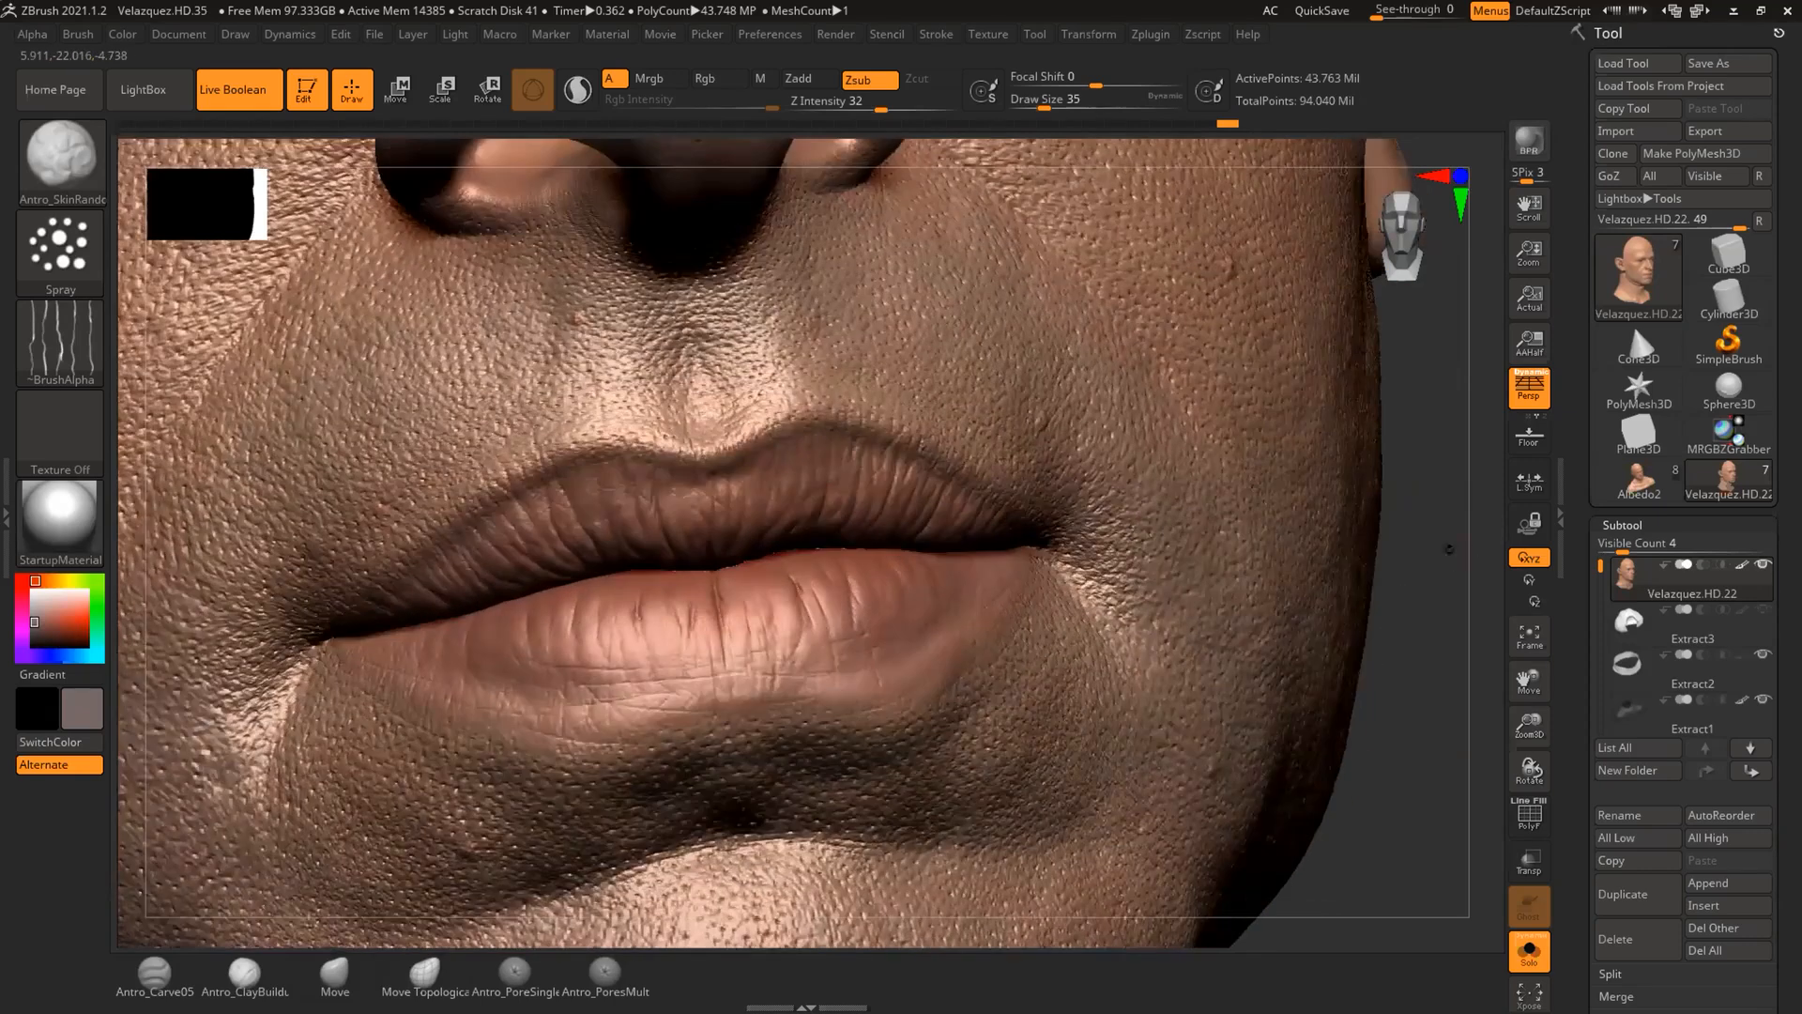
pyautogui.keyDown('alt'); pyautogui.moveTo(1462, 549); pyautogui.dragTo(1530, 487); pyautogui.keyUp('alt')
# - Choose the Antro_Carve05 brush and set its draw size to 27 for detailing the lower lip
pyautogui.click(79, 169)
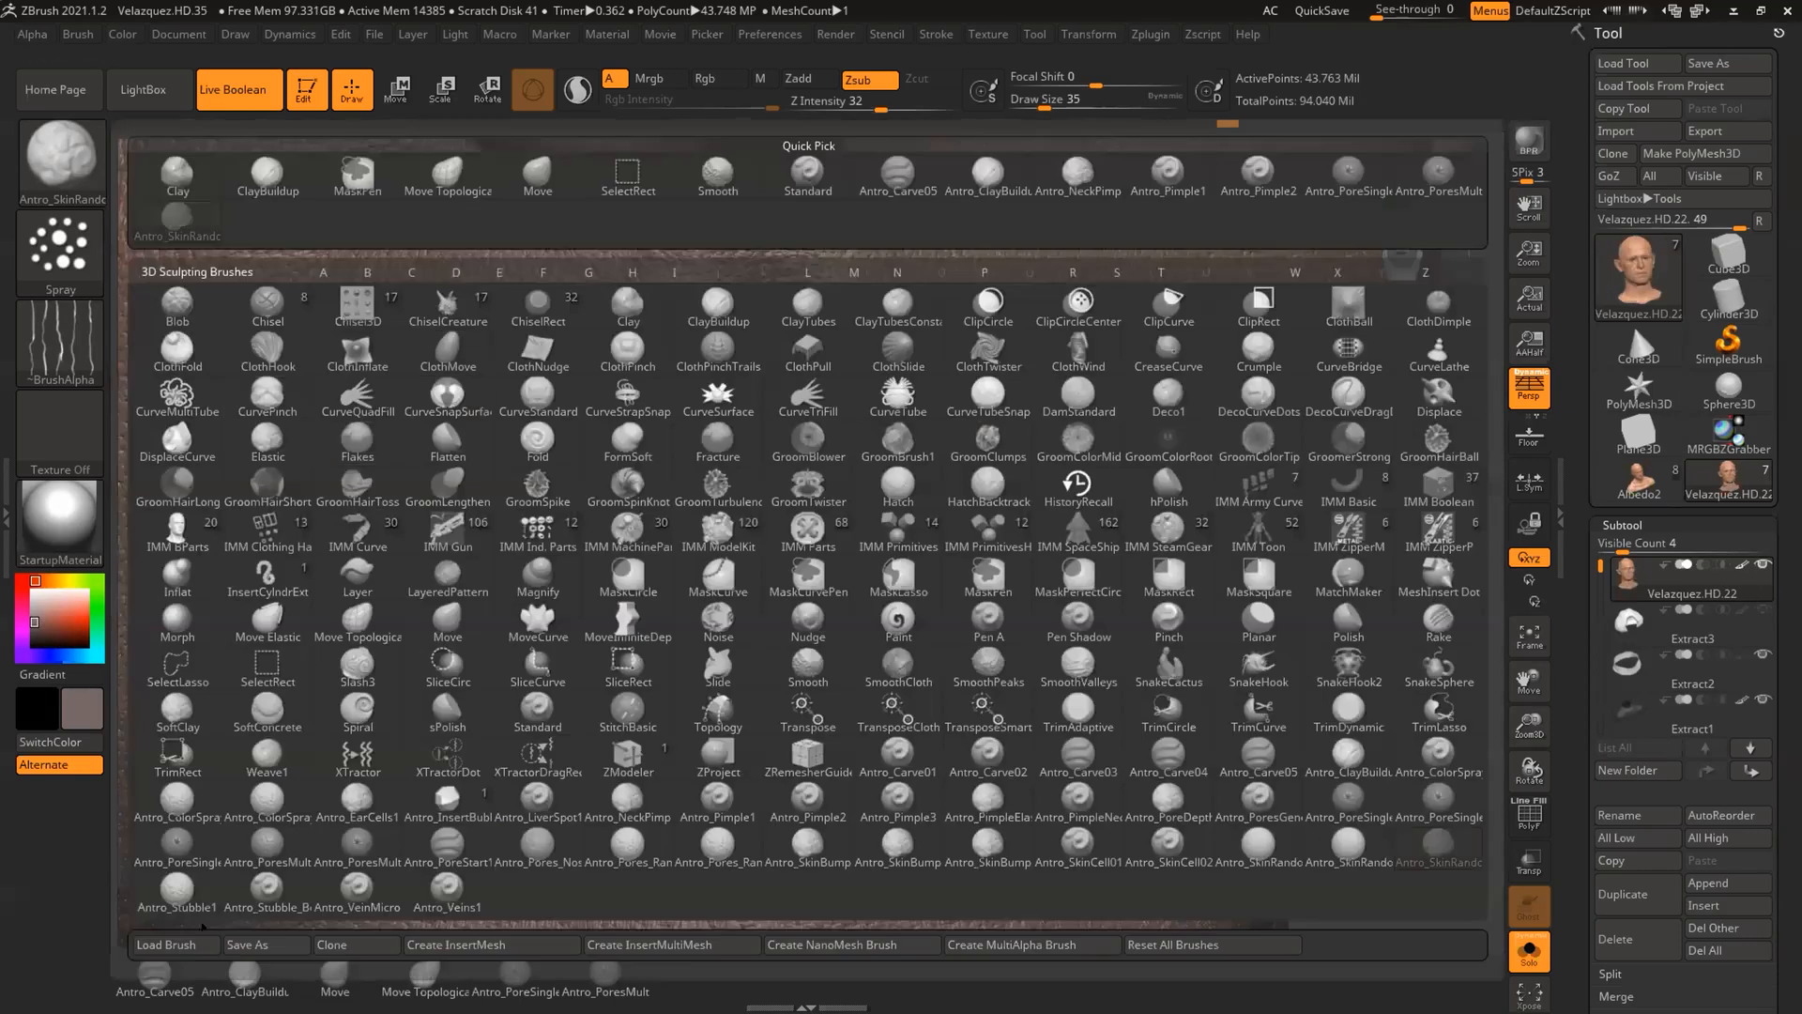
pyautogui.click(155, 976)
pyautogui.press('space')
pyautogui.moveTo(904, 476); pyautogui.dragTo(875, 477)
pyautogui.keyDown('alt'); pyautogui.moveTo(1434, 654); pyautogui.dragTo(1414, 610); pyautogui.keyUp('alt')
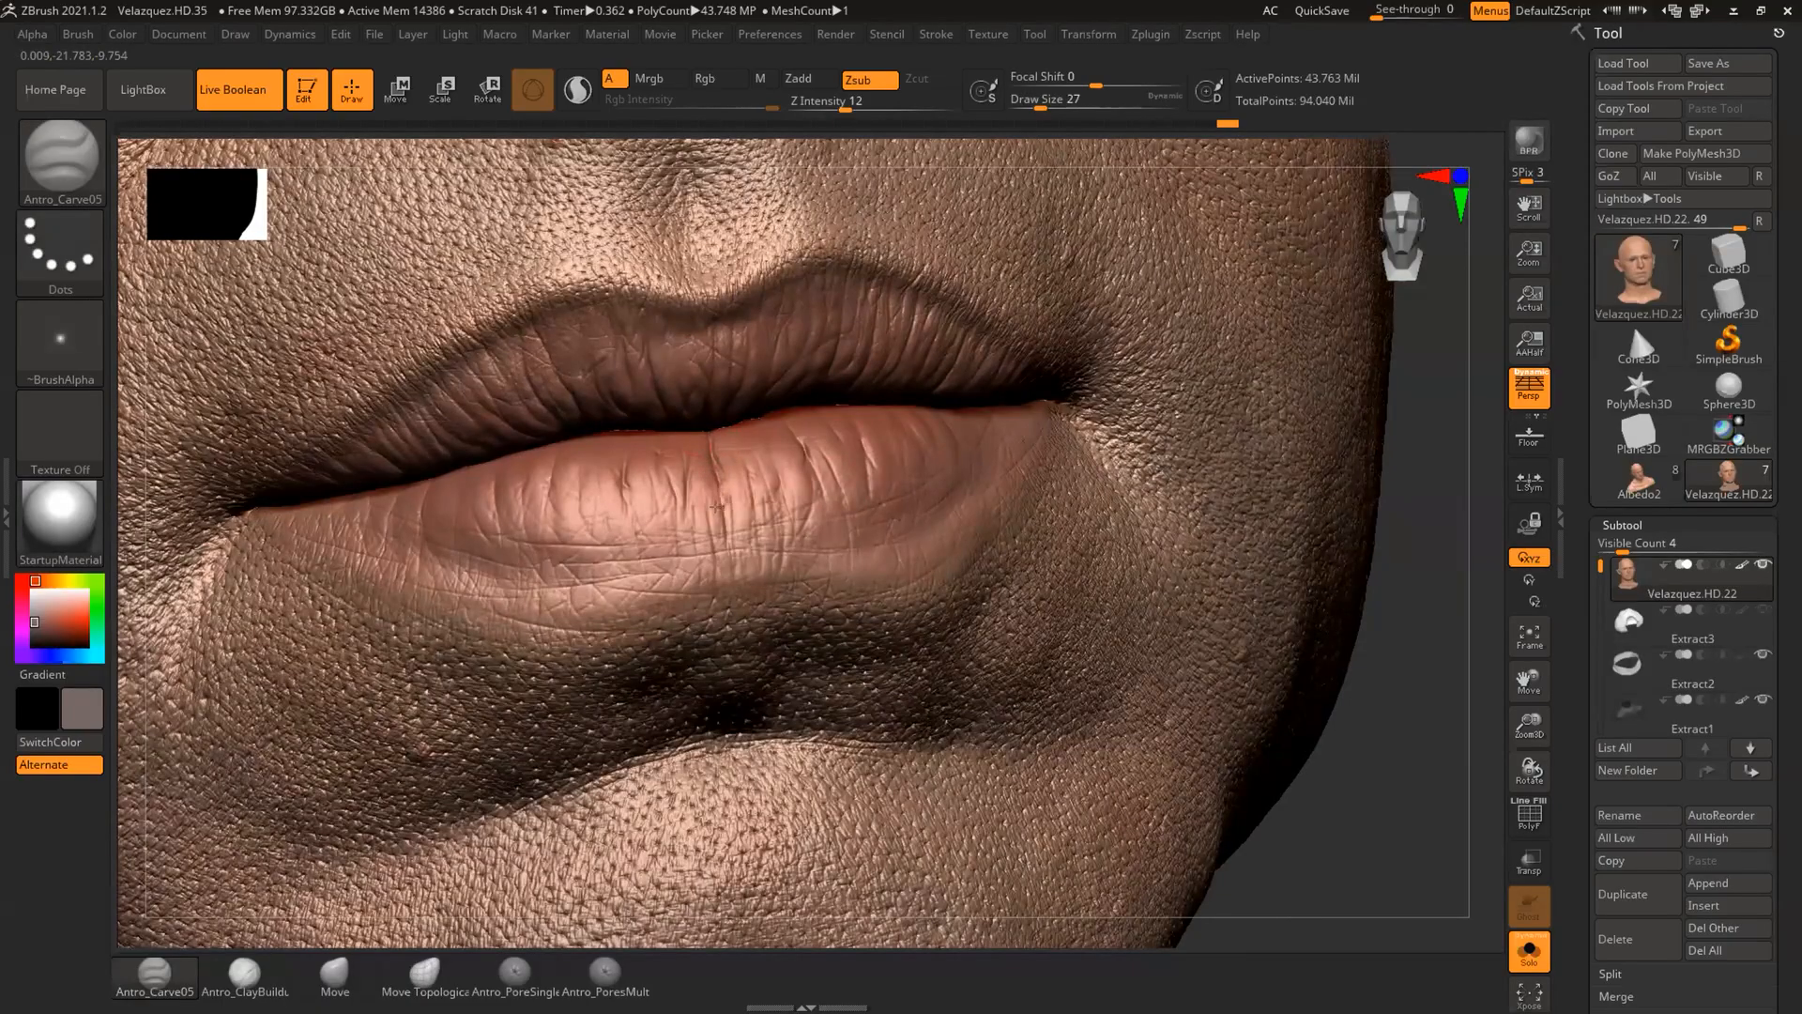
# - Carve fine vertical creases into the middle and side of the lower lip, undoing the unwanted strokes
pyautogui.press('ctrl')
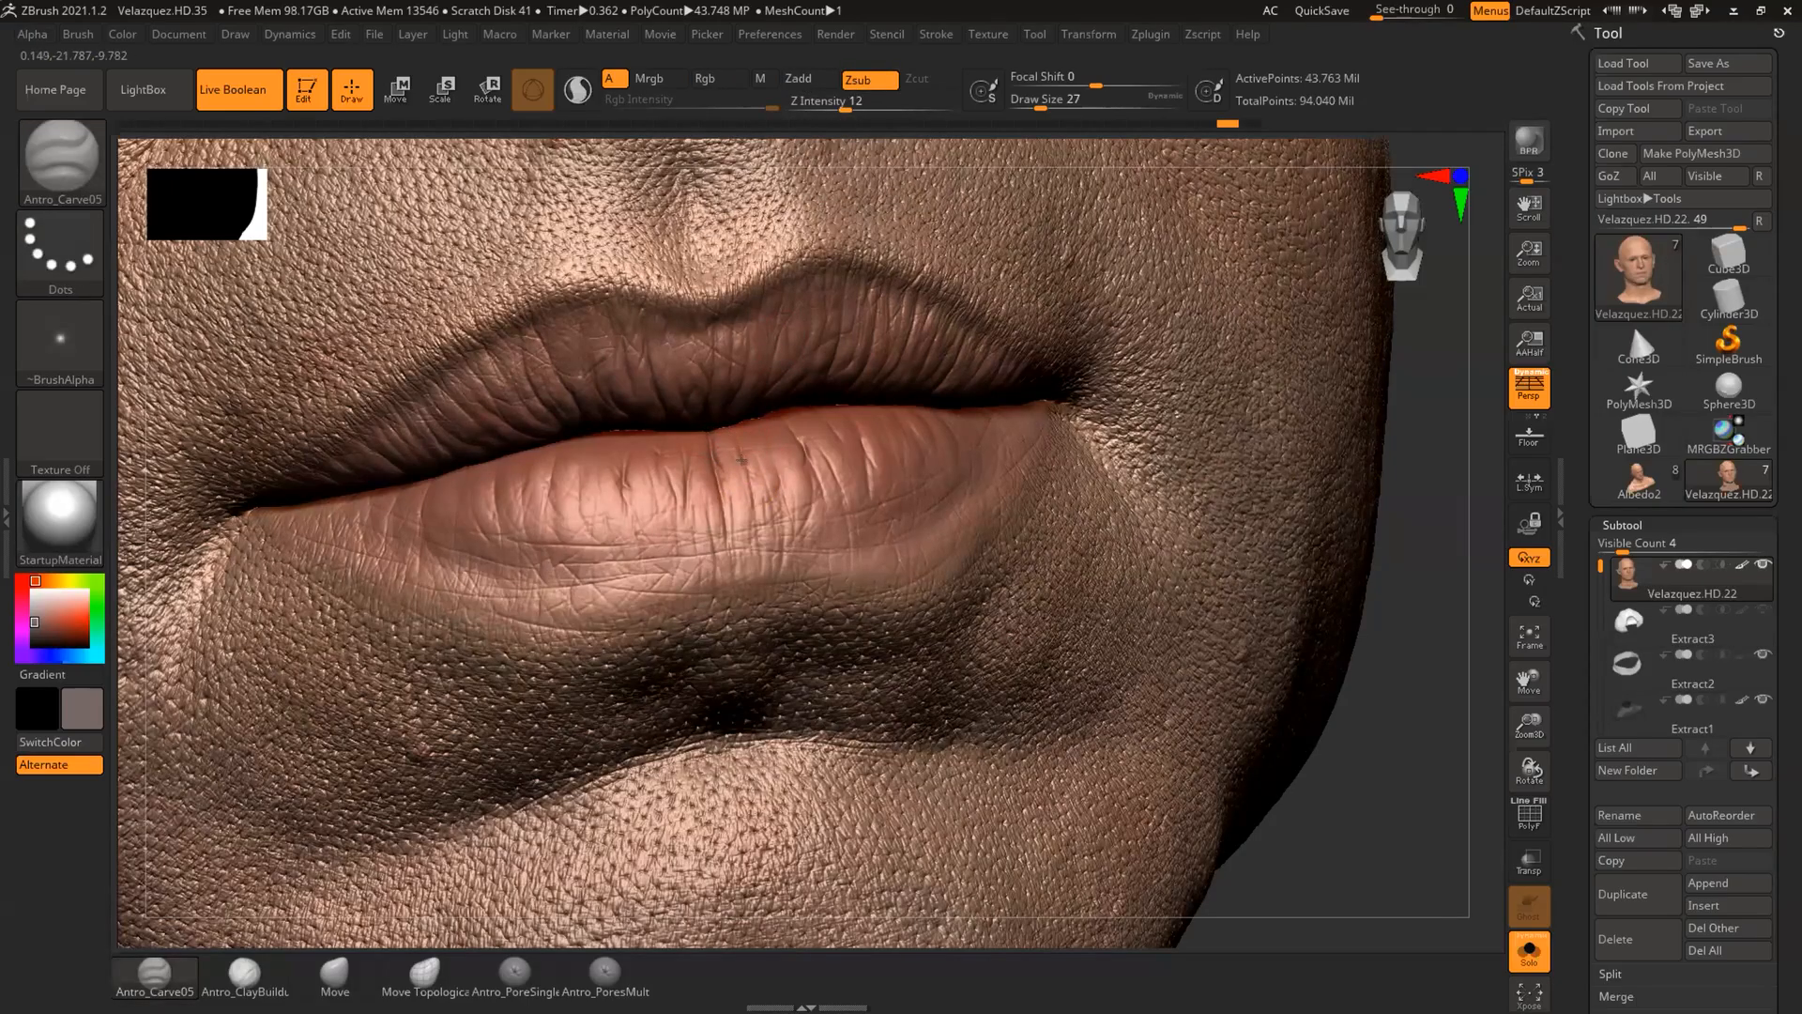
pyautogui.moveTo(761, 446); pyautogui.dragTo(768, 476)
pyautogui.moveTo(1408, 578); pyautogui.dragTo(1450, 605)
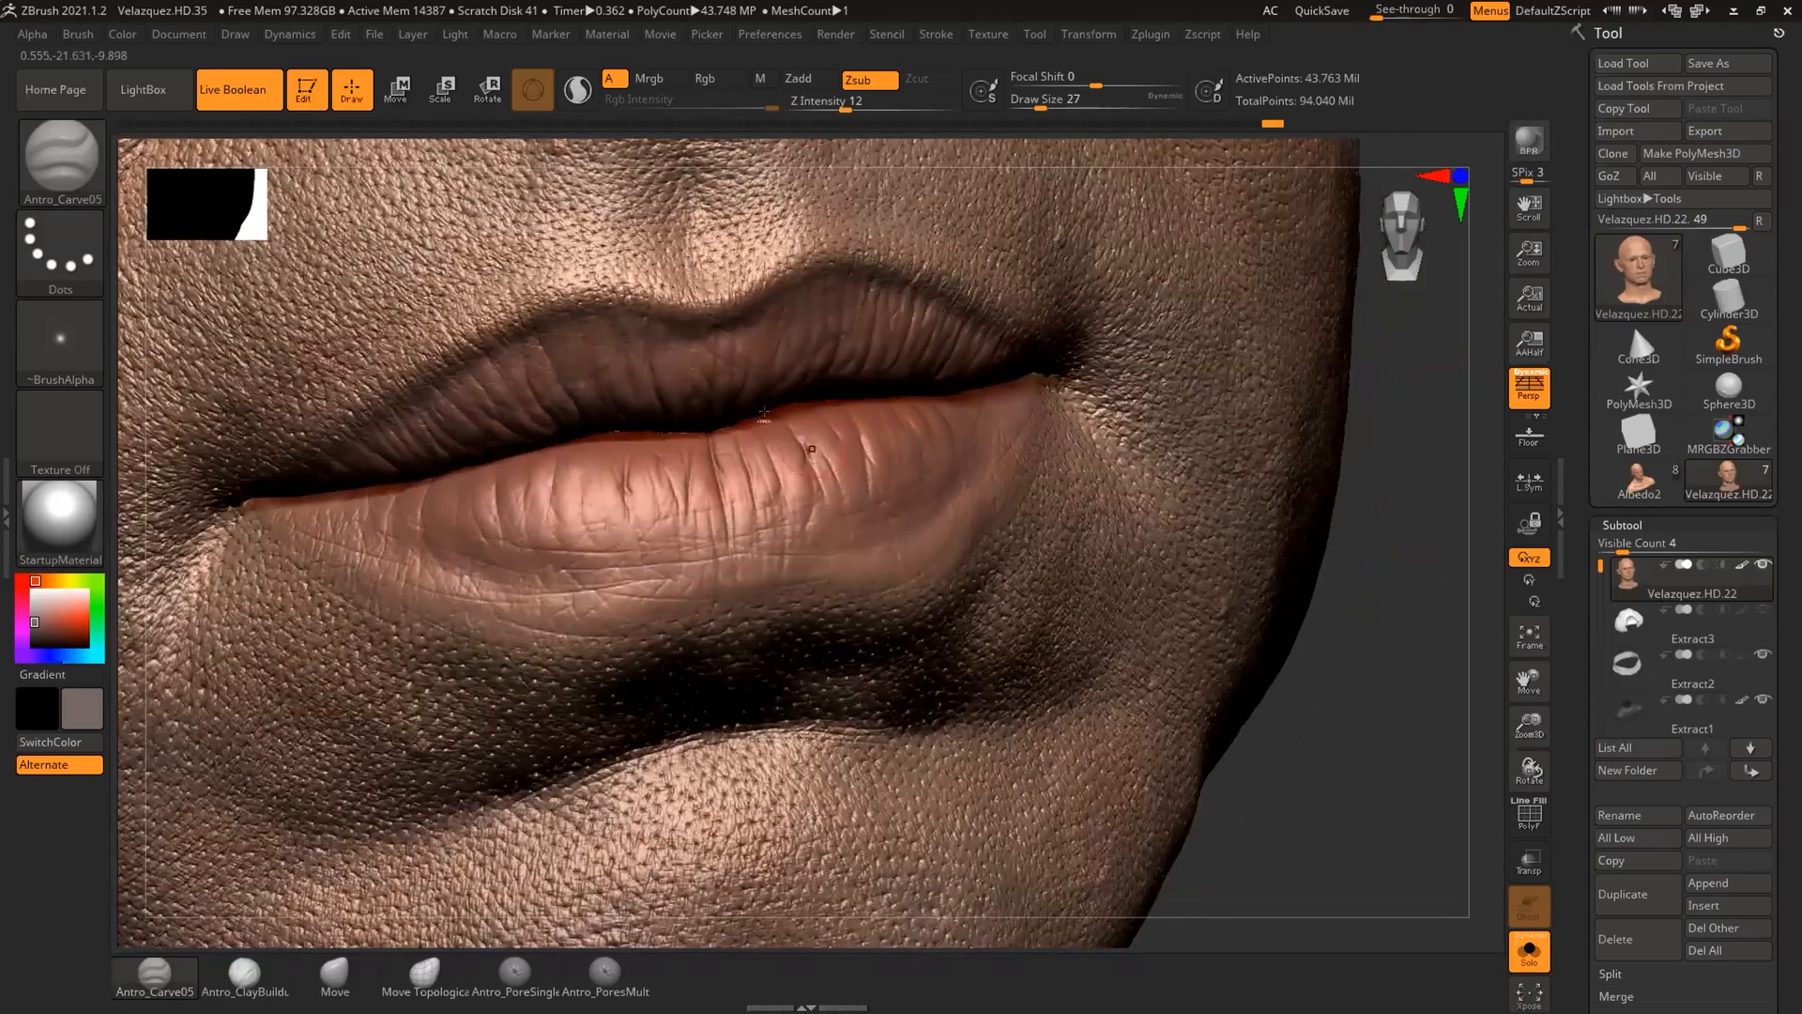
pyautogui.press('ctrl')
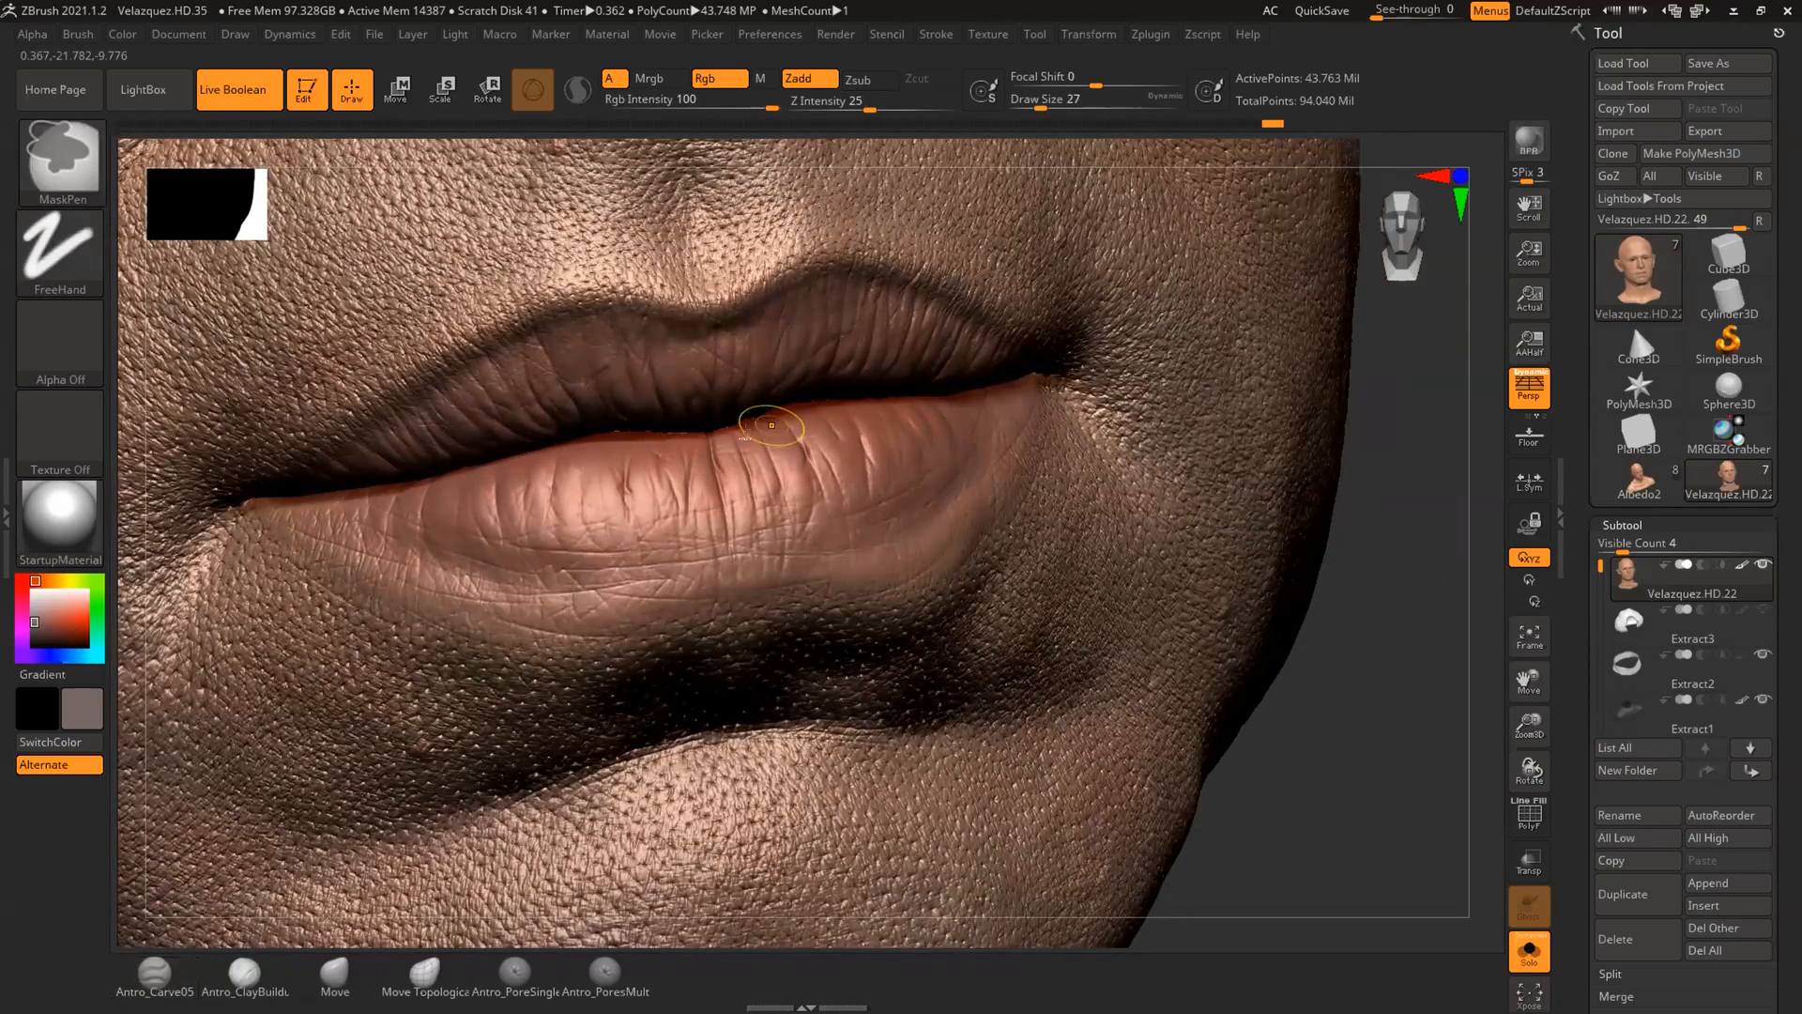
pyautogui.moveTo(775, 461)
pyautogui.mouseDown()
pyautogui.moveTo(761, 440)
pyautogui.moveTo(772, 468)
pyautogui.mouseUp()
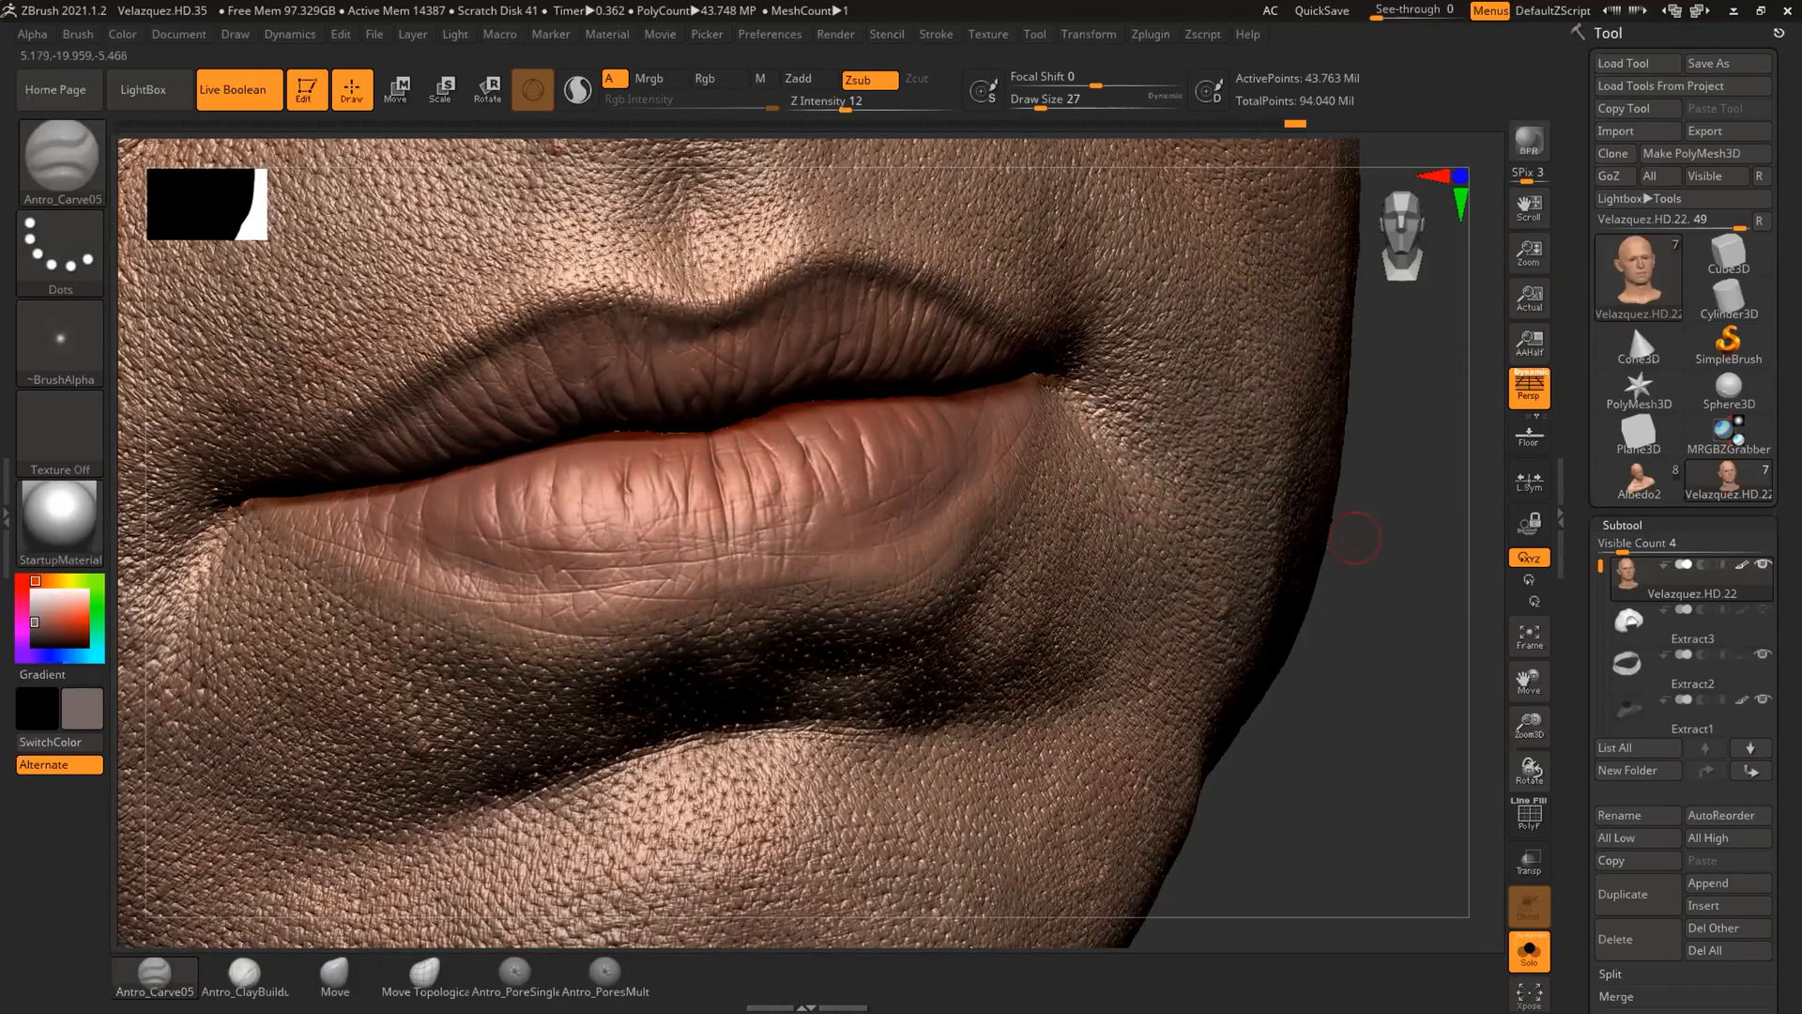
pyautogui.moveTo(612, 477)
pyautogui.mouseDown()
pyautogui.moveTo(631, 492)
pyautogui.moveTo(578, 513)
pyautogui.mouseUp()
pyautogui.moveTo(1376, 526); pyautogui.dragTo(1378, 533)
# - Lower the head by two subdivision levels and choose the Antro_ClayBuildup1 brush with Alpha 37
pyautogui.press('shift')
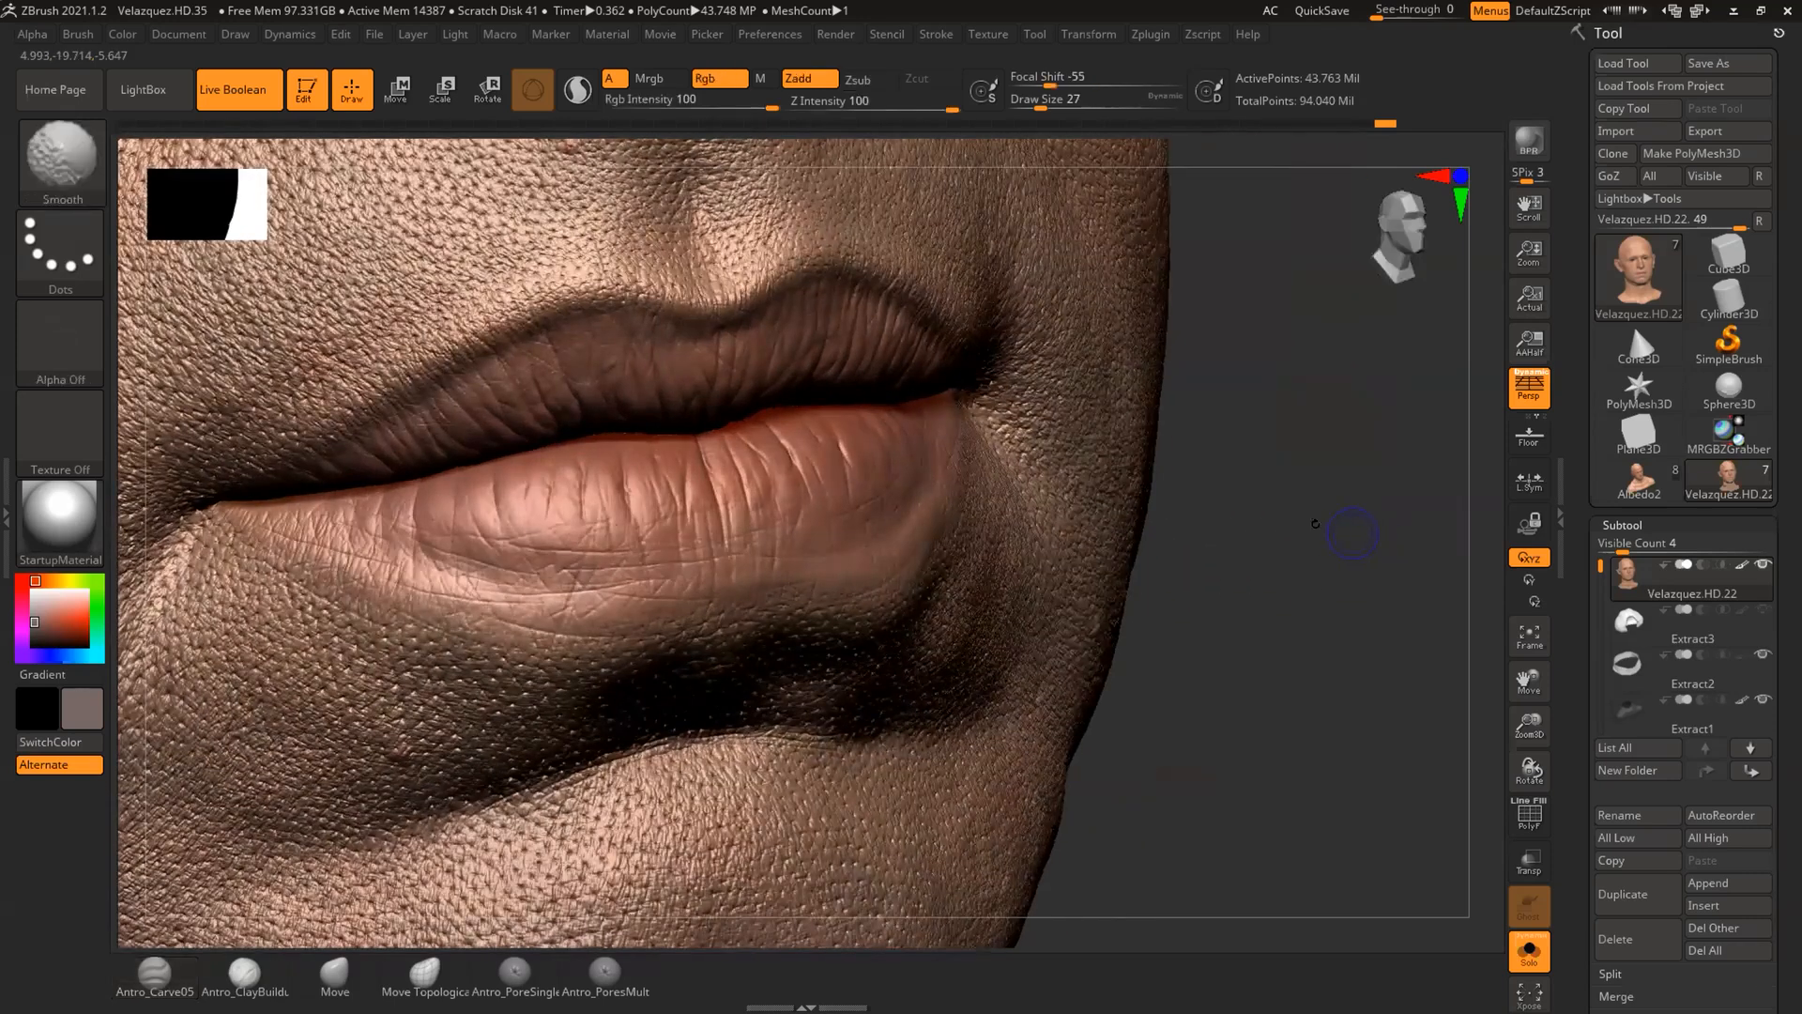
pyautogui.hotkey('shift', 'd')
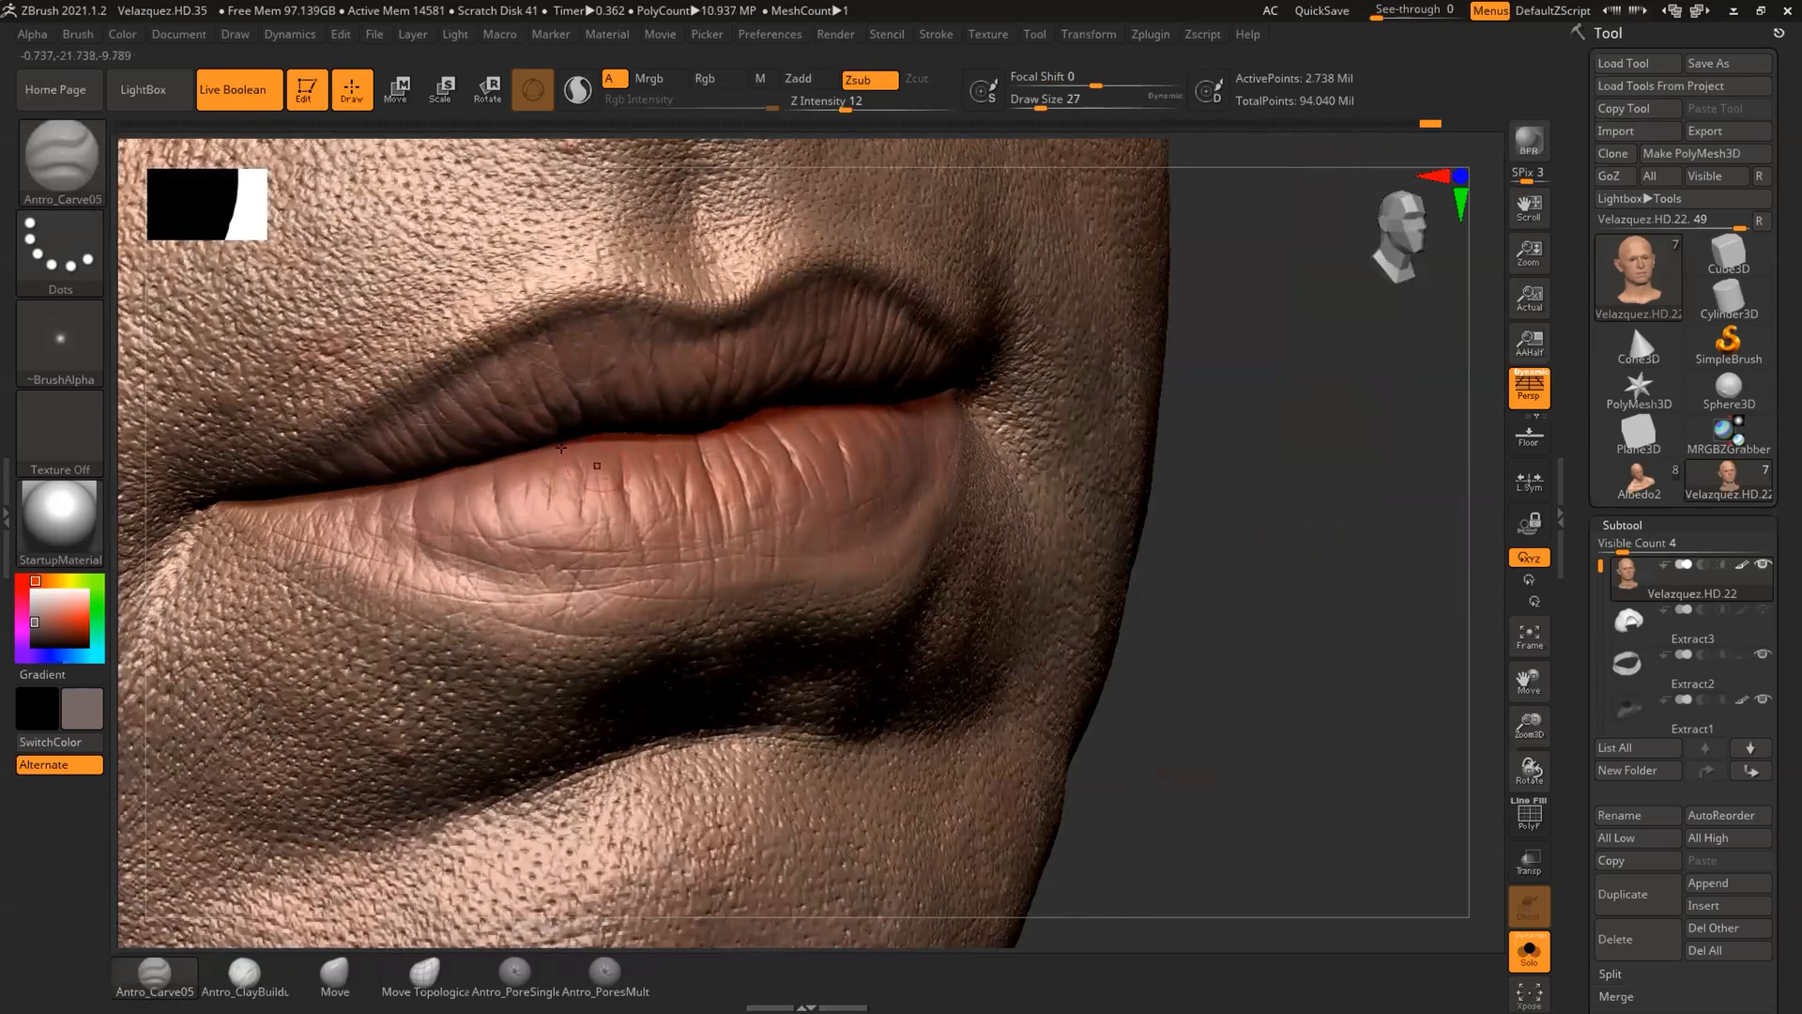
pyautogui.click(244, 976)
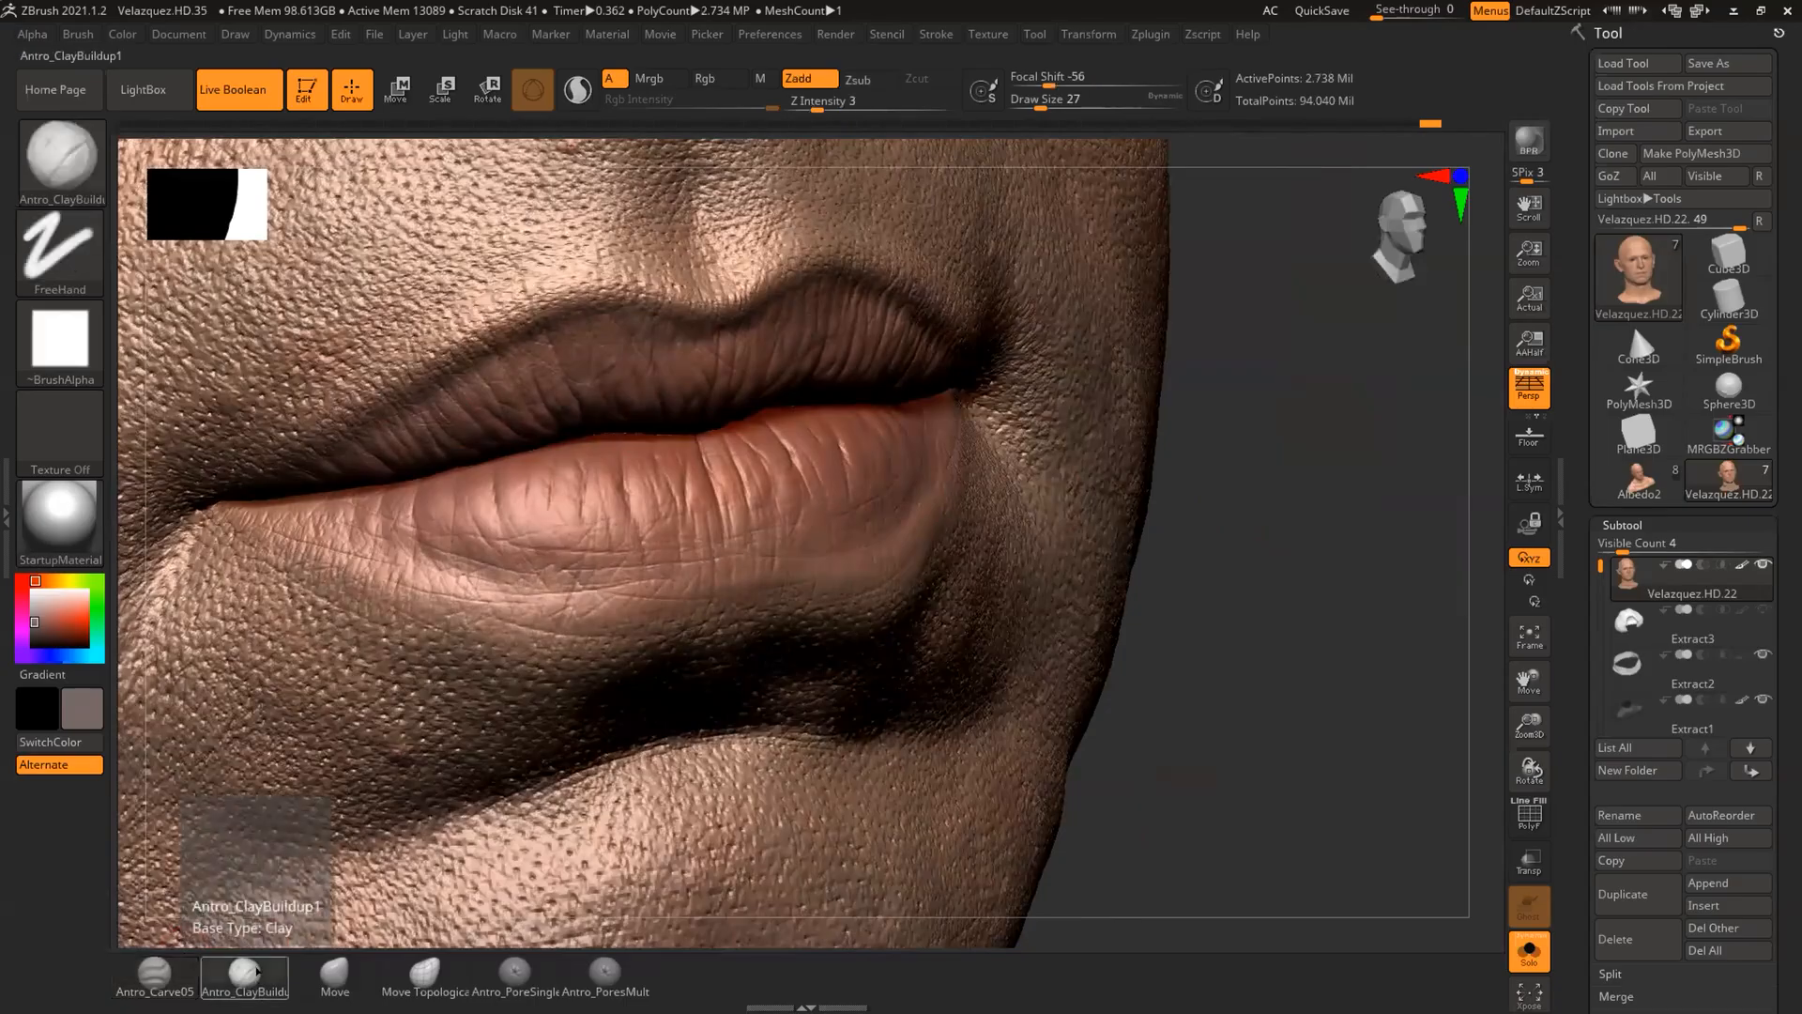
pyautogui.click(78, 343)
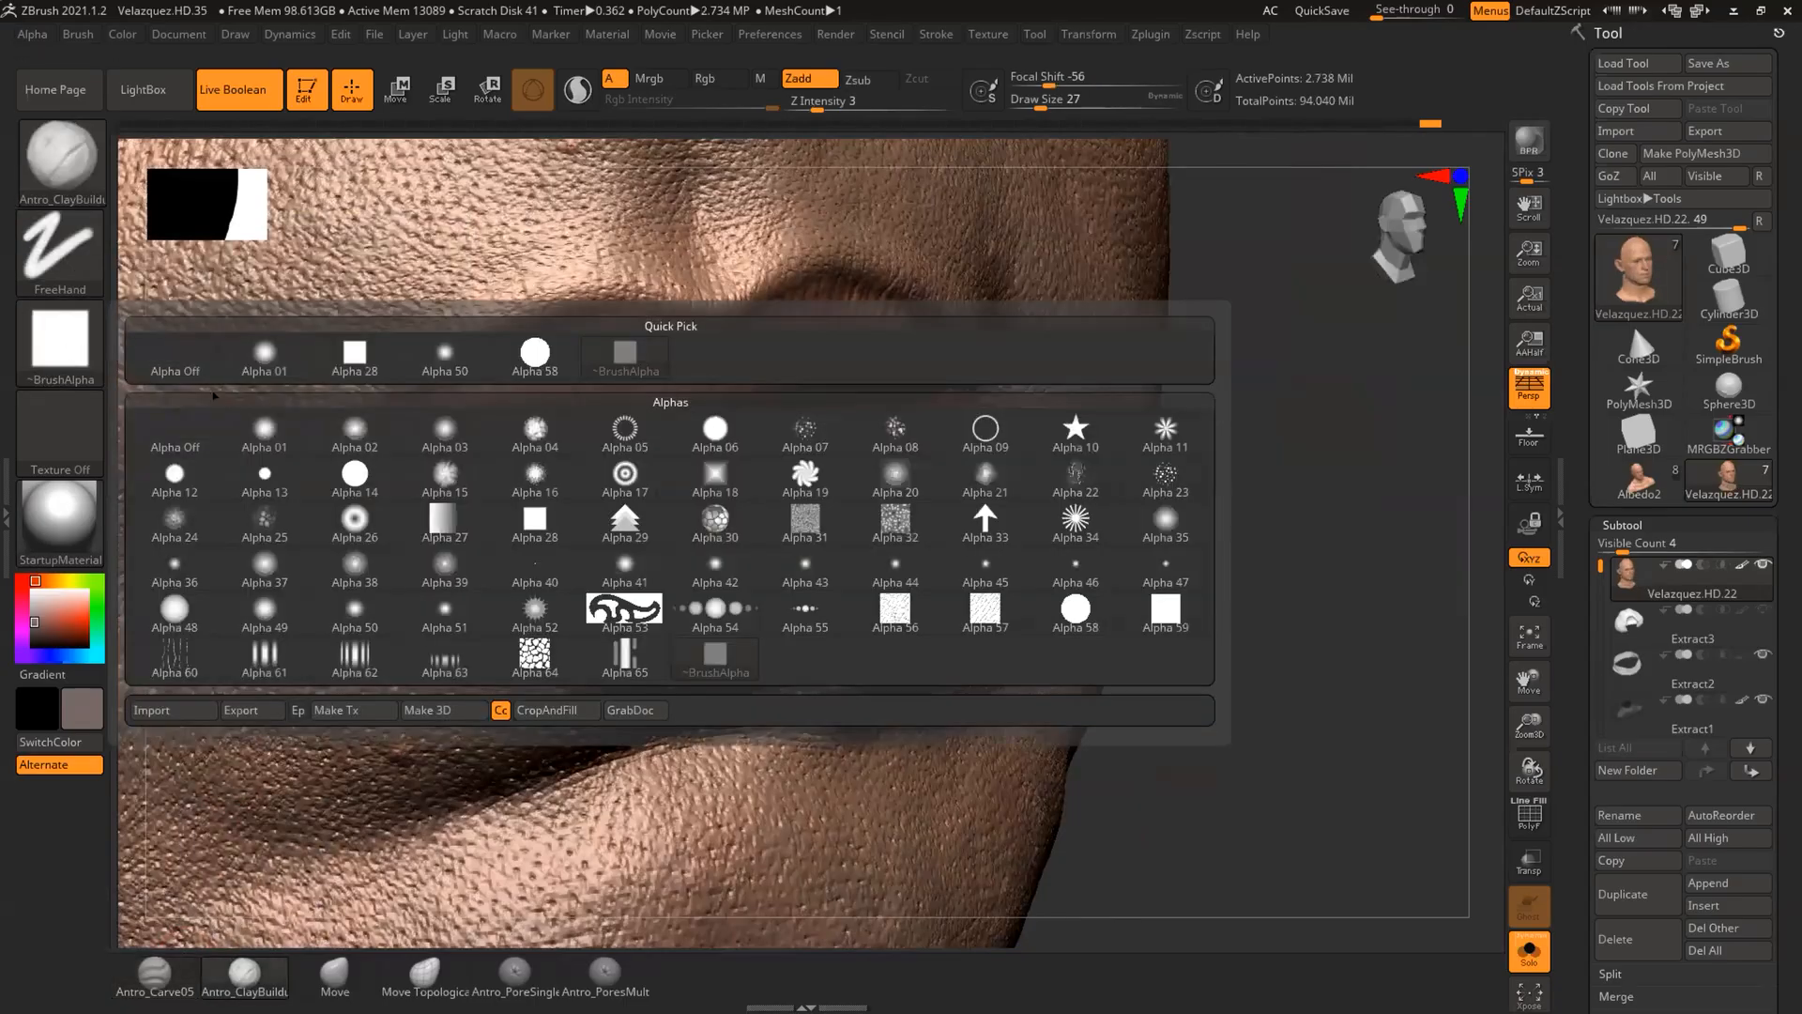
pyautogui.click(264, 566)
# - Try to build up volume between the lower lip creases with a draw size of 22
pyautogui.moveTo(1287, 559); pyautogui.dragTo(1256, 561)
pyautogui.press('space')
pyautogui.moveTo(668, 484); pyautogui.dragTo(661, 483)
pyautogui.keyDown('alt'); pyautogui.moveTo(1314, 511); pyautogui.dragTo(1295, 483); pyautogui.keyUp('alt')
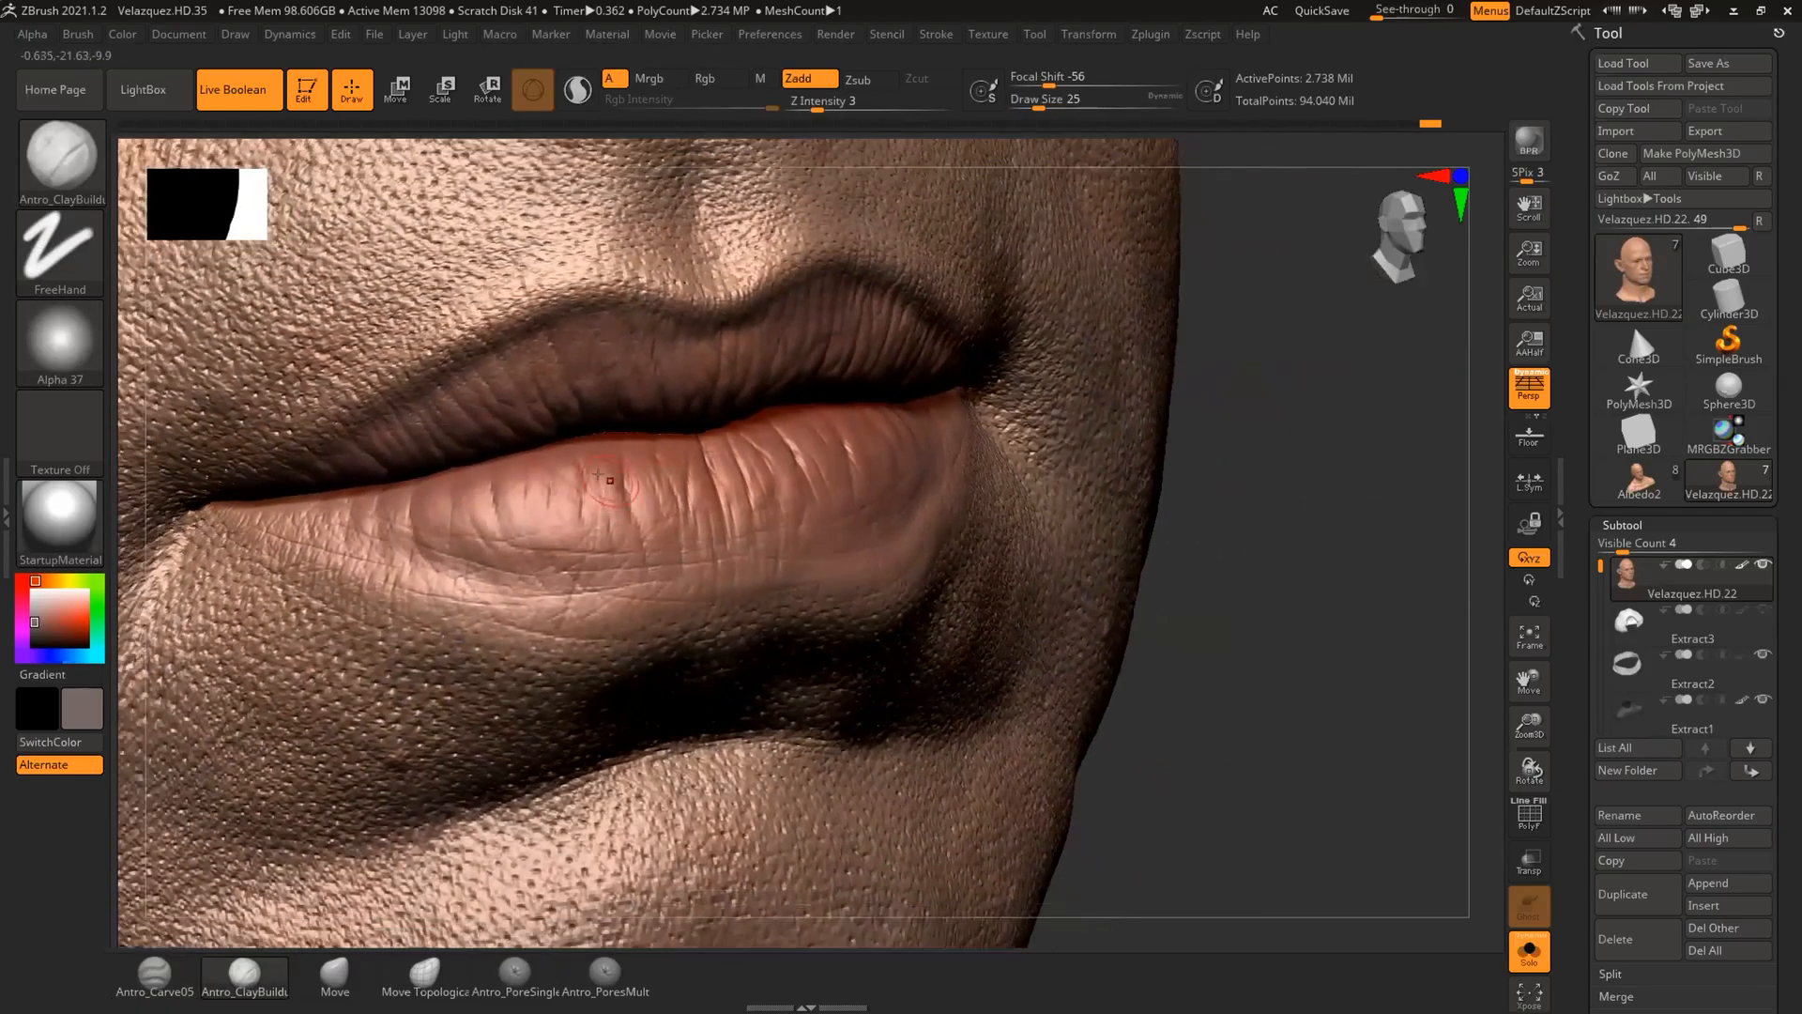
pyautogui.press('space')
pyautogui.moveTo(602, 460)
pyautogui.mouseDown()
pyautogui.moveTo(594, 499)
pyautogui.moveTo(632, 498)
pyautogui.moveTo(647, 474)
pyautogui.moveTo(520, 488)
pyautogui.mouseUp()
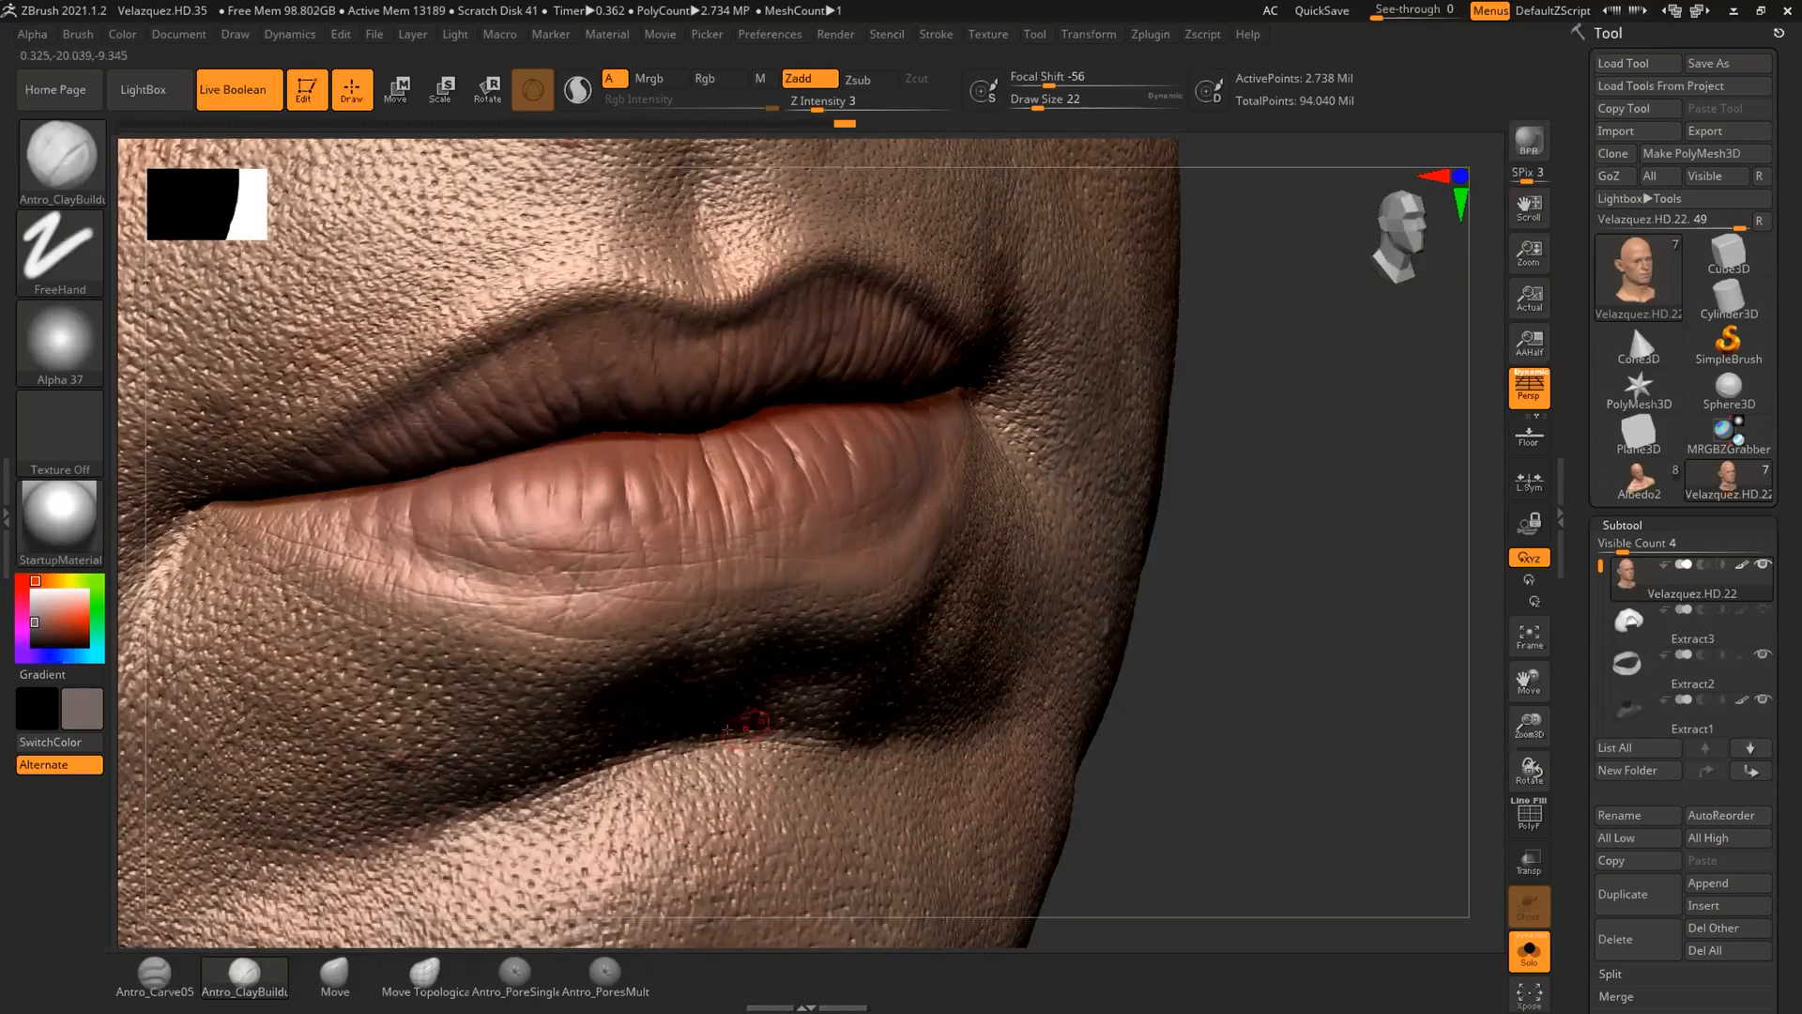
pyautogui.press('ctrl')
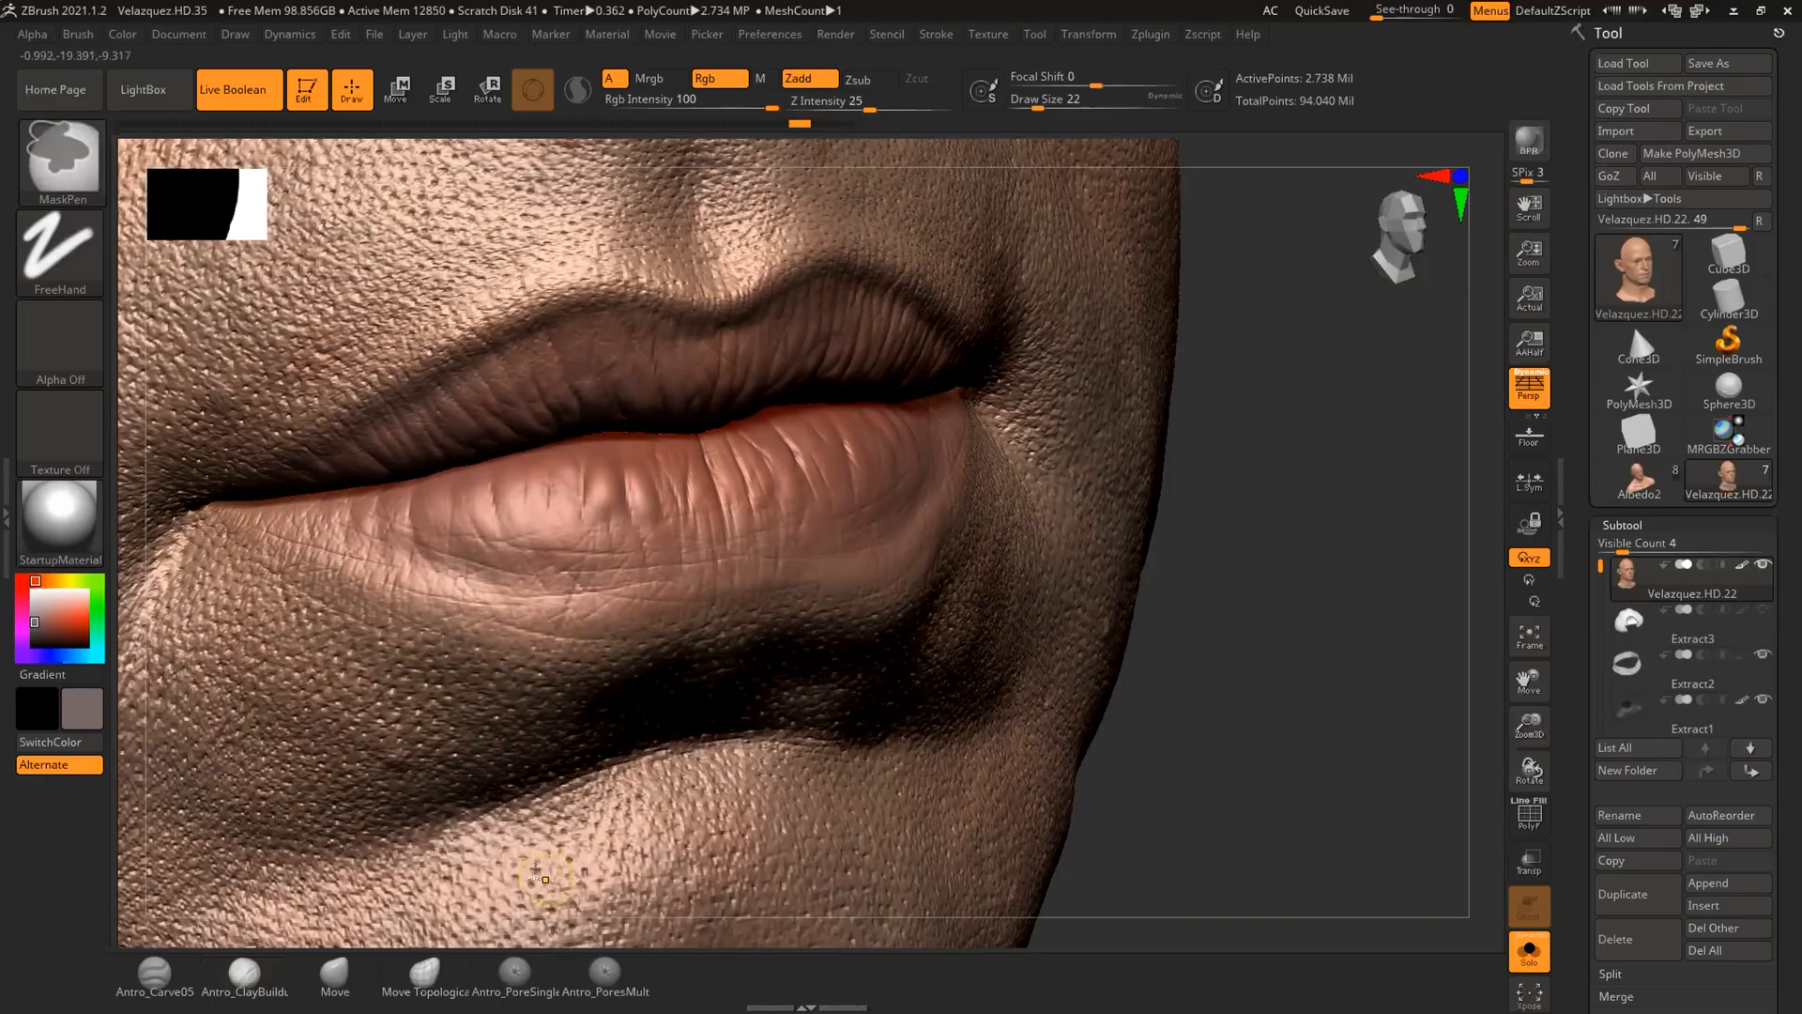
# - Set the draw size to 17 and build up the ridges between the vertical creases of the lower lip
pyautogui.press('space')
pyautogui.click(633, 484)
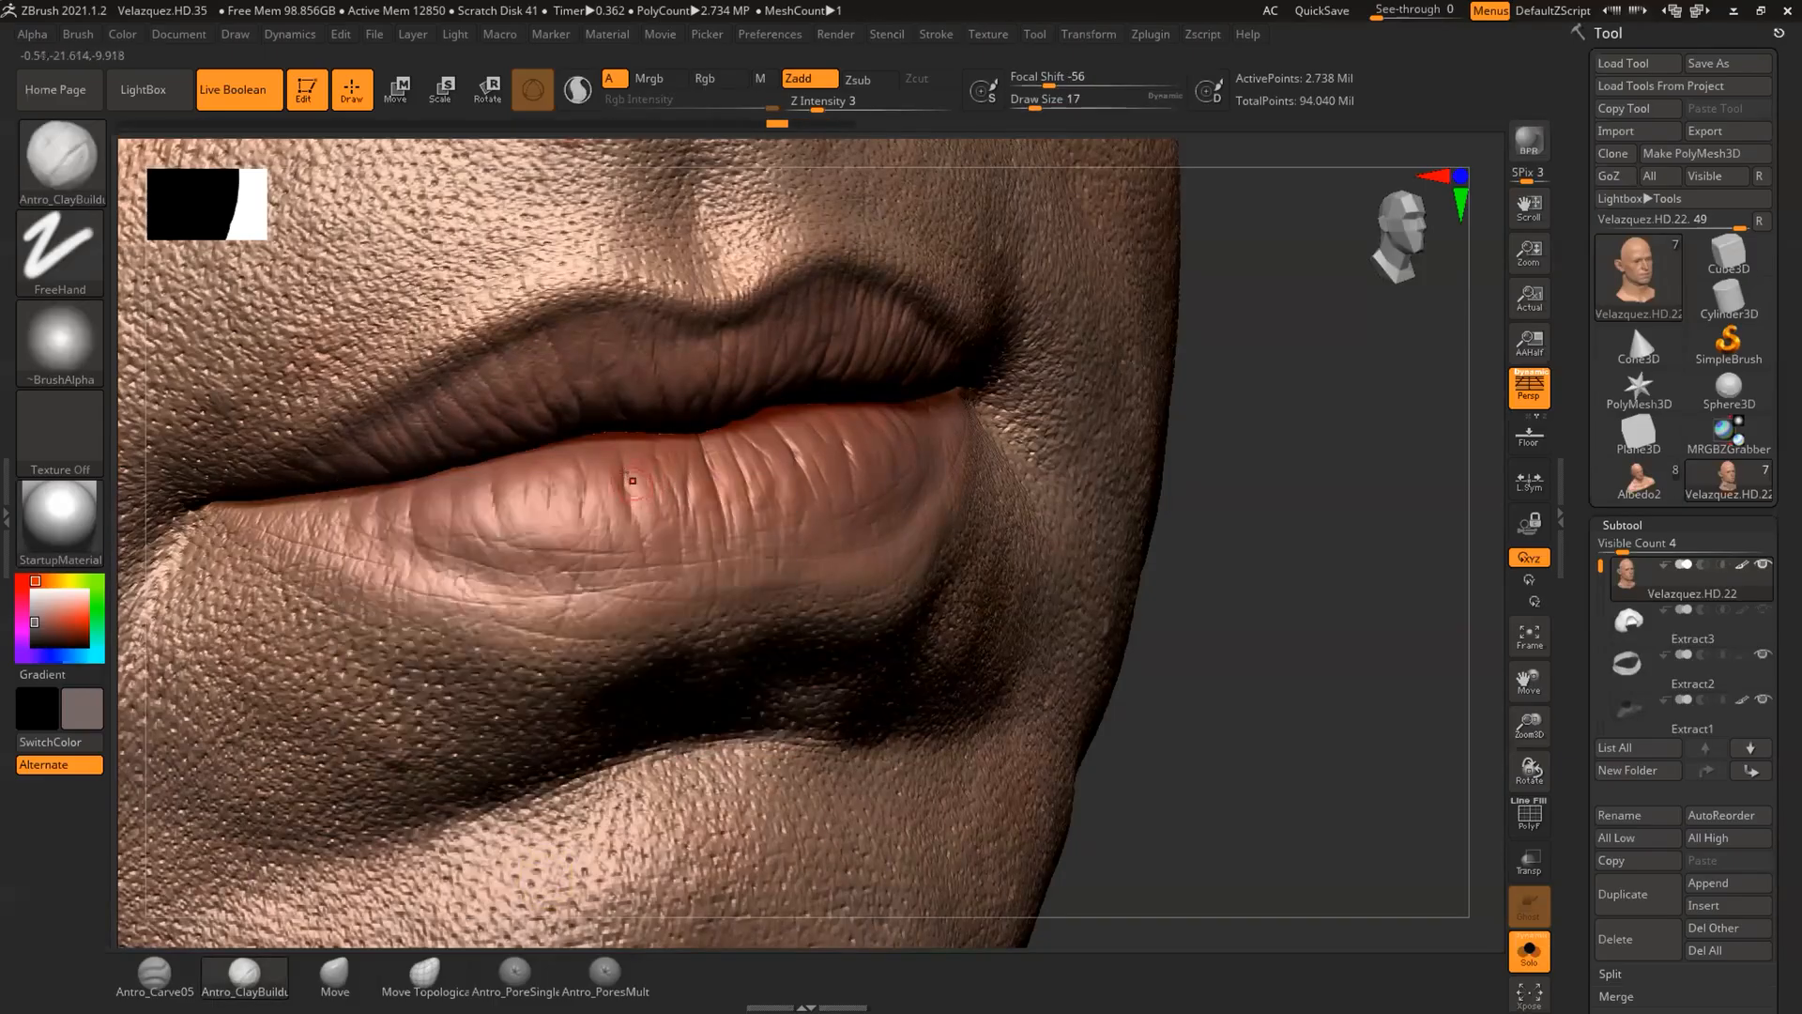
pyautogui.moveTo(1263, 450)
pyautogui.mouseDown()
pyautogui.moveTo(1297, 448)
pyautogui.moveTo(842, 438)
pyautogui.mouseUp()
pyautogui.moveTo(1396, 507); pyautogui.dragTo(1445, 512)
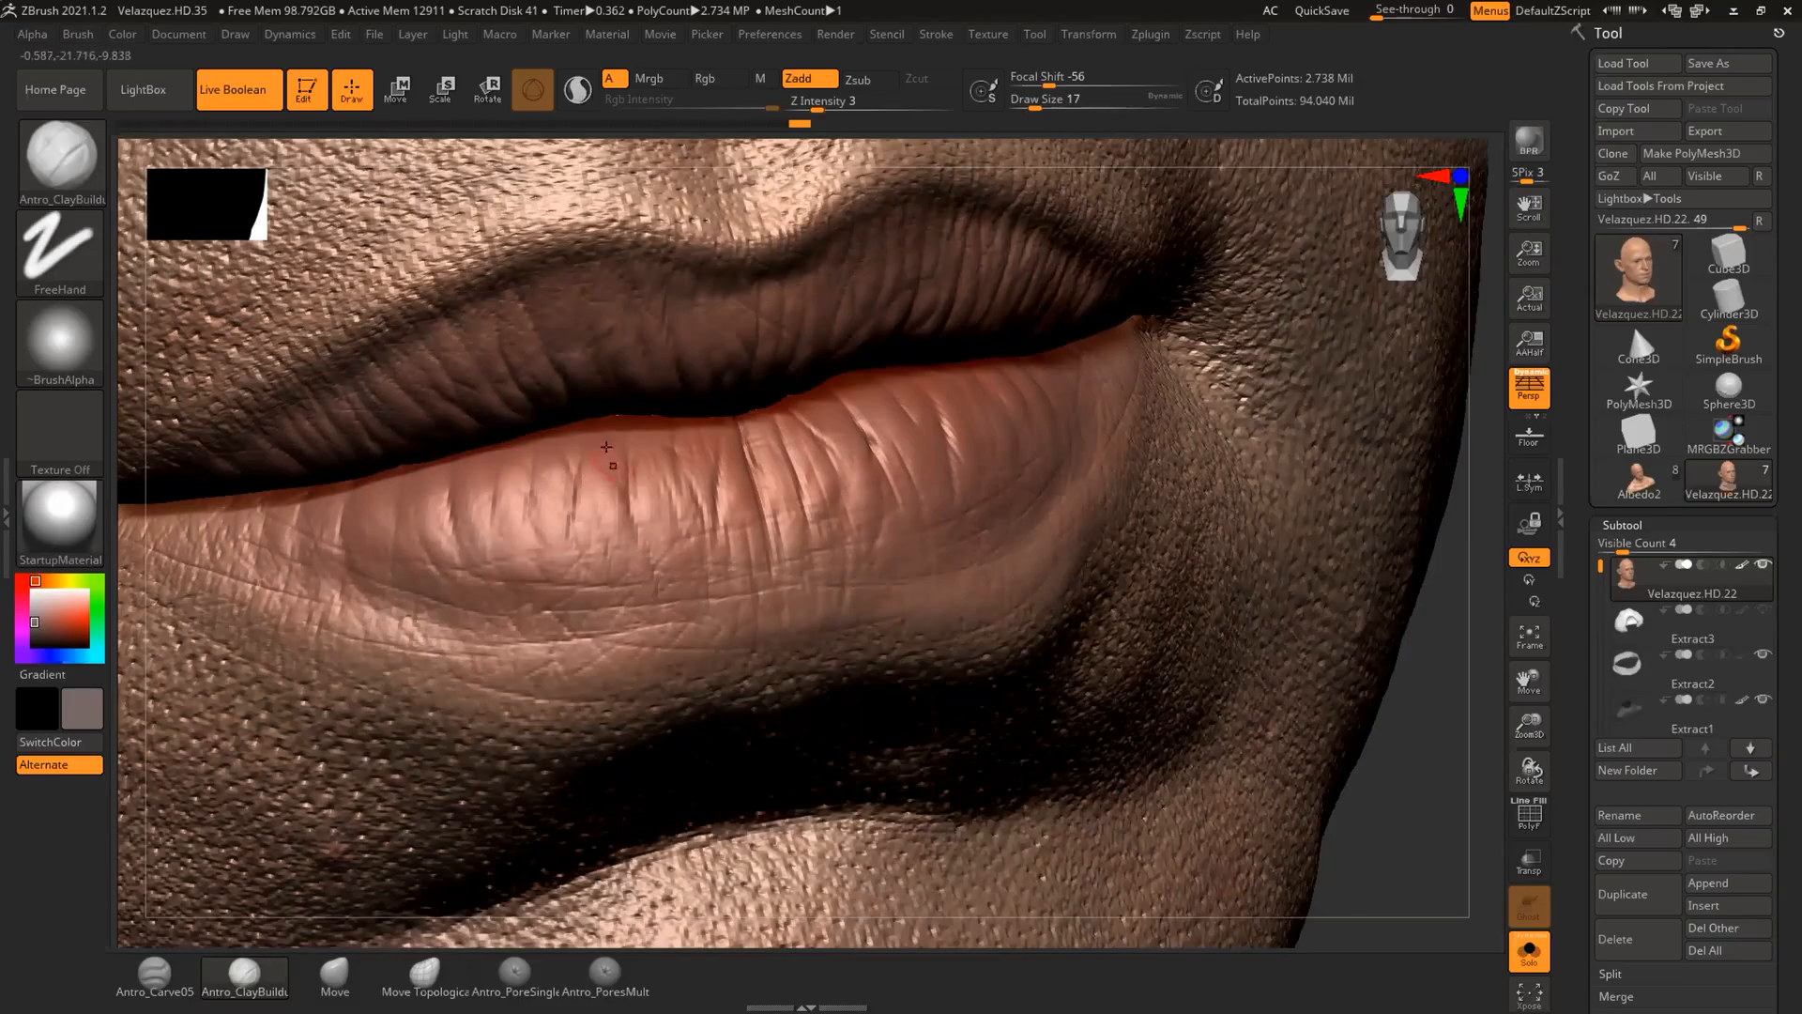
pyautogui.moveTo(617, 454); pyautogui.dragTo(611, 442)
pyautogui.moveTo(751, 428)
pyautogui.mouseDown()
pyautogui.moveTo(877, 417)
pyautogui.moveTo(964, 469)
pyautogui.moveTo(955, 450)
pyautogui.mouseUp()
# - Set the draw size to 27 and build up volume over the side and lower edge of the lower lip
pyautogui.press(']')
pyautogui.press('space')
pyautogui.click(957, 424)
pyautogui.moveTo(1421, 686); pyautogui.dragTo(1181, 565)
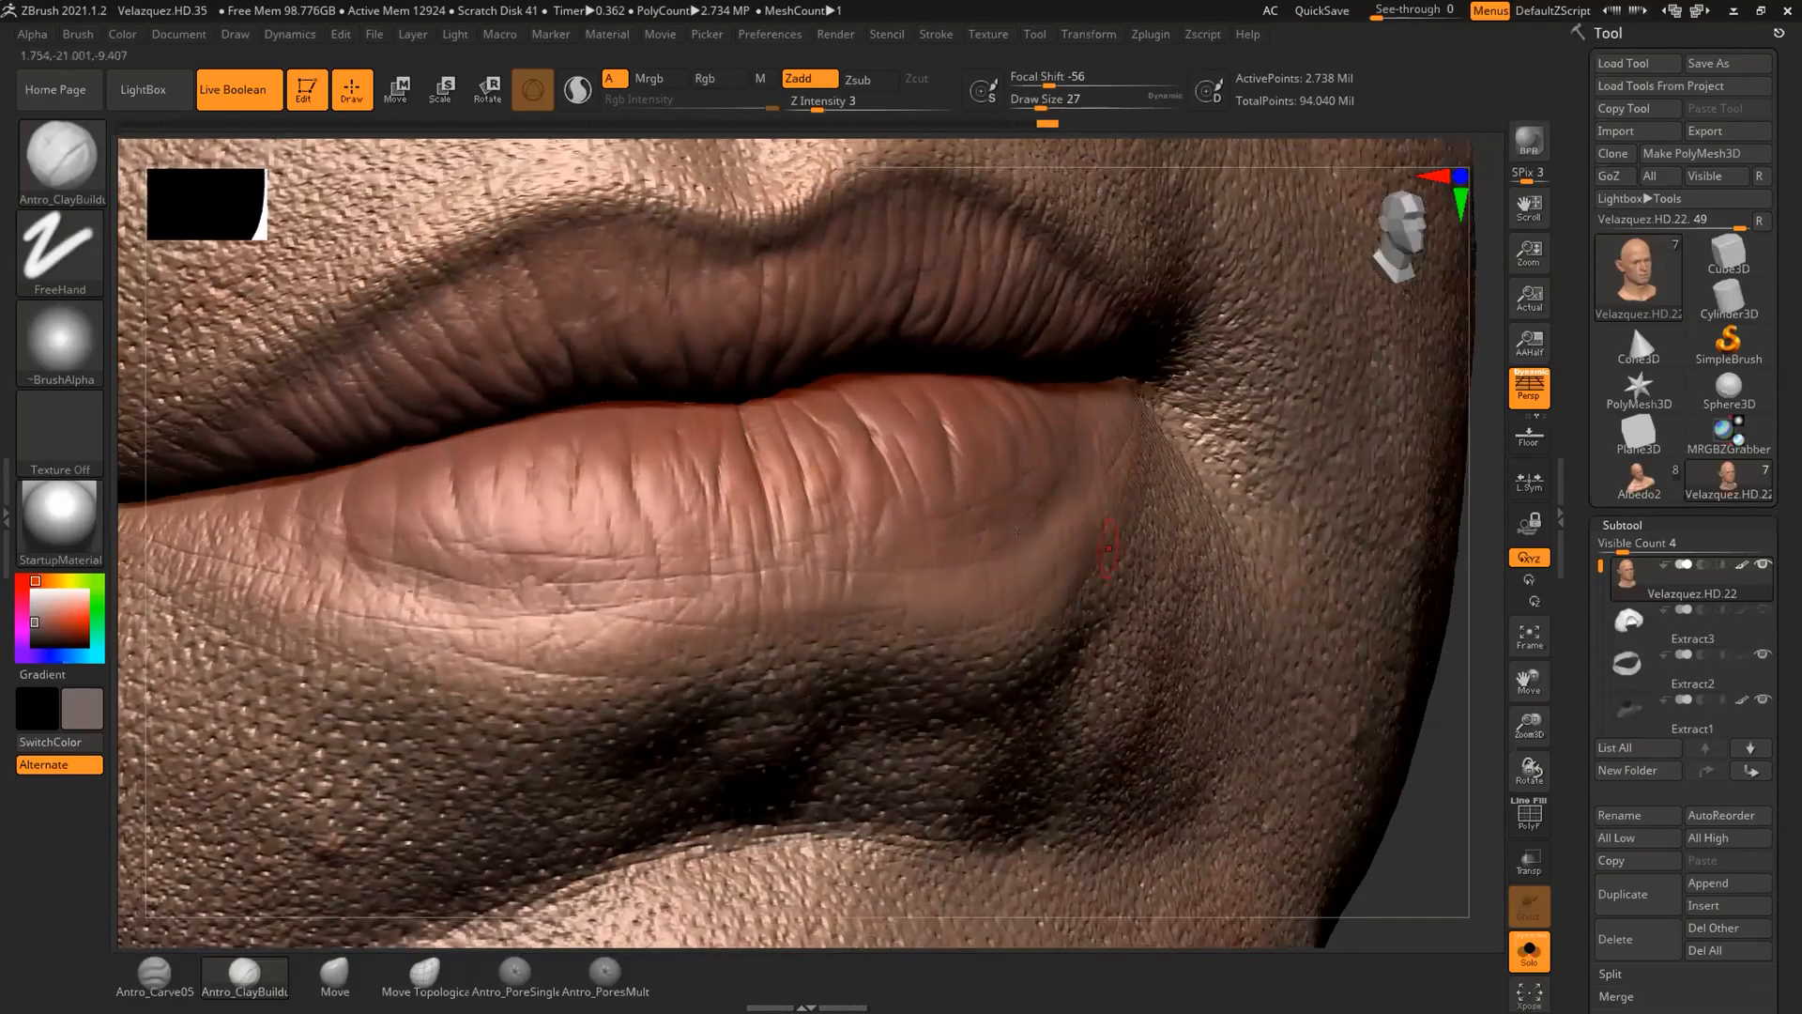
pyautogui.moveTo(905, 500); pyautogui.dragTo(882, 479)
pyautogui.moveTo(574, 617)
pyautogui.mouseDown()
pyautogui.moveTo(508, 597)
pyautogui.moveTo(536, 552)
pyautogui.moveTo(479, 564)
pyautogui.moveTo(454, 536)
pyautogui.moveTo(530, 543)
pyautogui.moveTo(516, 533)
pyautogui.moveTo(534, 597)
pyautogui.mouseUp()
# - Set the draw size back to 17 and build up small folds on the lower lip
pyautogui.press('space')
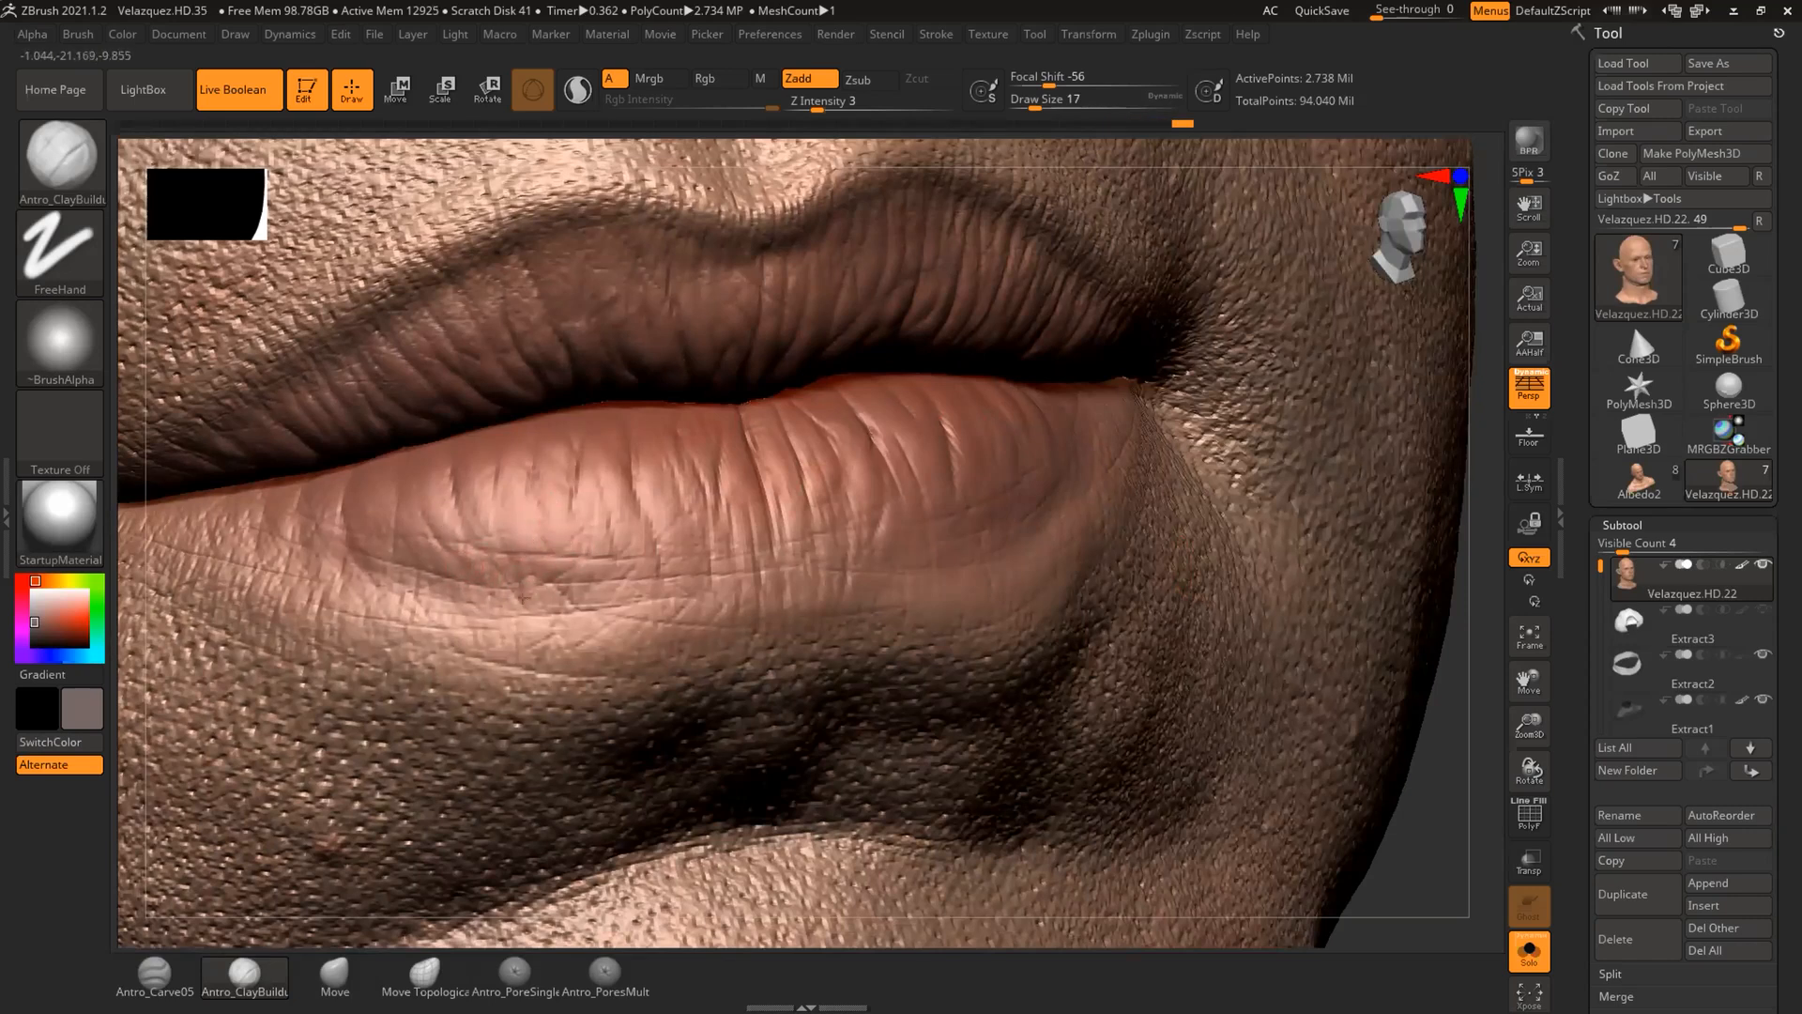
pyautogui.moveTo(1454, 696); pyautogui.dragTo(1225, 620)
pyautogui.moveTo(889, 565); pyautogui.dragTo(878, 537)
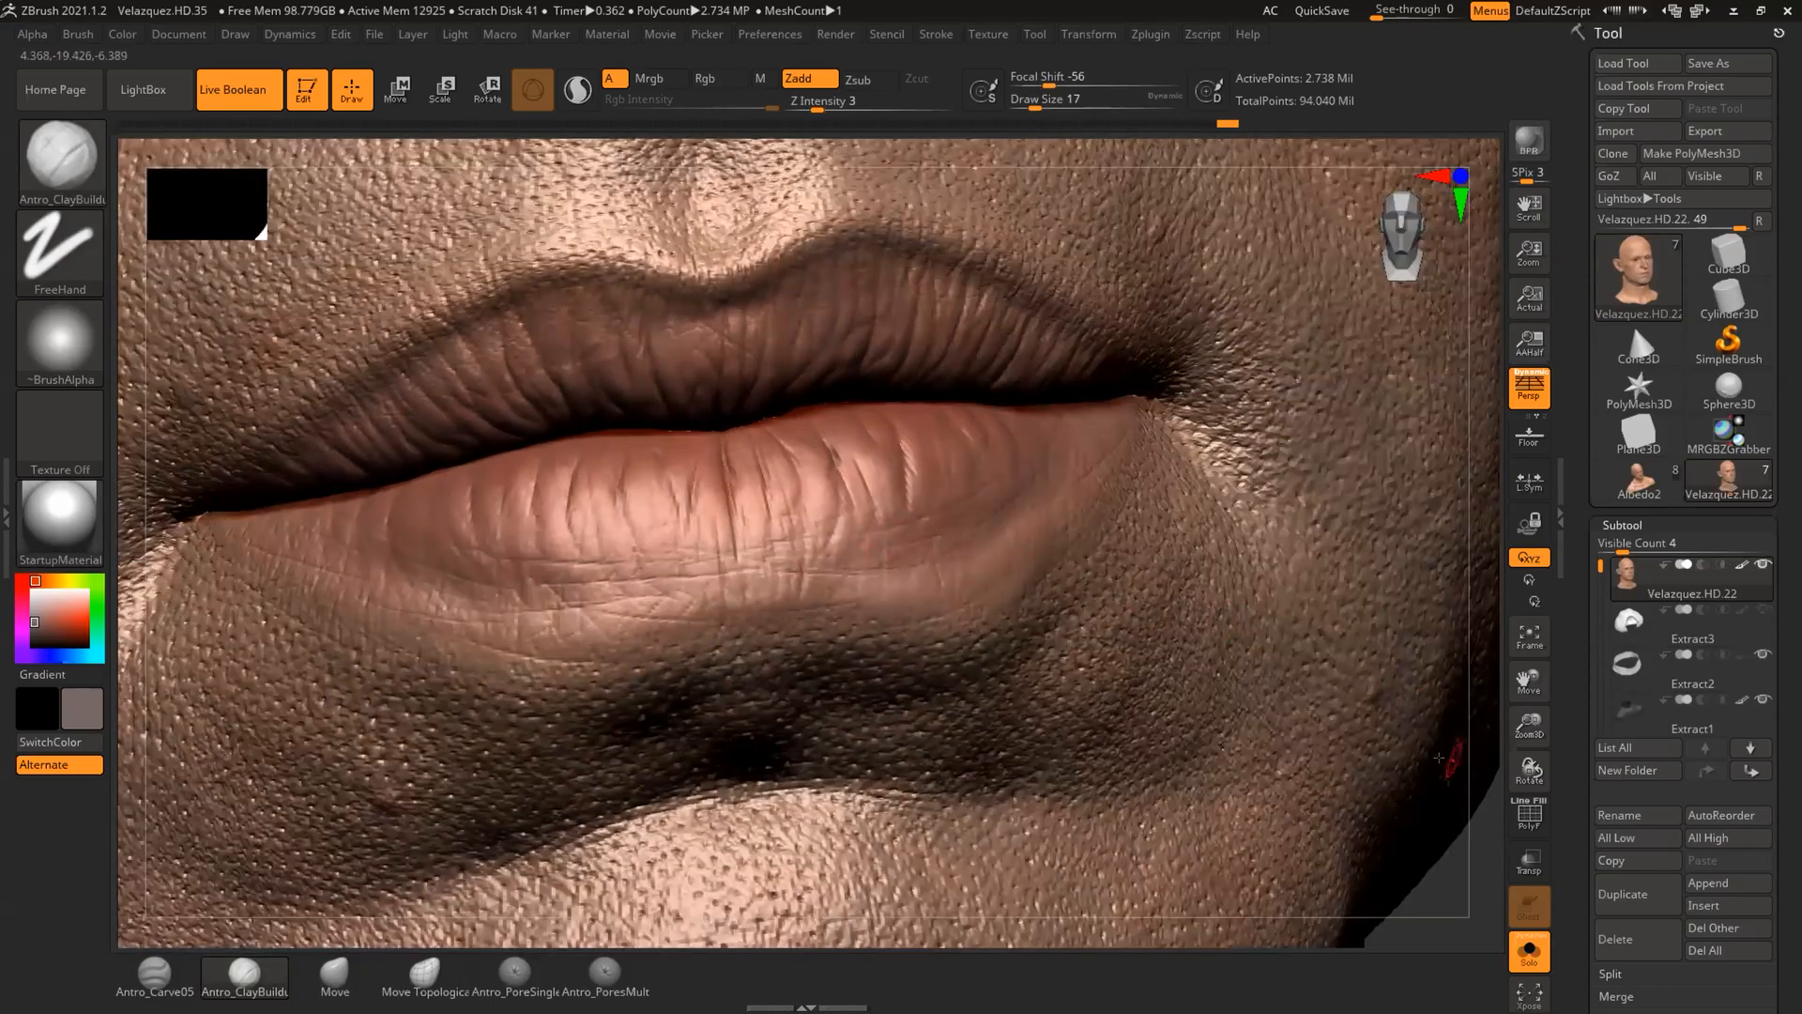
# - Raise the head by two subdivision levels to the highest one and switch to the Antro_Carve05 brush
pyautogui.moveTo(1436, 817)
pyautogui.mouseDown()
pyautogui.moveTo(1448, 865)
pyautogui.moveTo(1304, 774)
pyautogui.mouseUp()
pyautogui.press('a')
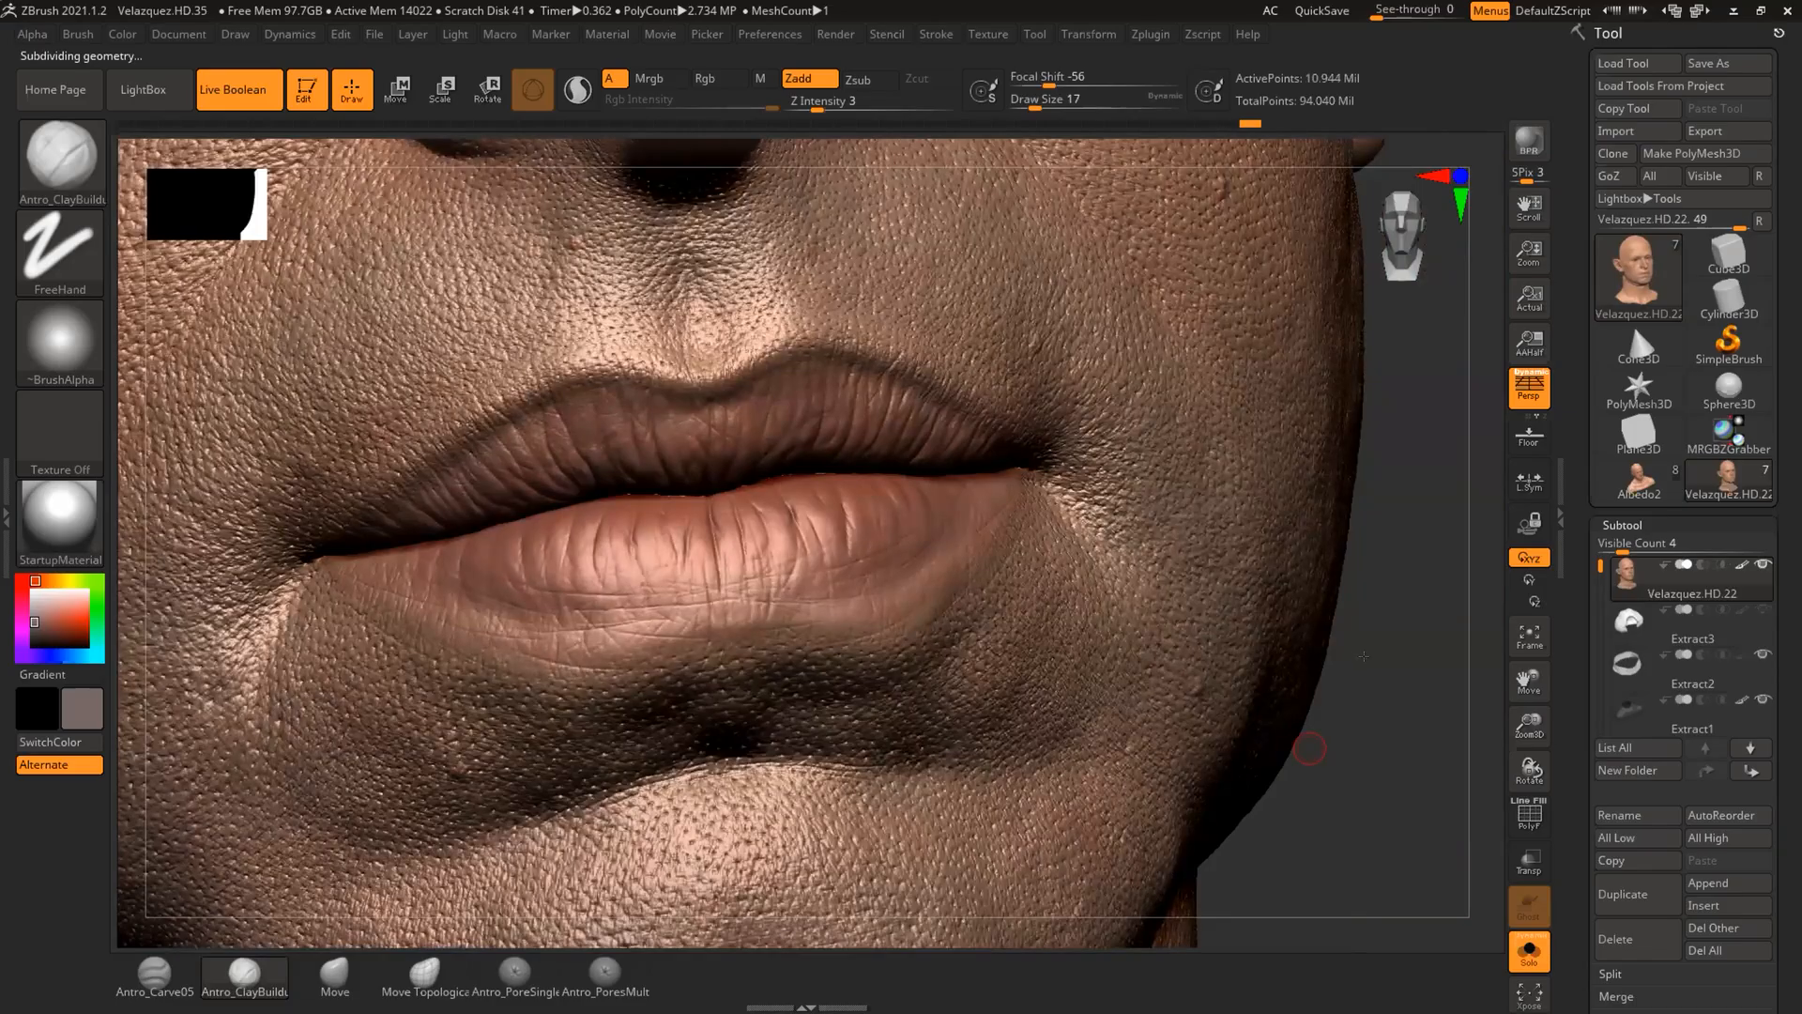
pyautogui.press('d')
pyautogui.click(155, 976)
pyautogui.moveTo(1373, 723)
pyautogui.mouseDown()
pyautogui.moveTo(1373, 771)
pyautogui.moveTo(1291, 793)
pyautogui.mouseUp()
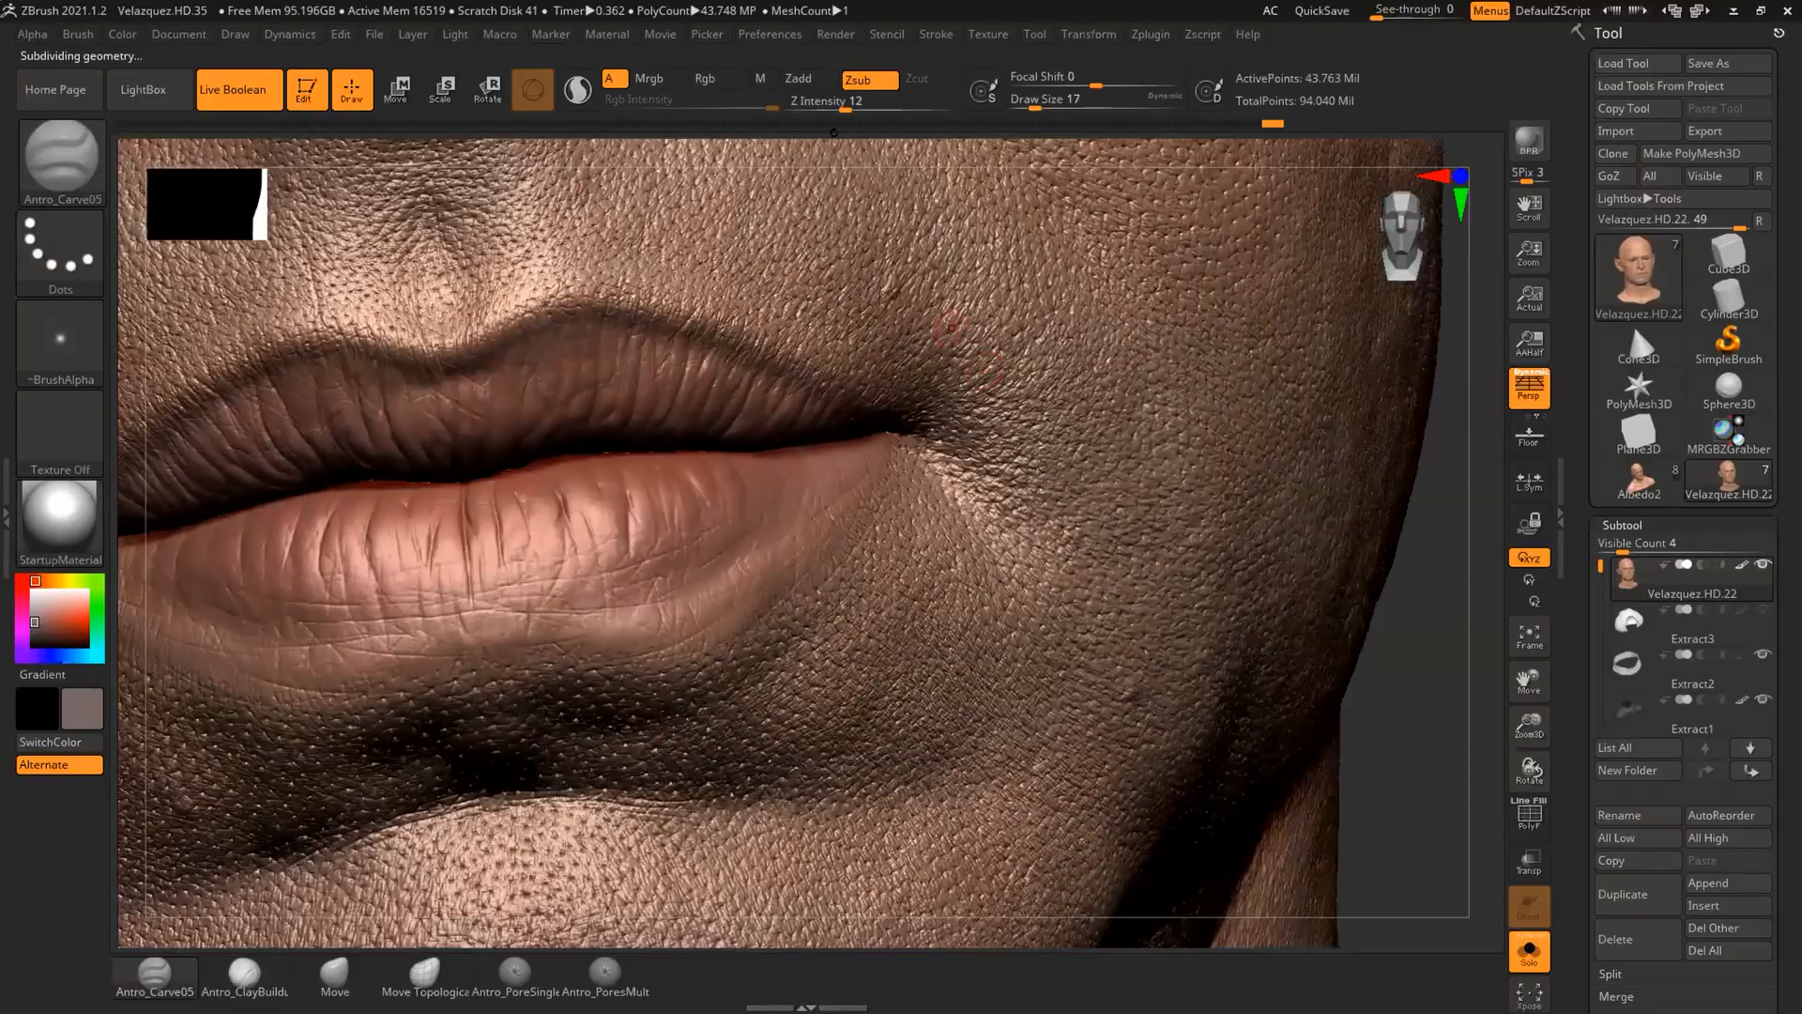
# - Carve fine lines into the lower lip and its corner, with the Z Intensity at 9 and the draw size at 39
pyautogui.click(836, 101)
pyautogui.write('10')
pyautogui.press('Return')
pyautogui.press('space')
pyautogui.moveTo(766, 478); pyautogui.dragTo(775, 476)
pyautogui.write('9')
pyautogui.press('Return')
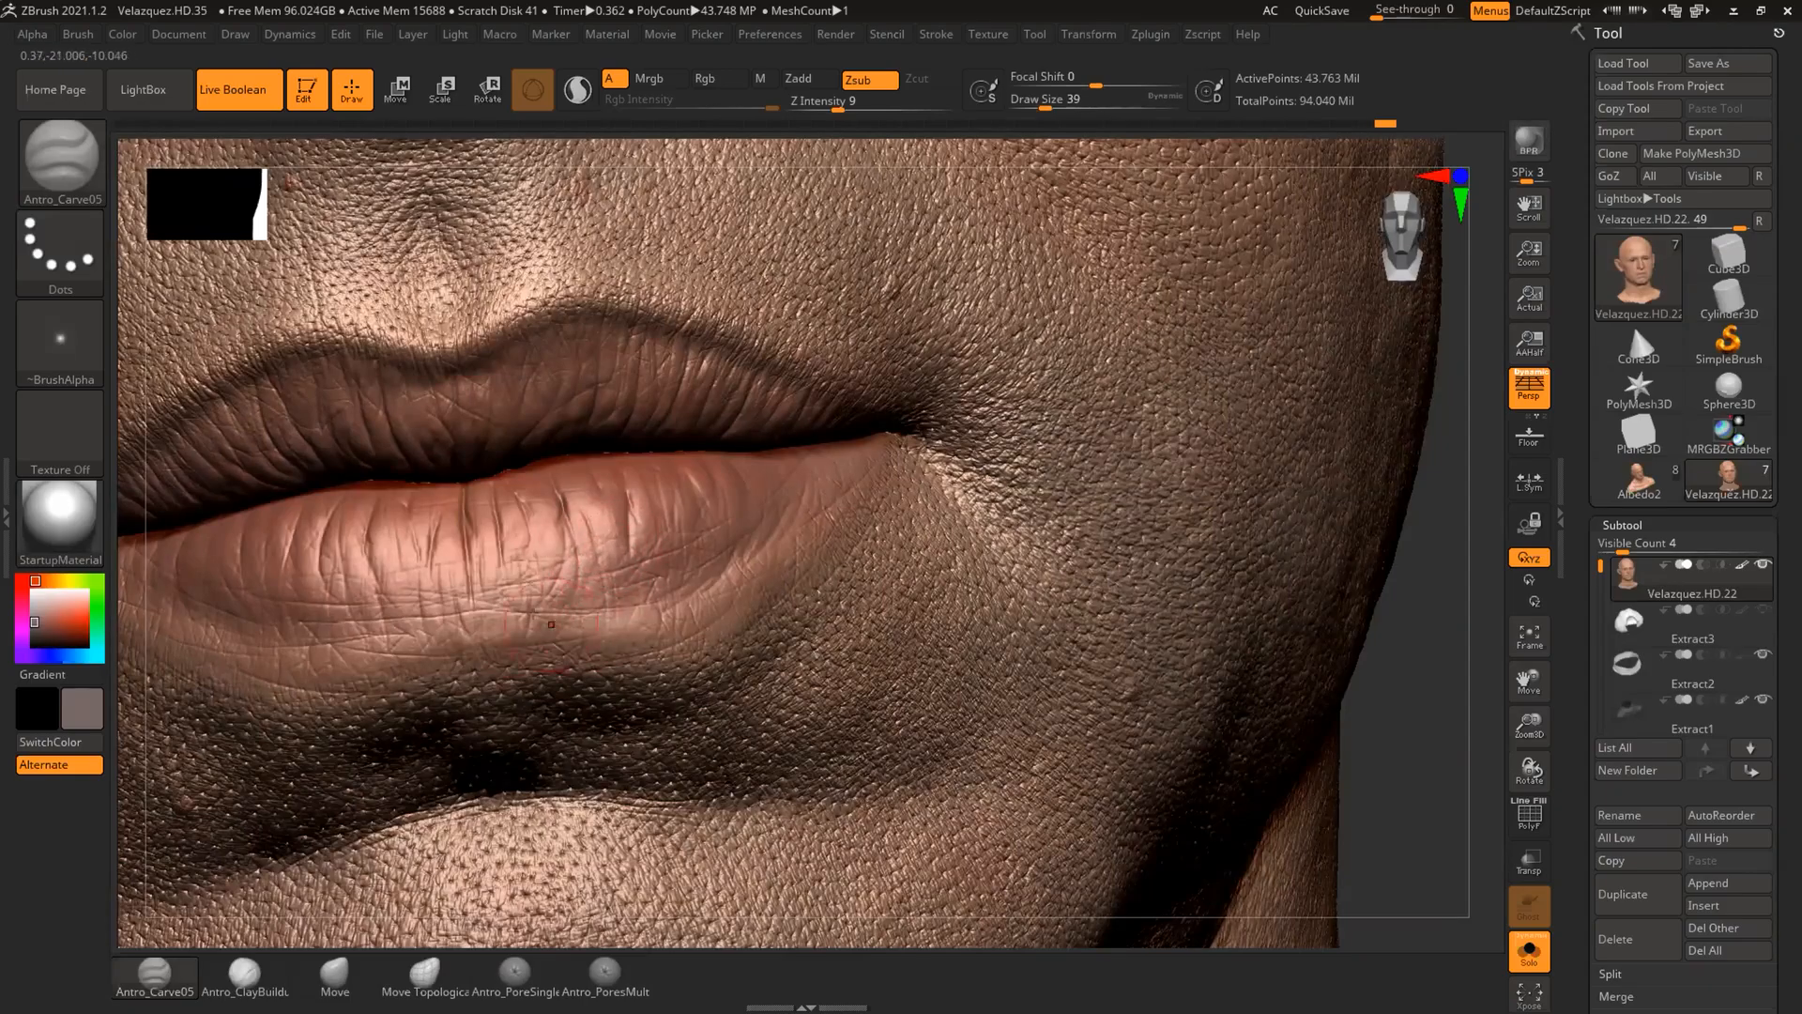
# - Lower the head by three subdivision levels and frame the mouth for broader lip work
pyautogui.moveTo(1380, 606); pyautogui.dragTo(1312, 617)
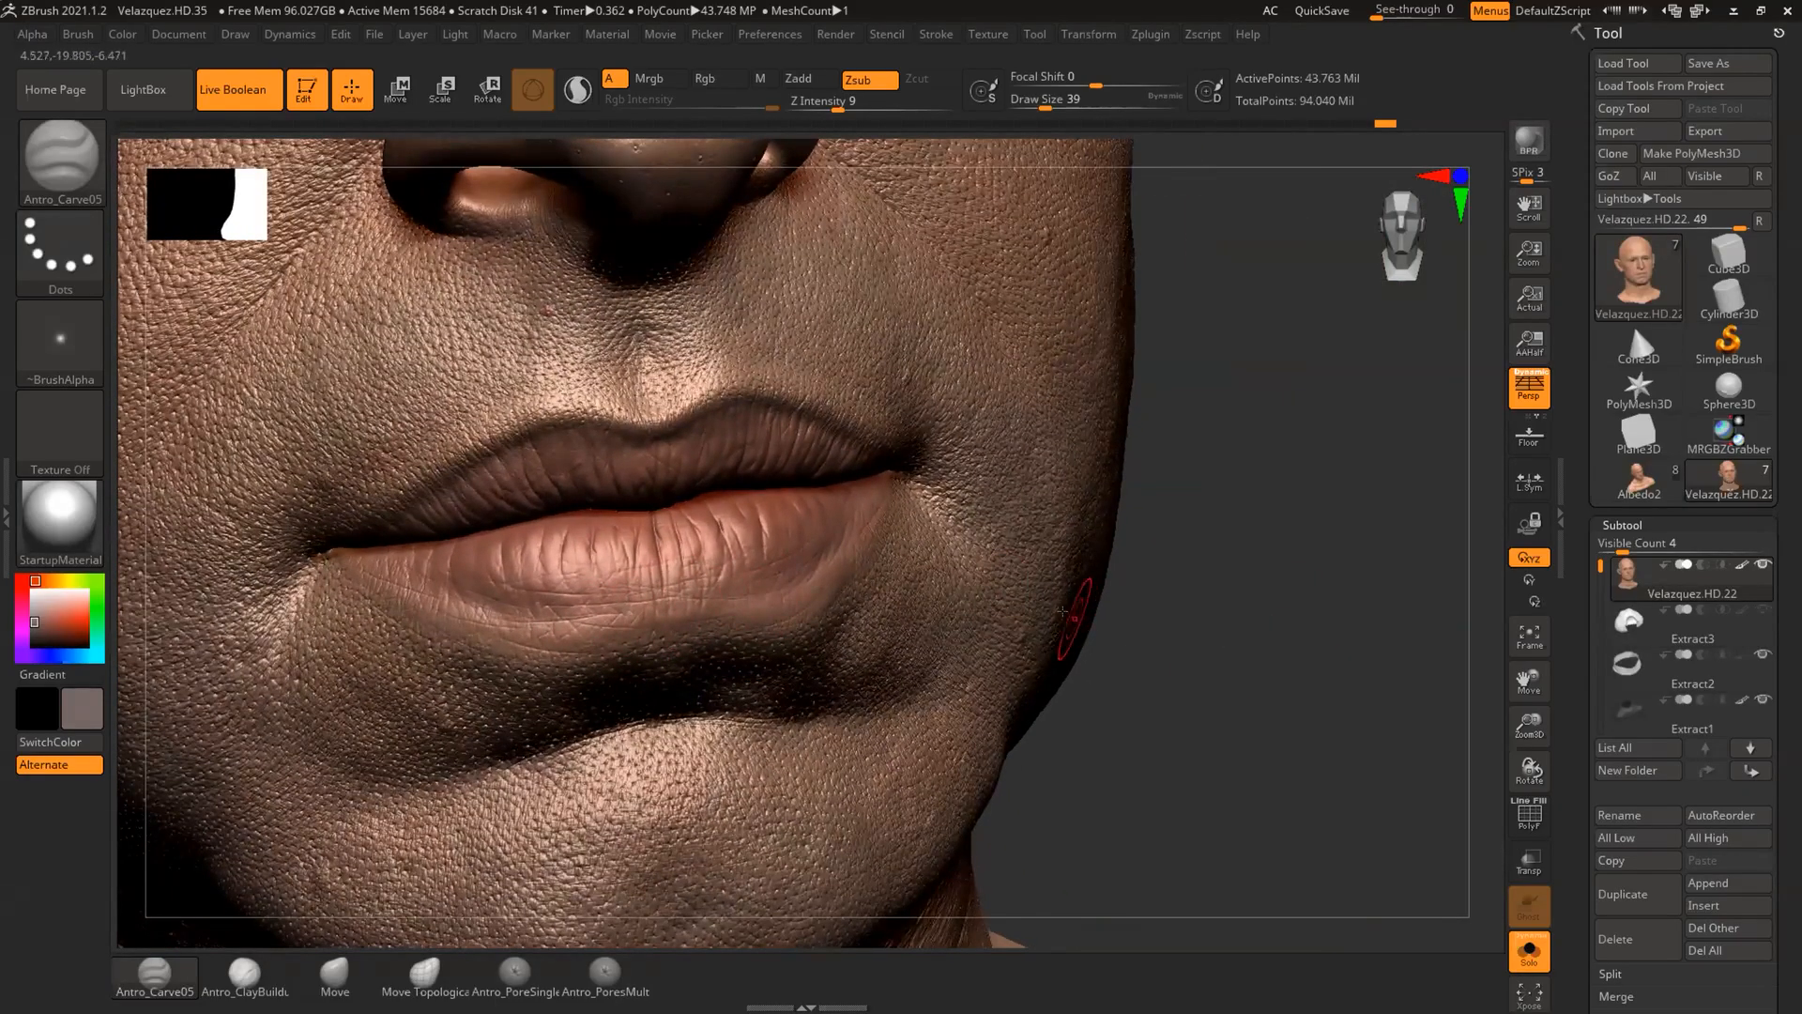
pyautogui.press('shift')
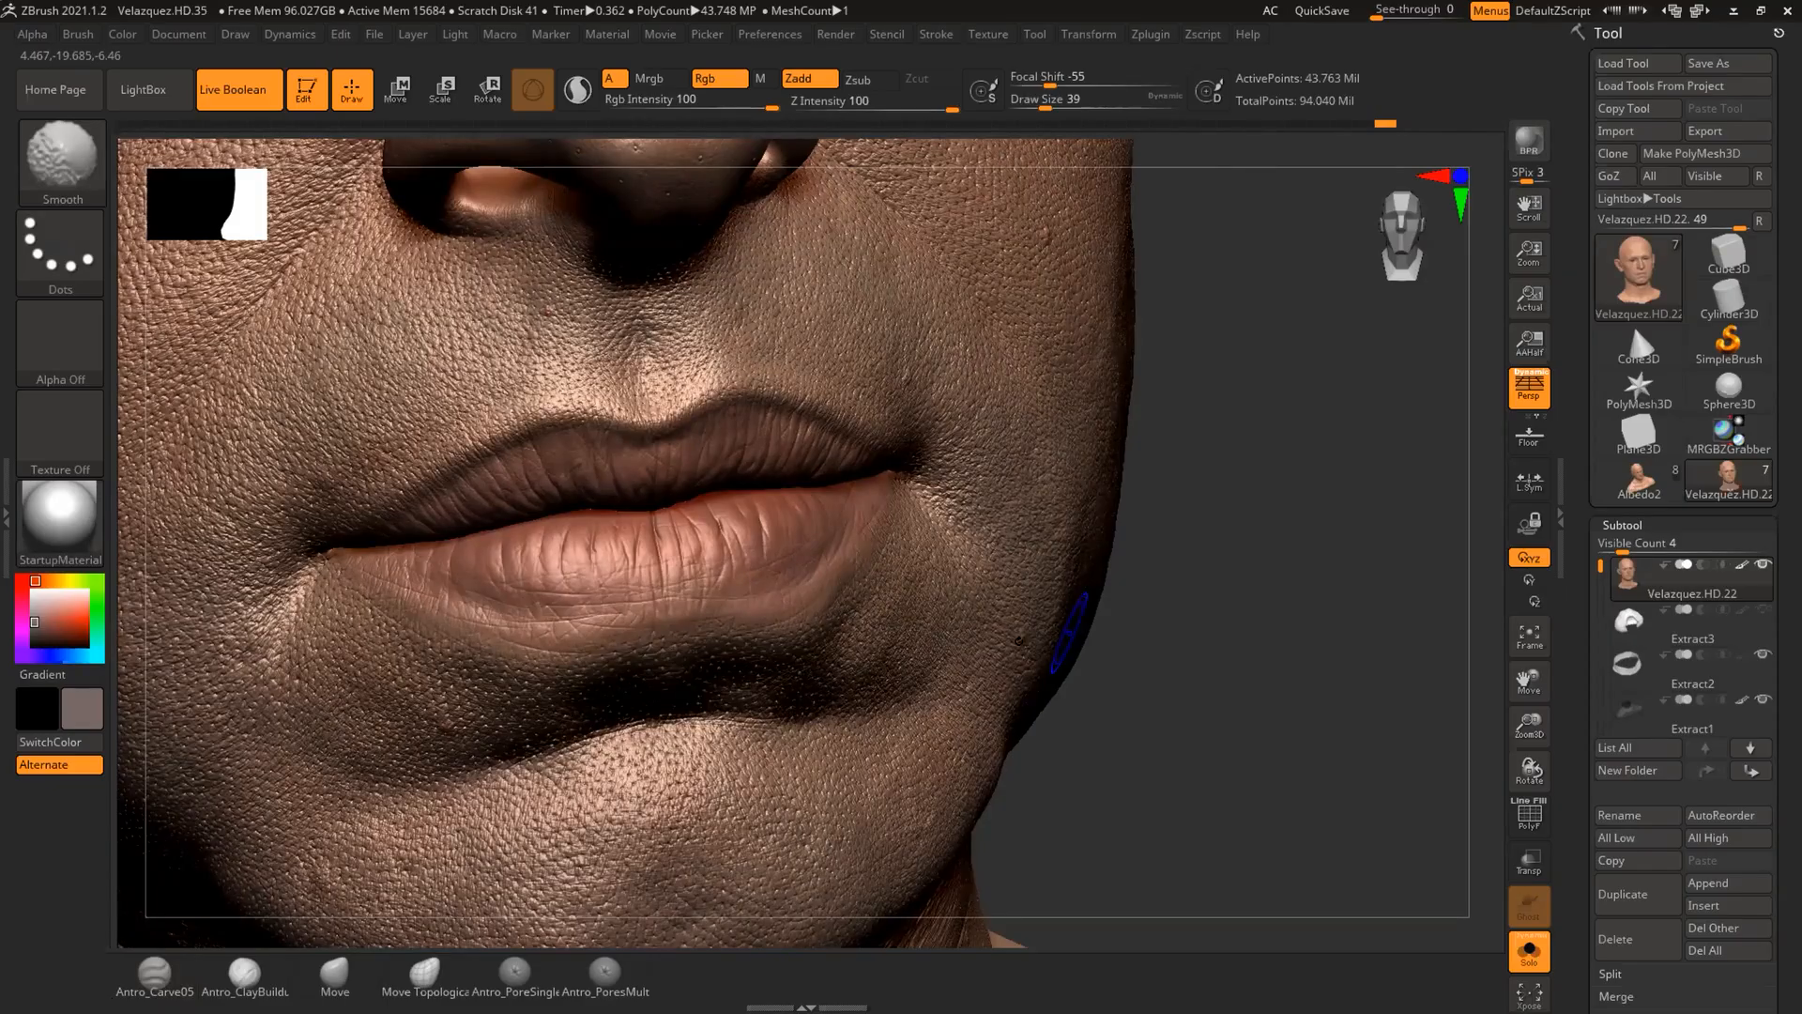
pyautogui.hotkey('shift', 'd')
pyautogui.hotkey('shift', 'd')
pyautogui.hotkey('shift', 'd')
pyautogui.keyDown('alt'); pyautogui.moveTo(1146, 635); pyautogui.dragTo(1297, 604); pyautogui.keyUp('alt')
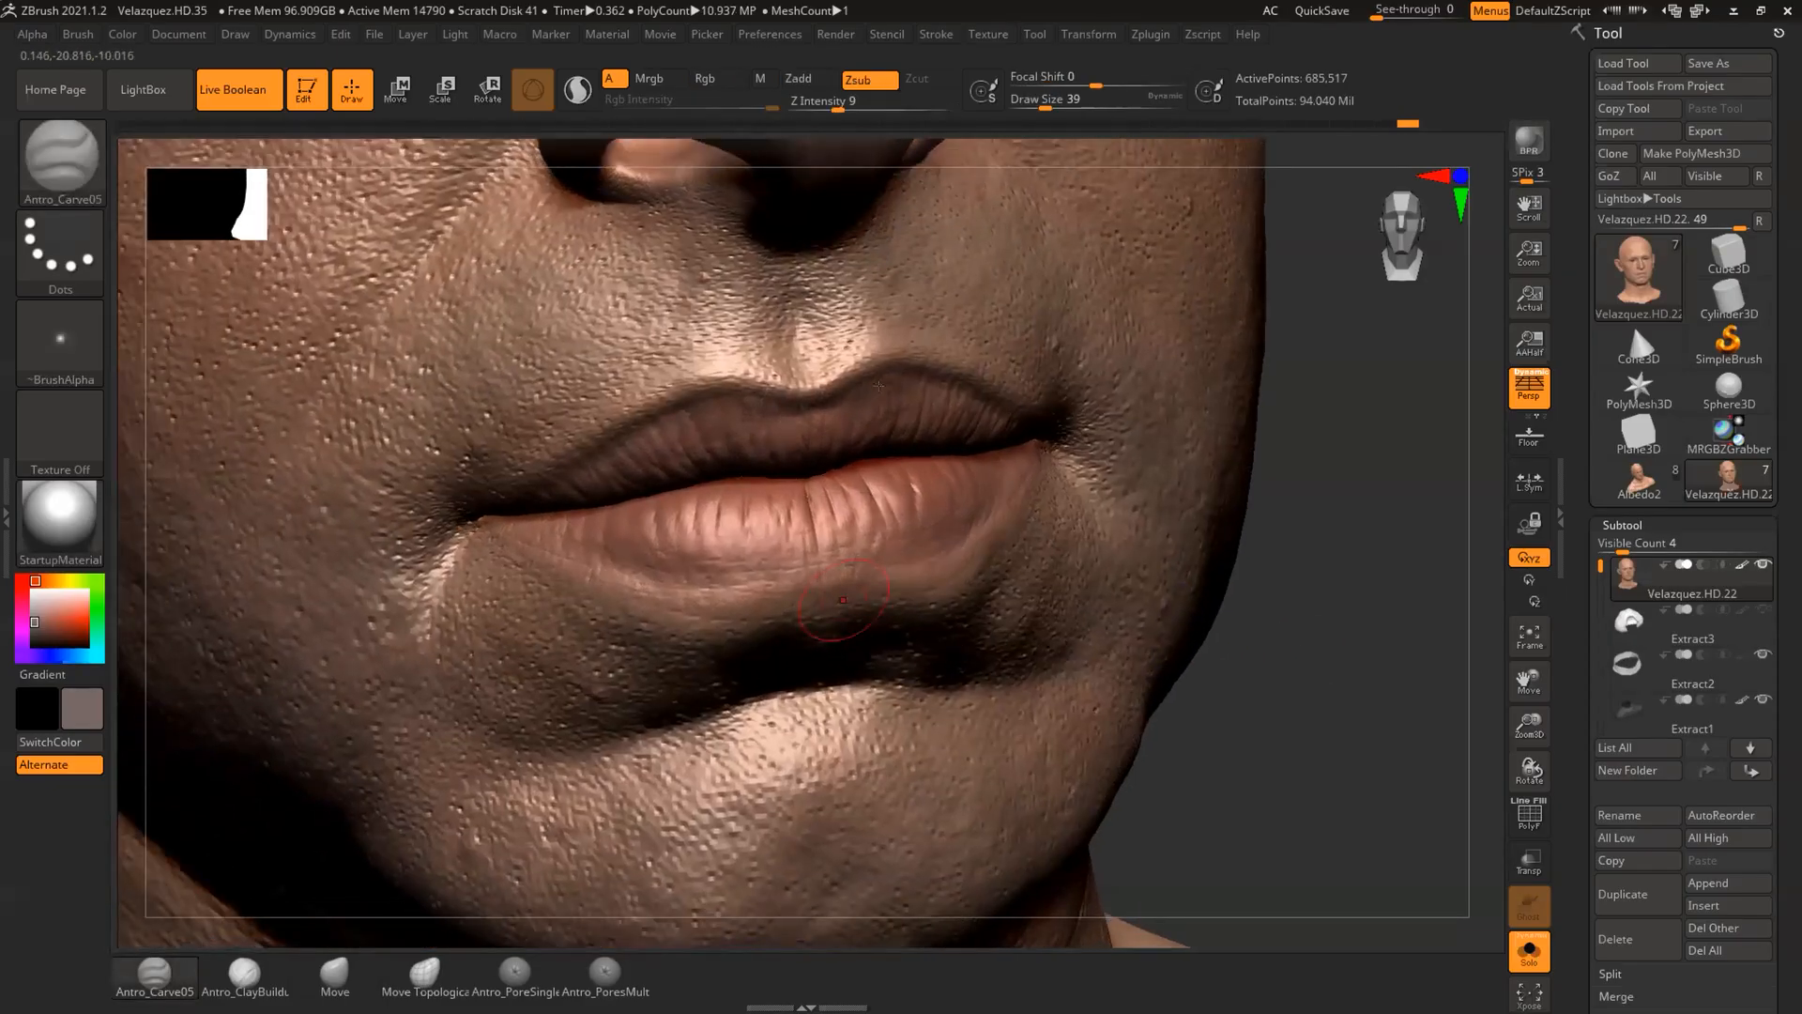
# - Set the Z Intensity to 3 and the draw size to 74 for softly carving the lower lip
pyautogui.moveTo(832, 102); pyautogui.dragTo(815, 100)
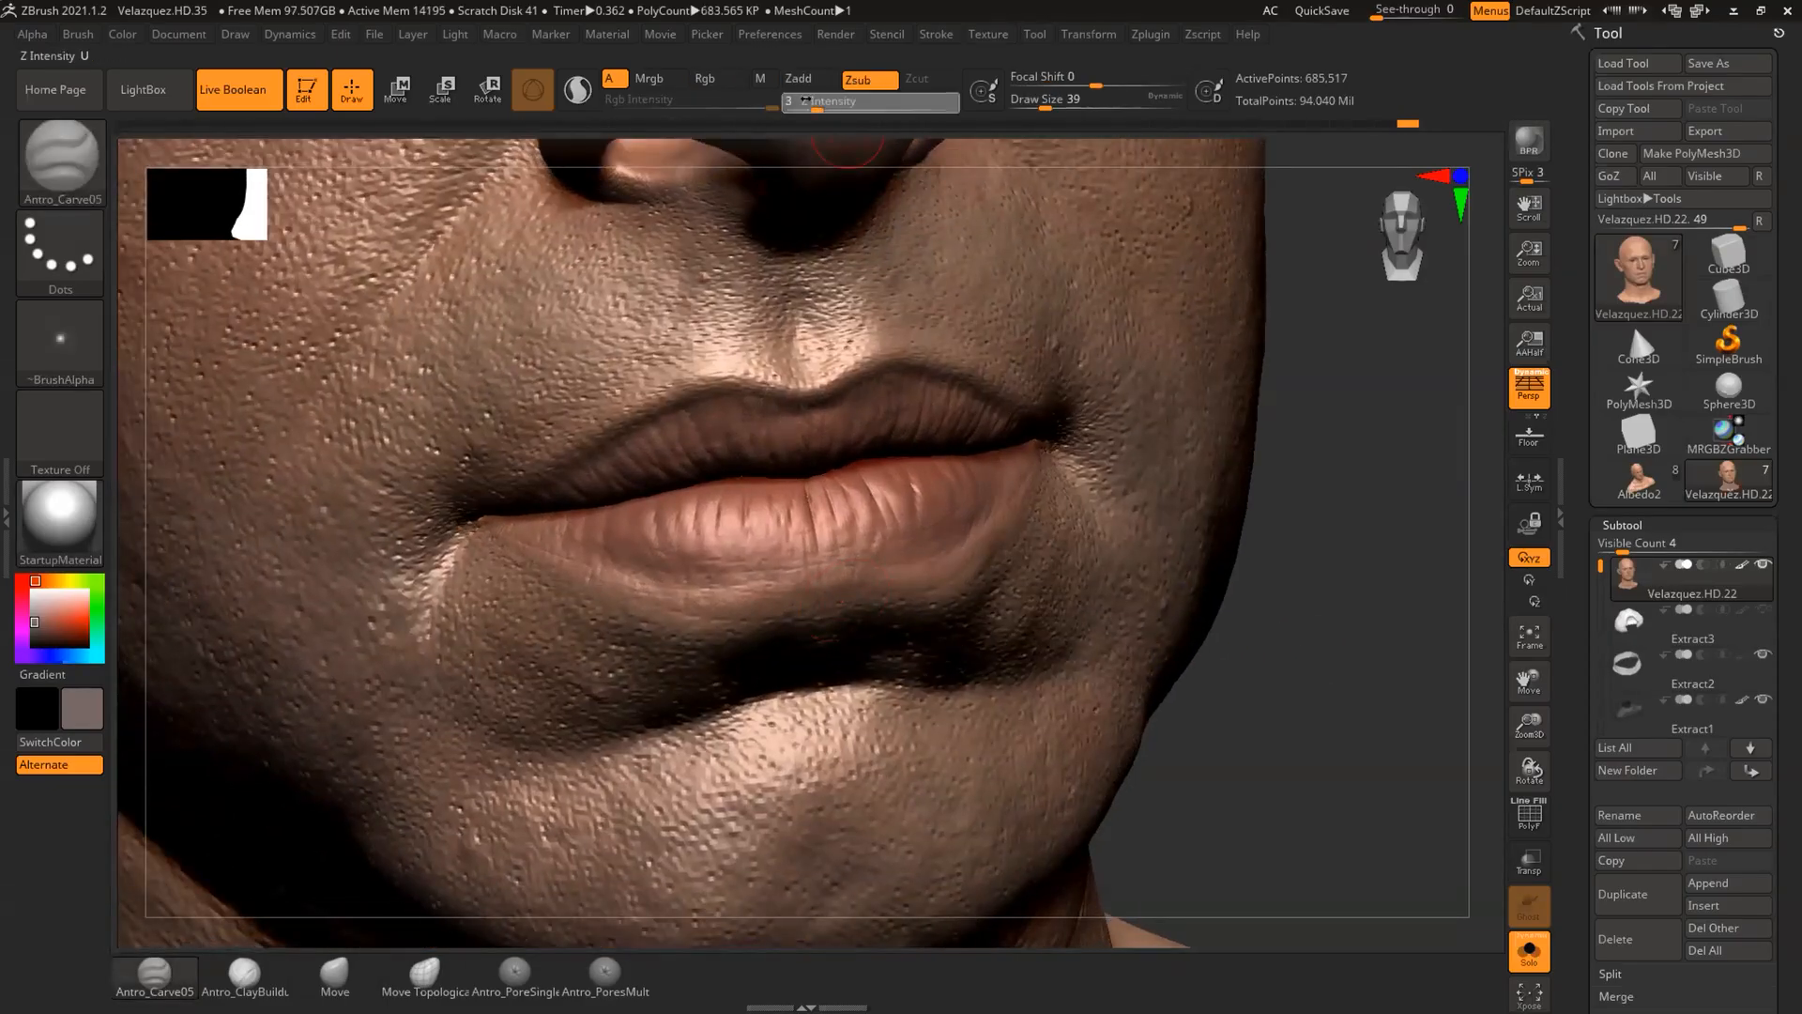
pyautogui.keyDown('alt'); pyautogui.moveTo(807, 586); pyautogui.dragTo(853, 568, button='right'); pyautogui.keyUp('alt')
pyautogui.press('space')
pyautogui.moveTo(915, 541); pyautogui.dragTo(919, 540)
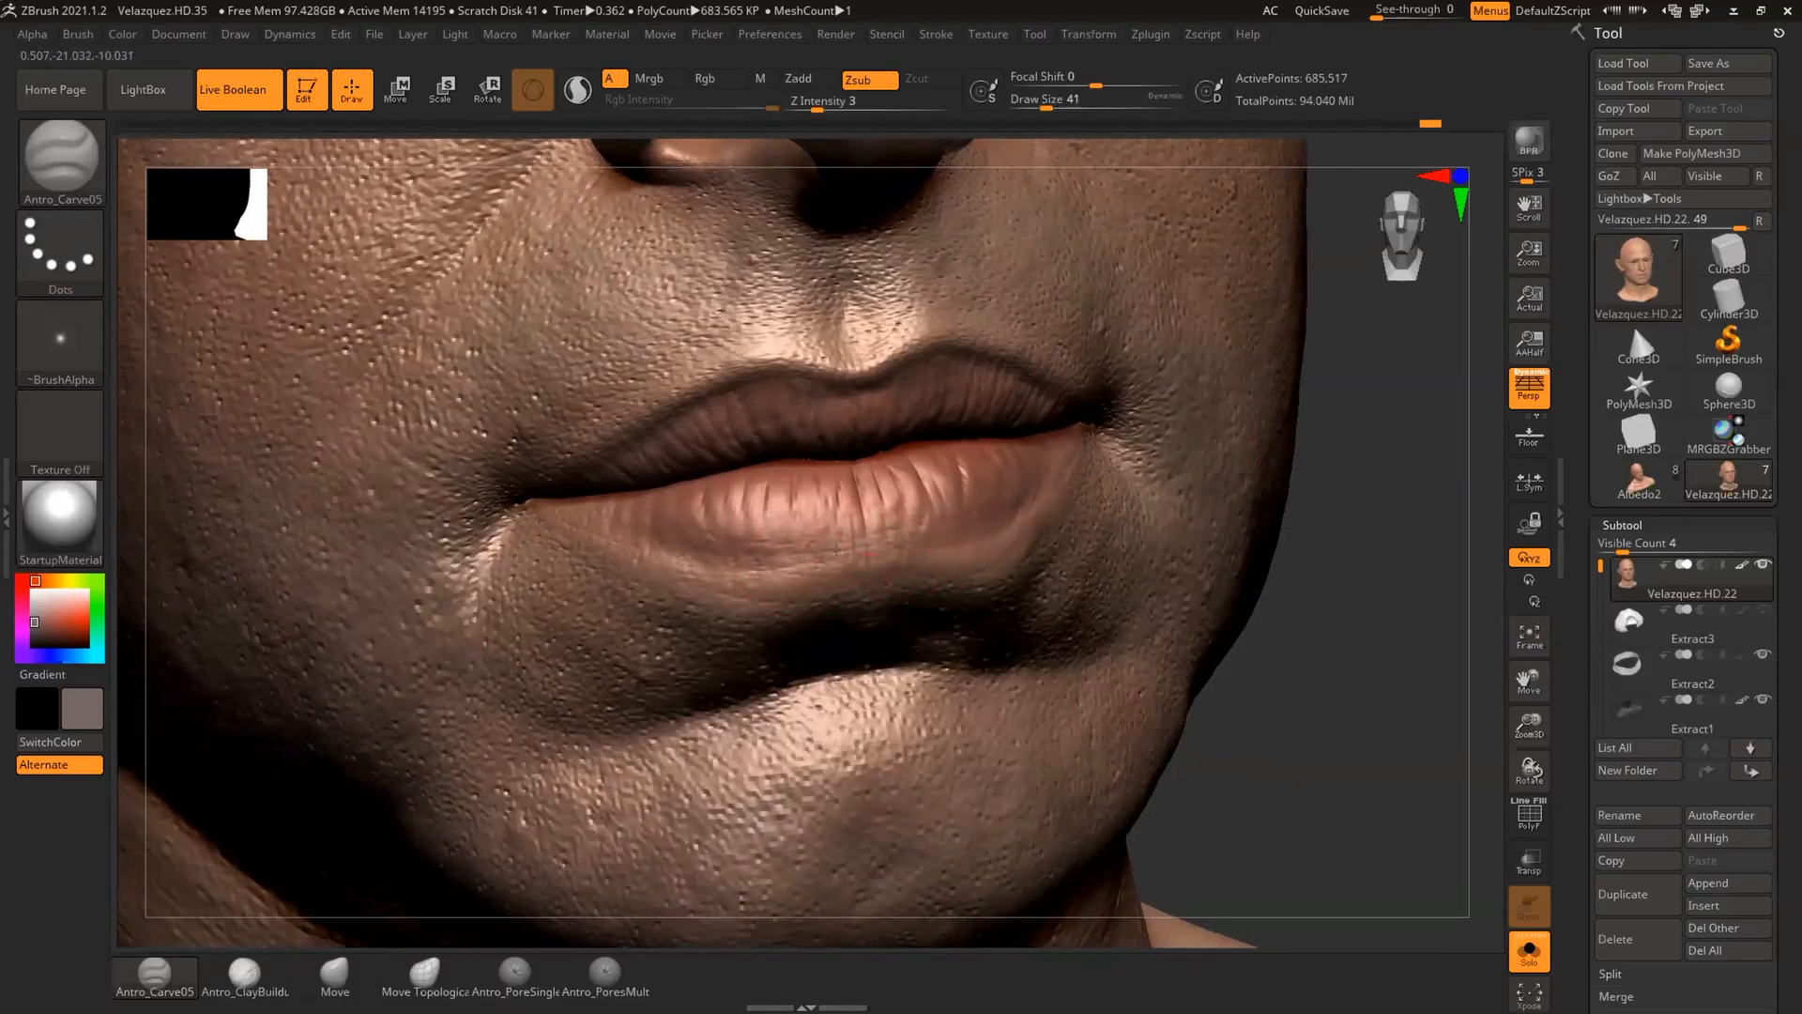
pyautogui.press('space')
pyautogui.moveTo(937, 535); pyautogui.dragTo(948, 536)
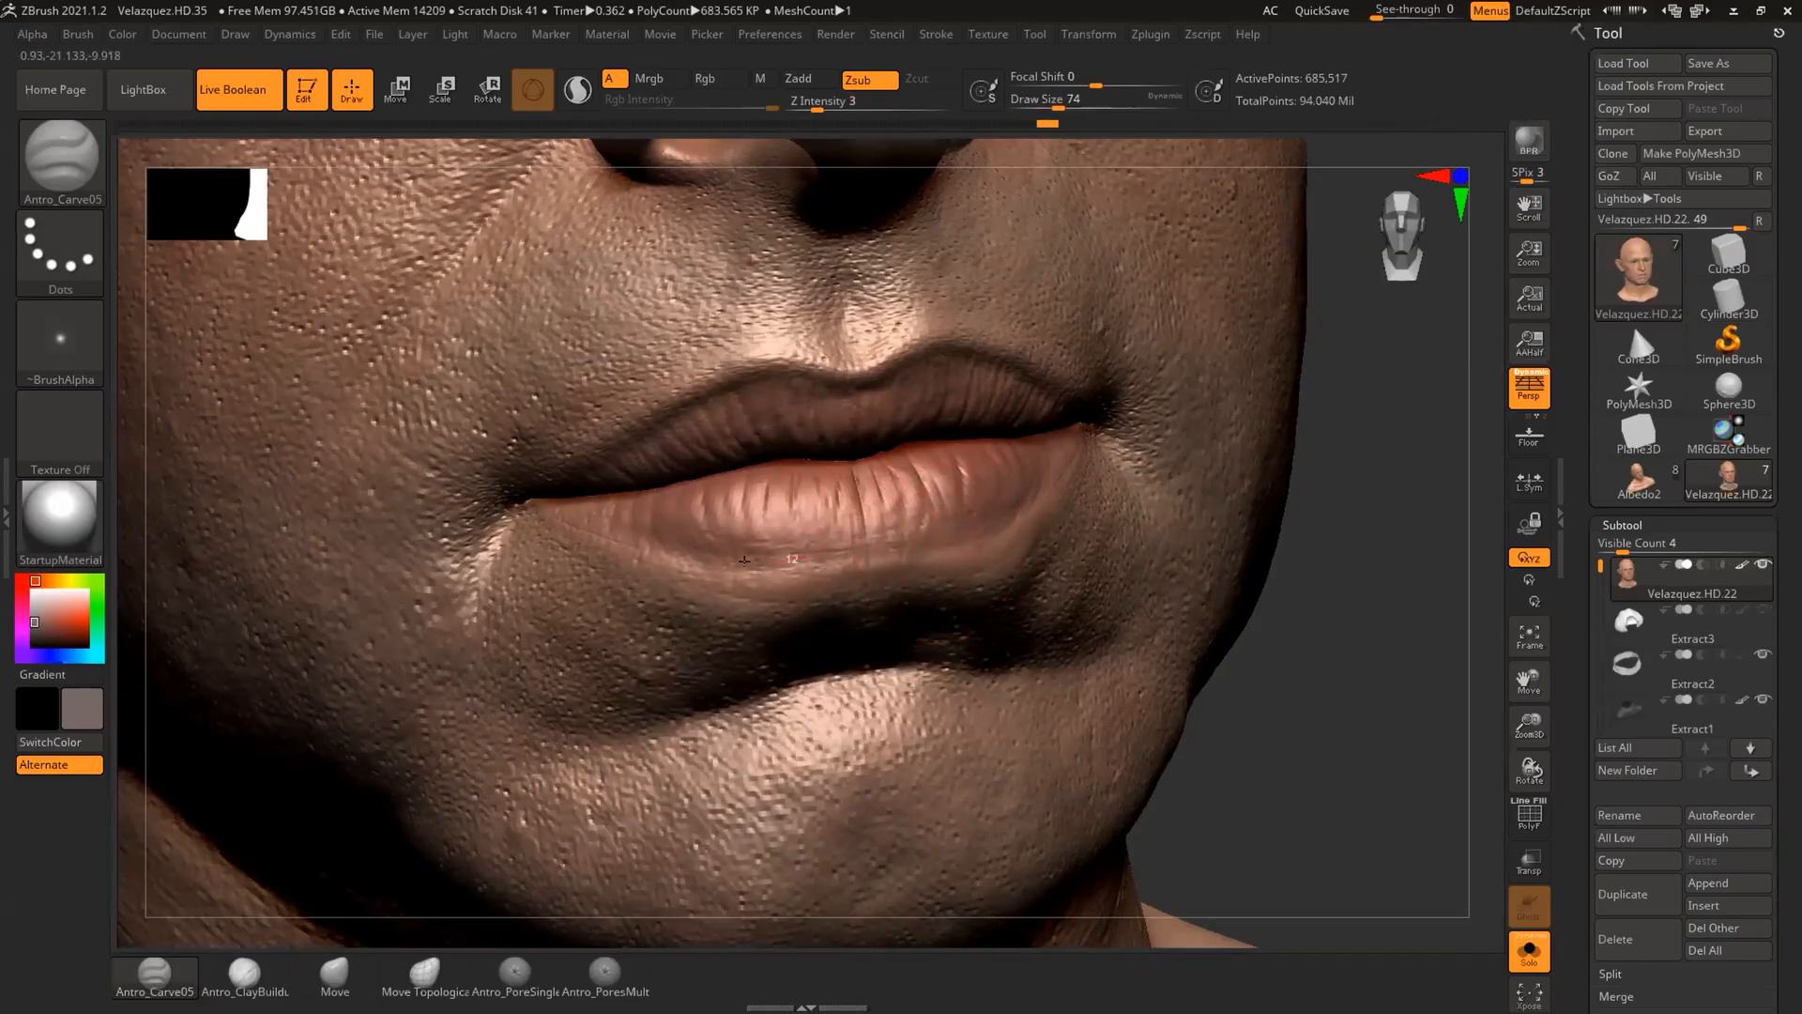
# - Softly carve along the lower lip's bottom edge and outer corner with the Antro_Carve05 brush
pyautogui.moveTo(983, 525)
pyautogui.mouseDown()
pyautogui.moveTo(826, 559)
pyautogui.moveTo(995, 537)
pyautogui.mouseUp()
pyautogui.moveTo(1348, 551); pyautogui.dragTo(1314, 553)
pyautogui.moveTo(880, 563)
pyautogui.mouseDown()
pyautogui.moveTo(852, 567)
pyautogui.moveTo(898, 575)
pyautogui.moveTo(868, 574)
pyautogui.mouseUp()
pyautogui.moveTo(1370, 619)
pyautogui.mouseDown()
pyautogui.moveTo(1393, 608)
pyautogui.moveTo(1368, 623)
pyautogui.moveTo(1332, 574)
pyautogui.mouseUp()
# - Set the Z Intensity to 16 and the draw size to 27 for carving the lower lip
pyautogui.click(853, 104)
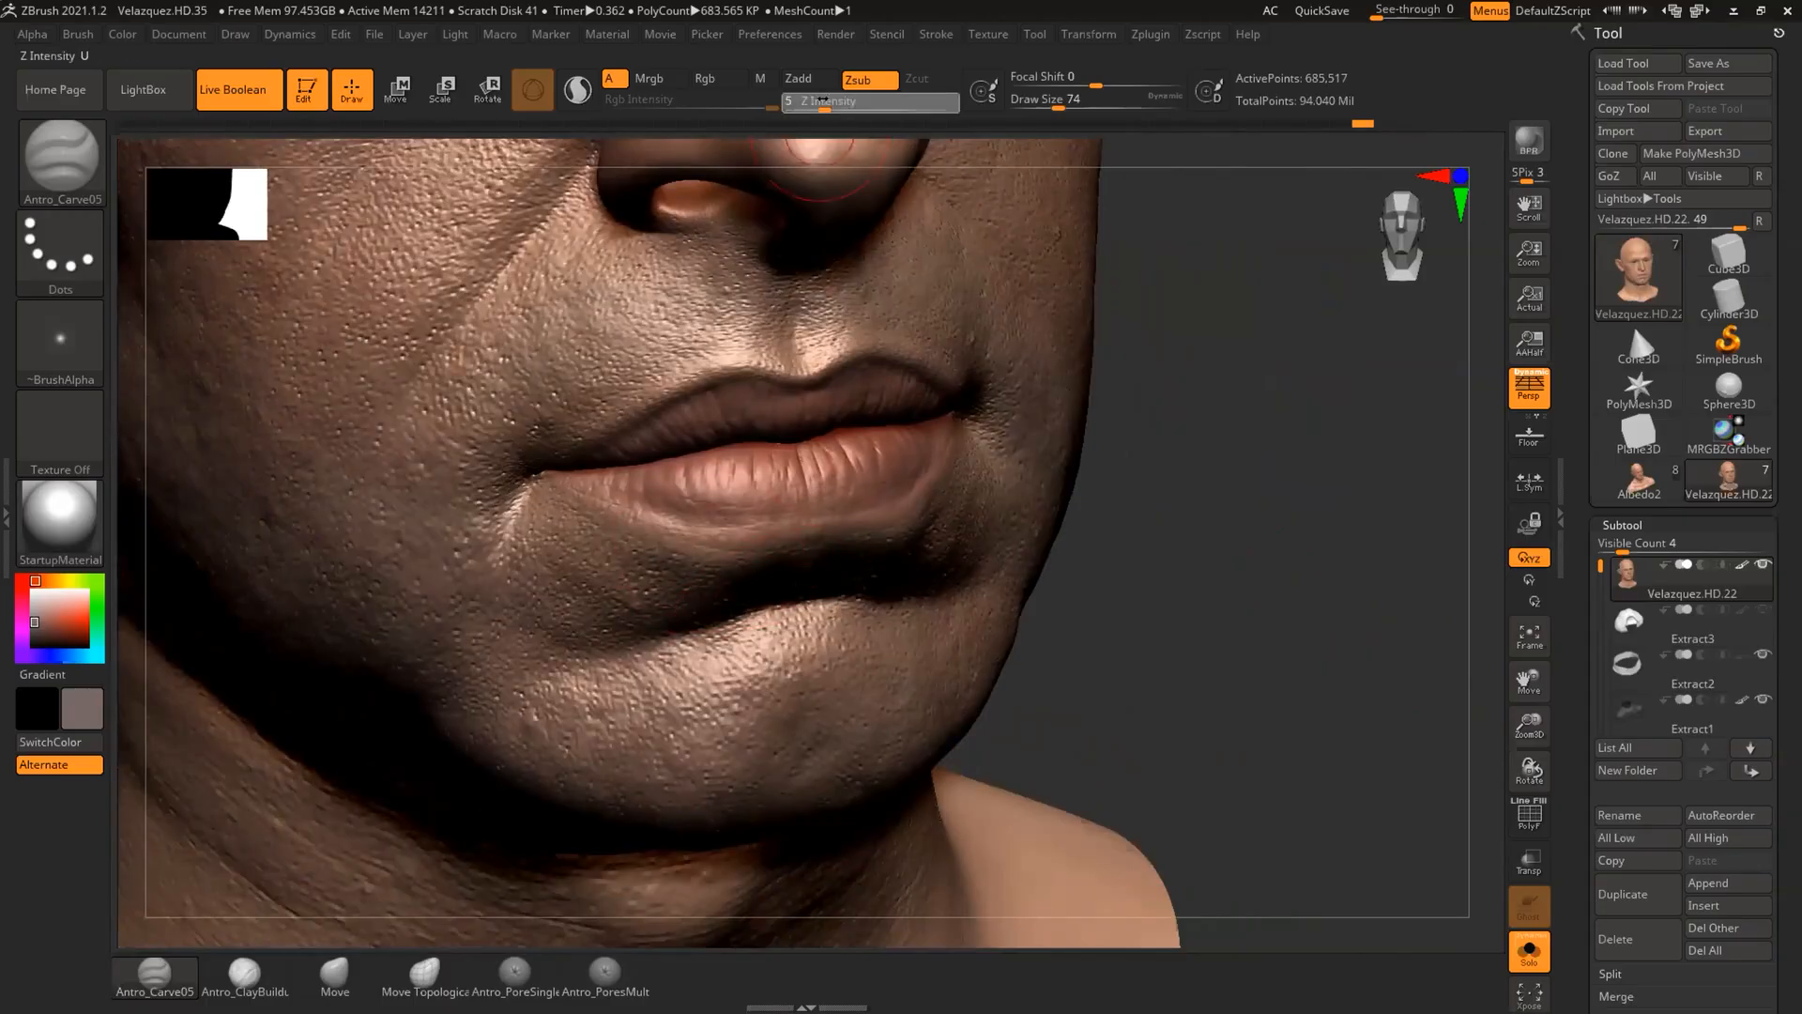
pyautogui.press('space')
pyautogui.moveTo(758, 507)
pyautogui.mouseDown()
pyautogui.moveTo(664, 533)
pyautogui.moveTo(699, 568)
pyautogui.moveTo(777, 522)
pyautogui.moveTo(737, 521)
pyautogui.moveTo(723, 554)
pyautogui.moveTo(751, 553)
pyautogui.mouseUp()
pyautogui.press('space')
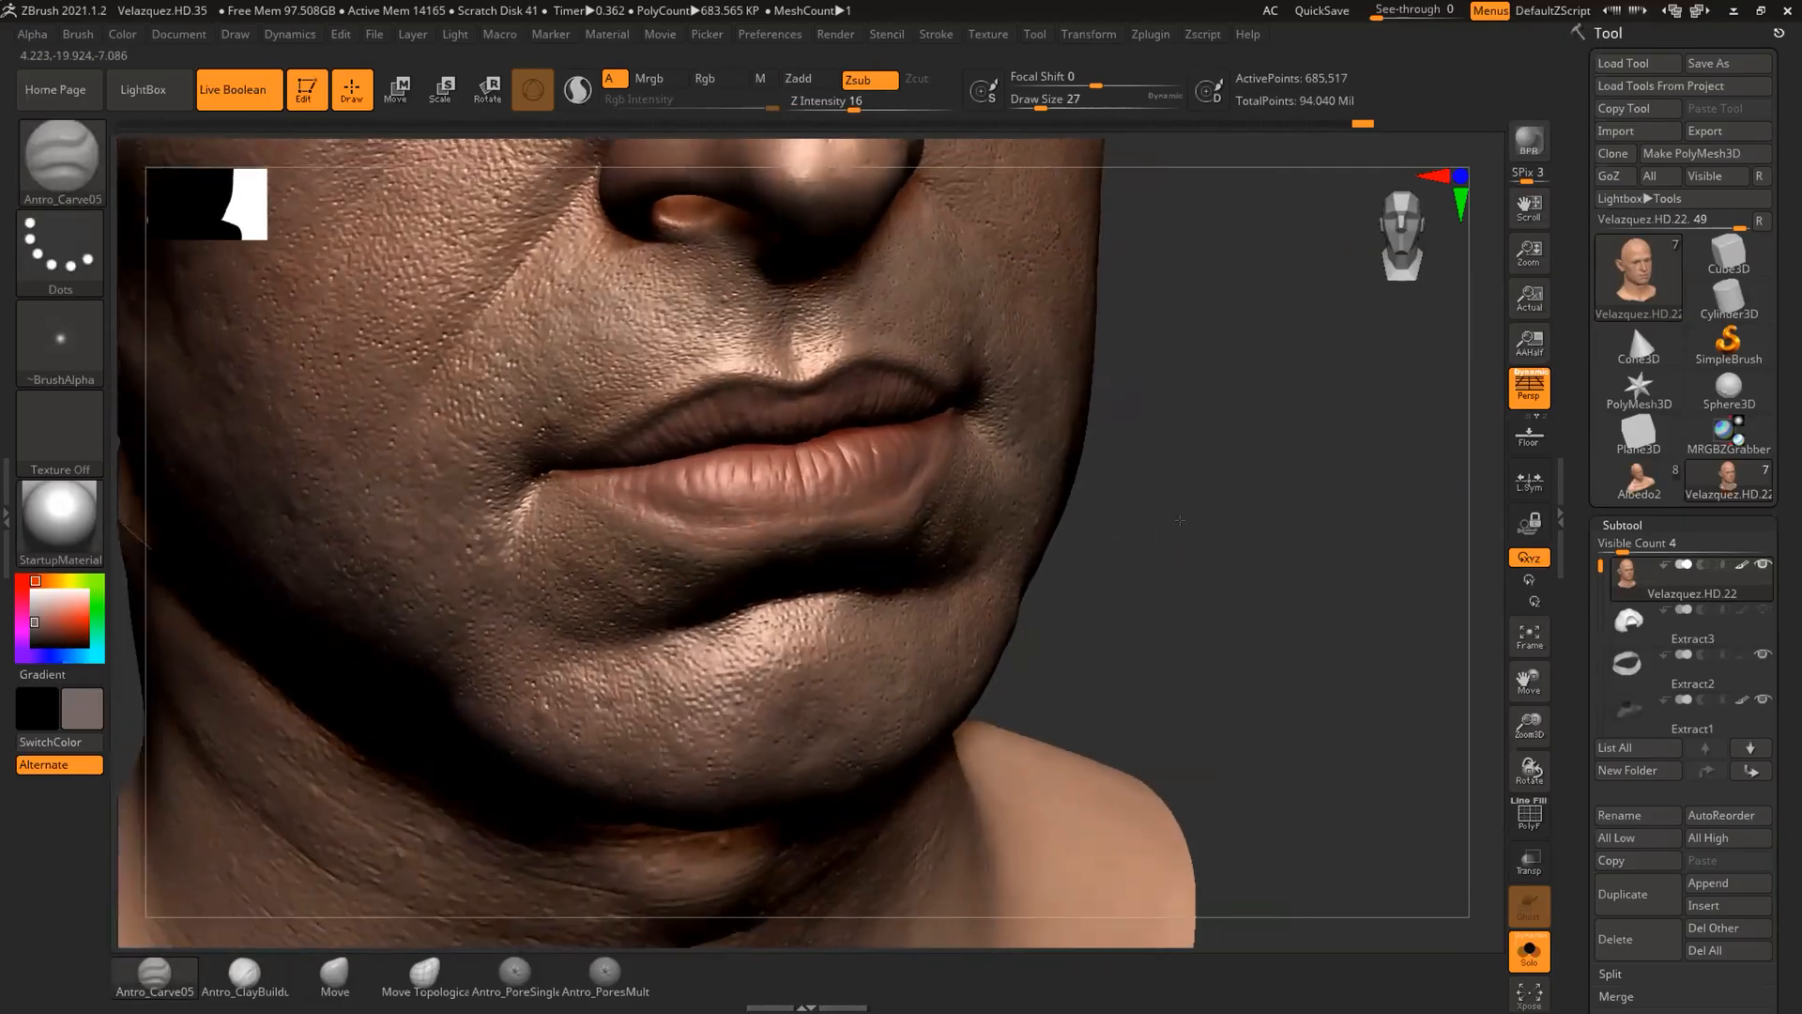
# - Build up the volume along the lower lip's bottom edge using the Antro_ClayBuildup brush with Z Intensity 3 and draw size 20
pyautogui.click(244, 976)
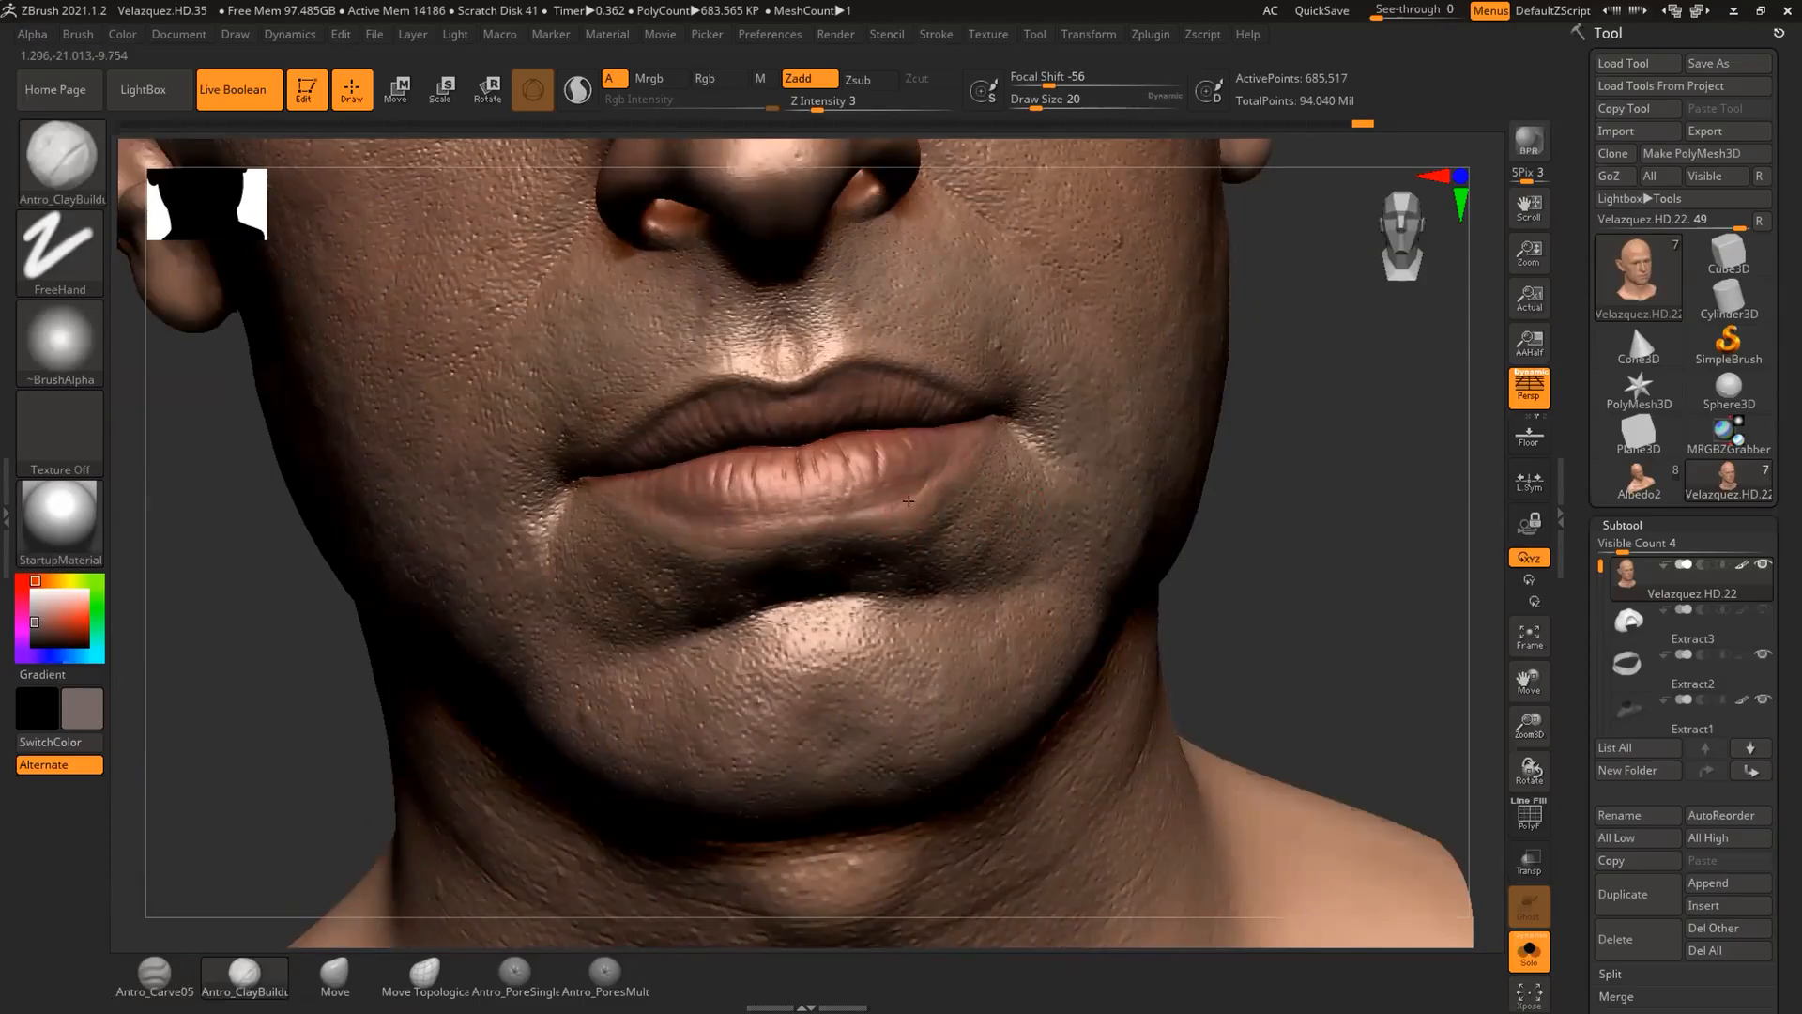
pyautogui.moveTo(928, 512); pyautogui.dragTo(922, 501)
pyautogui.moveTo(925, 507); pyautogui.dragTo(1126, 516, button='right')
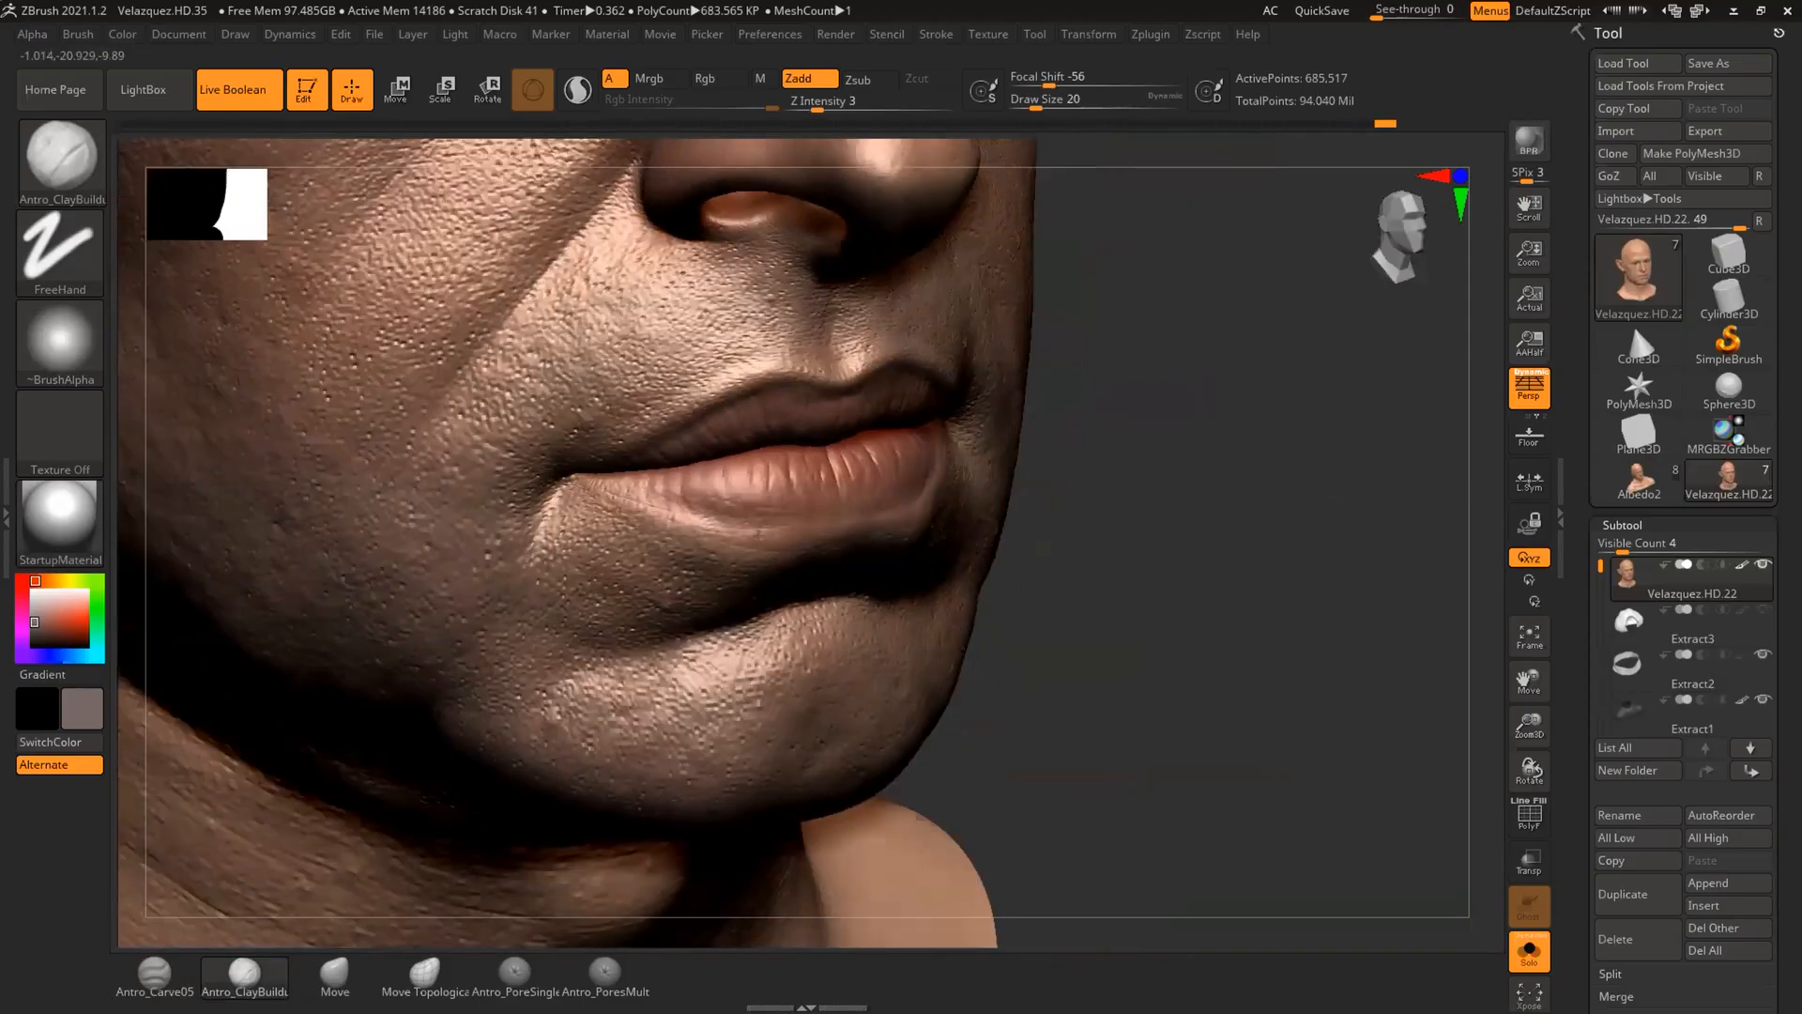
pyautogui.moveTo(862, 528); pyautogui.dragTo(926, 521, button='right')
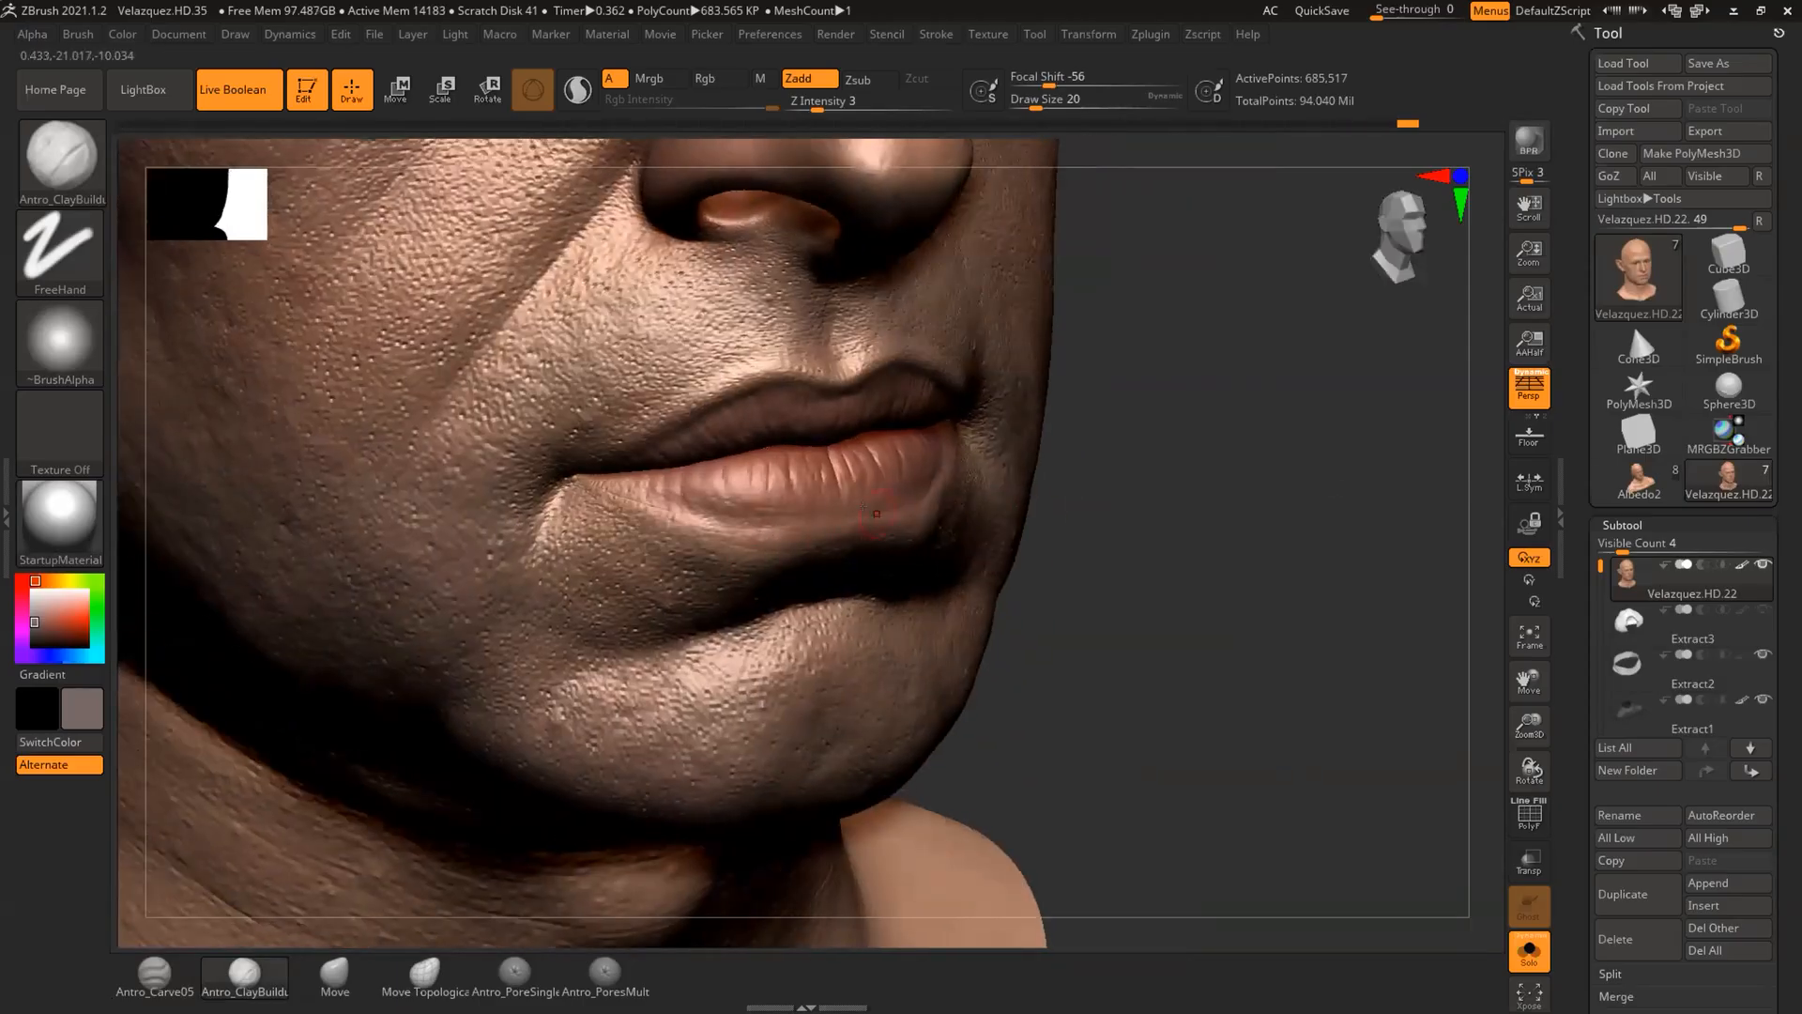
pyautogui.moveTo(865, 504); pyautogui.dragTo(854, 514)
pyautogui.moveTo(789, 526); pyautogui.dragTo(794, 525)
pyautogui.moveTo(1192, 554); pyautogui.dragTo(1018, 541)
pyautogui.moveTo(943, 489); pyautogui.dragTo(942, 505)
pyautogui.moveTo(942, 525); pyautogui.dragTo(1007, 510, button='right')
pyautogui.moveTo(986, 522); pyautogui.dragTo(993, 533)
pyautogui.moveTo(966, 537); pyautogui.dragTo(852, 549, button='right')
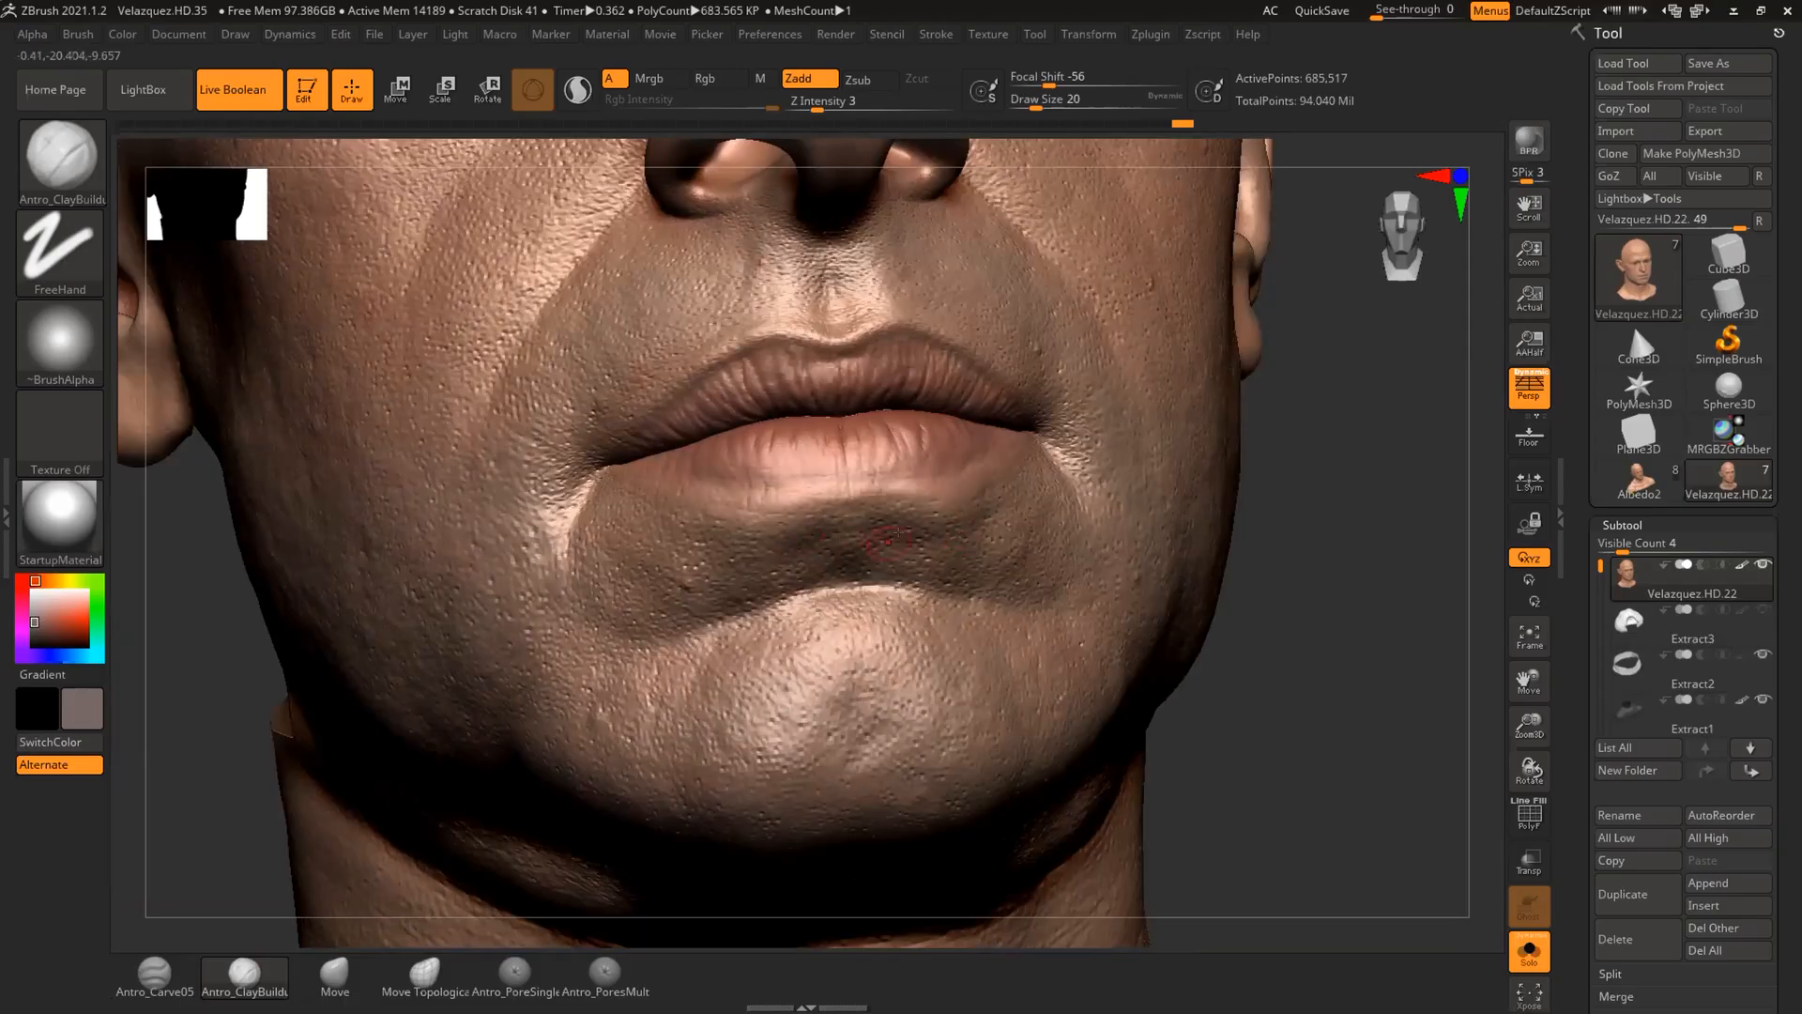
# - Activate HD sculpting on the face and frame the lips to check their fine detail
pyautogui.keyDown('ctrl'); pyautogui.moveTo(1268, 647); pyautogui.dragTo(1228, 579, button='right'); pyautogui.keyUp('ctrl')
pyautogui.press('a')
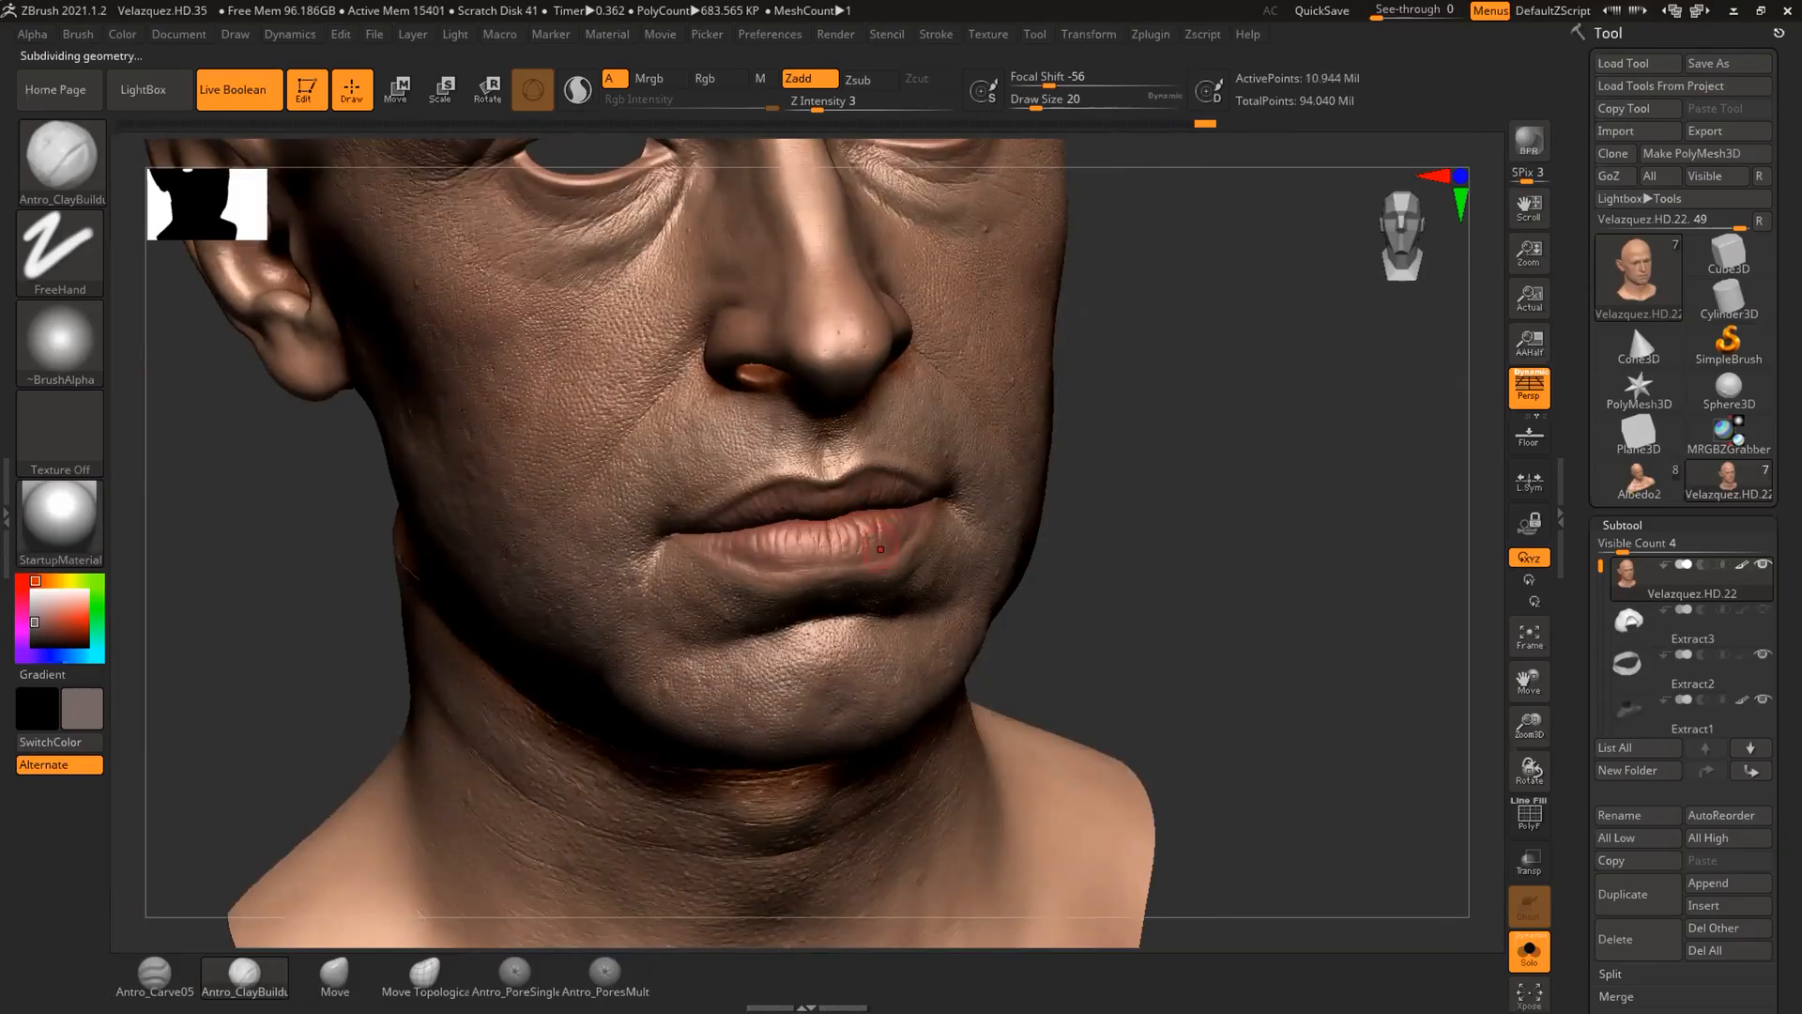
pyautogui.moveTo(1149, 490); pyautogui.dragTo(1204, 538, button='right')
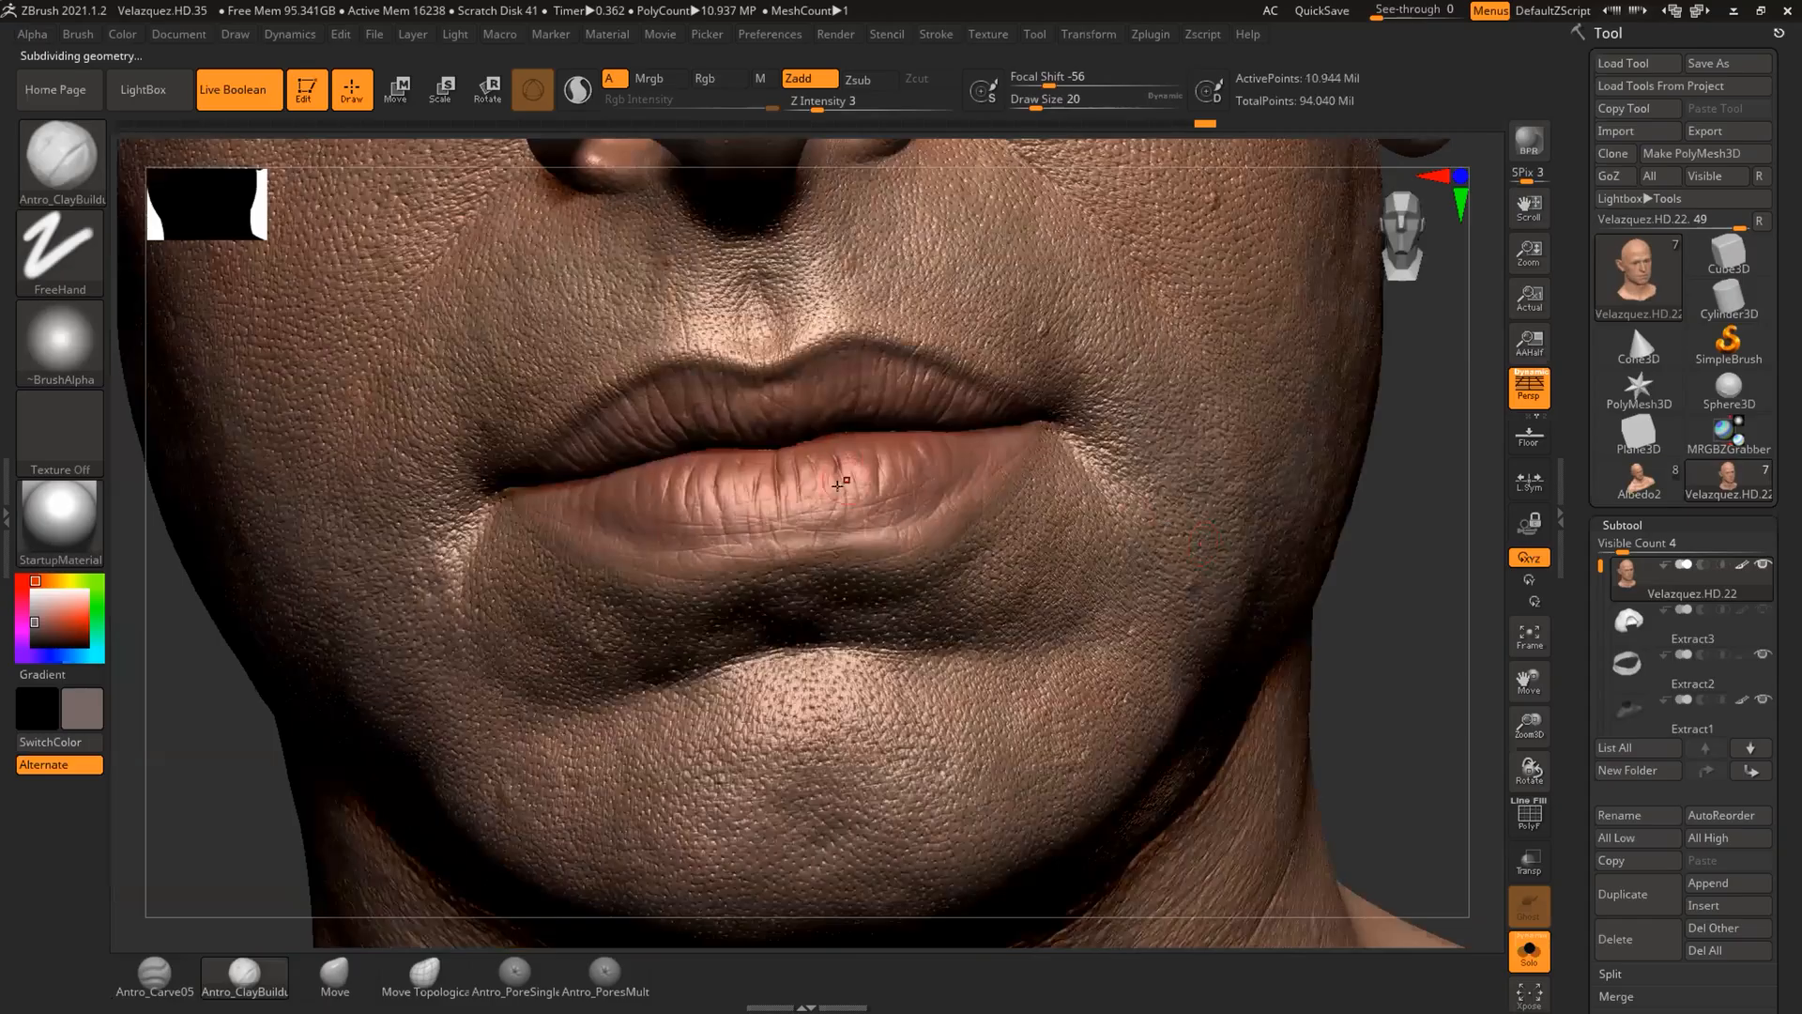
pyautogui.moveTo(1356, 487)
pyautogui.mouseDown(button='right')
pyautogui.moveTo(1416, 506)
pyautogui.moveTo(1421, 586)
pyautogui.mouseUp(button='right')
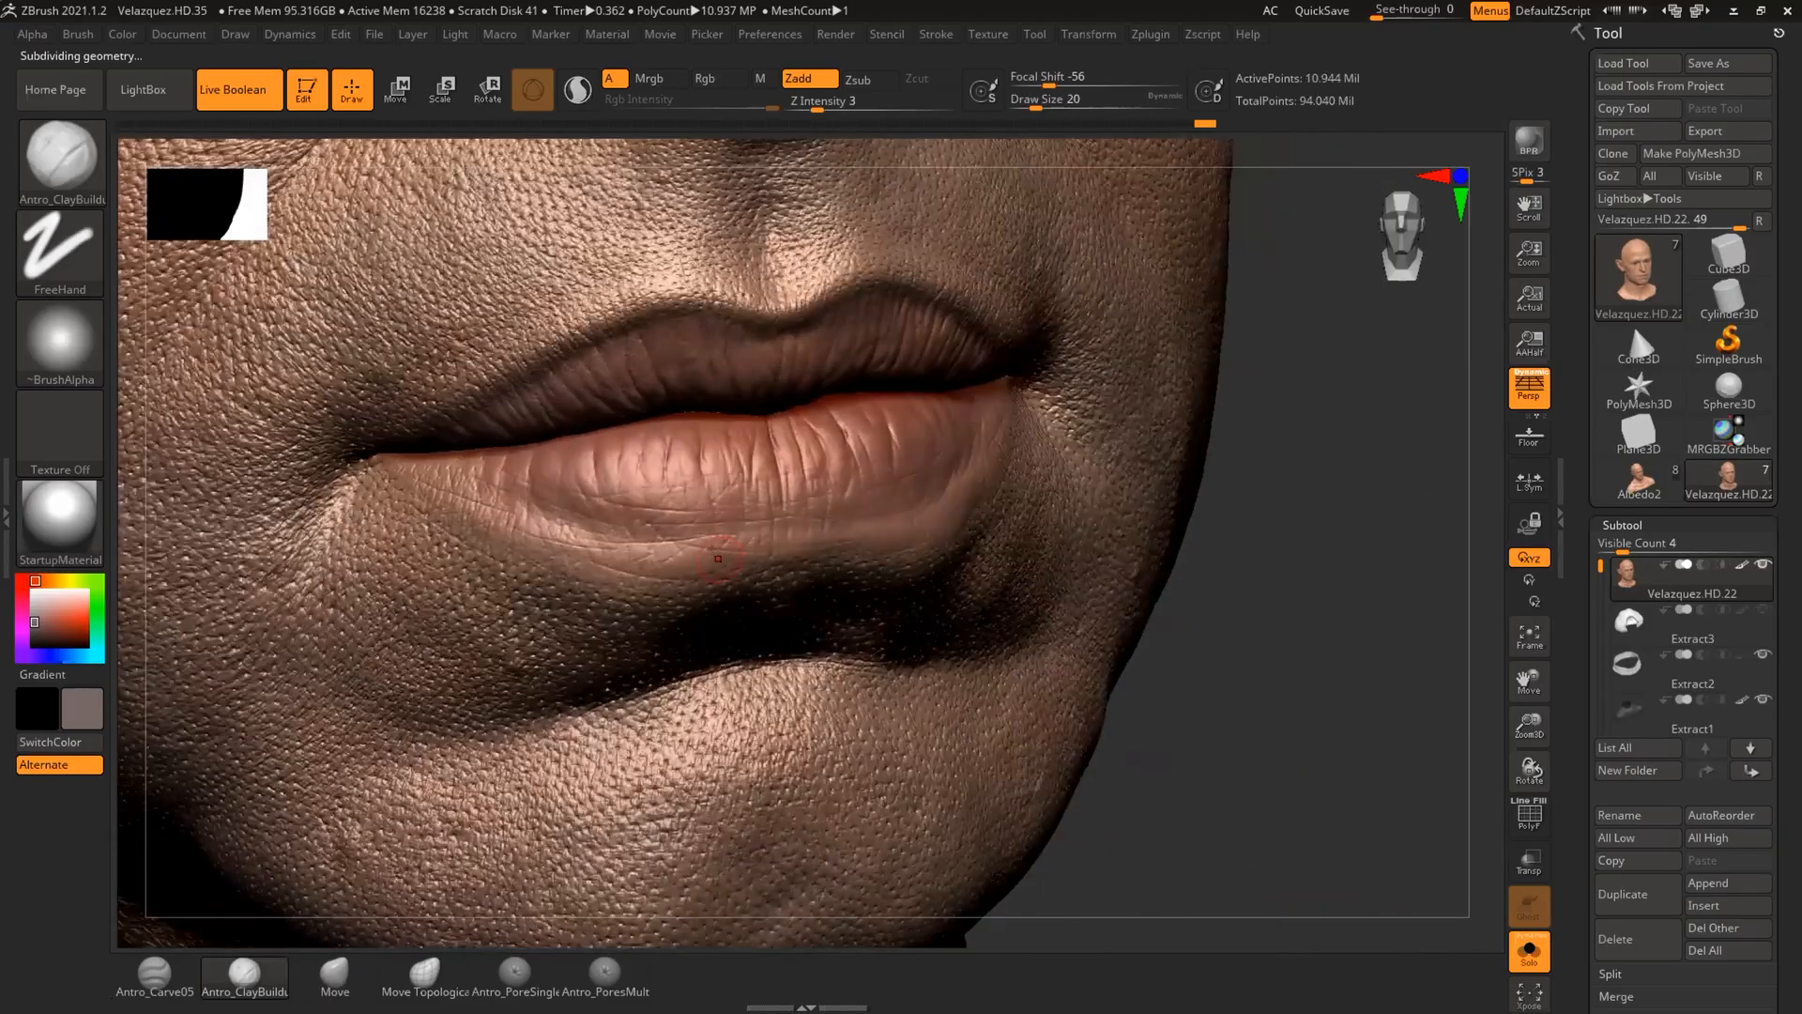
# - Switch to the Antro_SkinCell01 brush, testing its skin-cell pattern on the bare shoulder and undoing the test
pyautogui.click(60, 154)
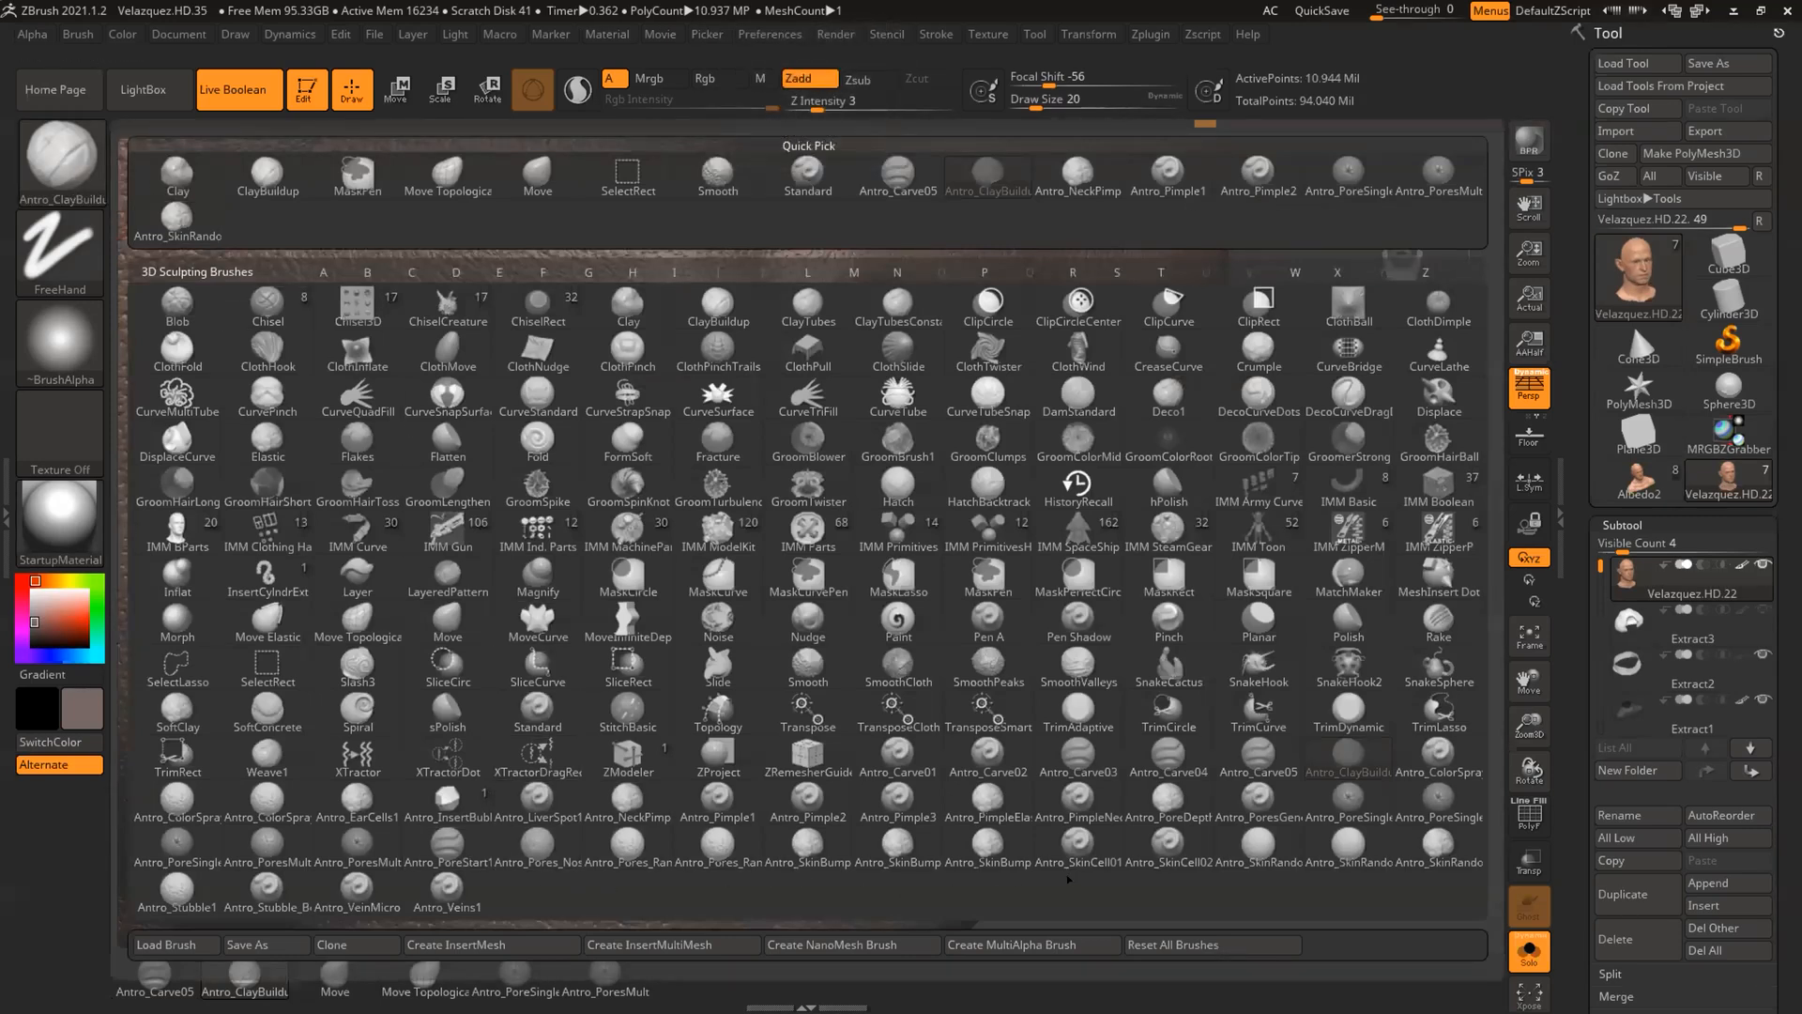
pyautogui.click(1098, 840)
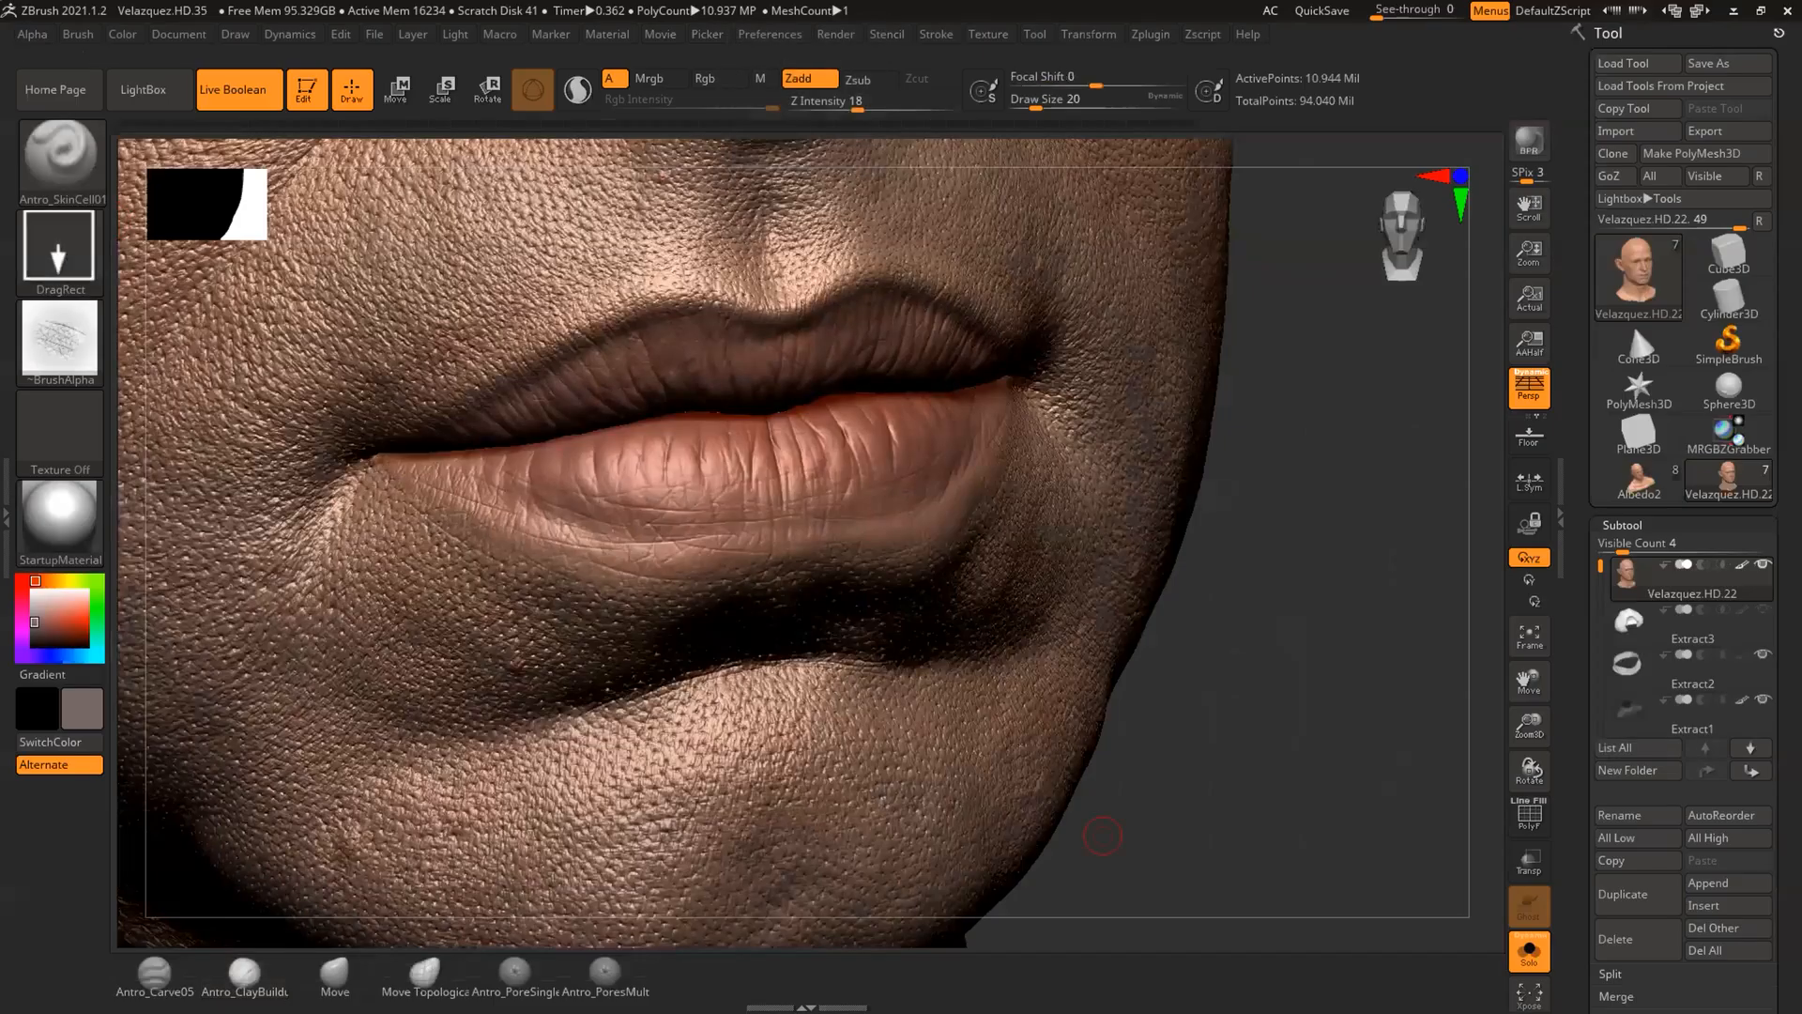
pyautogui.keyDown('alt'); pyautogui.moveTo(1185, 569); pyautogui.dragTo(1433, 404); pyautogui.keyUp('alt')
pyautogui.moveTo(1390, 504); pyautogui.dragTo(833, 576)
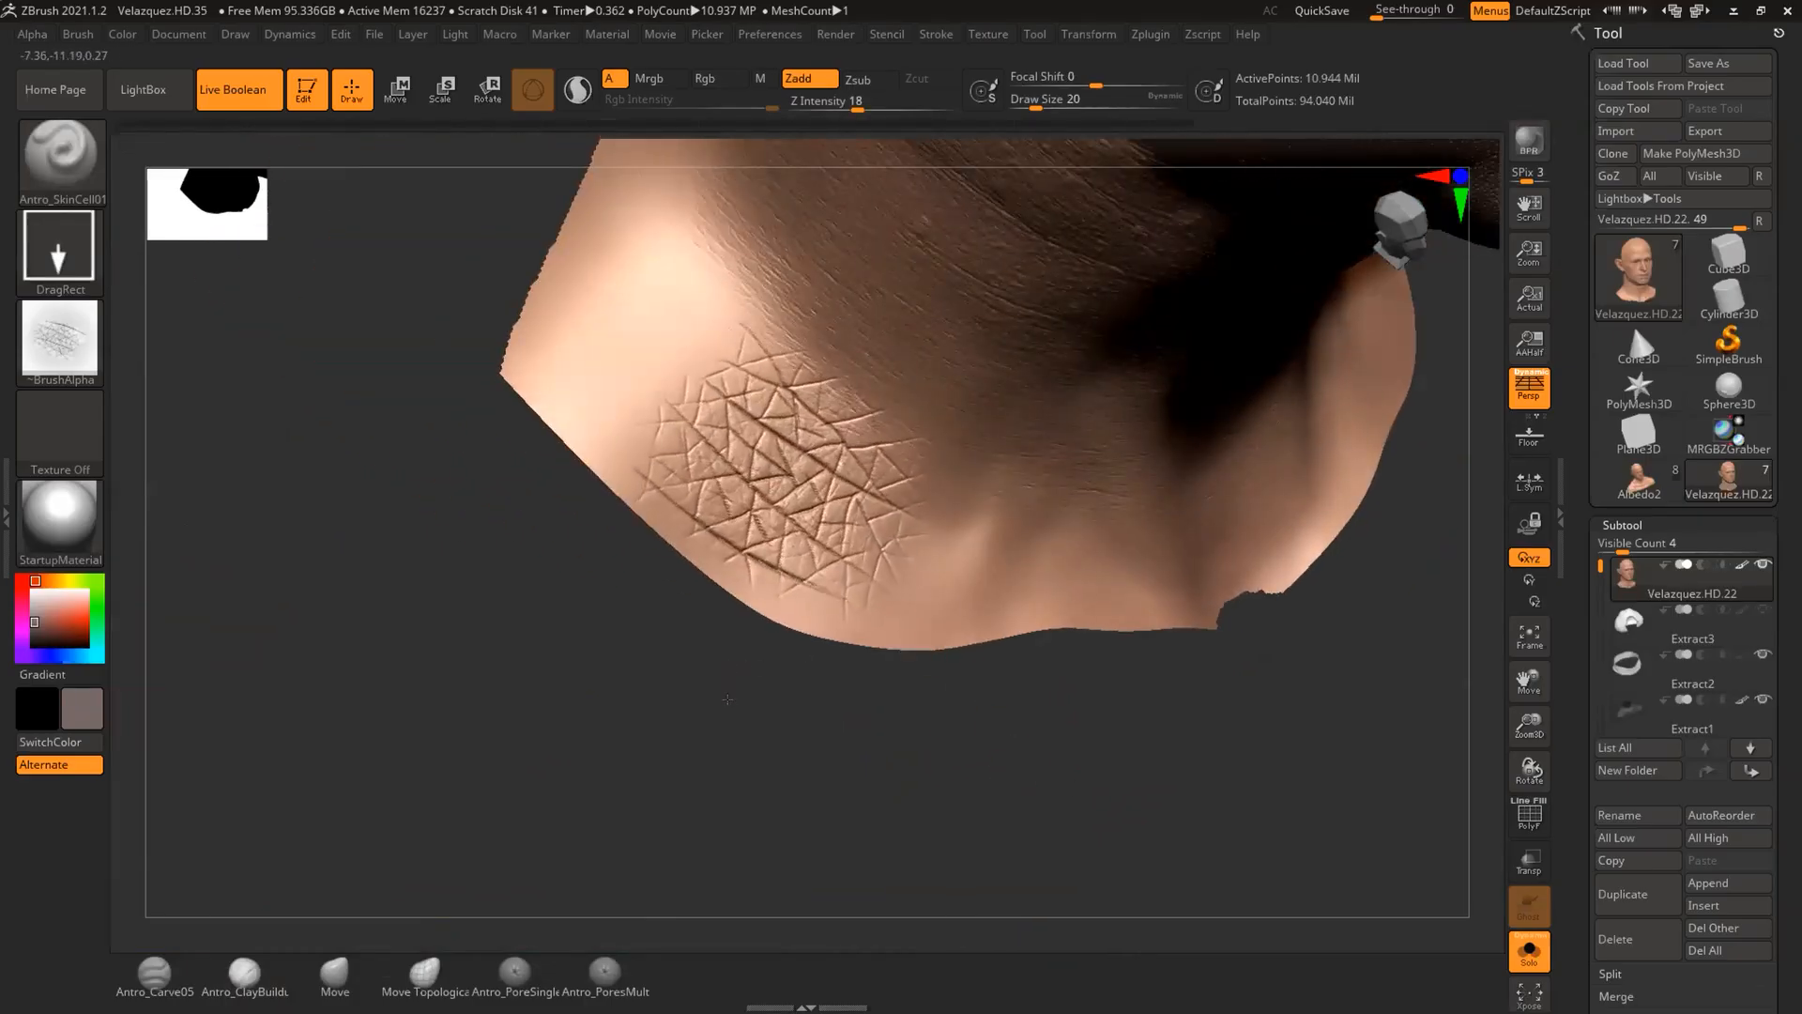
pyautogui.moveTo(764, 736); pyautogui.dragTo(827, 549)
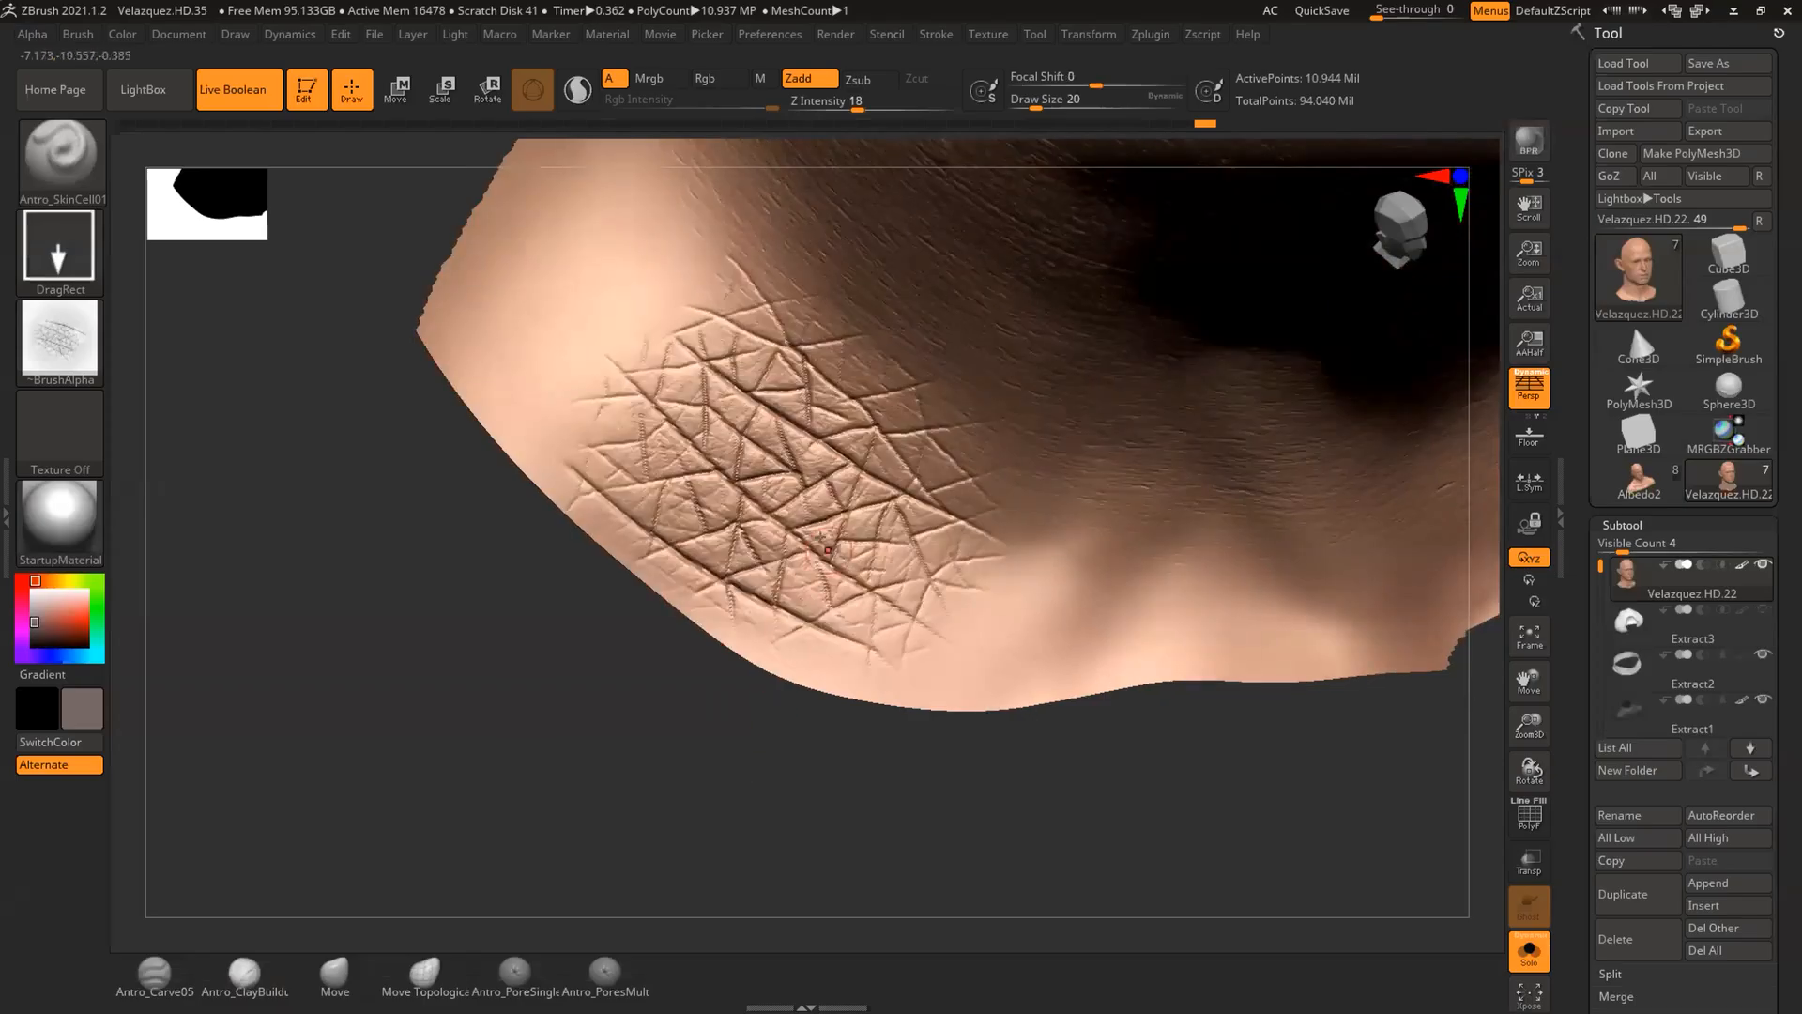
pyautogui.moveTo(789, 748)
pyautogui.mouseDown()
pyautogui.moveTo(791, 773)
pyautogui.moveTo(779, 668)
pyautogui.mouseUp()
pyautogui.moveTo(845, 785); pyautogui.dragTo(805, 645)
pyautogui.hotkey('ctrl', 'z')
pyautogui.moveTo(849, 759); pyautogui.dragTo(1314, 431)
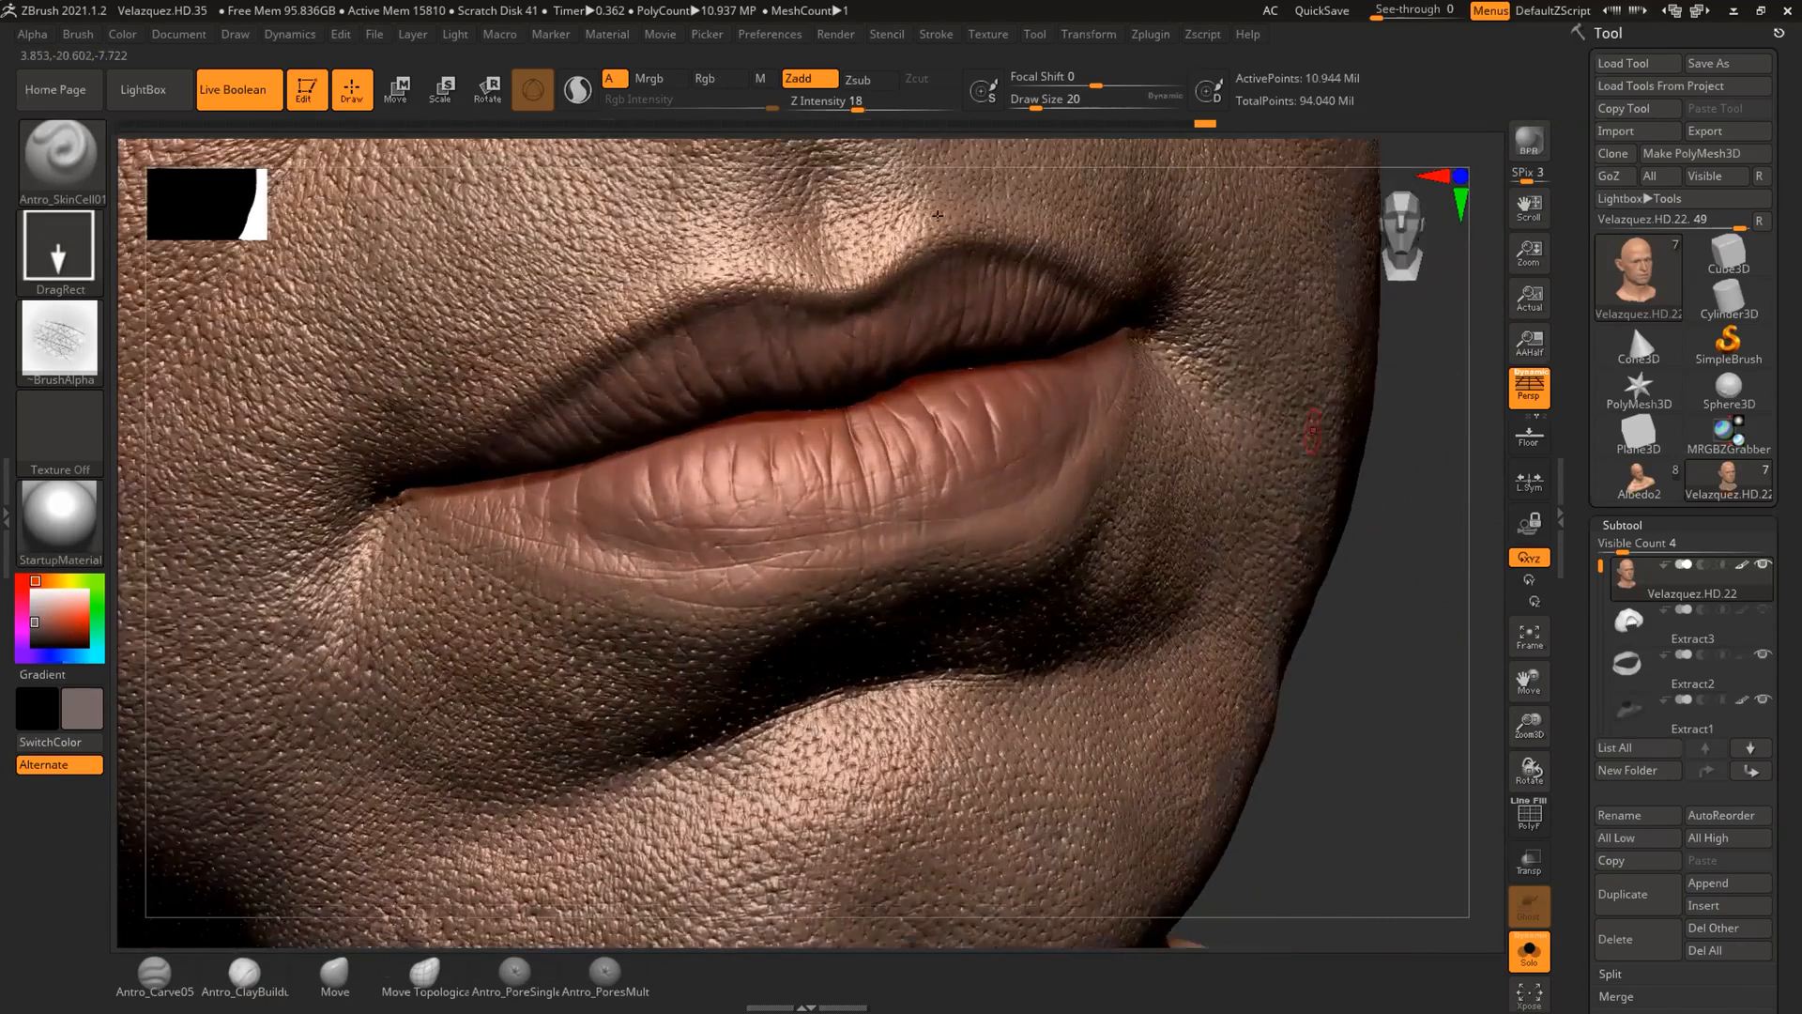
# - Set the Z Intensity to 8 and stamp skin-cell texture across the lips
pyautogui.write('8')
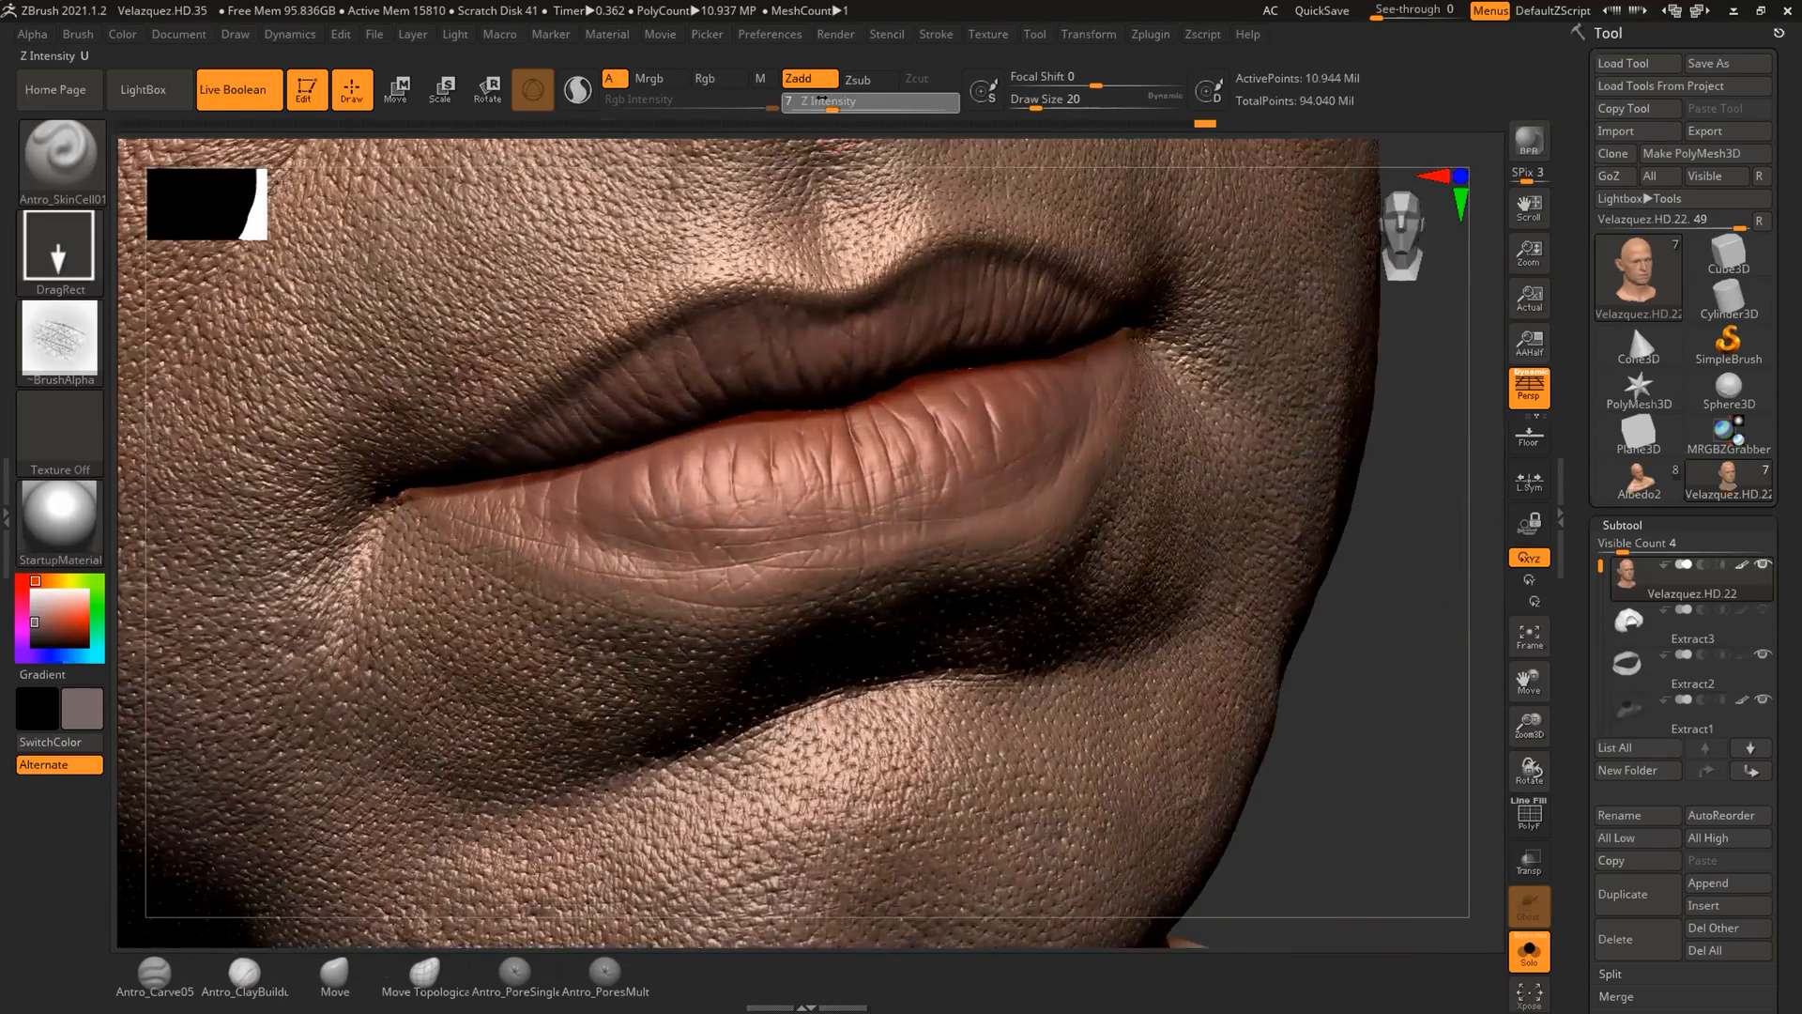
pyautogui.press('Return')
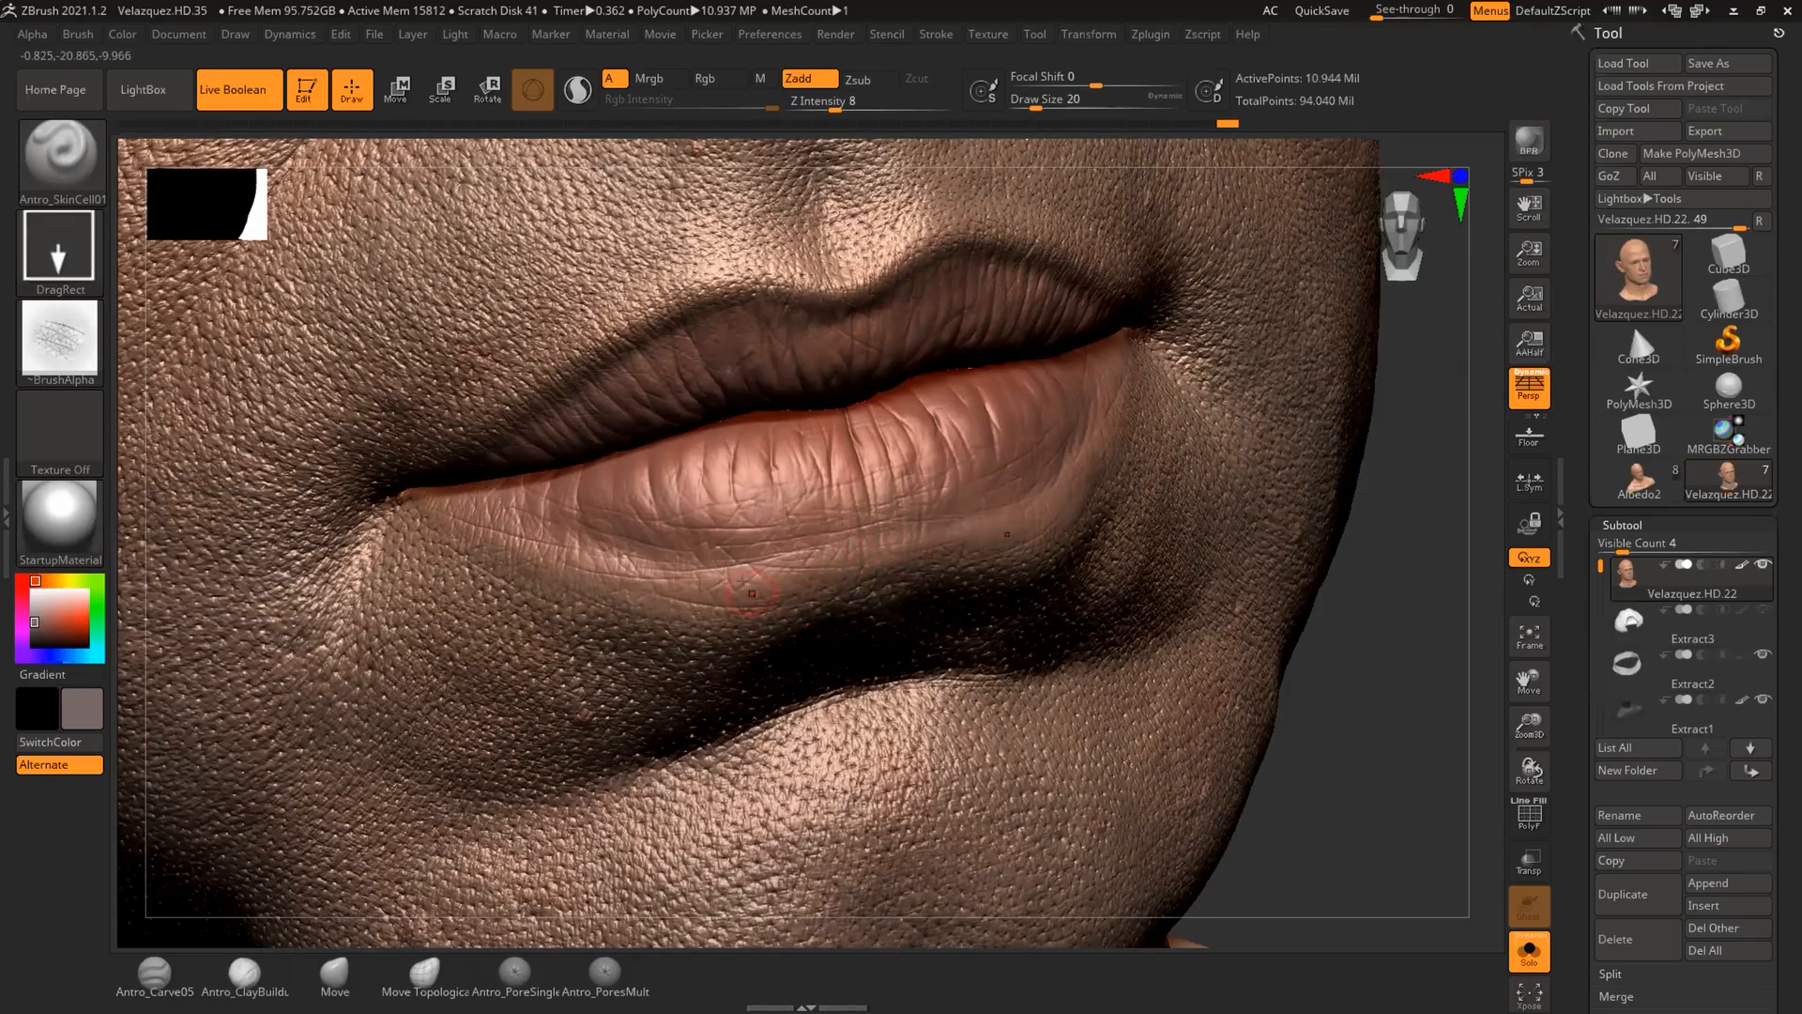
pyautogui.moveTo(1389, 627); pyautogui.dragTo(1192, 633)
pyautogui.moveTo(1490, 644)
pyautogui.keyDown('alt'); pyautogui.mouseDown()
pyautogui.moveTo(1452, 564)
pyautogui.moveTo(1388, 579)
pyautogui.moveTo(1404, 595)
pyautogui.moveTo(1419, 563)
pyautogui.moveTo(1398, 661)
pyautogui.mouseUp(); pyautogui.keyUp('alt')
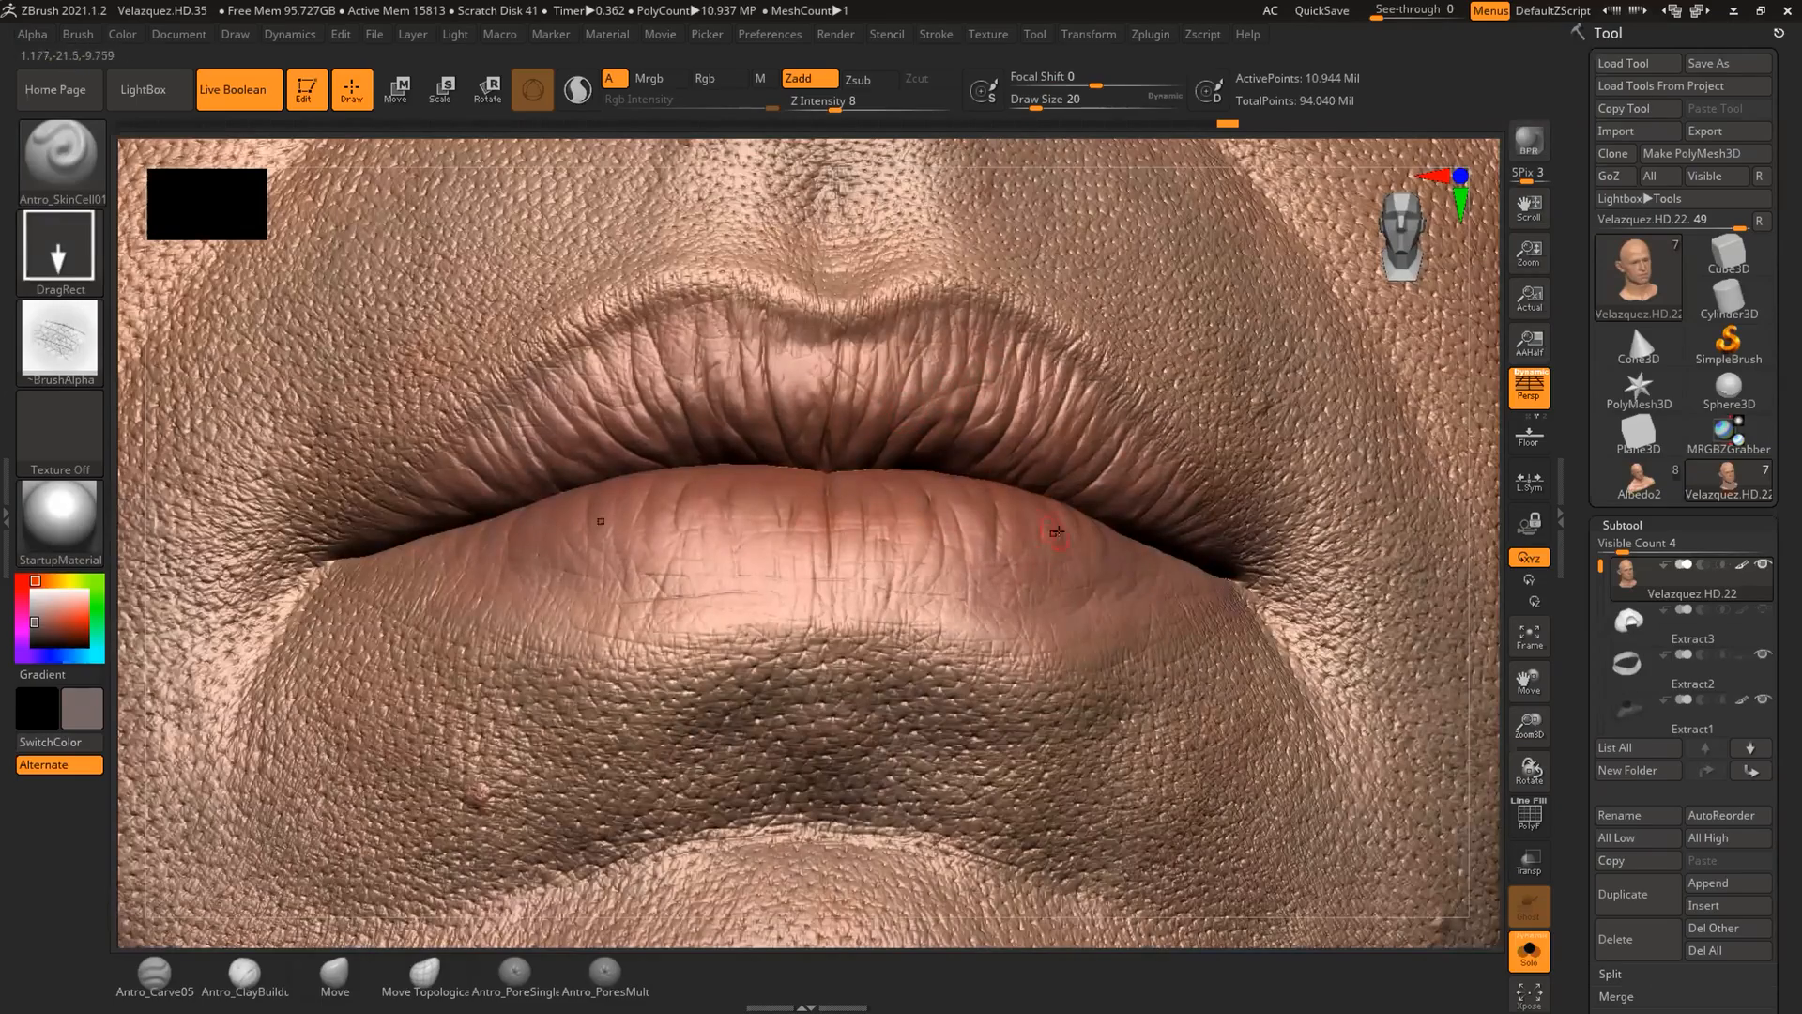
pyautogui.moveTo(1480, 670)
pyautogui.mouseDown()
pyautogui.moveTo(1486, 715)
pyautogui.moveTo(1470, 680)
pyautogui.moveTo(1469, 697)
pyautogui.moveTo(1424, 673)
pyautogui.mouseUp()
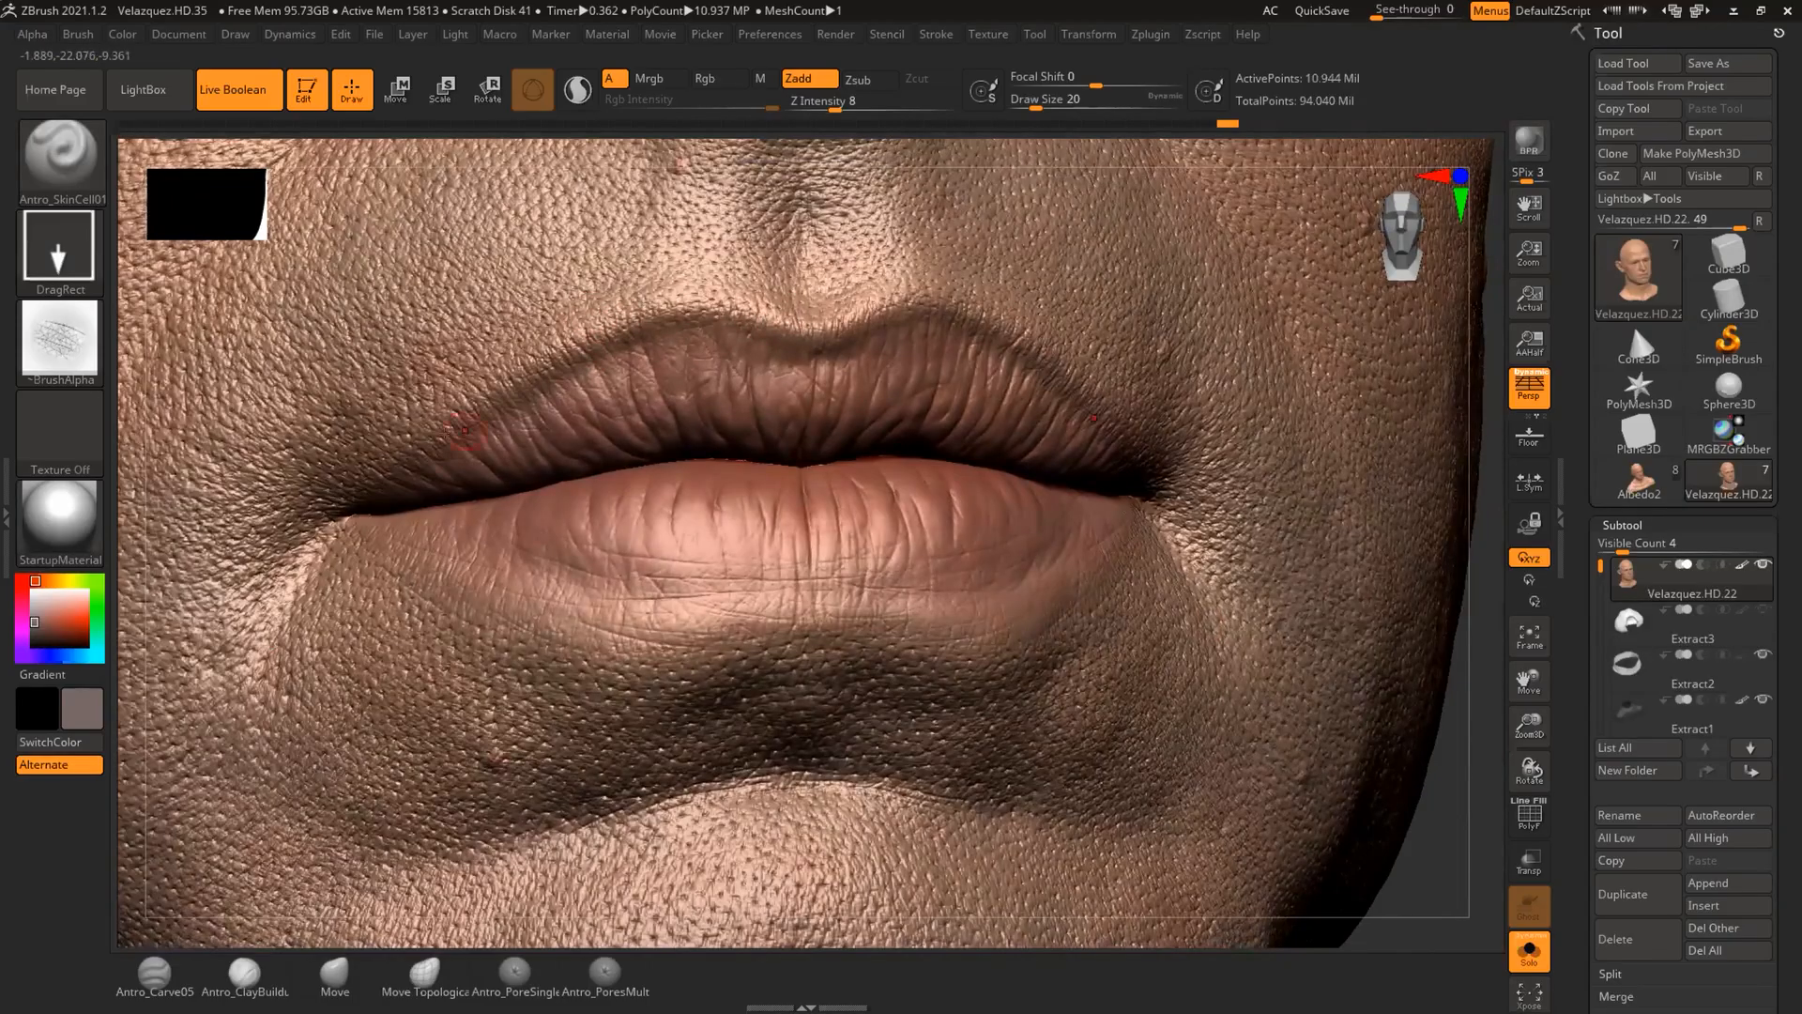
# - Carve fine lines across the upper lip's border and the lower lip using Antro_Carve05 with Z Intensity 16 and draw size 20
pyautogui.click(155, 974)
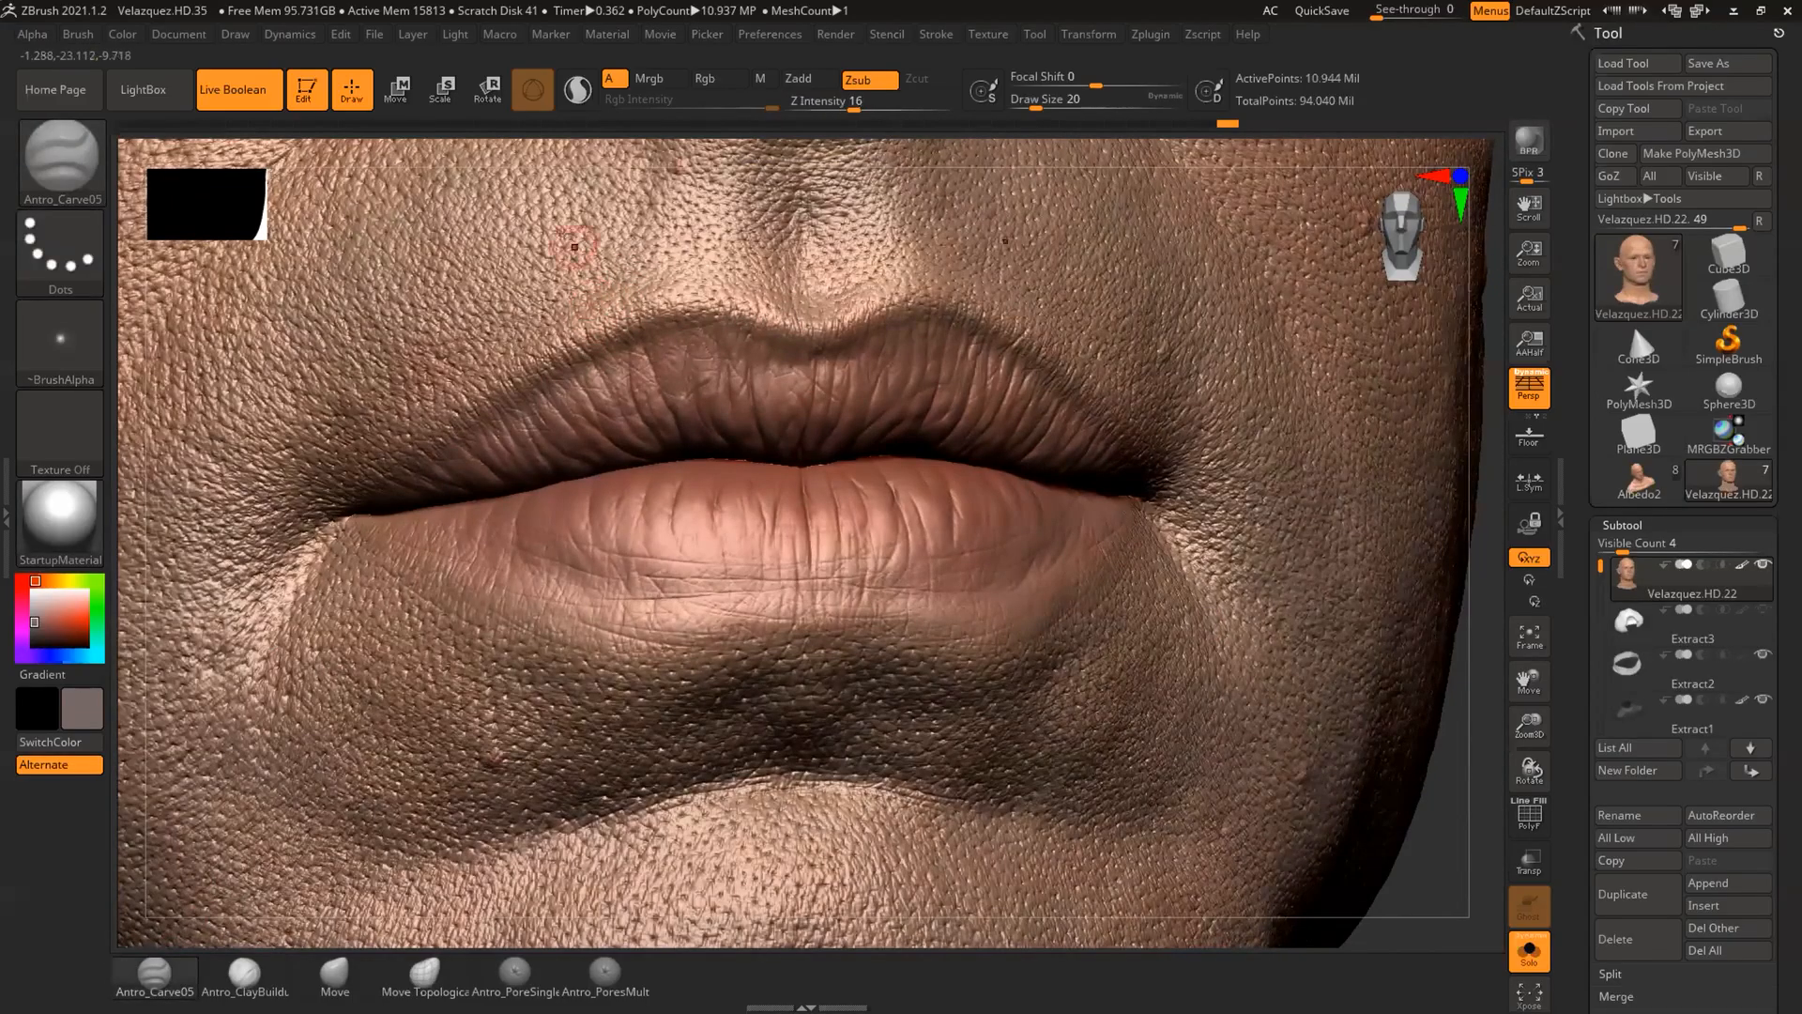
pyautogui.moveTo(606, 282); pyautogui.dragTo(639, 355)
pyautogui.moveTo(433, 225); pyautogui.dragTo(430, 251)
pyautogui.moveTo(472, 321); pyautogui.dragTo(474, 330)
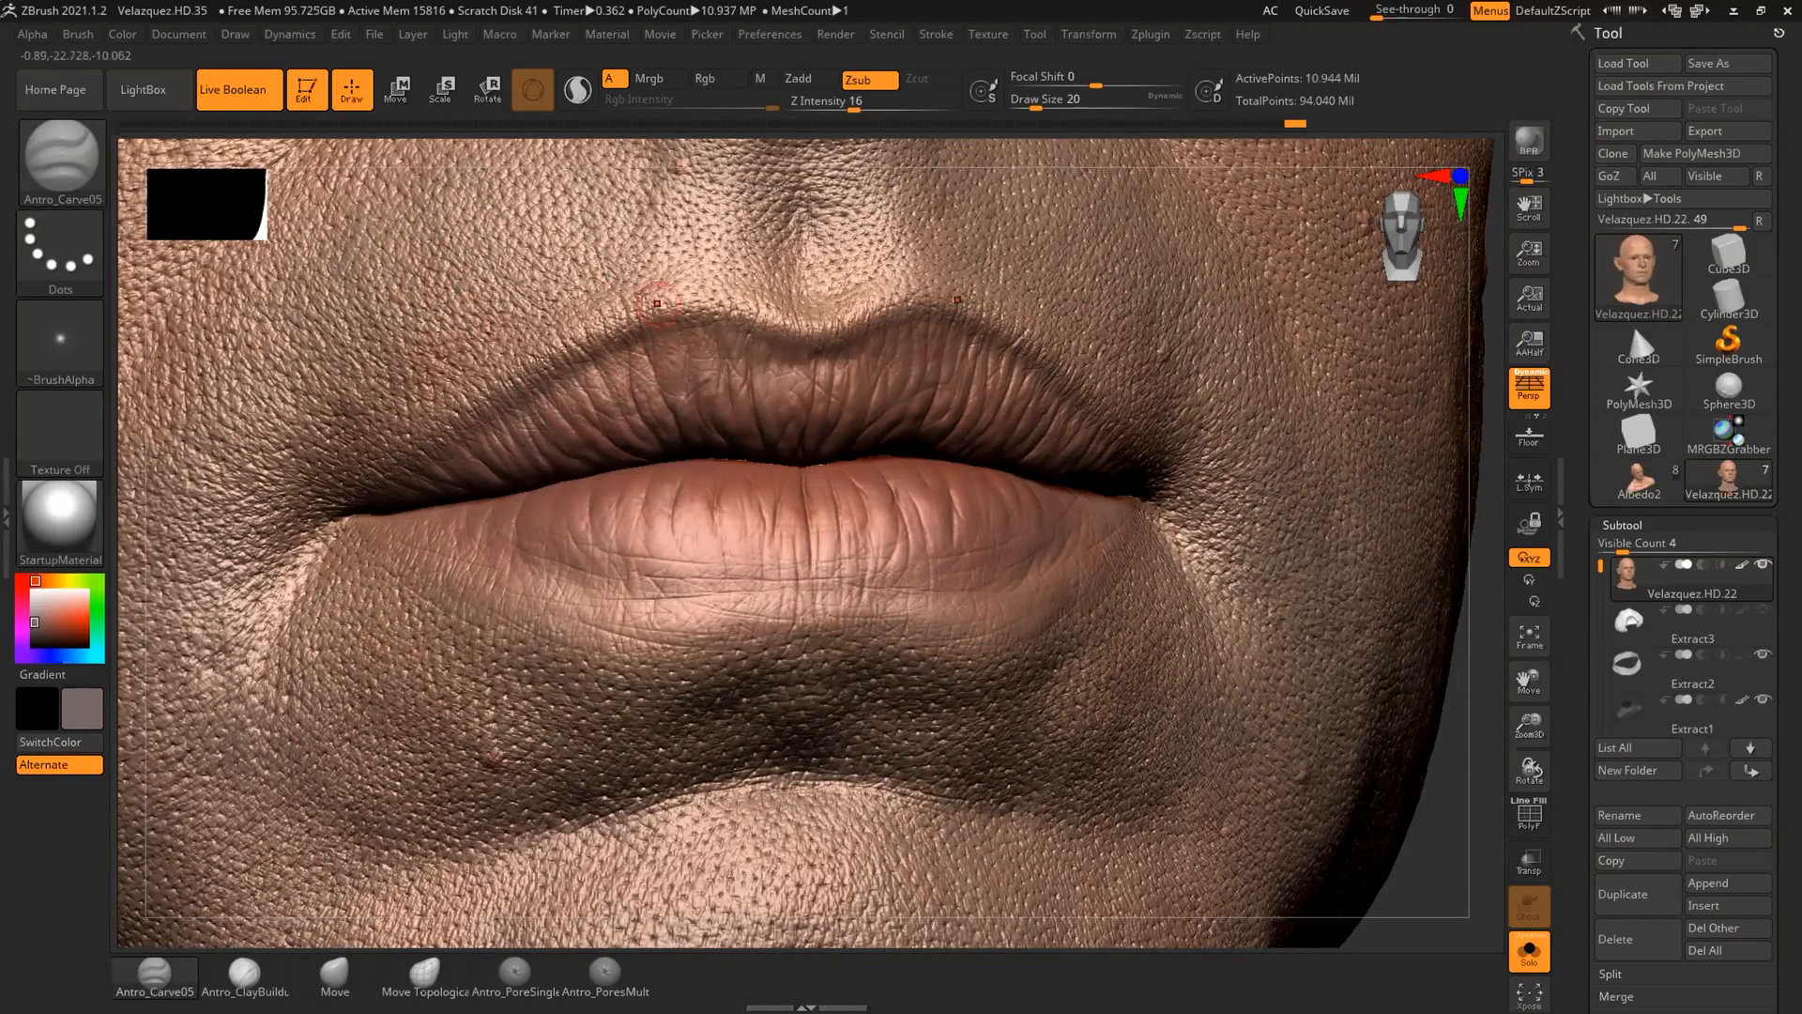
pyautogui.moveTo(690, 349); pyautogui.dragTo(693, 351)
pyautogui.moveTo(692, 232); pyautogui.dragTo(701, 242)
pyautogui.moveTo(744, 335); pyautogui.dragTo(766, 374)
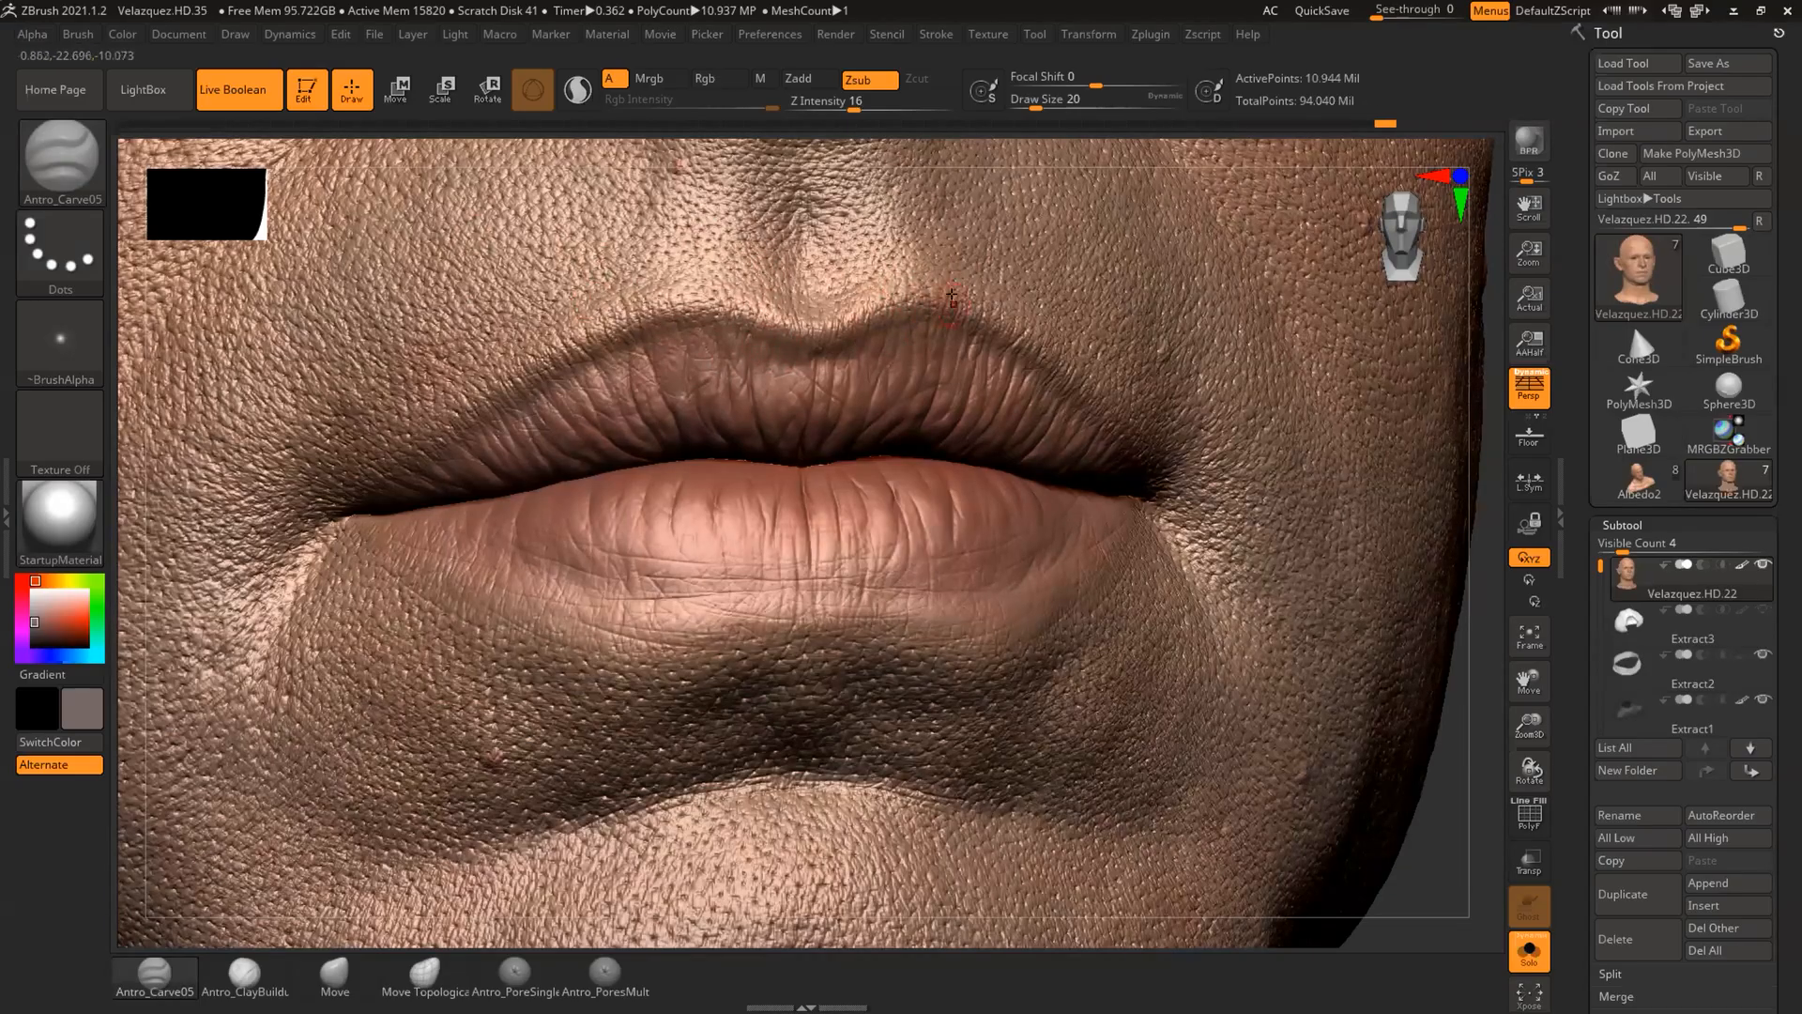
pyautogui.moveTo(904, 600); pyautogui.dragTo(887, 610)
pyautogui.moveTo(911, 607)
pyautogui.mouseDown()
pyautogui.moveTo(905, 646)
pyautogui.moveTo(950, 662)
pyautogui.mouseUp()
# - Set the draw size to 16 and carve fine lines on the cheek below the model's right eye bag
pyautogui.moveTo(1455, 773)
pyautogui.keyDown('alt'); pyautogui.mouseDown()
pyautogui.moveTo(1316, 670)
pyautogui.moveTo(1350, 615)
pyautogui.moveTo(1319, 605)
pyautogui.moveTo(1283, 644)
pyautogui.moveTo(1267, 634)
pyautogui.mouseUp(); pyautogui.keyUp('alt')
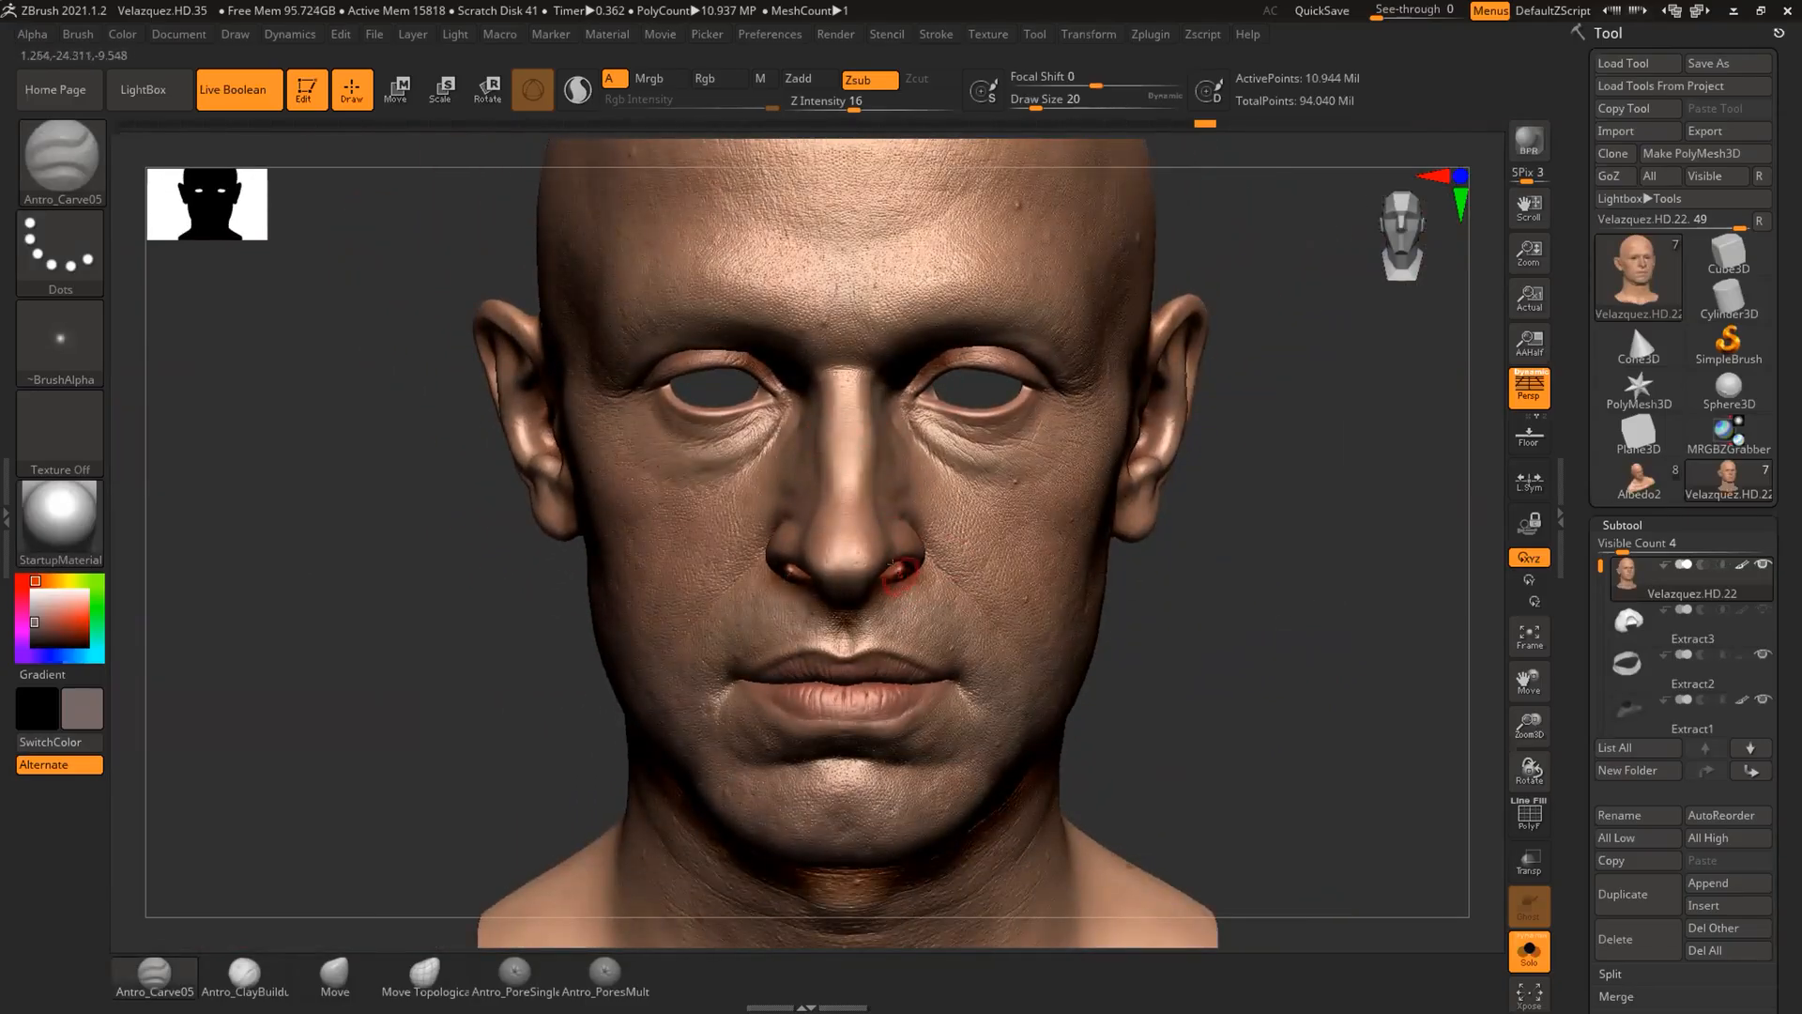
pyautogui.moveTo(1204, 629); pyautogui.dragTo(1182, 497)
pyautogui.moveTo(1180, 608); pyautogui.dragTo(1155, 594)
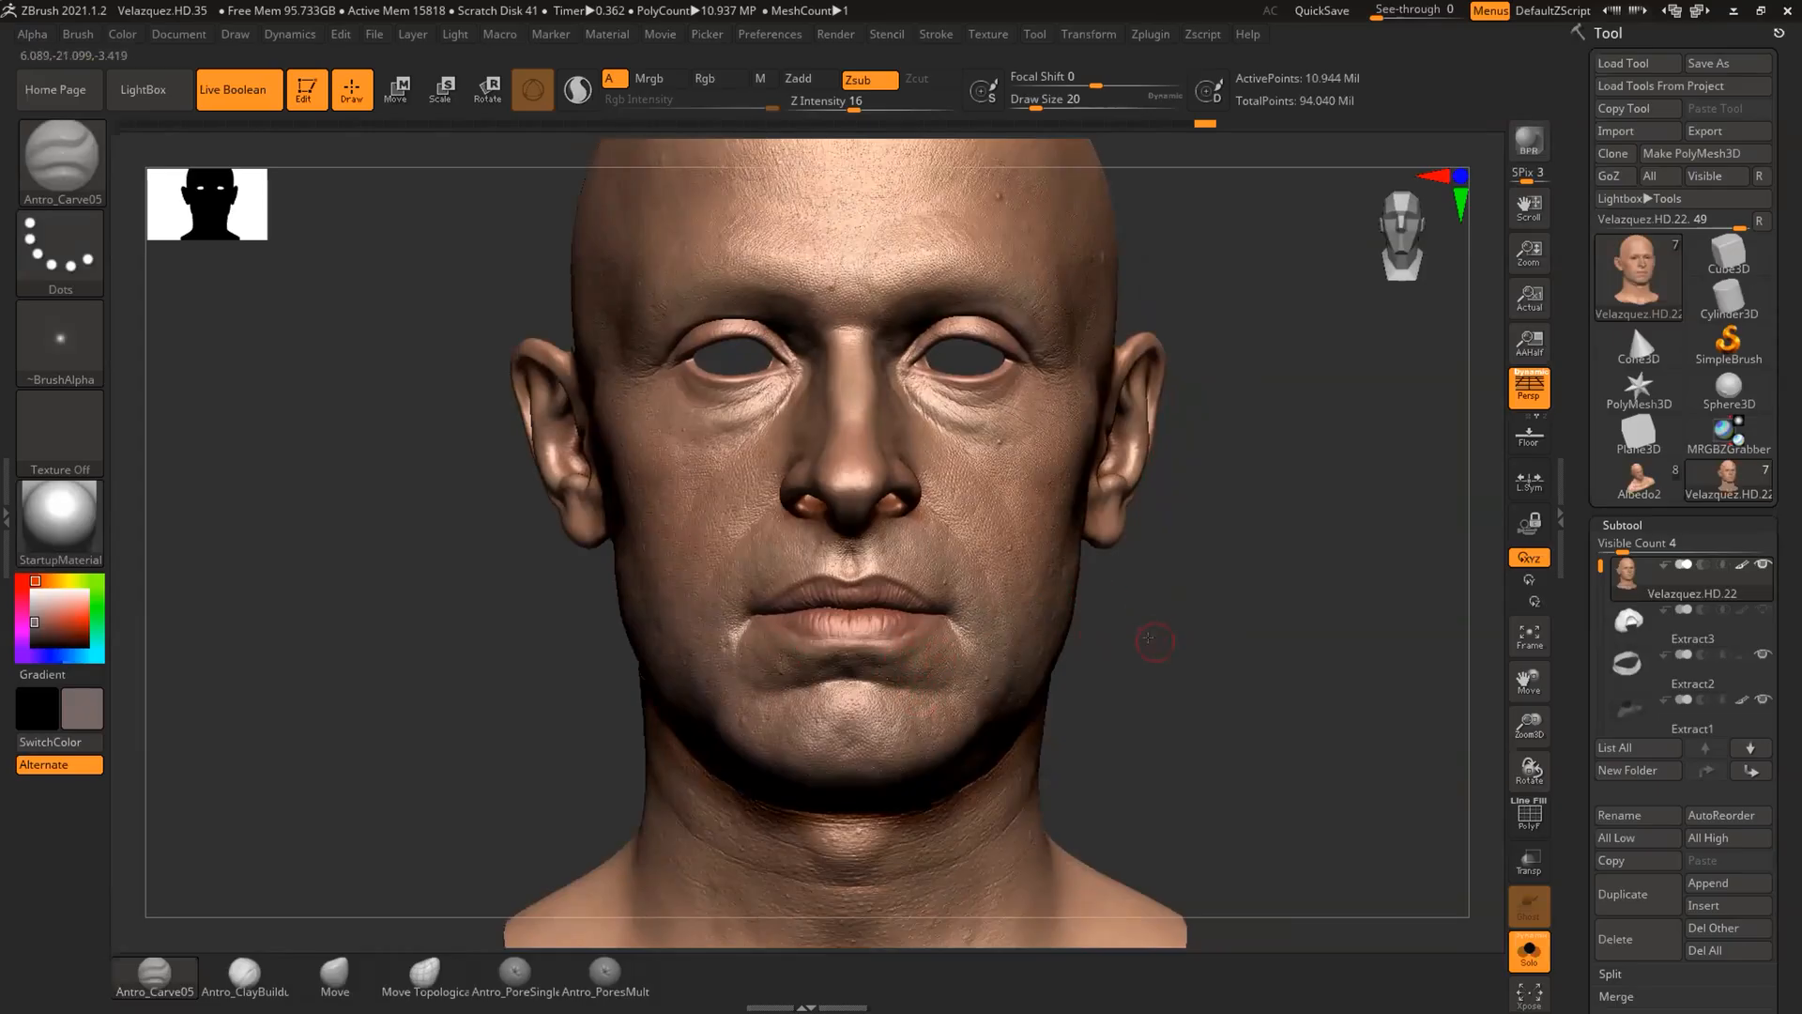
pyautogui.moveTo(1291, 626); pyautogui.dragTo(1154, 619)
pyautogui.moveTo(693, 785); pyautogui.dragTo(845, 781)
pyautogui.moveTo(1173, 646)
pyautogui.mouseDown()
pyautogui.moveTo(1143, 643)
pyautogui.moveTo(1209, 622)
pyautogui.moveTo(1239, 675)
pyautogui.moveTo(1176, 638)
pyautogui.moveTo(1335, 584)
pyautogui.moveTo(1367, 694)
pyautogui.moveTo(1355, 510)
pyautogui.moveTo(1389, 619)
pyautogui.mouseUp()
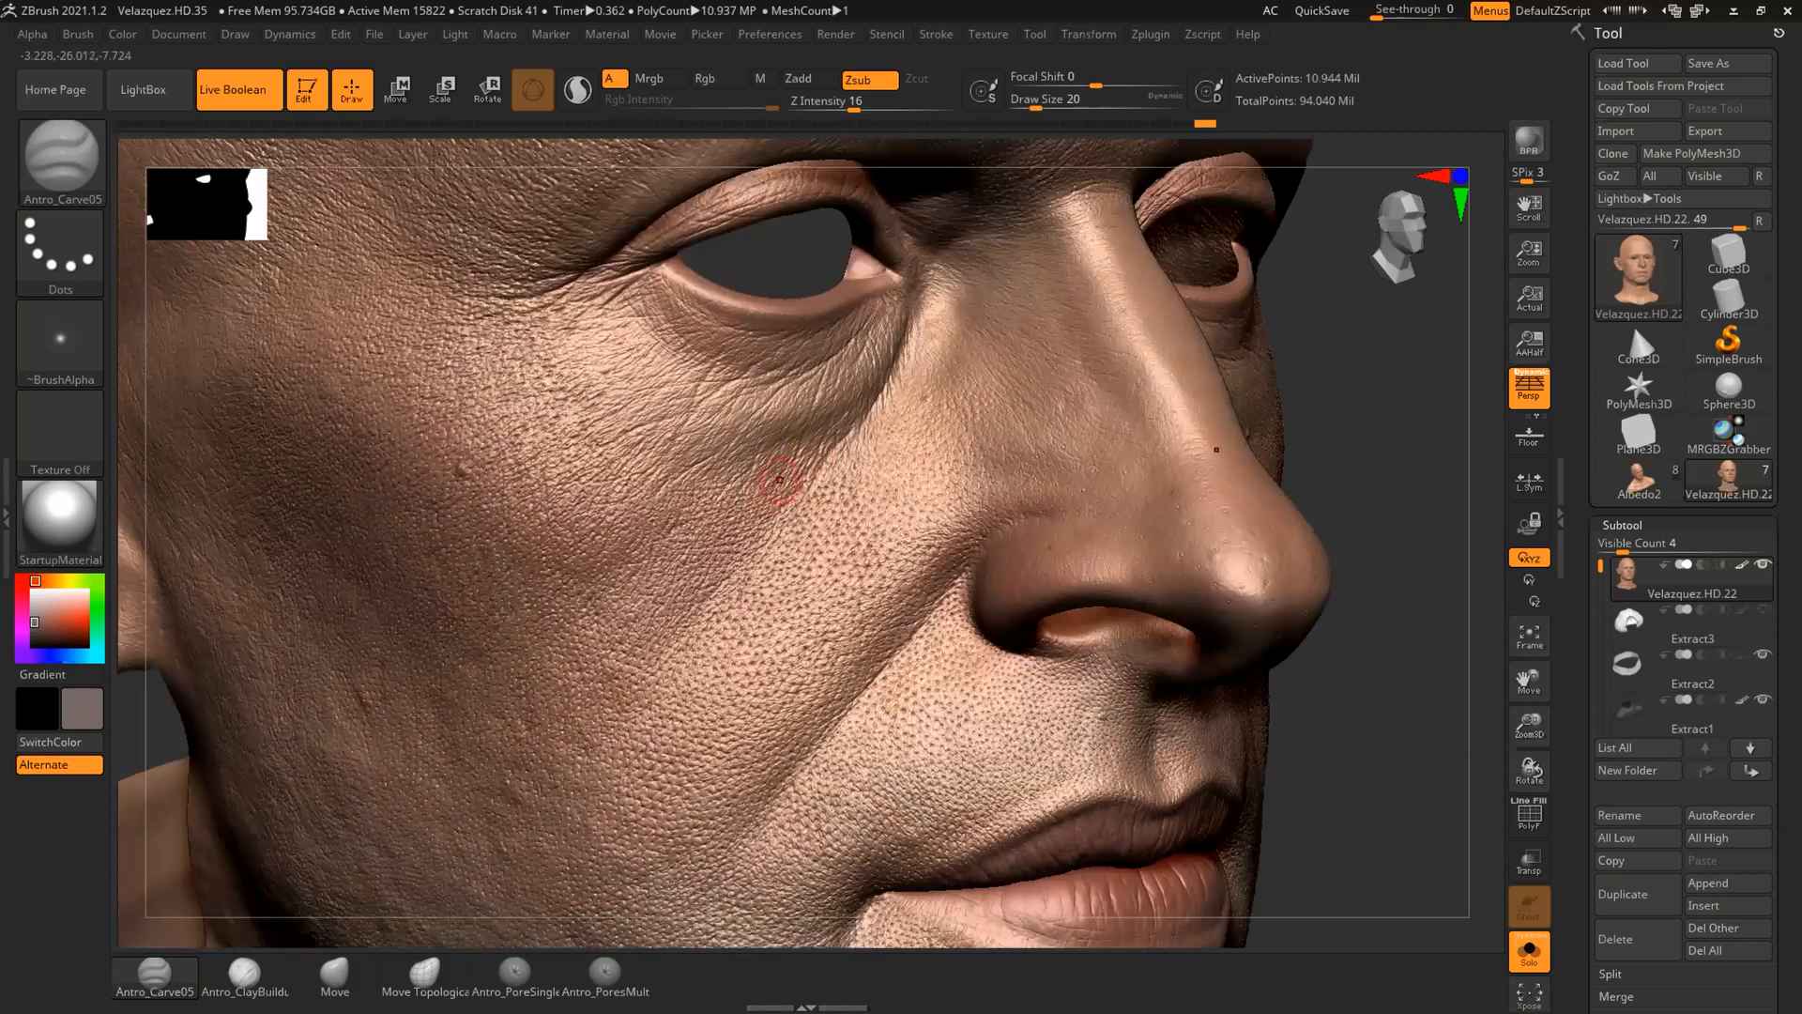
pyautogui.press('space')
pyautogui.click(794, 455)
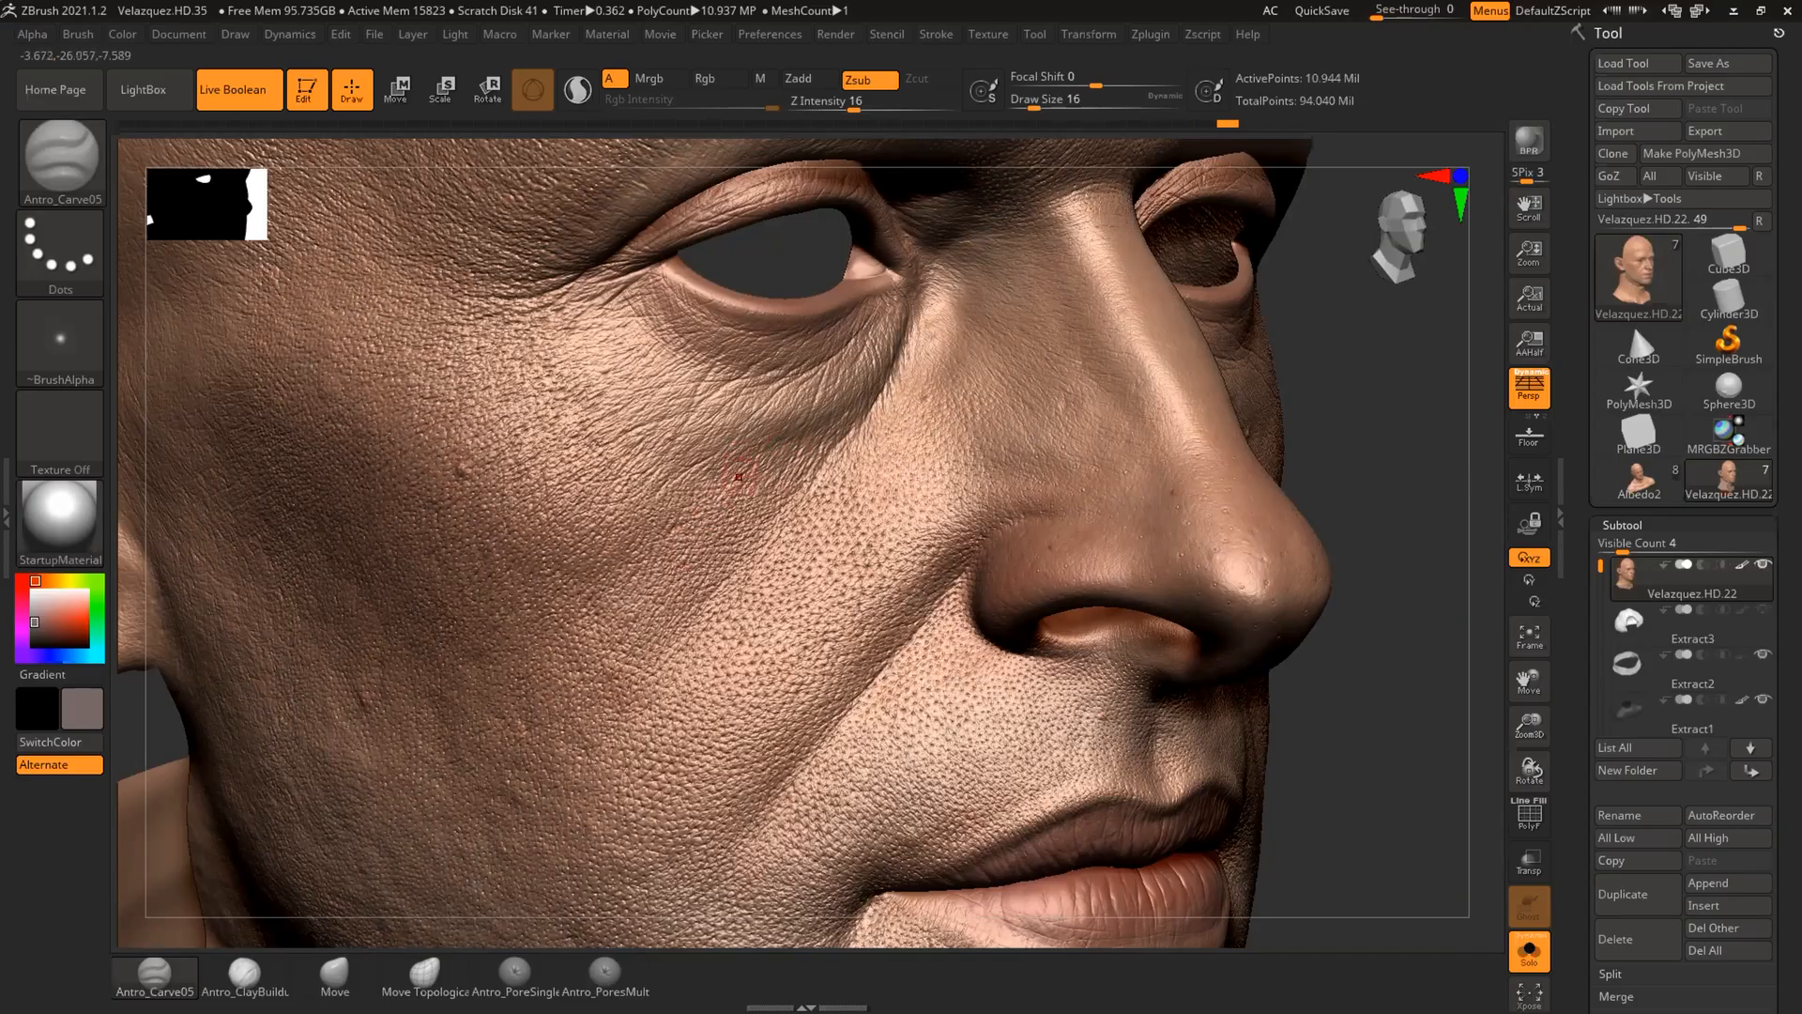
# - Carve small creases beneath the inner corner of the model's left eye
pyautogui.keyDown('alt'); pyautogui.moveTo(1334, 443); pyautogui.dragTo(1300, 423); pyautogui.keyUp('alt')
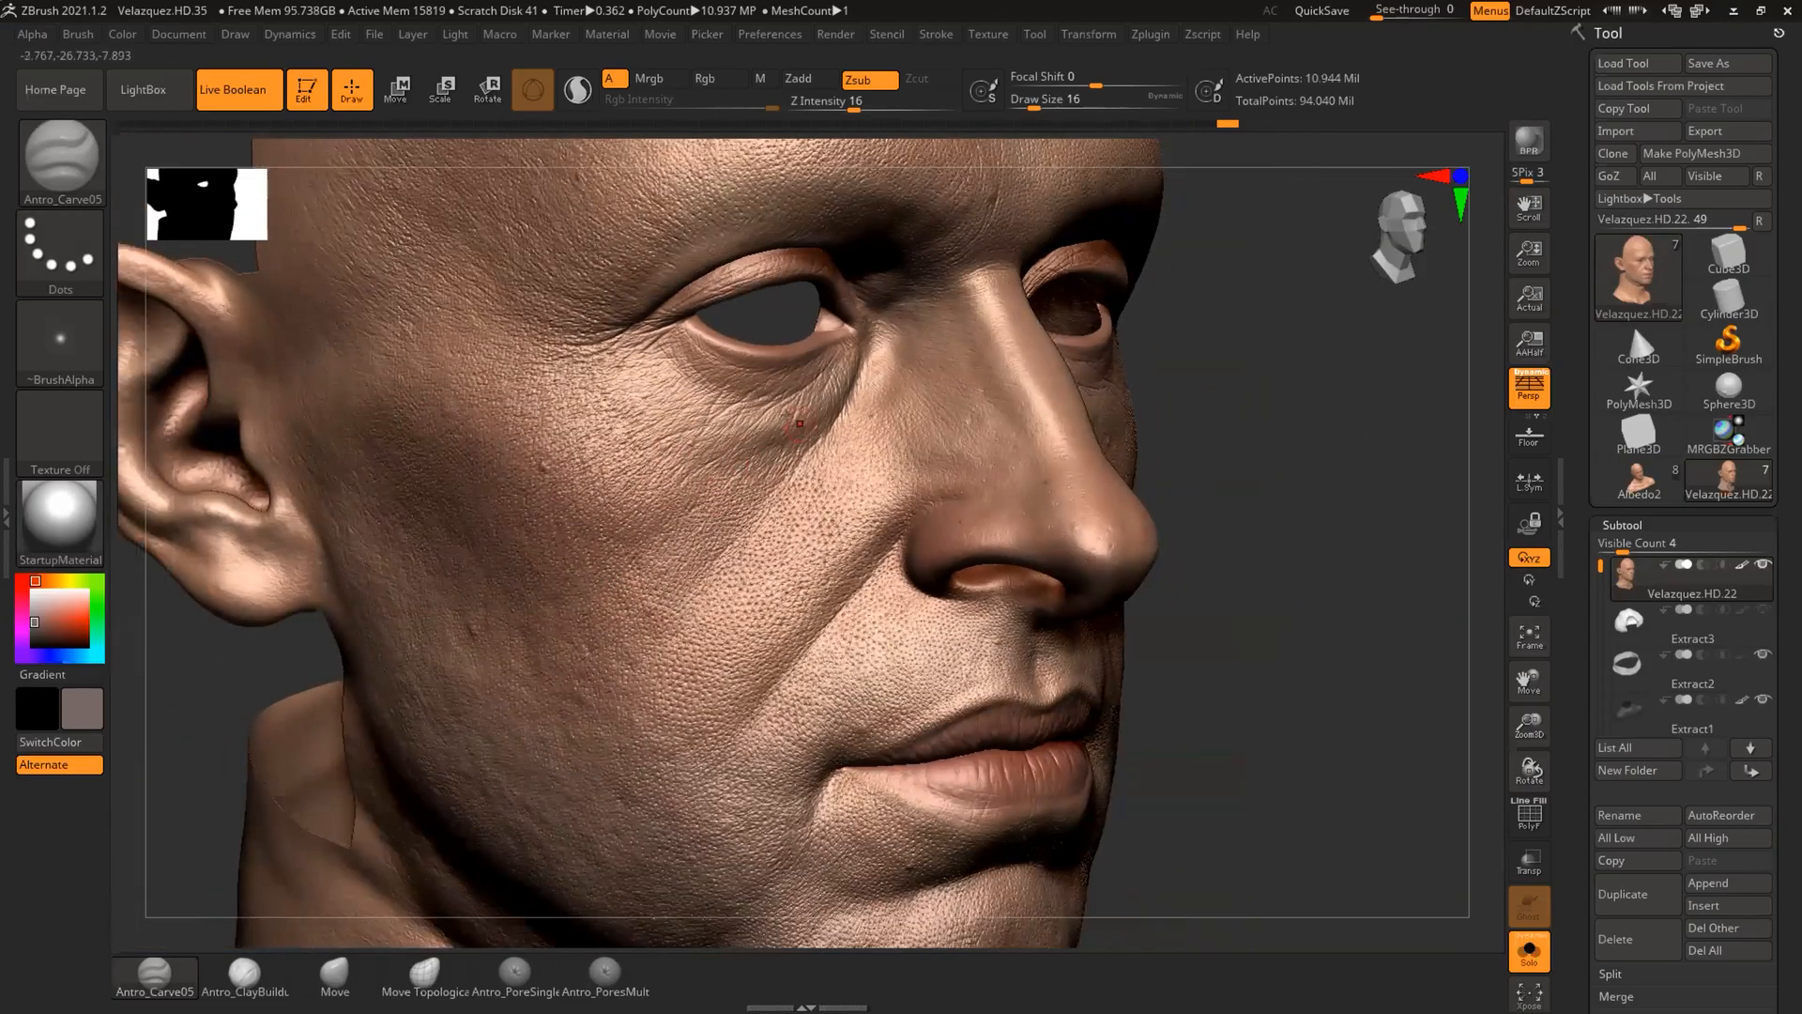
pyautogui.moveTo(1300, 418)
pyautogui.keyDown('alt'); pyautogui.mouseDown()
pyautogui.moveTo(1328, 449)
pyautogui.moveTo(1312, 446)
pyautogui.moveTo(1315, 467)
pyautogui.mouseUp(); pyautogui.keyUp('alt')
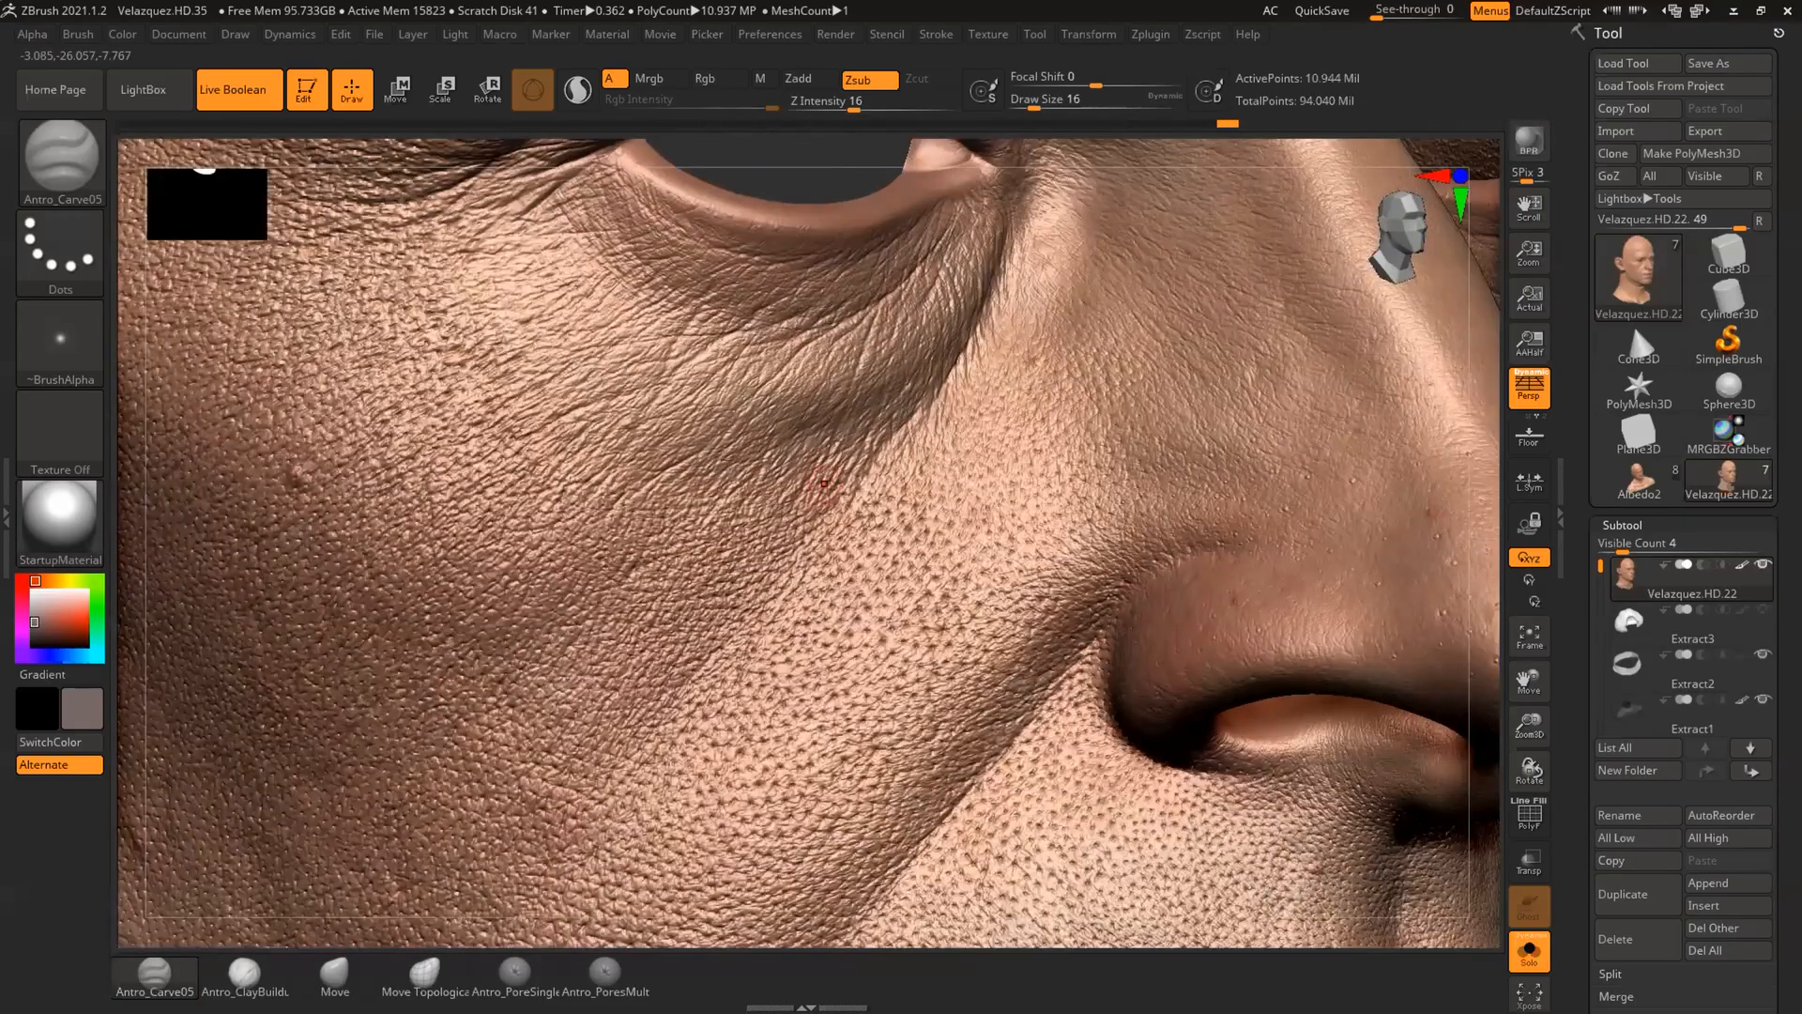
pyautogui.keyDown('alt'); pyautogui.moveTo(1481, 518); pyautogui.dragTo(1263, 488); pyautogui.keyUp('alt')
pyautogui.moveTo(1402, 488)
pyautogui.mouseDown()
pyautogui.moveTo(1351, 537)
pyautogui.moveTo(1351, 518)
pyautogui.mouseUp()
pyautogui.moveTo(1474, 488); pyautogui.dragTo(1293, 469)
pyautogui.keyDown('alt'); pyautogui.moveTo(1484, 415); pyautogui.dragTo(1333, 600); pyautogui.keyUp('alt')
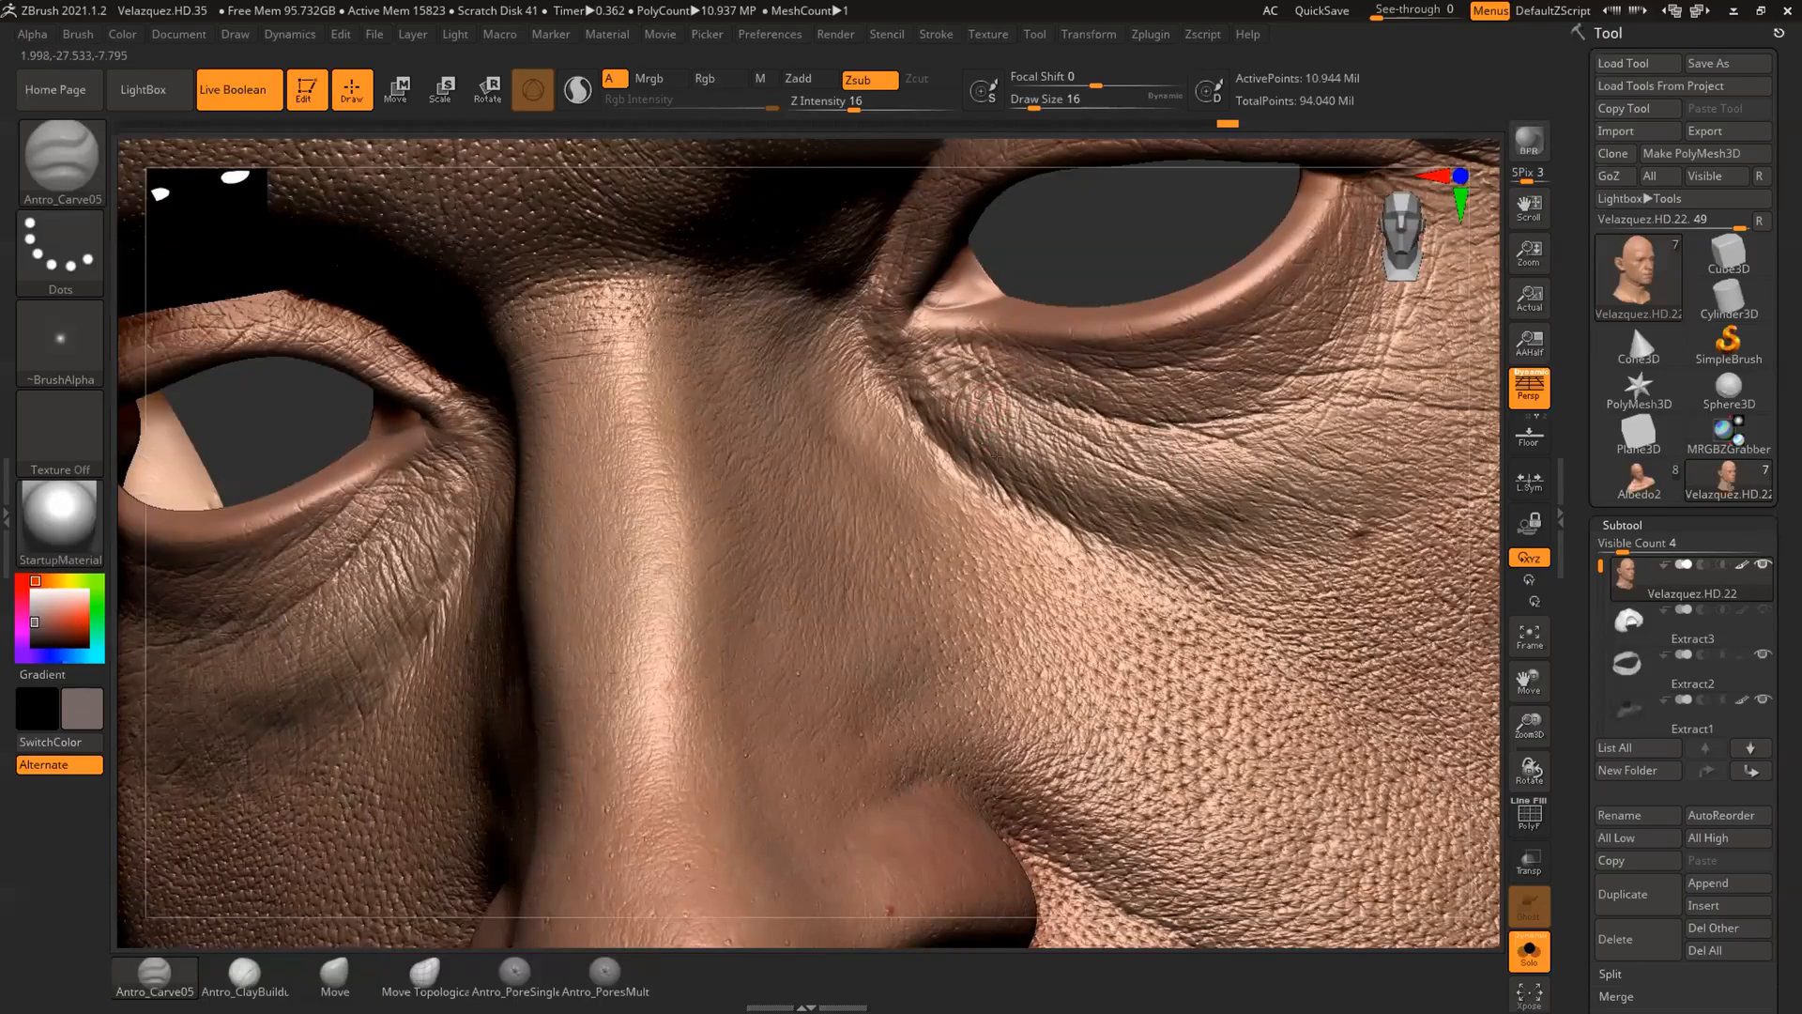
pyautogui.moveTo(992, 405); pyautogui.dragTo(997, 425)
pyautogui.moveTo(981, 398); pyautogui.dragTo(991, 425)
# - Stamp tiny skin bumps around the eye's inner corner and over the nose using the Antro_NeckPimp brush with Z Intensity 39
pyautogui.click(61, 157)
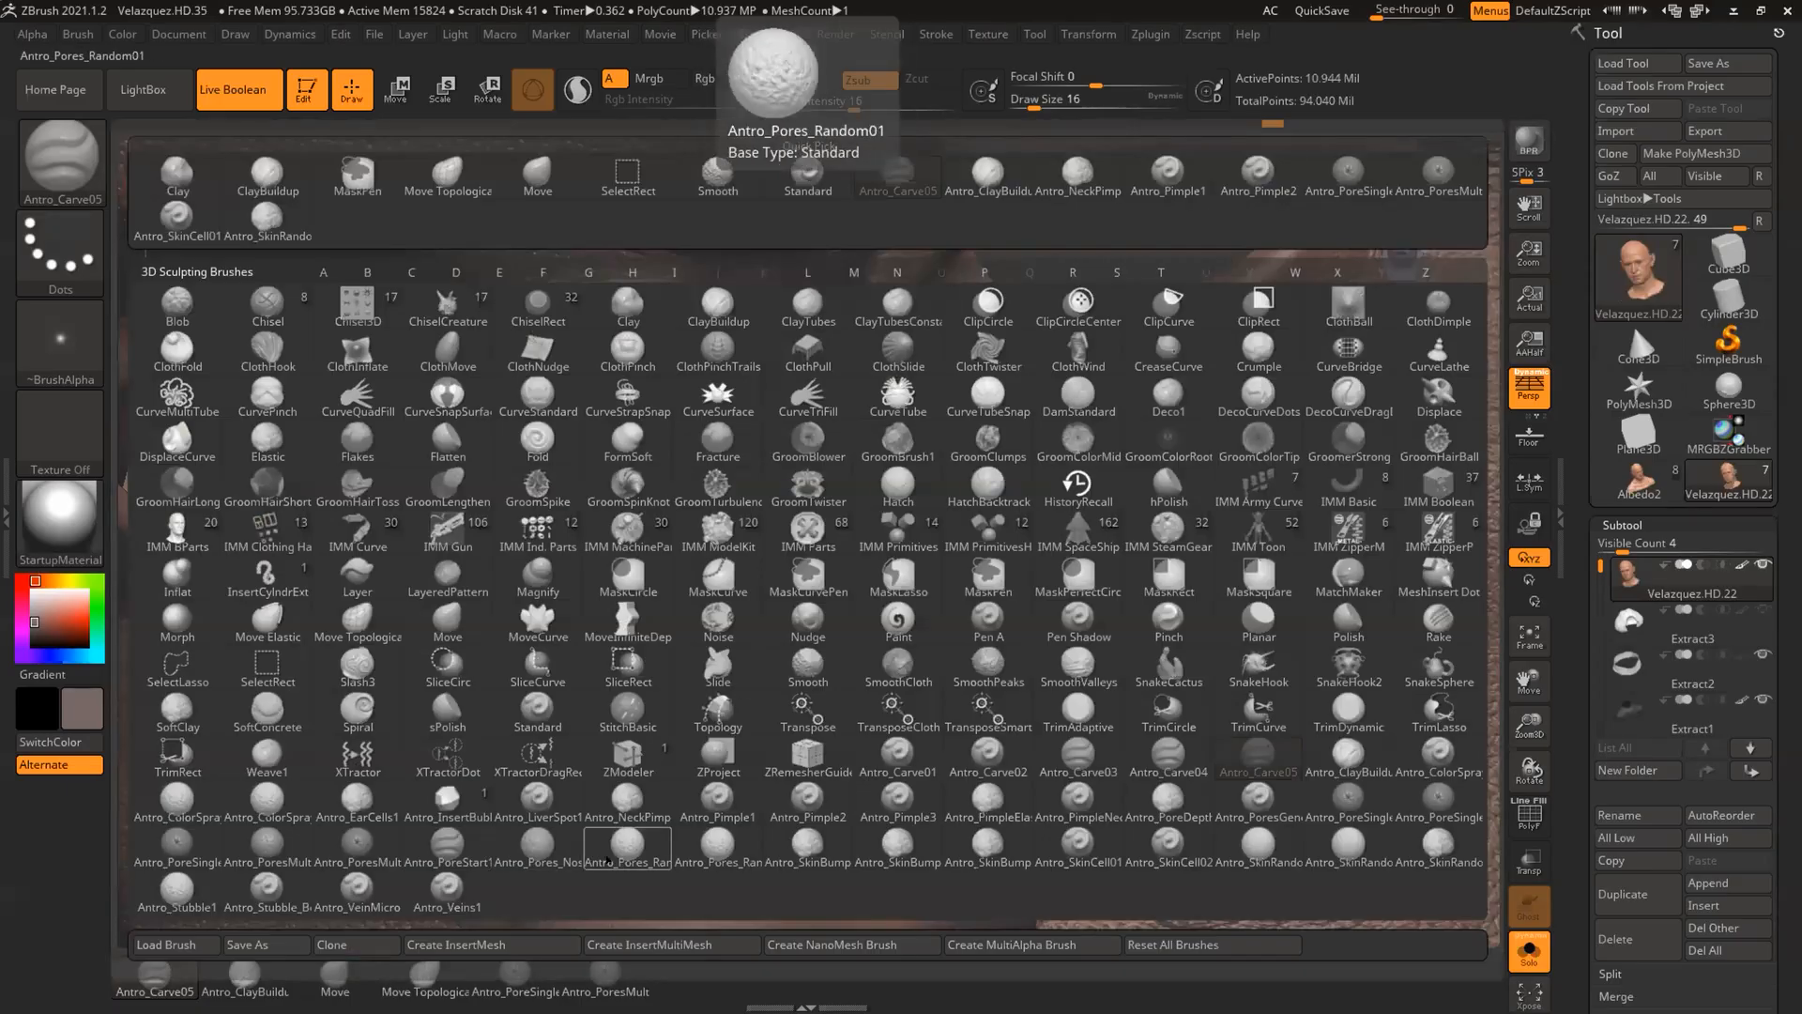
pyautogui.click(661, 833)
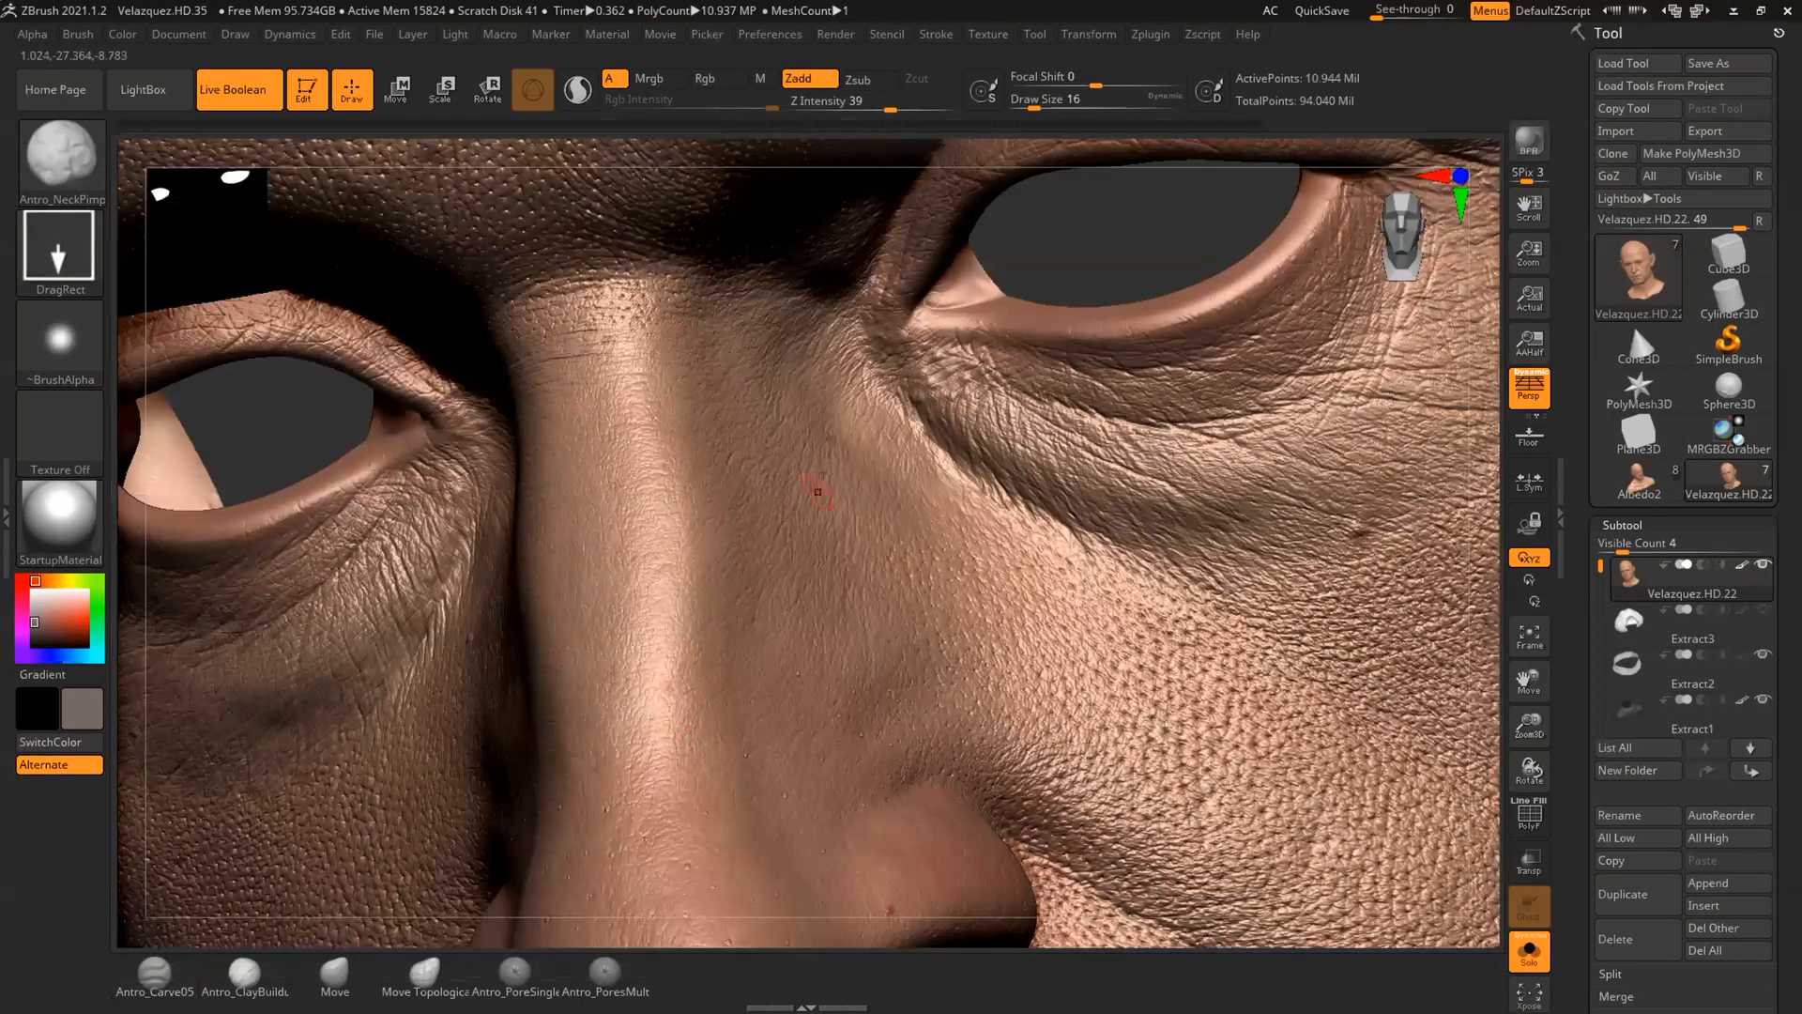
pyautogui.moveTo(937, 368); pyautogui.dragTo(959, 371)
pyautogui.moveTo(864, 383); pyautogui.dragTo(873, 391)
pyautogui.press('ctrl')
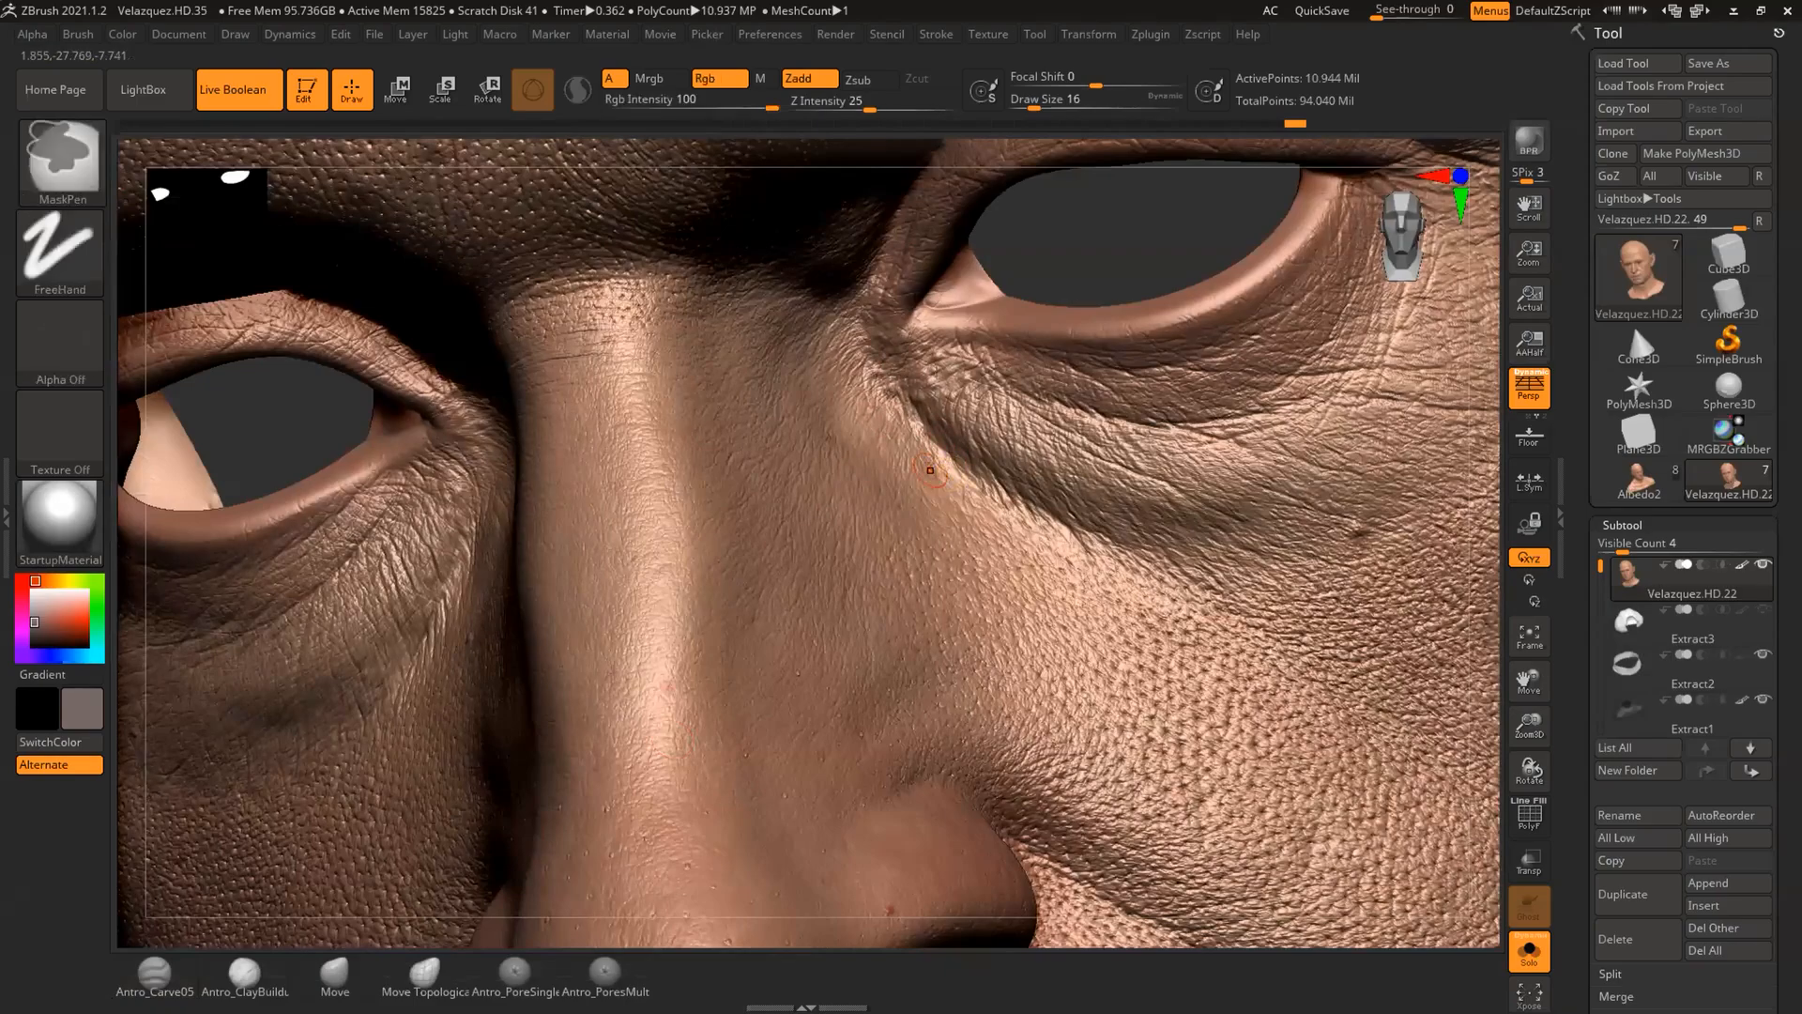
pyautogui.press('ctrl')
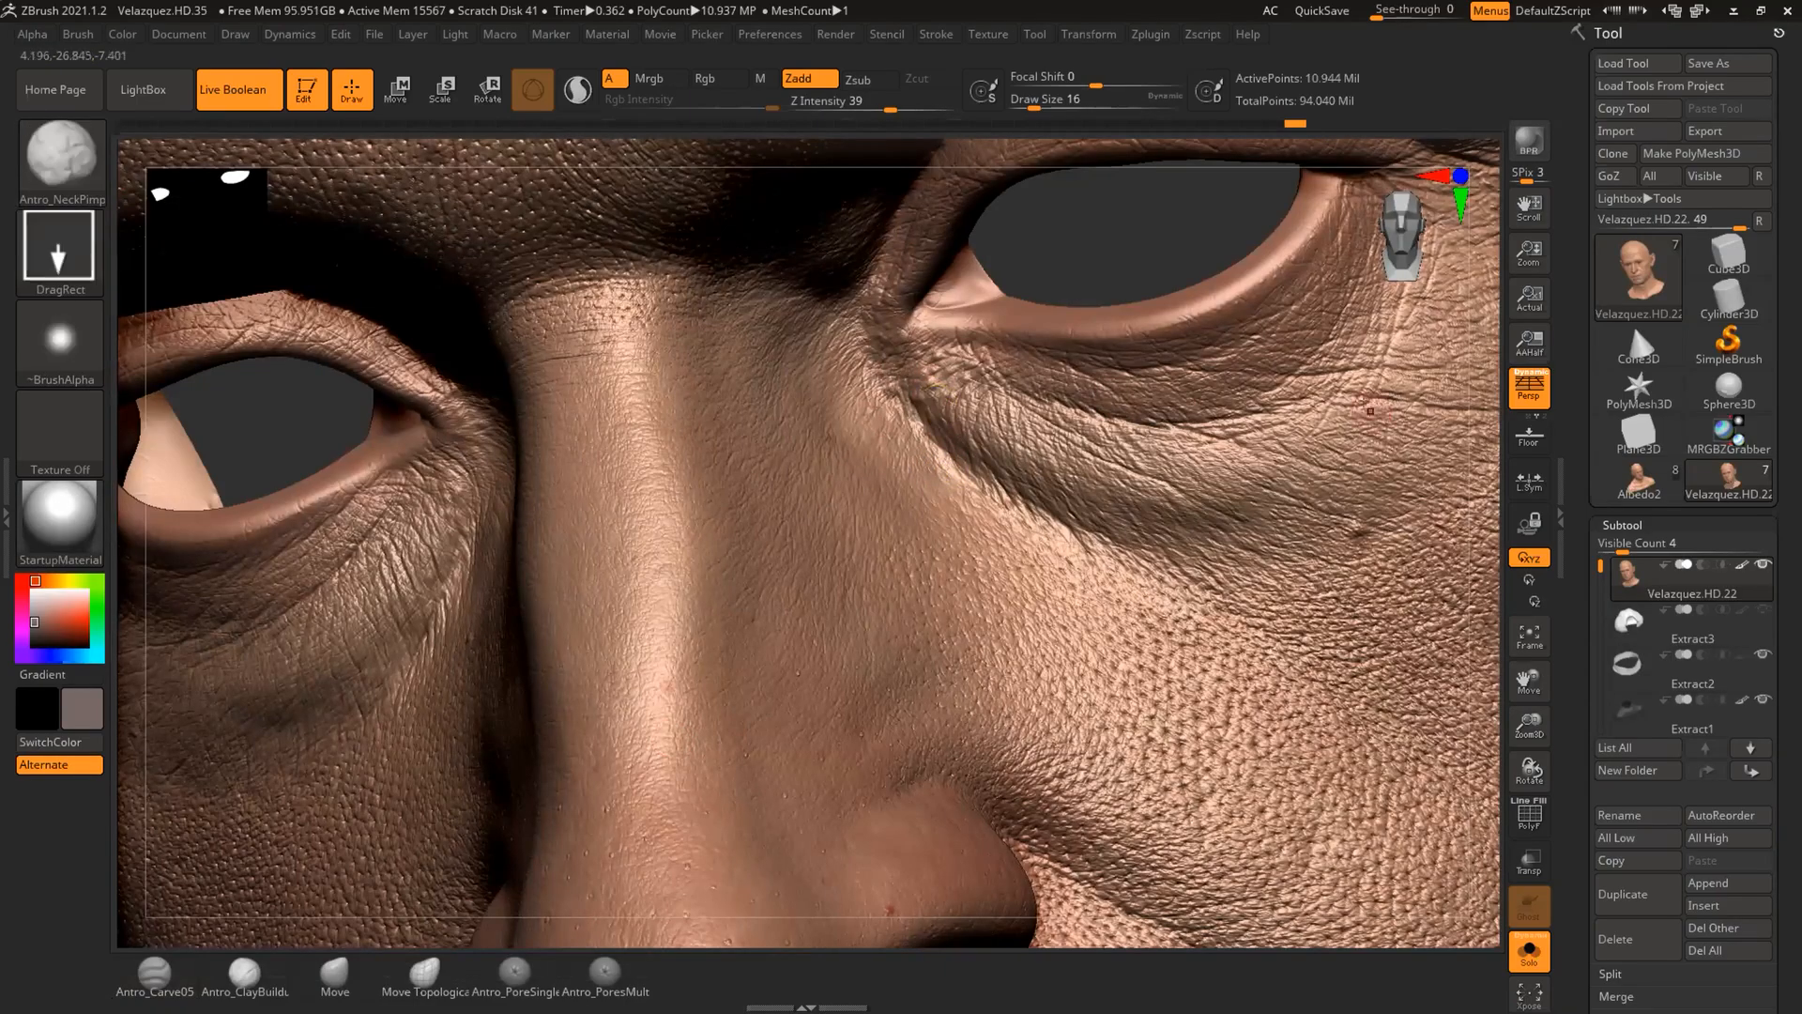
pyautogui.moveTo(1482, 393); pyautogui.dragTo(1553, 343)
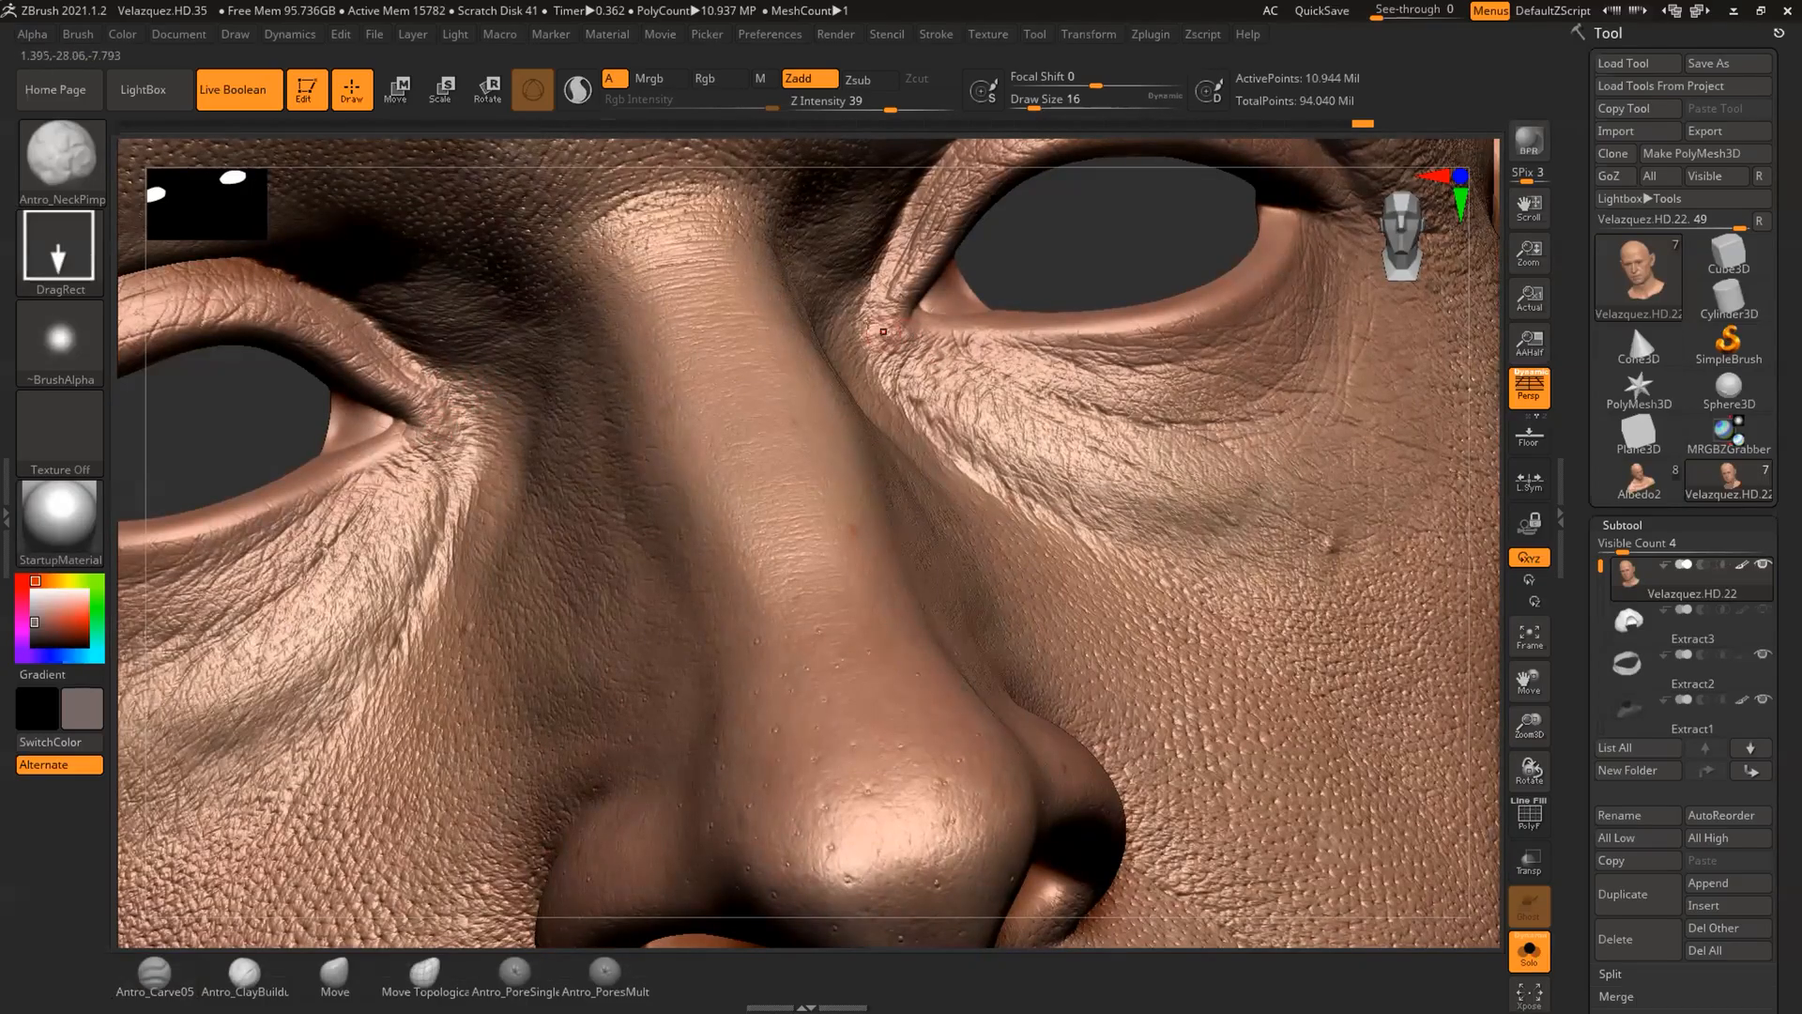
pyautogui.moveTo(1470, 490); pyautogui.dragTo(1397, 453)
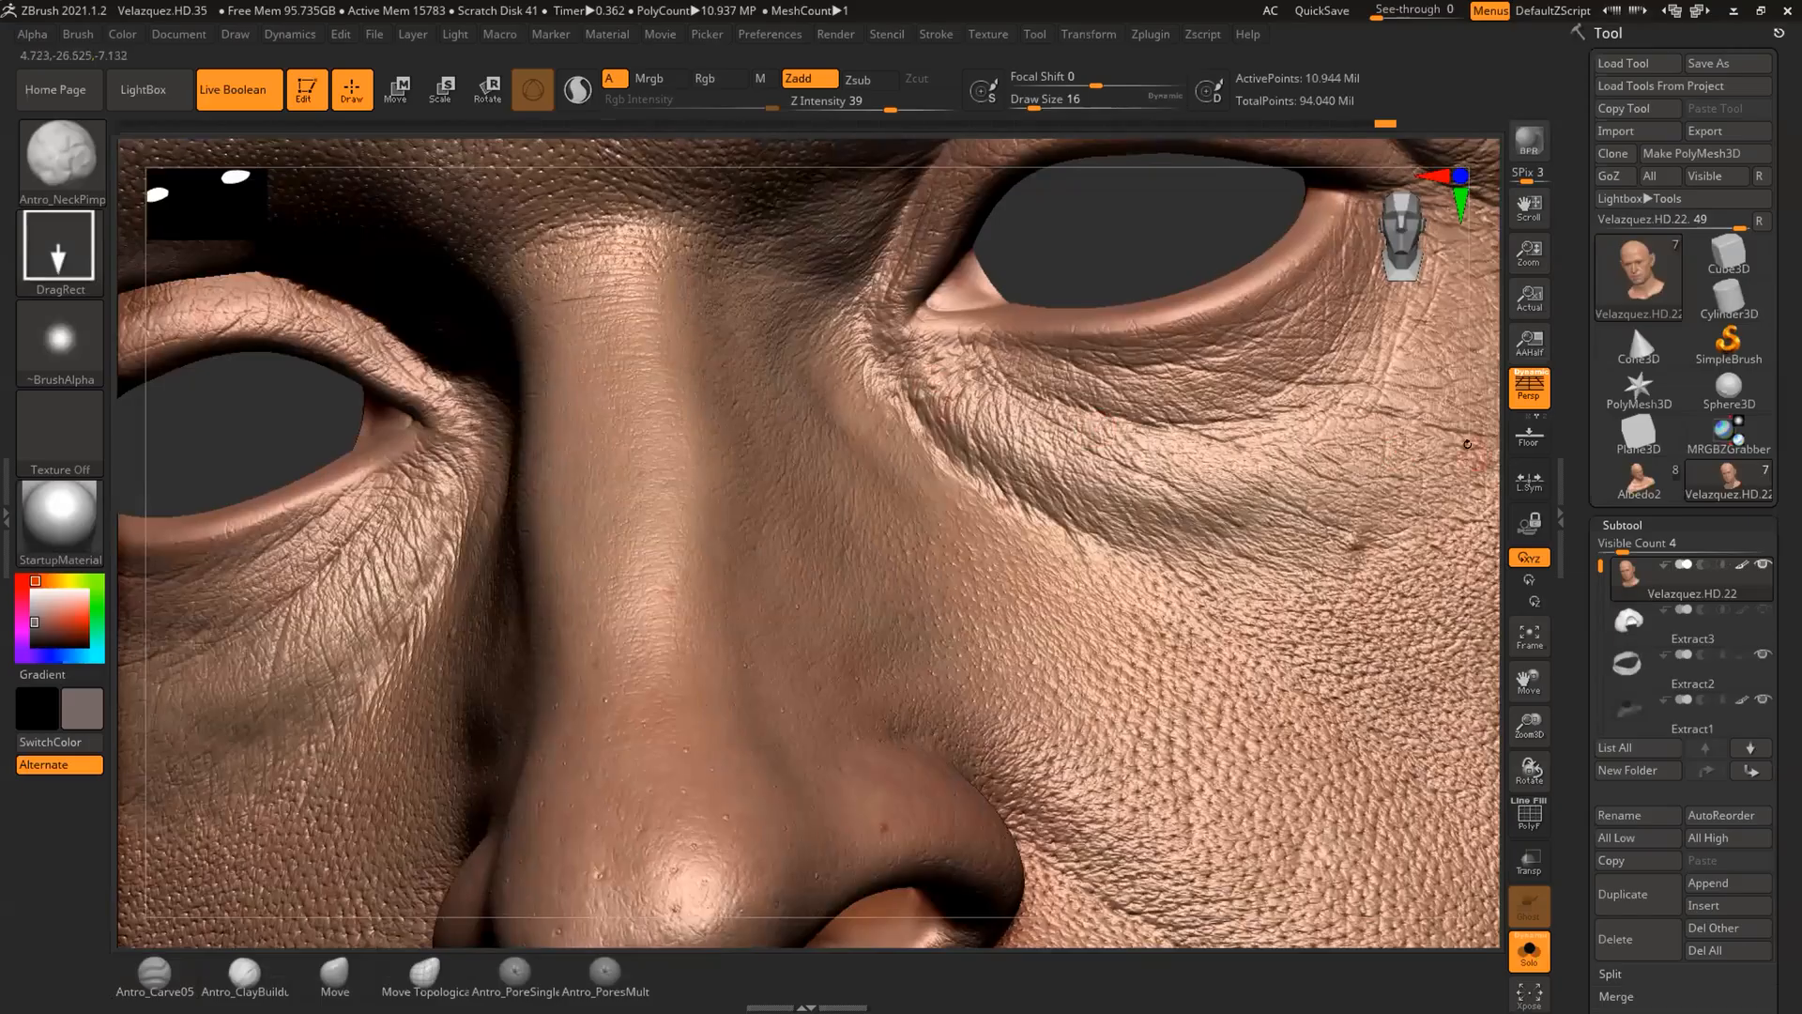
pyautogui.keyDown('alt'); pyautogui.moveTo(1466, 444); pyautogui.dragTo(1464, 468); pyautogui.keyUp('alt')
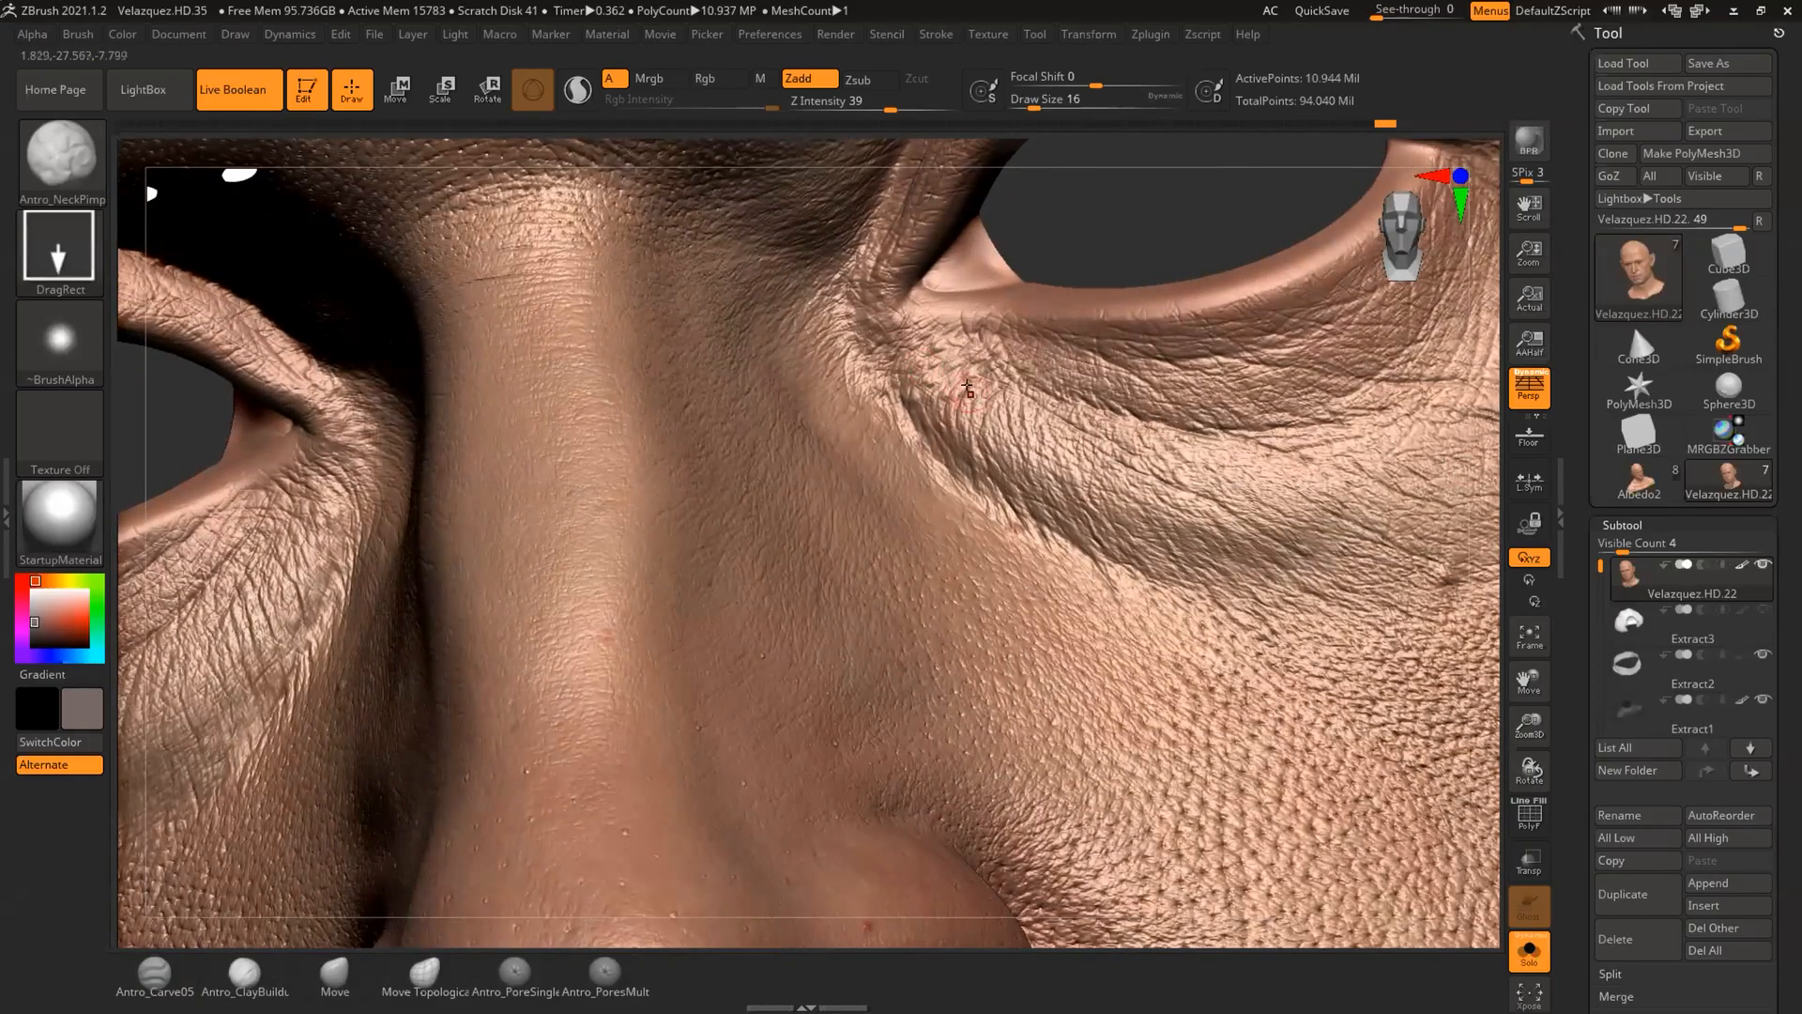
# - Stamp more tiny skin bumps below the eyes' inner corners and around the nose bridge
pyautogui.moveTo(972, 410); pyautogui.dragTo(961, 409)
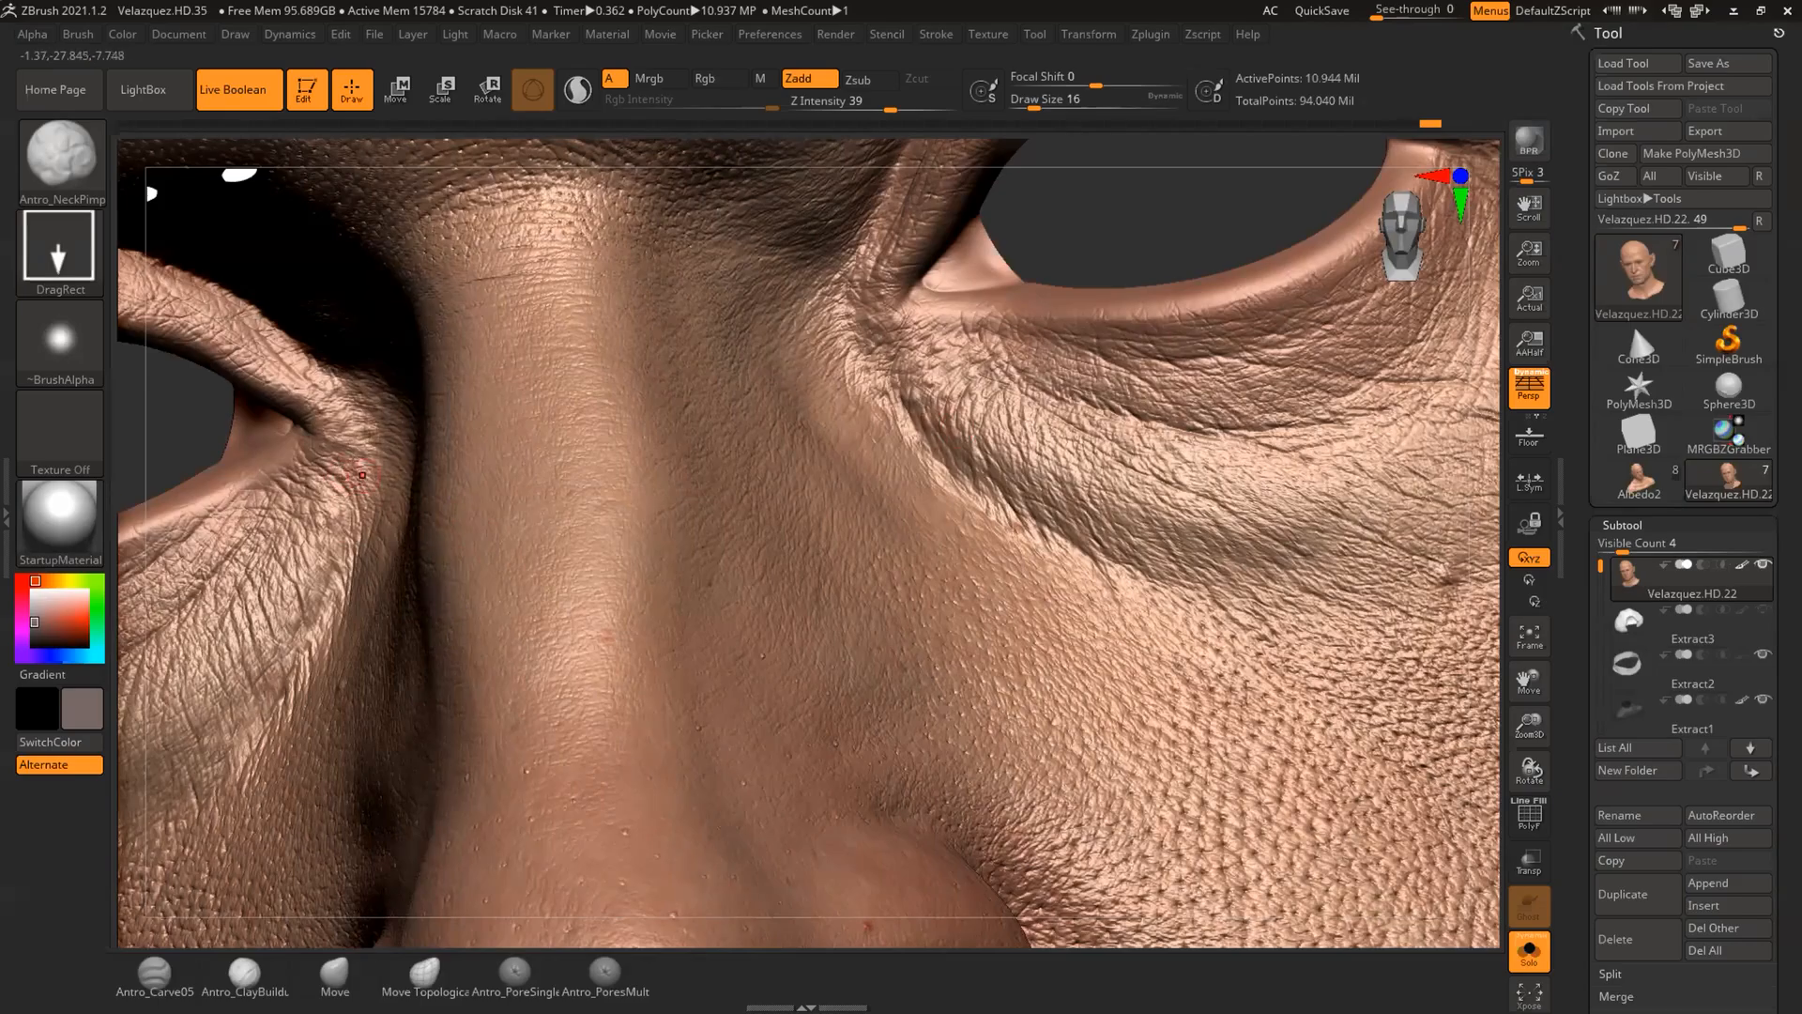
pyautogui.moveTo(336, 475); pyautogui.dragTo(398, 511, button='right')
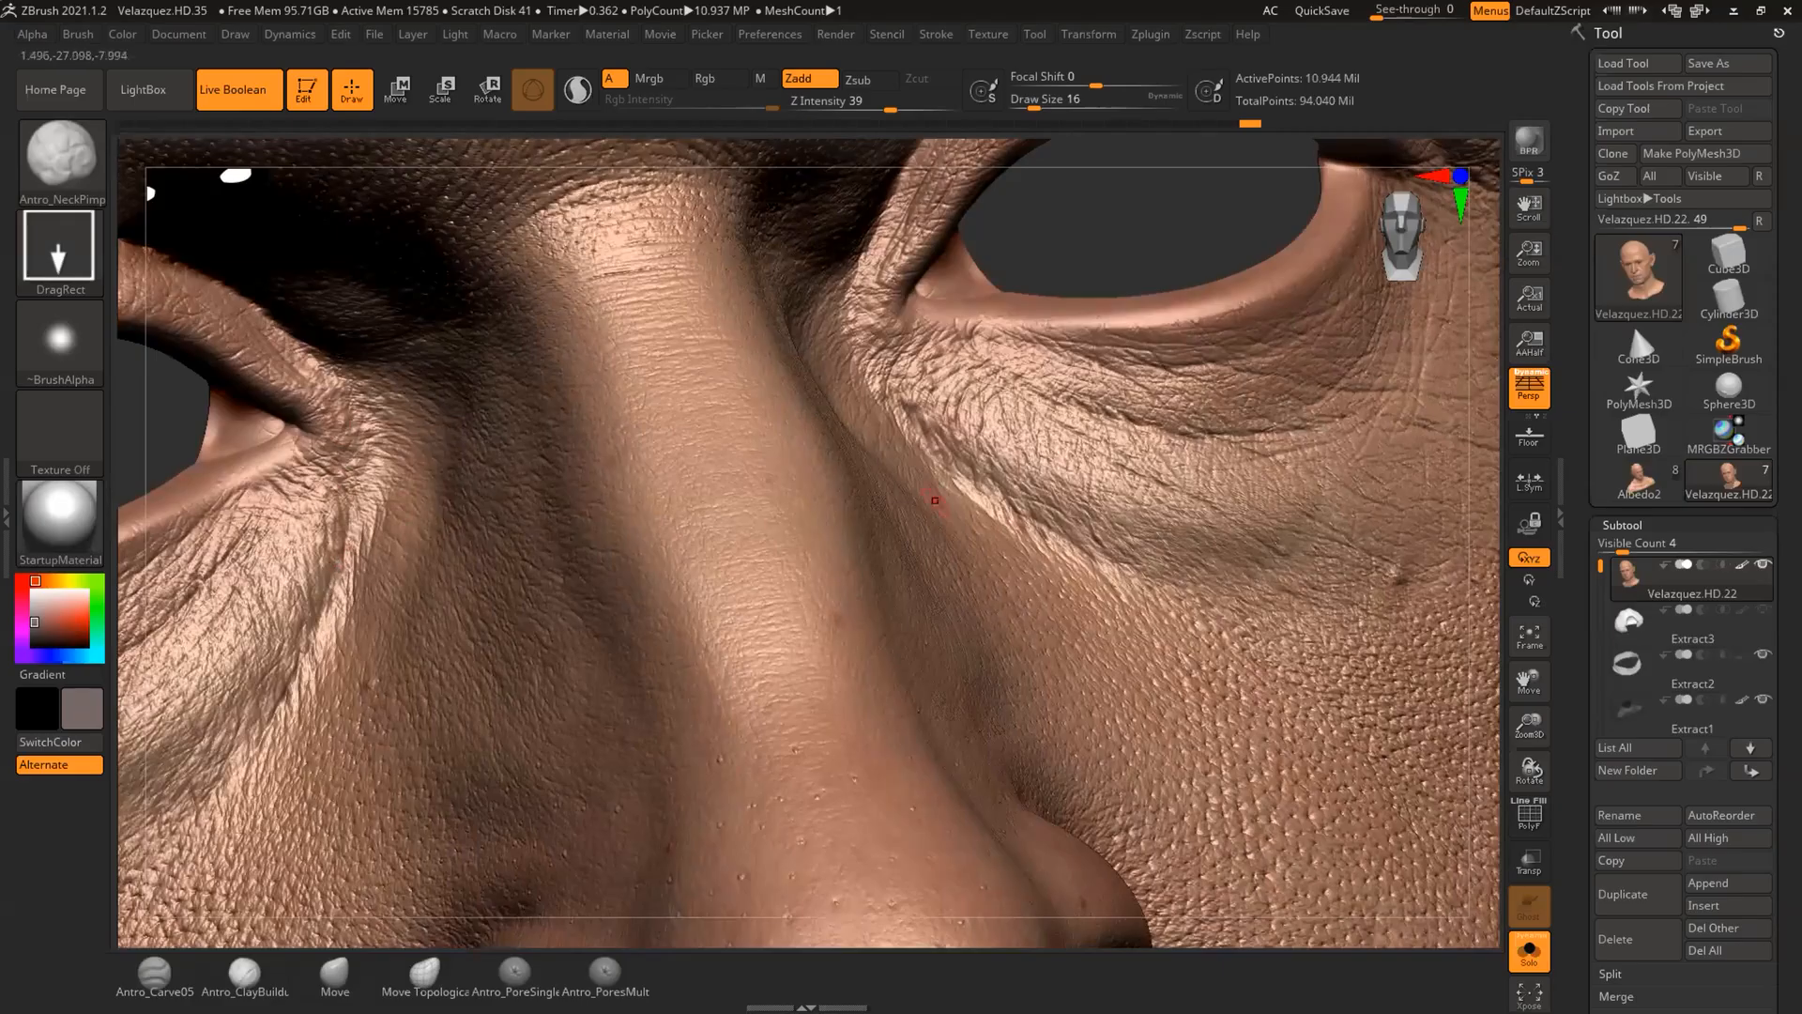
pyautogui.moveTo(1479, 580)
pyautogui.keyDown('alt'); pyautogui.mouseDown()
pyautogui.moveTo(1395, 442)
pyautogui.moveTo(1376, 442)
pyautogui.moveTo(1343, 493)
pyautogui.moveTo(1360, 548)
pyautogui.moveTo(1315, 549)
pyautogui.moveTo(1226, 620)
pyautogui.moveTo(1197, 589)
pyautogui.moveTo(1032, 592)
pyautogui.mouseUp(); pyautogui.keyUp('alt')
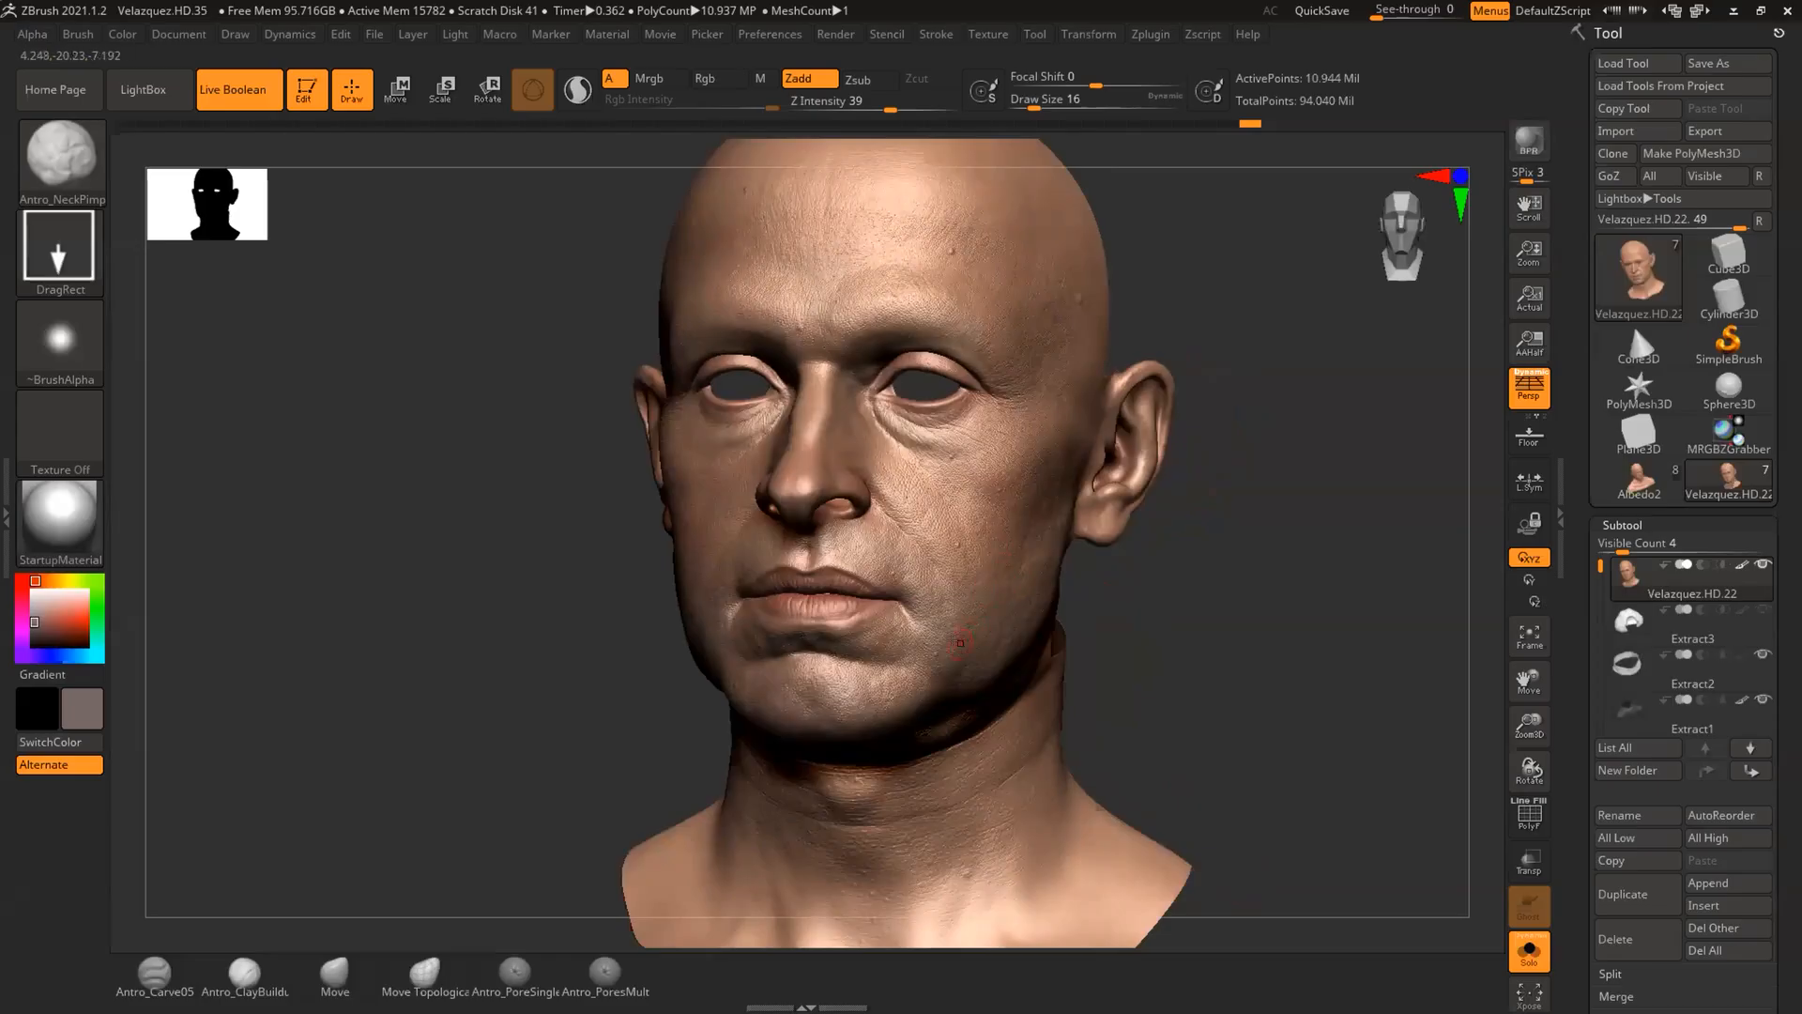
# - Examine the facial skin detail from the front, both sides and below
pyautogui.moveTo(1130, 623)
pyautogui.mouseDown()
pyautogui.moveTo(1206, 615)
pyautogui.moveTo(1185, 600)
pyautogui.mouseUp()
pyautogui.moveTo(899, 519)
pyautogui.mouseDown()
pyautogui.moveTo(1267, 584)
pyautogui.moveTo(1315, 575)
pyautogui.moveTo(1254, 582)
pyautogui.mouseUp()
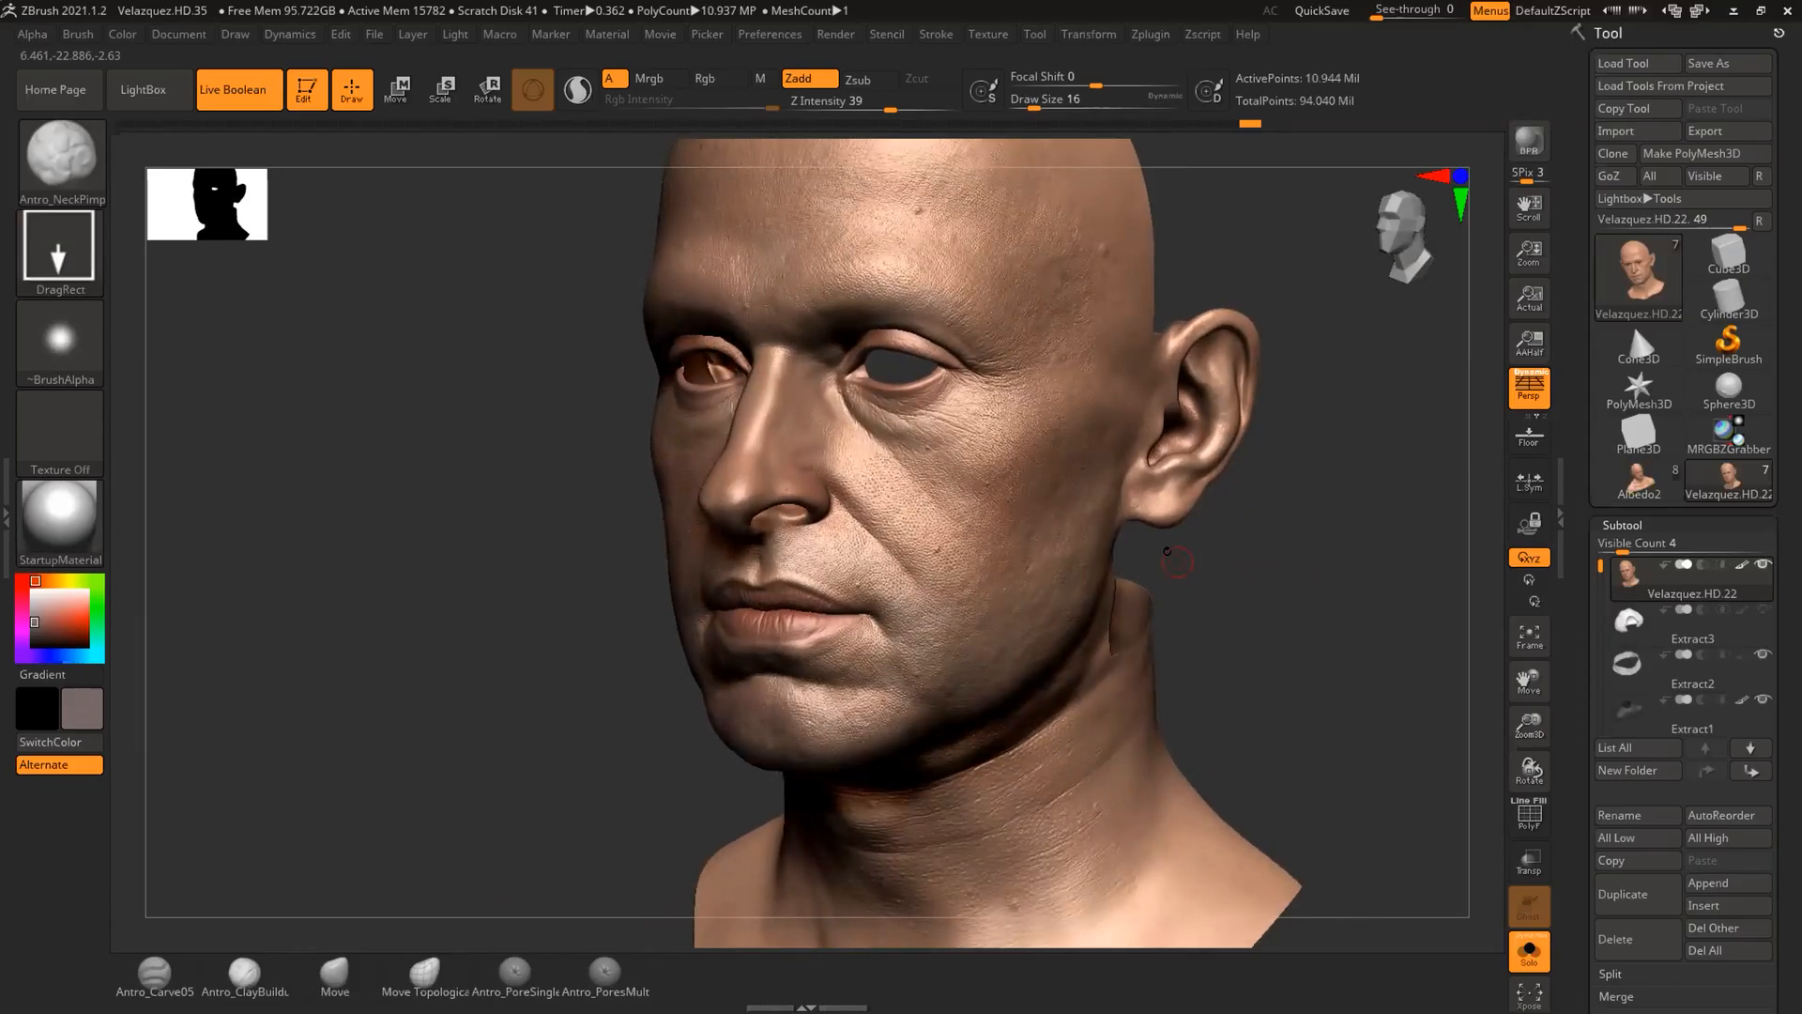
pyautogui.moveTo(1328, 522)
pyautogui.mouseDown()
pyautogui.moveTo(1279, 511)
pyautogui.moveTo(1220, 539)
pyautogui.moveTo(1273, 548)
pyautogui.mouseUp()
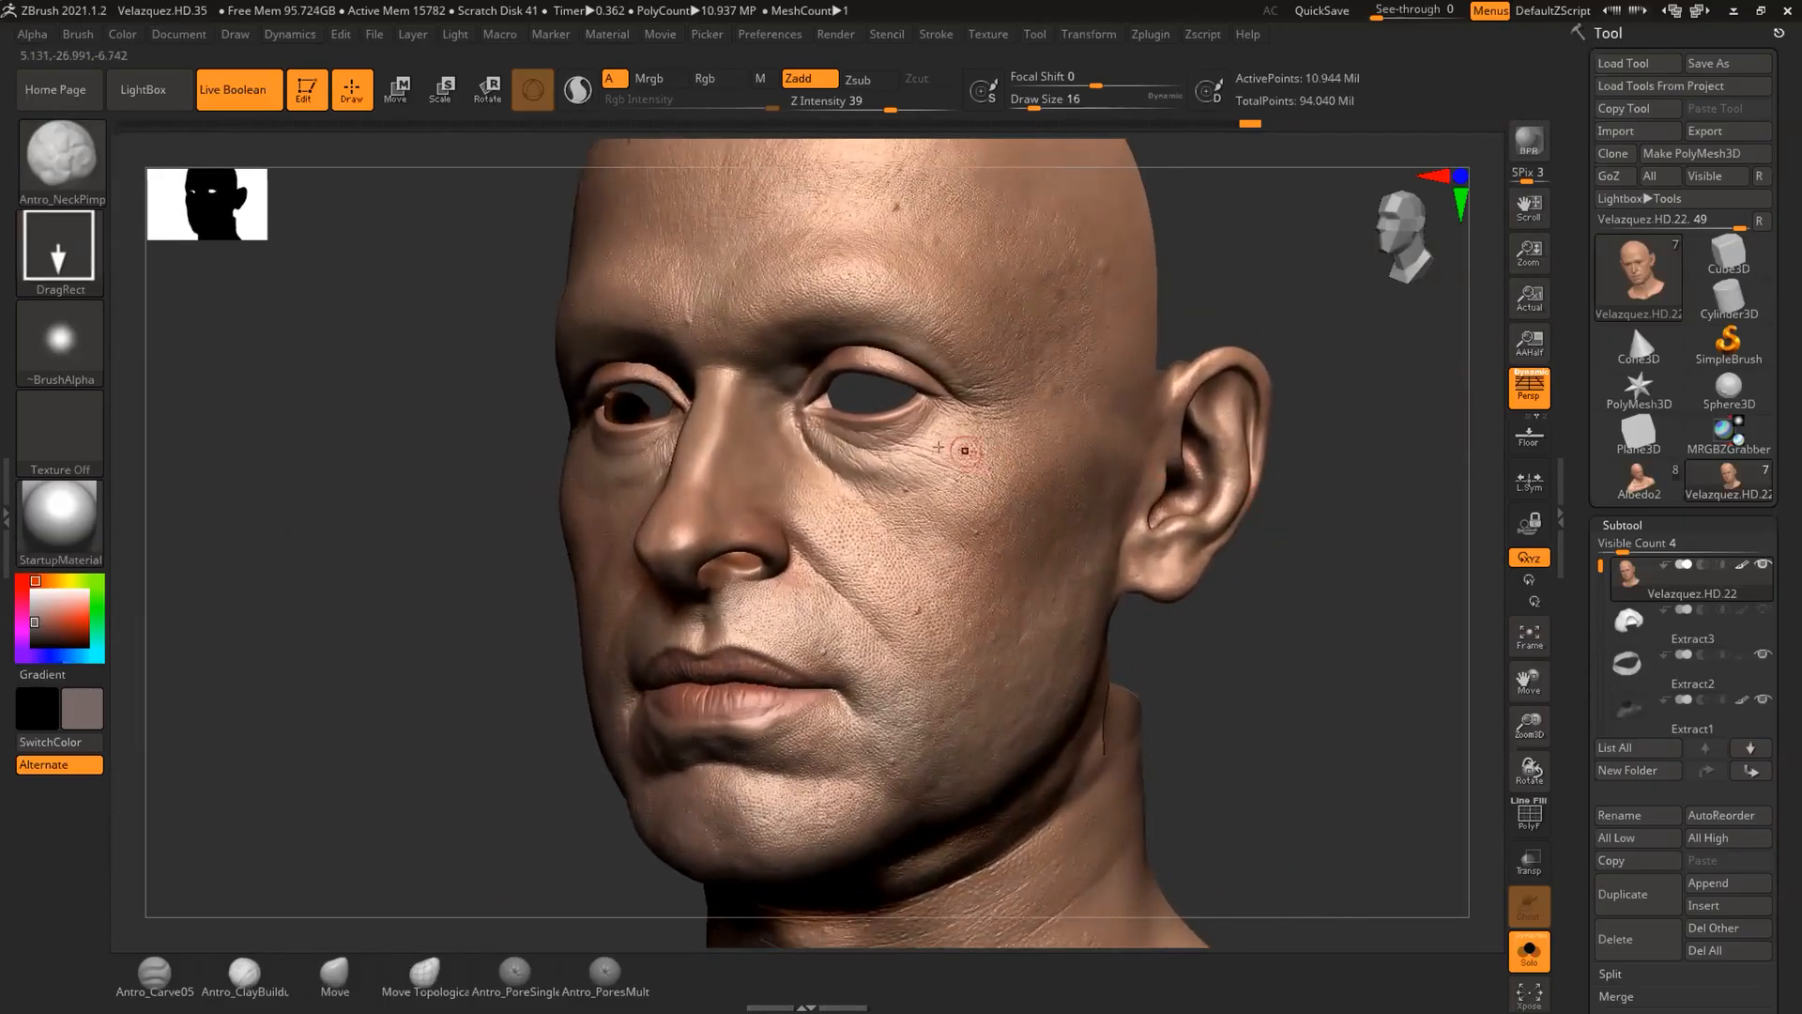
pyautogui.moveTo(1094, 392); pyautogui.dragTo(1139, 429, button='right')
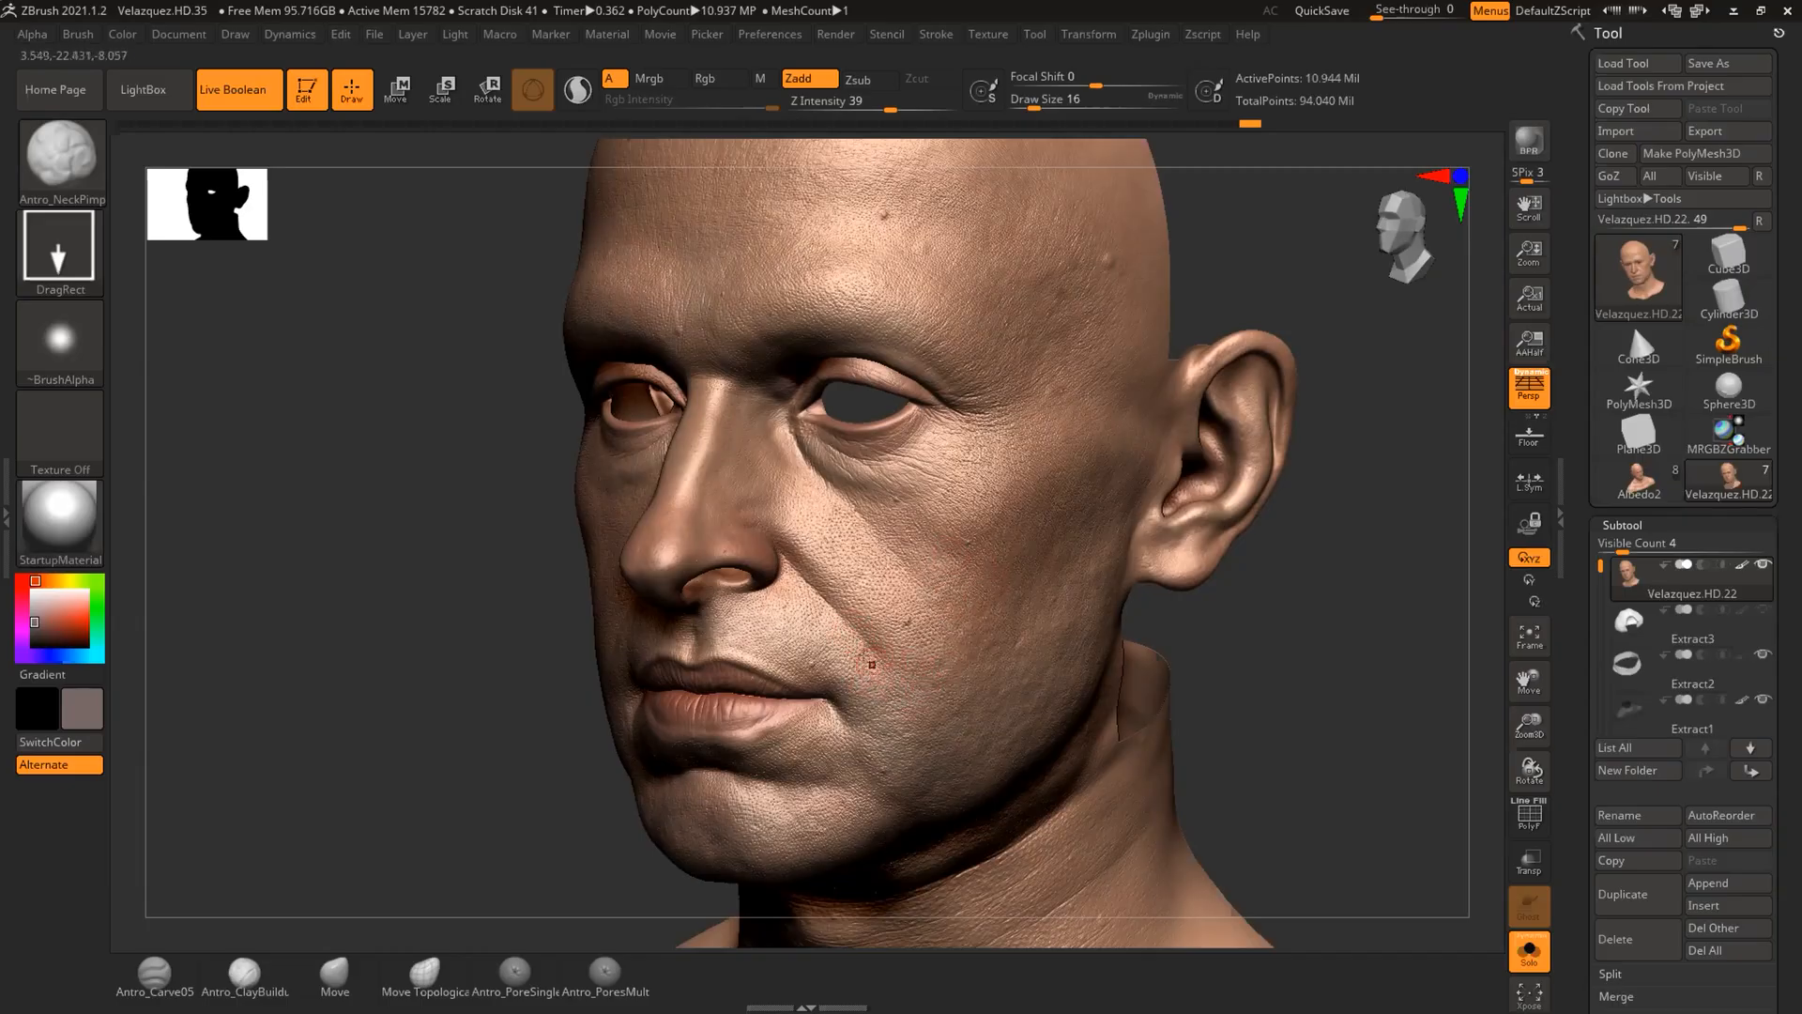
pyautogui.moveTo(1239, 594); pyautogui.dragTo(1184, 568)
pyautogui.moveTo(1244, 490); pyautogui.dragTo(1271, 527)
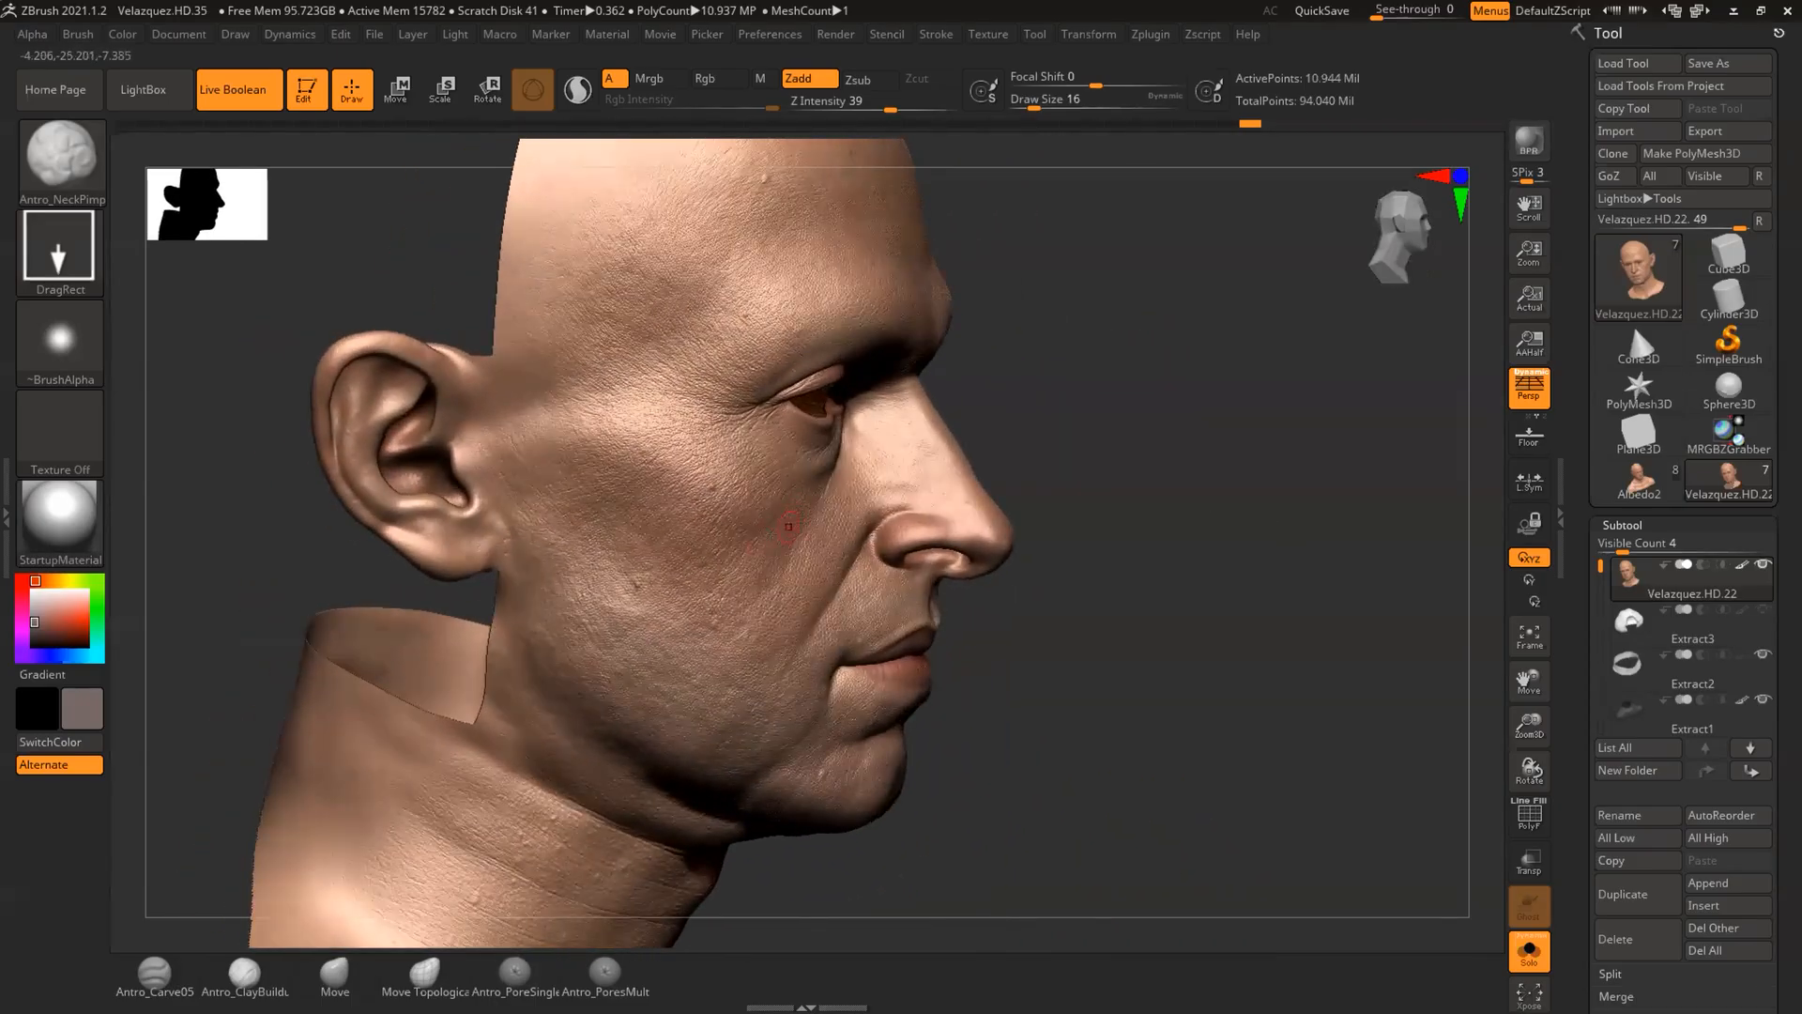
pyautogui.moveTo(1106, 482); pyautogui.dragTo(1157, 492)
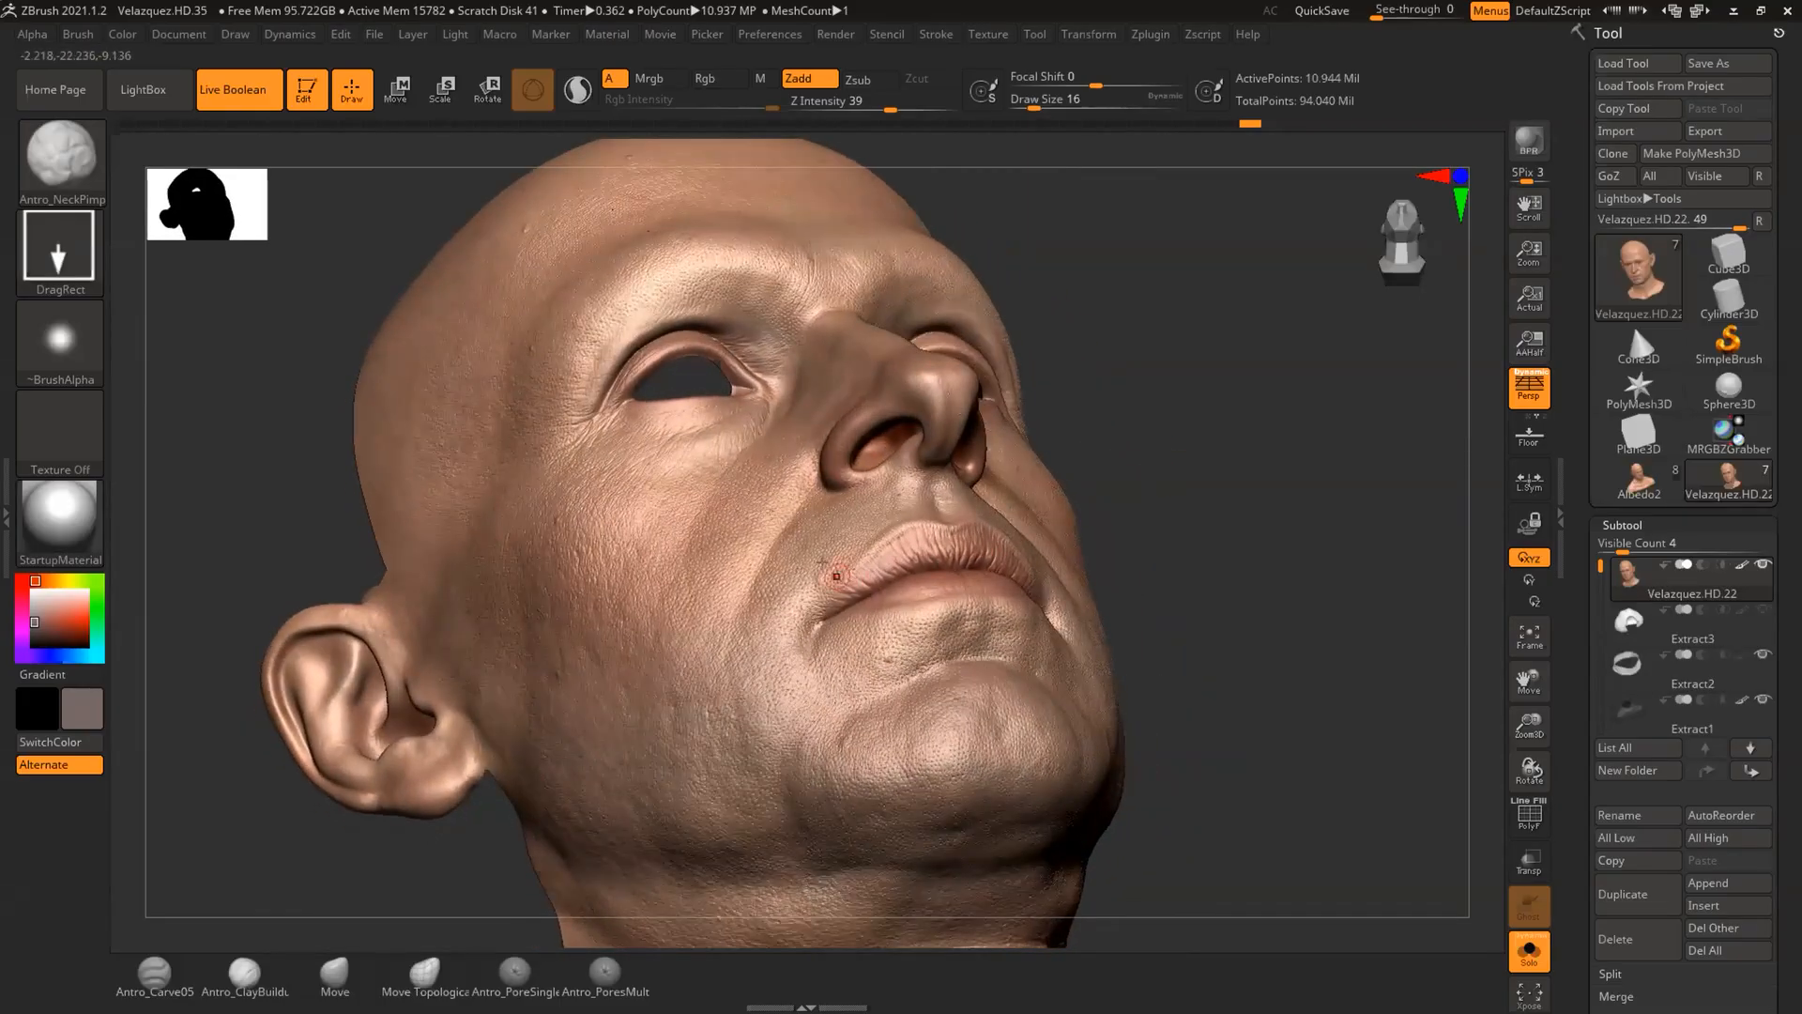
pyautogui.moveTo(1310, 372)
pyautogui.mouseDown()
pyautogui.moveTo(1210, 414)
pyautogui.moveTo(1225, 403)
pyautogui.moveTo(1293, 502)
pyautogui.mouseUp()
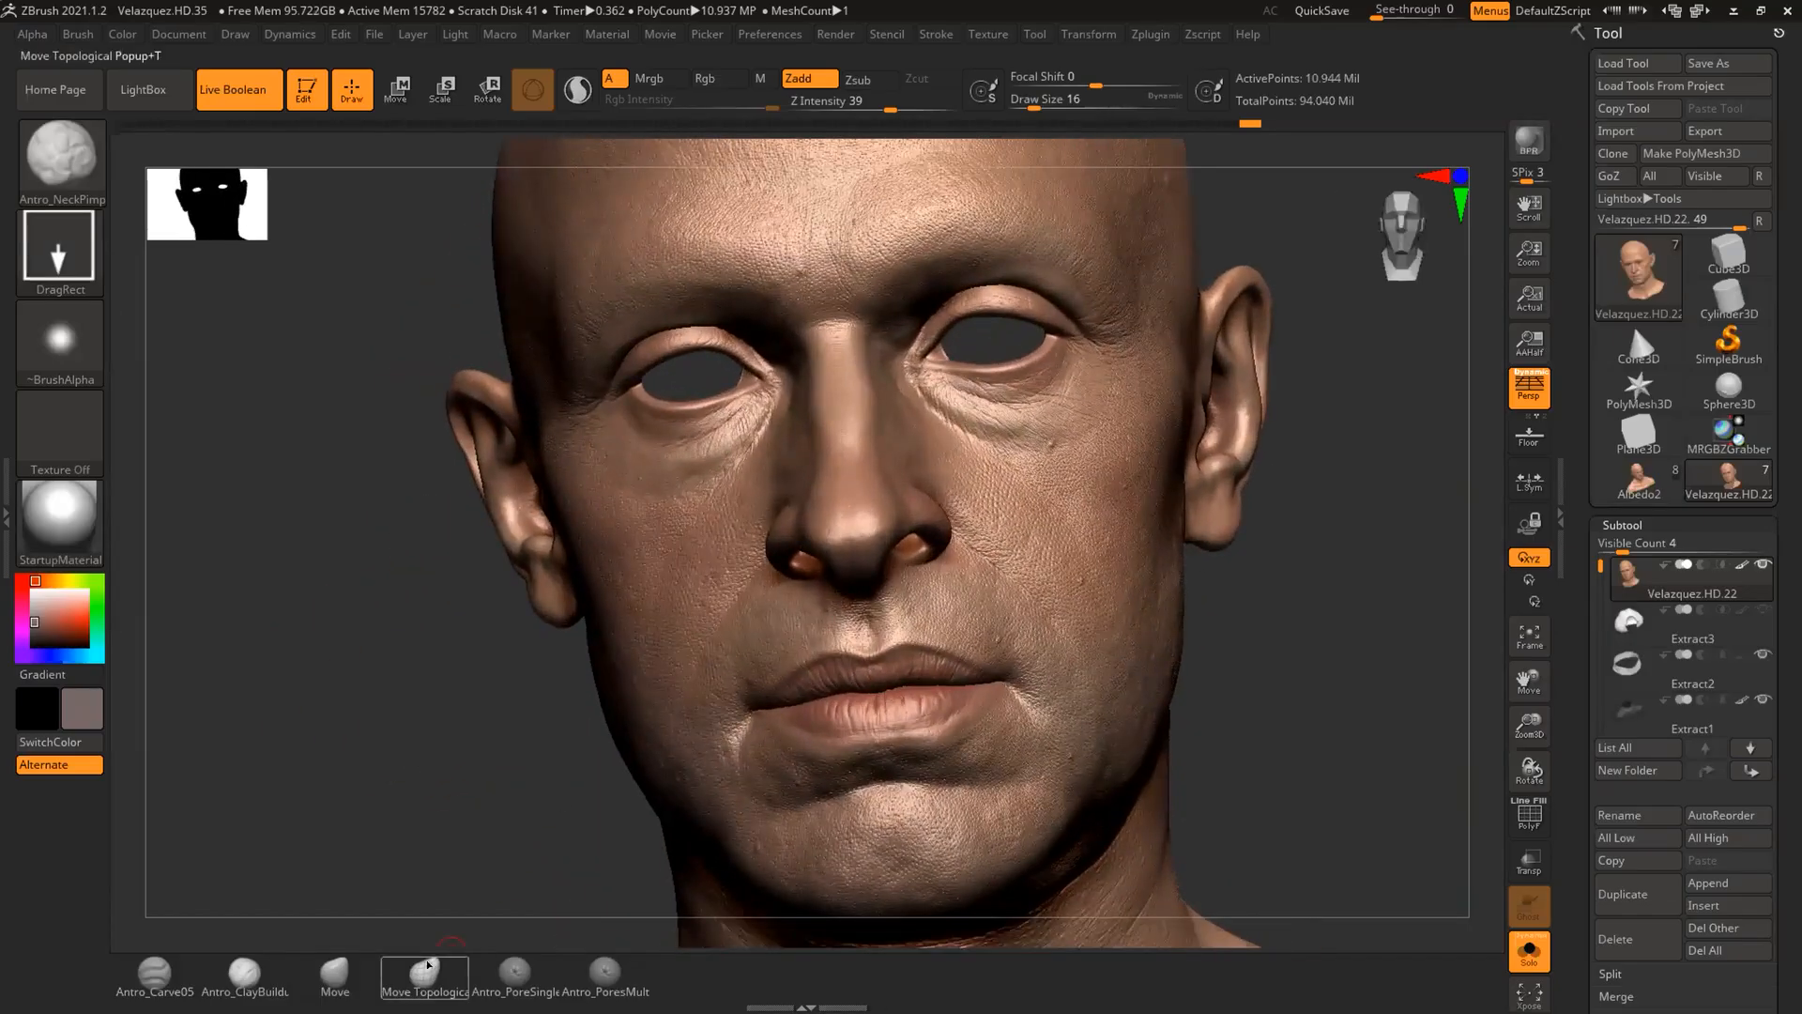
# - Adjust the side of the nose bridge using the Move brush with Z Intensity 51 and draw size 51
pyautogui.click(337, 974)
pyautogui.press('space')
pyautogui.moveTo(849, 377); pyautogui.dragTo(869, 358)
pyautogui.press('space')
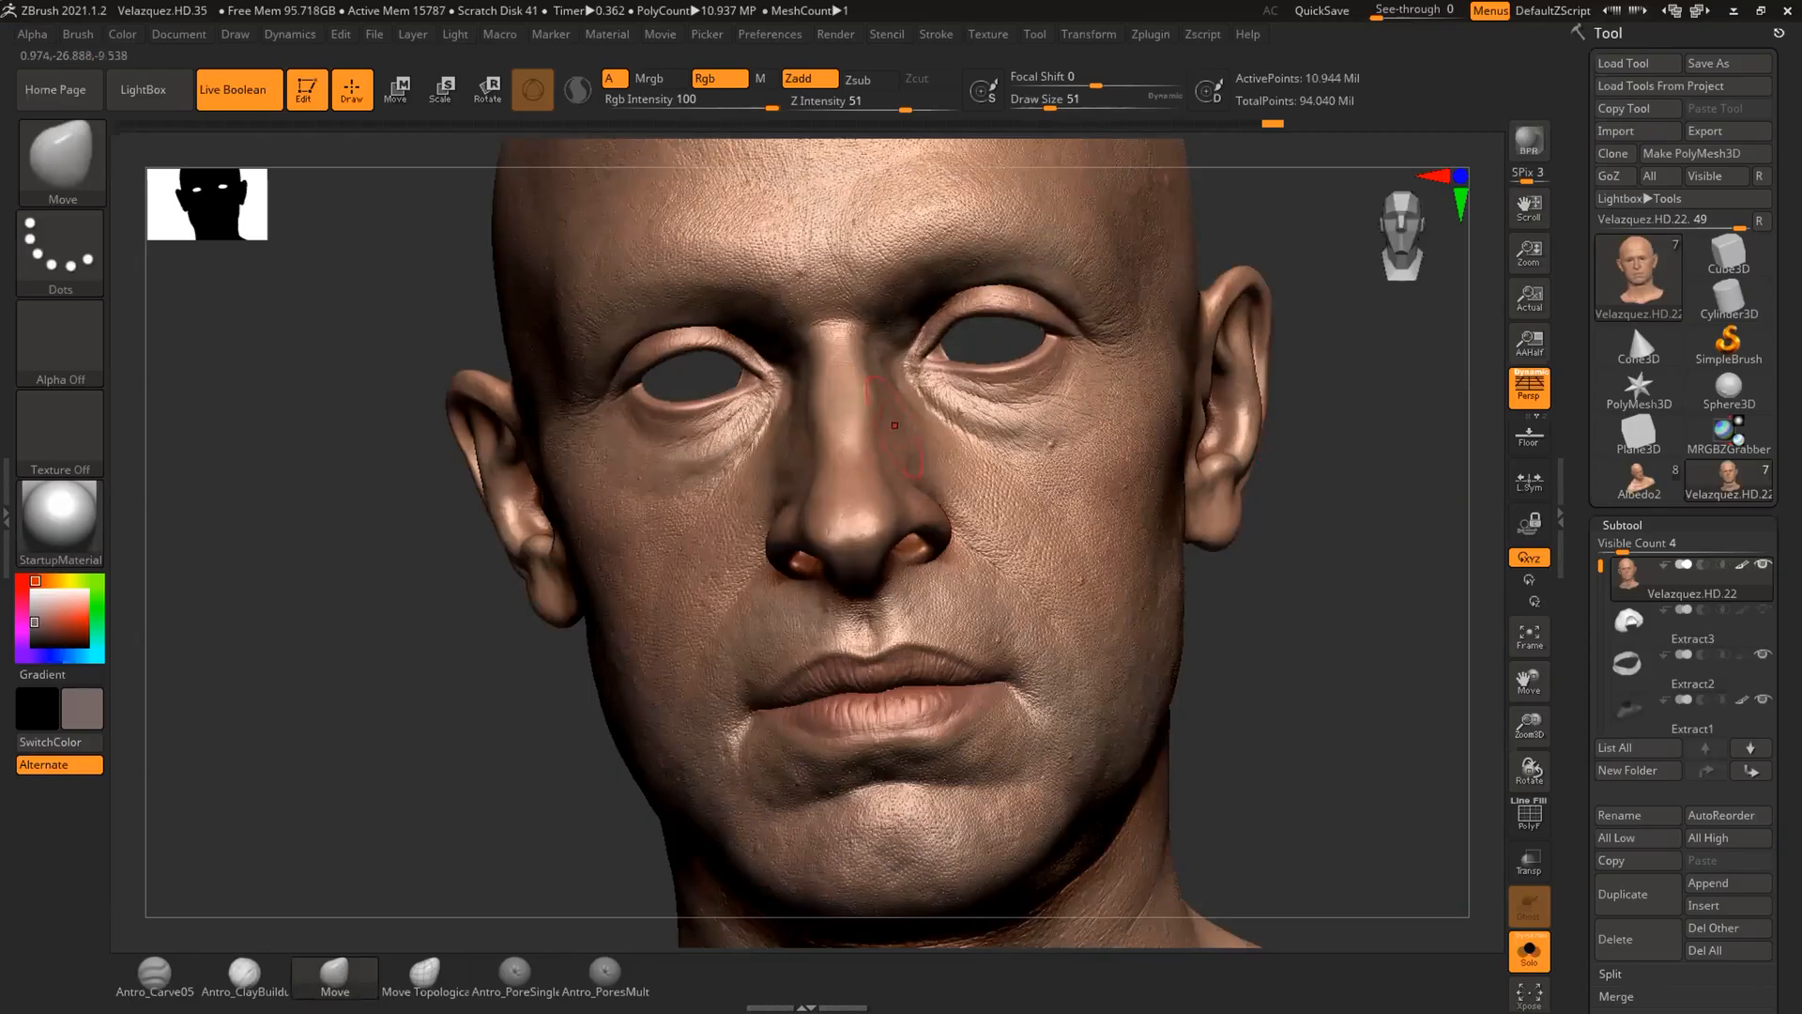
pyautogui.moveTo(1277, 423); pyautogui.dragTo(1318, 416)
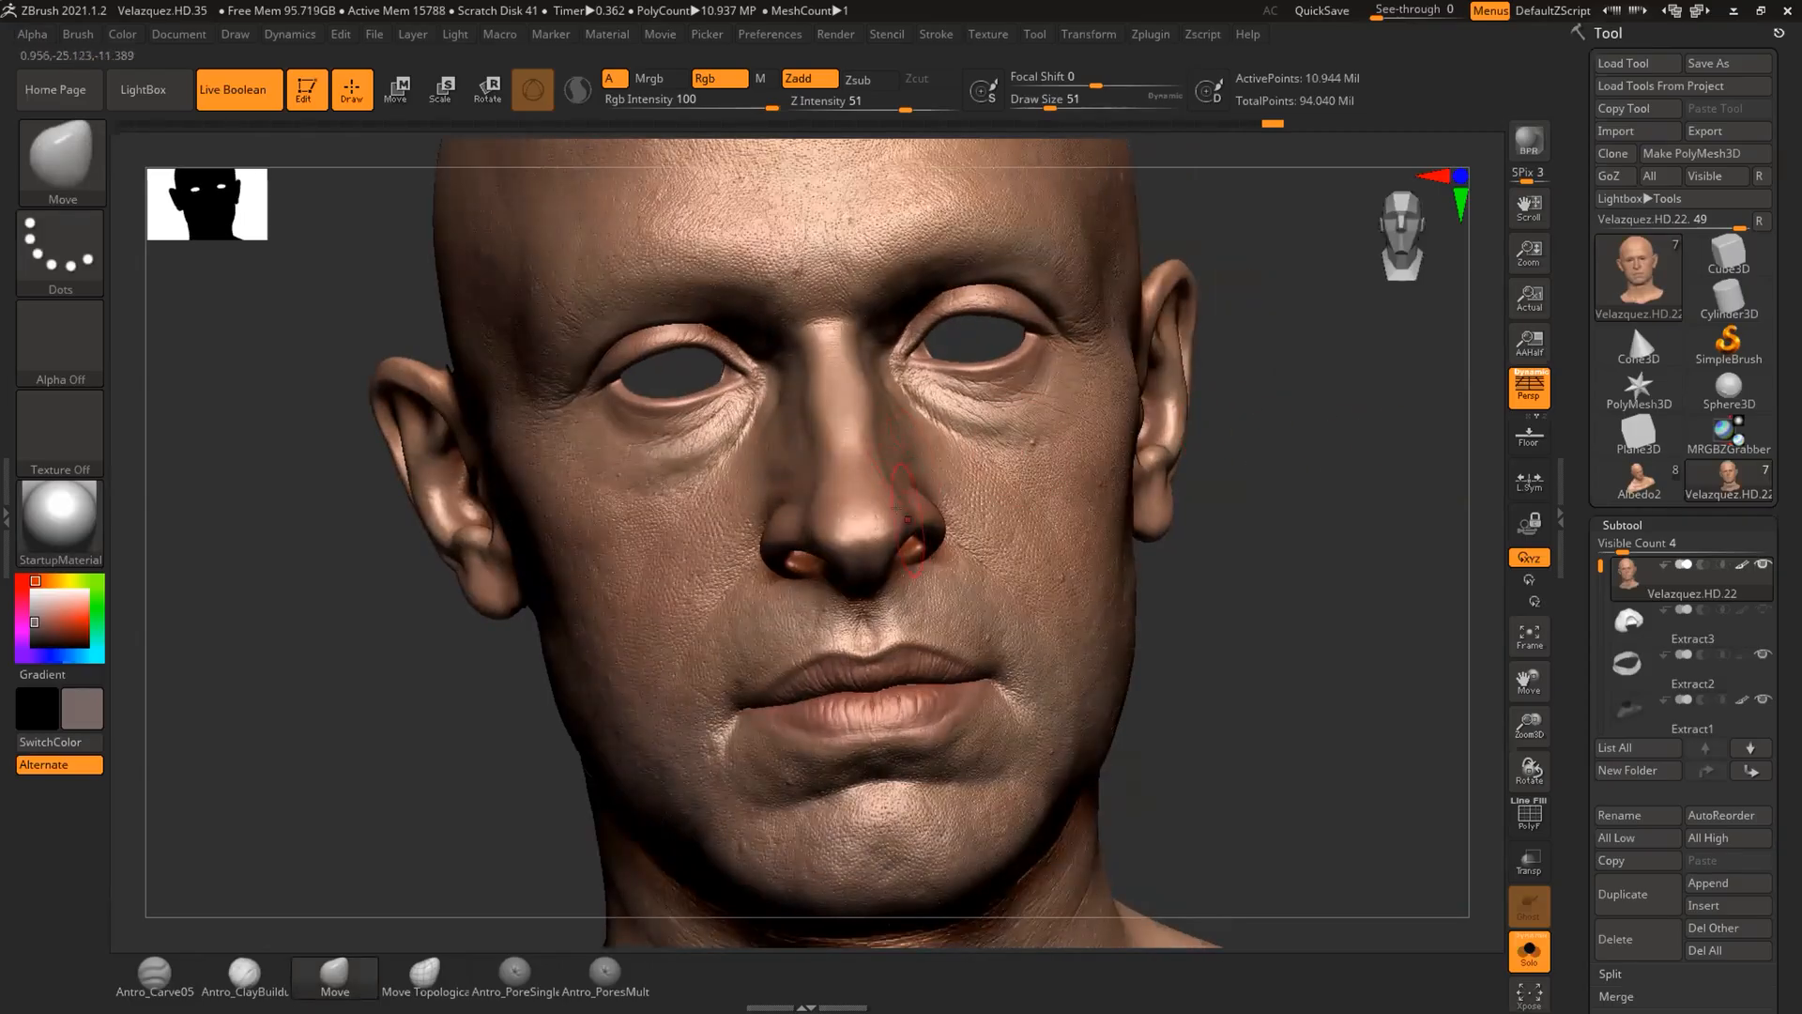
pyautogui.moveTo(1301, 519)
pyautogui.keyDown('shift'); pyautogui.mouseDown()
pyautogui.moveTo(1340, 527)
pyautogui.moveTo(537, 669)
pyautogui.moveTo(344, 662)
pyautogui.mouseUp(); pyautogui.keyUp('shift')
pyautogui.moveTo(1380, 568)
pyautogui.mouseDown()
pyautogui.moveTo(1210, 598)
pyautogui.moveTo(1096, 571)
pyautogui.mouseUp()
pyautogui.moveTo(1257, 588)
pyautogui.mouseDown()
pyautogui.moveTo(1207, 592)
pyautogui.moveTo(1348, 582)
pyautogui.moveTo(1319, 542)
pyautogui.mouseUp()
# - Set up the Antro_Carve05 brush with Z Intensity 16 and draw size 44 for the model's left ear
pyautogui.click(155, 975)
pyautogui.press('space')
pyautogui.click(1140, 435)
pyautogui.moveTo(1400, 480); pyautogui.dragTo(1056, 644)
pyautogui.moveTo(1231, 462); pyautogui.dragTo(1241, 427)
pyautogui.keyDown('alt'); pyautogui.moveTo(1232, 510); pyautogui.dragTo(1271, 442); pyautogui.keyUp('alt')
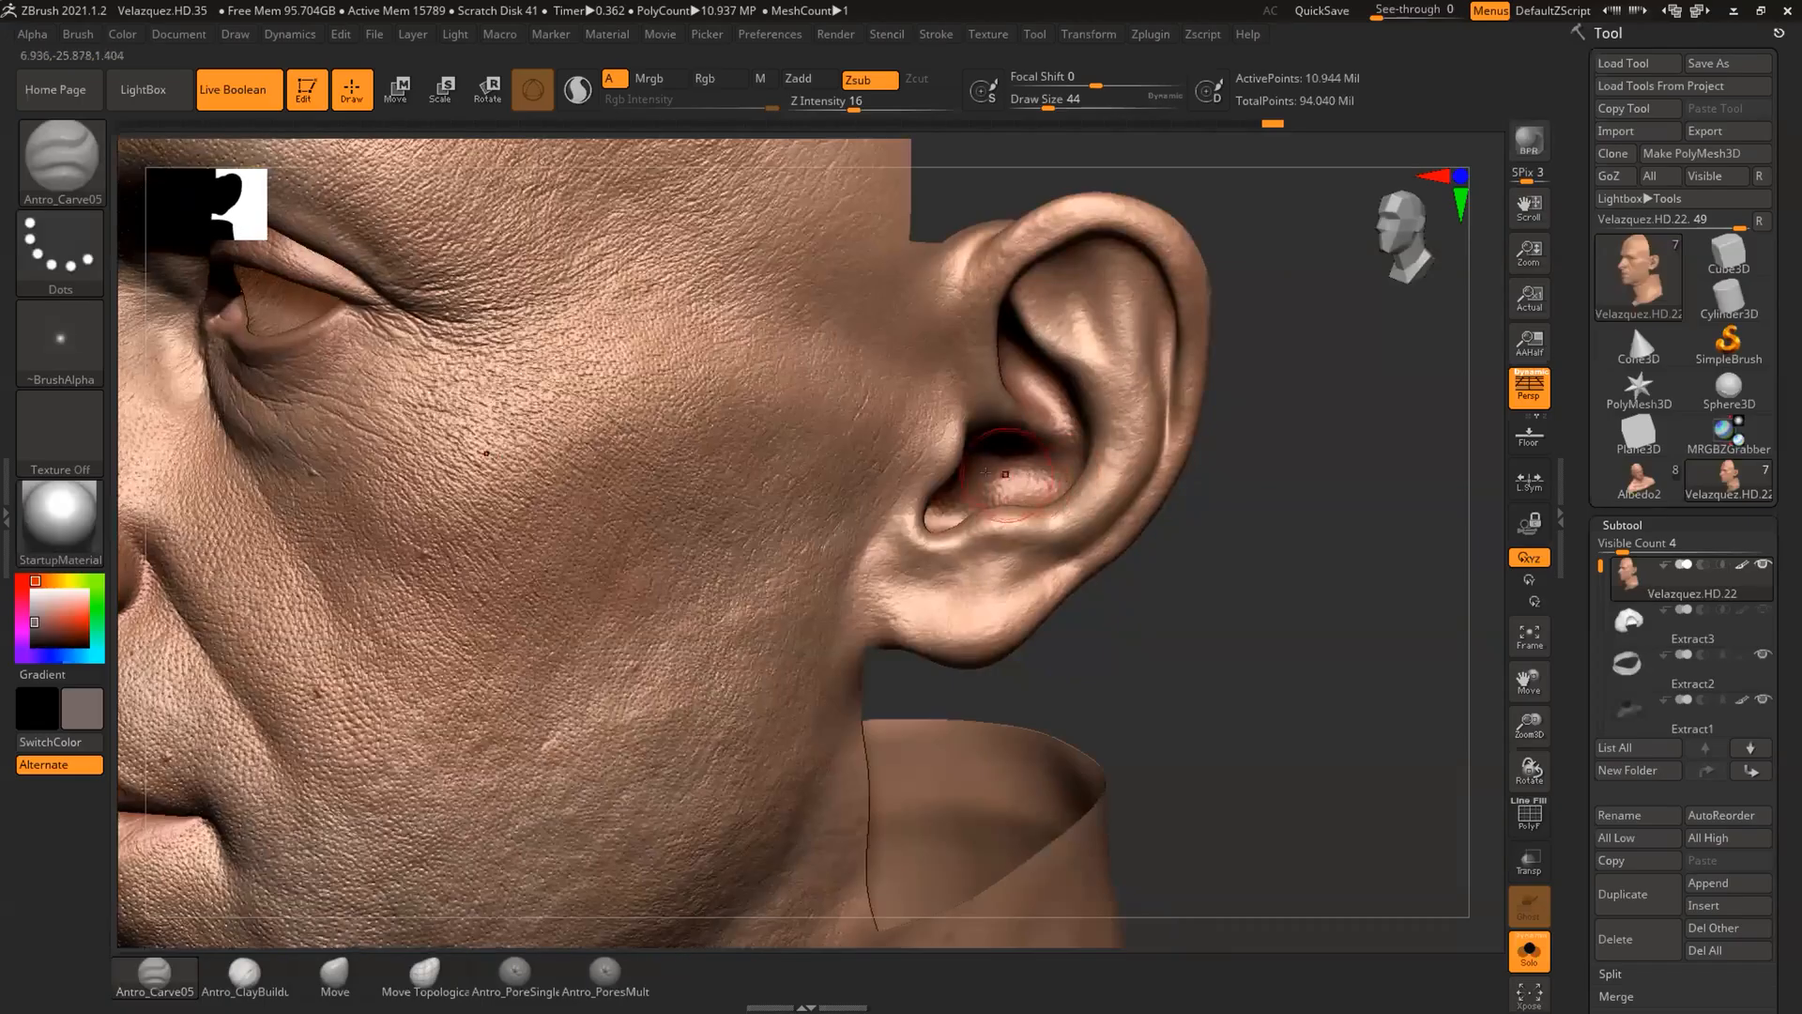
pyautogui.keyDown('alt'); pyautogui.moveTo(1186, 502); pyautogui.dragTo(1274, 477); pyautogui.keyUp('alt')
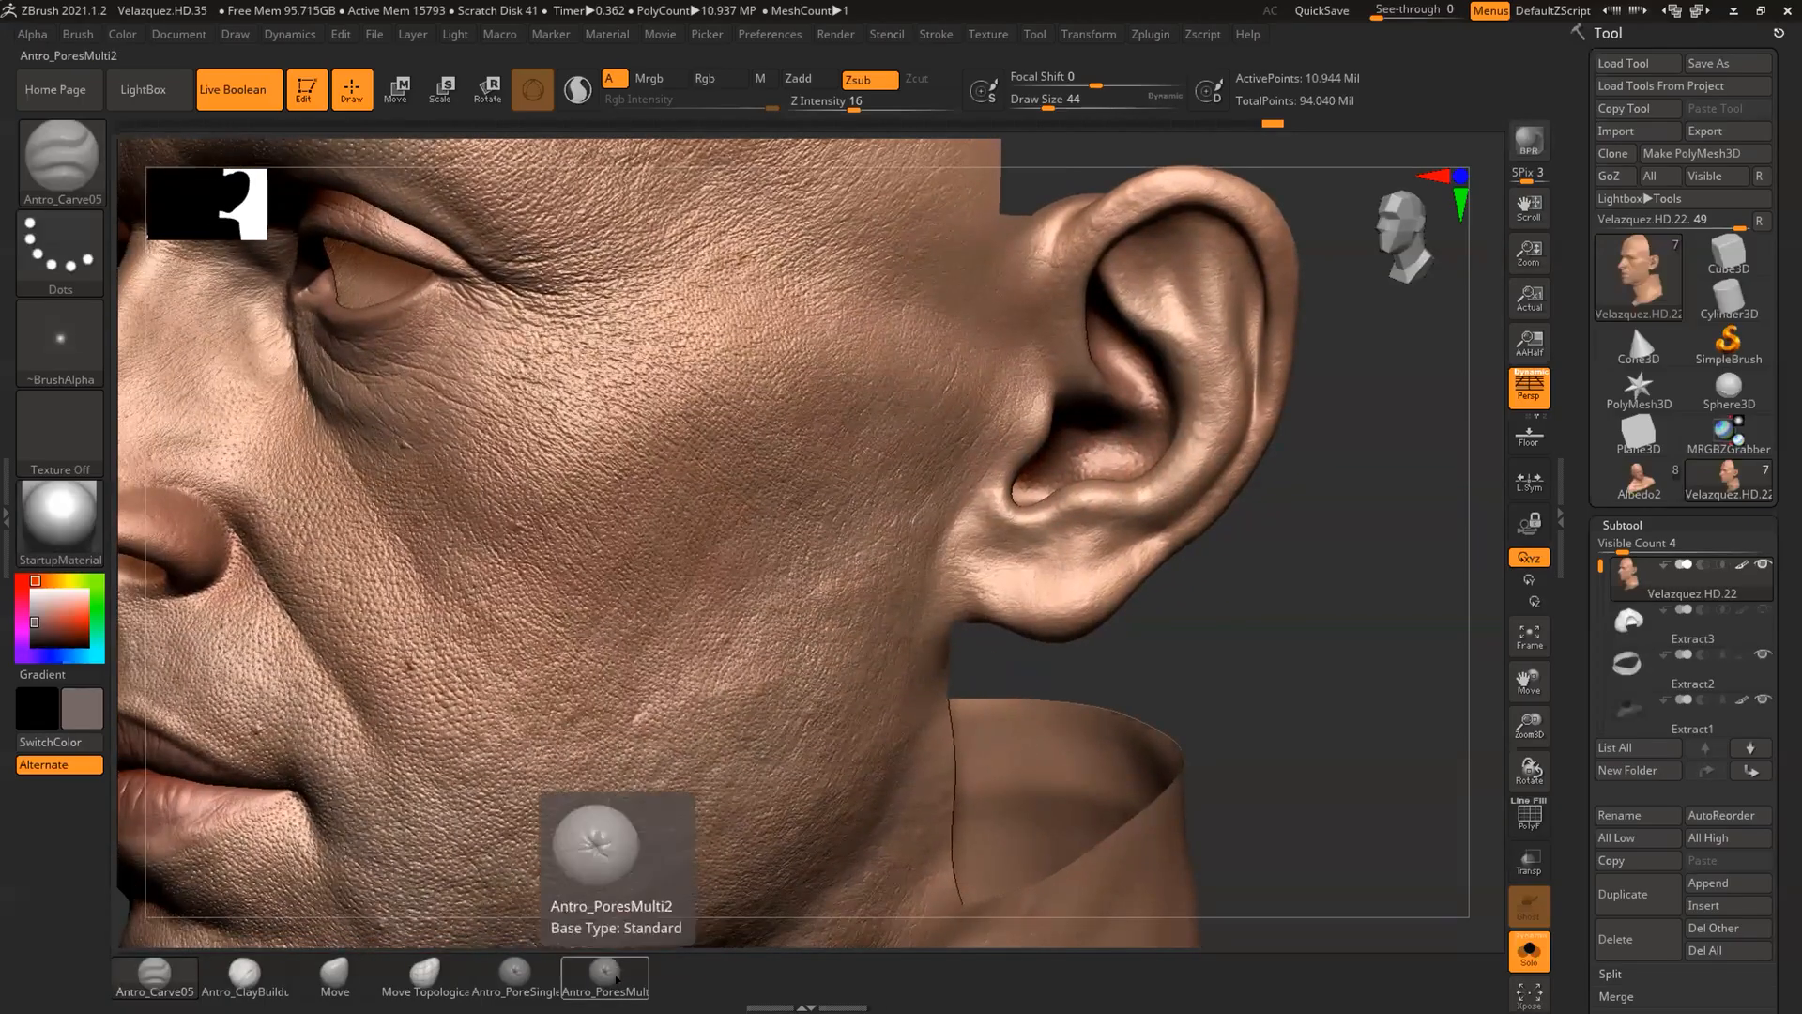
# - Choose the Antro_PoresMulti2 brush and lower the head by one subdivision level
pyautogui.click(605, 973)
pyautogui.press('shift')
pyautogui.hotkey('ctrl', 'd')
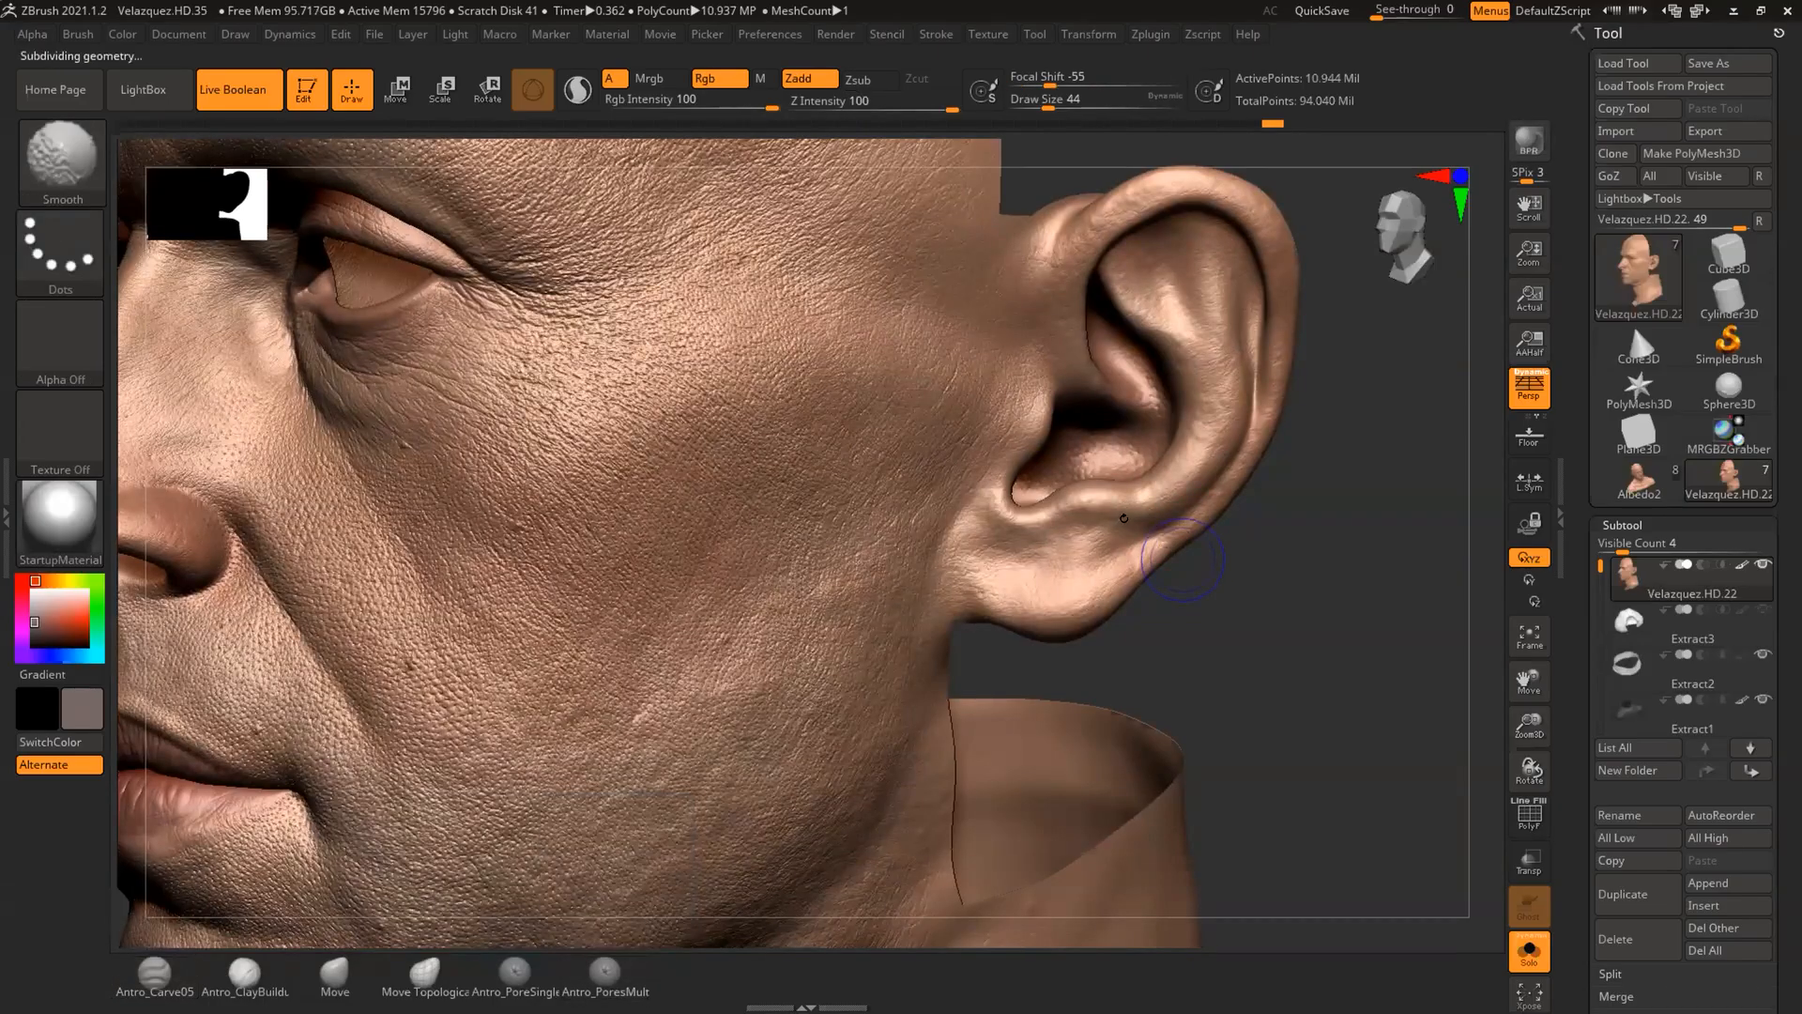
pyautogui.hotkey('shift', 'd')
pyautogui.press('shift')
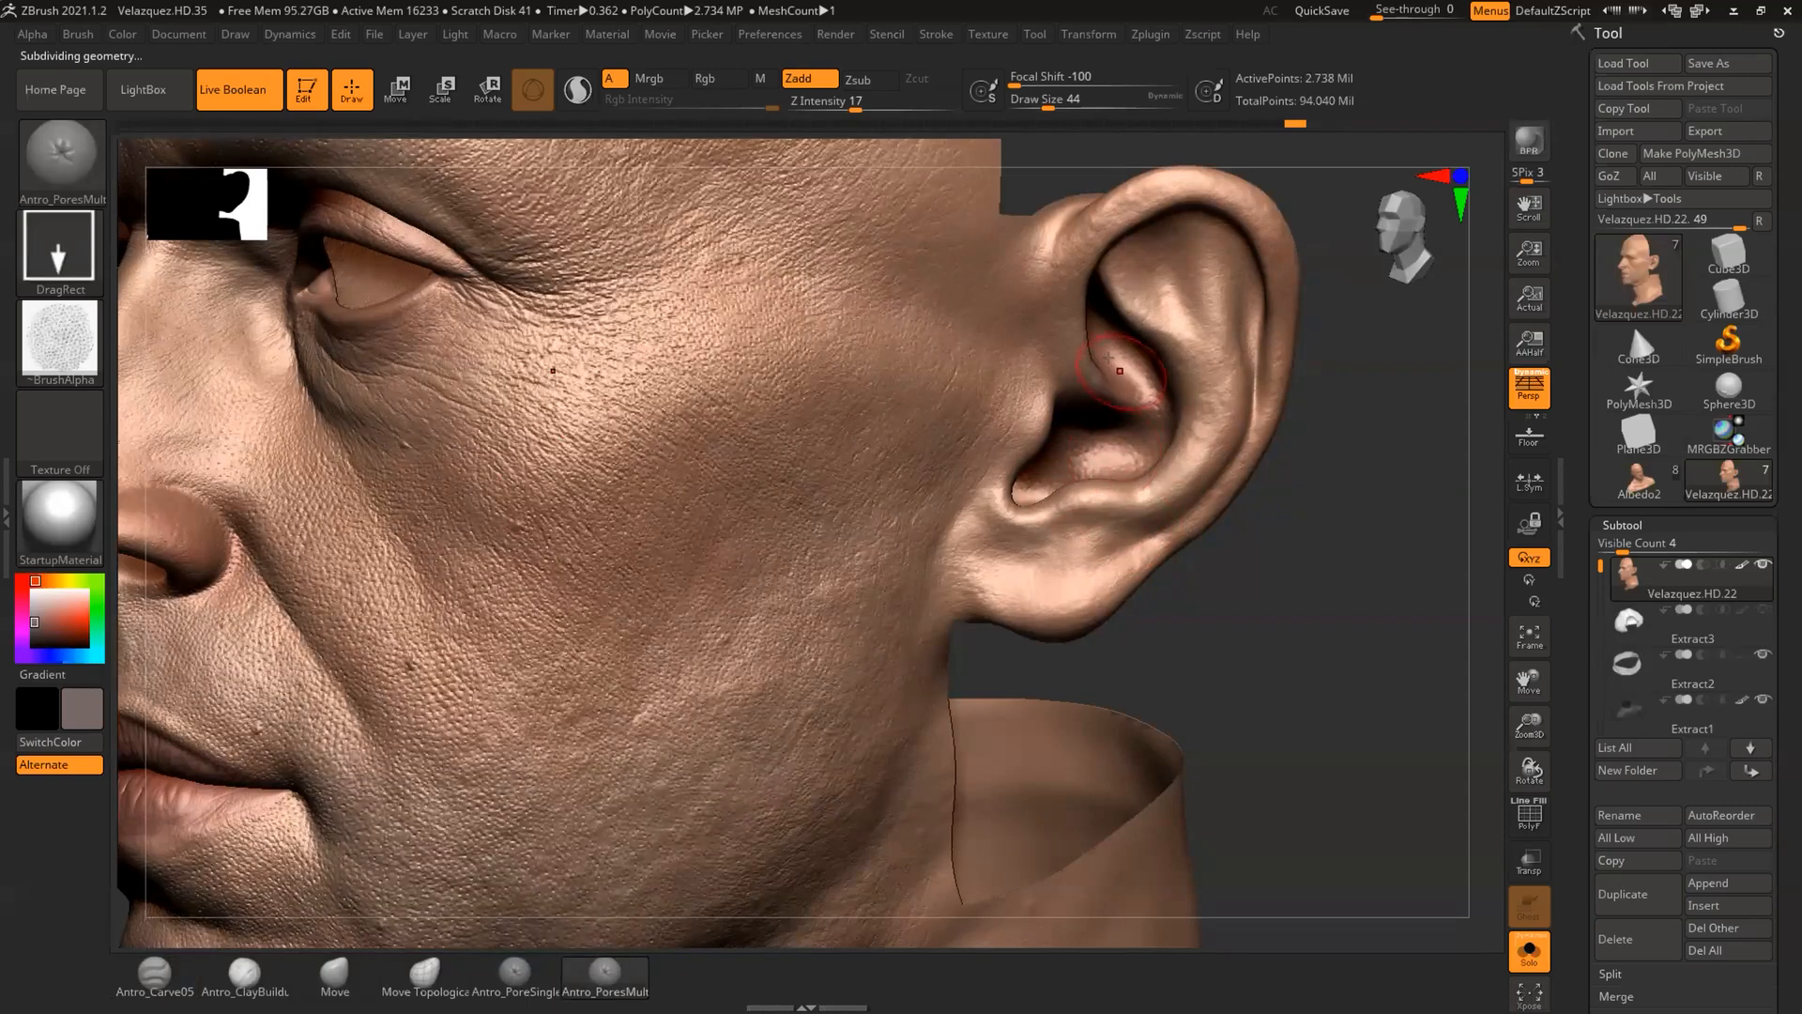
# - Try stamping pores over the inner folds of the model's left ear, and undo the stamps
pyautogui.moveTo(1121, 446)
pyautogui.mouseDown()
pyautogui.moveTo(1114, 485)
pyautogui.moveTo(1105, 461)
pyautogui.mouseUp()
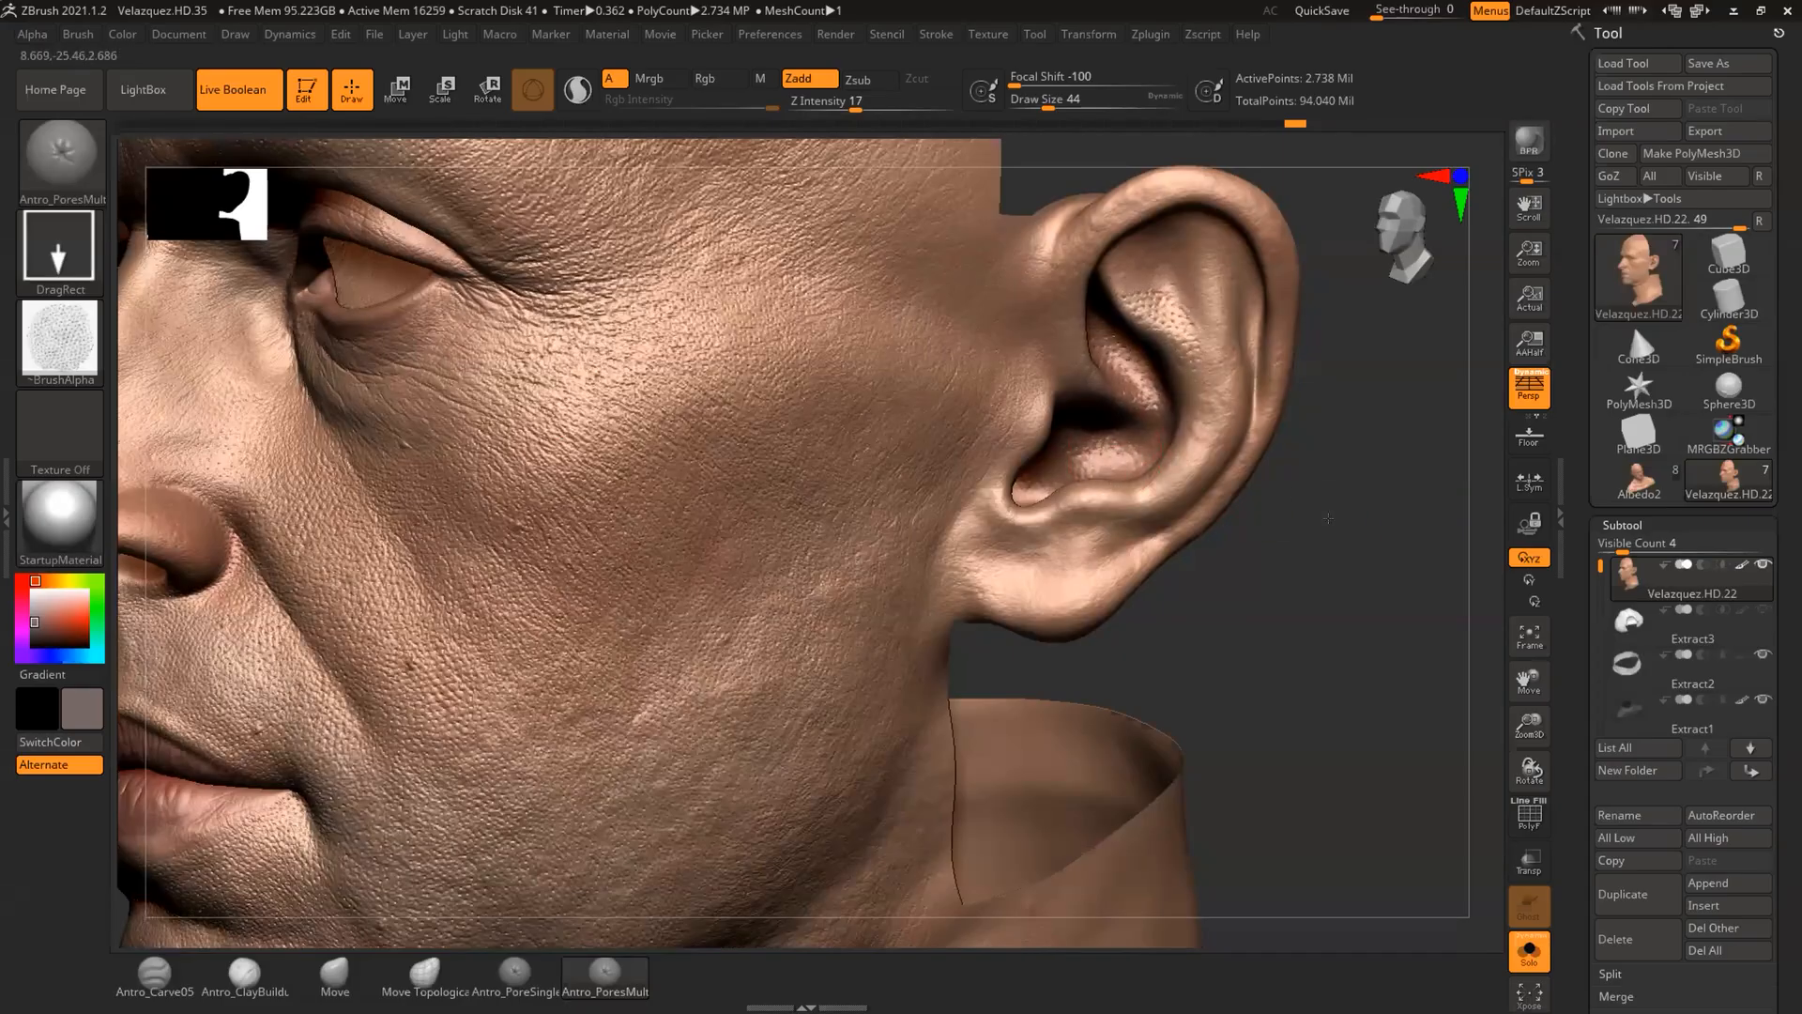
pyautogui.moveTo(1318, 511); pyautogui.dragTo(1341, 522)
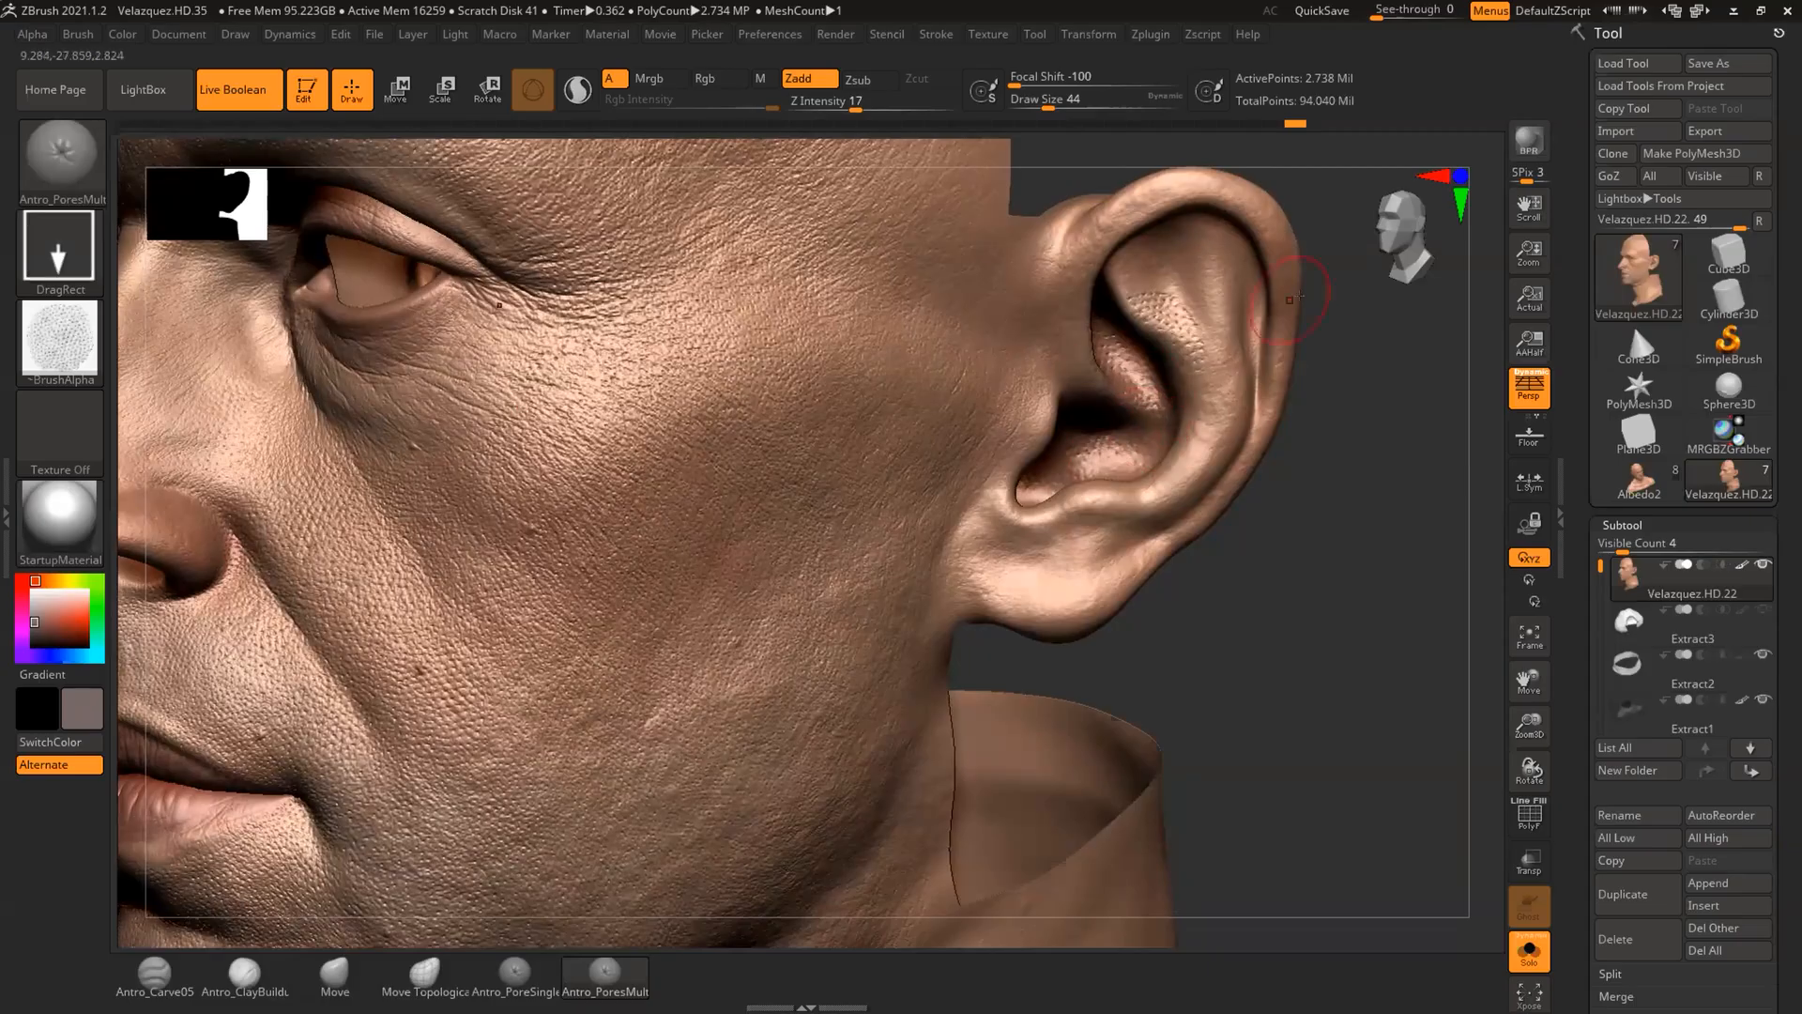
pyautogui.press('ctrl')
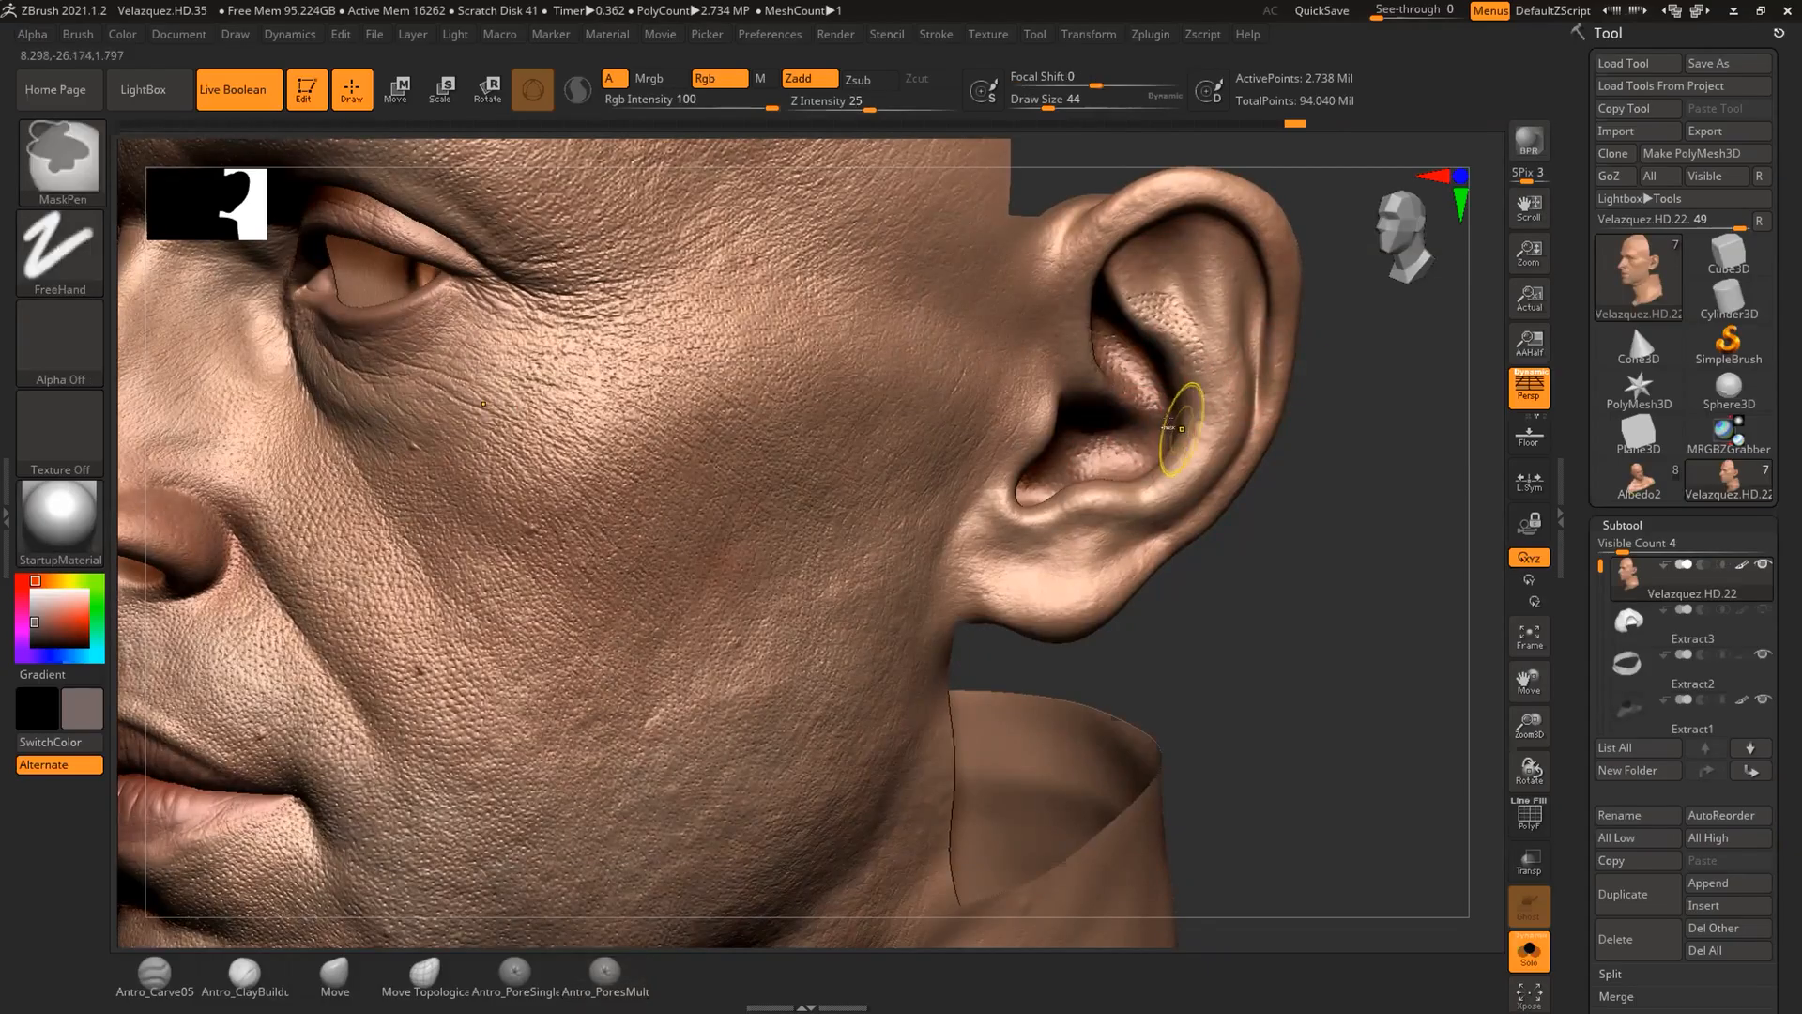
# - Store a morph target and stamp Antro_PoresMulti2 pores inside the left ear and just in front of it at Z Intensity 17
pyautogui.scroll(-10, 1631, 322)
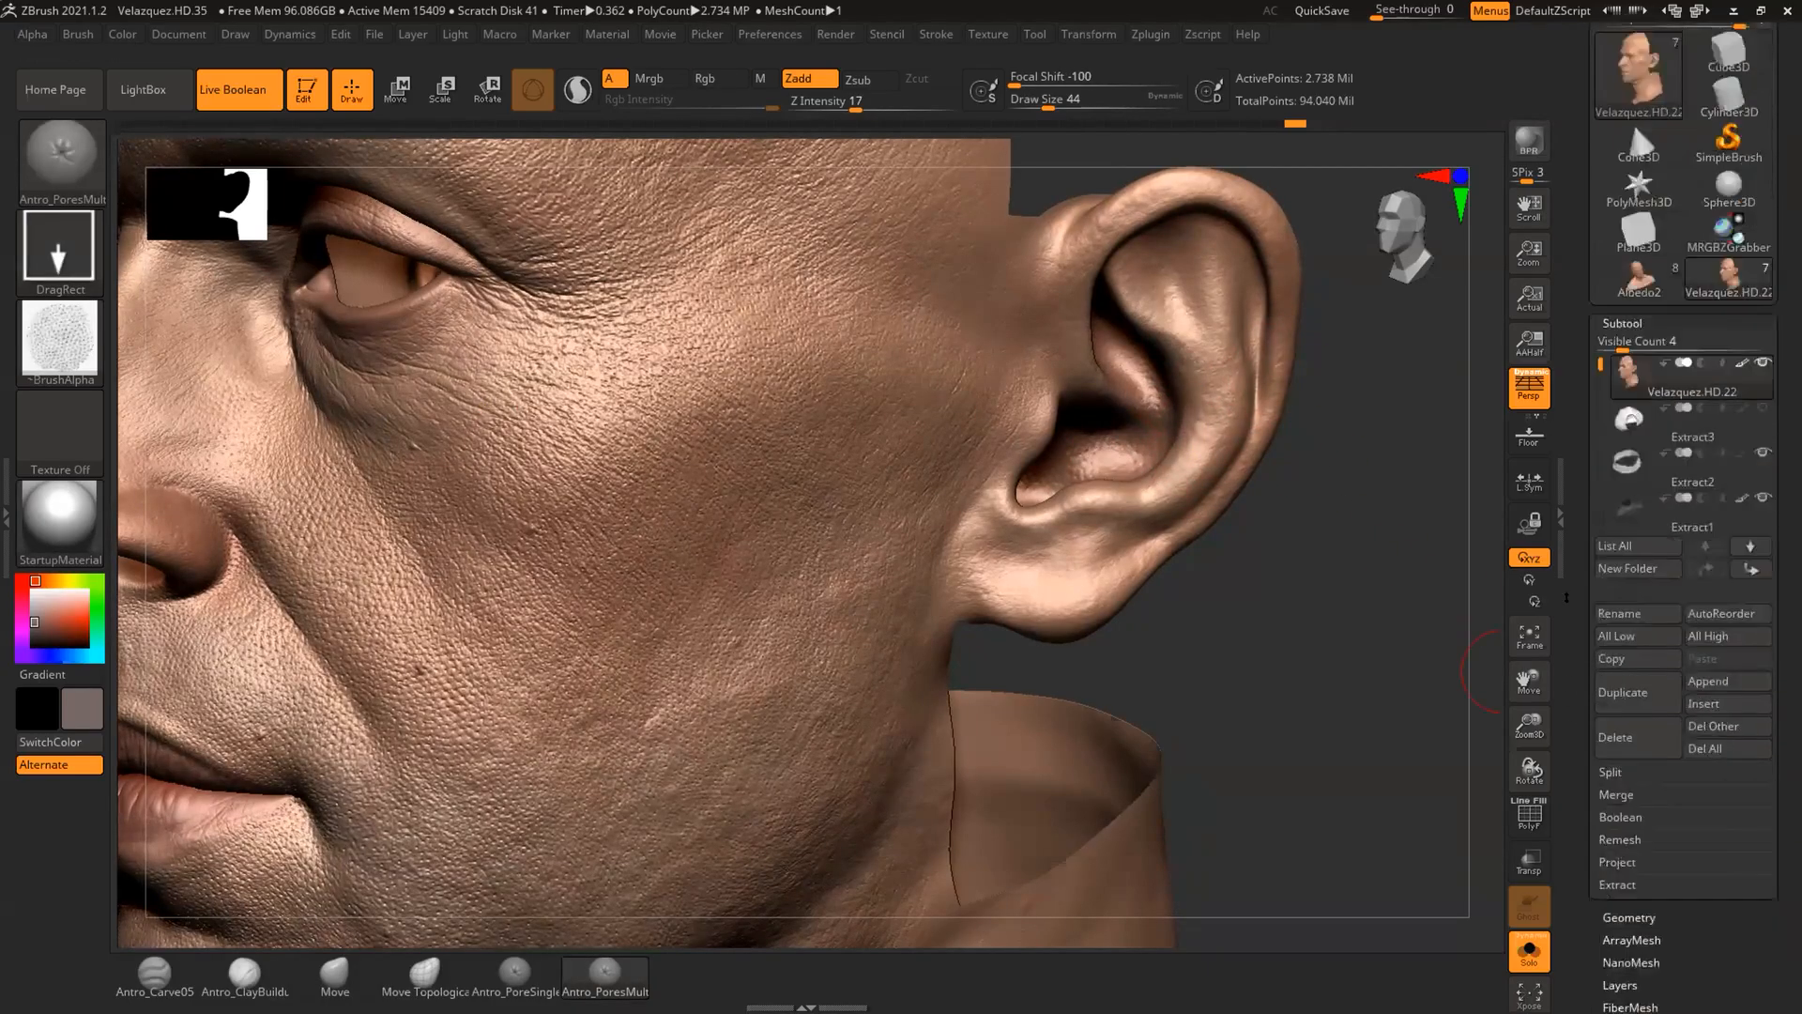
pyautogui.click(1640, 538)
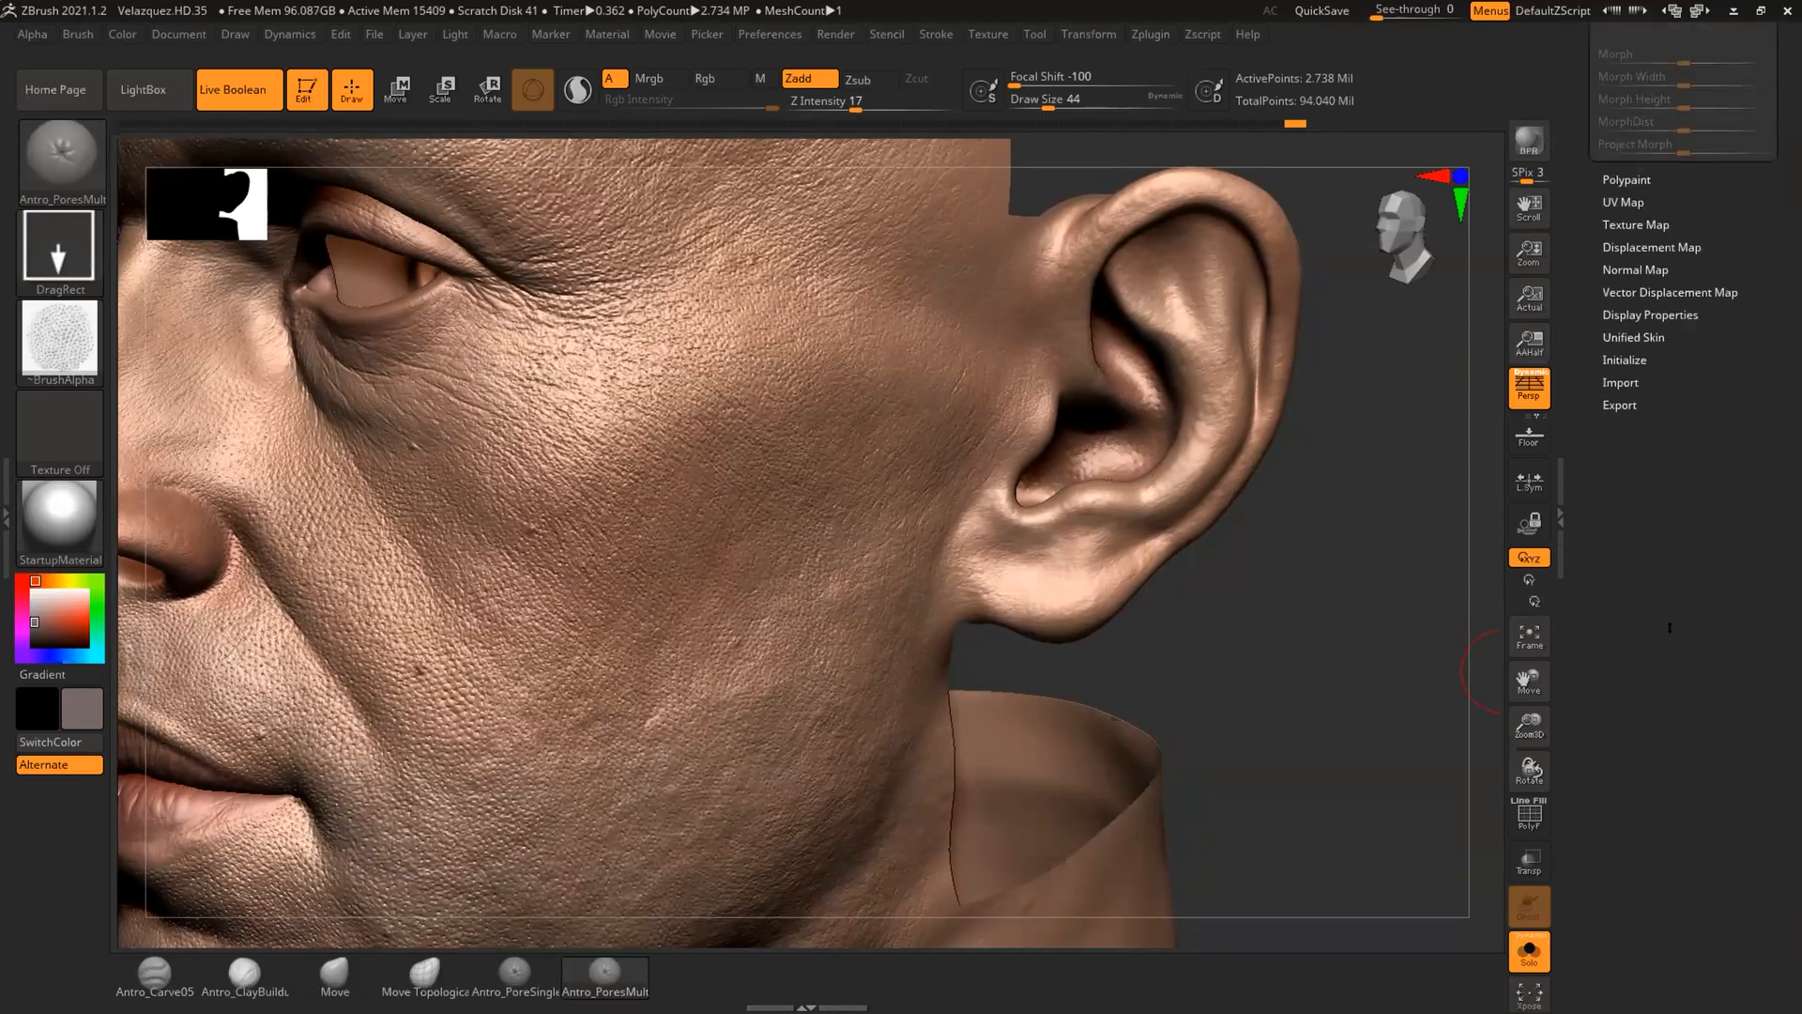
pyautogui.click(1638, 156)
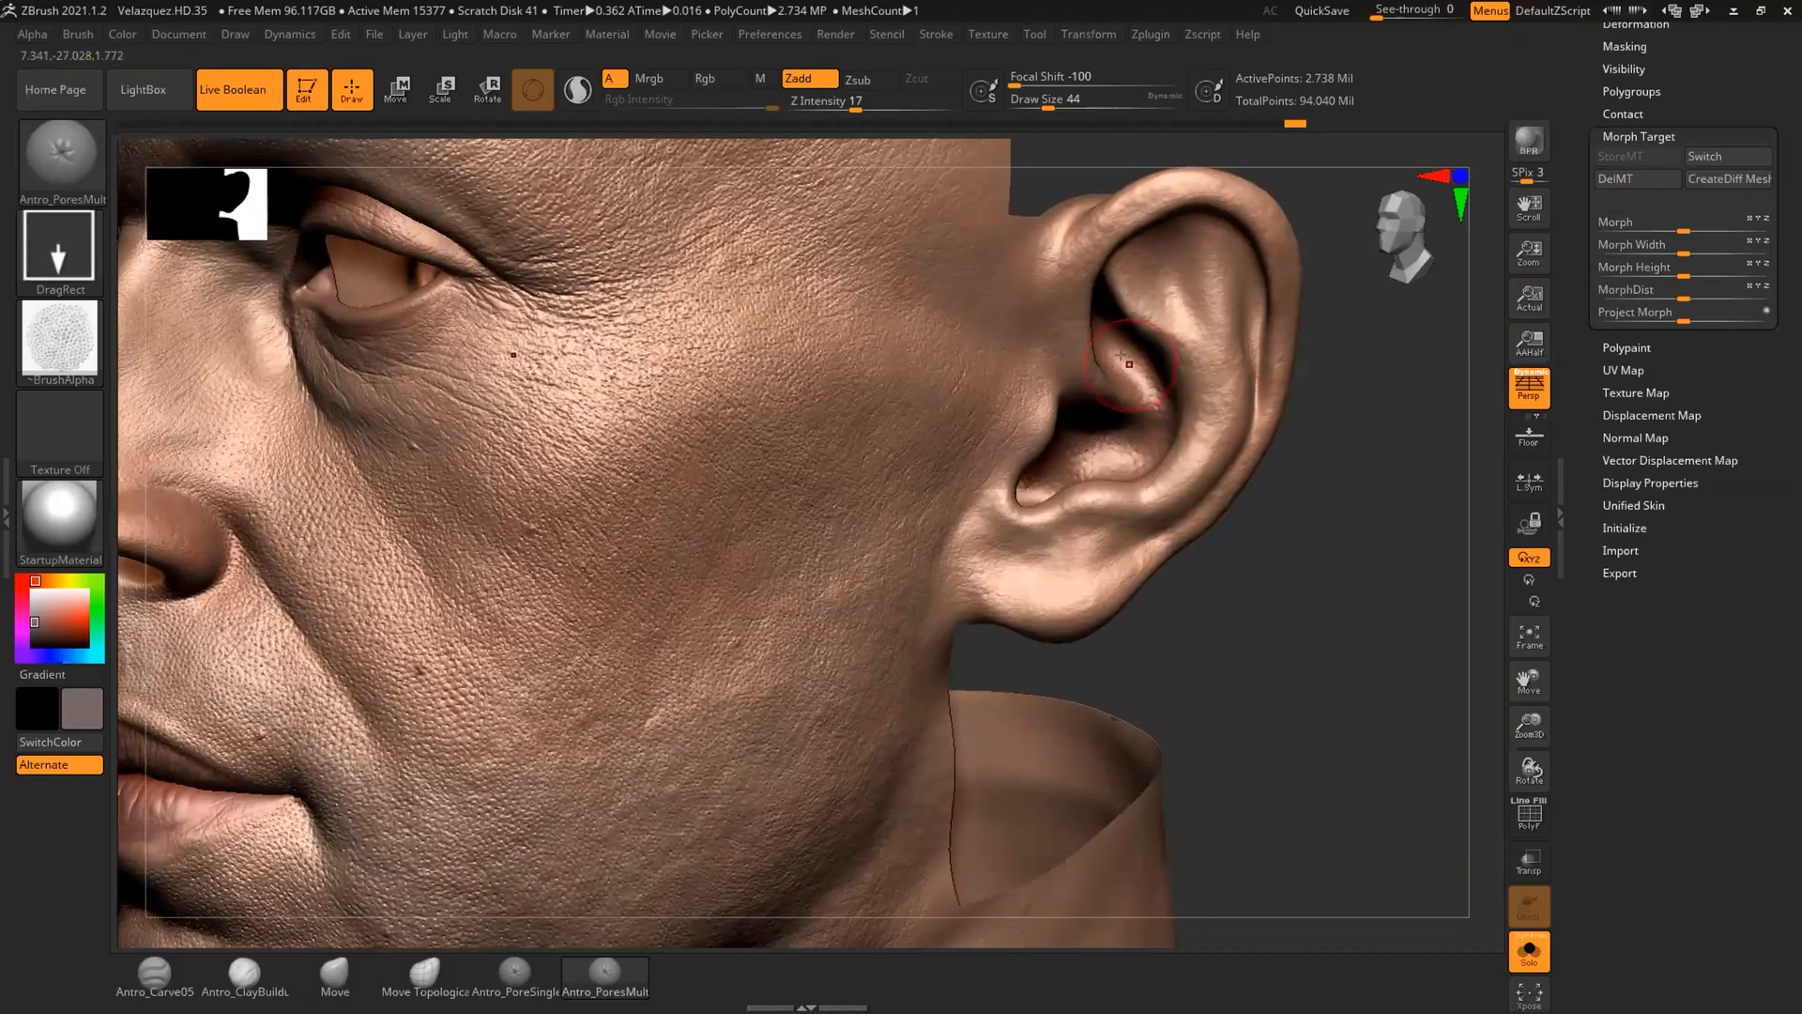
pyautogui.moveTo(1130, 348); pyautogui.dragTo(1060, 385)
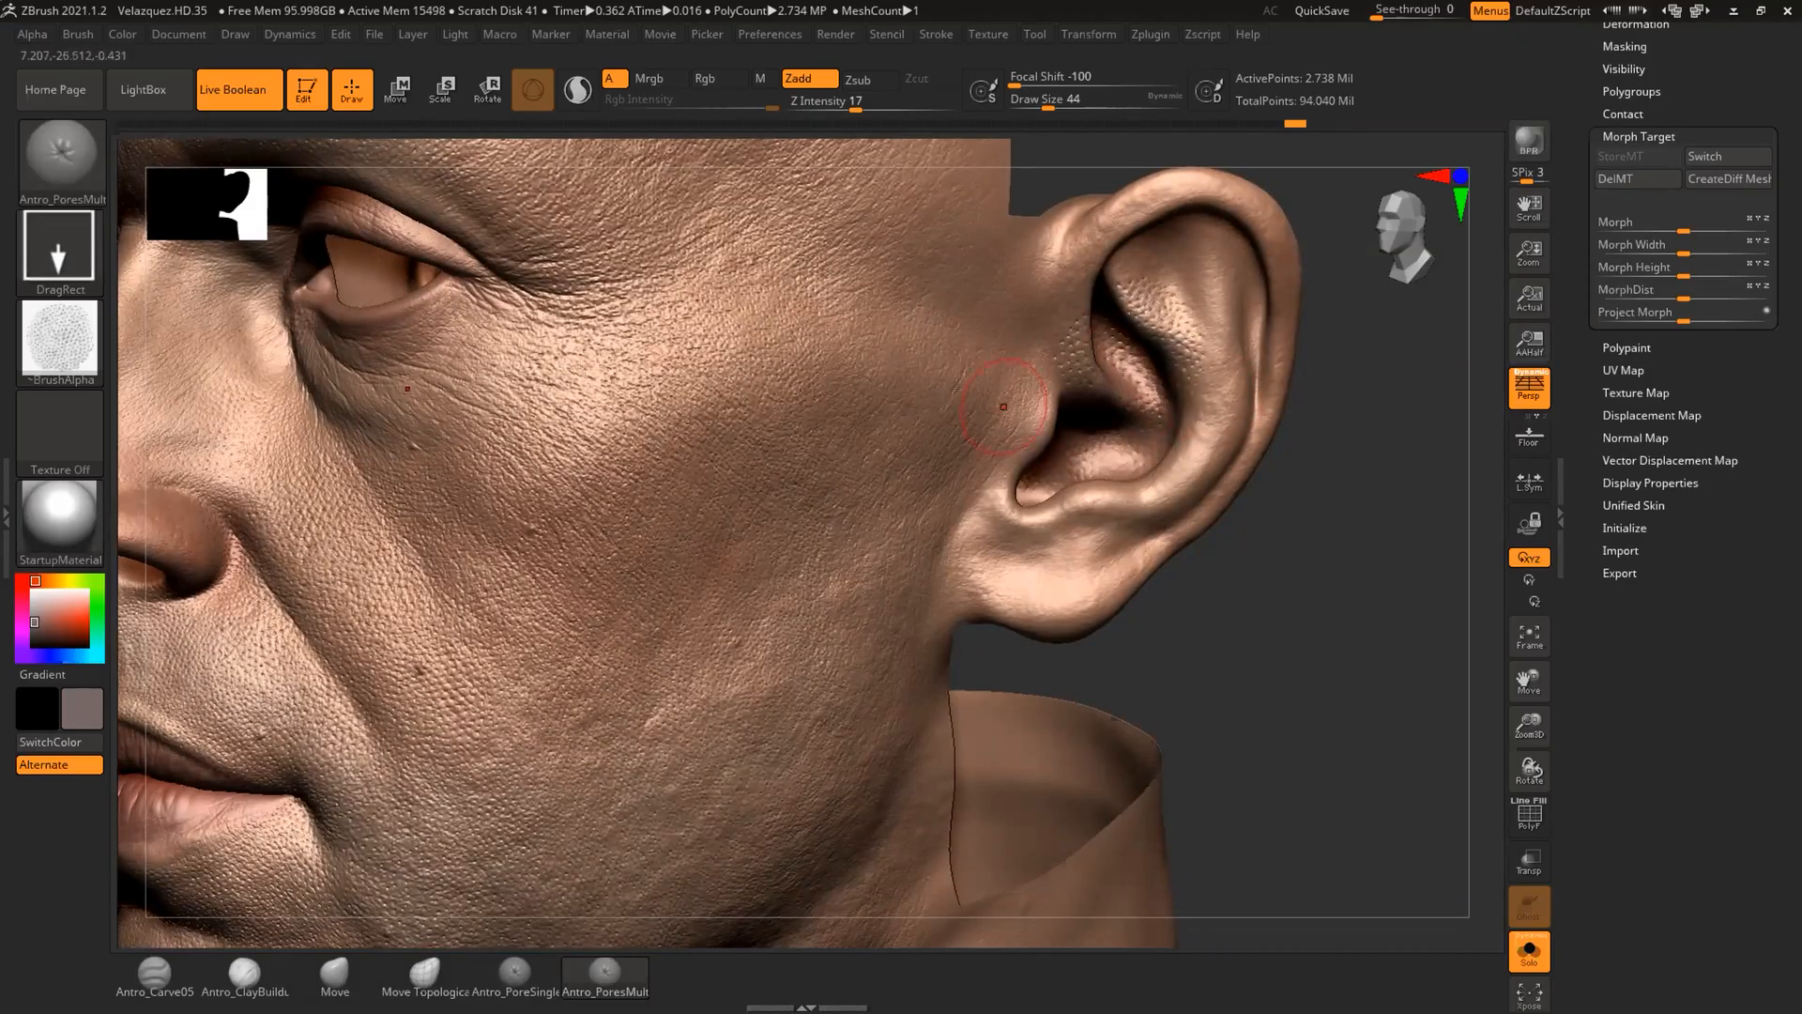
# - Switch to the Morph brush, undo its test stroke in front of the ear, and turn off Rgb
pyautogui.click(78, 33)
pyautogui.click(80, 147)
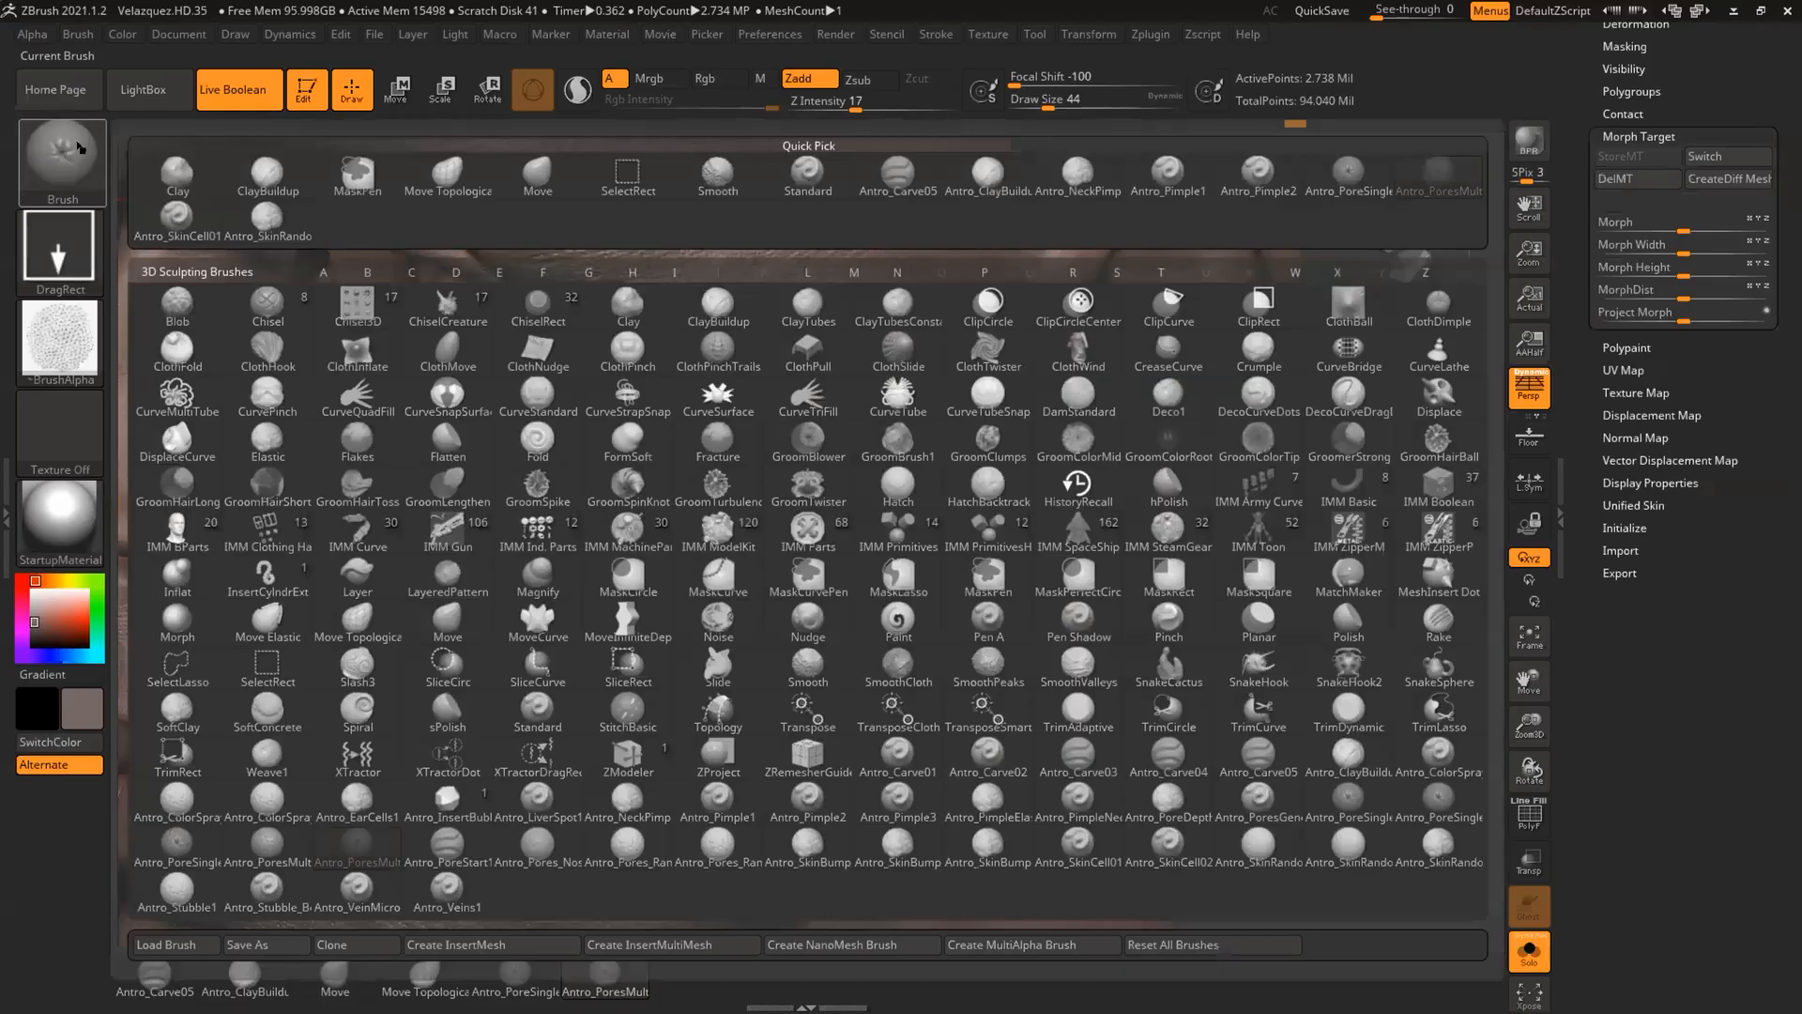
pyautogui.press('m')
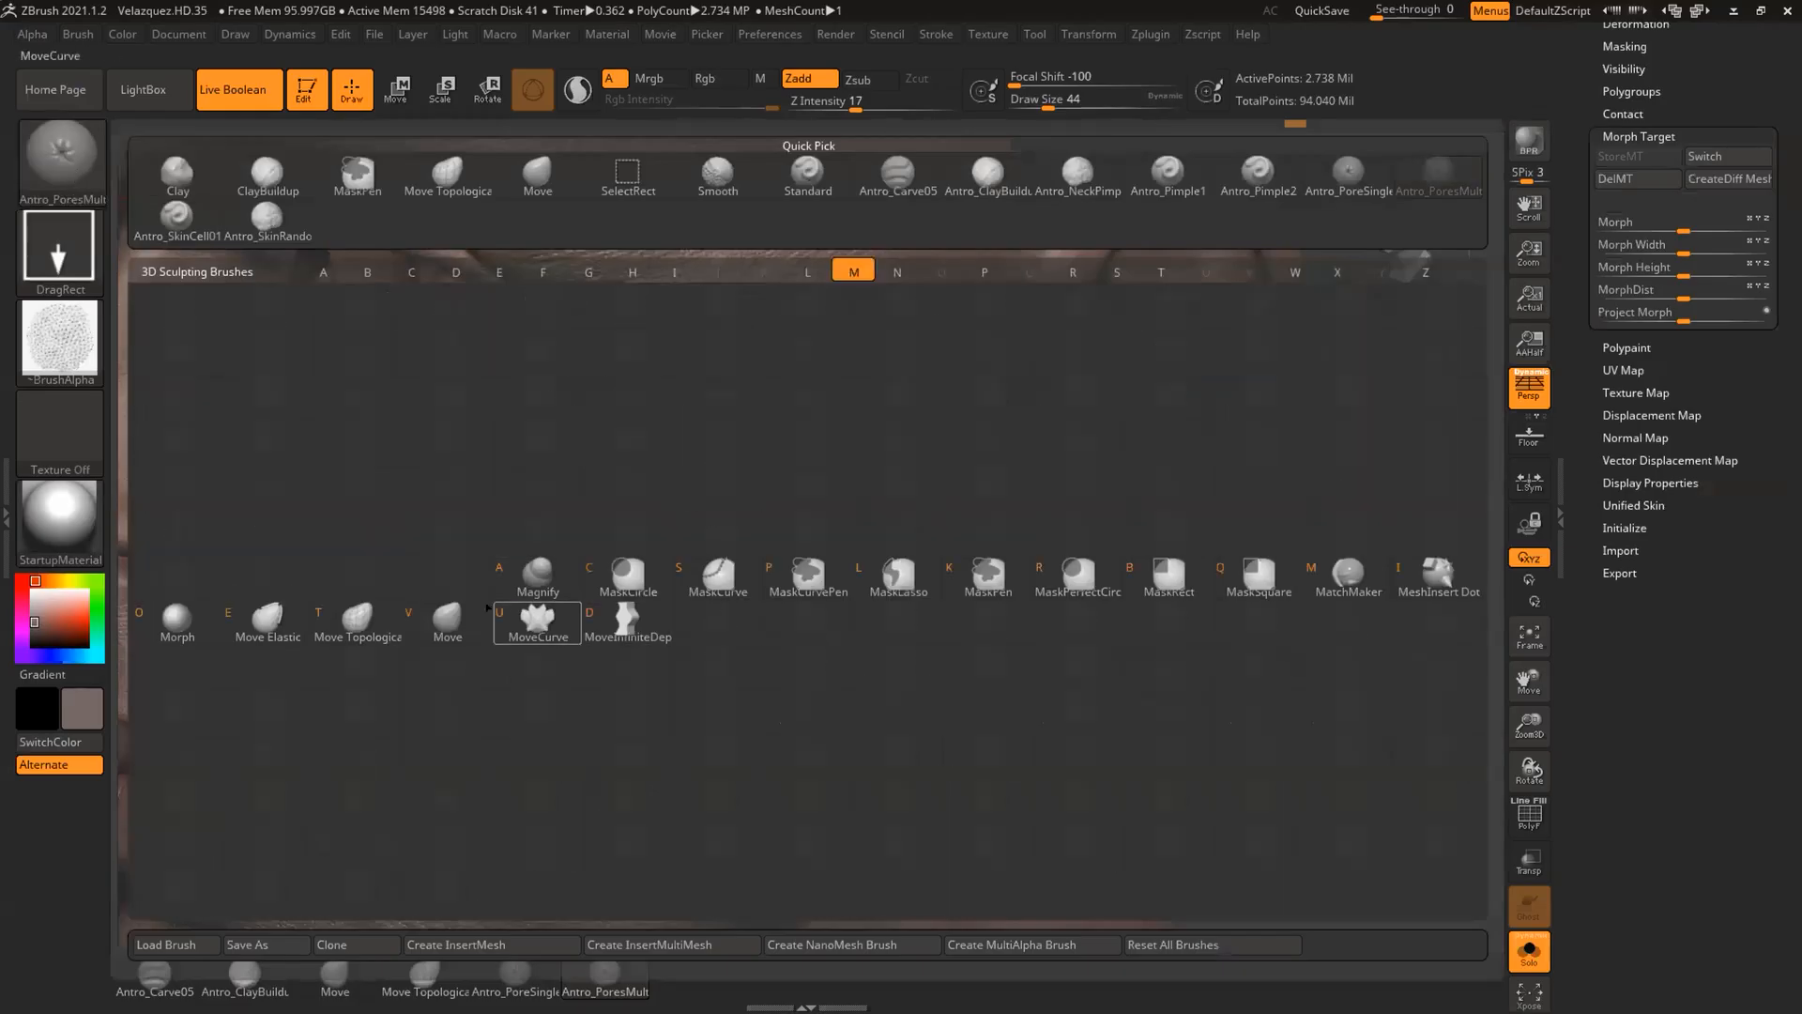
pyautogui.click(178, 627)
pyautogui.moveTo(1073, 363); pyautogui.dragTo(1068, 340)
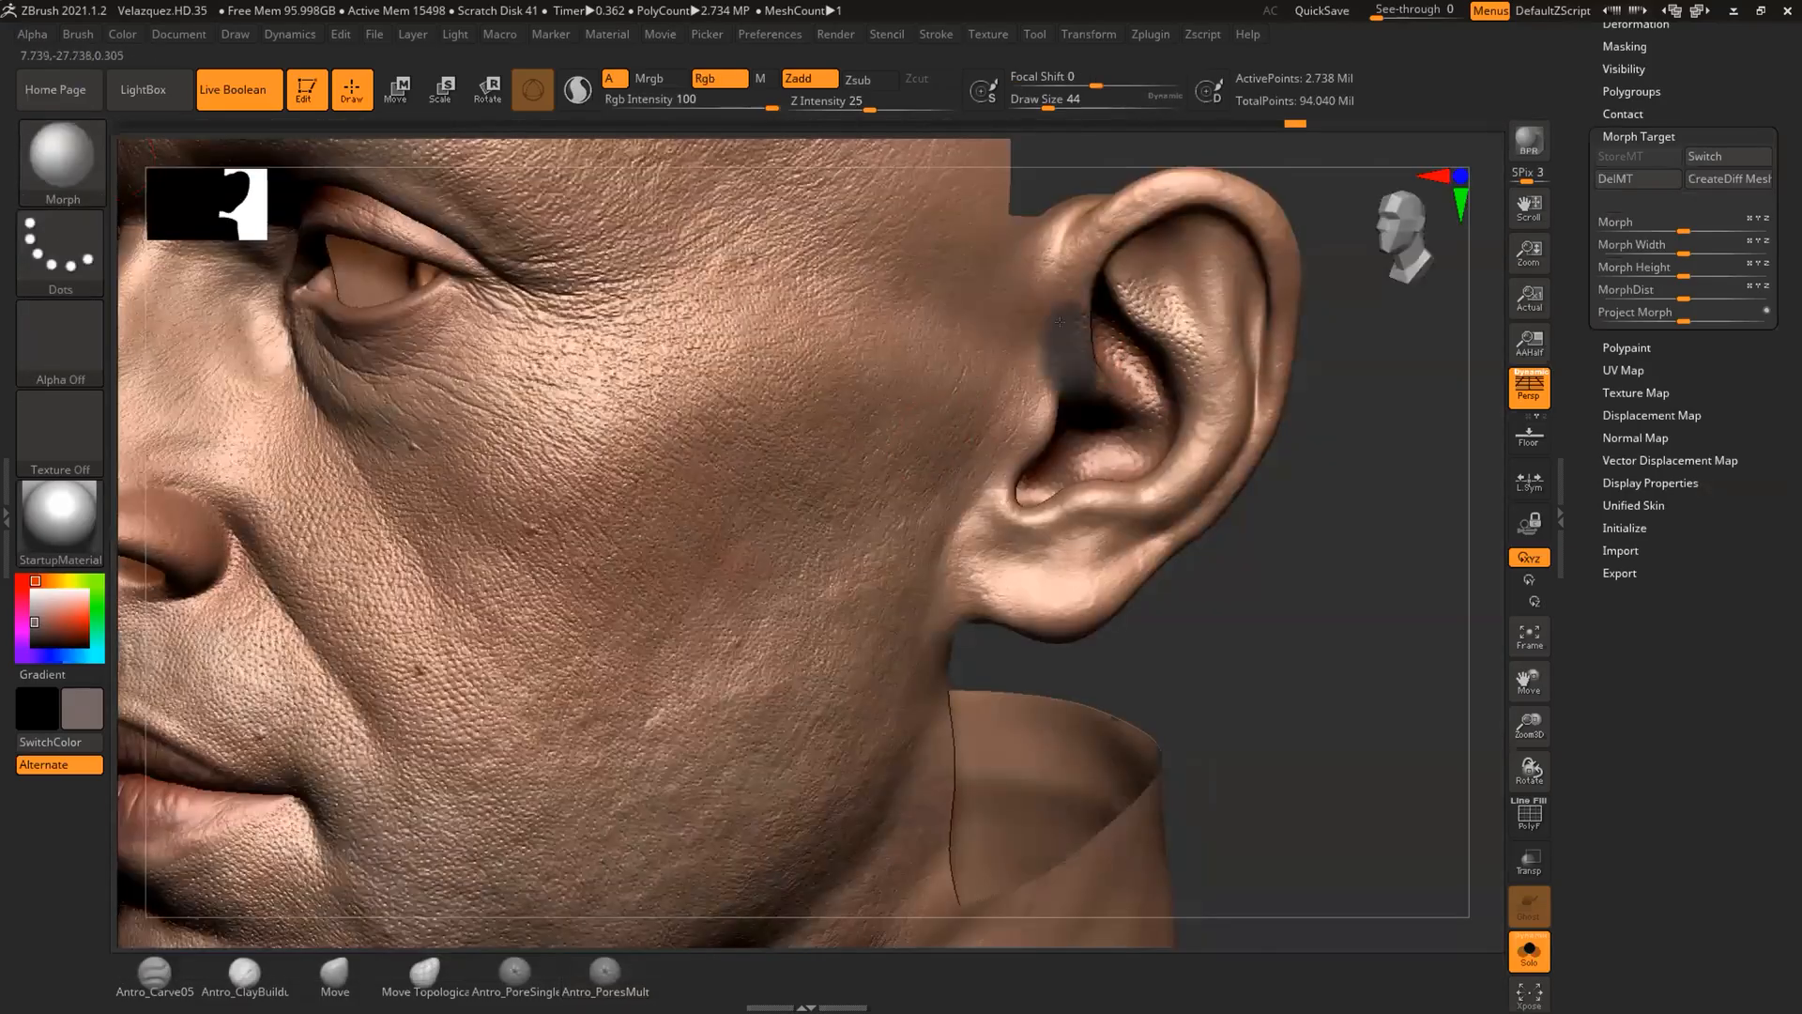
pyautogui.hotkey('ctrl', 'z')
pyautogui.click(717, 80)
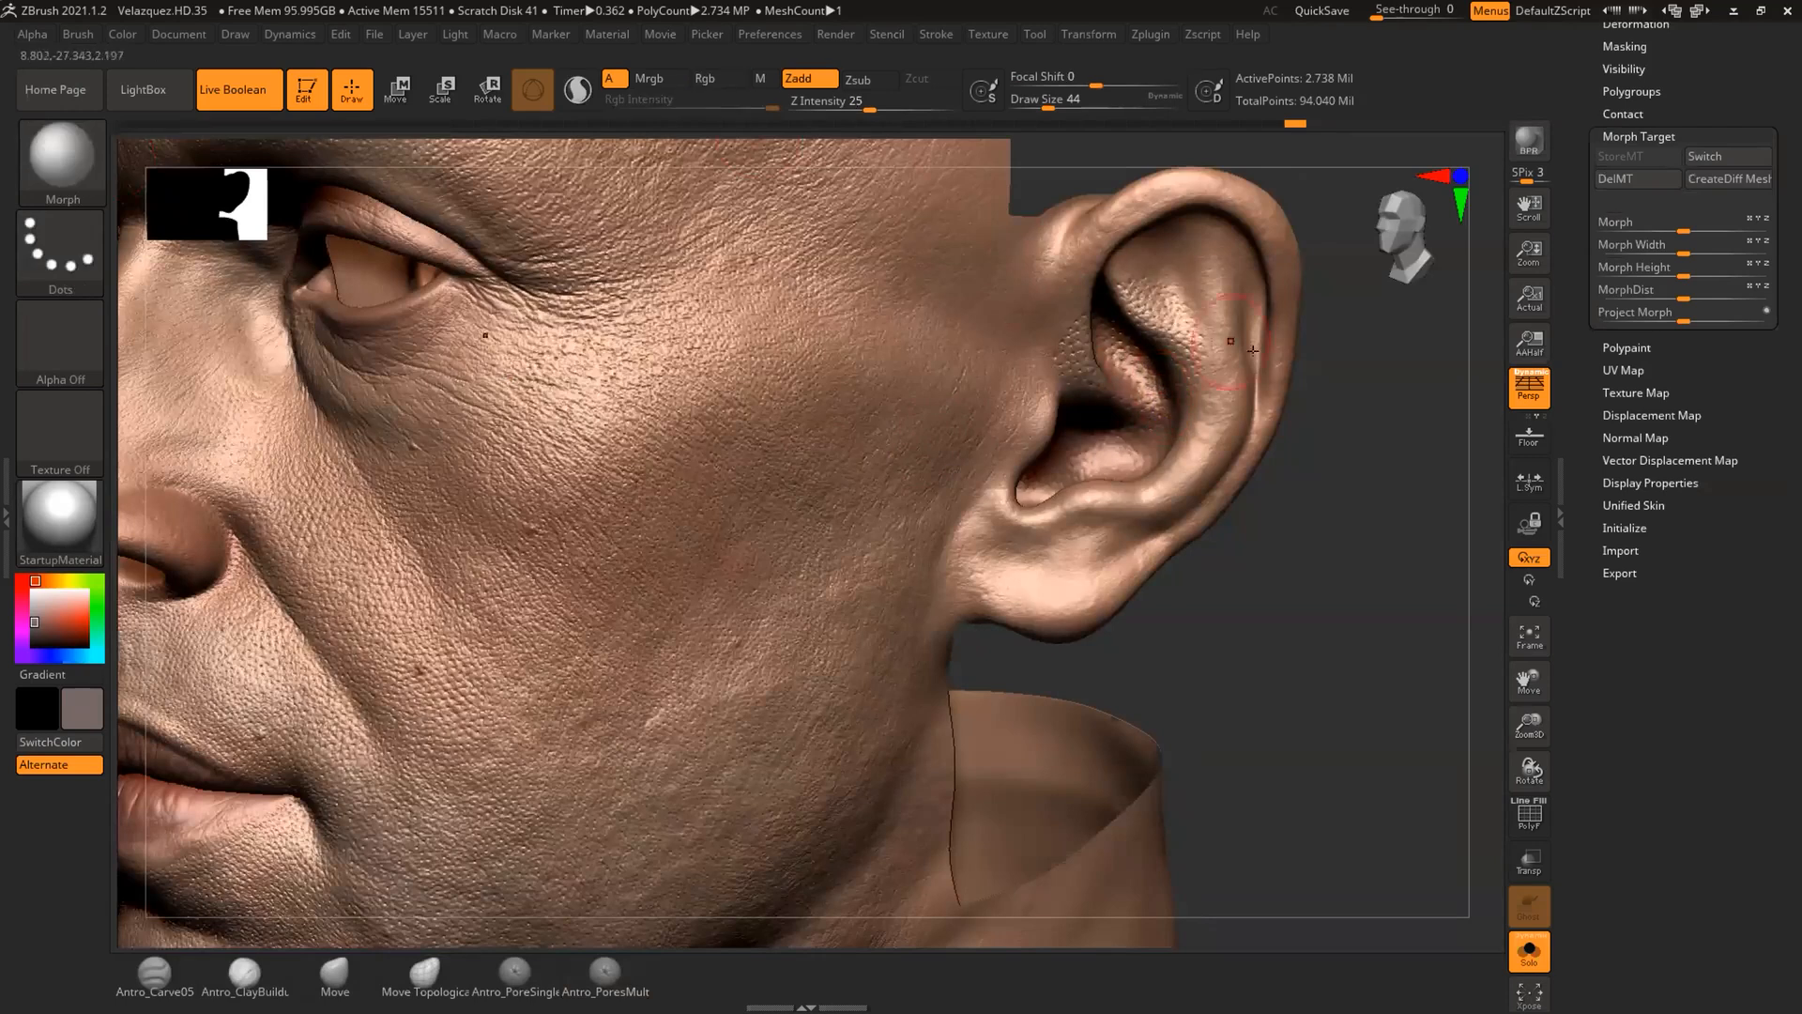
# - Erase the excess pores in front of the ear and on its upper inner fold using Morph with Z Intensity 25
pyautogui.moveTo(1234, 340); pyautogui.dragTo(1150, 342, button='right')
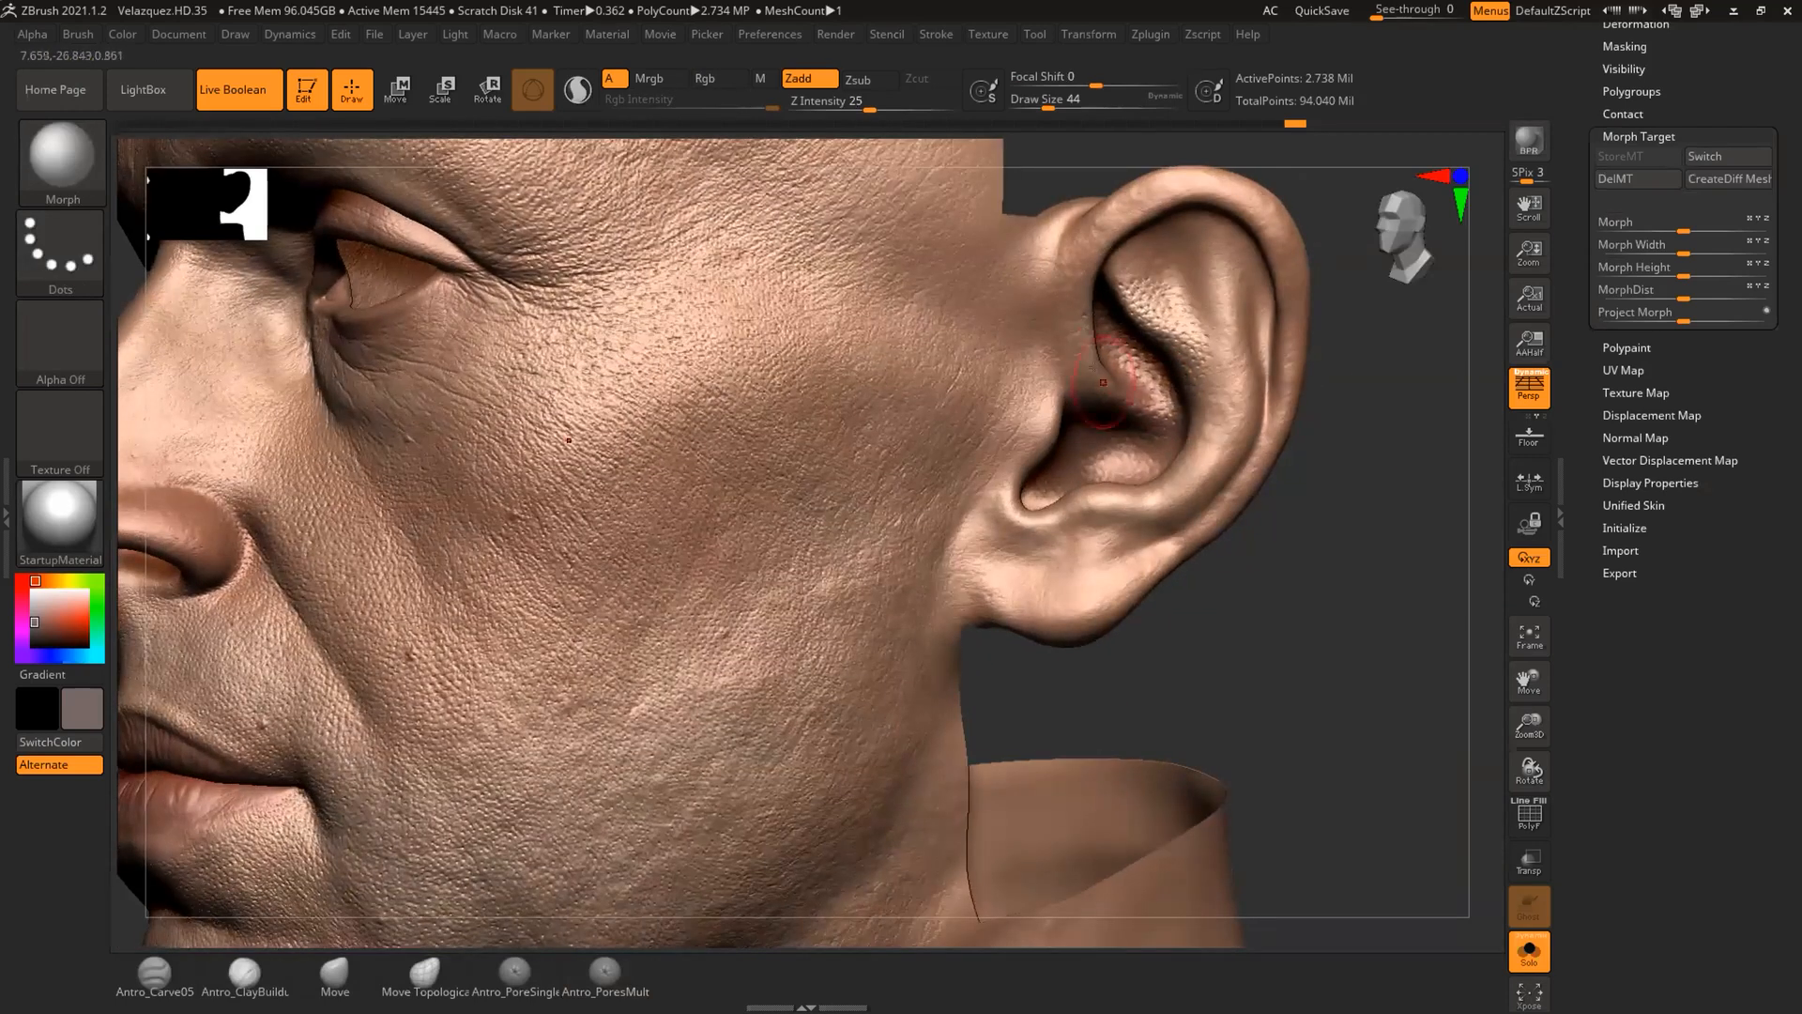
pyautogui.moveTo(1134, 277); pyautogui.dragTo(1177, 335)
pyautogui.moveTo(1344, 368); pyautogui.dragTo(1313, 390)
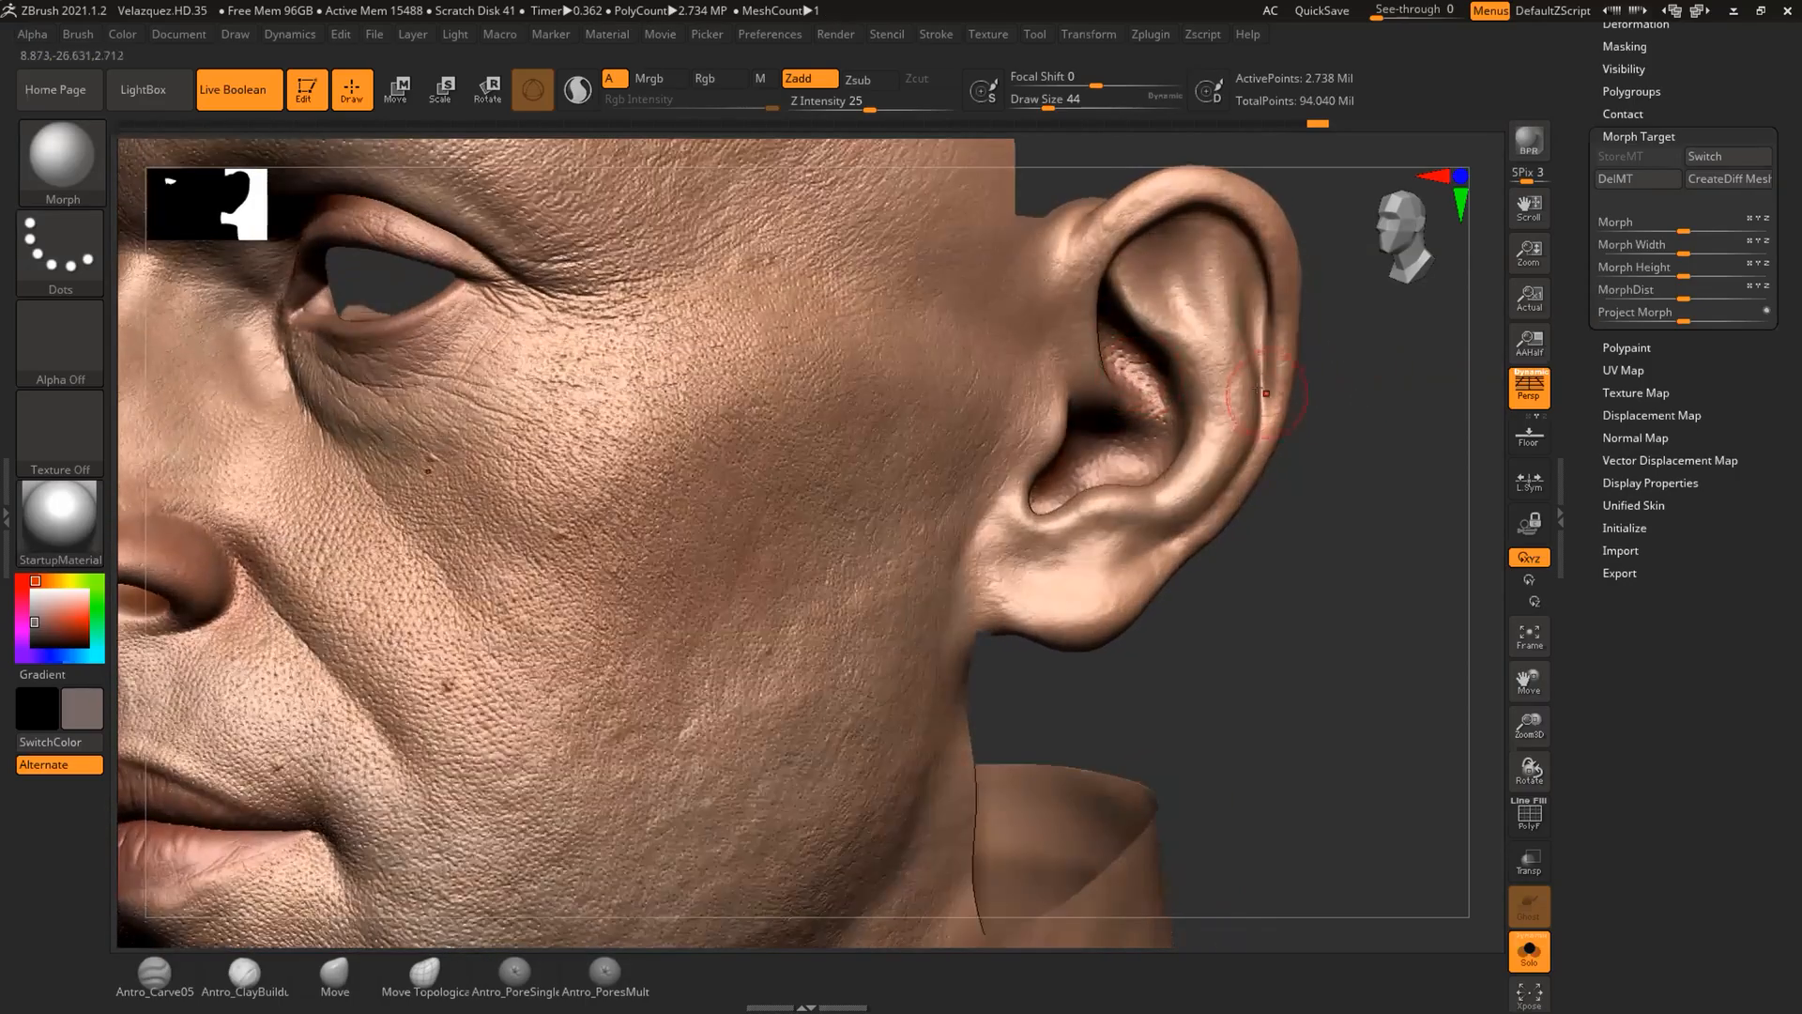
# - Raise the head's subdivision level and try the Morph brush on the ear again
pyautogui.press('d')
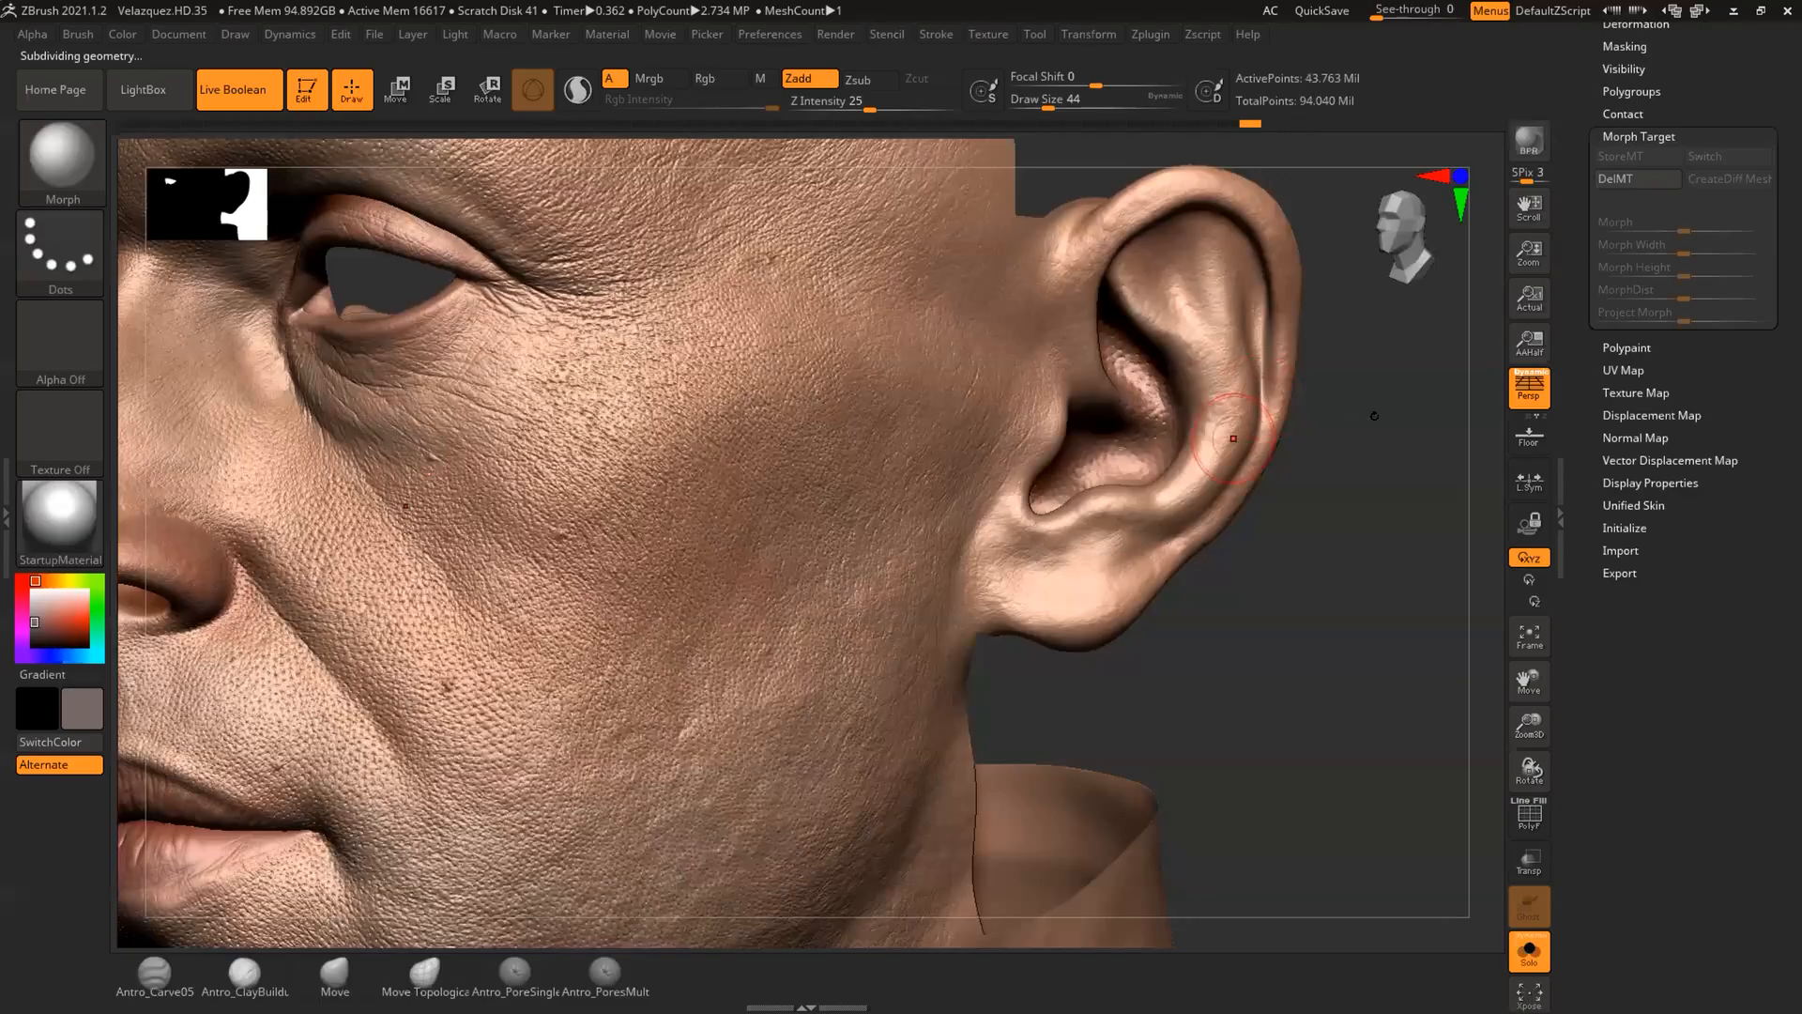
pyautogui.click(1164, 389)
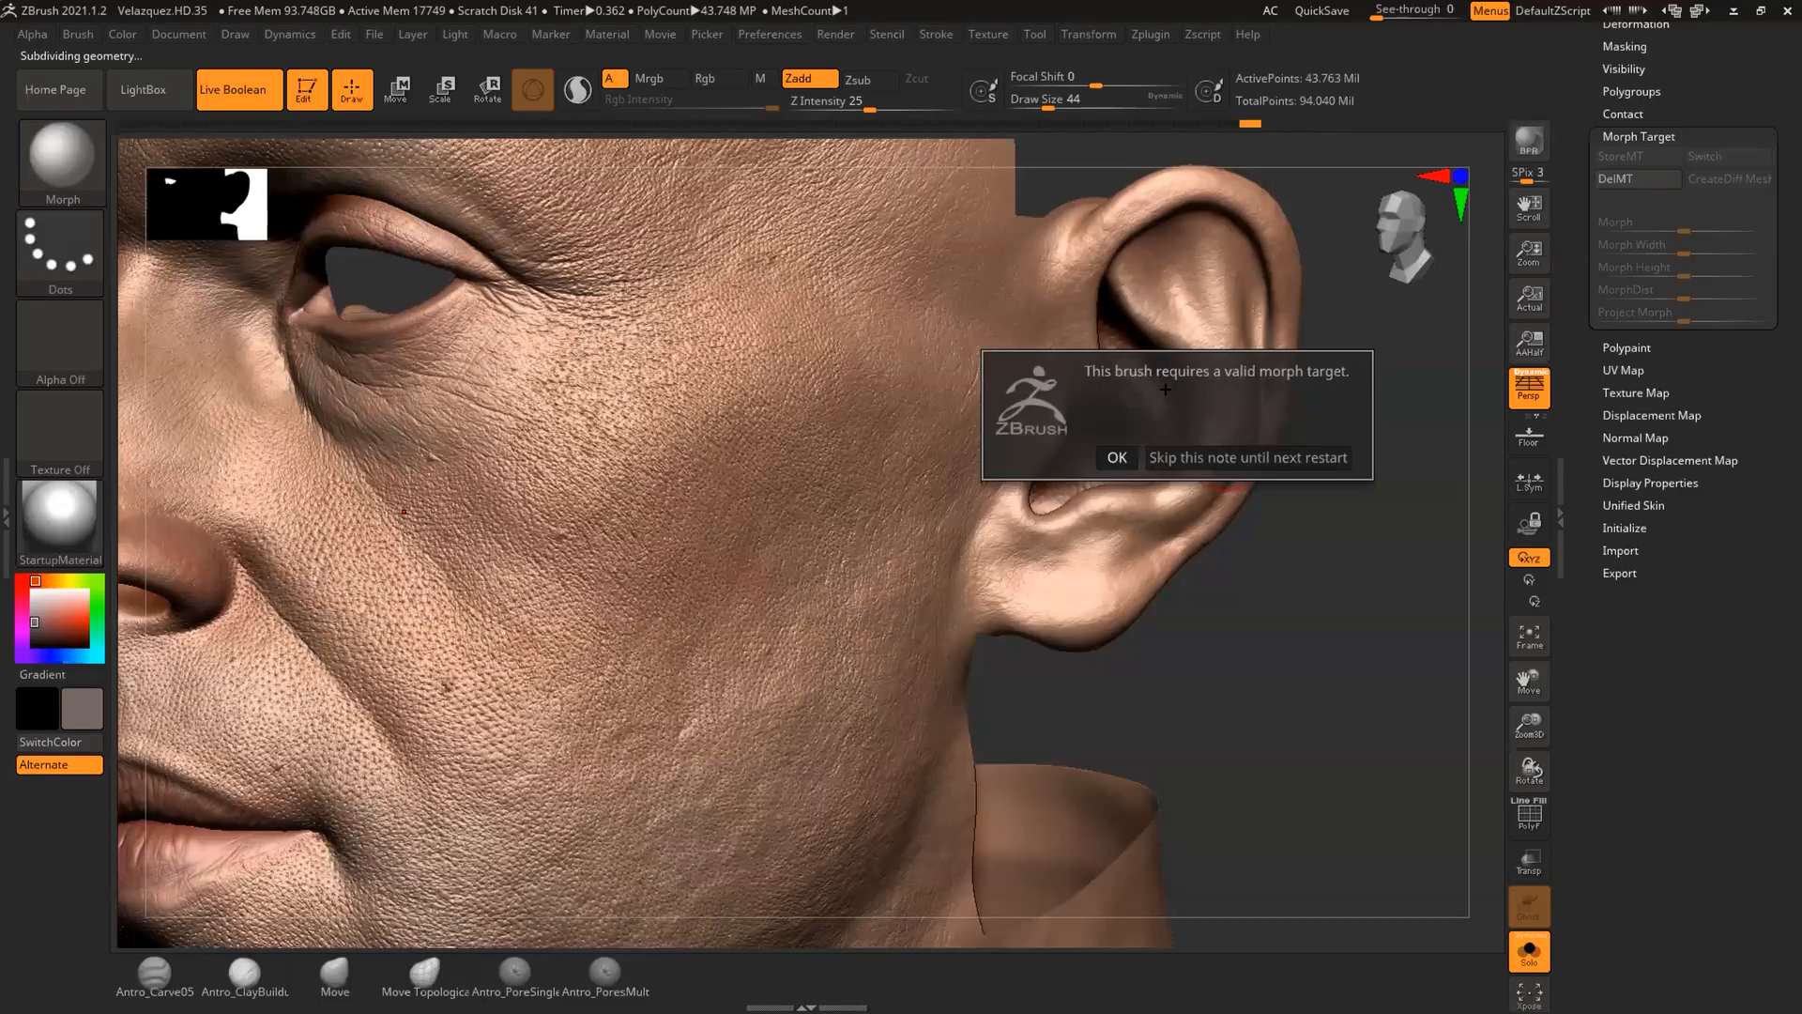
pyautogui.click(1117, 457)
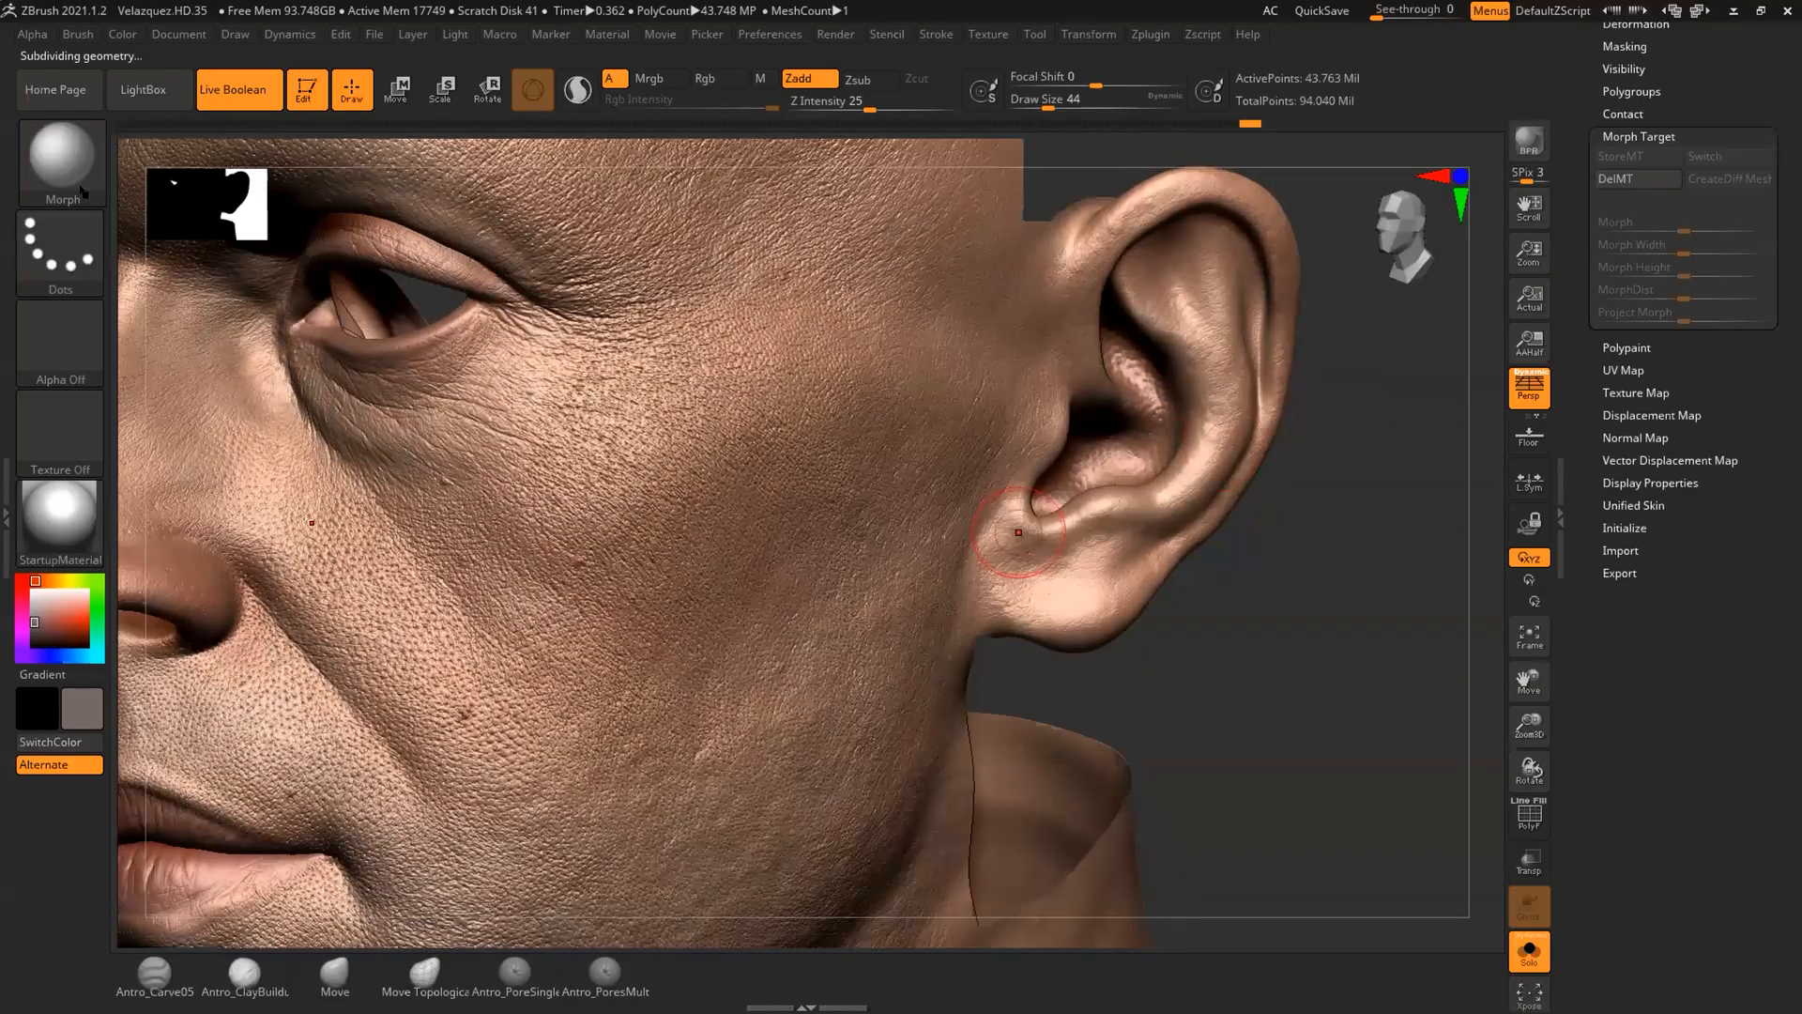
pyautogui.press('b')
pyautogui.press('c')
pyautogui.press('b')
pyautogui.moveTo(1299, 503)
pyautogui.mouseDown()
pyautogui.moveTo(1333, 507)
pyautogui.moveTo(1295, 494)
pyautogui.mouseUp()
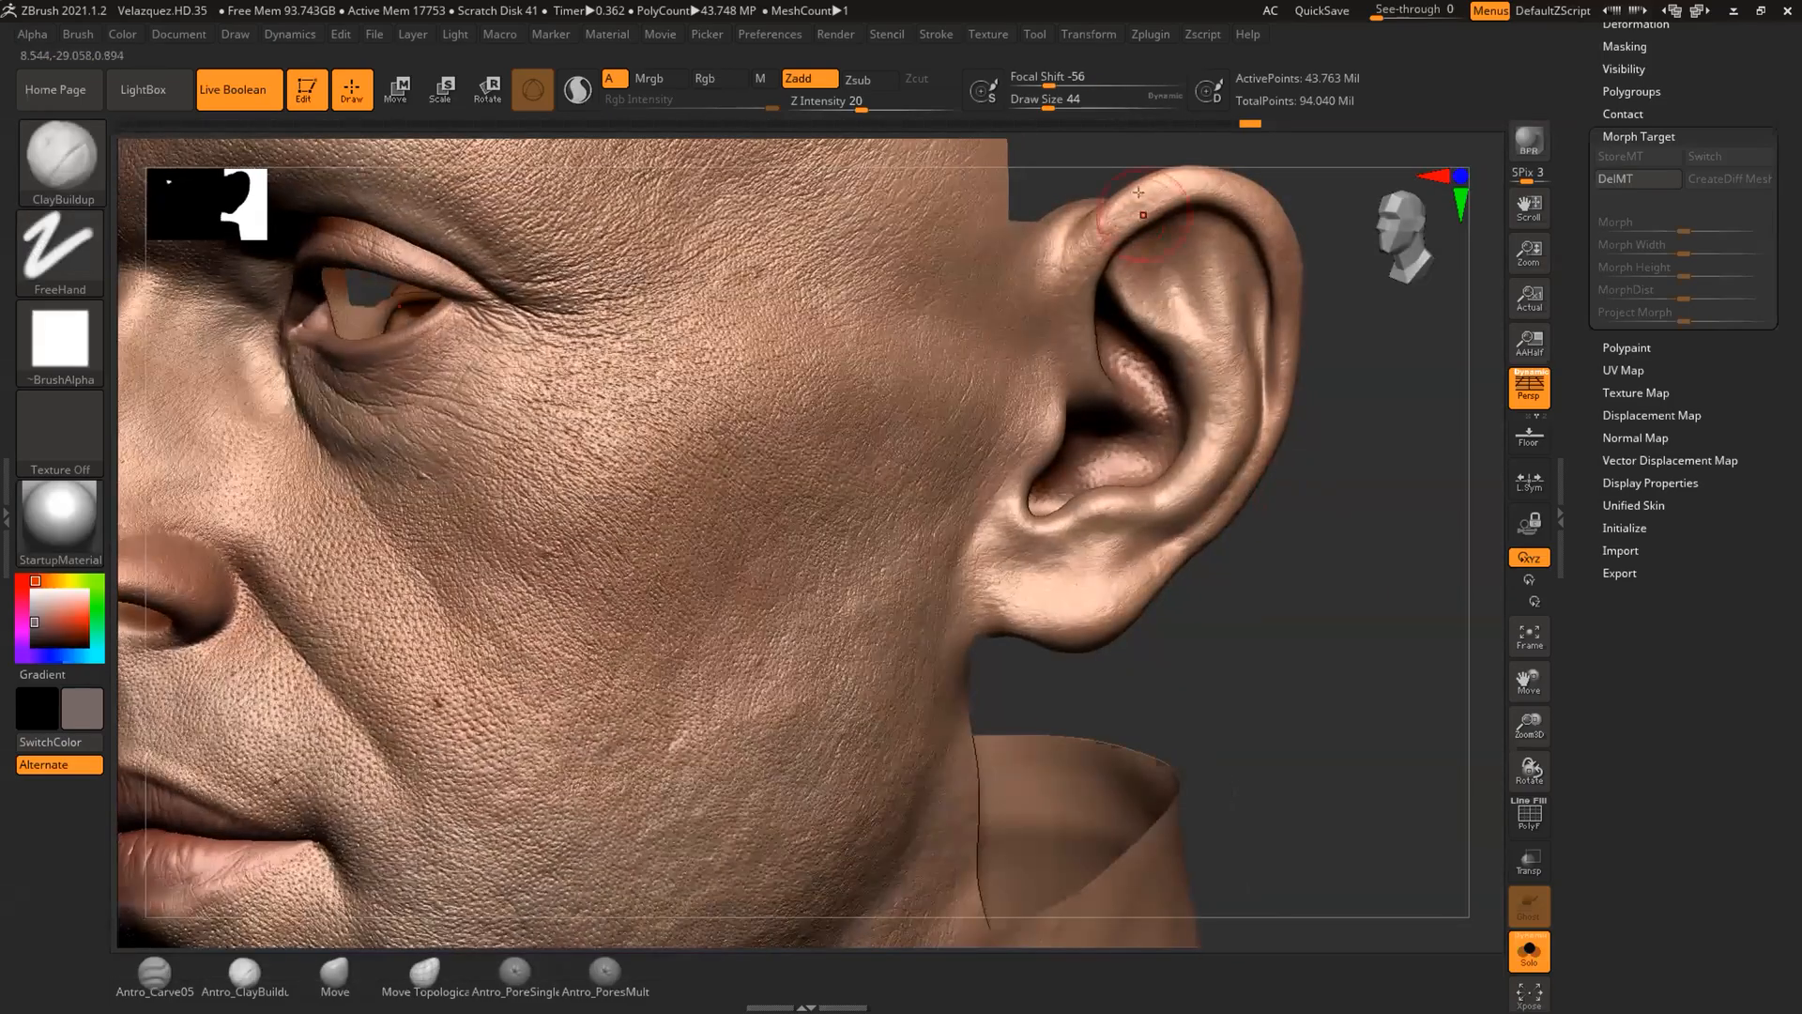
pyautogui.moveTo(1307, 496)
pyautogui.mouseDown()
pyautogui.moveTo(1296, 511)
pyautogui.moveTo(1328, 508)
pyautogui.mouseUp()
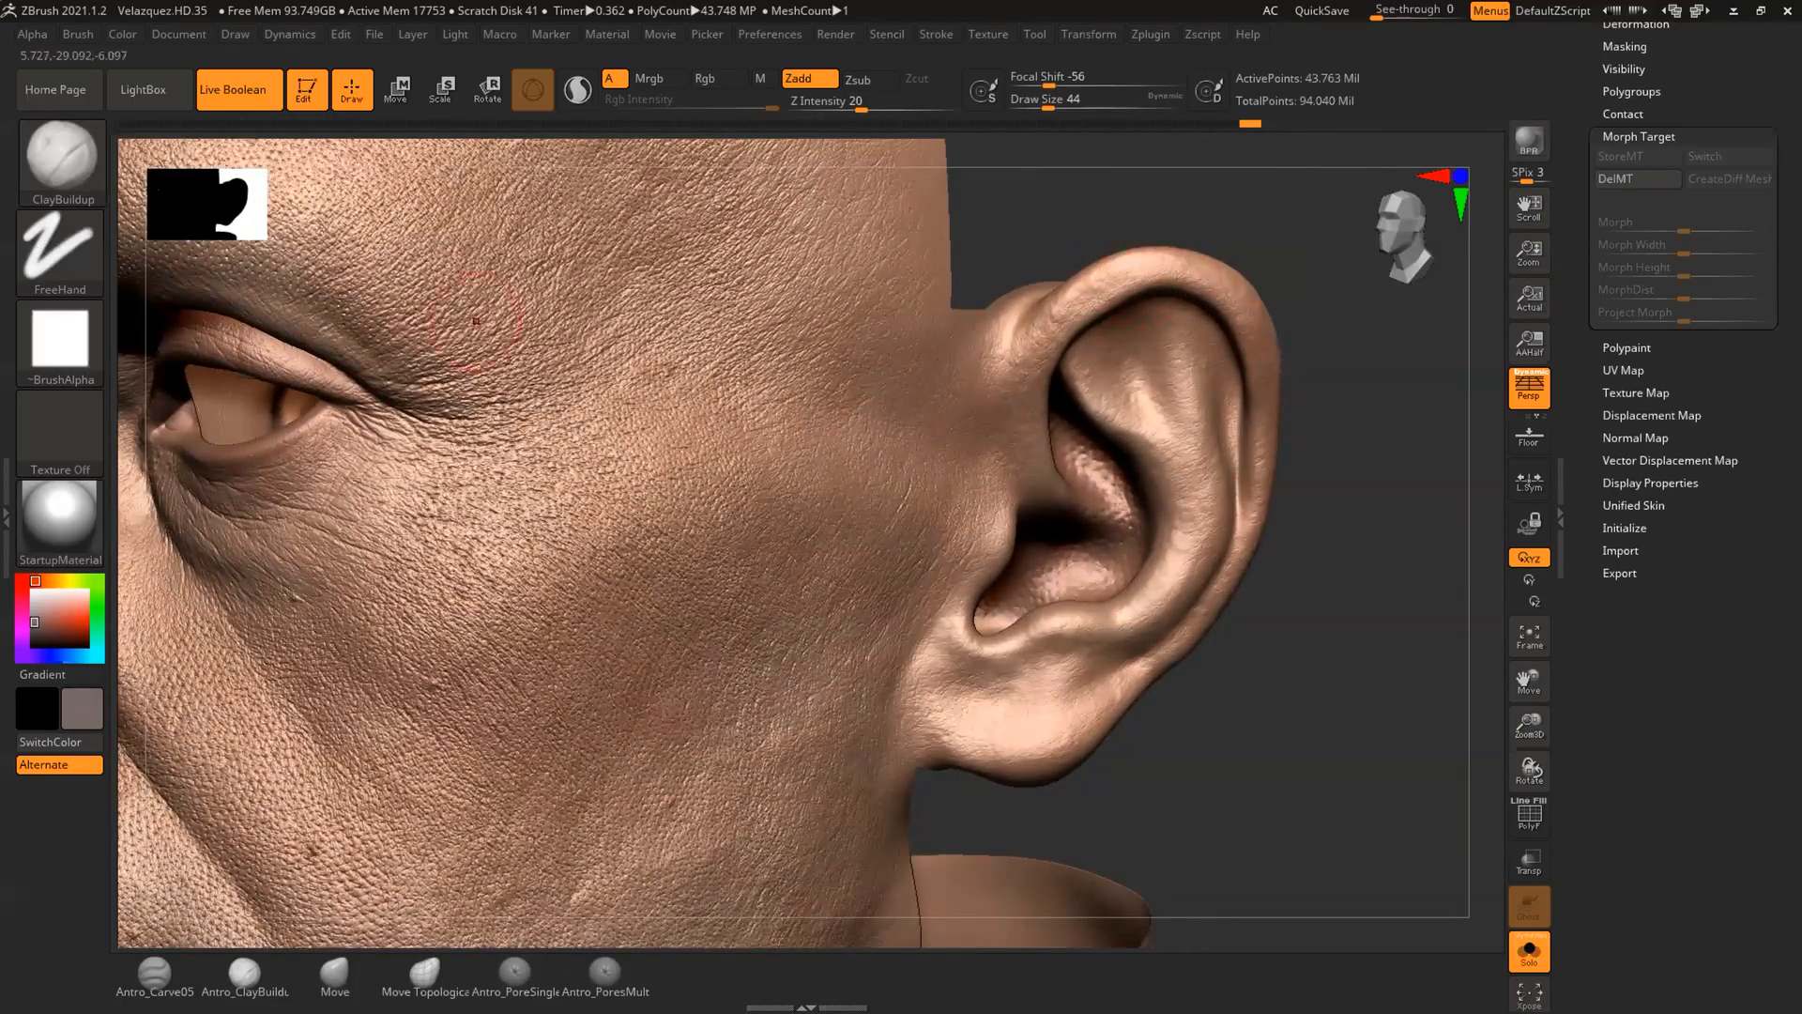
# - Switch to the Antro_EarCells1 brush for texturing the ear
pyautogui.click(94, 188)
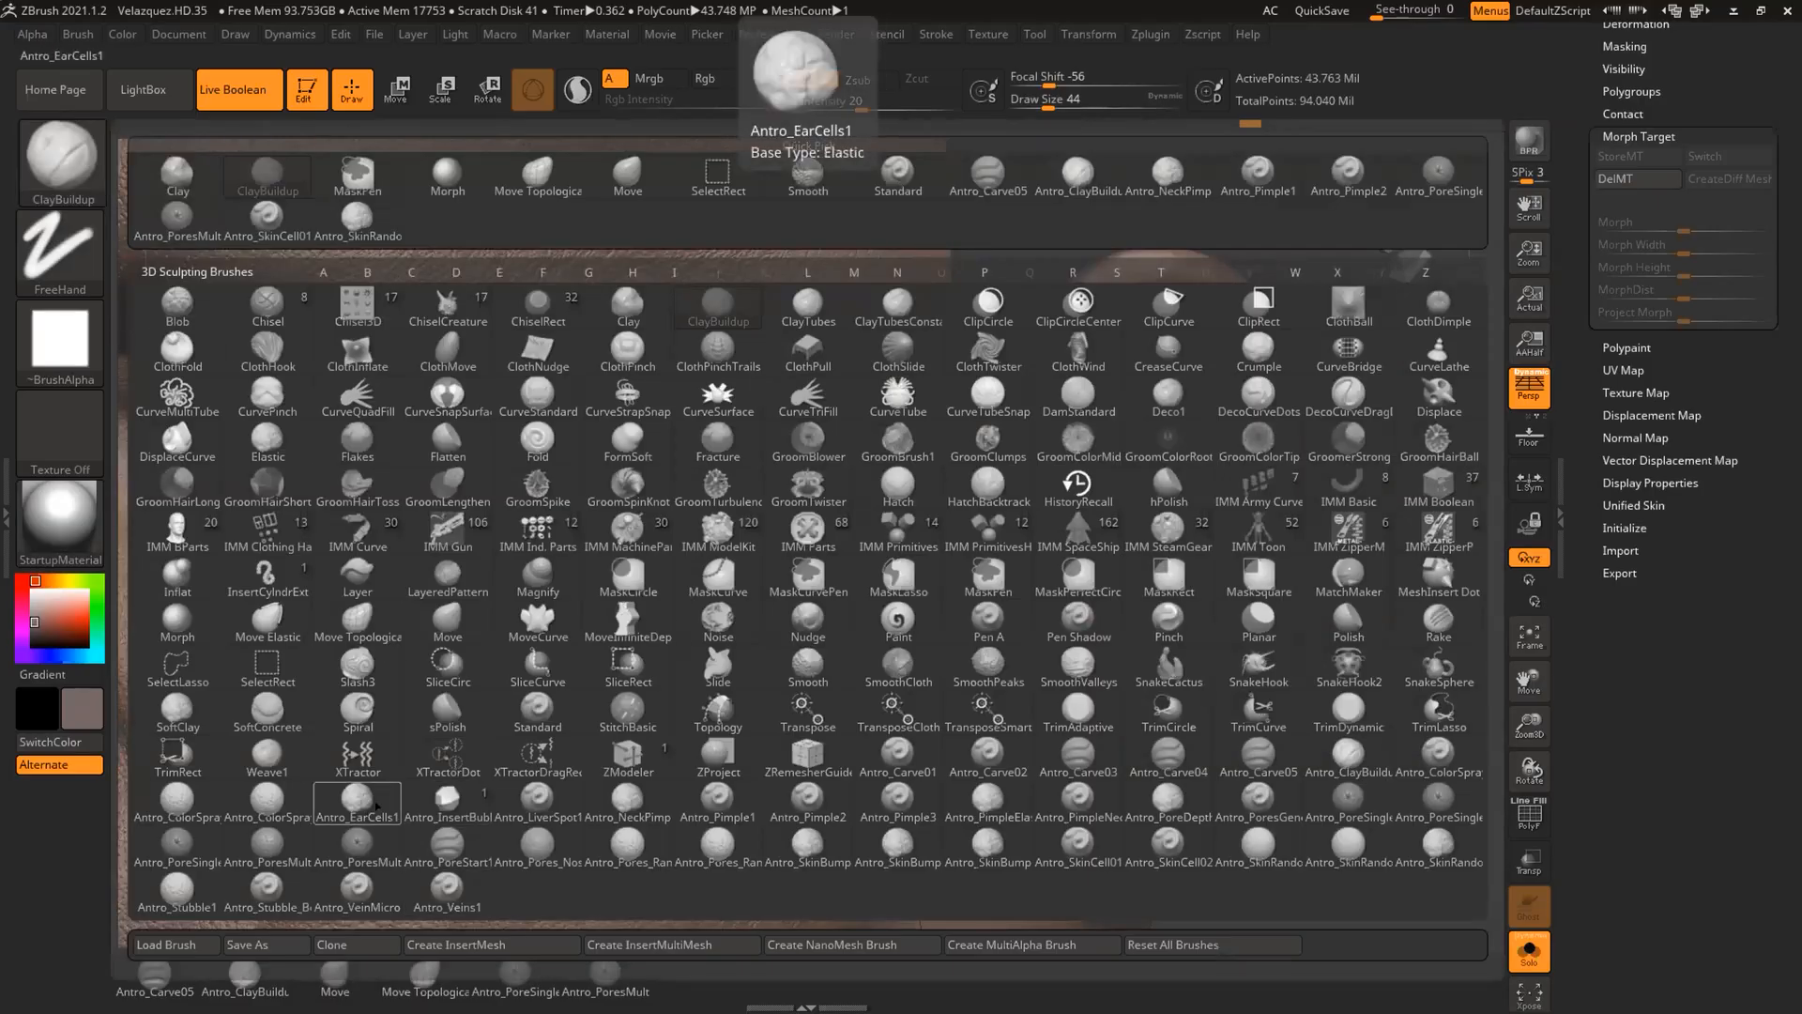
pyautogui.click(357, 809)
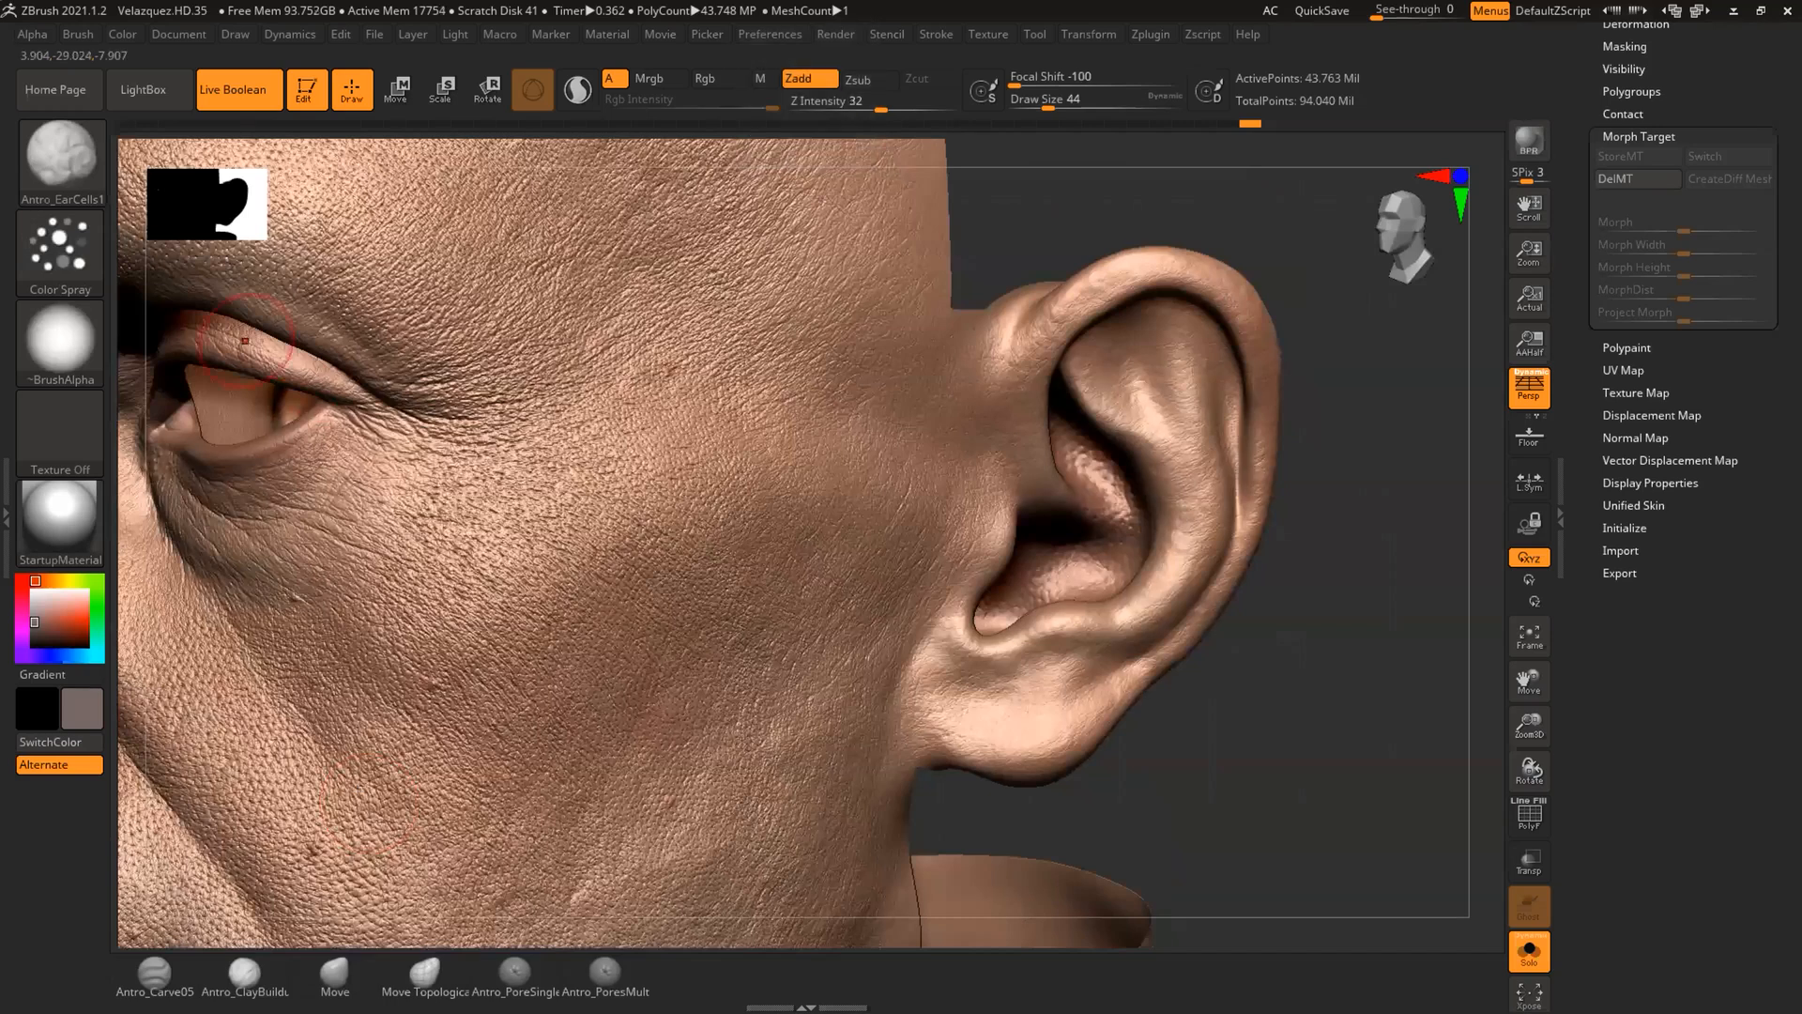
# - Try Alpha 48 and Alpha 49 on the ear cells brush and open the alpha's modify settings
pyautogui.moveTo(68, 353)
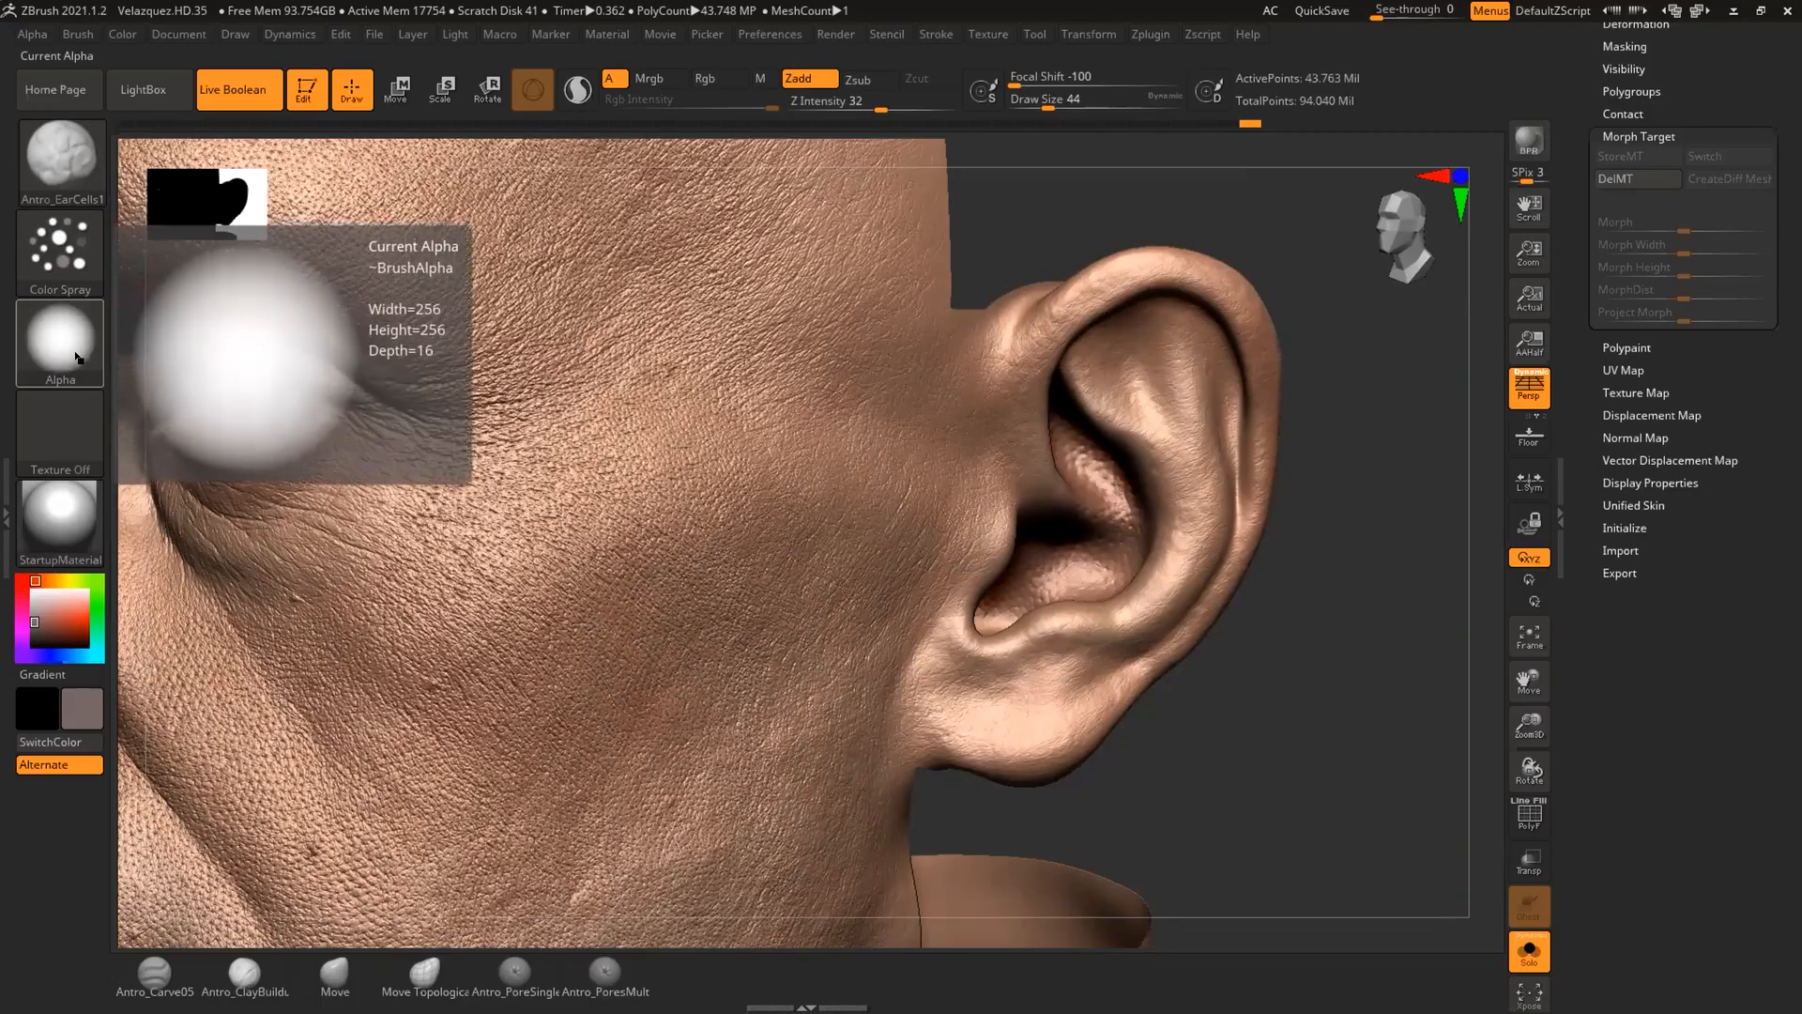
pyautogui.click(78, 356)
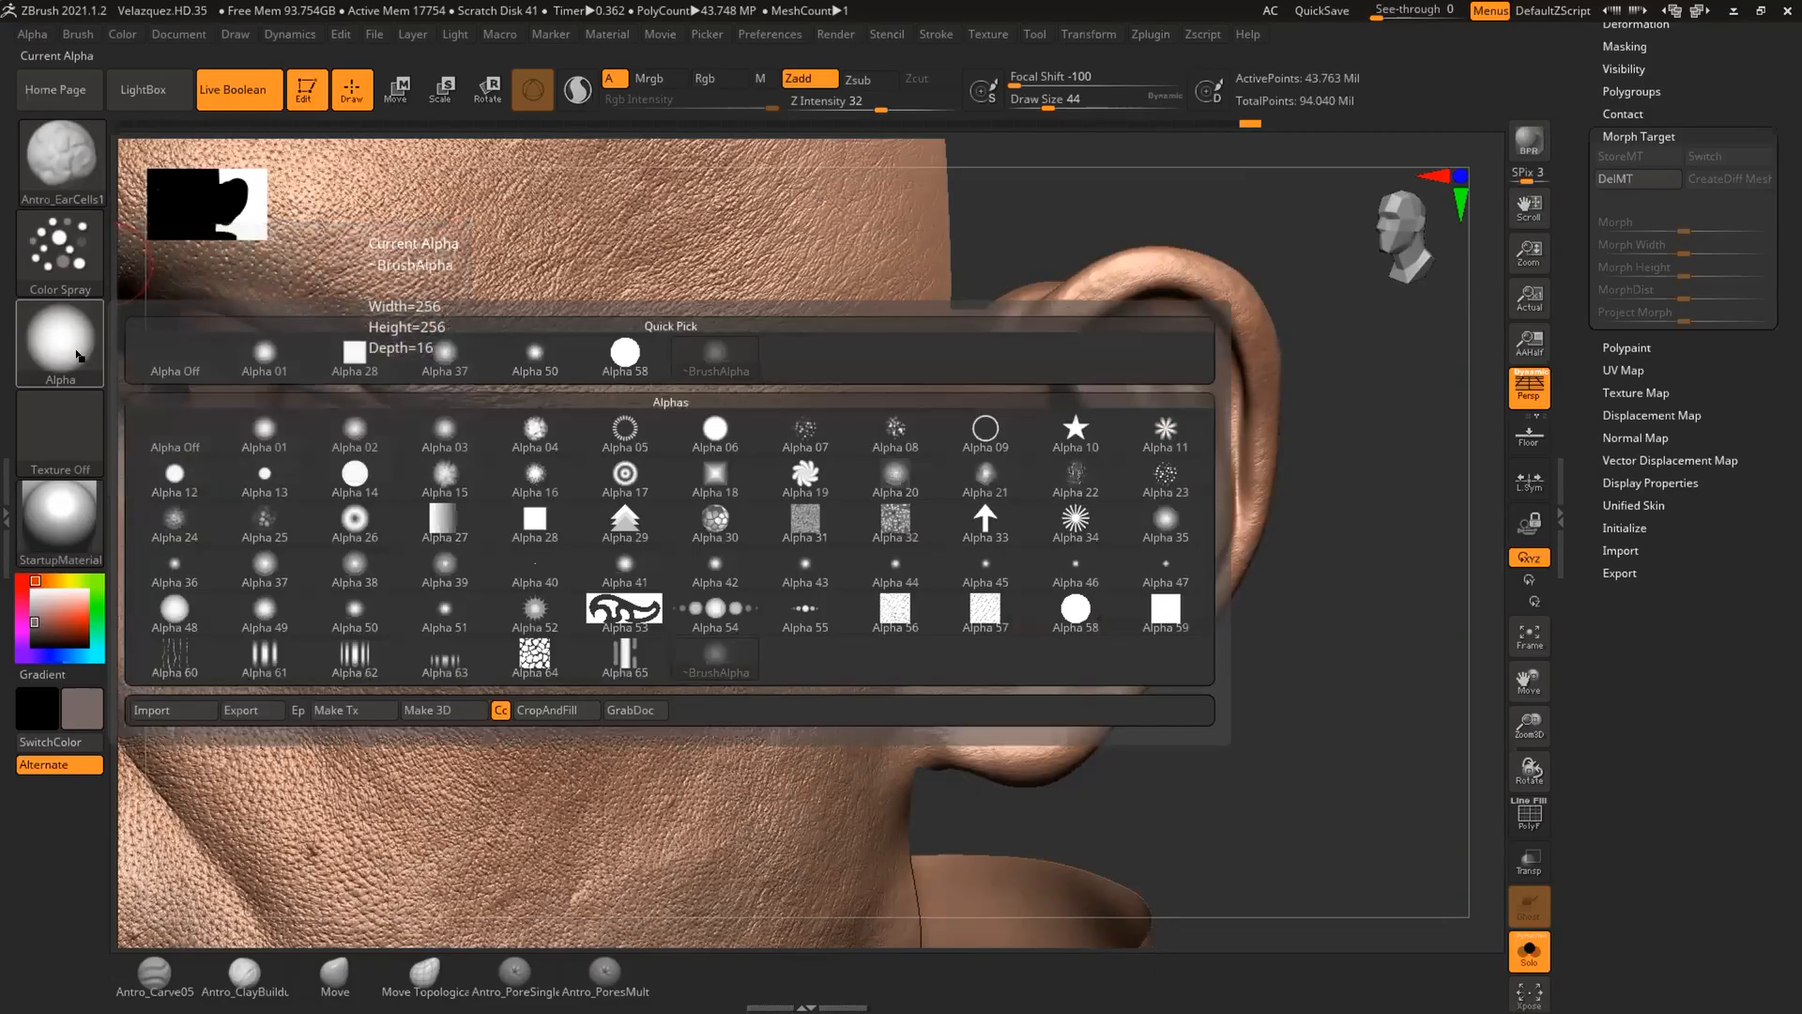
pyautogui.click(174, 610)
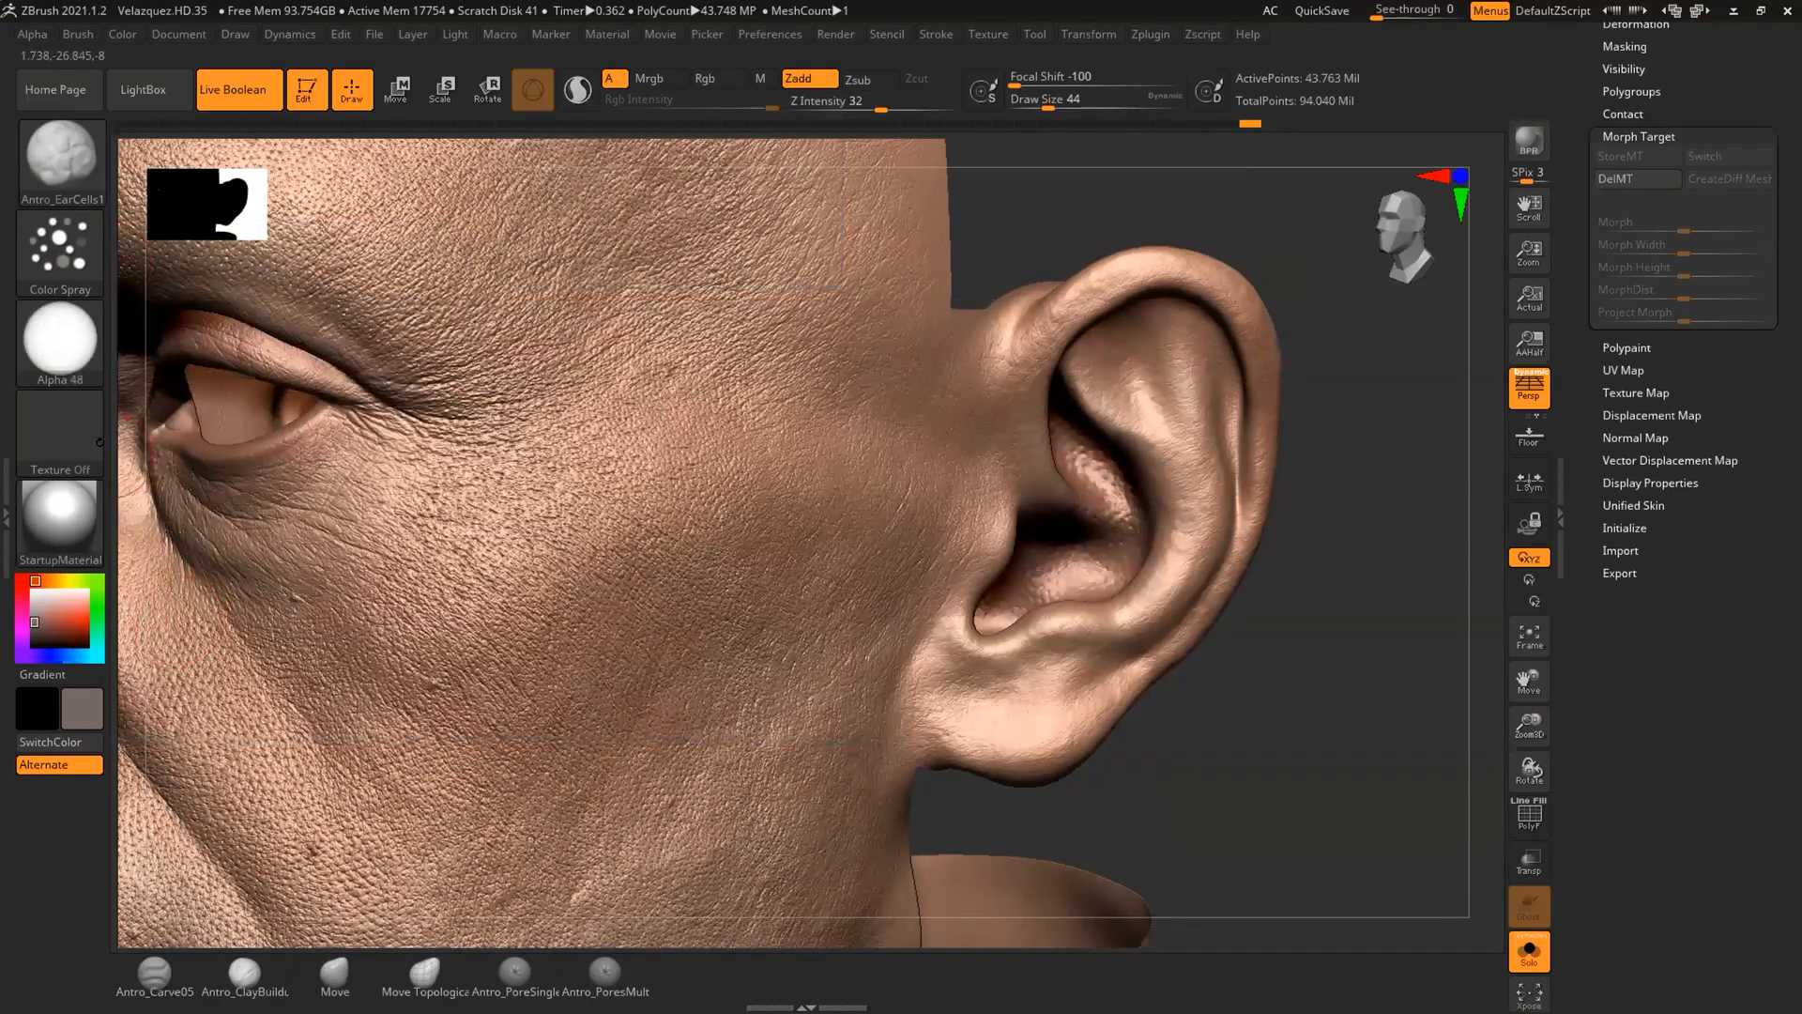
pyautogui.click(60, 340)
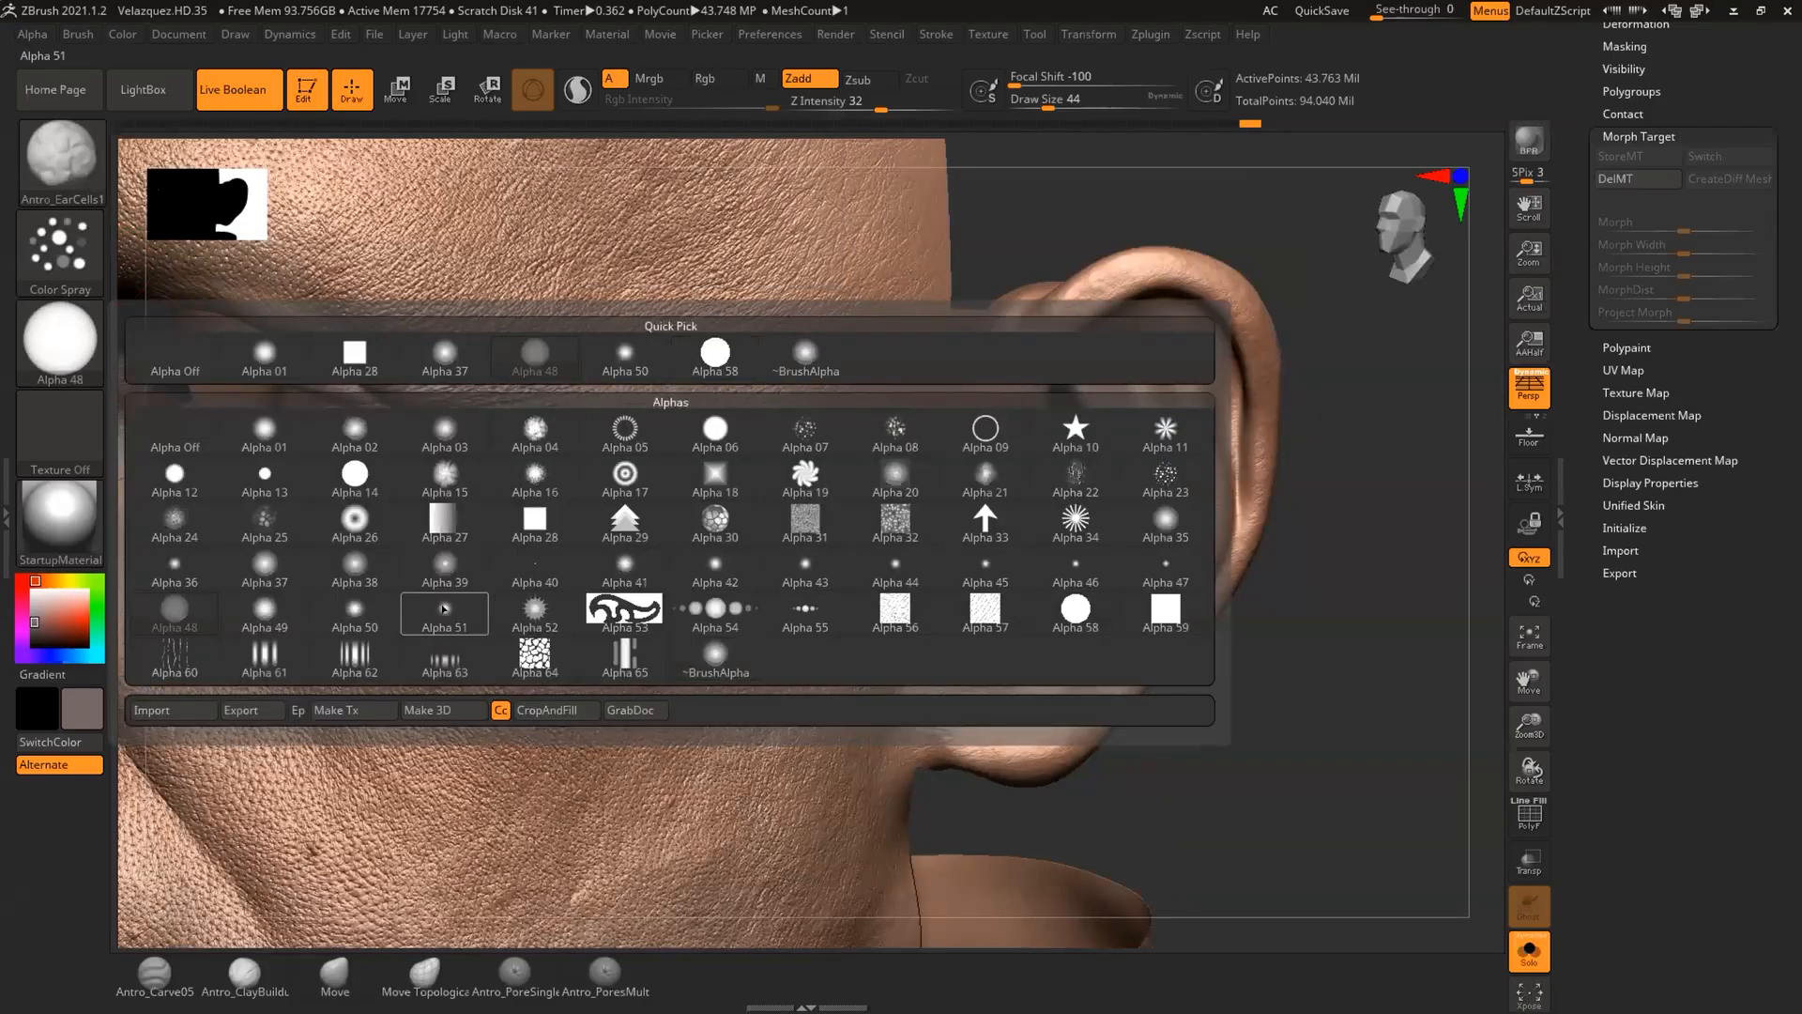
pyautogui.click(273, 609)
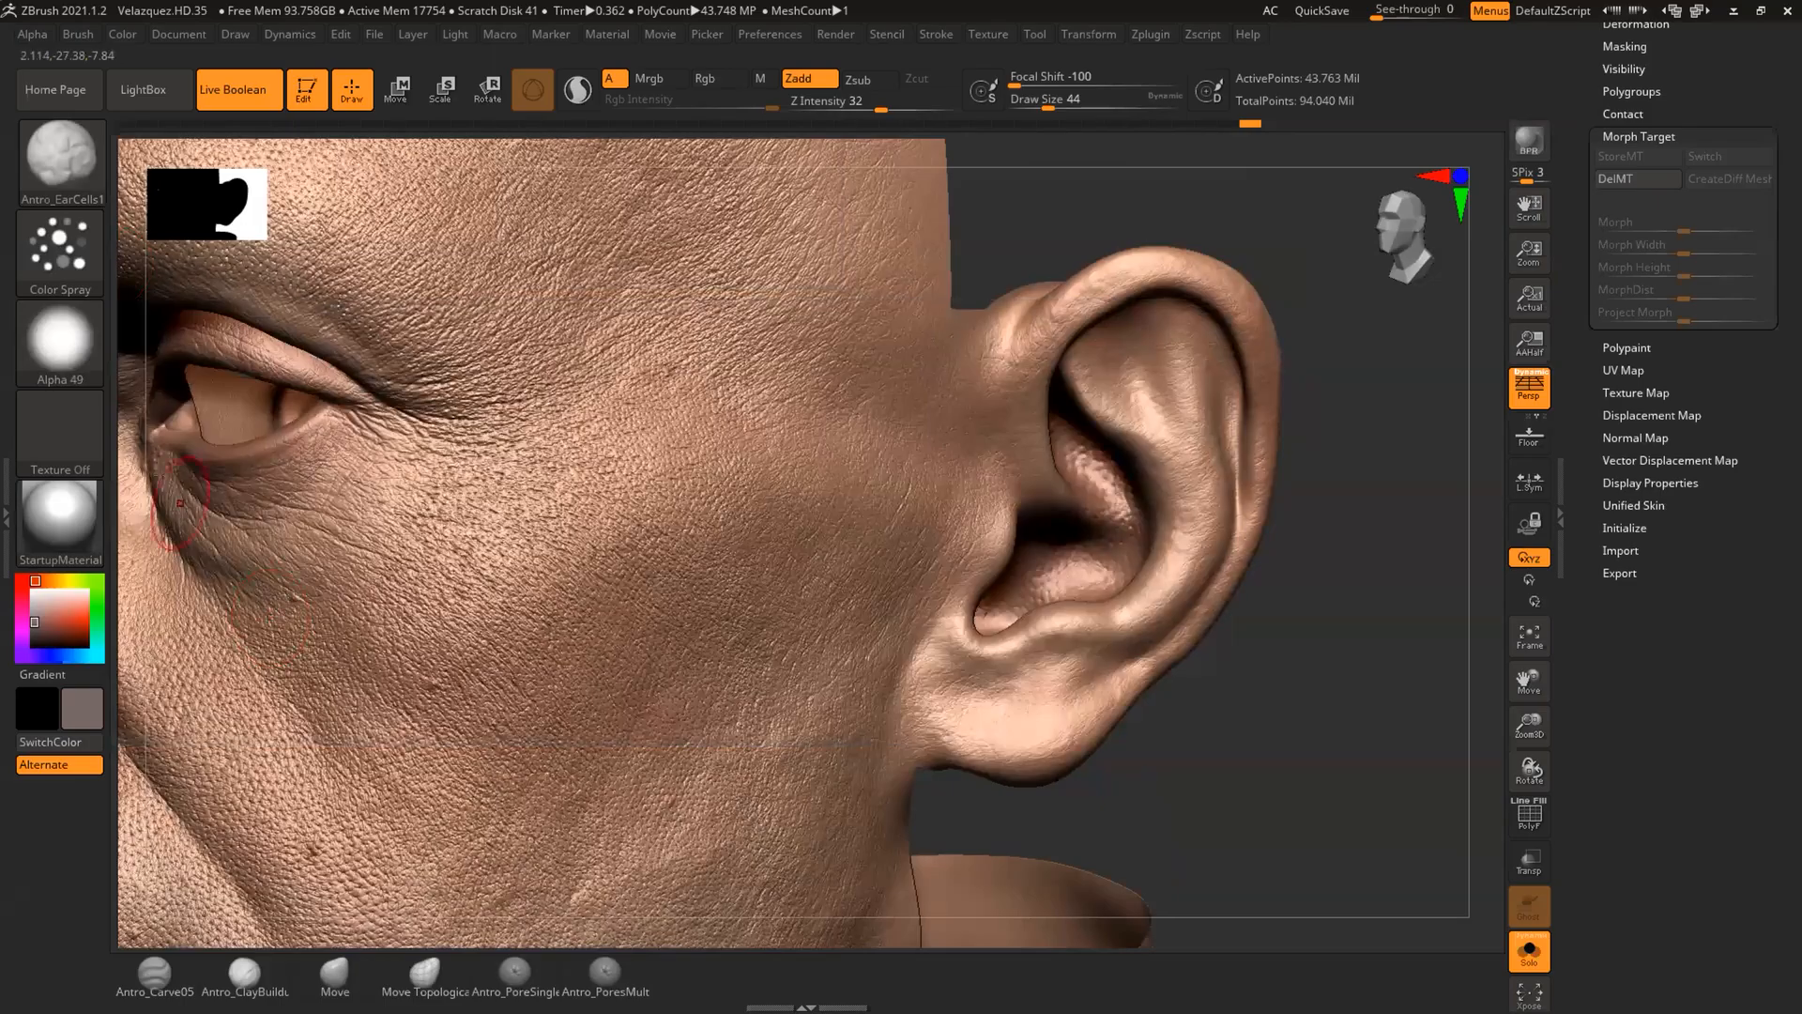
pyautogui.click(33, 34)
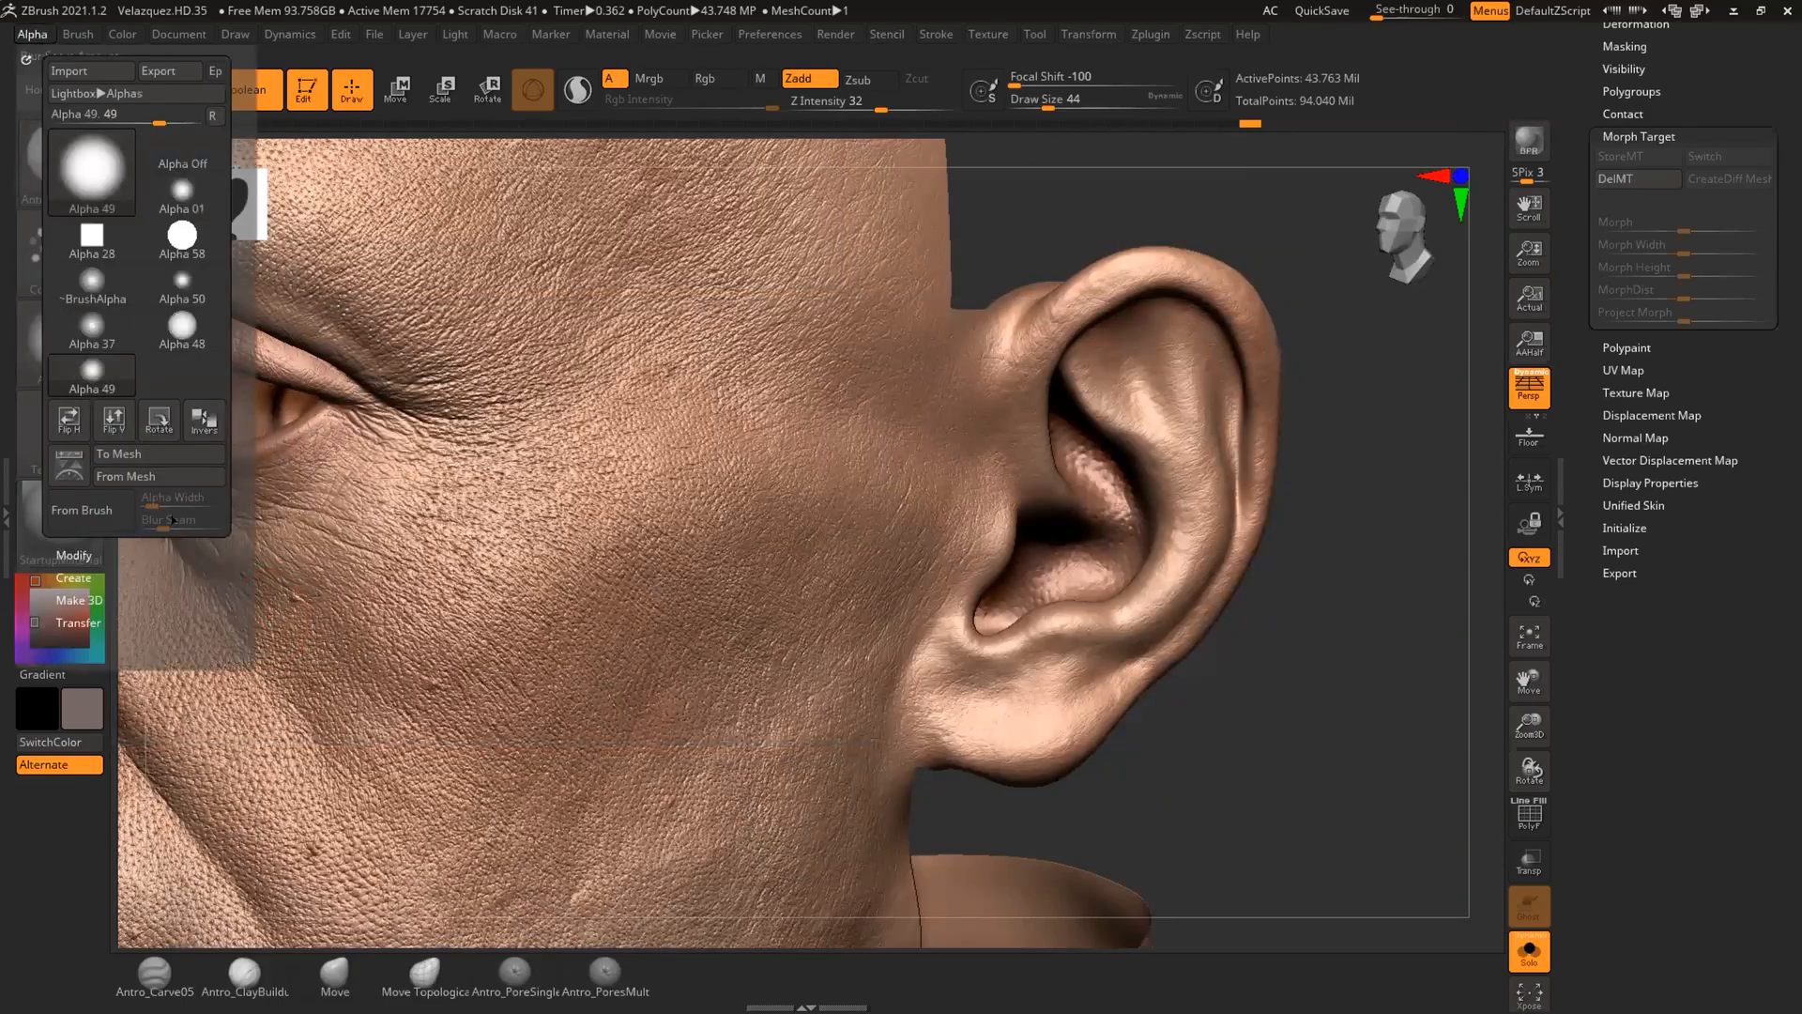
pyautogui.click(81, 798)
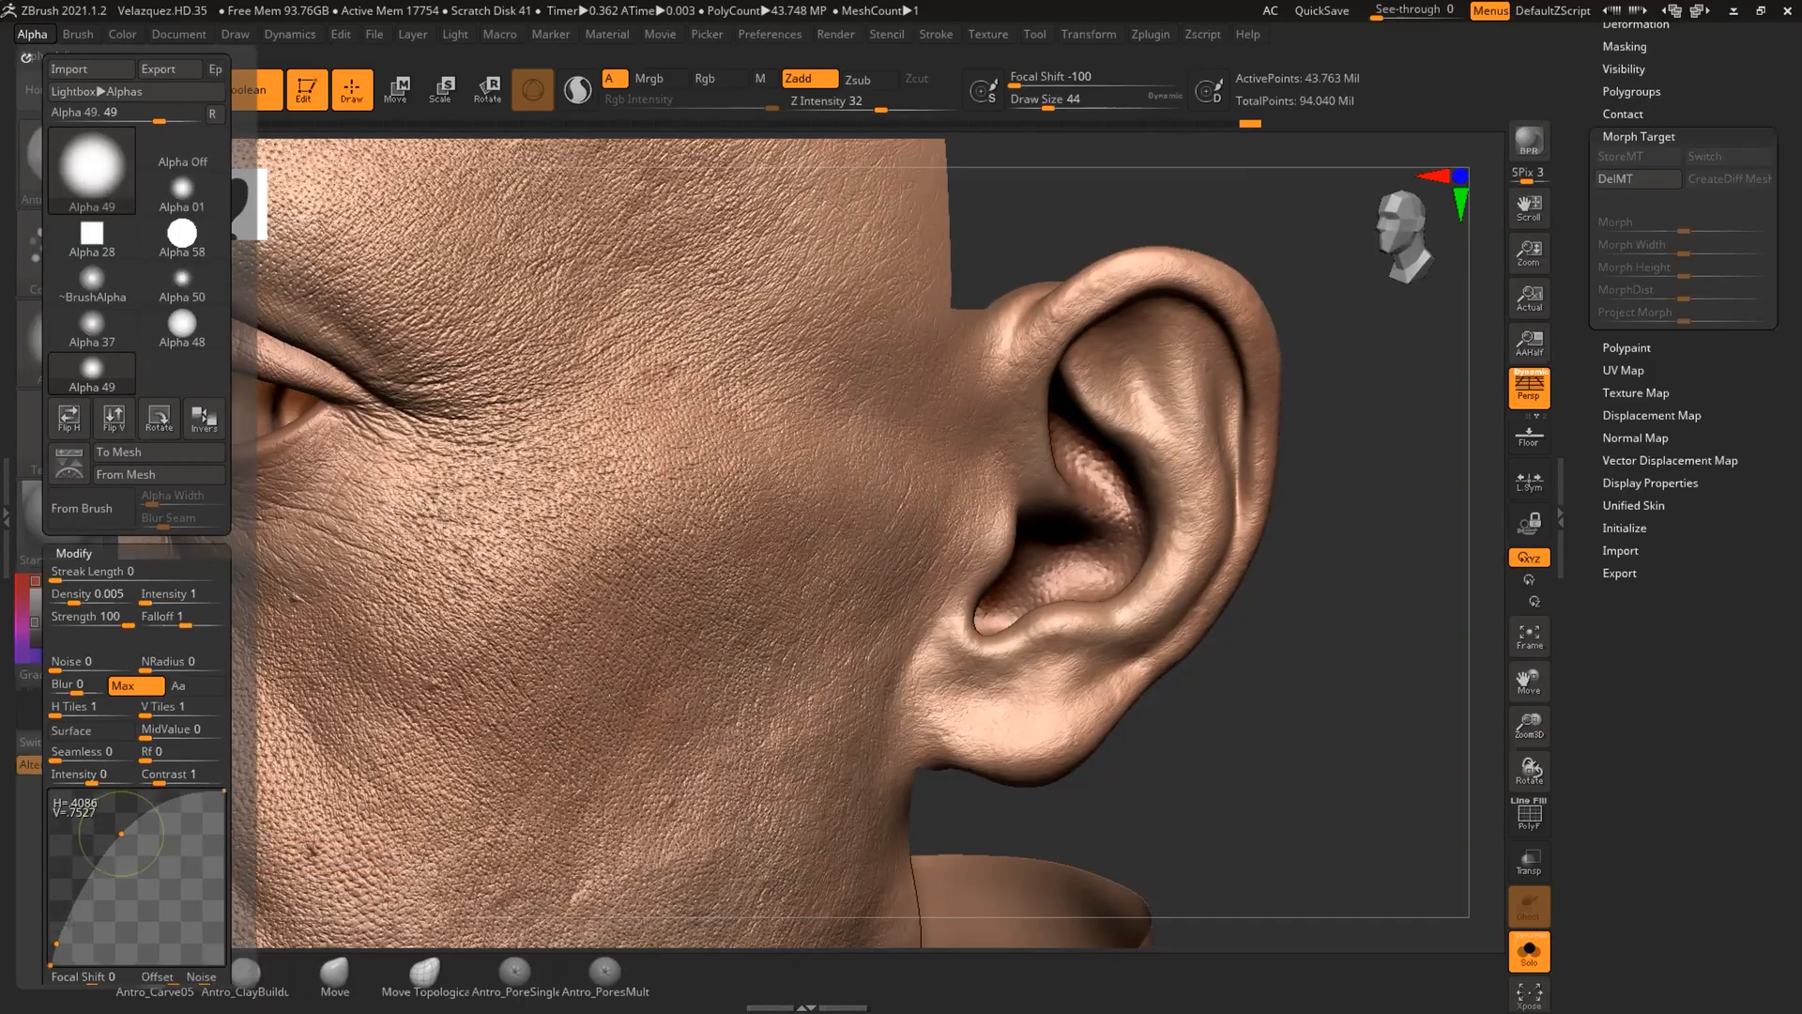
# - Spray cell texture over the left ear with Antro_EarCells1, using its default brush alpha and reducing the Draw Size to 20
pyautogui.press('space')
pyautogui.moveTo(885, 497); pyautogui.dragTo(877, 487)
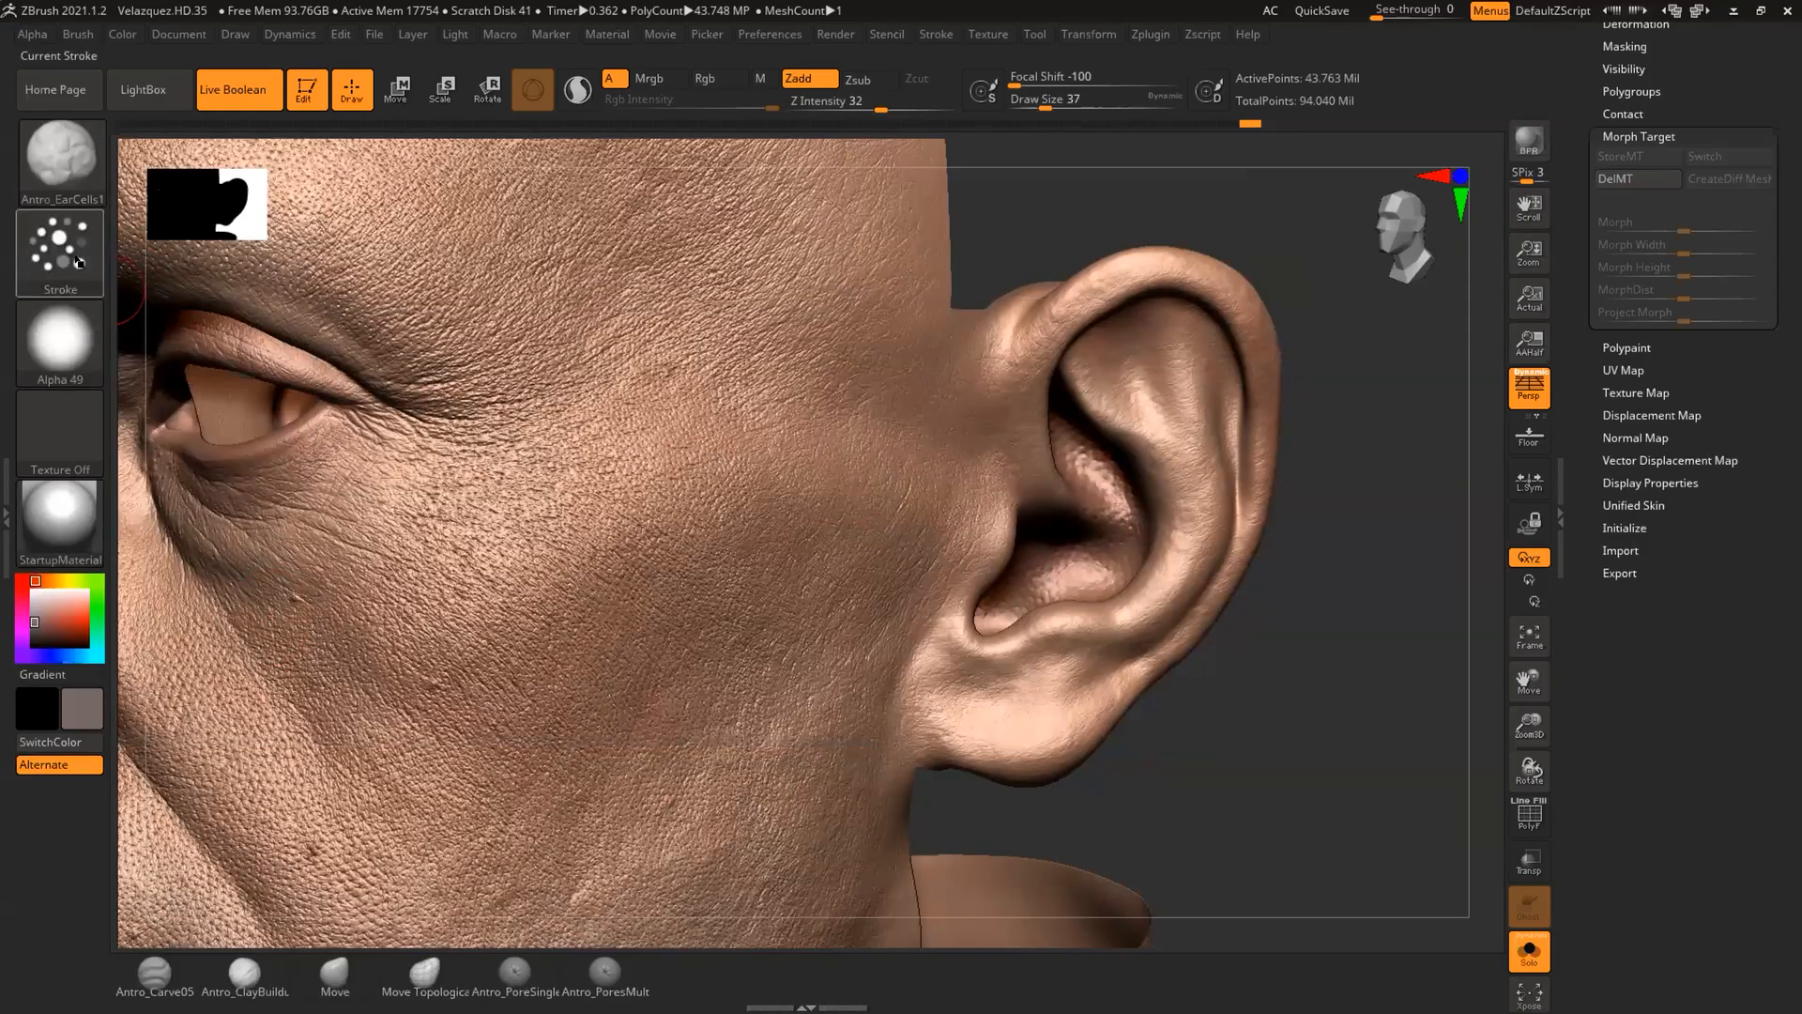
pyautogui.click(79, 263)
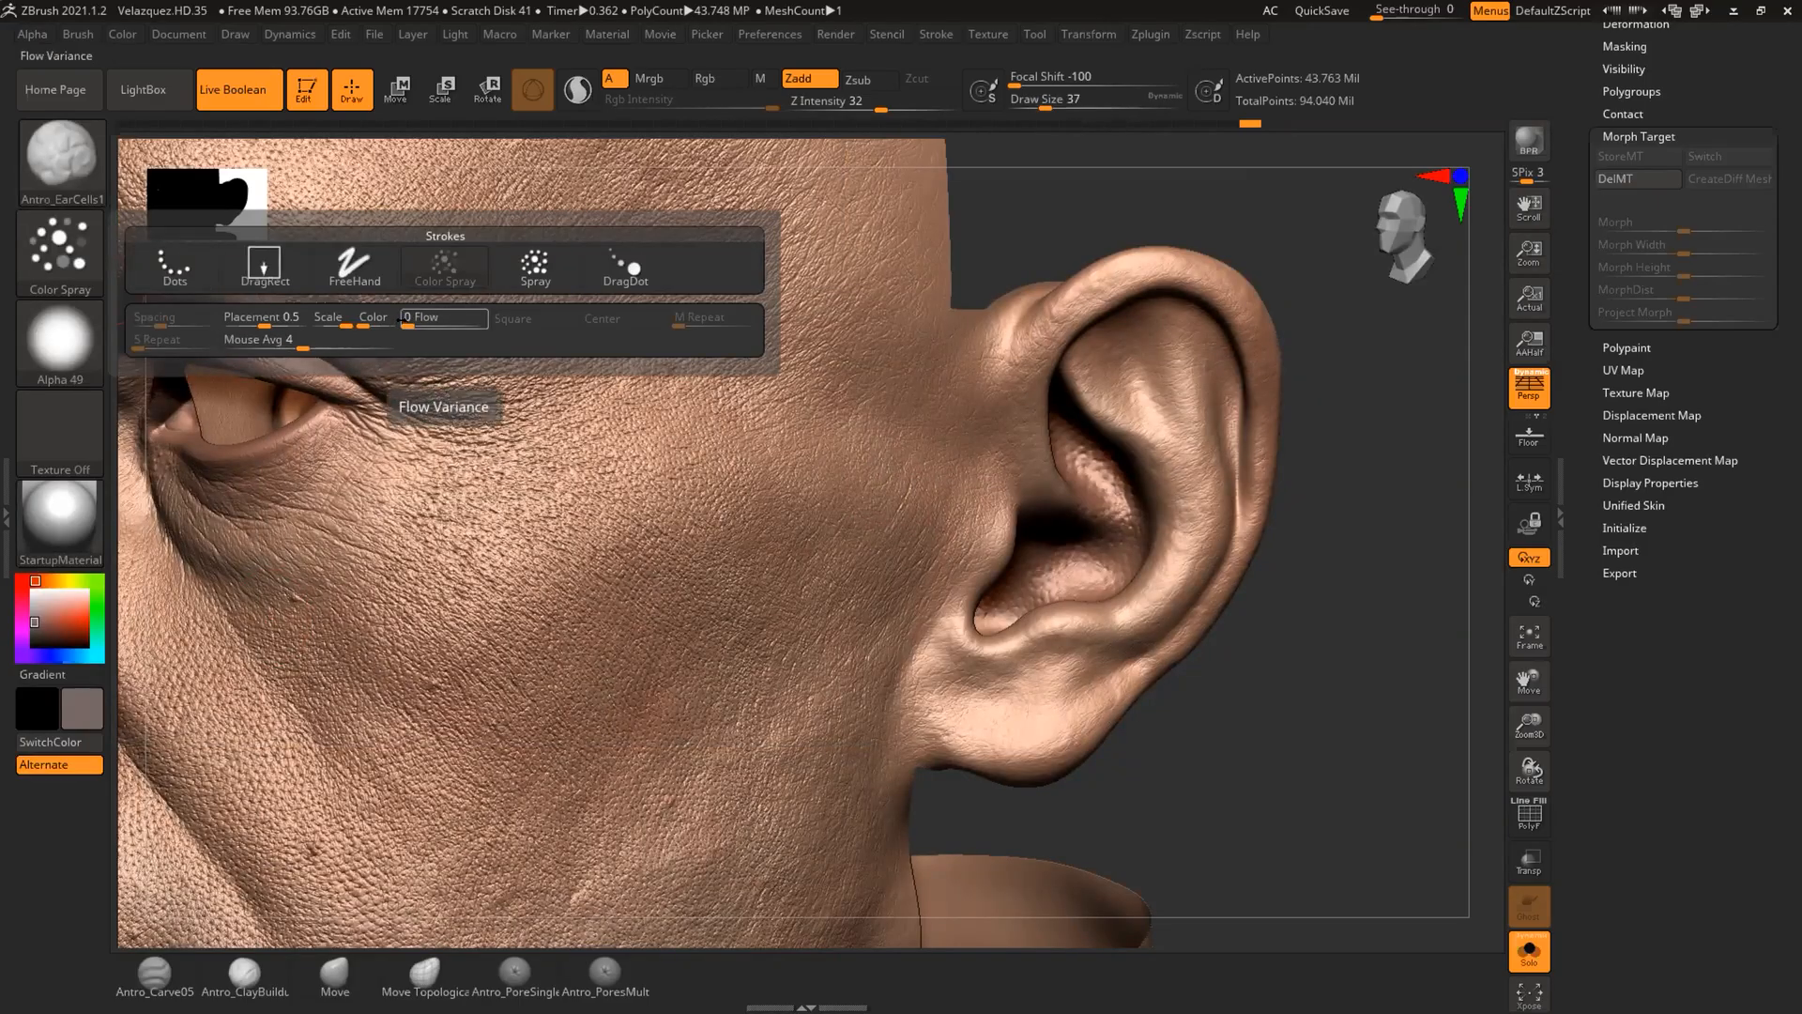
pyautogui.moveTo(1312, 590)
pyautogui.mouseDown()
pyautogui.moveTo(1343, 595)
pyautogui.moveTo(1269, 597)
pyautogui.mouseUp()
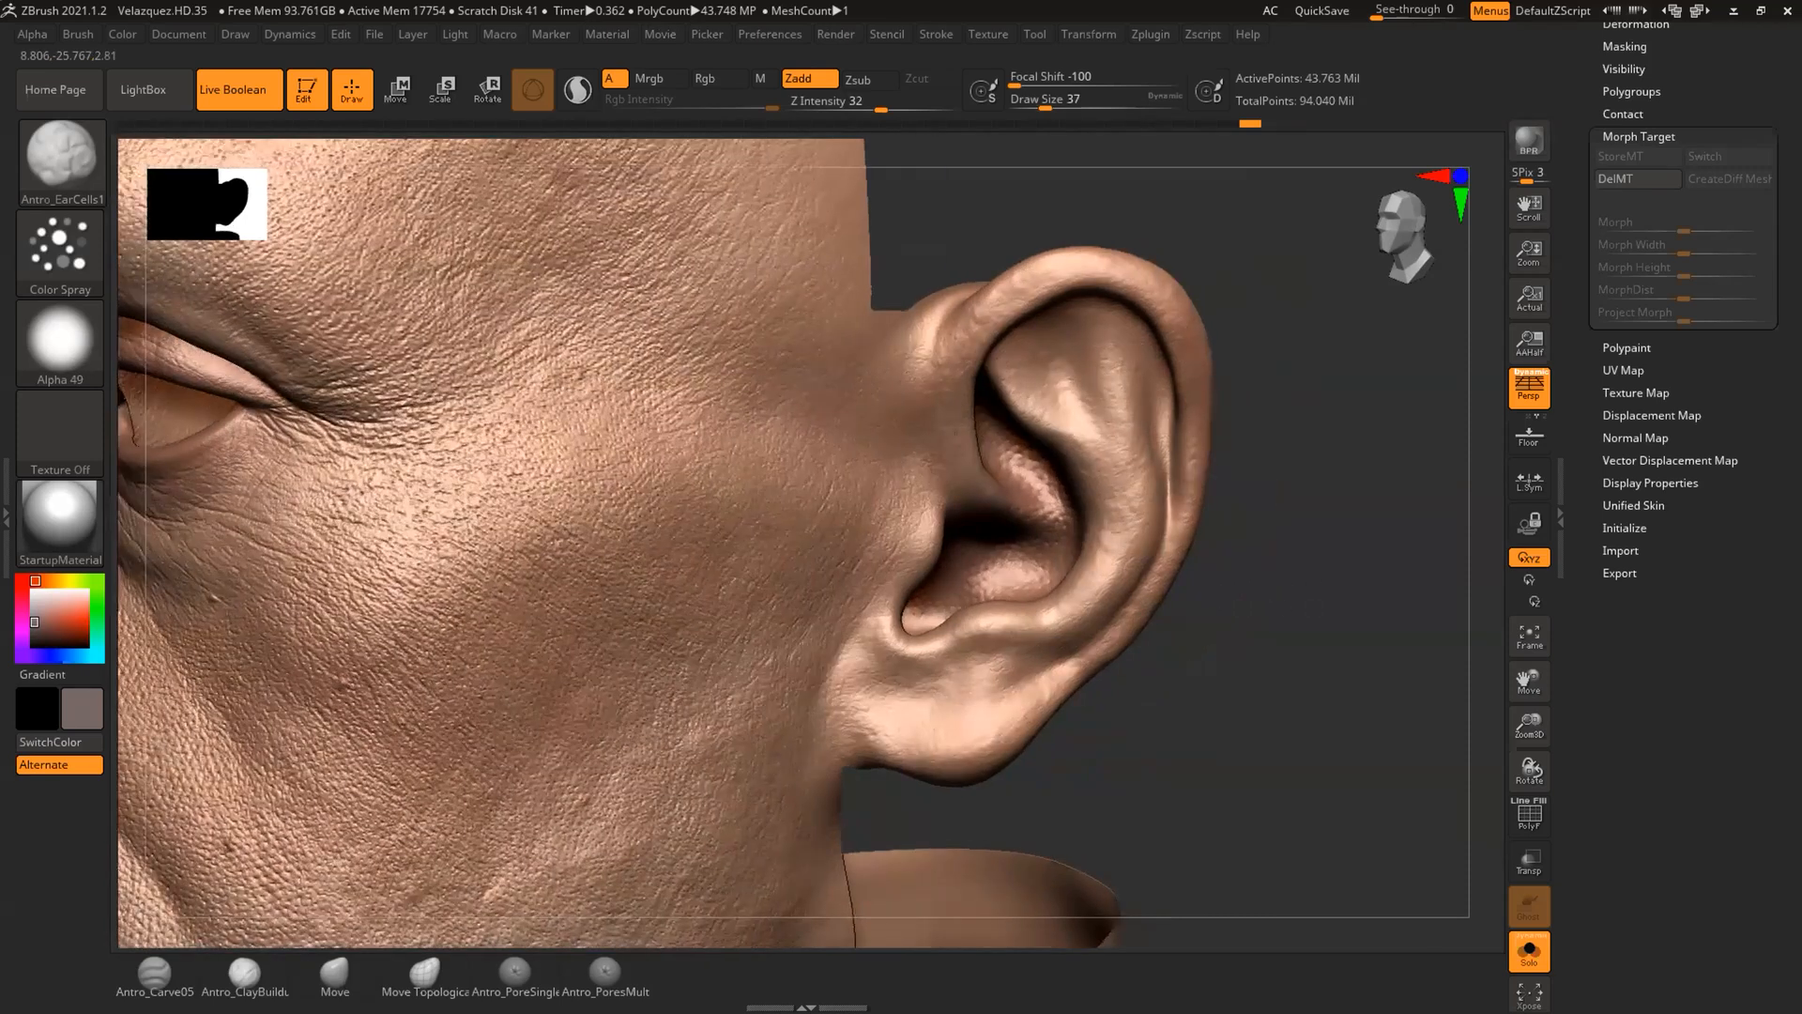
pyautogui.keyDown('alt'); pyautogui.moveTo(912, 410); pyautogui.dragTo(899, 405); pyautogui.keyUp('alt')
pyautogui.press('[')
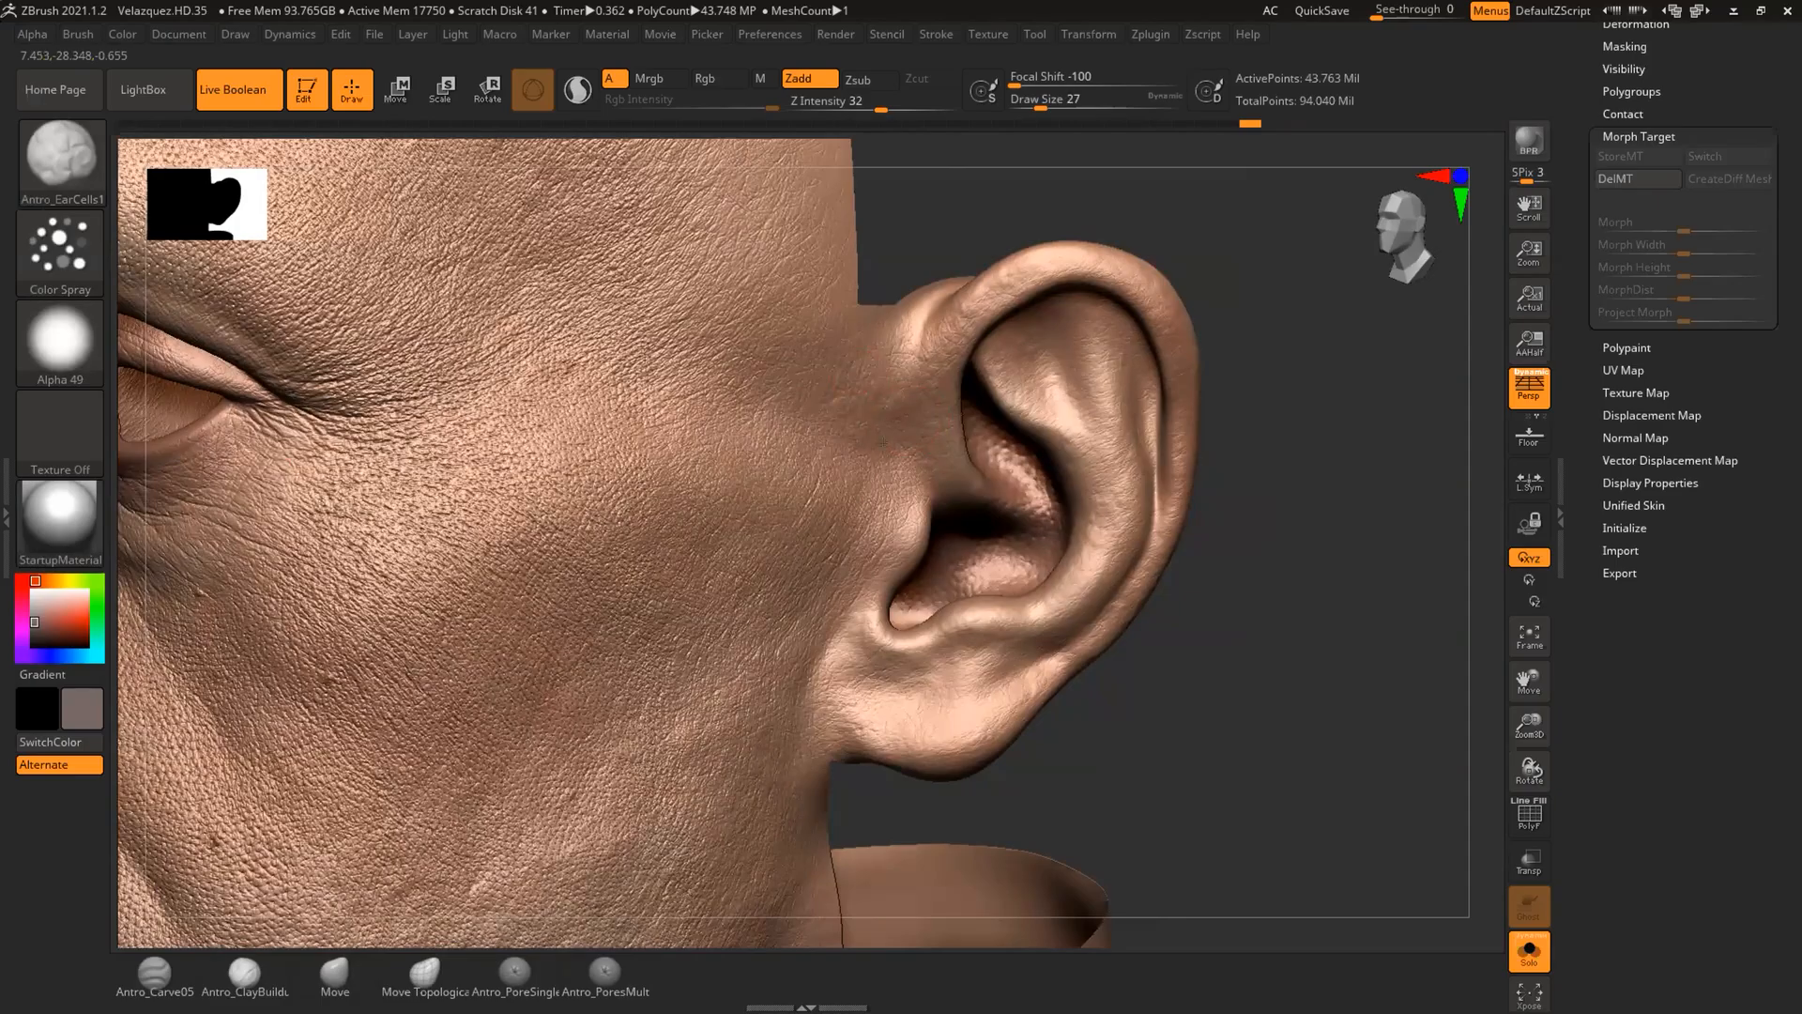
pyautogui.press('ctrl')
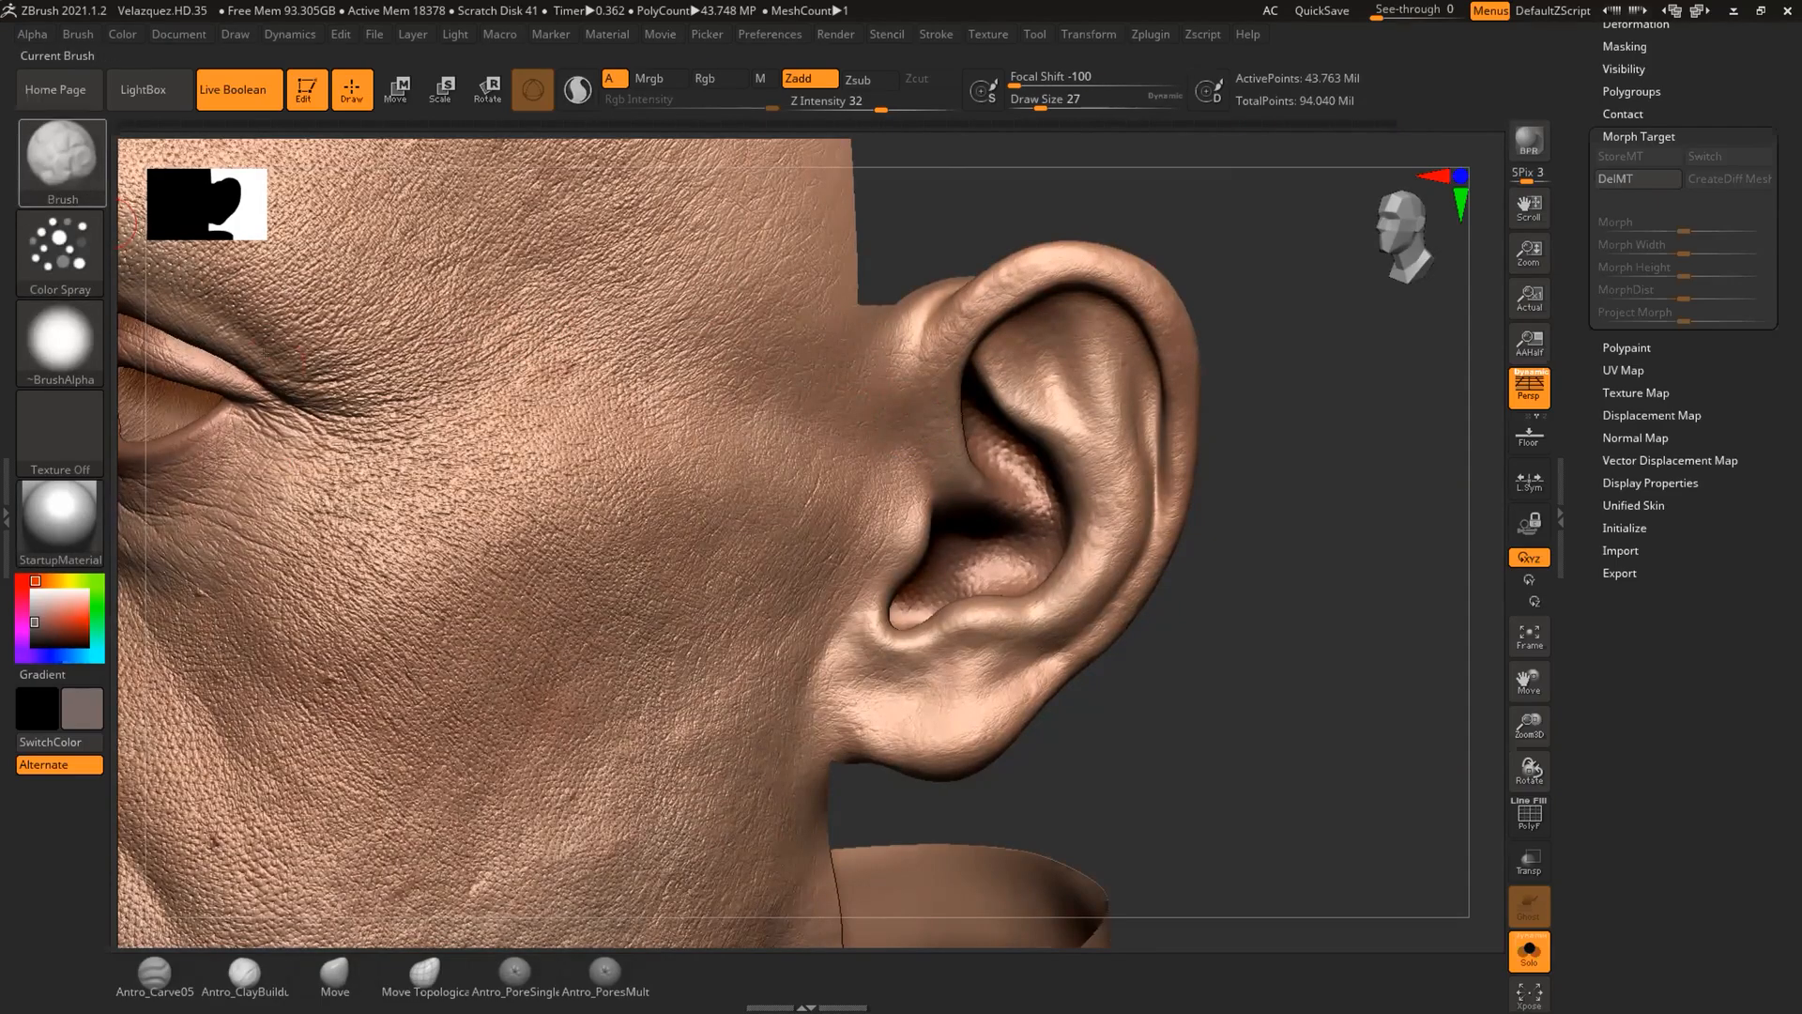
pyautogui.press('space')
pyautogui.moveTo(918, 399); pyautogui.dragTo(911, 399)
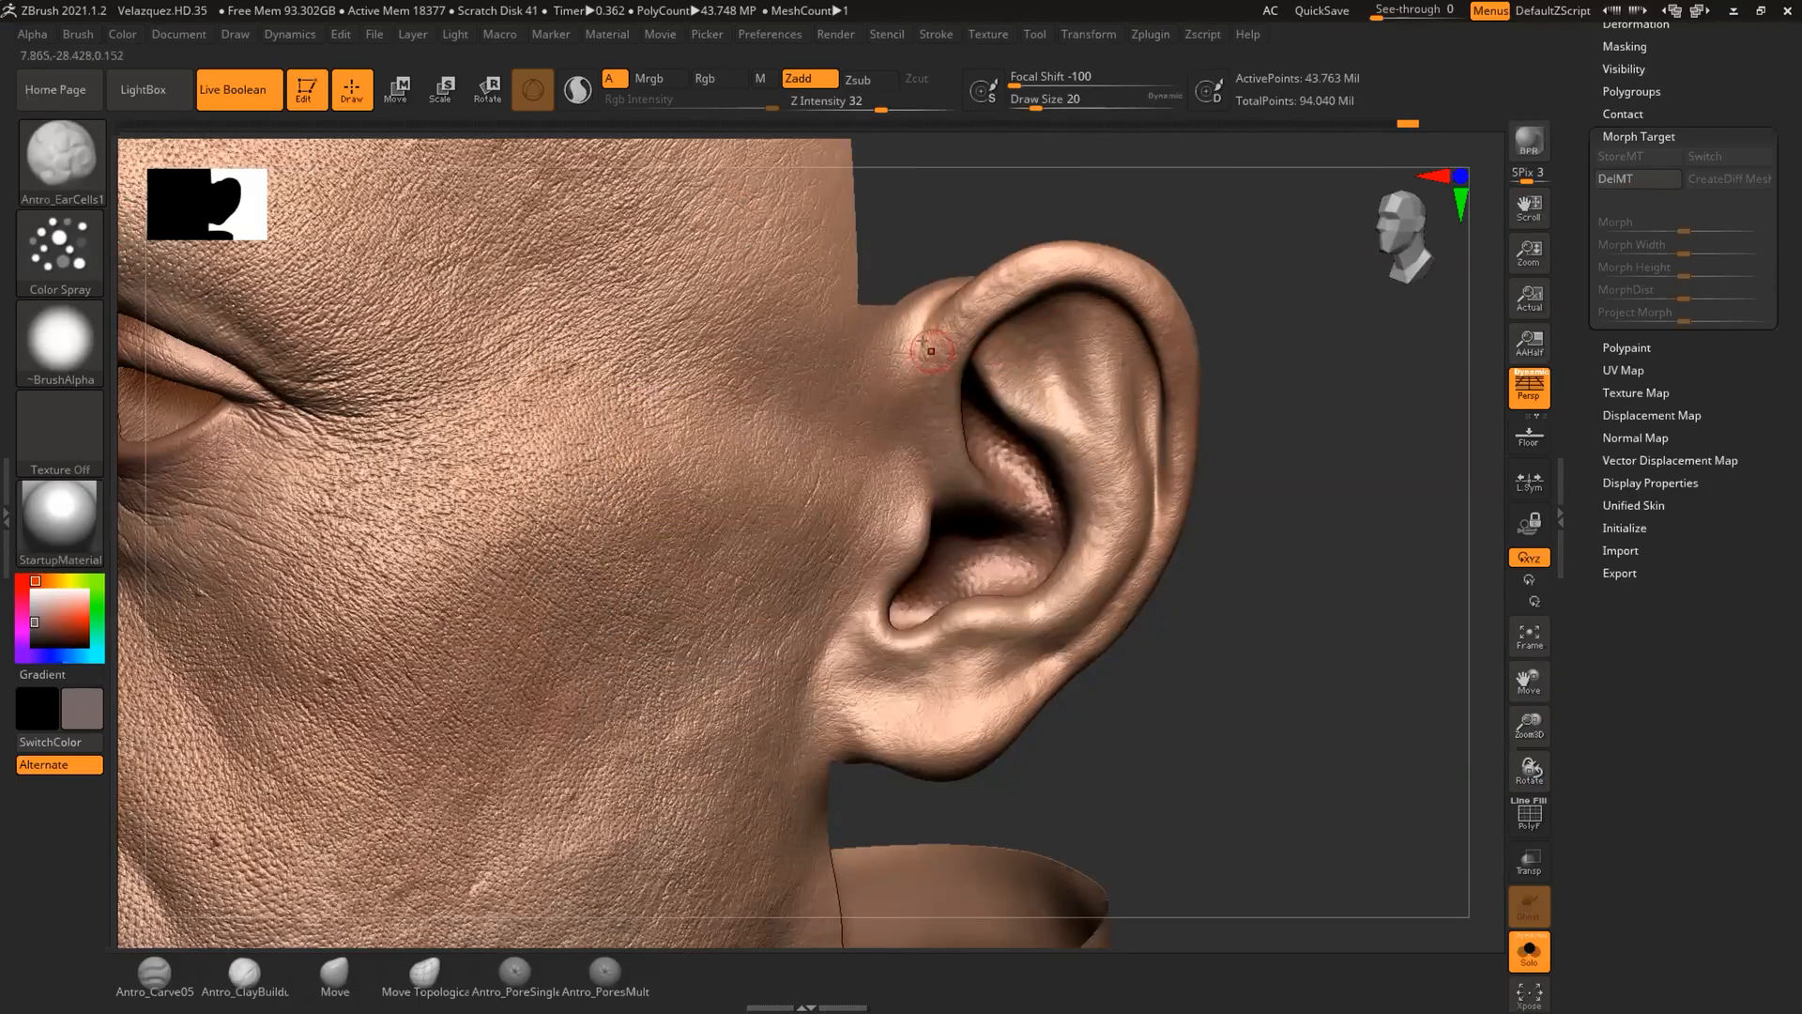
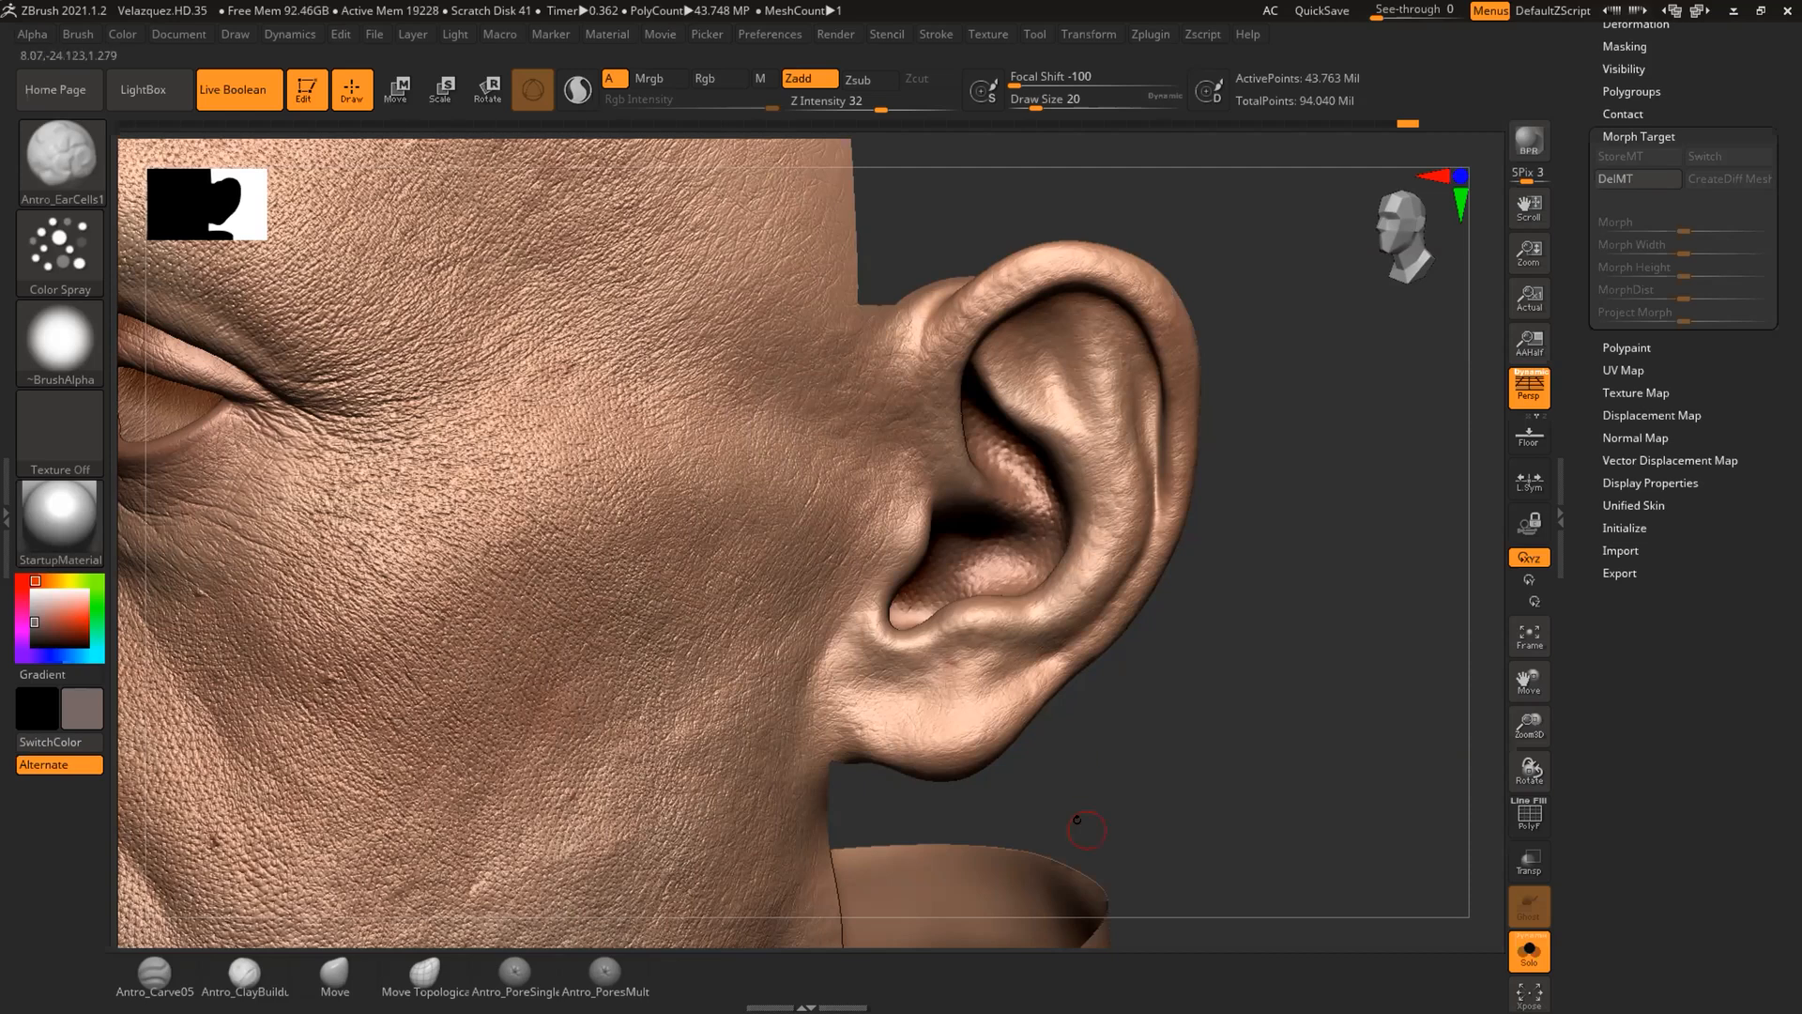
# - Set the Draw Size to 25 and switch to the Antro_Carve05 brush for the skin around the earlobe
pyautogui.press('ctrl')
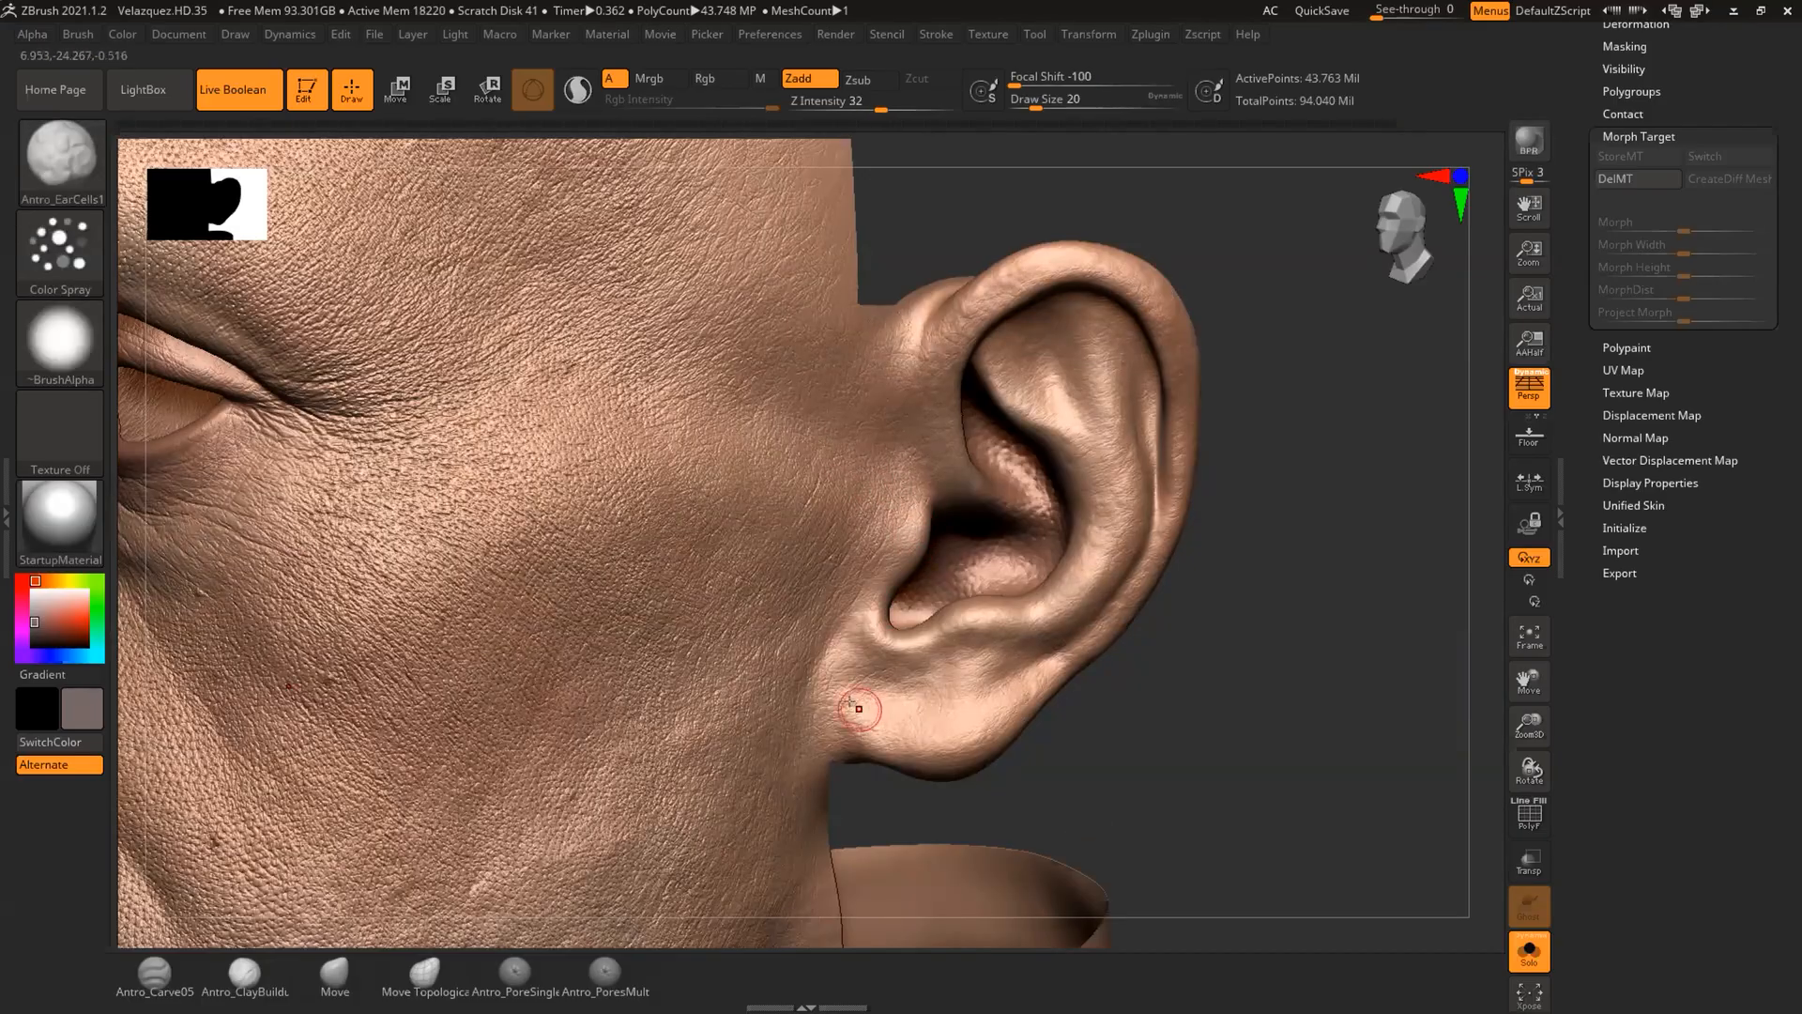
pyautogui.keyDown('alt'); pyautogui.moveTo(1195, 631); pyautogui.dragTo(1214, 567); pyautogui.keyUp('alt')
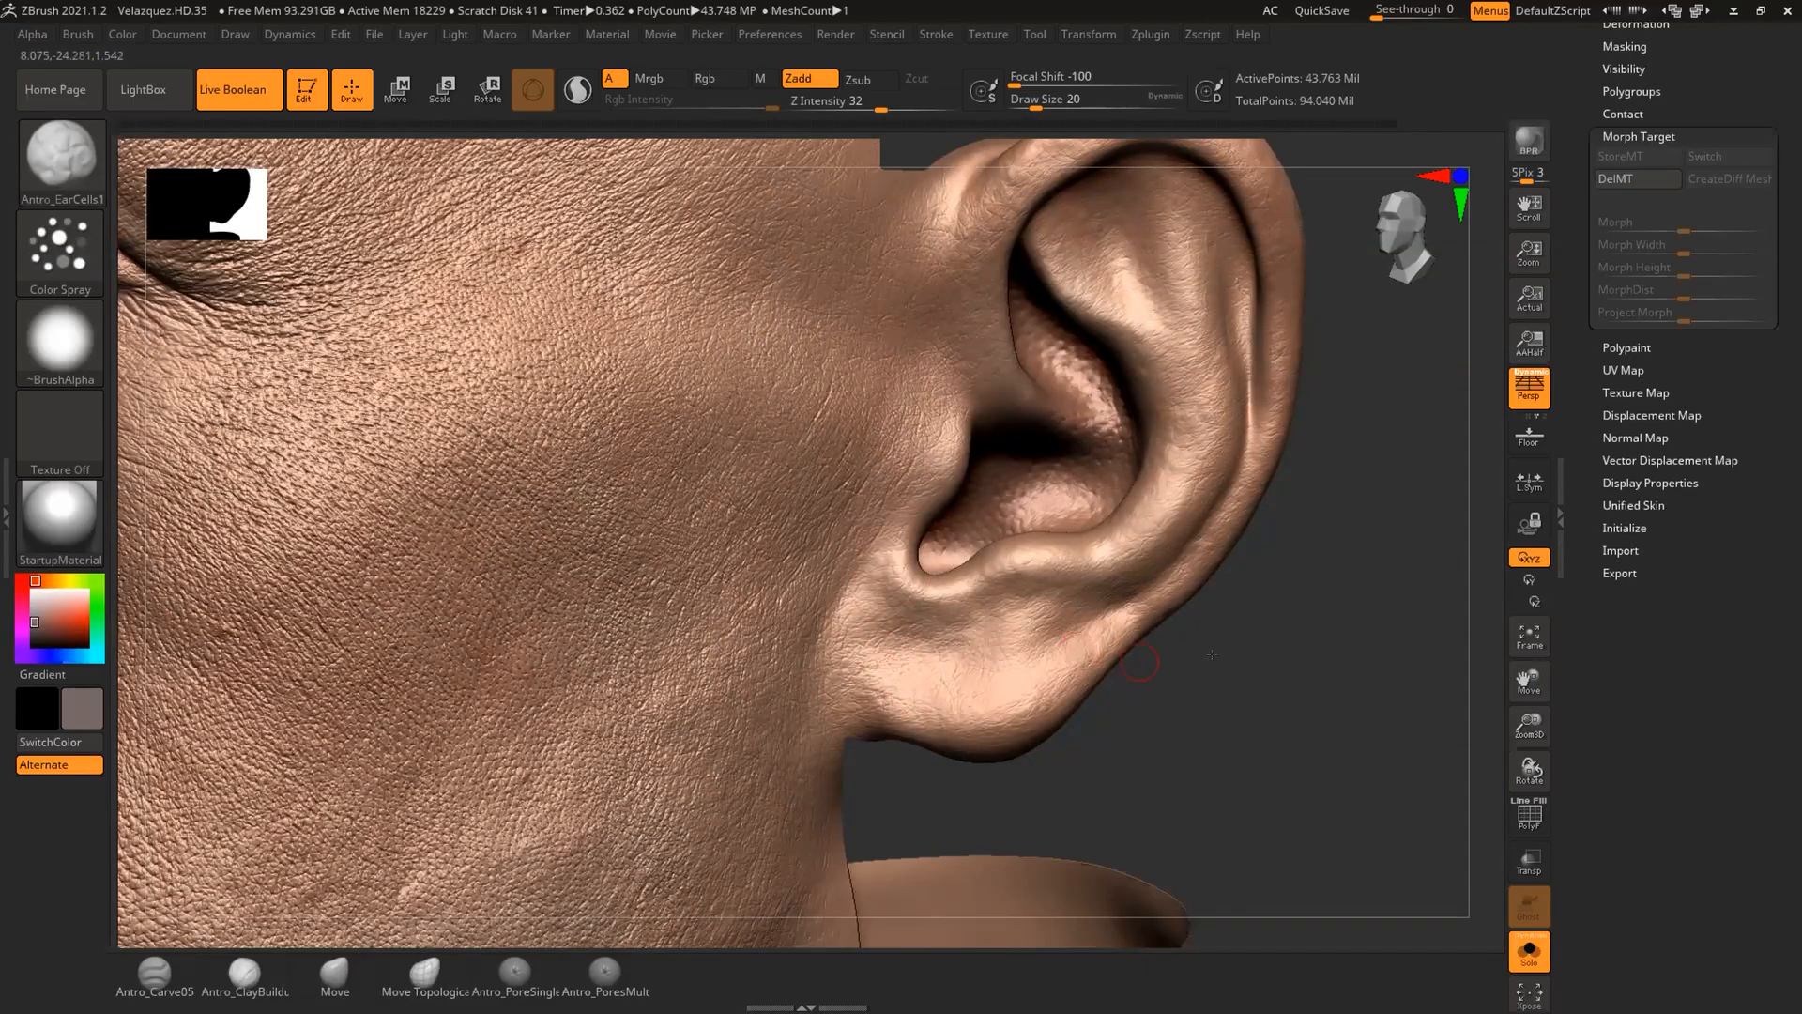
pyautogui.moveTo(1139, 663); pyautogui.dragTo(845, 844)
pyautogui.press('space')
pyautogui.moveTo(814, 617); pyautogui.dragTo(821, 617)
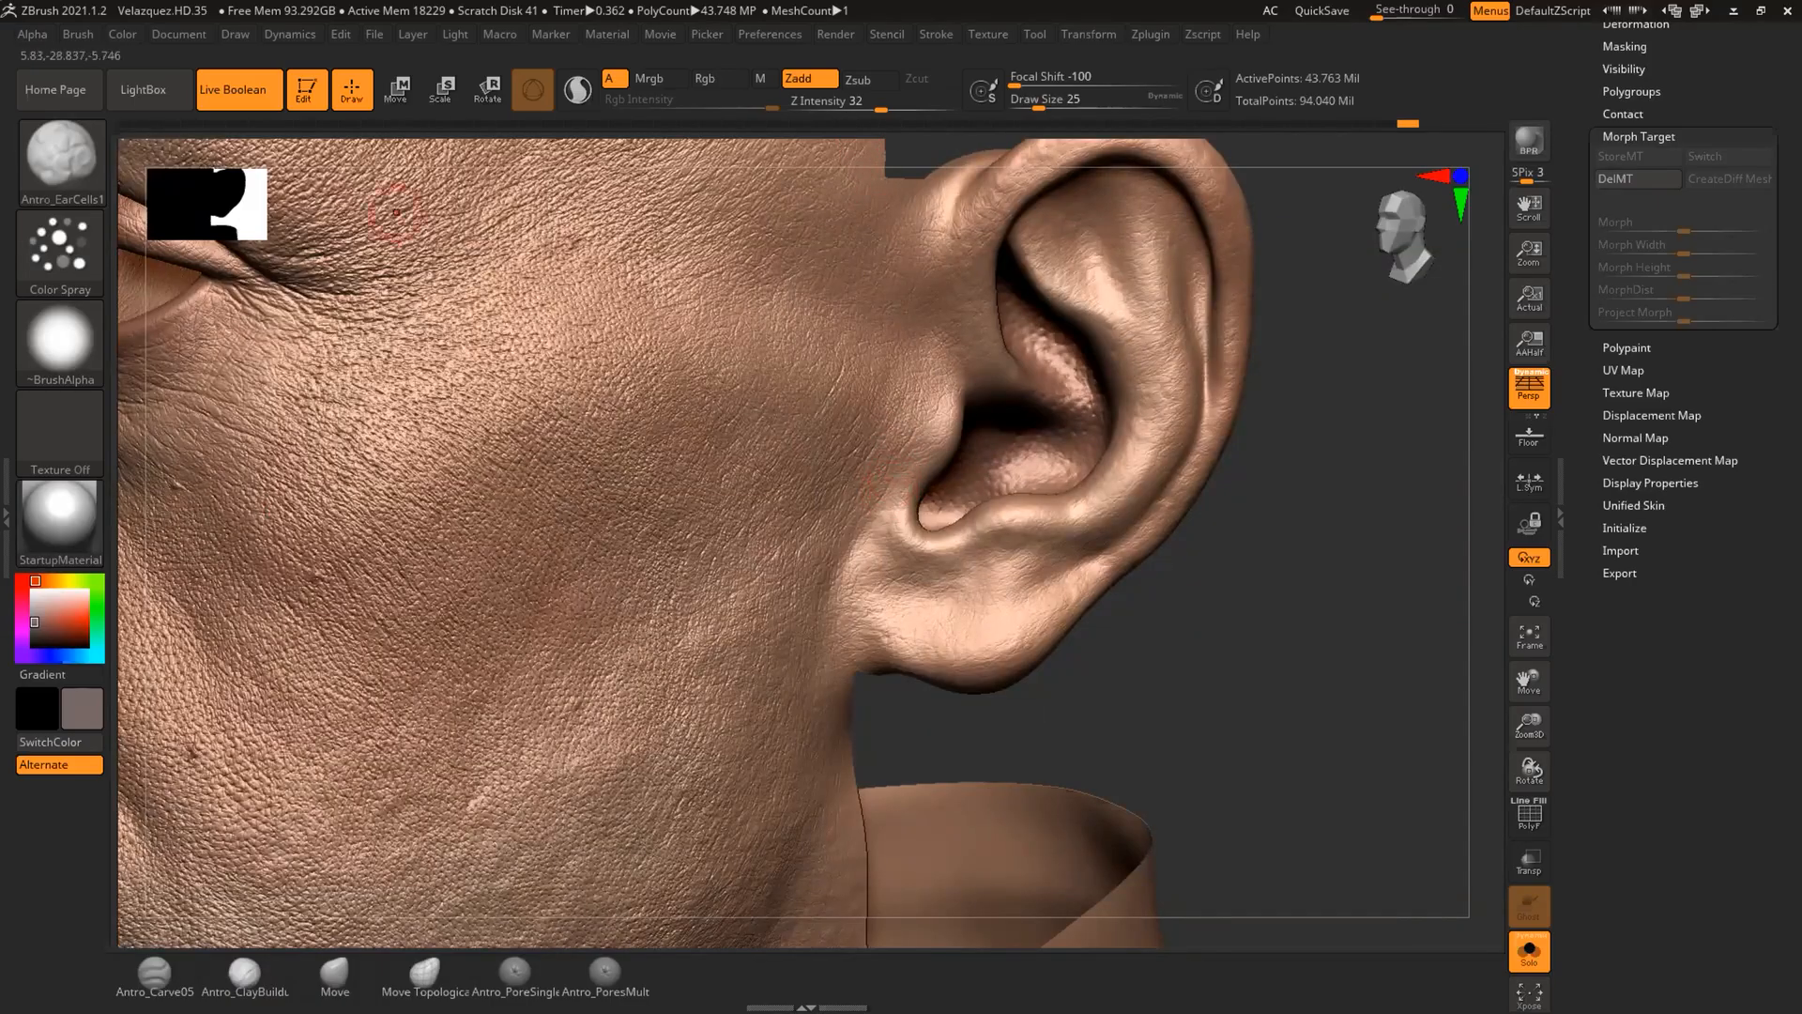
pyautogui.click(59, 155)
pyautogui.click(154, 993)
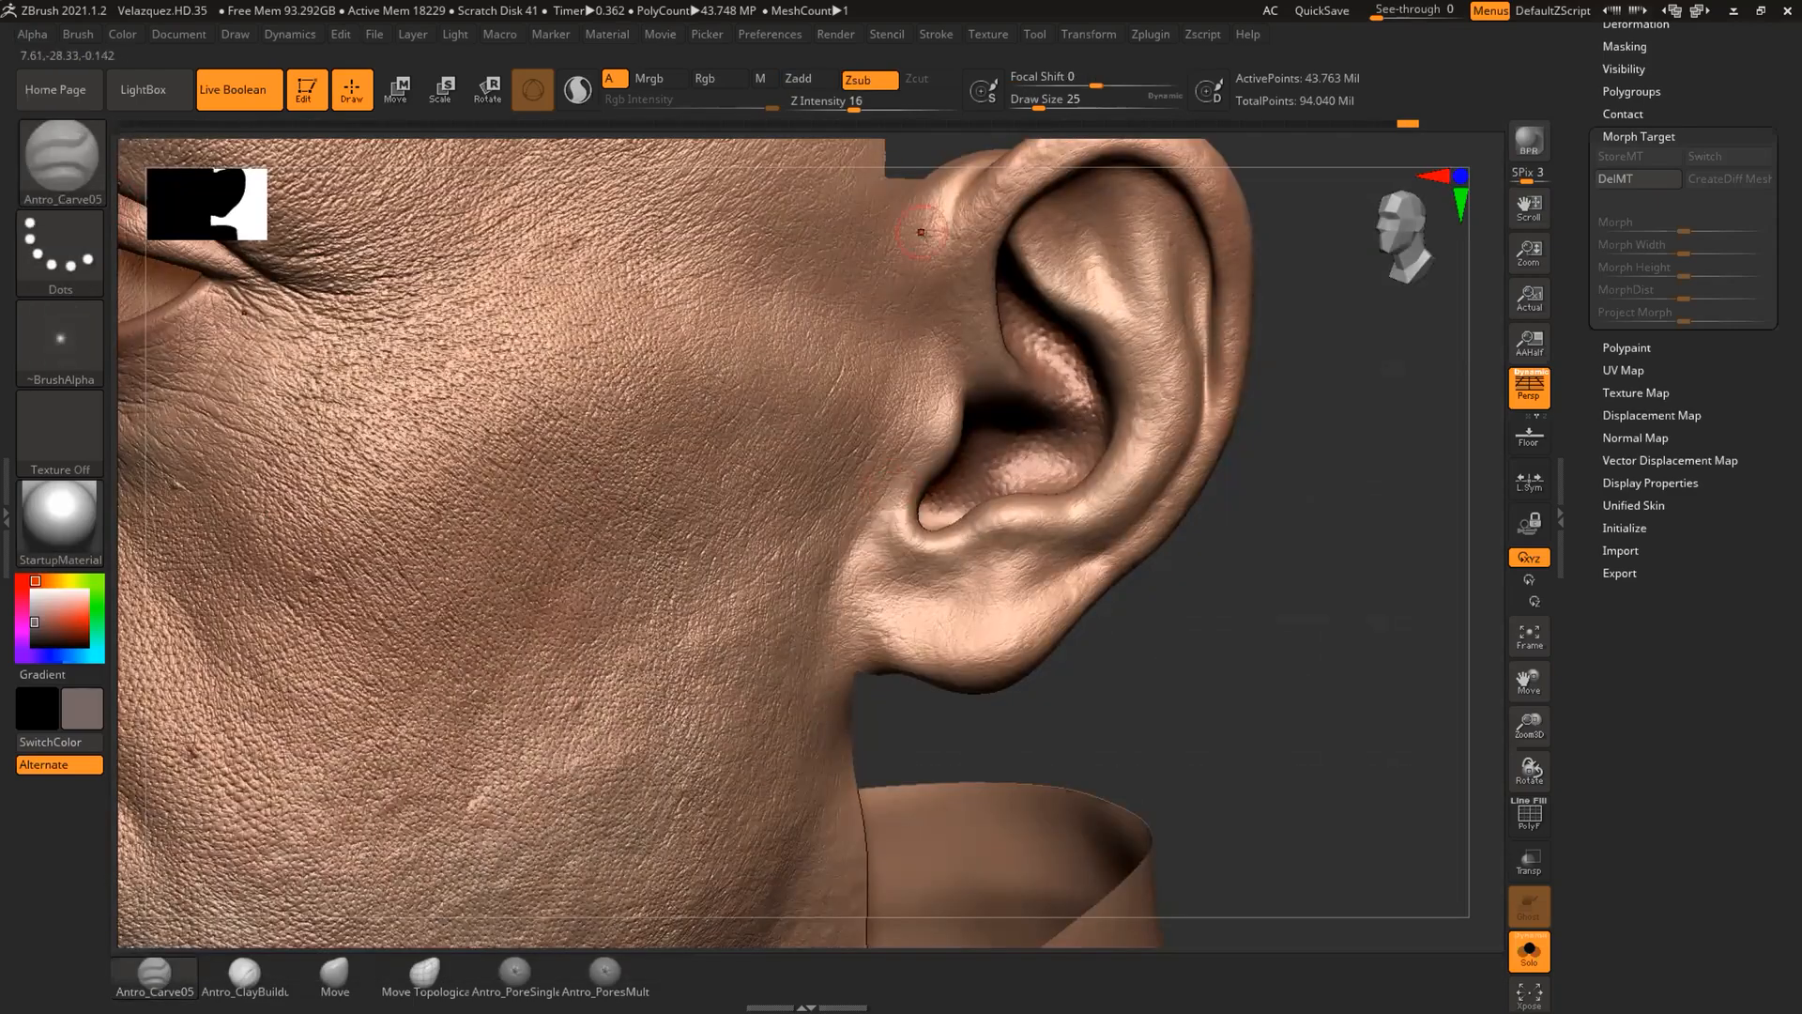
# - Lower the head by two subdivision levels and undo the test carve in front of the ear
pyautogui.press('shift')
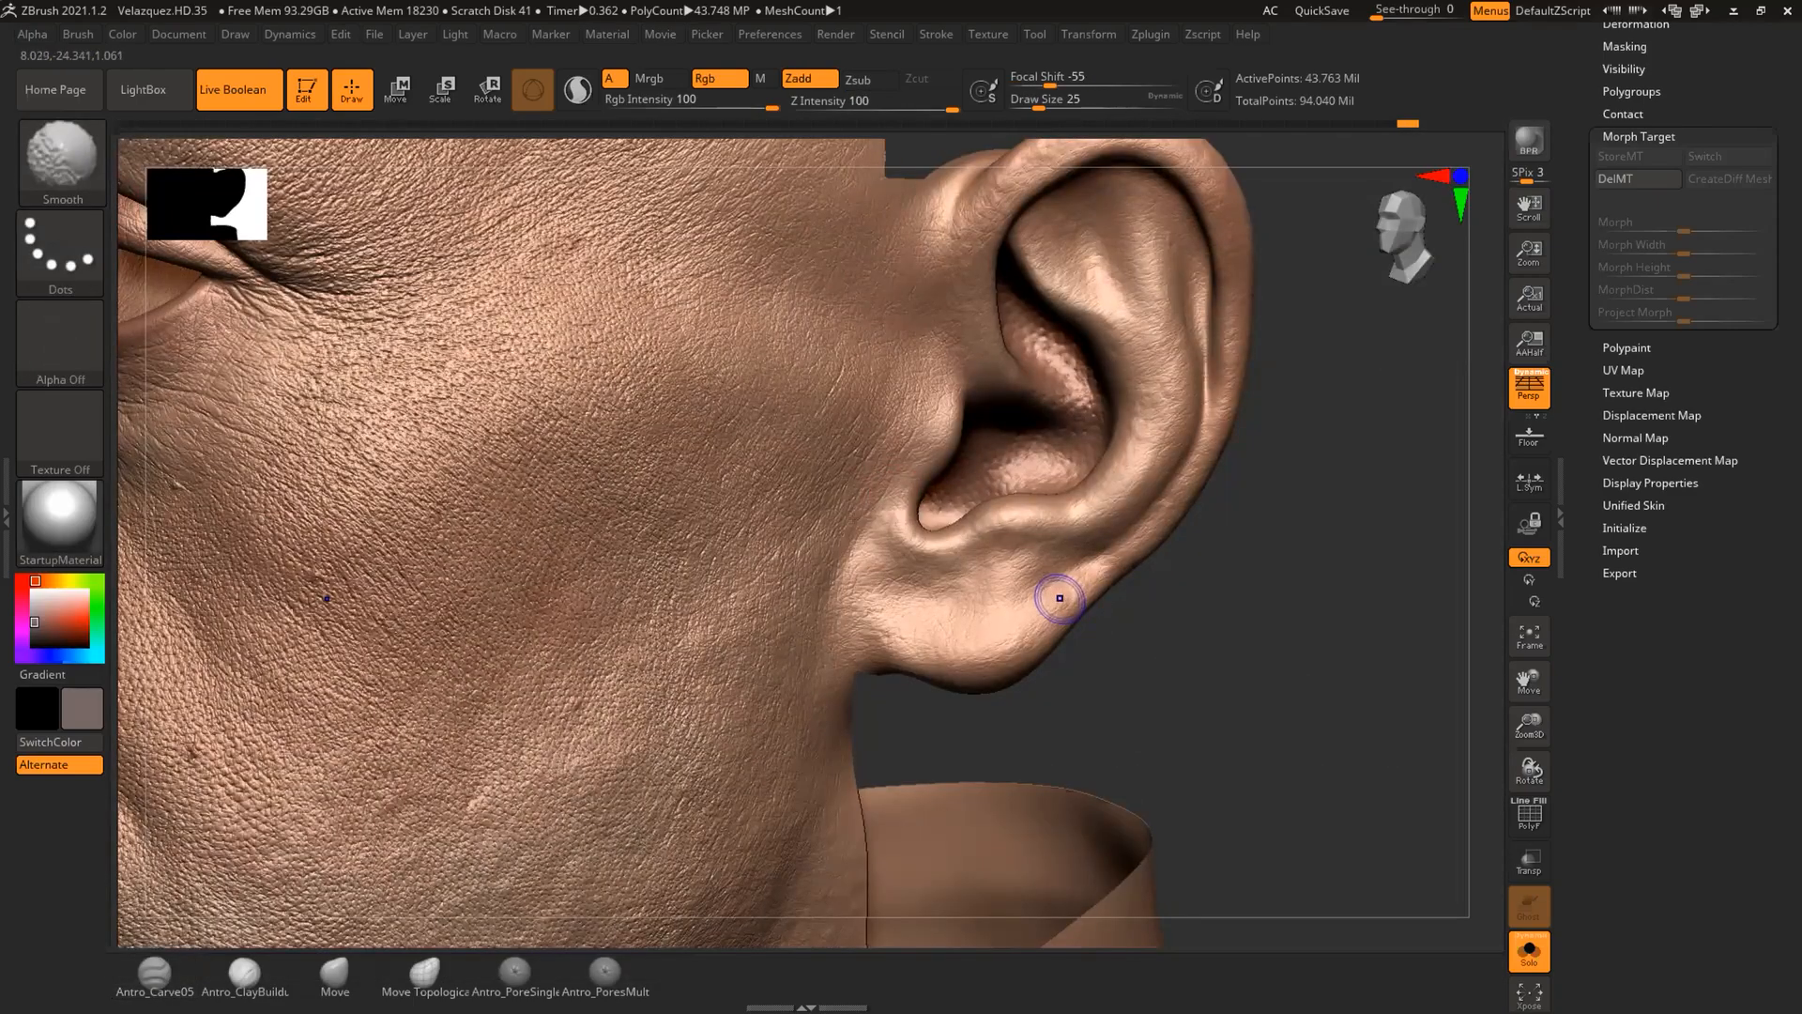
pyautogui.hotkey('shift', 'd')
pyautogui.hotkey('shift', 'd')
pyautogui.press('shift')
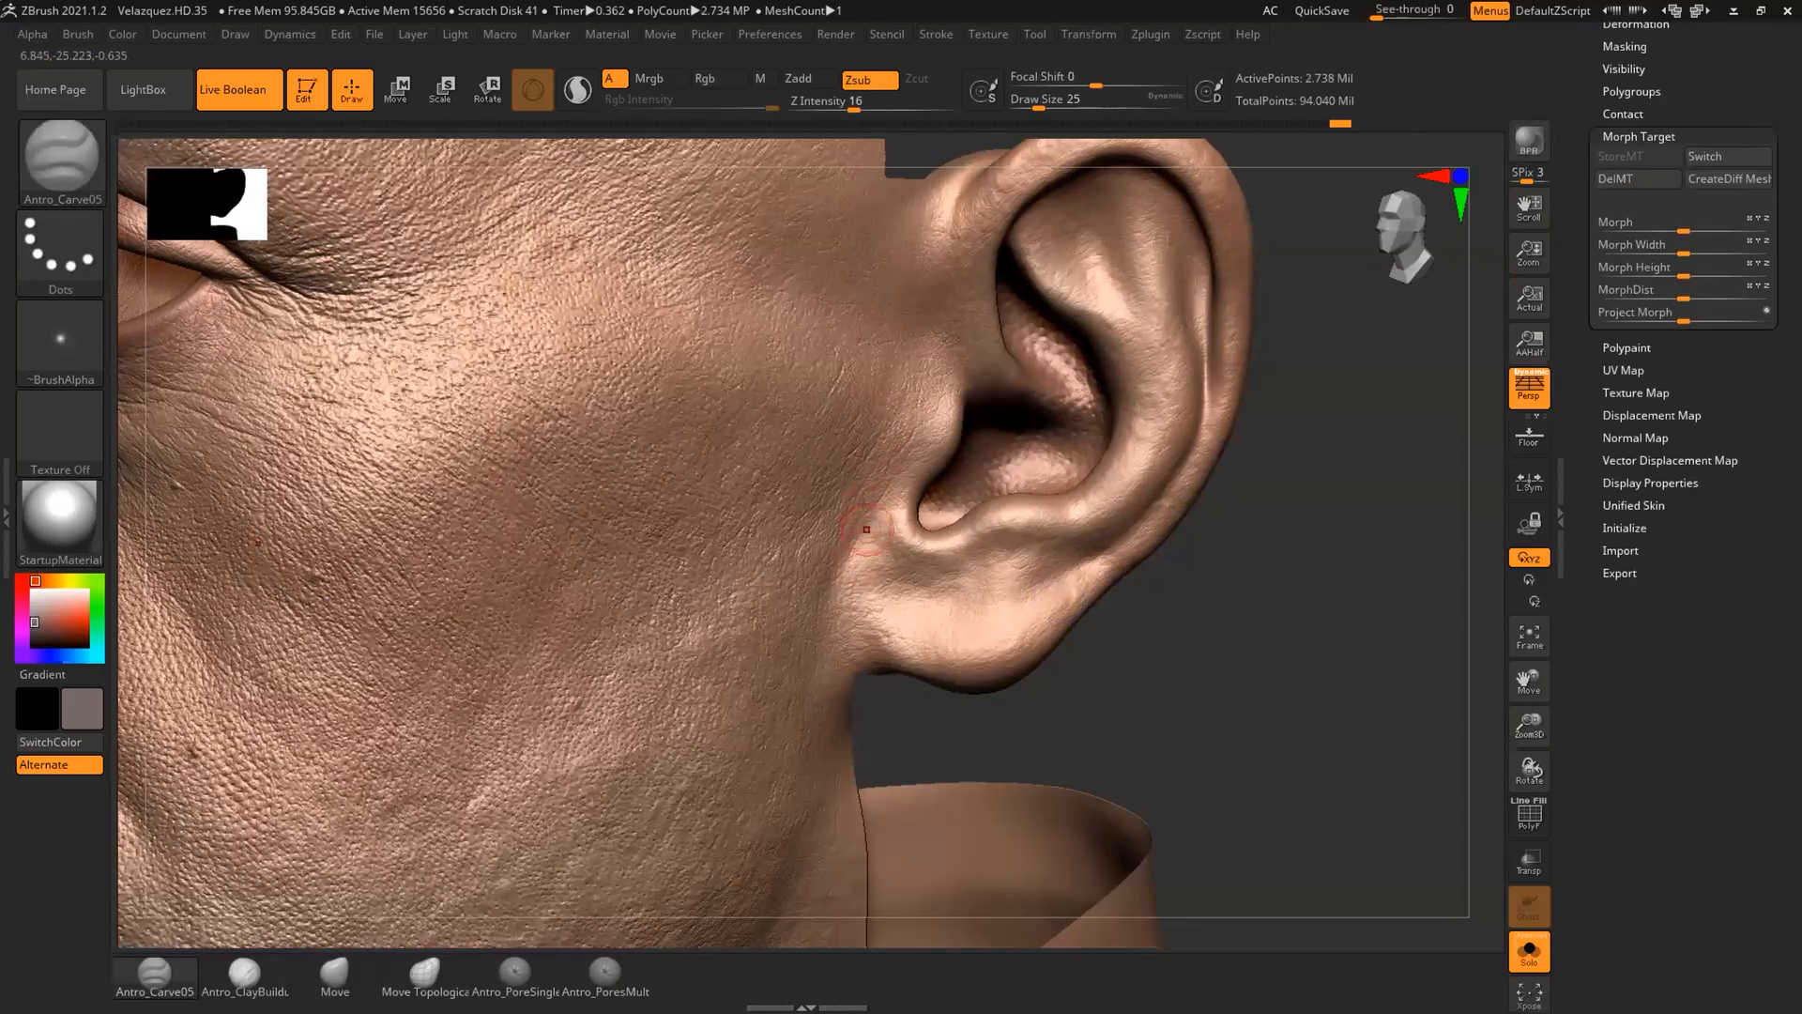
pyautogui.hotkey('ctrl', 'z')
# - Carve vertical creases in front of the left ear and earlobe at Draw Size 37, undoing the last stroke
pyautogui.press('space')
pyautogui.moveTo(880, 446); pyautogui.dragTo(855, 539)
pyautogui.moveTo(845, 563); pyautogui.dragTo(843, 606)
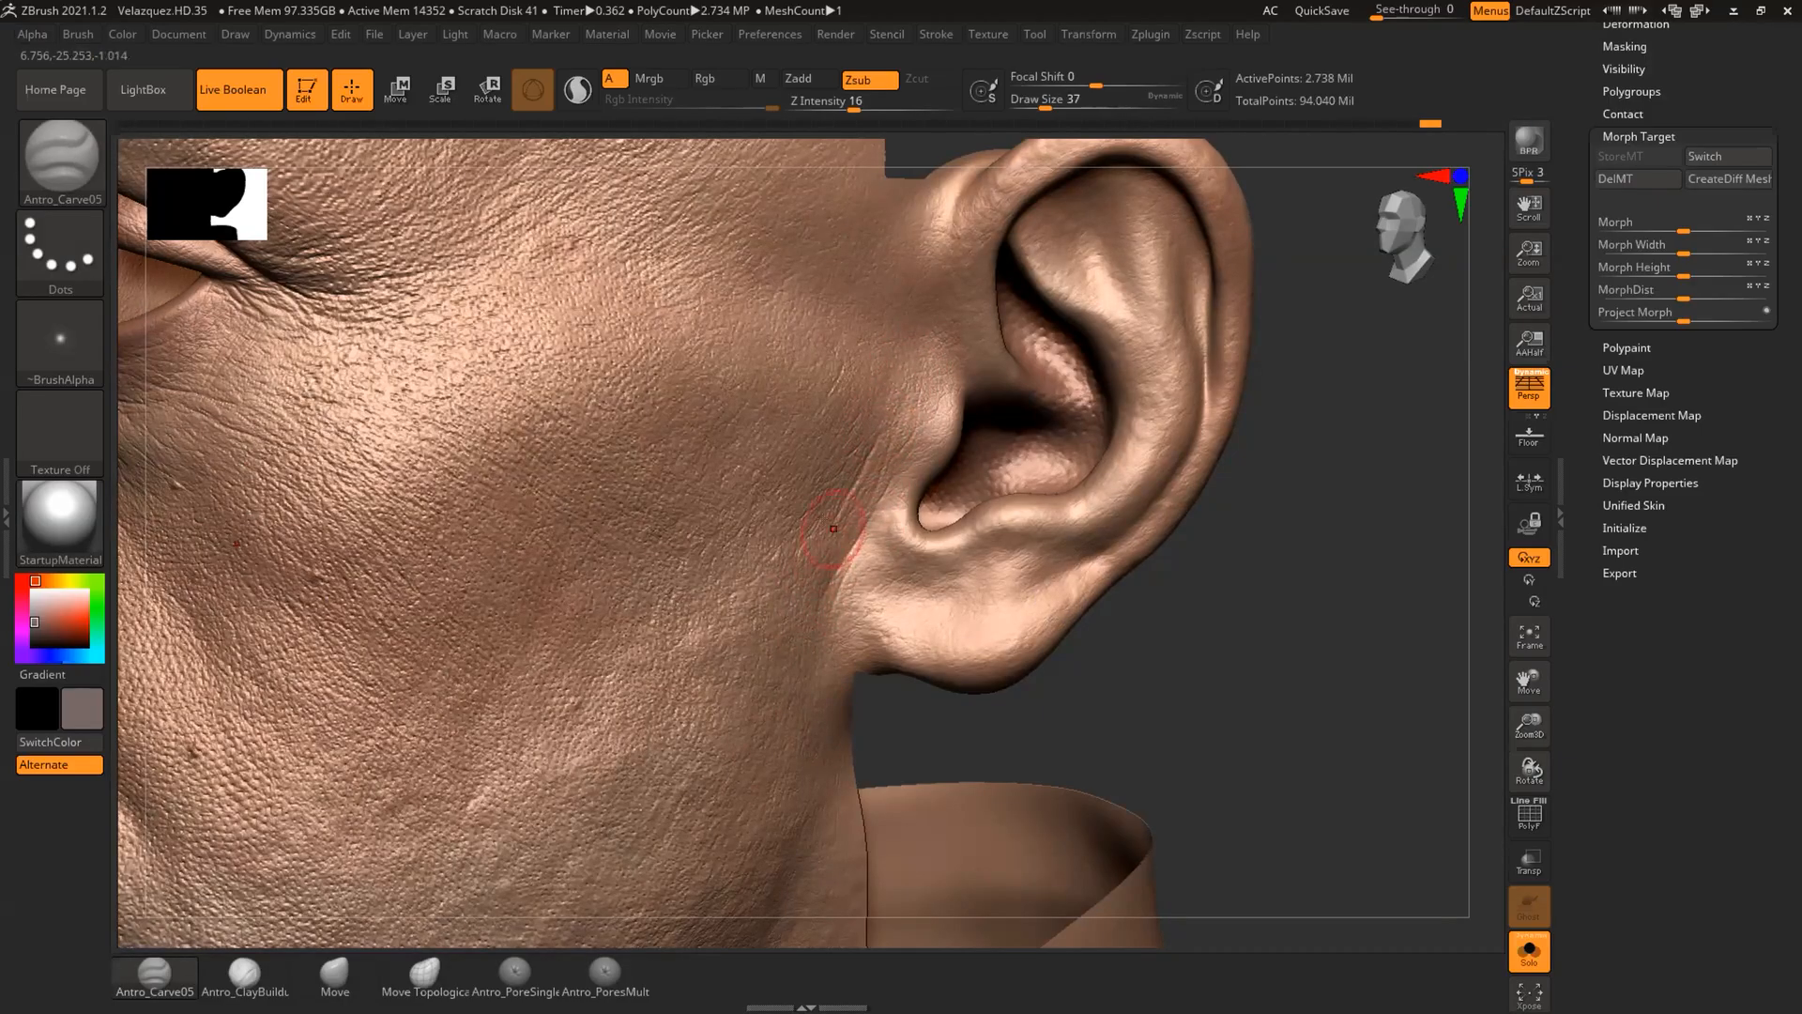
pyautogui.moveTo(849, 549); pyautogui.dragTo(843, 577)
pyautogui.hotkey('ctrl', 'z')
# - Build up skin folds along the creases in front of the ear with Antro_ClayBuildup at Draw Size 18 and Z Intensity 3
pyautogui.click(244, 973)
pyautogui.press('space')
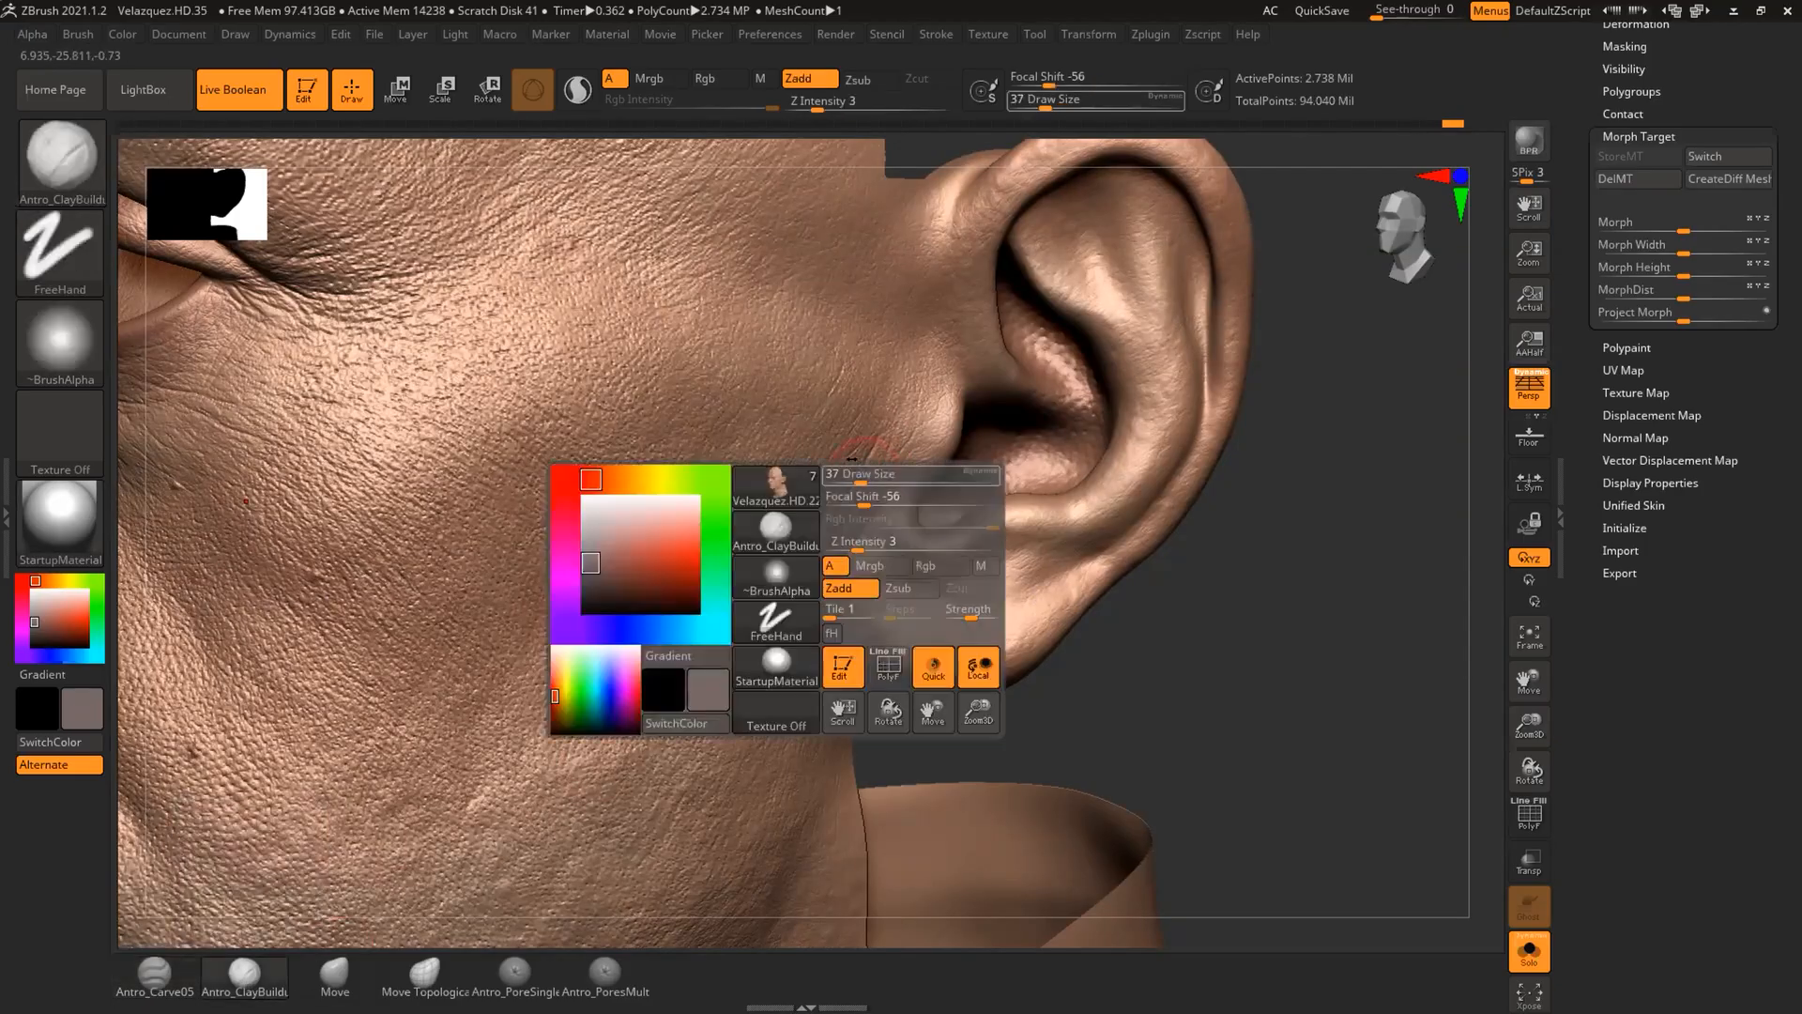
pyautogui.press('space')
pyautogui.moveTo(865, 461); pyautogui.dragTo(854, 460)
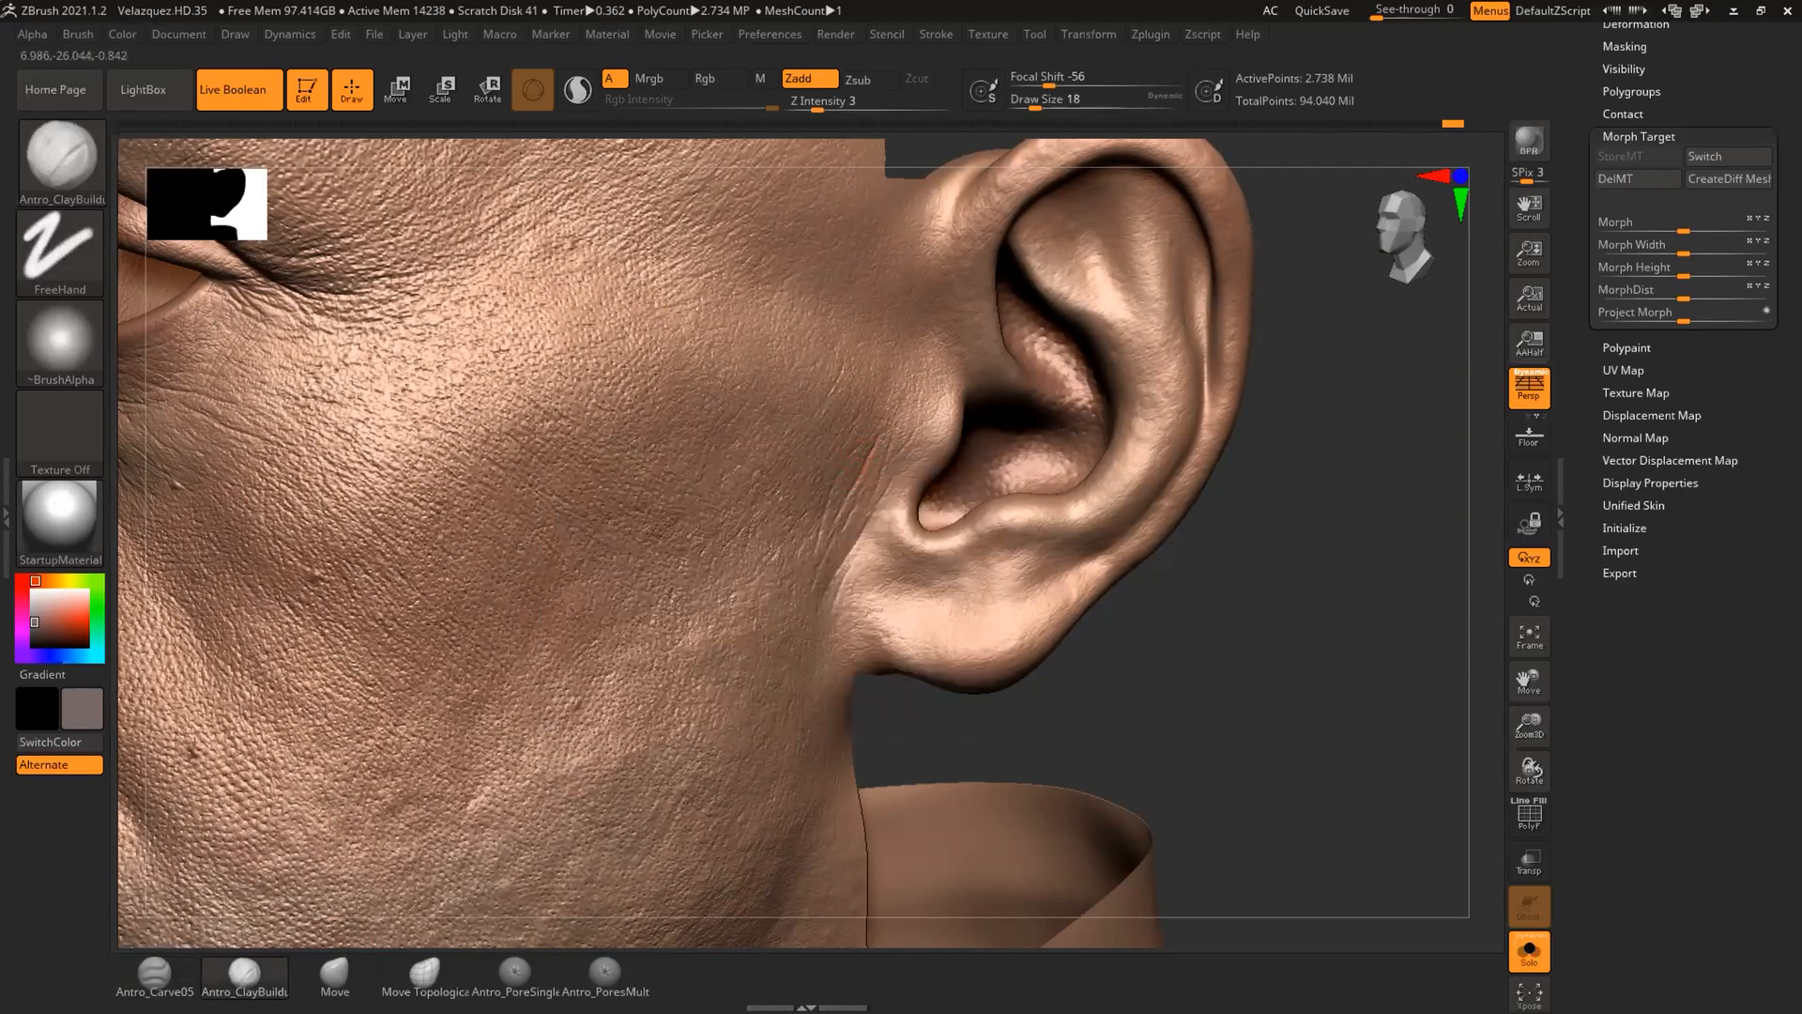
pyautogui.hotkey('ctrl', 'z')
pyautogui.hotkey('ctrl', 'shift', 'z')
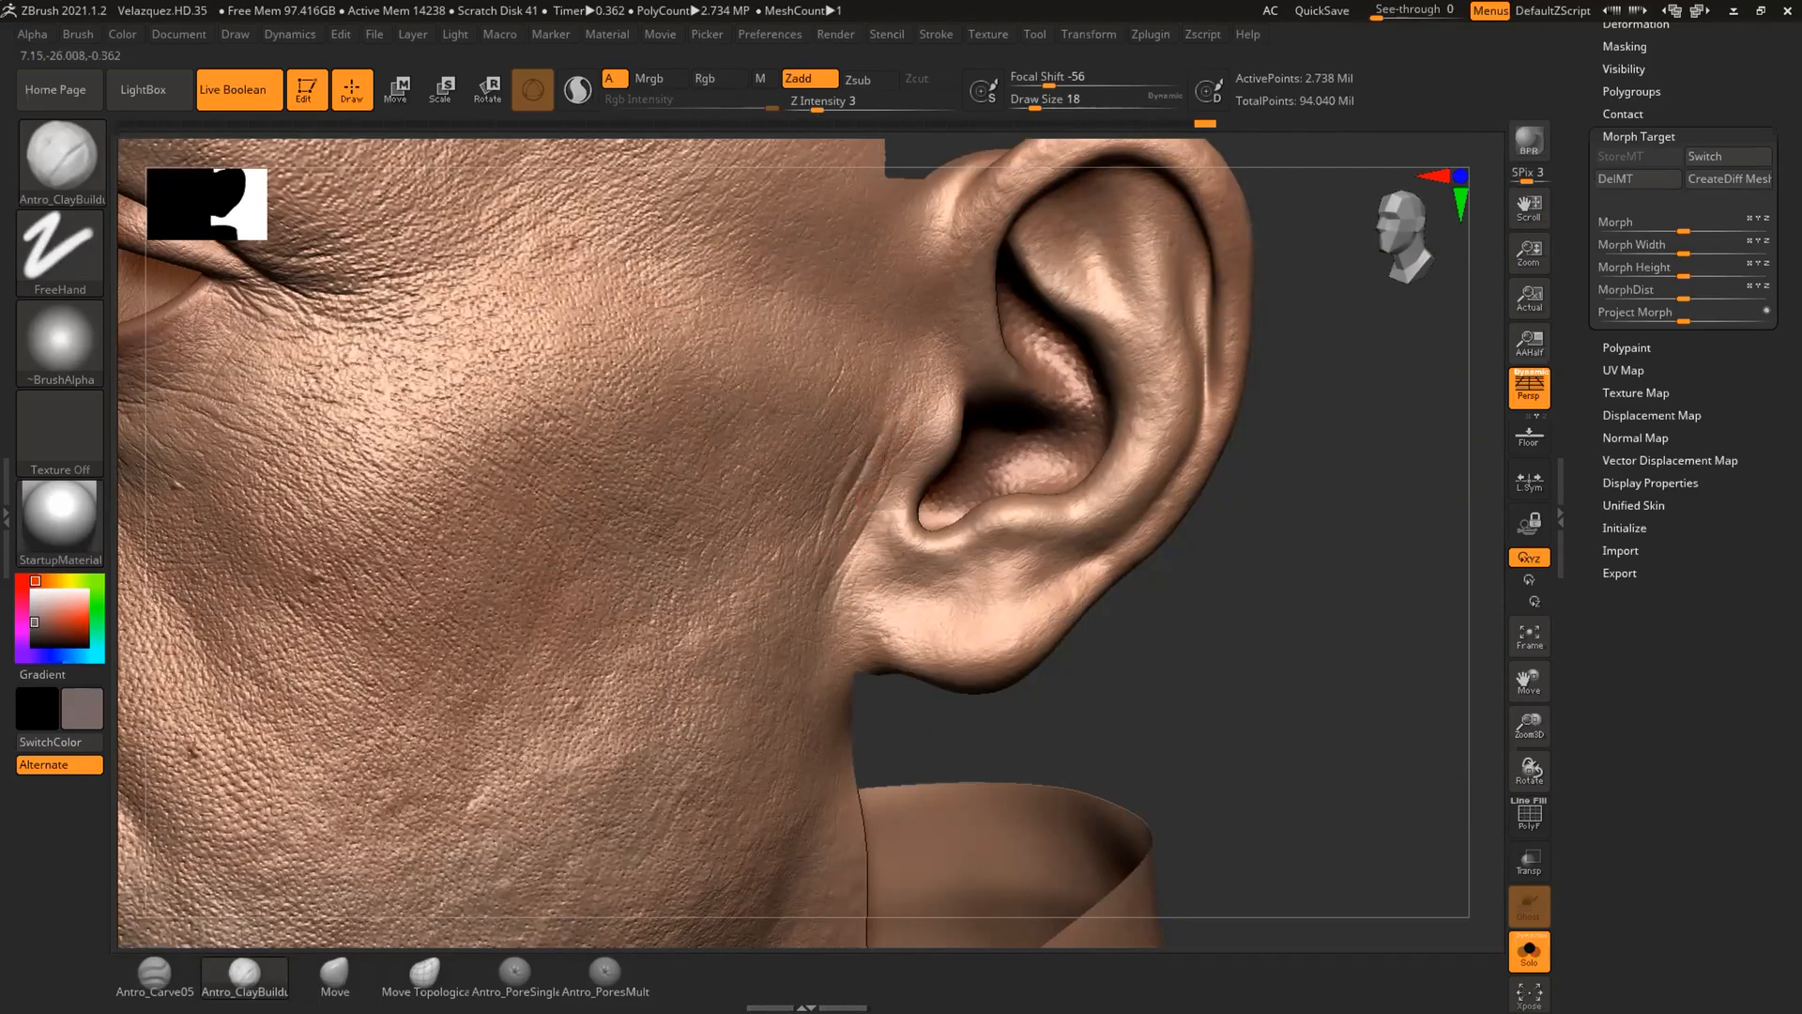
pyautogui.hotkey('ctrl', 'shift', 'z')
pyautogui.hotkey('ctrl', 'shift', 'z')
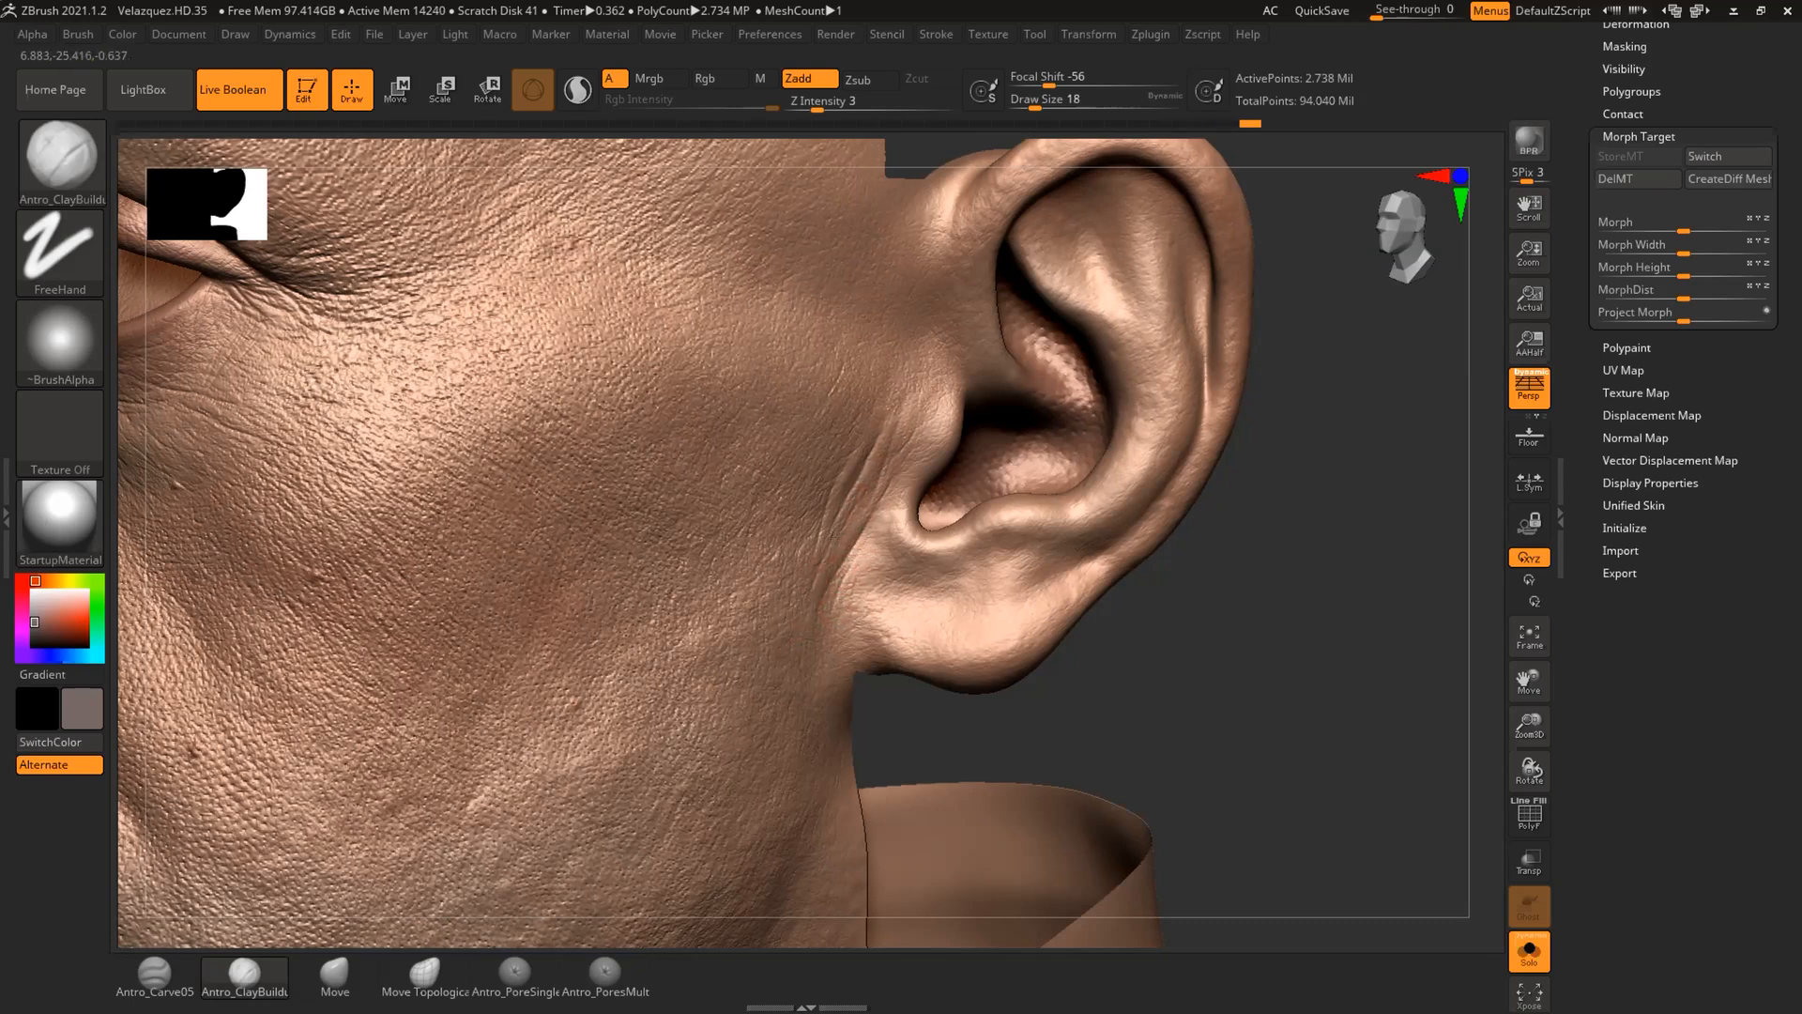
pyautogui.hotkey('ctrl', 'shift', 'z')
pyautogui.hotkey('ctrl', 'shift', 'z')
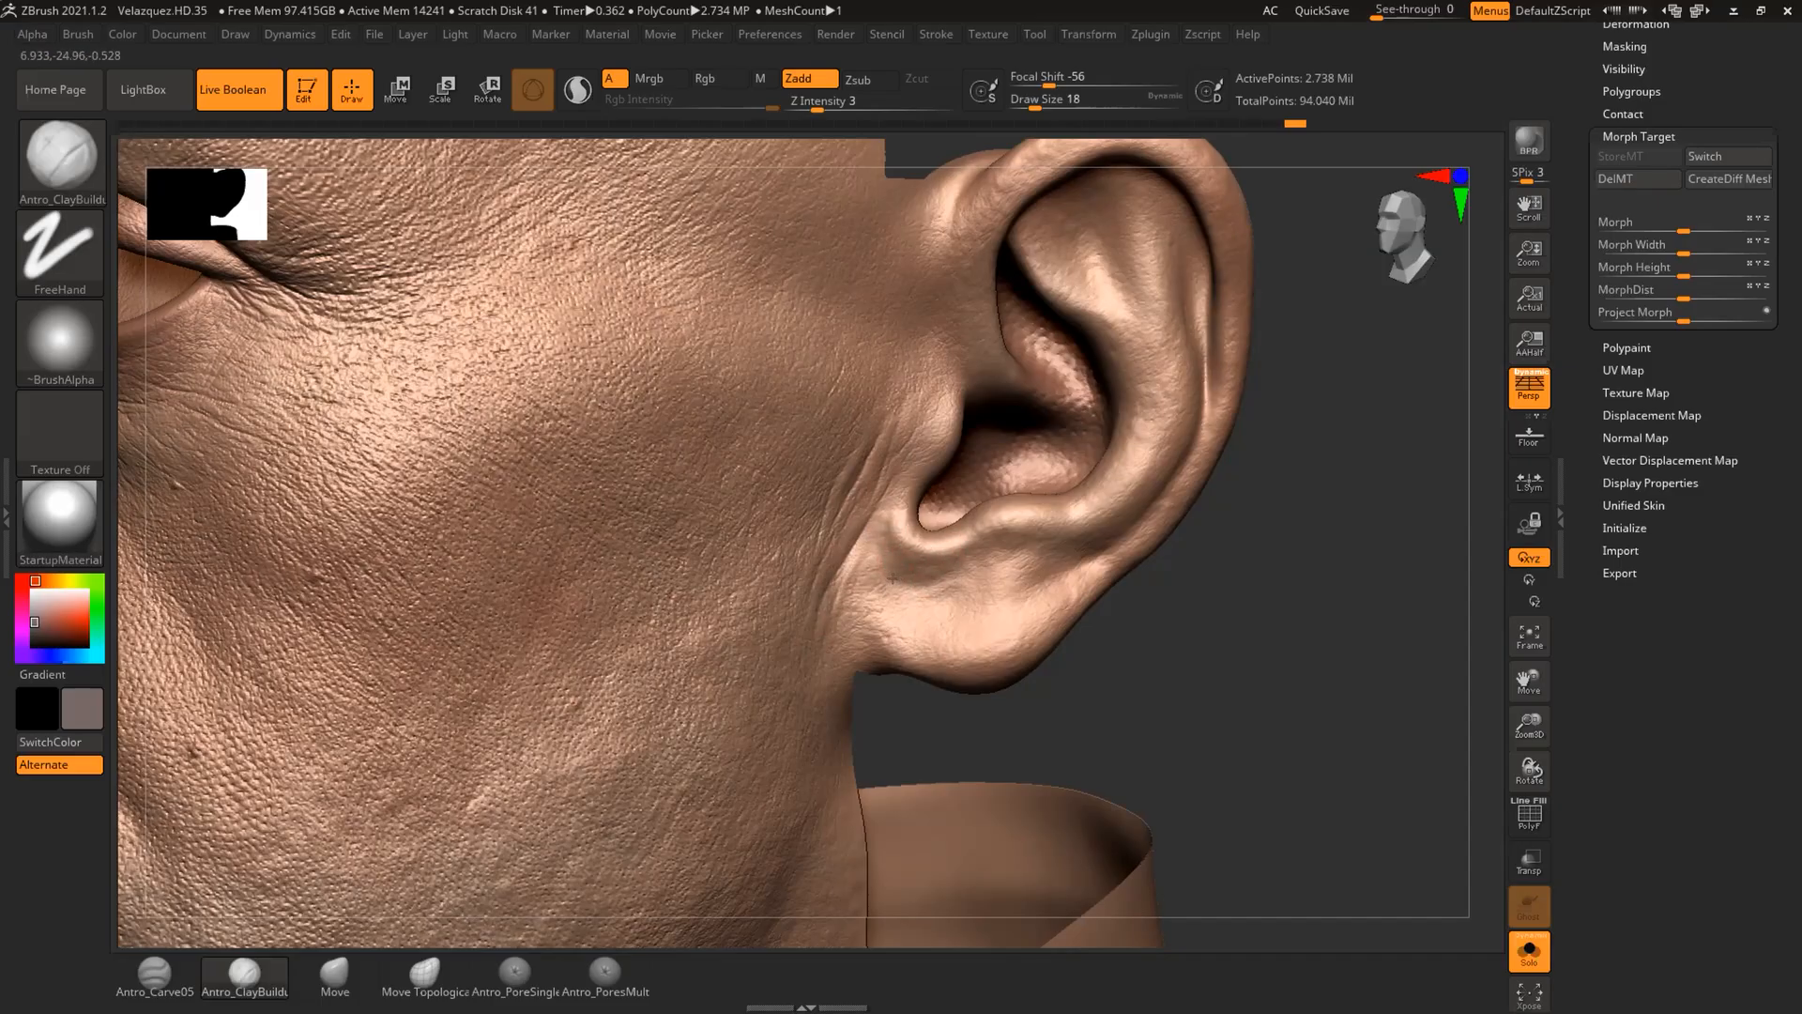
# - Add short clay strokes on the upper earlobe and on the skin just in front of the ear
pyautogui.moveTo(973, 553); pyautogui.dragTo(955, 583)
pyautogui.moveTo(1179, 555)
pyautogui.mouseDown()
pyautogui.moveTo(1042, 566)
pyautogui.moveTo(1011, 602)
pyautogui.moveTo(1017, 565)
pyautogui.moveTo(978, 611)
pyautogui.mouseUp()
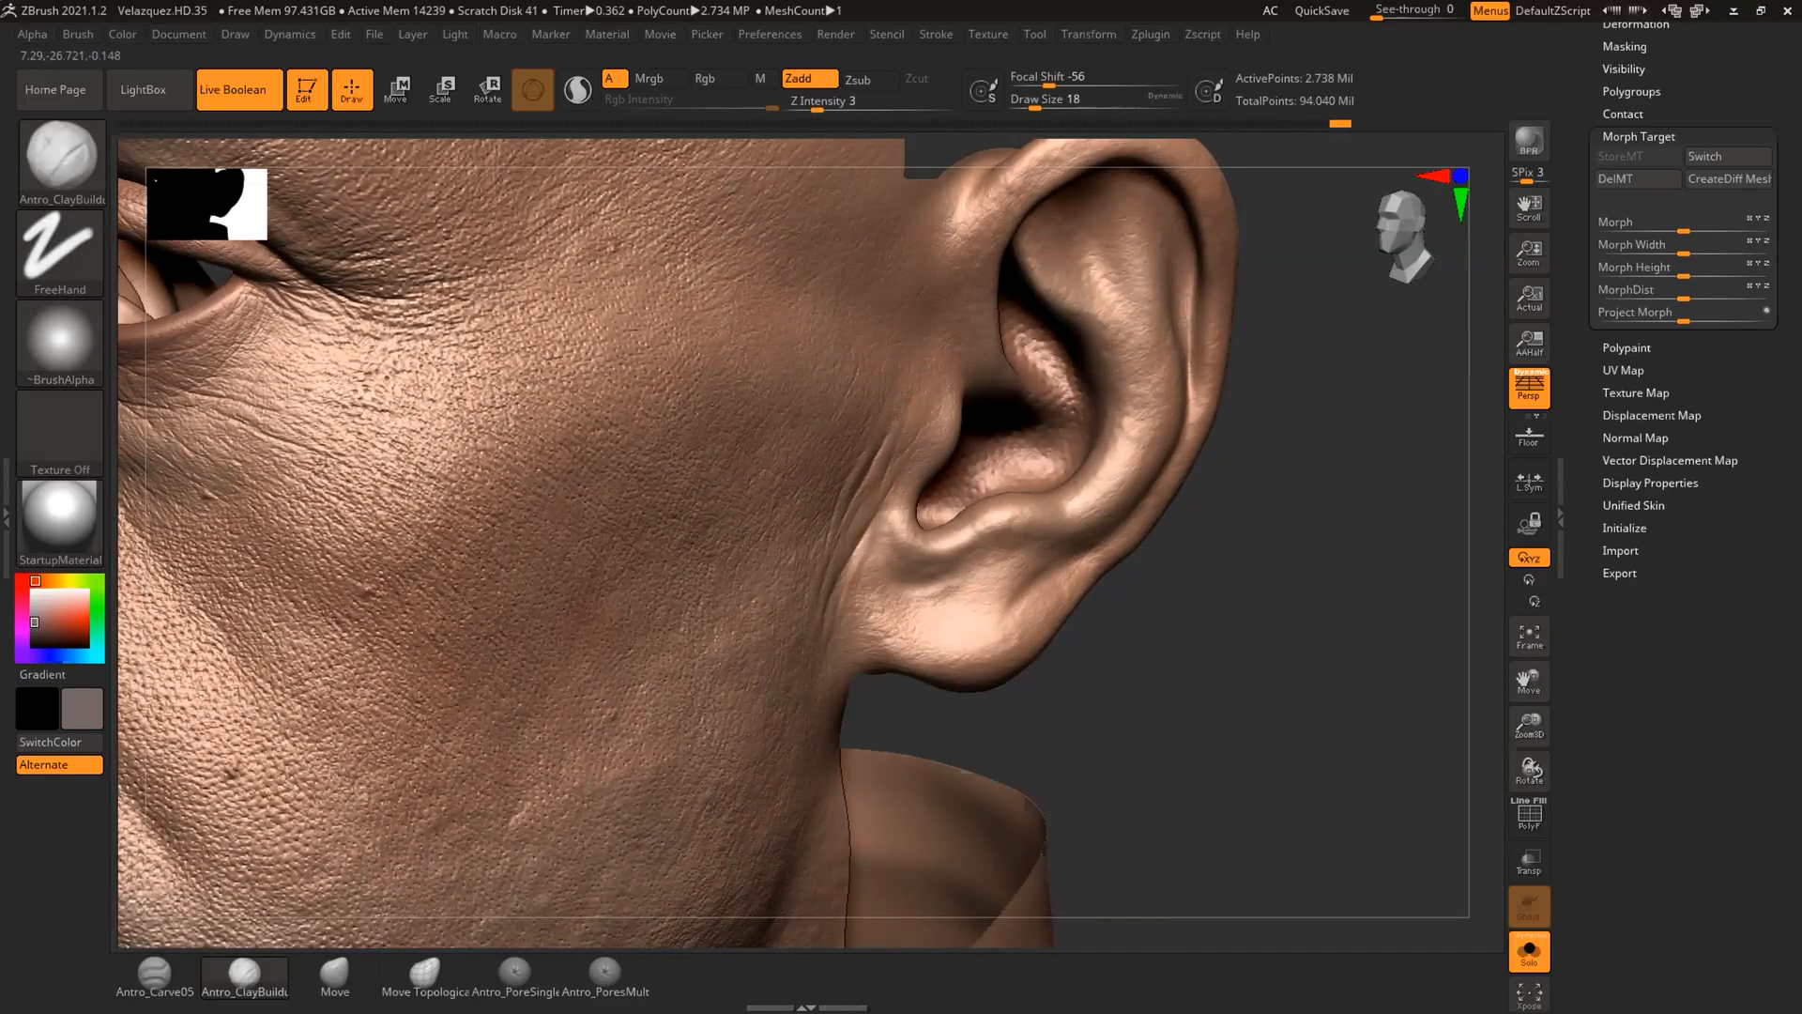
pyautogui.moveTo(853, 444); pyautogui.dragTo(863, 394)
# - Check the side of the head at two lower subdivision levels and raise the subdivision level again
pyautogui.moveTo(1148, 642); pyautogui.dragTo(1114, 591)
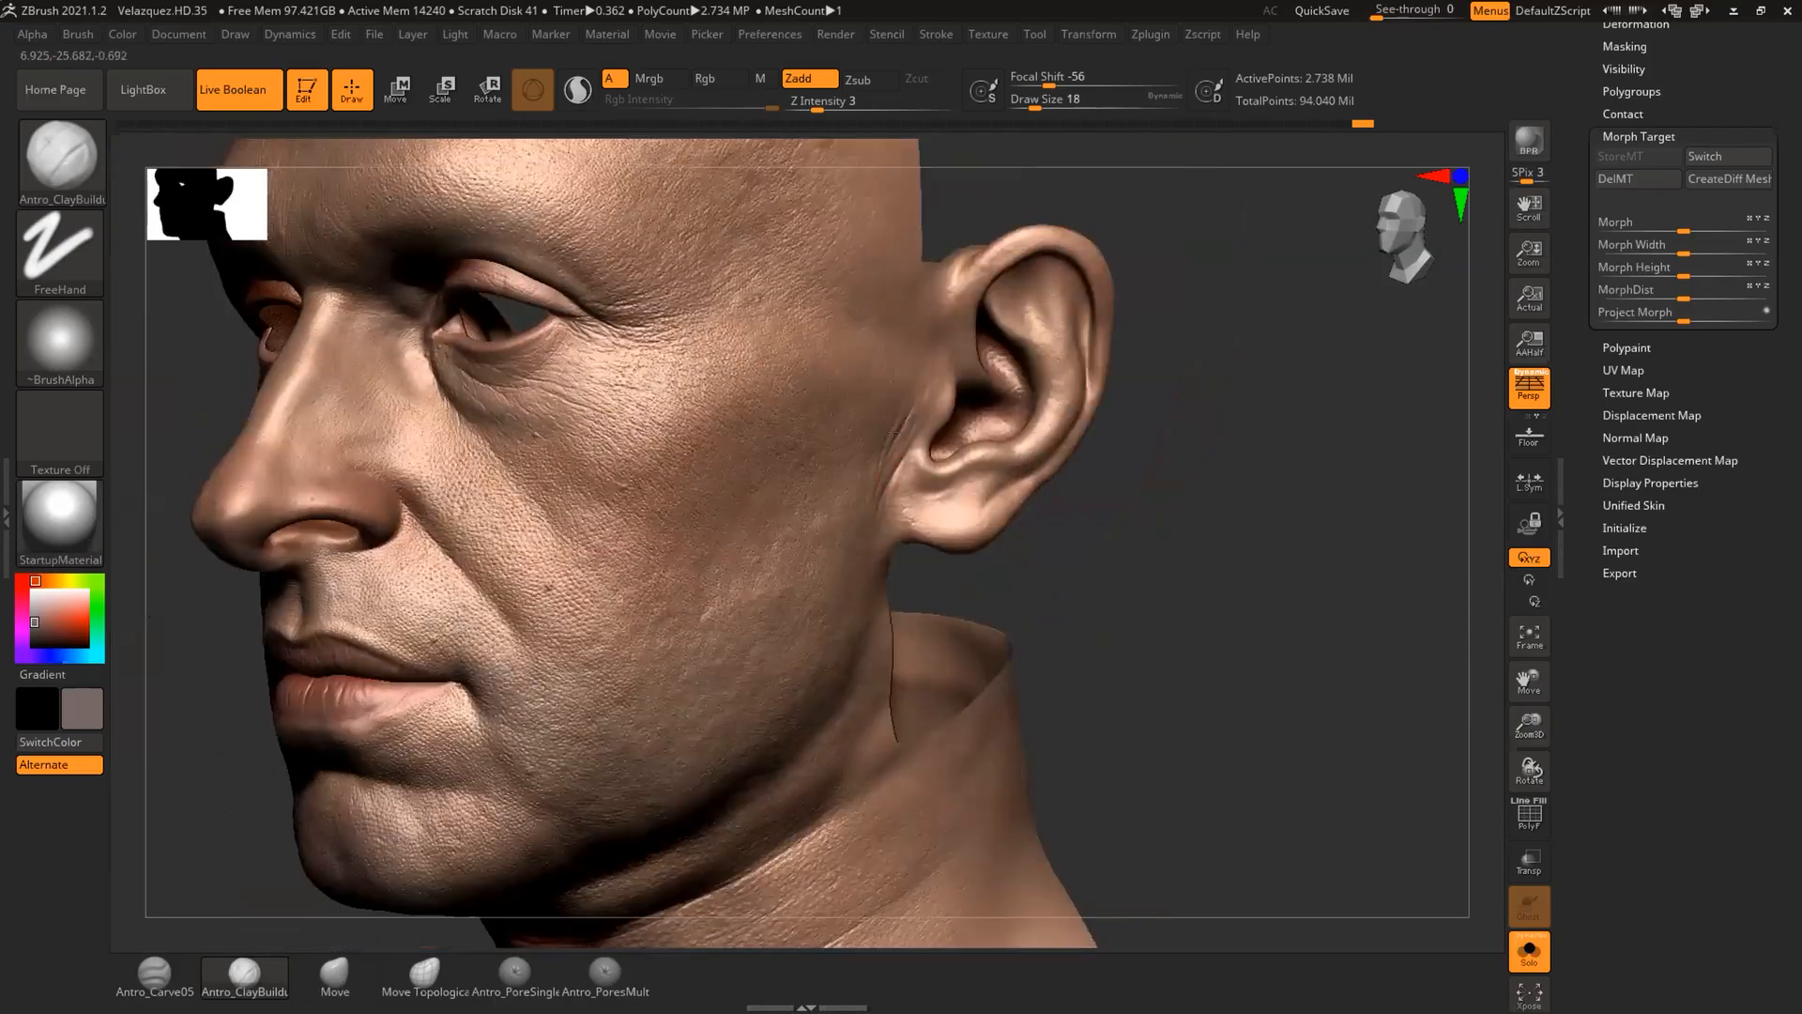
pyautogui.moveTo(1154, 386); pyautogui.dragTo(1117, 387)
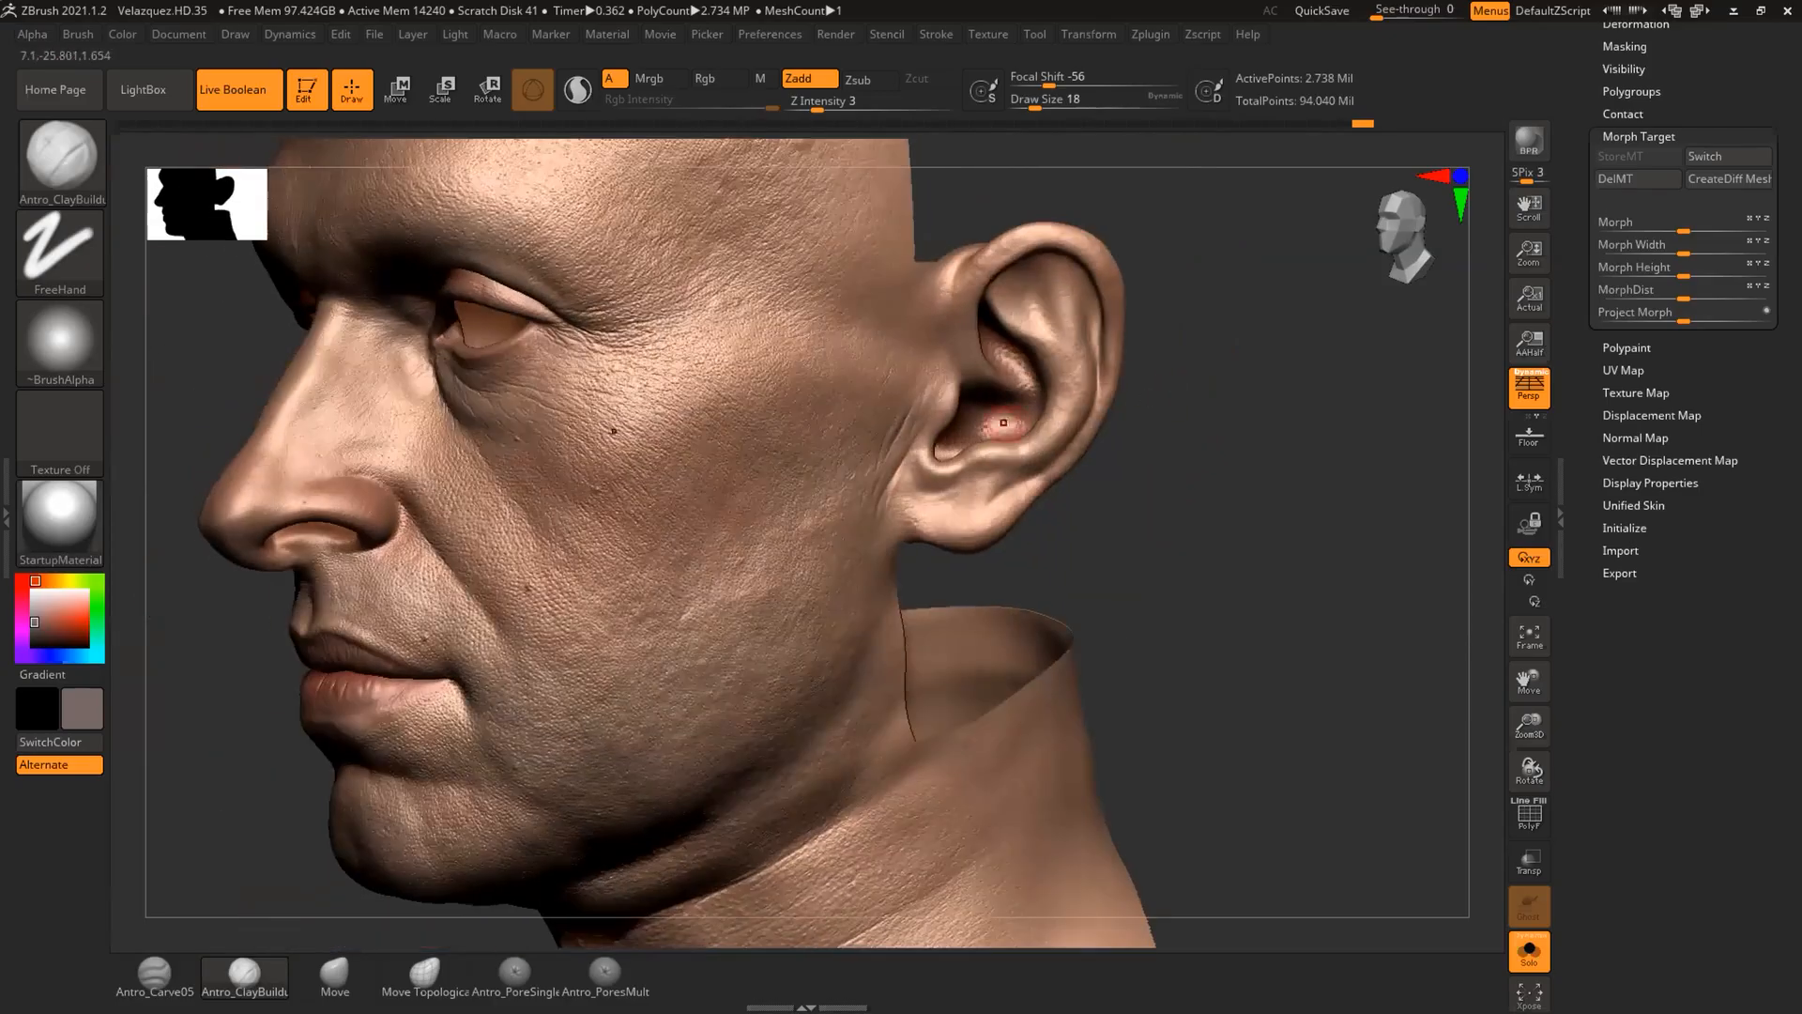
pyautogui.hotkey('shift', 'd')
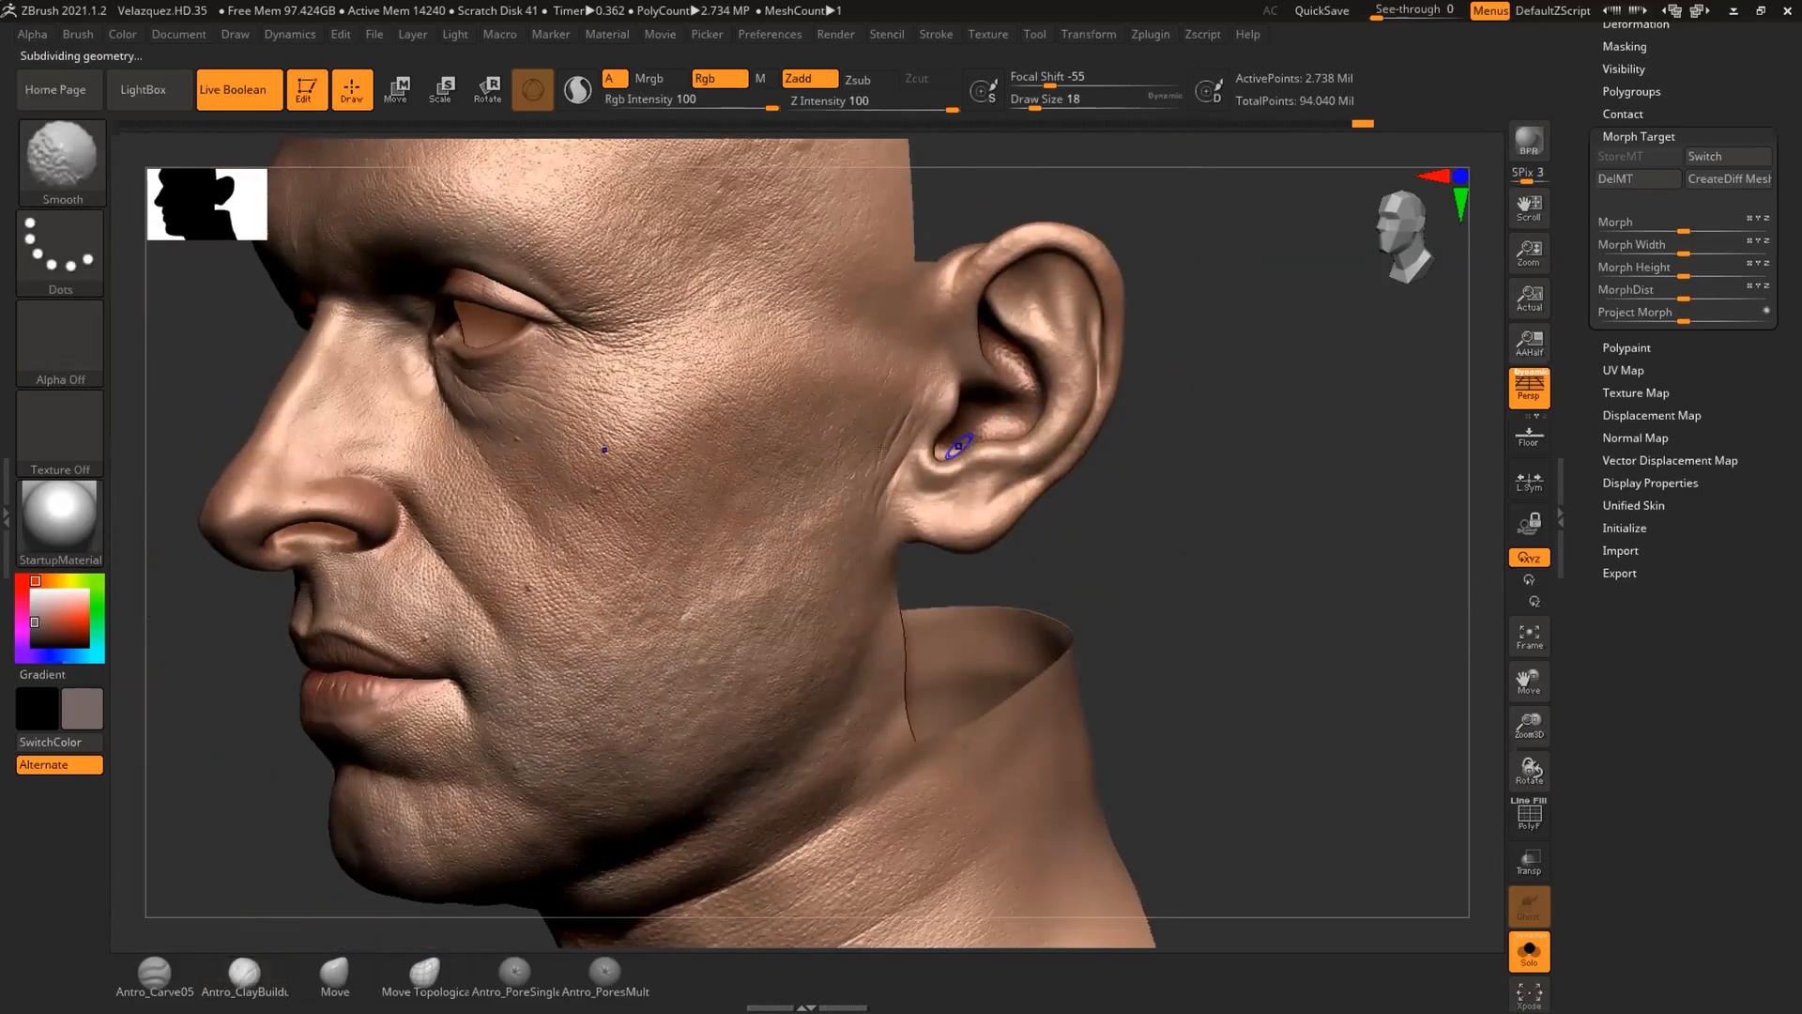
pyautogui.hotkey('shift', 'd')
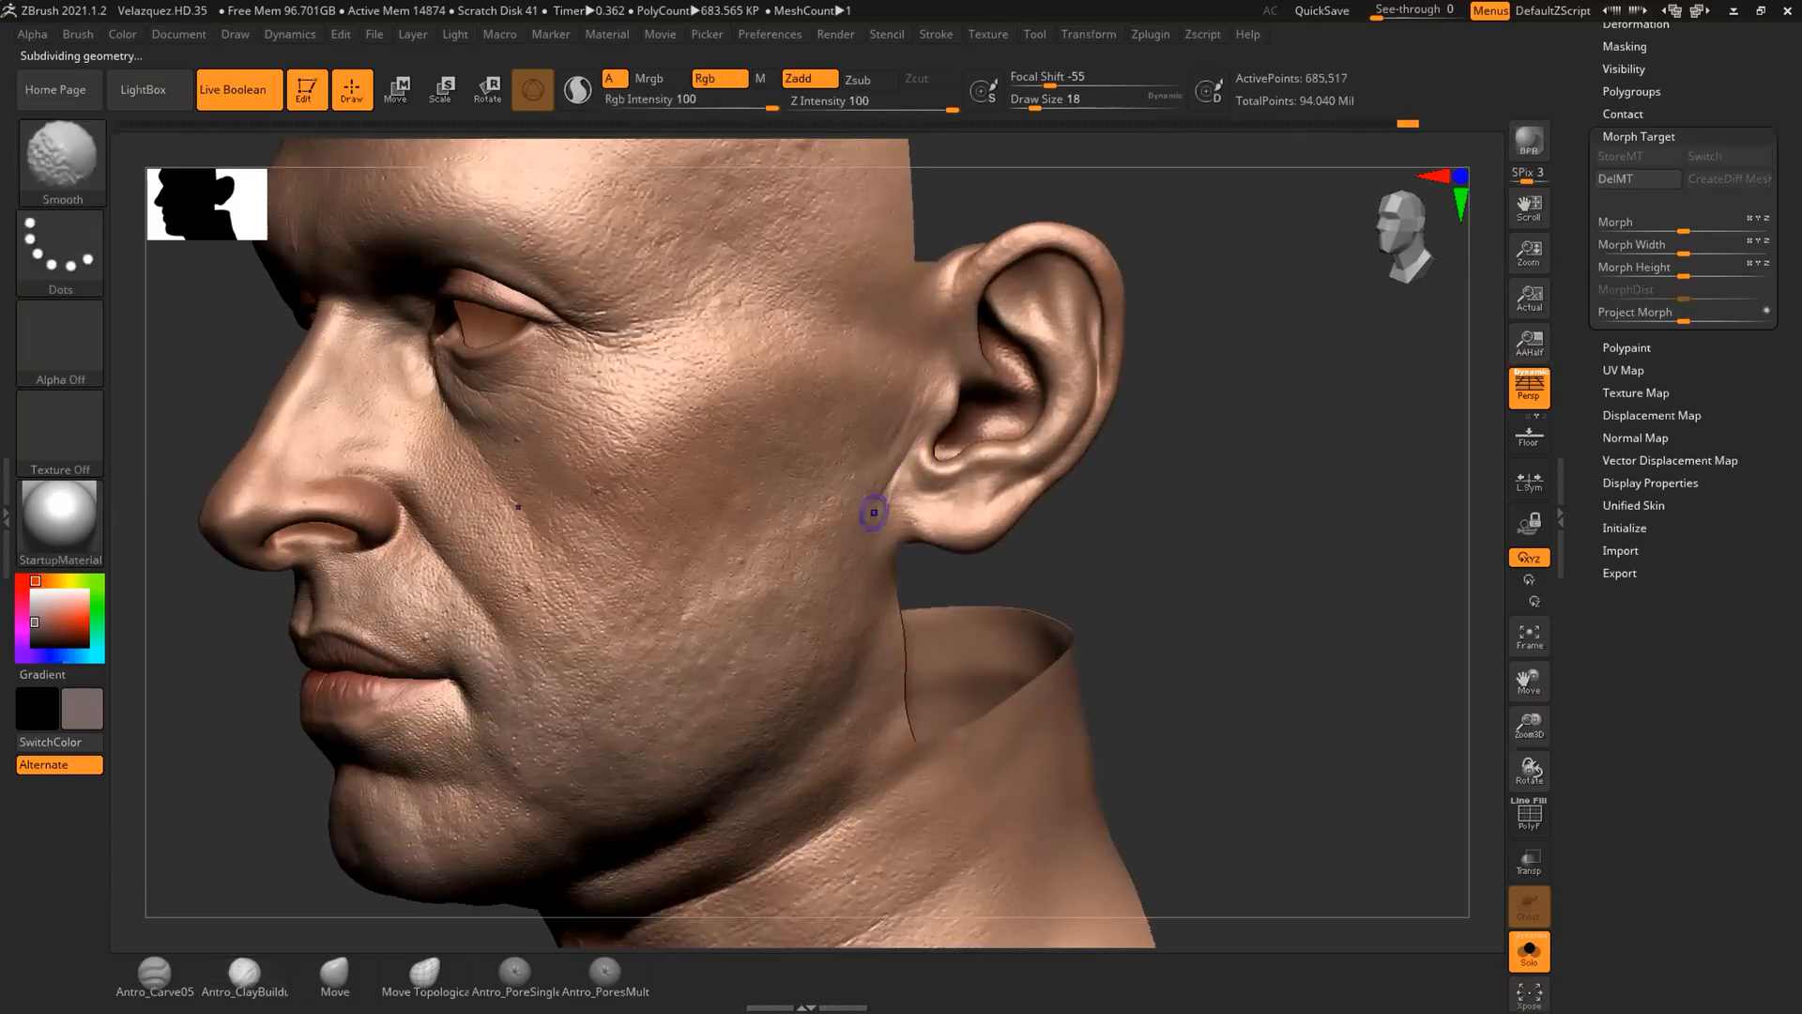
pyautogui.moveTo(1193, 476); pyautogui.dragTo(1193, 491)
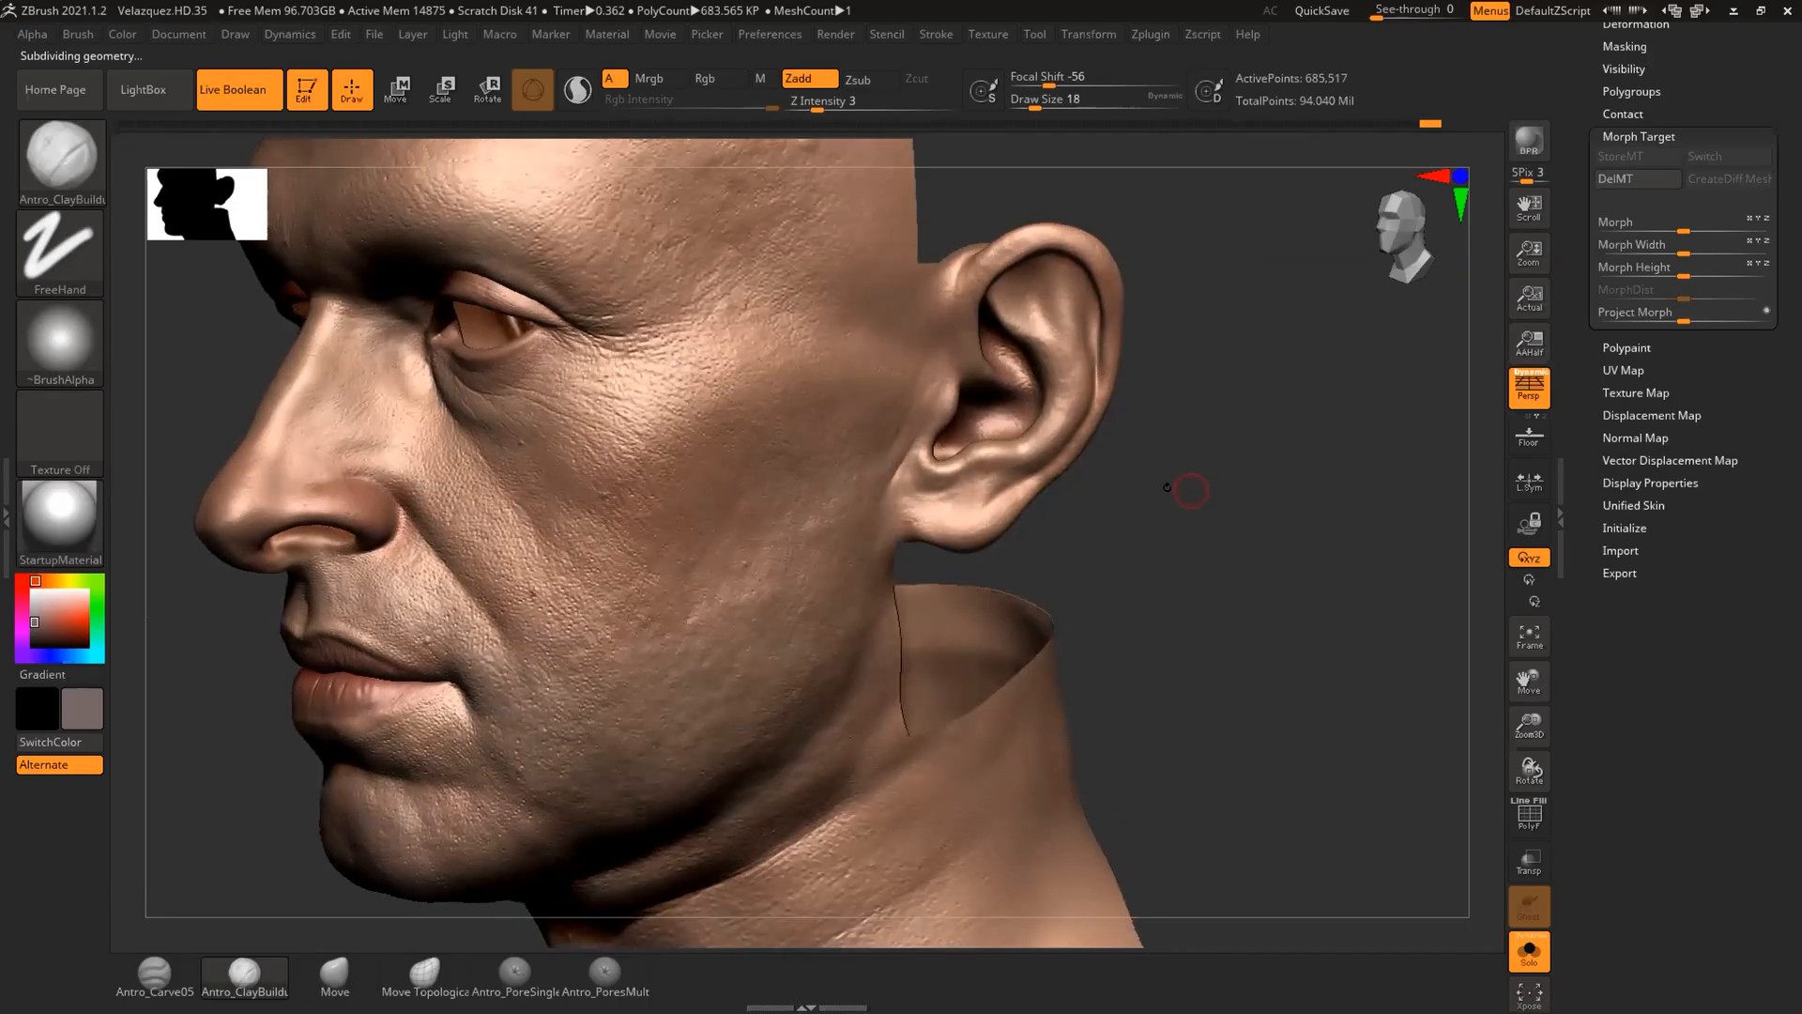
pyautogui.press('d')
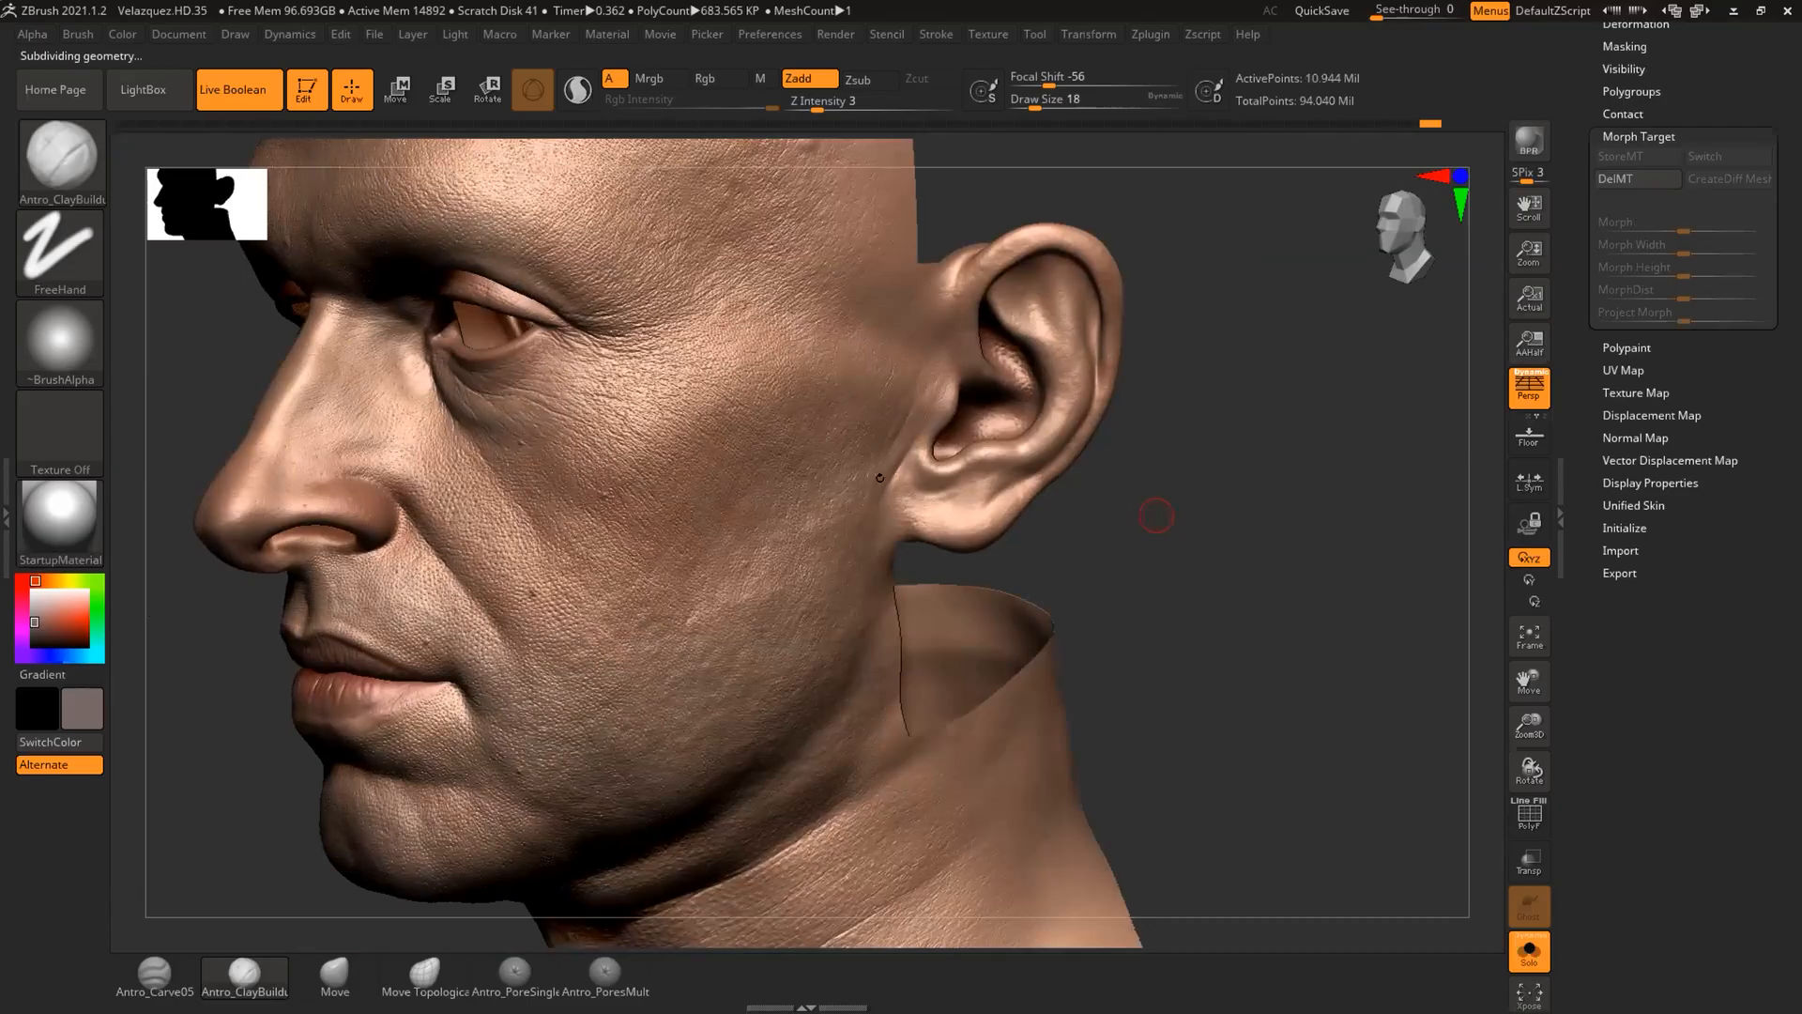
# - Smooth away the rough crease on the opposite earlobe across several subdivision levels, finishing at the highest level
pyautogui.press('d')
pyautogui.moveTo(1169, 557); pyautogui.dragTo(1268, 518)
pyautogui.moveTo(1349, 477); pyautogui.dragTo(1296, 484)
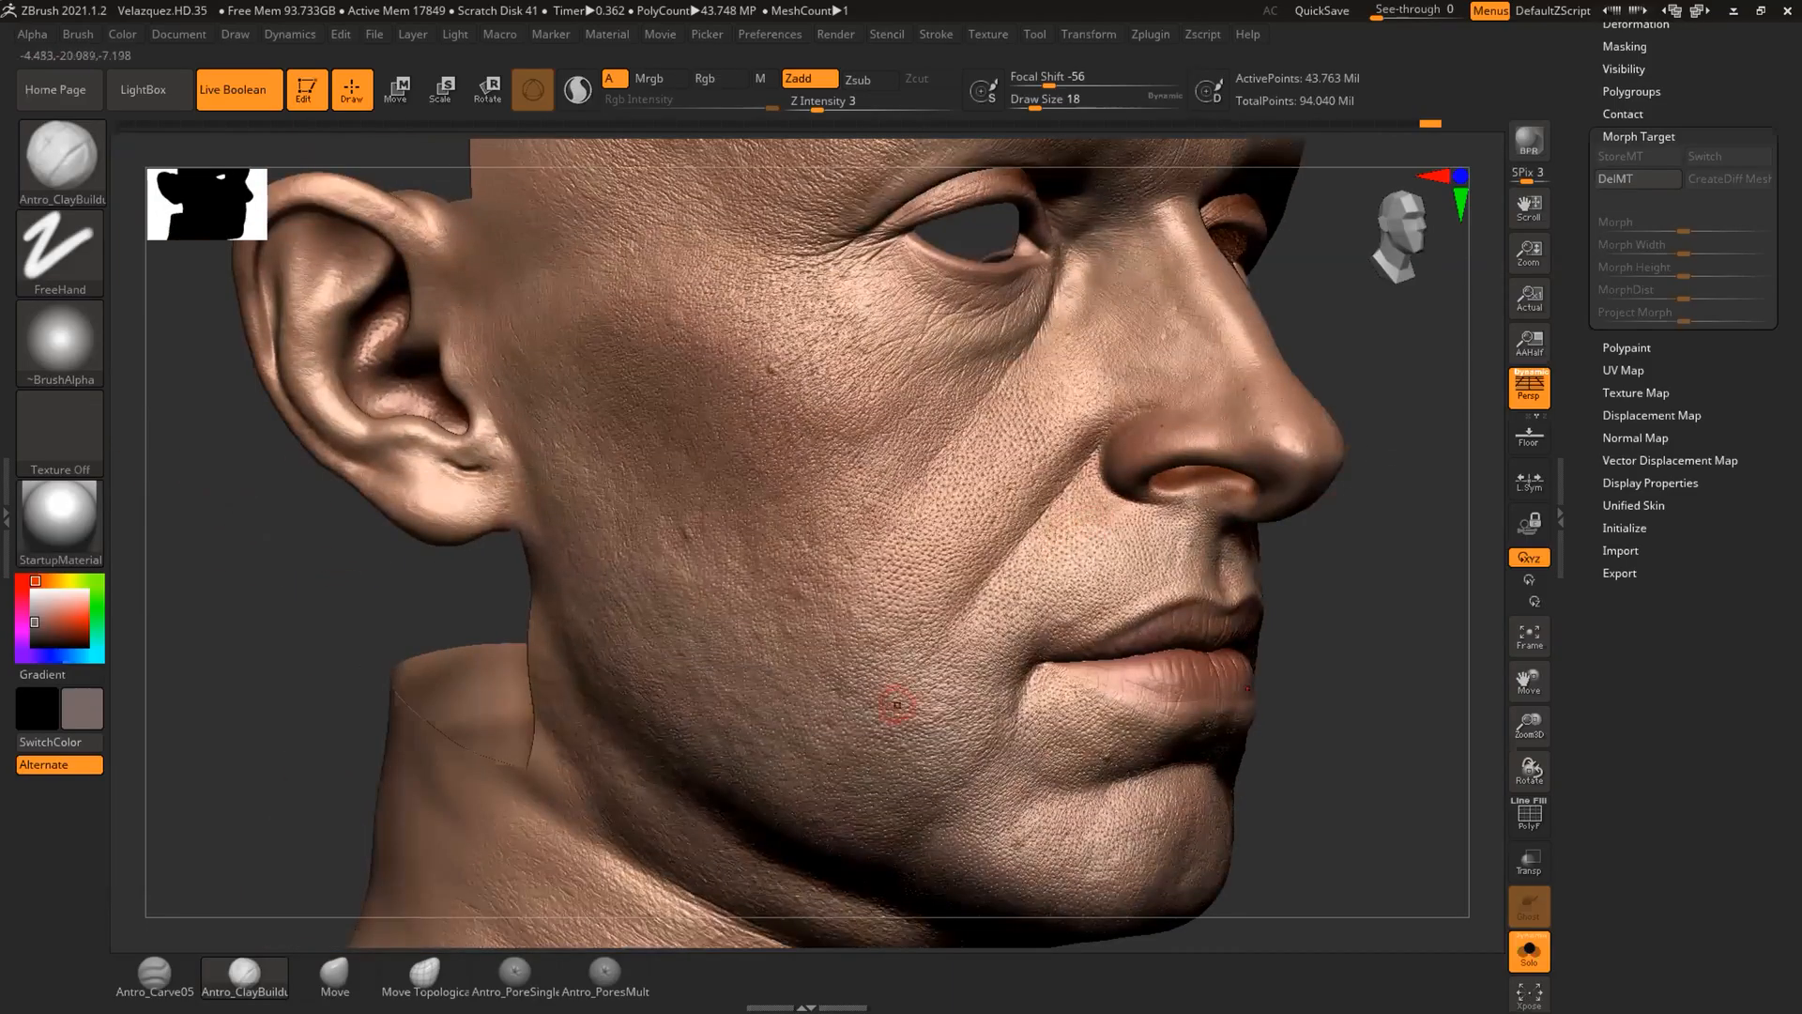
pyautogui.press('shift')
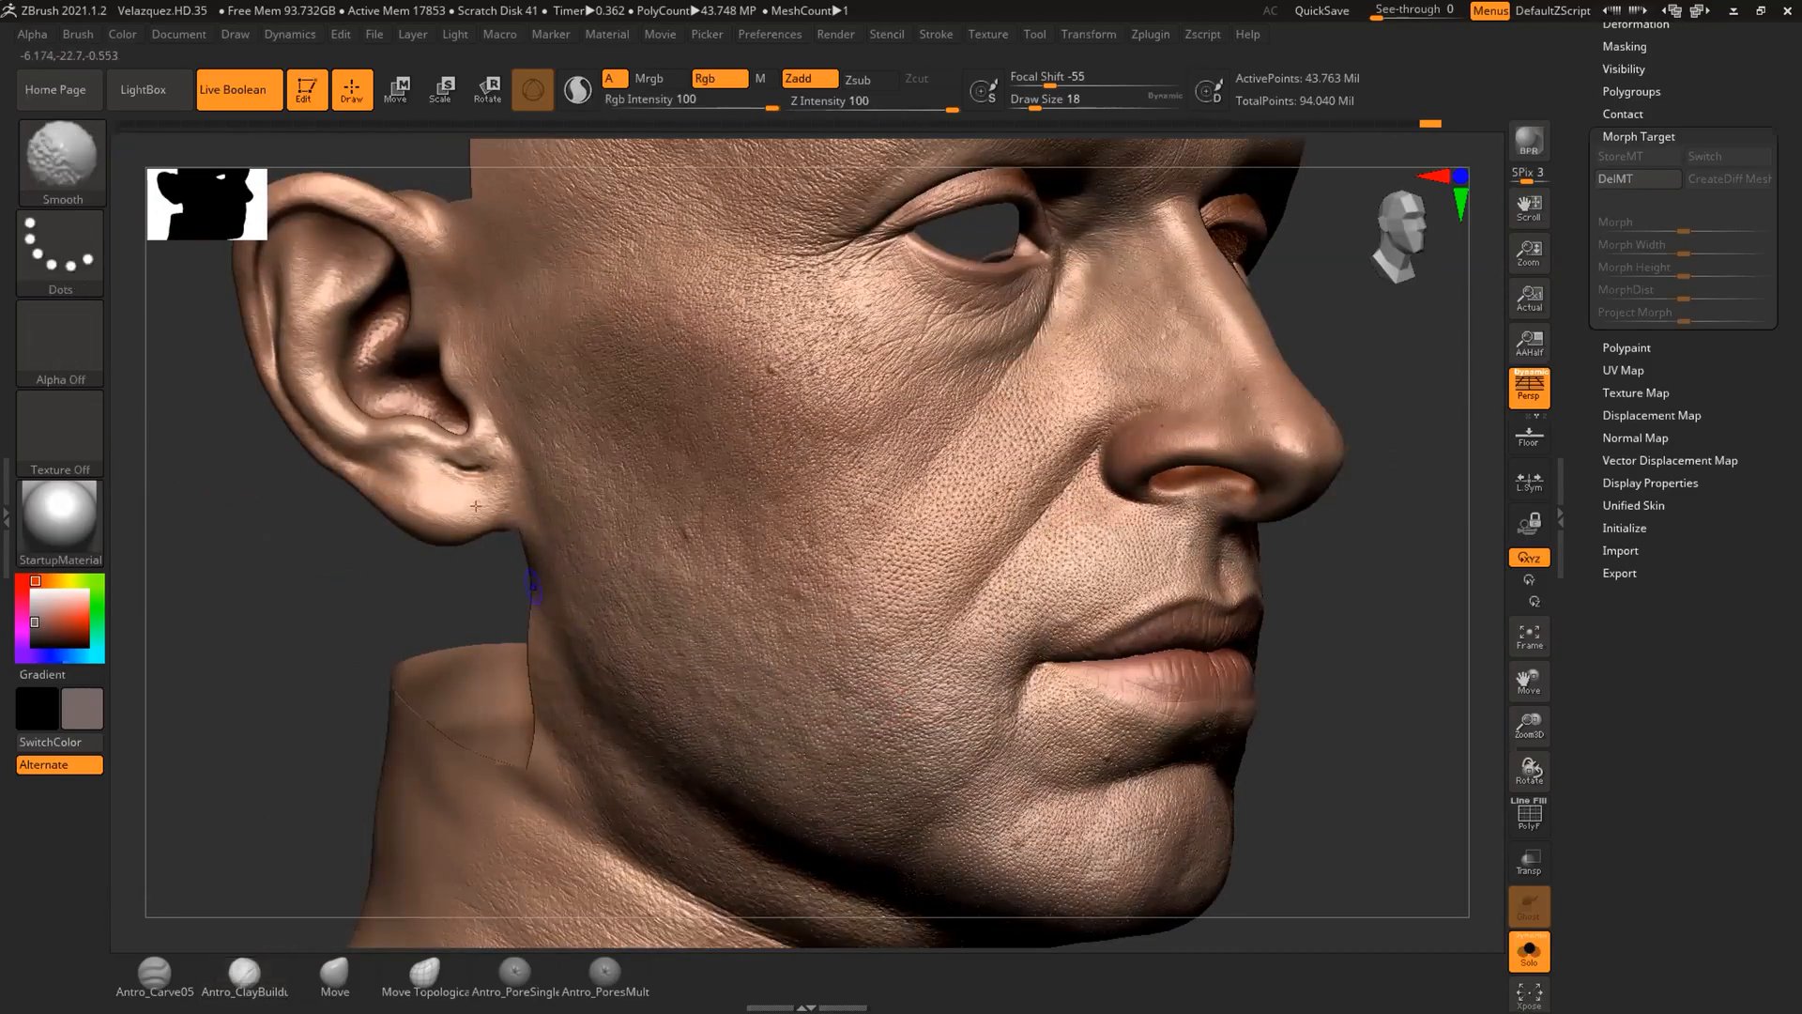
pyautogui.hotkey('shift', 'd')
pyautogui.hotkey('shift', 'd')
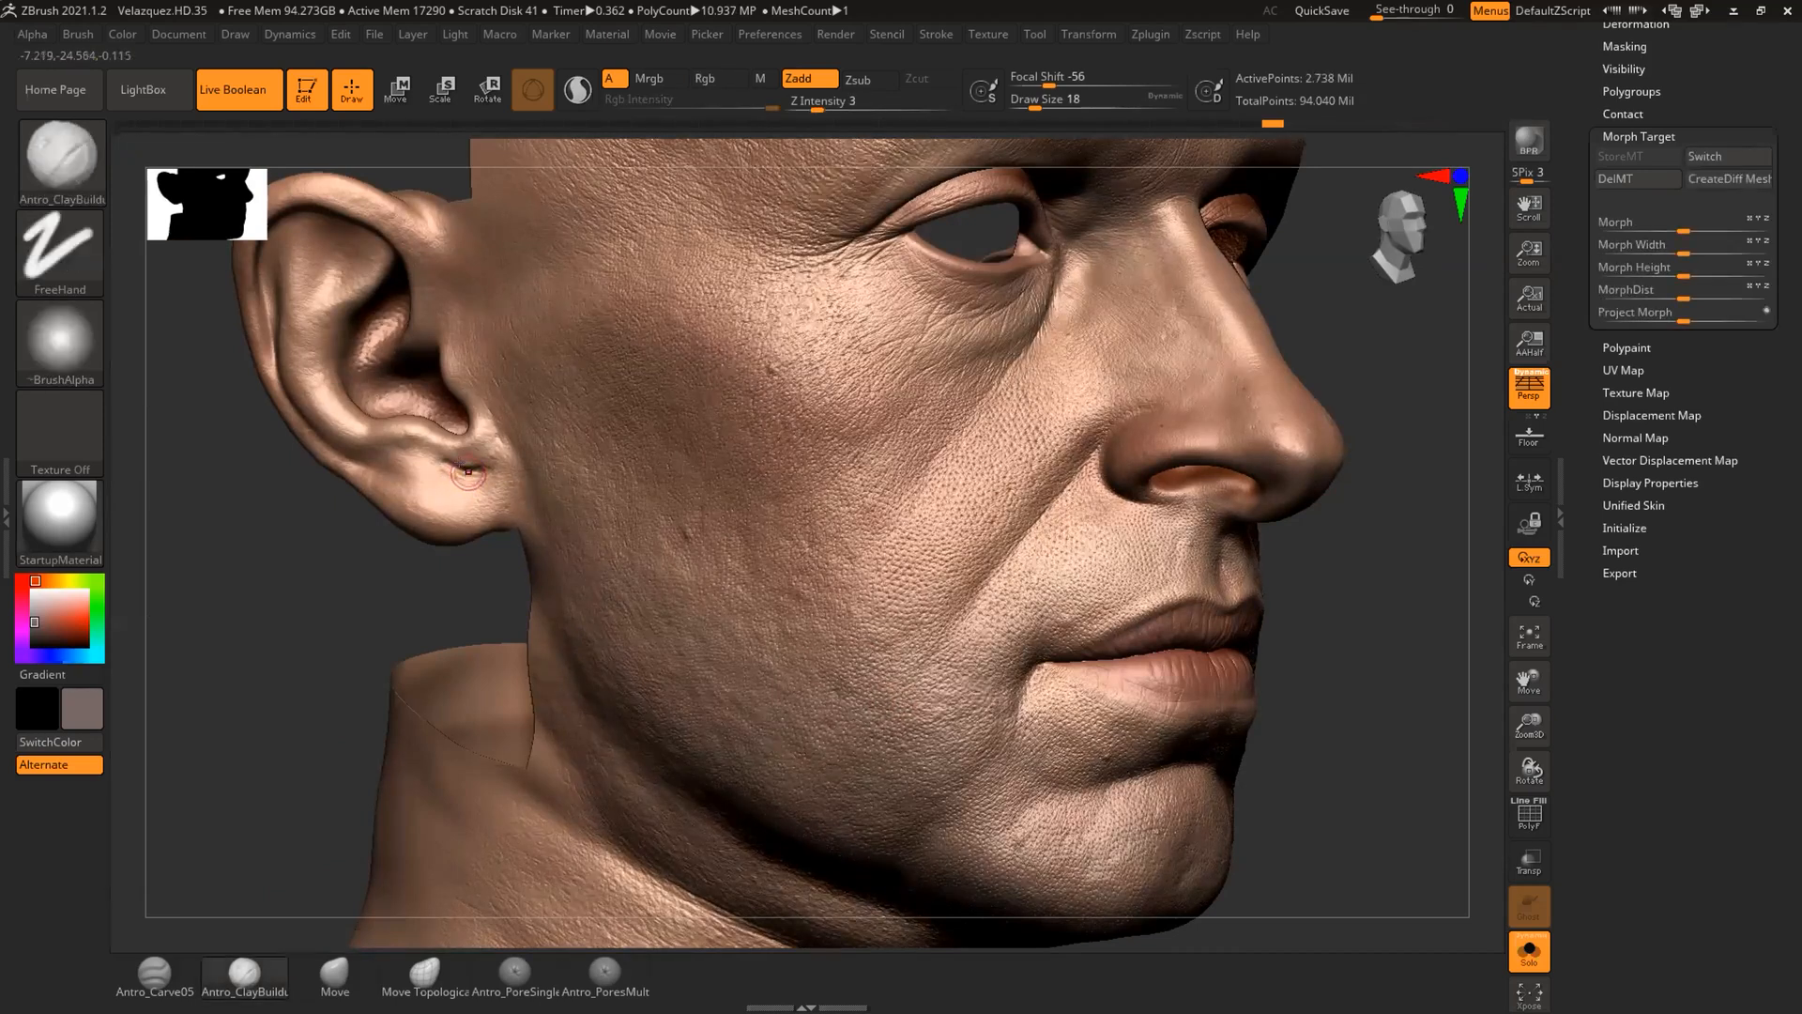
pyautogui.hotkey('shift', 'd')
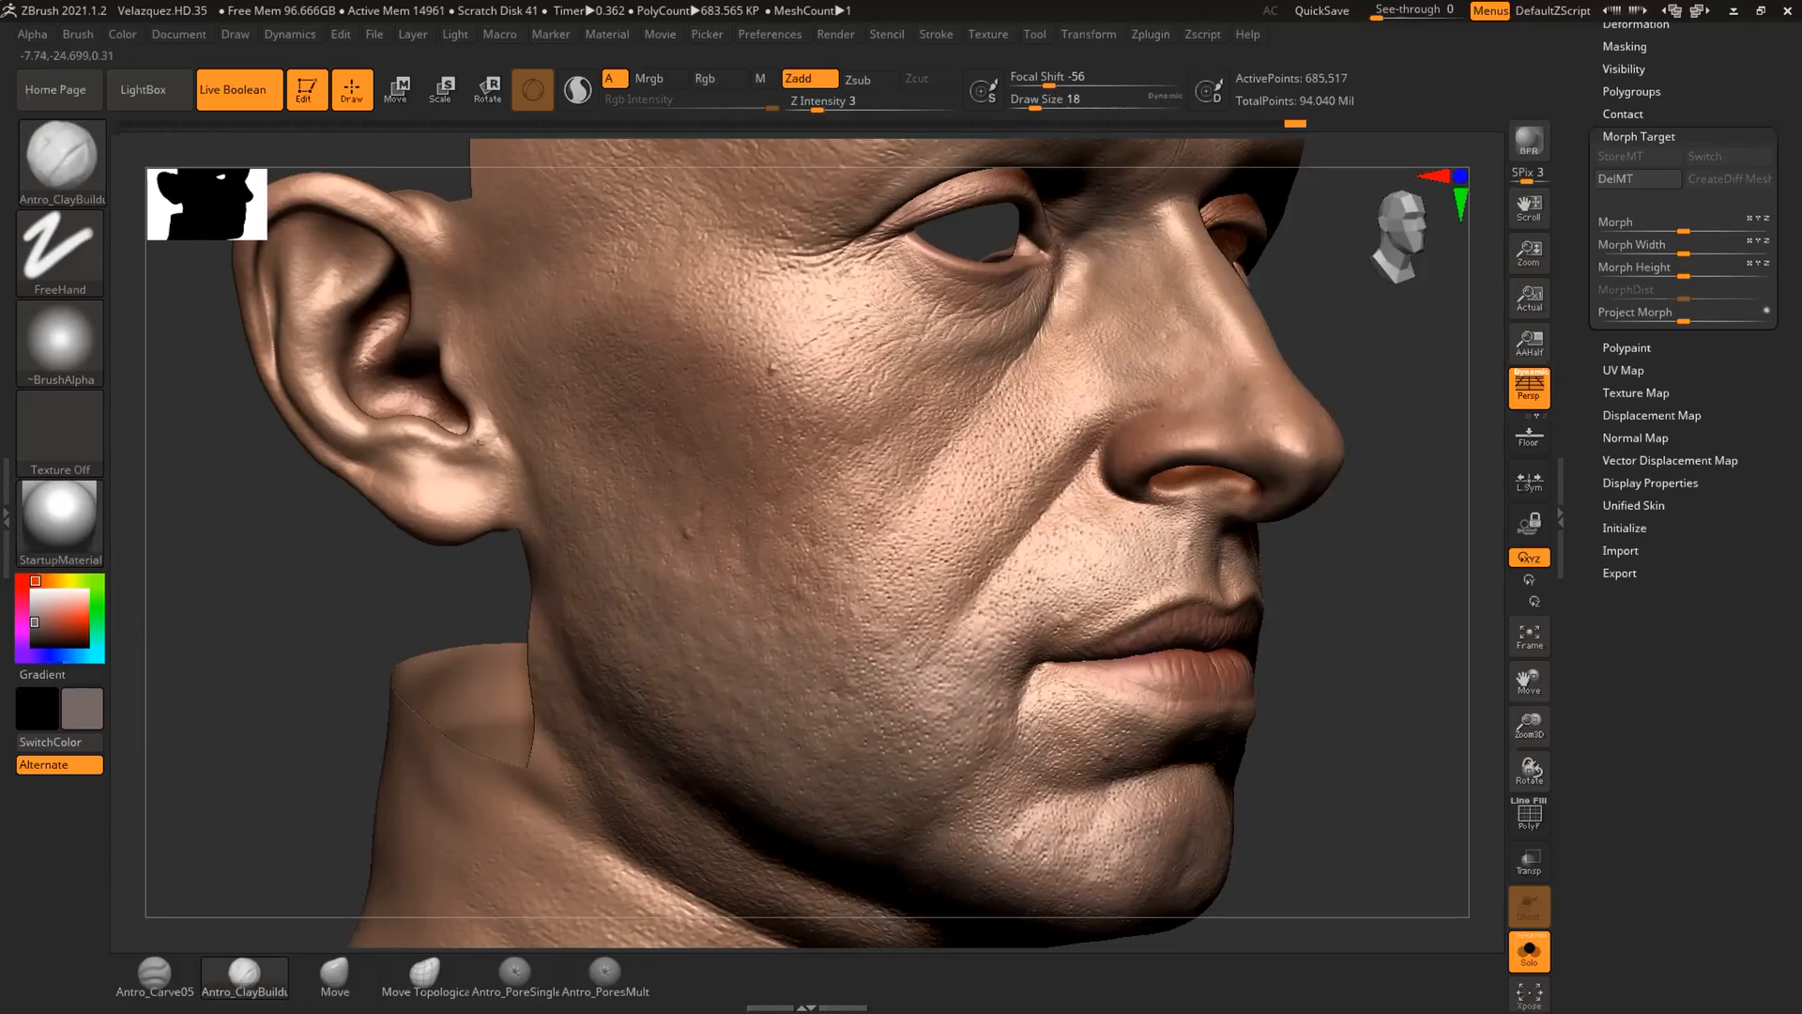
pyautogui.hotkey('ctrl', 'd')
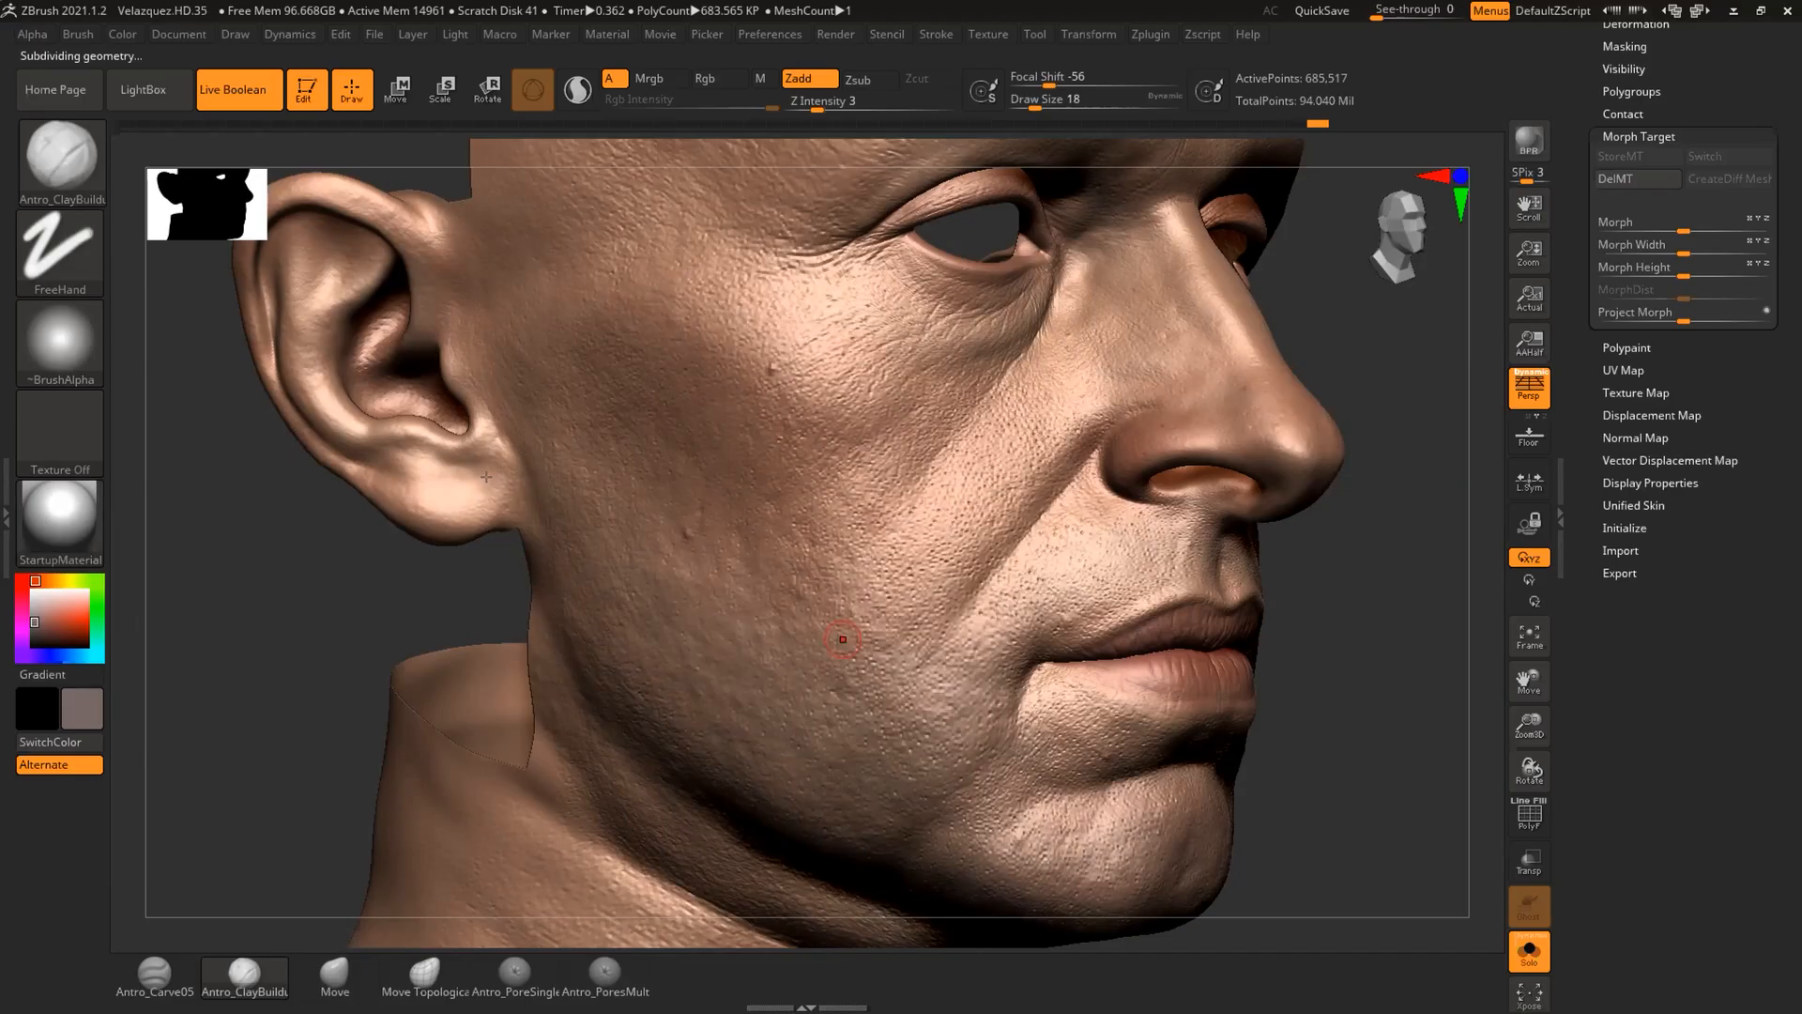
pyautogui.press('shift')
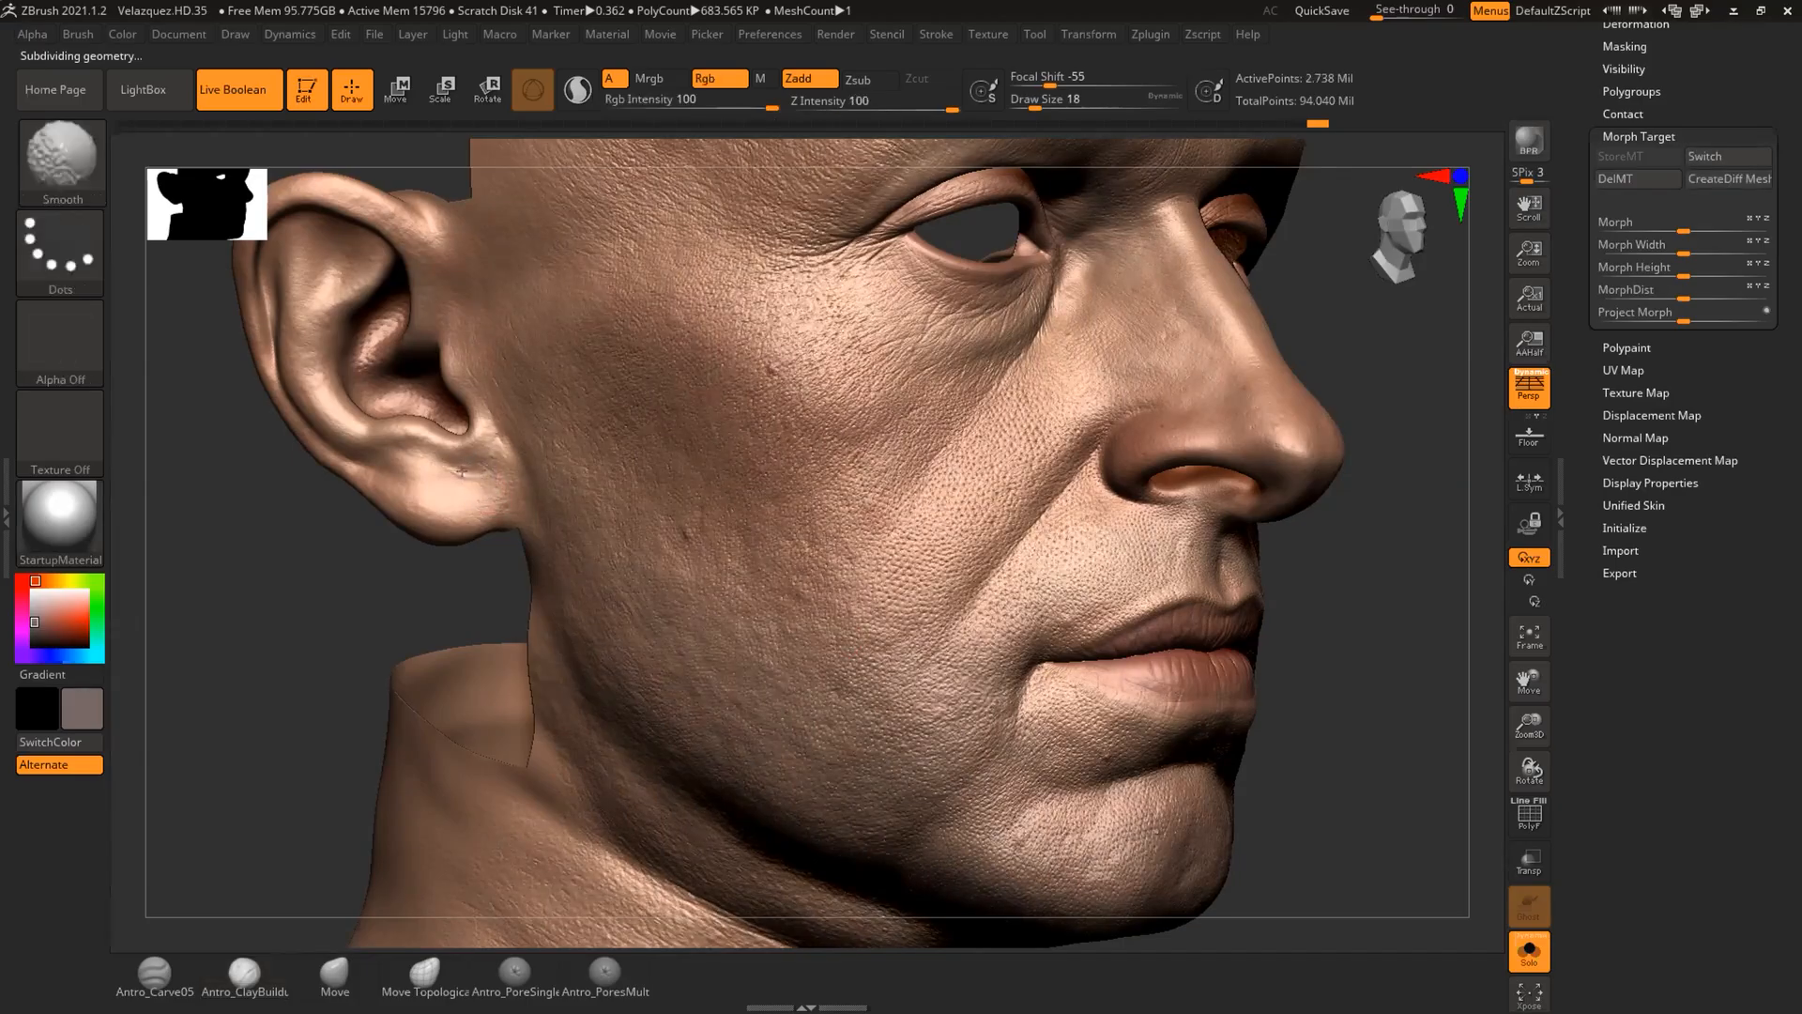
pyautogui.press('shift')
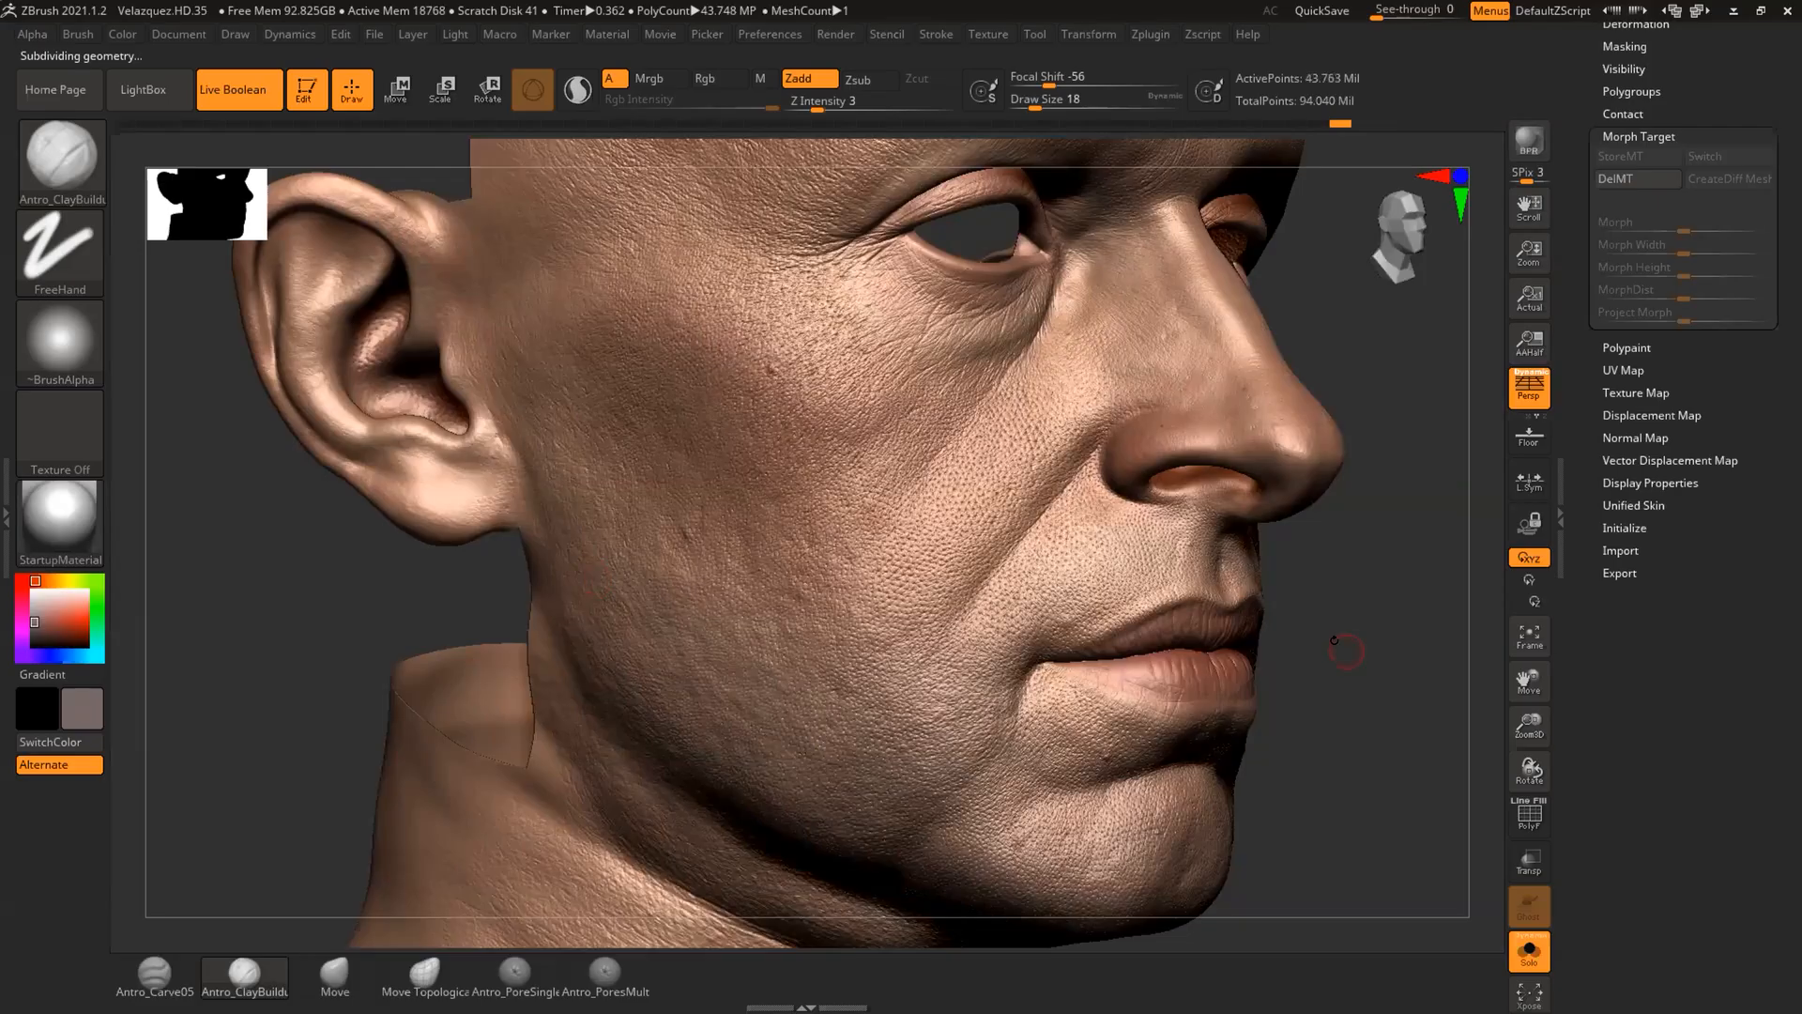
# - Switch to the last Antro_SkinRandom spray brush and set its Draw Size to 59 for the lower front of the neck
pyautogui.keyDown('alt'); pyautogui.moveTo(1344, 644); pyautogui.dragTo(1225, 383); pyautogui.keyUp('alt')
pyautogui.moveTo(1258, 486); pyautogui.dragTo(1163, 460)
pyautogui.keyDown('alt'); pyautogui.moveTo(1315, 571); pyautogui.dragTo(1259, 459); pyautogui.keyUp('alt')
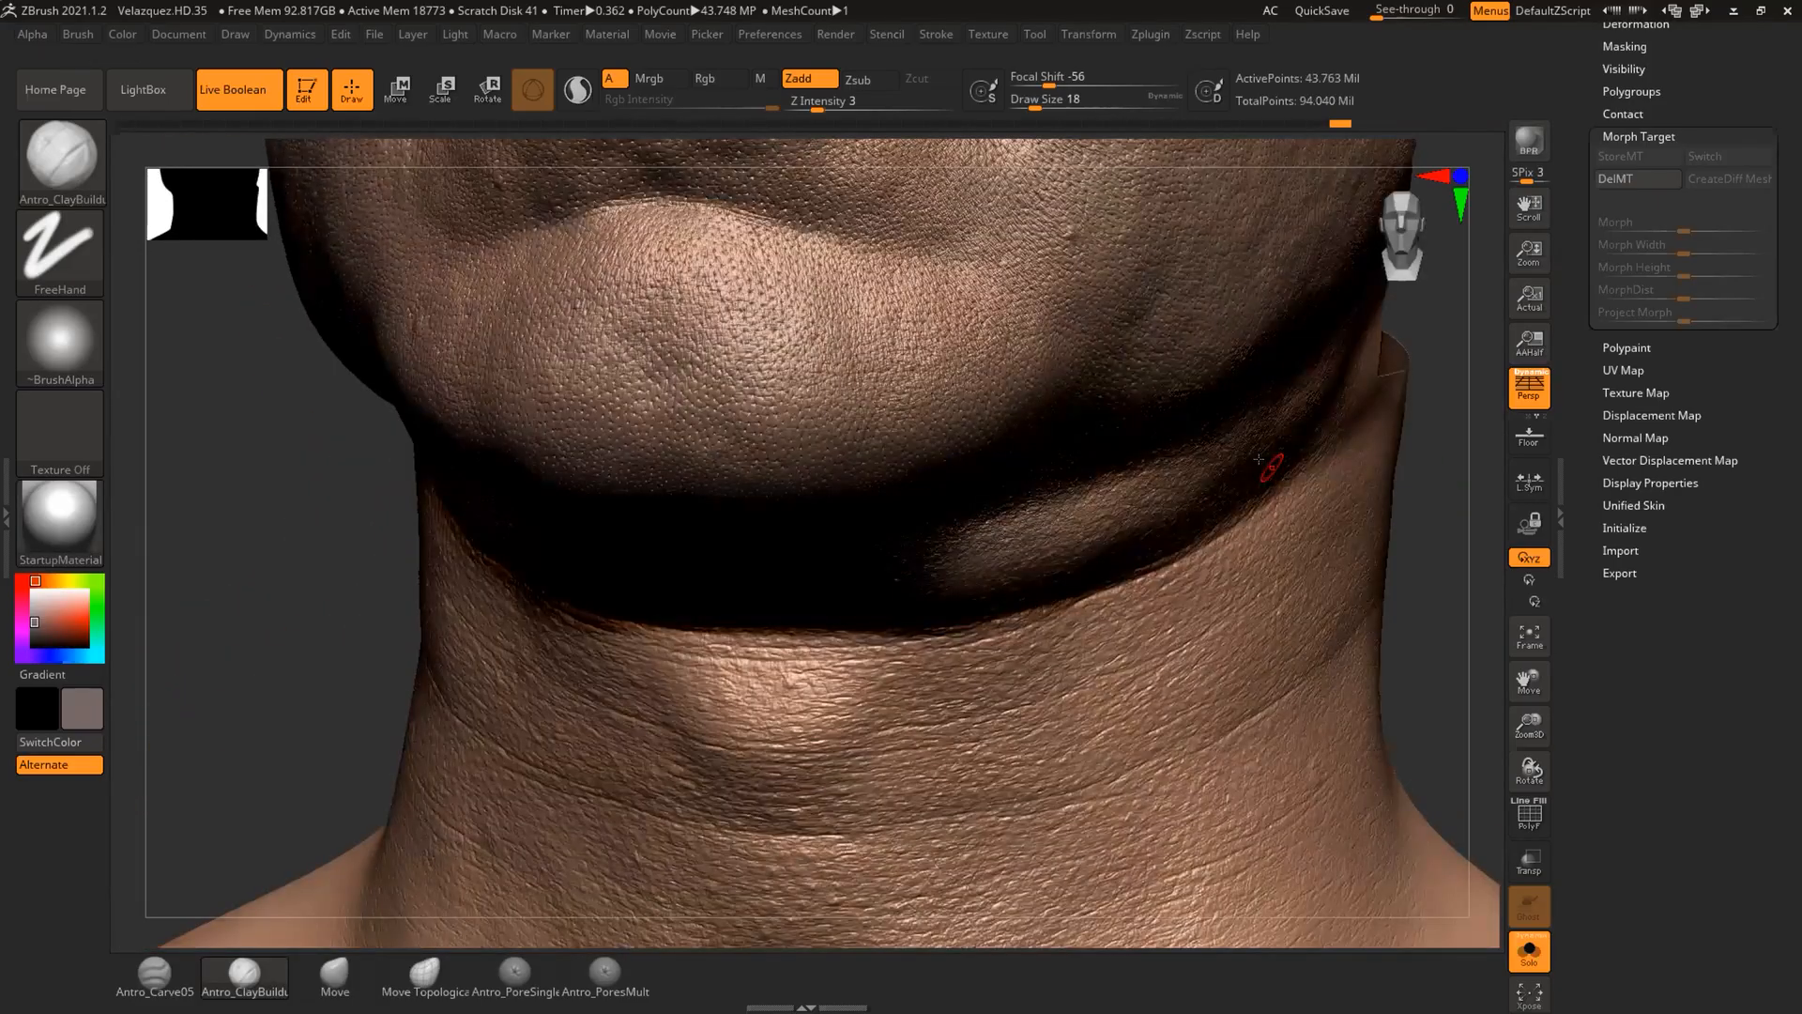
pyautogui.click(59, 155)
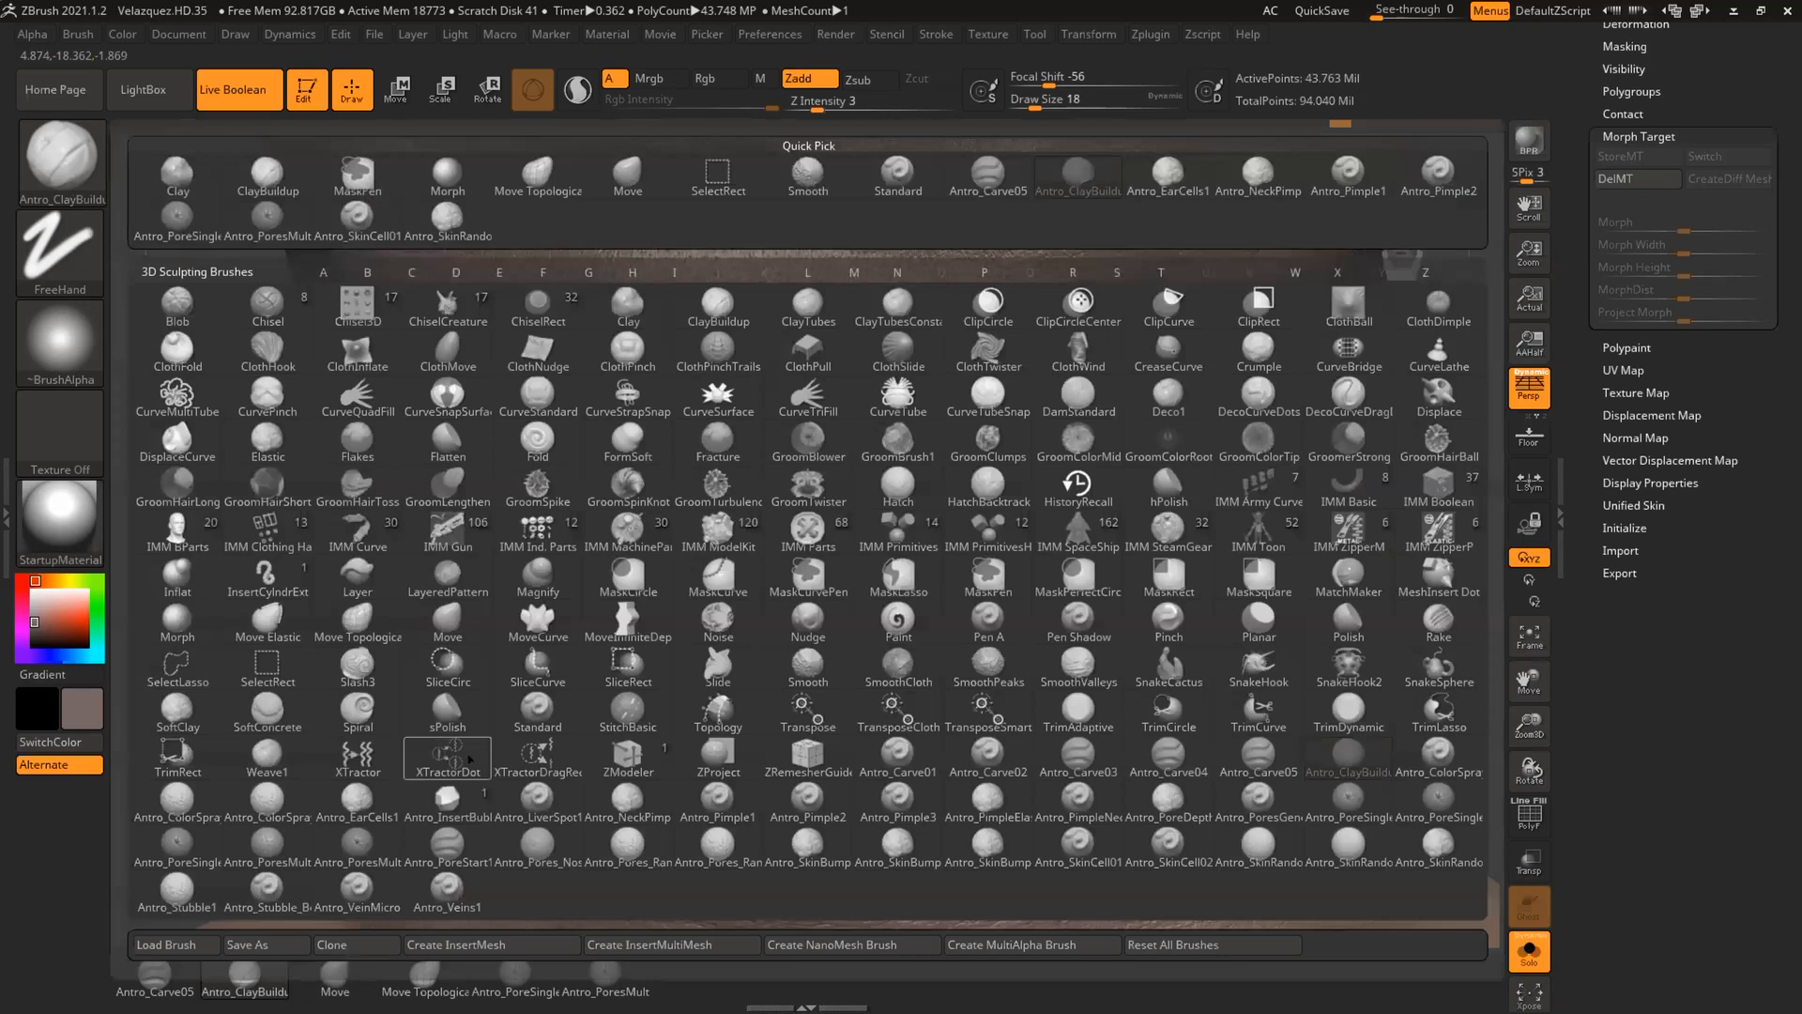
pyautogui.click(1368, 859)
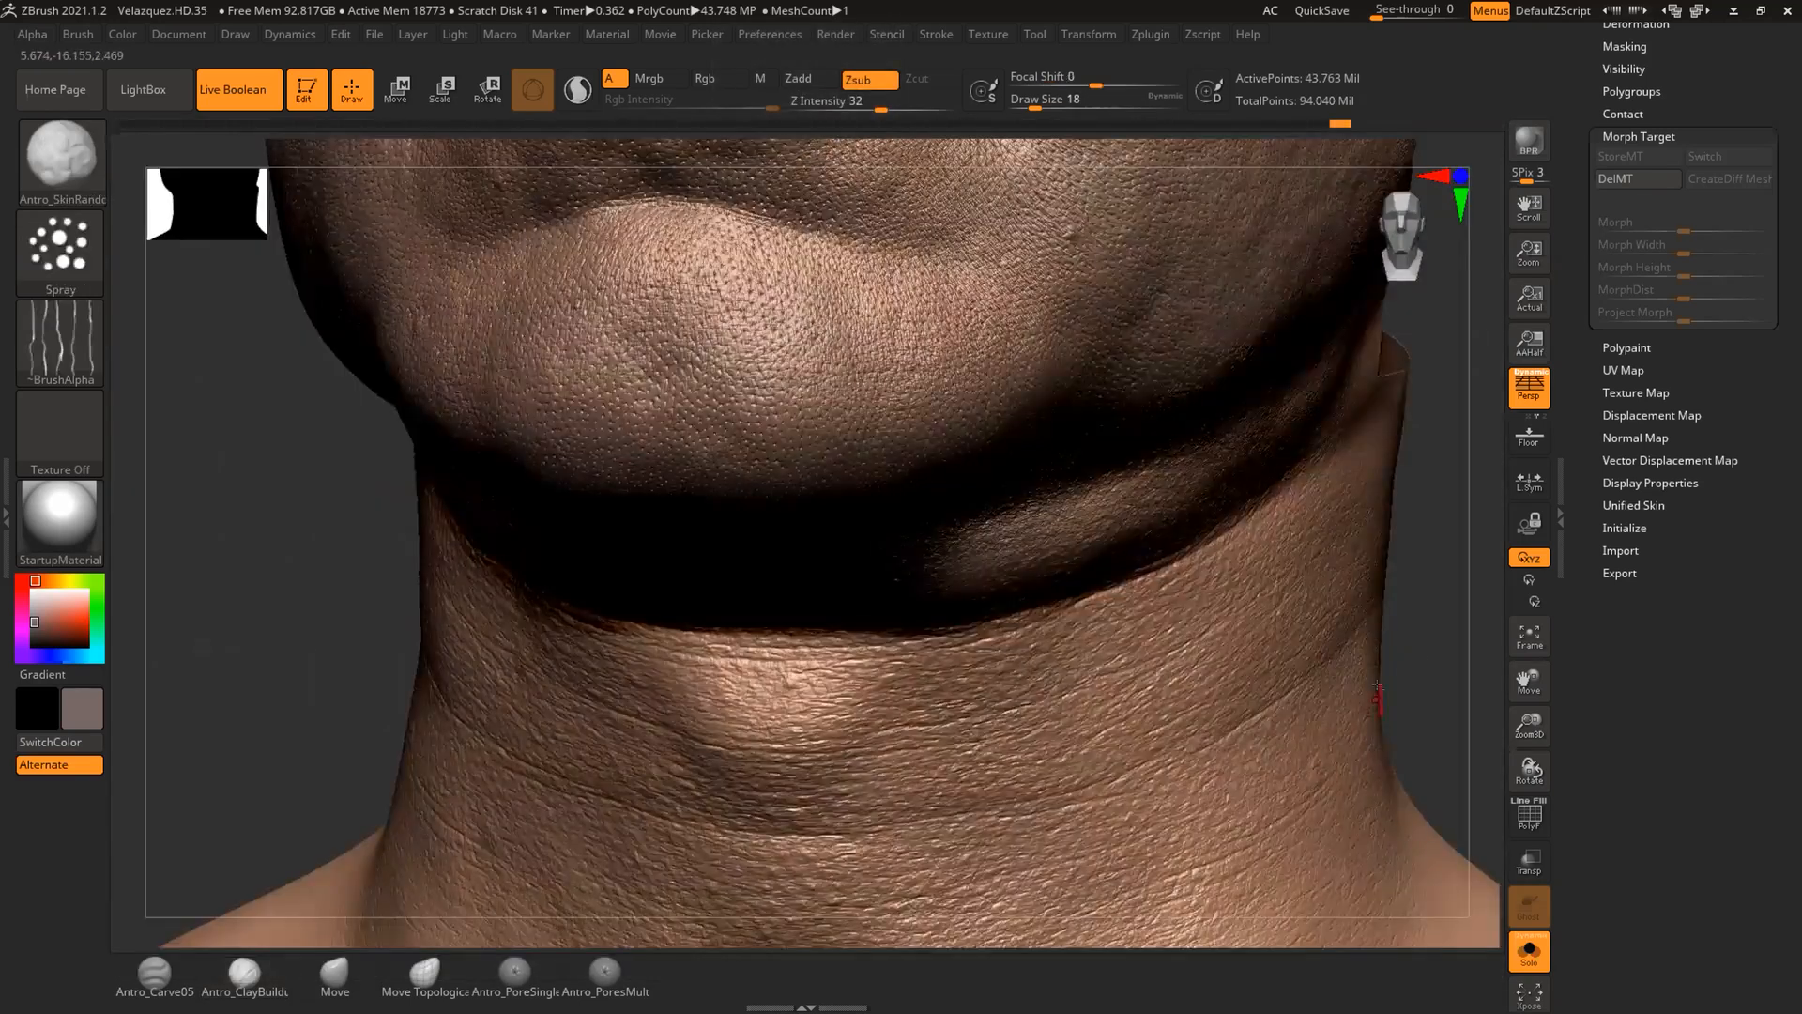
pyautogui.keyDown('alt'); pyautogui.moveTo(1395, 704); pyautogui.dragTo(1304, 290); pyautogui.keyUp('alt')
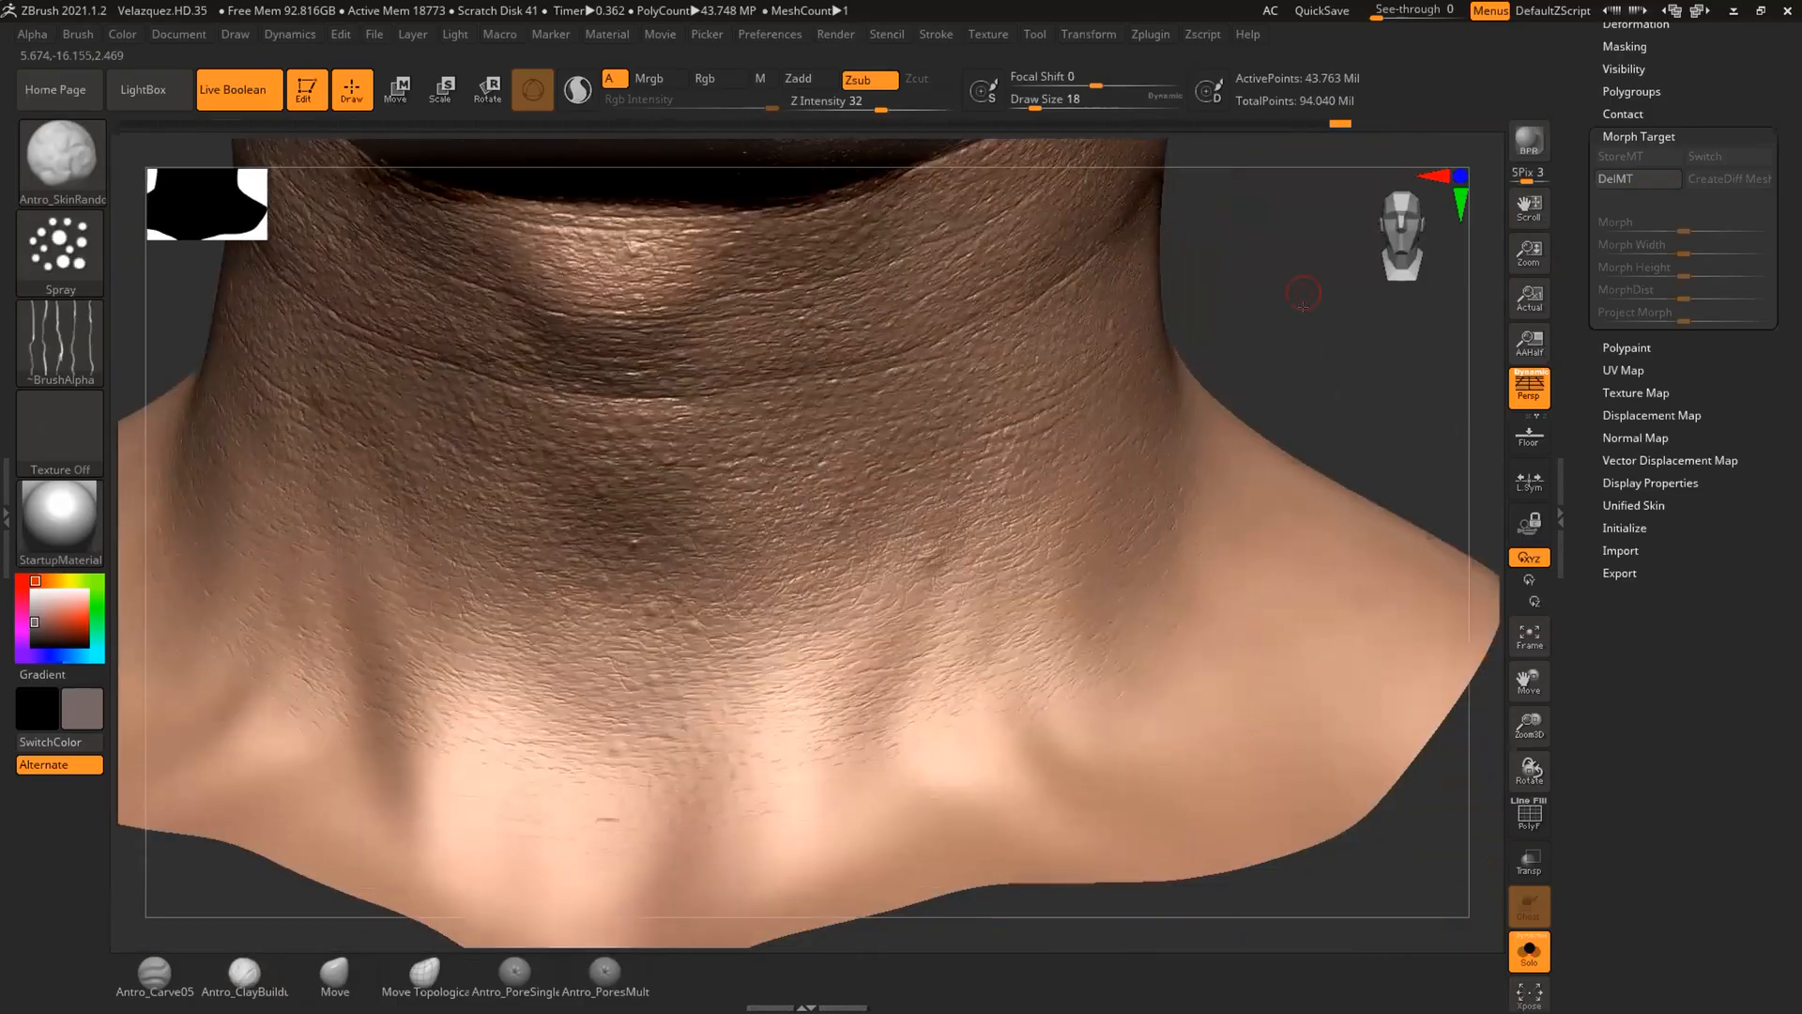
pyautogui.press('space')
pyautogui.press('space')
pyautogui.moveTo(806, 624); pyautogui.dragTo(815, 622)
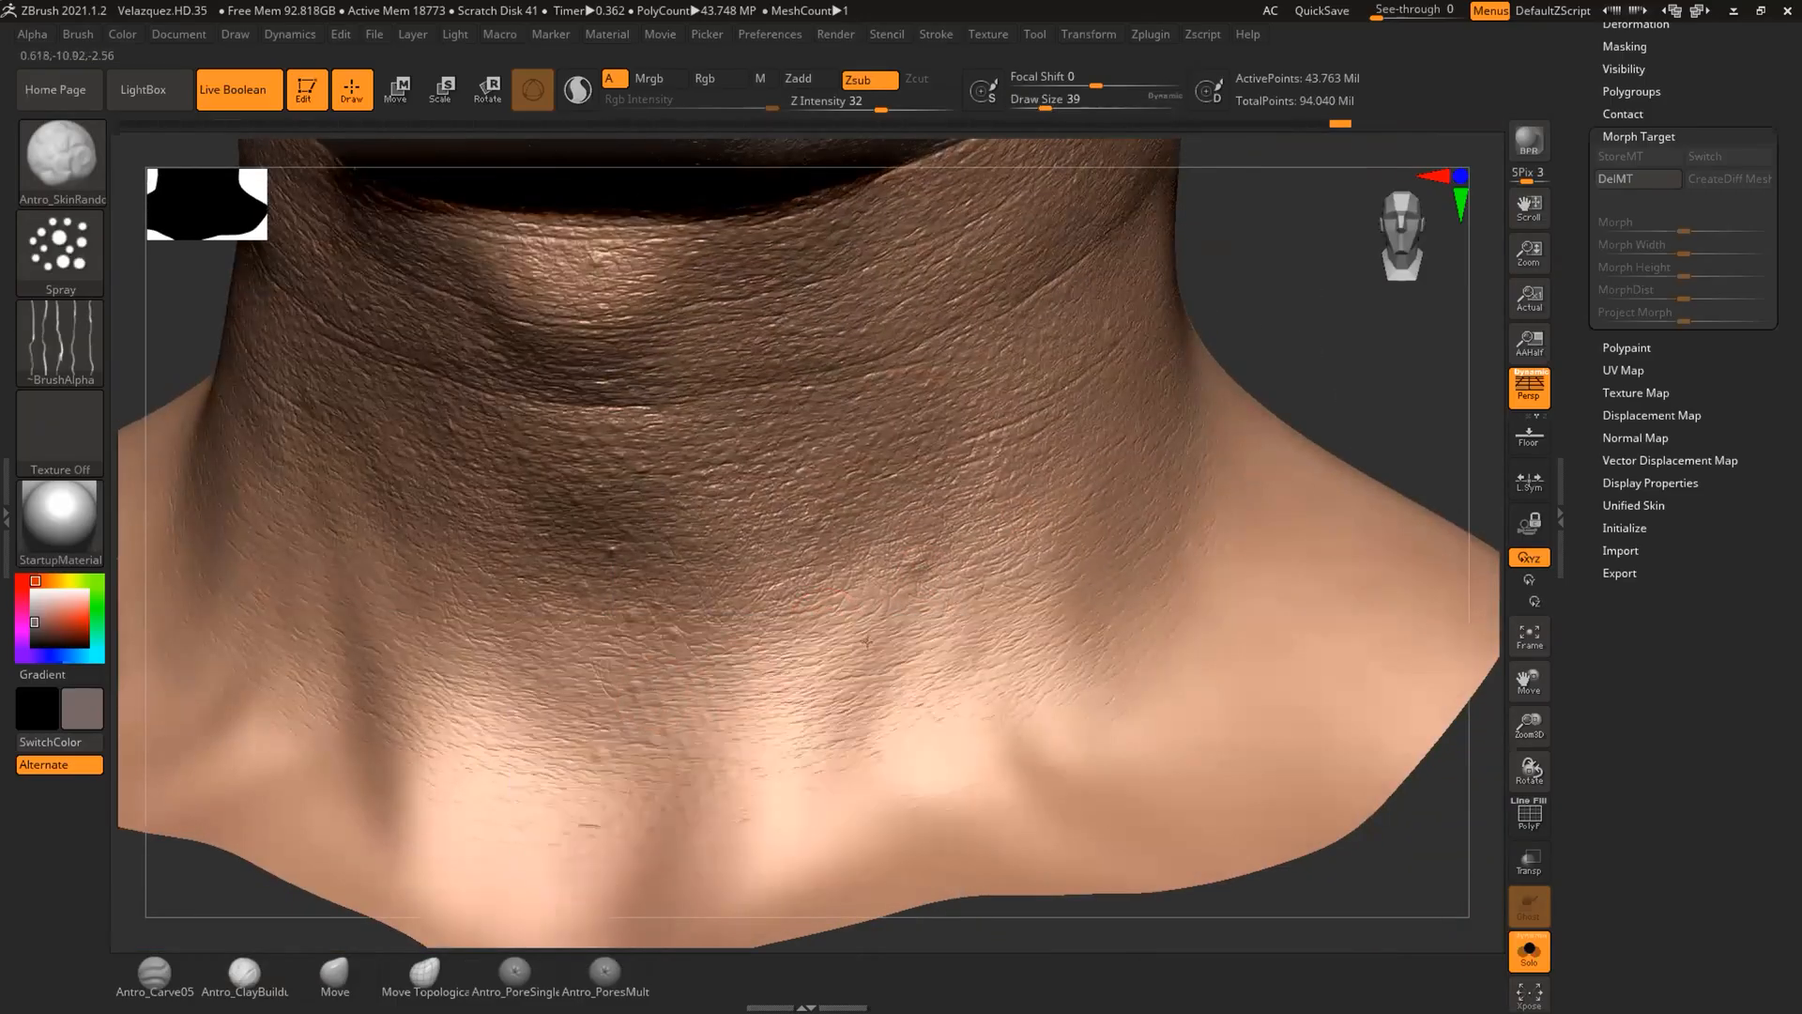
pyautogui.press('space')
pyautogui.moveTo(835, 654); pyautogui.dragTo(868, 654)
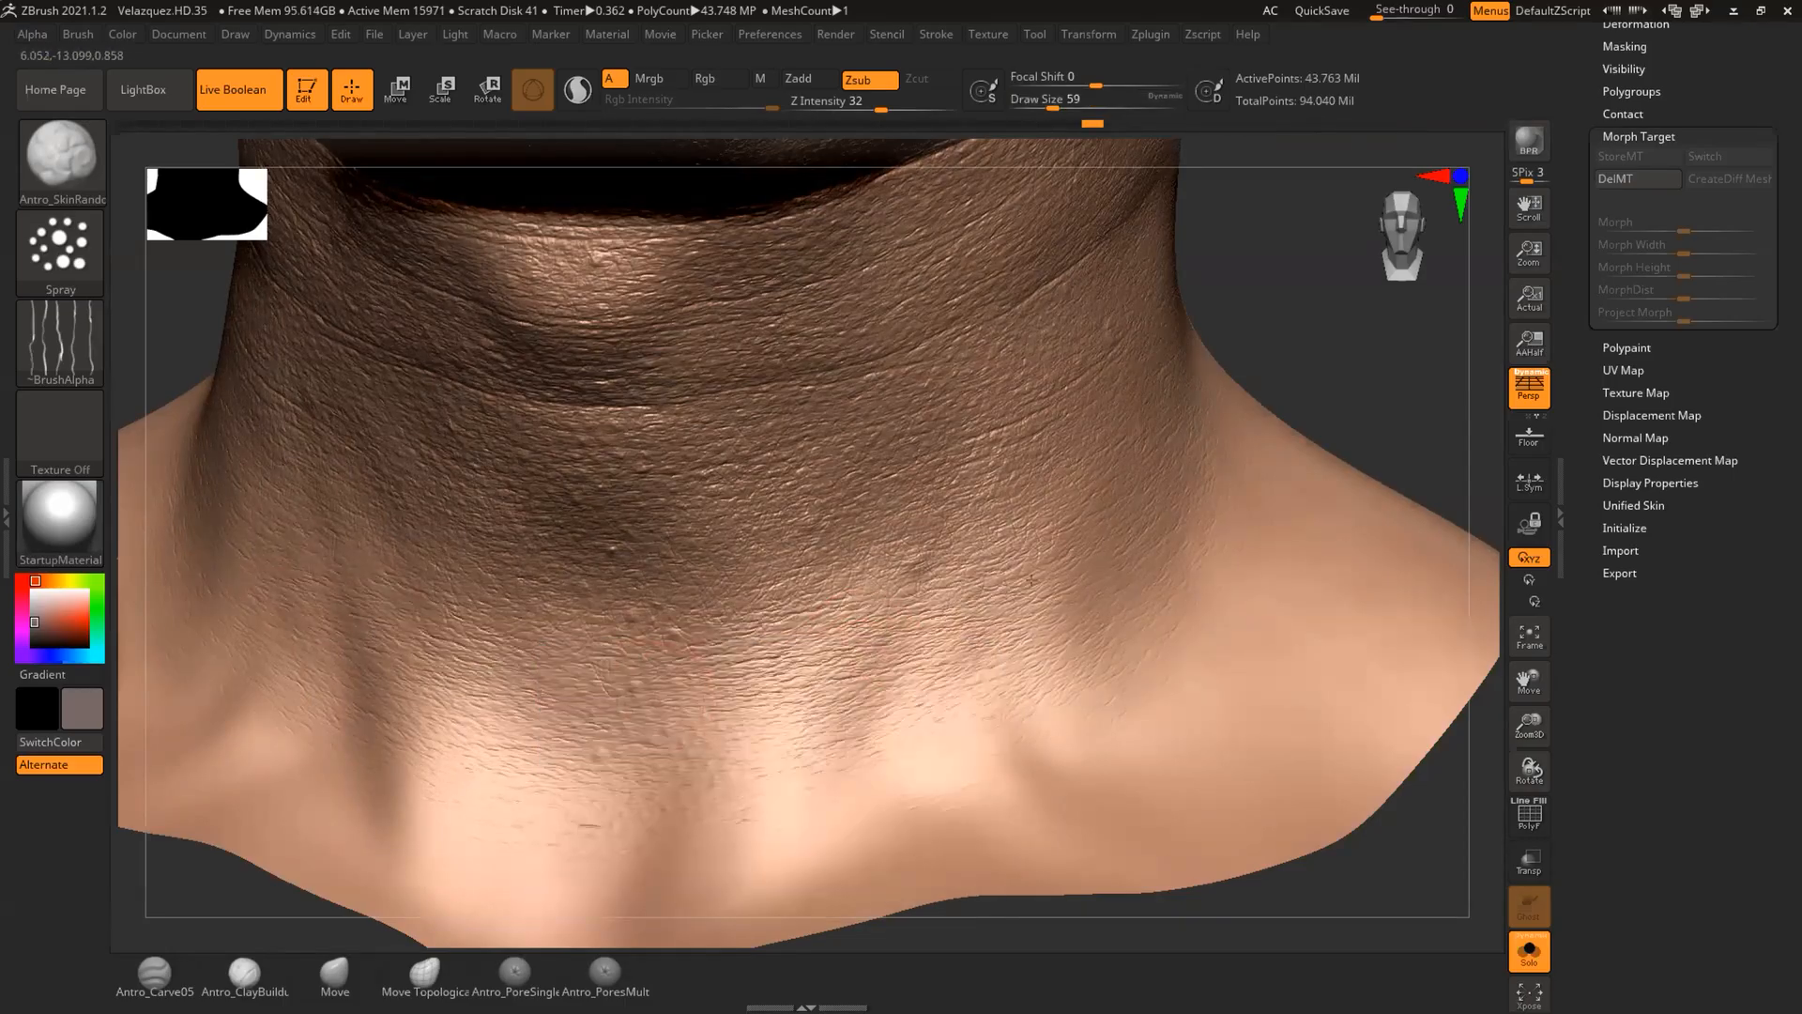
# - Spray random skin wrinkles across the lower front of the neck with Zsub at Z Intensity 32
pyautogui.click(793, 752)
pyautogui.click(888, 721)
pyautogui.click(786, 680)
pyautogui.click(684, 673)
pyautogui.click(714, 680)
pyautogui.click(574, 672)
pyautogui.moveTo(798, 619); pyautogui.dragTo(563, 648)
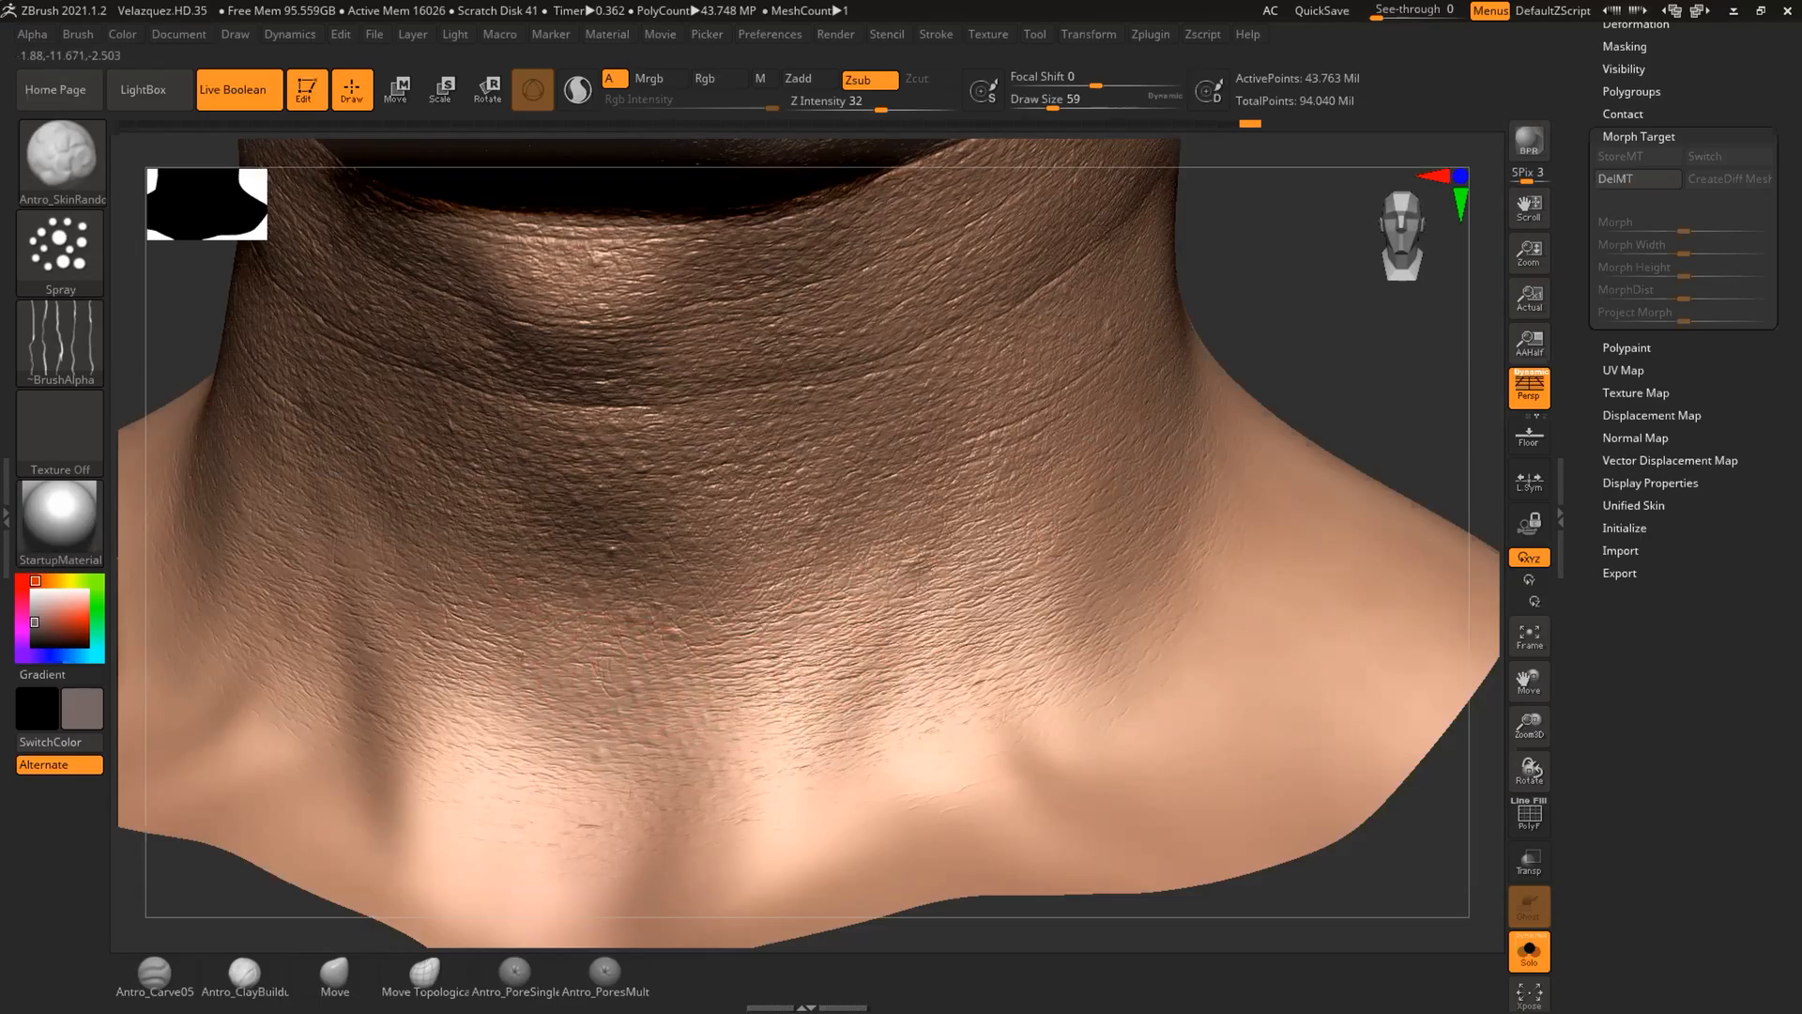
pyautogui.moveTo(768, 660); pyautogui.dragTo(507, 681)
pyautogui.moveTo(772, 711); pyautogui.dragTo(434, 701)
pyautogui.click(718, 698)
pyautogui.moveTo(713, 715); pyautogui.dragTo(597, 760)
pyautogui.moveTo(831, 728)
pyautogui.mouseDown()
pyautogui.moveTo(633, 777)
pyautogui.moveTo(741, 747)
pyautogui.moveTo(465, 665)
pyautogui.mouseUp()
pyautogui.moveTo(881, 583); pyautogui.dragTo(911, 535, button='right')
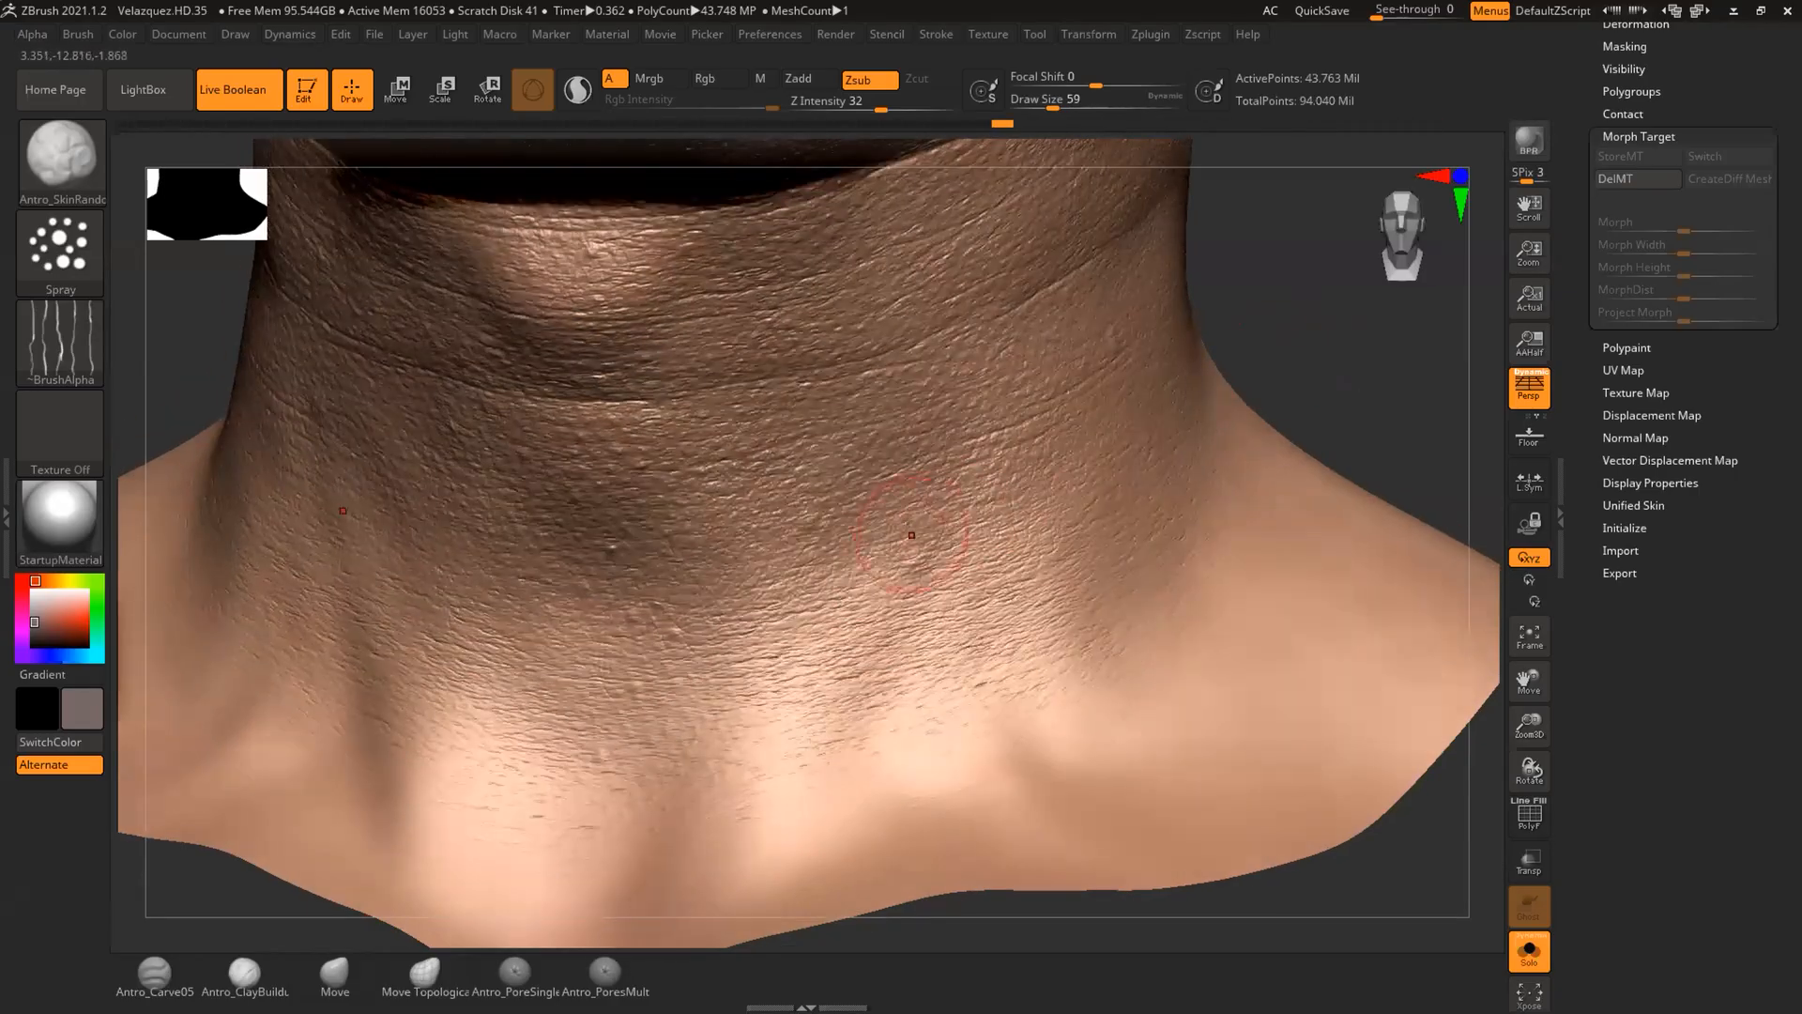
# - Extend the sprayed skin wrinkles to the sides of the lower neck and down toward the collarbone notch
pyautogui.moveTo(929, 540); pyautogui.dragTo(990, 575)
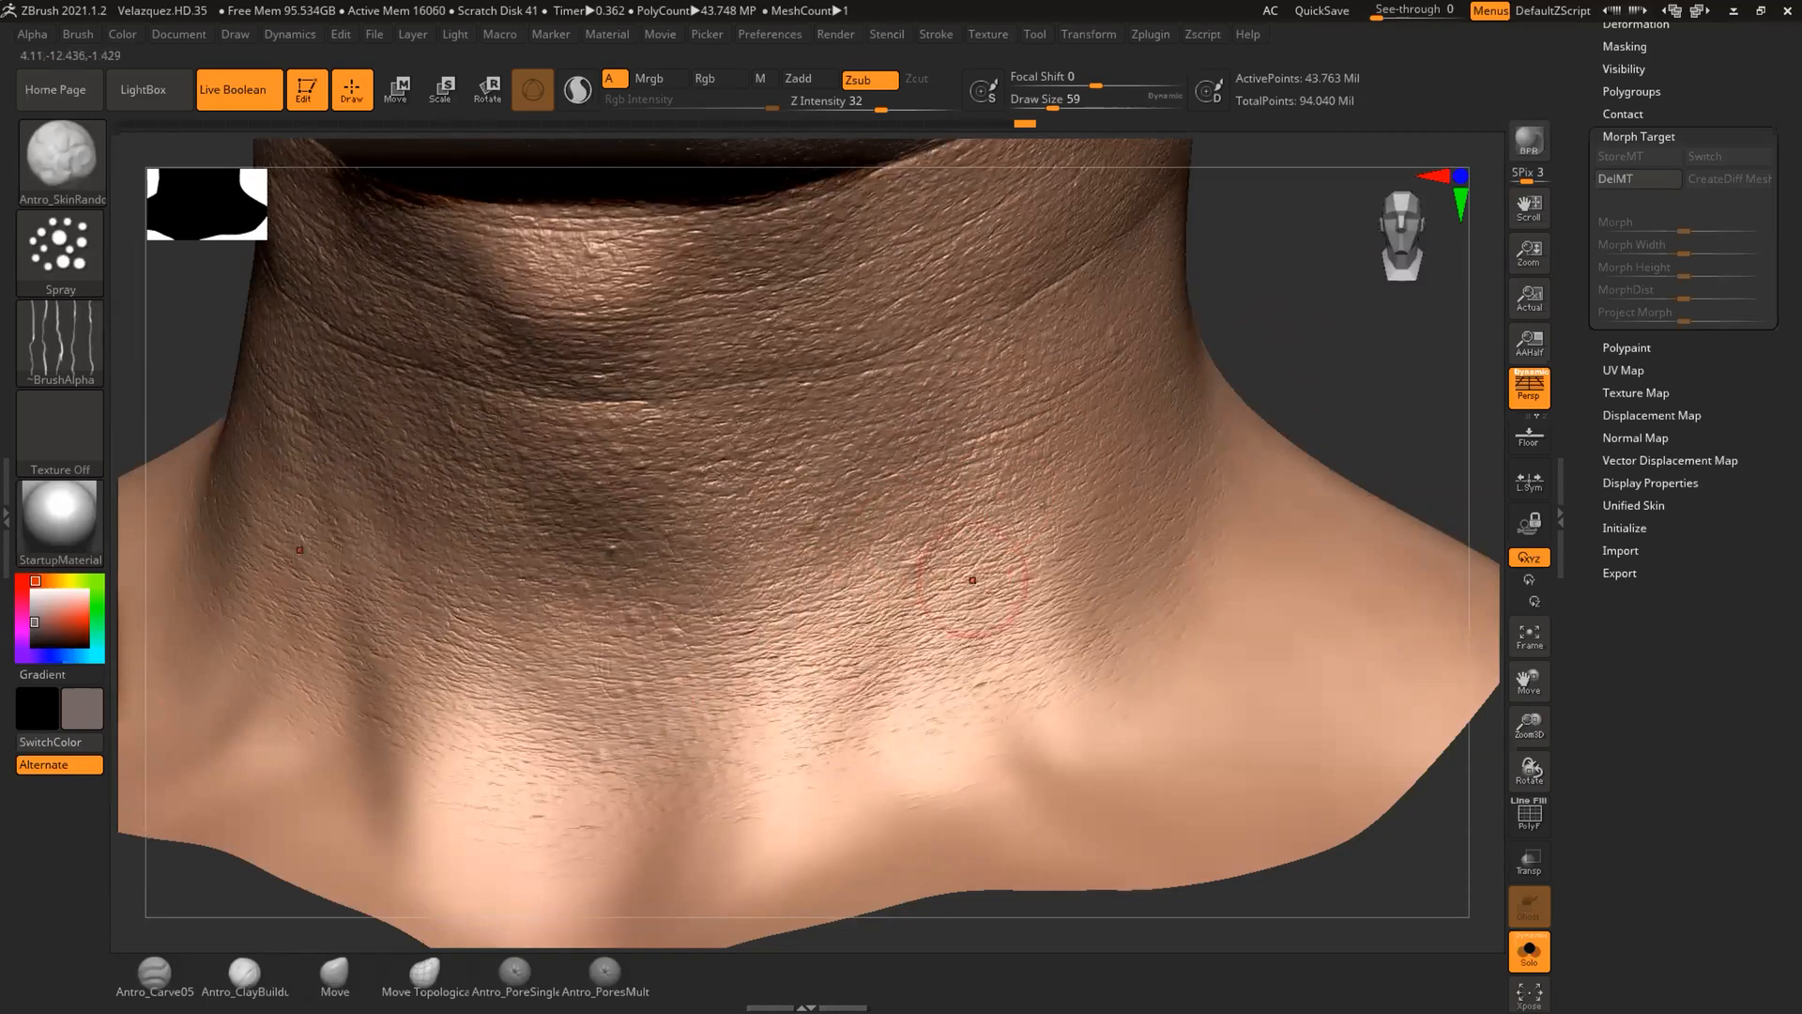
pyautogui.moveTo(967, 577); pyautogui.dragTo(1041, 573)
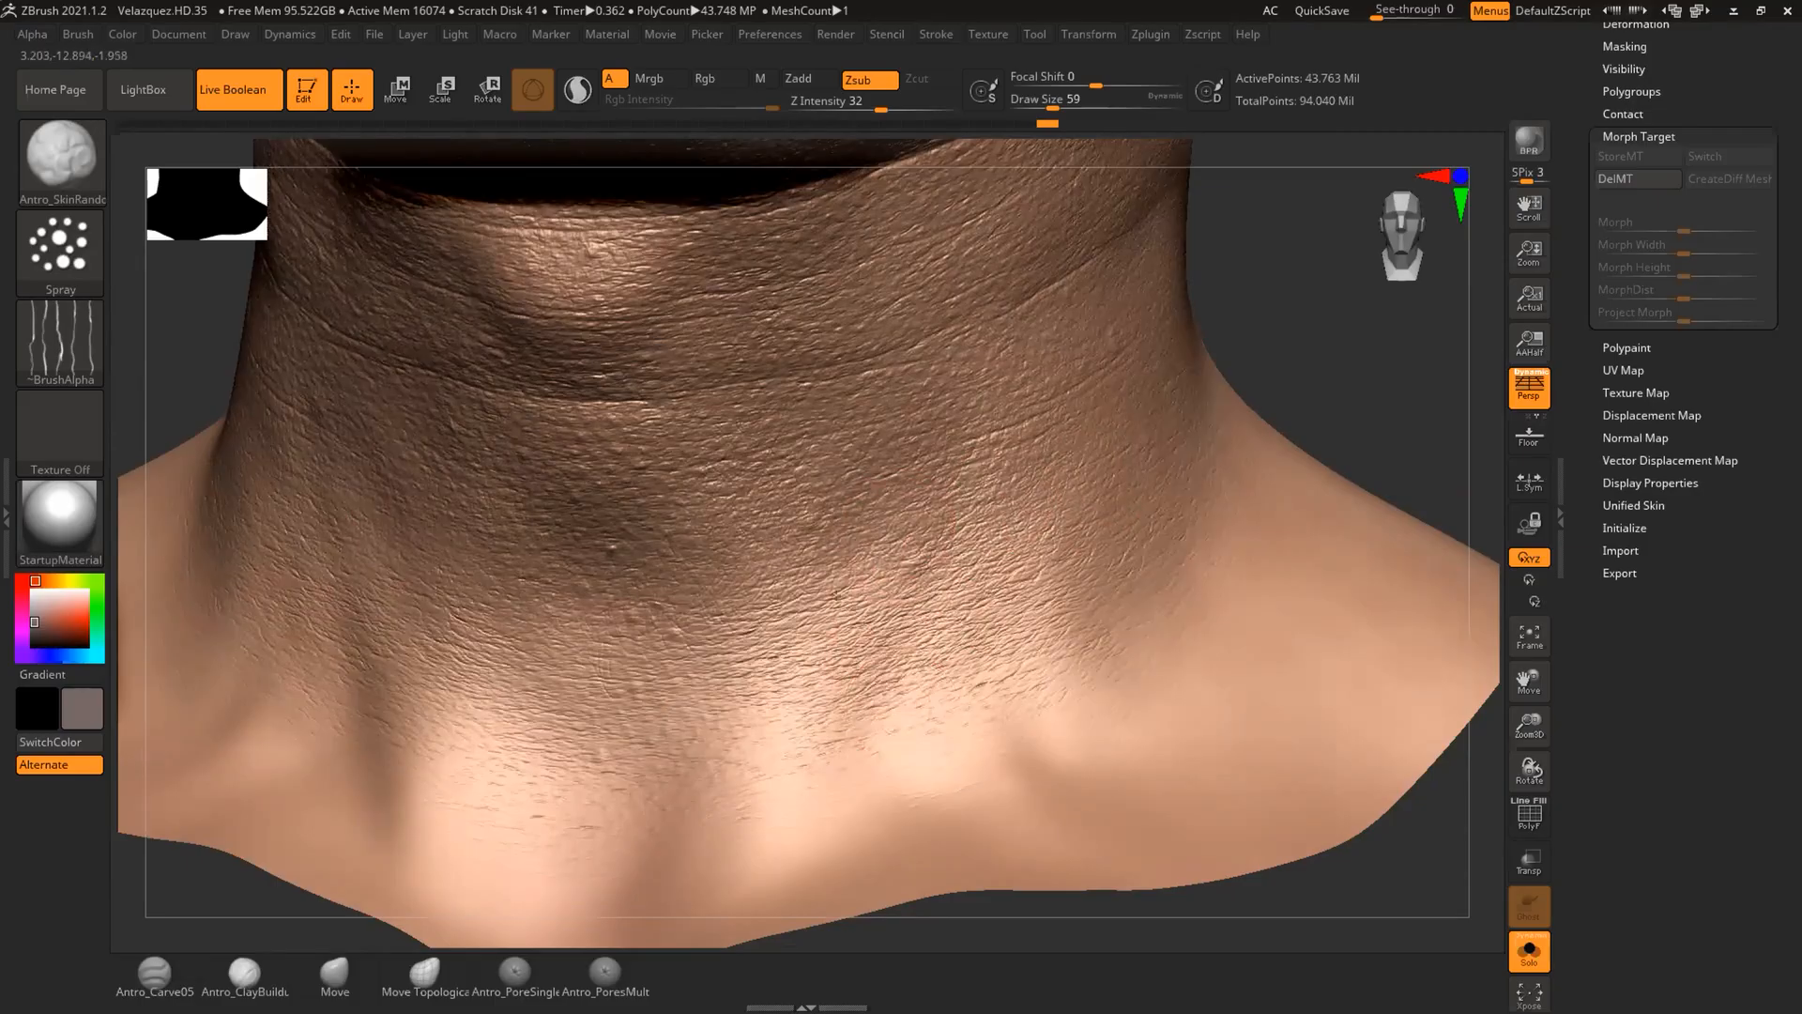
pyautogui.moveTo(830, 669); pyautogui.dragTo(660, 744)
pyautogui.moveTo(535, 718); pyautogui.dragTo(758, 667)
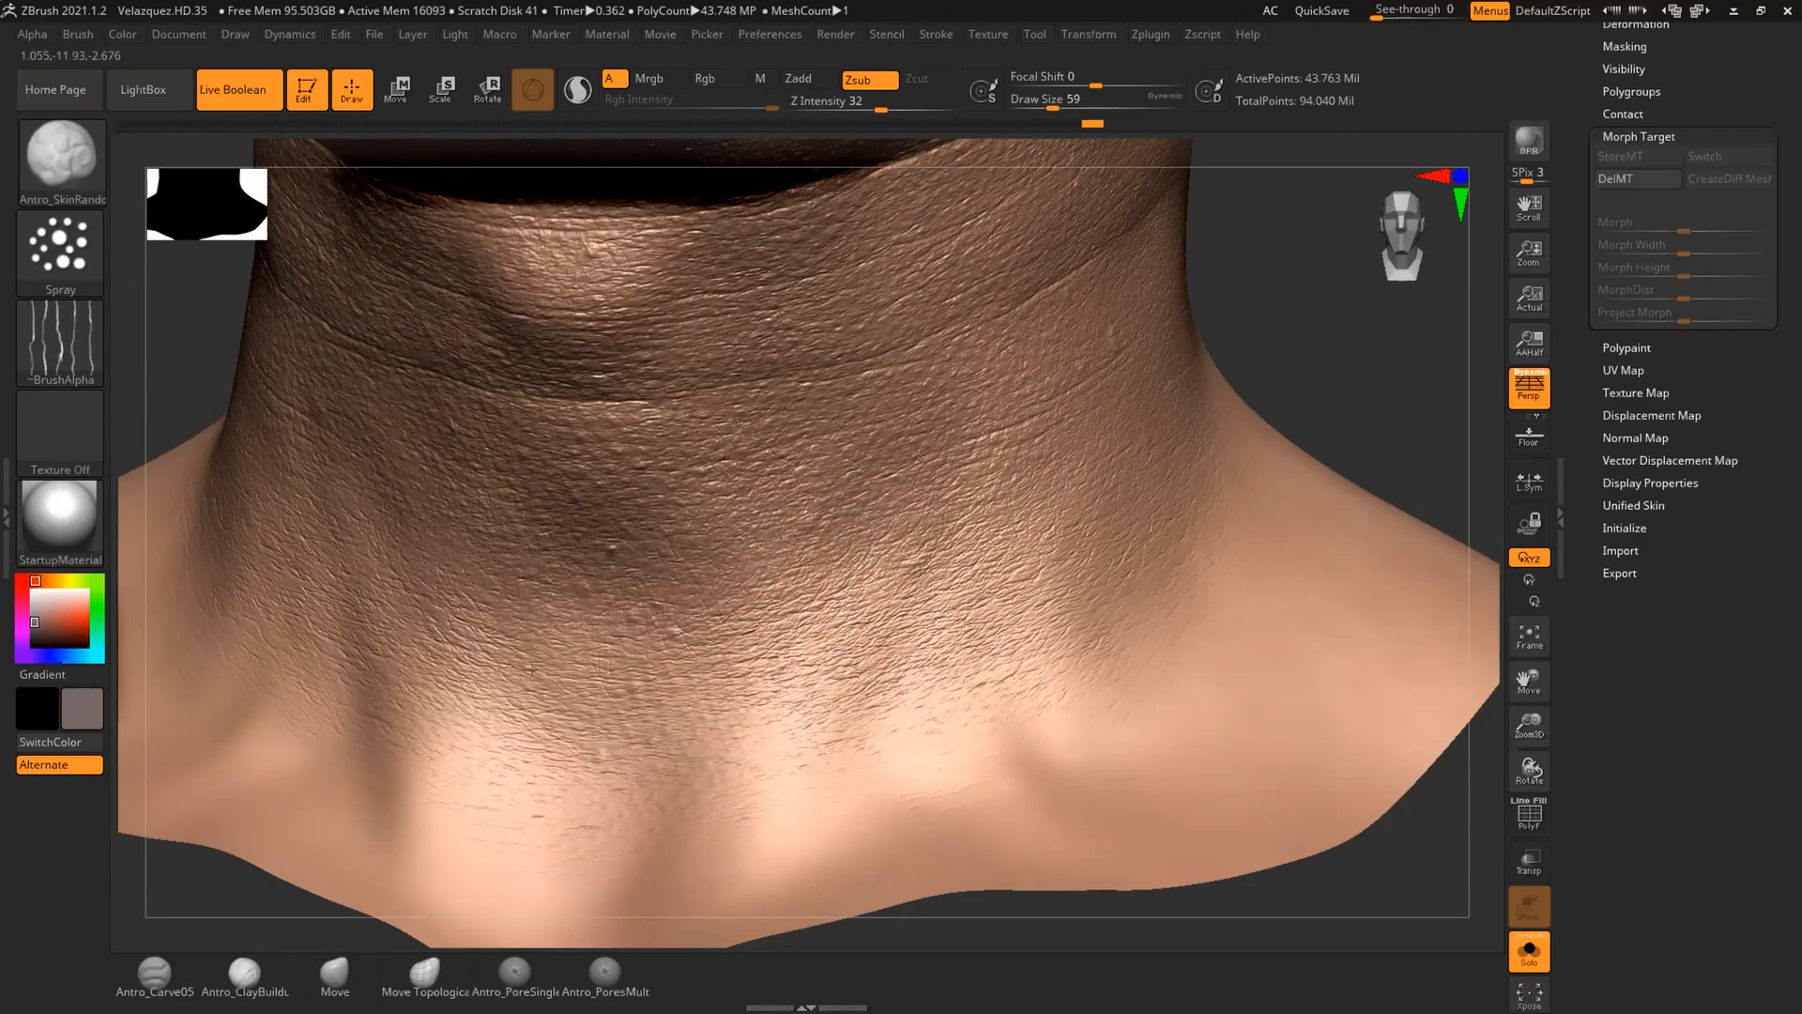
pyautogui.moveTo(644, 642); pyautogui.dragTo(666, 643)
pyautogui.moveTo(563, 694)
pyautogui.mouseDown()
pyautogui.moveTo(741, 705)
pyautogui.moveTo(542, 747)
pyautogui.mouseUp()
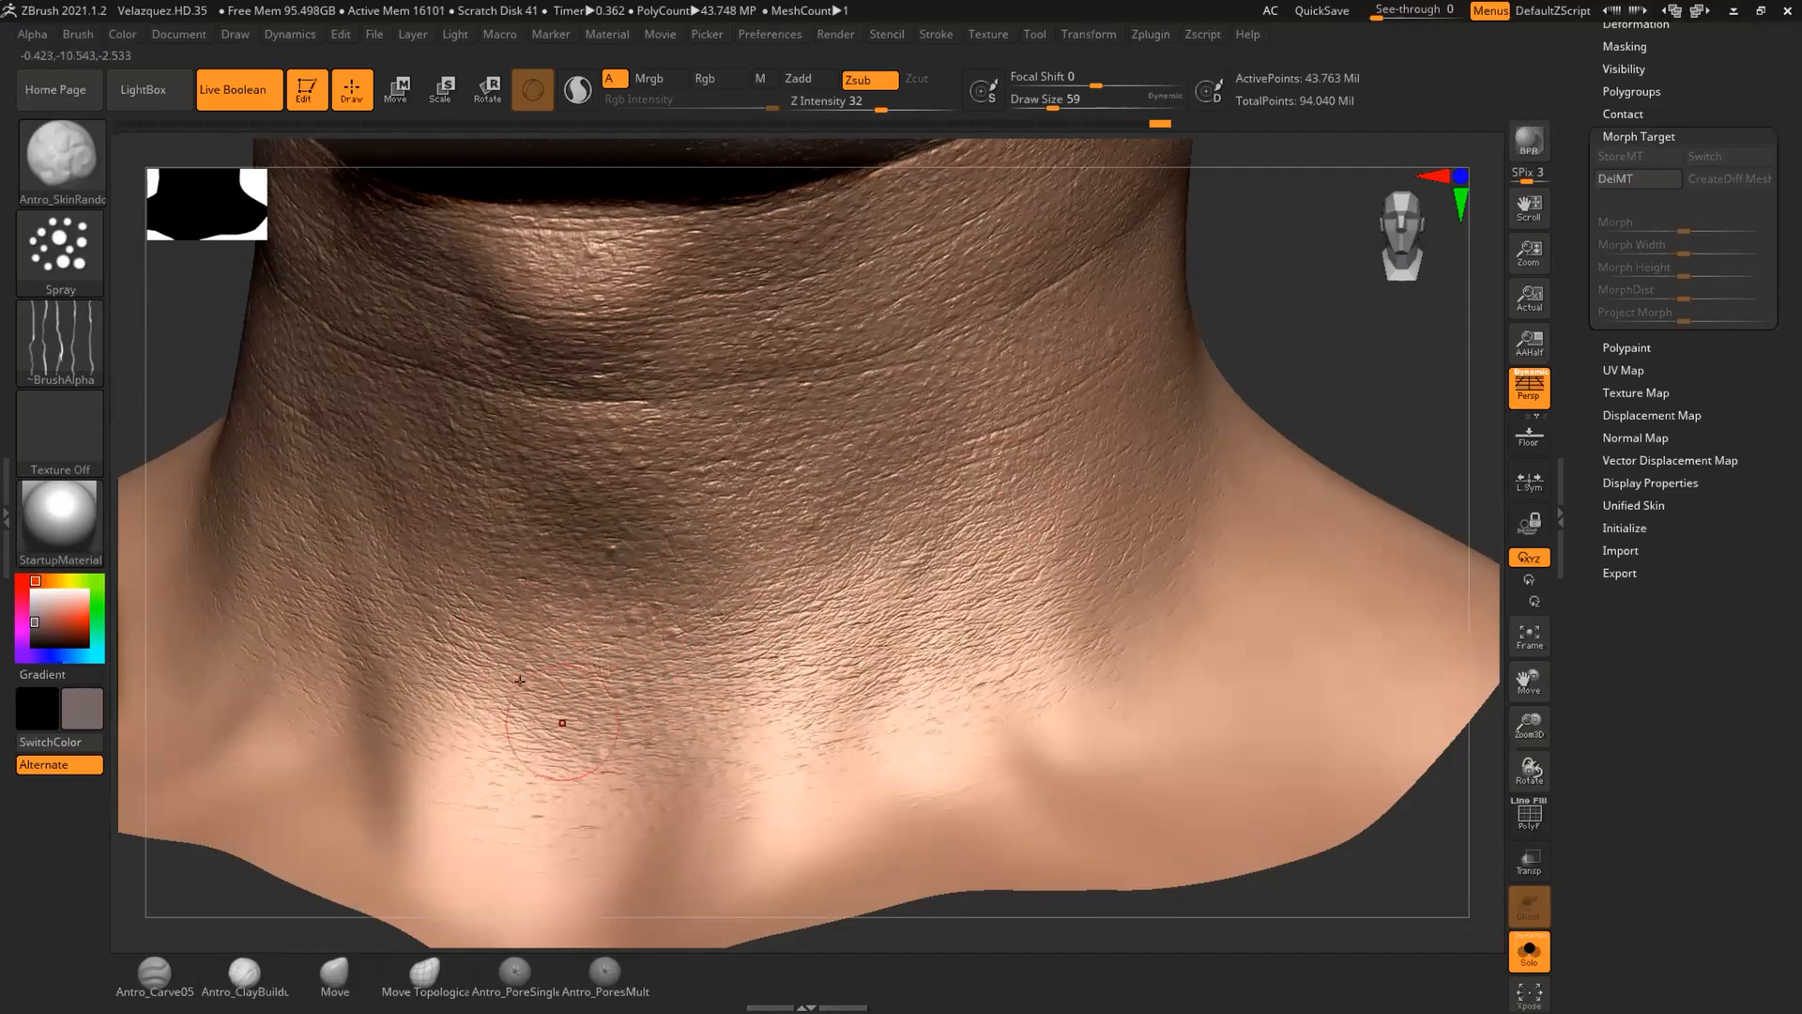
pyautogui.moveTo(746, 689); pyautogui.dragTo(809, 670)
# - Spray more skin wrinkles along the side of the neck and back toward its front
pyautogui.moveTo(1150, 563); pyautogui.dragTo(1108, 563, button='right')
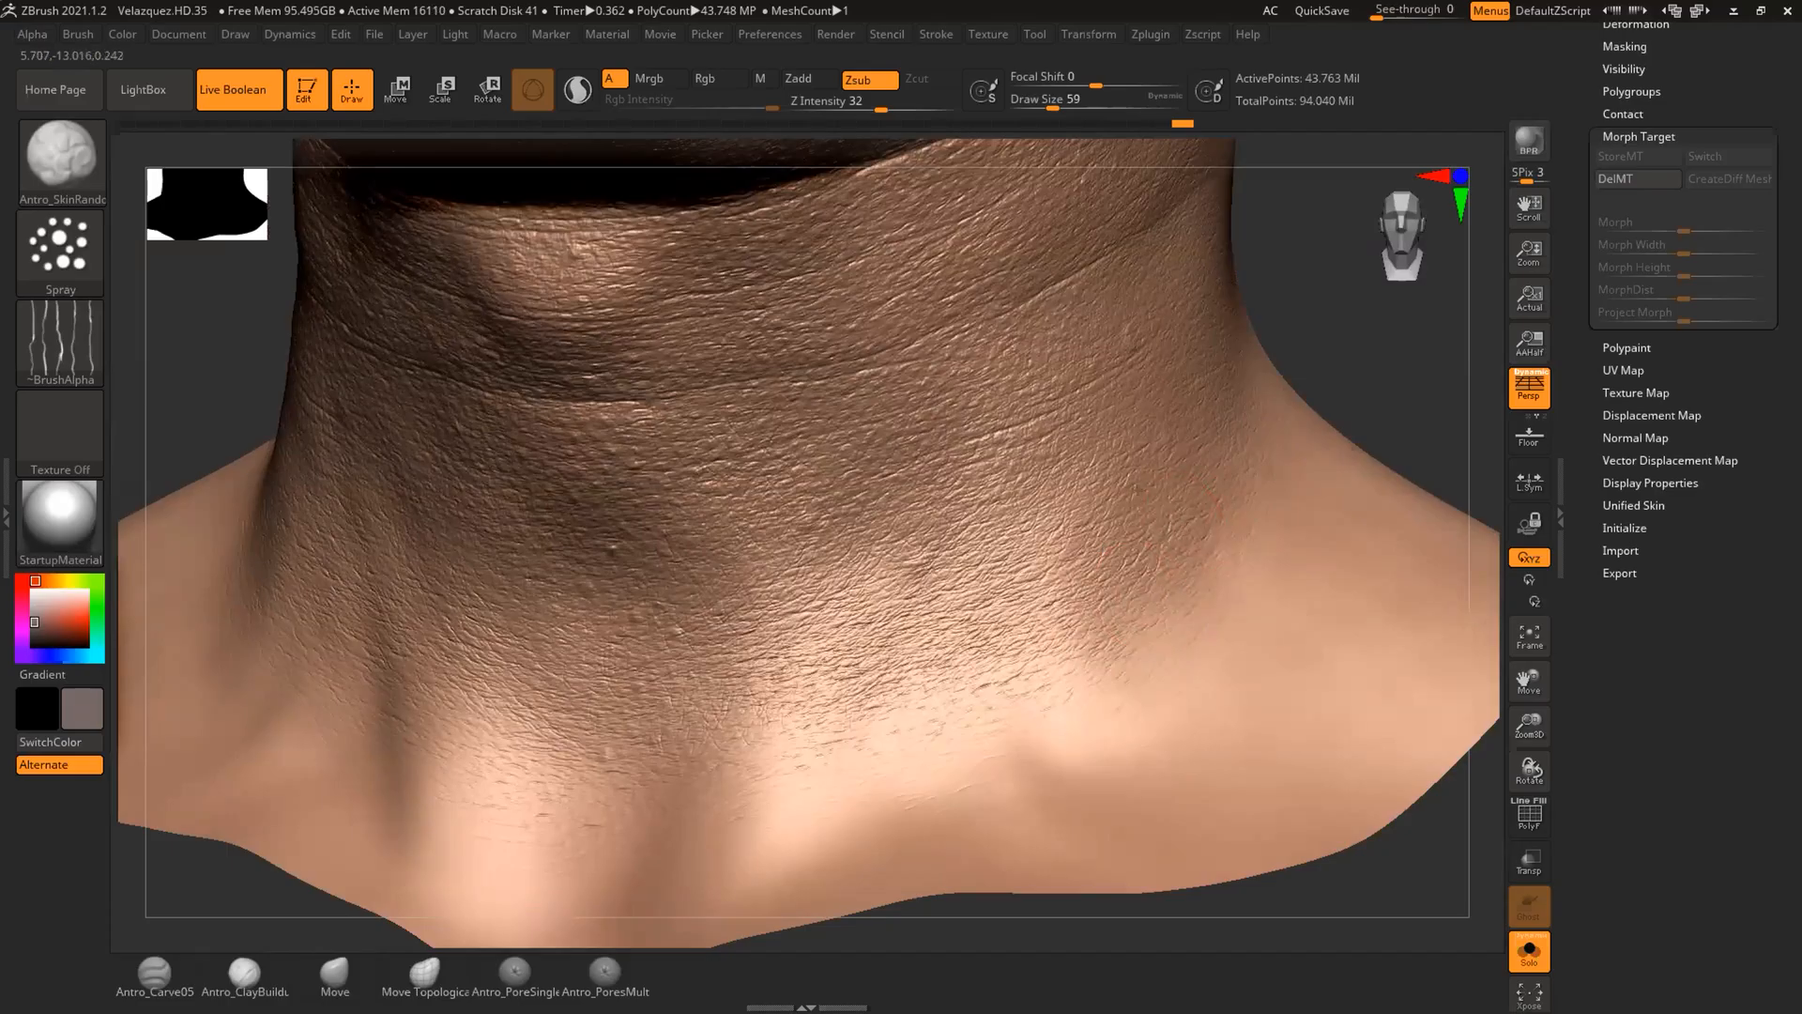
pyautogui.moveTo(1159, 540); pyautogui.dragTo(1098, 563)
pyautogui.moveTo(1126, 469); pyautogui.dragTo(986, 595)
pyautogui.moveTo(1164, 384); pyautogui.dragTo(1141, 488)
pyautogui.moveTo(804, 654); pyautogui.dragTo(789, 638)
pyautogui.moveTo(924, 565); pyautogui.dragTo(1051, 582)
pyautogui.moveTo(1286, 366)
pyautogui.mouseDown()
pyautogui.moveTo(1330, 358)
pyautogui.moveTo(1276, 369)
pyautogui.moveTo(1299, 383)
pyautogui.moveTo(1173, 394)
pyautogui.mouseUp()
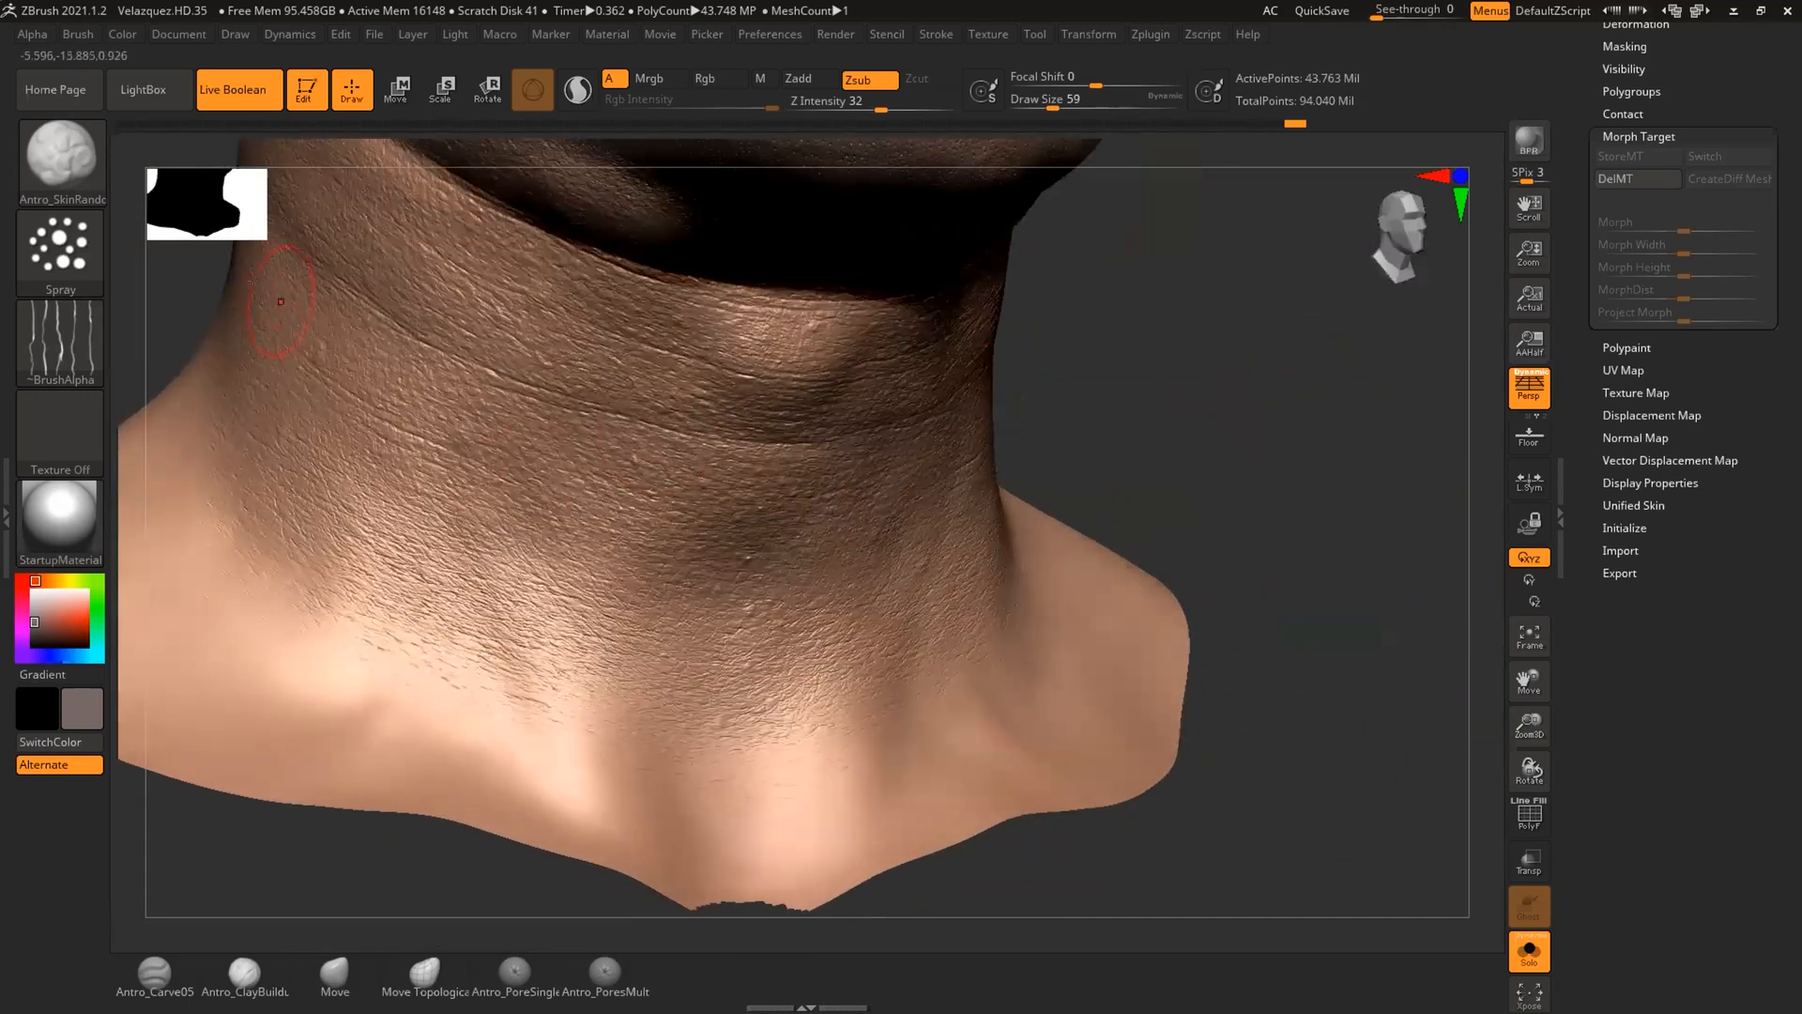
# - Switch to the Antro_NeckPimple1 brush with a Color Spray stroke and set its Draw Size to 27
pyautogui.click(60, 159)
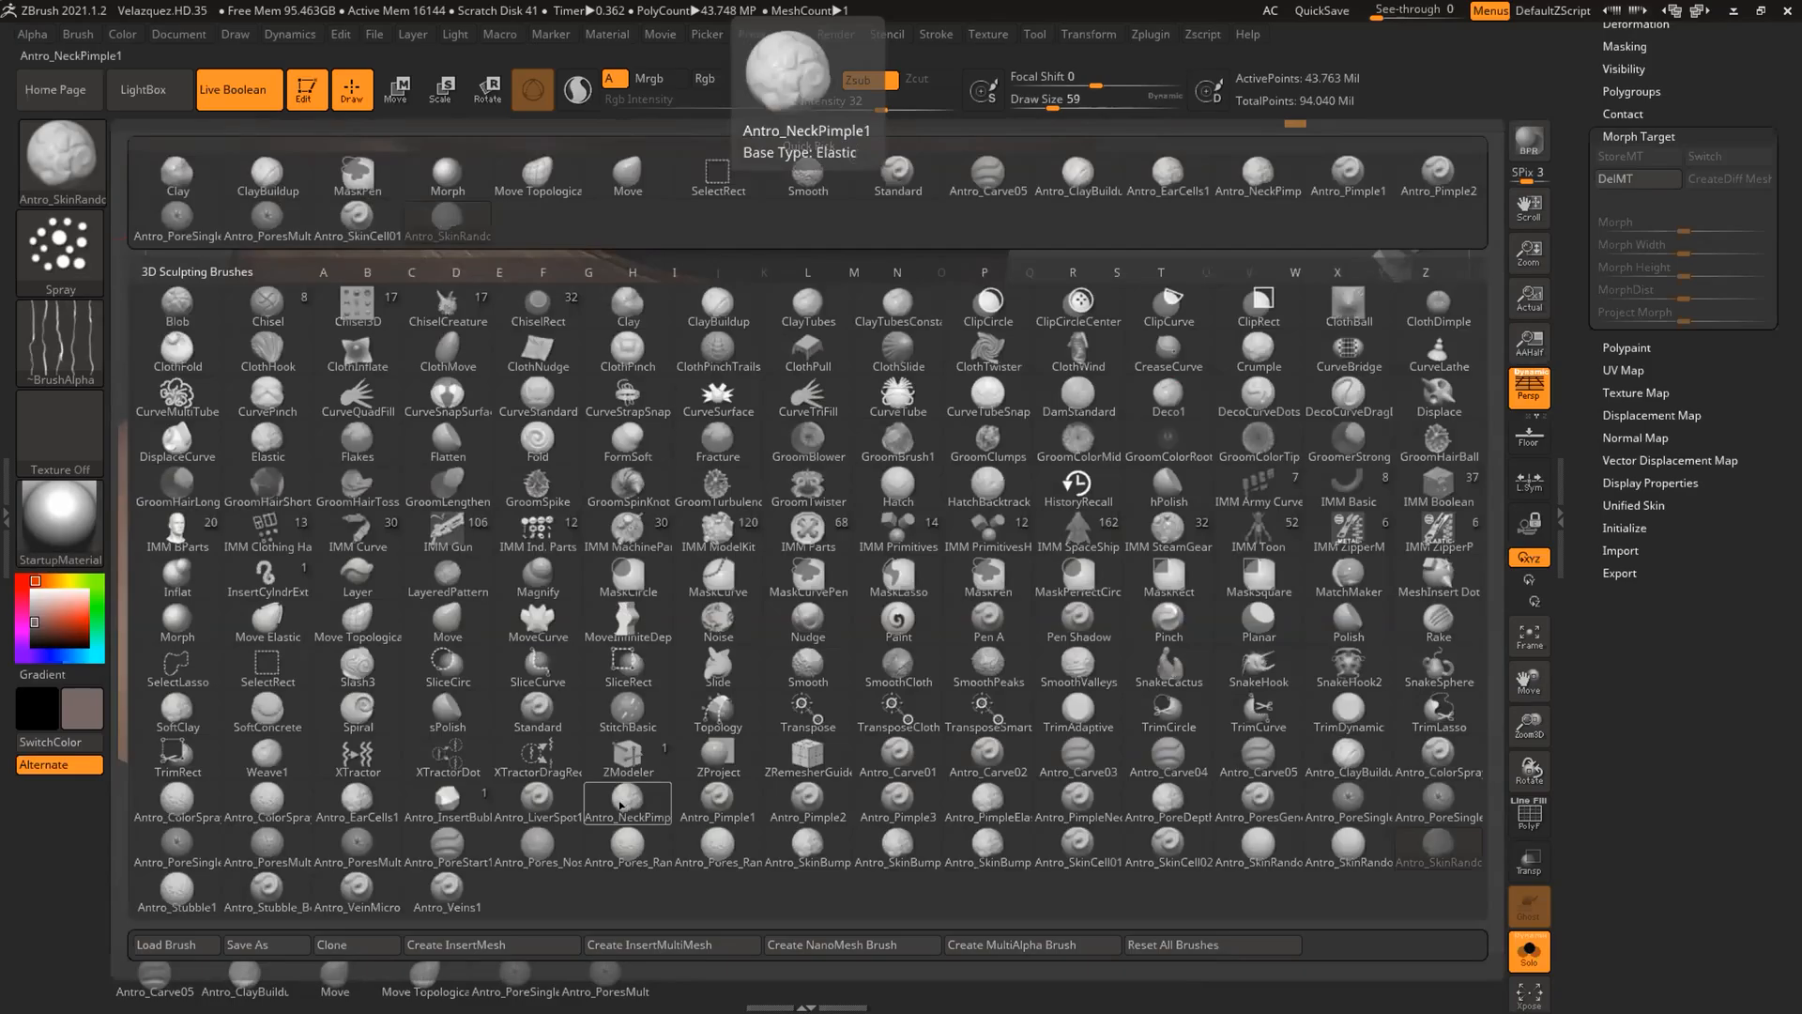
pyautogui.click(620, 804)
pyautogui.click(60, 249)
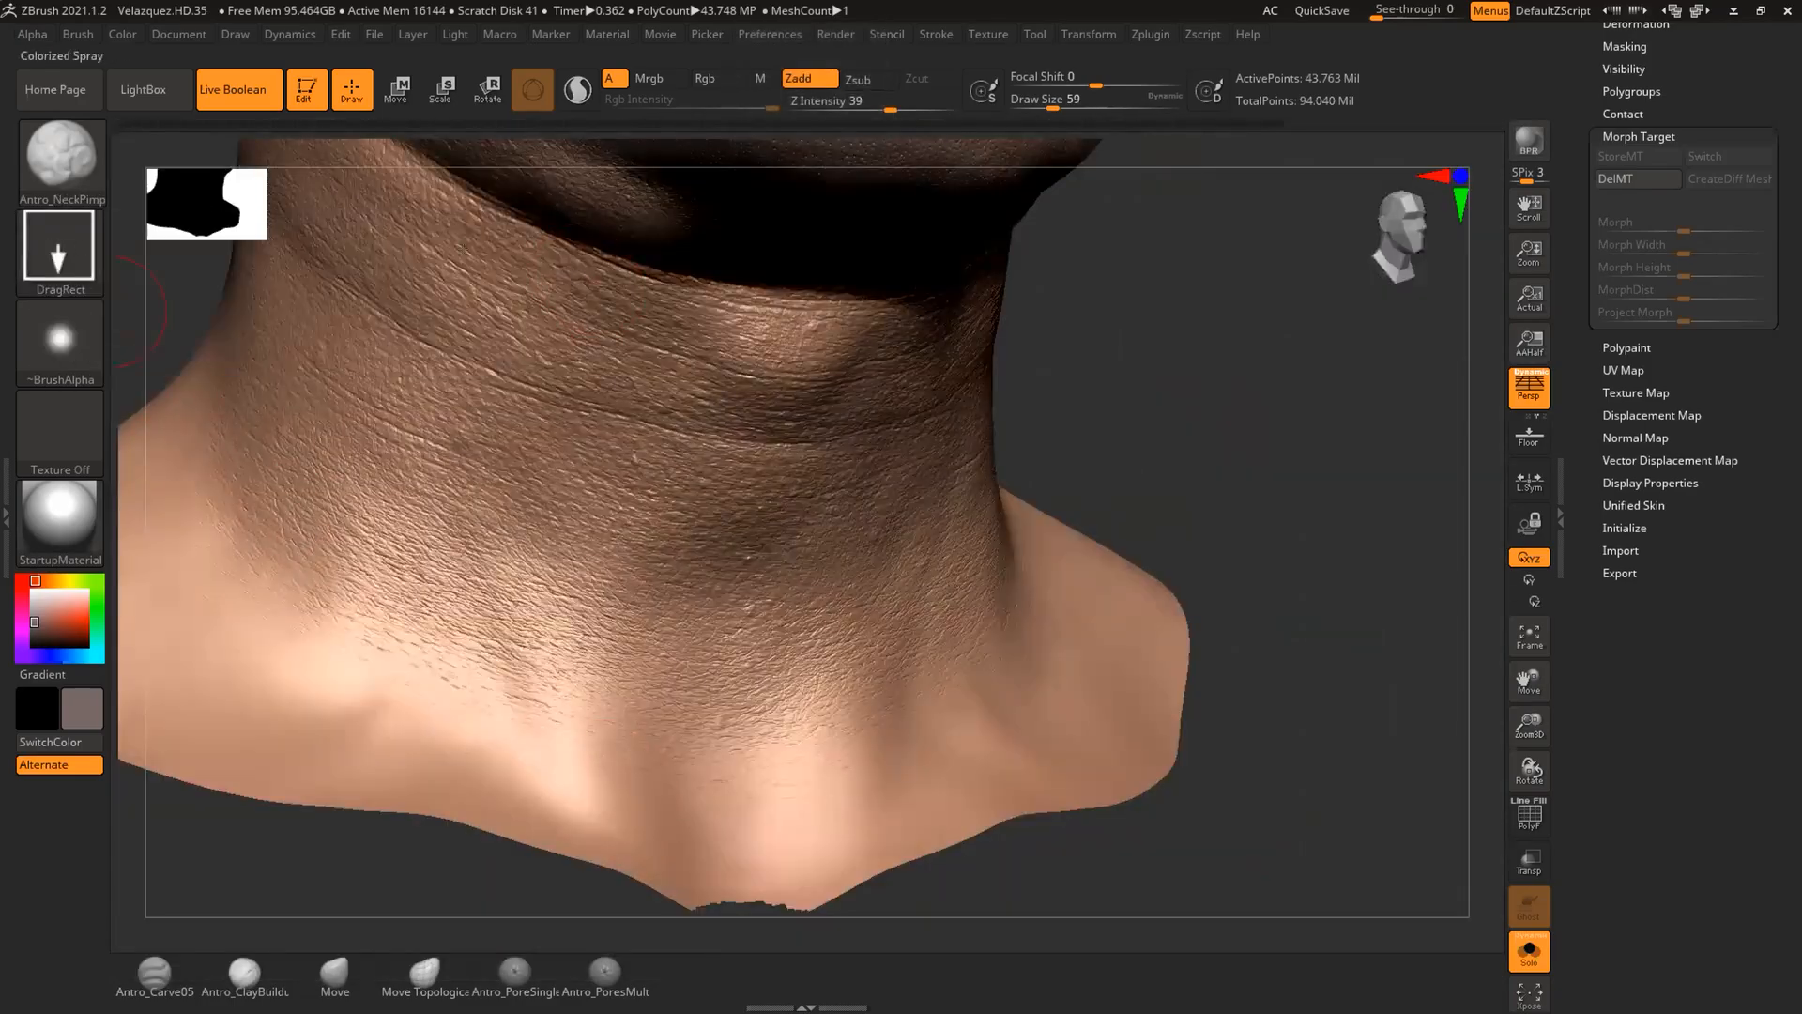
pyautogui.keyDown('alt'); pyautogui.moveTo(1198, 382); pyautogui.dragTo(1250, 382); pyautogui.keyUp('alt')
pyautogui.press('space')
pyautogui.click(1025, 414)
pyautogui.moveTo(1126, 394)
pyautogui.keyDown('alt'); pyautogui.mouseDown()
pyautogui.moveTo(1214, 384)
pyautogui.moveTo(1237, 404)
pyautogui.mouseUp(); pyautogui.keyUp('alt')
pyautogui.press('space')
pyautogui.click(806, 488)
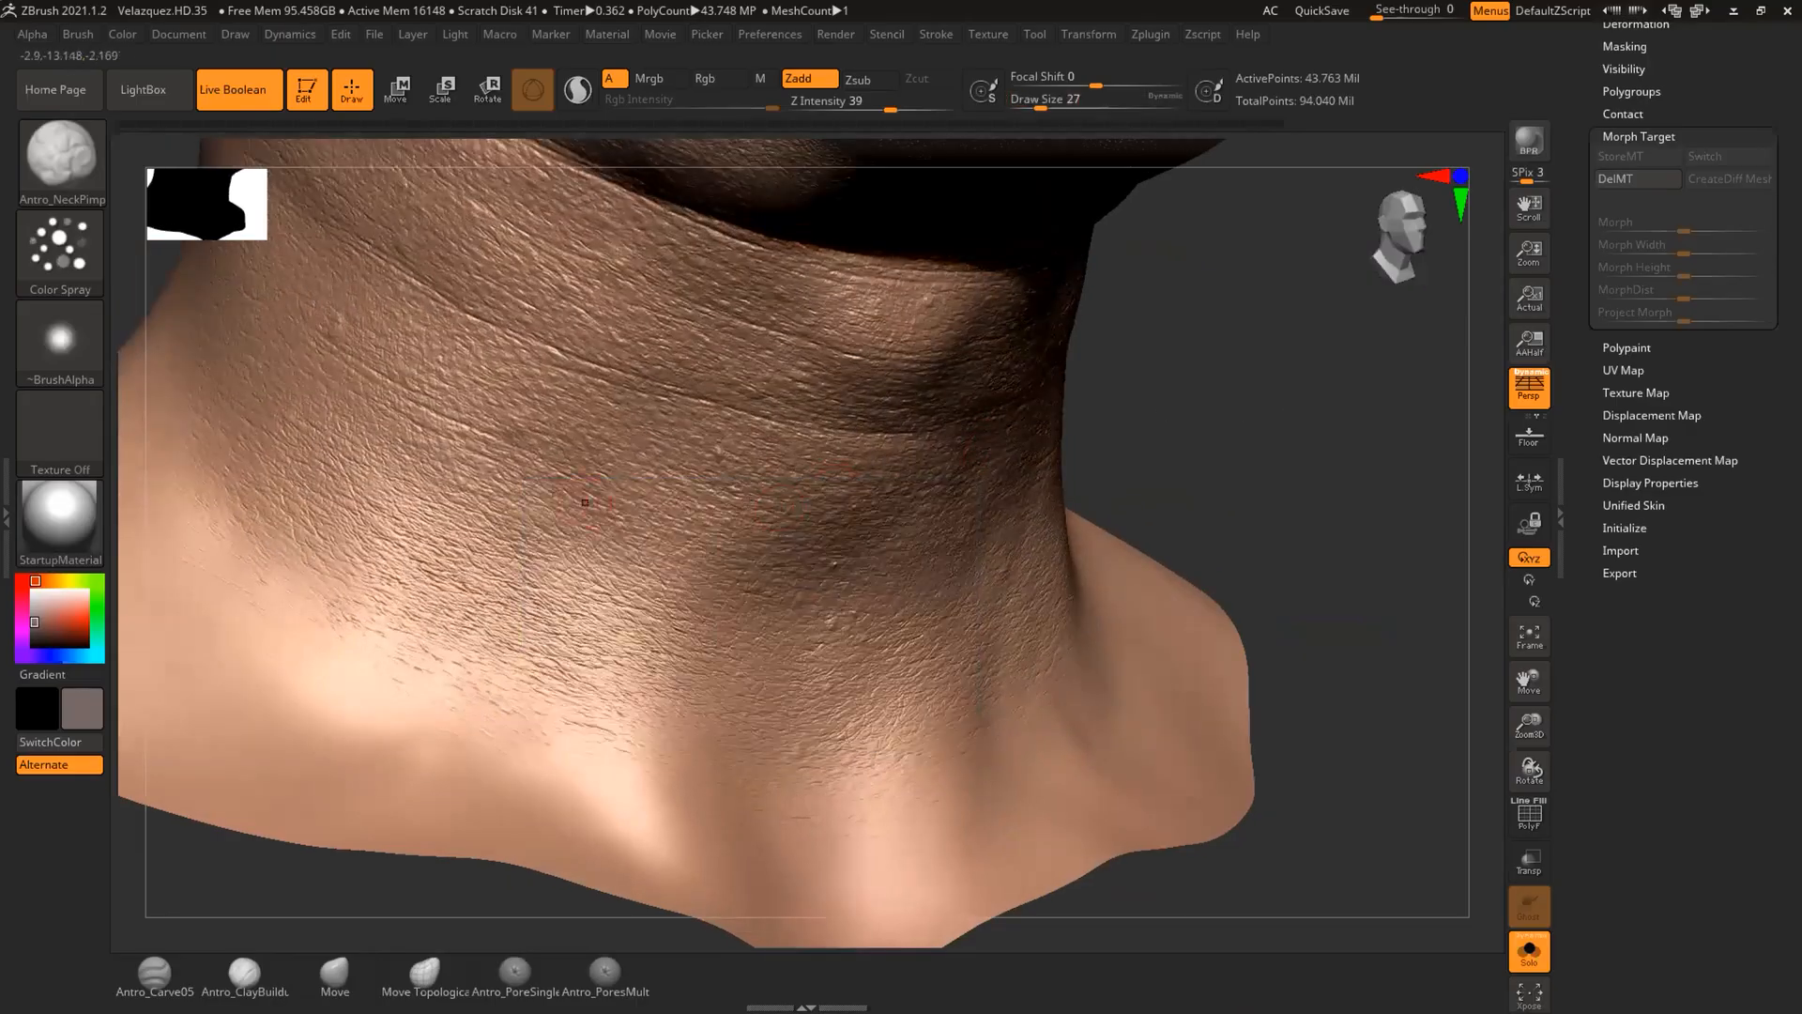
# - Spray small pimples over the side of the neck and inspect the texture from the front and side
pyautogui.moveTo(574, 520); pyautogui.dragTo(465, 530)
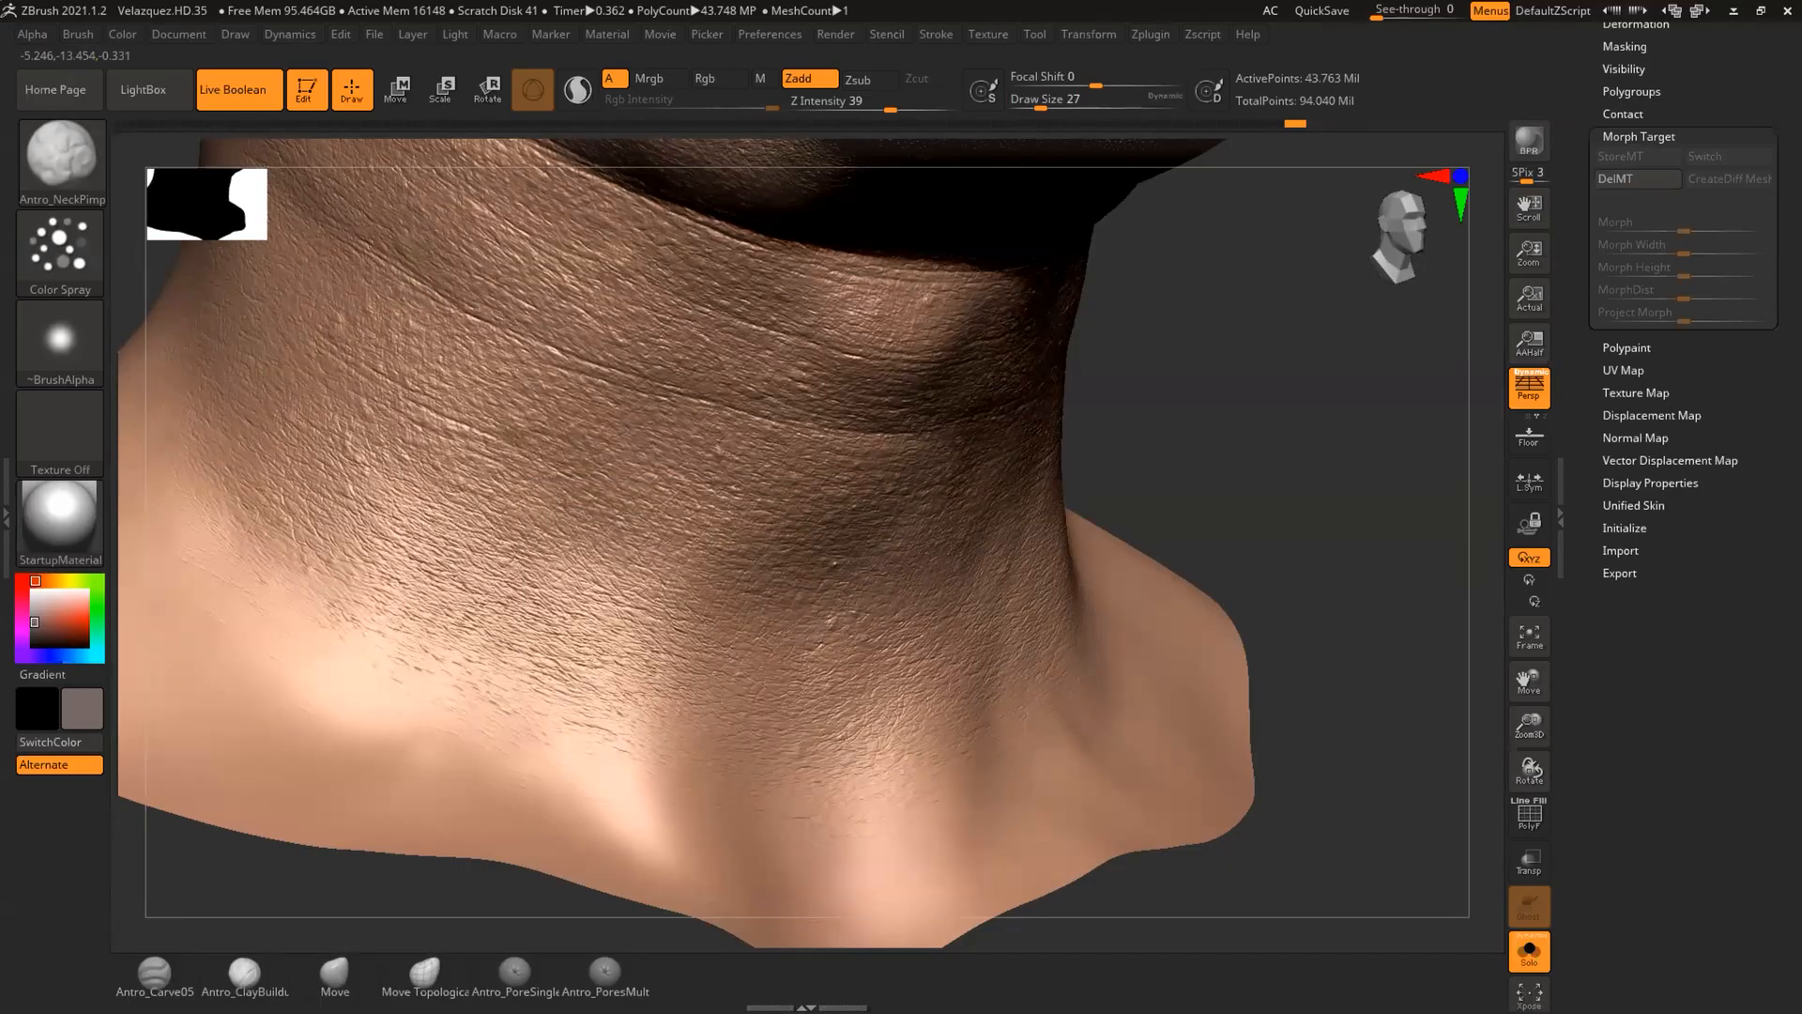
pyautogui.moveTo(1305, 554); pyautogui.dragTo(1088, 560)
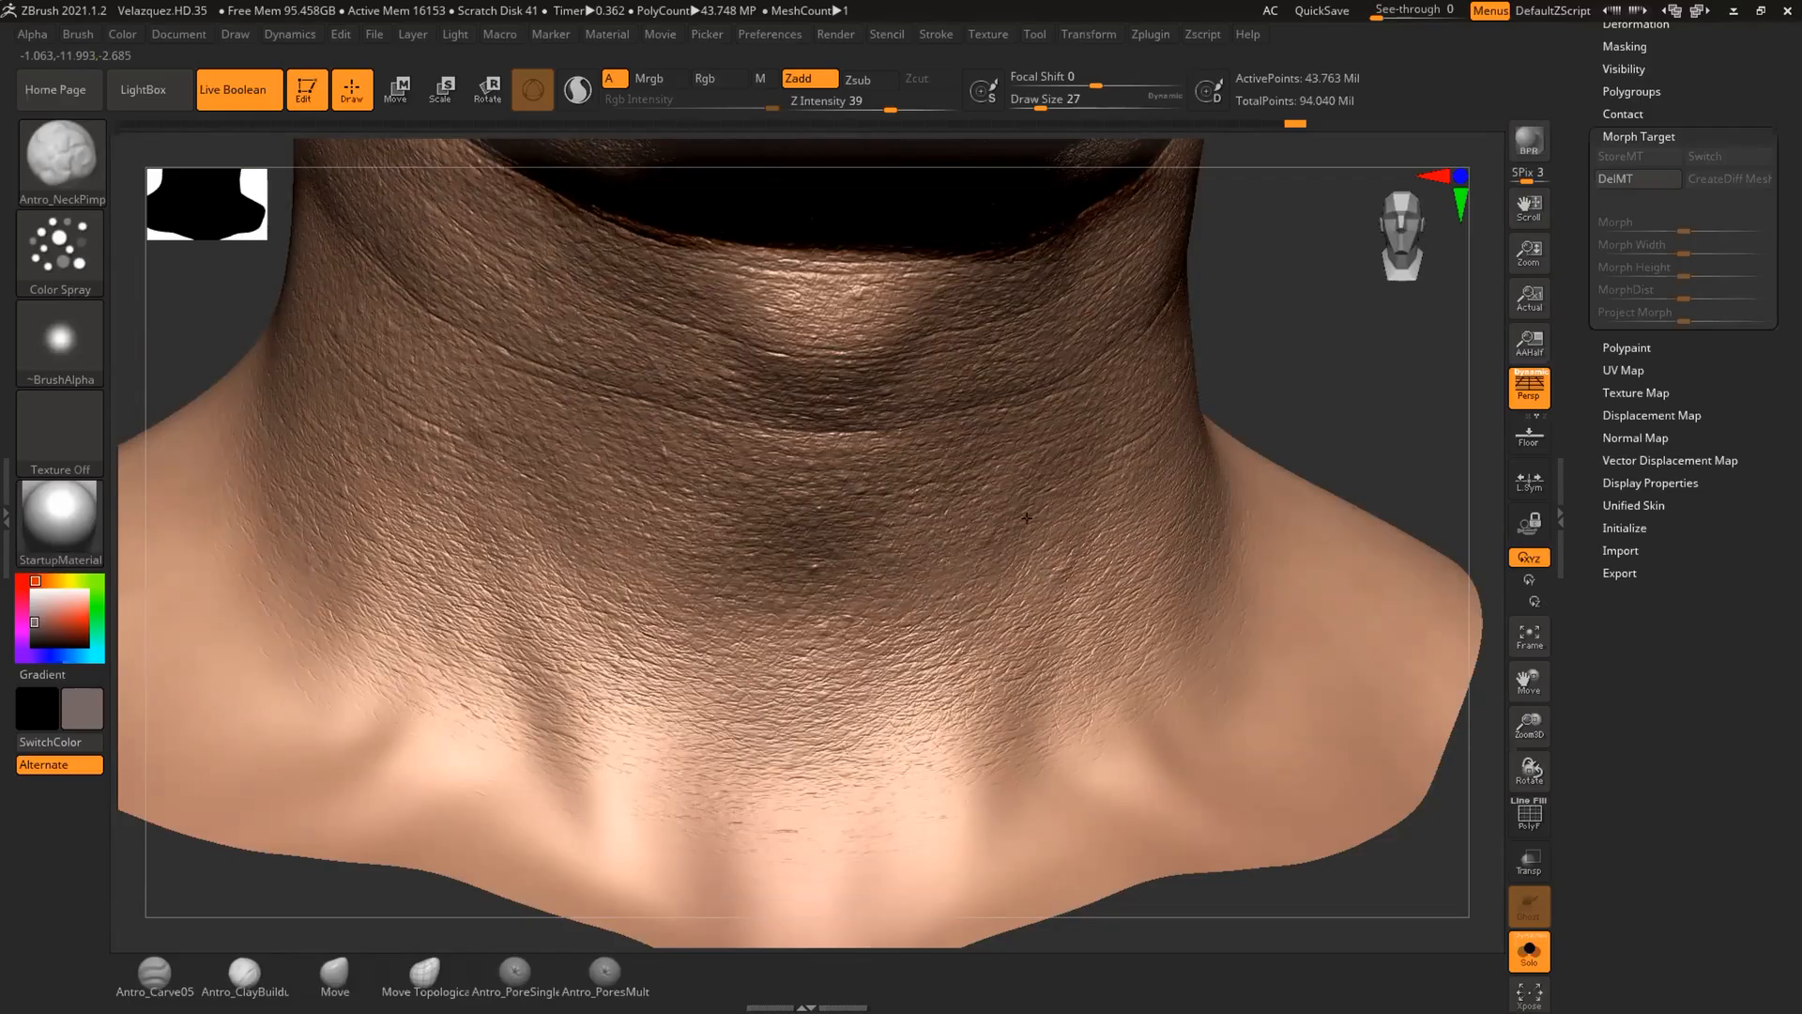
pyautogui.moveTo(1226, 402); pyautogui.dragTo(1289, 385)
pyautogui.keyDown('alt'); pyautogui.moveTo(1139, 413); pyautogui.dragTo(1138, 365); pyautogui.keyUp('alt')
# - Lower the mesh by three subdivision levels and switch to the Antro_PoresMult brush
pyautogui.press('shift')
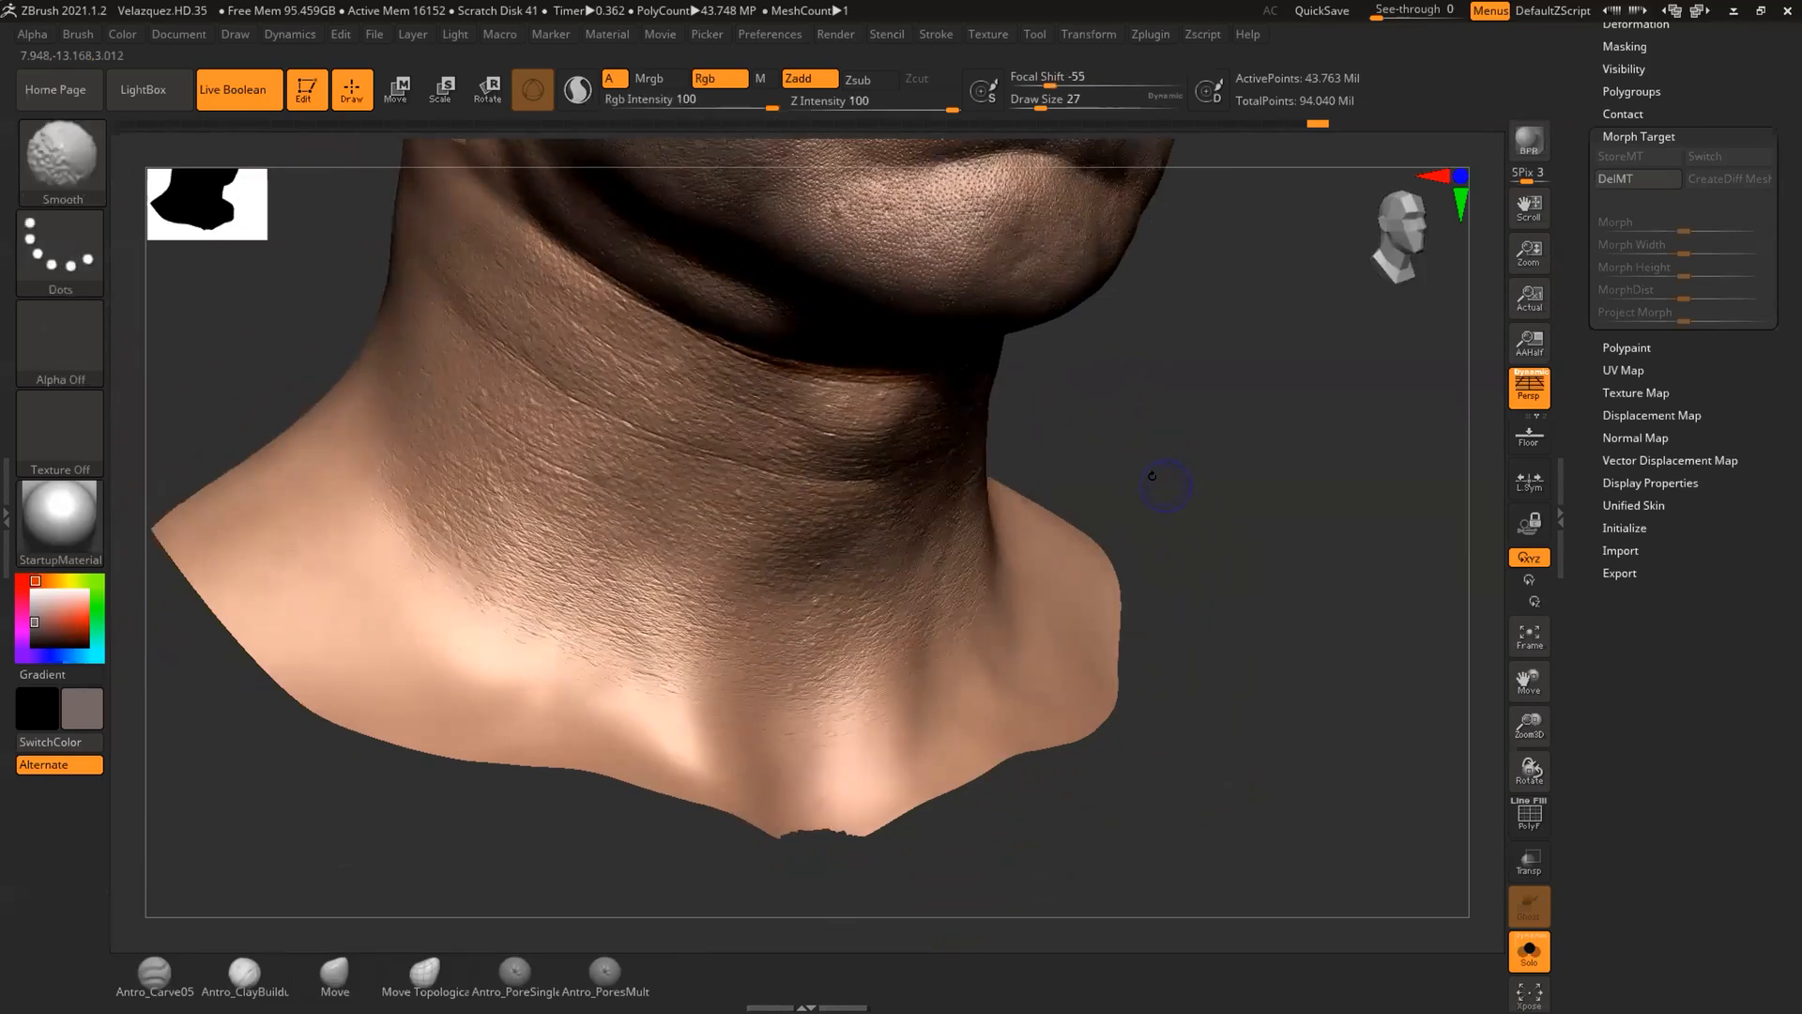
pyautogui.hotkey('shift', 'd')
pyautogui.hotkey('shift', 'd')
pyautogui.hotkey('shift', 'd')
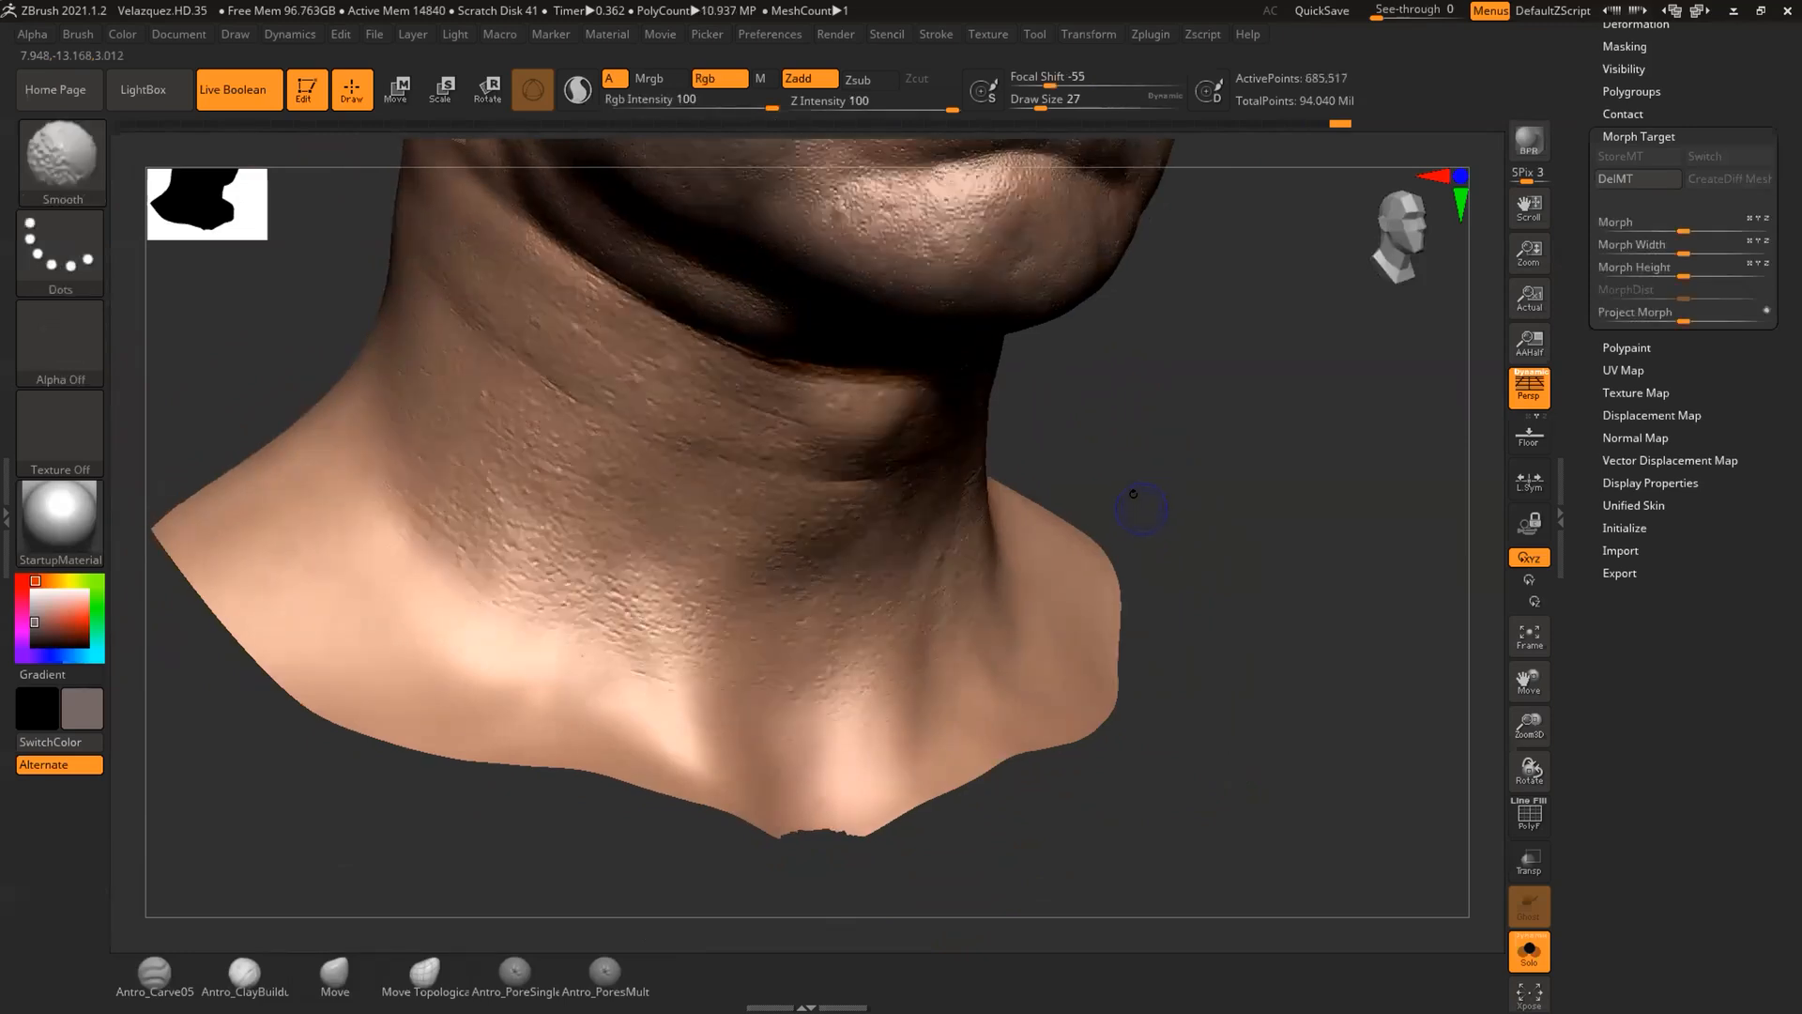
pyautogui.moveTo(1167, 475)
pyautogui.keyDown('alt'); pyautogui.mouseDown()
pyautogui.moveTo(1180, 503)
pyautogui.moveTo(949, 611)
pyautogui.mouseUp(); pyautogui.keyUp('alt')
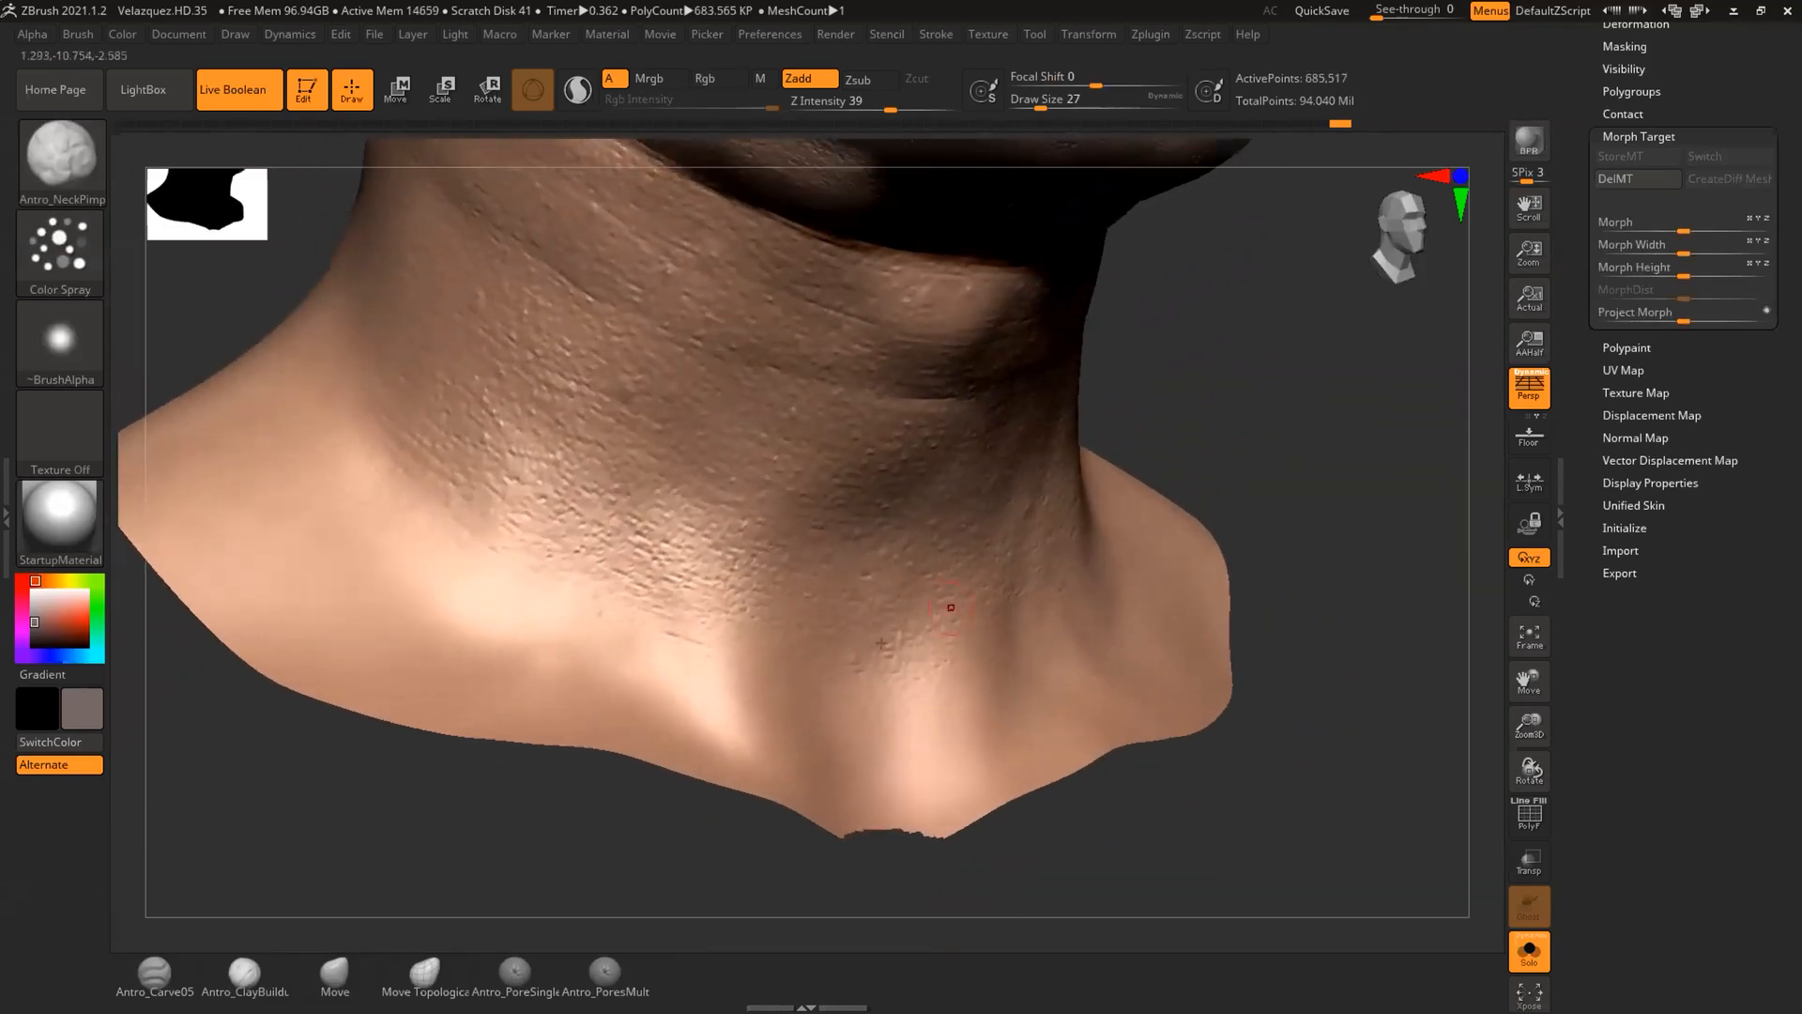
pyautogui.click(605, 972)
pyautogui.keyDown('alt'); pyautogui.moveTo(1167, 382); pyautogui.dragTo(1190, 433); pyautogui.keyUp('alt')
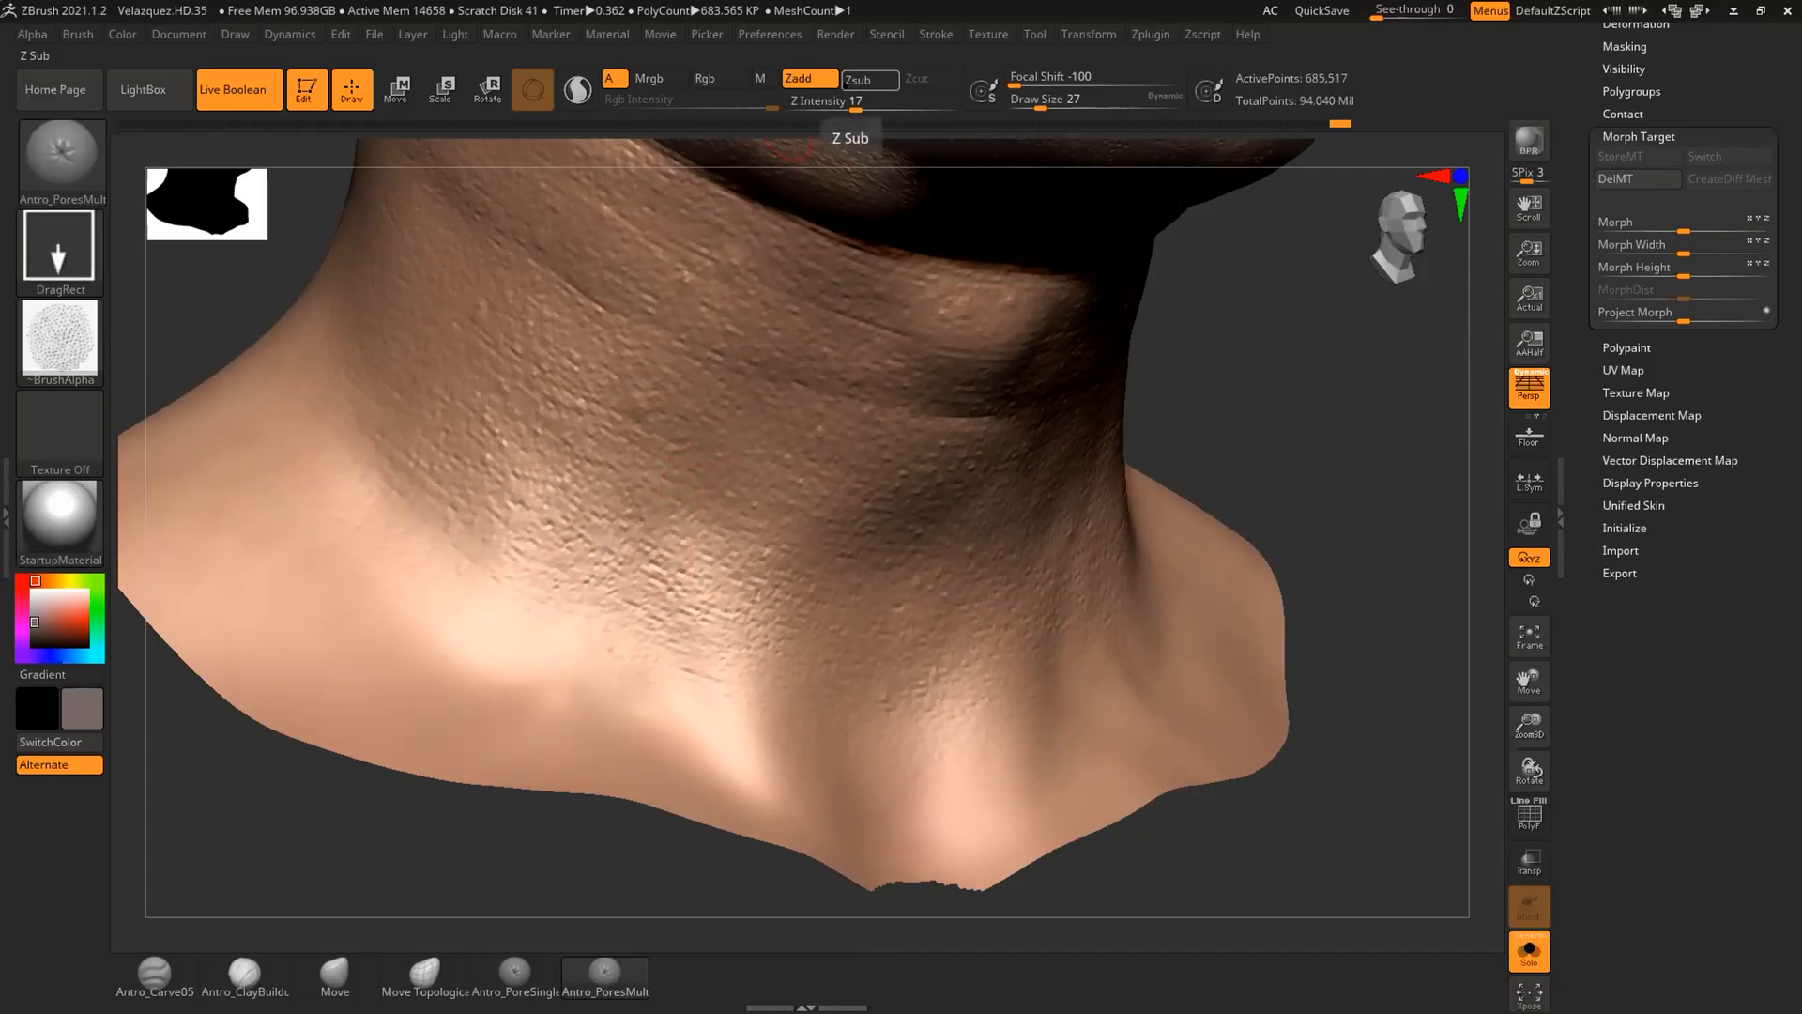
# - Try stamping a patch of raised pores on the smooth skin at the base of the neck
pyautogui.moveTo(414, 632); pyautogui.dragTo(514, 627)
pyautogui.moveTo(1206, 403)
pyautogui.mouseDown()
pyautogui.moveTo(1255, 397)
pyautogui.moveTo(1210, 413)
pyautogui.mouseUp()
pyautogui.hotkey('ctrl', 'z')
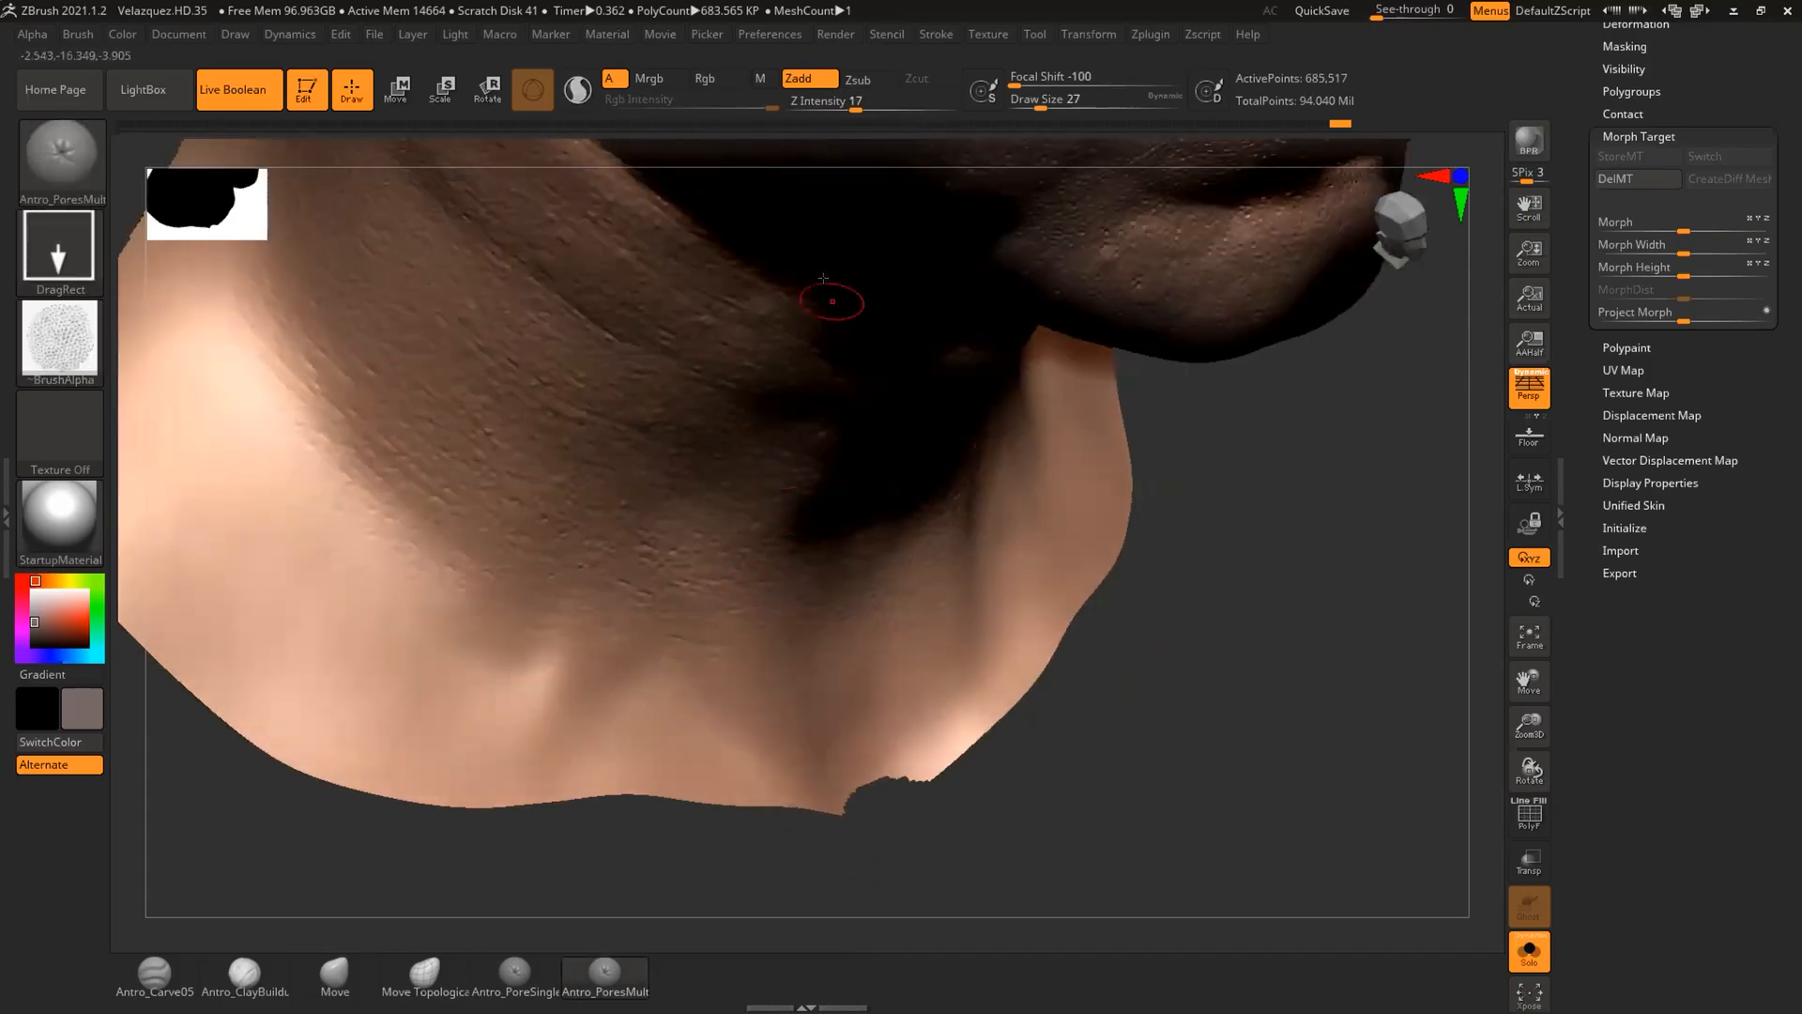
# - Switch the pore brush to Zsub and try a pore stamp at the neck's base, undoing the stamp
pyautogui.click(859, 80)
pyautogui.moveTo(378, 577); pyautogui.dragTo(474, 680)
pyautogui.moveTo(1108, 657); pyautogui.dragTo(1160, 639)
pyautogui.hotkey('ctrl', 'z')
pyautogui.moveTo(1239, 454)
pyautogui.mouseDown()
pyautogui.moveTo(1227, 474)
pyautogui.moveTo(1304, 461)
pyautogui.moveTo(1230, 469)
pyautogui.mouseUp()
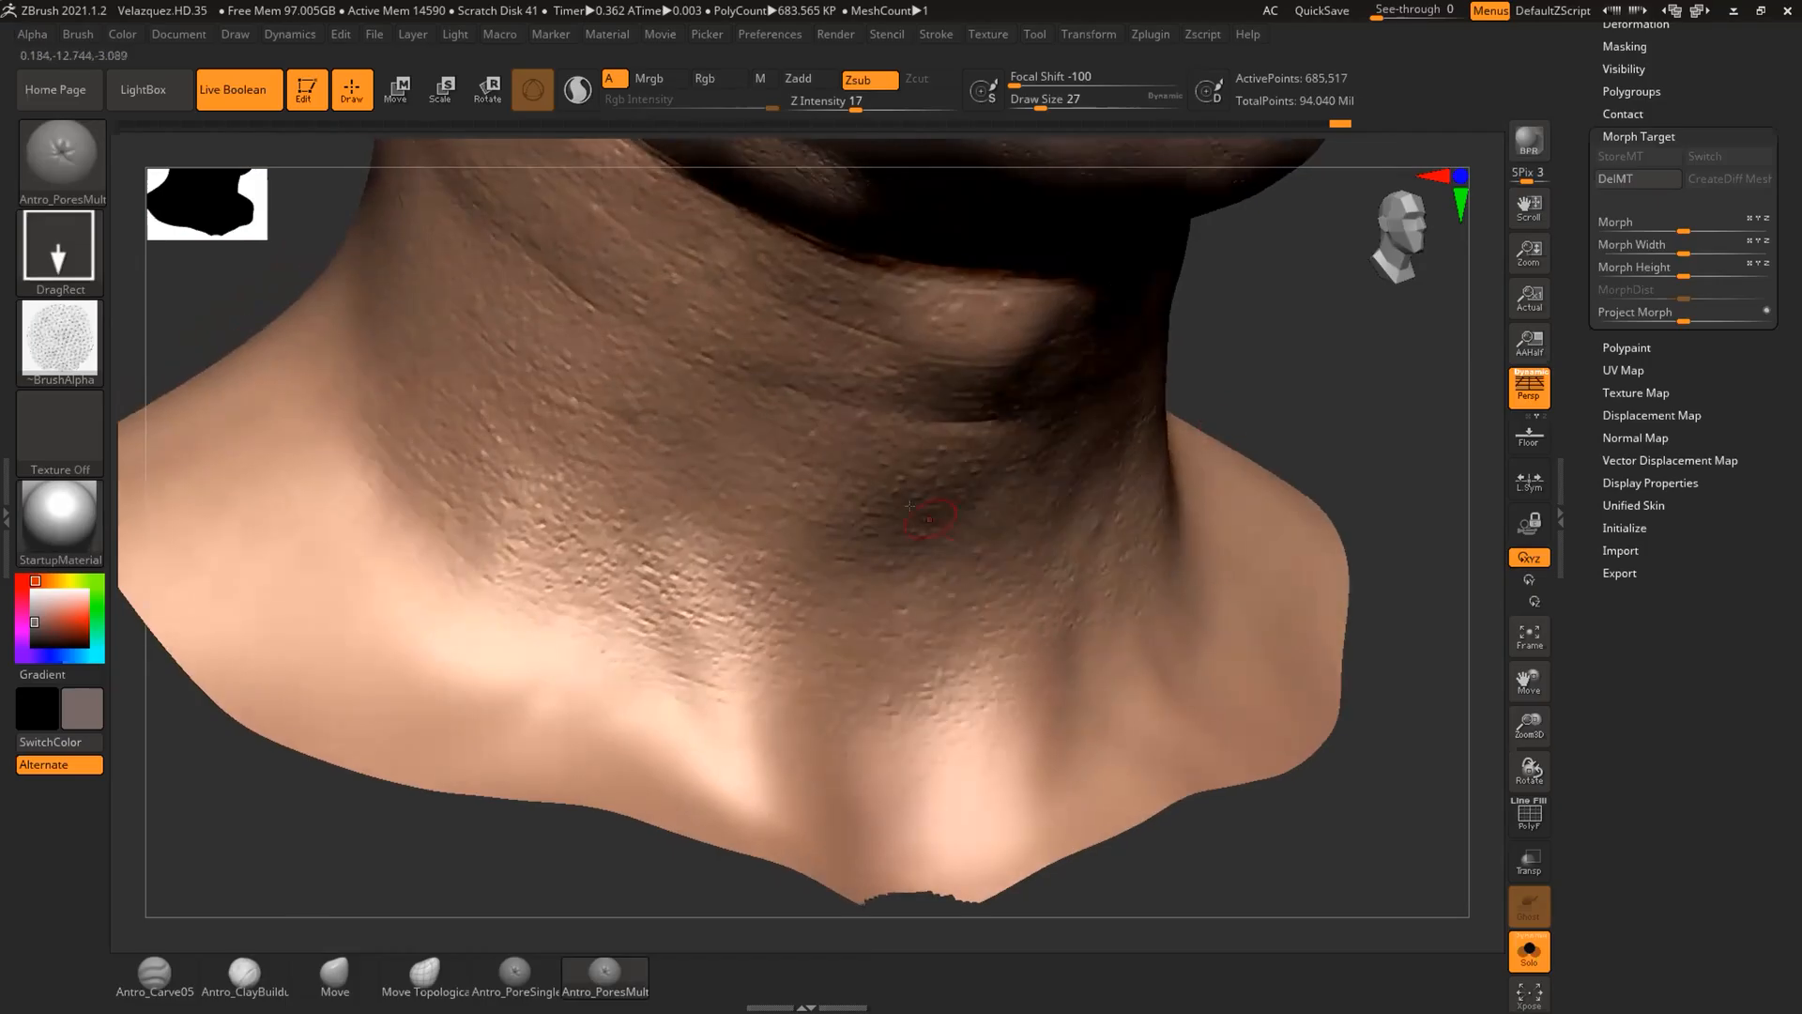
# - Set the pore brush's Z Intensity to 9 and stamp pores over the smooth skin at the side and base of the neck
pyautogui.click(833, 102)
pyautogui.write('9')
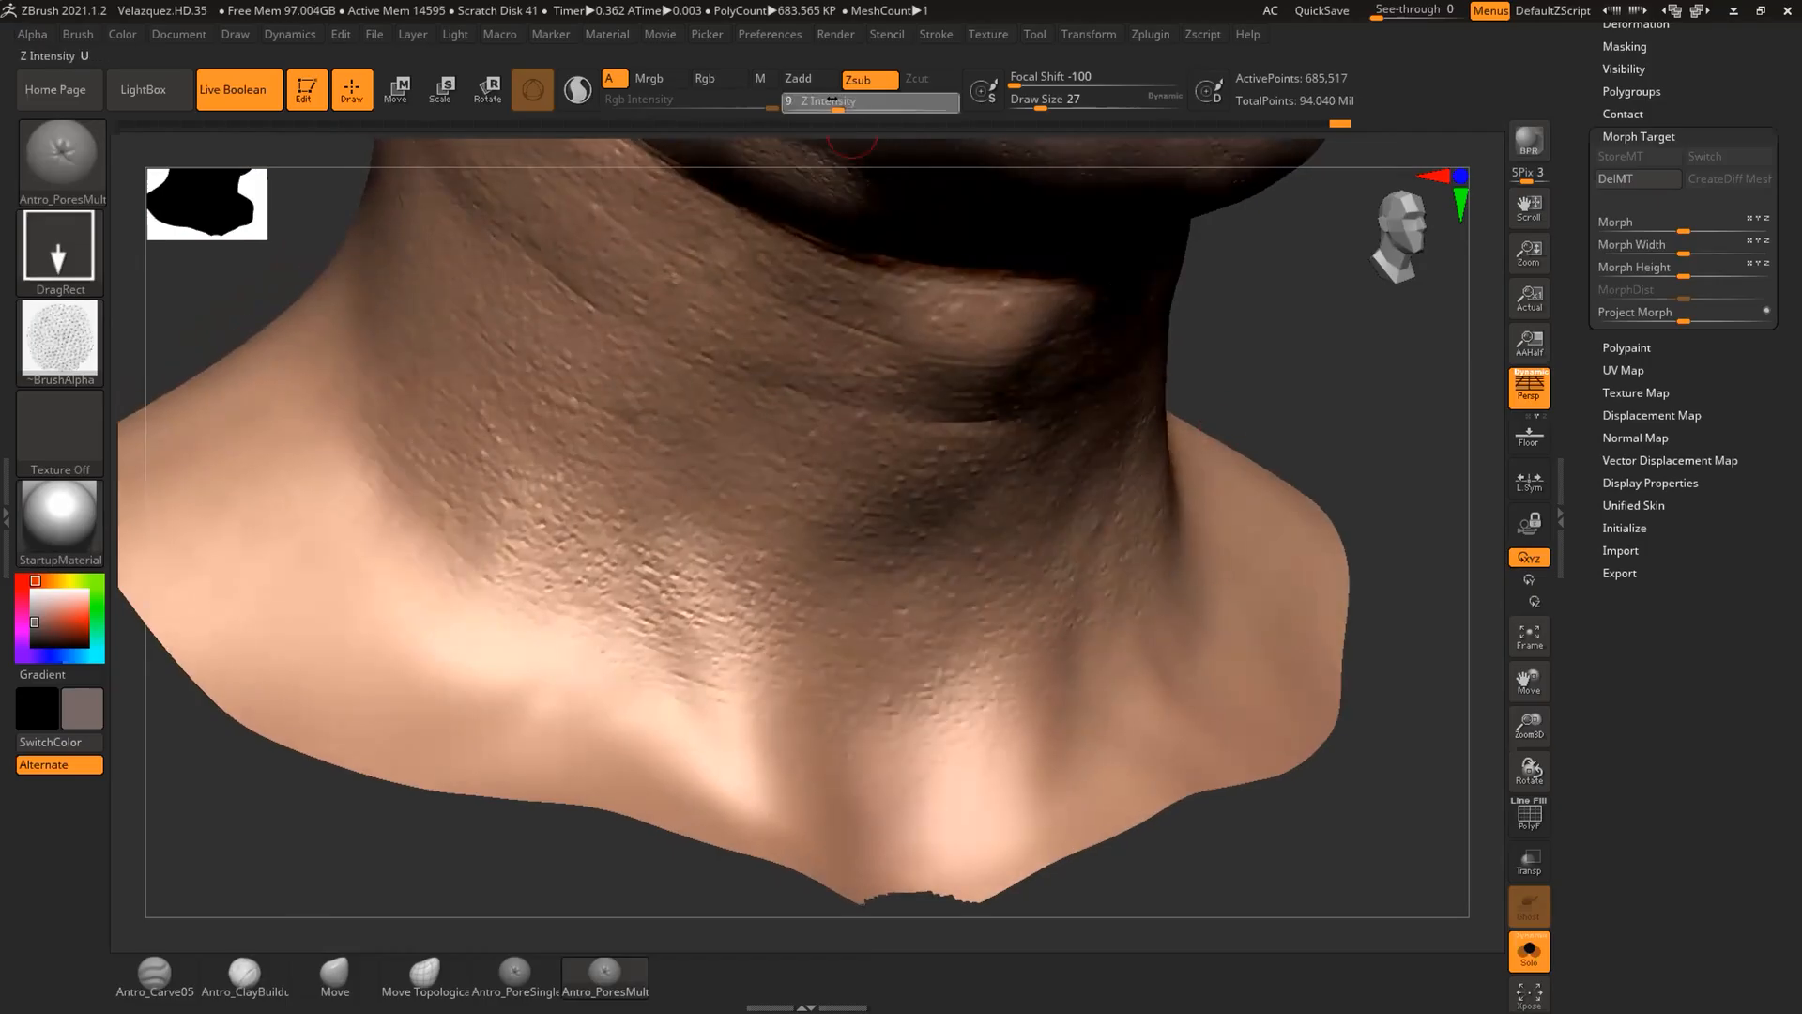
pyautogui.press('Return')
pyautogui.moveTo(1314, 310); pyautogui.dragTo(1223, 329)
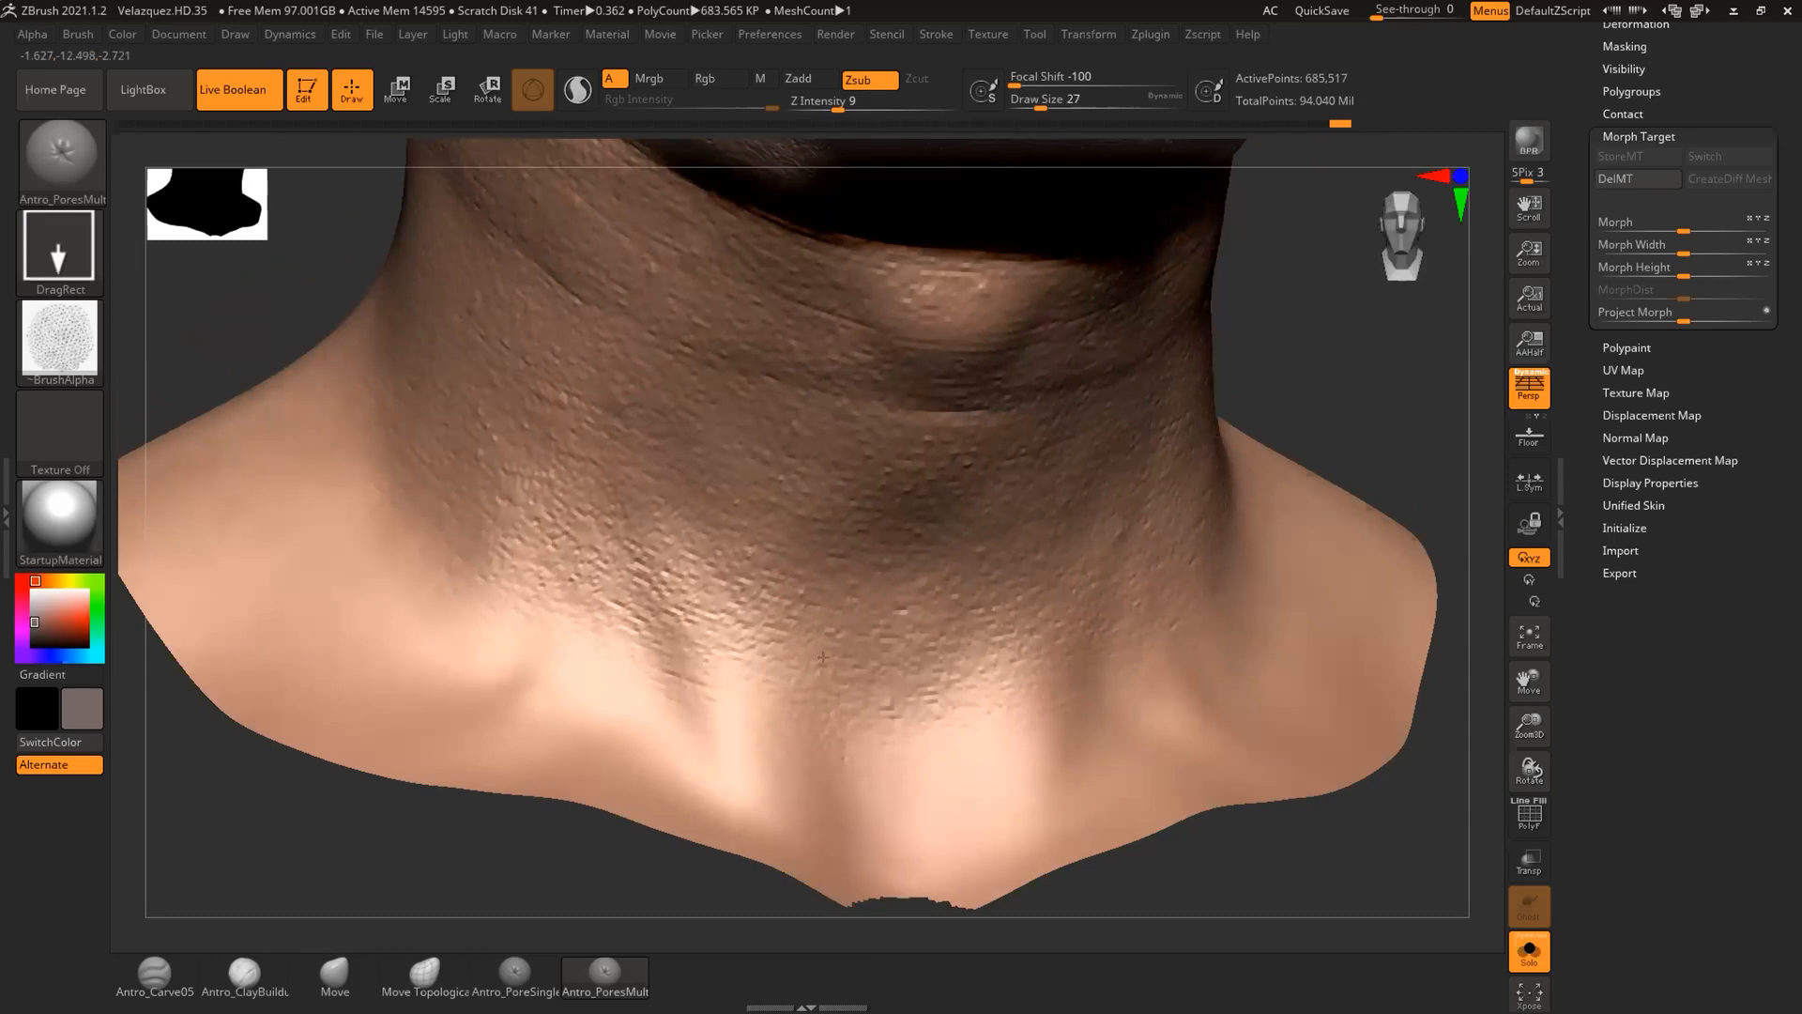
pyautogui.moveTo(1228, 413); pyautogui.dragTo(1258, 410)
pyautogui.press('shift')
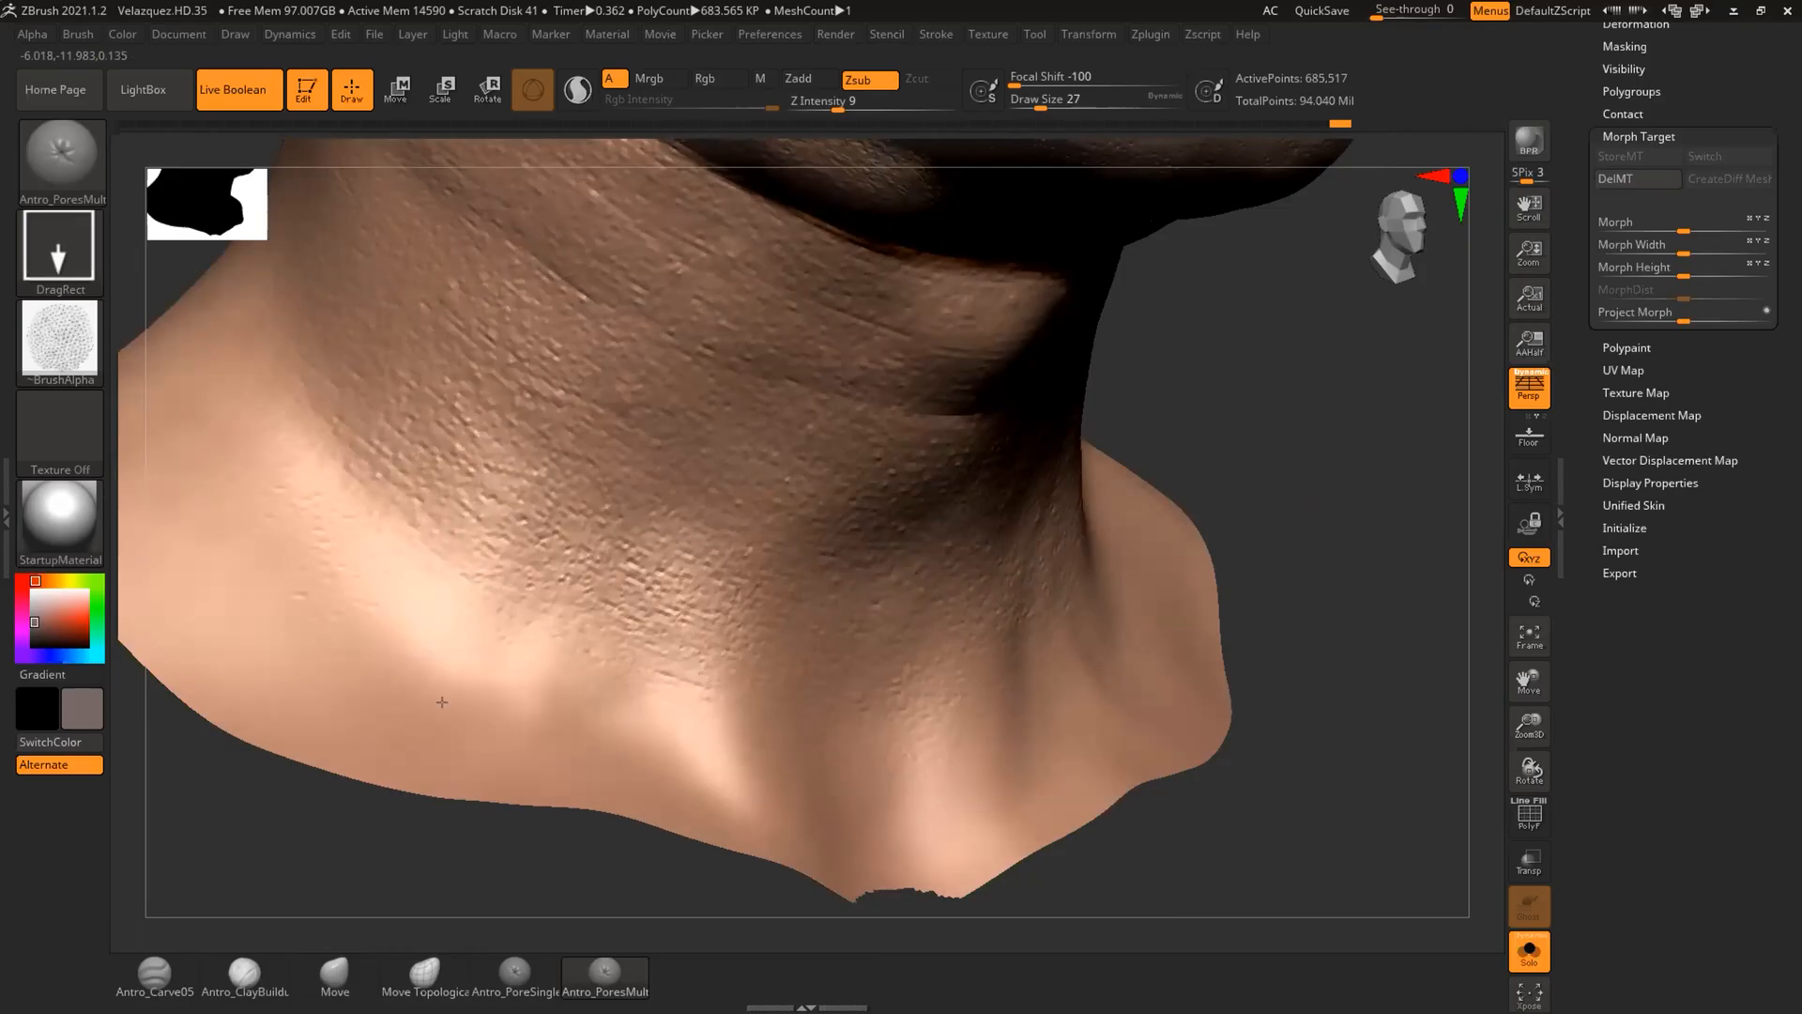
pyautogui.moveTo(1253, 441); pyautogui.dragTo(1300, 423)
pyautogui.keyDown('alt'); pyautogui.moveTo(1300, 422); pyautogui.dragTo(1470, 502); pyautogui.keyUp('alt')
pyautogui.moveTo(1281, 573); pyautogui.dragTo(1262, 521)
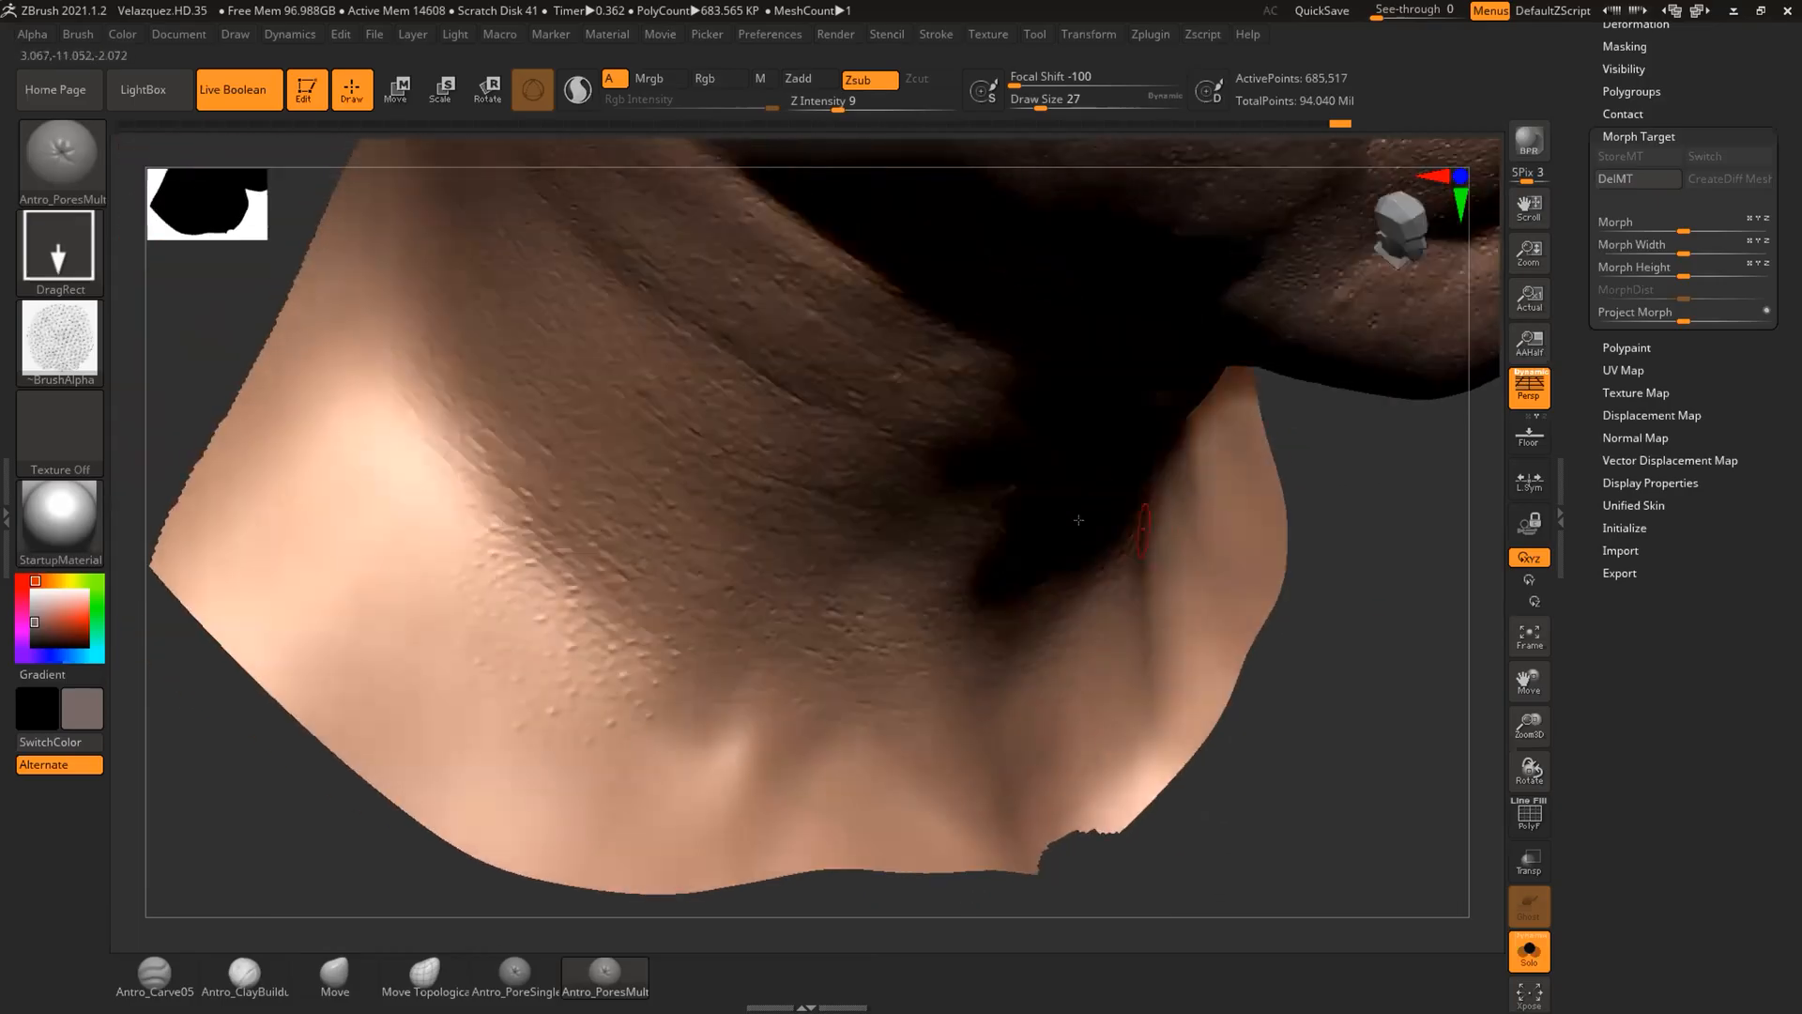
pyautogui.moveTo(424, 461); pyautogui.dragTo(461, 643)
pyautogui.moveTo(1318, 708); pyautogui.dragTo(1243, 638)
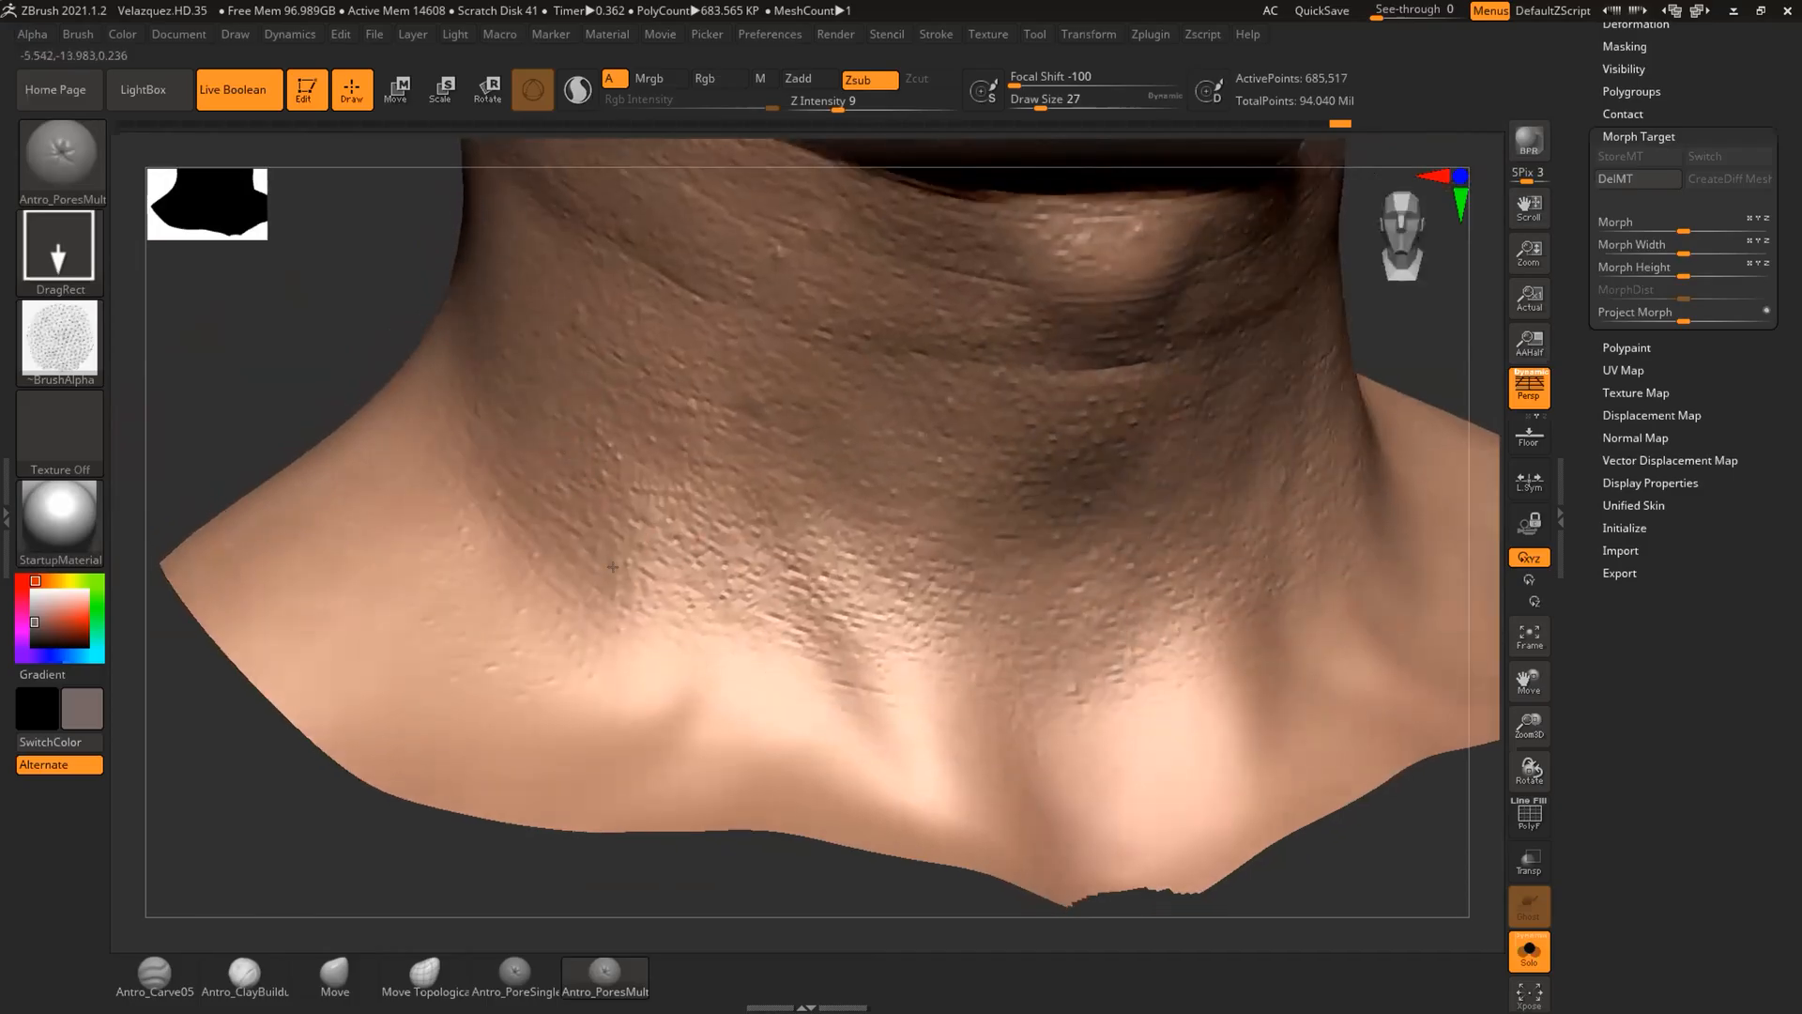
pyautogui.keyDown('alt'); pyautogui.moveTo(1464, 331); pyautogui.dragTo(1220, 365); pyautogui.keyUp('alt')
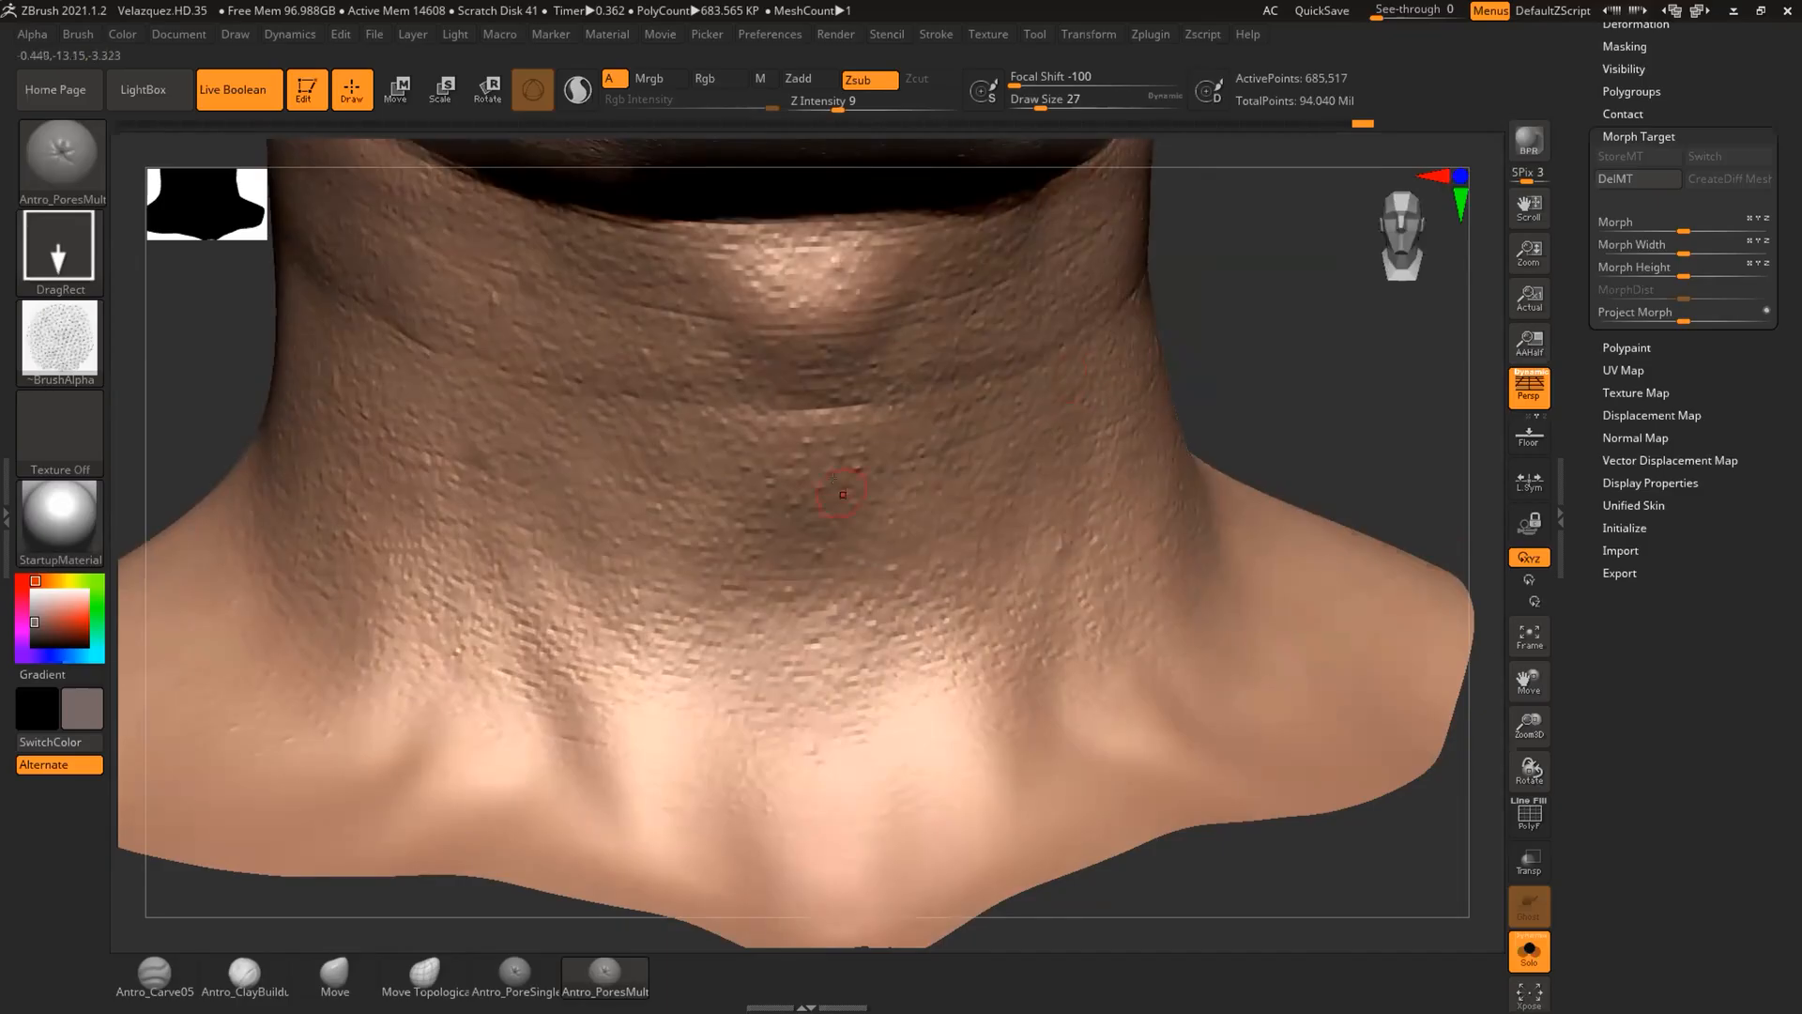
# - Raise the mesh by three subdivision levels and inspect the pore texture from the front and side of the neck
pyautogui.press('d')
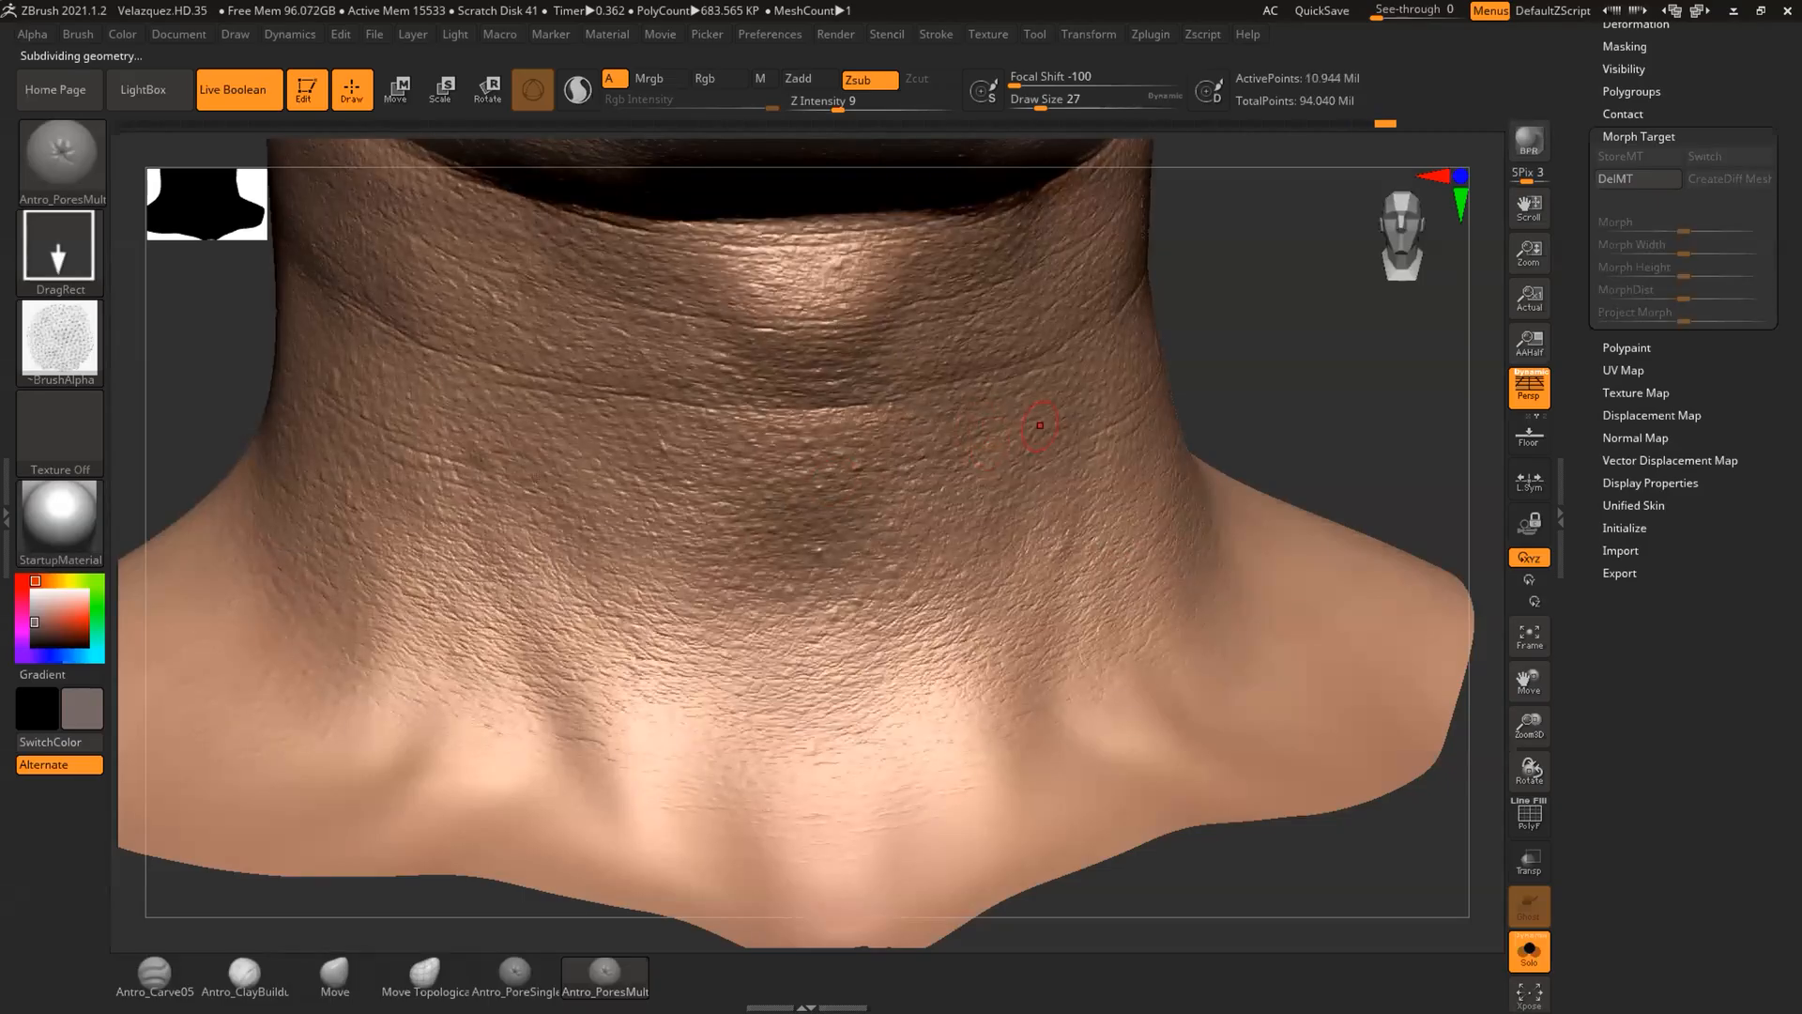
pyautogui.moveTo(1220, 385)
pyautogui.keyDown('alt'); pyautogui.mouseDown()
pyautogui.moveTo(1178, 370)
pyautogui.moveTo(1208, 446)
pyautogui.moveTo(1166, 503)
pyautogui.mouseUp(); pyautogui.keyUp('alt')
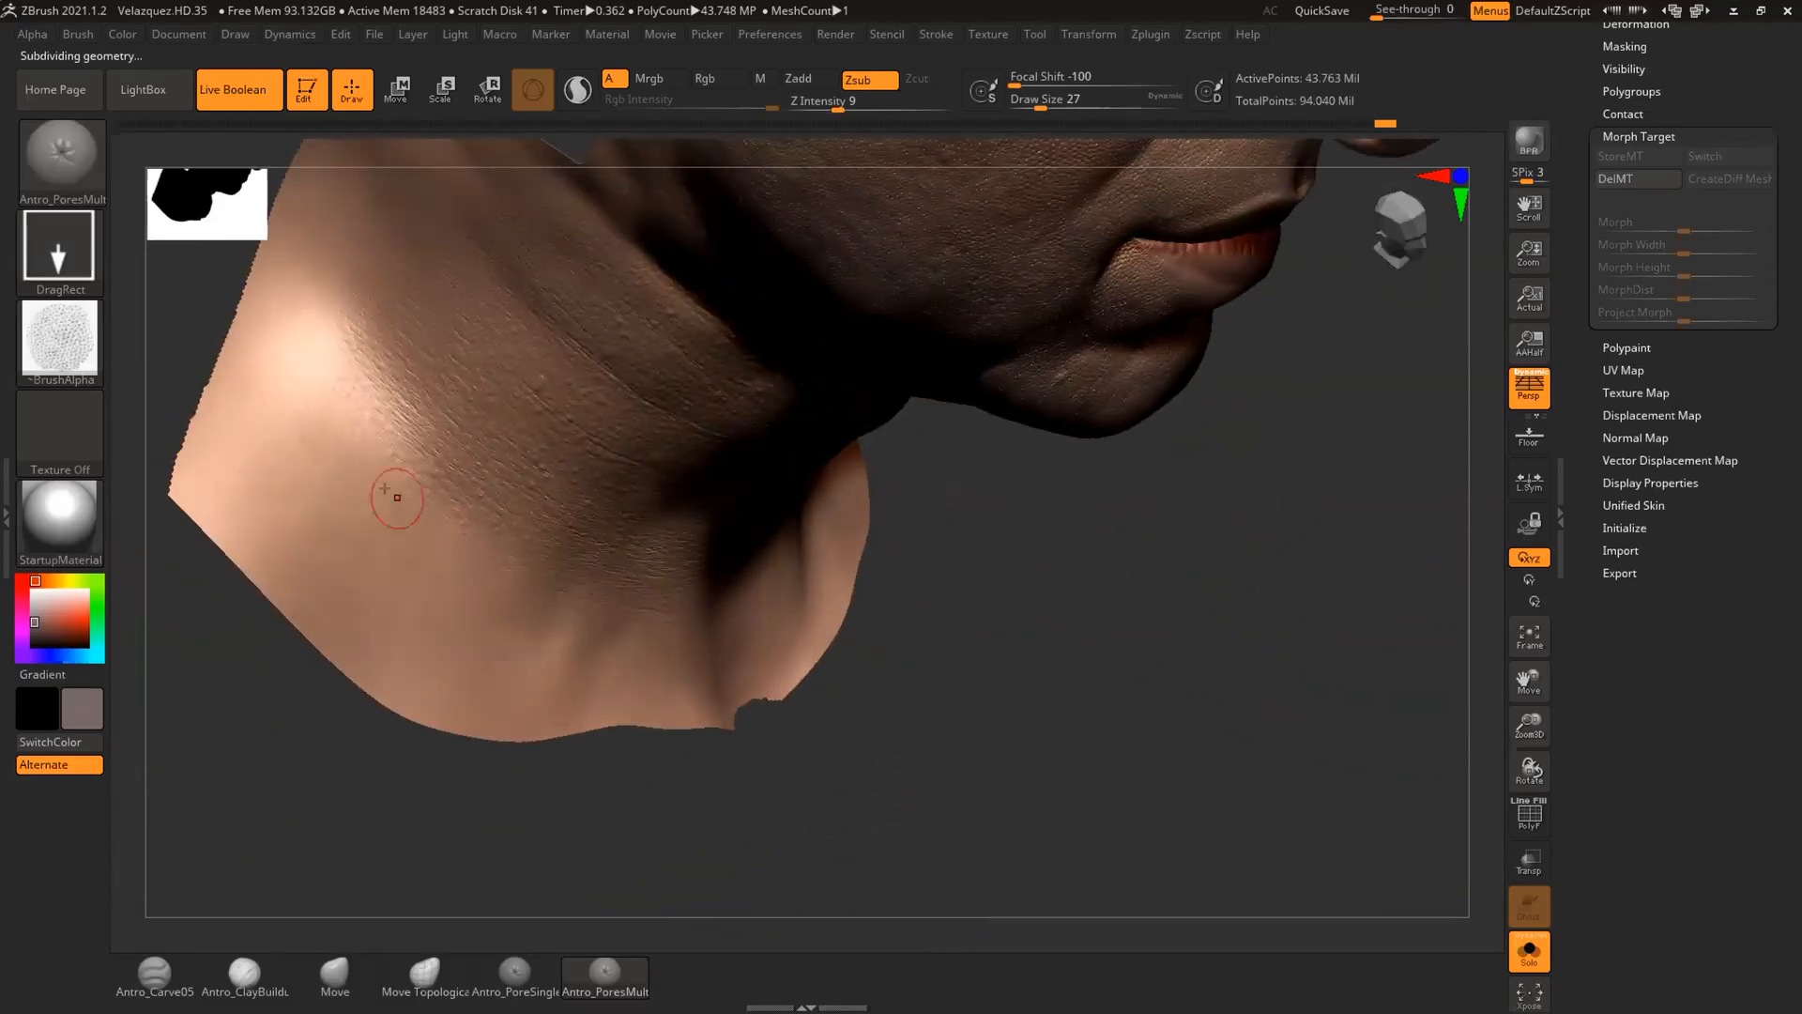
pyautogui.moveTo(1248, 460); pyautogui.dragTo(1152, 414)
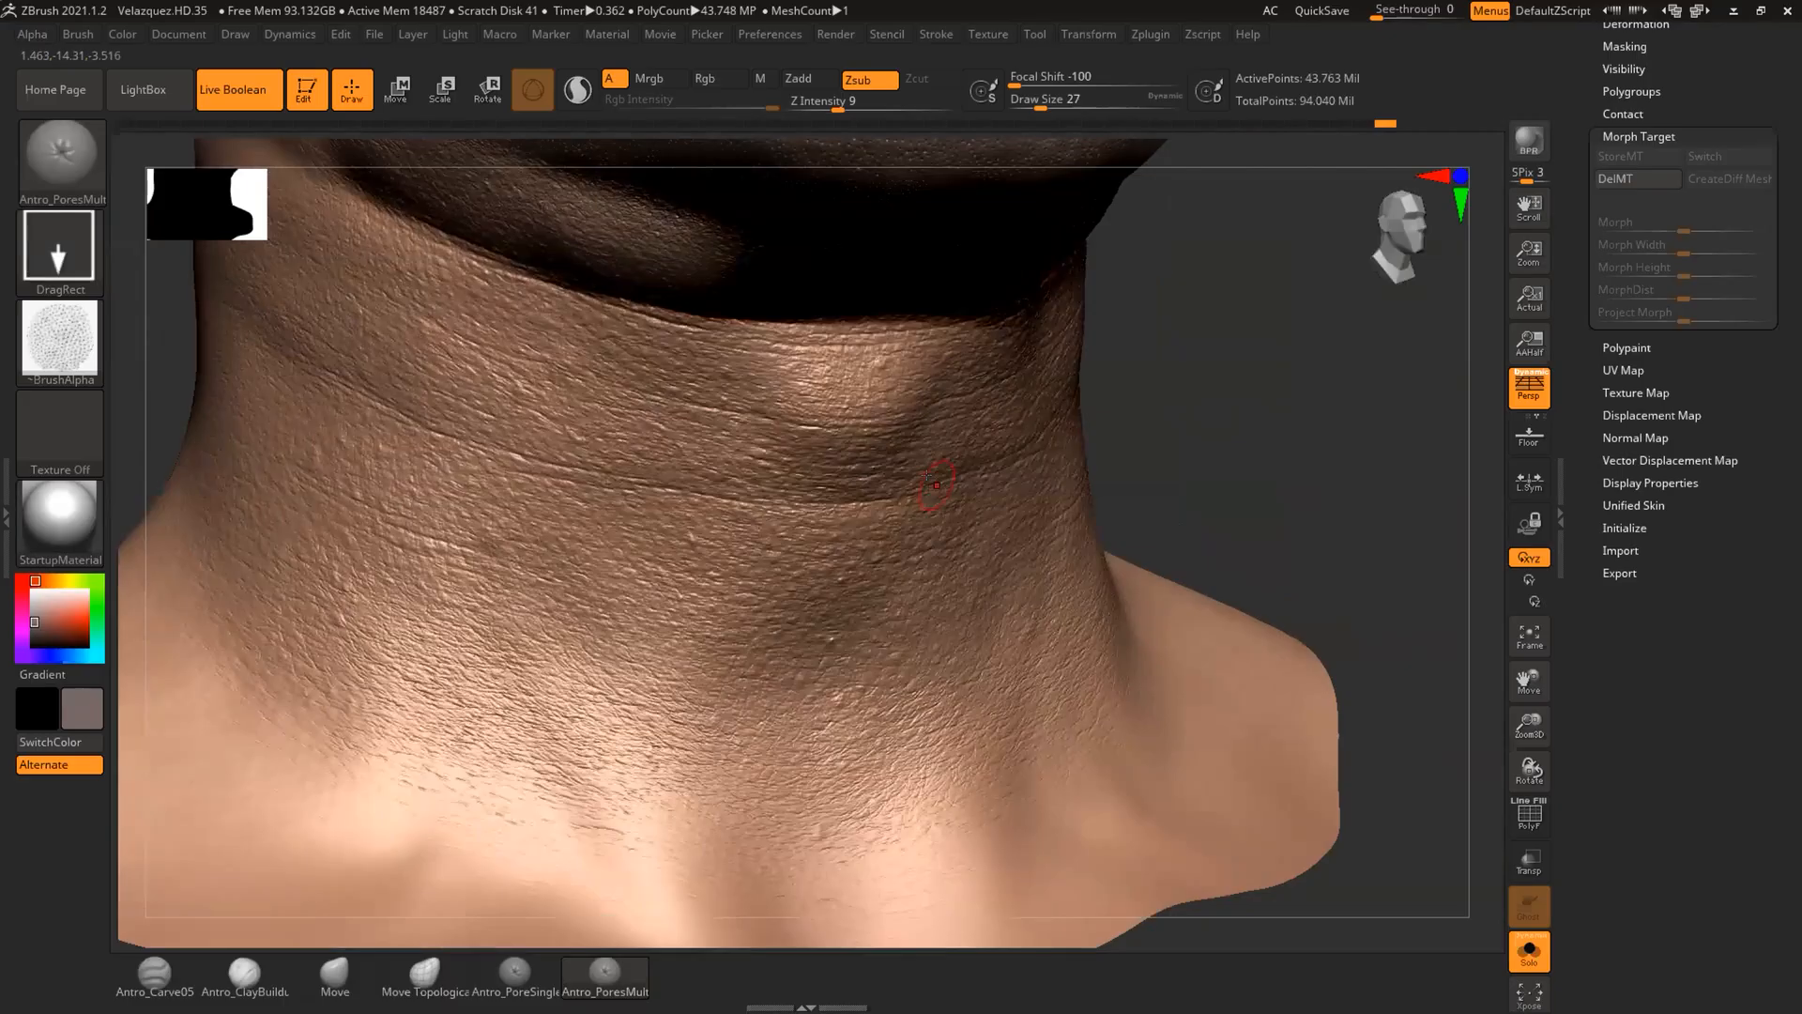
# - Switch to the Antro_Carve05 brush at draw size 20 and carve a fine crease in the middle of the front neck
pyautogui.click(155, 975)
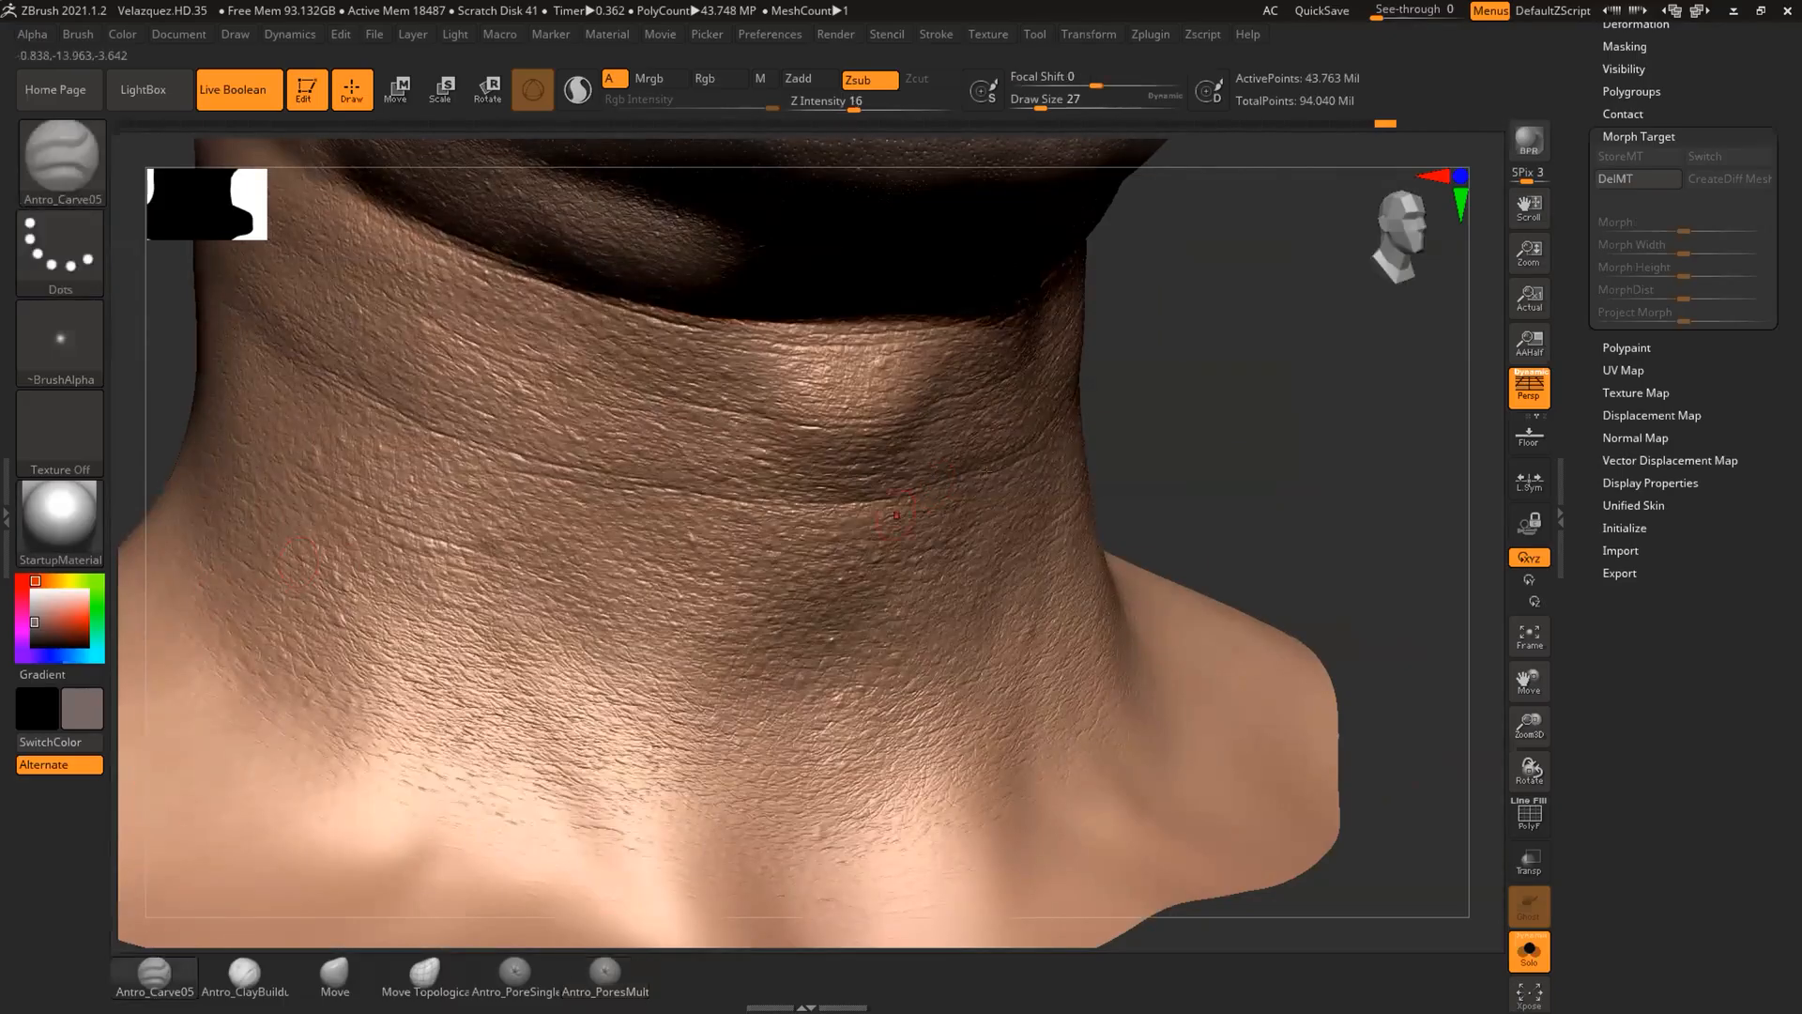
pyautogui.moveTo(1145, 408); pyautogui.dragTo(1180, 354)
pyautogui.press('space')
pyautogui.click(1010, 429)
pyautogui.moveTo(1313, 365)
pyautogui.mouseDown()
pyautogui.moveTo(845, 488)
pyautogui.moveTo(859, 535)
pyautogui.mouseUp()
pyautogui.press('space')
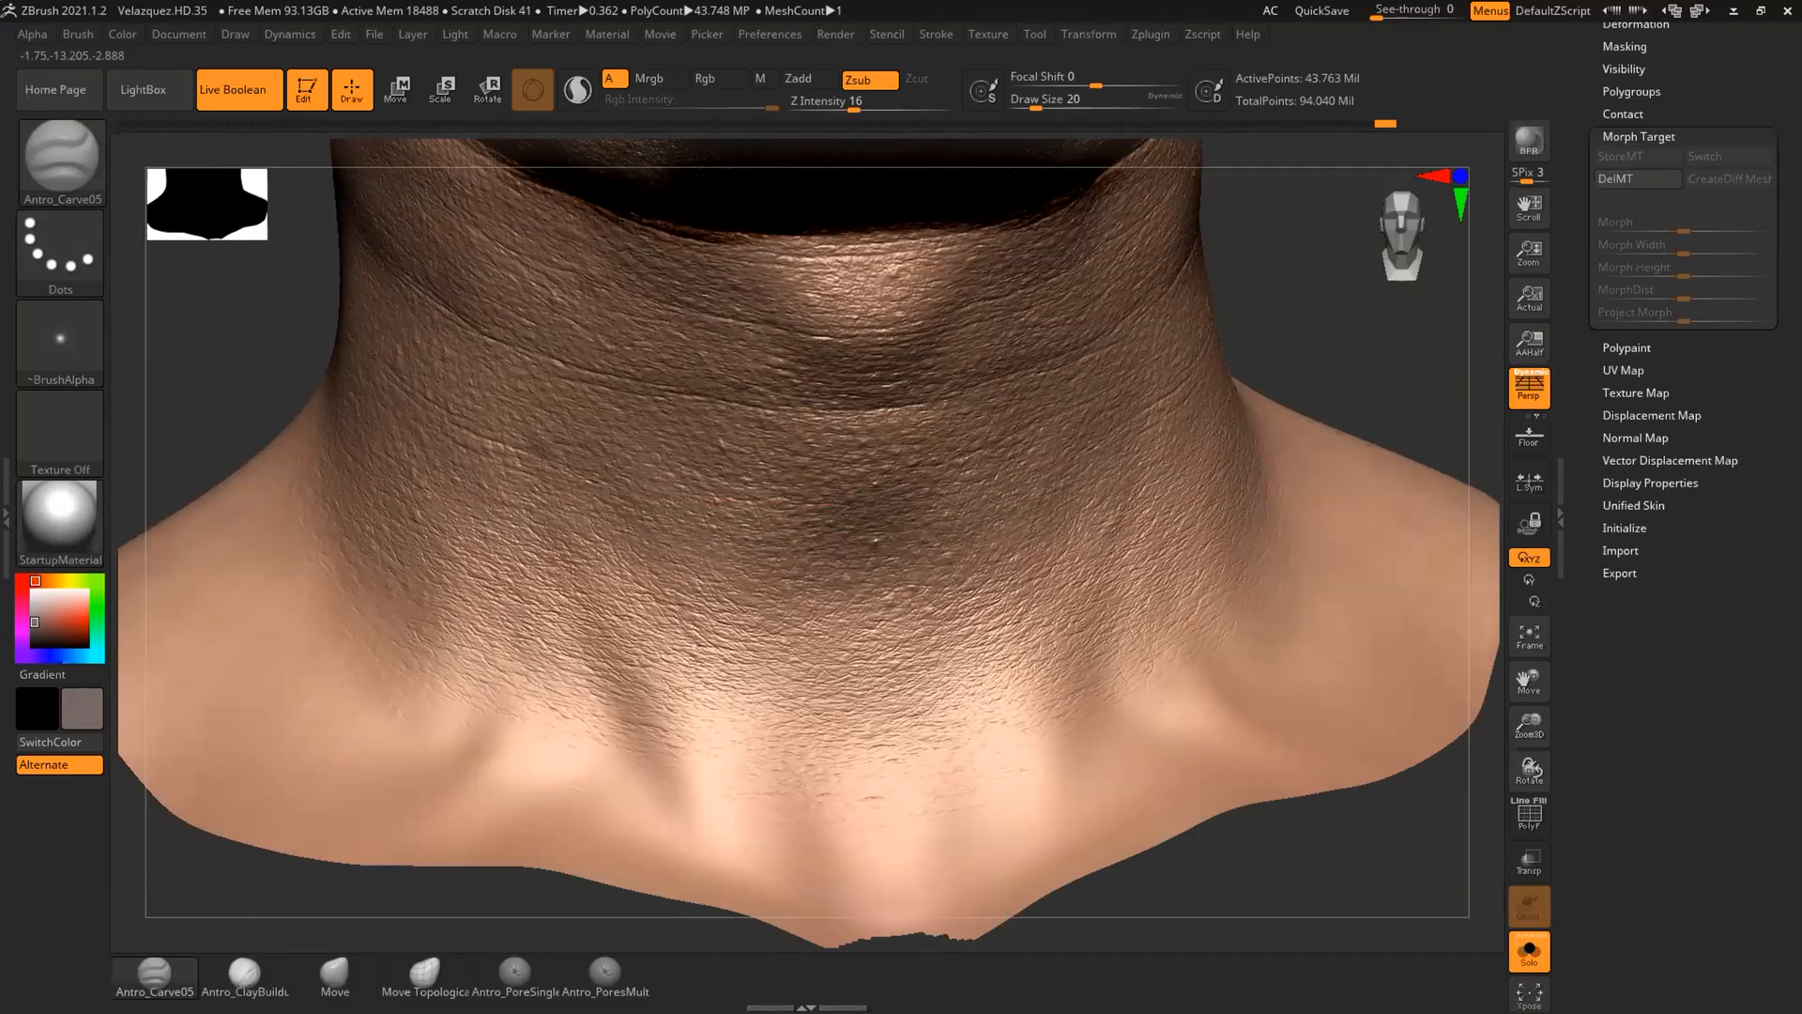
pyautogui.moveTo(852, 496); pyautogui.dragTo(843, 497)
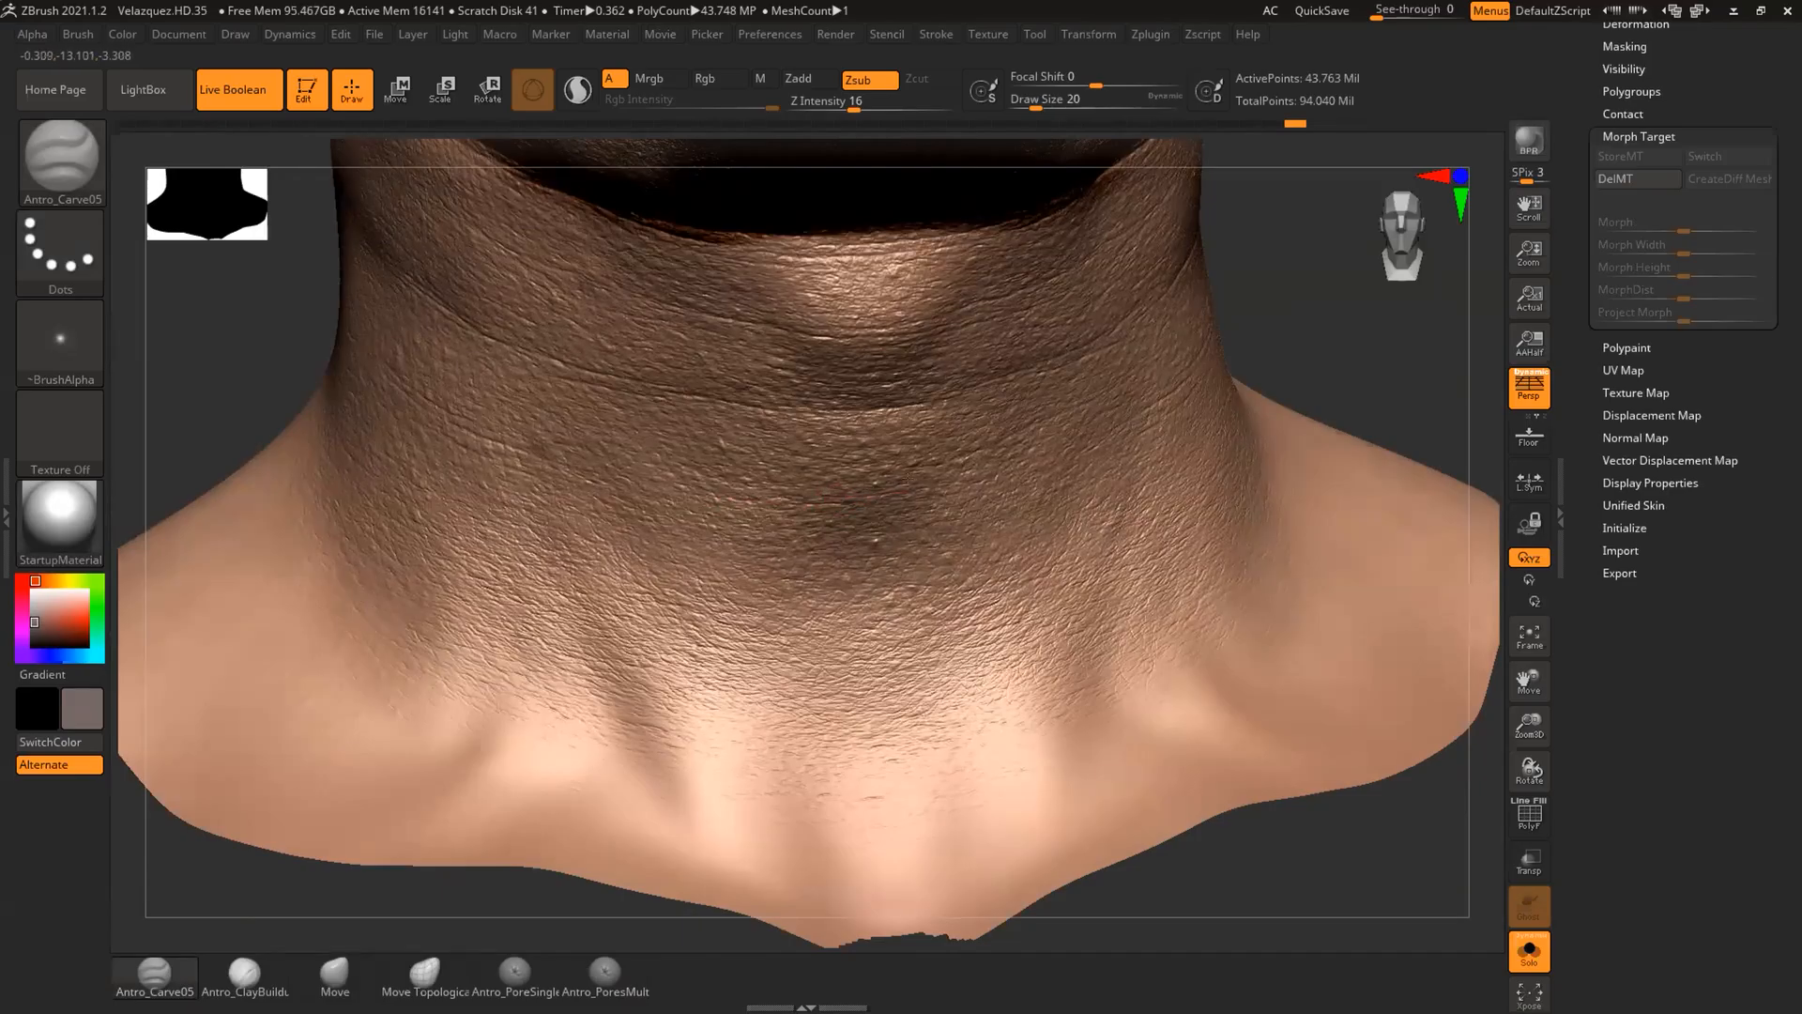
# - Set the draw size to 25 and carve more fine creases across the front of the neck
pyautogui.press('space')
pyautogui.moveTo(1013, 516); pyautogui.dragTo(1018, 515)
pyautogui.moveTo(937, 497); pyautogui.dragTo(921, 476, button='right')
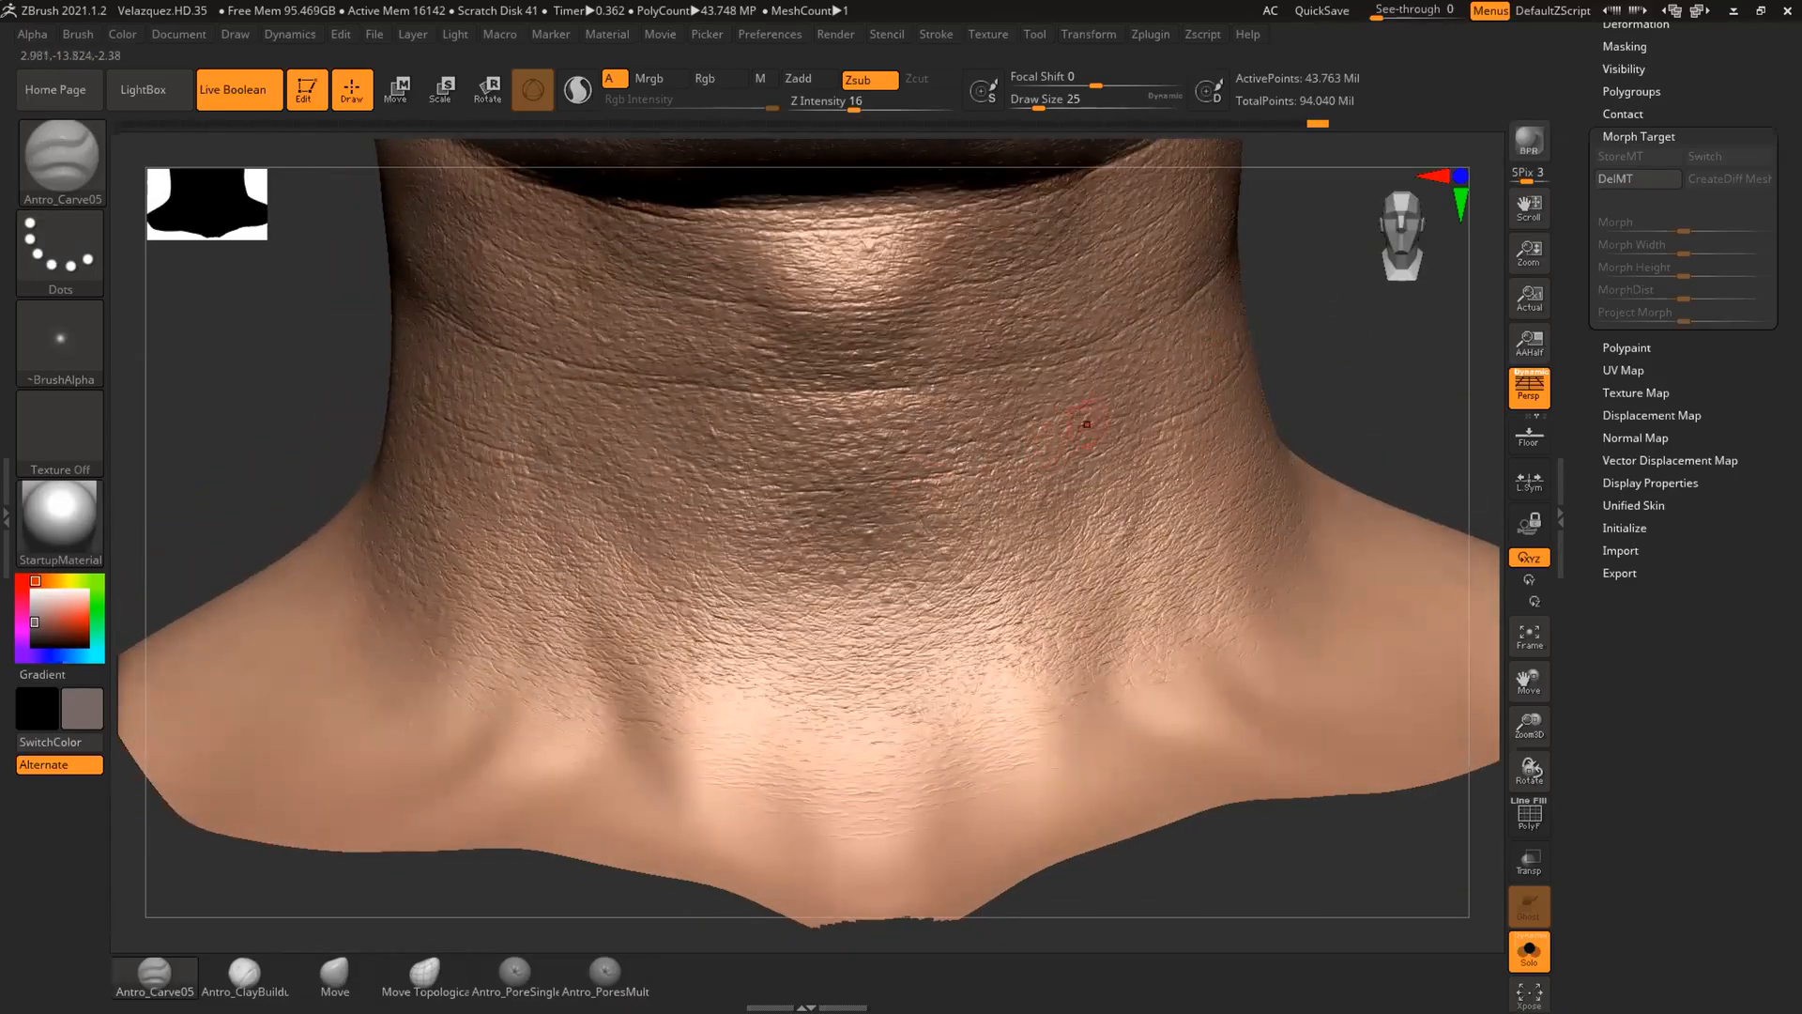
pyautogui.moveTo(968, 447)
pyautogui.mouseDown(button='right')
pyautogui.moveTo(868, 410)
pyautogui.moveTo(1200, 341)
pyautogui.mouseUp(button='right')
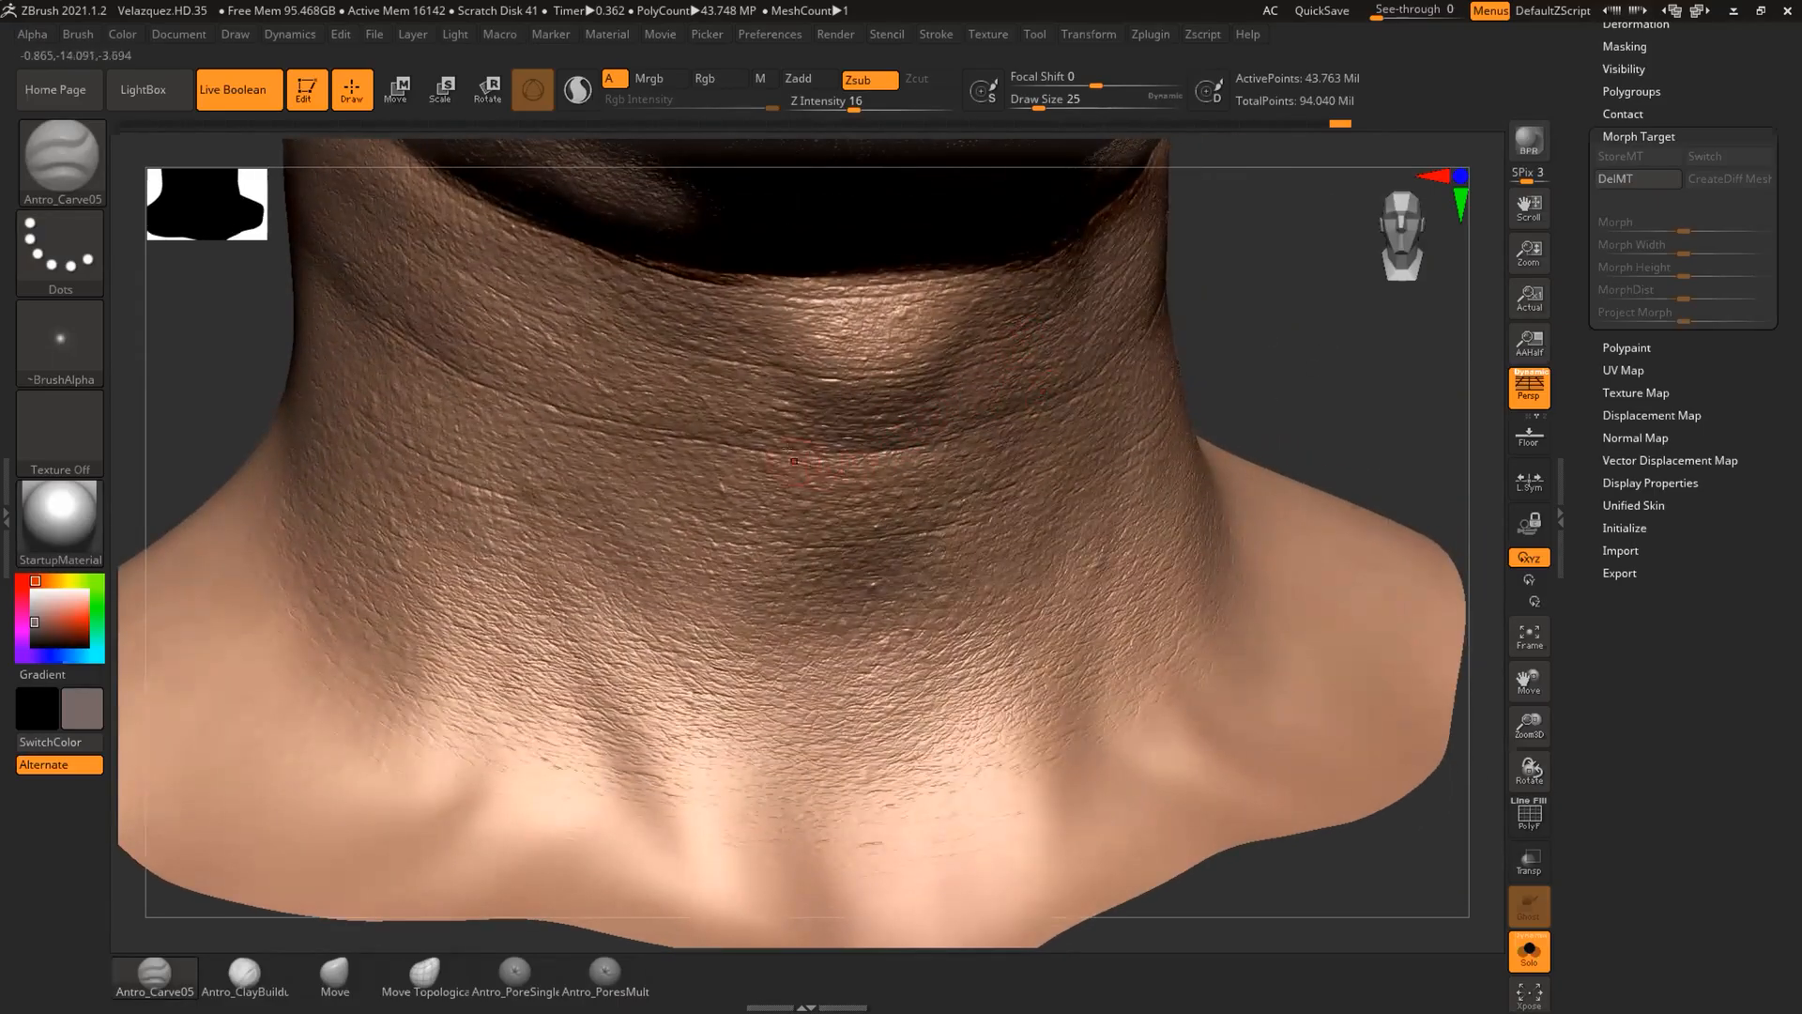
pyautogui.moveTo(1267, 368); pyautogui.dragTo(1240, 367)
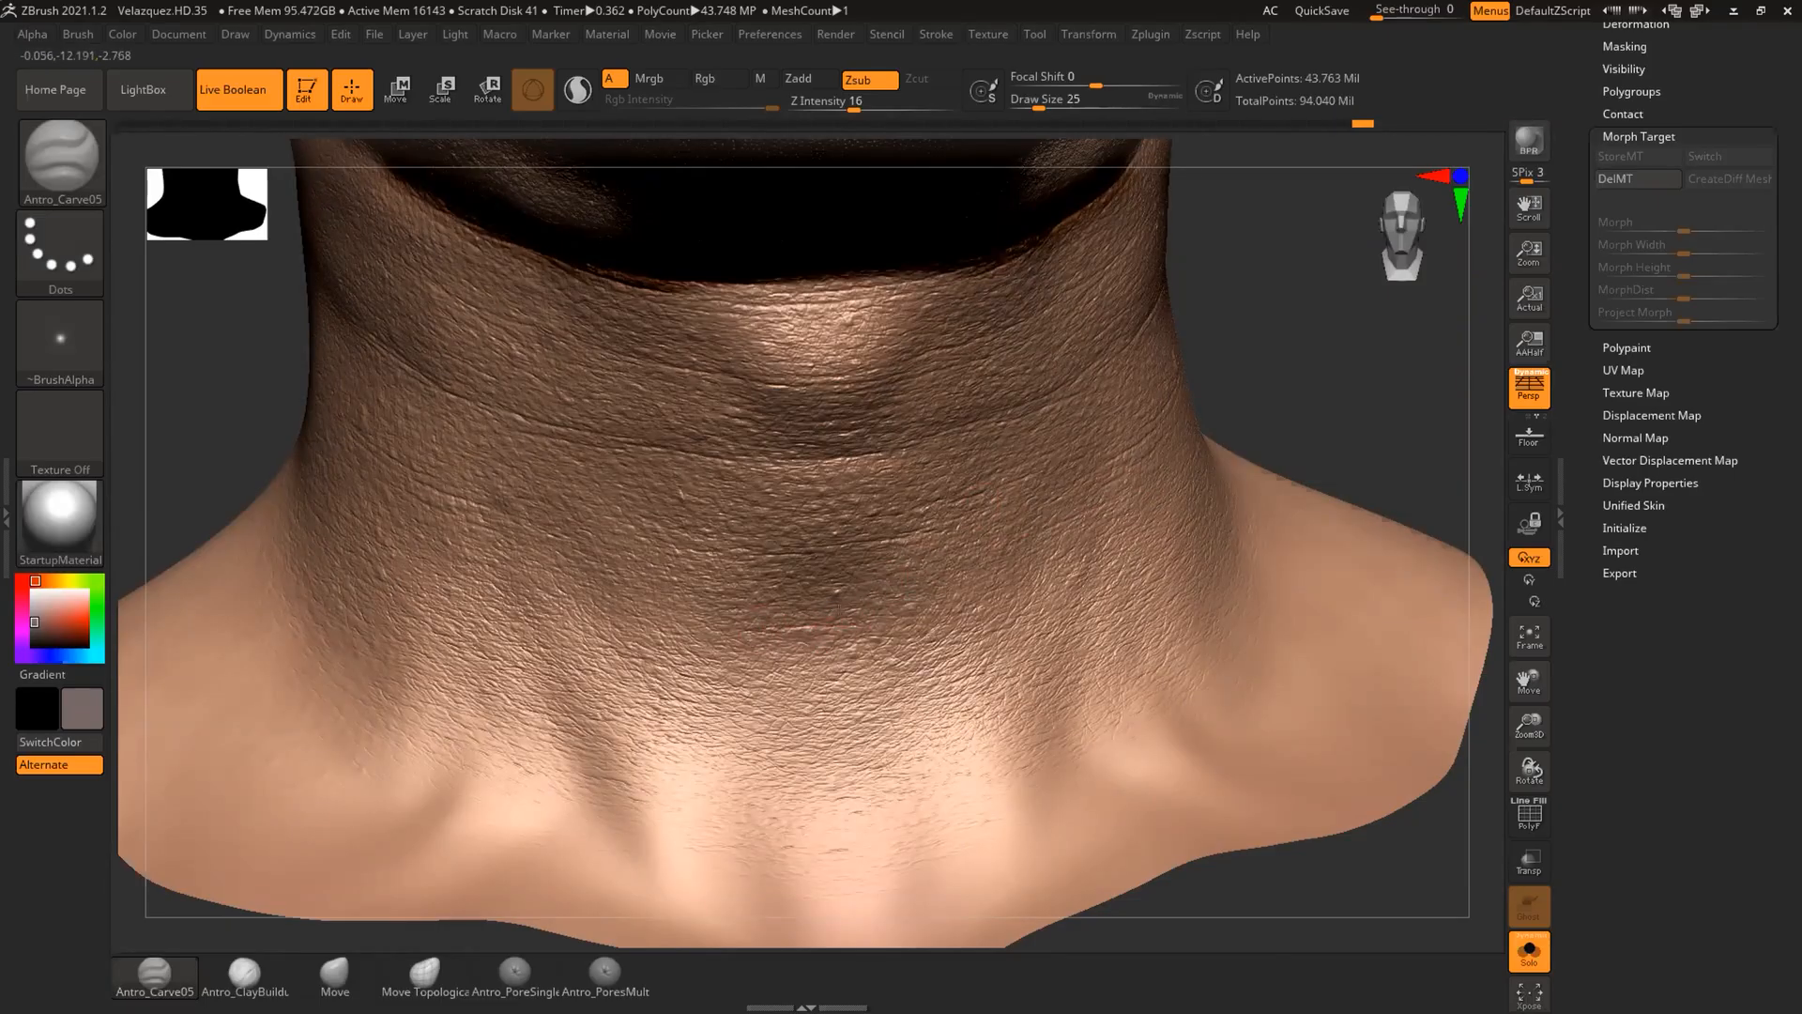
pyautogui.press('ctrl')
pyautogui.moveTo(813, 631); pyautogui.dragTo(908, 614)
pyautogui.moveTo(1243, 412)
pyautogui.mouseDown()
pyautogui.moveTo(1328, 385)
pyautogui.moveTo(644, 611)
pyautogui.moveTo(564, 580)
pyautogui.moveTo(1019, 477)
pyautogui.mouseUp()
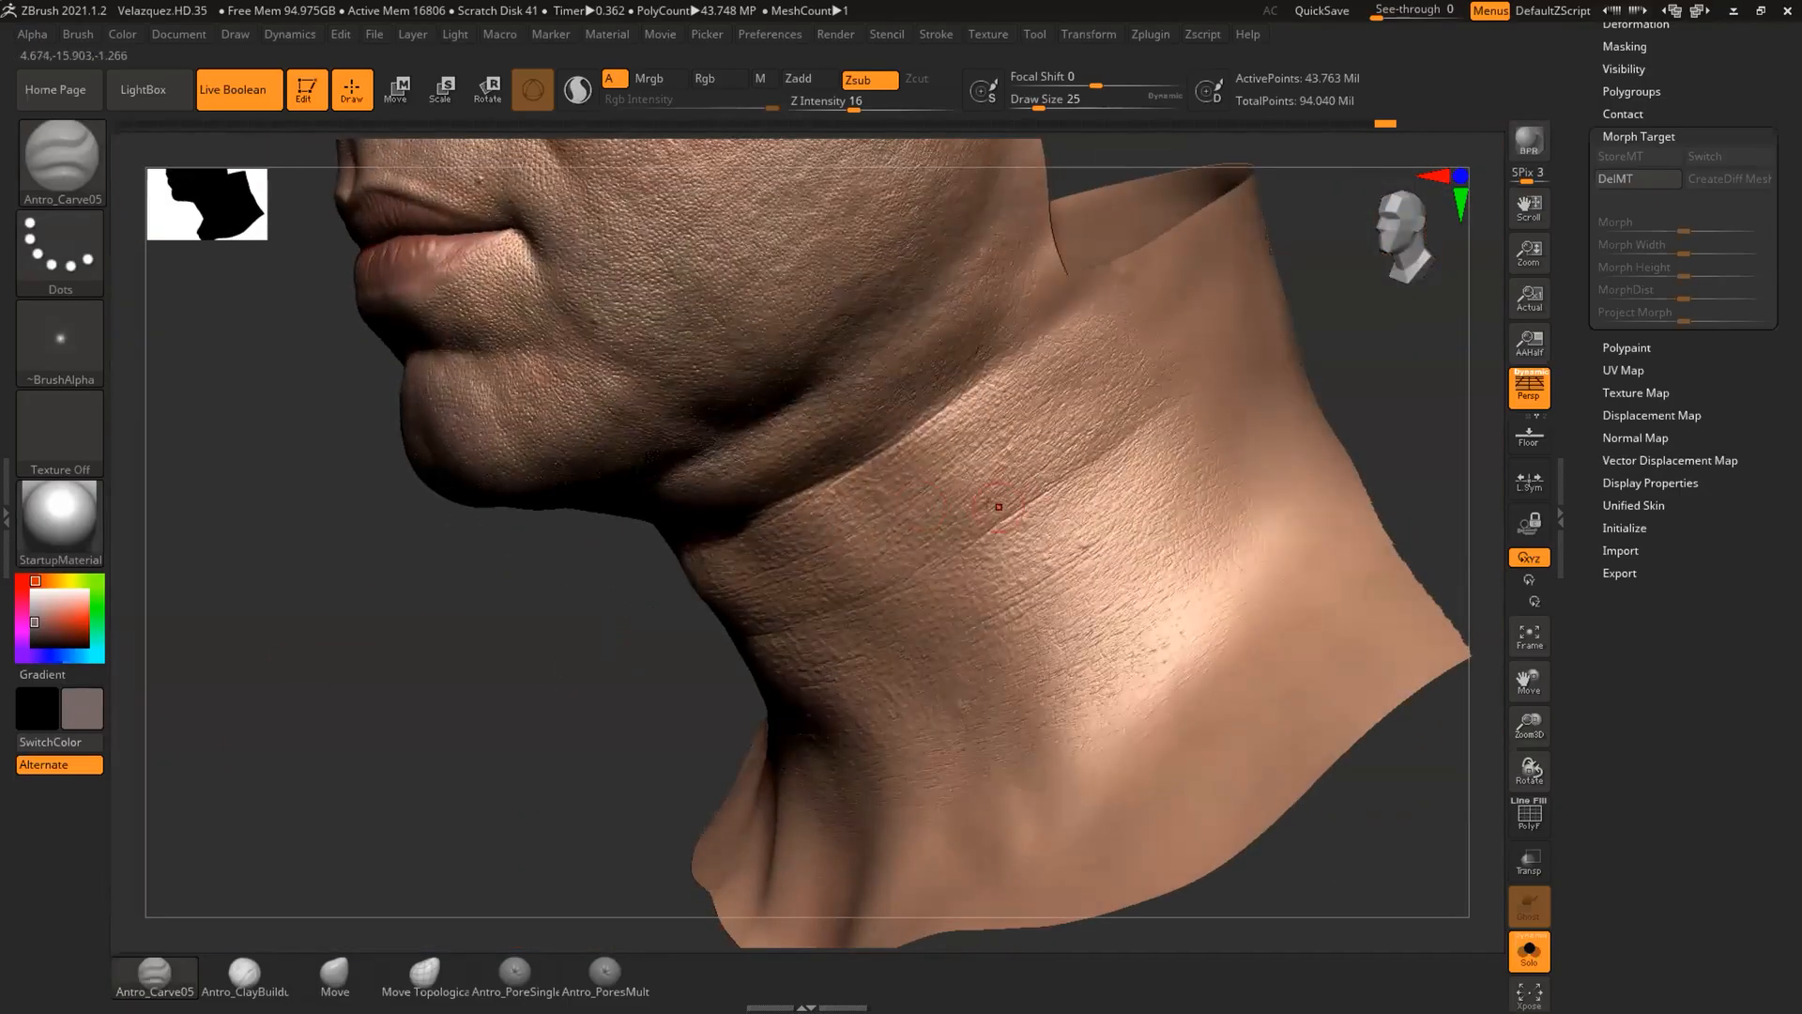
# - Lower the mesh by three subdivision levels, set the draw size to 22 and deepen the diagonal wrinkles on the side of the neck
pyautogui.press('shift')
pyautogui.hotkey('shift', 'd')
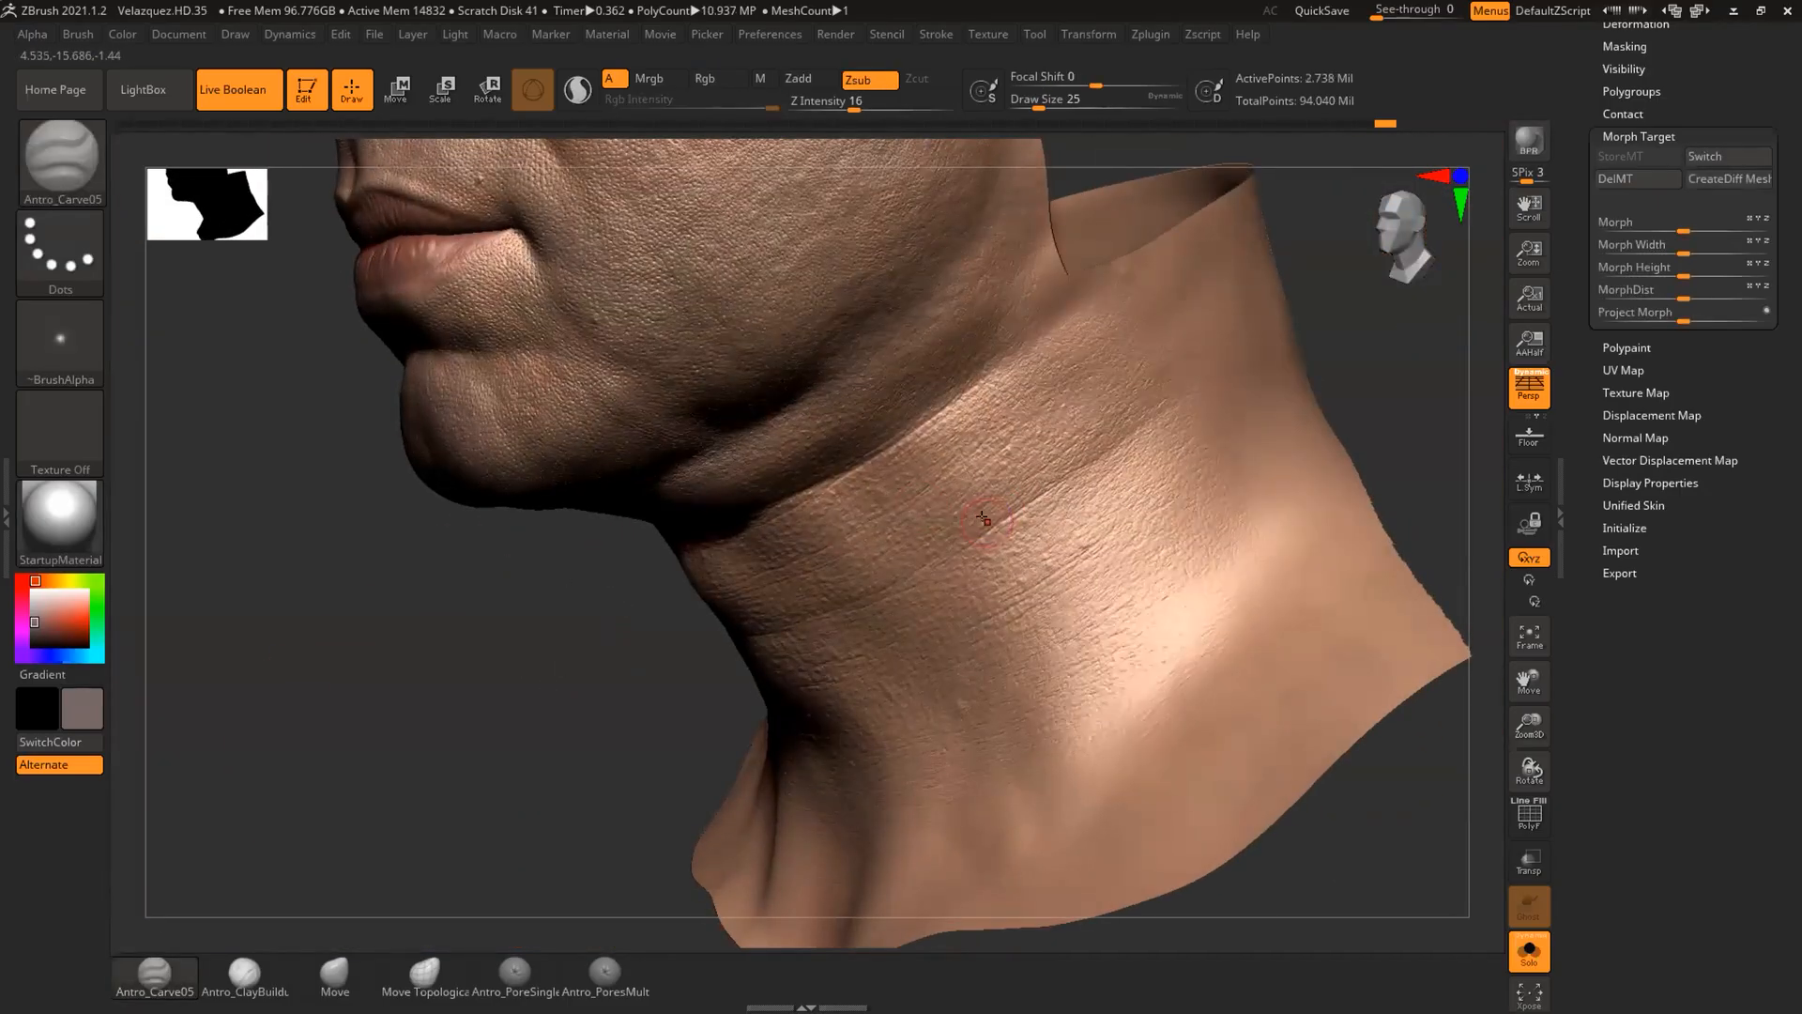
pyautogui.press('space')
pyautogui.hotkey('shift', 'd')
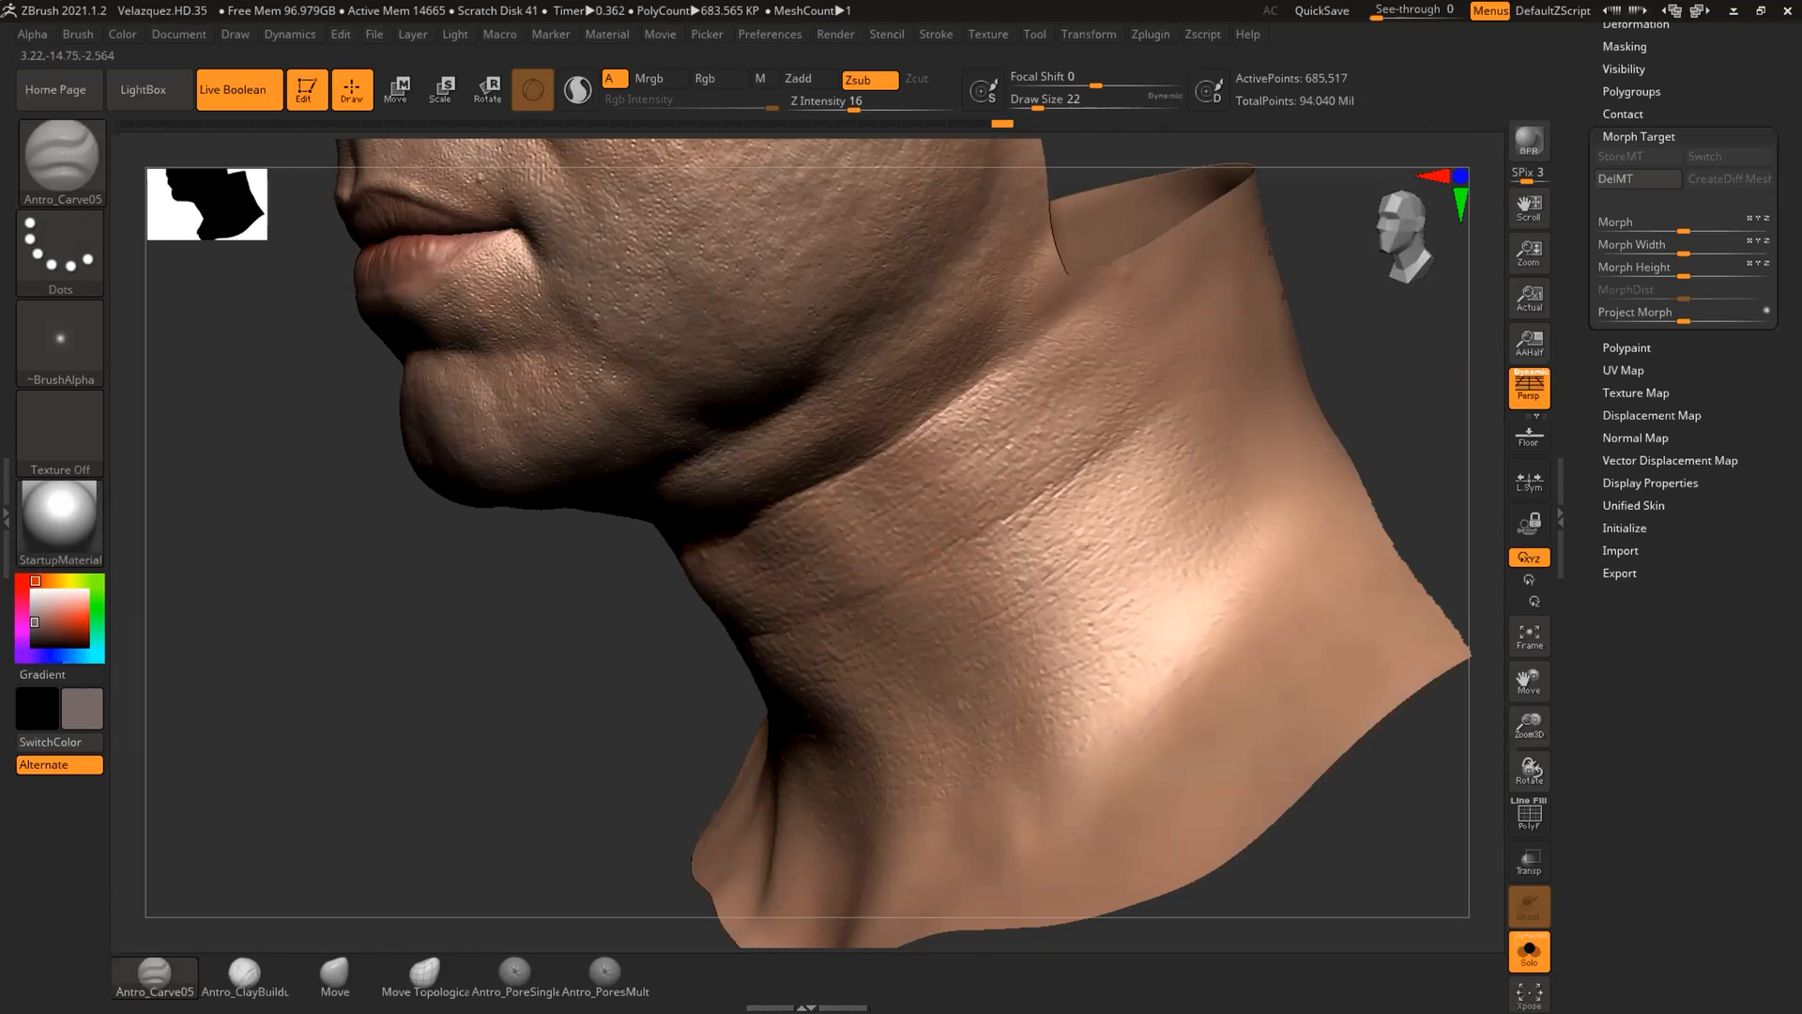
pyautogui.moveTo(1055, 499); pyautogui.dragTo(1048, 417, button='right')
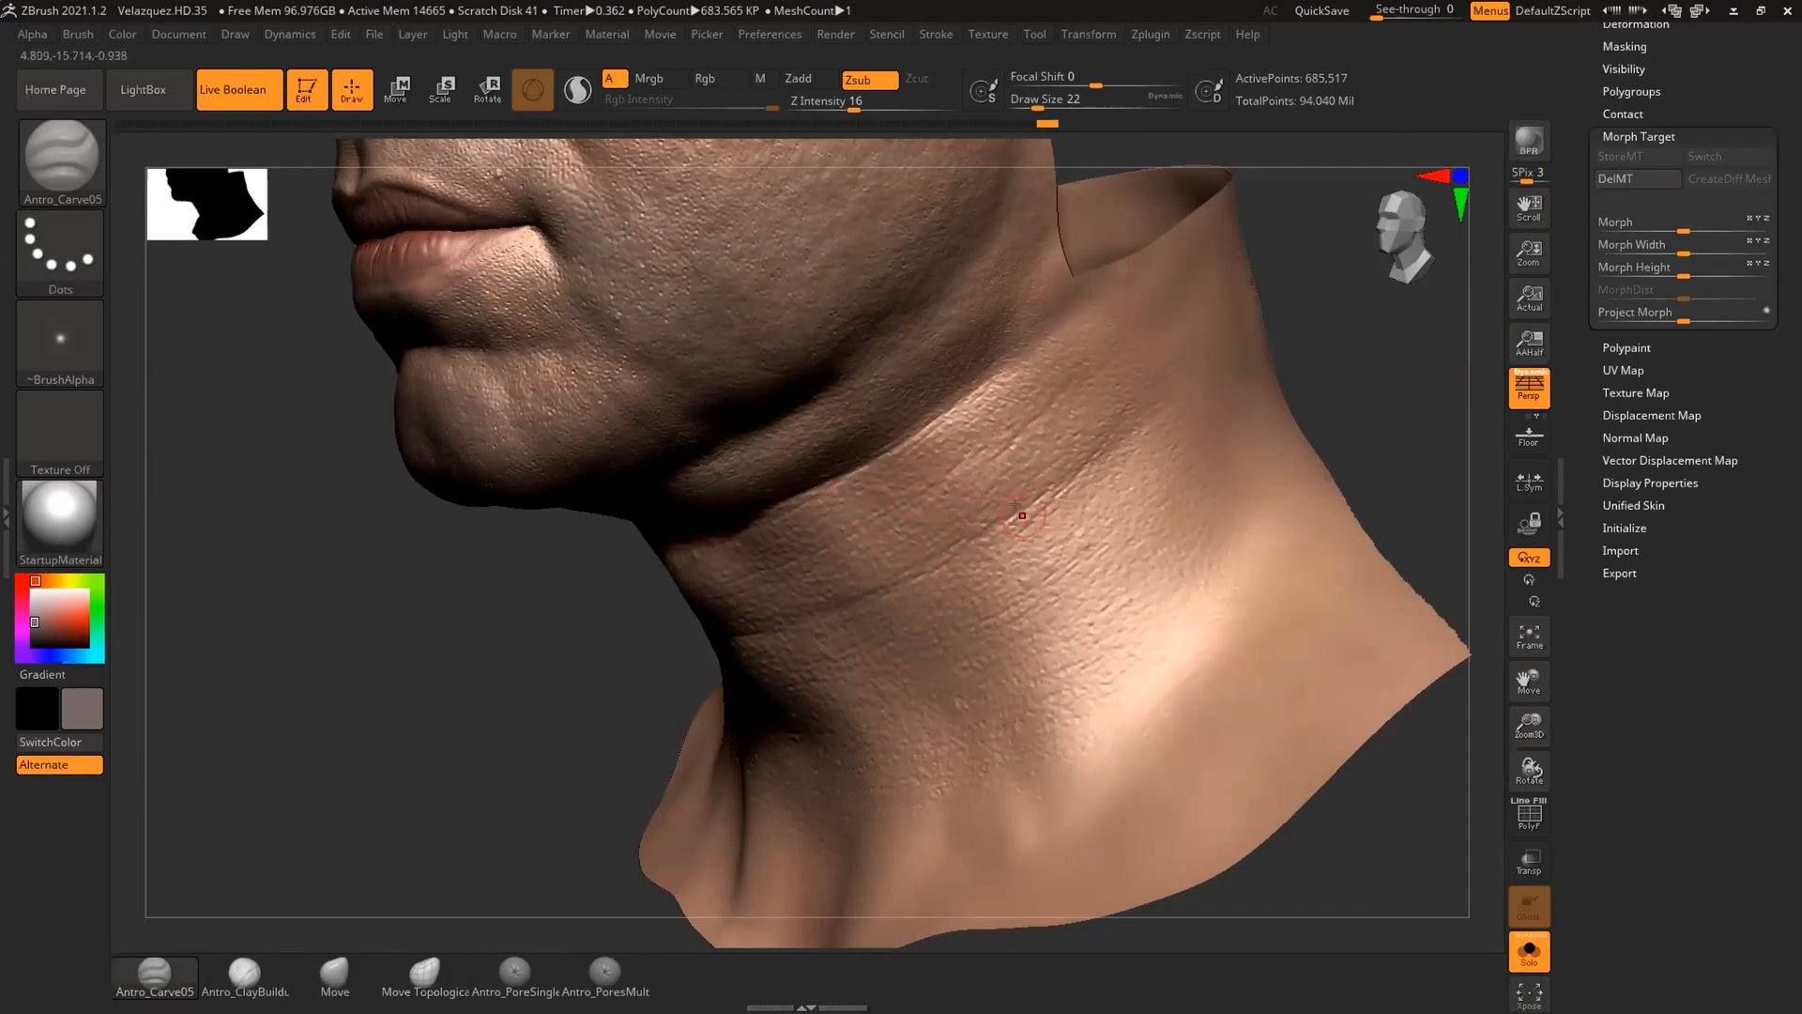
pyautogui.moveTo(1099, 461); pyautogui.dragTo(1283, 403, button='right')
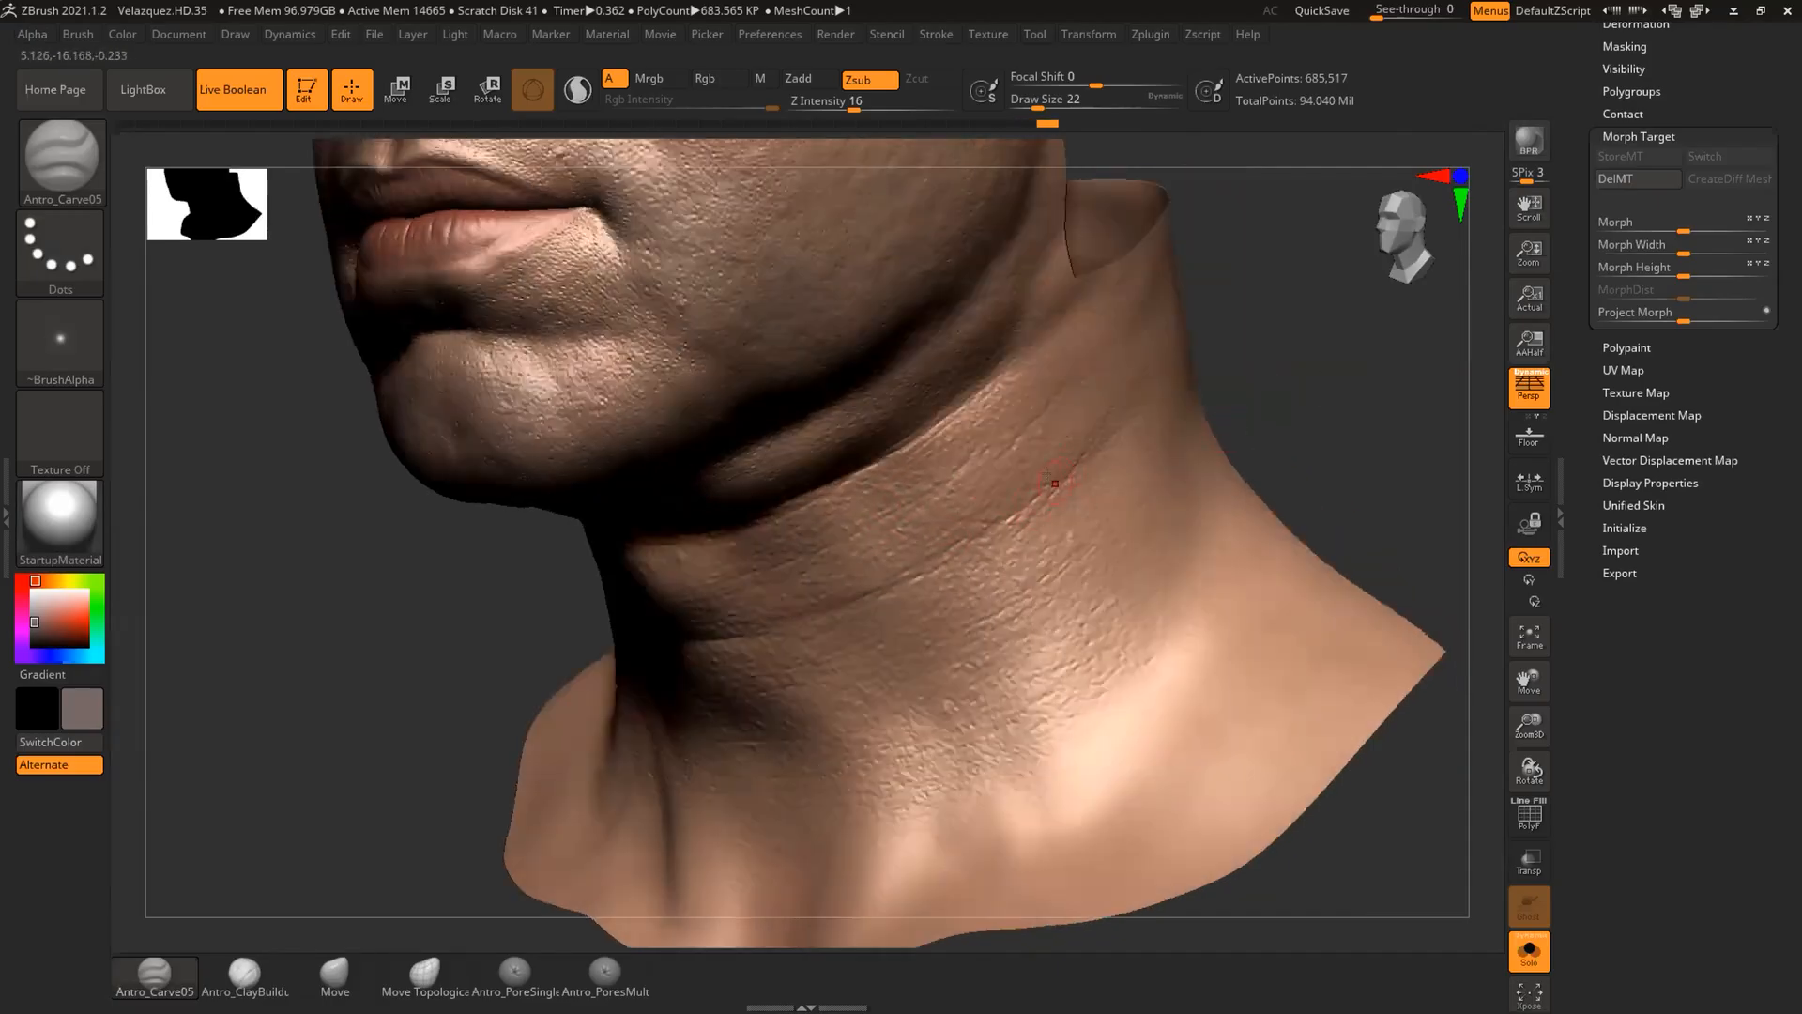
# - Carve wrinkles along the horizontal neck folds below the Adam's apple, checking them from both sides
pyautogui.moveTo(941, 553)
pyautogui.mouseDown(button='right')
pyautogui.moveTo(902, 577)
pyautogui.moveTo(981, 544)
pyautogui.mouseUp(button='right')
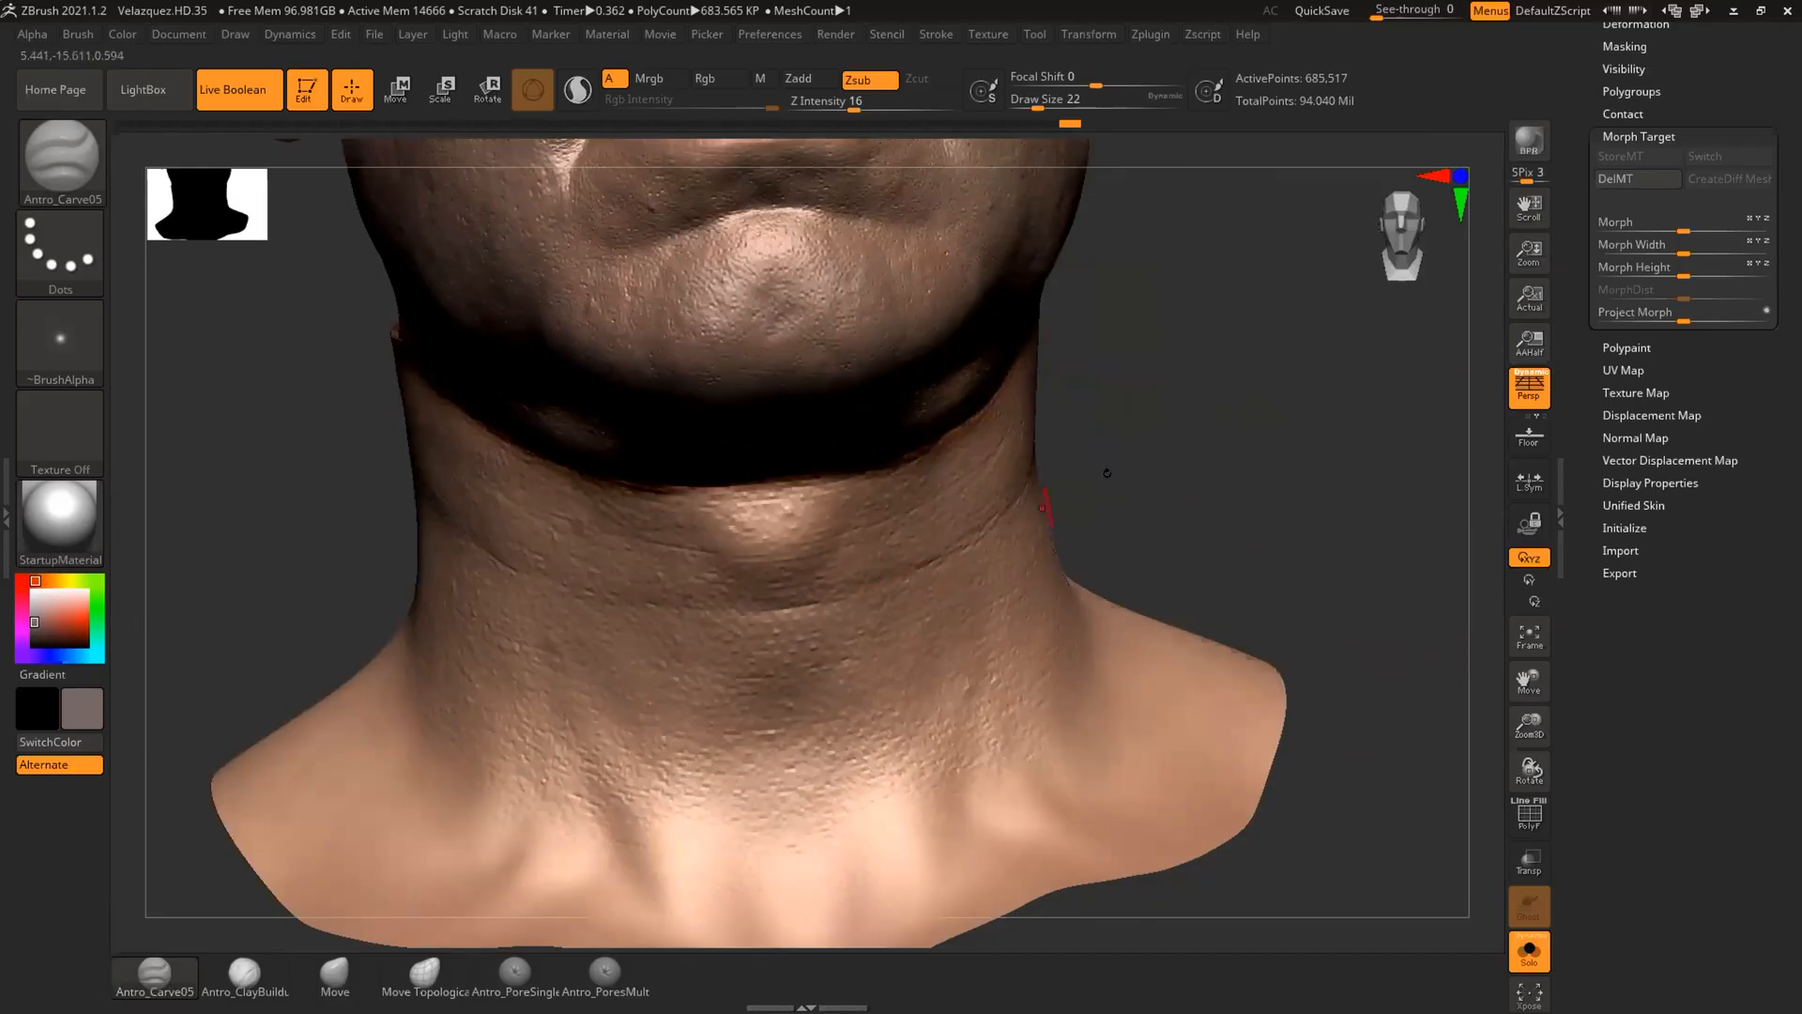
pyautogui.moveTo(1107, 472); pyautogui.dragTo(762, 617, button='right')
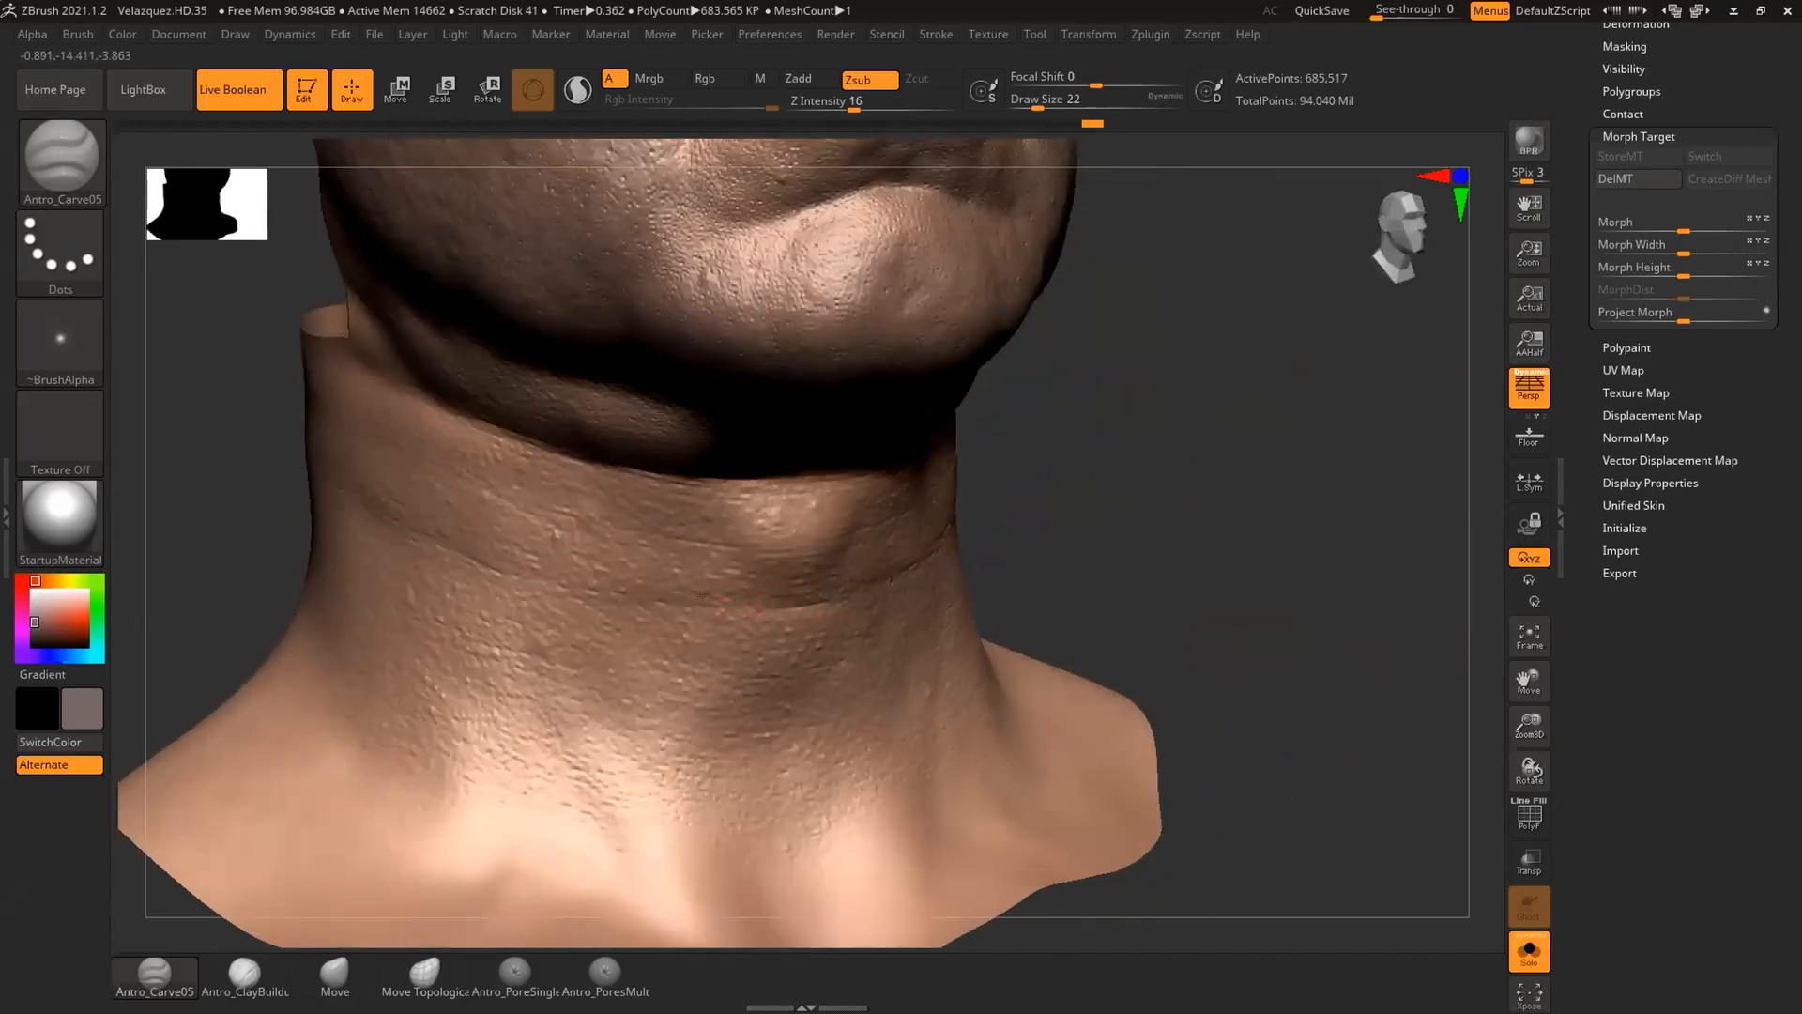
pyautogui.moveTo(987, 512); pyautogui.dragTo(707, 614, button='right')
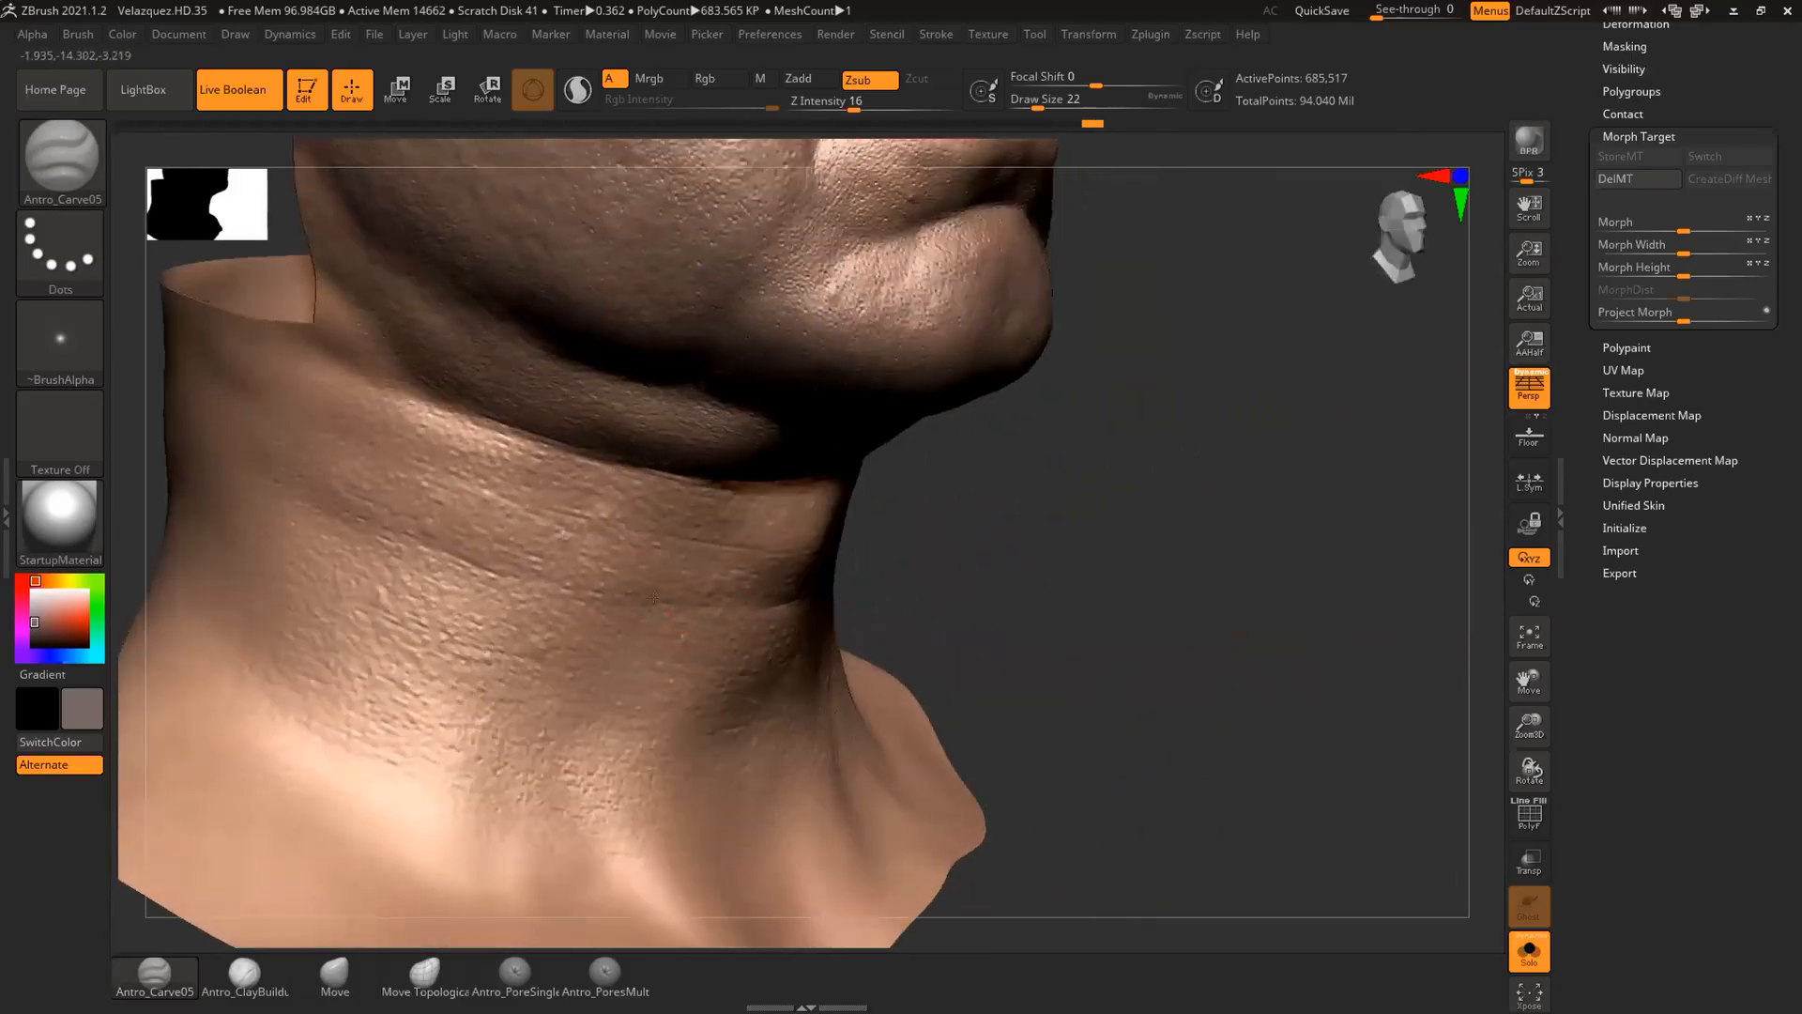
pyautogui.moveTo(1014, 519); pyautogui.dragTo(938, 567, button='right')
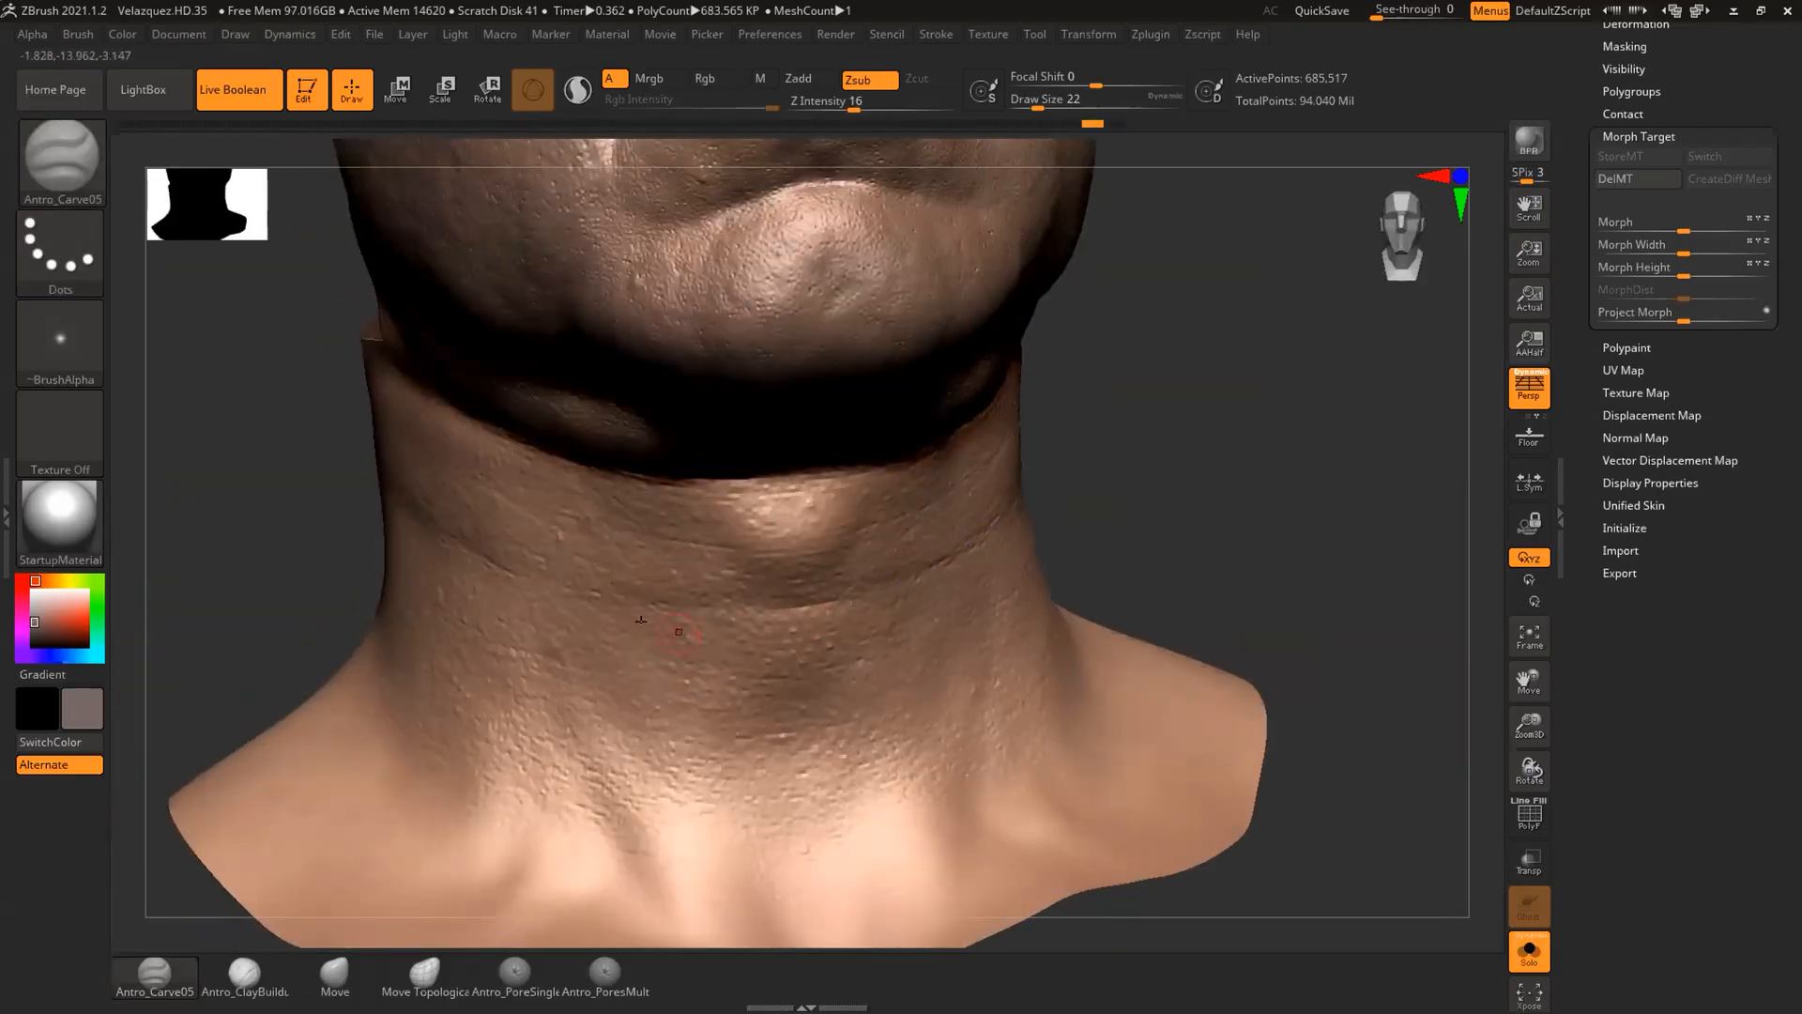
pyautogui.moveTo(1230, 486)
pyautogui.mouseDown(button='right')
pyautogui.moveTo(1195, 470)
pyautogui.moveTo(1195, 431)
pyautogui.moveTo(1136, 446)
pyautogui.mouseUp(button='right')
# - Set the carve brush's draw size to 35 and add broader horizontal creases to the lower front of the neck
pyautogui.press('space')
pyautogui.moveTo(998, 503); pyautogui.dragTo(1009, 503)
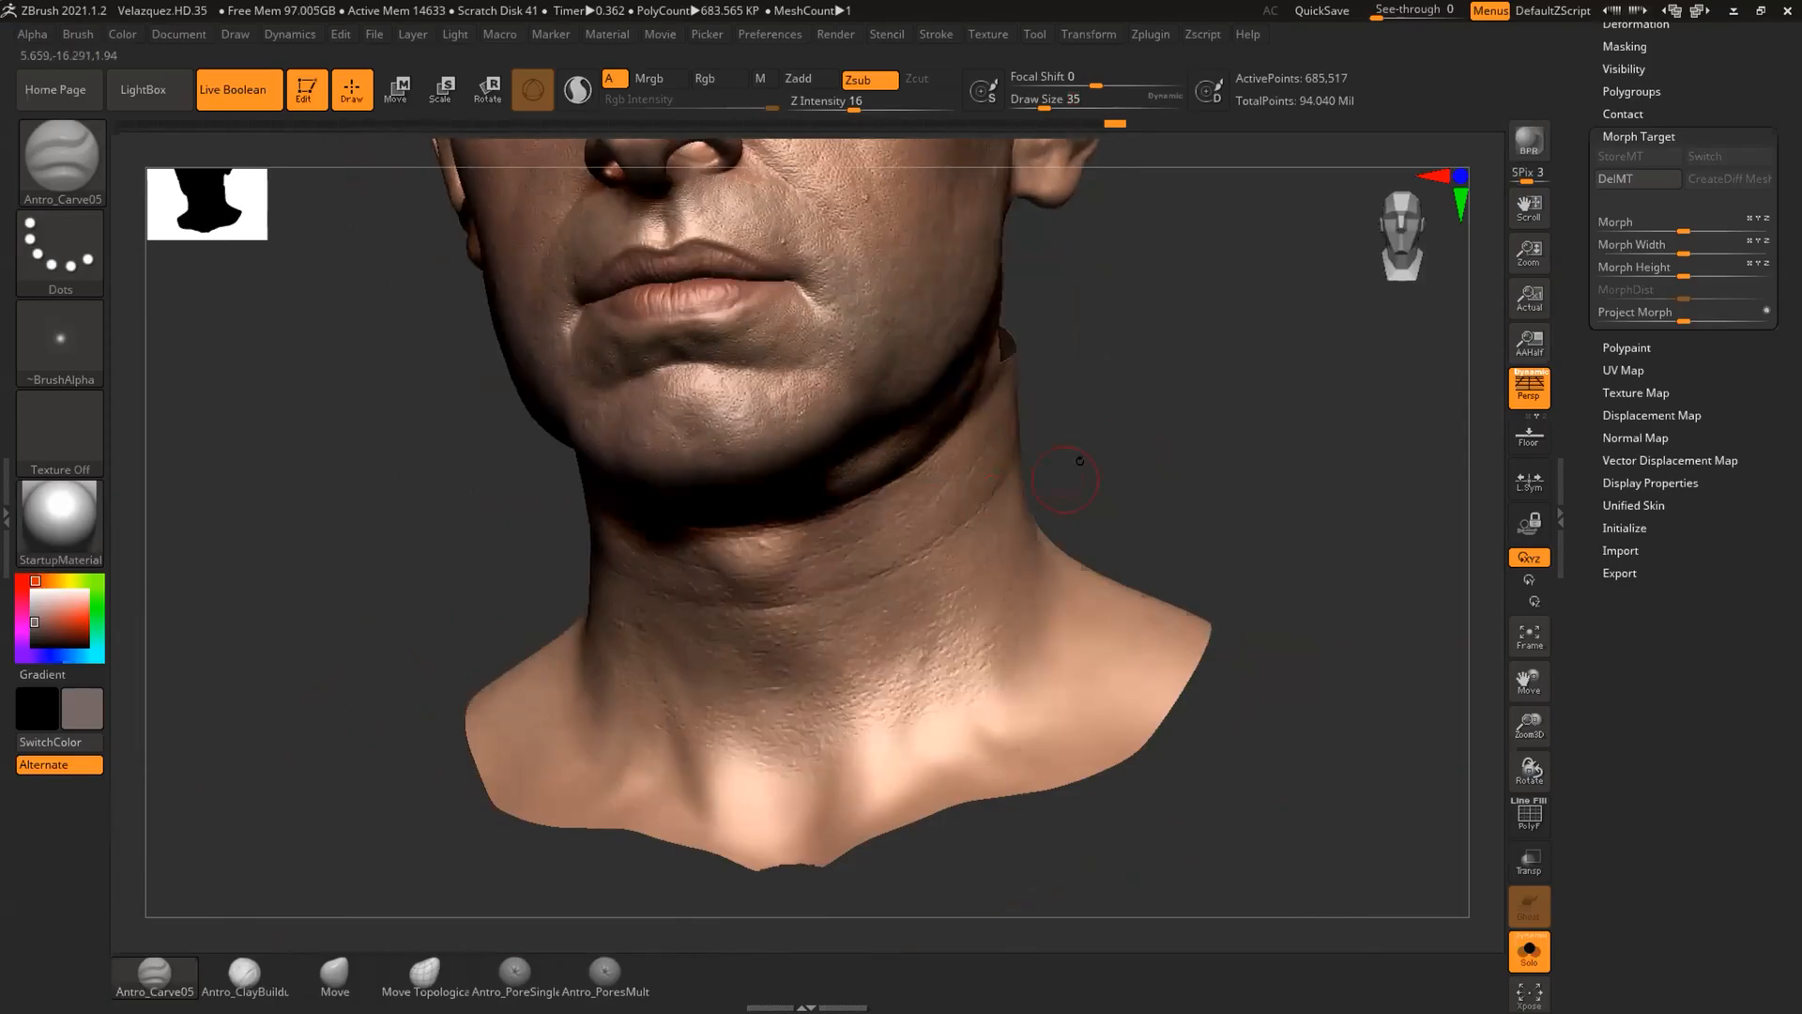
pyautogui.moveTo(1124, 441); pyautogui.dragTo(965, 526, button='right')
pyautogui.press('shift')
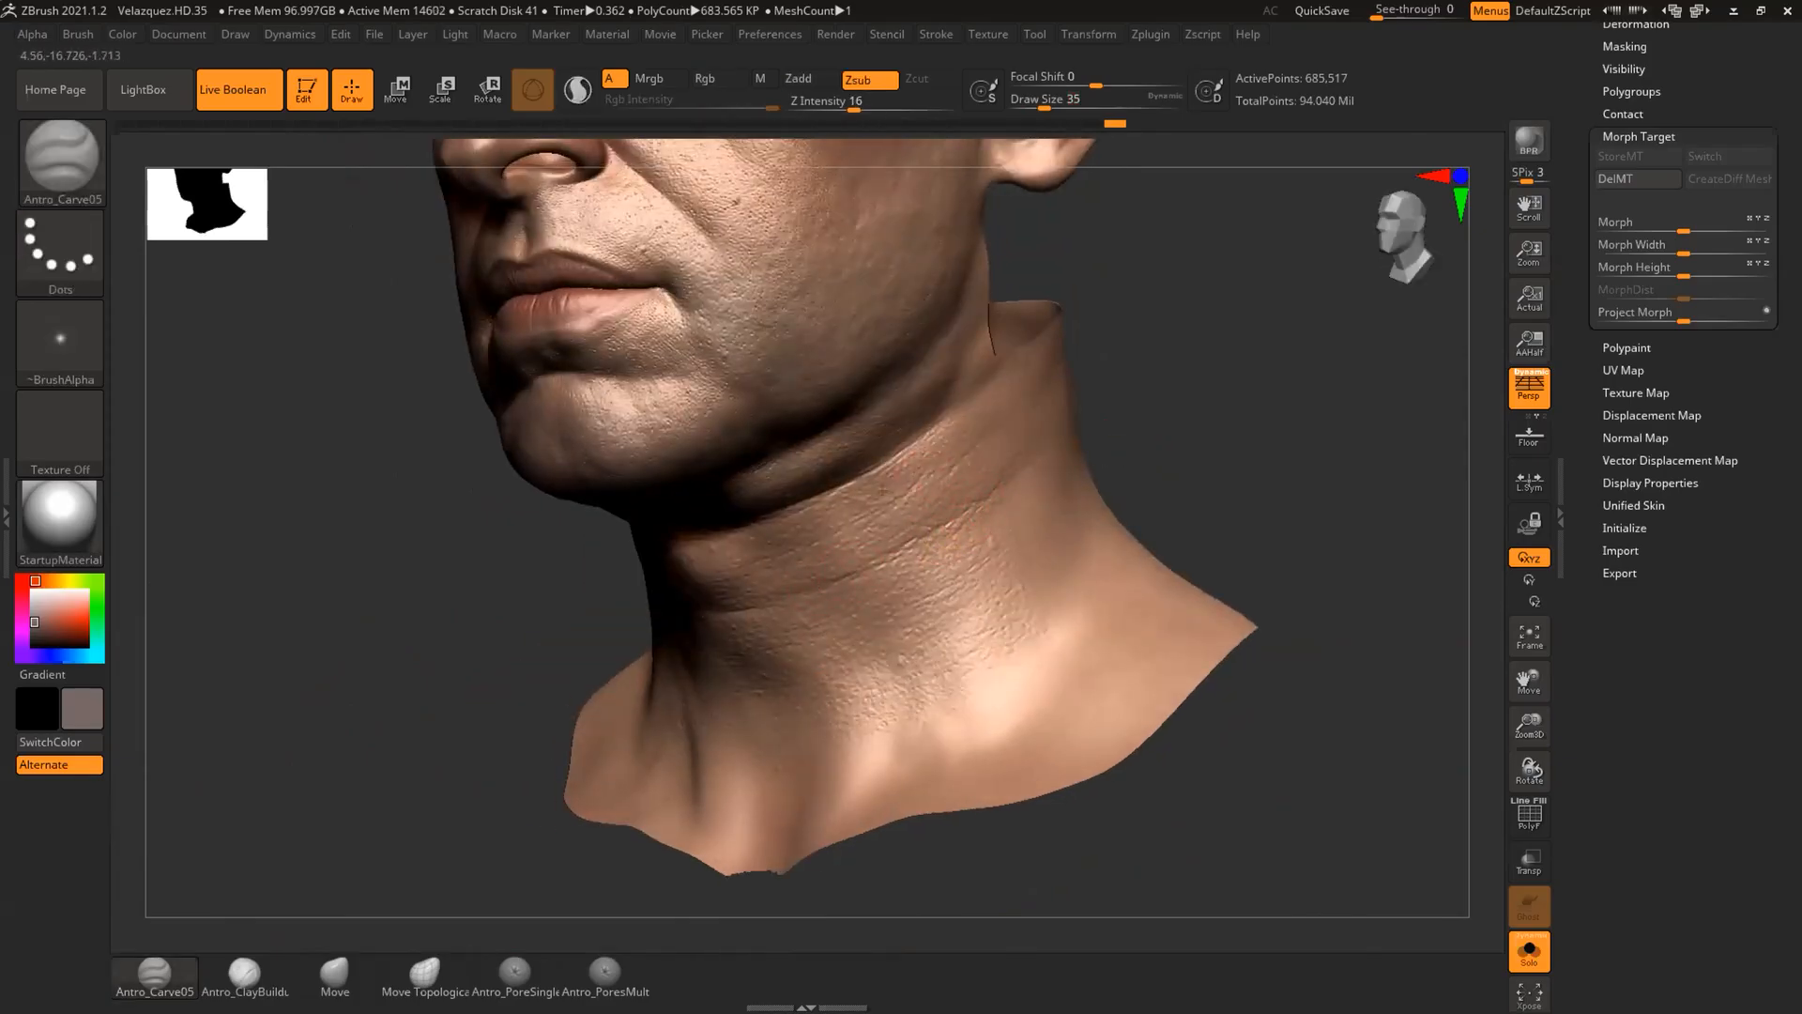
pyautogui.moveTo(1079, 441); pyautogui.dragTo(1248, 433, button='right')
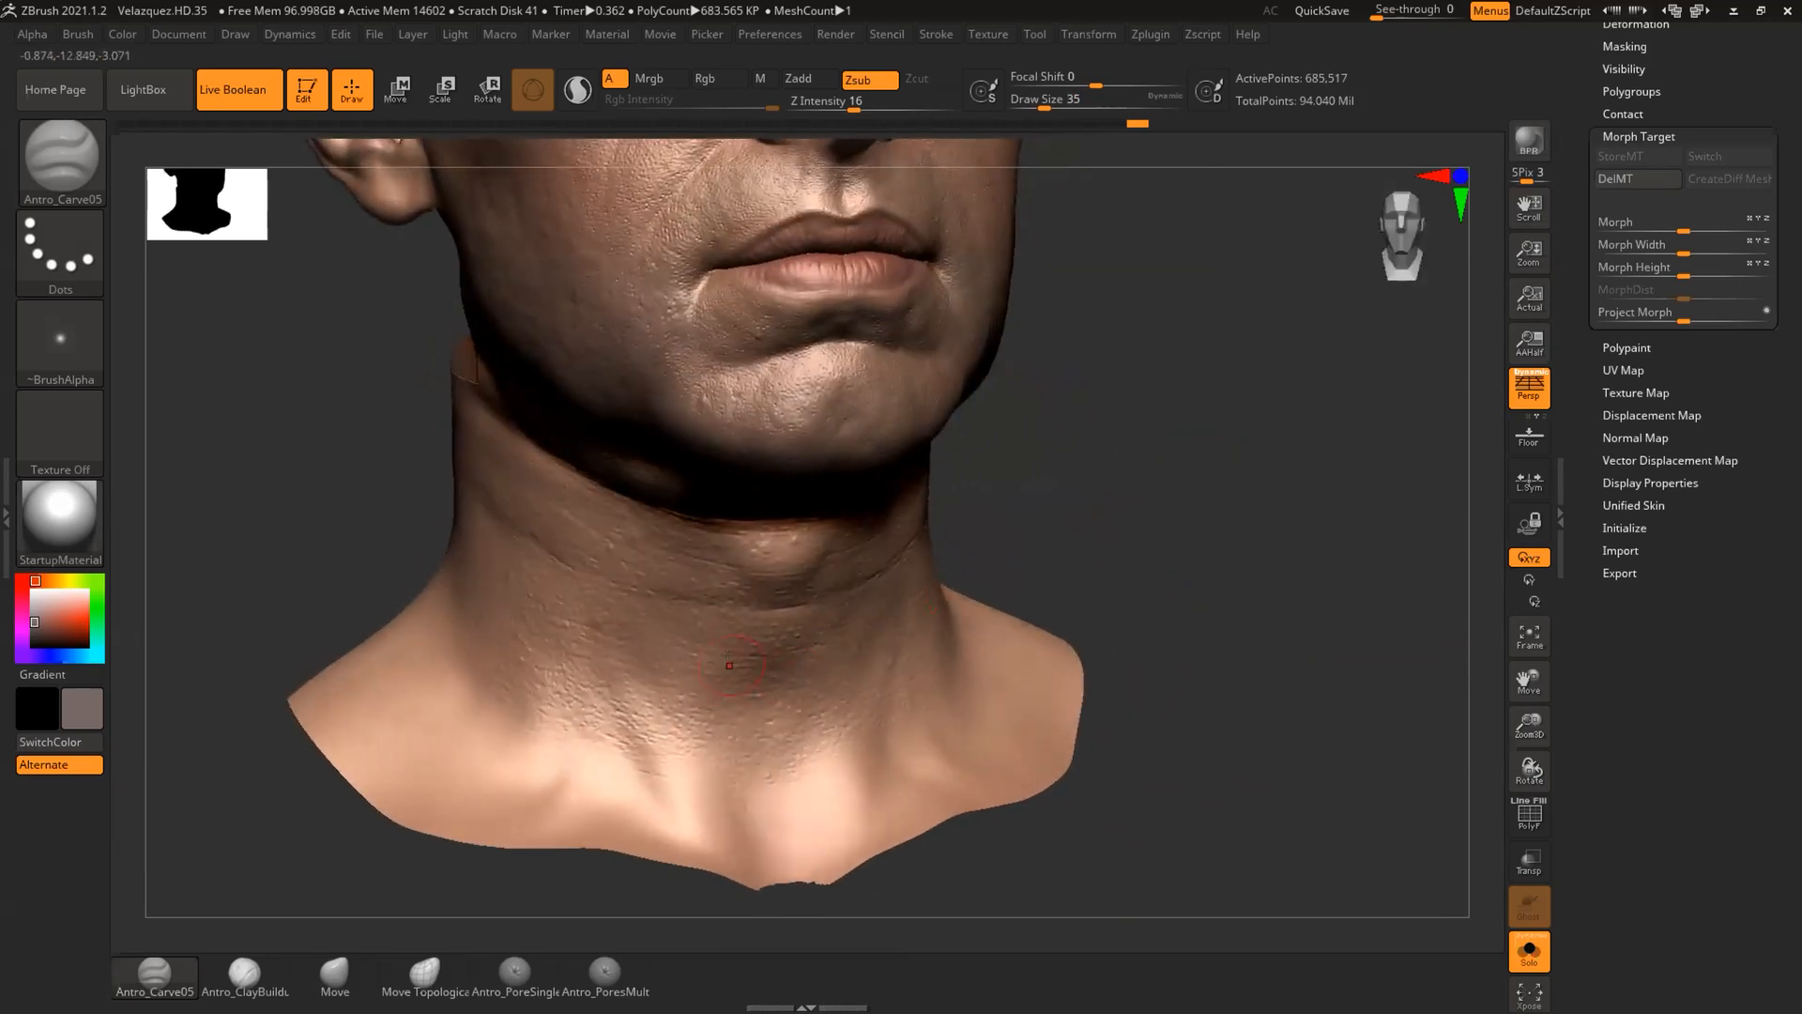
pyautogui.moveTo(810, 658); pyautogui.dragTo(958, 585, button='right')
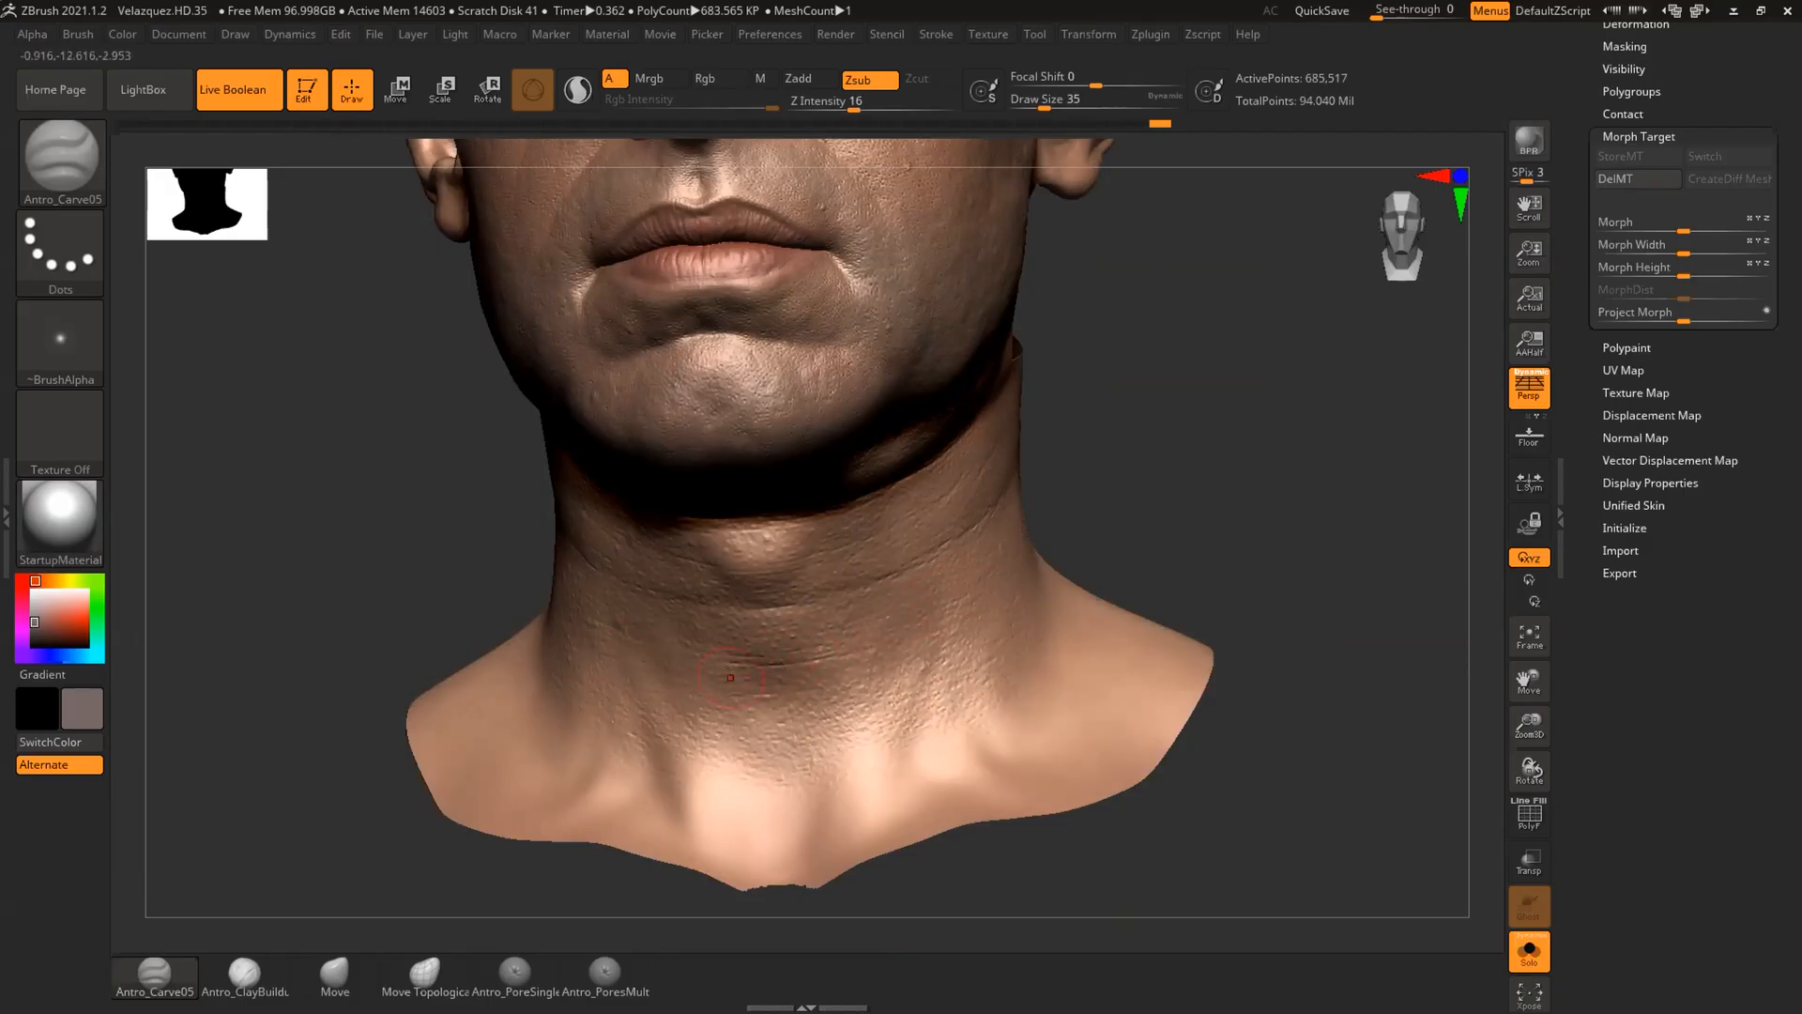
# - Raise the mesh by two subdivision levels and inspect the carved neck wrinkles from several angles
pyautogui.press('ctrl')
pyautogui.moveTo(1206, 498); pyautogui.dragTo(1214, 487)
pyautogui.hotkey('ctrl', 'd')
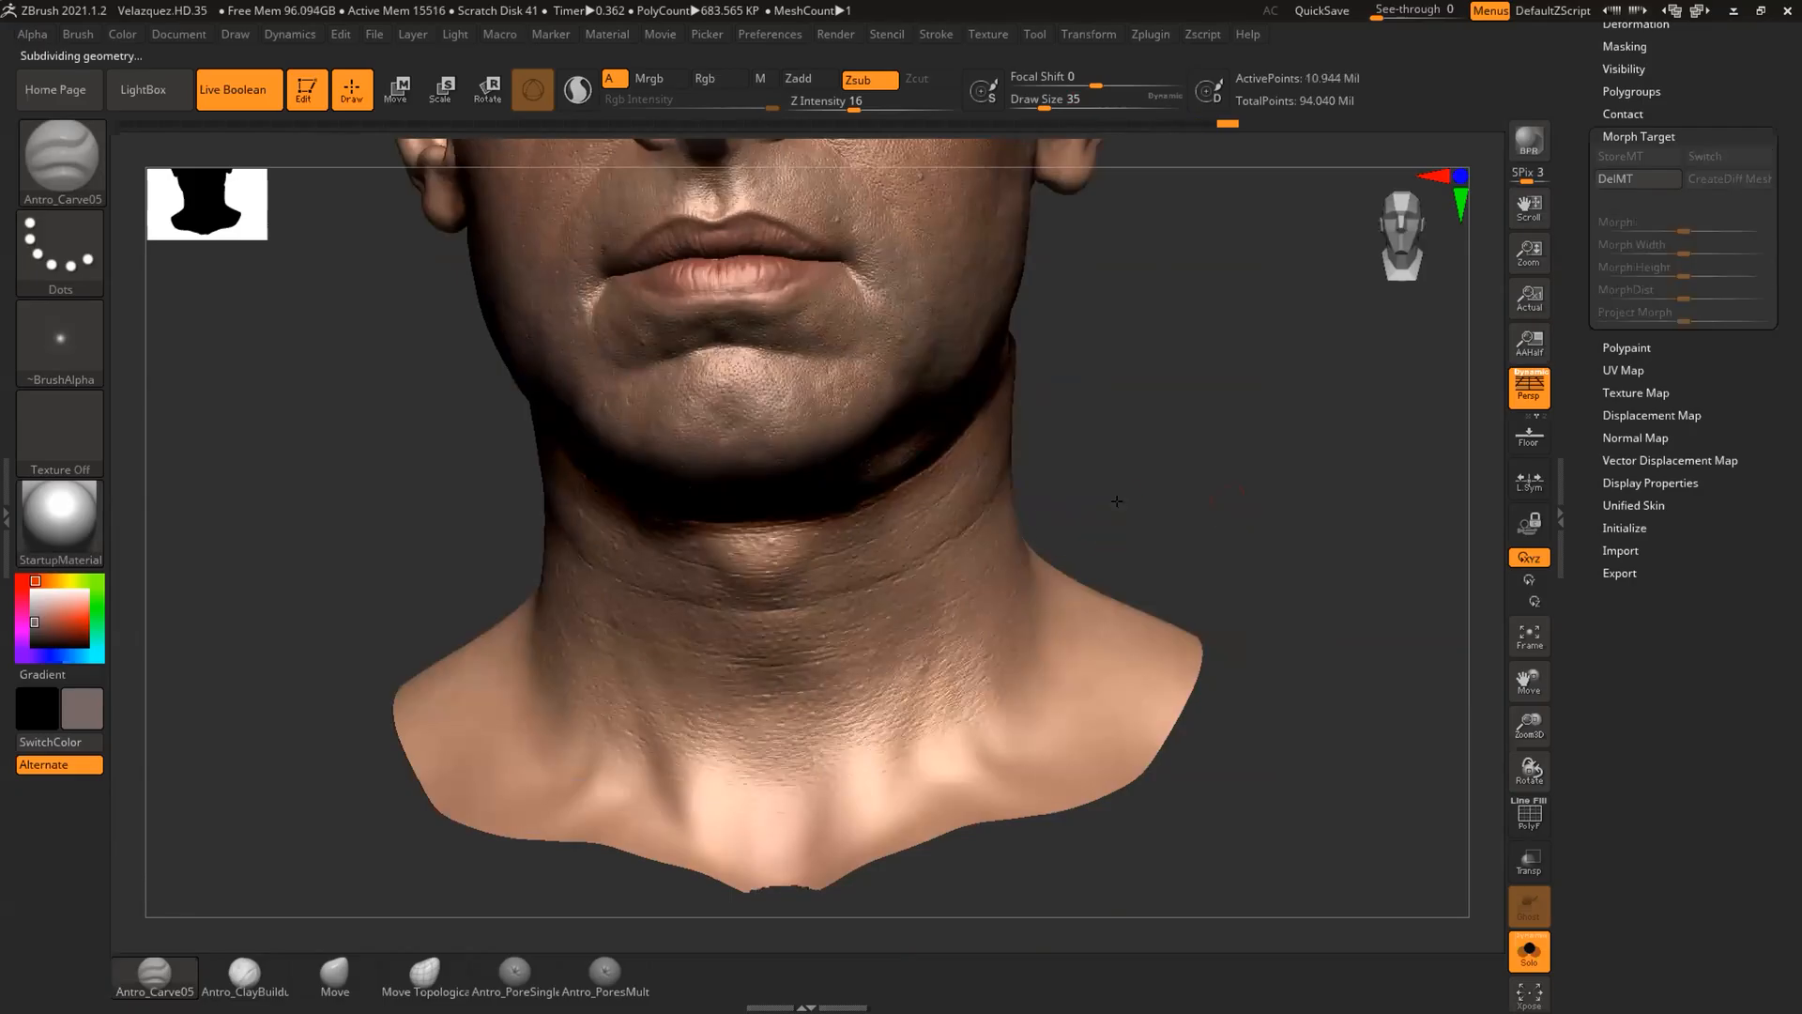
pyautogui.moveTo(1105, 510); pyautogui.dragTo(953, 569)
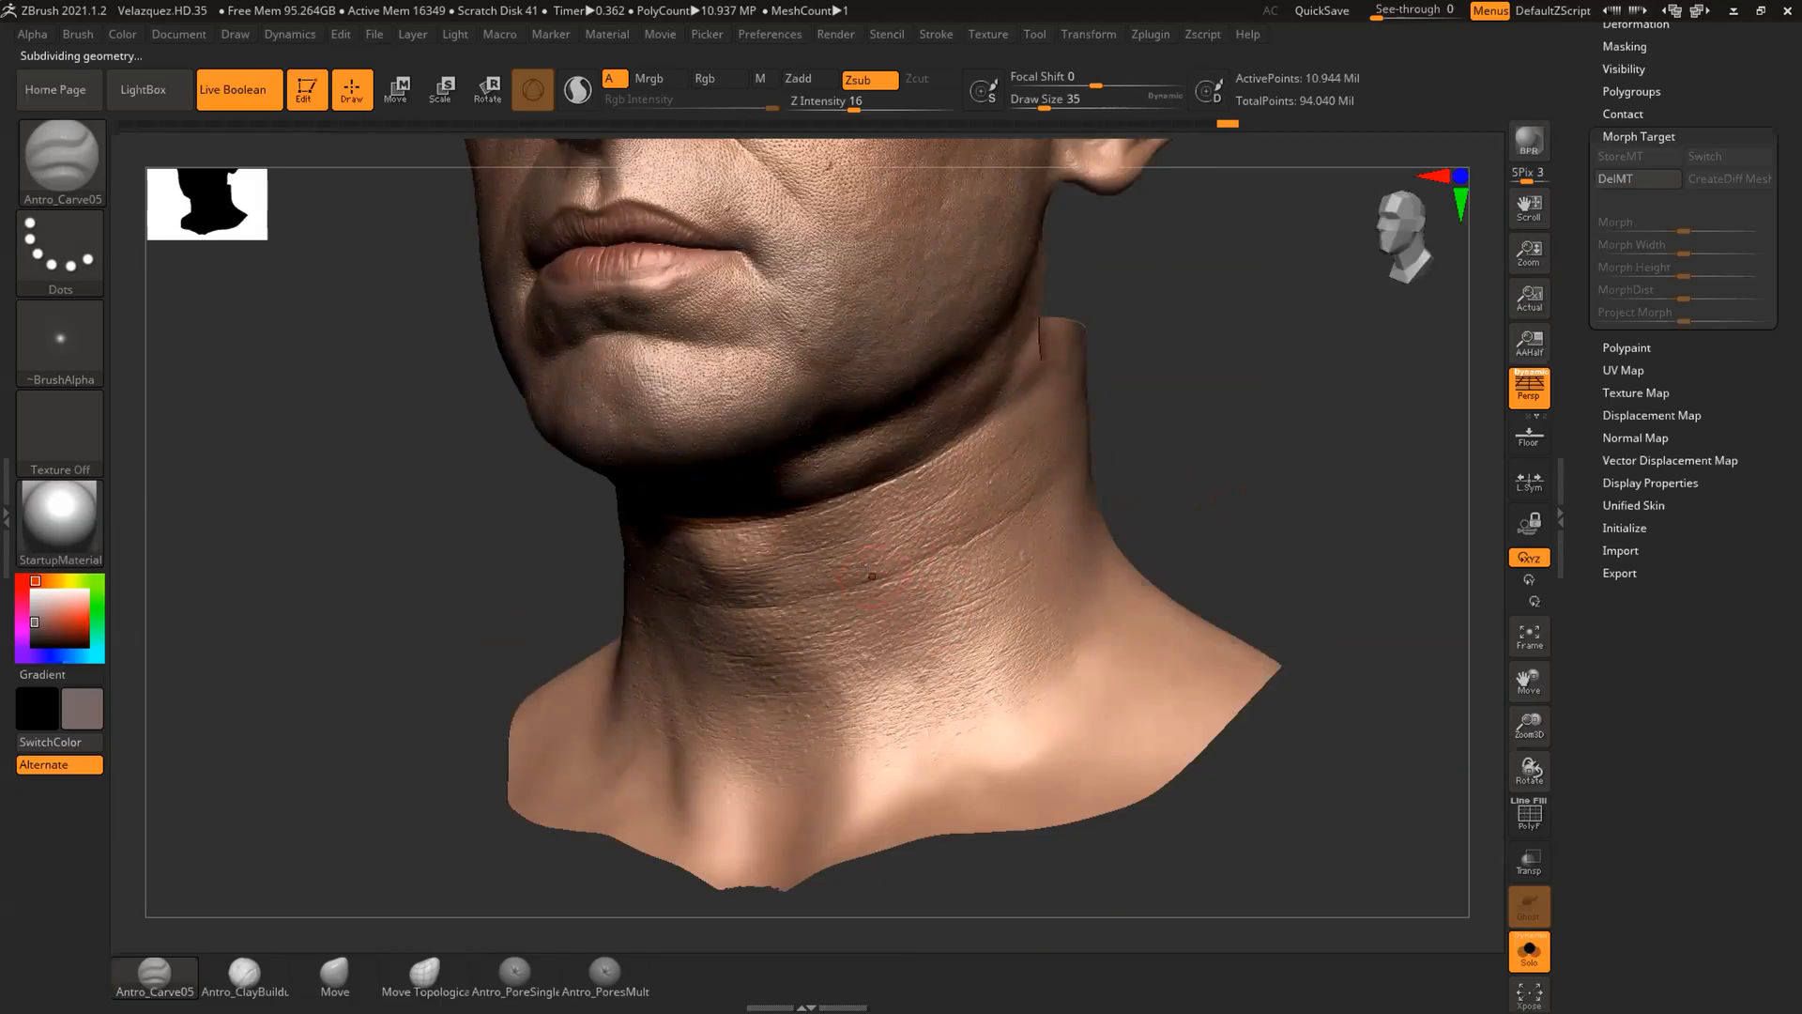
pyautogui.moveTo(1113, 537)
pyautogui.mouseDown()
pyautogui.moveTo(1219, 526)
pyautogui.moveTo(1119, 518)
pyautogui.moveTo(1257, 484)
pyautogui.moveTo(1166, 503)
pyautogui.moveTo(1241, 514)
pyautogui.moveTo(1173, 519)
pyautogui.mouseUp()
# - Choose the Antro neck pimple brush and set its stroke to DragRect
pyautogui.press('b')
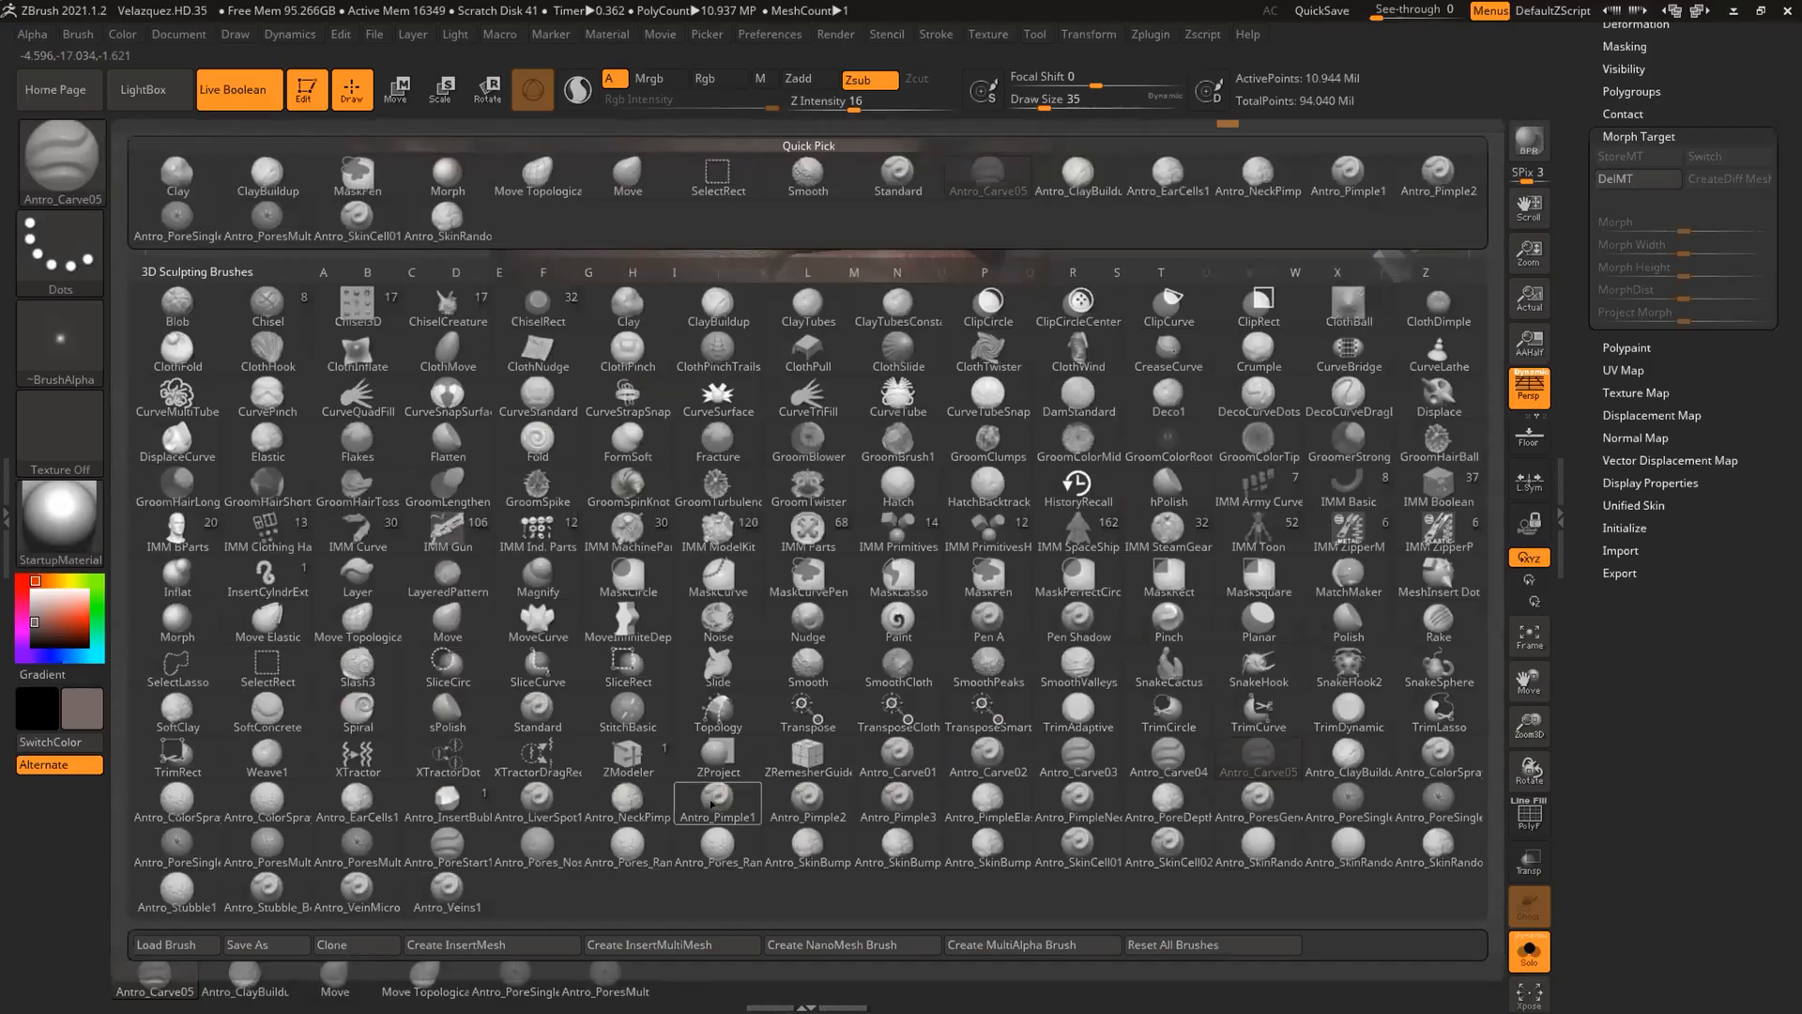
pyautogui.click(648, 816)
pyautogui.click(62, 160)
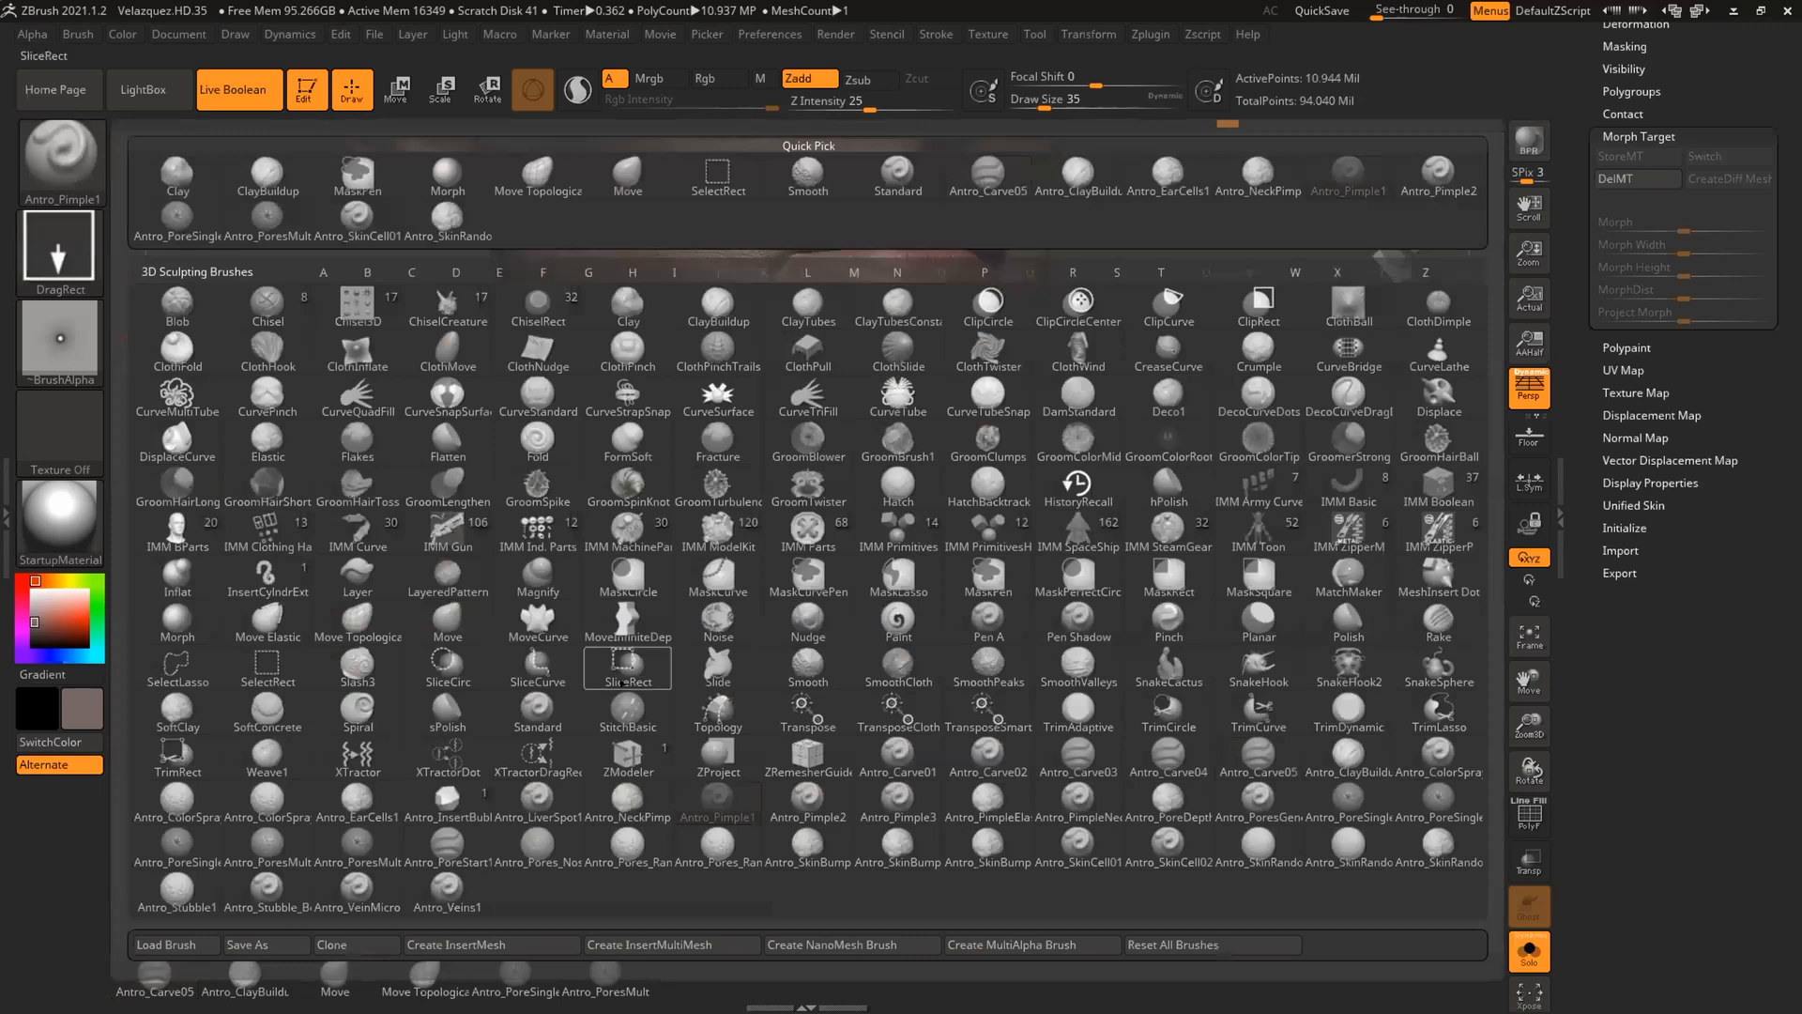
pyautogui.click(805, 170)
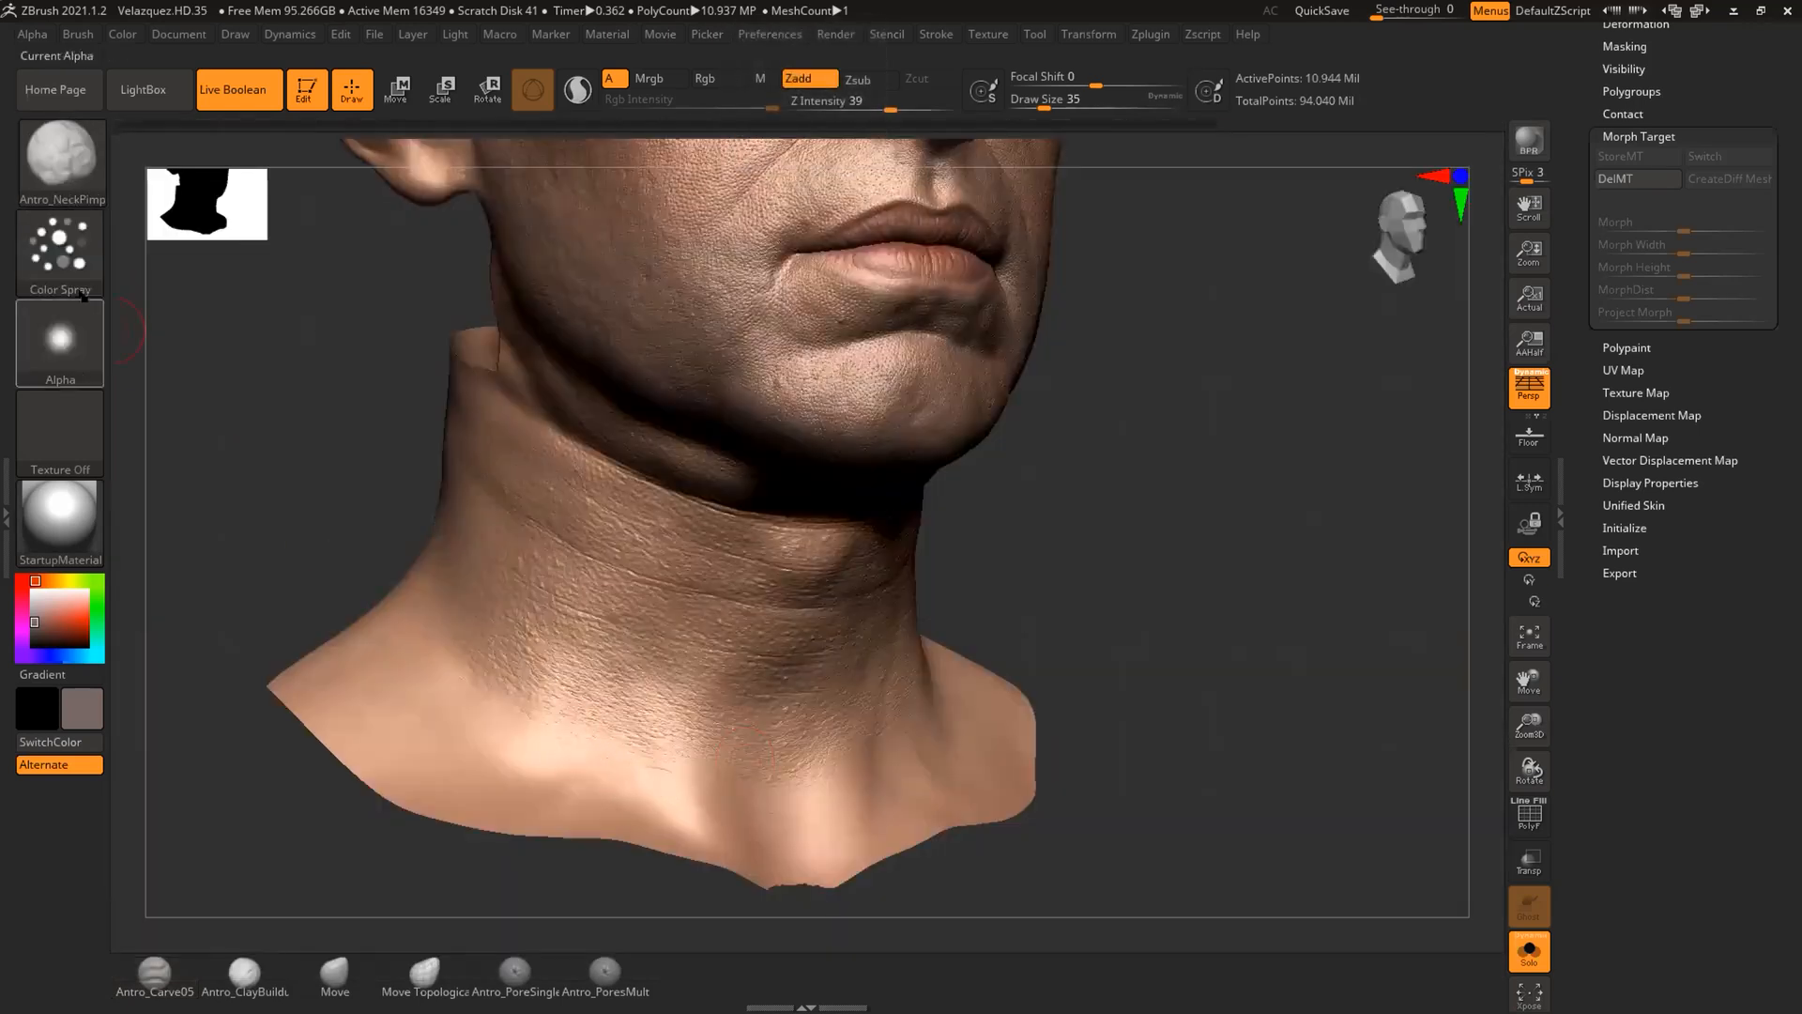
pyautogui.click(60, 248)
pyautogui.click(265, 271)
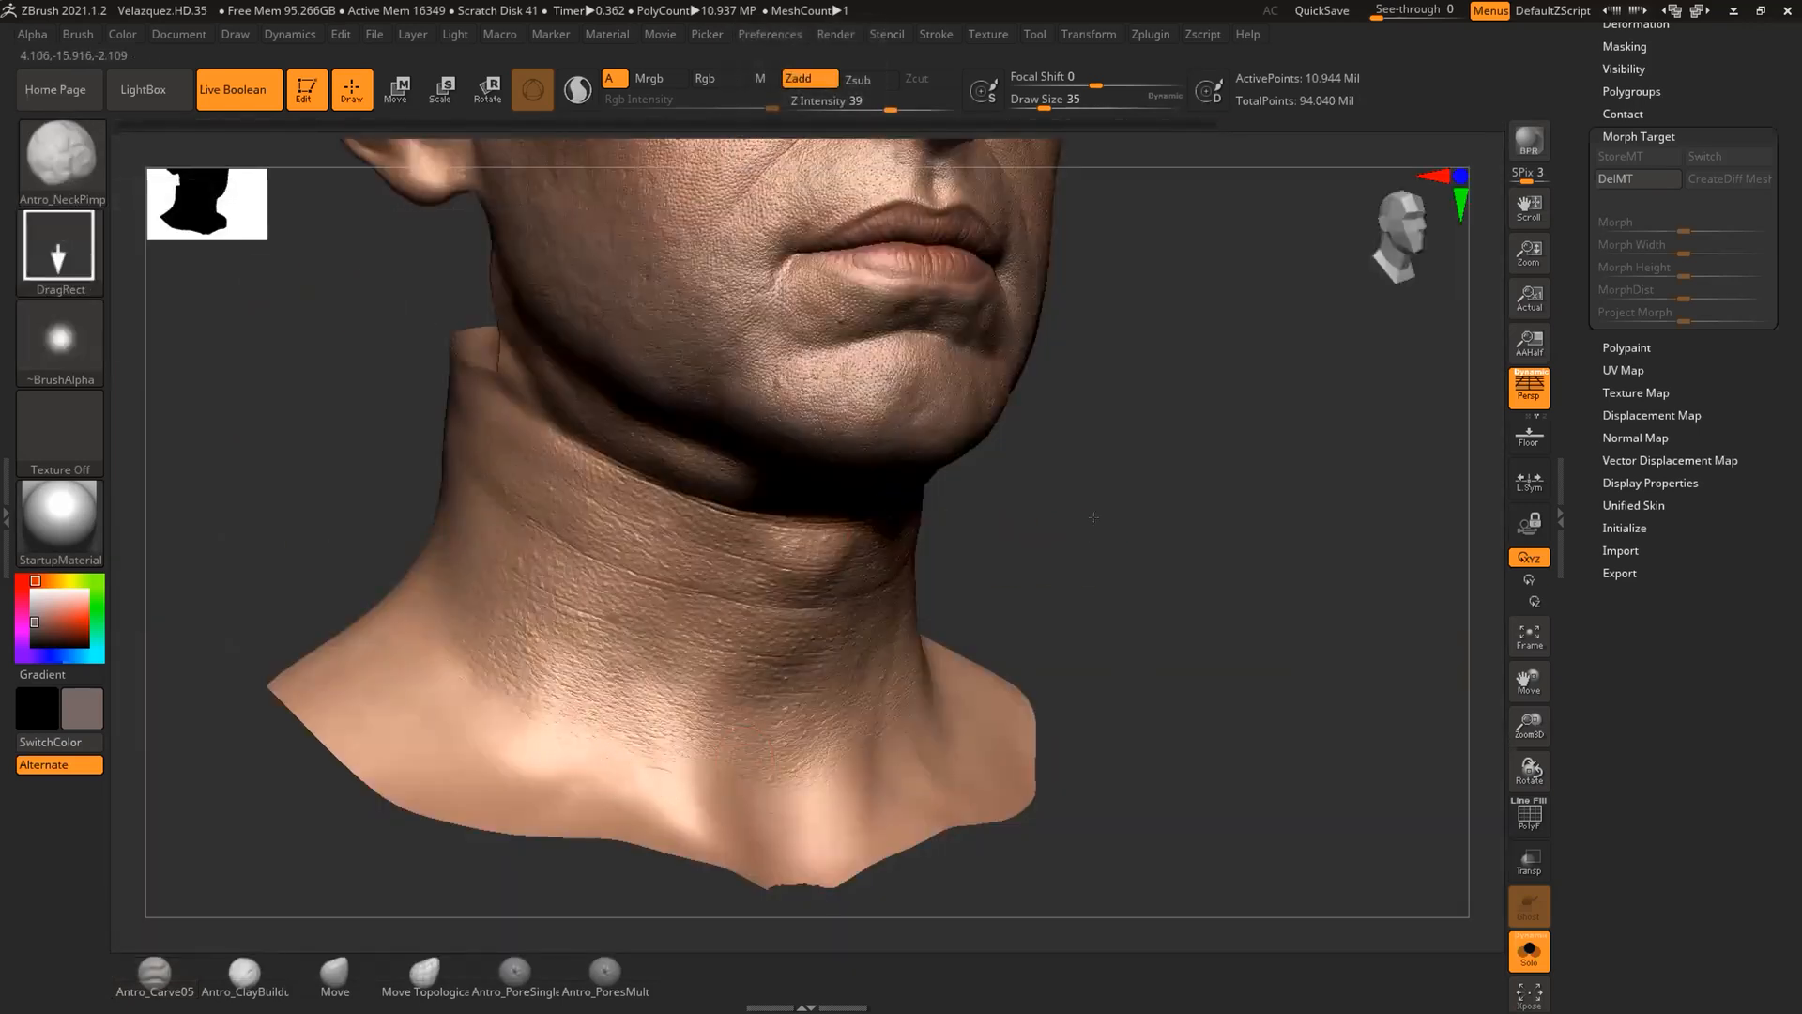
# - Test pimples on the lower front of the neck, undo the first one and set the Z Intensity to 32
pyautogui.keyDown('alt'); pyautogui.moveTo(1086, 522); pyautogui.dragTo(1116, 434); pyautogui.keyUp('alt')
pyautogui.moveTo(711, 590); pyautogui.dragTo(712, 605)
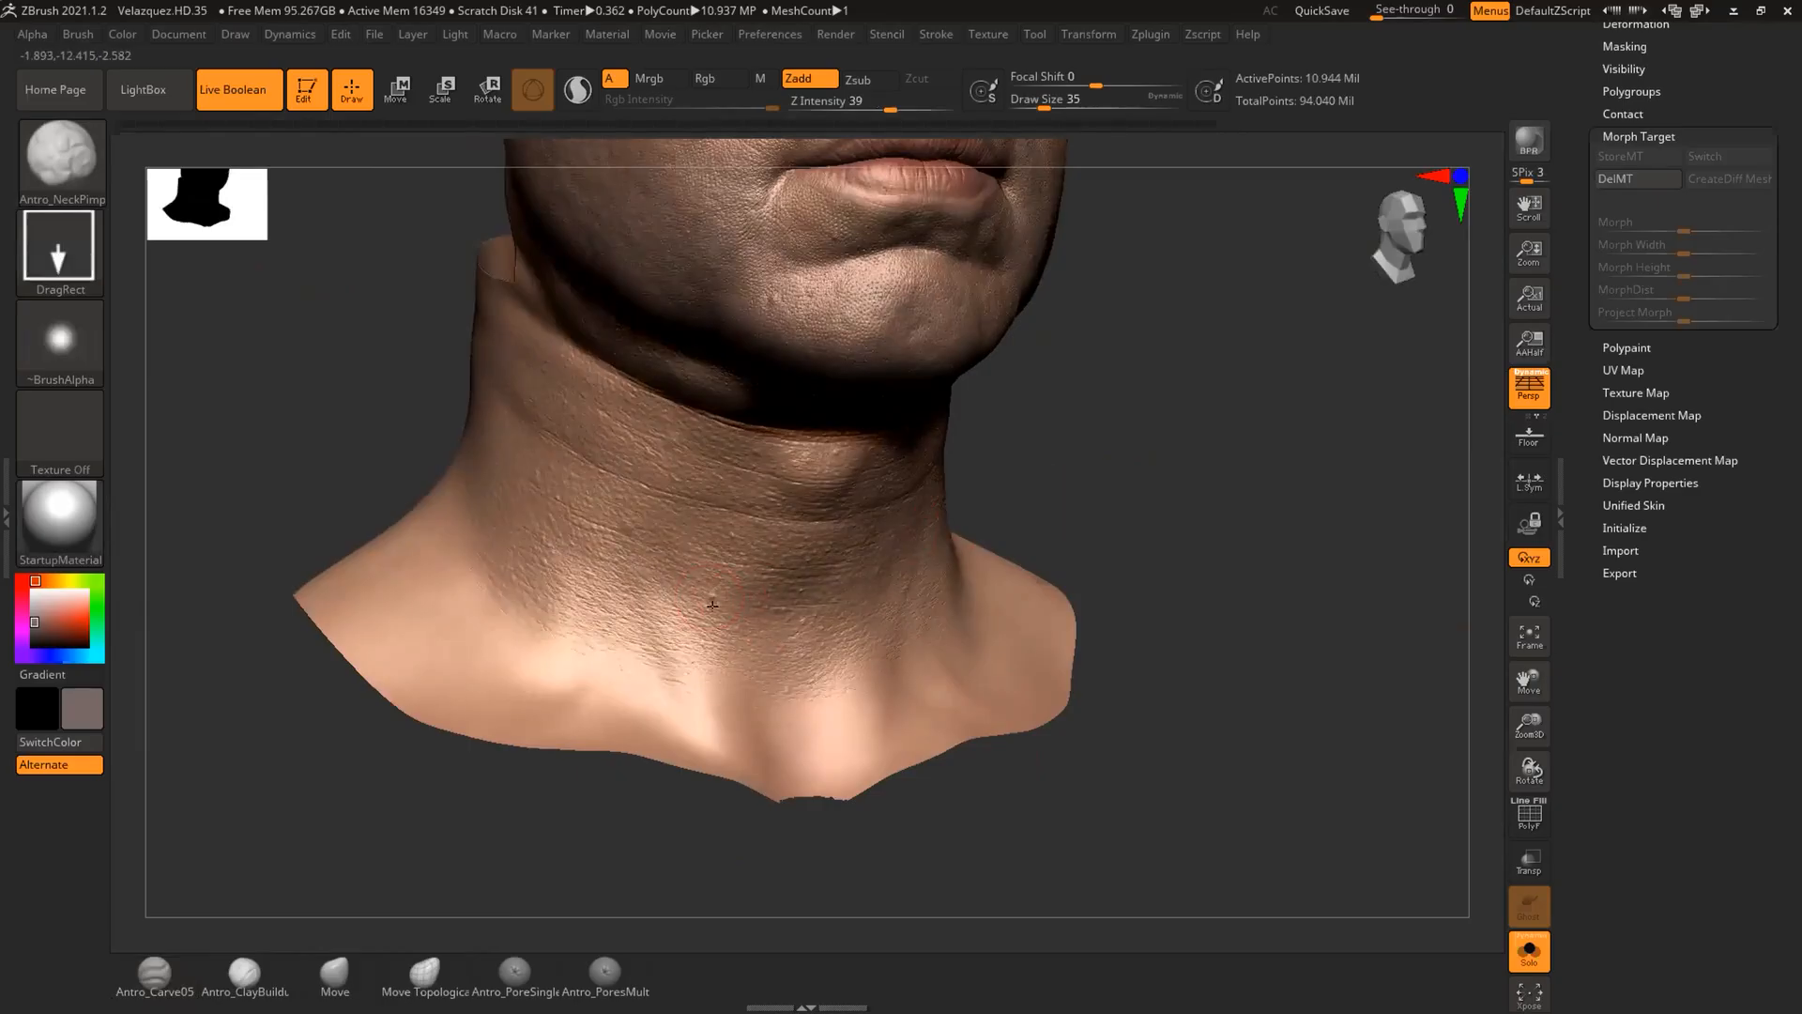
pyautogui.hotkey('ctrl', 'z')
pyautogui.moveTo(871, 107); pyautogui.dragTo(877, 107)
pyautogui.moveTo(809, 633); pyautogui.dragTo(802, 627)
pyautogui.click(880, 107)
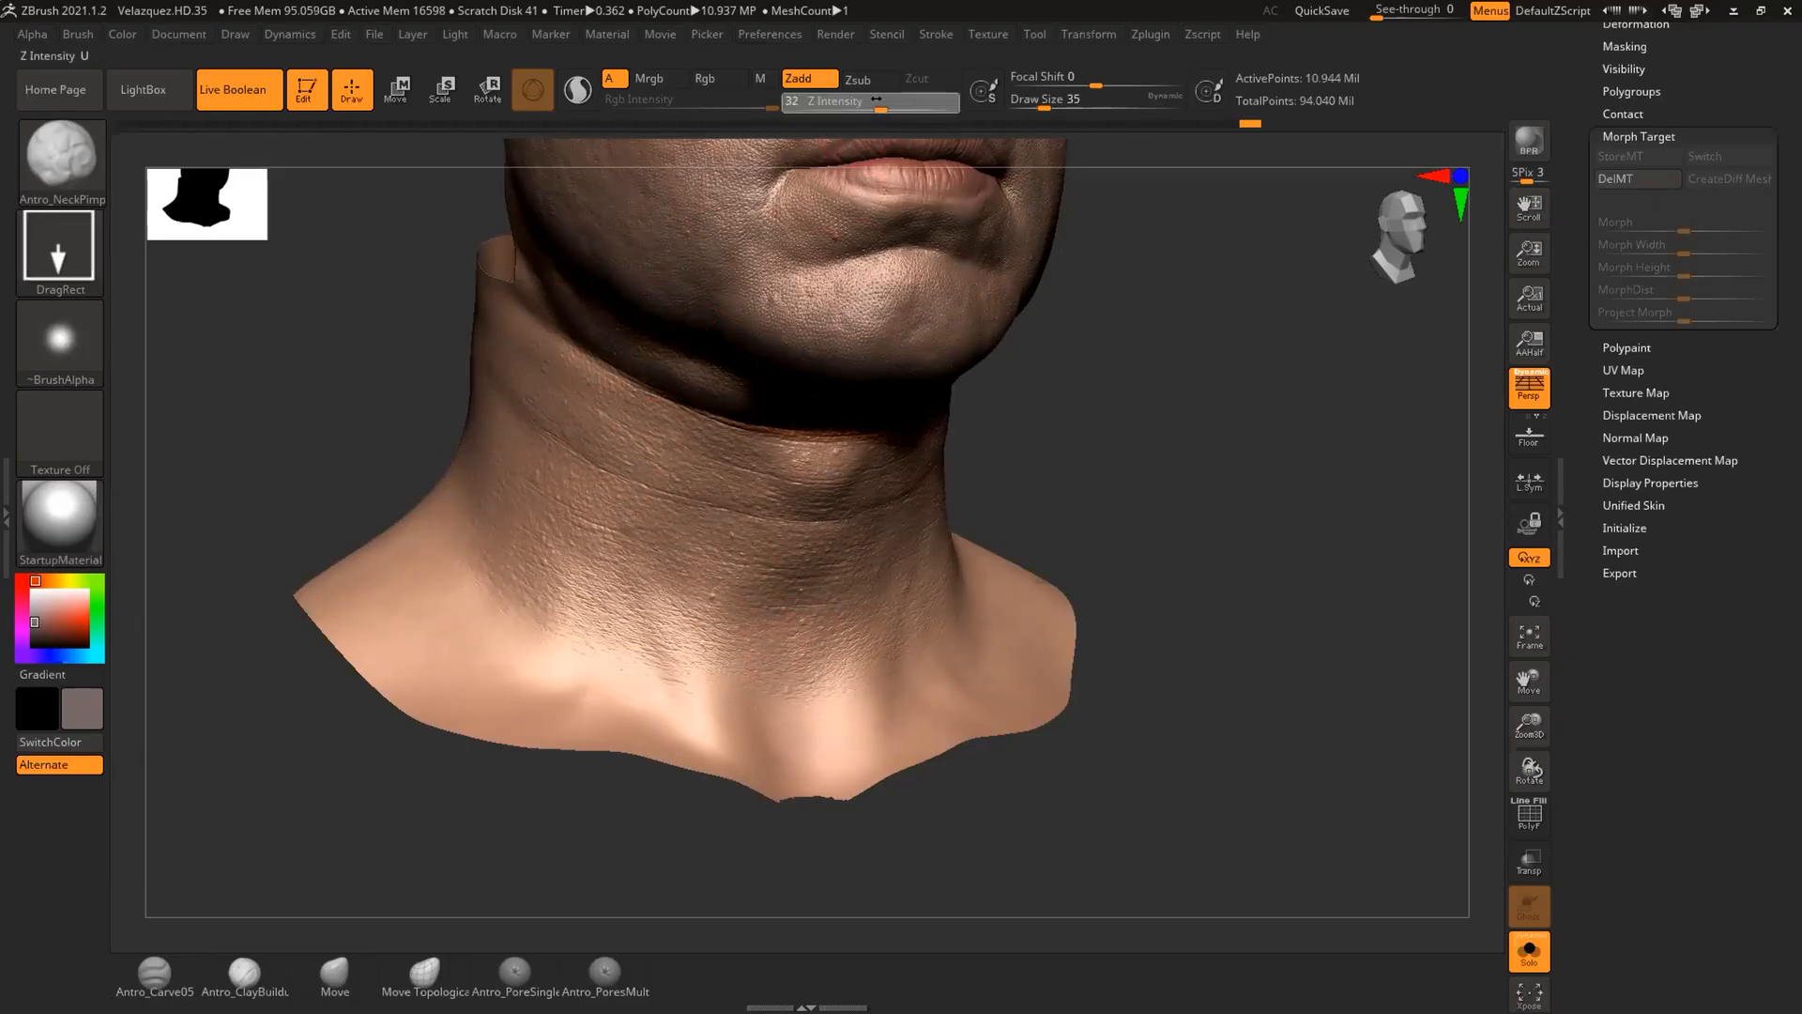
# - Place further pimples across the front and side of the neck, turning the head to reach them
pyautogui.moveTo(760, 610); pyautogui.dragTo(751, 601)
pyautogui.moveTo(1154, 427)
pyautogui.mouseDown()
pyautogui.moveTo(1041, 422)
pyautogui.moveTo(1268, 425)
pyautogui.moveTo(1155, 432)
pyautogui.mouseUp()
pyautogui.moveTo(917, 498); pyautogui.dragTo(924, 505)
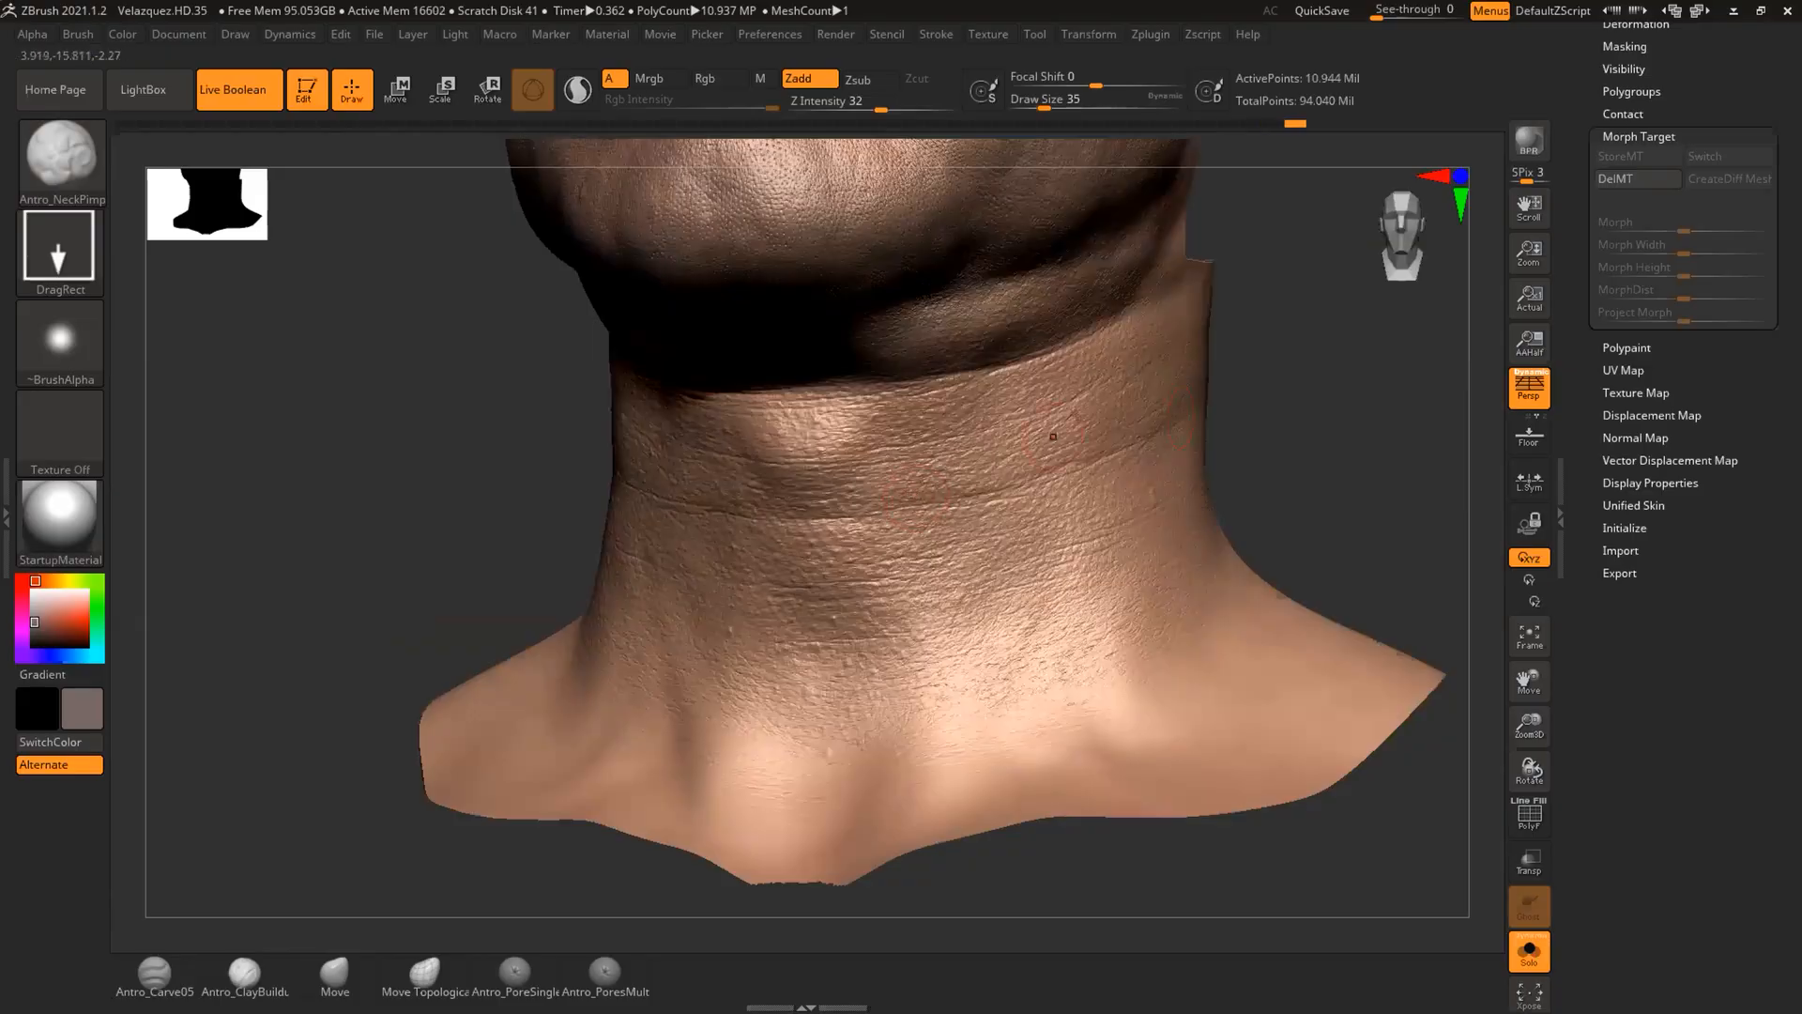
pyautogui.moveTo(1225, 428); pyautogui.dragTo(1334, 429)
# - Raise the mesh by one subdivision level and examine the pore detail on the chin, lips and cheeks up close
pyautogui.hotkey('ctrl', 'd')
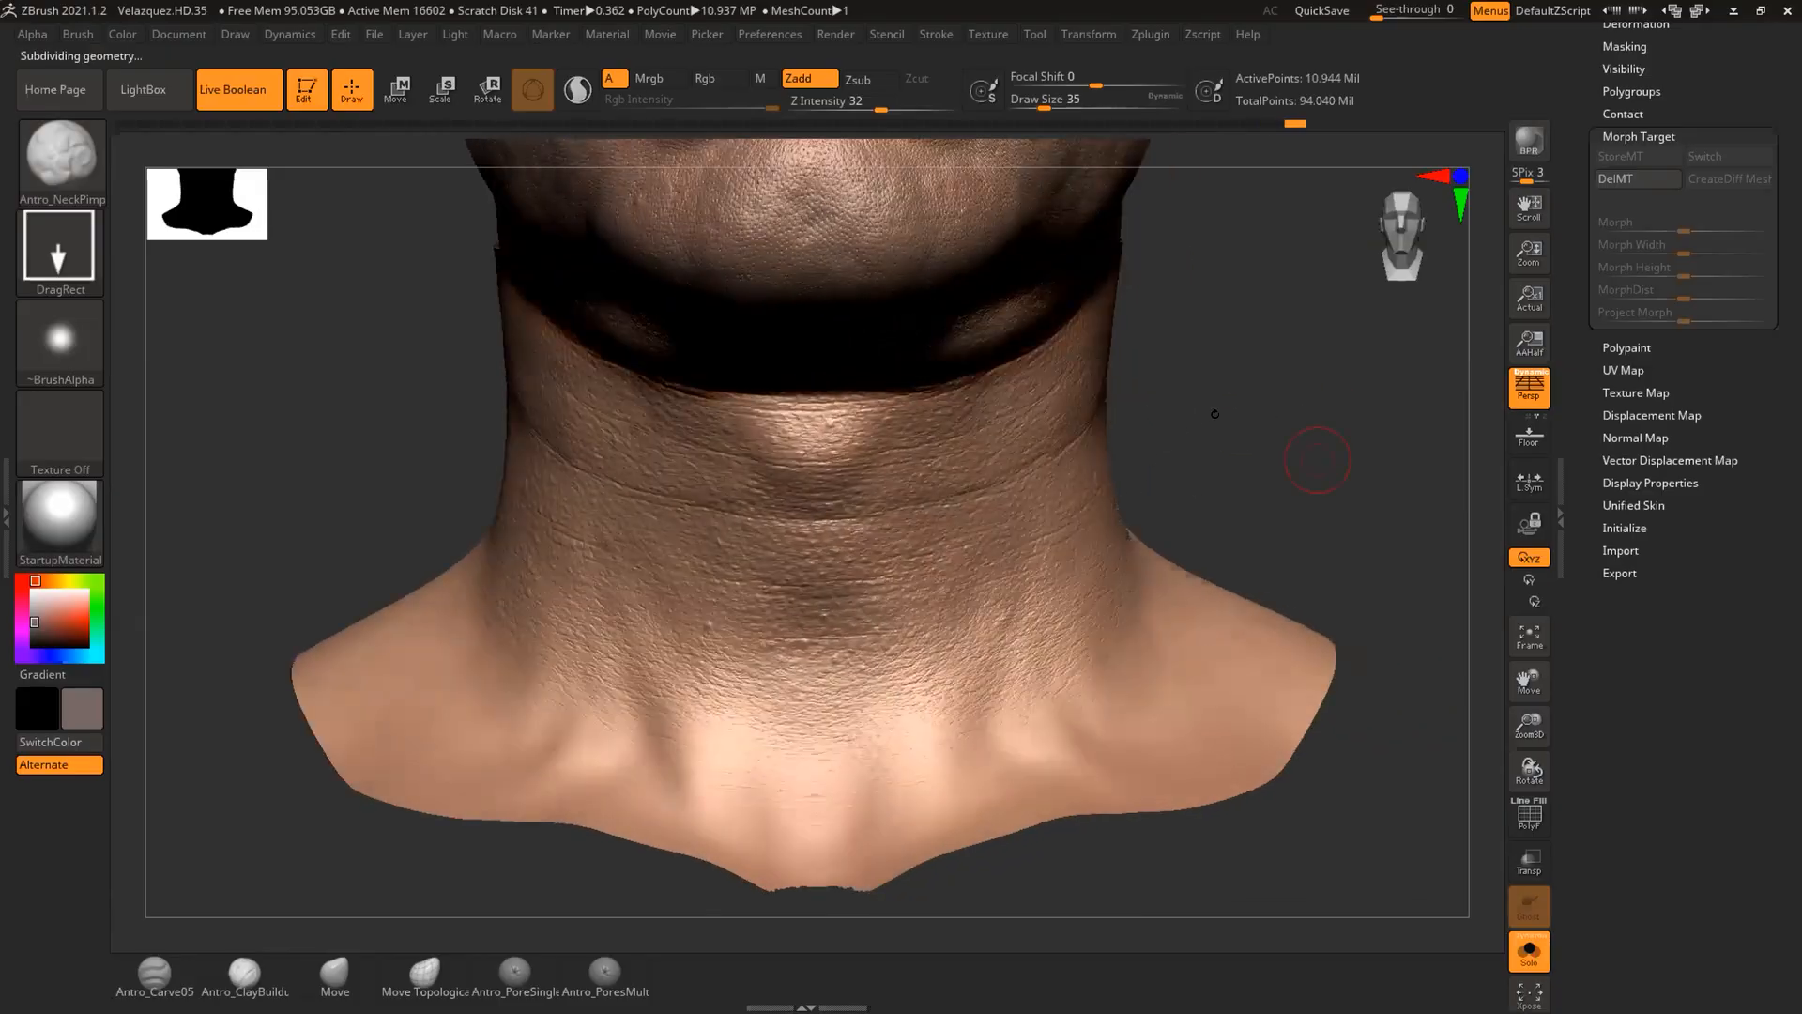
pyautogui.keyDown('alt'); pyautogui.moveTo(1183, 417); pyautogui.dragTo(657, 572); pyautogui.keyUp('alt')
pyautogui.moveTo(446, 577)
pyautogui.keyDown('alt'); pyautogui.mouseDown()
pyautogui.moveTo(375, 540)
pyautogui.moveTo(233, 390)
pyautogui.moveTo(334, 508)
pyautogui.mouseUp(); pyautogui.keyUp('alt')
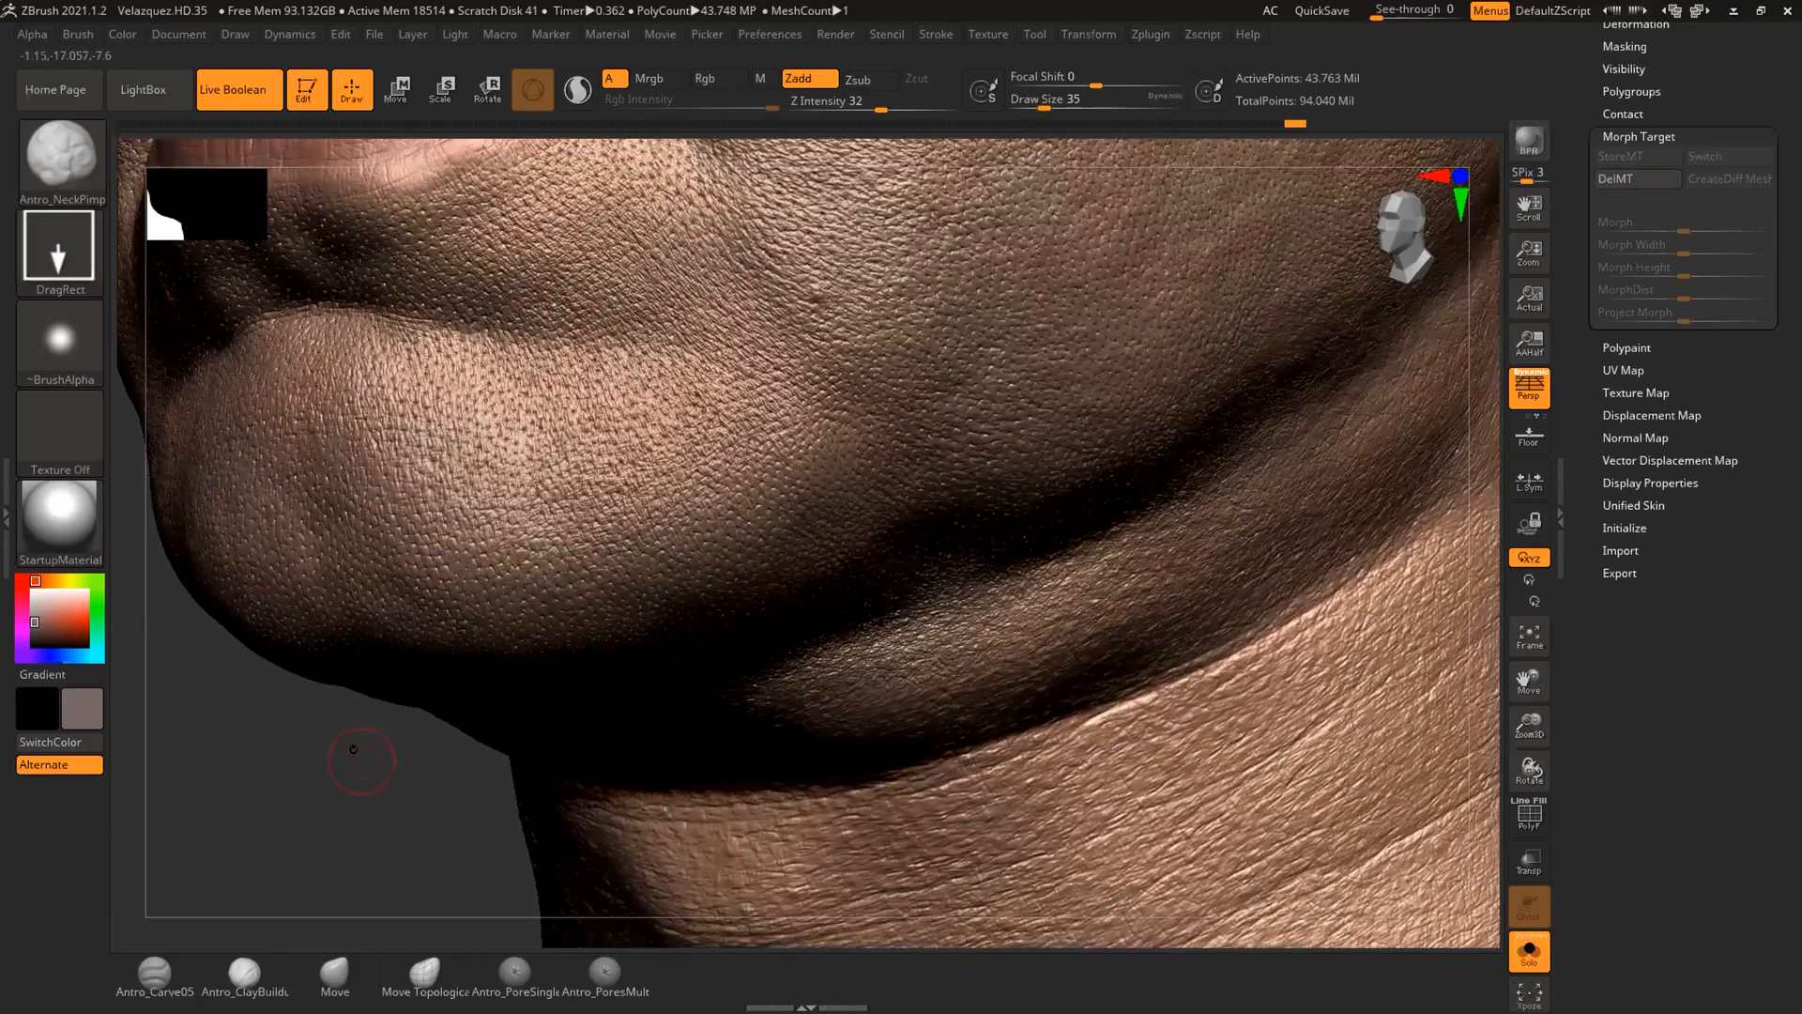
pyautogui.keyDown('alt'); pyautogui.moveTo(353, 749); pyautogui.dragTo(417, 880); pyautogui.keyUp('alt')
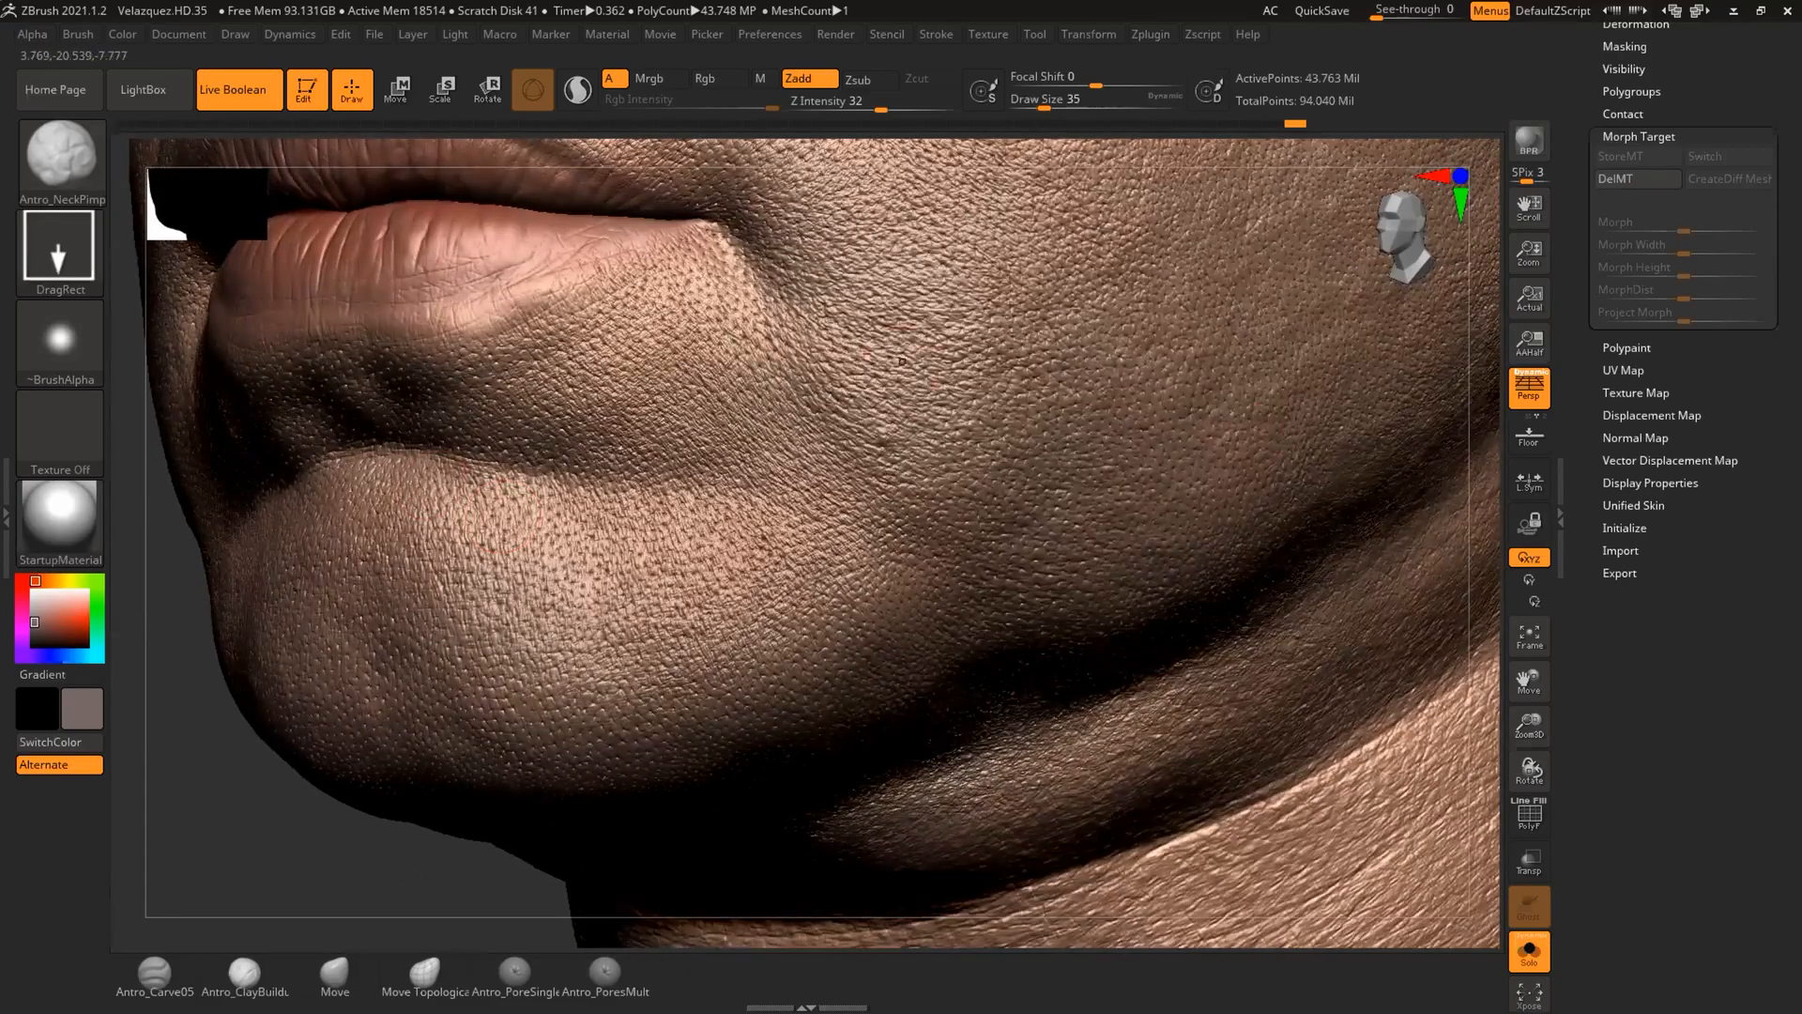
pyautogui.moveTo(1468, 657); pyautogui.dragTo(1162, 516)
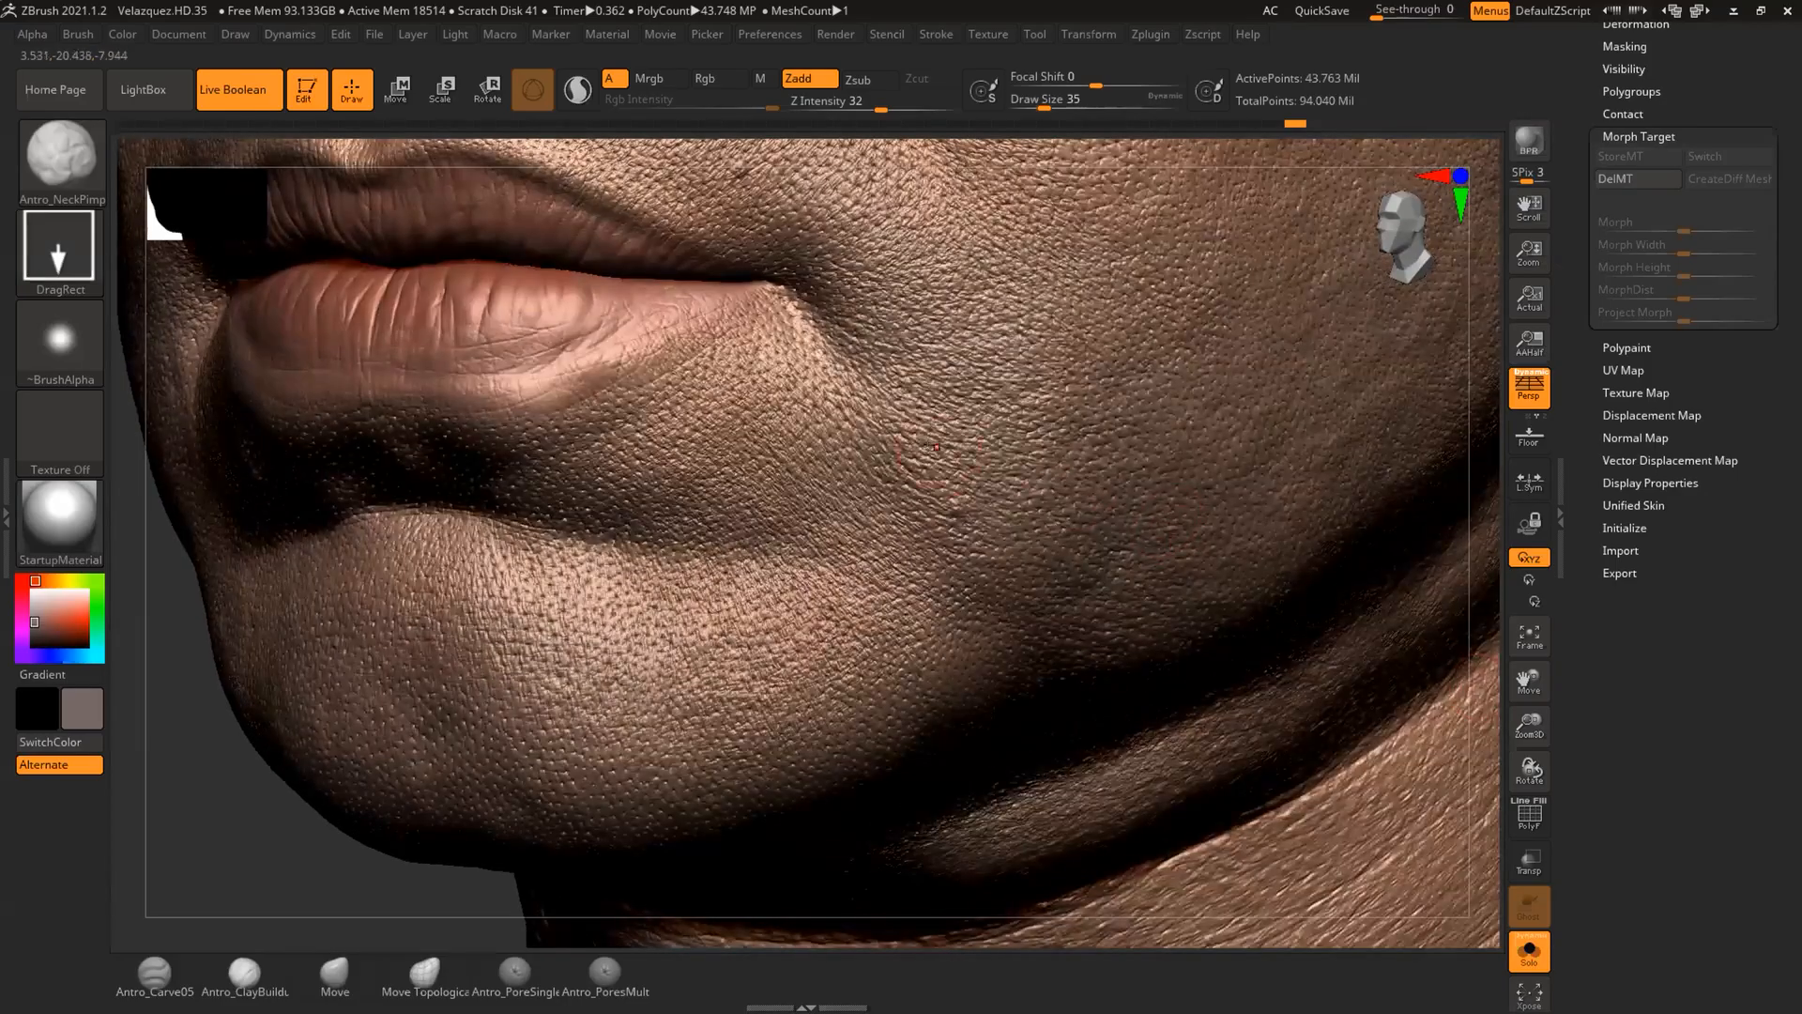
pyautogui.keyDown('alt'); pyautogui.moveTo(1469, 218); pyautogui.dragTo(1525, 526); pyautogui.keyUp('alt')
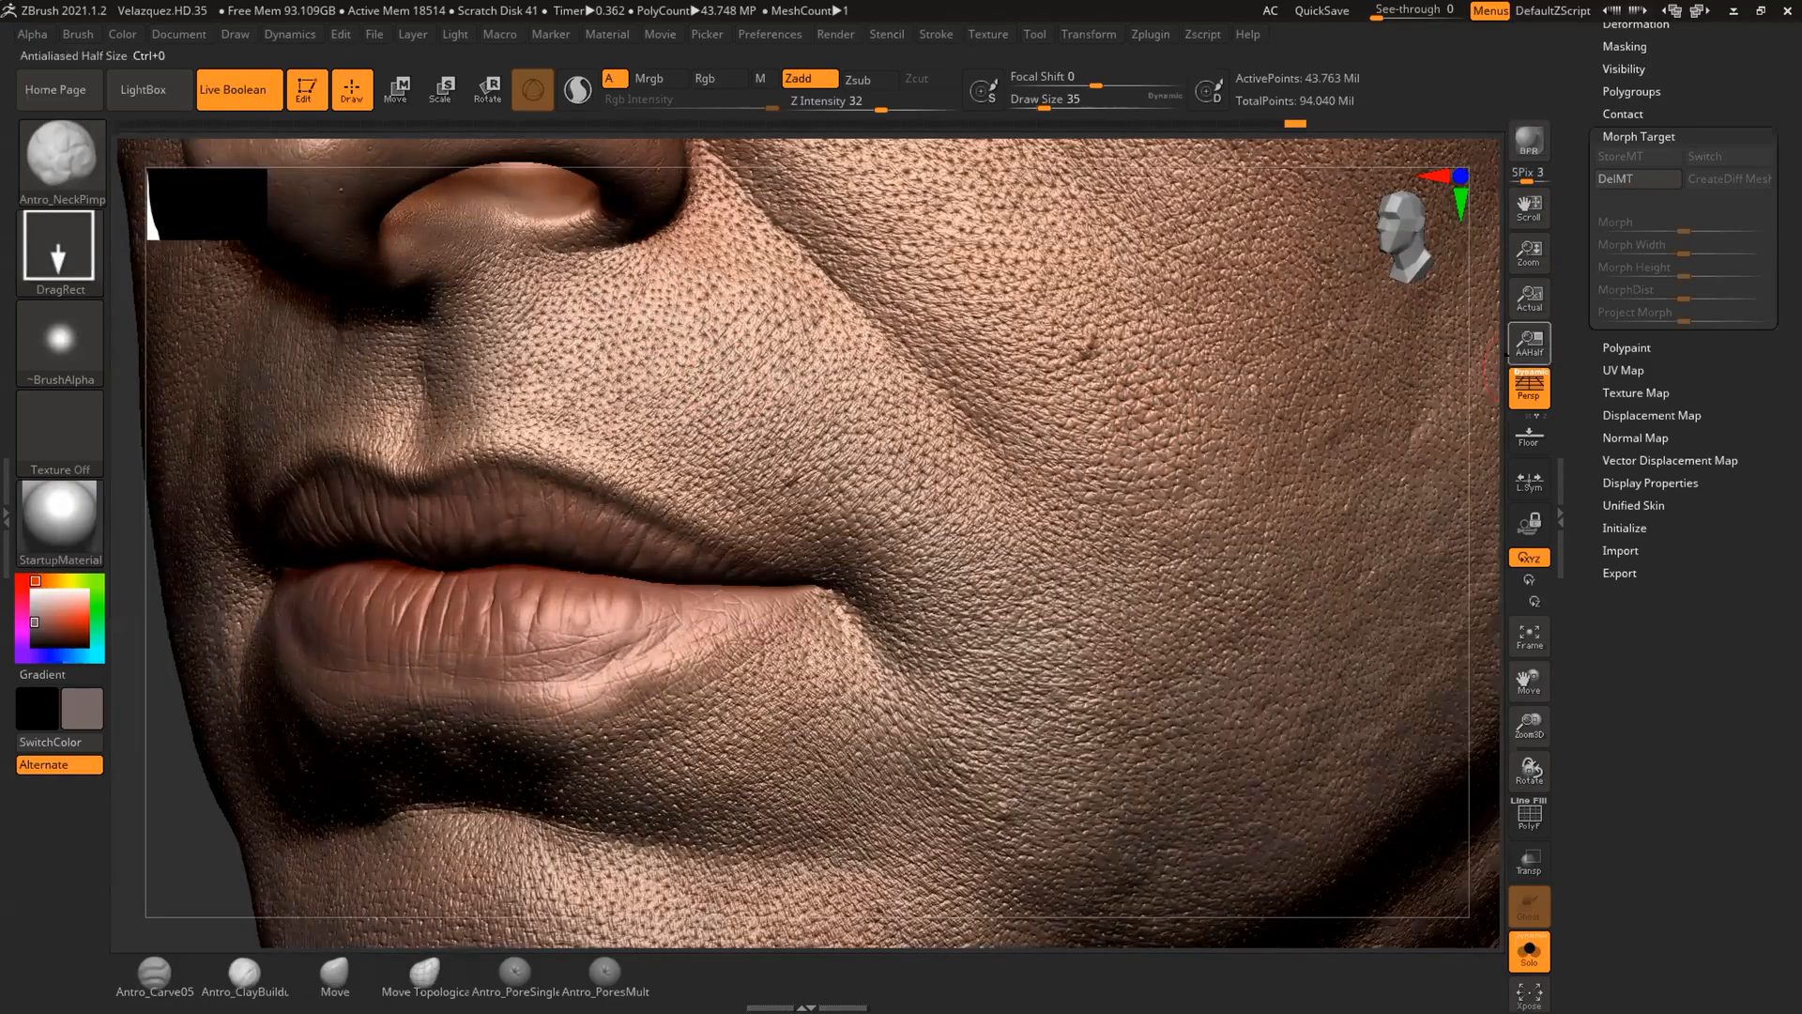
pyautogui.keyDown('alt'); pyautogui.moveTo(1481, 225); pyautogui.dragTo(1467, 659); pyautogui.keyUp('alt')
pyautogui.keyDown('alt'); pyautogui.moveTo(1418, 414); pyautogui.dragTo(1396, 302); pyautogui.keyUp('alt')
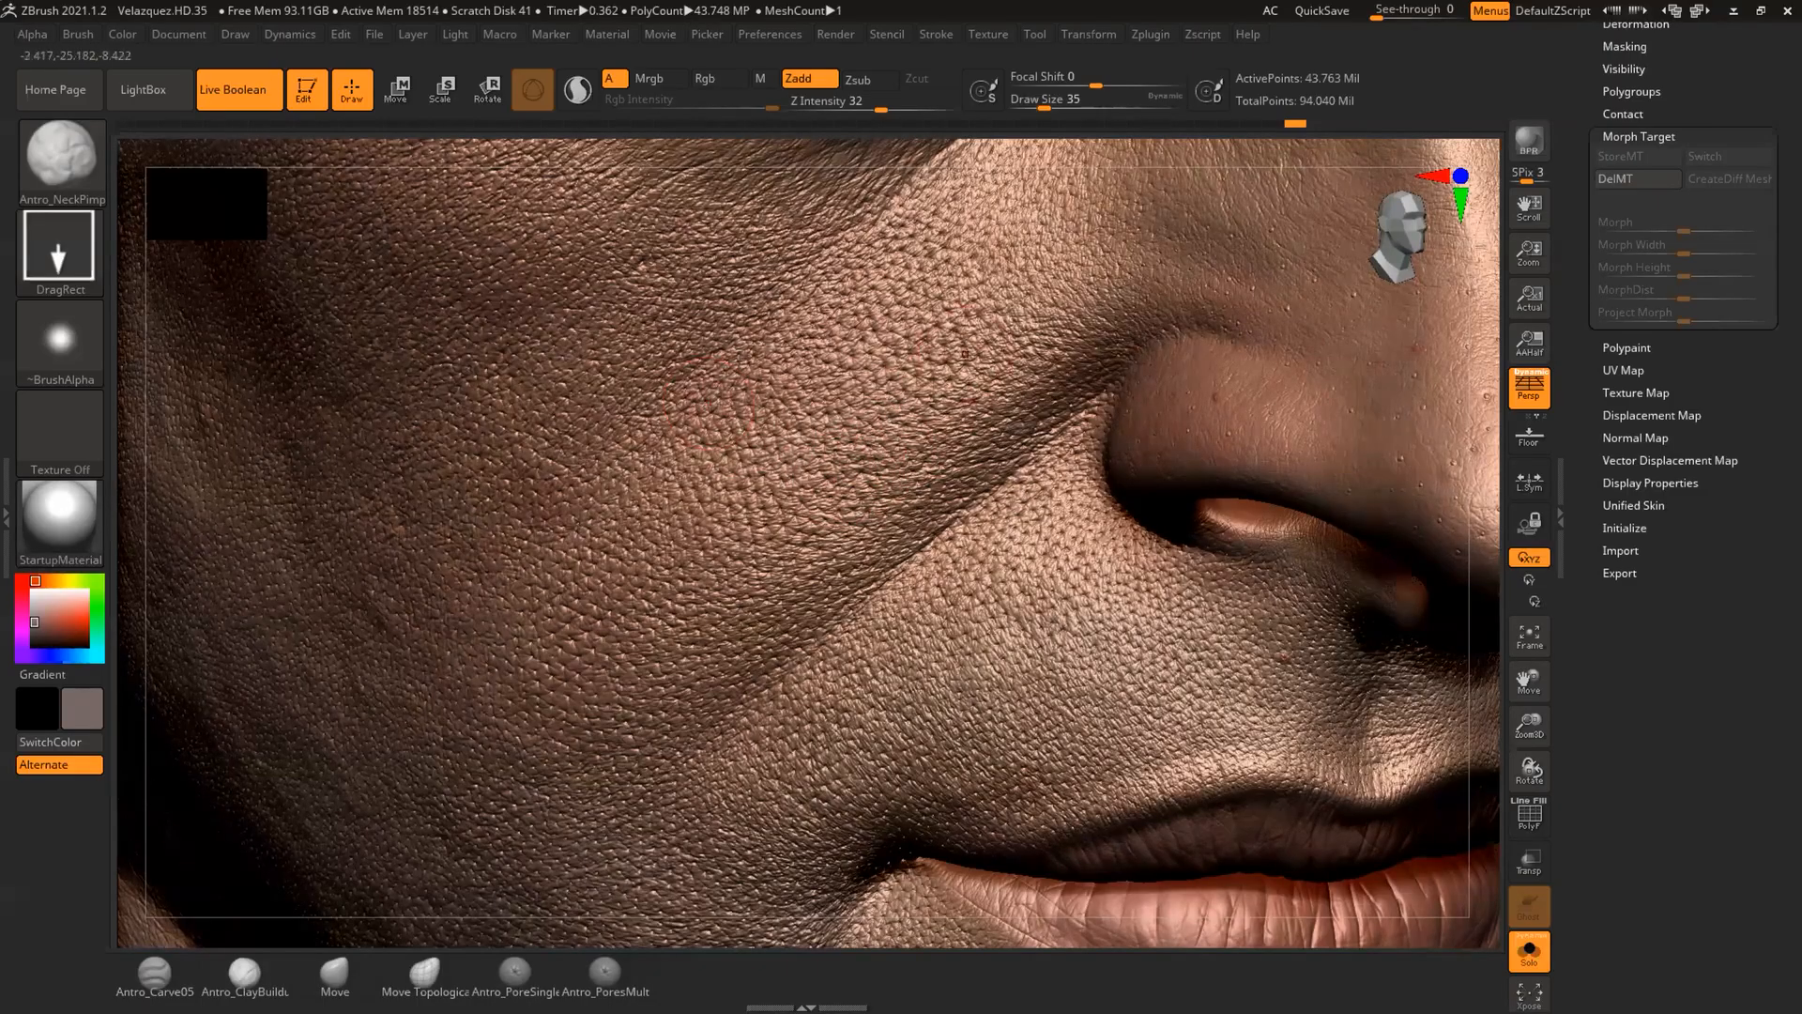
# - Examine the skin detail around the eyes, nose and forehead up close, and check the whole head from the front
pyautogui.keyDown('alt'); pyautogui.moveTo(1485, 361); pyautogui.dragTo(1442, 855); pyautogui.keyUp('alt')
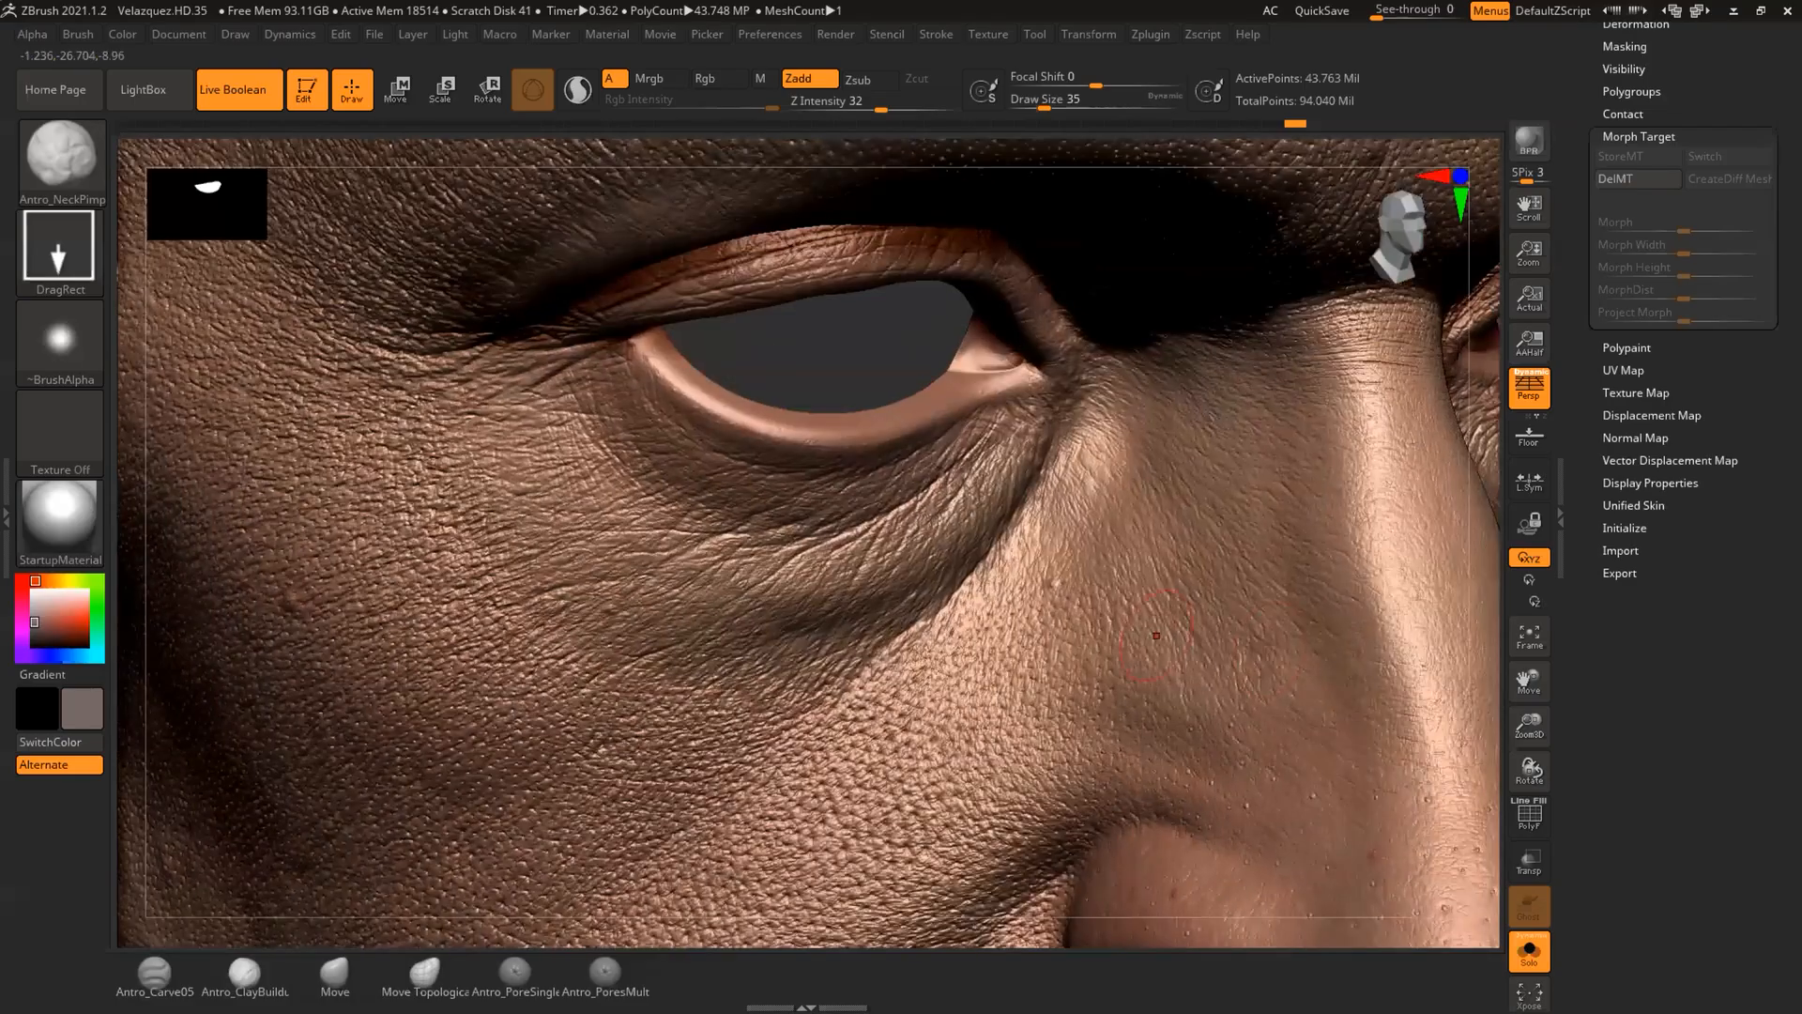
pyautogui.moveTo(1467, 562); pyautogui.dragTo(1591, 480)
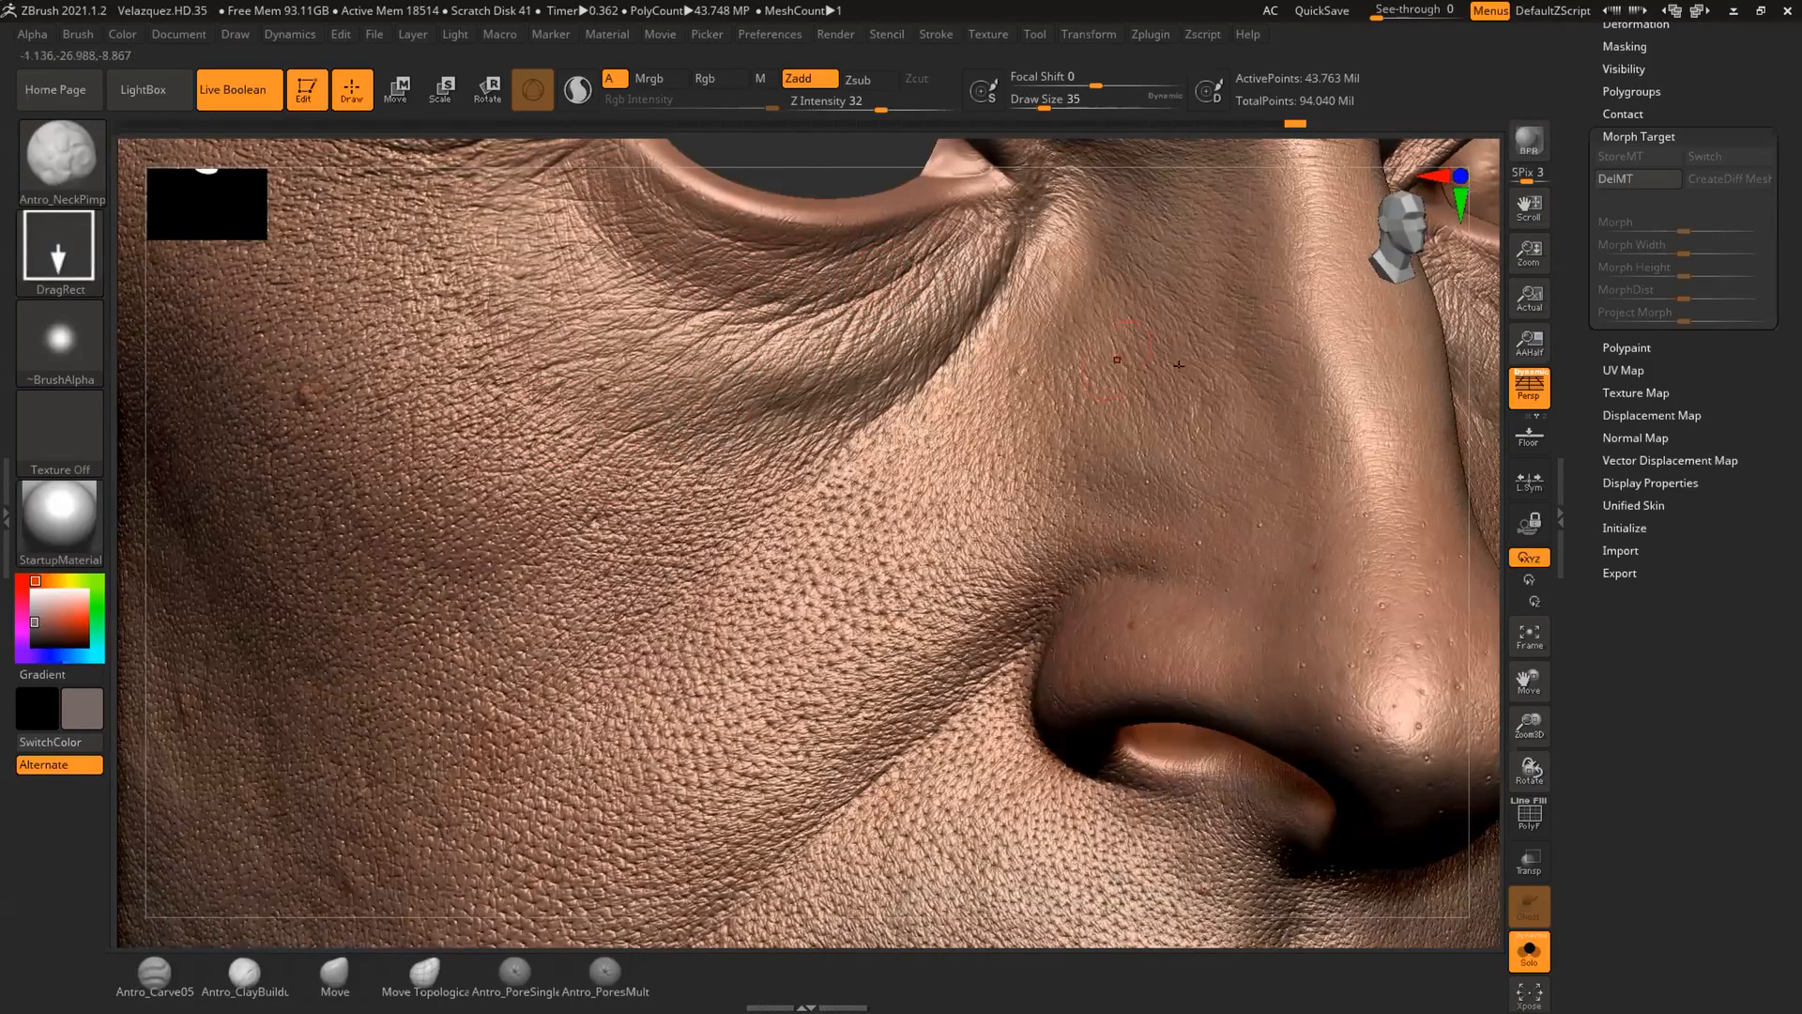
pyautogui.keyDown('alt'); pyautogui.moveTo(1483, 413); pyautogui.dragTo(1540, 610); pyautogui.keyUp('alt')
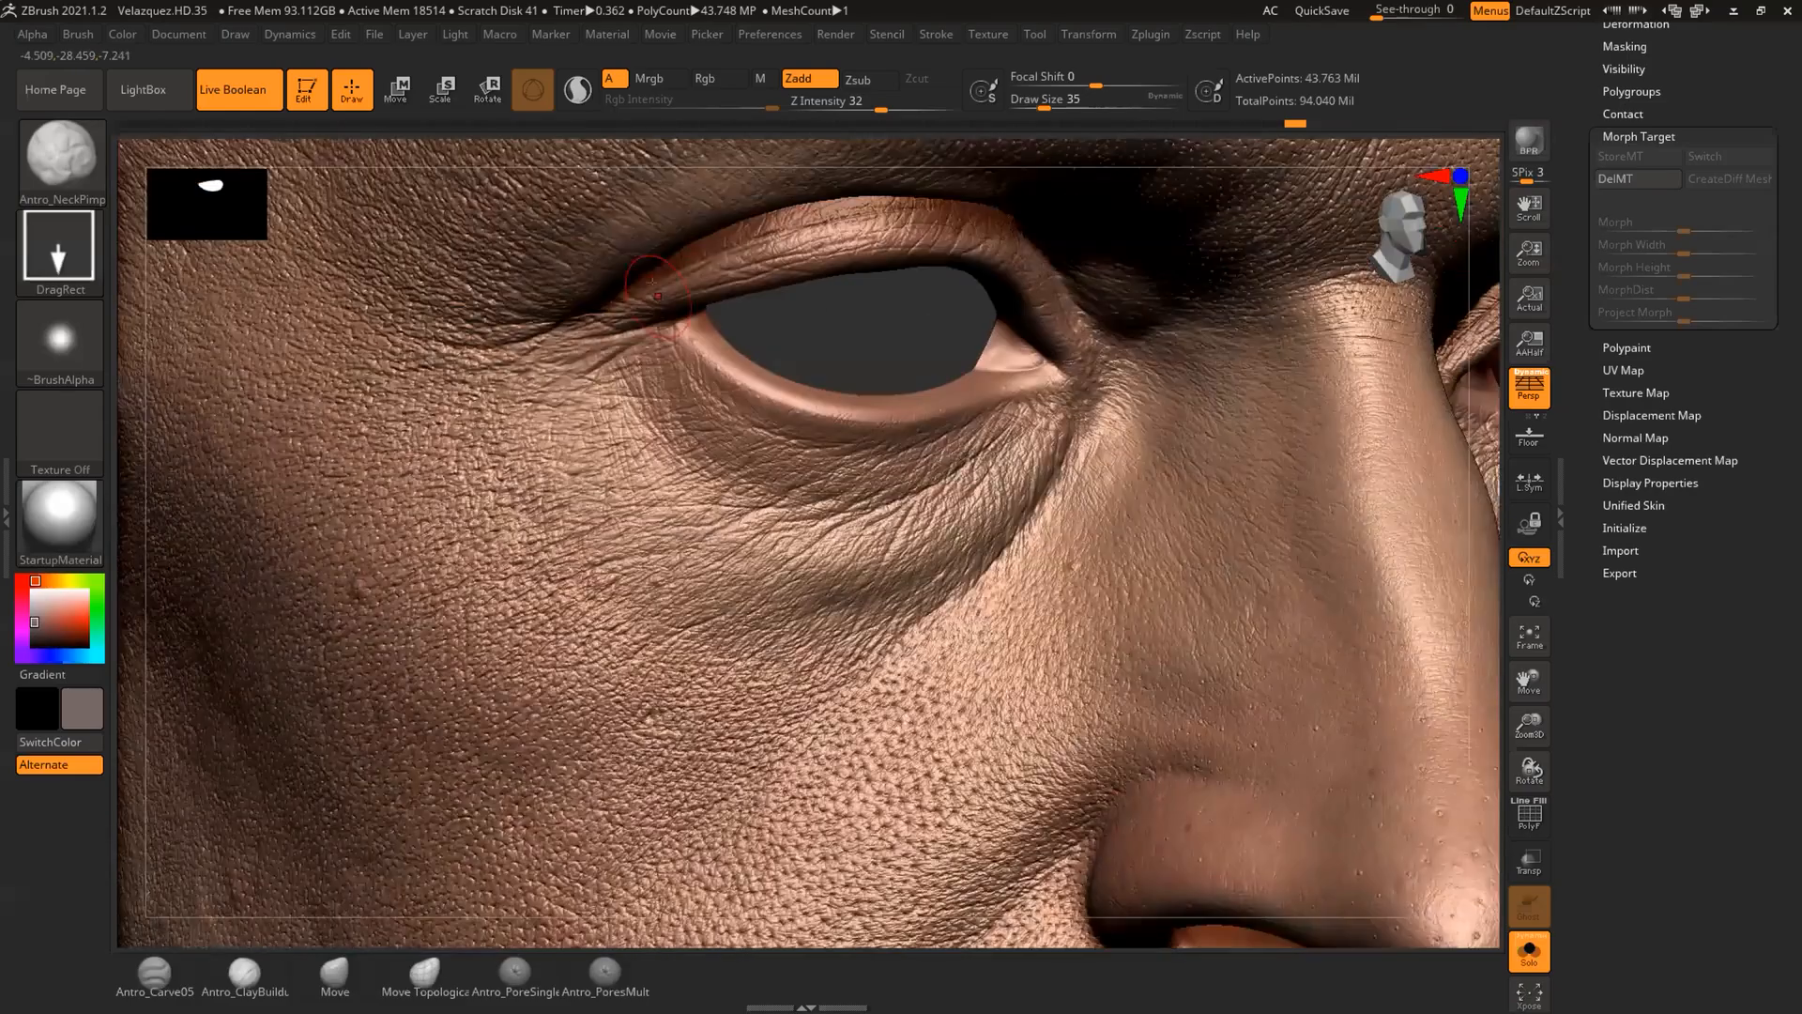
pyautogui.moveTo(1474, 355); pyautogui.dragTo(1422, 355)
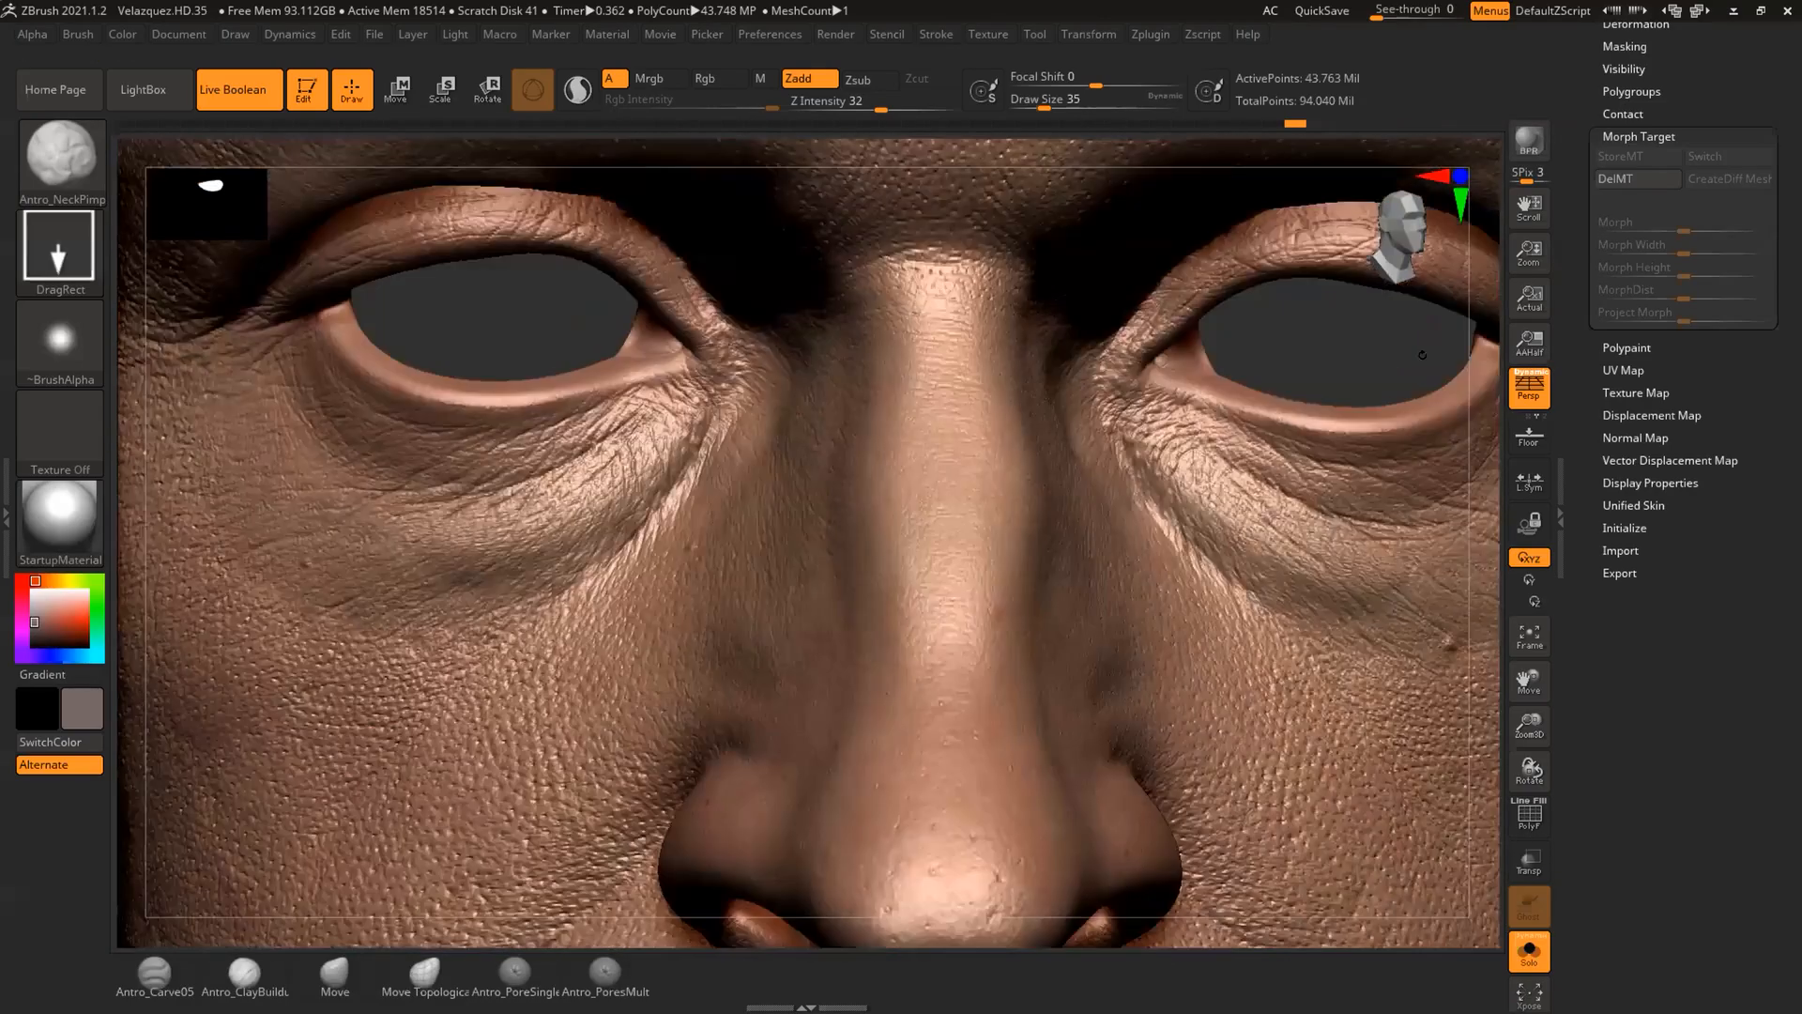
pyautogui.moveTo(854, 369); pyautogui.dragTo(488, 376)
pyautogui.keyDown('alt'); pyautogui.moveTo(133, 155); pyautogui.dragTo(305, 502); pyautogui.keyUp('alt')
pyautogui.moveTo(138, 419); pyautogui.dragTo(324, 404)
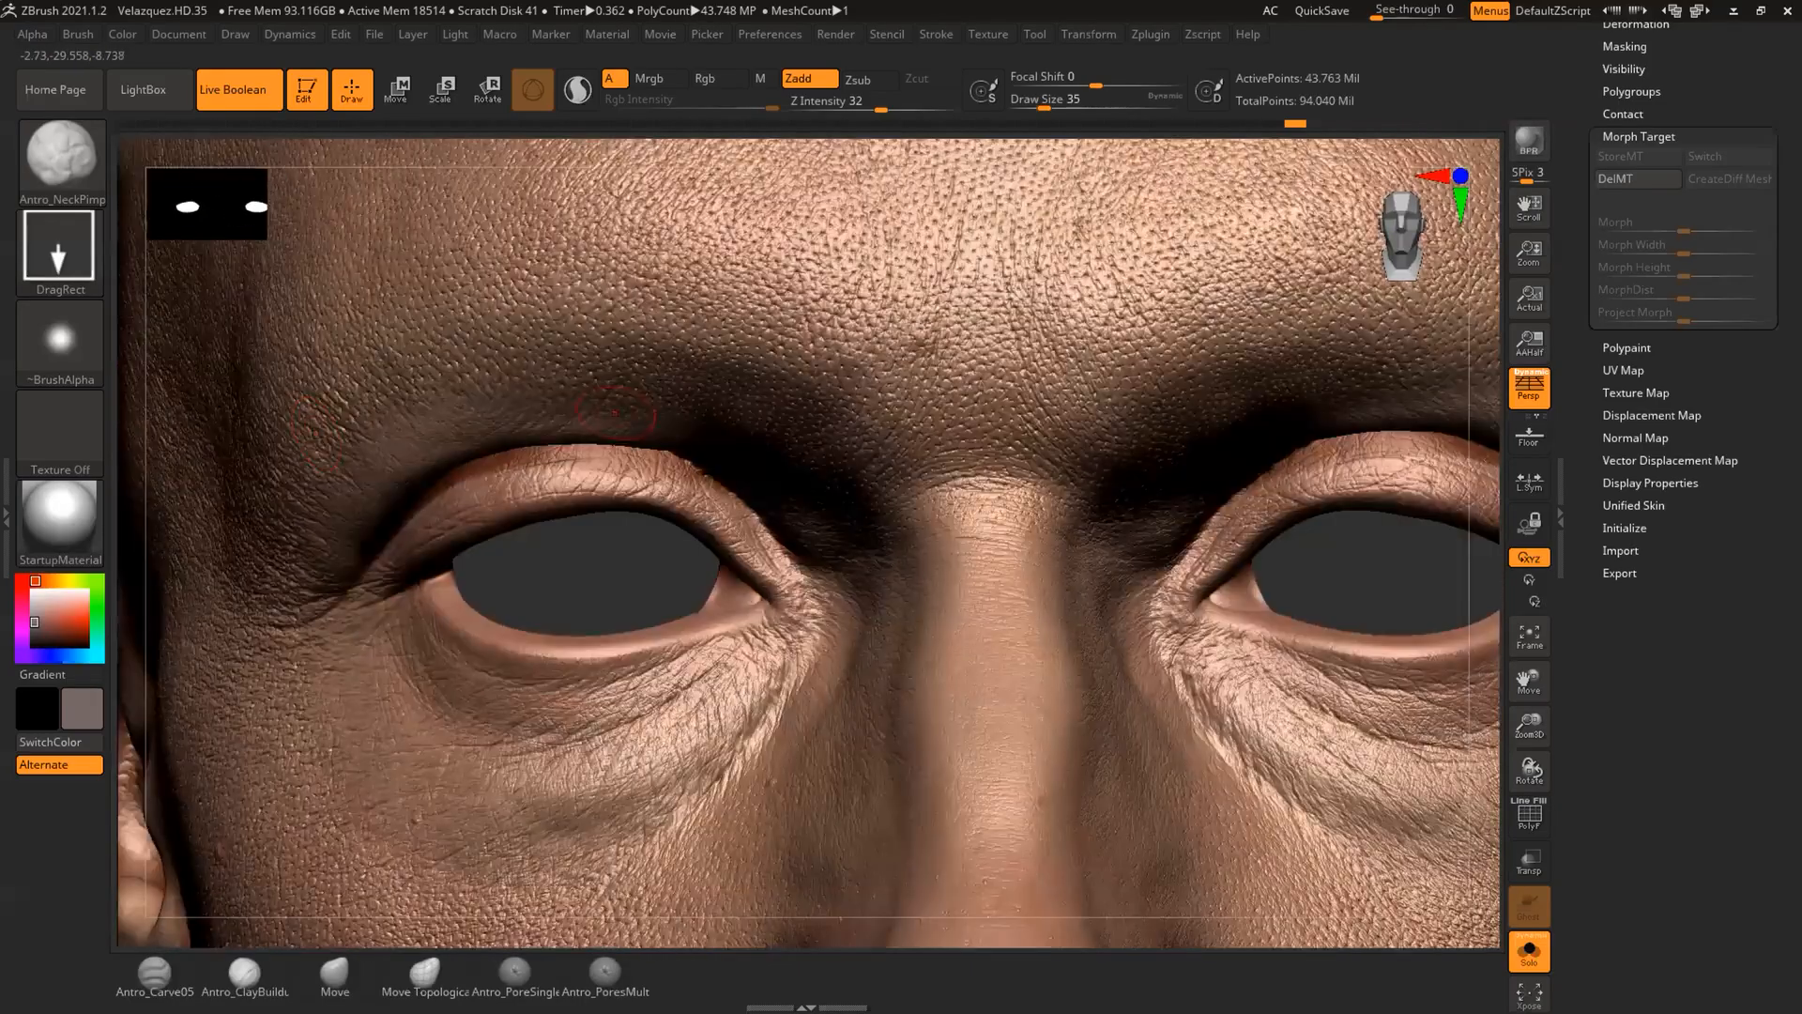
pyautogui.moveTo(1469, 432); pyautogui.dragTo(1596, 526)
pyautogui.keyDown('alt'); pyautogui.moveTo(1466, 563); pyautogui.dragTo(1117, 732); pyautogui.keyUp('alt')
pyautogui.moveTo(1464, 234)
pyautogui.keyDown('alt'); pyautogui.mouseDown()
pyautogui.moveTo(1437, 428)
pyautogui.moveTo(1389, 310)
pyautogui.moveTo(1314, 244)
pyautogui.moveTo(1198, 293)
pyautogui.moveTo(1252, 251)
pyautogui.moveTo(1328, 380)
pyautogui.moveTo(1331, 526)
pyautogui.moveTo(1311, 329)
pyautogui.moveTo(1321, 390)
pyautogui.moveTo(1273, 457)
pyautogui.moveTo(1274, 191)
pyautogui.moveTo(1220, 193)
pyautogui.mouseUp(); pyautogui.keyUp('alt')
pyautogui.keyDown('alt'); pyautogui.moveTo(1267, 390); pyautogui.dragTo(1267, 277); pyautogui.keyUp('alt')
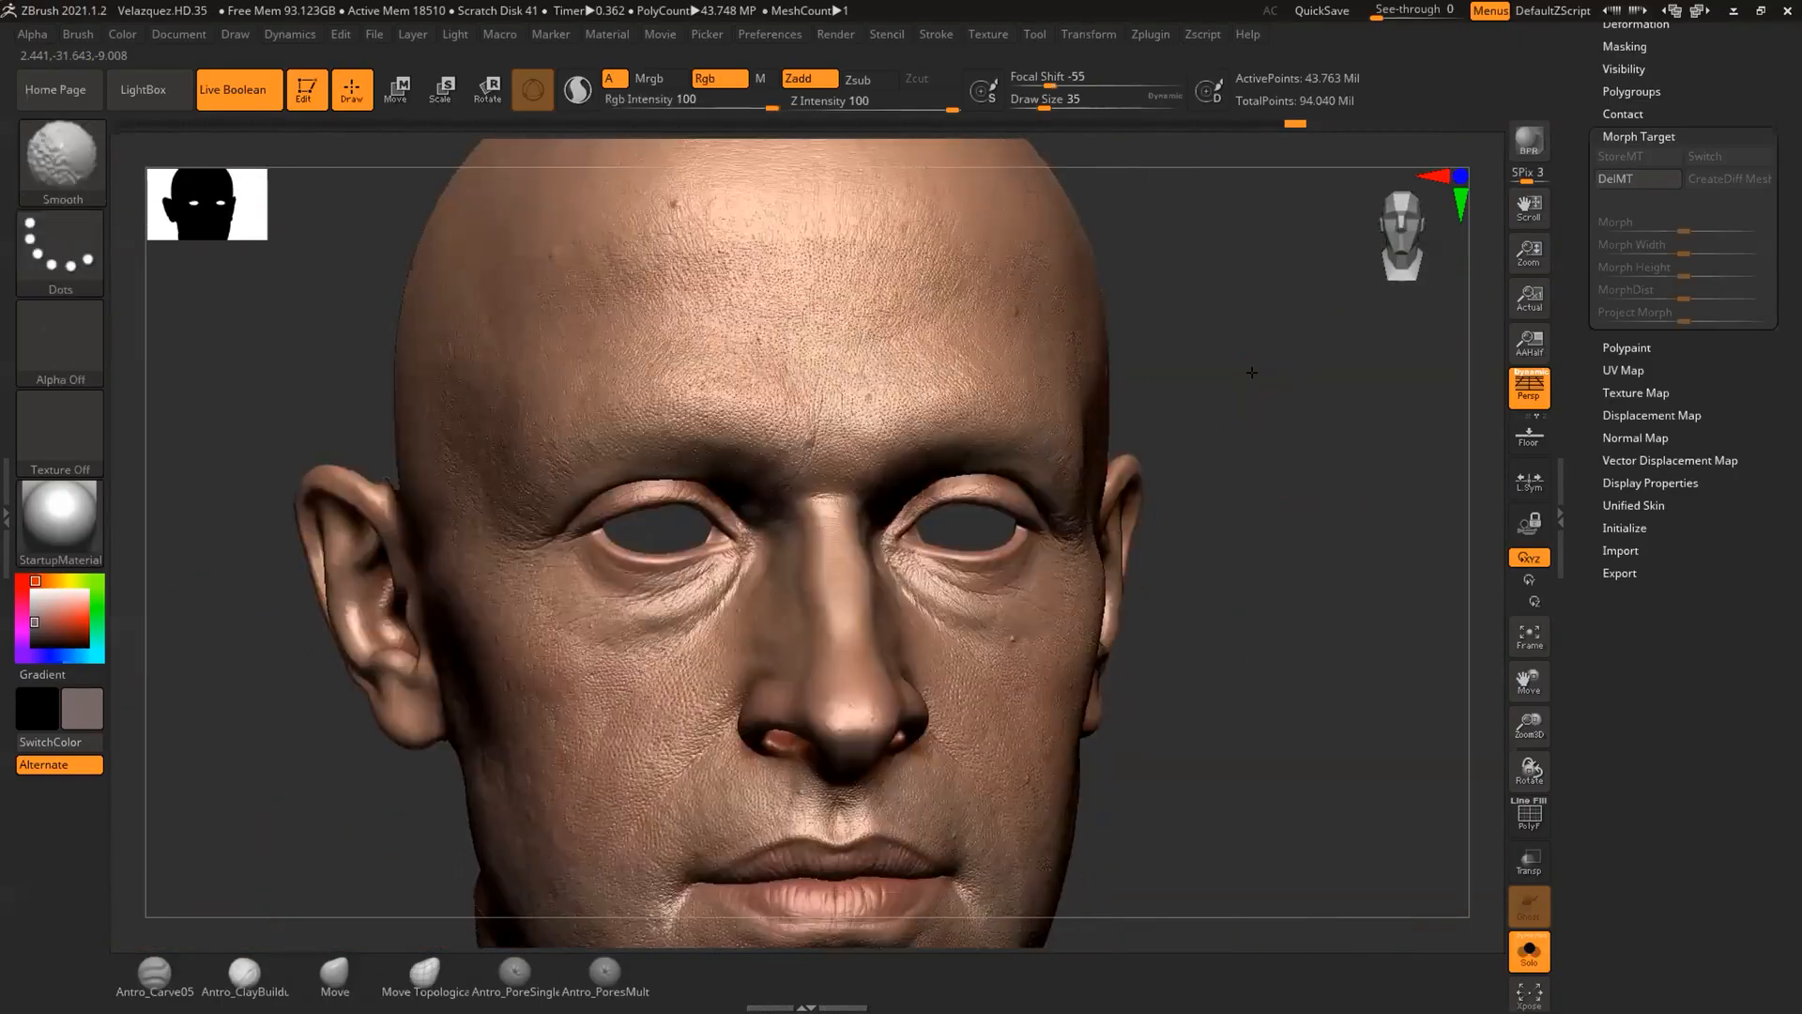
pyautogui.press('f')
pyautogui.moveTo(1264, 372)
pyautogui.mouseDown()
pyautogui.moveTo(1283, 369)
pyautogui.moveTo(1228, 366)
pyautogui.moveTo(1264, 368)
pyautogui.moveTo(1279, 467)
pyautogui.moveTo(1254, 417)
pyautogui.mouseUp()
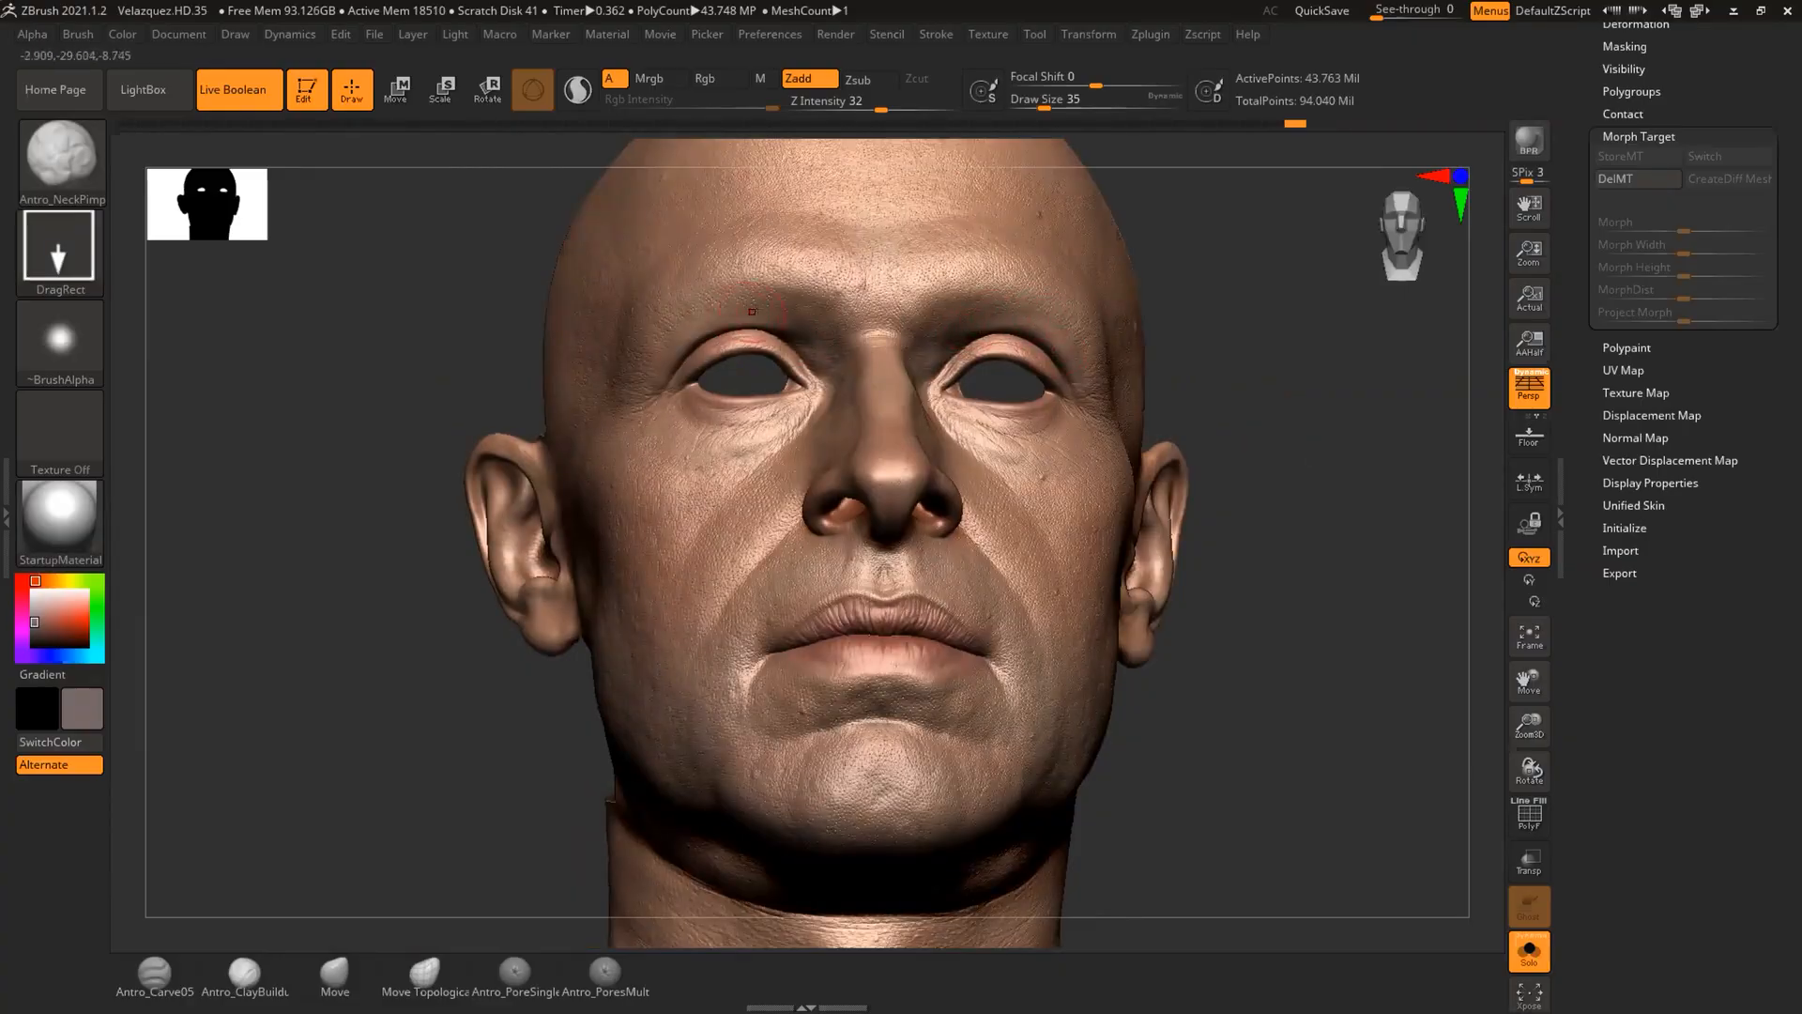
pyautogui.moveTo(1288, 352); pyautogui.dragTo(1342, 356)
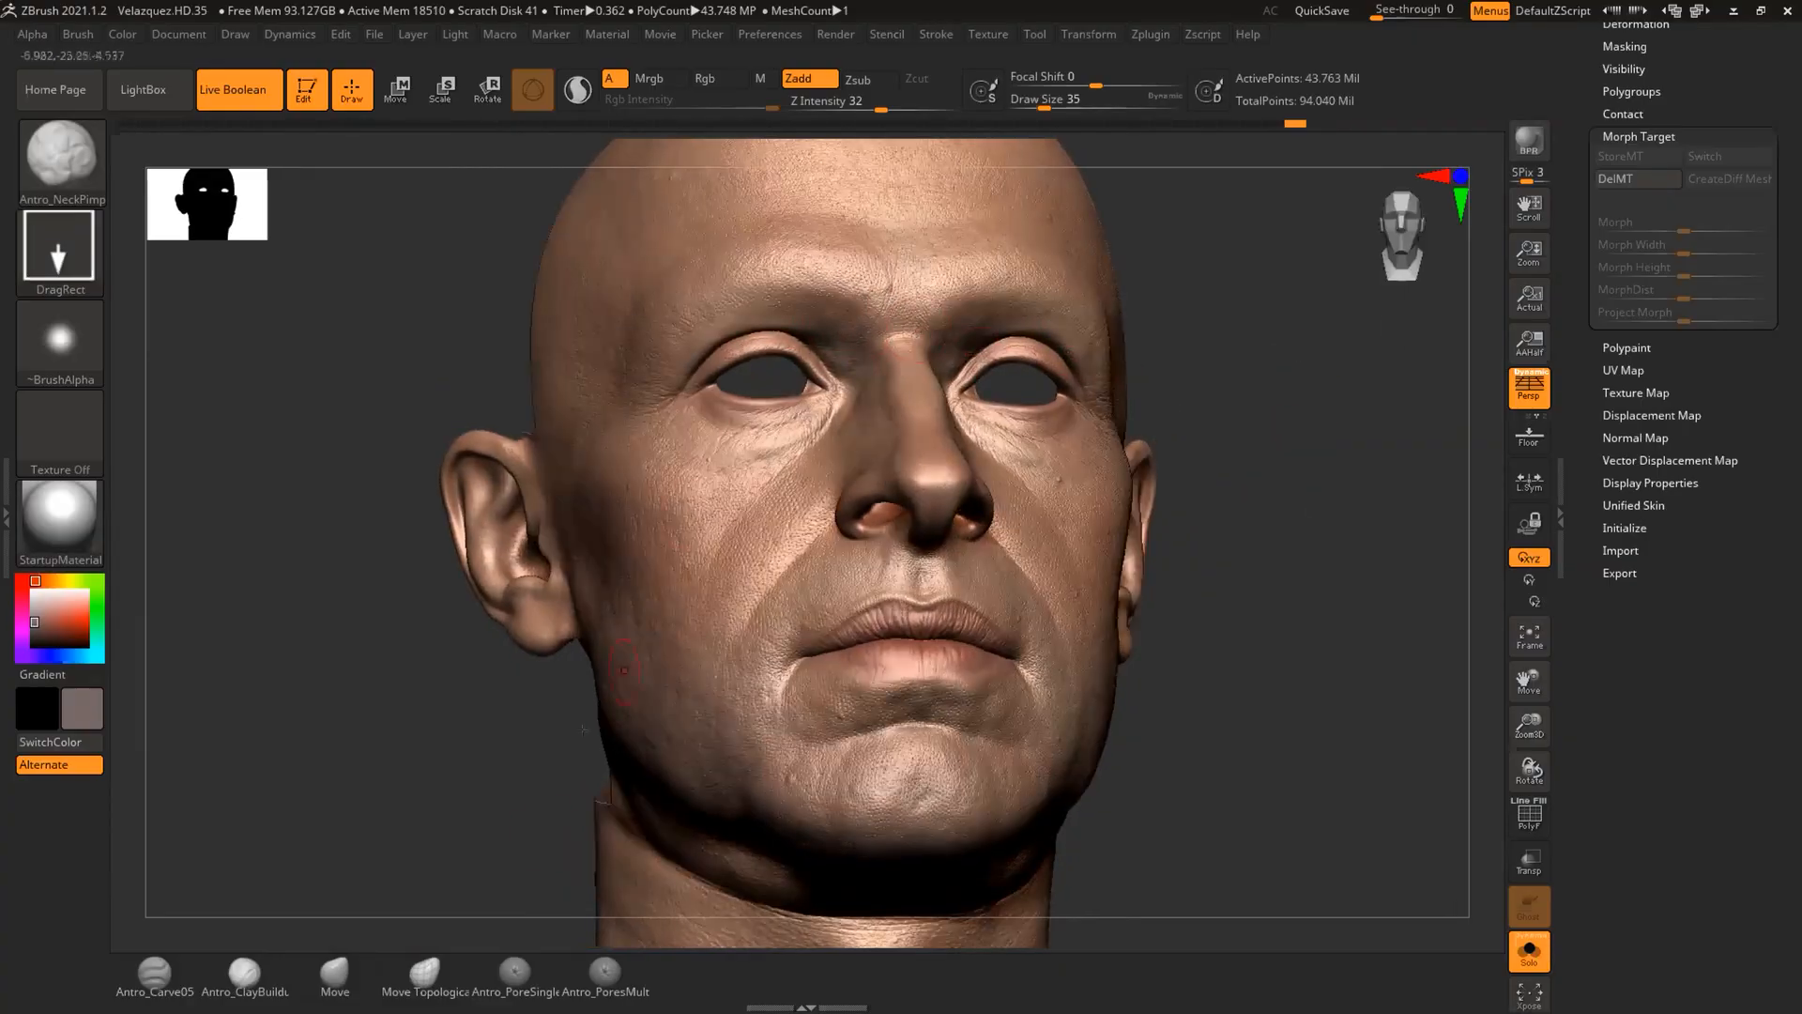
# - Switch to the Antro_Carve05 brush and set its Z Intensity to 2
pyautogui.press('shift')
pyautogui.click(154, 972)
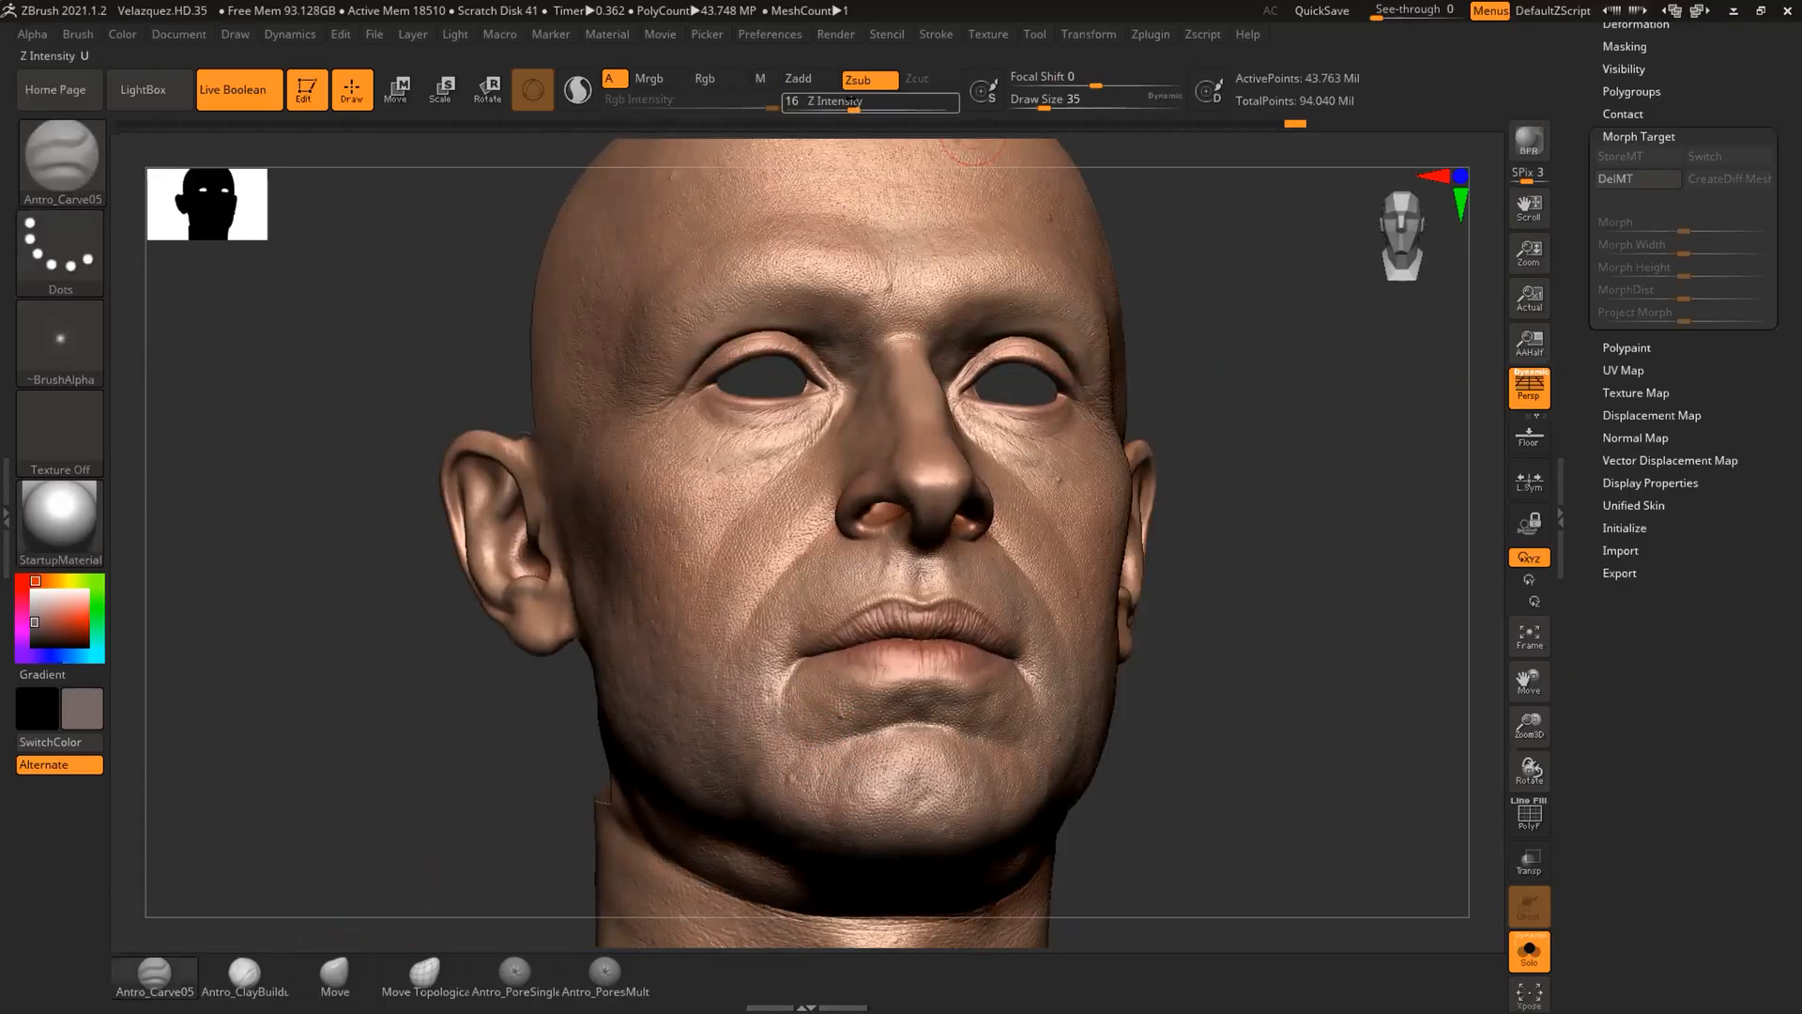
pyautogui.moveTo(850, 103); pyautogui.dragTo(821, 99)
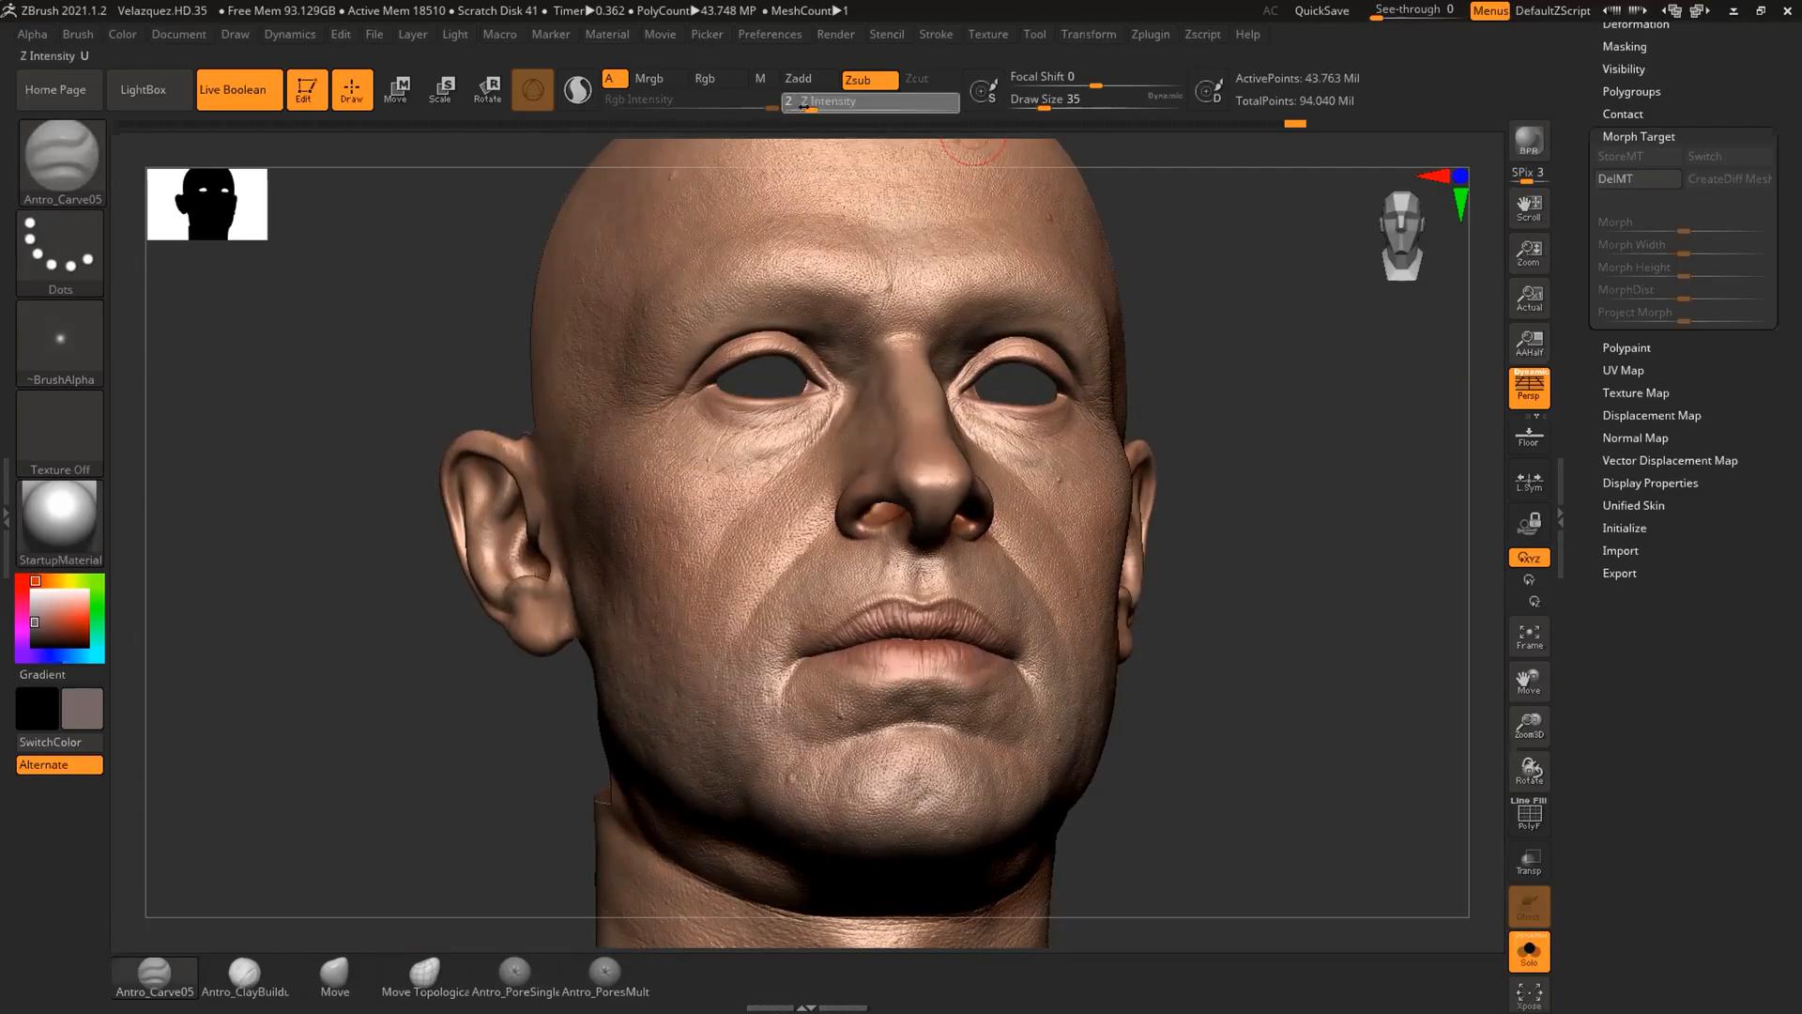
pyautogui.press('shift')
# - Lower the mesh to the 683.565 KP subdivision level and set the draw size to 90
pyautogui.hotkey('shift', 'd')
pyautogui.moveTo(1194, 372); pyautogui.dragTo(1198, 354)
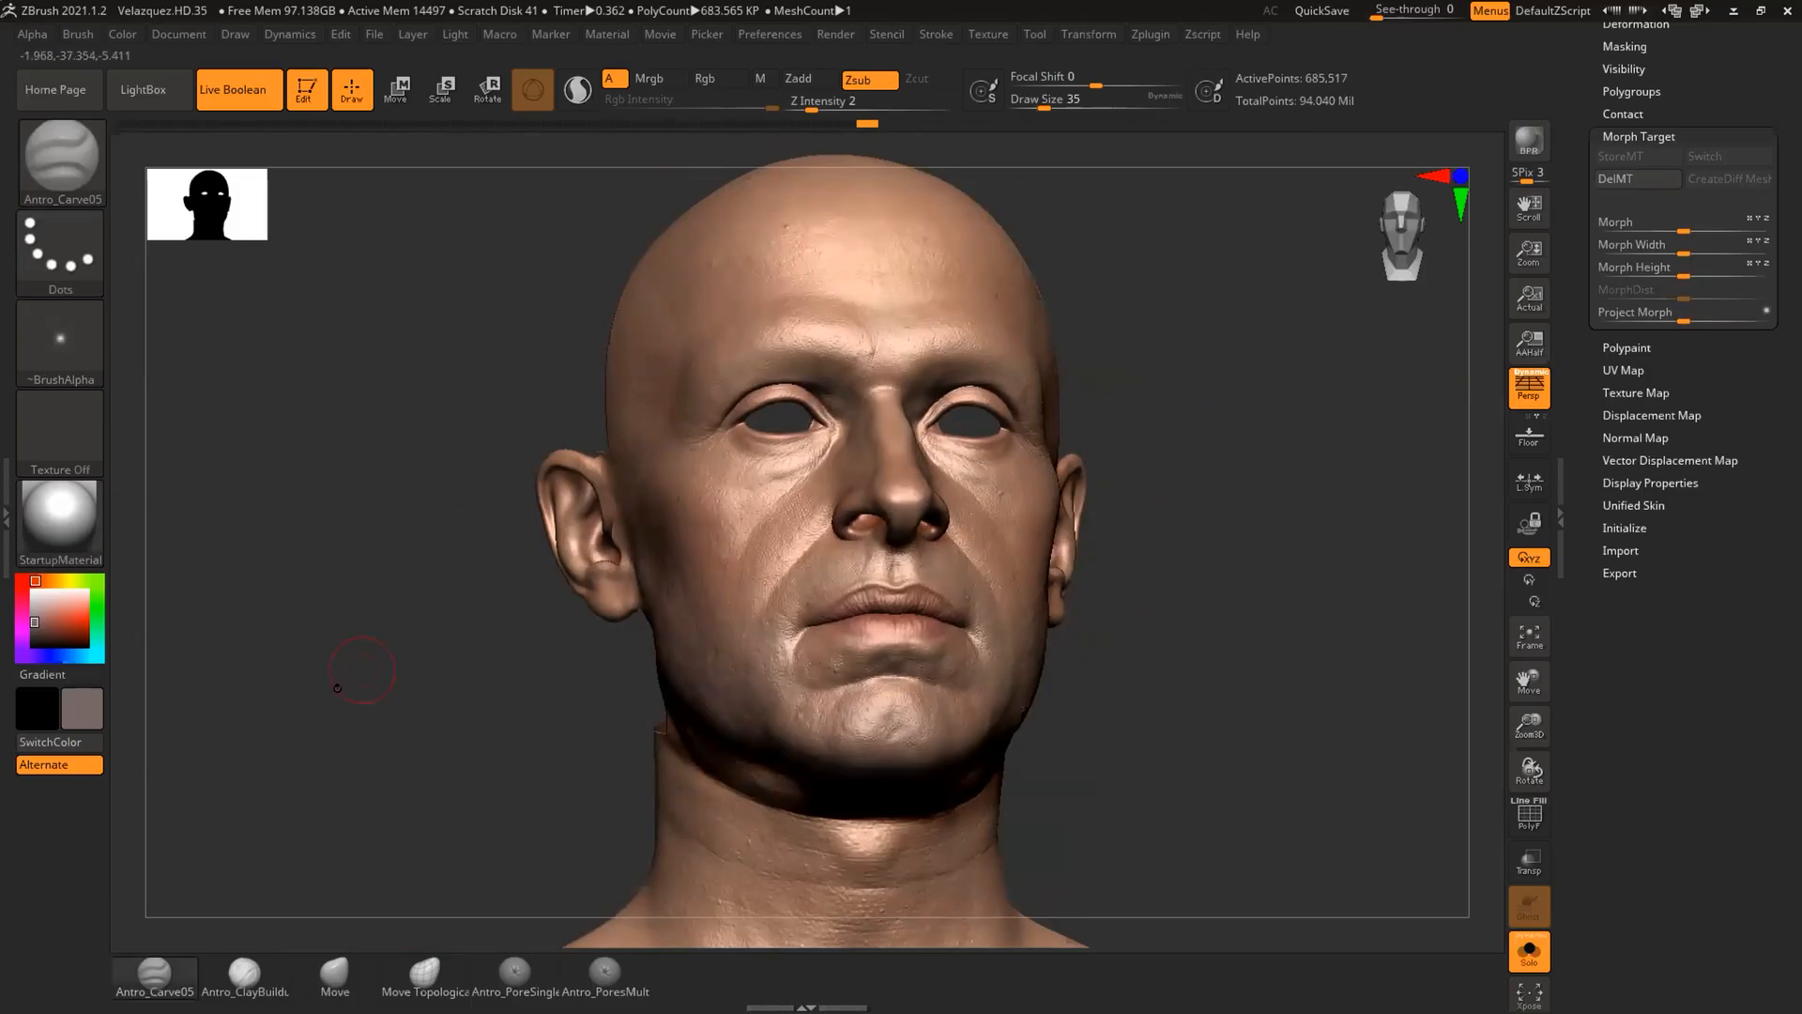
pyautogui.press('space')
pyautogui.moveTo(977, 338); pyautogui.dragTo(1002, 338)
pyautogui.moveTo(1220, 423)
pyautogui.mouseDown()
pyautogui.moveTo(1247, 404)
pyautogui.moveTo(1004, 357)
pyautogui.mouseUp()
pyautogui.press('space')
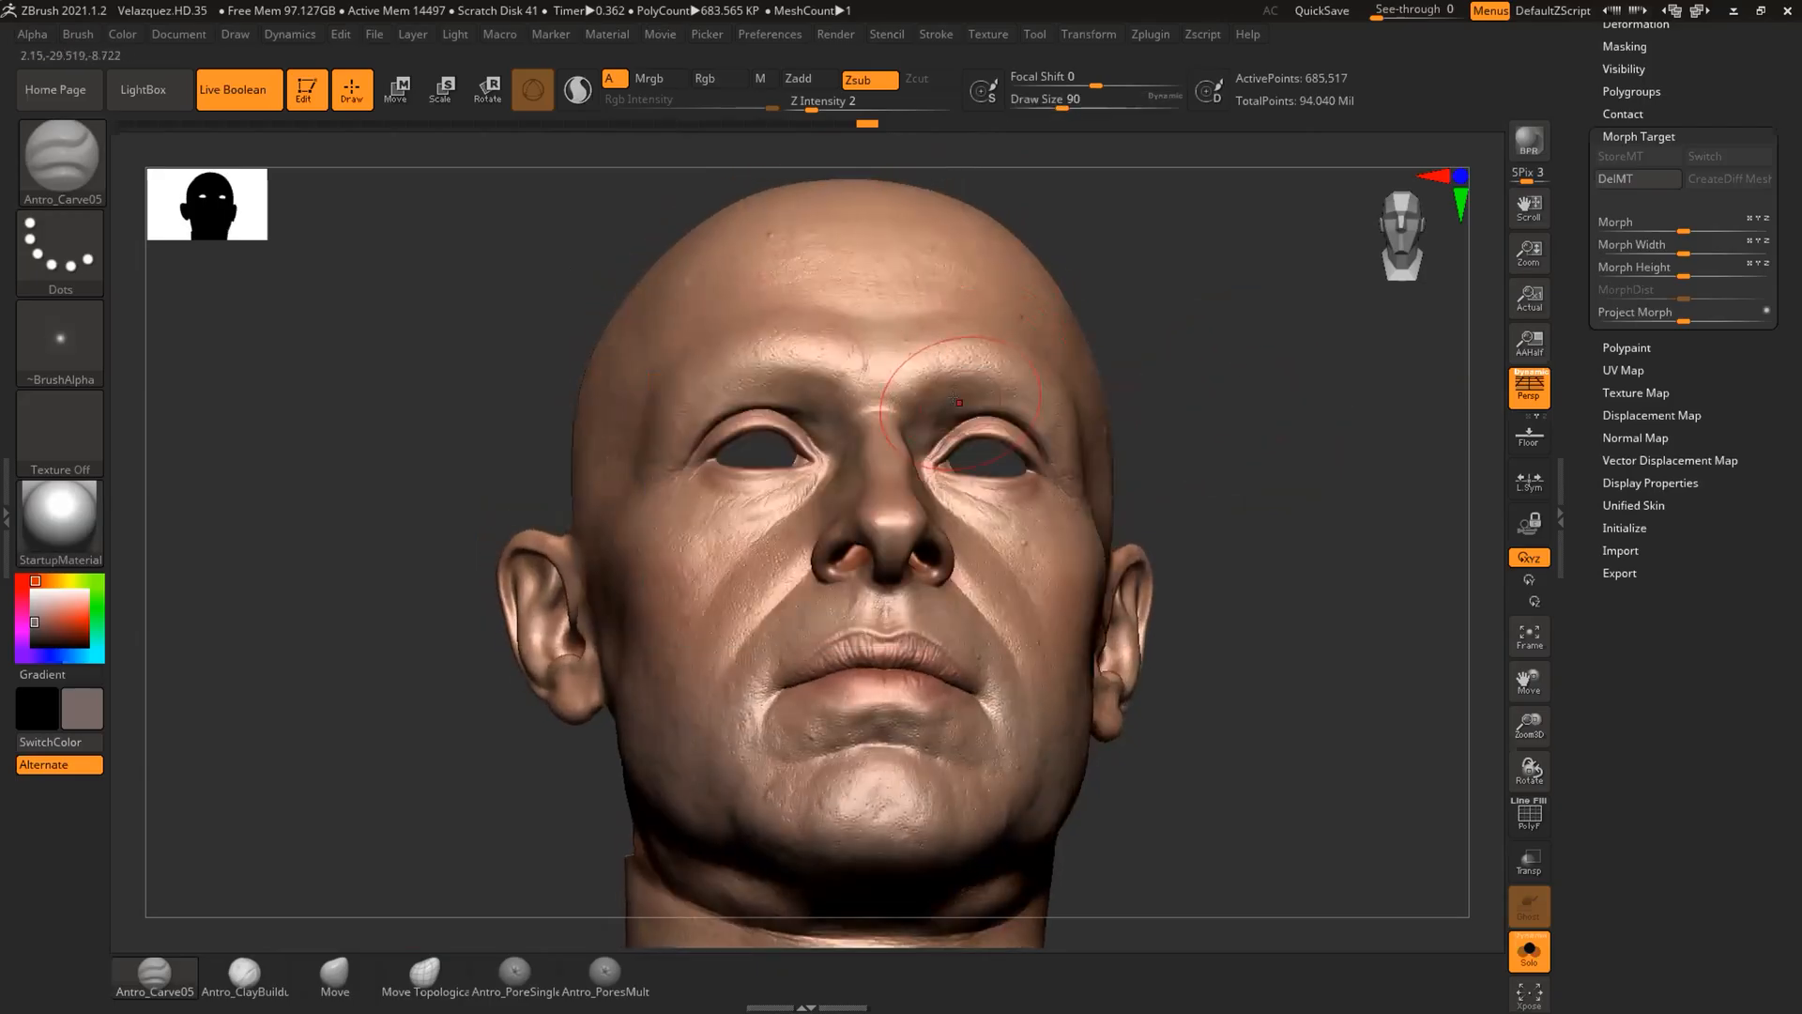
# - Try soft carve strokes around the inner brow and undo them
pyautogui.moveTo(1149, 335); pyautogui.dragTo(1116, 300)
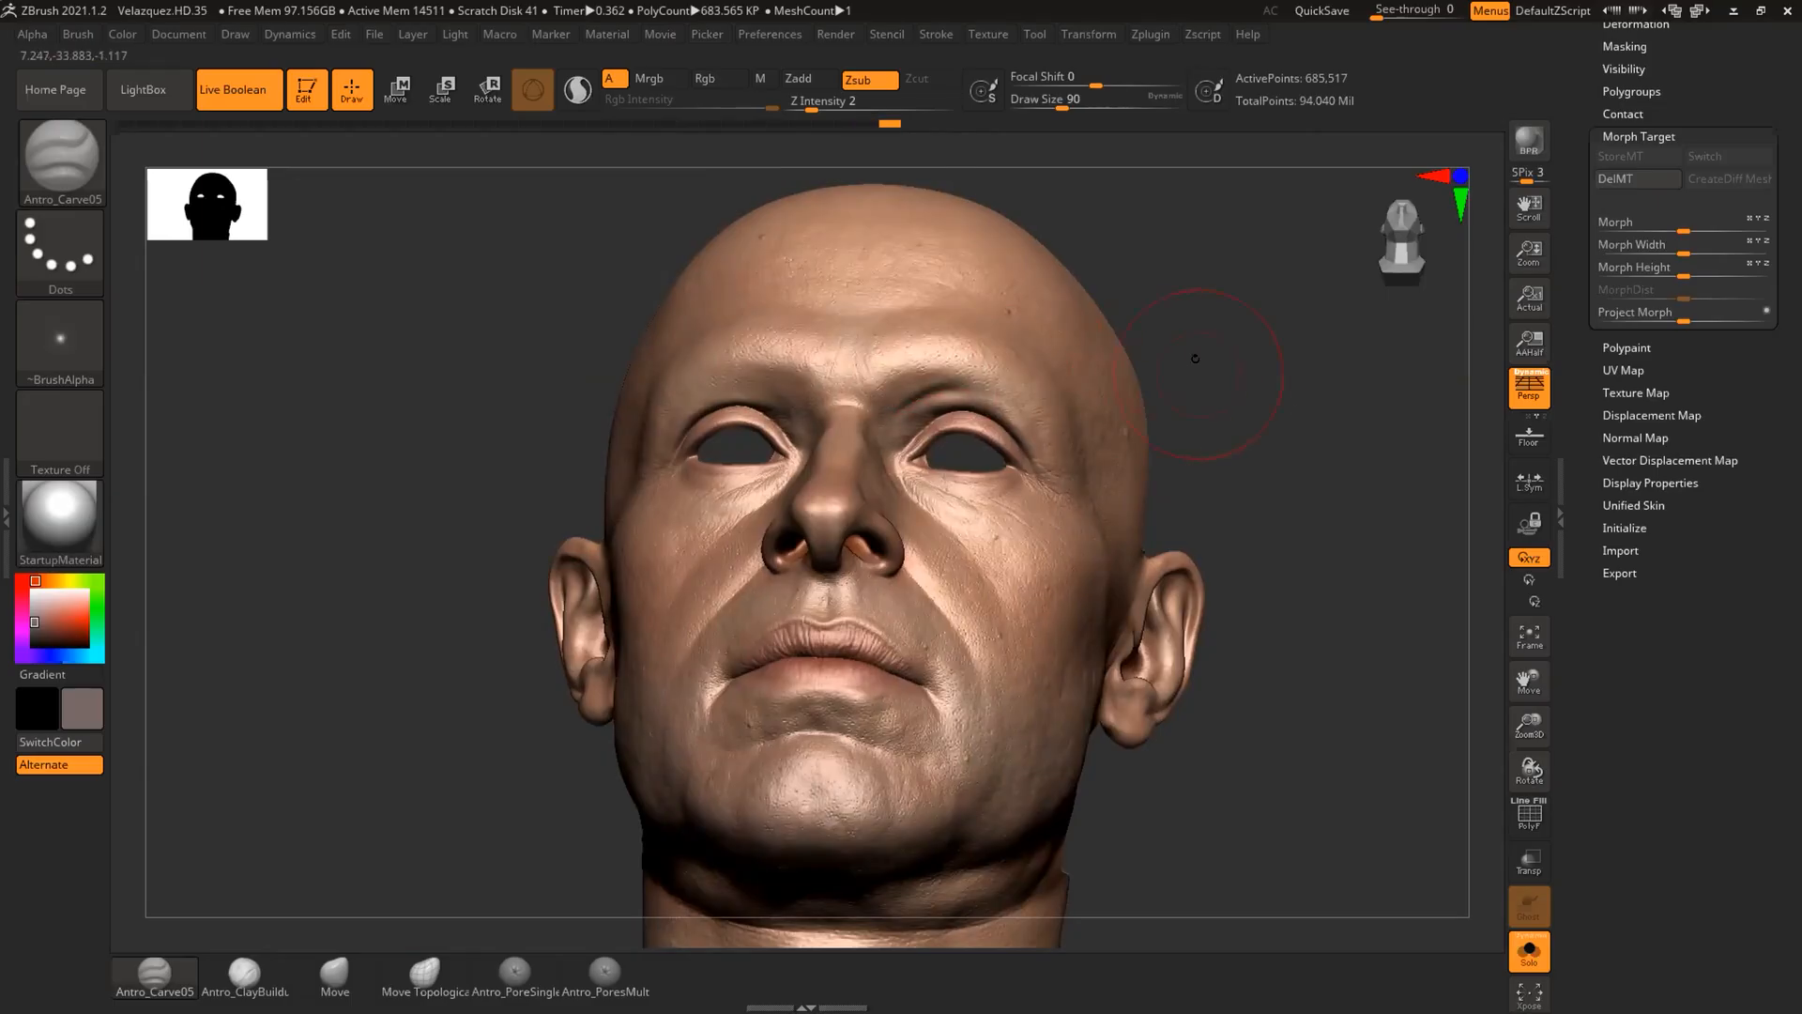
pyautogui.moveTo(1191, 354); pyautogui.dragTo(1207, 354)
pyautogui.hotkey('ctrl', 'z')
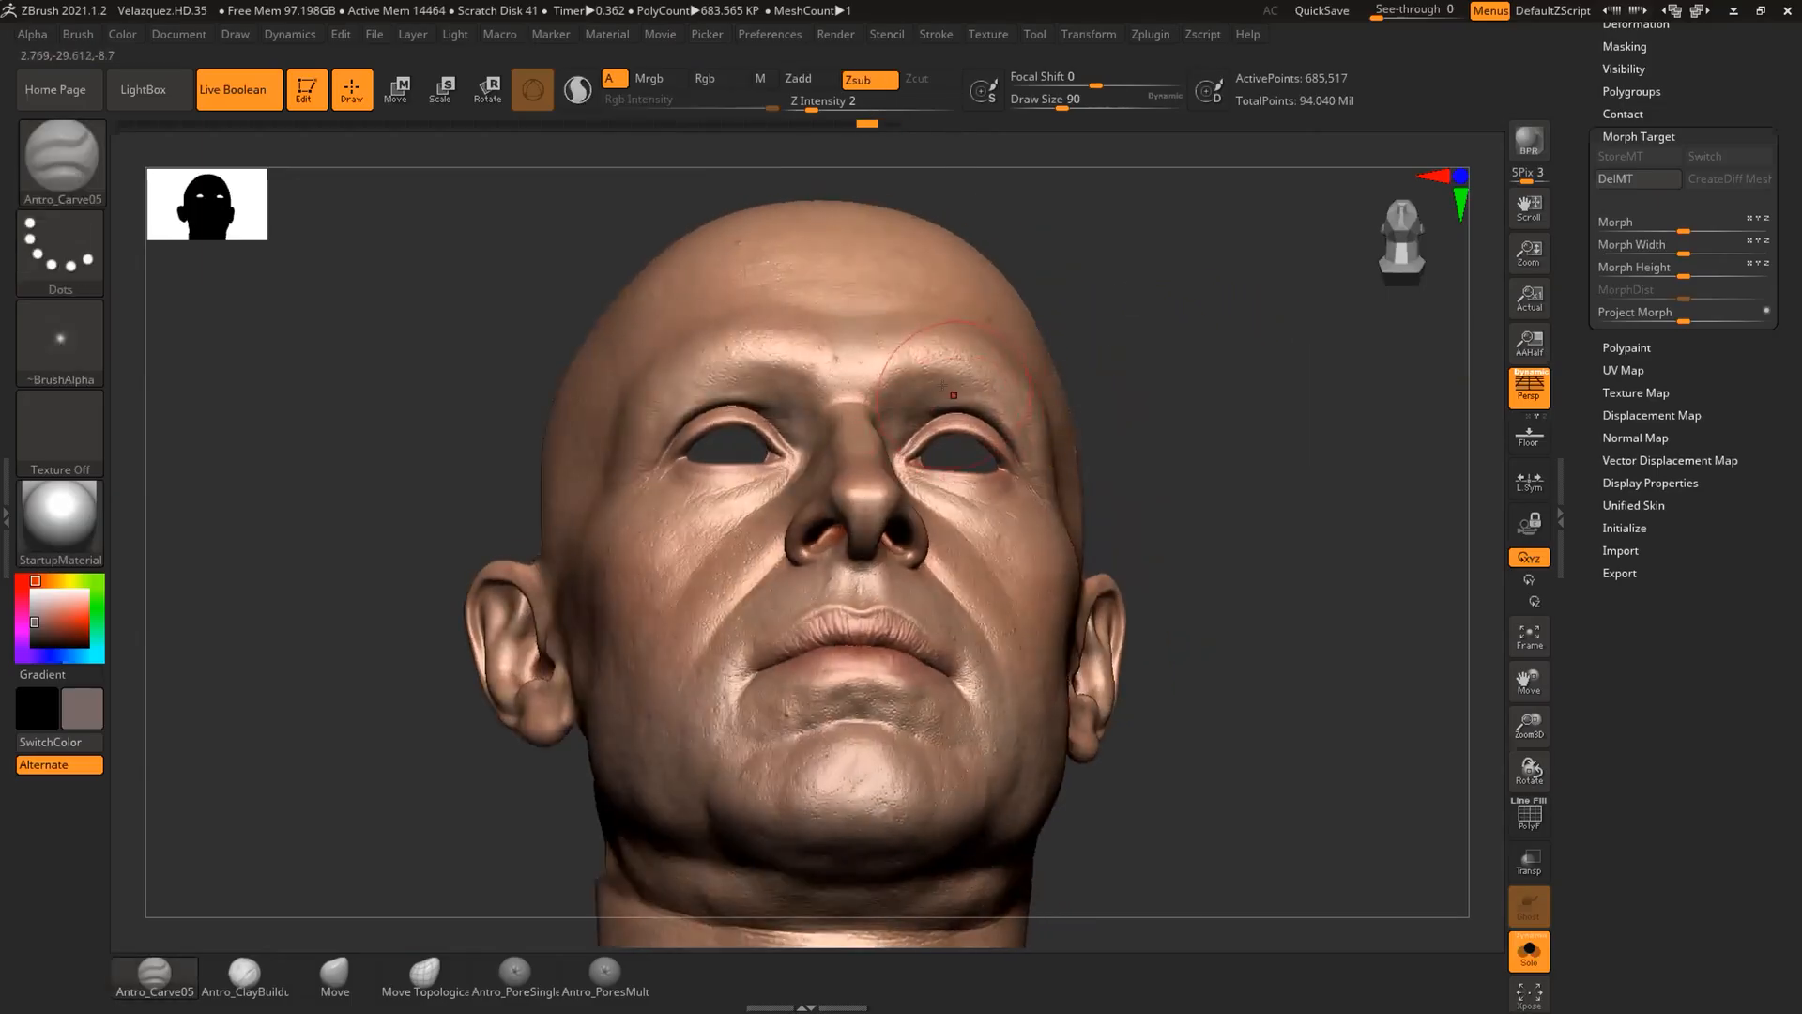
pyautogui.moveTo(884, 404)
pyautogui.mouseDown()
pyautogui.moveTo(953, 389)
pyautogui.moveTo(902, 402)
pyautogui.mouseUp()
pyautogui.hotkey('ctrl', 'z')
# - Carve soft folds at the inner ends of both eyebrows, checking them from below on each side
pyautogui.moveTo(796, 384); pyautogui.dragTo(777, 386)
pyautogui.moveTo(1051, 280); pyautogui.dragTo(1109, 304)
pyautogui.moveTo(779, 407); pyautogui.dragTo(785, 404)
pyautogui.moveTo(1108, 317); pyautogui.dragTo(1009, 318)
pyautogui.moveTo(921, 403); pyautogui.dragTo(887, 375)
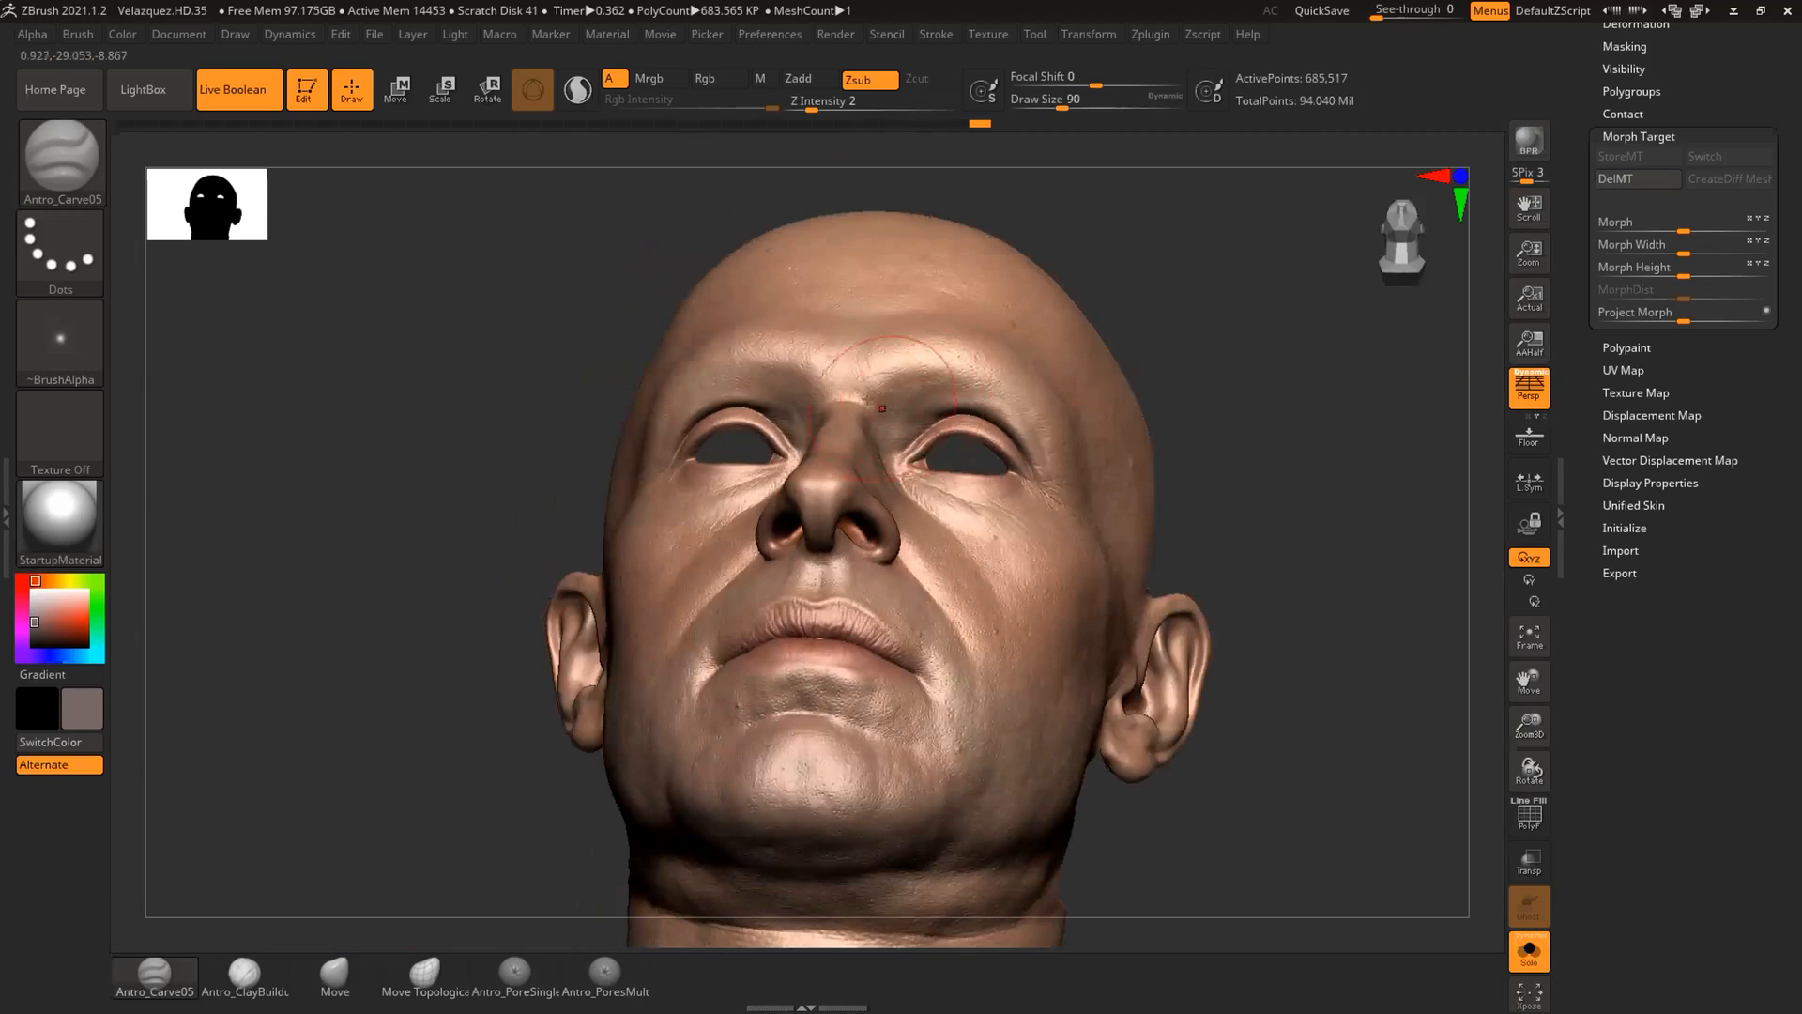
pyautogui.moveTo(1108, 324); pyautogui.dragTo(1197, 324)
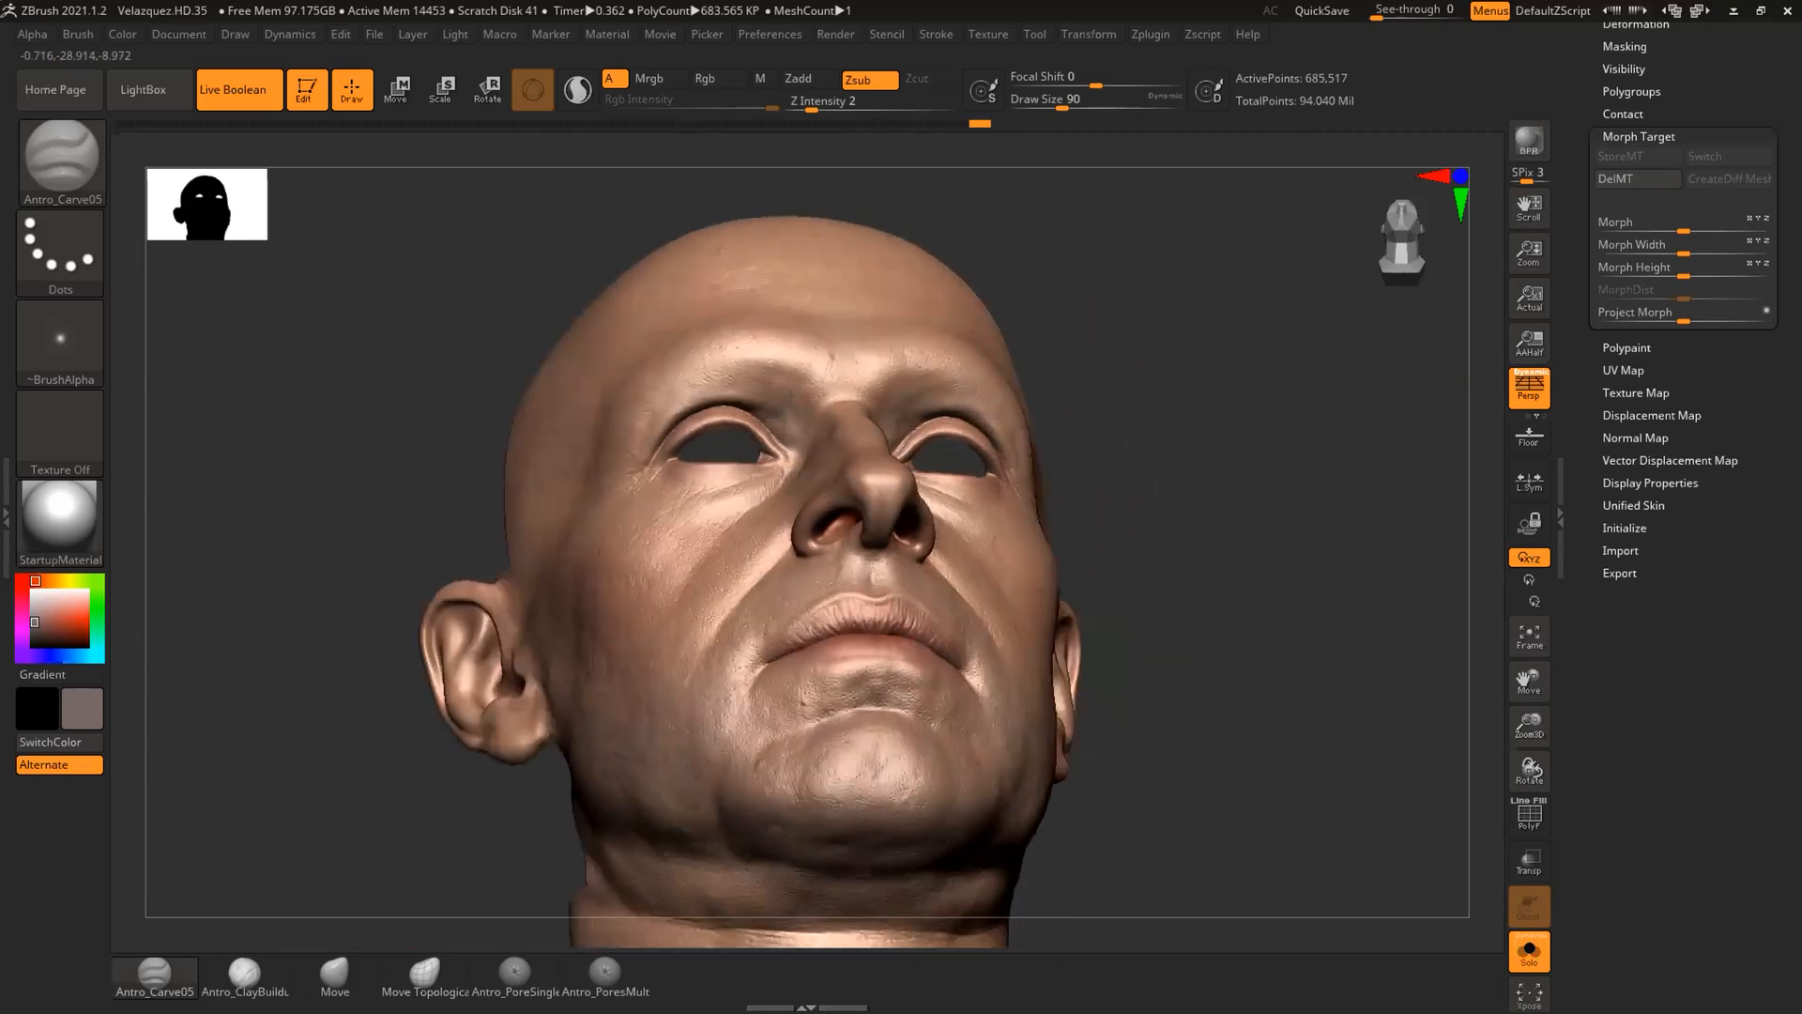
# - Strengthen the frown folds between the eyebrows with upward carve strokes onto the lower forehead on both sides
pyautogui.moveTo(790, 395); pyautogui.dragTo(841, 364)
pyautogui.moveTo(1080, 324)
pyautogui.mouseDown()
pyautogui.moveTo(1169, 385)
pyautogui.moveTo(1089, 328)
pyautogui.moveTo(1055, 329)
pyautogui.mouseUp()
pyautogui.moveTo(856, 392); pyautogui.dragTo(924, 345)
pyautogui.moveTo(1118, 322); pyautogui.dragTo(1033, 322)
pyautogui.moveTo(891, 361); pyautogui.dragTo(943, 336)
pyautogui.moveTo(1173, 309); pyautogui.dragTo(1267, 307)
pyautogui.moveTo(790, 402); pyautogui.dragTo(826, 377)
# - Carve a soft crease from the inner corner of the eye down below the eye bag
pyautogui.moveTo(1014, 338); pyautogui.dragTo(1173, 359)
pyautogui.moveTo(778, 501)
pyautogui.mouseDown()
pyautogui.moveTo(761, 532)
pyautogui.moveTo(732, 532)
pyautogui.moveTo(742, 544)
pyautogui.mouseUp()
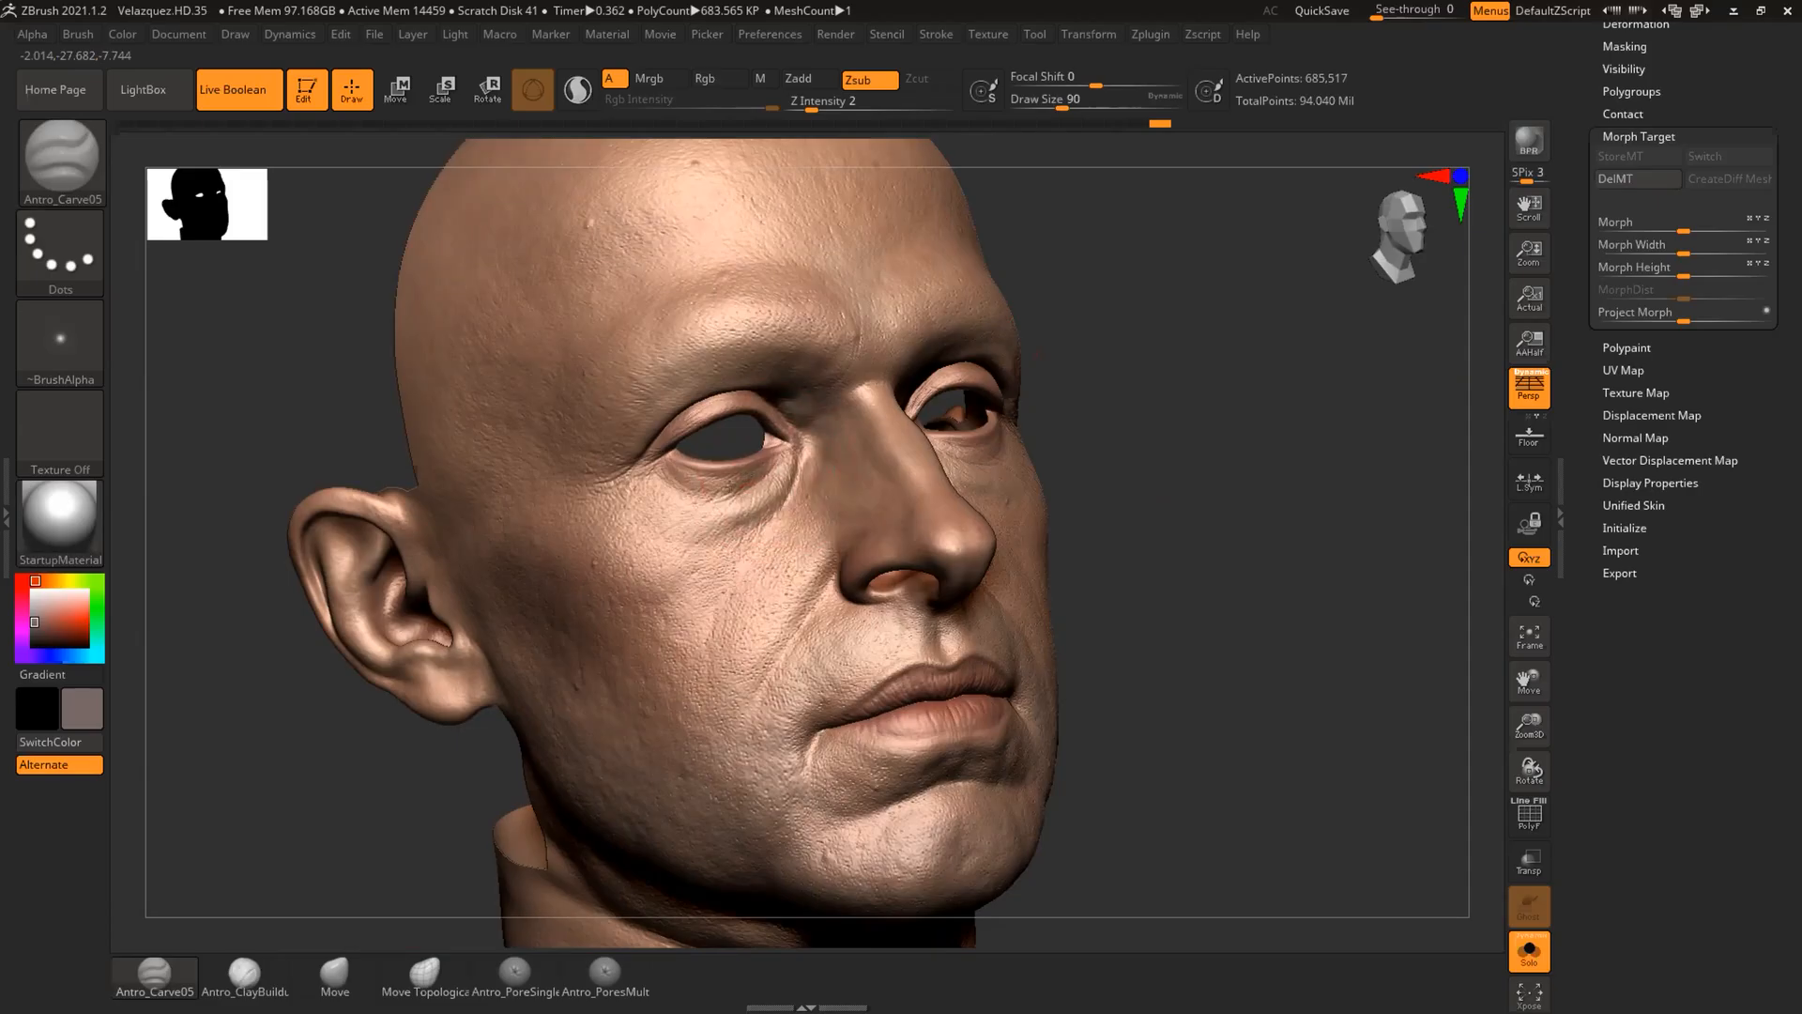
pyautogui.moveTo(774, 527); pyautogui.dragTo(725, 556)
pyautogui.hotkey('ctrl', 'z')
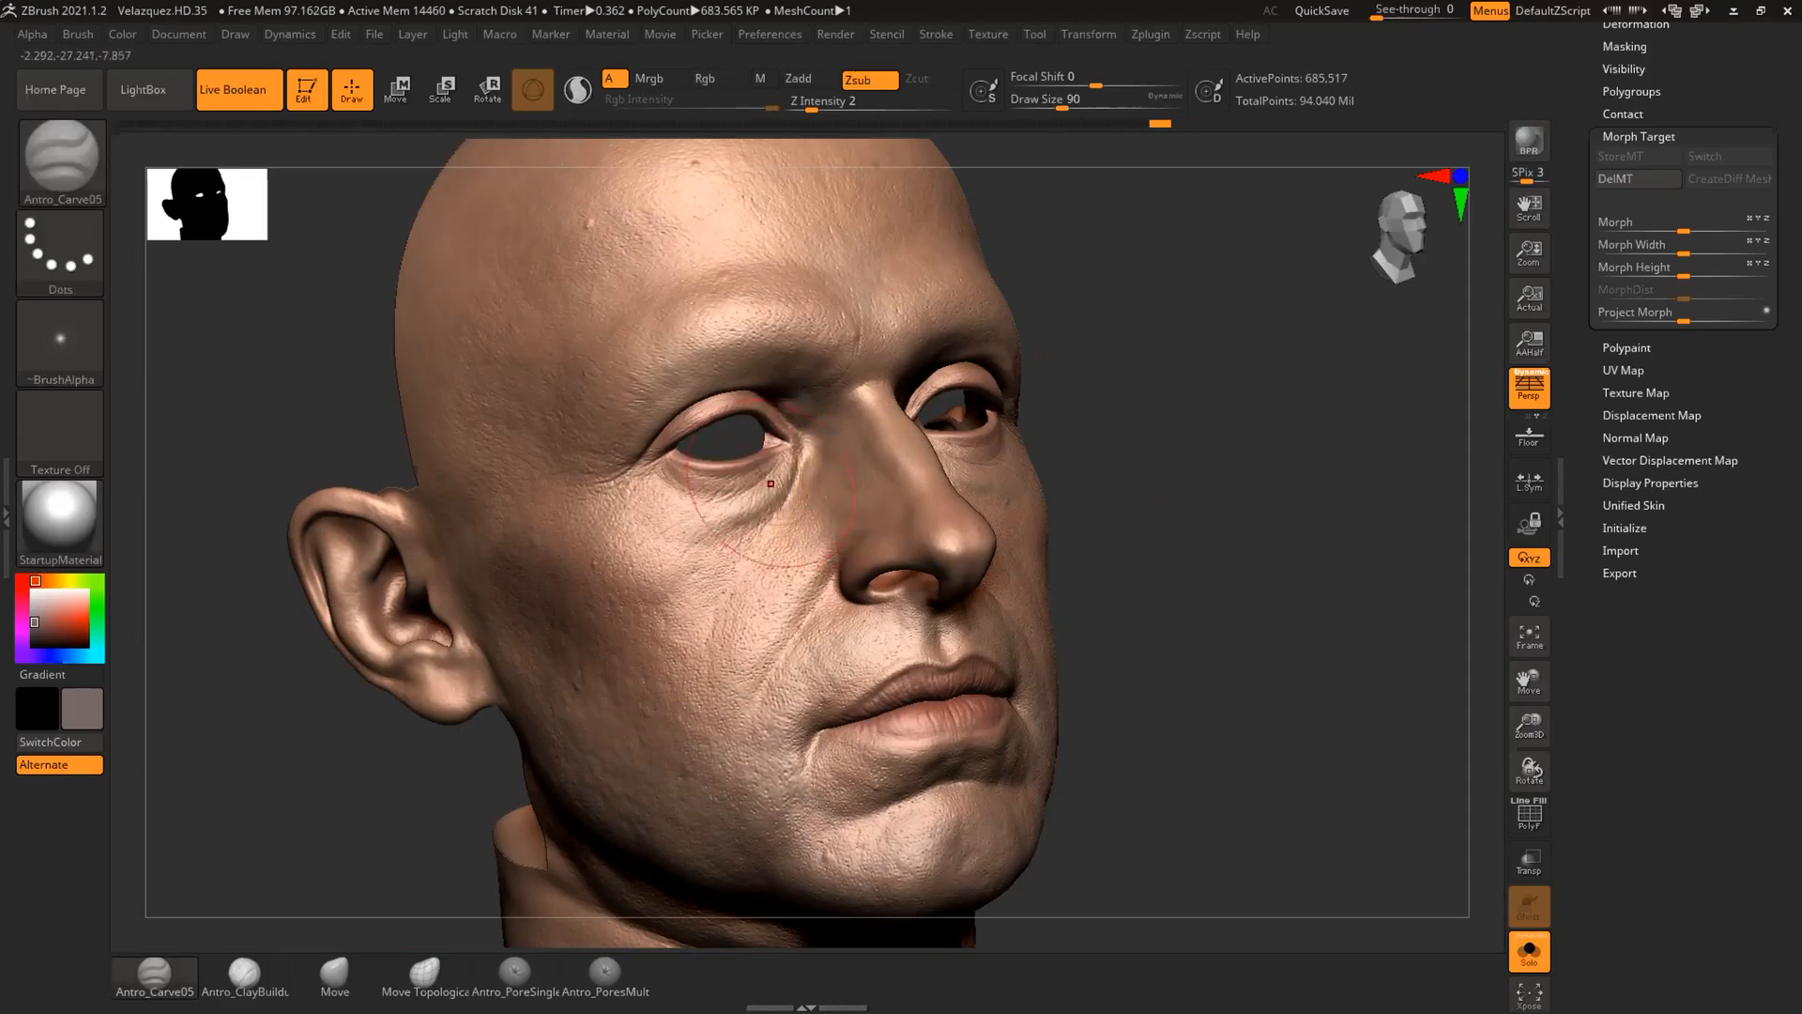
pyautogui.moveTo(774, 443); pyautogui.dragTo(780, 445)
pyautogui.moveTo(1126, 368); pyautogui.dragTo(1000, 368)
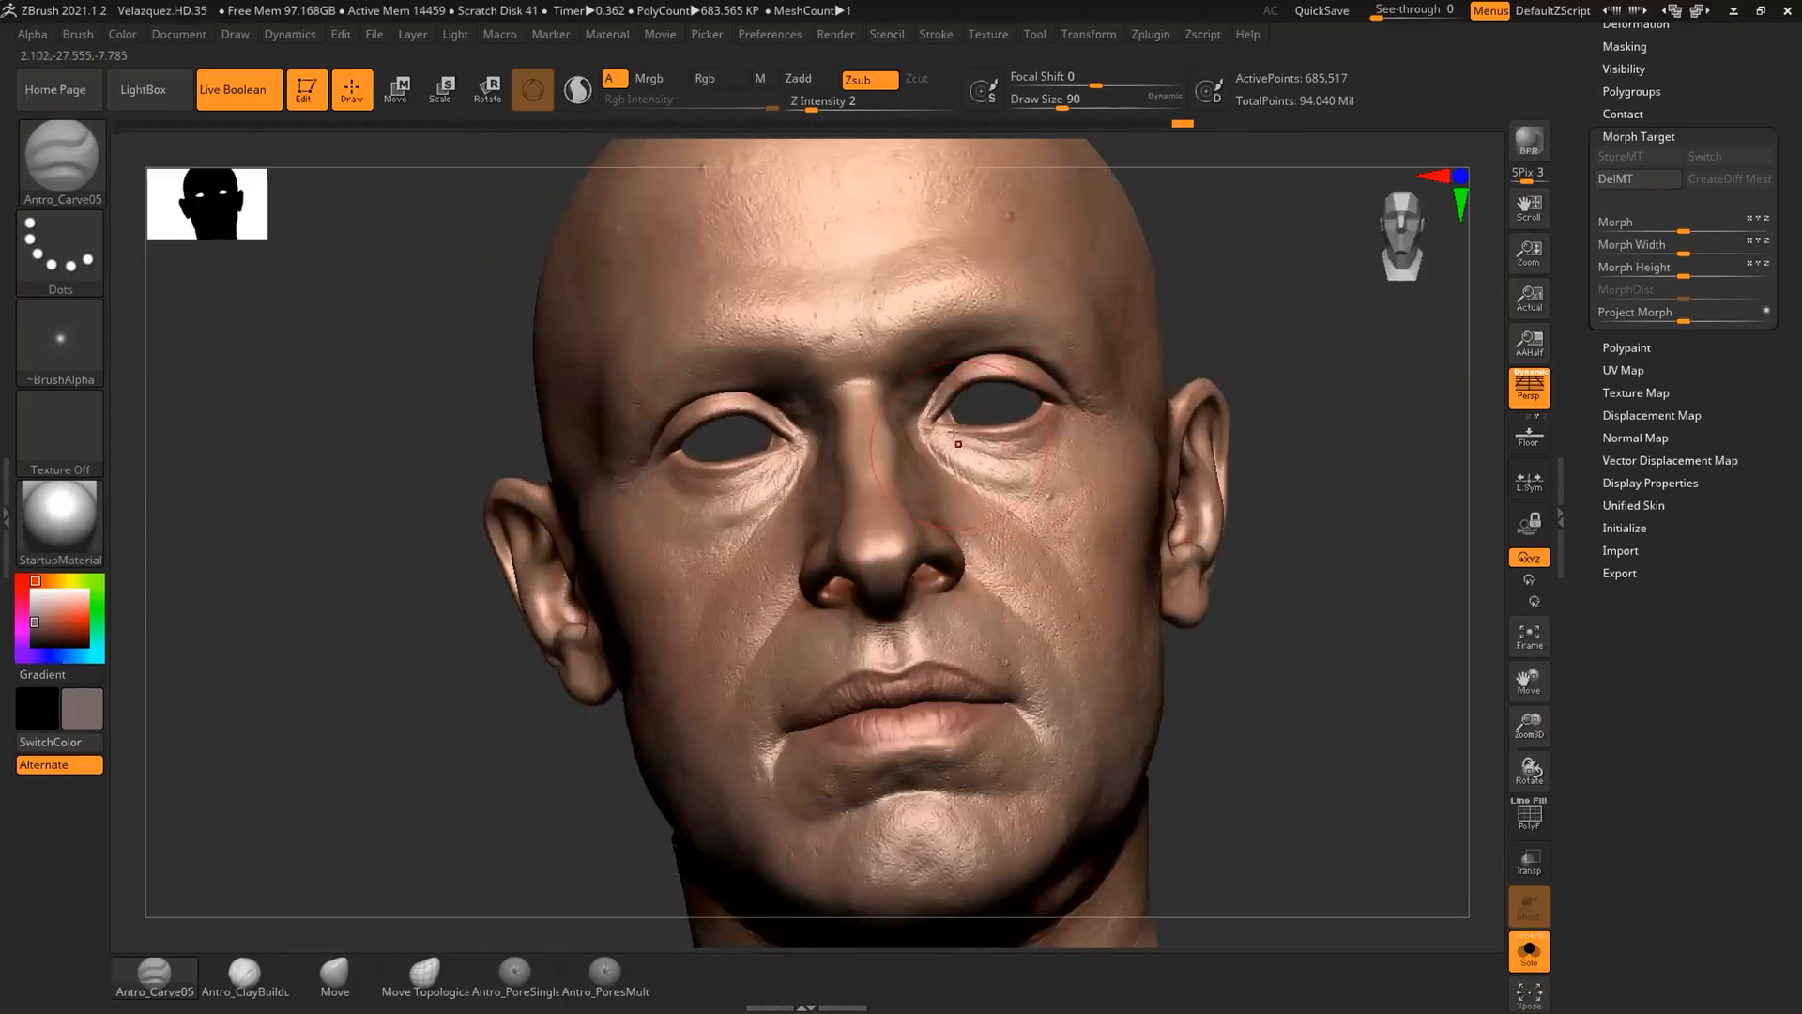
# - Add soft carve strokes on the cheek and beside the mouth corner, and check the head in three-quarter view
pyautogui.moveTo(1299, 427)
pyautogui.keyDown('alt'); pyautogui.mouseDown()
pyautogui.moveTo(1229, 370)
pyautogui.moveTo(1287, 442)
pyautogui.mouseUp(); pyautogui.keyUp('alt')
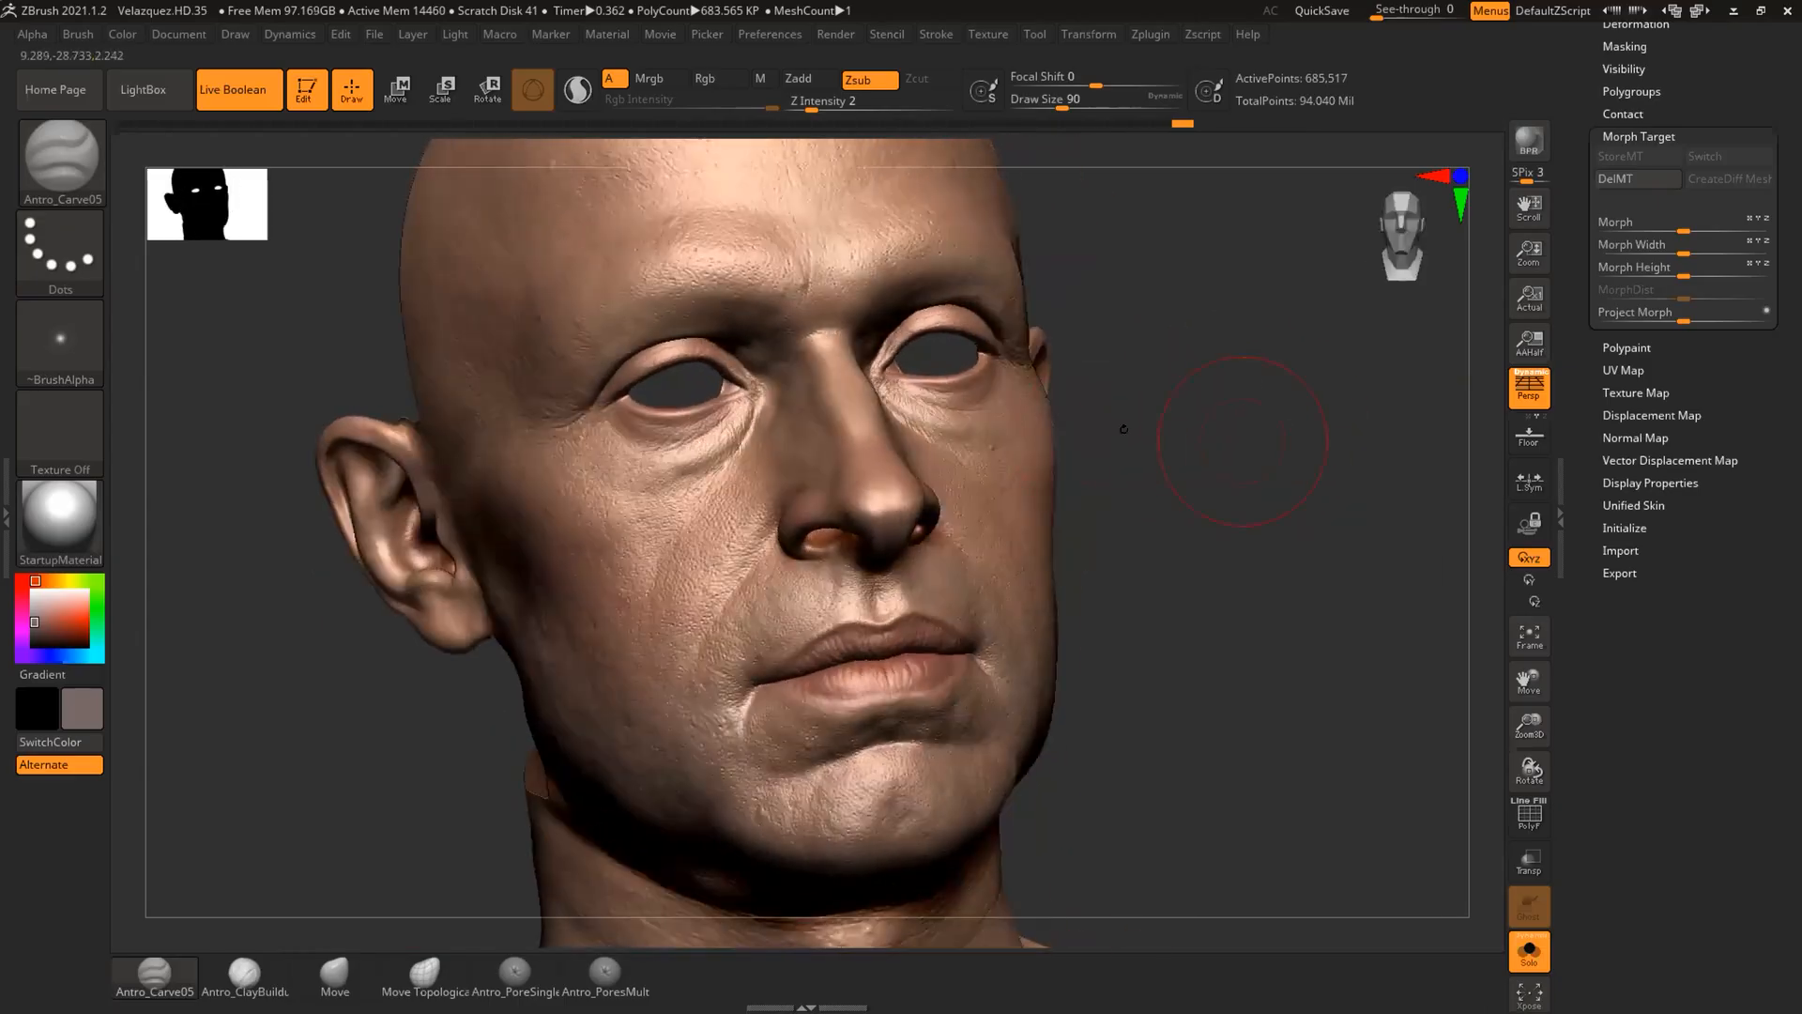
pyautogui.moveTo(688, 507); pyautogui.dragTo(662, 558)
pyautogui.keyDown('alt'); pyautogui.moveTo(1164, 429); pyautogui.dragTo(1196, 395); pyautogui.keyUp('alt')
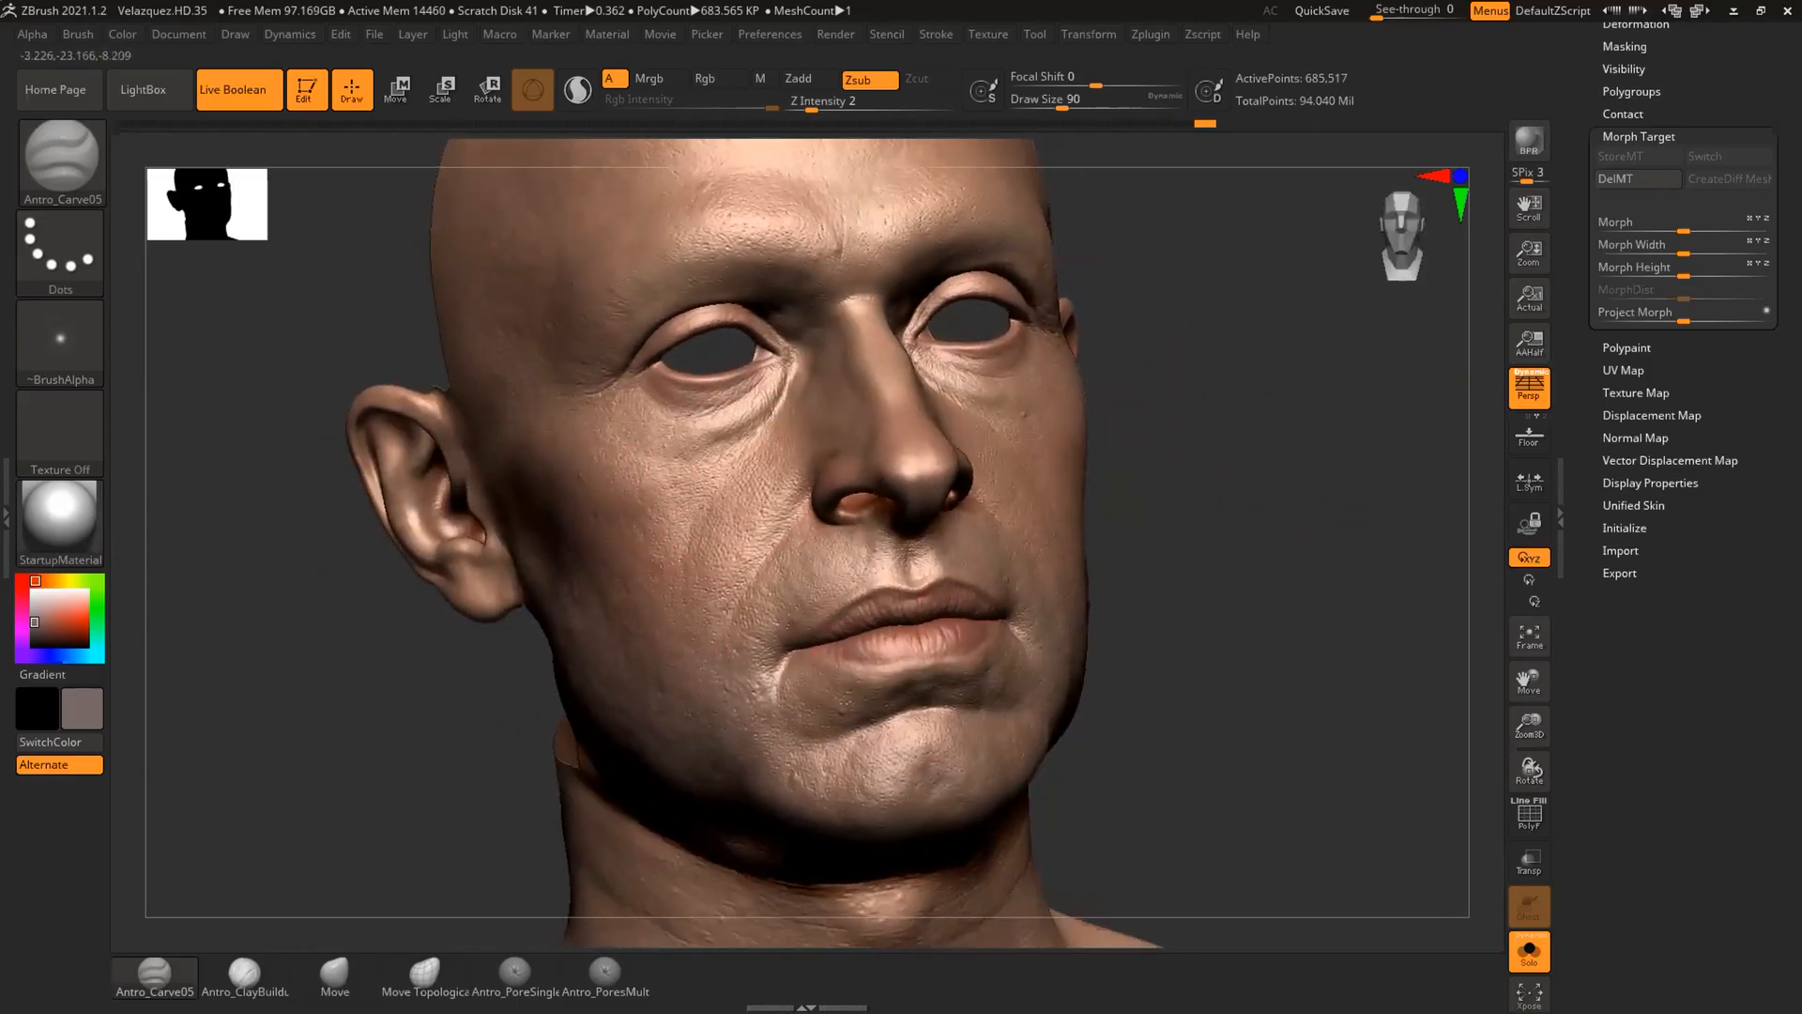
pyautogui.moveTo(730, 639)
pyautogui.mouseDown()
pyautogui.moveTo(727, 621)
pyautogui.moveTo(724, 648)
pyautogui.mouseUp()
pyautogui.keyDown('alt'); pyautogui.moveTo(1206, 497); pyautogui.dragTo(1185, 427); pyautogui.keyUp('alt')
pyautogui.moveTo(1314, 470)
pyautogui.mouseDown()
pyautogui.moveTo(1164, 483)
pyautogui.moveTo(1195, 459)
pyautogui.moveTo(1211, 488)
pyautogui.mouseUp()
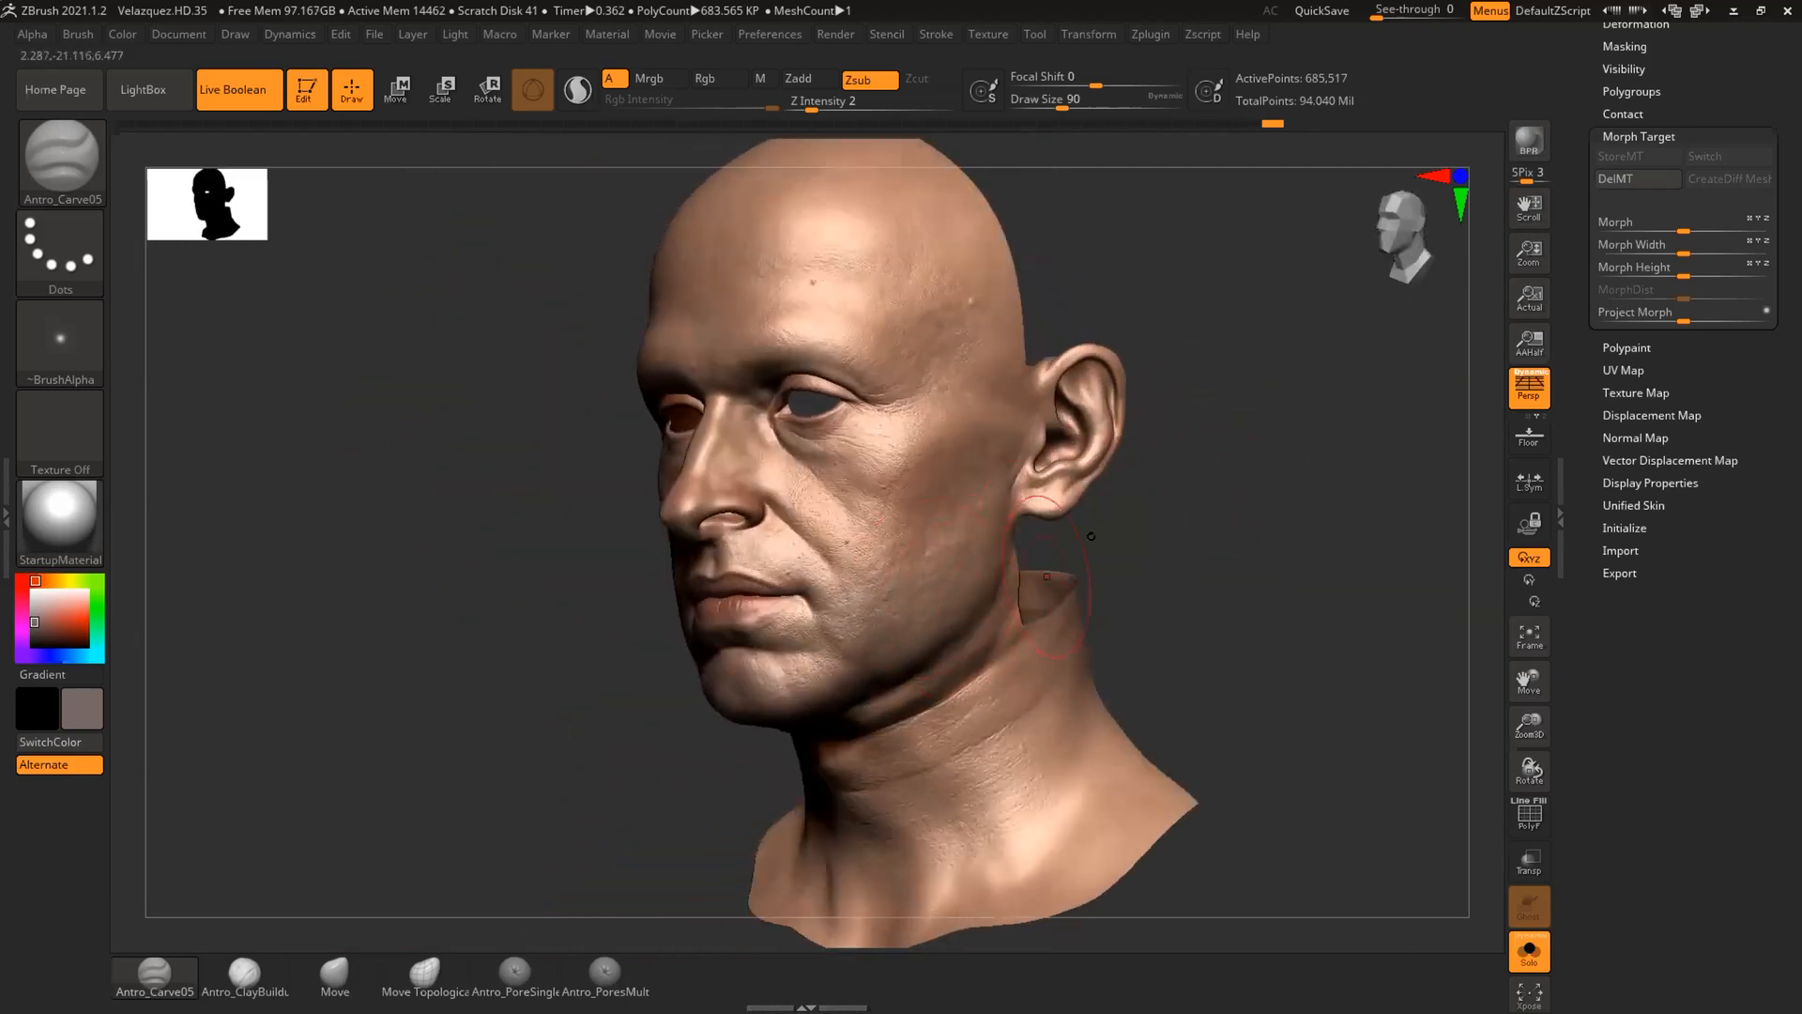
# - Carve soft, broad folds across the lower cheek and along the jawline on the head's left side
pyautogui.moveTo(1091, 536); pyautogui.dragTo(1076, 538)
pyautogui.moveTo(942, 638); pyautogui.dragTo(968, 637, button='right')
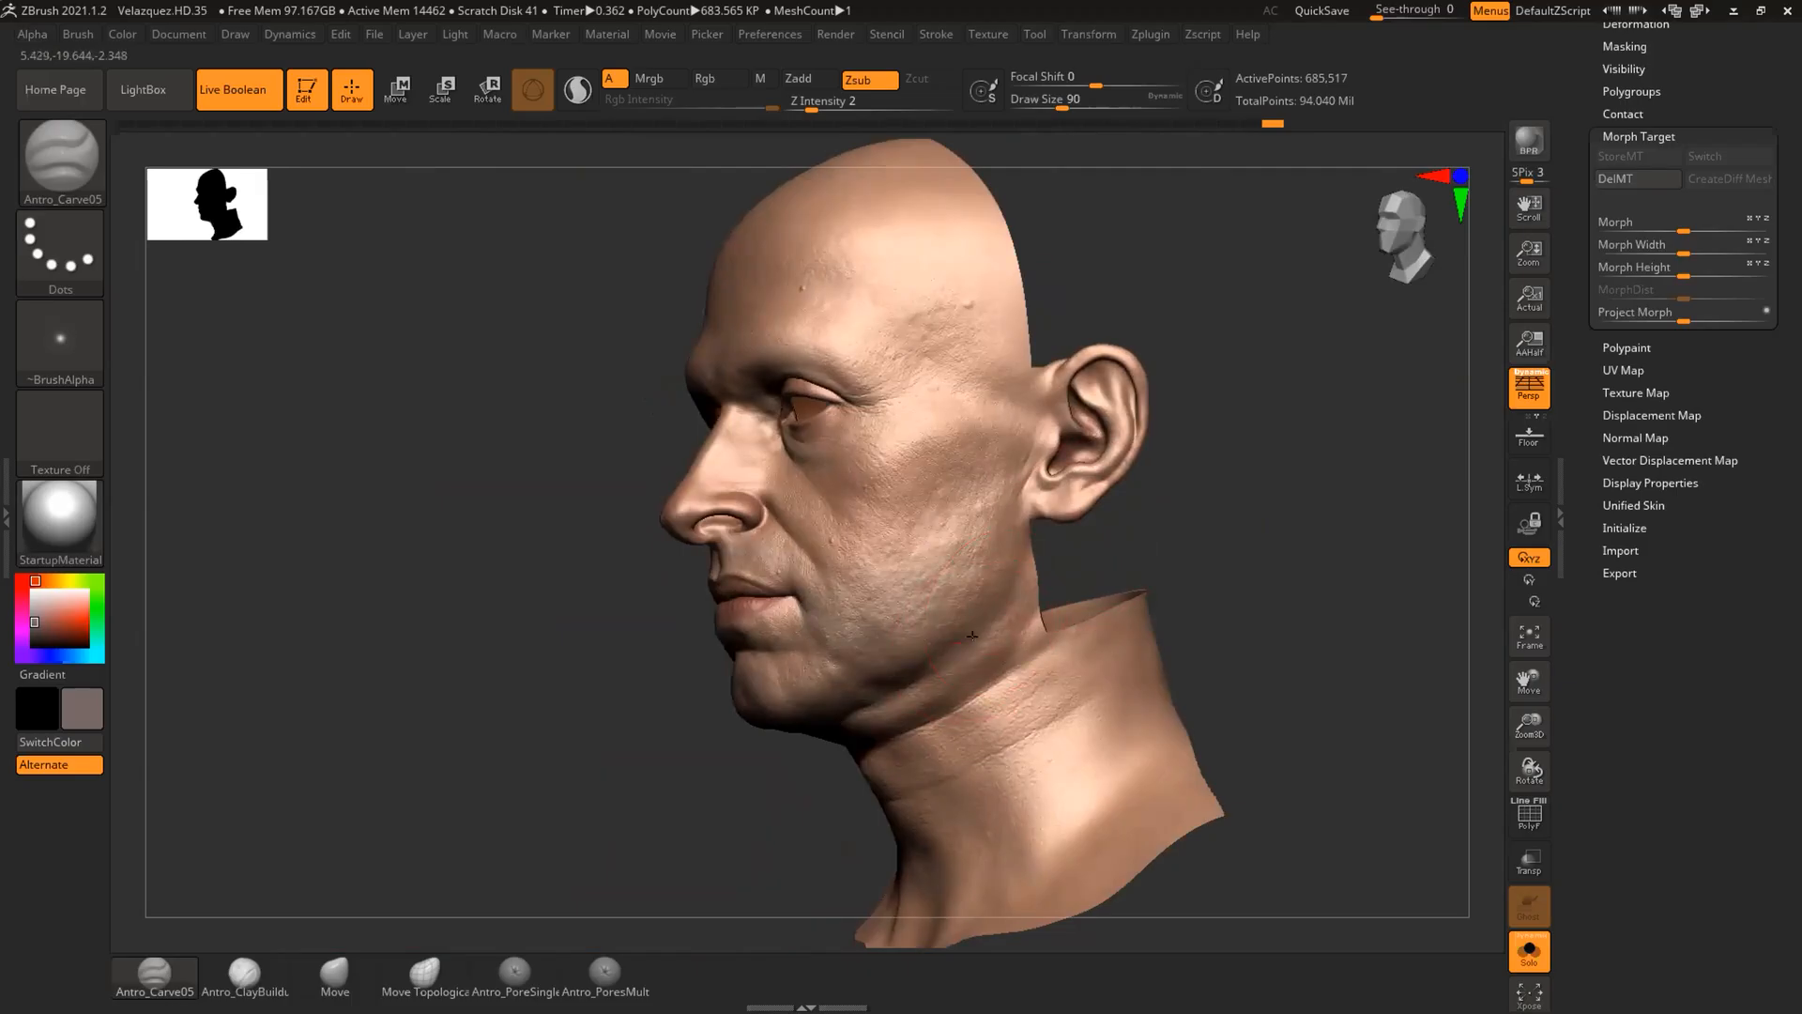
pyautogui.moveTo(1004, 597); pyautogui.dragTo(937, 656)
pyautogui.moveTo(1146, 549); pyautogui.dragTo(1196, 551)
pyautogui.moveTo(981, 655); pyautogui.dragTo(843, 664)
pyautogui.moveTo(1079, 572); pyautogui.dragTo(1193, 539)
# - Add short soft carve strokes around the chin and below the mouth, working from a low front view
pyautogui.moveTo(847, 620); pyautogui.dragTo(903, 645)
pyautogui.moveTo(1070, 625)
pyautogui.mouseDown()
pyautogui.moveTo(1085, 622)
pyautogui.moveTo(1043, 554)
pyautogui.mouseUp()
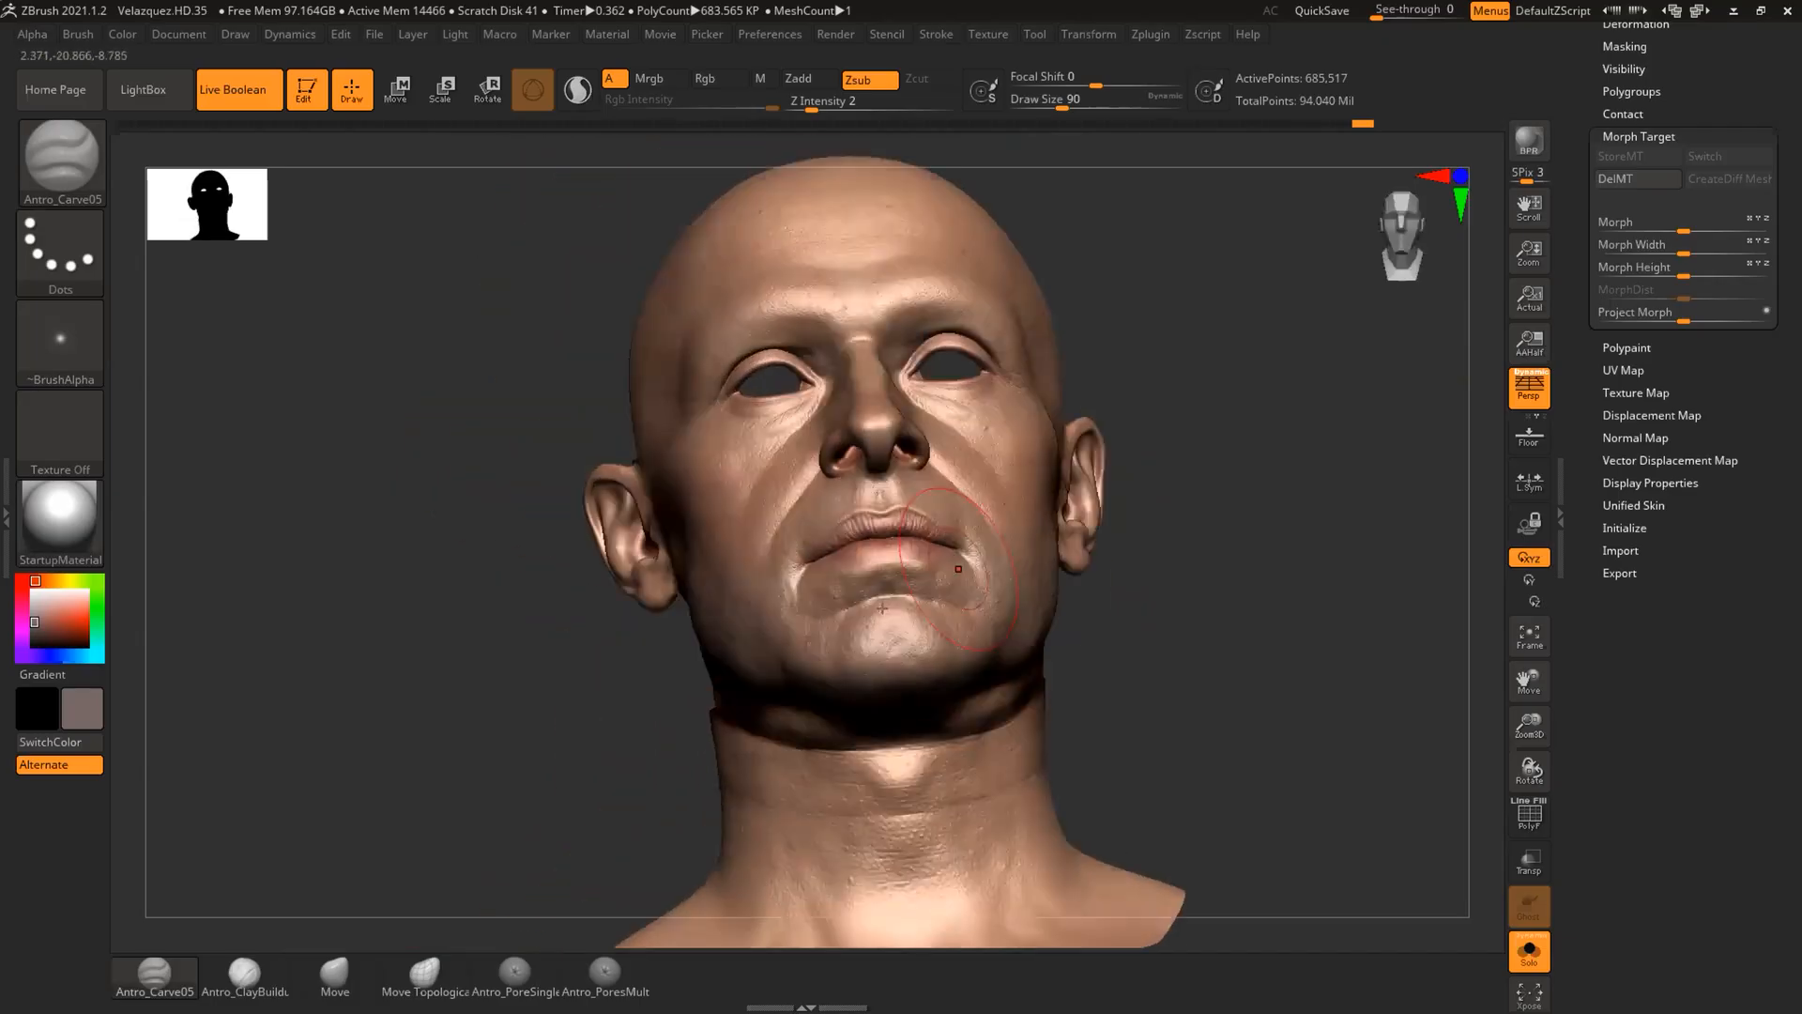
pyautogui.moveTo(882, 610); pyautogui.dragTo(828, 650)
pyautogui.moveTo(1093, 615); pyautogui.dragTo(1072, 601)
pyautogui.moveTo(946, 621); pyautogui.dragTo(938, 642)
pyautogui.moveTo(1159, 606); pyautogui.dragTo(1065, 615)
# - Carve short, soft creases under the chin where it meets the throat
pyautogui.moveTo(1168, 648); pyautogui.dragTo(1249, 563)
pyautogui.moveTo(924, 685); pyautogui.dragTo(924, 697)
pyautogui.moveTo(1230, 595)
pyautogui.mouseDown()
pyautogui.moveTo(1167, 592)
pyautogui.moveTo(1173, 544)
pyautogui.mouseUp()
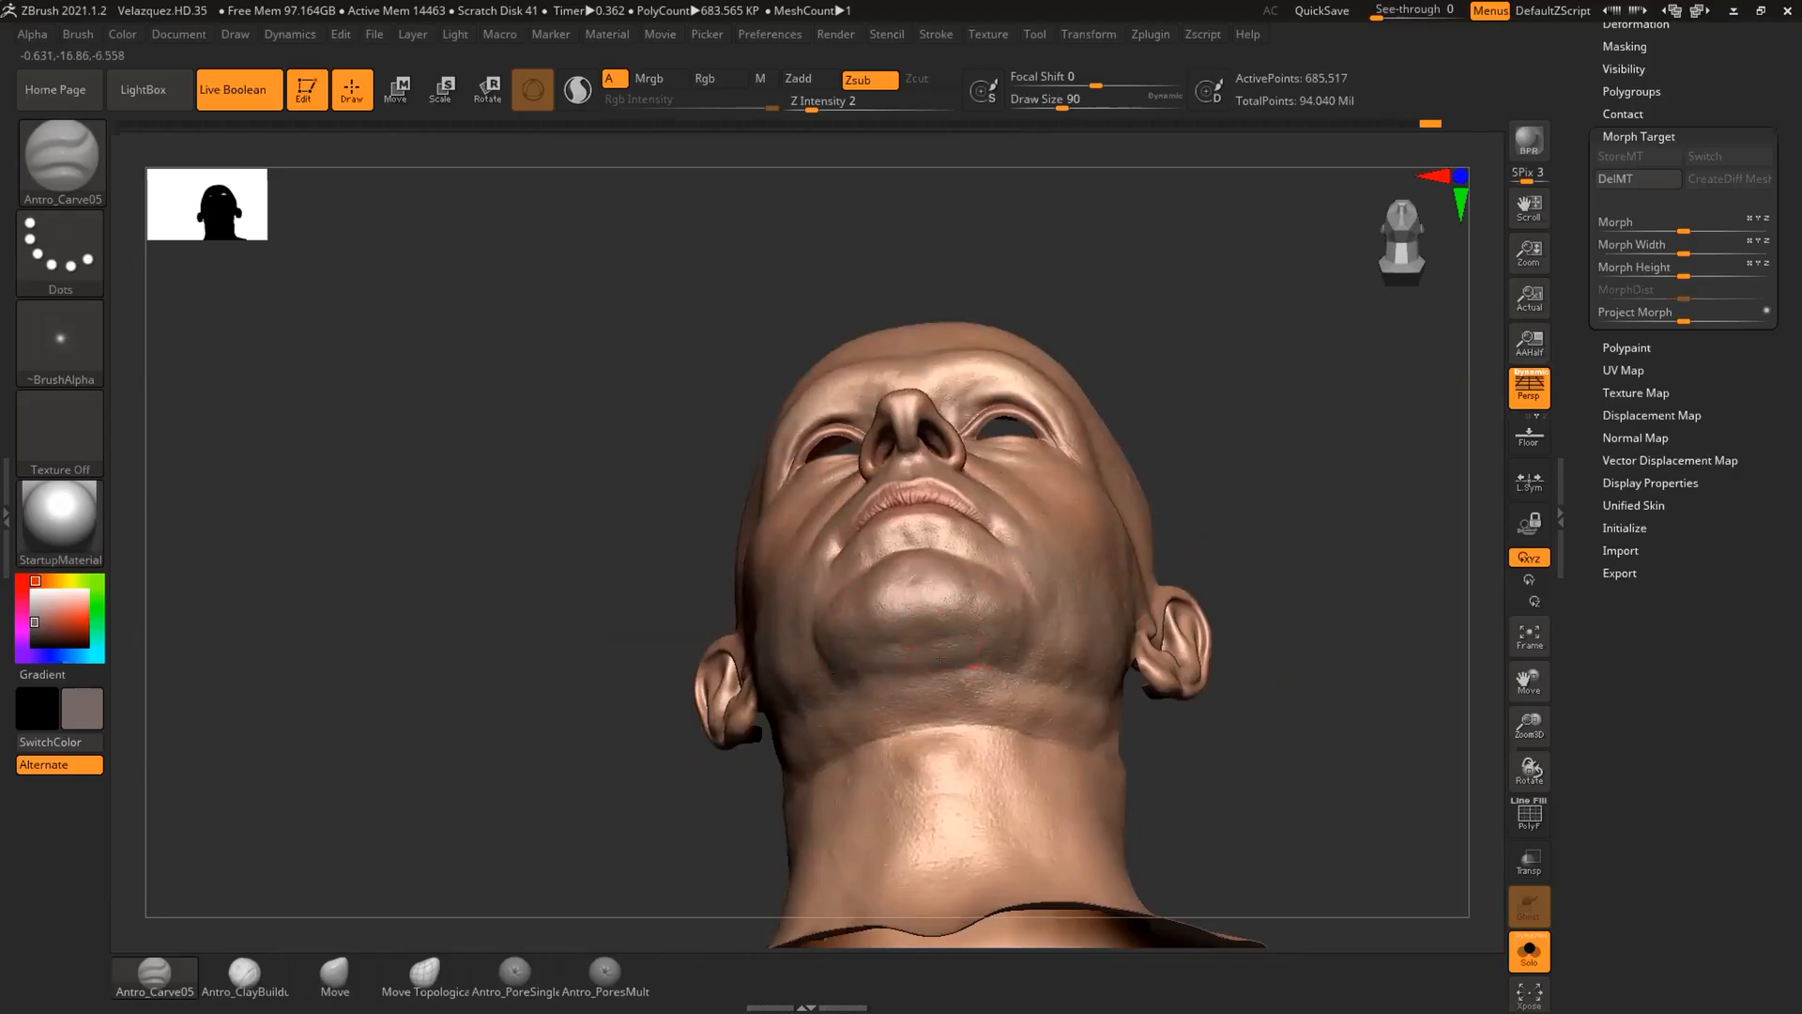
pyautogui.moveTo(914, 659); pyautogui.dragTo(918, 677)
pyautogui.moveTo(1181, 569); pyautogui.dragTo(1269, 585)
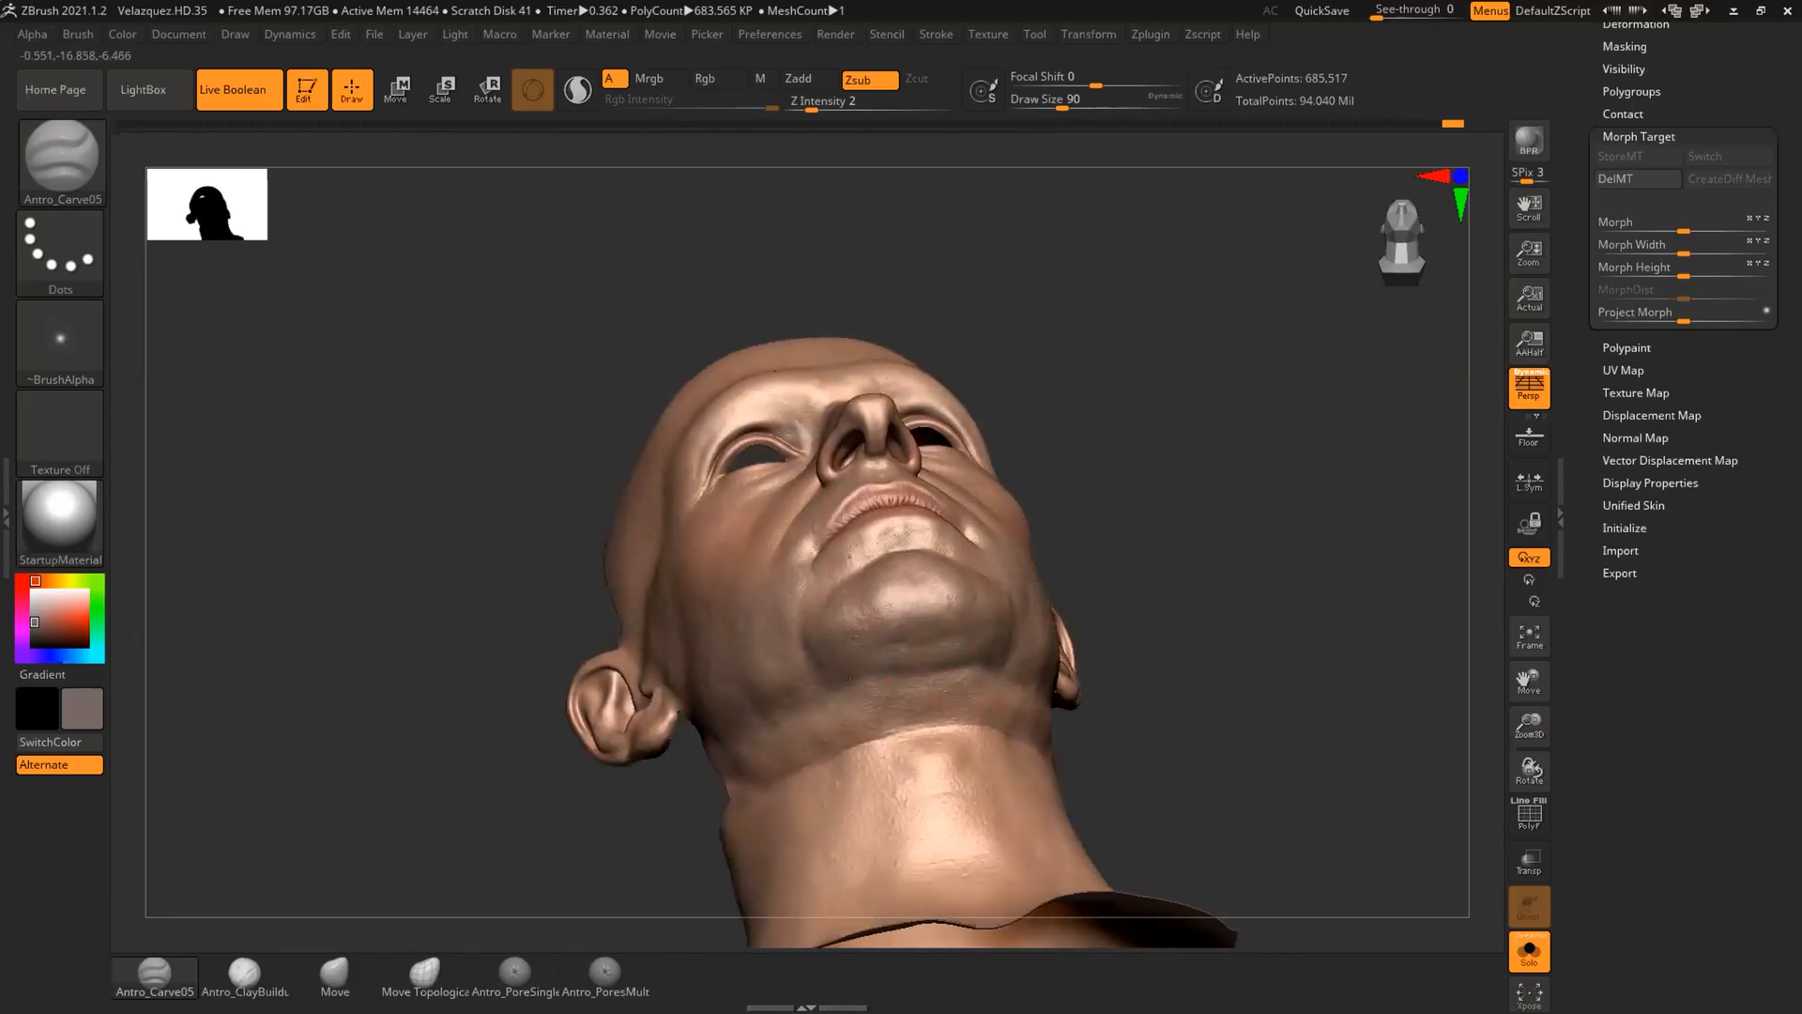
# - Add small carve strokes along the underside of the jaw on the head's right side
pyautogui.moveTo(790, 703); pyautogui.dragTo(796, 719)
pyautogui.moveTo(1135, 579); pyautogui.dragTo(1201, 584)
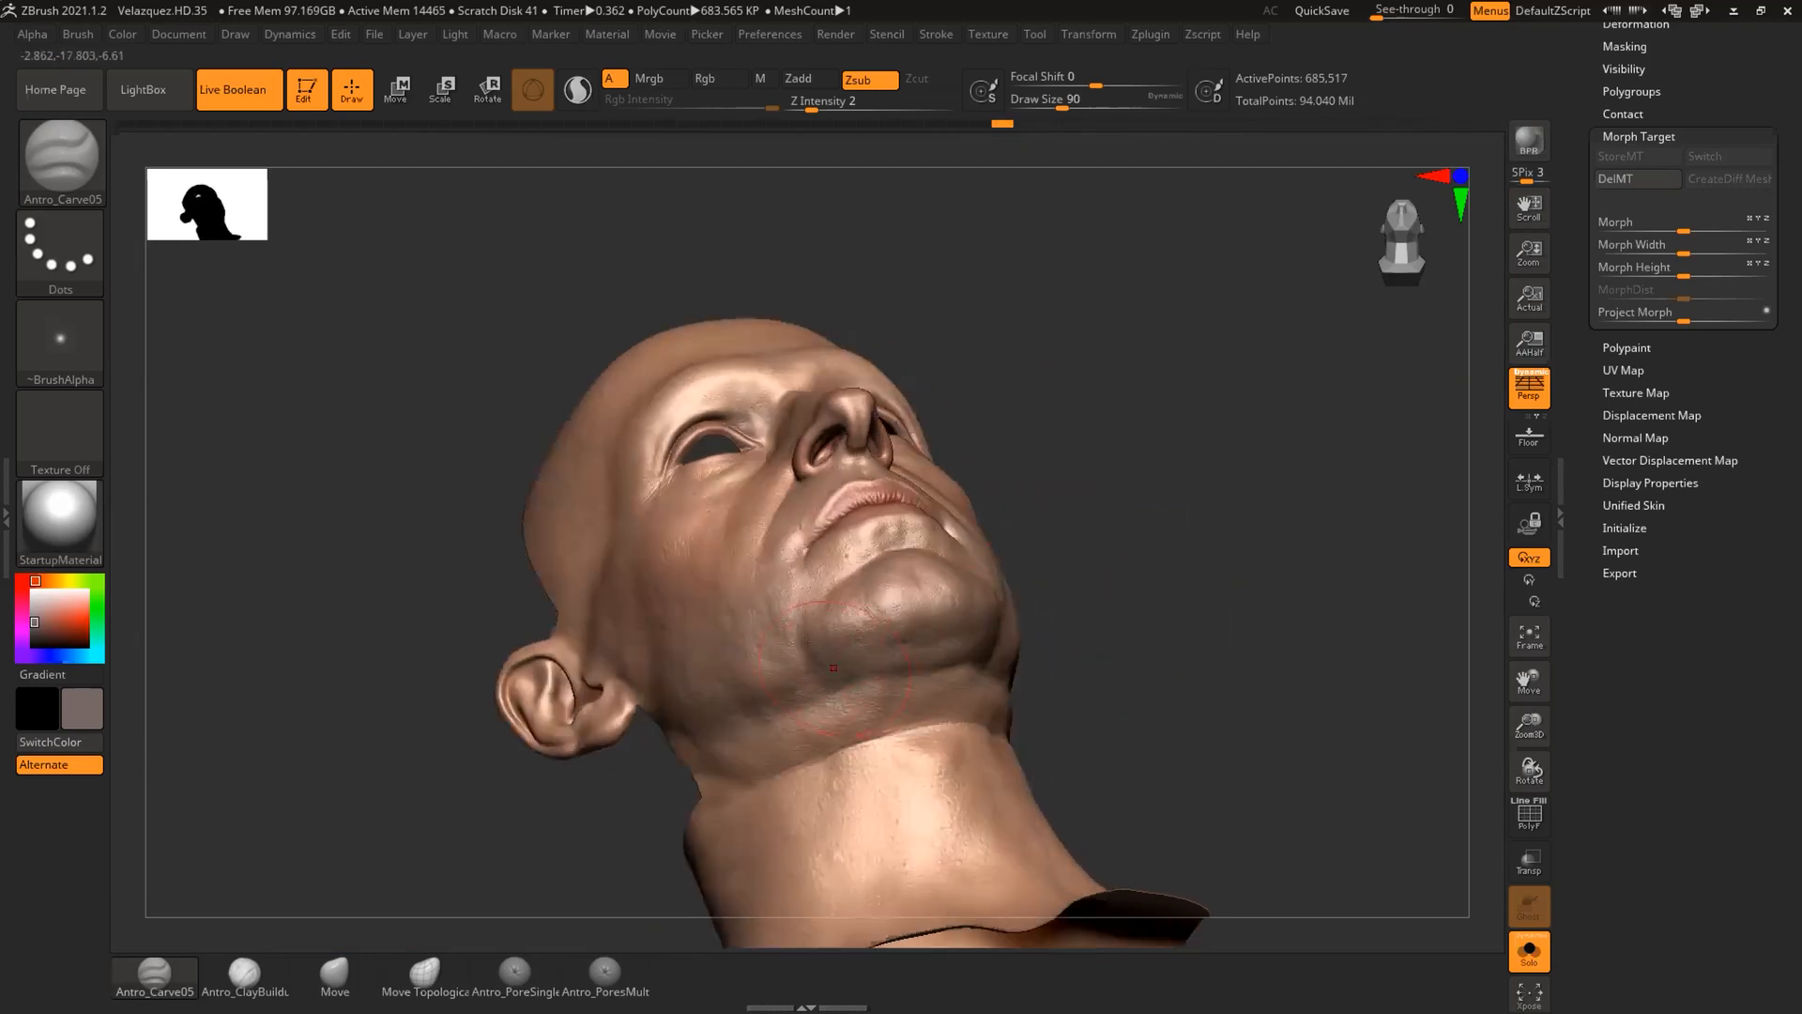
pyautogui.moveTo(832, 654); pyautogui.dragTo(838, 668)
pyautogui.moveTo(1249, 526)
pyautogui.mouseDown()
pyautogui.moveTo(1149, 513)
pyautogui.moveTo(1245, 537)
pyautogui.mouseUp()
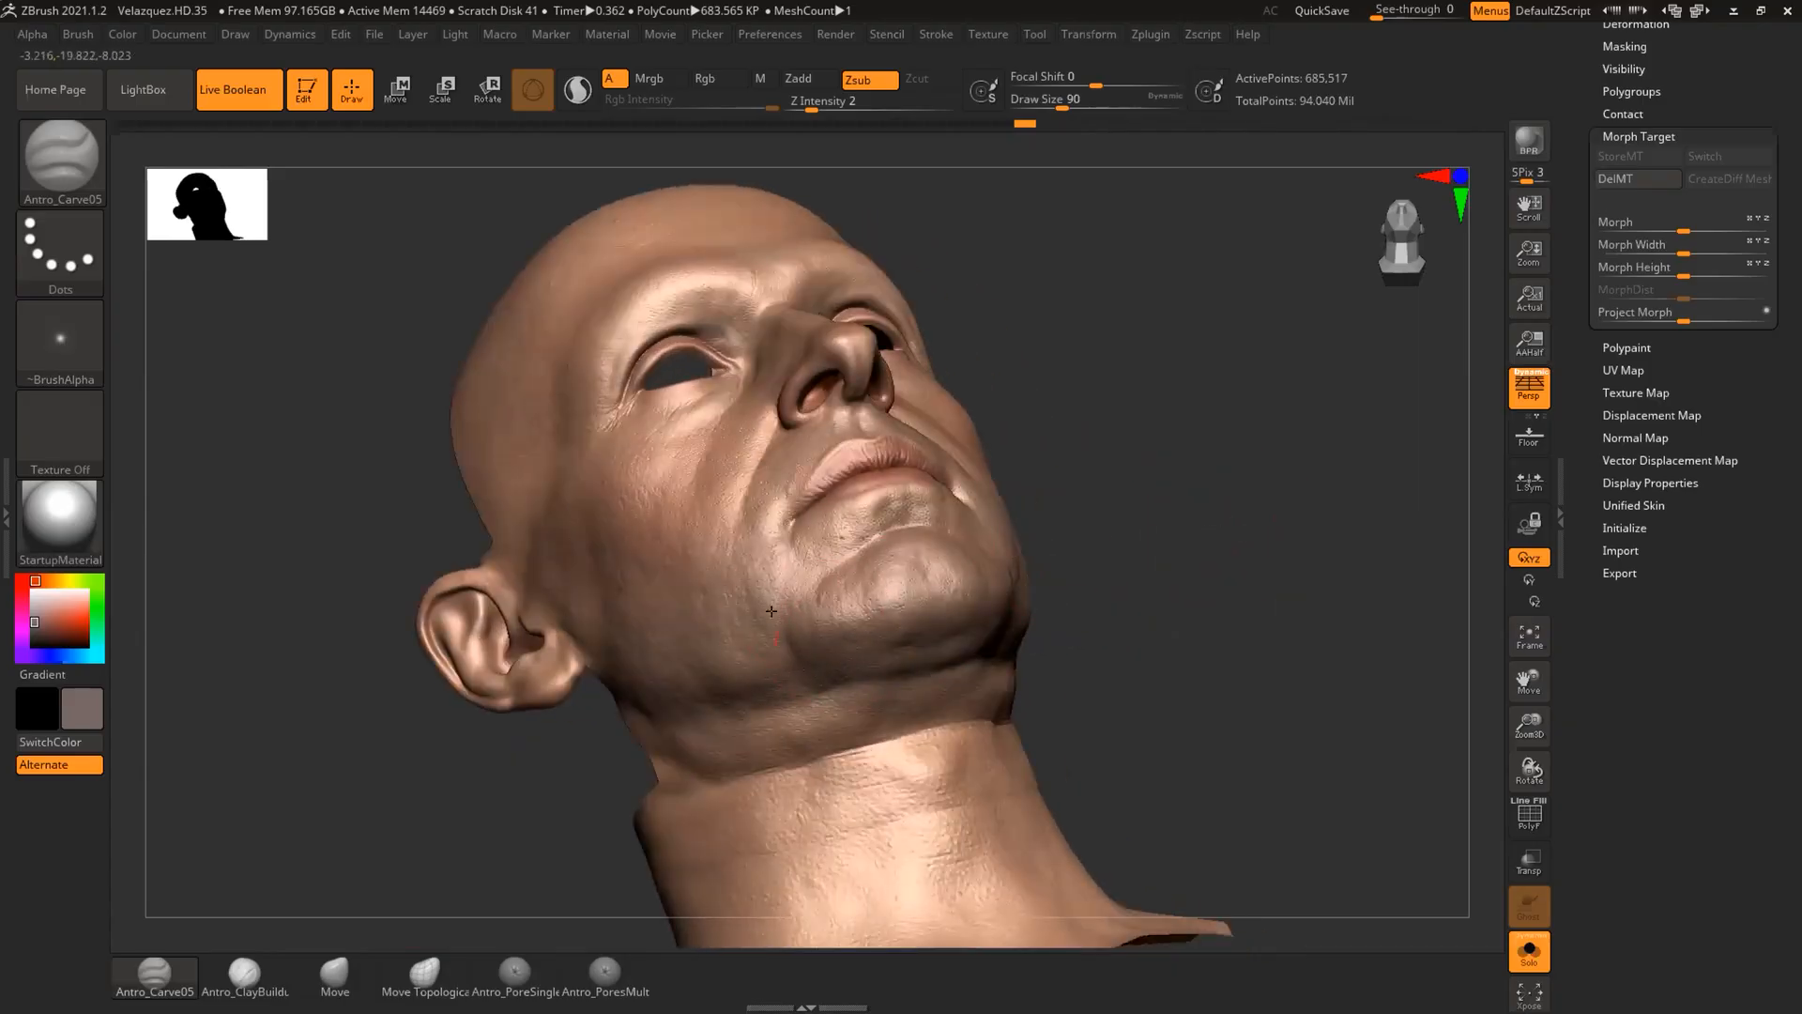
# - Carve subtle skin creases into the jaw and both cheeks with the Antro_Carve05 brush in Zsub at draw size 90, Z intensity 2
pyautogui.moveTo(1117, 526); pyautogui.dragTo(1192, 554)
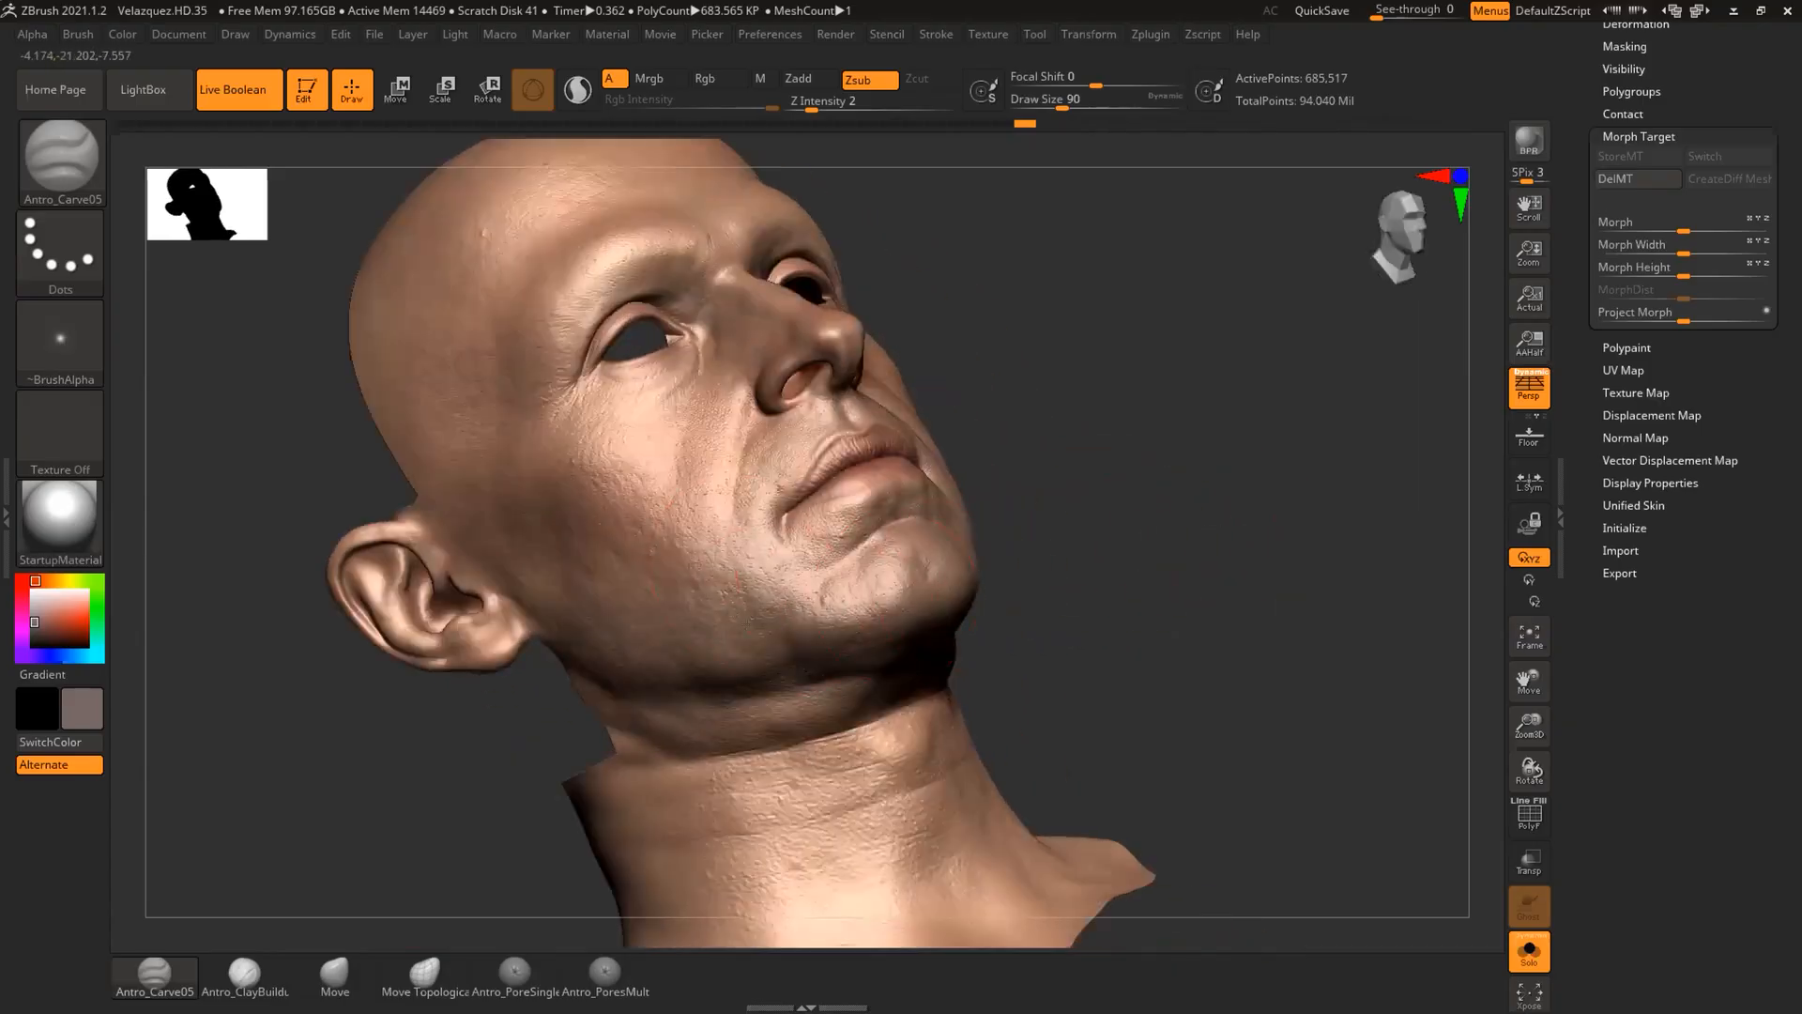
pyautogui.moveTo(831, 648); pyautogui.dragTo(838, 657)
pyautogui.moveTo(1374, 535); pyautogui.dragTo(1242, 522)
pyautogui.moveTo(1322, 453); pyautogui.dragTo(1299, 555)
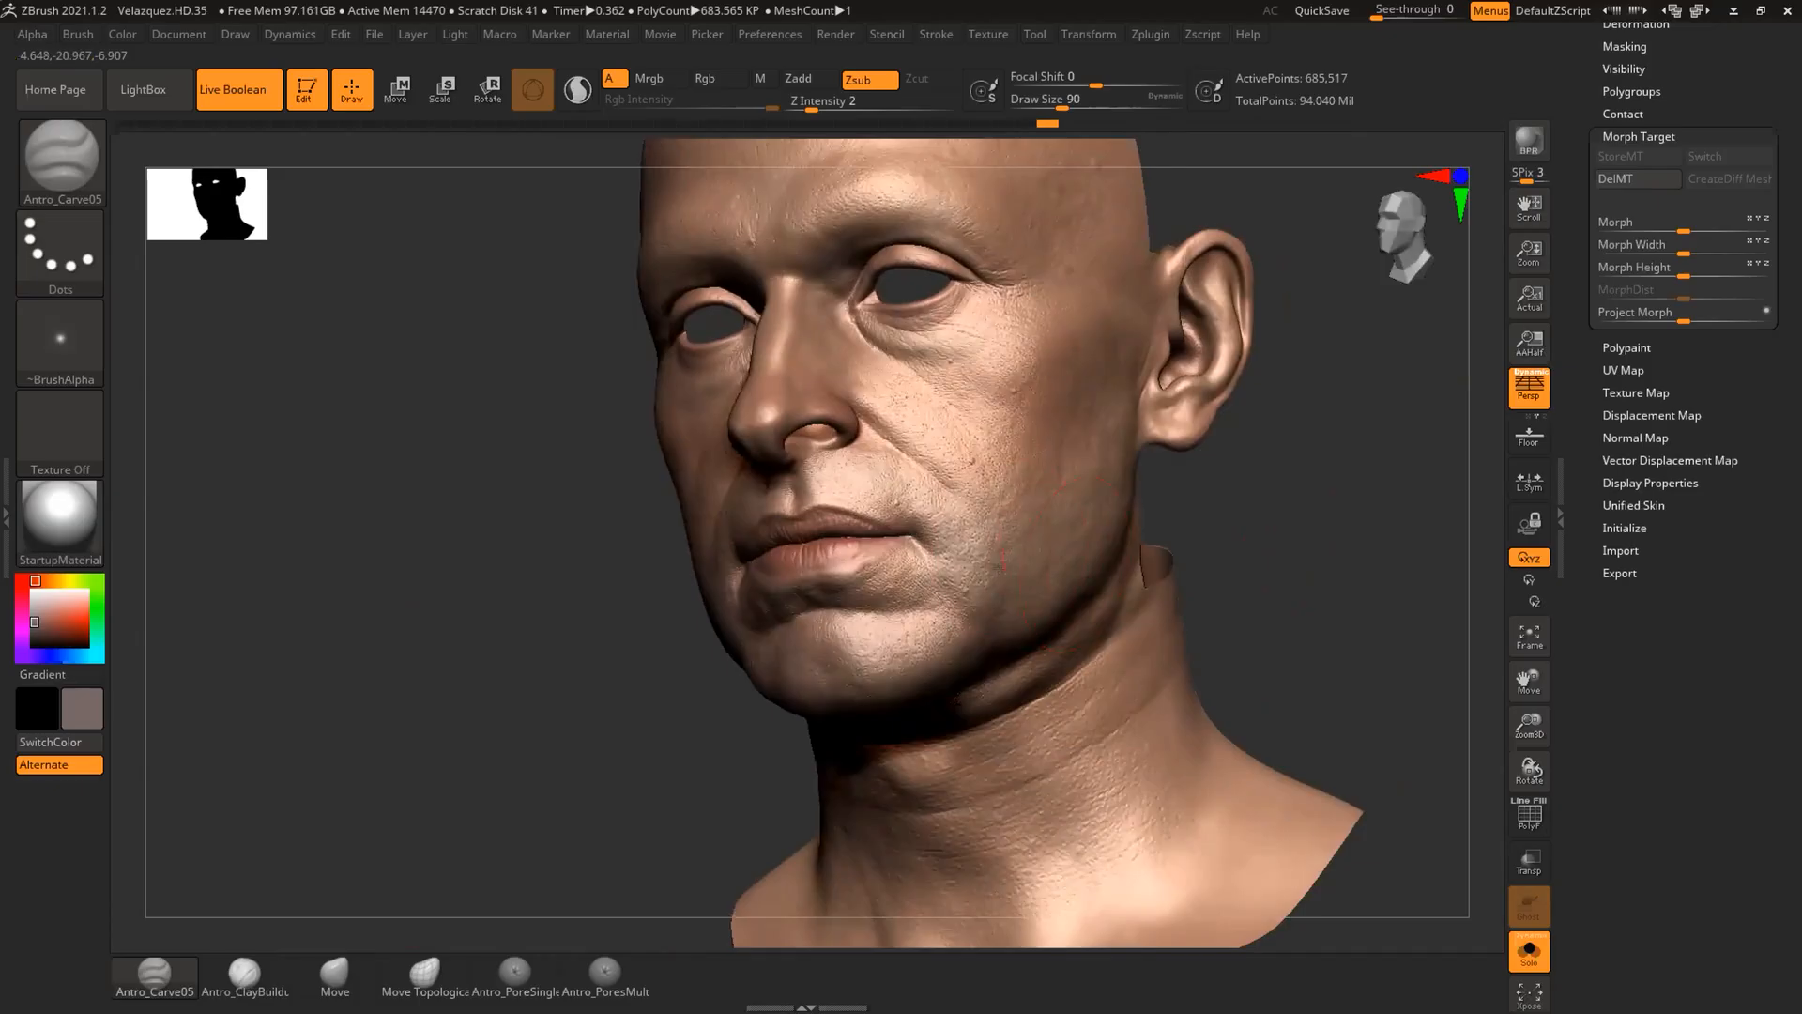
pyautogui.moveTo(1012, 606); pyautogui.dragTo(1018, 612)
pyautogui.moveTo(1202, 527); pyautogui.dragTo(1332, 521)
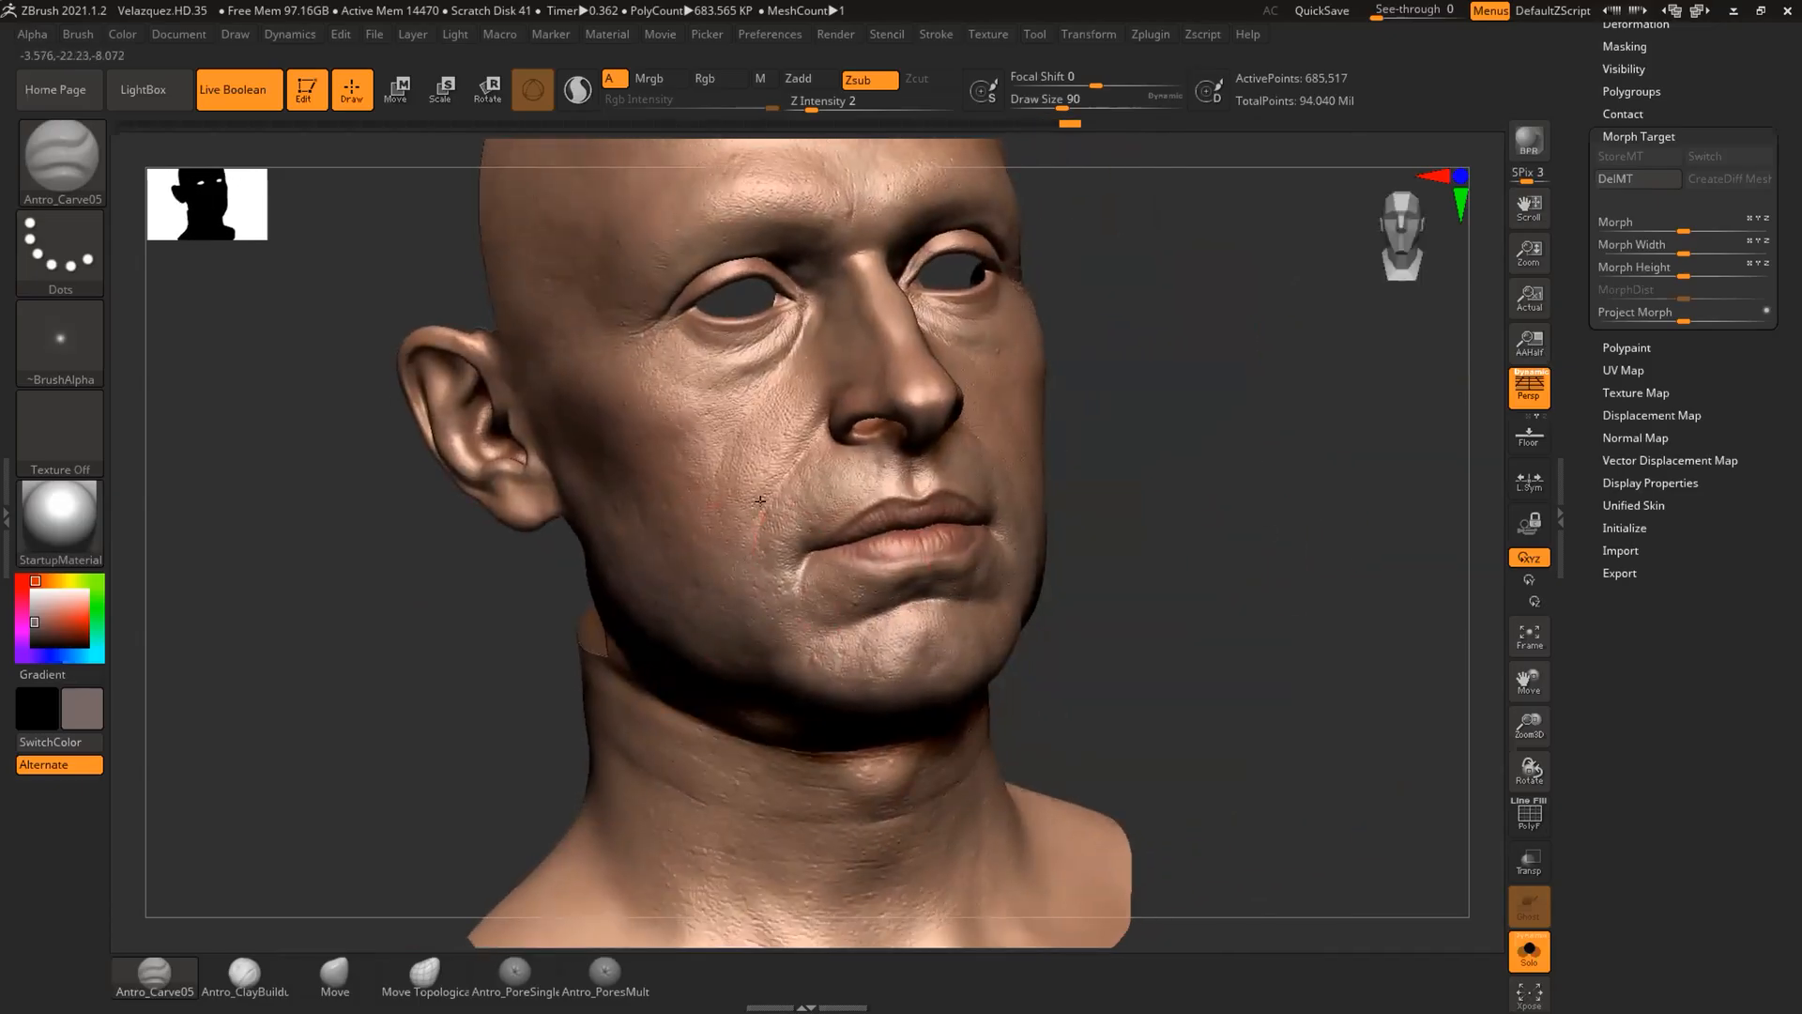
pyautogui.moveTo(761, 541); pyautogui.dragTo(762, 554)
pyautogui.moveTo(1074, 544); pyautogui.dragTo(1084, 529)
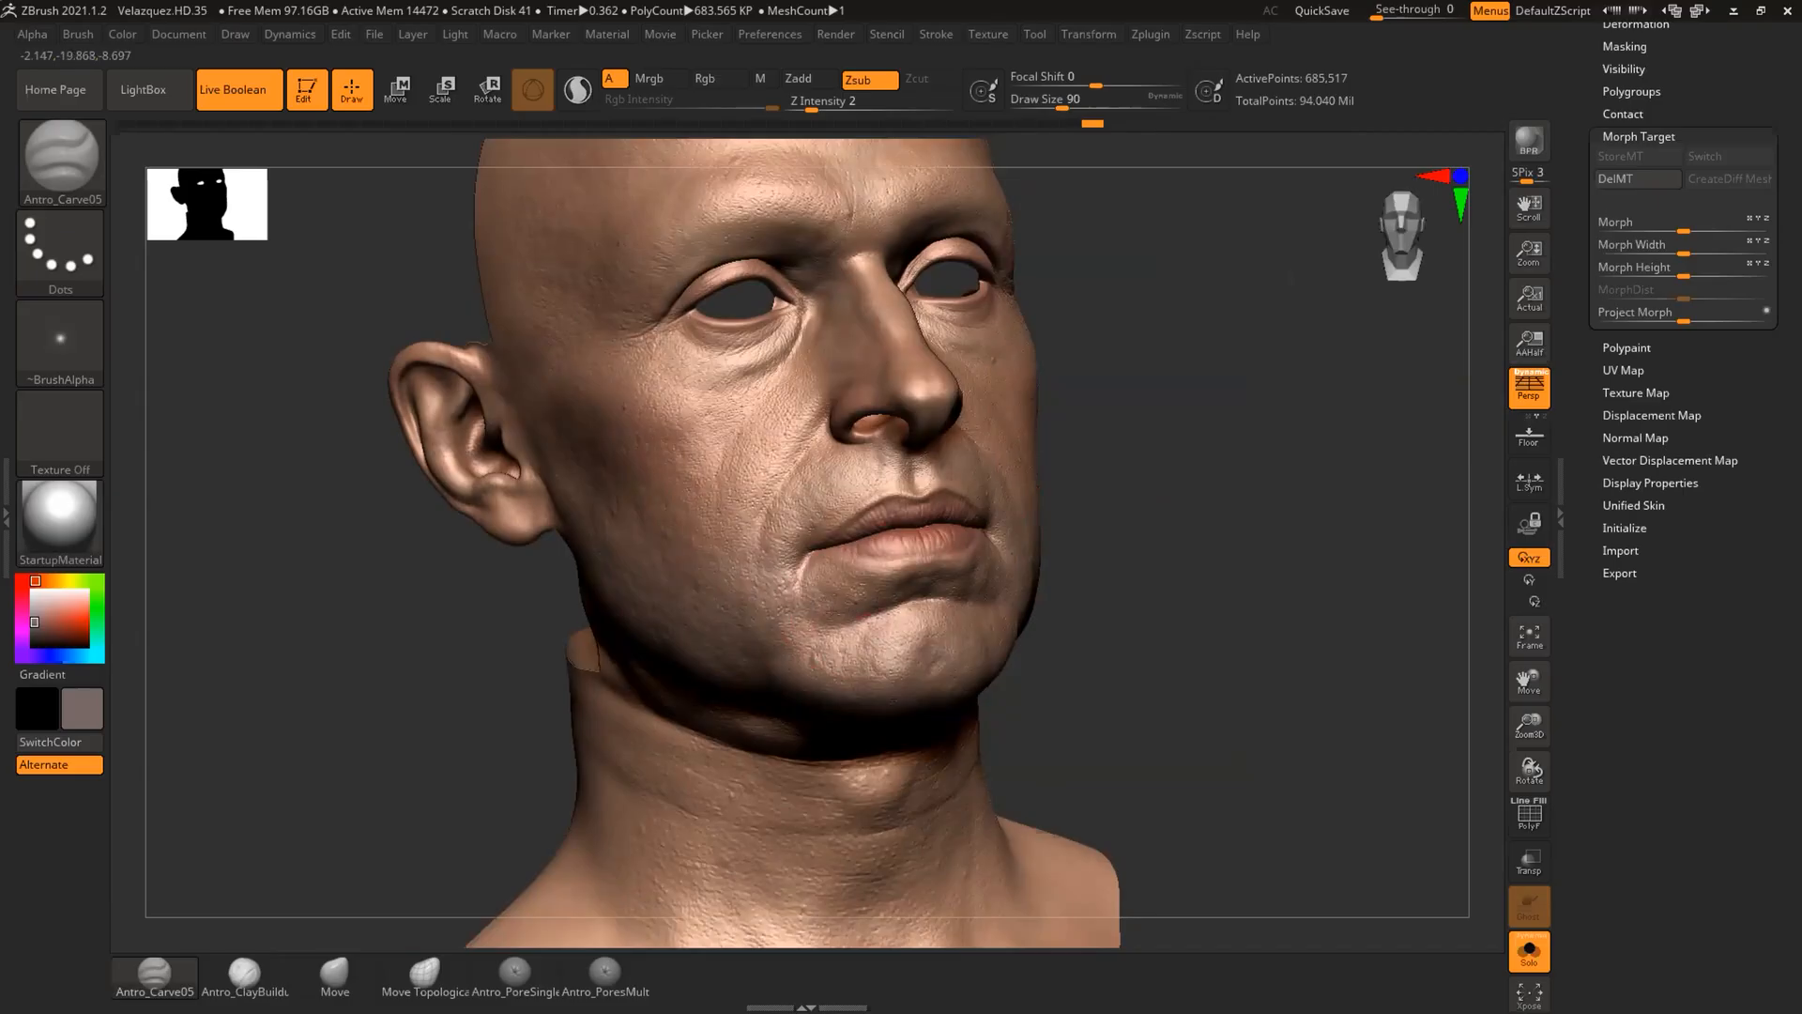
# - Add more fine carved skin marks across both cheeks and beside the smile lines, checking the face from several angles
pyautogui.moveTo(1139, 523); pyautogui.dragTo(1207, 551)
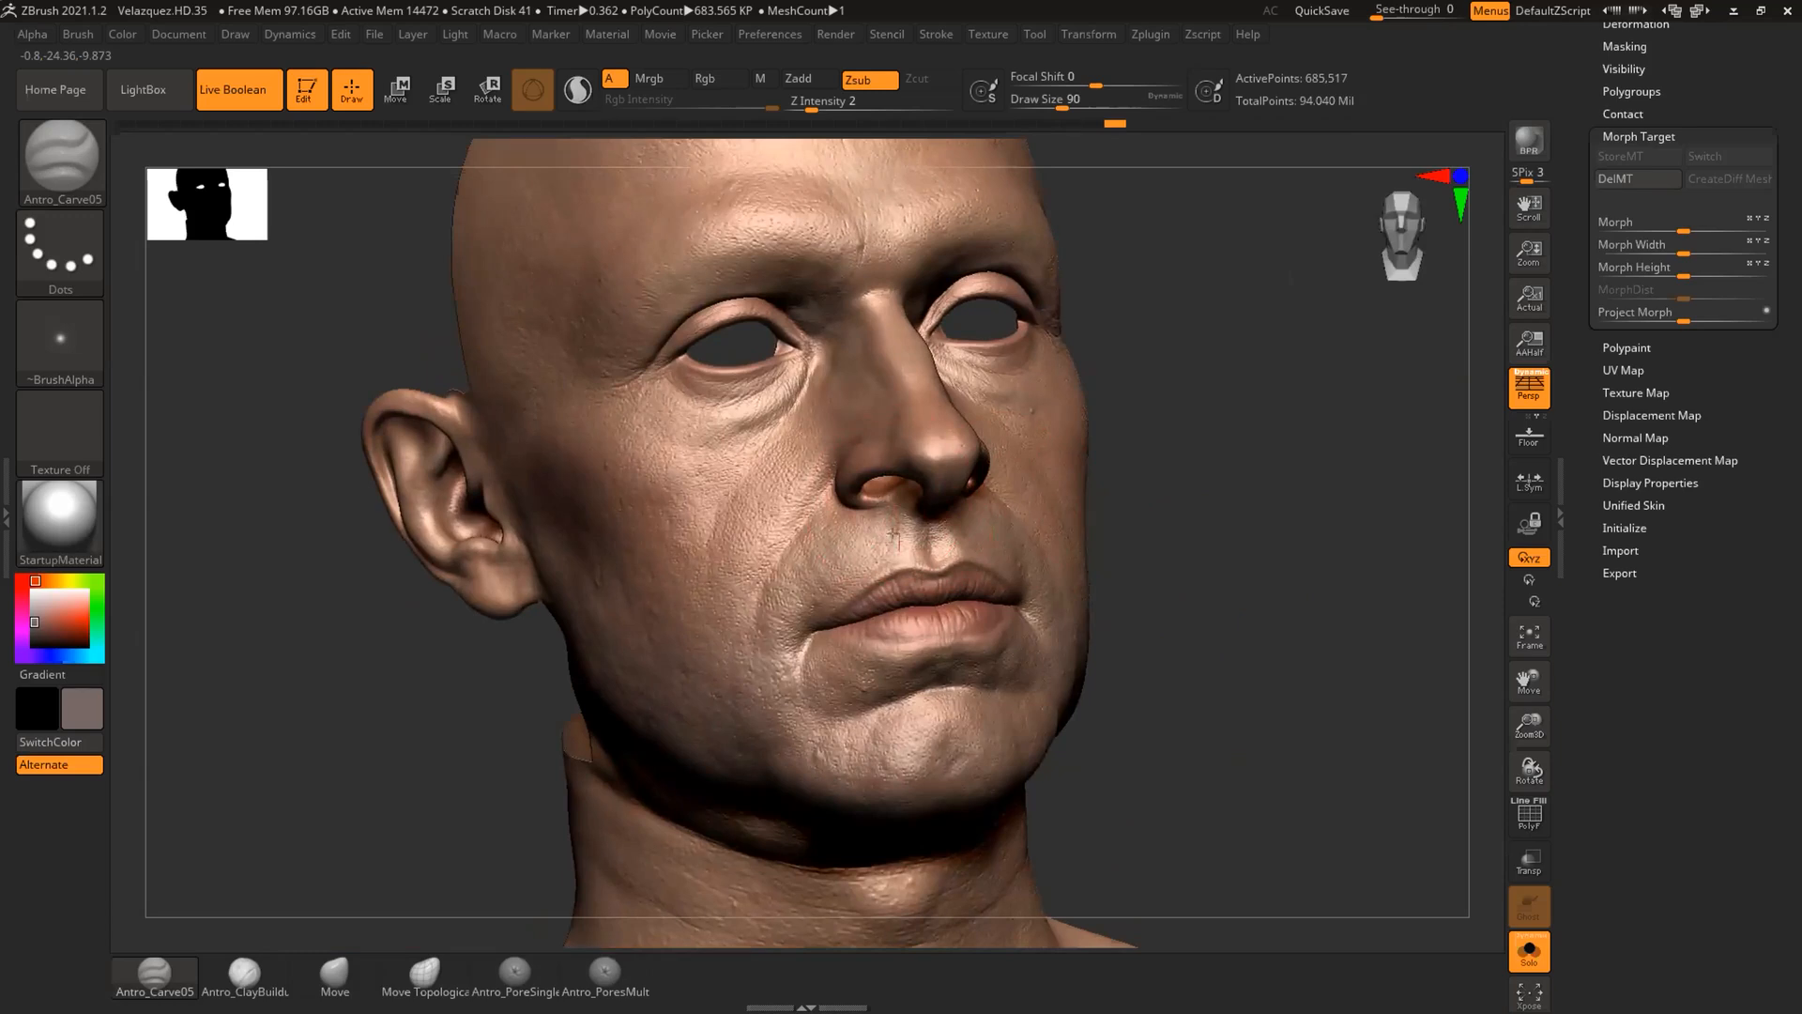
pyautogui.moveTo(1166, 475); pyautogui.dragTo(1065, 417)
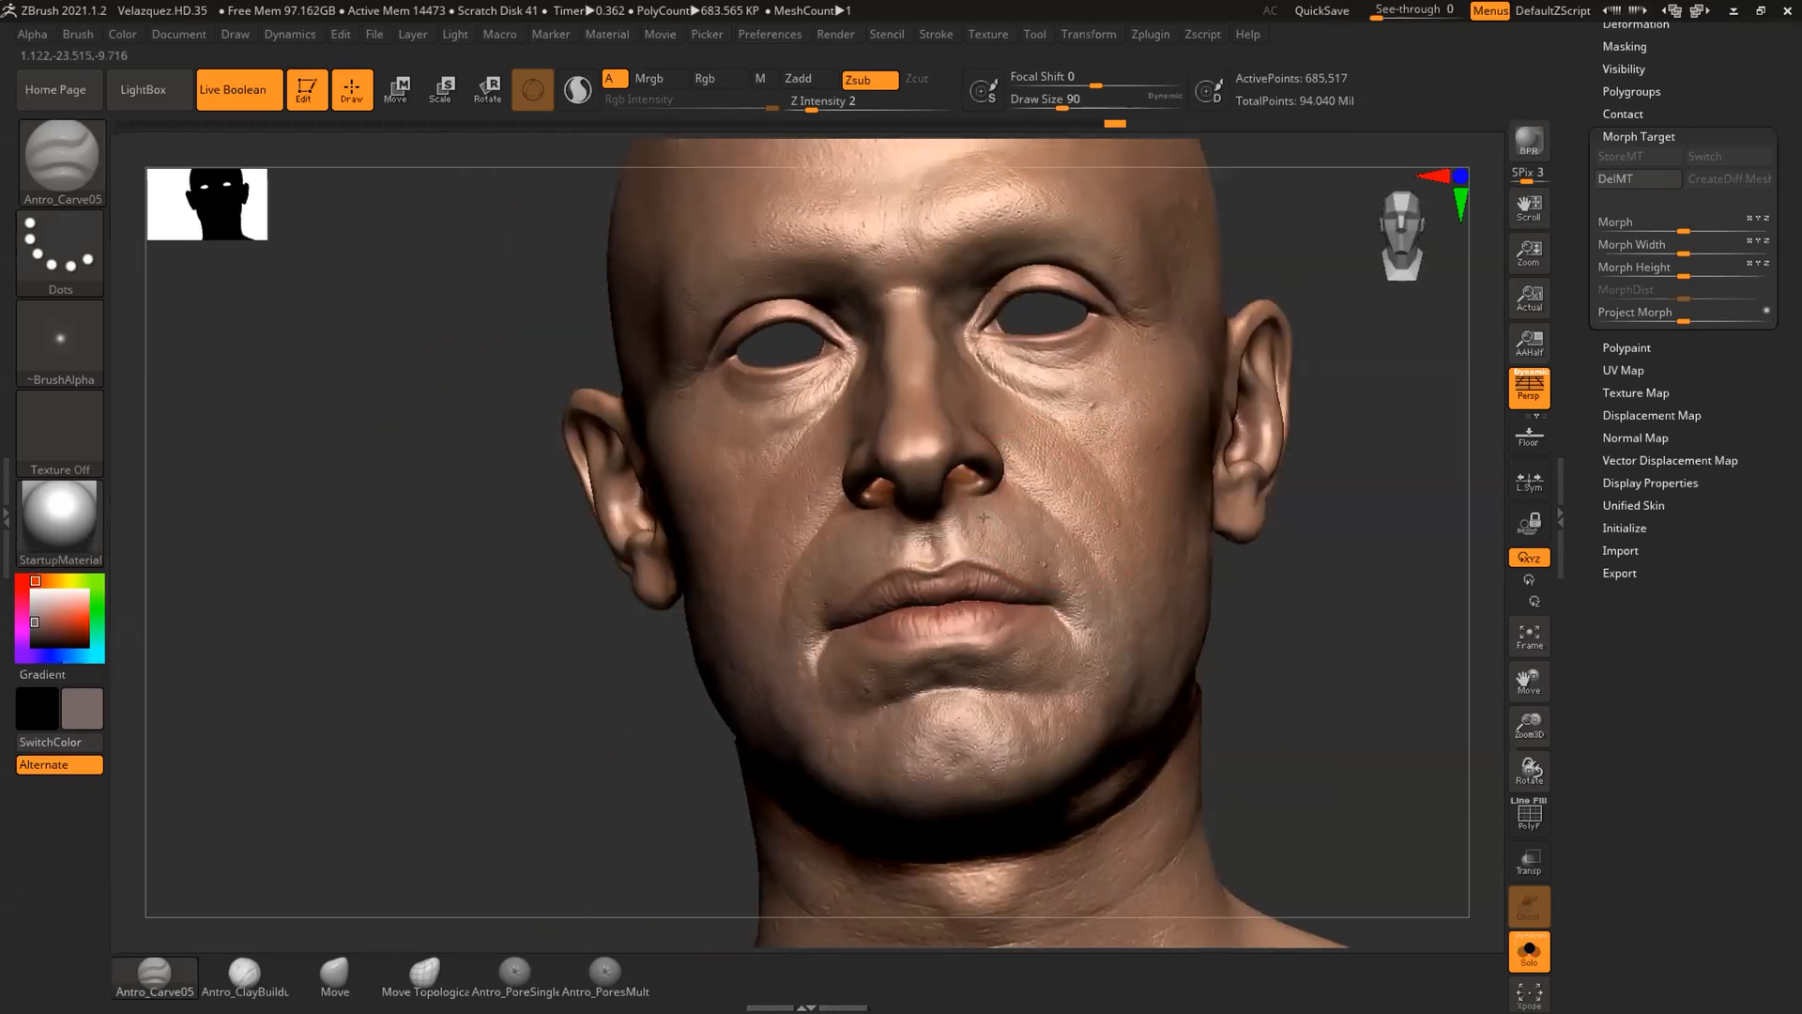
pyautogui.click(1118, 514)
pyautogui.moveTo(1304, 526); pyautogui.dragTo(1369, 525)
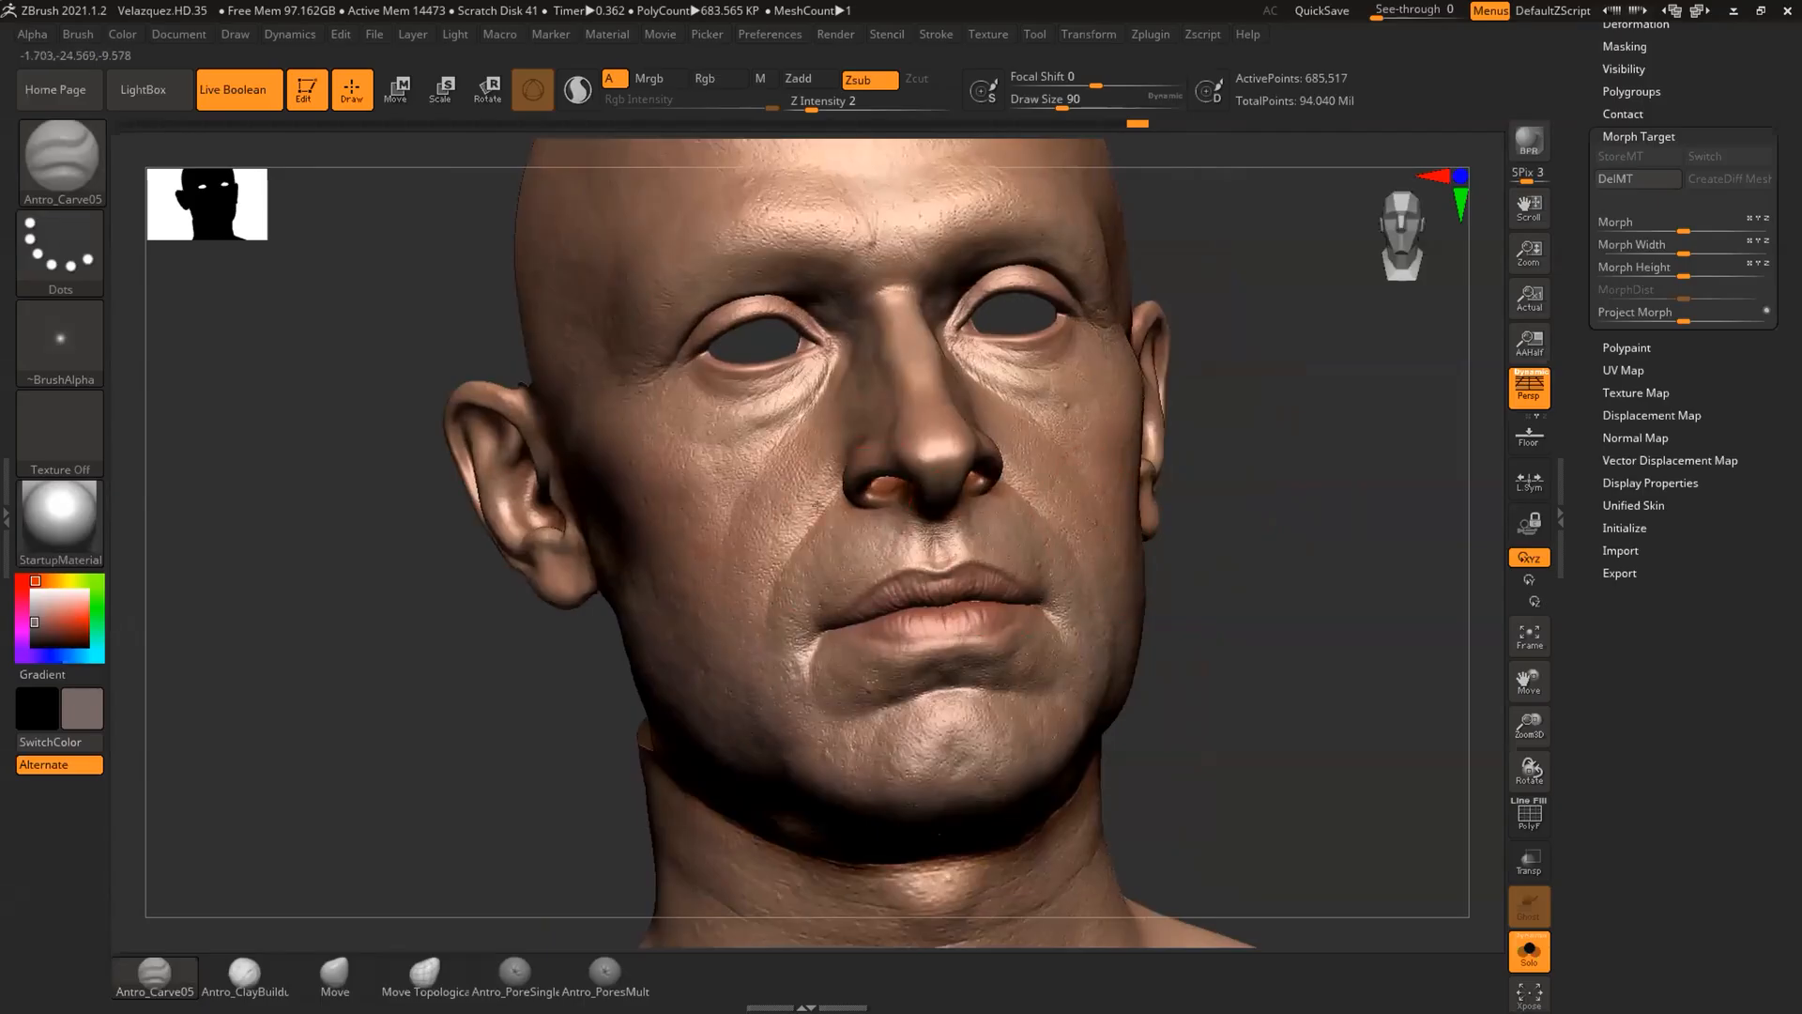
pyautogui.moveTo(1210, 512); pyautogui.dragTo(1259, 545)
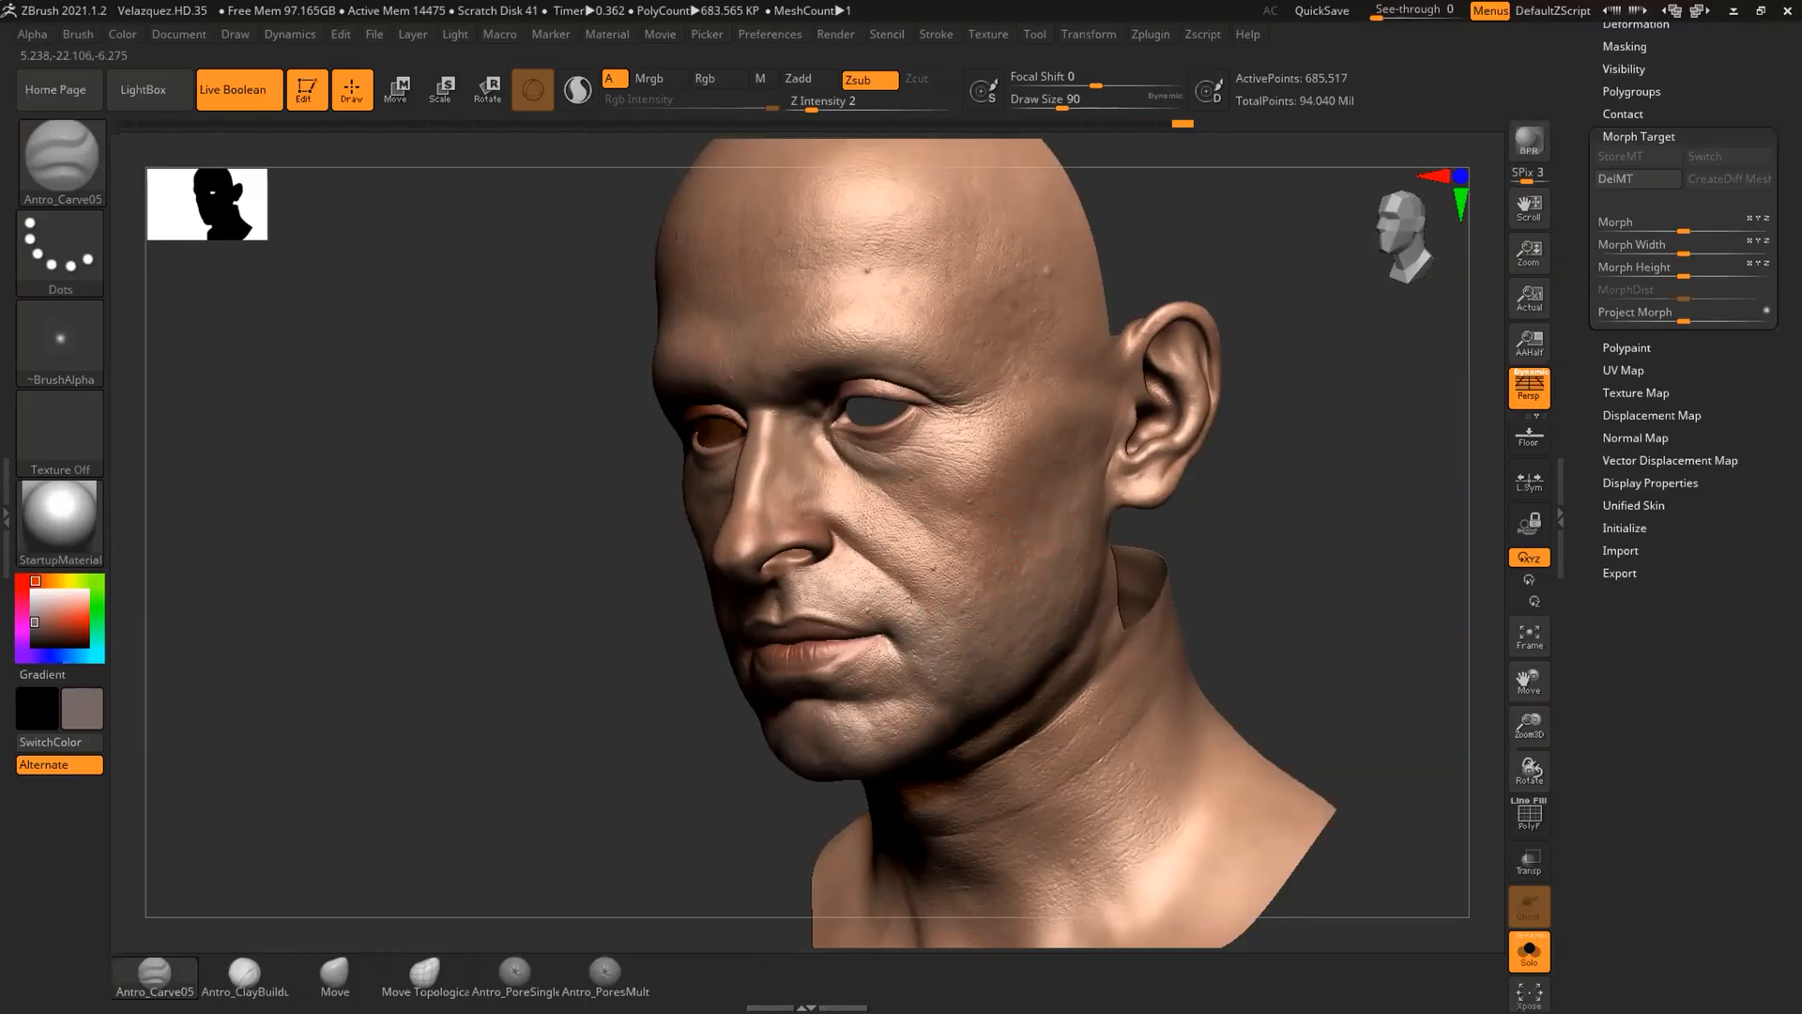
pyautogui.moveTo(1190, 545); pyautogui.dragTo(1352, 526)
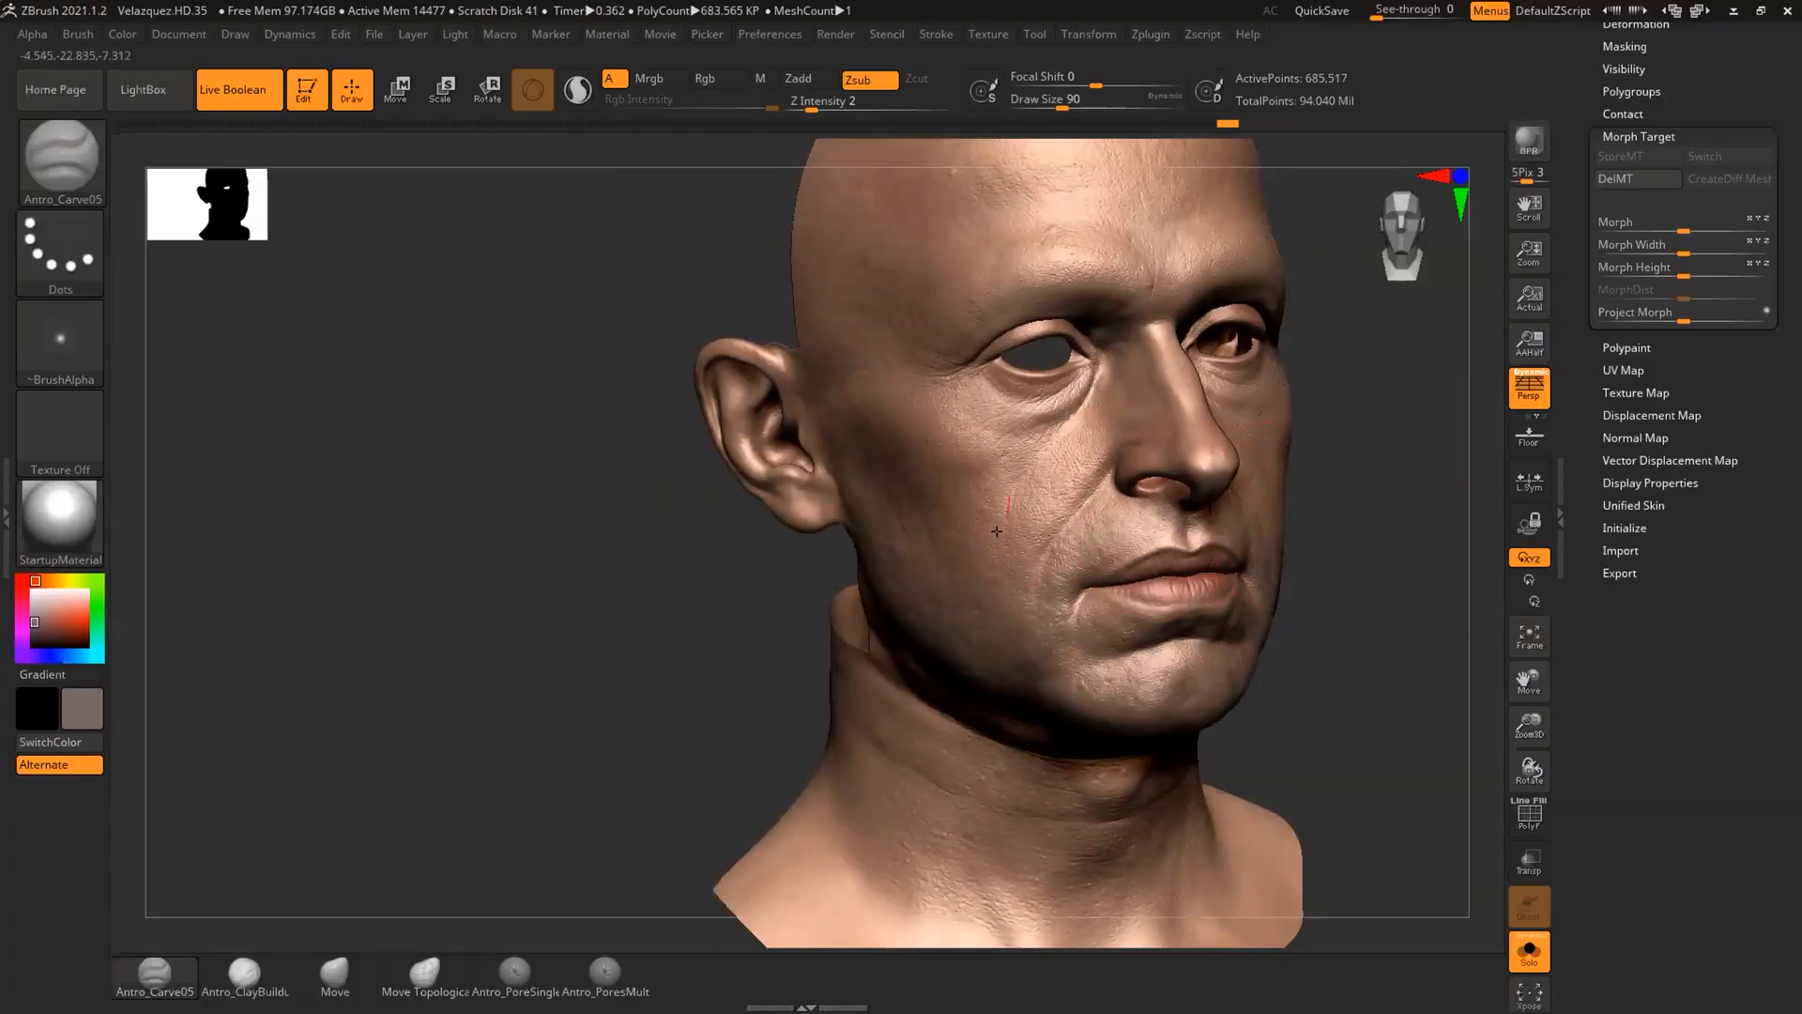
pyautogui.keyDown('alt'); pyautogui.moveTo(1333, 516); pyautogui.dragTo(1102, 671); pyautogui.keyUp('alt')
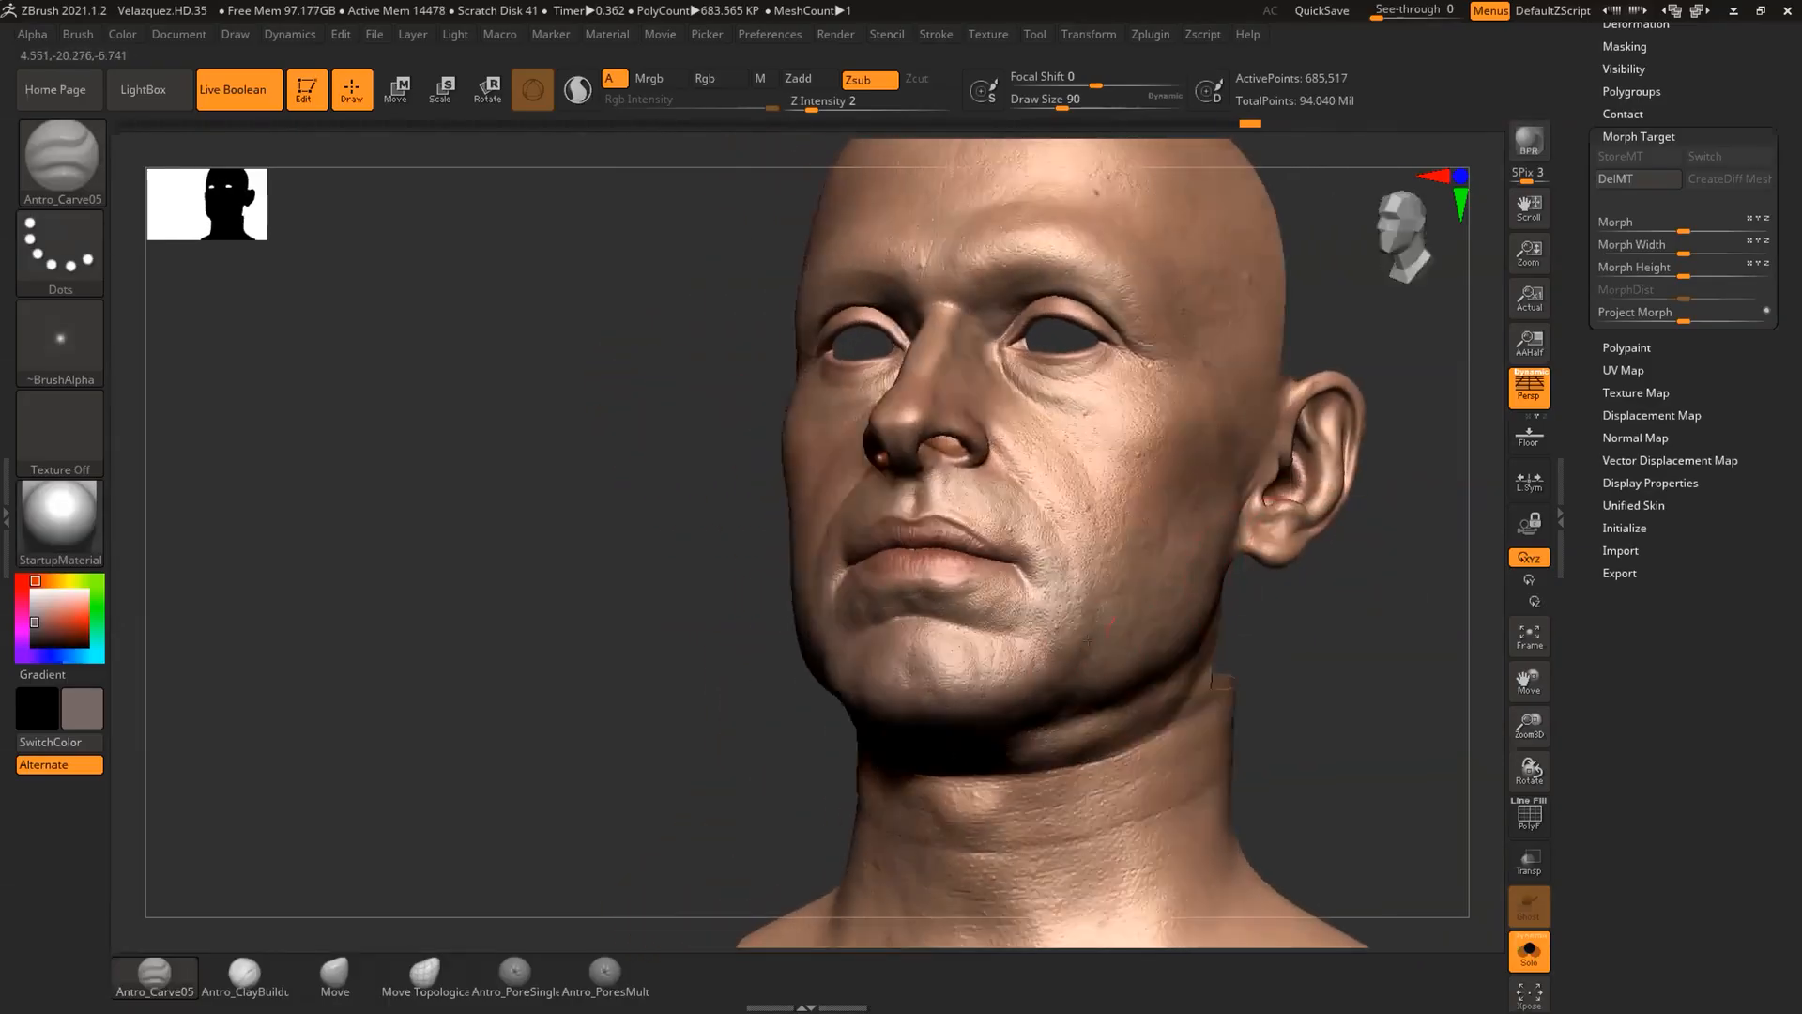
pyautogui.moveTo(1104, 567); pyautogui.dragTo(1166, 687)
# - Subdivide the HD head mesh to display its full-resolution skin detail
pyautogui.moveTo(1259, 493)
pyautogui.mouseDown()
pyautogui.moveTo(1239, 563)
pyautogui.moveTo(1241, 493)
pyautogui.mouseUp()
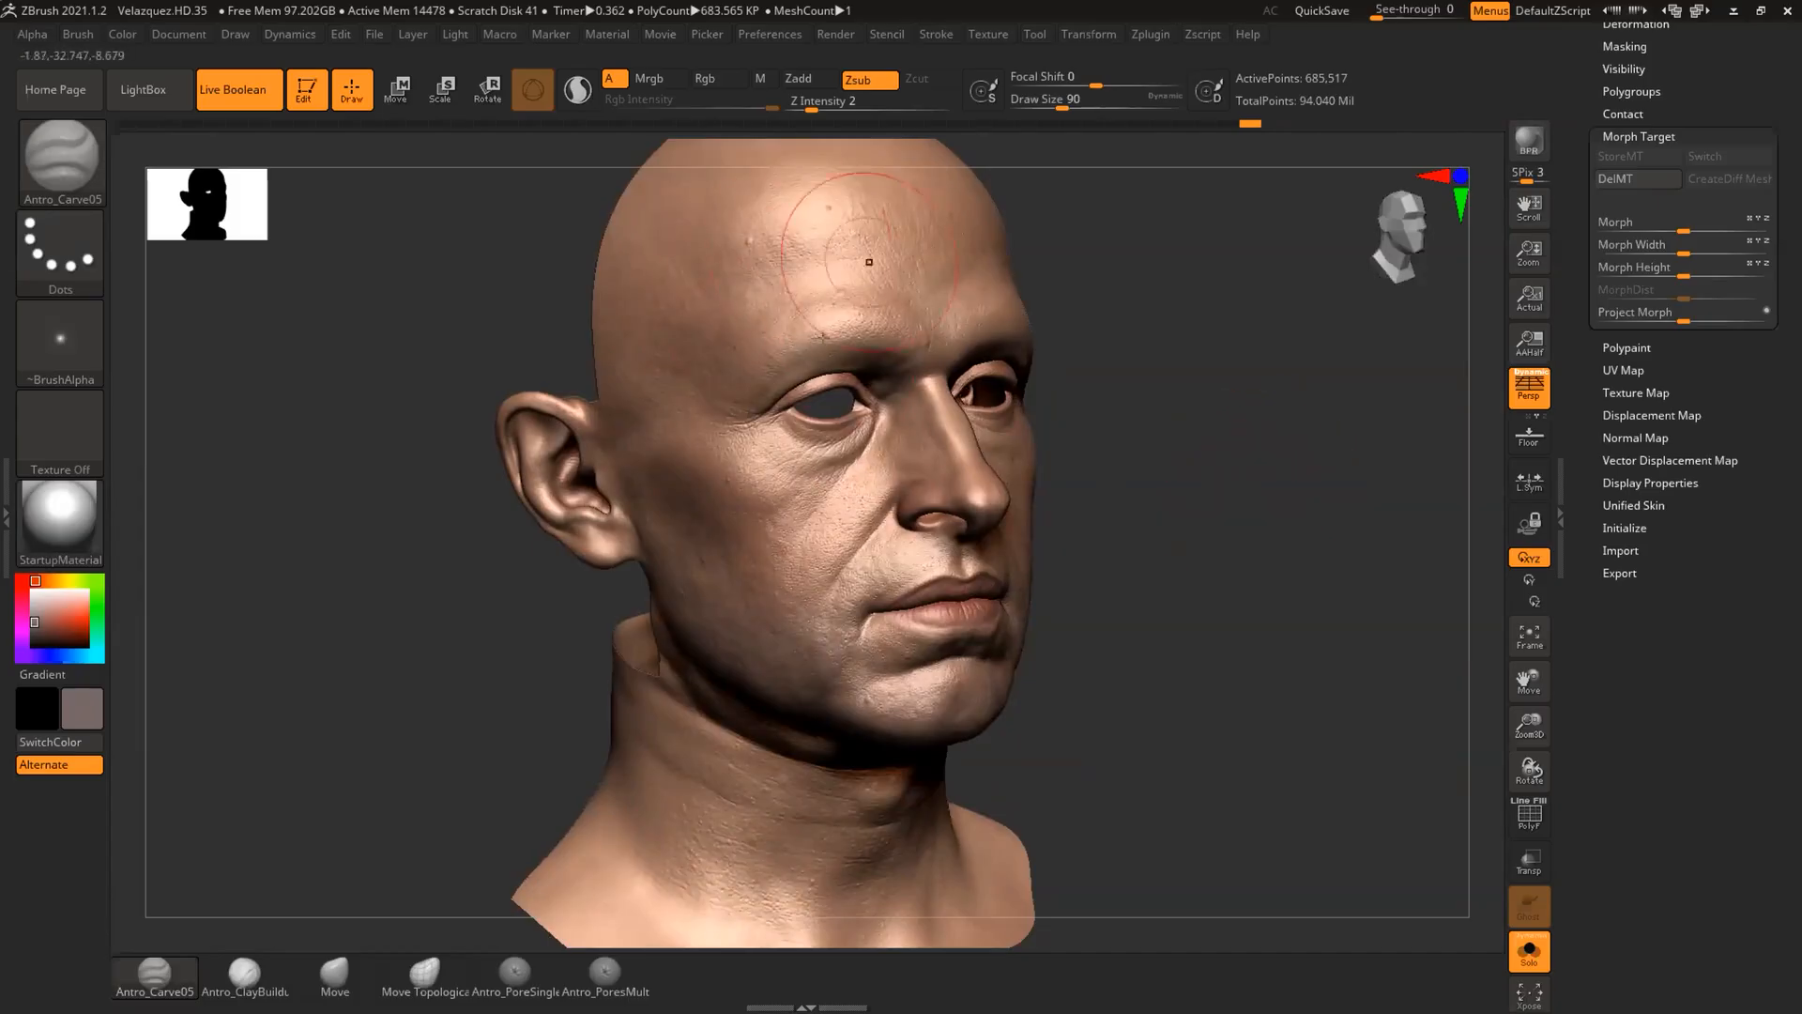
pyautogui.moveTo(1126, 623); pyautogui.dragTo(1136, 626)
pyautogui.hotkey('ctrl', 'd')
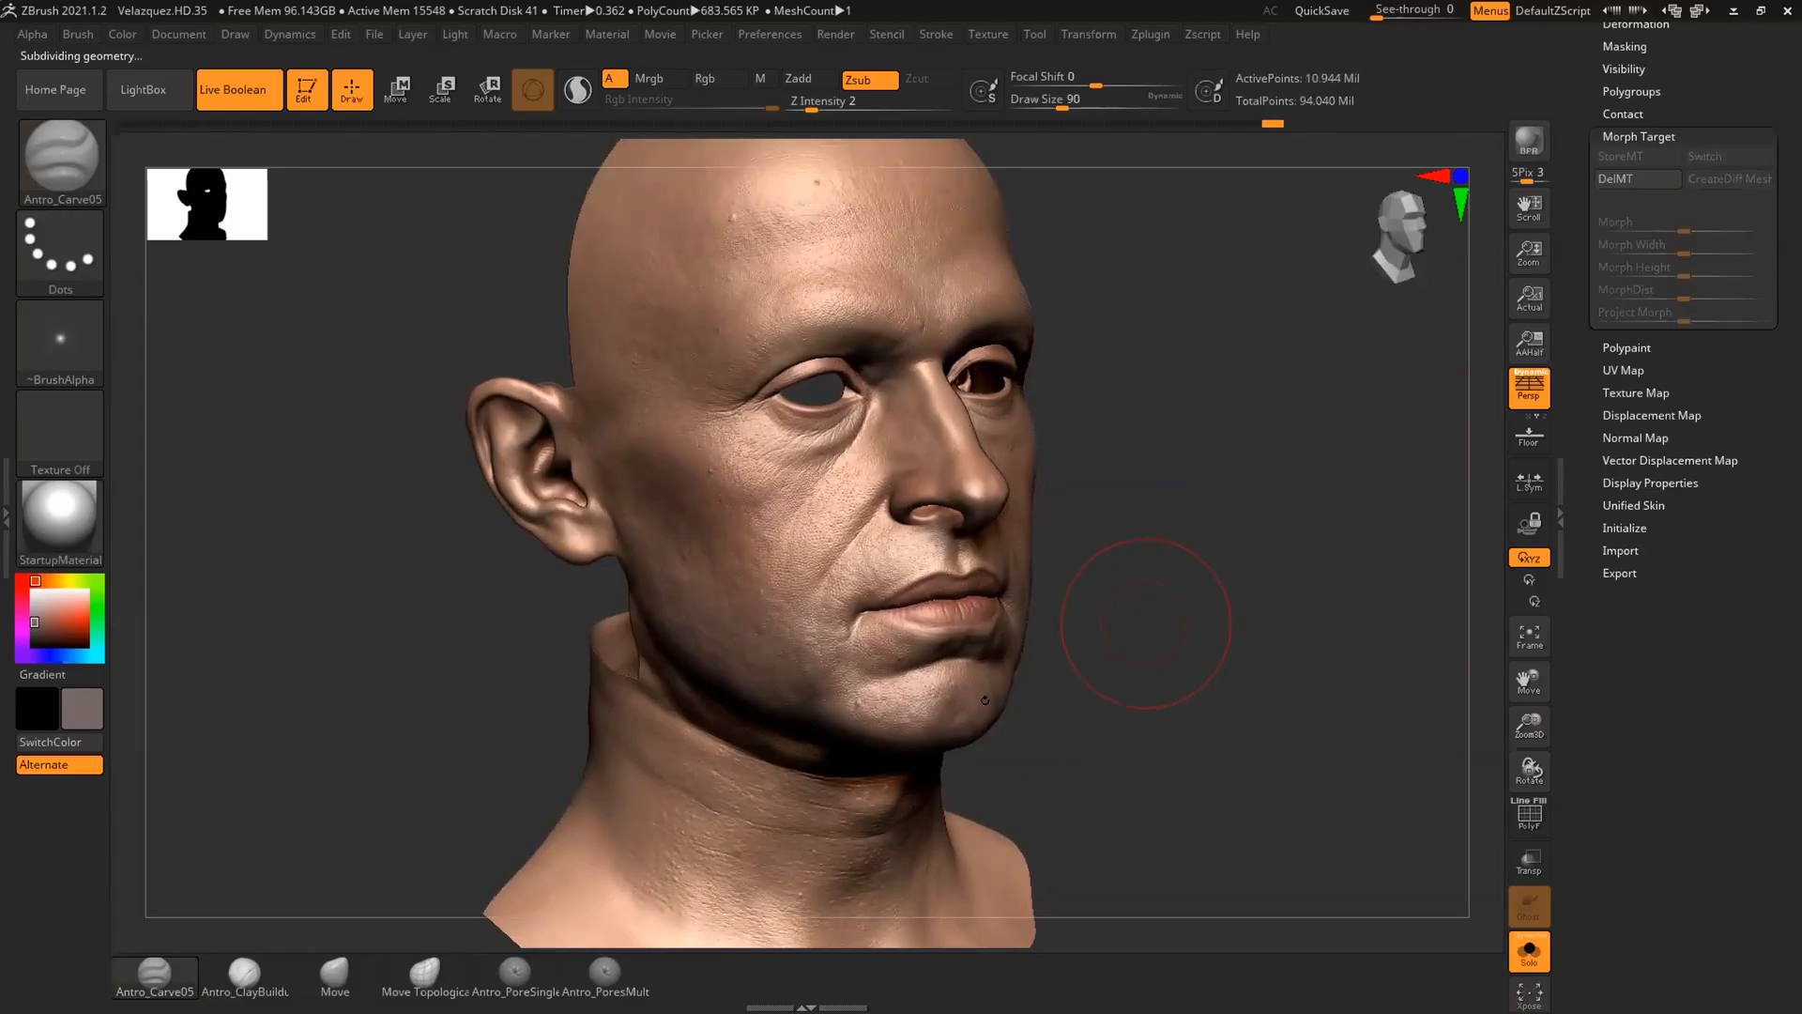
# - Examine the high-resolution skin texture on the face profile, both cheeks, the neck and the area behind the ear
pyautogui.moveTo(1194, 522); pyautogui.dragTo(1087, 514)
pyautogui.moveTo(1117, 643)
pyautogui.mouseDown()
pyautogui.moveTo(1290, 619)
pyautogui.moveTo(1301, 762)
pyautogui.mouseUp()
pyautogui.moveTo(1416, 756)
pyautogui.keyDown('alt'); pyautogui.mouseDown()
pyautogui.moveTo(1329, 596)
pyautogui.moveTo(1297, 624)
pyautogui.mouseUp(); pyautogui.keyUp('alt')
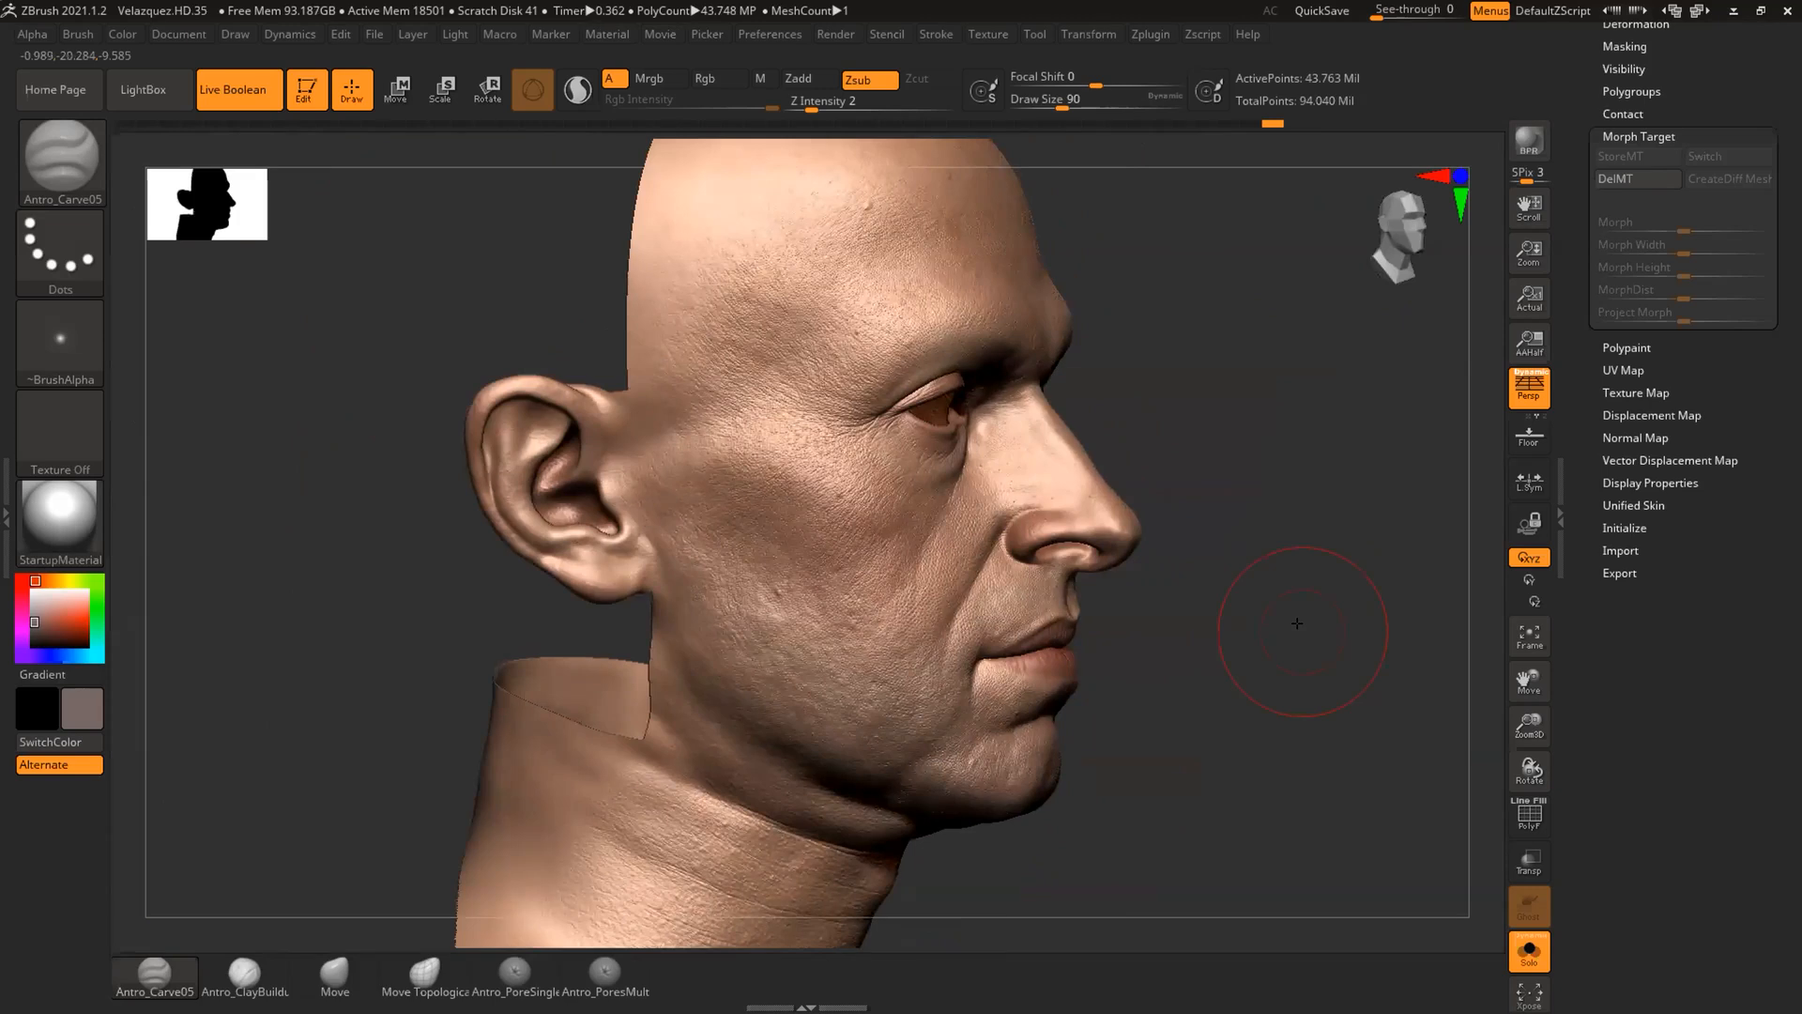
pyautogui.moveTo(1284, 639); pyautogui.dragTo(1220, 634)
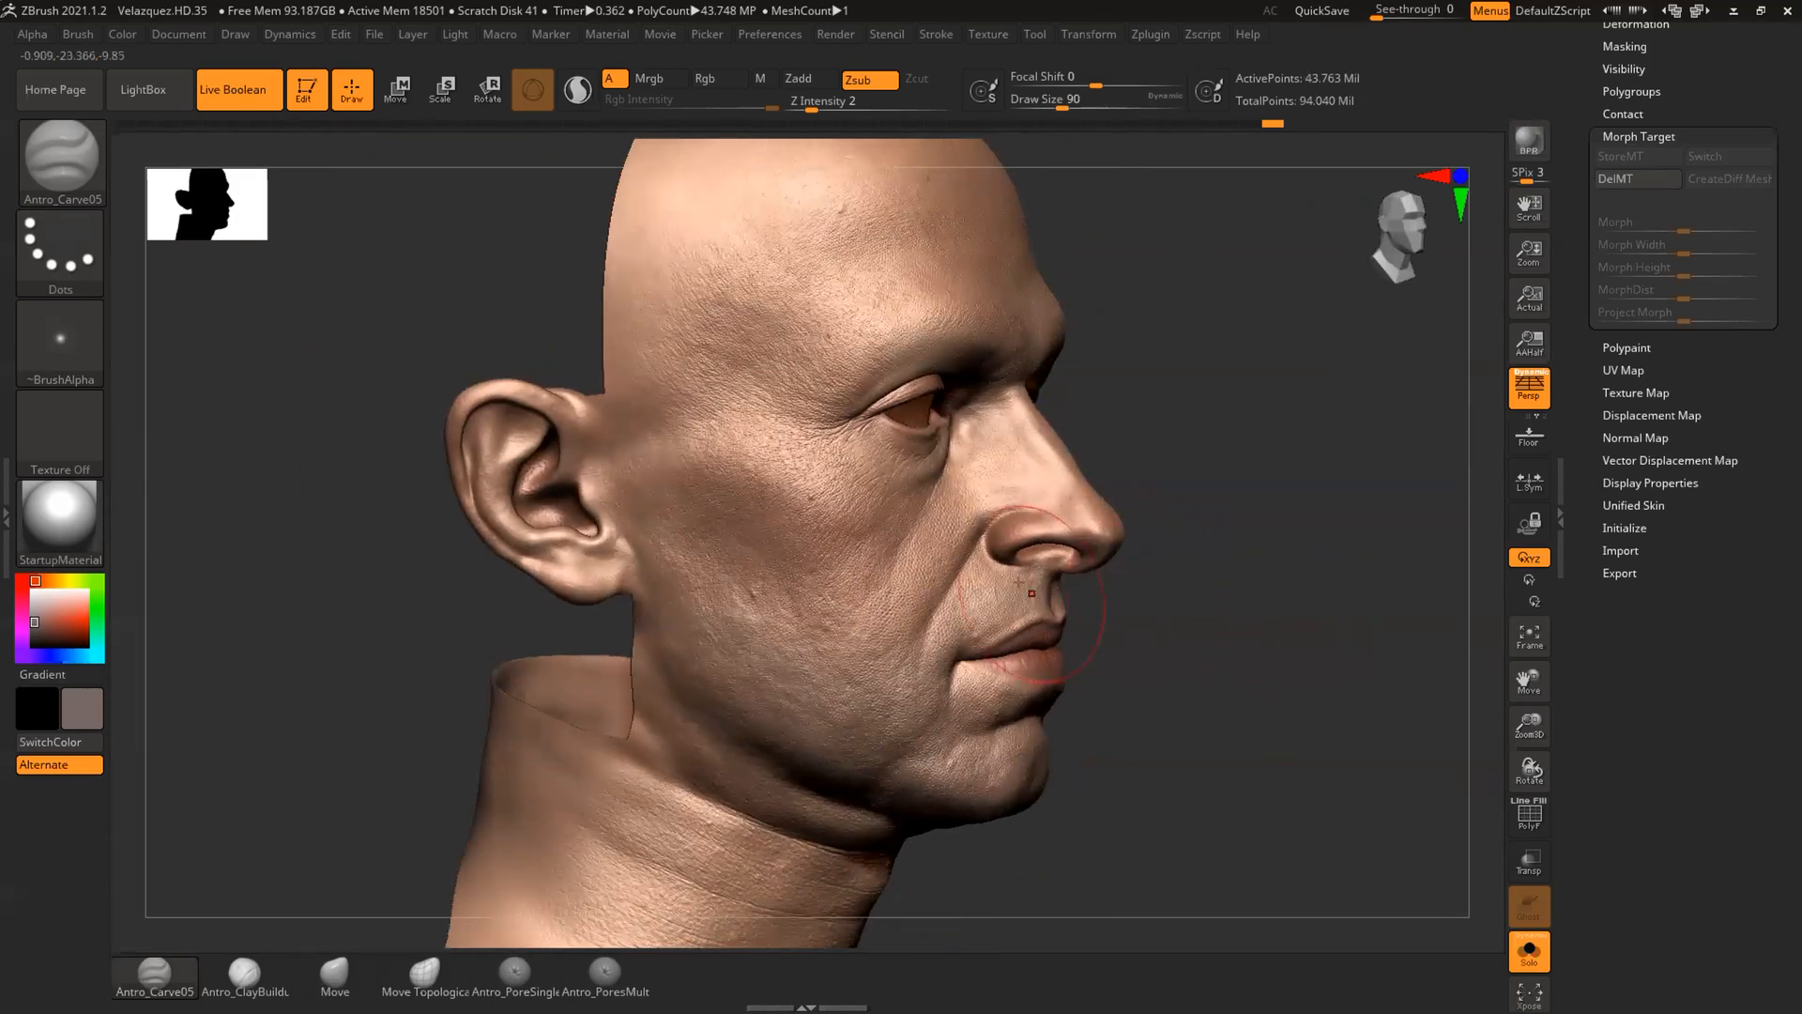
pyautogui.moveTo(1138, 502); pyautogui.dragTo(1151, 508)
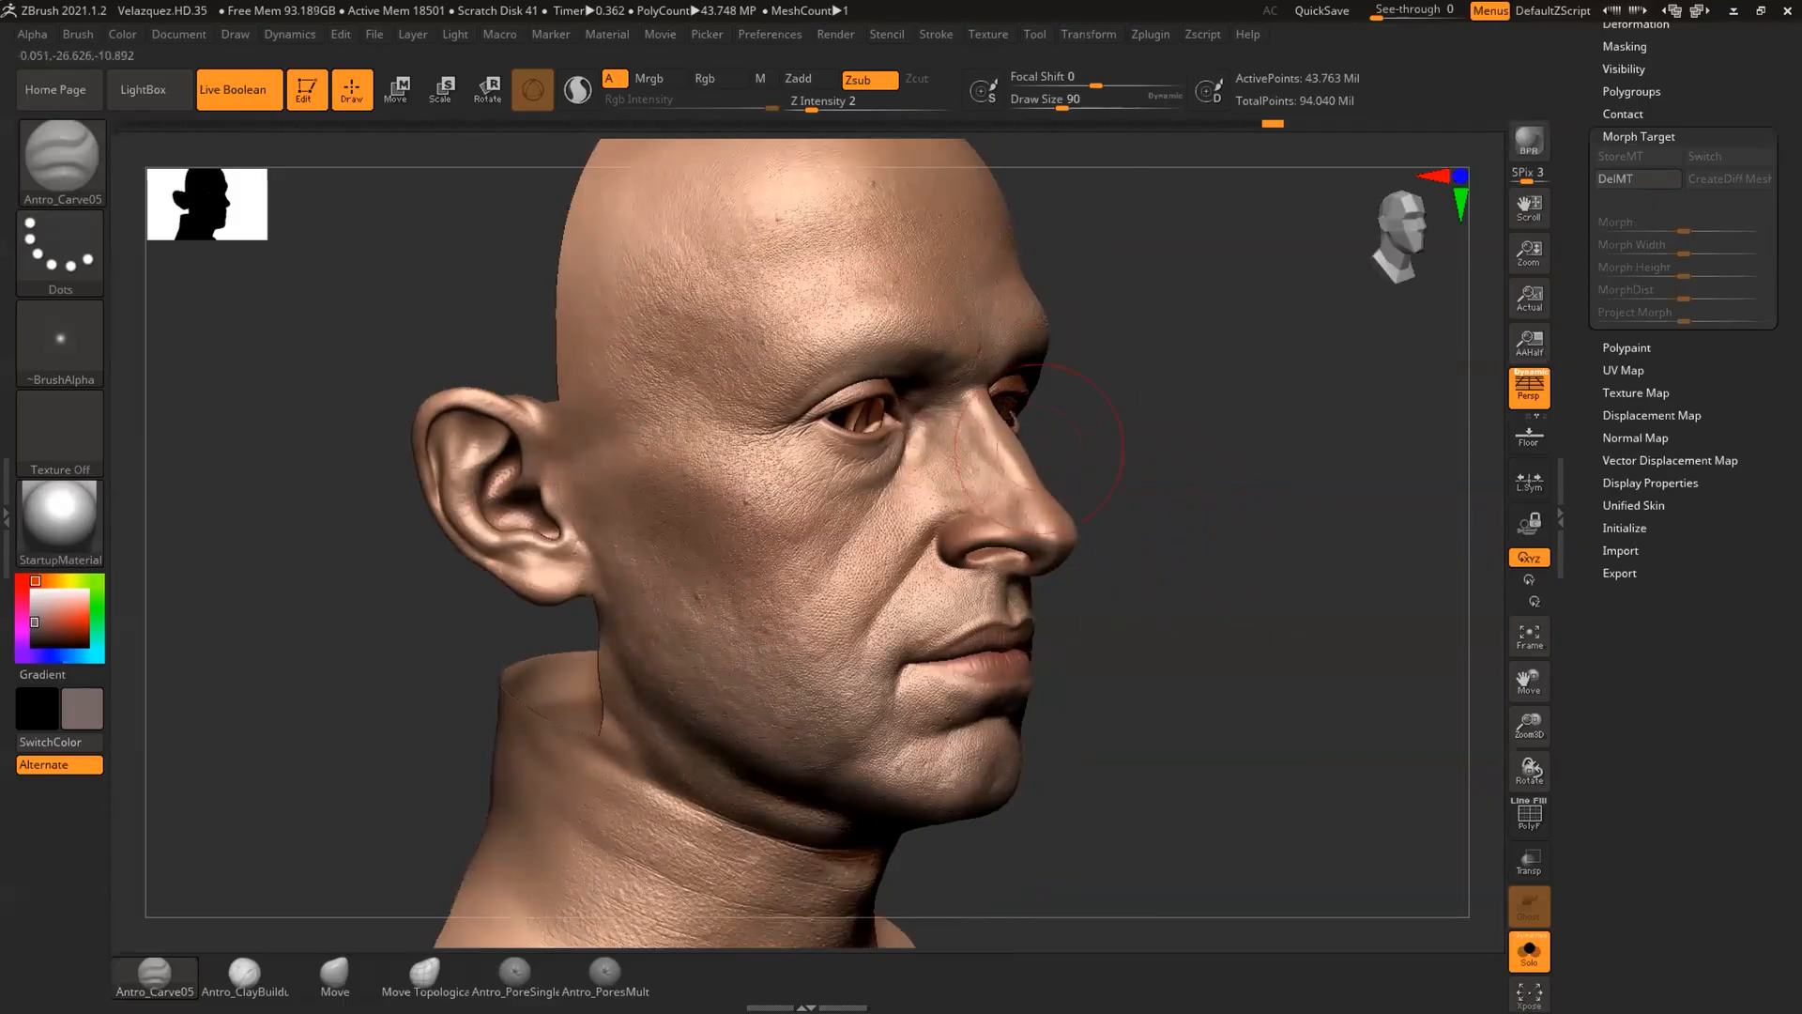
pyautogui.moveTo(1436, 601)
pyautogui.mouseDown()
pyautogui.moveTo(1273, 636)
pyautogui.moveTo(1195, 526)
pyautogui.moveTo(1195, 576)
pyautogui.moveTo(1106, 550)
pyautogui.mouseUp()
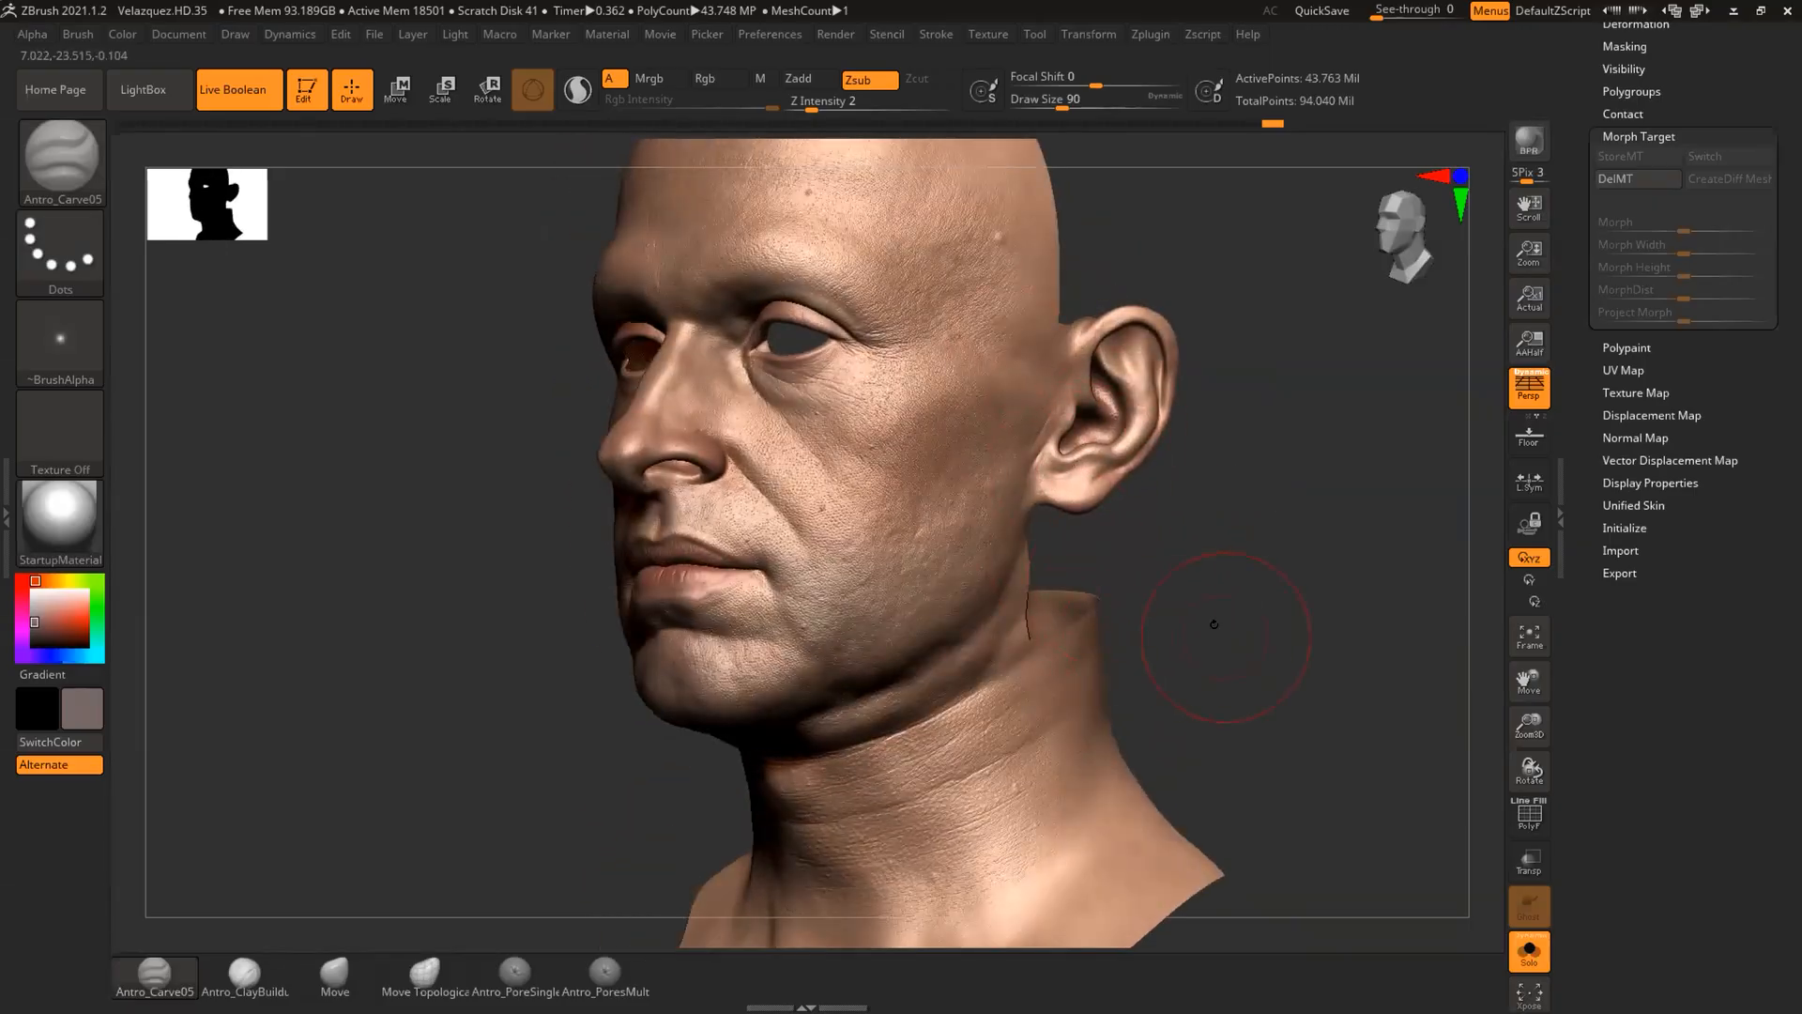
pyautogui.moveTo(1226, 523)
pyautogui.mouseDown()
pyautogui.moveTo(1182, 517)
pyautogui.moveTo(1211, 498)
pyautogui.moveTo(1285, 517)
pyautogui.moveTo(1247, 563)
pyautogui.moveTo(1227, 535)
pyautogui.moveTo(1282, 478)
pyautogui.moveTo(1270, 502)
pyautogui.moveTo(1152, 400)
pyautogui.moveTo(981, 448)
pyautogui.moveTo(1211, 511)
pyautogui.moveTo(1194, 460)
pyautogui.moveTo(1295, 482)
pyautogui.moveTo(1155, 582)
pyautogui.mouseUp()
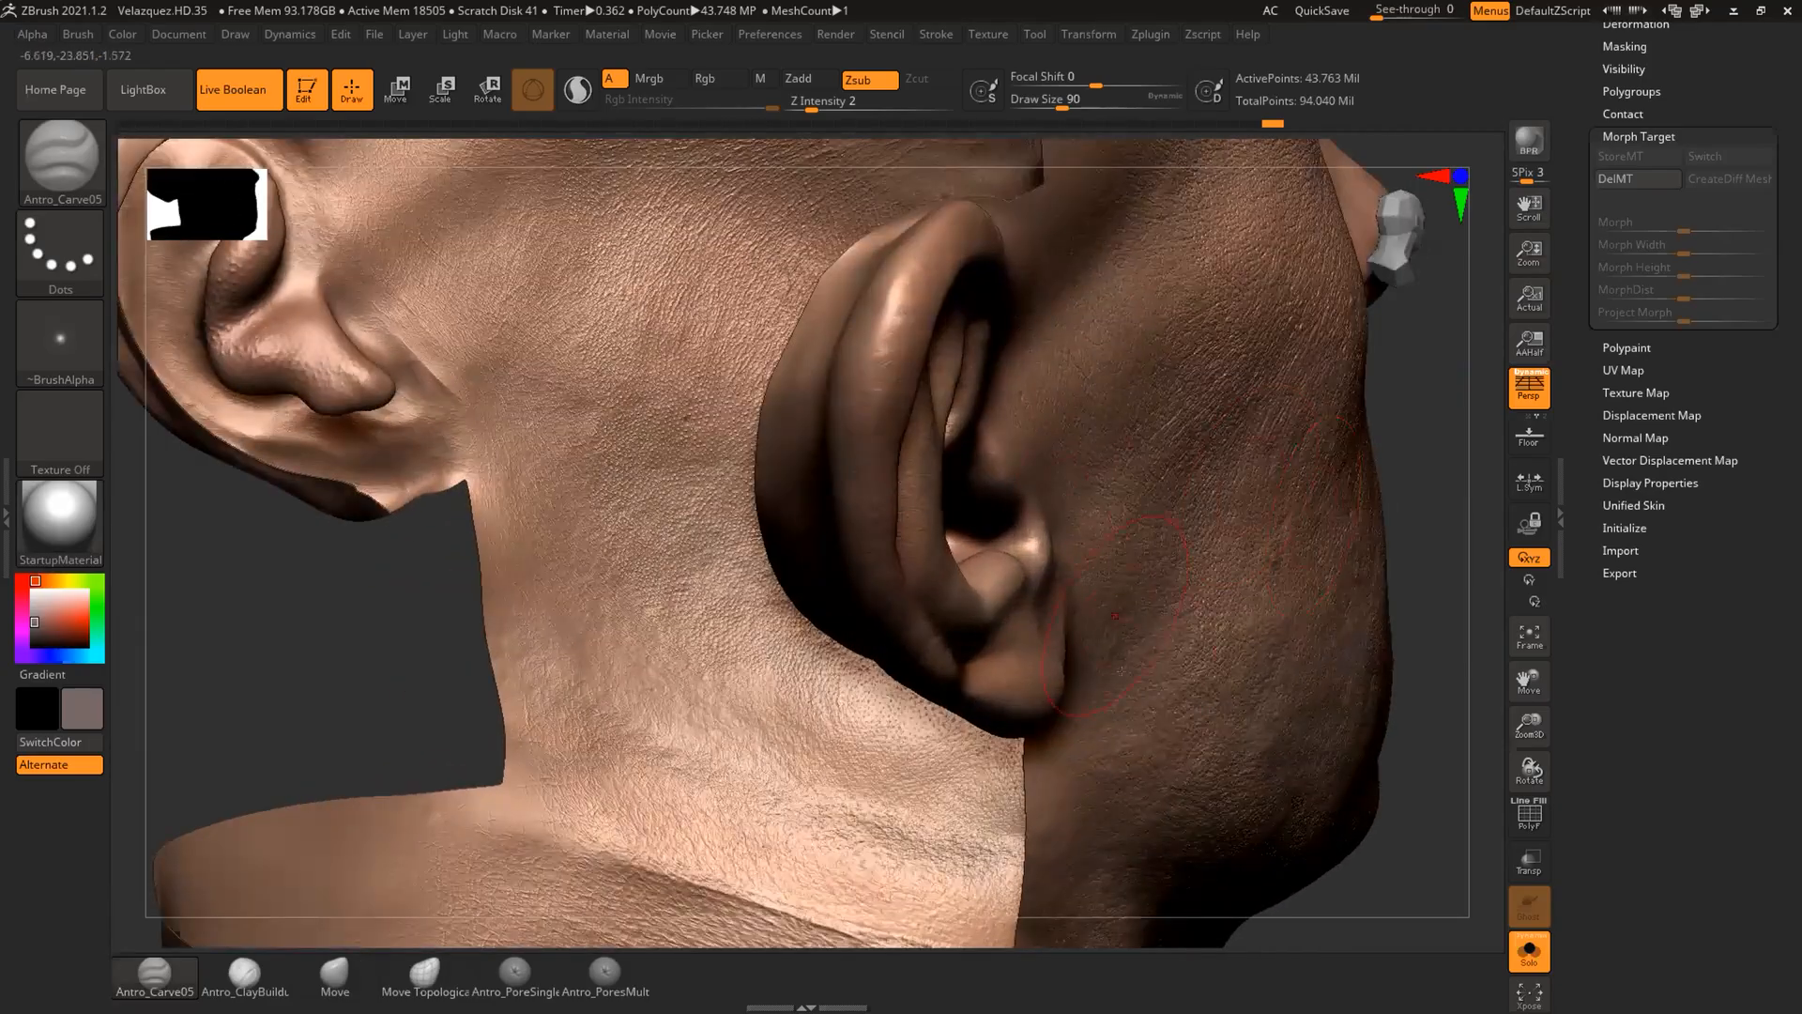
pyautogui.moveTo(1417, 525)
pyautogui.keyDown('alt'); pyautogui.mouseDown()
pyautogui.moveTo(1372, 347)
pyautogui.moveTo(1239, 475)
pyautogui.moveTo(1239, 521)
pyautogui.mouseUp(); pyautogui.keyUp('alt')
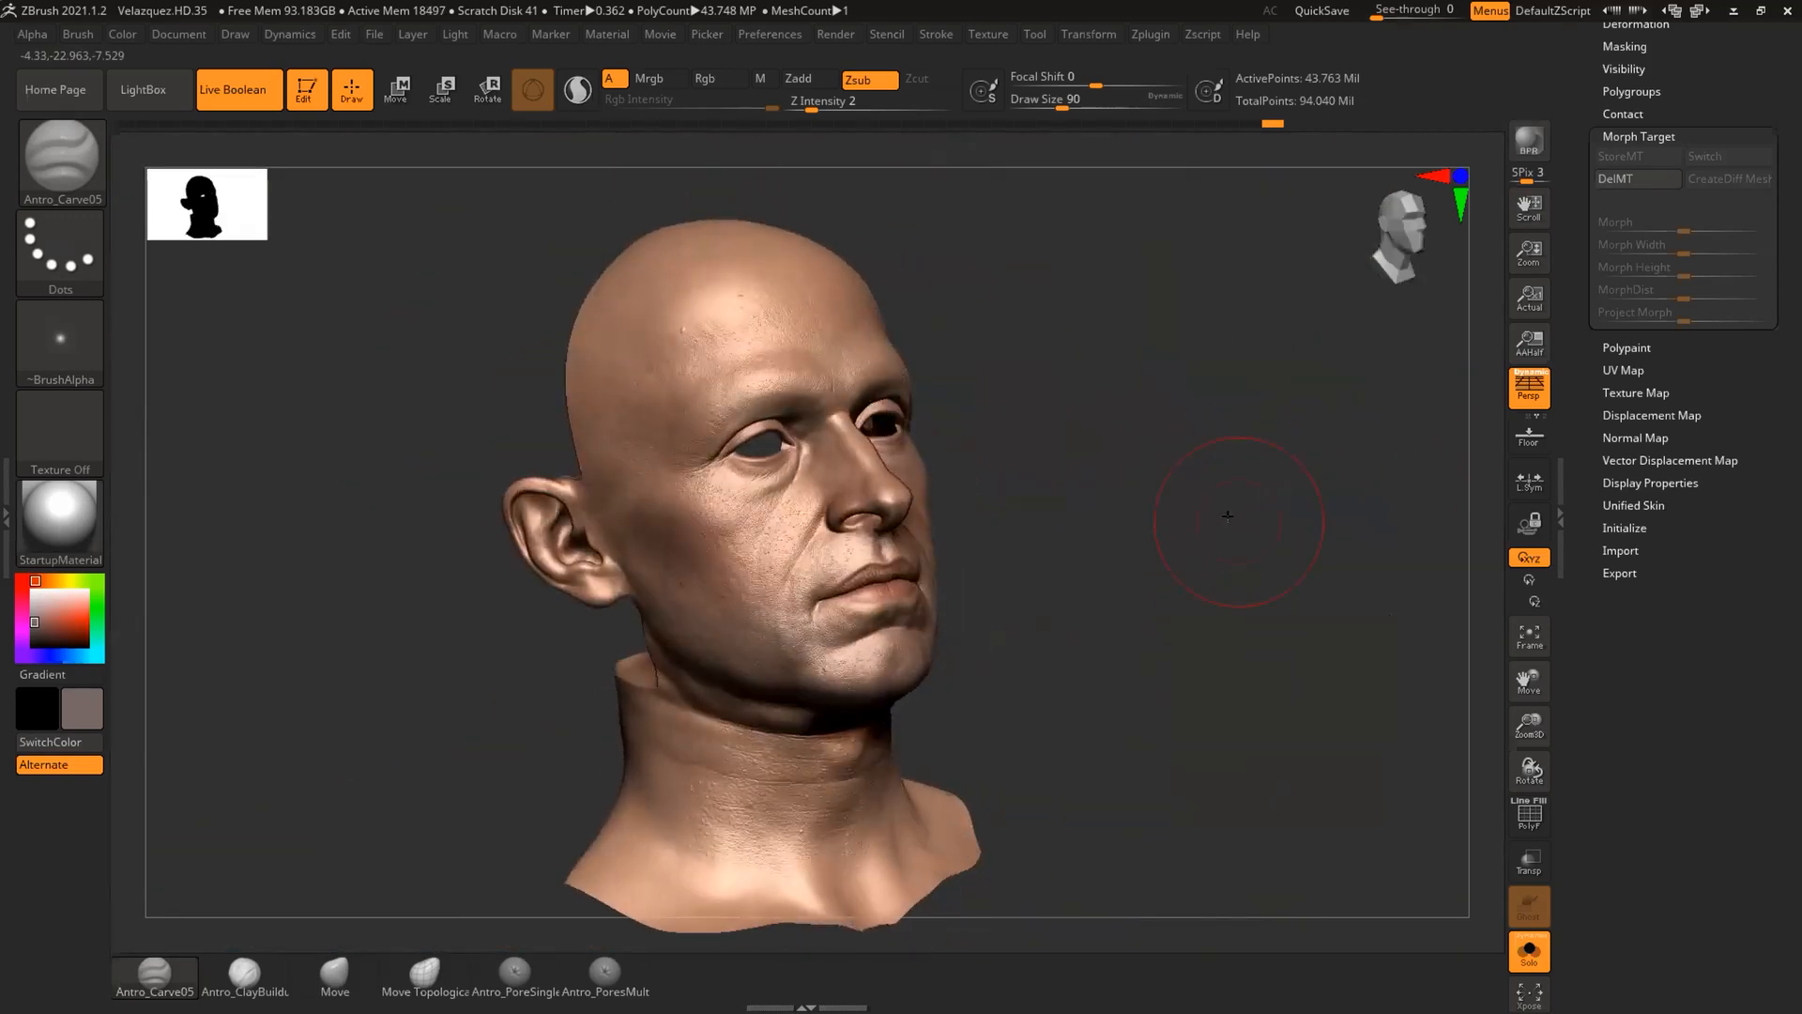
# - Exit HD sculpting mode, storing the HD detail and returning to the regular full bust
pyautogui.hotkey('ctrl', 'd')
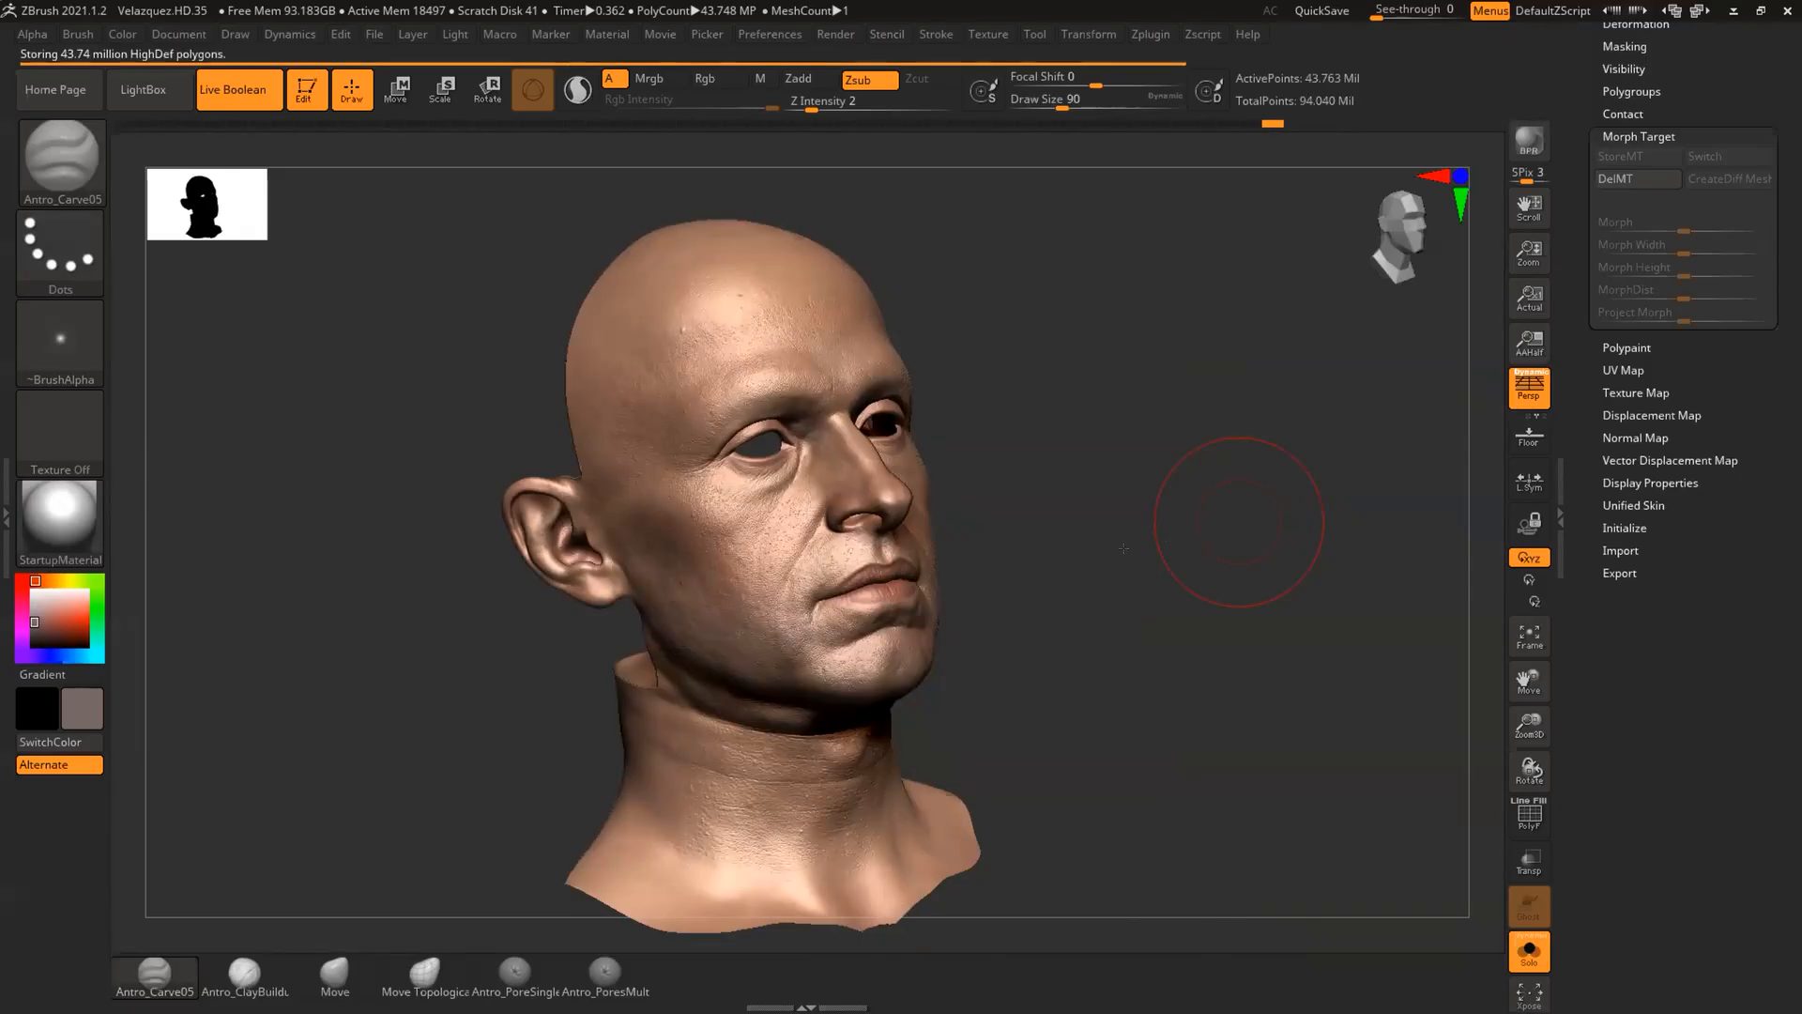
pyautogui.press('a')
pyautogui.moveTo(1187, 511); pyautogui.dragTo(1244, 458)
# - Expand the bust's subtool list and turn off Solo to show the moustache, collar and clothing with the head
pyautogui.scroll(10, 1609, 155)
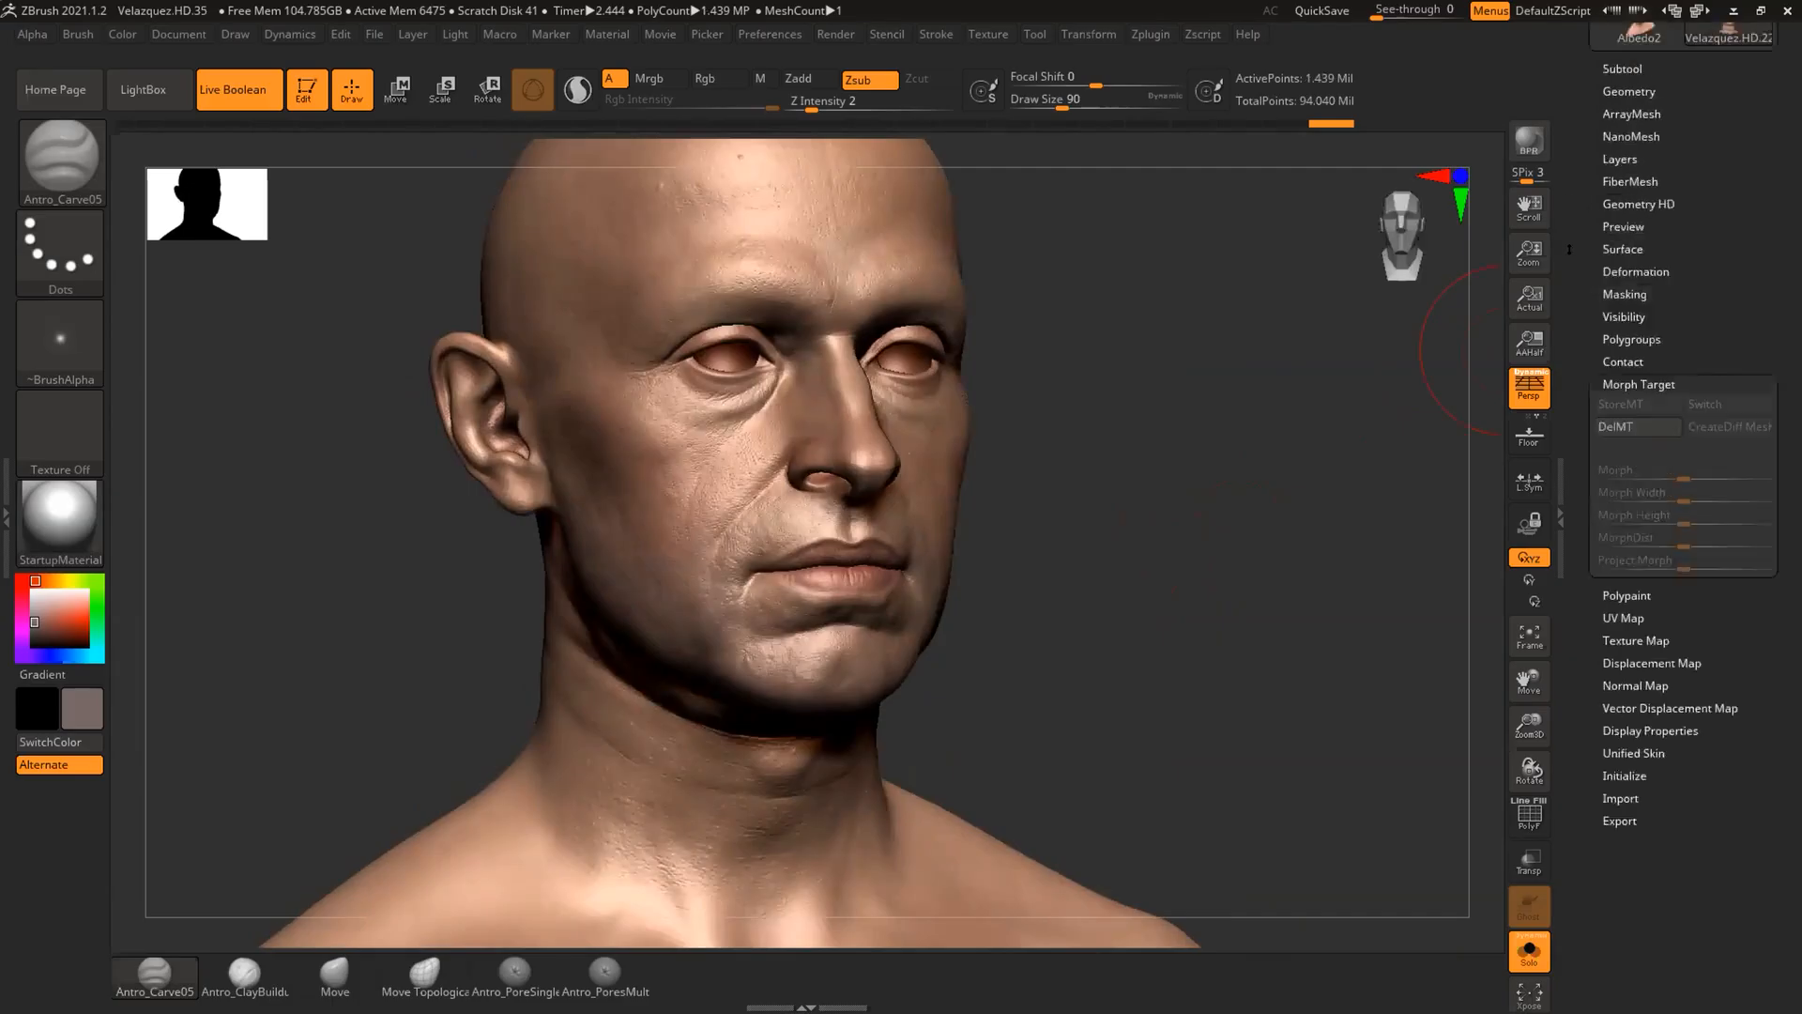
pyautogui.click(1622, 411)
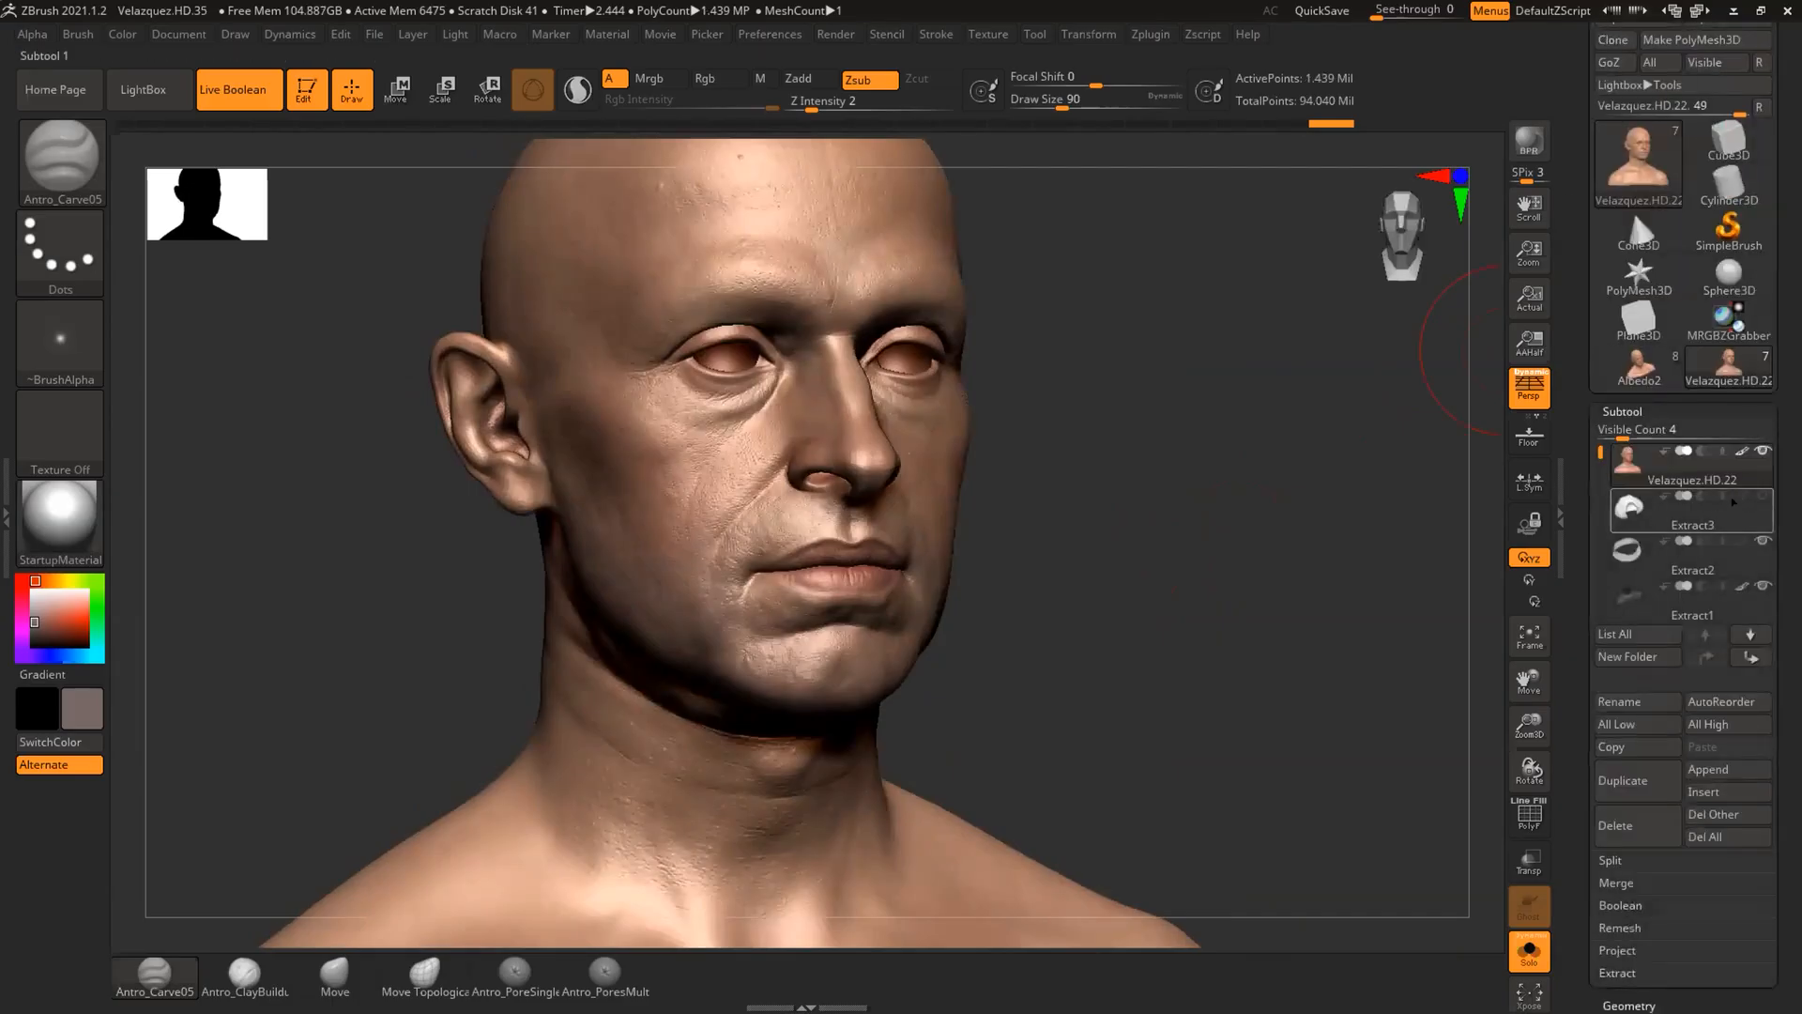
pyautogui.keyDown('alt'); pyautogui.moveTo(1347, 583); pyautogui.dragTo(1348, 563); pyautogui.keyUp('alt')
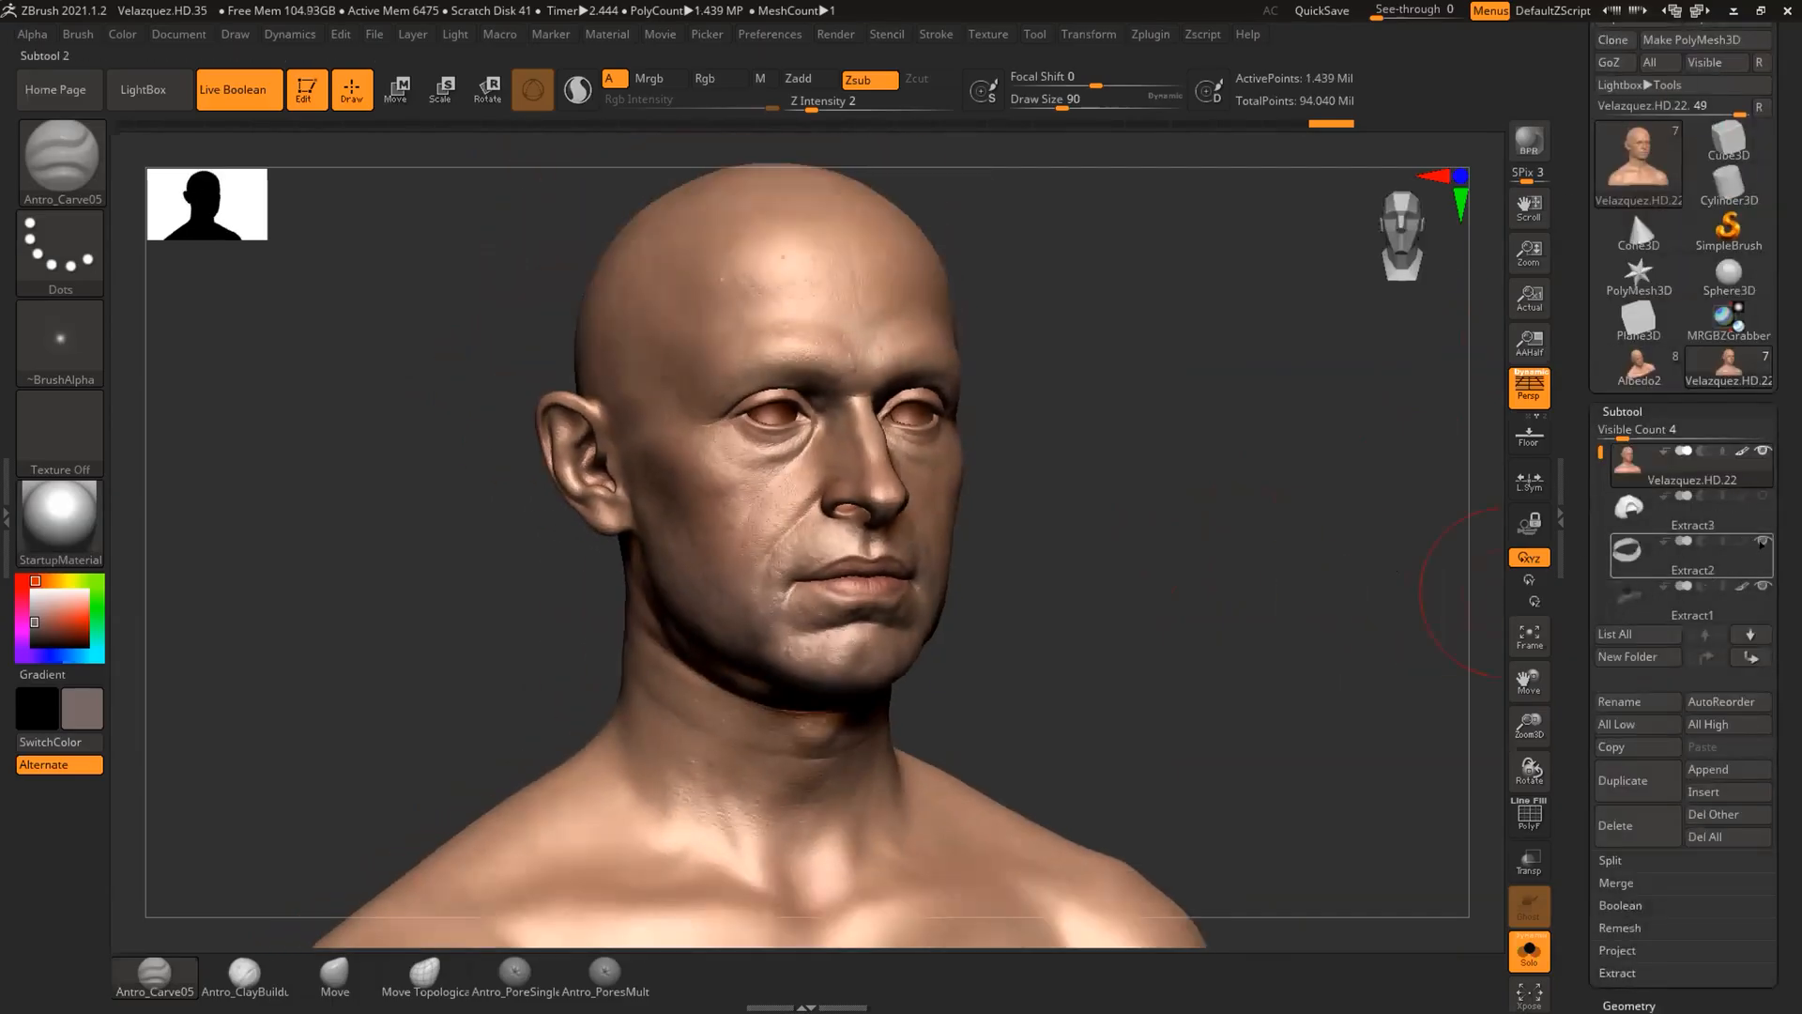
pyautogui.click(1529, 950)
pyautogui.moveTo(1222, 638)
pyautogui.keyDown('alt'); pyautogui.mouseDown()
pyautogui.moveTo(1117, 538)
pyautogui.moveTo(1156, 561)
pyautogui.moveTo(1135, 502)
pyautogui.moveTo(1166, 531)
pyautogui.mouseUp(); pyautogui.keyUp('alt')
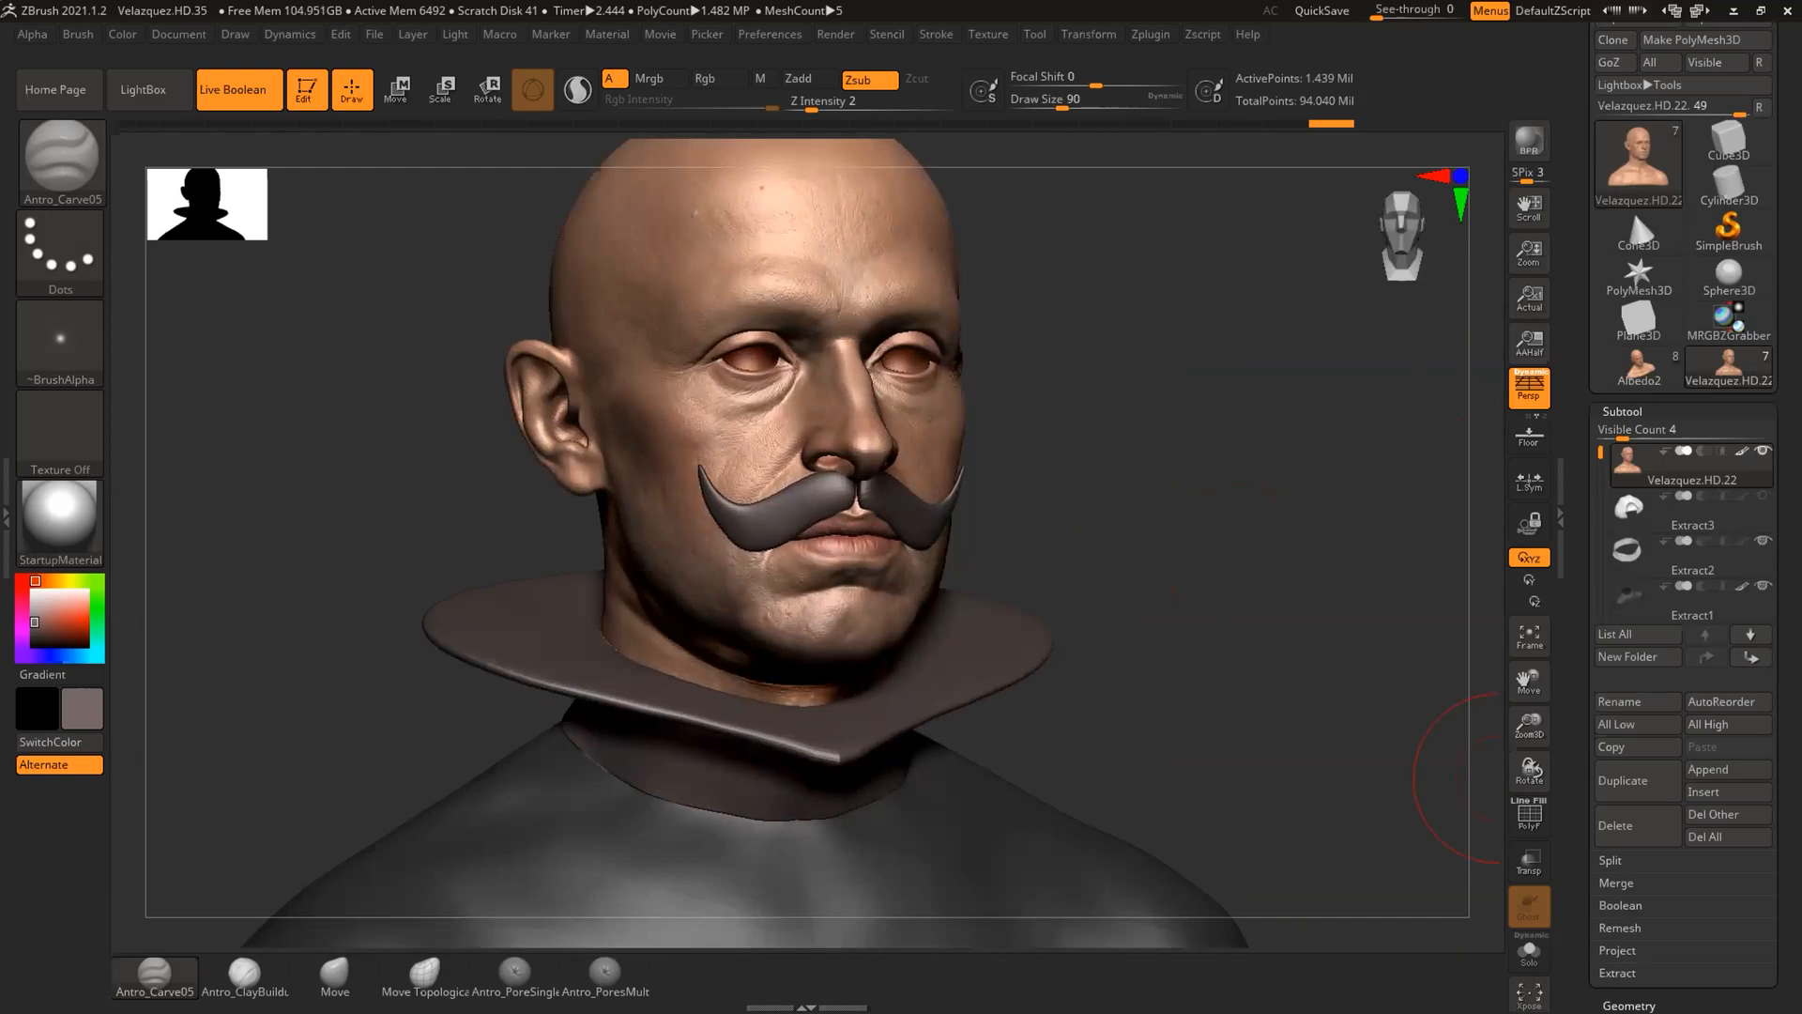
# - Switch to Firefox, maximize the window, and compare the portrait in the 1600s men's fashion post with the painting open in Photos
pyautogui.hotkey('alt', 'Tab')
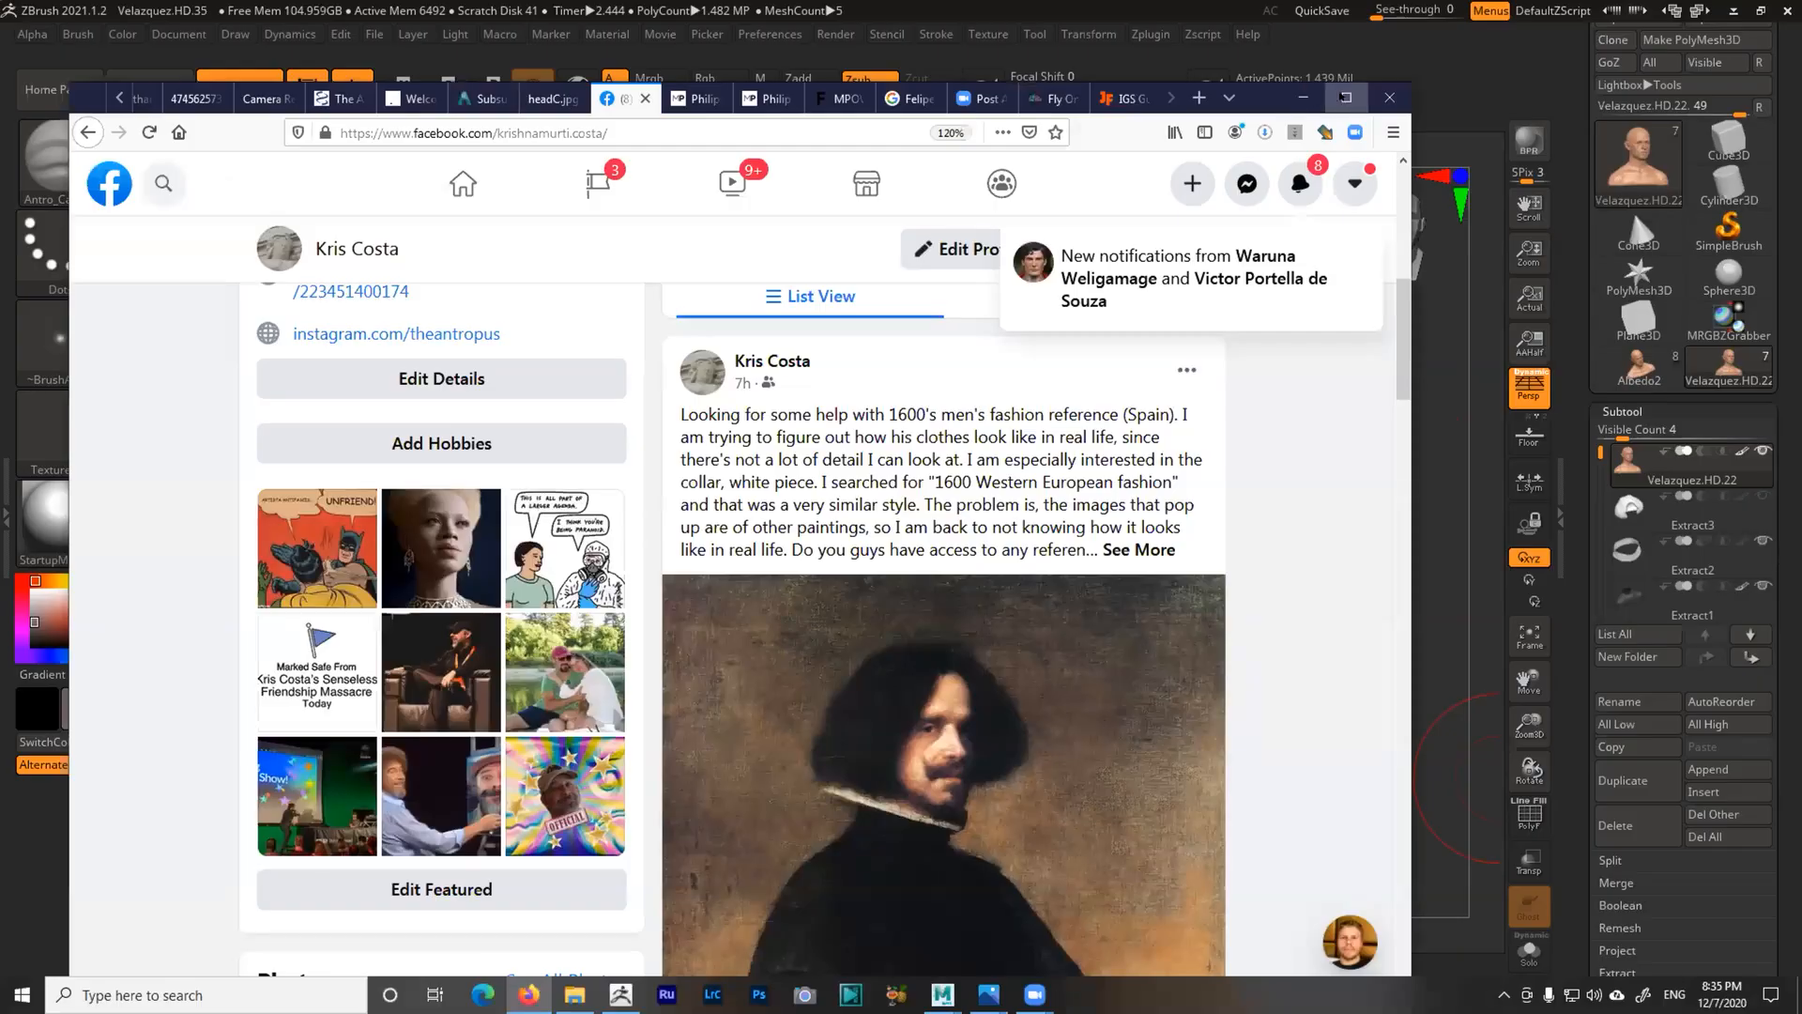
pyautogui.click(1346, 98)
pyautogui.scroll(-3, 1196, 683)
pyautogui.scroll(3, 1195, 680)
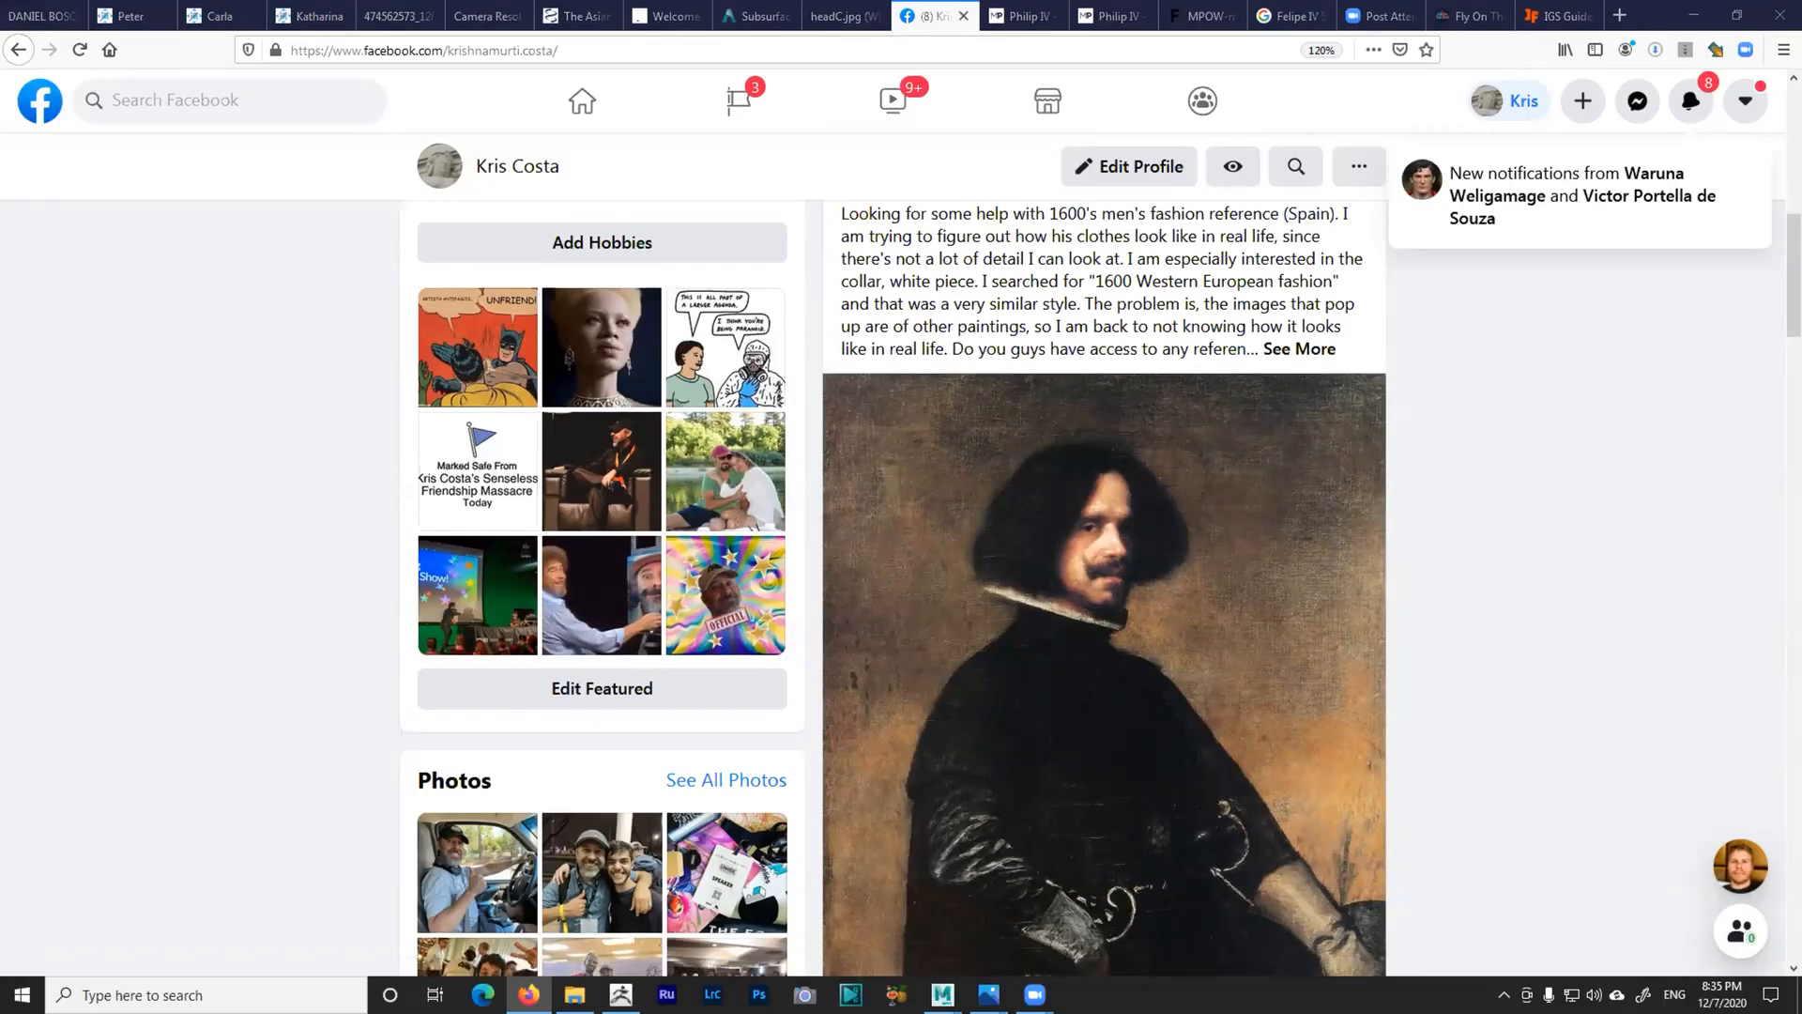
pyautogui.hotkey('alt', 'Tab')
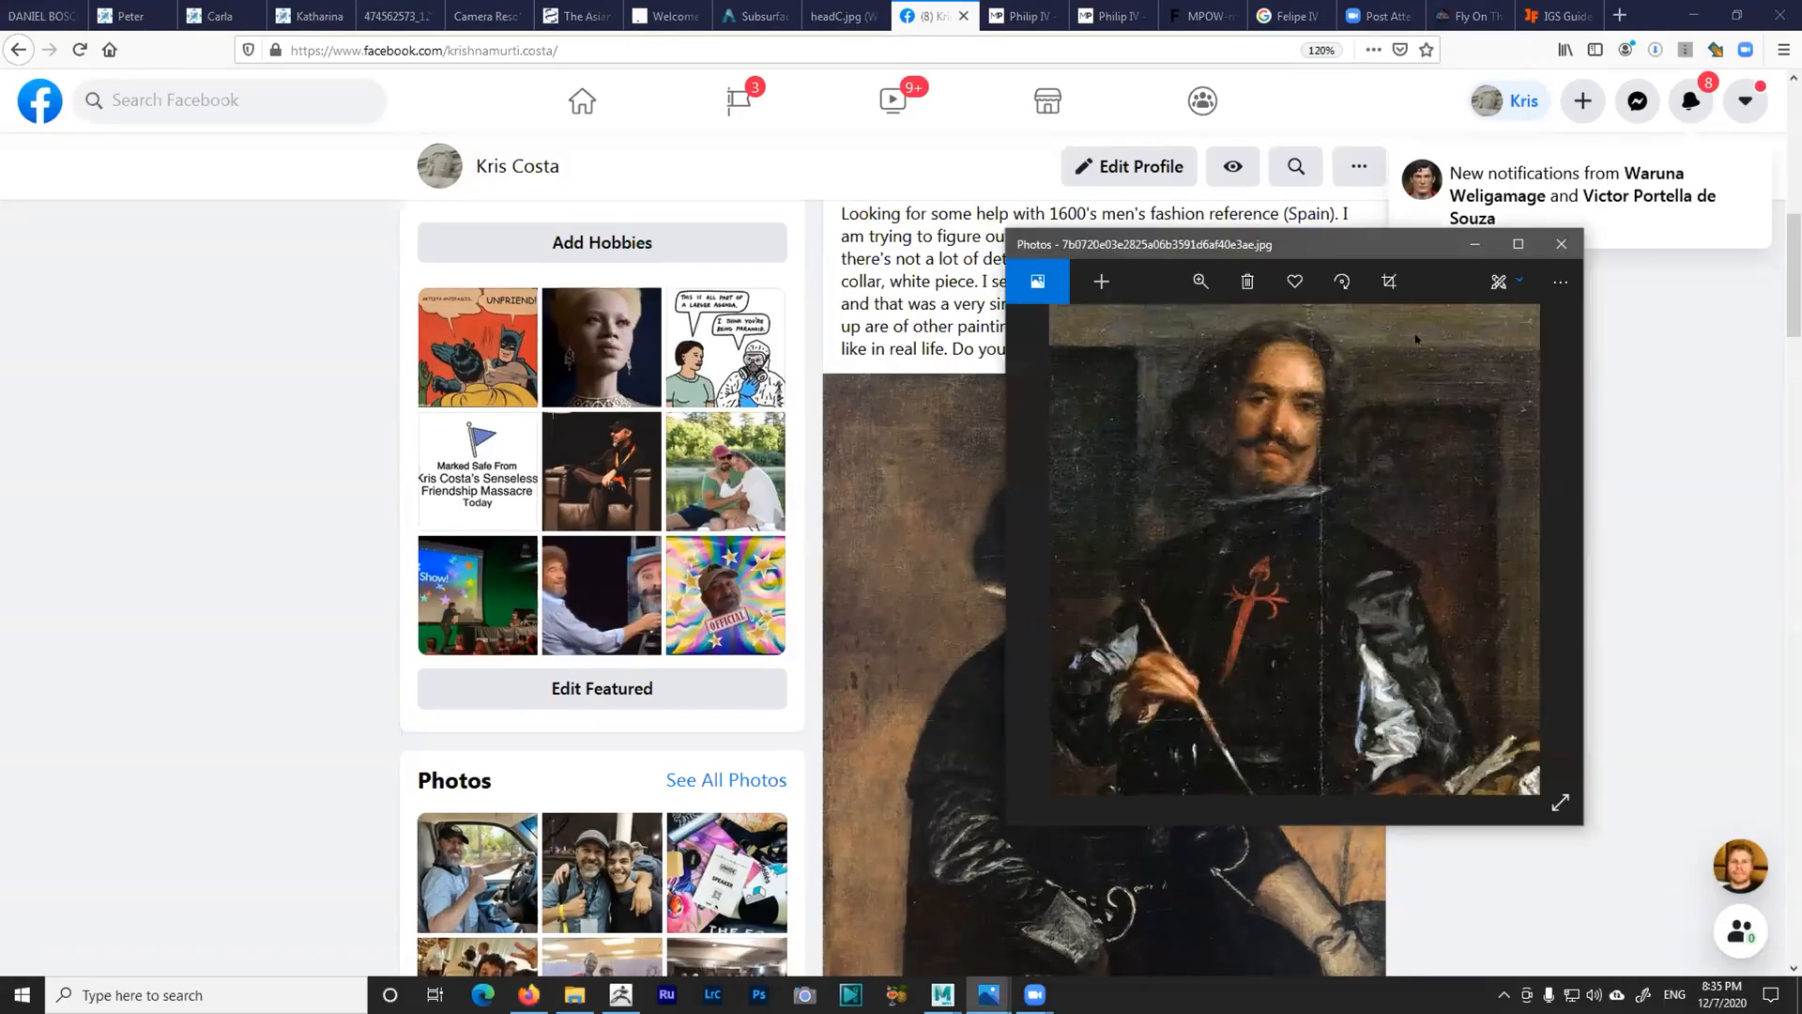
pyautogui.hotkey('alt', 'Tab')
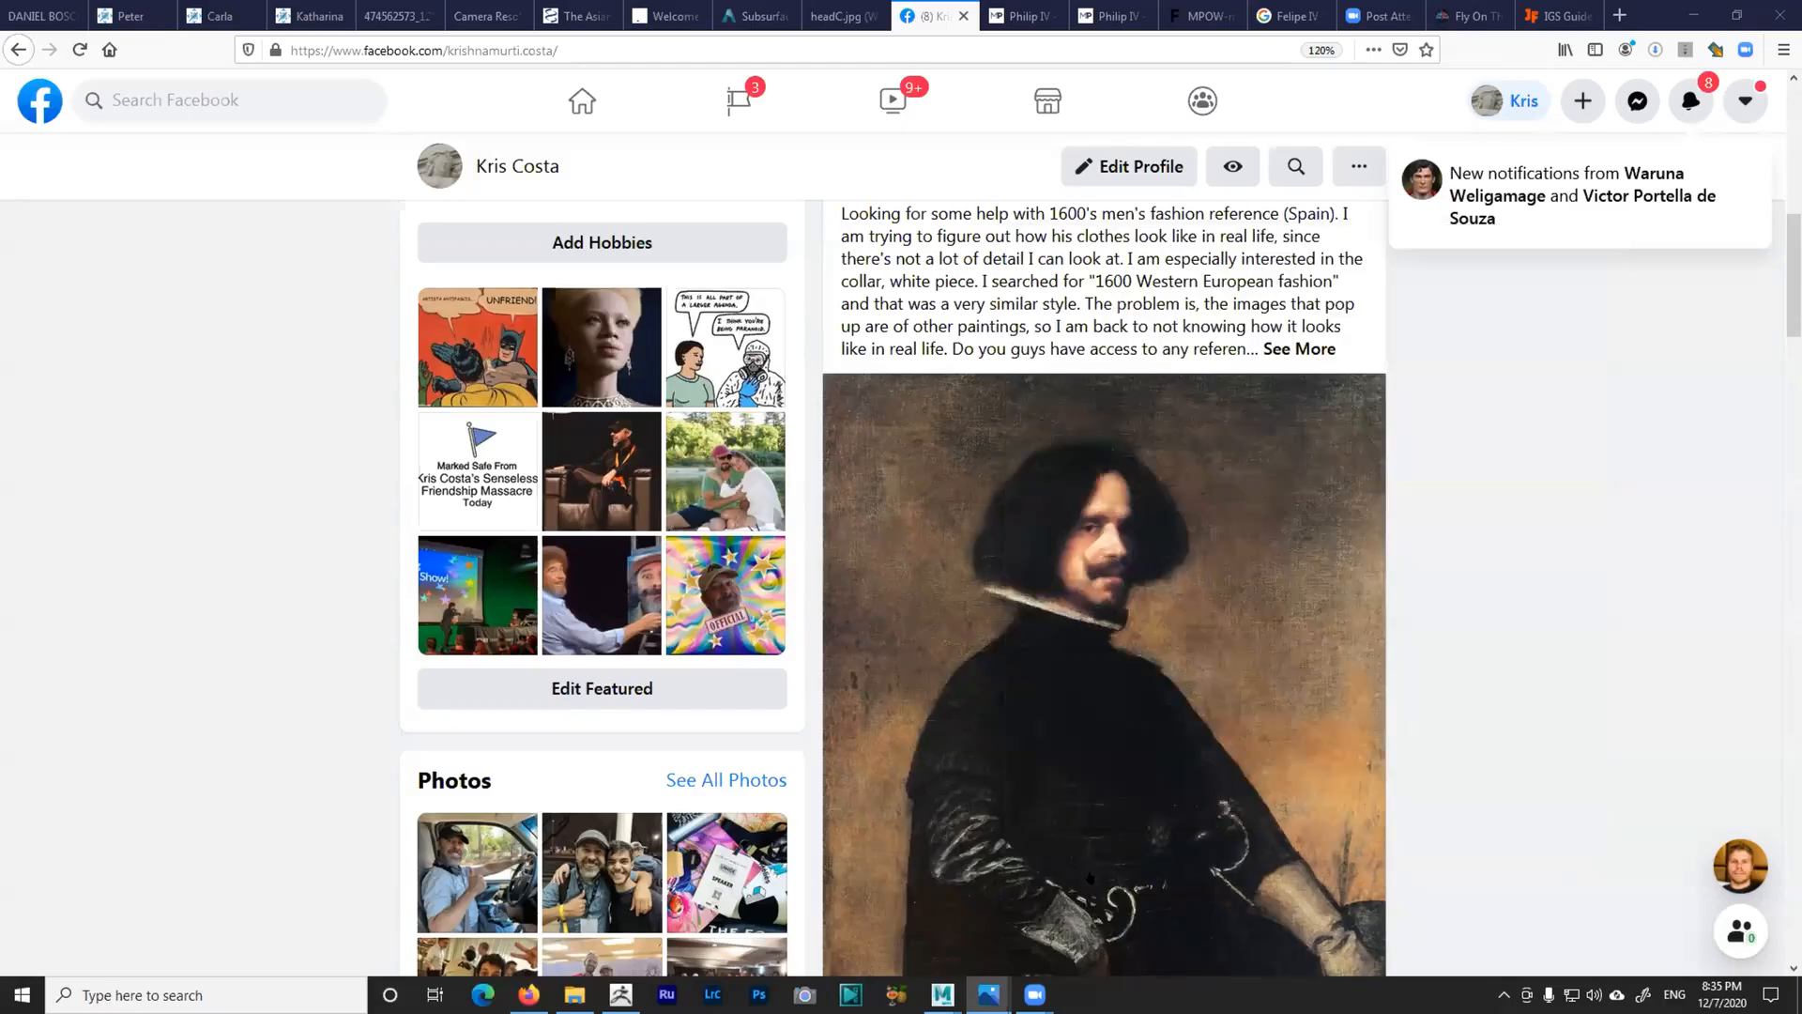
# - Expand the hidden comments under the 1600s Spanish men's fashion reference post
pyautogui.scroll(-12, 1182, 662)
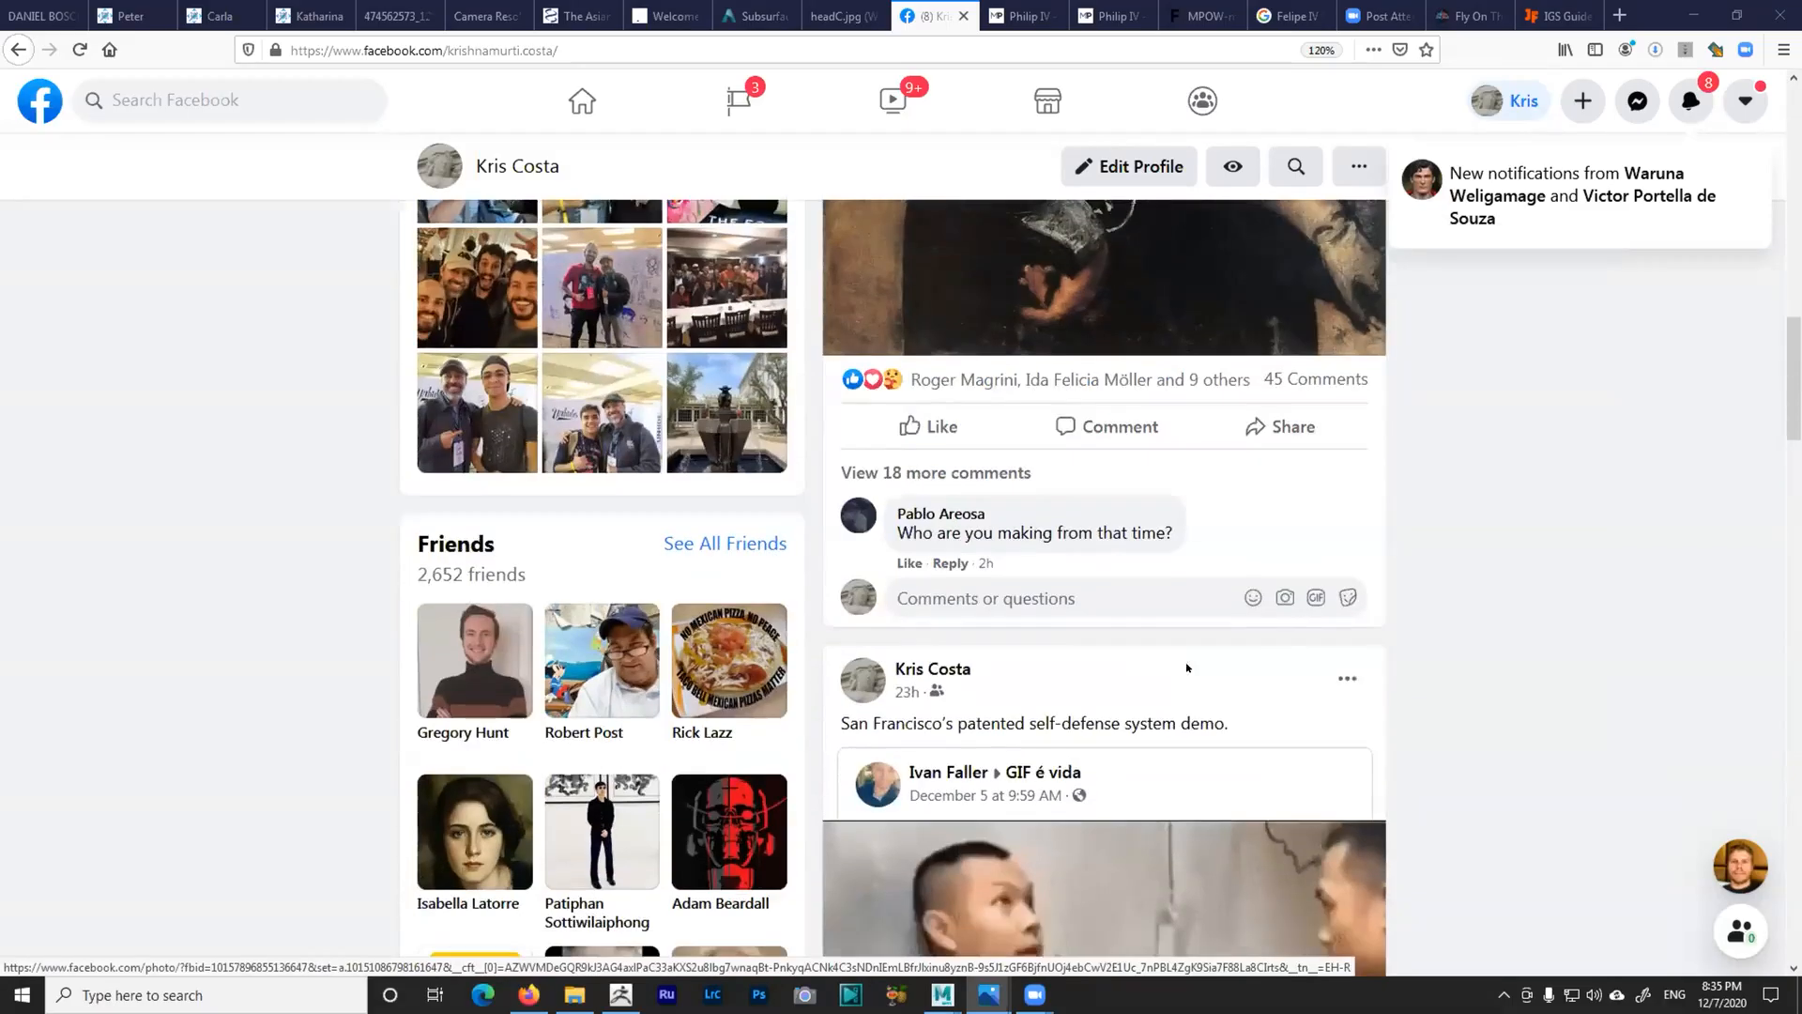
pyautogui.scroll(9, 1181, 654)
pyautogui.scroll(-3, 1182, 639)
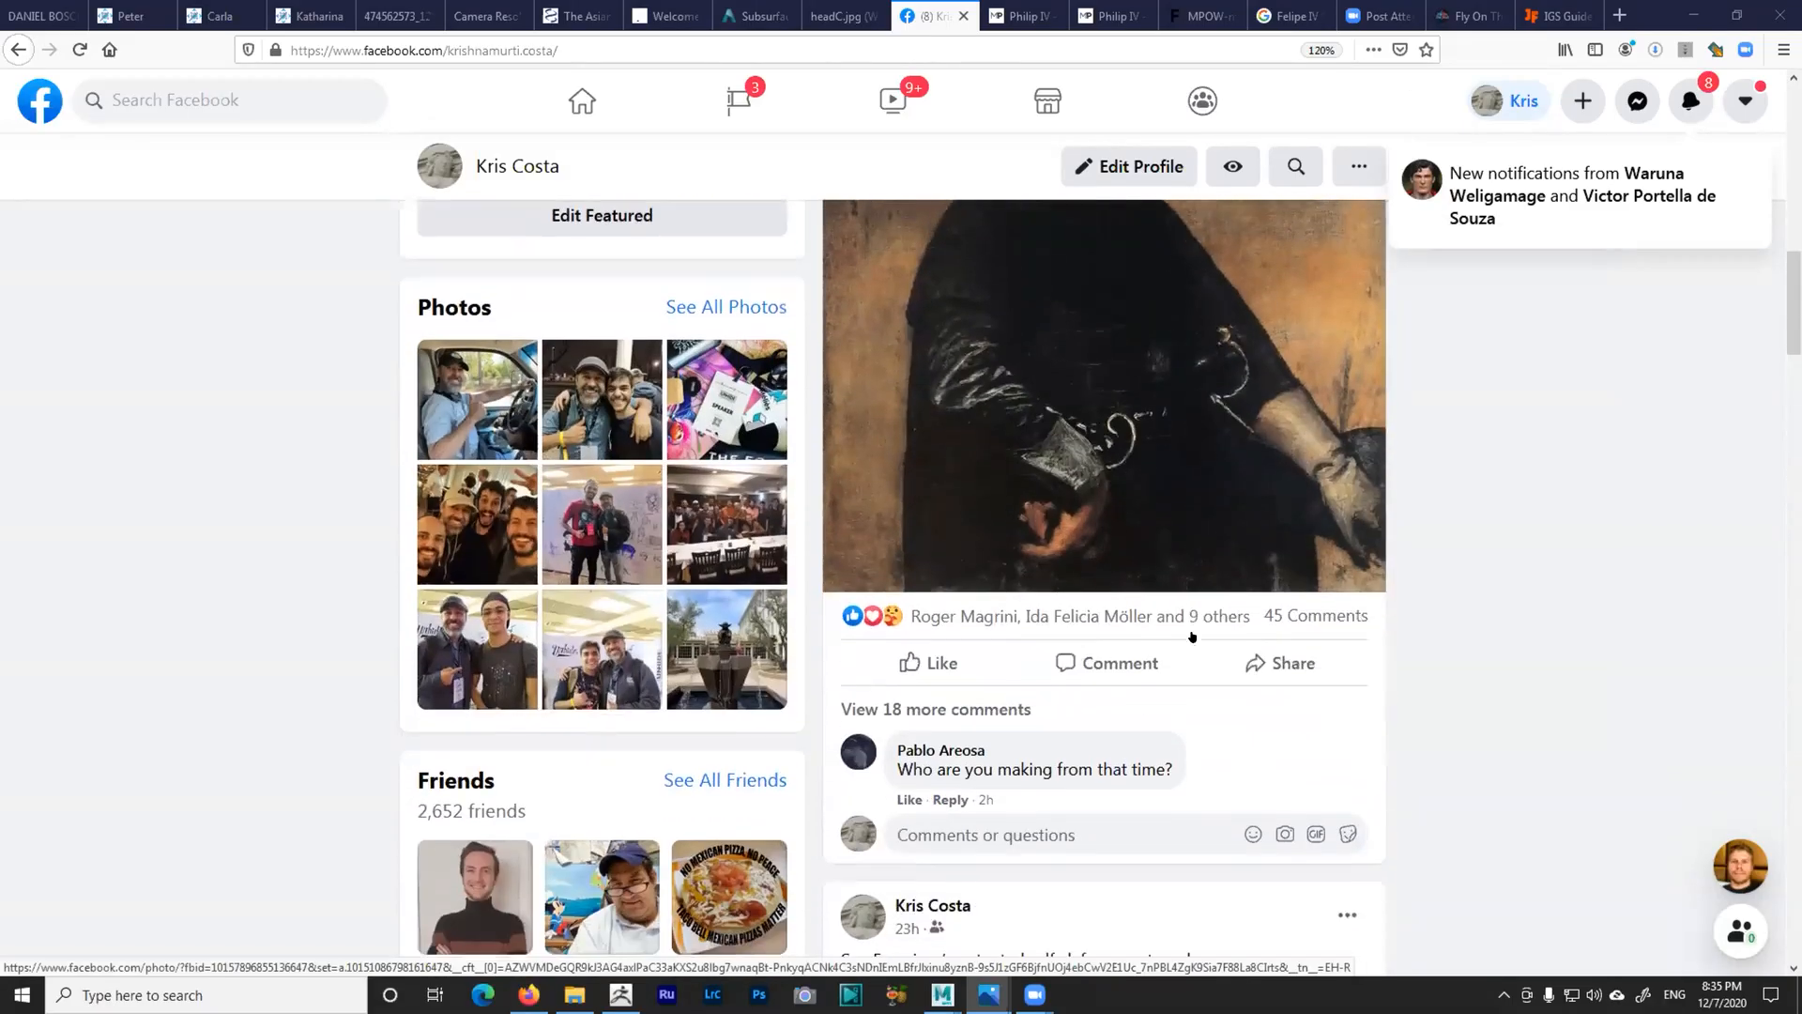
pyautogui.click(1023, 593)
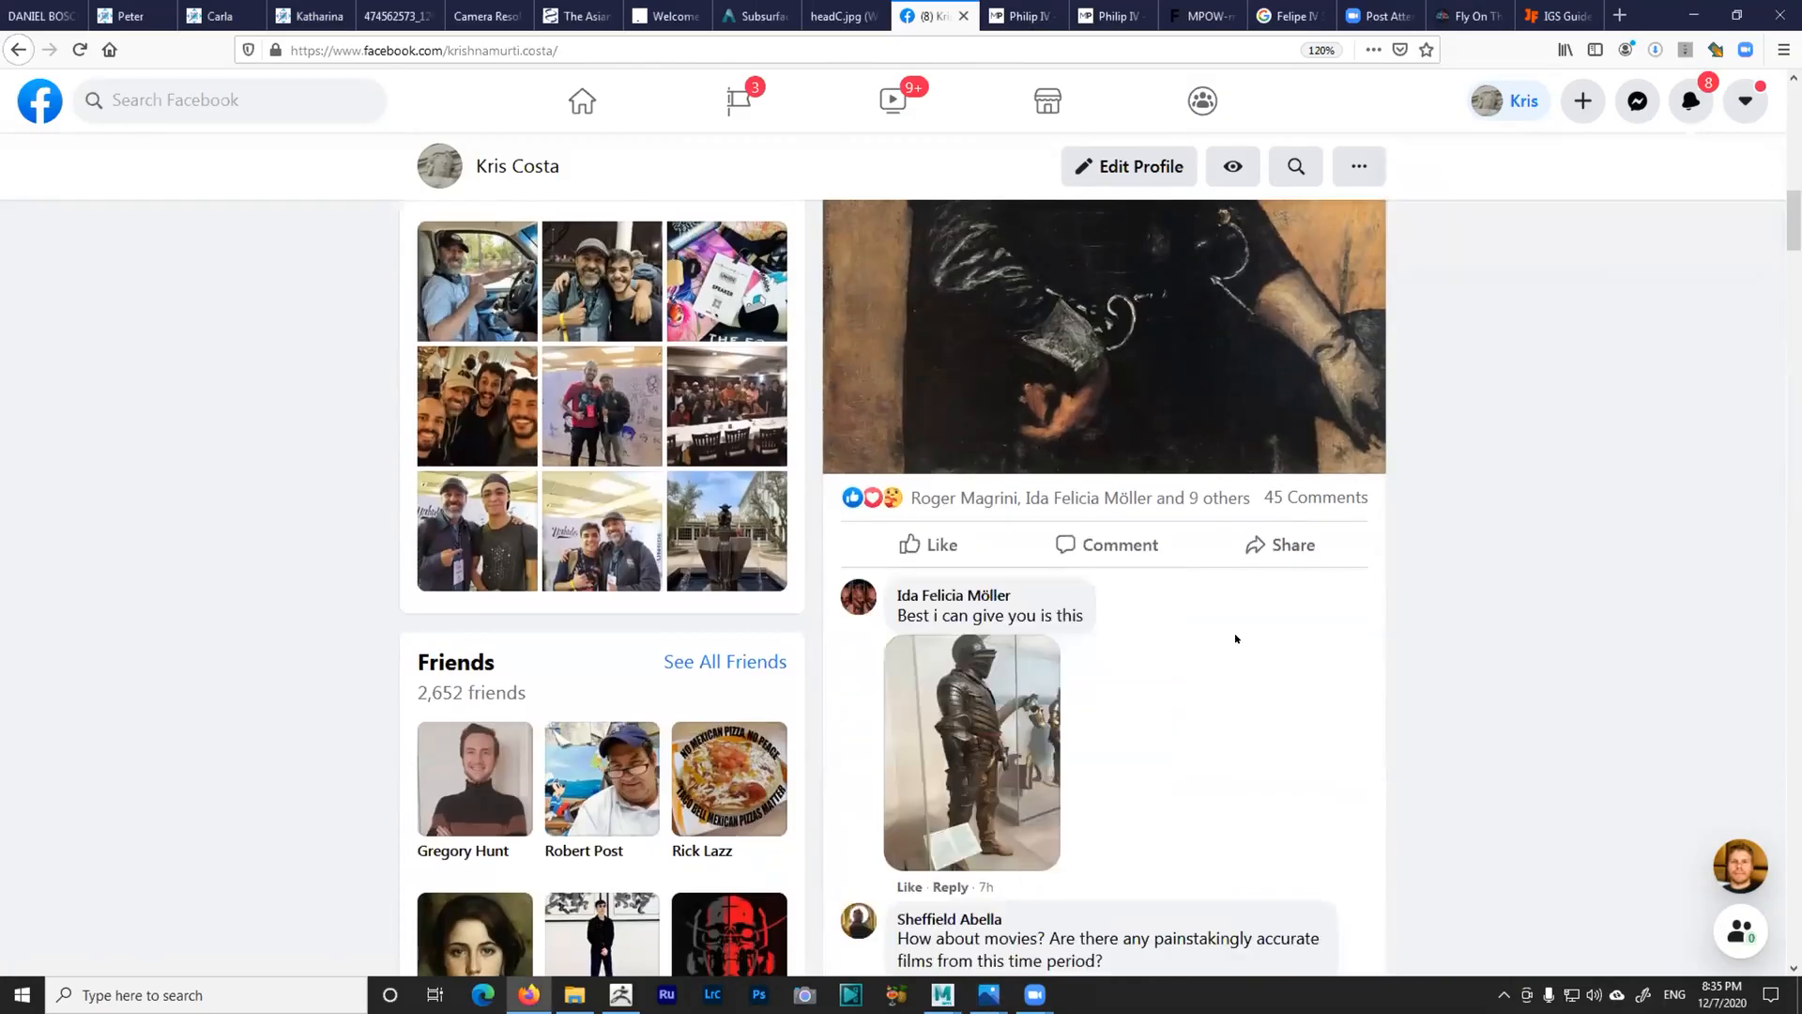
# - Look through the comments for the "Golilla" collar link and open its static-abcblogs.abc.es photo
pyautogui.scroll(-14, 1237, 624)
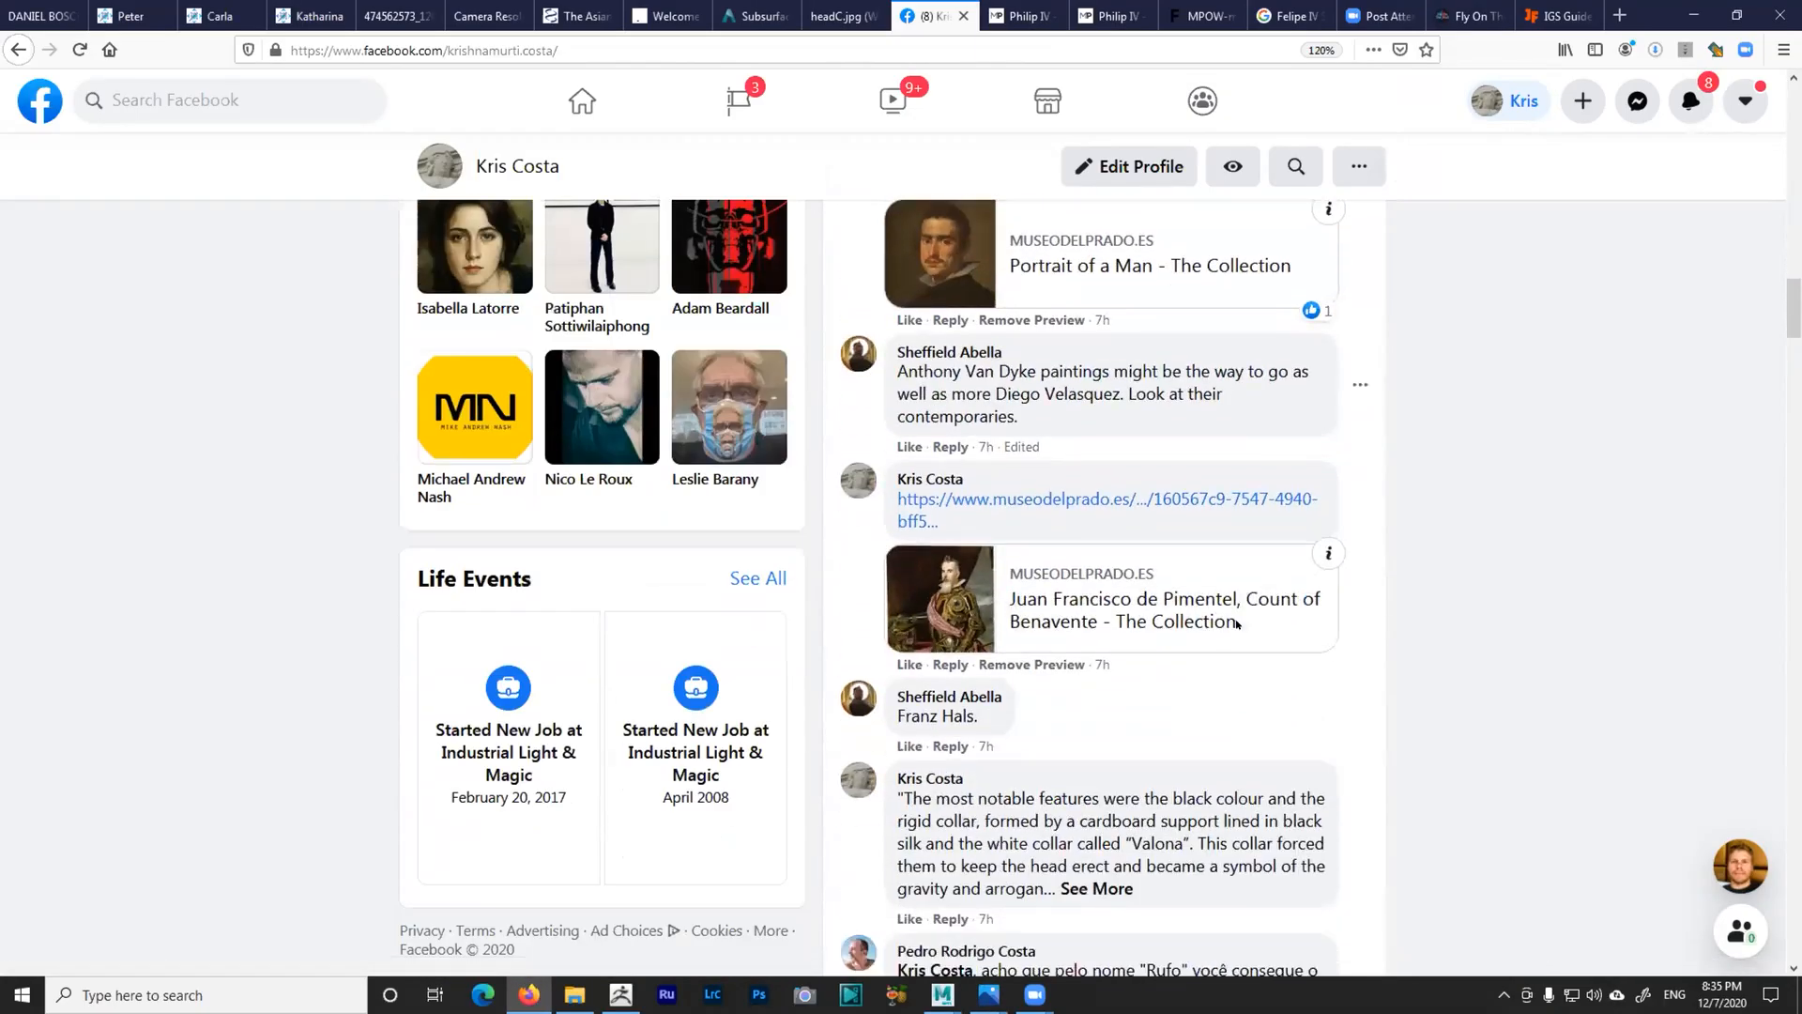
pyautogui.scroll(-12, 1253, 631)
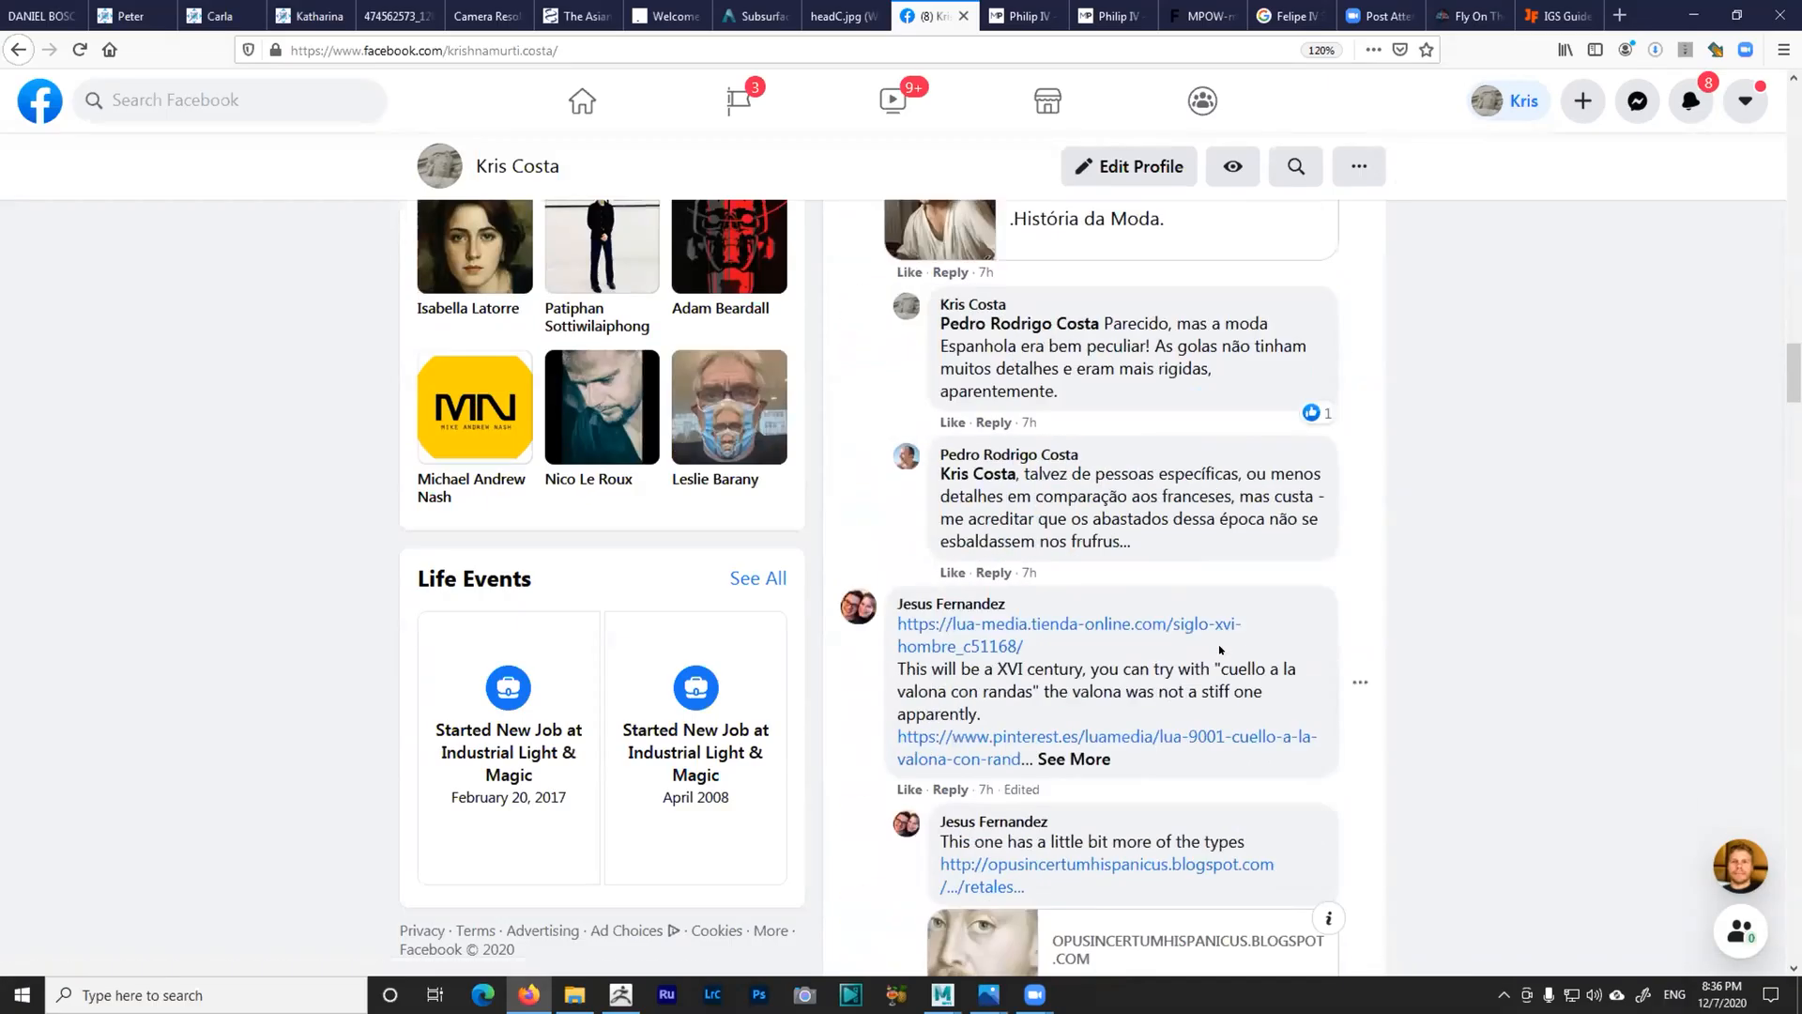
pyautogui.scroll(-7, 1219, 649)
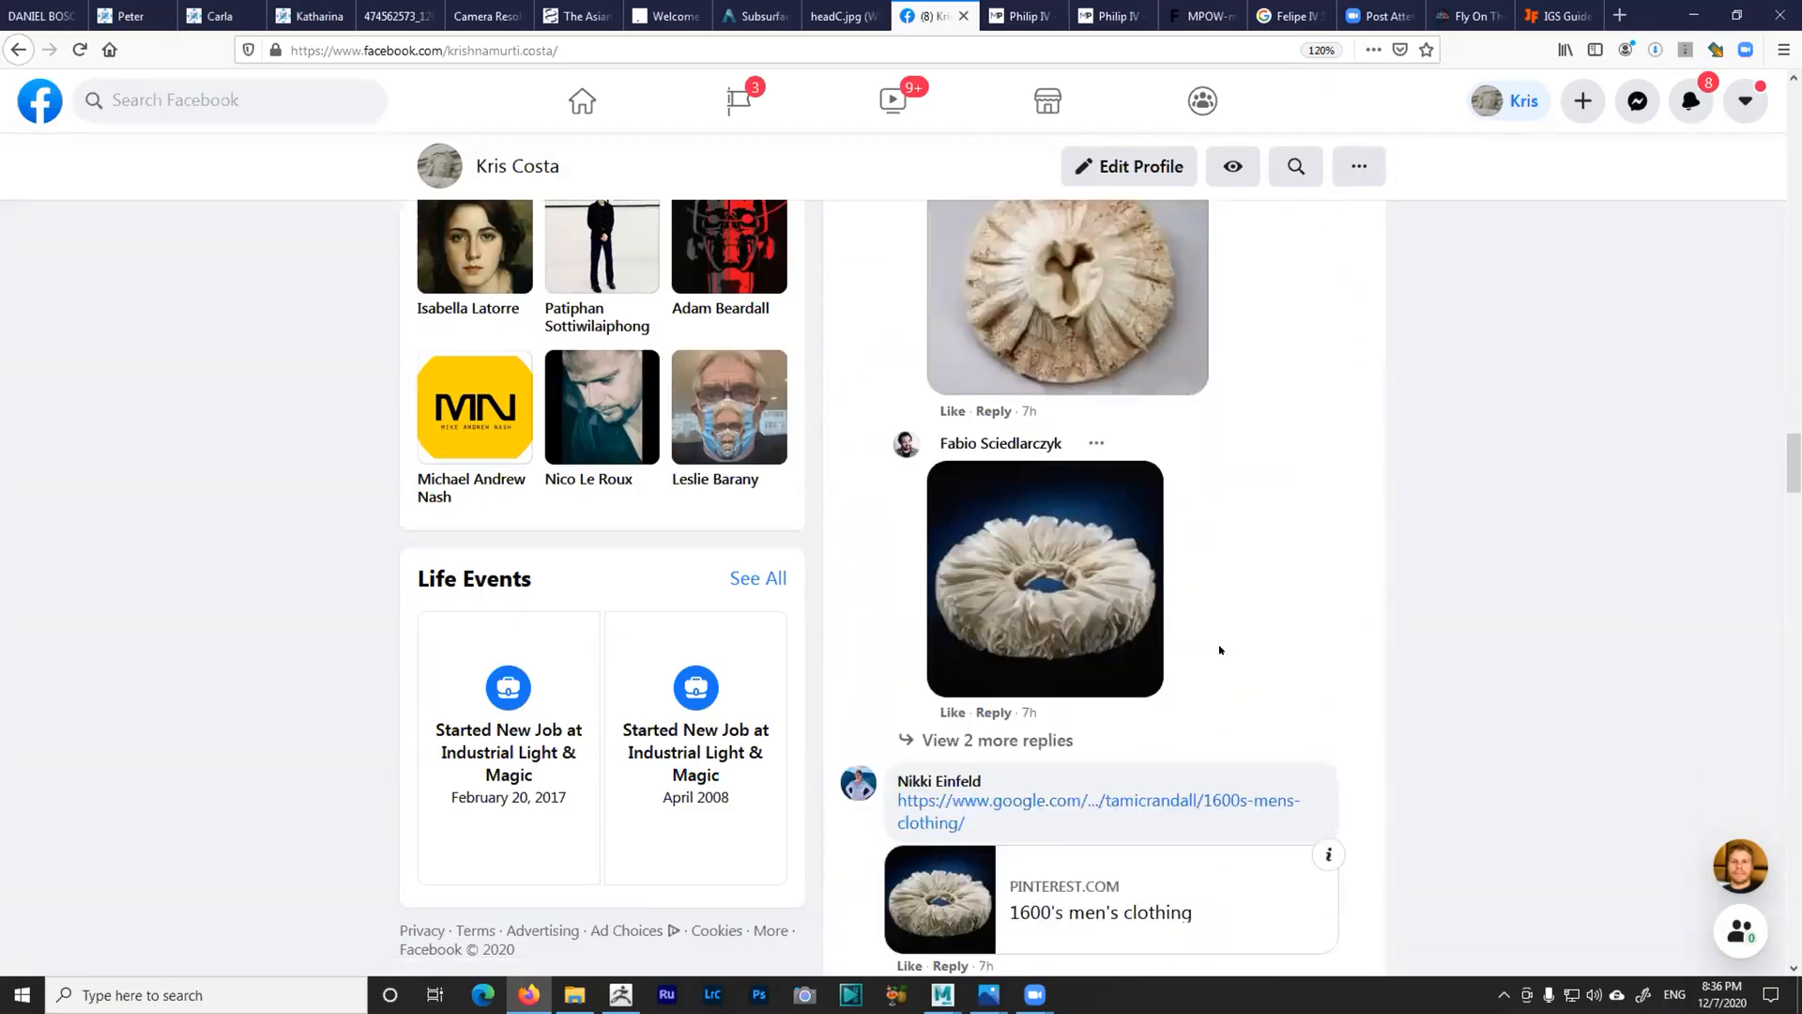
pyautogui.scroll(-10, 1130, 651)
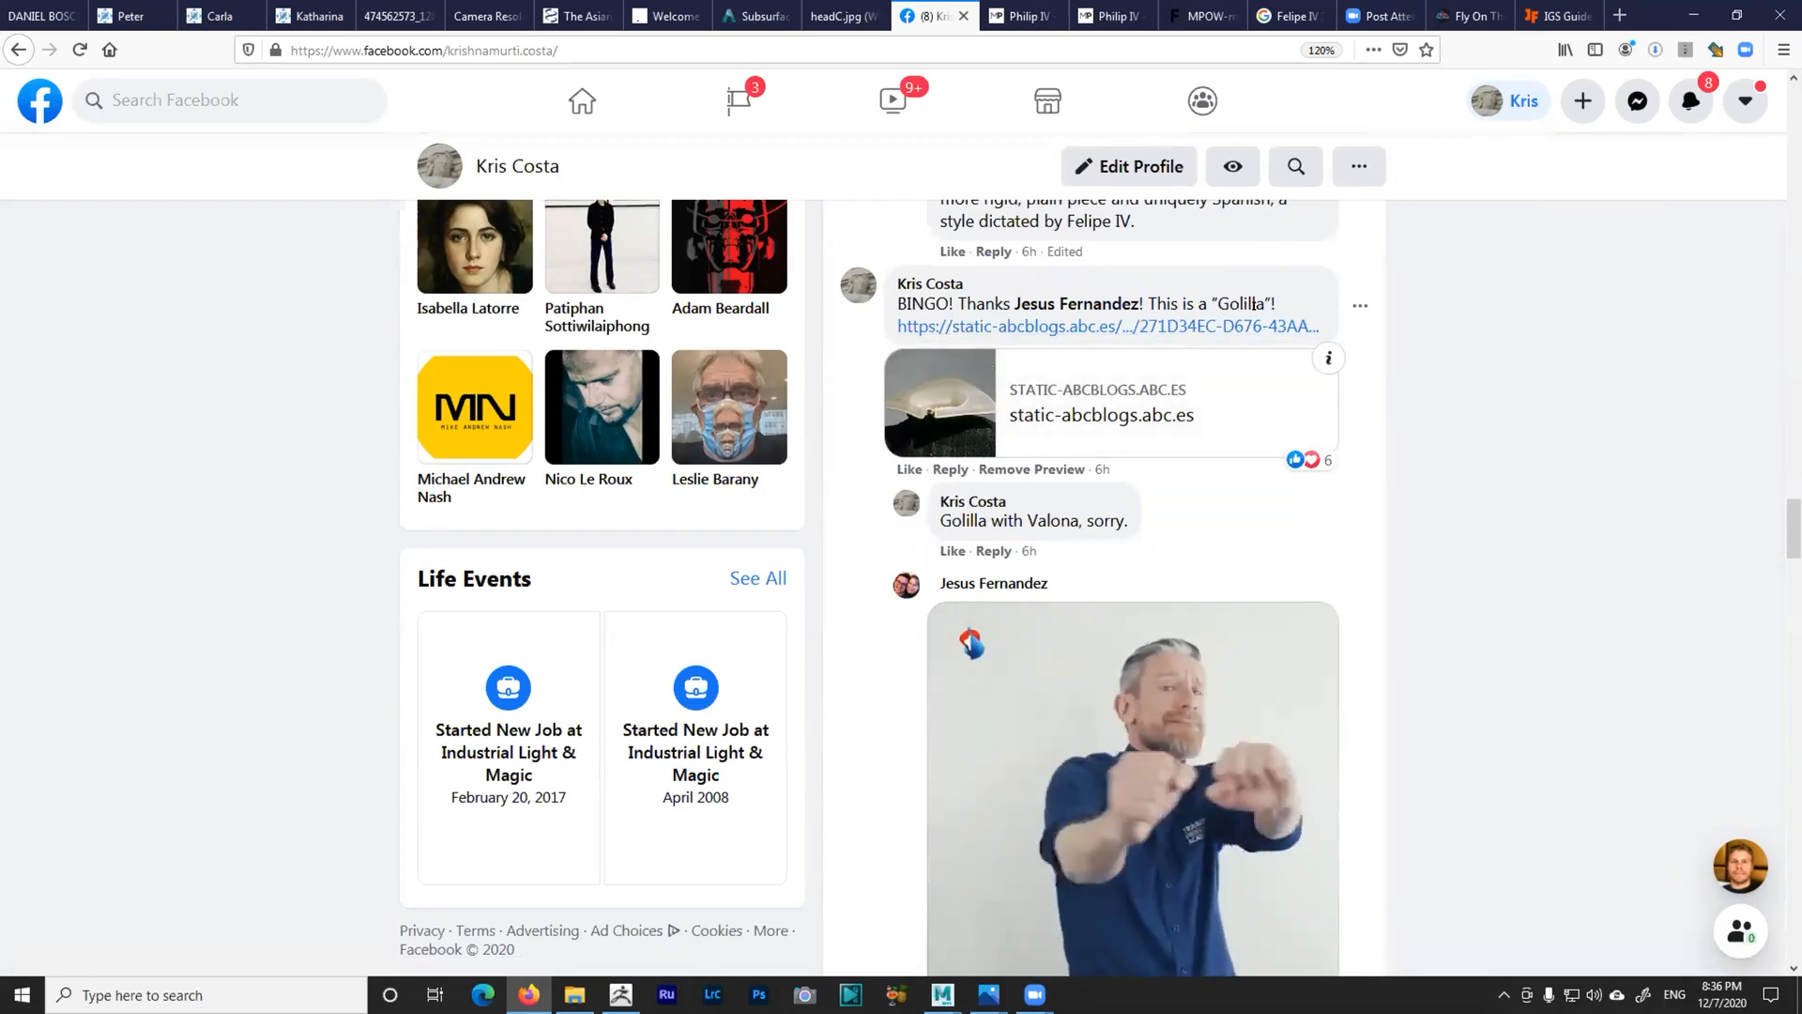
pyautogui.click(951, 412)
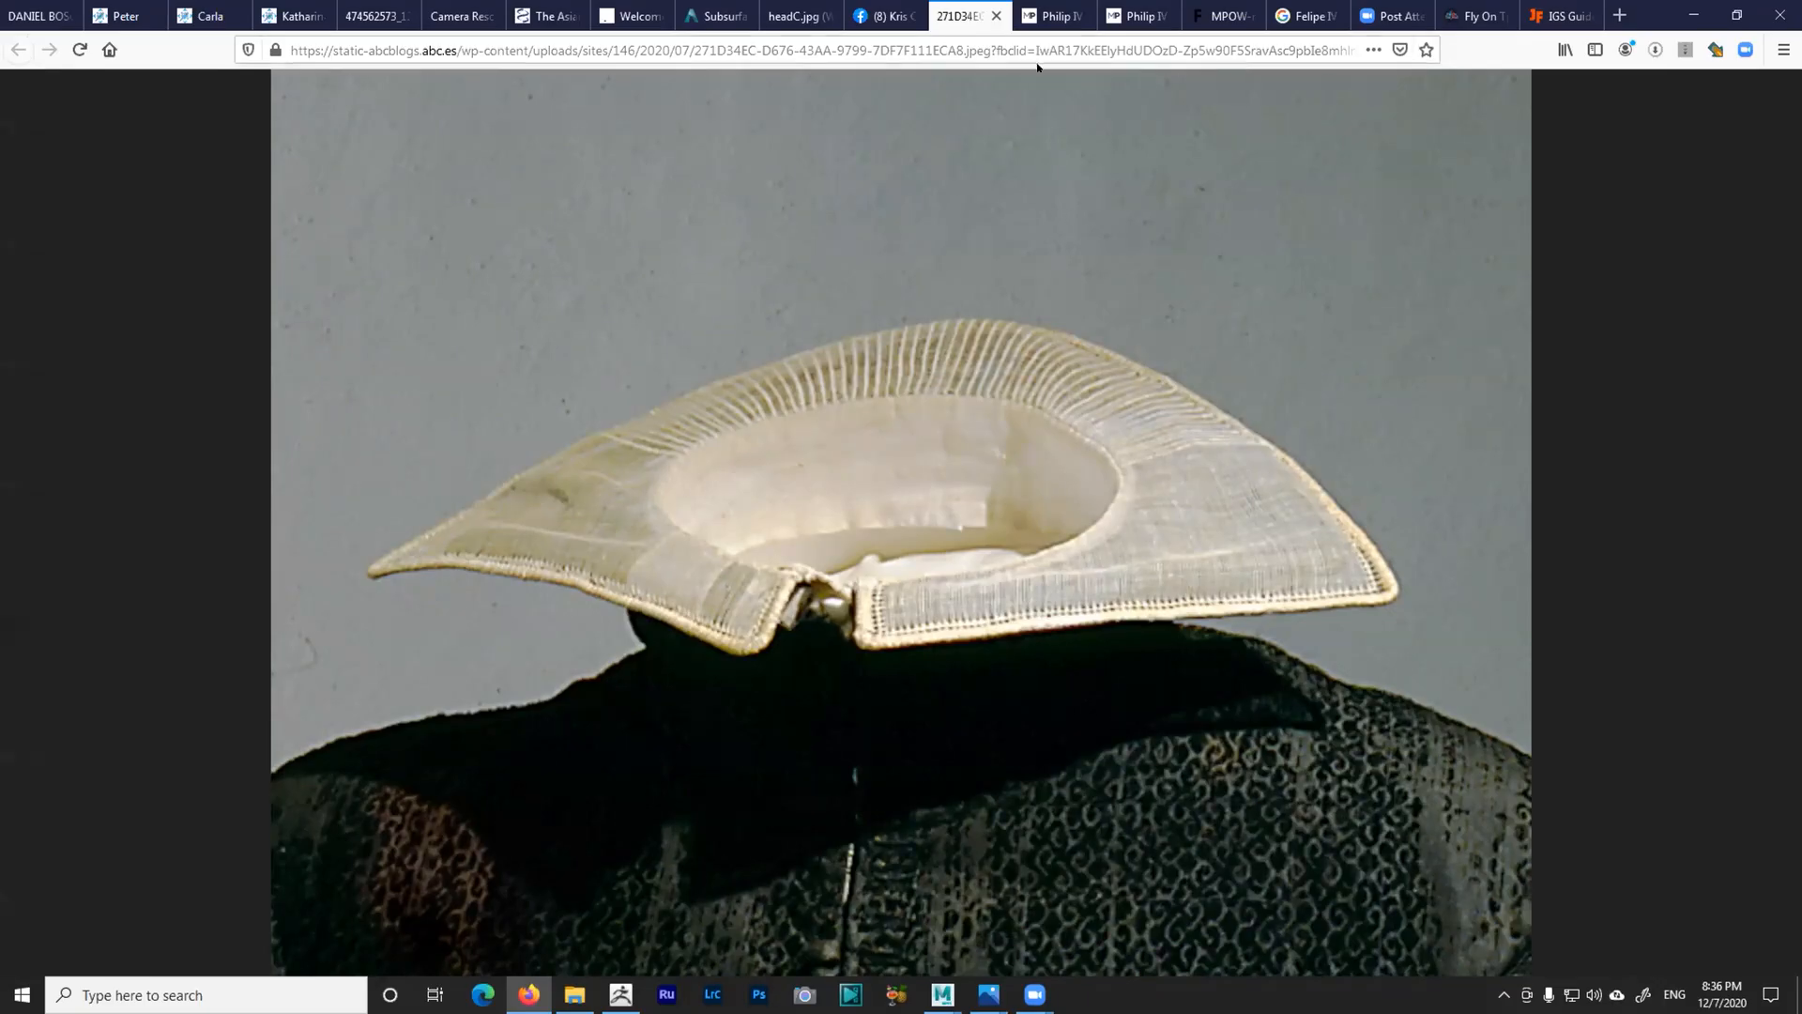
# - Return to the fashion post and expand the five hidden replies under the "Golilla" comment to check the Spanish collar-making video link
pyautogui.click(886, 16)
pyautogui.scroll(-10, 1202, 518)
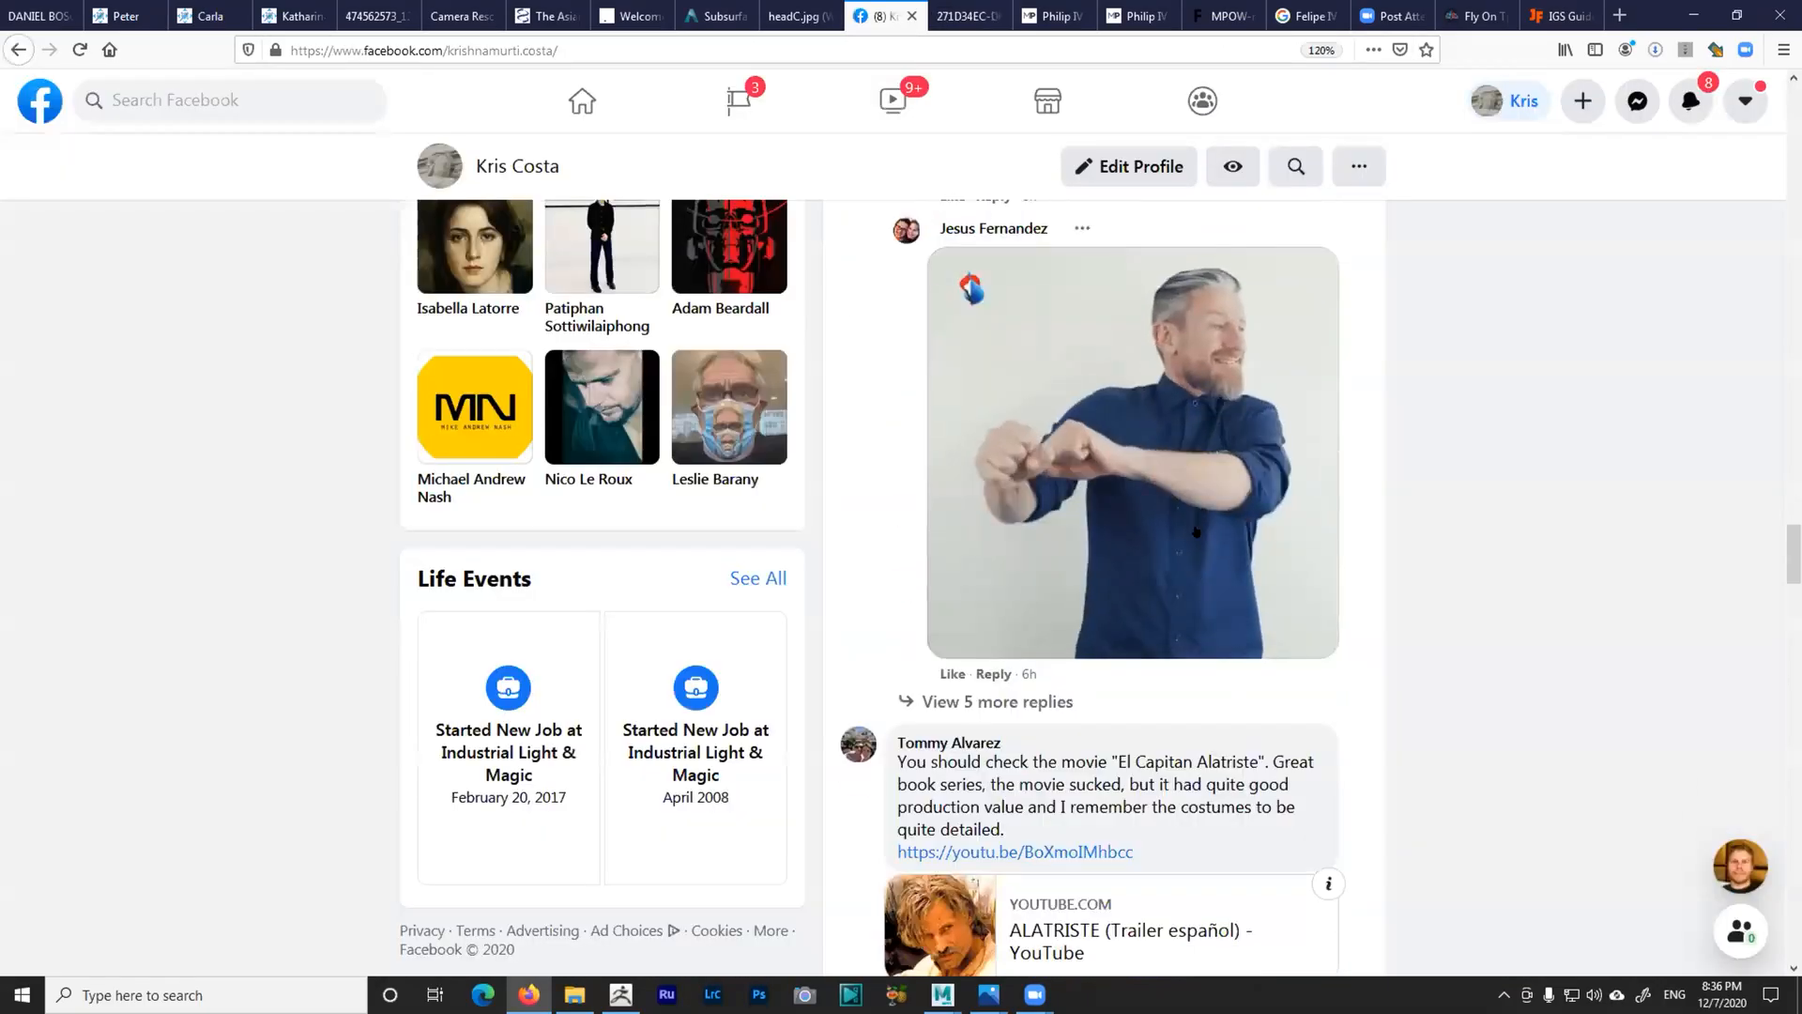
pyautogui.scroll(7, 1188, 533)
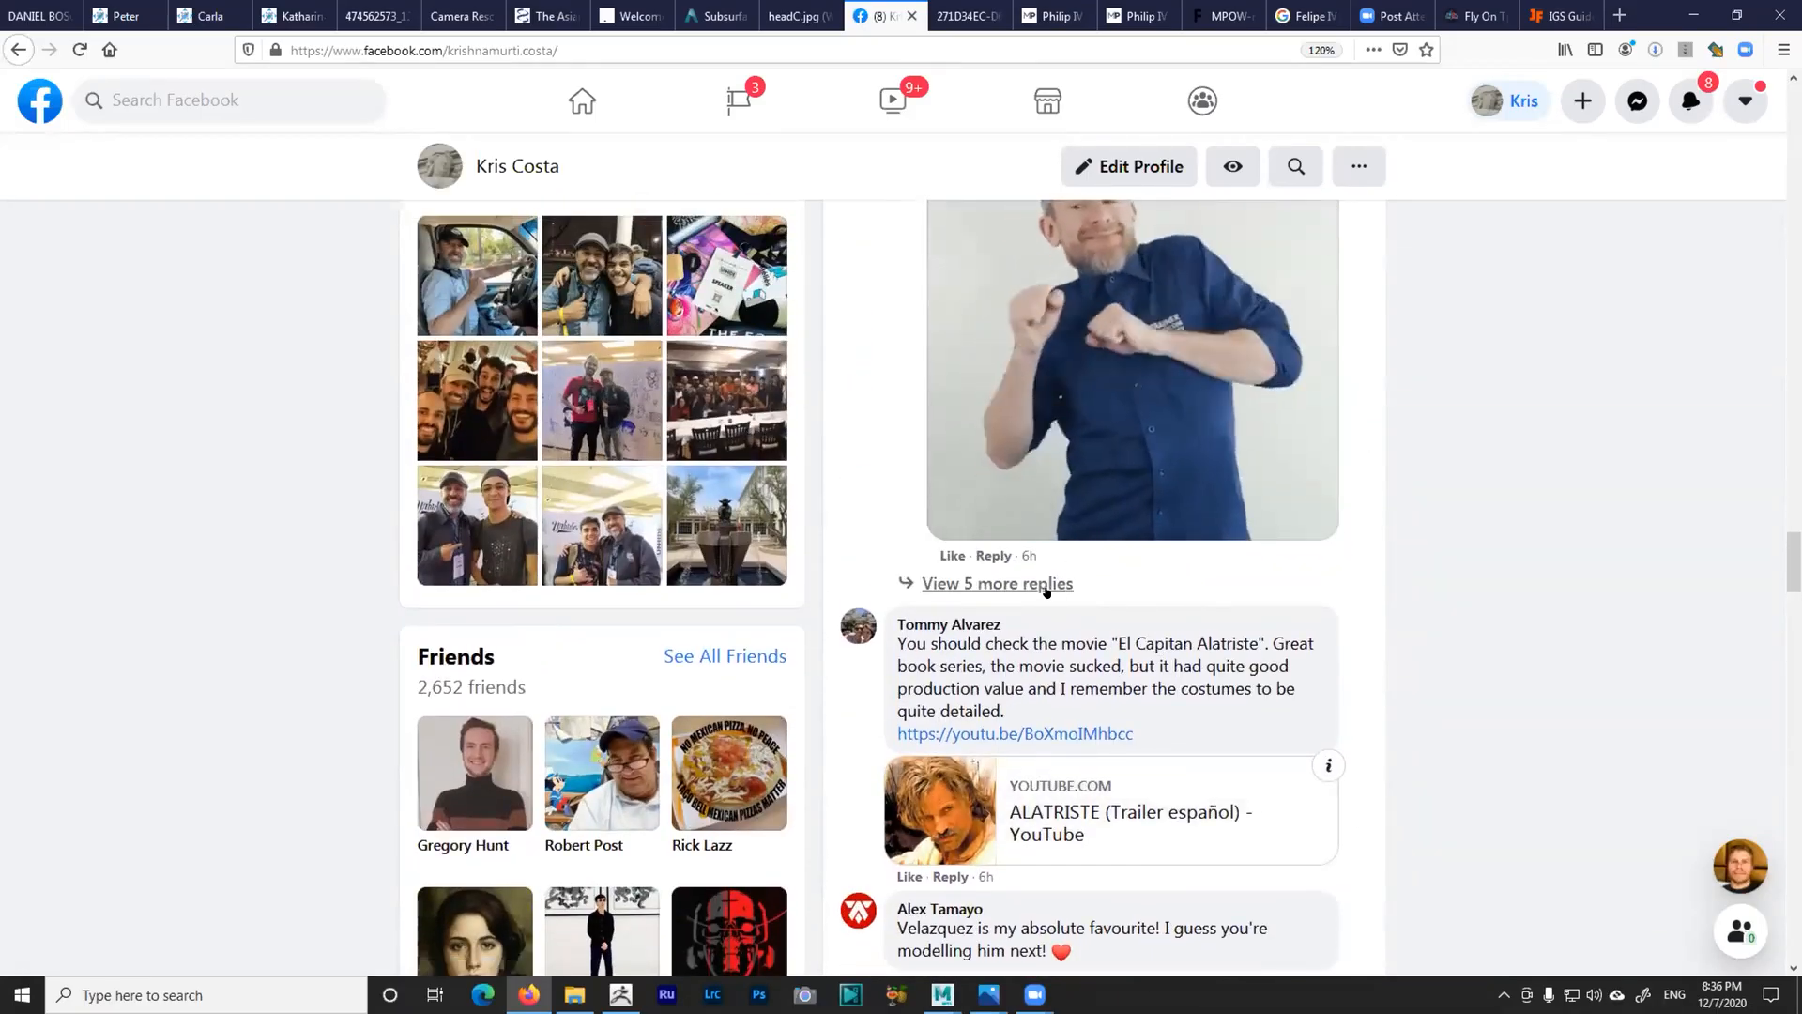
pyautogui.click(1051, 584)
pyautogui.scroll(-5, 1051, 582)
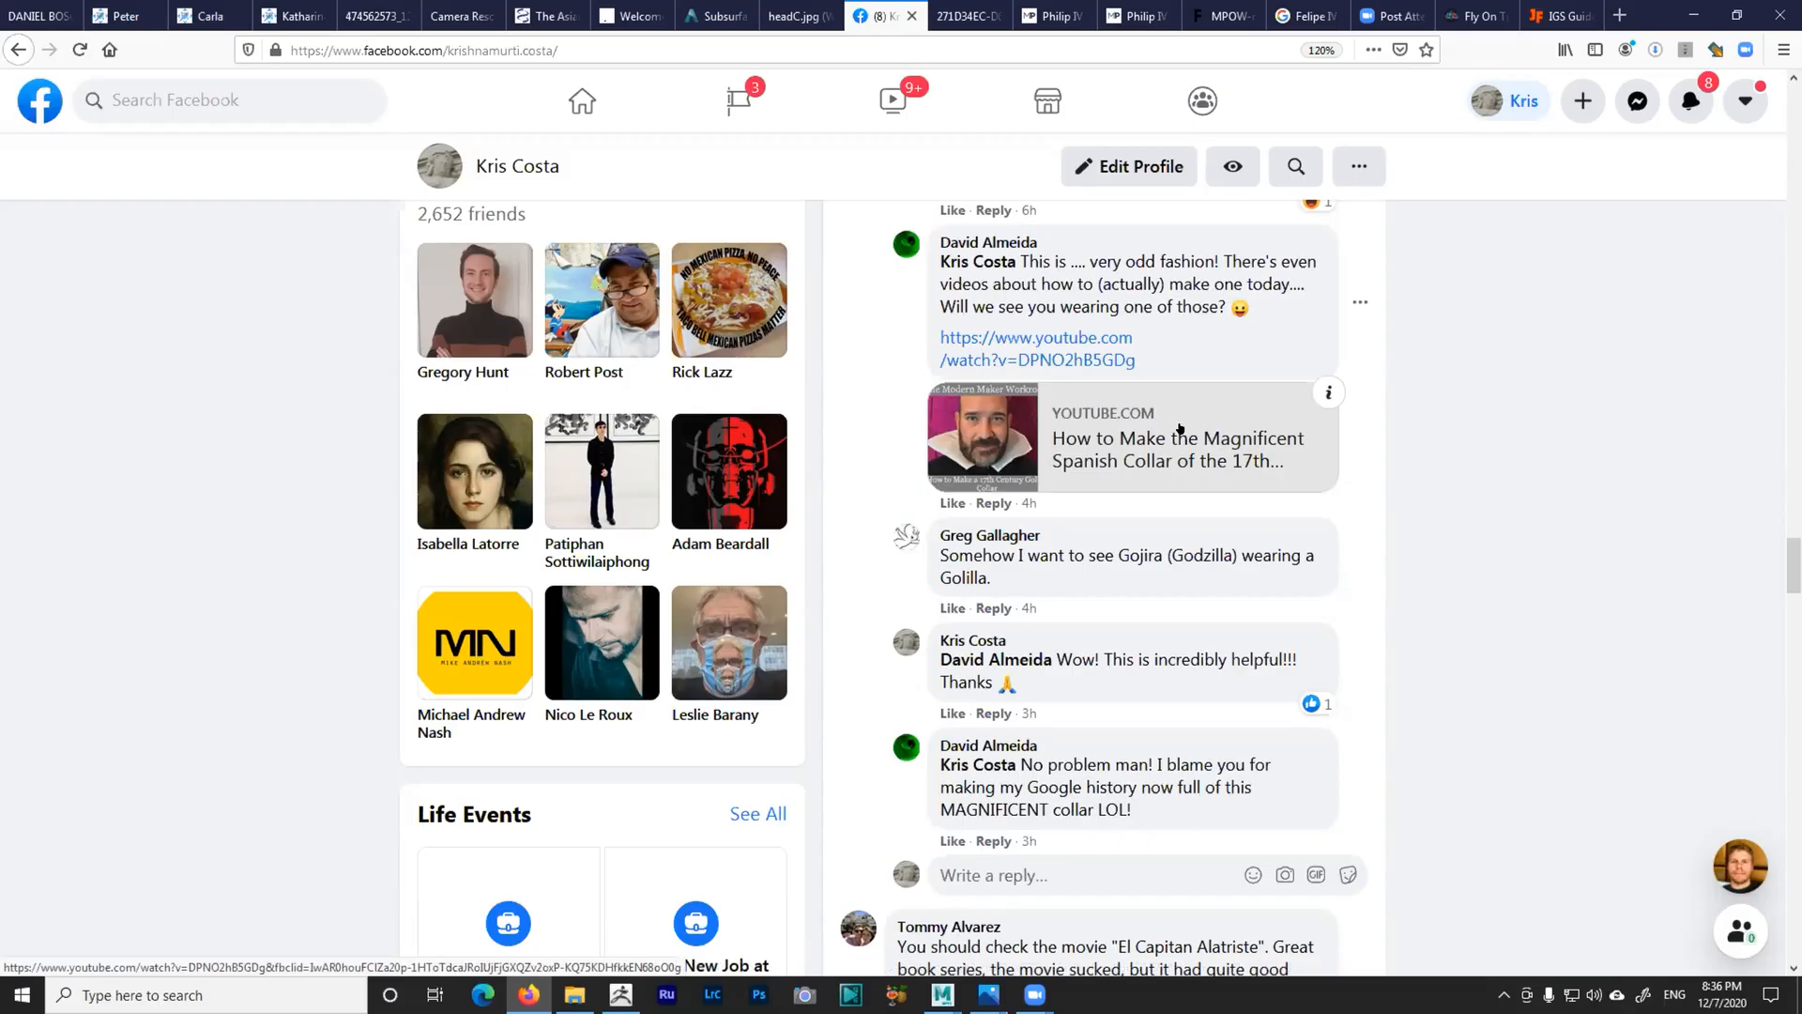
# - Look back through the post's comments and reopen the static-abcblogs.abc.es photo of the Golilla collar
pyautogui.scroll(3, 1164, 477)
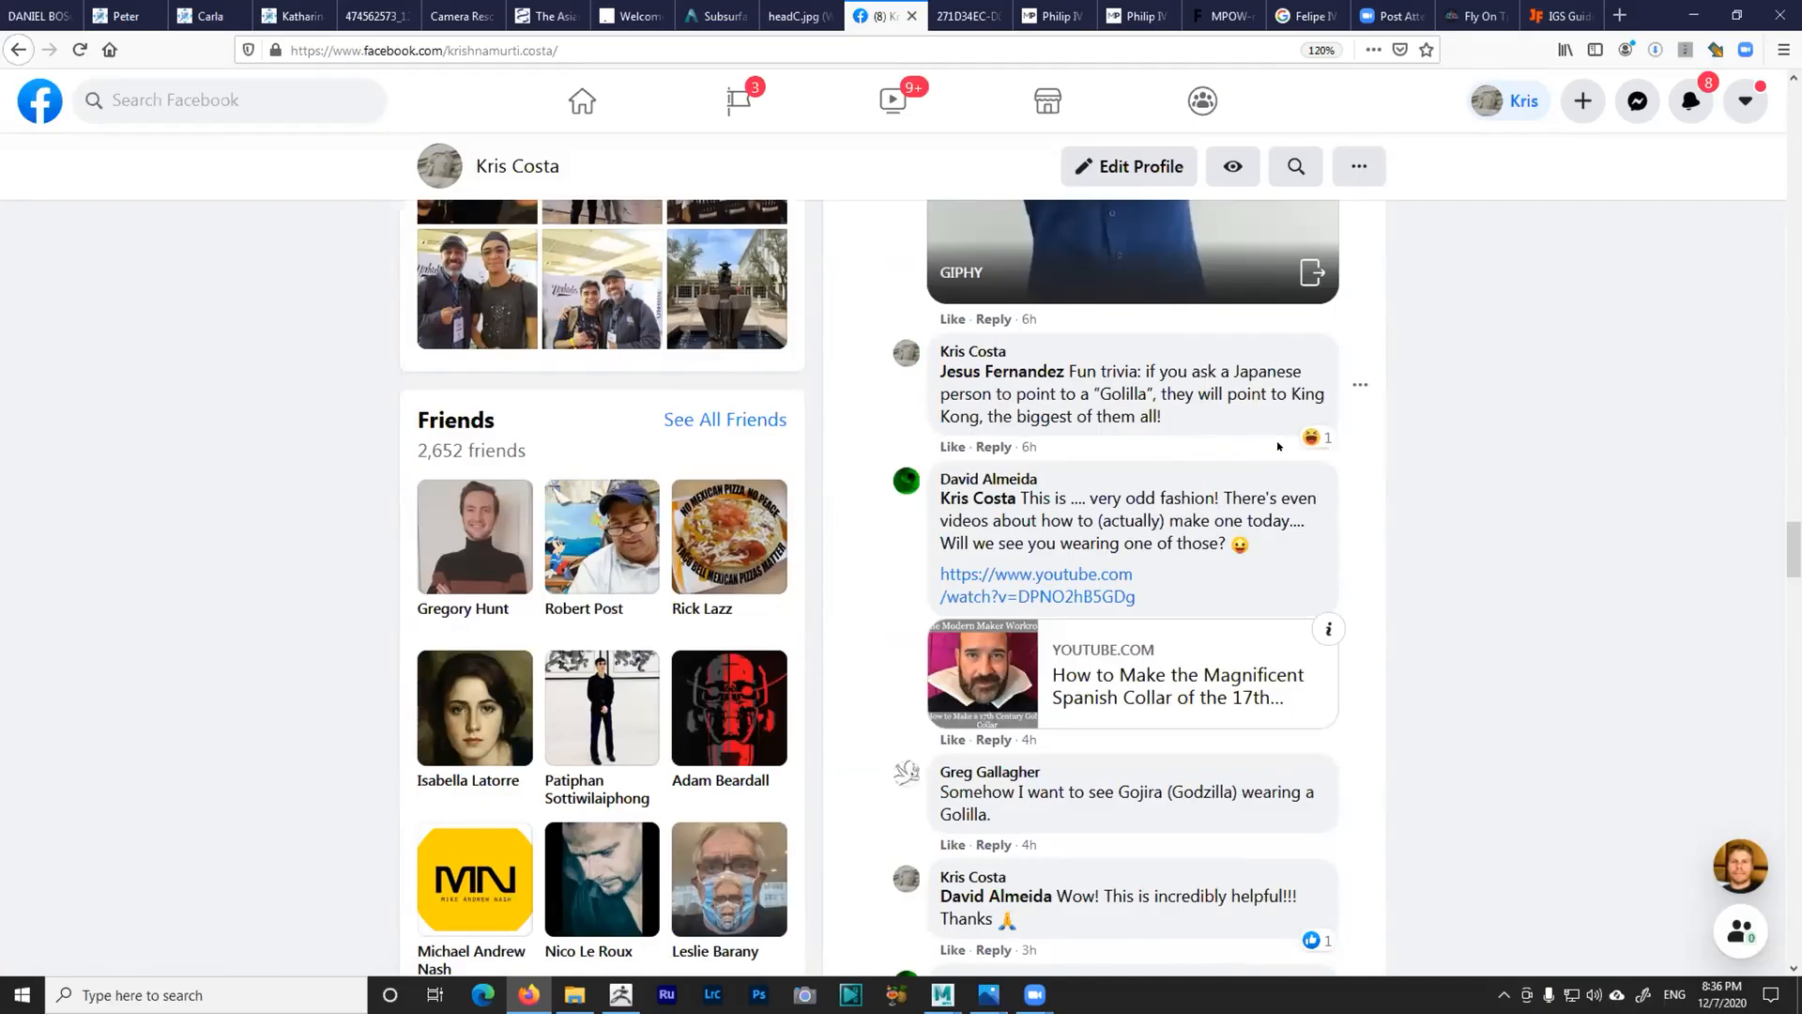
pyautogui.scroll(15, 1278, 445)
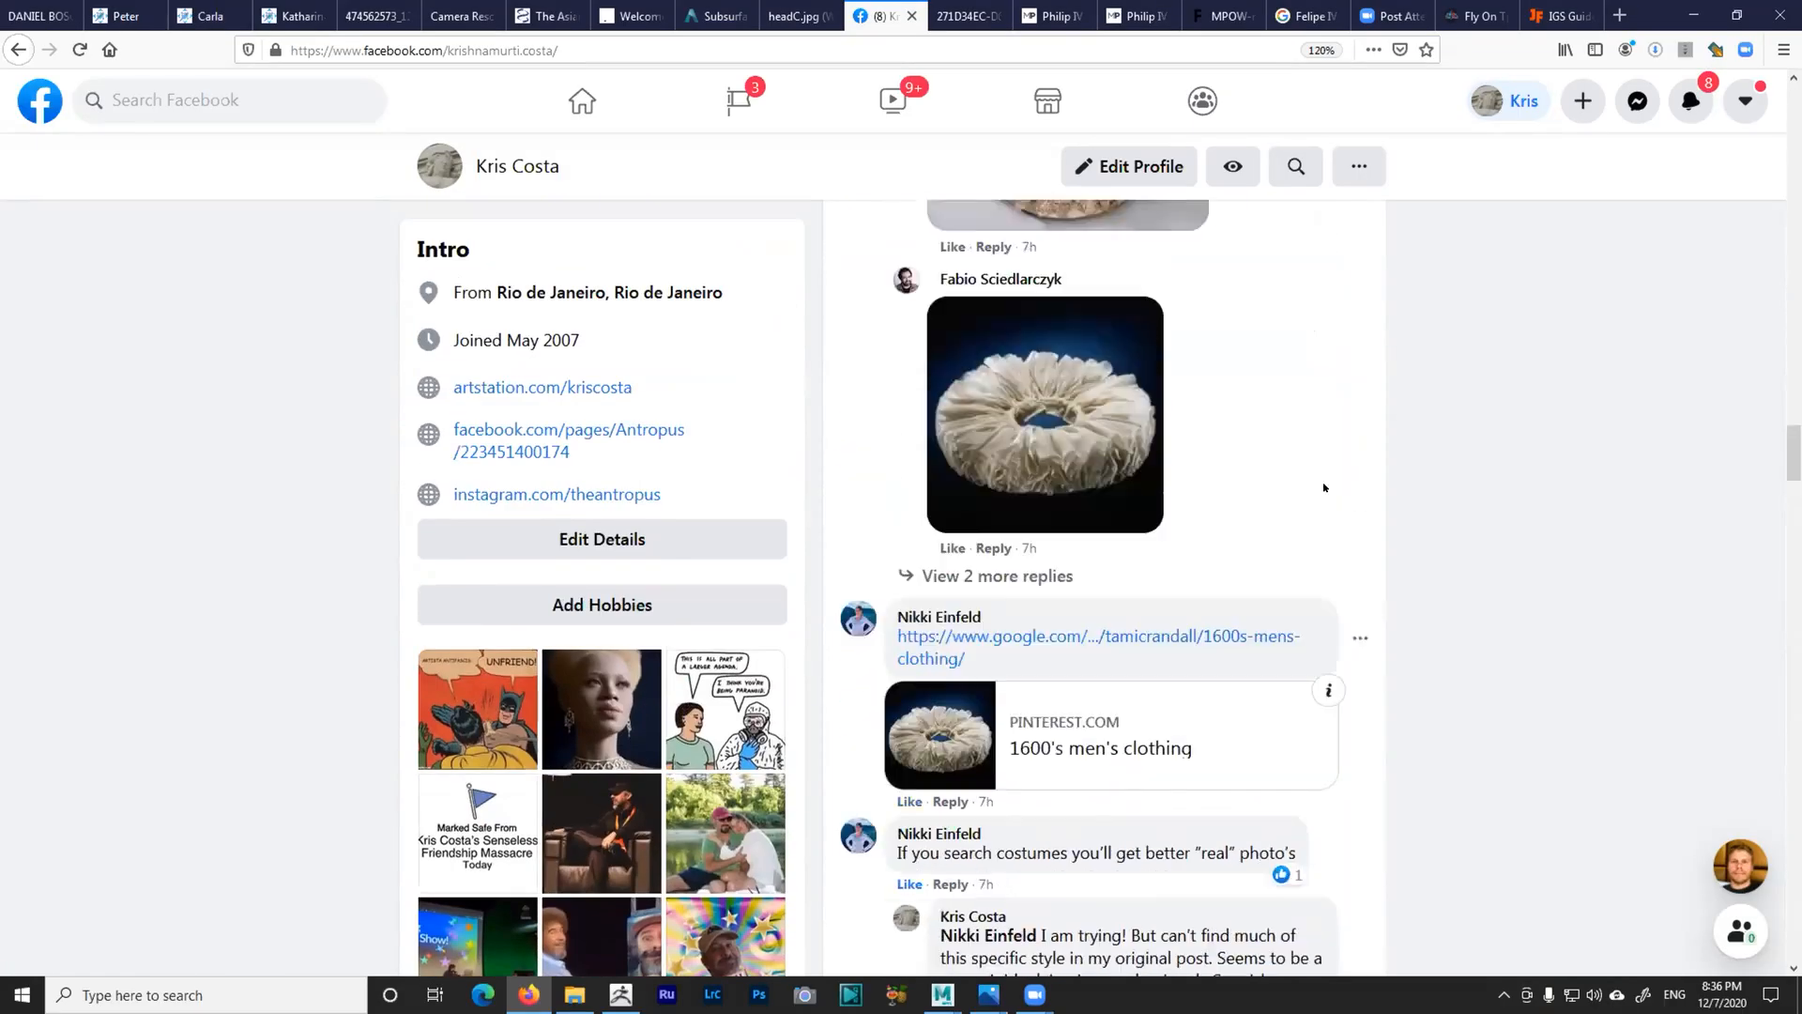
pyautogui.scroll(-8, 966, 515)
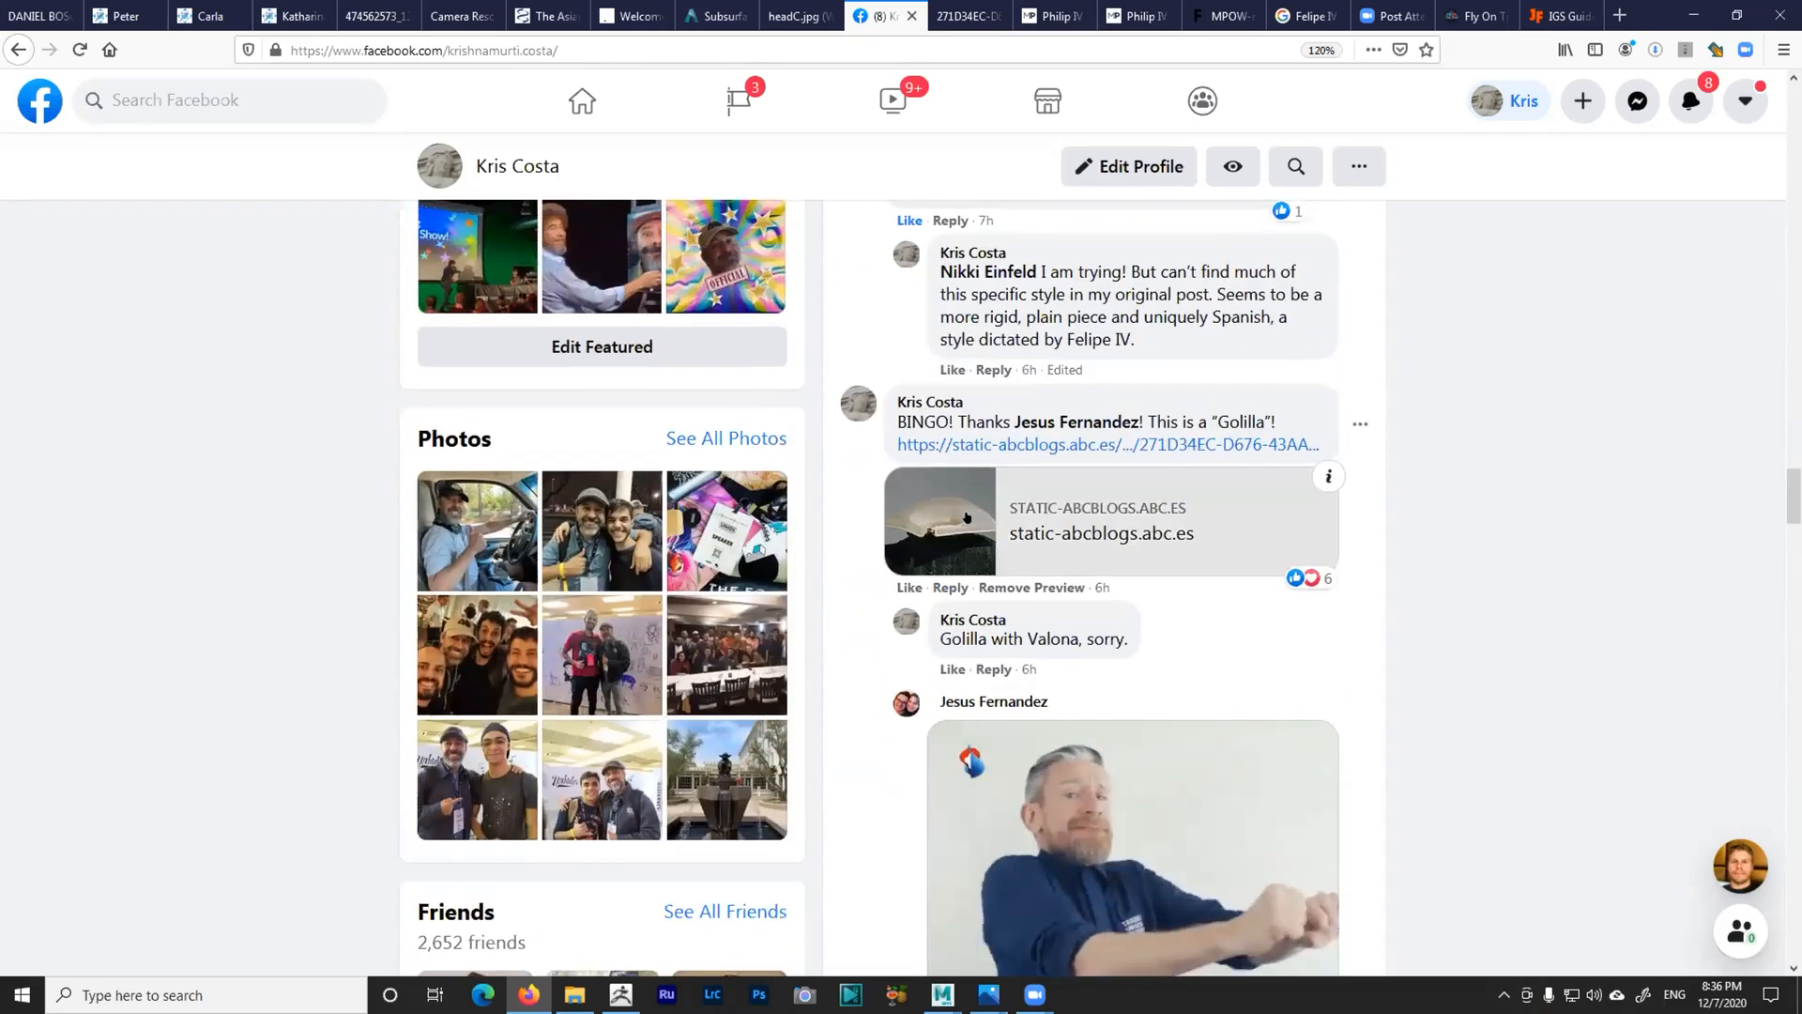
pyautogui.click(965, 515)
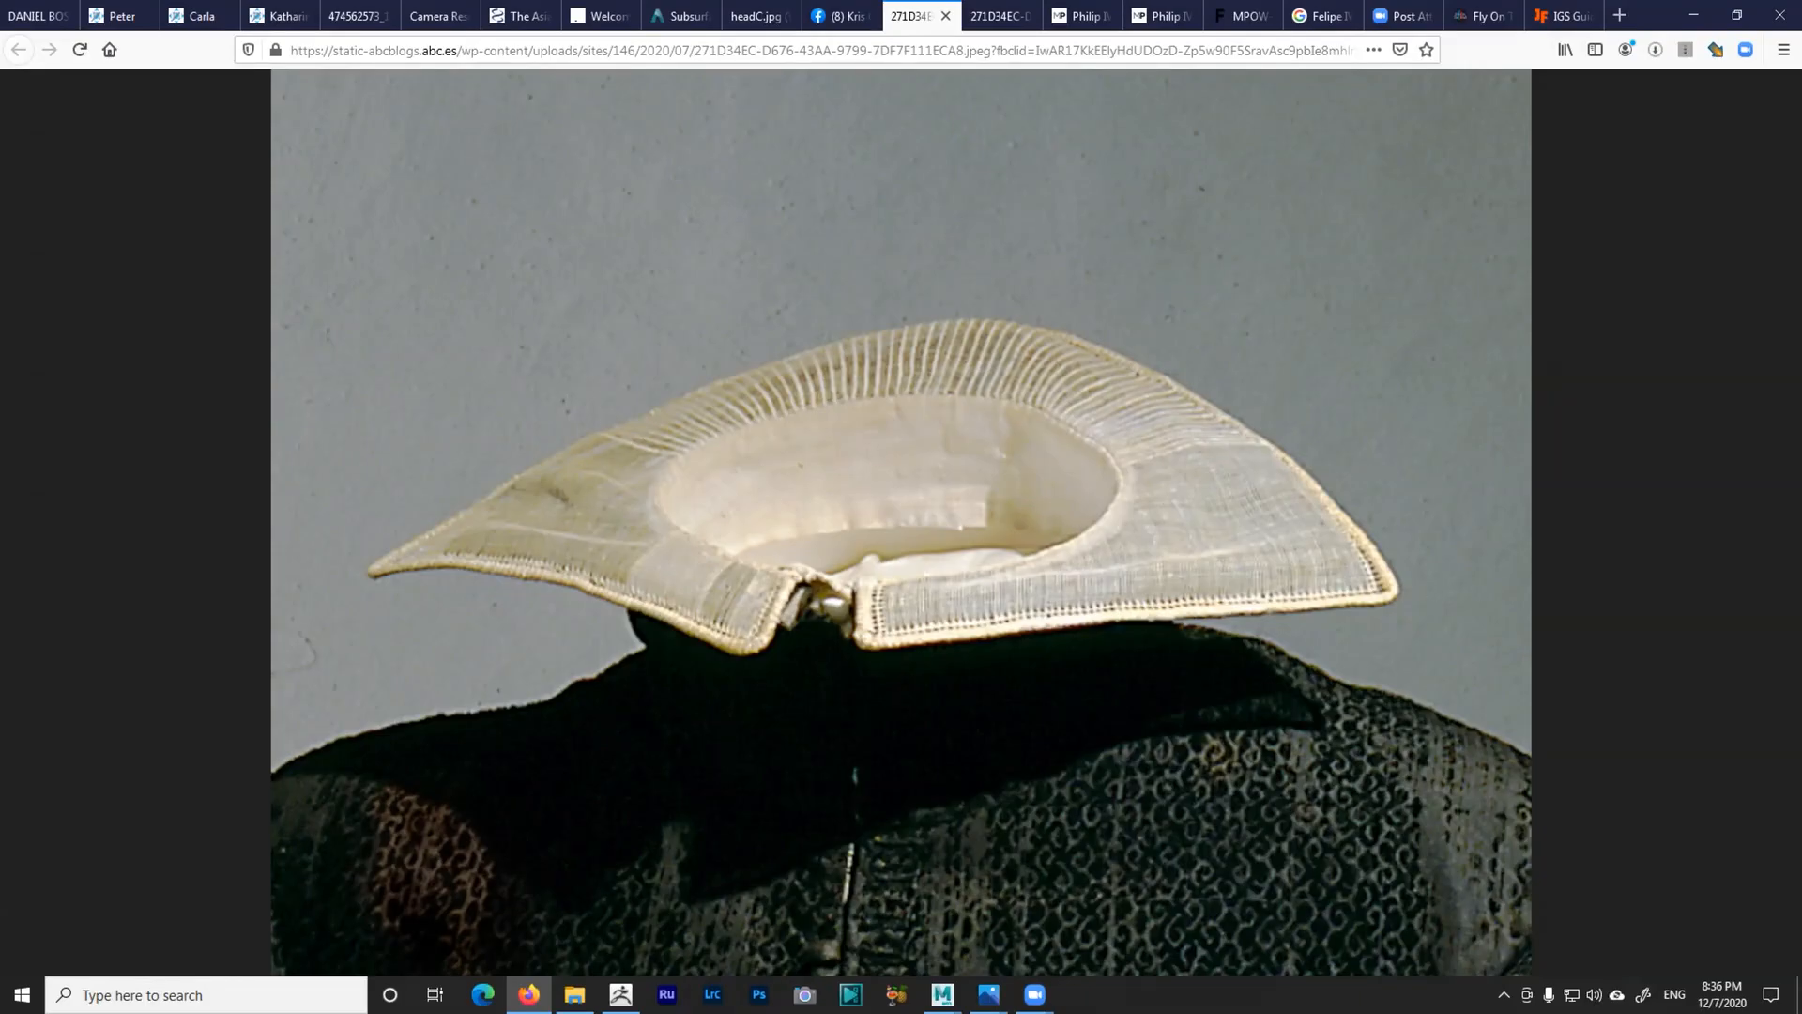
# - Bring the DP221248.jpg painting from Photos beside the collar photo and compare the painted collar up close
pyautogui.hotkey('alt', 'Tab')
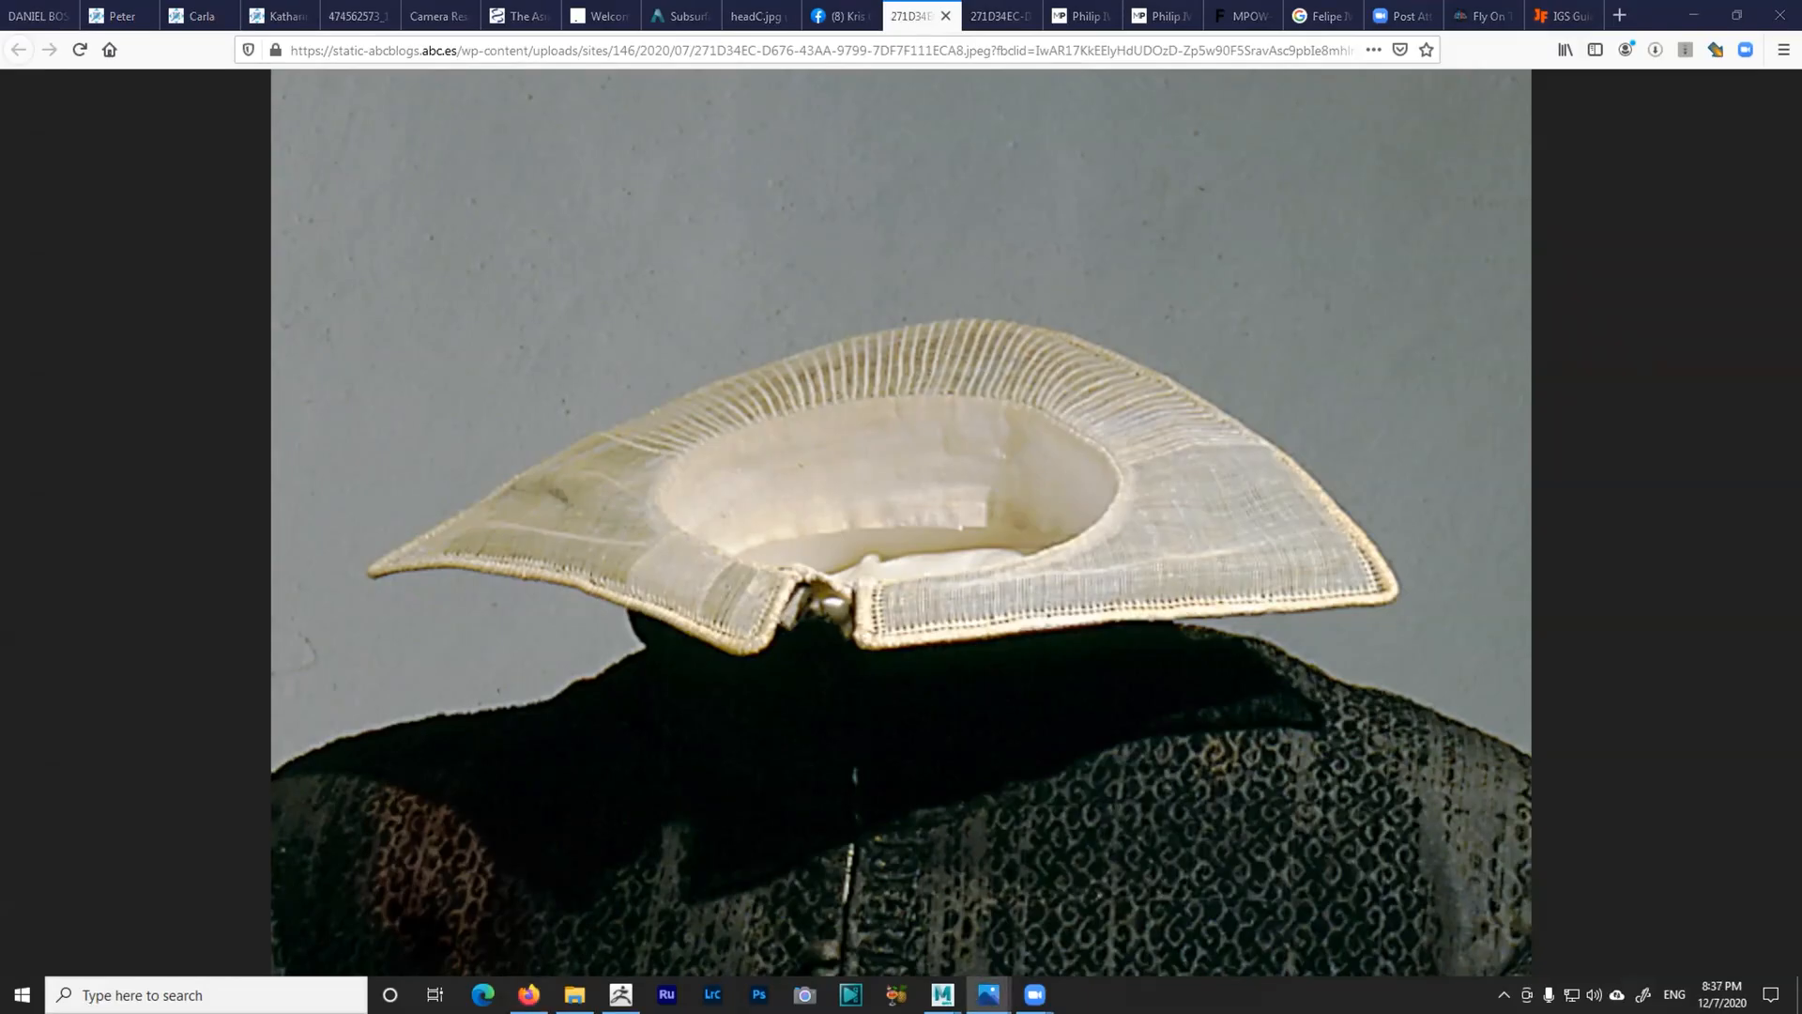
pyautogui.moveTo(1801, 113); pyautogui.dragTo(1319, 114)
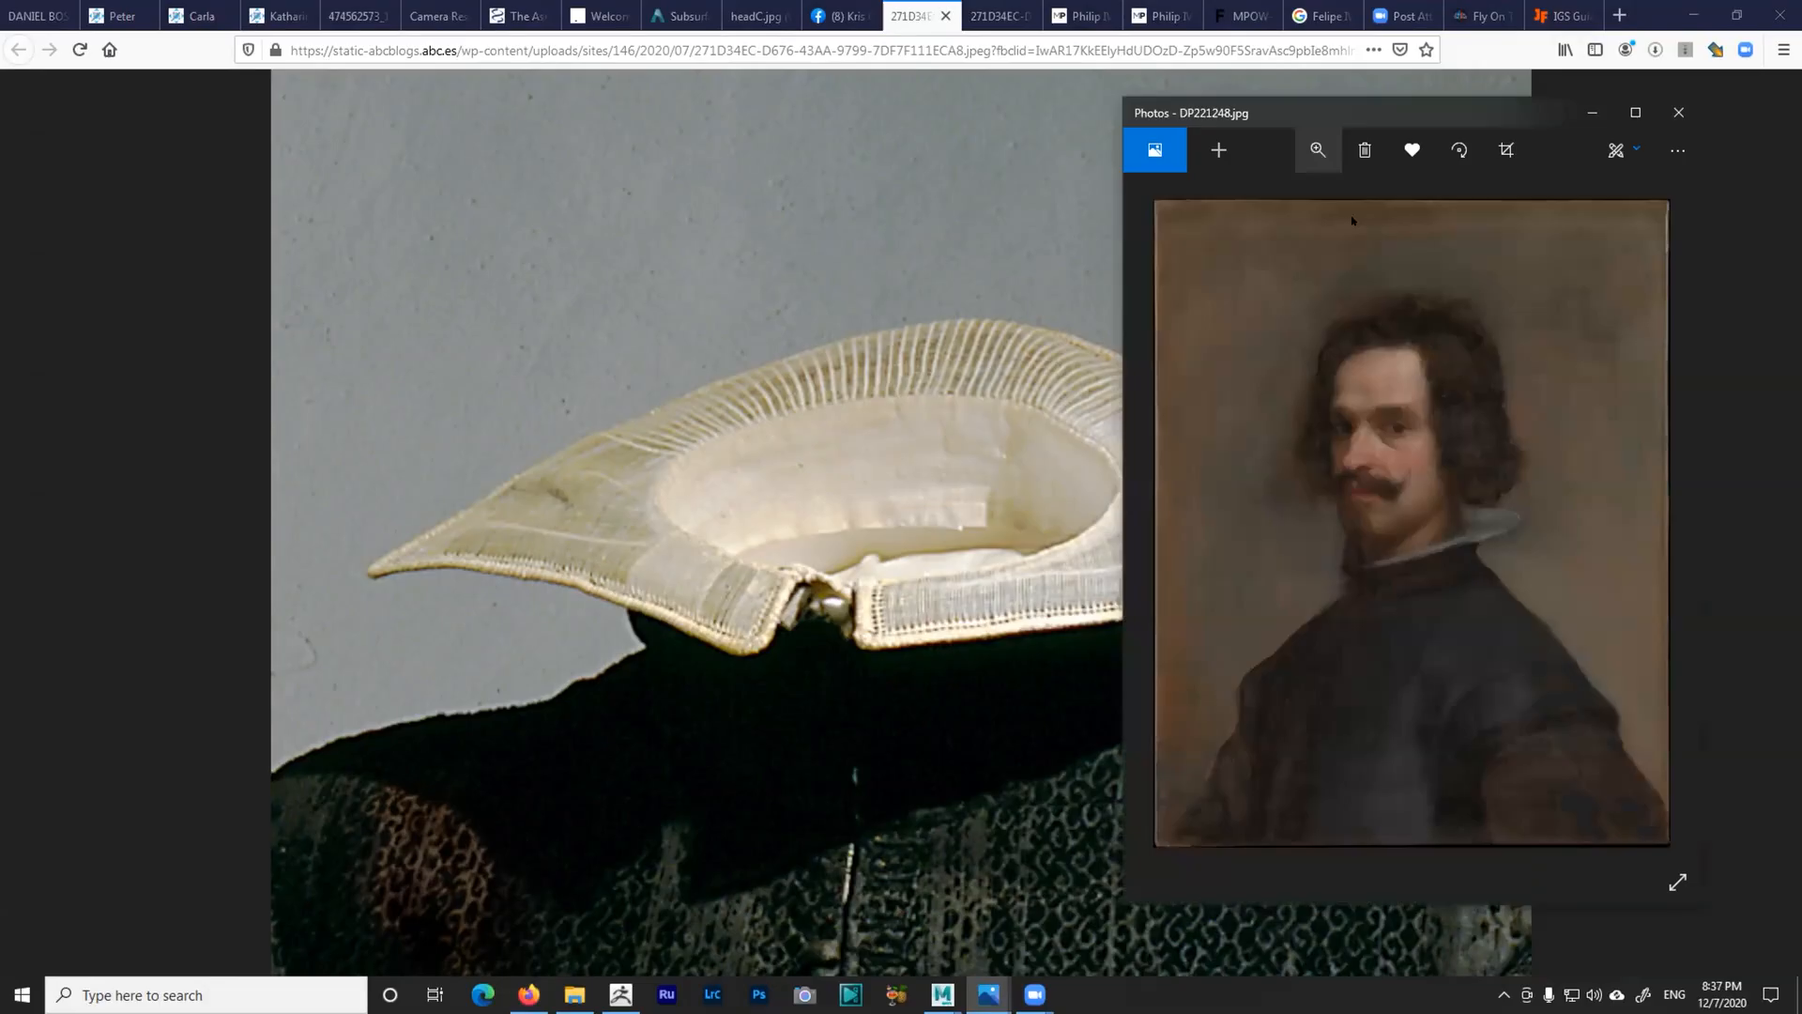
pyautogui.scroll(4, 1417, 627)
pyautogui.scroll(1, 1459, 535)
pyautogui.moveTo(1456, 431); pyautogui.dragTo(1477, 561)
pyautogui.scroll(1, 1477, 561)
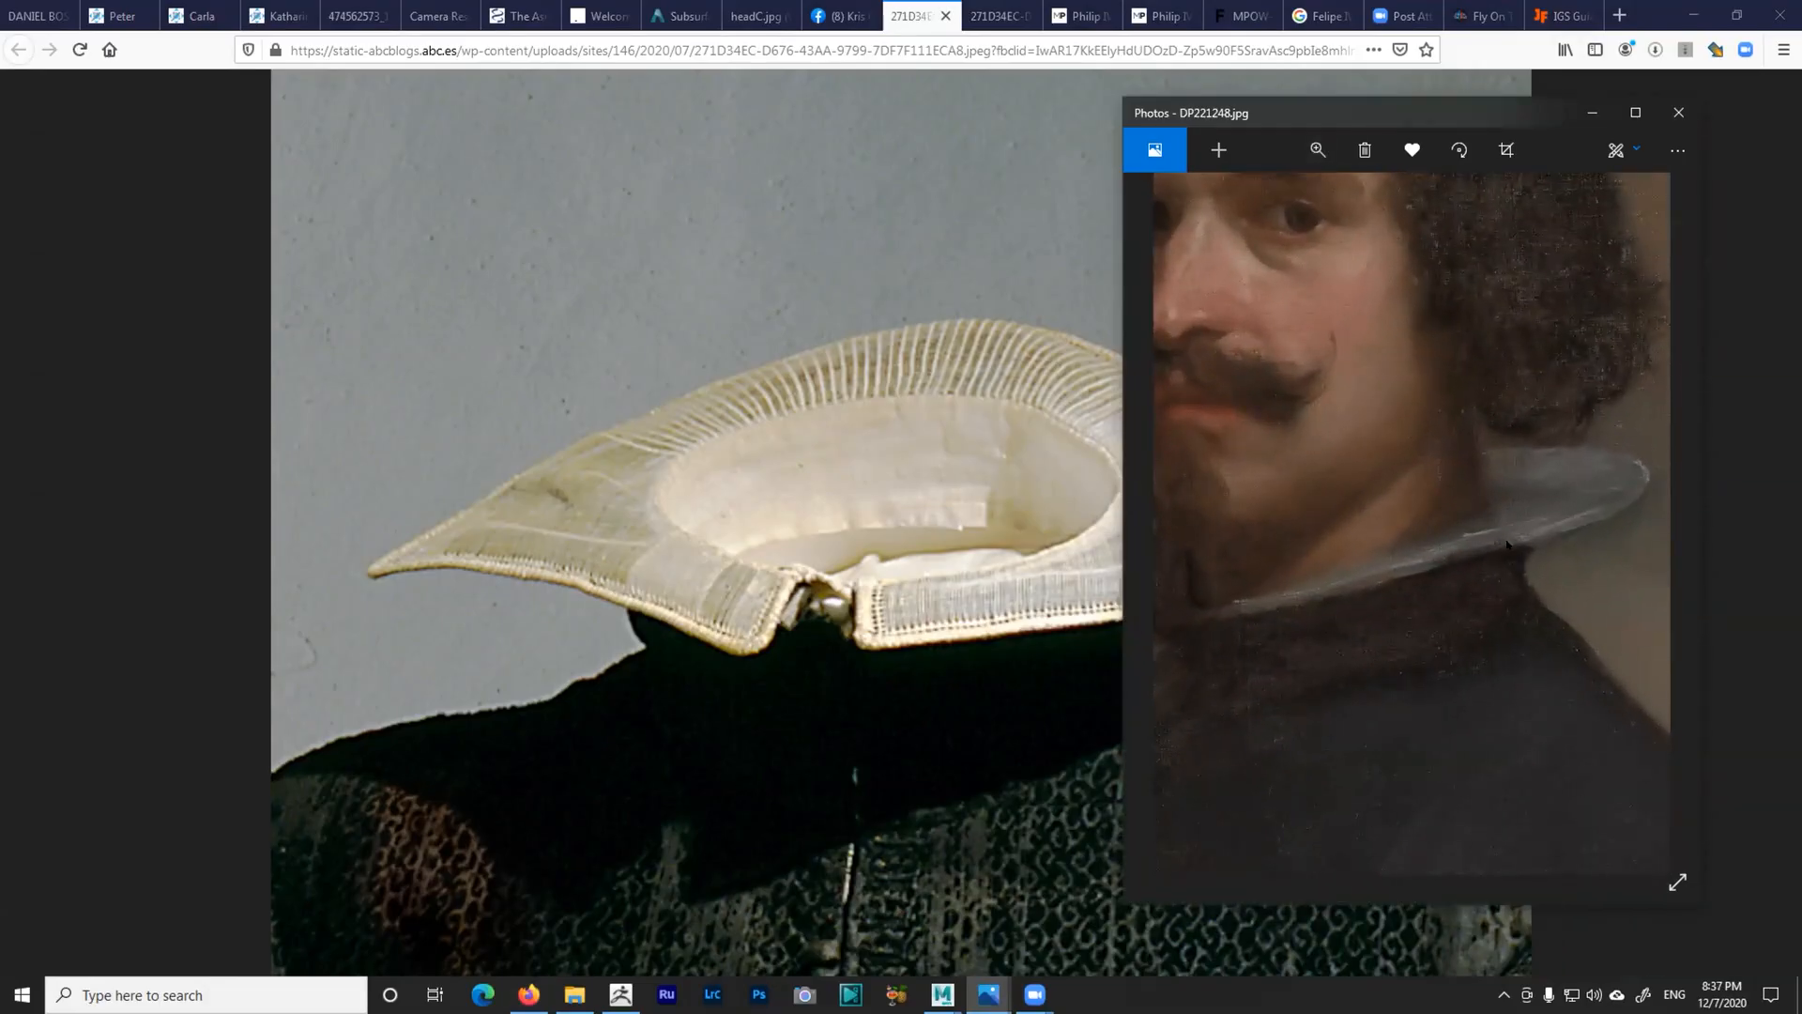
pyautogui.scroll(-2, 1503, 561)
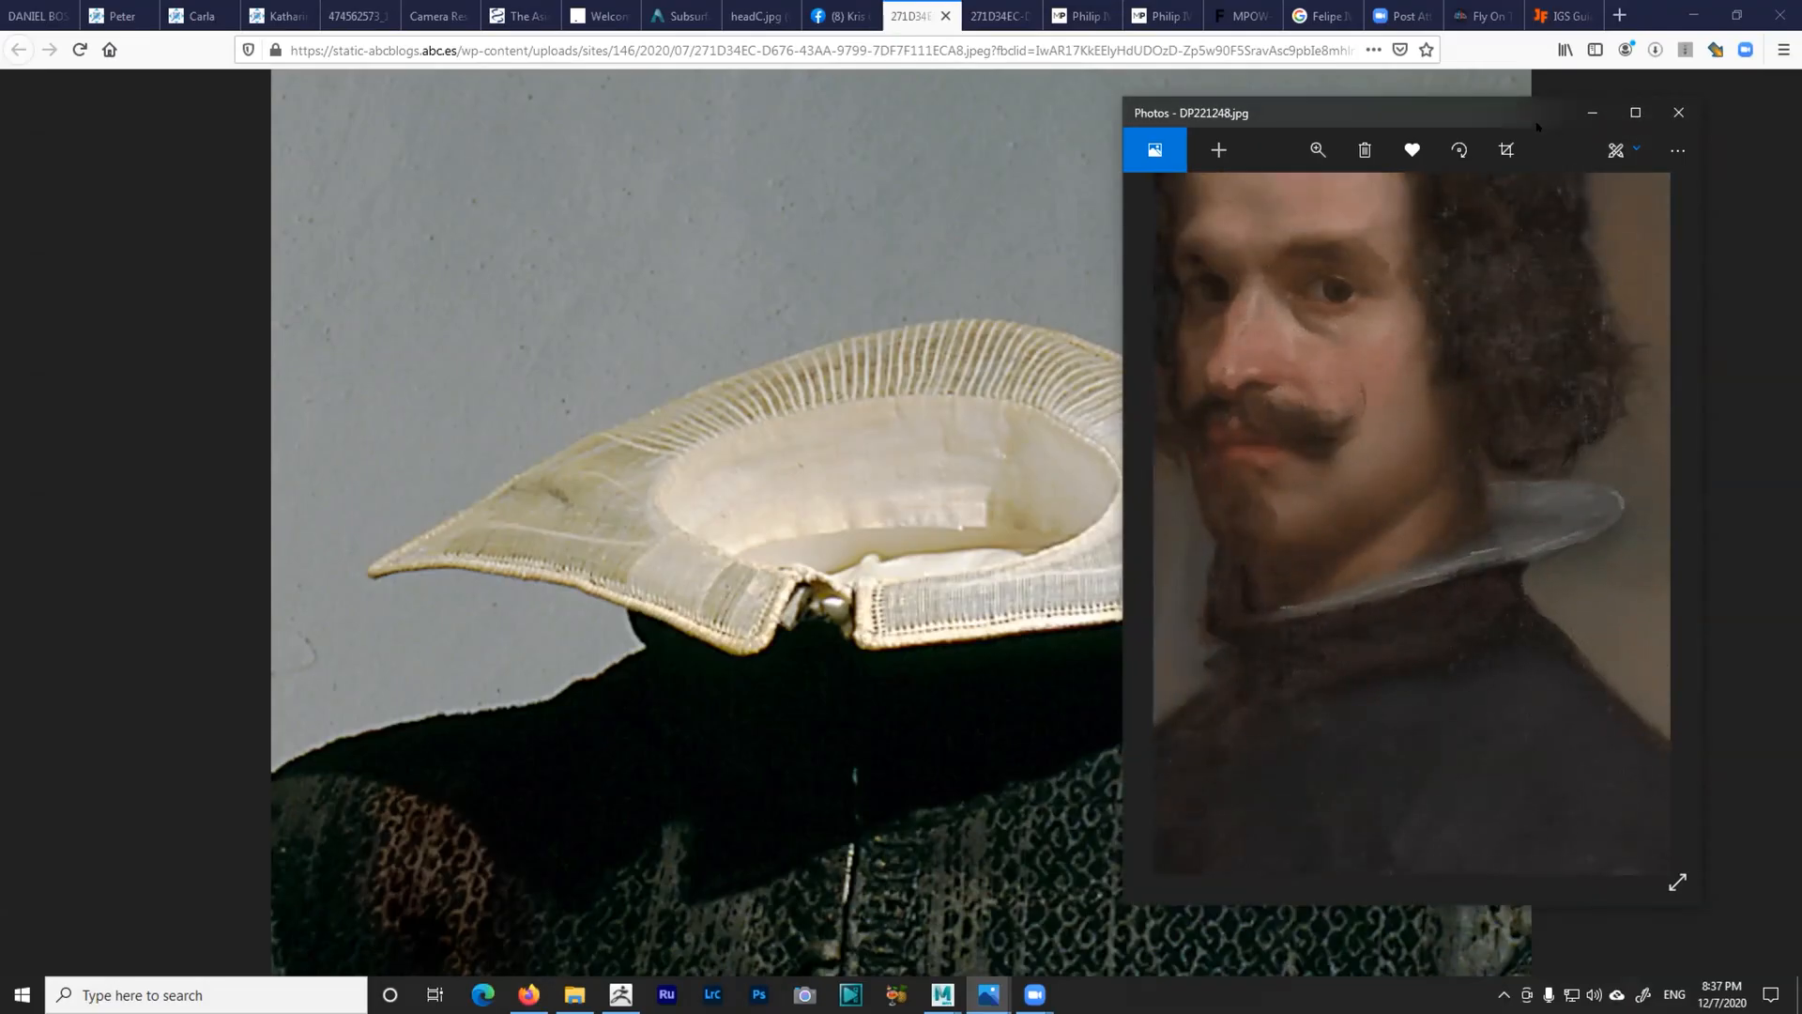
pyautogui.moveTo(1387, 4); pyautogui.dragTo(1126, 0)
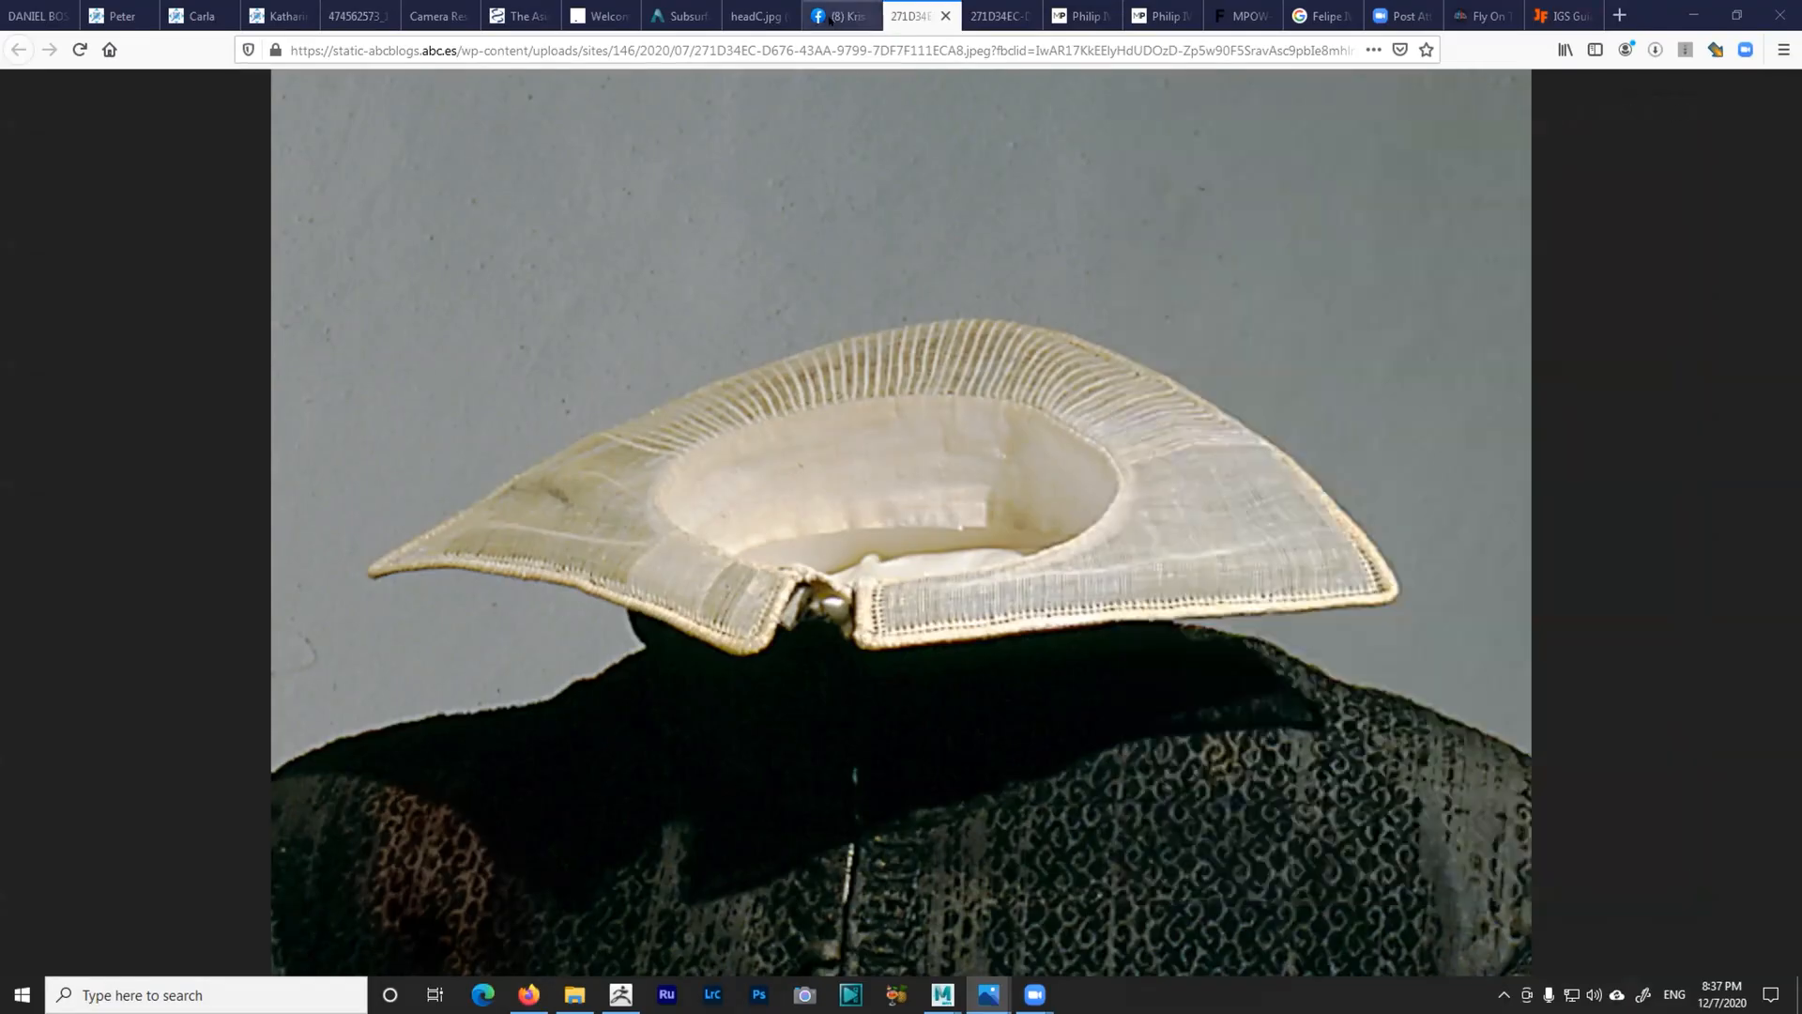
# - Minimize Firefox to switch back to ZBrush and examine the bust's collar and clothing from several angles
pyautogui.click(1735, 11)
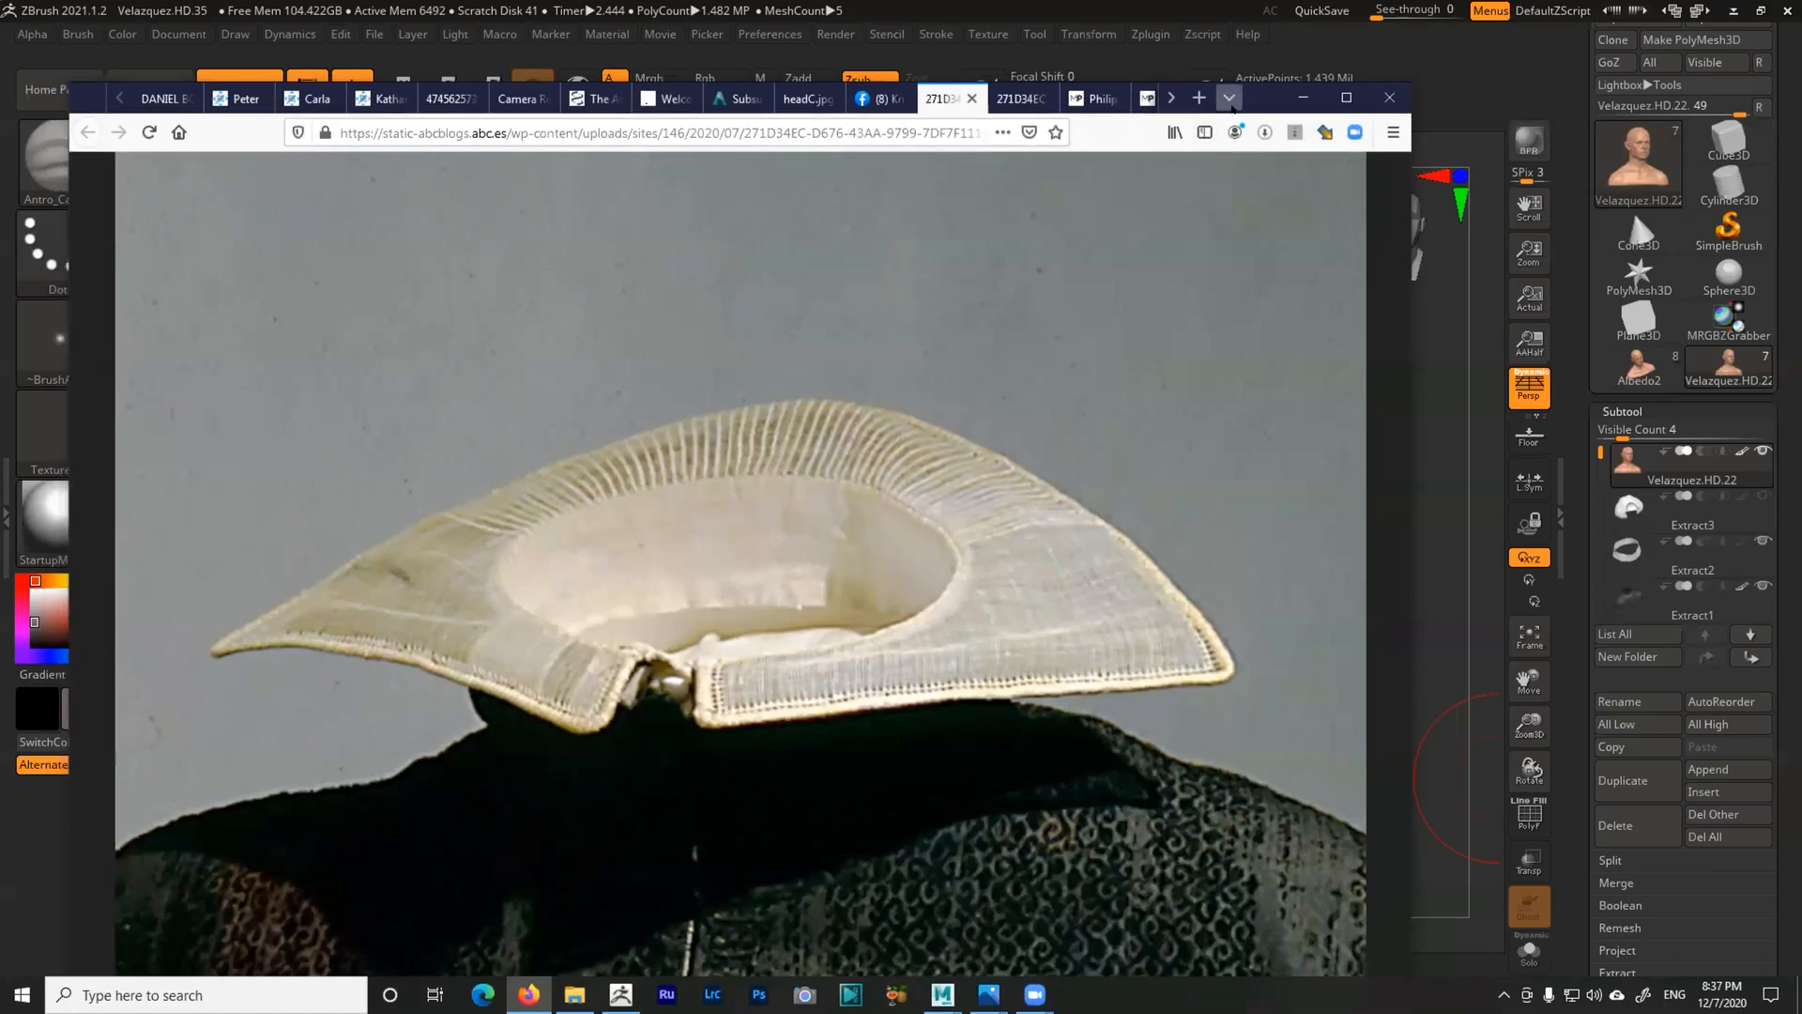
pyautogui.click(1304, 98)
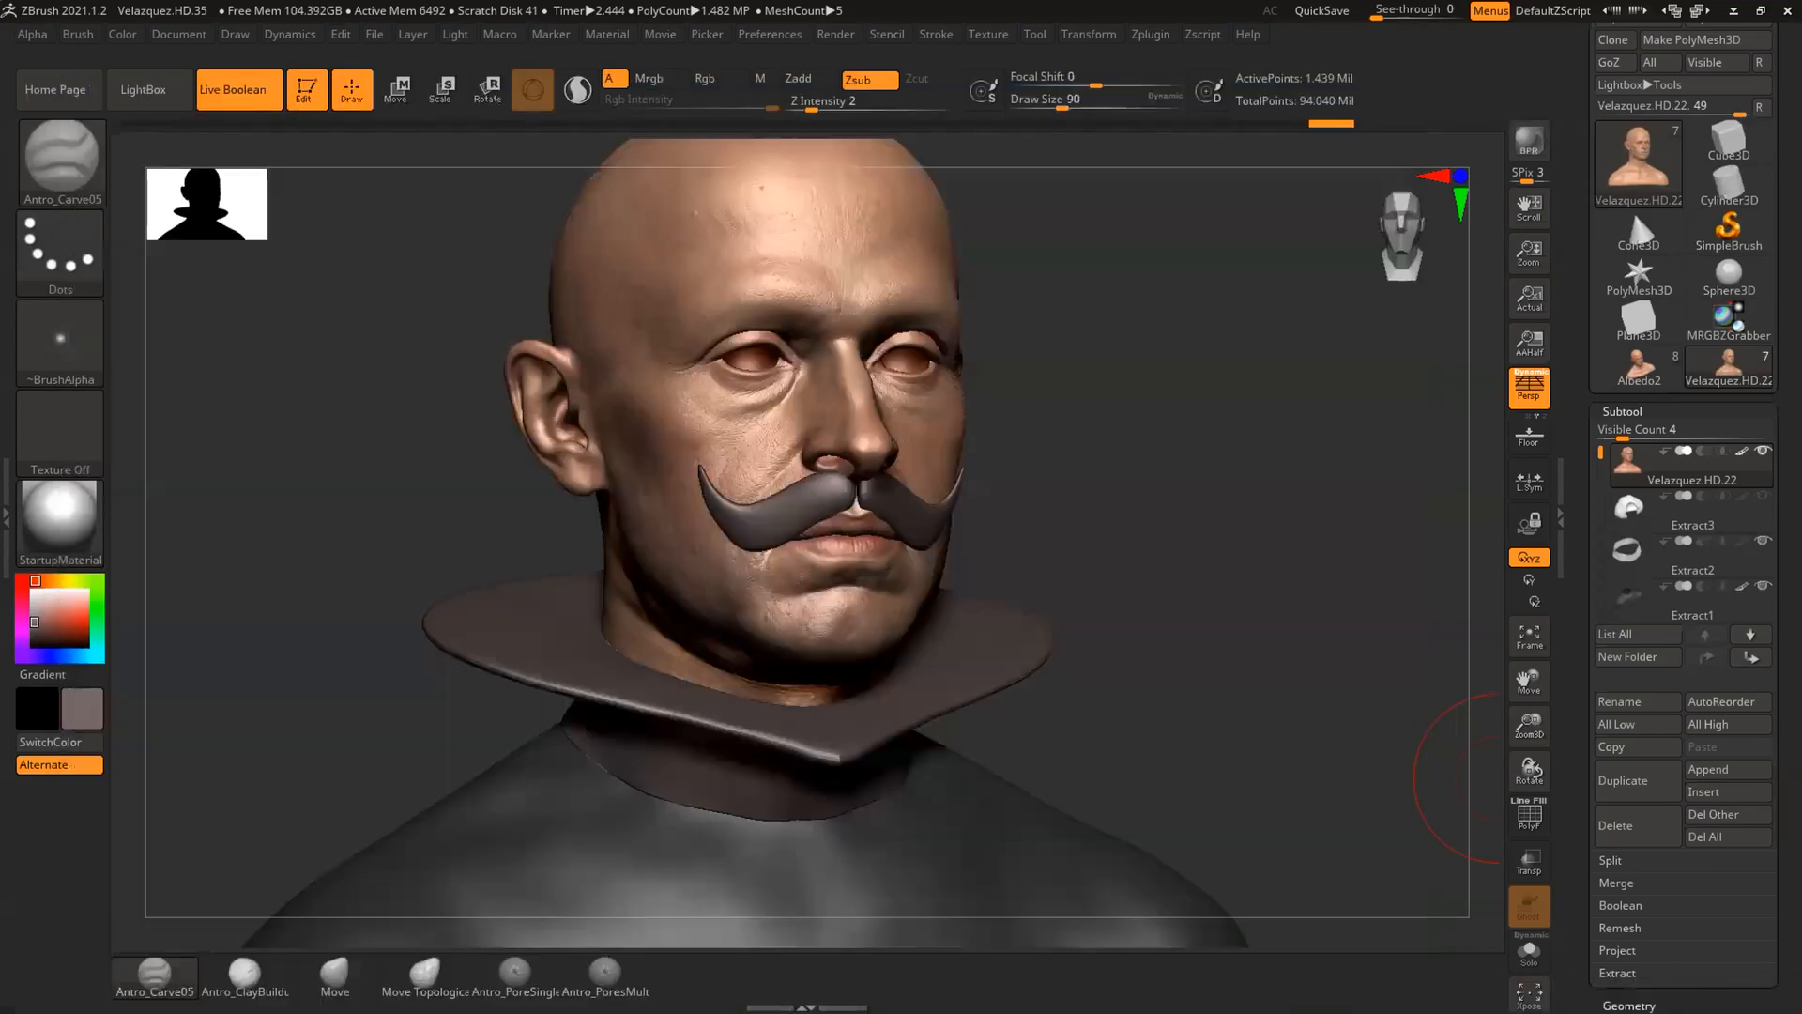
pyautogui.moveTo(1093, 568); pyautogui.dragTo(1168, 565)
pyautogui.keyDown('alt'); pyautogui.moveTo(1163, 648); pyautogui.dragTo(1117, 558); pyautogui.keyUp('alt')
pyautogui.moveTo(1092, 555); pyautogui.dragTo(1102, 605)
pyautogui.moveTo(1154, 497); pyautogui.dragTo(1220, 498)
pyautogui.keyDown('alt'); pyautogui.moveTo(1315, 537); pyautogui.dragTo(1295, 483); pyautogui.keyUp('alt')
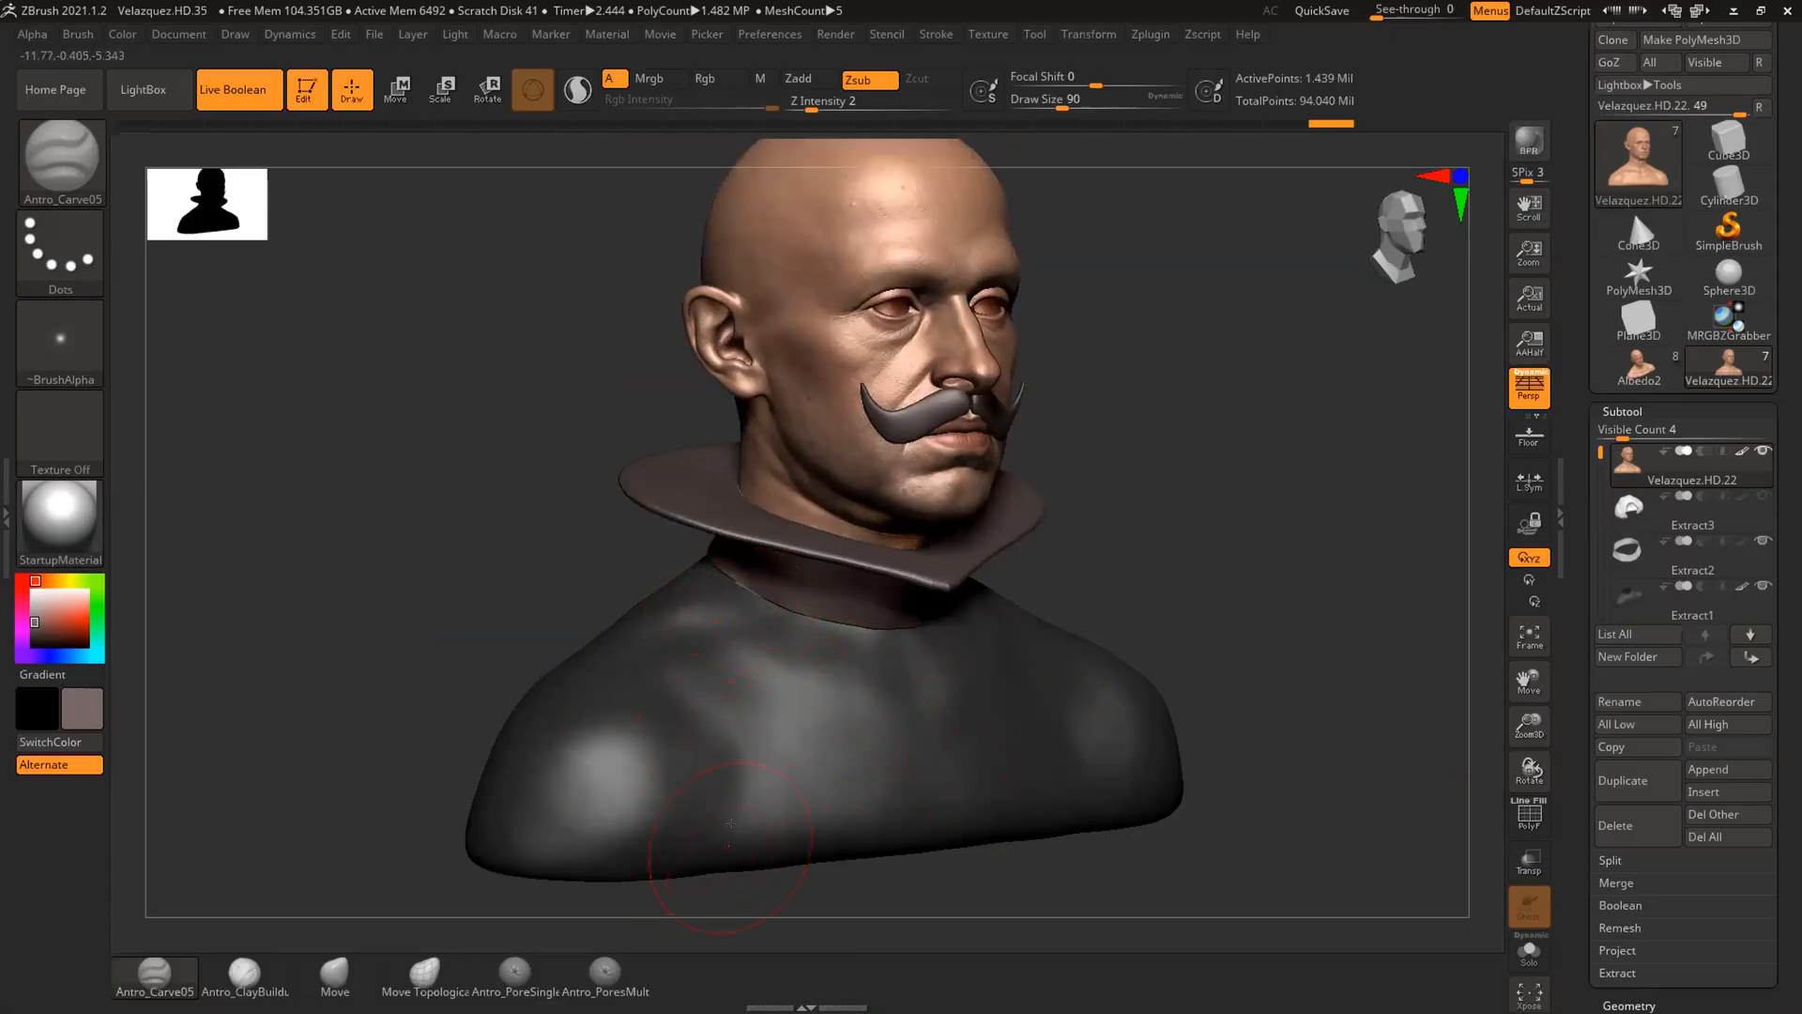
pyautogui.moveTo(1368, 455)
pyautogui.keyDown('shift'); pyautogui.mouseDown()
pyautogui.moveTo(1283, 458)
pyautogui.moveTo(1331, 460)
pyautogui.mouseUp(); pyautogui.keyUp('shift')
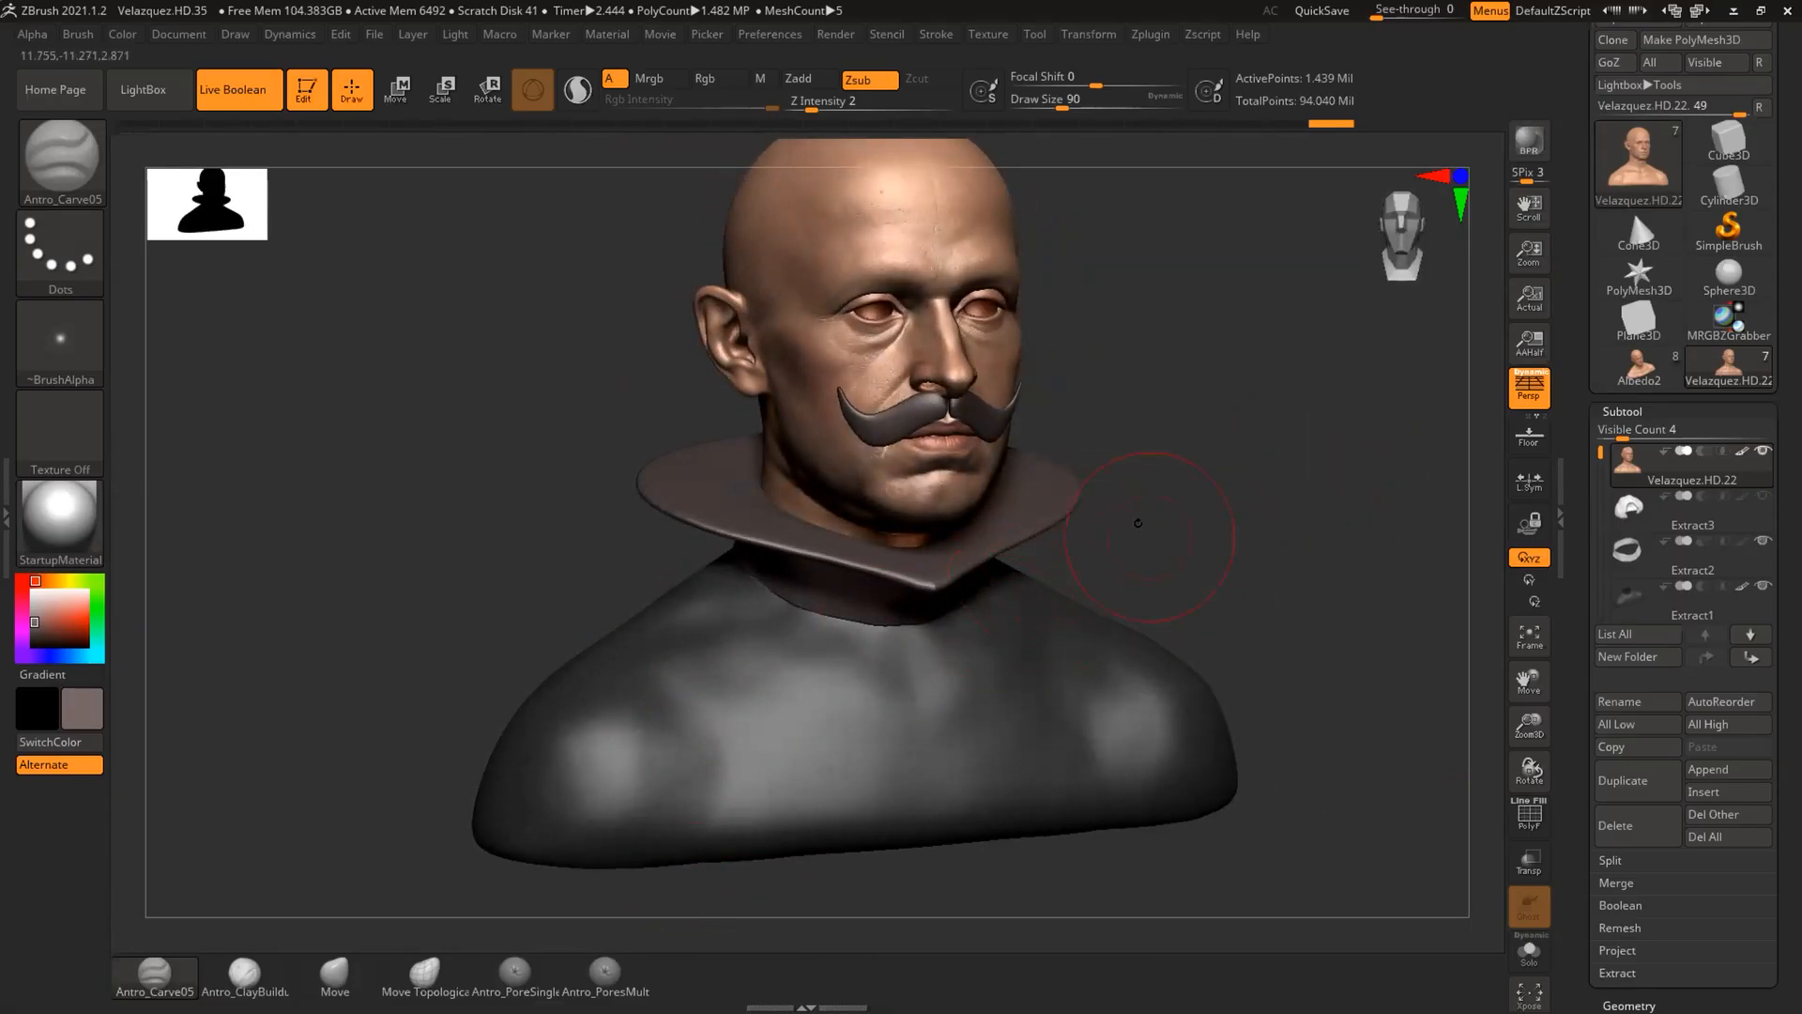
pyautogui.moveTo(1139, 515); pyautogui.dragTo(1135, 498)
pyautogui.moveTo(1303, 446)
pyautogui.mouseDown()
pyautogui.moveTo(1257, 438)
pyautogui.moveTo(1278, 488)
pyautogui.moveTo(1268, 462)
pyautogui.mouseUp()
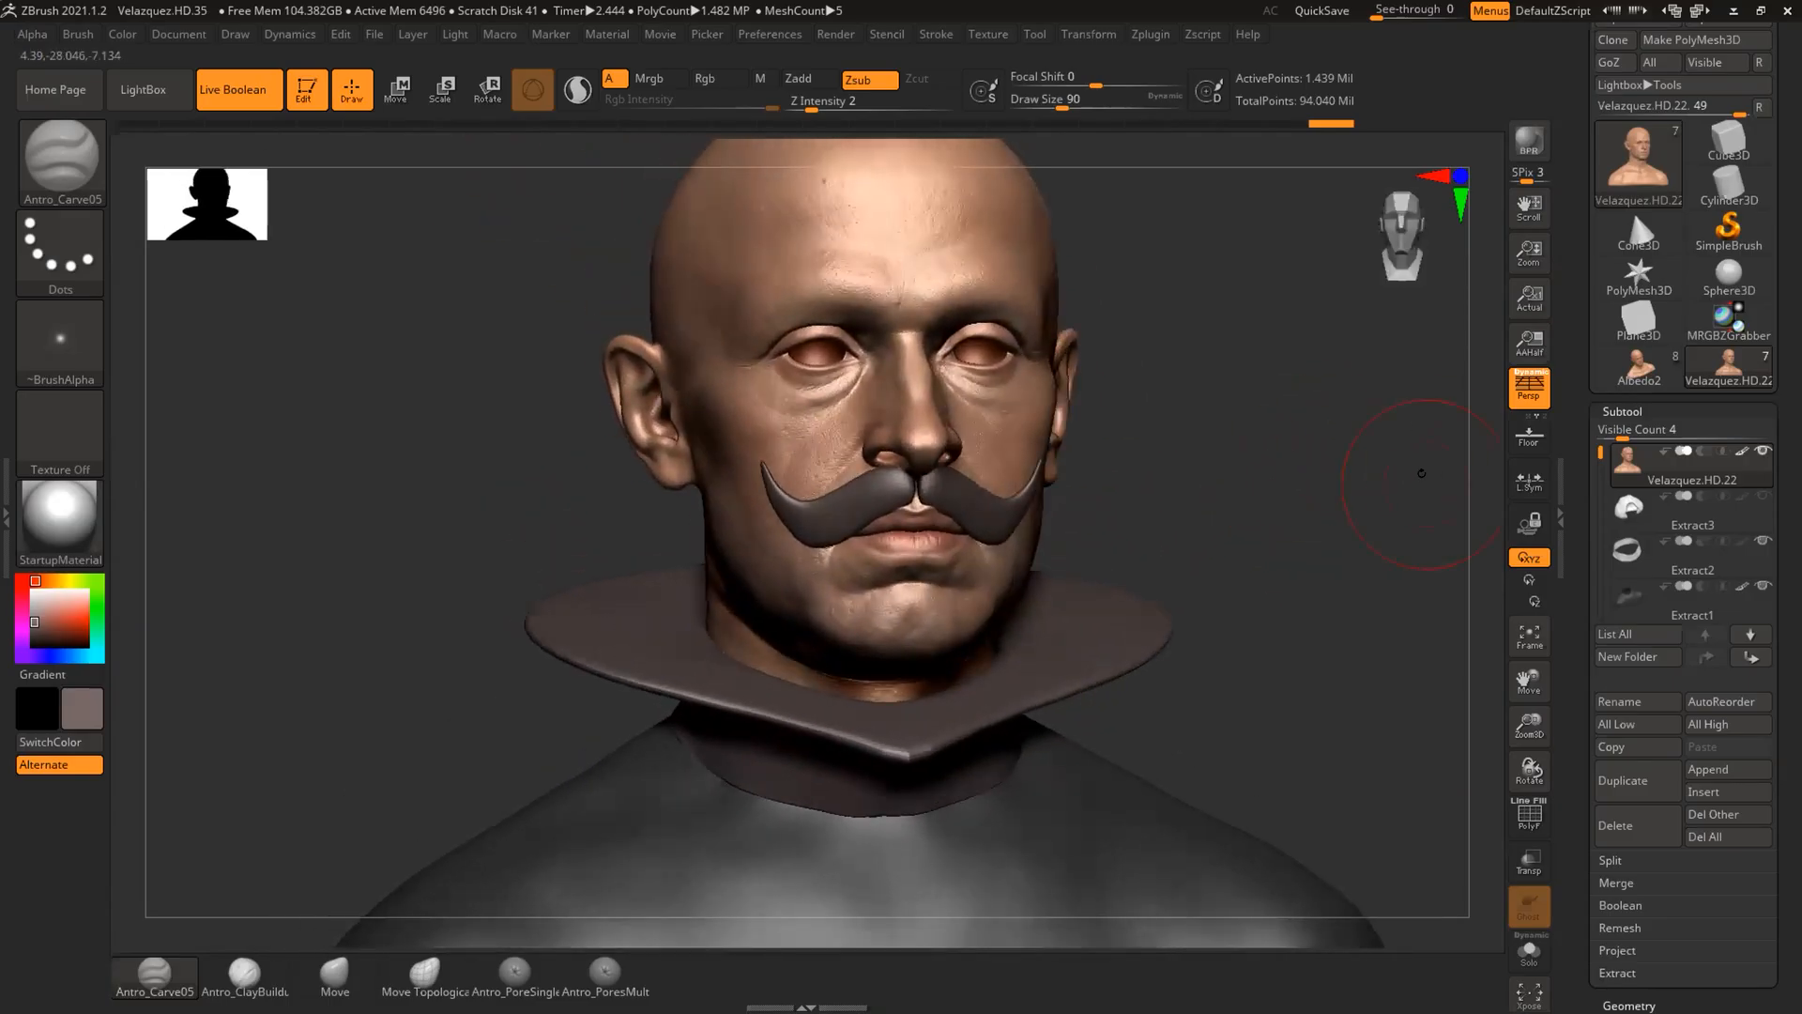
# - Save the project as a new version named Velazquez.HD.36.zpr in the ZPR folder
pyautogui.click(375, 34)
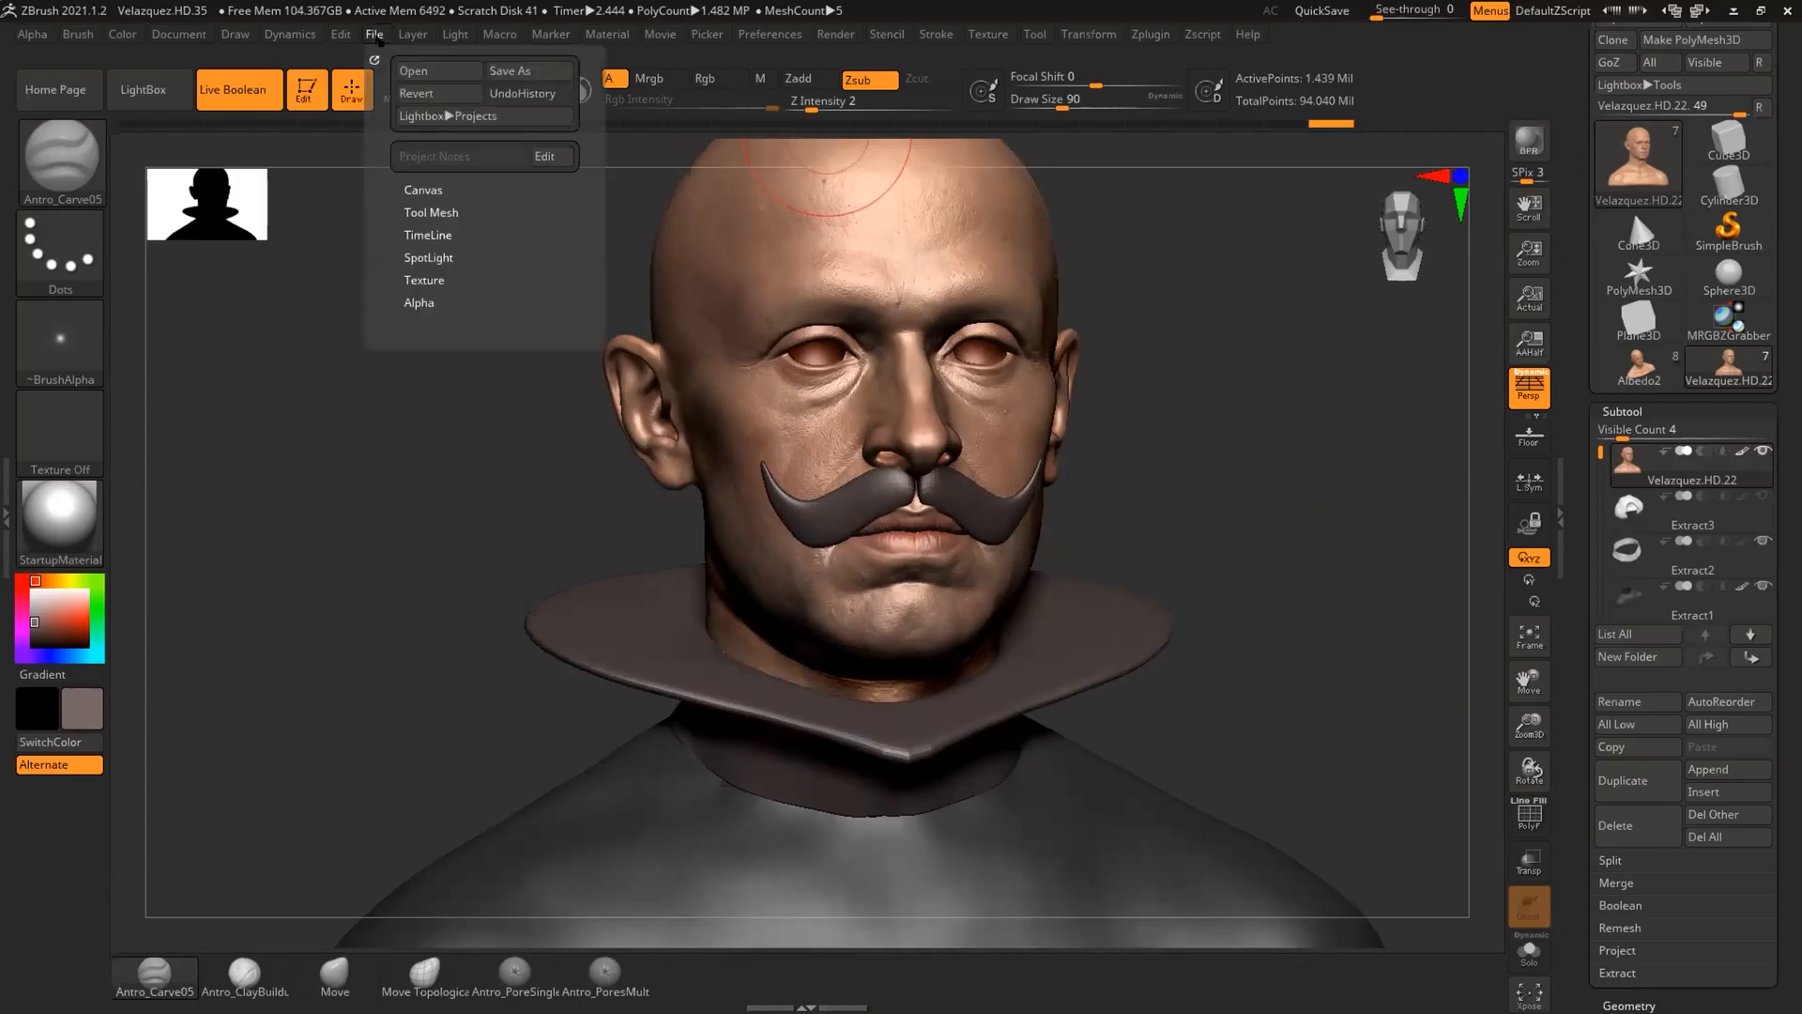
pyautogui.click(526, 70)
pyautogui.click(757, 279)
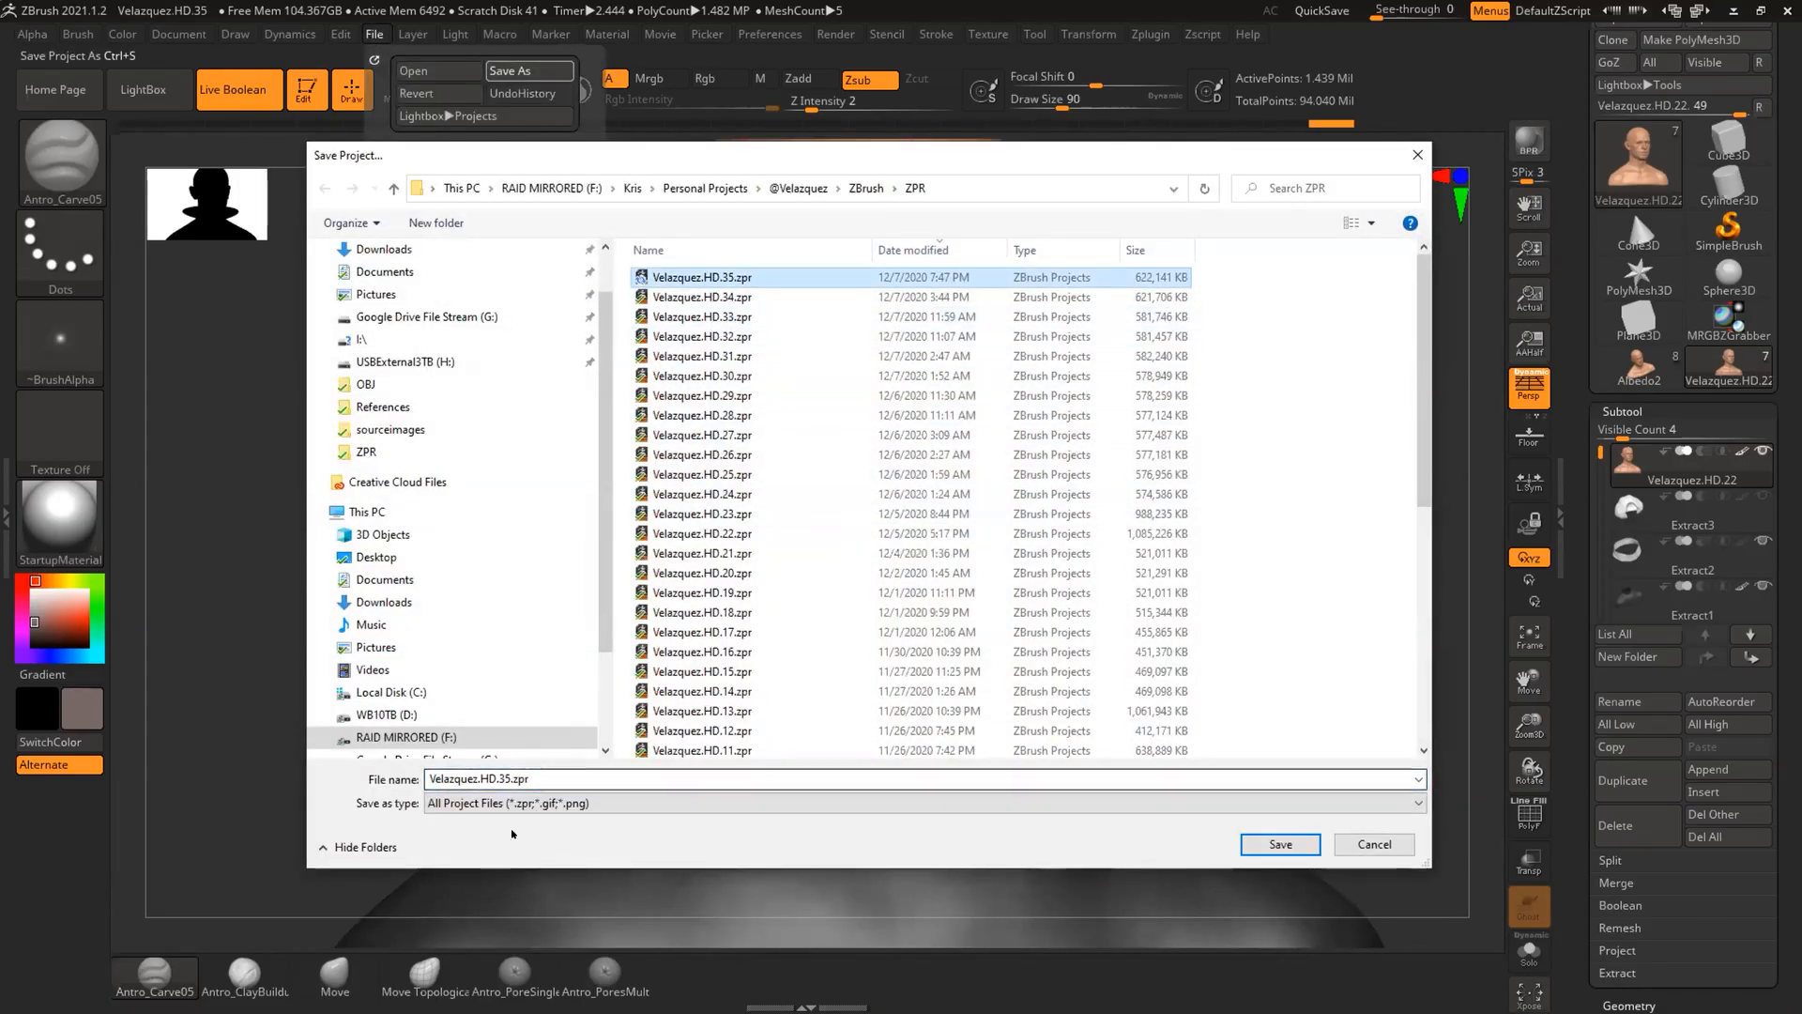
pyautogui.click(514, 778)
pyautogui.moveTo(511, 778); pyautogui.dragTo(504, 776)
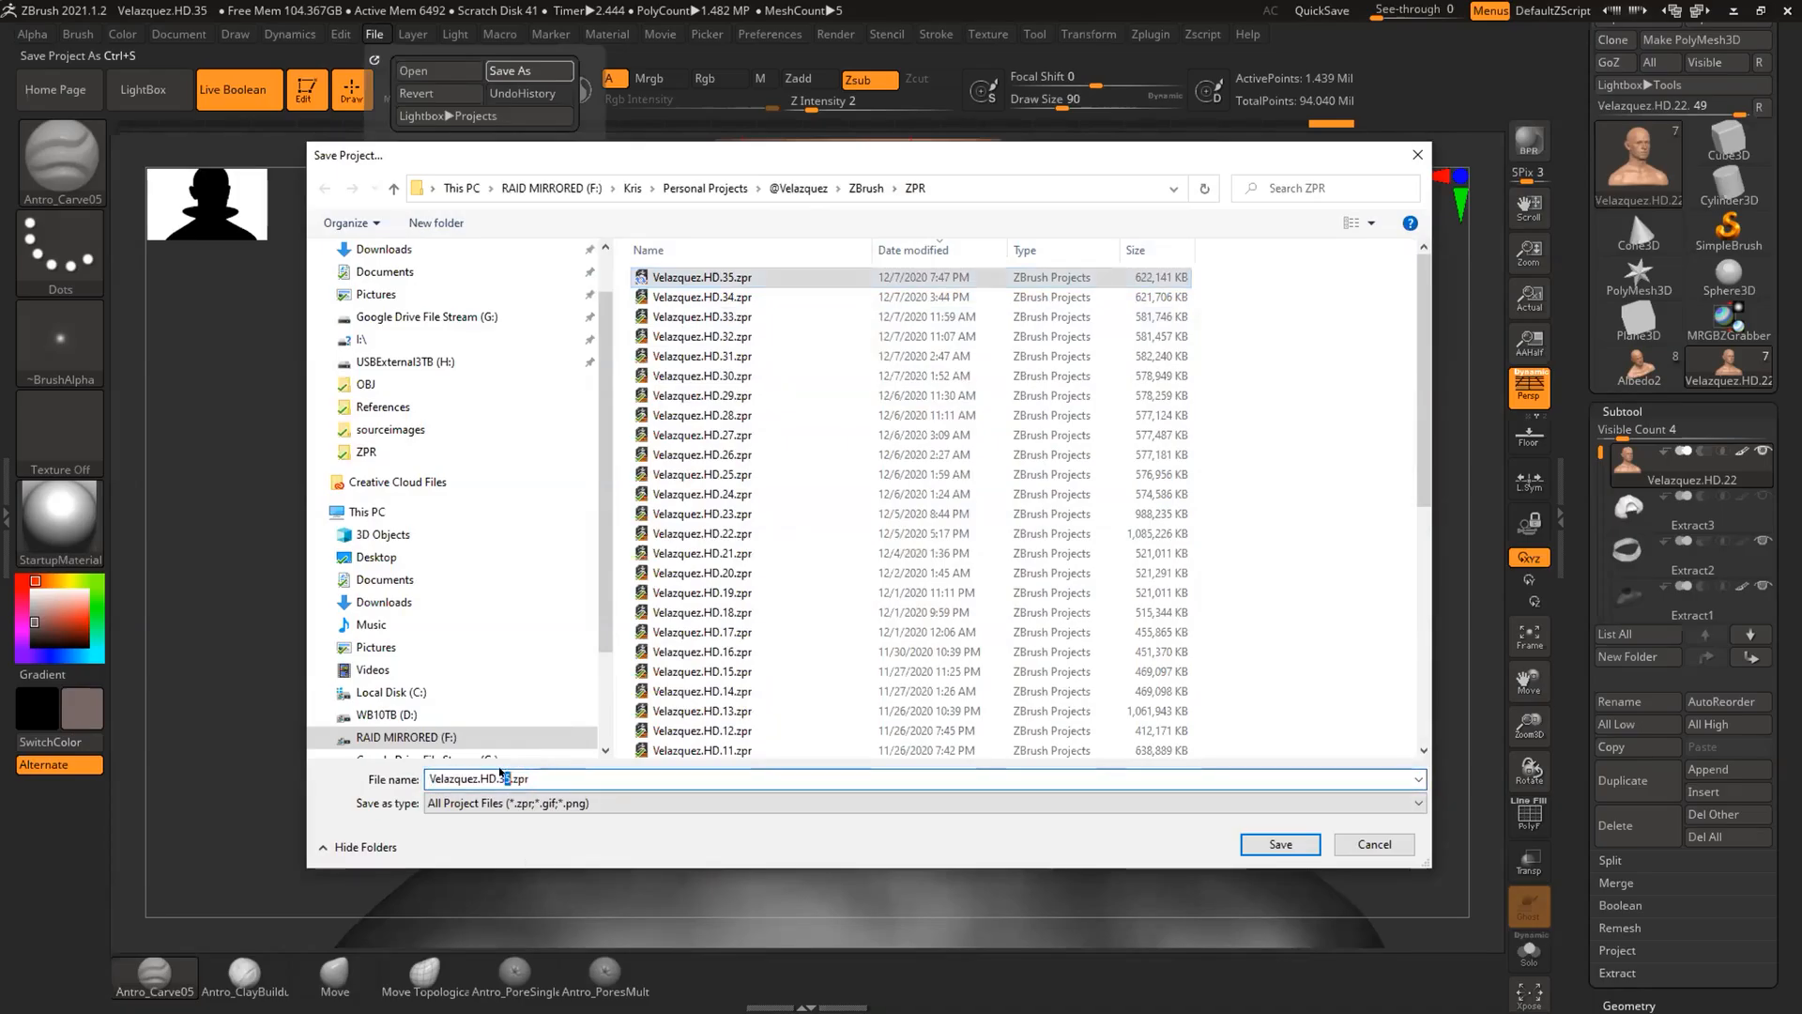
pyautogui.write('6')
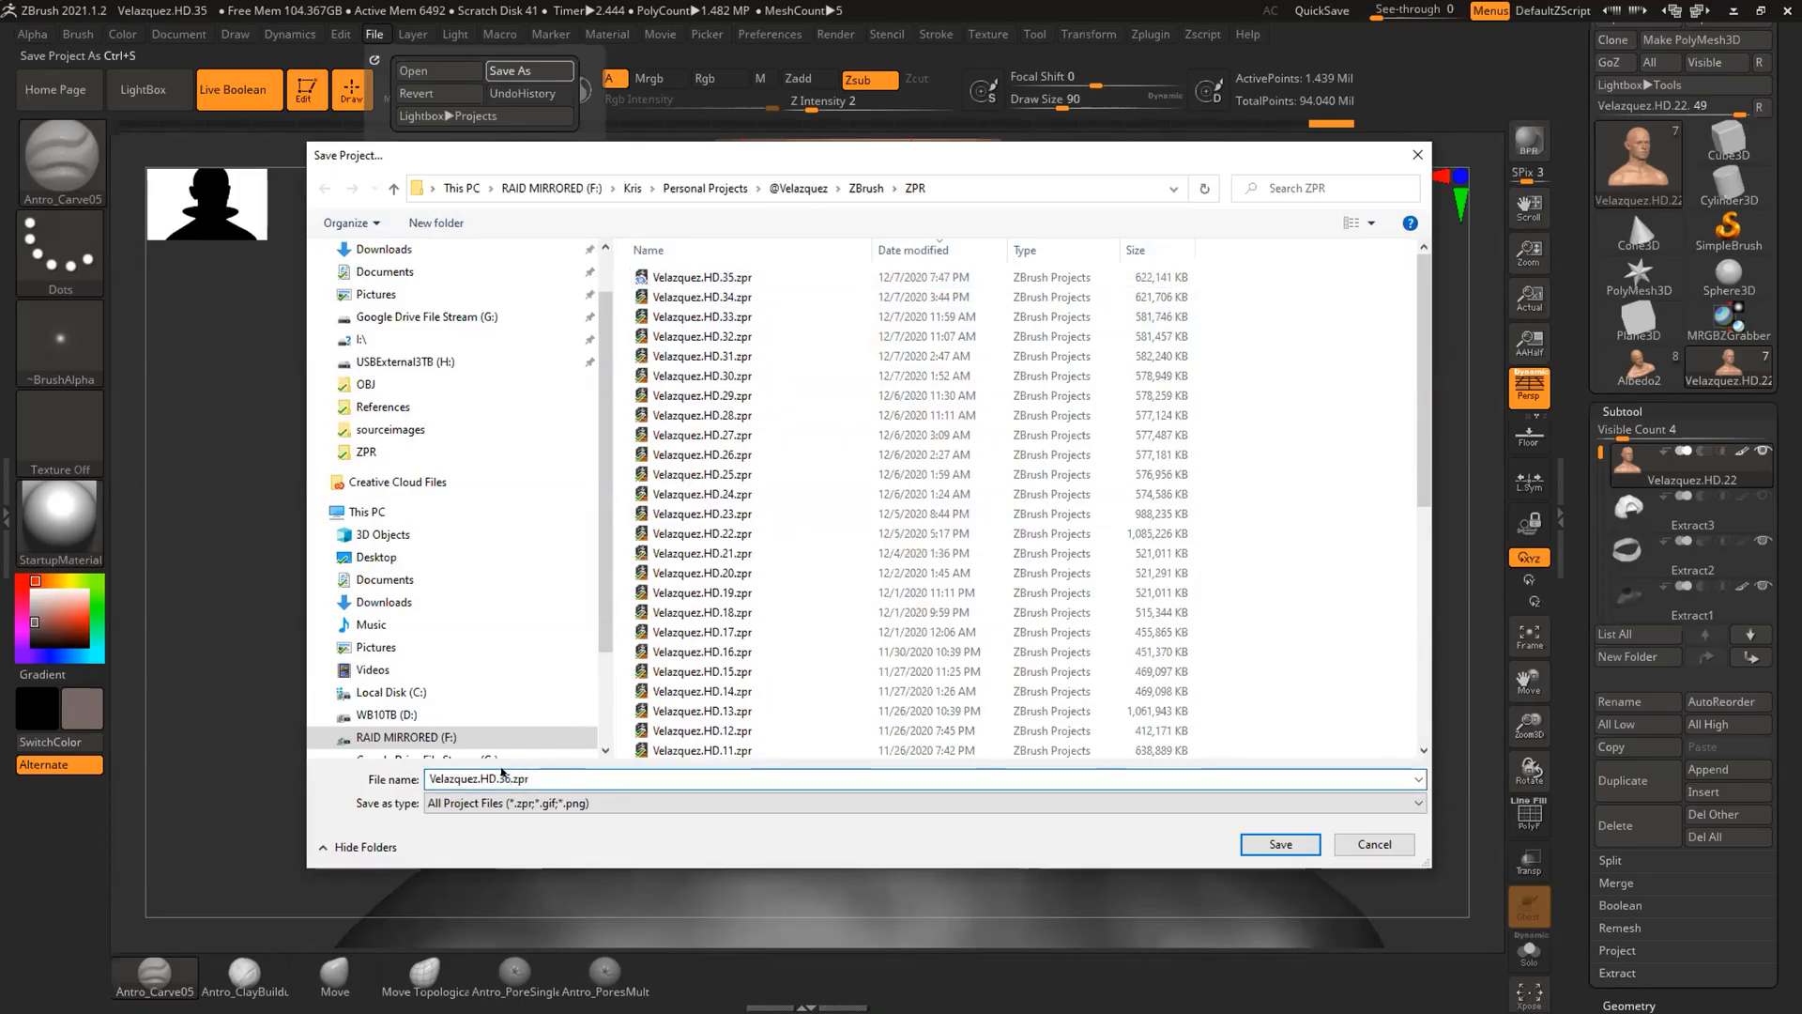
pyautogui.click(1280, 844)
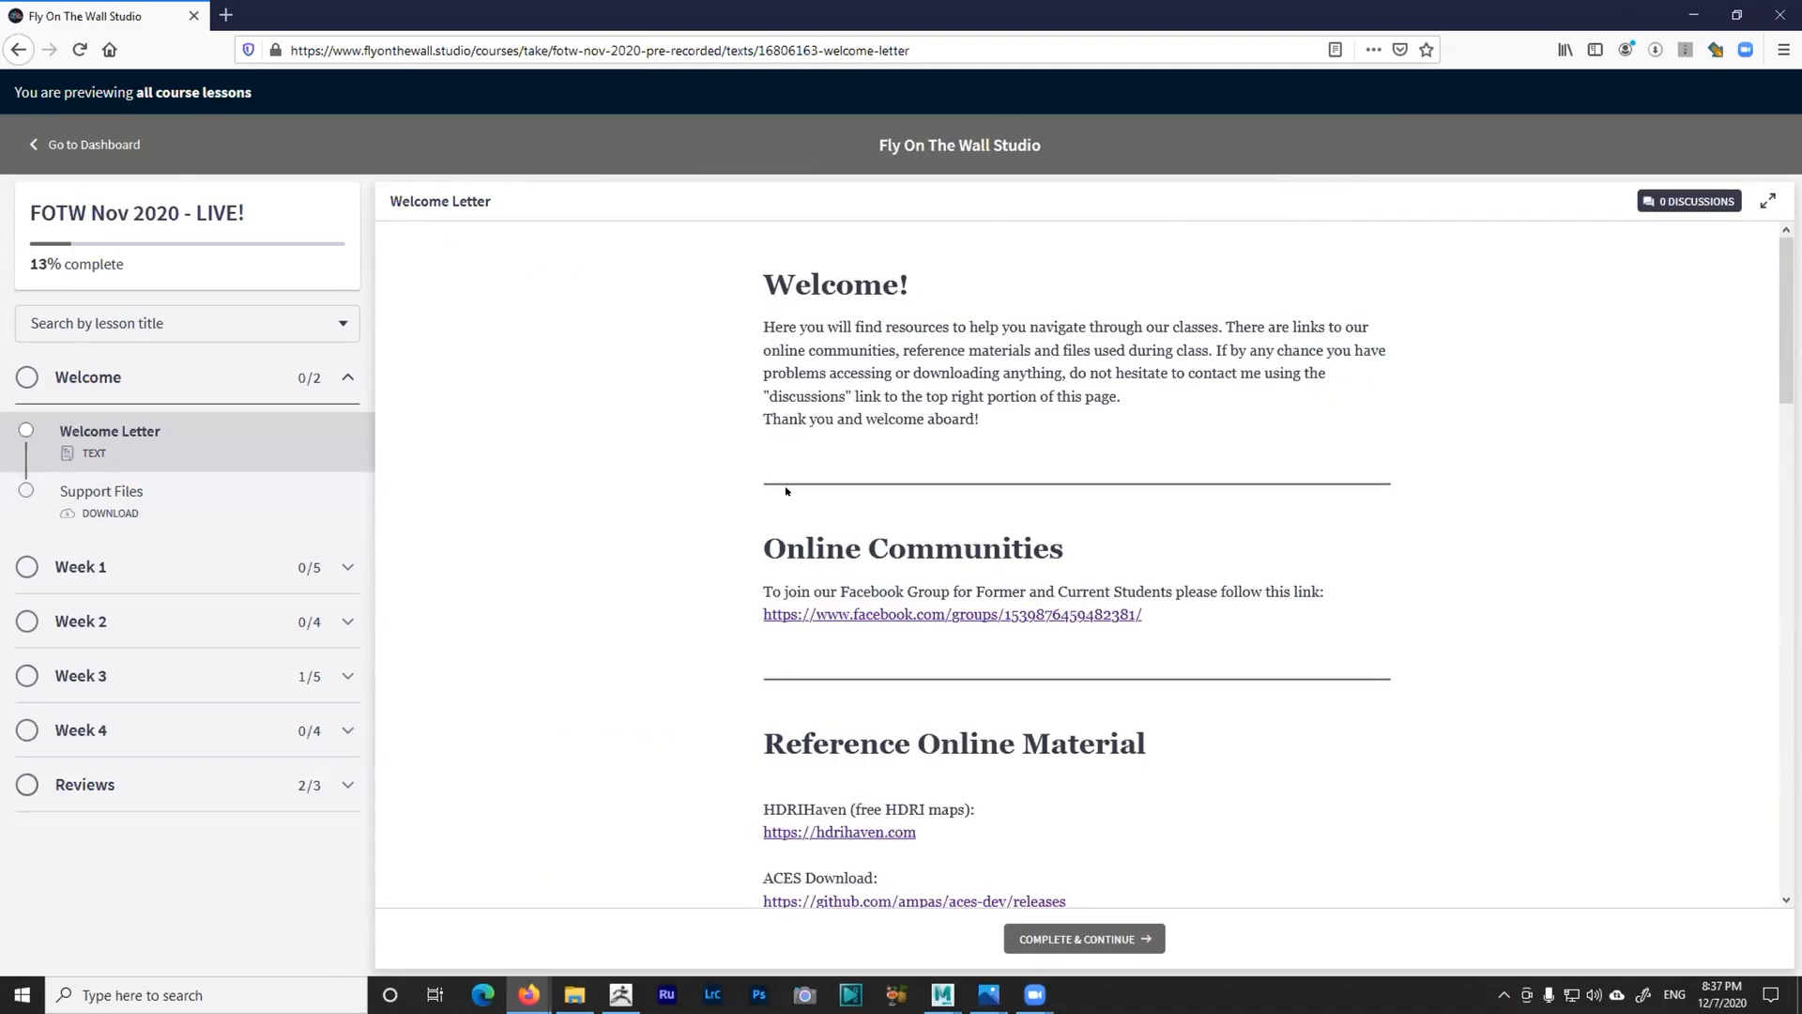
# - Switch to Firefox and view the XGen Guide Driven Clumps tutorial listed in the Fly On The Wall Studio welcome letter
pyautogui.scroll(-4, 787, 491)
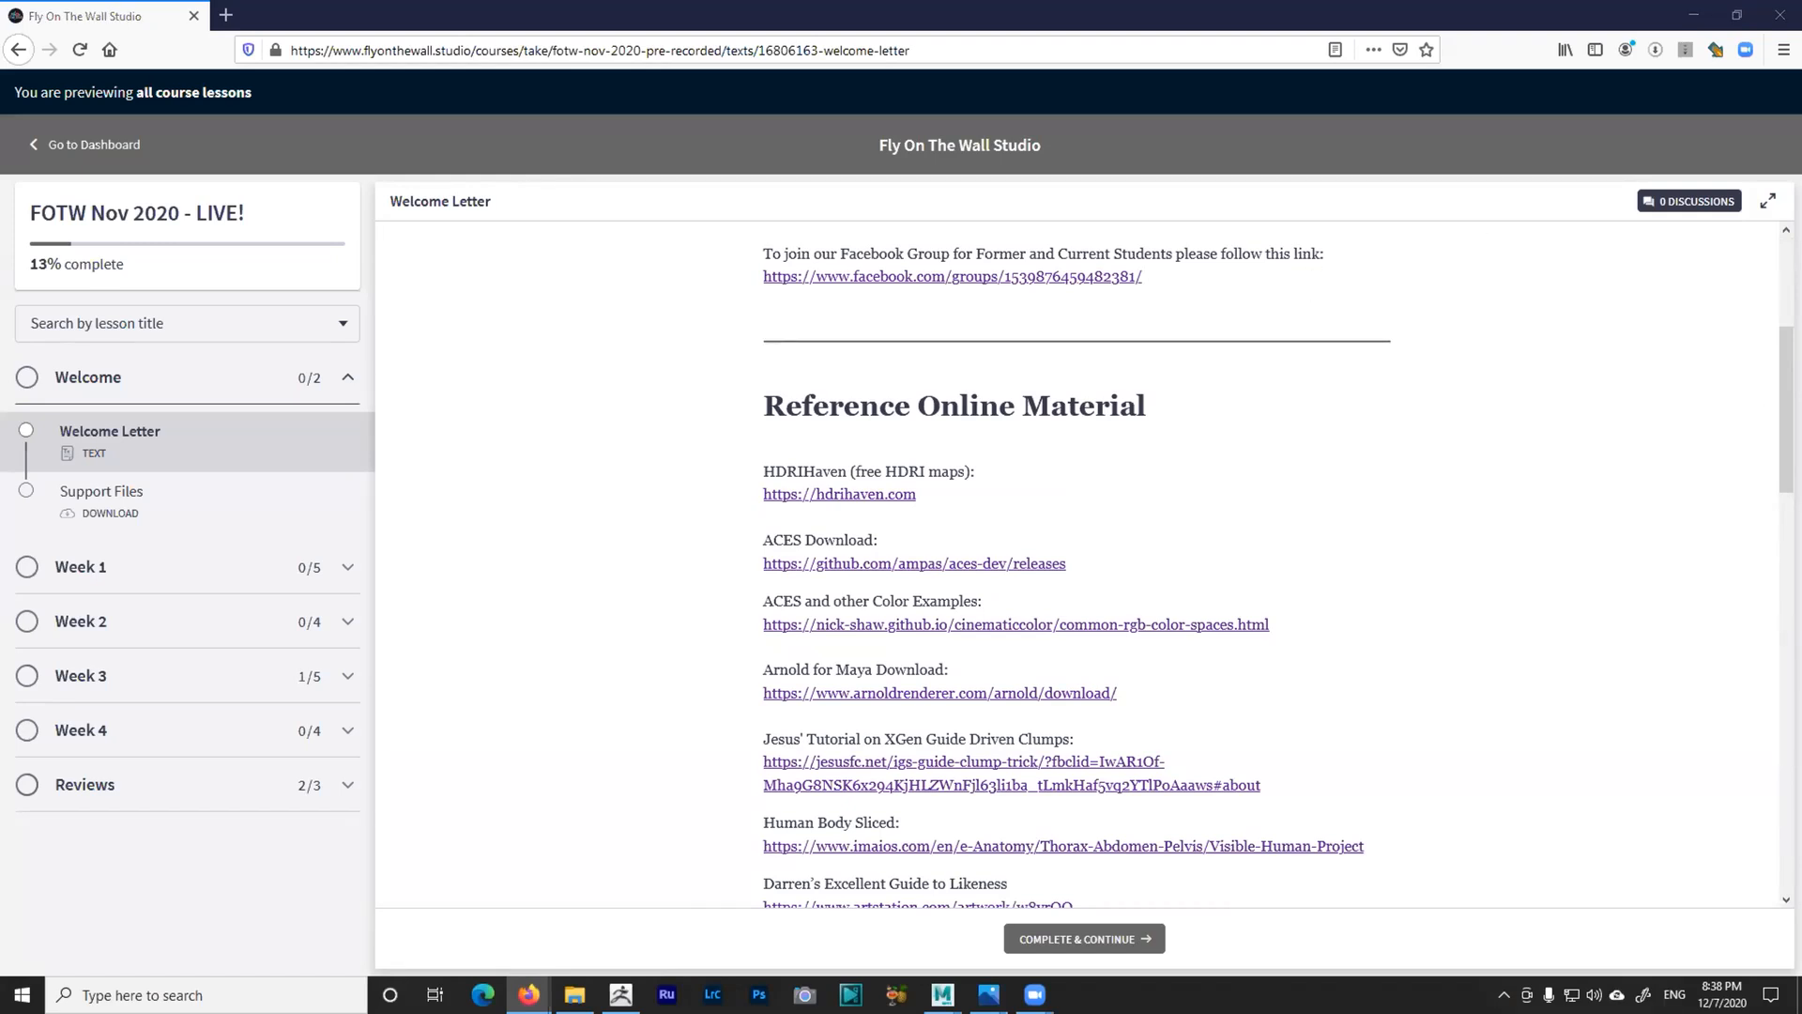
pyautogui.moveTo(1801, 258); pyautogui.dragTo(289, 10)
pyautogui.scroll(-4, 1065, 543)
pyautogui.scroll(15, 1158, 551)
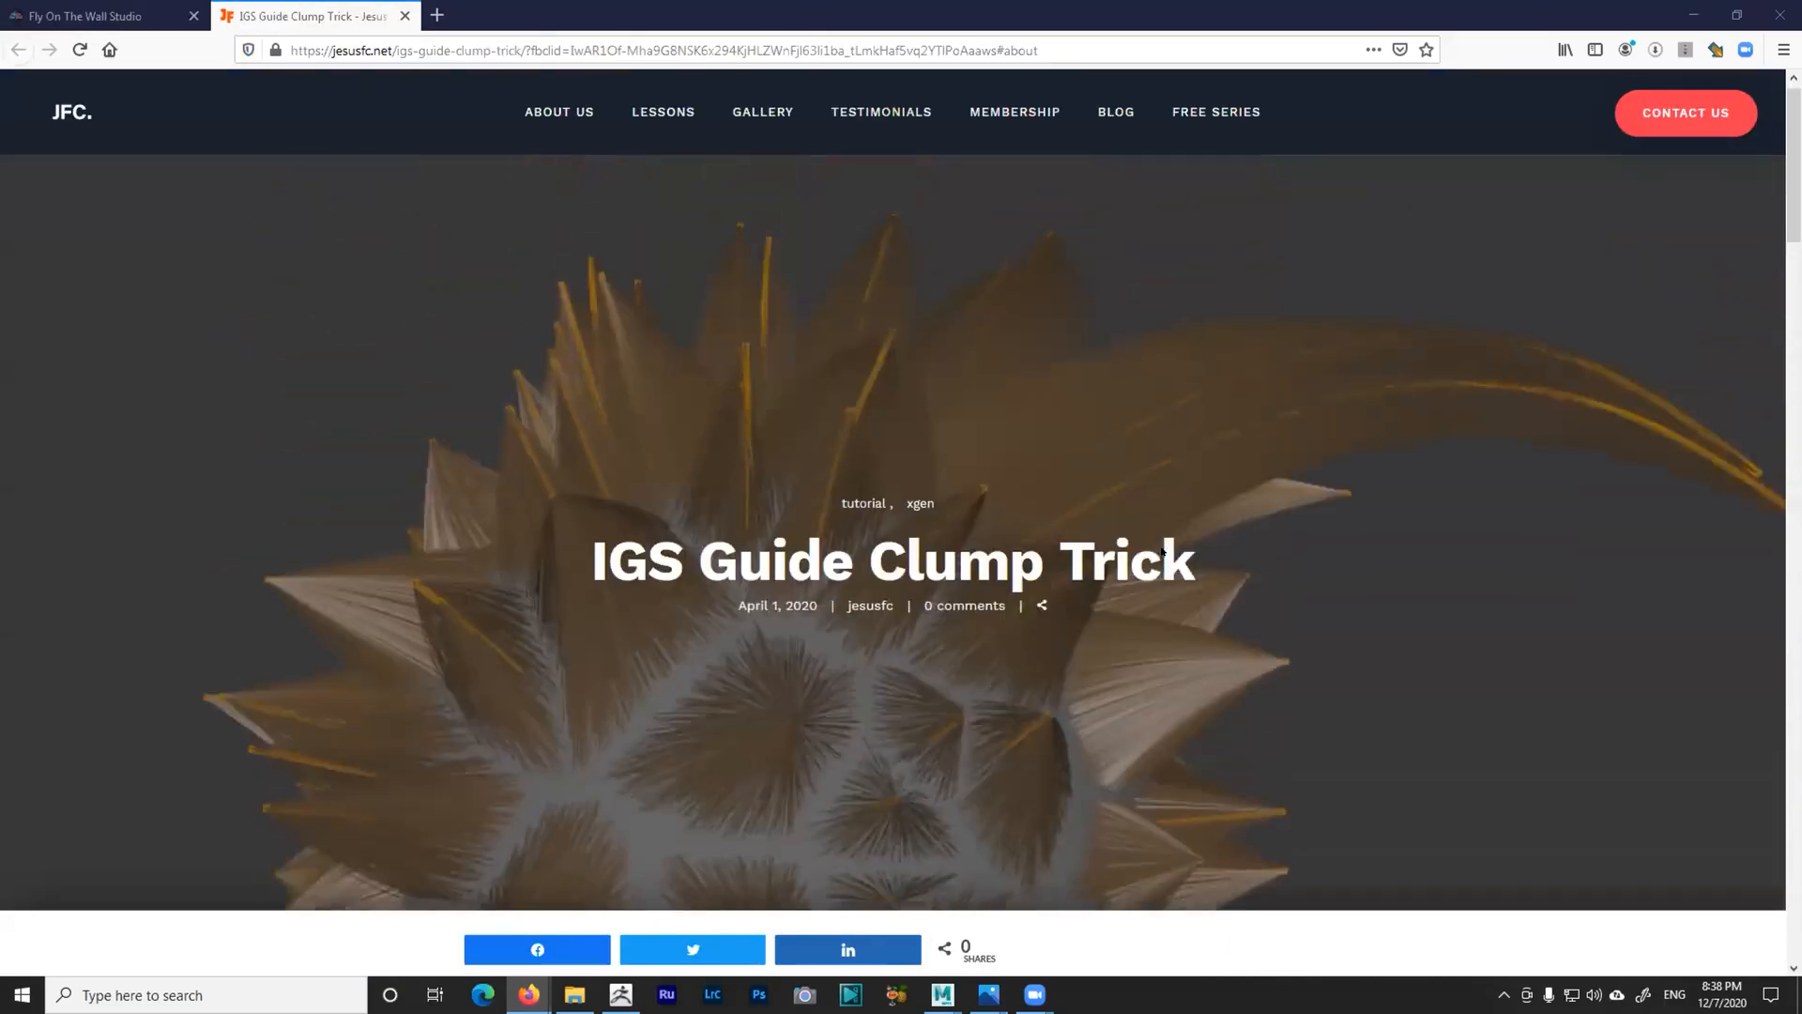
# - Read the IGS Guide Clump Trick article through its node editor section and close the page
pyautogui.scroll(-1, 1161, 547)
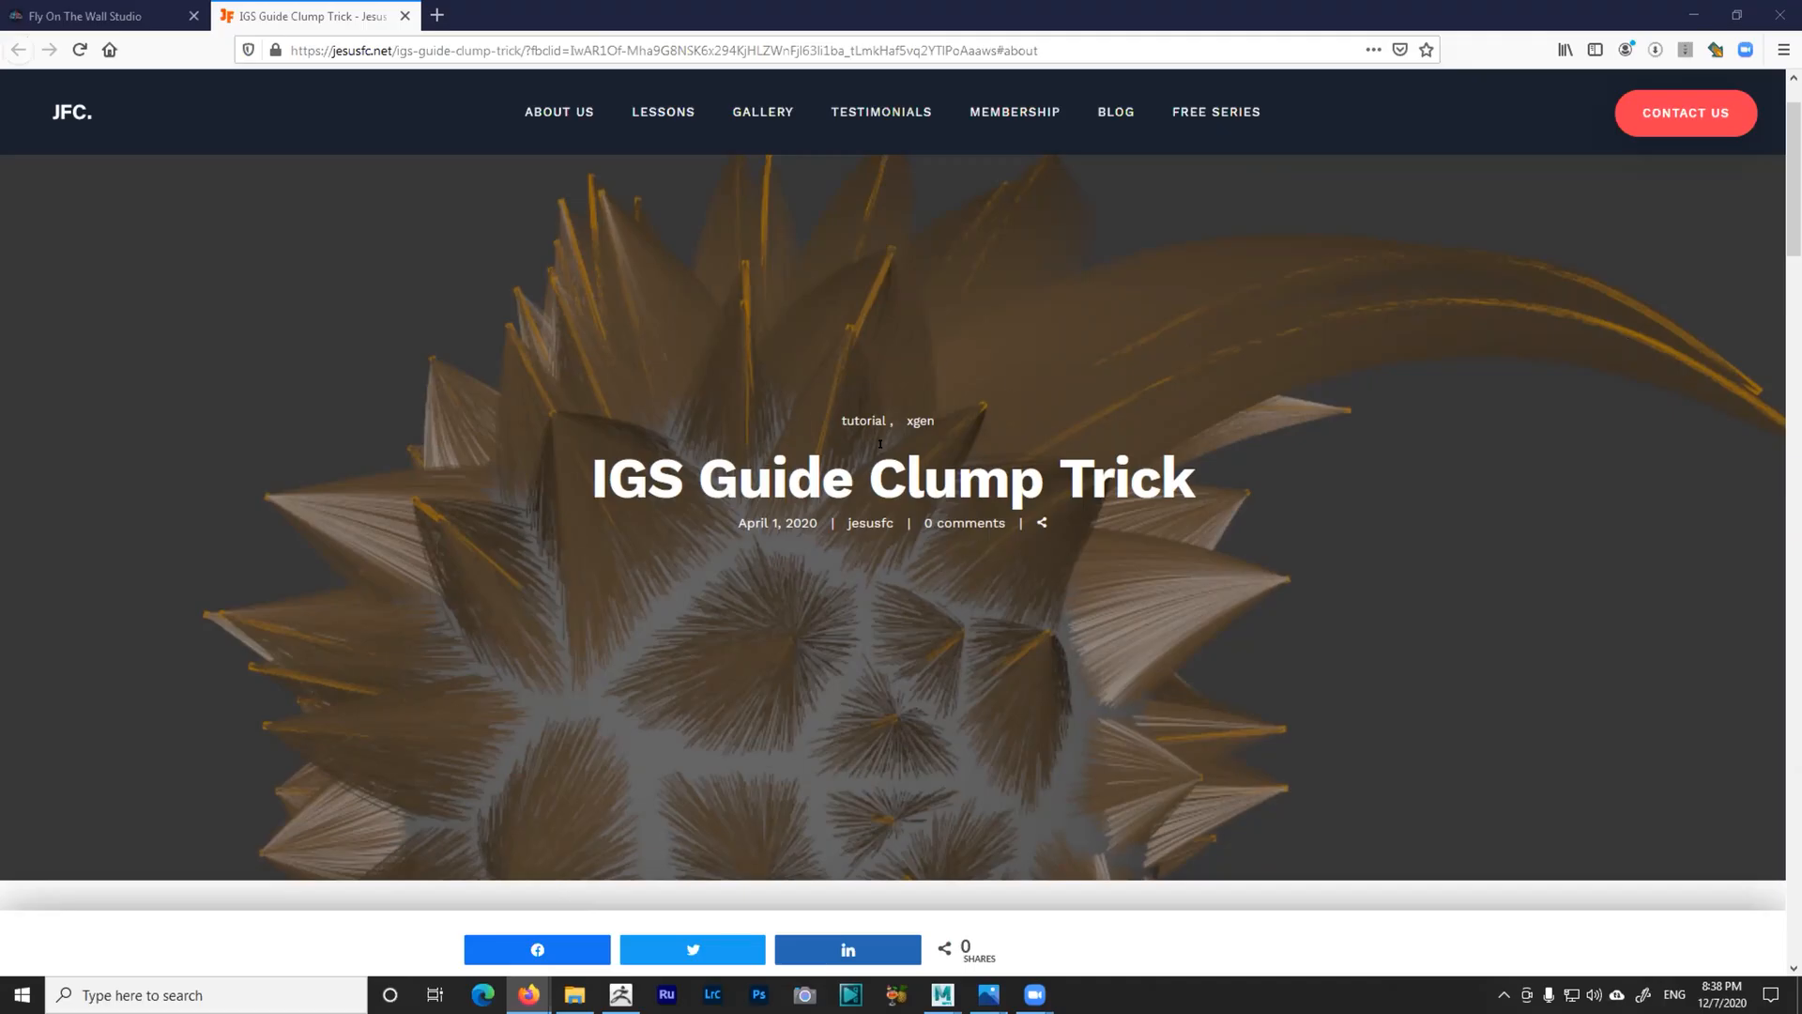
pyautogui.scroll(-3, 950, 594)
pyautogui.scroll(-3, 936, 563)
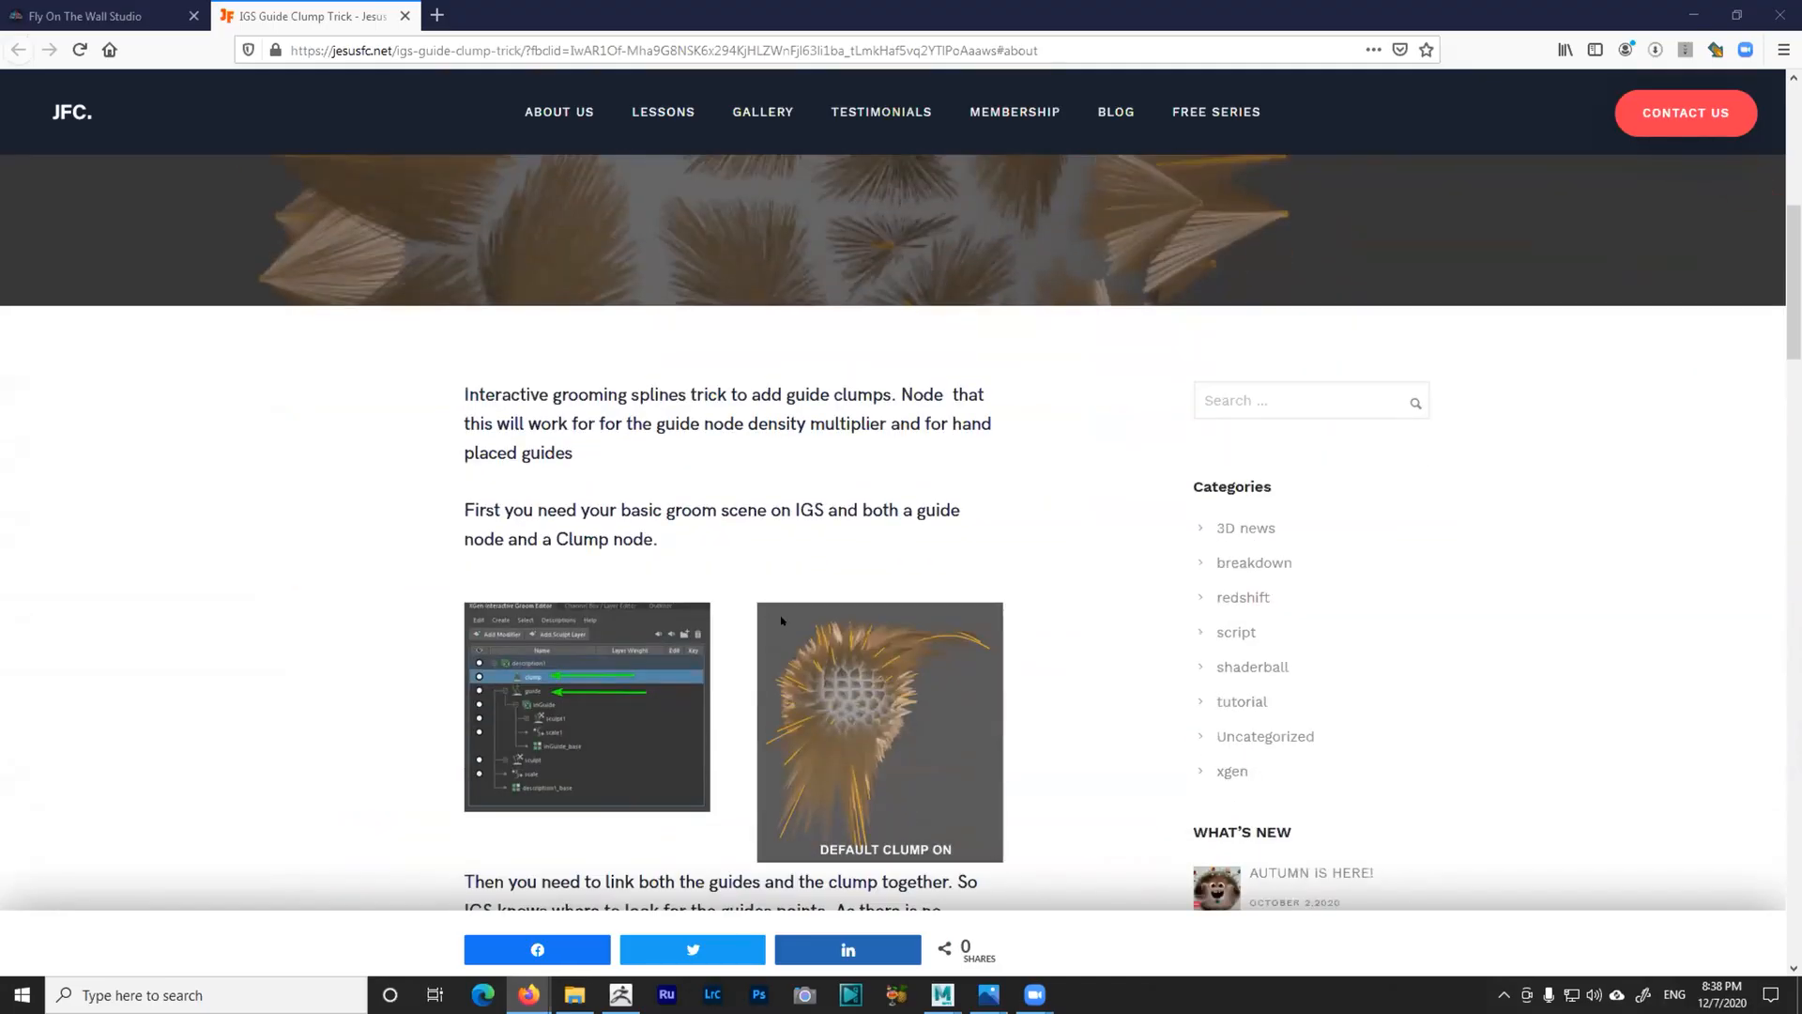
pyautogui.scroll(-2, 873, 714)
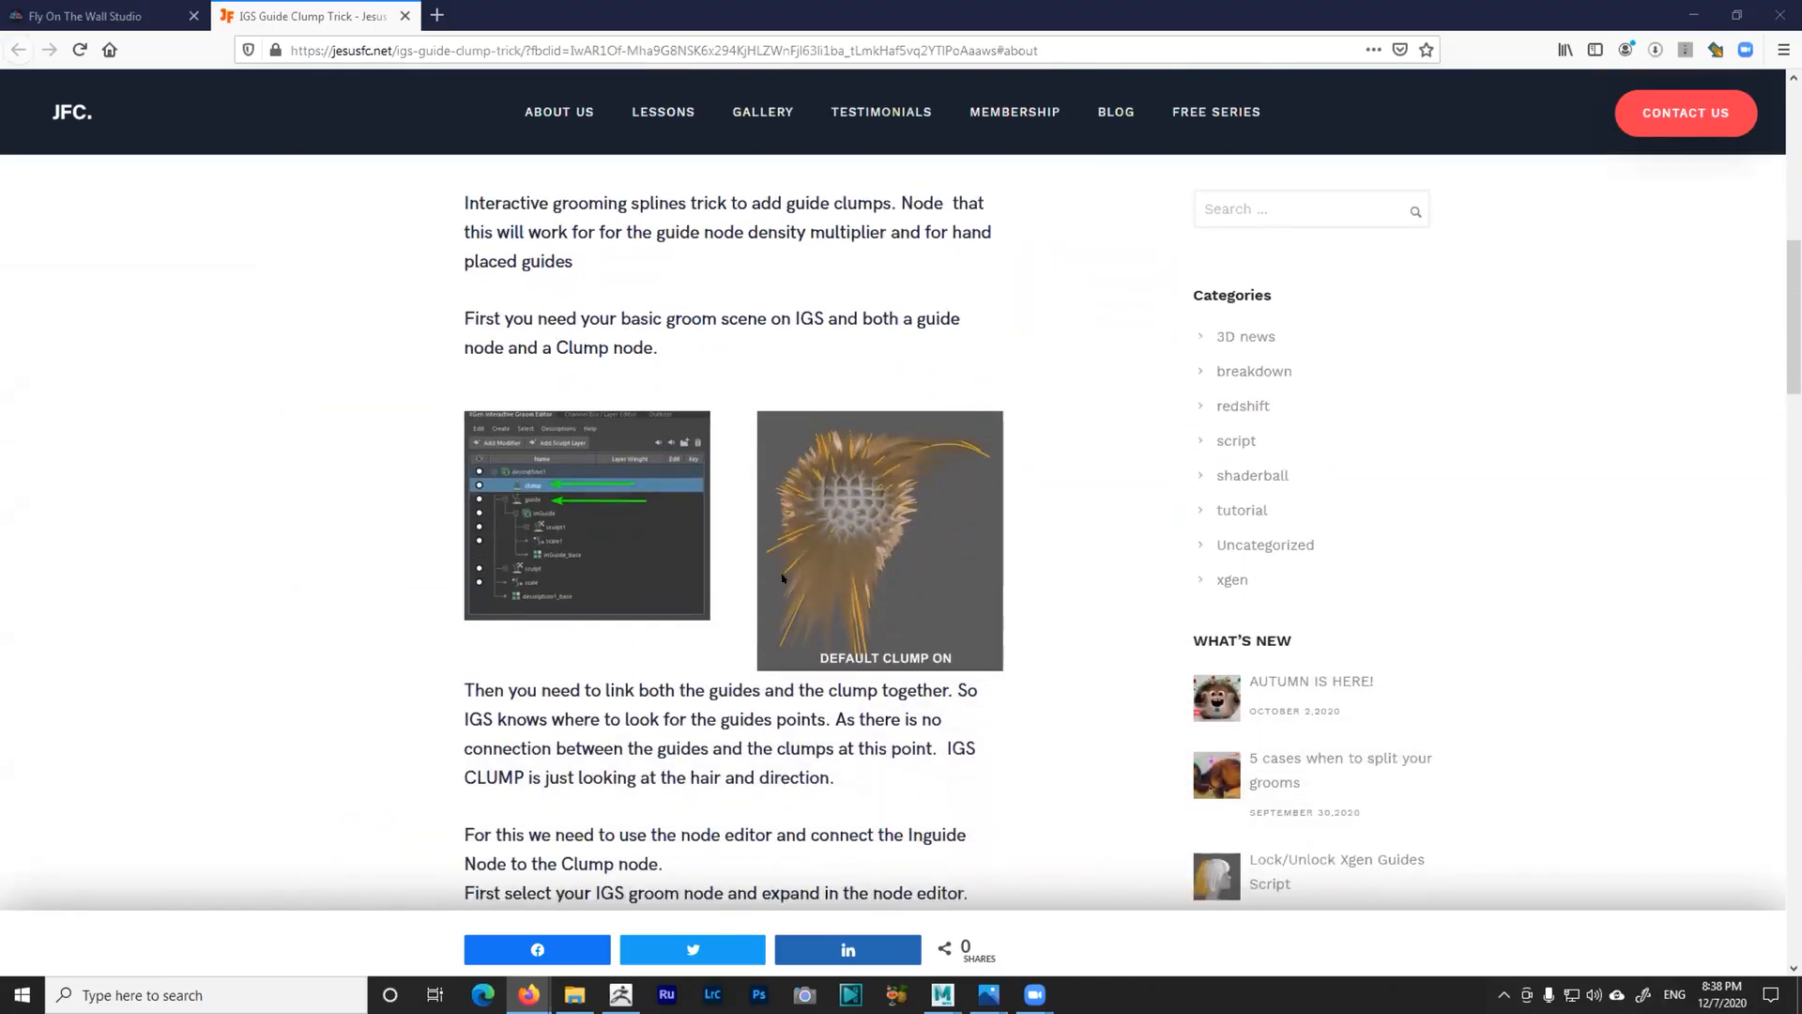
pyautogui.scroll(-2, 842, 606)
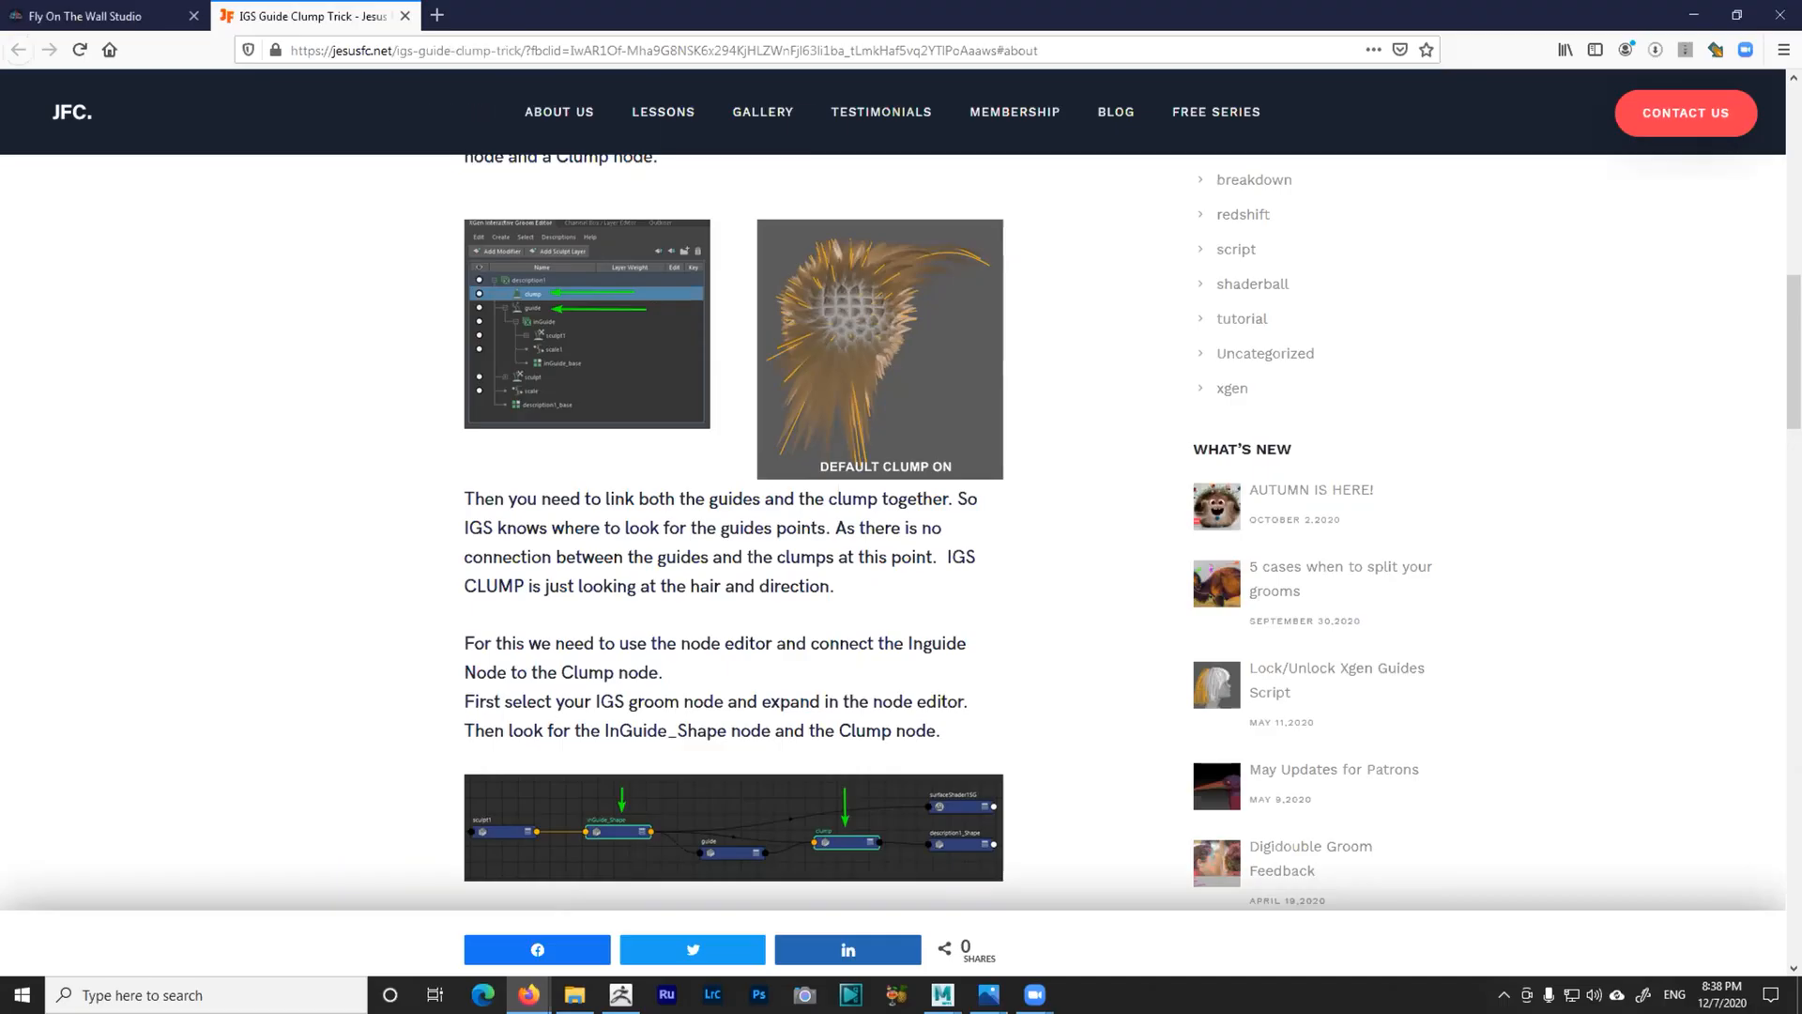
pyautogui.hotkey('ctrl', 'w')
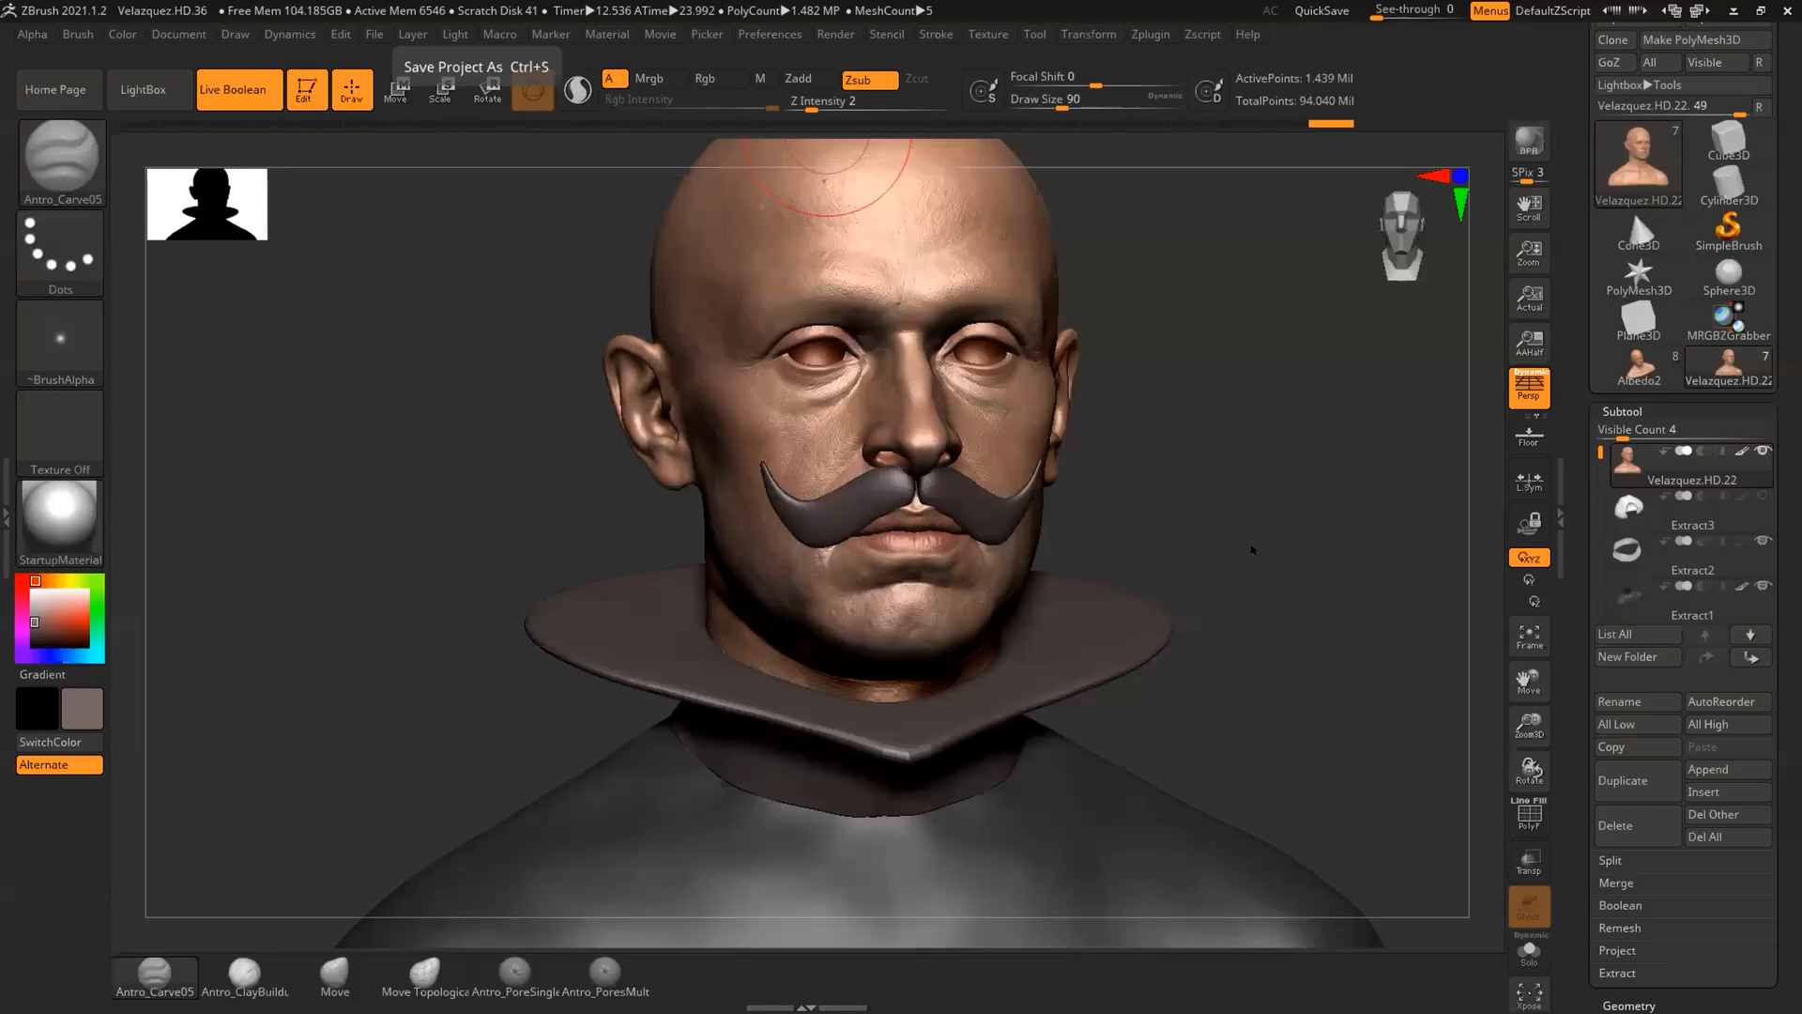
# - Switch to Maya and frame the entire Velazquez24.mb scene in the perspective view
pyautogui.moveTo(1251, 549); pyautogui.dragTo(1246, 442)
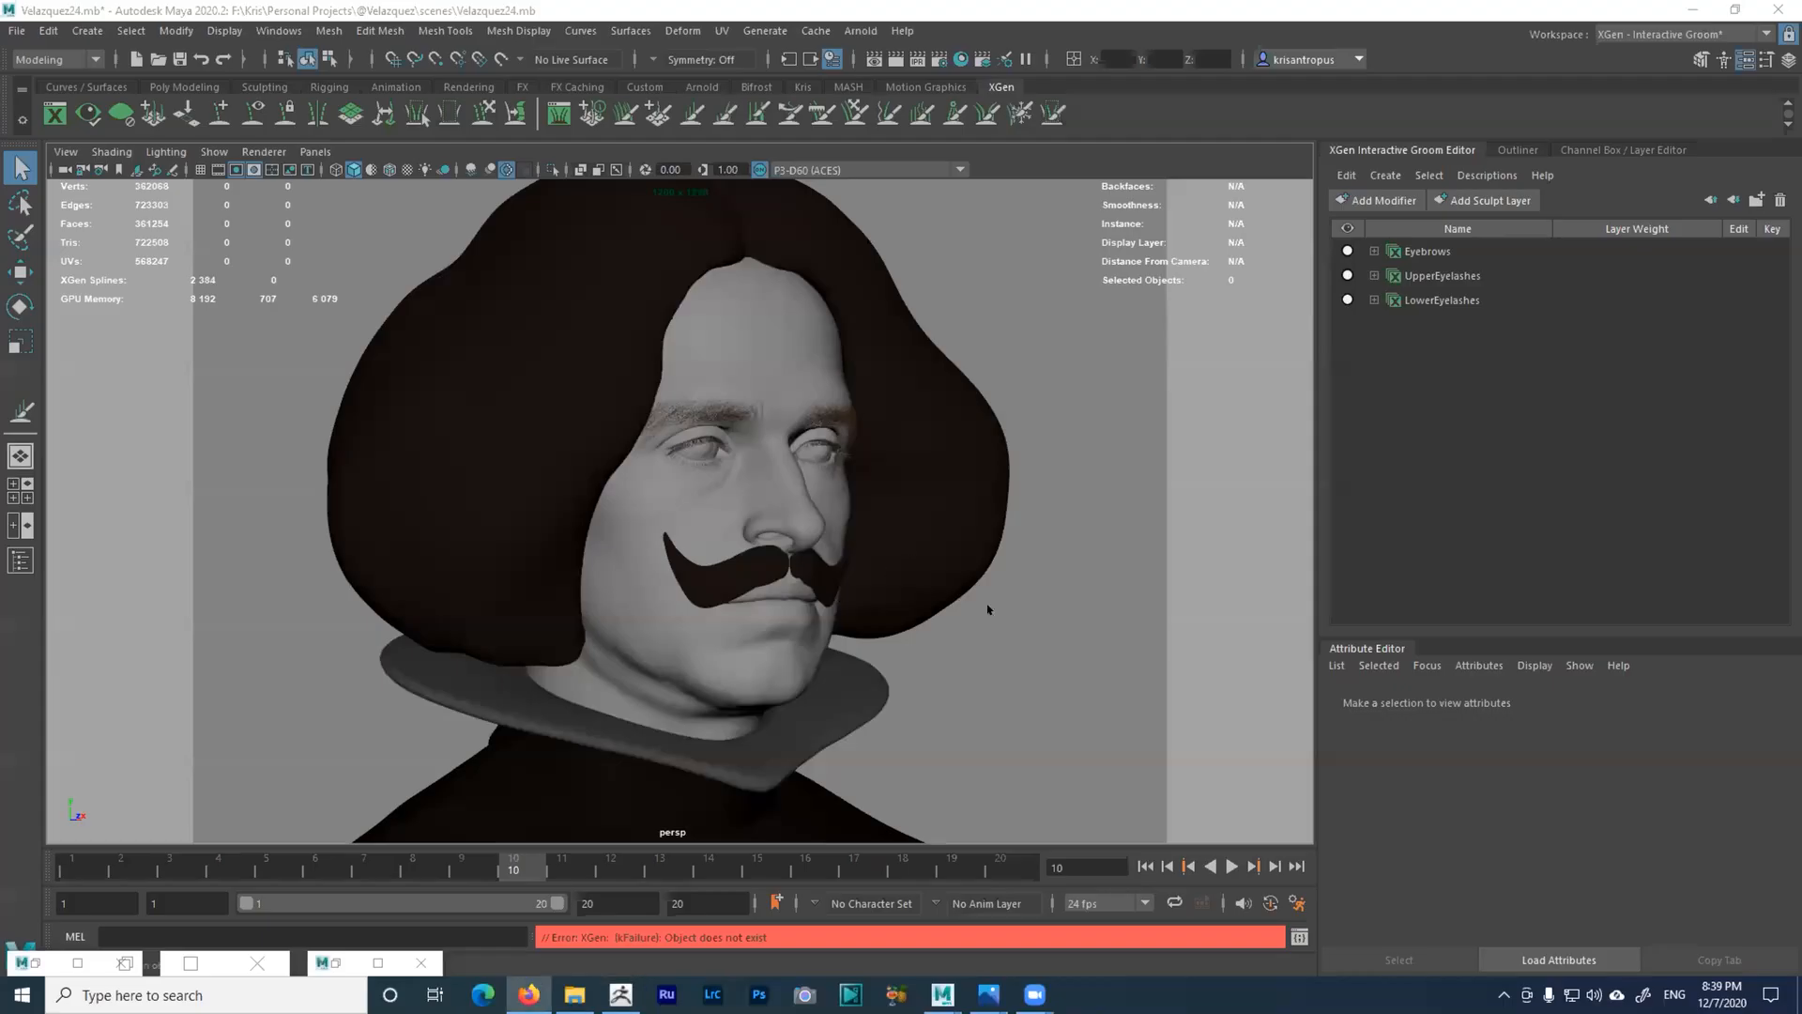
pyautogui.press('a')
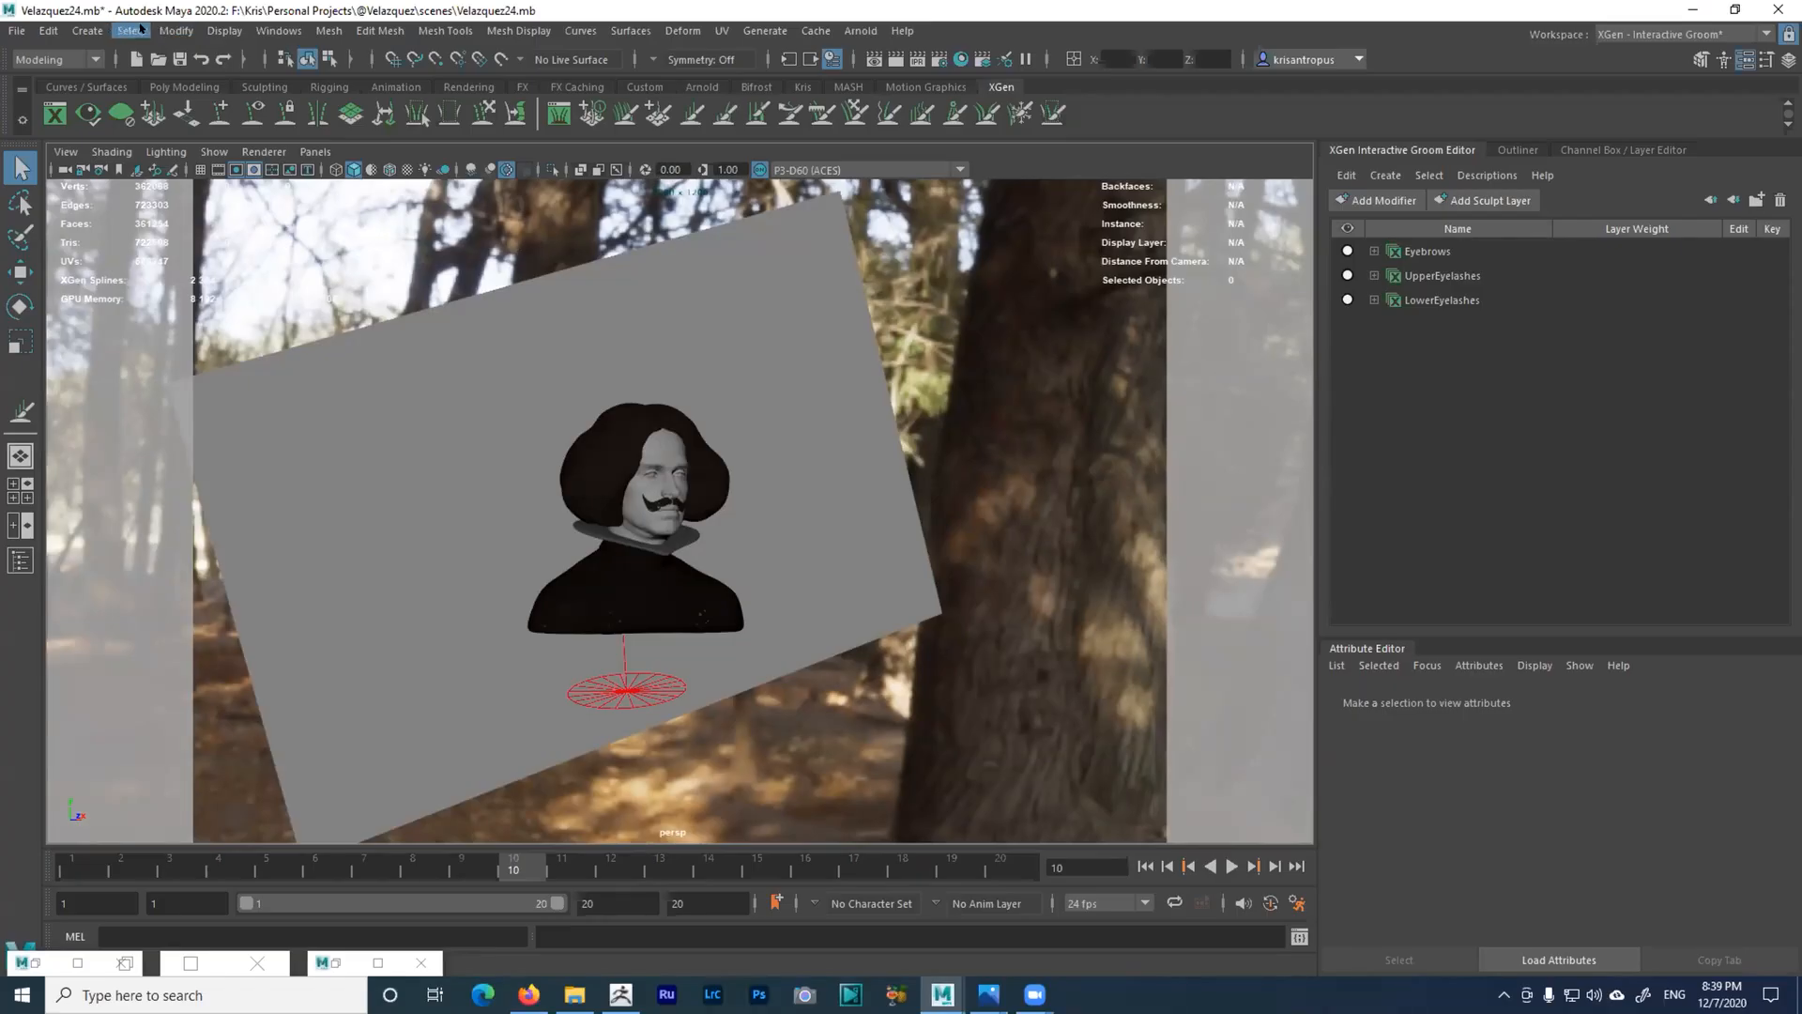
pyautogui.click(88, 30)
pyautogui.moveTo(125, 97)
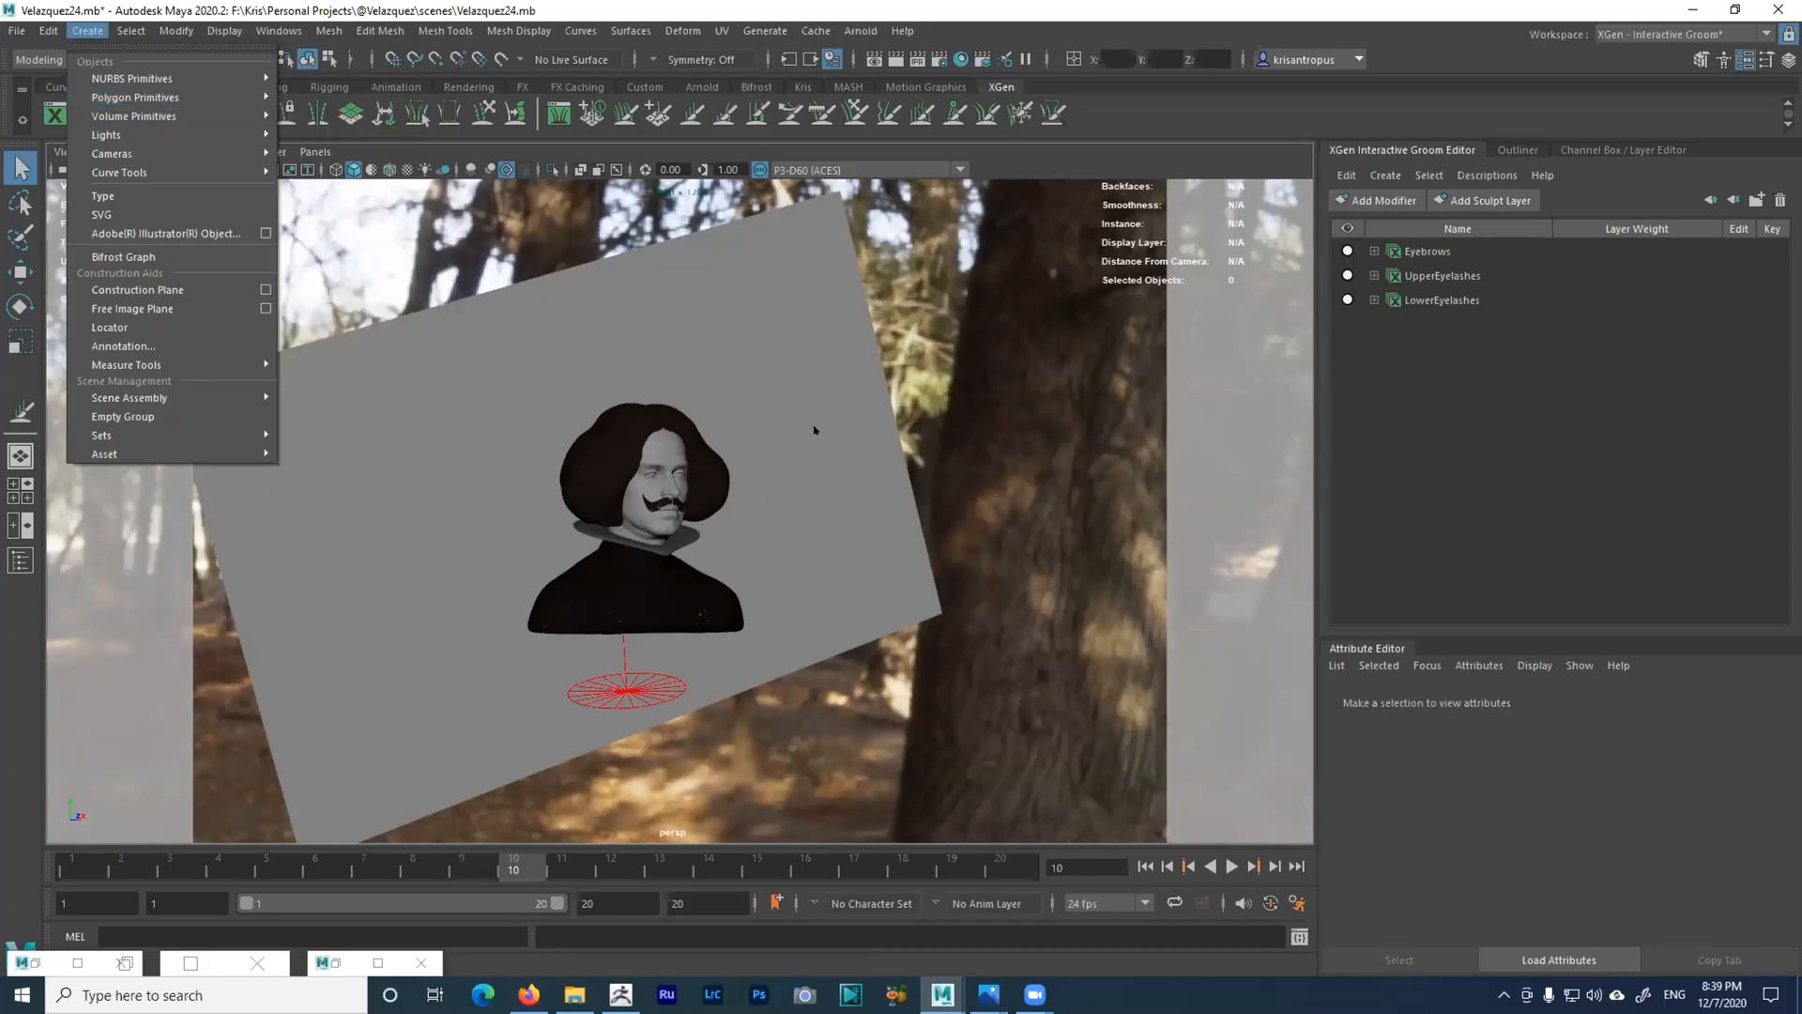
pyautogui.click(1239, 460)
# - Move in on the lower face of the bust and select the moustache mesh
pyautogui.scroll(6, 1239, 460)
pyautogui.keyDown('alt'); pyautogui.moveTo(1238, 460); pyautogui.dragTo(928, 431); pyautogui.keyUp('alt')
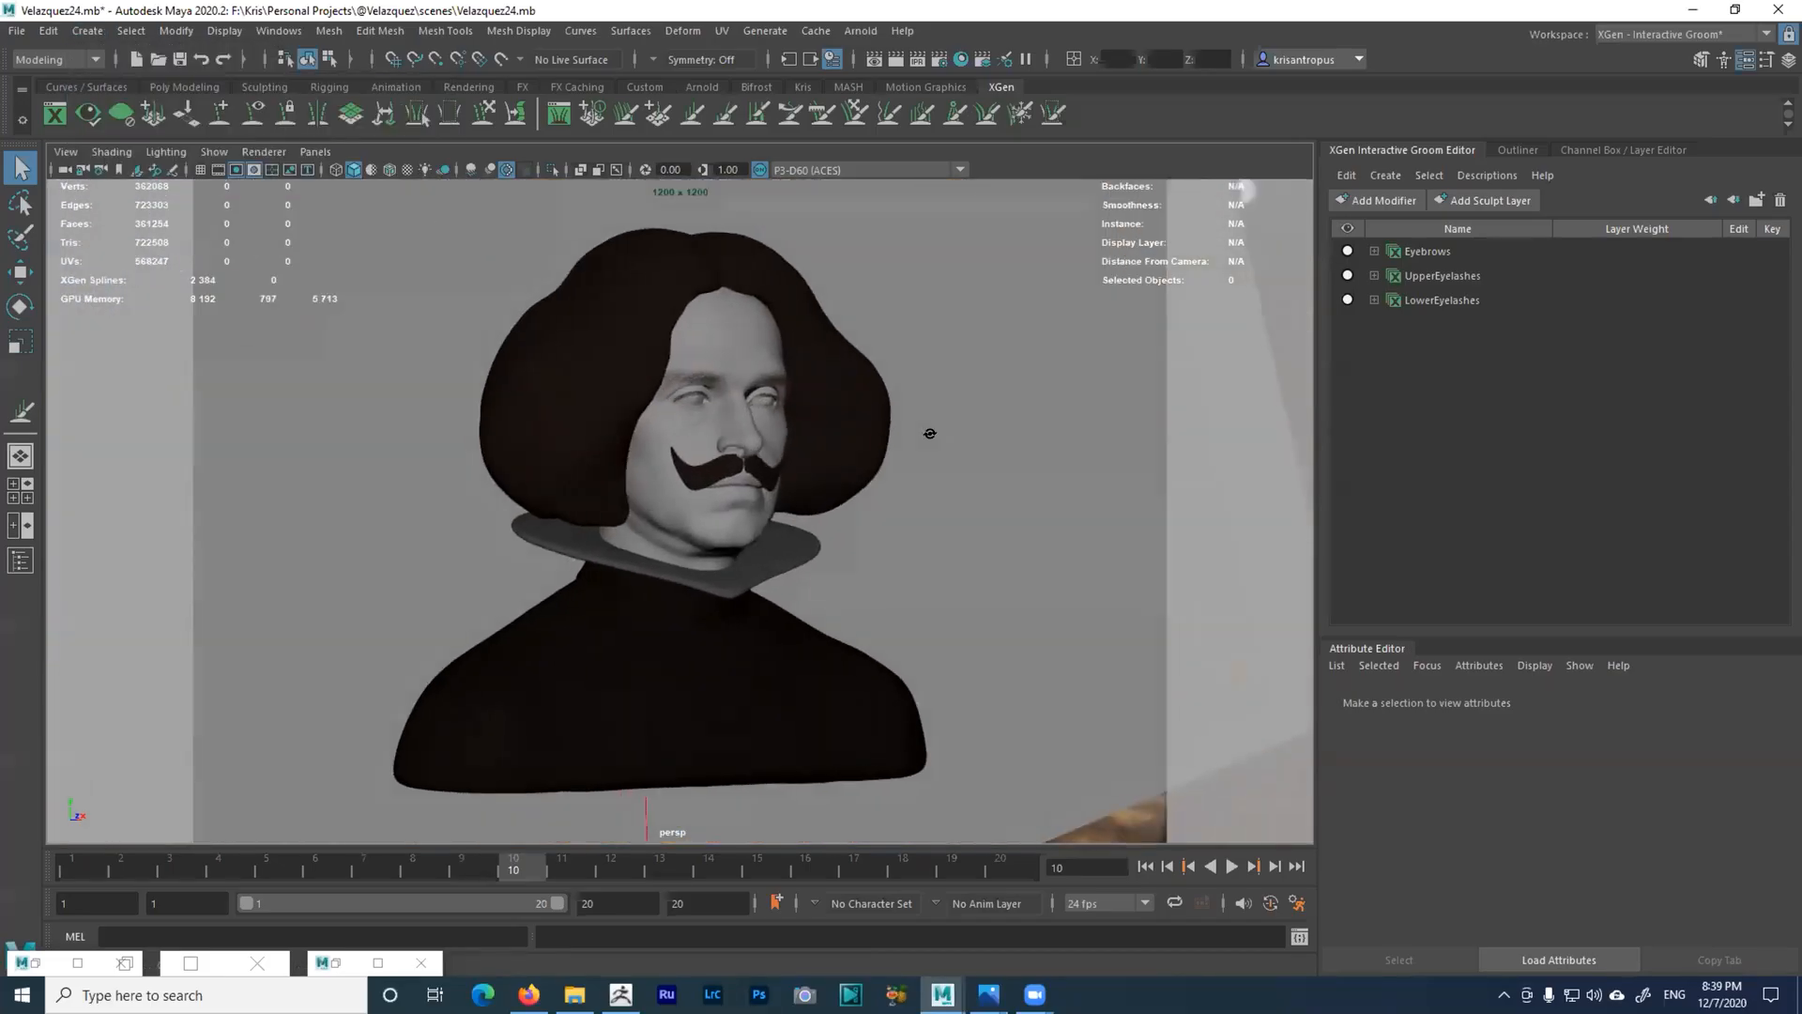
pyautogui.scroll(4, 927, 431)
pyautogui.scroll(5, 927, 431)
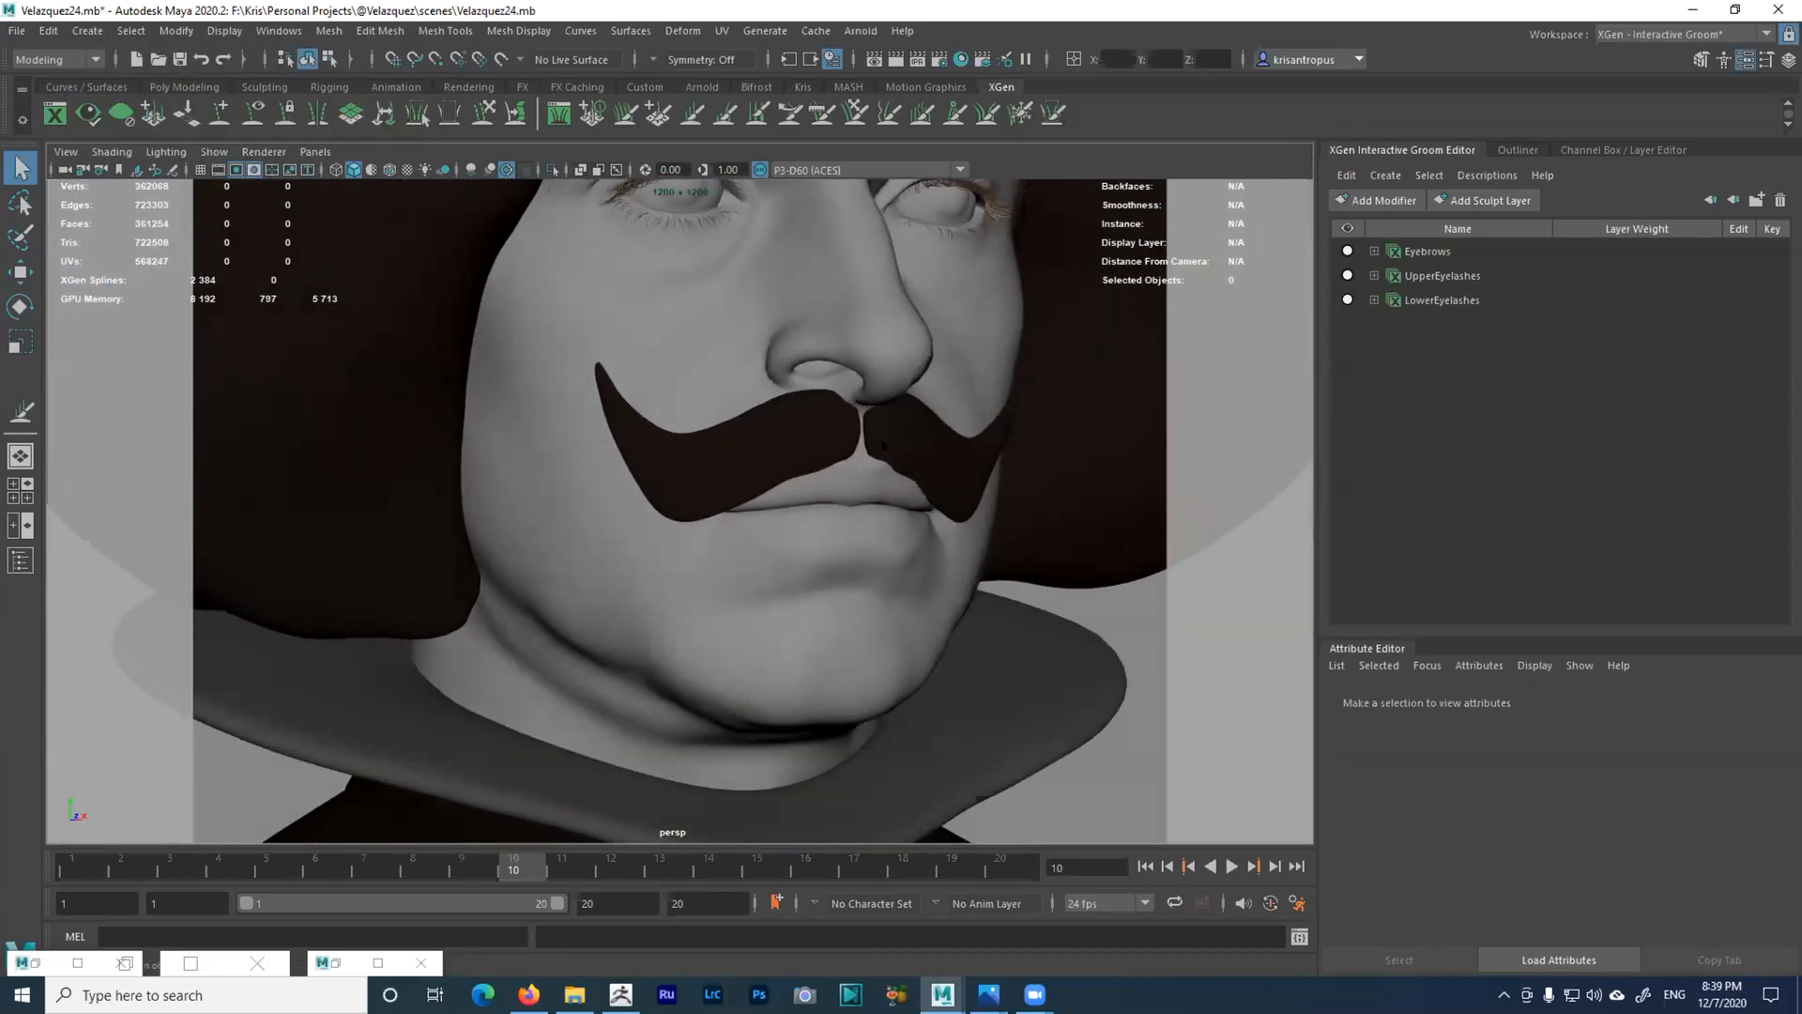
pyautogui.click(880, 430)
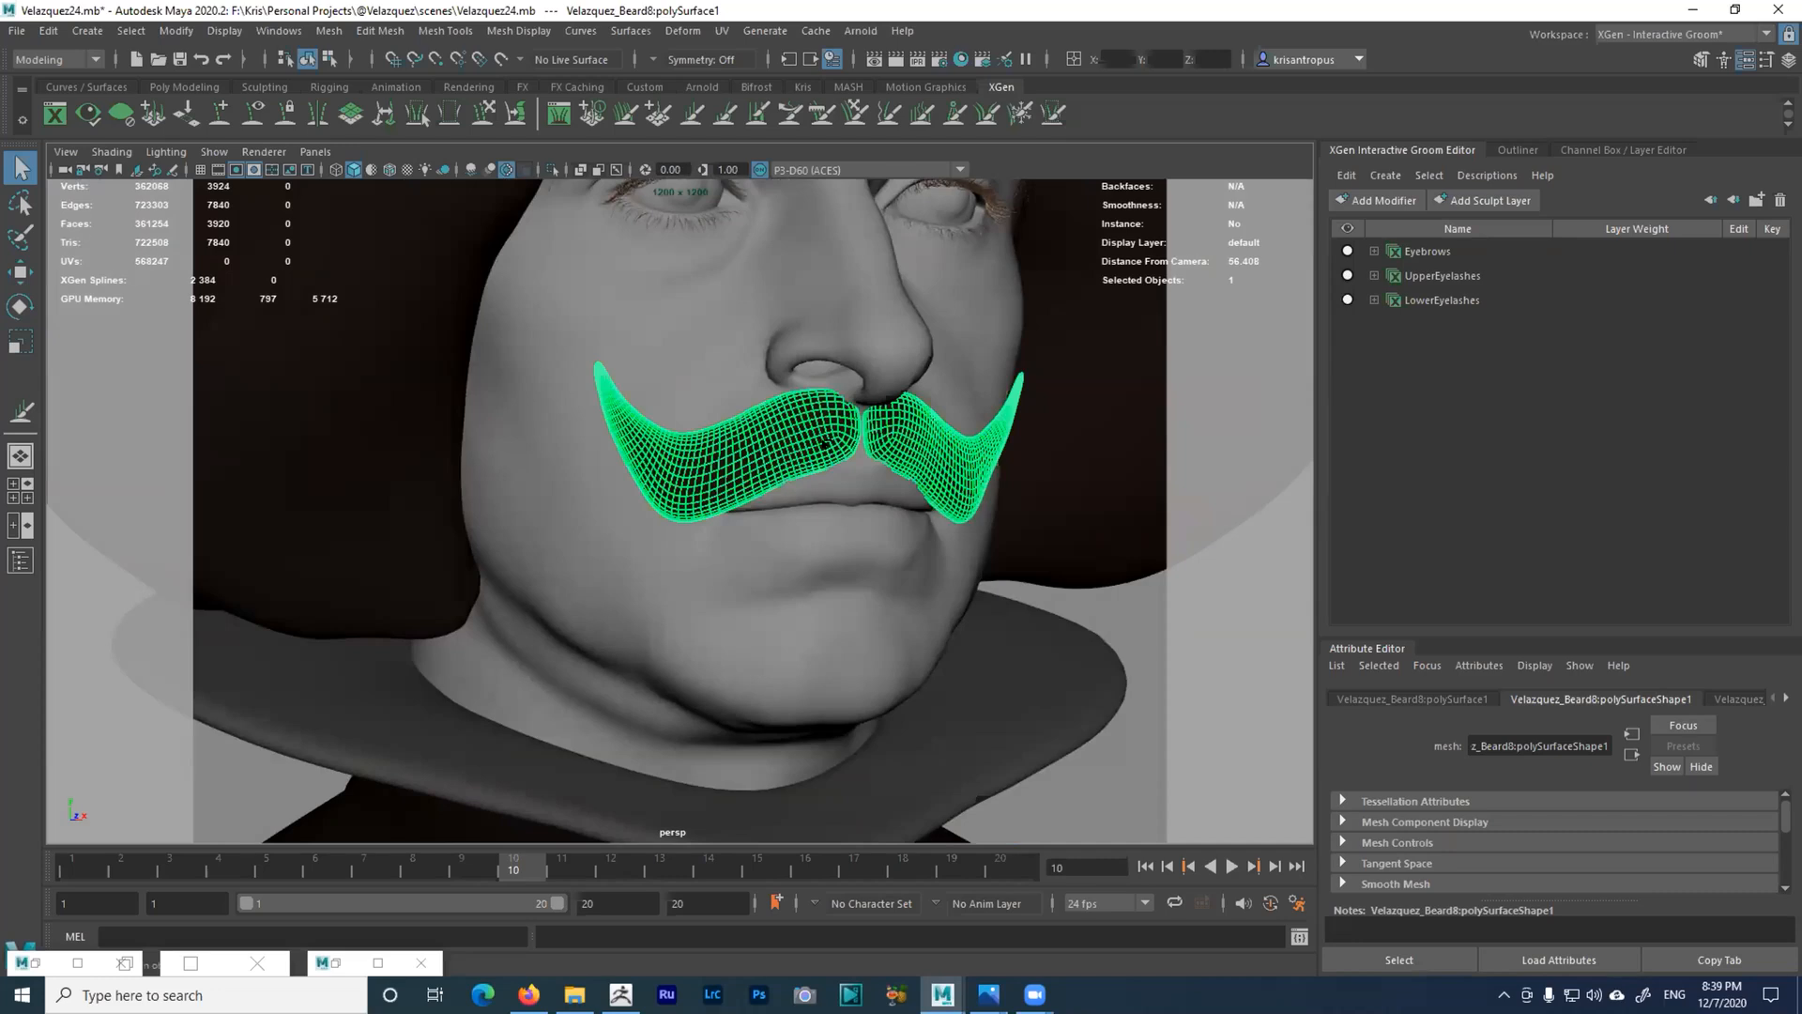
# - Hide the moustache mesh and bring the whole head and shoulders into view
pyautogui.press('Delete')
pyautogui.keyDown('alt'); pyautogui.moveTo(825, 392); pyautogui.dragTo(449, 532); pyautogui.keyUp('alt')
pyautogui.keyDown('alt'); pyautogui.moveTo(449, 532); pyautogui.dragTo(610, 536, button='right'); pyautogui.keyUp('alt')
pyautogui.keyDown('alt'); pyautogui.moveTo(741, 544); pyautogui.dragTo(913, 463); pyautogui.keyUp('alt')
pyautogui.keyDown('alt'); pyautogui.moveTo(914, 463); pyautogui.dragTo(630, 385, button='right'); pyautogui.keyUp('alt')
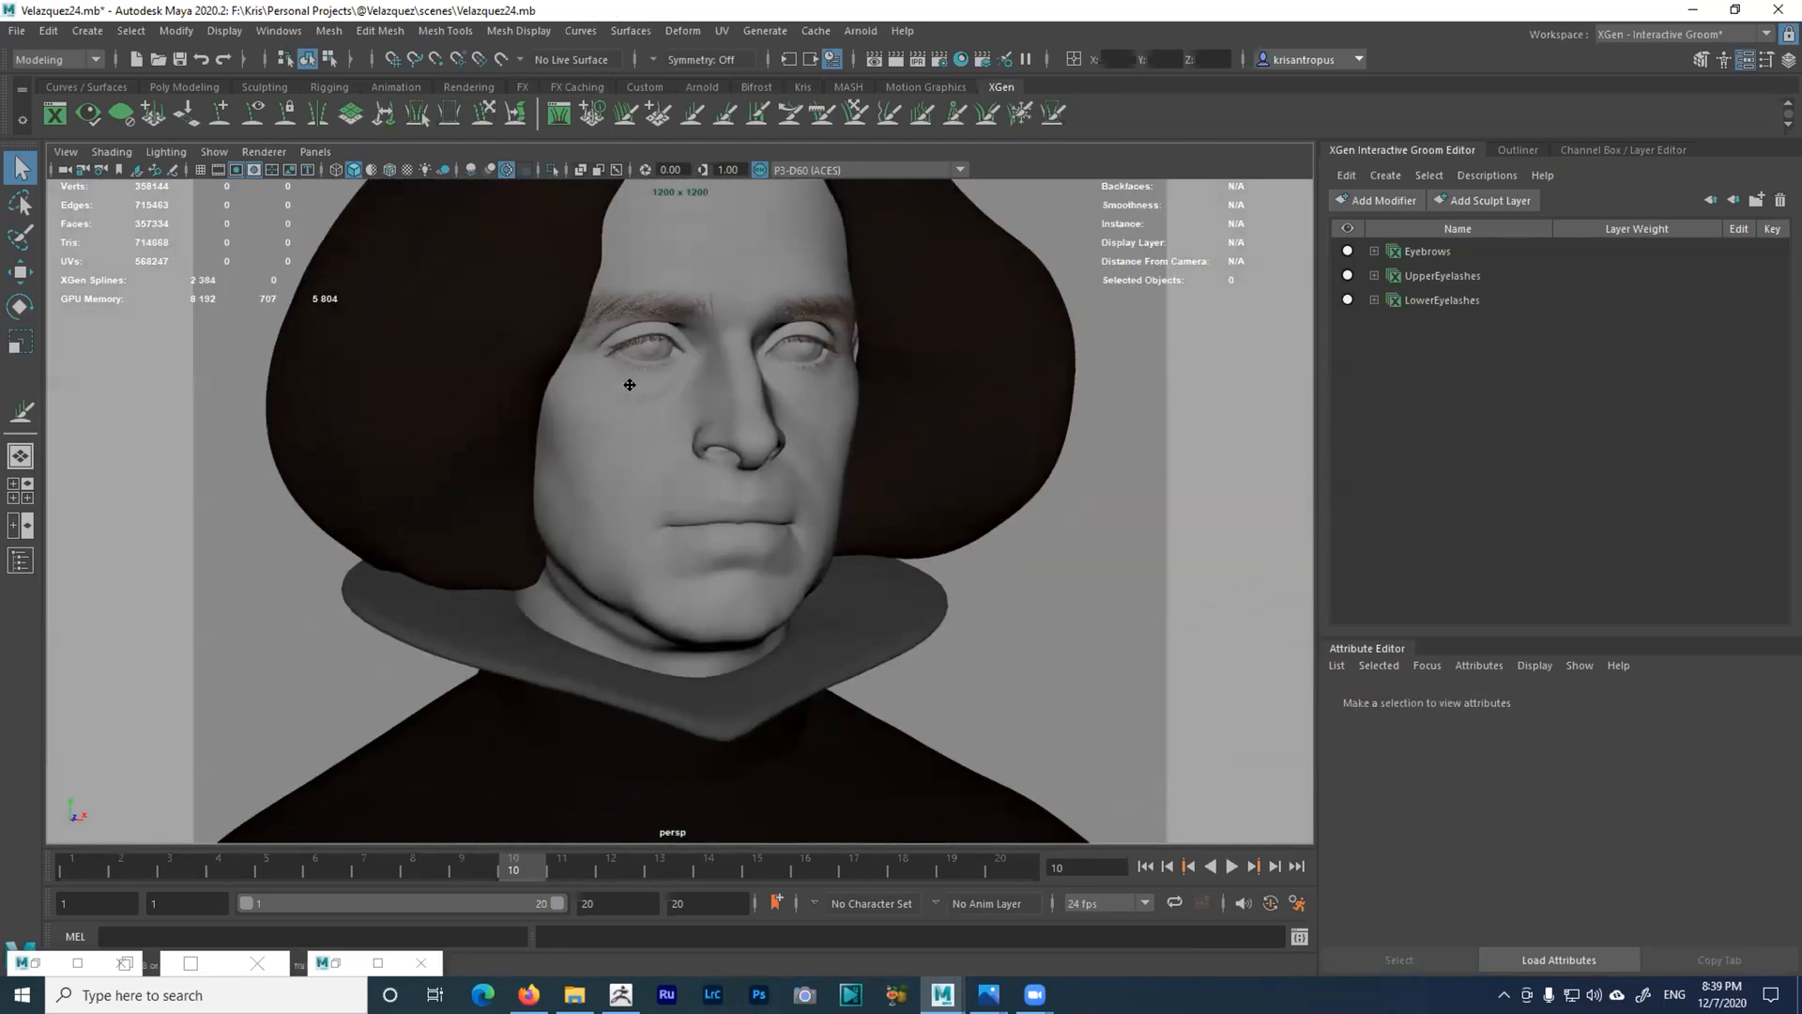
# - Hide the hair, collar and vest meshes together so only the bare head and shoulders show
pyautogui.click(882, 552)
pyautogui.keyDown('shift'); pyautogui.click(862, 626); pyautogui.keyUp('shift')
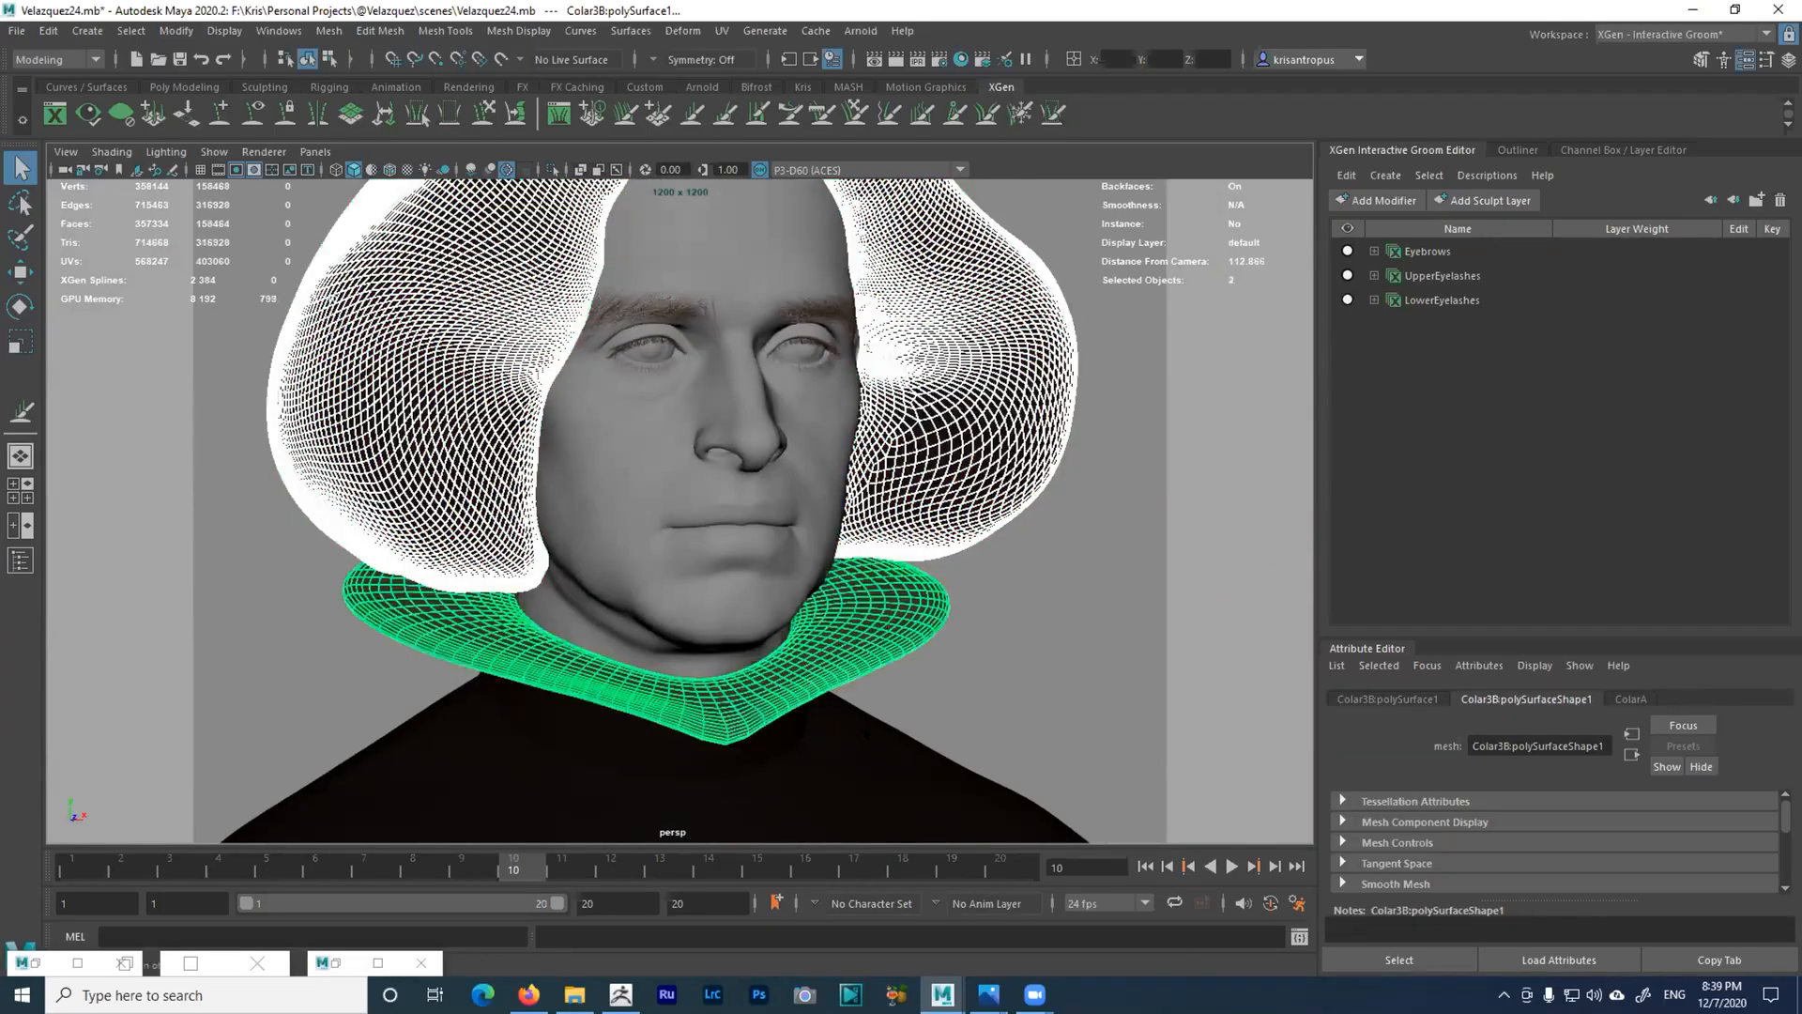
pyautogui.keyDown('shift'); pyautogui.click(865, 735); pyautogui.keyUp('shift')
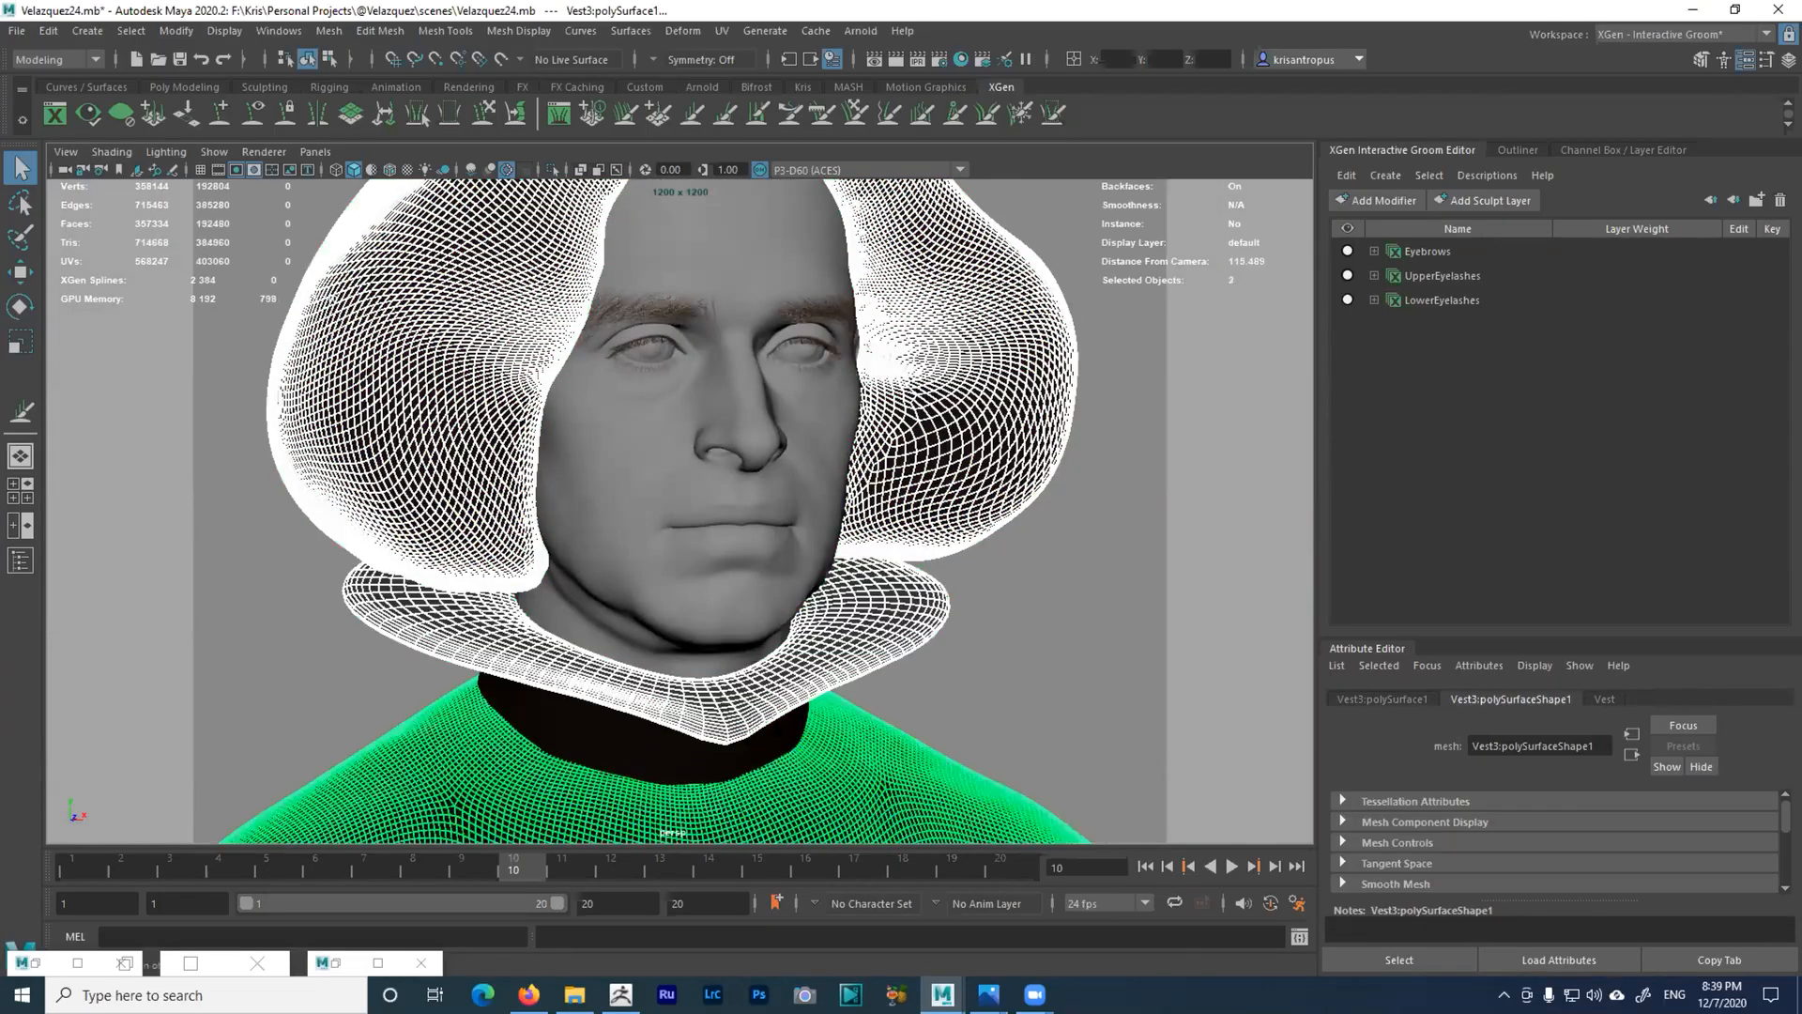
pyautogui.keyDown('shift'); pyautogui.click(781, 731); pyautogui.keyUp('shift')
pyautogui.hotkey('ctrl', 'h')
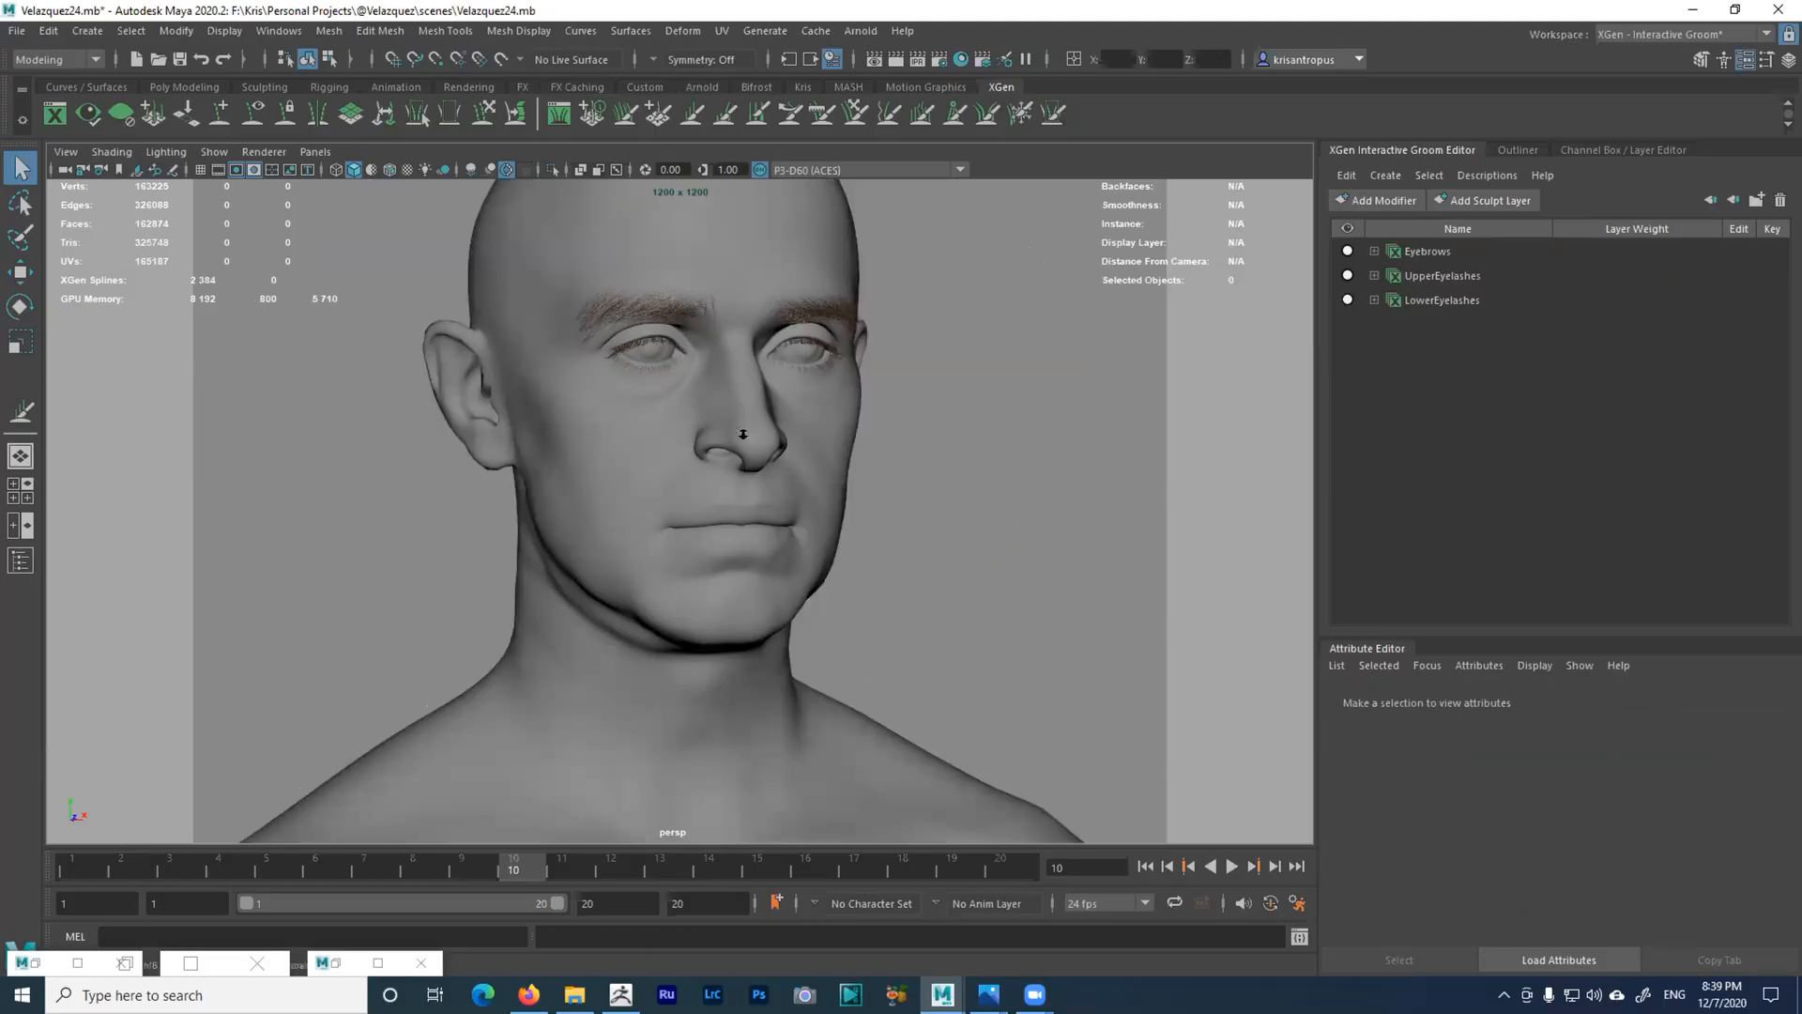
# - Unhide polySurface2 to check what it contains, and hide it again
pyautogui.keyDown('alt'); pyautogui.moveTo(743, 434); pyautogui.dragTo(892, 628, button='right'); pyautogui.keyUp('alt')
pyautogui.keyDown('alt'); pyautogui.moveTo(892, 627); pyautogui.dragTo(849, 563); pyautogui.keyUp('alt')
pyautogui.keyDown('alt'); pyautogui.moveTo(848, 563); pyautogui.dragTo(756, 310, button='middle'); pyautogui.keyUp('alt')
pyautogui.keyDown('alt'); pyautogui.moveTo(757, 310); pyautogui.dragTo(758, 329); pyautogui.keyUp('alt')
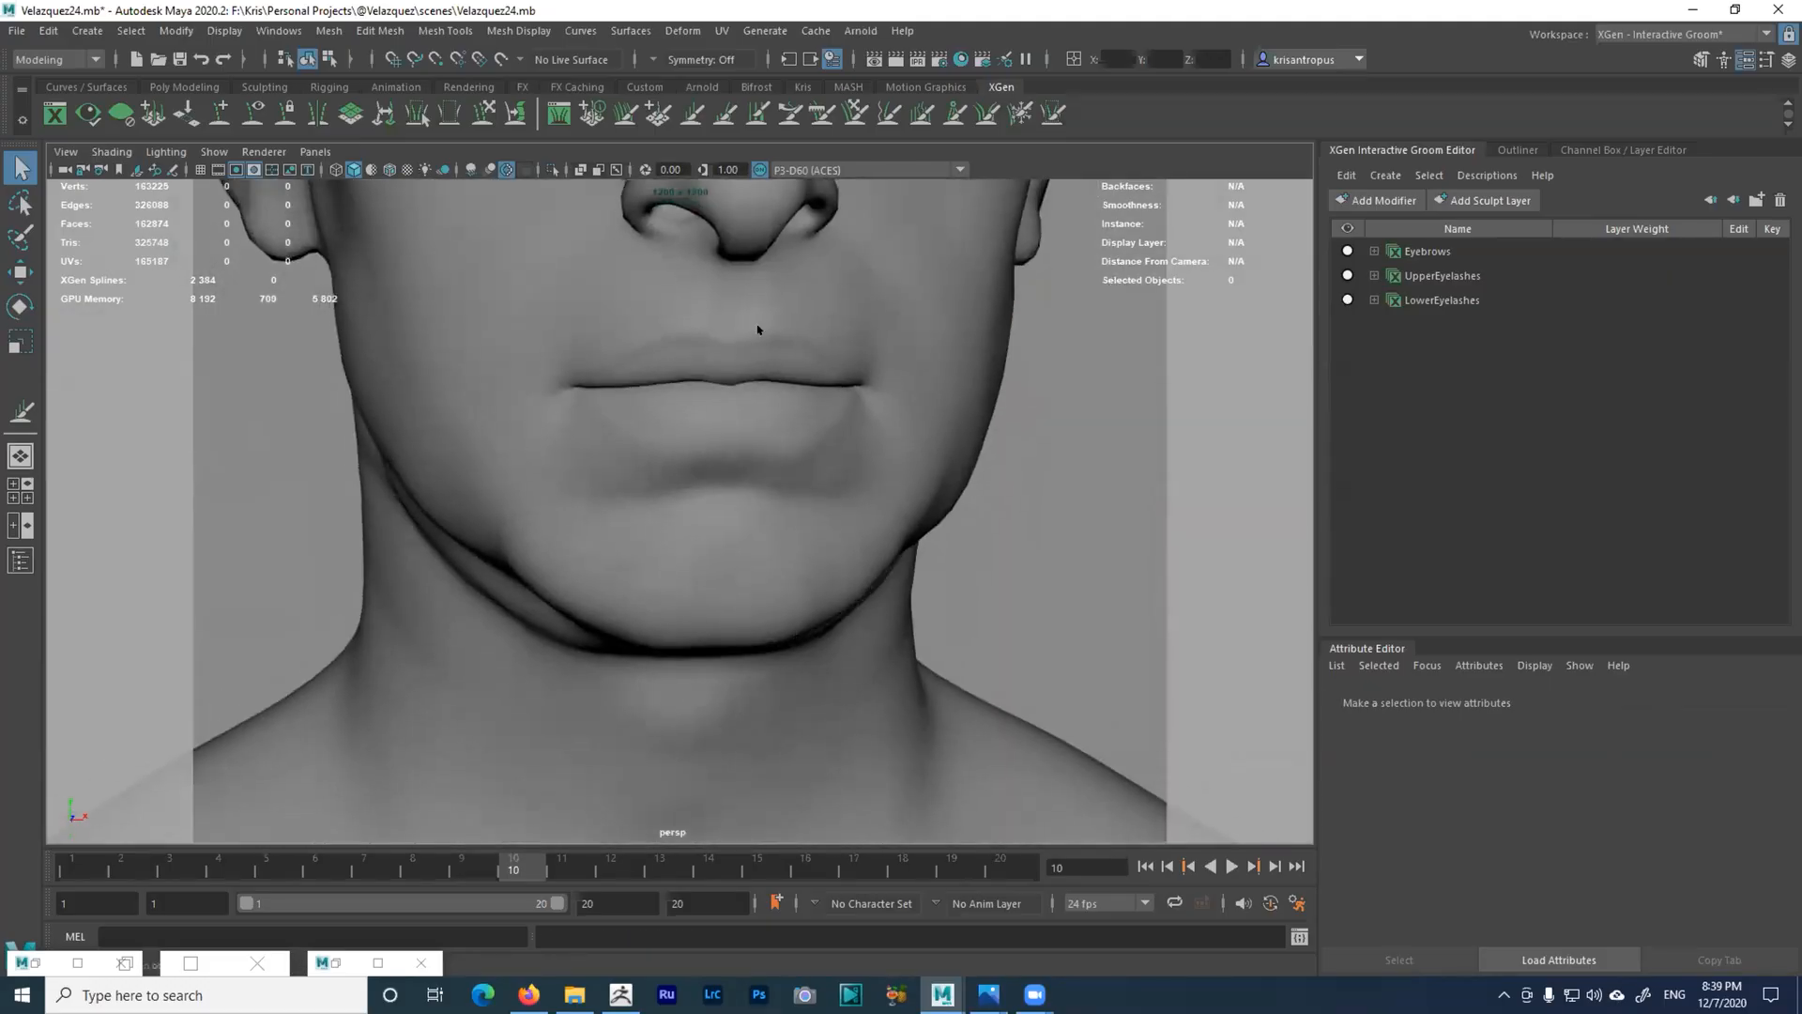
pyautogui.keyDown('alt'); pyautogui.moveTo(757, 329); pyautogui.dragTo(818, 416, button='middle'); pyautogui.keyUp('alt')
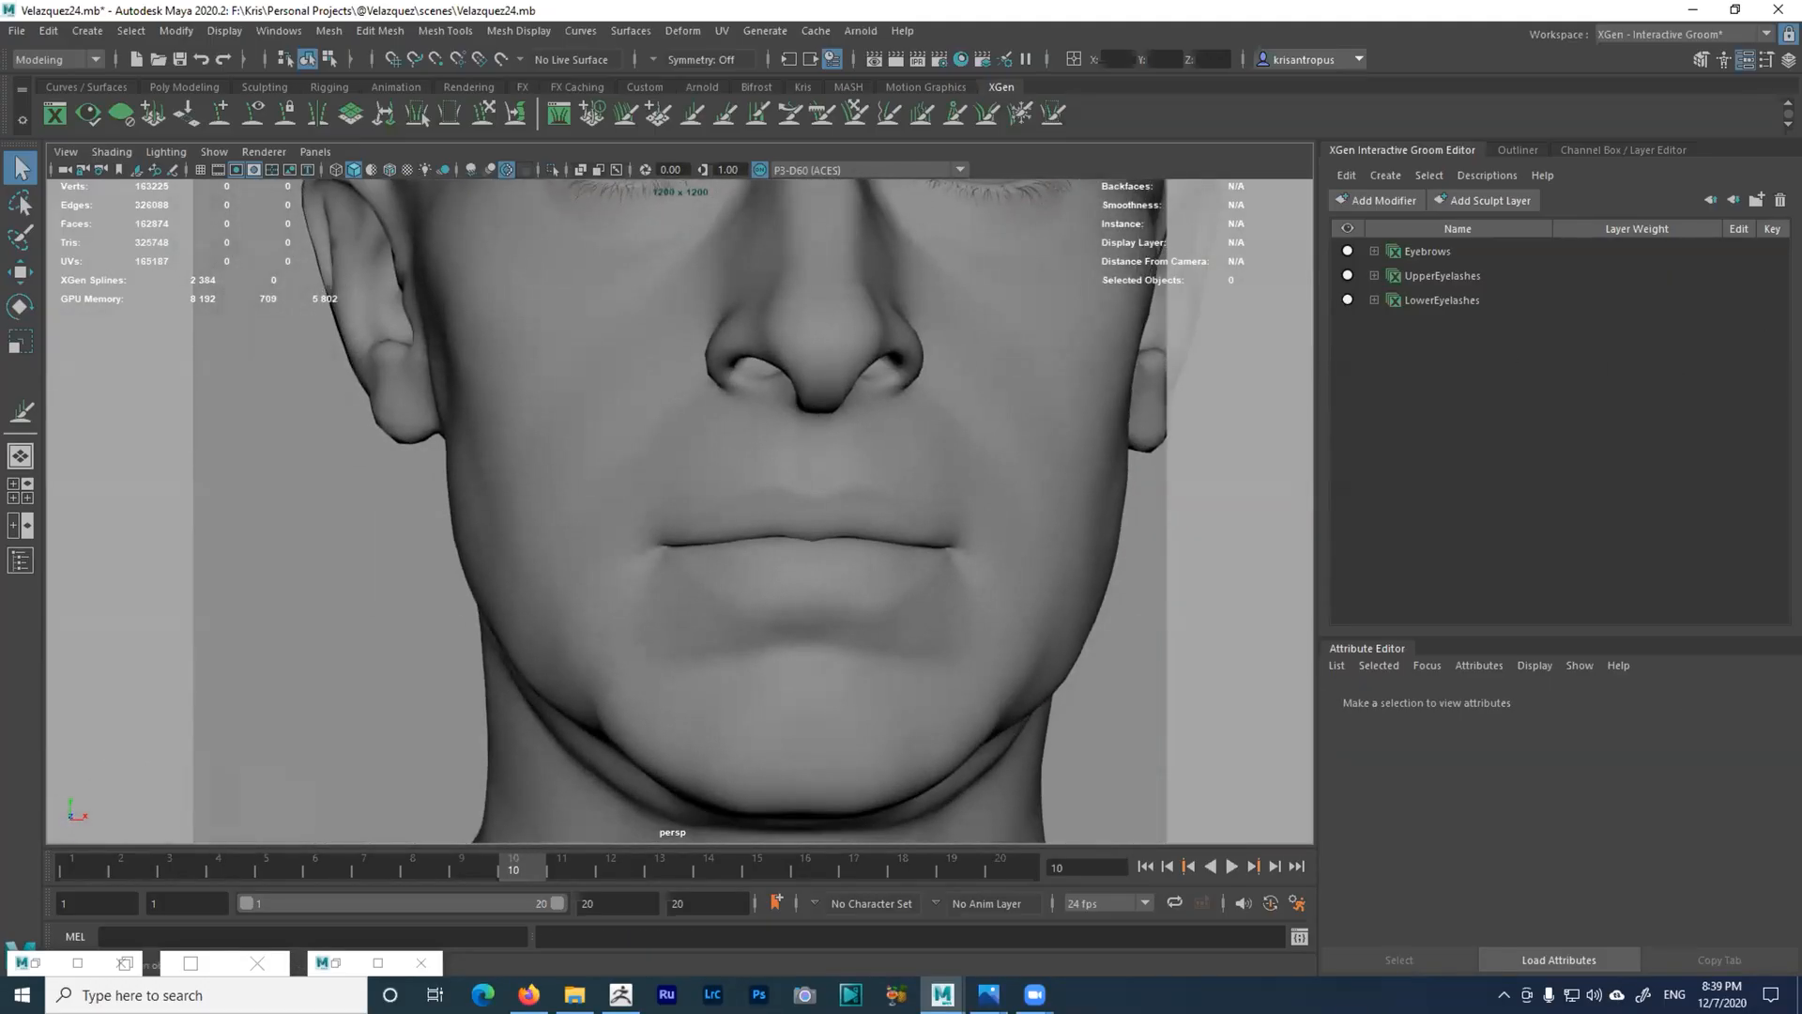
pyautogui.click(1513, 148)
pyautogui.scroll(-10, 1464, 399)
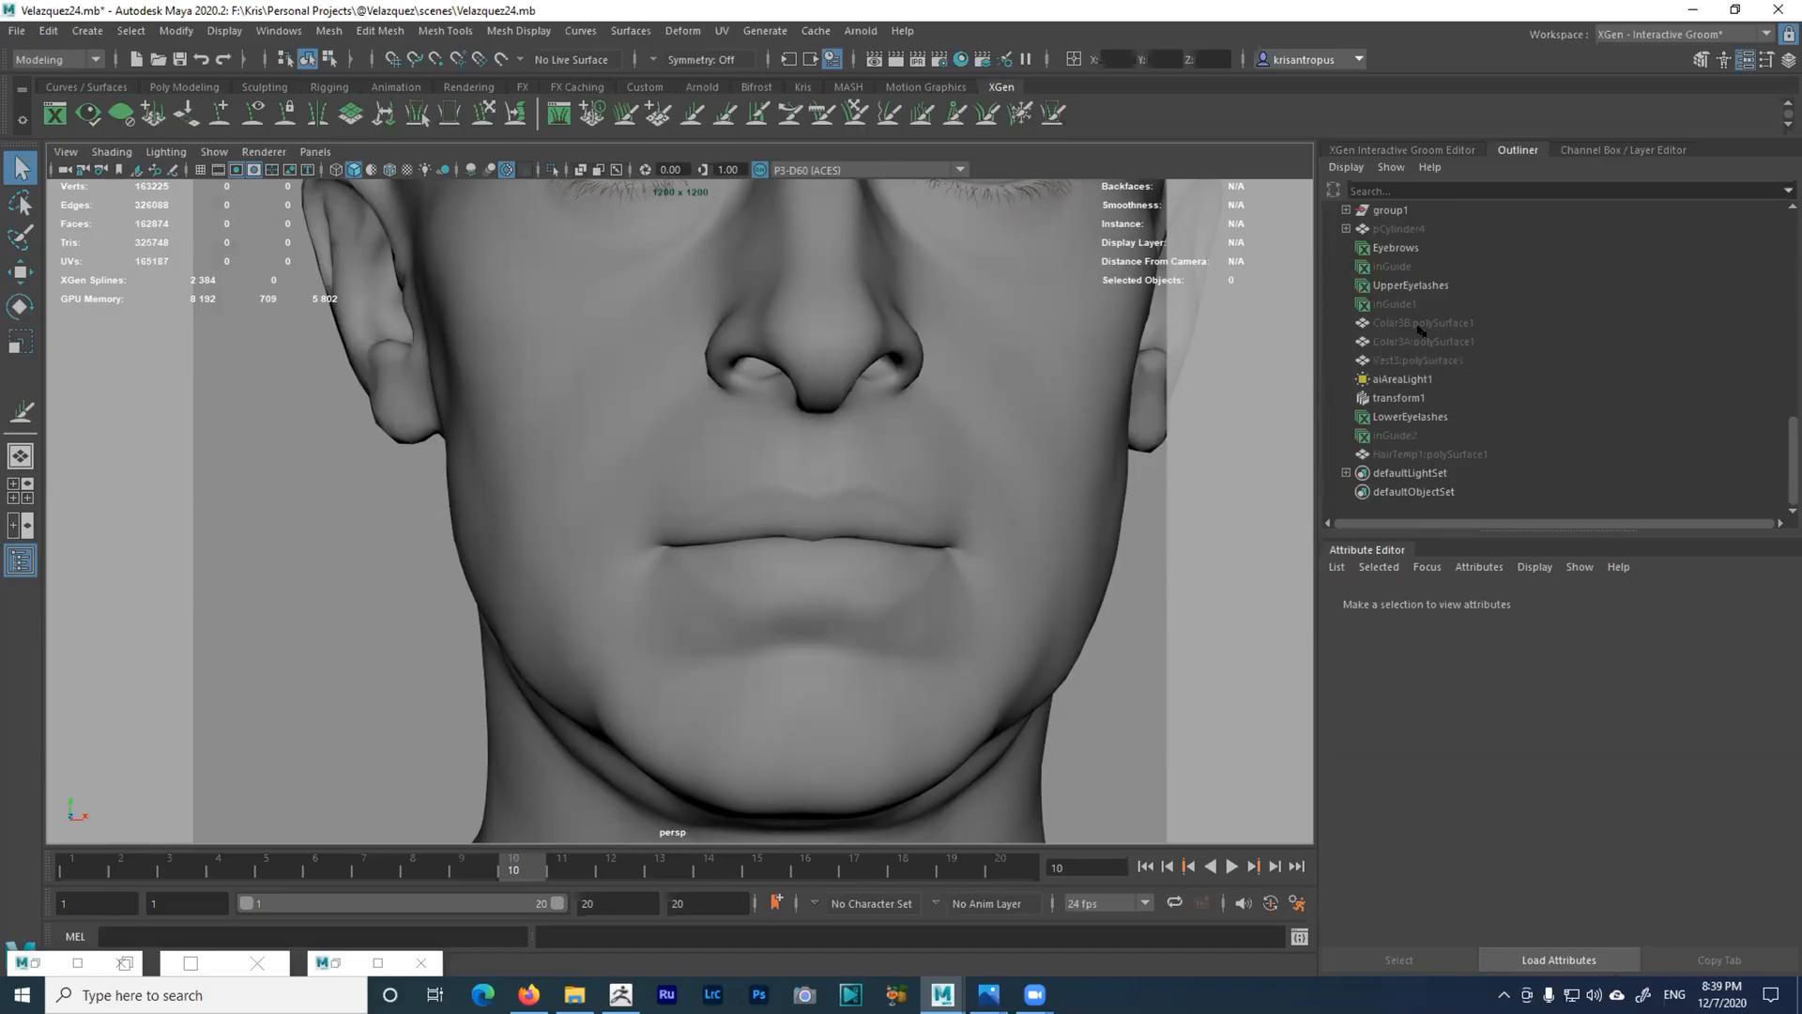
pyautogui.scroll(3, 1404, 291)
pyautogui.click(1403, 284)
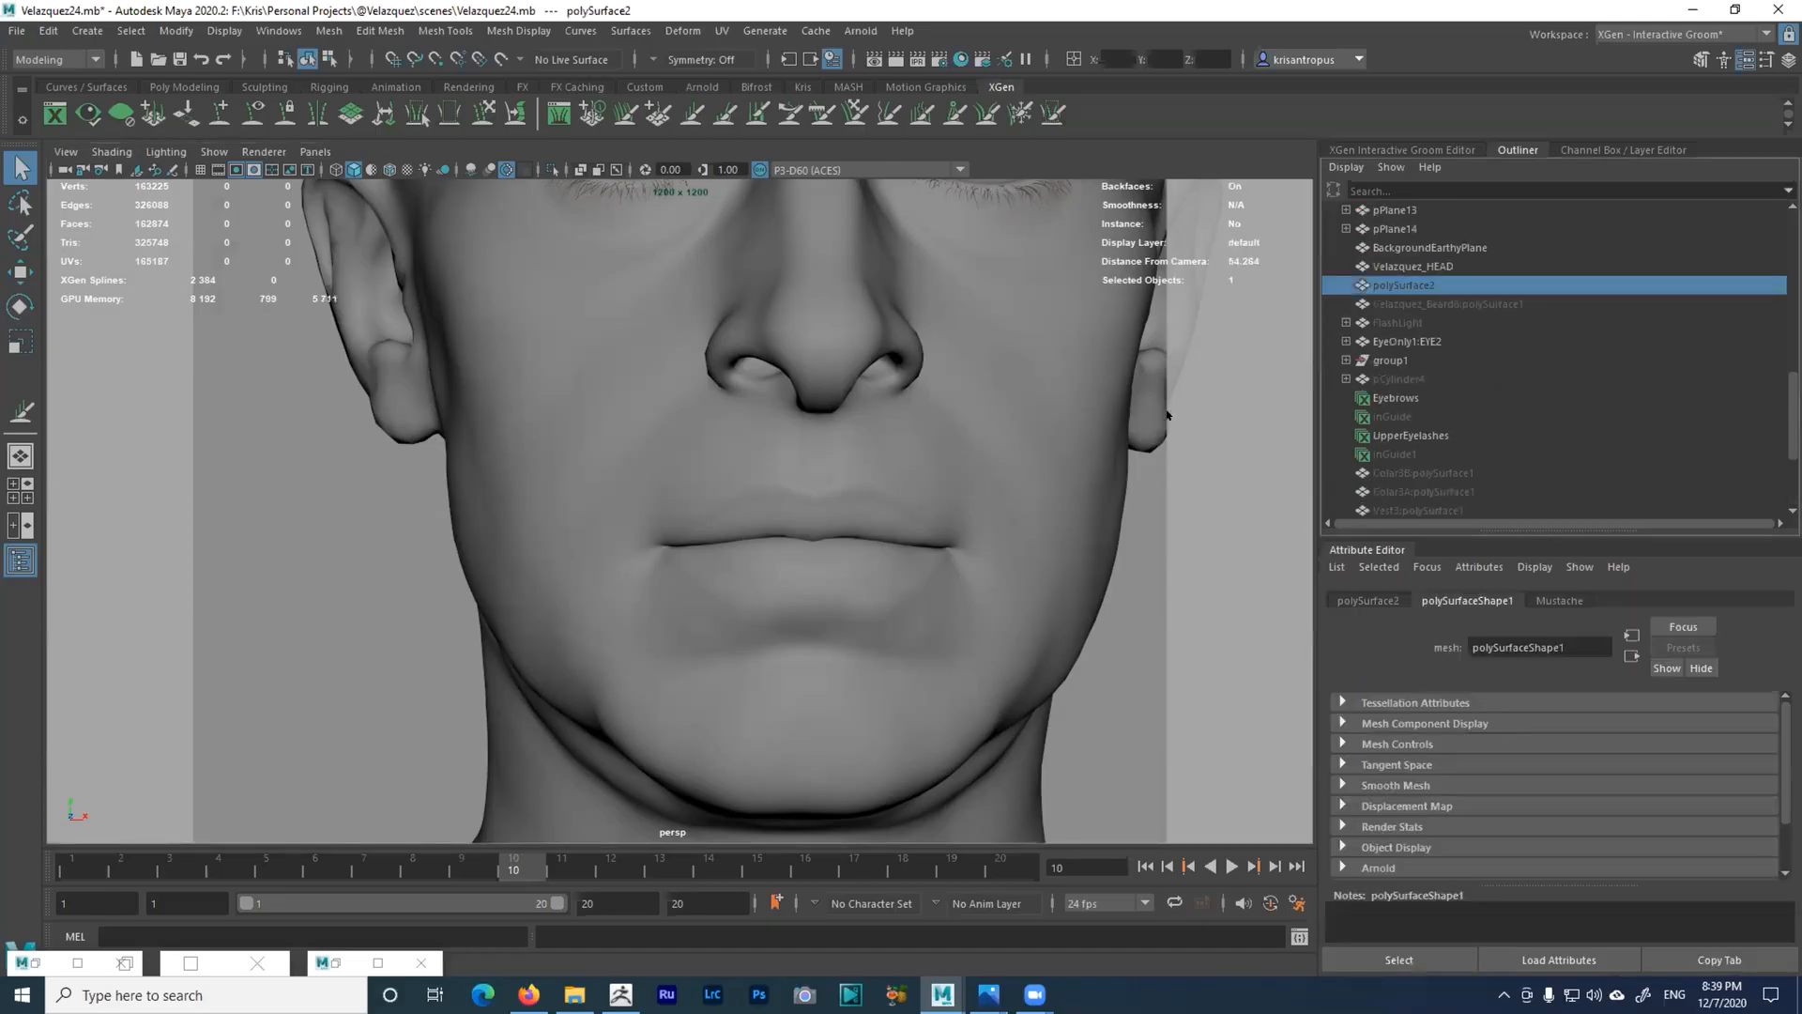
pyautogui.hotkey('shift', 'h')
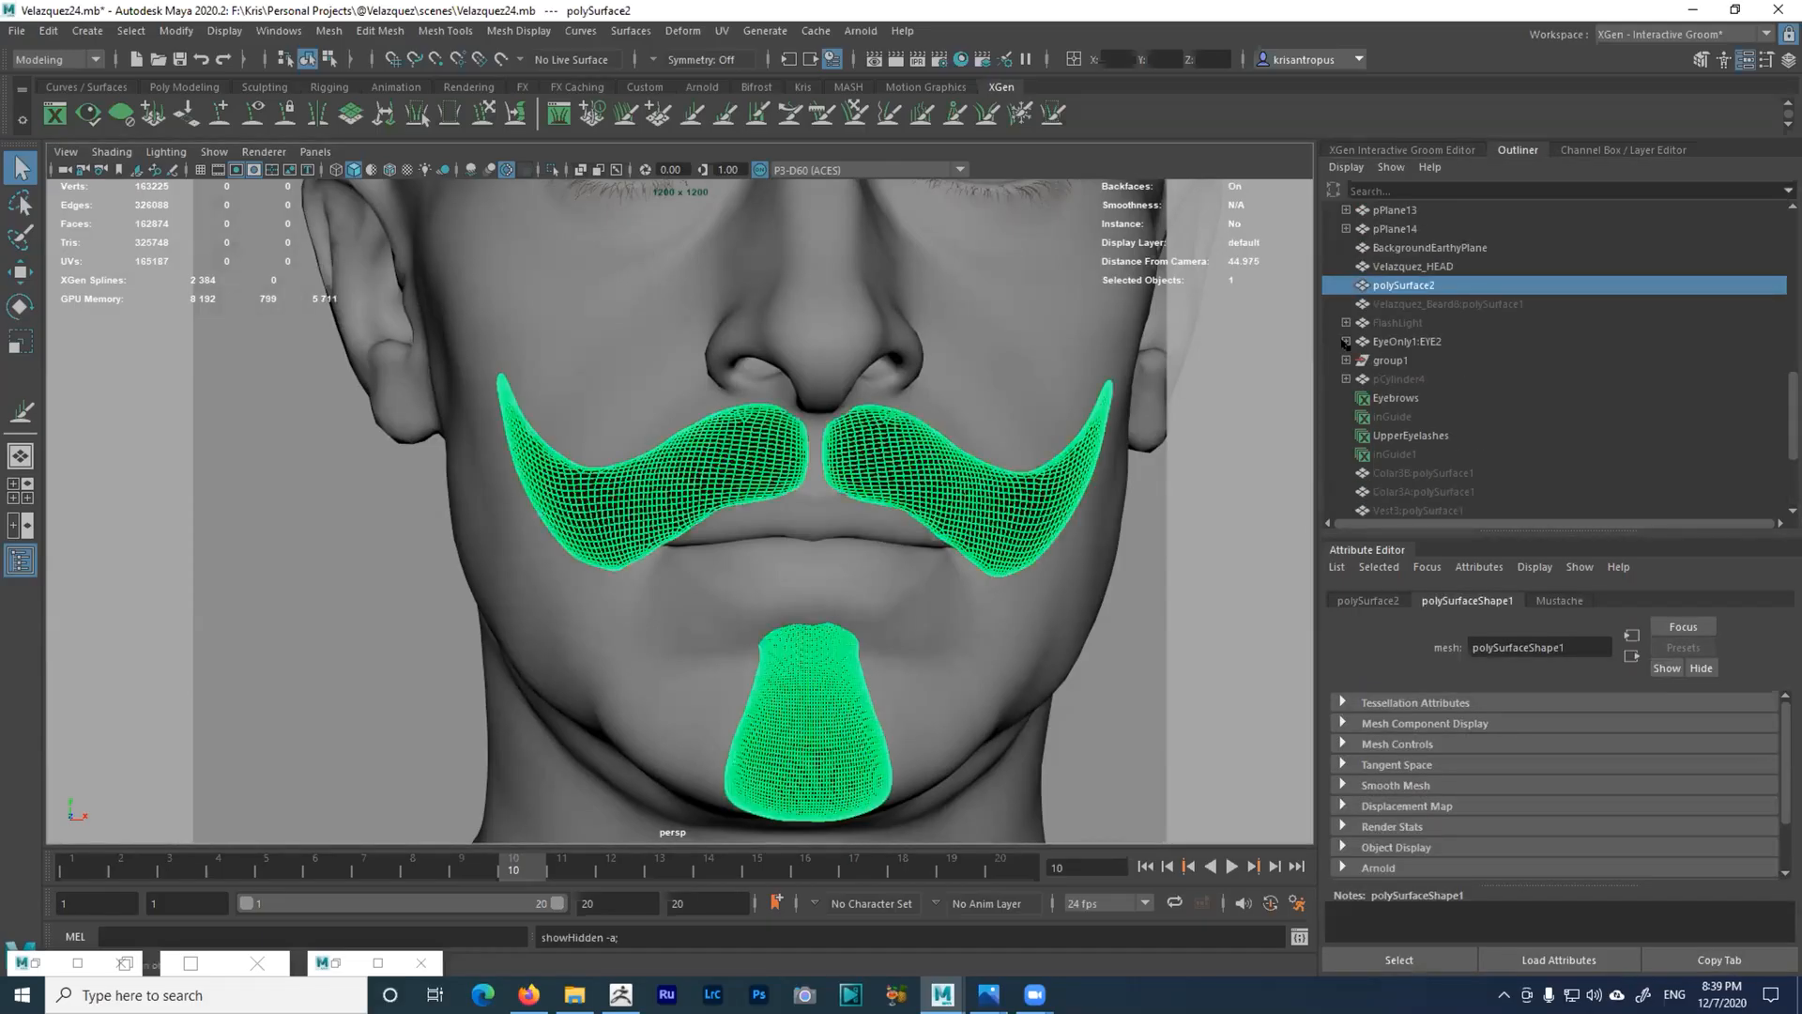
pyautogui.hotkey('ctrl', 'h')
# - Unhide the Velazquez_Beard8:polySurface1 moustache mesh over the bare face
pyautogui.doubleClick(1424, 304)
pyautogui.click(1348, 308)
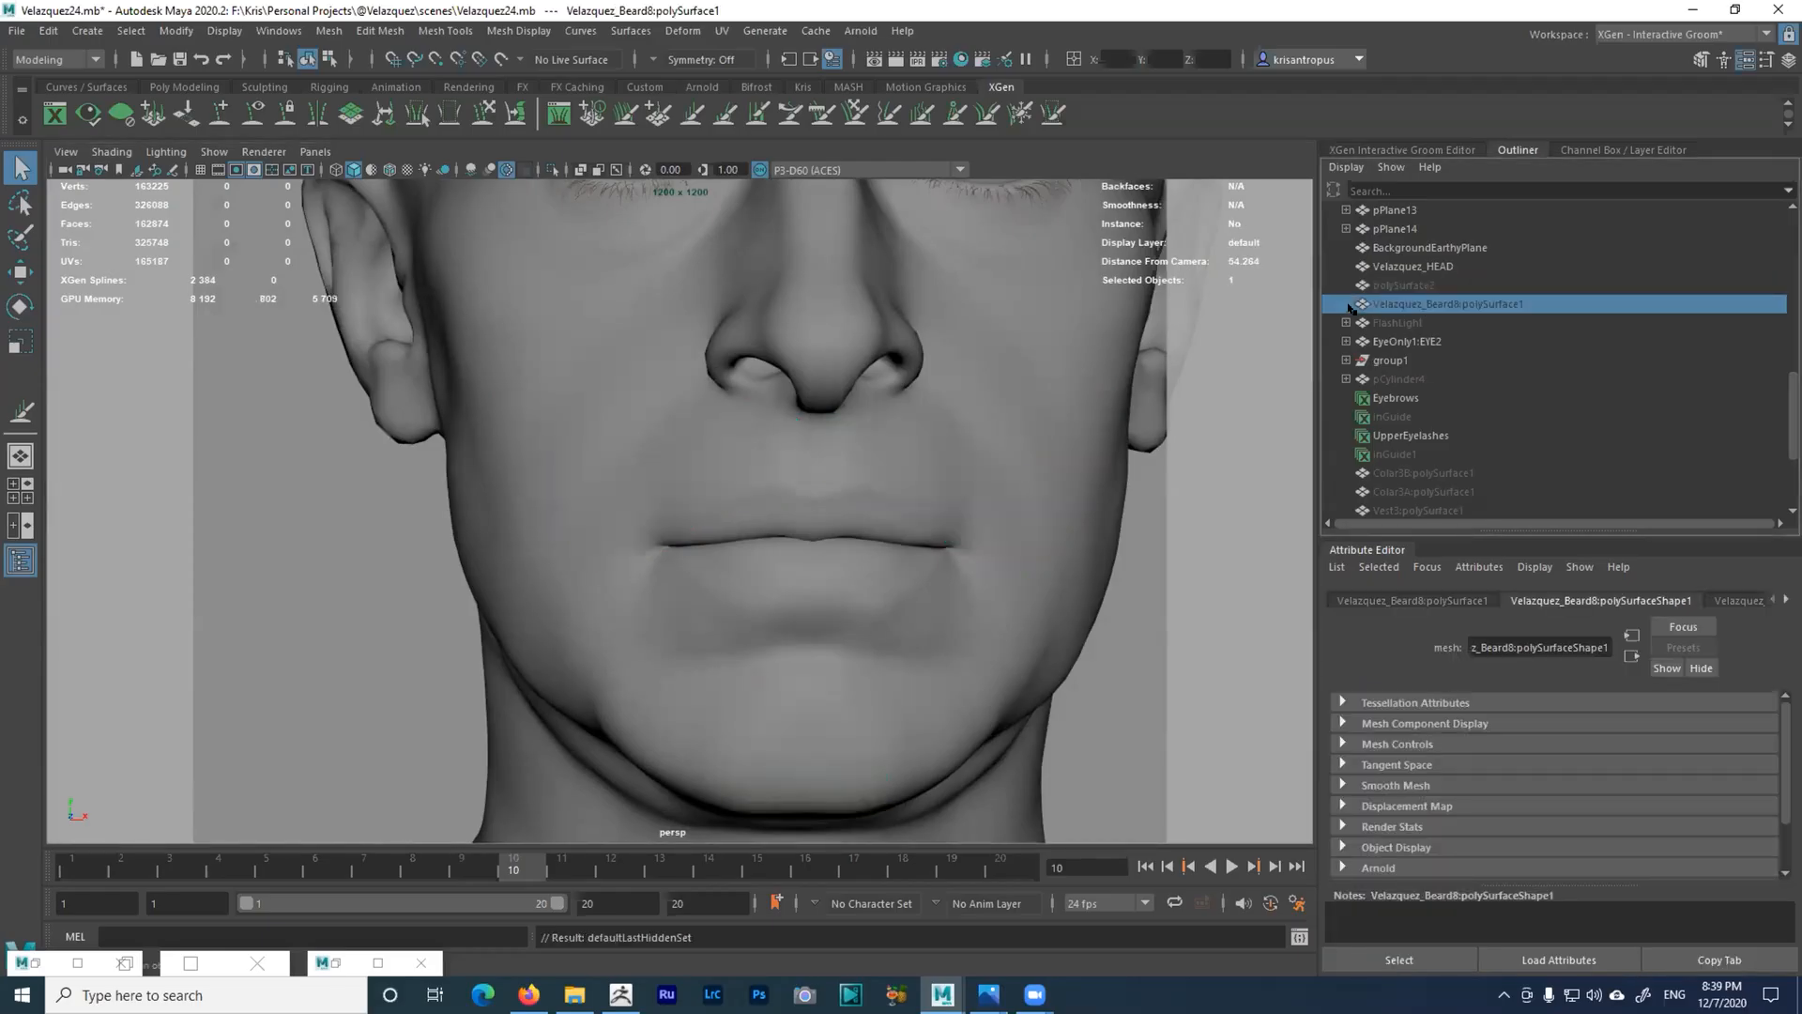
pyautogui.hotkey('shift', 'h')
# - Enable topology symmetry on the Velazquez_HEAD mesh, using the centre edge above the upper lip as the seam
pyautogui.keyDown('alt'); pyautogui.moveTo(866, 468); pyautogui.dragTo(744, 328); pyautogui.keyUp('alt')
pyautogui.click(745, 328)
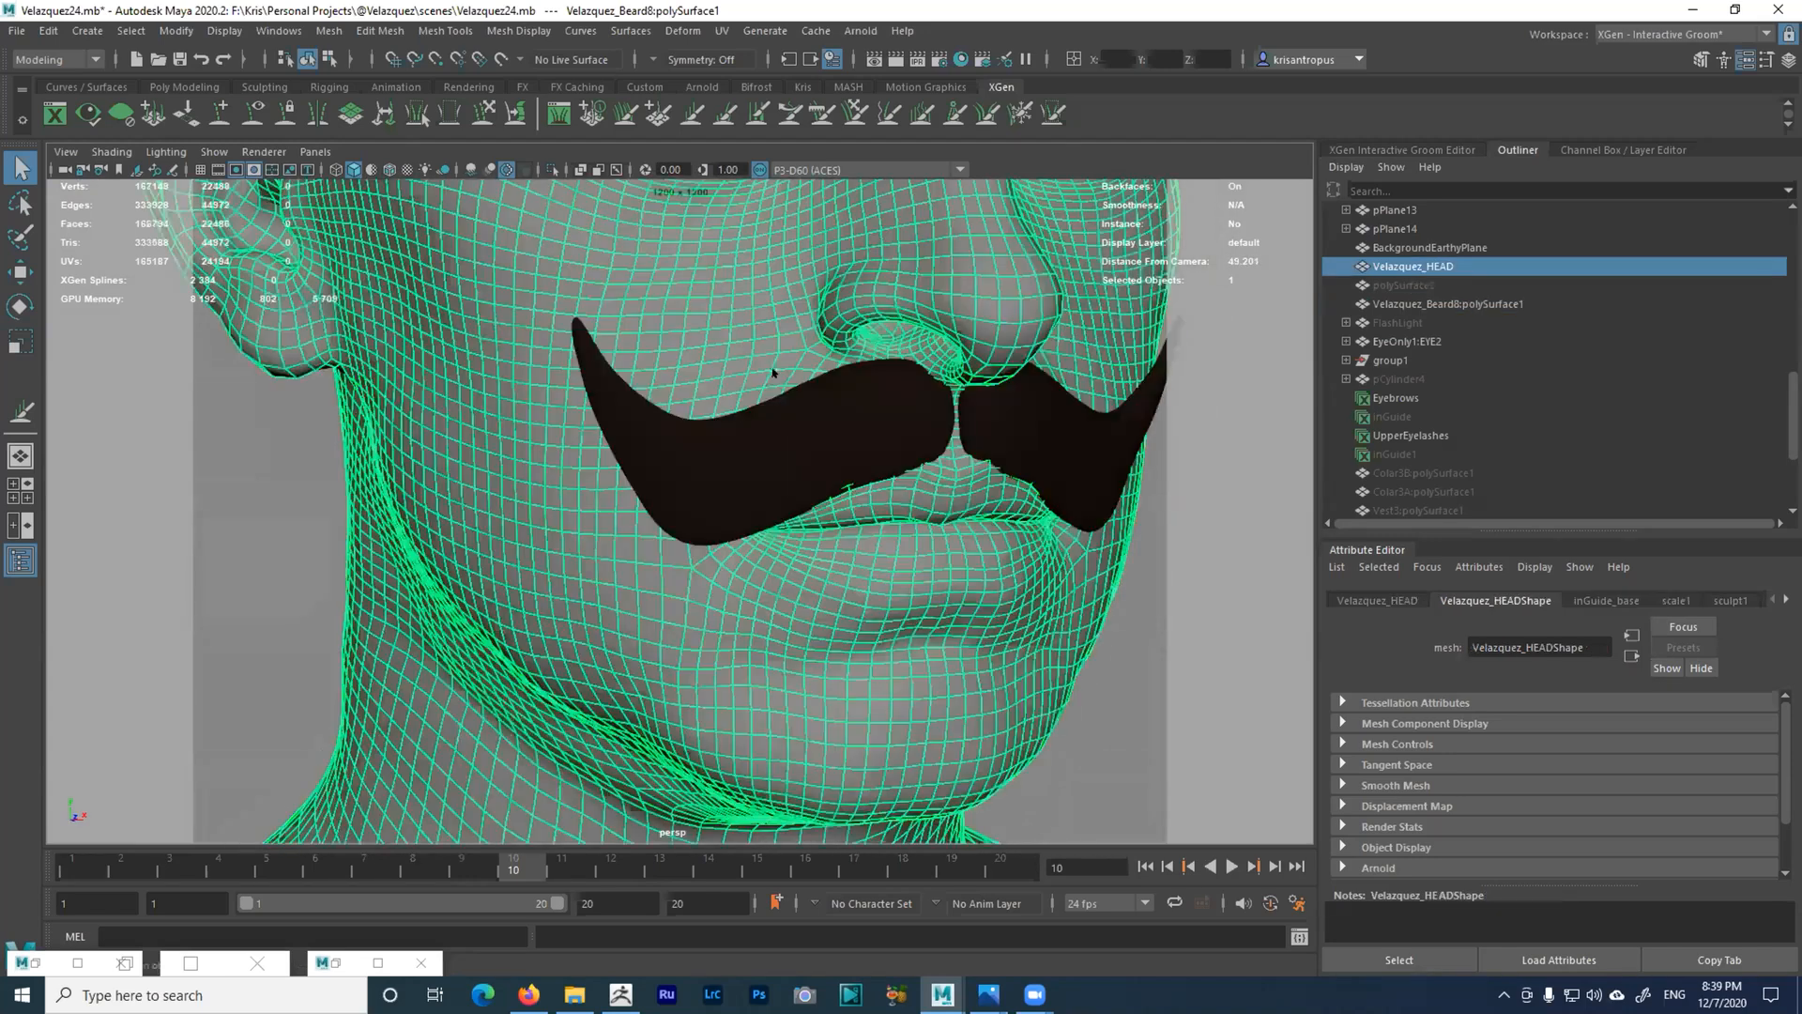
pyautogui.keyDown('alt'); pyautogui.moveTo(955, 448); pyautogui.dragTo(853, 415); pyautogui.keyUp('alt')
pyautogui.moveTo(852, 414)
pyautogui.keyDown('alt'); pyautogui.mouseDown(button='middle')
pyautogui.moveTo(773, 416)
pyautogui.moveTo(826, 419)
pyautogui.mouseUp(button='middle'); pyautogui.keyUp('alt')
pyautogui.keyDown('alt'); pyautogui.moveTo(826, 419); pyautogui.dragTo(740, 427, button='right'); pyautogui.keyUp('alt')
pyautogui.rightClick(779, 455)
pyautogui.click(652, 59)
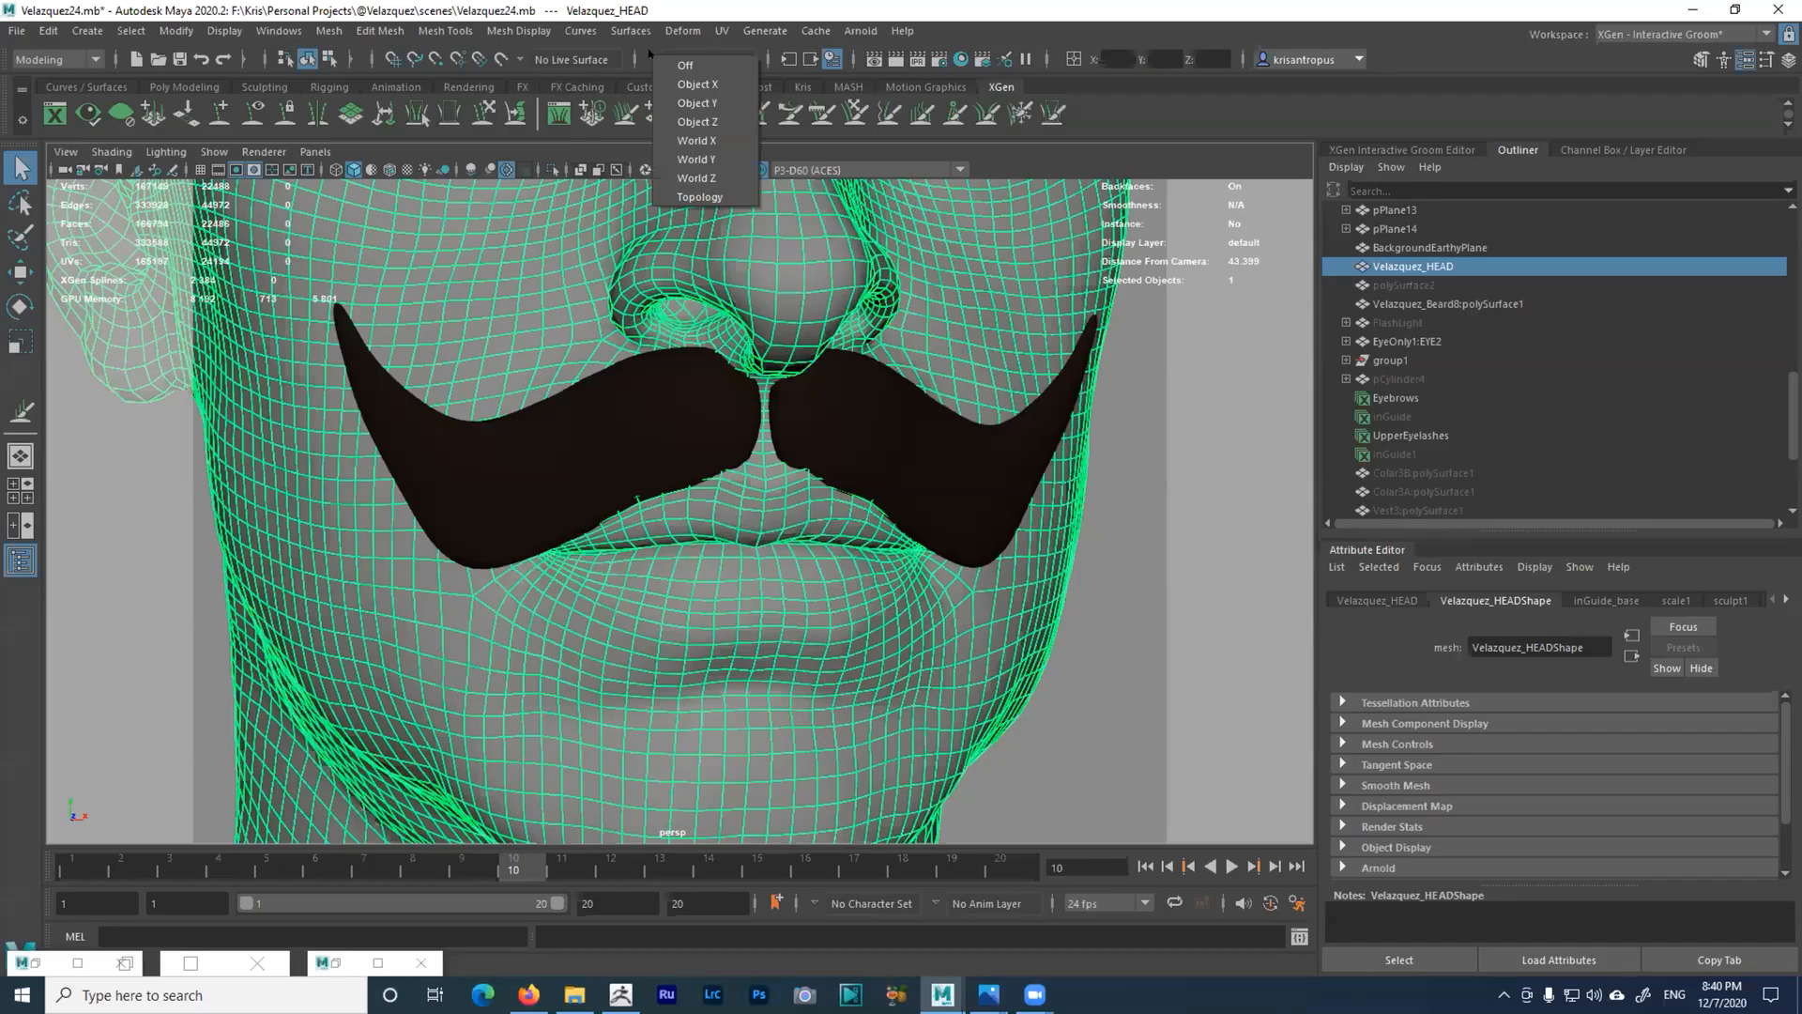
pyautogui.click(692, 198)
pyautogui.keyDown('alt'); pyautogui.moveTo(837, 383); pyautogui.dragTo(819, 375); pyautogui.keyUp('alt')
pyautogui.keyDown('alt'); pyautogui.moveTo(878, 591); pyautogui.dragTo(854, 494, button='middle'); pyautogui.keyUp('alt')
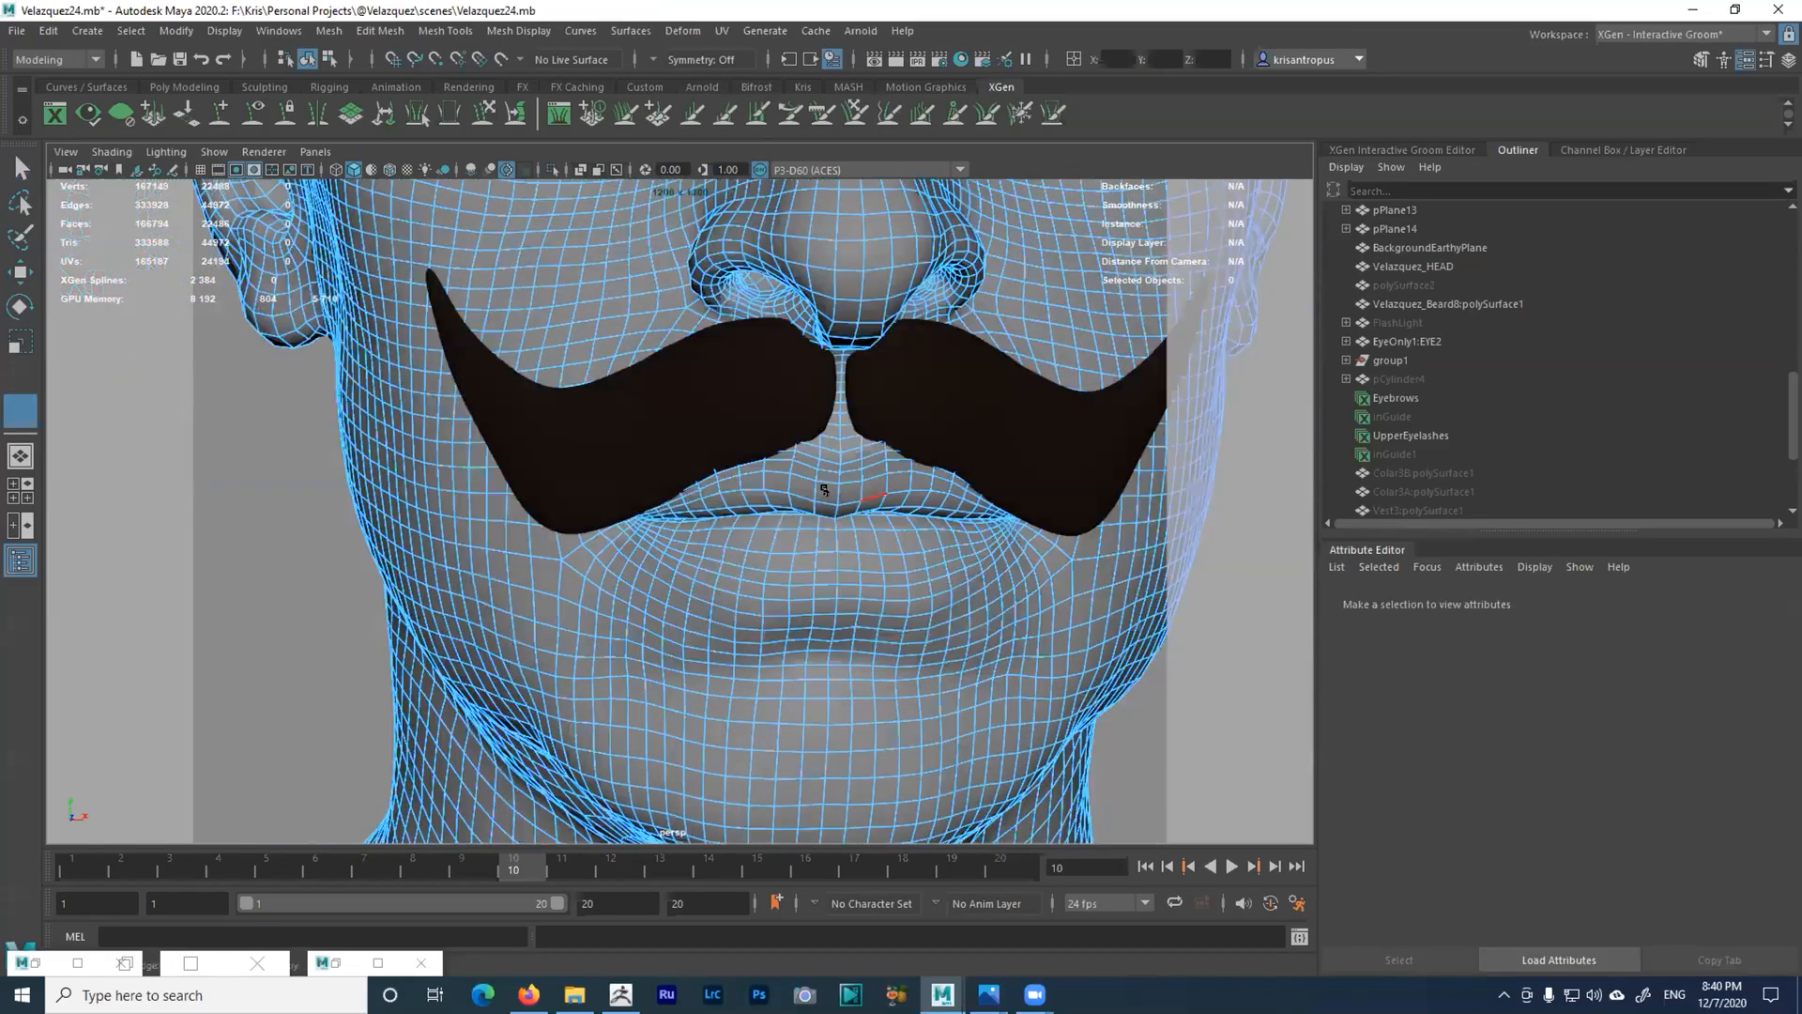
pyautogui.click(837, 493)
pyautogui.keyDown('alt'); pyautogui.moveTo(837, 493); pyautogui.dragTo(880, 522); pyautogui.keyUp('alt')
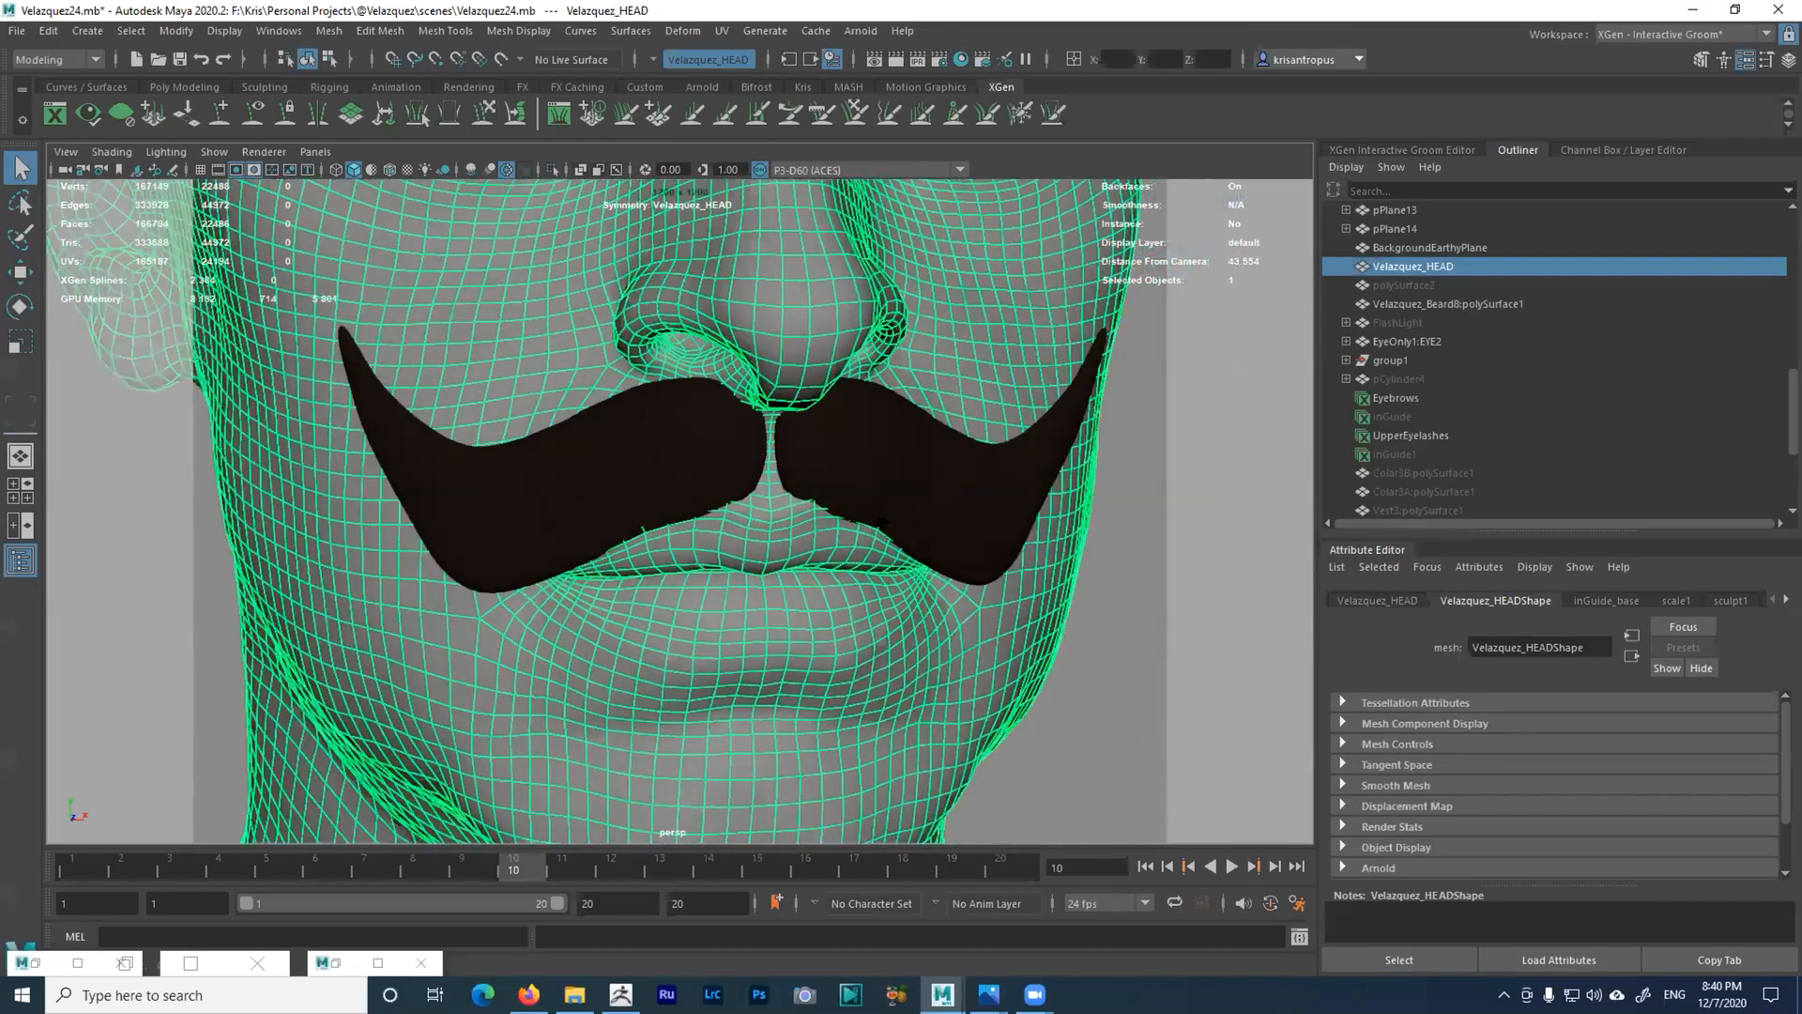
# - Paint-select the head faces above the upper lip that lie under the moustache, with symmetry
pyautogui.click(20, 236)
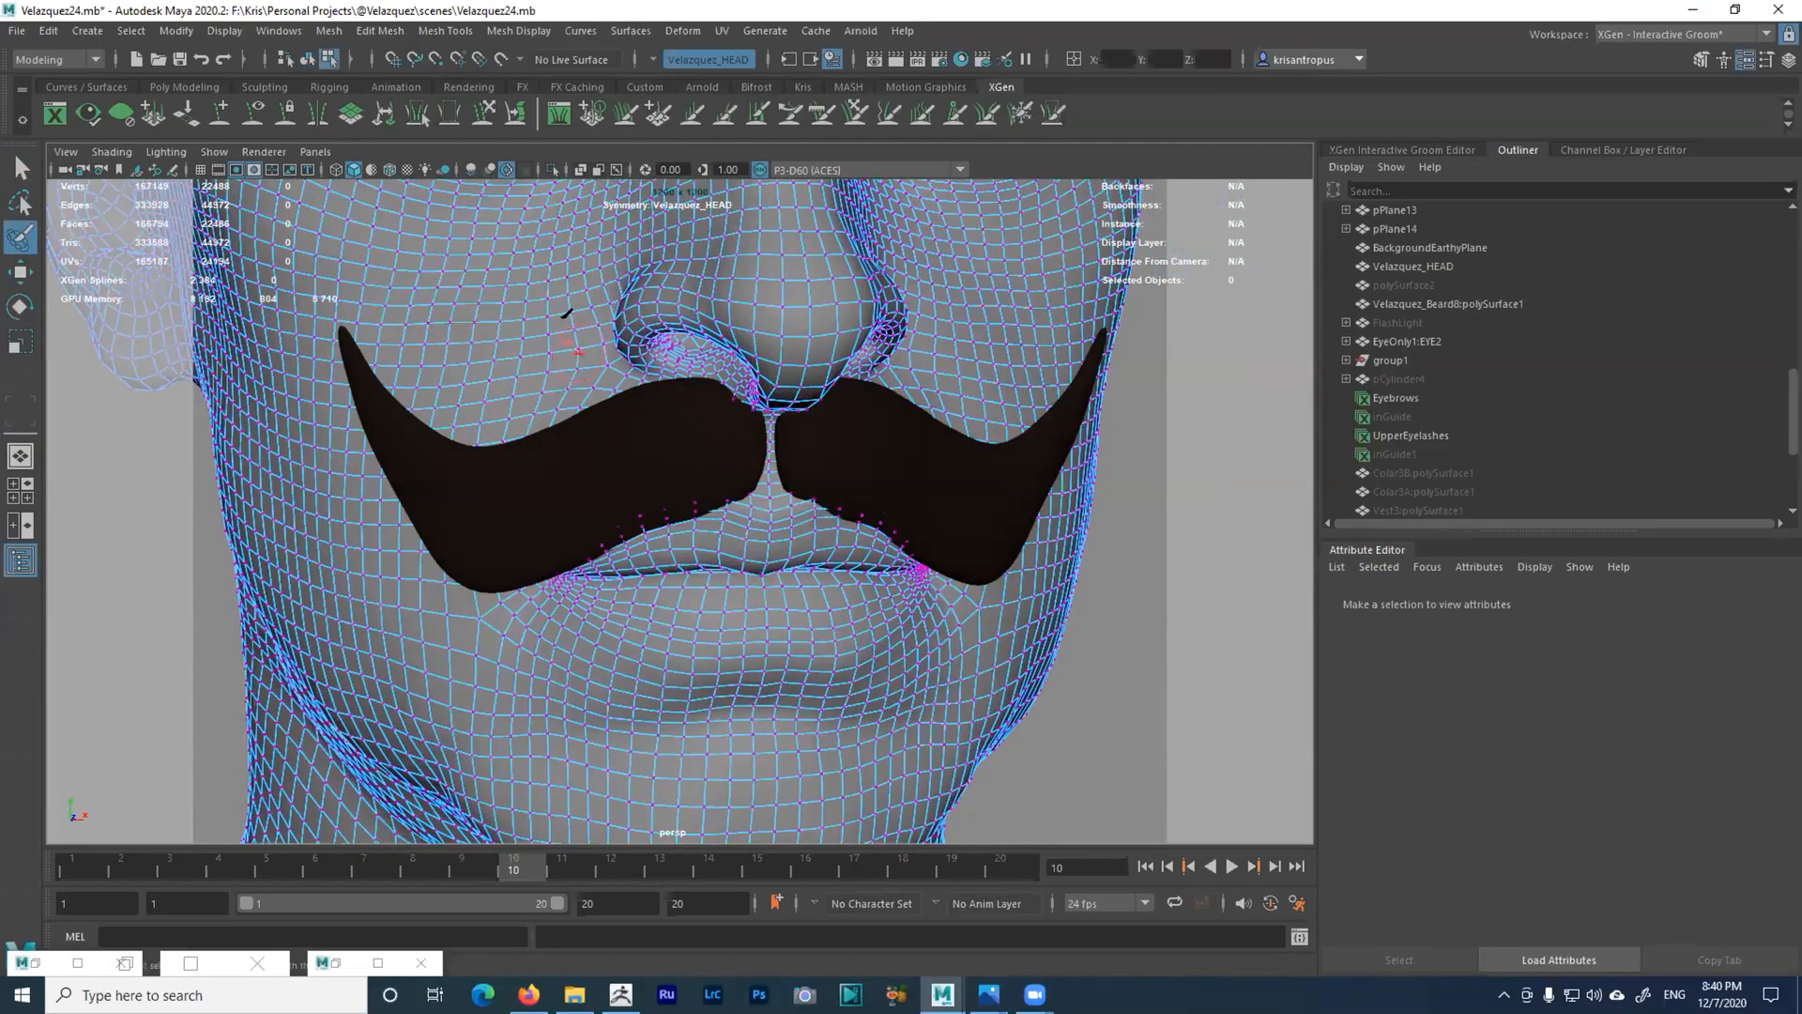
pyautogui.moveTo(549, 299); pyautogui.dragTo(598, 374, button='right')
pyautogui.scroll(5, 737, 475)
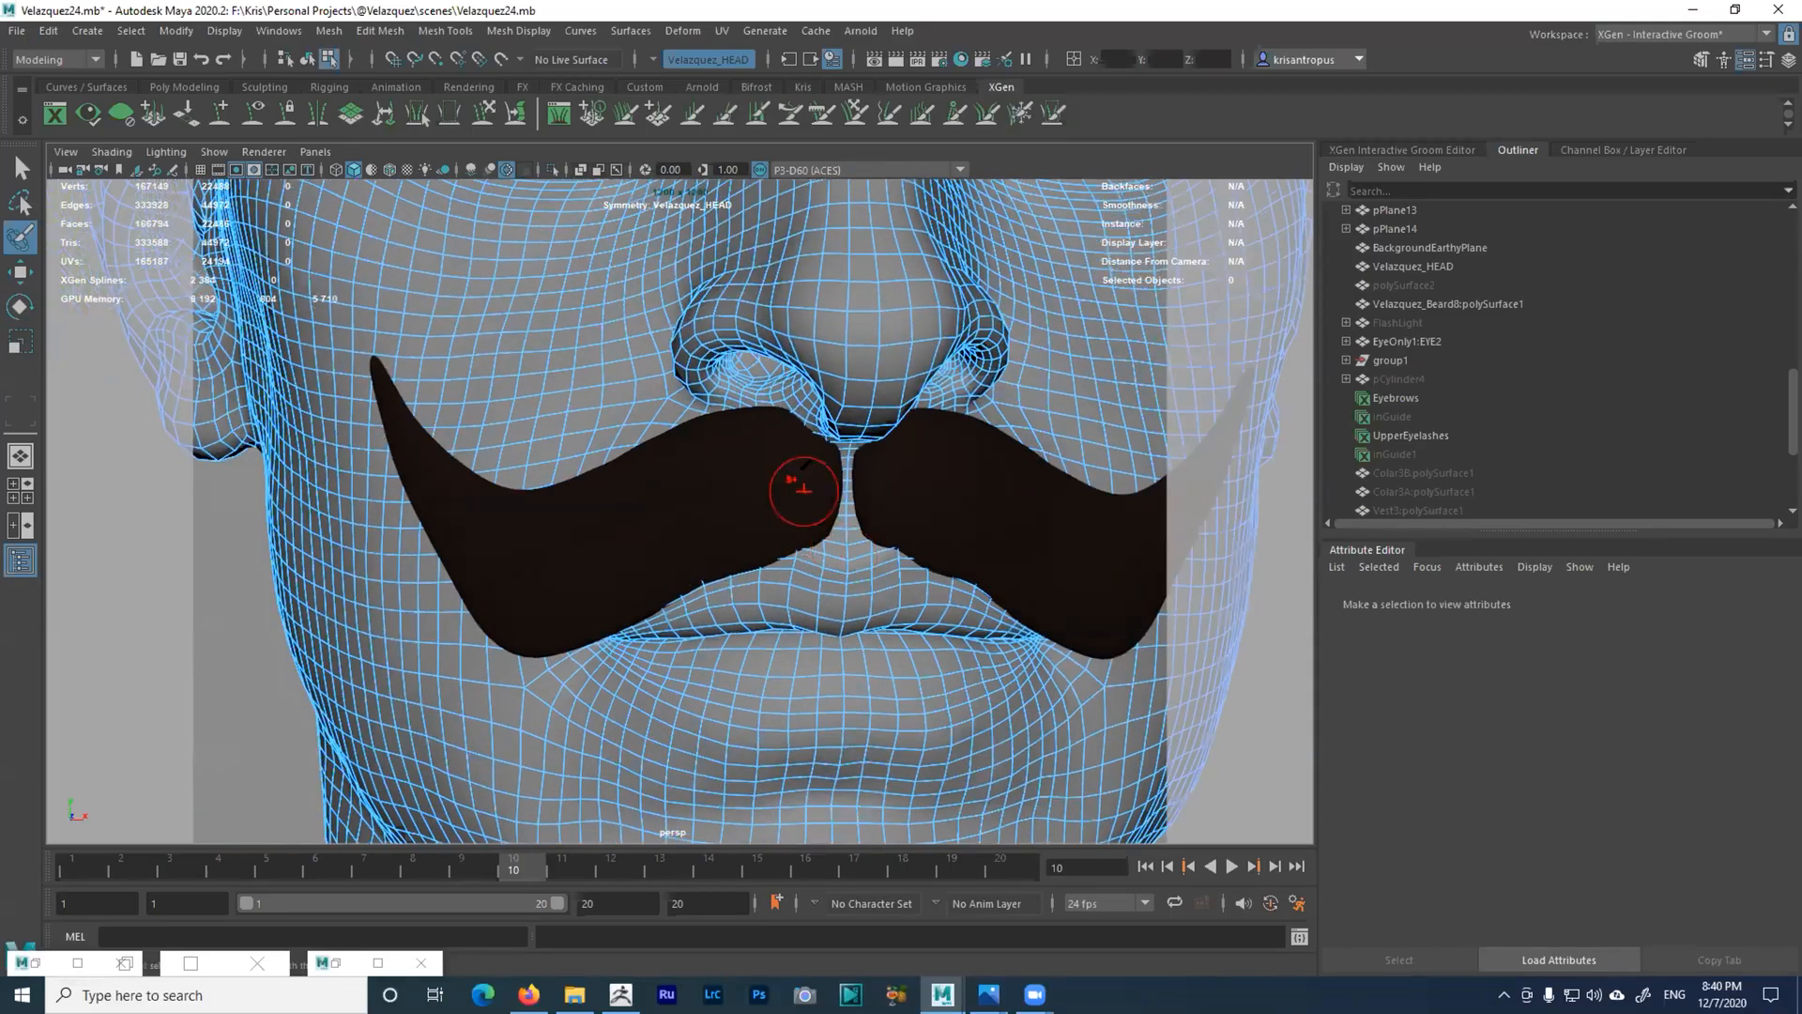
pyautogui.click(814, 467)
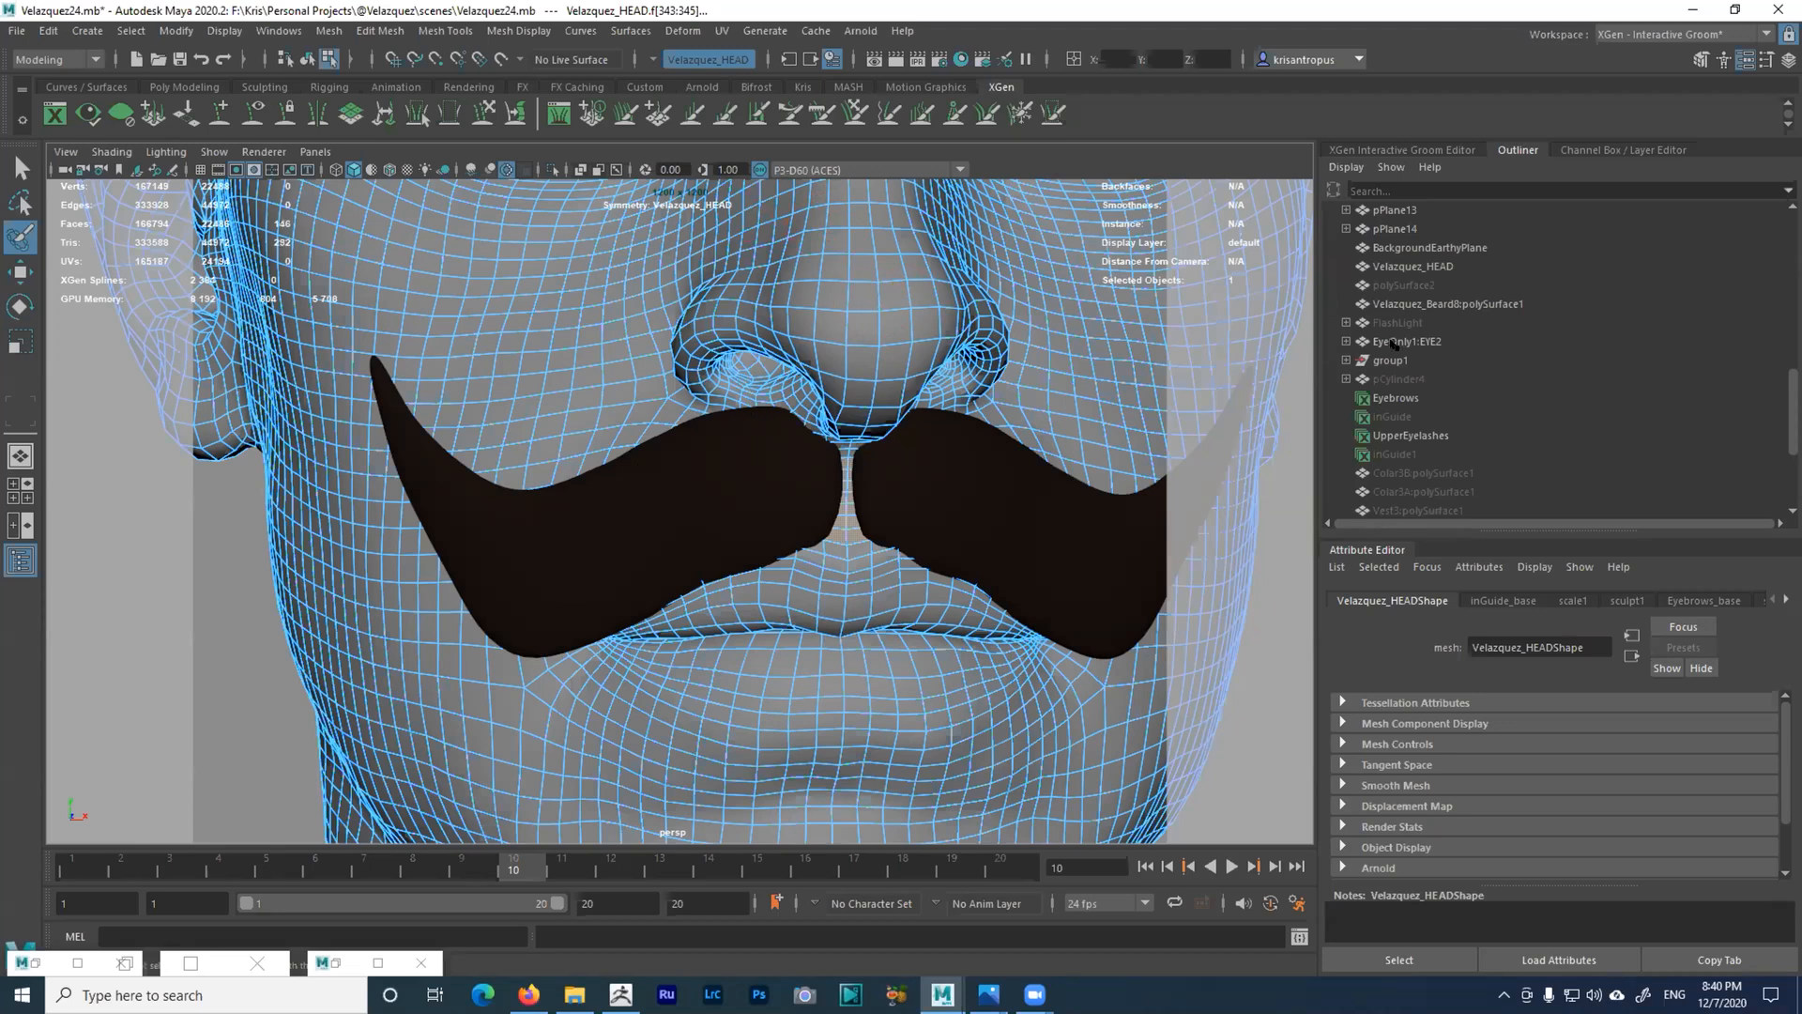
# - Hide the Velazquez_Beard8:polySurface1 mesh and bring back the painted face selection on the head
pyautogui.click(1422, 305)
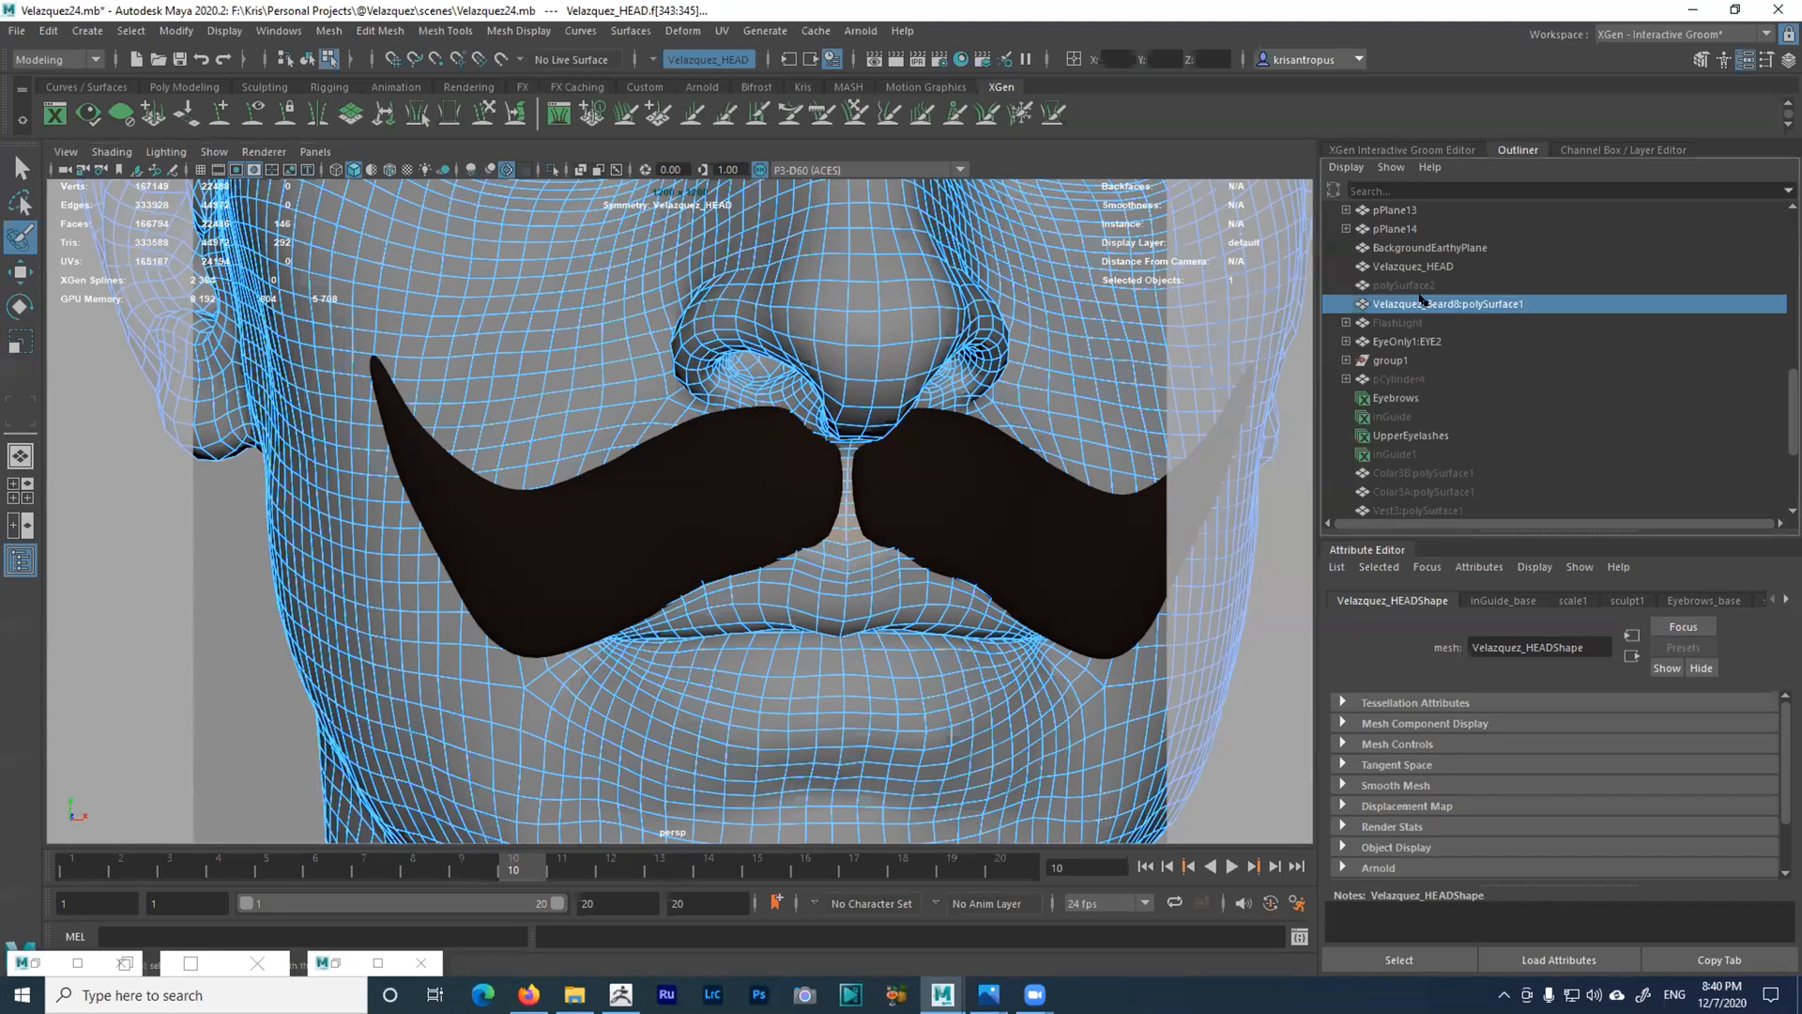
pyautogui.hotkey('ctrl', 'h')
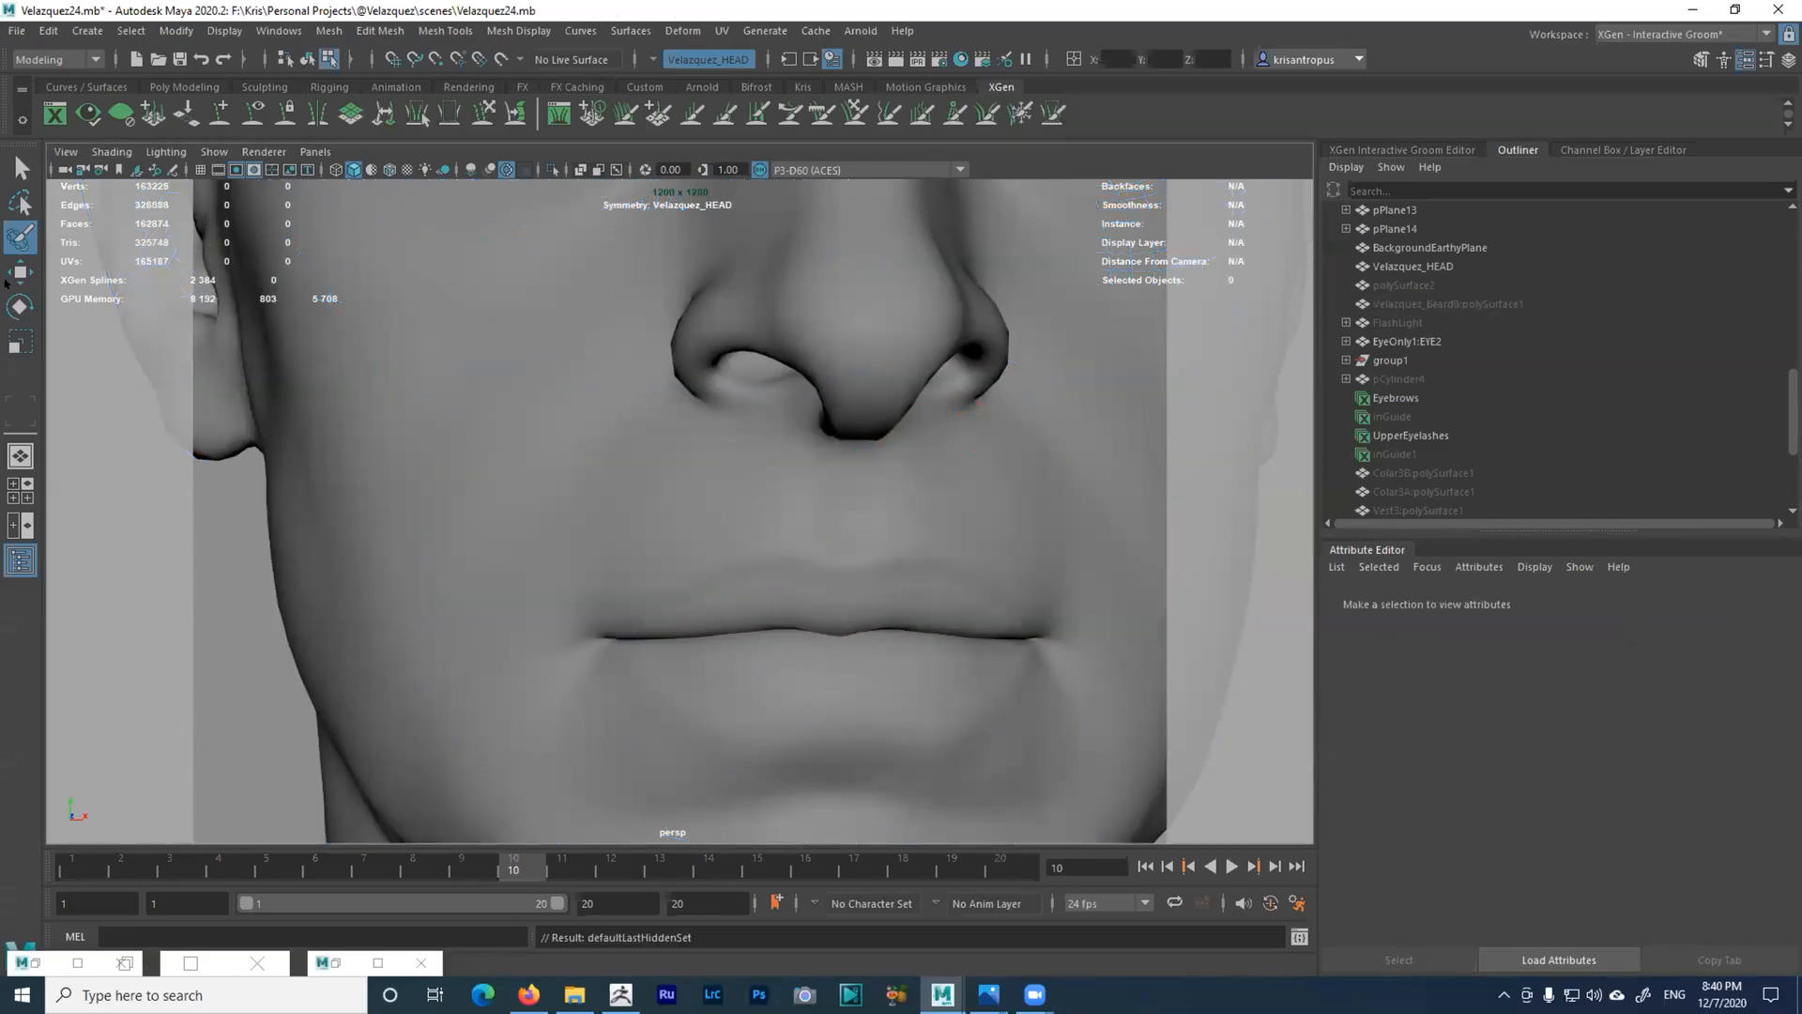
pyautogui.click(13, 163)
pyautogui.click(565, 464)
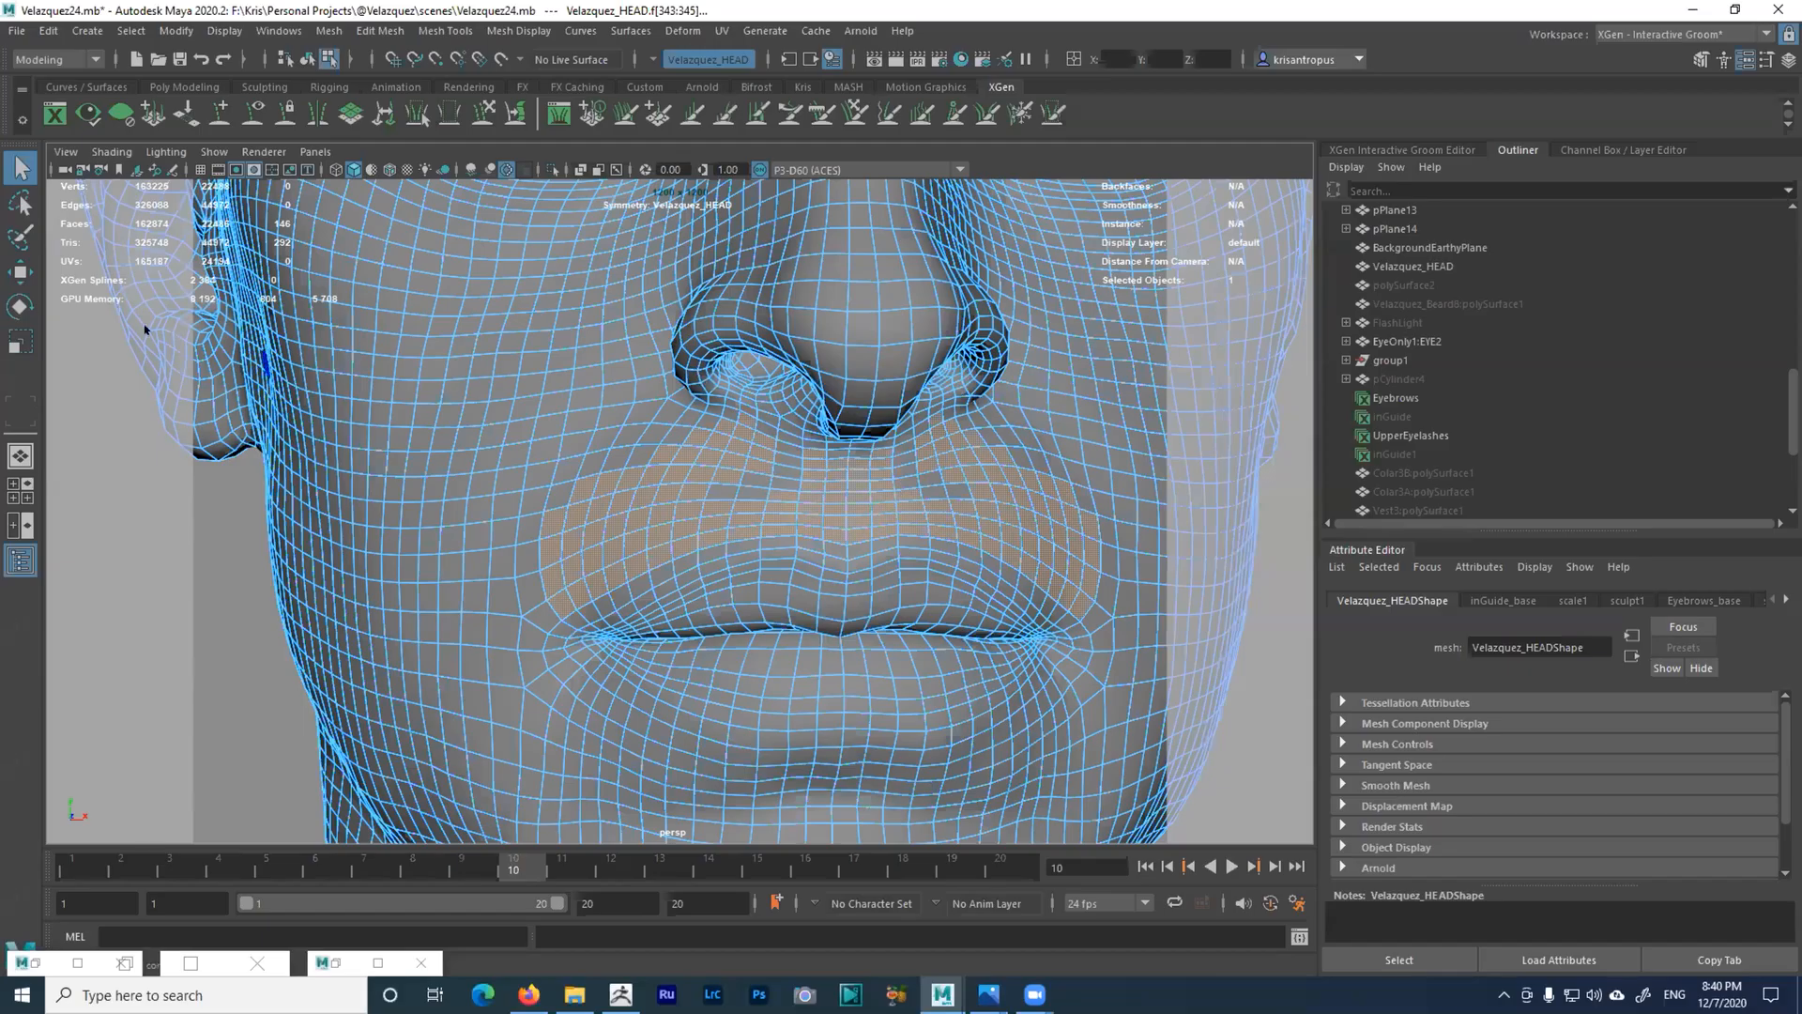
# - Add the faces beneath the nostrils to the symmetrical upper lip selection with the Paint Selection tool
pyautogui.click(20, 237)
pyautogui.moveTo(742, 492)
pyautogui.mouseDown()
pyautogui.moveTo(840, 449)
pyautogui.moveTo(678, 428)
pyautogui.moveTo(729, 415)
pyautogui.moveTo(672, 401)
pyautogui.mouseUp()
pyautogui.moveTo(791, 435)
pyautogui.mouseDown()
pyautogui.moveTo(721, 489)
pyautogui.moveTo(686, 488)
pyautogui.mouseUp()
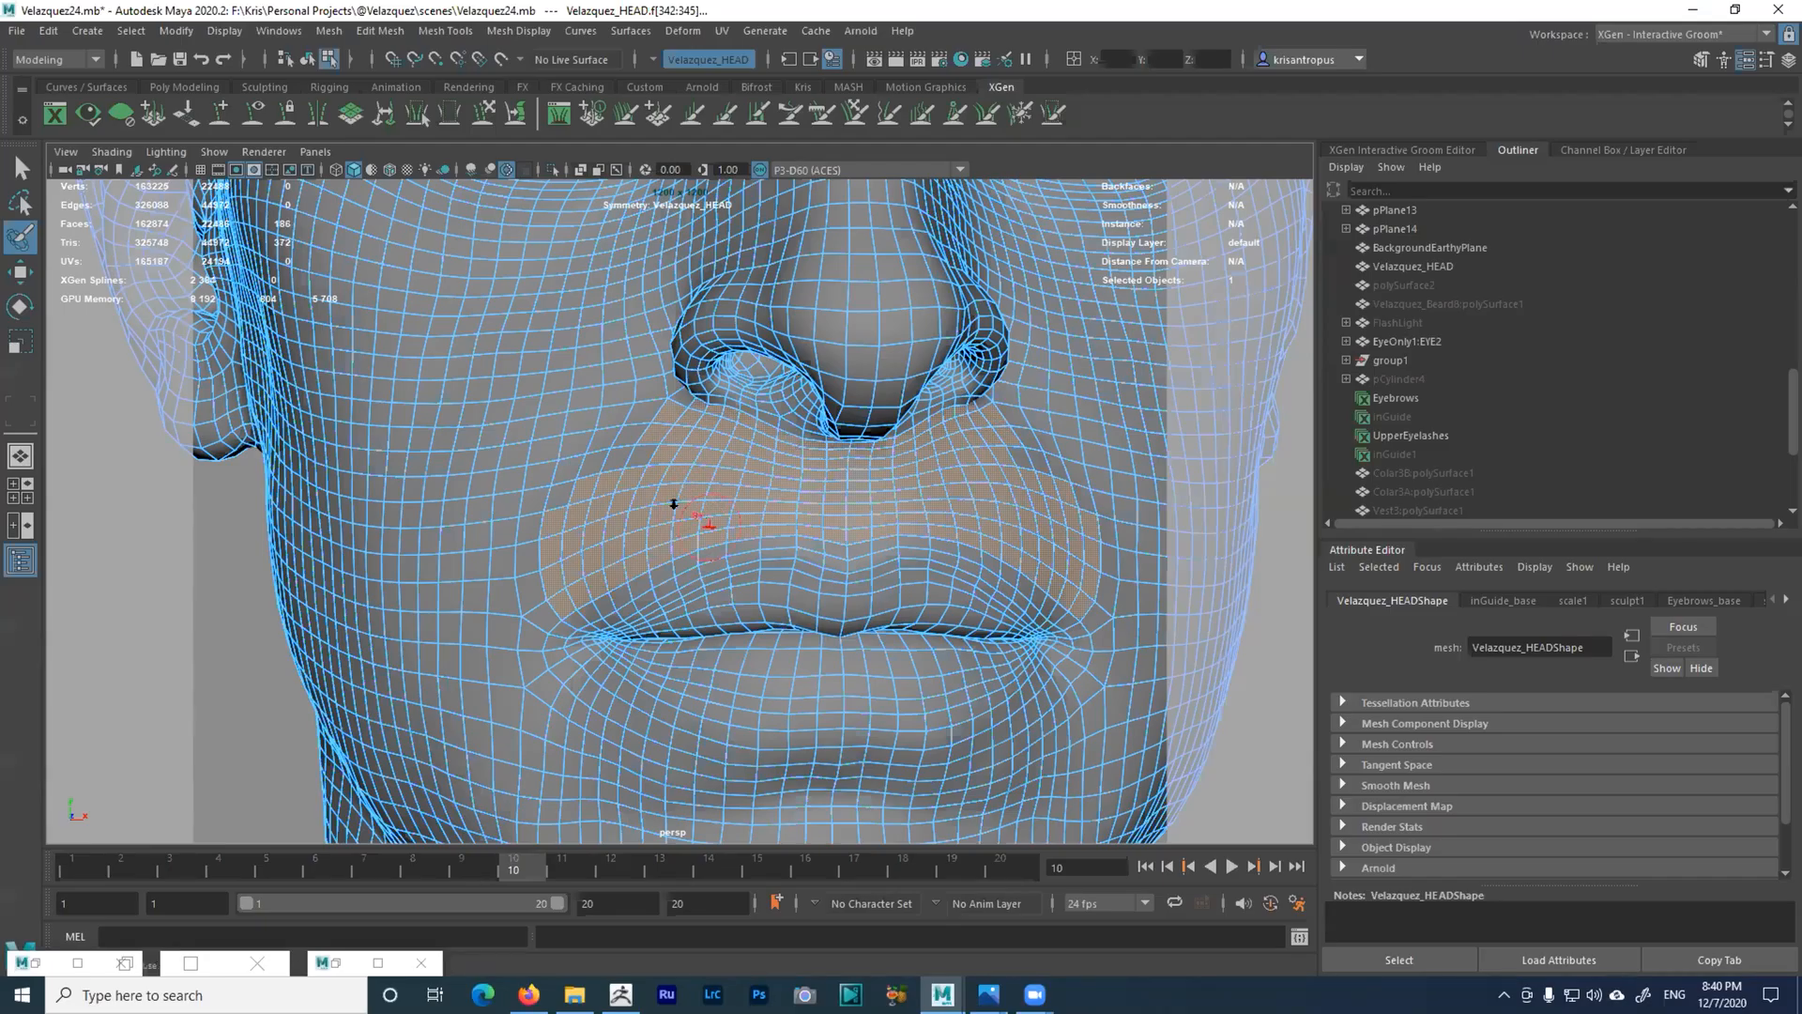
# - Extend the painted face selection outwards over the cheeks and down beside the mouth corners
pyautogui.scroll(-3, 686, 489)
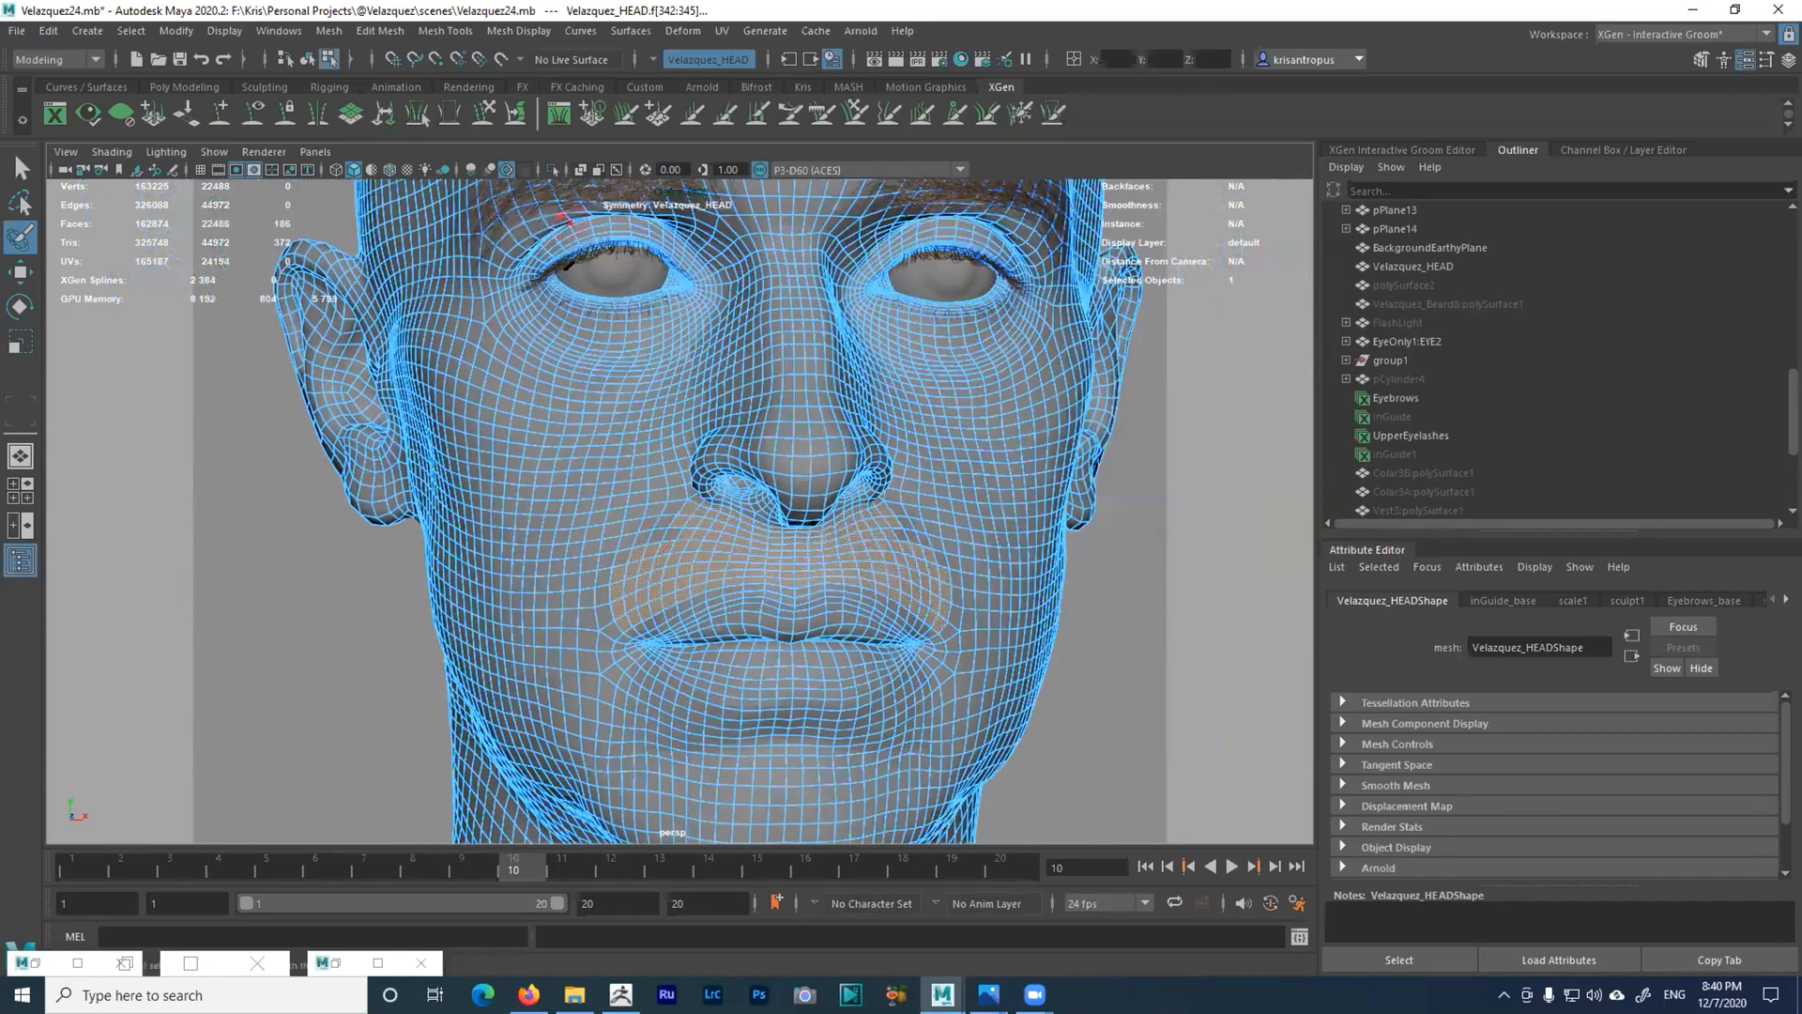
pyautogui.keyDown('alt'); pyautogui.moveTo(568, 265); pyautogui.dragTo(592, 418, button='middle'); pyautogui.keyUp('alt')
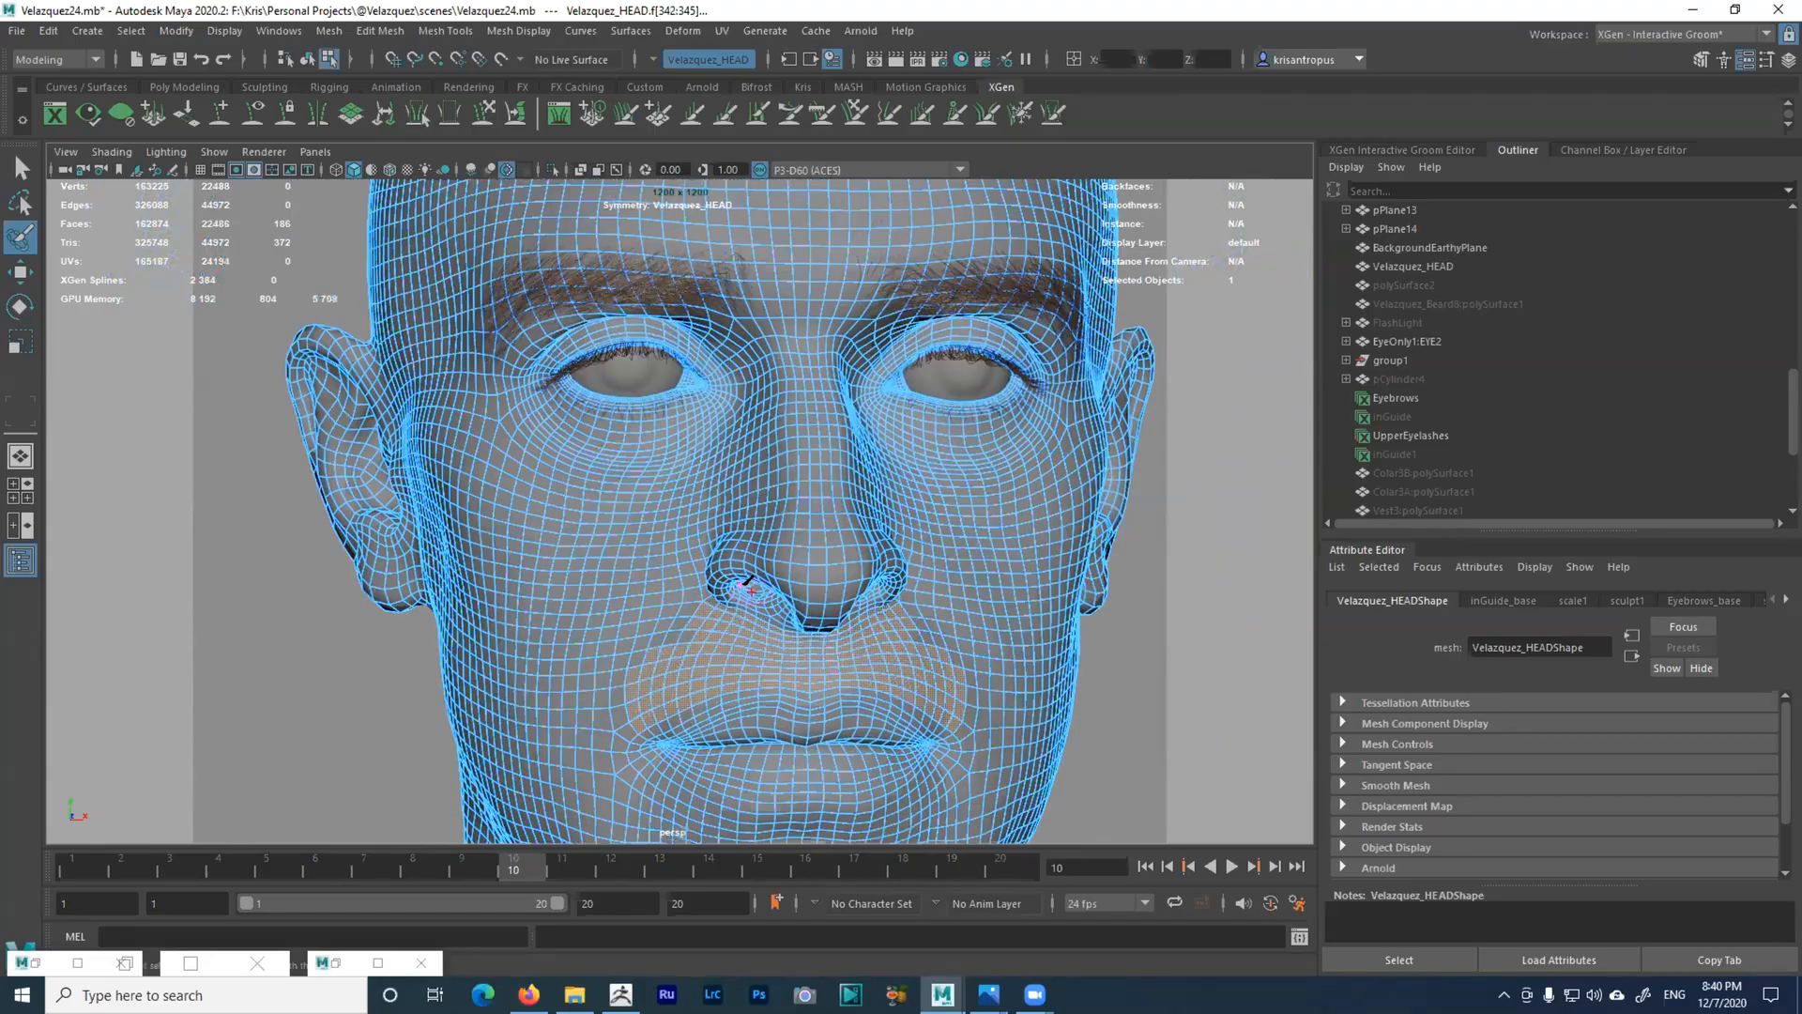
pyautogui.keyDown('alt'); pyautogui.moveTo(748, 583); pyautogui.dragTo(750, 445, button='middle'); pyautogui.keyUp('alt')
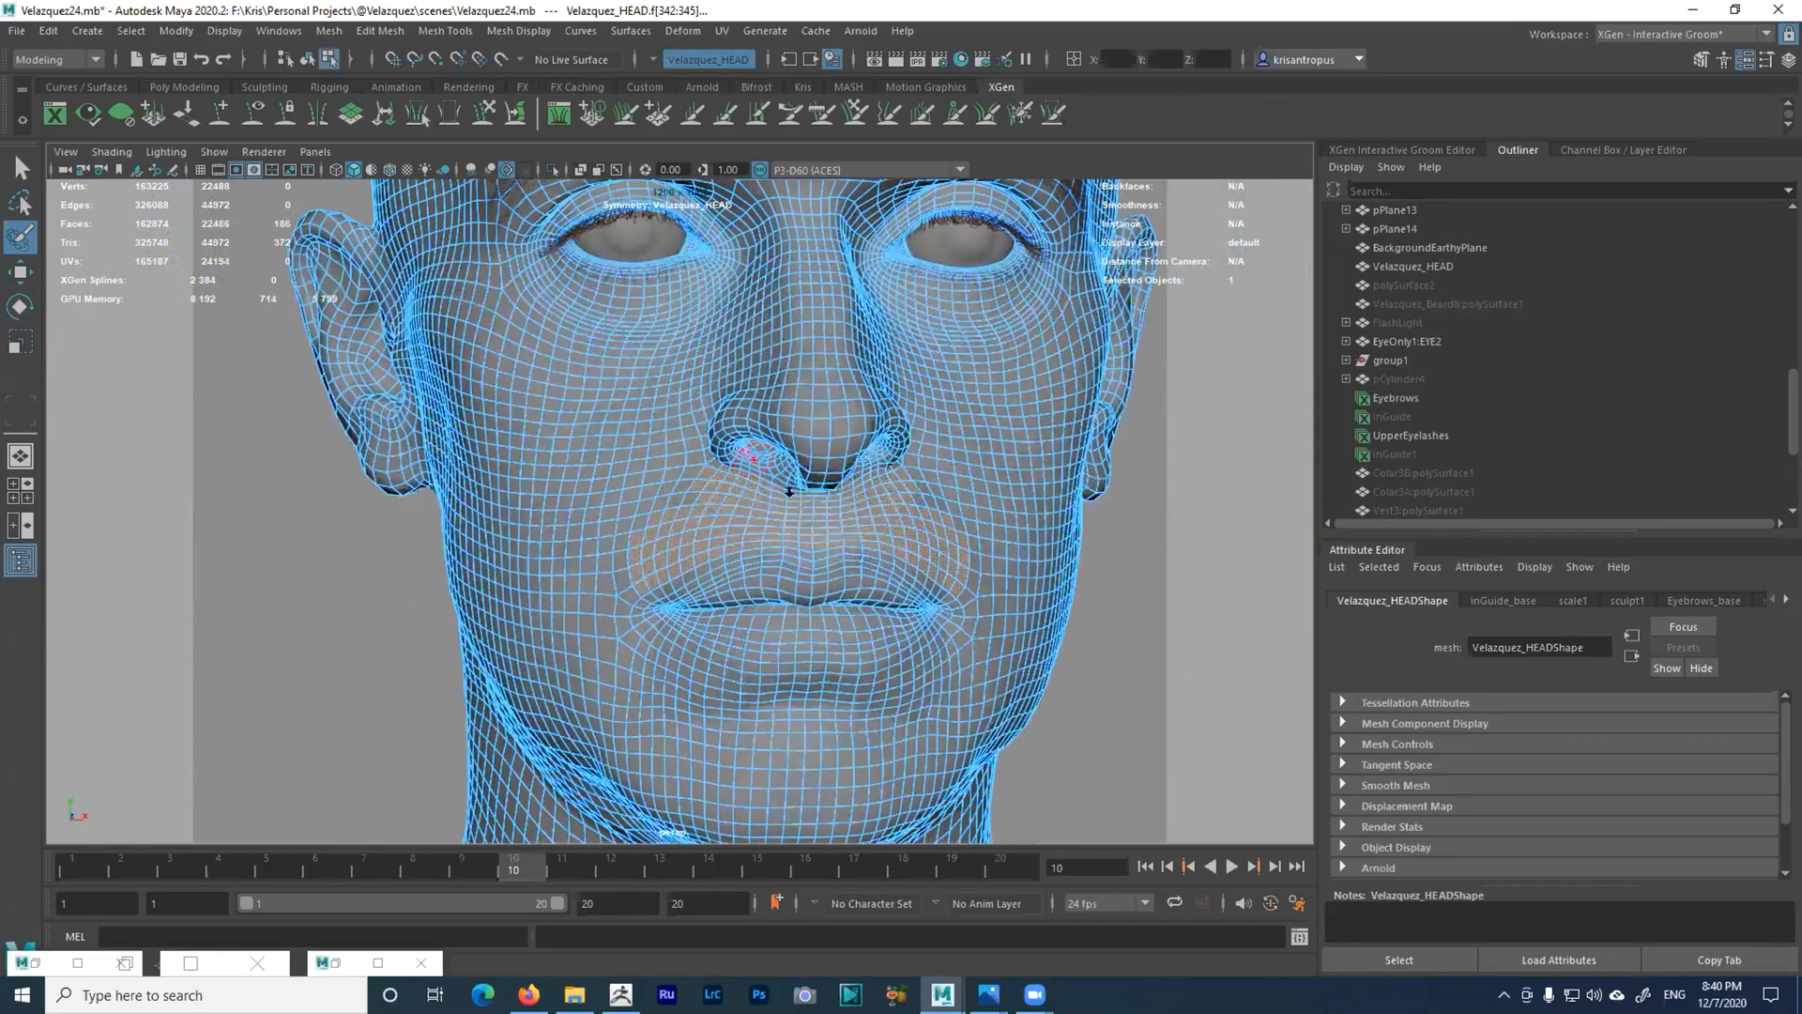
pyautogui.scroll(2, 833, 552)
pyautogui.keyDown('alt'); pyautogui.moveTo(766, 655); pyautogui.dragTo(729, 676, button='middle'); pyautogui.keyUp('alt')
pyautogui.scroll(-2, 642, 609)
pyautogui.keyDown('alt'); pyautogui.moveTo(636, 542); pyautogui.dragTo(605, 432, button='middle'); pyautogui.keyUp('alt')
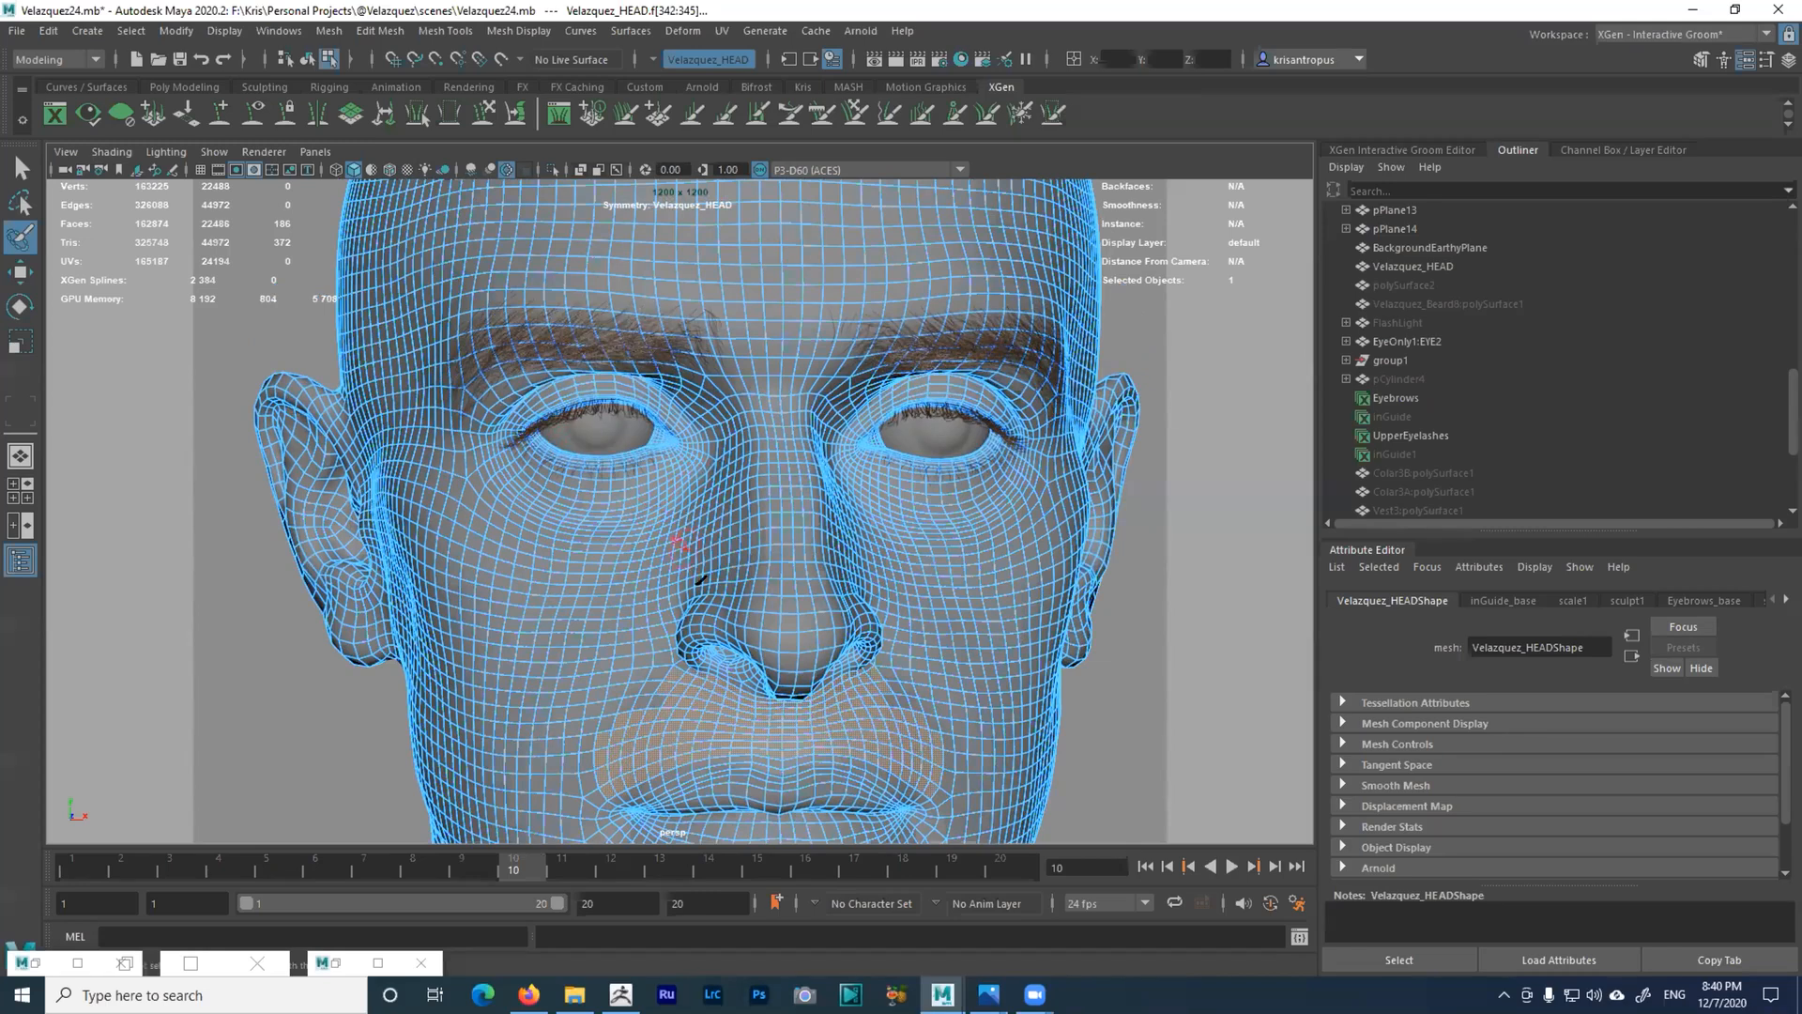
pyautogui.keyDown('alt'); pyautogui.moveTo(777, 610); pyautogui.dragTo(808, 492, button='middle'); pyautogui.keyUp('alt')
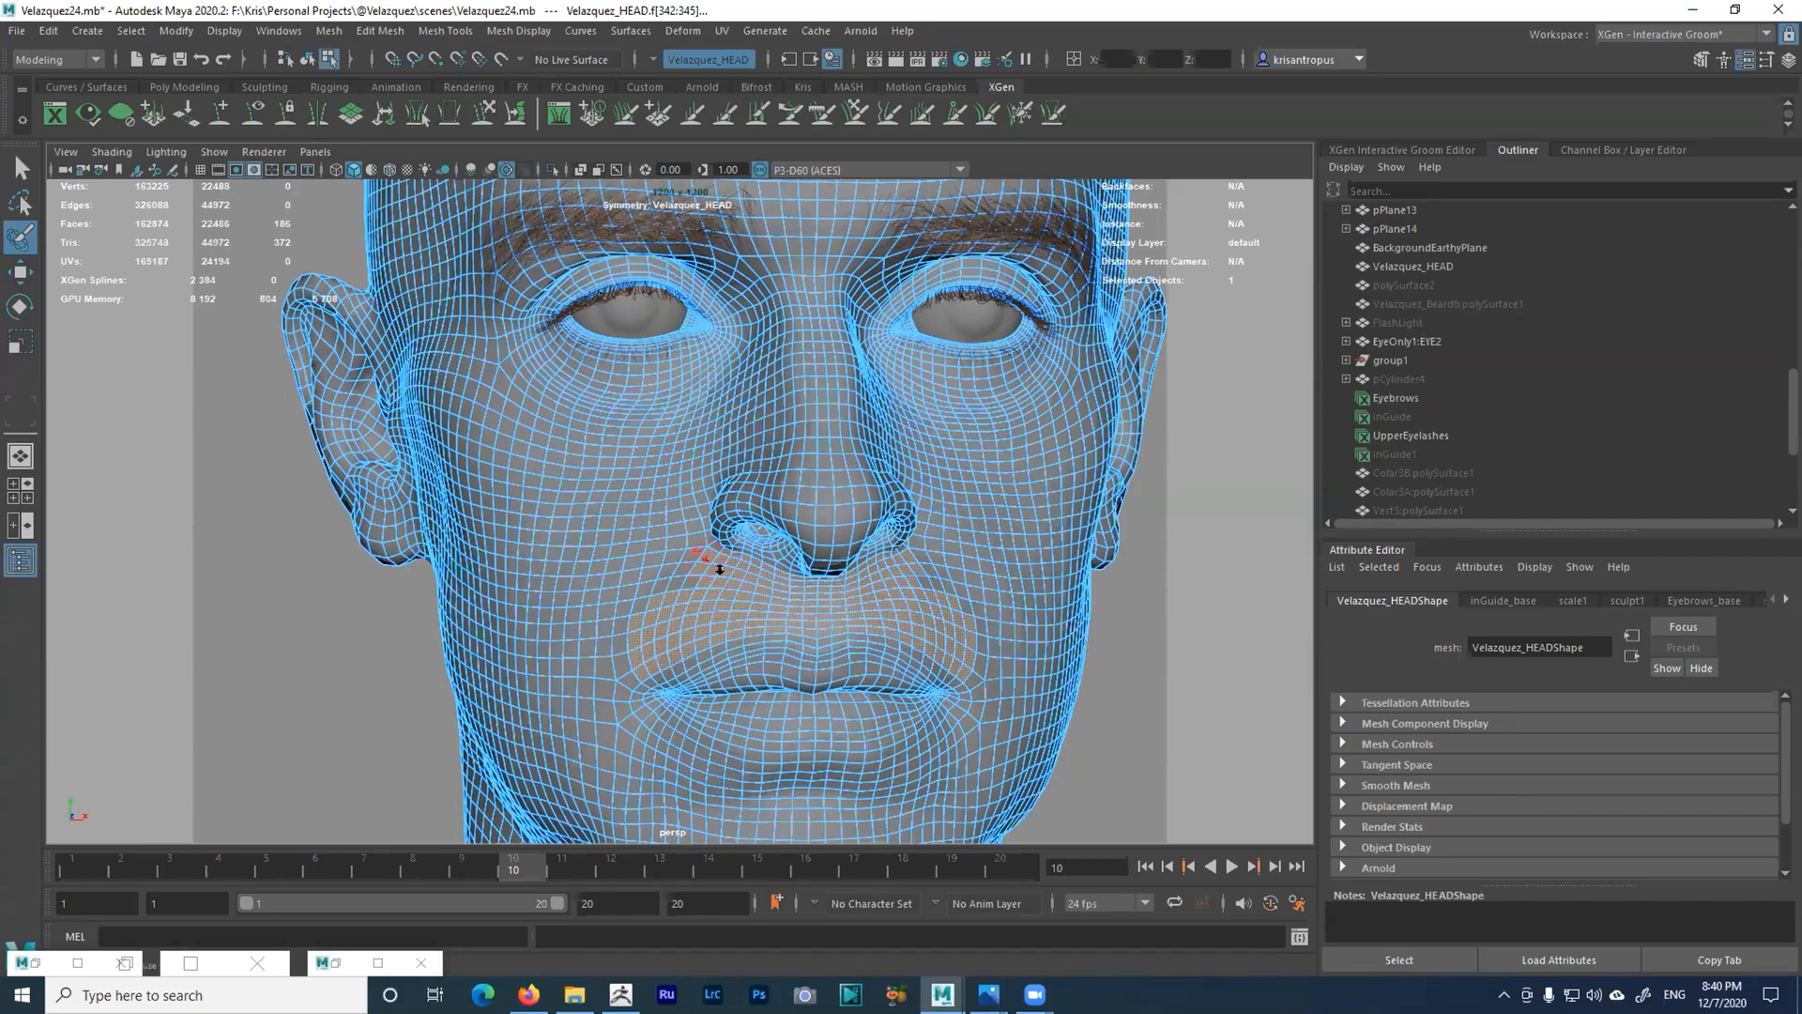
pyautogui.scroll(3, 704, 544)
pyautogui.scroll(2, 812, 423)
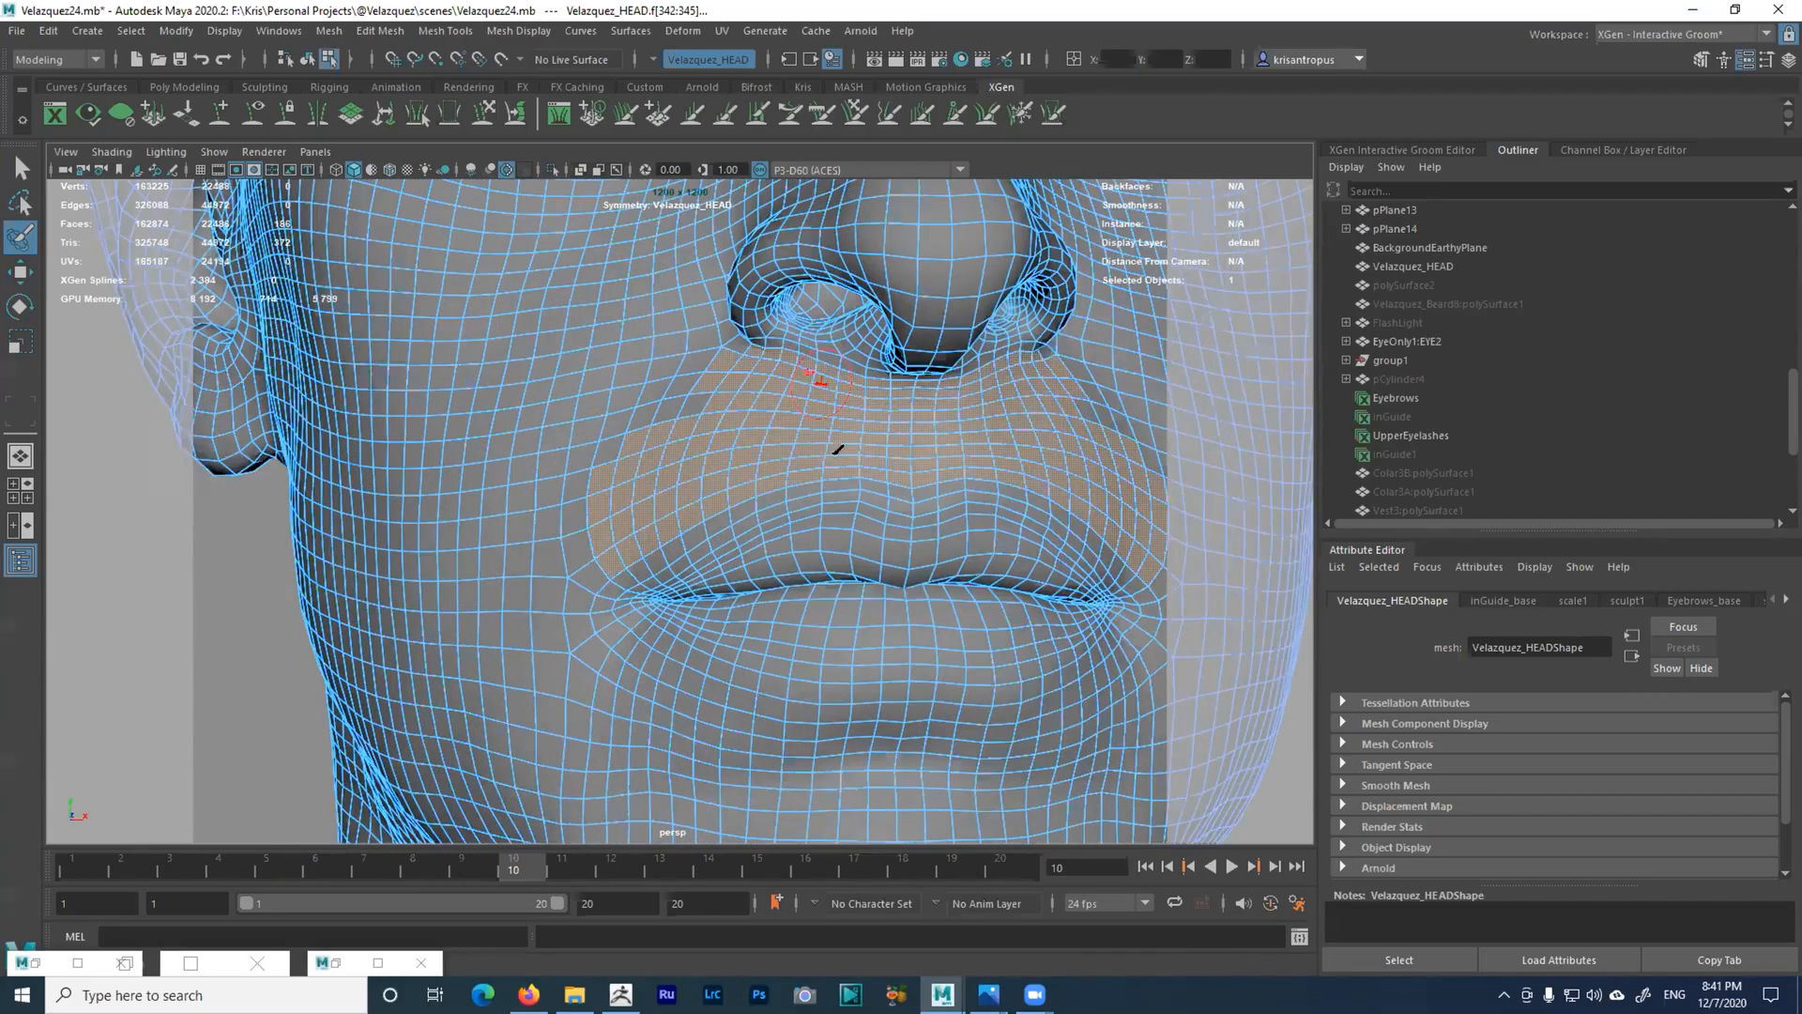
pyautogui.moveTo(641, 519)
pyautogui.mouseDown()
pyautogui.moveTo(603, 503)
pyautogui.moveTo(576, 565)
pyautogui.moveTo(629, 435)
pyautogui.moveTo(594, 447)
pyautogui.moveTo(718, 361)
pyautogui.moveTo(595, 383)
pyautogui.mouseUp()
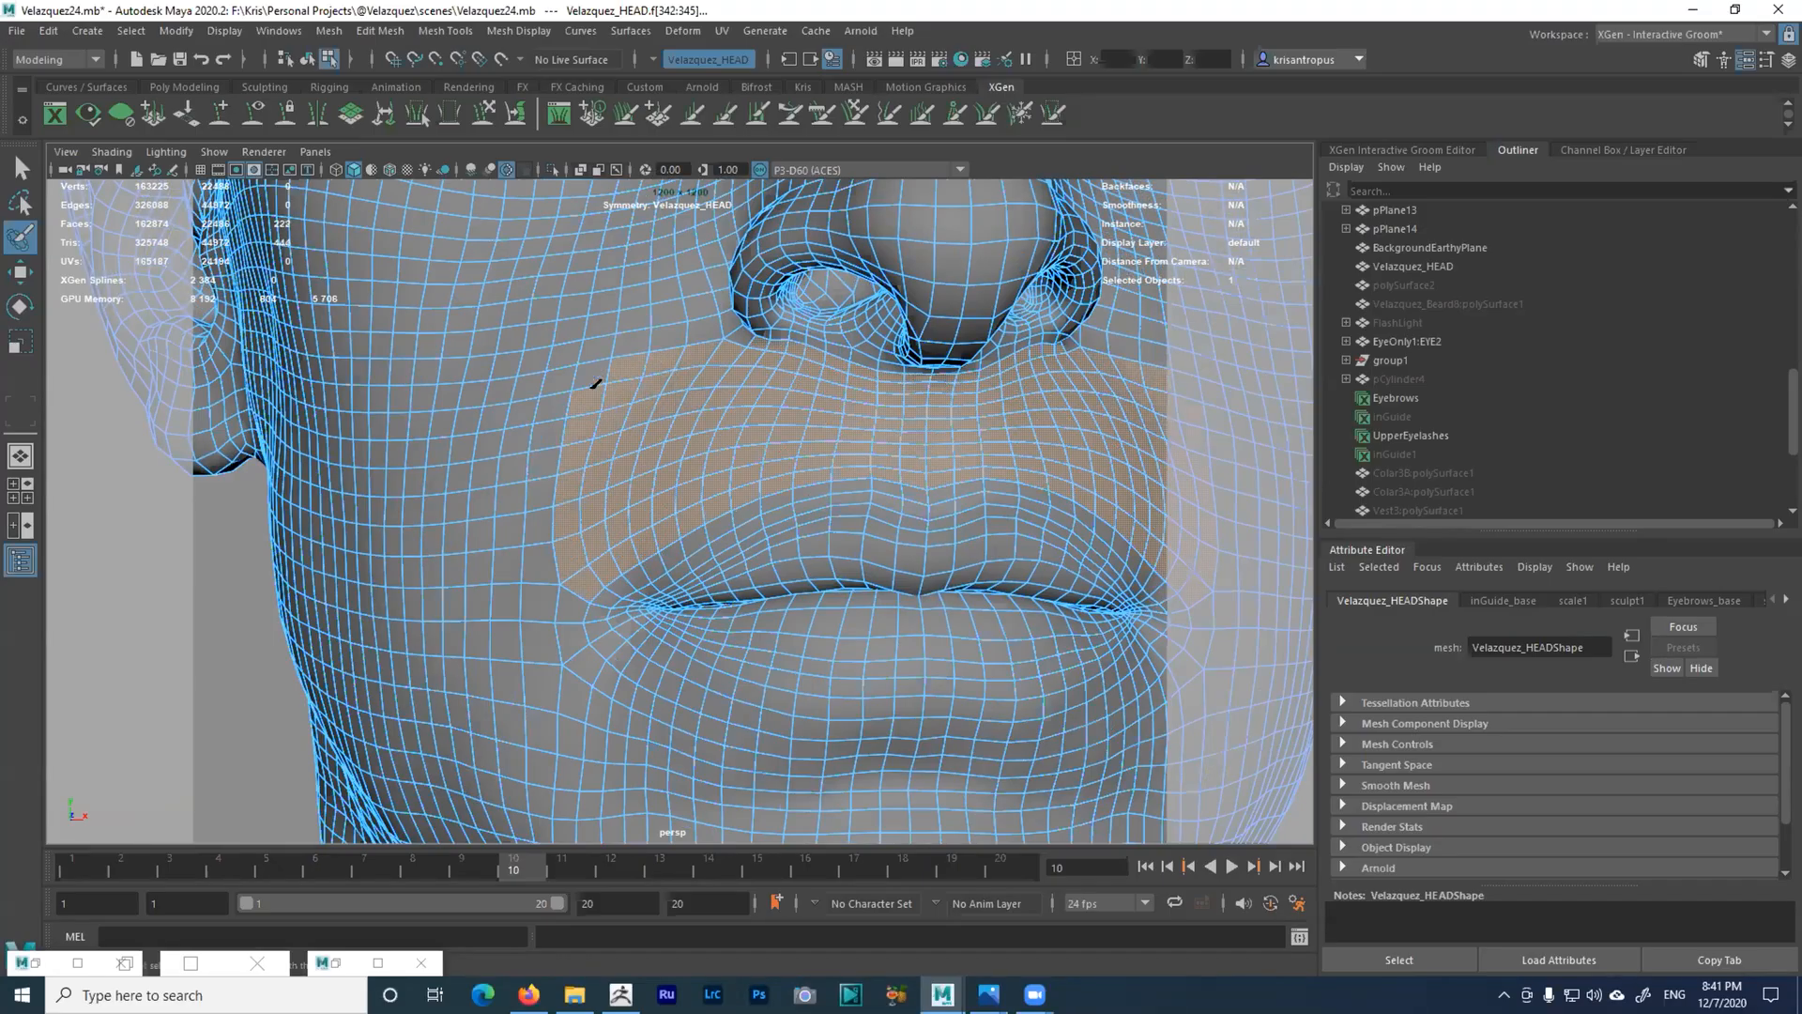
pyautogui.moveTo(593, 493)
pyautogui.mouseDown()
pyautogui.moveTo(563, 553)
pyautogui.moveTo(595, 382)
pyautogui.moveTo(553, 477)
pyautogui.mouseUp()
pyautogui.moveTo(565, 564)
pyautogui.mouseDown()
pyautogui.moveTo(570, 595)
pyautogui.moveTo(539, 610)
pyautogui.moveTo(603, 567)
pyautogui.moveTo(653, 566)
pyautogui.moveTo(642, 517)
pyautogui.moveTo(694, 526)
pyautogui.moveTo(774, 443)
pyautogui.moveTo(761, 473)
pyautogui.moveTo(825, 442)
pyautogui.moveTo(816, 470)
pyautogui.moveTo(893, 438)
pyautogui.moveTo(927, 459)
pyautogui.mouseUp()
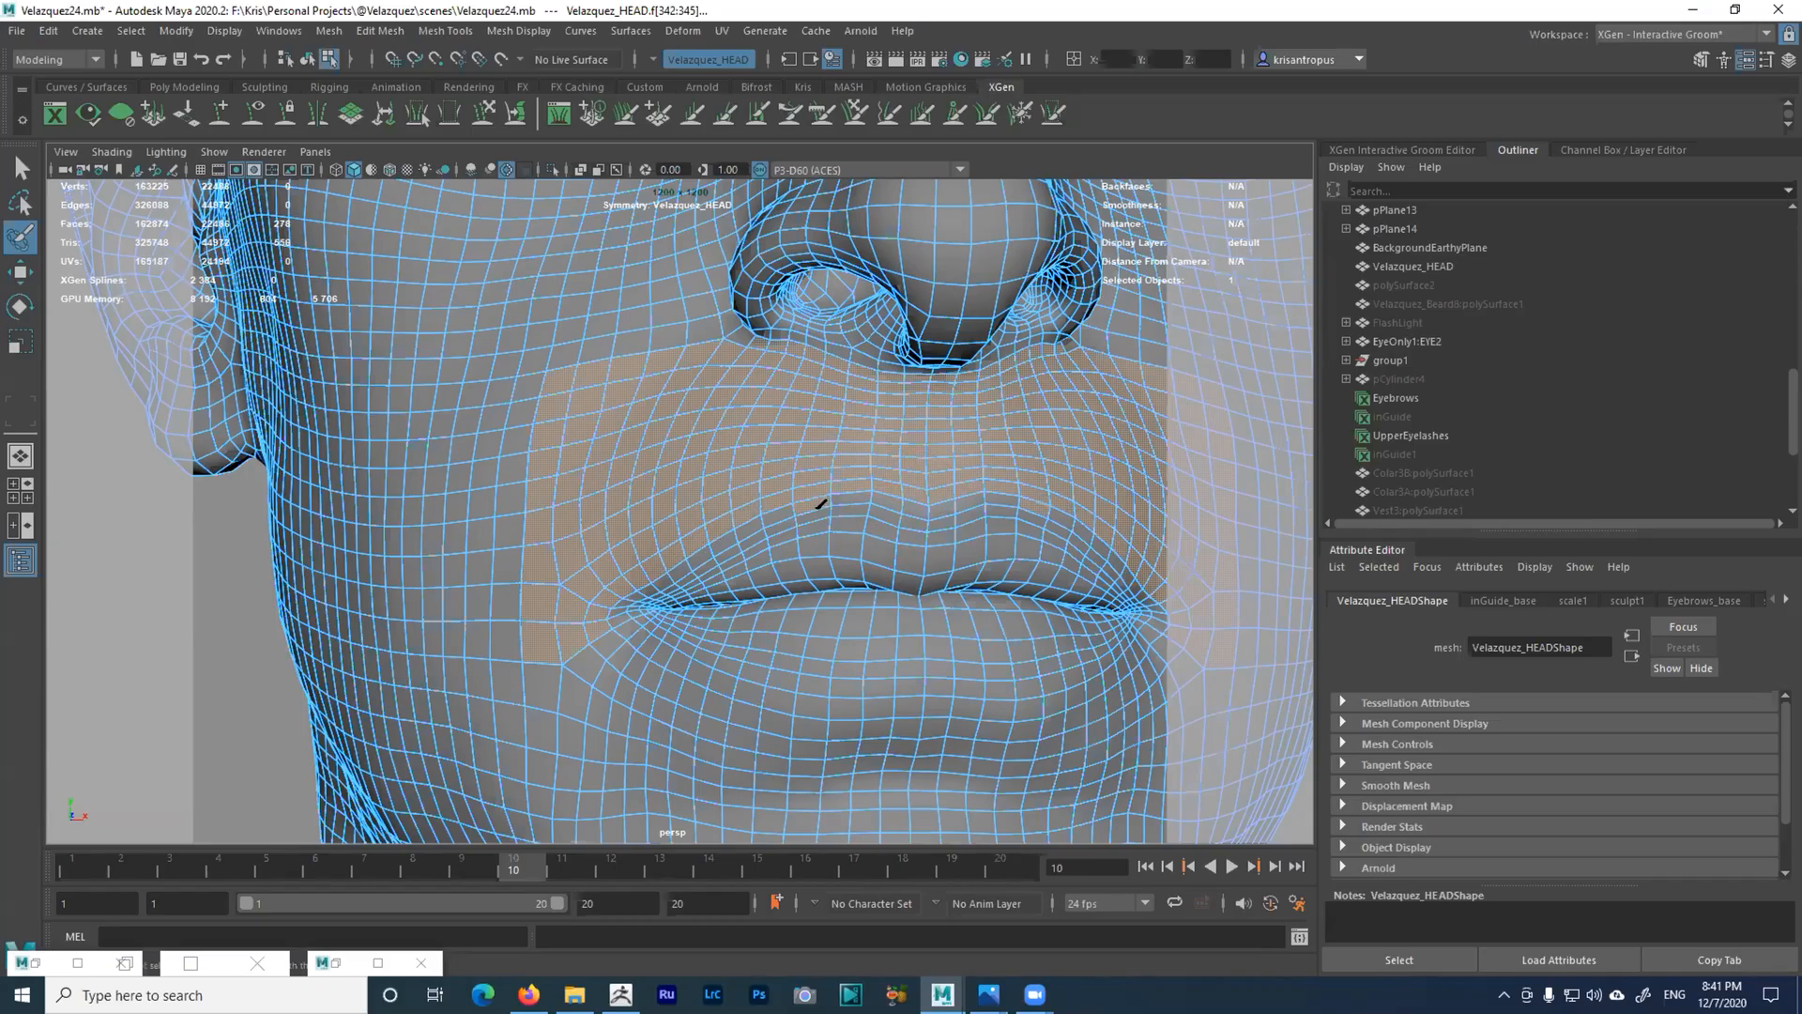
# - Examine the eyebrow and eyelash grooms around the eye up close
pyautogui.scroll(-3, 757, 500)
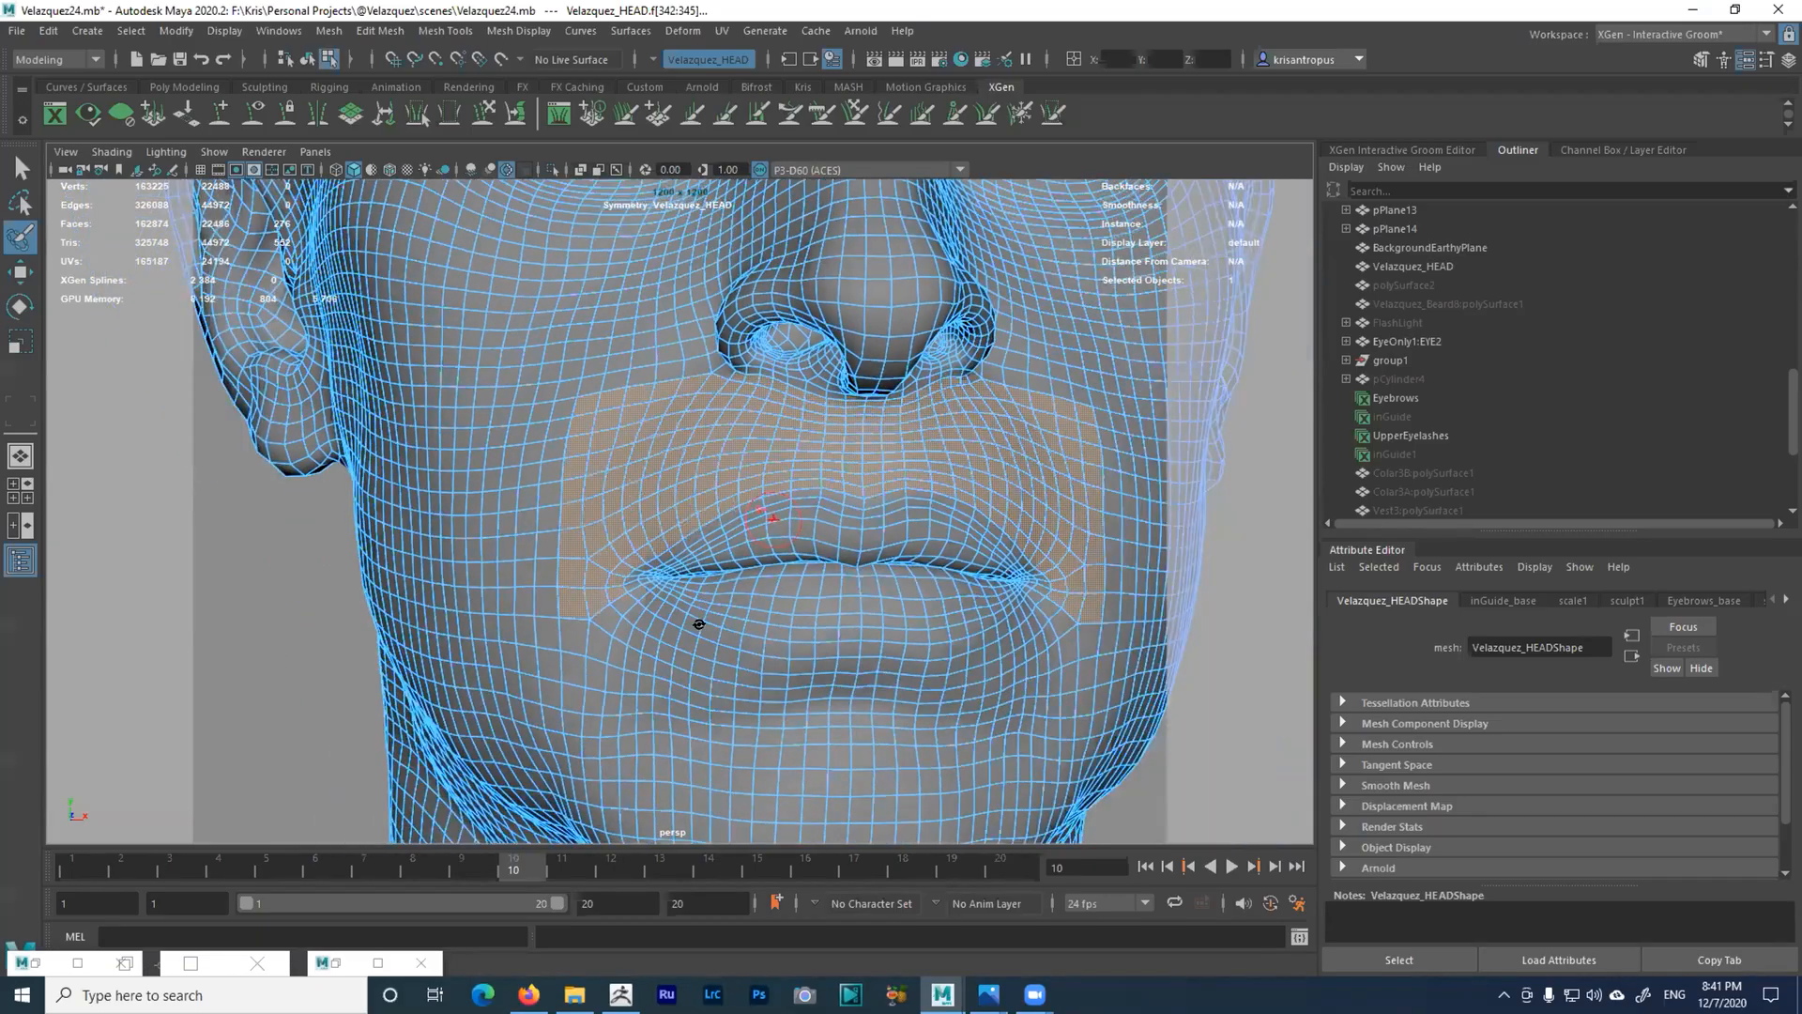
pyautogui.scroll(-2, 655, 625)
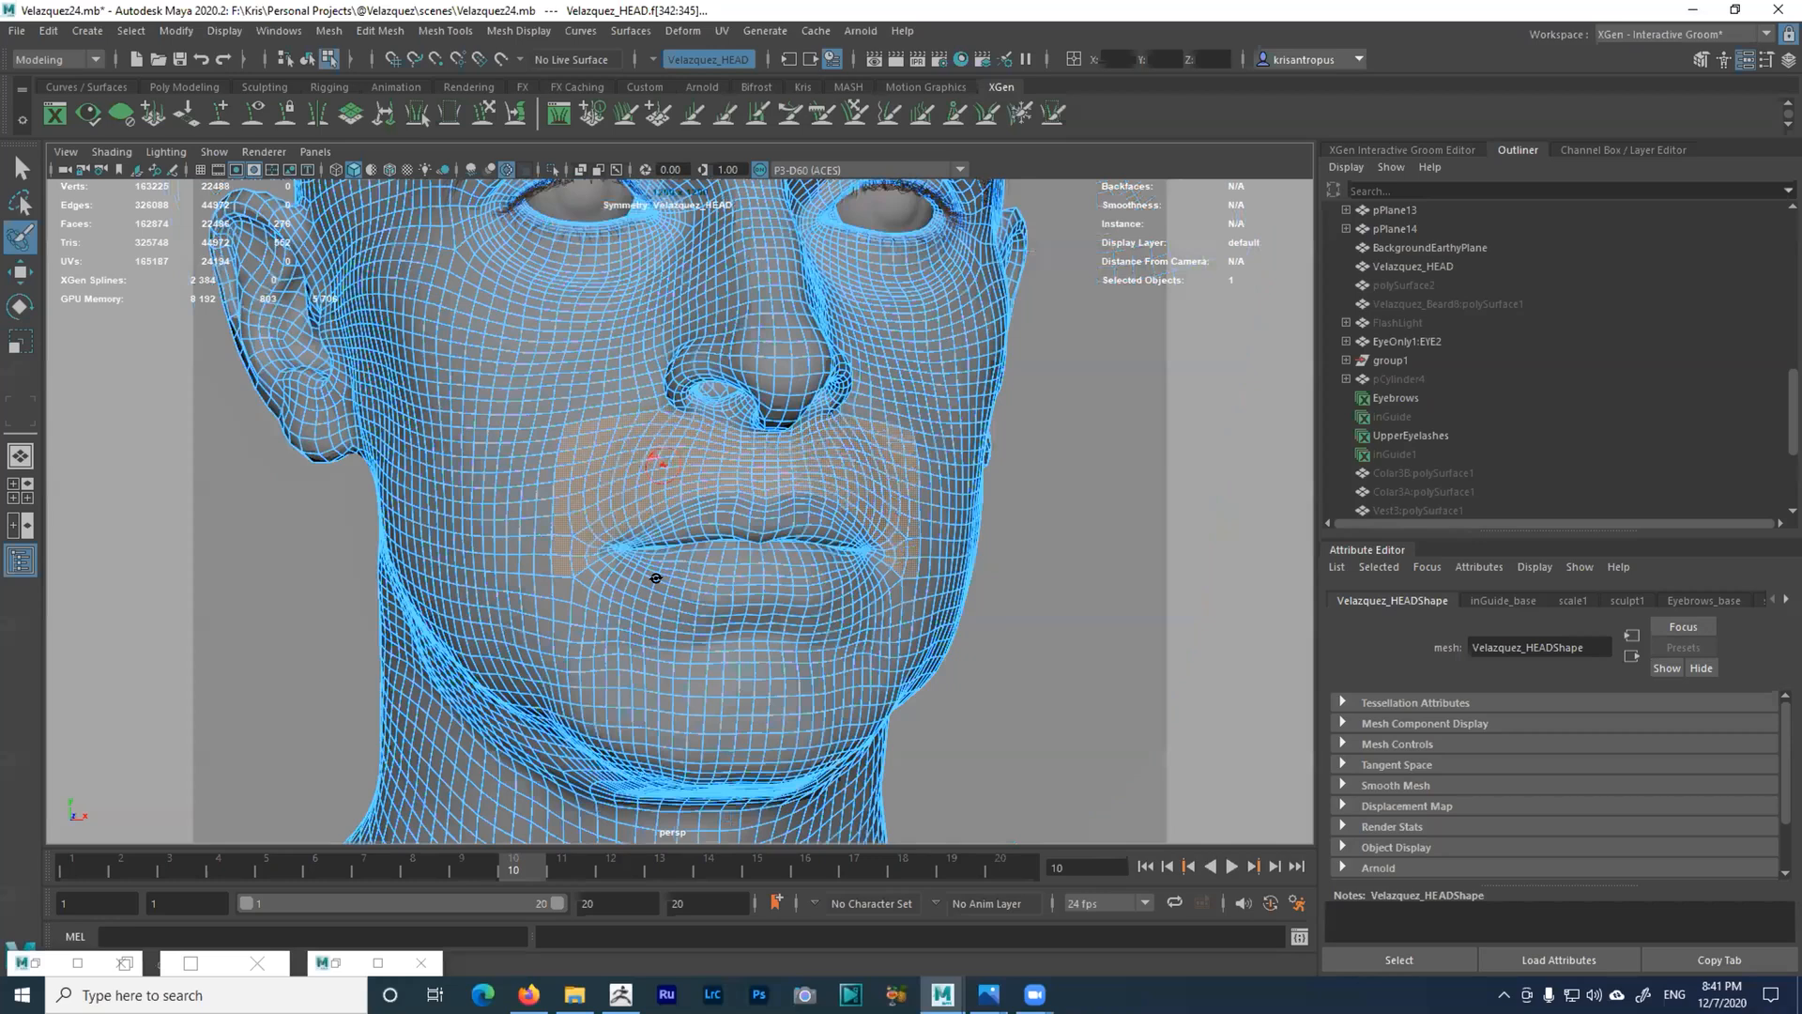
pyautogui.keyDown('alt'); pyautogui.moveTo(655, 577); pyautogui.dragTo(806, 483); pyautogui.keyUp('alt')
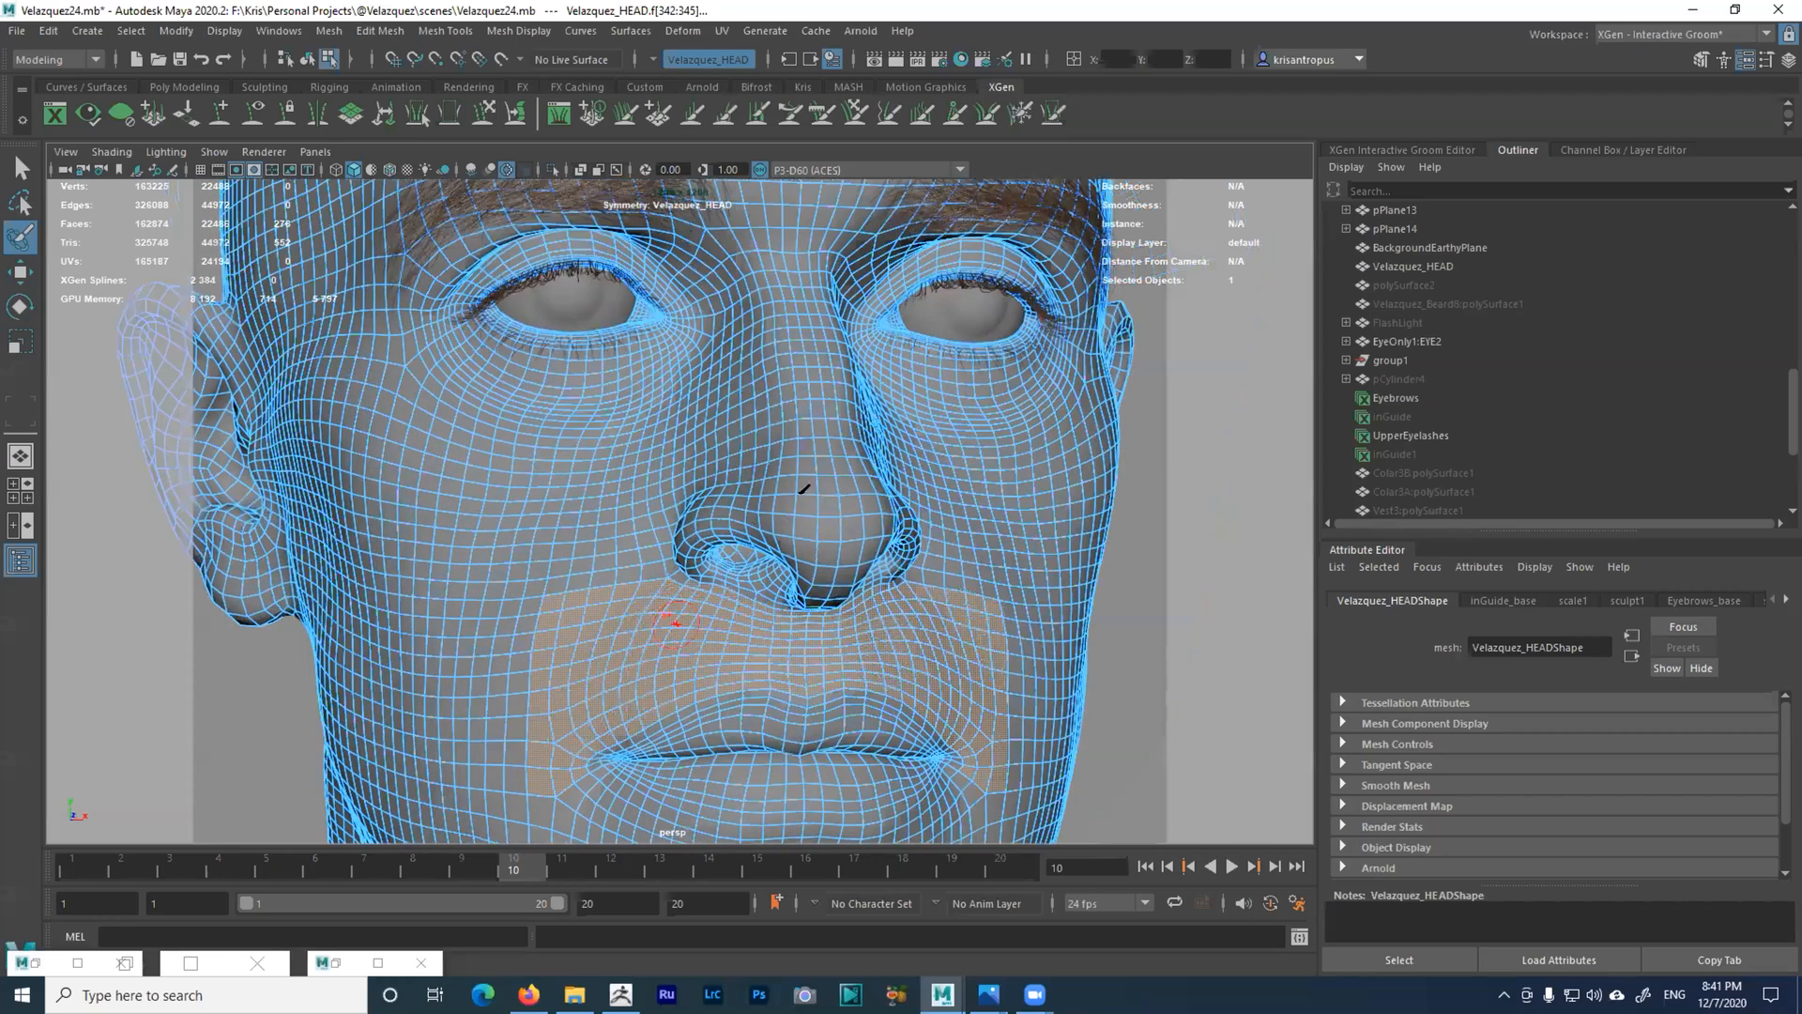
pyautogui.keyDown('alt'); pyautogui.moveTo(704, 614); pyautogui.dragTo(744, 639, button='right'); pyautogui.keyUp('alt')
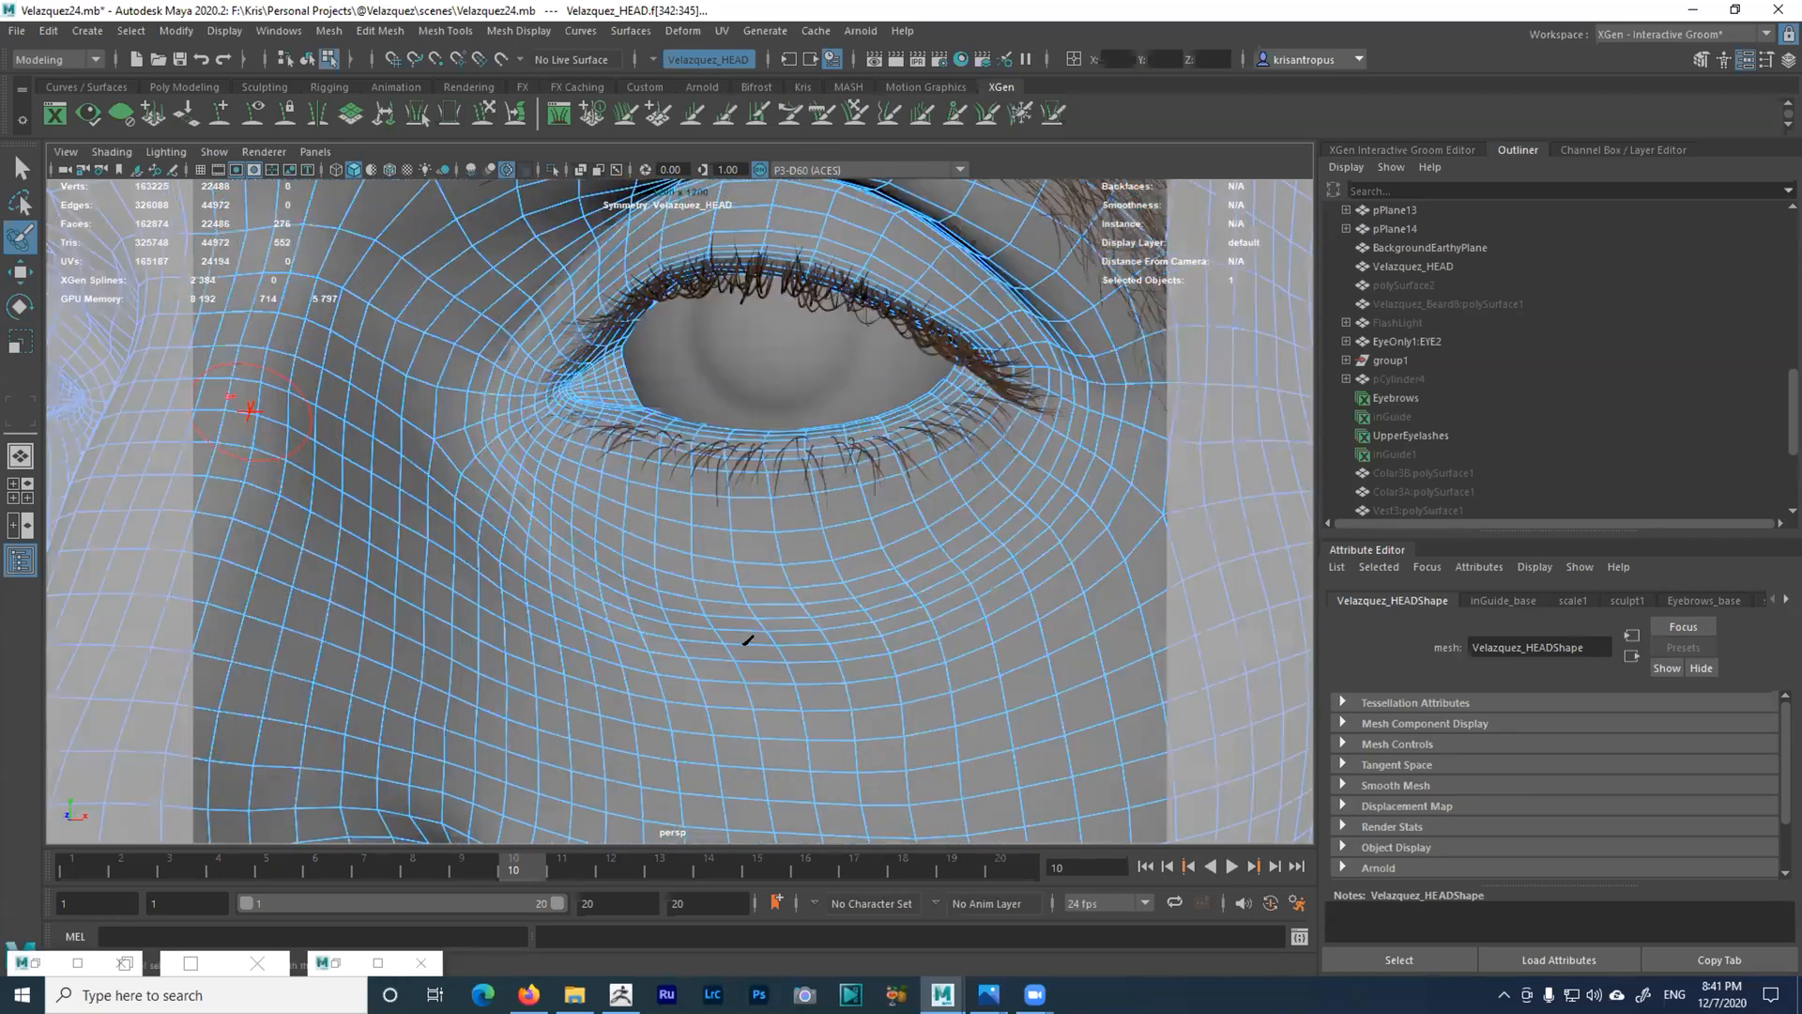
pyautogui.keyDown('alt'); pyautogui.moveTo(744, 639); pyautogui.dragTo(805, 714, button='middle'); pyautogui.keyUp('alt')
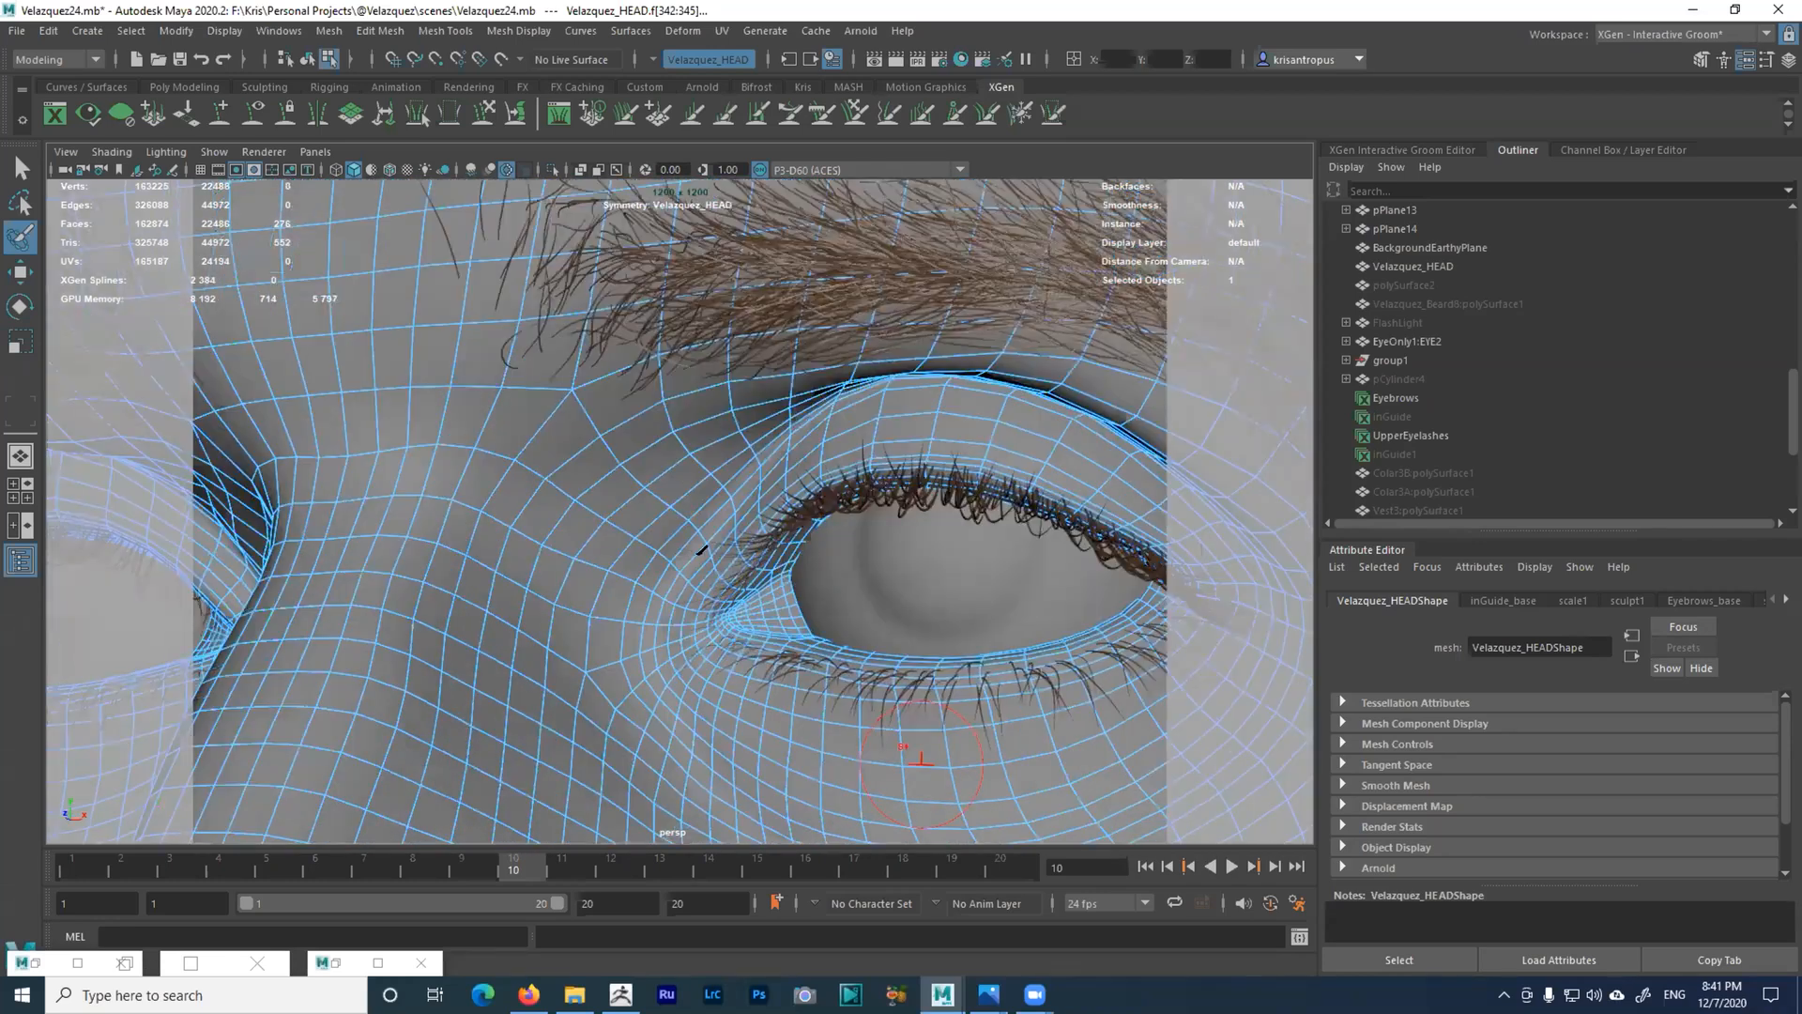
pyautogui.scroll(2, 920, 758)
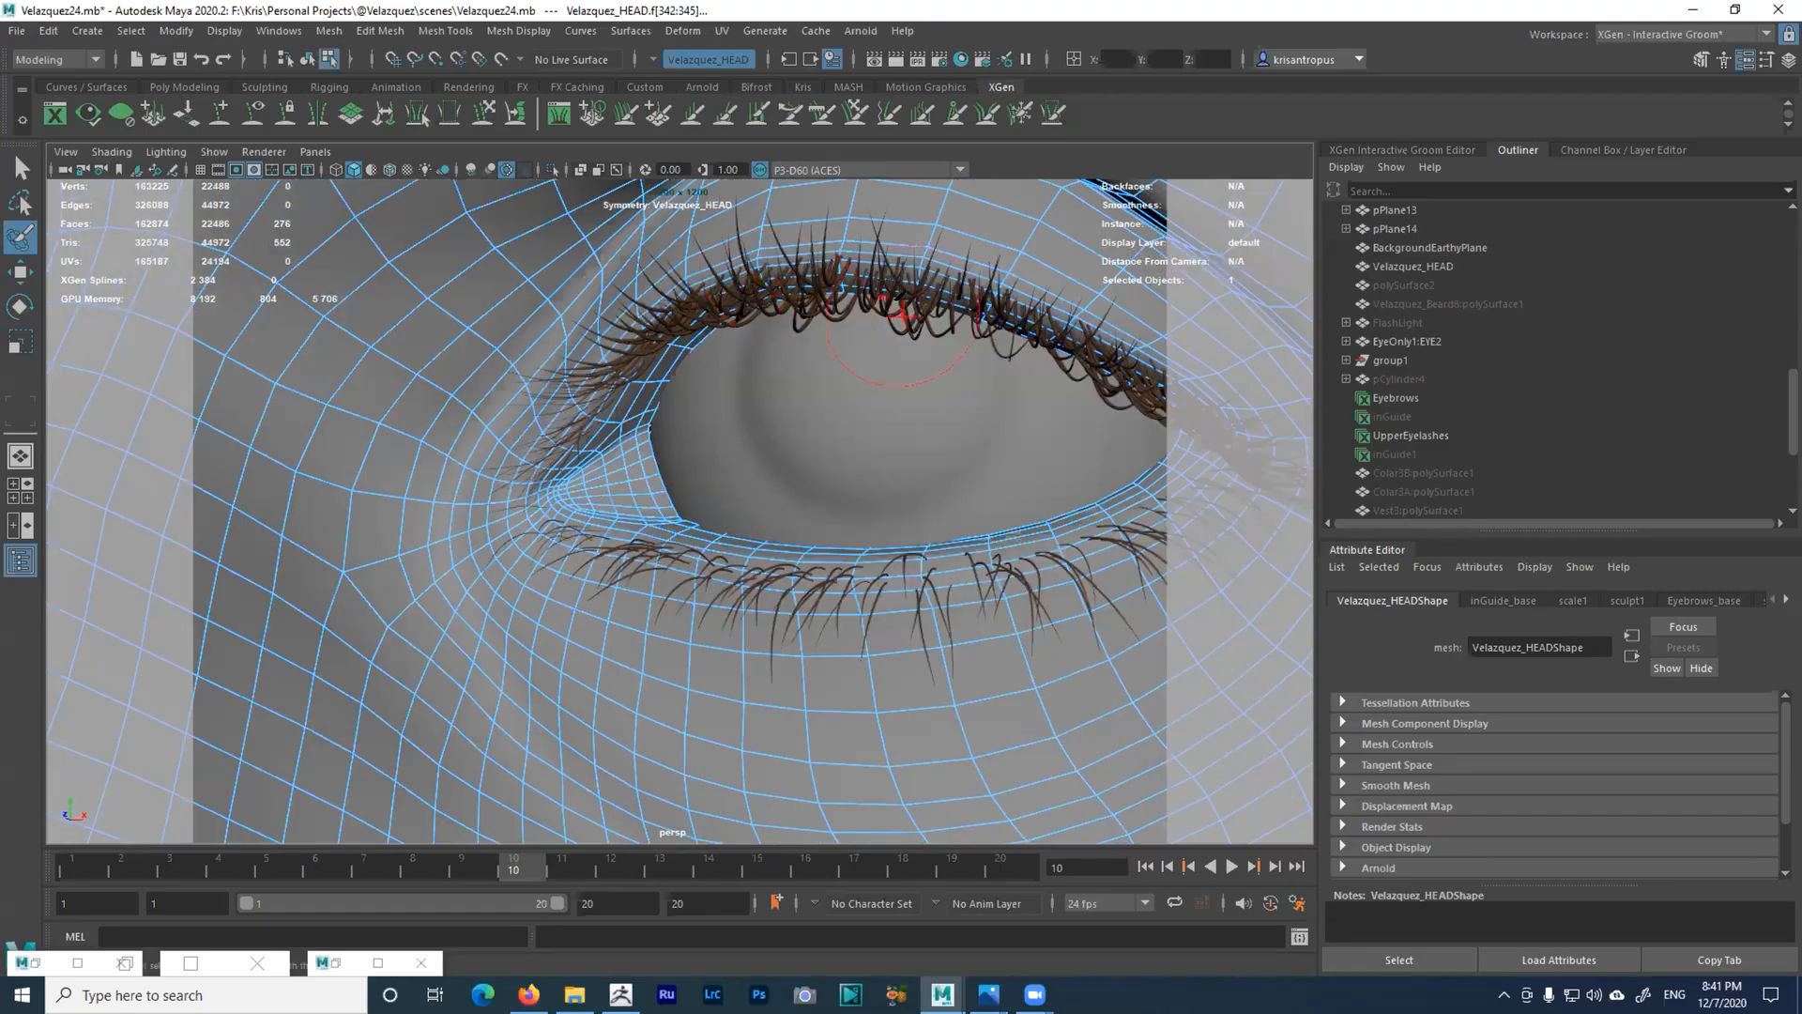
# - Examine the lower eyelashes on both eyes up close and from several angles against the eyelid wireframe
pyautogui.moveTo(856, 317)
pyautogui.keyDown('alt'); pyautogui.mouseDown()
pyautogui.moveTo(896, 328)
pyautogui.moveTo(816, 368)
pyautogui.moveTo(857, 301)
pyautogui.mouseUp(); pyautogui.keyUp('alt')
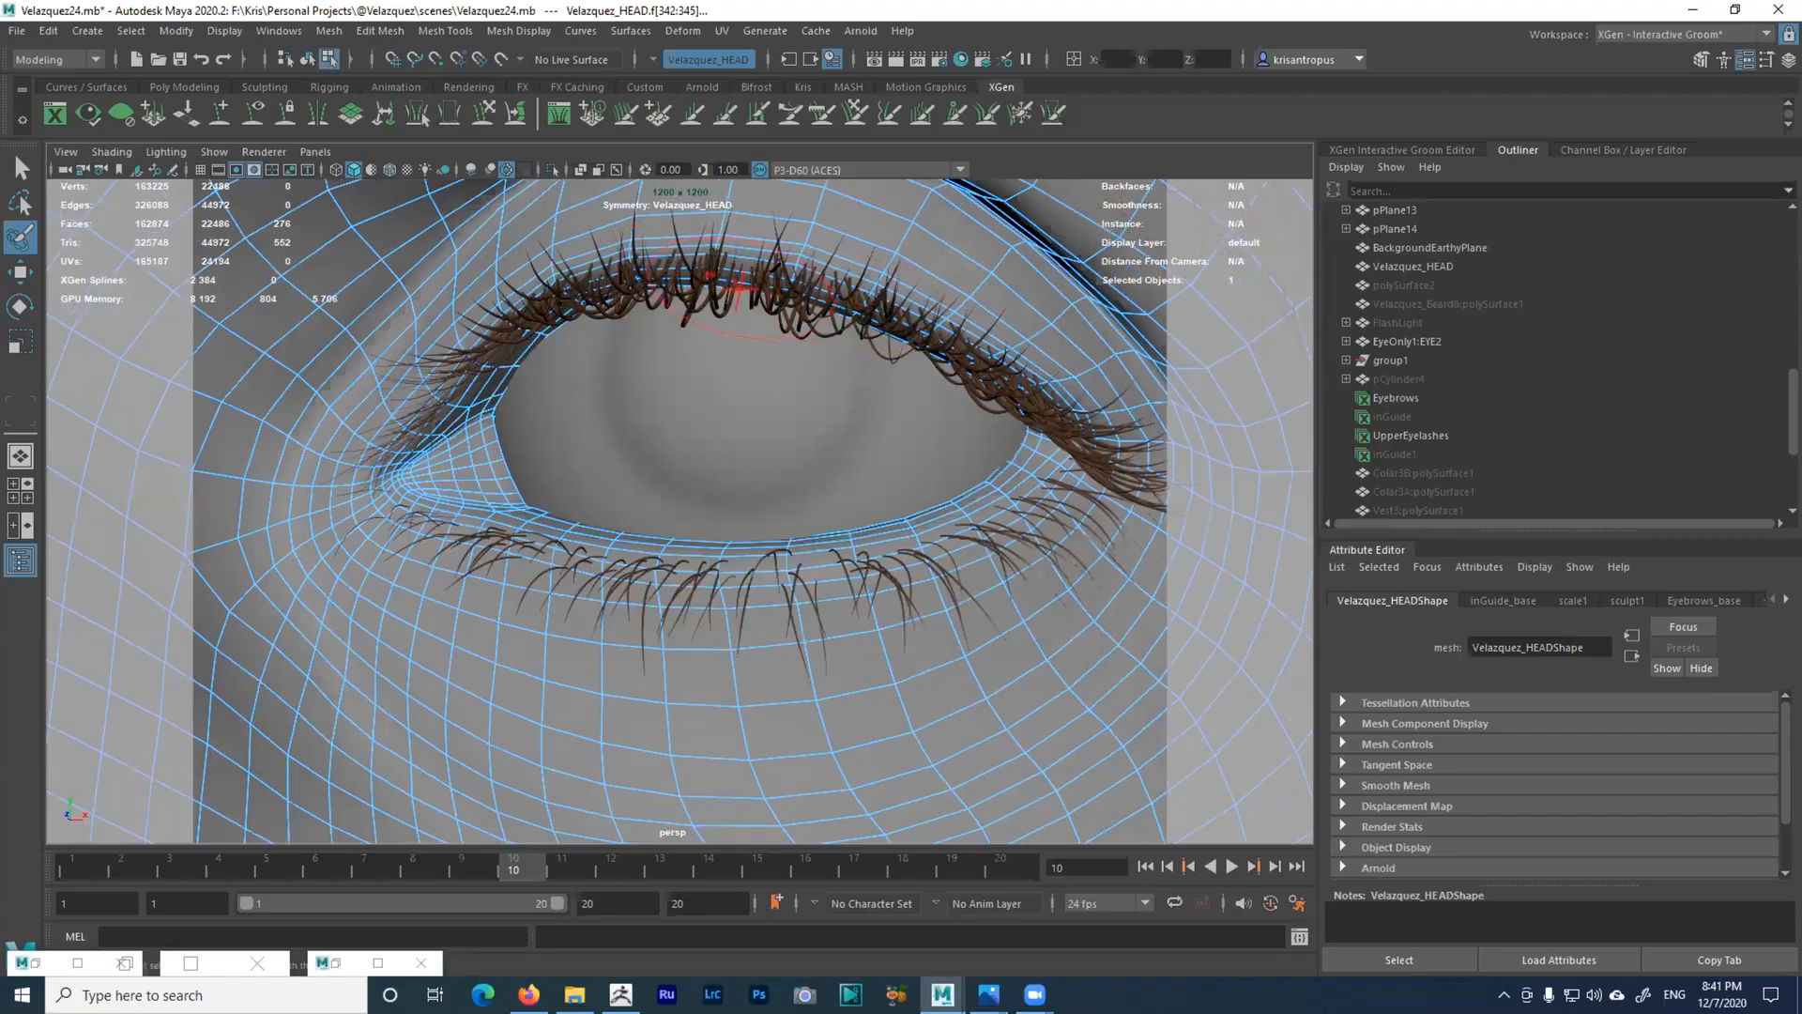
pyautogui.keyDown('alt'); pyautogui.moveTo(833, 367); pyautogui.dragTo(1260, 600); pyautogui.keyUp('alt')
pyautogui.keyDown('alt'); pyautogui.moveTo(1016, 474); pyautogui.dragTo(816, 394); pyautogui.keyUp('alt')
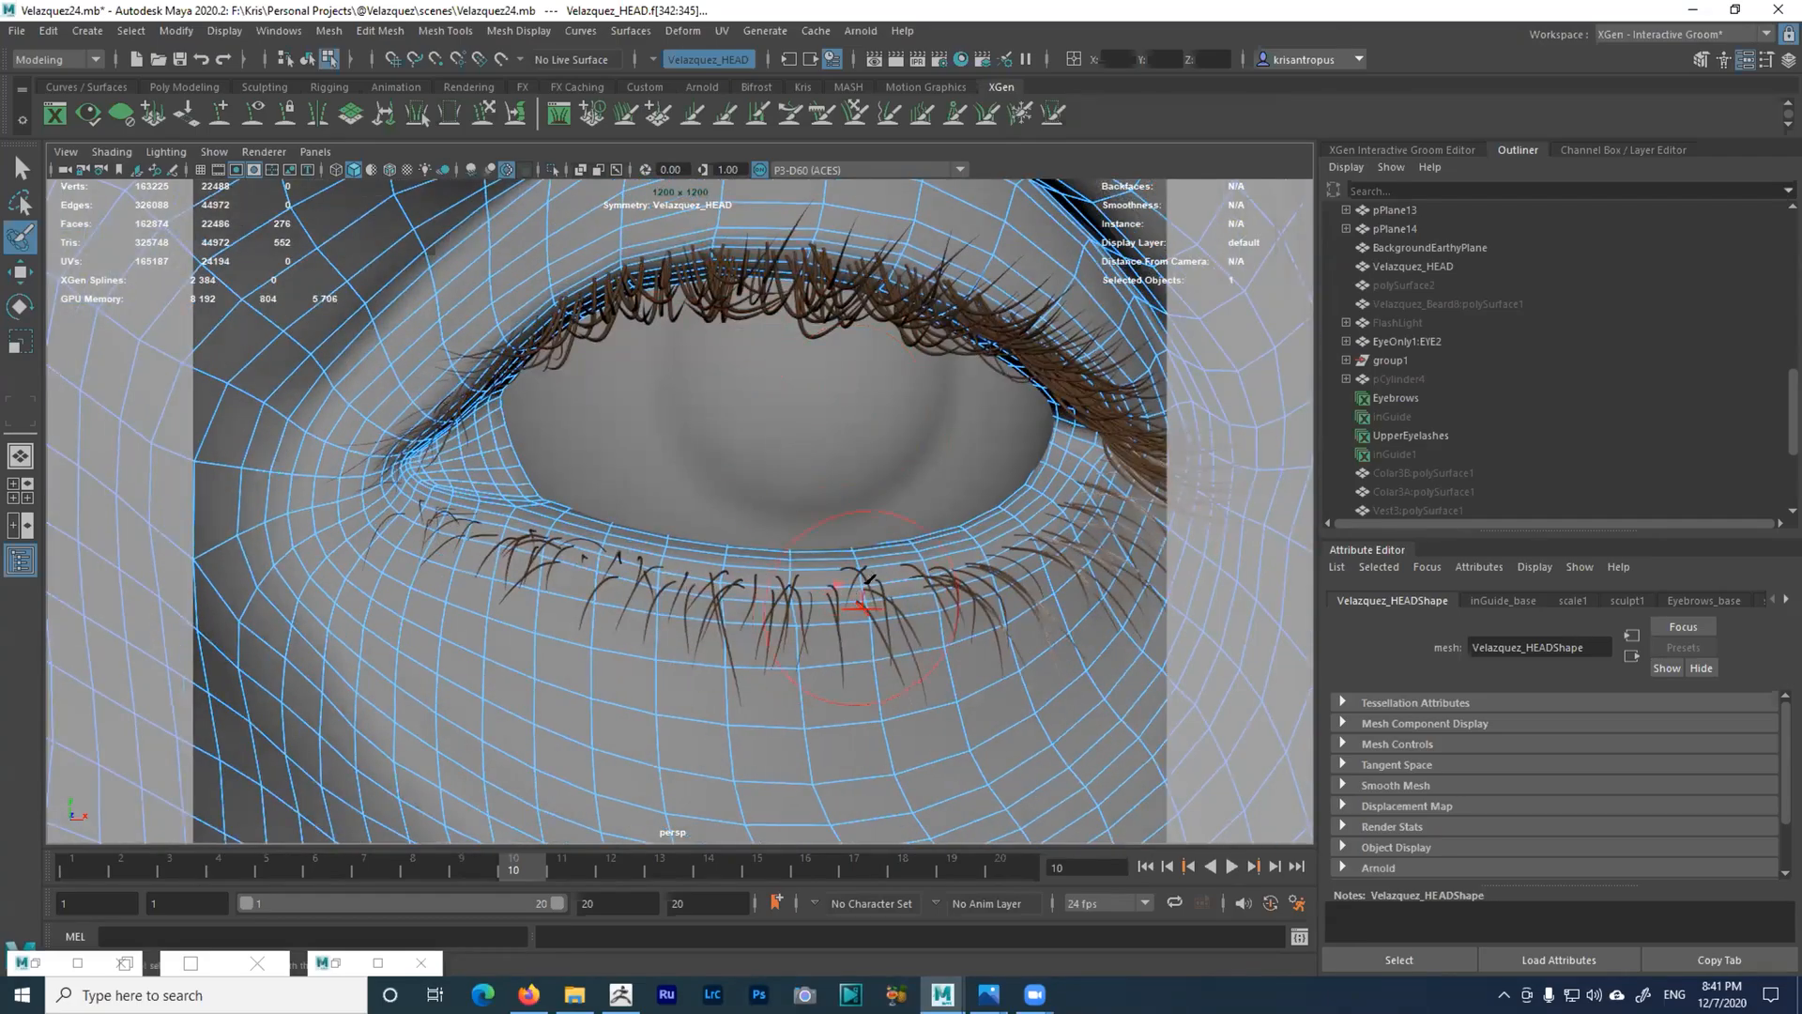
pyautogui.keyDown('alt'); pyautogui.moveTo(816, 601); pyautogui.dragTo(859, 352); pyautogui.keyUp('alt')
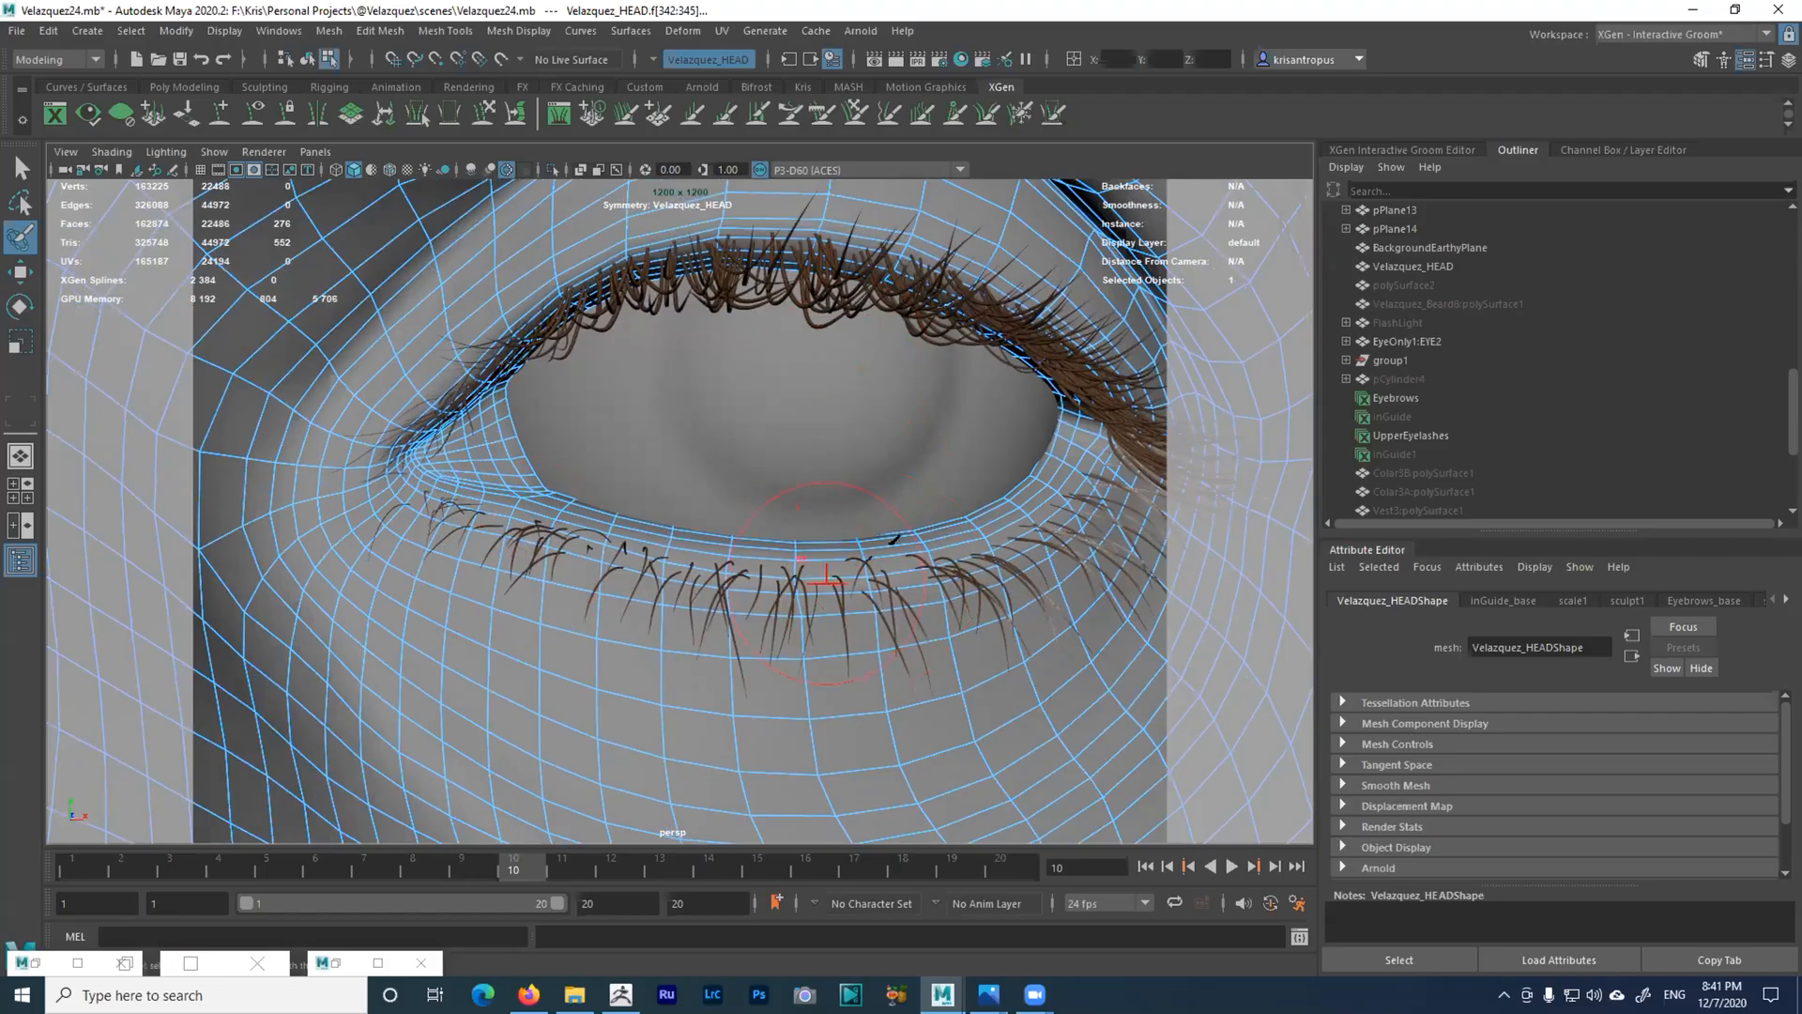
pyautogui.keyDown('alt'); pyautogui.moveTo(1008, 552); pyautogui.dragTo(982, 537); pyautogui.keyUp('alt')
pyautogui.keyDown('alt'); pyautogui.moveTo(982, 537); pyautogui.dragTo(559, 371, button='right'); pyautogui.keyUp('alt')
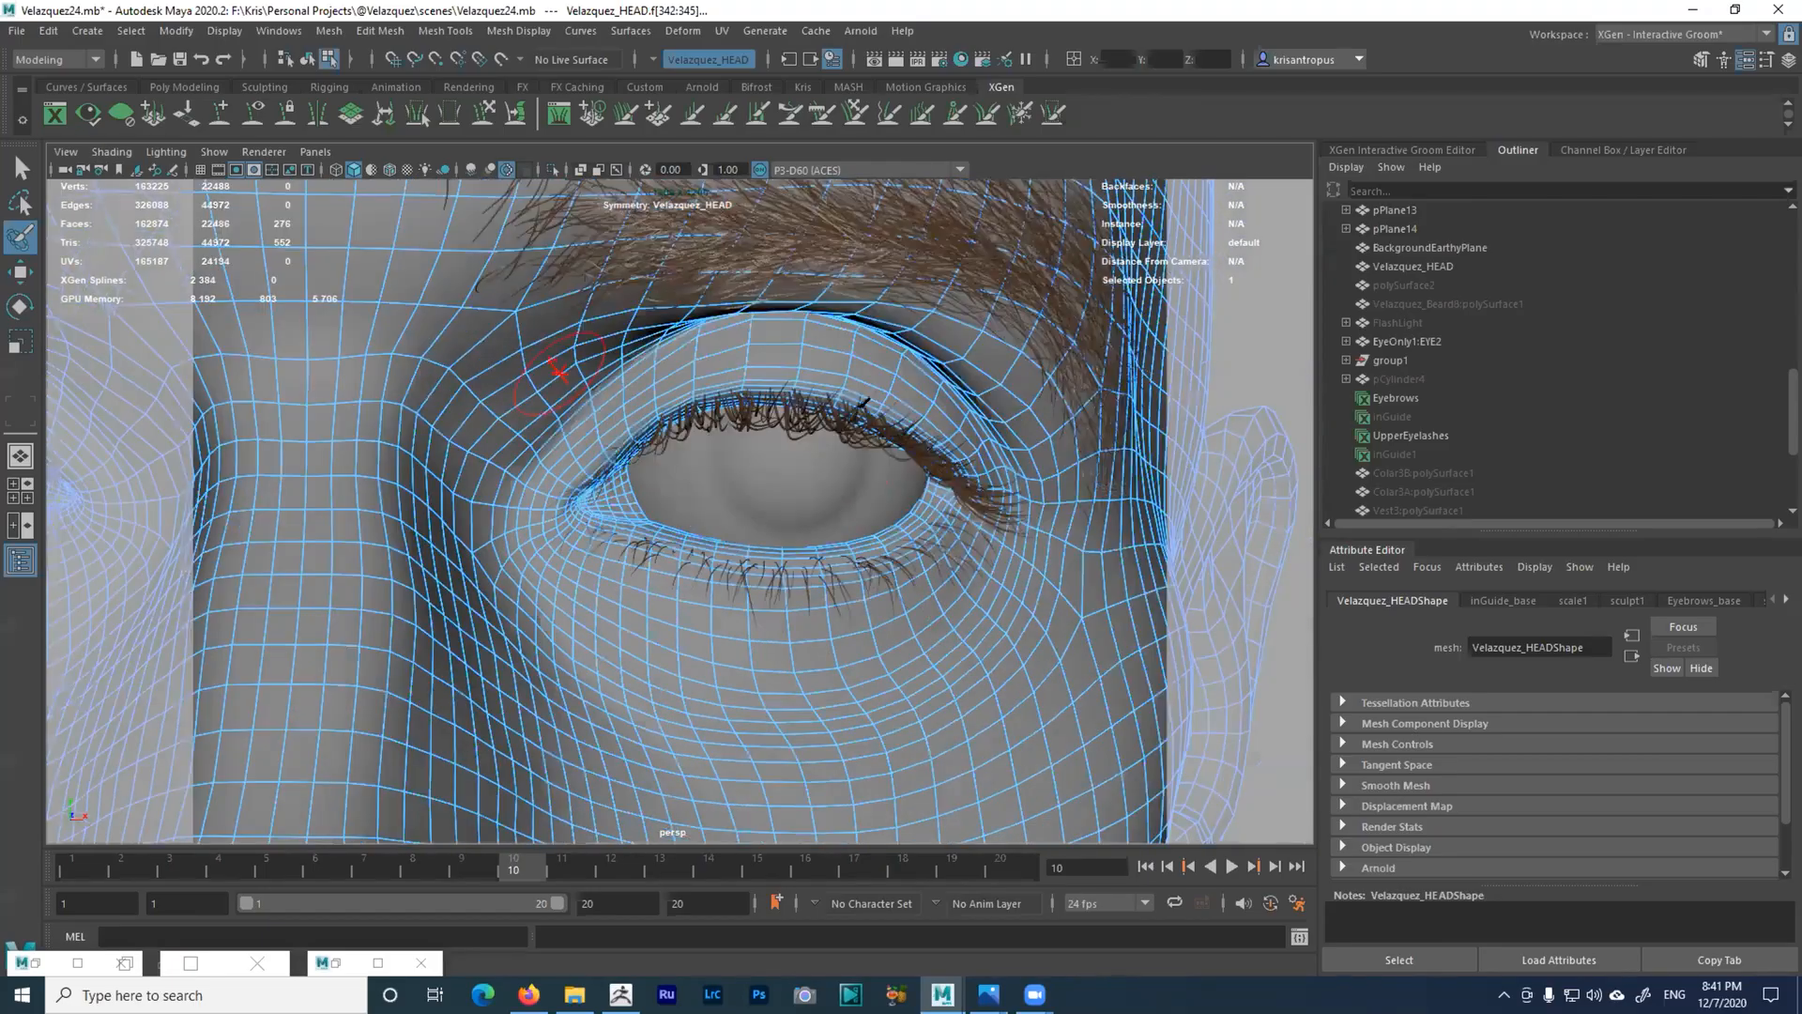
pyautogui.keyDown('alt'); pyautogui.moveTo(559, 371); pyautogui.dragTo(240, 470); pyautogui.keyUp('alt')
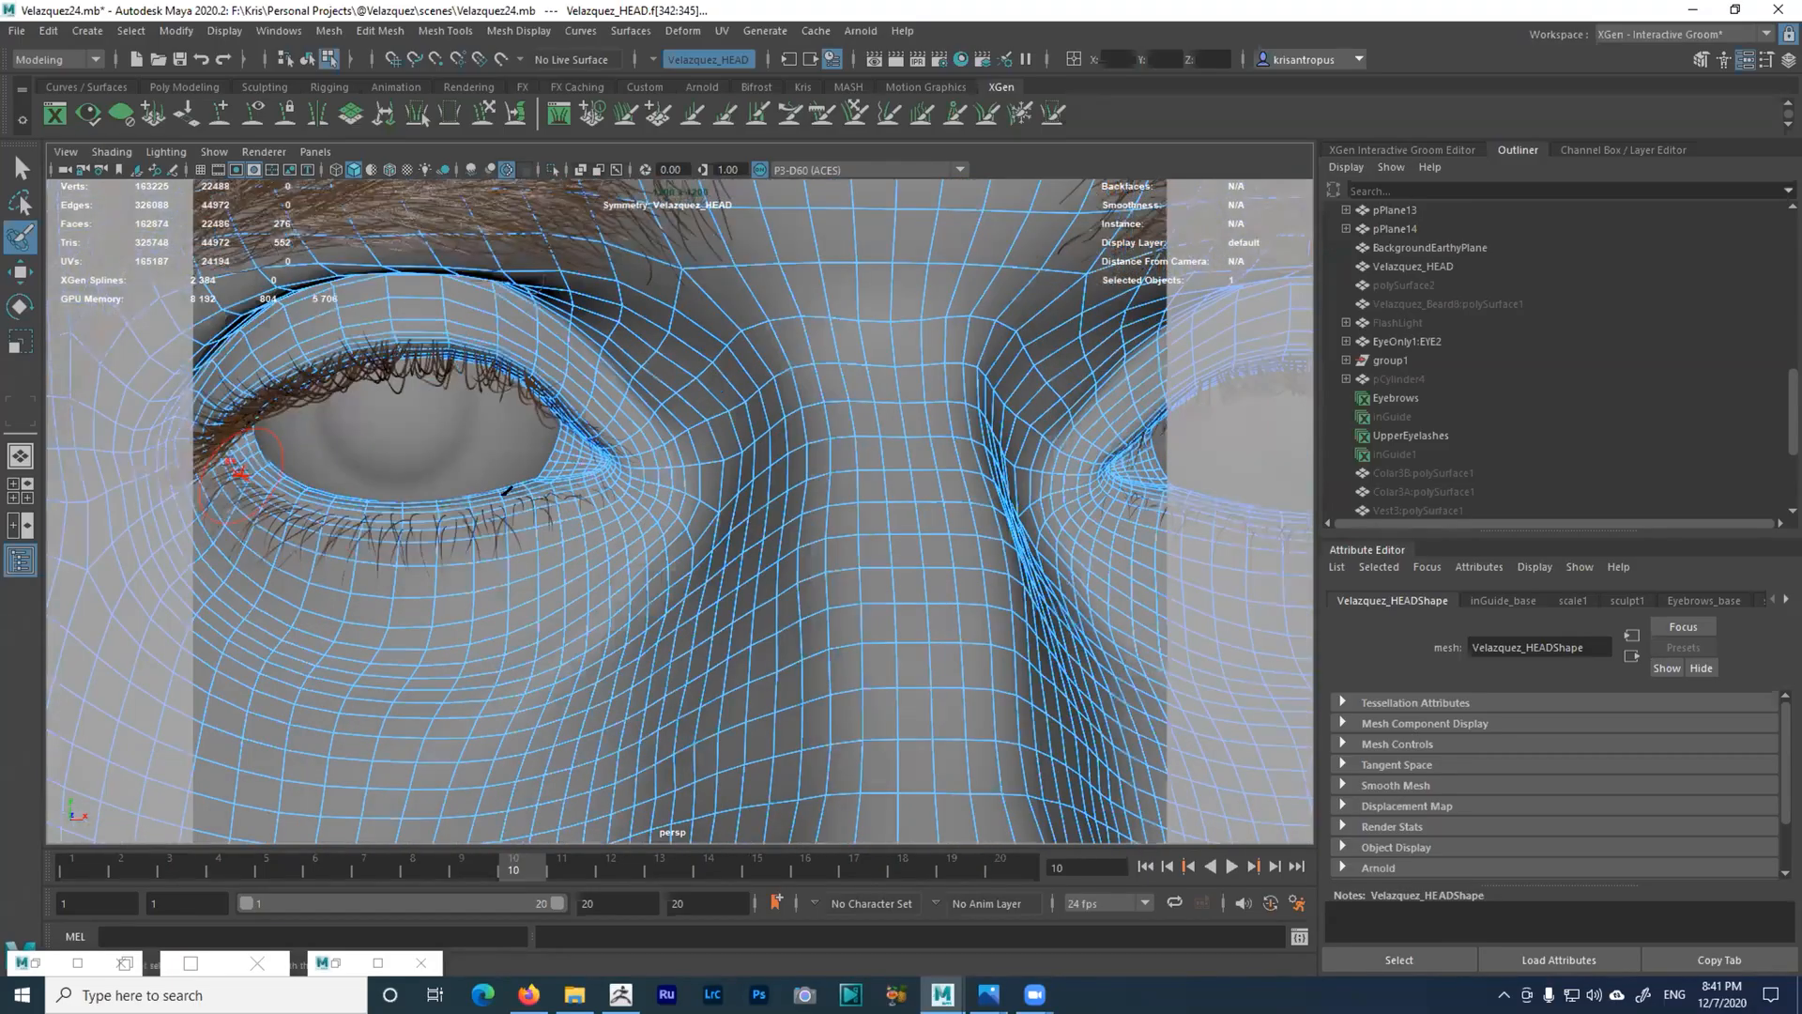
pyautogui.keyDown('alt'); pyautogui.moveTo(882, 430); pyautogui.dragTo(751, 418); pyautogui.keyUp('alt')
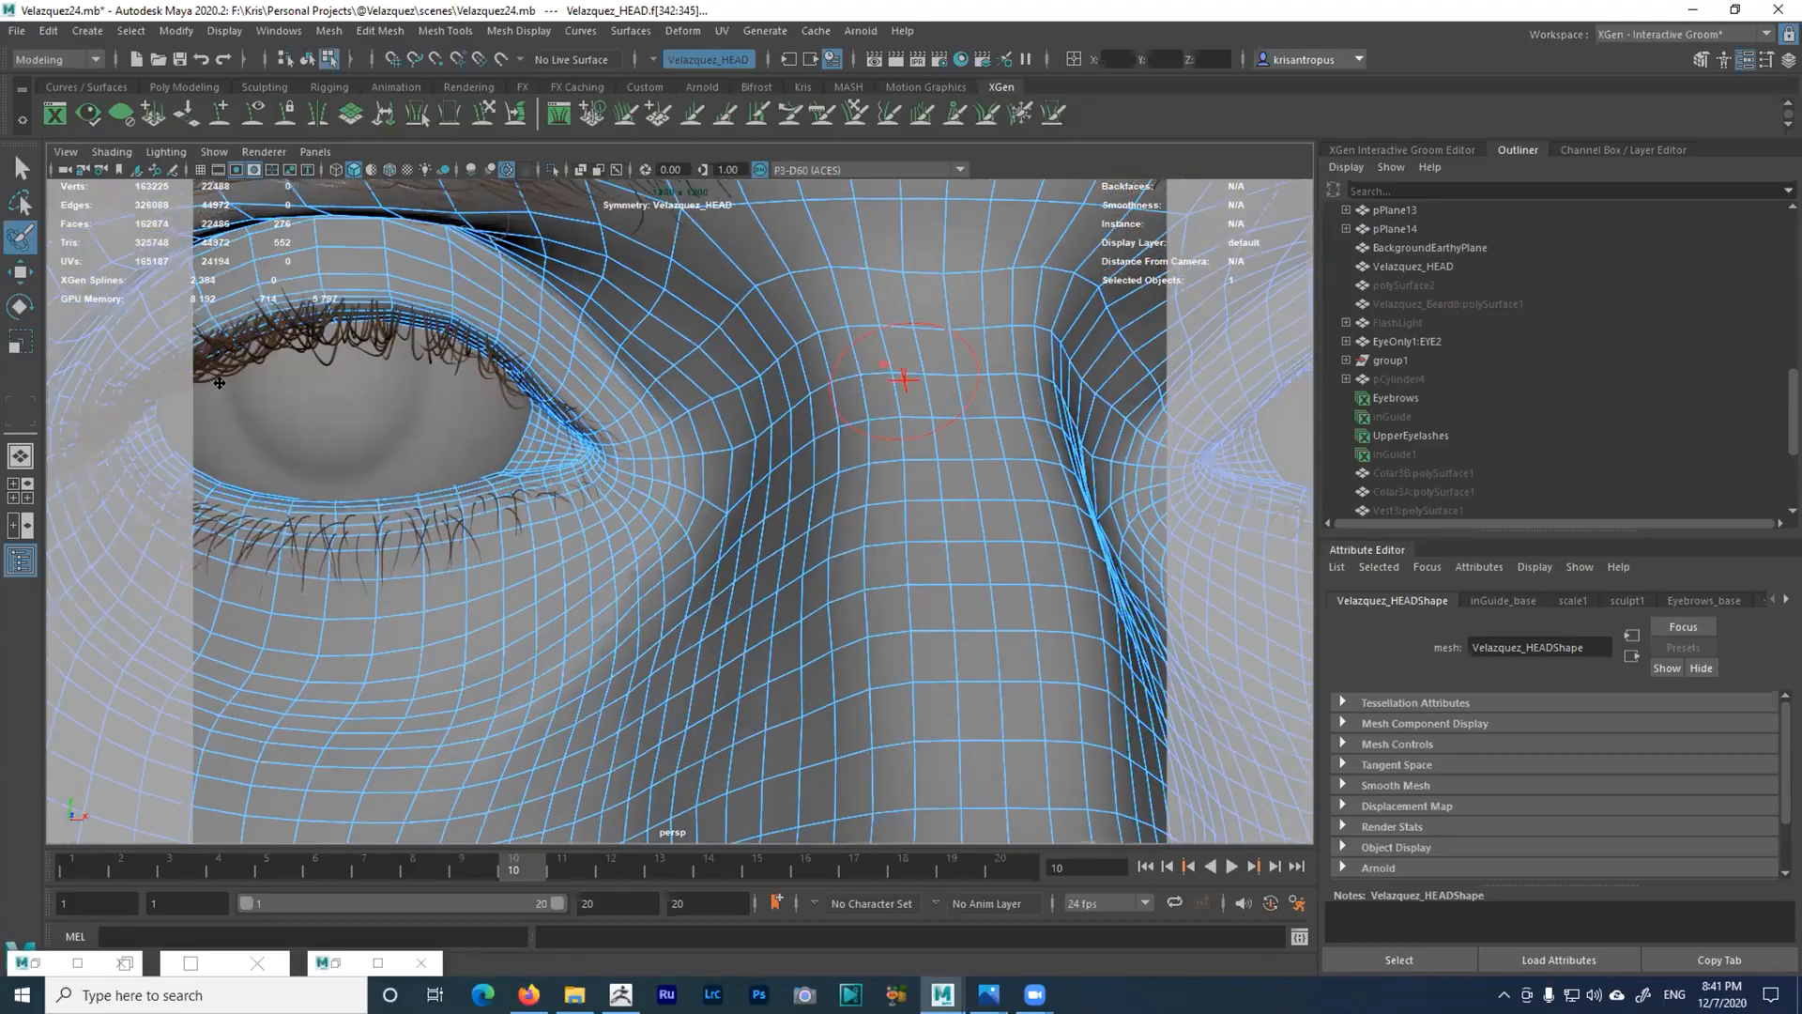
pyautogui.keyDown('alt'); pyautogui.moveTo(759, 386); pyautogui.dragTo(282, 367, button='middle'); pyautogui.keyUp('alt')
pyautogui.keyDown('alt'); pyautogui.moveTo(282, 367); pyautogui.dragTo(669, 380); pyautogui.keyUp('alt')
pyautogui.keyDown('alt'); pyautogui.moveTo(908, 405); pyautogui.dragTo(921, 487, button='right'); pyautogui.keyUp('alt')
pyautogui.keyDown('alt'); pyautogui.moveTo(657, 449); pyautogui.dragTo(1136, 742, button='right'); pyautogui.keyUp('alt')
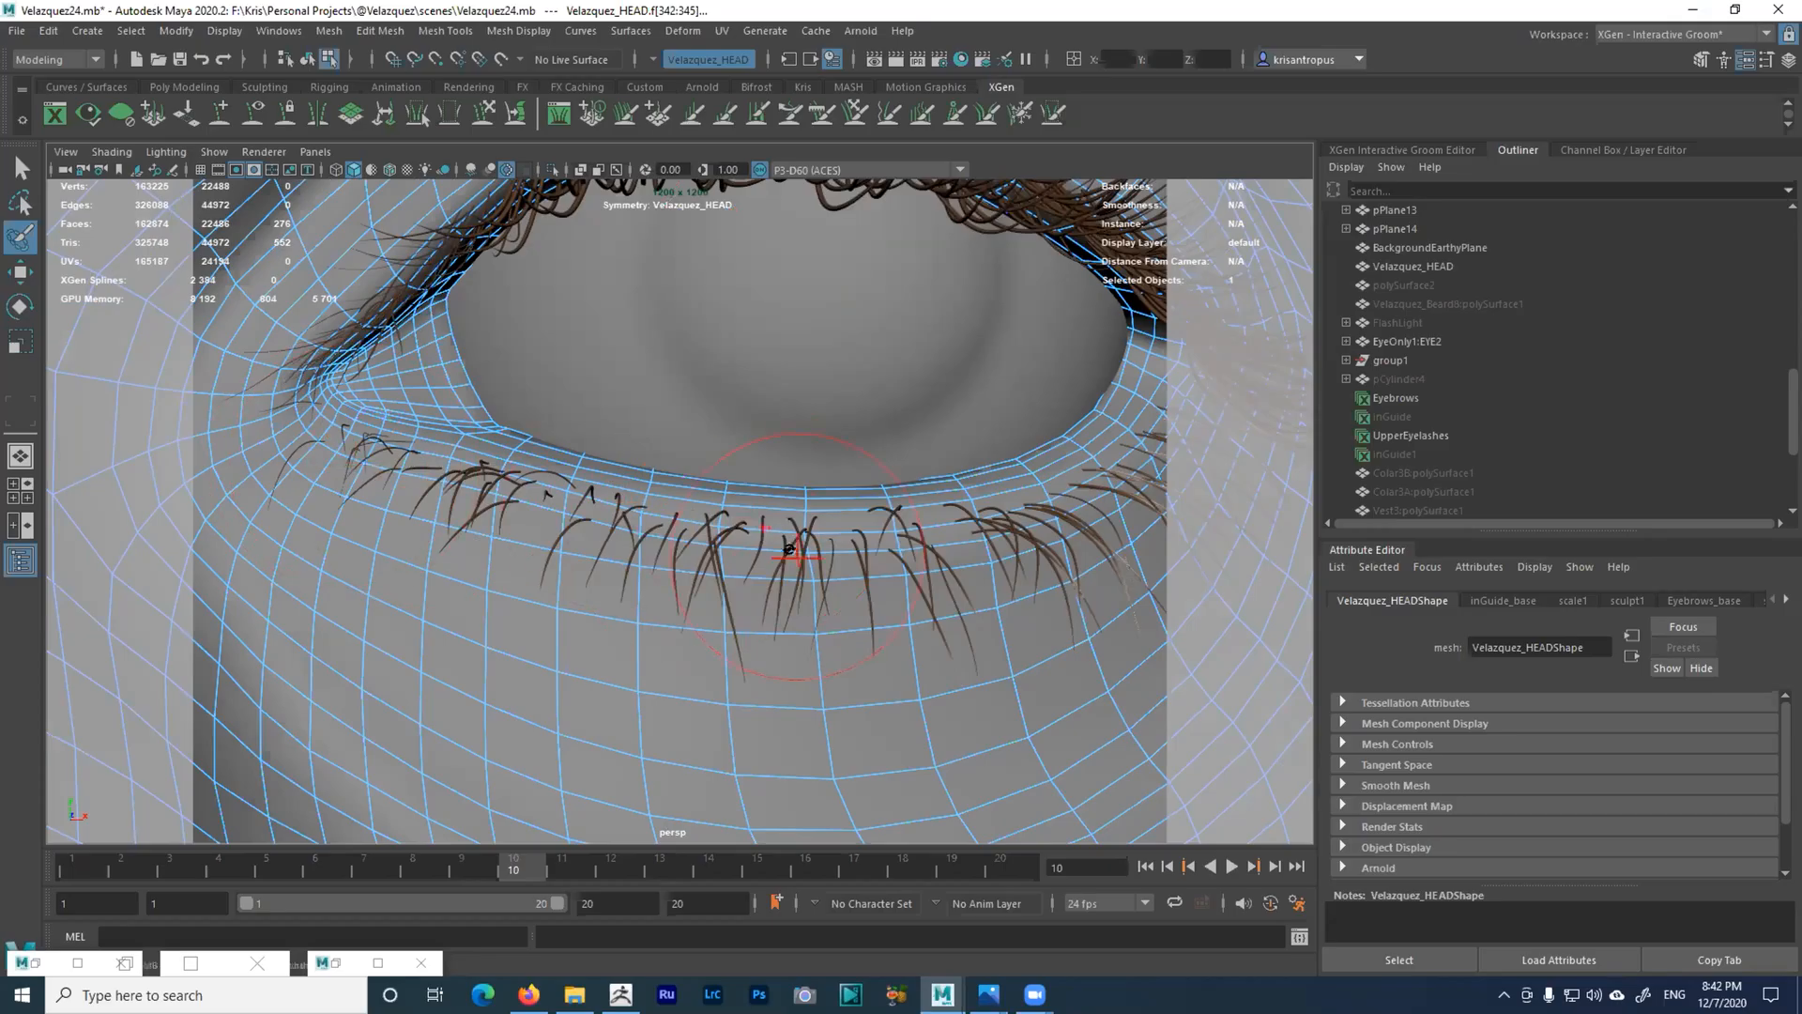
pyautogui.keyDown('alt'); pyautogui.moveTo(787, 554); pyautogui.dragTo(728, 477); pyautogui.keyUp('alt')
pyautogui.keyDown('alt'); pyautogui.moveTo(729, 477); pyautogui.dragTo(934, 477, button='middle'); pyautogui.keyUp('alt')
pyautogui.keyDown('alt'); pyautogui.moveTo(370, 457); pyautogui.dragTo(906, 426); pyautogui.keyUp('alt')
pyautogui.keyDown('alt'); pyautogui.moveTo(315, 418); pyautogui.dragTo(628, 431); pyautogui.keyUp('alt')
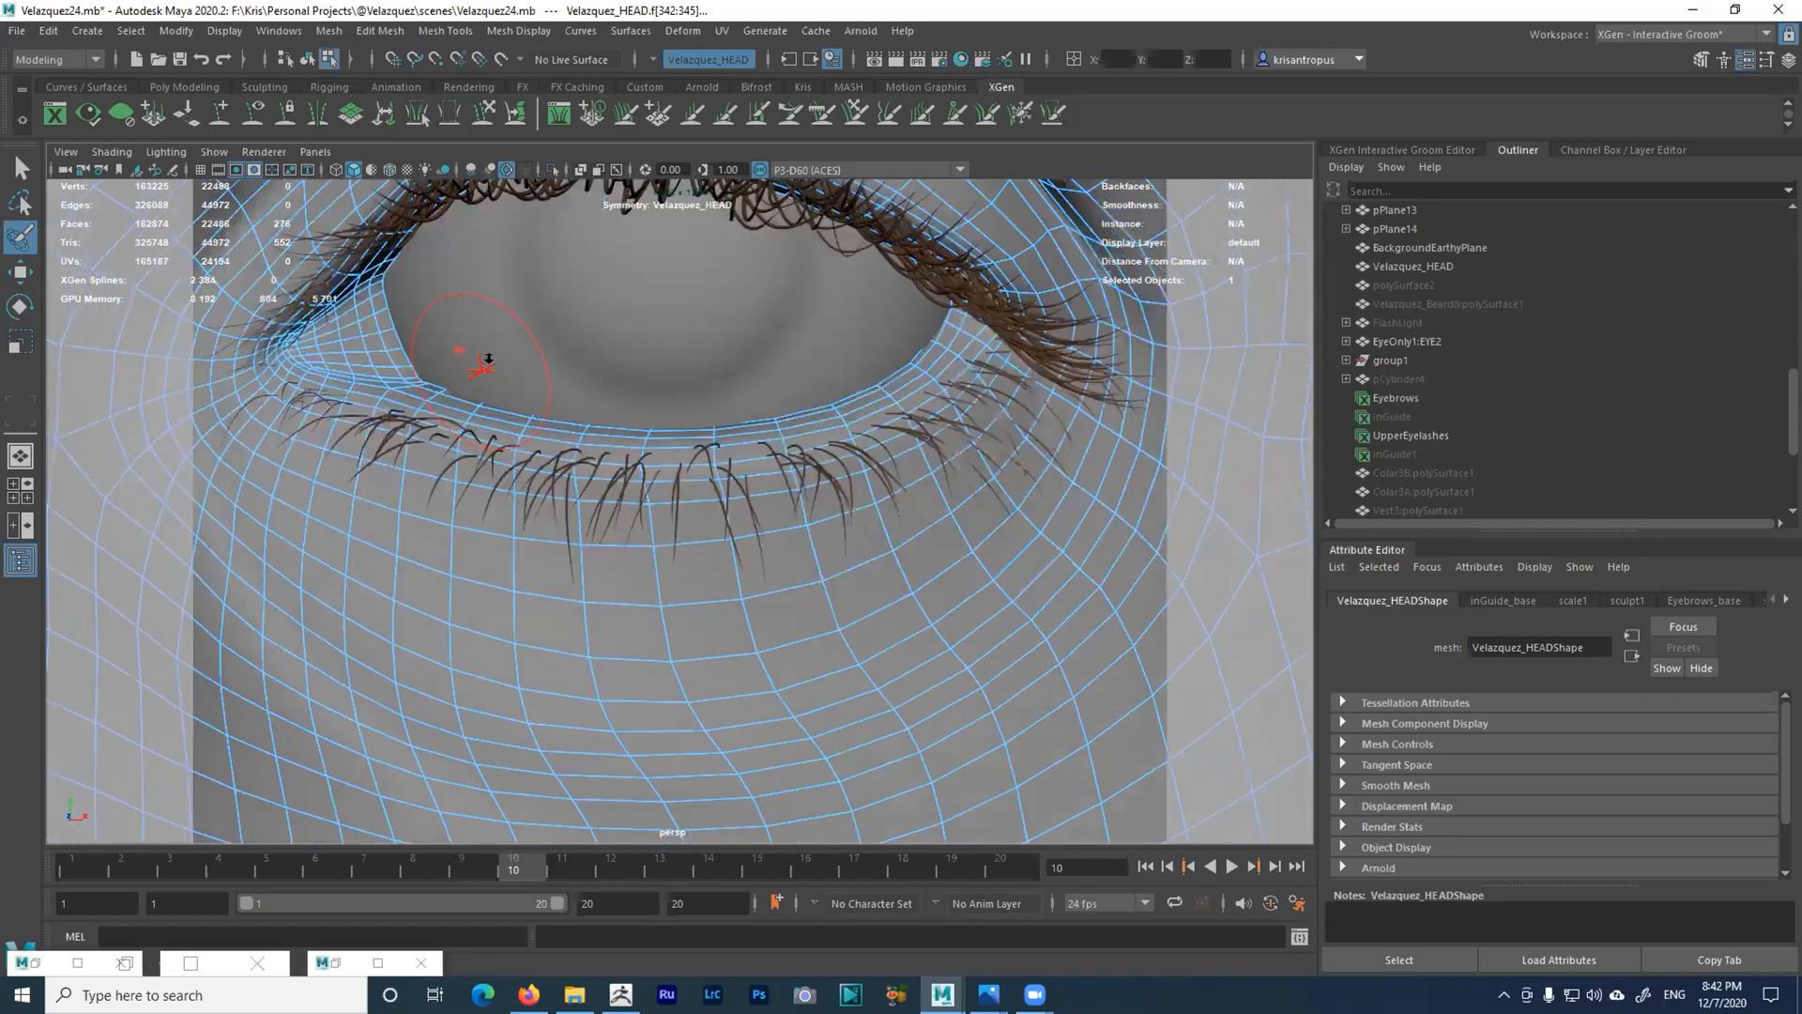
pyautogui.keyDown('alt'); pyautogui.moveTo(488, 359); pyautogui.dragTo(463, 329, button='right'); pyautogui.keyUp('alt')
# - Switch the head mesh to edge selection and select the edge row beneath the lower lashes from inner to outer eye corner
pyautogui.press('w')
pyautogui.click(21, 168)
pyautogui.keyDown('alt'); pyautogui.moveTo(928, 493); pyautogui.dragTo(1017, 505, button='middle'); pyautogui.keyUp('alt')
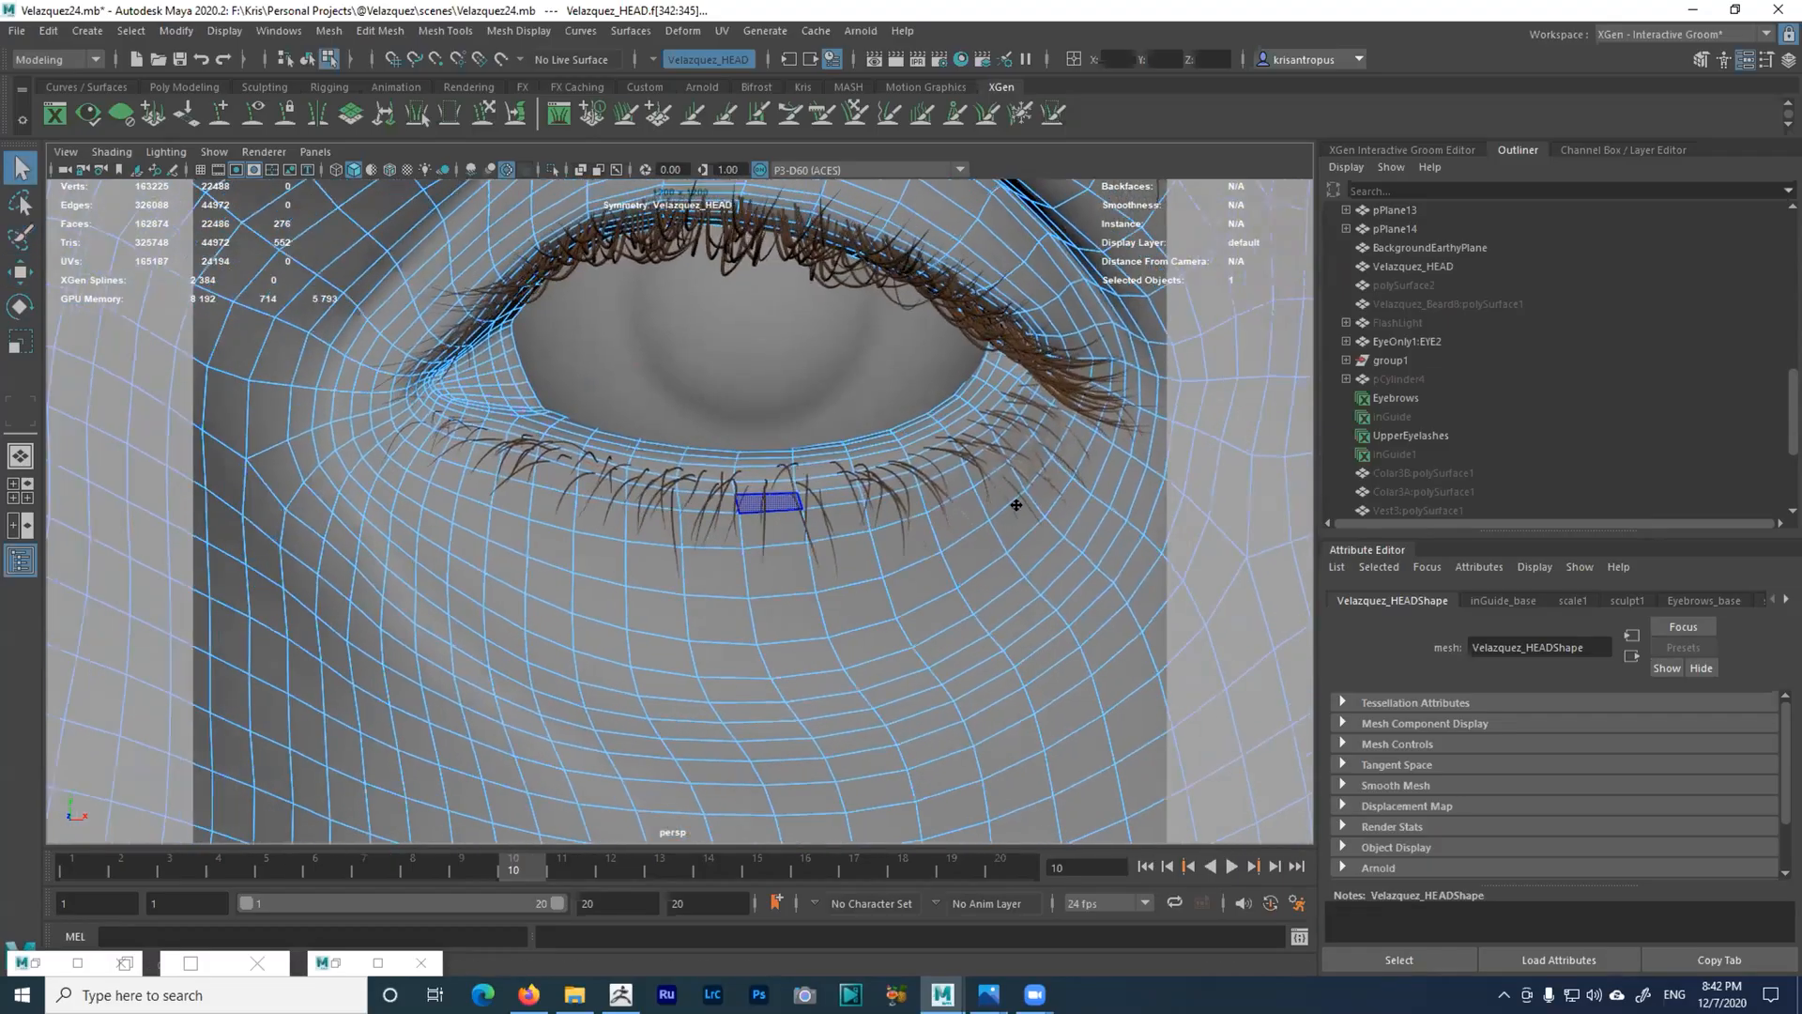
pyautogui.scroll(-3, 1089, 419)
pyautogui.scroll(-3, 1152, 476)
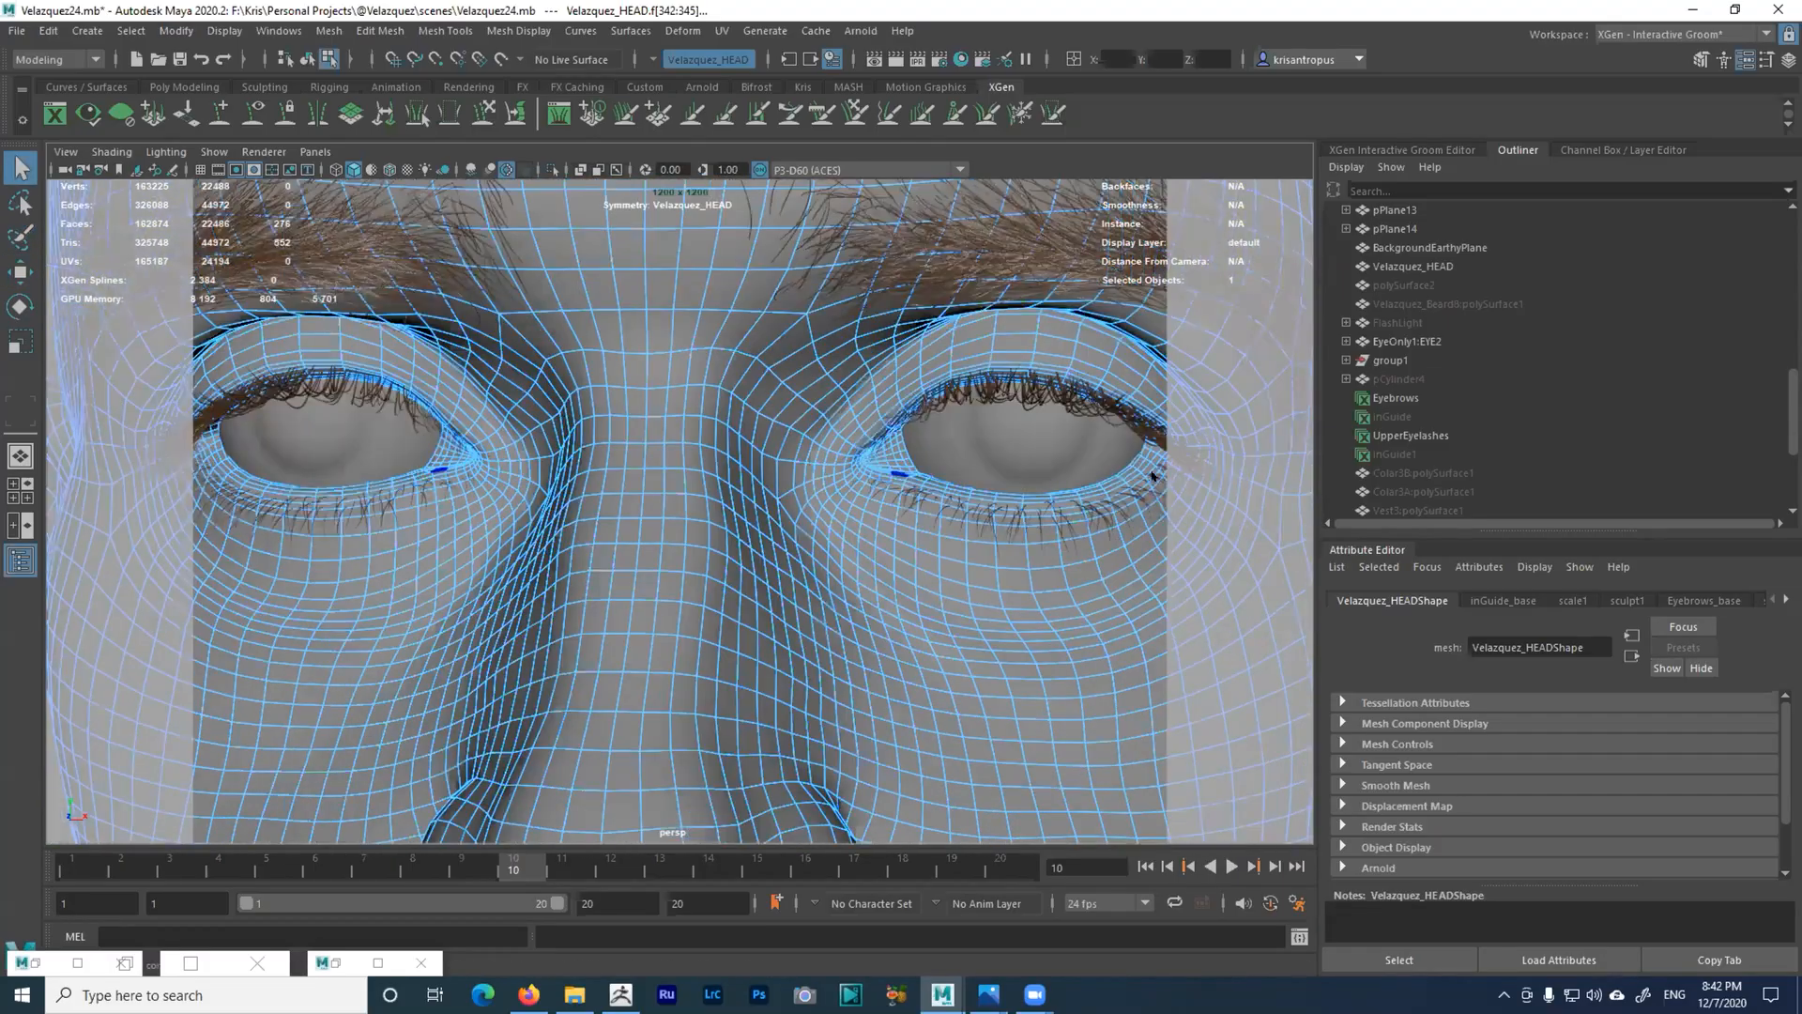
pyautogui.scroll(3, 941, 443)
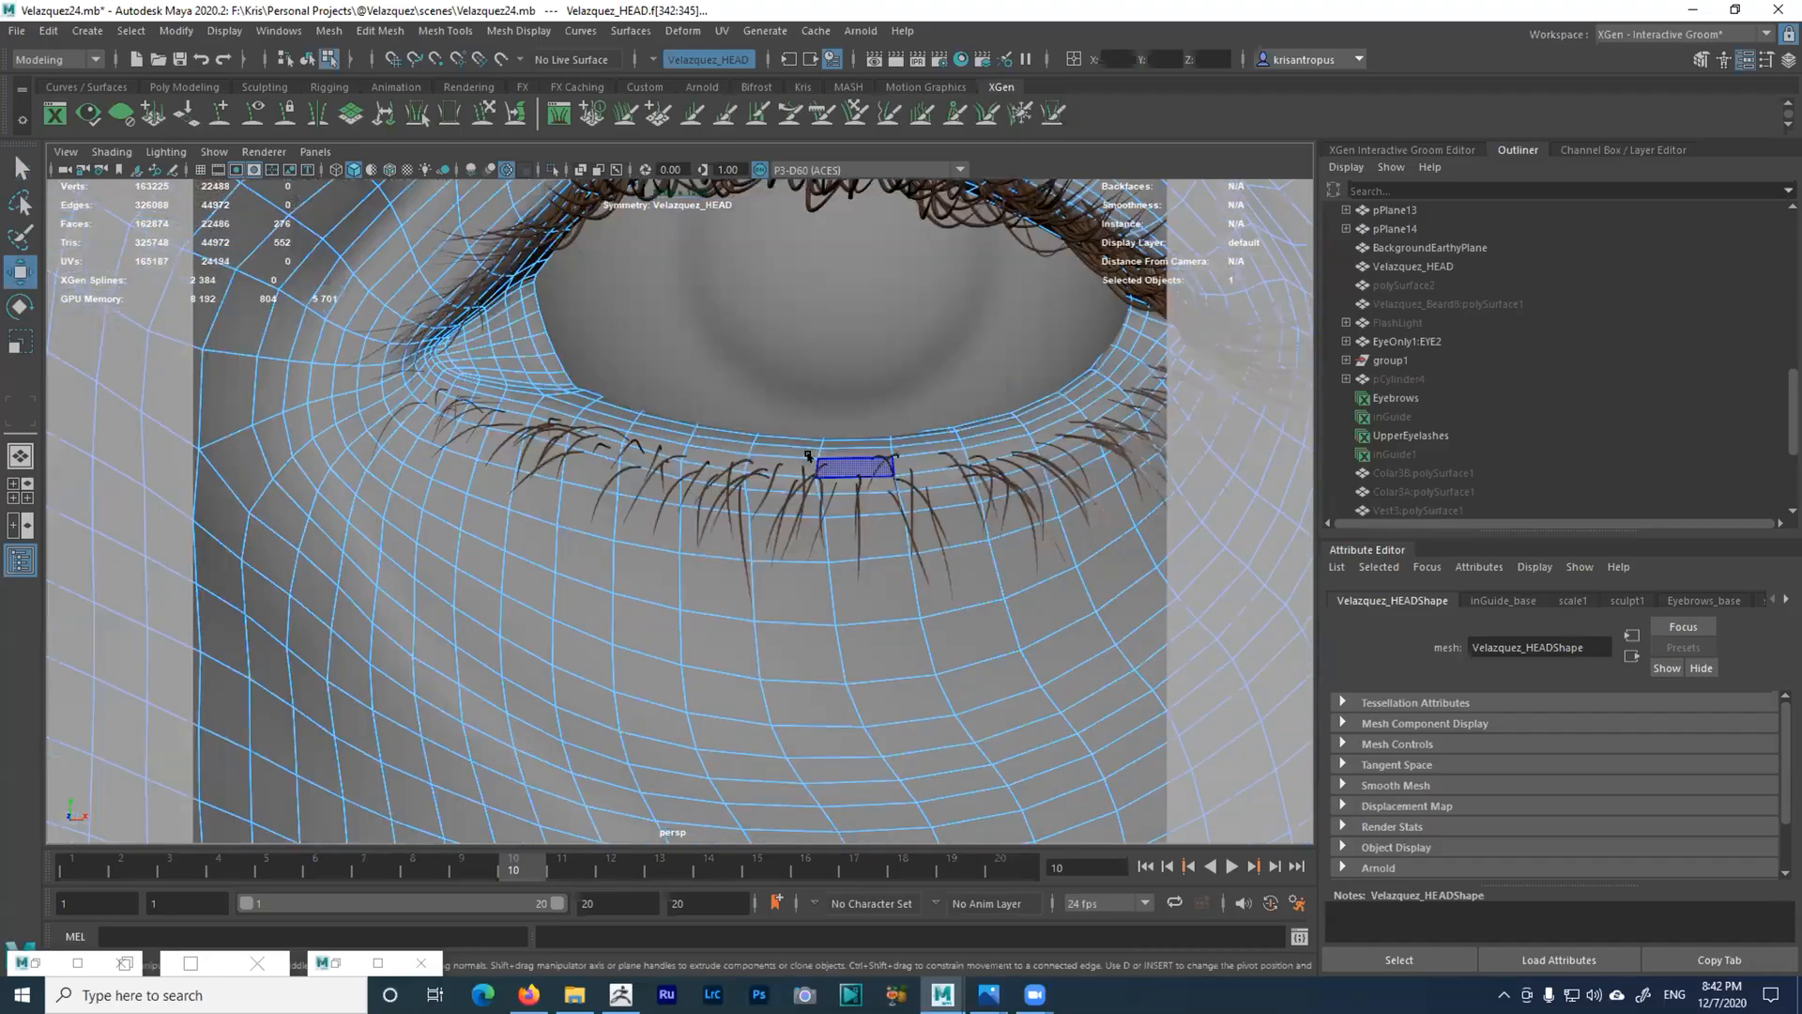
pyautogui.moveTo(812, 452); pyautogui.dragTo(816, 402, button='right')
pyautogui.click(527, 423)
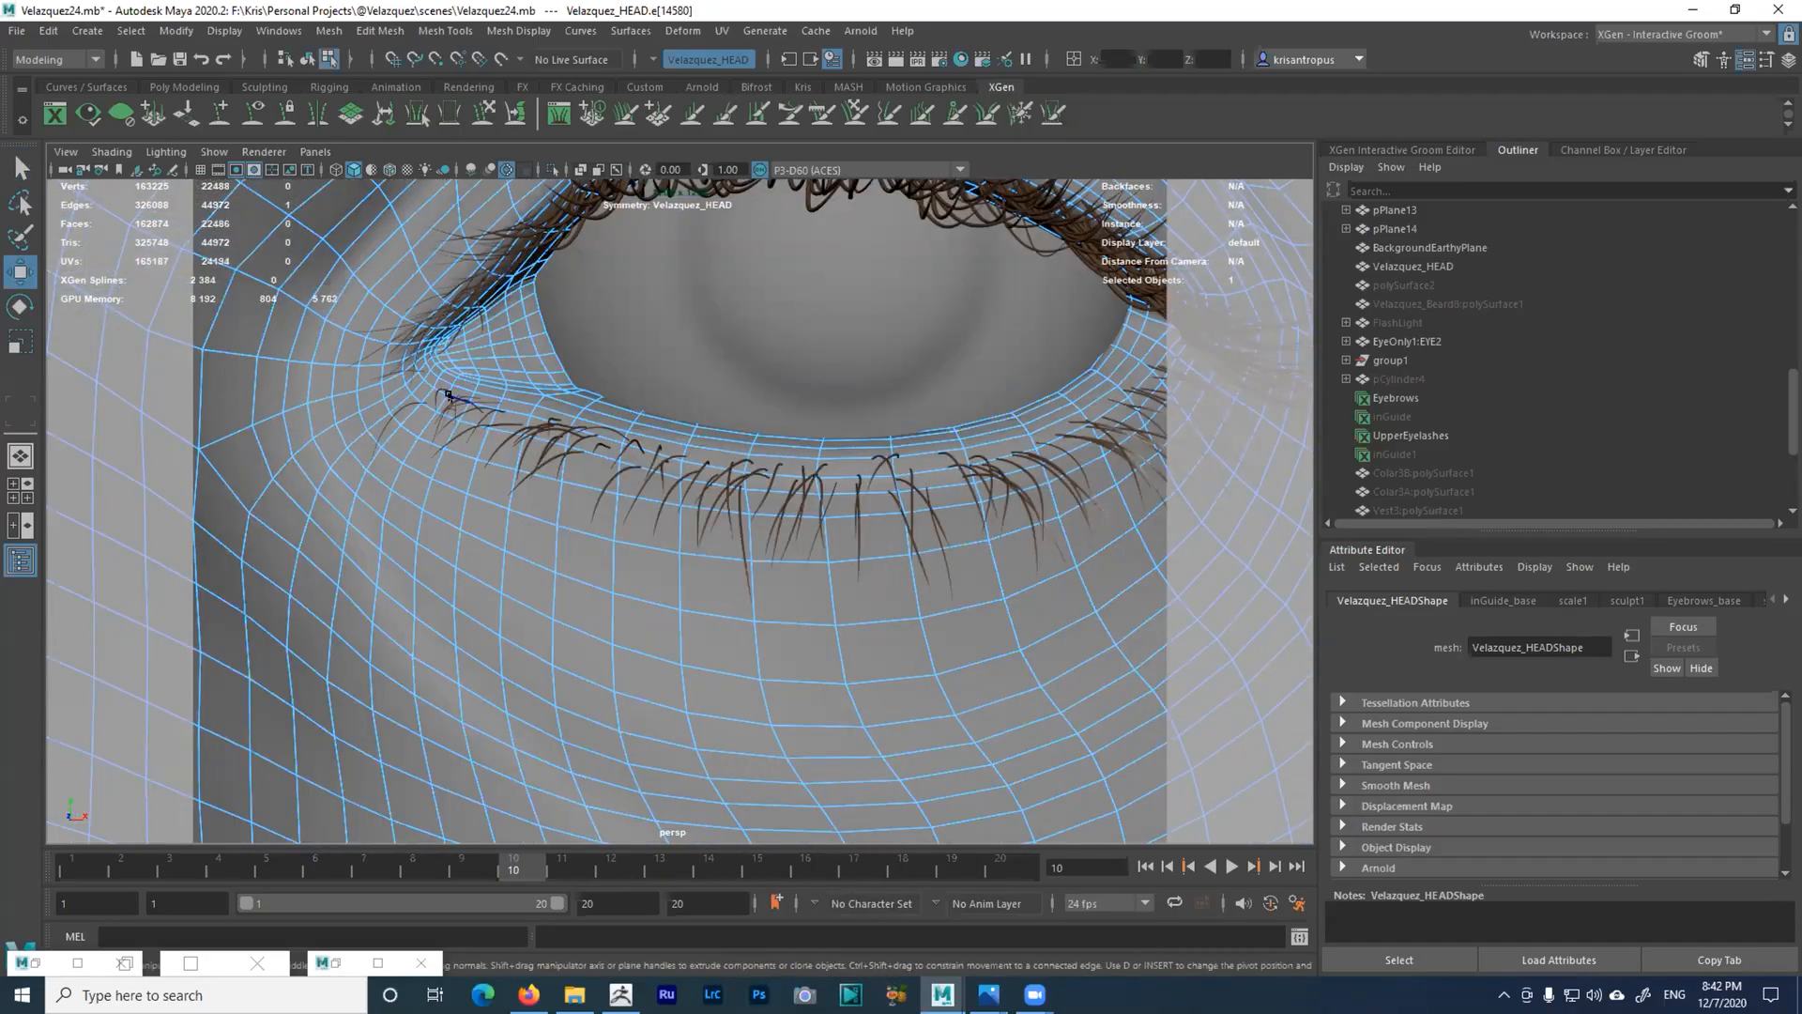
pyautogui.click(440, 392)
pyautogui.doubleClick(1122, 359)
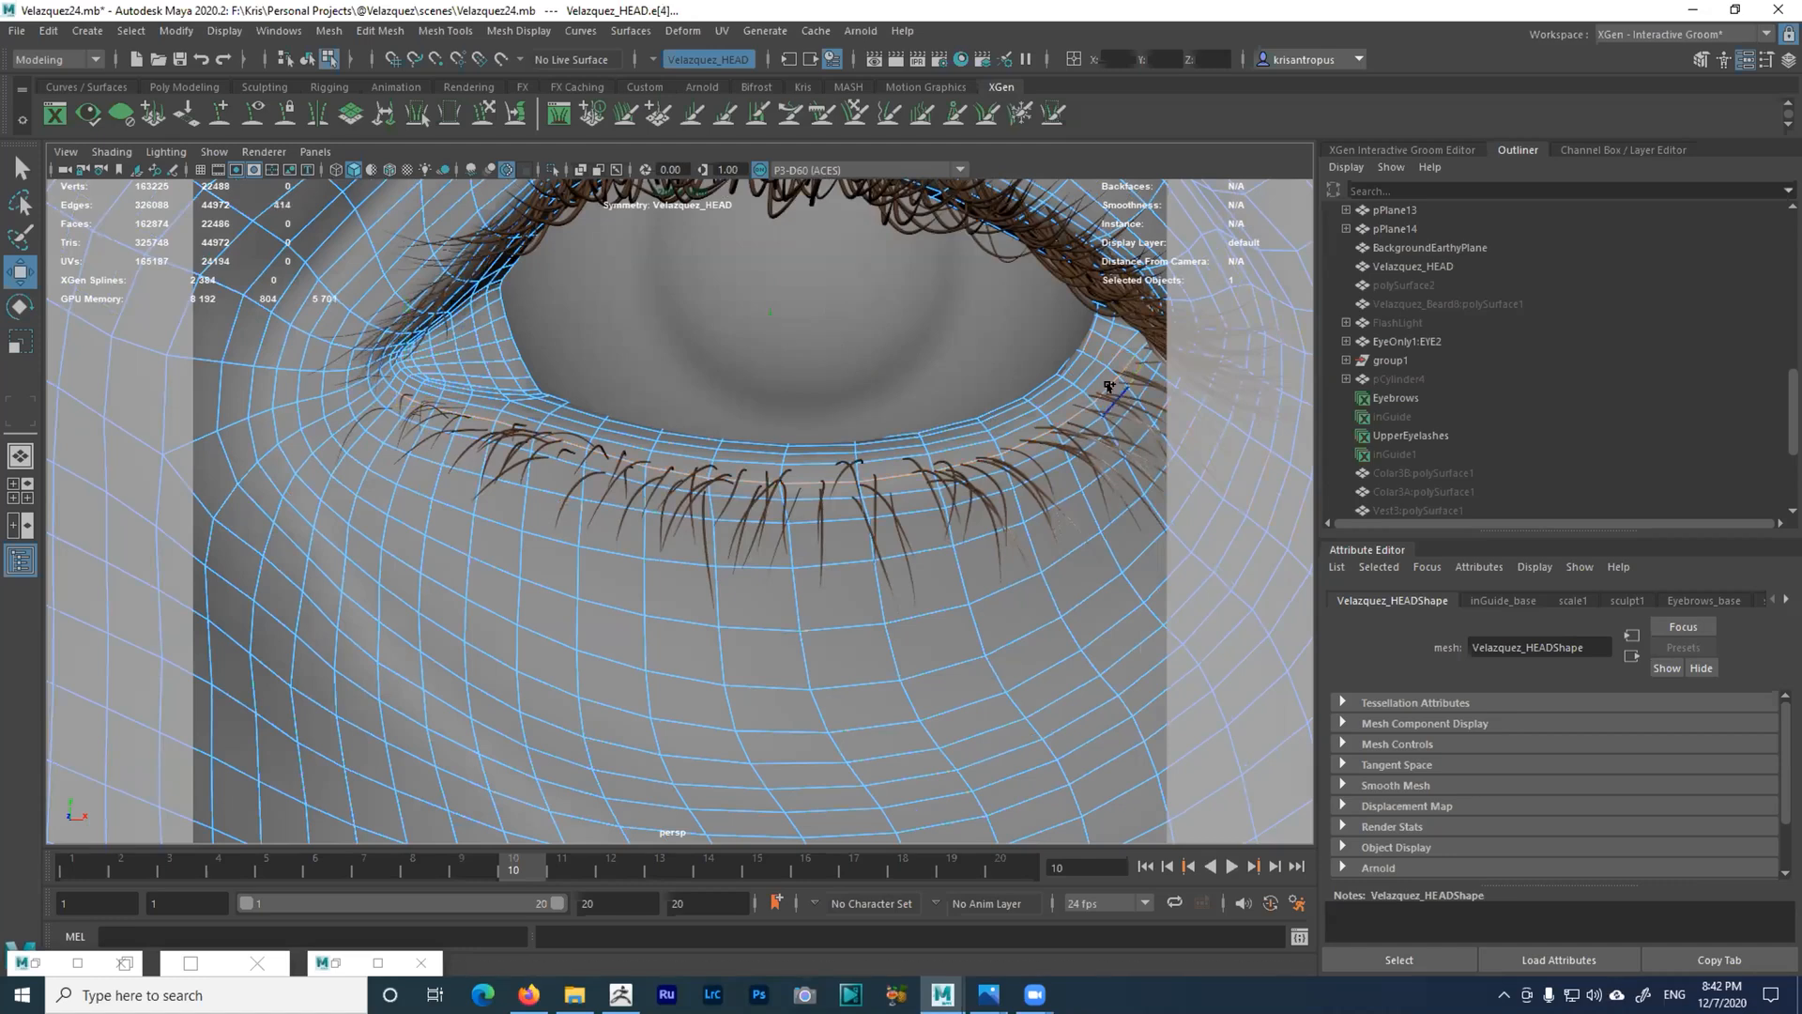
pyautogui.keyDown('shift'); pyautogui.click(1120, 385); pyautogui.keyUp('shift')
pyautogui.keyDown('shift'); pyautogui.click(1120, 387); pyautogui.keyUp('shift')
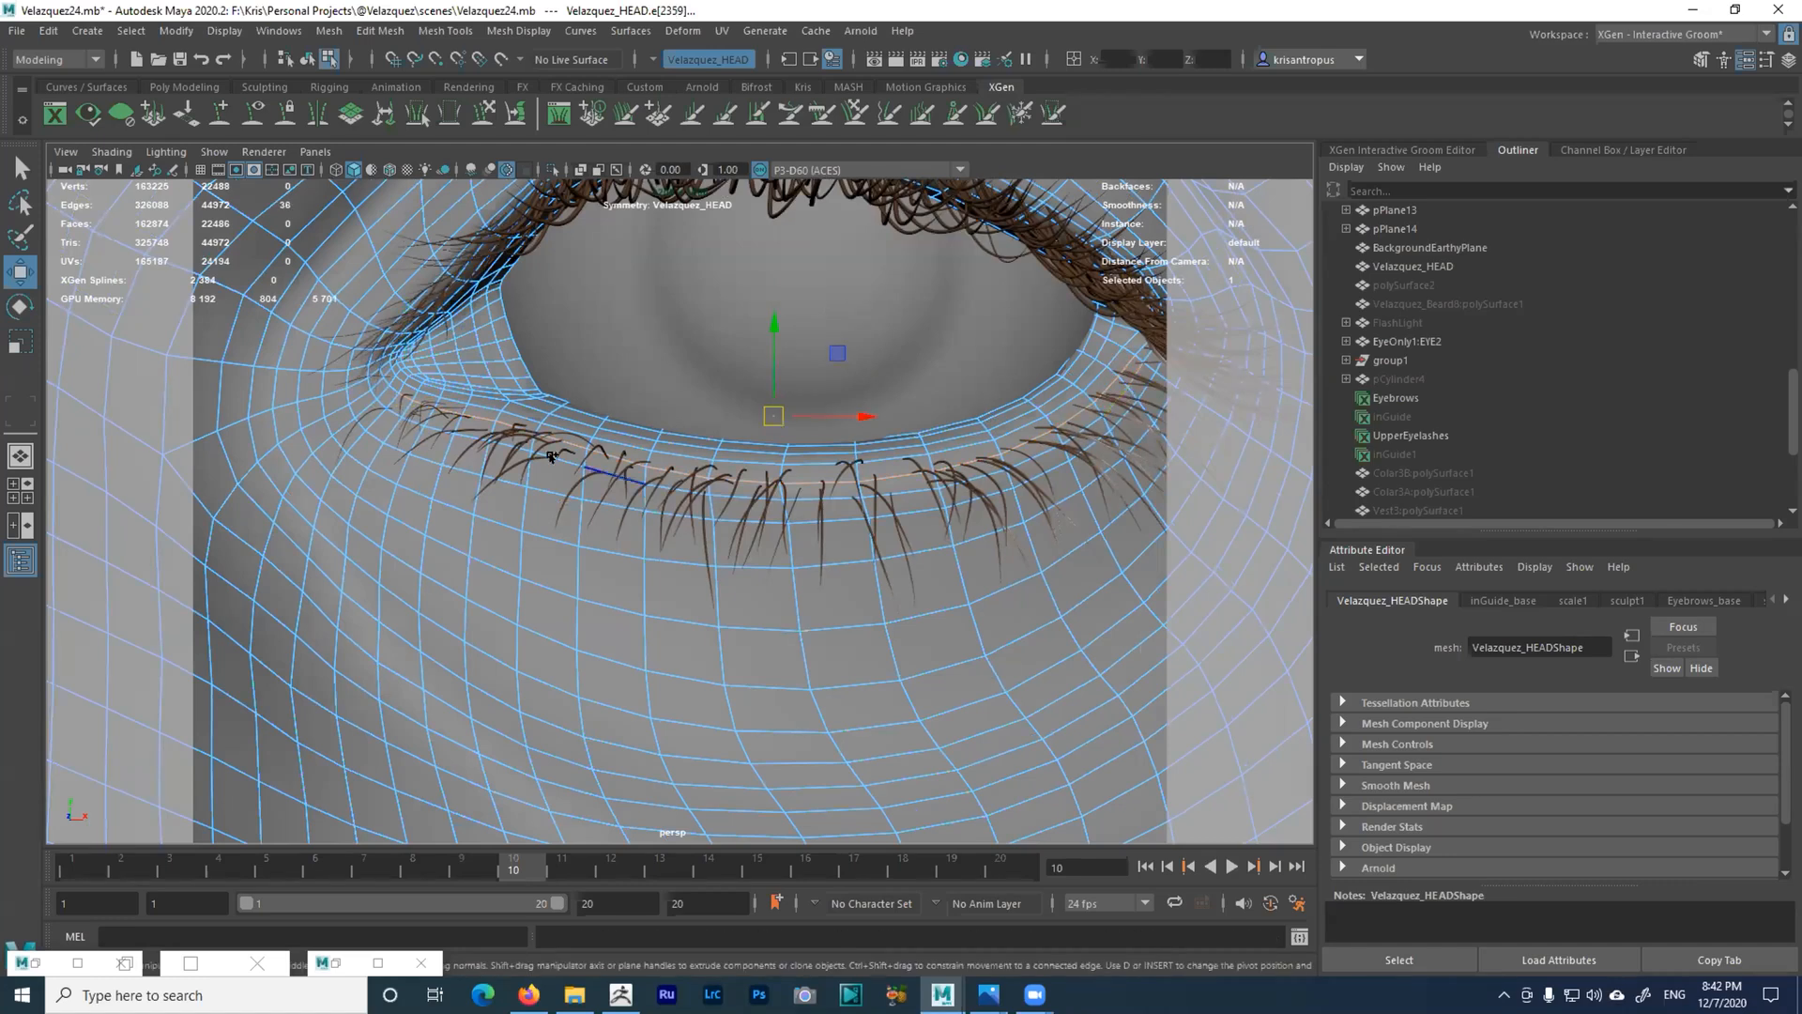
# - Add the neighbouring edge rows along the lower eyelid to the symmetrical edge selection
pyautogui.keyDown('shift'); pyautogui.doubleClick(386, 410); pyautogui.keyUp('shift')
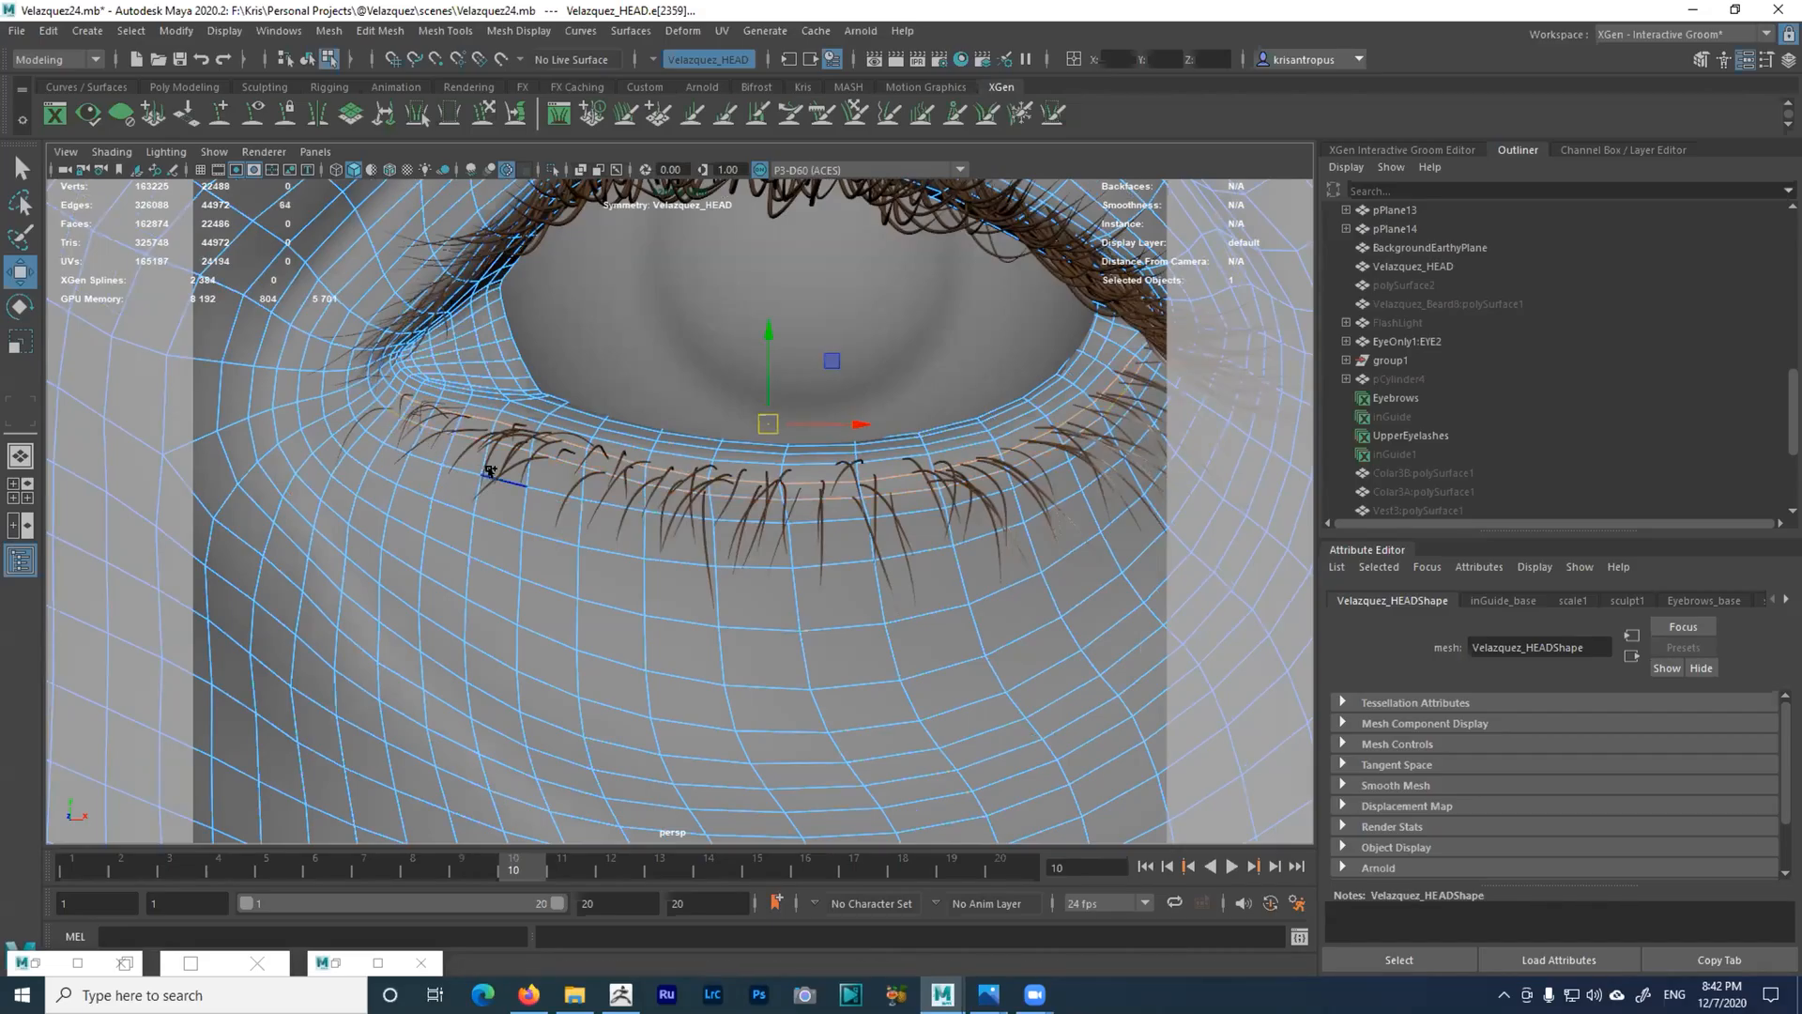
pyautogui.keyDown('alt'); pyautogui.moveTo(977, 569); pyautogui.dragTo(878, 524, button='middle'); pyautogui.keyUp('alt')
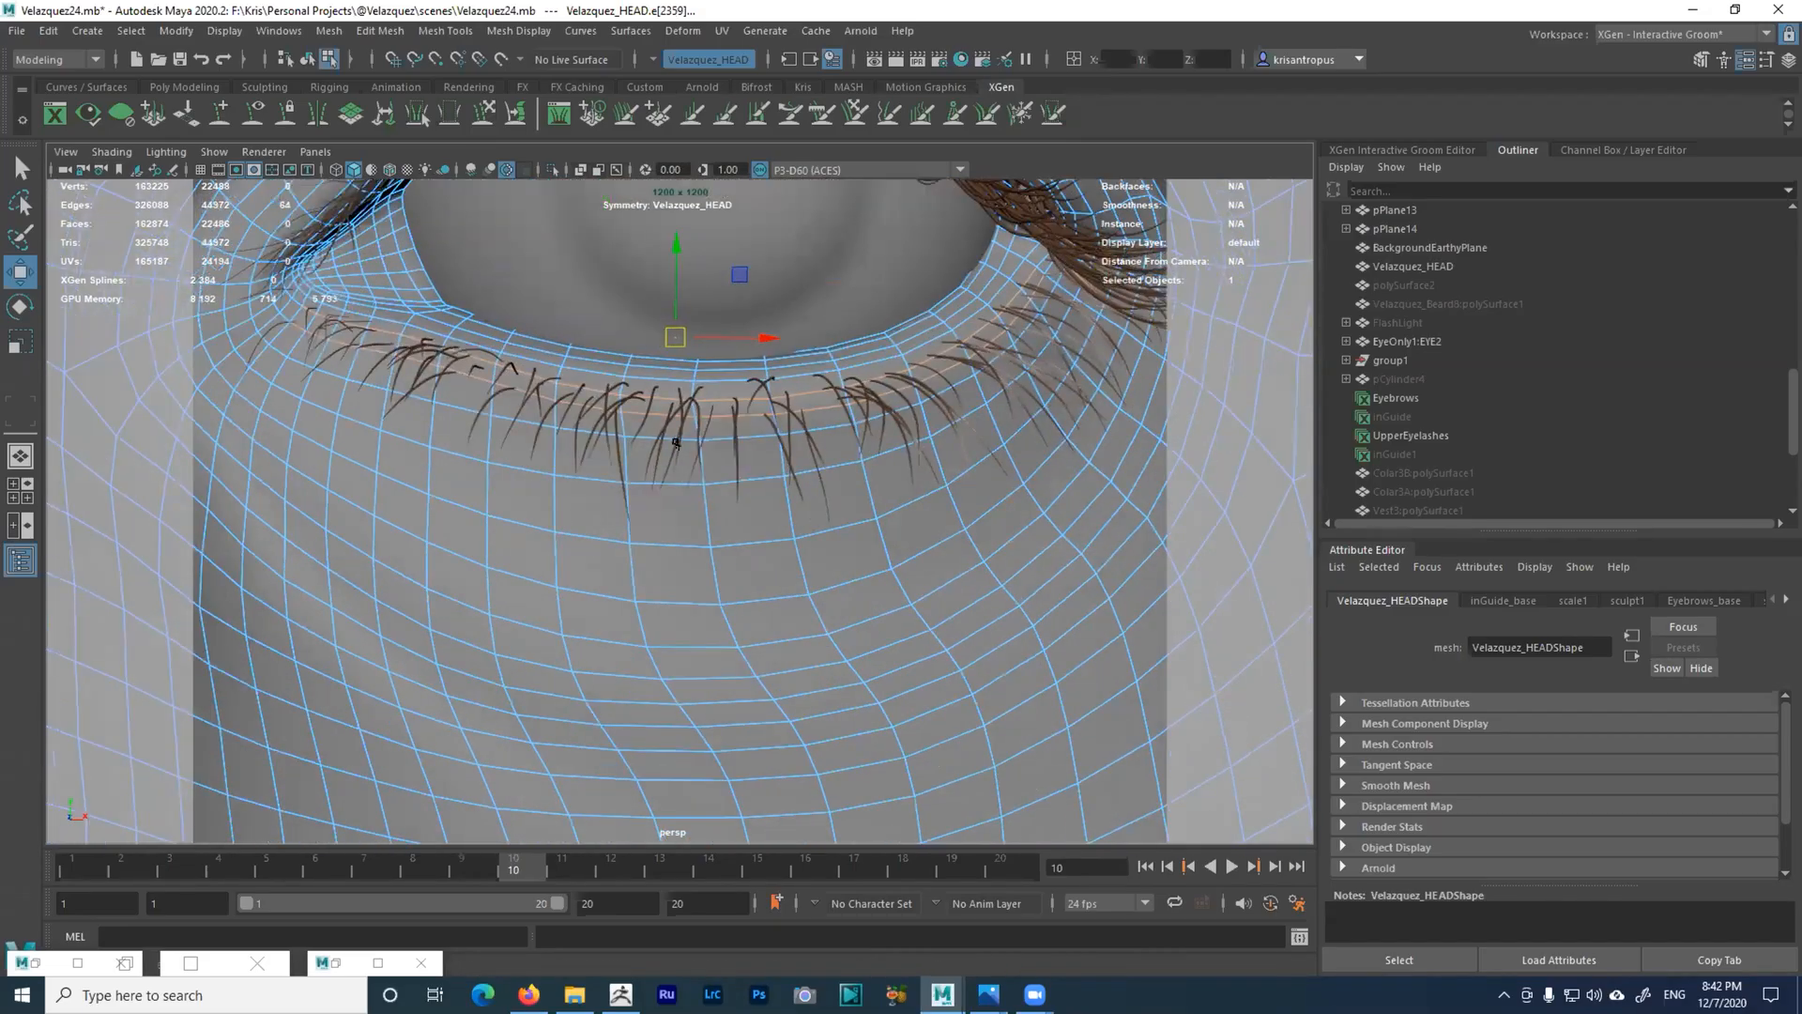
pyautogui.keyDown('shift'); pyautogui.click(300, 295); pyautogui.keyUp('shift')
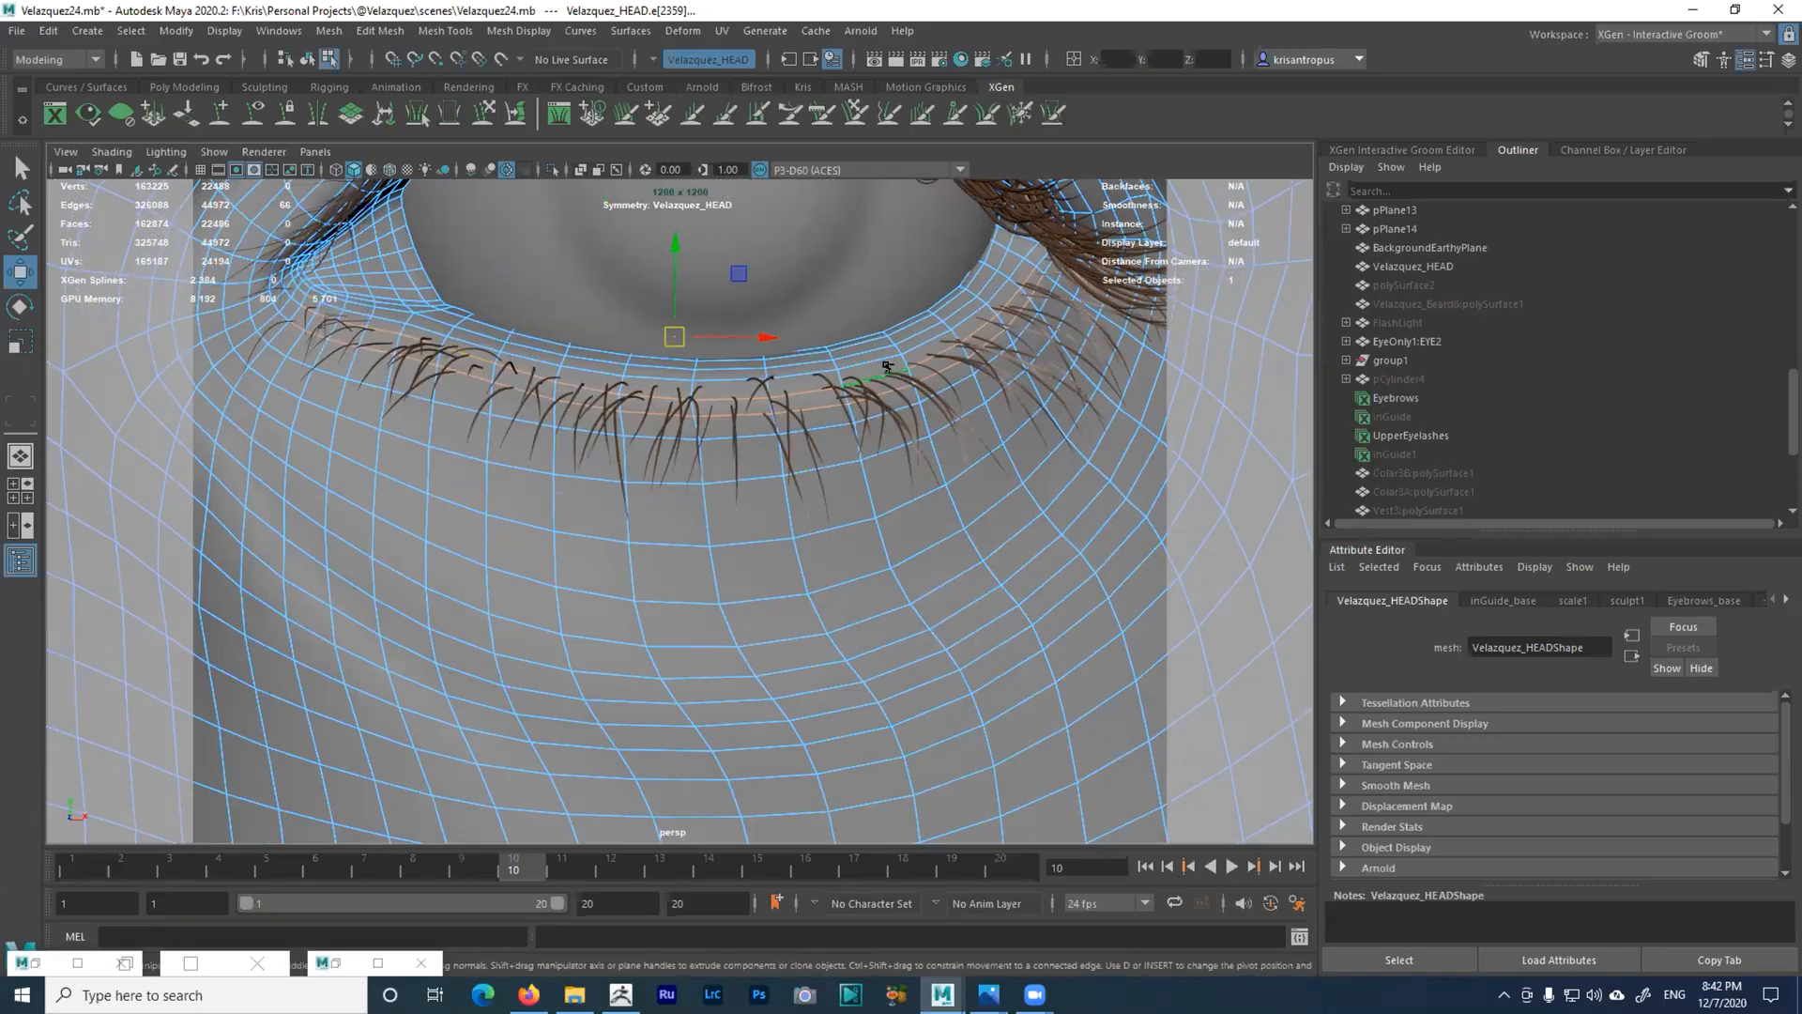
pyautogui.keyDown('shift'); pyautogui.doubleClick(1009, 262); pyautogui.keyUp('shift')
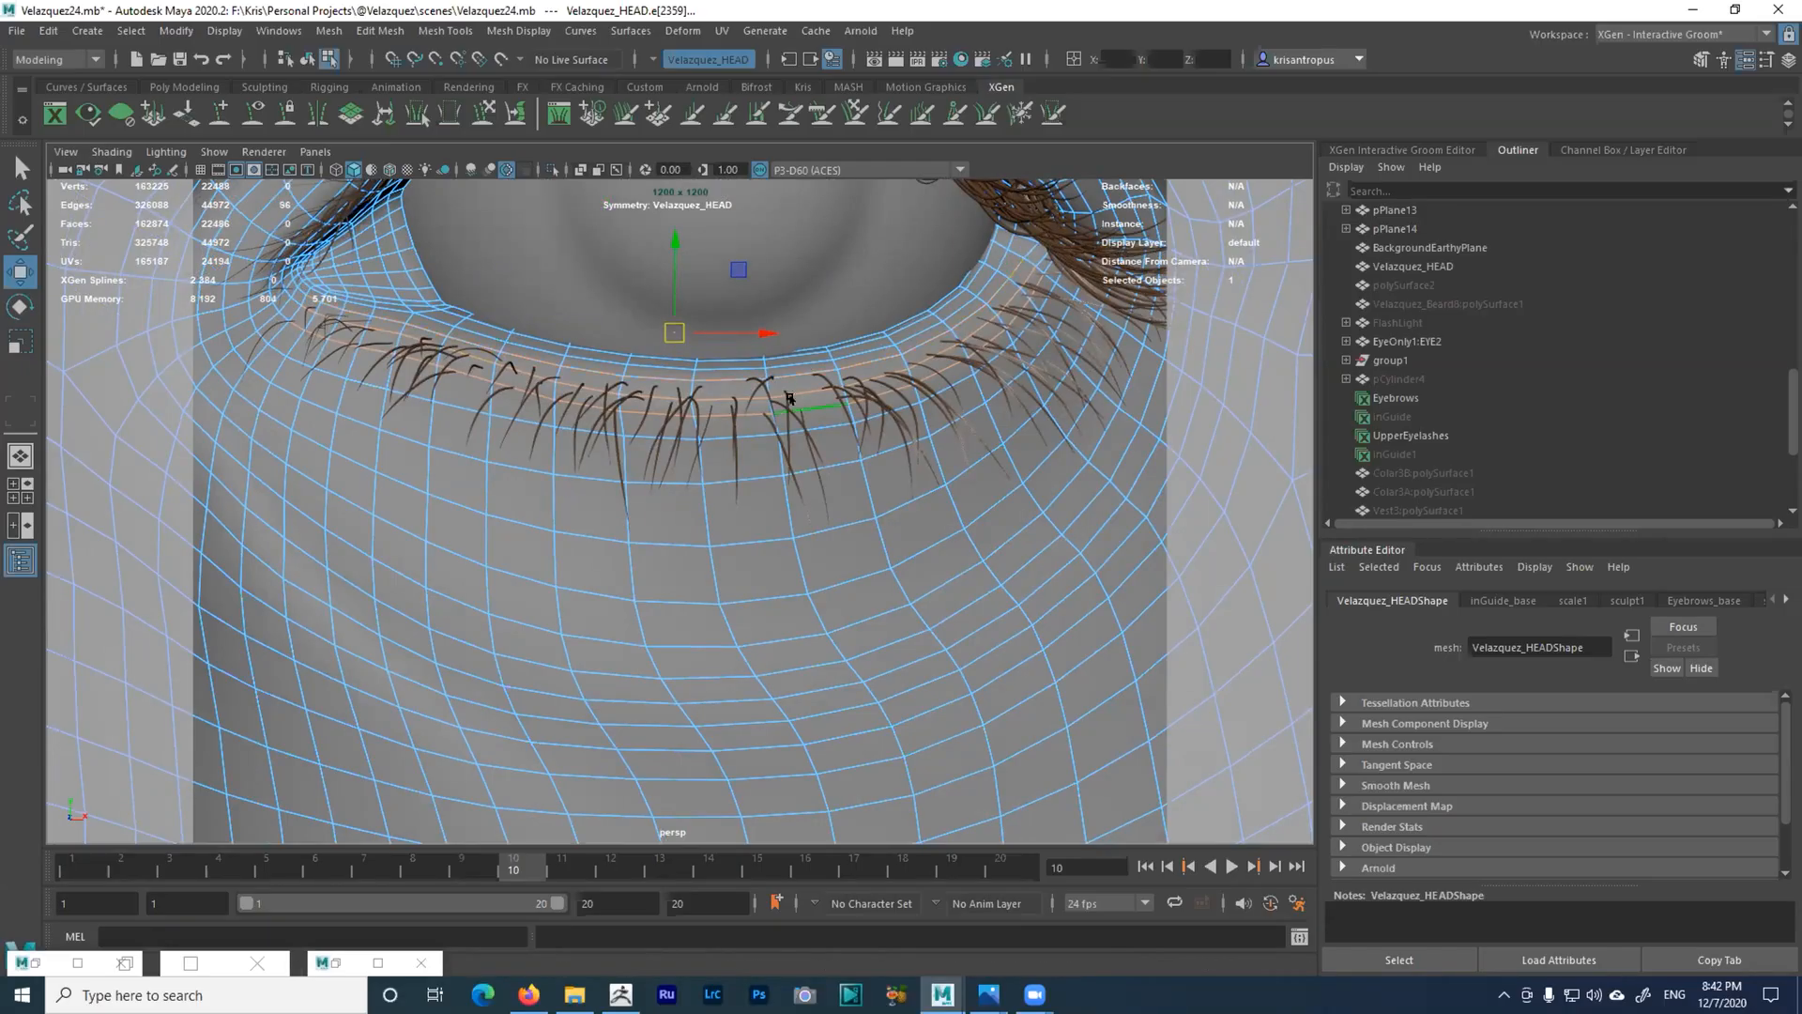
# - Slide the selected lower eyelid edge rows along their neighbouring edges with the Slide Edge tool to reposition the lower lashes
pyautogui.scroll(-5, 748, 380)
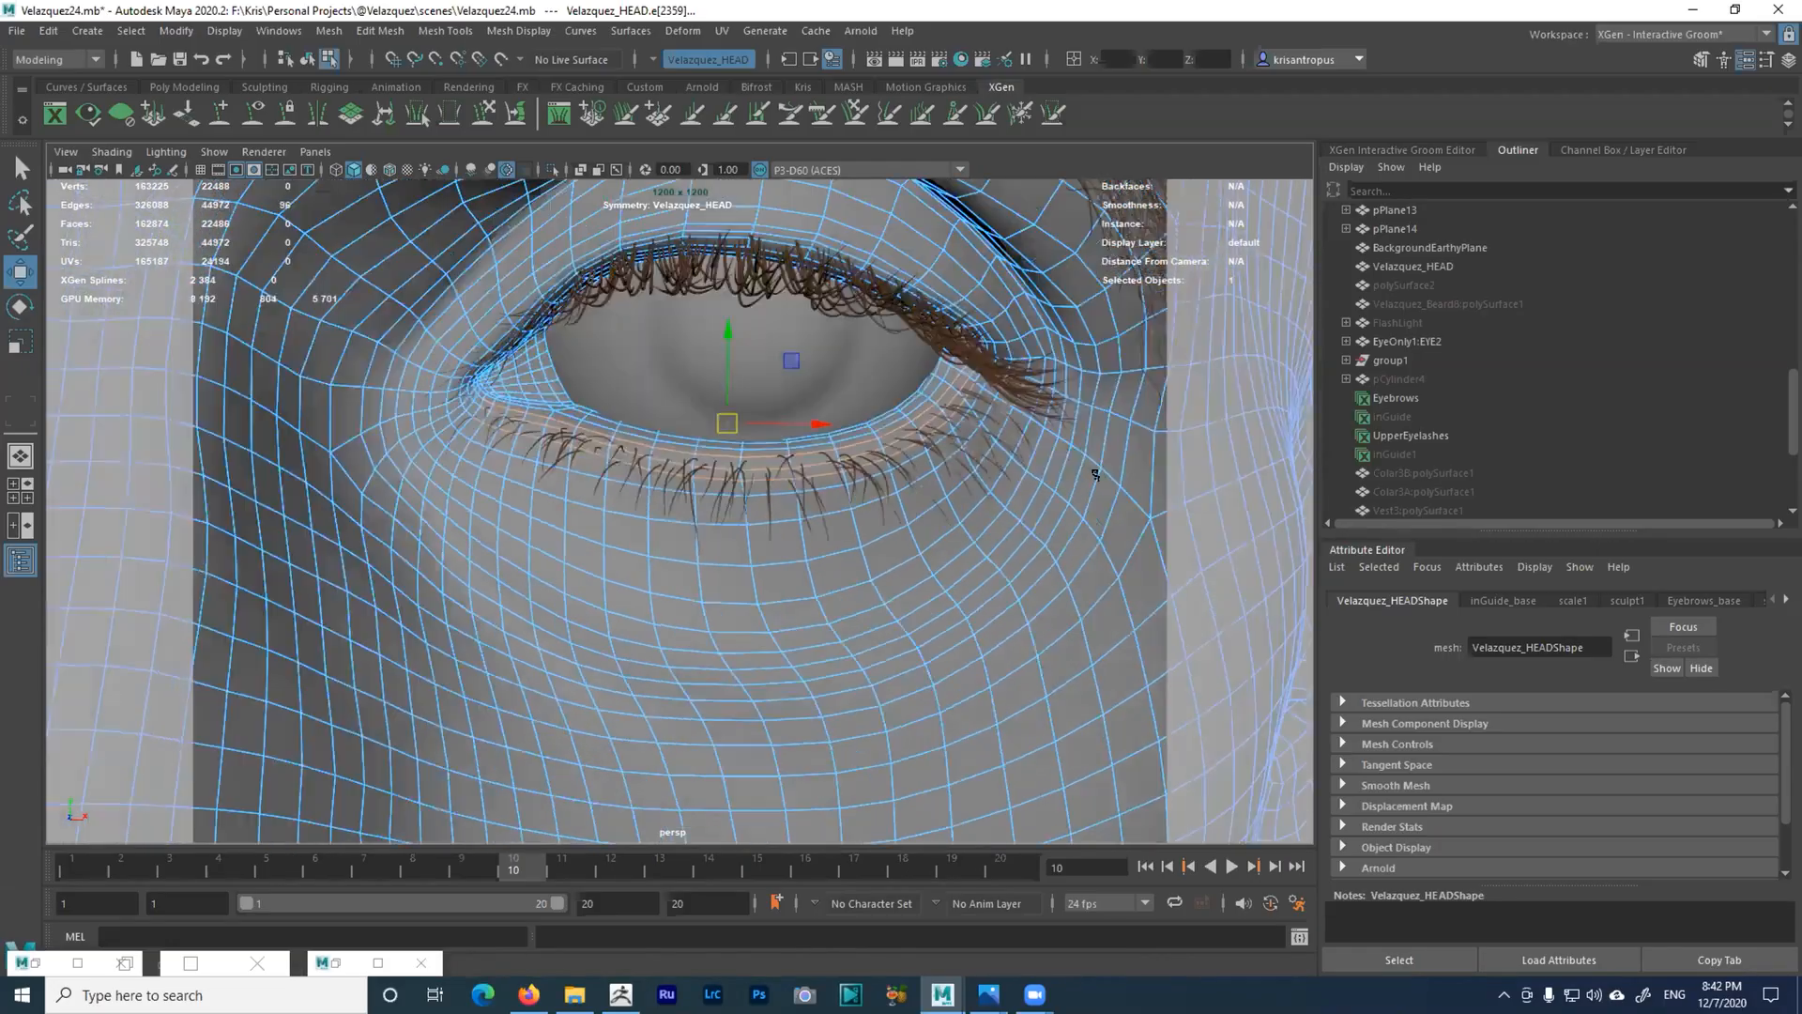
pyautogui.keyDown('alt'); pyautogui.moveTo(884, 418); pyautogui.dragTo(639, 485, button='middle'); pyautogui.keyUp('alt')
pyautogui.keyDown('alt'); pyautogui.moveTo(639, 486); pyautogui.dragTo(971, 611, button='right'); pyautogui.keyUp('alt')
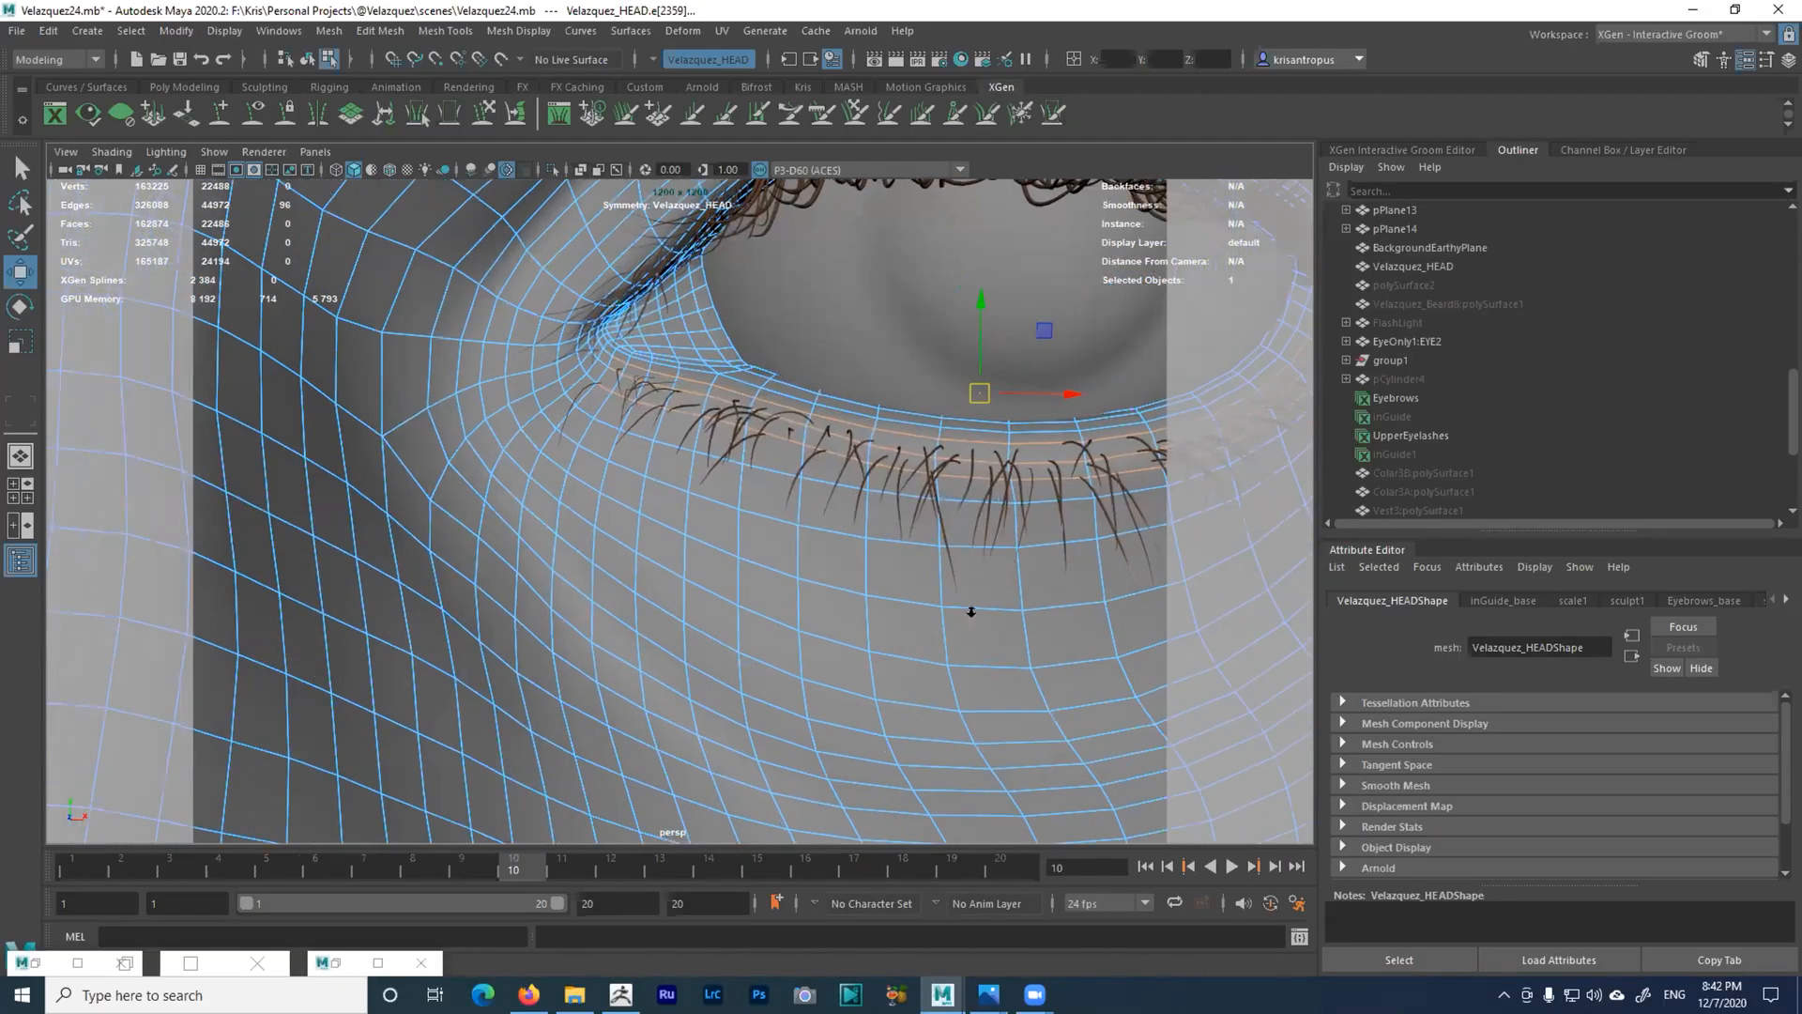
pyautogui.click(803, 85)
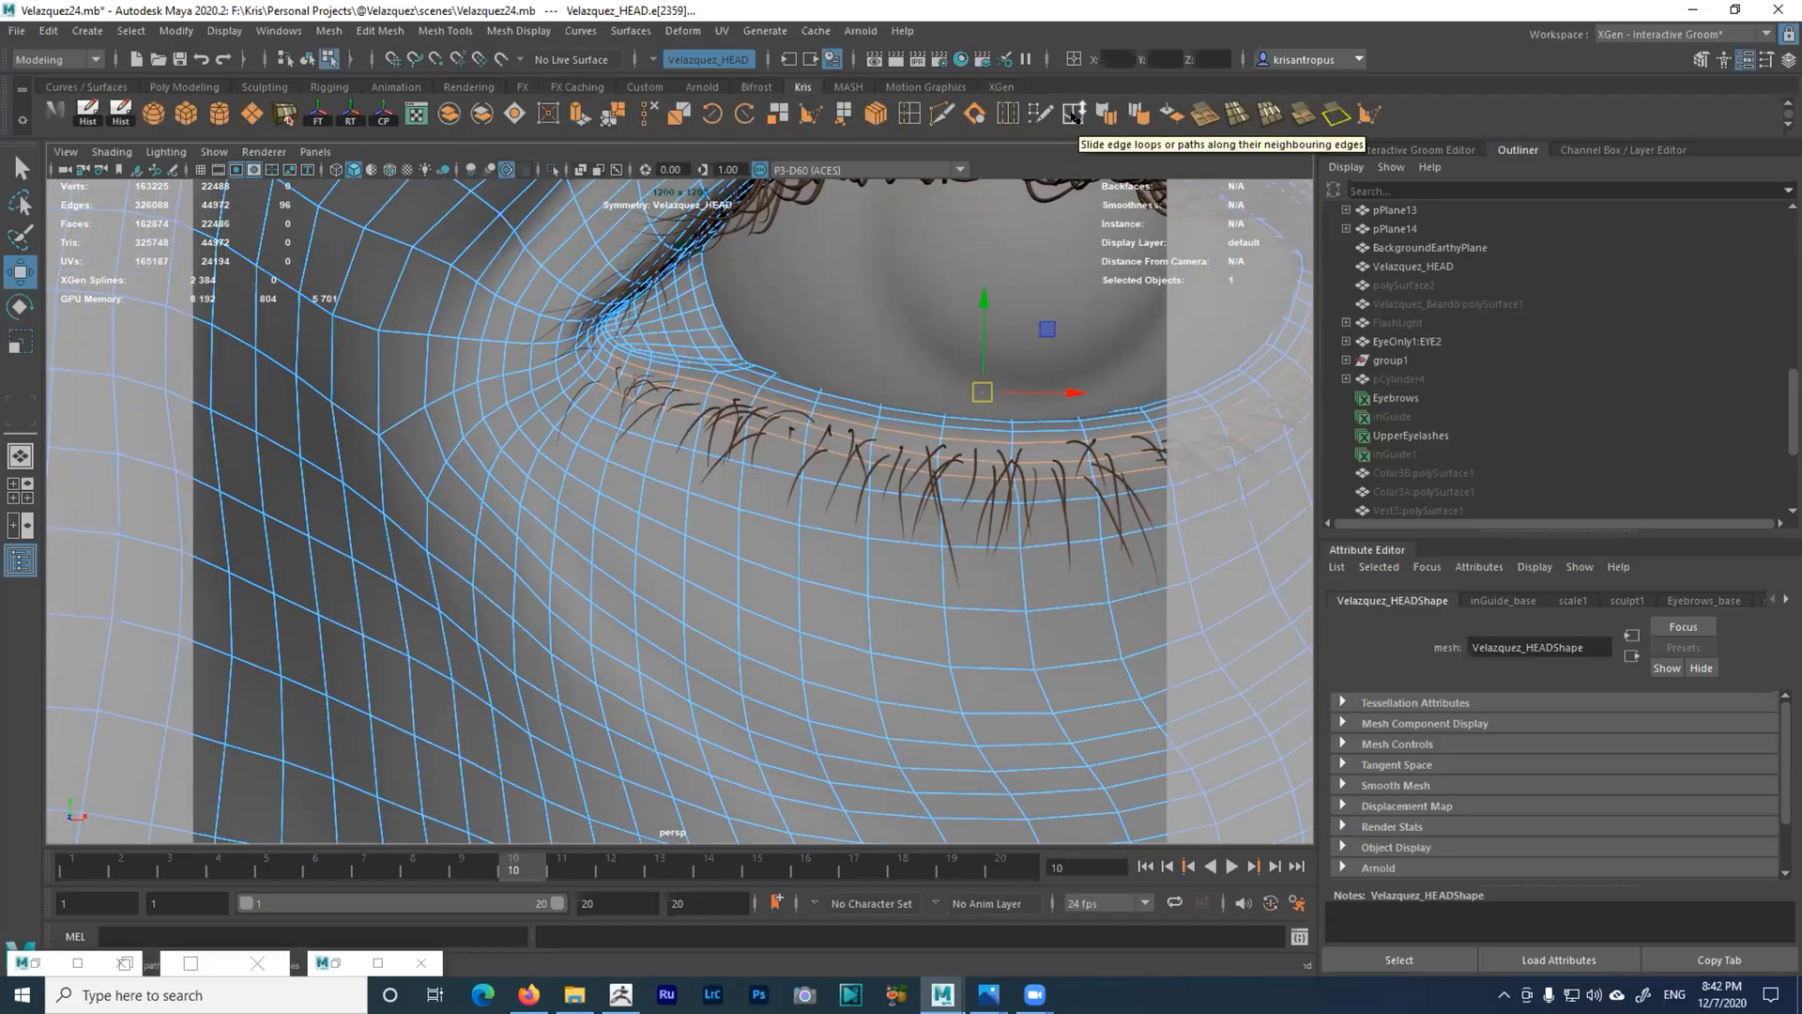
pyautogui.click(324, 31)
pyautogui.moveTo(378, 33)
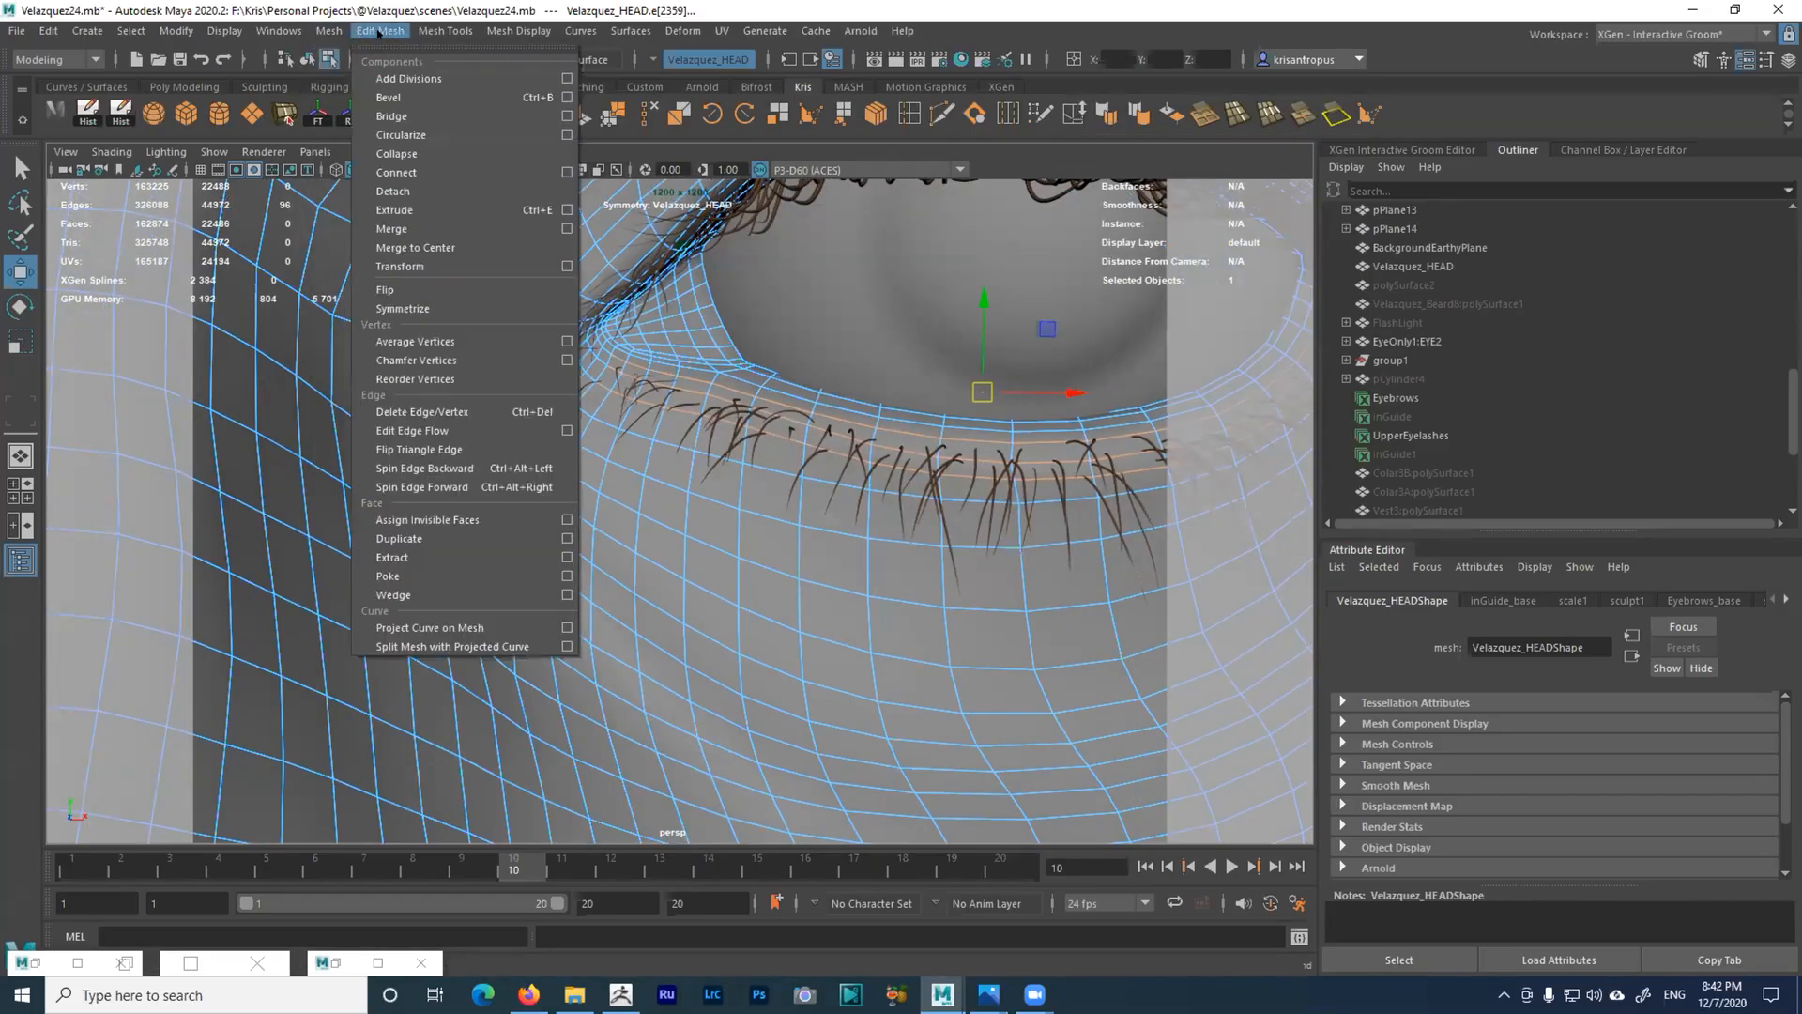
pyautogui.click(423, 31)
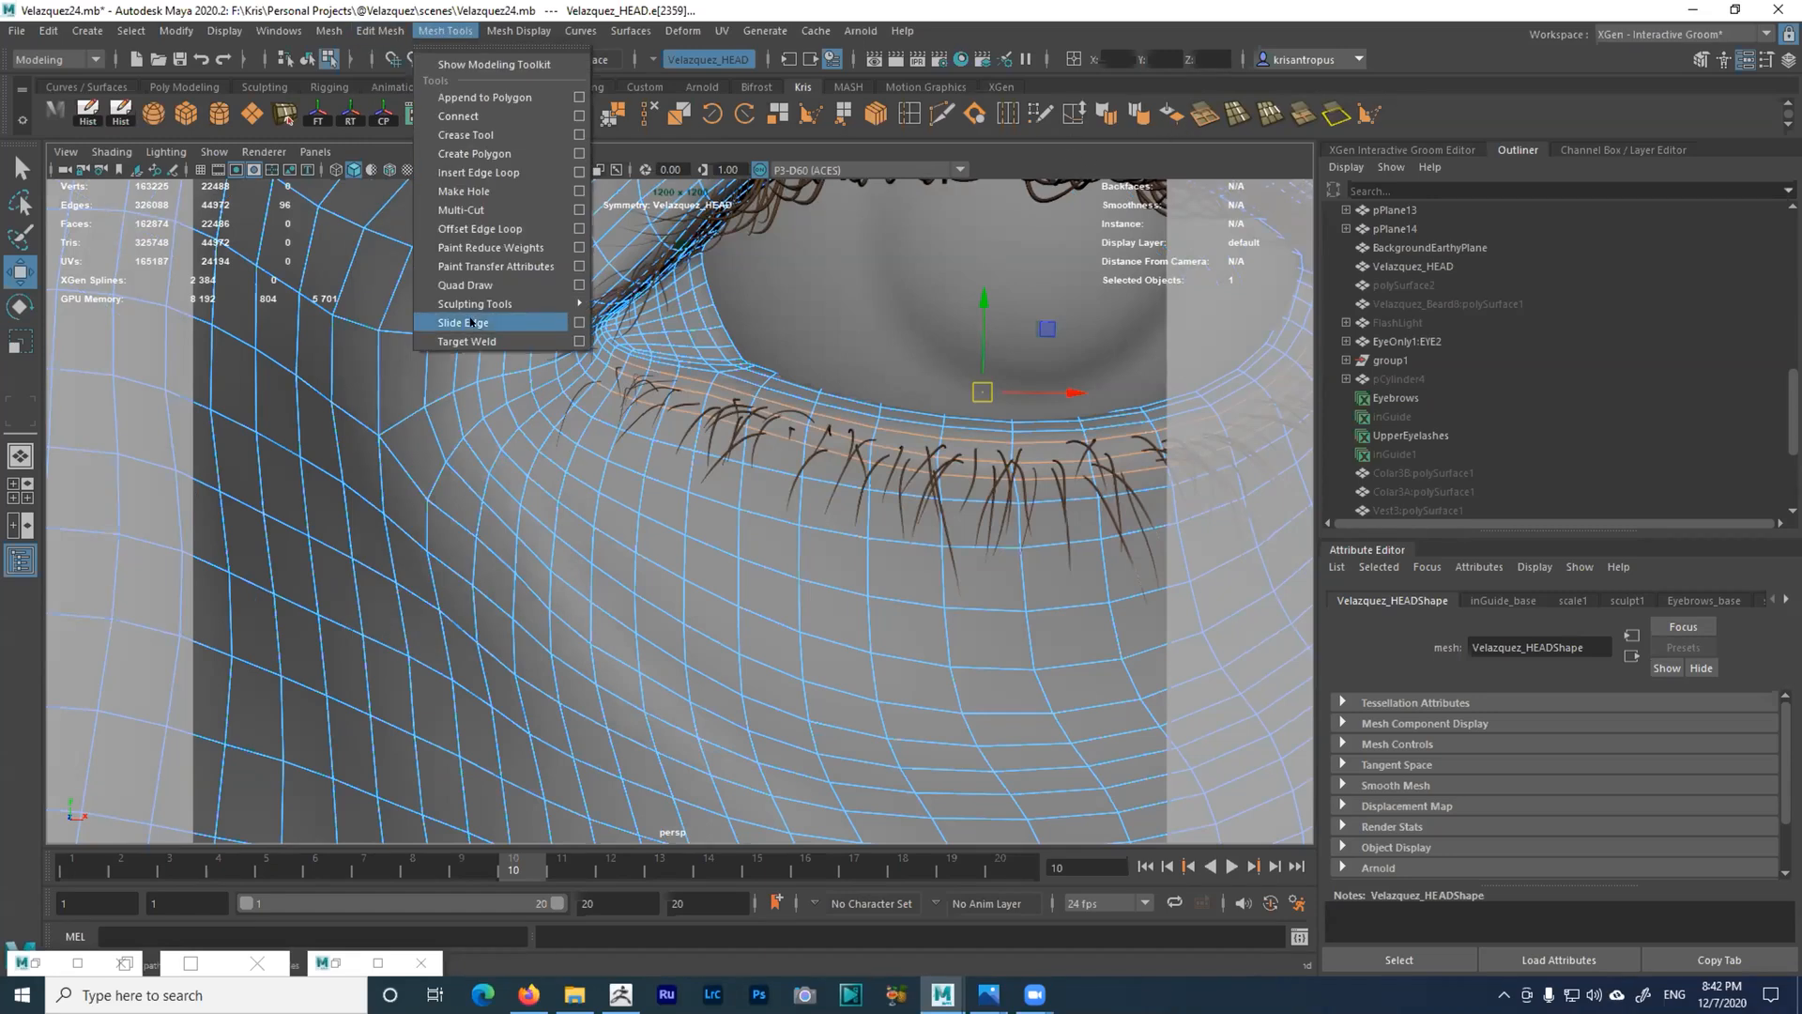
pyautogui.click(1117, 146)
pyautogui.click(1074, 115)
pyautogui.keyDown('alt'); pyautogui.moveTo(1023, 438); pyautogui.dragTo(780, 429); pyautogui.keyUp('alt')
pyautogui.moveTo(1075, 432); pyautogui.dragTo(878, 419)
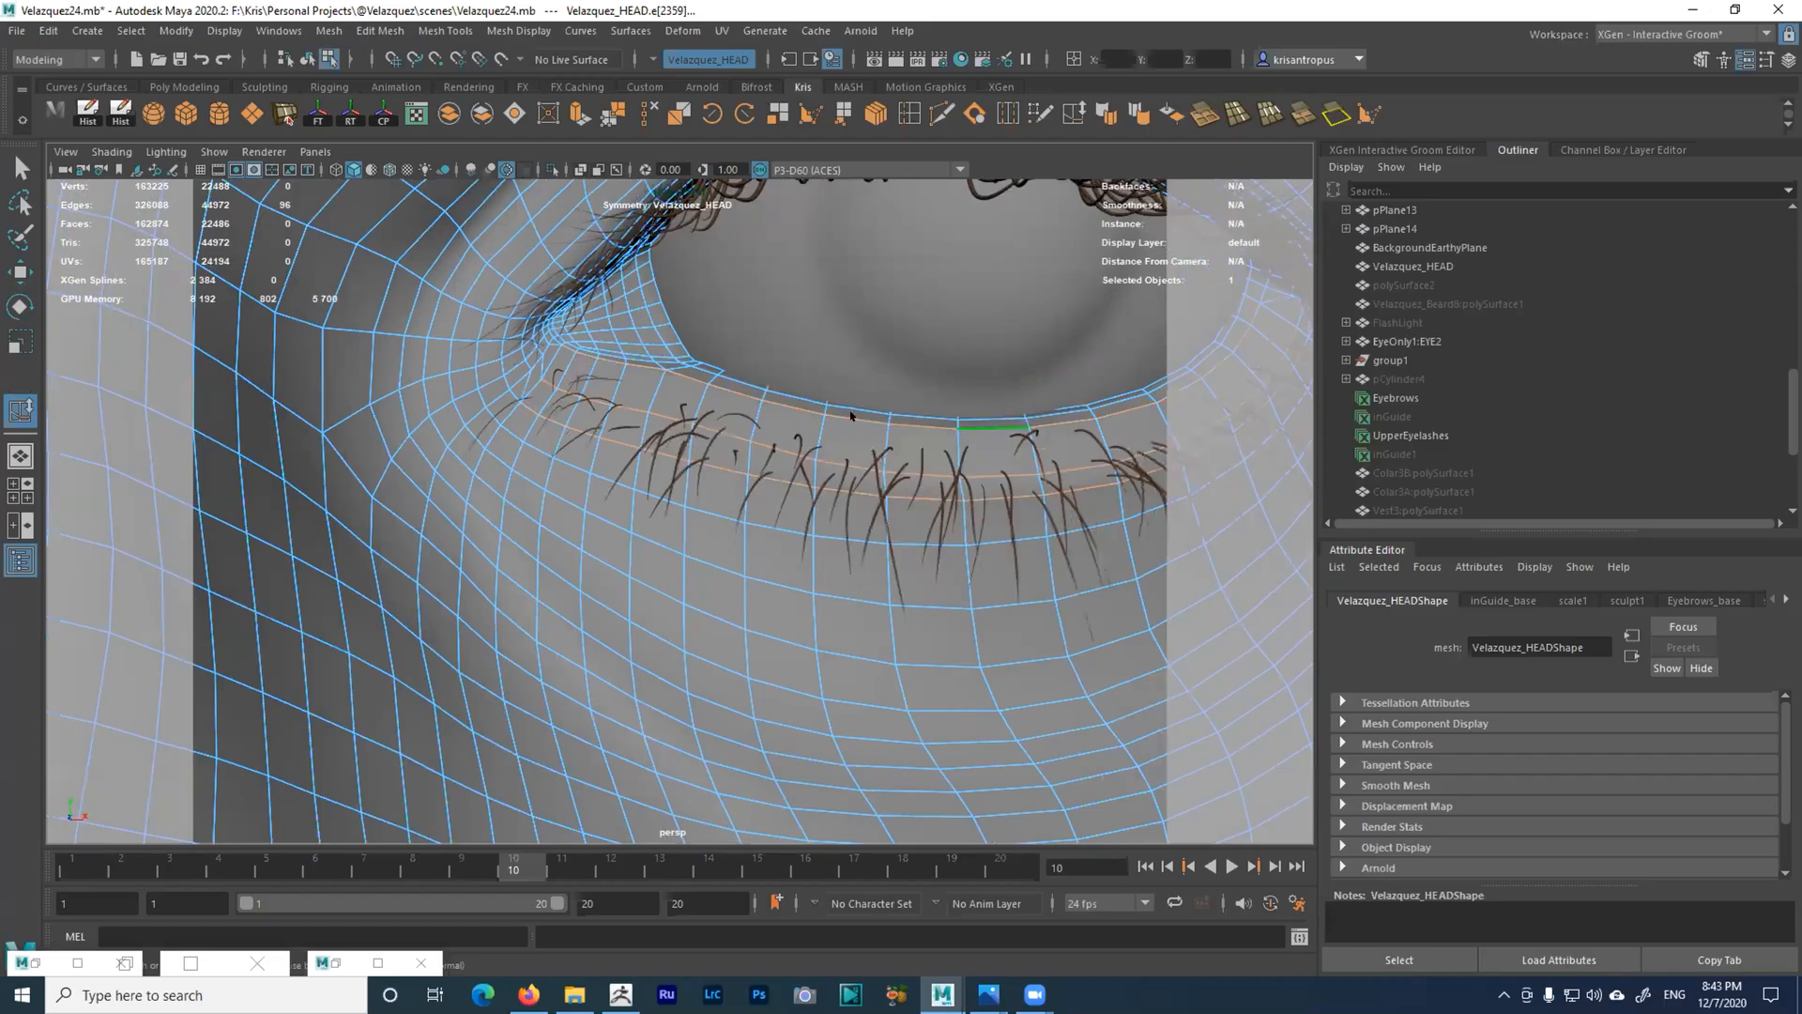
pyautogui.moveTo(939, 413); pyautogui.dragTo(1000, 431)
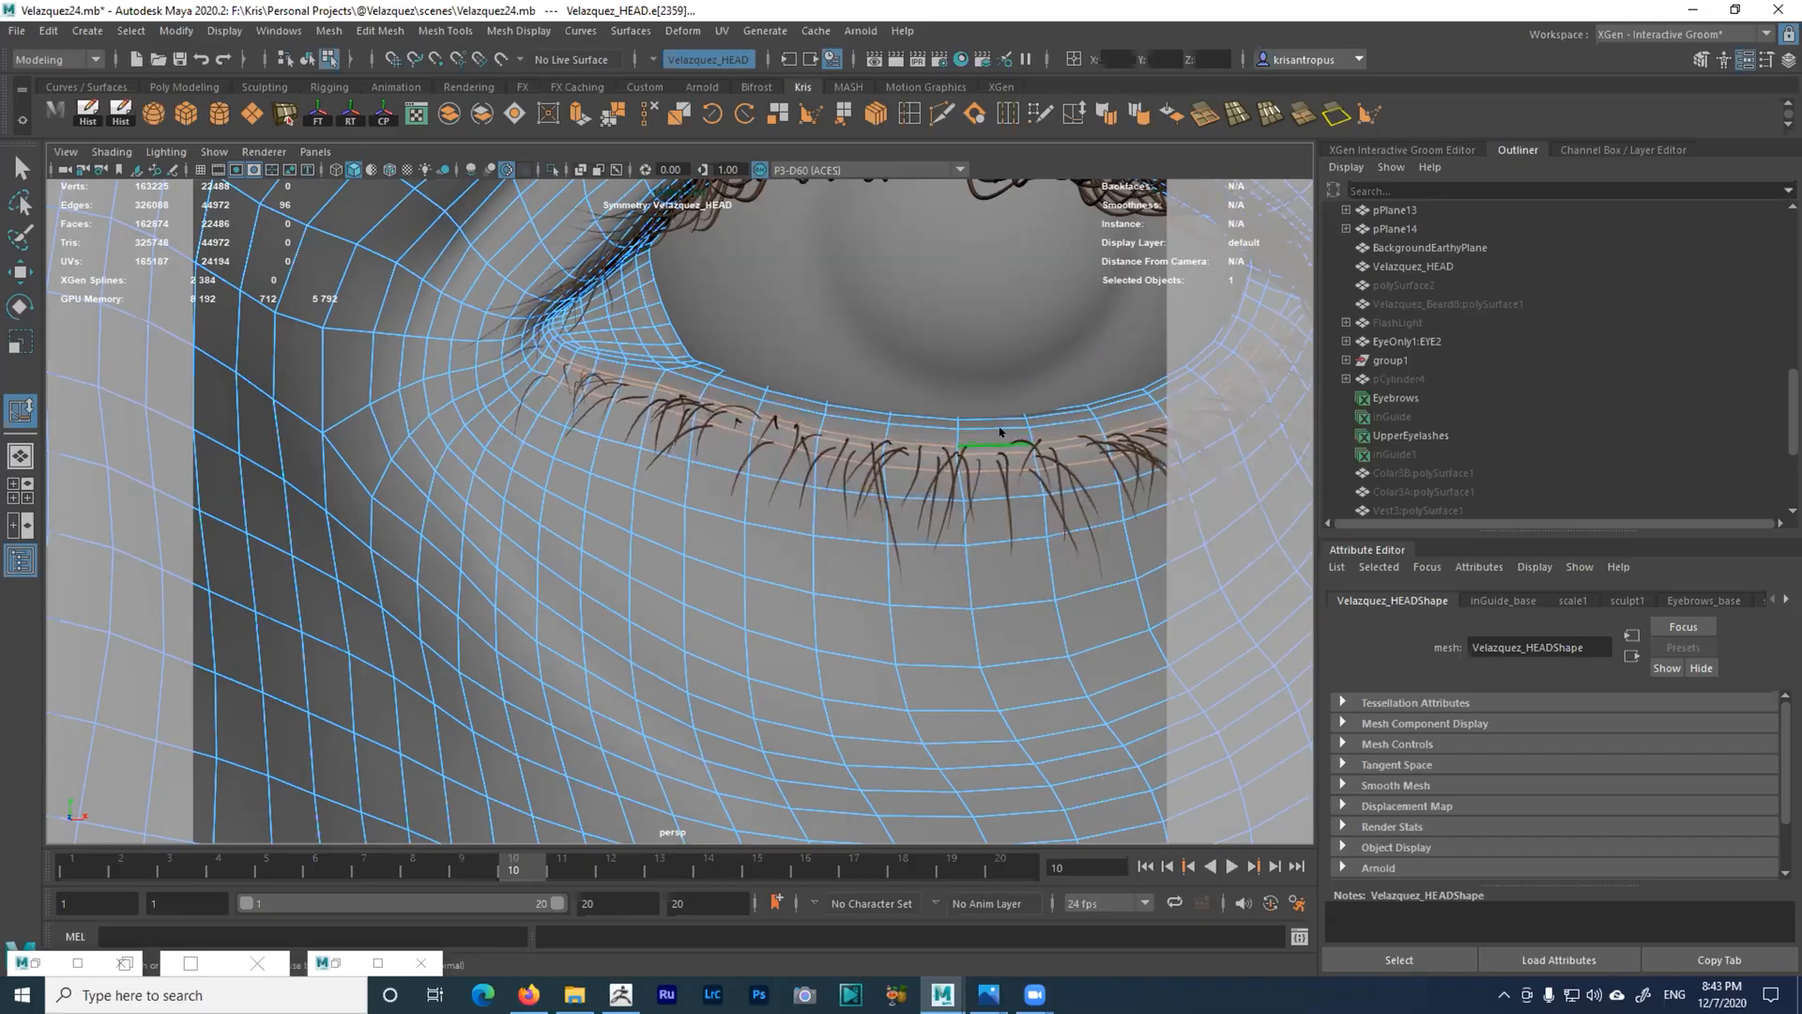
pyautogui.moveTo(985, 429); pyautogui.dragTo(977, 428, button='middle')
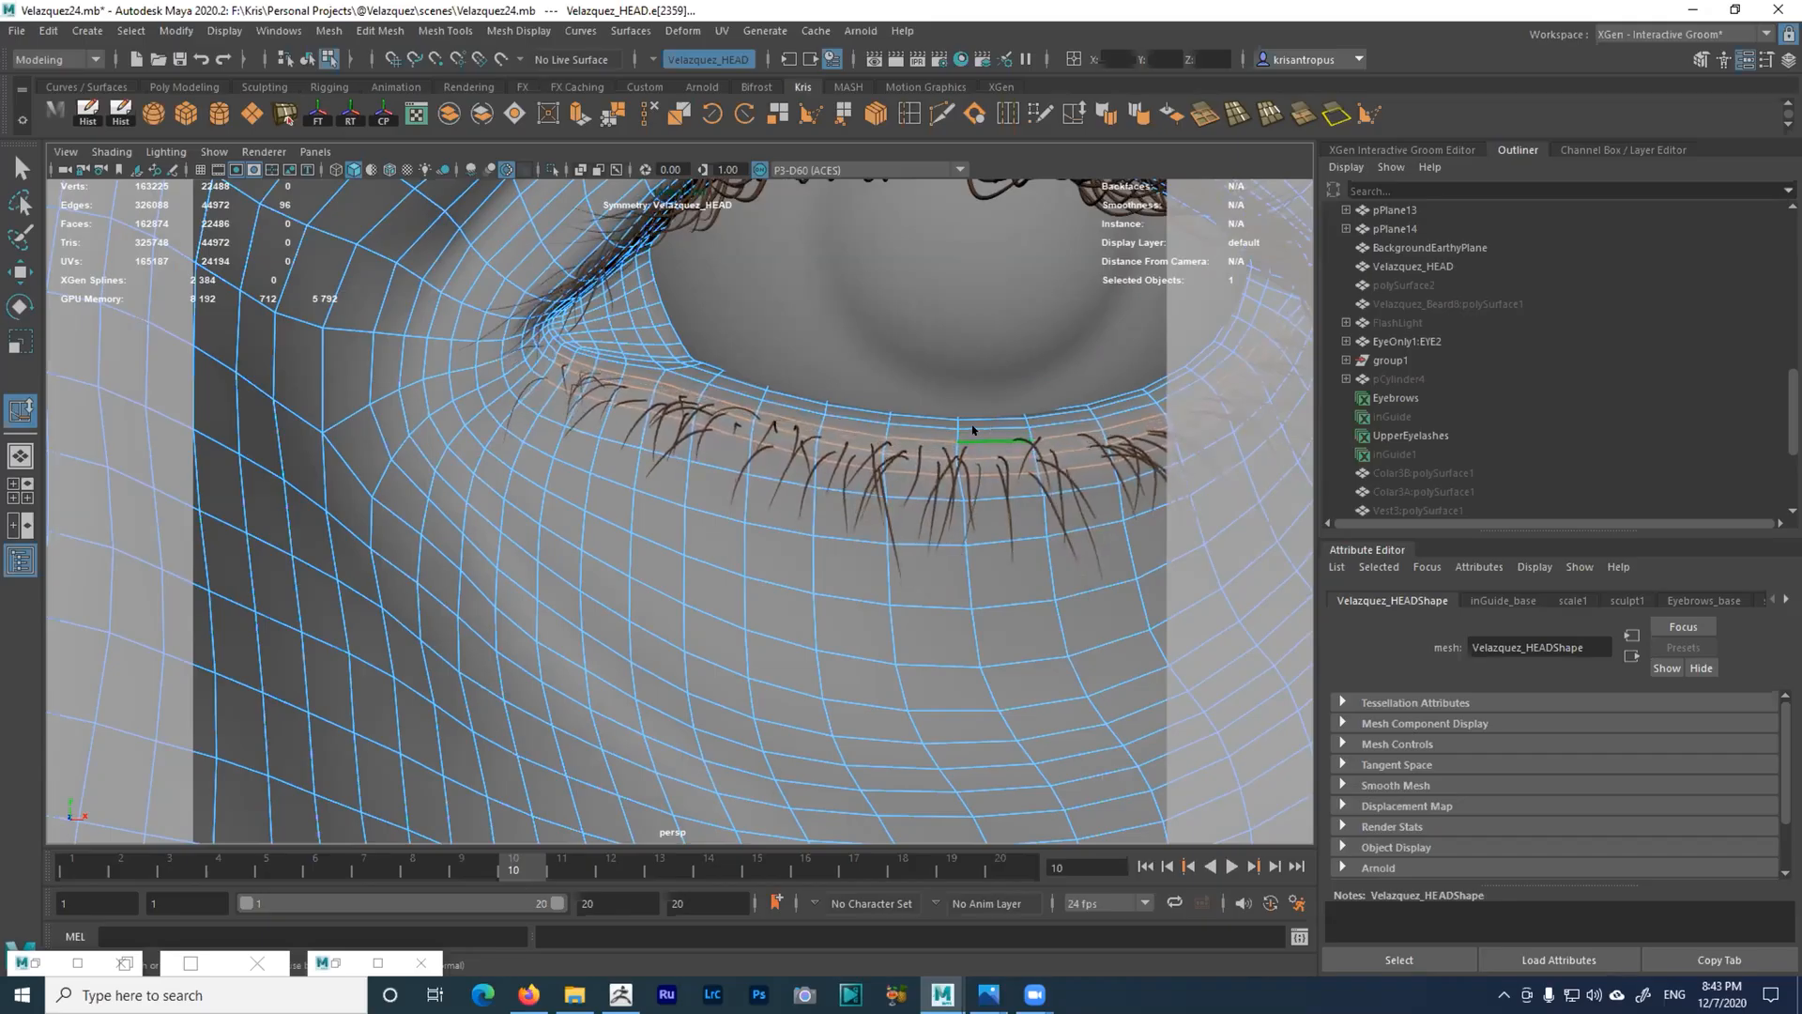
# - Leave the Slide Edge tool and check the adjusted lower lash line on both eyes, up close and from the front
pyautogui.scroll(-3, 826, 399)
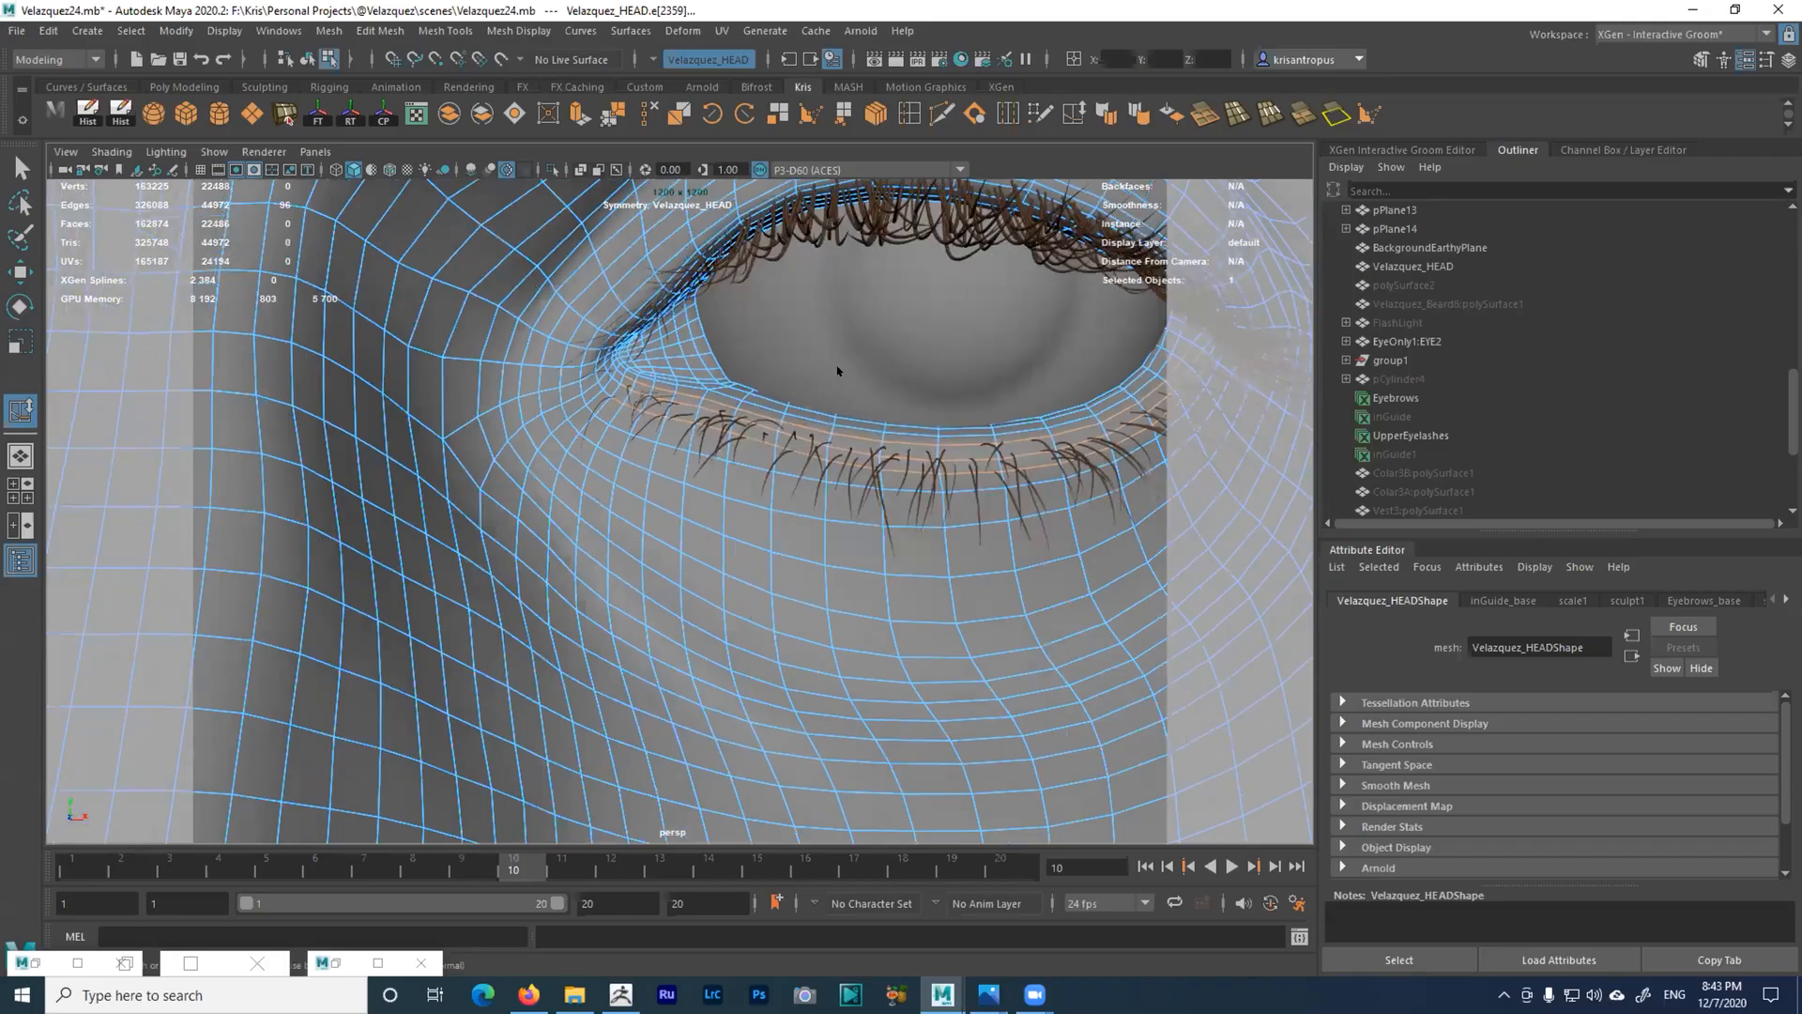
pyautogui.scroll(-2, 758, 383)
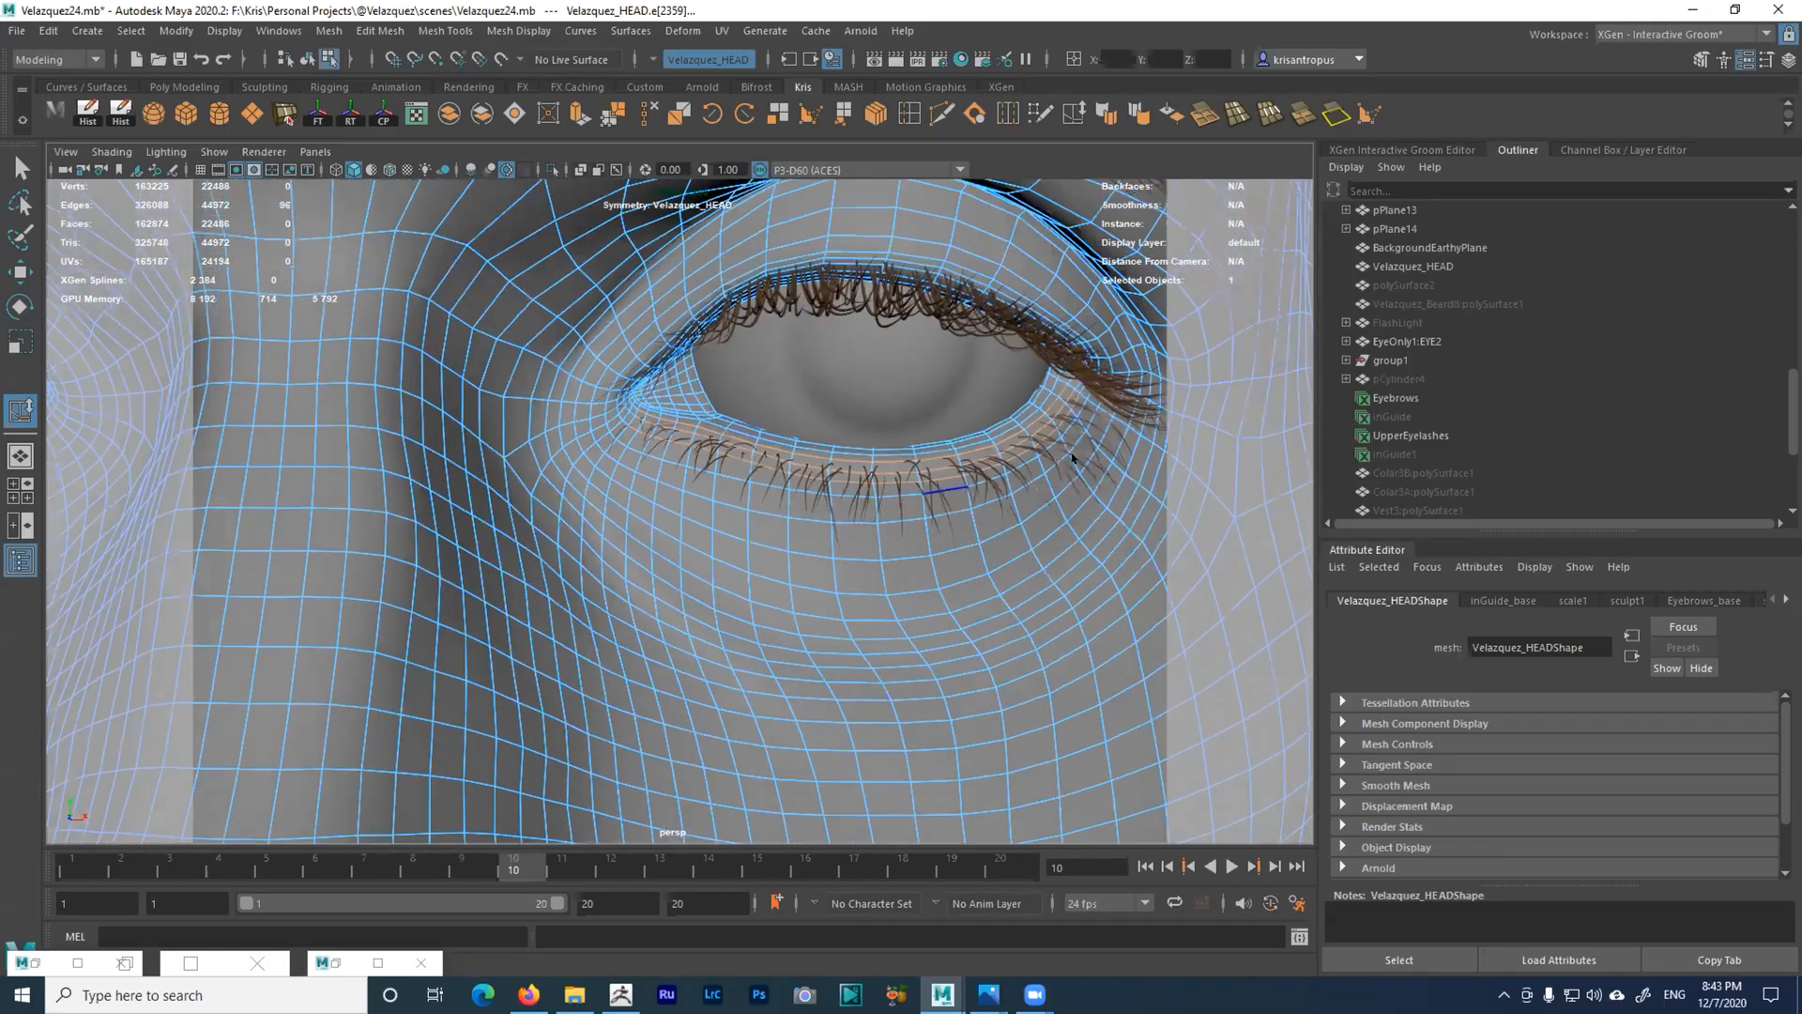
pyautogui.keyDown('alt'); pyautogui.moveTo(1073, 457); pyautogui.dragTo(985, 507); pyautogui.keyUp('alt')
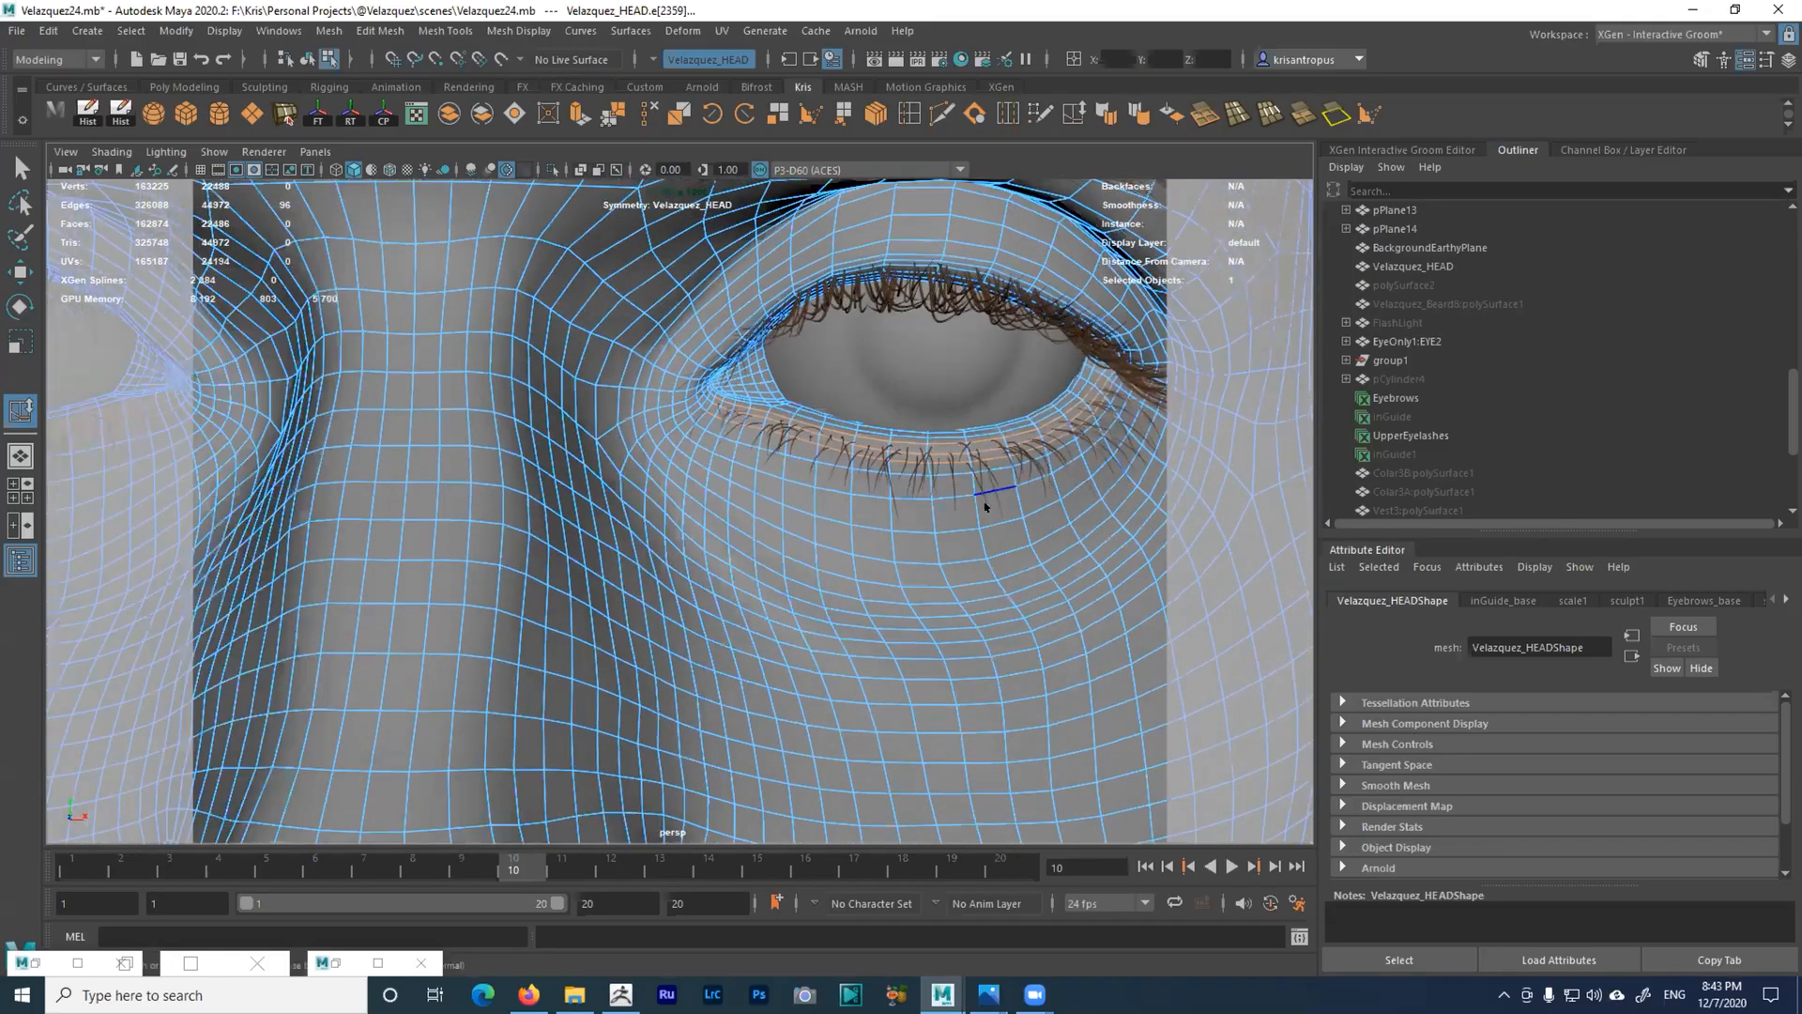
pyautogui.scroll(-5, 778, 414)
pyautogui.scroll(1, 762, 340)
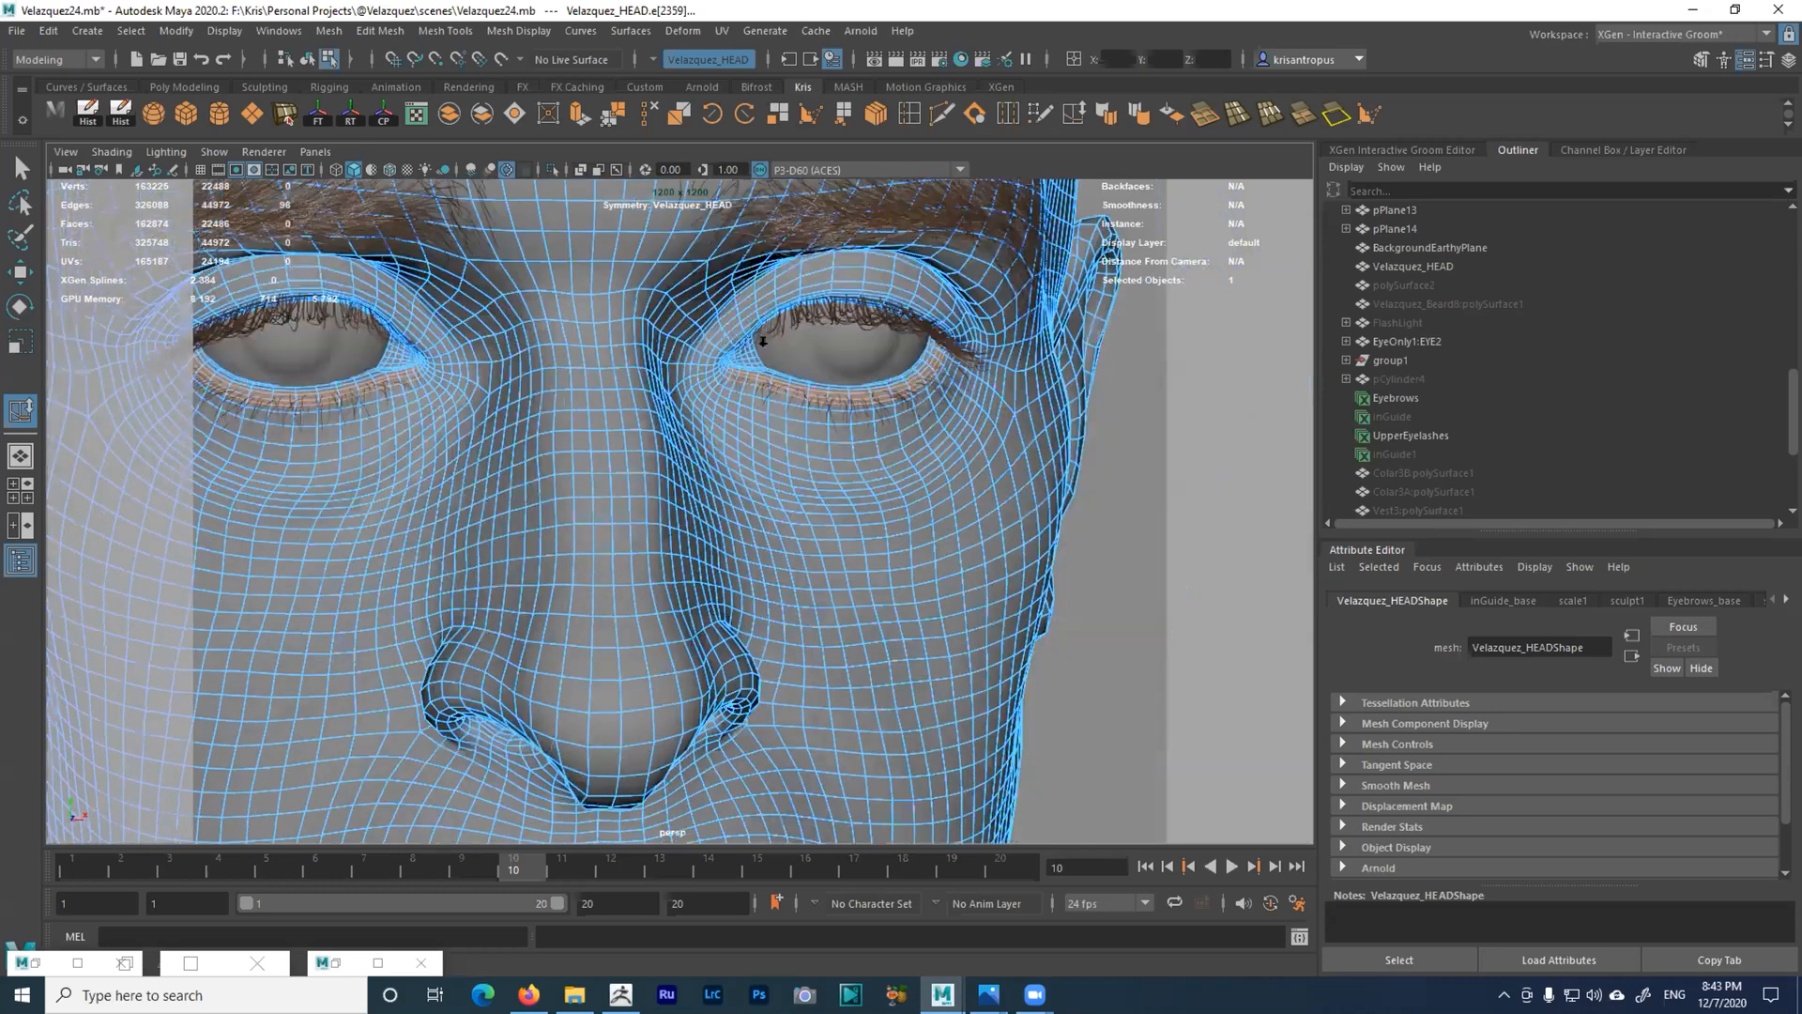
pyautogui.scroll(-3, 714, 313)
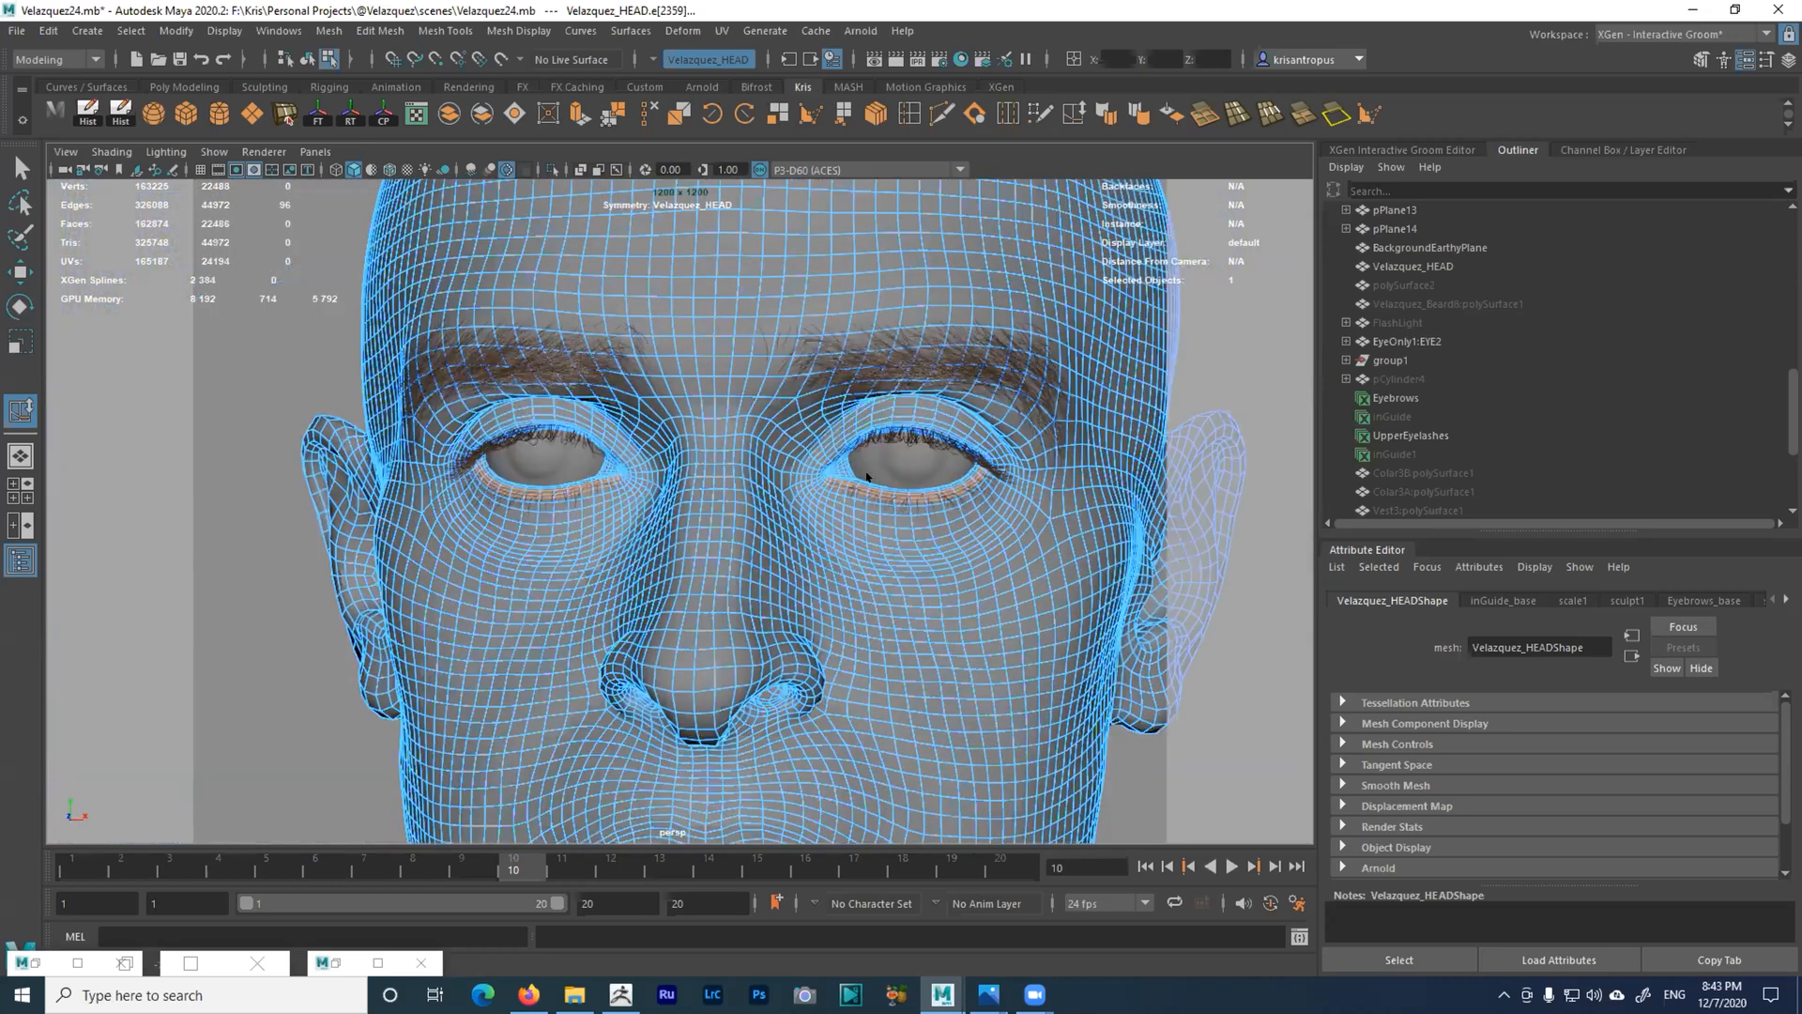
pyautogui.scroll(6, 762, 444)
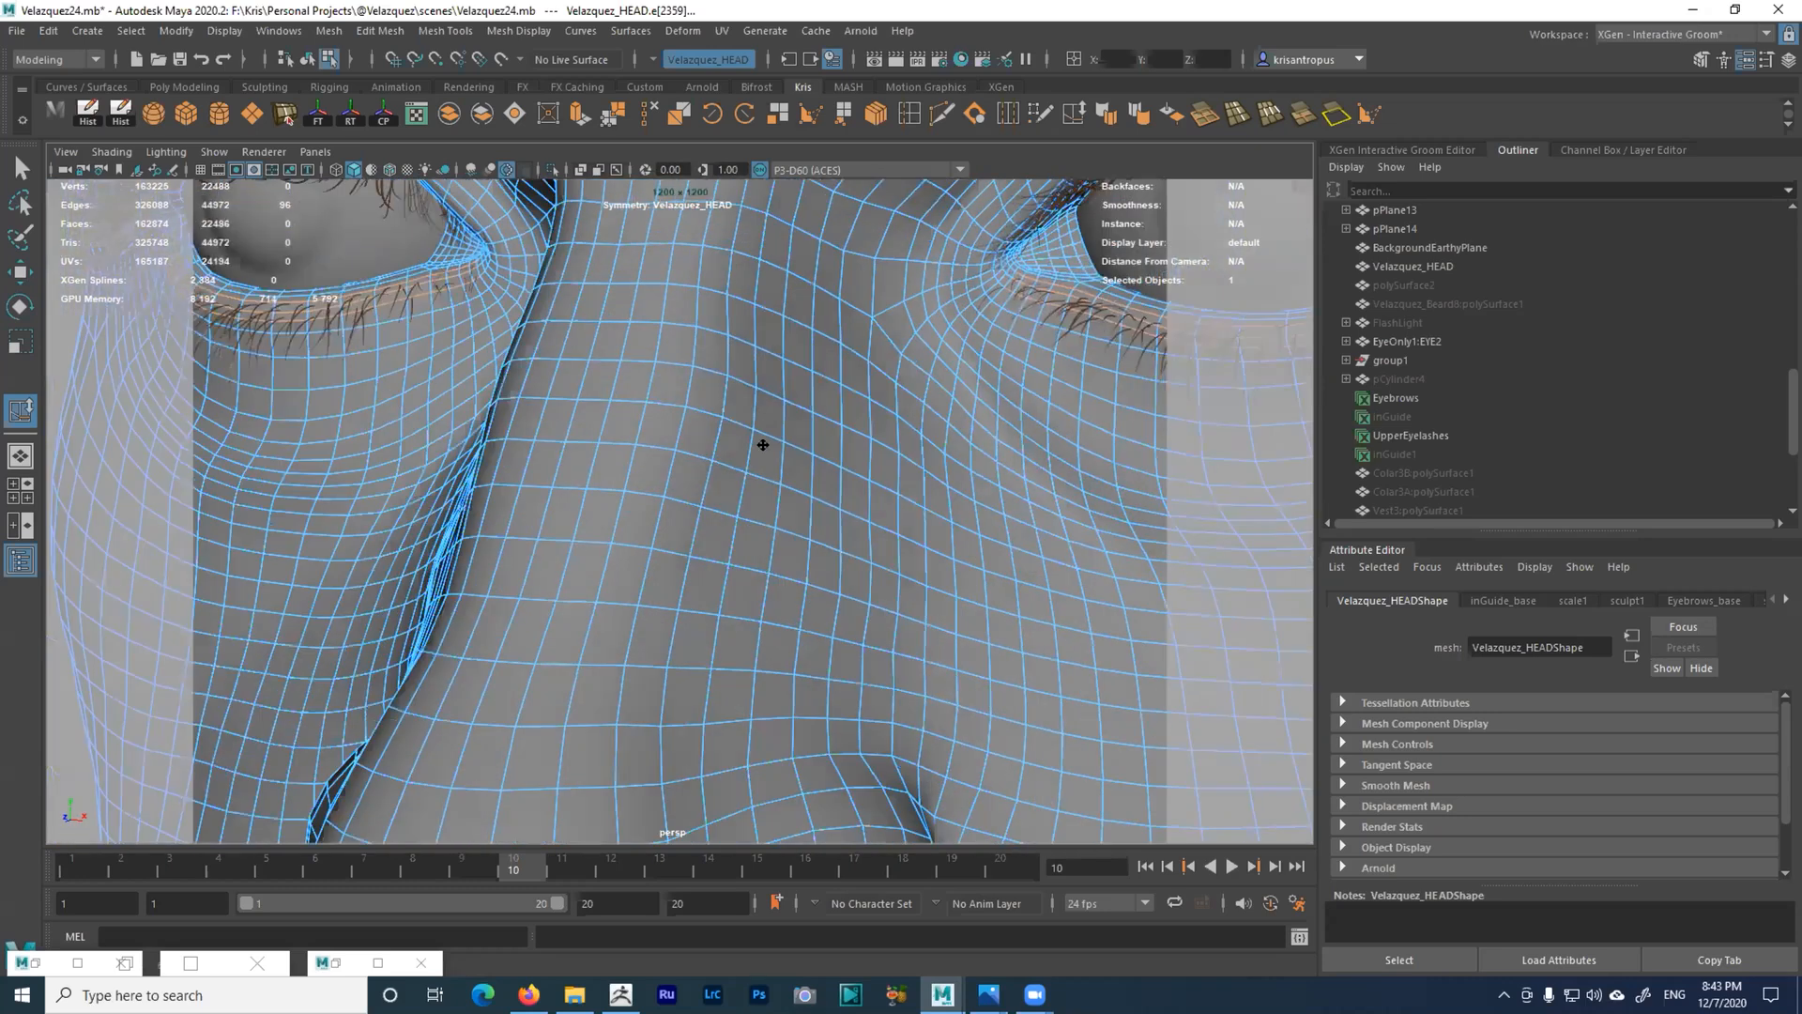
pyautogui.keyDown('alt'); pyautogui.moveTo(1230, 335); pyautogui.dragTo(852, 414, button='middle'); pyautogui.keyUp('alt')
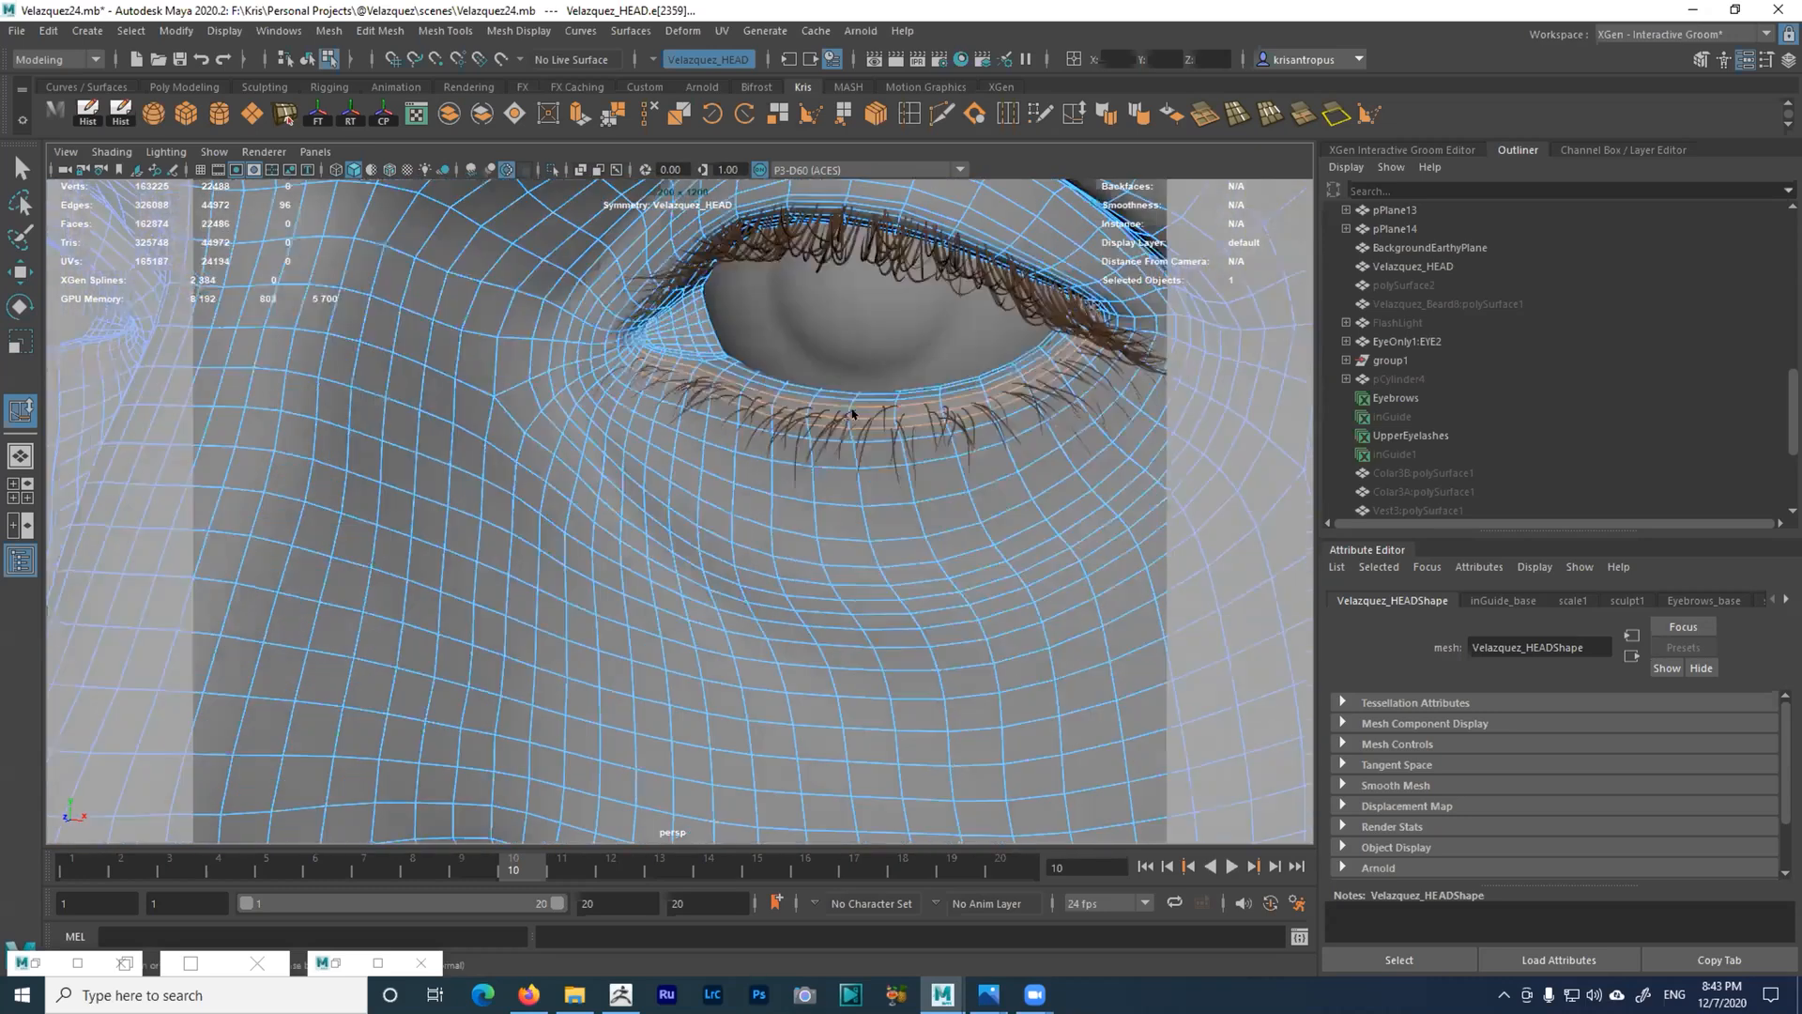
pyautogui.press('q')
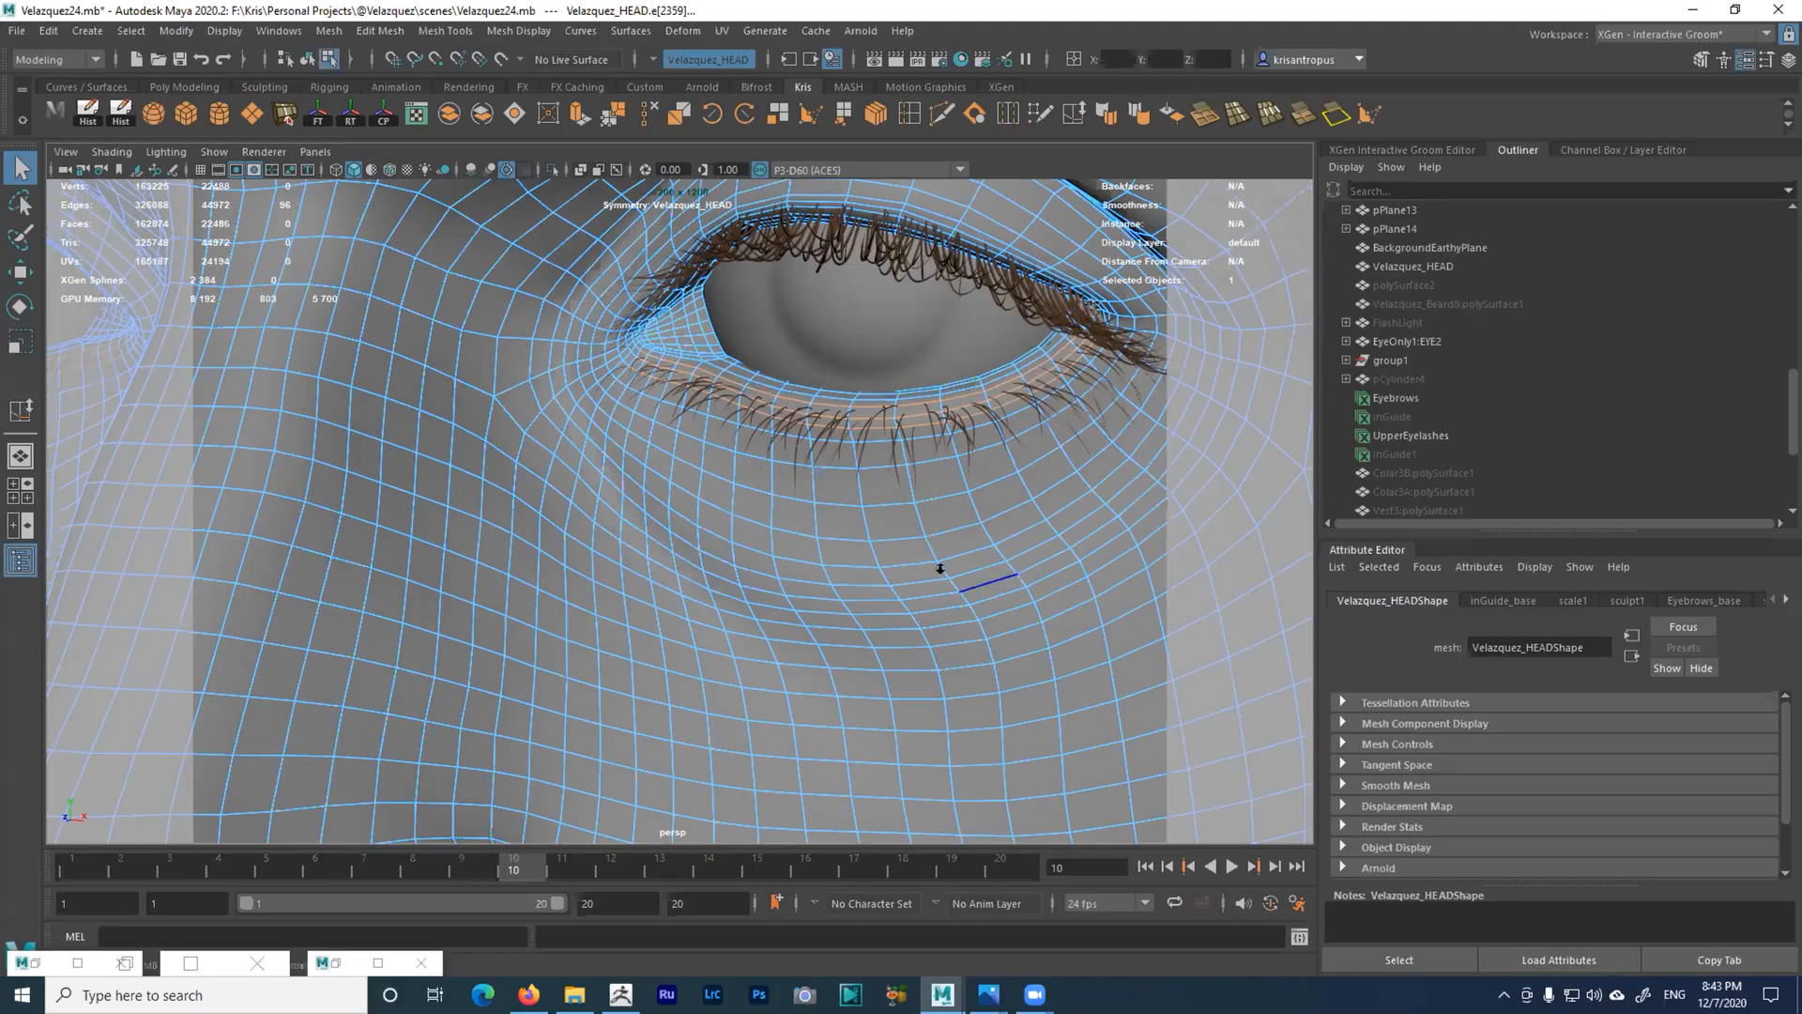
pyautogui.keyDown('alt'); pyautogui.moveTo(940, 567); pyautogui.dragTo(686, 434, button='right'); pyautogui.keyUp('alt')
pyautogui.keyDown('alt'); pyautogui.moveTo(731, 448); pyautogui.dragTo(942, 427); pyautogui.keyUp('alt')
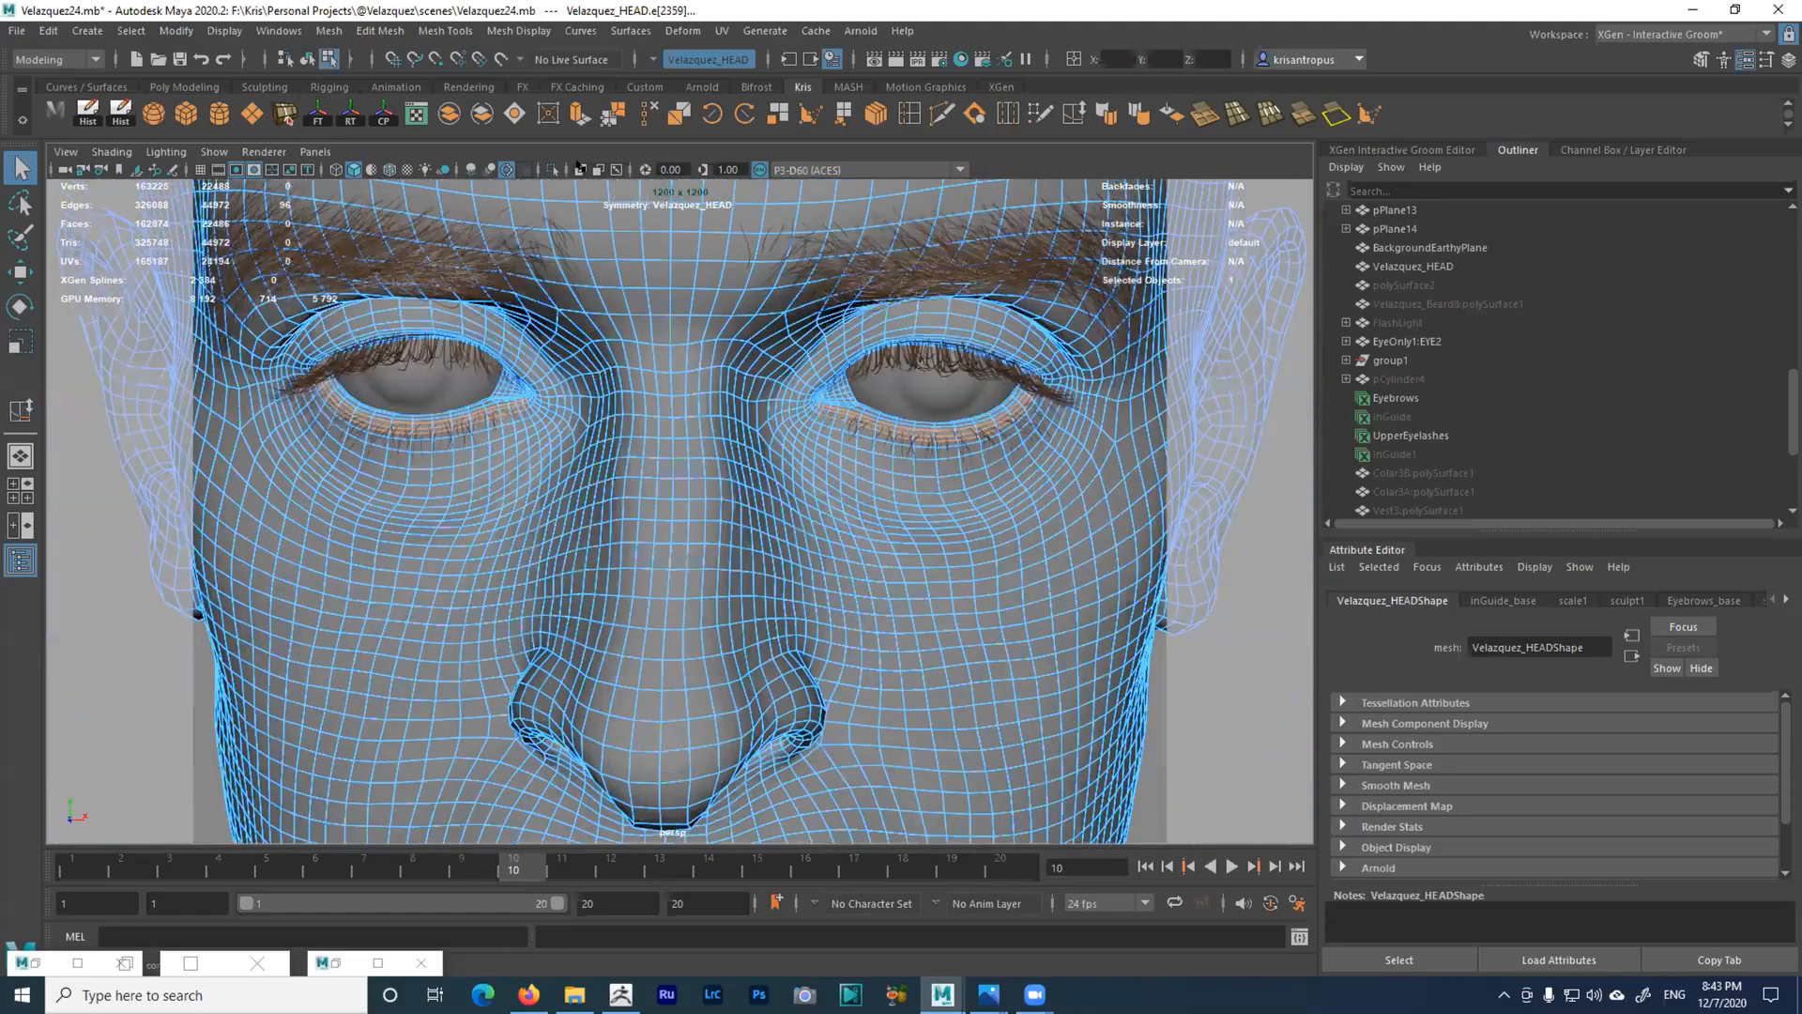
# - Return to object selection and inspect the eyebrows, lower lashes and eyelids up close and from a three-quarter angle
pyautogui.click(307, 59)
pyautogui.keyDown('alt'); pyautogui.moveTo(751, 469); pyautogui.dragTo(848, 491, button='right'); pyautogui.keyUp('alt')
pyautogui.keyDown('alt'); pyautogui.moveTo(849, 491); pyautogui.dragTo(837, 434); pyautogui.keyUp('alt')
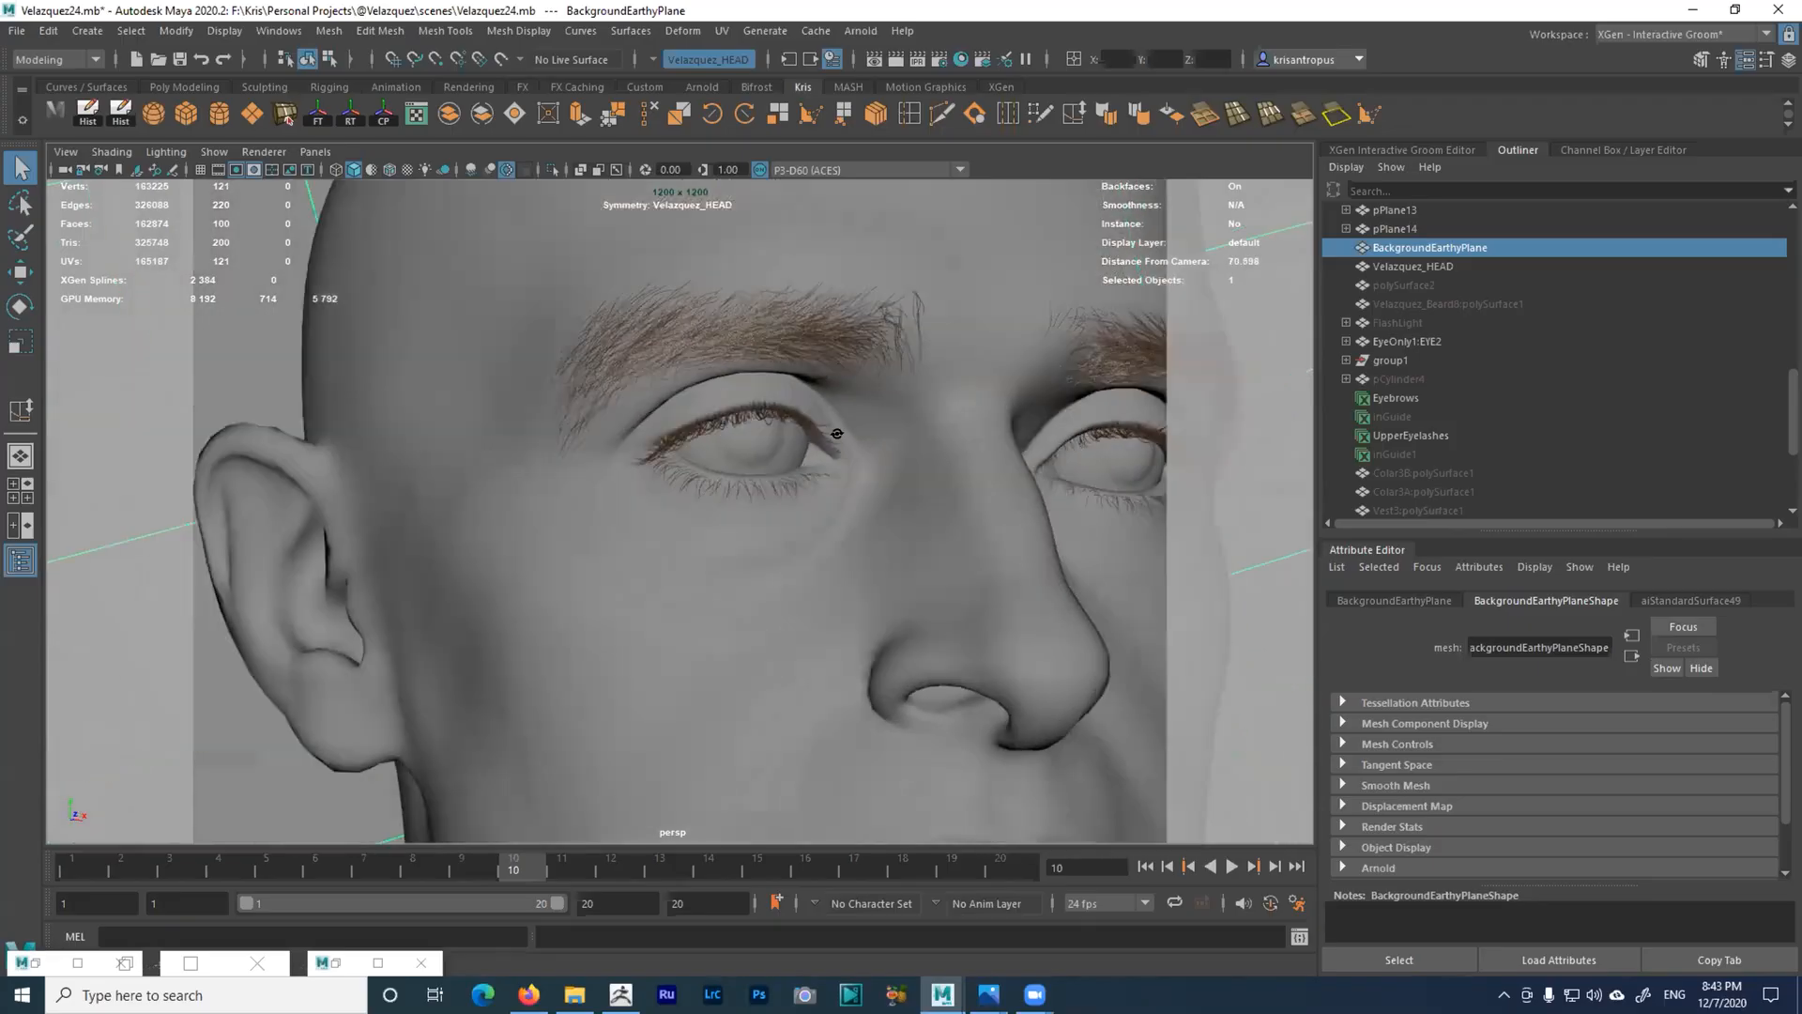
pyautogui.keyDown('alt'); pyautogui.moveTo(741, 359); pyautogui.dragTo(864, 327); pyautogui.keyUp('alt')
pyautogui.scroll(3, 877, 366)
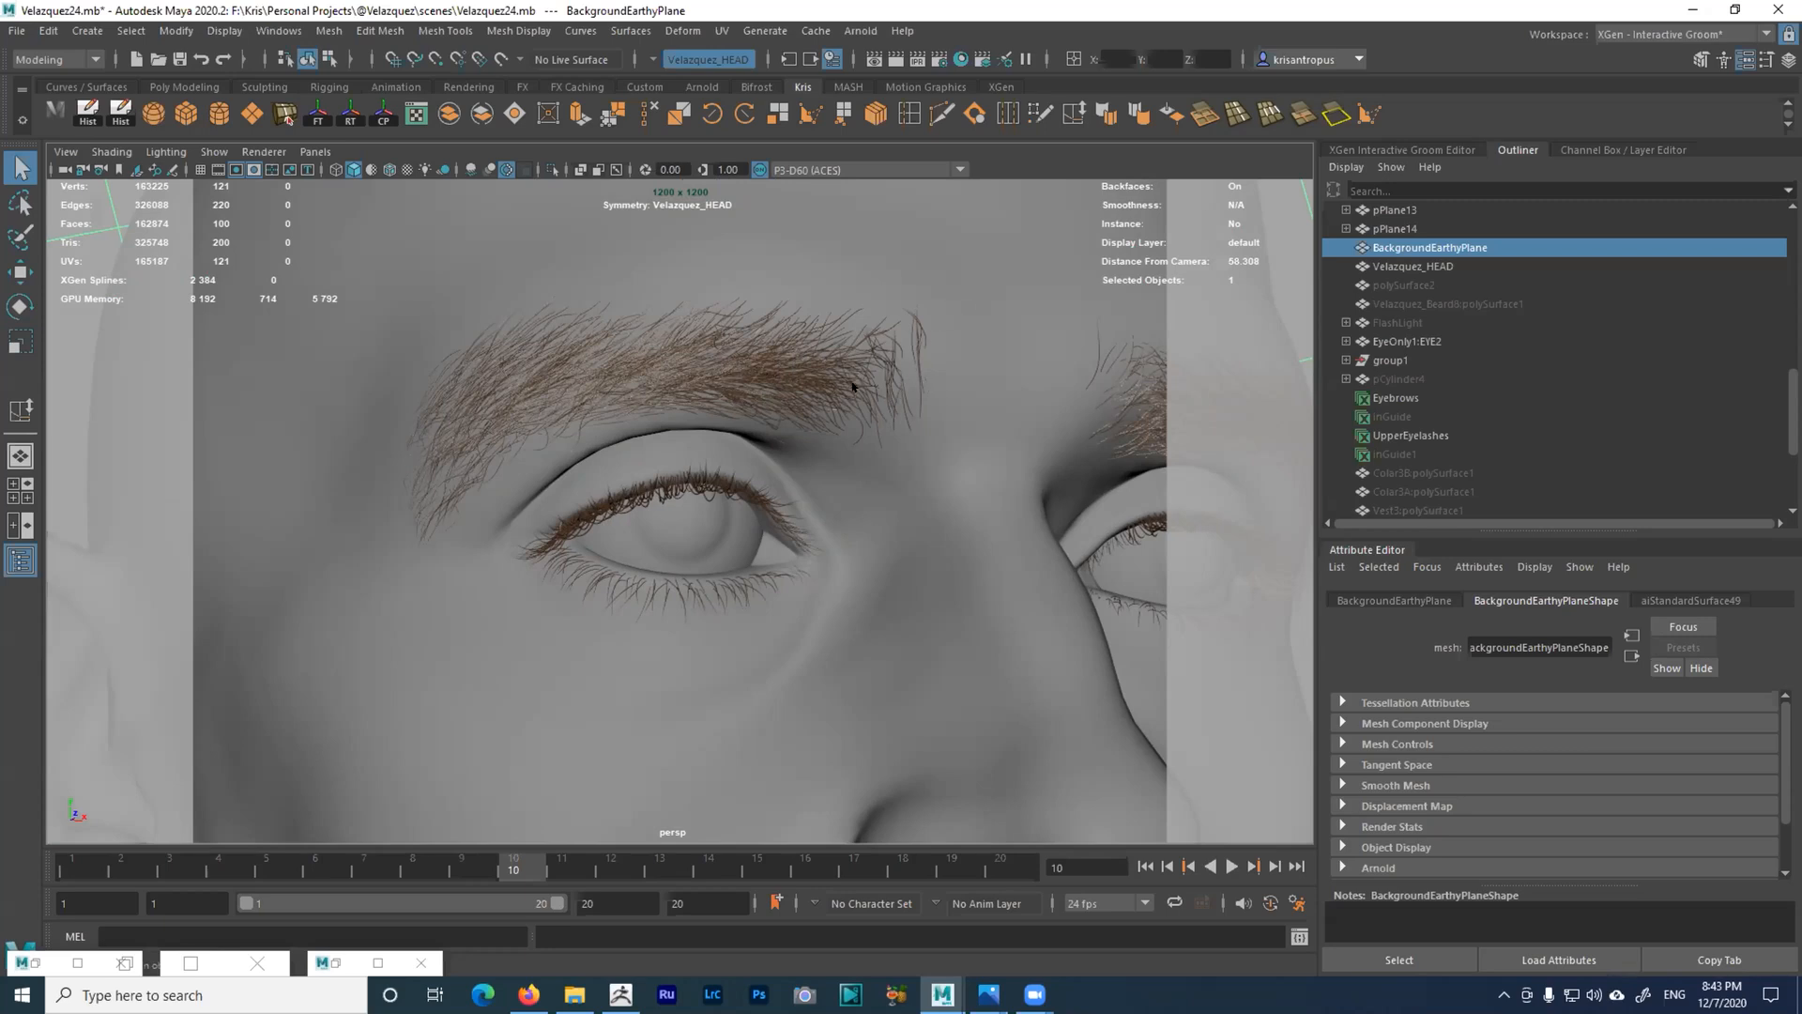
pyautogui.keyDown('alt'); pyautogui.moveTo(880, 461); pyautogui.dragTo(623, 354, button='right'); pyautogui.keyUp('alt')
pyautogui.keyDown('alt'); pyautogui.moveTo(758, 398); pyautogui.dragTo(737, 272); pyautogui.keyUp('alt')
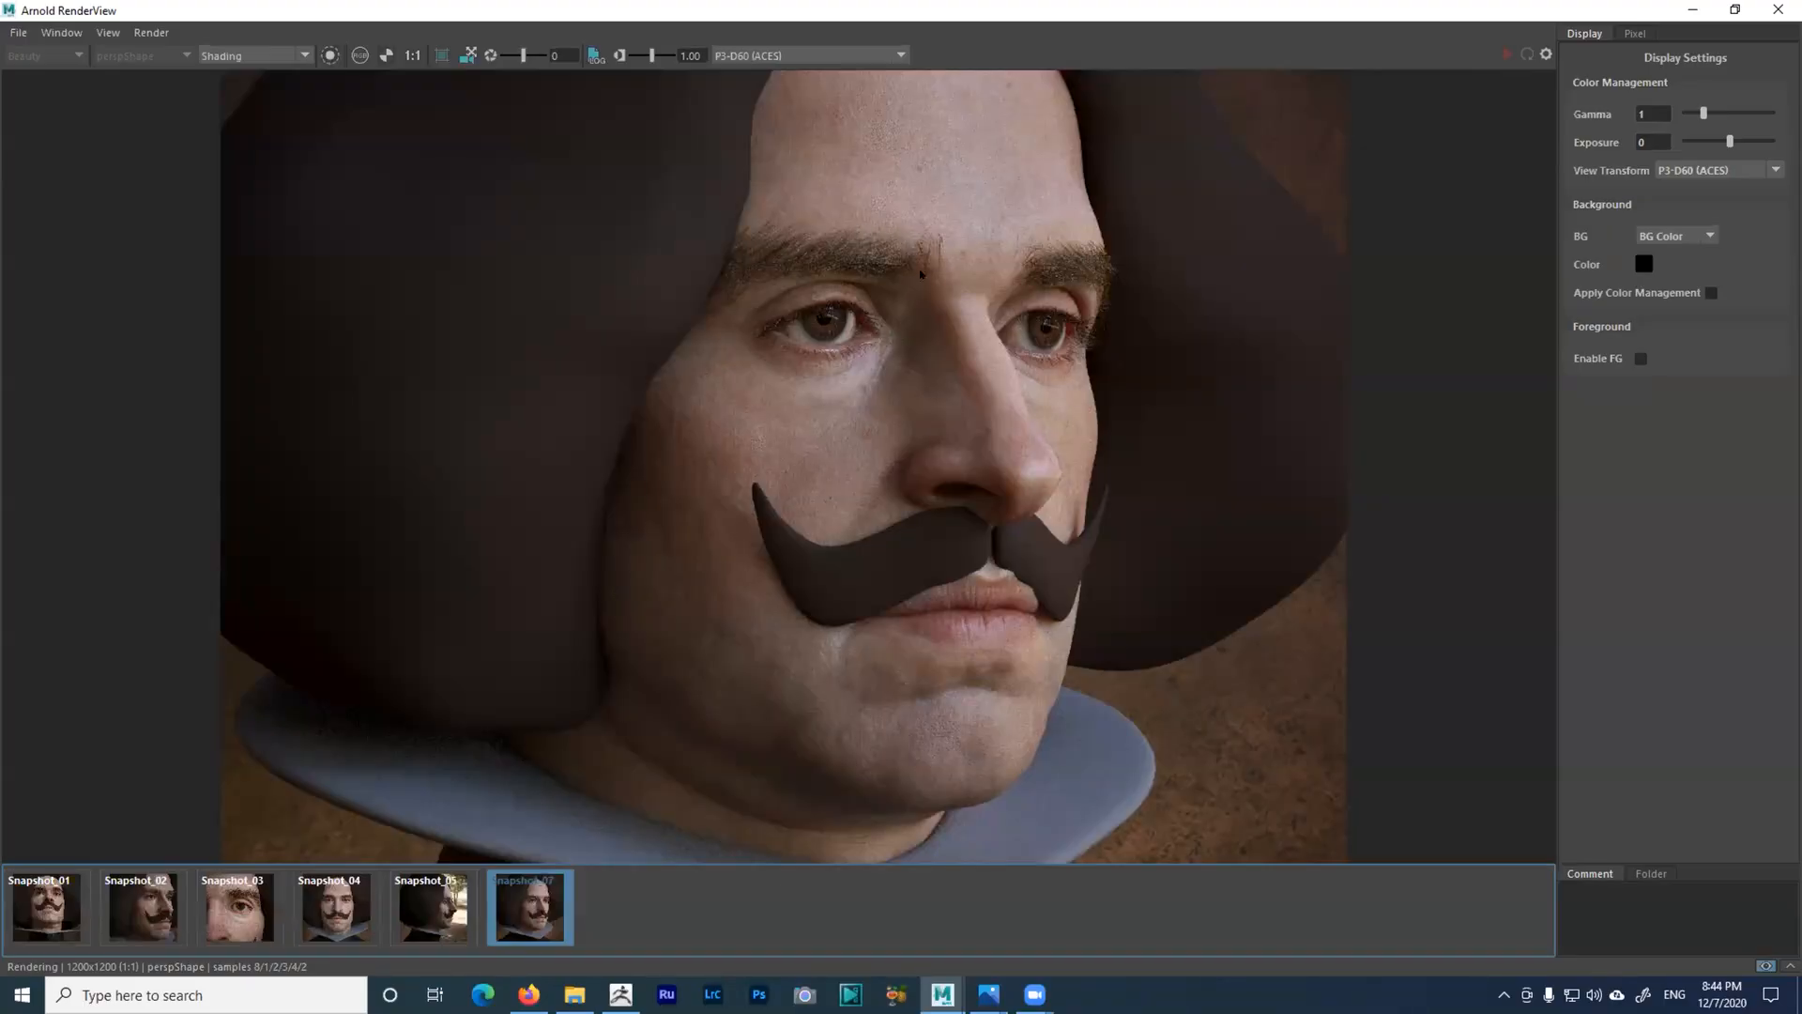
# - Compare the stored Arnold render snapshots of the face in profile and front view, and put the render window away
pyautogui.click(437, 907)
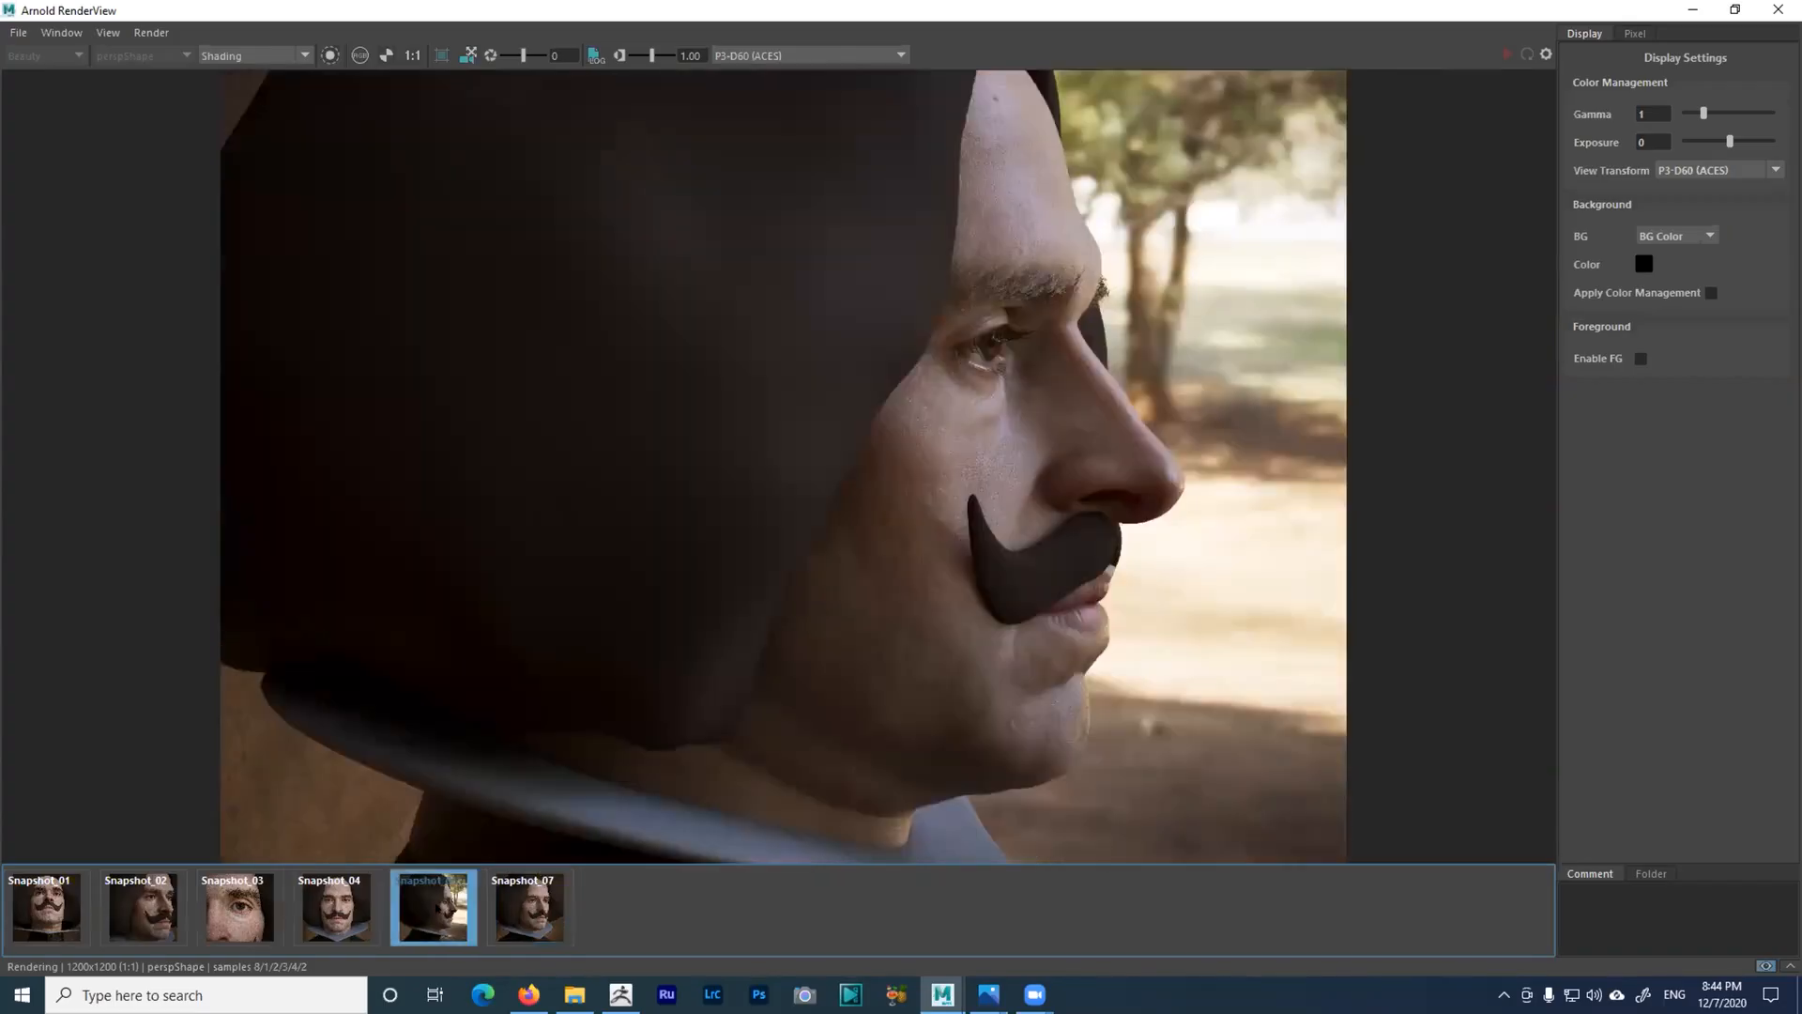
pyautogui.click(336, 907)
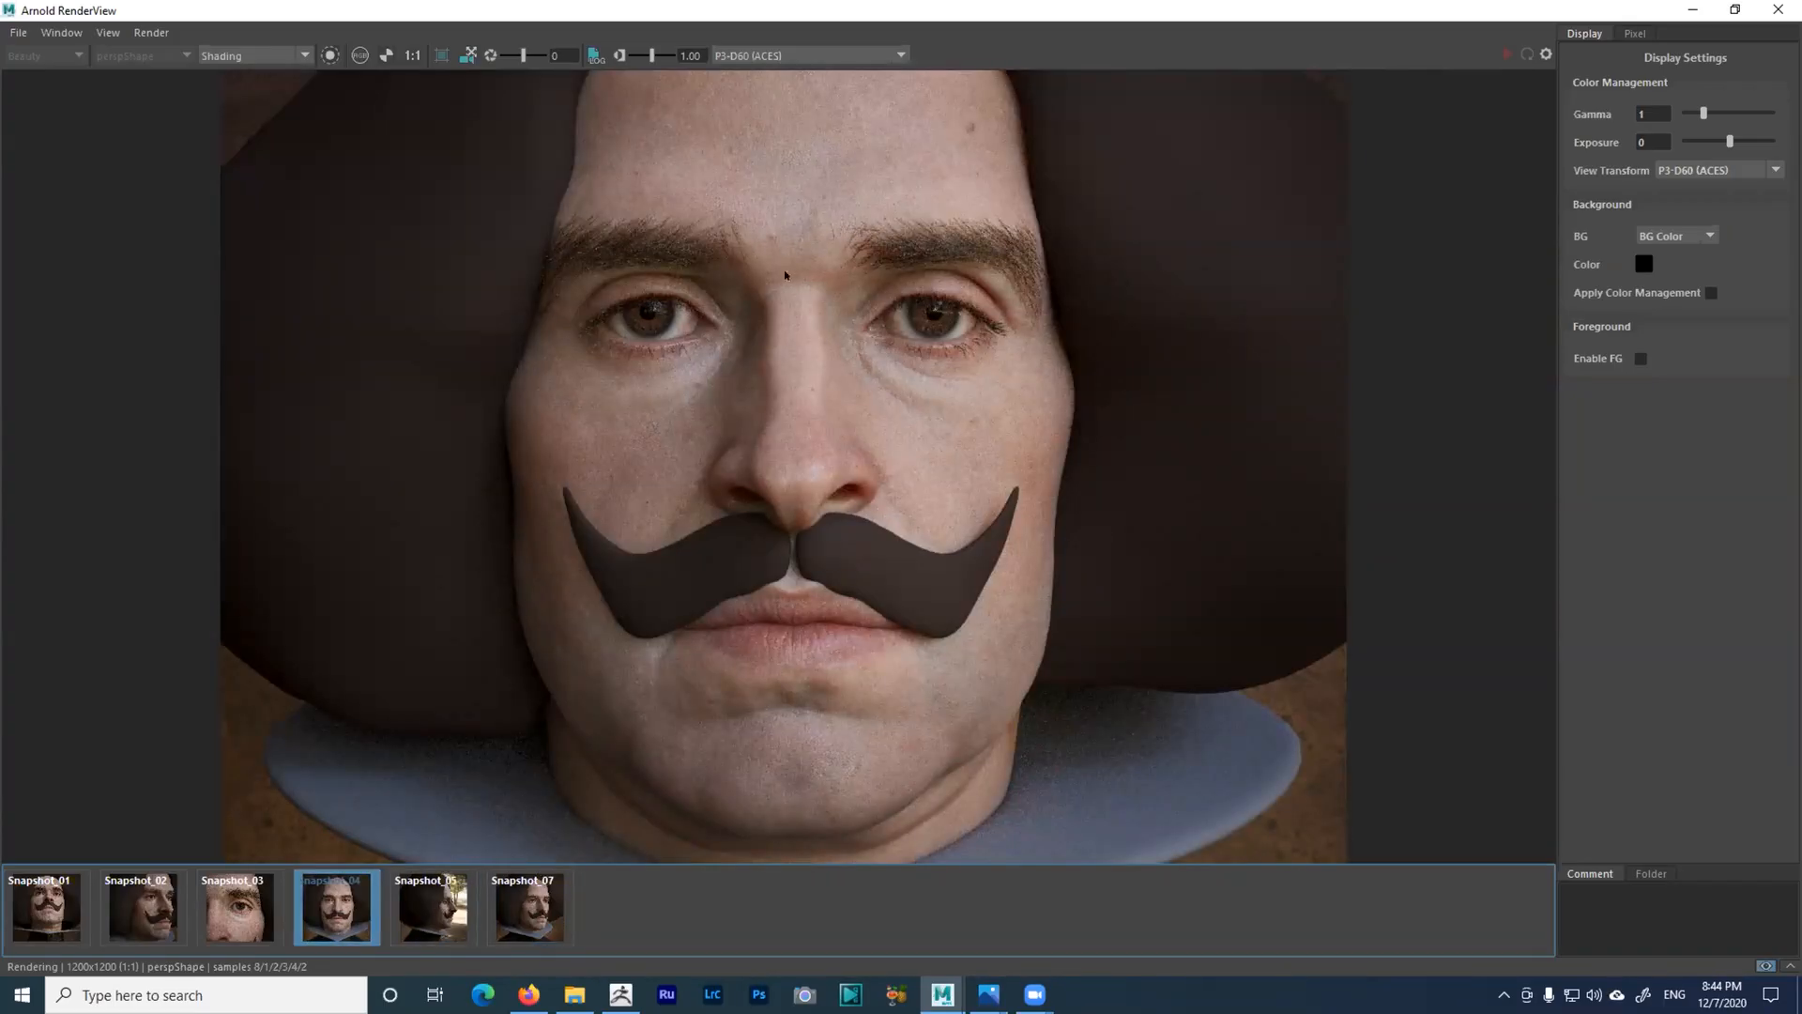
pyautogui.click(1692, 12)
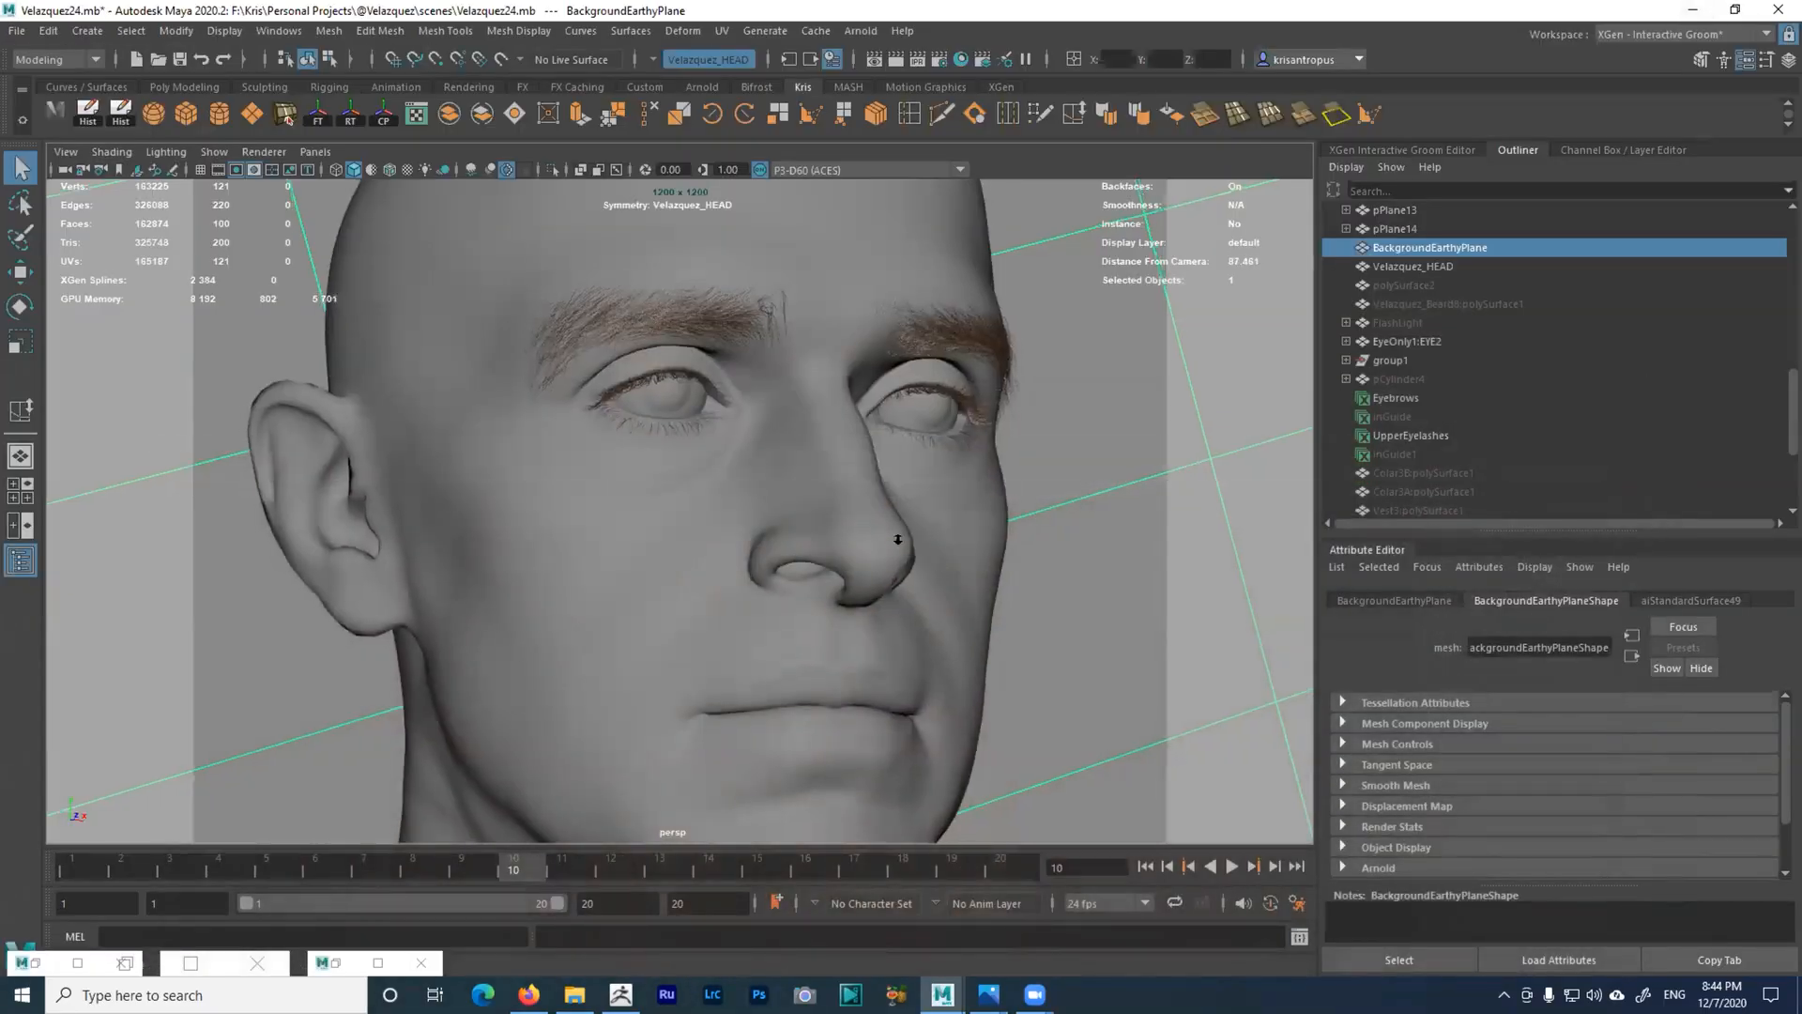
# - Switch the head mesh to face selection and check the selected moustache faces above the upper lip and around the mouth corners
pyautogui.keyDown('alt'); pyautogui.moveTo(898, 540); pyautogui.dragTo(870, 518, button='right'); pyautogui.keyUp('alt')
pyautogui.keyDown('alt'); pyautogui.moveTo(870, 518); pyautogui.dragTo(881, 419, button='middle'); pyautogui.keyUp('alt')
pyautogui.click(792, 446)
pyautogui.rightClick(875, 447)
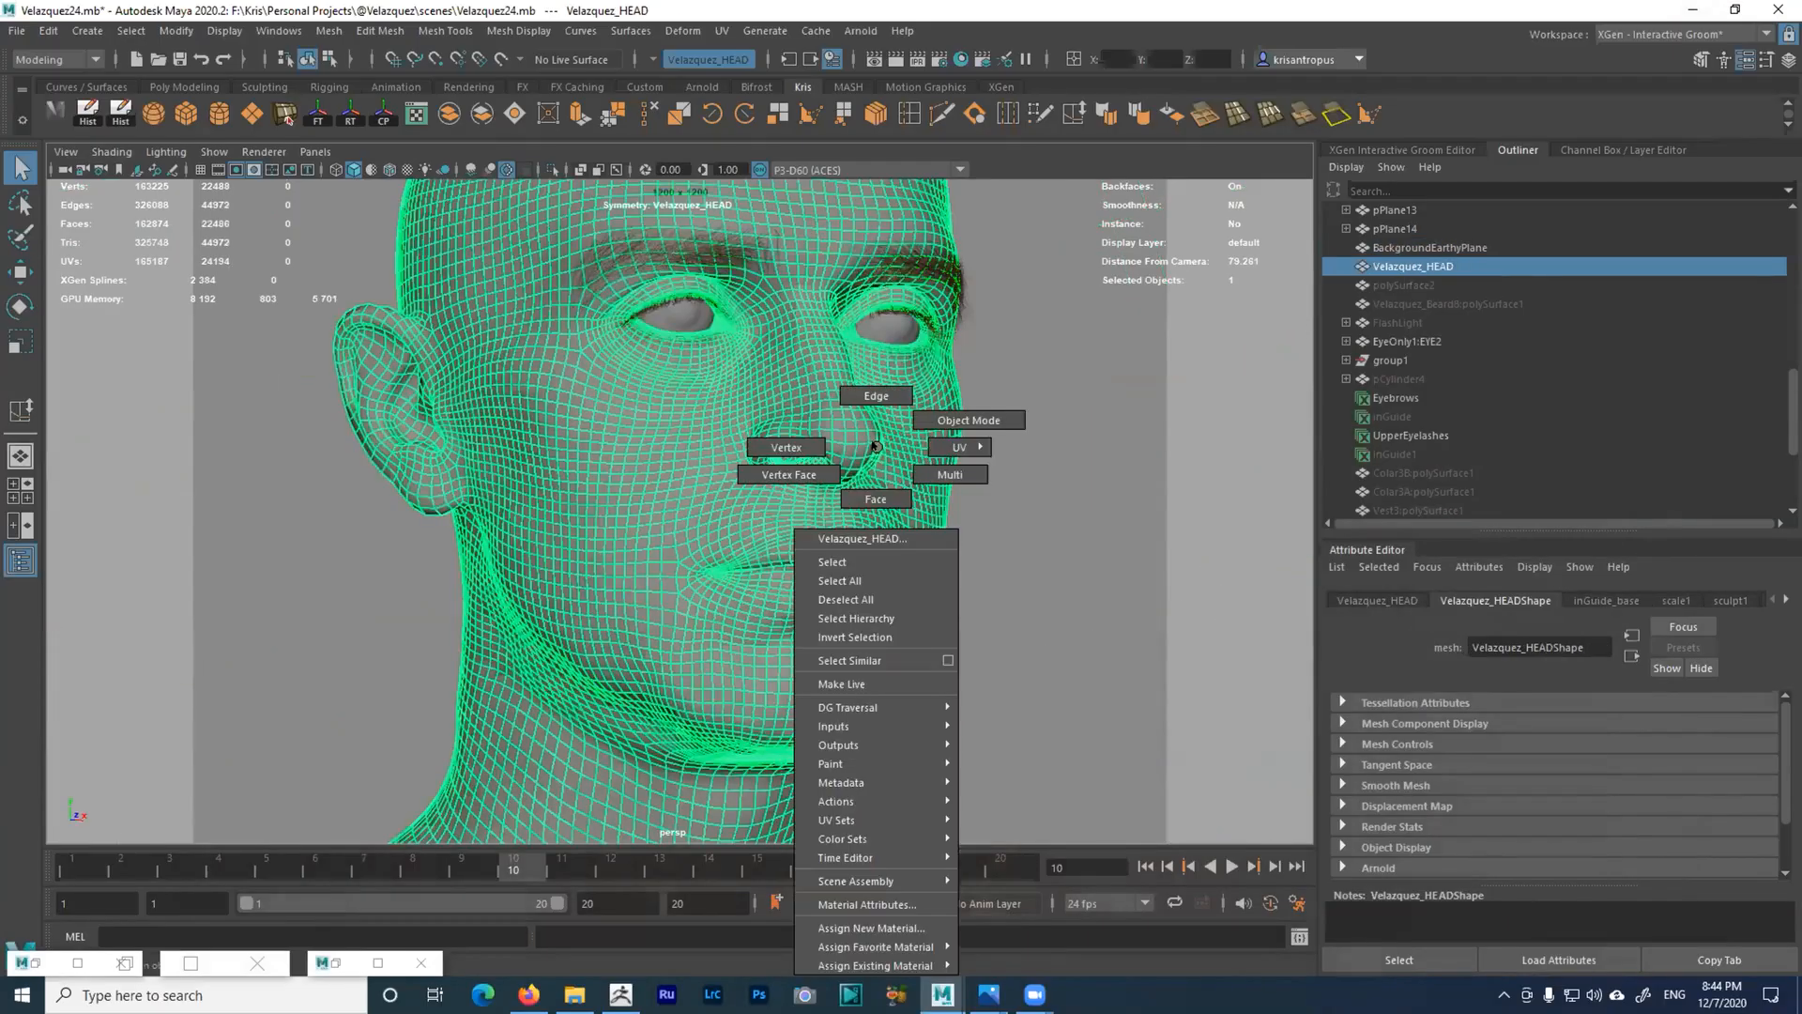
pyautogui.click(878, 496)
pyautogui.keyDown('alt'); pyautogui.moveTo(882, 495); pyautogui.dragTo(588, 363); pyautogui.keyUp('alt')
pyautogui.press('f')
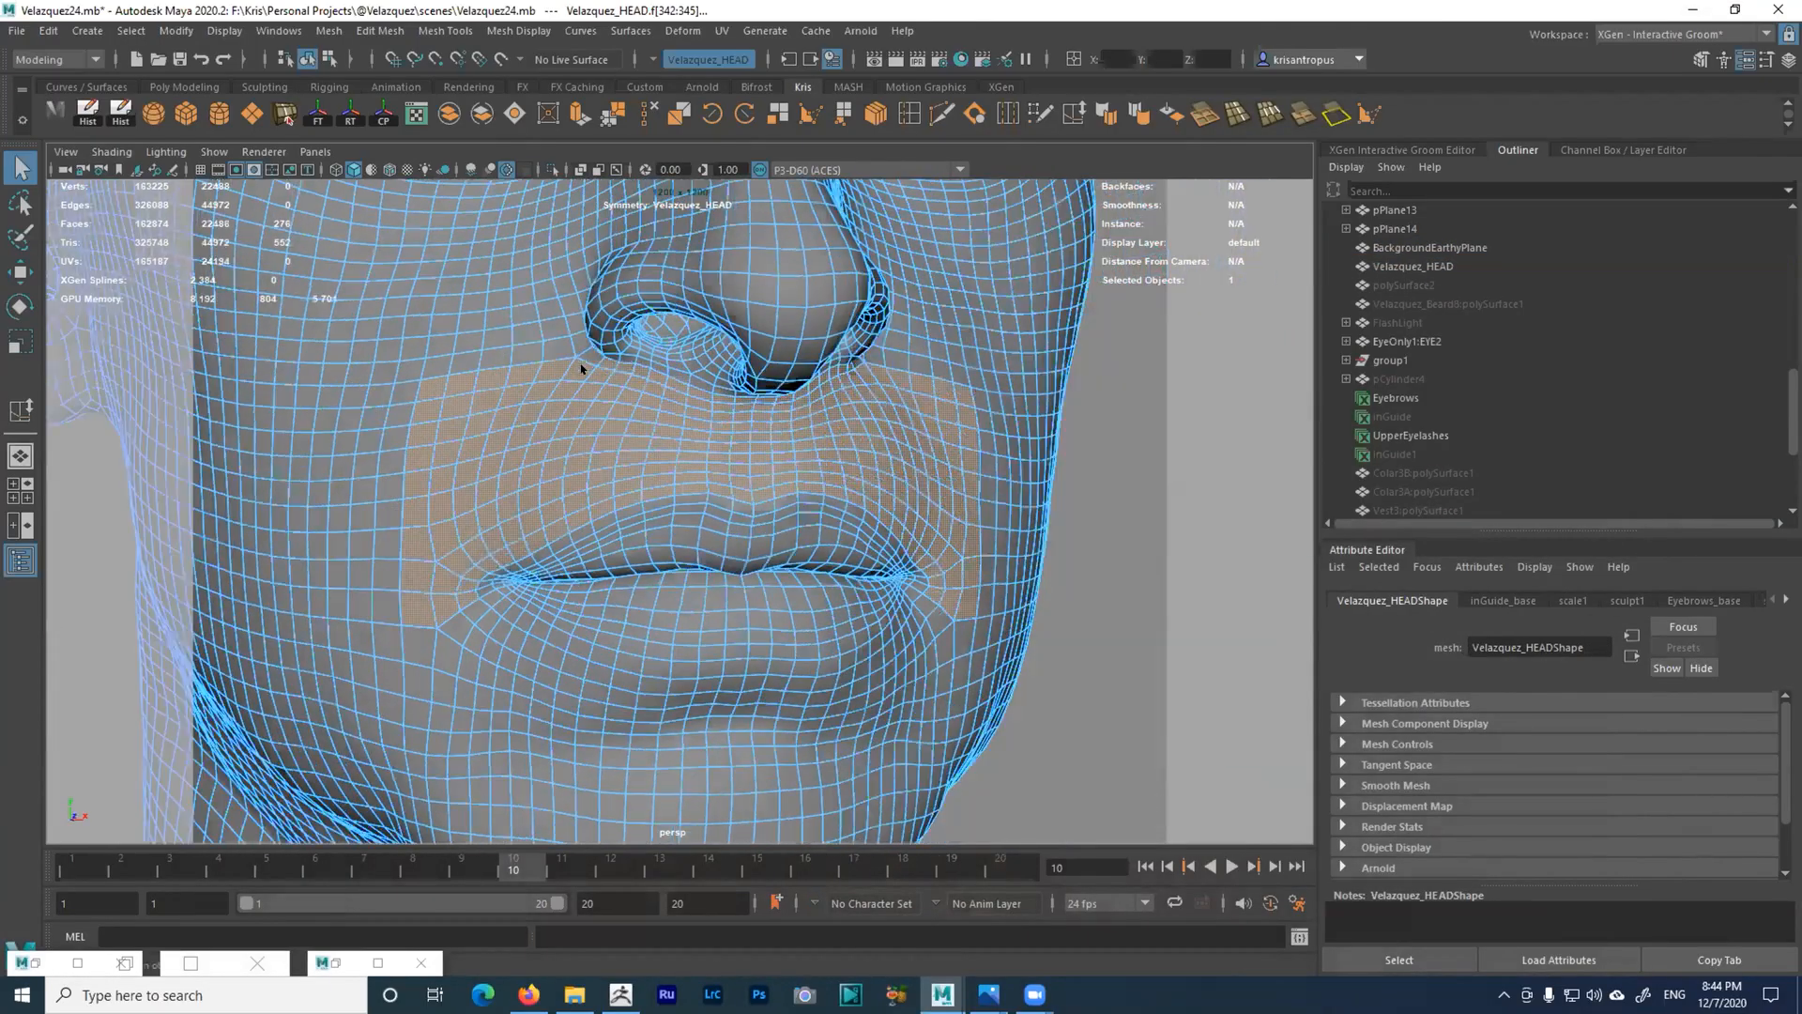
pyautogui.keyDown('alt'); pyautogui.moveTo(692, 450); pyautogui.dragTo(793, 413); pyautogui.keyUp('alt')
pyautogui.keyDown('alt'); pyautogui.moveTo(793, 413); pyautogui.dragTo(774, 412, button='right'); pyautogui.keyUp('alt')
pyautogui.keyDown('alt'); pyautogui.moveTo(915, 415); pyautogui.dragTo(732, 416, button='right'); pyautogui.keyUp('alt')
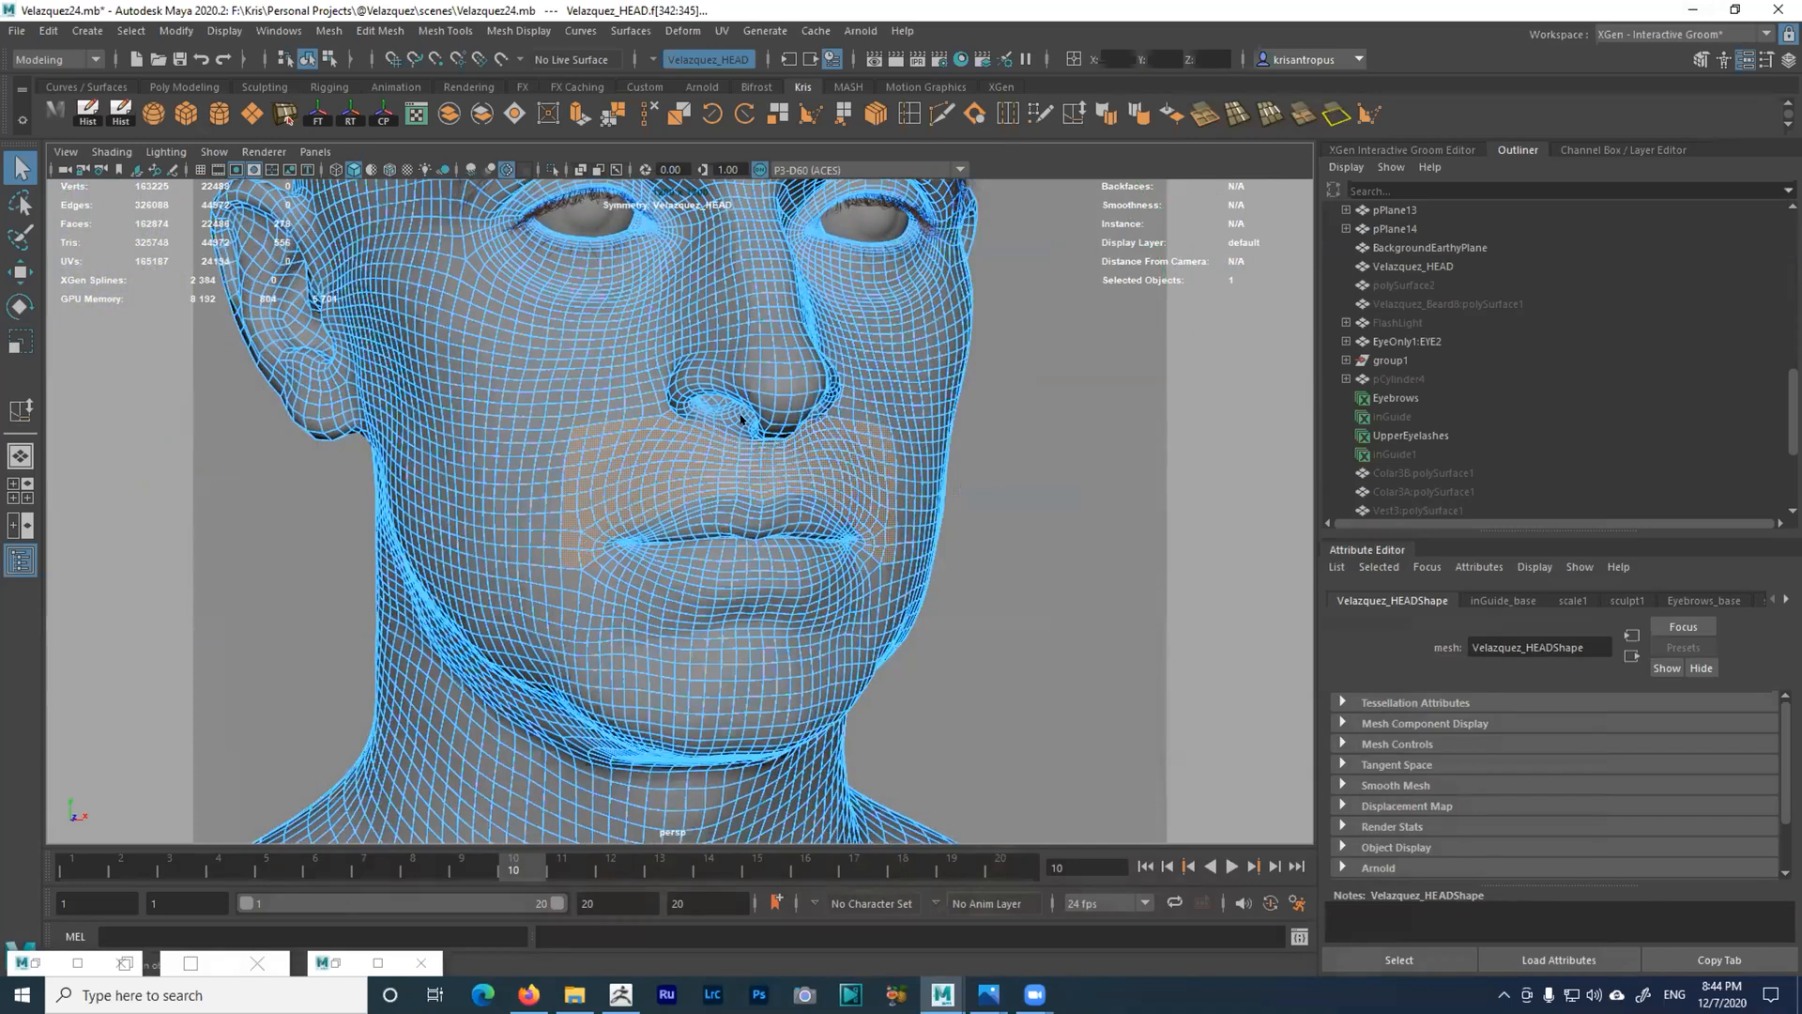
# - Open the Create Interactive Groom Splines options for the selected moustache faces and place the dialog clear of the face
pyautogui.click(1397, 149)
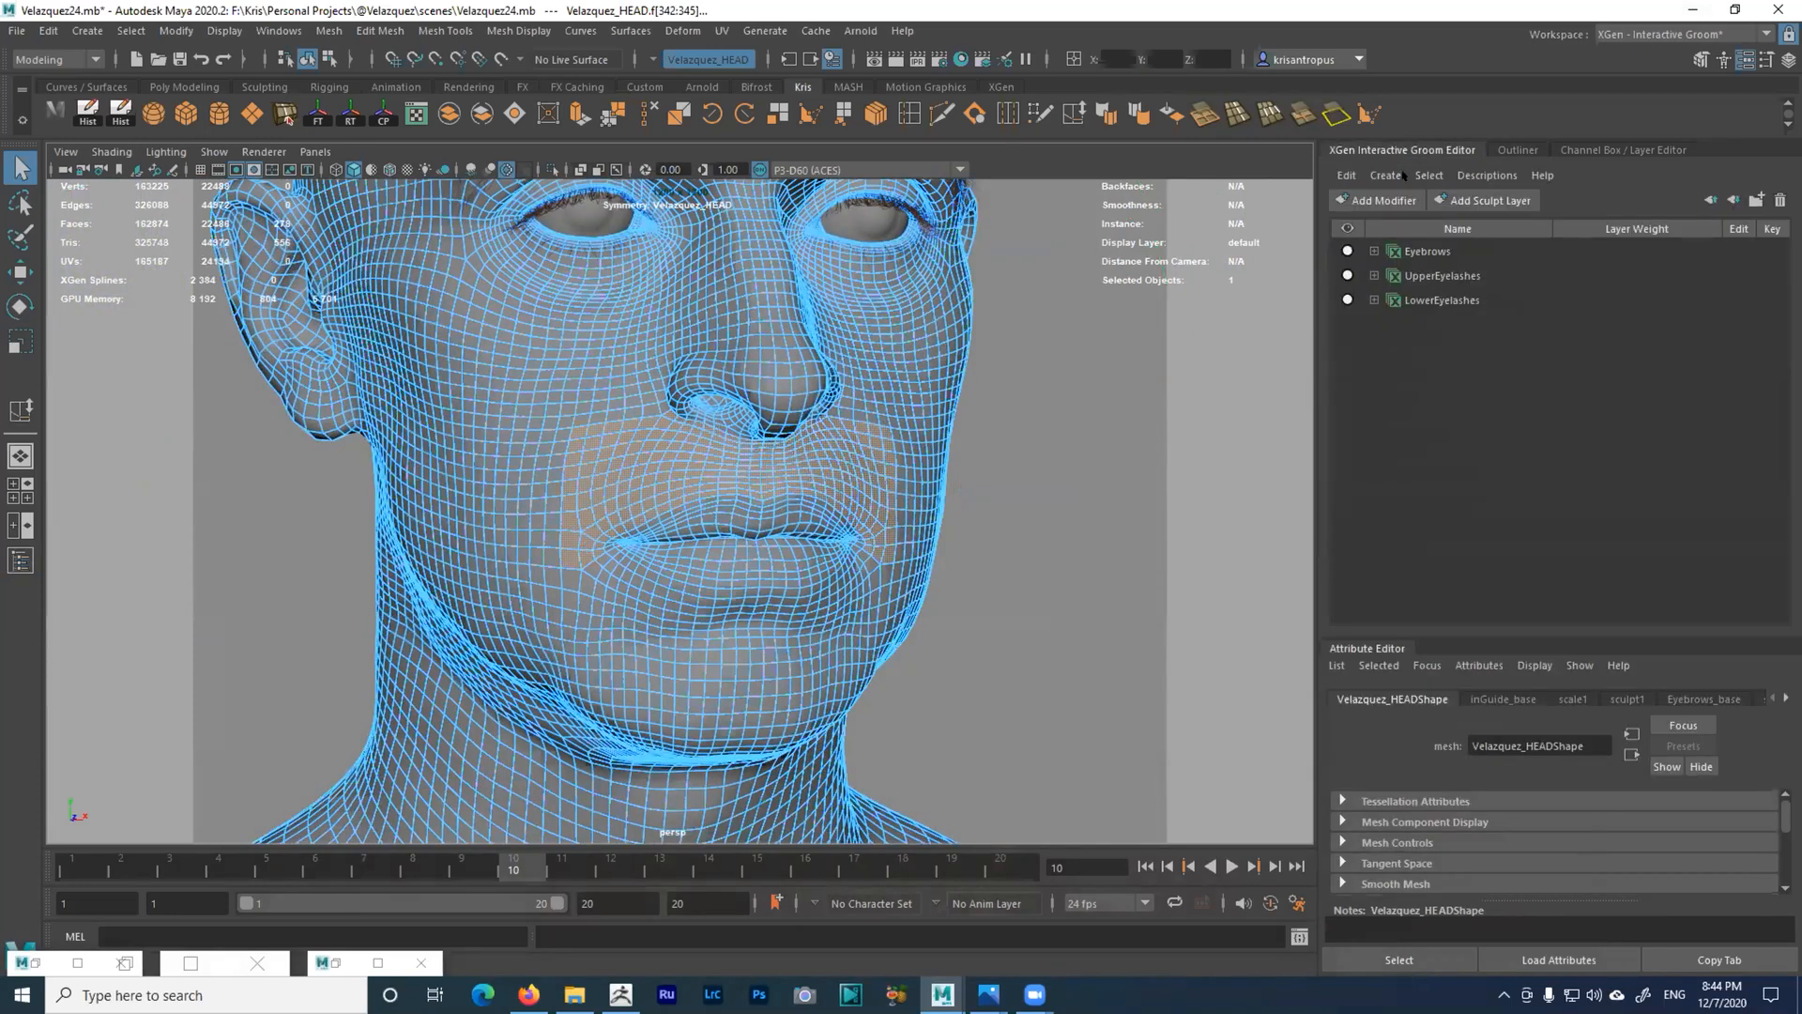
pyautogui.click(1385, 175)
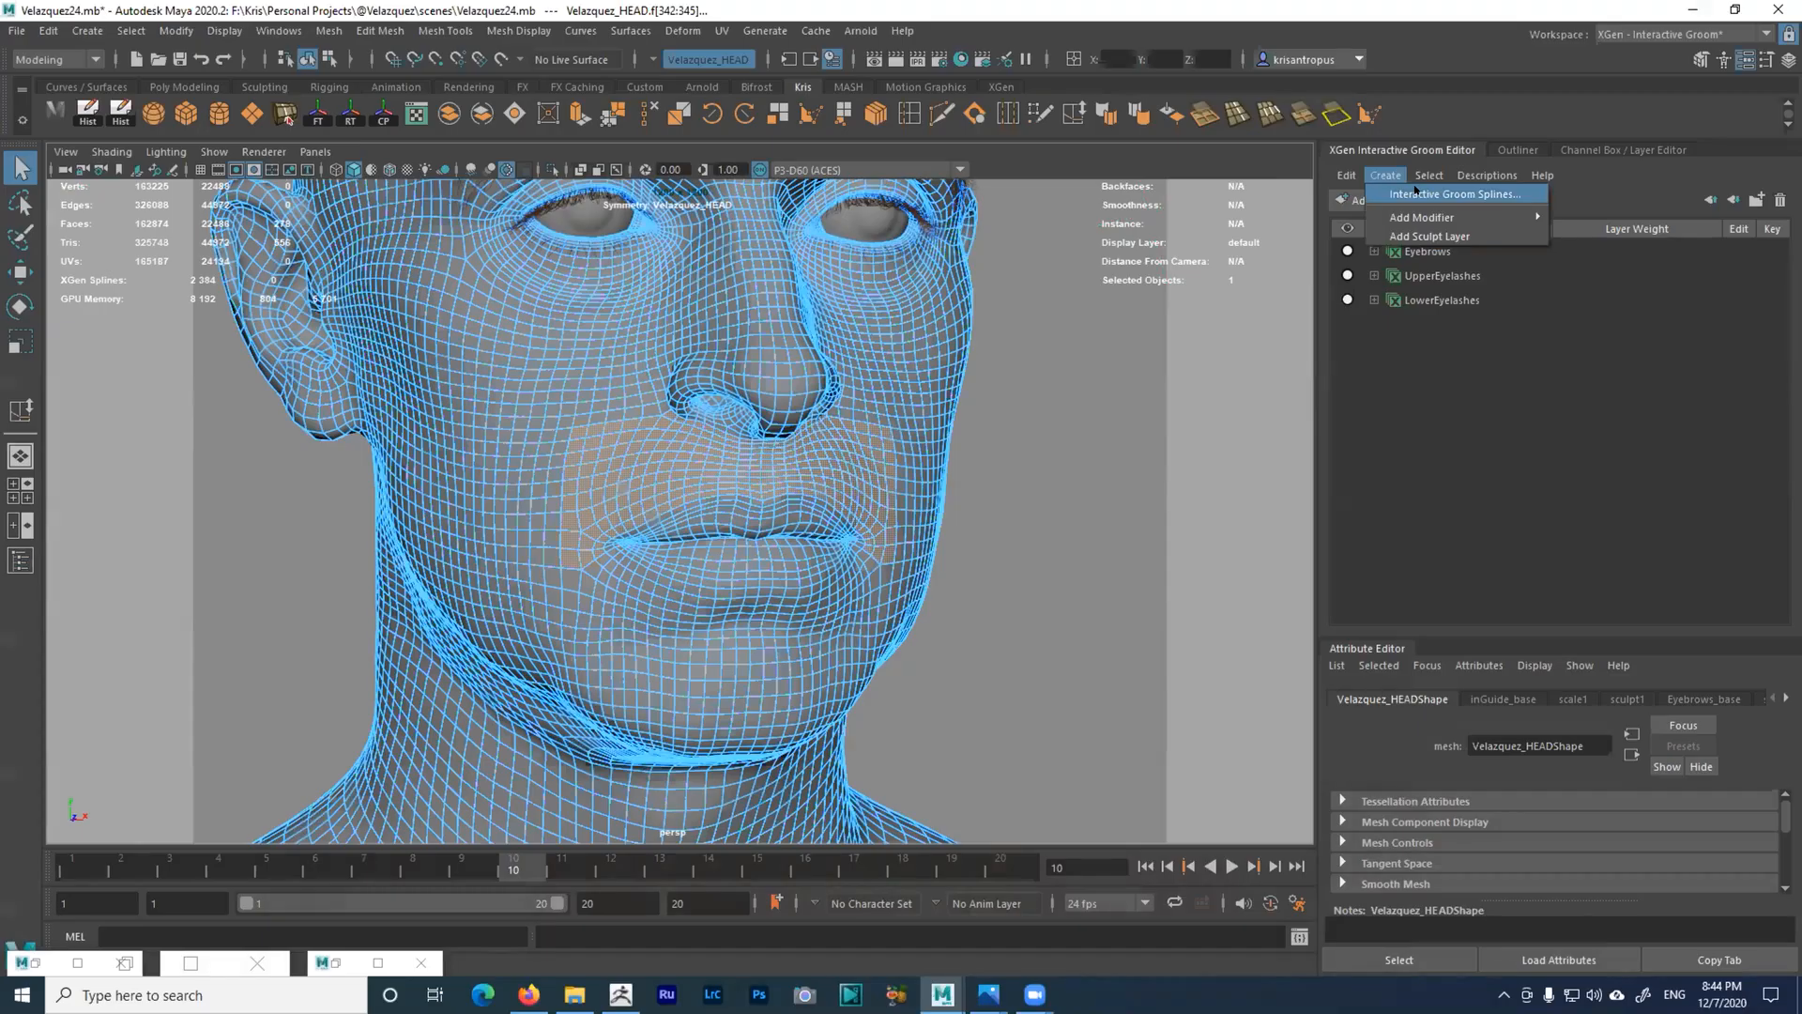
pyautogui.click(1415, 192)
pyautogui.moveTo(968, 367); pyautogui.dragTo(1351, 415)
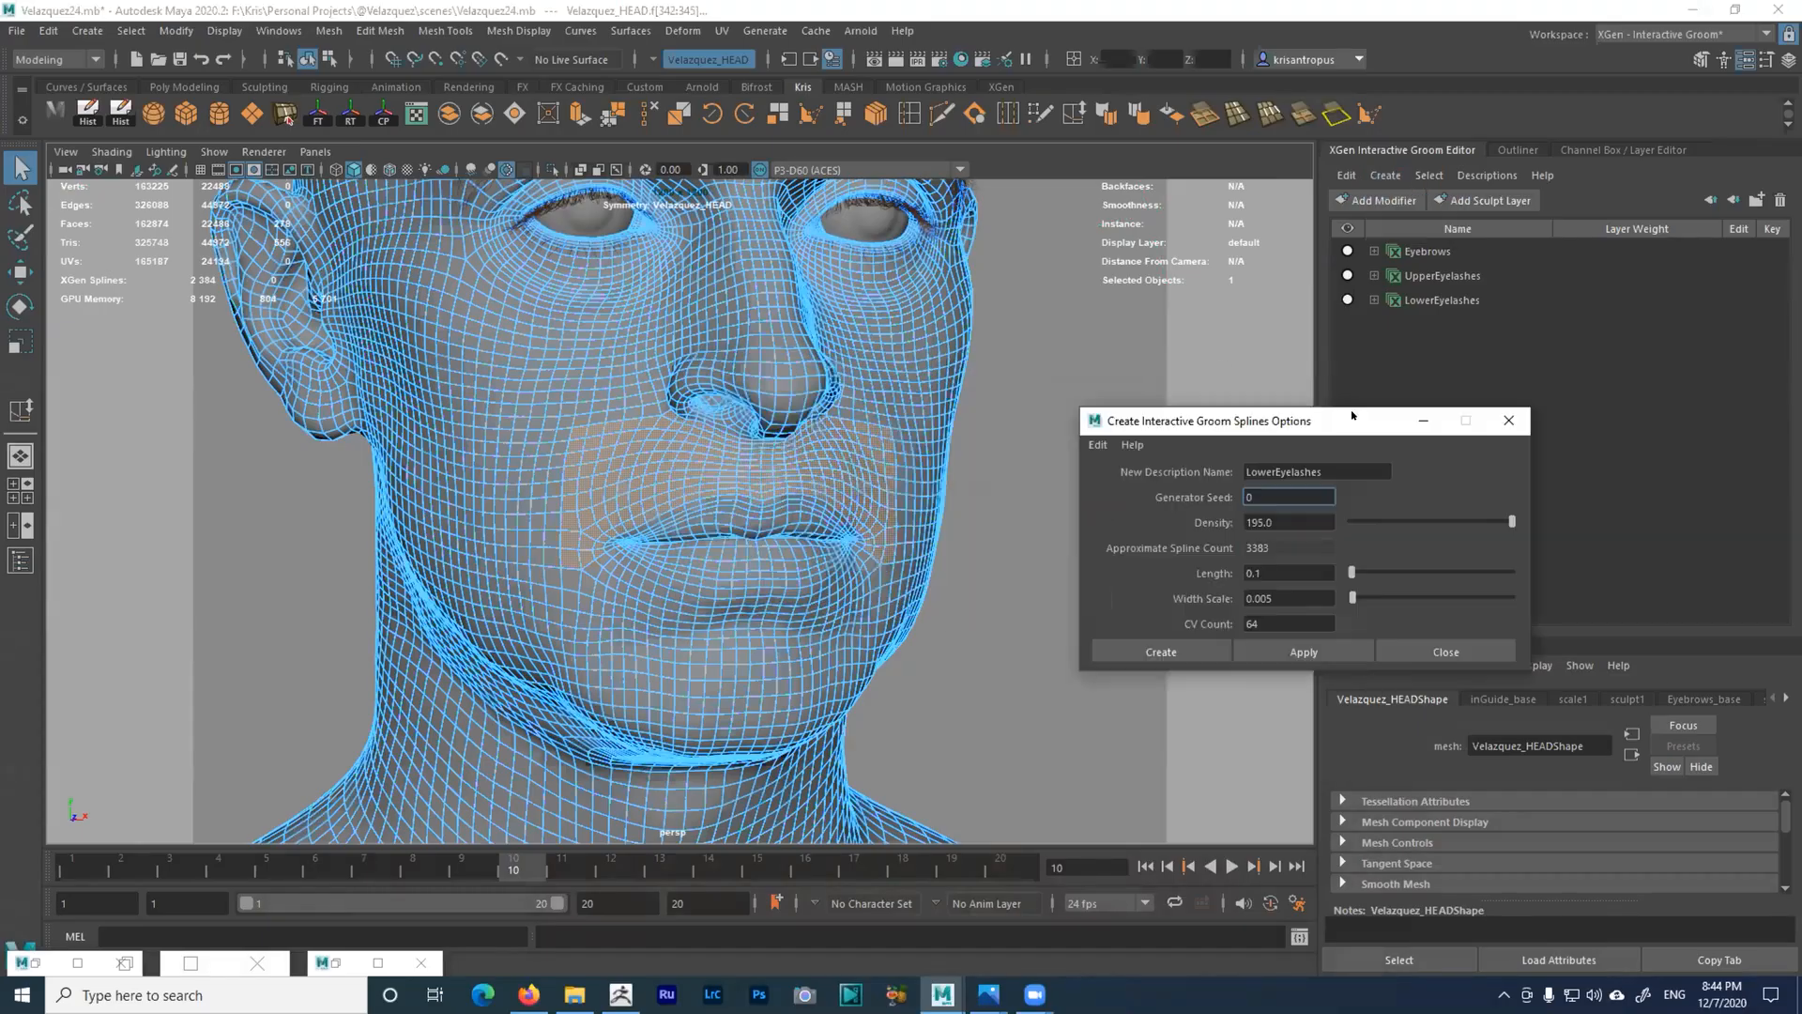
# - Switch to the Photos reference painting DP221248.jpg, examine the moustache's shape up close, and minimize the image
pyautogui.press('alt')
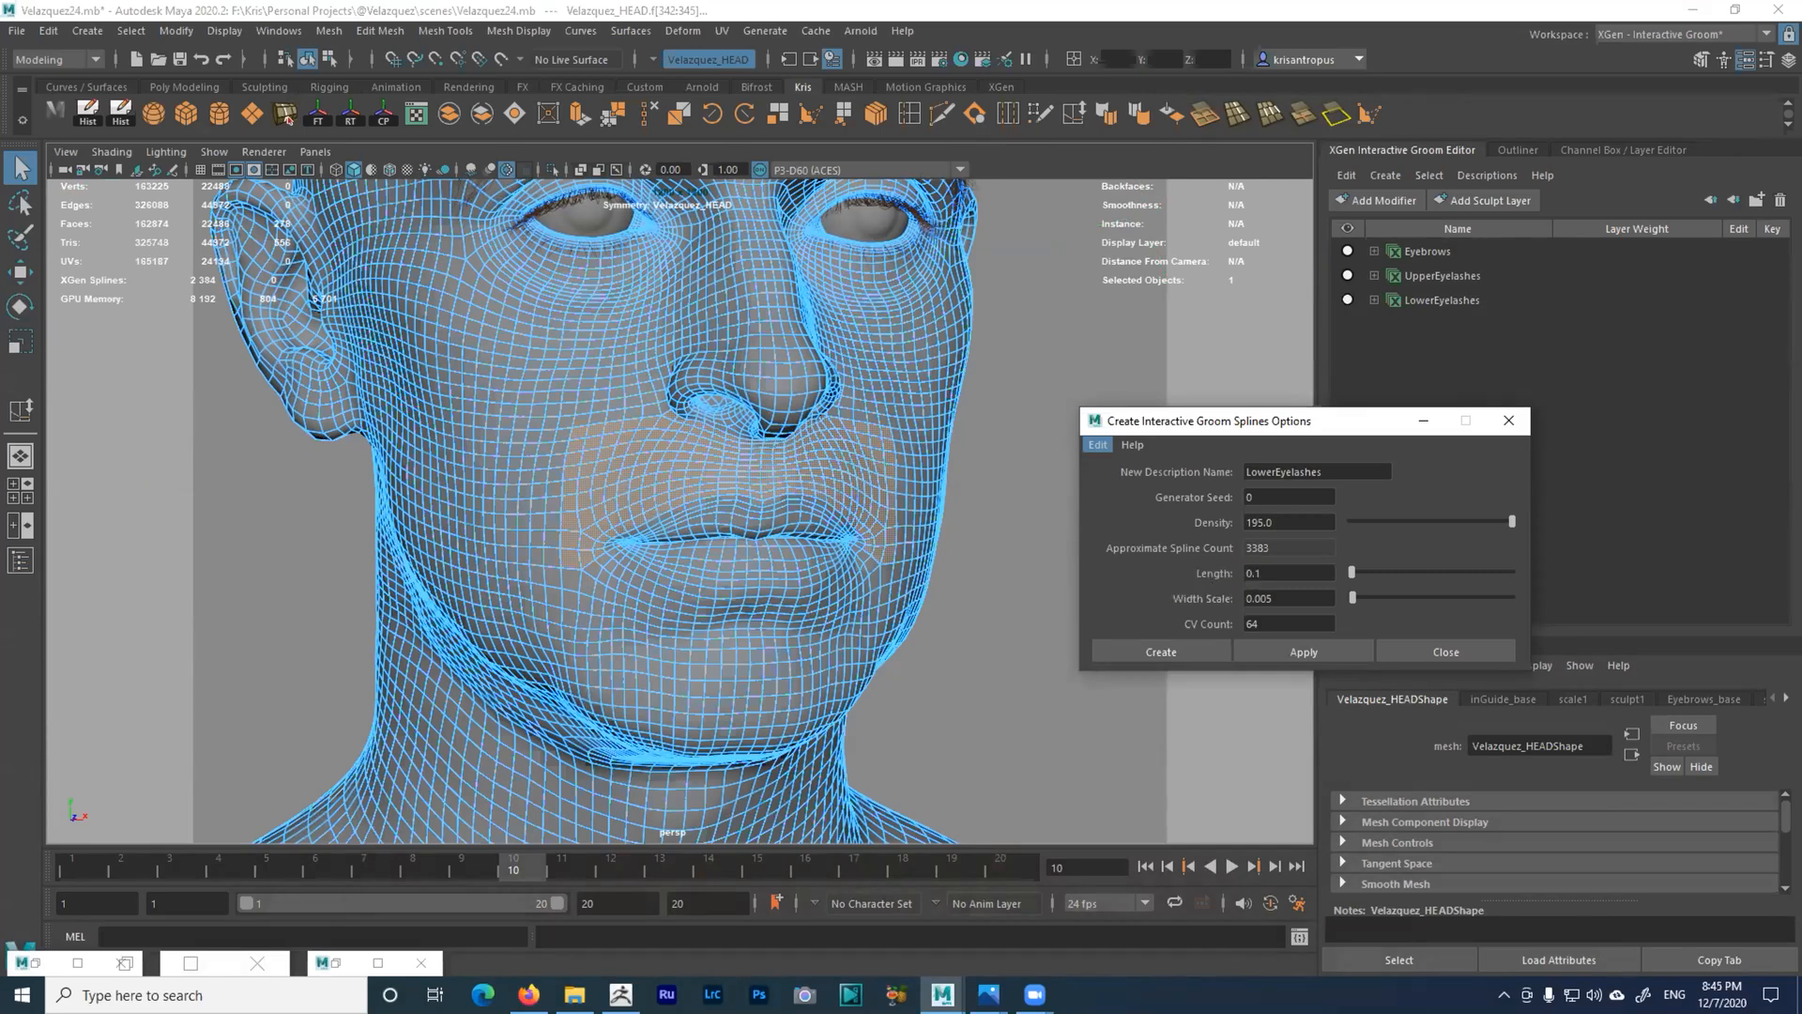
pyautogui.hotkey('alt', 'Tab')
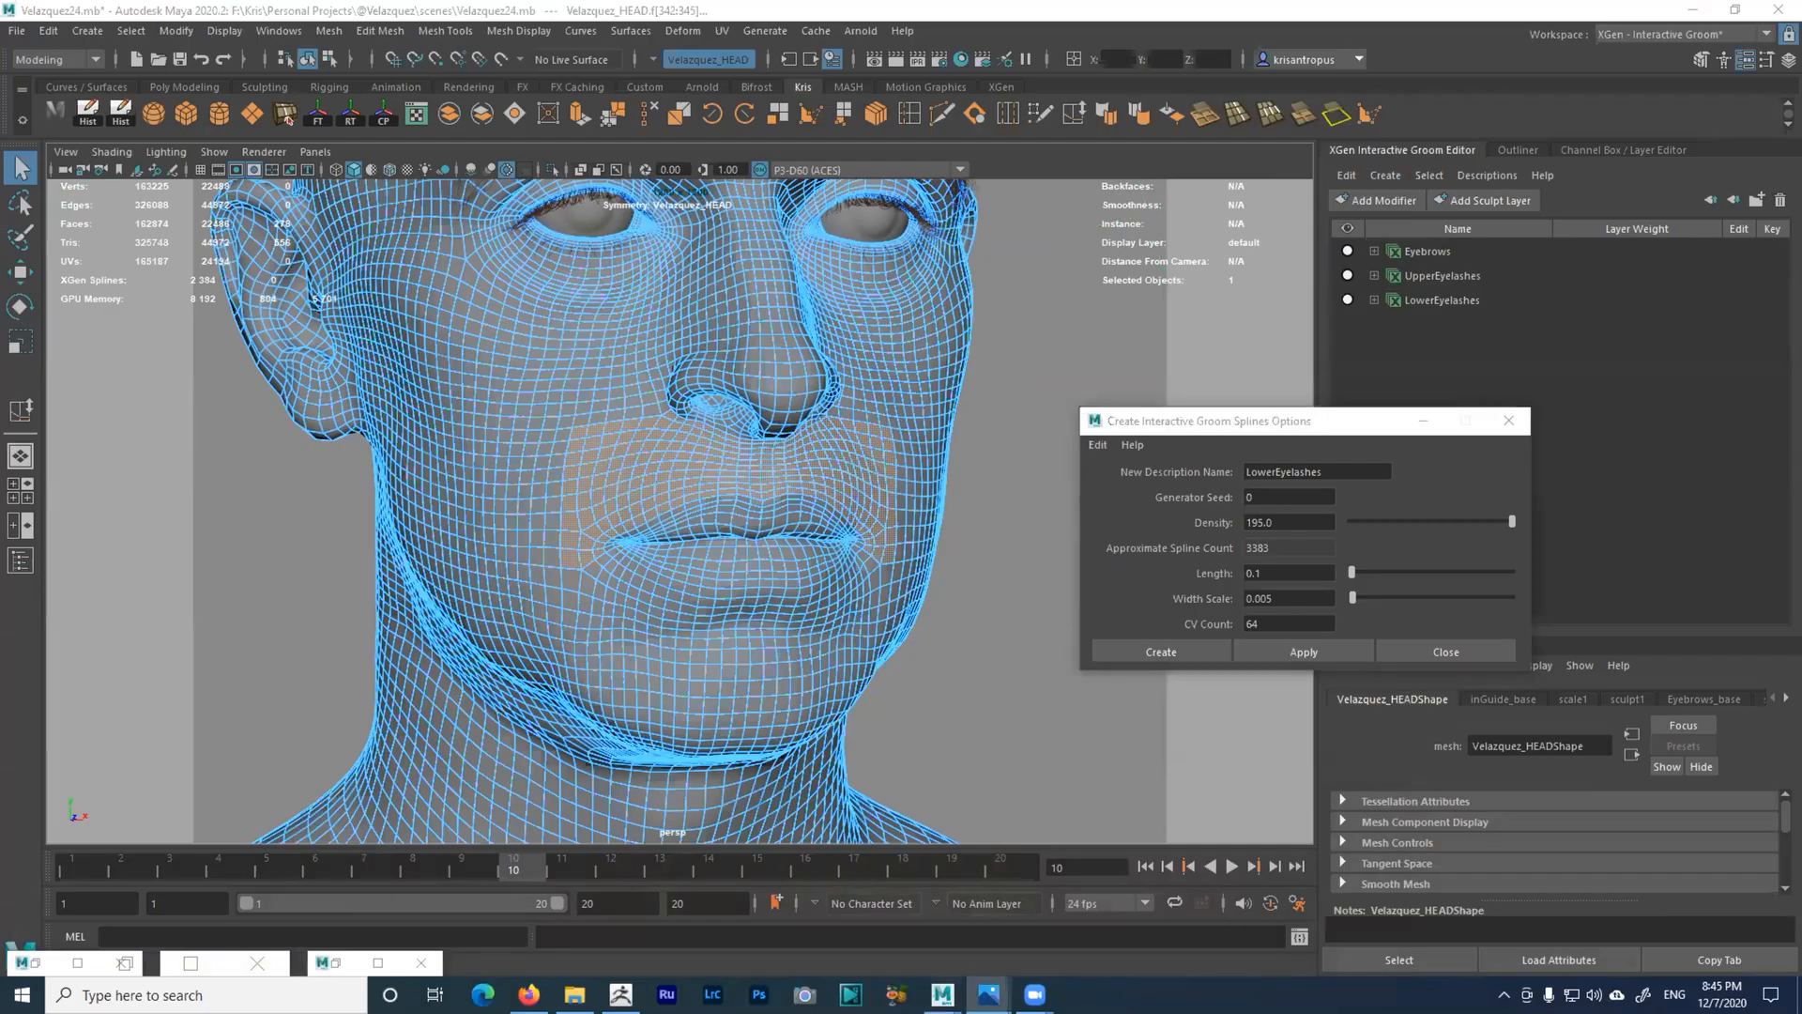
pyautogui.scroll(6, 676, 422)
pyautogui.moveTo(676, 422); pyautogui.dragTo(739, 654)
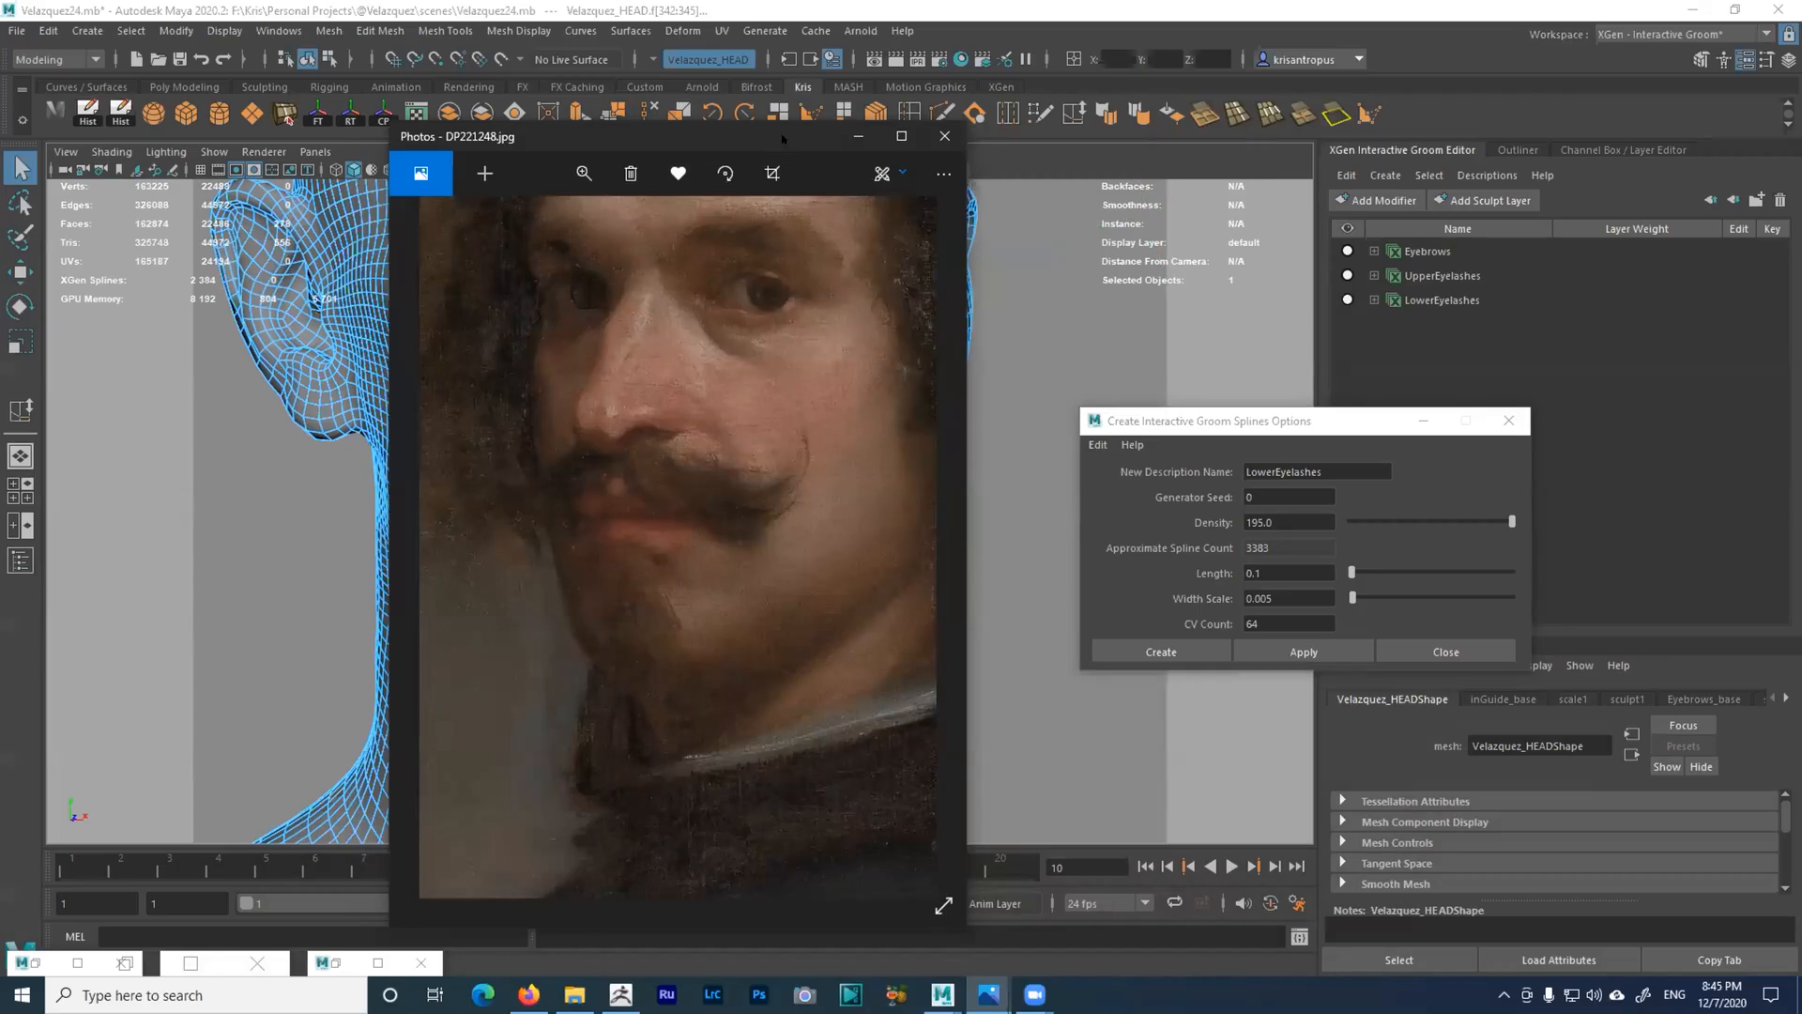
pyautogui.scroll(-3, 711, 485)
pyautogui.scroll(-1, 634, 503)
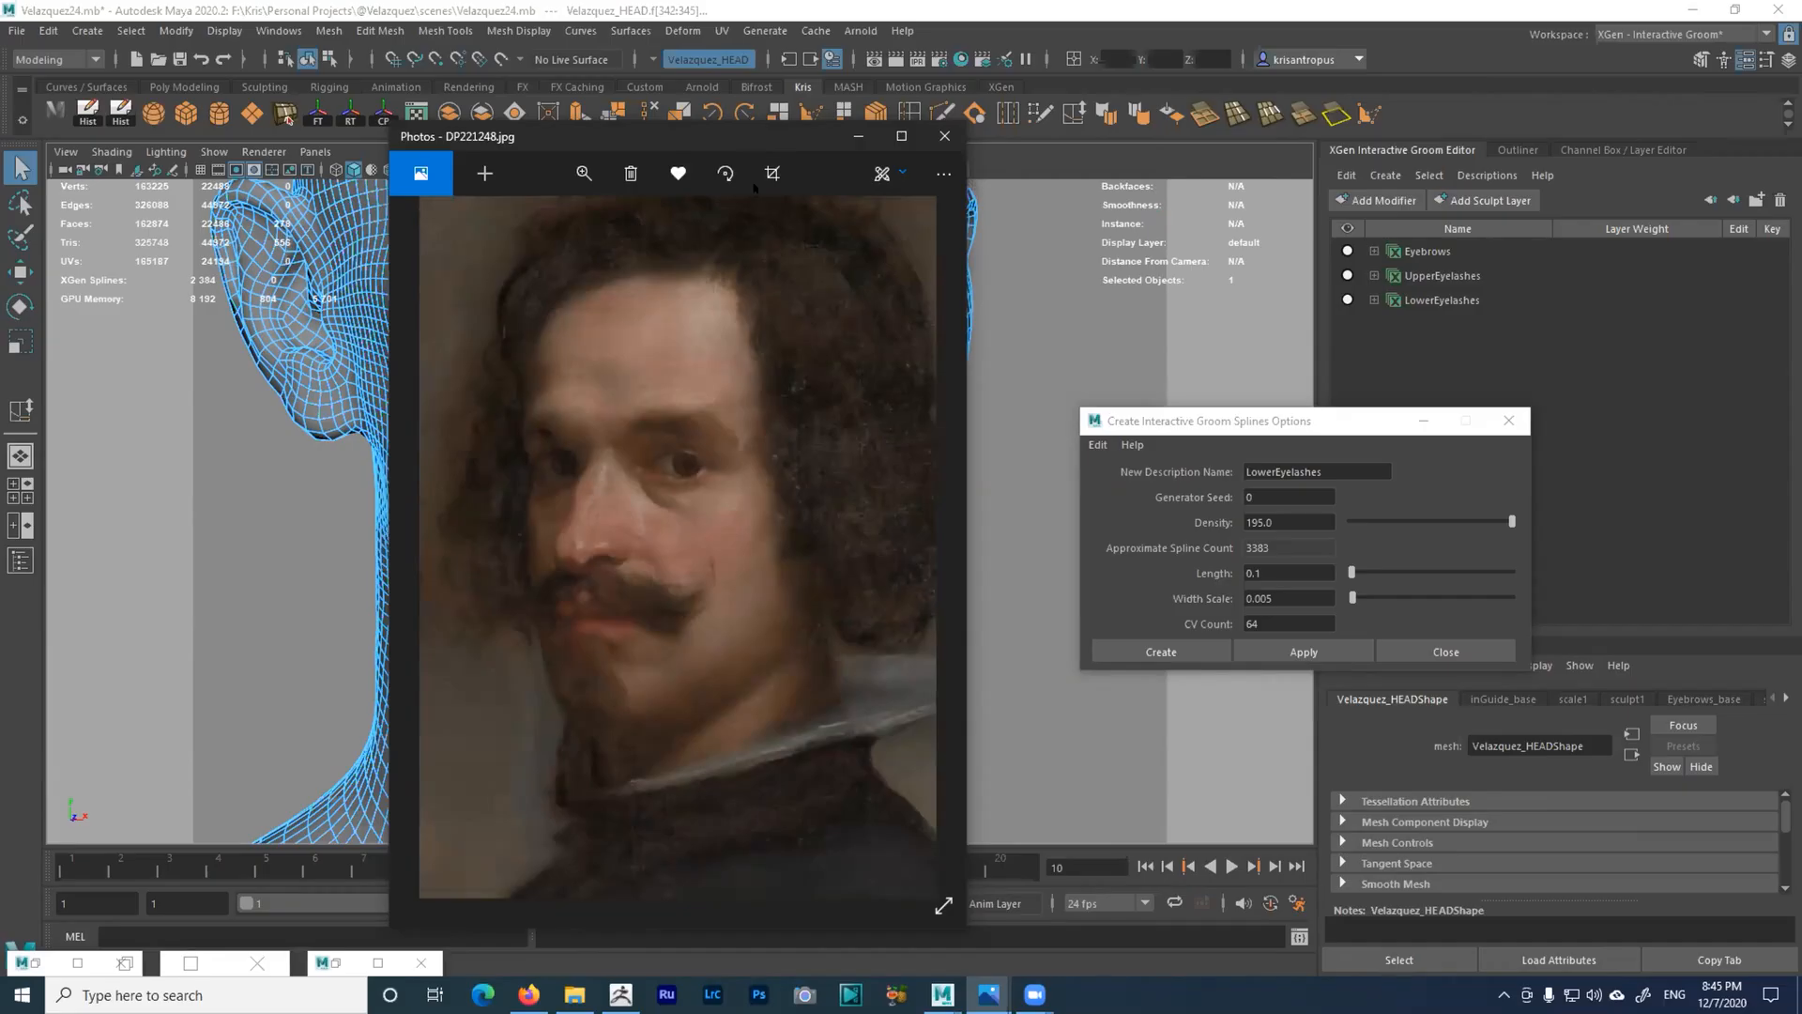
pyautogui.click(858, 136)
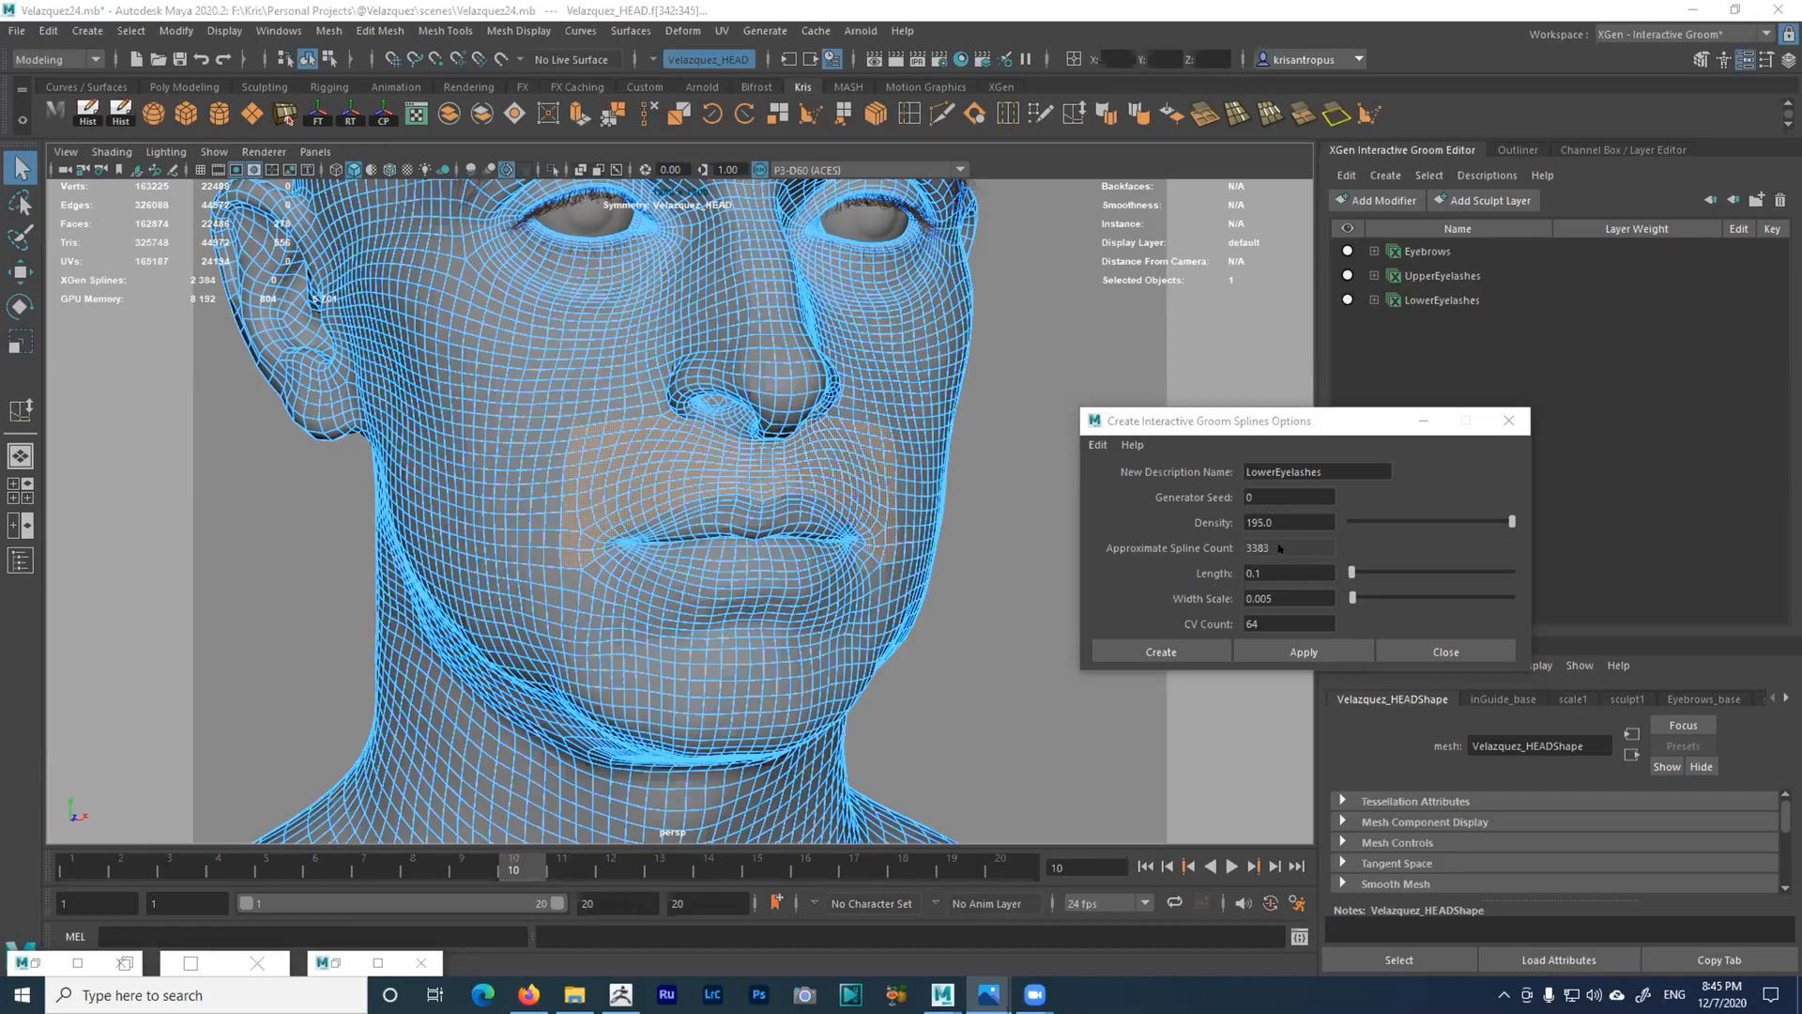
# - Name the new groom description Mustache and set its length to 0.5 and width scale to 0.01
pyautogui.click(1239, 459)
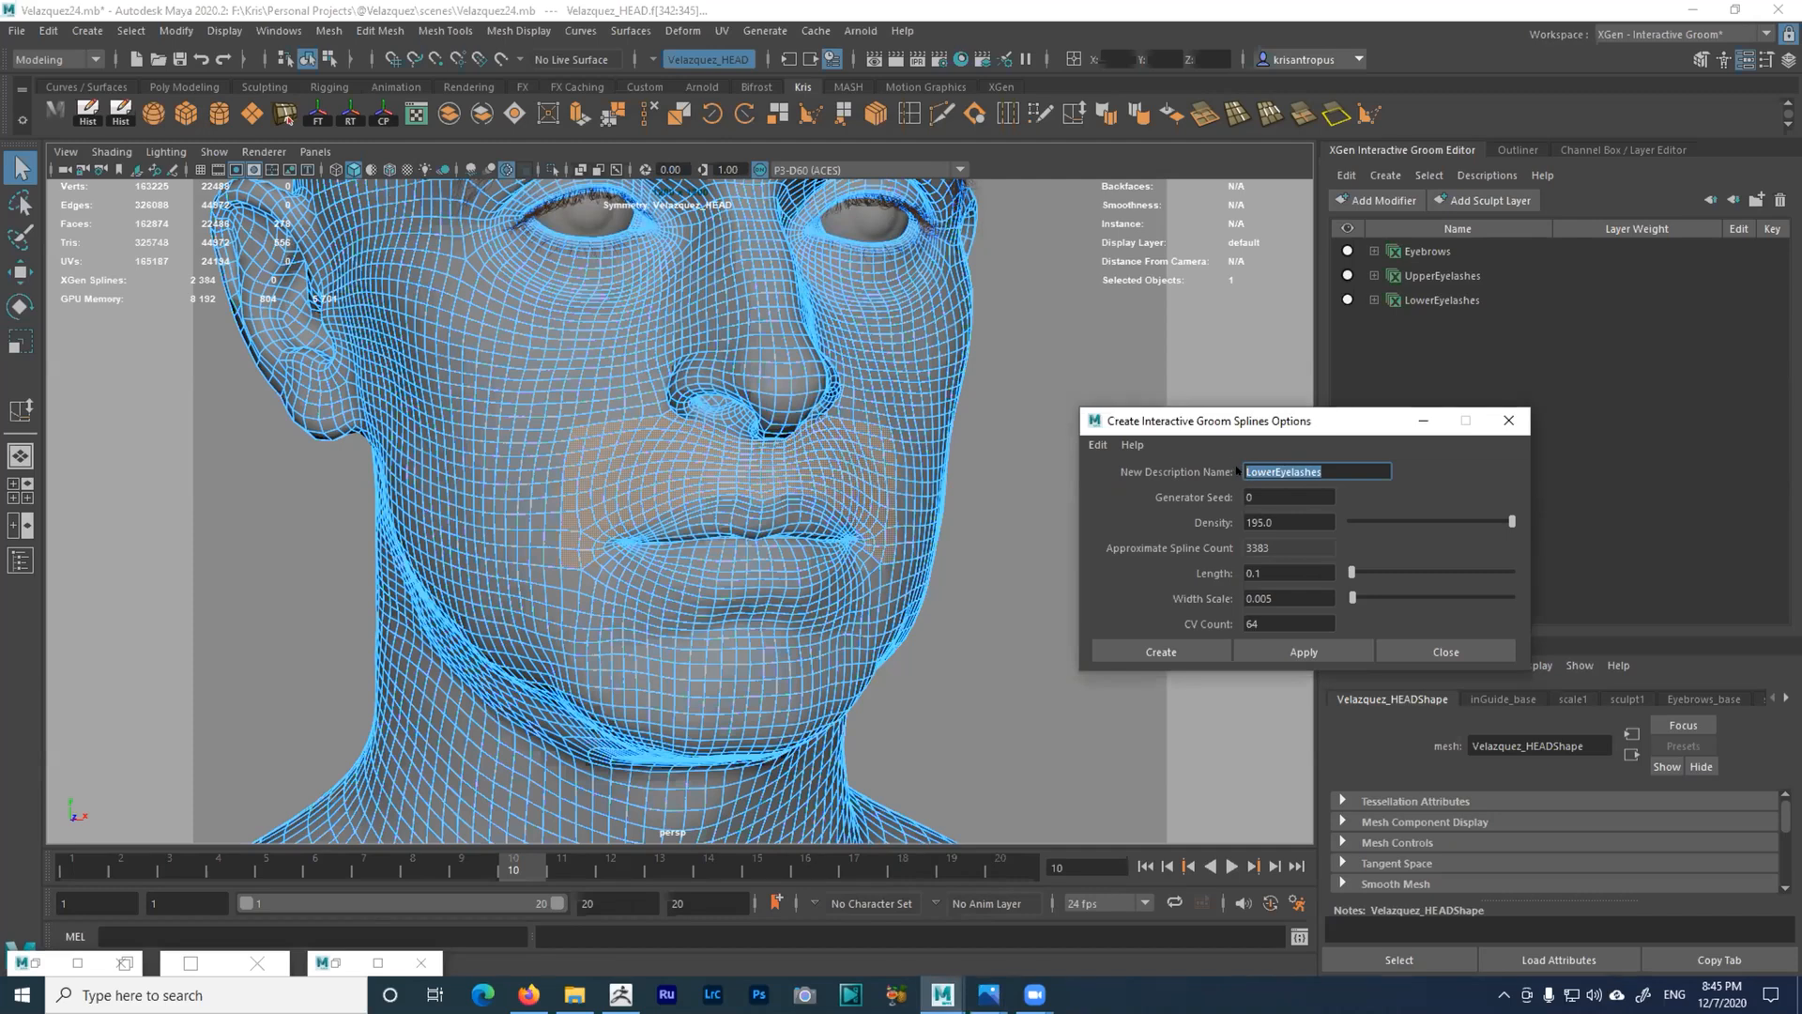
pyautogui.write('Mustache')
pyautogui.press('Tab')
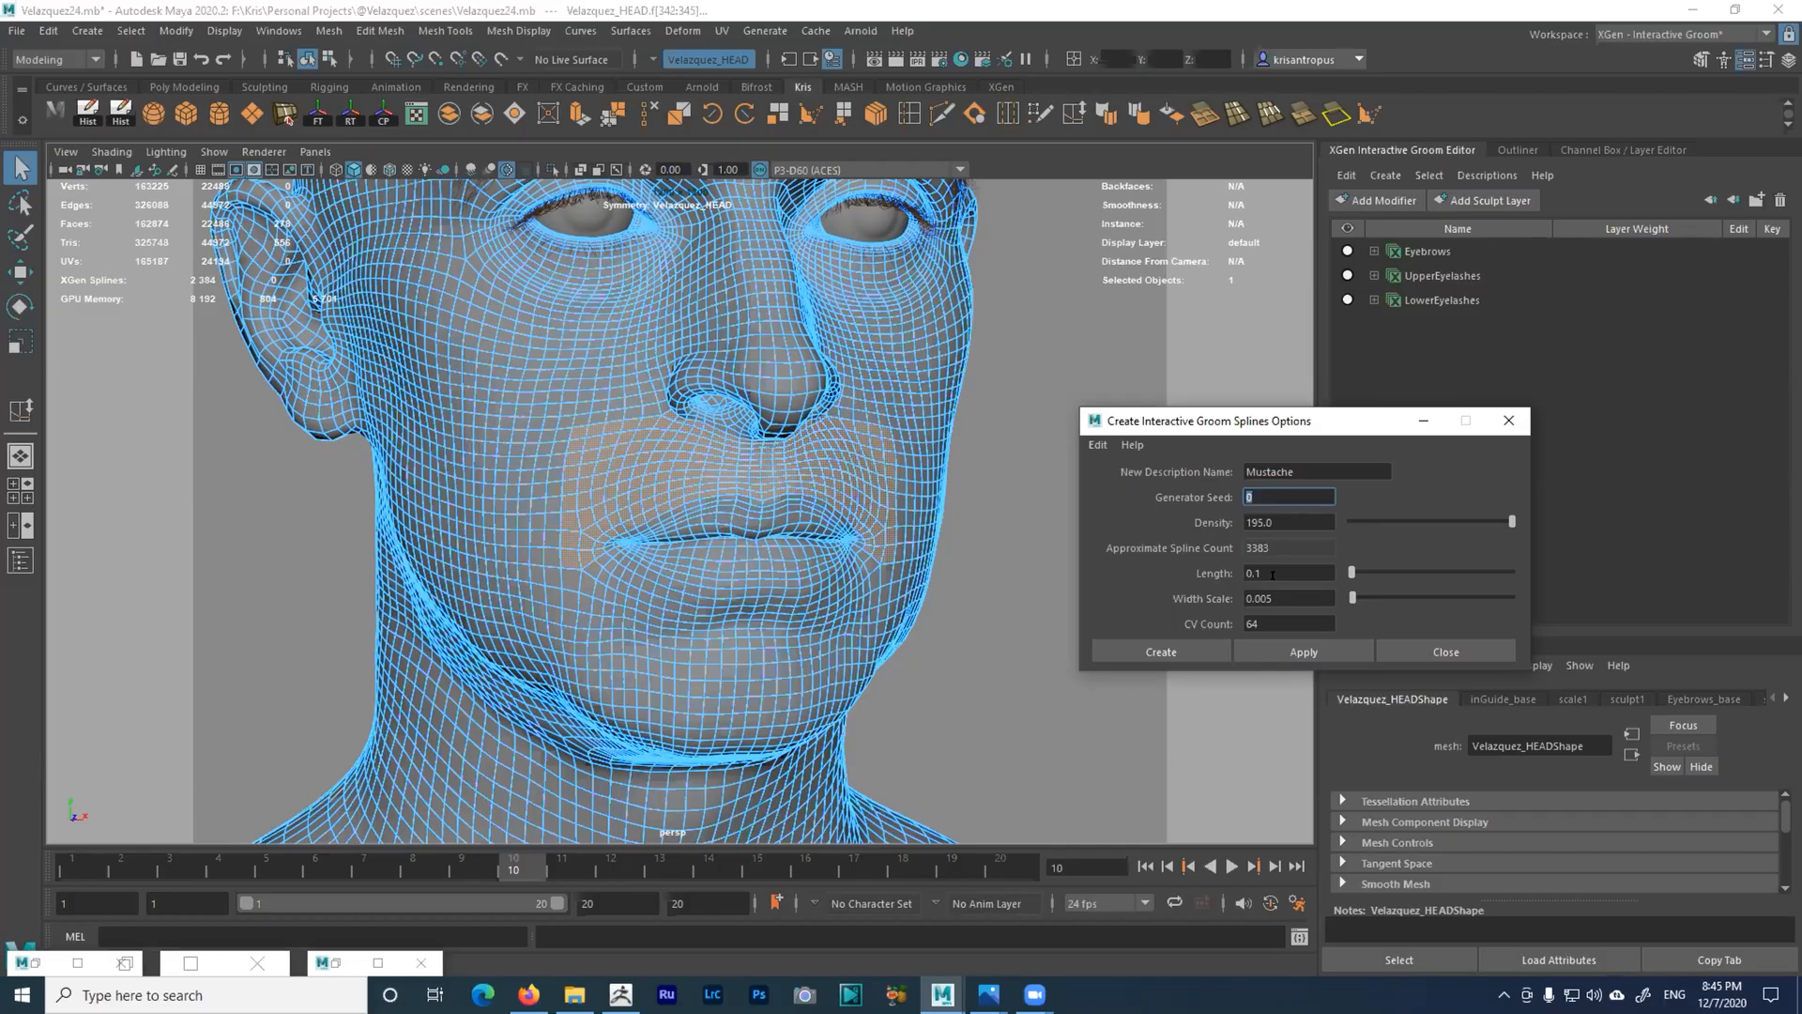
pyautogui.click(1254, 572)
pyautogui.press('BackSpace')
pyautogui.write('5')
pyautogui.press('Tab')
pyautogui.moveTo(1258, 597); pyautogui.dragTo(1268, 598)
pyautogui.write('1')
pyautogui.press('Tab')
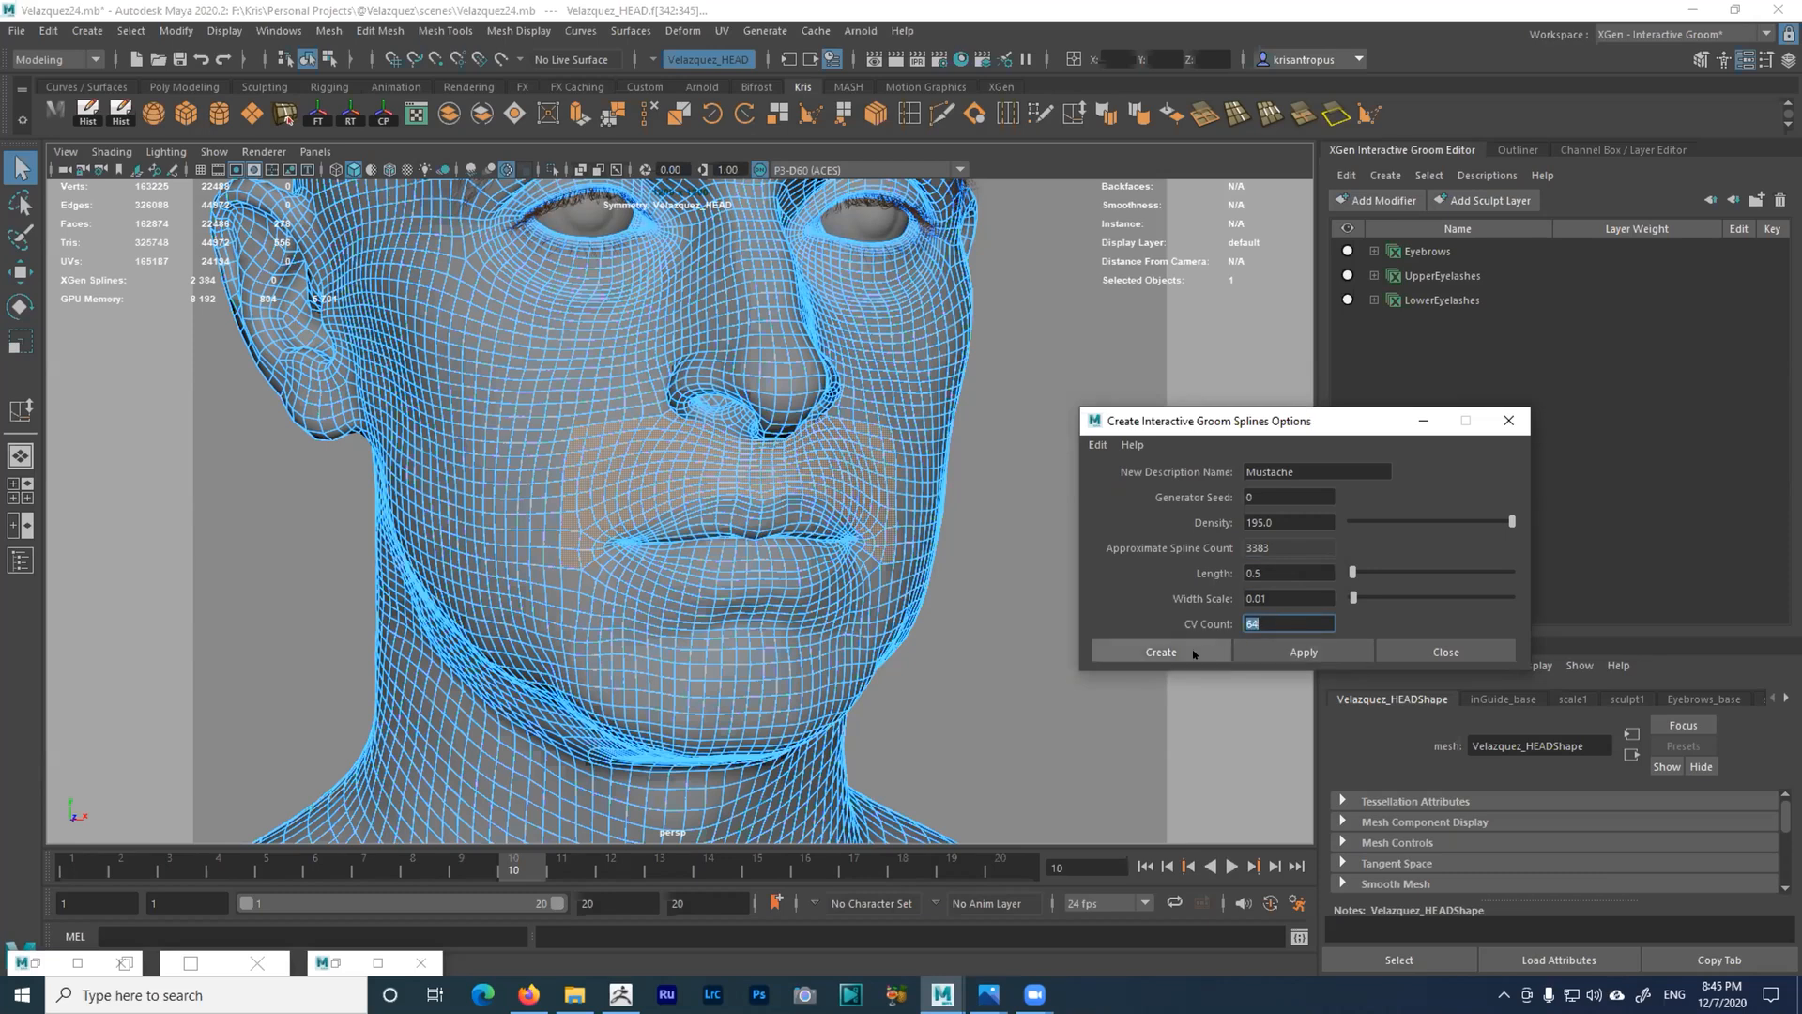
# - Set the spline density to 150 and create the moustache groom splines
pyautogui.click(1258, 522)
pyautogui.write('150')
pyautogui.press('Tab')
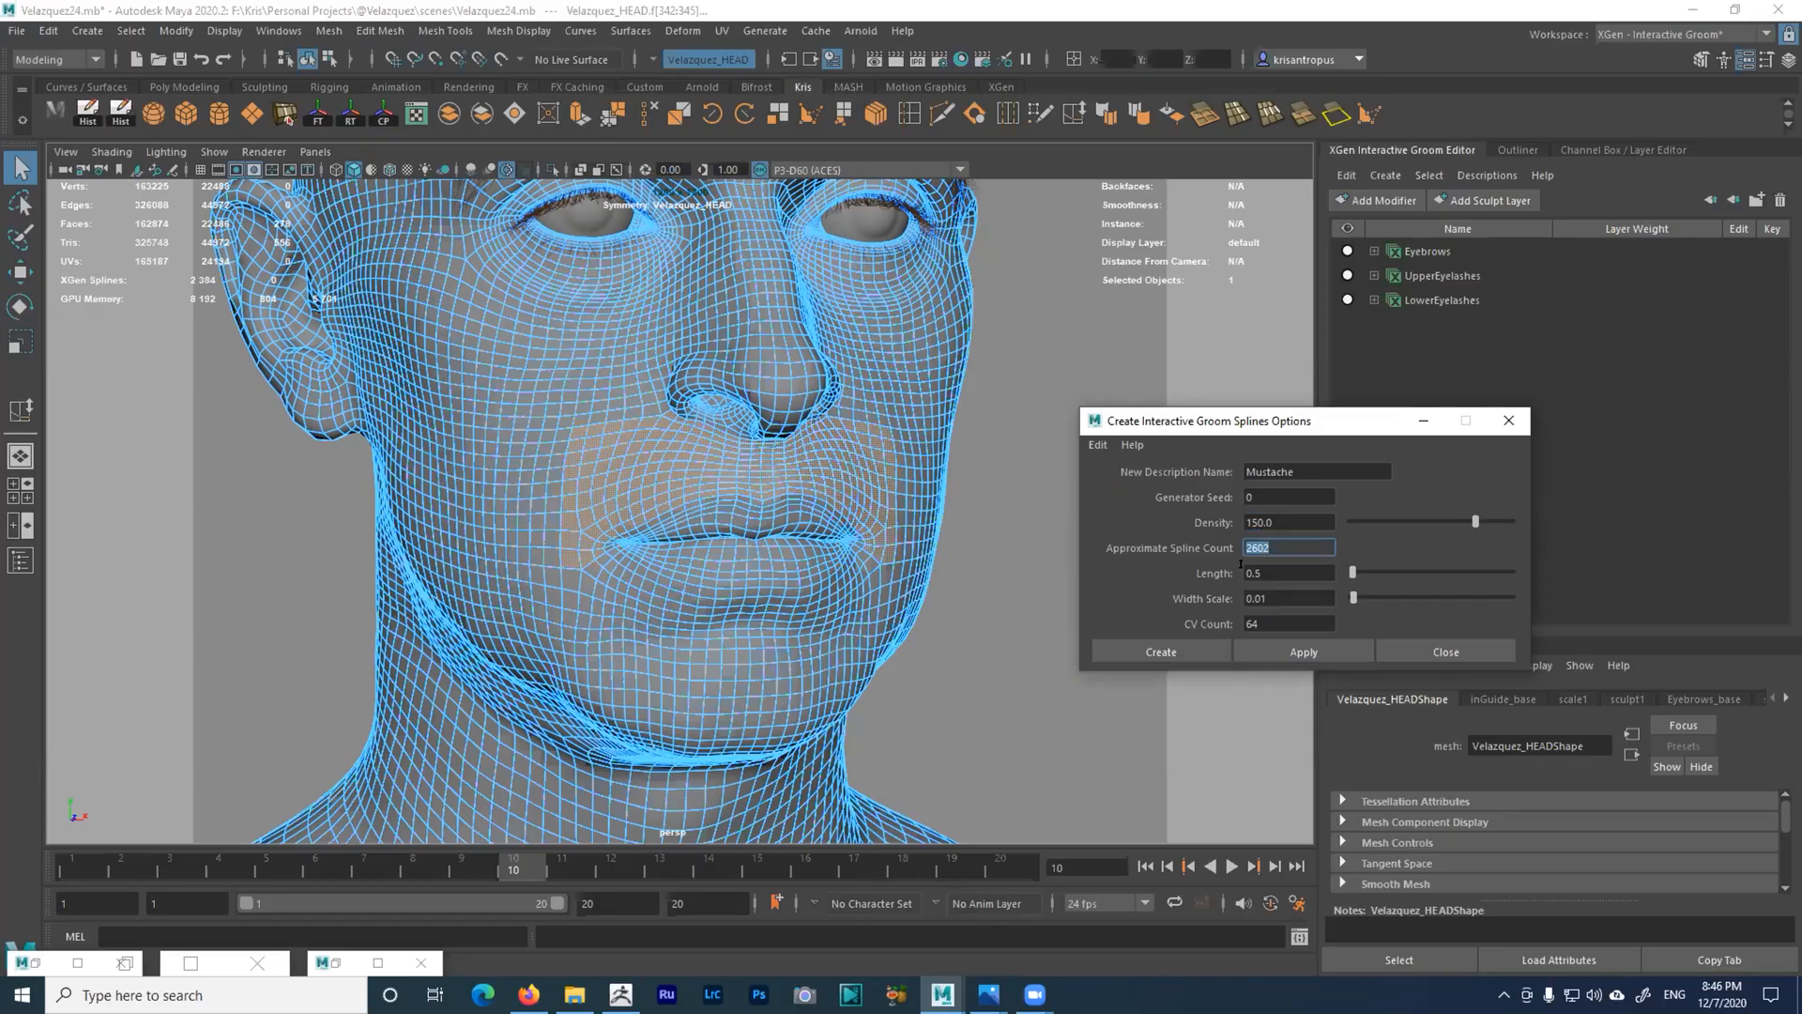
pyautogui.click(1192, 652)
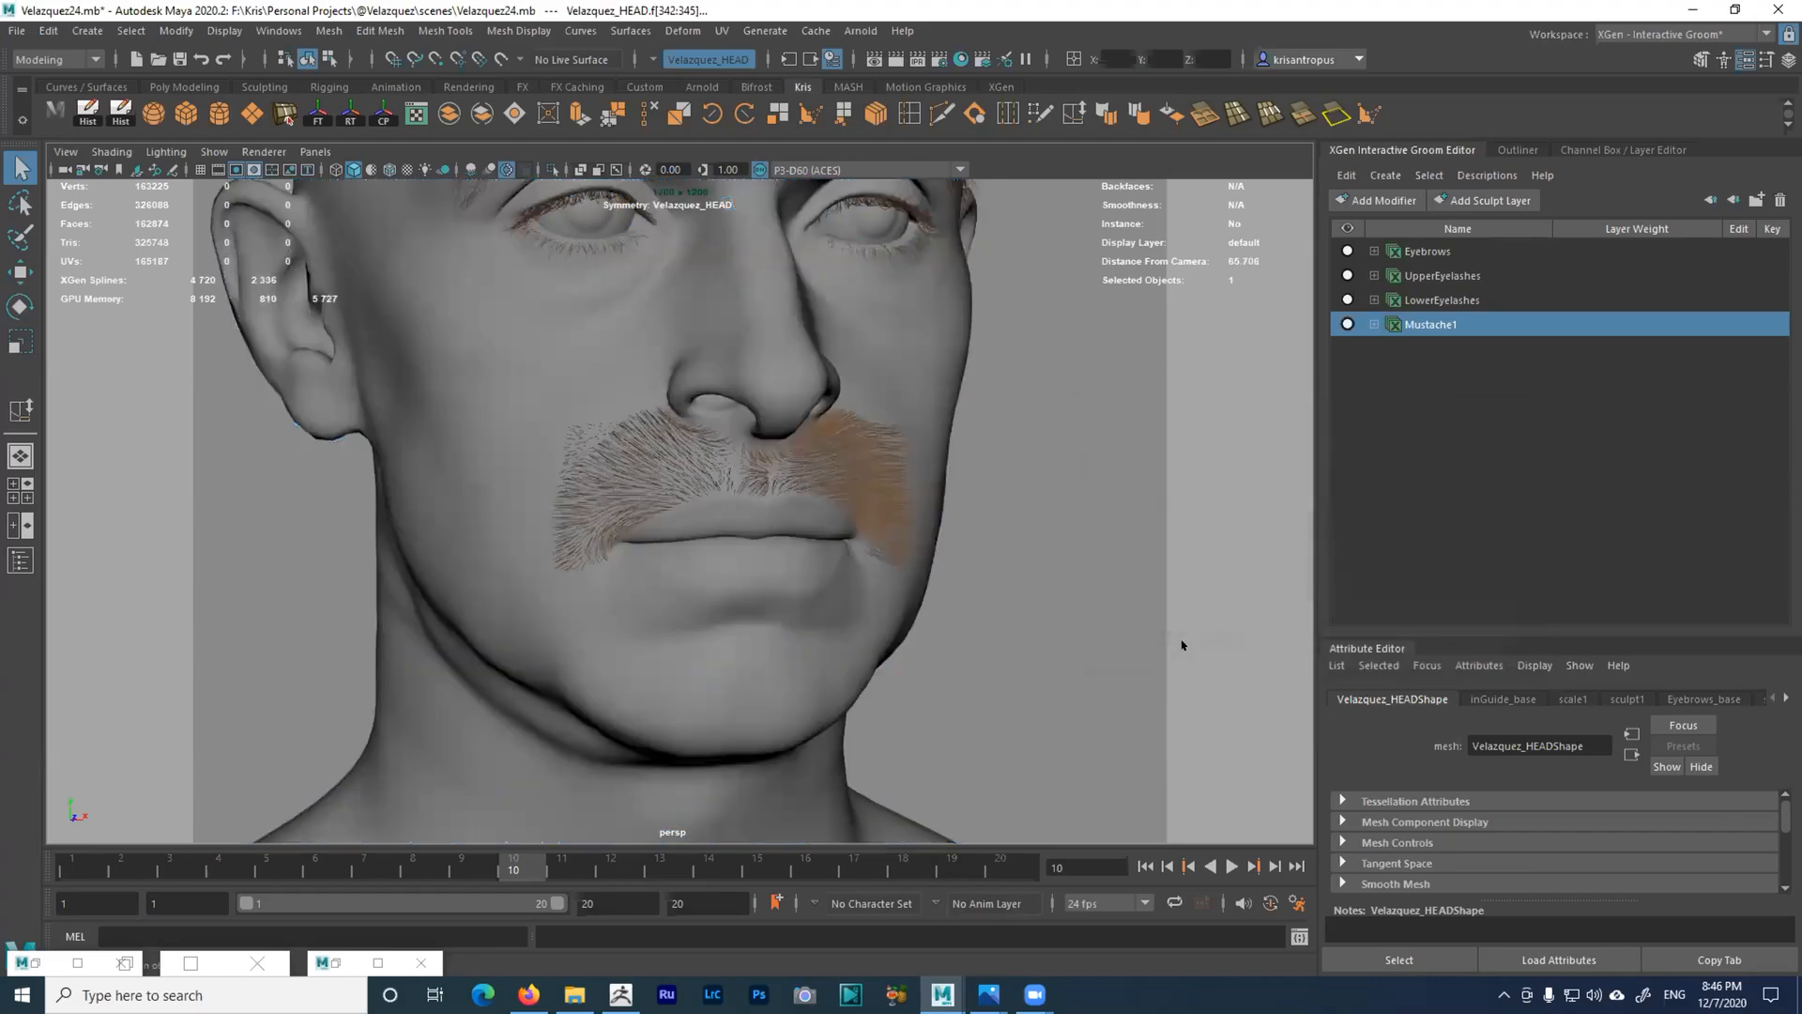
# - Examine the new moustache splines above the lip from the front and from the opposite three-quarter side
pyautogui.keyDown('alt'); pyautogui.moveTo(1046, 616); pyautogui.dragTo(954, 580); pyautogui.keyUp('alt')
pyautogui.keyDown('alt'); pyautogui.moveTo(954, 580); pyautogui.dragTo(772, 494, button='right'); pyautogui.keyUp('alt')
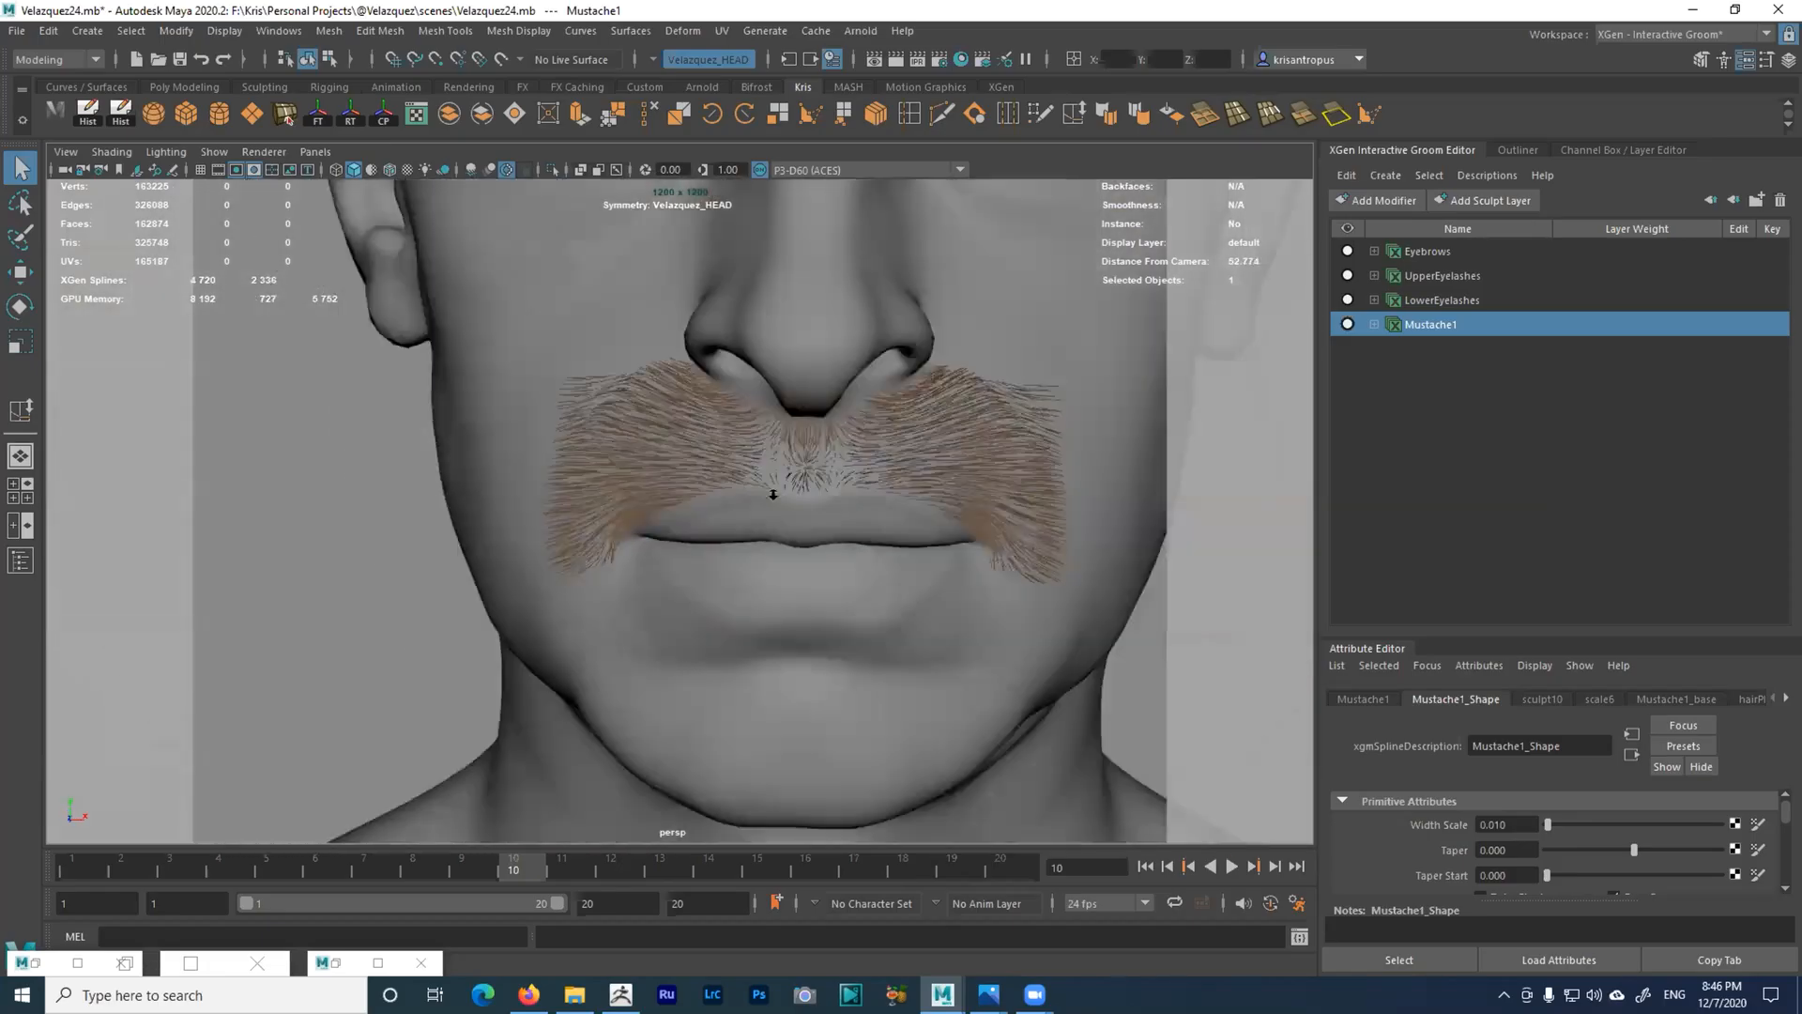
pyautogui.keyDown('alt'); pyautogui.moveTo(772, 495); pyautogui.dragTo(914, 487); pyautogui.keyUp('alt')
pyautogui.keyDown('alt'); pyautogui.moveTo(913, 487); pyautogui.dragTo(738, 408, button='right'); pyautogui.keyUp('alt')
pyautogui.keyDown('alt'); pyautogui.moveTo(738, 408); pyautogui.dragTo(681, 460); pyautogui.keyUp('alt')
pyautogui.keyDown('alt'); pyautogui.moveTo(680, 460); pyautogui.dragTo(849, 518, button='right'); pyautogui.keyUp('alt')
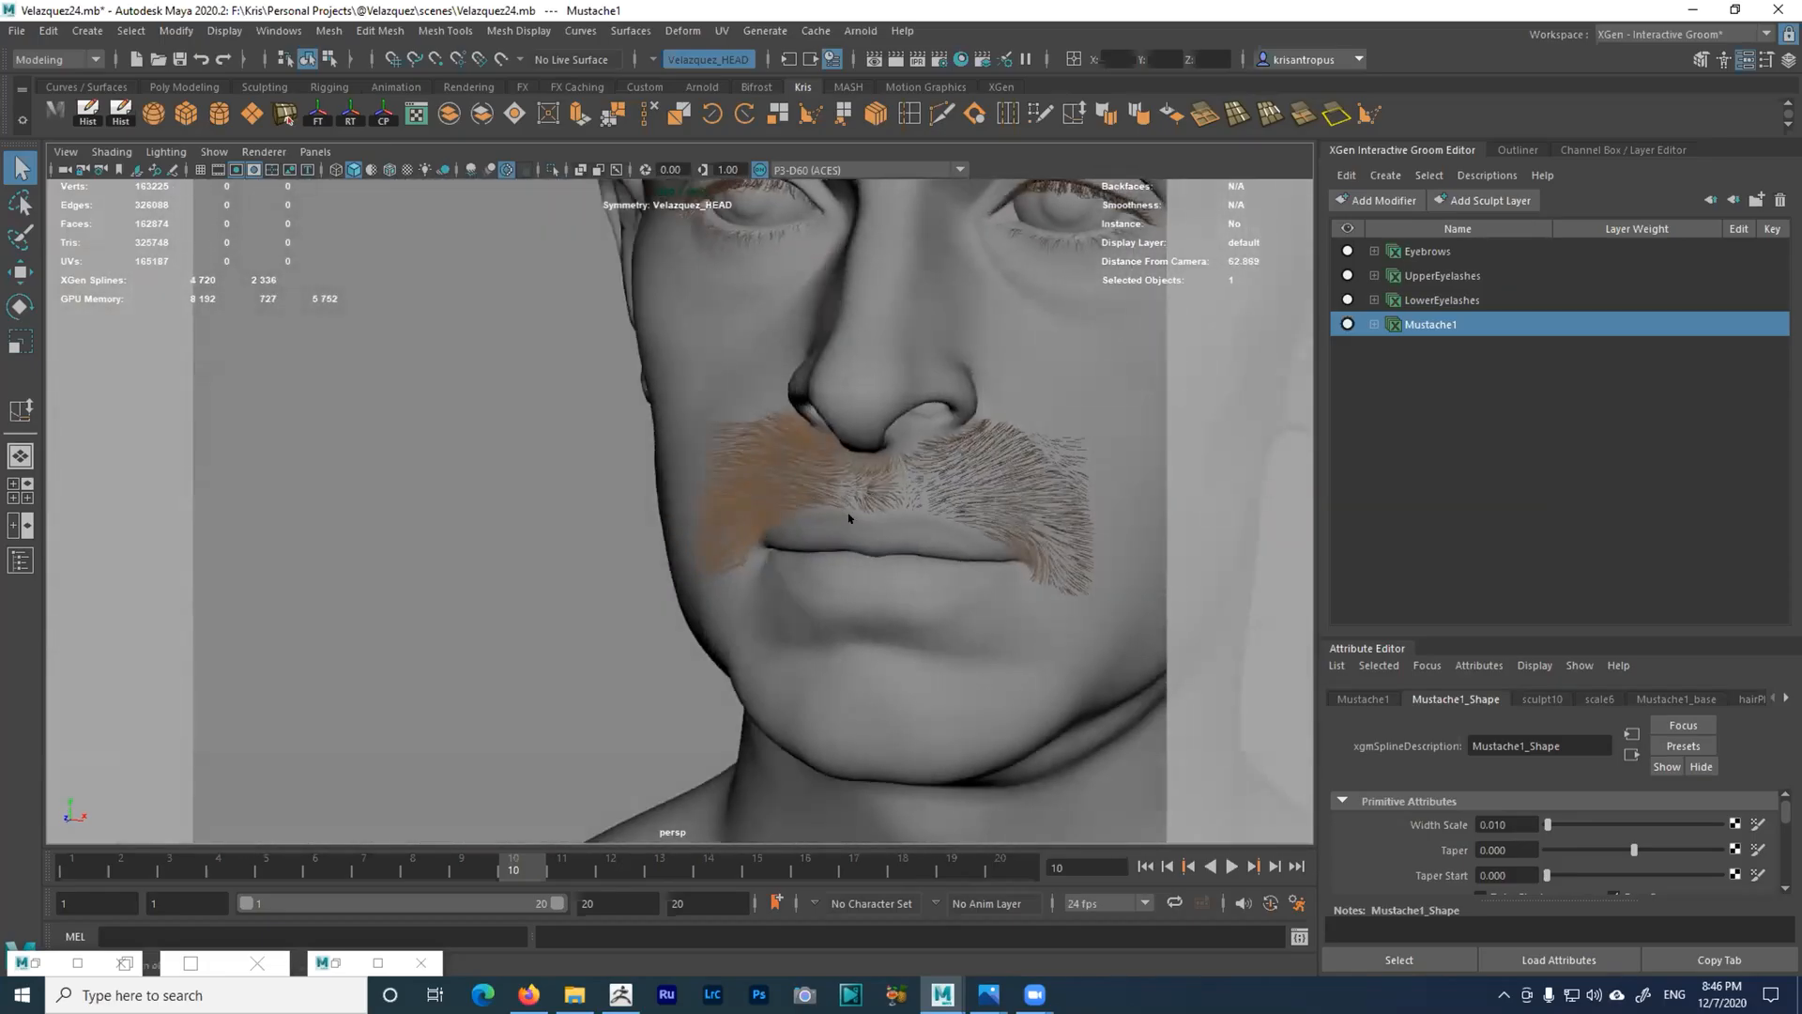
pyautogui.keyDown('alt'); pyautogui.moveTo(850, 517); pyautogui.dragTo(911, 533); pyautogui.keyUp('alt')
# - Switch to ZBrush and make the Mustache2 subtool active
pyautogui.click(620, 994)
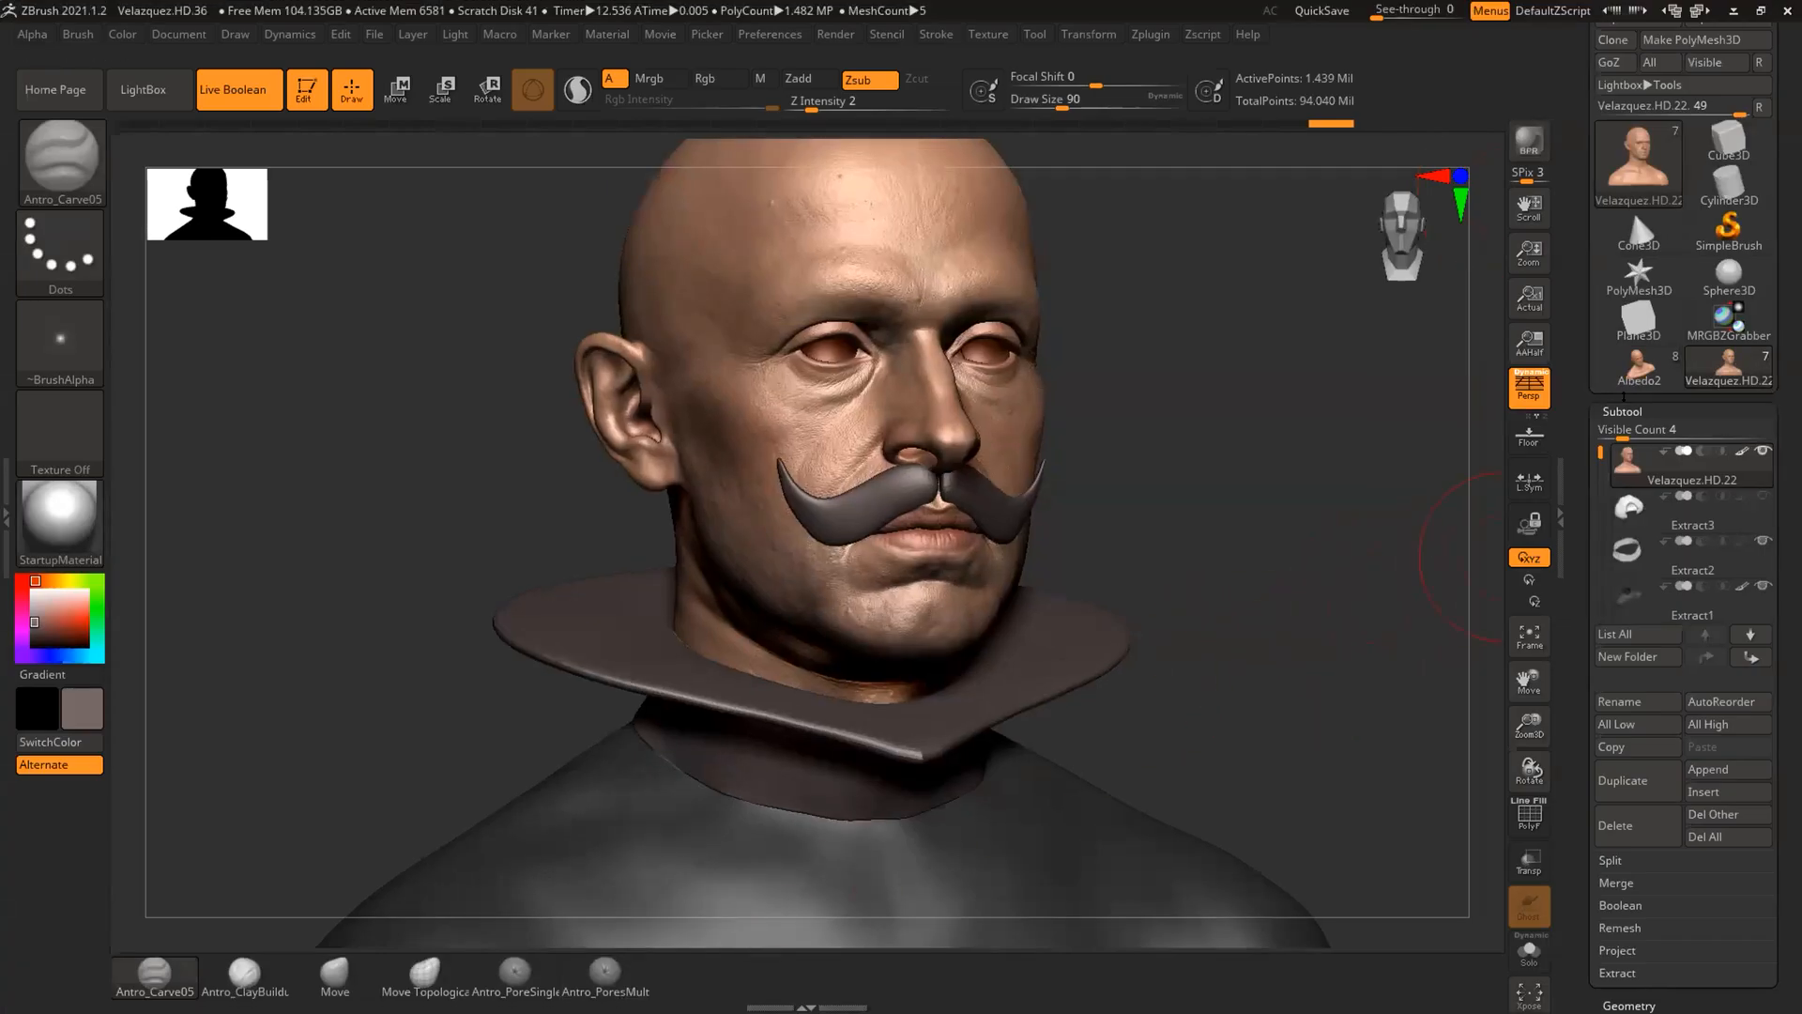
pyautogui.scroll(-3, 1628, 580)
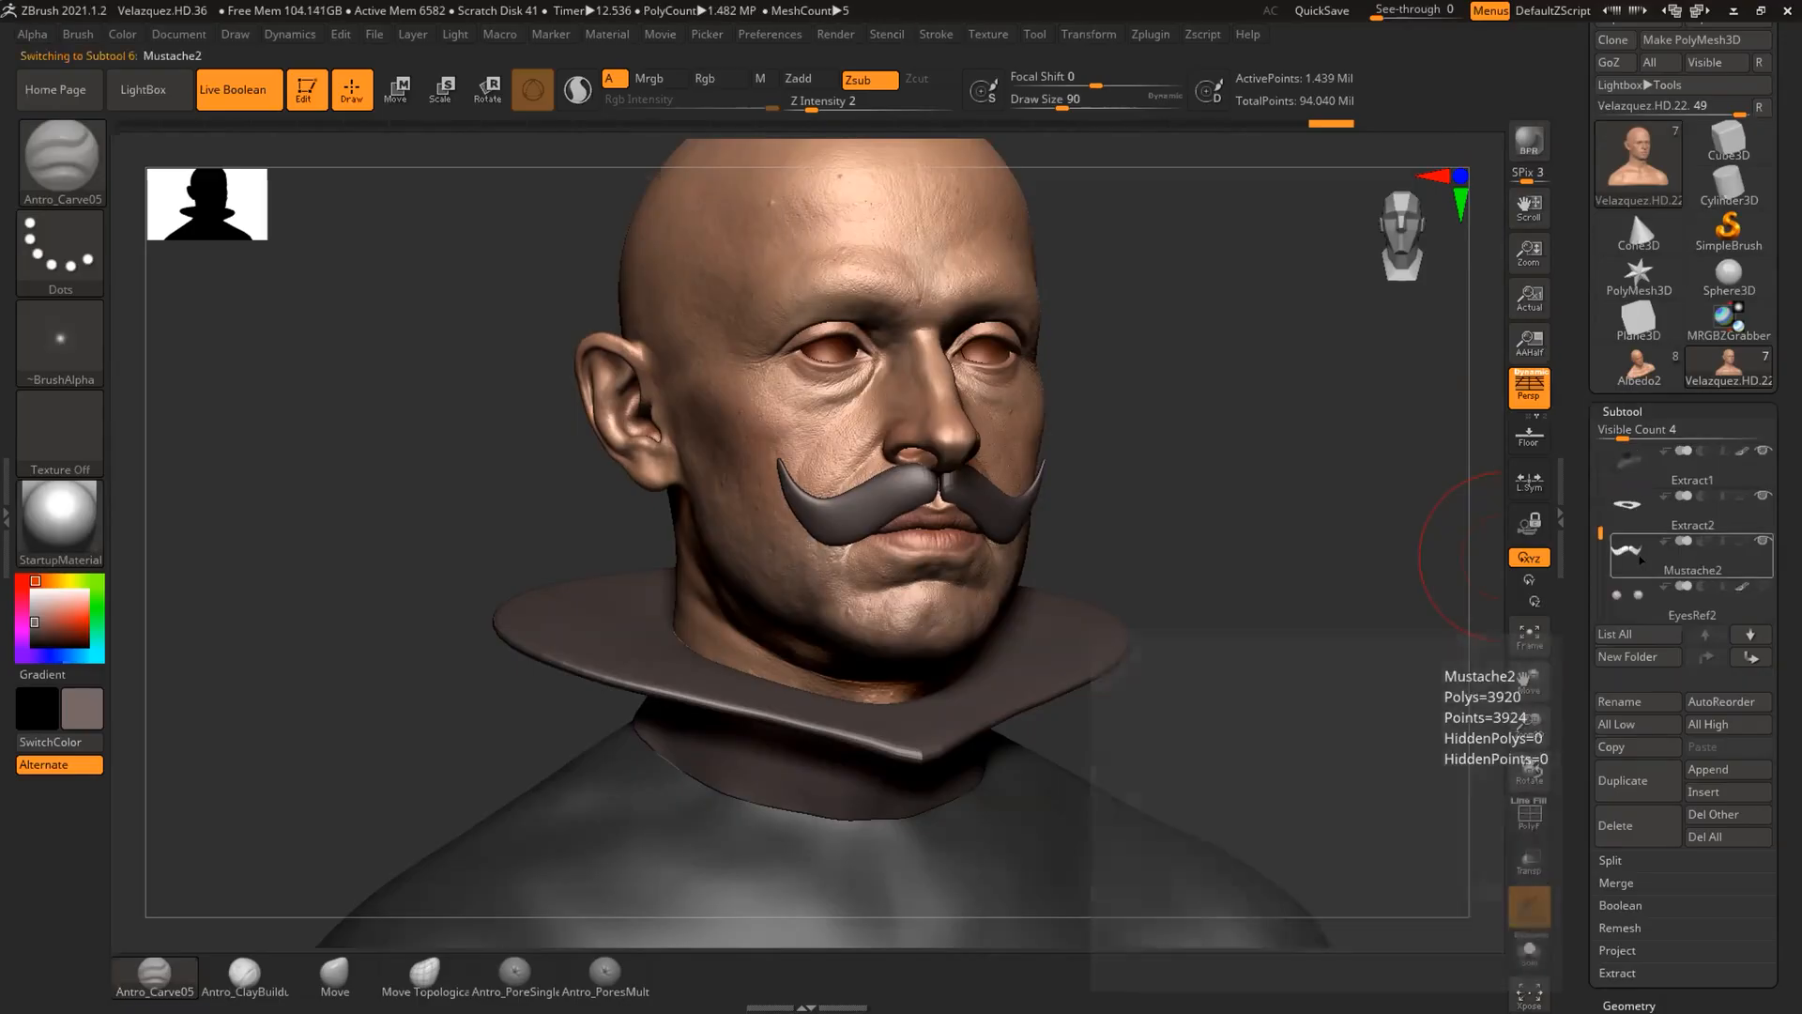
pyautogui.click(1673, 546)
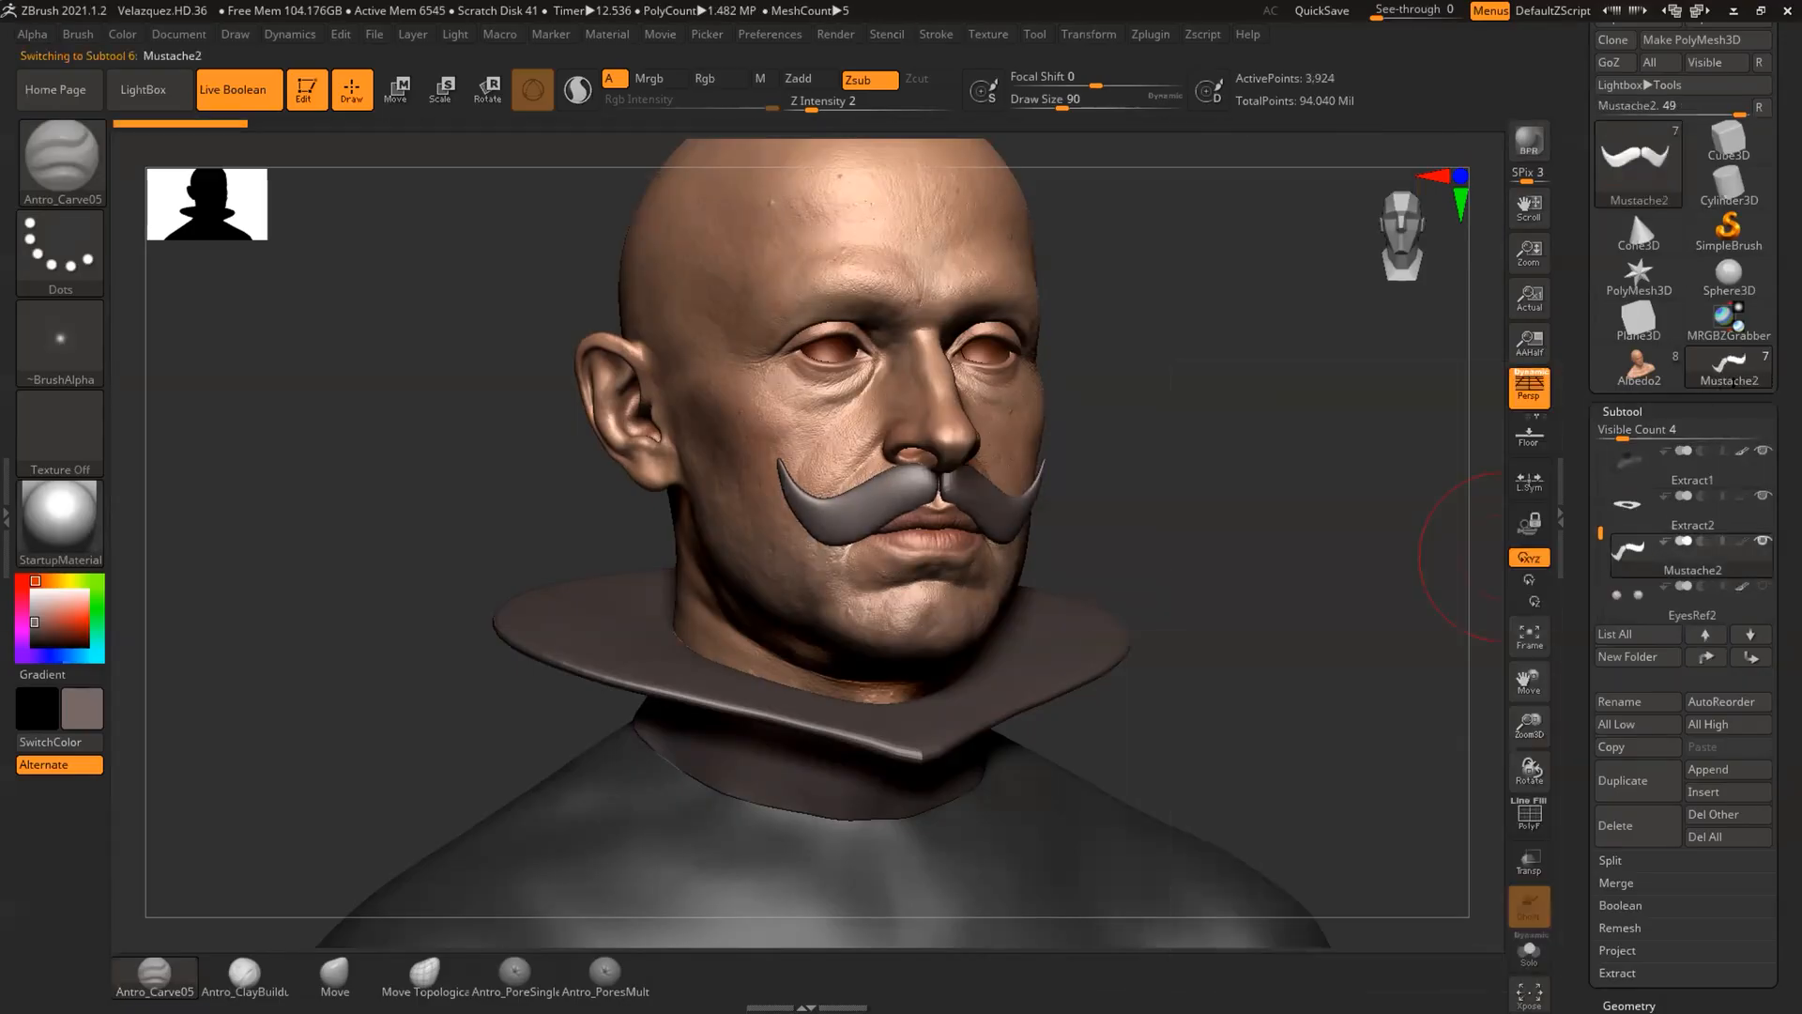
pyautogui.moveTo(1717, 366)
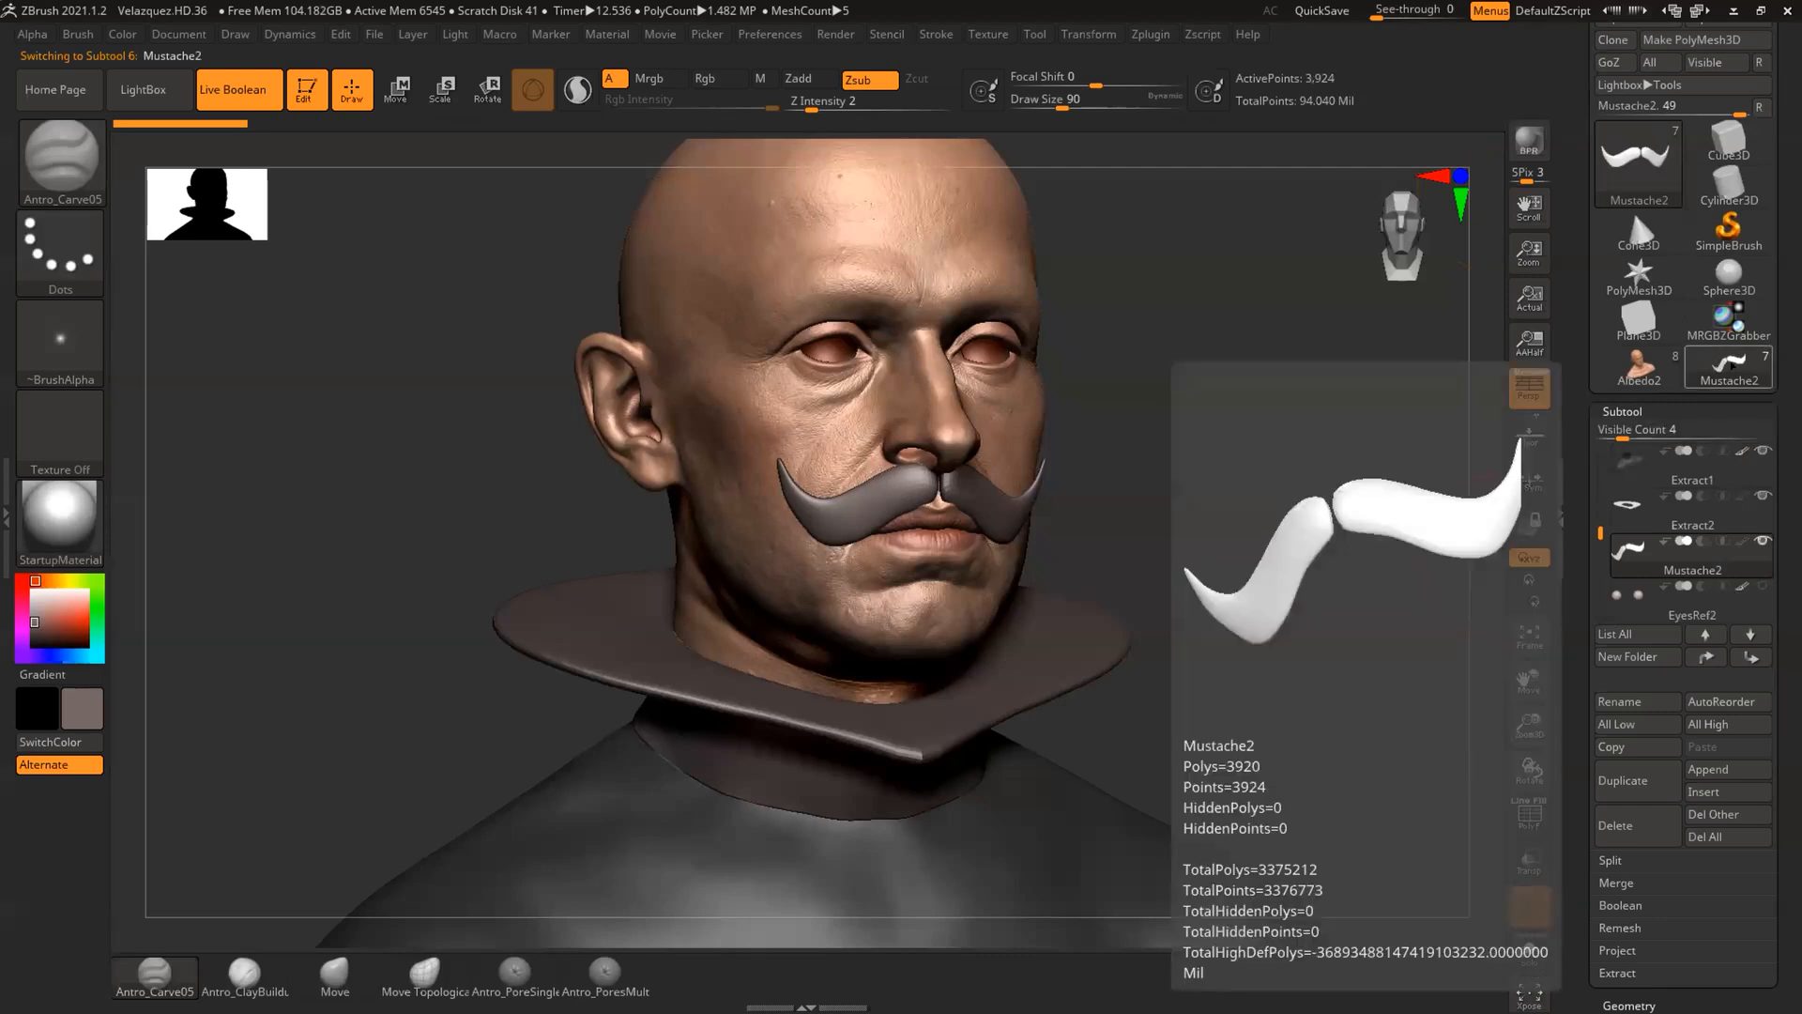
# - Load the Albedo2 head model, turn it to face nearly front, and shift it aside to leave room for comparison
pyautogui.click(1638, 366)
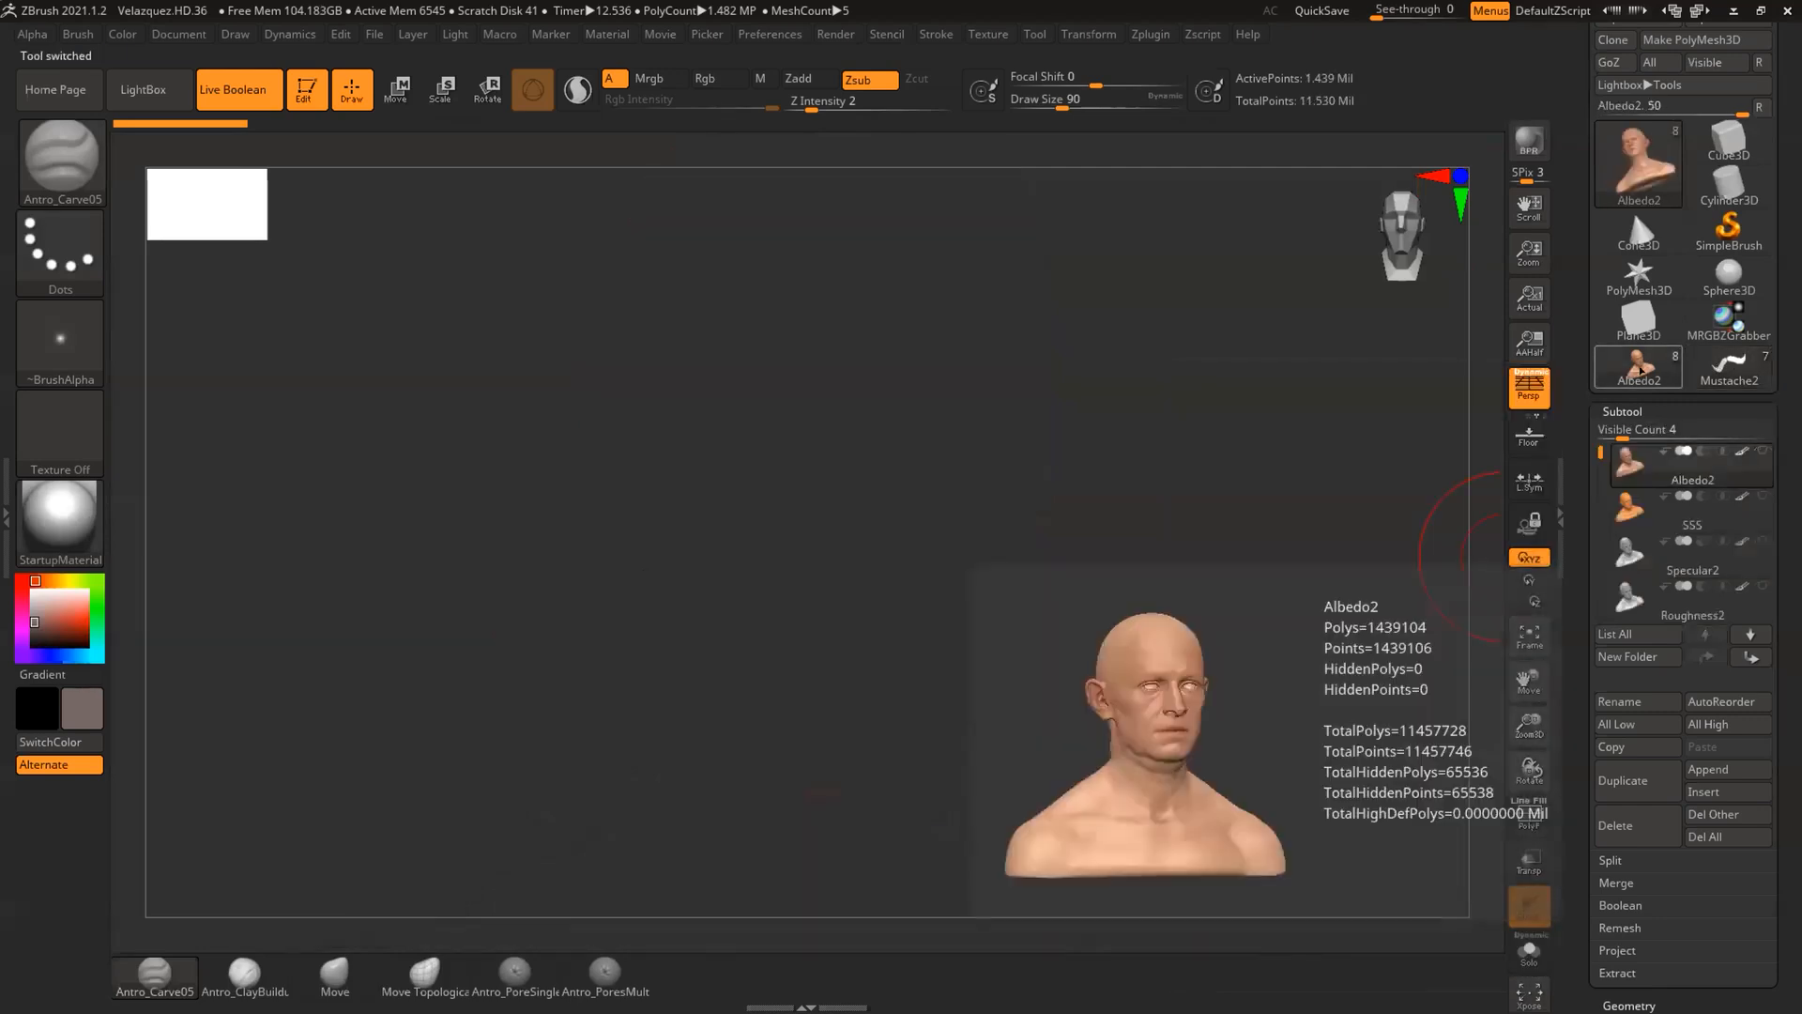
pyautogui.moveTo(1254, 474)
pyautogui.mouseDown()
pyautogui.moveTo(1239, 470)
pyautogui.moveTo(1262, 472)
pyautogui.mouseUp()
pyautogui.moveTo(1258, 460)
pyautogui.keyDown('alt'); pyautogui.mouseDown()
pyautogui.moveTo(1255, 526)
pyautogui.moveTo(1215, 468)
pyautogui.moveTo(1250, 469)
pyautogui.moveTo(1214, 442)
pyautogui.moveTo(927, 433)
pyautogui.moveTo(957, 434)
pyautogui.moveTo(941, 472)
pyautogui.moveTo(898, 488)
pyautogui.mouseUp(); pyautogui.keyUp('alt')
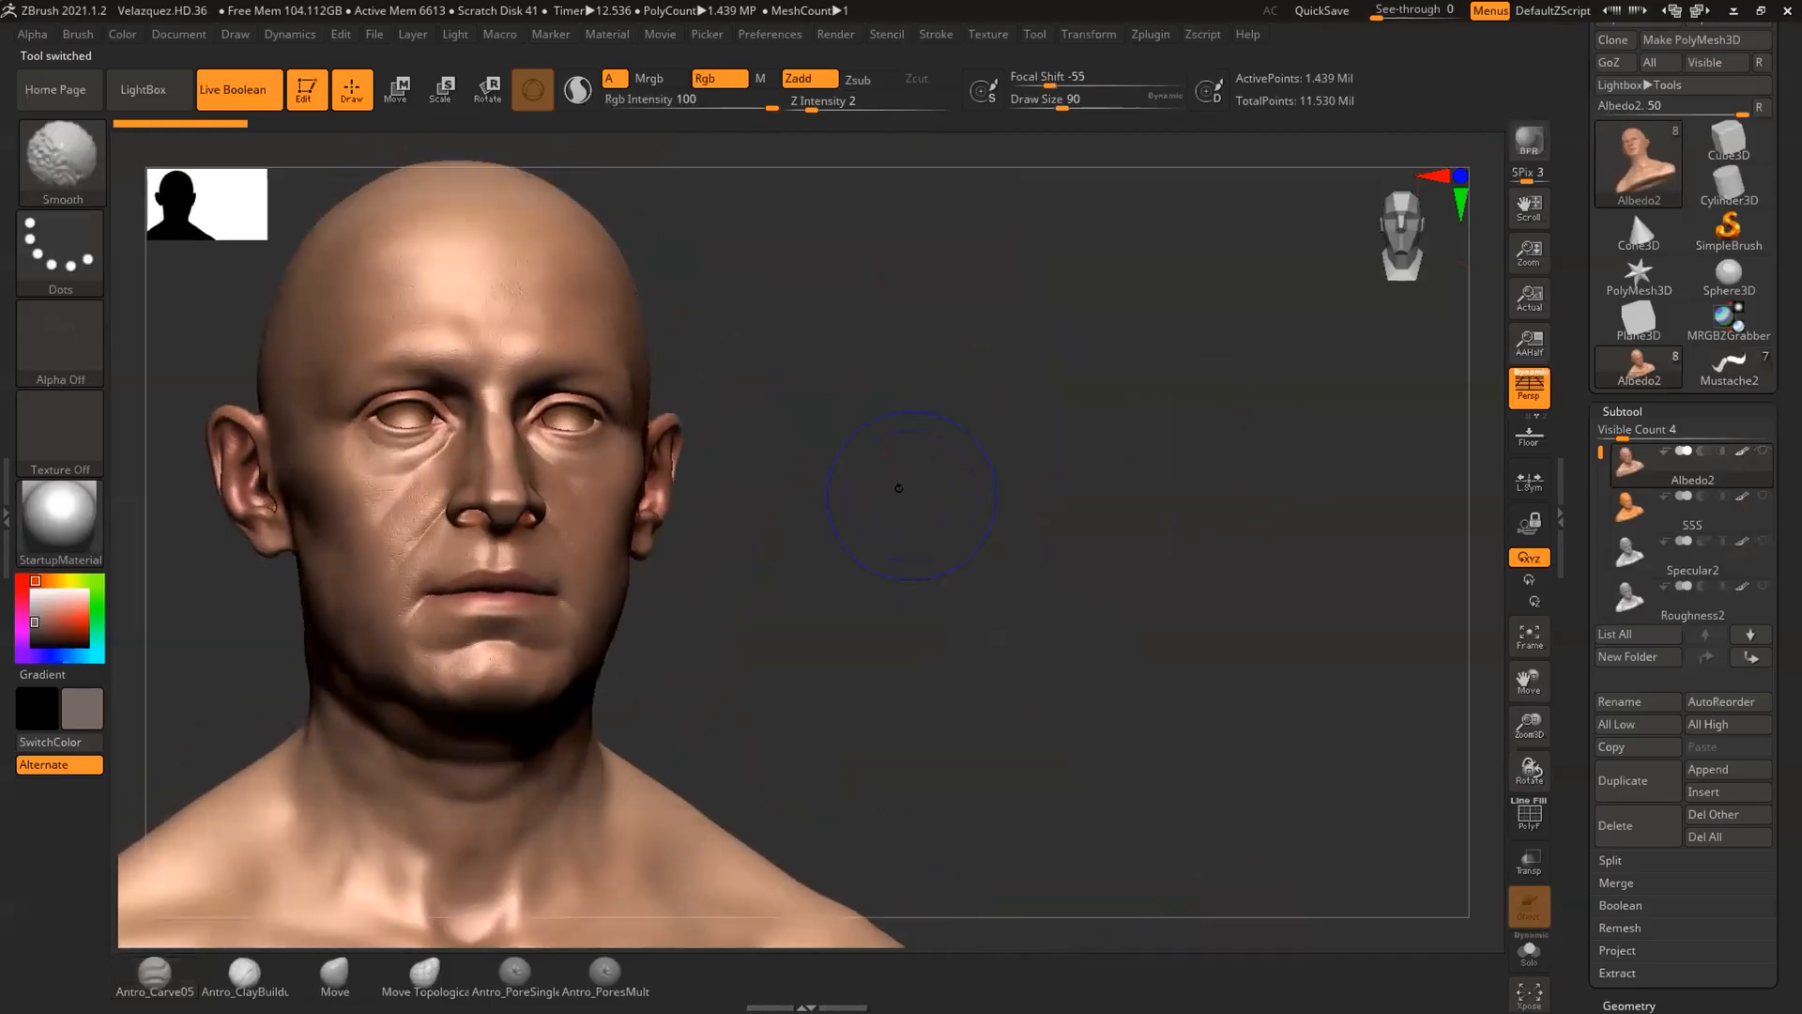
# - Return to the Velazquez model and show only its Velazquez.HD.22 head subtool in Solo mode beside the Albedo2 head
pyautogui.click(1729, 366)
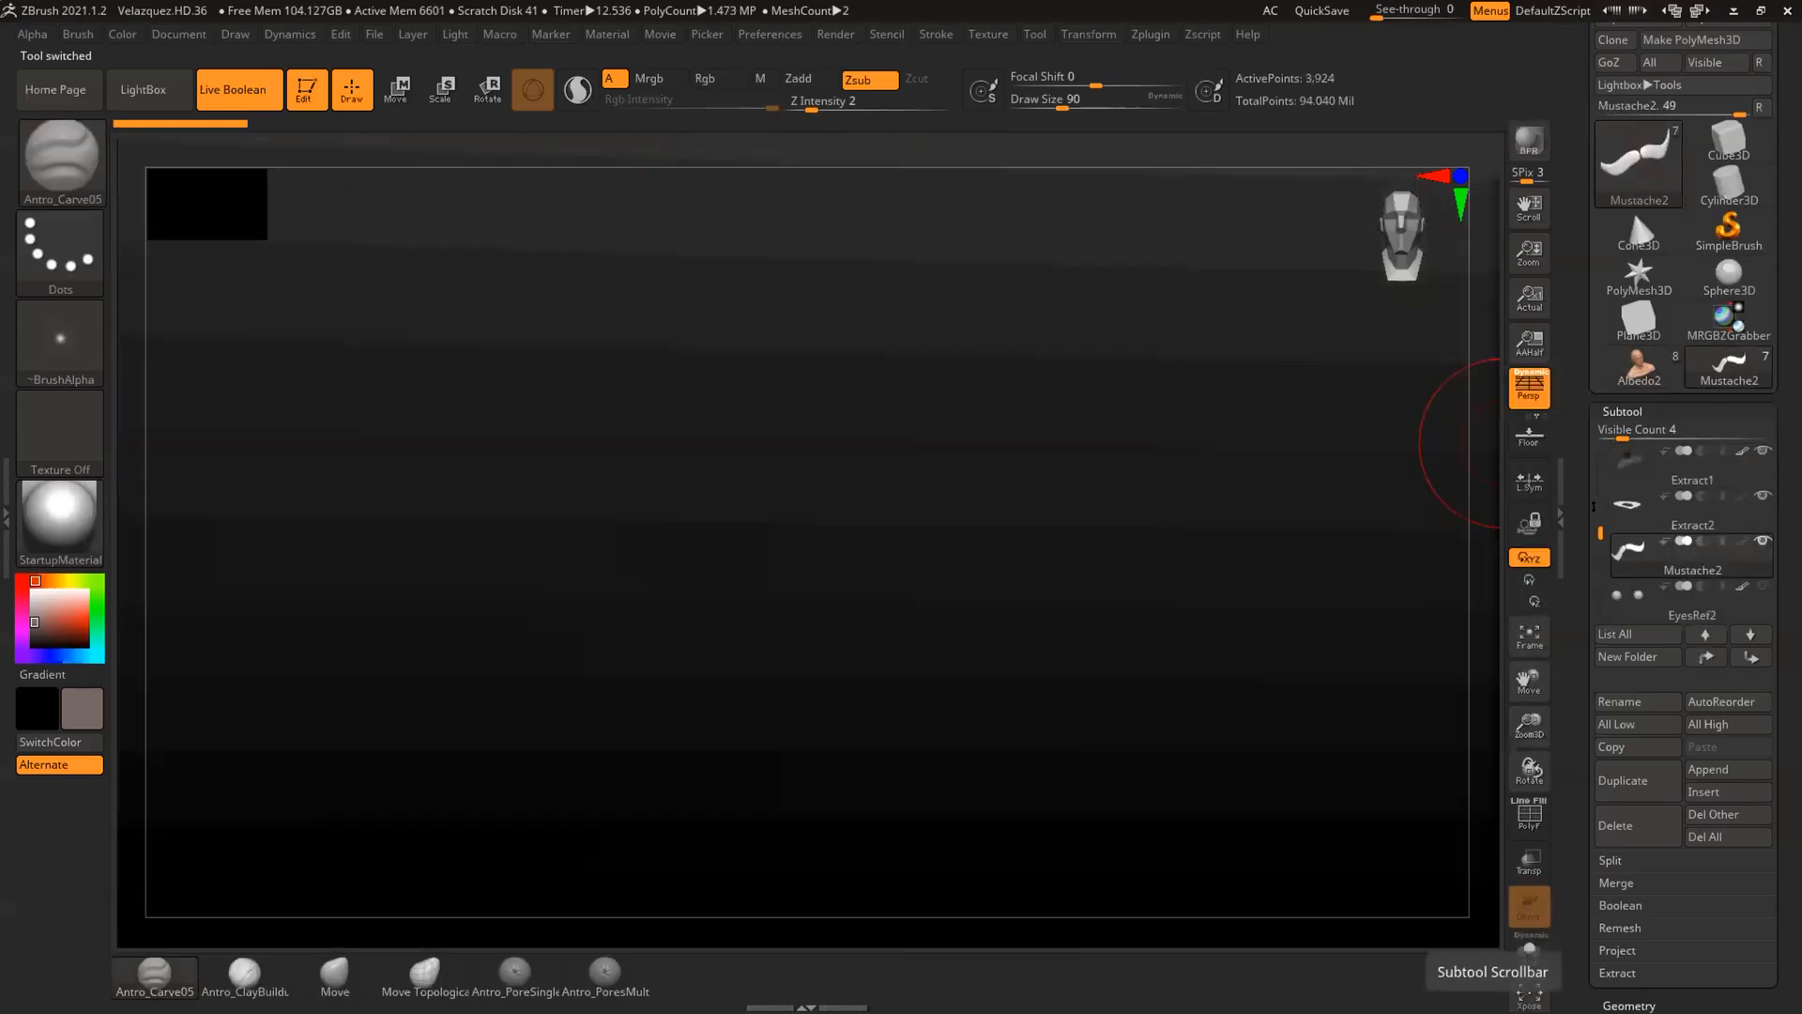
pyautogui.moveTo(1600, 533); pyautogui.dragTo(1601, 452)
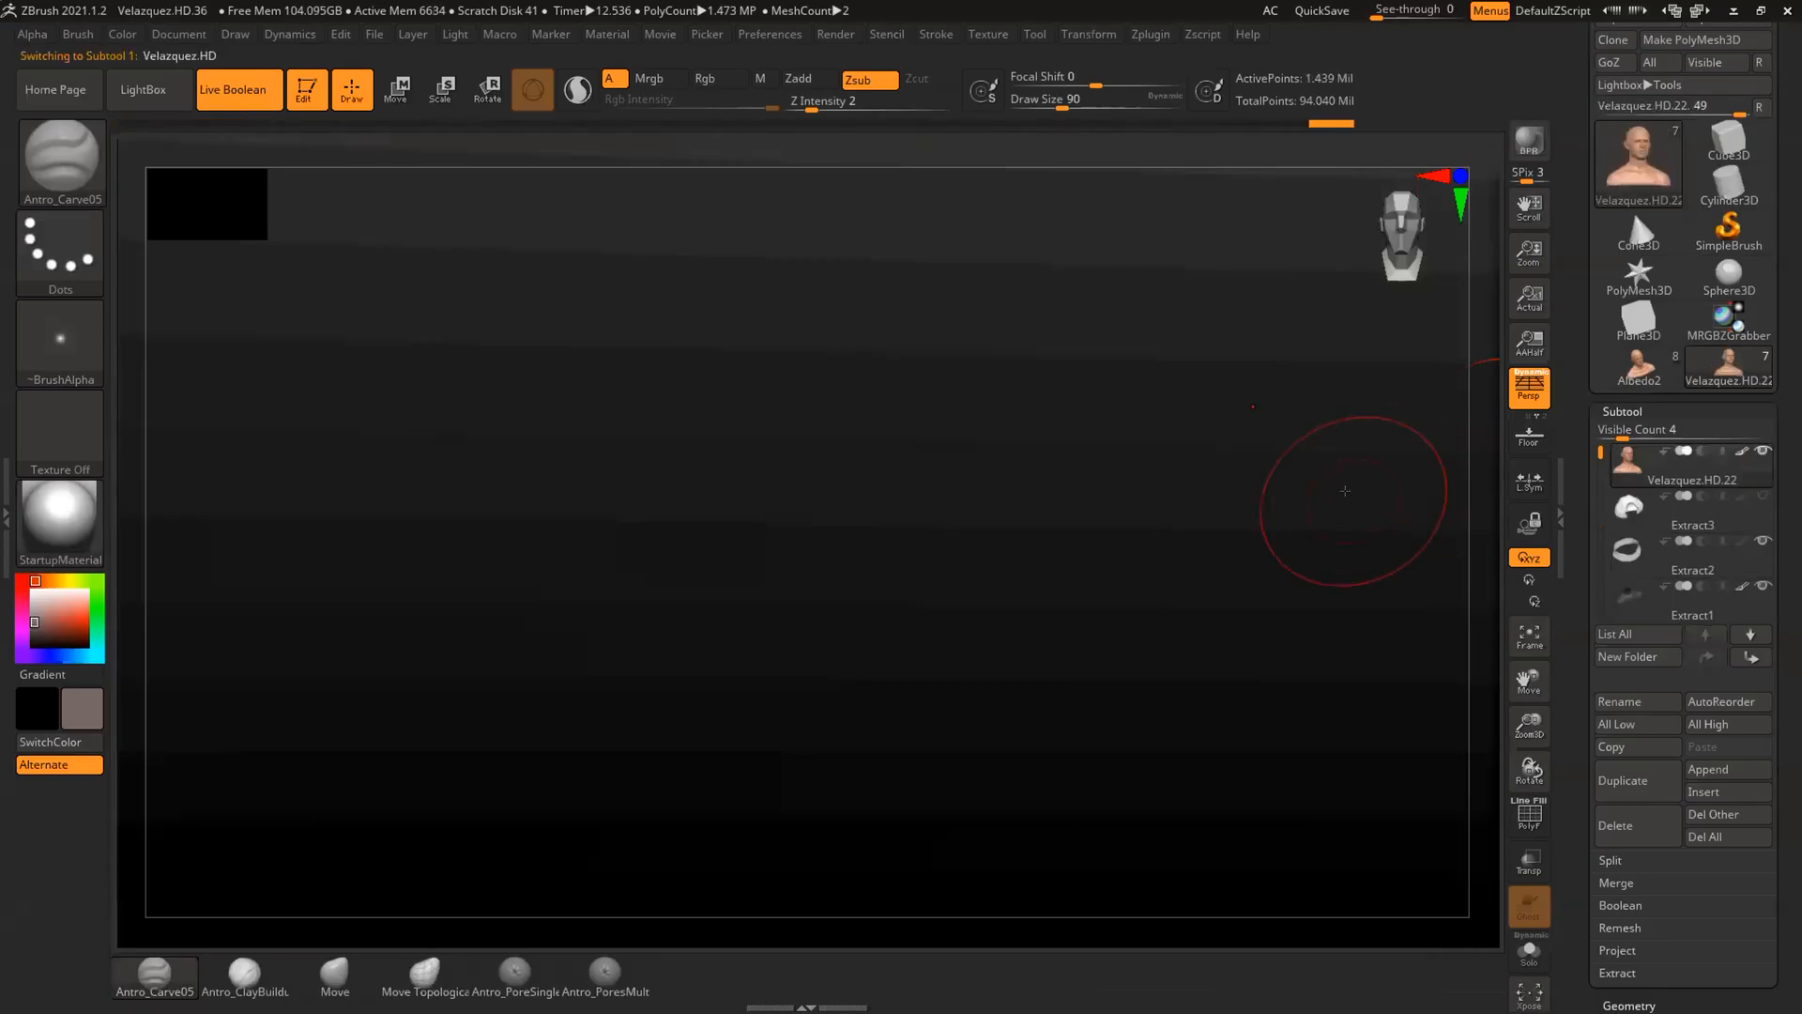
pyautogui.click(1680, 600)
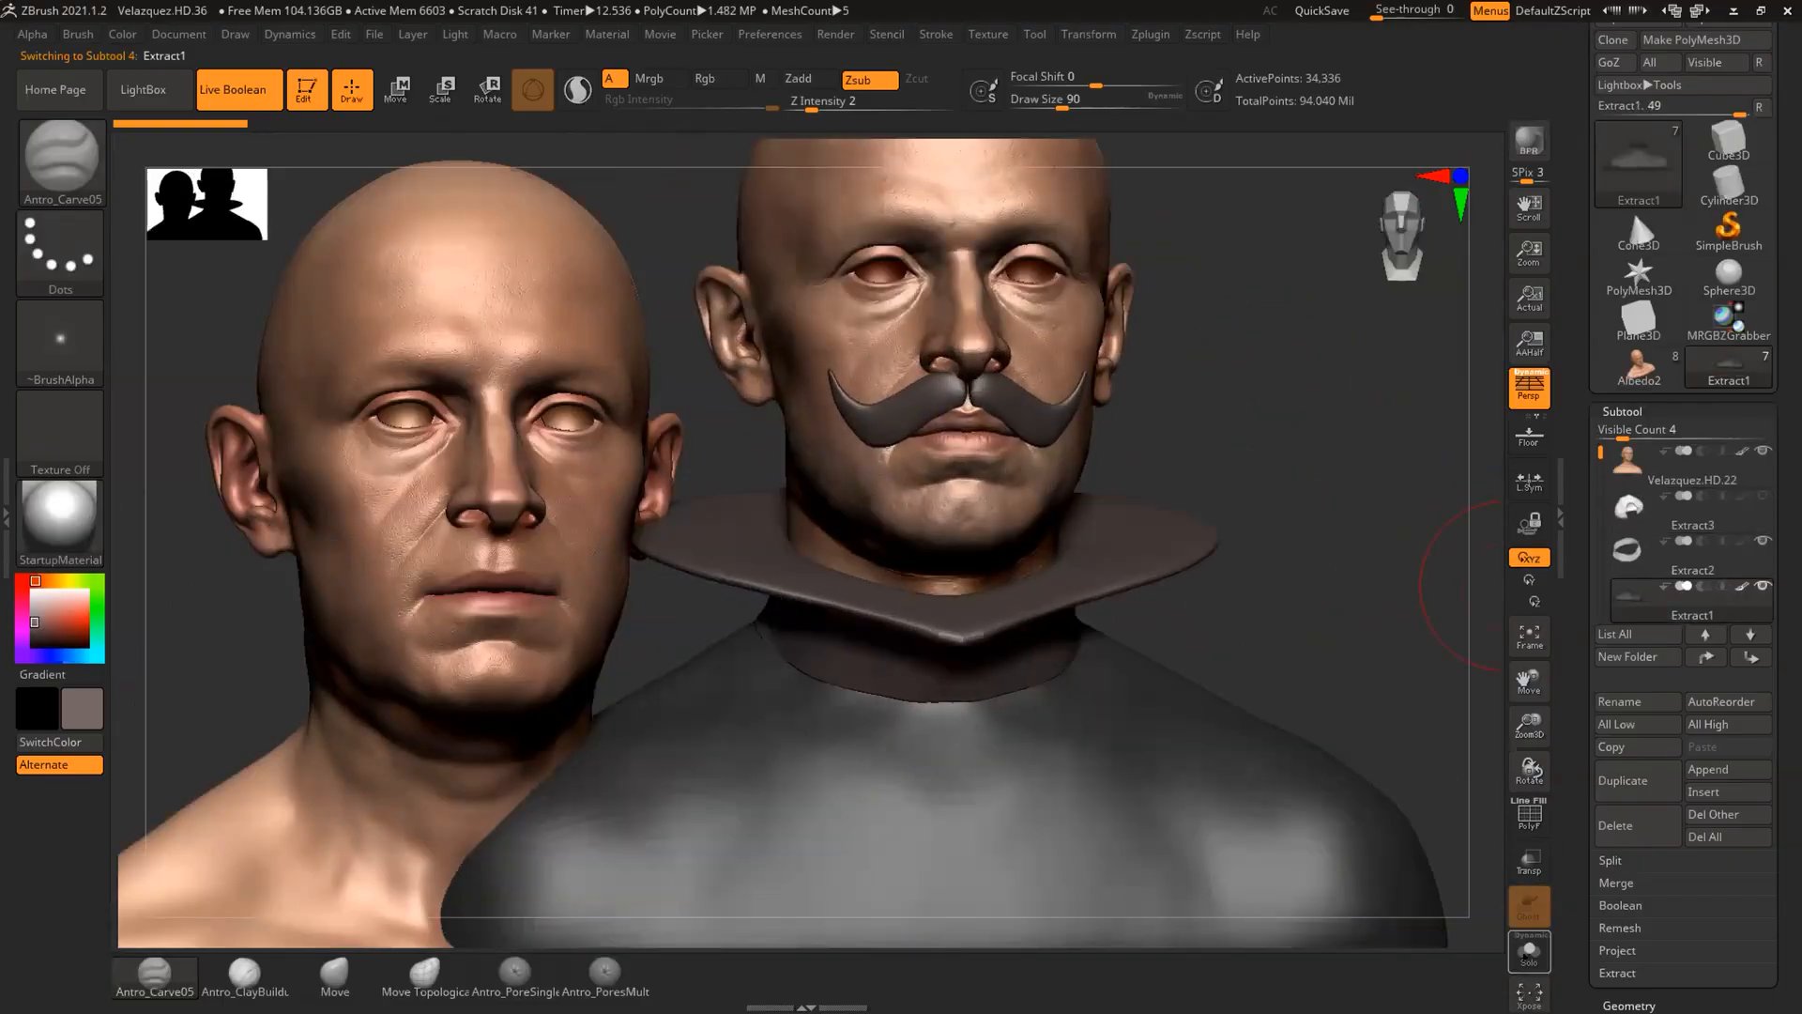
pyautogui.click(1525, 964)
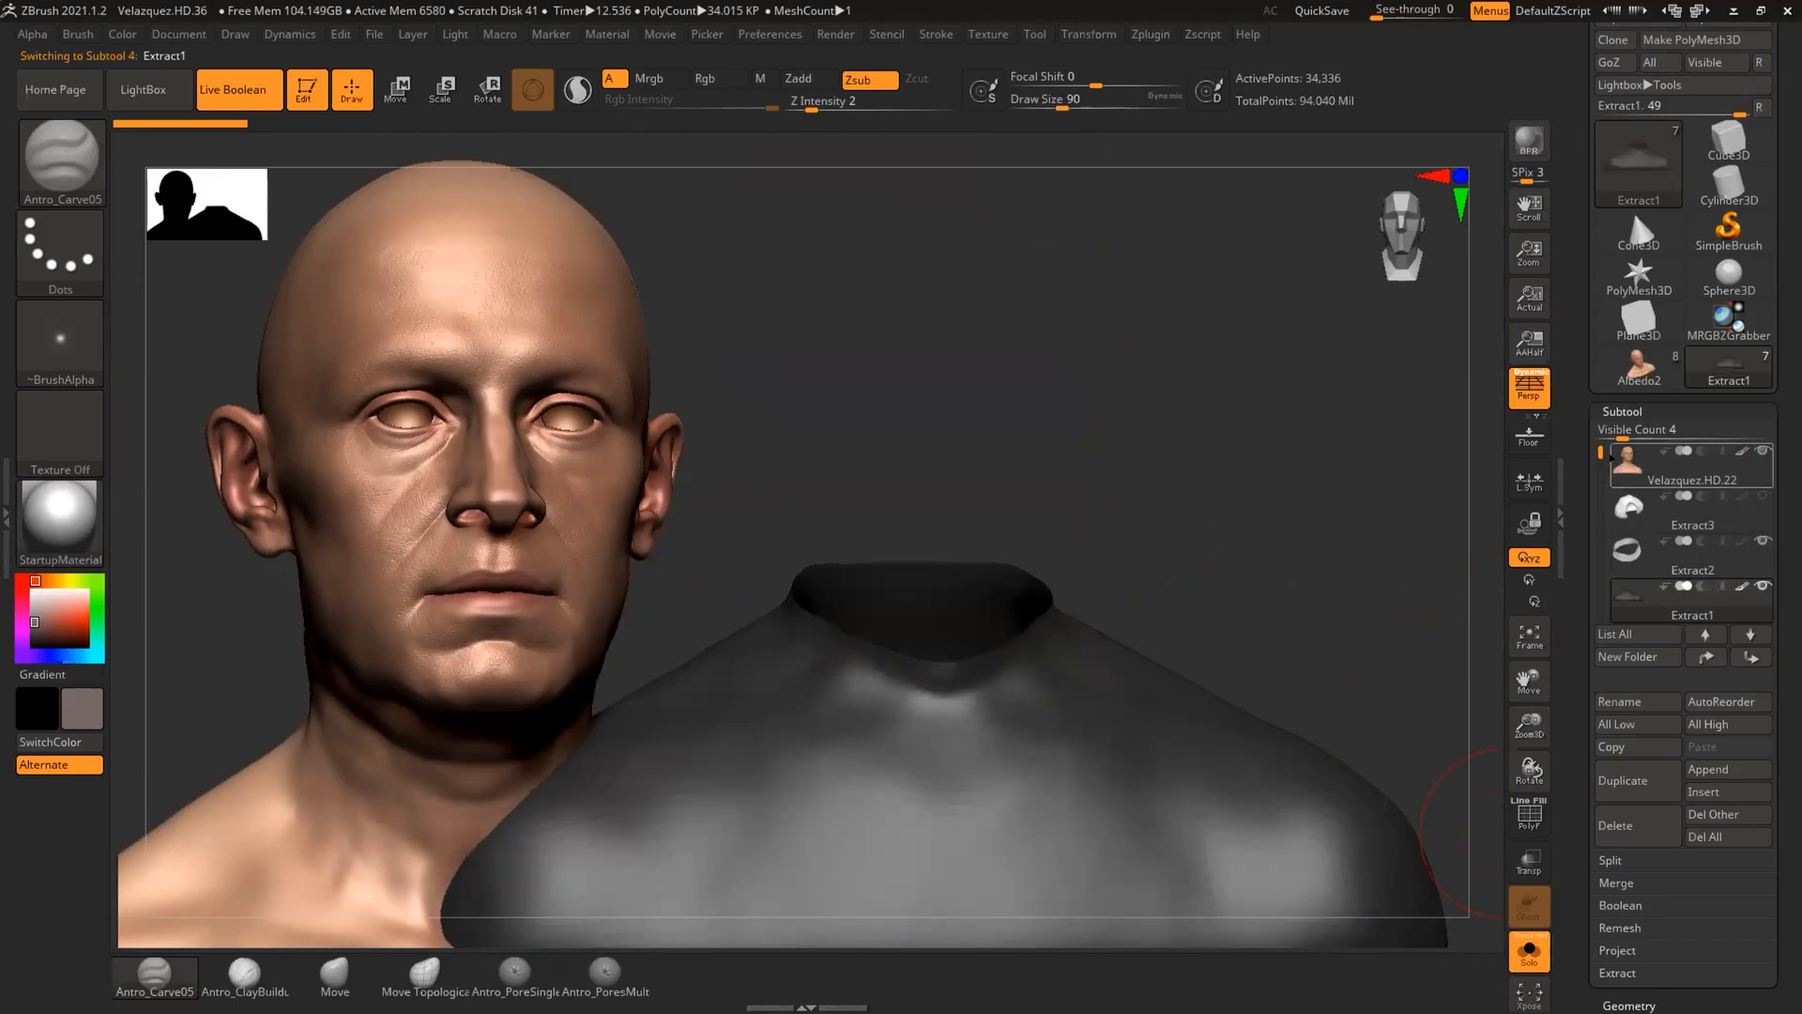
pyautogui.click(1631, 467)
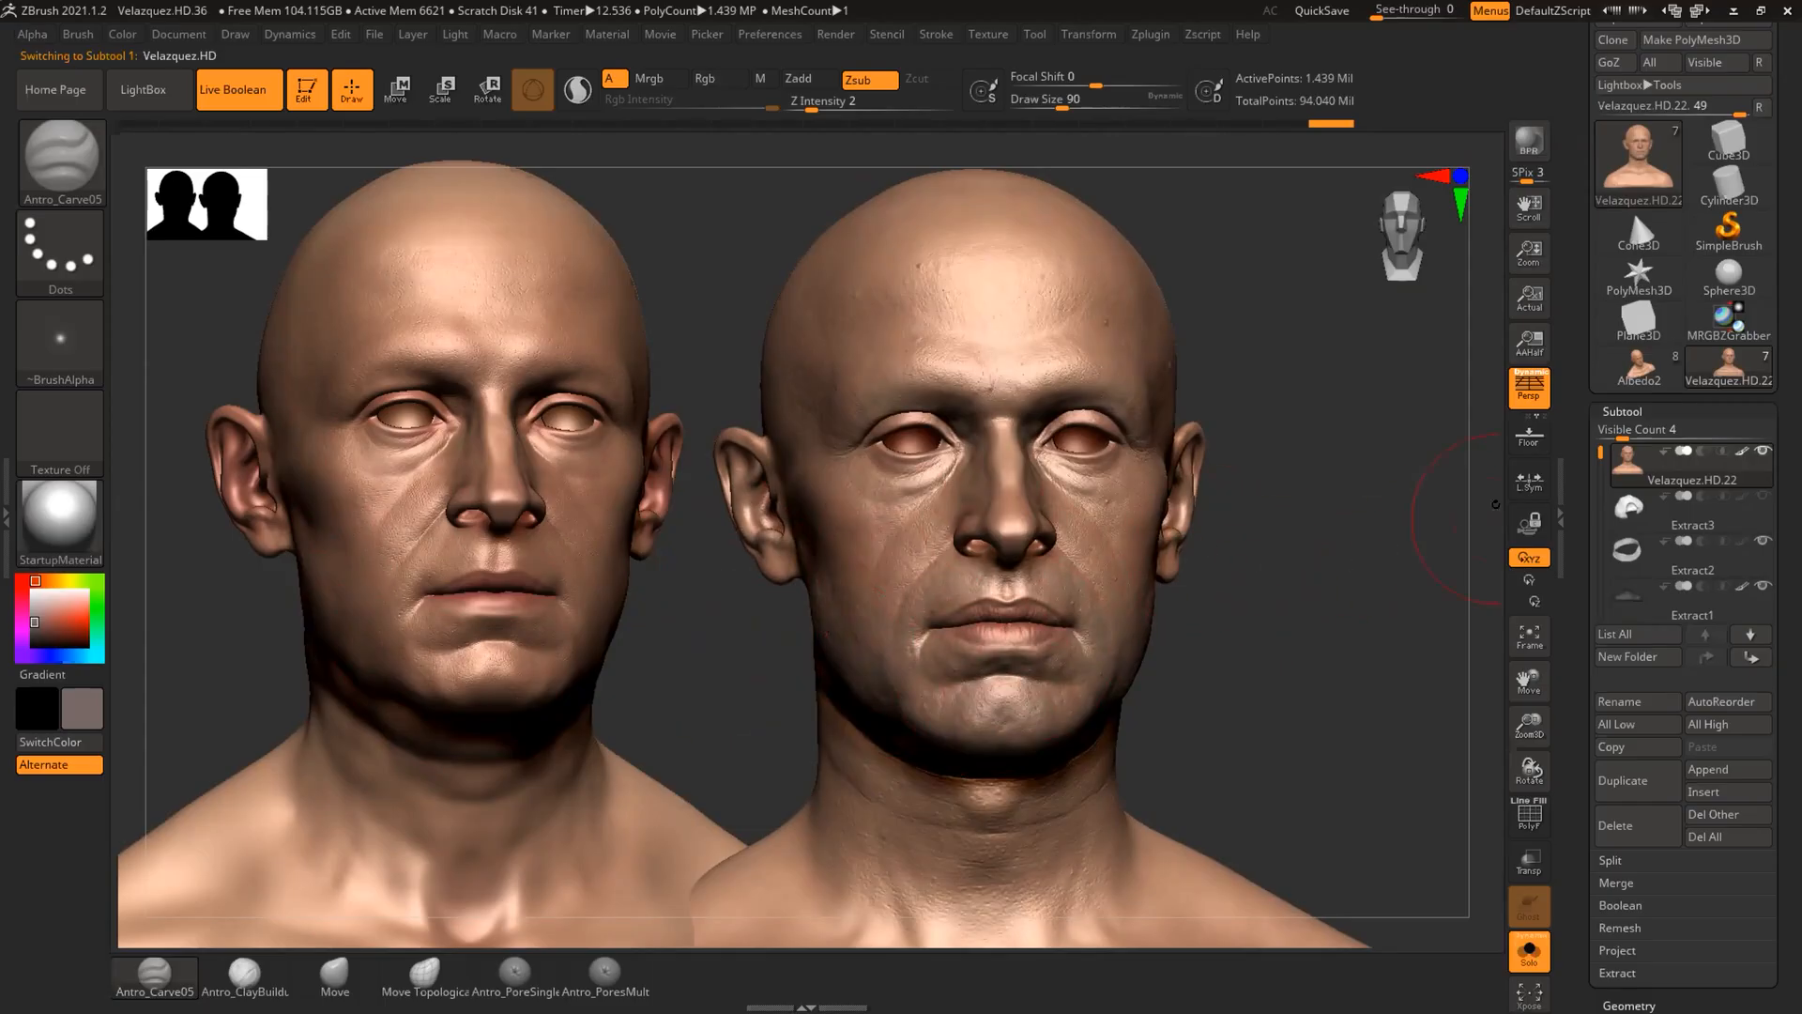
# - Make Mustache2 the active Velazquez subtool, switch to the Albedo2 head model, and frame it on a cleared canvas
pyautogui.moveTo(1600, 453); pyautogui.dragTo(1599, 530)
pyautogui.click(1630, 508)
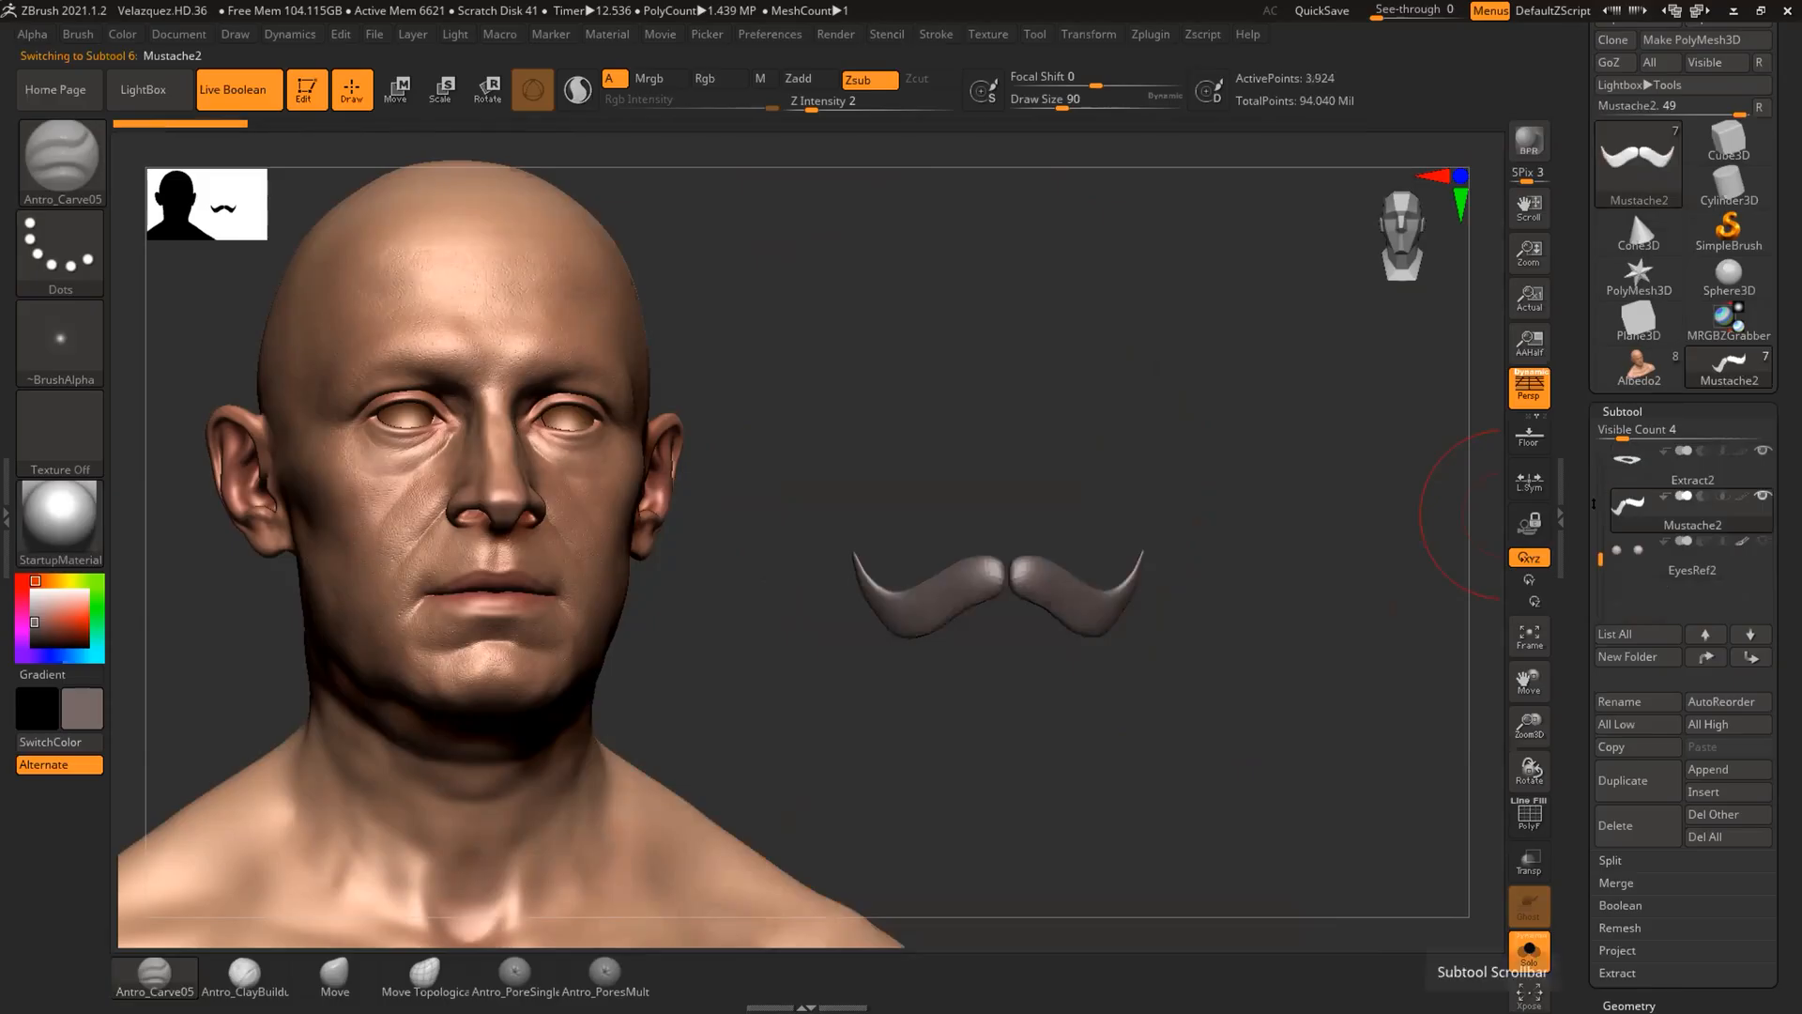
pyautogui.click(1639, 366)
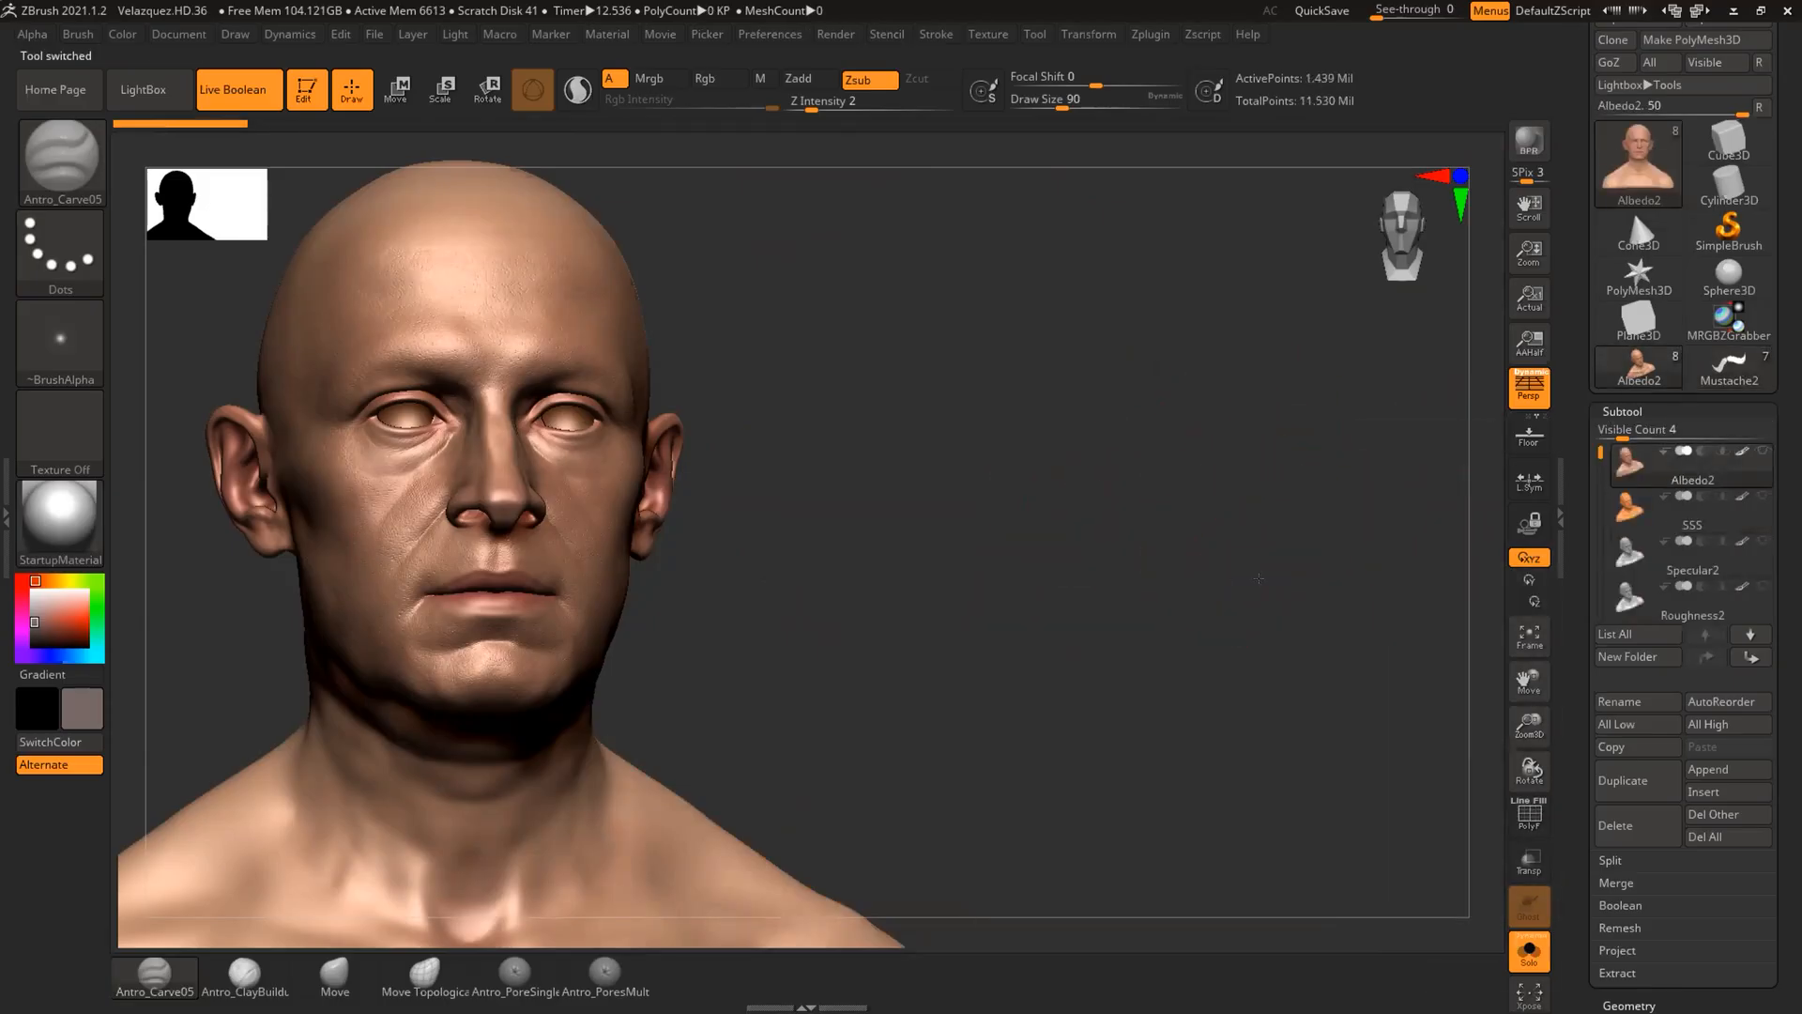
pyautogui.click(1044, 577)
pyautogui.hotkey('ctrl', 'n')
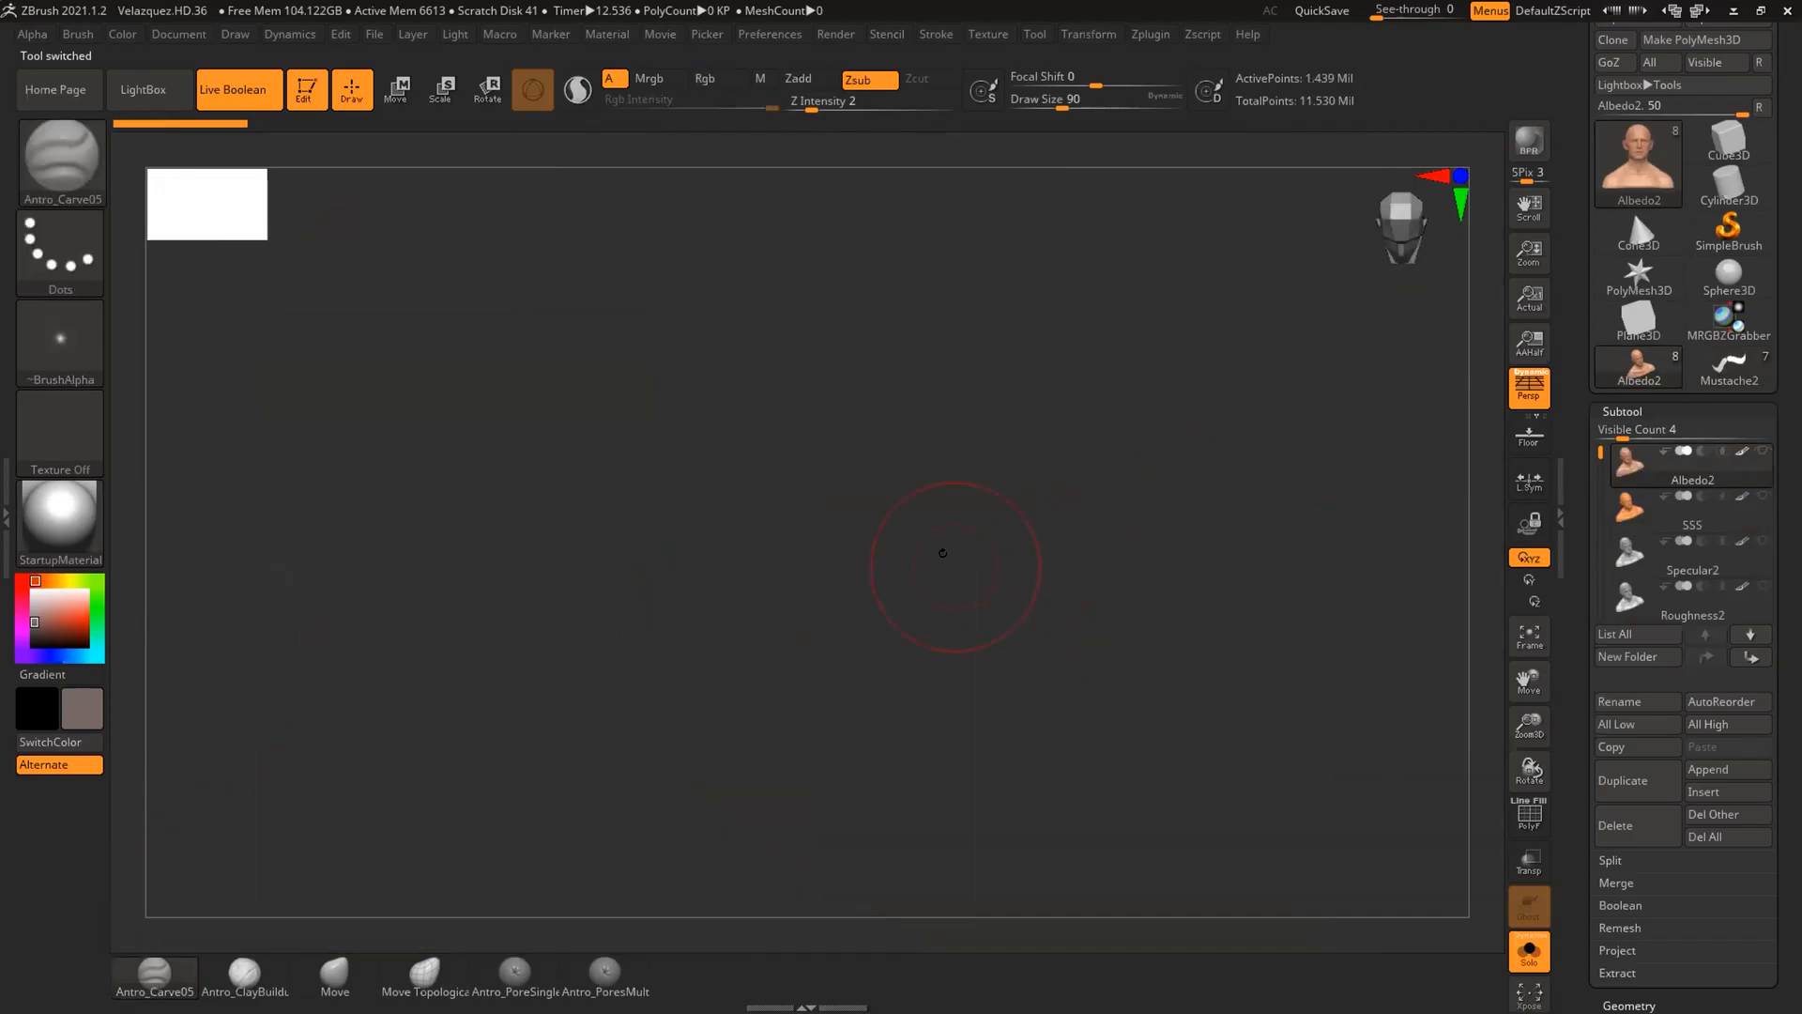
pyautogui.press('f')
pyautogui.moveTo(976, 507); pyautogui.dragTo(1492, 511)
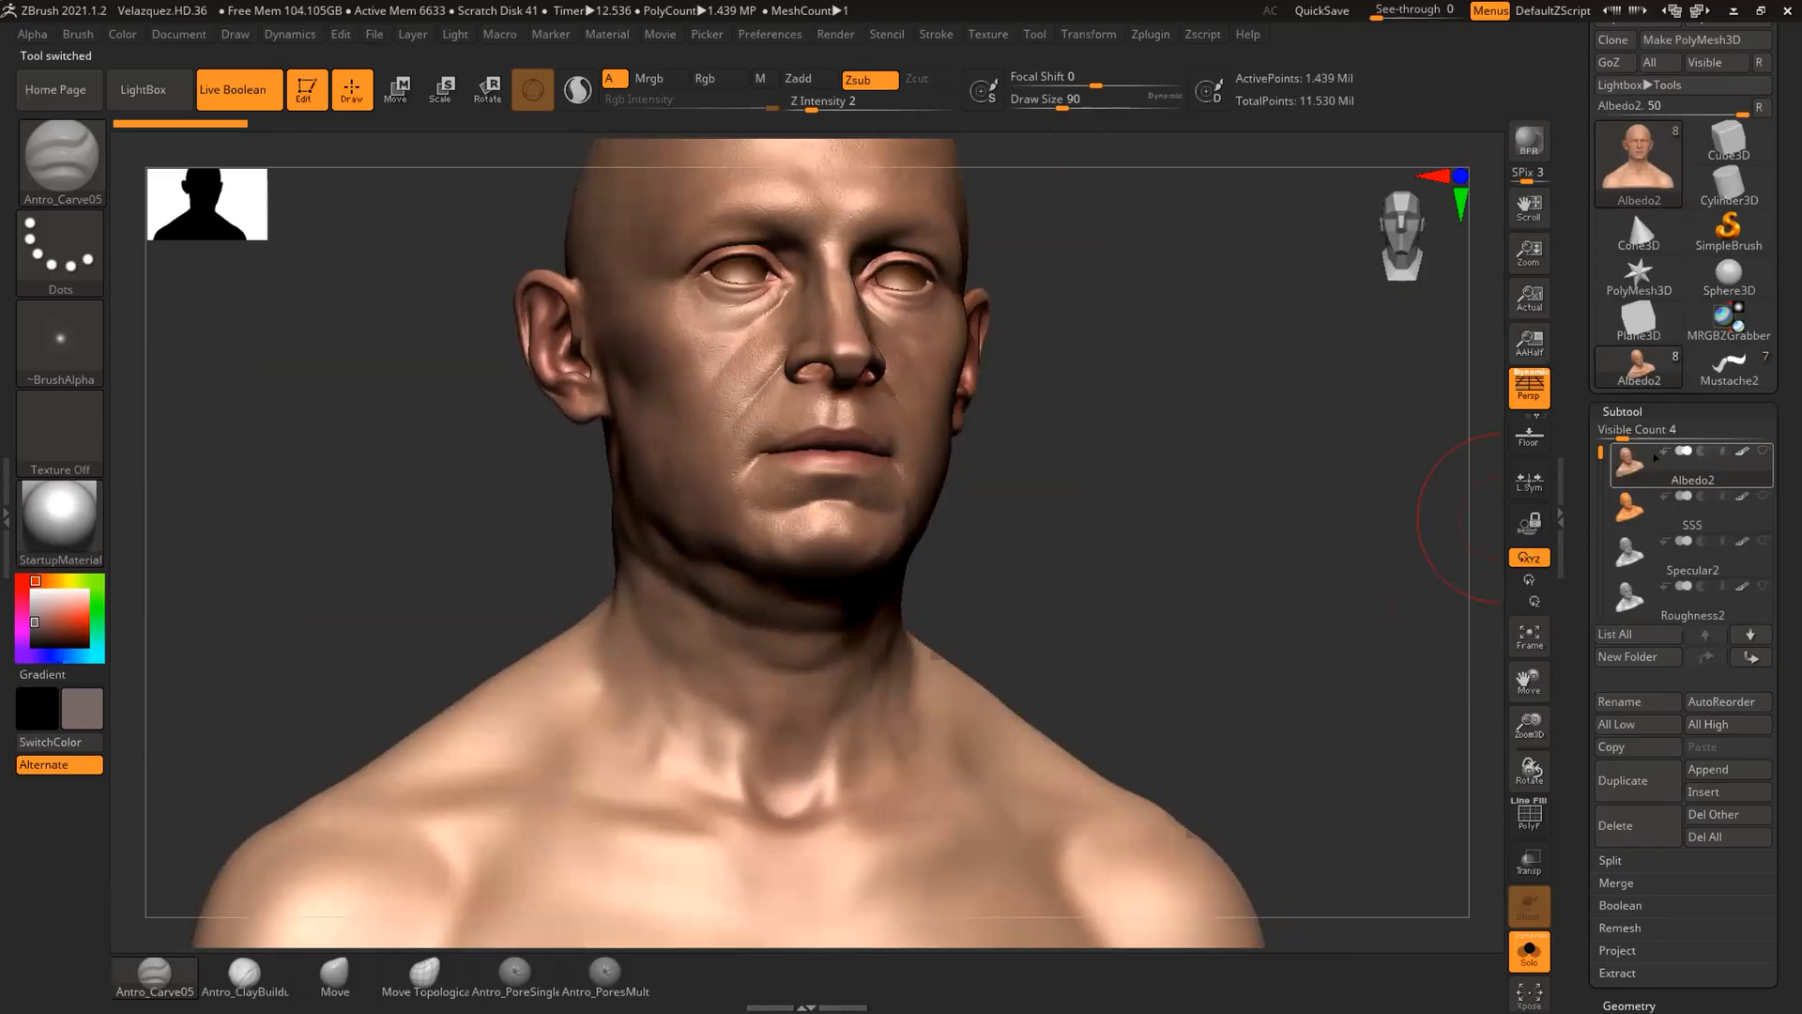
# - Append the Mustache2 mesh to the Albedo2 head model, turn off Solo, and make the HairDensity2 subtool active
pyautogui.click(1715, 769)
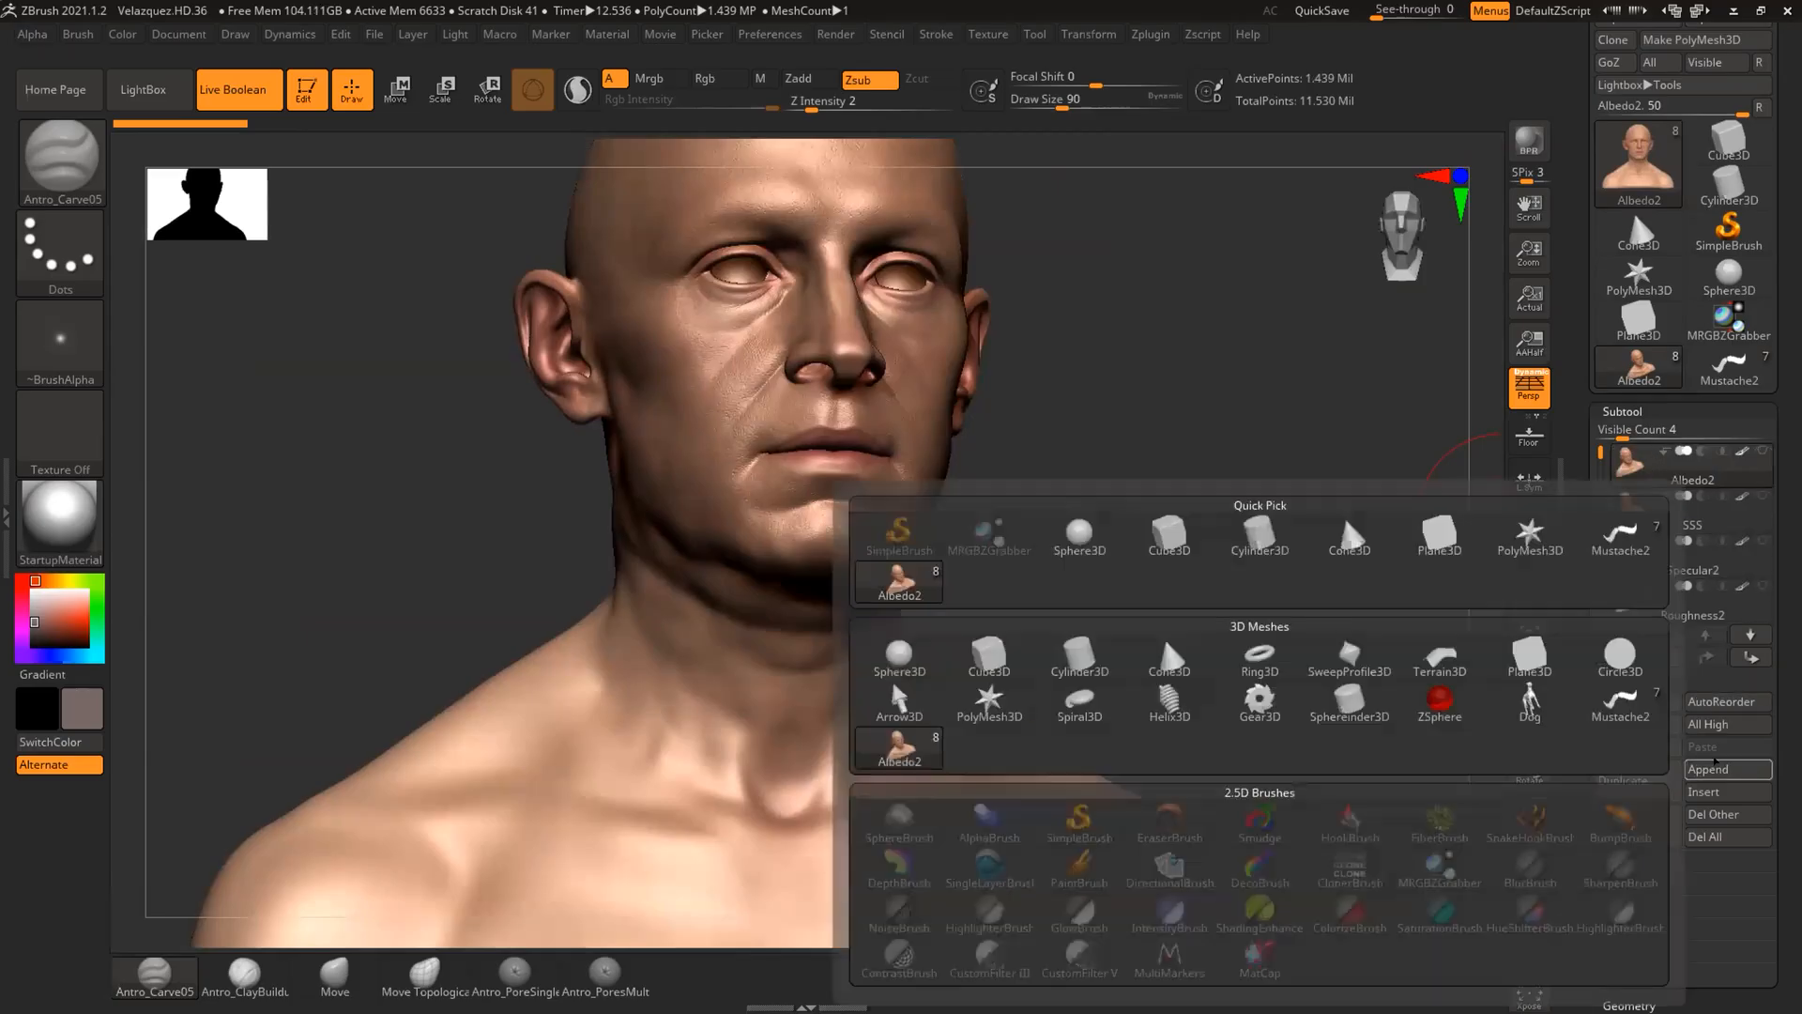
pyautogui.click(1620, 535)
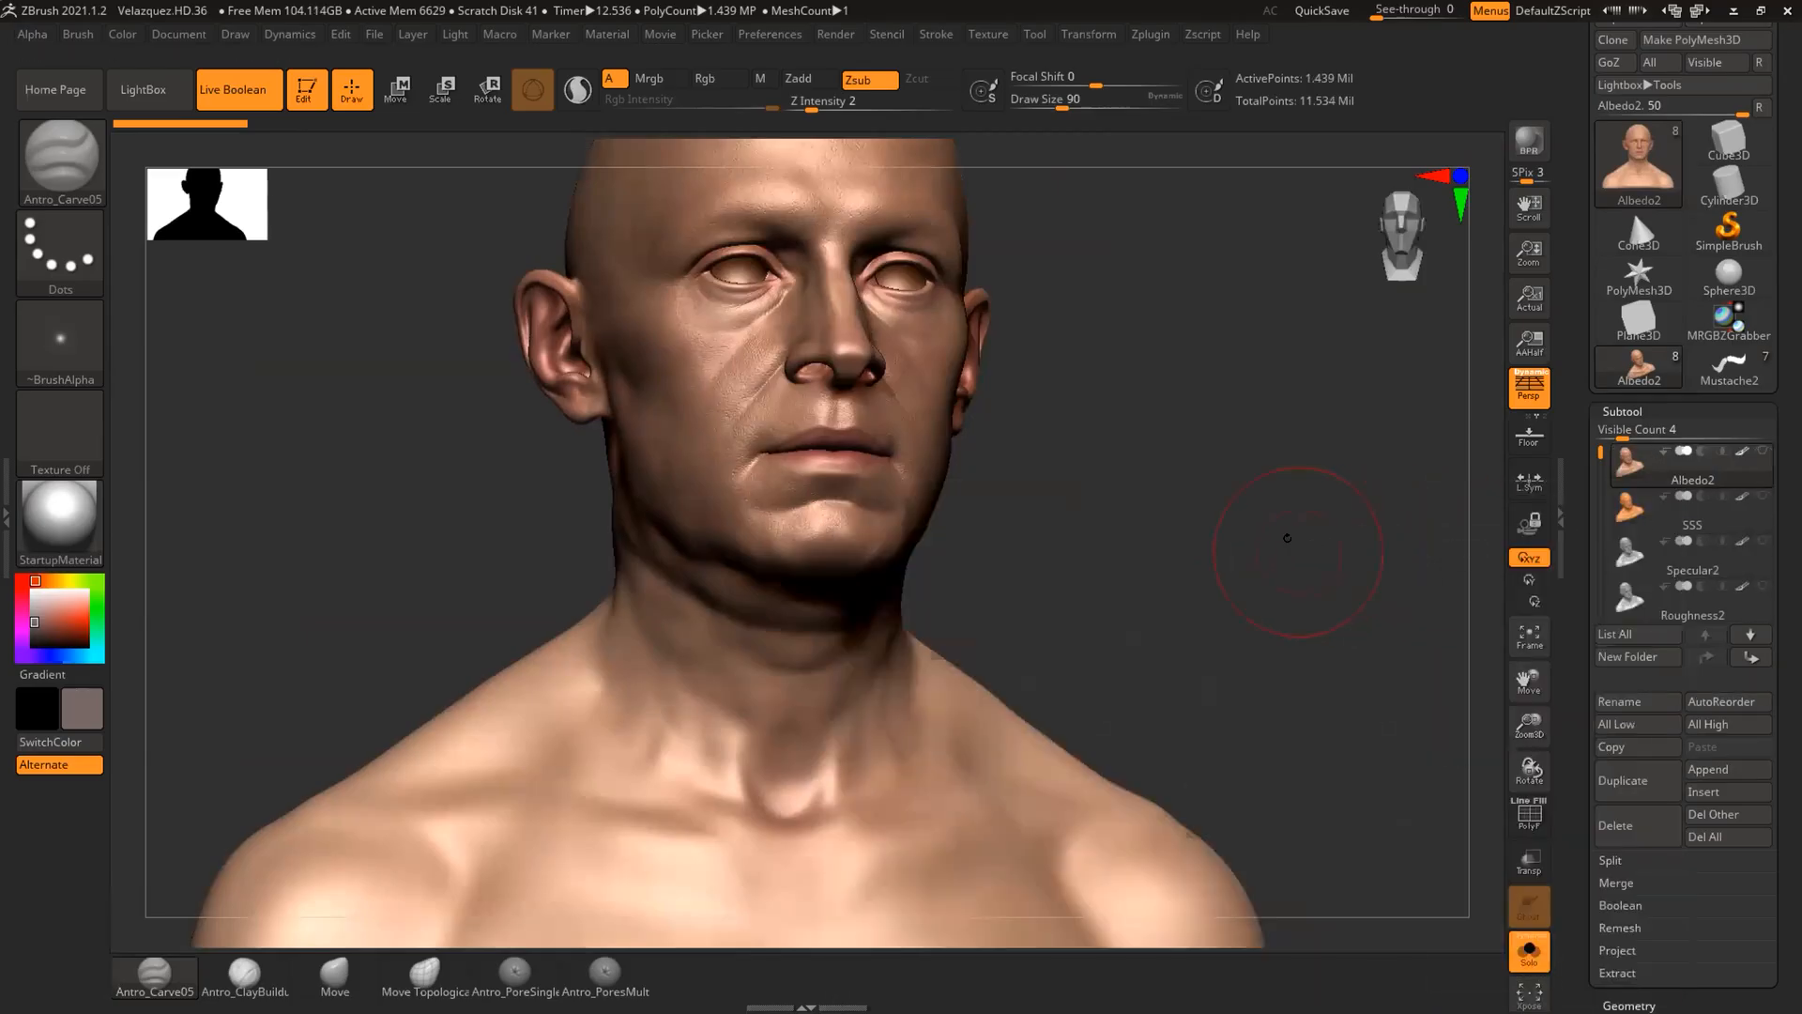
pyautogui.click(1529, 951)
pyautogui.moveTo(1291, 695); pyautogui.dragTo(1184, 591)
pyautogui.moveTo(1599, 450); pyautogui.dragTo(1600, 566)
pyautogui.click(1638, 514)
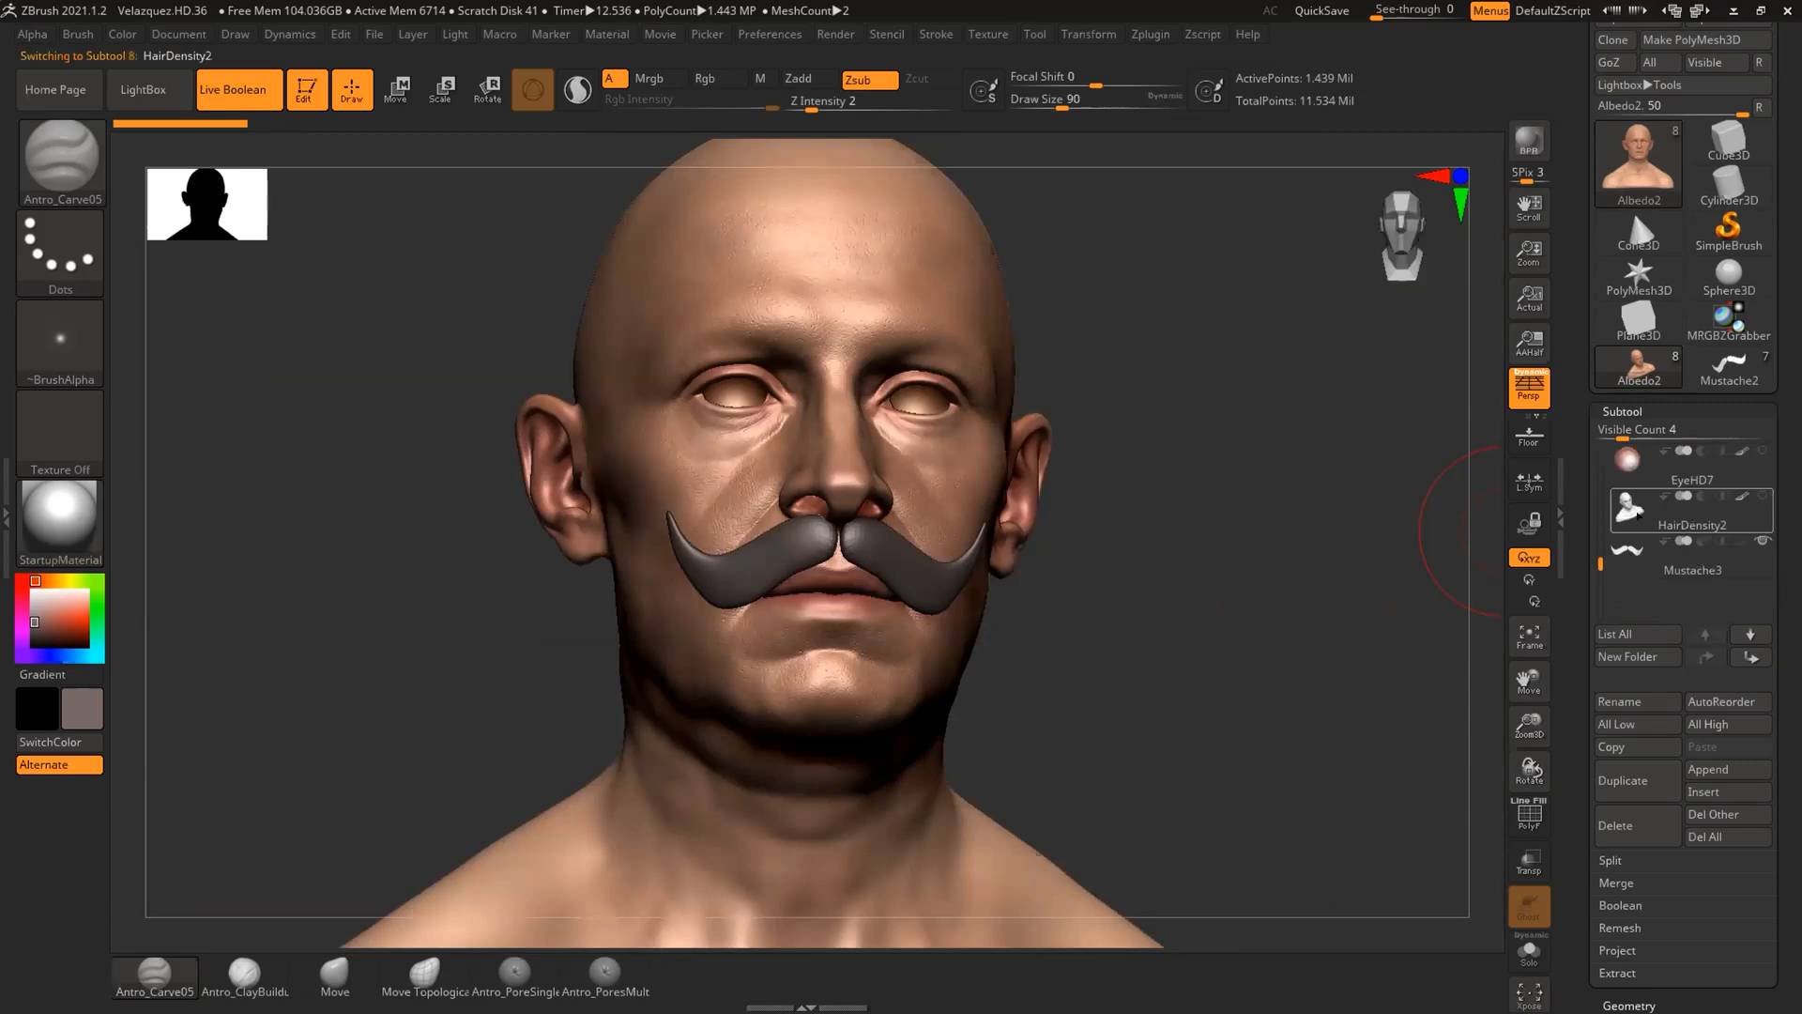
# - Apply the SkinShade4 material to the HairDensity2 head and reduce the brush draw size to 44
pyautogui.moveTo(1342, 525); pyautogui.dragTo(1318, 577)
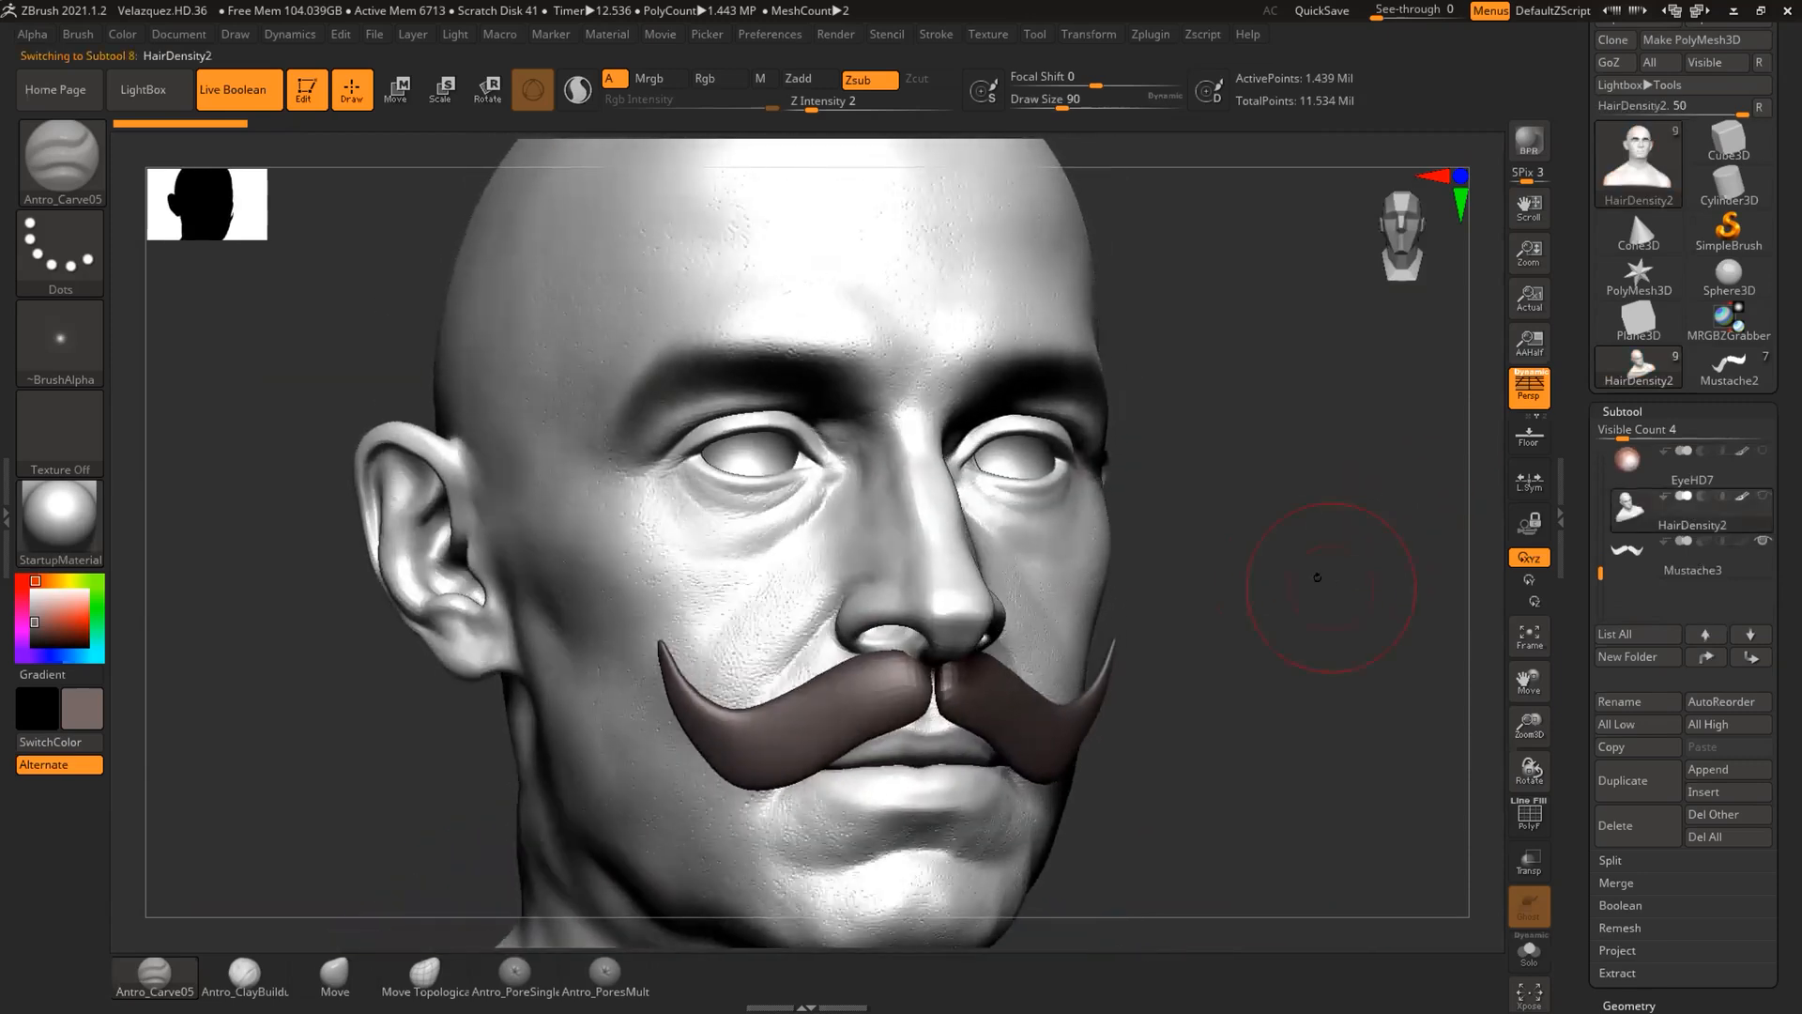
pyautogui.click(59, 516)
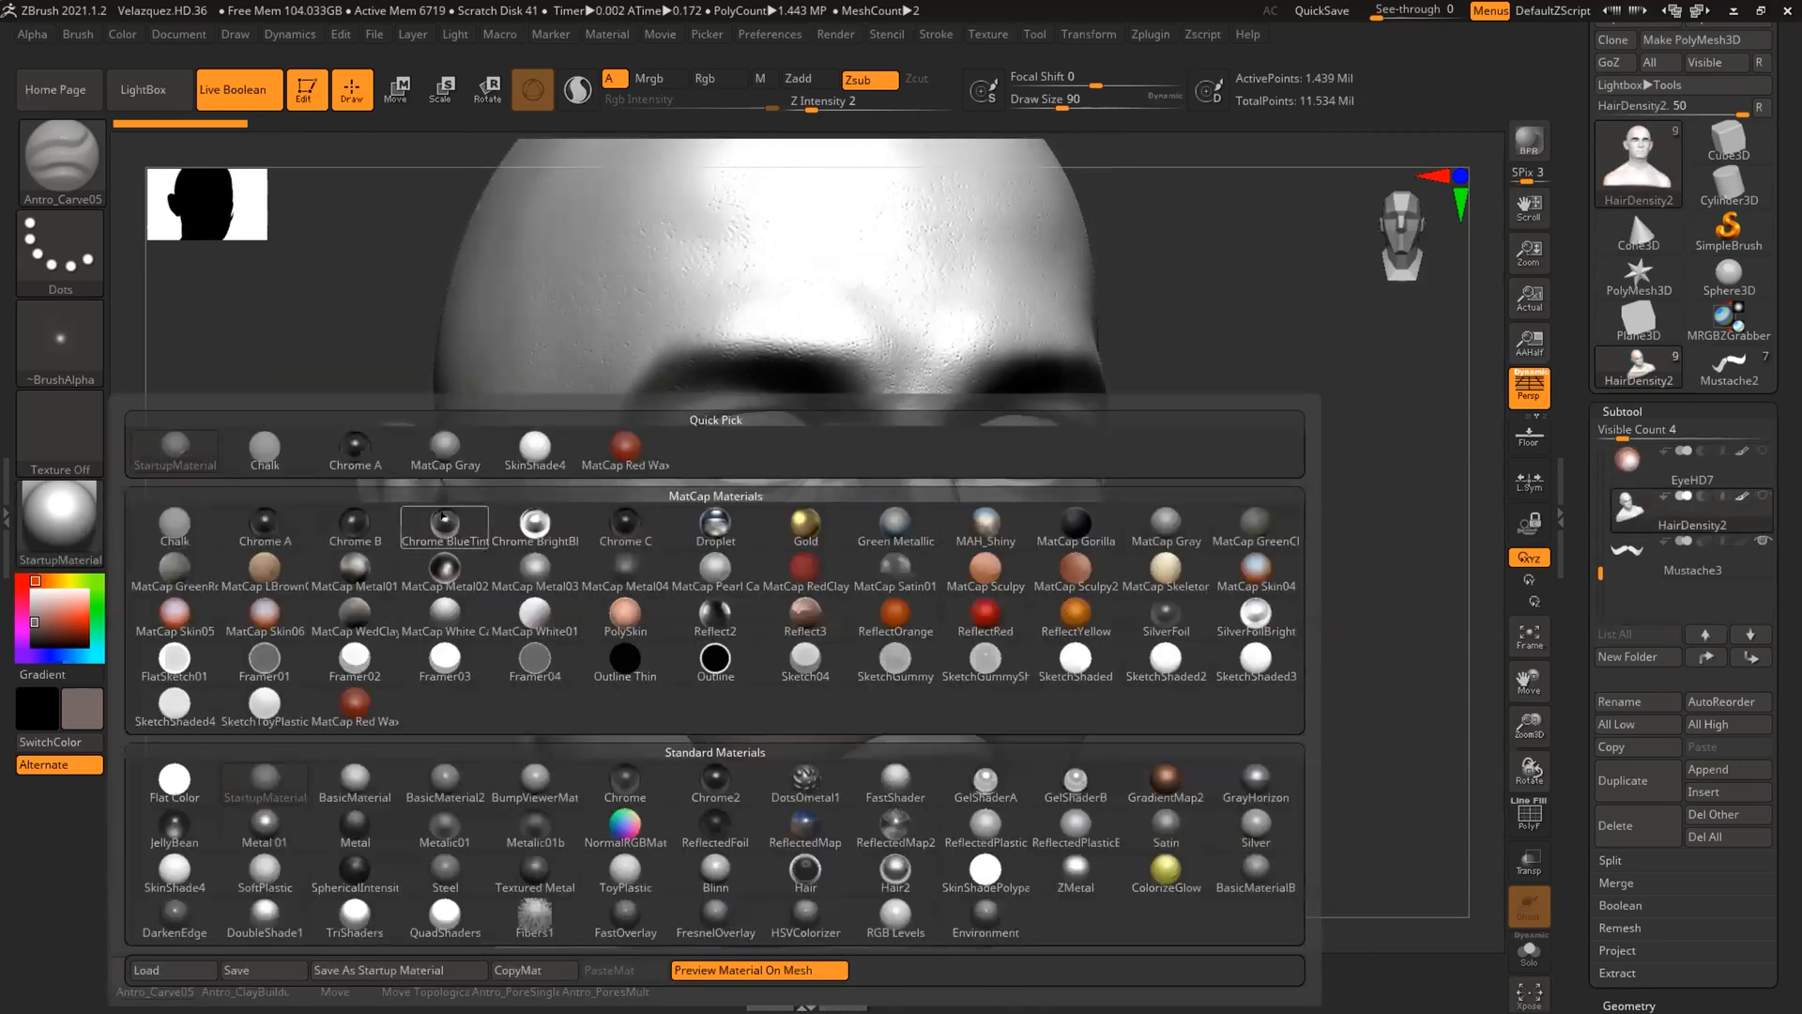
pyautogui.click(535, 450)
pyautogui.moveTo(1207, 432); pyautogui.dragTo(1165, 402)
pyautogui.press('space')
pyautogui.moveTo(899, 447); pyautogui.dragTo(892, 450)
pyautogui.moveTo(268, 563)
pyautogui.keyDown('alt'); pyautogui.mouseDown()
pyautogui.moveTo(274, 615)
pyautogui.moveTo(286, 559)
pyautogui.mouseUp(); pyautogui.keyUp('alt')
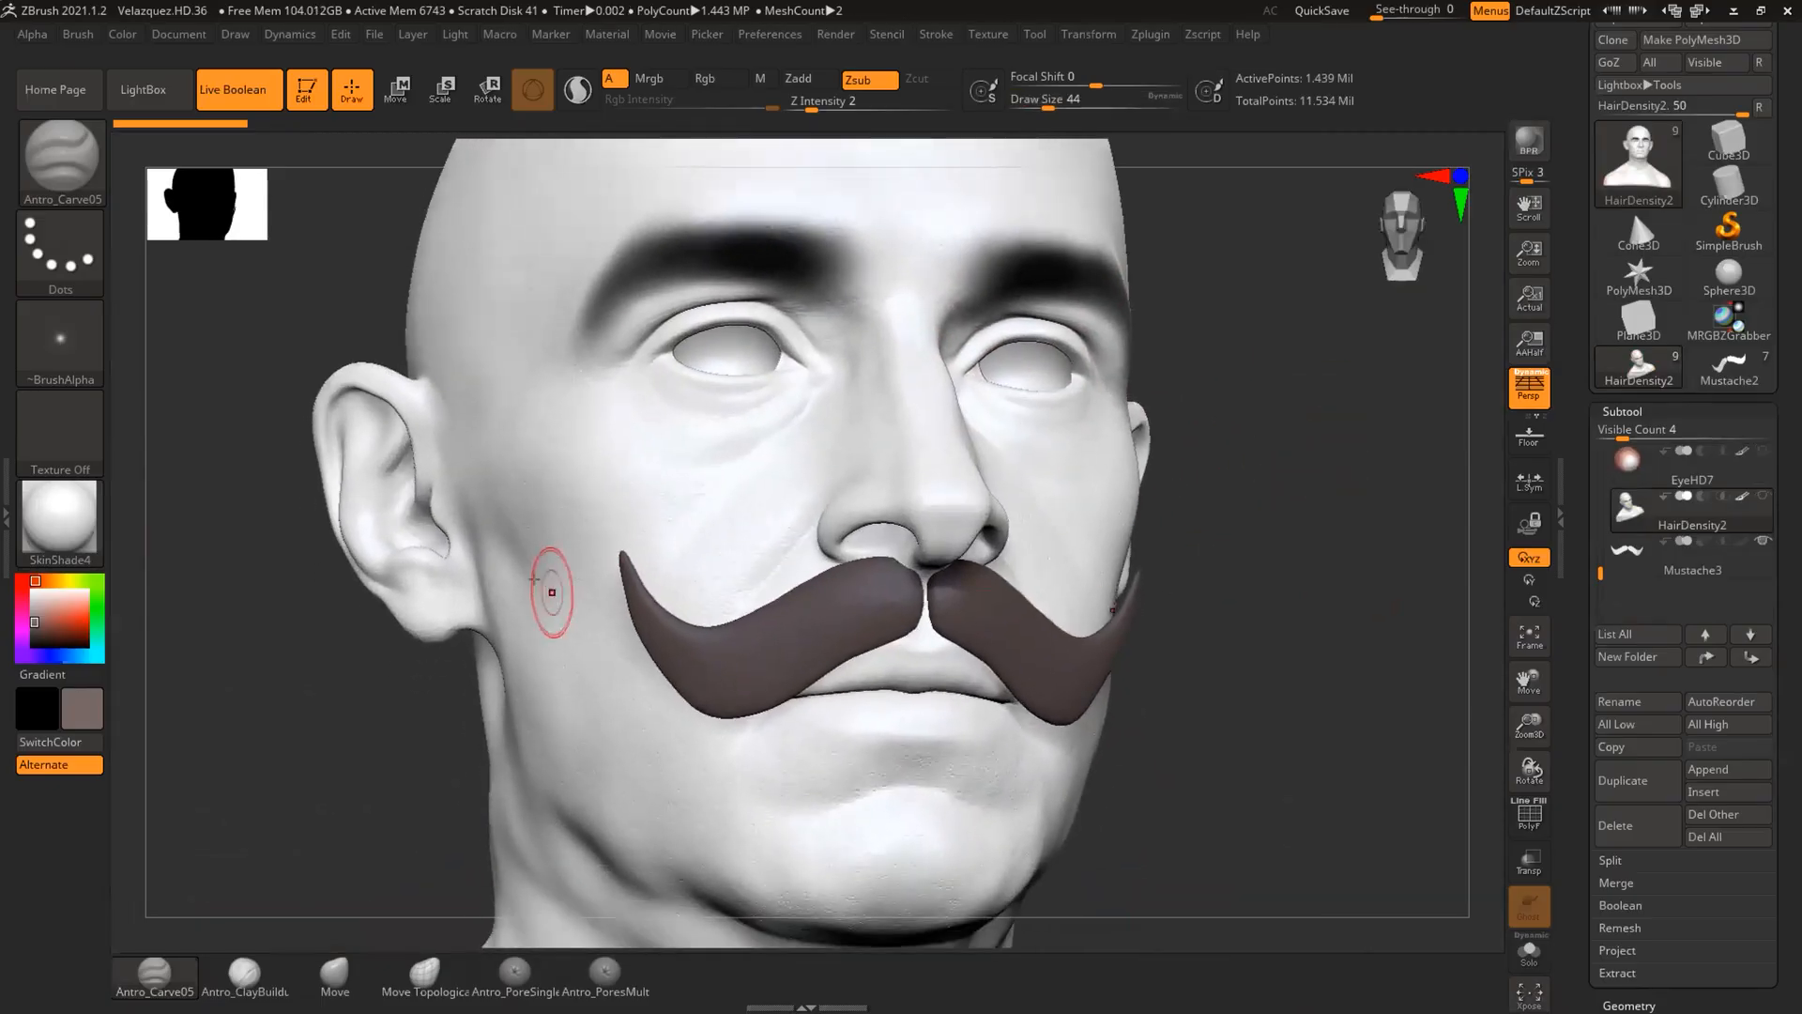
# - Choose the Standard brush with a draw size of 27 and black as the paint colour
pyautogui.click(720, 79)
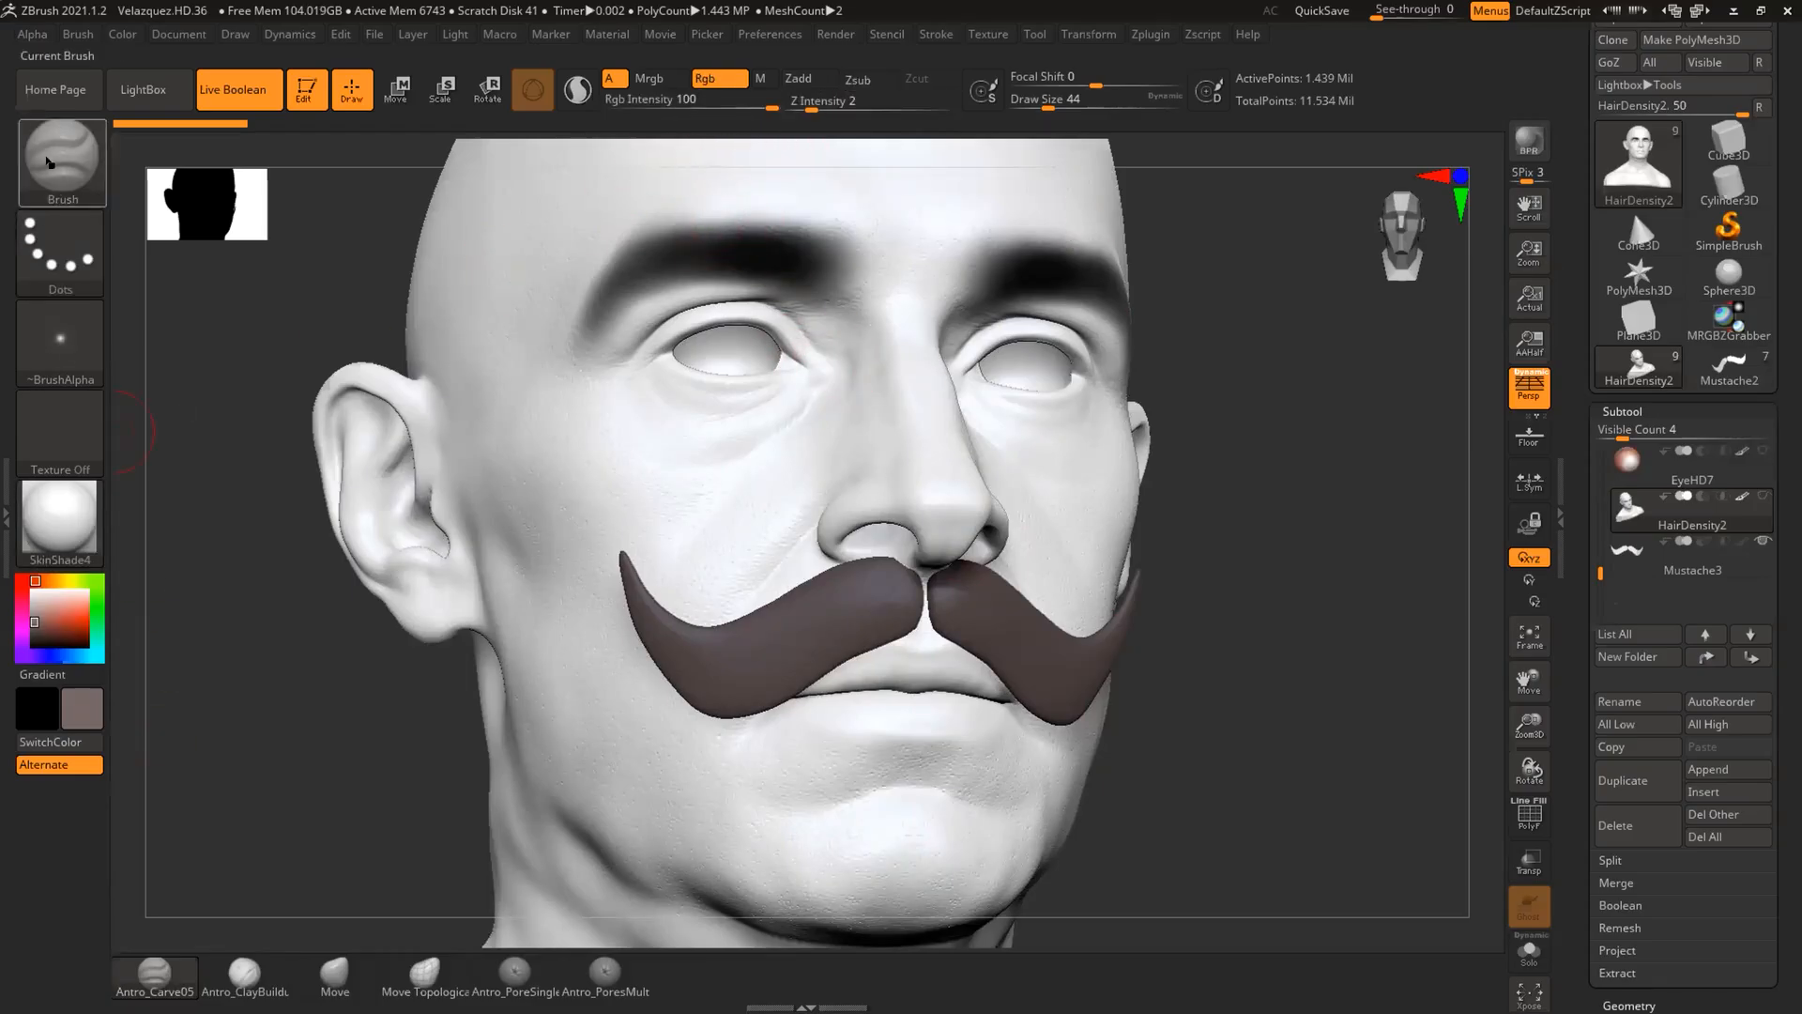
pyautogui.click(51, 161)
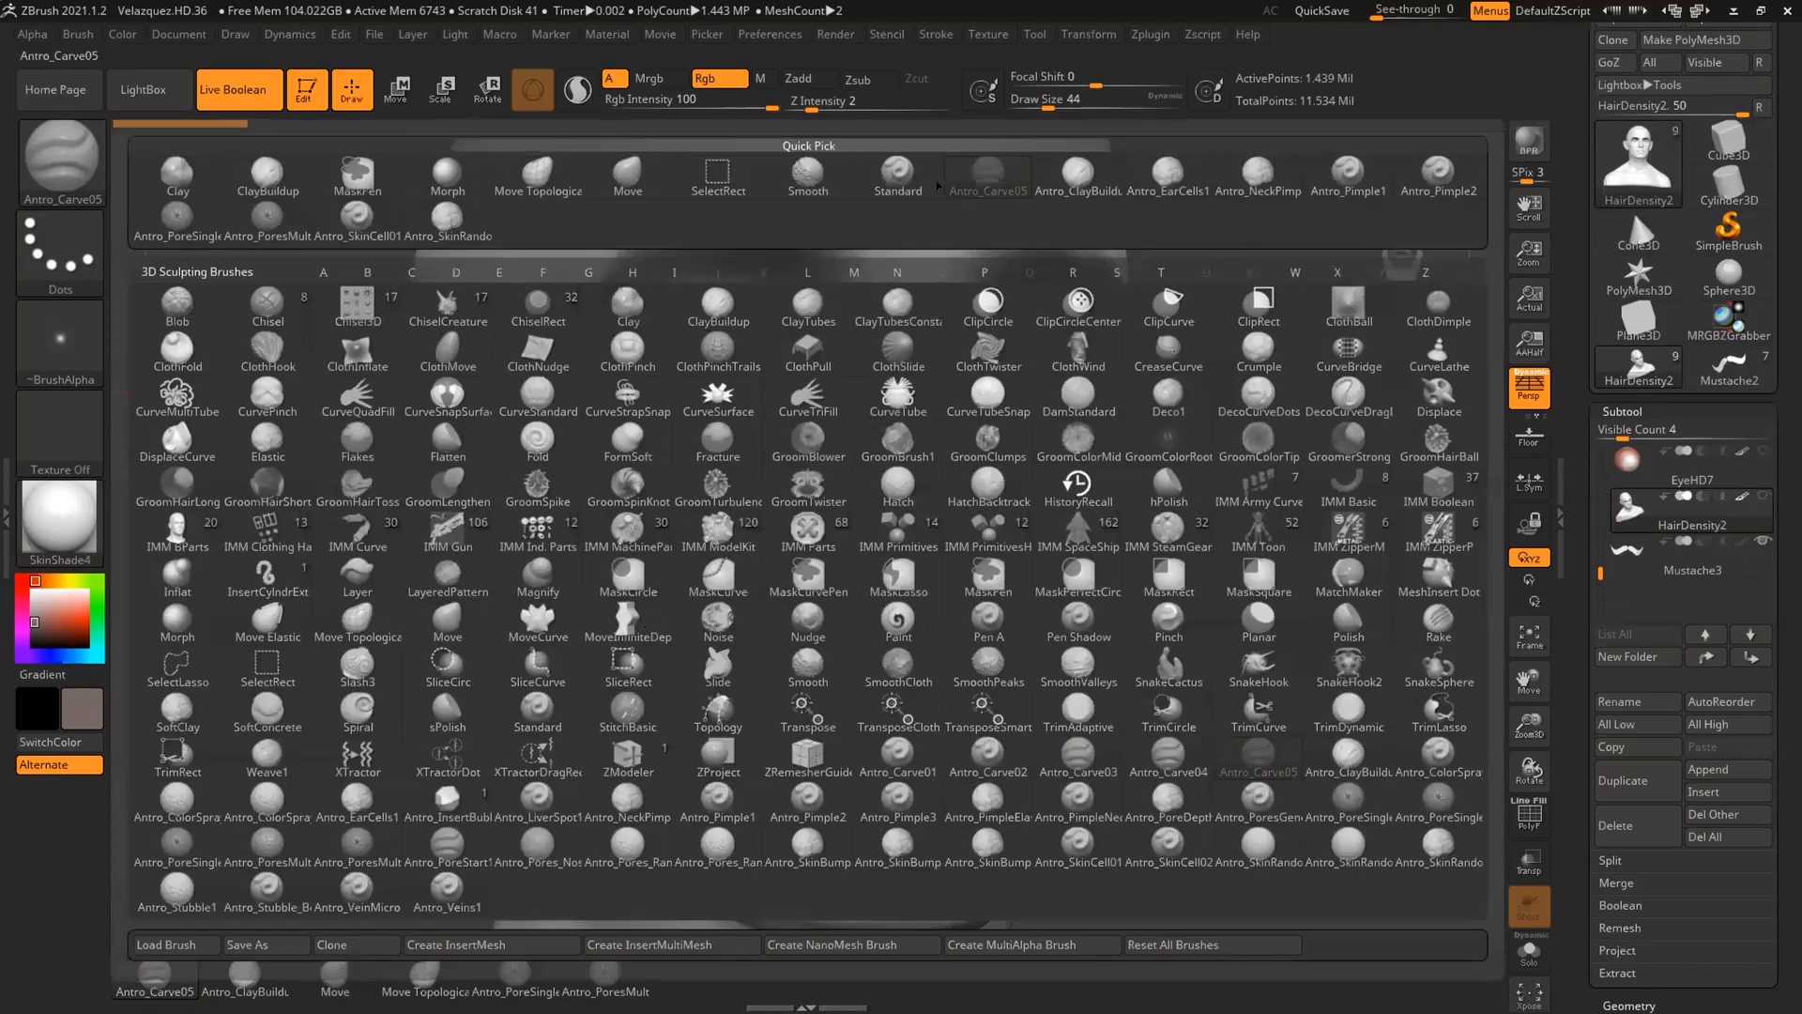
pyautogui.click(899, 174)
pyautogui.press('space')
pyautogui.moveTo(611, 322); pyautogui.dragTo(615, 323)
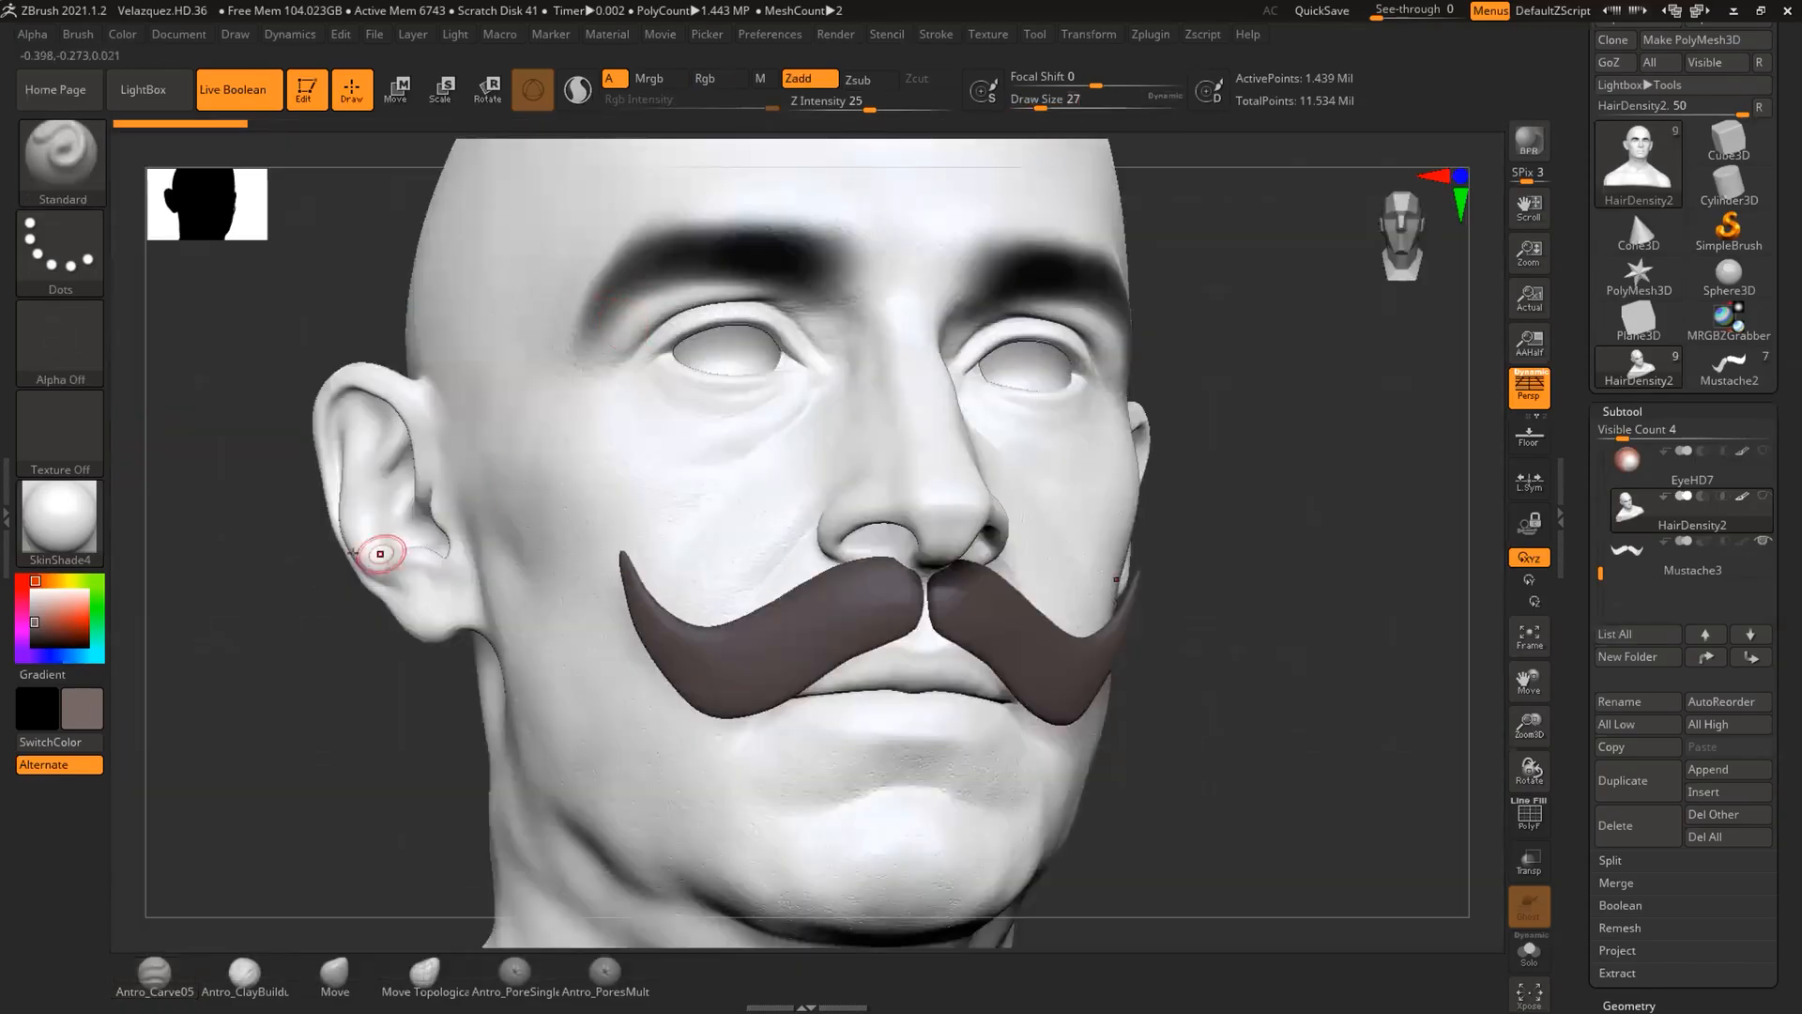
pyautogui.click(32, 643)
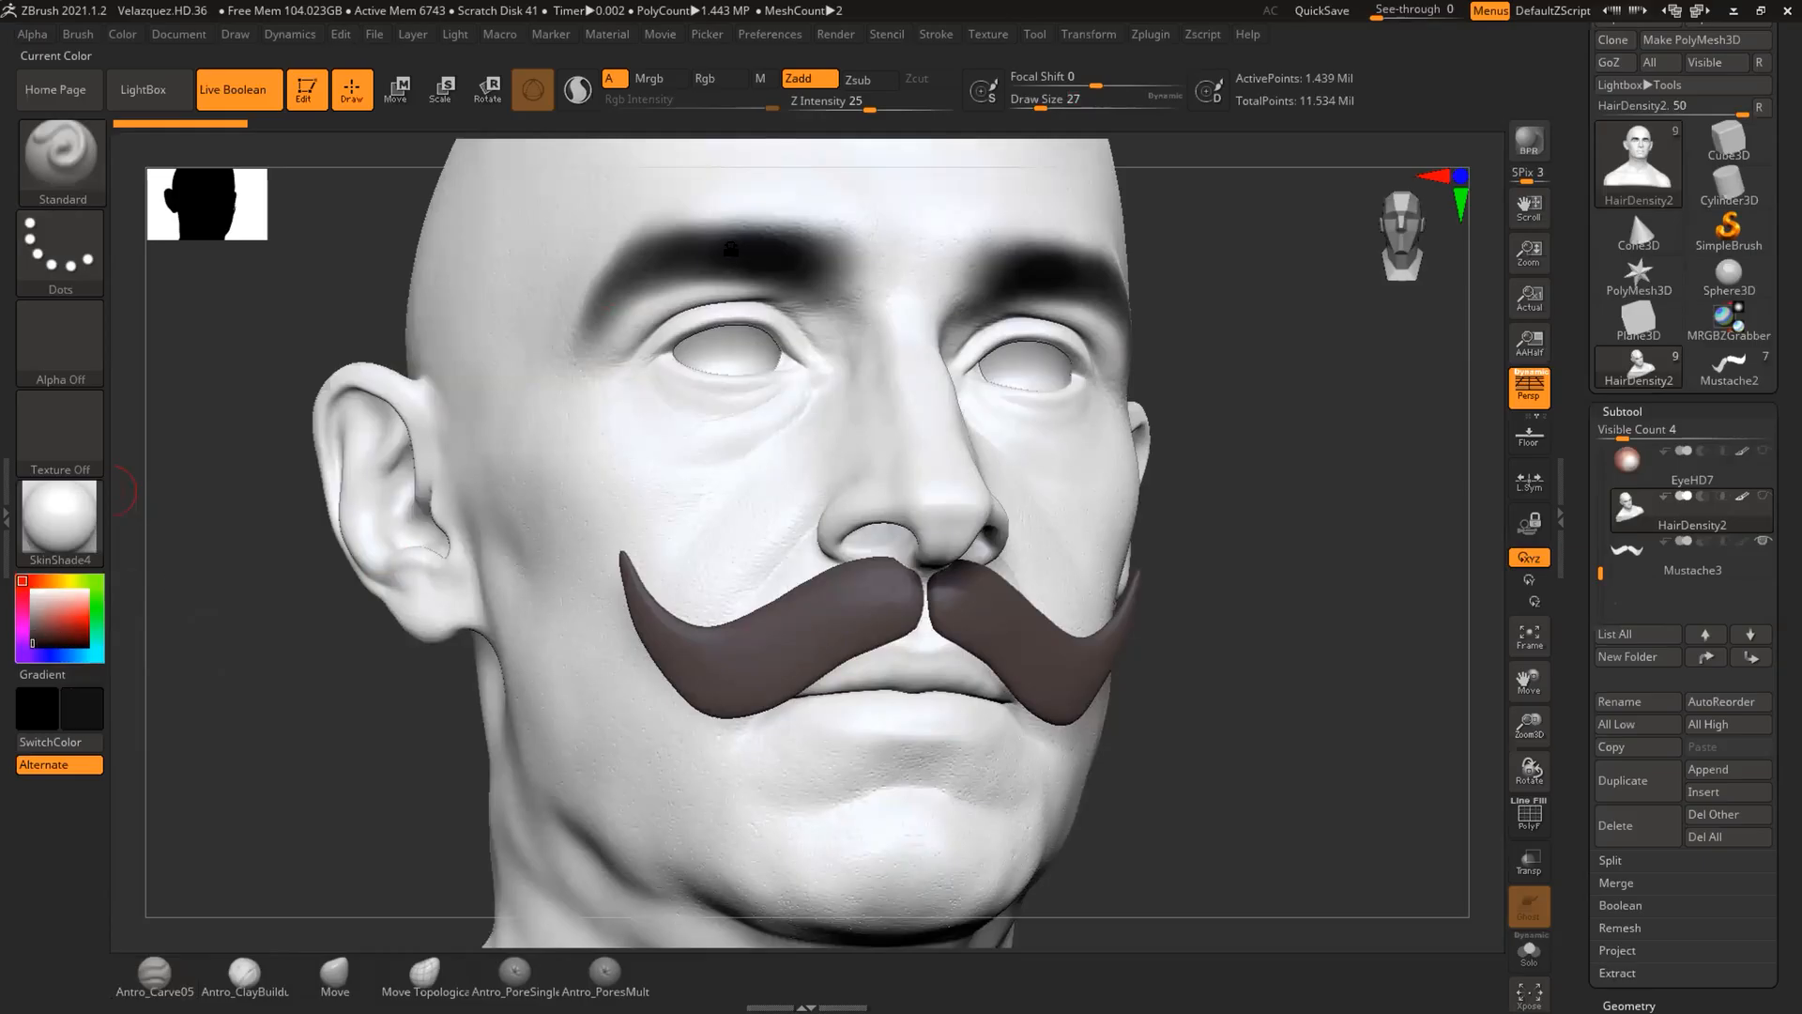
# - Set the Standard brush to paint colour only, with Rgb on and Zadd off
pyautogui.moveTo(1347, 567); pyautogui.dragTo(1349, 528)
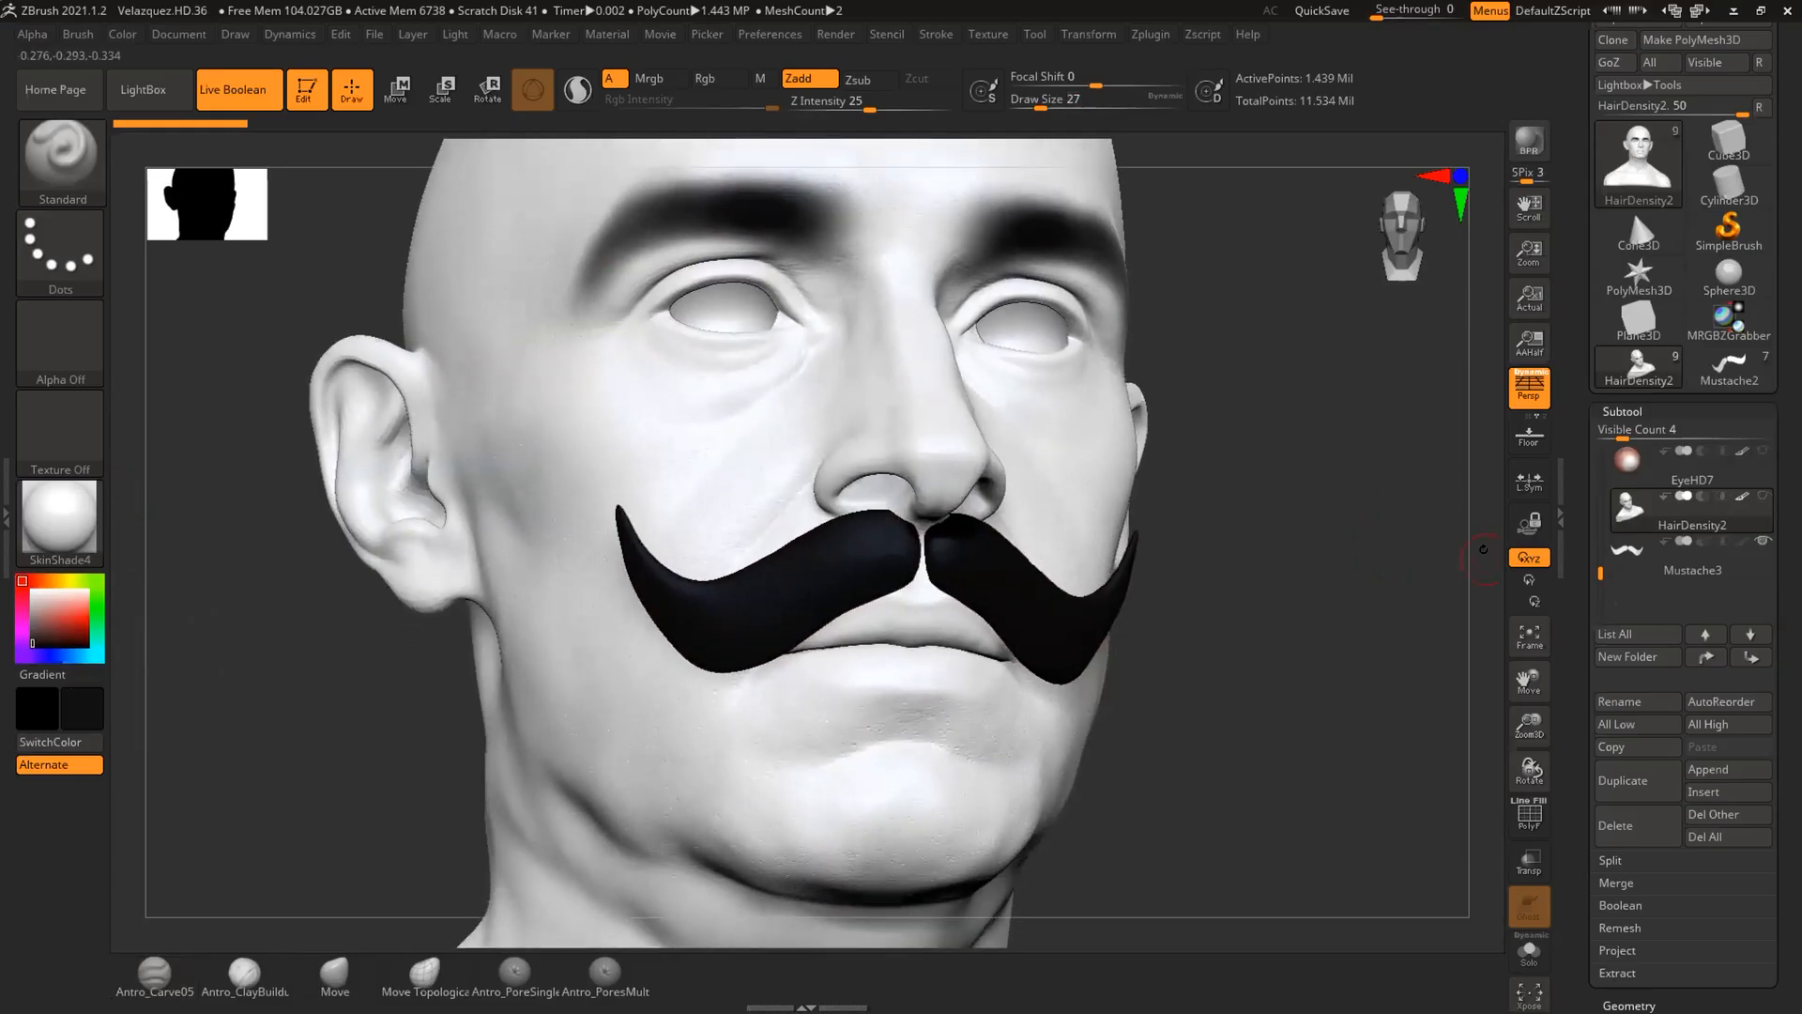
pyautogui.moveTo(1198, 442); pyautogui.dragTo(1216, 444)
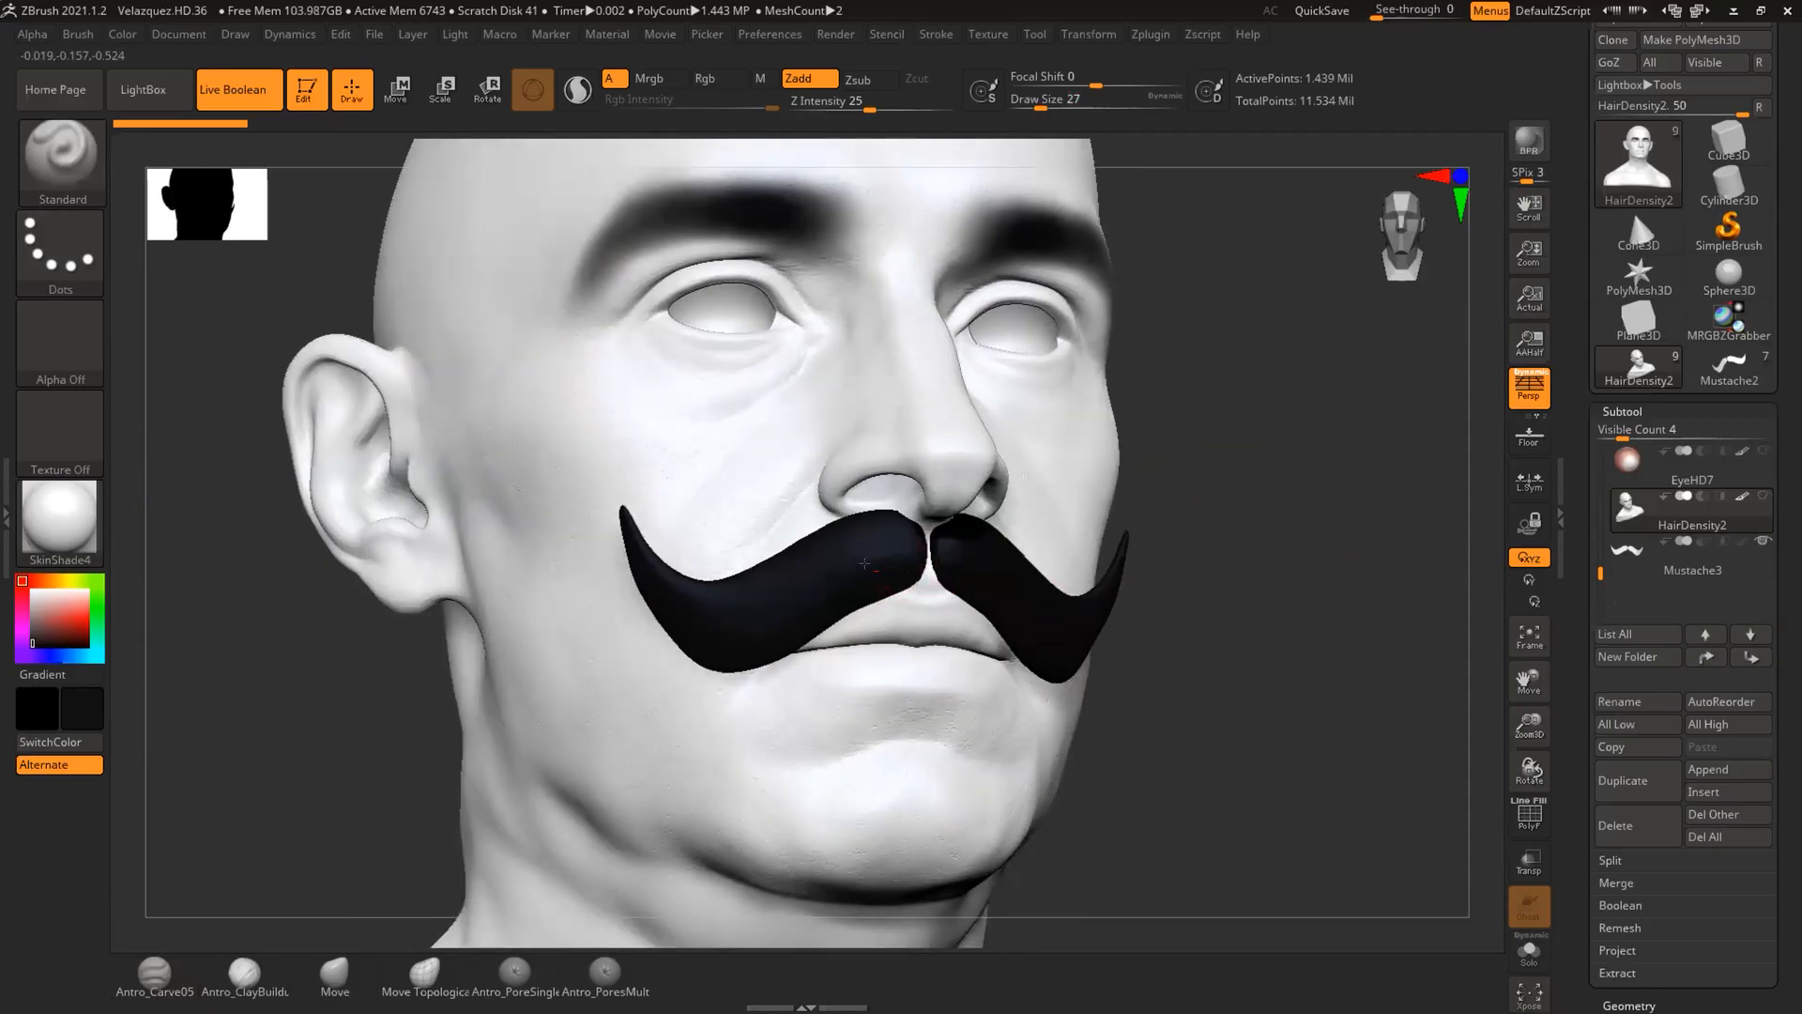
pyautogui.press('ctrl')
pyautogui.click(798, 78)
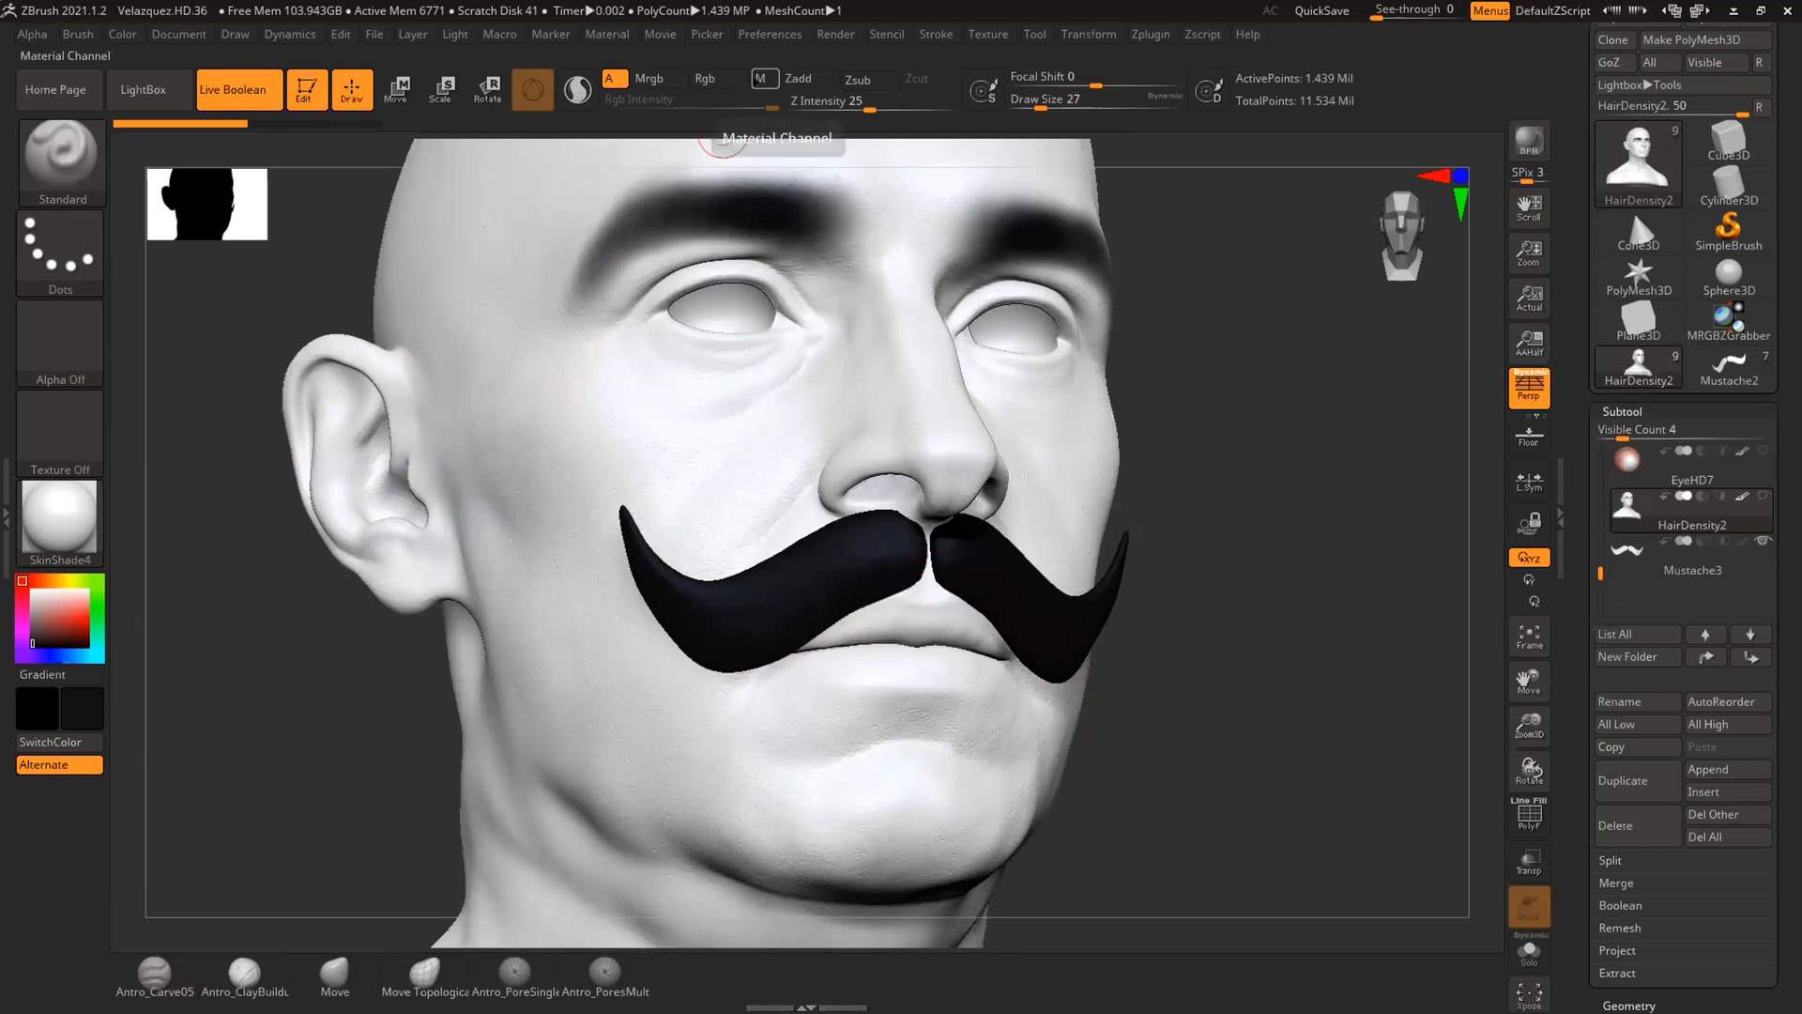
pyautogui.click(718, 78)
# - Paint black density on the upper lip beneath the moustache mesh and trim its edge along the lip with white
pyautogui.moveTo(883, 551); pyautogui.dragTo(895, 561)
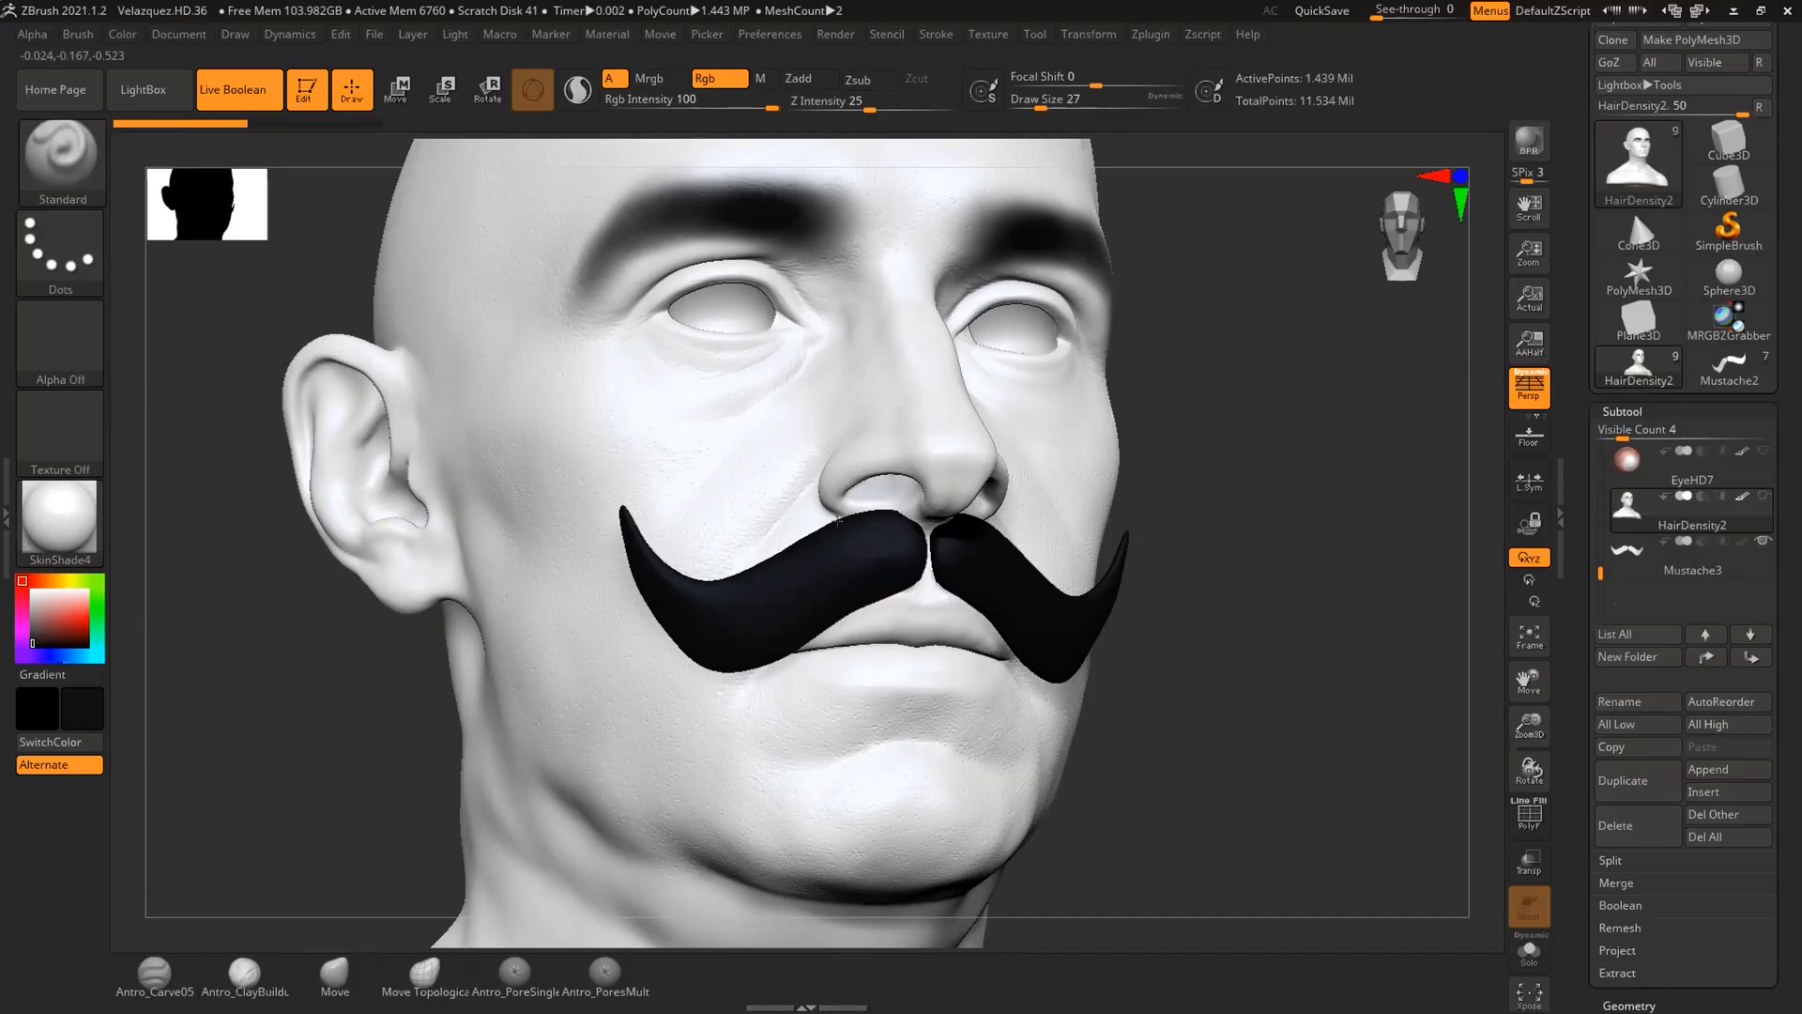
pyautogui.moveTo(897, 564)
pyautogui.mouseDown()
pyautogui.moveTo(918, 522)
pyautogui.moveTo(929, 561)
pyautogui.moveTo(898, 535)
pyautogui.mouseUp()
pyautogui.moveTo(892, 545); pyautogui.dragTo(851, 577)
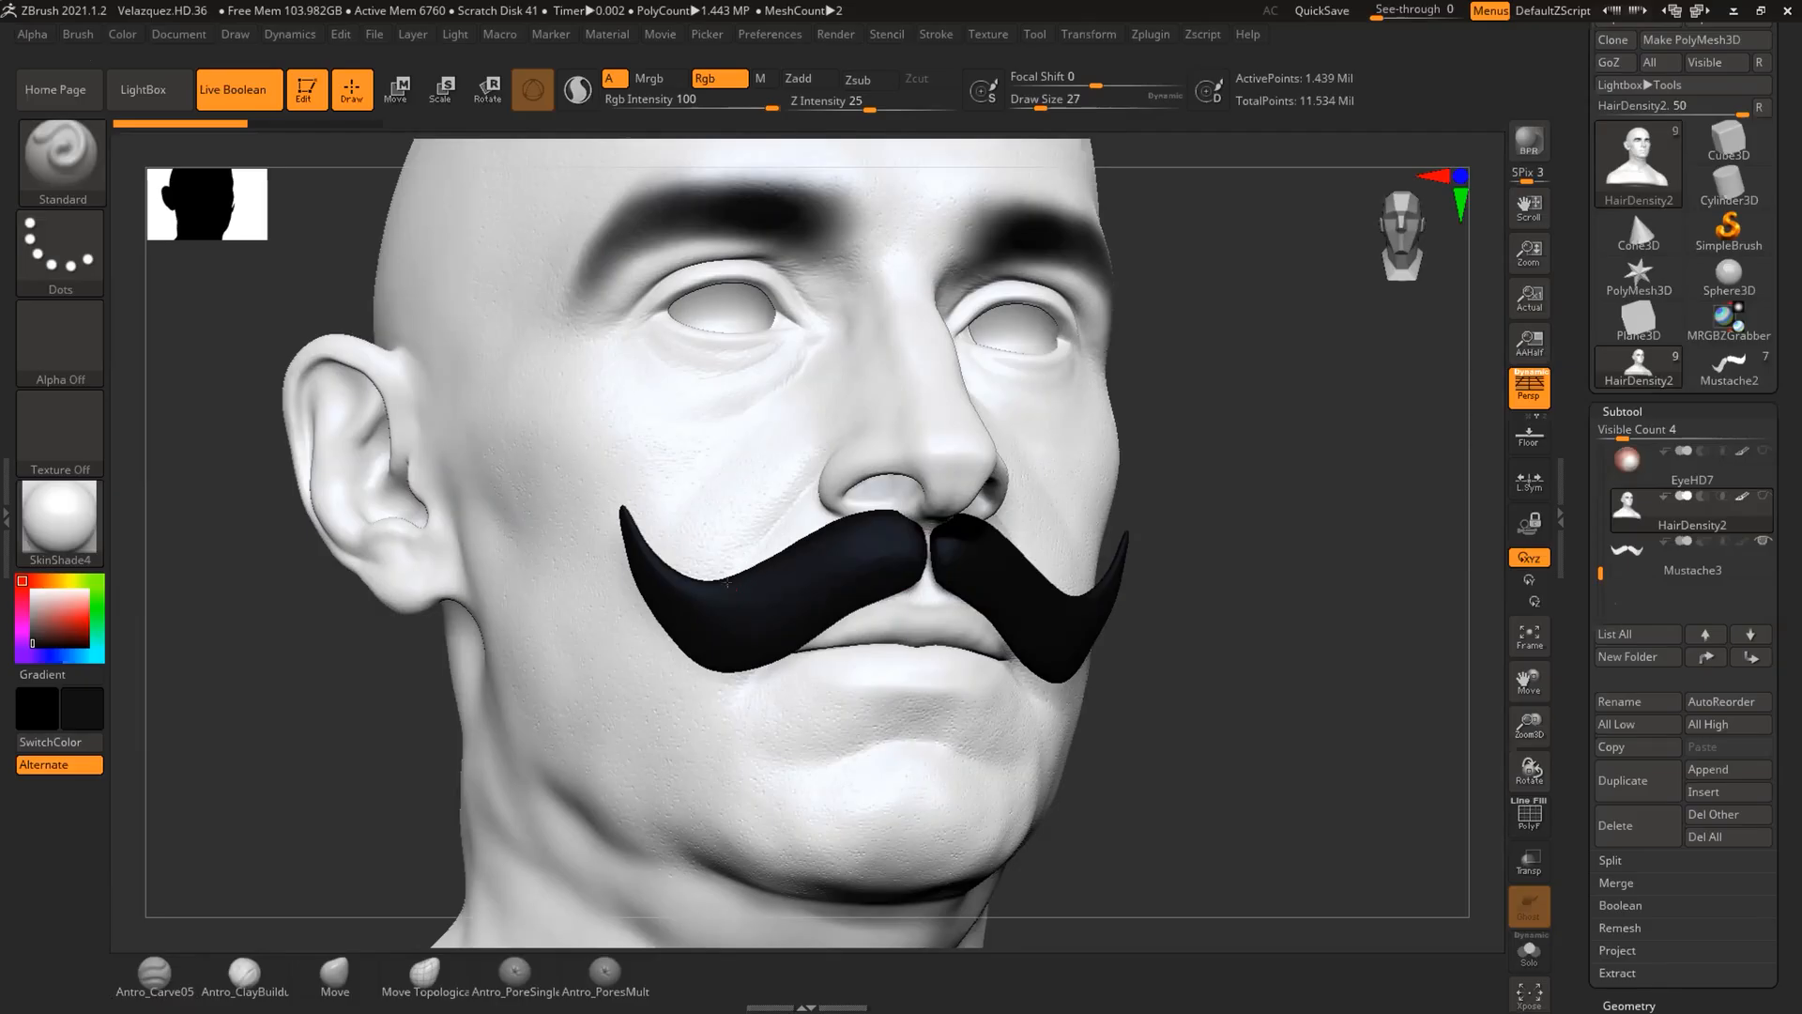
pyautogui.moveTo(760, 597); pyautogui.dragTo(899, 575)
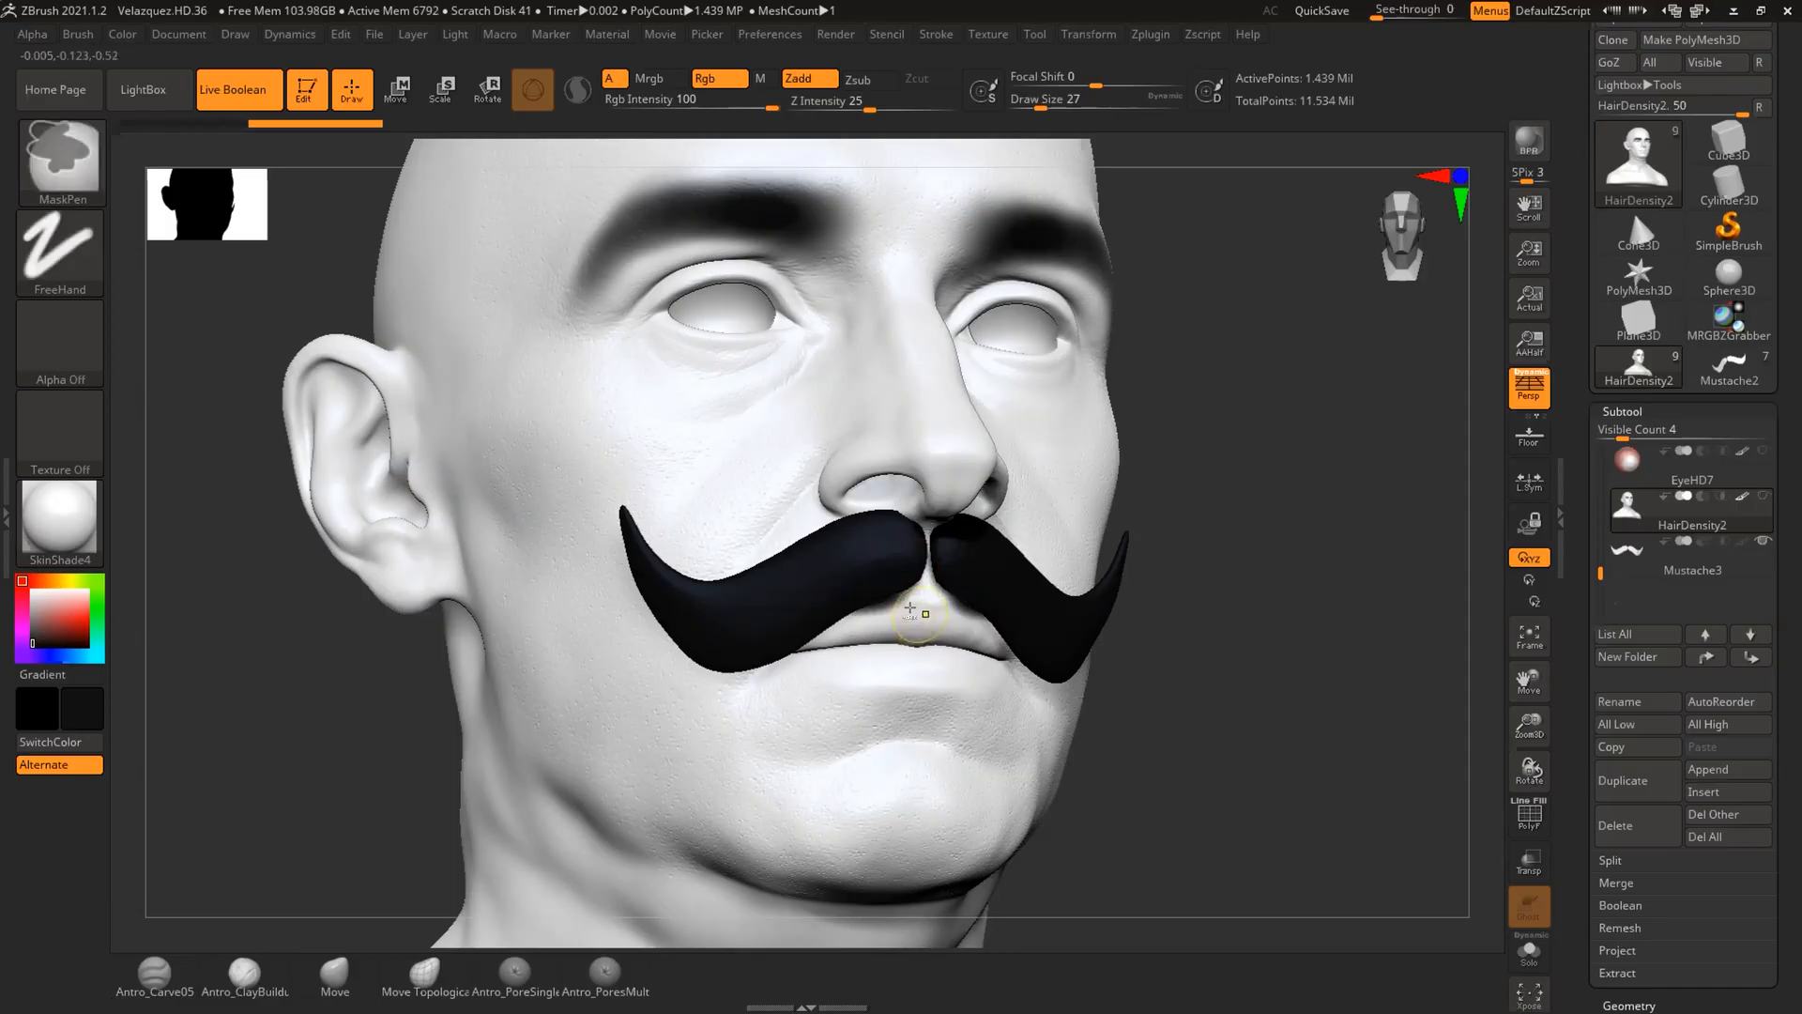
pyautogui.click(32, 592)
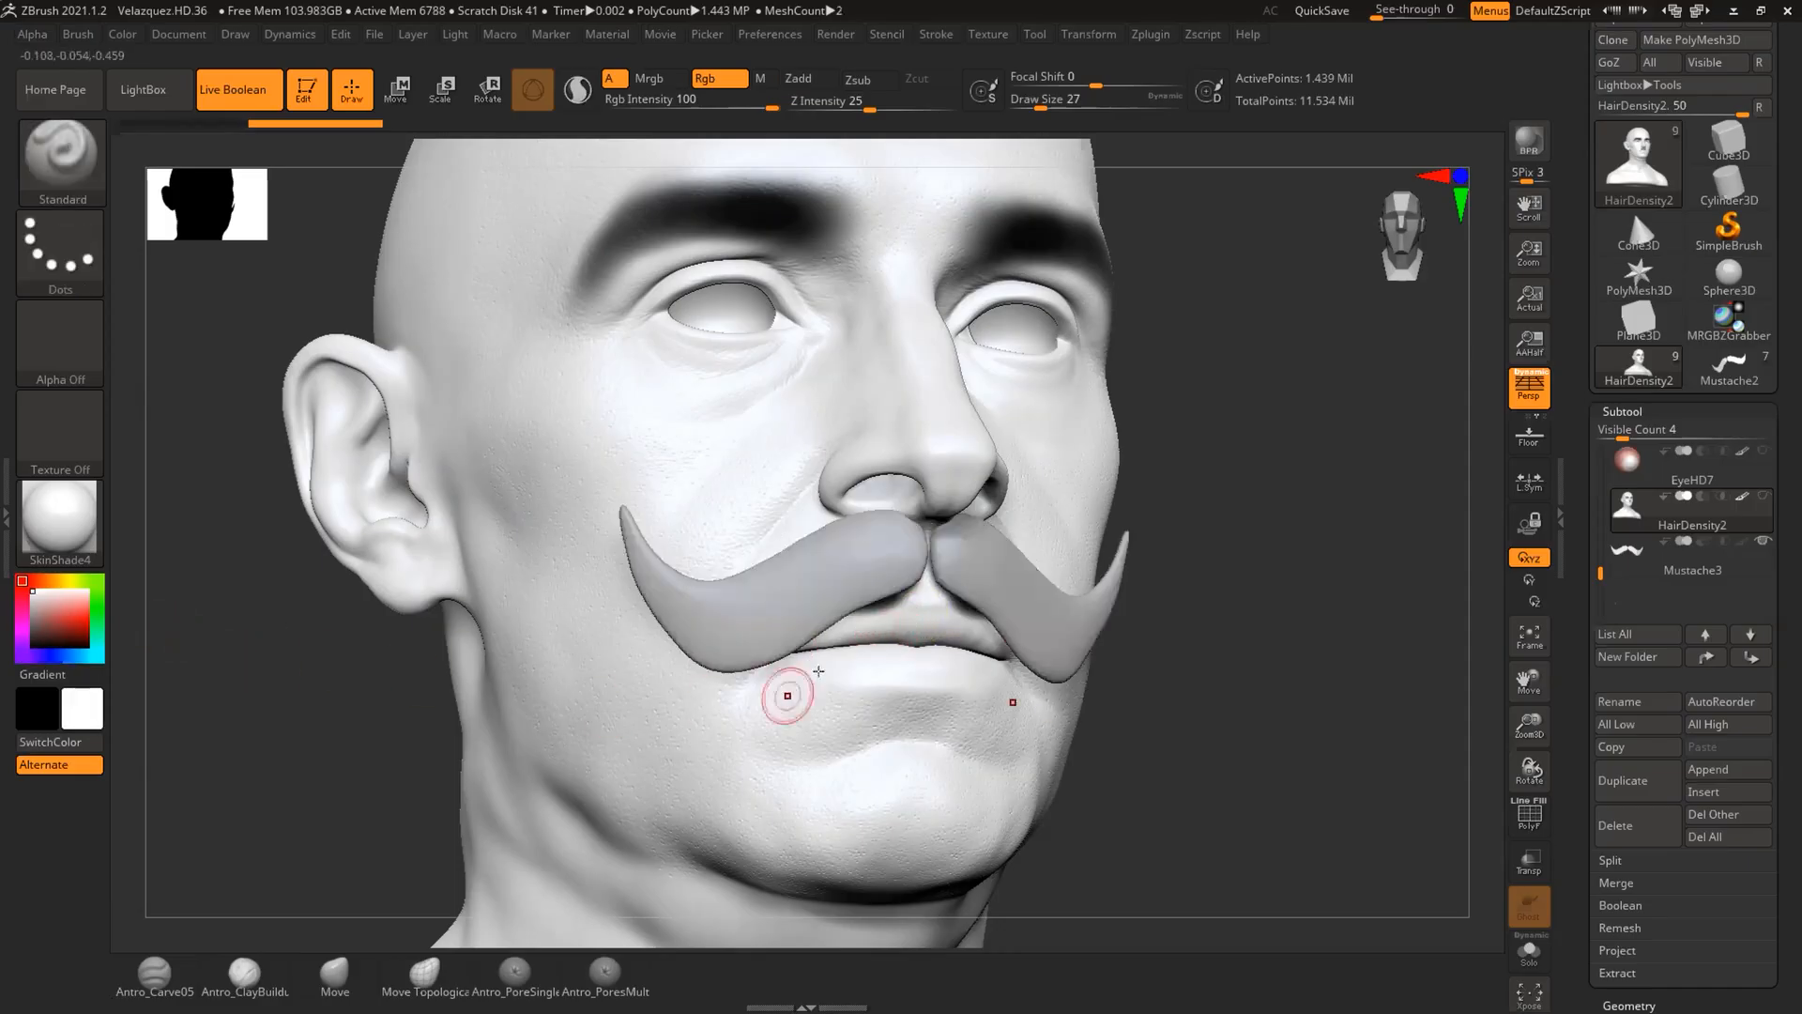
pyautogui.moveTo(917, 620)
pyautogui.mouseDown()
pyautogui.moveTo(857, 611)
pyautogui.moveTo(852, 636)
pyautogui.mouseUp()
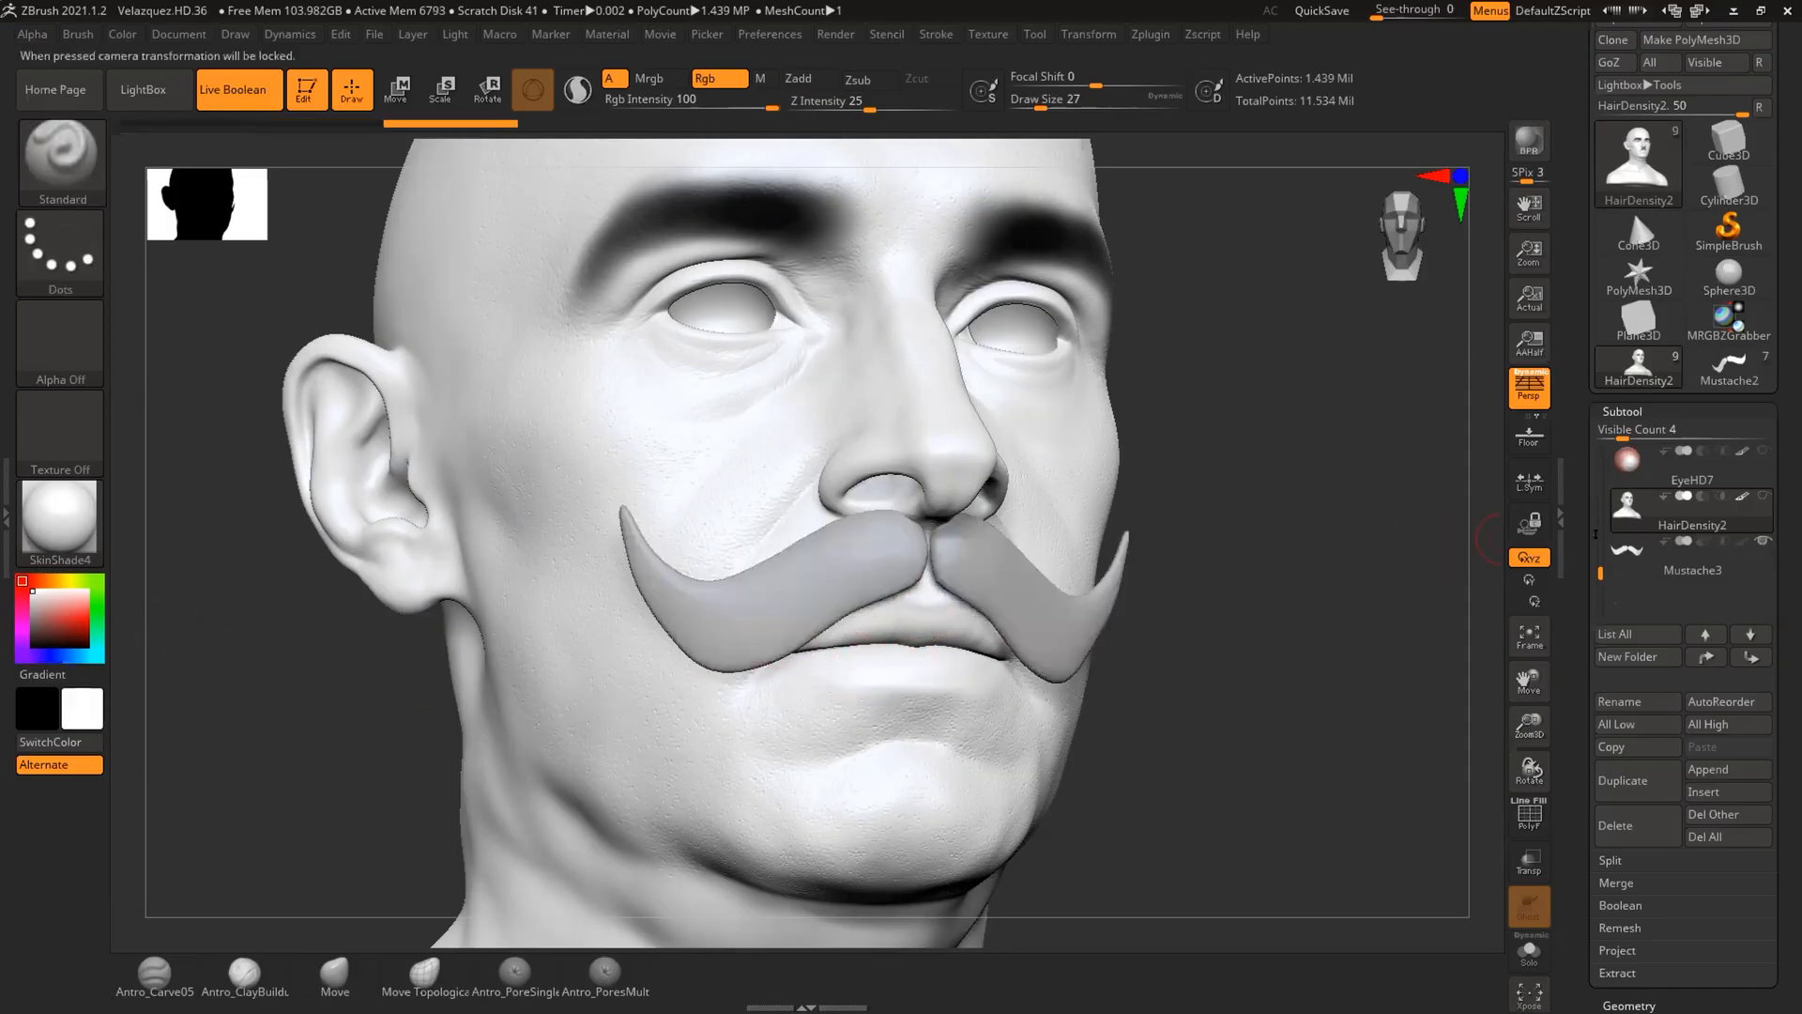
# - Hide the Mustache3 subtool and paint a solid black moustache density area from below the nose to the mouth corners
pyautogui.click(1762, 541)
pyautogui.moveTo(1311, 564); pyautogui.dragTo(1257, 567)
pyautogui.moveTo(38, 608); pyautogui.dragTo(32, 644)
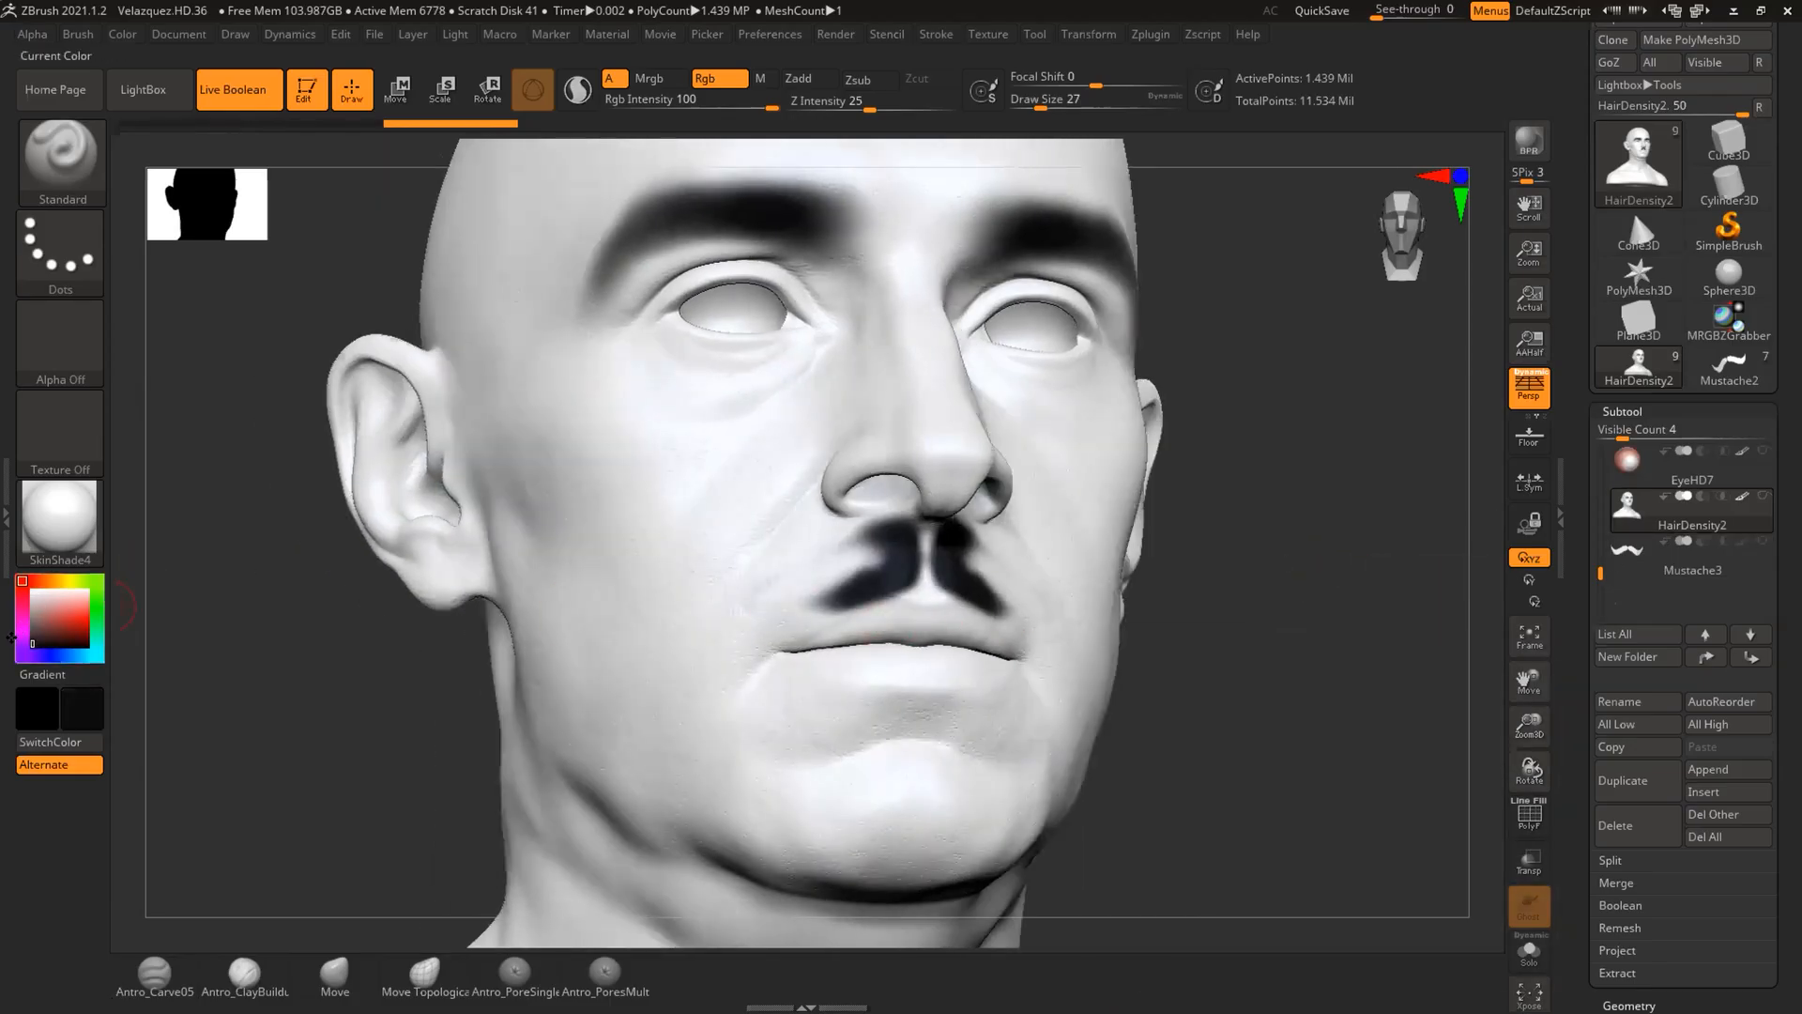
pyautogui.moveTo(890, 537)
pyautogui.mouseDown()
pyautogui.moveTo(851, 550)
pyautogui.moveTo(859, 528)
pyautogui.moveTo(791, 591)
pyautogui.moveTo(894, 548)
pyautogui.moveTo(923, 580)
pyautogui.moveTo(833, 565)
pyautogui.moveTo(831, 593)
pyautogui.moveTo(768, 616)
pyautogui.moveTo(801, 591)
pyautogui.moveTo(831, 606)
pyautogui.moveTo(816, 617)
pyautogui.moveTo(773, 607)
pyautogui.moveTo(852, 561)
pyautogui.moveTo(797, 571)
pyautogui.moveTo(883, 527)
pyautogui.mouseUp()
pyautogui.moveTo(773, 594)
pyautogui.mouseDown()
pyautogui.moveTo(750, 637)
pyautogui.moveTo(747, 615)
pyautogui.moveTo(774, 638)
pyautogui.mouseUp()
pyautogui.moveTo(1331, 575)
pyautogui.mouseDown()
pyautogui.moveTo(1239, 563)
pyautogui.moveTo(1314, 561)
pyautogui.mouseUp()
pyautogui.moveTo(851, 566)
pyautogui.mouseDown()
pyautogui.moveTo(790, 591)
pyautogui.moveTo(852, 552)
pyautogui.mouseUp()
pyautogui.moveTo(1230, 539); pyautogui.dragTo(1166, 486)
pyautogui.moveTo(884, 584)
pyautogui.mouseDown()
pyautogui.moveTo(852, 592)
pyautogui.moveTo(902, 571)
pyautogui.moveTo(878, 577)
pyautogui.mouseUp()
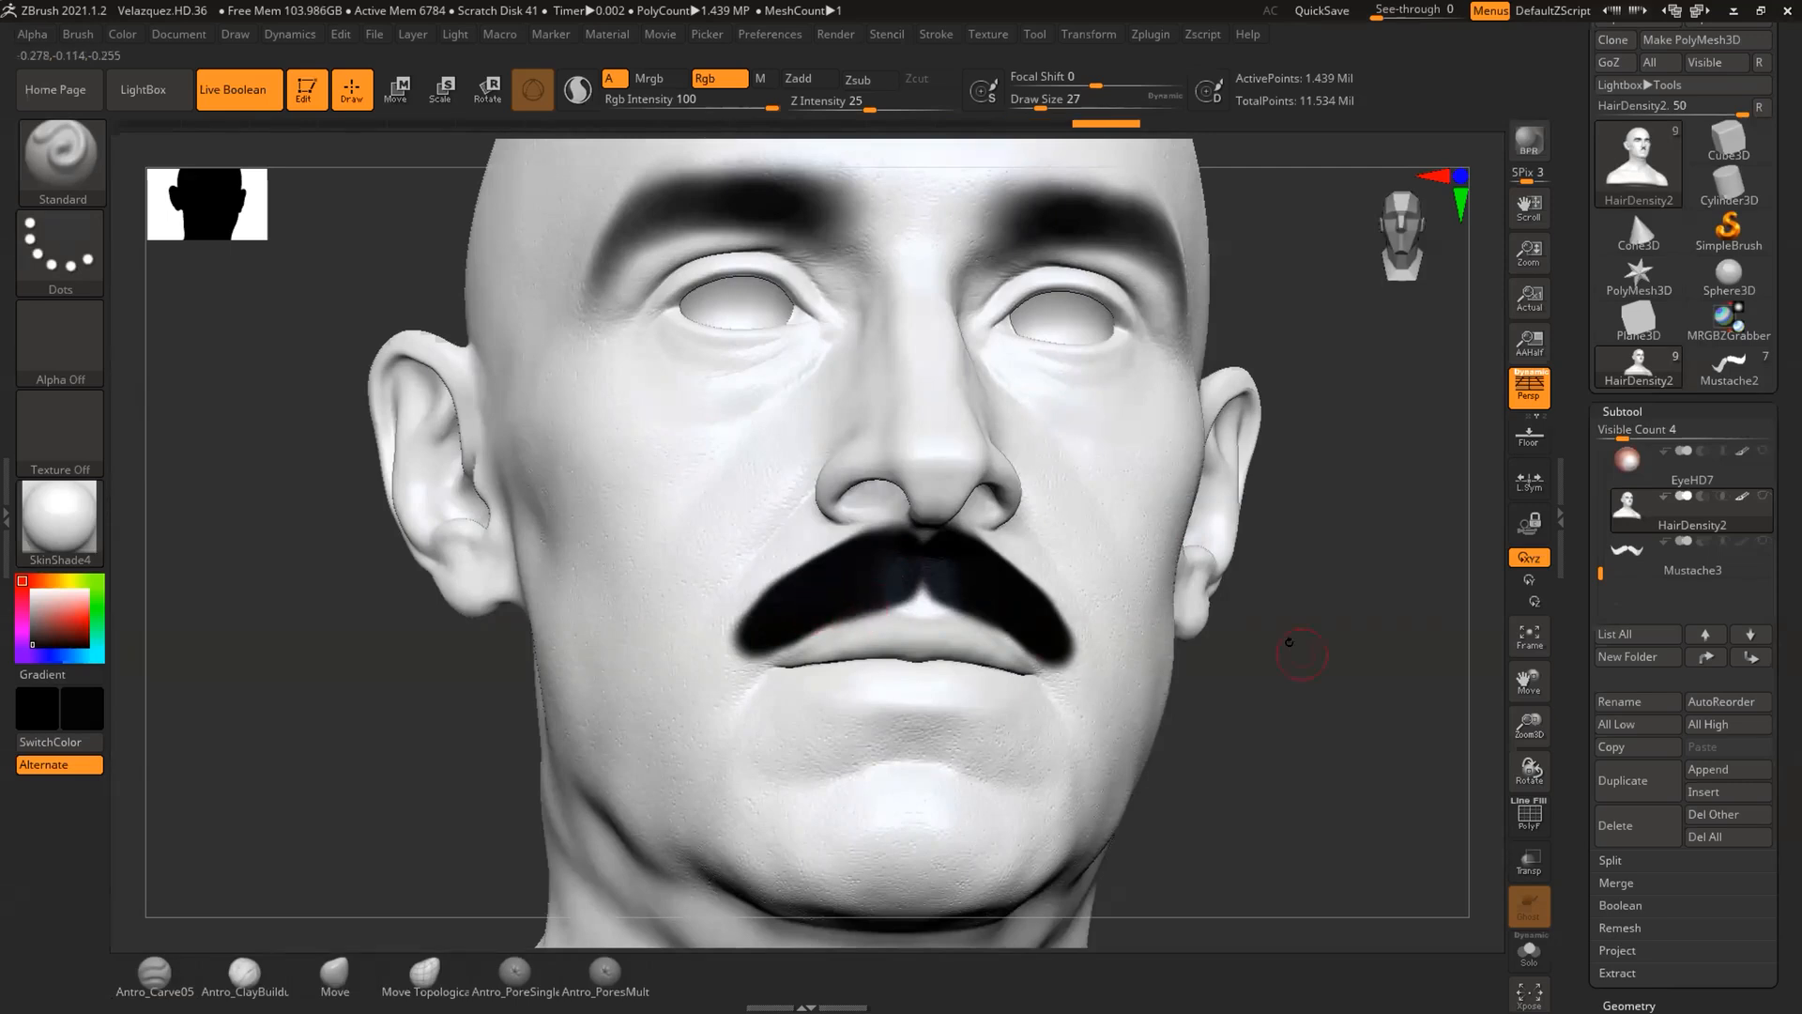
# - Clean up the painted moustache's edges with white along the upper lip, the cheek side and beneath the nostrils
pyautogui.moveTo(1295, 635); pyautogui.dragTo(853, 672)
pyautogui.click(33, 591)
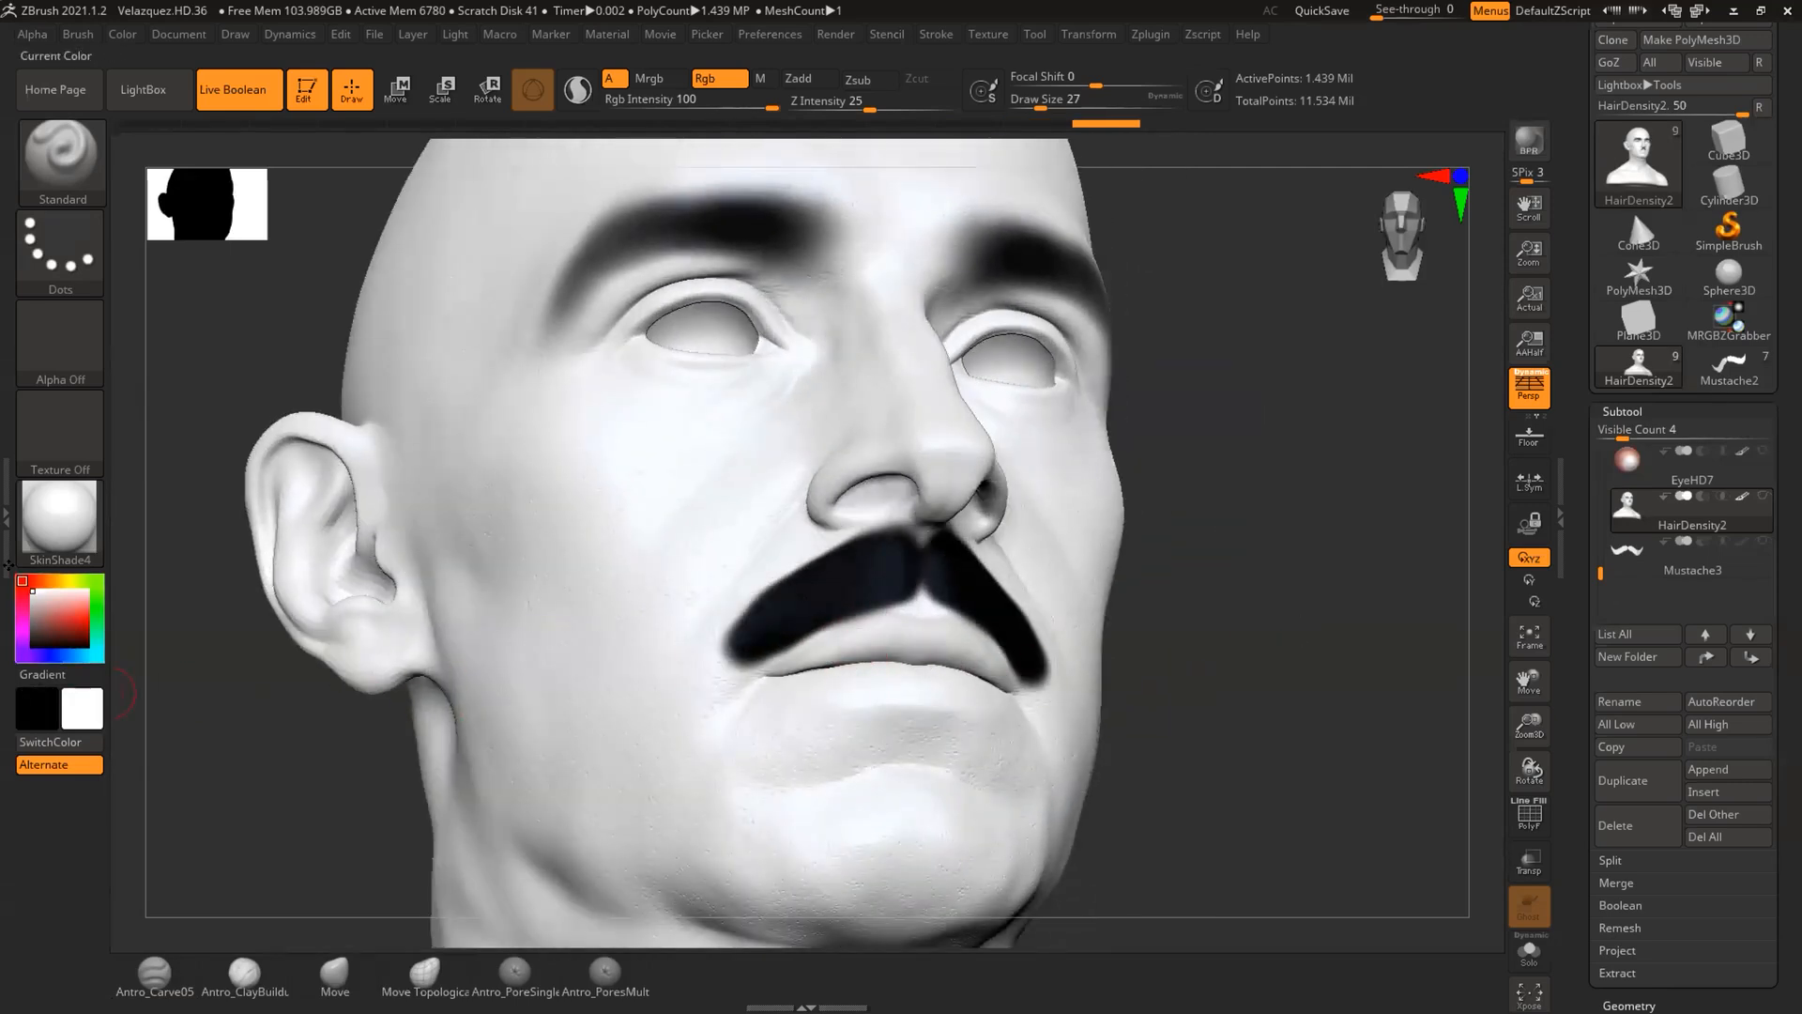
pyautogui.moveTo(821, 652); pyautogui.dragTo(848, 639)
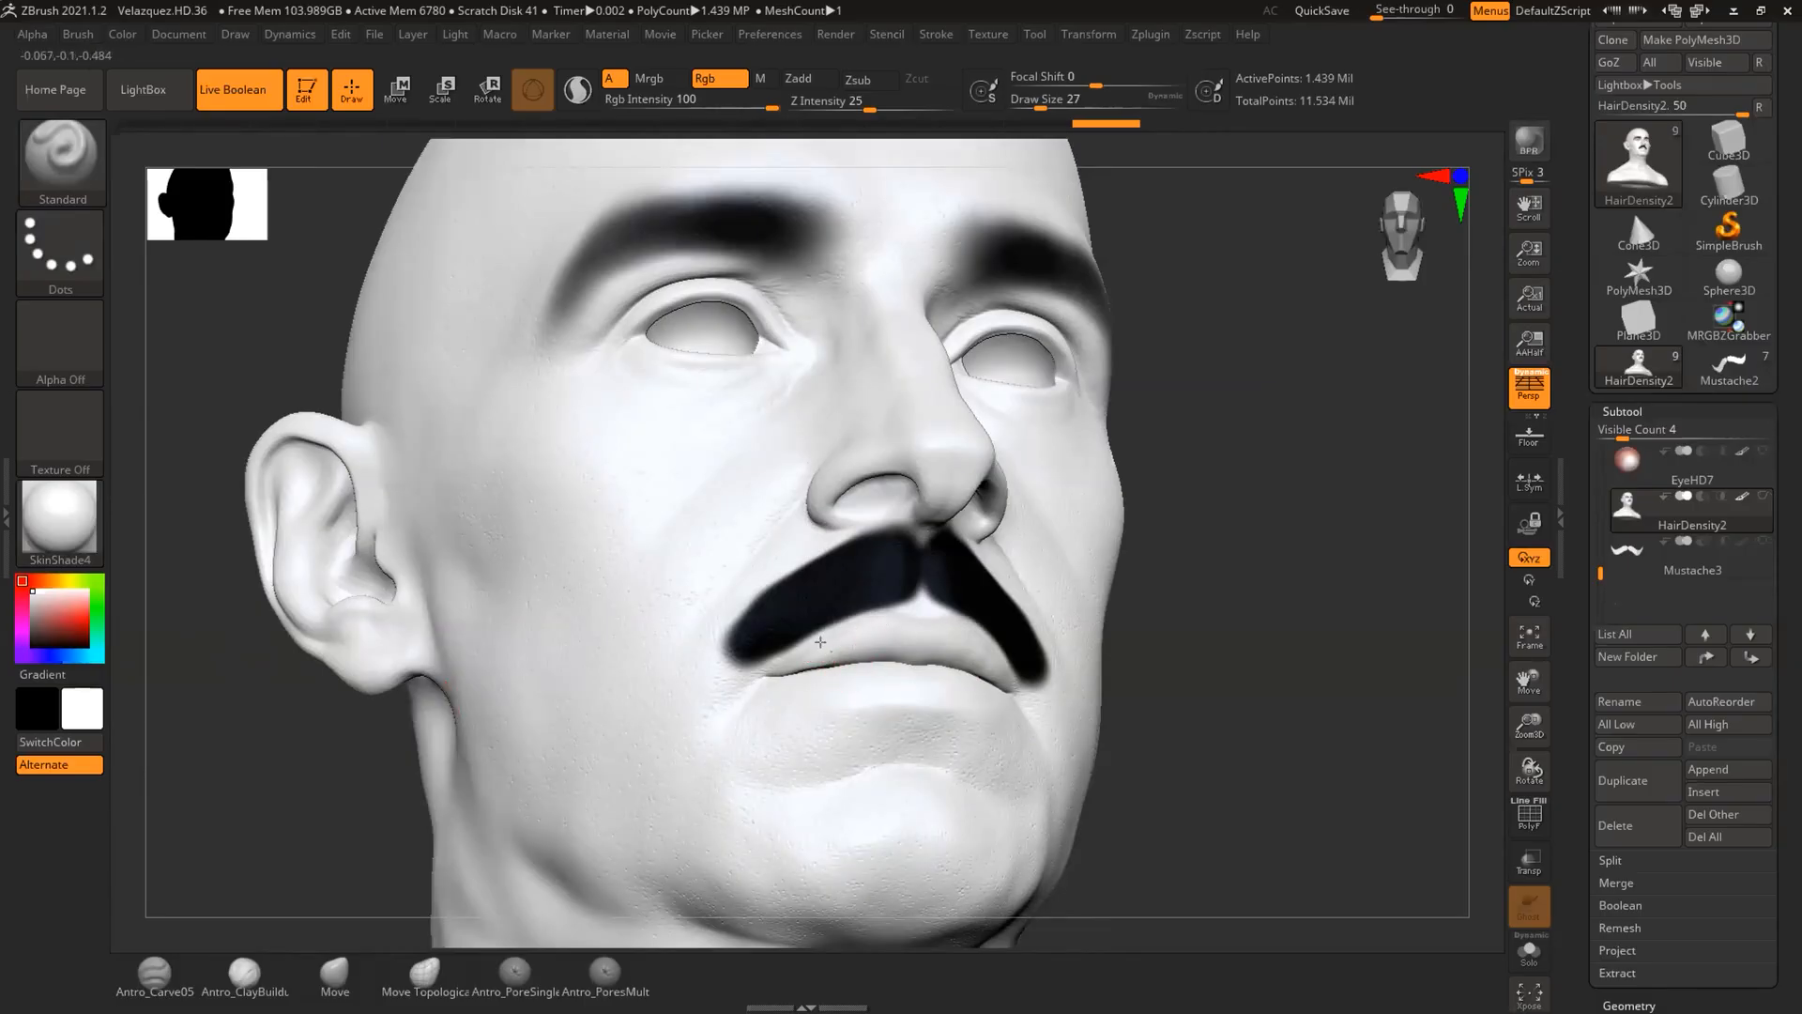
pyautogui.moveTo(907, 622)
pyautogui.mouseDown()
pyautogui.moveTo(826, 634)
pyautogui.moveTo(777, 670)
pyautogui.mouseUp()
pyautogui.moveTo(744, 564)
pyautogui.mouseDown()
pyautogui.moveTo(725, 582)
pyautogui.moveTo(744, 564)
pyautogui.mouseUp()
pyautogui.moveTo(1290, 508)
pyautogui.keyDown('alt'); pyautogui.mouseDown()
pyautogui.moveTo(1402, 403)
pyautogui.moveTo(949, 451)
pyautogui.mouseUp(); pyautogui.keyUp('alt')
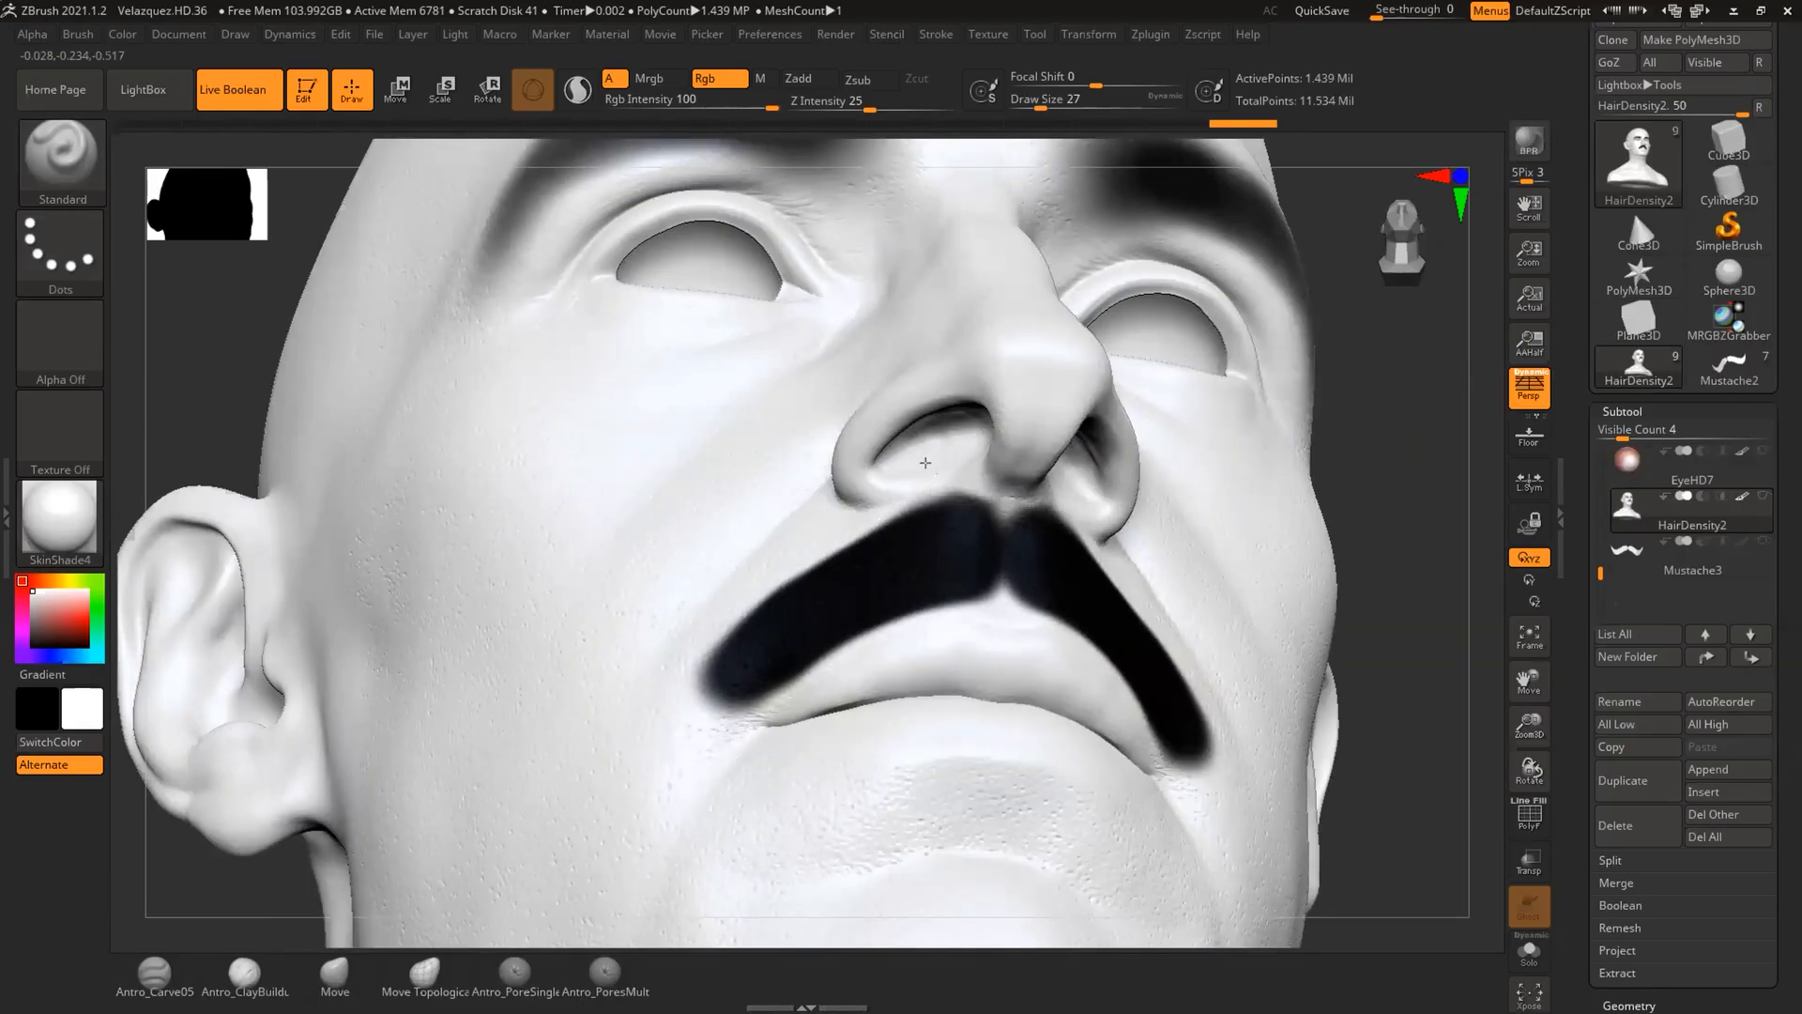
pyautogui.moveTo(988, 472); pyautogui.dragTo(1002, 481)
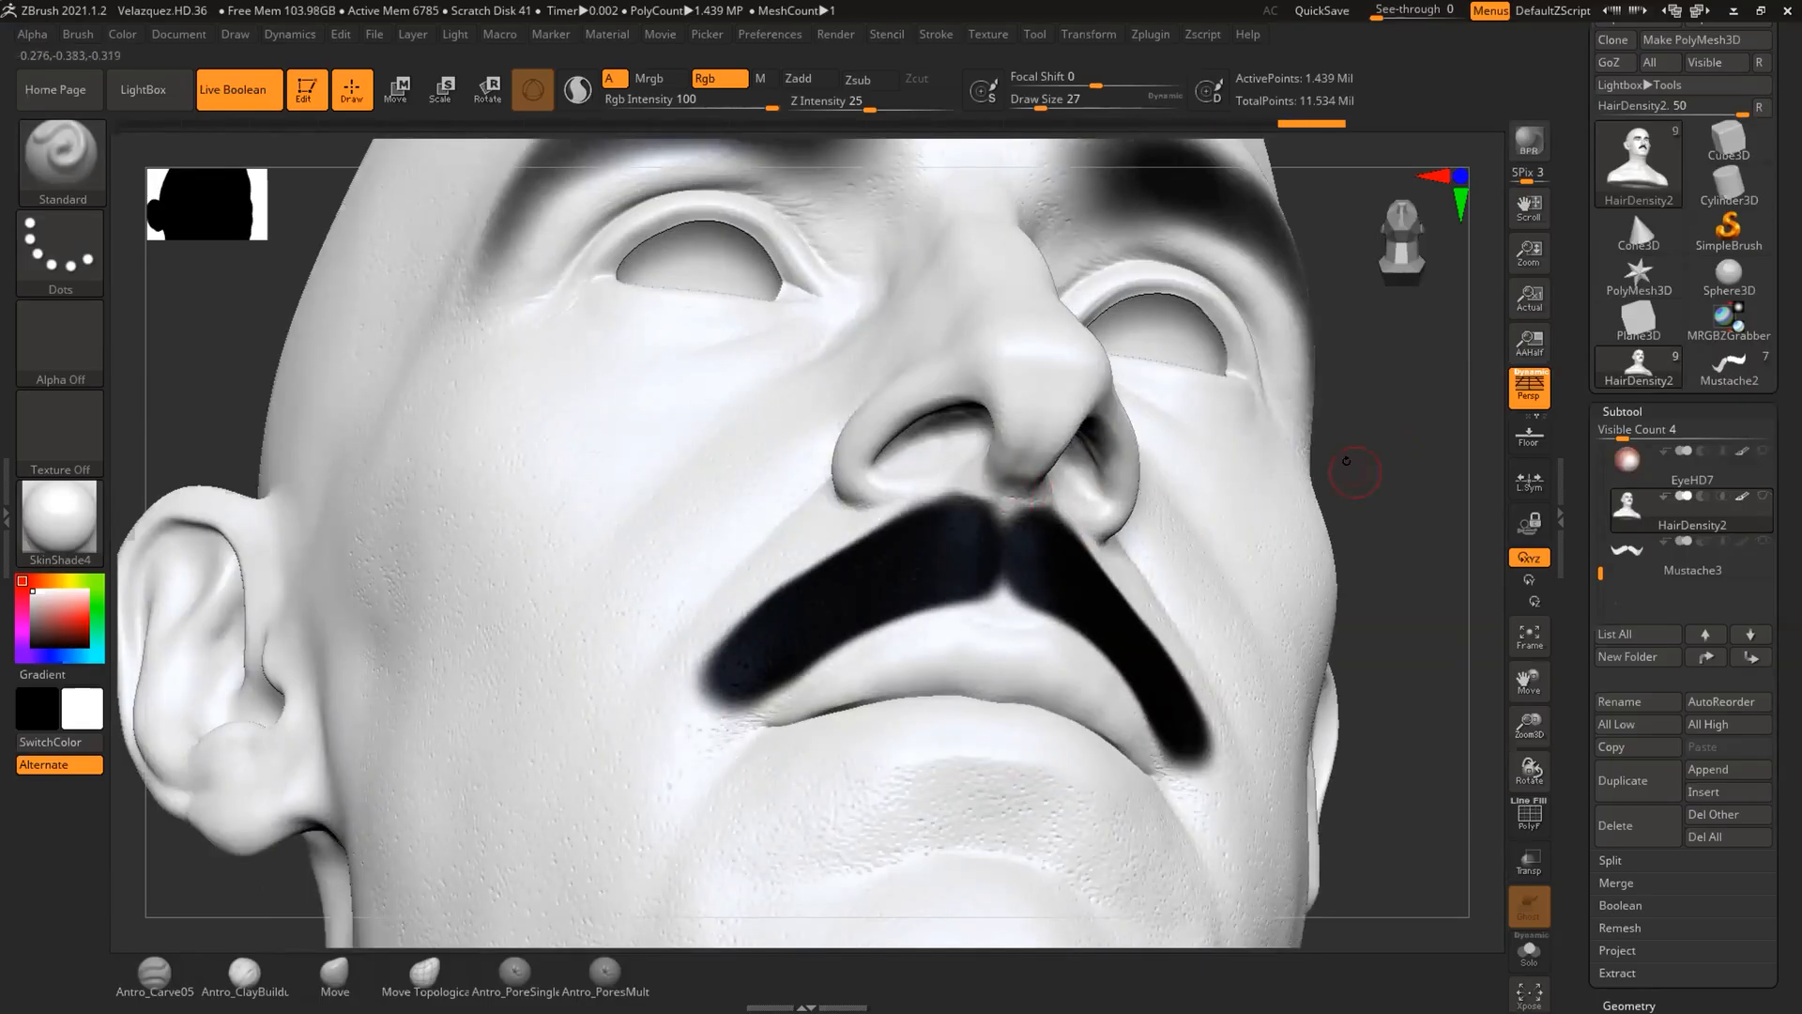
# - Rename the HairDensity2 subtool to HairDensity3
pyautogui.moveTo(1360, 475); pyautogui.dragTo(1287, 477)
pyautogui.keyDown('ctrl'); pyautogui.moveTo(469, 404); pyautogui.dragTo(441, 436); pyautogui.keyUp('ctrl')
pyautogui.moveTo(178, 401)
pyautogui.mouseDown()
pyautogui.moveTo(278, 396)
pyautogui.moveTo(280, 460)
pyautogui.mouseUp()
pyautogui.moveTo(1235, 757)
pyautogui.keyDown('alt'); pyautogui.mouseDown()
pyautogui.moveTo(1174, 644)
pyautogui.moveTo(1121, 633)
pyautogui.moveTo(1208, 628)
pyautogui.moveTo(1256, 668)
pyautogui.moveTo(1295, 563)
pyautogui.moveTo(1269, 503)
pyautogui.mouseUp(); pyautogui.keyUp('alt')
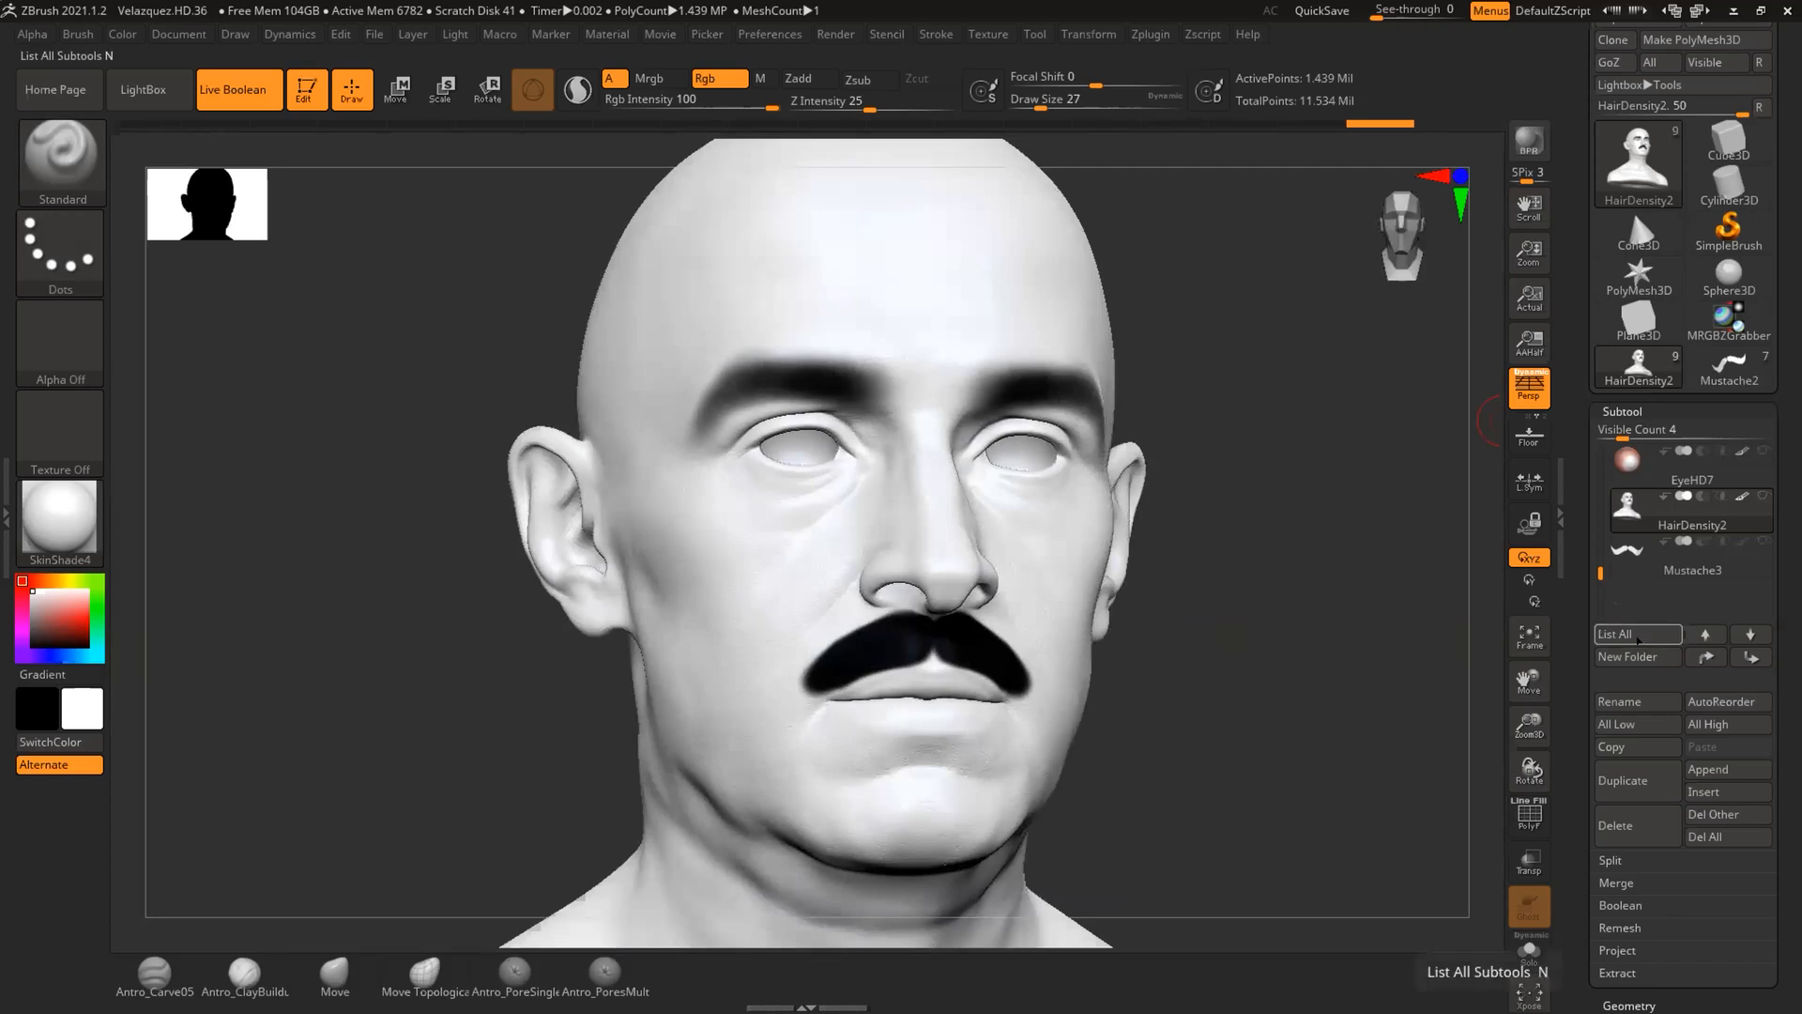
pyautogui.click(1622, 701)
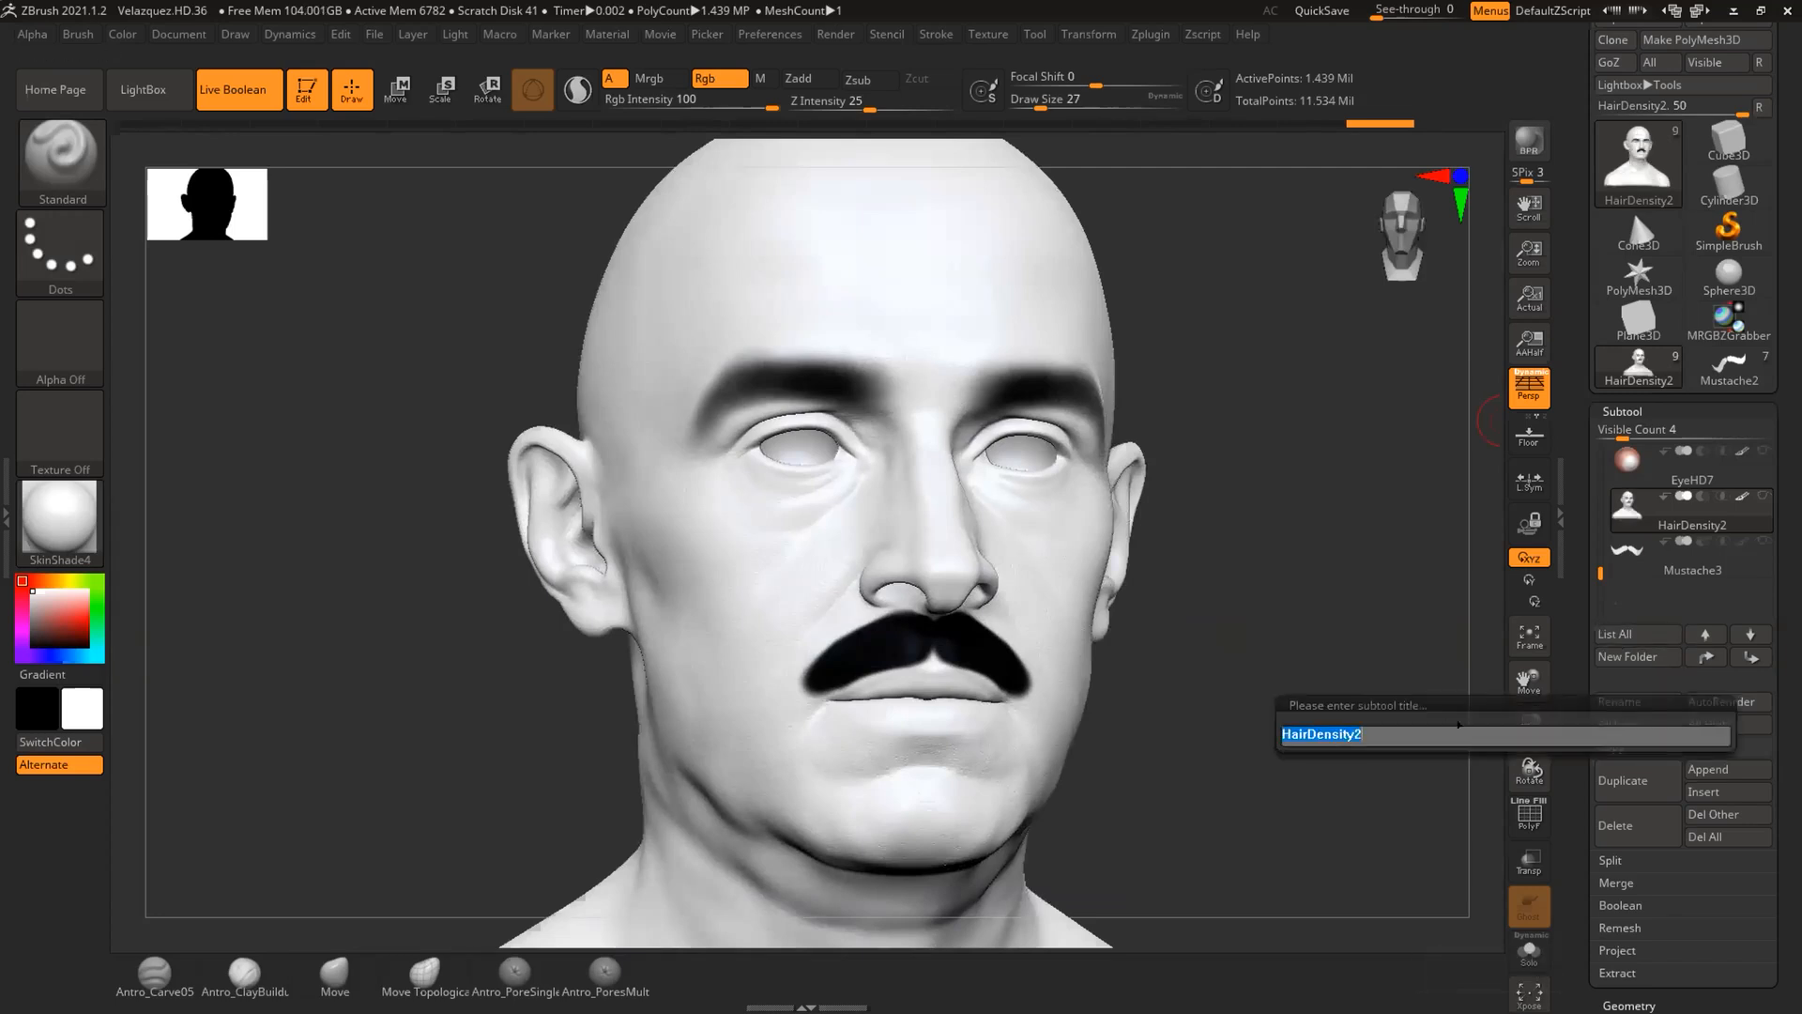
pyautogui.click(1460, 730)
pyautogui.write('3')
pyautogui.press('Return')
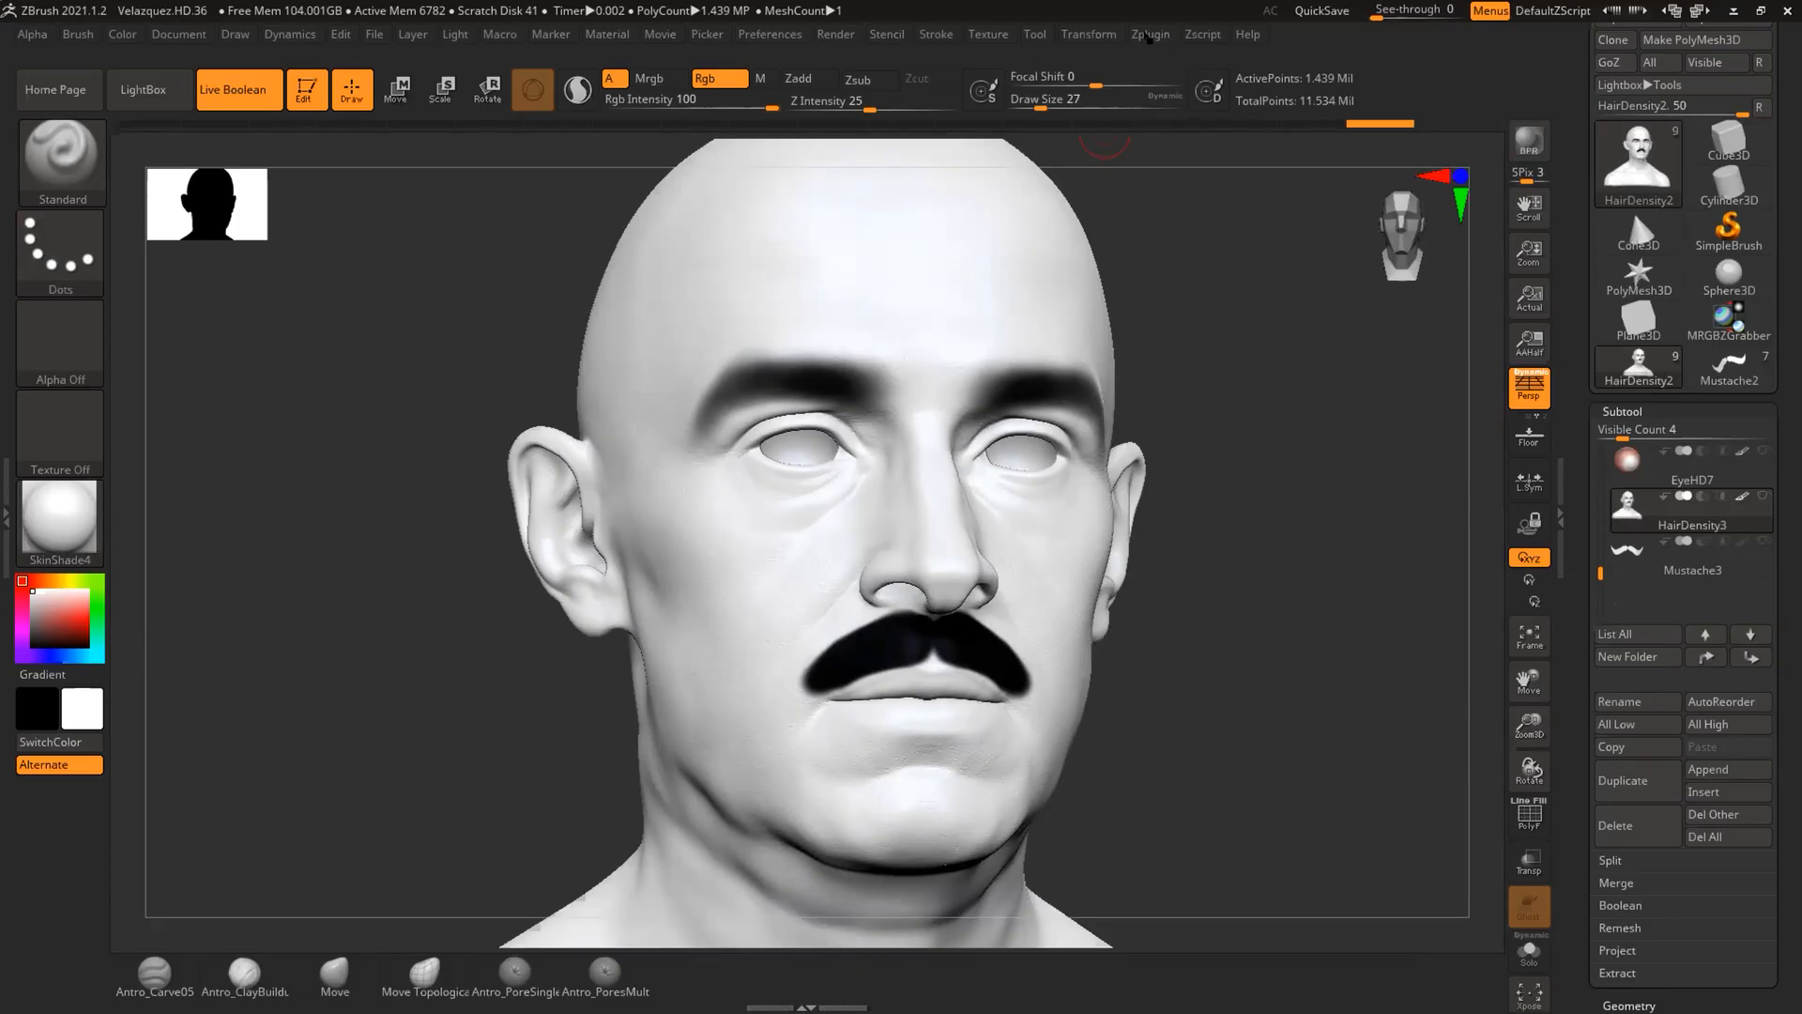
# - Set Multi Map Exporter to output only Texture from Polypaint at a 4096 map size and expand its export options
pyautogui.click(1136, 35)
pyautogui.click(1203, 293)
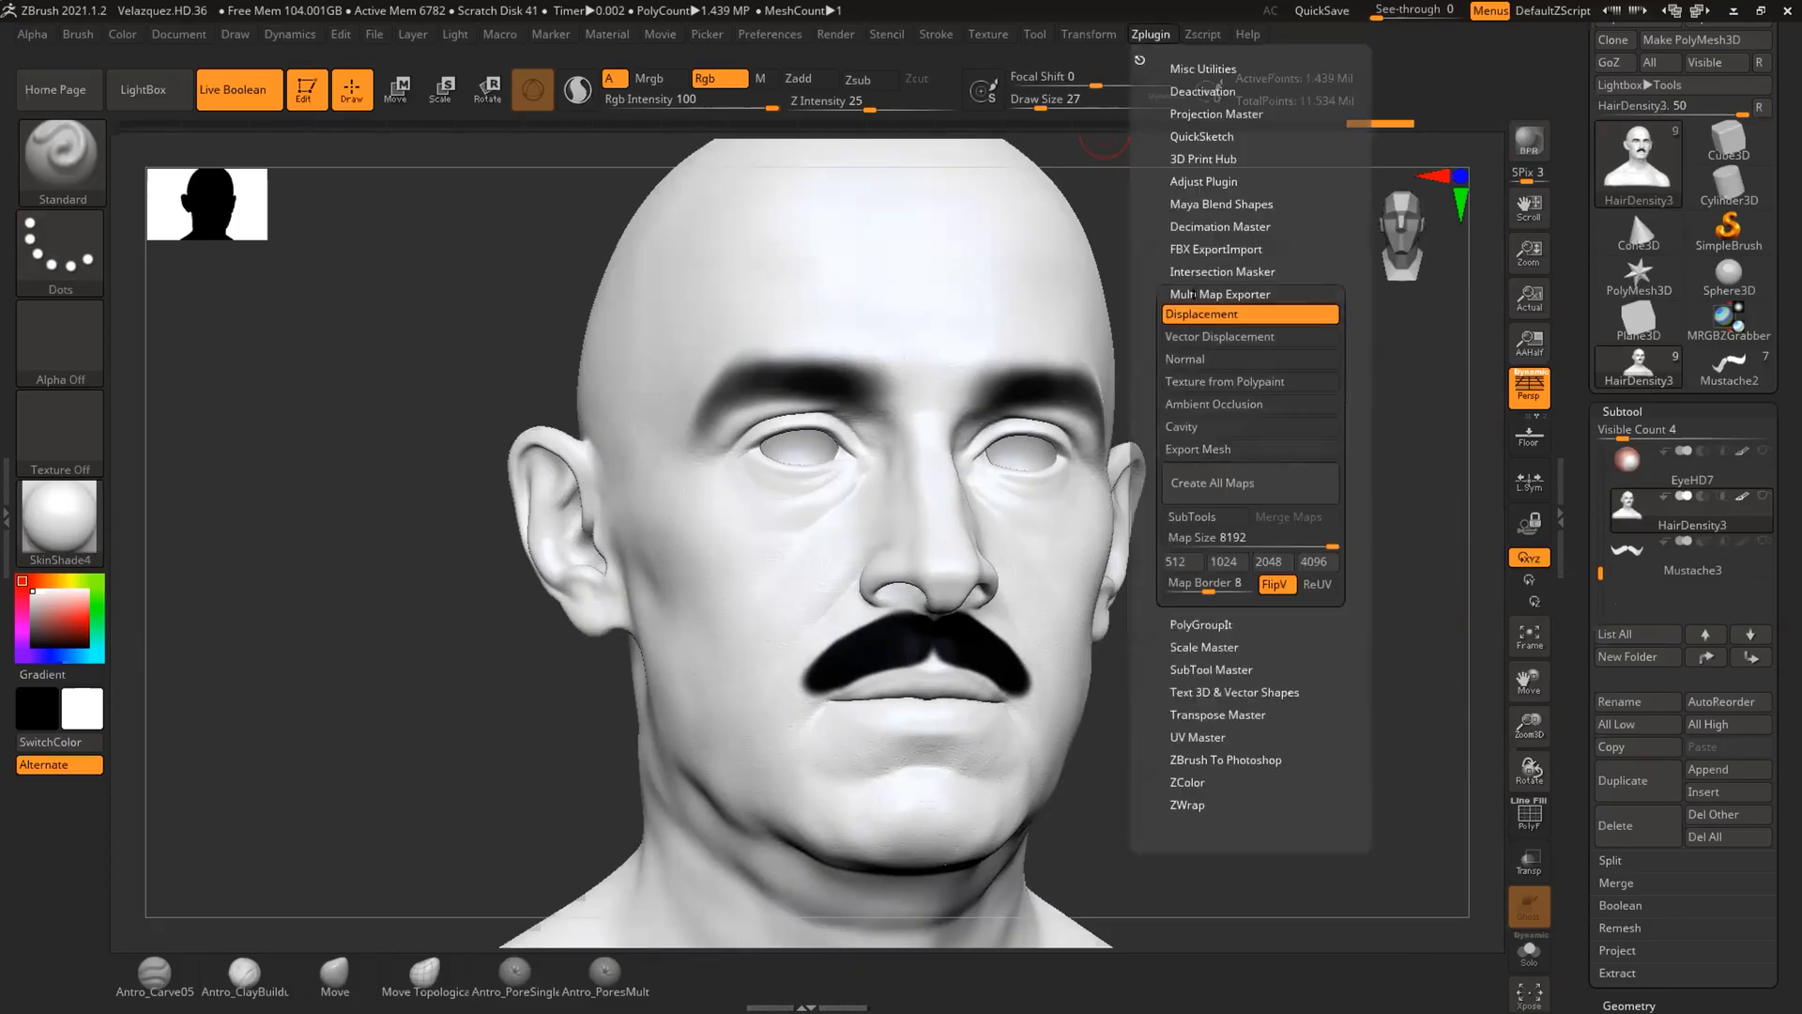
pyautogui.click(1209, 317)
pyautogui.click(1221, 381)
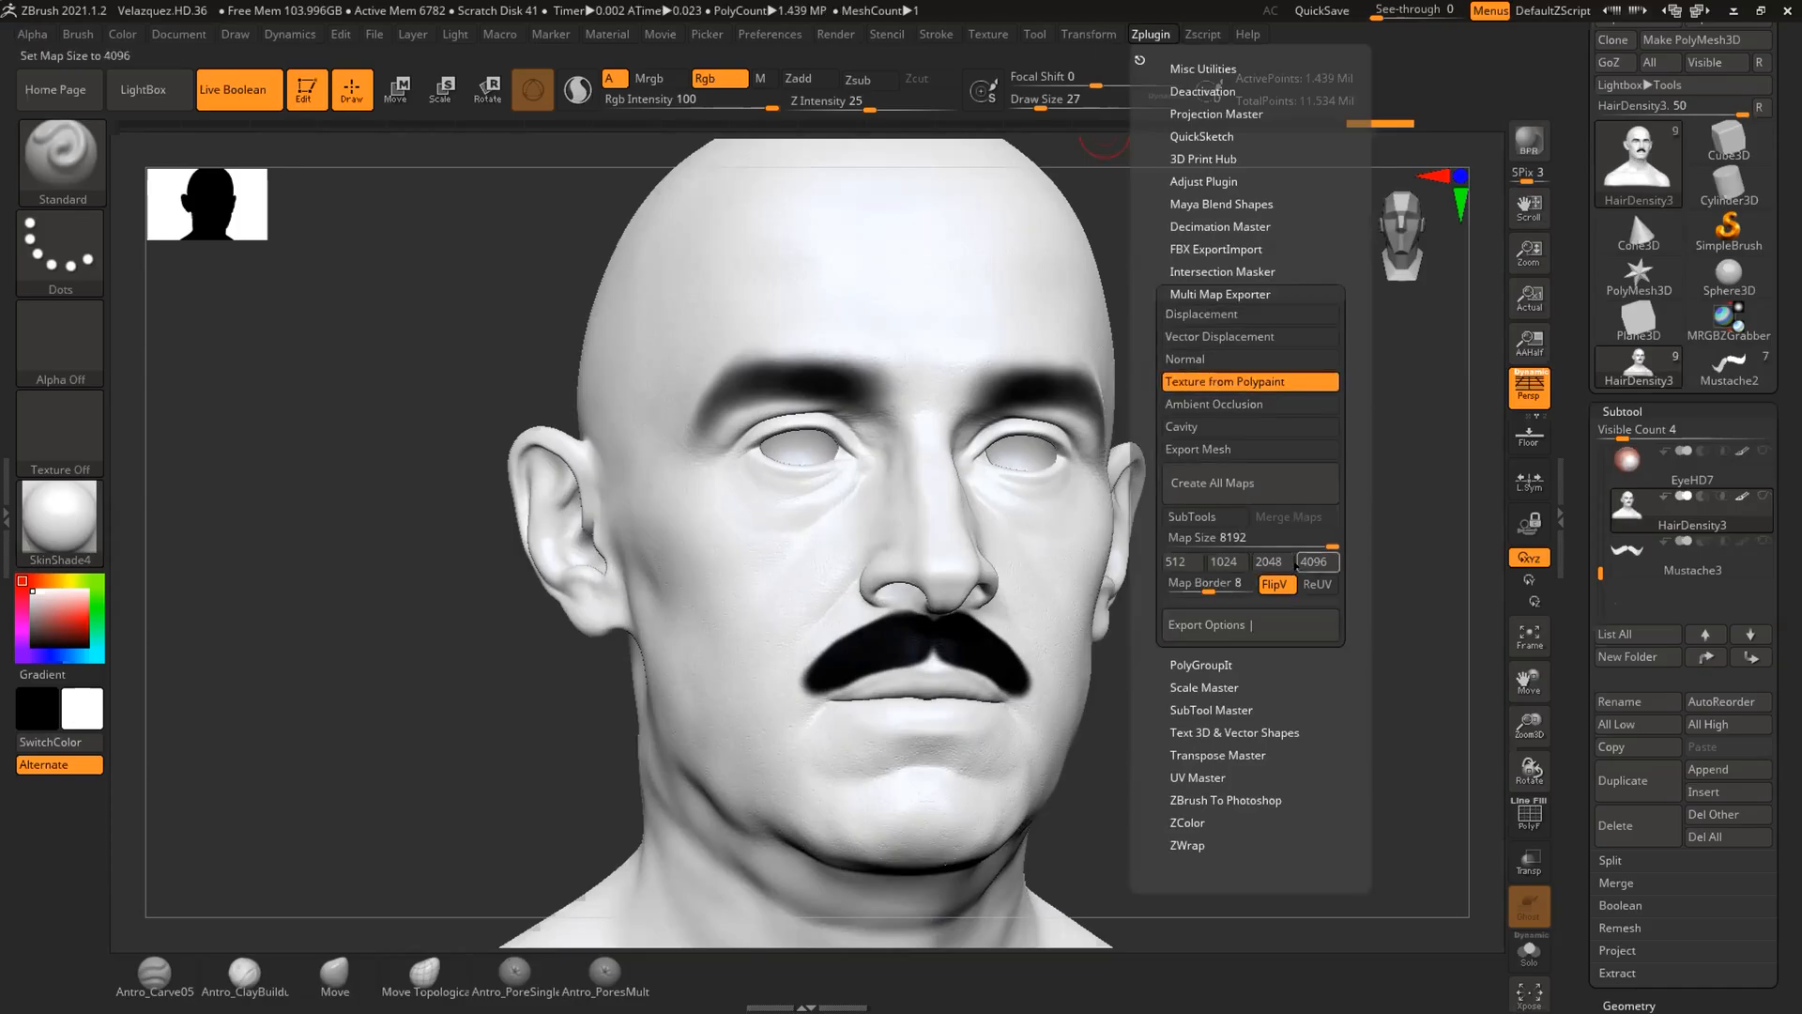
pyautogui.click(1313, 562)
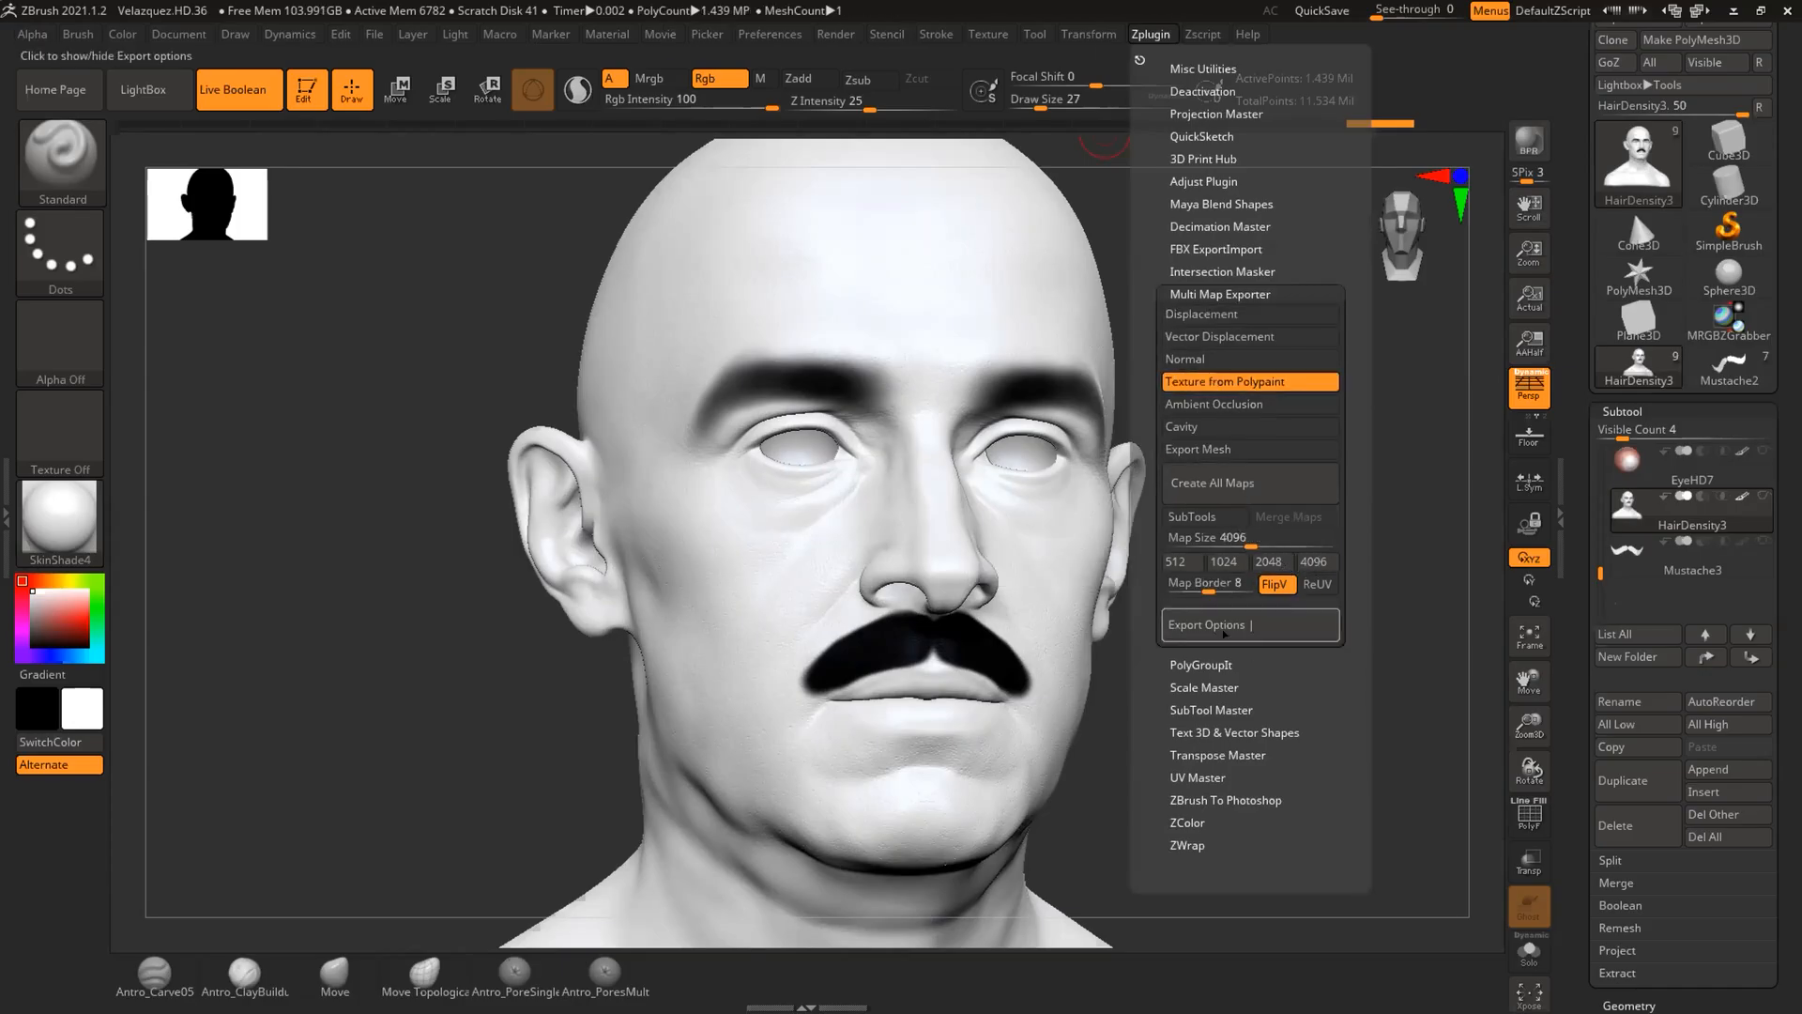
pyautogui.click(1296, 624)
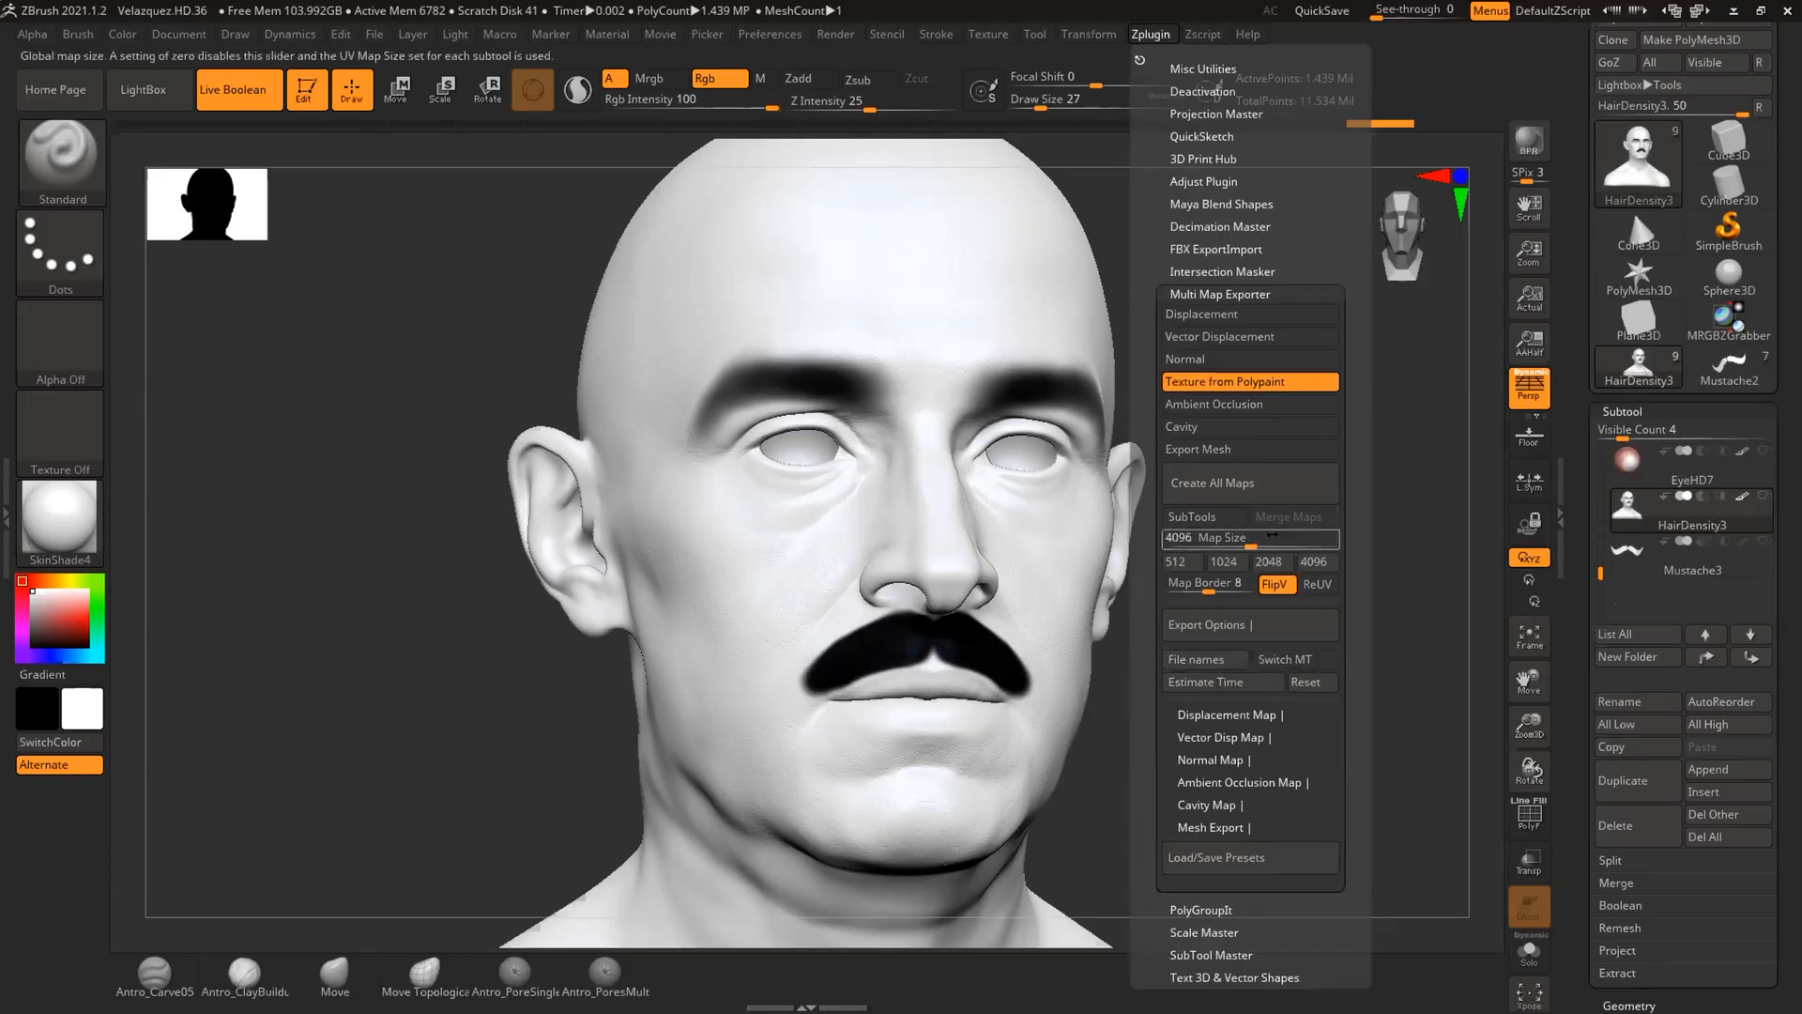
# - Create all maps and save them as HairDensity3.tif in the project's sourceimages folder
pyautogui.click(1210, 482)
pyautogui.click(849, 188)
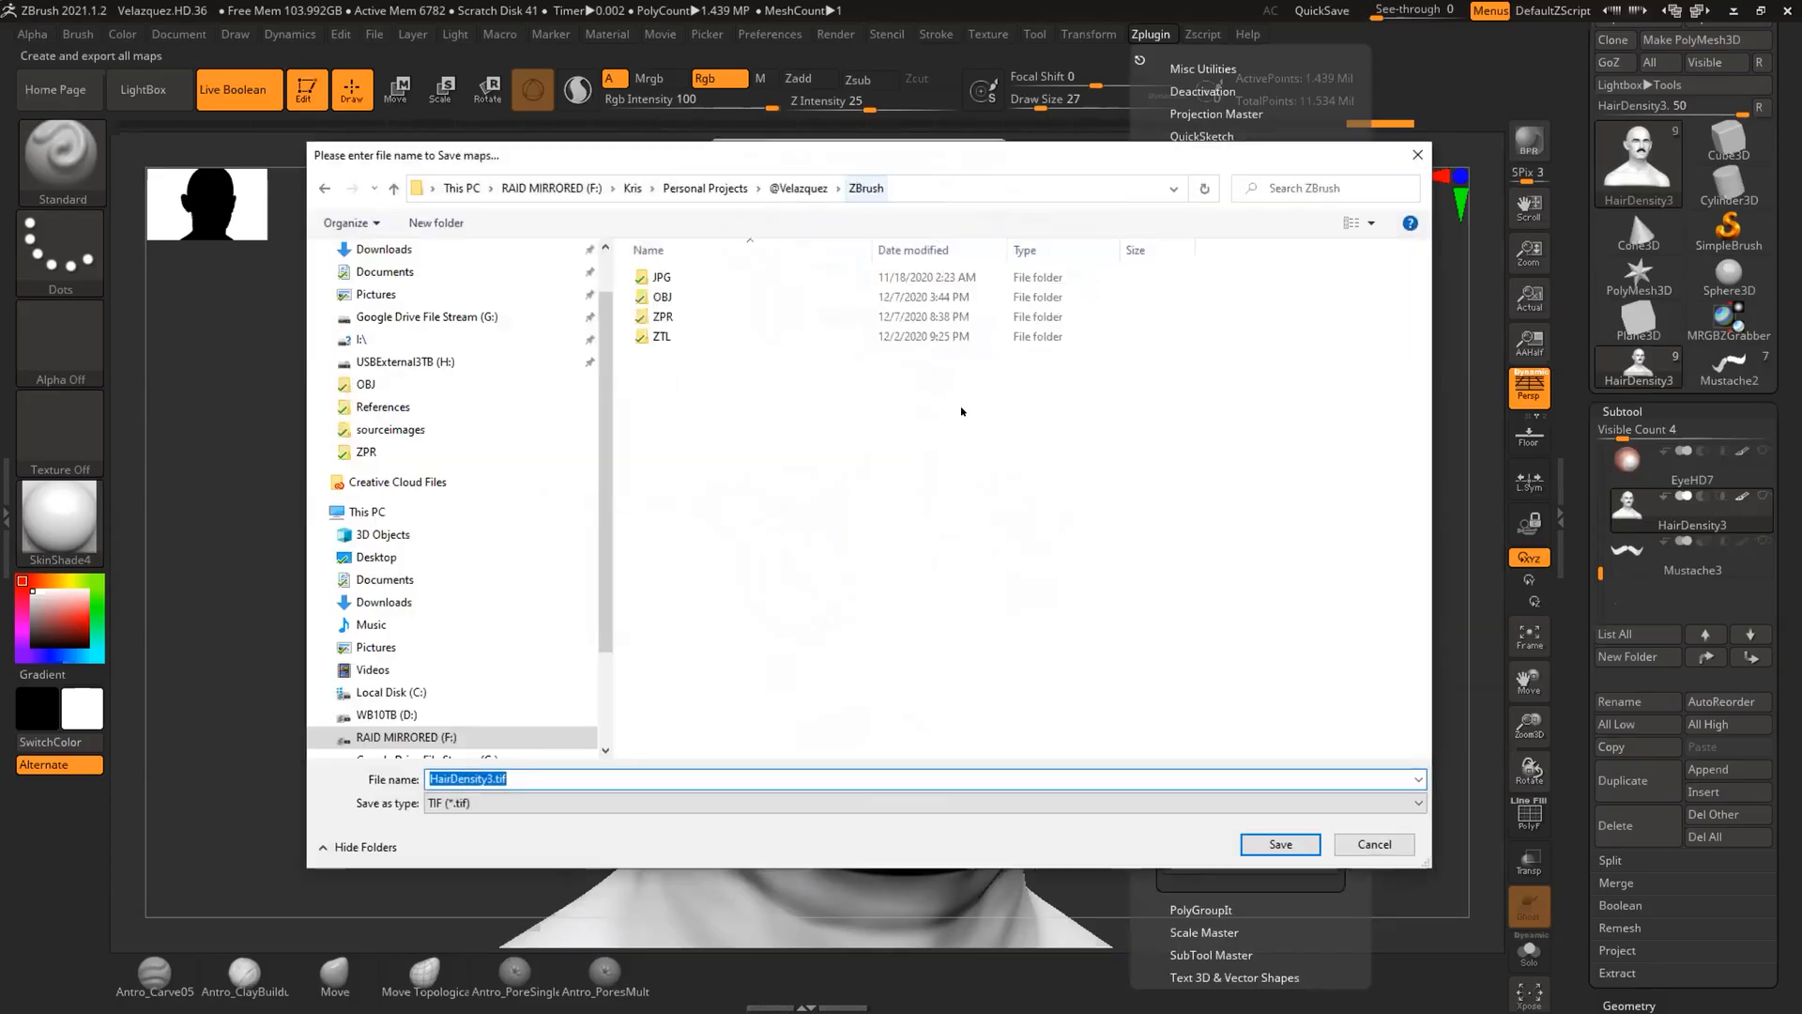
pyautogui.click(797, 187)
pyautogui.click(1267, 424)
pyautogui.doubleClick(1267, 424)
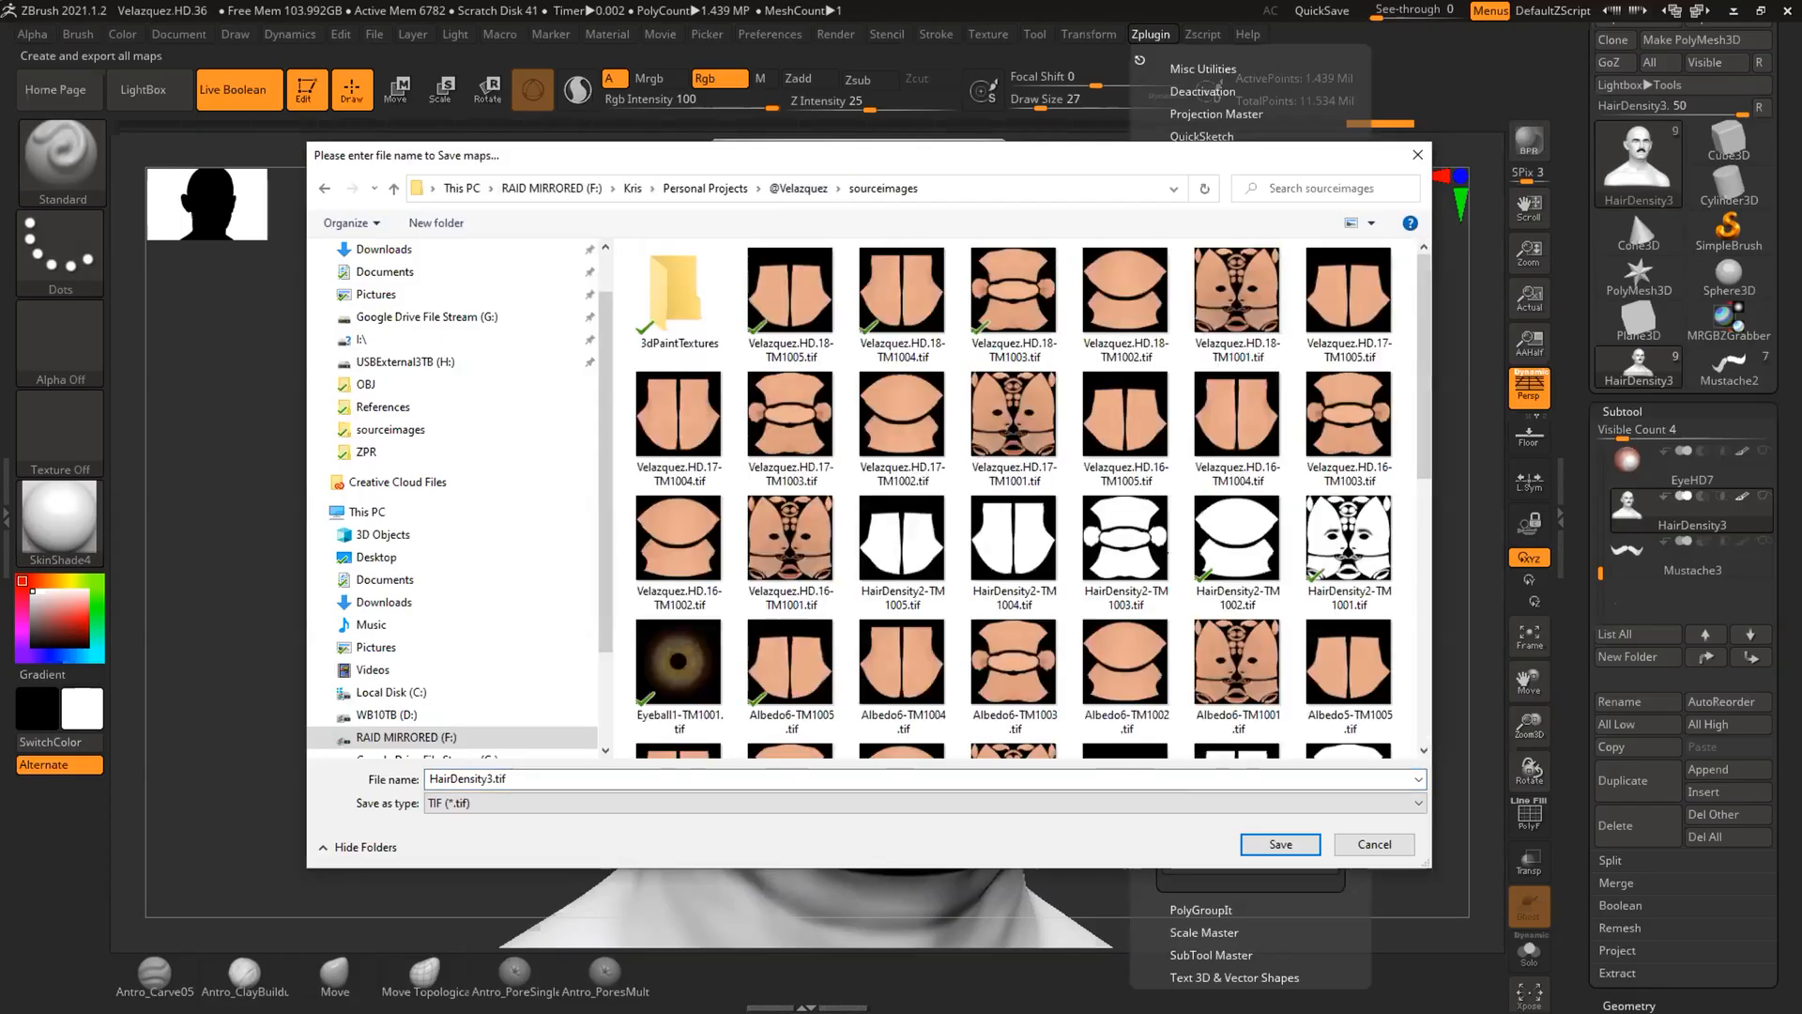
pyautogui.click(1281, 842)
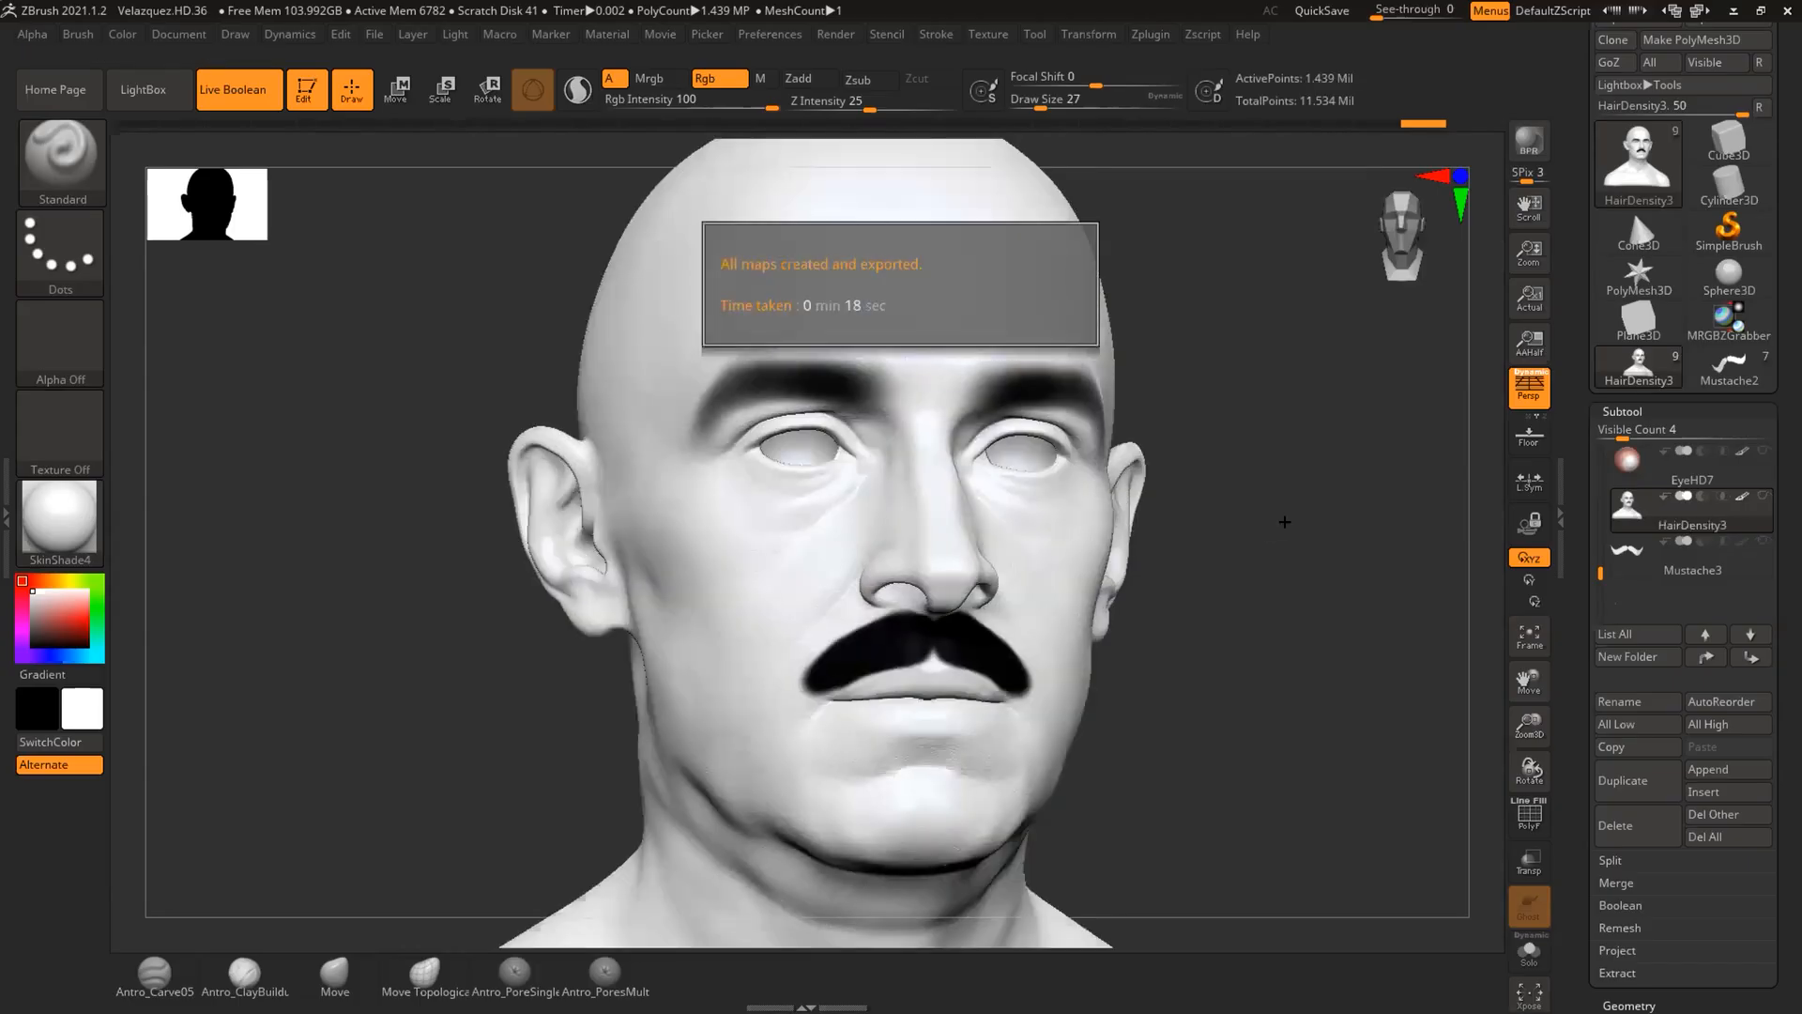
# - Switch to Maya, enlarge the attribute area and open the file texture behind the Density Mask of Eyebrows_base
pyautogui.click(1733, 11)
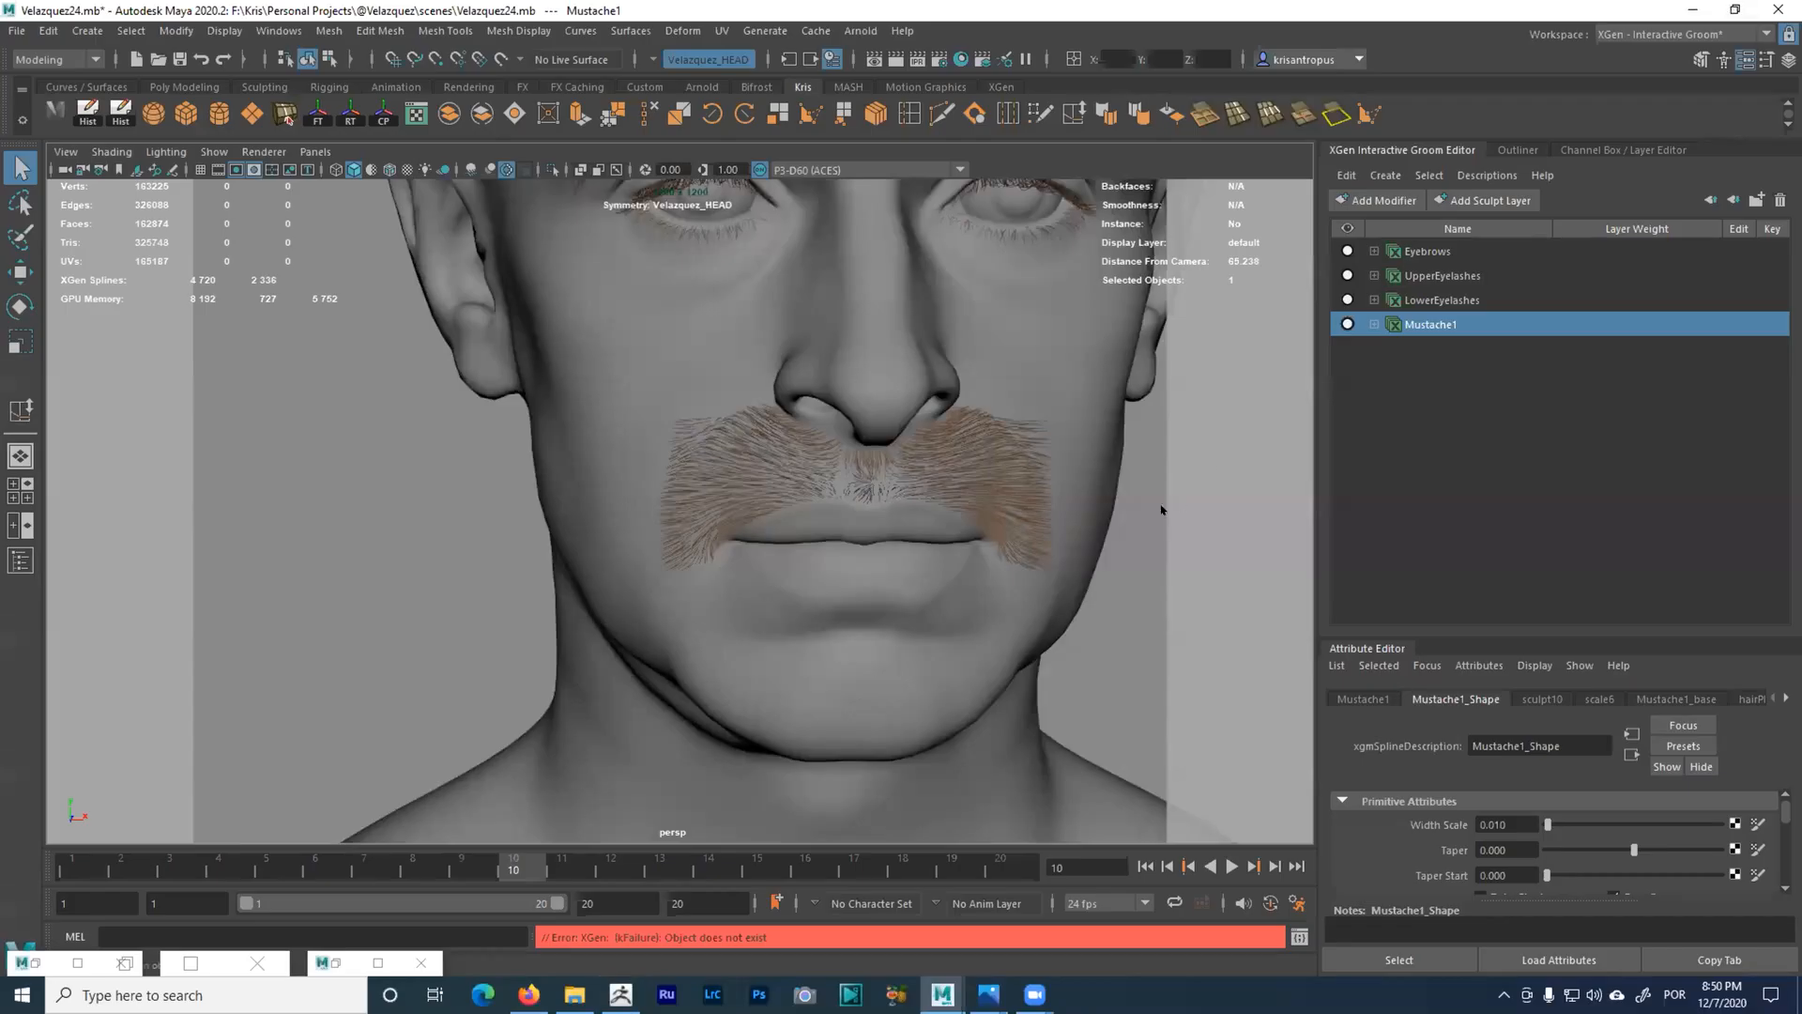
pyautogui.keyDown('alt'); pyautogui.moveTo(1108, 493); pyautogui.dragTo(1044, 553); pyautogui.keyUp('alt')
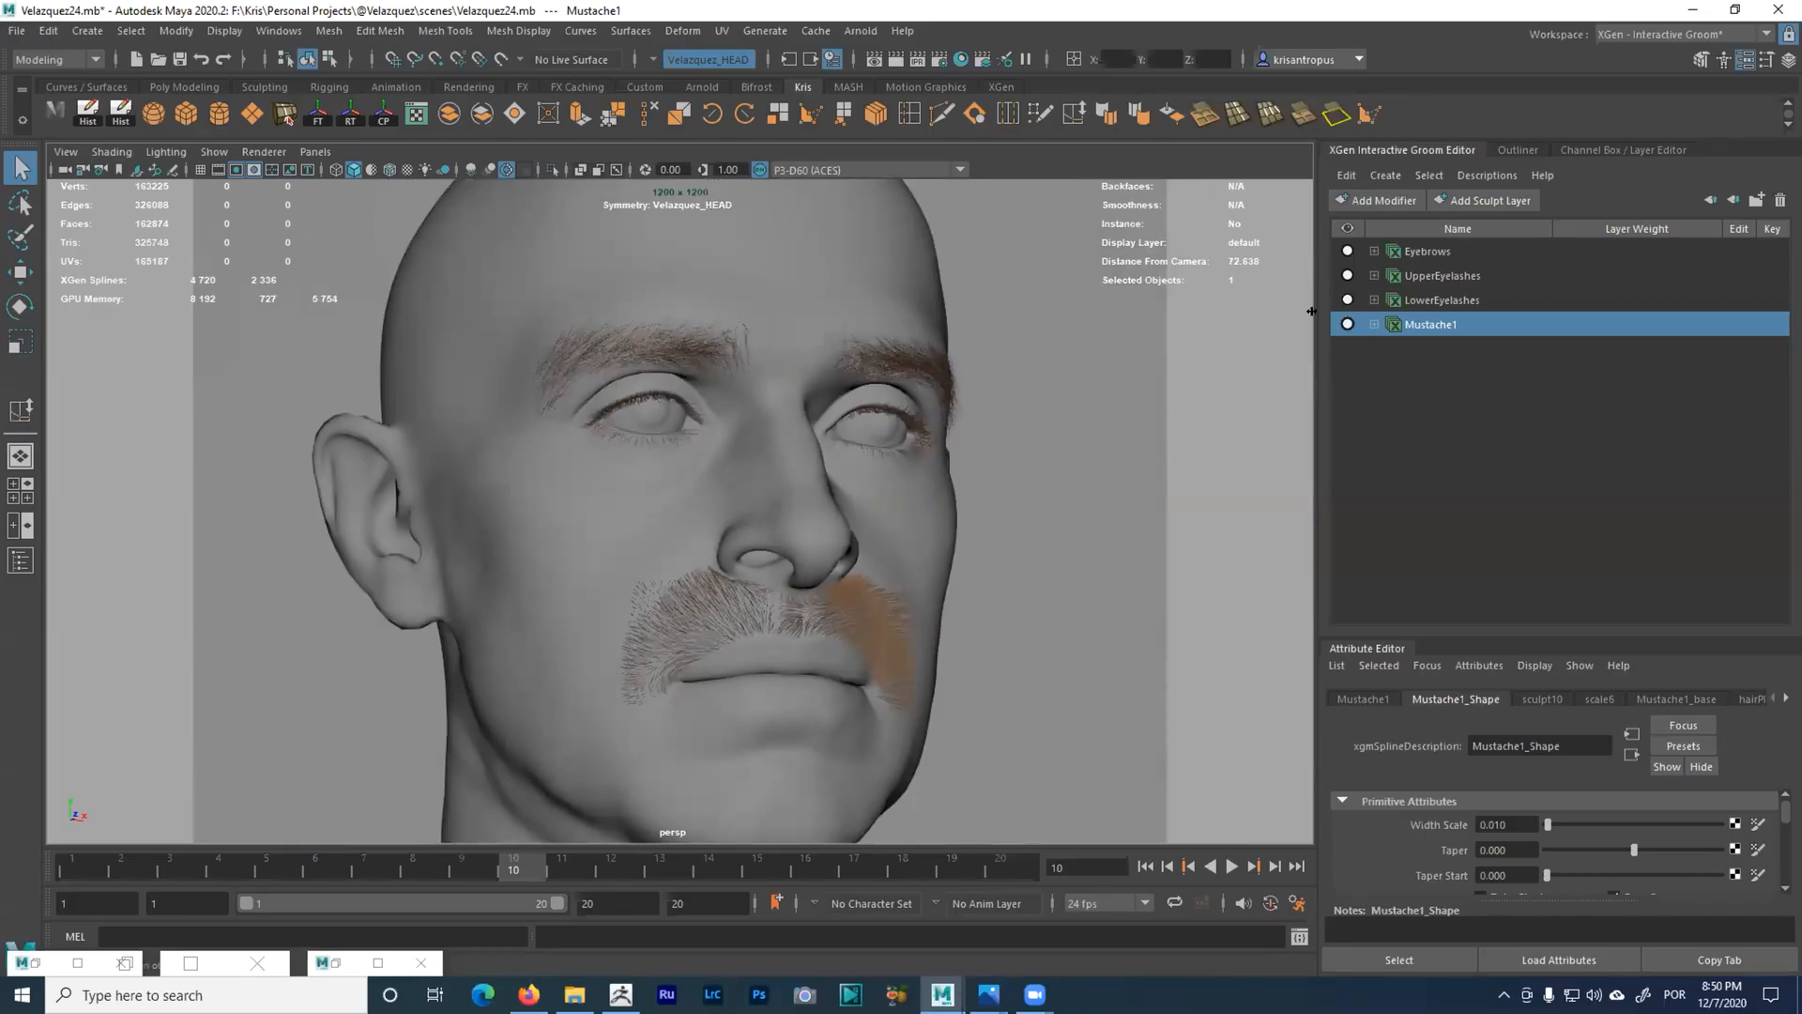
pyautogui.click(1409, 252)
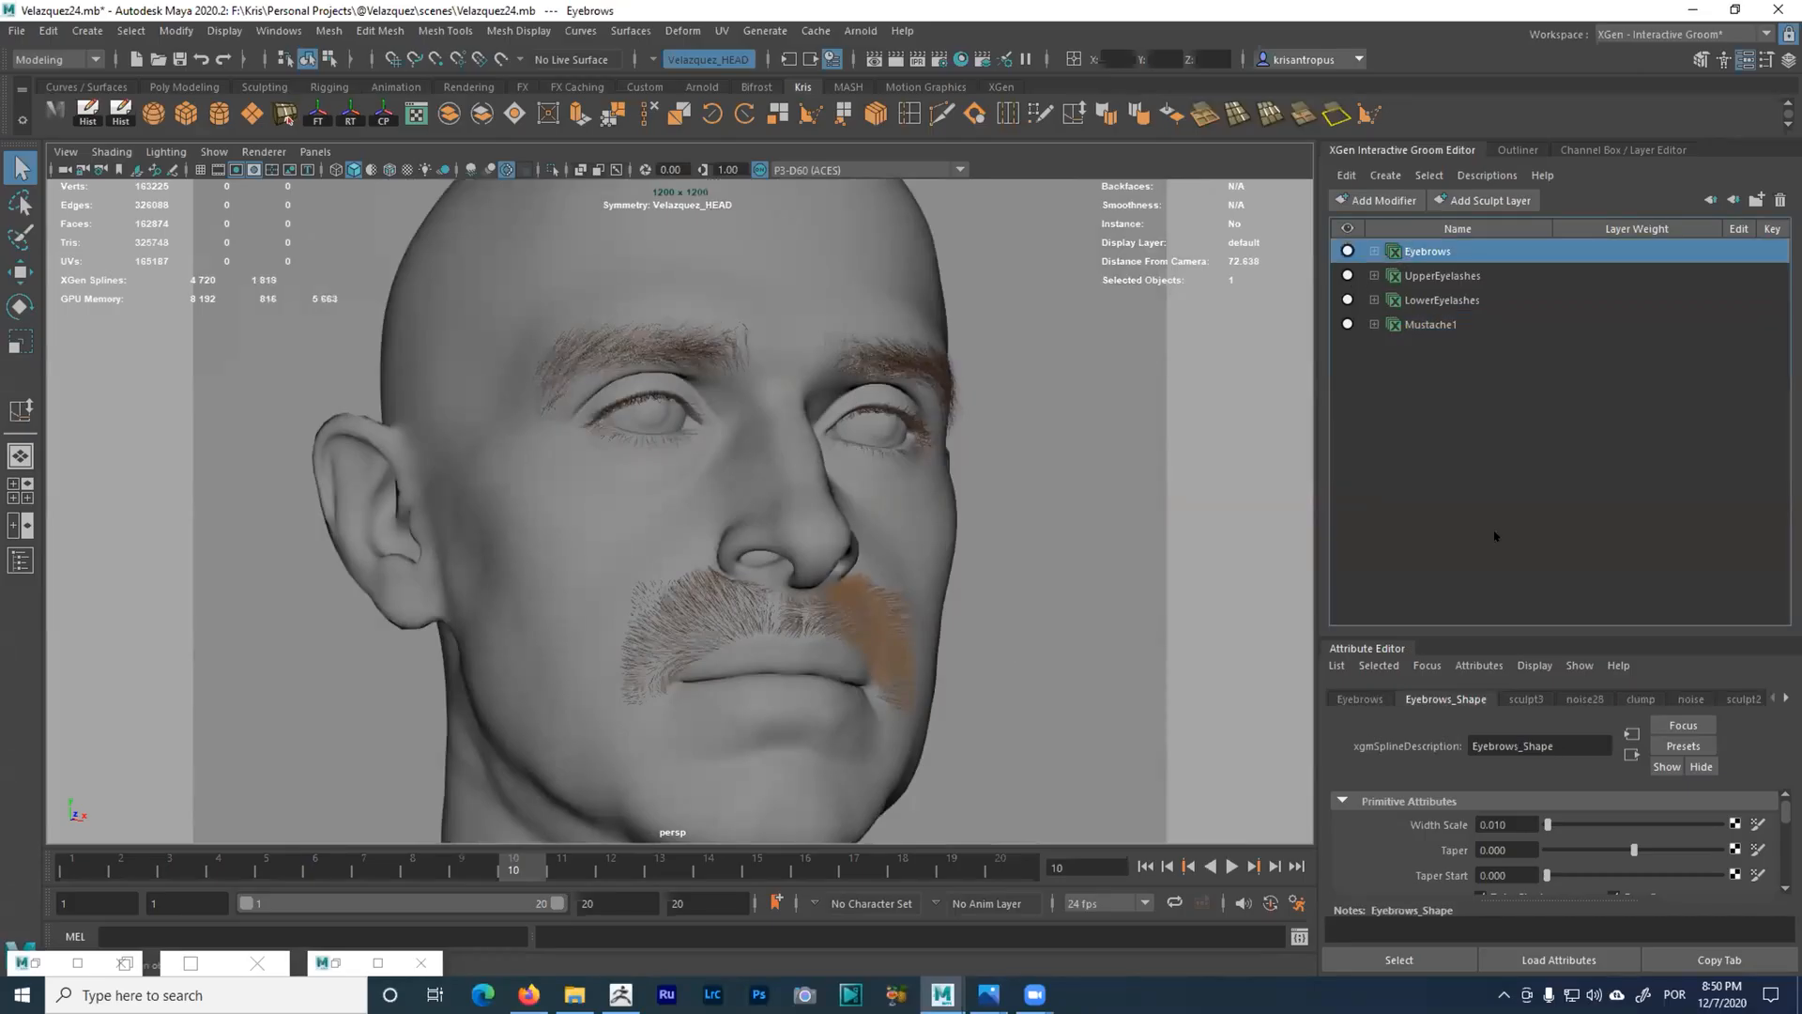
pyautogui.moveTo(1527, 639); pyautogui.dragTo(1528, 419)
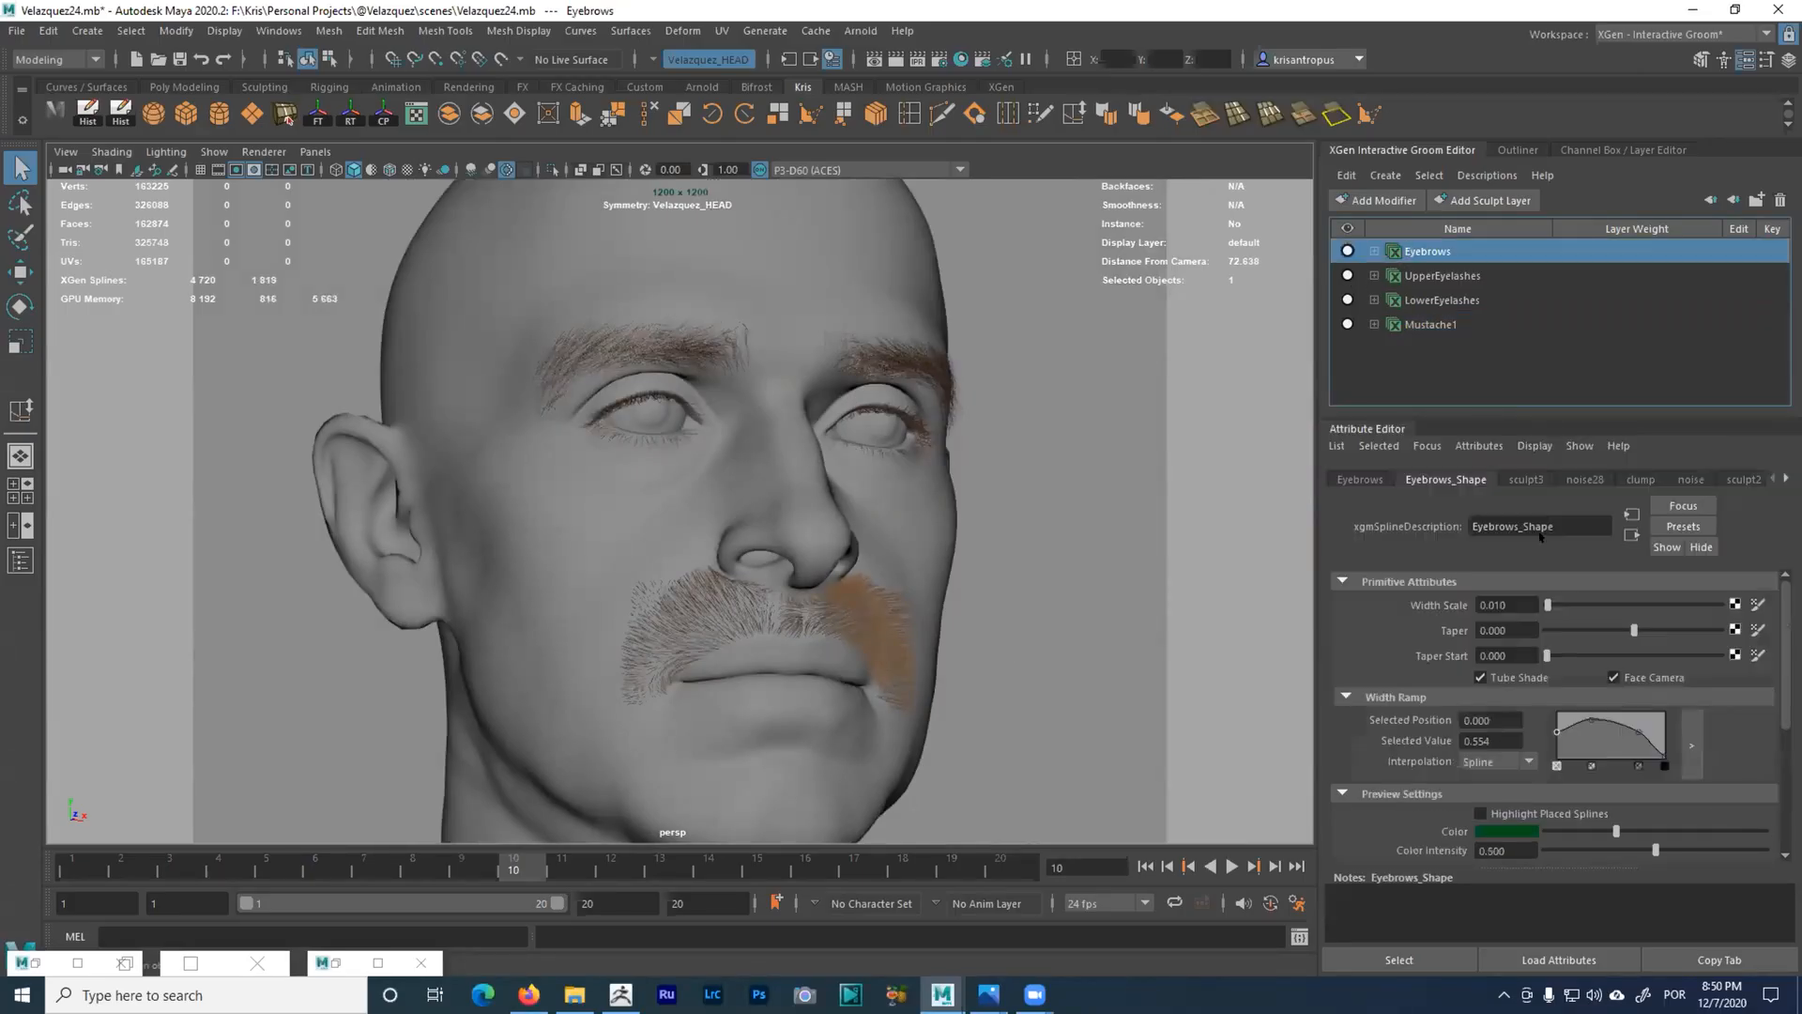
pyautogui.moveTo(1307, 498); pyautogui.dragTo(1223, 503)
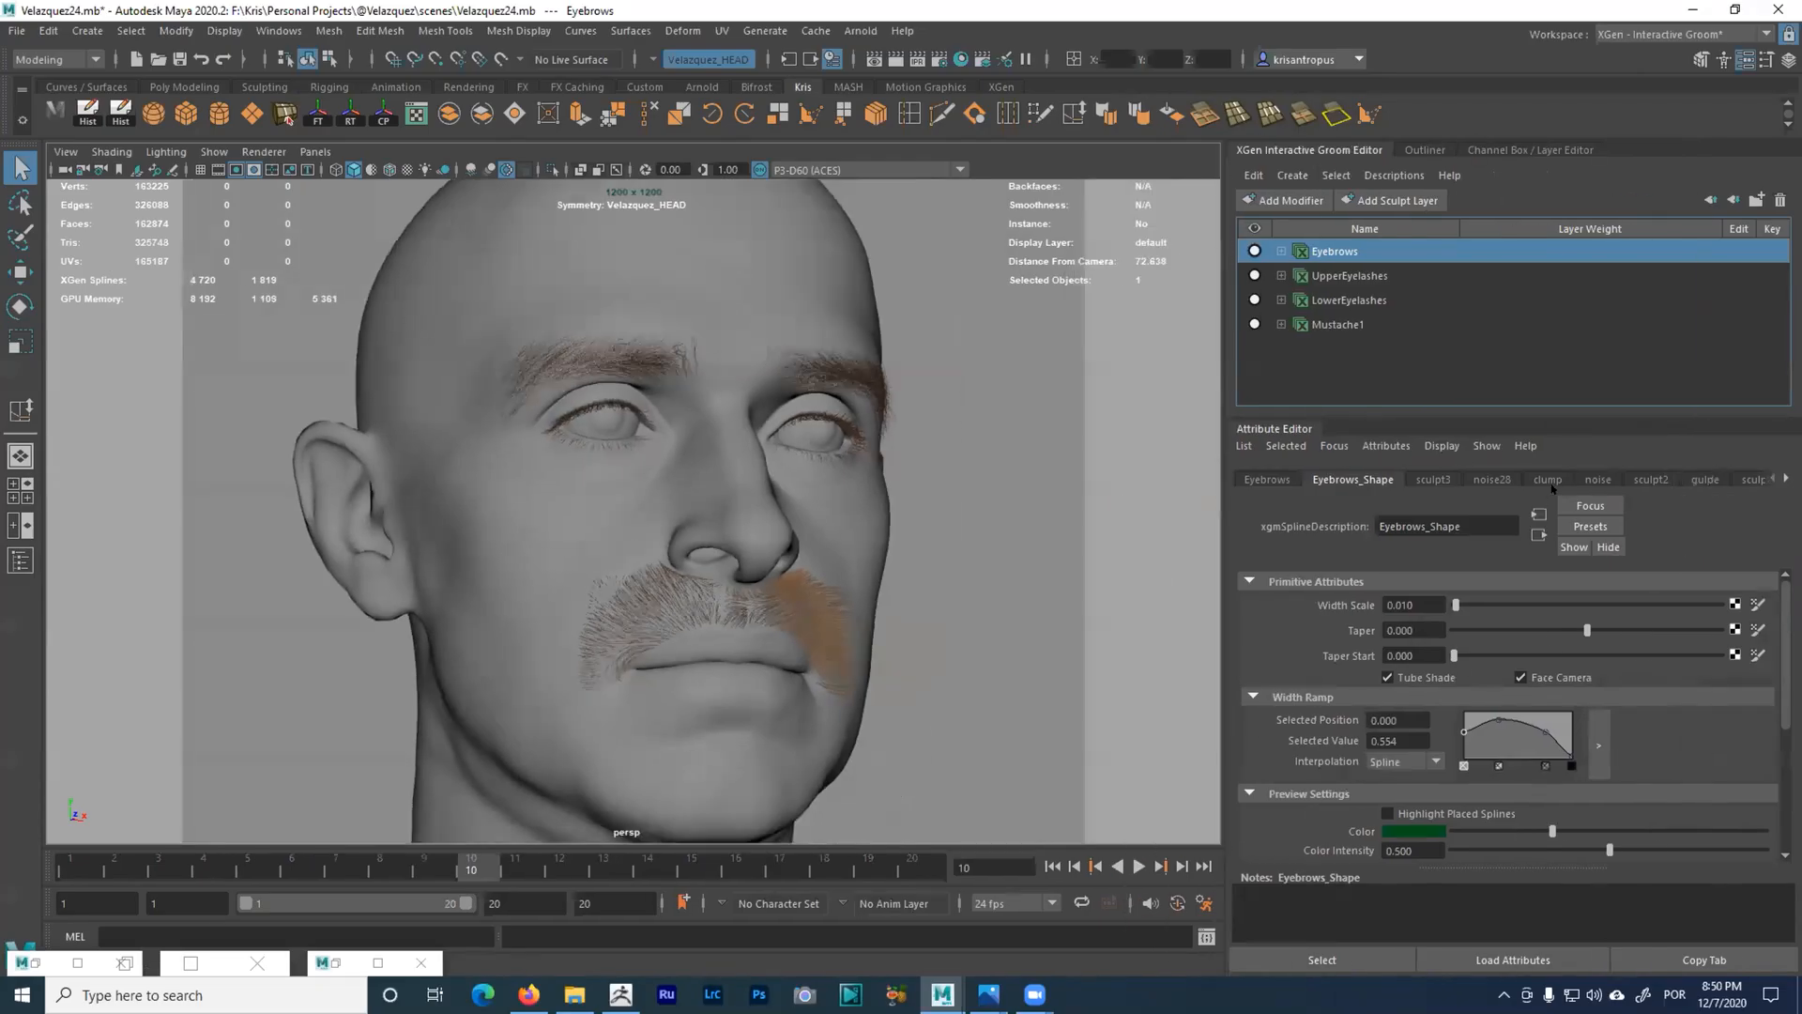
pyautogui.click(1783, 477)
pyautogui.click(1782, 477)
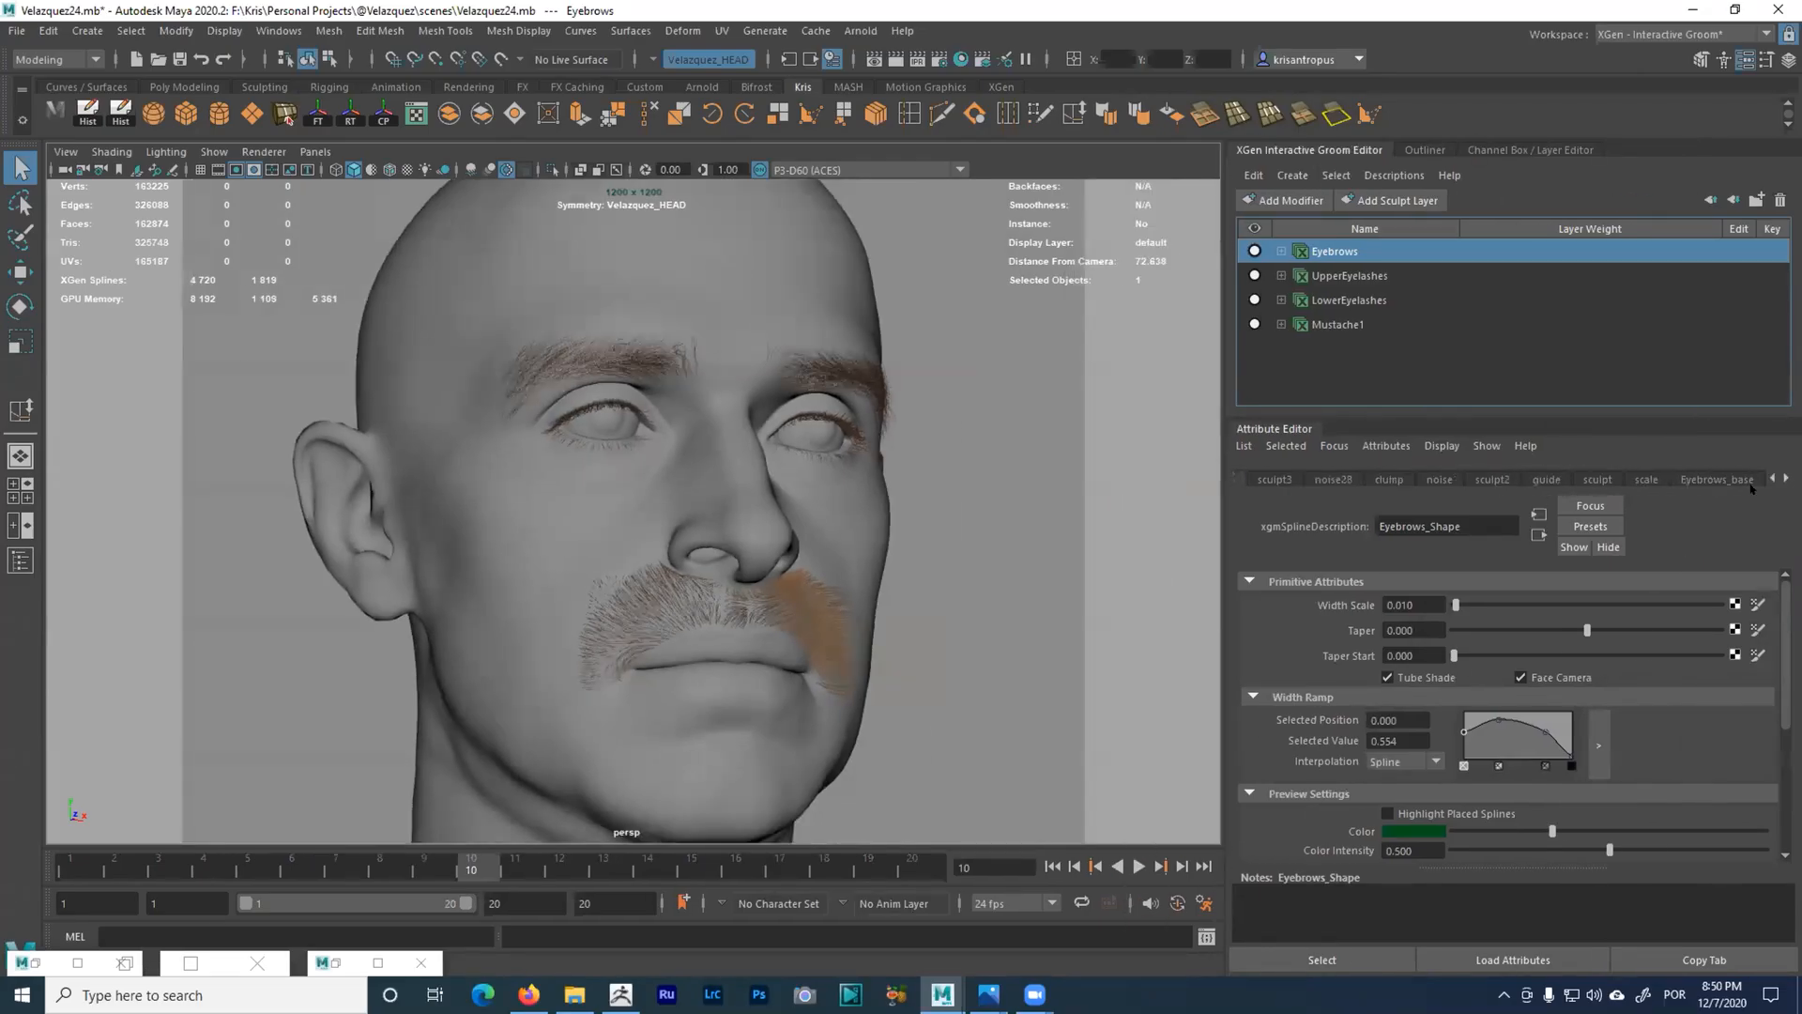
pyautogui.click(1722, 479)
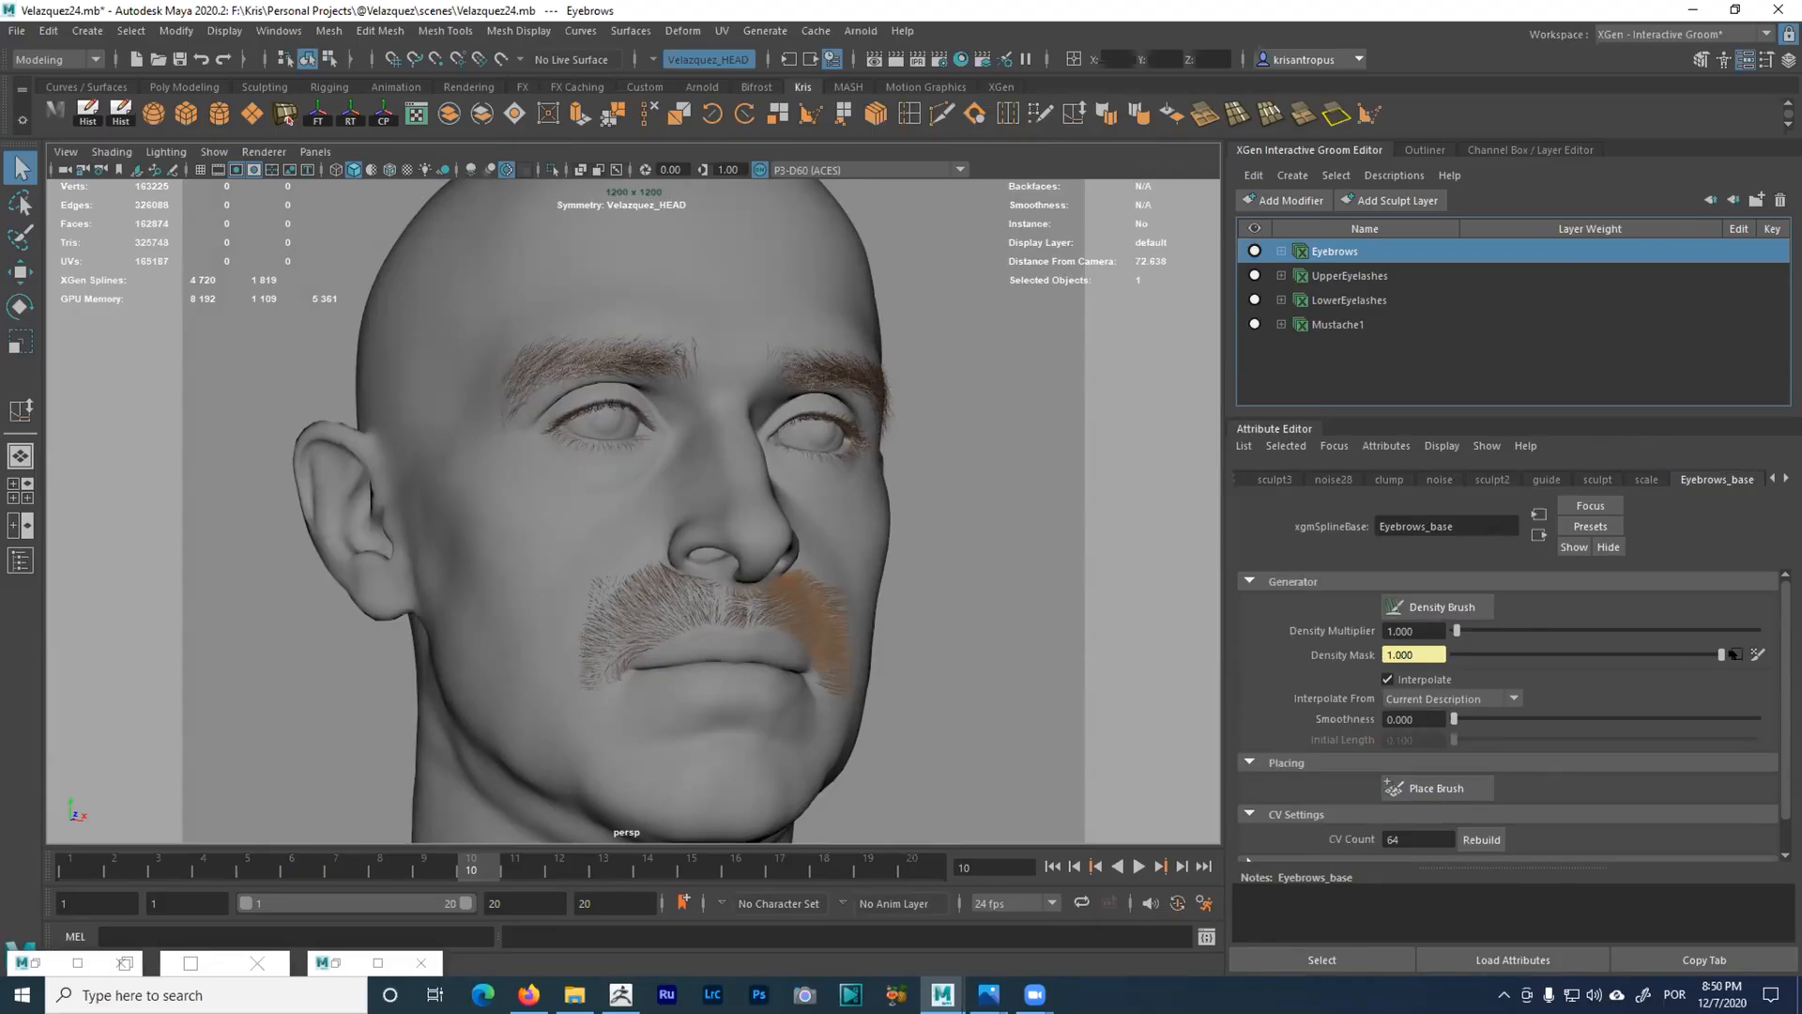
pyautogui.click(1734, 654)
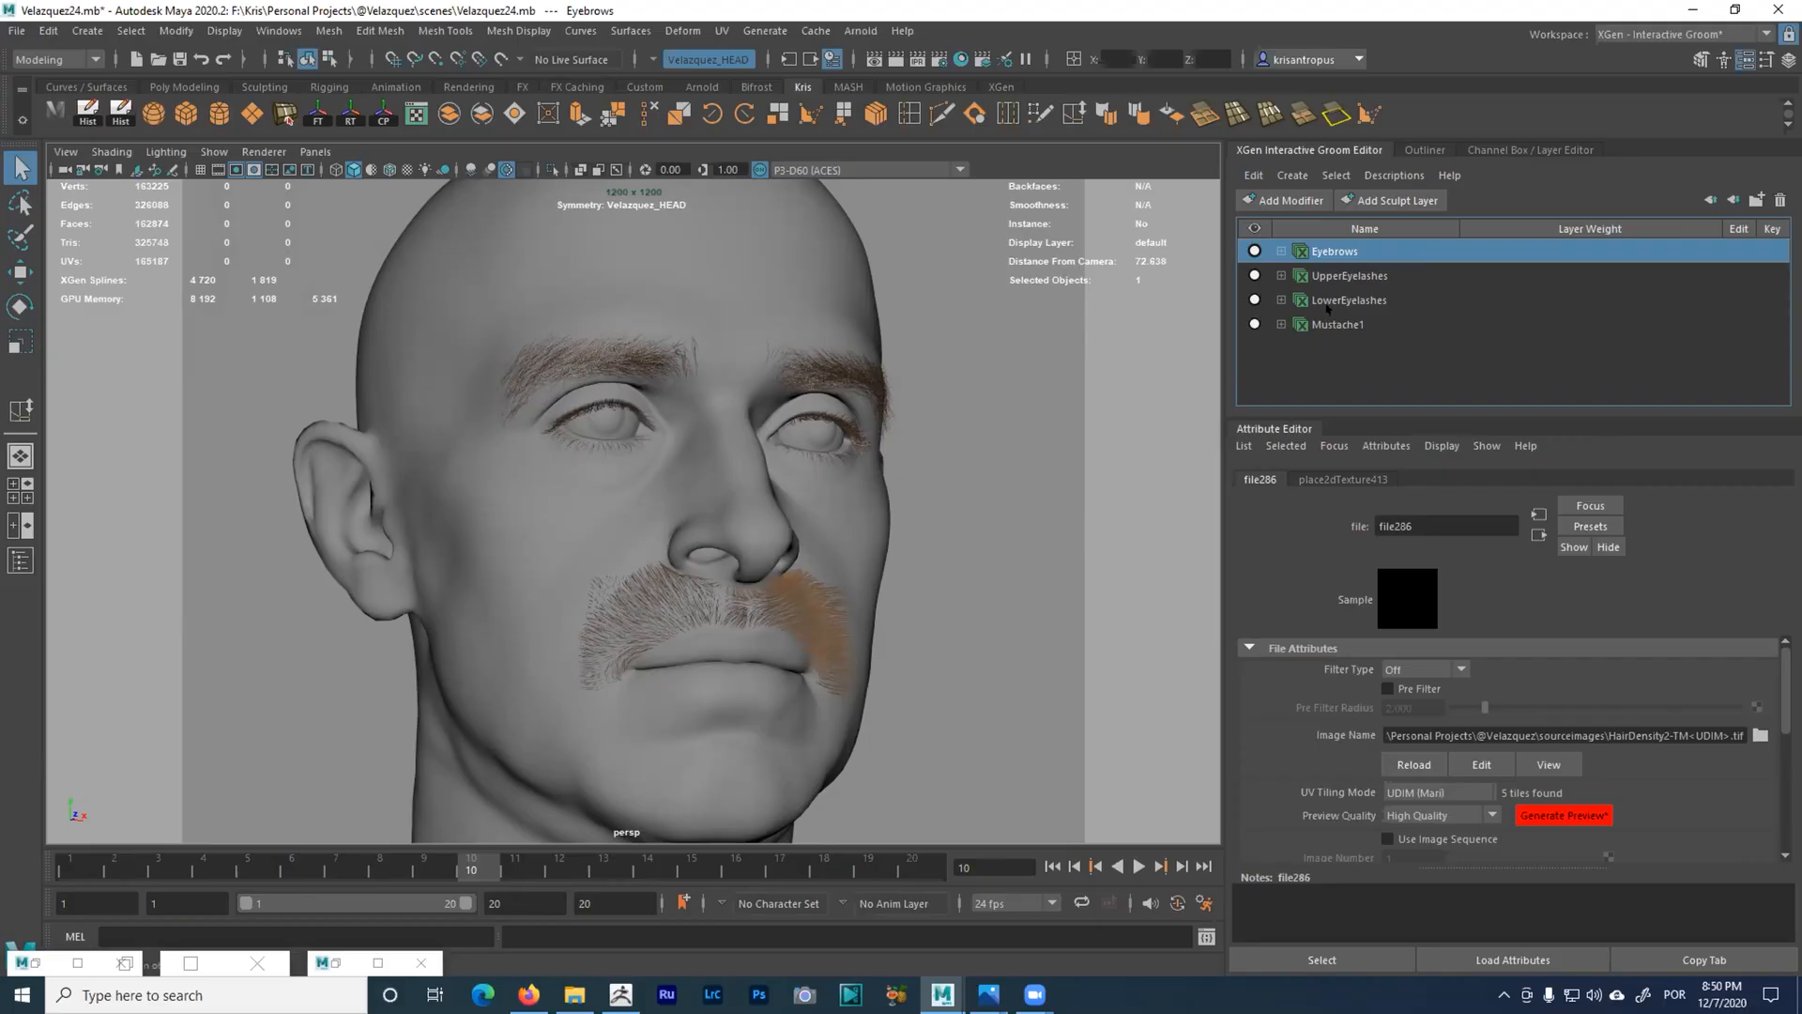
# - Check Mustache1's base attributes, then replace the Eyebrows density mask image with HairDensity3-TM1005.tif
pyautogui.click(1532, 537)
pyautogui.click(1326, 324)
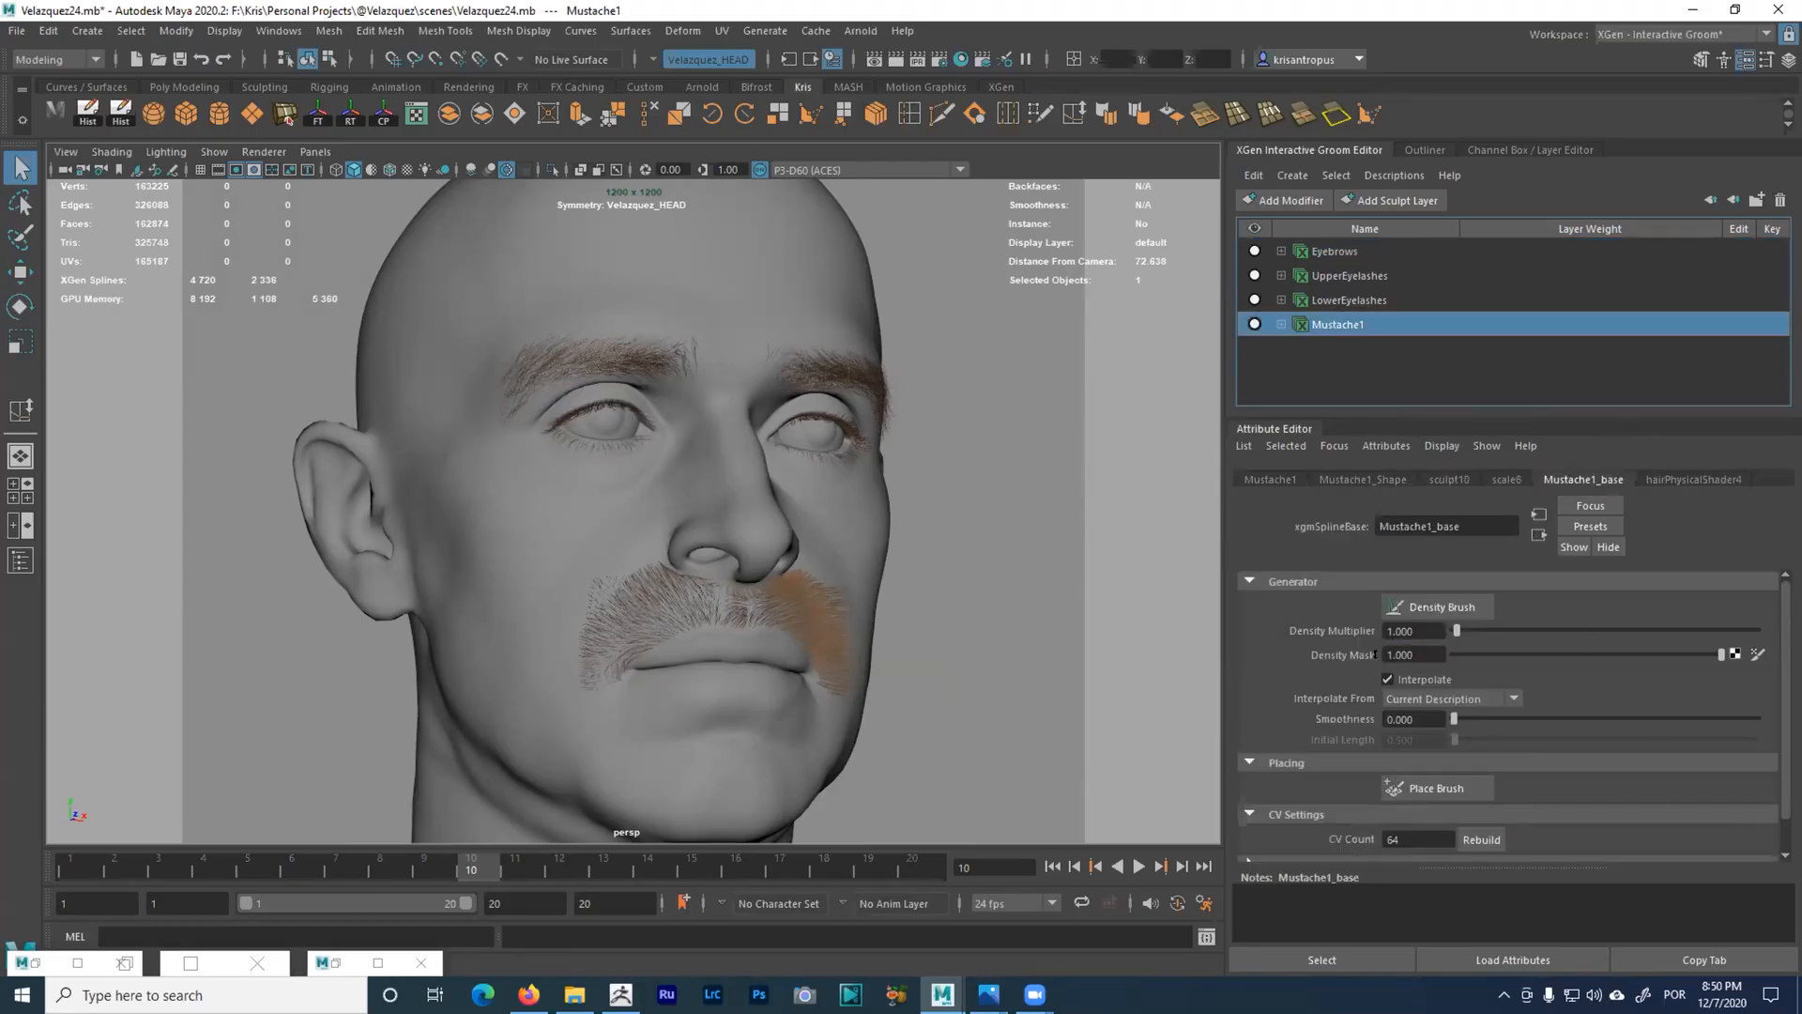
pyautogui.click(1317, 251)
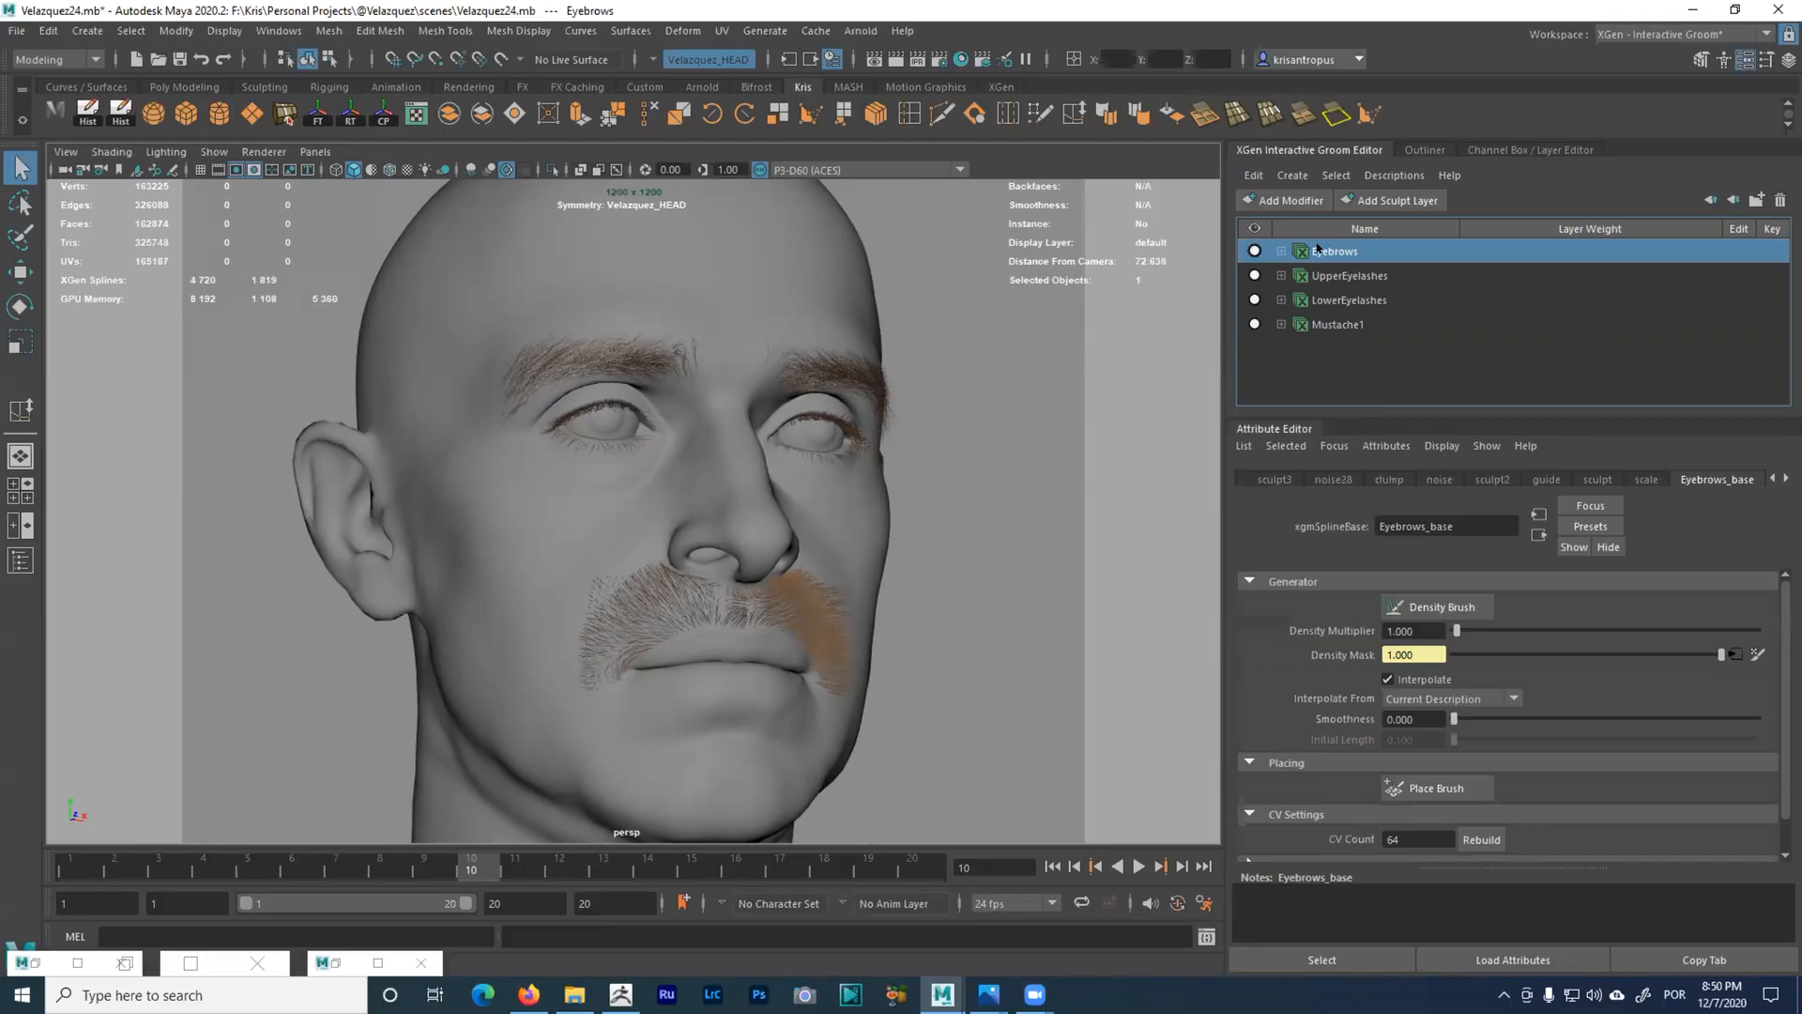
pyautogui.click(1725, 654)
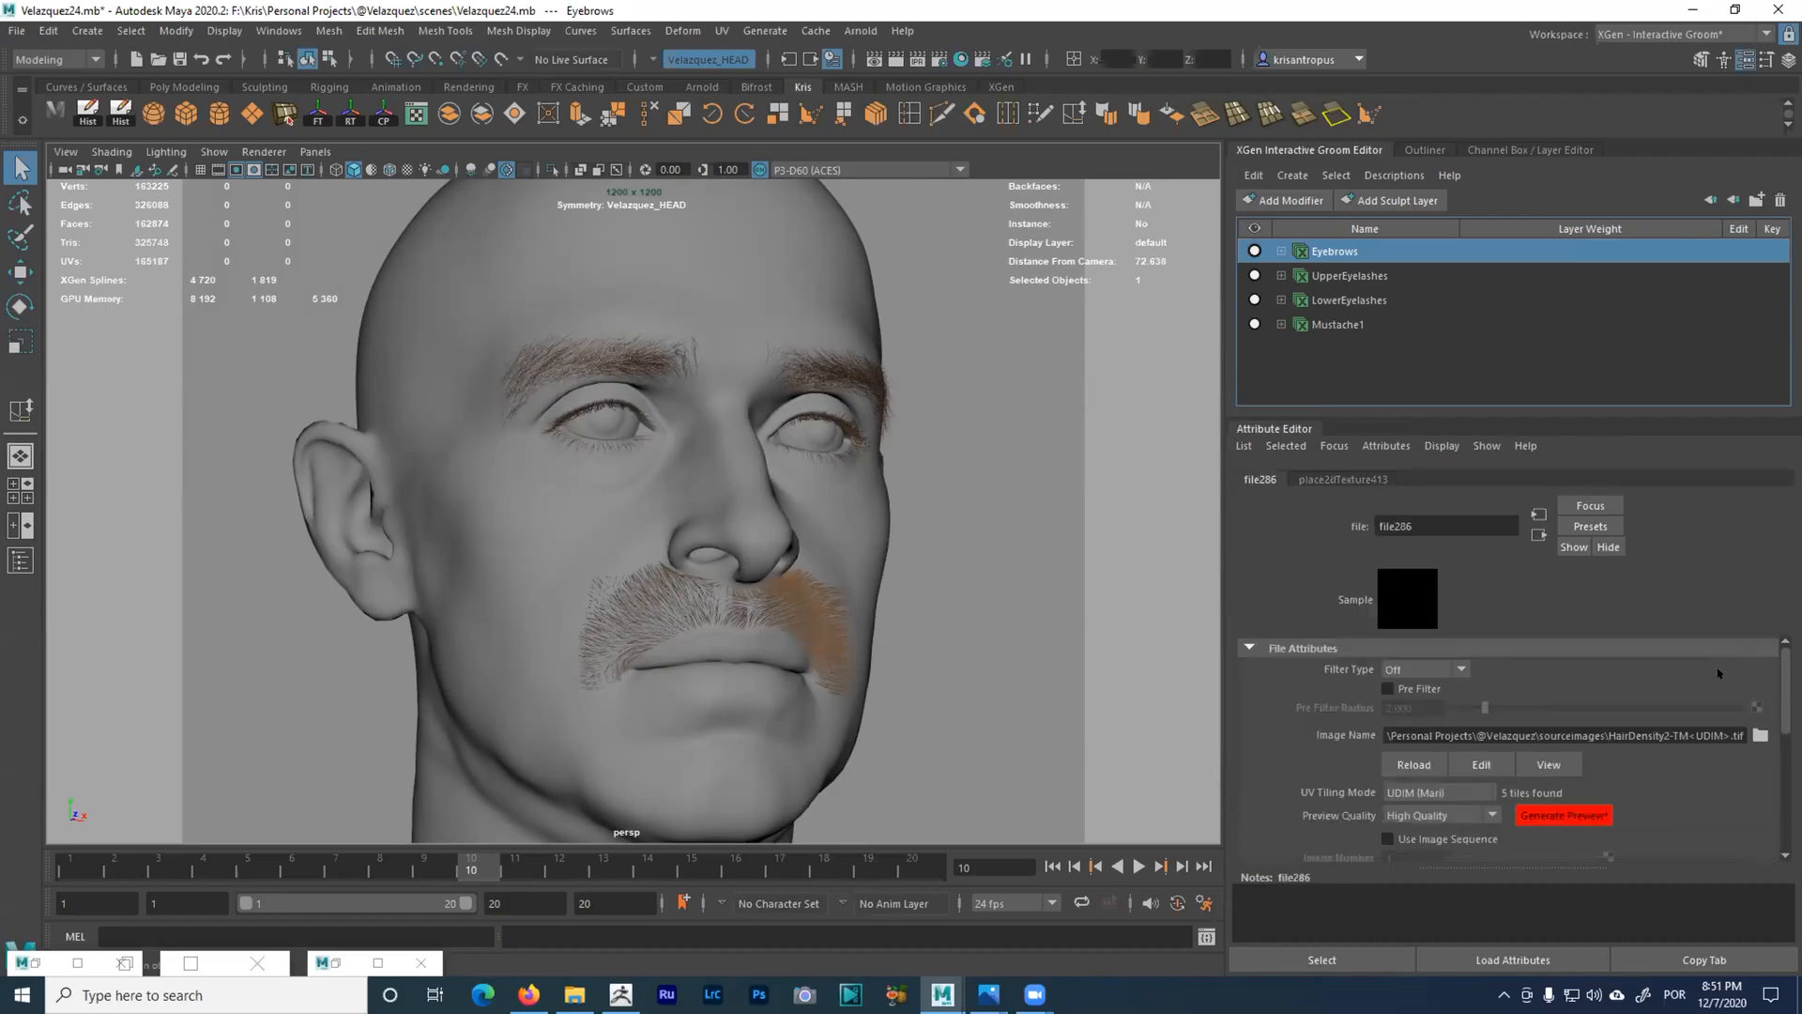
pyautogui.click(1757, 735)
pyautogui.click(292, 244)
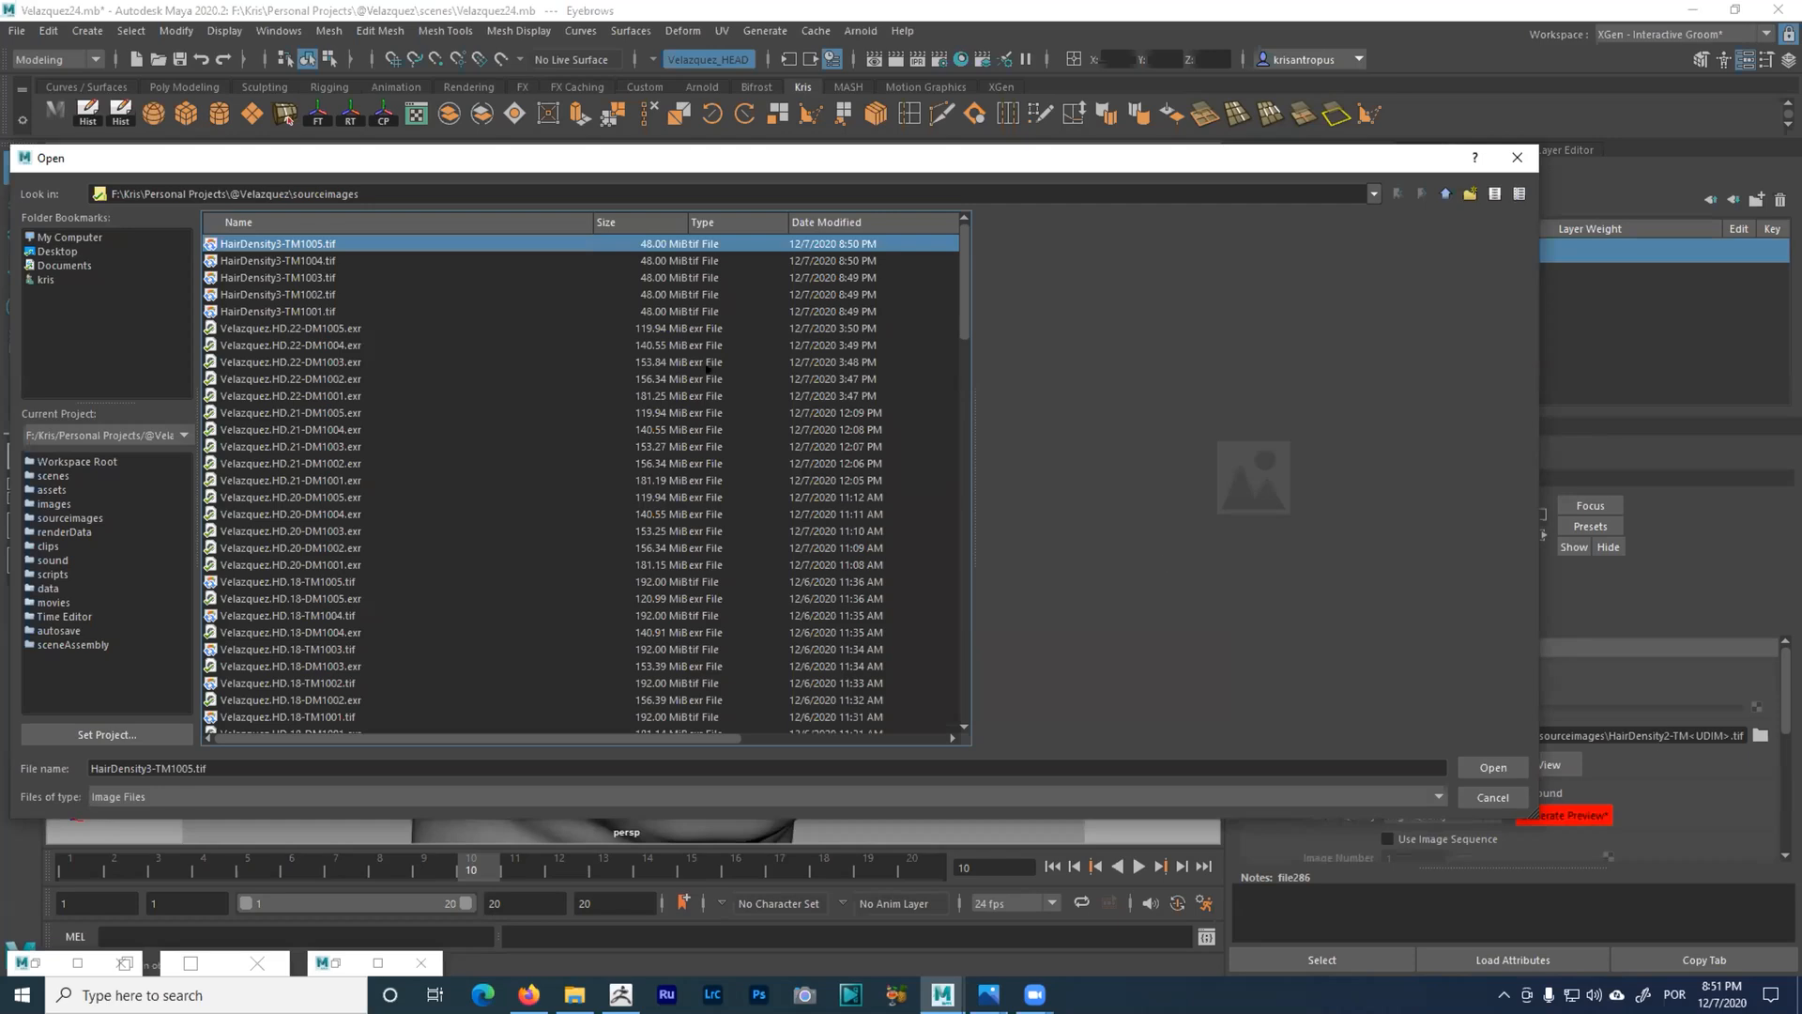
pyautogui.click(1494, 768)
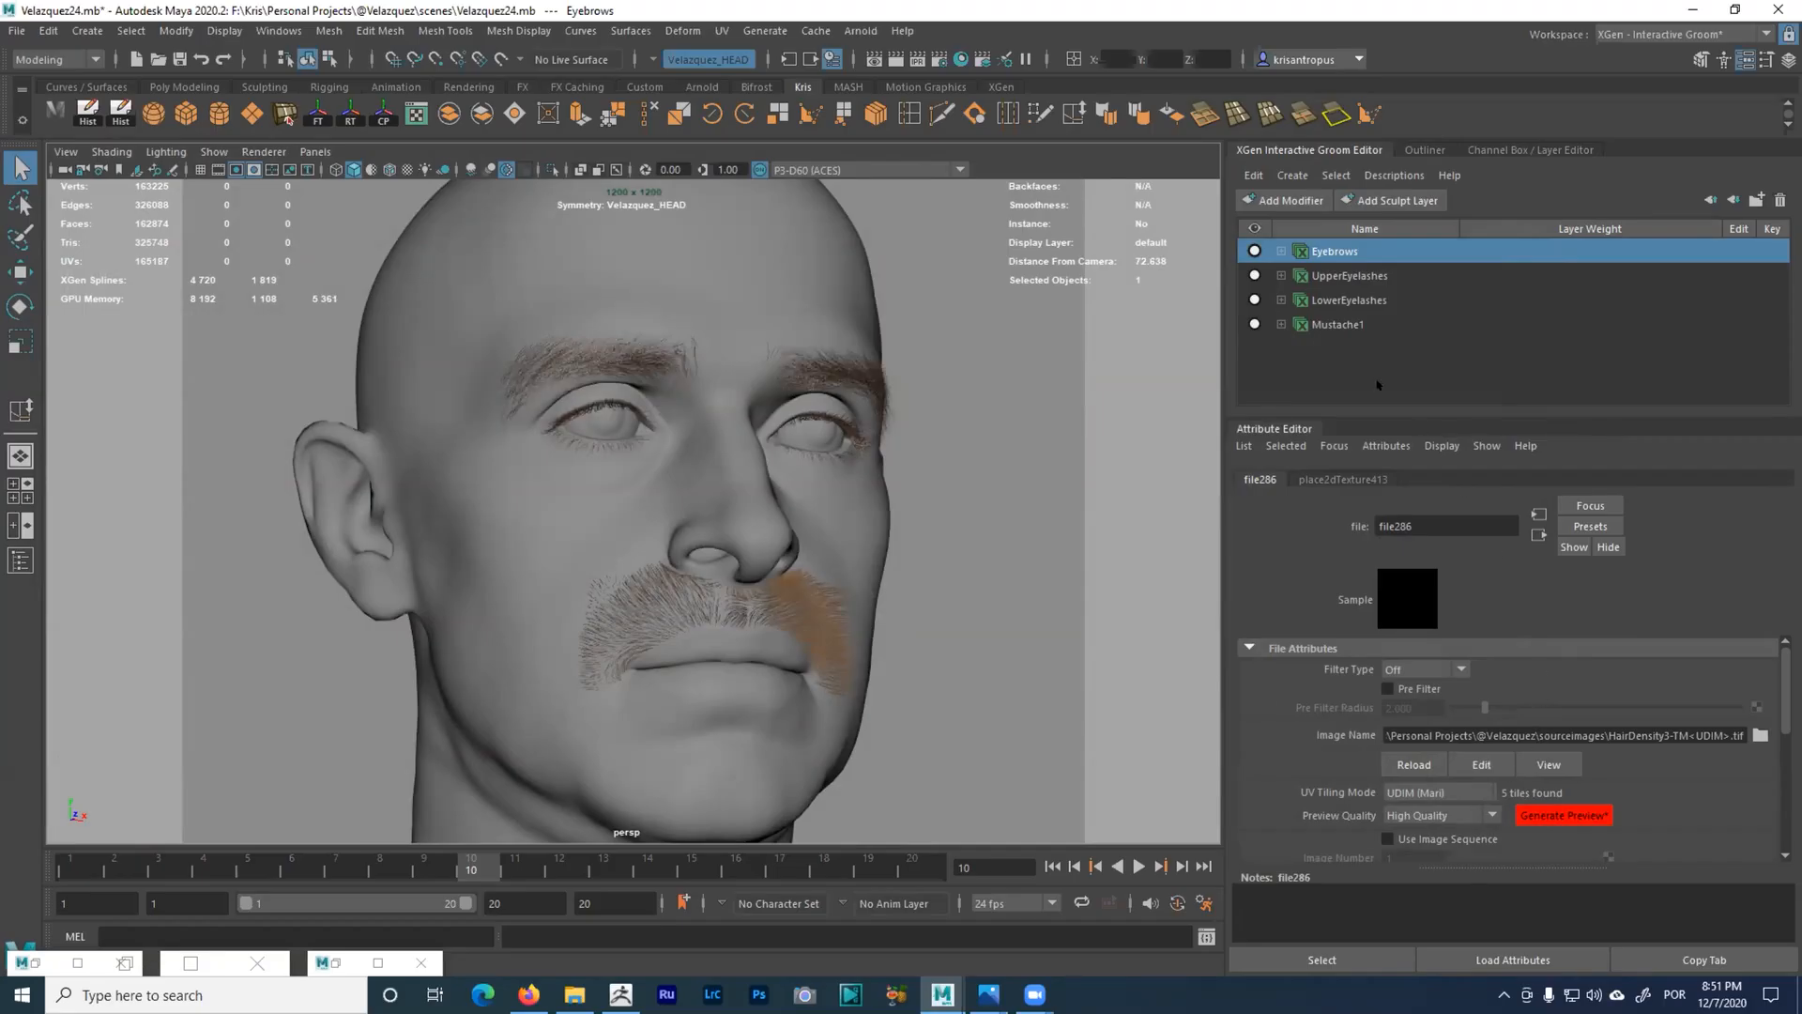
# - Graph the input and output connections of the Eyebrows description in Hypershade, keeping the groom description list in view
pyautogui.click(1303, 252)
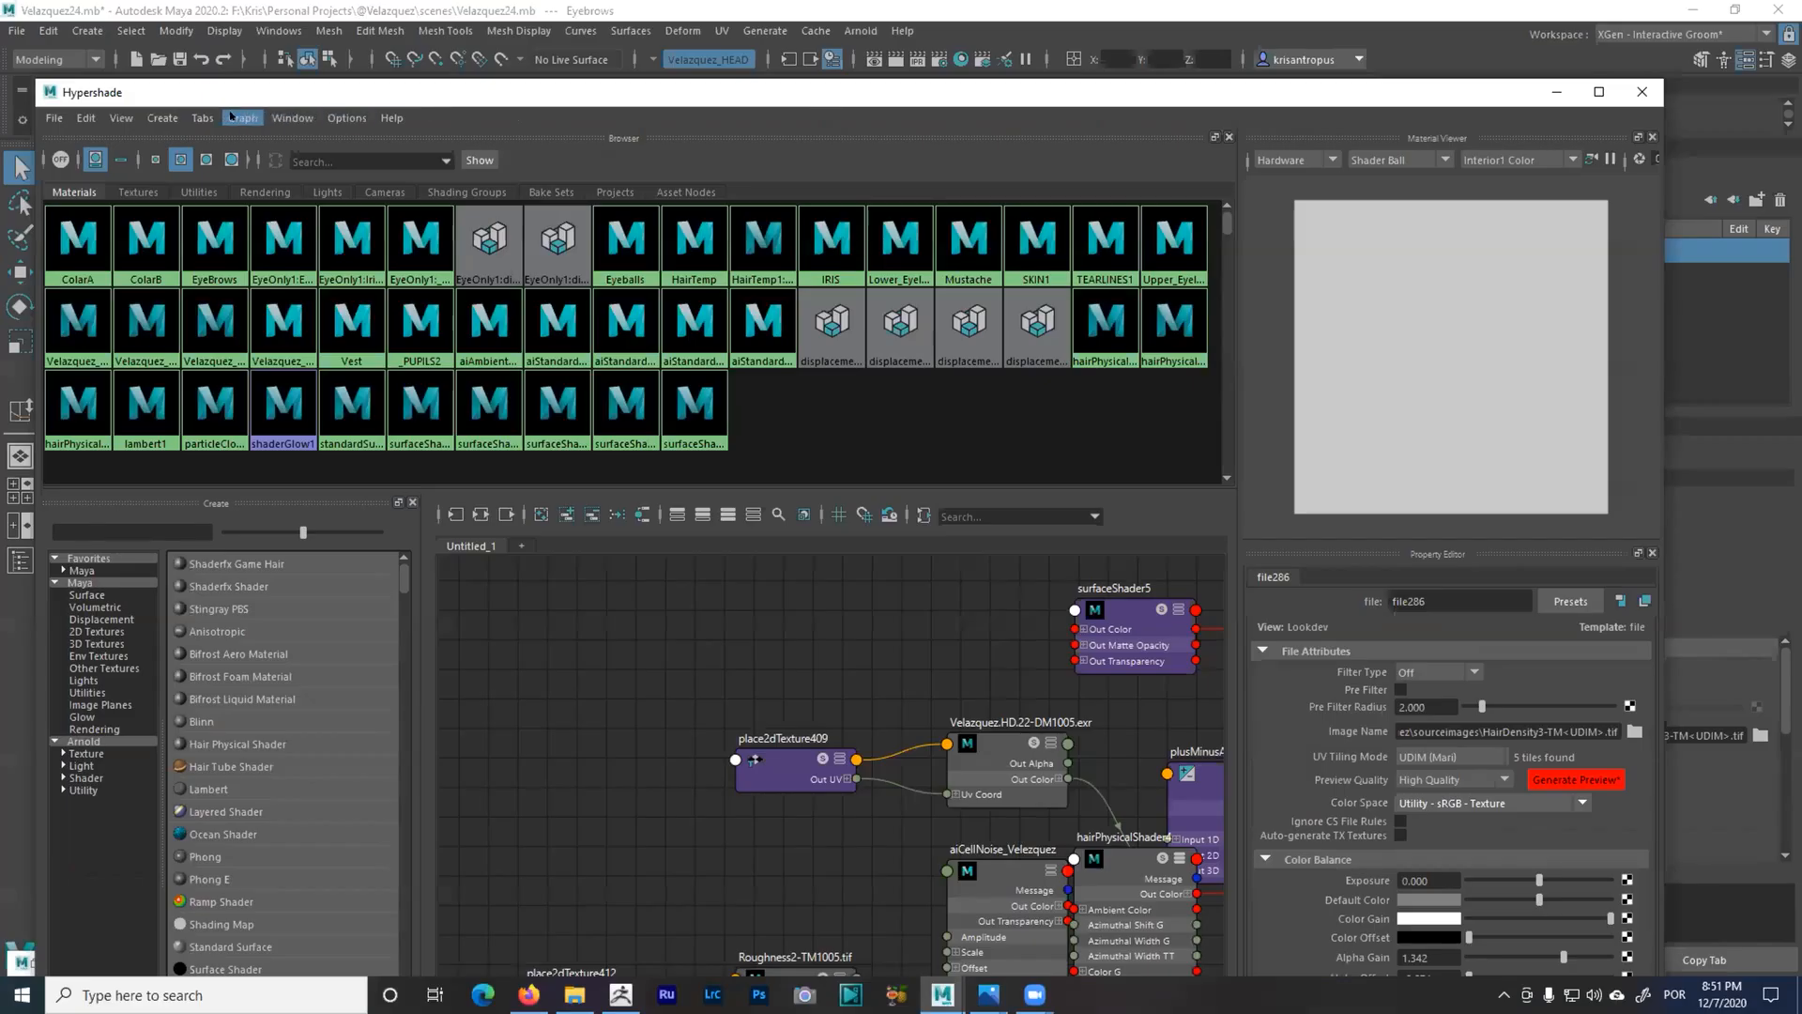
pyautogui.click(242, 118)
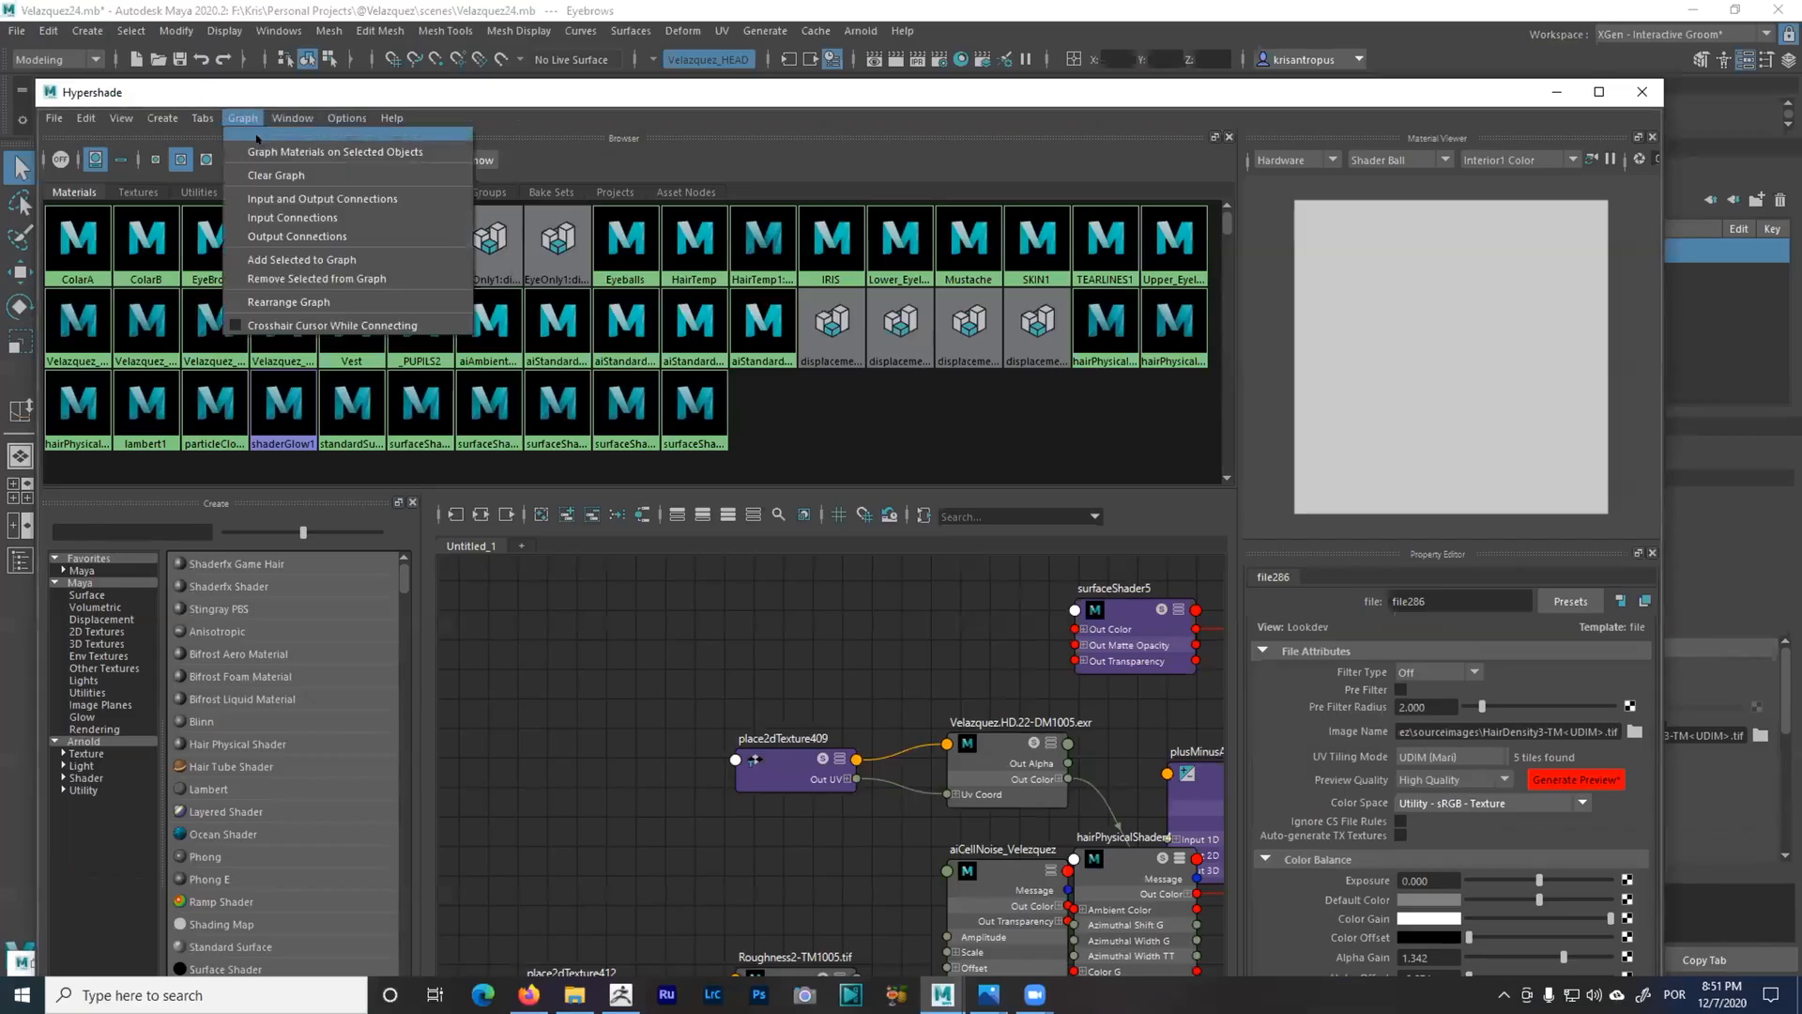
pyautogui.click(264, 144)
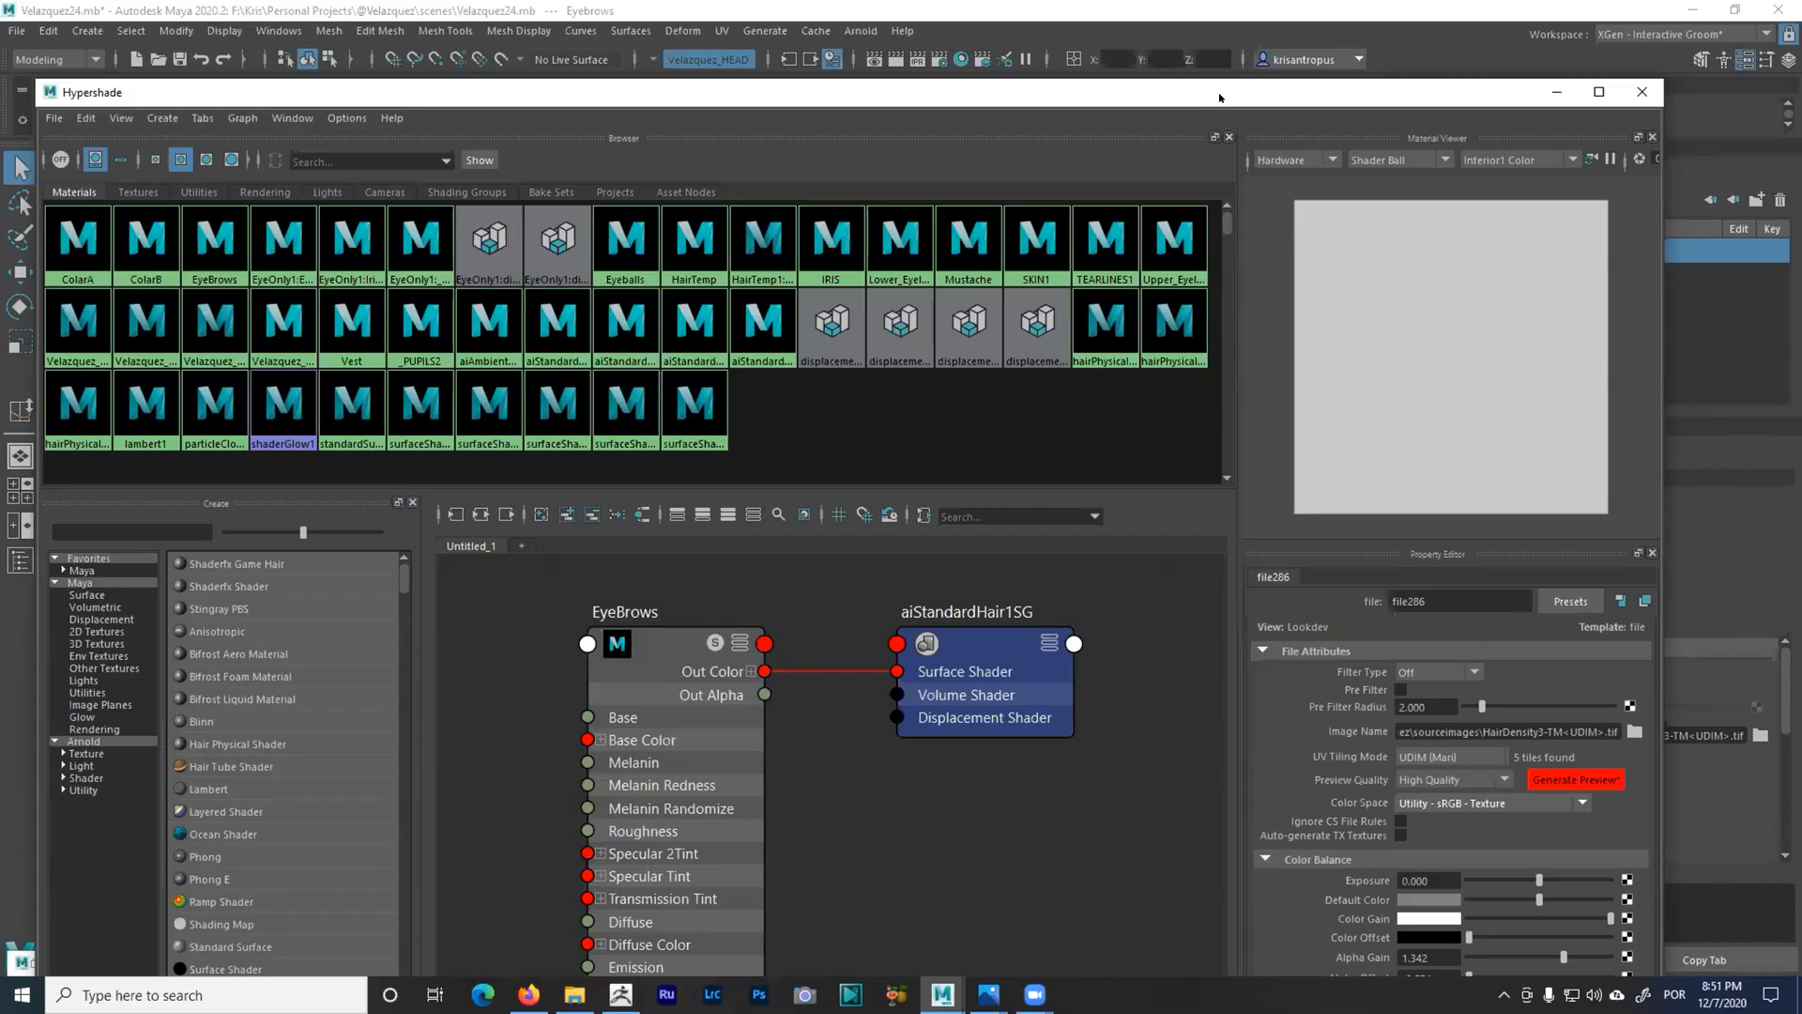
pyautogui.moveTo(1219, 97); pyautogui.dragTo(1271, 368)
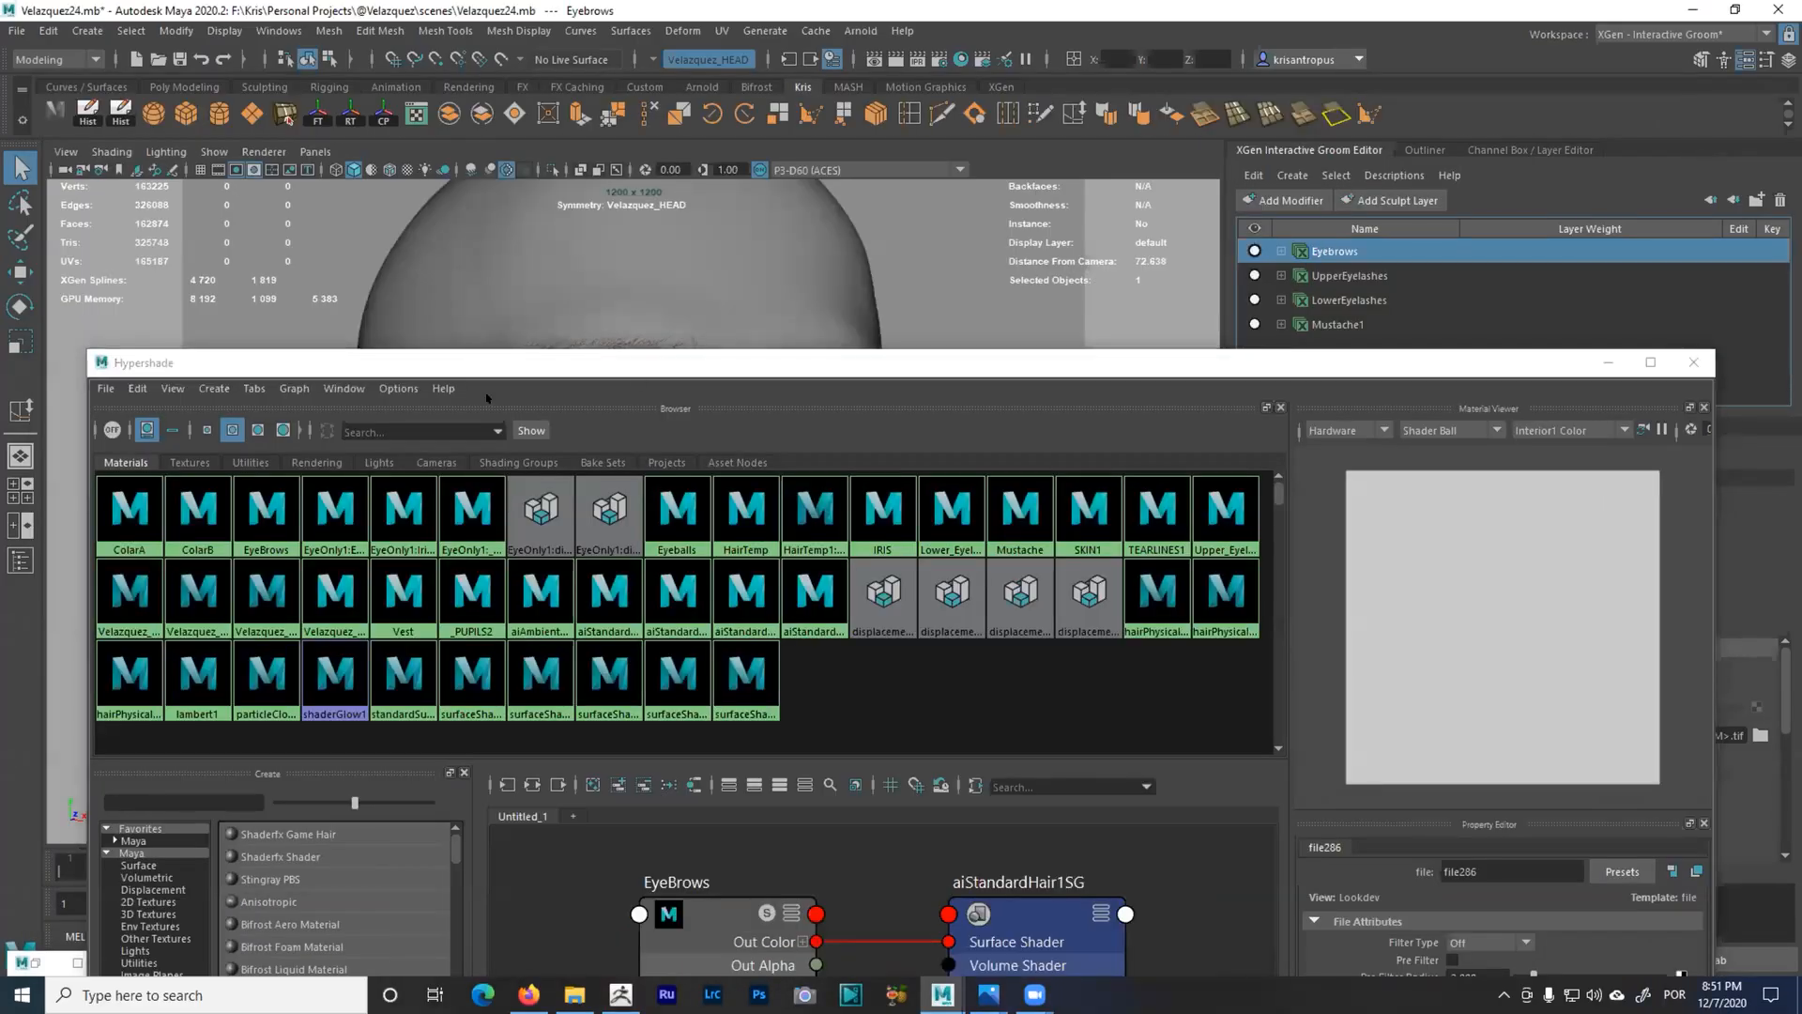
pyautogui.click(294, 388)
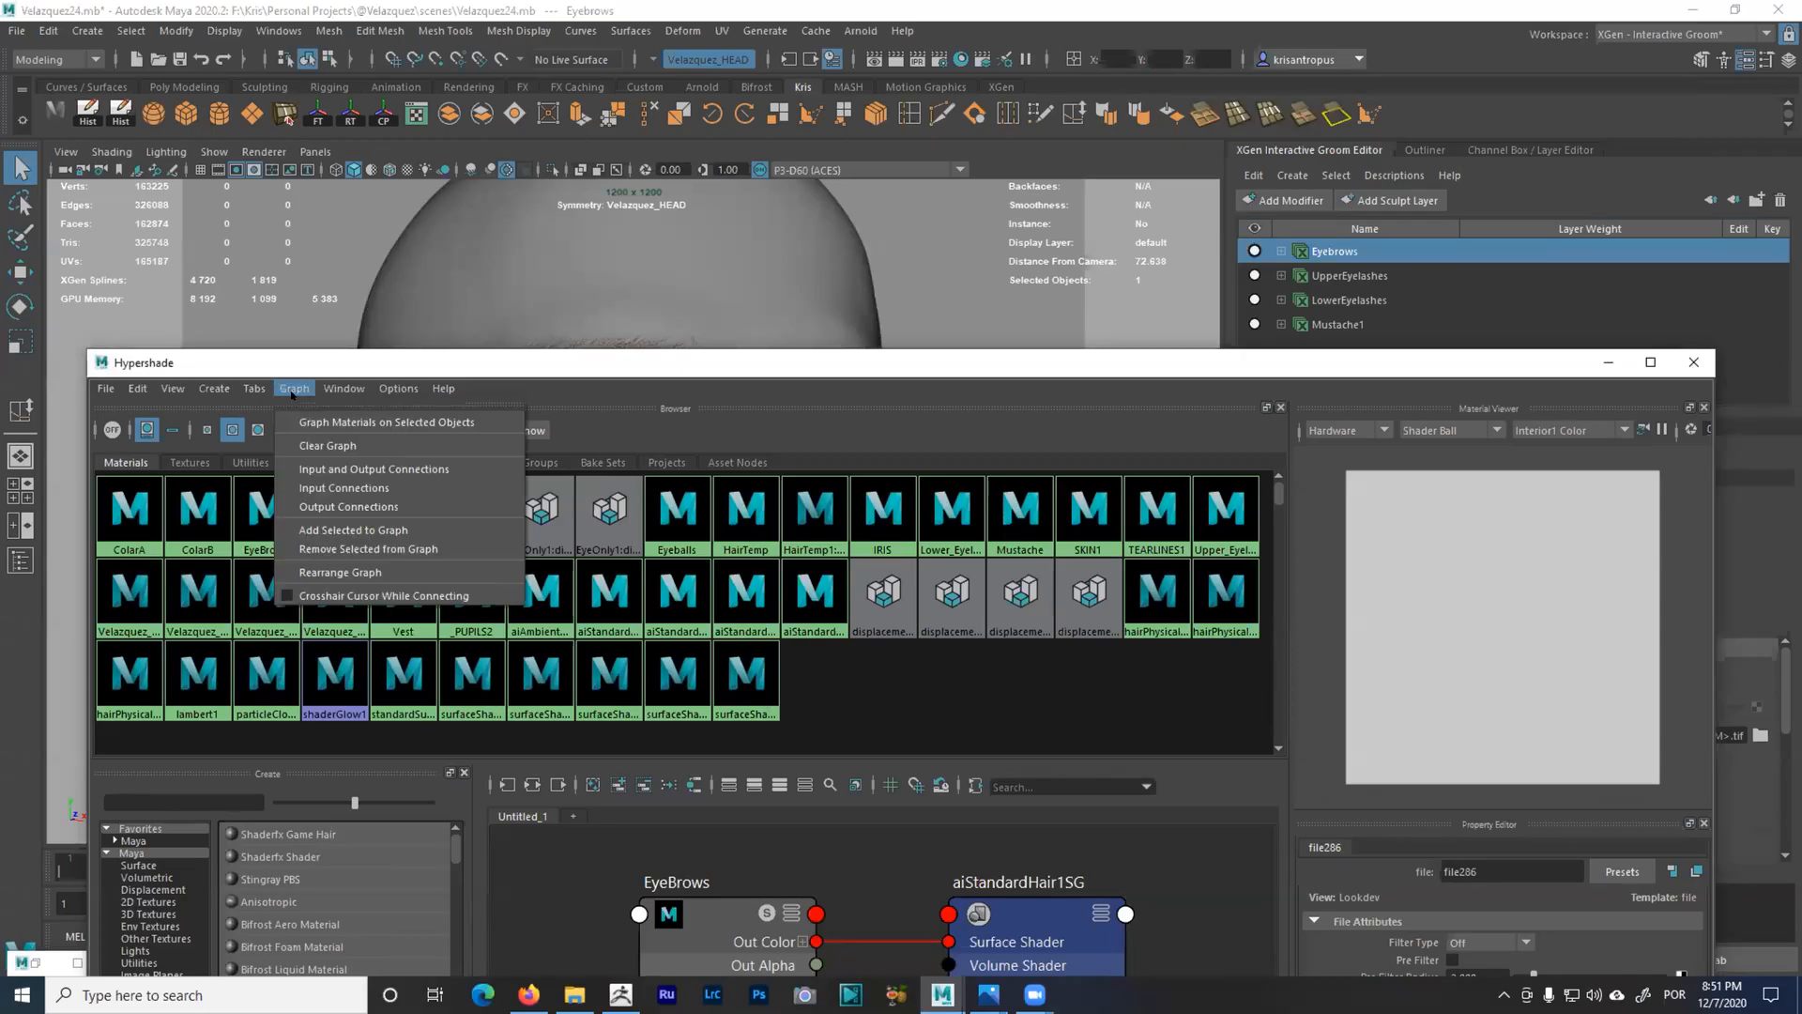
pyautogui.click(345, 469)
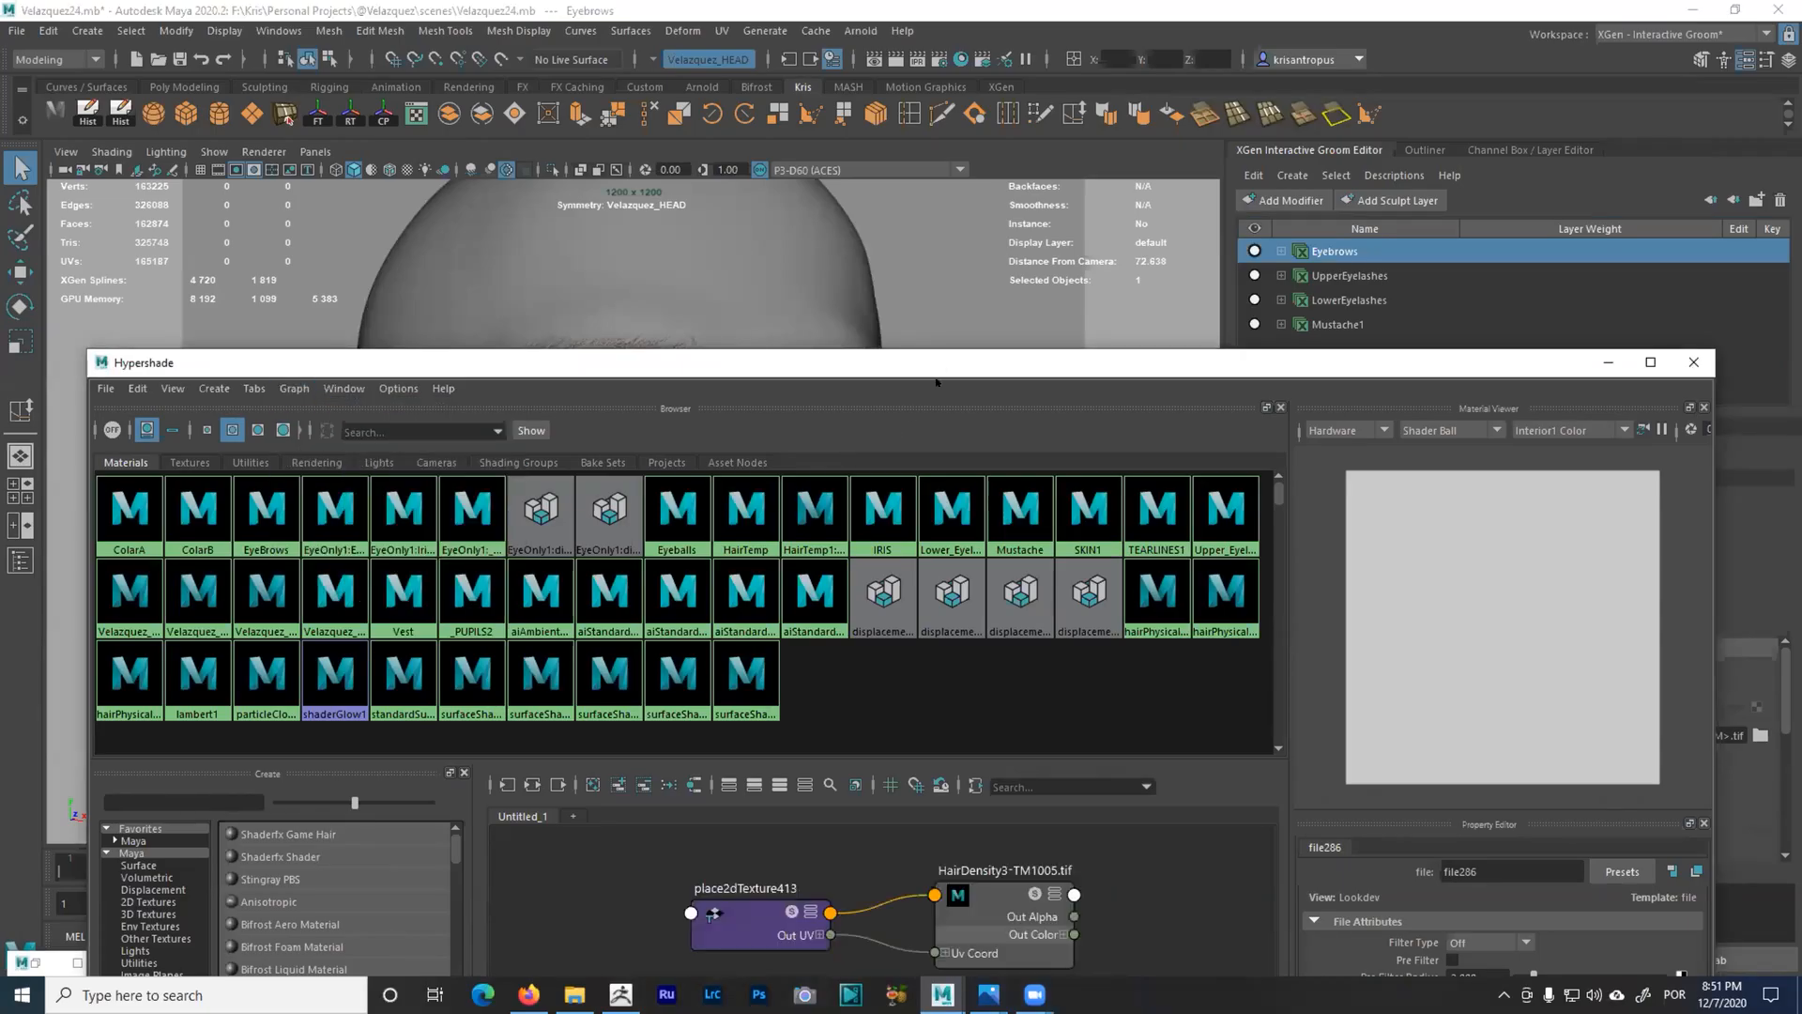
pyautogui.moveTo(947, 365); pyautogui.dragTo(853, 120)
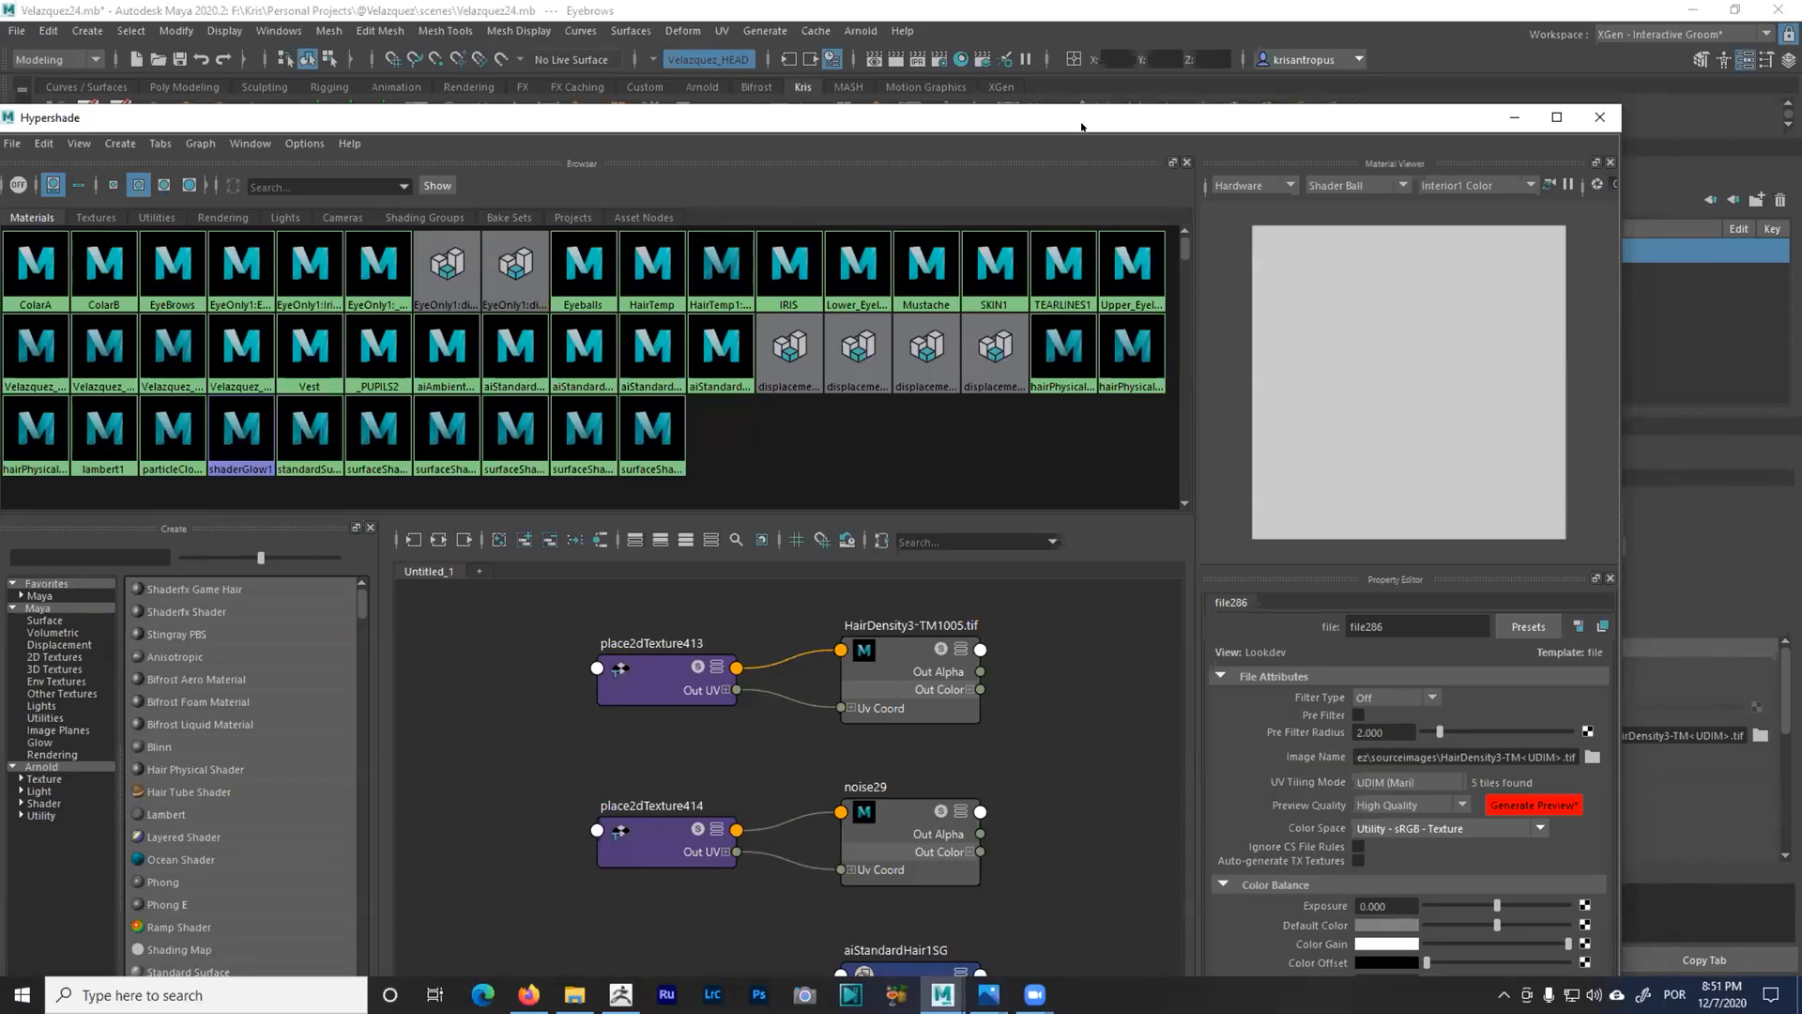
pyautogui.moveTo(1081, 127); pyautogui.dragTo(723, 294)
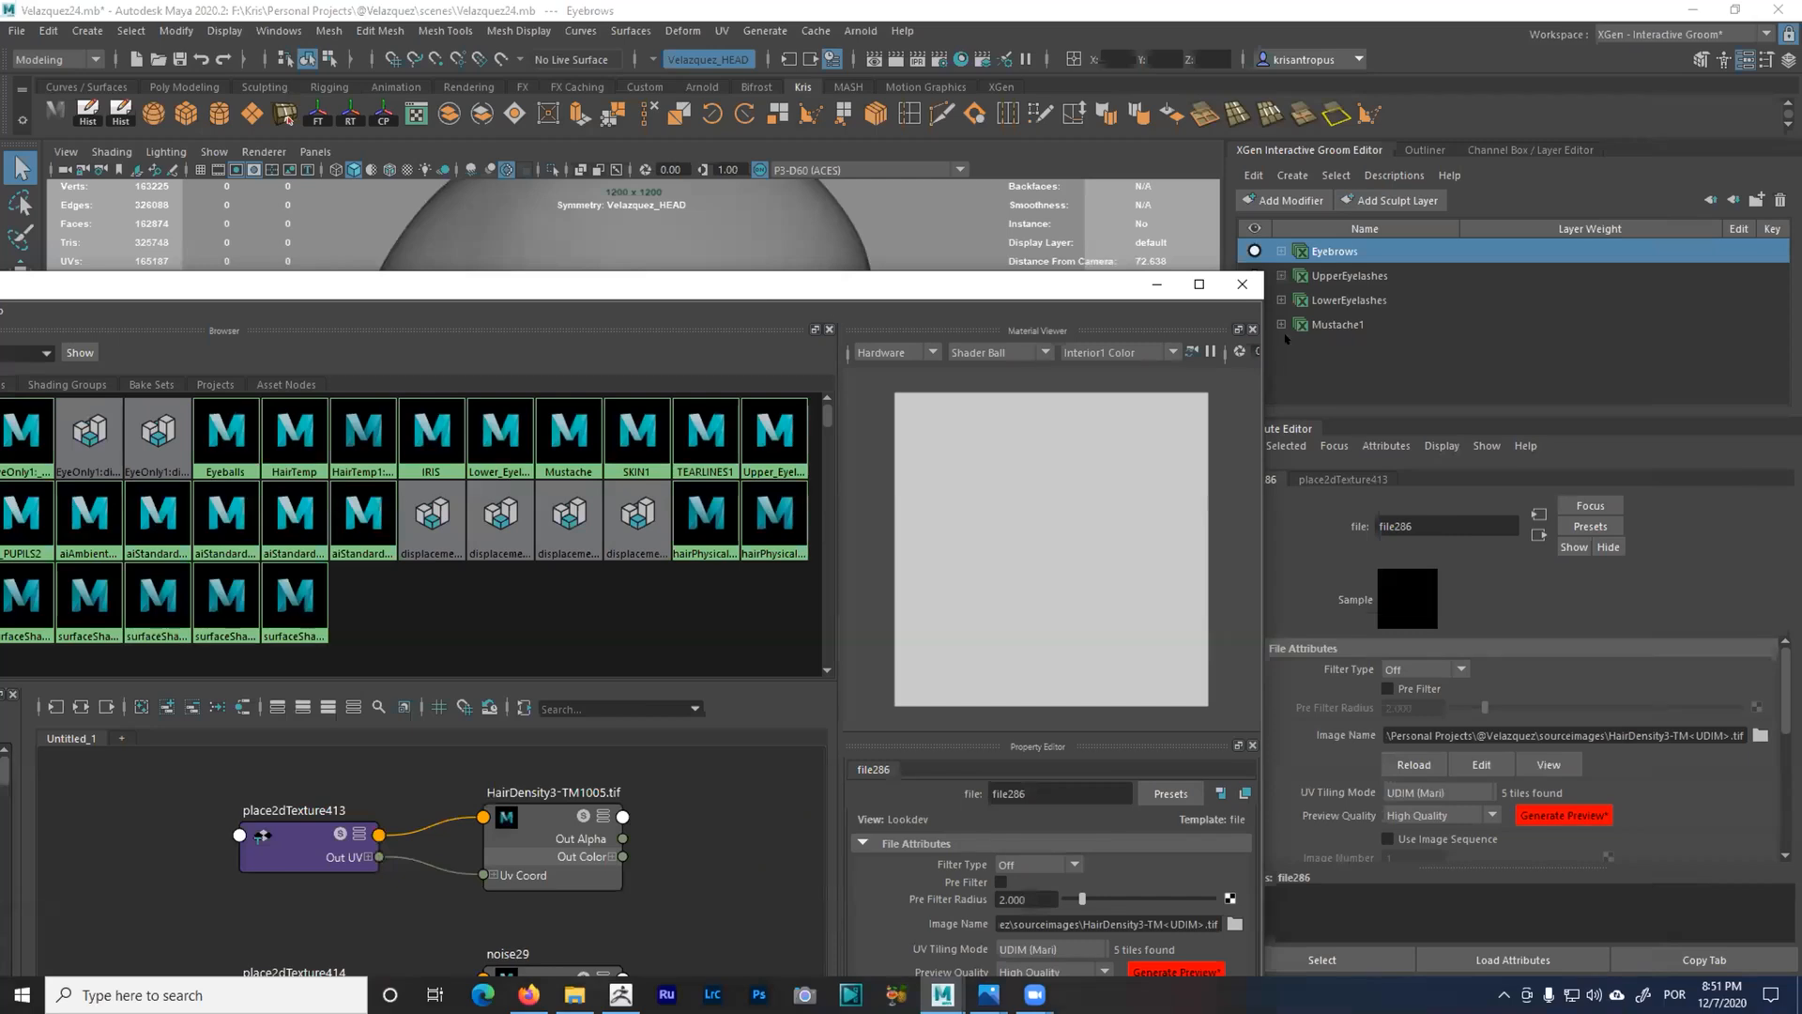
# - Graph the input and output connections of only the HairDensity3-TM1005.tif file node
pyautogui.click(1332, 324)
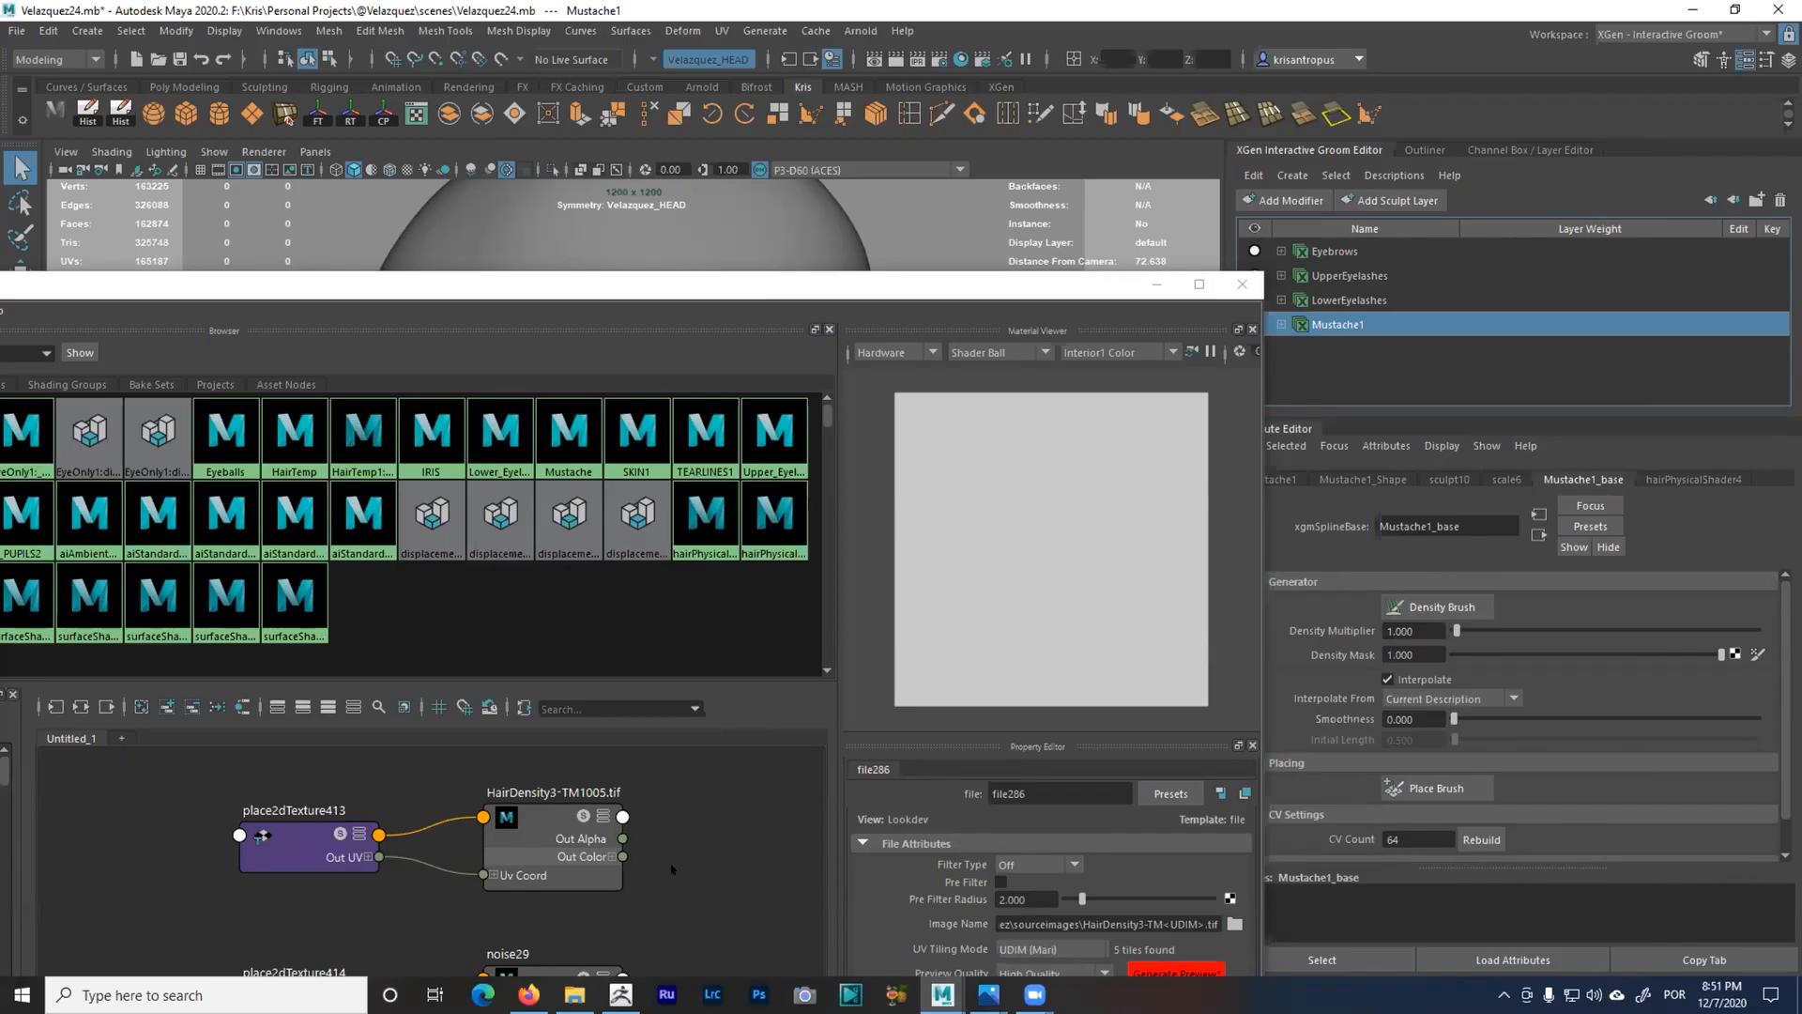
pyautogui.keyDown('alt'); pyautogui.moveTo(671, 869); pyautogui.dragTo(657, 920, button='right'); pyautogui.keyUp('alt')
pyautogui.keyDown('alt'); pyautogui.moveTo(657, 920); pyautogui.dragTo(655, 868, button='middle'); pyautogui.keyUp('alt')
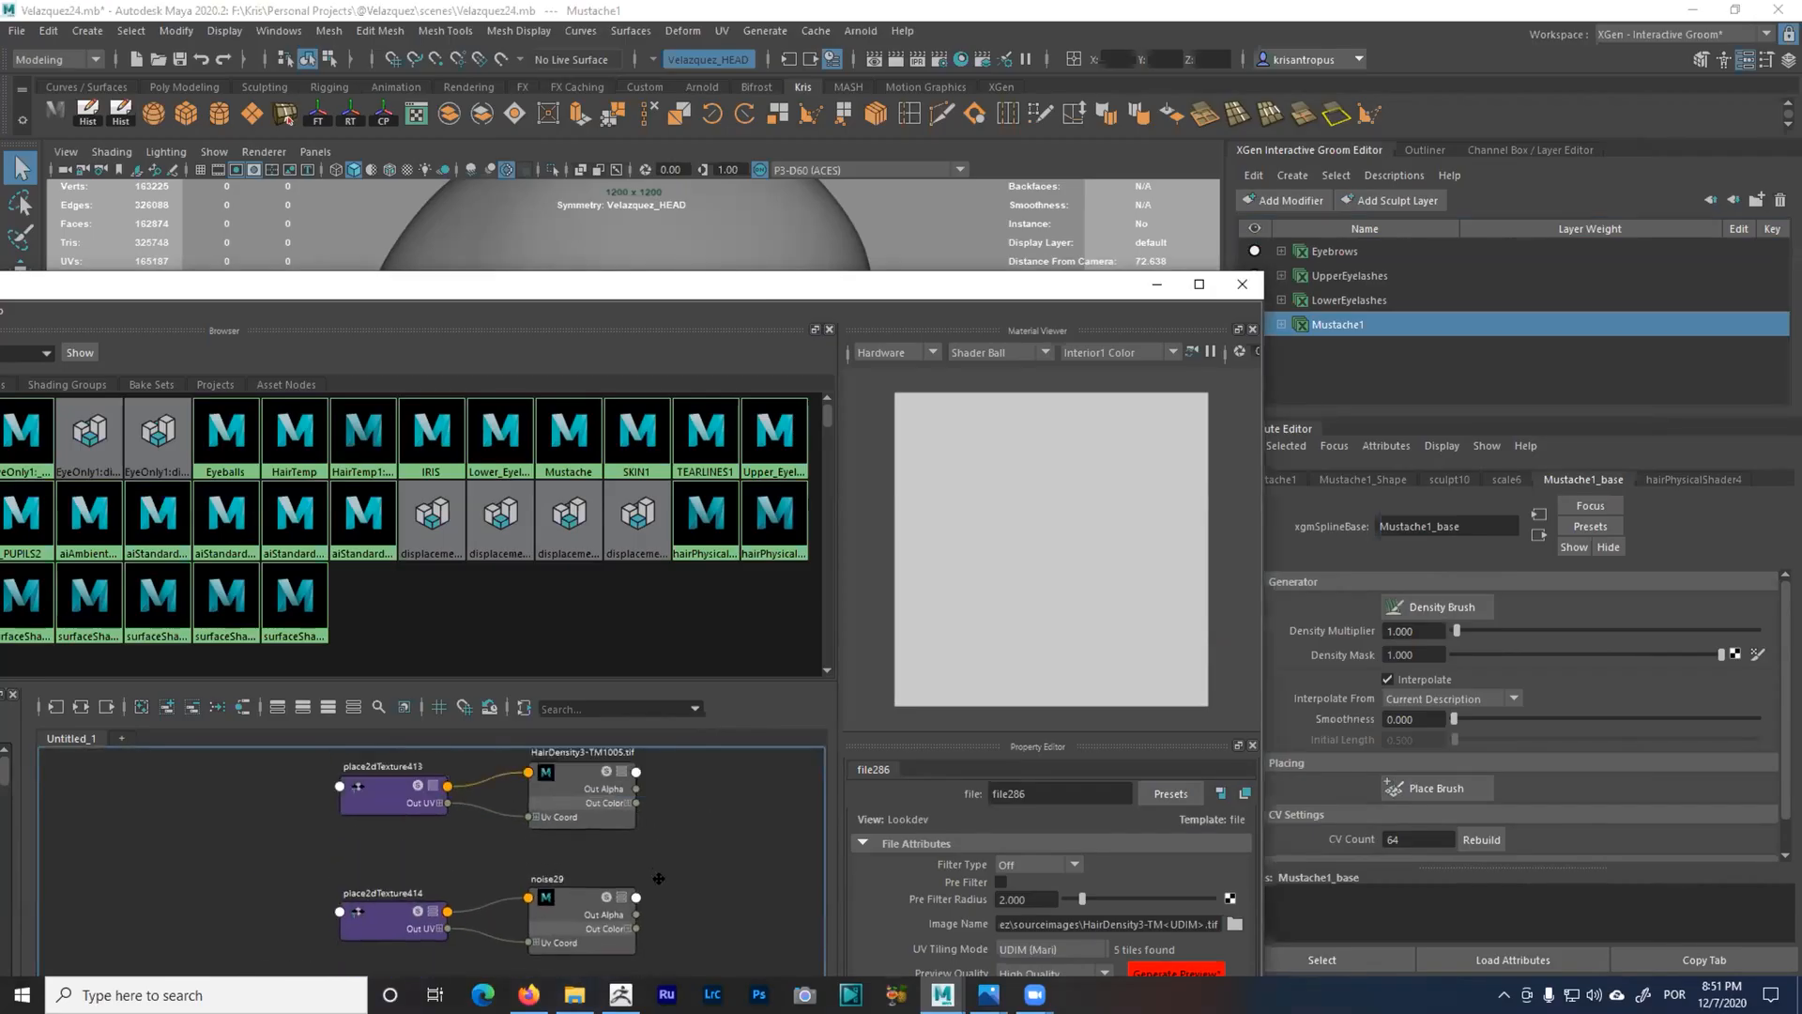
pyautogui.click(549, 788)
pyautogui.moveTo(241, 285); pyautogui.dragTo(411, 280)
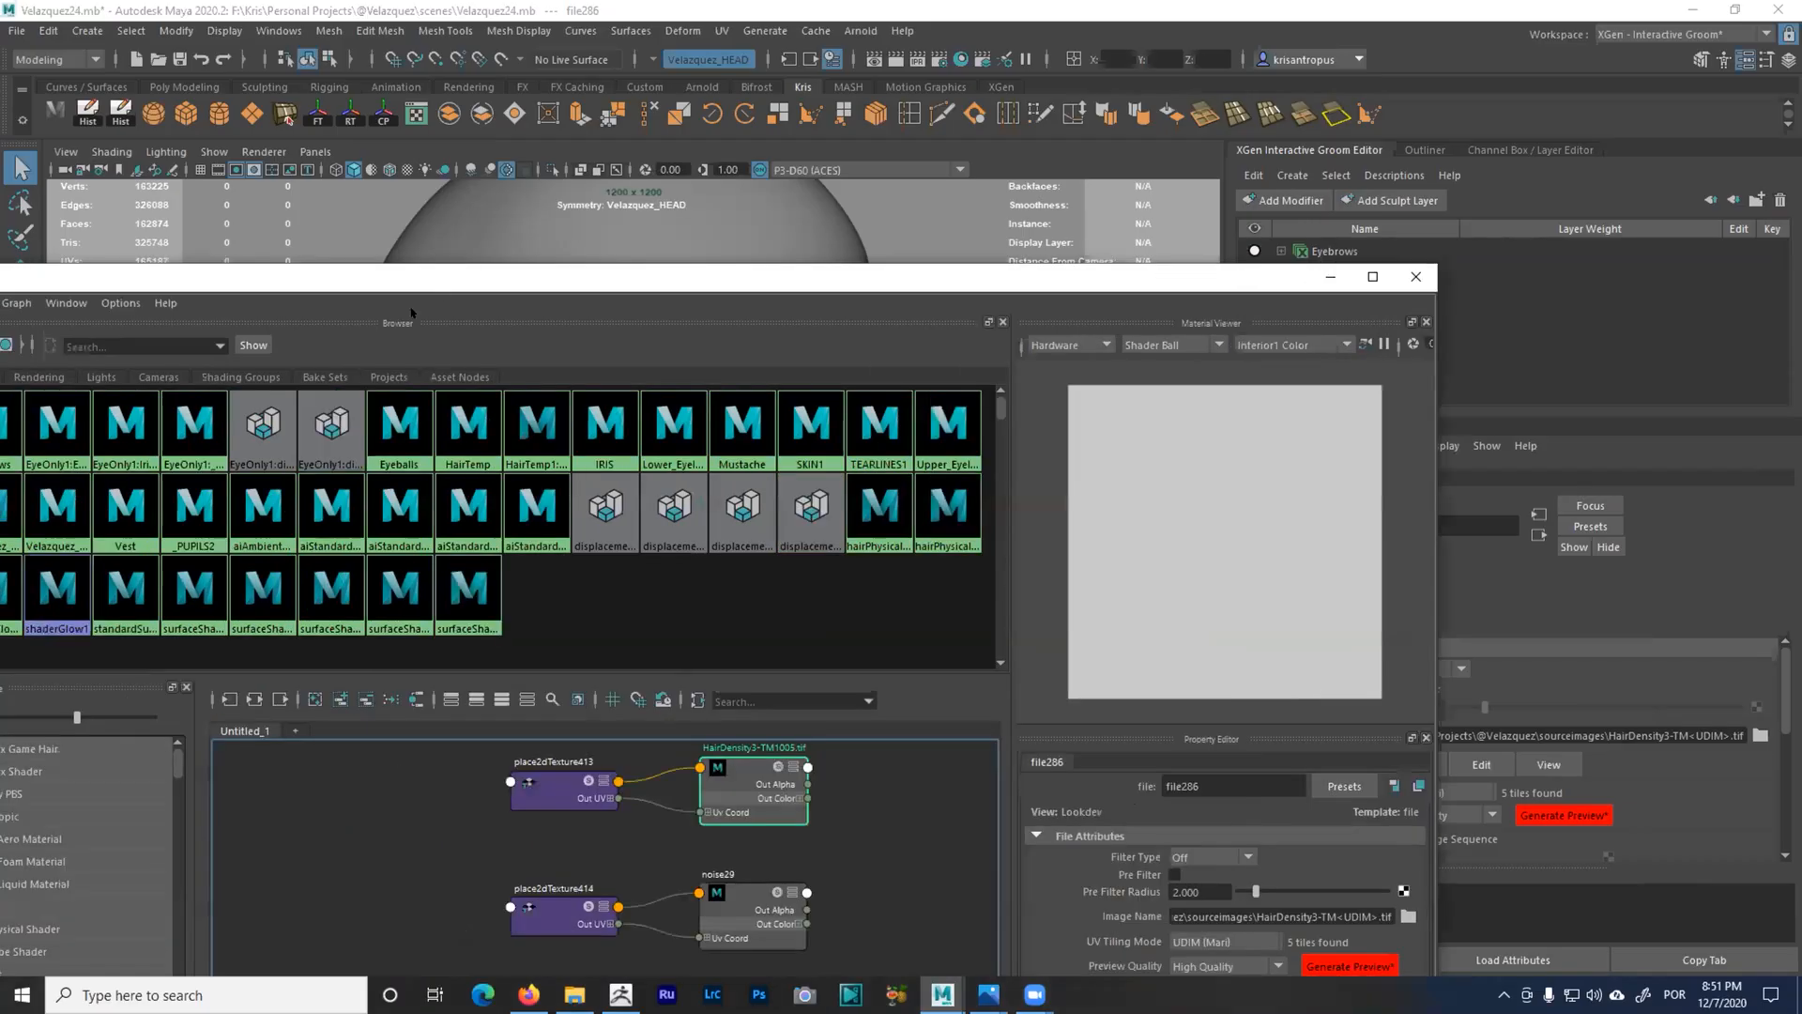
pyautogui.moveTo(152, 276); pyautogui.dragTo(279, 200)
pyautogui.click(143, 226)
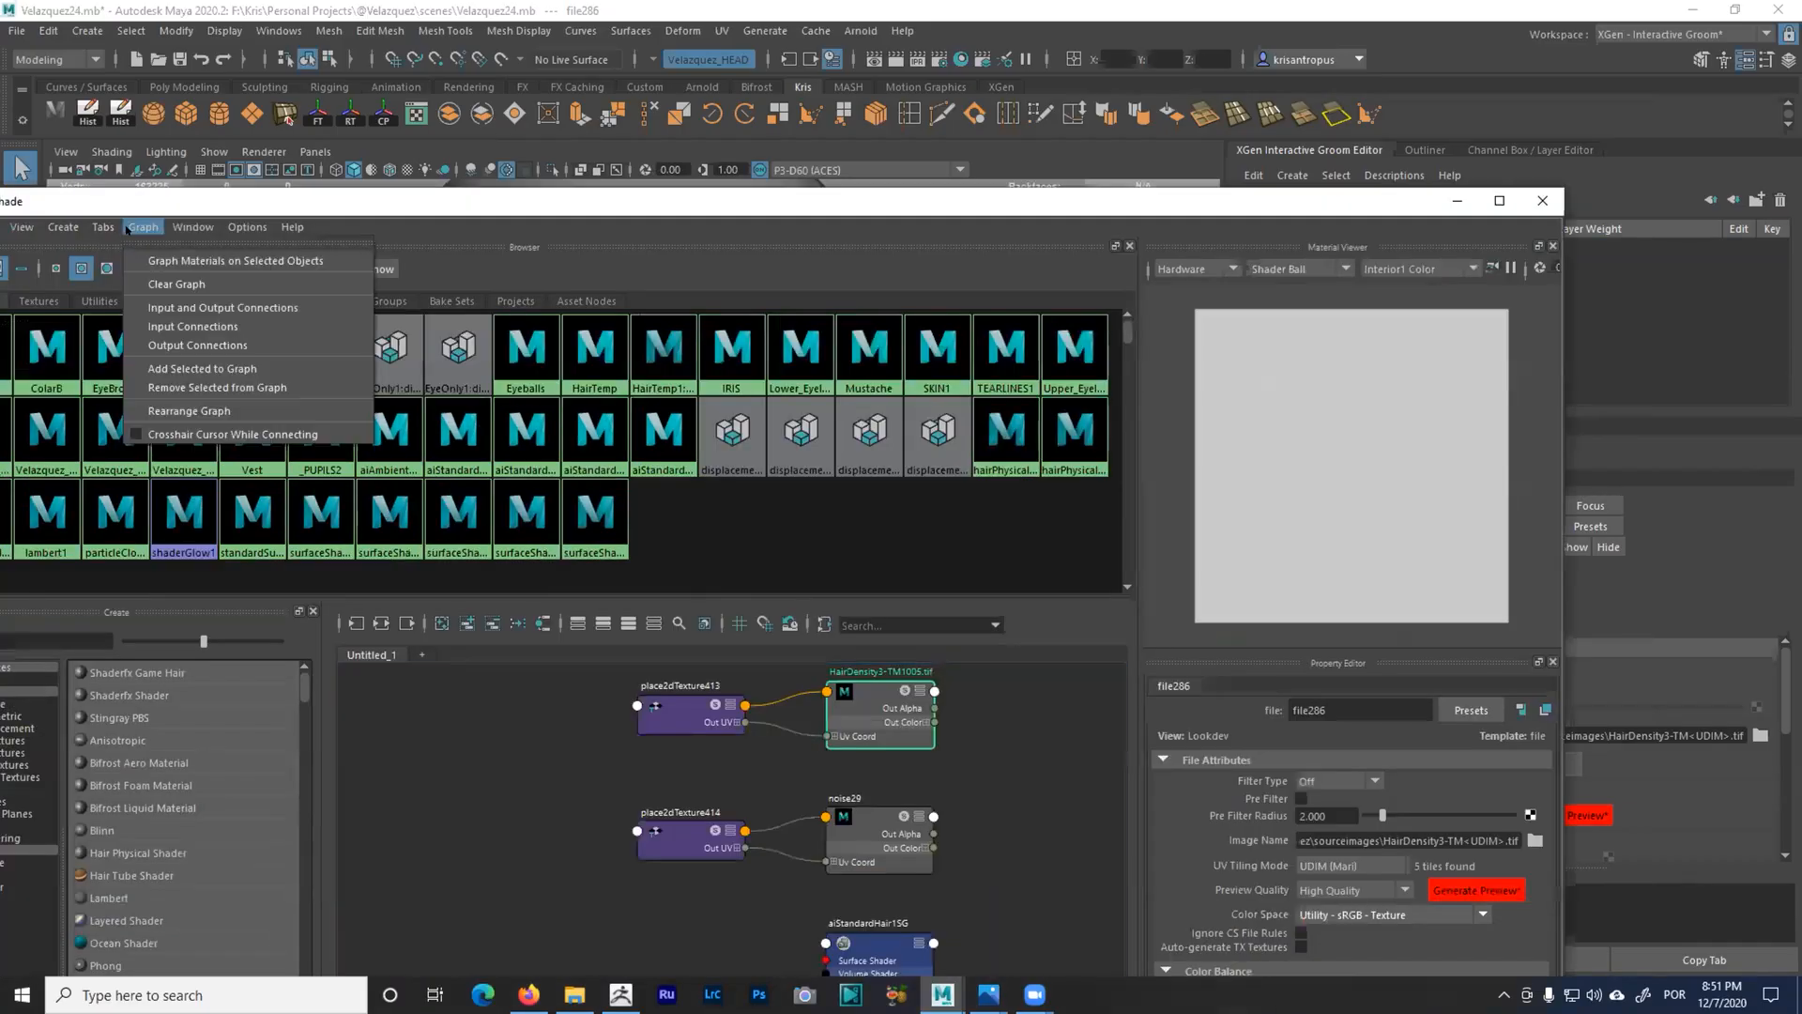
pyautogui.click(140, 307)
pyautogui.keyDown('alt'); pyautogui.moveTo(713, 825); pyautogui.dragTo(572, 702, button='middle'); pyautogui.keyUp('alt')
# - Expand the Color Balance settings of the HairDensity3 file texture beside the Hypershade window
pyautogui.moveTo(1114, 201); pyautogui.dragTo(784, 184)
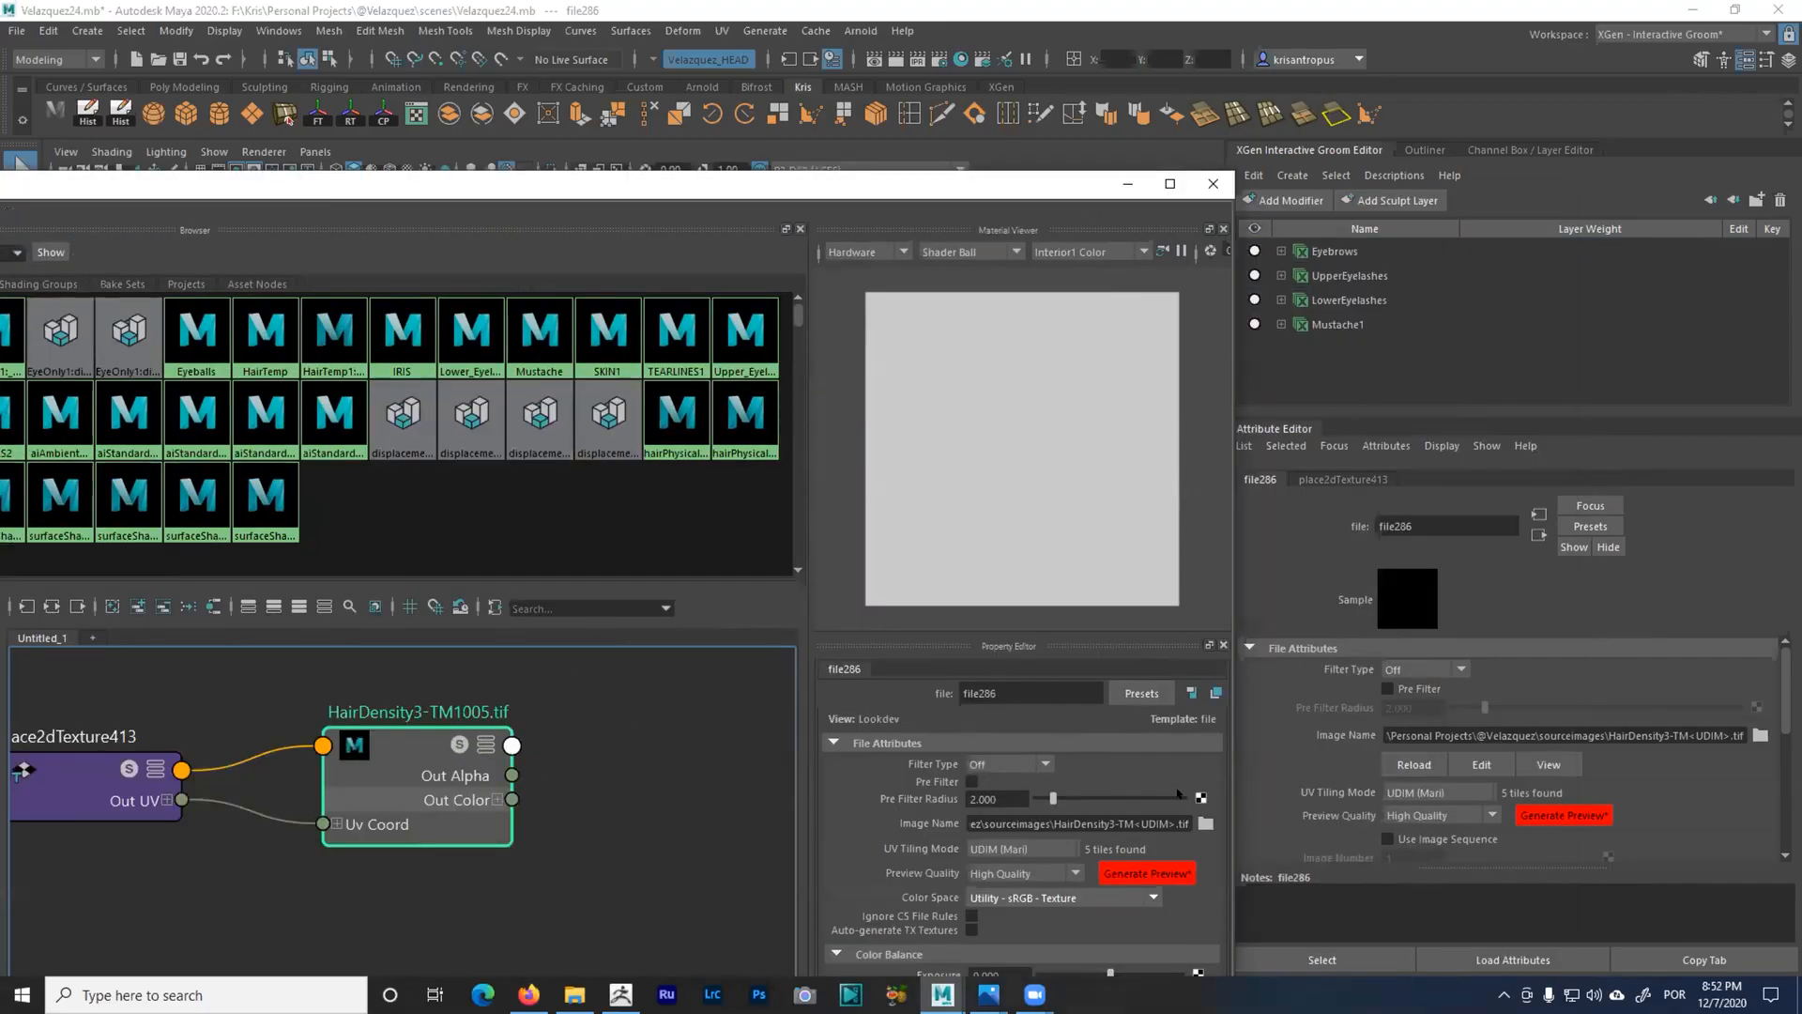
pyautogui.moveTo(1051, 187); pyautogui.dragTo(956, 131)
pyautogui.moveTo(1782, 685); pyautogui.dragTo(1779, 785)
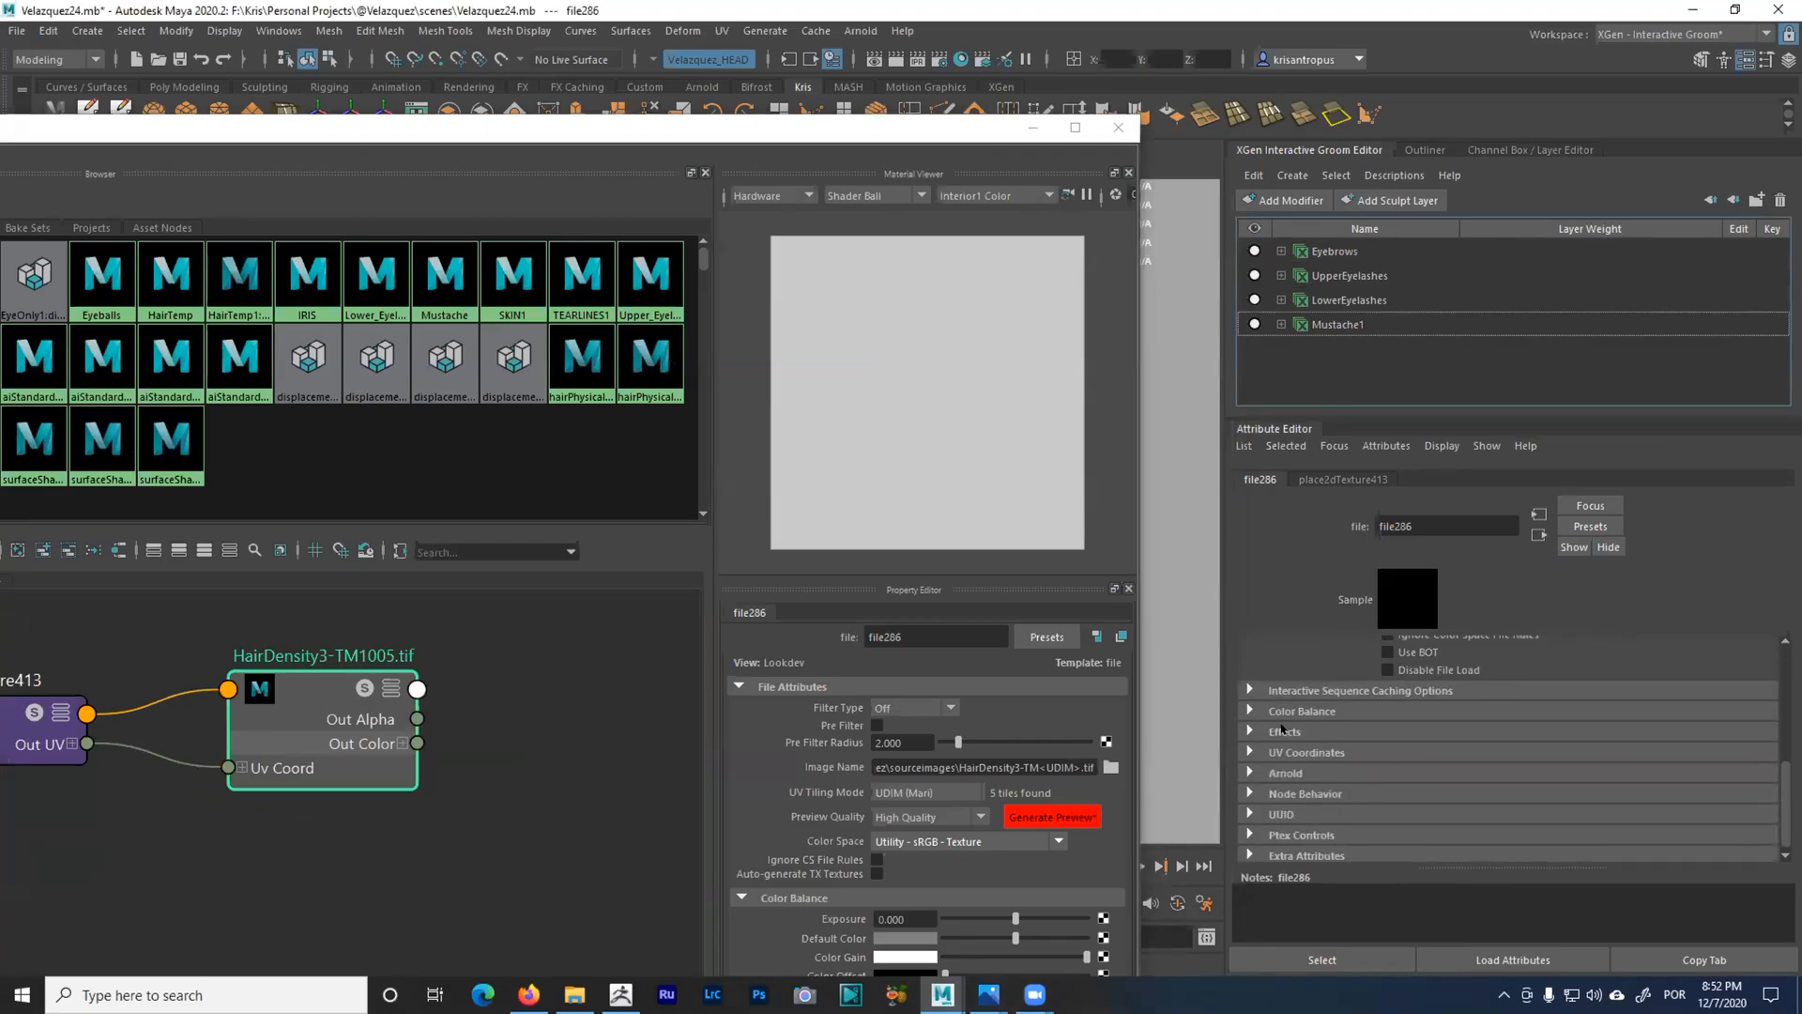
pyautogui.click(1288, 710)
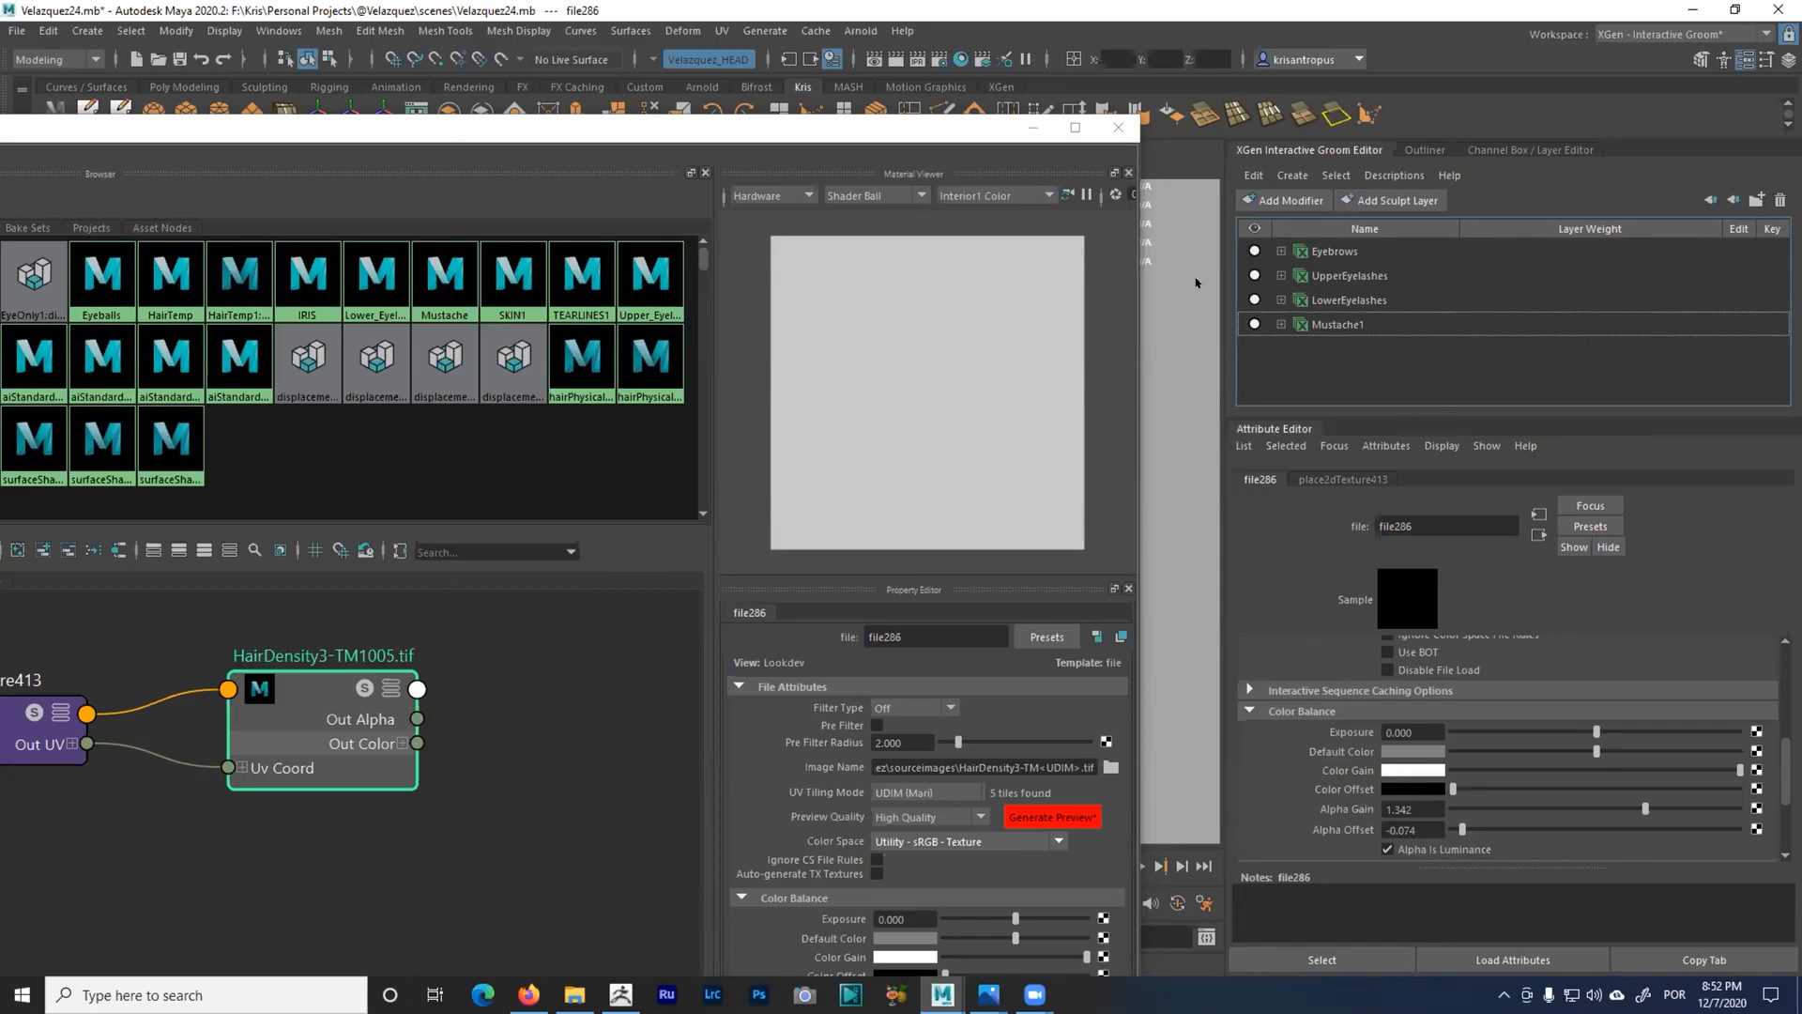
# - Connect the HairDensity3-TM1005.tif file node to the Density Mask of Mustache1's base and minimize the Hypershade window
pyautogui.click(1334, 325)
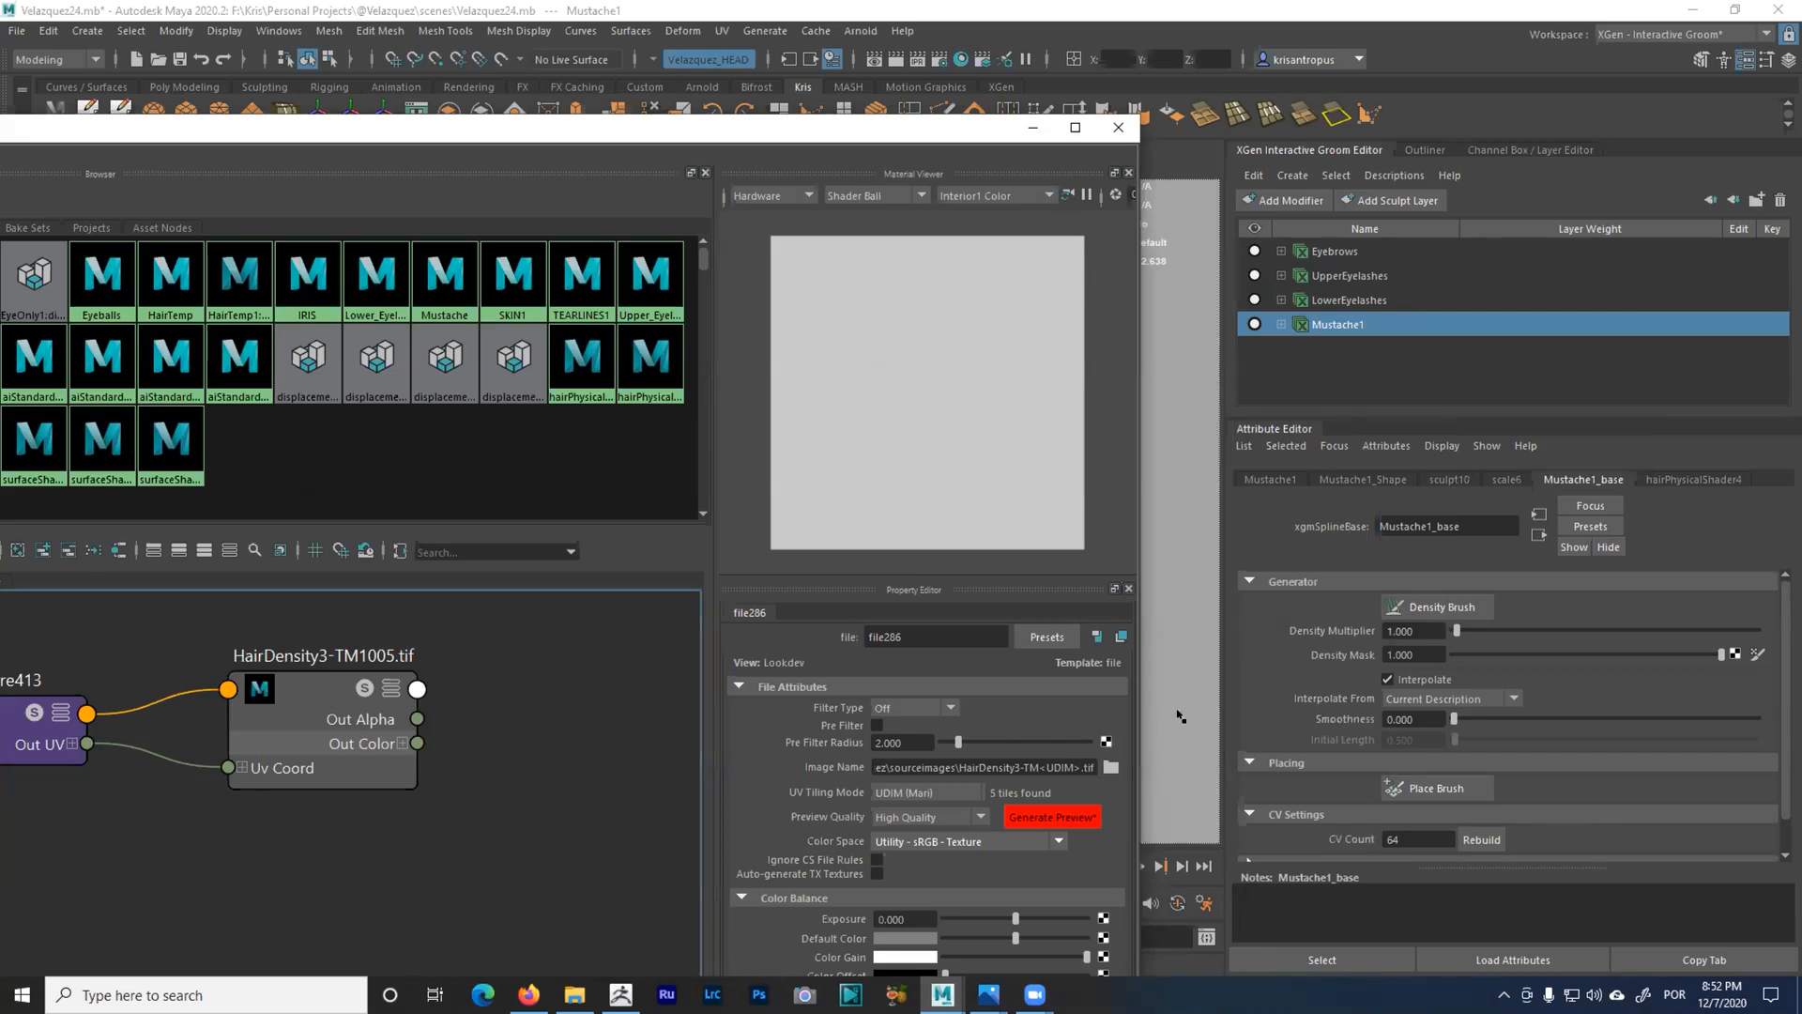
pyautogui.moveTo(1342, 655); pyautogui.dragTo(1342, 654, button='middle')
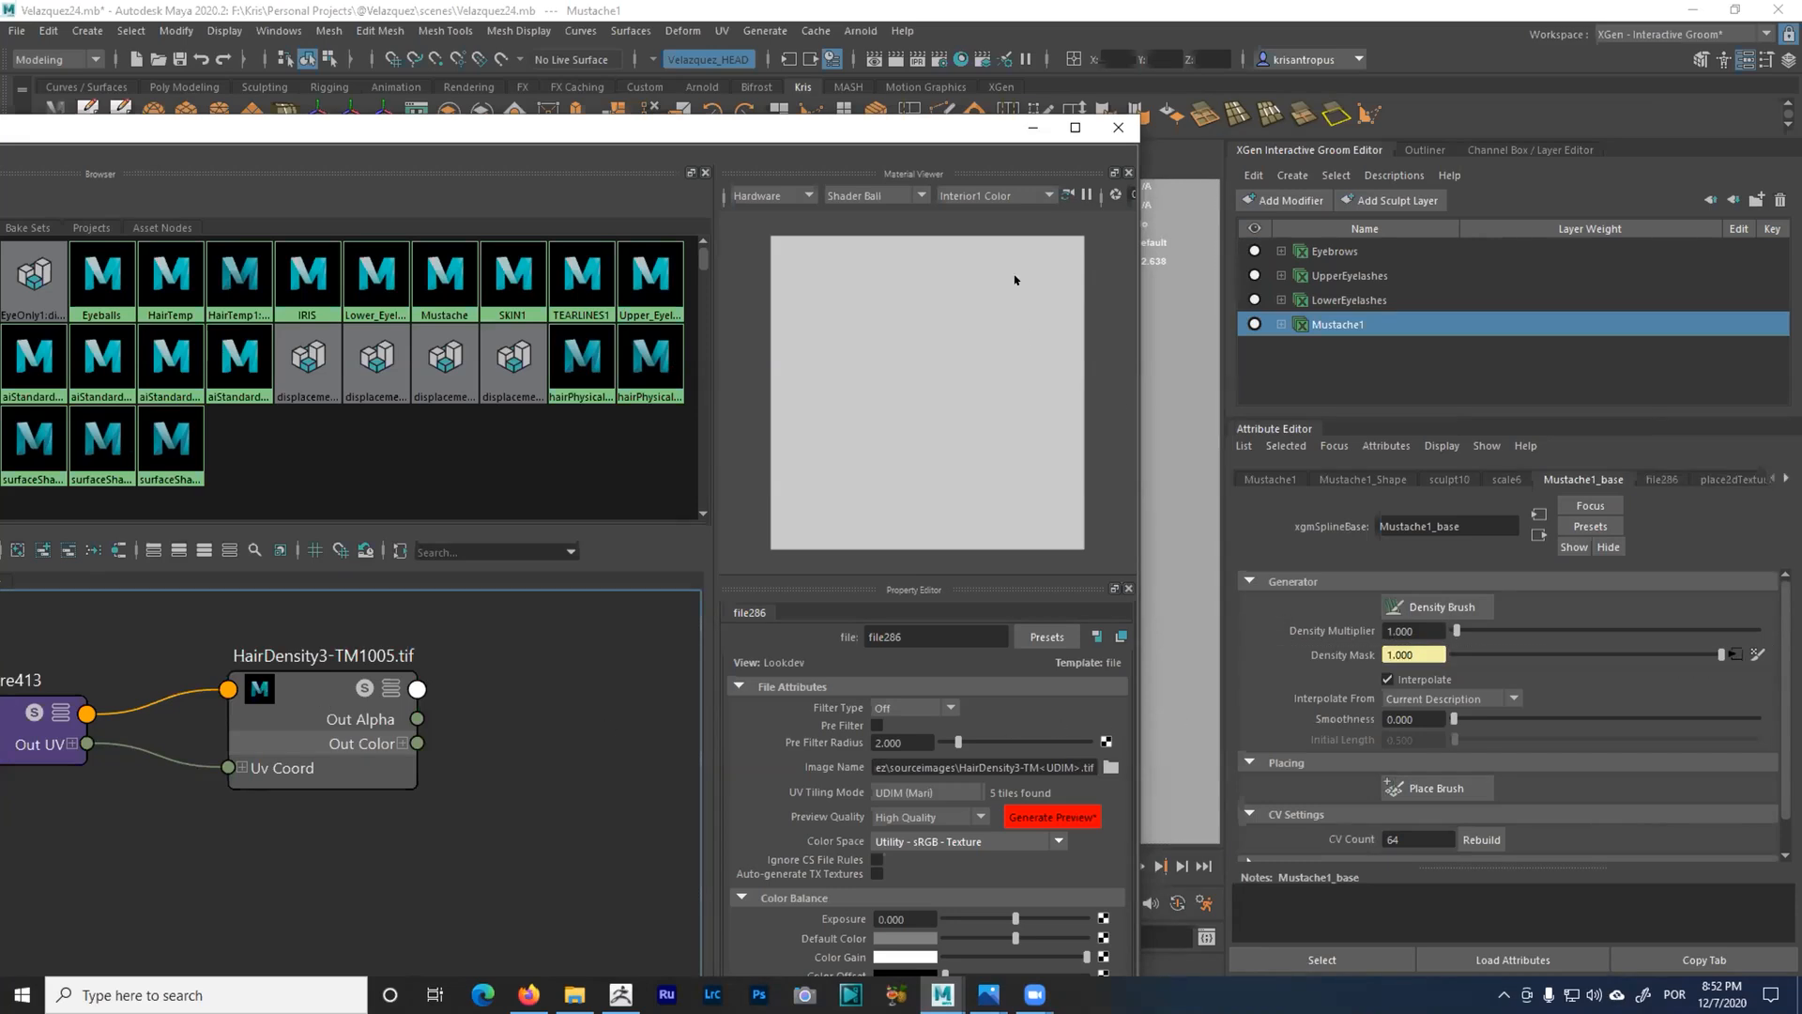
pyautogui.moveTo(992, 140); pyautogui.dragTo(1351, 880)
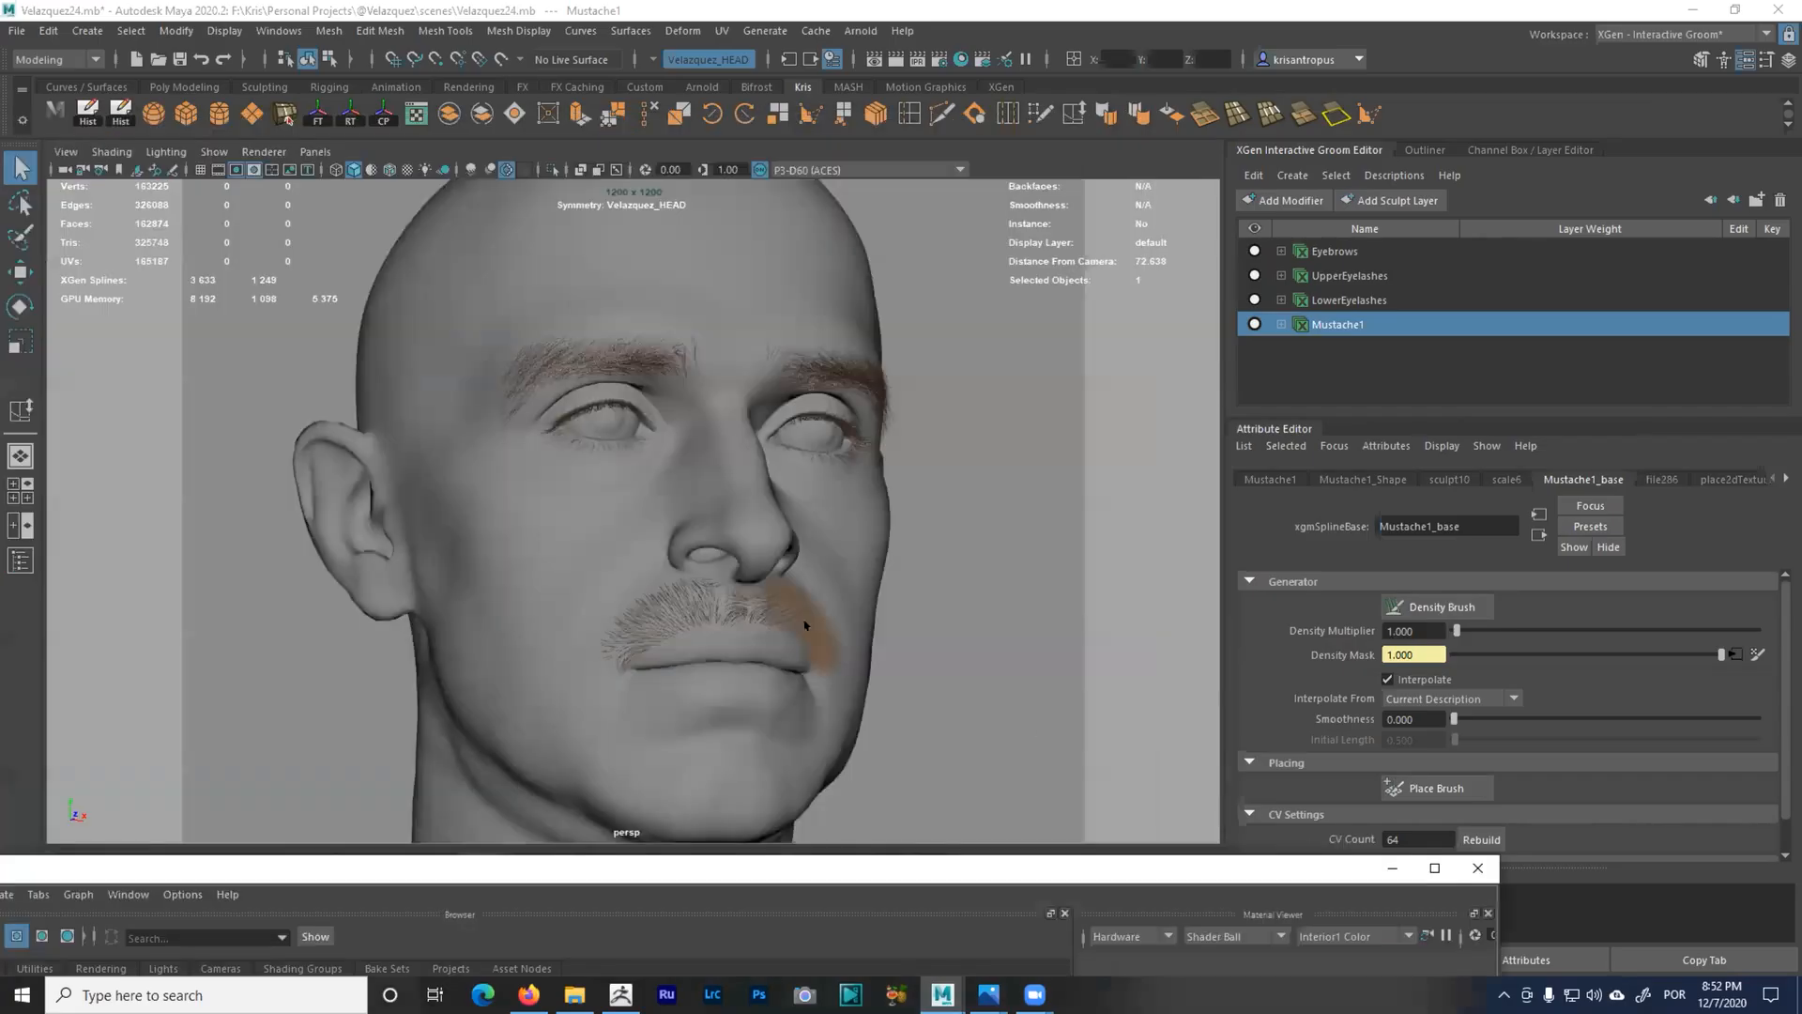
pyautogui.moveTo(1102, 875); pyautogui.dragTo(1109, 684)
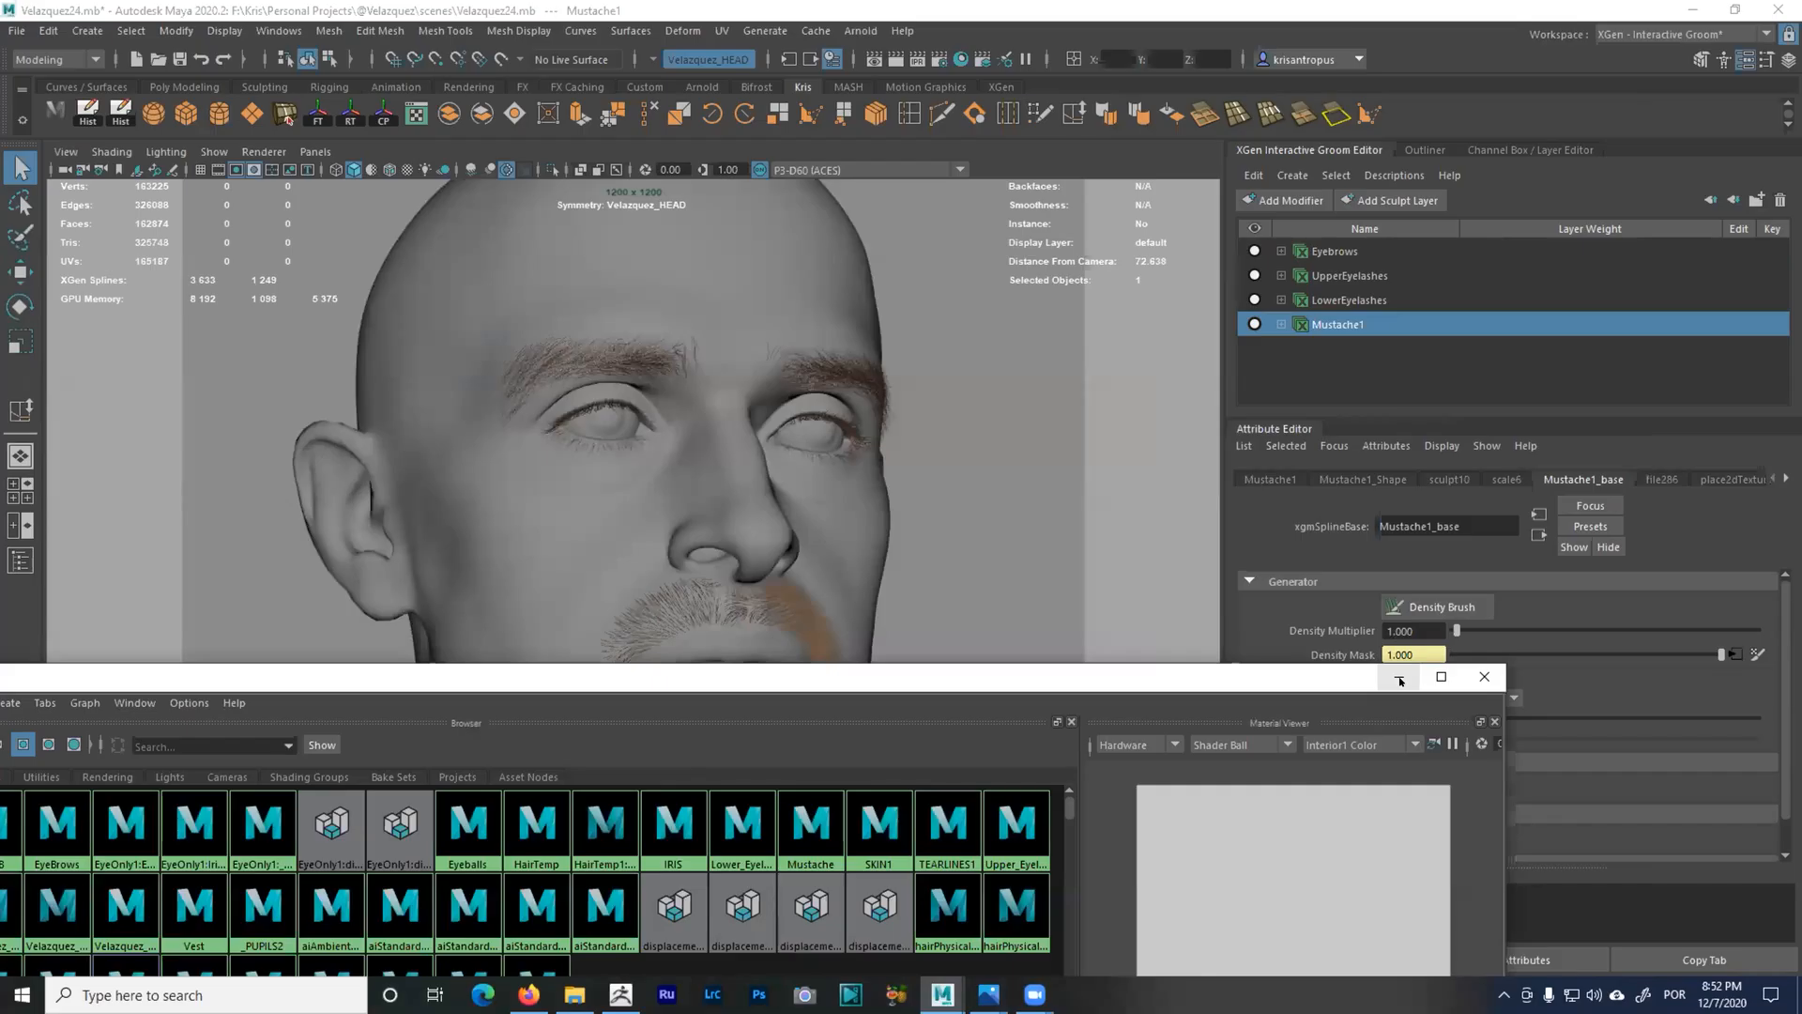
pyautogui.click(1399, 677)
# - Examine the moustache's hair coverage on the face from the front, both sides and close up
pyautogui.keyDown('alt'); pyautogui.moveTo(939, 573); pyautogui.dragTo(764, 579); pyautogui.keyUp('alt')
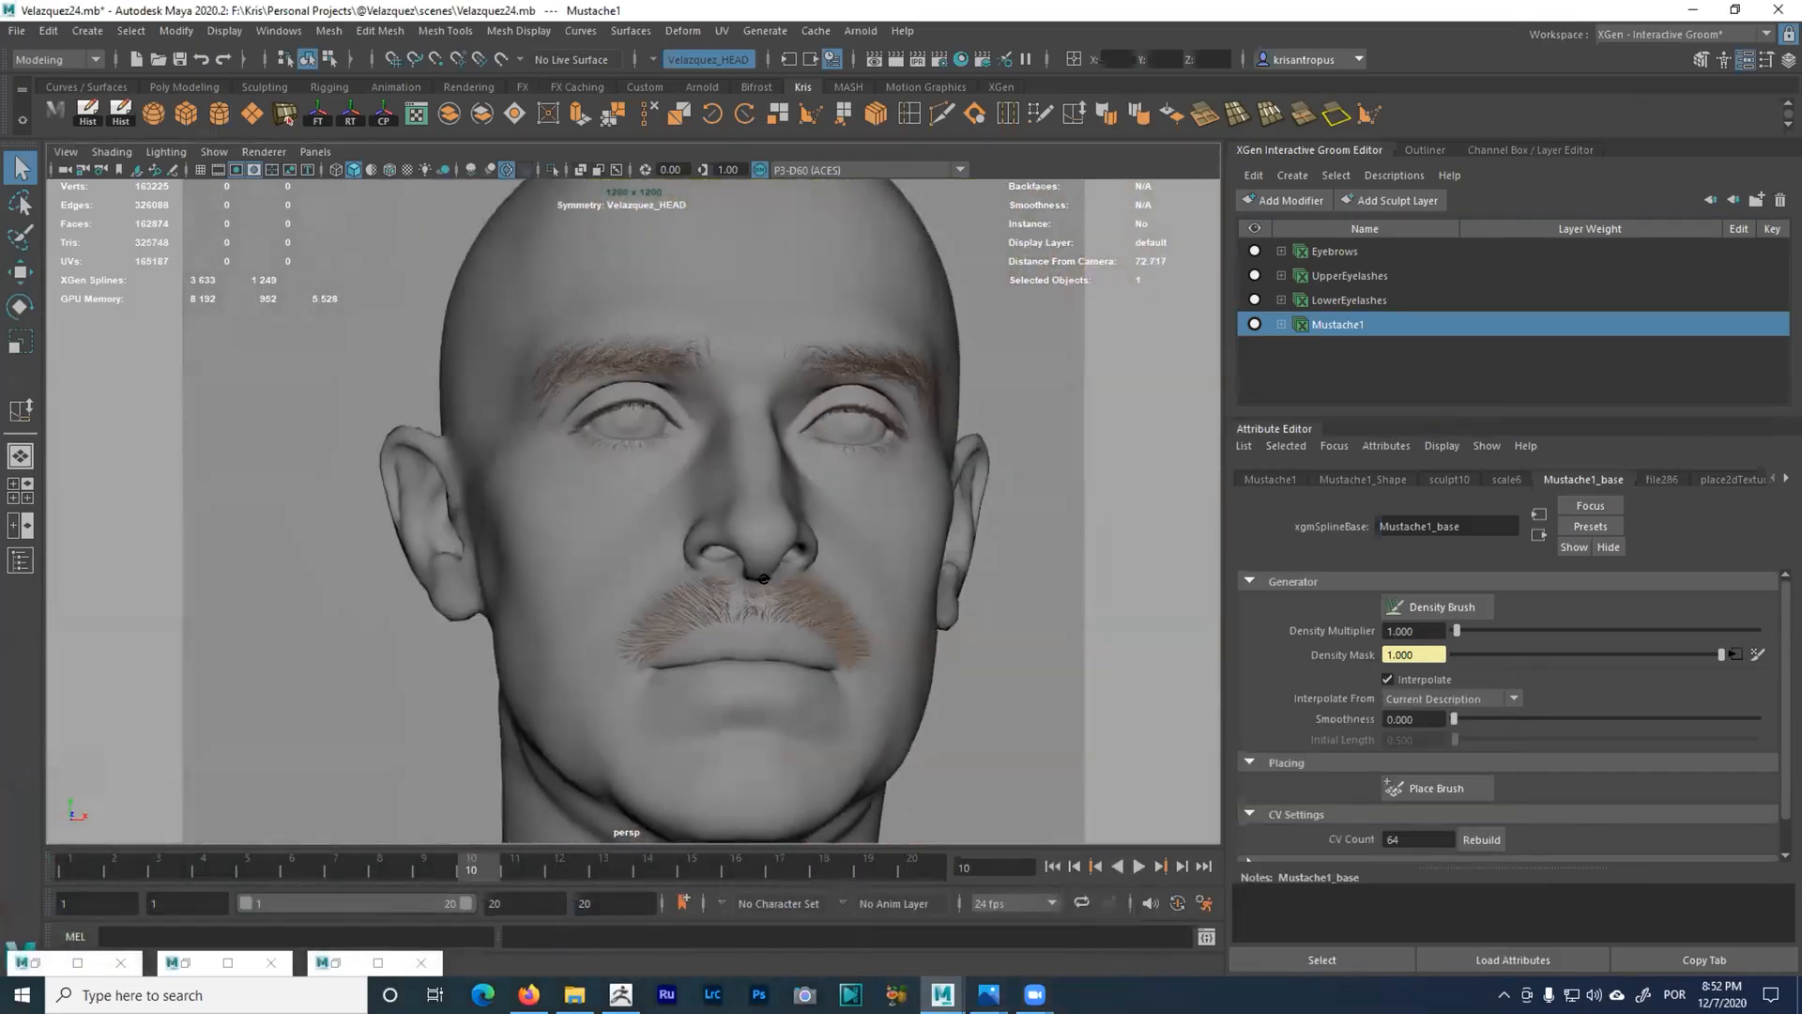
pyautogui.keyDown('alt'); pyautogui.moveTo(764, 578); pyautogui.dragTo(897, 729, button='right'); pyautogui.keyUp('alt')
pyautogui.keyDown('alt'); pyautogui.moveTo(898, 728); pyautogui.dragTo(801, 539, button='middle'); pyautogui.keyUp('alt')
pyautogui.keyDown('alt'); pyautogui.moveTo(800, 538); pyautogui.dragTo(761, 504, button='right'); pyautogui.keyUp('alt')
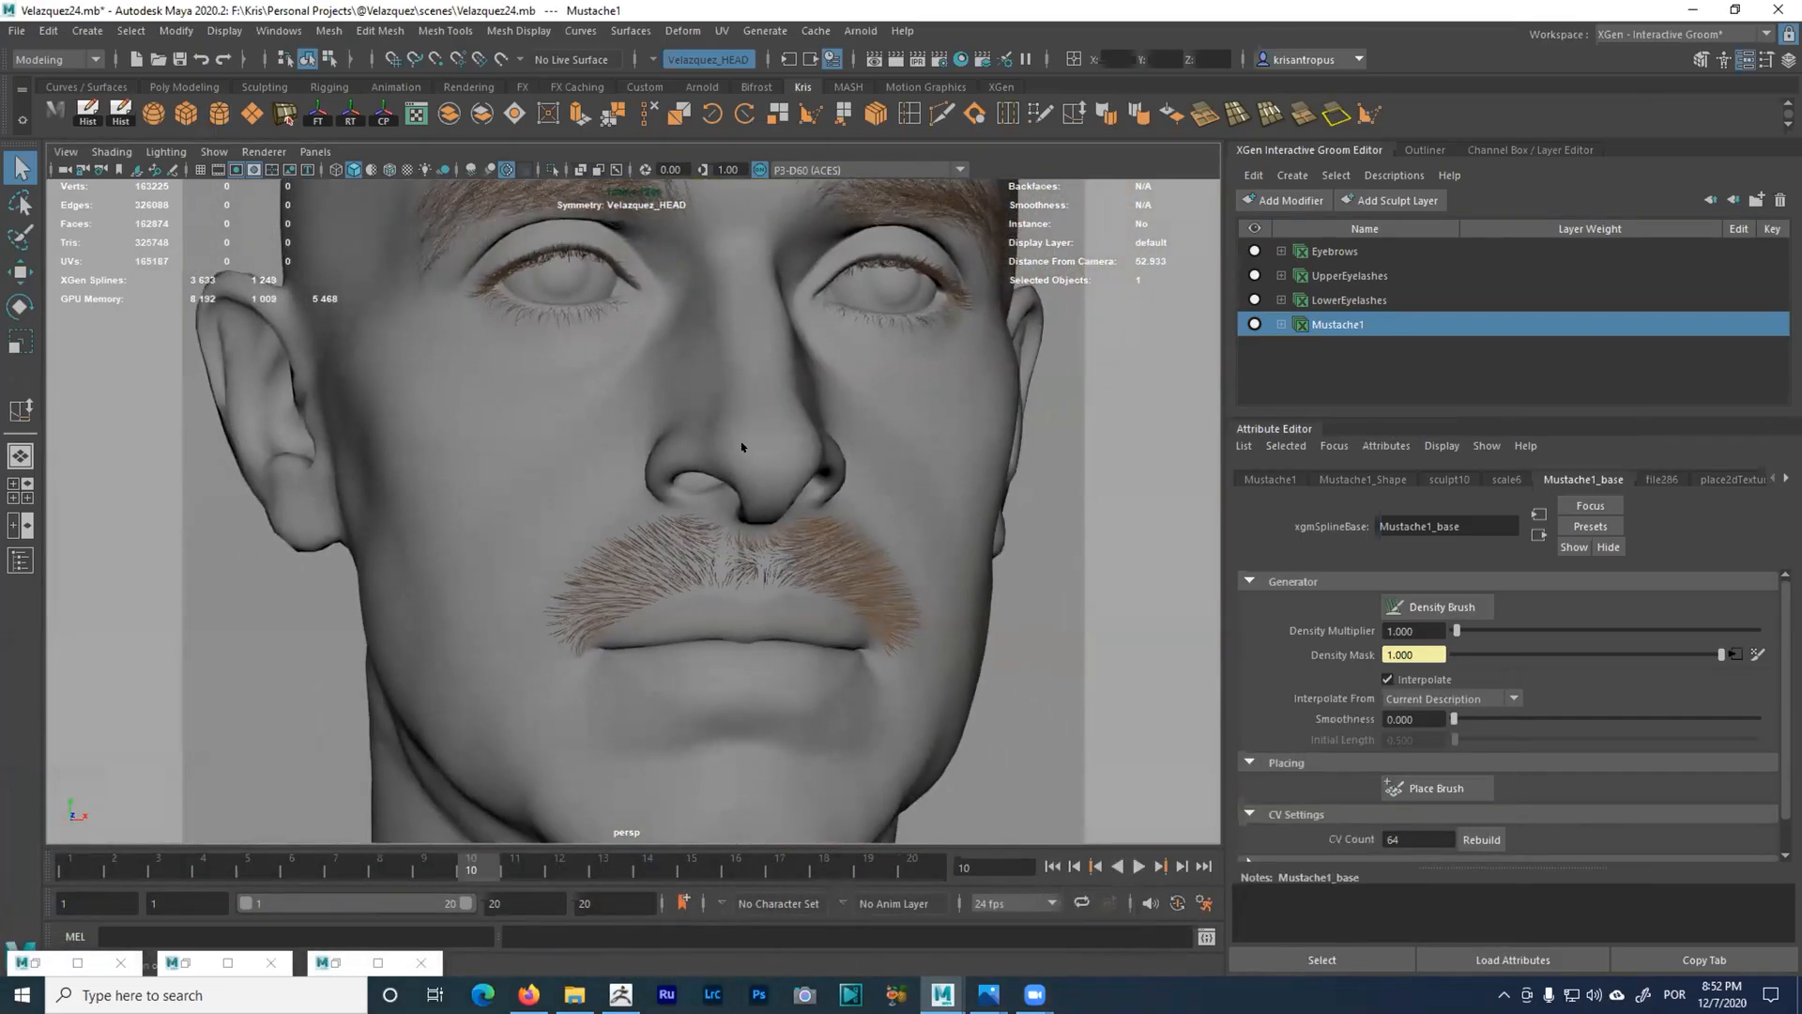
pyautogui.keyDown('alt'); pyautogui.moveTo(817, 478); pyautogui.dragTo(862, 479); pyautogui.keyUp('alt')
pyautogui.keyDown('alt'); pyautogui.moveTo(862, 478); pyautogui.dragTo(815, 462, button='right'); pyautogui.keyUp('alt')
pyautogui.moveTo(815, 462)
pyautogui.keyDown('alt'); pyautogui.mouseDown()
pyautogui.moveTo(887, 462)
pyautogui.moveTo(820, 459)
pyautogui.moveTo(850, 469)
pyautogui.mouseUp(); pyautogui.keyUp('alt')
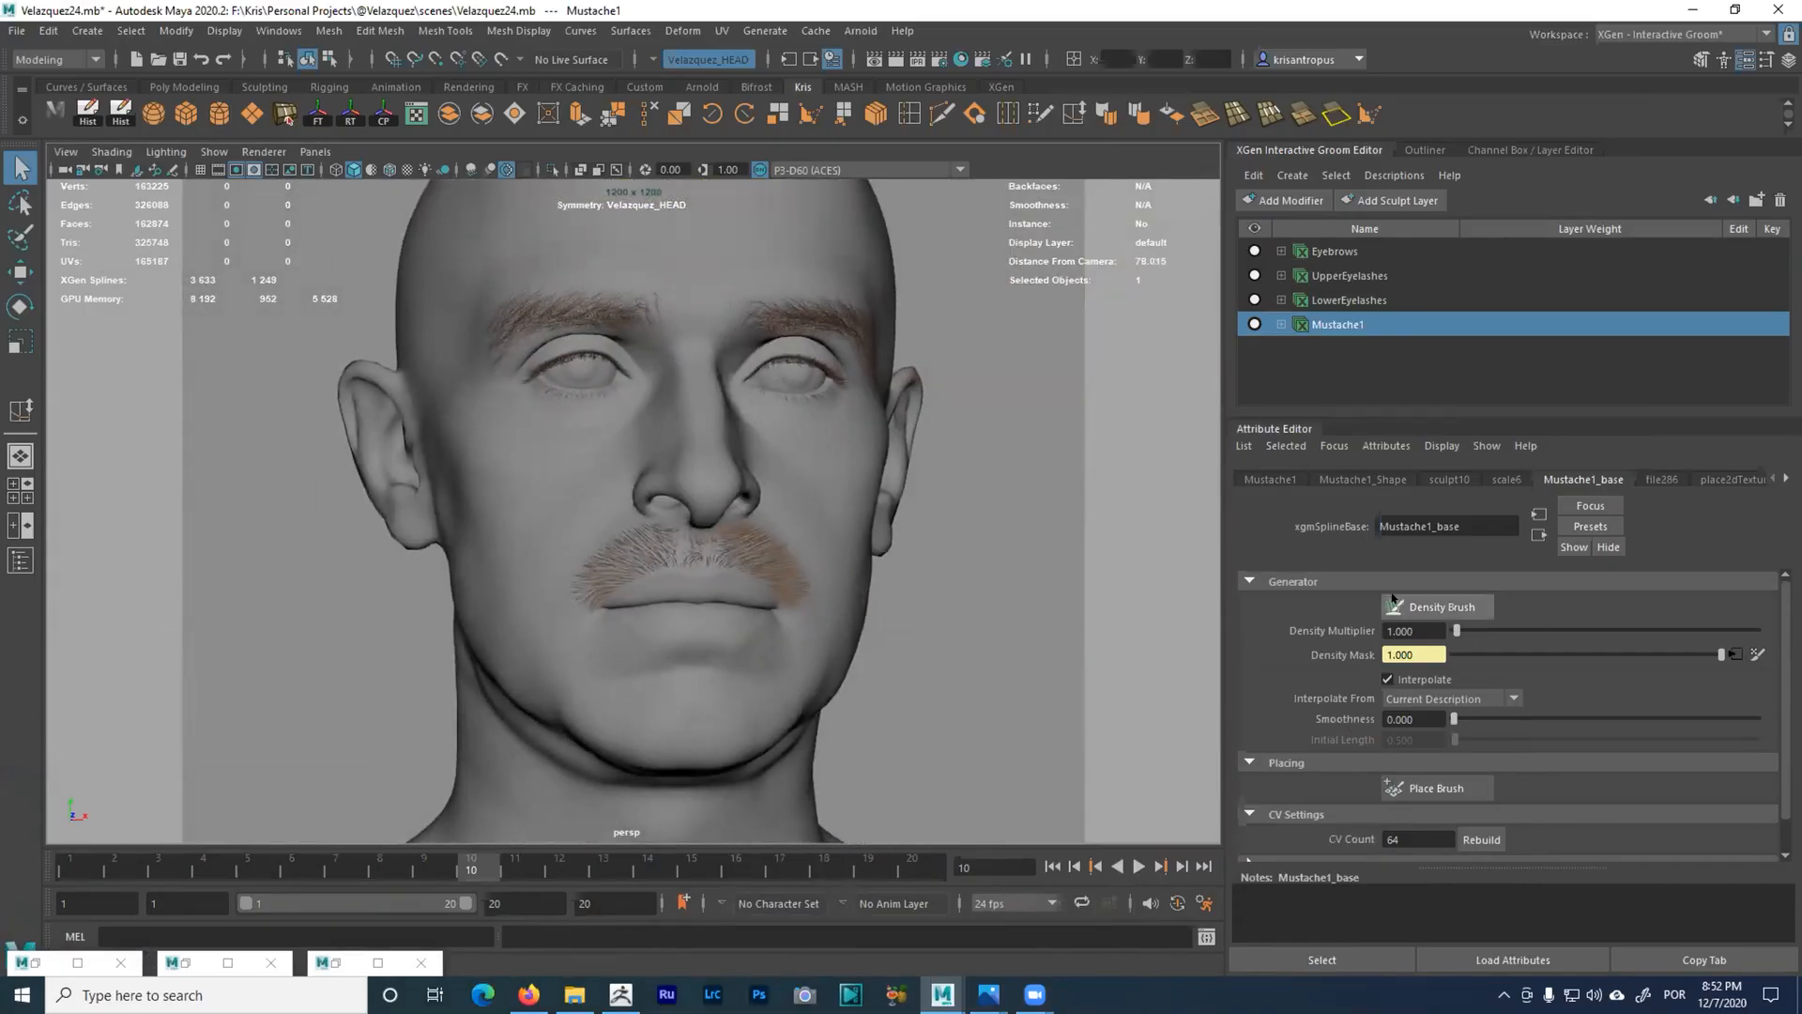
pyautogui.click(531, 997)
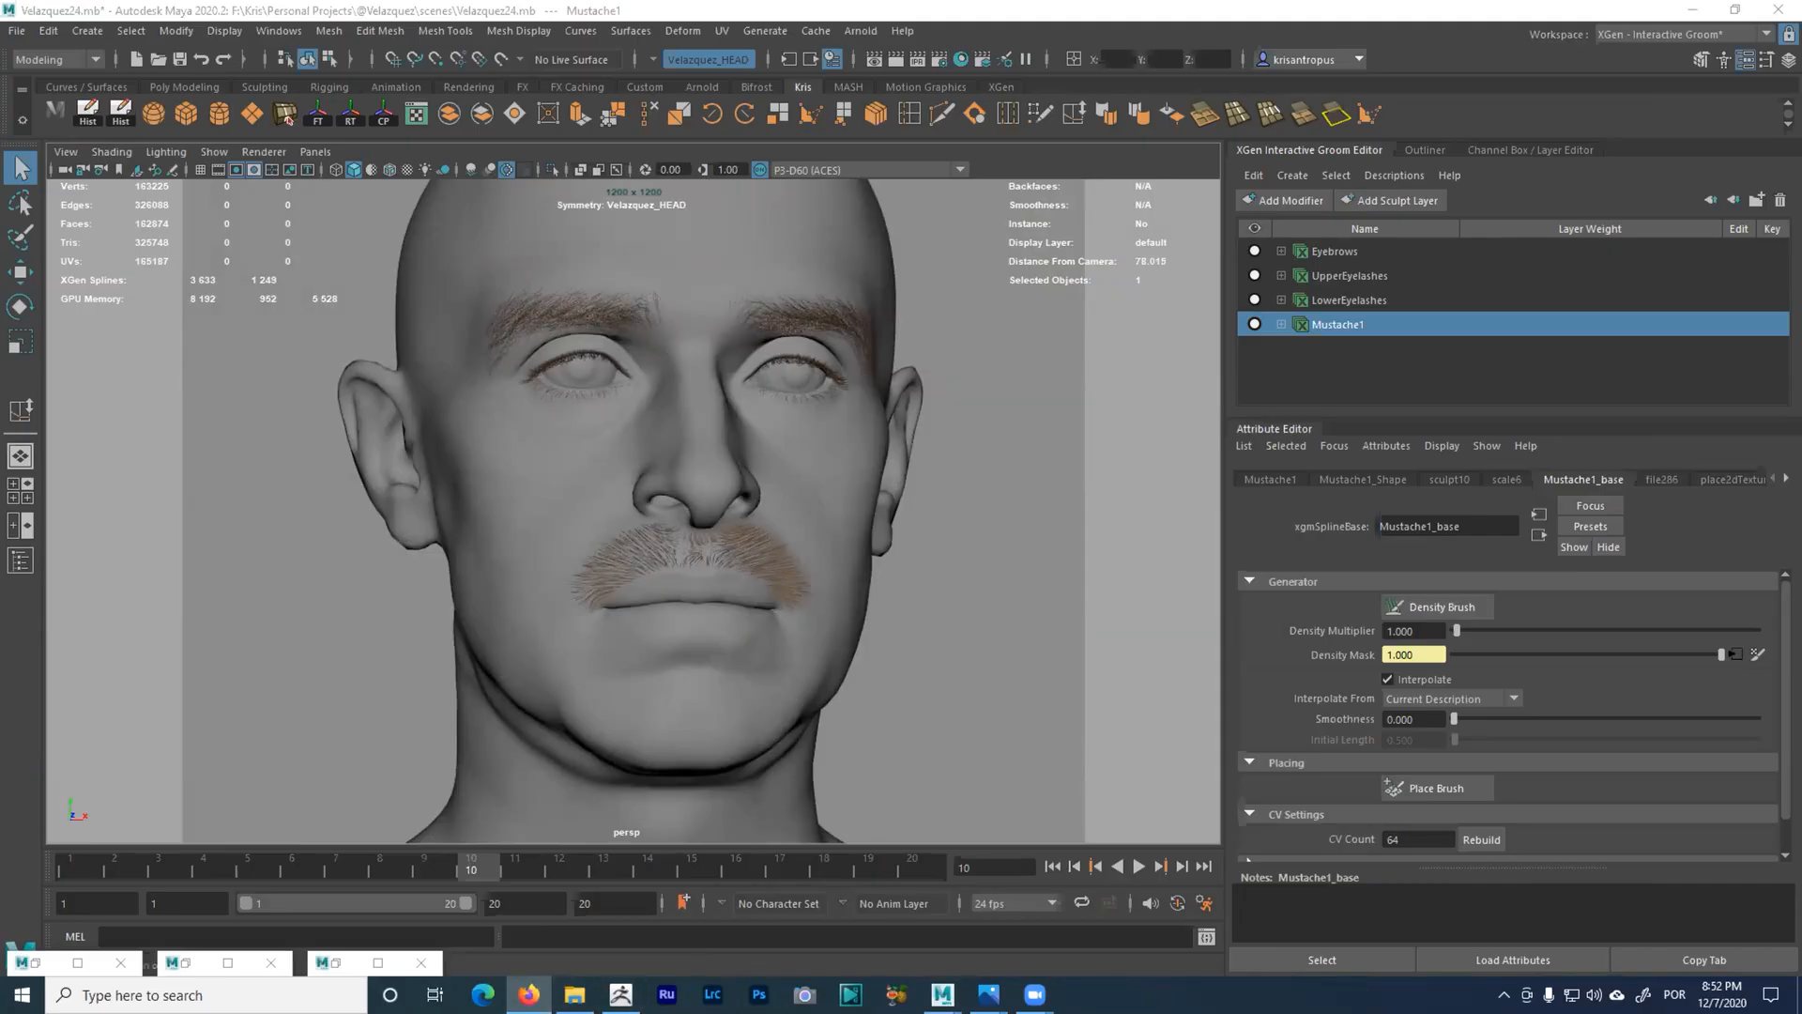
pyautogui.keyDown('alt'); pyautogui.moveTo(710, 622); pyautogui.dragTo(700, 567); pyautogui.keyUp('alt')
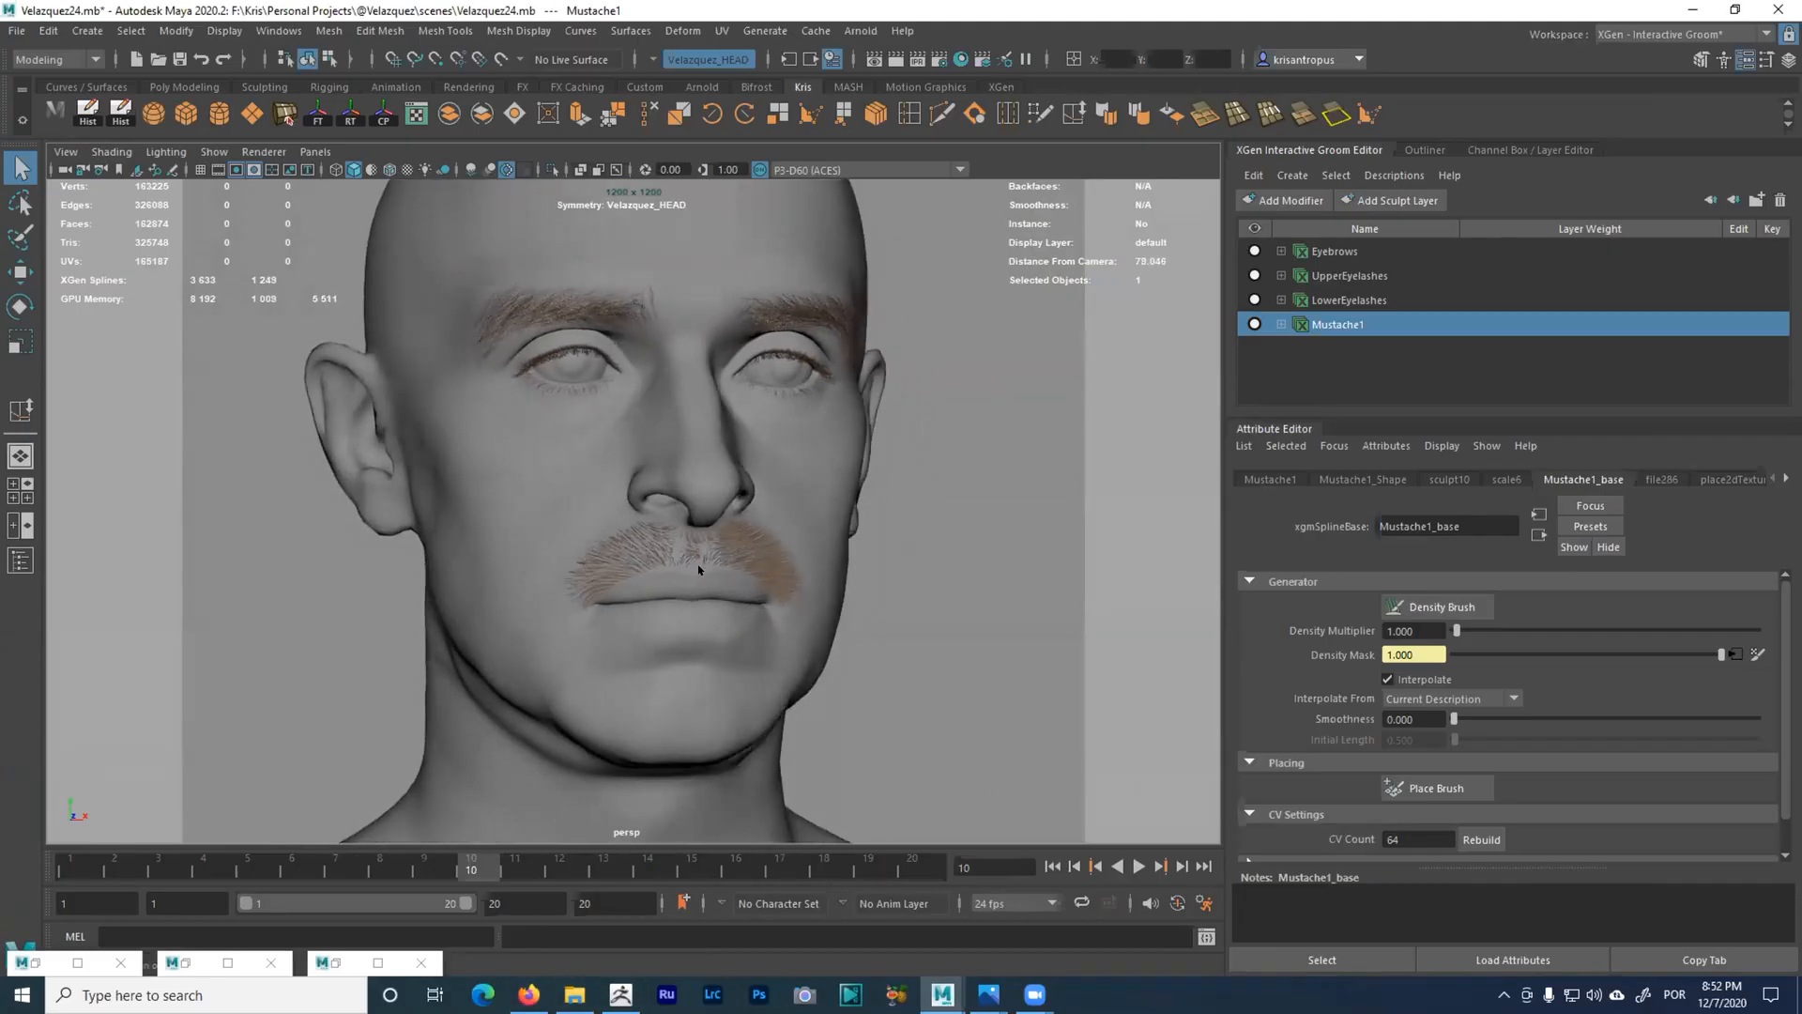
pyautogui.keyDown('alt'); pyautogui.moveTo(700, 567); pyautogui.dragTo(805, 639, button='right'); pyautogui.keyUp('alt')
pyautogui.keyDown('alt'); pyautogui.moveTo(805, 639); pyautogui.dragTo(860, 608); pyautogui.keyUp('alt')
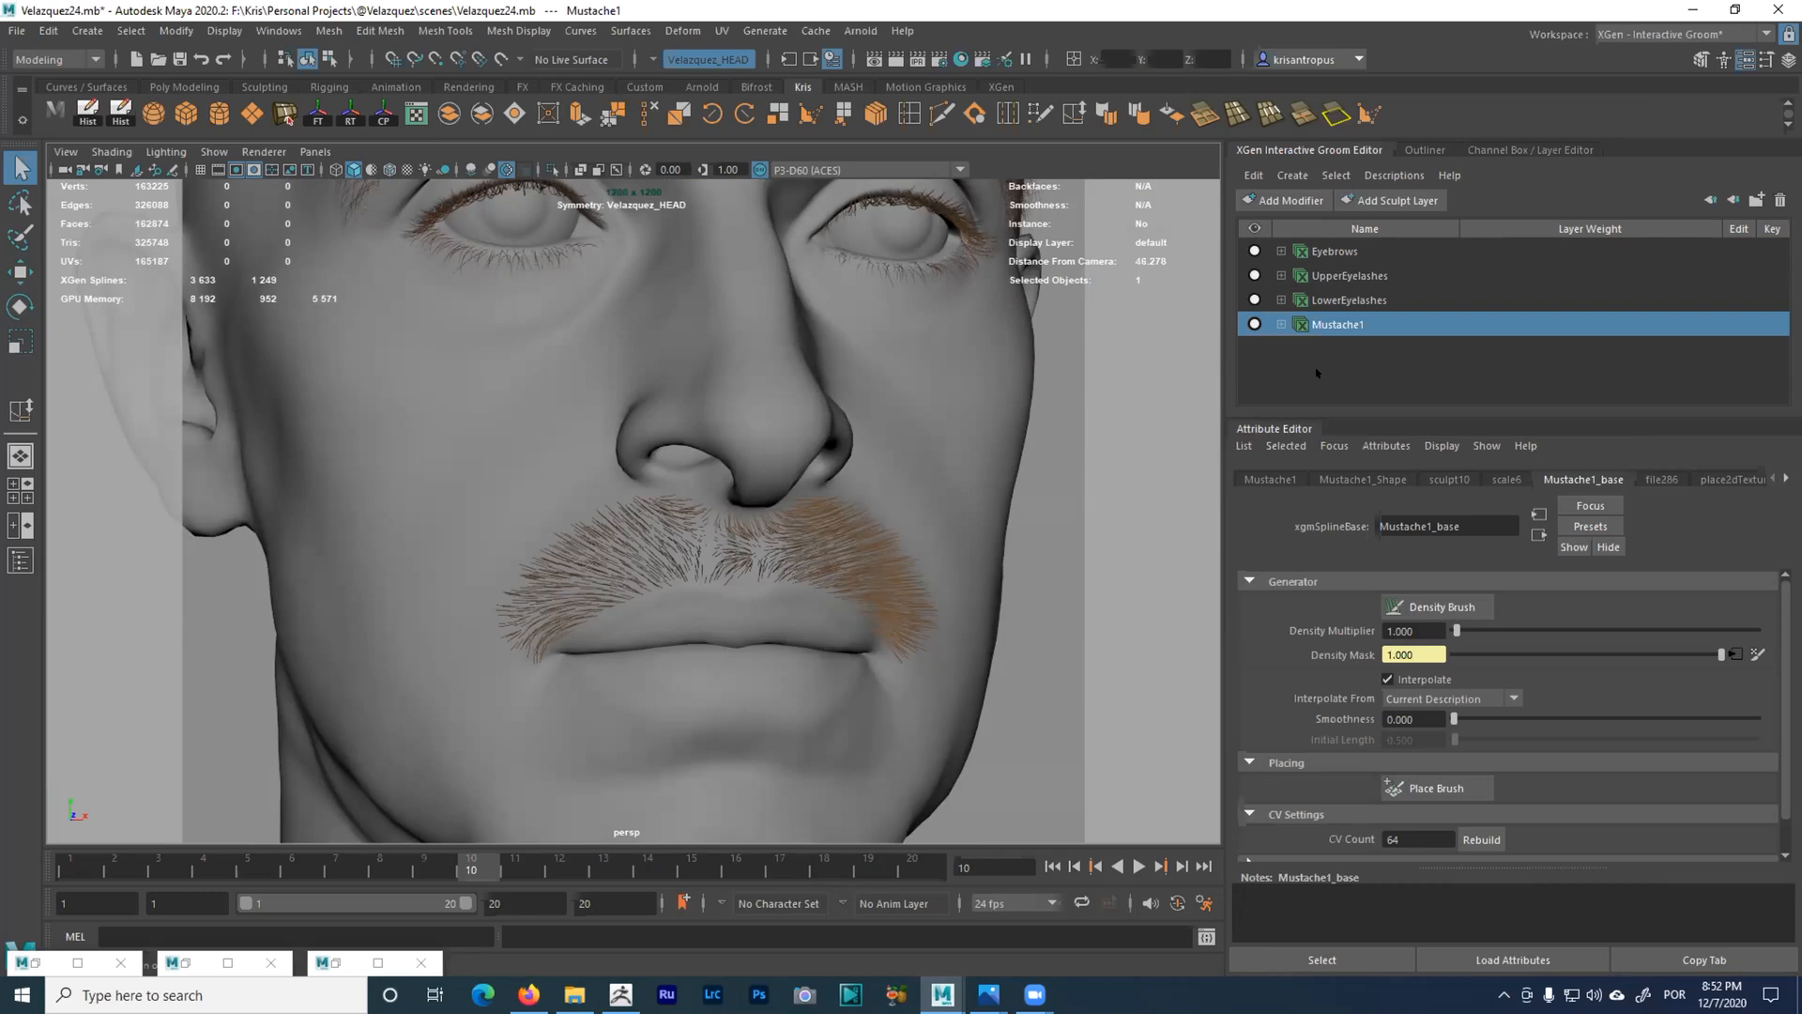
# - Add a Guide modifier to the Mustache1 description and create its input guides
pyautogui.click(1280, 323)
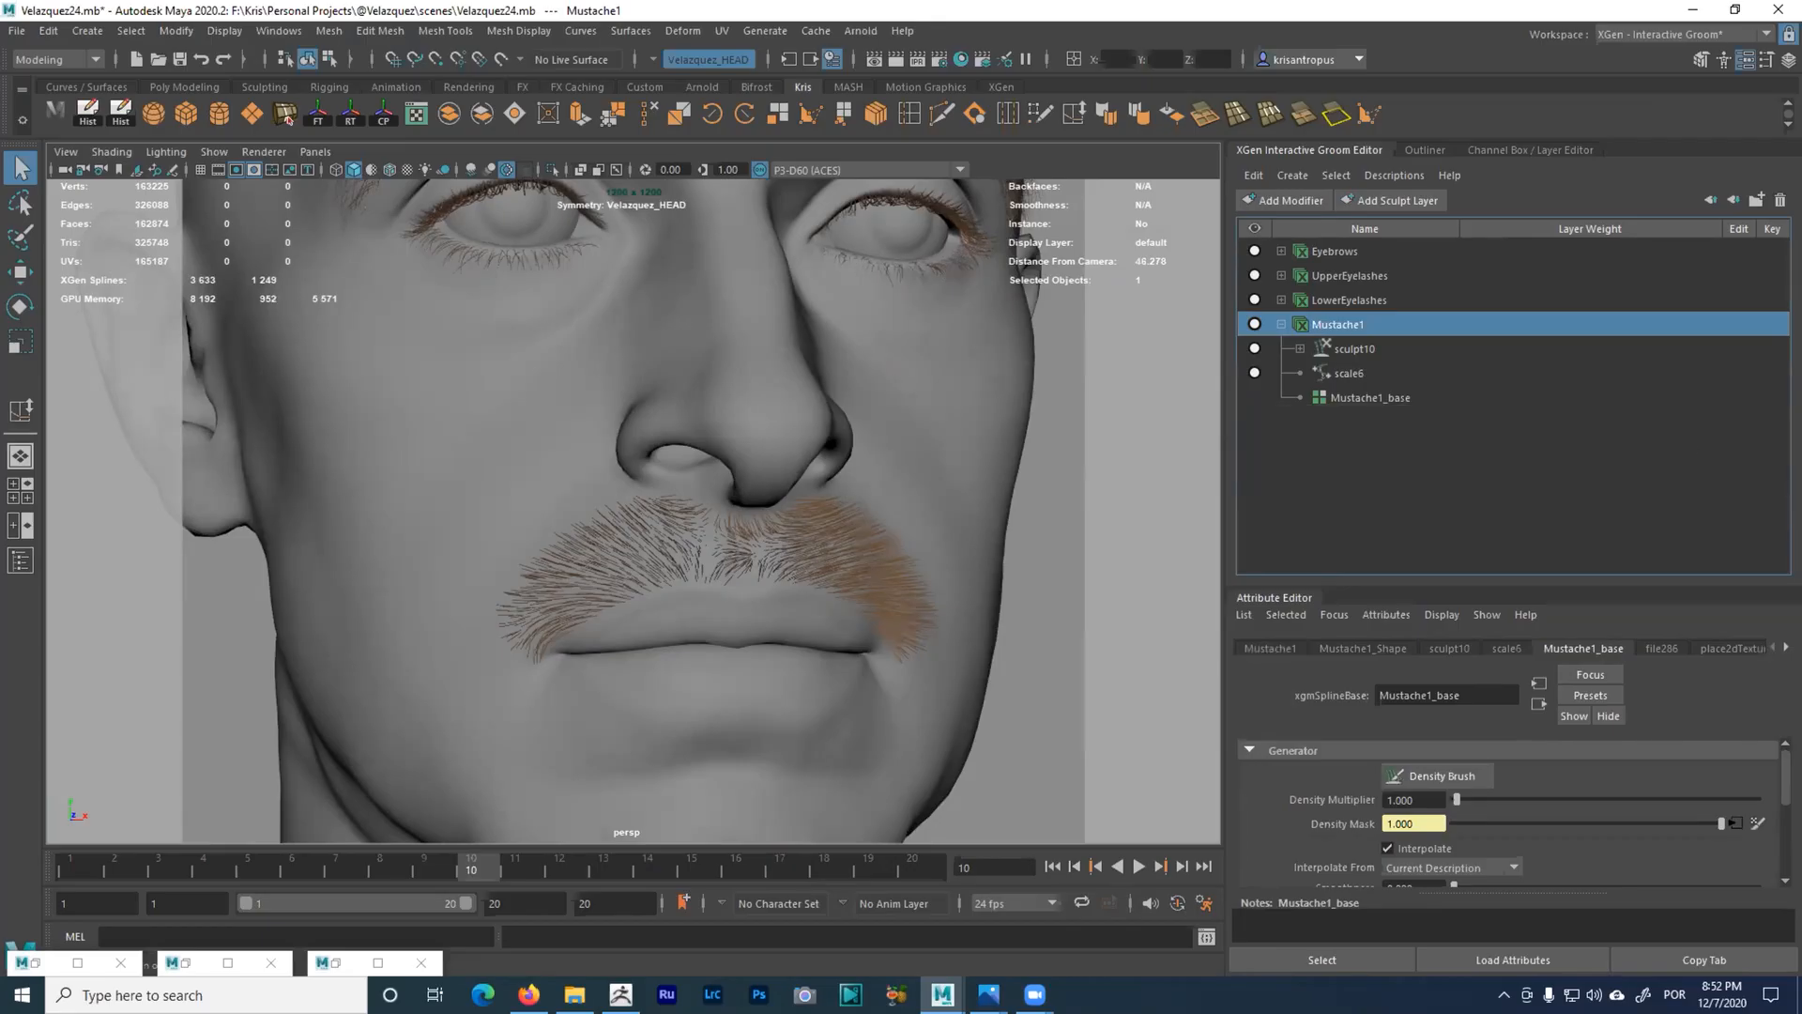
pyautogui.click(1281, 195)
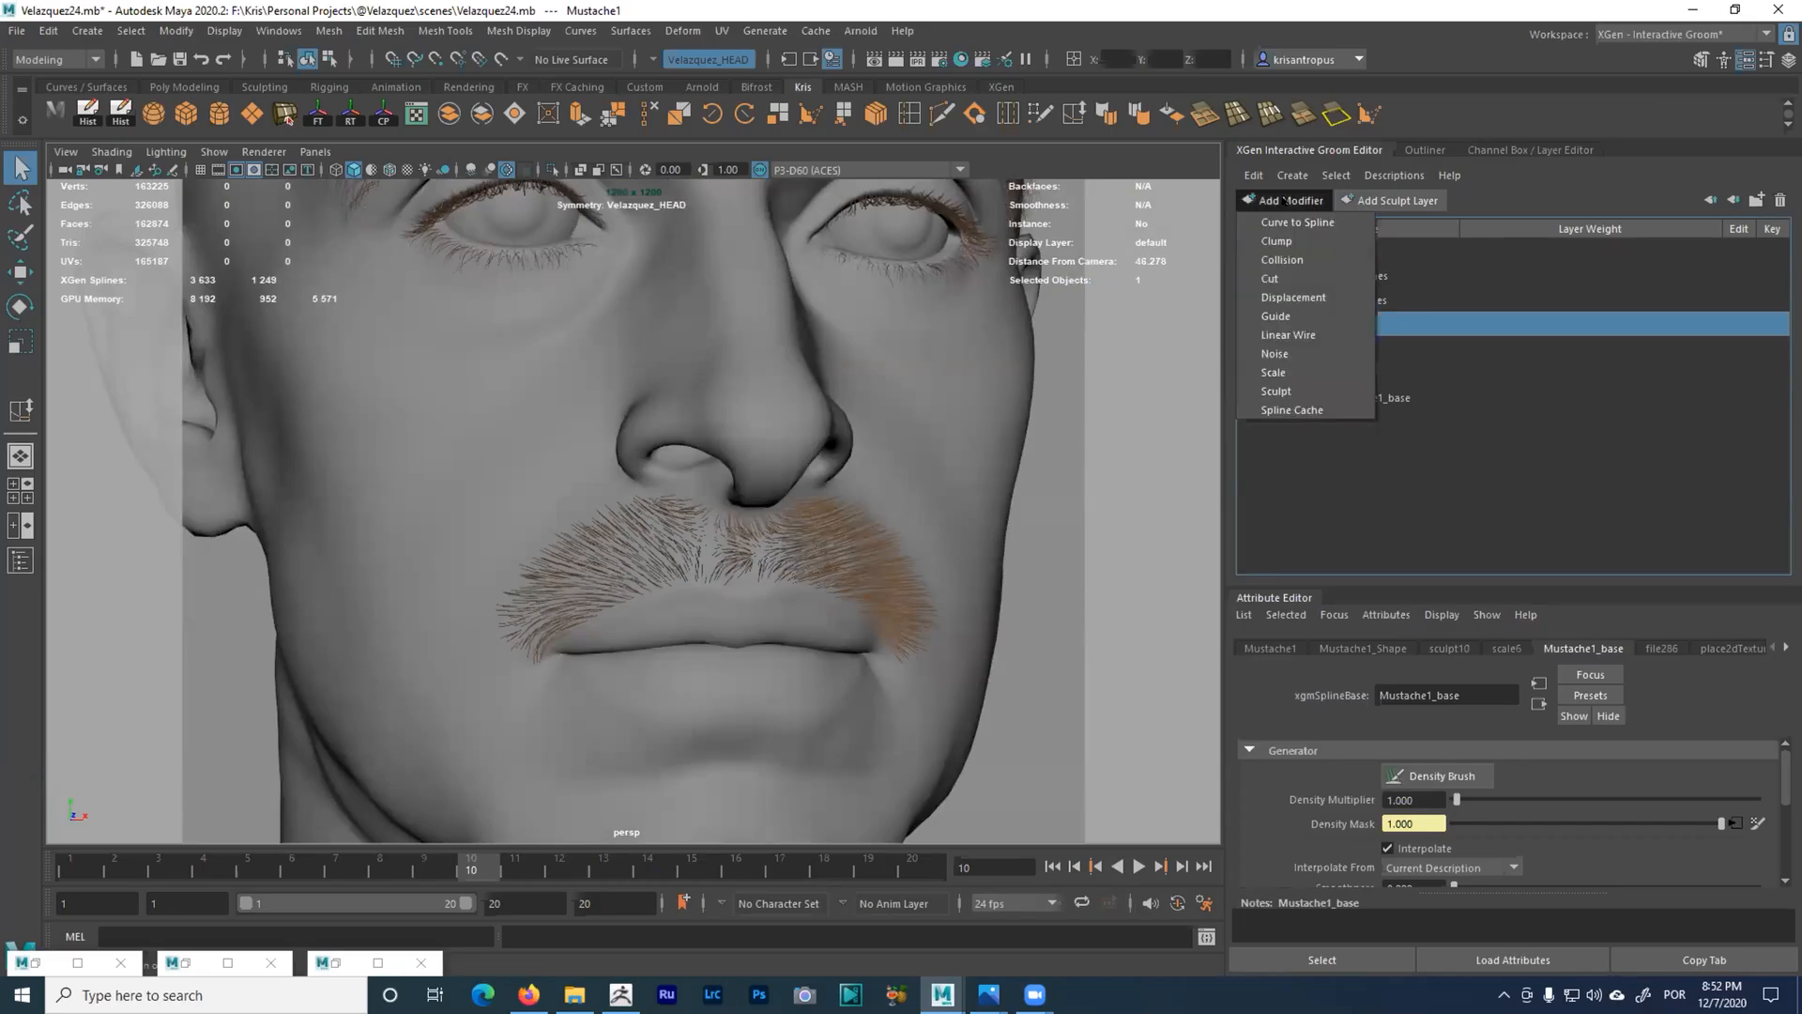
pyautogui.click(1273, 311)
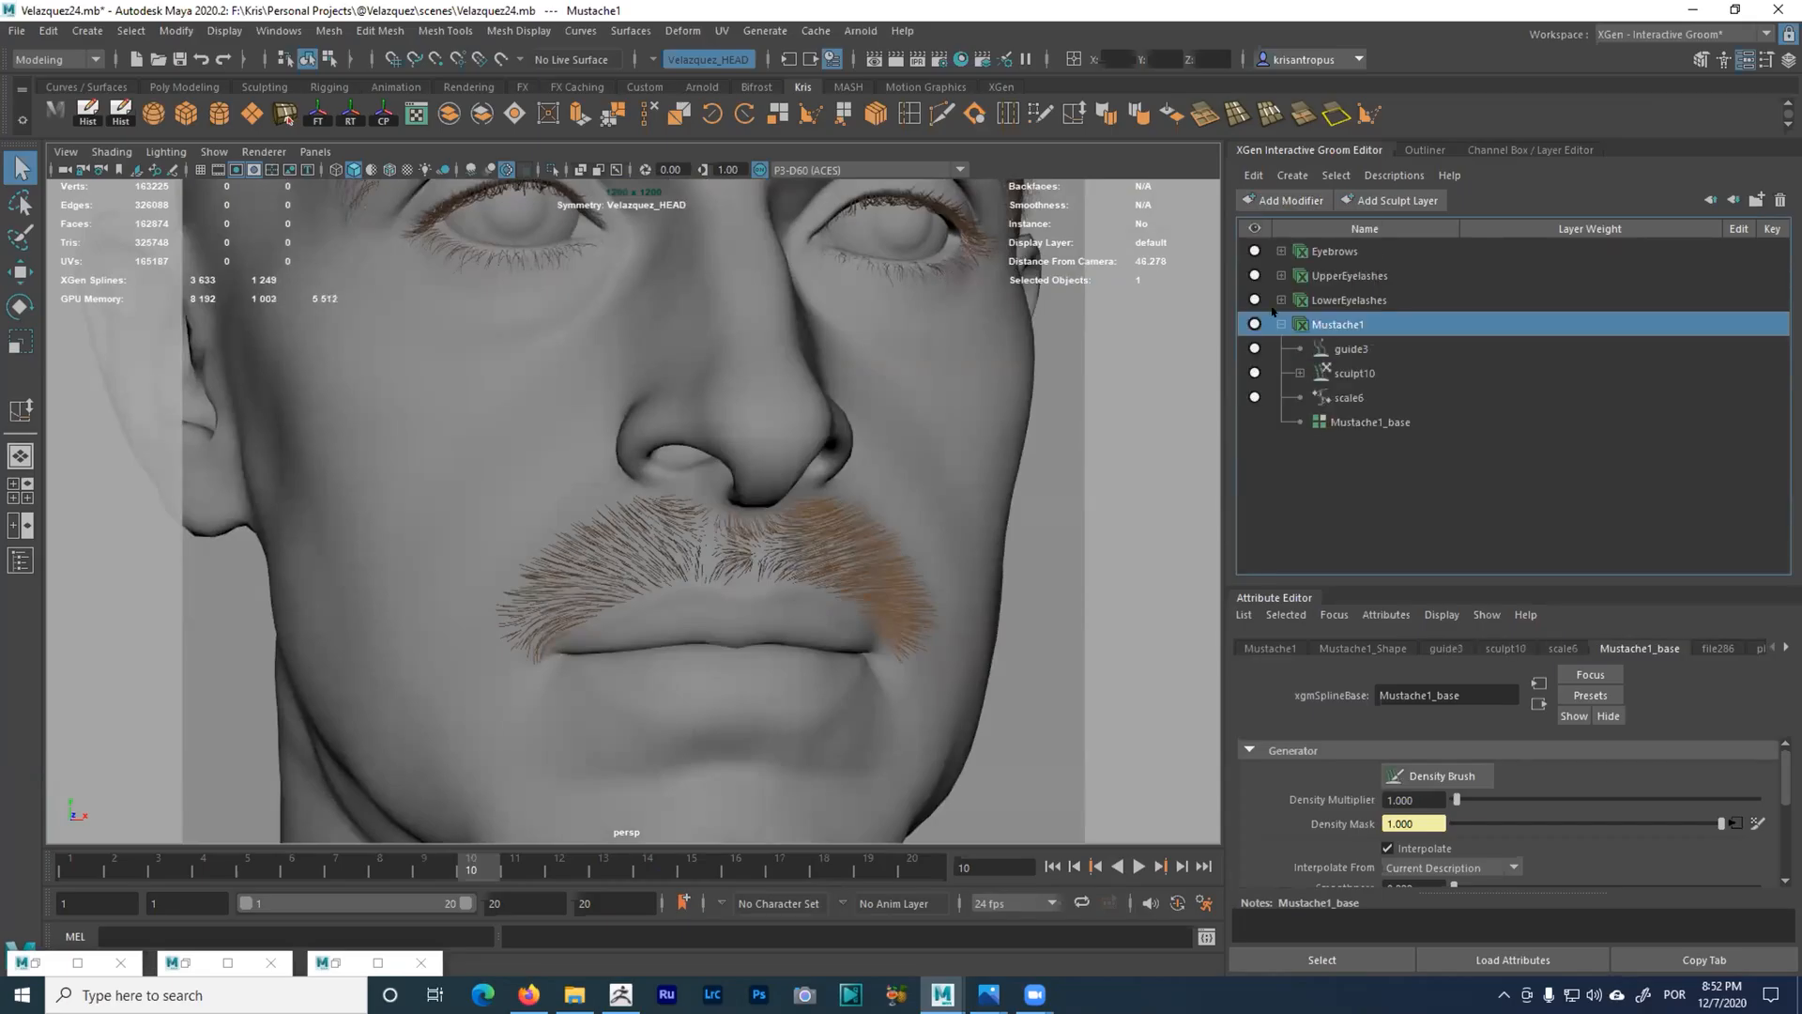
pyautogui.click(1332, 345)
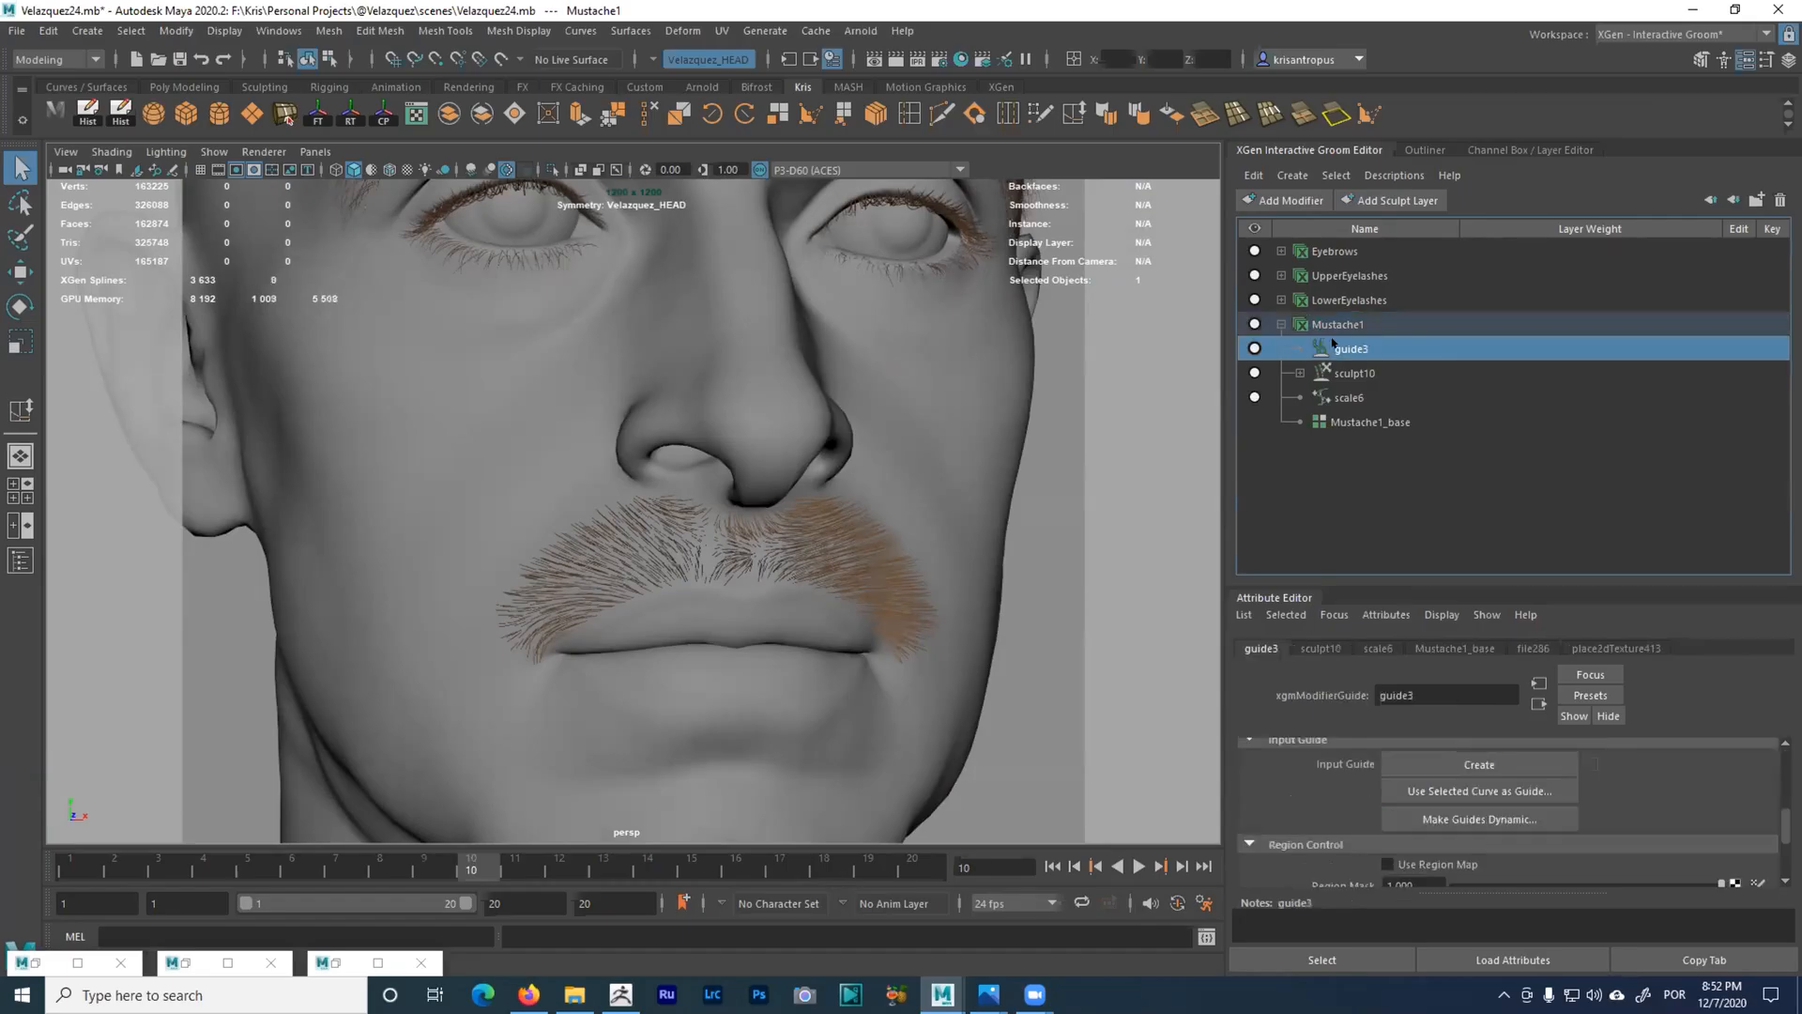
pyautogui.click(1464, 762)
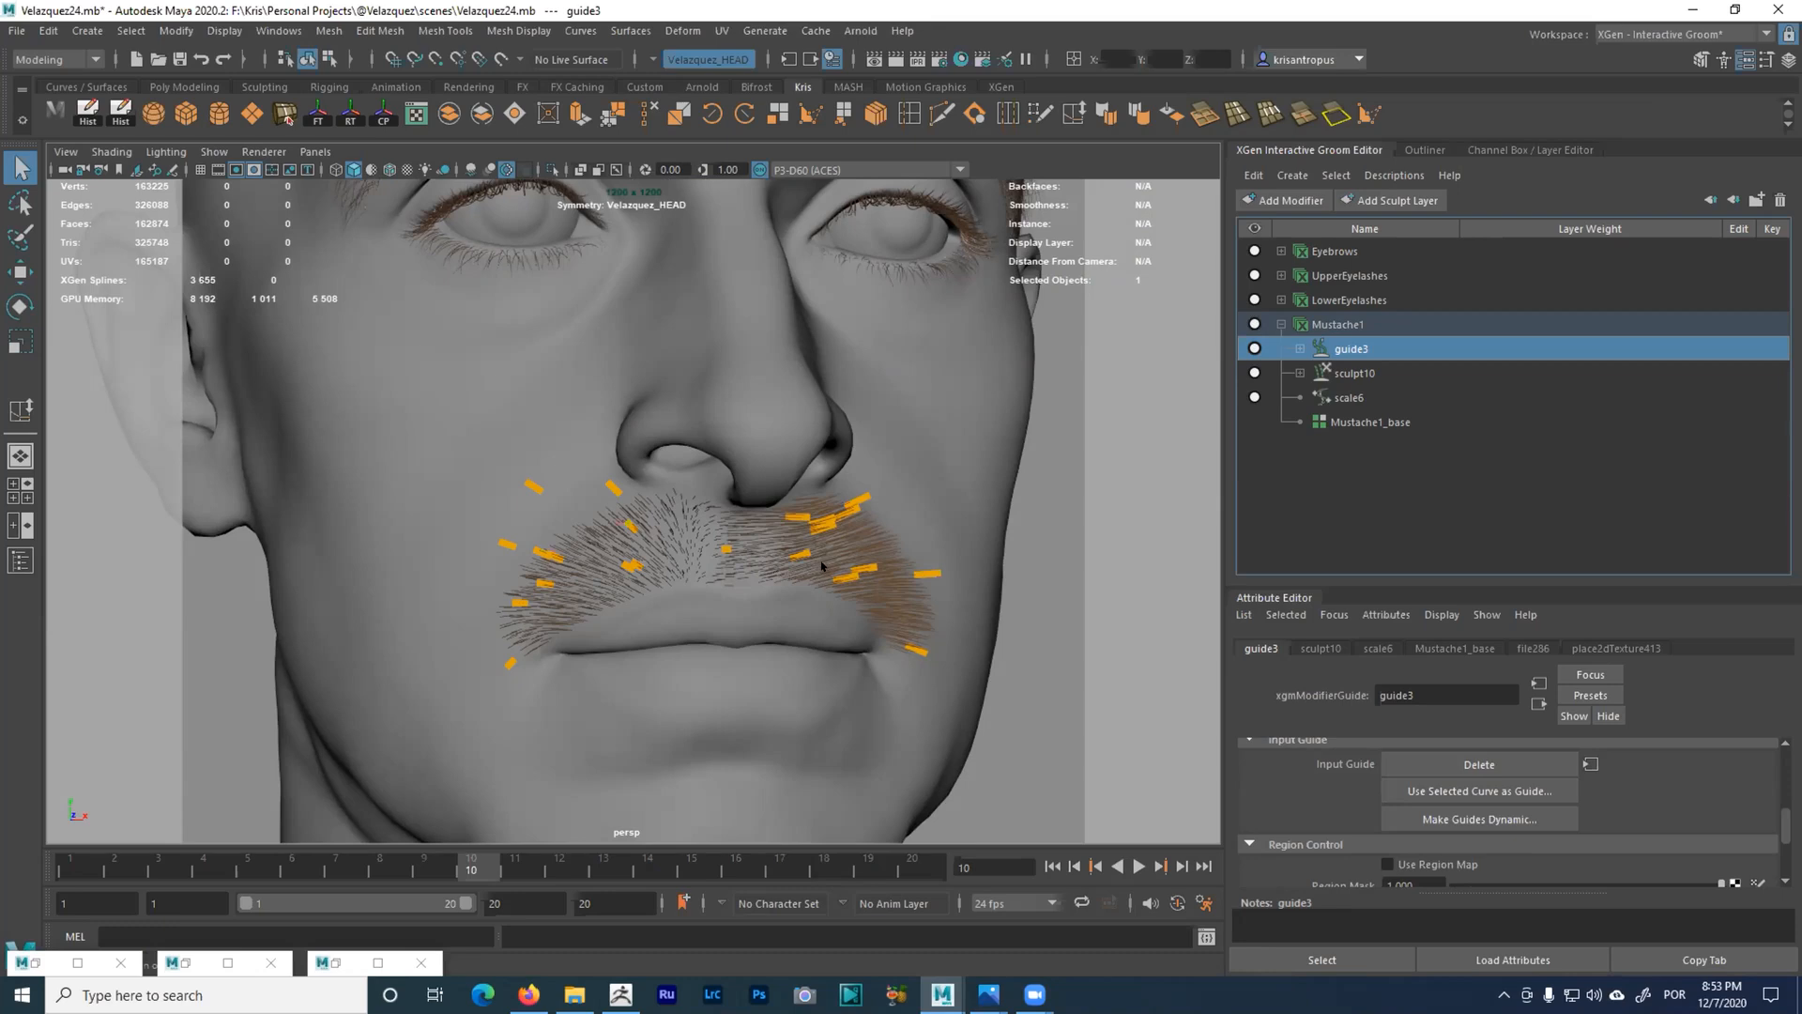
# - Select inGuide3 under the guide modifier and remove all its generated guides by flooding with the Density brush, operation Set, value 0
pyautogui.click(1299, 348)
pyautogui.click(1317, 373)
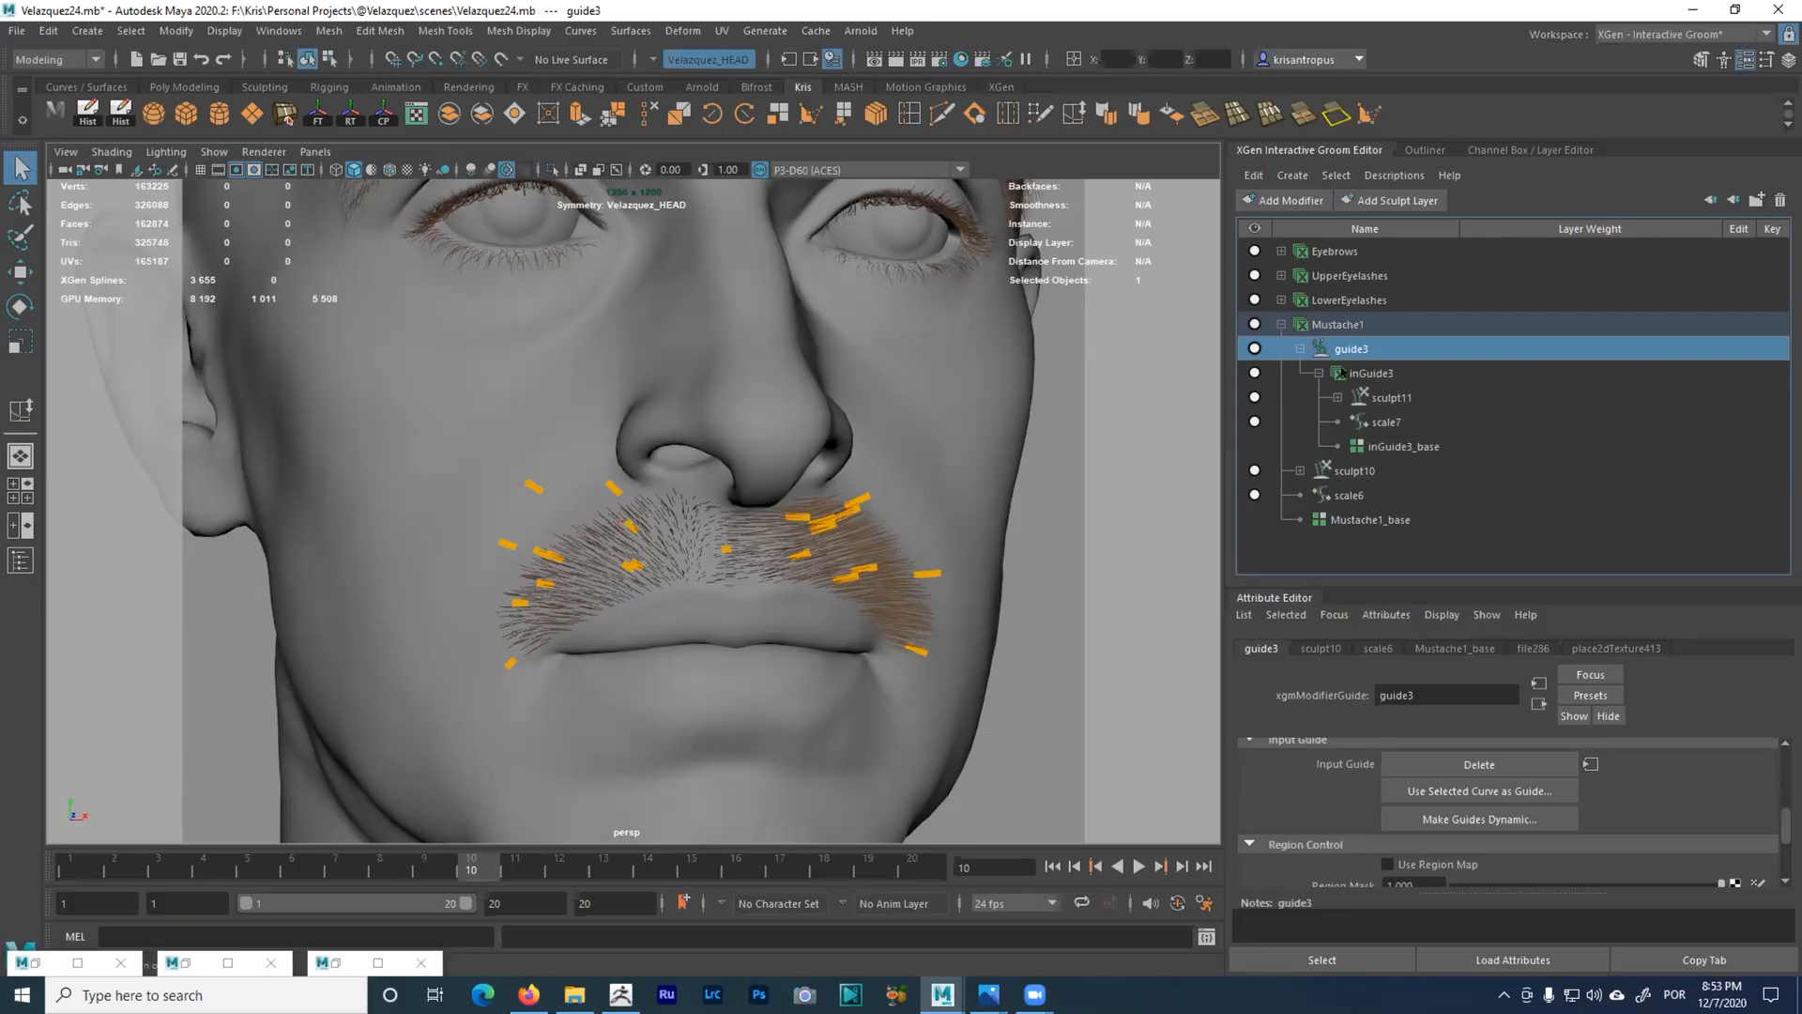
pyautogui.click(1337, 397)
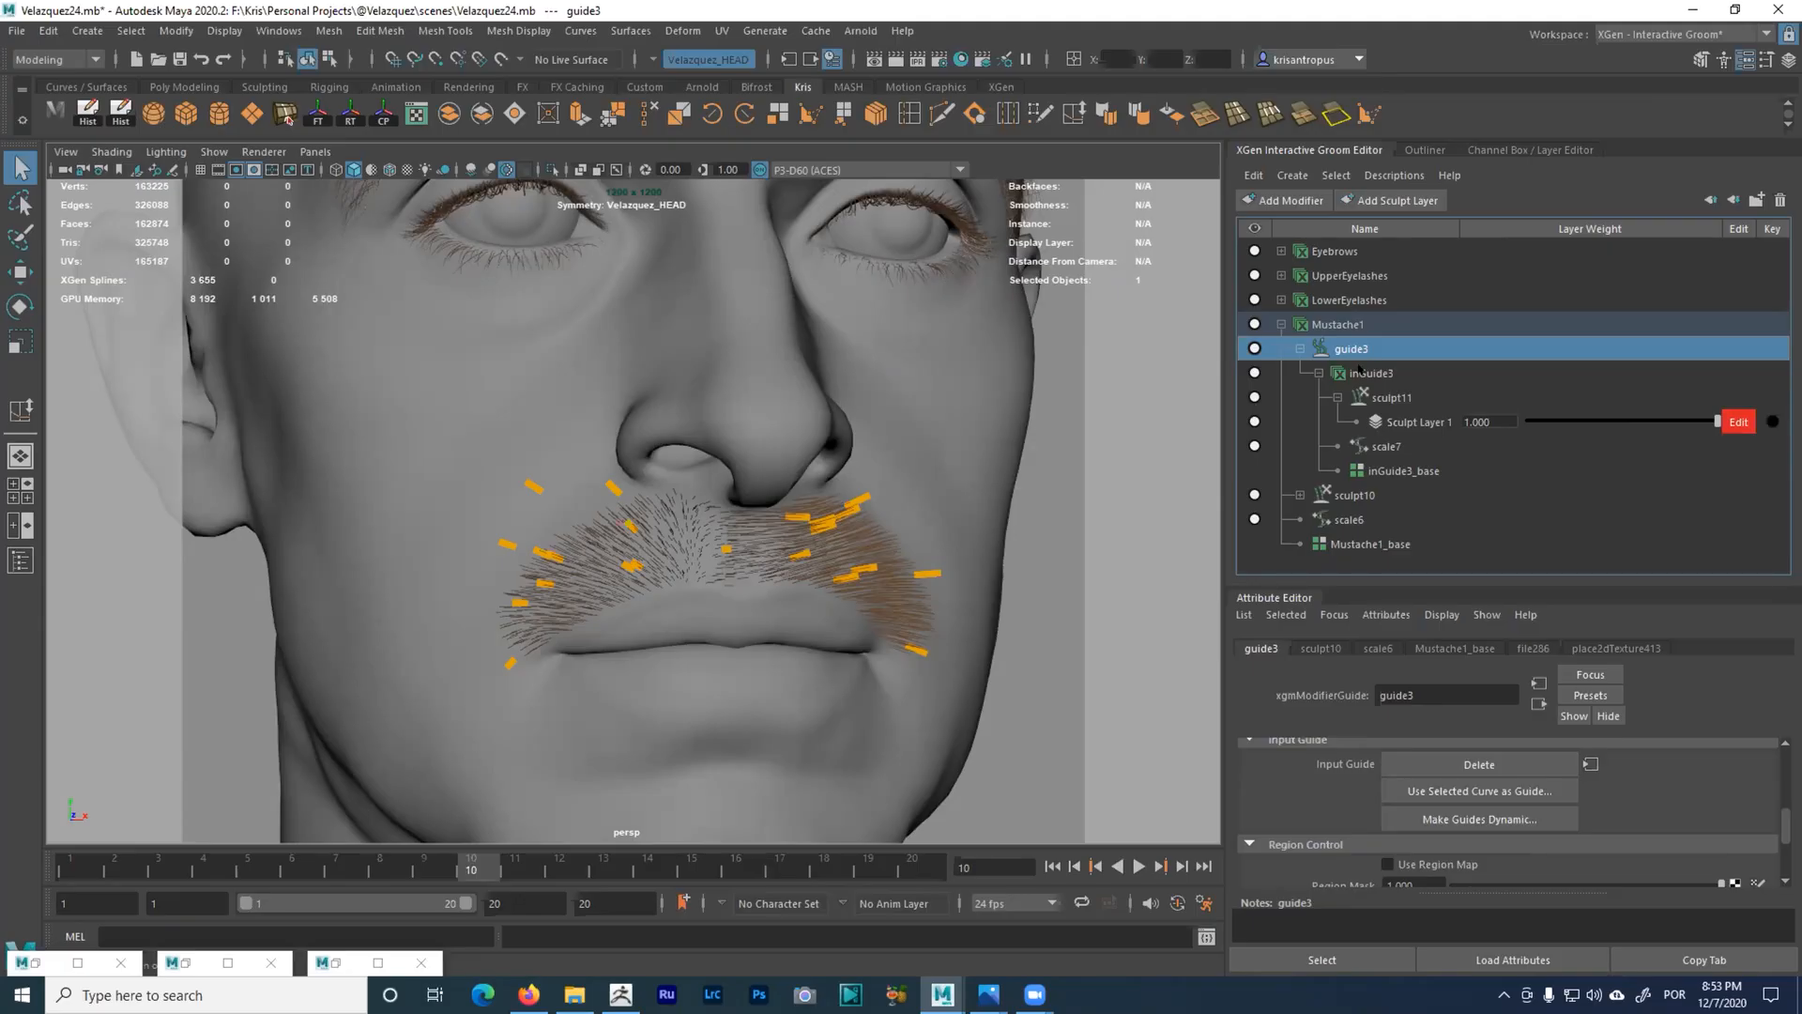
pyautogui.click(1374, 373)
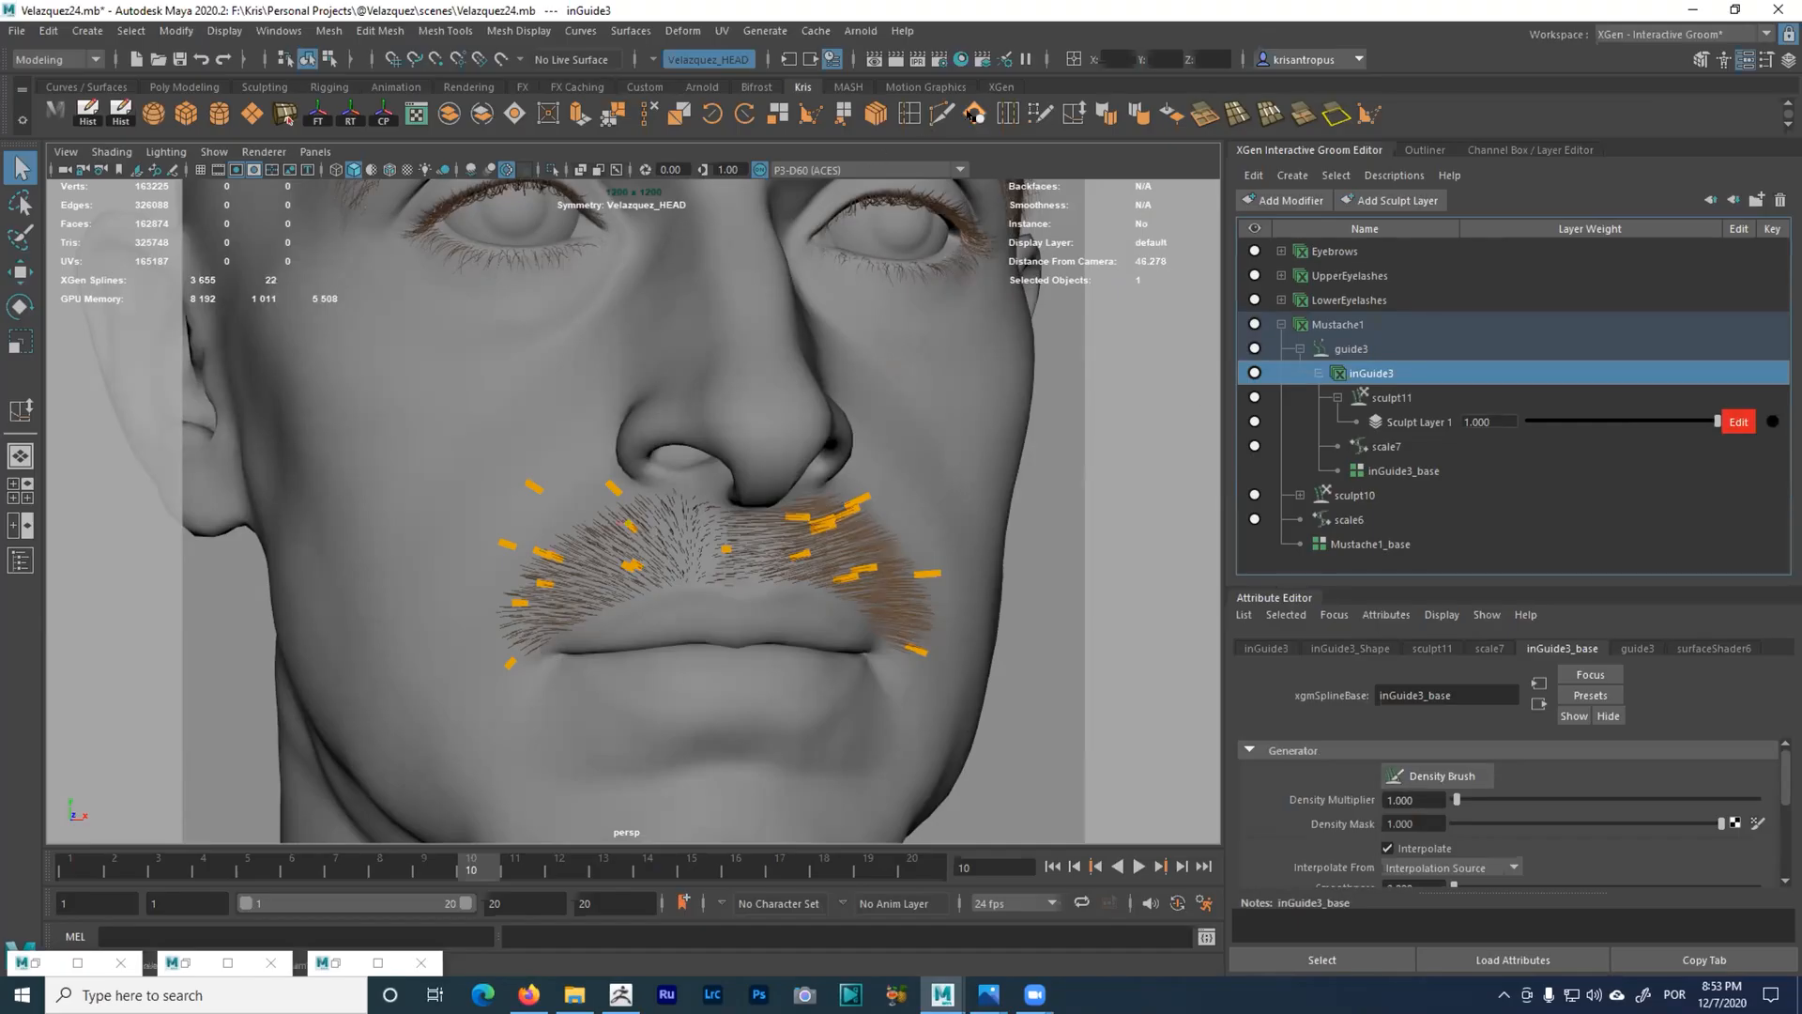
pyautogui.click(1000, 86)
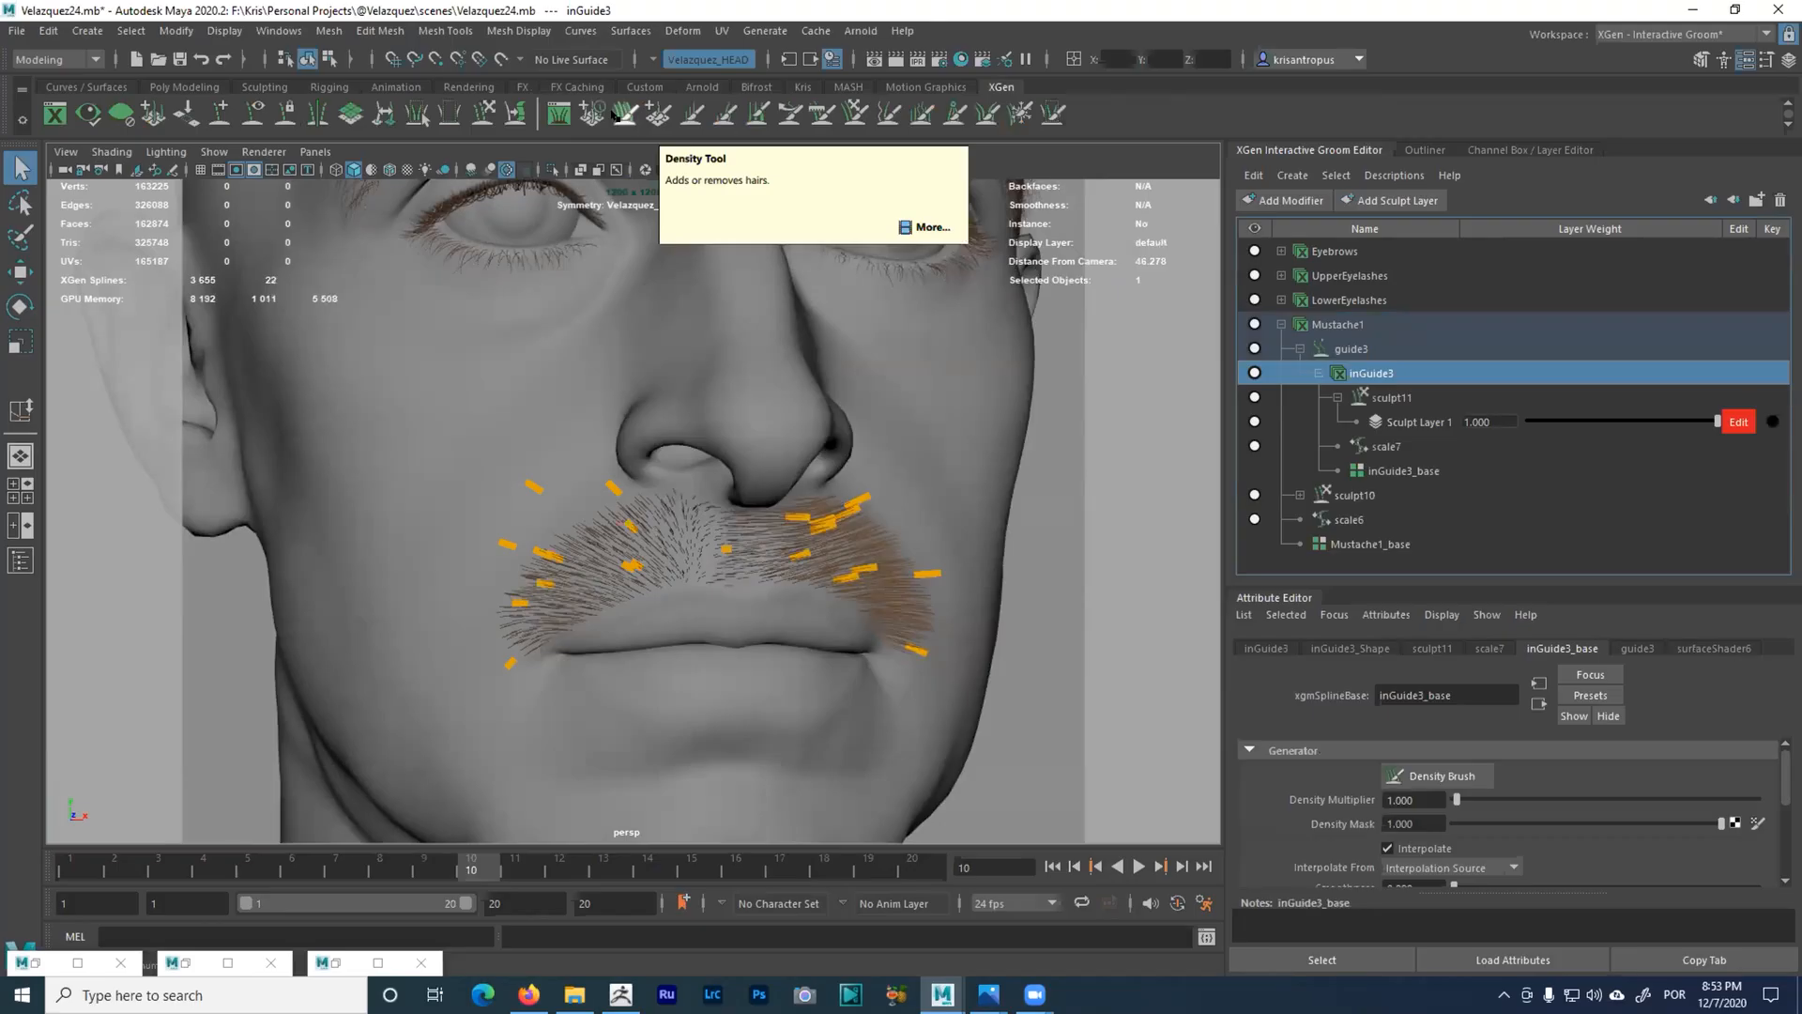
pyautogui.click(612, 112)
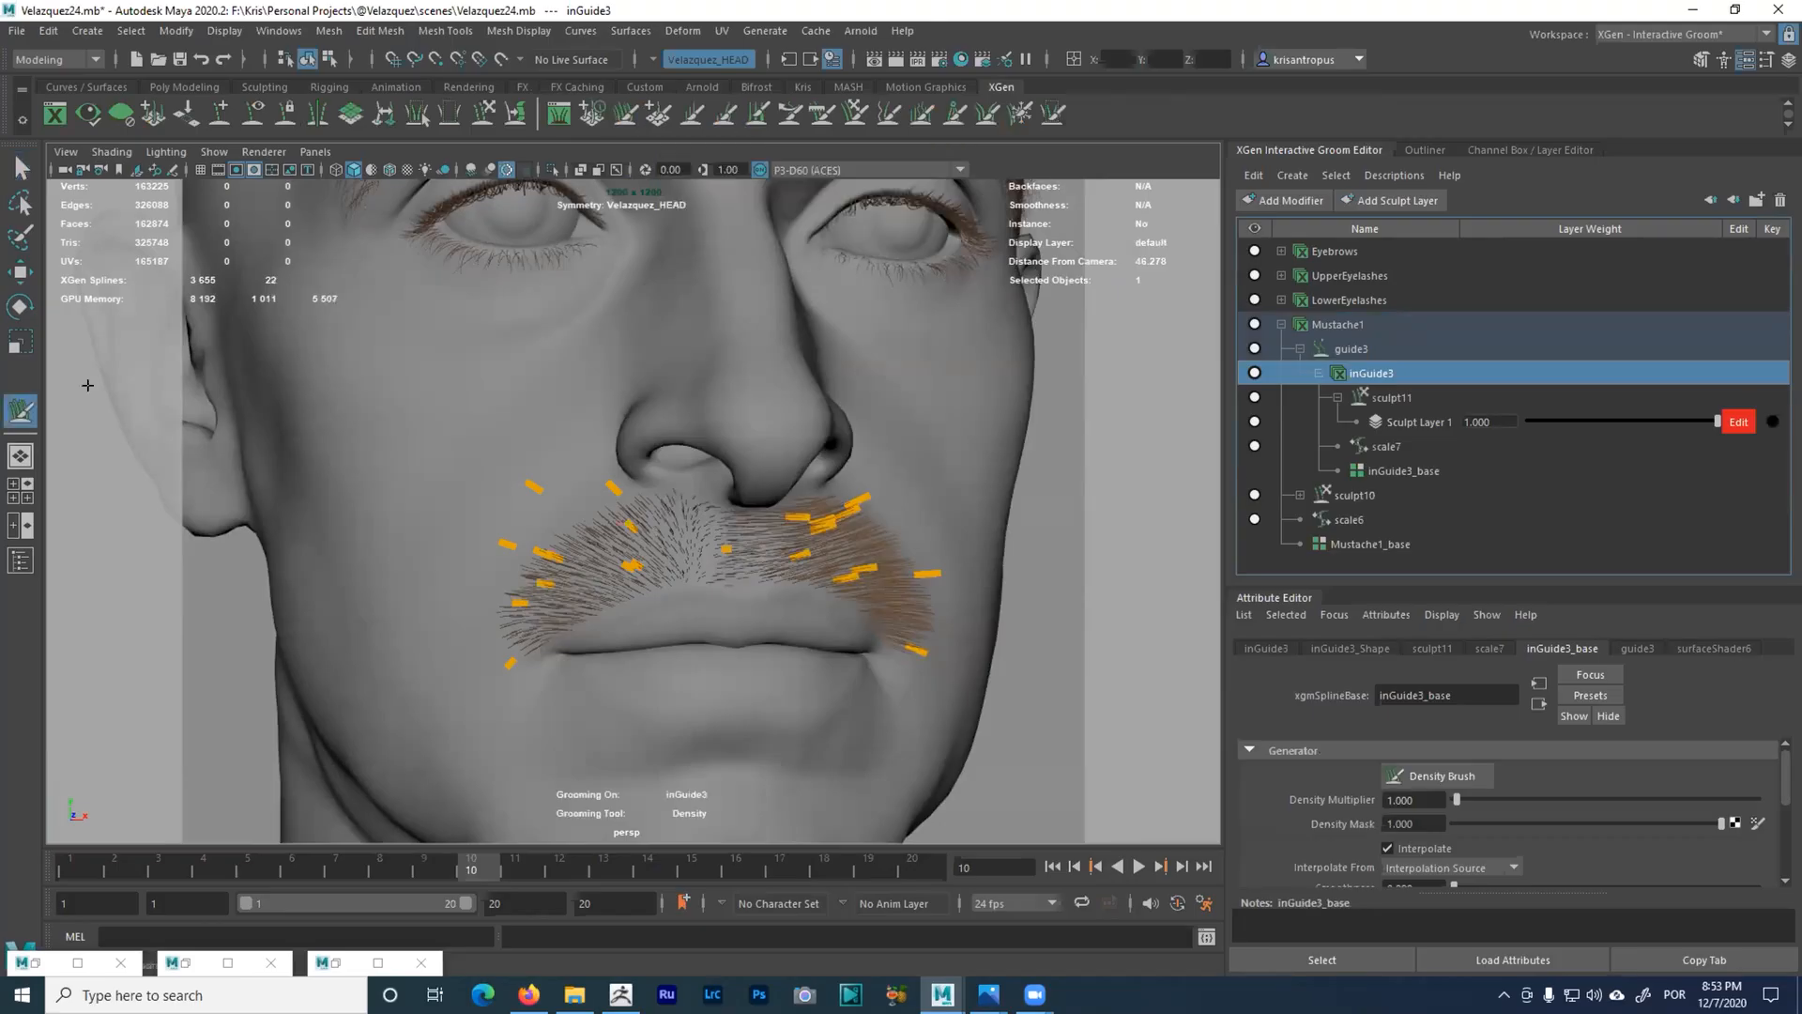
pyautogui.doubleClick(13, 411)
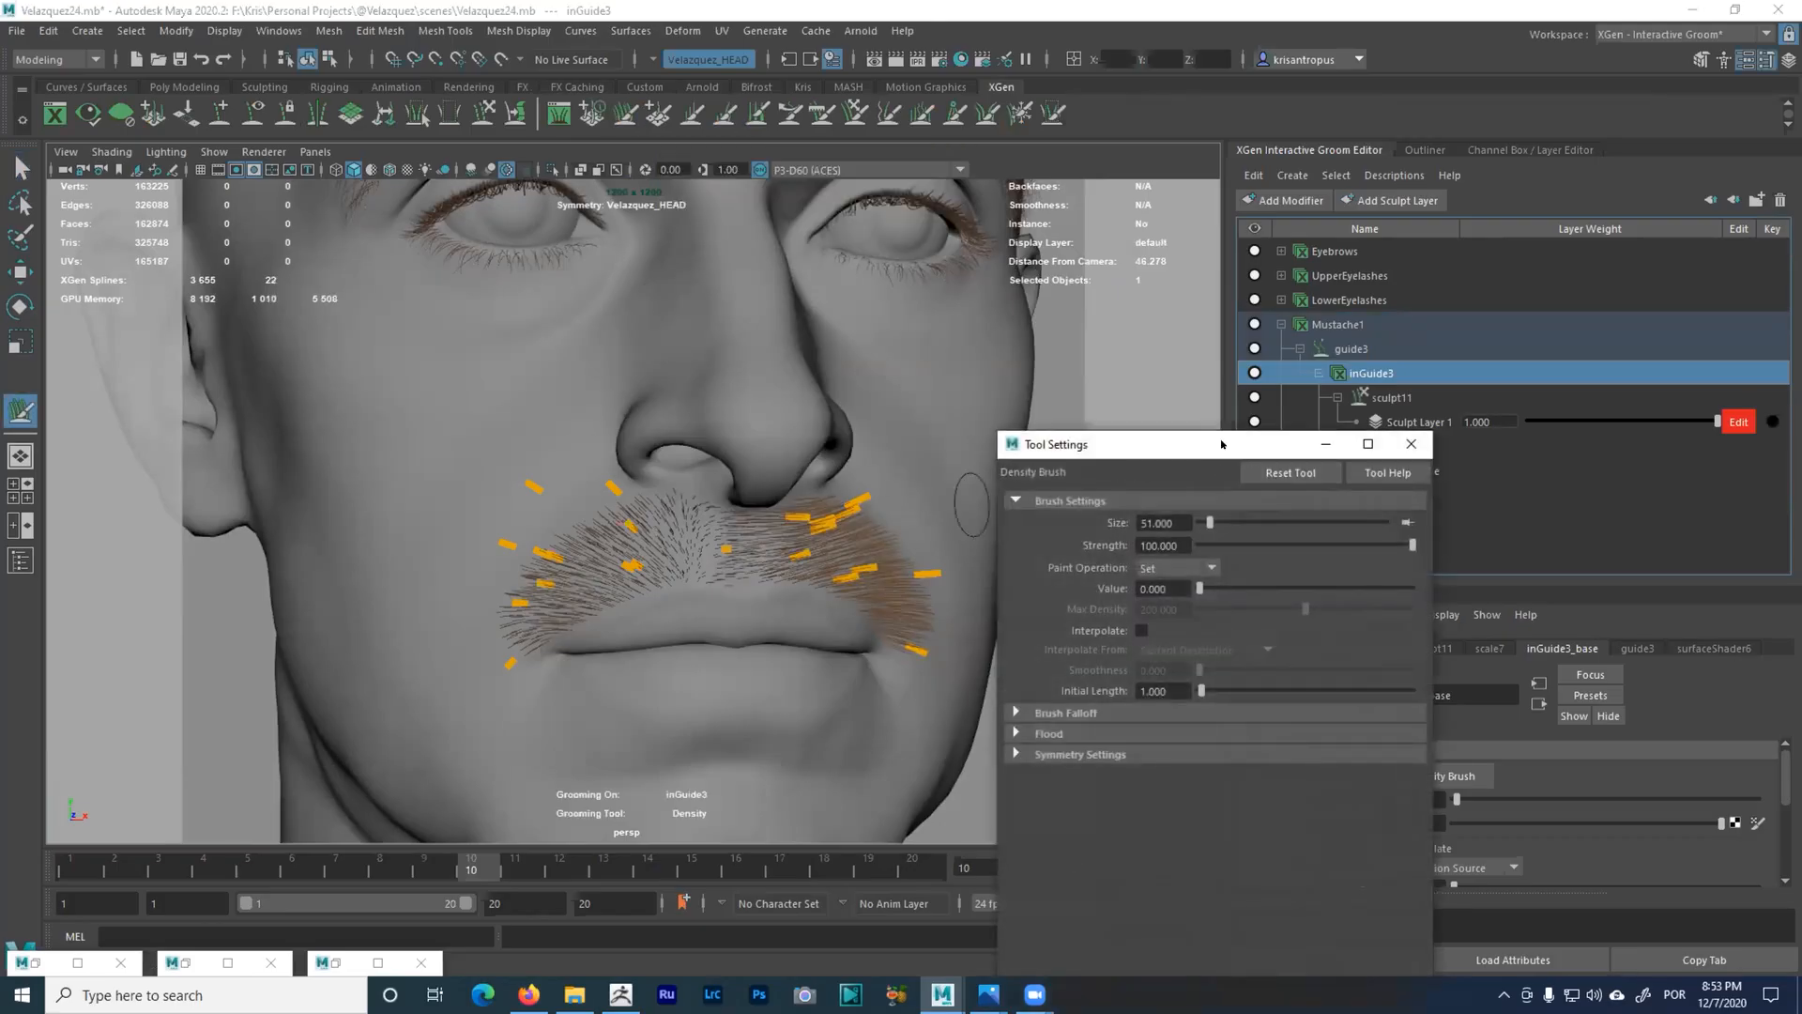
pyautogui.moveTo(1219, 434); pyautogui.dragTo(1144, 206)
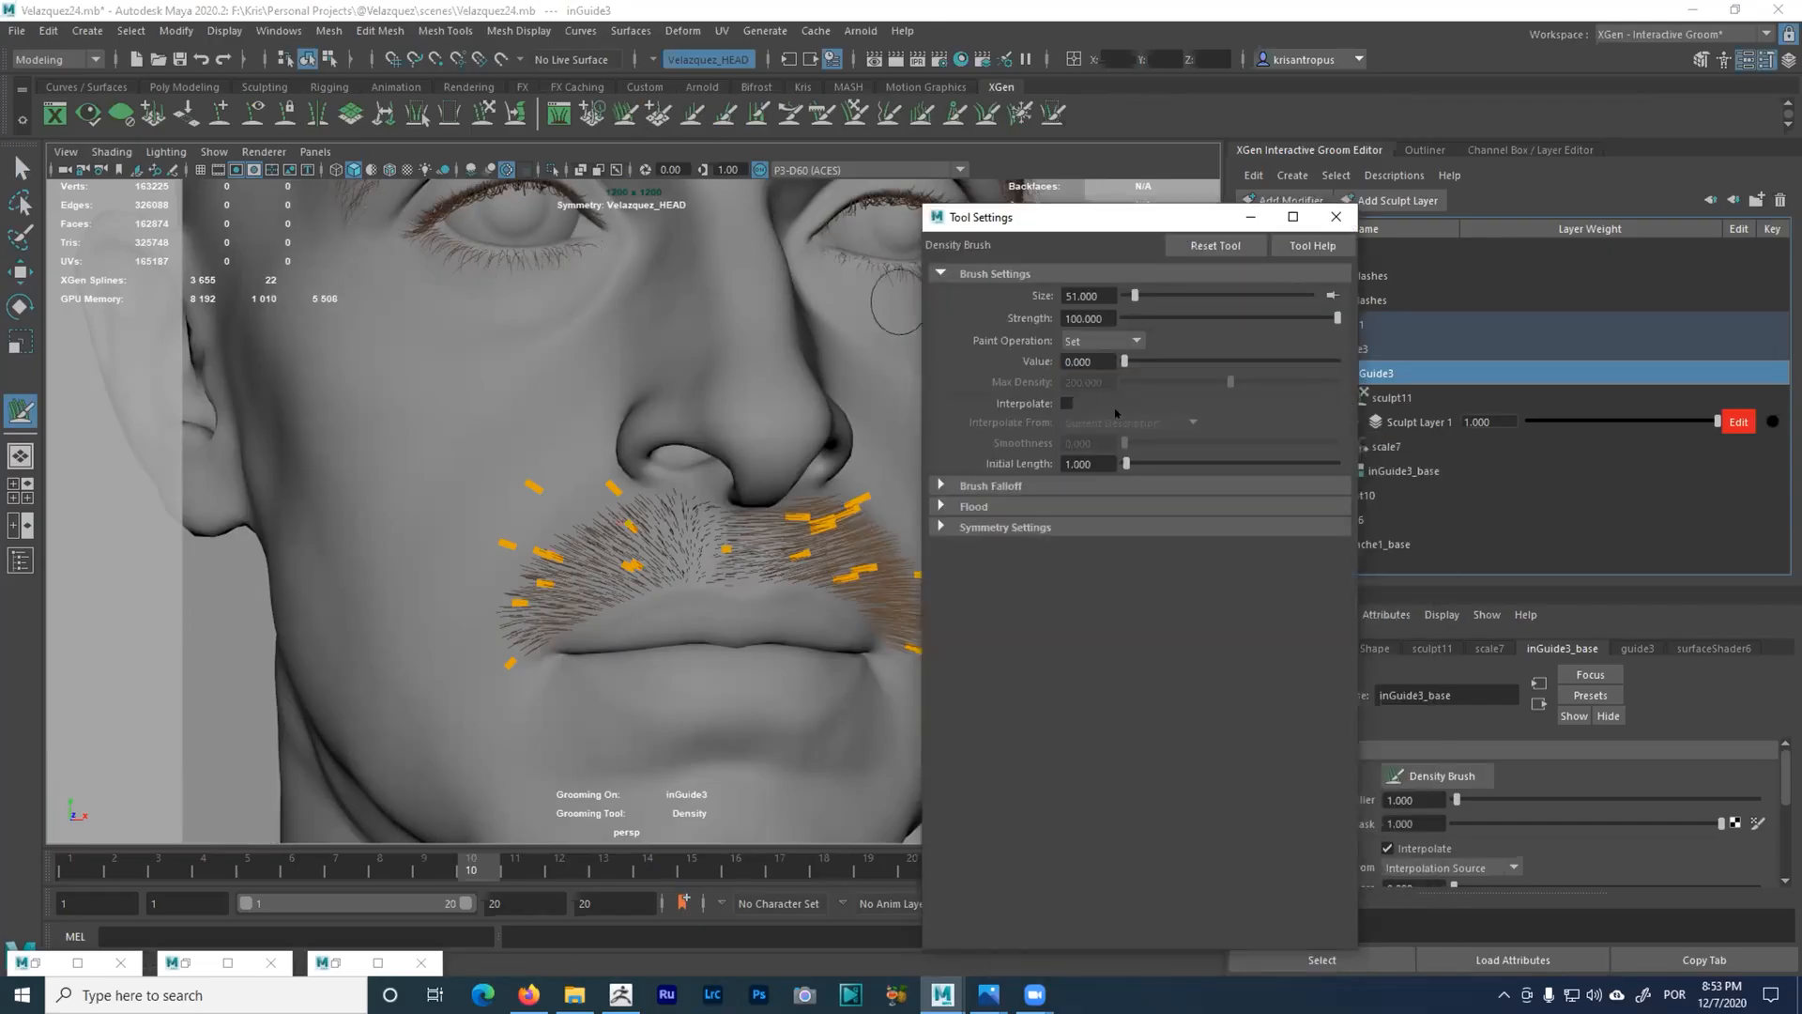
pyautogui.click(979, 505)
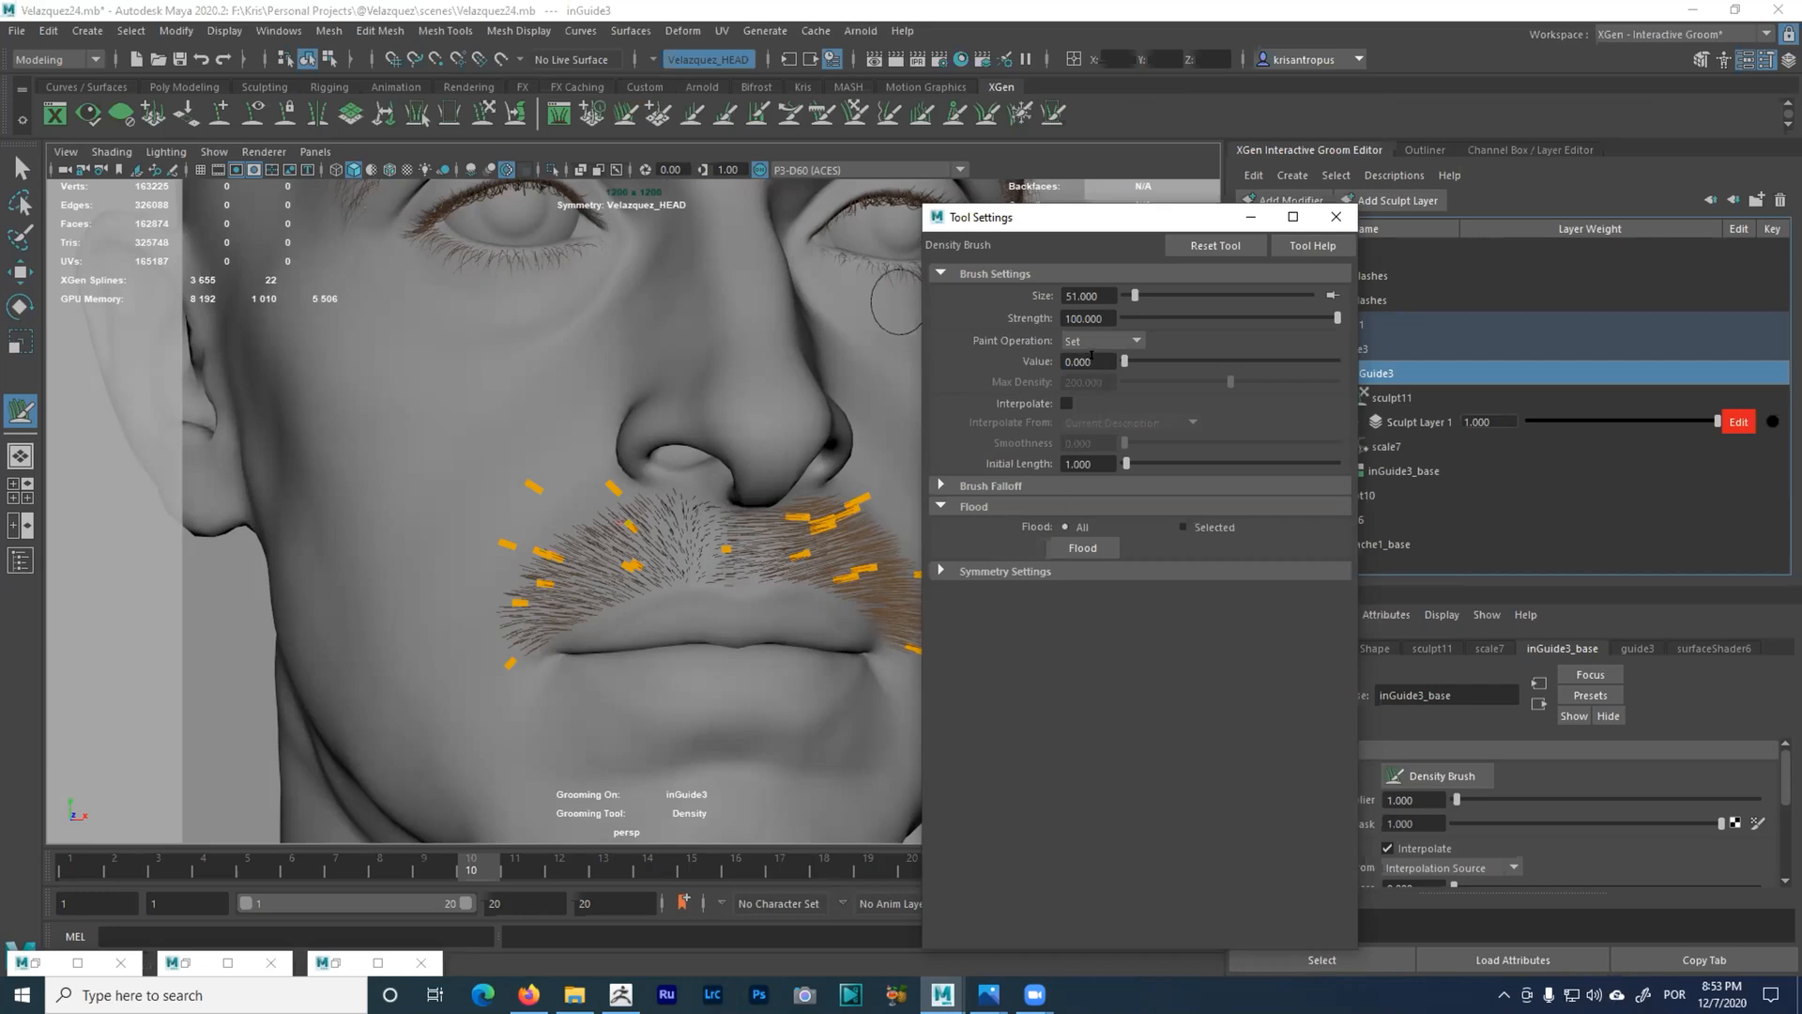
pyautogui.click(1072, 548)
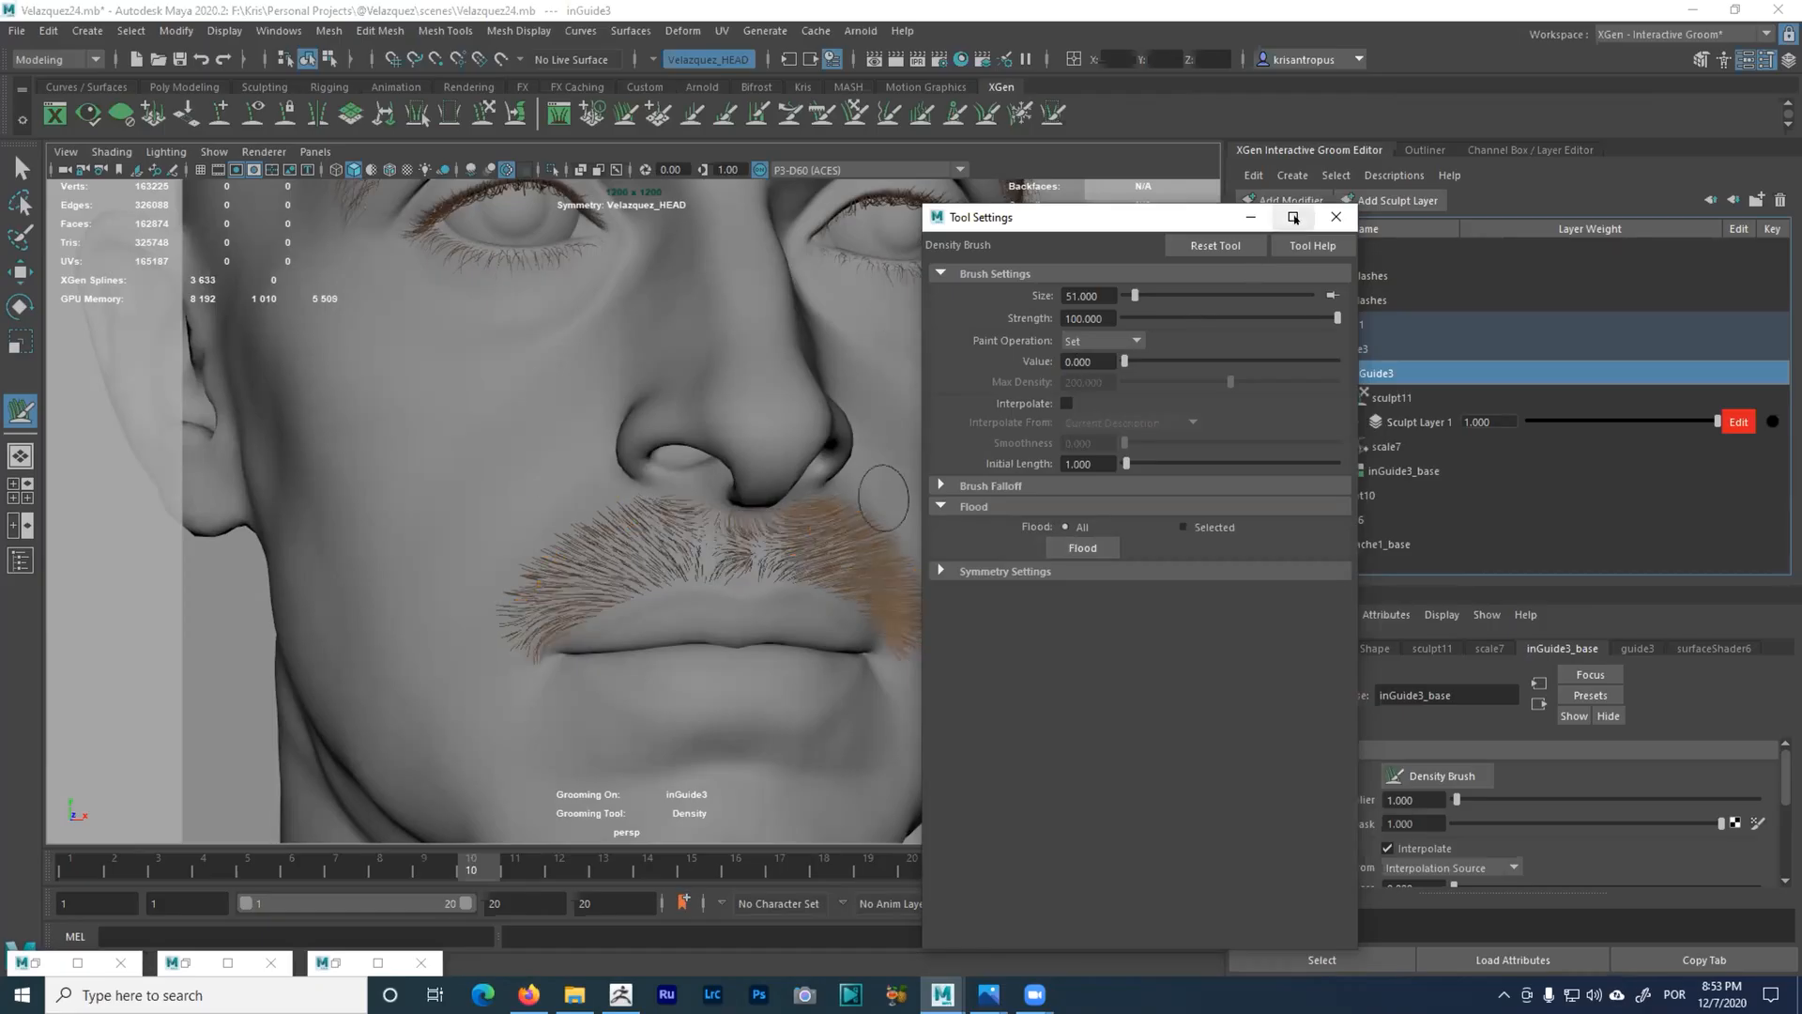
pyautogui.click(1336, 217)
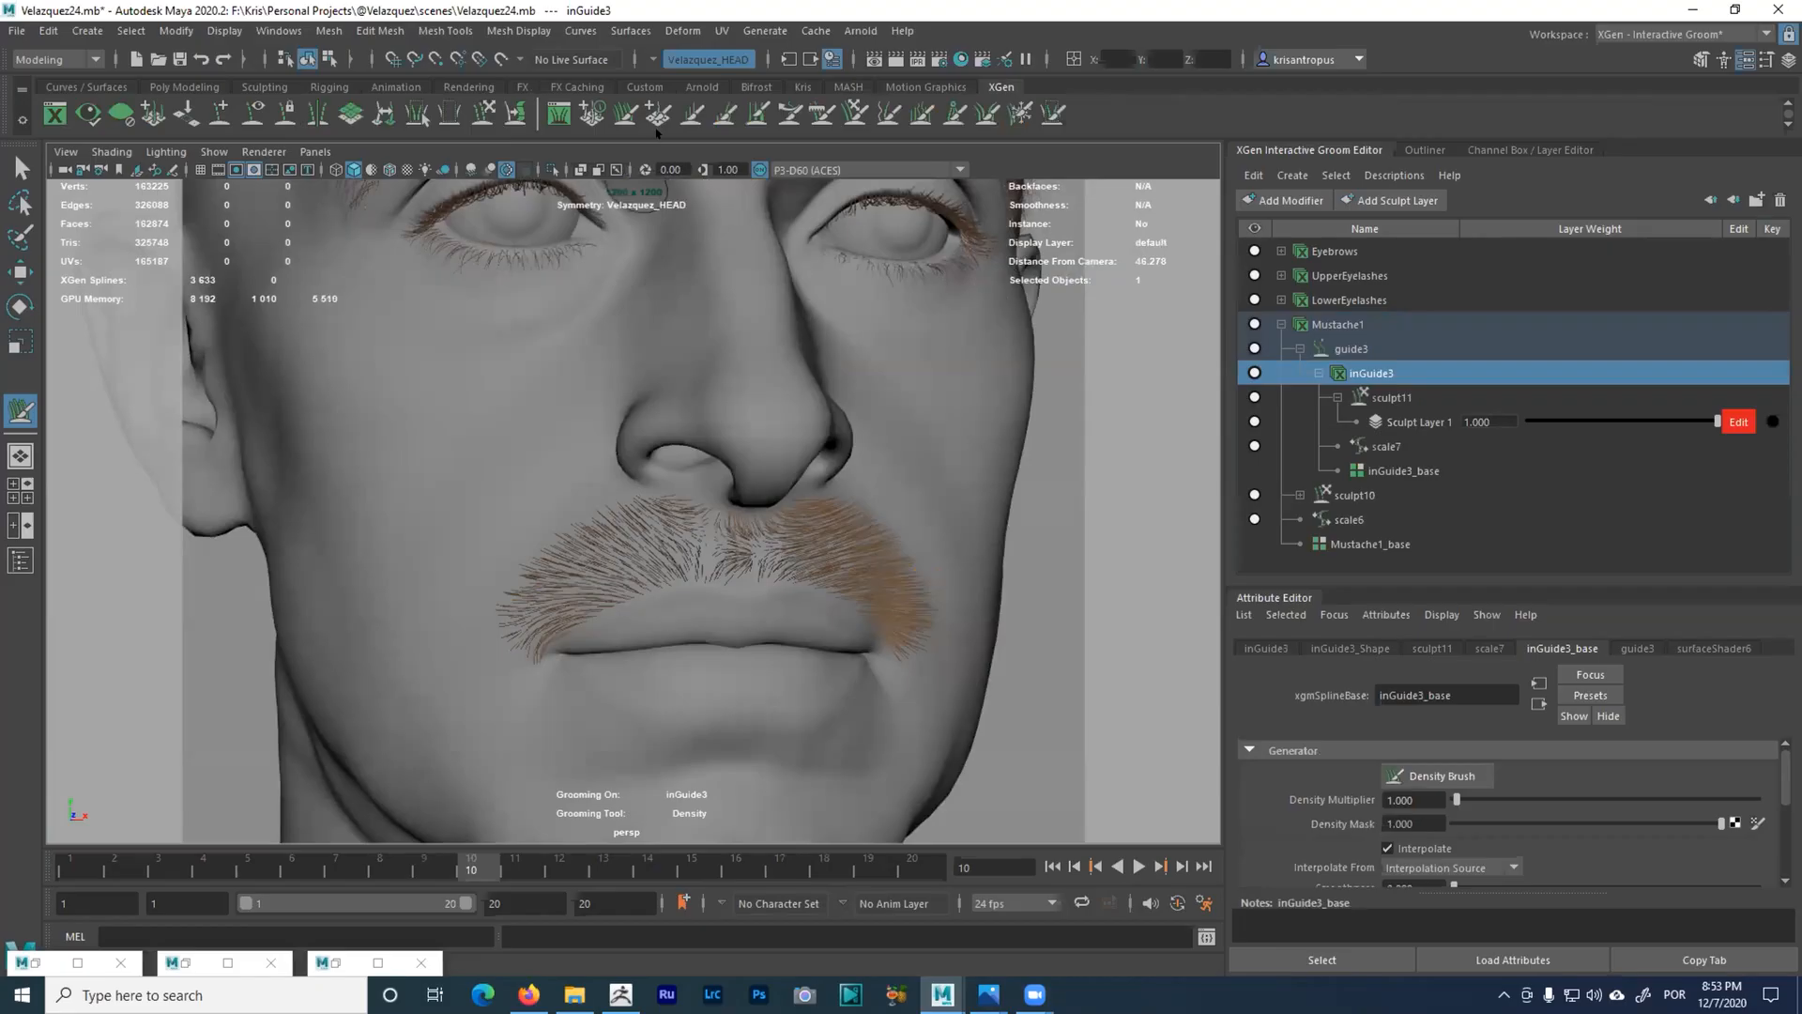
# - Place a symmetrical pair of guides just below the nose with the Place brush
pyautogui.click(655, 114)
pyautogui.scroll(4, 661, 465)
pyautogui.keyDown('alt'); pyautogui.moveTo(655, 449); pyautogui.dragTo(684, 449); pyautogui.keyUp('alt')
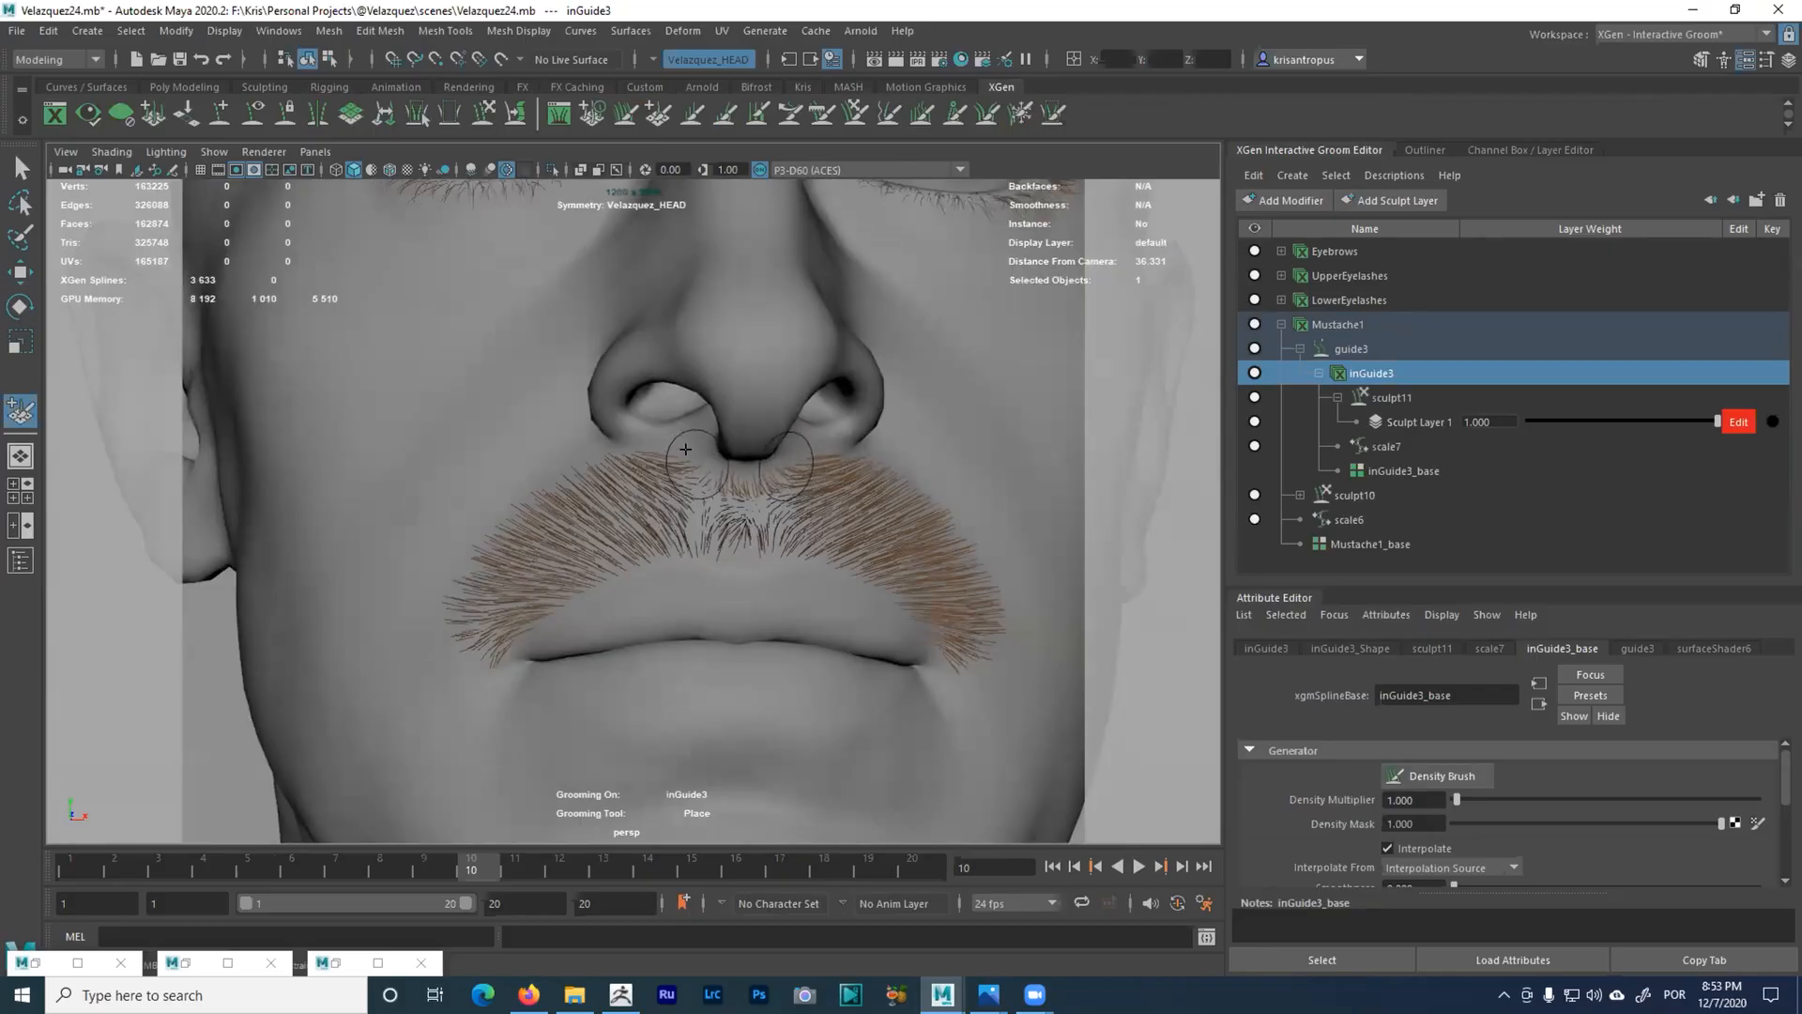
pyautogui.click(685, 473)
pyautogui.keyDown('alt'); pyautogui.moveTo(730, 488); pyautogui.dragTo(745, 536); pyautogui.keyUp('alt')
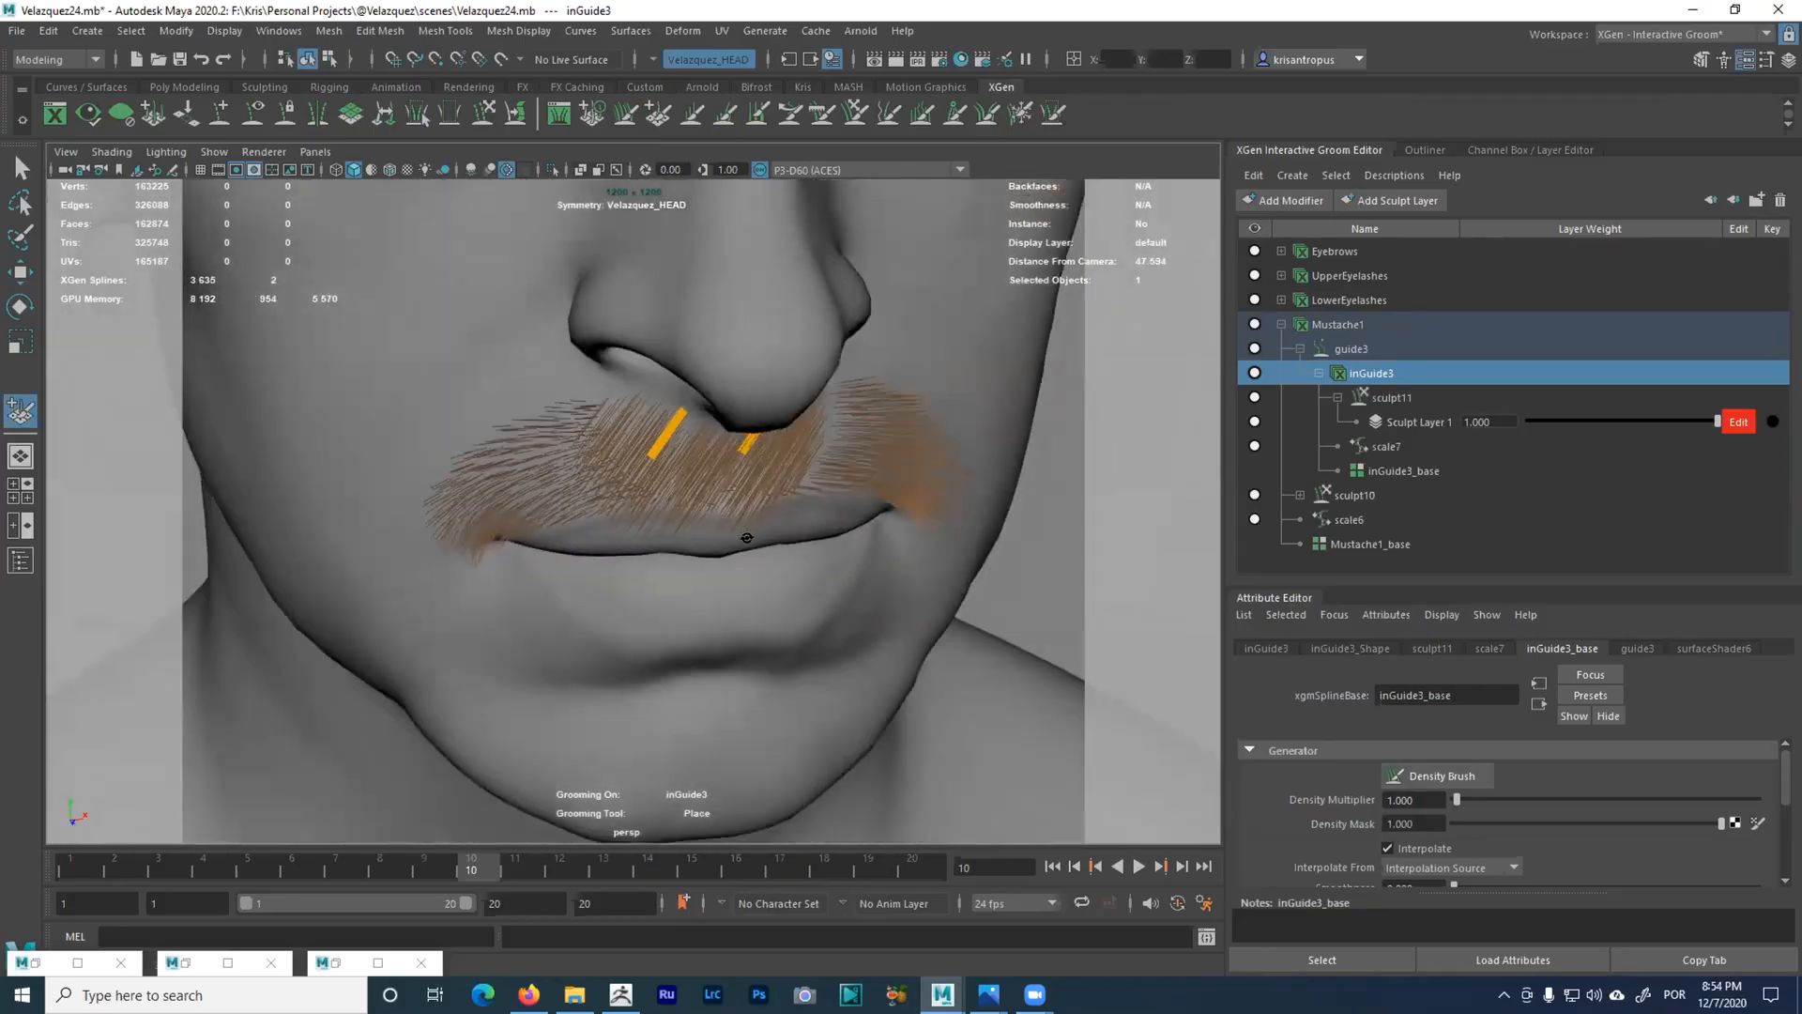
pyautogui.scroll(-3, 744, 536)
# - Comb the central guide pair down over the upper lip and lock it with the Freeze brush
pyautogui.click(818, 114)
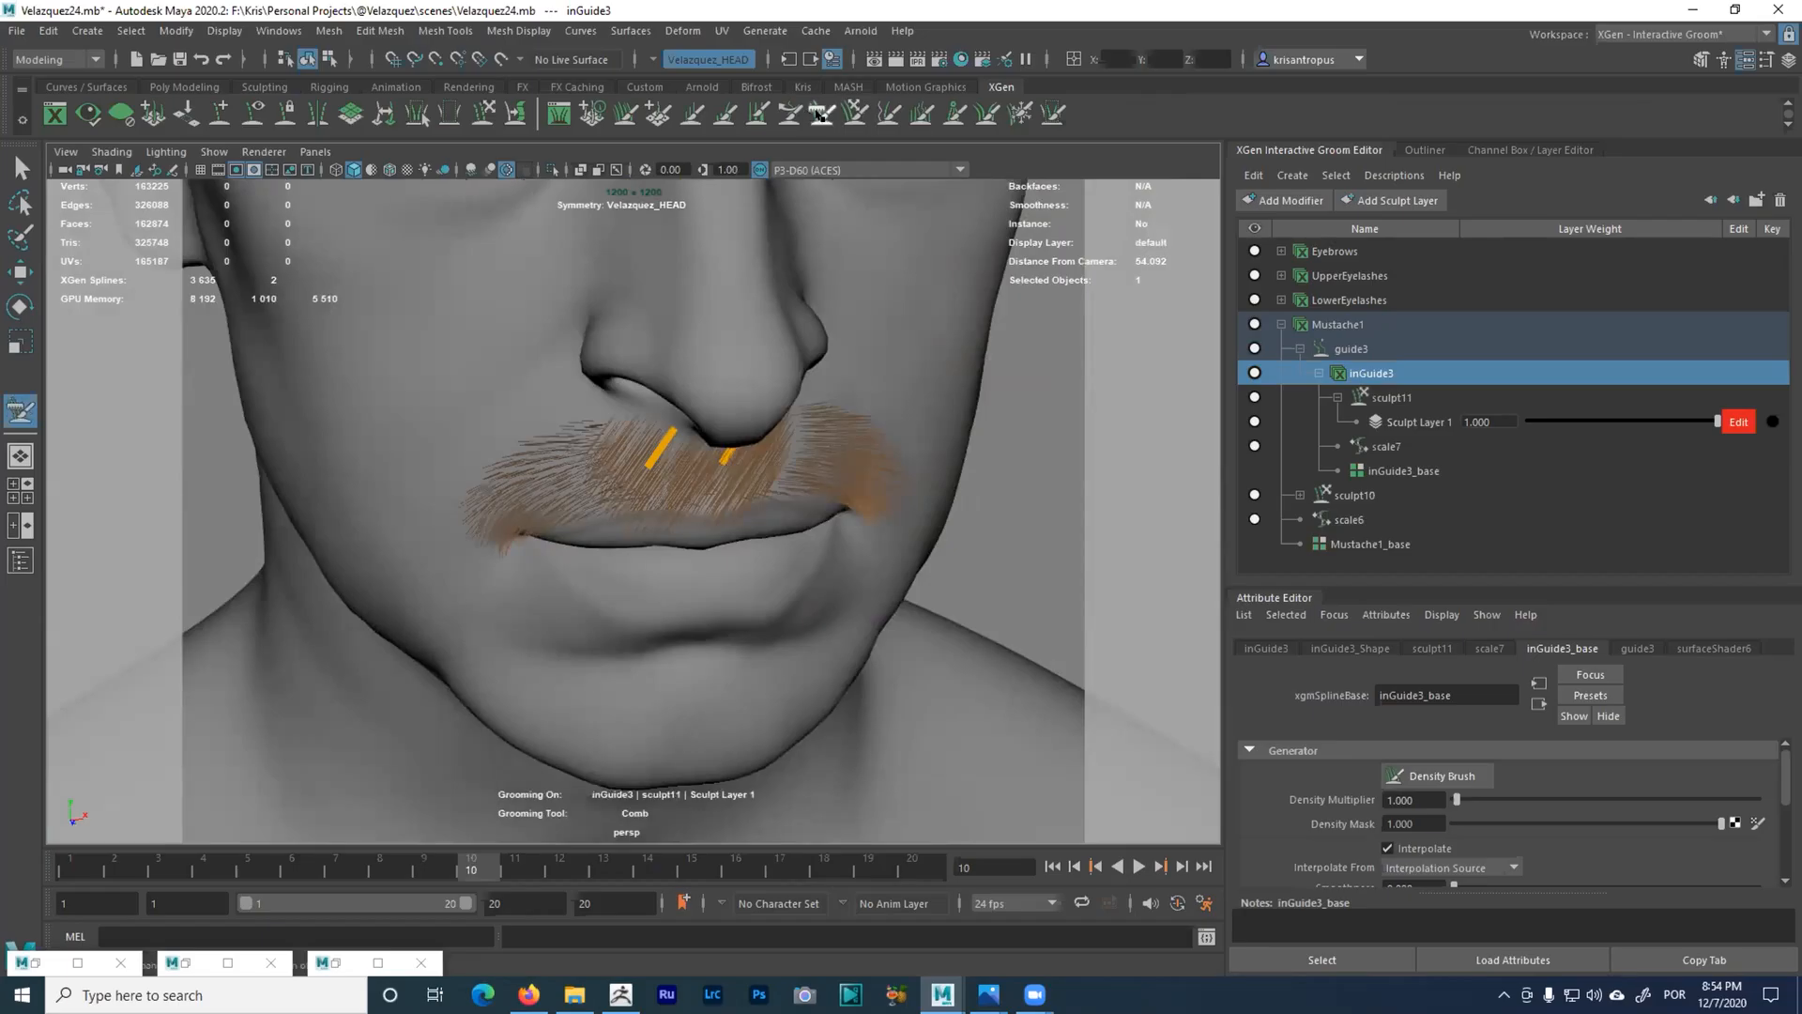
pyautogui.keyDown('alt'); pyautogui.moveTo(773, 343); pyautogui.dragTo(748, 418); pyautogui.keyUp('alt')
pyautogui.keyDown('alt'); pyautogui.moveTo(779, 507); pyautogui.dragTo(926, 241); pyautogui.keyUp('alt')
pyautogui.click(1019, 113)
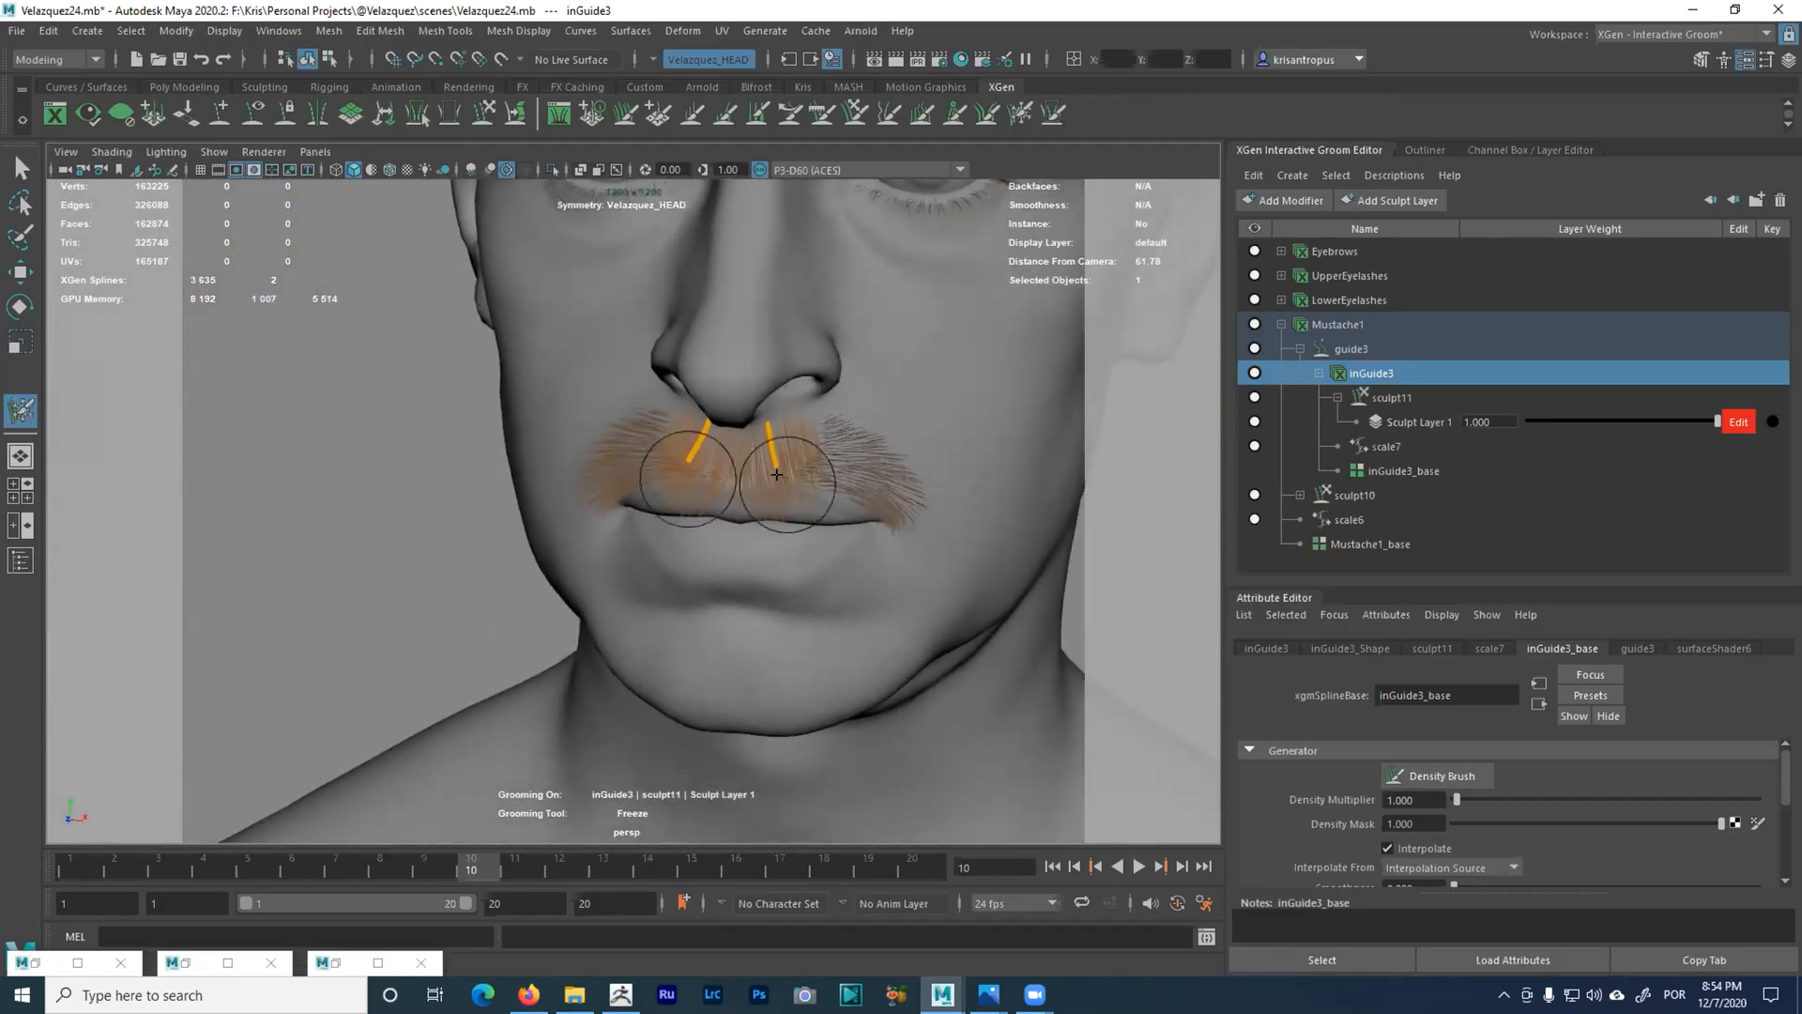
pyautogui.keyDown('alt'); pyautogui.moveTo(805, 472); pyautogui.dragTo(929, 478); pyautogui.keyUp('alt')
# - Place another symmetrical pair of guides at the corners of the mouth with the Place brush
pyautogui.click(659, 114)
pyautogui.keyDown('alt'); pyautogui.moveTo(741, 385); pyautogui.dragTo(809, 398); pyautogui.keyUp('alt')
pyautogui.moveTo(548, 463)
pyautogui.keyDown('alt'); pyautogui.mouseDown()
pyautogui.moveTo(563, 474)
pyautogui.moveTo(564, 457)
pyautogui.mouseUp(); pyautogui.keyUp('alt')
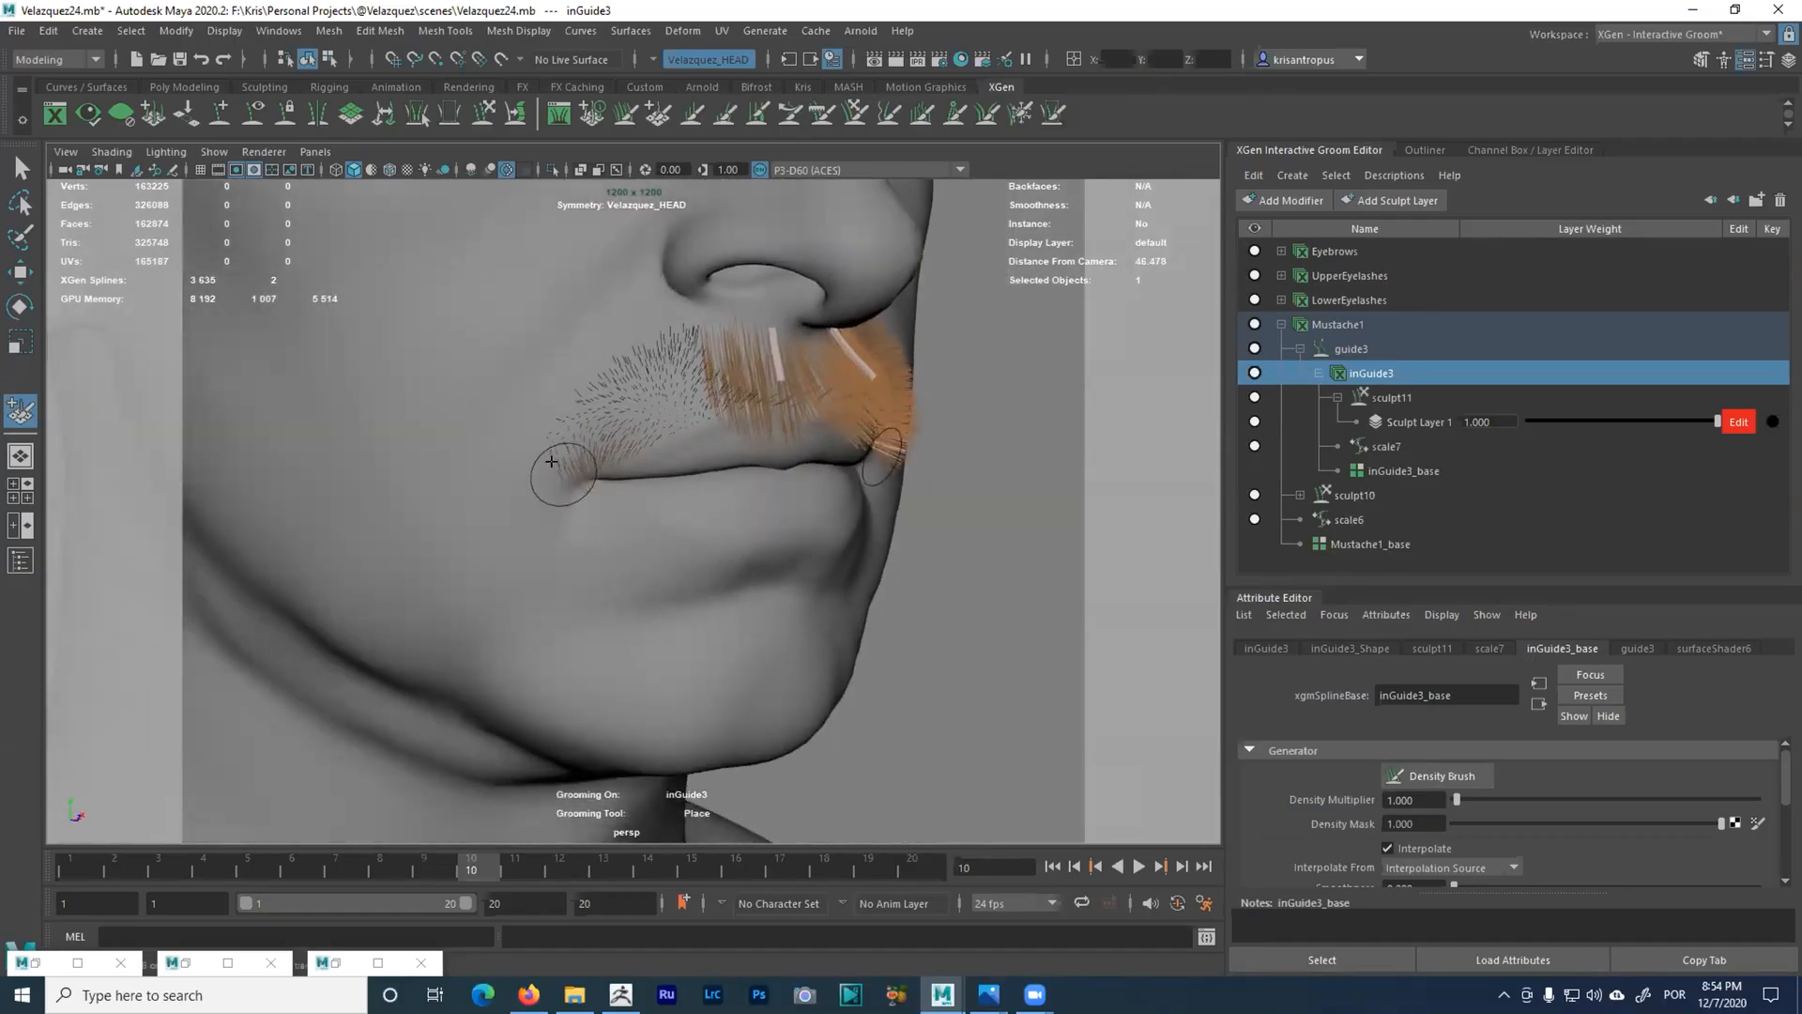
pyautogui.click(554, 459)
pyautogui.keyDown('alt'); pyautogui.moveTo(556, 460); pyautogui.dragTo(607, 463); pyautogui.keyUp('alt')
pyautogui.keyDown('alt'); pyautogui.moveTo(607, 462); pyautogui.dragTo(579, 413, button='right'); pyautogui.keyUp('alt')
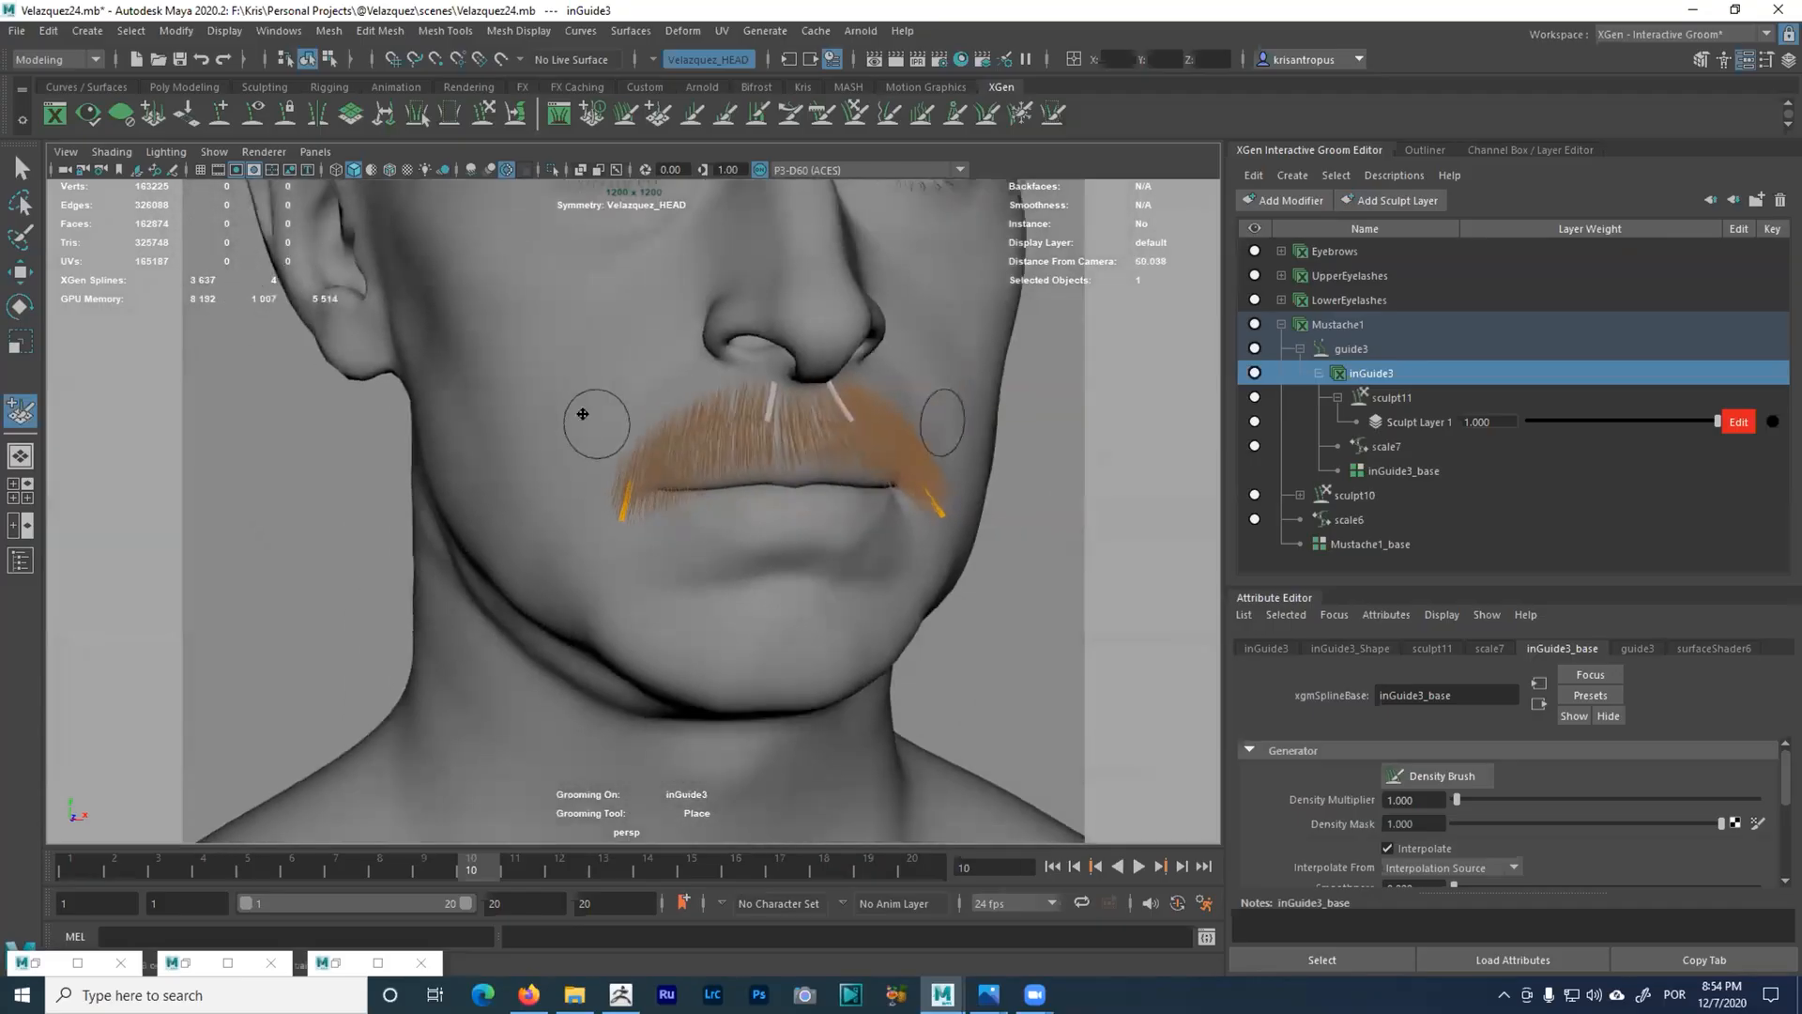
pyautogui.keyDown('alt'); pyautogui.moveTo(579, 410); pyautogui.dragTo(601, 357); pyautogui.keyUp('alt')
# - Comb the guide pair at the mouth corners outward and lengthen it with the Length brush
pyautogui.click(791, 112)
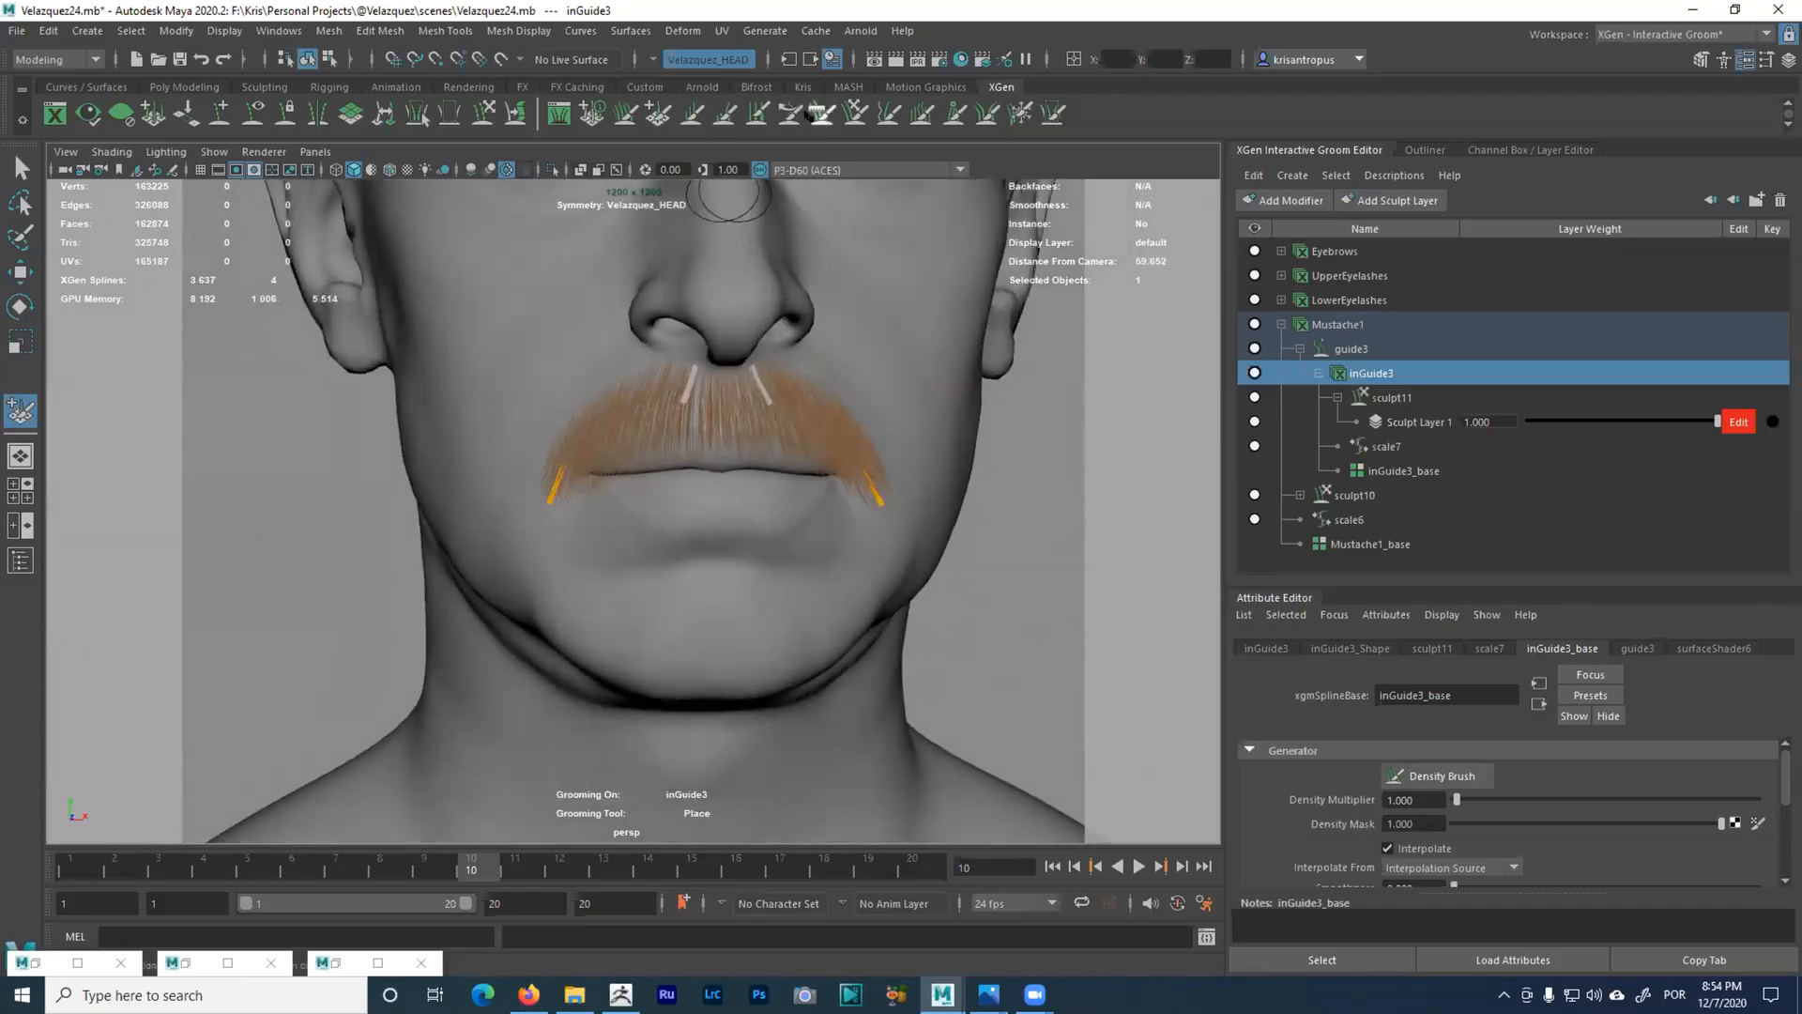
pyautogui.moveTo(653, 459)
pyautogui.mouseDown()
pyautogui.moveTo(516, 491)
pyautogui.moveTo(535, 482)
pyautogui.mouseUp()
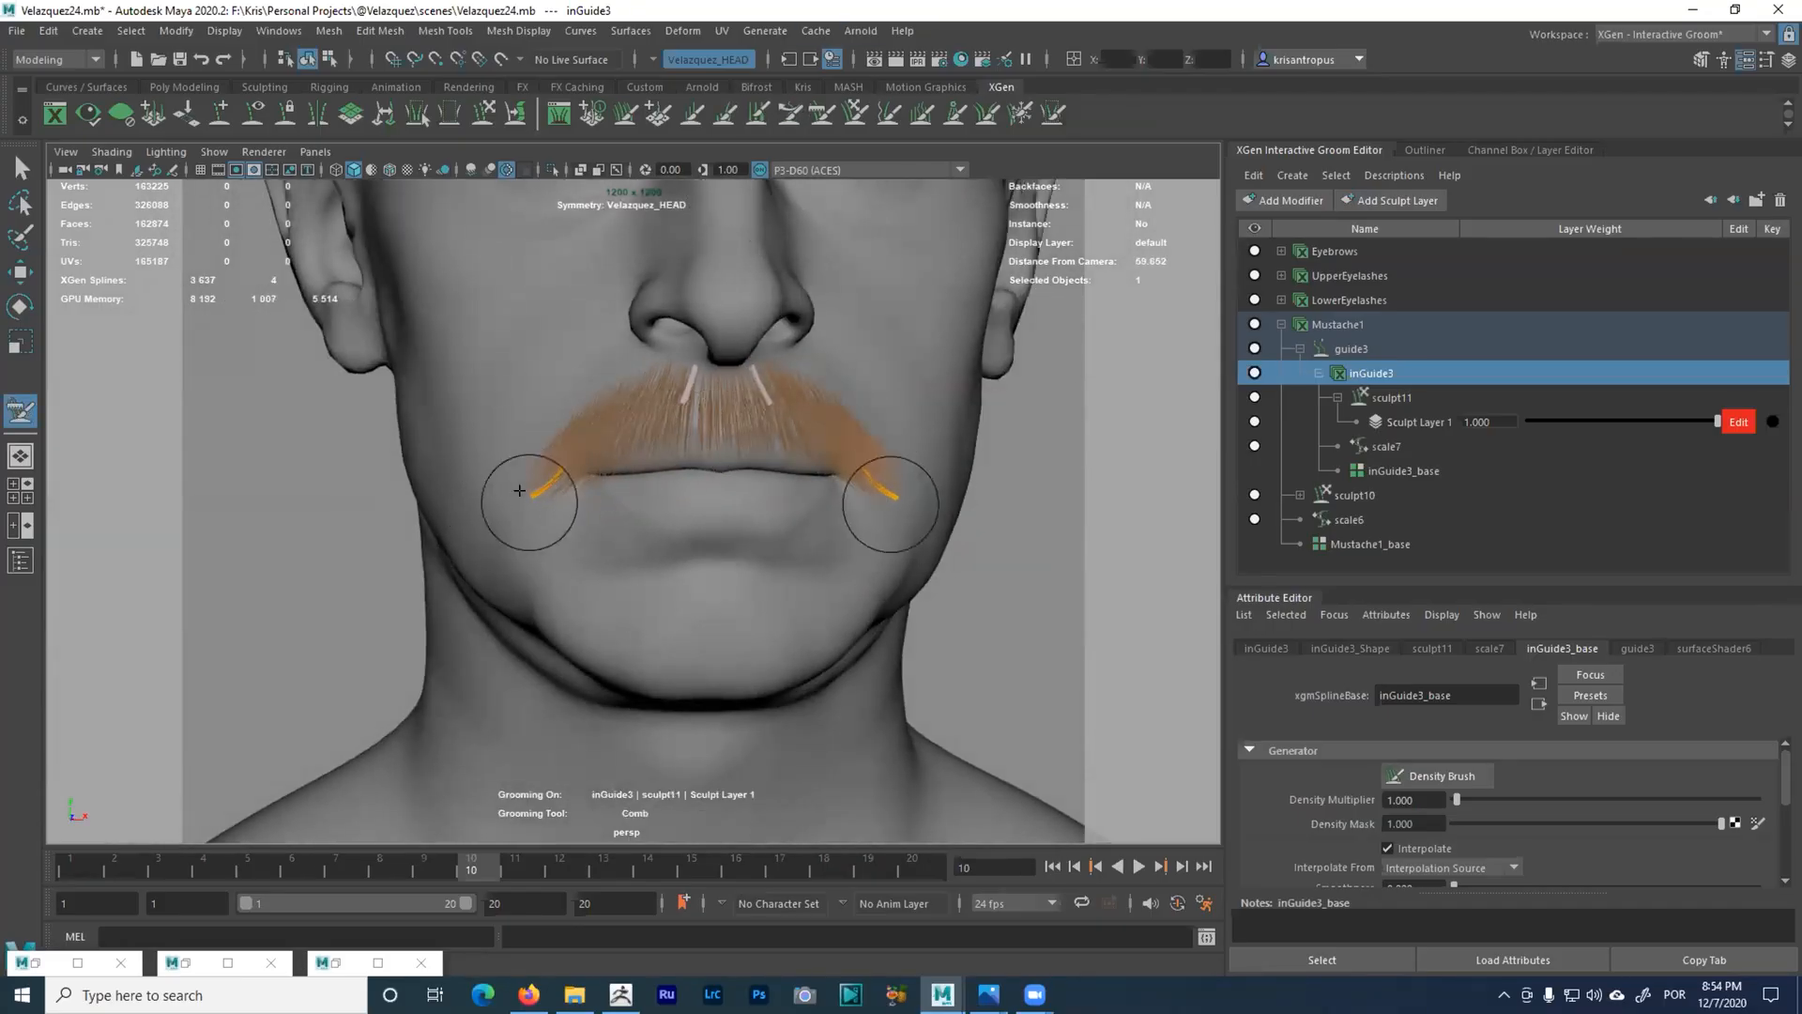
pyautogui.click(691, 115)
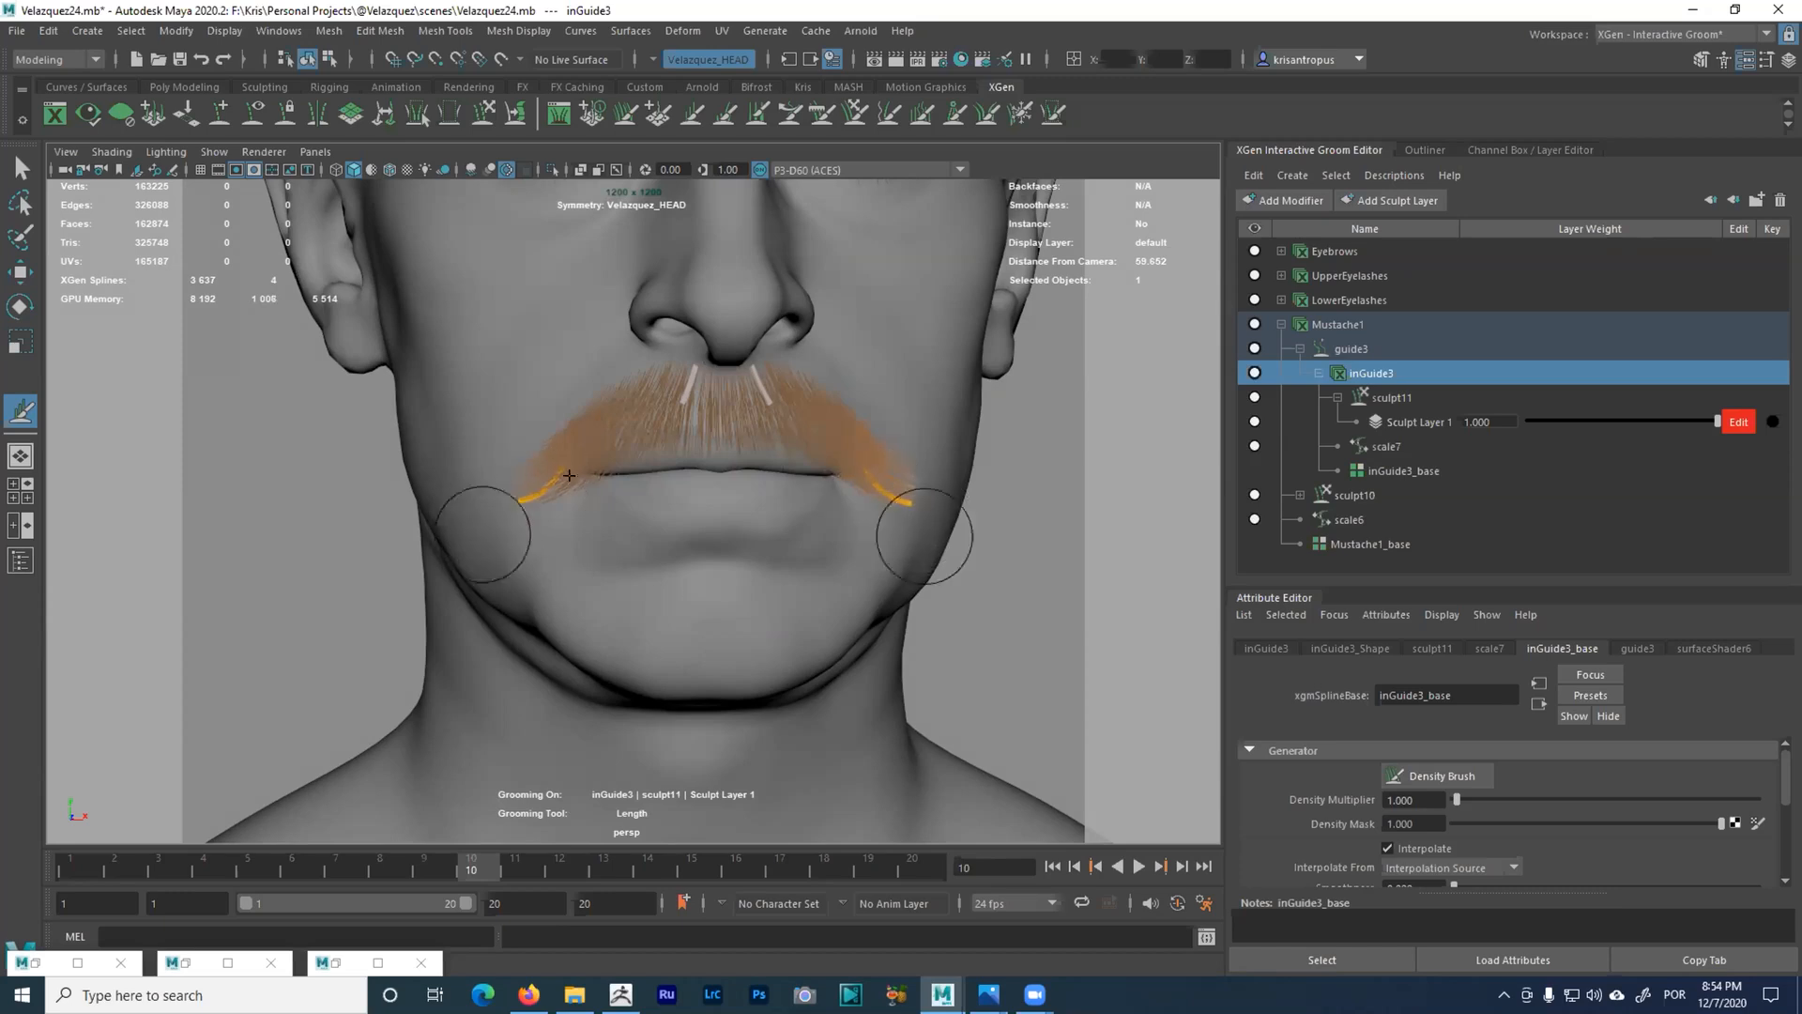
pyautogui.moveTo(563, 434); pyautogui.dragTo(524, 460)
# - Comb the mouth-corner guides into a curve with upturned tips and lock them with the Freeze brush
pyautogui.keyDown('alt'); pyautogui.moveTo(638, 488); pyautogui.dragTo(831, 146); pyautogui.keyUp('alt')
pyautogui.click(821, 113)
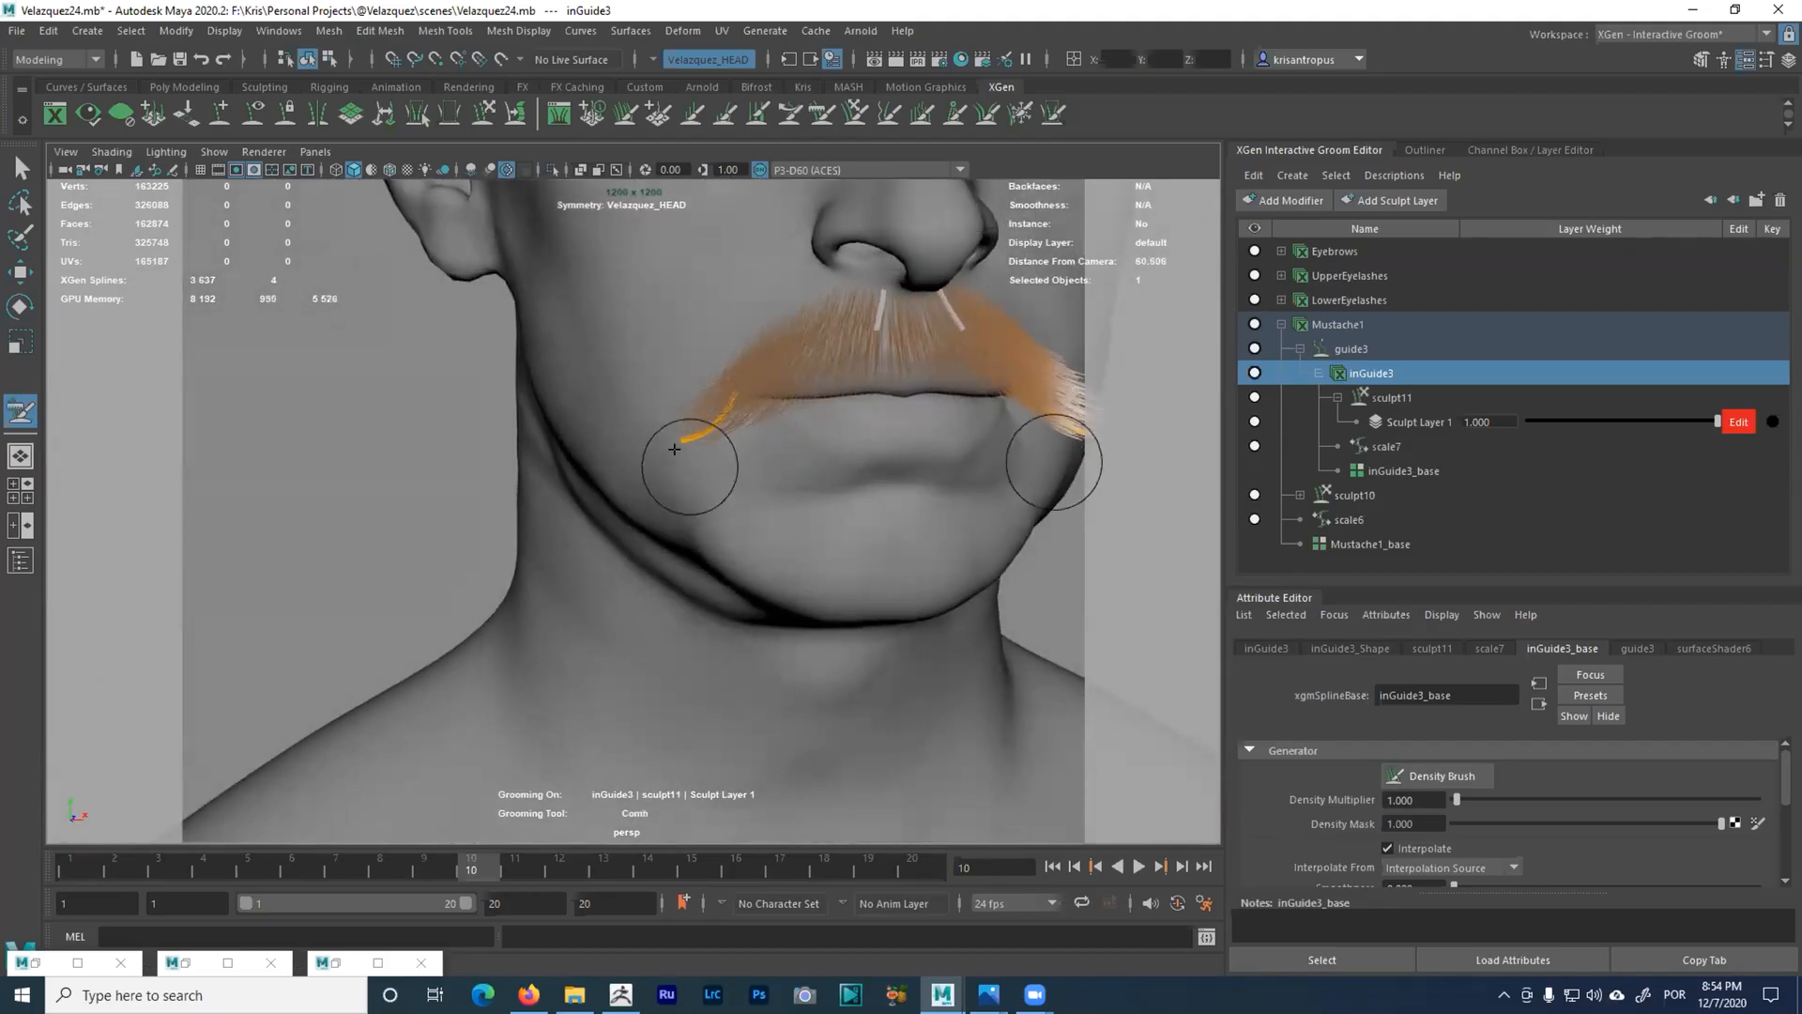
pyautogui.moveTo(631, 394)
pyautogui.mouseDown()
pyautogui.moveTo(987, 372)
pyautogui.moveTo(858, 385)
pyautogui.moveTo(775, 367)
pyautogui.moveTo(789, 329)
pyautogui.moveTo(821, 398)
pyautogui.moveTo(816, 380)
pyautogui.mouseUp()
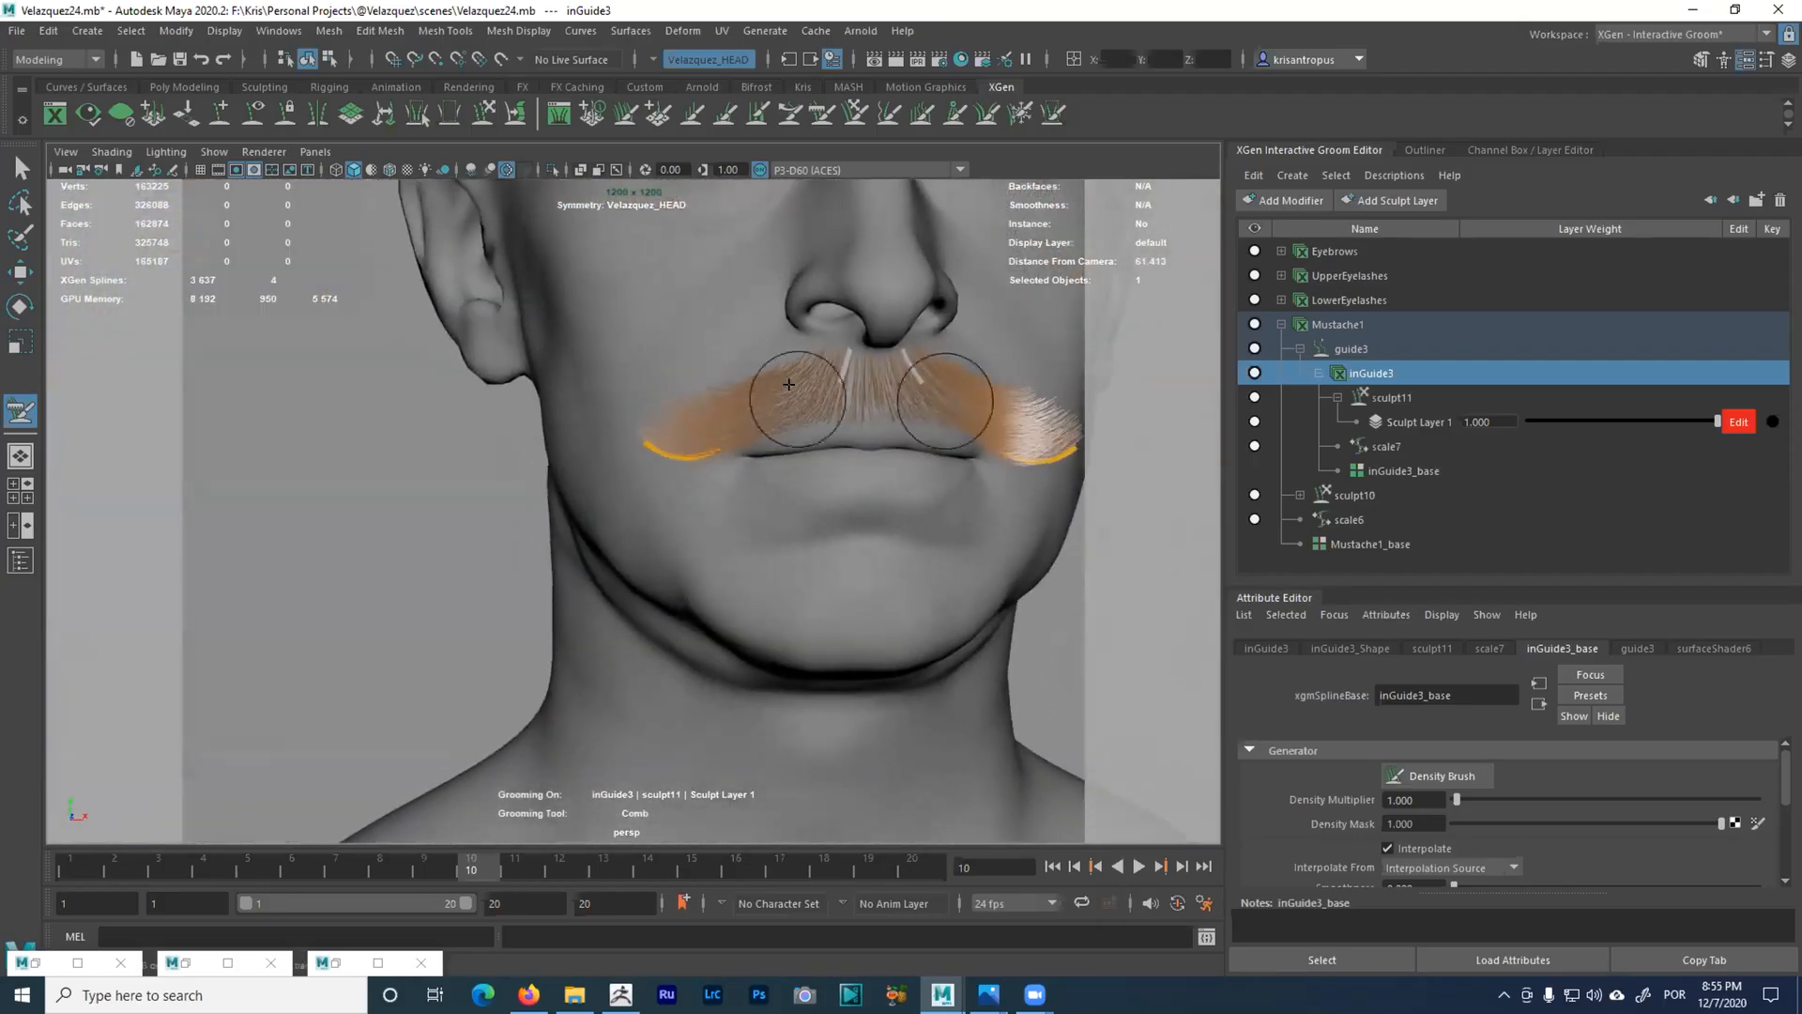
pyautogui.click(1020, 113)
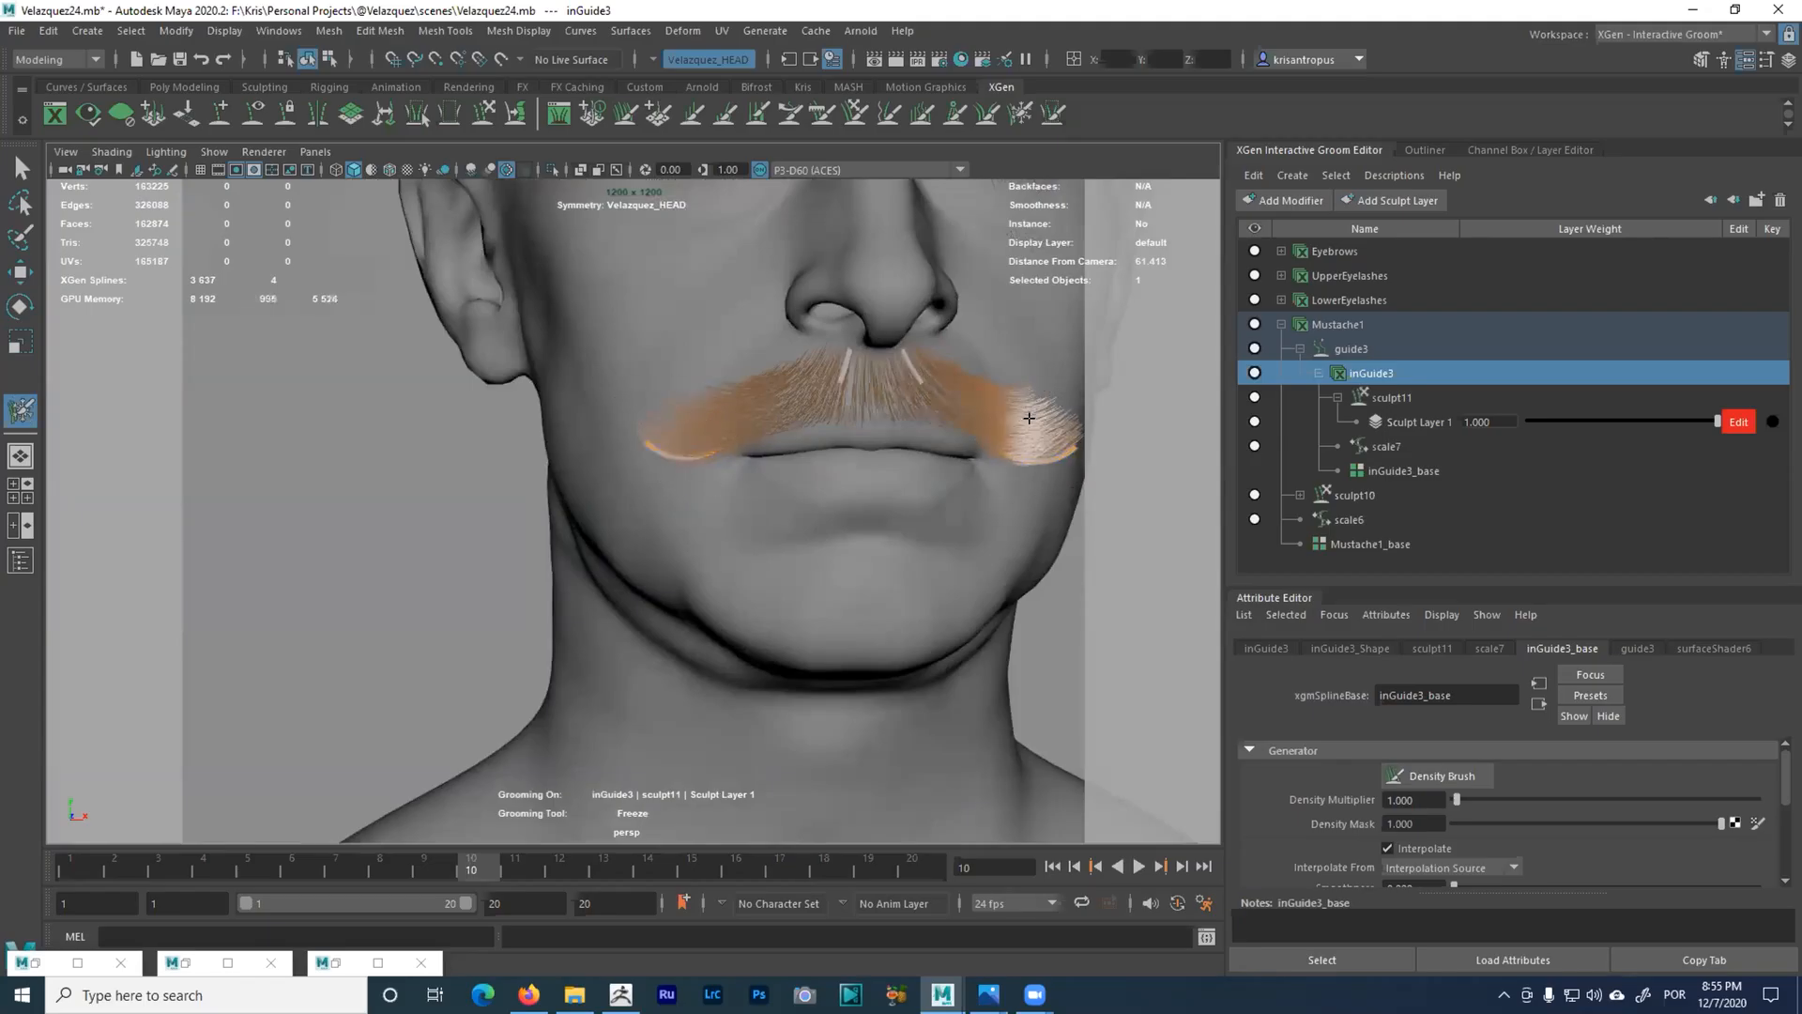
pyautogui.keyDown('alt'); pyautogui.moveTo(865, 451); pyautogui.dragTo(946, 322); pyautogui.keyUp('alt')
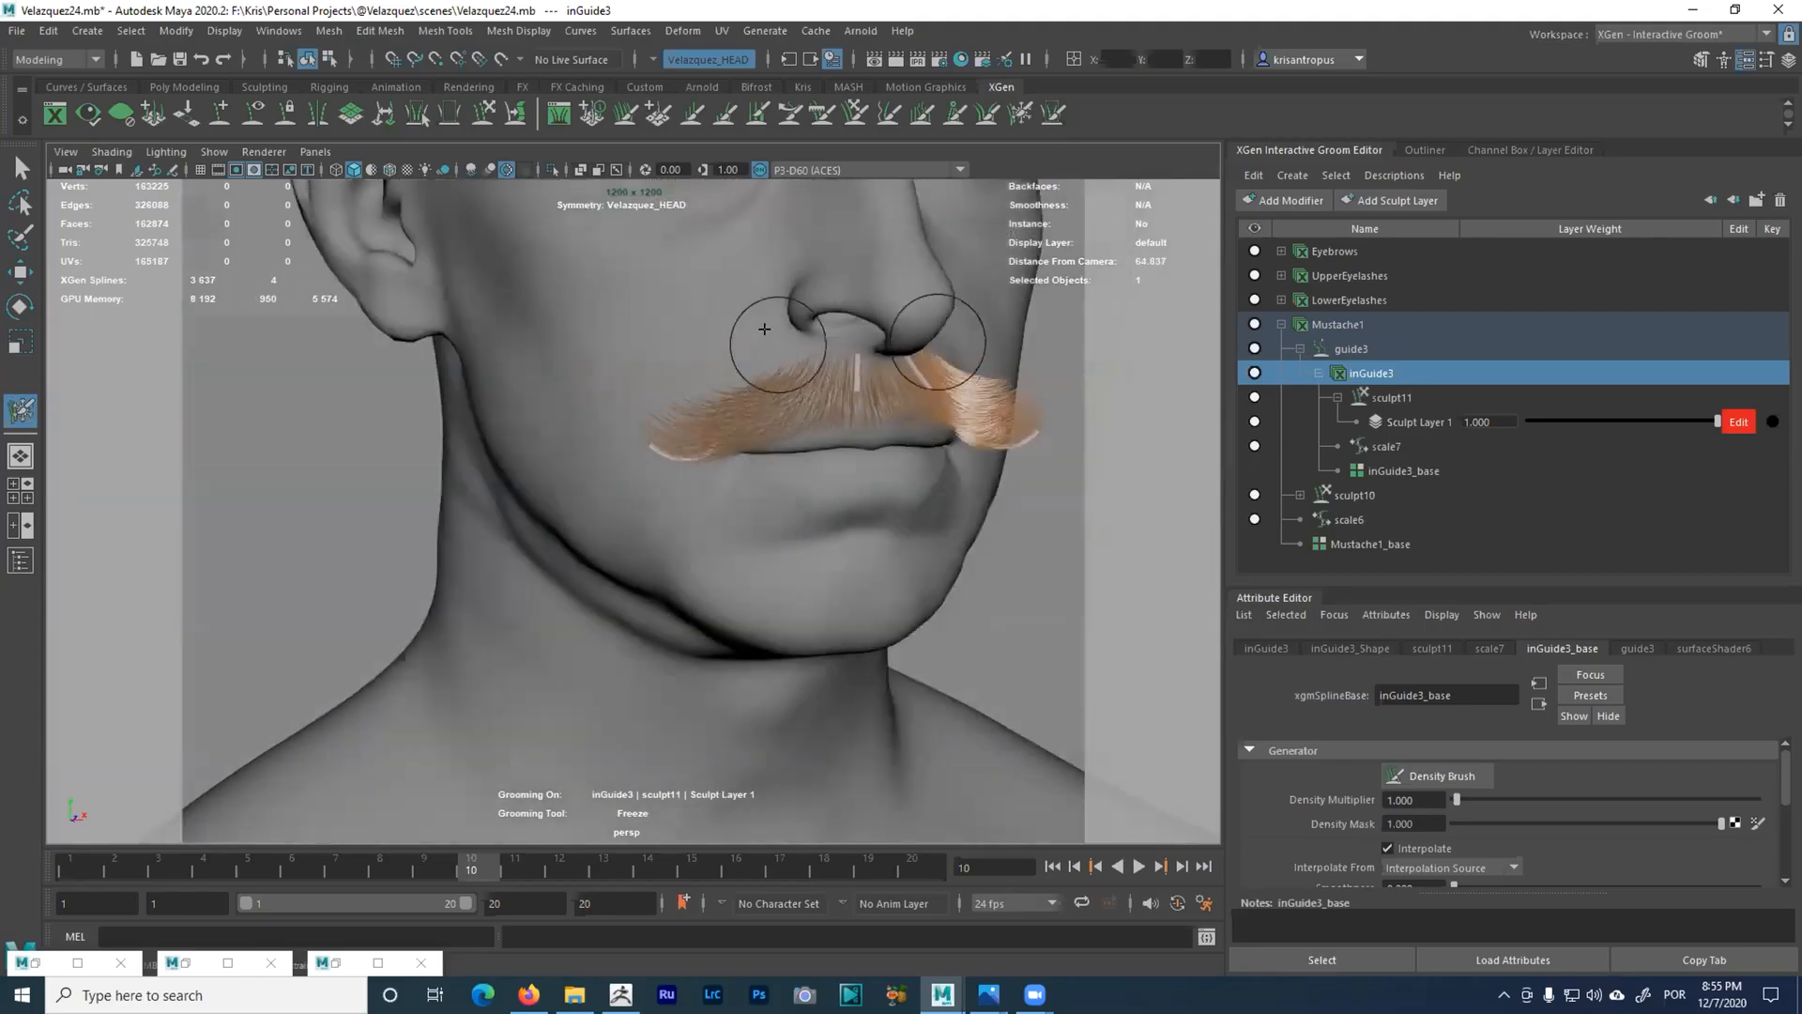
# - Place a symmetrical guide pair on the upper lip between the central and corner guides, and lock it with the Freeze brush
pyautogui.click(658, 112)
pyautogui.scroll(5, 713, 385)
pyautogui.keyDown('alt'); pyautogui.moveTo(728, 371); pyautogui.dragTo(734, 368); pyautogui.keyUp('alt')
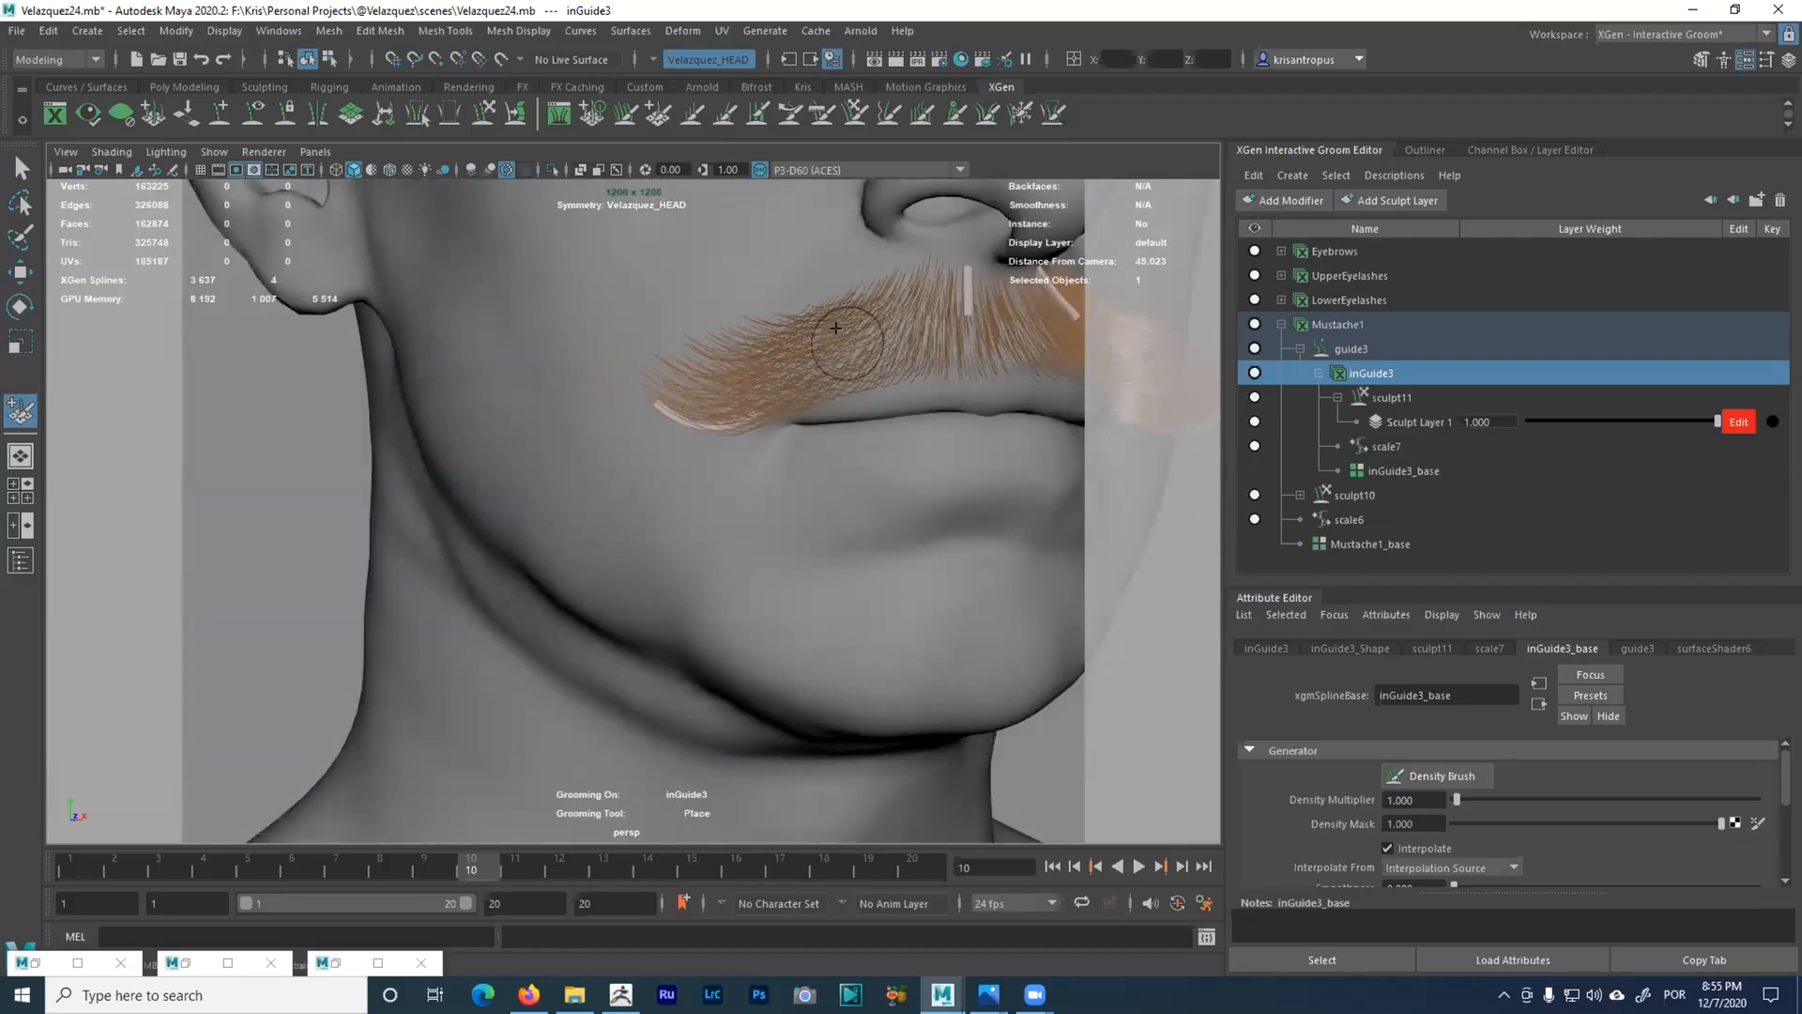
pyautogui.click(837, 336)
pyautogui.scroll(-4, 849, 370)
pyautogui.keyDown('alt'); pyautogui.moveTo(845, 364); pyautogui.dragTo(808, 263); pyautogui.keyUp('alt')
pyautogui.click(1021, 113)
pyautogui.moveTo(724, 403)
pyautogui.keyDown('alt'); pyautogui.mouseDown()
pyautogui.moveTo(803, 428)
pyautogui.moveTo(825, 394)
pyautogui.moveTo(877, 402)
pyautogui.mouseUp(); pyautogui.keyUp('alt')
pyautogui.scroll(4, 901, 441)
pyautogui.moveTo(932, 491)
pyautogui.keyDown('alt'); pyautogui.mouseDown()
pyautogui.moveTo(687, 476)
pyautogui.moveTo(704, 475)
pyautogui.mouseUp(); pyautogui.keyUp('alt')
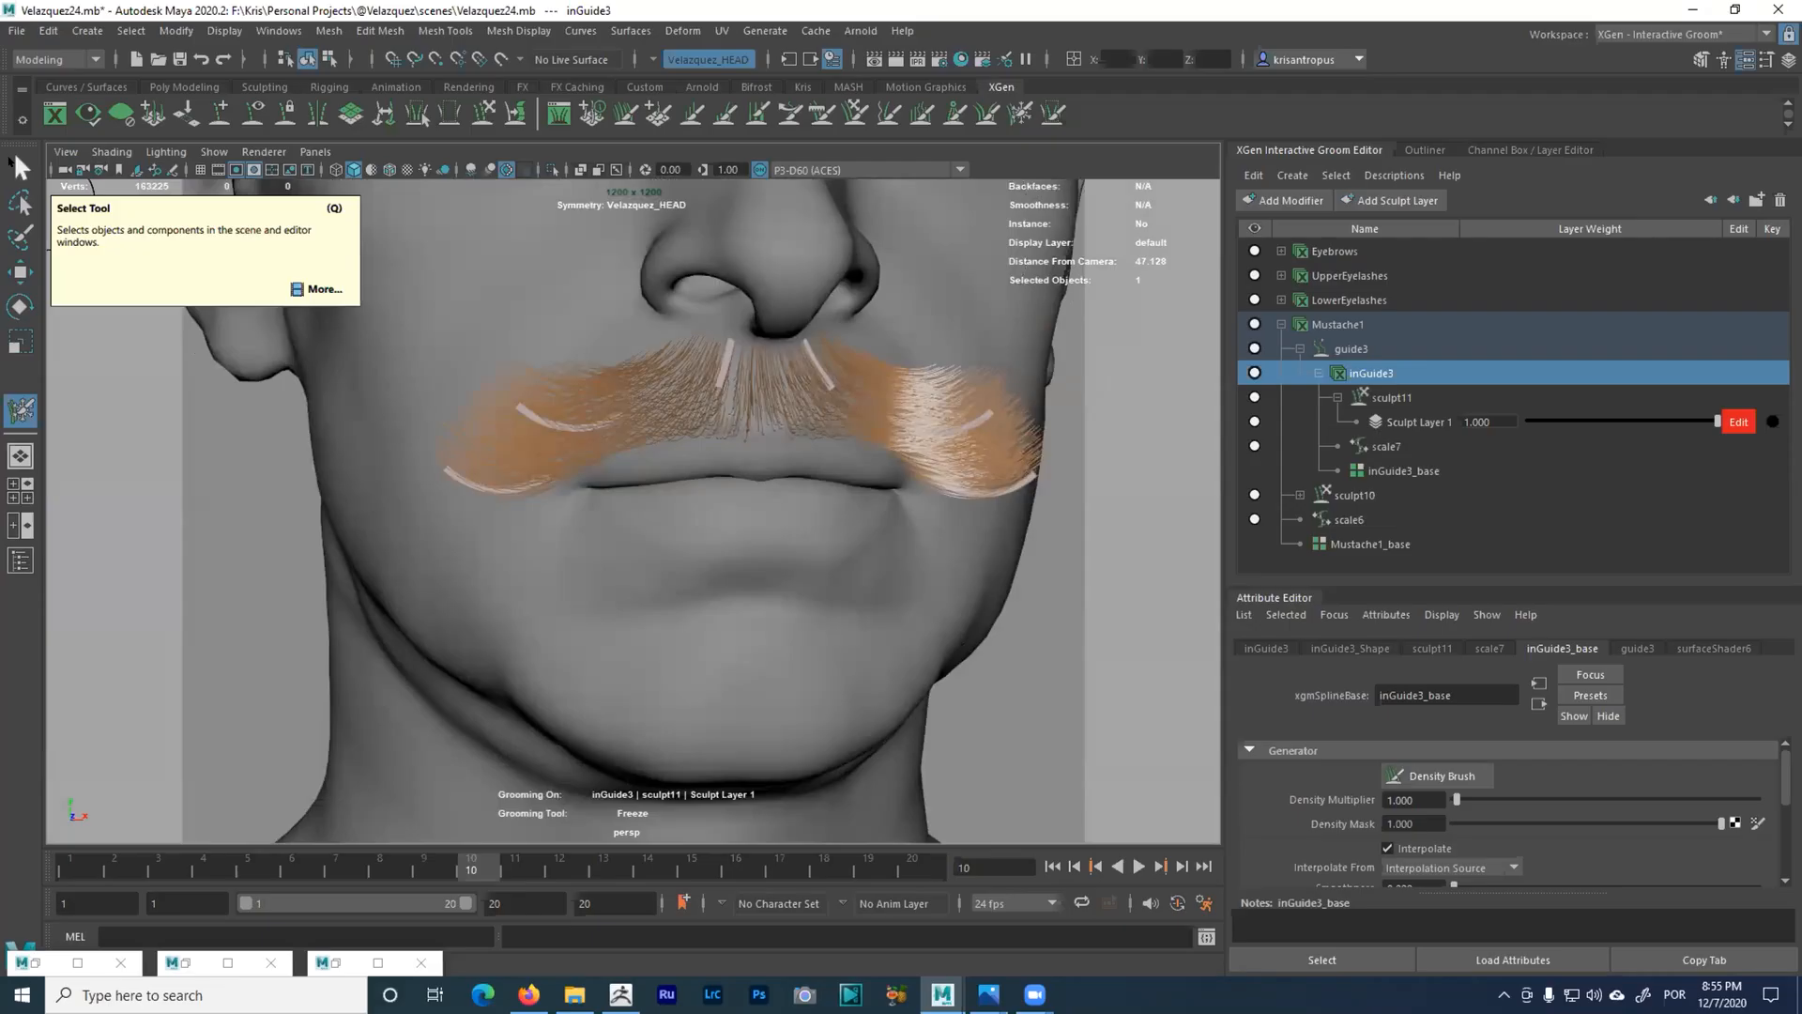
# - Unfreeze all the moustache guides with the Freeze brush
pyautogui.click(21, 167)
pyautogui.keyDown('alt'); pyautogui.moveTo(667, 454); pyautogui.dragTo(595, 379, button='right'); pyautogui.keyUp('alt')
pyautogui.keyDown('alt'); pyautogui.moveTo(595, 378); pyautogui.dragTo(636, 385); pyautogui.keyUp('alt')
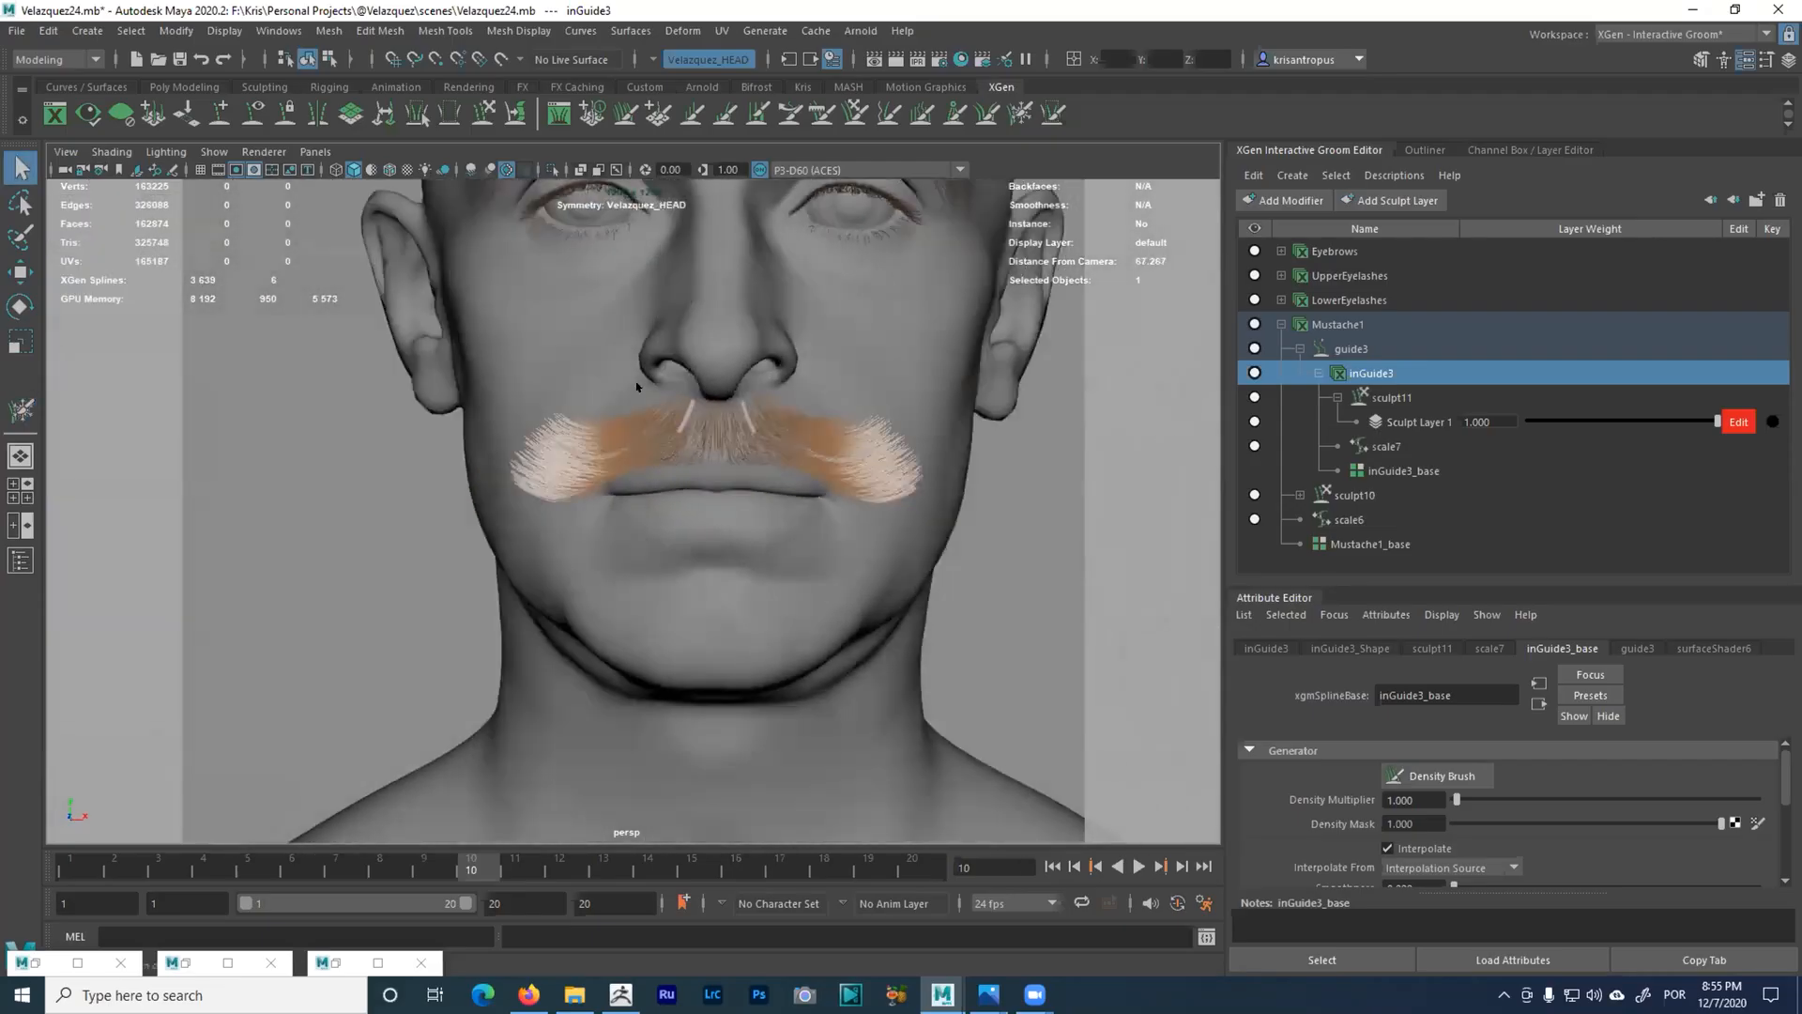
pyautogui.keyDown('alt'); pyautogui.moveTo(636, 385); pyautogui.dragTo(700, 516, button='right'); pyautogui.keyUp('alt')
pyautogui.keyDown('alt'); pyautogui.moveTo(700, 515); pyautogui.dragTo(760, 517); pyautogui.keyUp('alt')
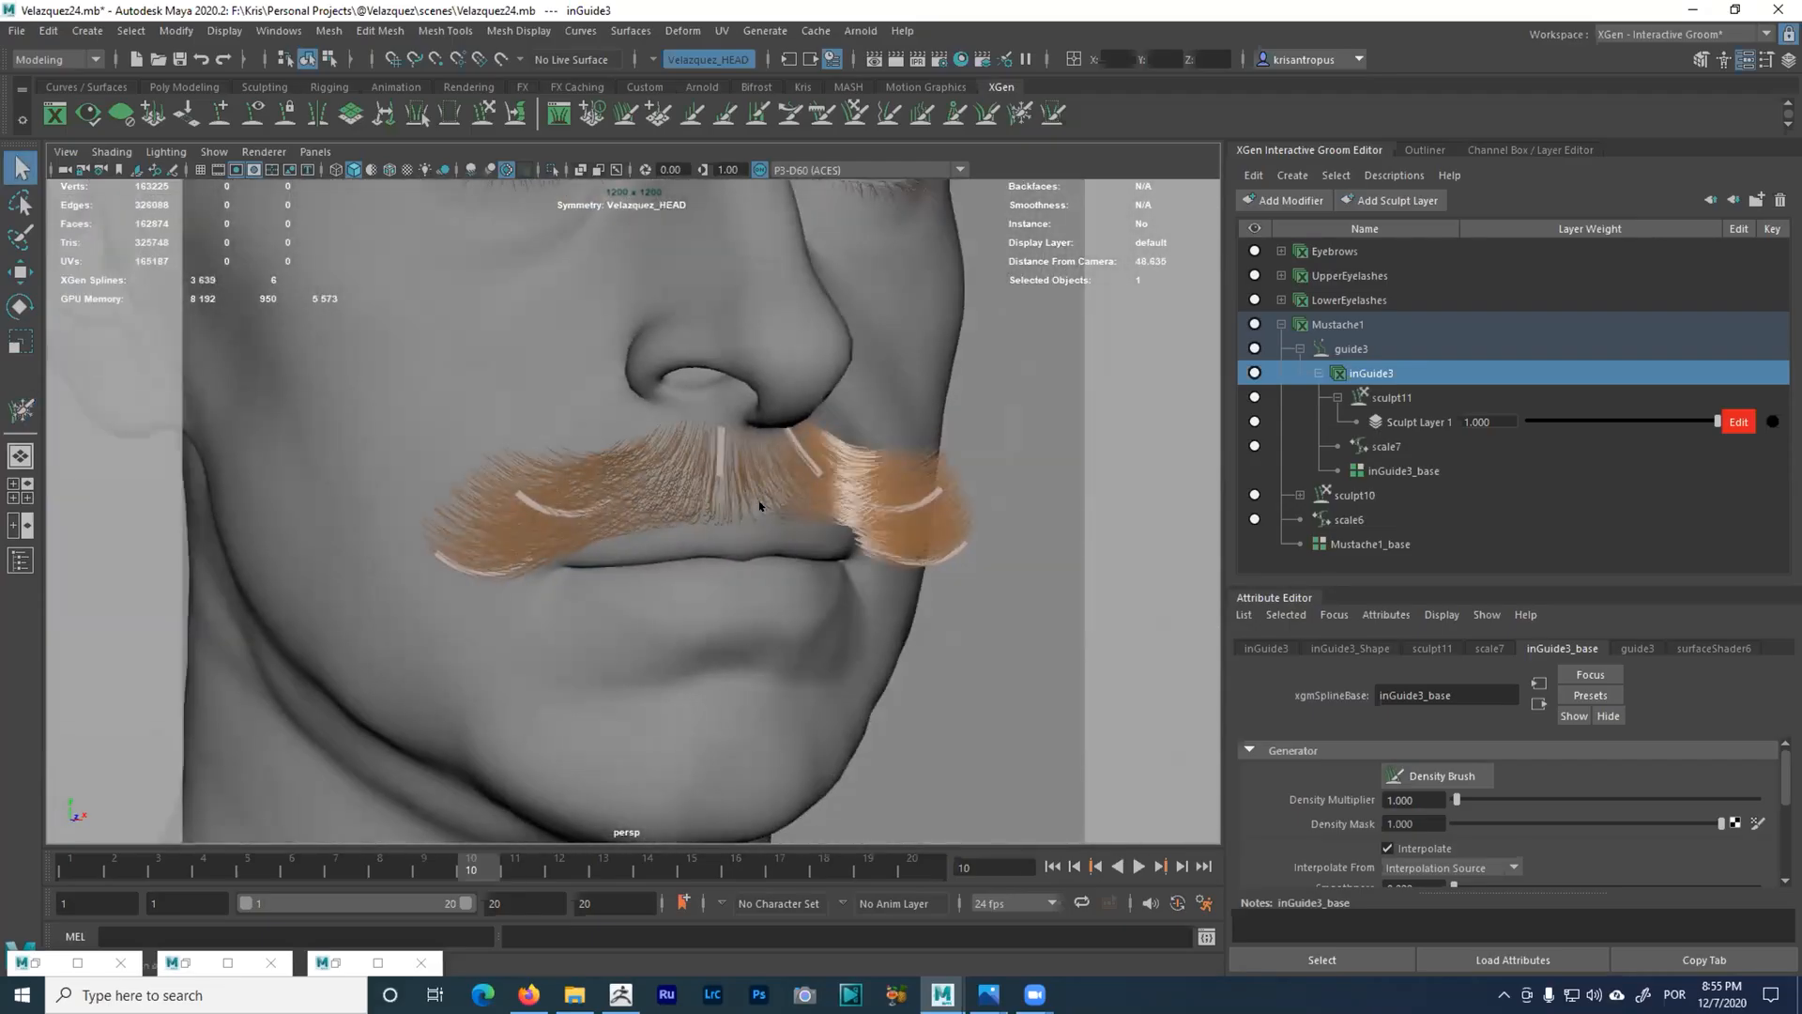
pyautogui.moveTo(801, 448)
pyautogui.keyDown('alt'); pyautogui.mouseDown()
pyautogui.moveTo(756, 459)
pyautogui.moveTo(727, 441)
pyautogui.moveTo(402, 627)
pyautogui.mouseUp(); pyautogui.keyUp('alt')
pyautogui.click(1020, 114)
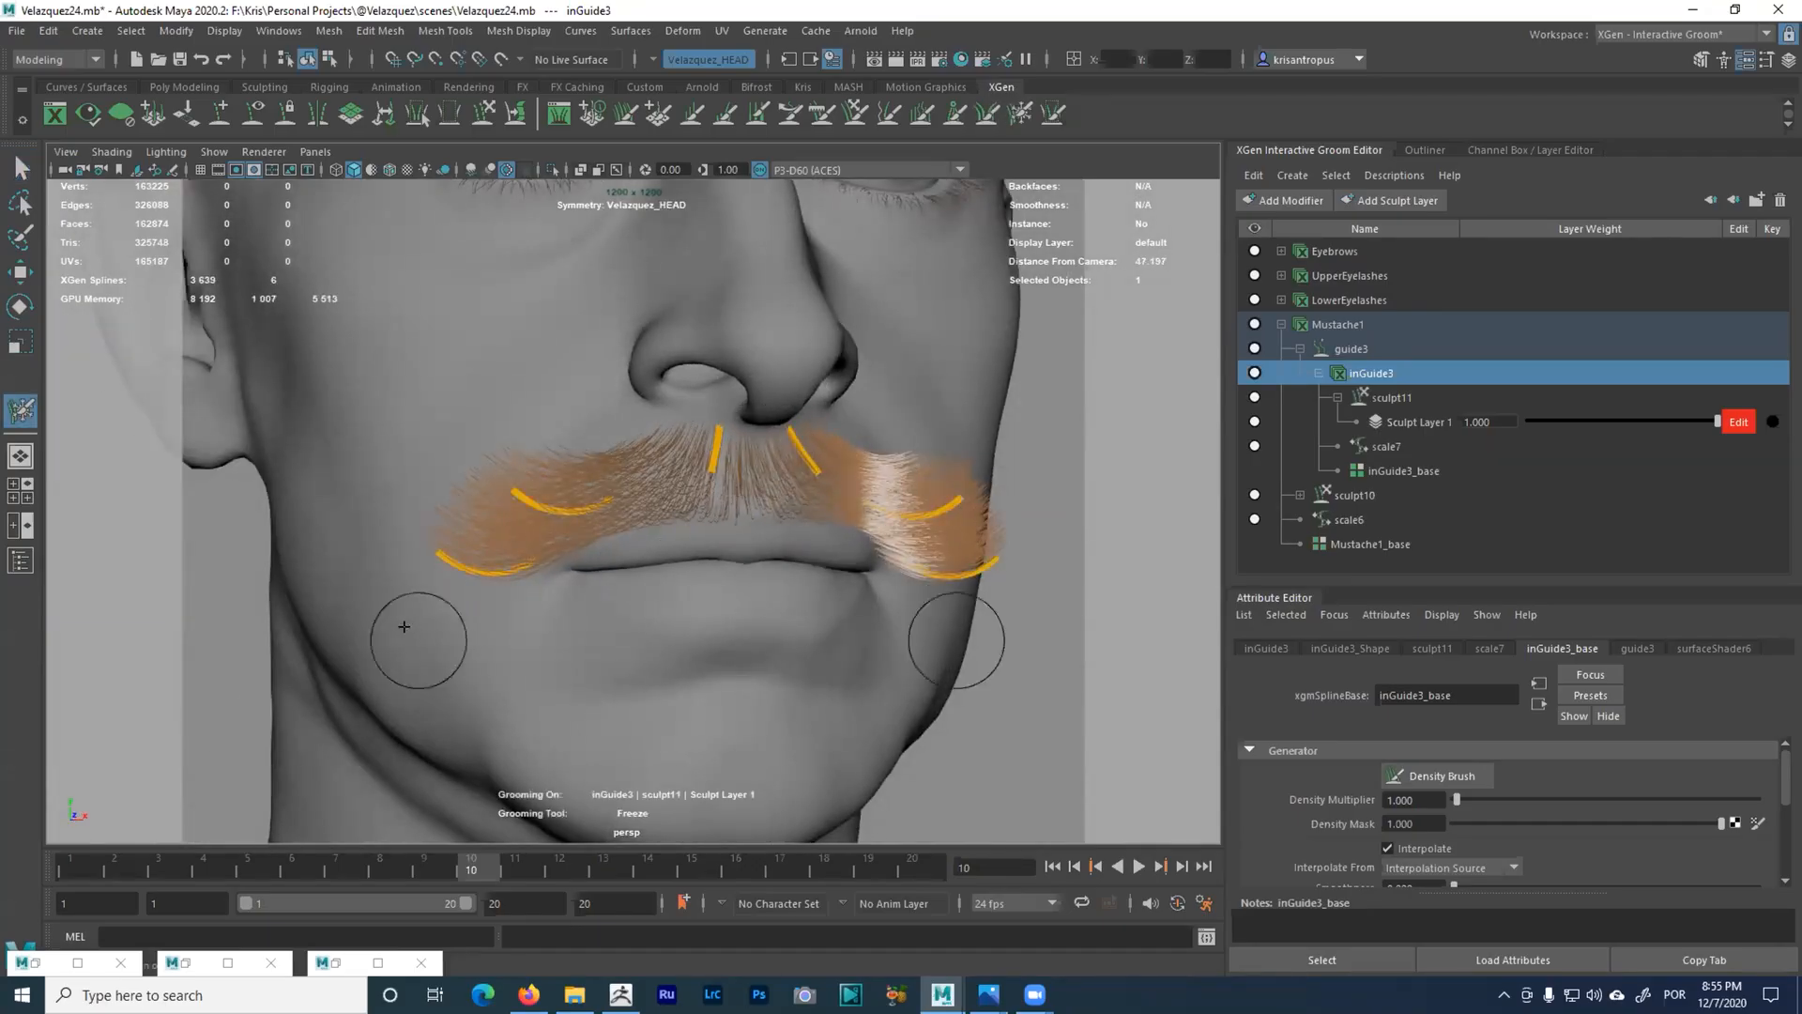
pyautogui.keyDown('alt'); pyautogui.moveTo(953, 579); pyautogui.dragTo(885, 572); pyautogui.keyUp('alt')
pyautogui.keyDown('alt'); pyautogui.moveTo(885, 572); pyautogui.dragTo(766, 463, button='right'); pyautogui.keyUp('alt')
pyautogui.keyDown('alt'); pyautogui.moveTo(765, 463); pyautogui.dragTo(826, 526); pyautogui.keyUp('alt')
pyautogui.keyDown('alt'); pyautogui.moveTo(825, 526); pyautogui.dragTo(858, 669, button='right'); pyautogui.keyUp('alt')
pyautogui.keyDown('alt'); pyautogui.moveTo(858, 668); pyautogui.dragTo(836, 551); pyautogui.keyUp('alt')
pyautogui.keyDown('alt'); pyautogui.moveTo(836, 551); pyautogui.dragTo(864, 598, button='right'); pyautogui.keyUp('alt')
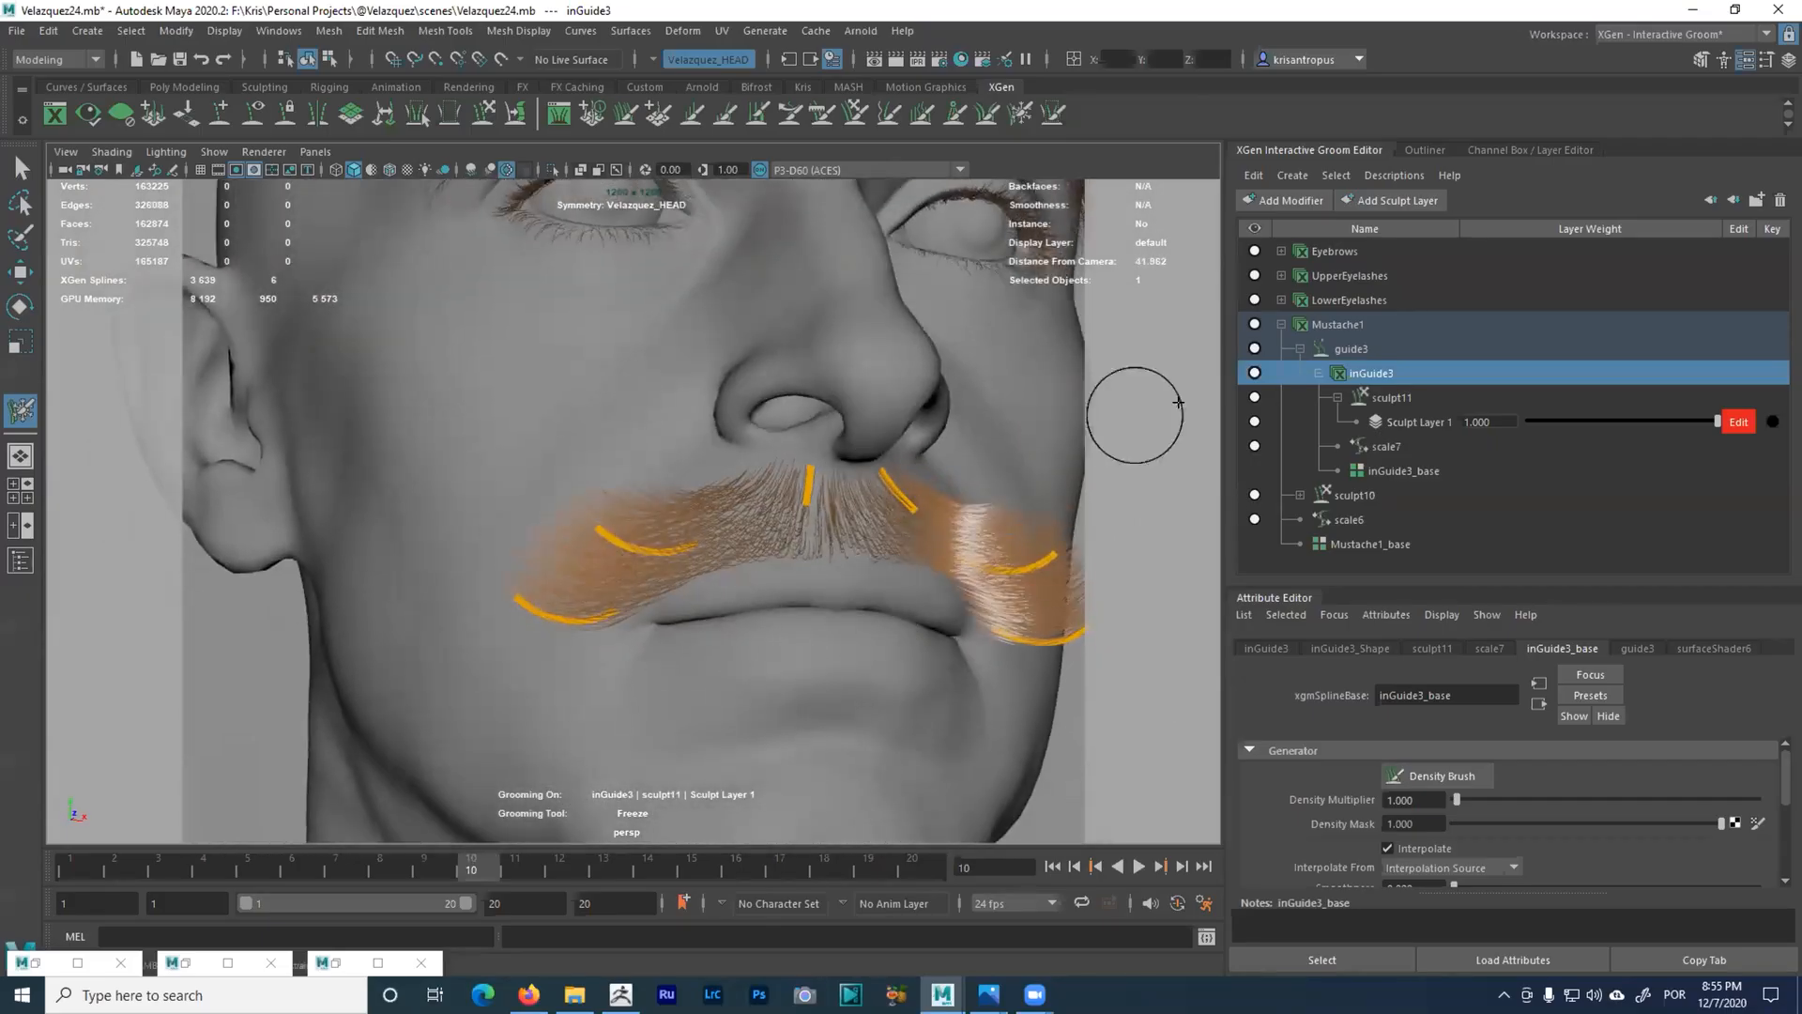
# - Add a Clump modifier to the Mustache1 description, above its guide modifier
pyautogui.click(1346, 346)
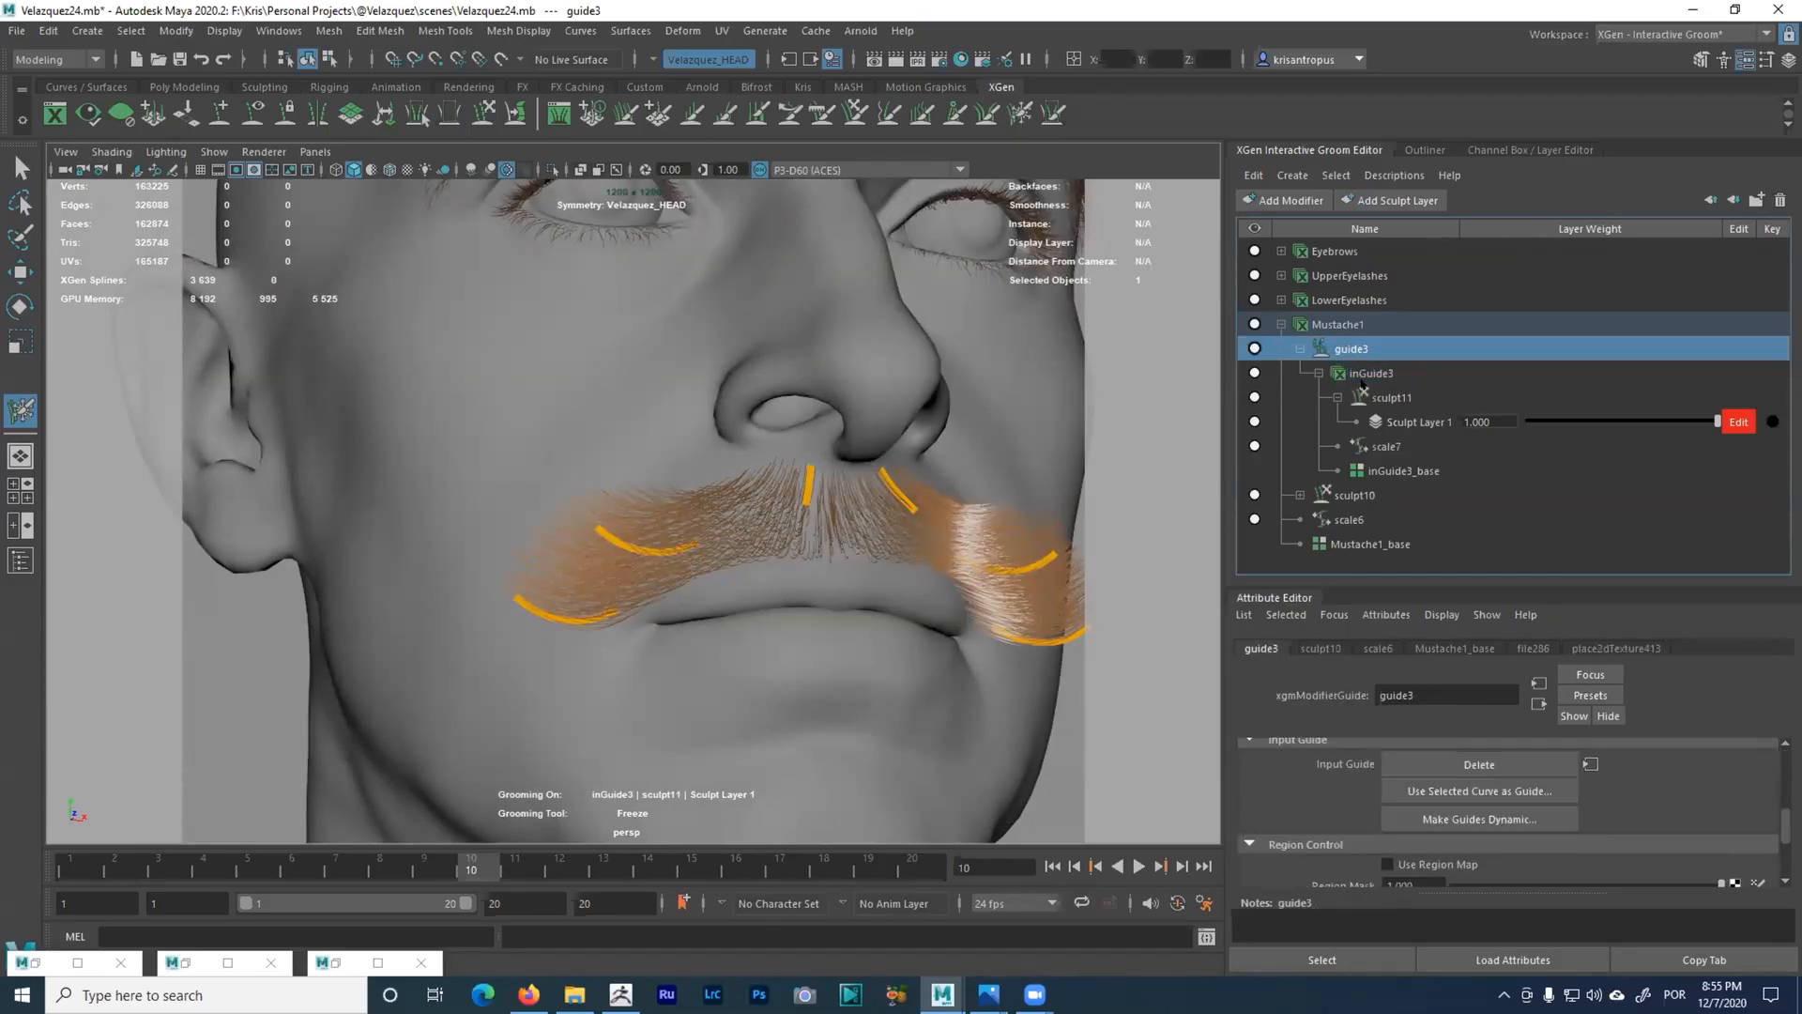
pyautogui.click(1330, 325)
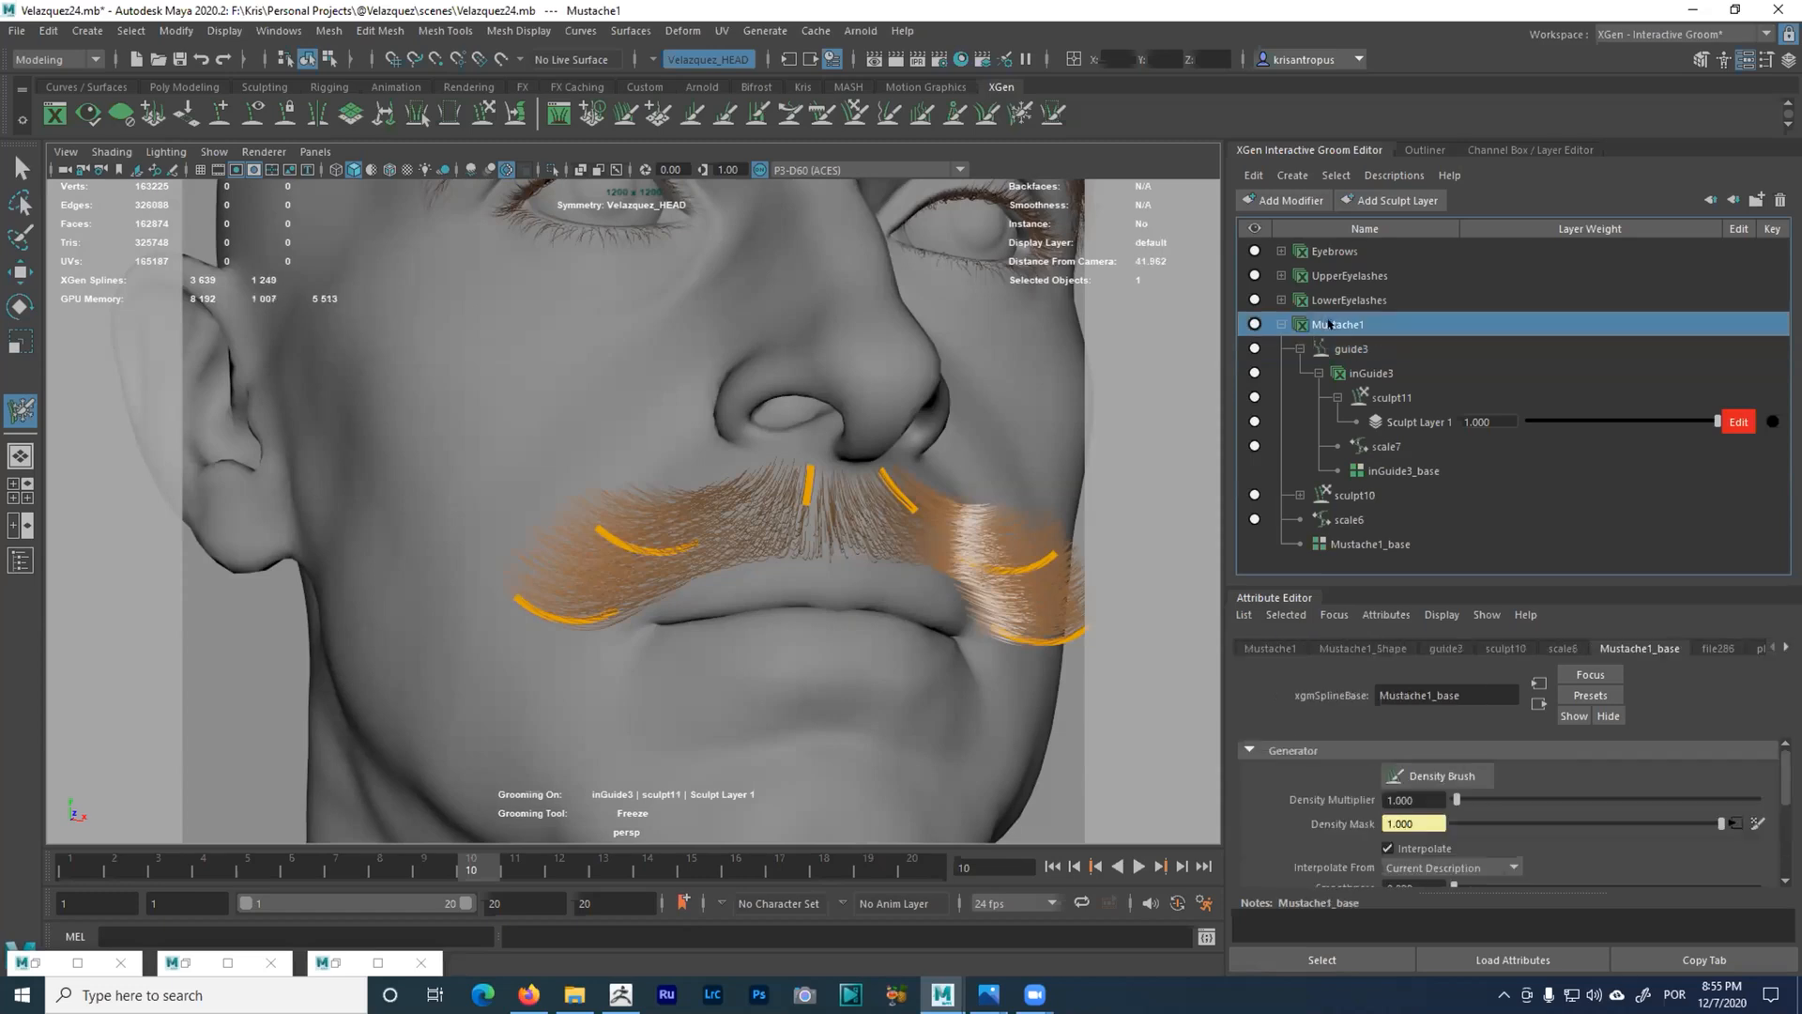
pyautogui.click(1288, 200)
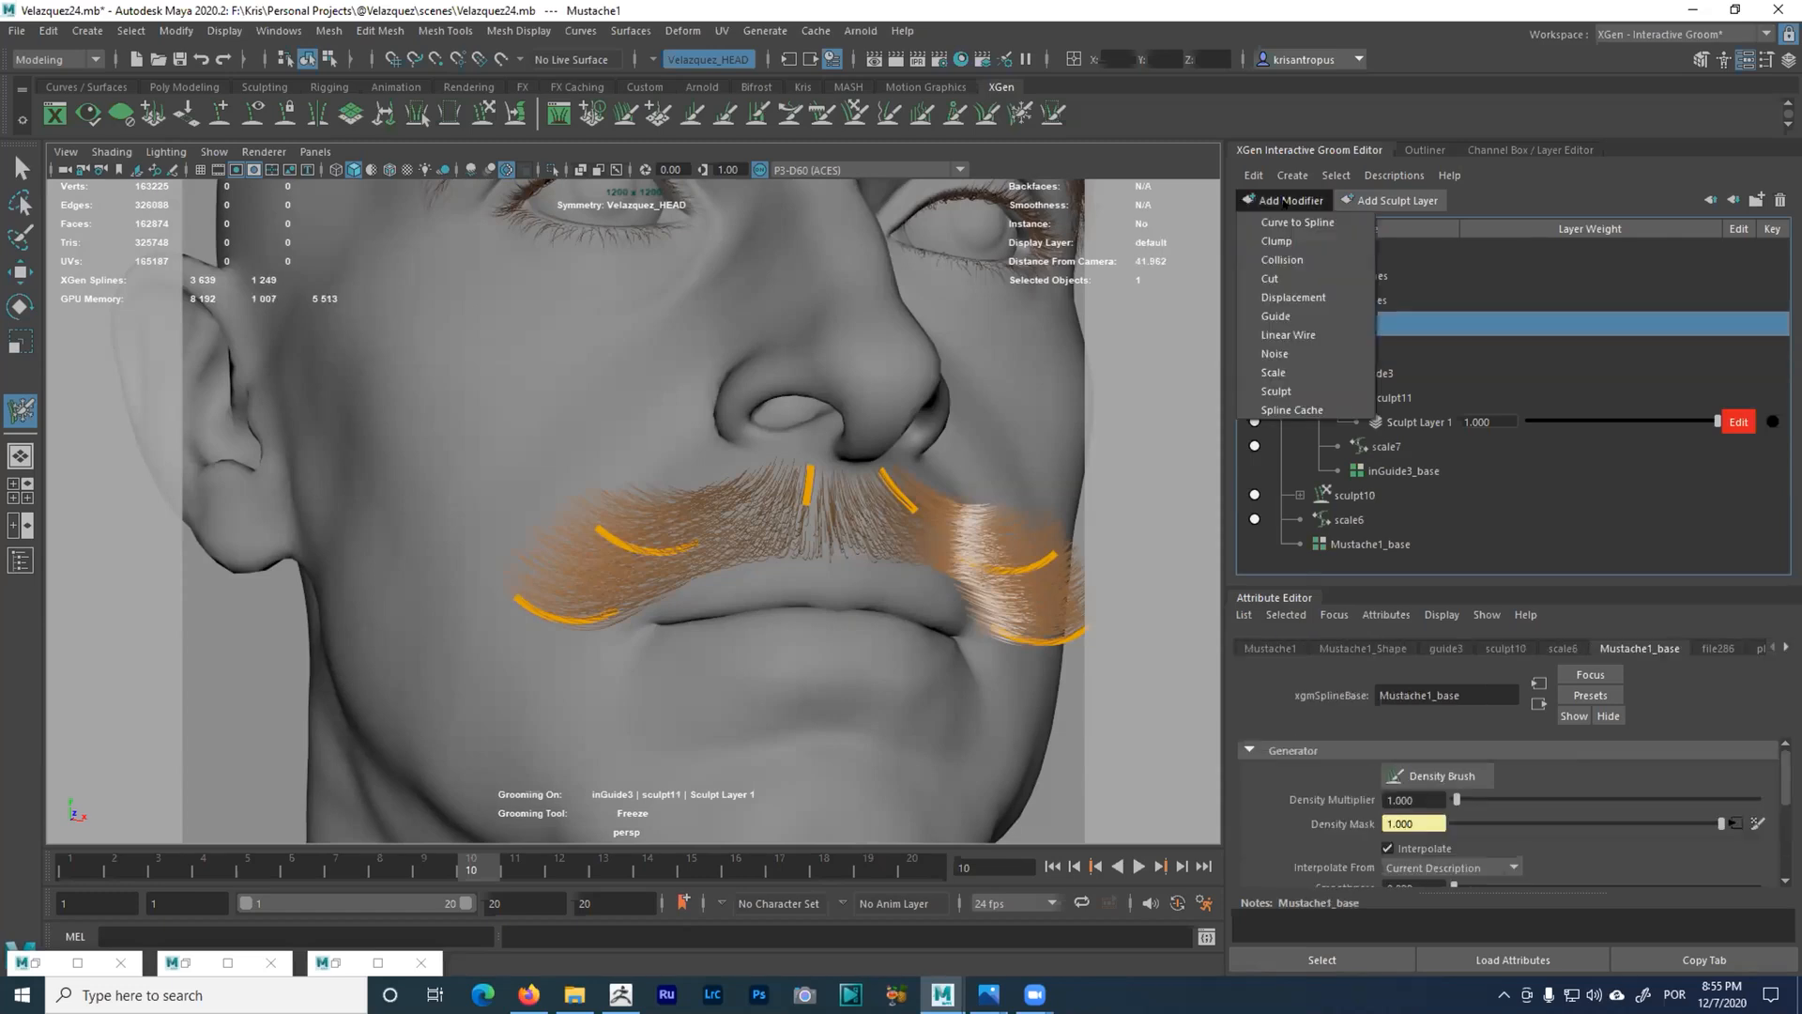
pyautogui.click(1283, 241)
pyautogui.scroll(-3, 990, 505)
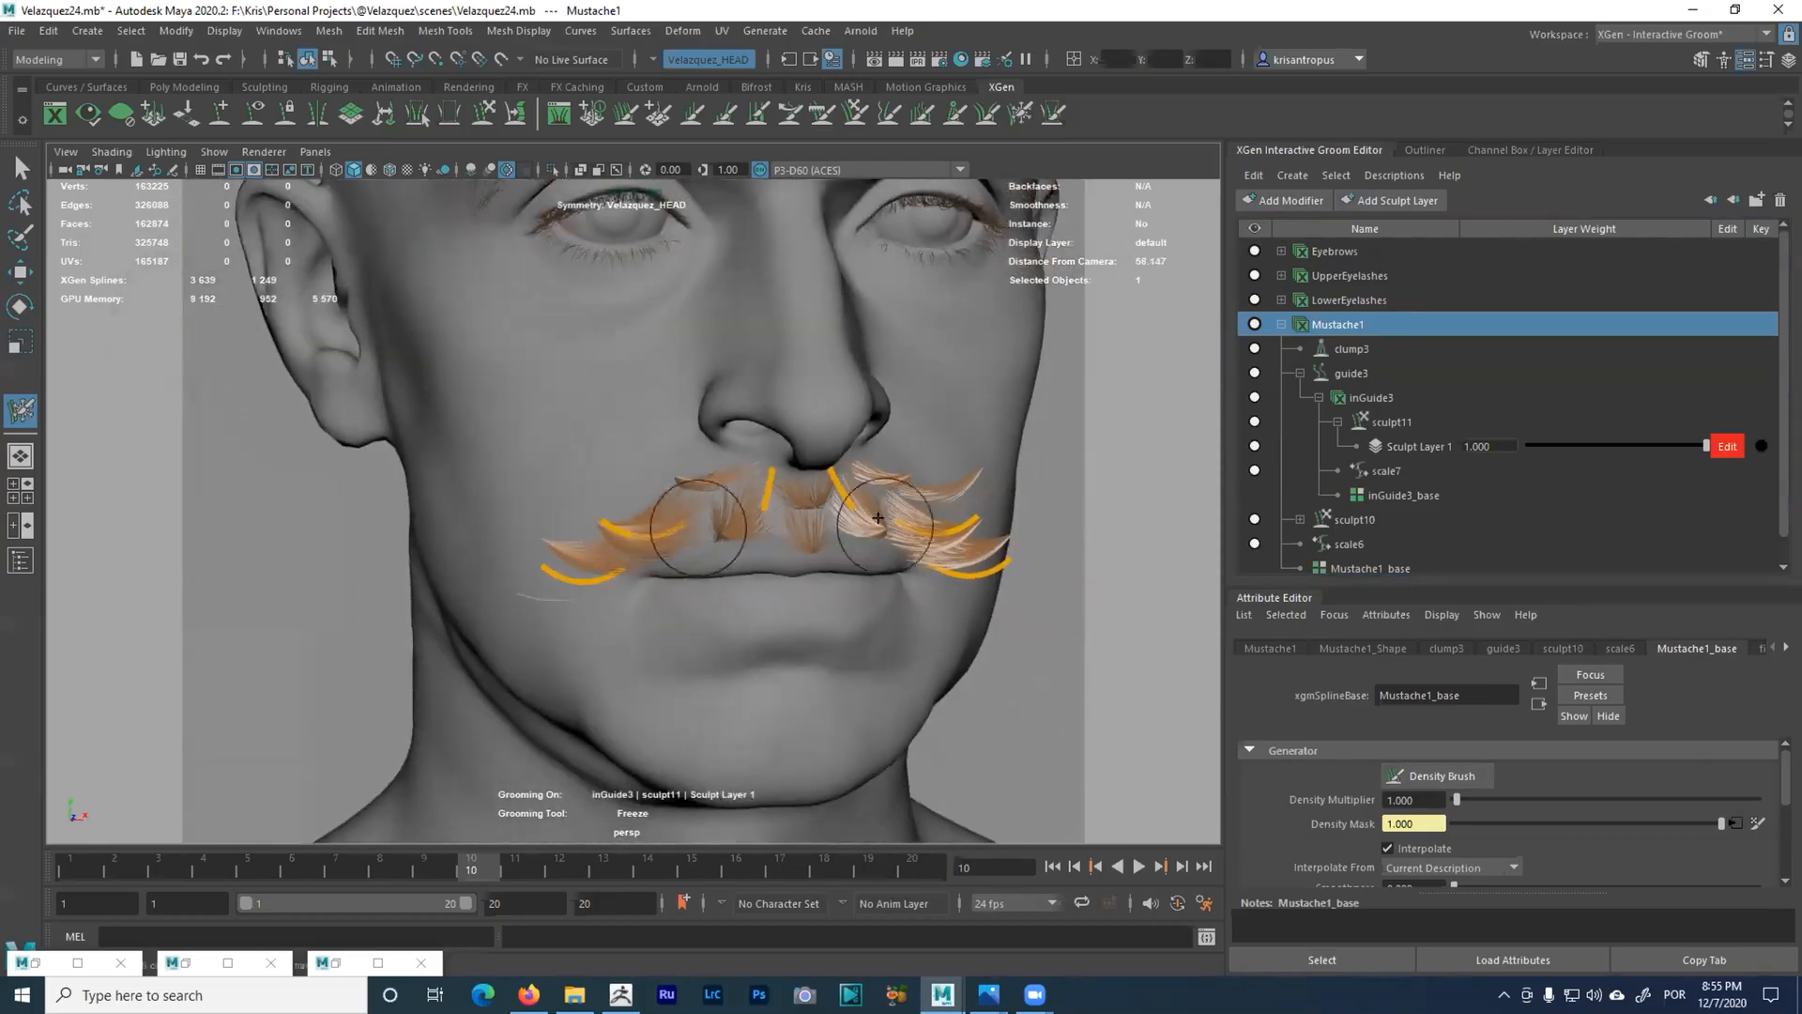
pyautogui.keyDown('alt'); pyautogui.moveTo(878, 517); pyautogui.dragTo(908, 460); pyautogui.keyUp('alt')
pyautogui.scroll(3, 962, 525)
pyautogui.keyDown('alt'); pyautogui.moveTo(962, 524); pyautogui.dragTo(851, 608); pyautogui.keyUp('alt')
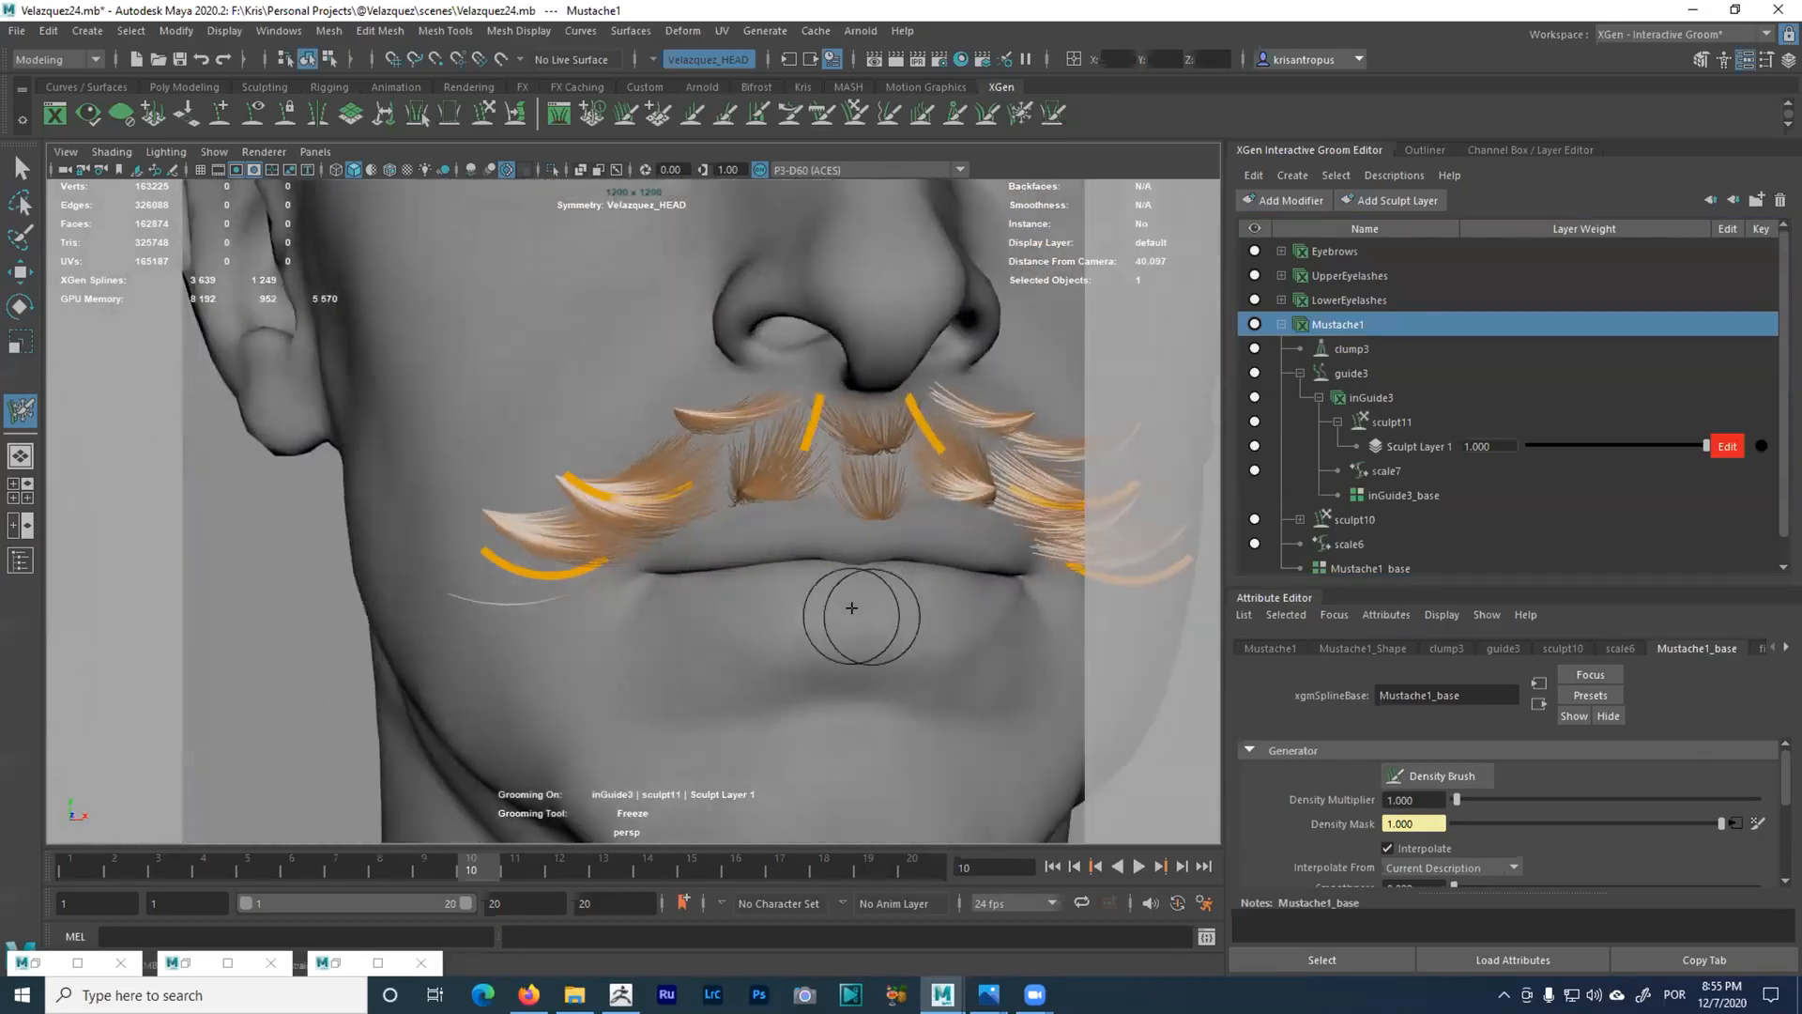
pyautogui.keyDown('alt'); pyautogui.moveTo(851, 608); pyautogui.dragTo(848, 567, button='middle'); pyautogui.keyUp('alt')
pyautogui.scroll(-3, 848, 567)
pyautogui.scroll(2, 848, 567)
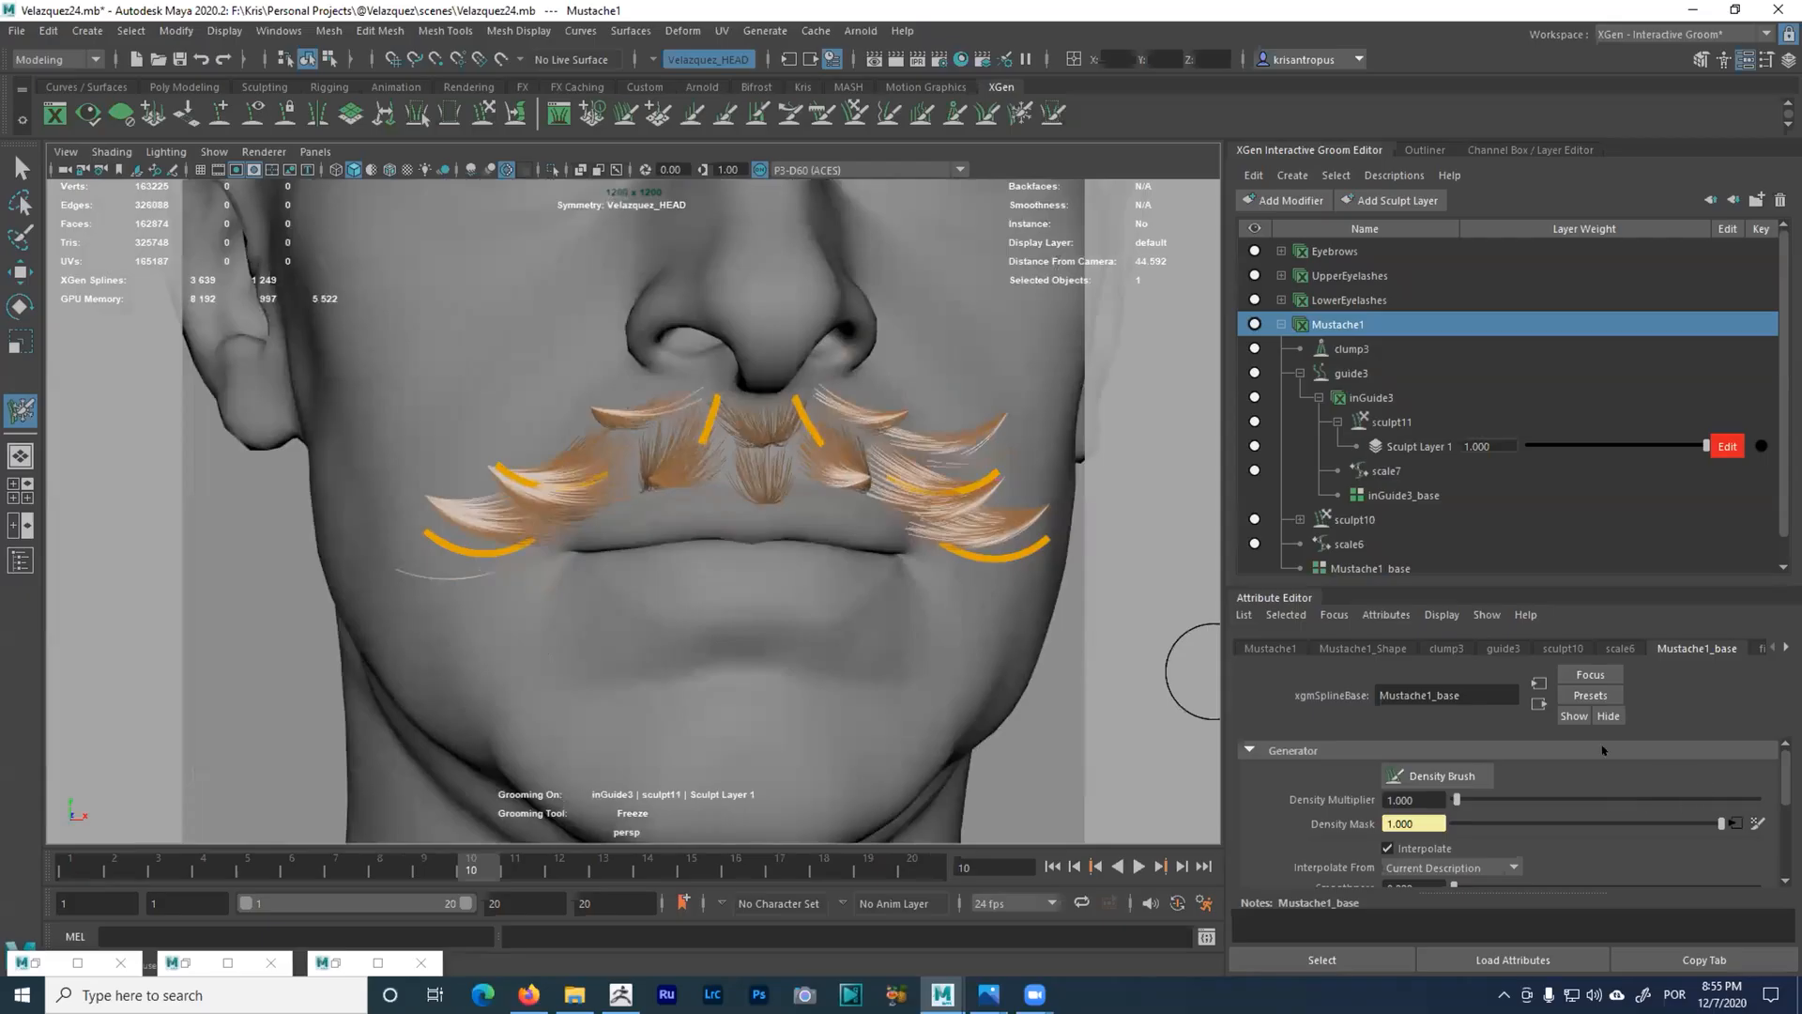
pyautogui.scroll(3, 896, 441)
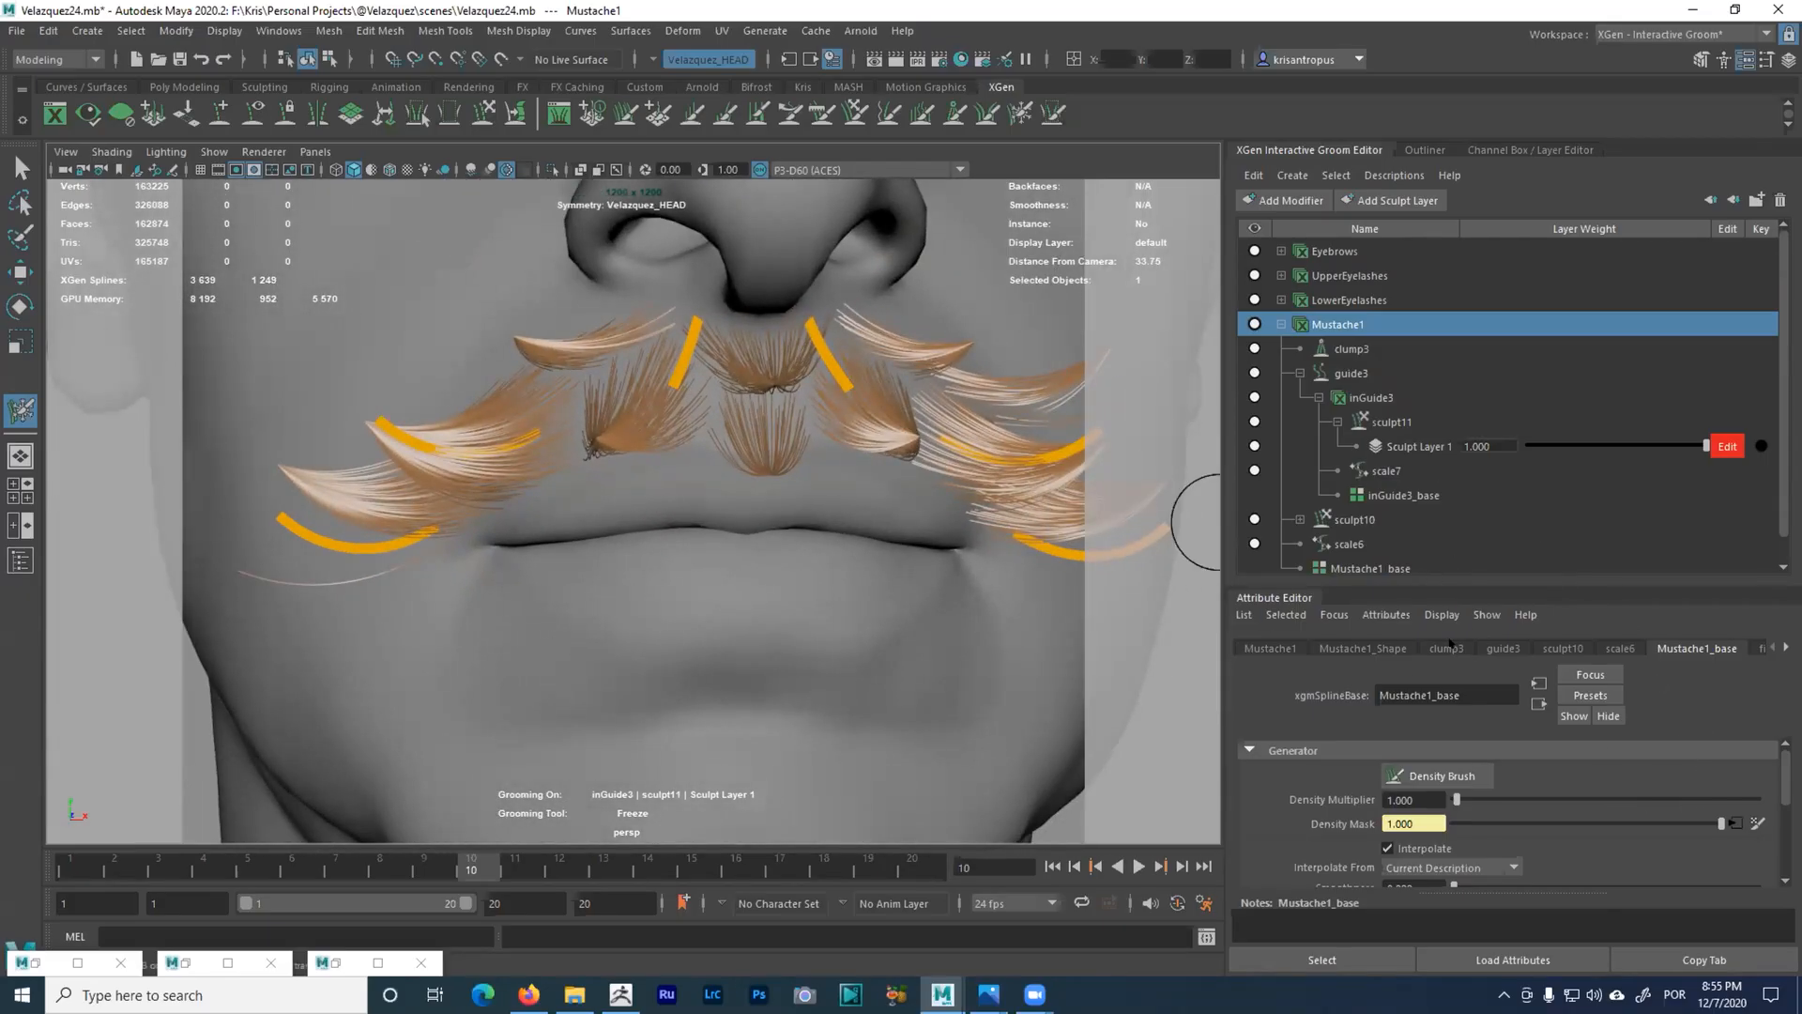
# - Try a clump point Density of 120 on the clump3 modifier and set it back to 1
pyautogui.click(1336, 349)
pyautogui.moveTo(1783, 756); pyautogui.dragTo(1781, 774)
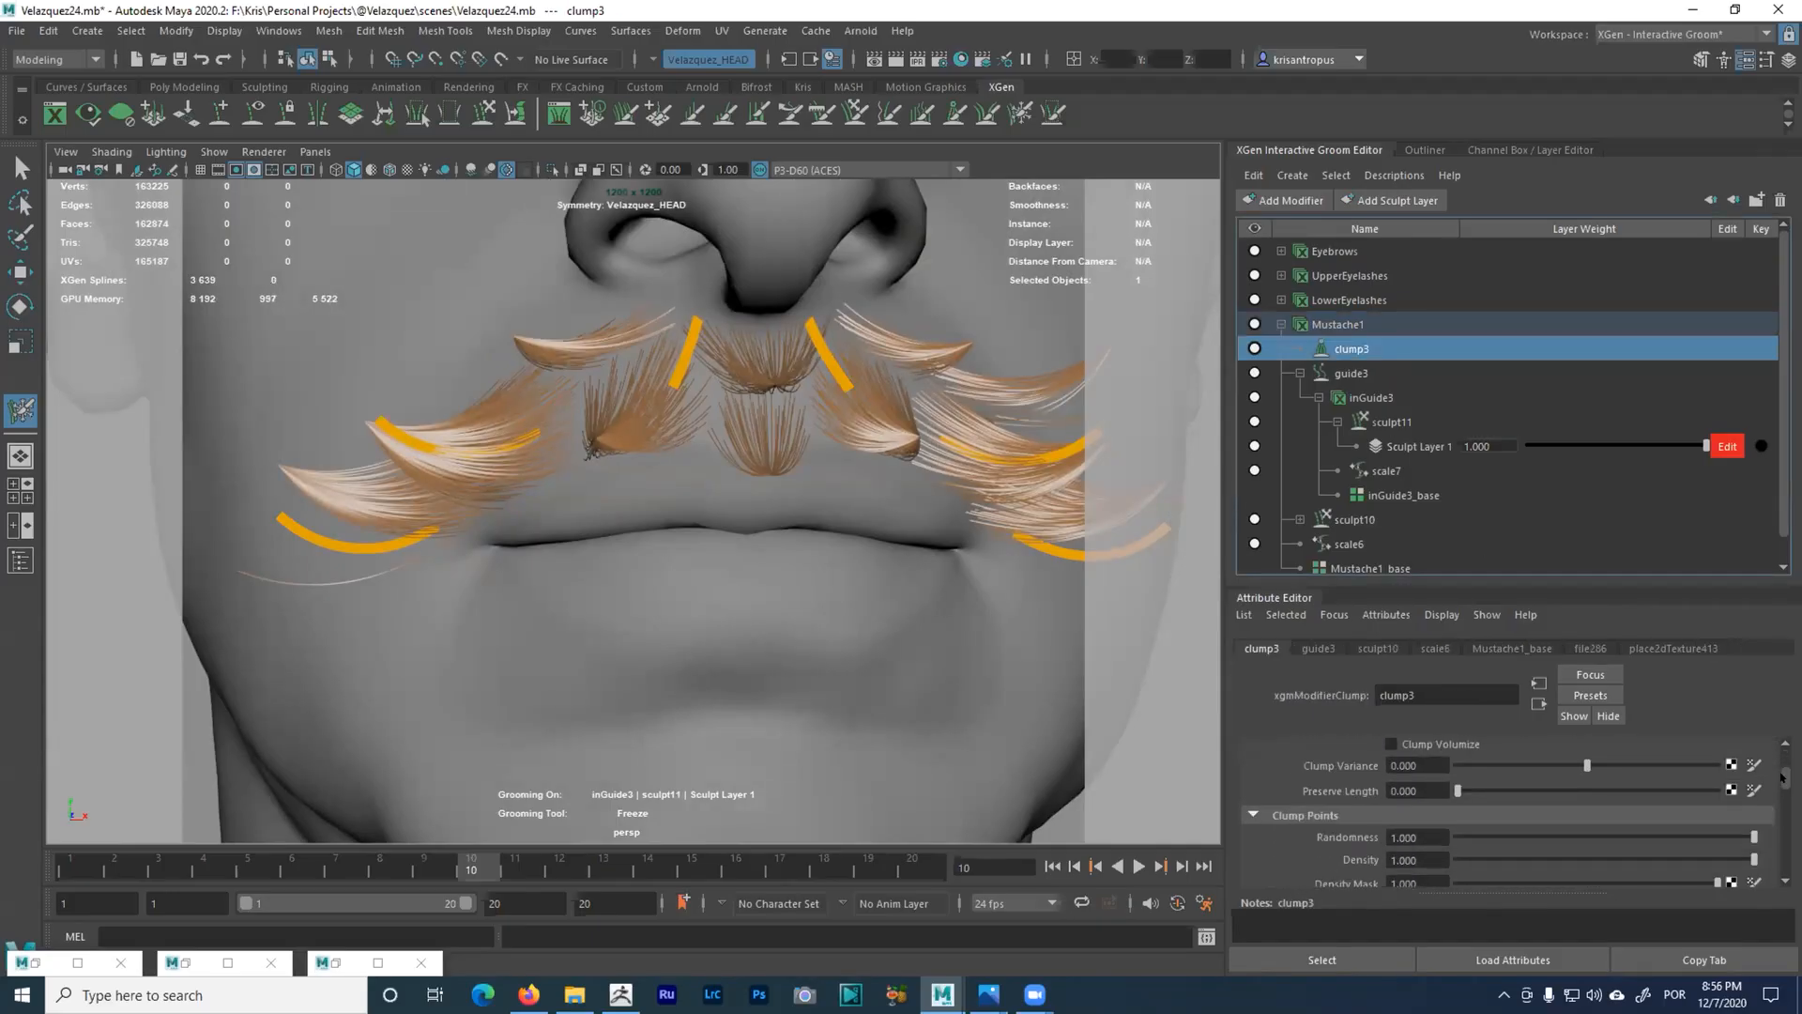
pyautogui.click(1419, 860)
pyautogui.write('120')
pyautogui.press('Return')
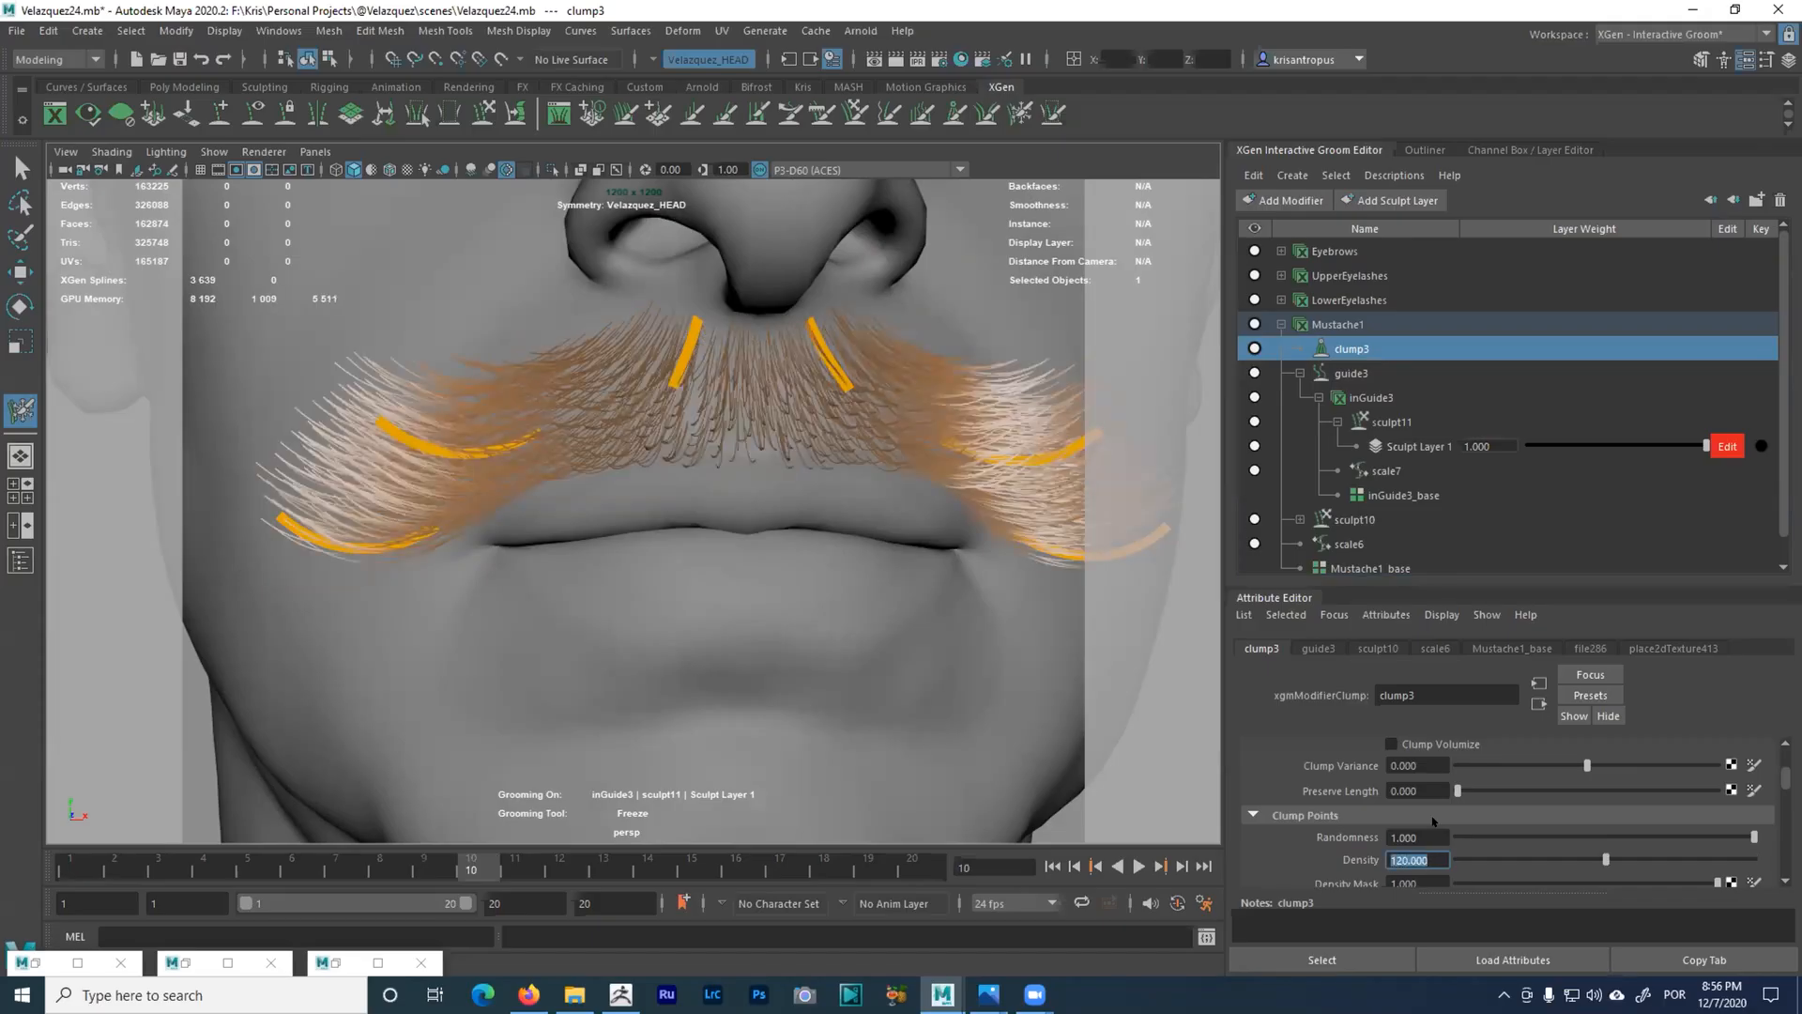
pyautogui.write('1')
pyautogui.press('Return')
# - Open the Node Editor and position it beside the groom hierarchy
pyautogui.moveTo(833, 552)
pyautogui.keyDown('alt'); pyautogui.mouseDown()
pyautogui.moveTo(777, 509)
pyautogui.moveTo(840, 559)
pyautogui.moveTo(804, 510)
pyautogui.moveTo(850, 507)
pyautogui.moveTo(785, 561)
pyautogui.mouseUp(); pyautogui.keyUp('alt')
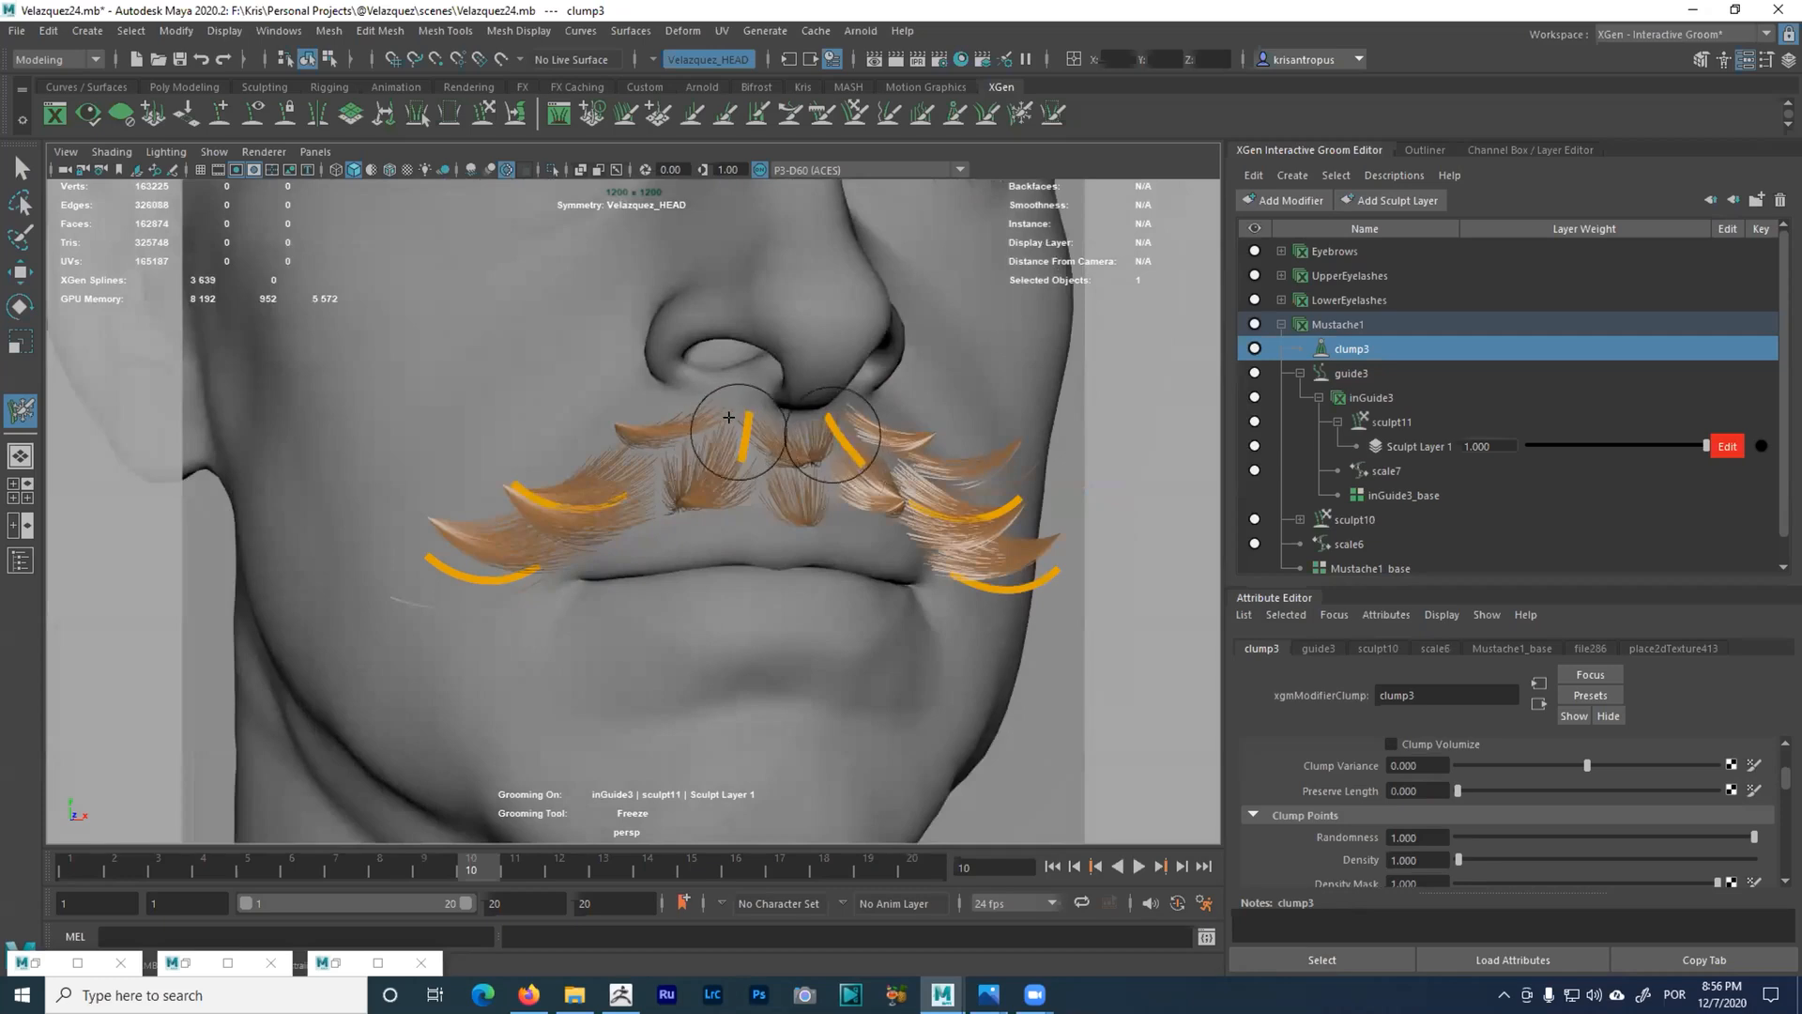
pyautogui.moveTo(608, 502)
pyautogui.keyDown('alt'); pyautogui.mouseDown()
pyautogui.moveTo(635, 515)
pyautogui.moveTo(554, 490)
pyautogui.mouseUp(); pyautogui.keyUp('alt')
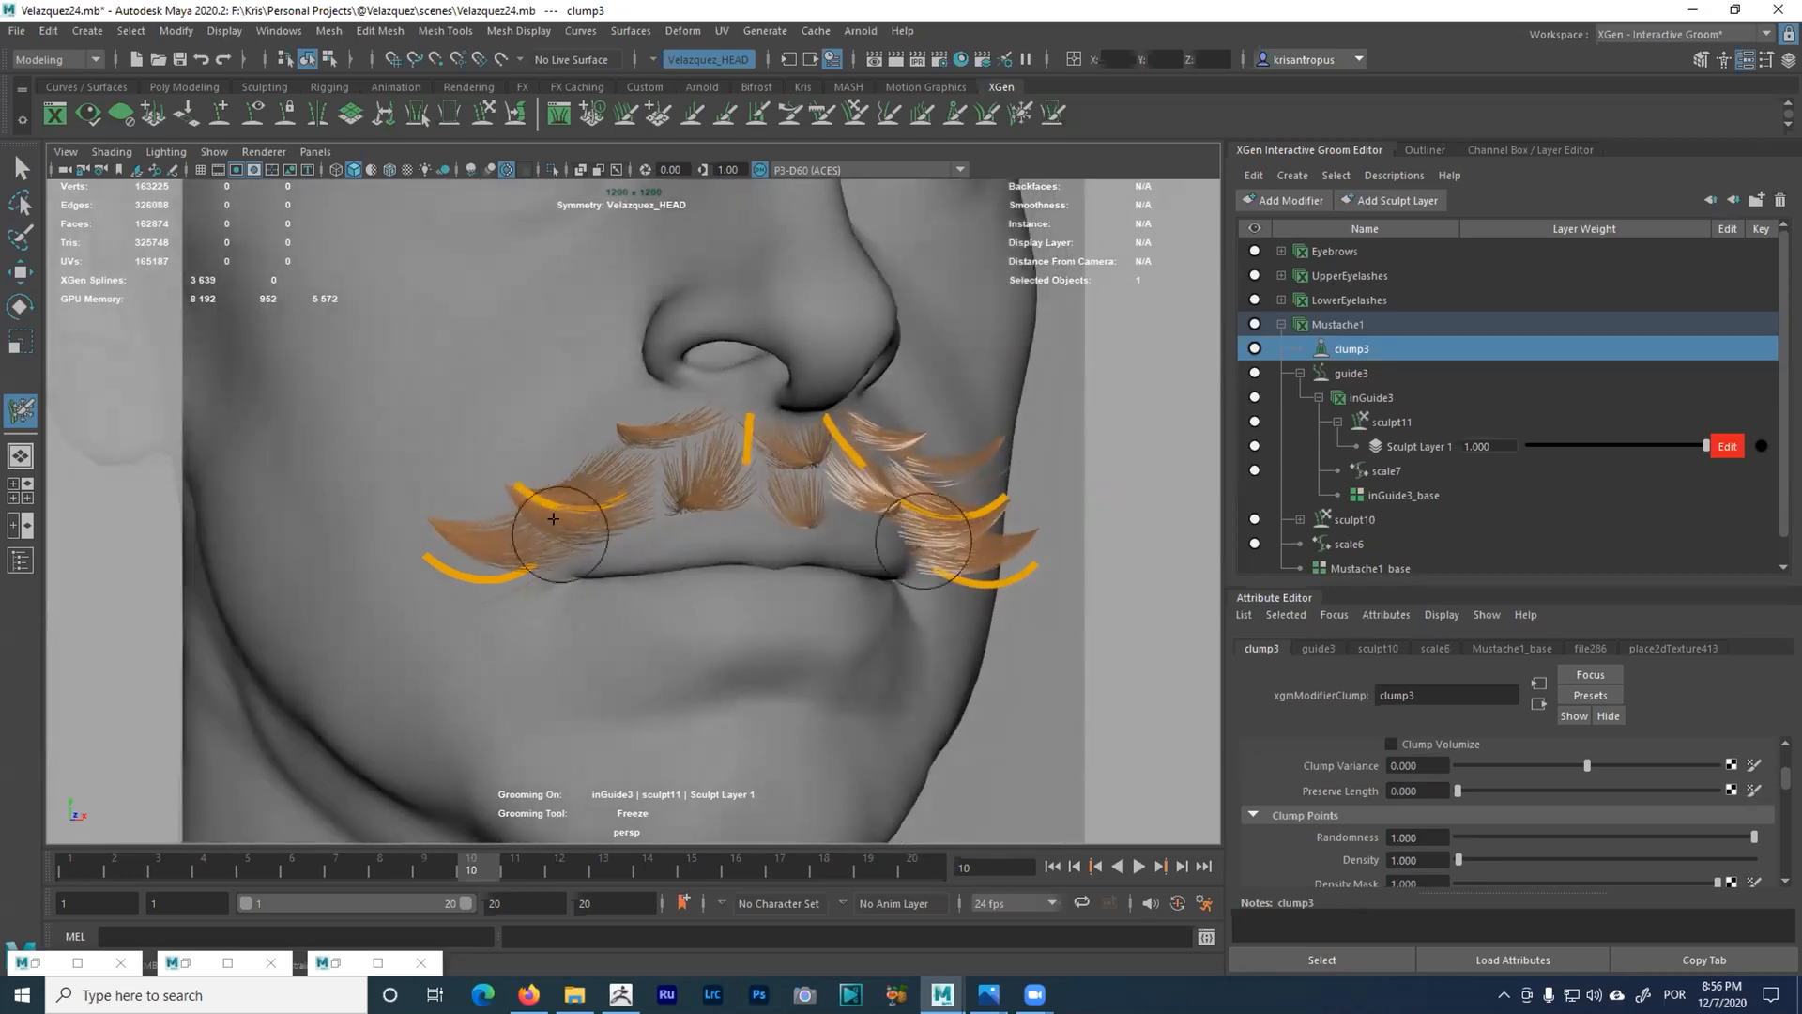
pyautogui.keyDown('alt'); pyautogui.moveTo(760, 492); pyautogui.dragTo(690, 483); pyautogui.keyUp('alt')
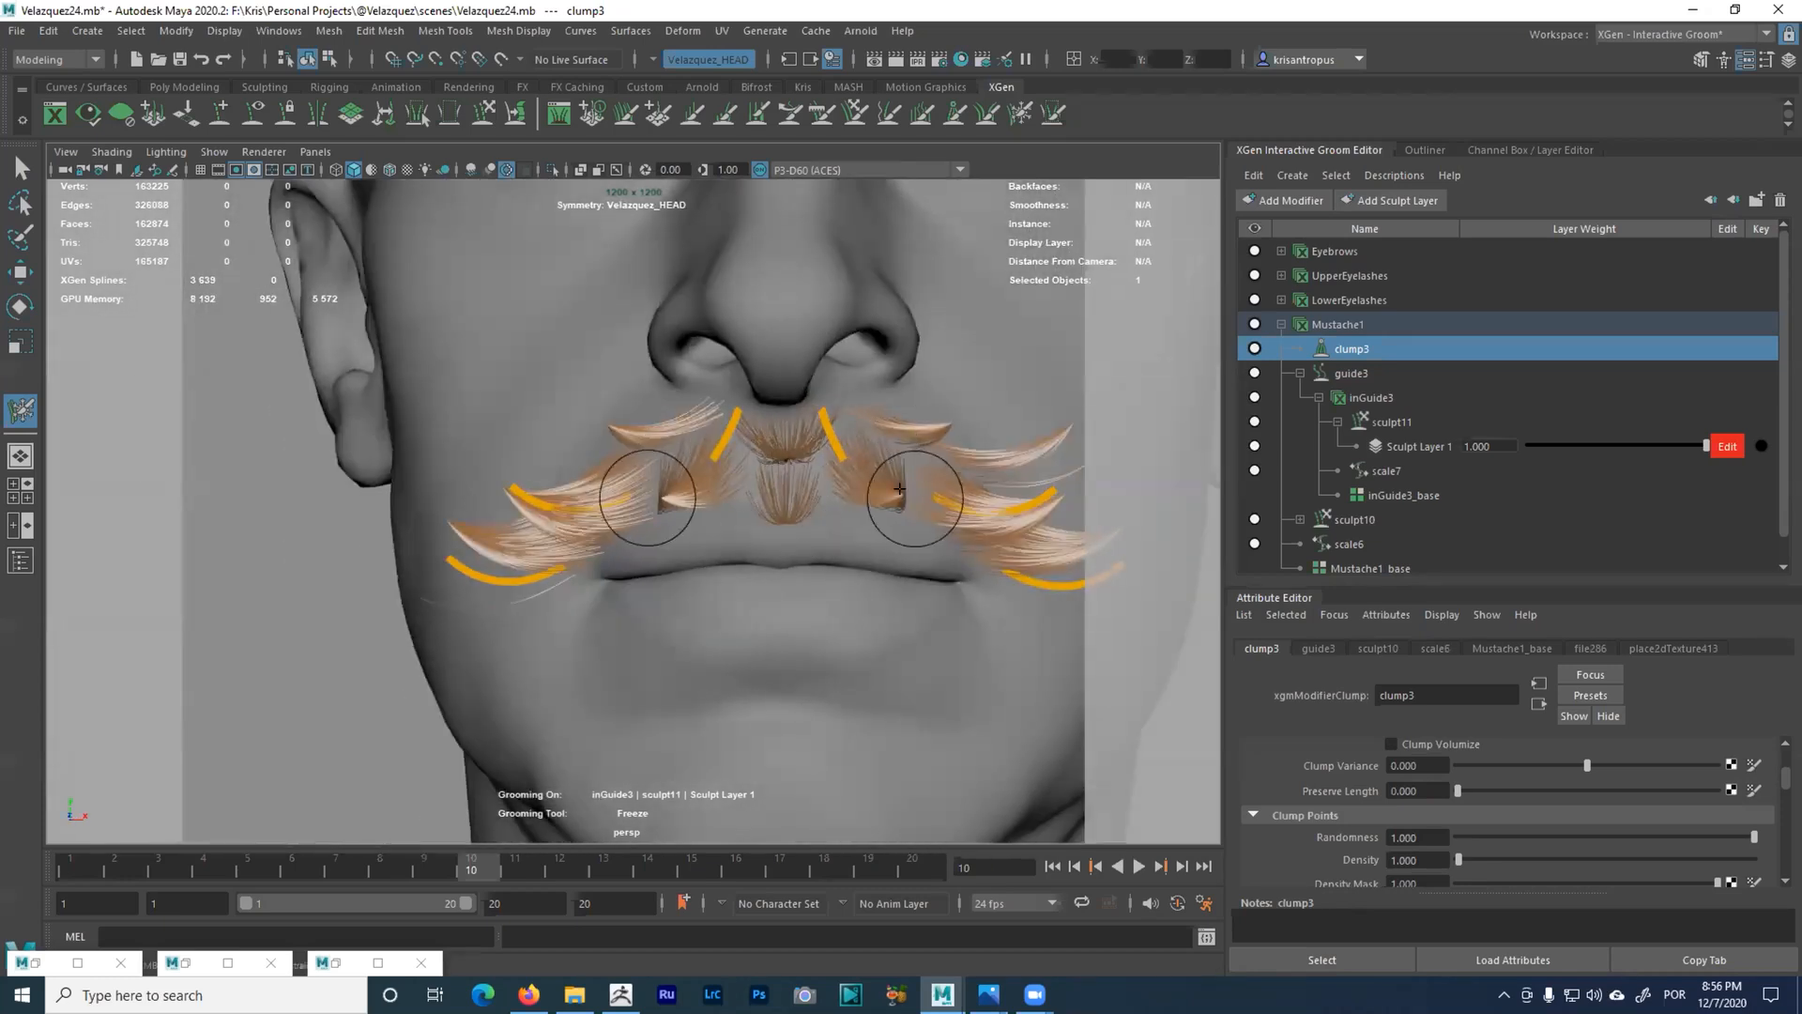
pyautogui.keyDown('alt'); pyautogui.moveTo(912, 497); pyautogui.dragTo(837, 492, button='right'); pyautogui.keyUp('alt')
pyautogui.keyDown('alt'); pyautogui.moveTo(837, 492); pyautogui.dragTo(804, 484, button='middle'); pyautogui.keyUp('alt')
pyautogui.keyDown('alt'); pyautogui.moveTo(805, 484); pyautogui.dragTo(880, 537, button='right'); pyautogui.keyUp('alt')
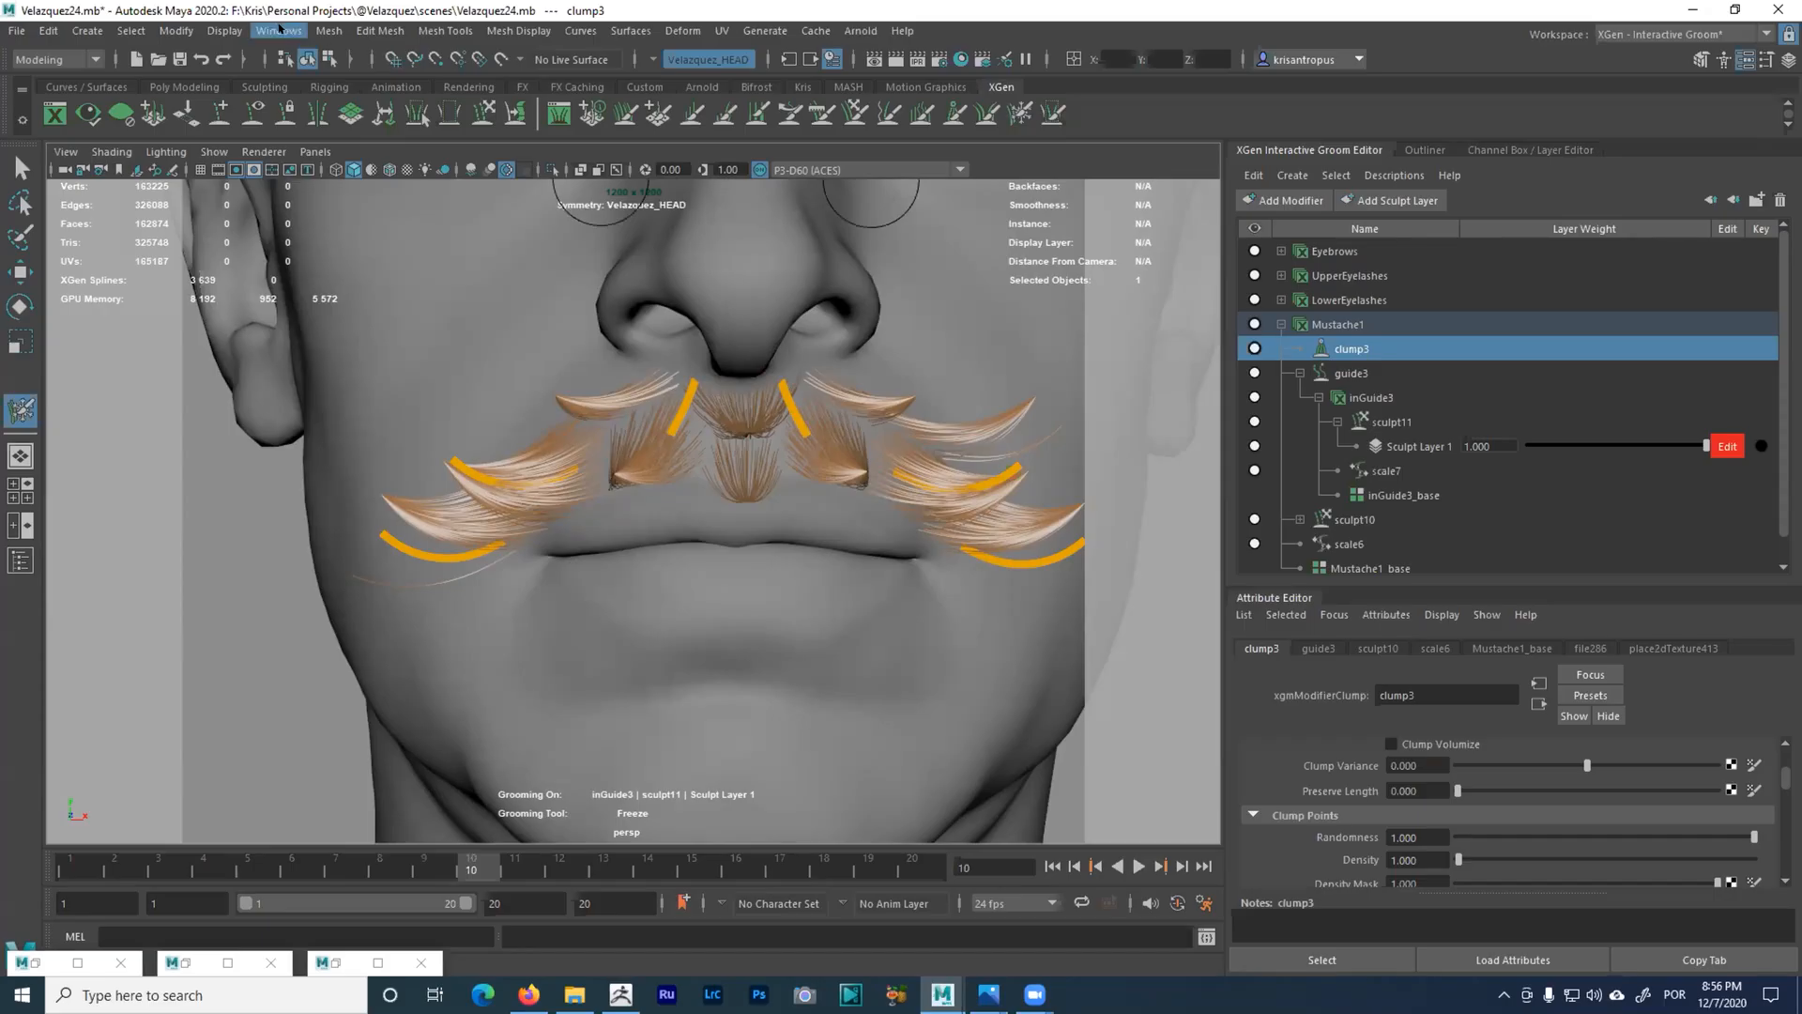
pyautogui.click(278, 30)
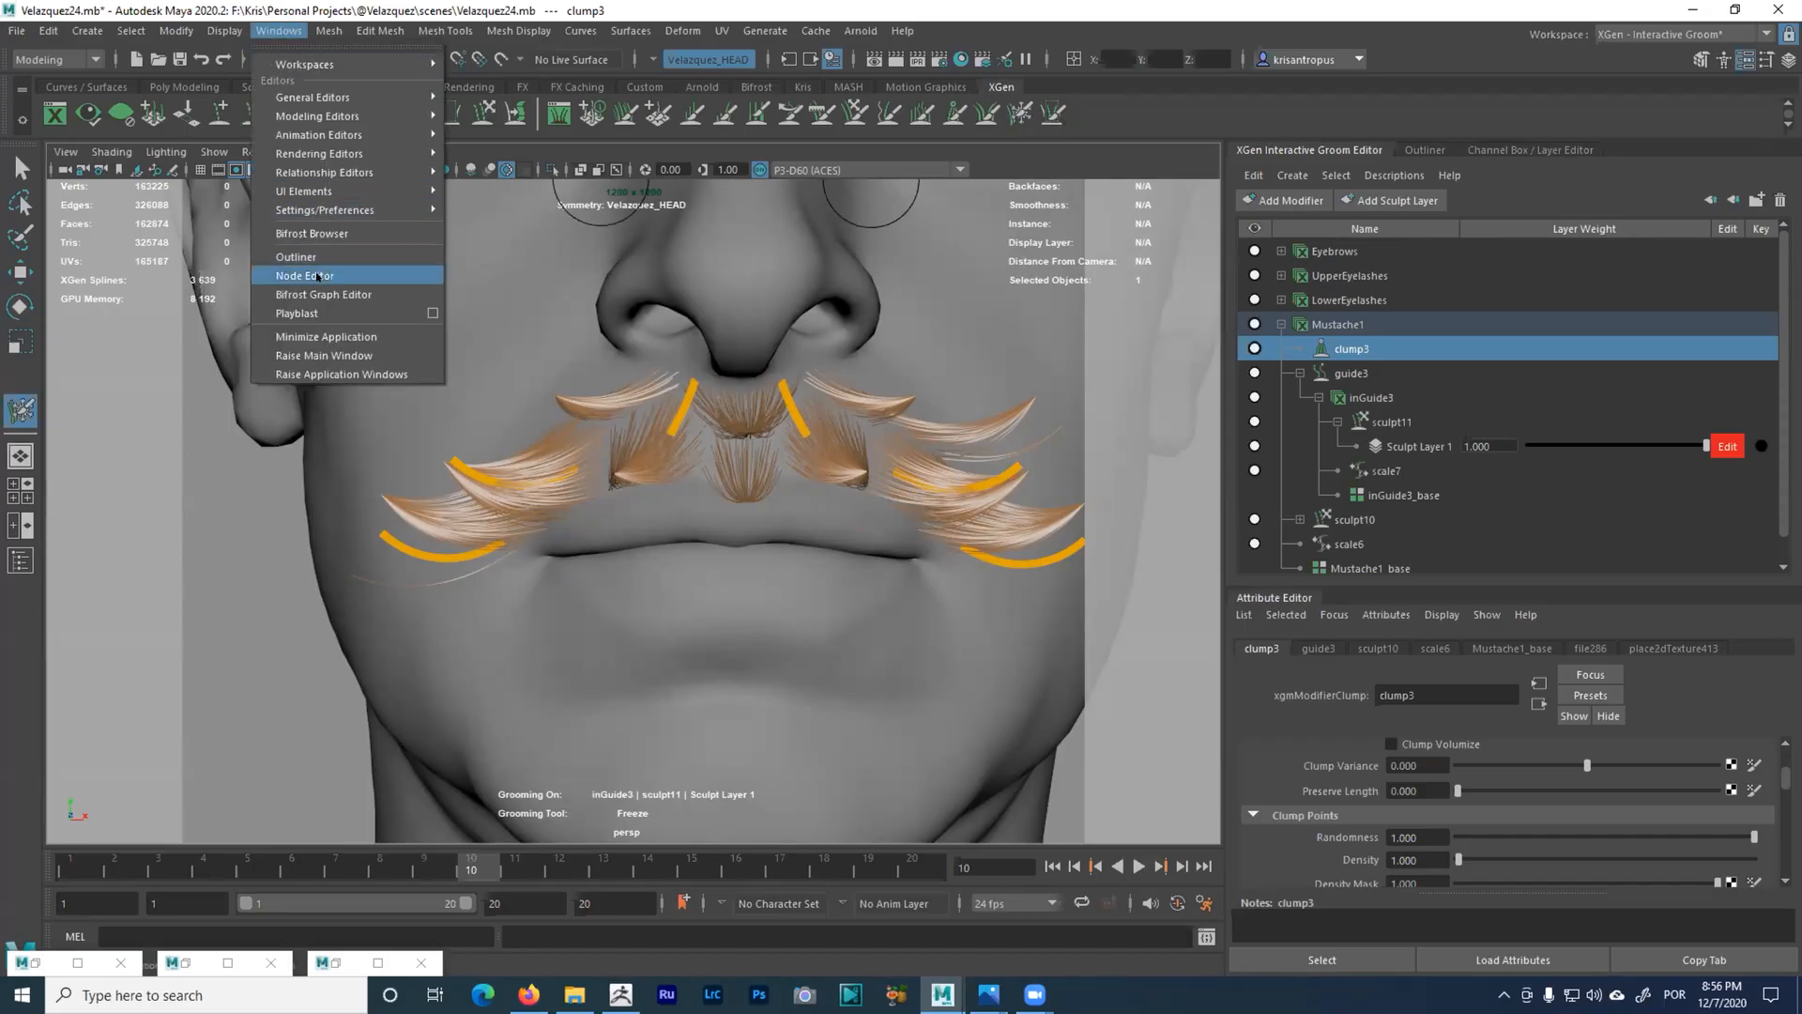
pyautogui.click(305, 276)
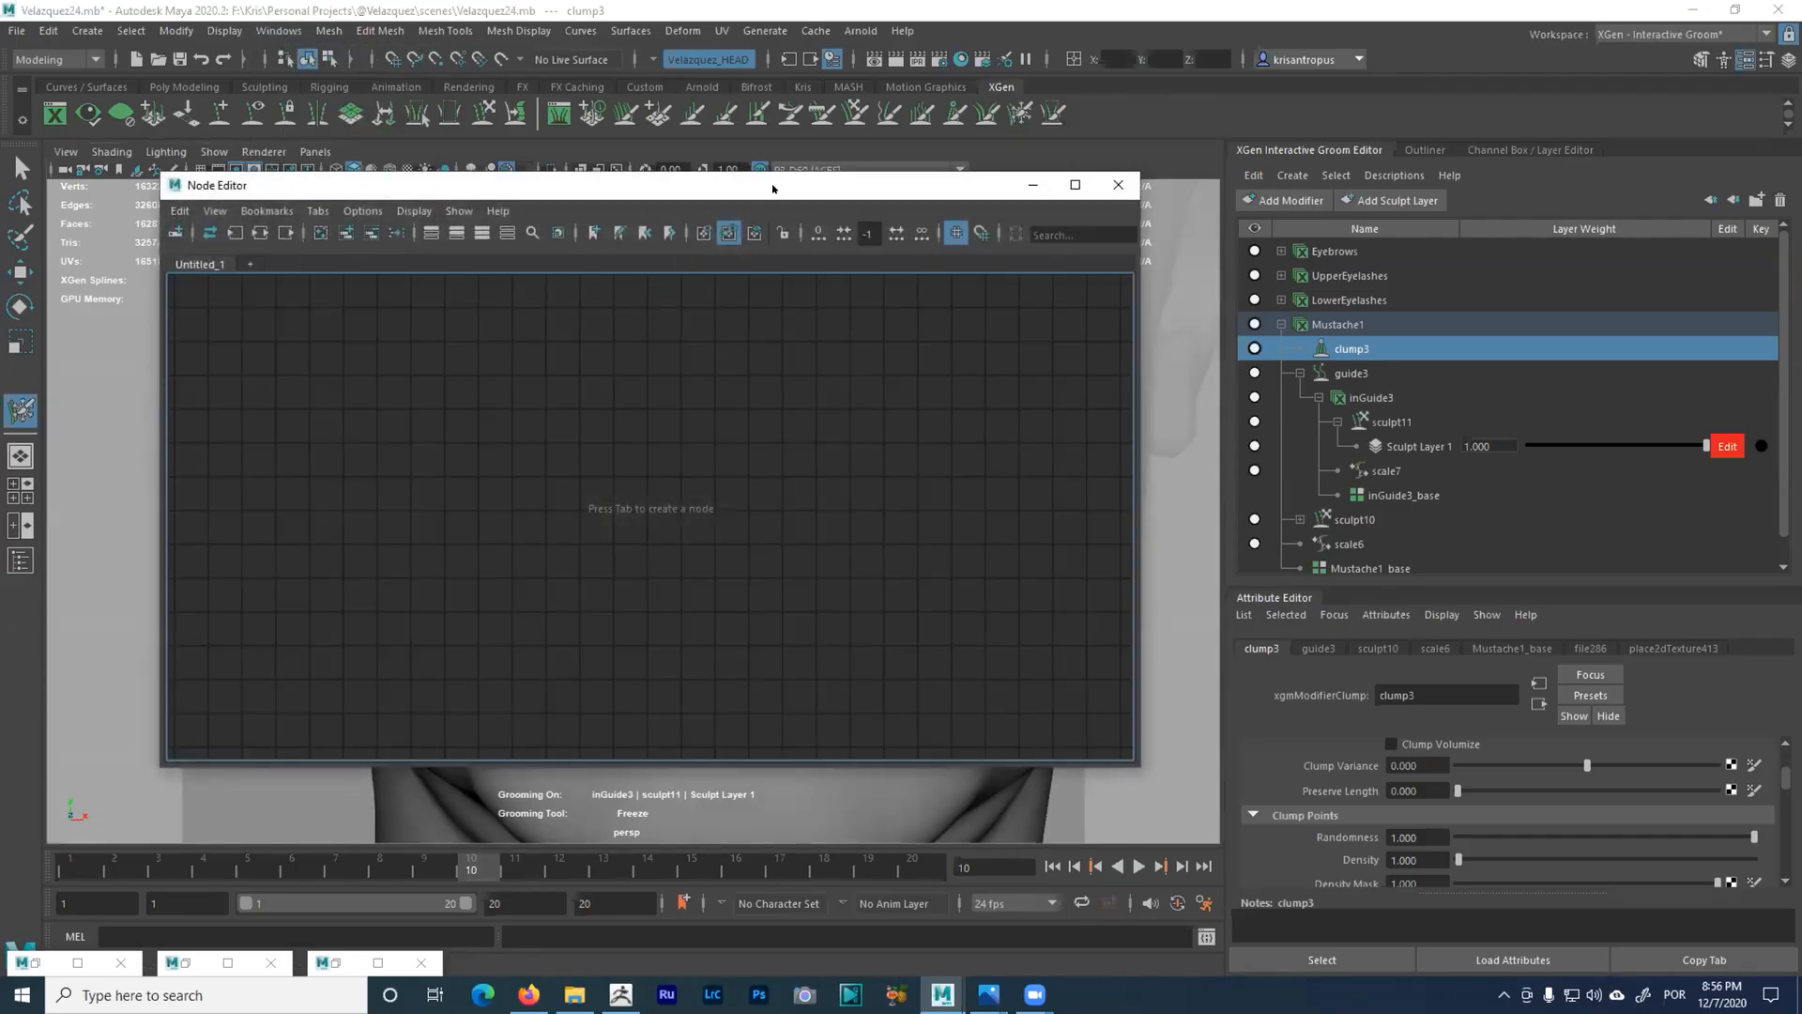
pyautogui.moveTo(772, 191); pyautogui.dragTo(727, 193)
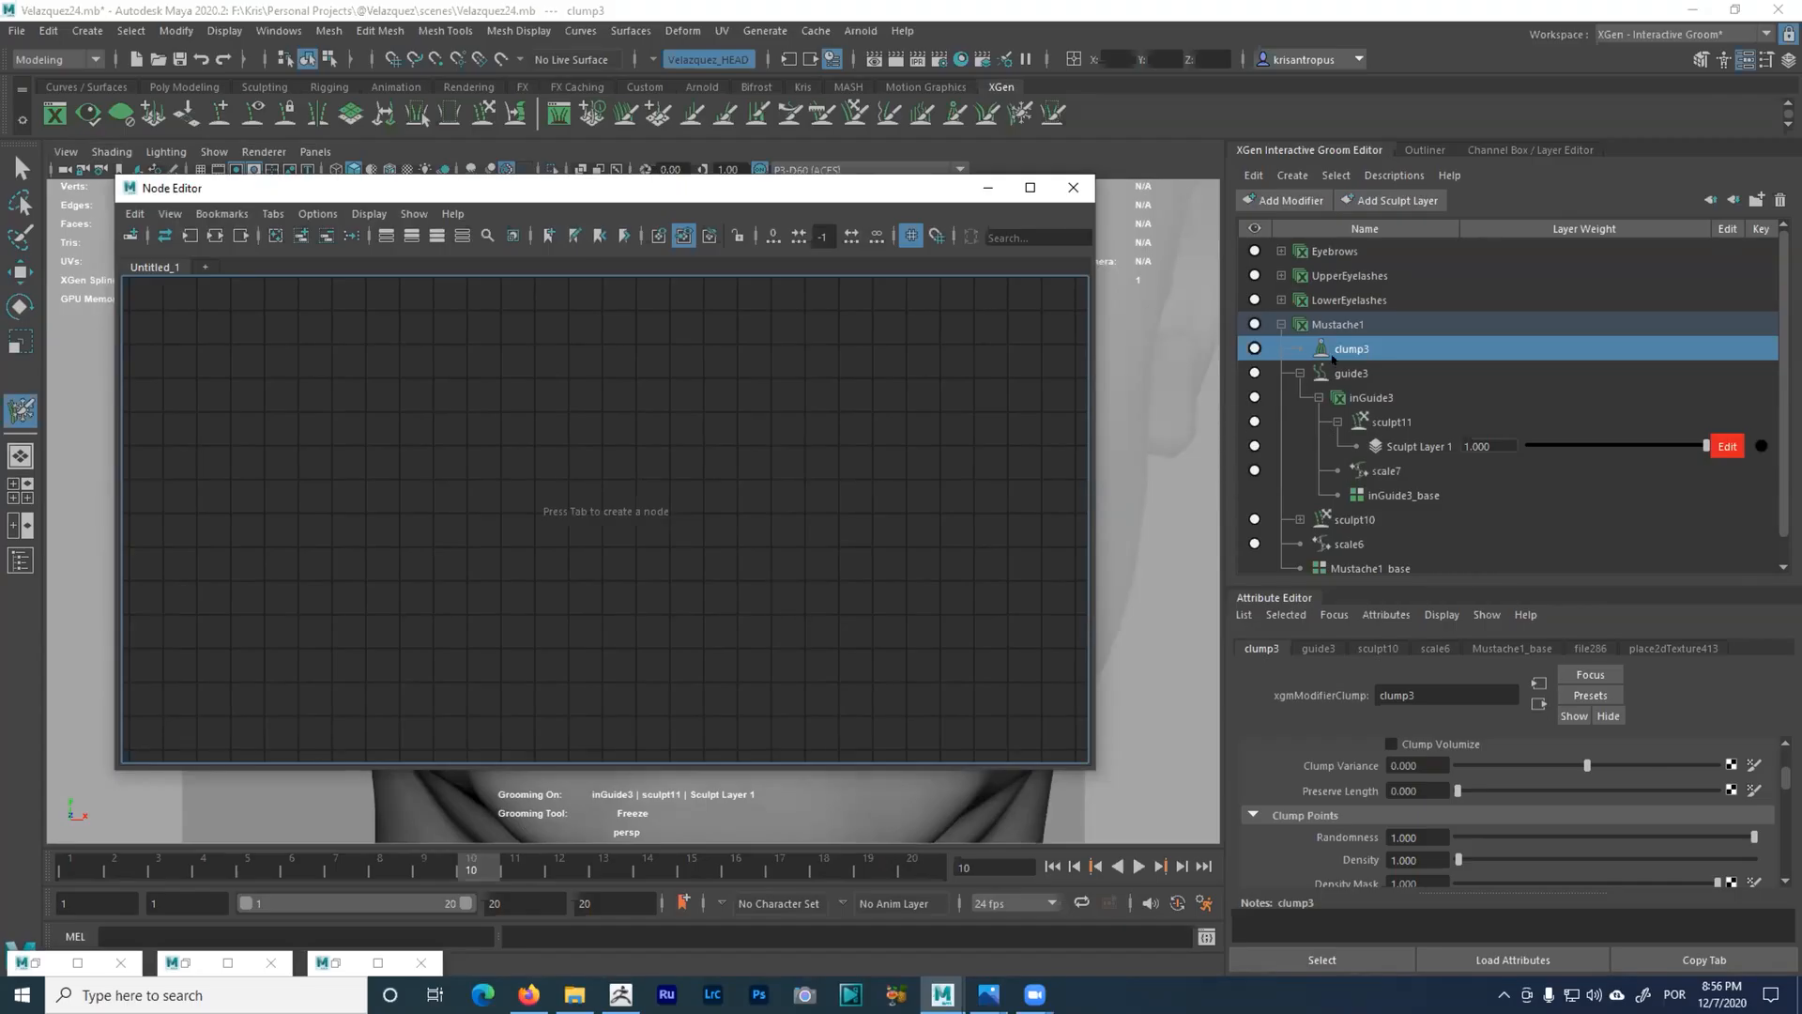
# - Graph the input connections of the guide3 and clump3 modifiers in the Node Editor, and empty the graph again
pyautogui.click(1333, 367)
pyautogui.keyDown('ctrl'); pyautogui.click(1344, 348); pyautogui.keyUp('ctrl')
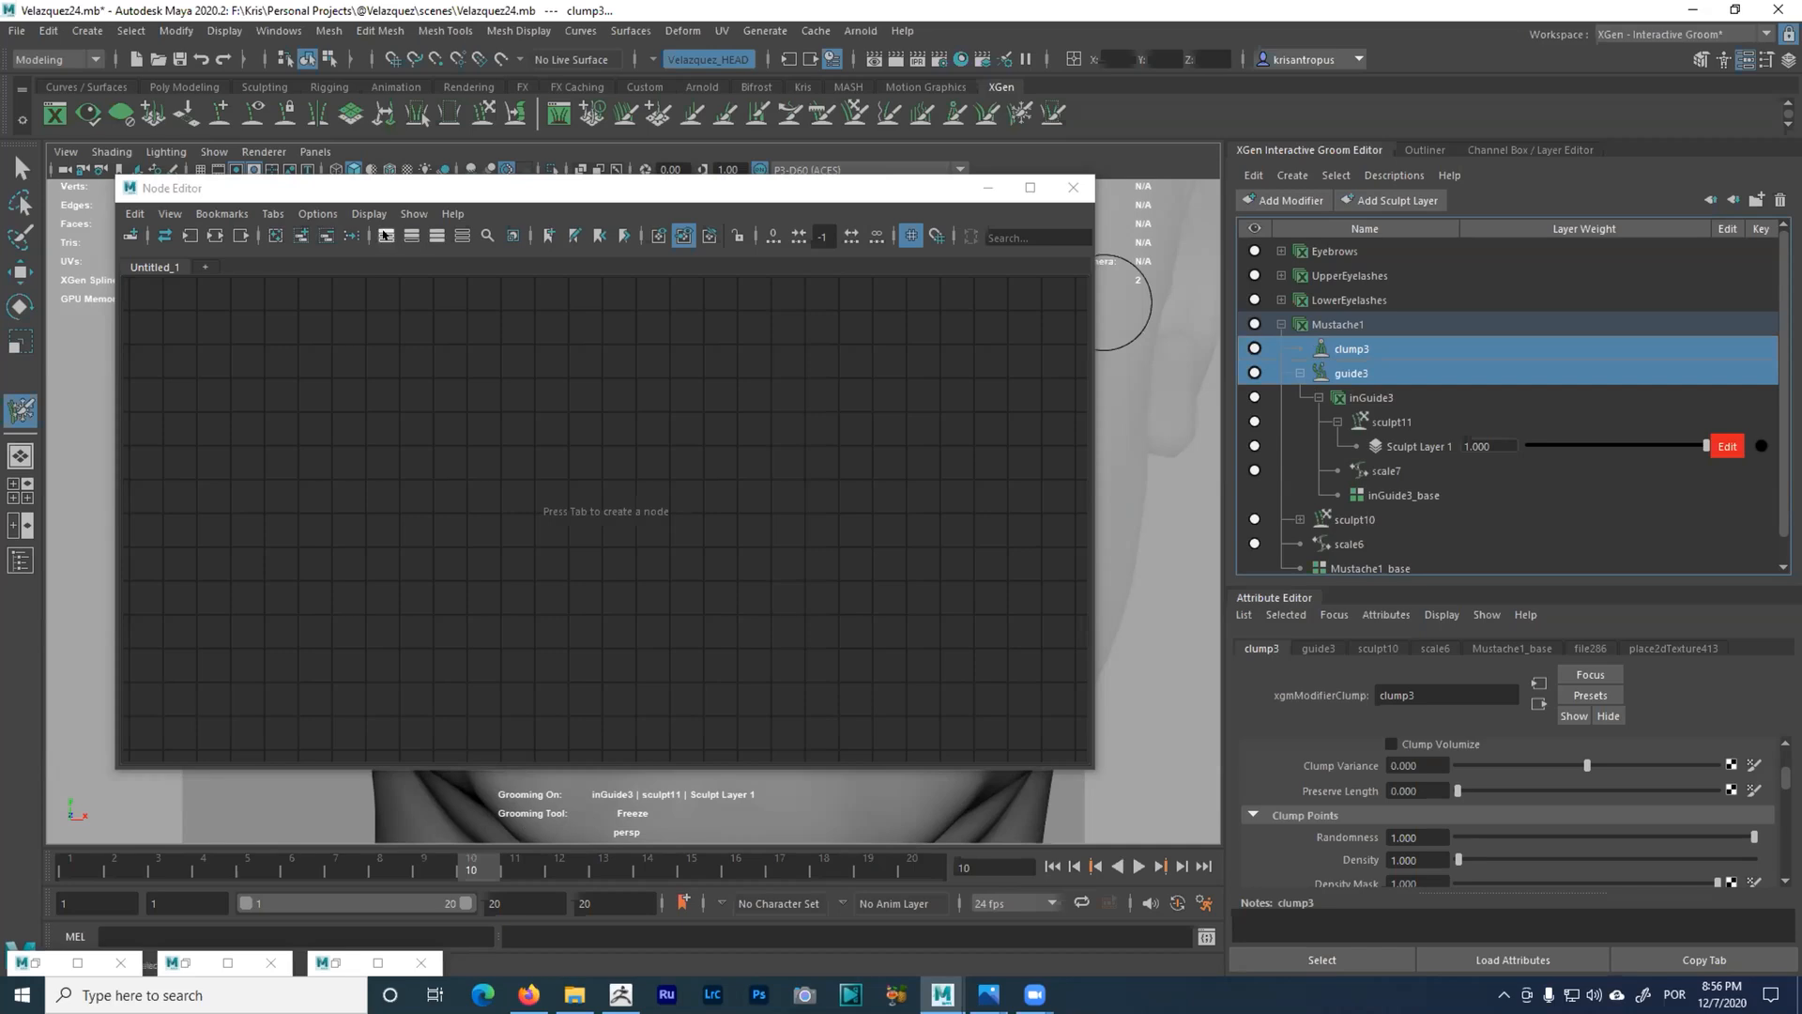
pyautogui.click(191, 236)
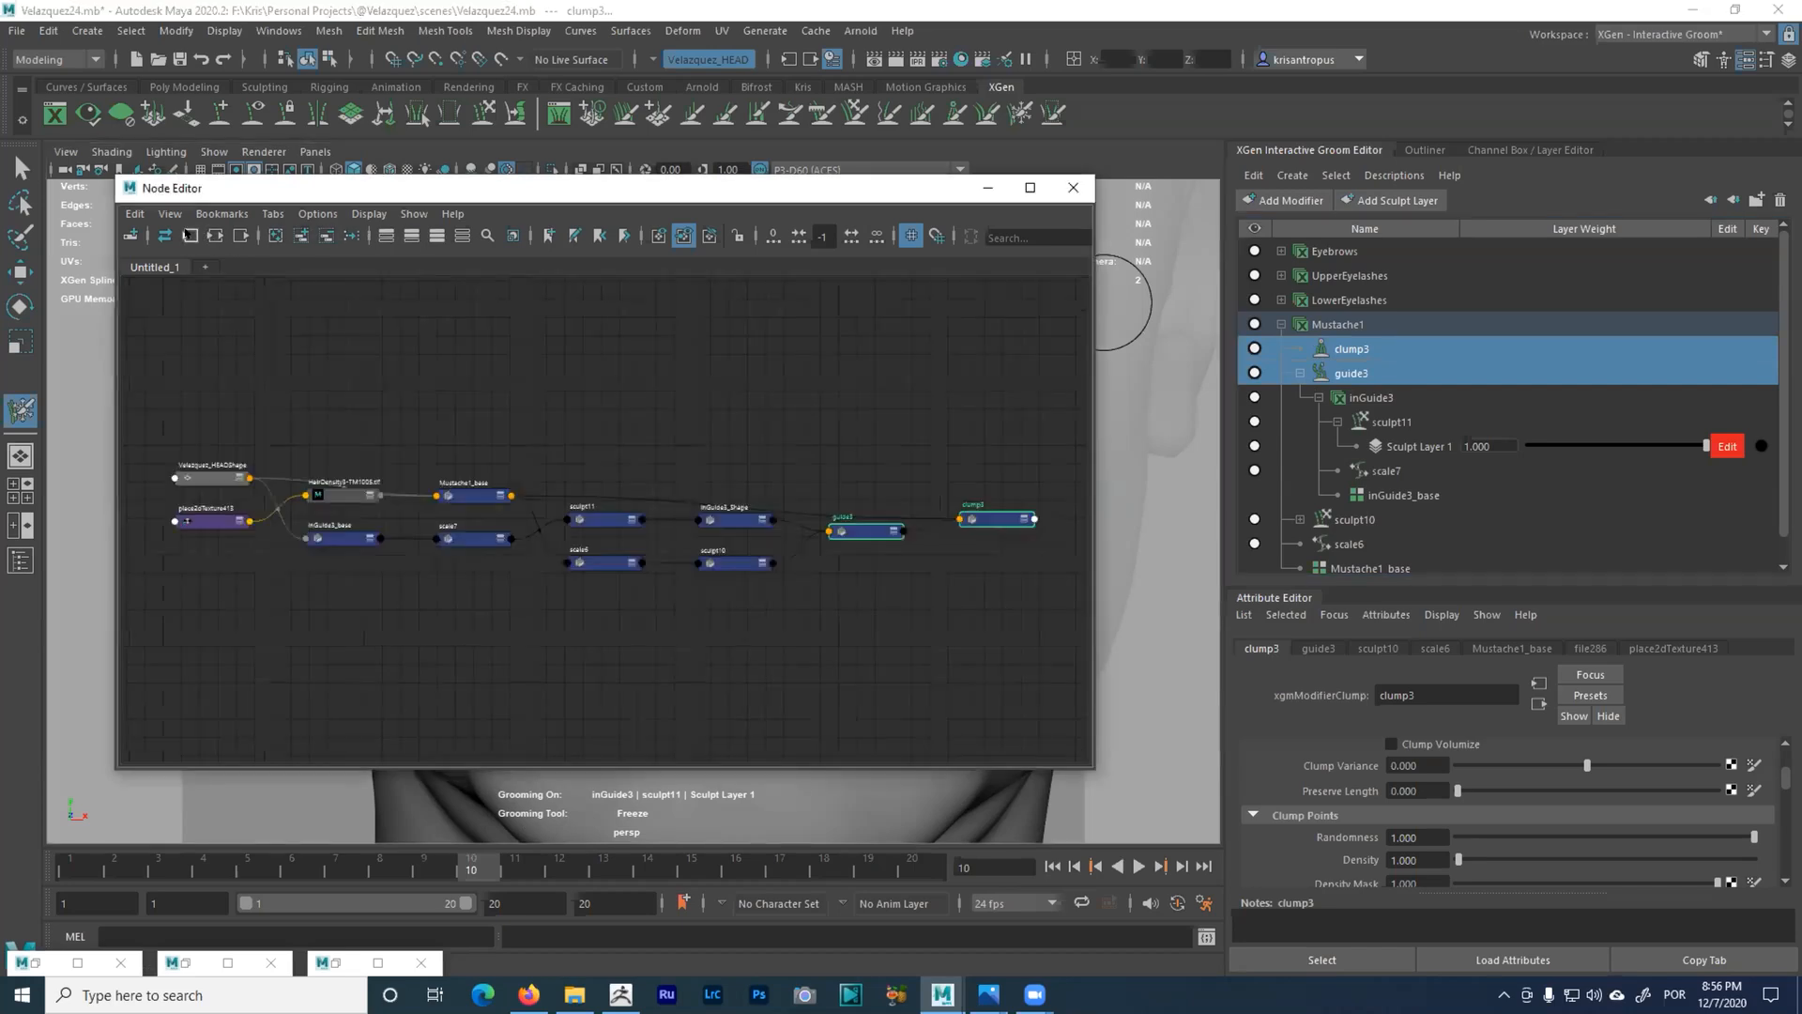
pyautogui.click(474, 434)
pyautogui.keyDown('alt'); pyautogui.moveTo(508, 456); pyautogui.dragTo(577, 477, button='right'); pyautogui.keyUp('alt')
pyautogui.keyDown('alt'); pyautogui.moveTo(577, 474); pyautogui.dragTo(623, 432, button='middle'); pyautogui.keyUp('alt')
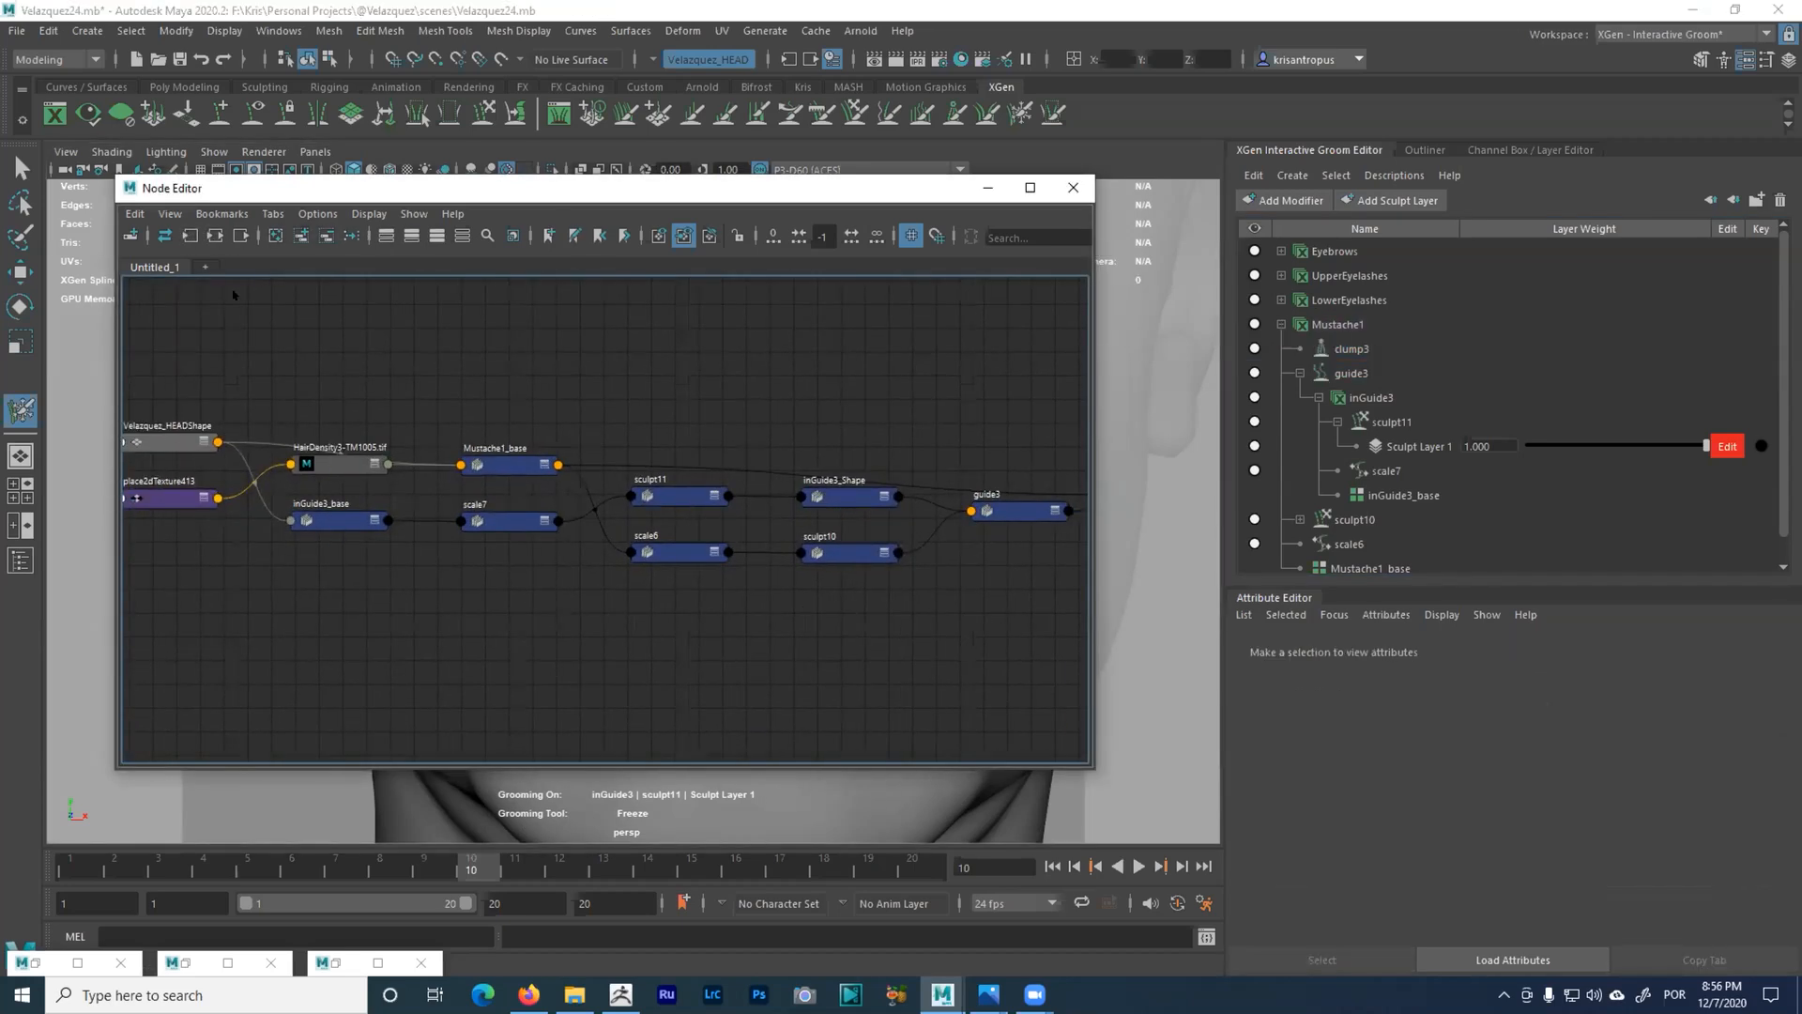
pyautogui.click(206, 235)
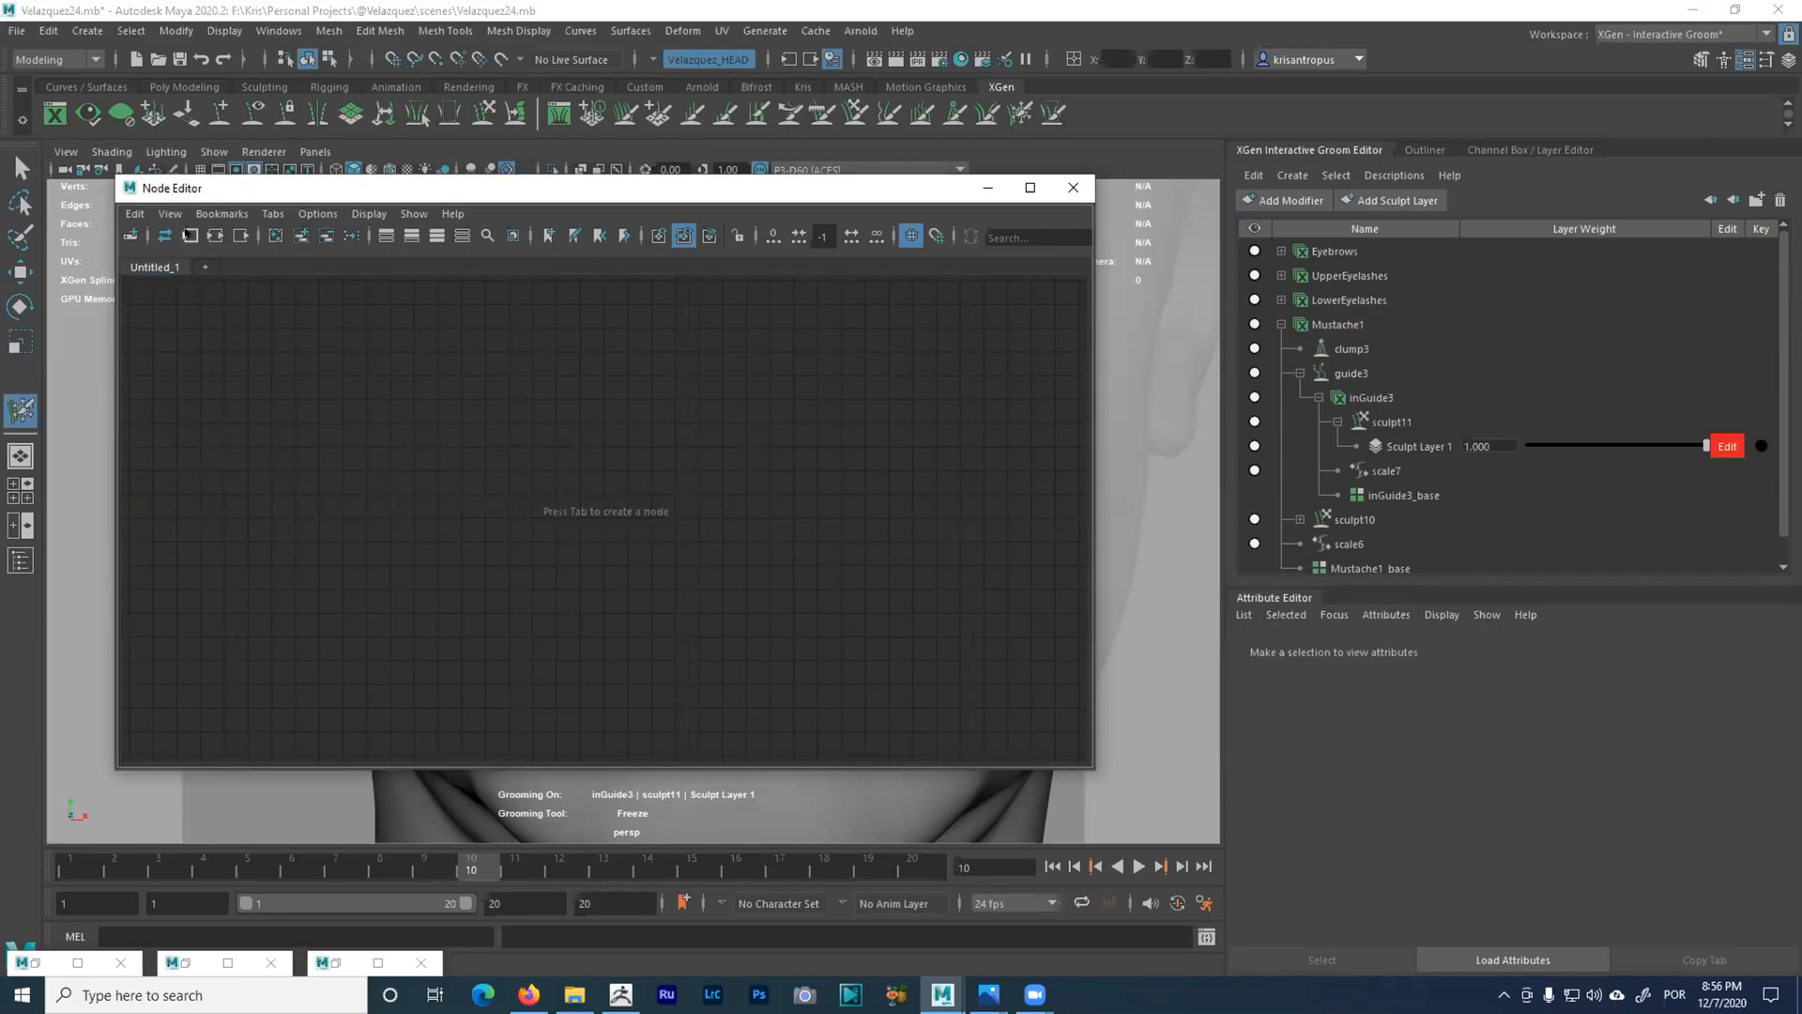
# - Graph both the input and output connections of the clump3 and guide3 modifiers
pyautogui.moveTo(843, 194); pyautogui.dragTo(896, 278)
pyautogui.moveTo(1303, 354); pyautogui.dragTo(1334, 373)
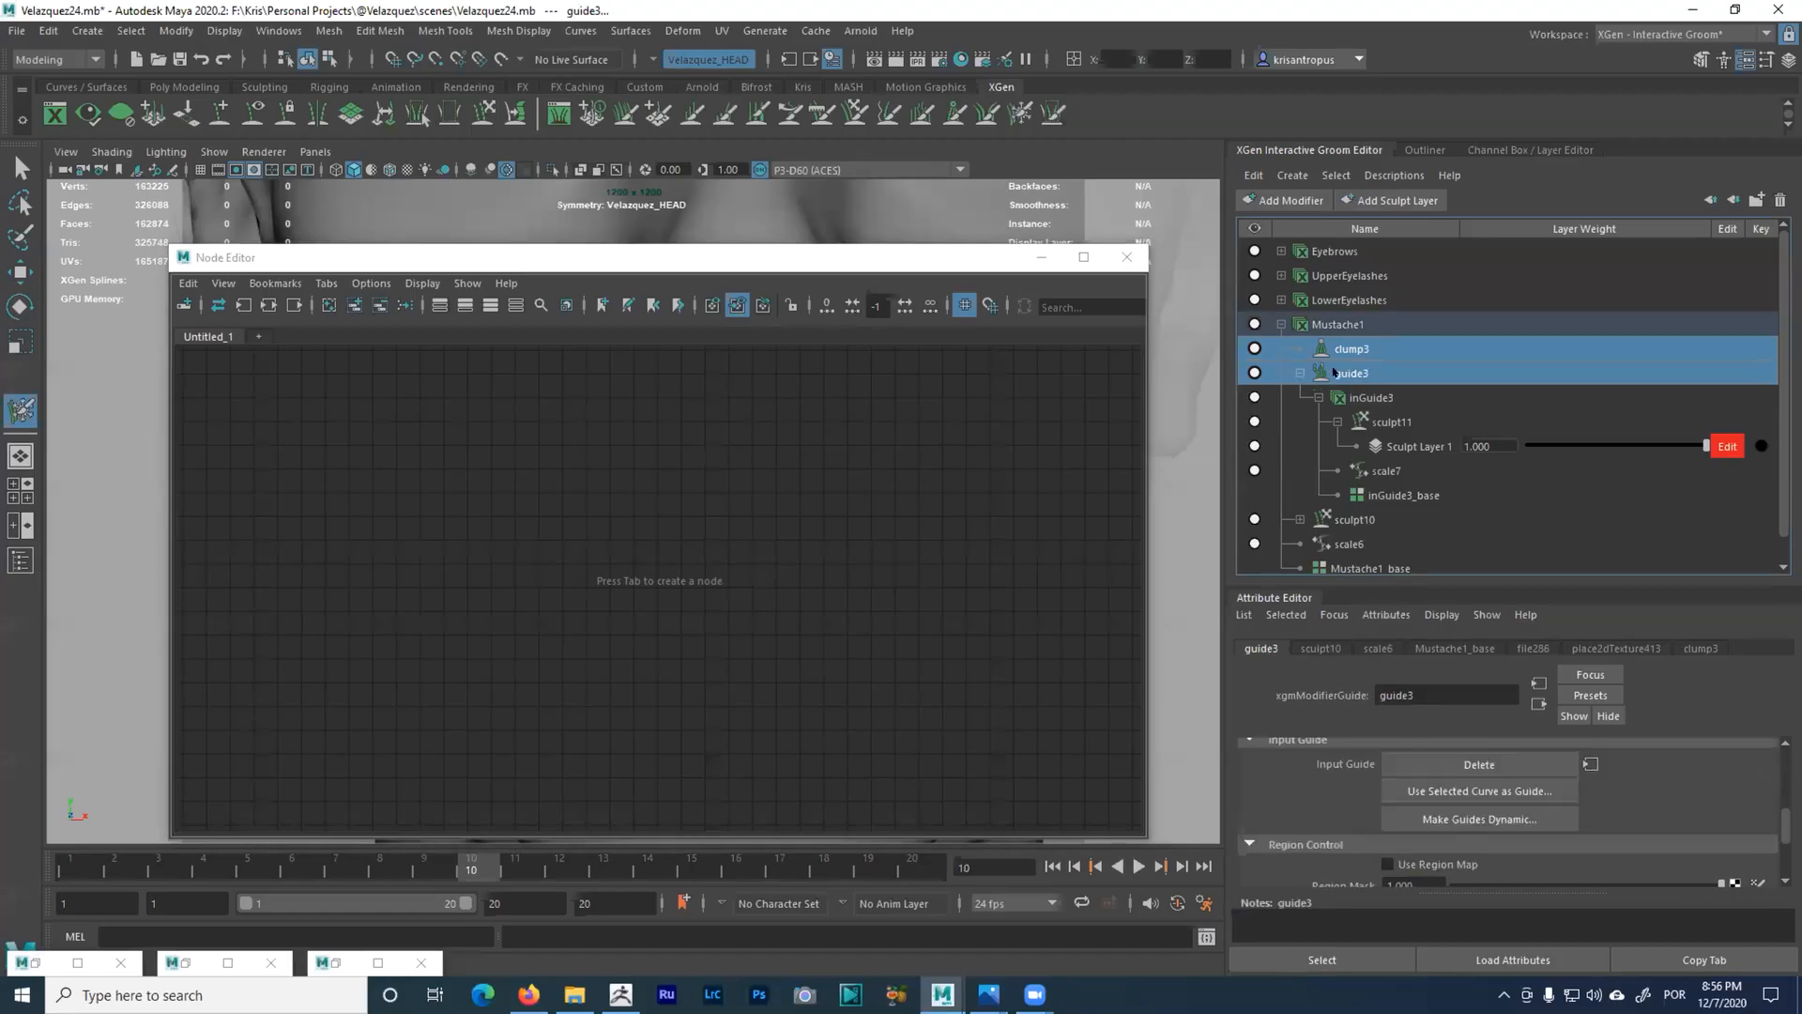
pyautogui.click(267, 304)
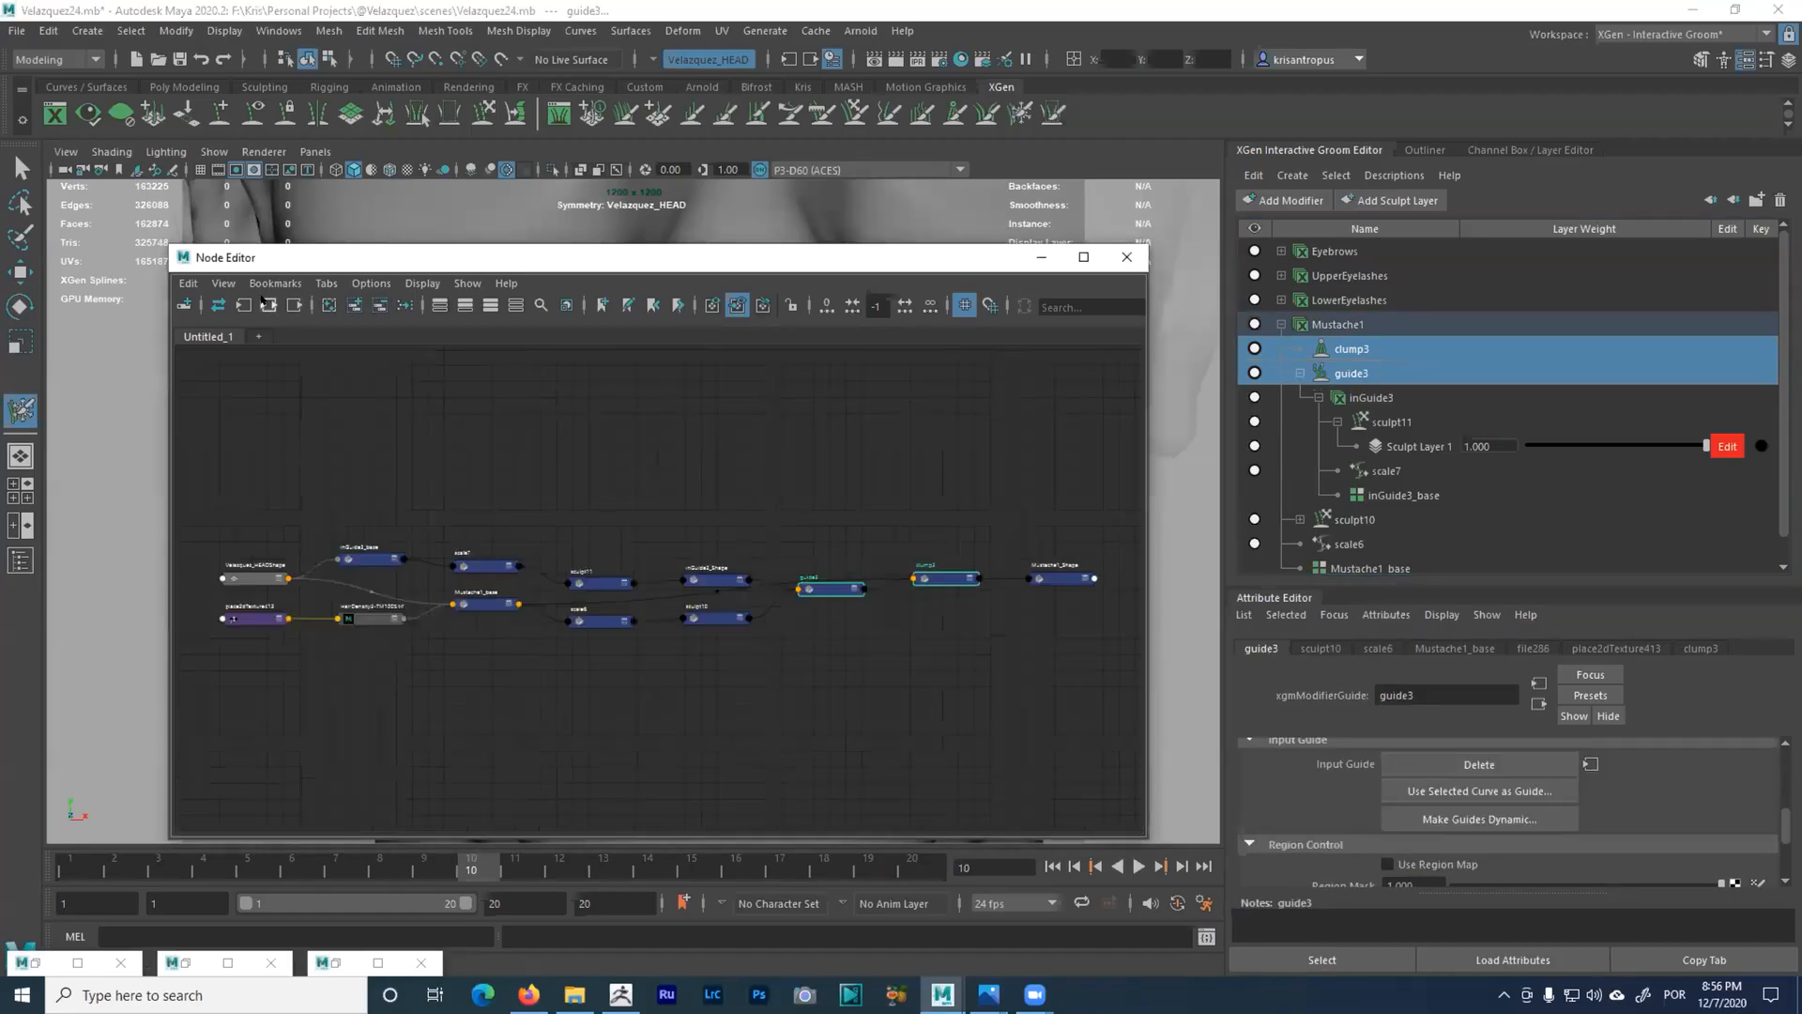
# - Reposition the clump3 and inGuide3_Shape nodes side by side, below the rest of the graph in the Node Editor
pyautogui.click(345, 474)
pyautogui.scroll(4, 344, 474)
pyautogui.keyDown('alt'); pyautogui.moveTo(344, 474); pyautogui.dragTo(111, 496, button='middle'); pyautogui.keyUp('alt')
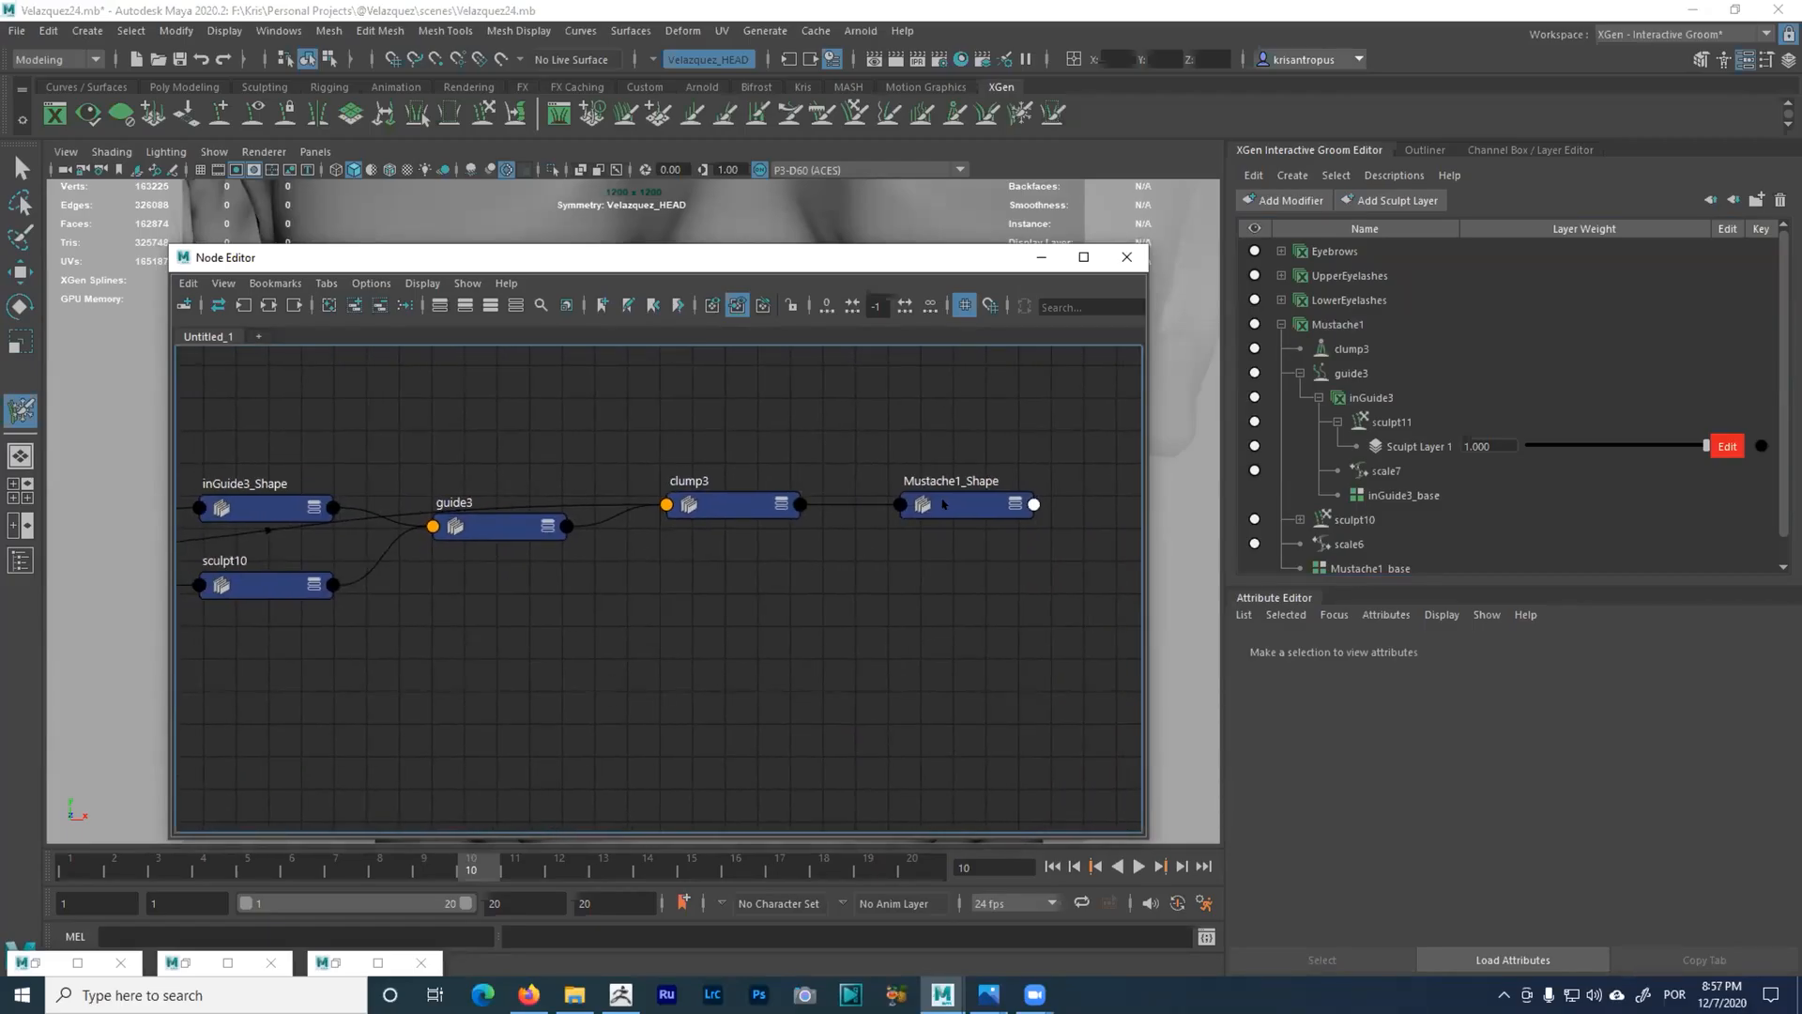
pyautogui.scroll(-4, 786, 582)
pyautogui.keyDown('alt'); pyautogui.moveTo(183, 649); pyautogui.dragTo(626, 612, button='middle'); pyautogui.keyUp('alt')
pyautogui.scroll(3, 744, 716)
pyautogui.keyDown('alt'); pyautogui.moveTo(736, 684); pyautogui.dragTo(319, 693, button='middle'); pyautogui.keyUp('alt')
pyautogui.moveTo(730, 475); pyautogui.dragTo(742, 429)
pyautogui.keyDown('alt'); pyautogui.moveTo(812, 614); pyautogui.dragTo(550, 639, button='middle'); pyautogui.keyUp('alt')
pyautogui.keyDown('alt'); pyautogui.moveTo(672, 584); pyautogui.dragTo(695, 589, button='middle'); pyautogui.keyUp('alt')
pyautogui.moveTo(833, 504); pyautogui.dragTo(722, 674)
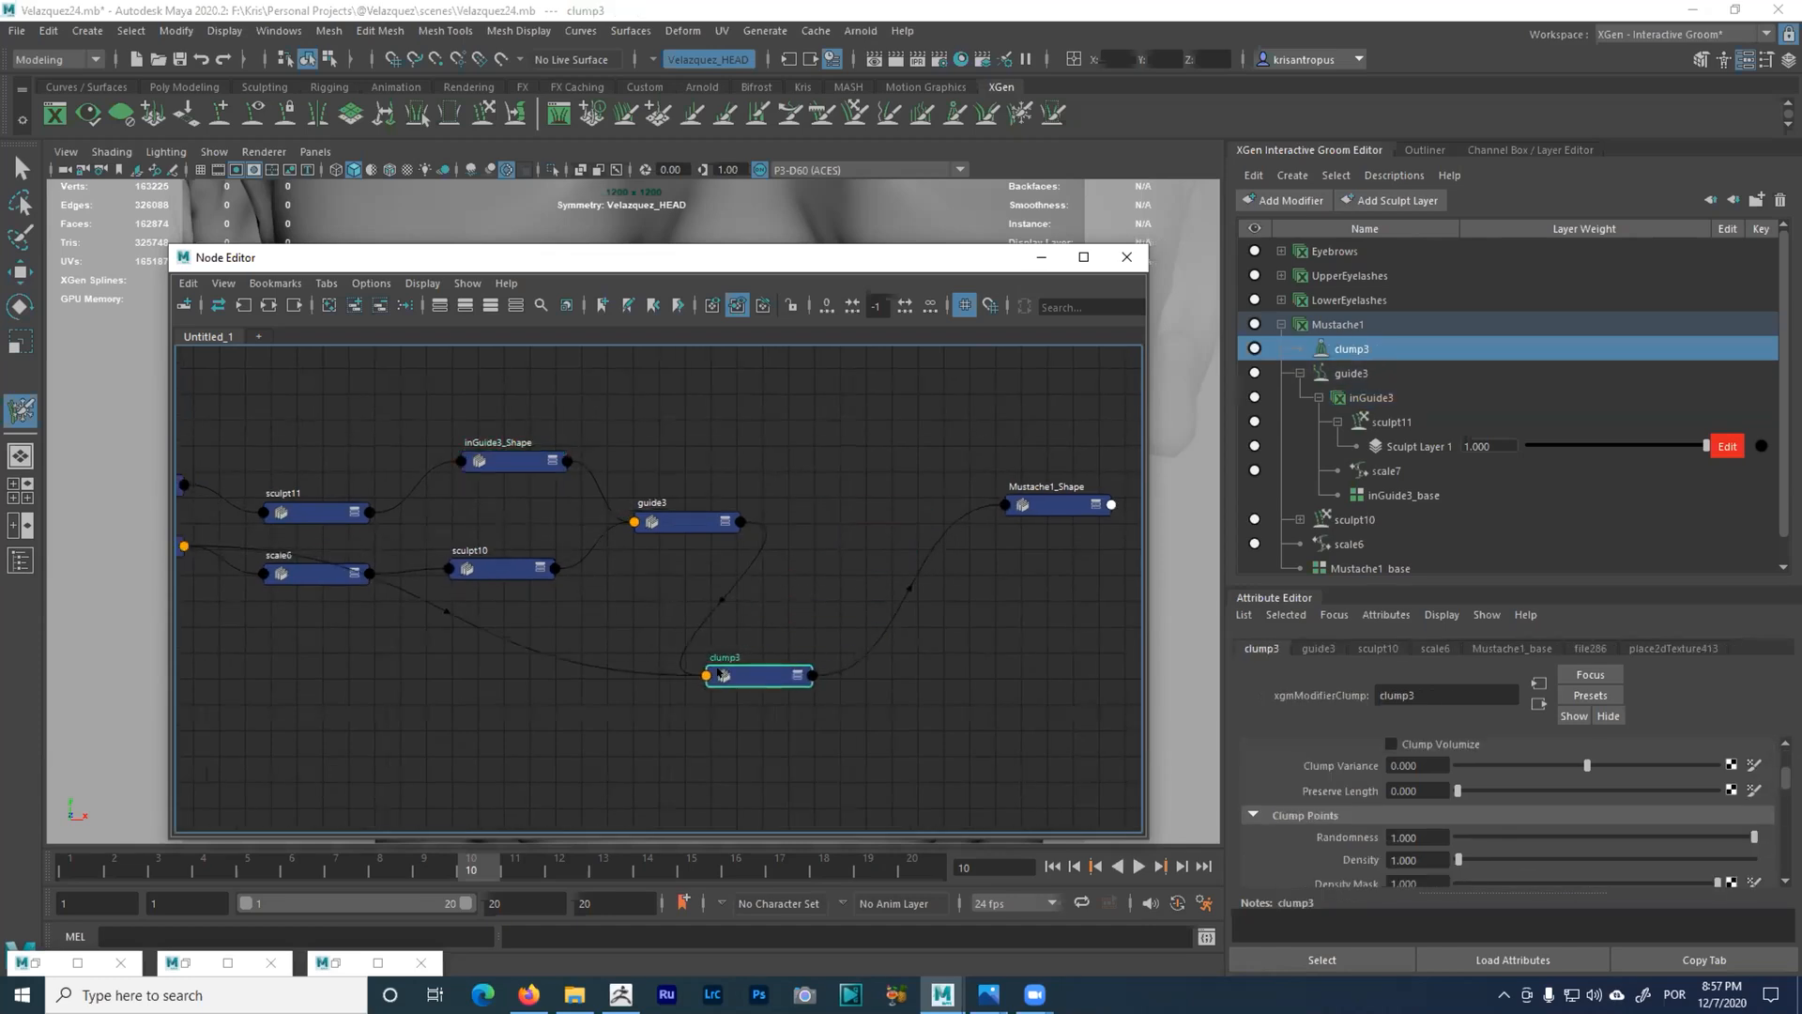
pyautogui.moveTo(503, 462); pyautogui.dragTo(565, 683)
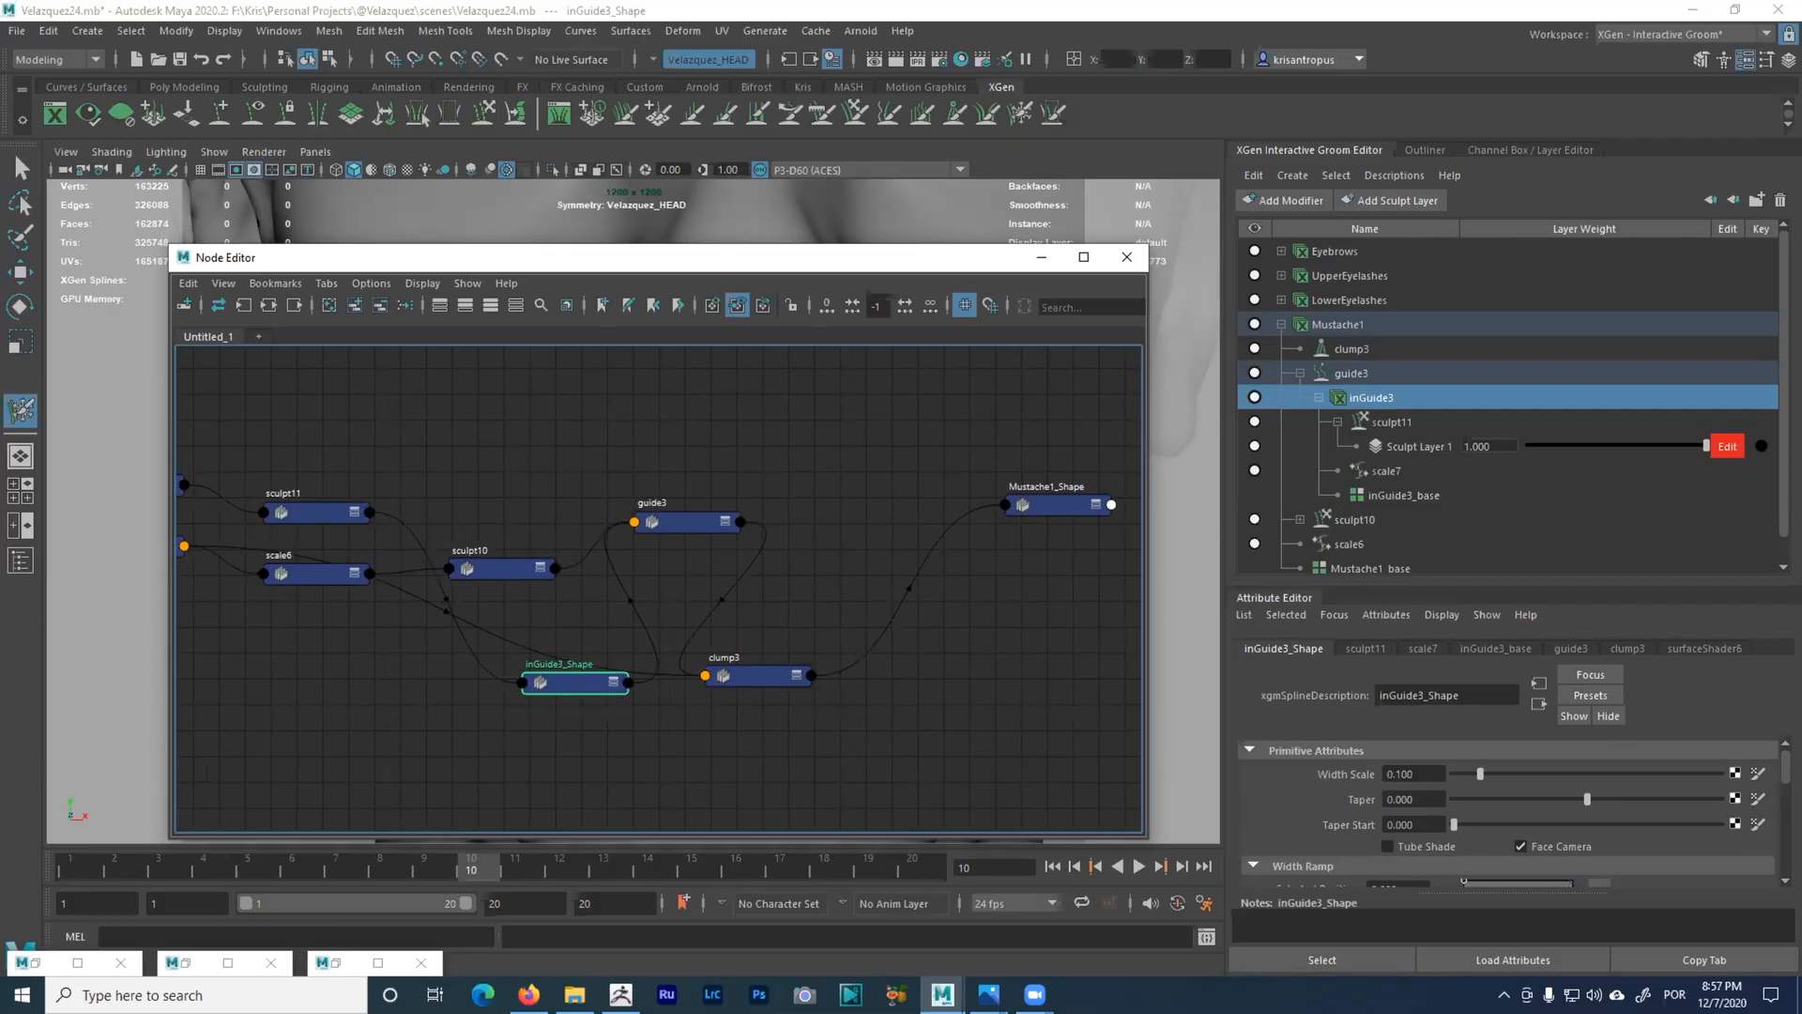
# - Expand the inGuide3_Shape and clump3 nodes until all of their attributes are listed
pyautogui.click(733, 820)
pyautogui.scroll(5, 851, 524)
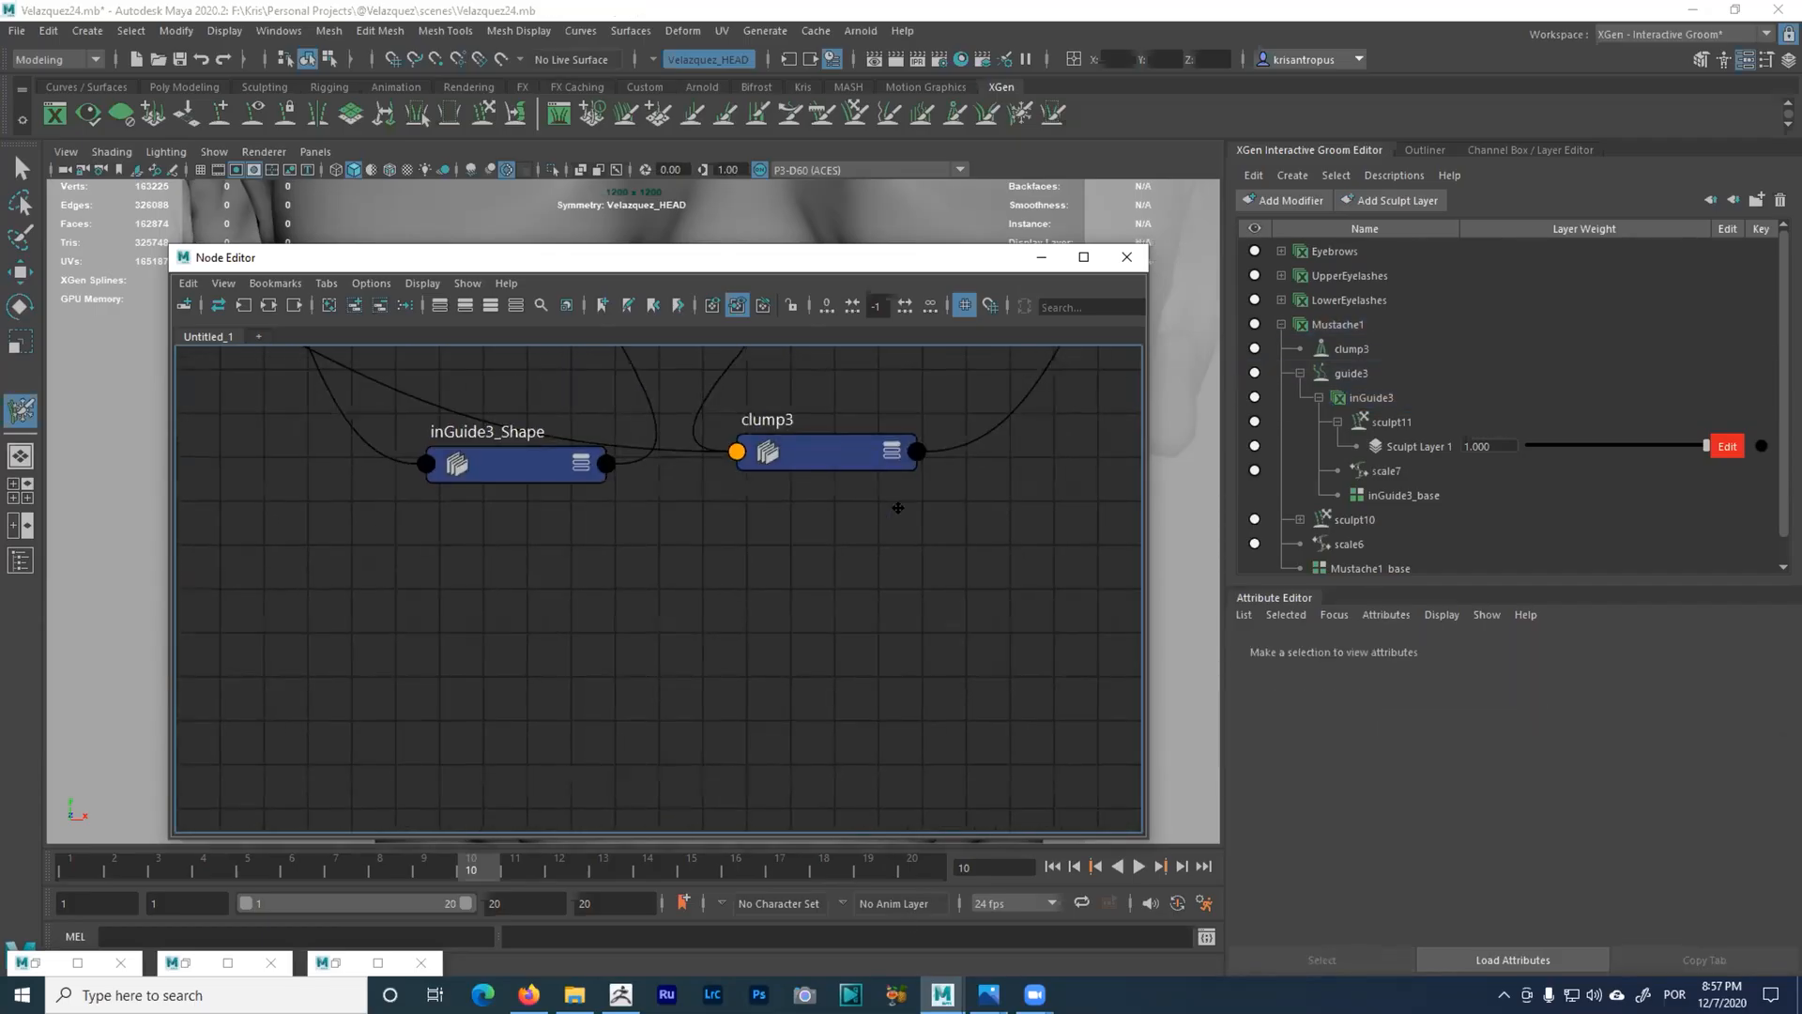
pyautogui.click(580, 462)
pyautogui.click(580, 461)
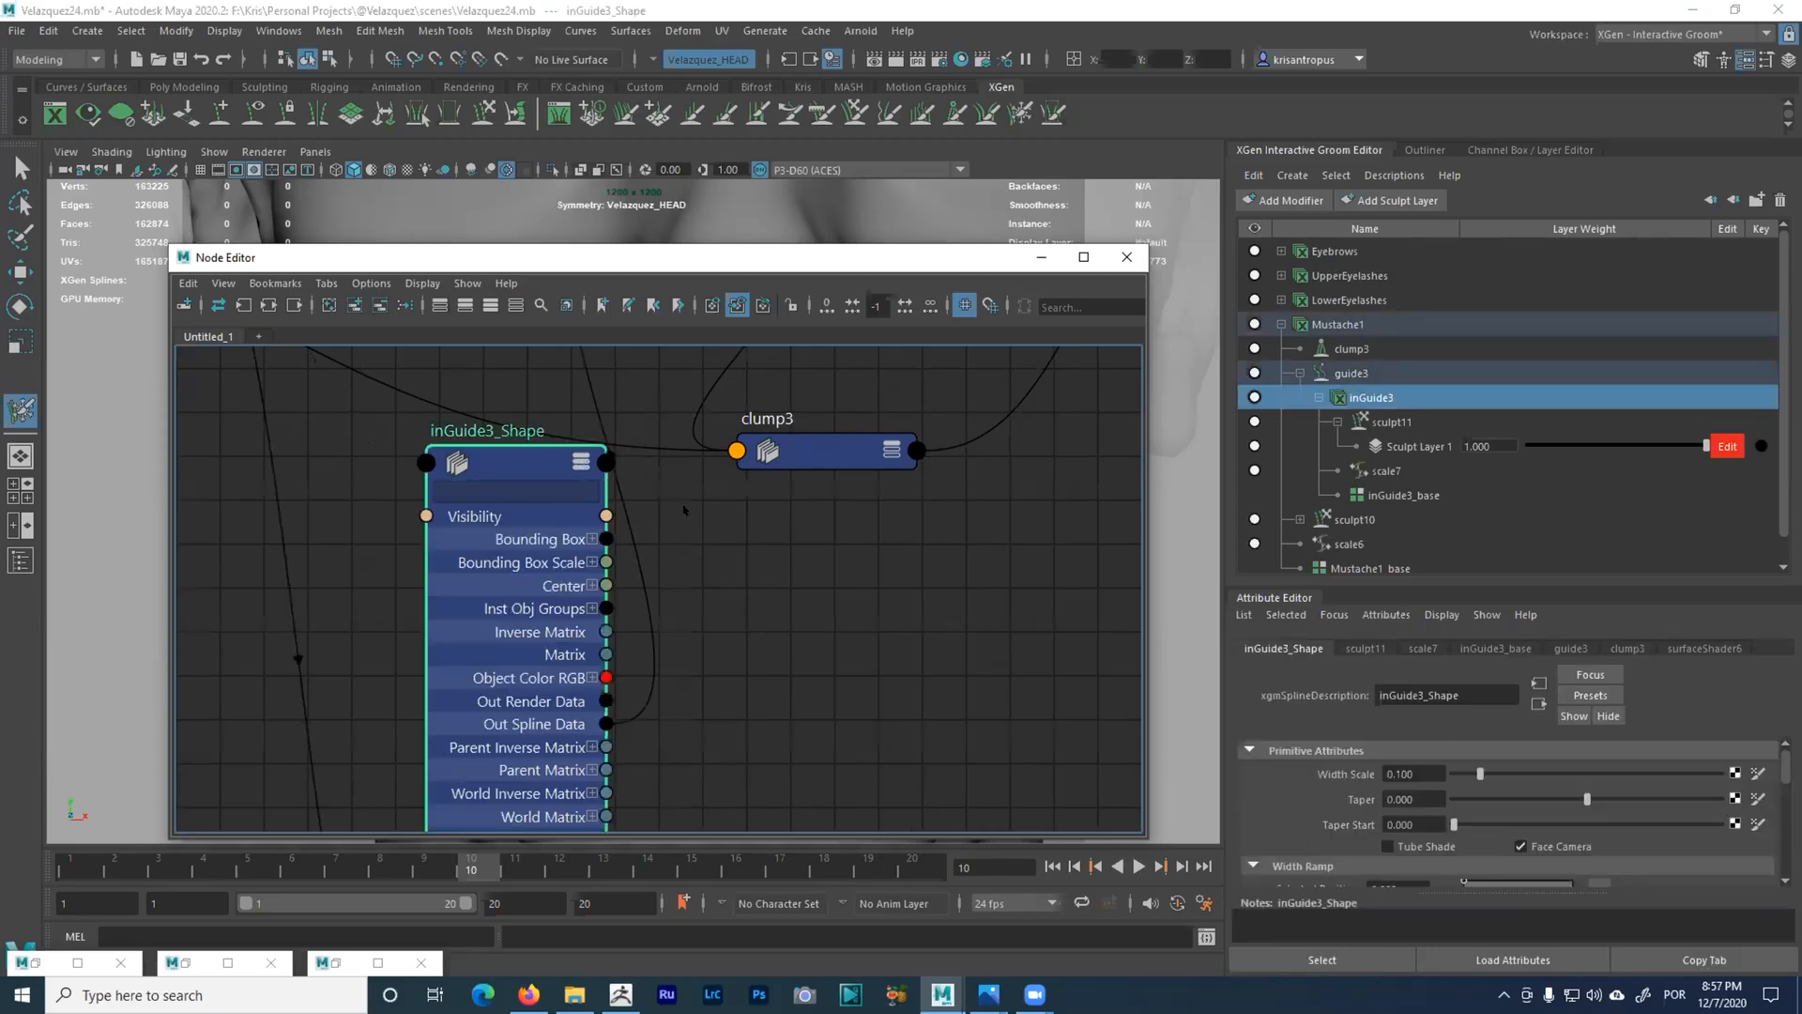
pyautogui.click(892, 450)
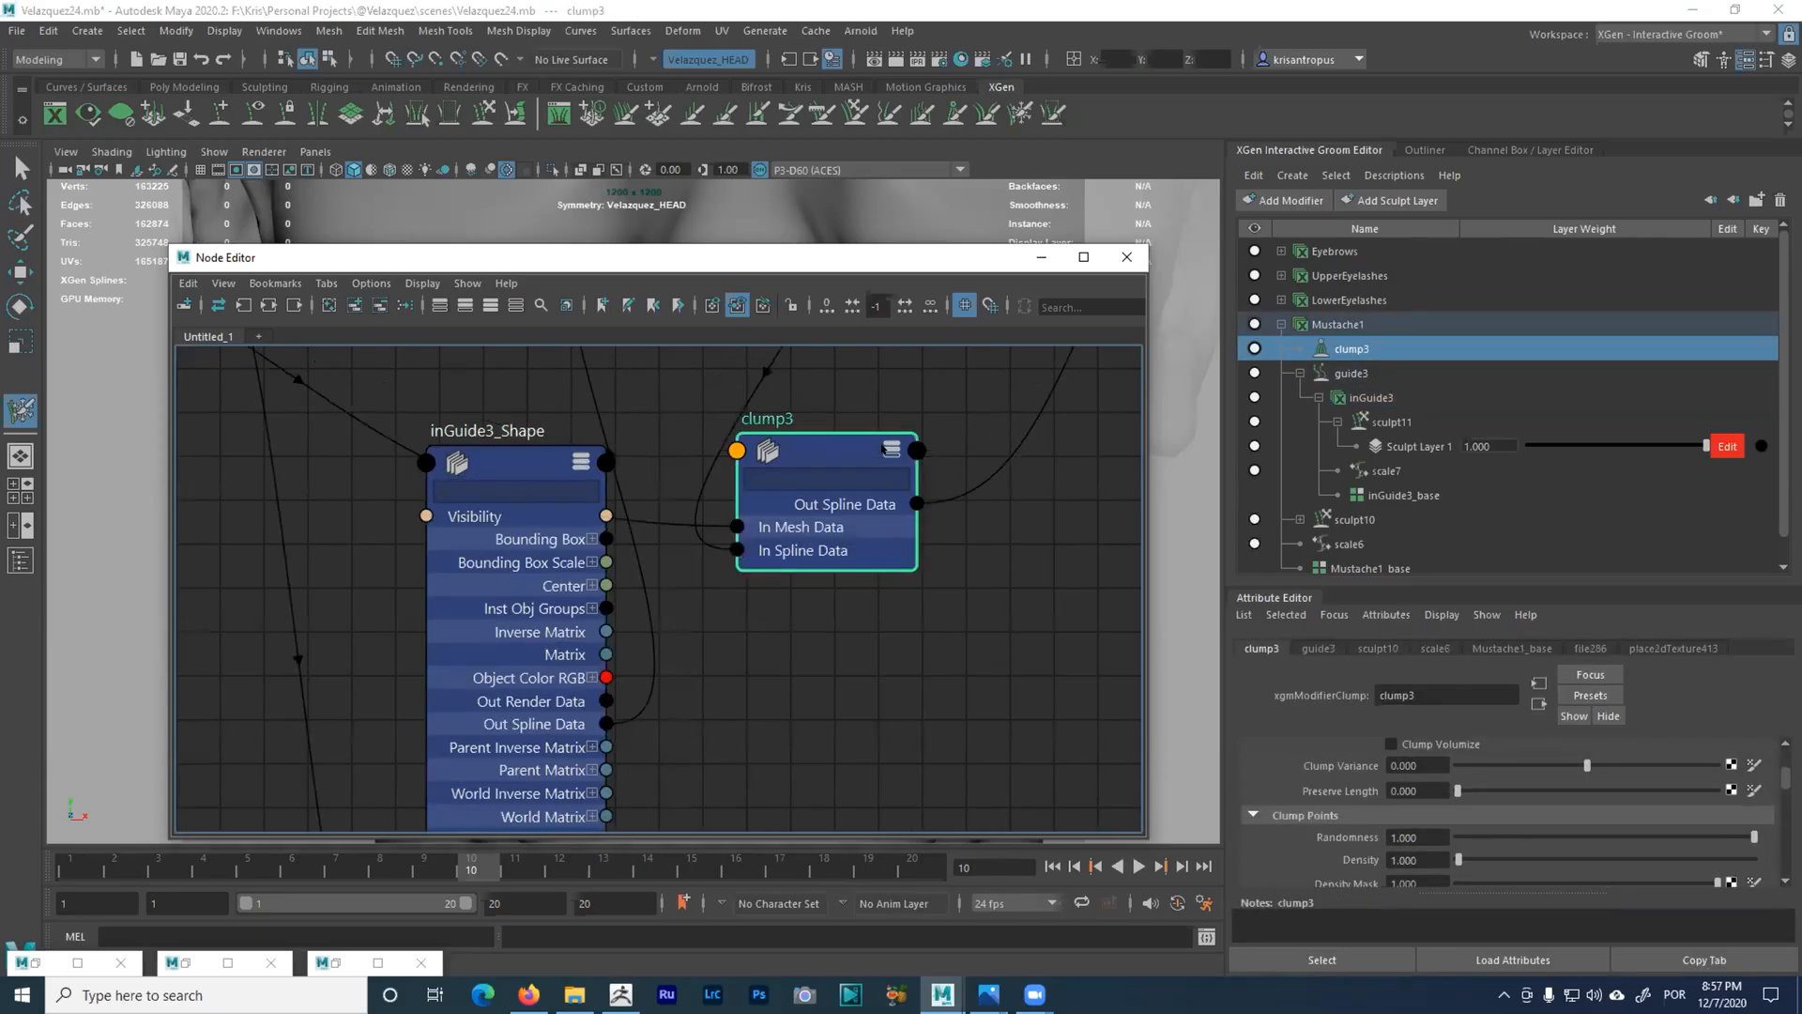
pyautogui.click(887, 454)
pyautogui.click(711, 593)
pyautogui.scroll(-3, 710, 593)
pyautogui.keyDown('alt'); pyautogui.moveTo(714, 591); pyautogui.dragTo(778, 465, button='middle'); pyautogui.keyUp('alt')
pyautogui.scroll(1, 778, 464)
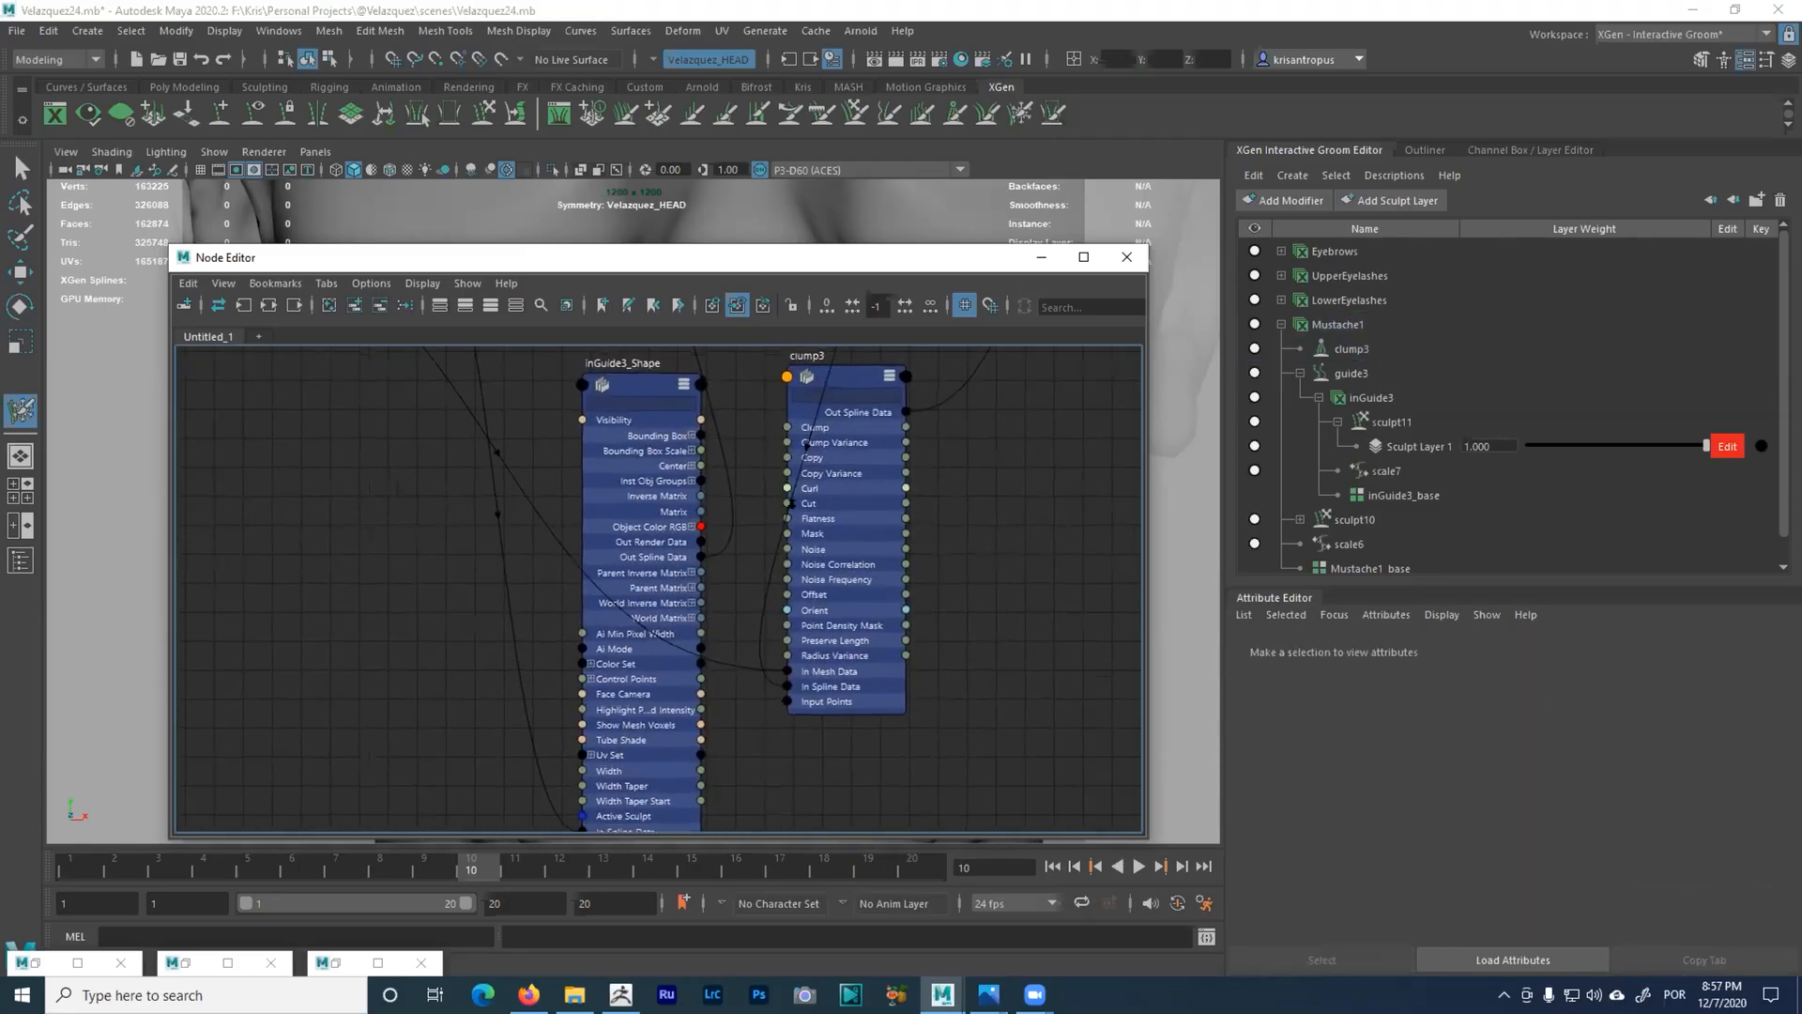
# - Connect inGuide3_Shape's Out Spline Data to clump3's Input Points, and minimize the Node Editor
pyautogui.moveTo(831, 234); pyautogui.dragTo(831, 132)
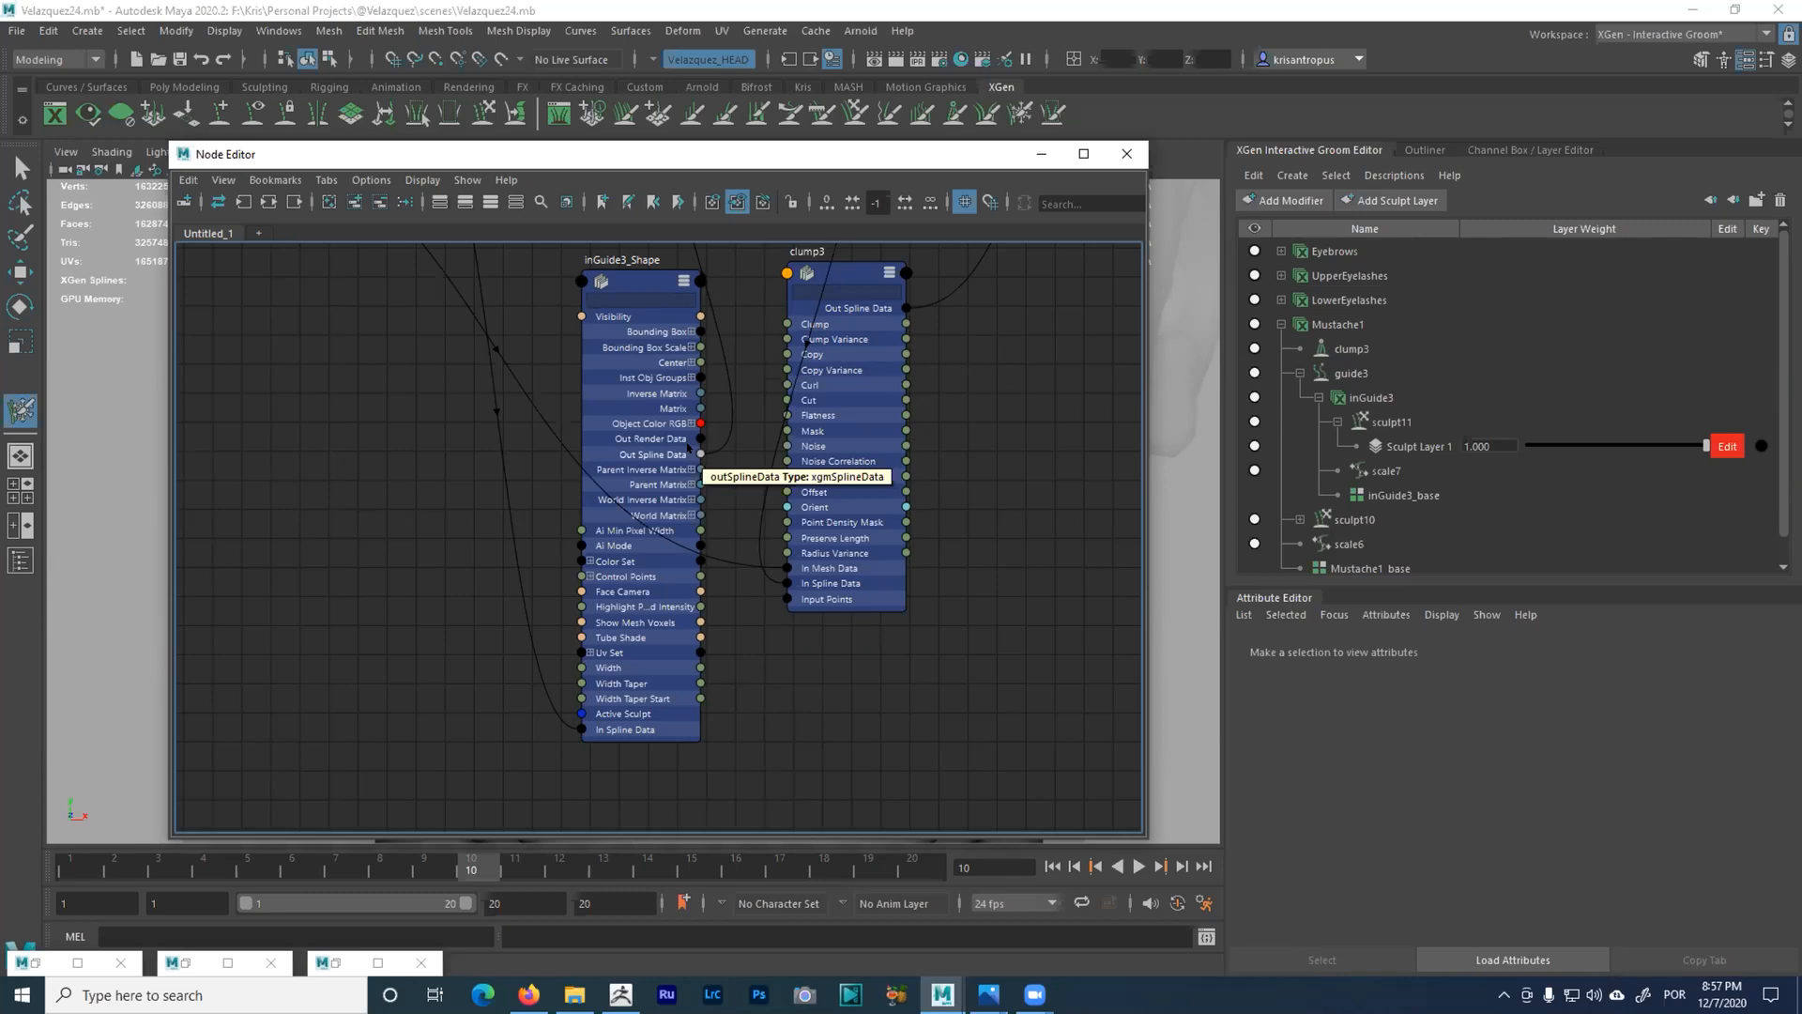
pyautogui.moveTo(700, 454); pyautogui.dragTo(785, 597)
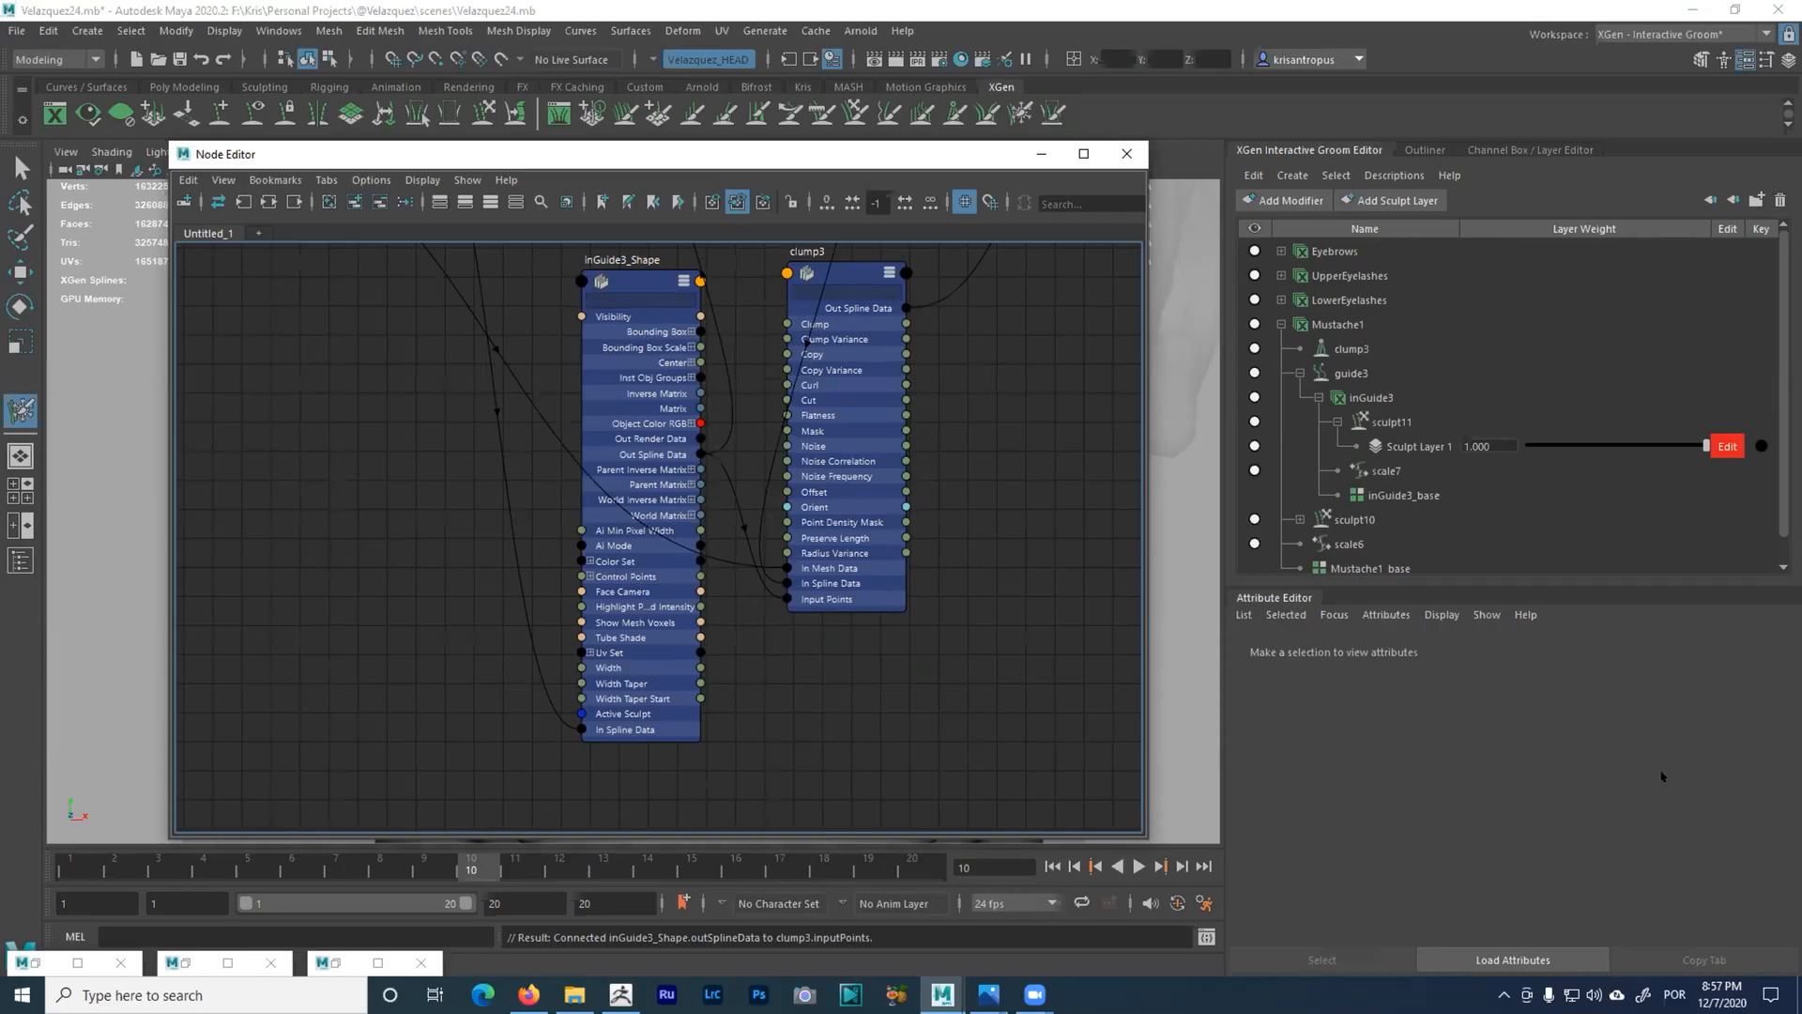
pyautogui.click(1041, 154)
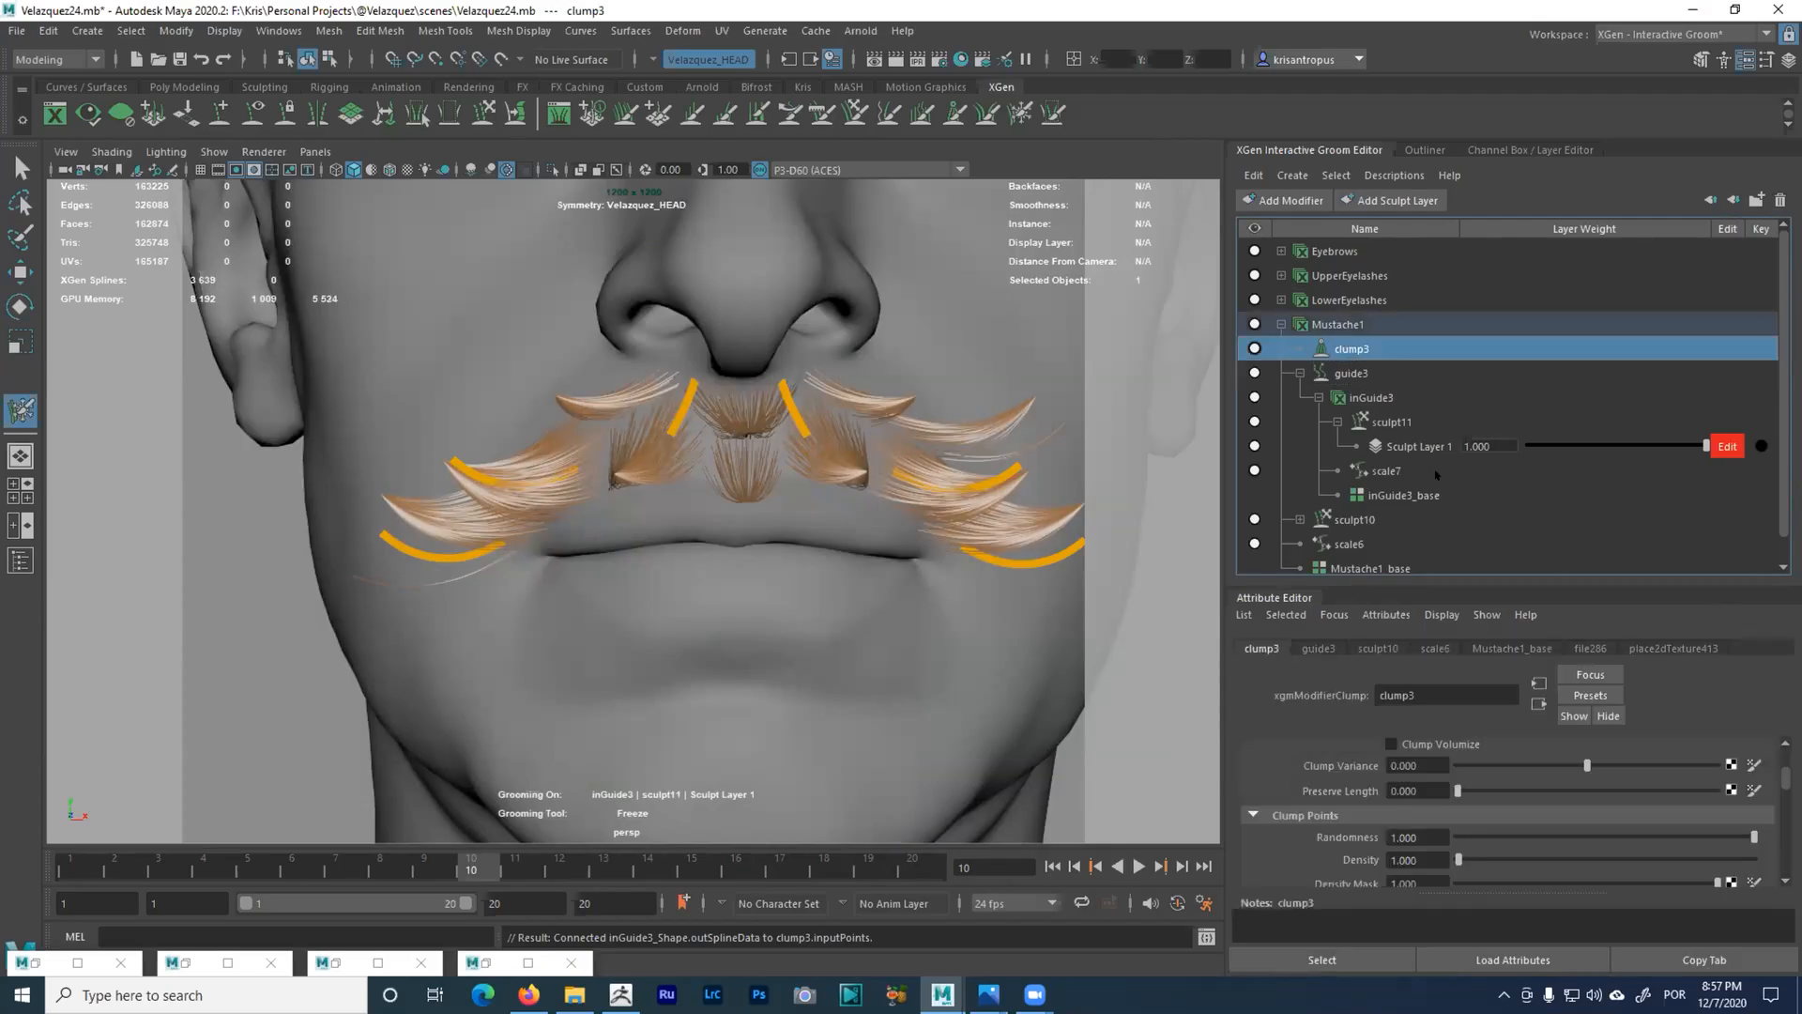
# - Enable Use Input Points in clump3's Extra Attributes, and turn the modifier off and on again to refresh the clumping
pyautogui.moveTo(1616, 570); pyautogui.dragTo(1620, 417)
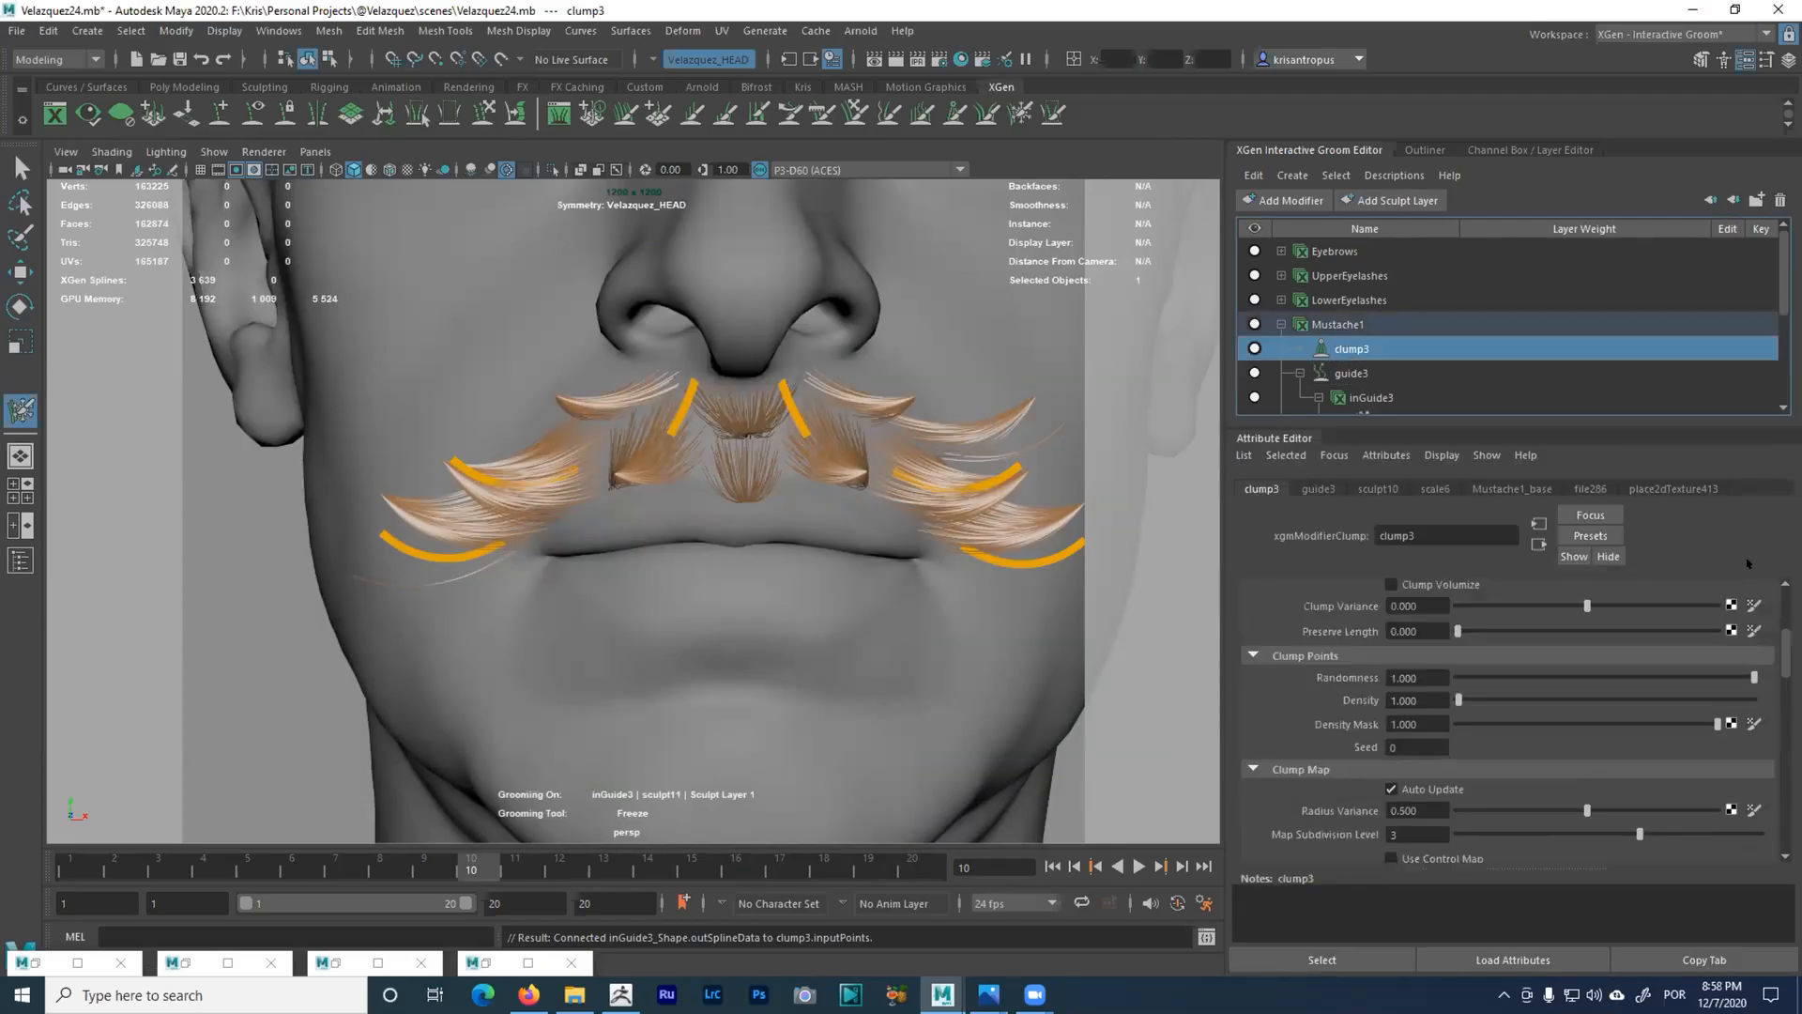
pyautogui.moveTo(1780, 657); pyautogui.dragTo(1783, 835)
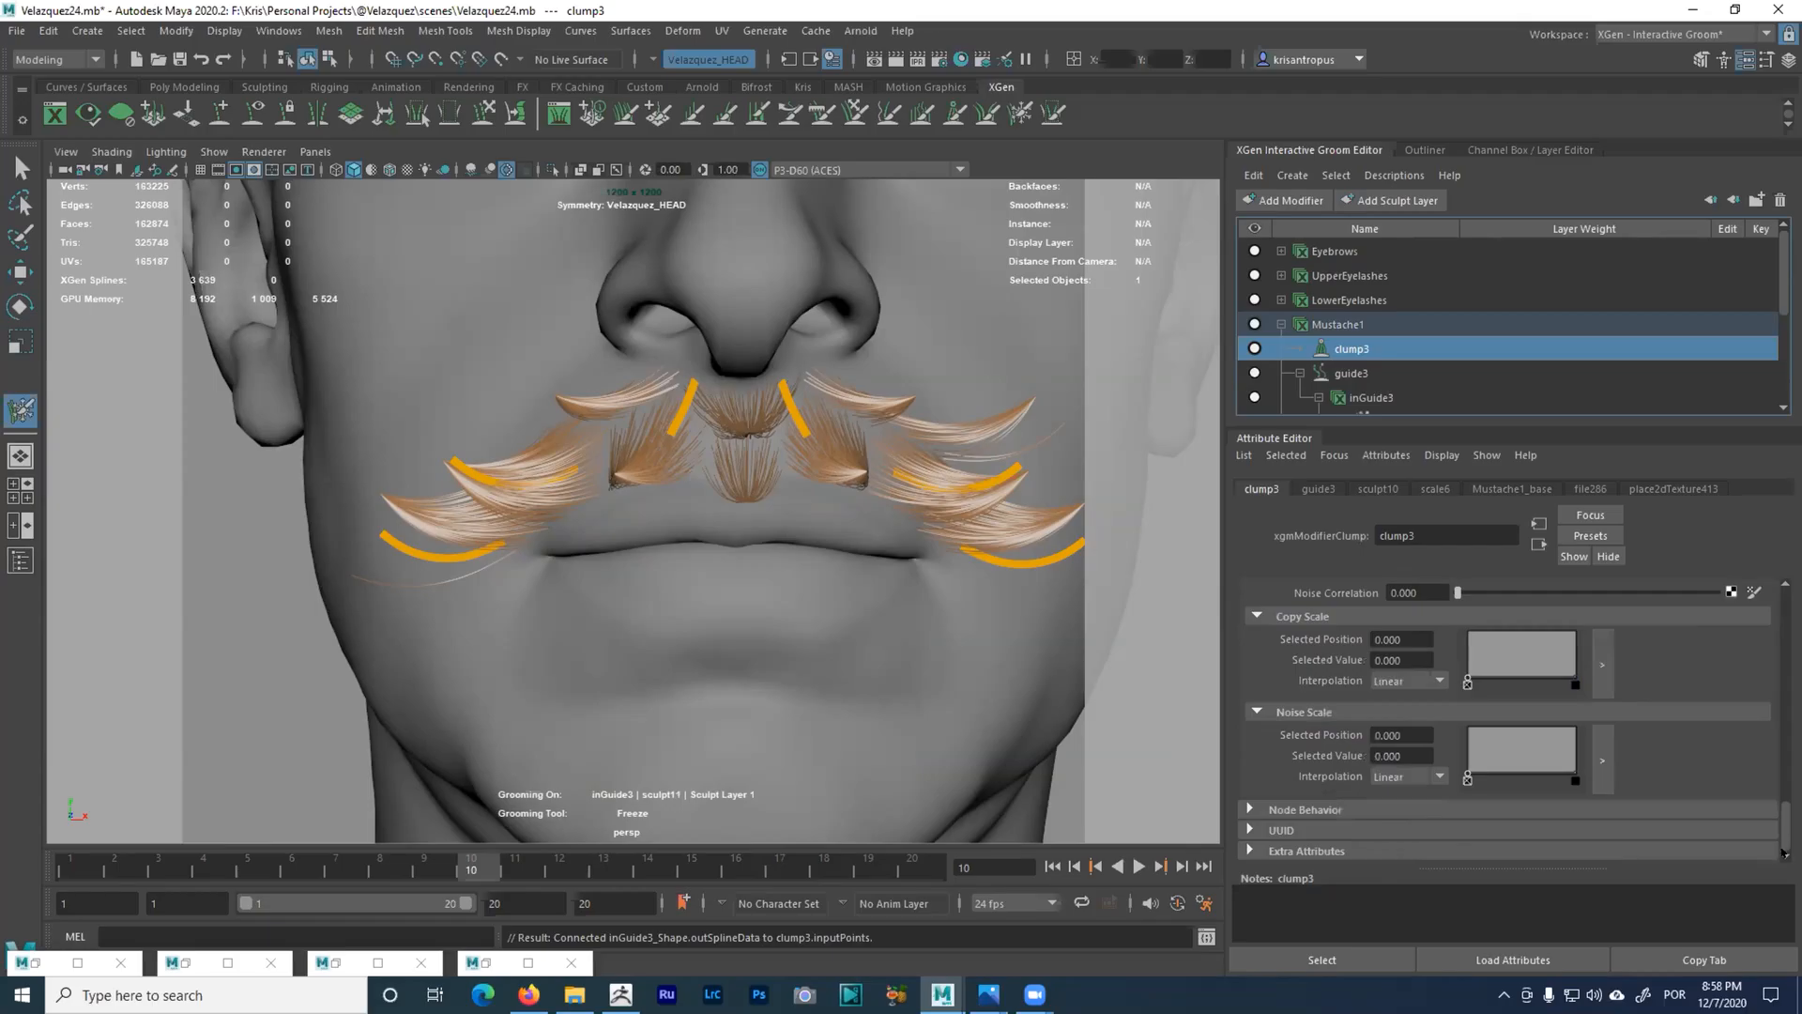
pyautogui.scroll(-2, 1502, 753)
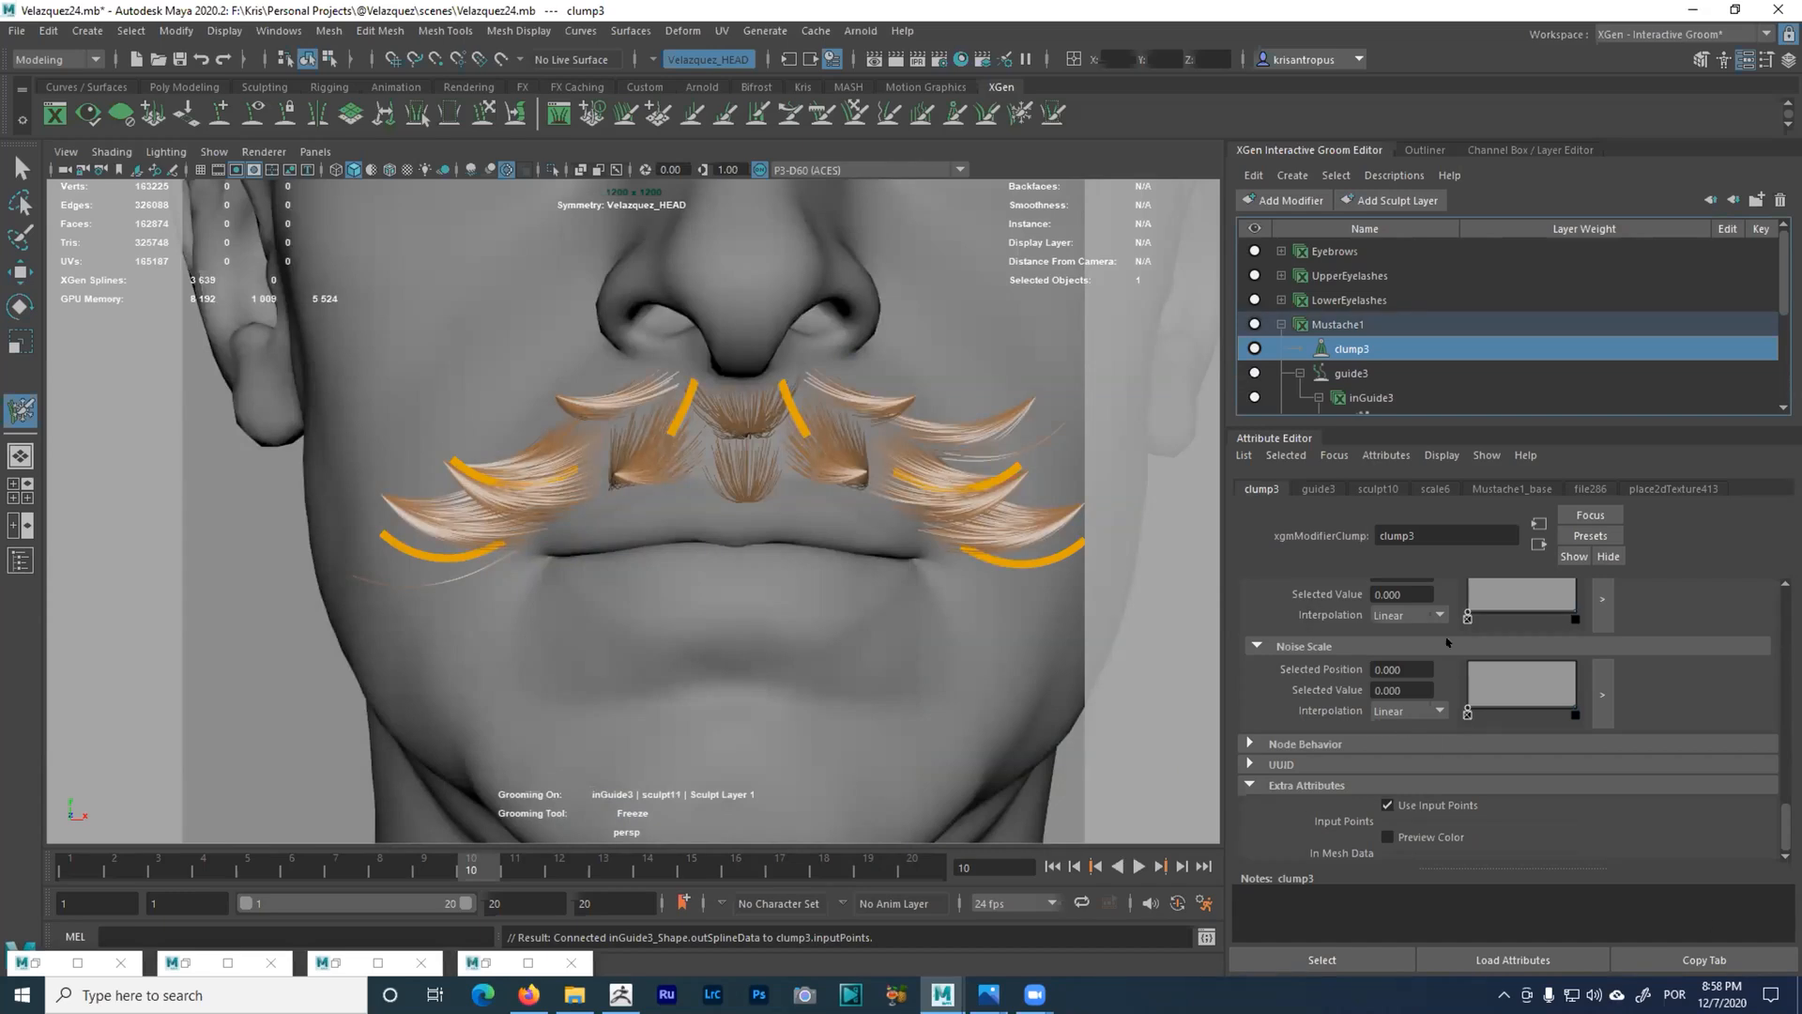
pyautogui.click(1249, 347)
pyautogui.click(1248, 347)
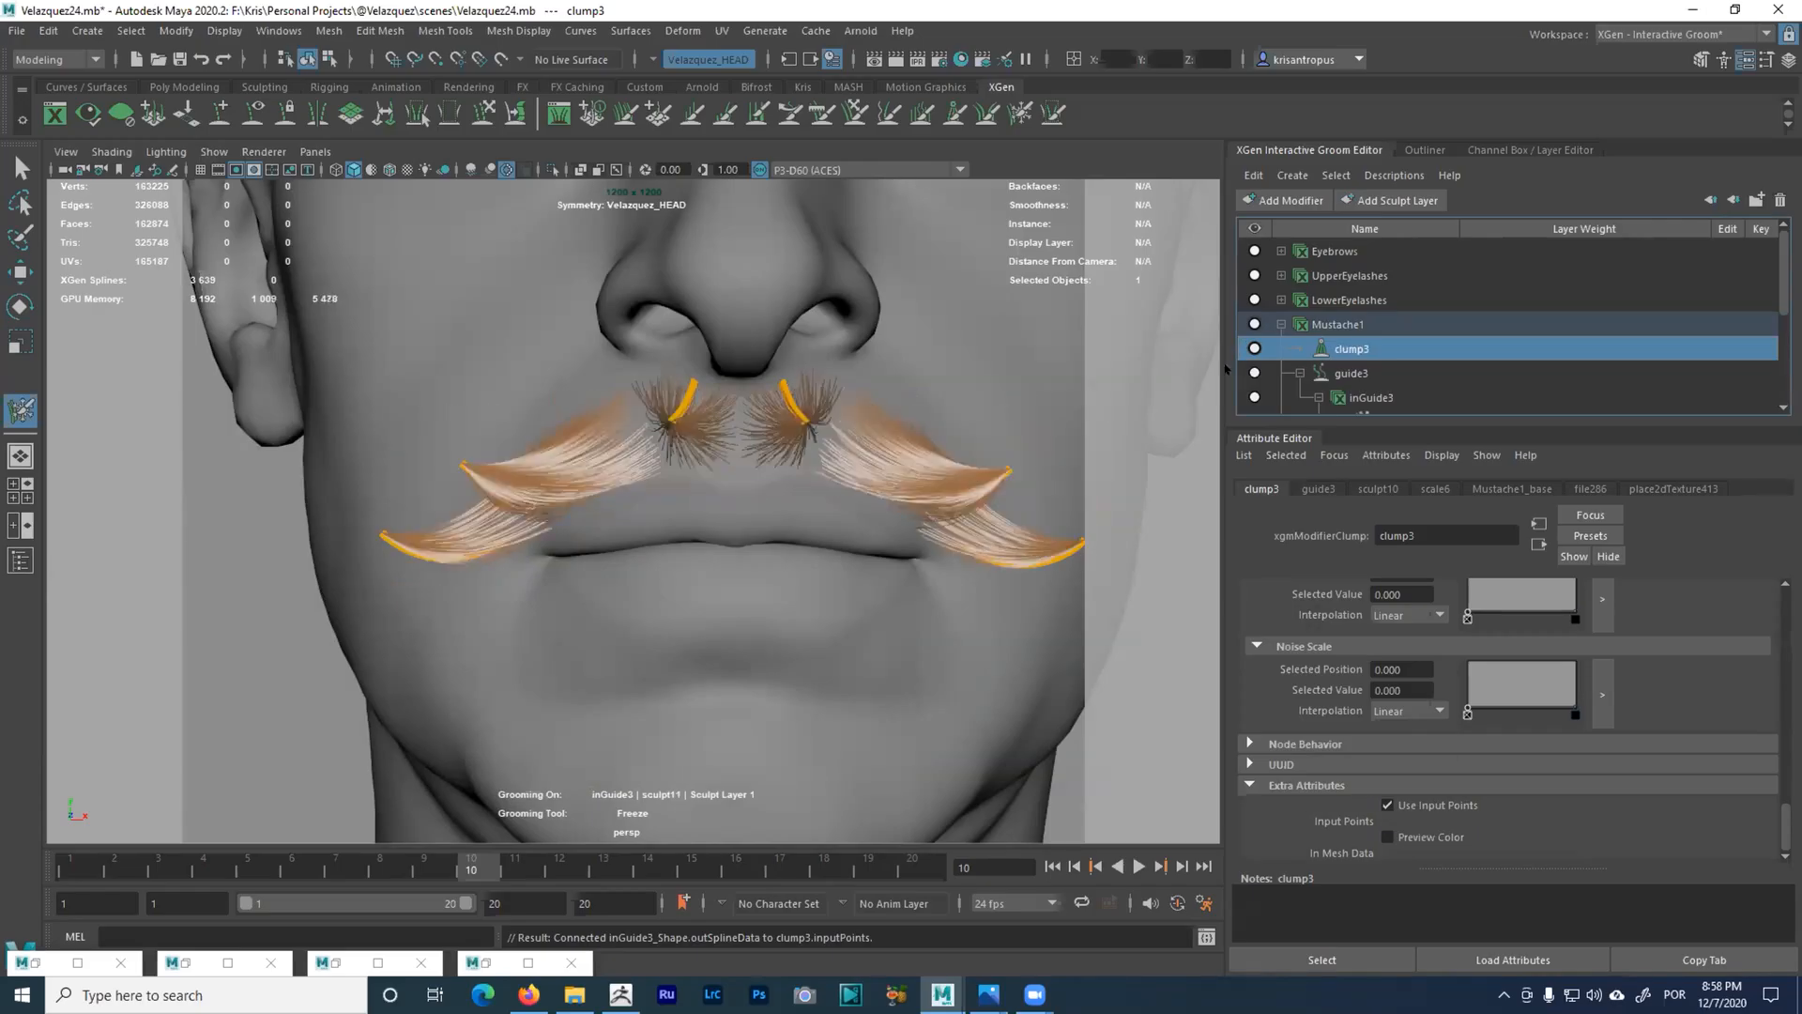
# - Check the clumped moustache on the whole face, and set clump3's Clump effect to 1.000
pyautogui.moveTo(953, 491)
pyautogui.keyDown('alt'); pyautogui.mouseDown()
pyautogui.moveTo(1126, 488)
pyautogui.moveTo(702, 477)
pyautogui.moveTo(798, 478)
pyautogui.moveTo(676, 460)
pyautogui.moveTo(592, 417)
pyautogui.mouseUp(); pyautogui.keyUp('alt')
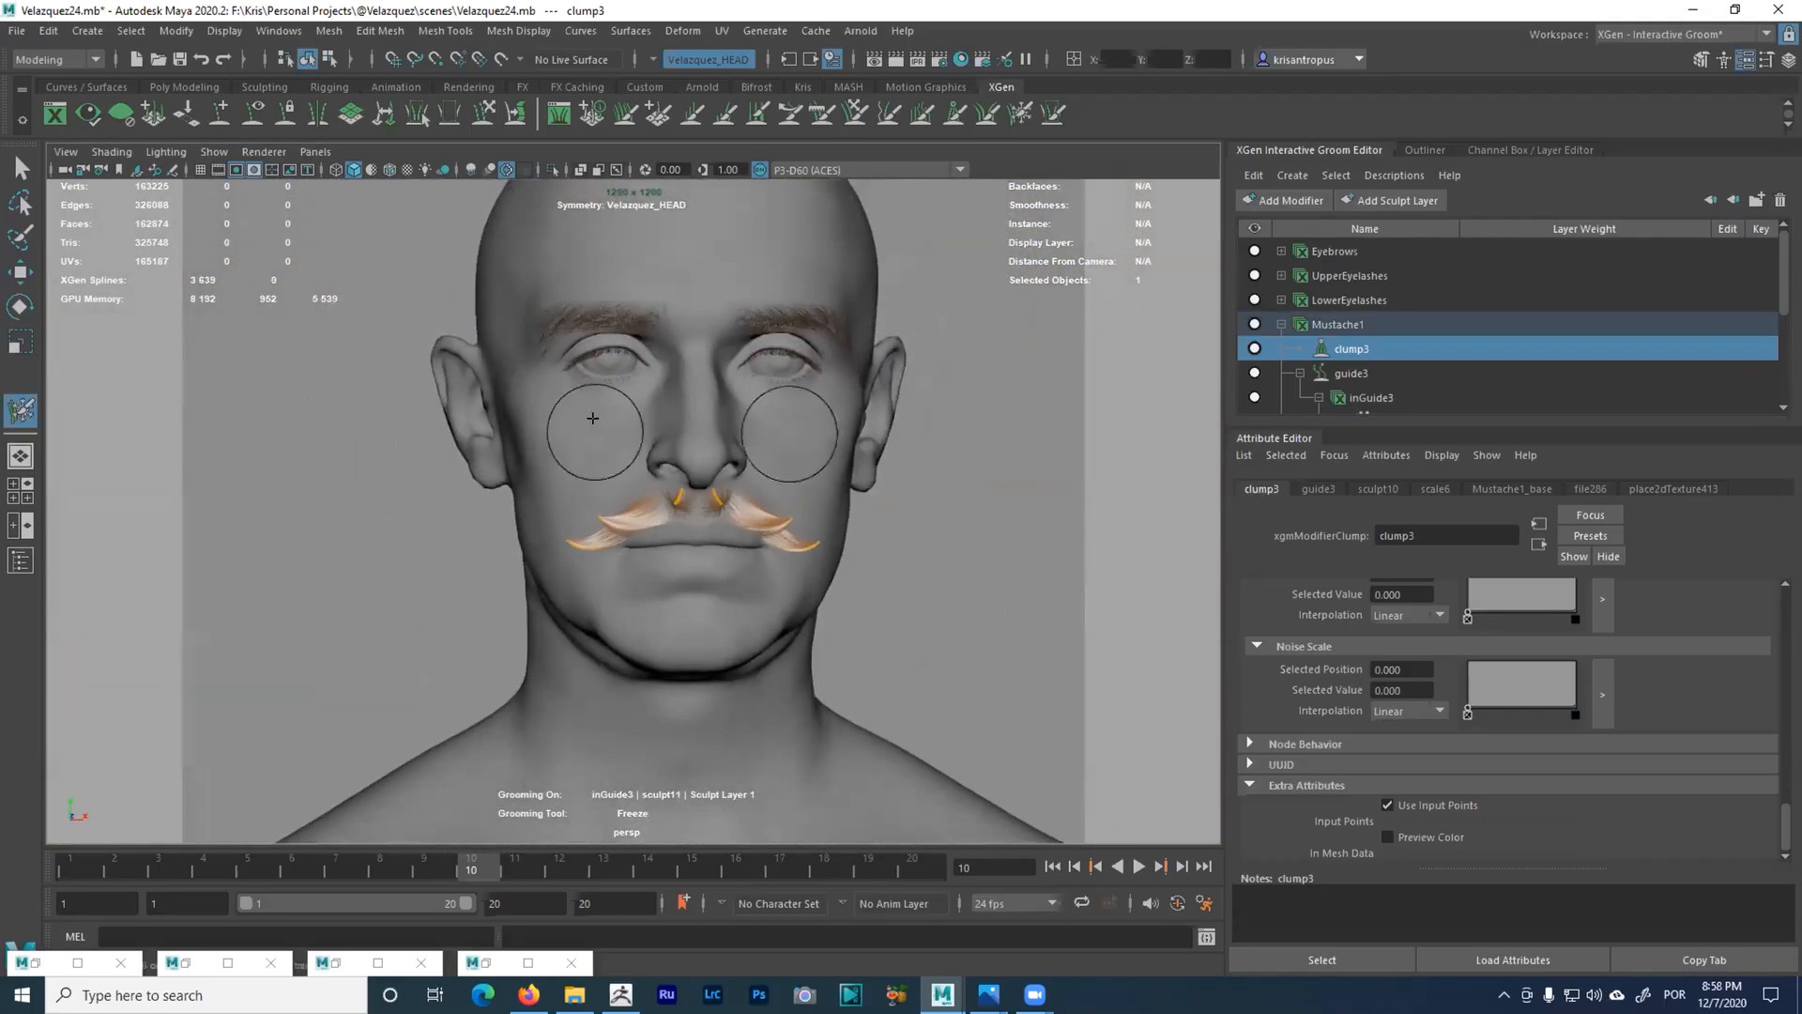
pyautogui.moveTo(564, 451)
pyautogui.keyDown('alt'); pyautogui.mouseDown(button='right')
pyautogui.moveTo(883, 488)
pyautogui.moveTo(869, 403)
pyautogui.mouseUp(button='right'); pyautogui.keyUp('alt')
pyautogui.moveTo(869, 402)
pyautogui.keyDown('alt'); pyautogui.mouseDown()
pyautogui.moveTo(776, 483)
pyautogui.moveTo(876, 487)
pyautogui.mouseUp(); pyautogui.keyUp('alt')
pyautogui.keyDown('alt'); pyautogui.moveTo(877, 487); pyautogui.dragTo(908, 509, button='right'); pyautogui.keyUp('alt')
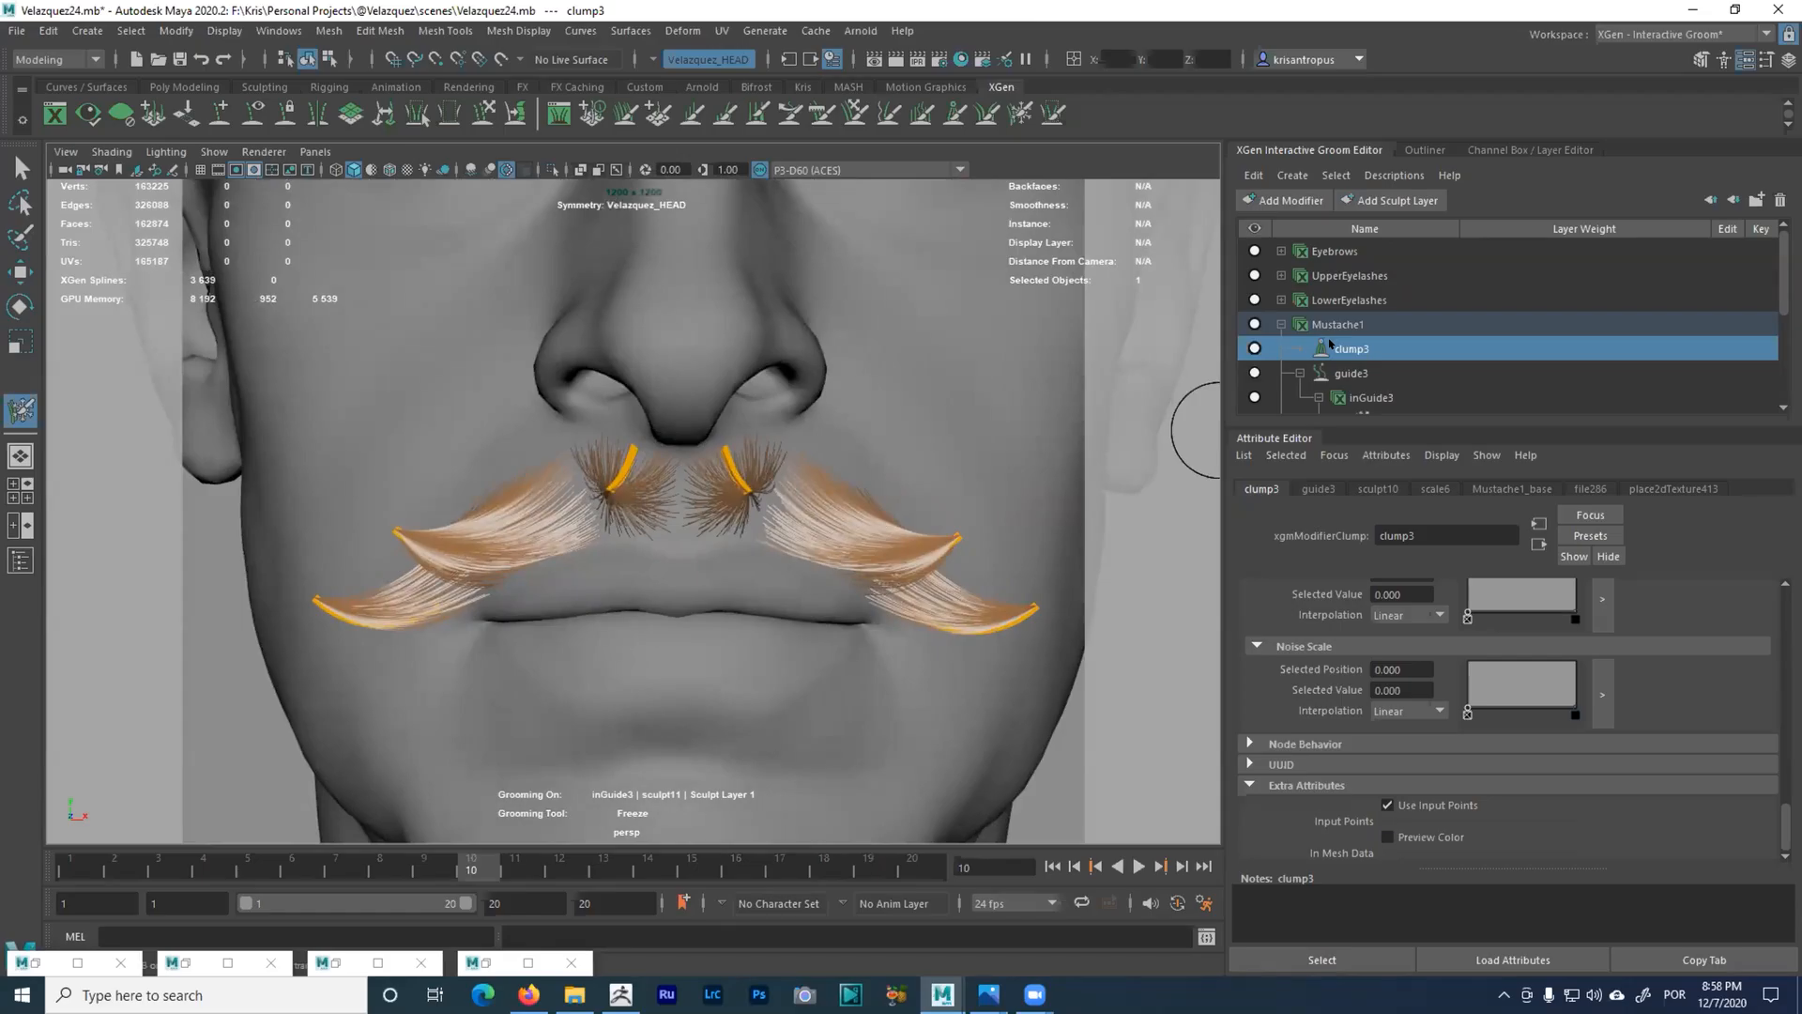
pyautogui.moveTo(1782, 826); pyautogui.dragTo(1777, 570)
pyautogui.moveTo(1686, 684); pyautogui.dragTo(1738, 670)
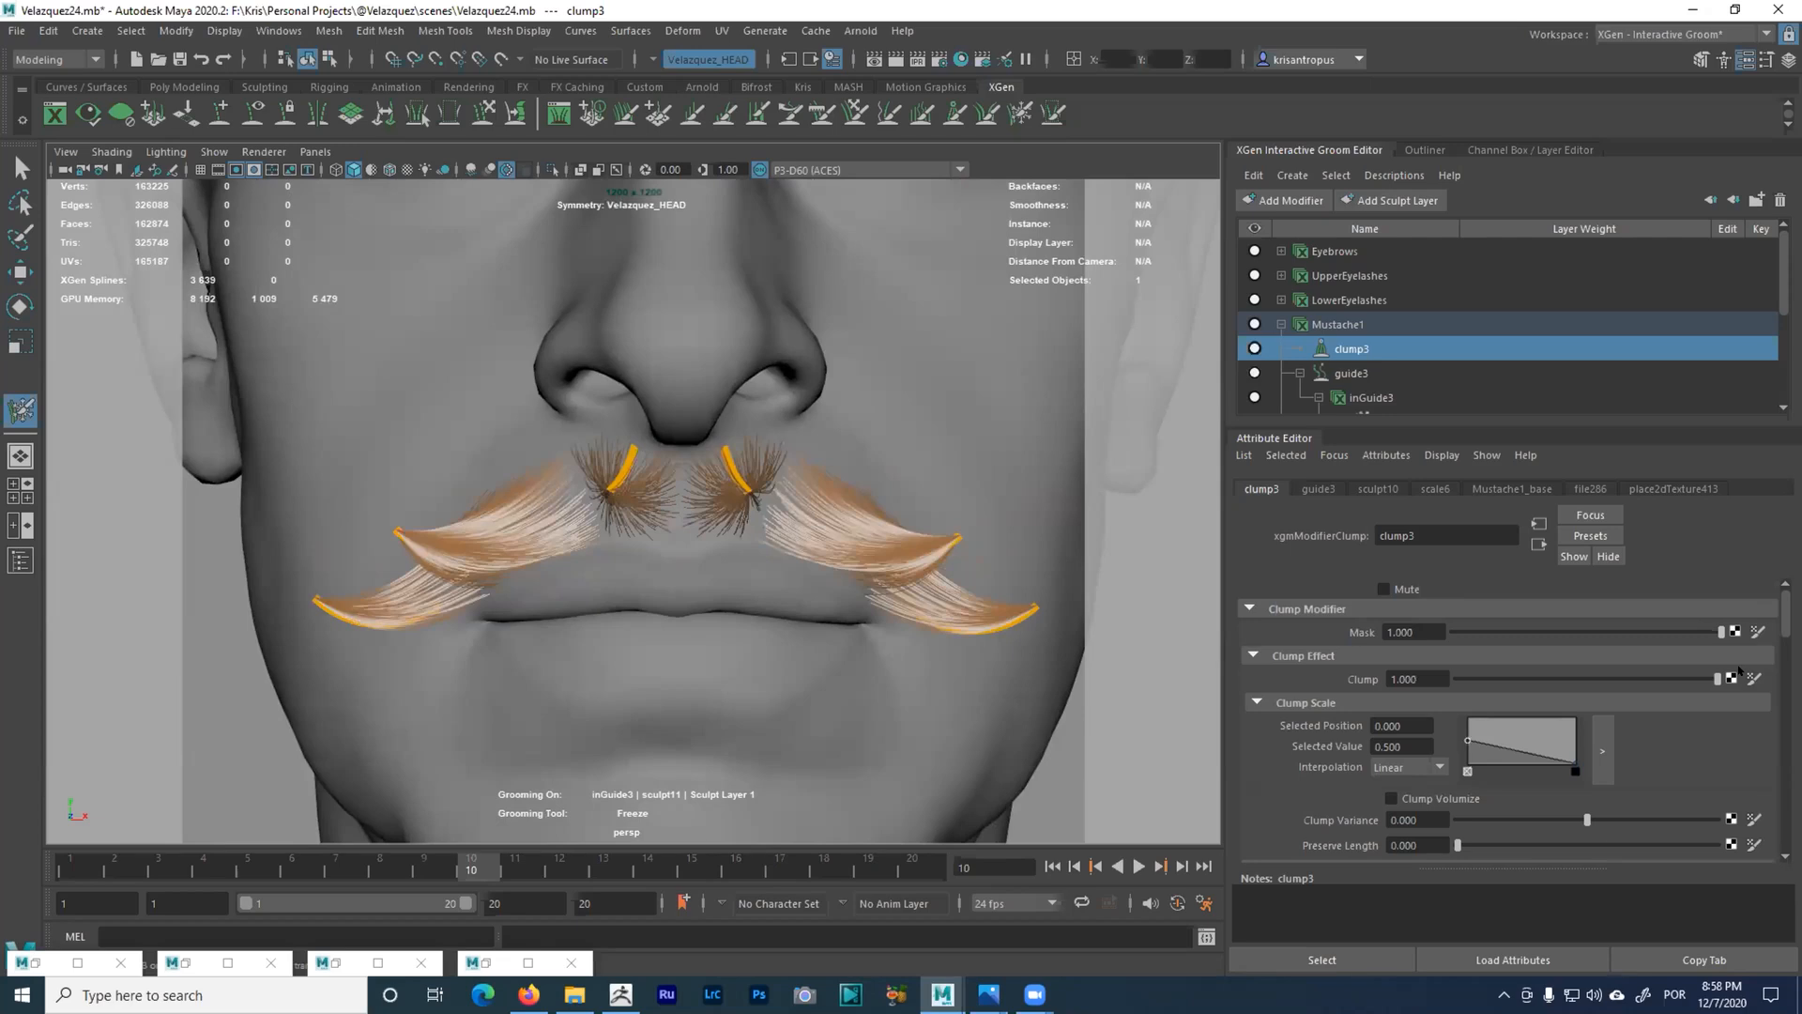
# - Select the inGuide3 description and place an extra mirrored guide in the upper part of the moustache with the Place brush
pyautogui.moveTo(857, 523)
pyautogui.keyDown('alt'); pyautogui.mouseDown()
pyautogui.moveTo(803, 522)
pyautogui.moveTo(907, 522)
pyautogui.moveTo(807, 507)
pyautogui.moveTo(945, 471)
pyautogui.mouseUp(); pyautogui.keyUp('alt')
pyautogui.moveTo(1362, 428); pyautogui.dragTo(1360, 533)
pyautogui.click(1372, 398)
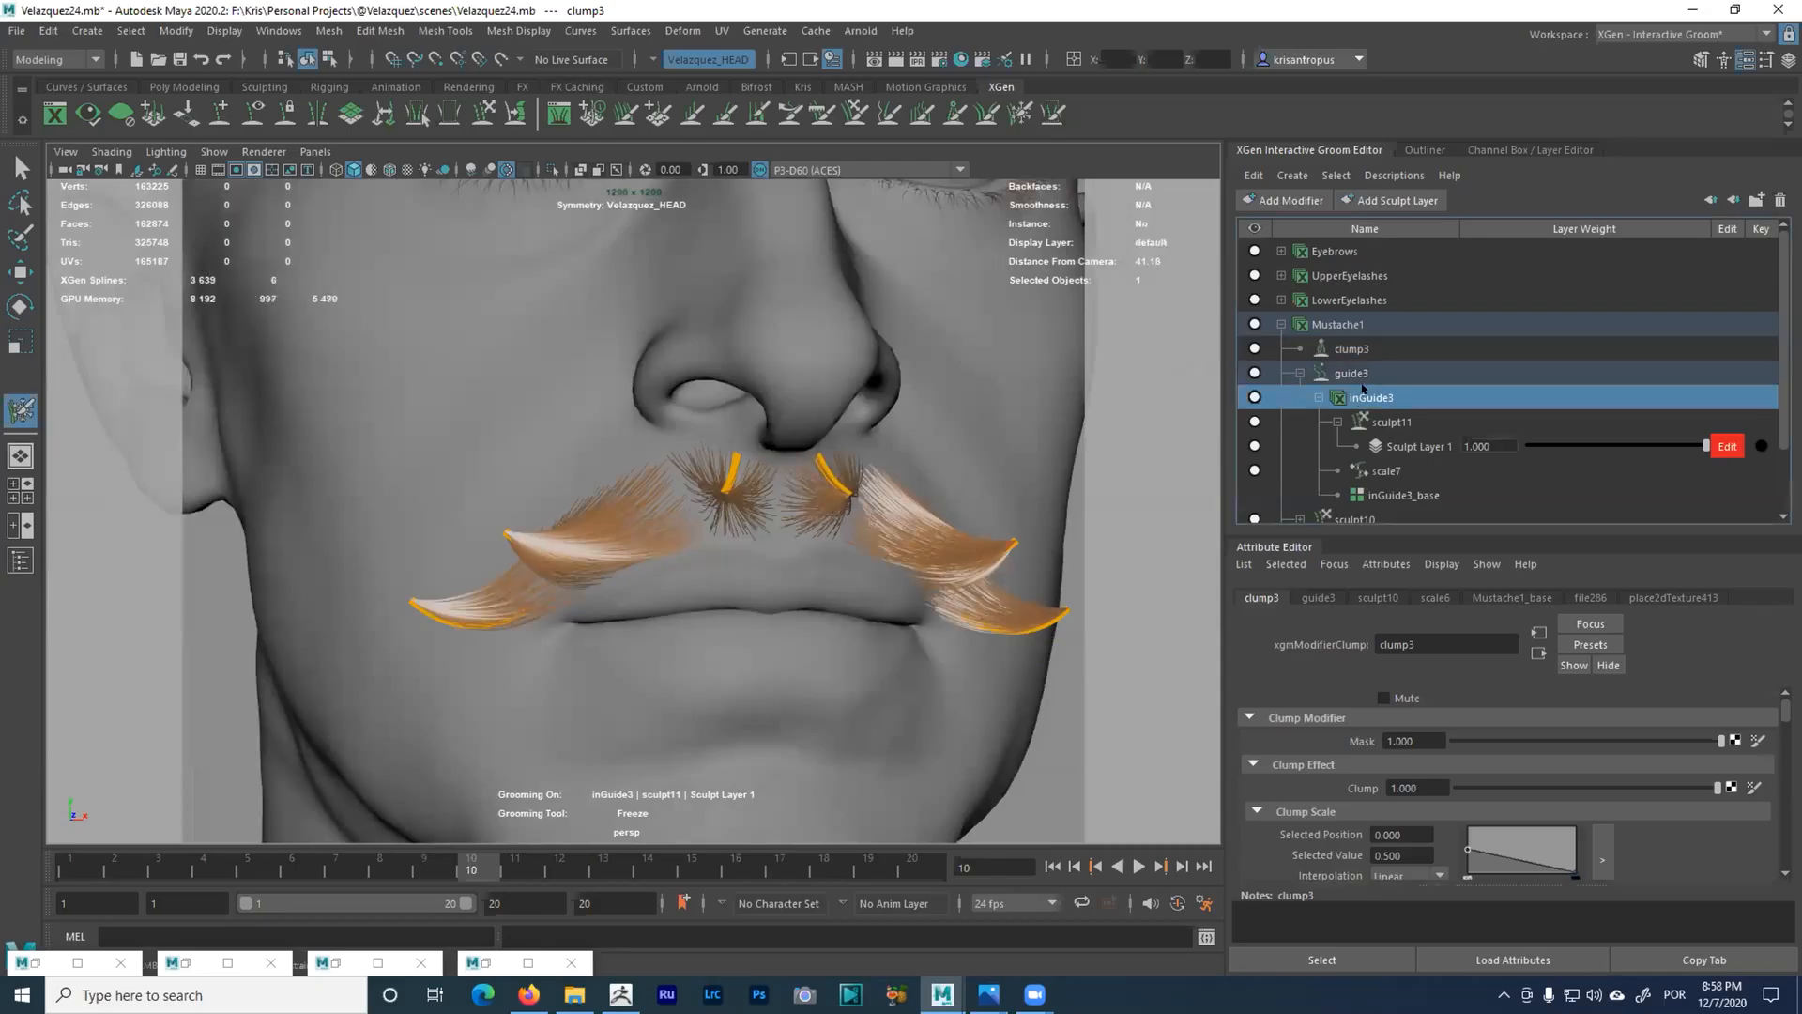
pyautogui.click(658, 112)
pyautogui.scroll(3, 756, 507)
pyautogui.keyDown('alt'); pyautogui.moveTo(806, 419); pyautogui.dragTo(822, 419); pyautogui.keyUp('alt')
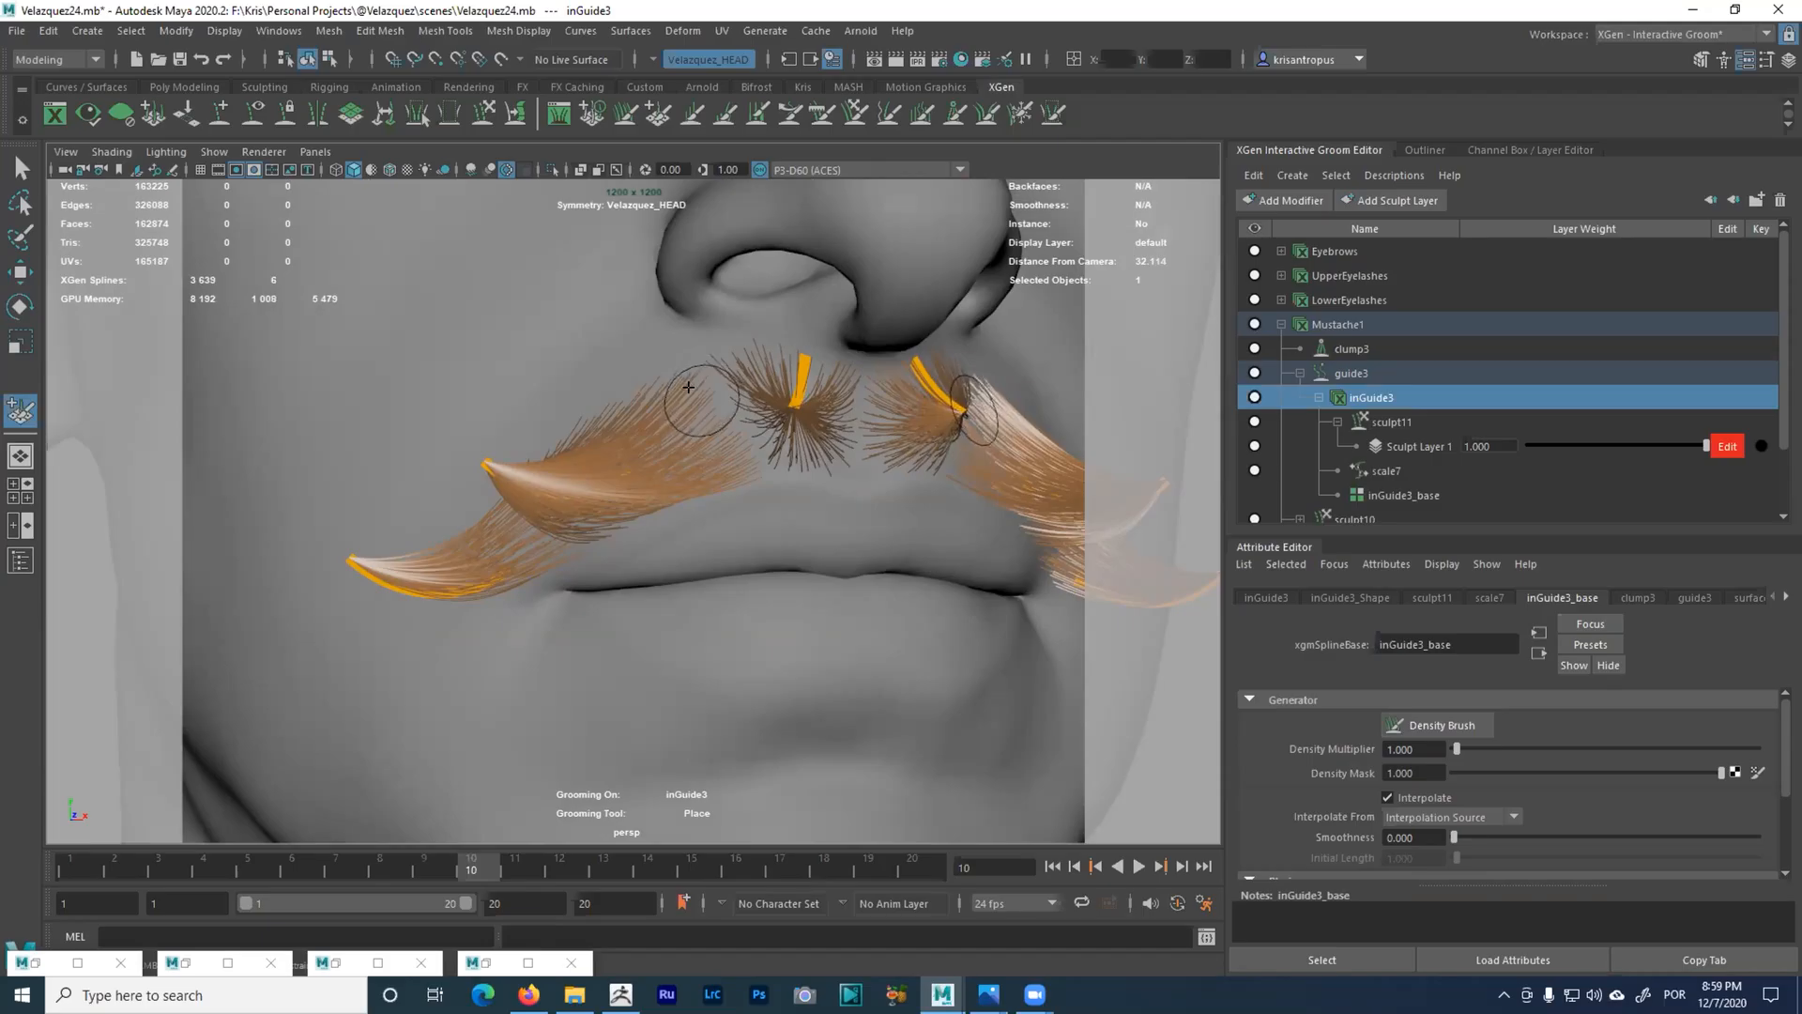
pyautogui.click(689, 386)
pyautogui.scroll(2, 730, 415)
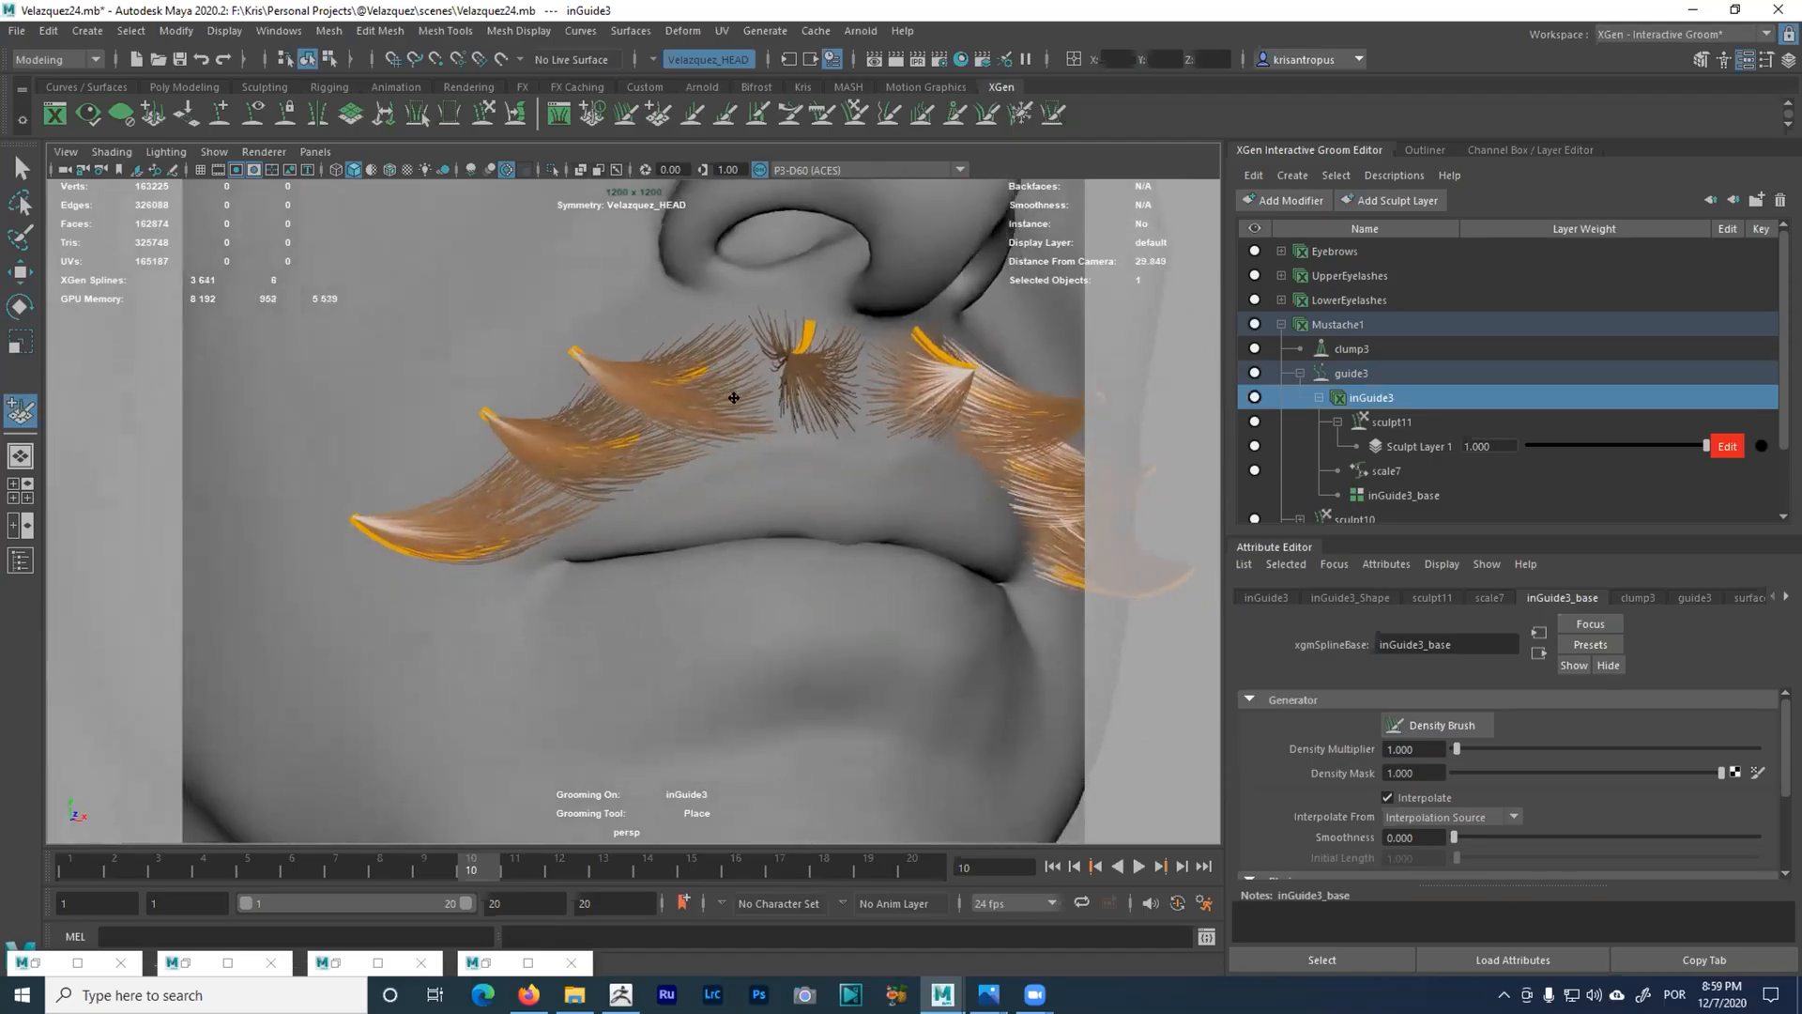
pyautogui.keyDown('alt'); pyautogui.moveTo(733, 416); pyautogui.dragTo(587, 367); pyautogui.keyUp('alt')
pyautogui.scroll(-4, 595, 364)
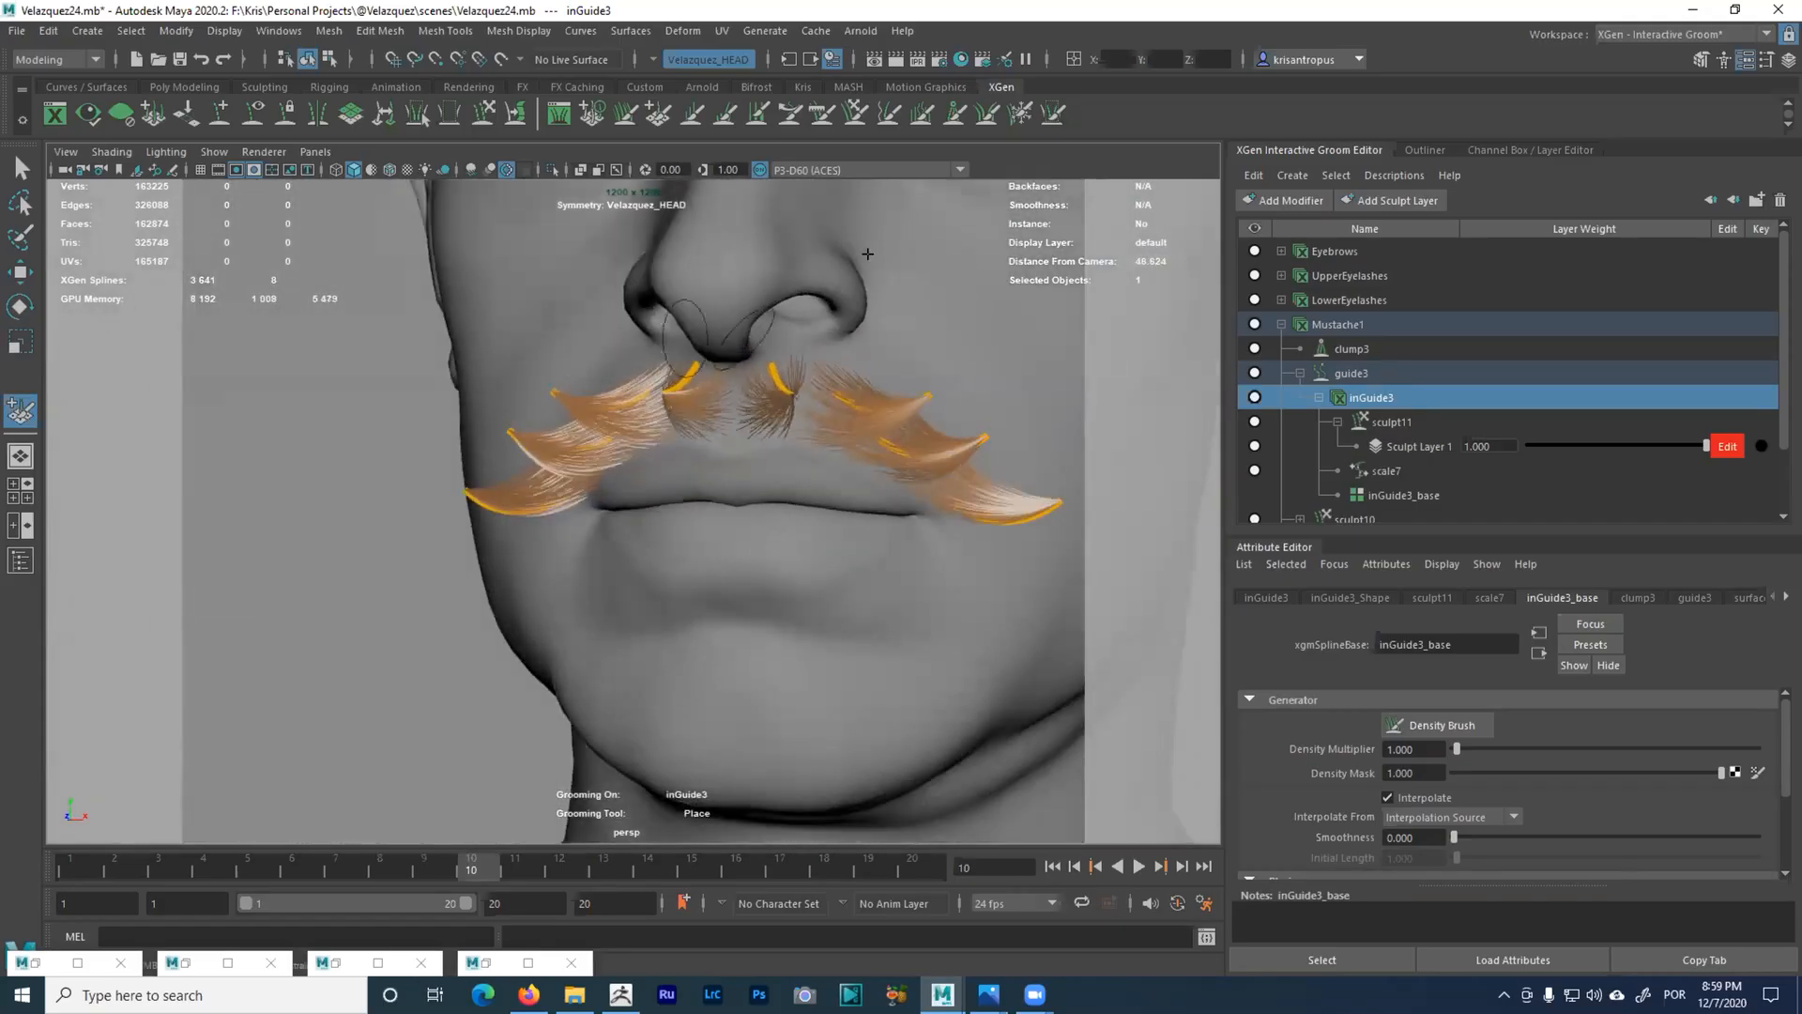
# - Check the frozen guides with the Freeze brush, switch to the Comb brush, and examine the moustache from several angles
pyautogui.click(1017, 114)
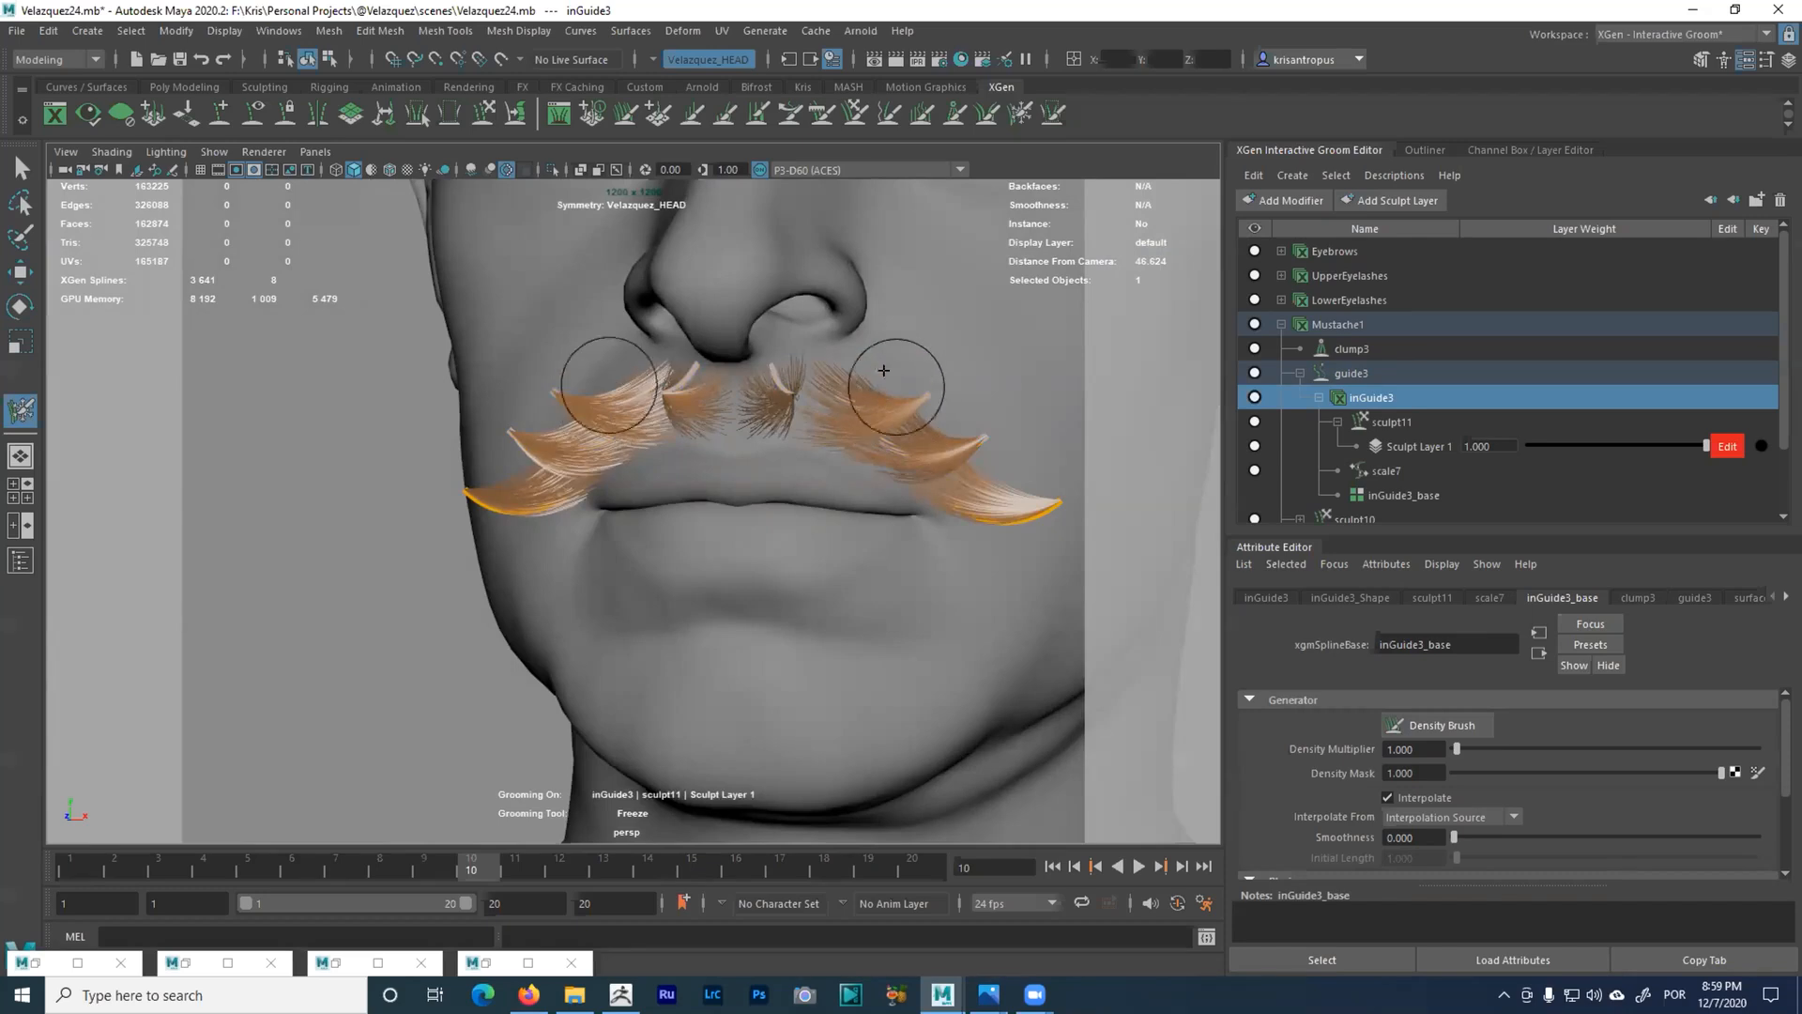
pyautogui.scroll(-3, 859, 329)
pyautogui.click(818, 114)
pyautogui.keyDown('alt'); pyautogui.moveTo(826, 376); pyautogui.dragTo(911, 490); pyautogui.keyUp('alt')
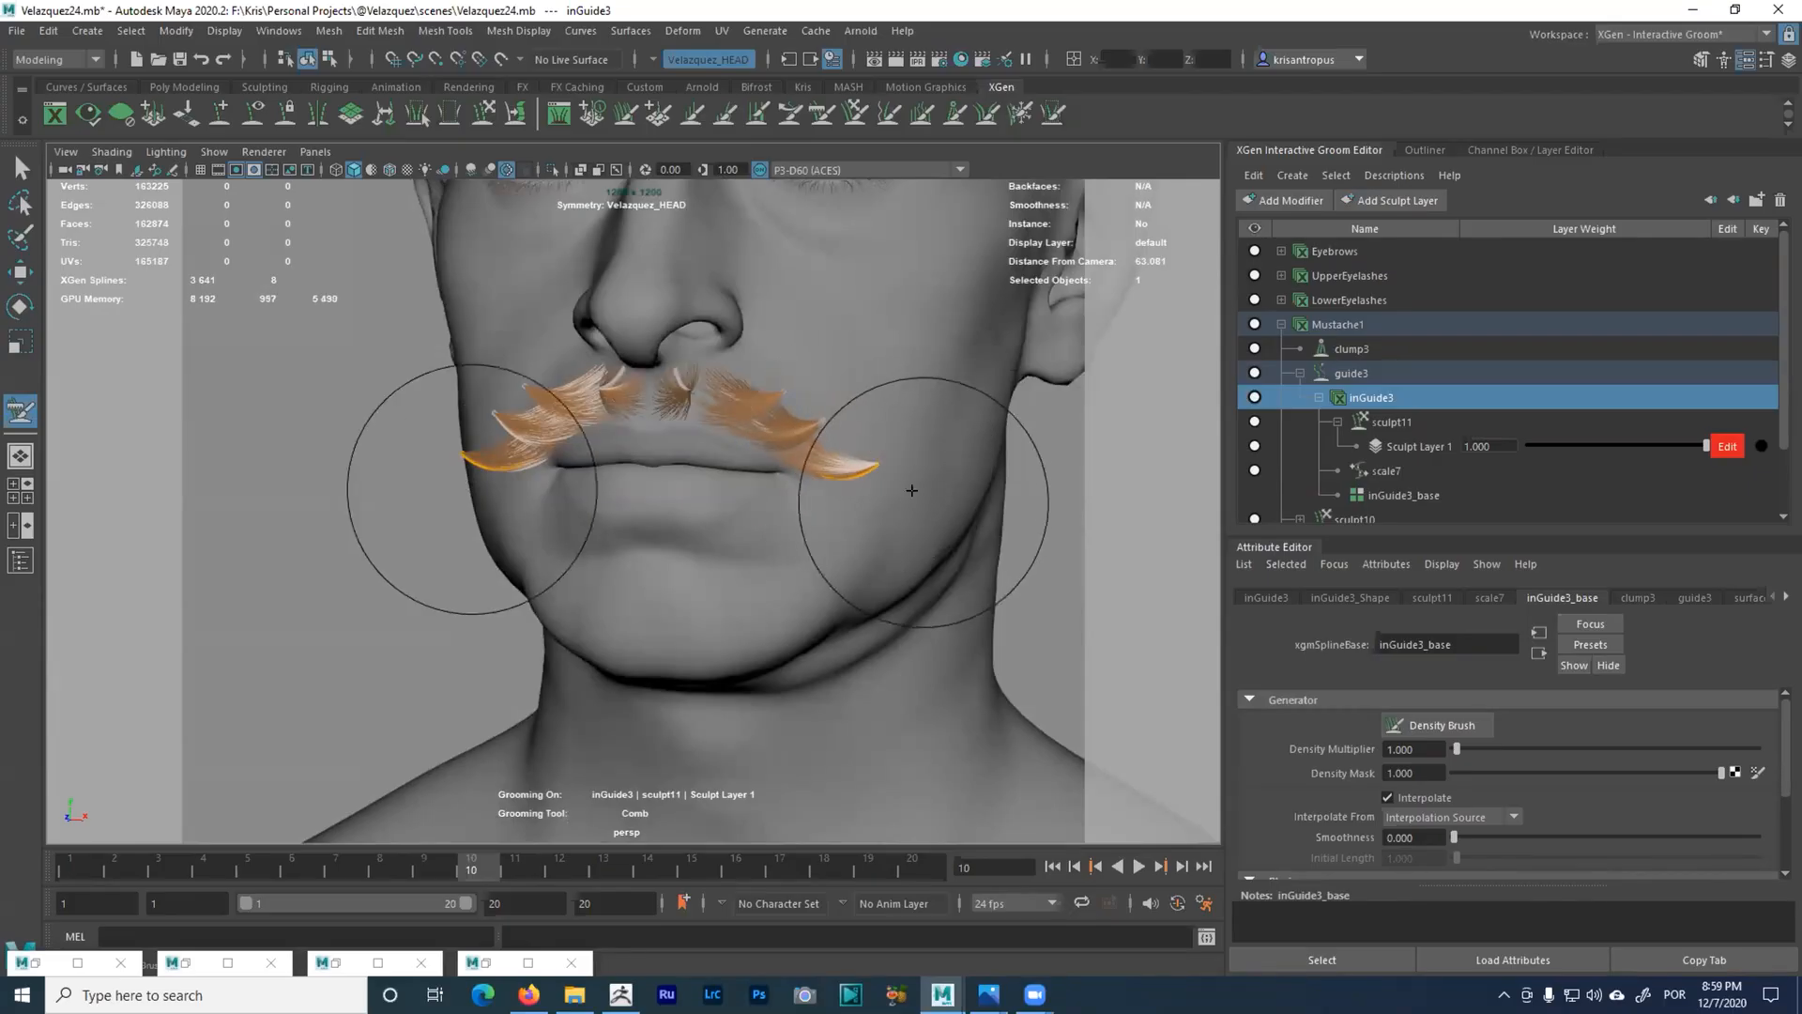
pyautogui.keyDown('alt'); pyautogui.moveTo(857, 422); pyautogui.dragTo(943, 449); pyautogui.keyUp('alt')
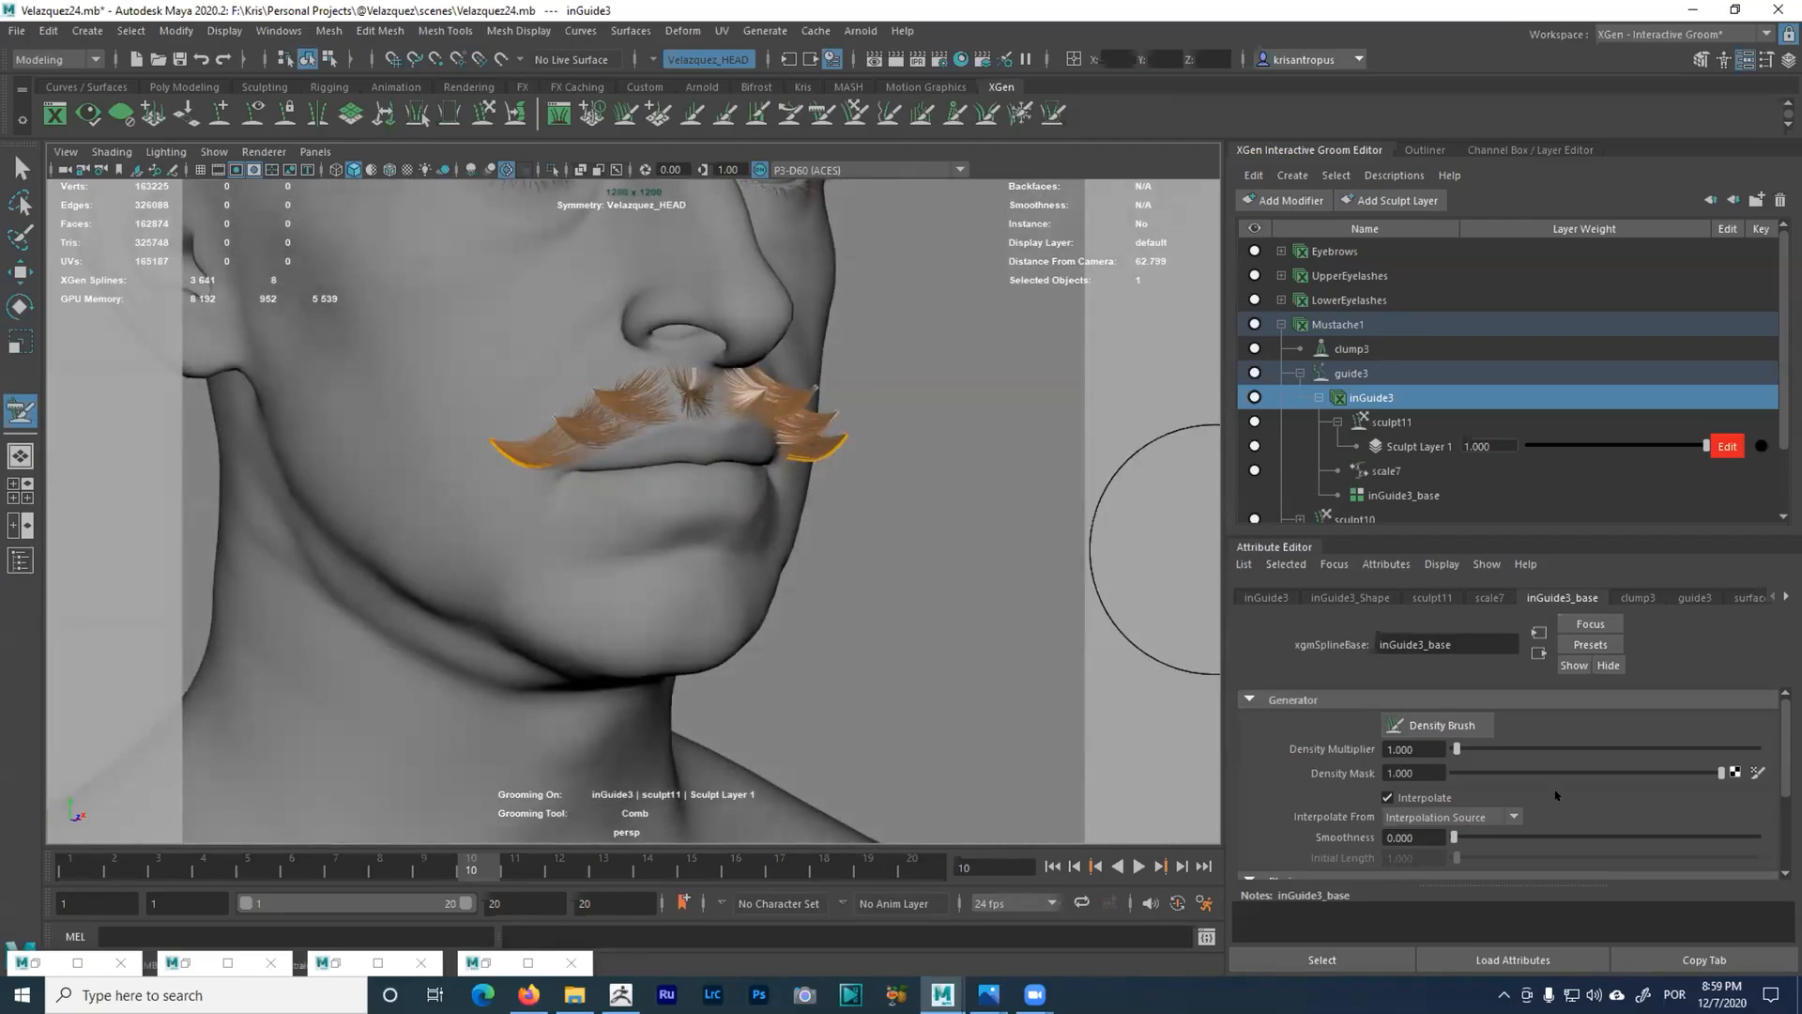
# - Unhide the moustache mesh Velazquez_Beard8:polySurface1 and compare it with the groomed hair from the front
pyautogui.click(1436, 148)
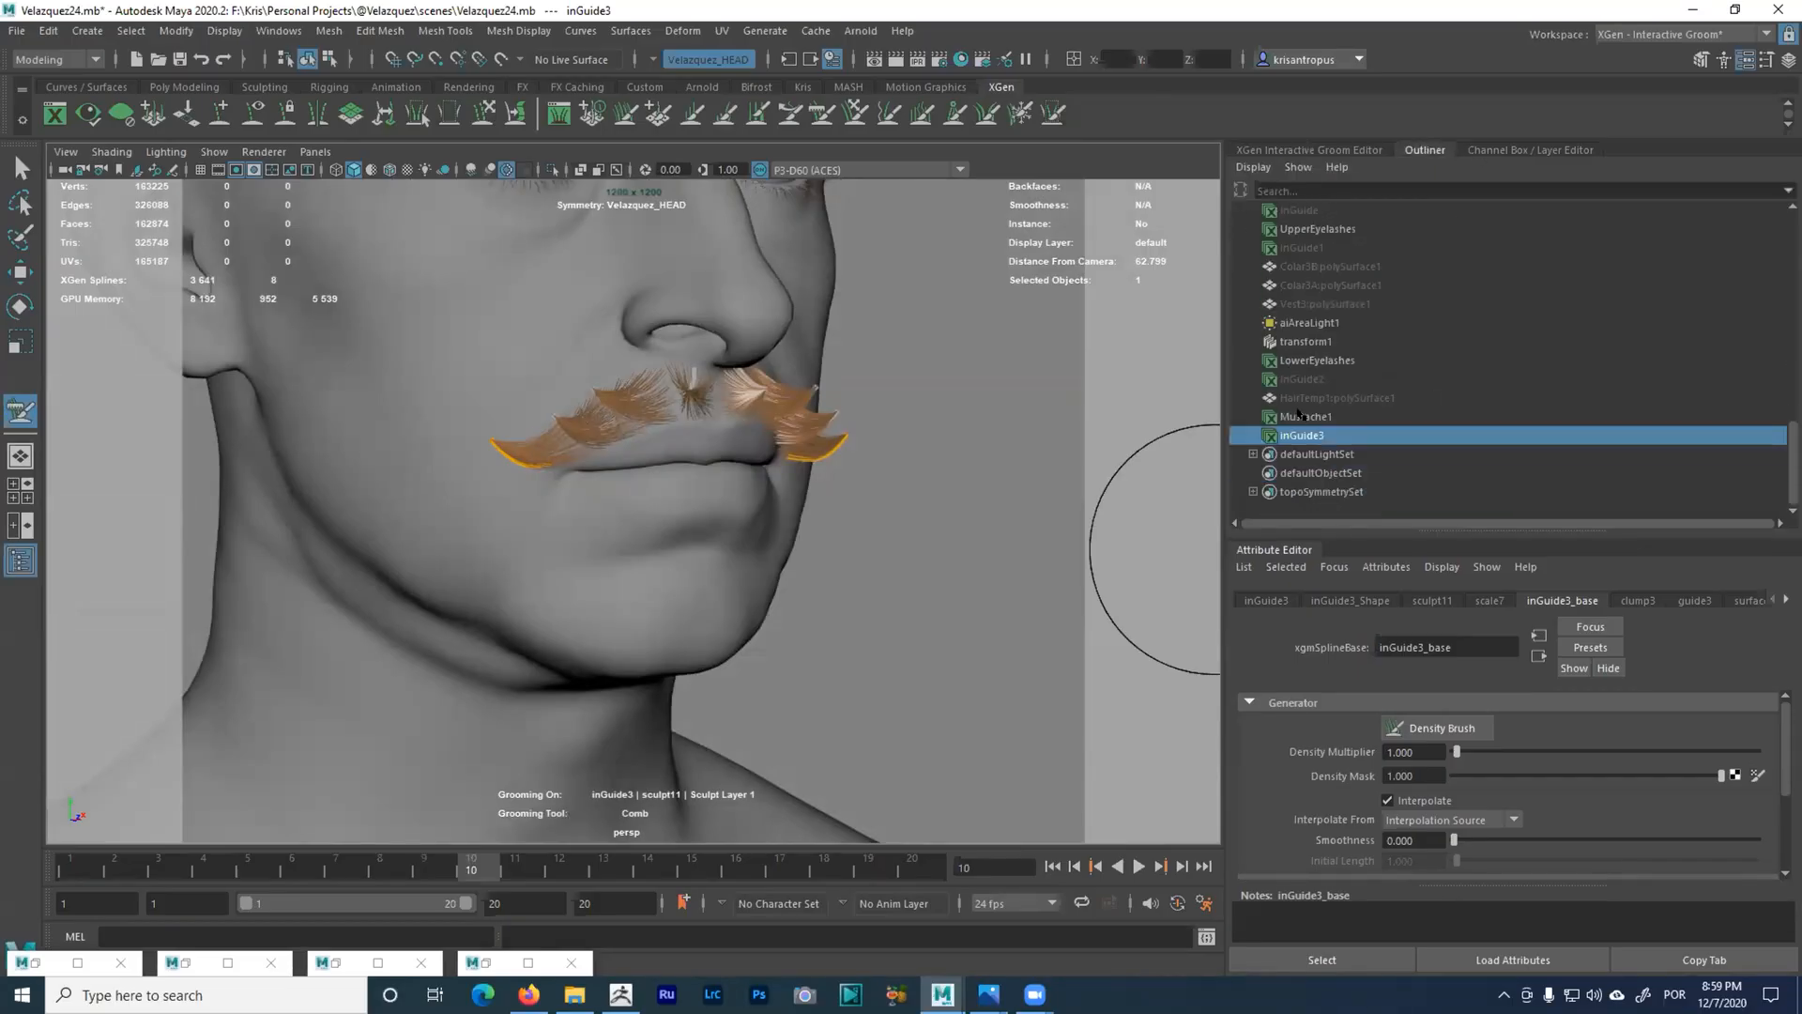
pyautogui.scroll(3, 1310, 280)
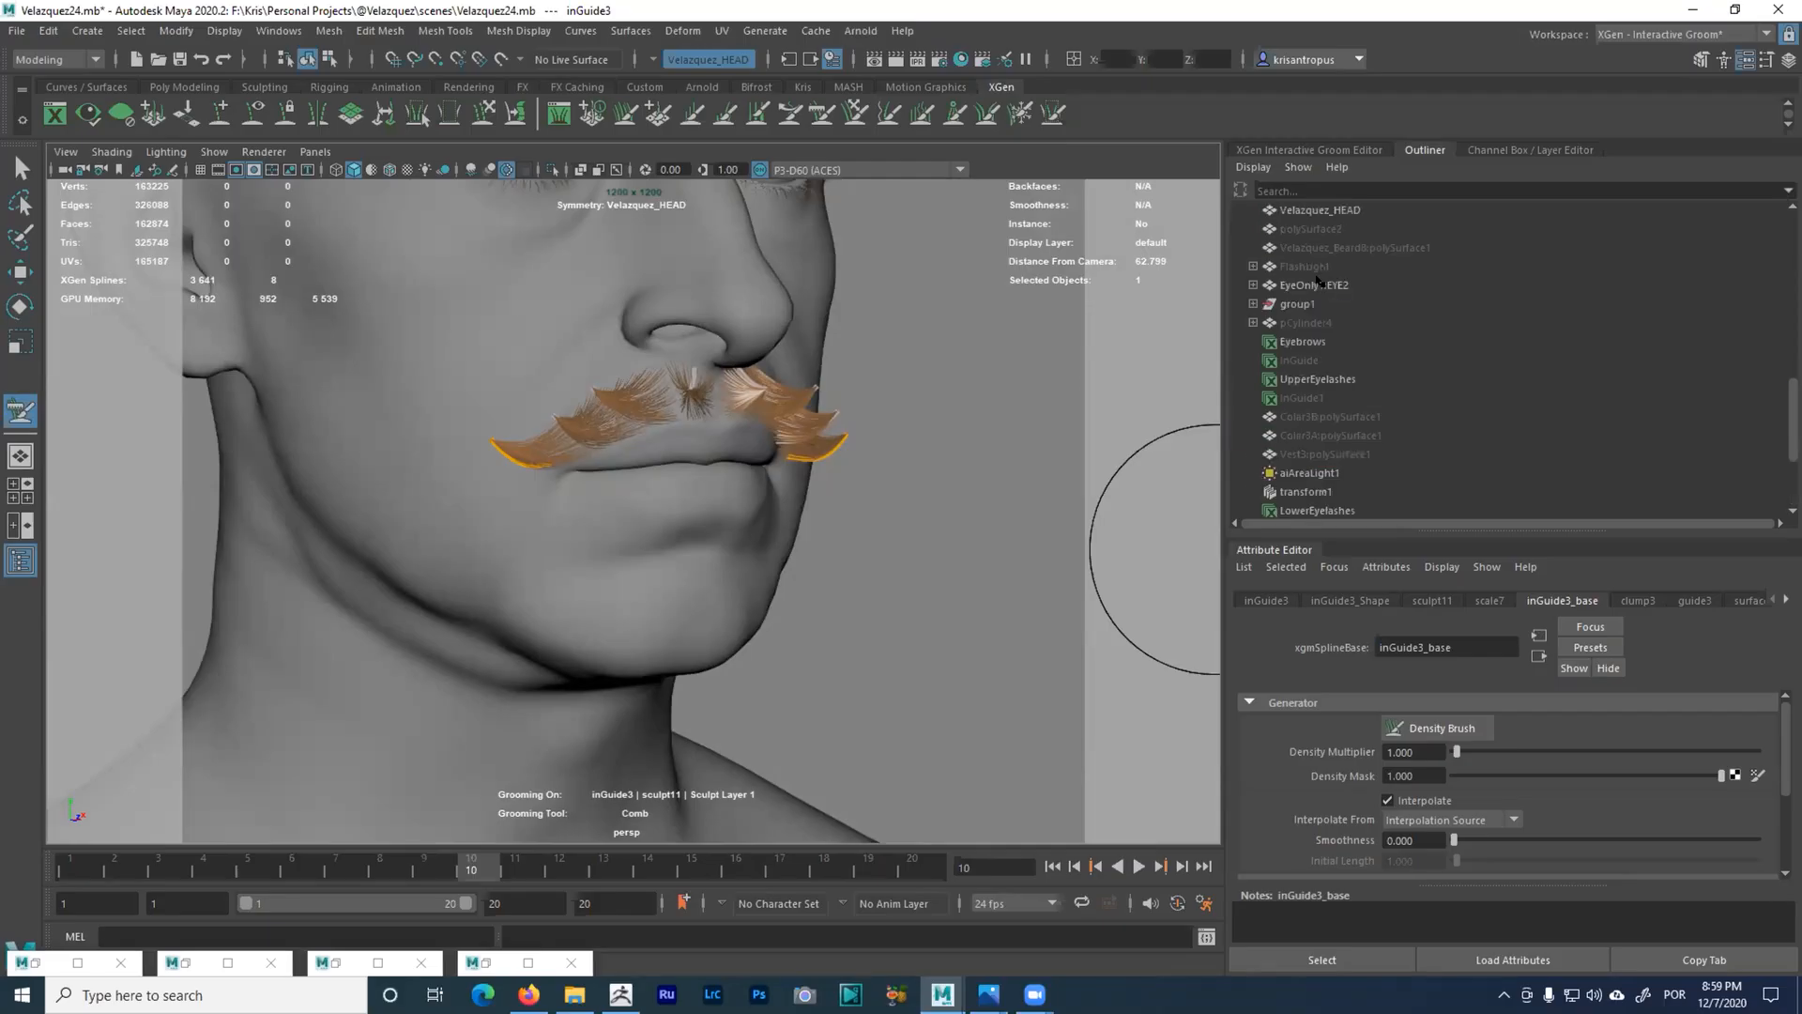
pyautogui.click(1330, 248)
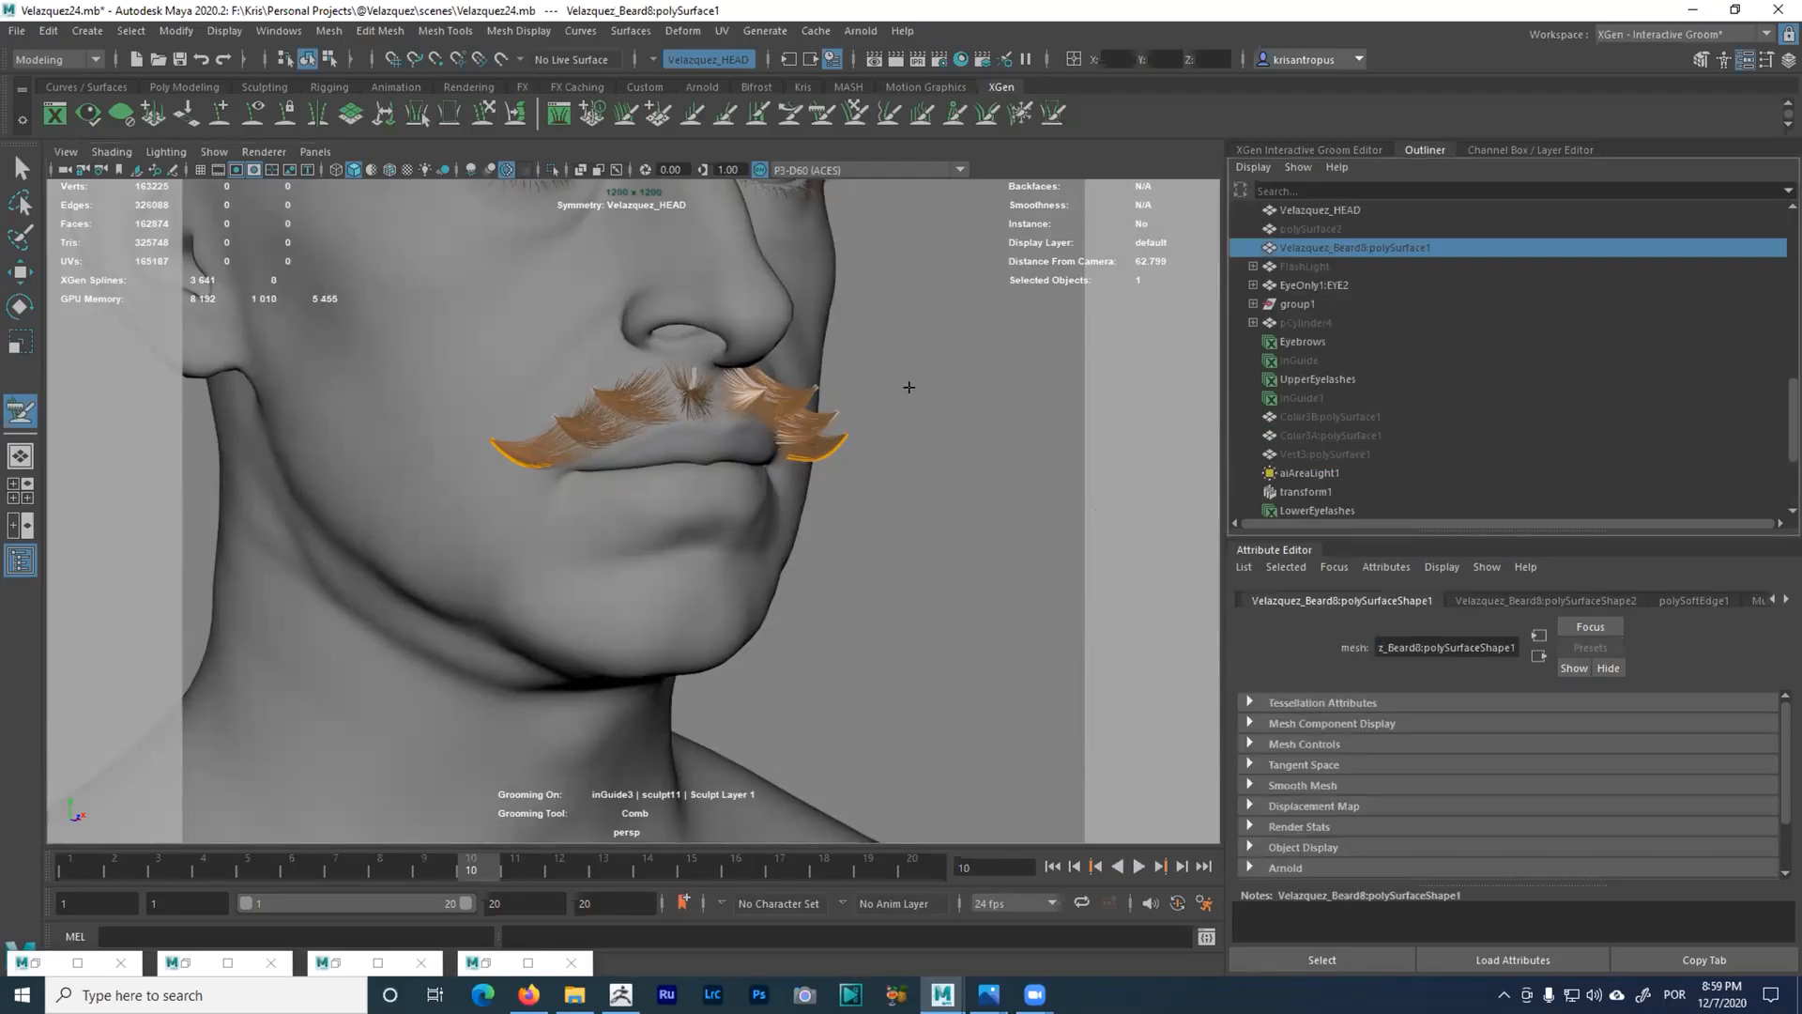
pyautogui.hotkey('shift', 'h')
pyautogui.keyDown('alt'); pyautogui.moveTo(794, 453); pyautogui.dragTo(747, 450); pyautogui.keyUp('alt')
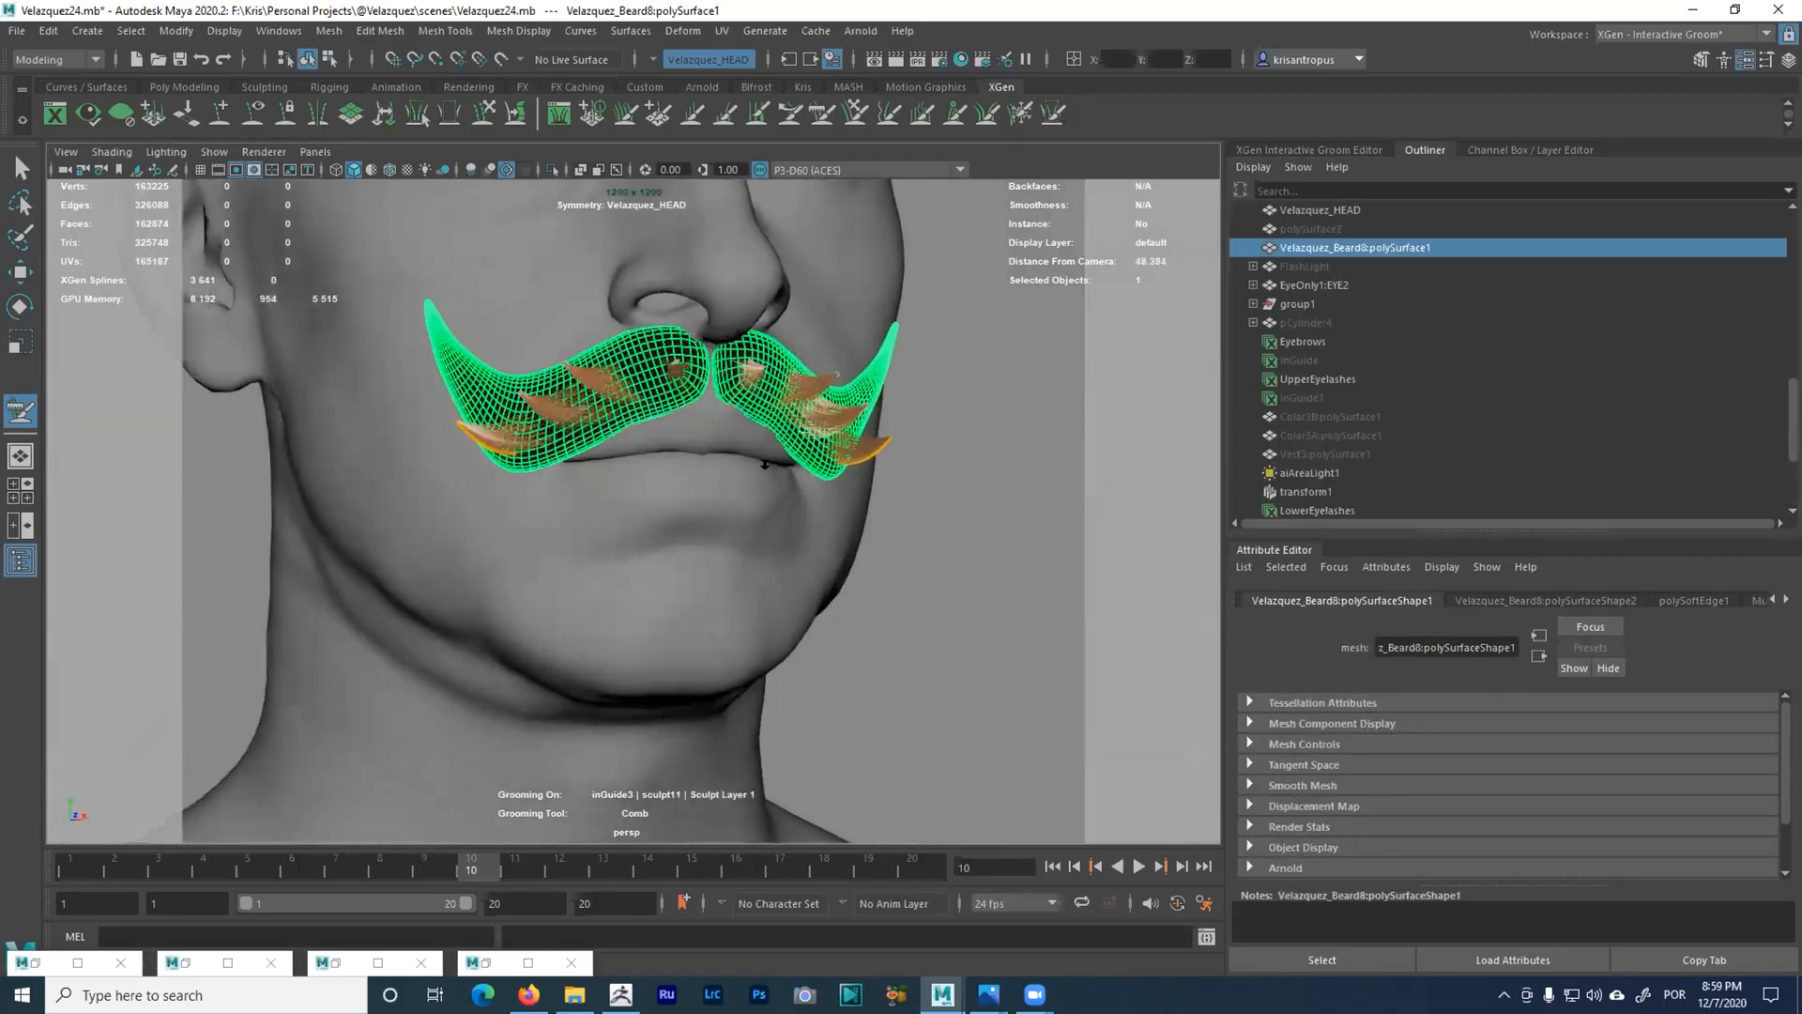
pyautogui.keyDown('alt'); pyautogui.moveTo(747, 451); pyautogui.dragTo(792, 450, button='right'); pyautogui.keyUp('alt')
pyautogui.keyDown('alt'); pyautogui.moveTo(790, 449); pyautogui.dragTo(730, 450); pyautogui.keyUp('alt')
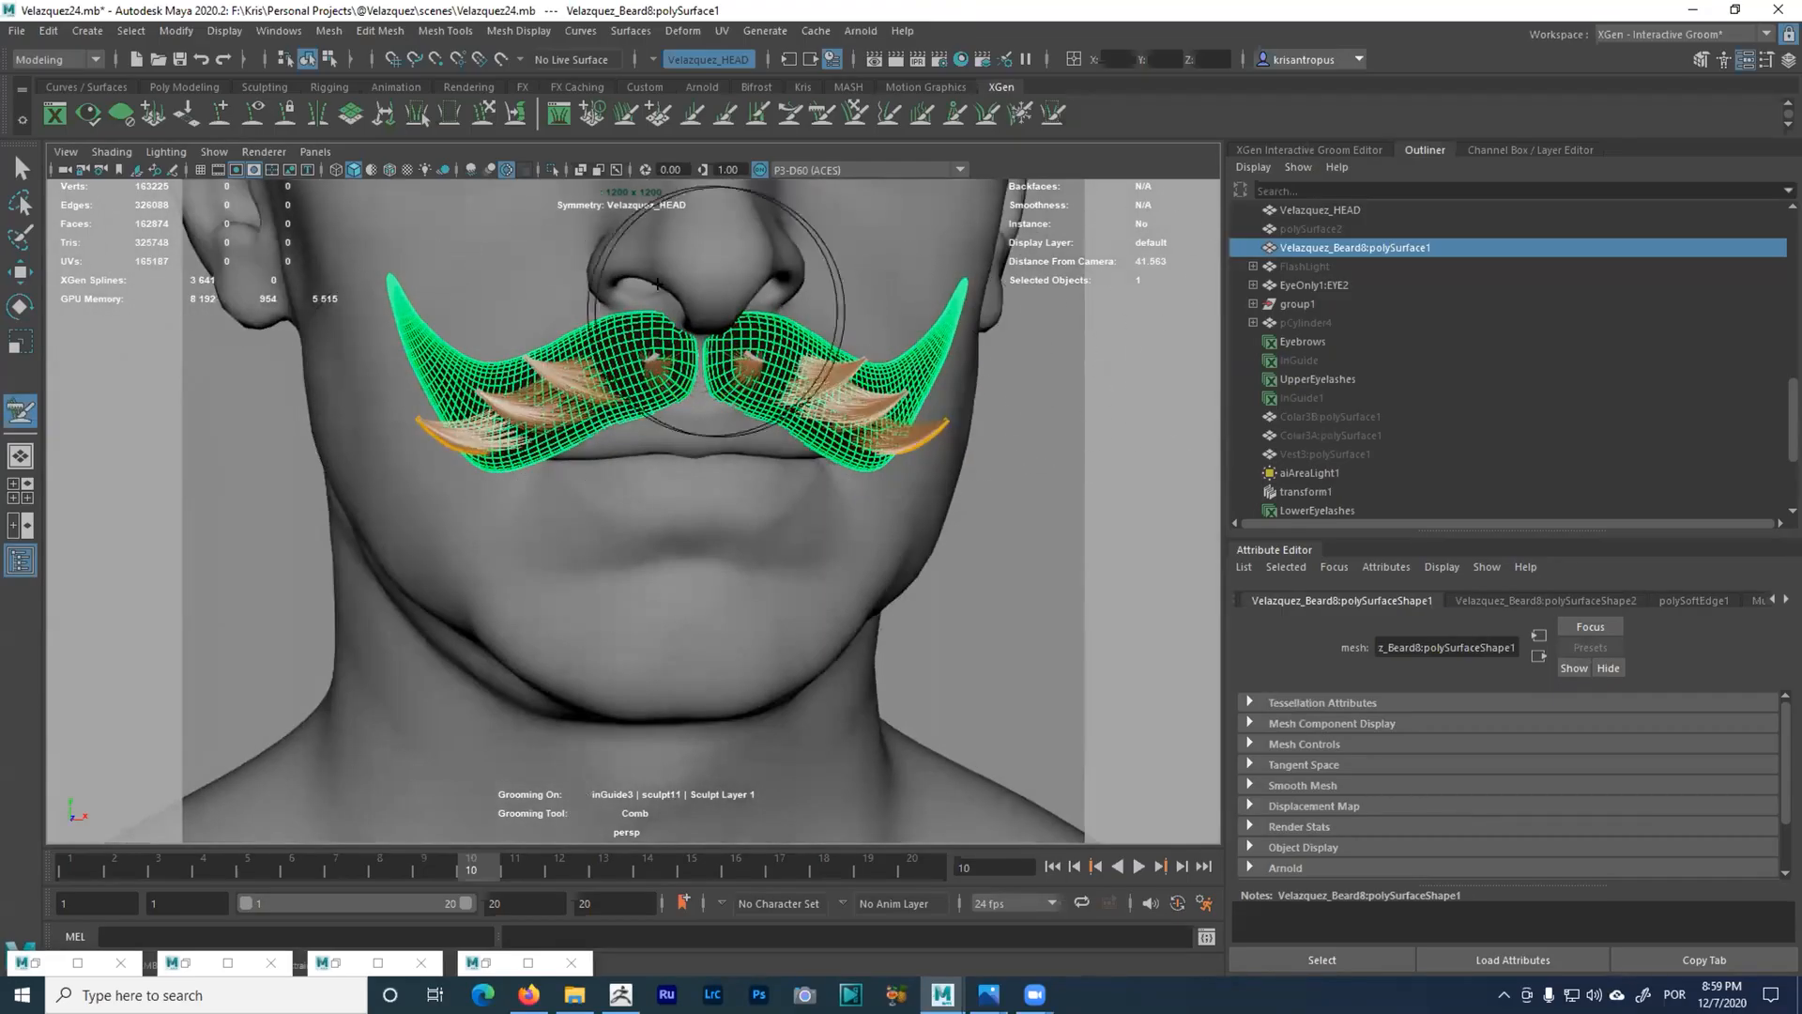
# - Leave the grooming brush and open the Mustache material of the moustache mesh for editing
pyautogui.click(21, 167)
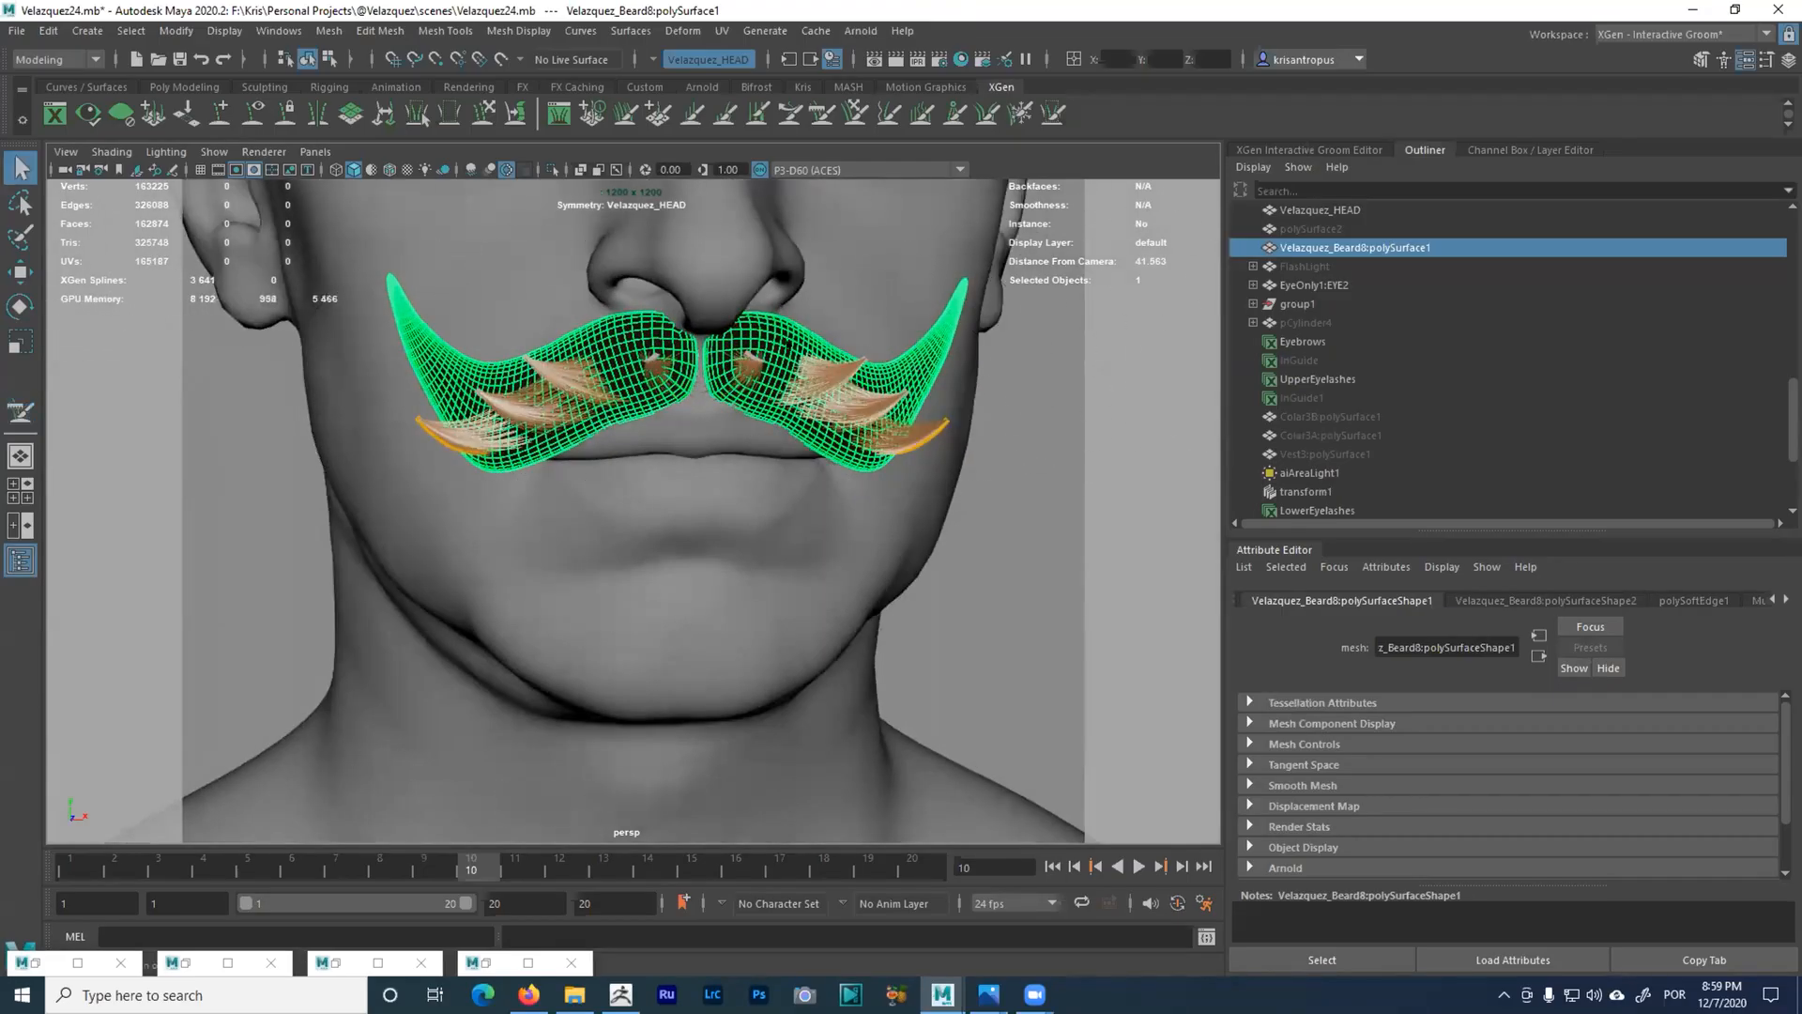
pyautogui.rightClick(912, 362)
pyautogui.click(1778, 597)
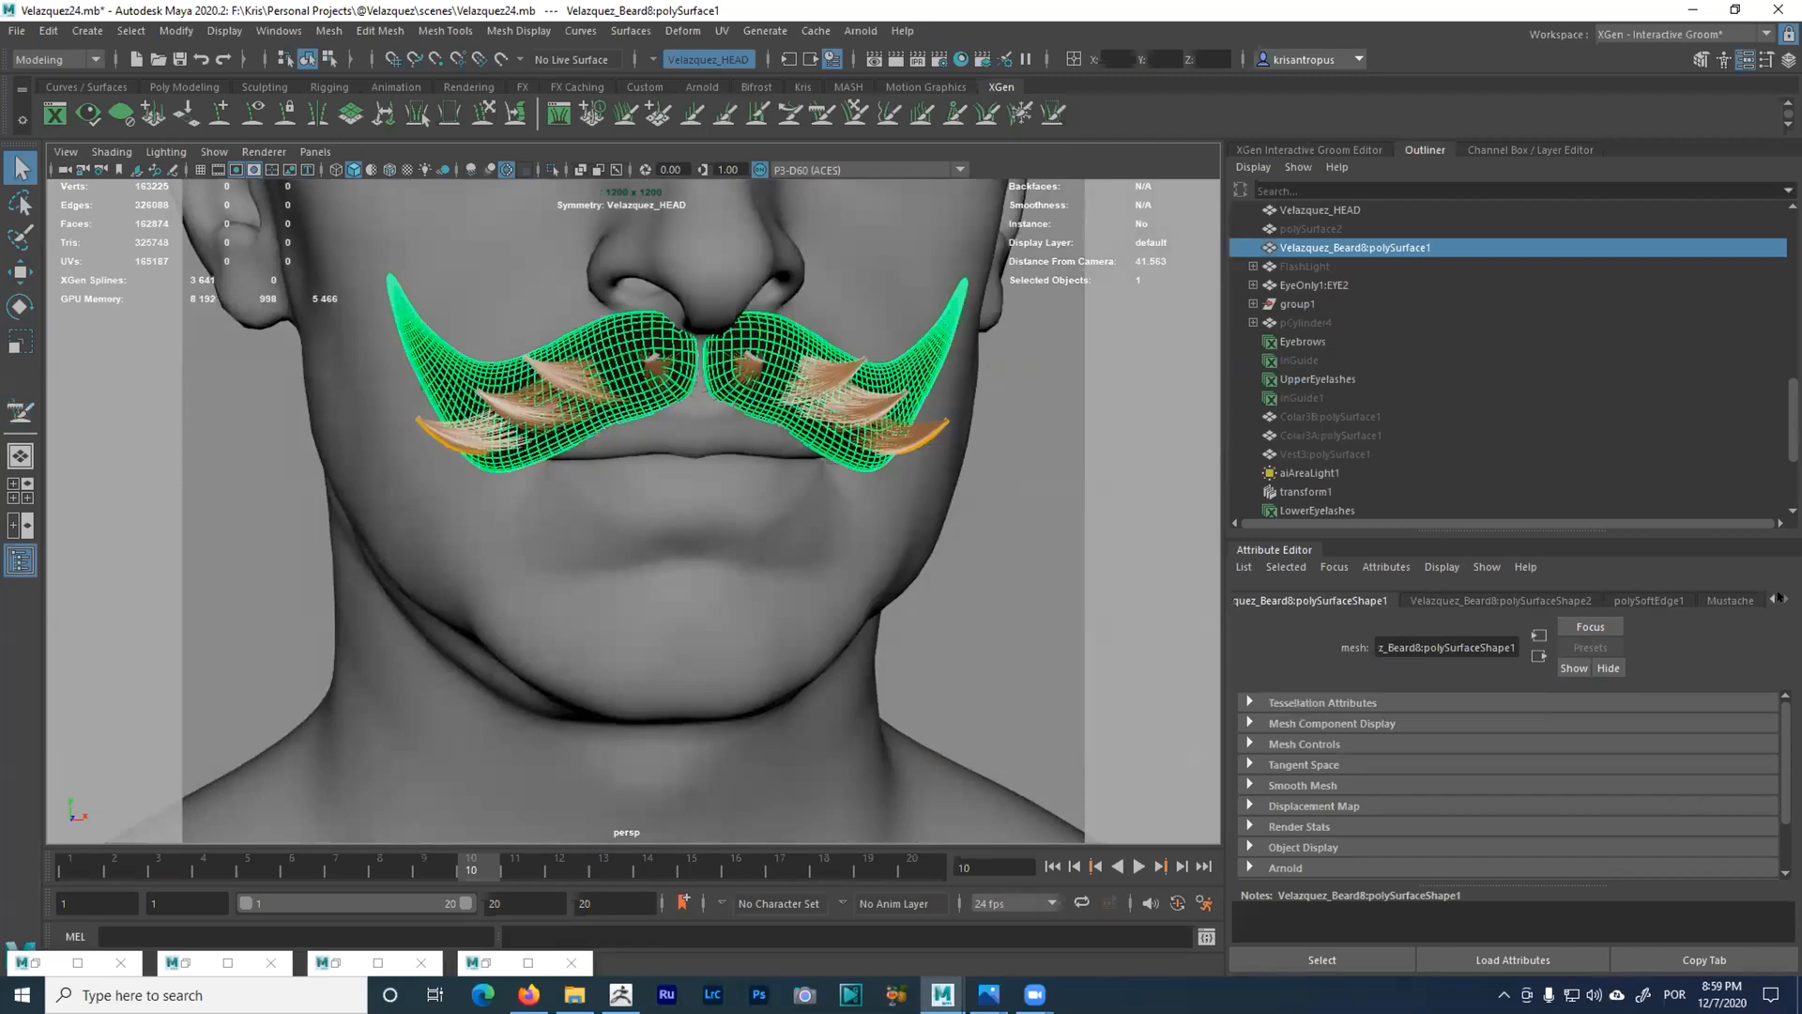
pyautogui.click(1725, 600)
pyautogui.moveTo(1495, 520); pyautogui.dragTo(1495, 266)
# - Try the Standard Surface type on the Mustache material, and change its type to Lambert instead
pyautogui.click(1477, 777)
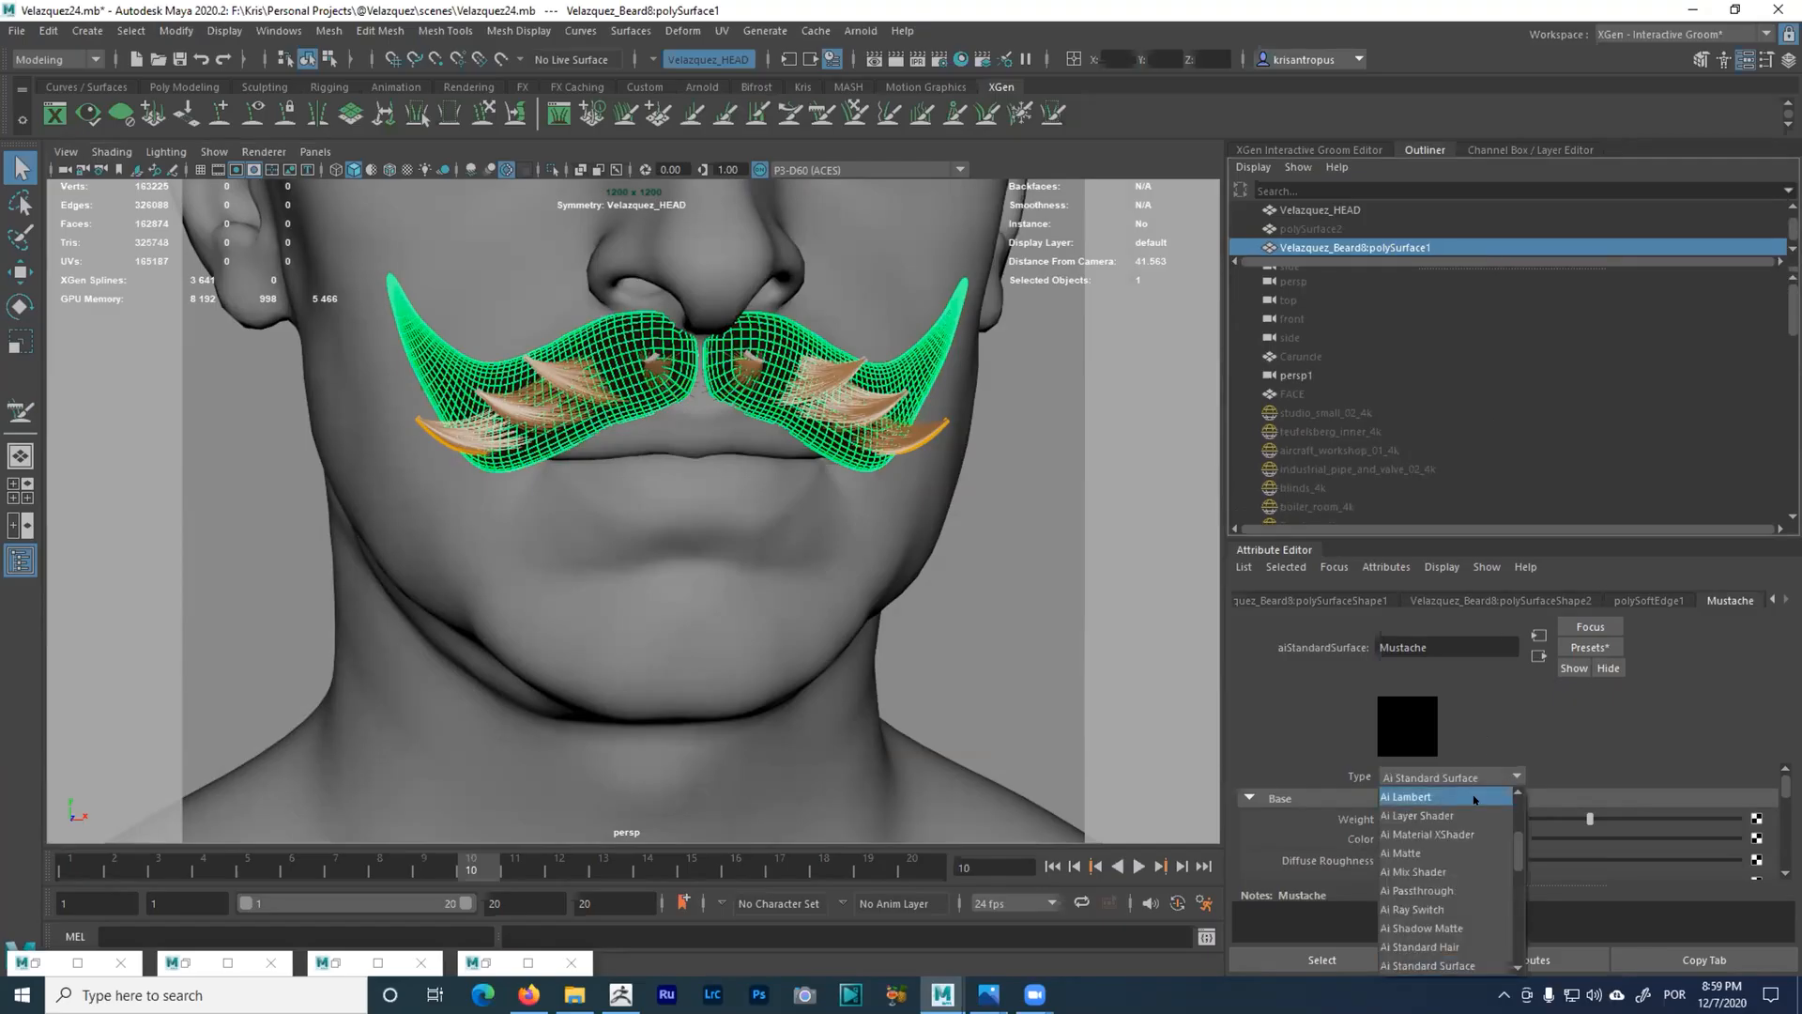
pyautogui.moveTo(1518, 859); pyautogui.dragTo(1523, 953)
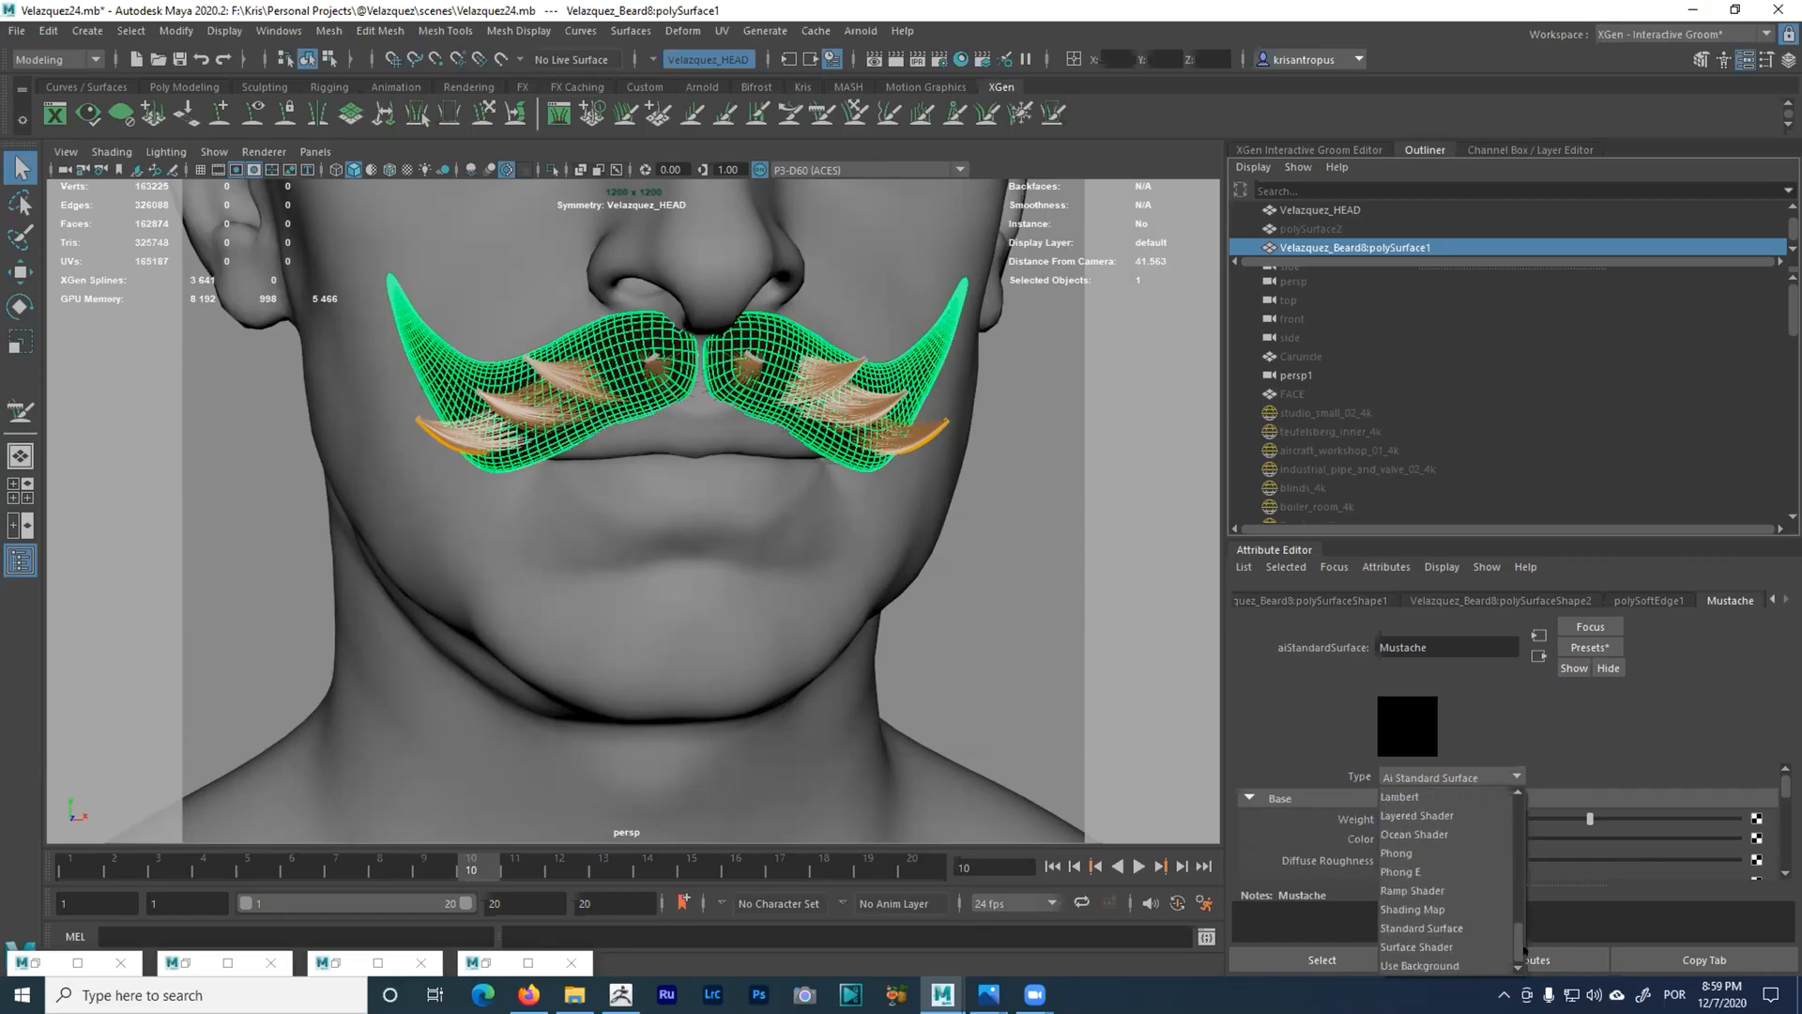
pyautogui.click(1450, 927)
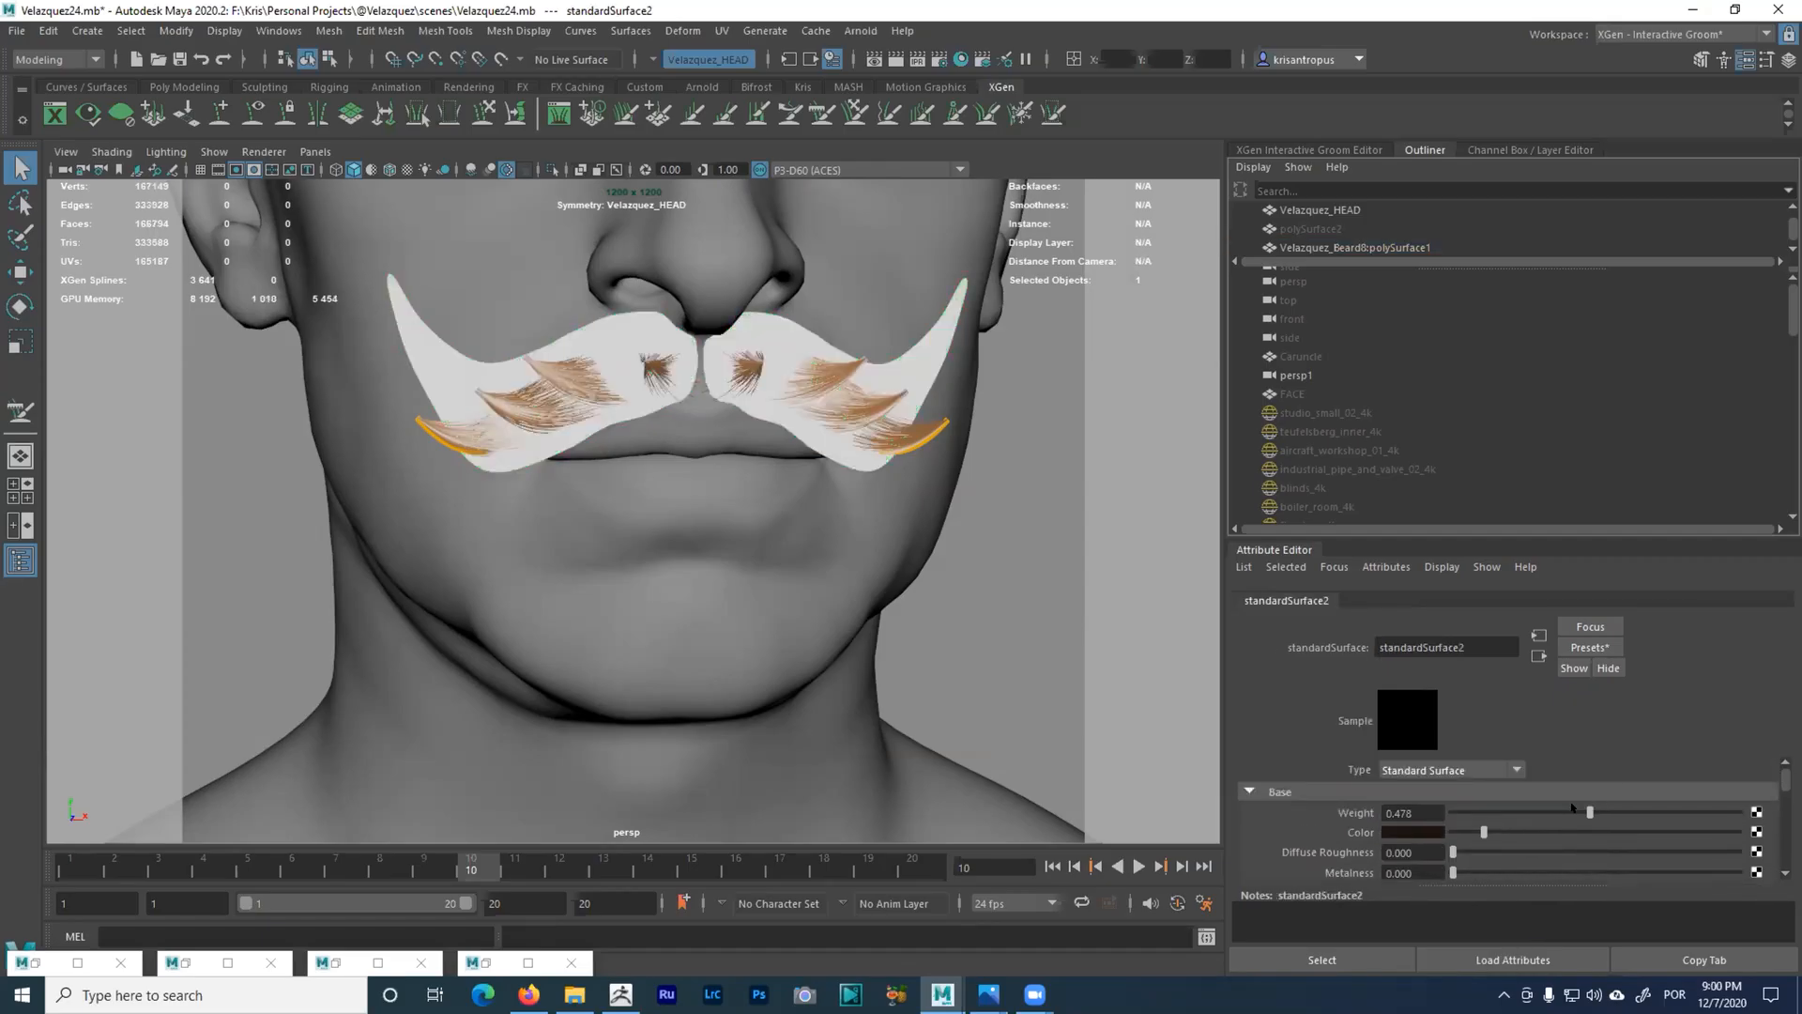
pyautogui.moveTo(1467, 834); pyautogui.dragTo(1421, 827)
pyautogui.click(1452, 767)
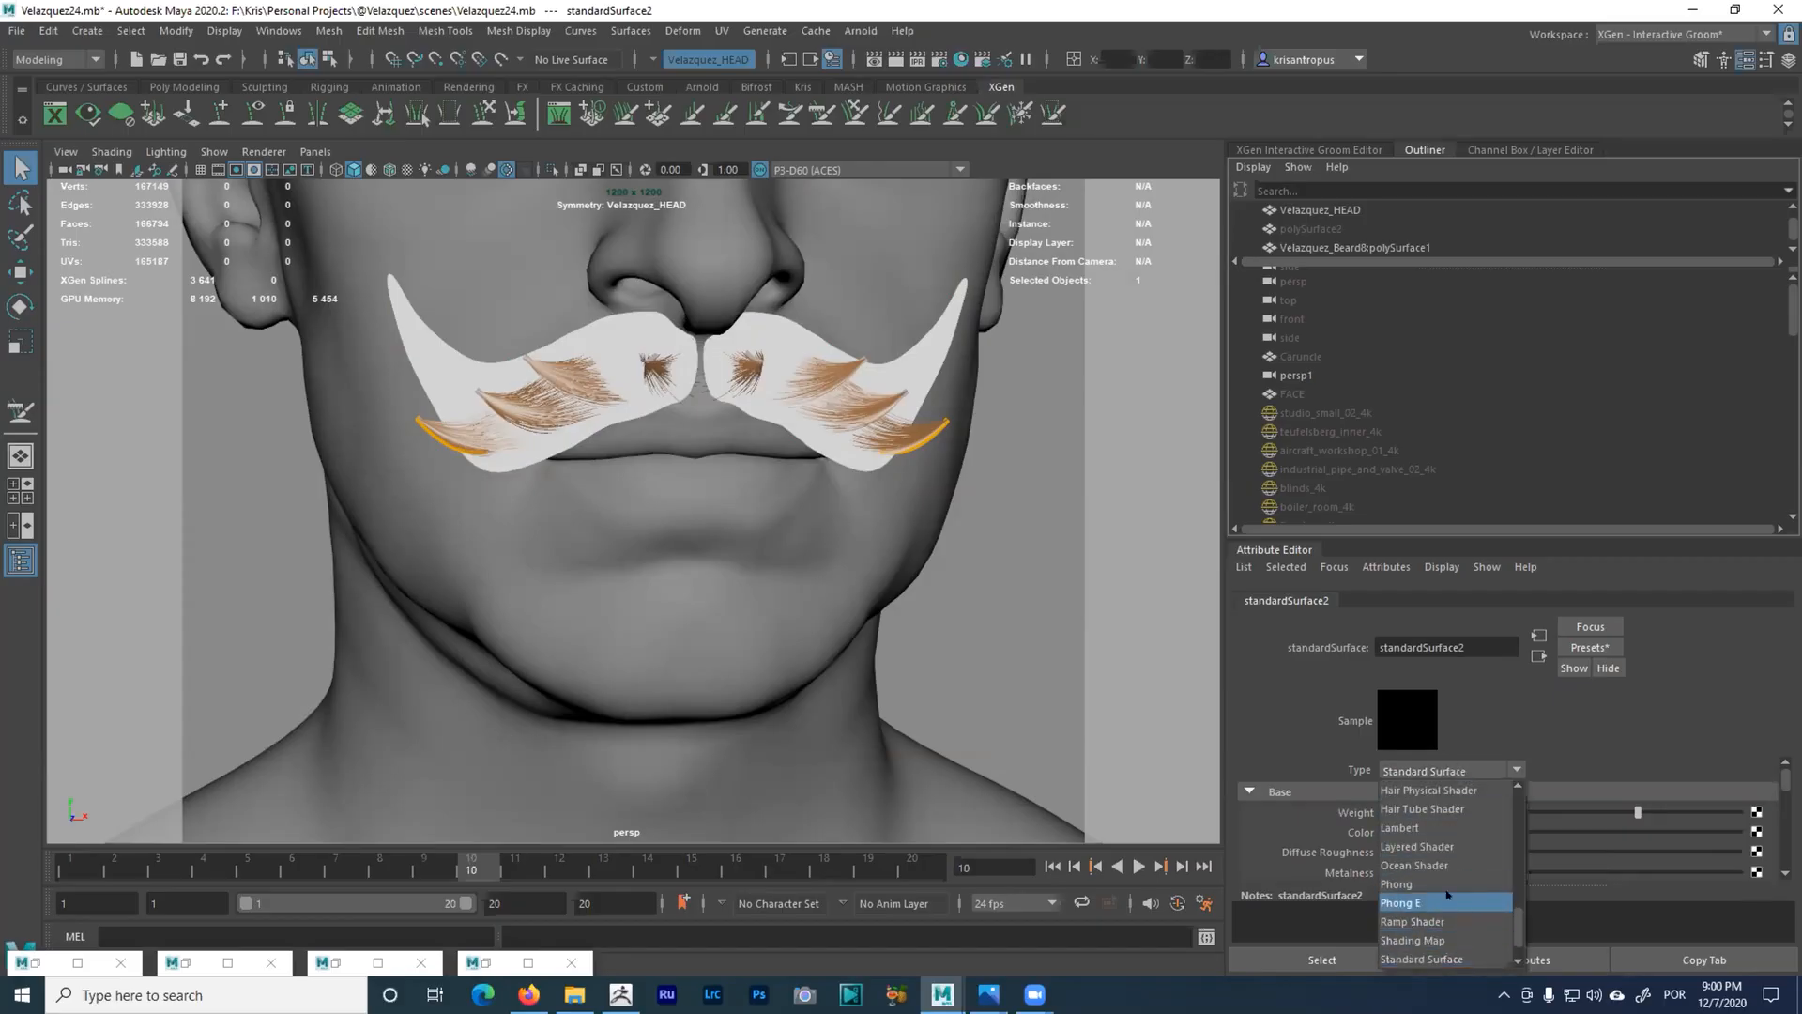
pyautogui.click(1443, 828)
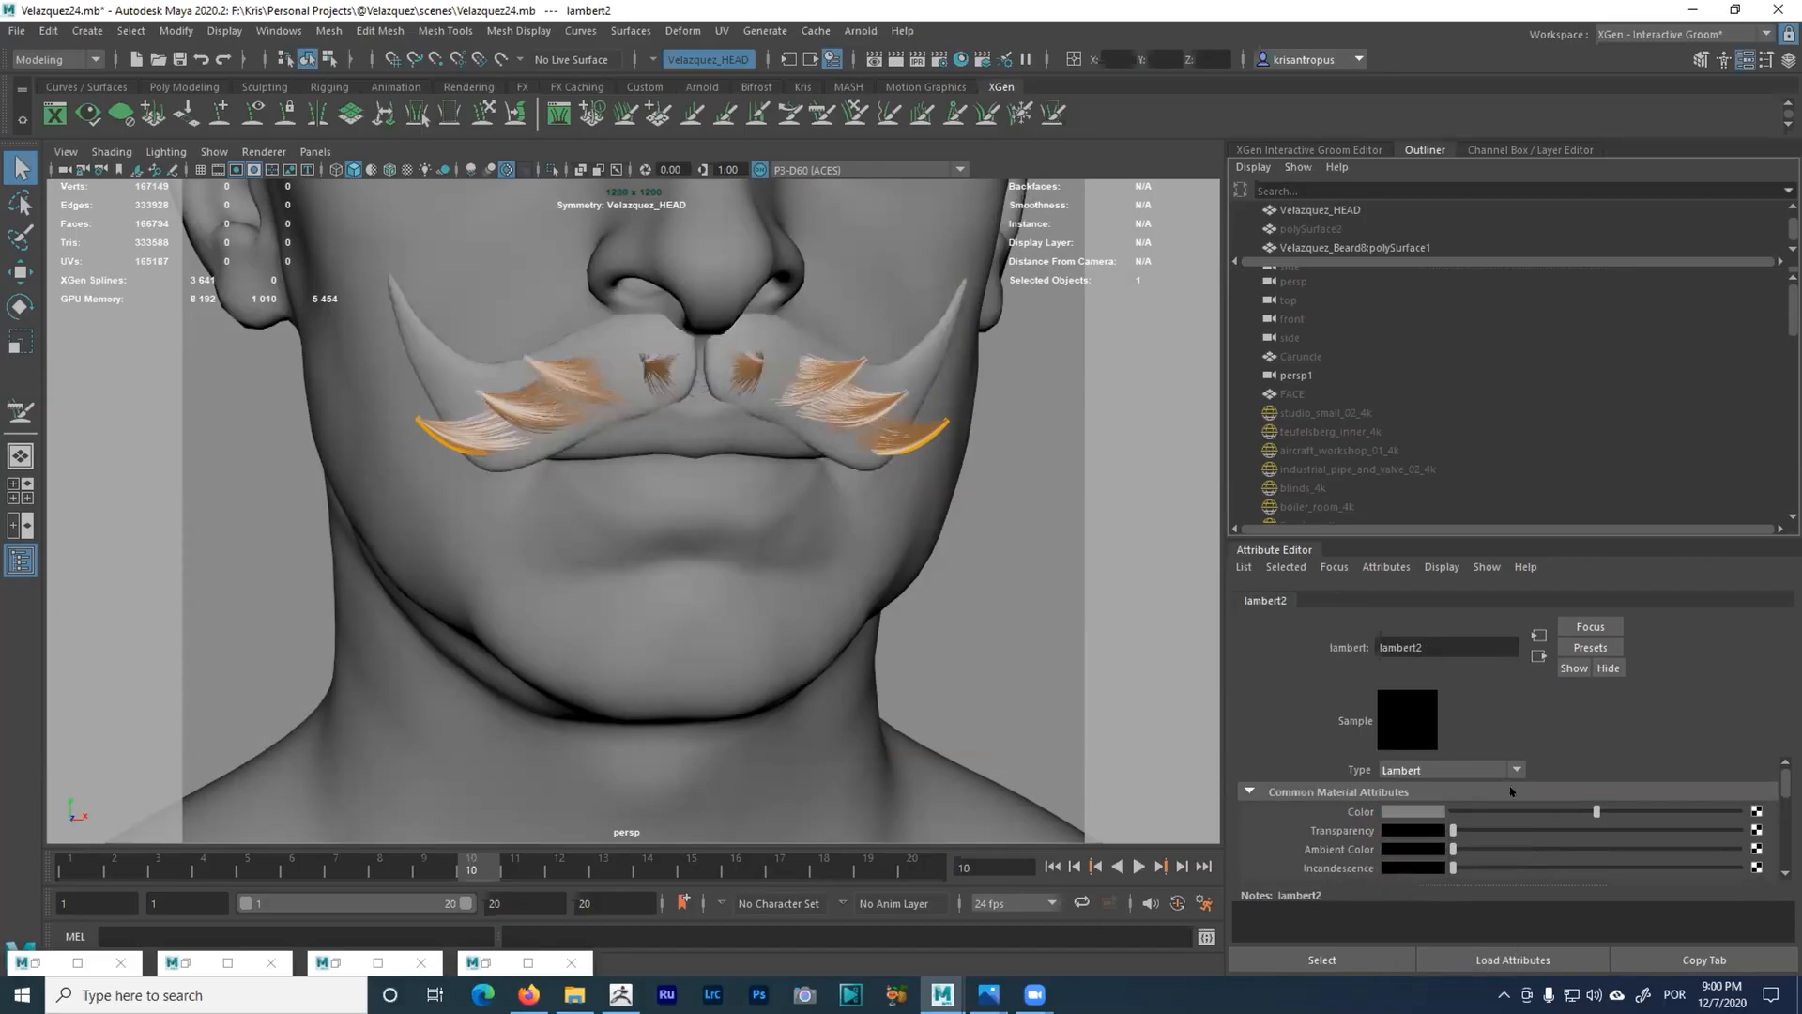
# - Raise the transparency of the lambert2 material to make the mustache reference mesh almost see-through
pyautogui.moveTo(1459, 829); pyautogui.dragTo(1677, 823)
pyautogui.keyDown('alt'); pyautogui.moveTo(882, 424); pyautogui.dragTo(925, 499, button='middle'); pyautogui.keyUp('alt')
pyautogui.keyDown('alt'); pyautogui.moveTo(925, 498); pyautogui.dragTo(776, 515); pyautogui.keyUp('alt')
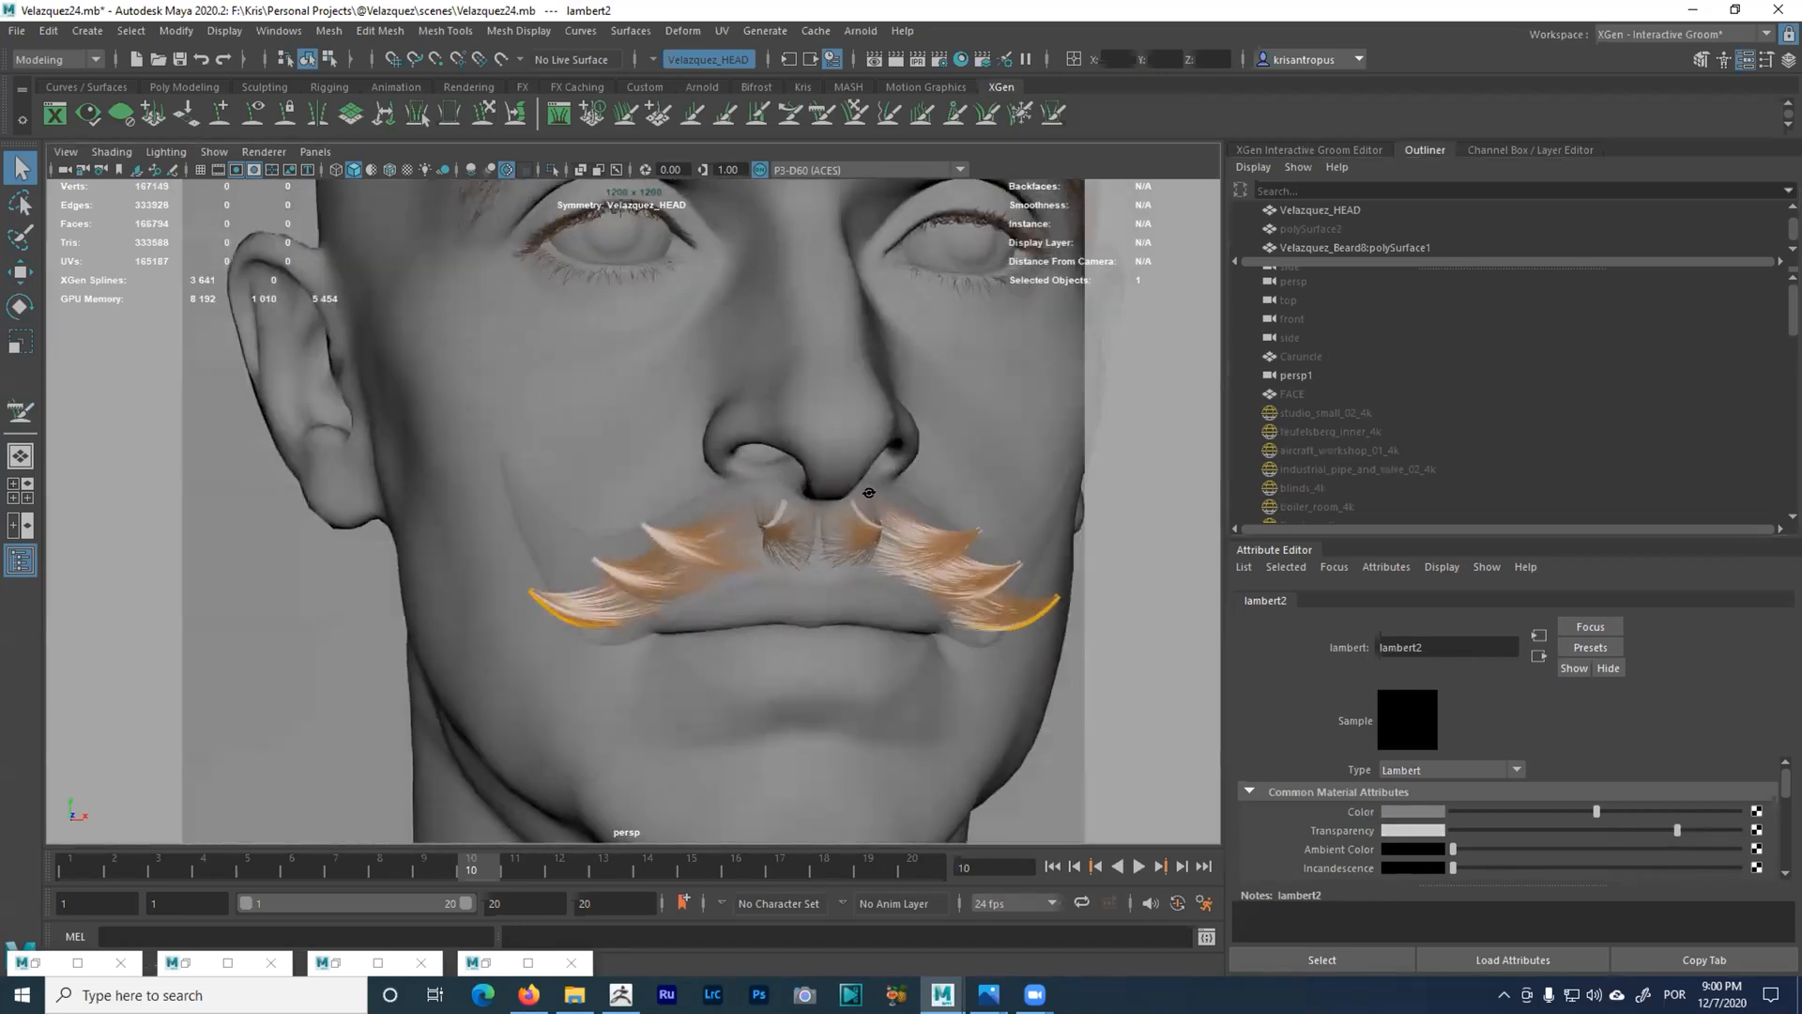
pyautogui.keyDown('alt'); pyautogui.moveTo(776, 514); pyautogui.dragTo(848, 516, button='right'); pyautogui.keyUp('alt')
pyautogui.keyDown('alt'); pyautogui.moveTo(848, 515); pyautogui.dragTo(802, 490); pyautogui.keyUp('alt')
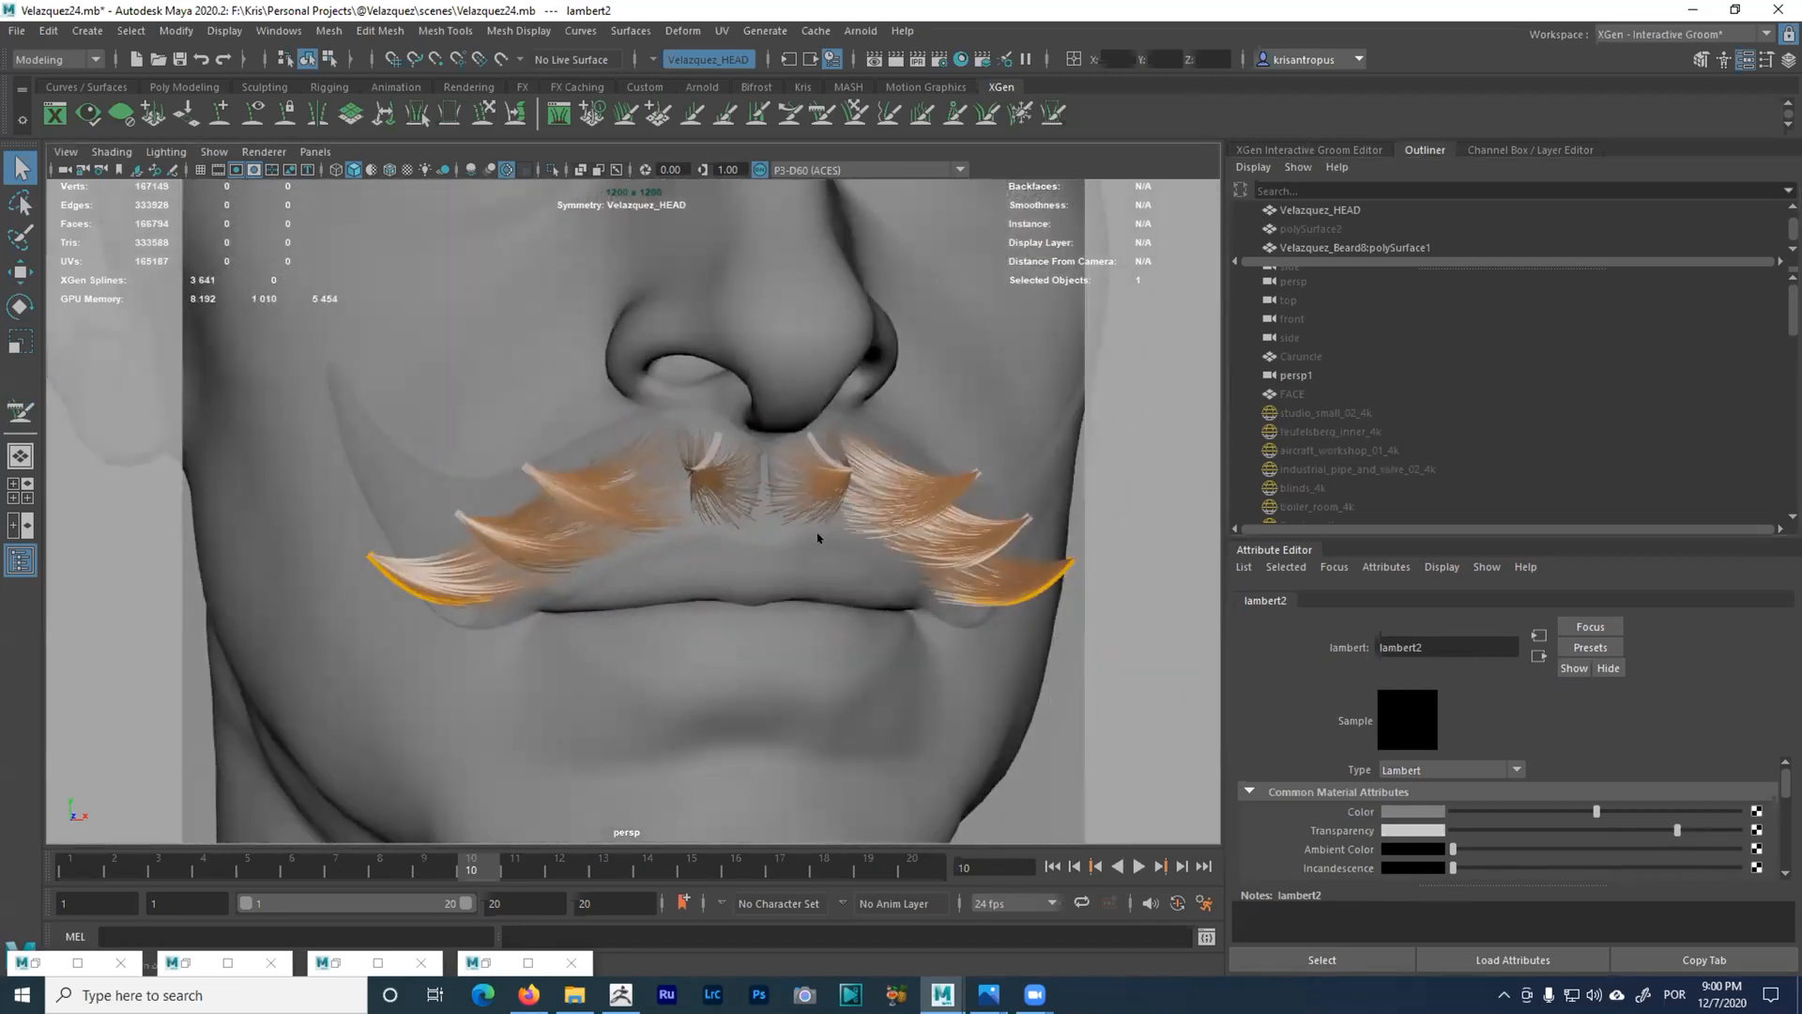
pyautogui.keyDown('alt'); pyautogui.moveTo(817, 538); pyautogui.dragTo(756, 477, button='right'); pyautogui.keyUp('alt')
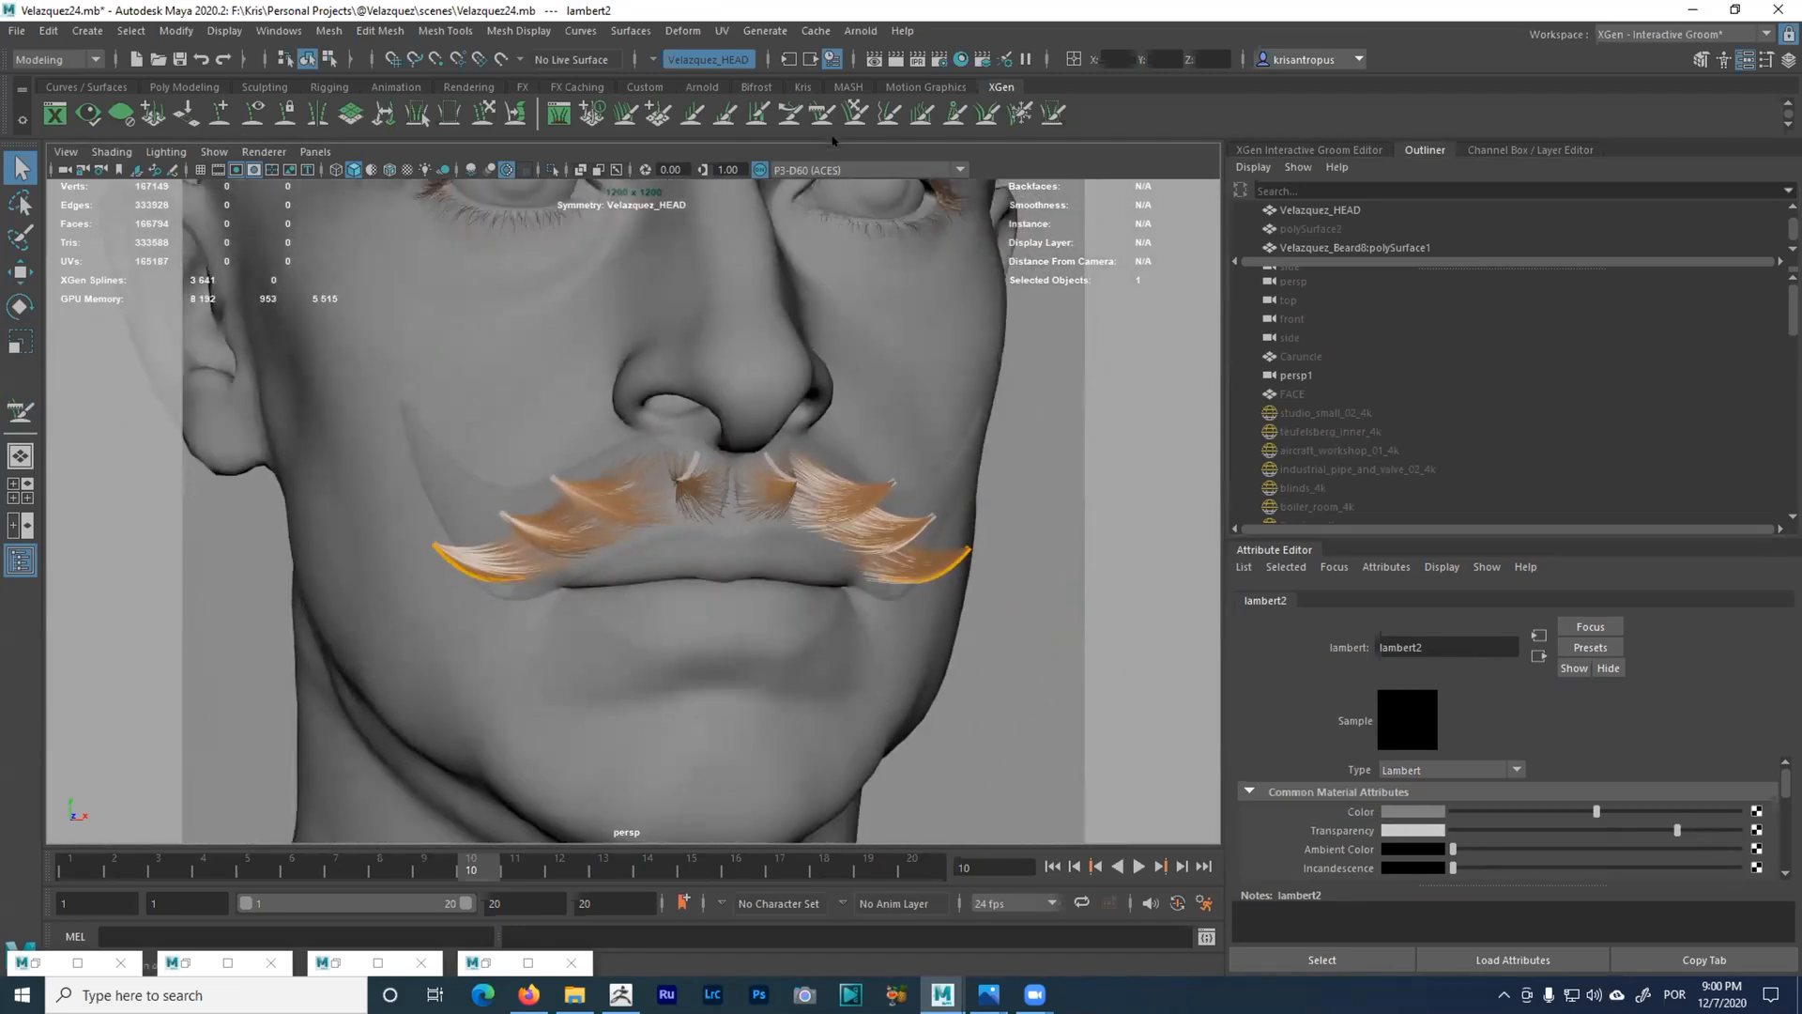
# - Mute the clump3 modifier of Mustache1 and lengthen the outermost mustache guides with the Length brush
pyautogui.click(692, 116)
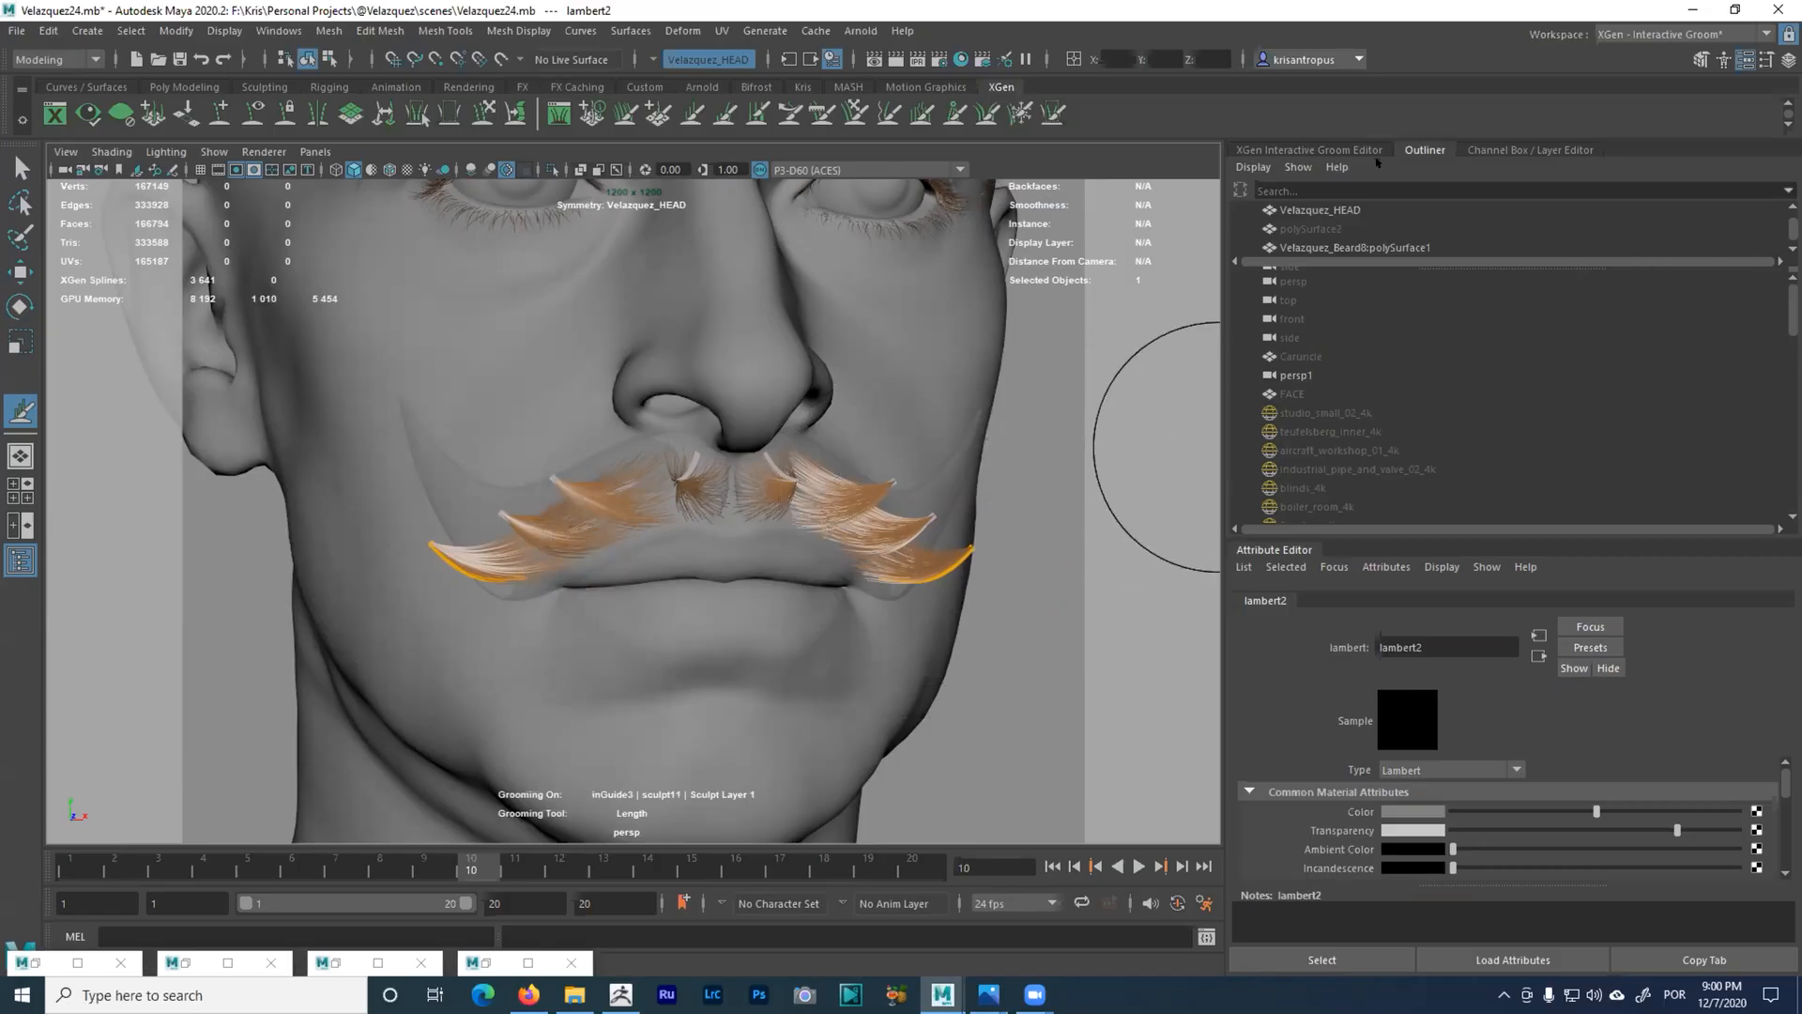
pyautogui.click(1347, 148)
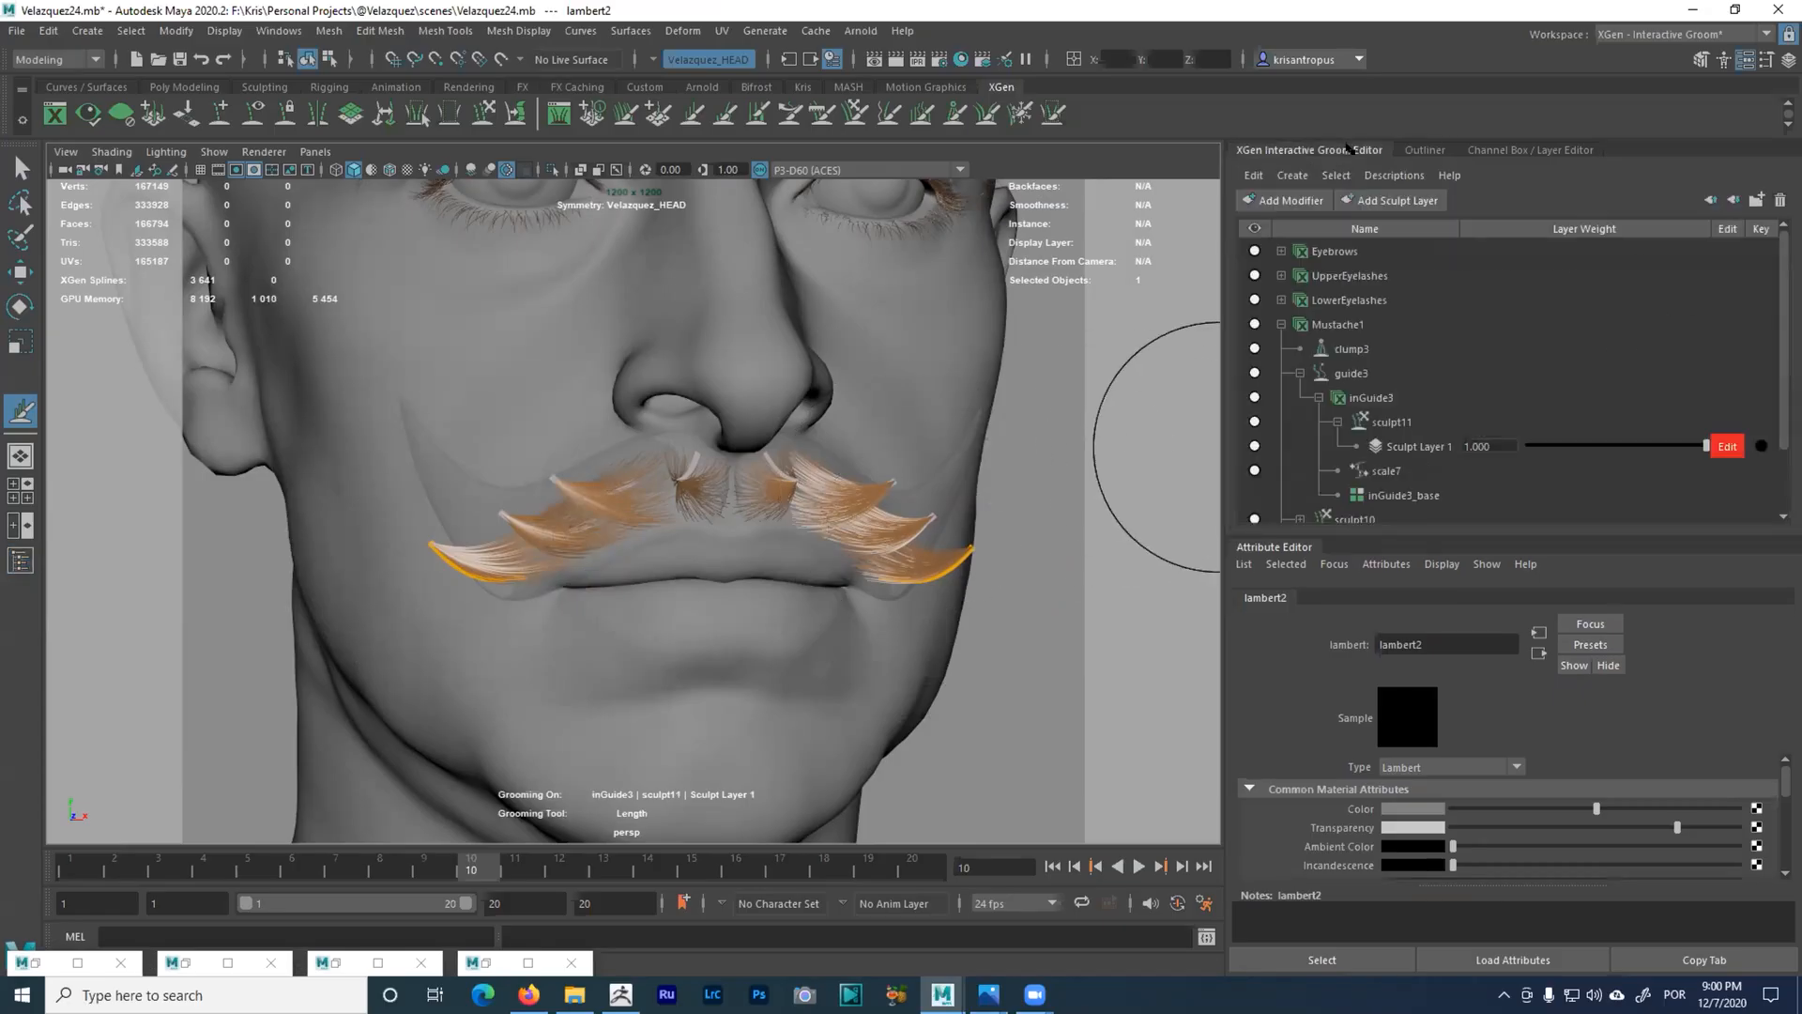
pyautogui.click(1252, 348)
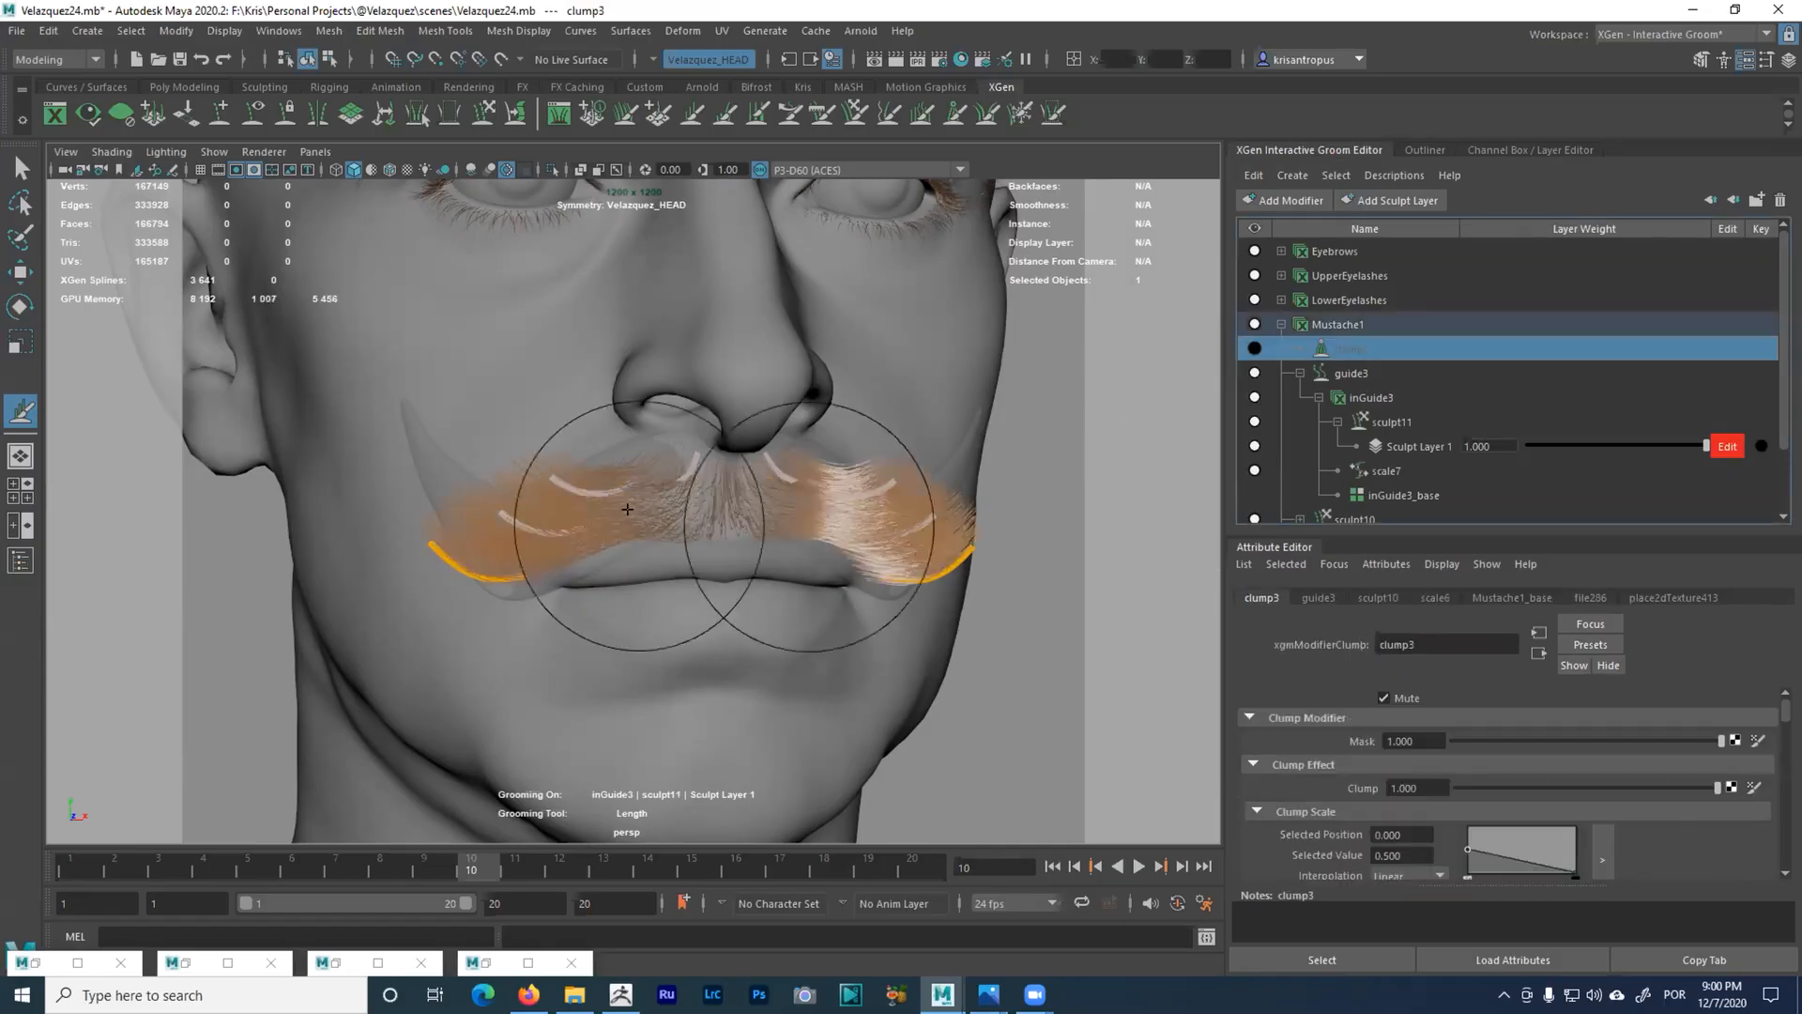
pyautogui.moveTo(400, 464)
pyautogui.mouseDown()
pyautogui.moveTo(442, 611)
pyautogui.moveTo(397, 489)
pyautogui.moveTo(370, 507)
pyautogui.moveTo(447, 537)
pyautogui.mouseUp()
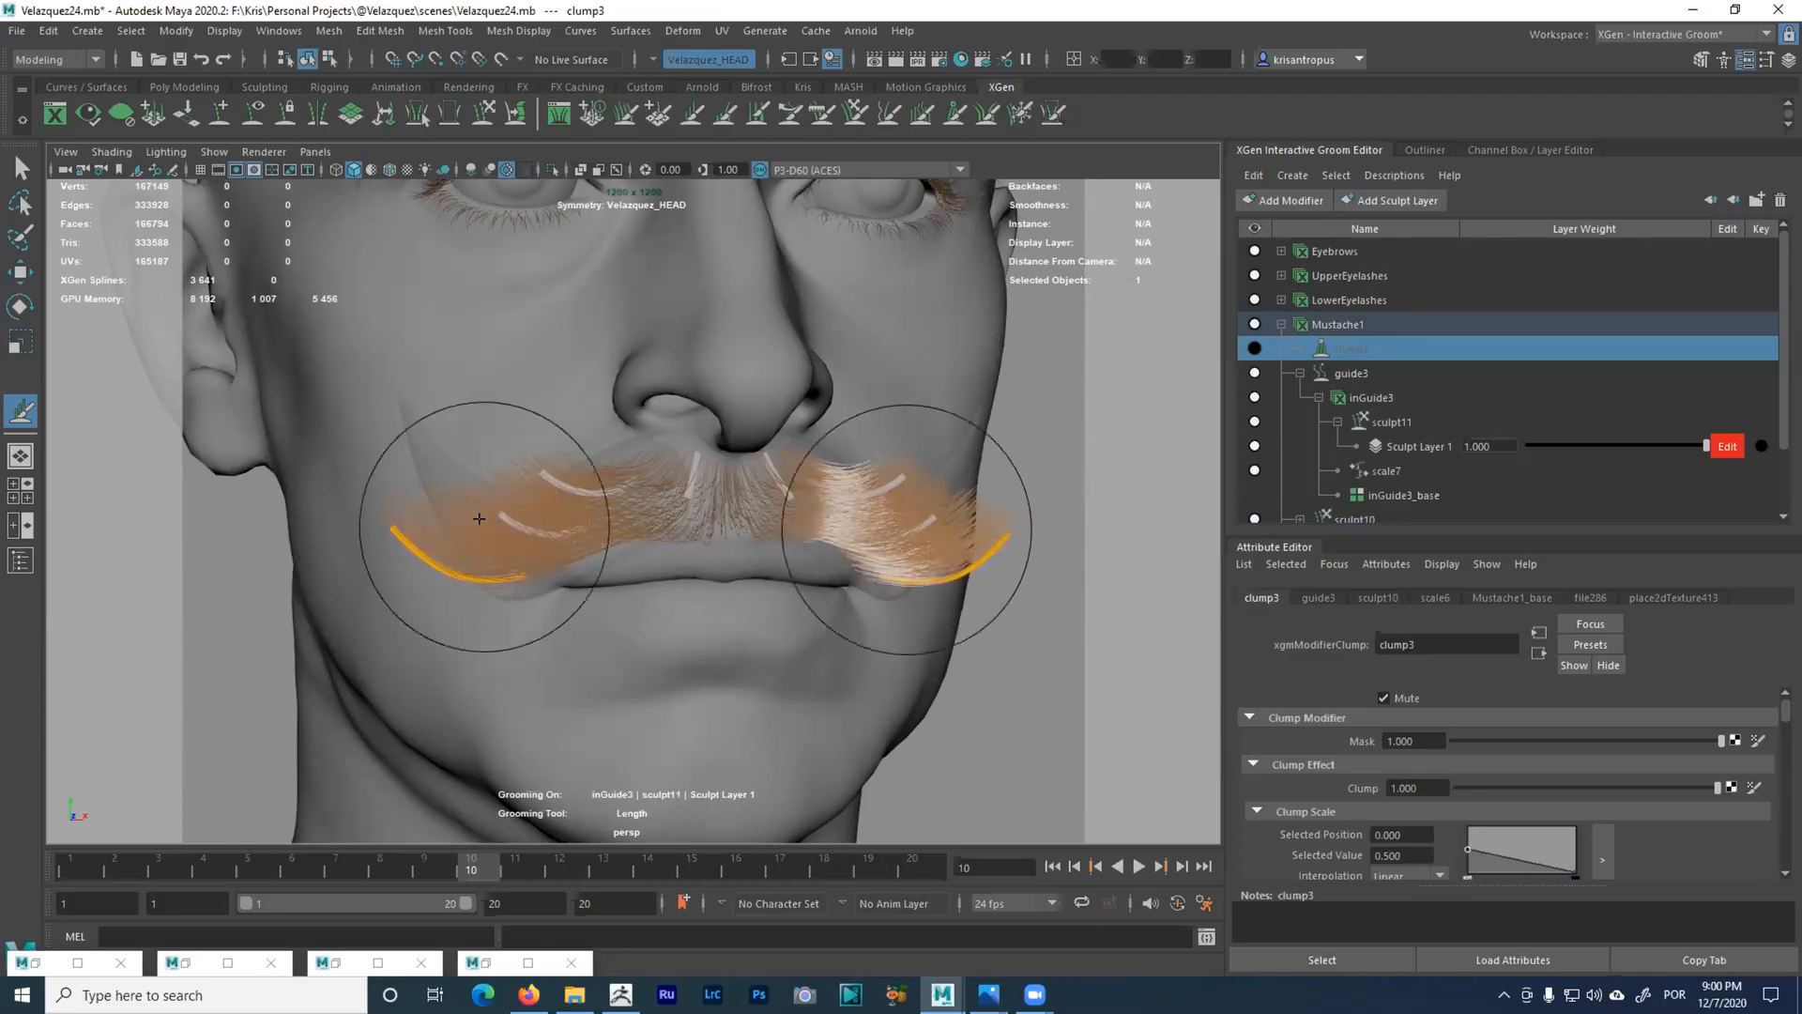
# - Comb the tips of the outermost mustache guides upward along the reference shape
pyautogui.keyDown('alt'); pyautogui.moveTo(506, 506); pyautogui.dragTo(451, 463, button='right'); pyautogui.keyUp('alt')
pyautogui.keyDown('alt'); pyautogui.moveTo(451, 462); pyautogui.dragTo(475, 448, button='middle'); pyautogui.keyUp('alt')
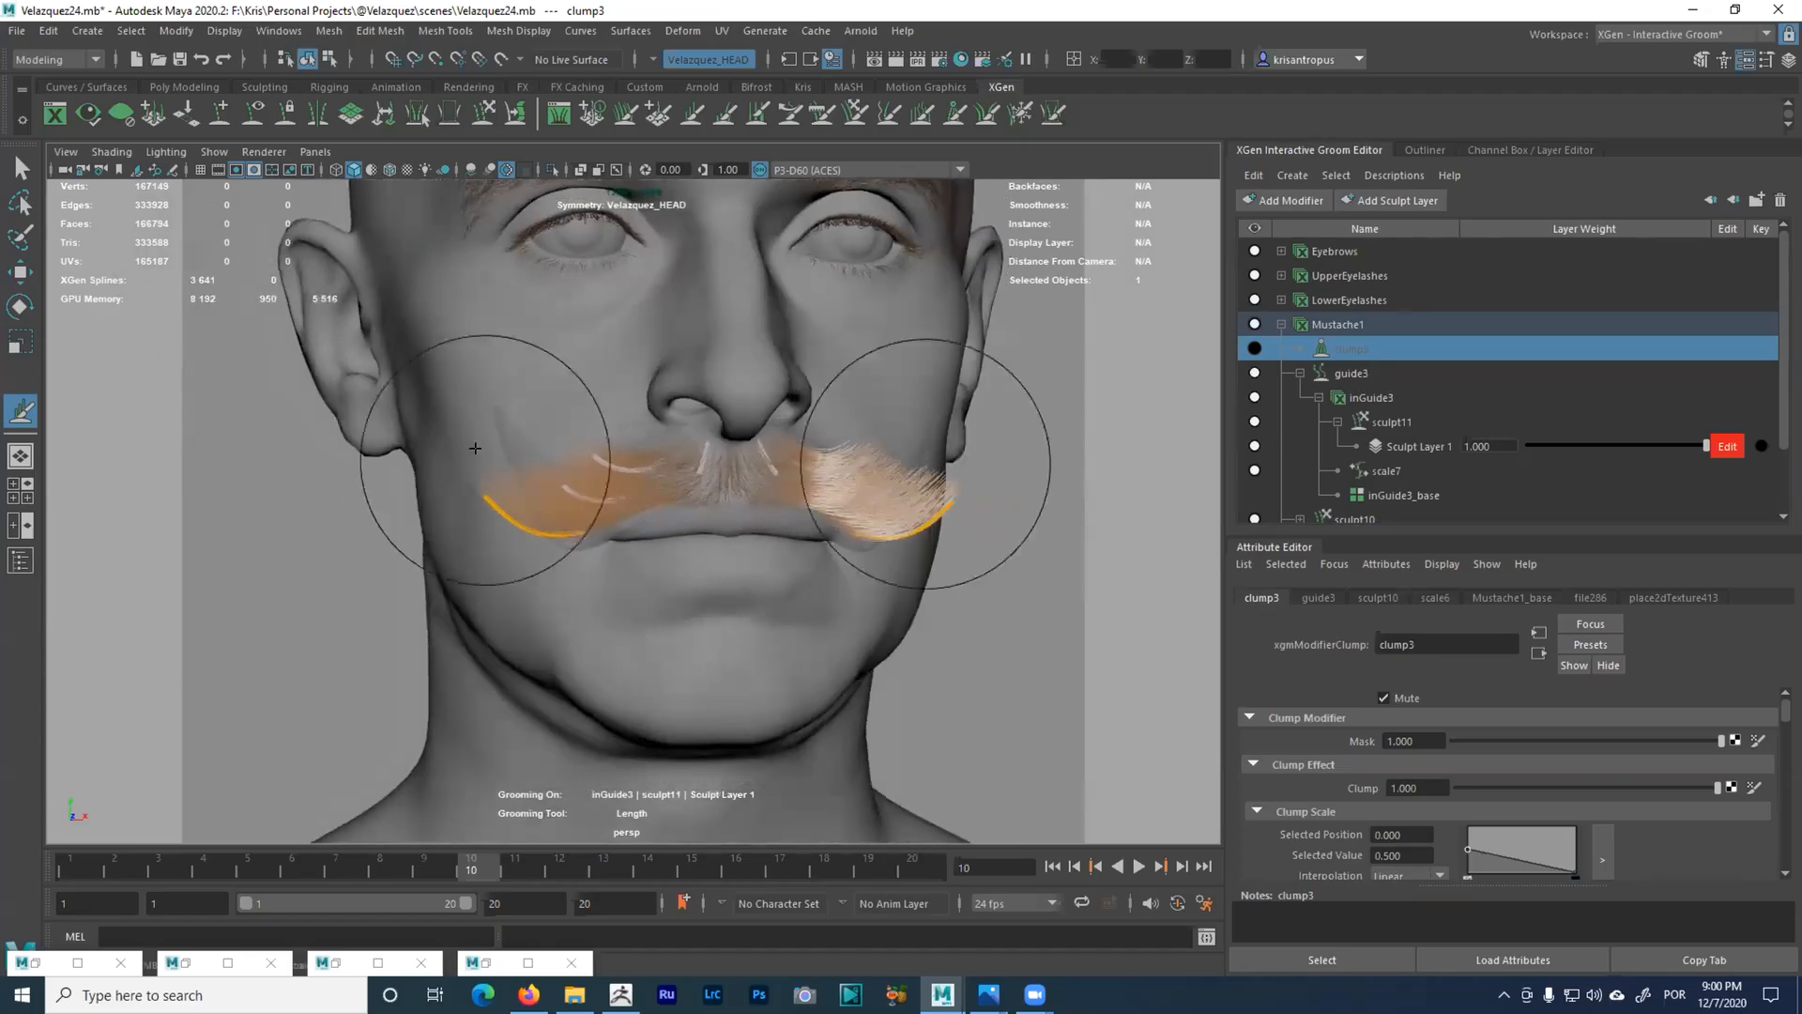
pyautogui.click(816, 108)
pyautogui.moveTo(447, 535); pyautogui.dragTo(475, 414)
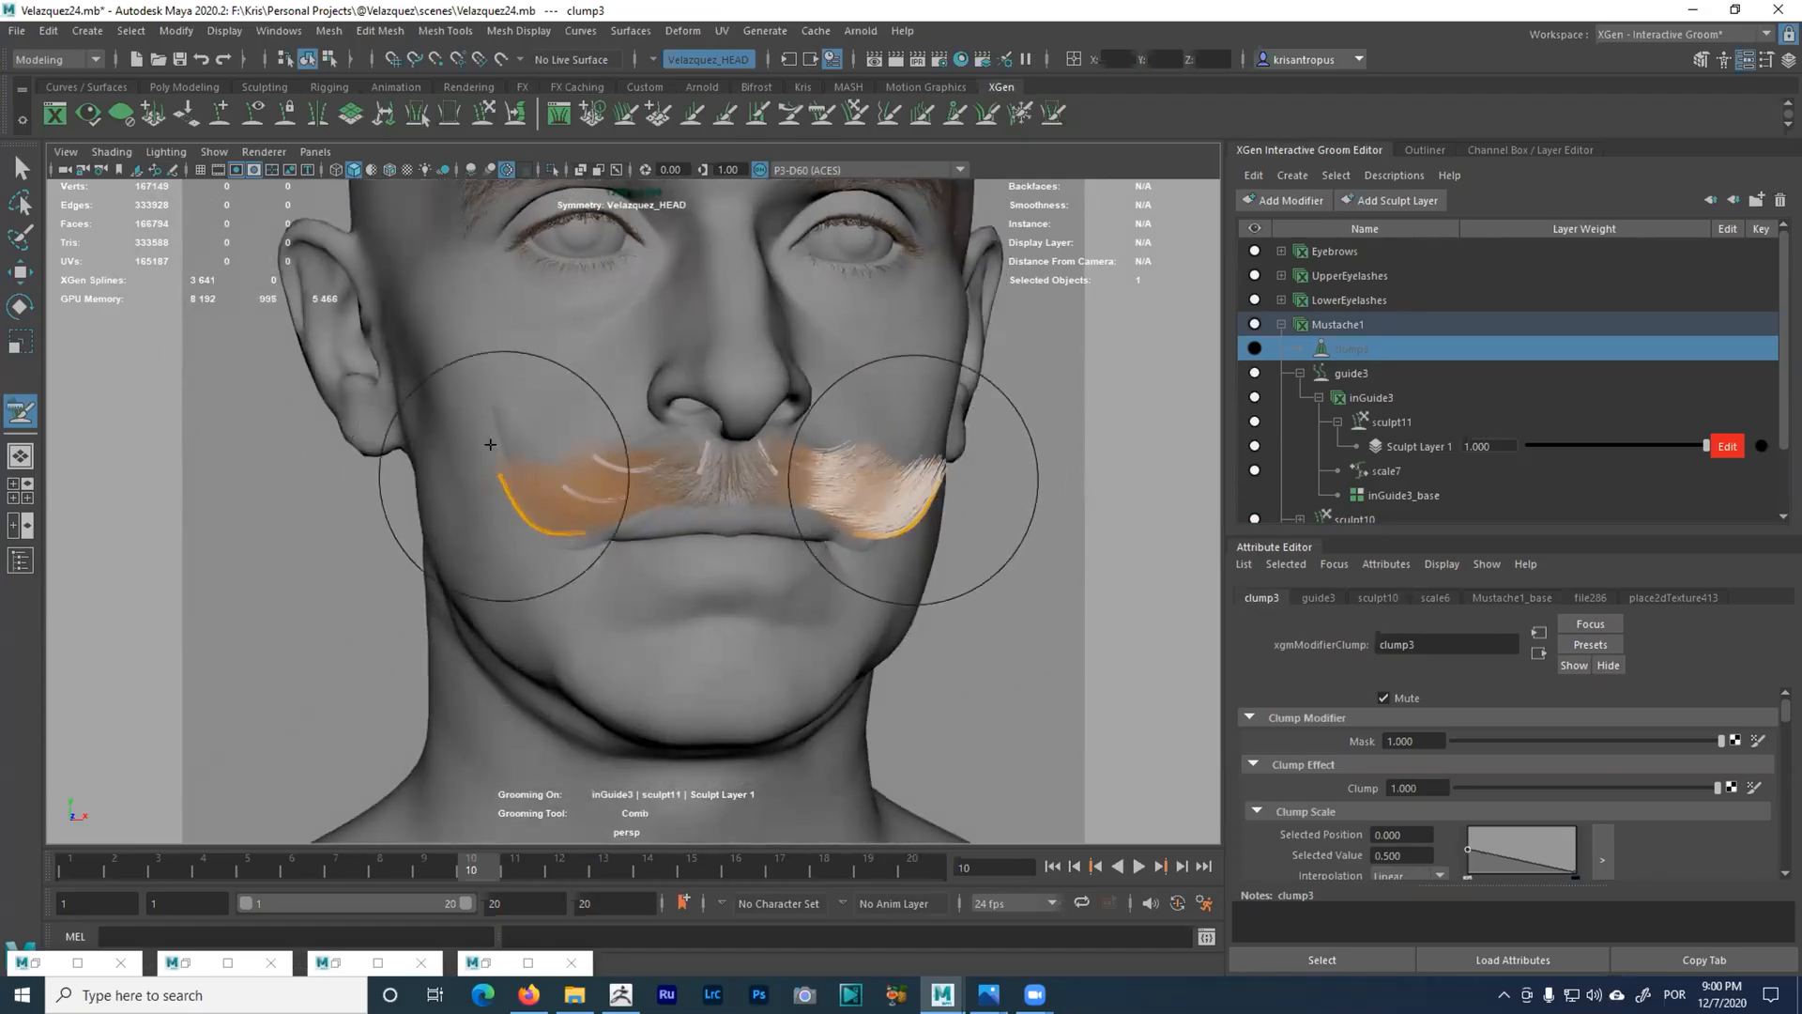
pyautogui.moveTo(498, 475)
pyautogui.keyDown('alt'); pyautogui.mouseDown()
pyautogui.moveTo(565, 487)
pyautogui.moveTo(523, 475)
pyautogui.moveTo(696, 461)
pyautogui.moveTo(582, 538)
pyautogui.moveTo(609, 580)
pyautogui.moveTo(595, 403)
pyautogui.moveTo(563, 487)
pyautogui.mouseUp(); pyautogui.keyUp('alt')
pyautogui.moveTo(492, 418)
pyautogui.keyDown('alt'); pyautogui.mouseDown()
pyautogui.moveTo(515, 522)
pyautogui.moveTo(521, 489)
pyautogui.moveTo(463, 490)
pyautogui.moveTo(538, 475)
pyautogui.moveTo(595, 498)
pyautogui.moveTo(553, 508)
pyautogui.moveTo(567, 515)
pyautogui.moveTo(489, 477)
pyautogui.moveTo(521, 517)
pyautogui.moveTo(591, 486)
pyautogui.moveTo(657, 394)
pyautogui.mouseUp(); pyautogui.keyUp('alt')
# - Comb the outermost guides higher toward the cheeks to form the upturned mustache ends
pyautogui.click(723, 113)
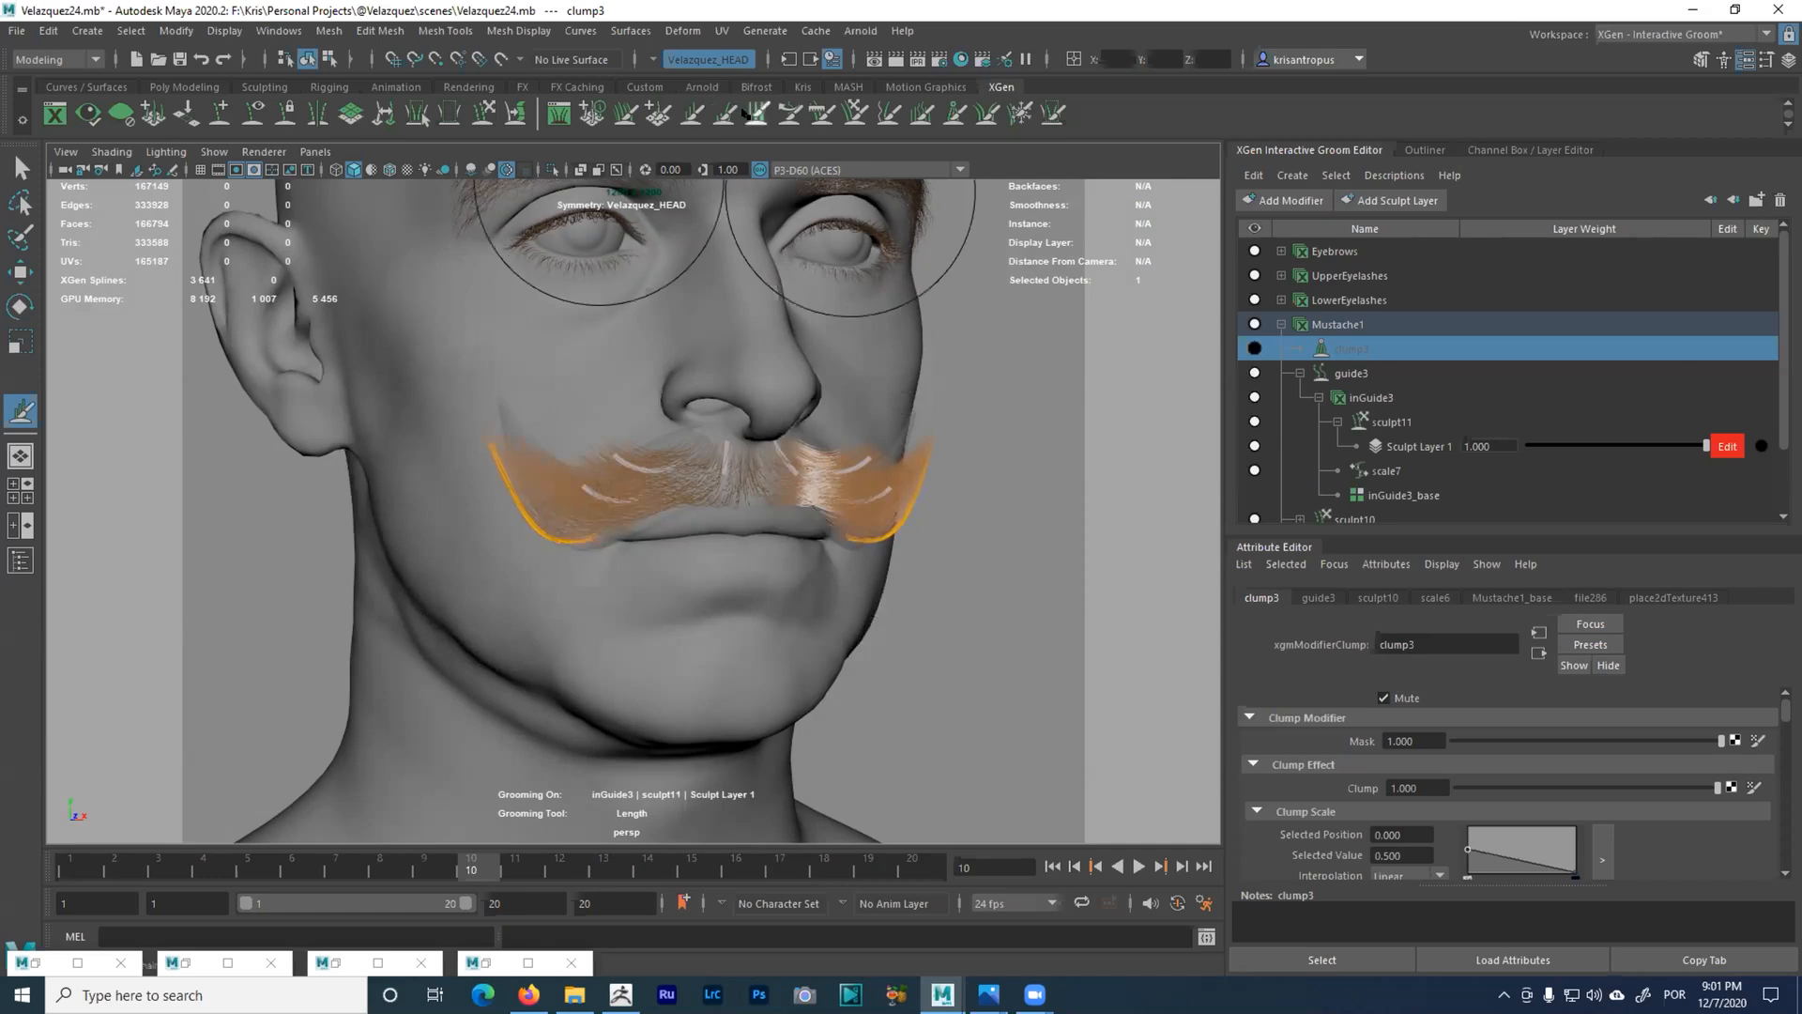
pyautogui.click(819, 116)
pyautogui.moveTo(501, 439)
pyautogui.mouseDown()
pyautogui.moveTo(491, 358)
pyautogui.moveTo(489, 383)
pyautogui.mouseUp()
pyautogui.moveTo(544, 537); pyautogui.dragTo(509, 437)
pyautogui.keyDown('alt'); pyautogui.moveTo(591, 384); pyautogui.dragTo(553, 387); pyautogui.keyUp('alt')
pyautogui.keyDown('alt'); pyautogui.moveTo(434, 384); pyautogui.dragTo(370, 383); pyautogui.keyUp('alt')
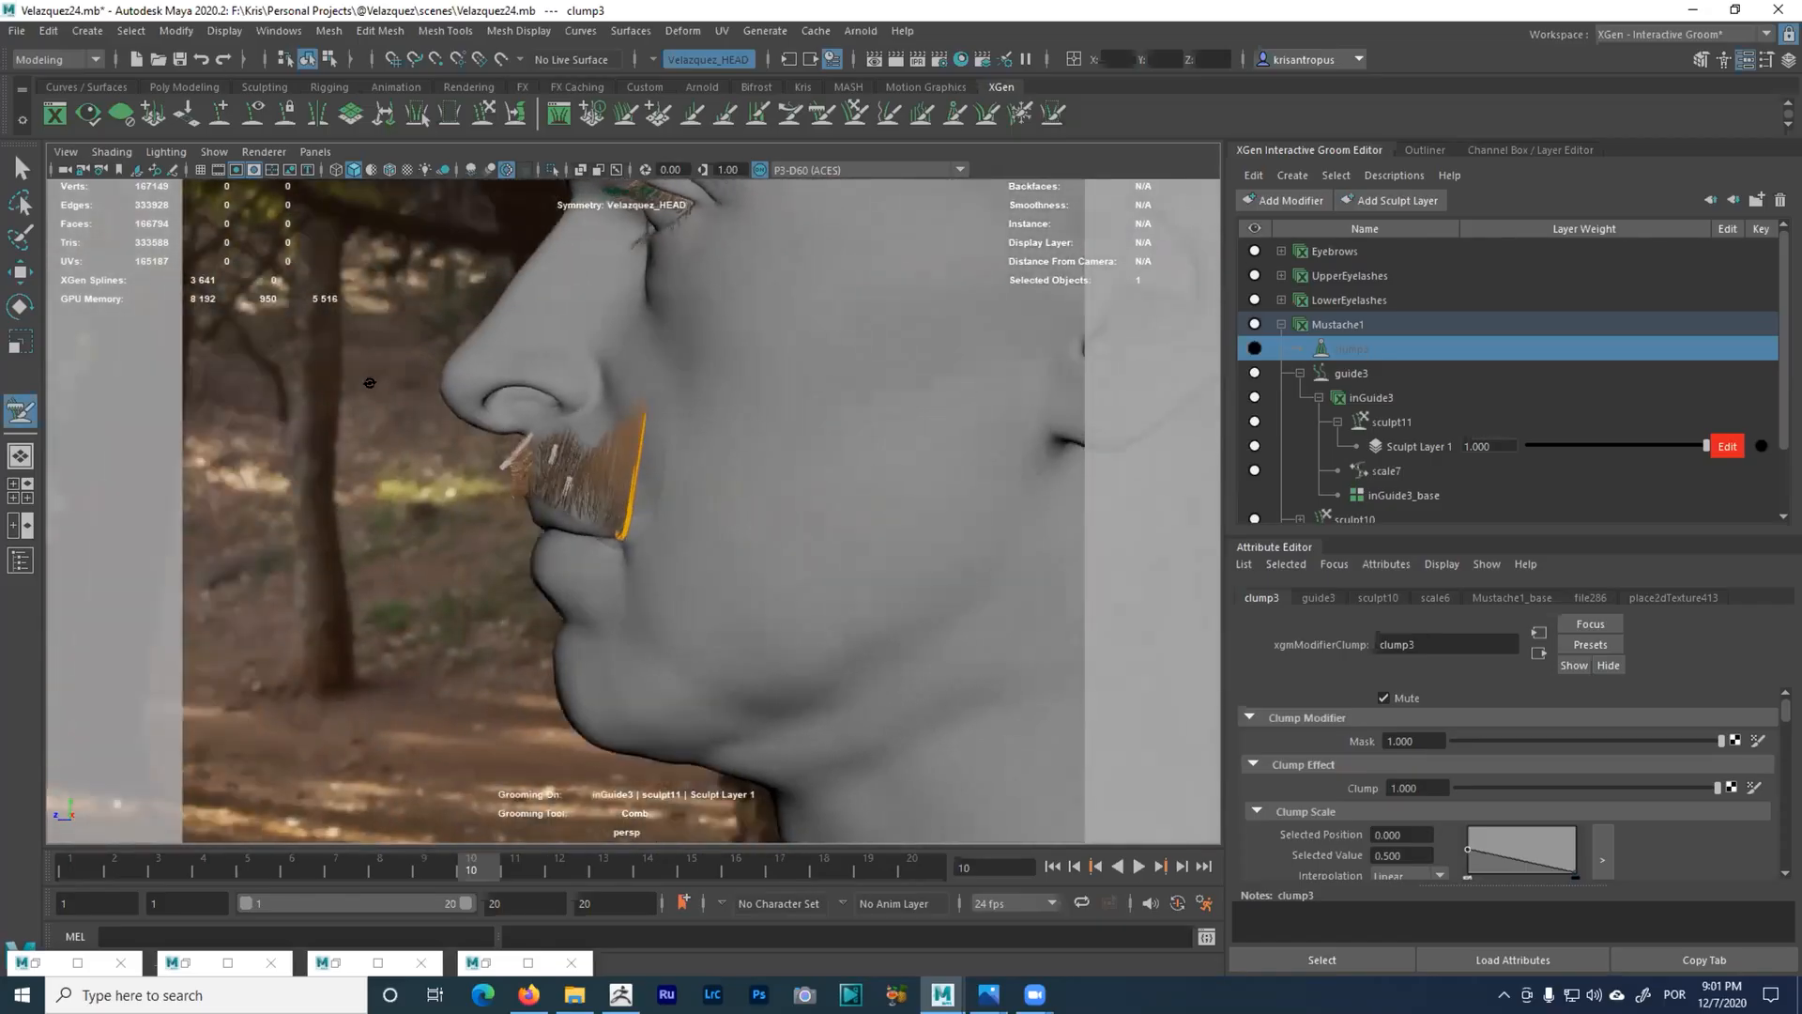
# - Refine the curve of the outermost guides with the Comb brush so they follow the cheeks from below, side and front
pyautogui.keyDown('alt'); pyautogui.moveTo(613, 506); pyautogui.dragTo(748, 383); pyautogui.keyUp('alt')
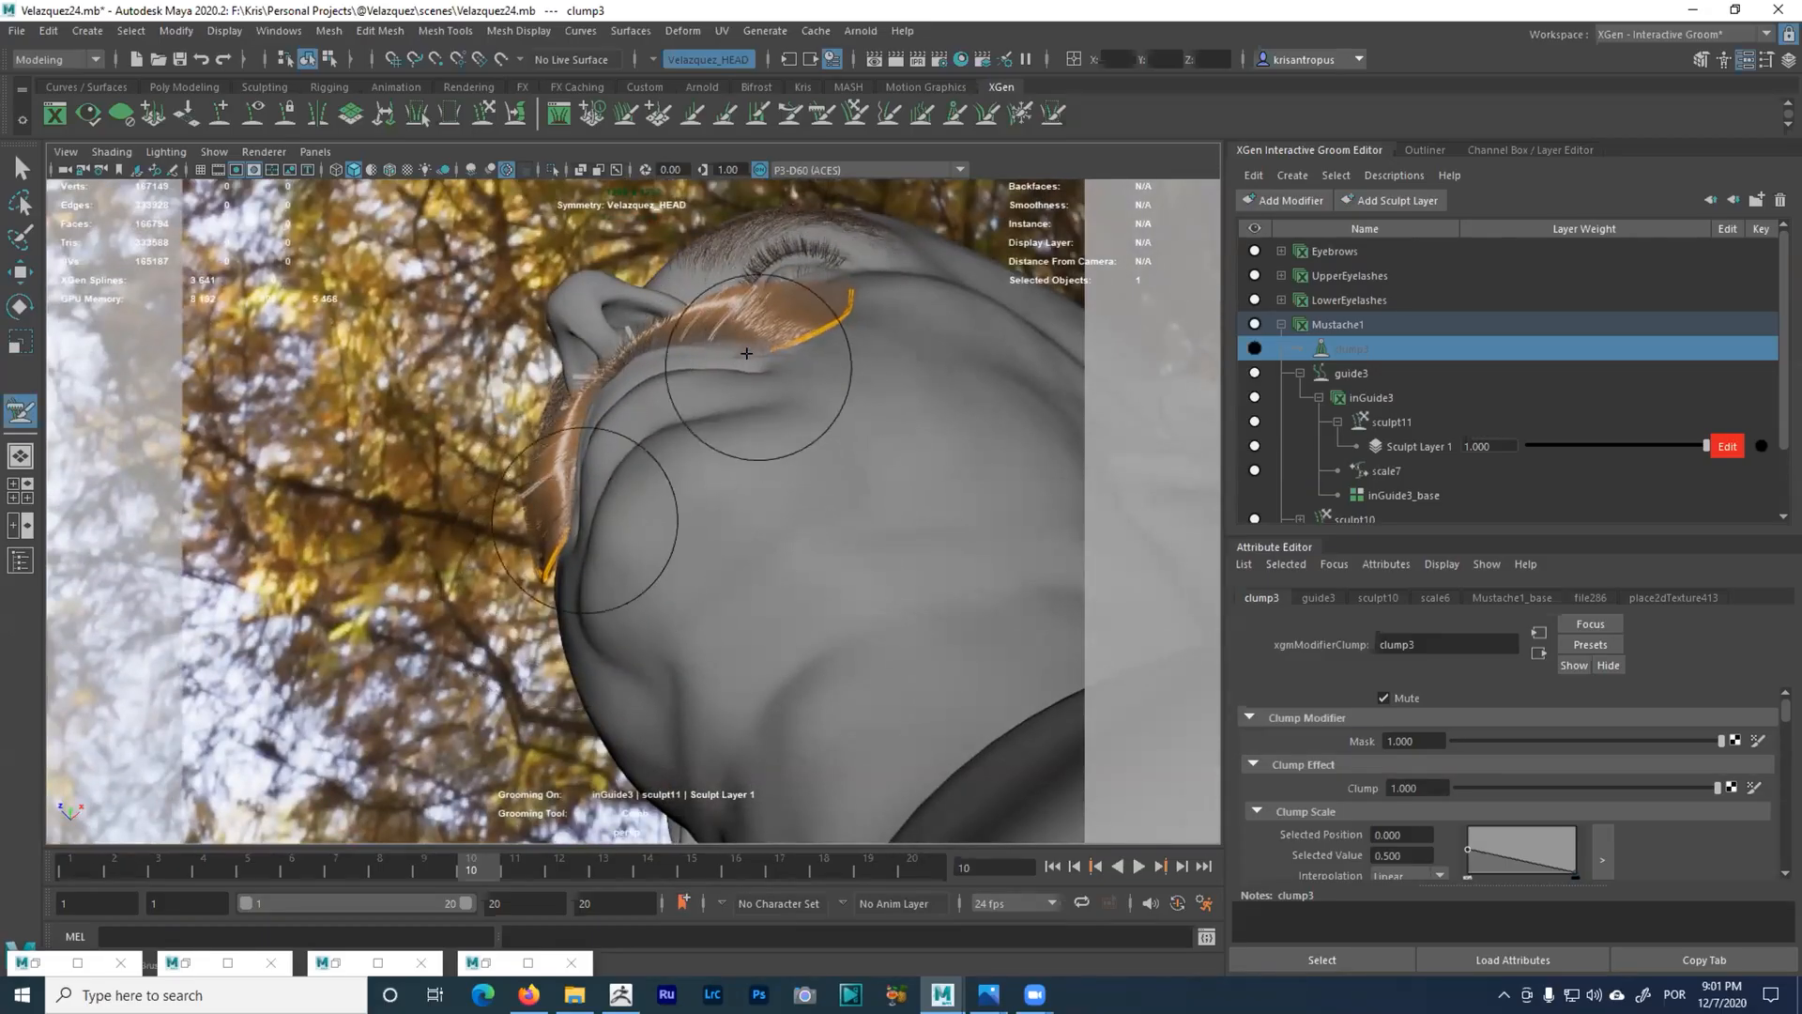
pyautogui.moveTo(815, 343)
pyautogui.keyDown('alt'); pyautogui.mouseDown()
pyautogui.moveTo(853, 373)
pyautogui.moveTo(877, 475)
pyautogui.moveTo(933, 414)
pyautogui.moveTo(610, 417)
pyautogui.mouseUp(); pyautogui.keyUp('alt')
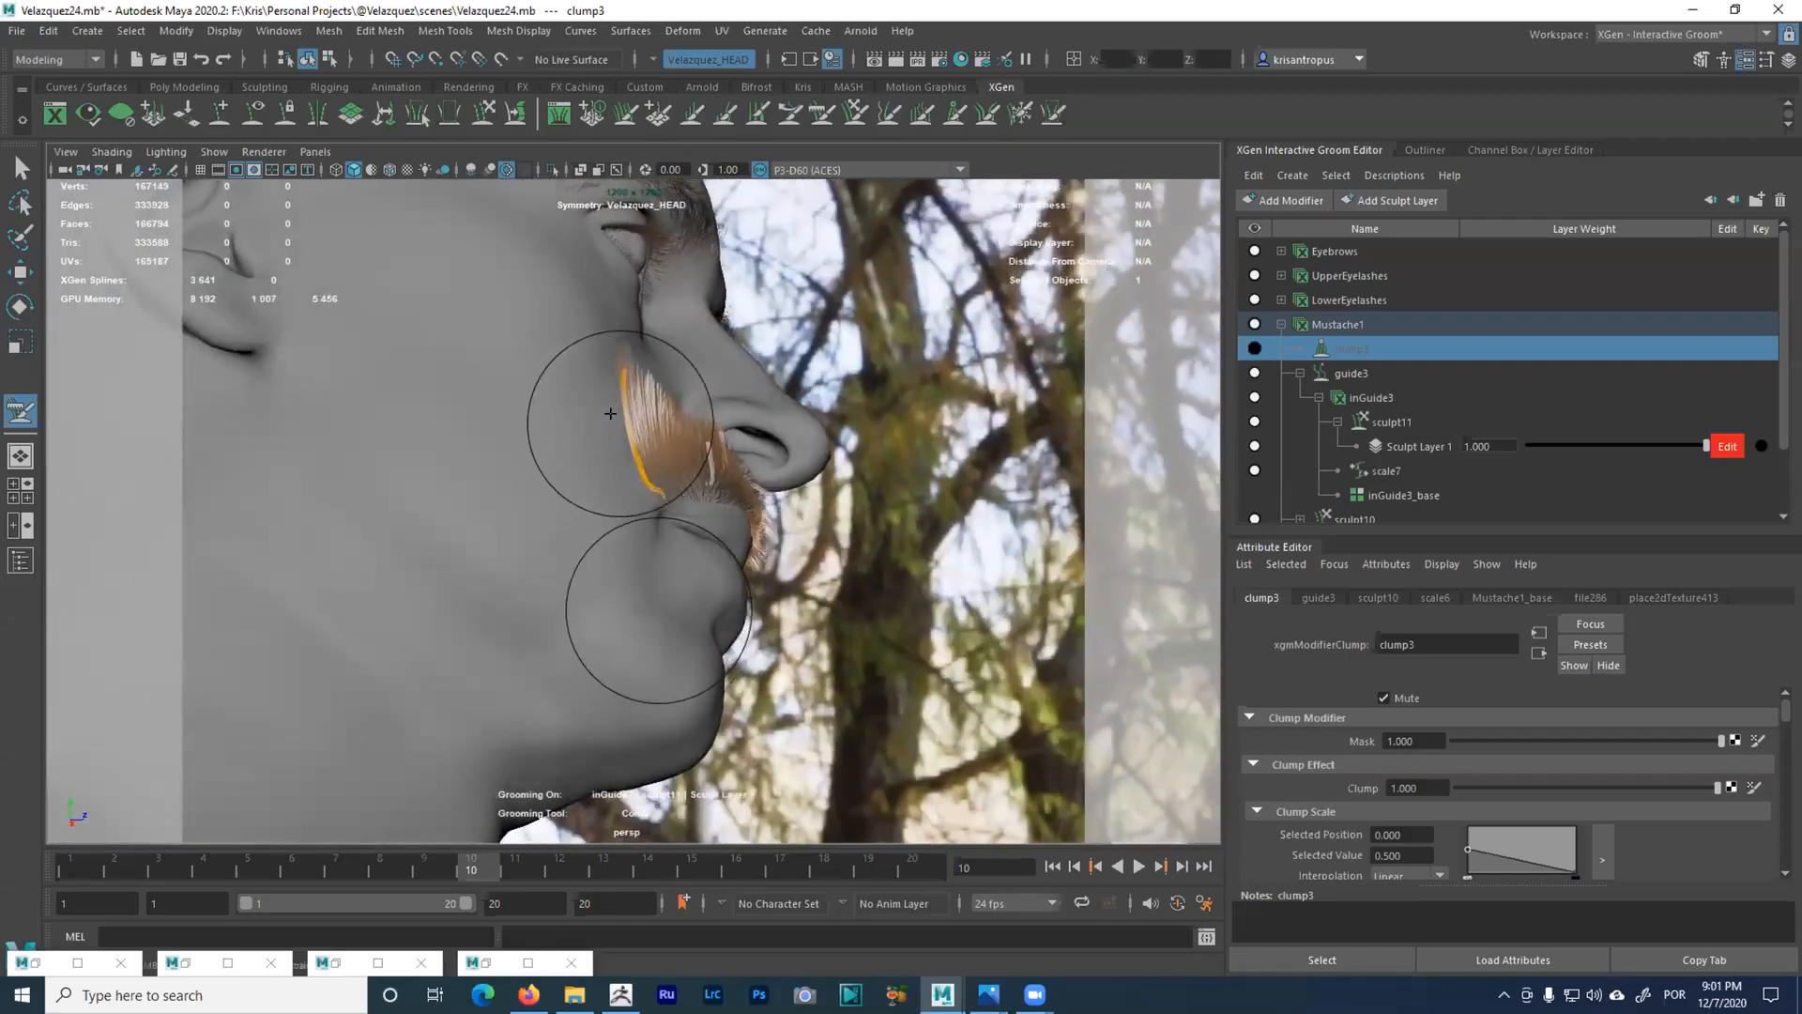
pyautogui.moveTo(624, 357)
pyautogui.keyDown('alt'); pyautogui.mouseDown()
pyautogui.moveTo(475, 413)
pyautogui.moveTo(507, 427)
pyautogui.mouseUp(); pyautogui.keyUp('alt')
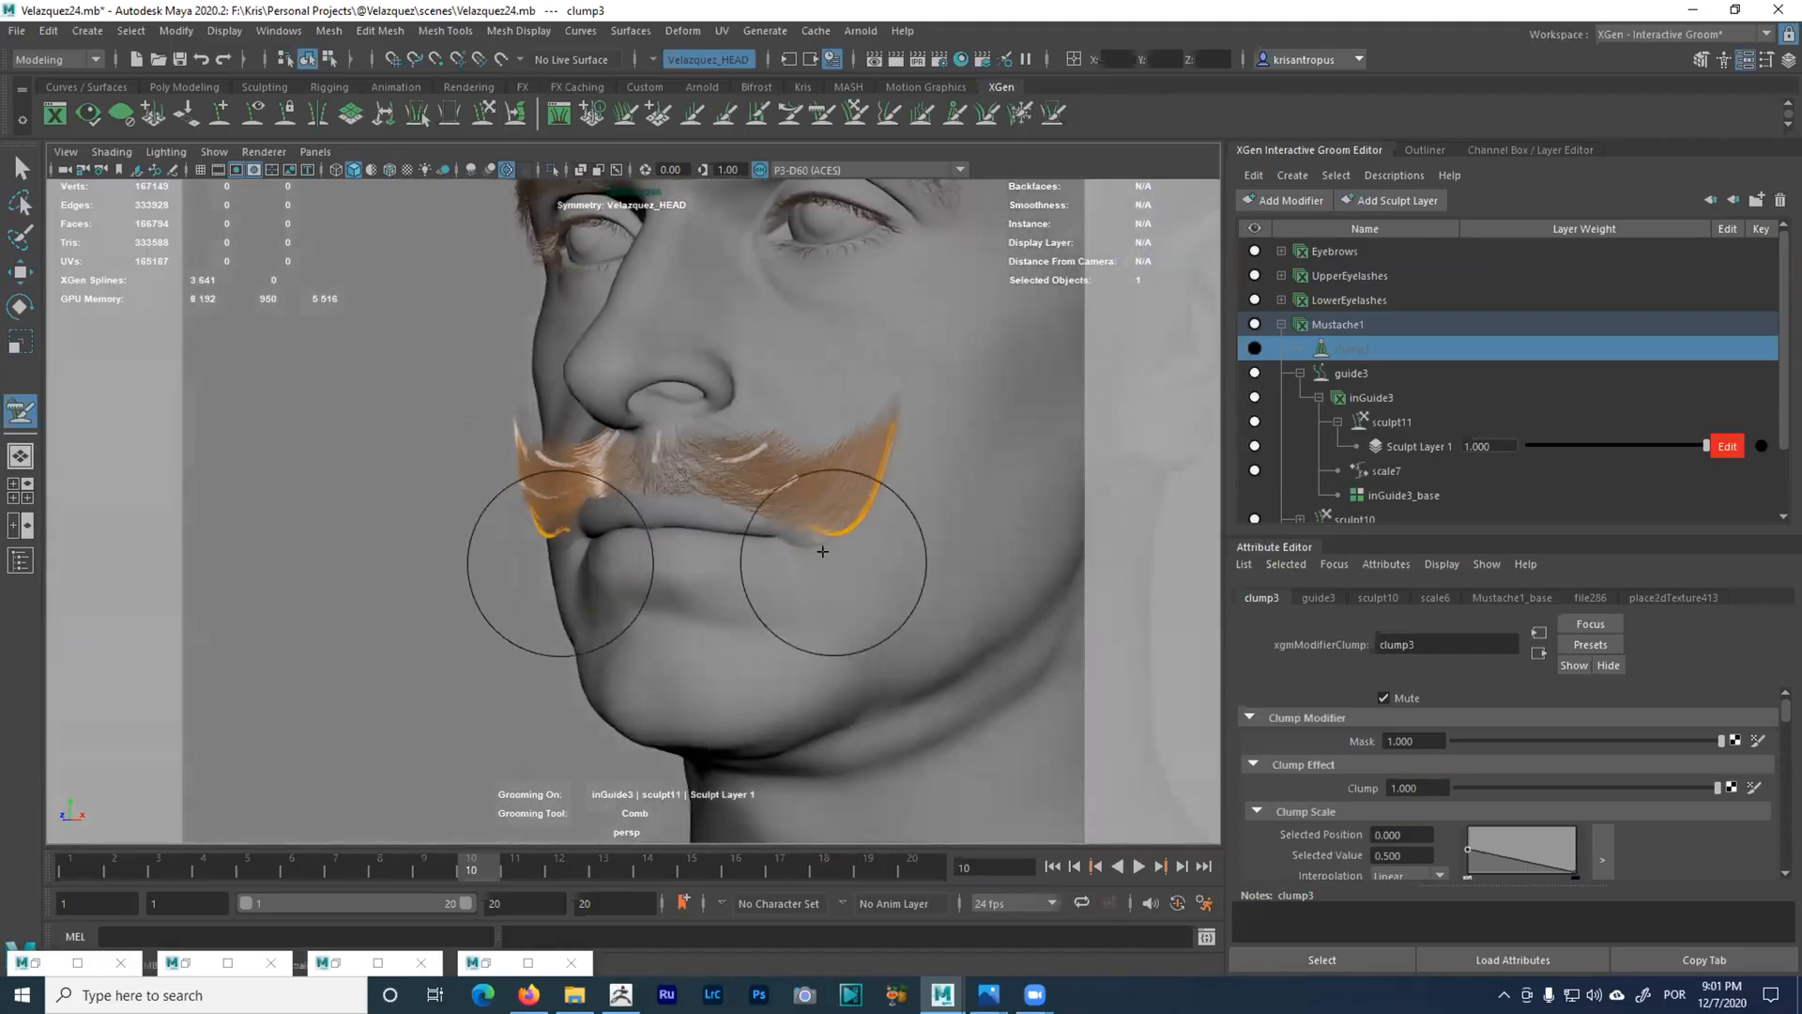
pyautogui.moveTo(835, 534)
pyautogui.keyDown('alt'); pyautogui.mouseDown()
pyautogui.moveTo(925, 523)
pyautogui.moveTo(856, 563)
pyautogui.moveTo(848, 522)
pyautogui.moveTo(547, 519)
pyautogui.moveTo(562, 532)
pyautogui.moveTo(302, 584)
pyautogui.mouseUp(); pyautogui.keyUp('alt')
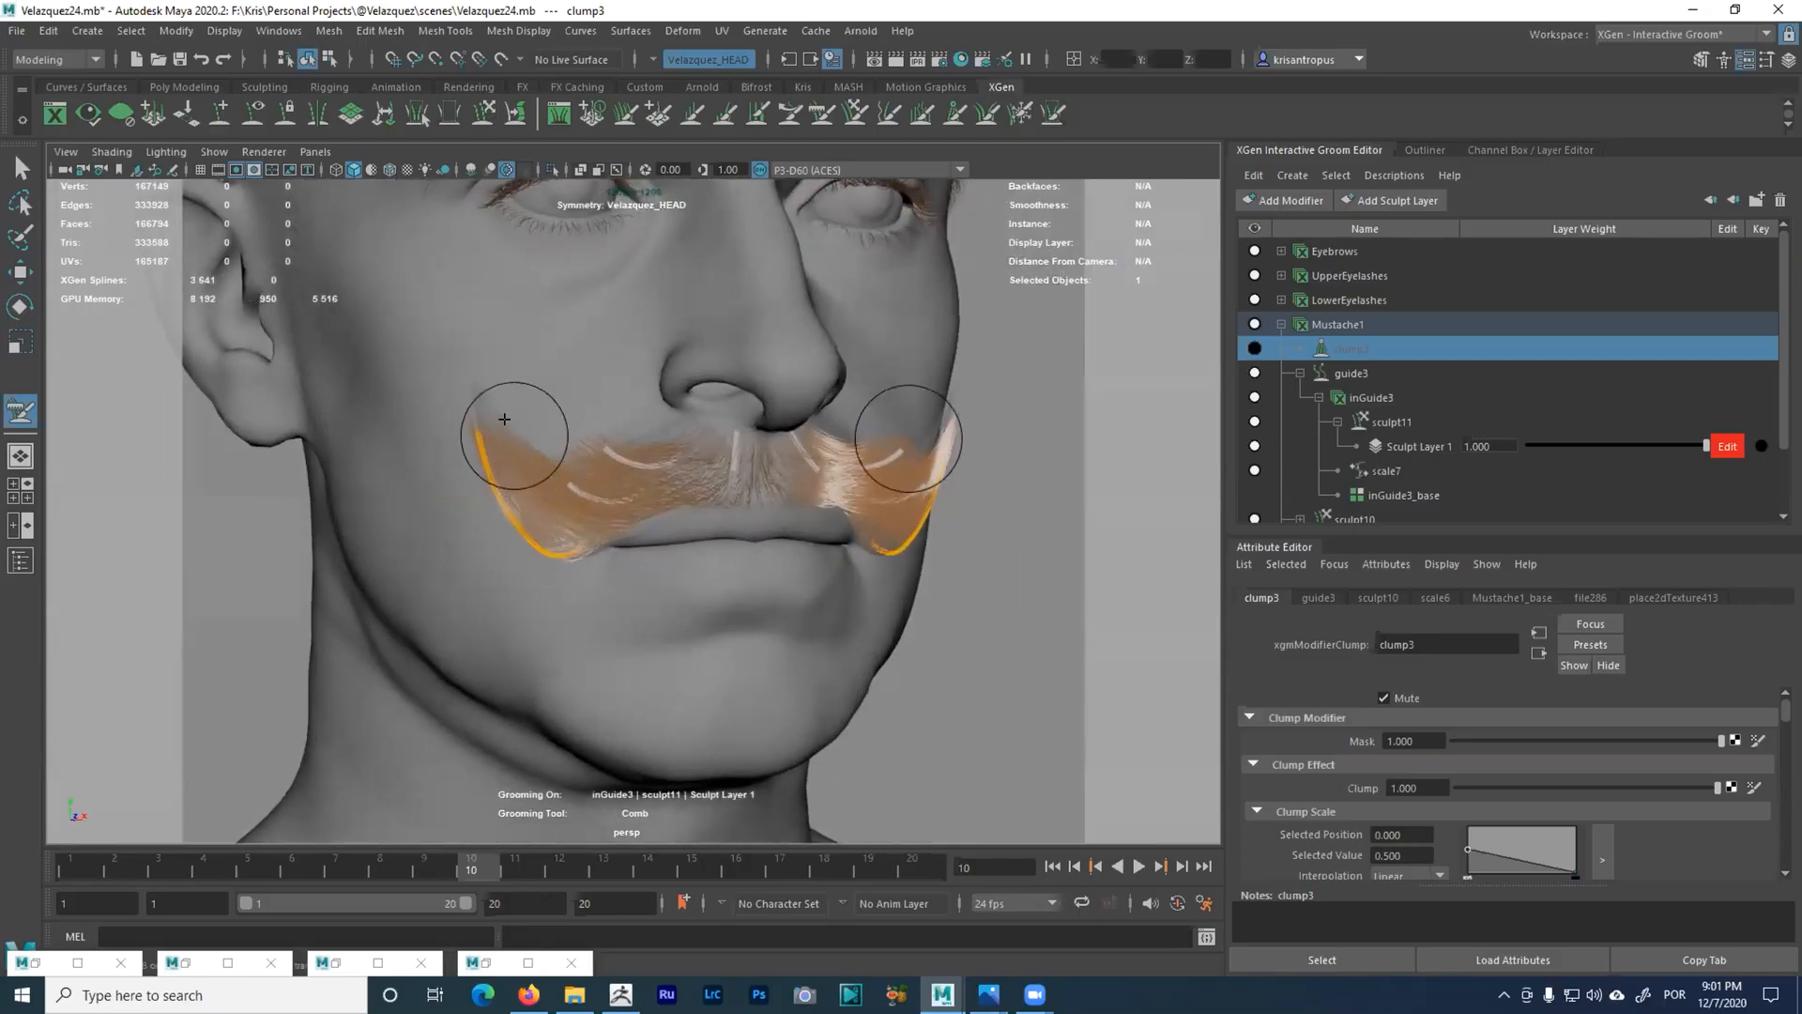
pyautogui.moveTo(516, 420)
pyautogui.mouseDown()
pyautogui.moveTo(549, 424)
pyautogui.moveTo(472, 428)
pyautogui.moveTo(486, 447)
pyautogui.moveTo(463, 416)
pyautogui.moveTo(497, 467)
pyautogui.moveTo(460, 413)
pyautogui.moveTo(386, 411)
pyautogui.moveTo(595, 447)
pyautogui.moveTo(728, 325)
pyautogui.moveTo(736, 342)
pyautogui.moveTo(744, 301)
pyautogui.moveTo(804, 414)
pyautogui.moveTo(946, 475)
pyautogui.moveTo(885, 522)
pyautogui.mouseUp()
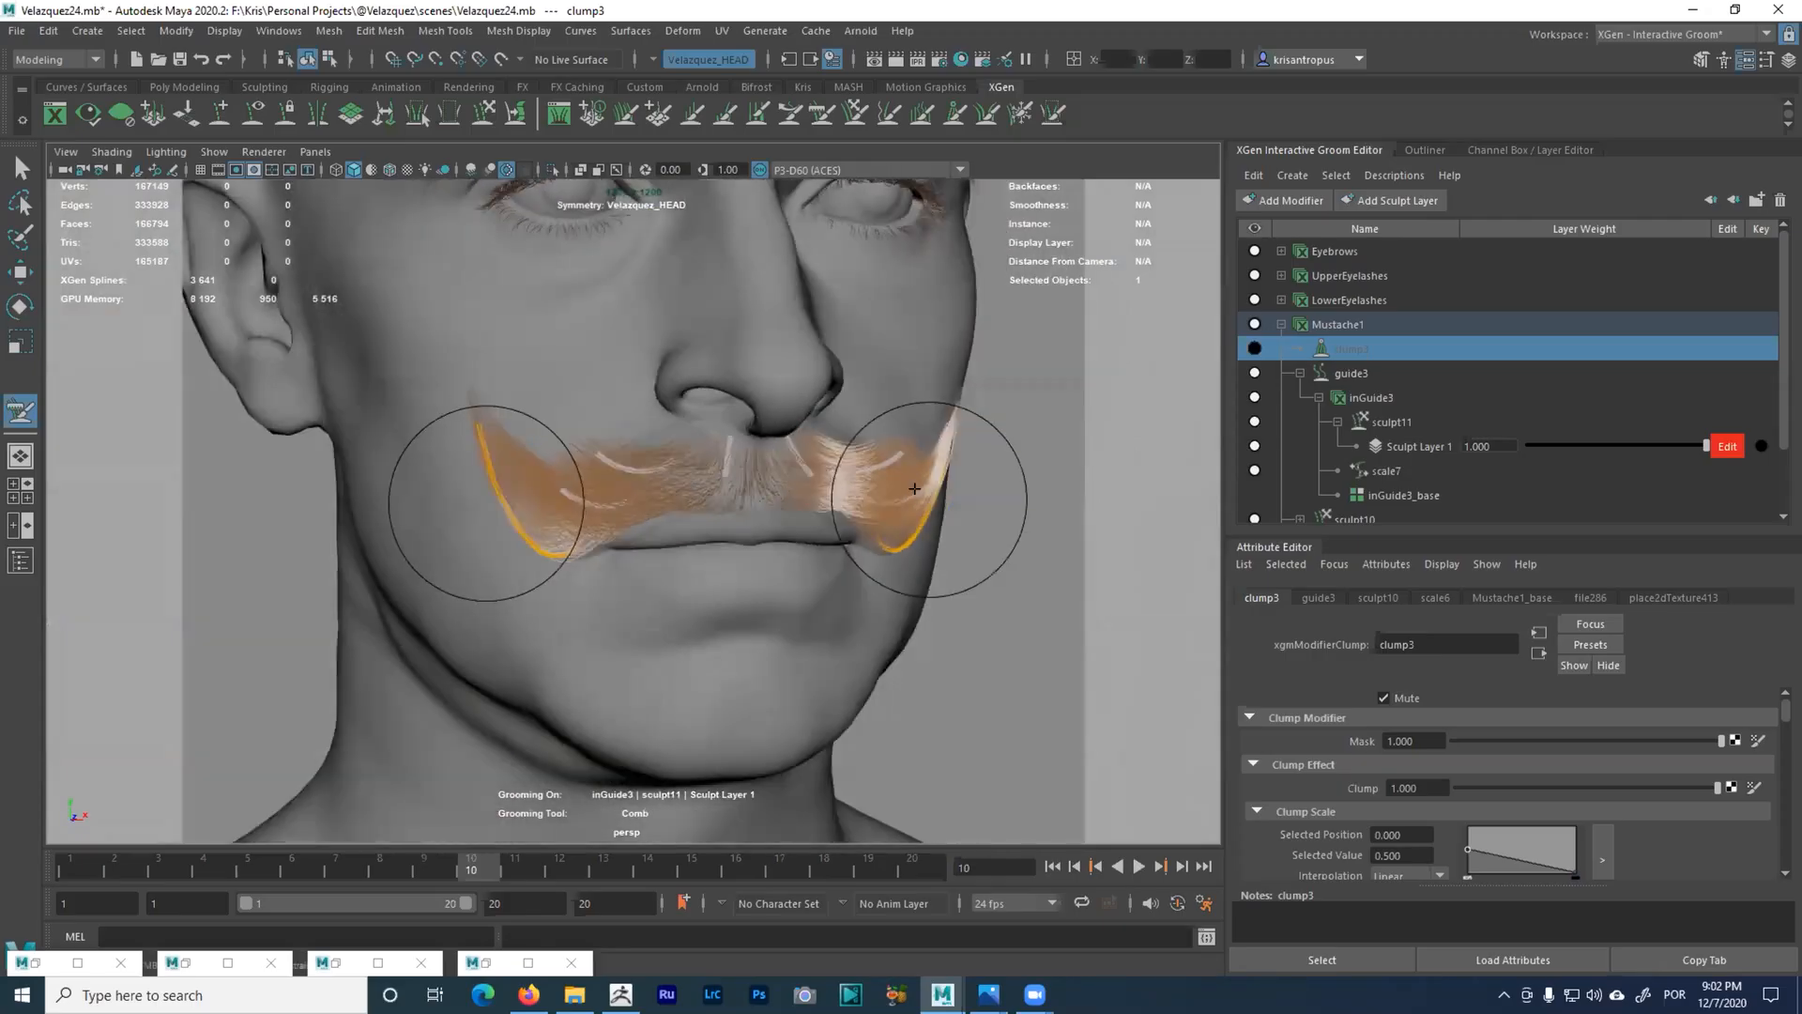
# - Freeze the outermost guides and unfreeze only the neighbouring pair toward the nose with the Freeze brush
pyautogui.keyDown('alt'); pyautogui.moveTo(732, 434); pyautogui.dragTo(759, 299); pyautogui.keyUp('alt')
pyautogui.click(1019, 113)
pyautogui.keyDown('ctrl'); pyautogui.moveTo(848, 544); pyautogui.dragTo(892, 536); pyautogui.keyUp('ctrl')
pyautogui.keyDown('alt'); pyautogui.moveTo(717, 376); pyautogui.dragTo(760, 354); pyautogui.keyUp('alt')
pyautogui.keyDown('alt'); pyautogui.moveTo(760, 354); pyautogui.dragTo(778, 384, button='right'); pyautogui.keyUp('alt')
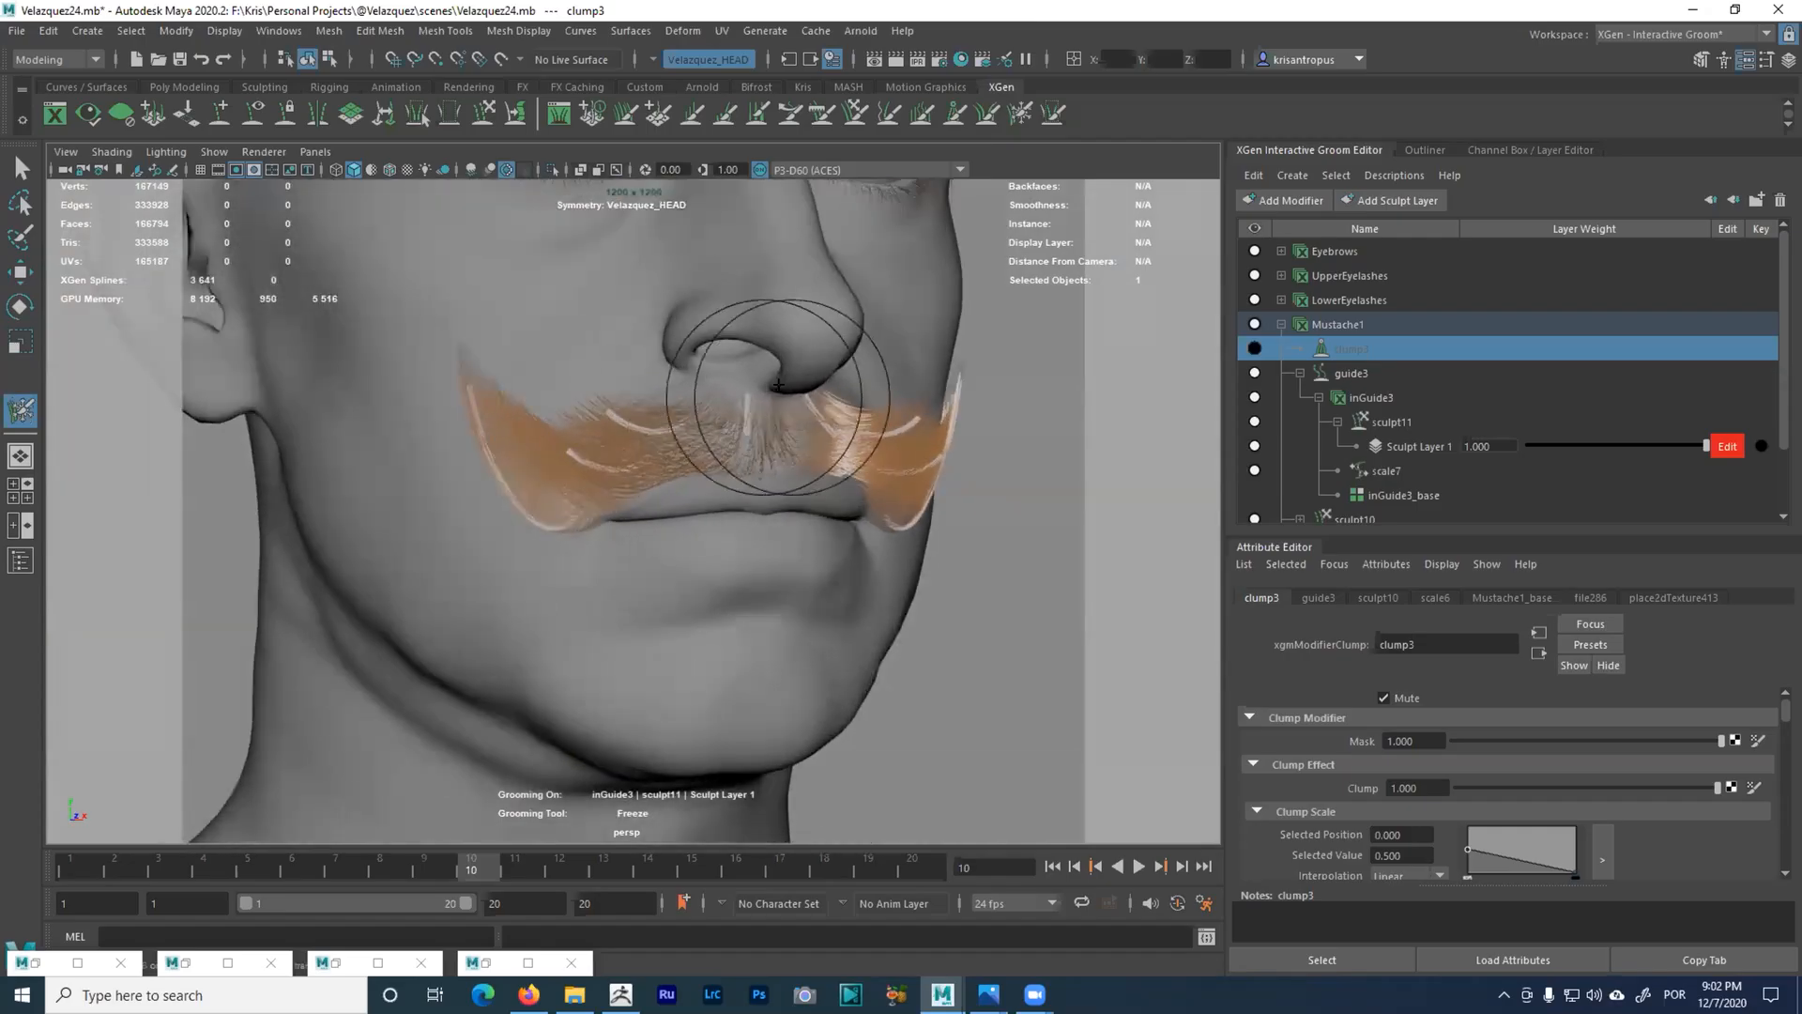
pyautogui.keyDown('alt'); pyautogui.moveTo(600, 361); pyautogui.dragTo(655, 345); pyautogui.keyUp('alt')
pyautogui.keyDown('alt'); pyautogui.moveTo(655, 345); pyautogui.dragTo(731, 433, button='right'); pyautogui.keyUp('alt')
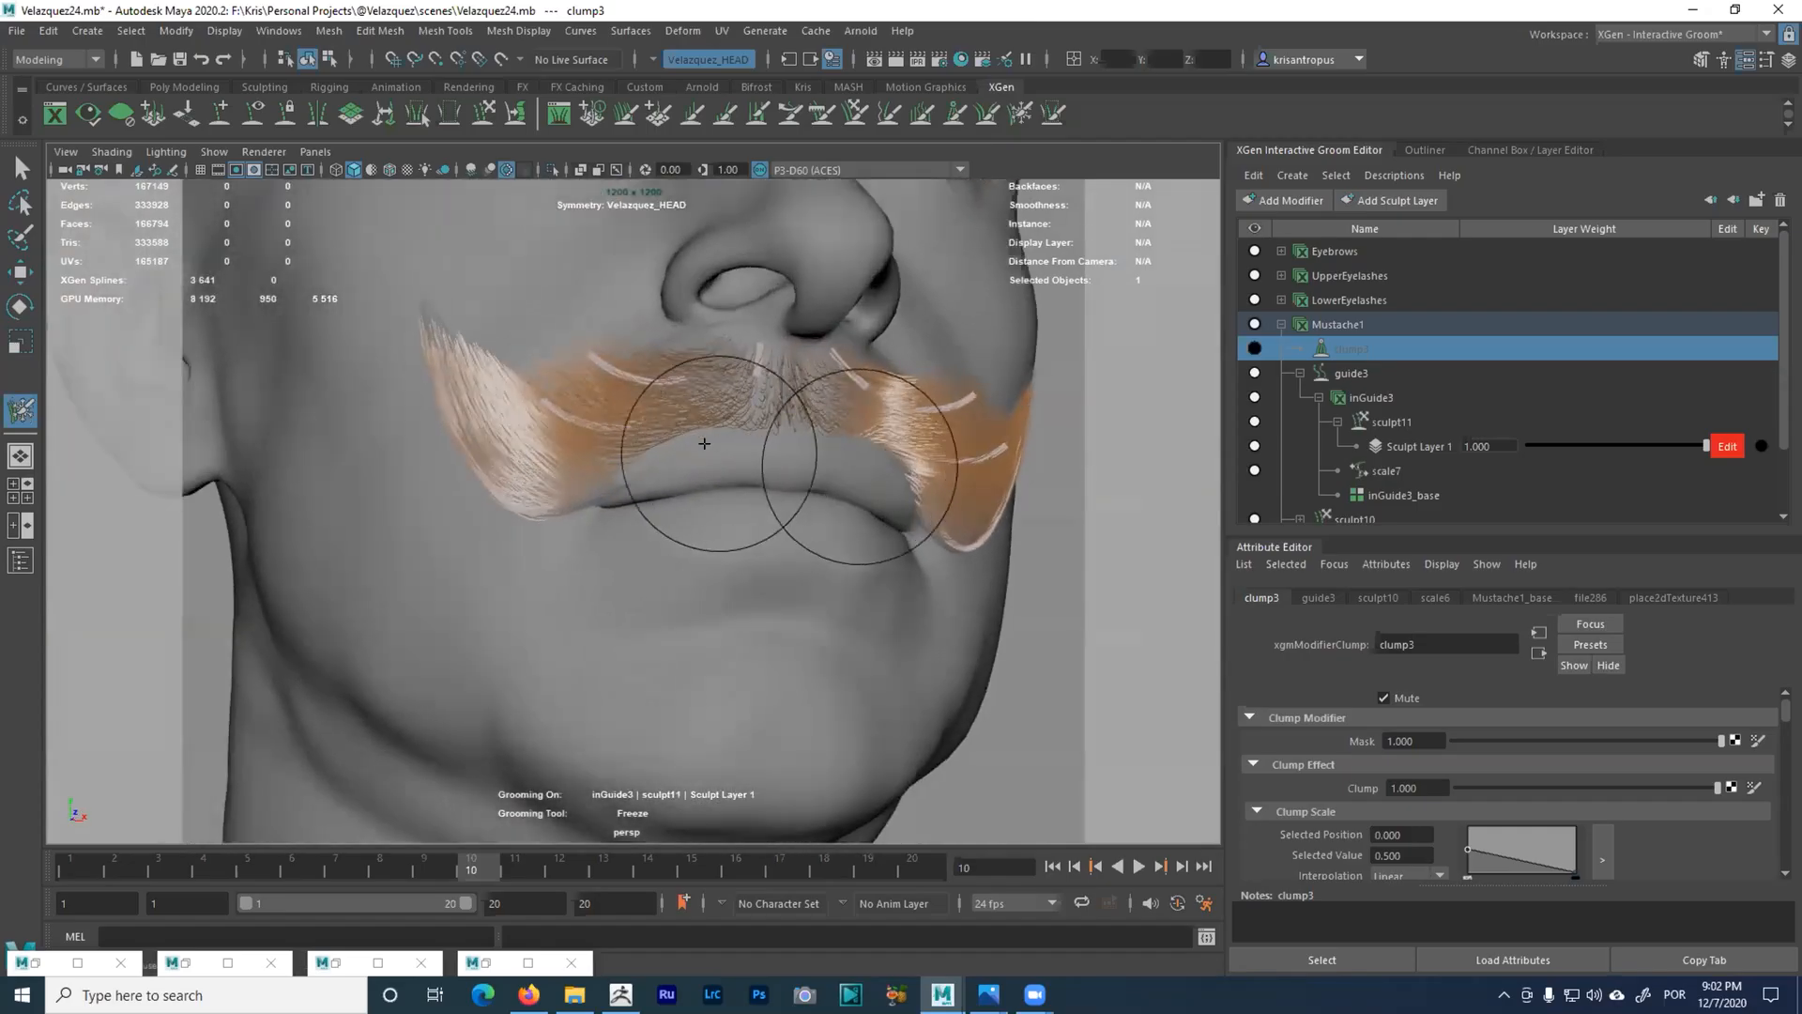
pyautogui.keyDown('alt'); pyautogui.moveTo(582, 463); pyautogui.dragTo(668, 476); pyautogui.keyUp('alt')
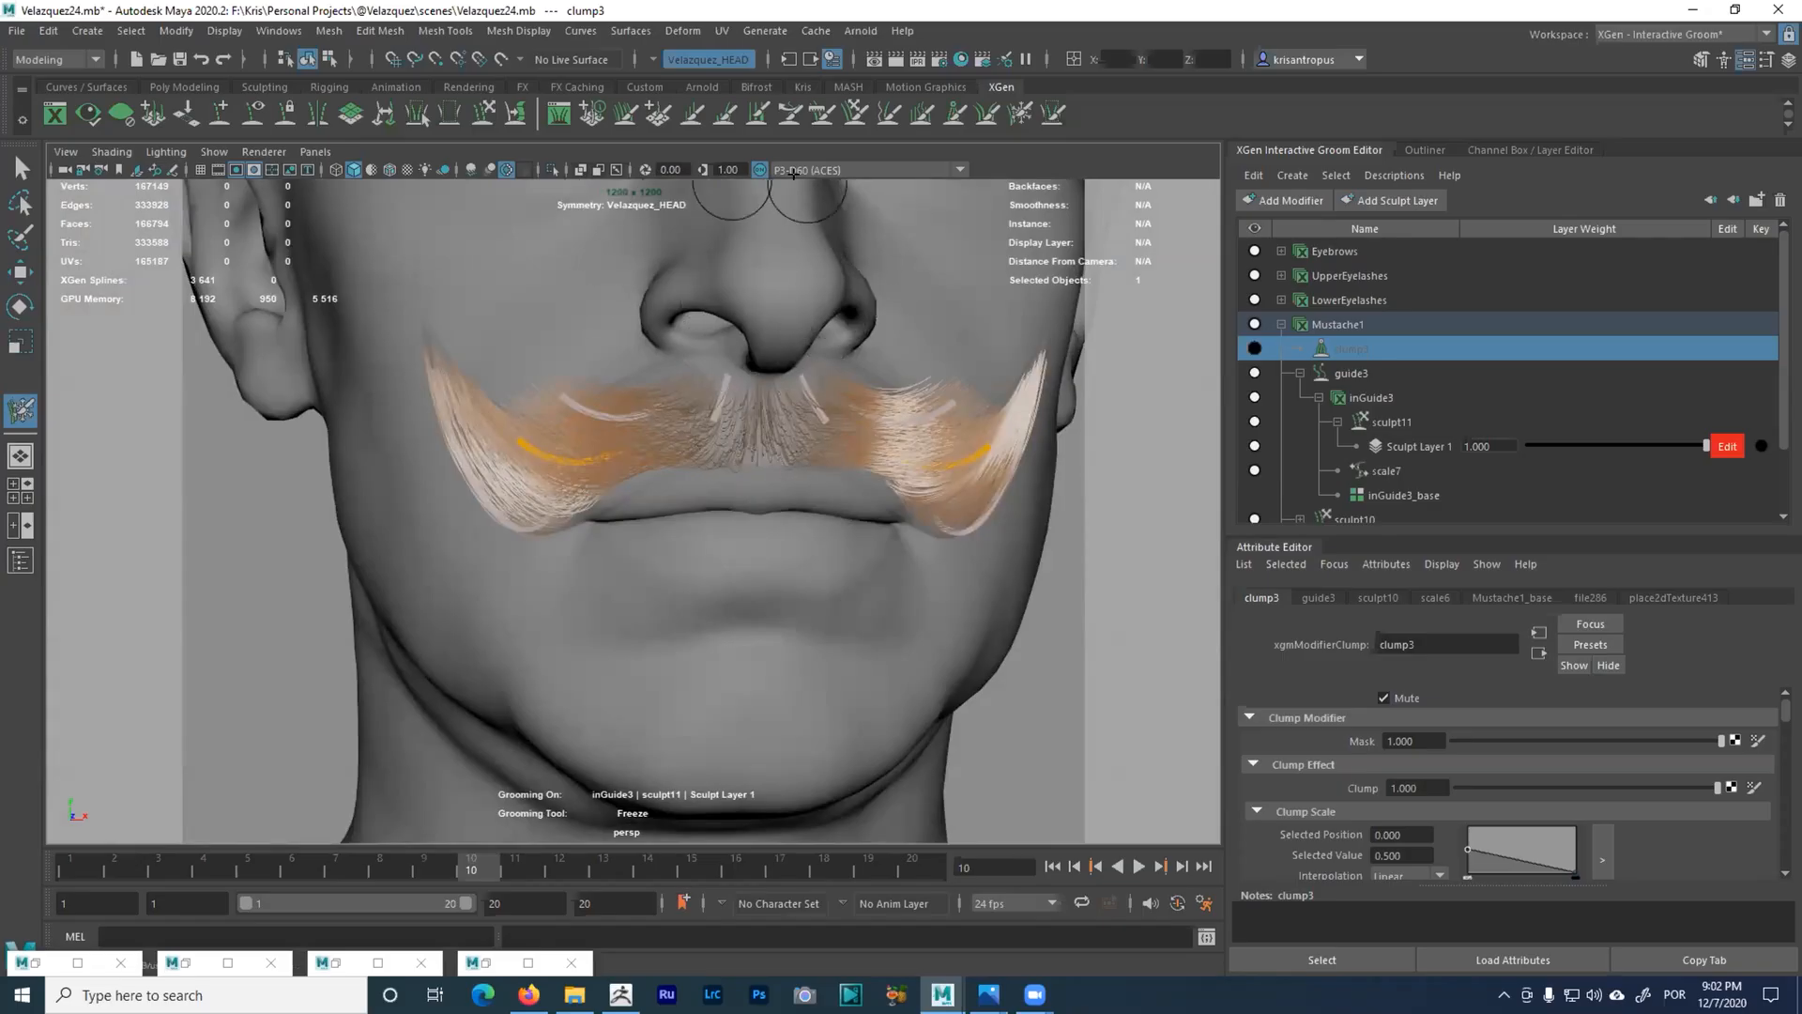
# - Comb the second pair of guides into shape and lengthen them outward with the Length brush
pyautogui.click(821, 115)
pyautogui.moveTo(817, 324)
pyautogui.keyDown('alt'); pyautogui.mouseDown()
pyautogui.moveTo(765, 422)
pyautogui.moveTo(845, 414)
pyautogui.moveTo(864, 345)
pyautogui.moveTo(910, 426)
pyautogui.moveTo(885, 445)
pyautogui.moveTo(785, 241)
pyautogui.mouseUp(); pyautogui.keyUp('alt')
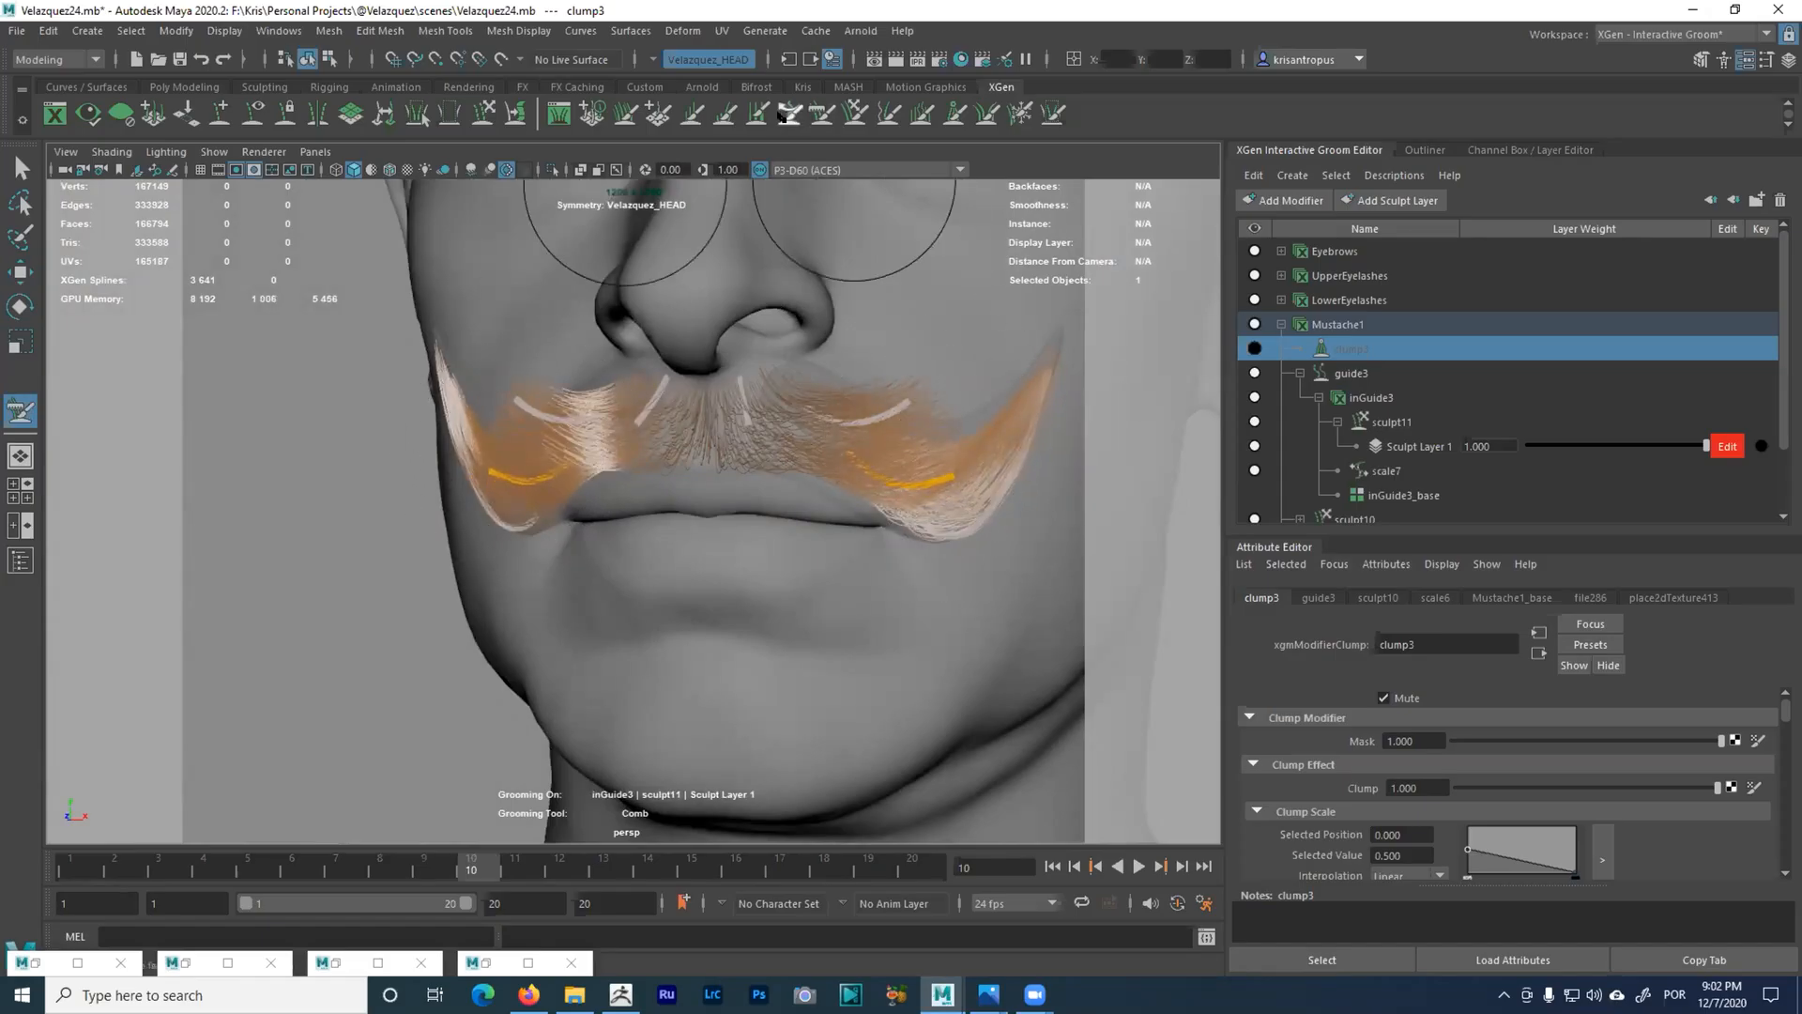
pyautogui.click(693, 116)
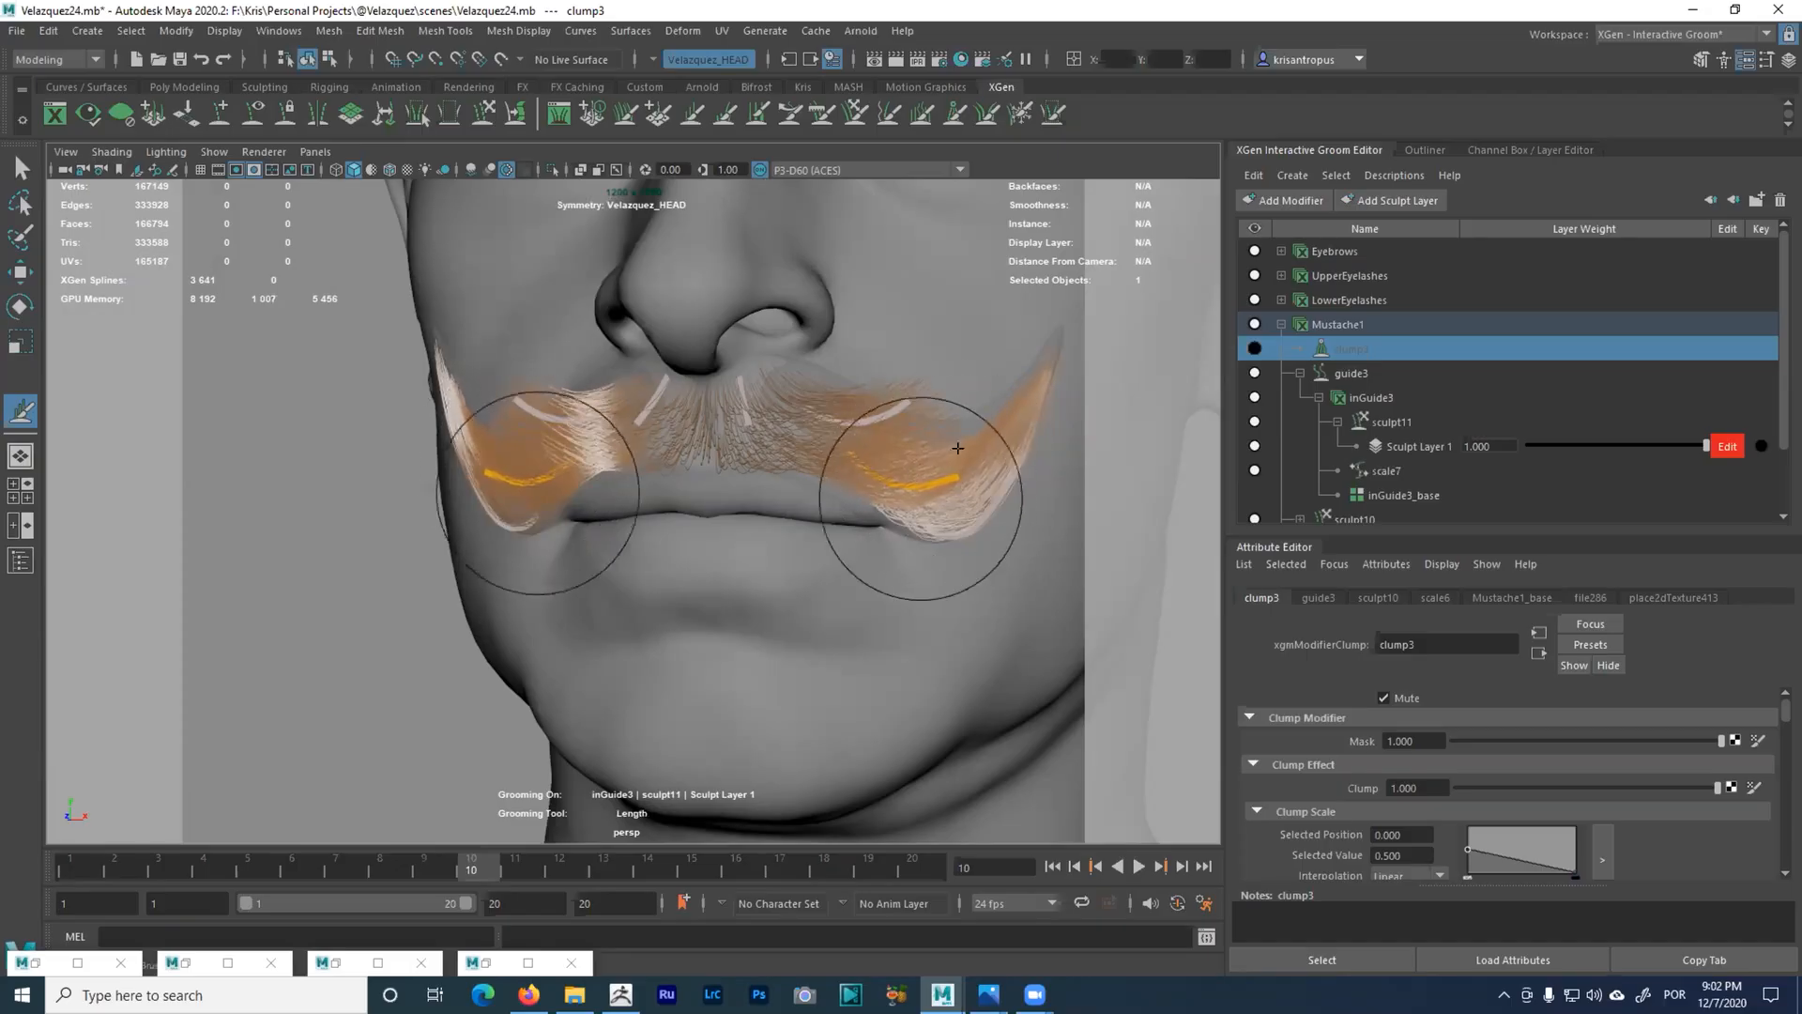
pyautogui.moveTo(889, 523)
pyautogui.mouseDown()
pyautogui.moveTo(1037, 467)
pyautogui.moveTo(1011, 447)
pyautogui.moveTo(1041, 454)
pyautogui.moveTo(903, 516)
pyautogui.moveTo(945, 475)
pyautogui.moveTo(984, 491)
pyautogui.moveTo(774, 518)
pyautogui.mouseUp()
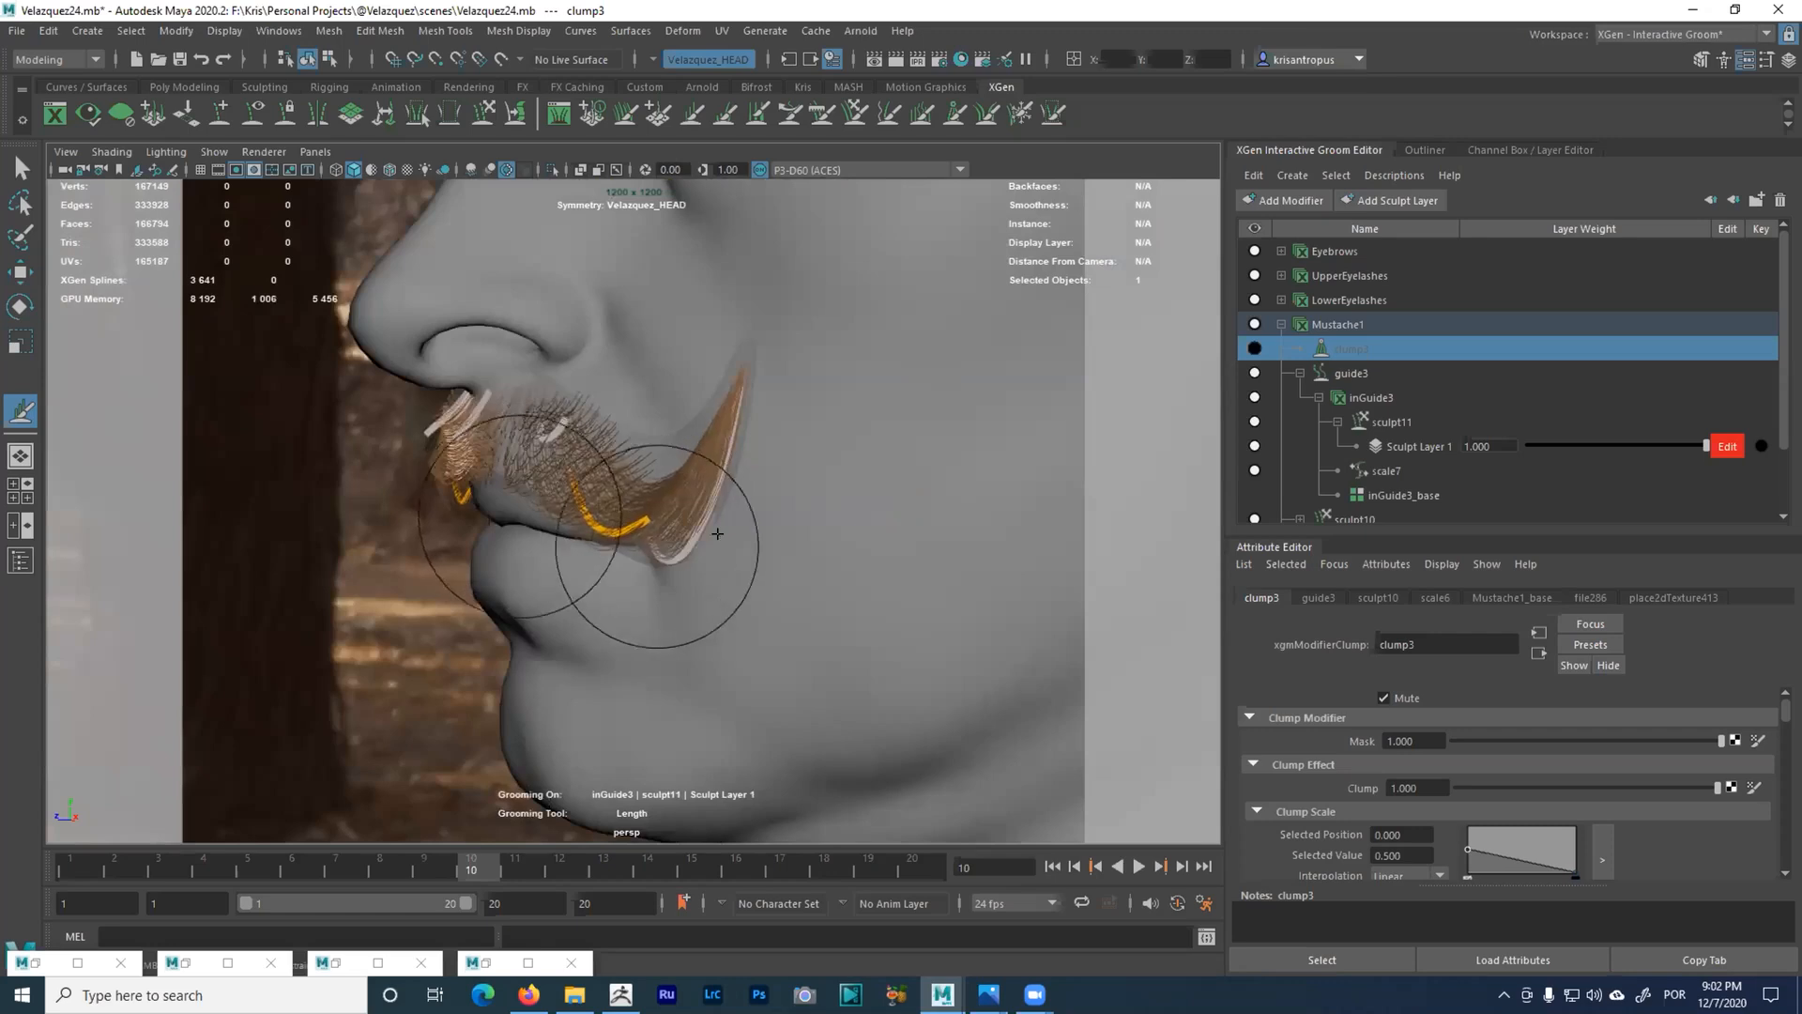
pyautogui.keyDown('alt'); pyautogui.moveTo(662, 543); pyautogui.dragTo(732, 502); pyautogui.keyUp('alt')
# - Comb the second pair of guides outward above the mouth corners to match the curve of the outer guides
pyautogui.click(820, 111)
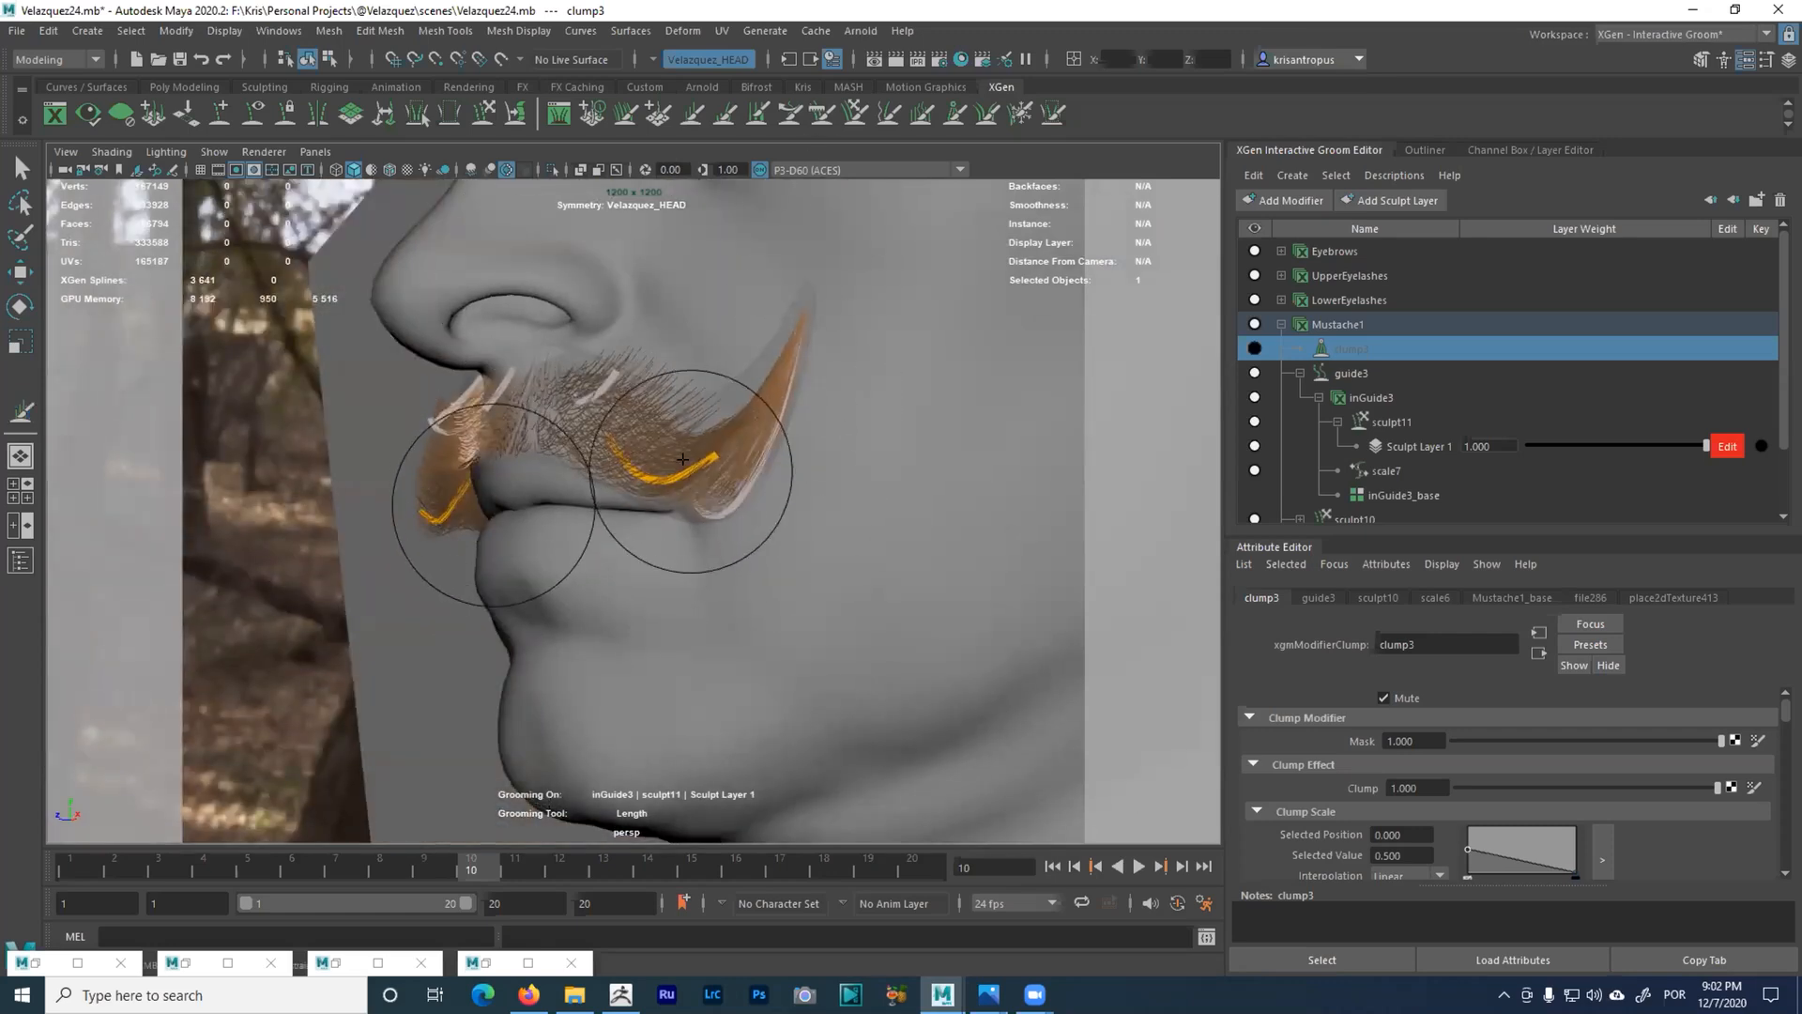
pyautogui.keyDown('alt'); pyautogui.moveTo(818, 398); pyautogui.dragTo(563, 403); pyautogui.keyUp('alt')
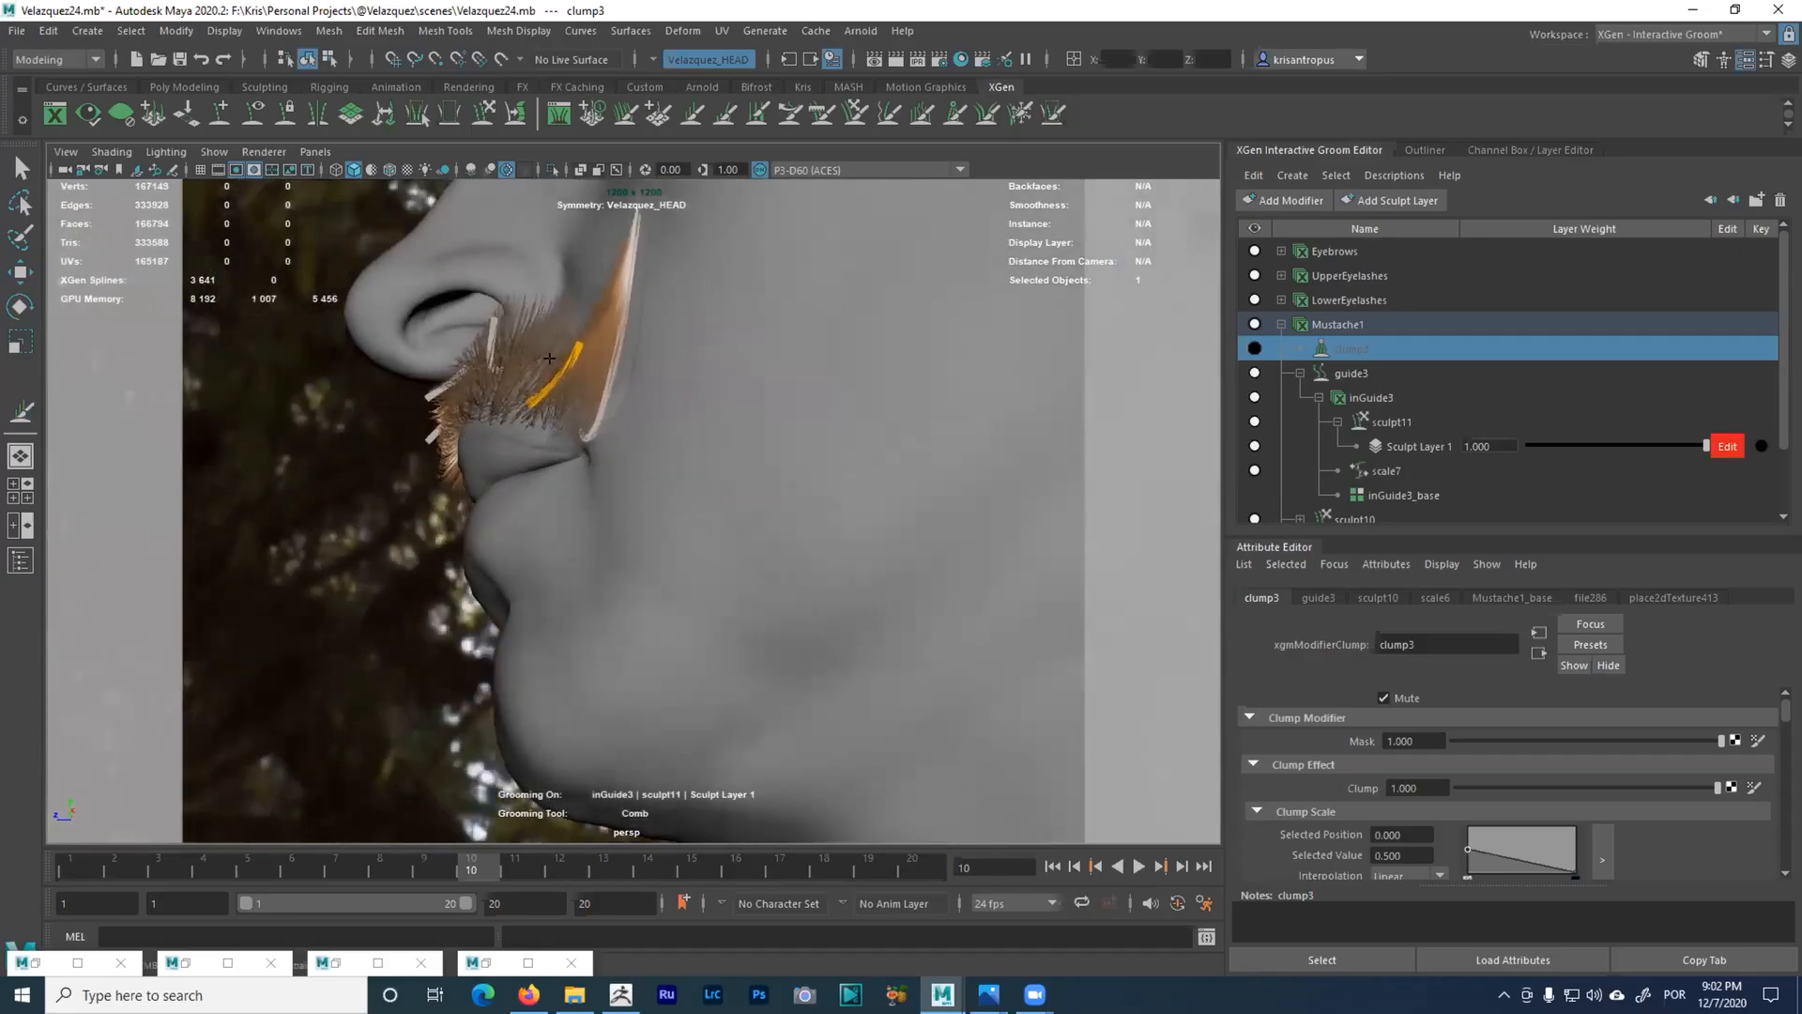
pyautogui.keyDown('alt'); pyautogui.moveTo(581, 375); pyautogui.dragTo(717, 406); pyautogui.keyUp('alt')
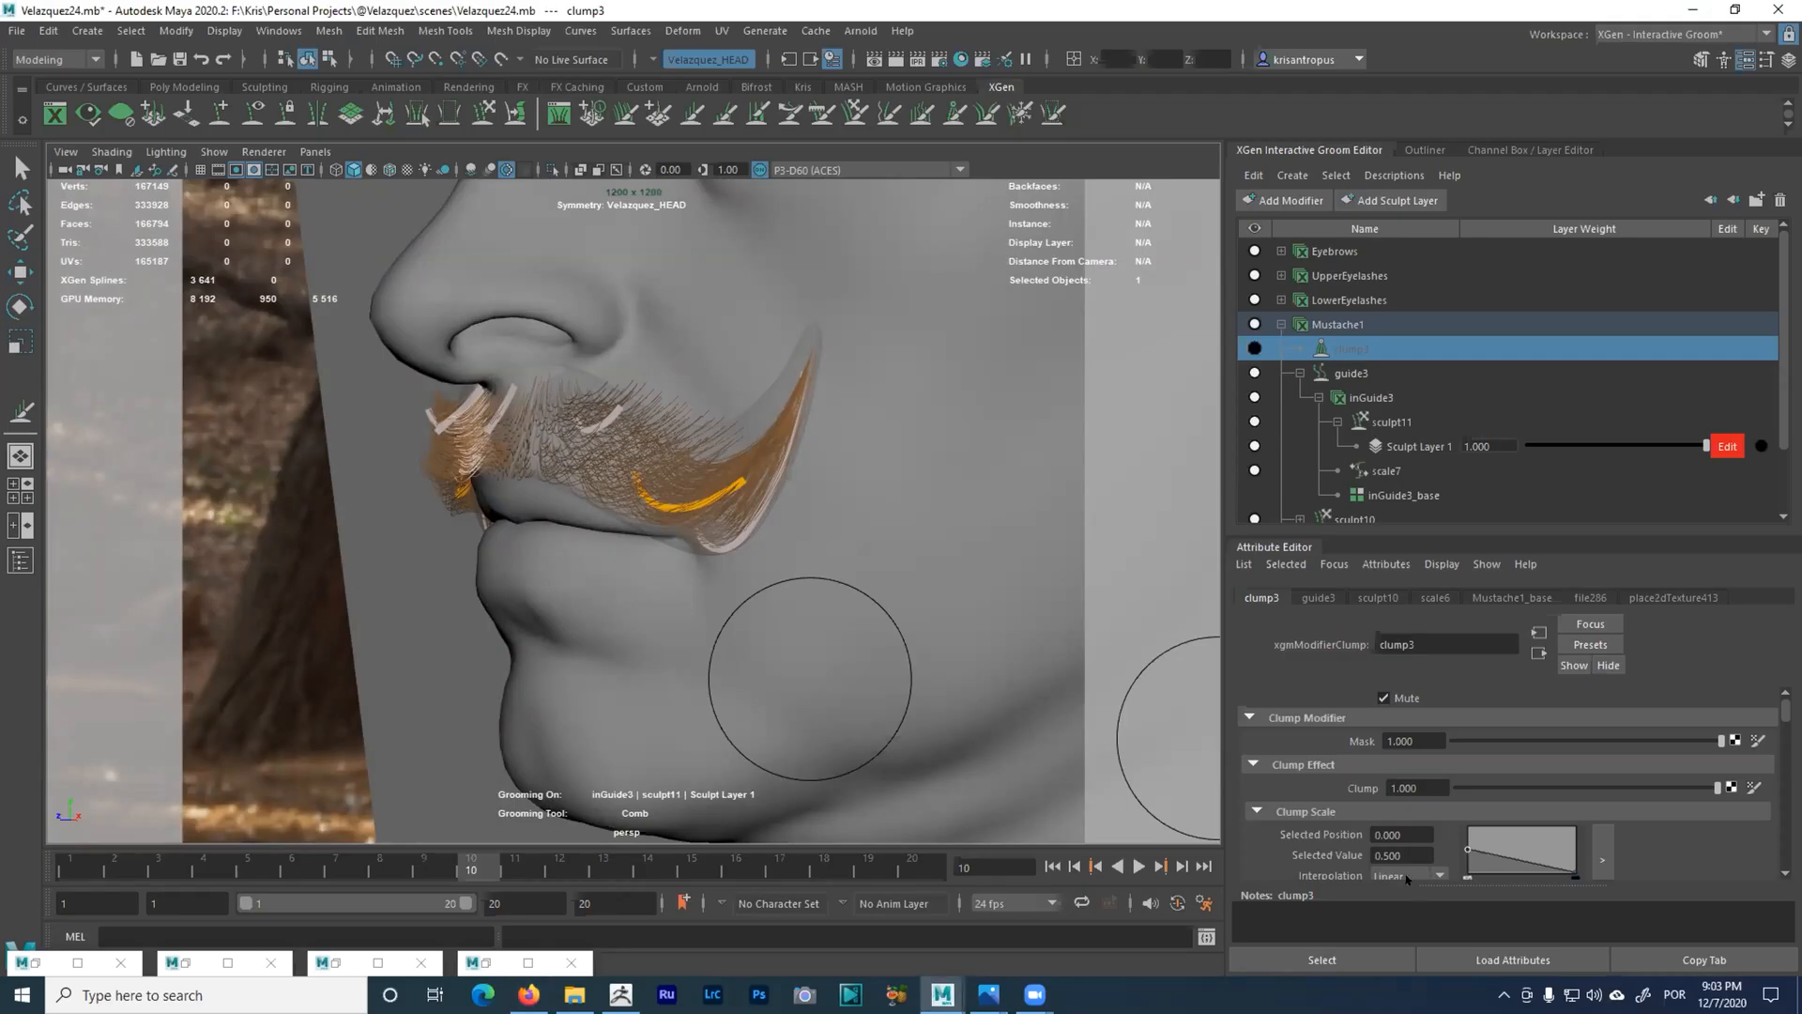
pyautogui.moveTo(595, 543)
pyautogui.keyDown('alt'); pyautogui.mouseDown()
pyautogui.moveTo(643, 462)
pyautogui.moveTo(644, 527)
pyautogui.moveTo(716, 567)
pyautogui.moveTo(909, 576)
pyautogui.mouseUp(); pyautogui.keyUp('alt')
pyautogui.moveTo(893, 507)
pyautogui.keyDown('alt'); pyautogui.mouseDown()
pyautogui.moveTo(1033, 530)
pyautogui.moveTo(764, 551)
pyautogui.moveTo(941, 535)
pyautogui.moveTo(890, 543)
pyautogui.moveTo(893, 521)
pyautogui.moveTo(919, 528)
pyautogui.moveTo(829, 519)
pyautogui.moveTo(678, 418)
pyautogui.mouseUp(); pyautogui.keyUp('alt')
pyautogui.keyDown('alt'); pyautogui.moveTo(694, 427); pyautogui.dragTo(871, 451); pyautogui.keyUp('alt')
pyautogui.moveTo(721, 430)
pyautogui.keyDown('alt'); pyautogui.mouseDown()
pyautogui.moveTo(854, 446)
pyautogui.moveTo(834, 434)
pyautogui.moveTo(808, 462)
pyautogui.moveTo(794, 449)
pyautogui.mouseUp(); pyautogui.keyUp('alt')
# - Freeze the finished outer guides and the central ones, leaving only the third pair beside the nostrils unfrozen
pyautogui.click(1020, 112)
pyautogui.keyDown('alt'); pyautogui.moveTo(877, 515); pyautogui.dragTo(744, 477); pyautogui.keyUp('alt')
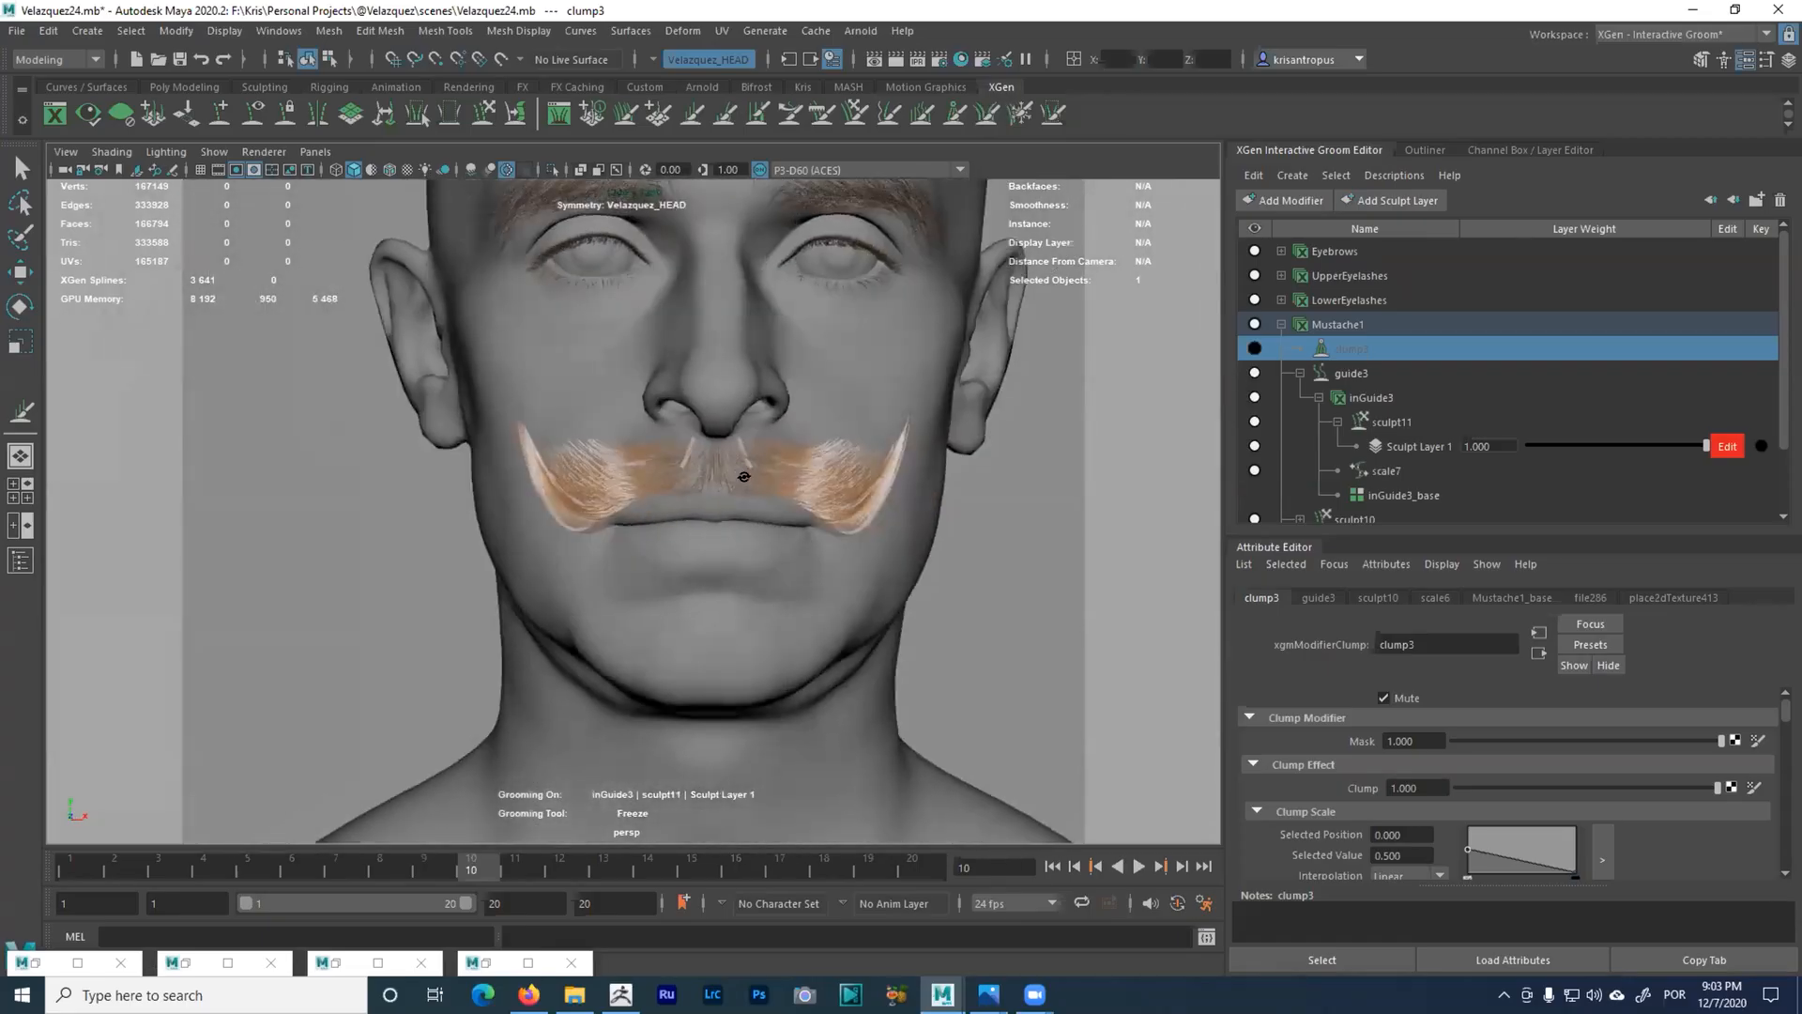
pyautogui.scroll(-3, 743, 477)
pyautogui.moveTo(657, 526)
pyautogui.keyDown('alt'); pyautogui.mouseDown()
pyautogui.moveTo(745, 522)
pyautogui.moveTo(728, 542)
pyautogui.mouseUp(); pyautogui.keyUp('alt')
pyautogui.scroll(3, 745, 522)
pyautogui.scroll(5, 730, 539)
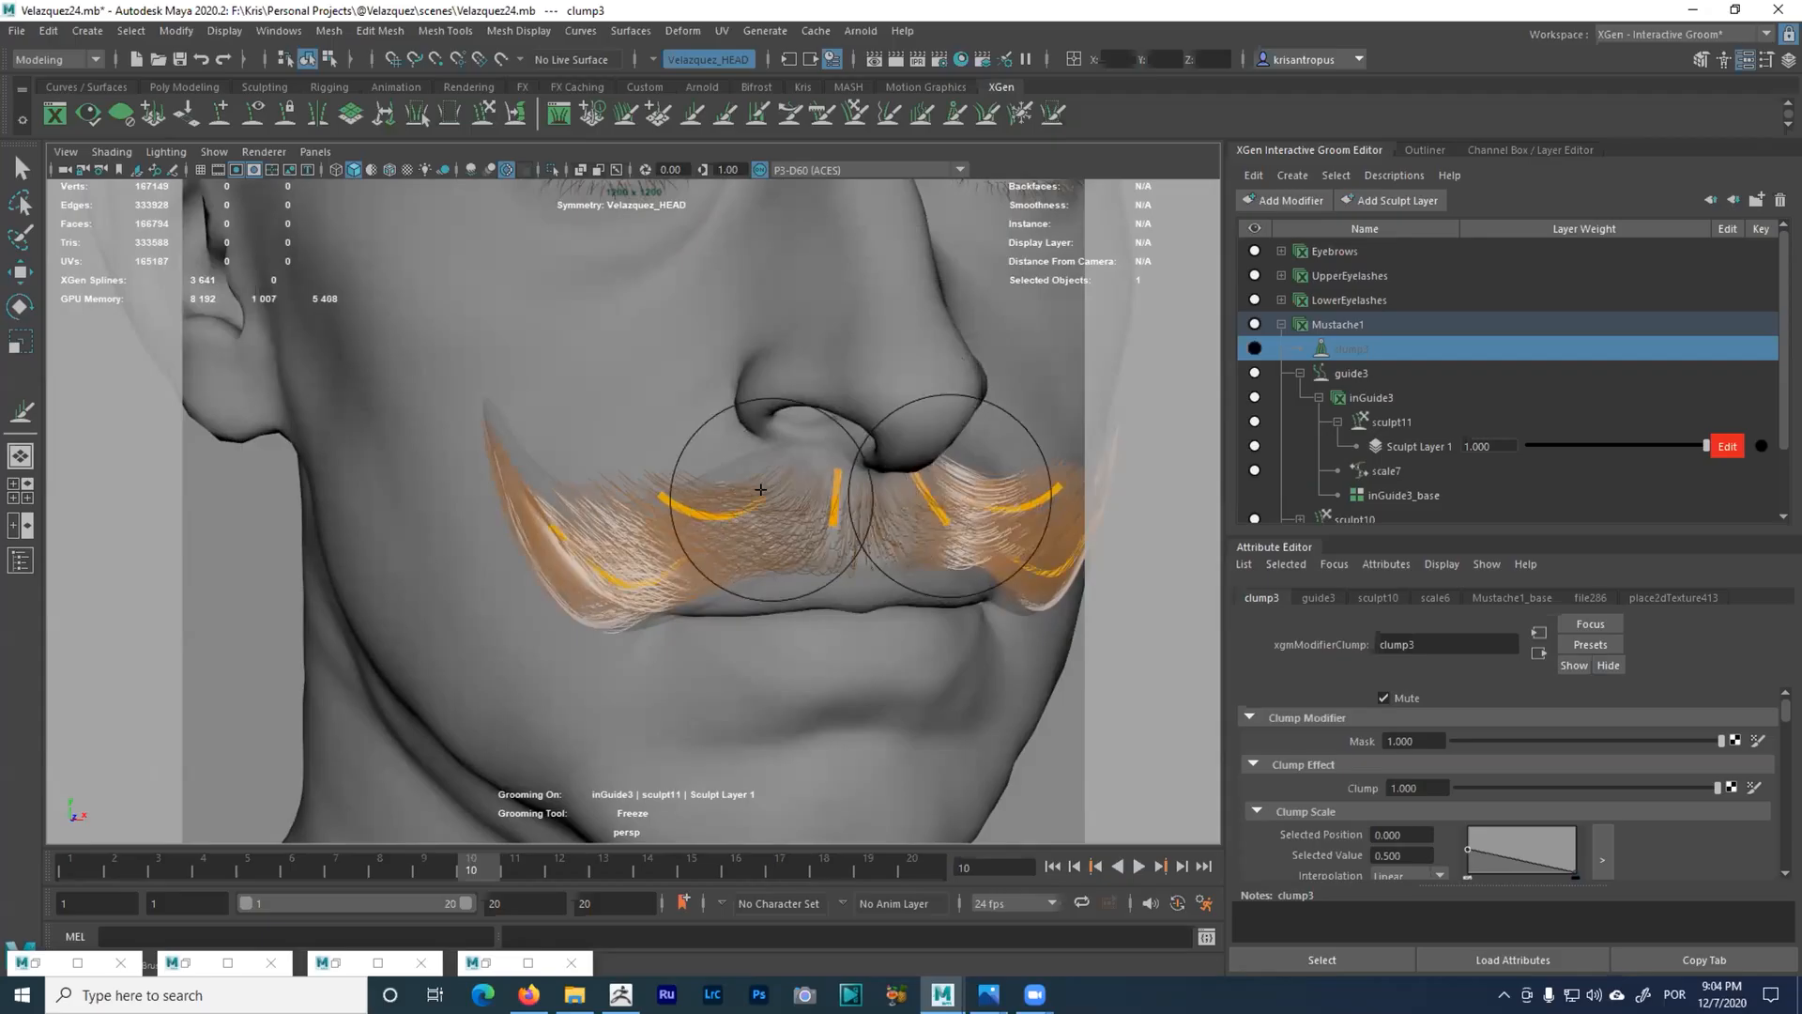
pyautogui.keyDown('alt'); pyautogui.moveTo(884, 608); pyautogui.dragTo(647, 638); pyautogui.keyUp('alt')
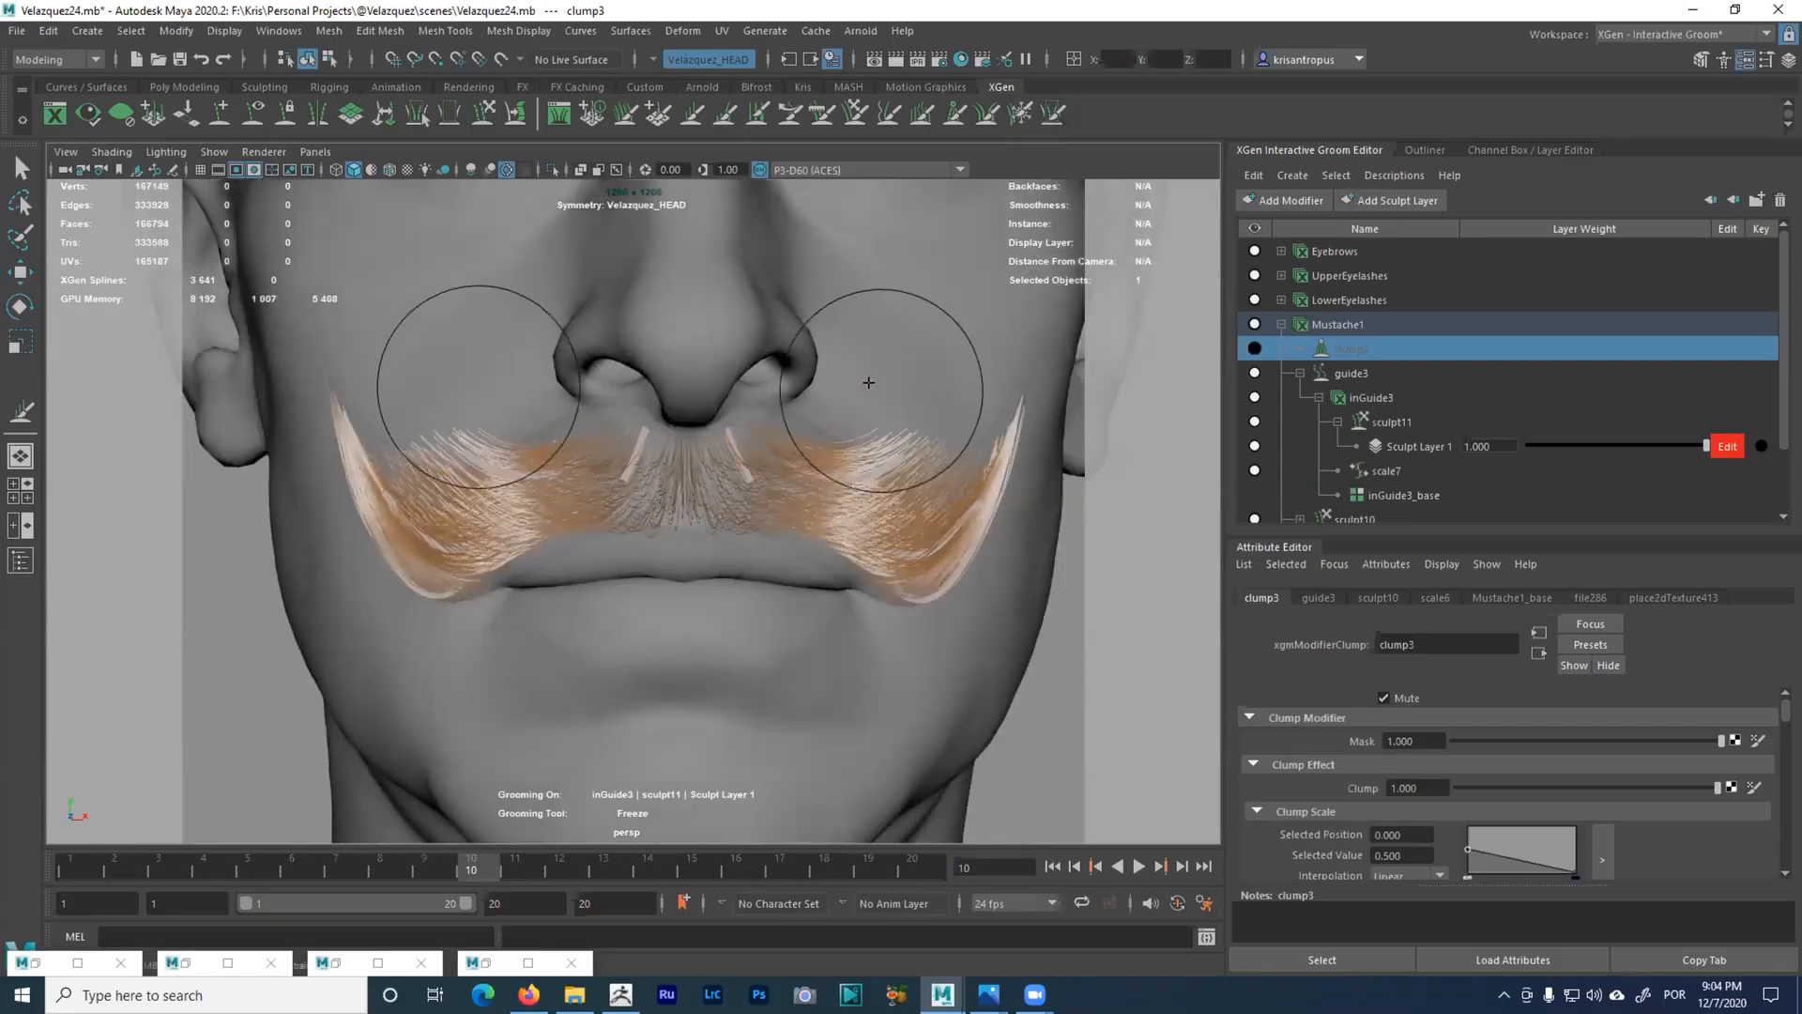
pyautogui.click(868, 374)
pyautogui.keyDown('alt'); pyautogui.moveTo(782, 410); pyautogui.dragTo(805, 414); pyautogui.keyUp('alt')
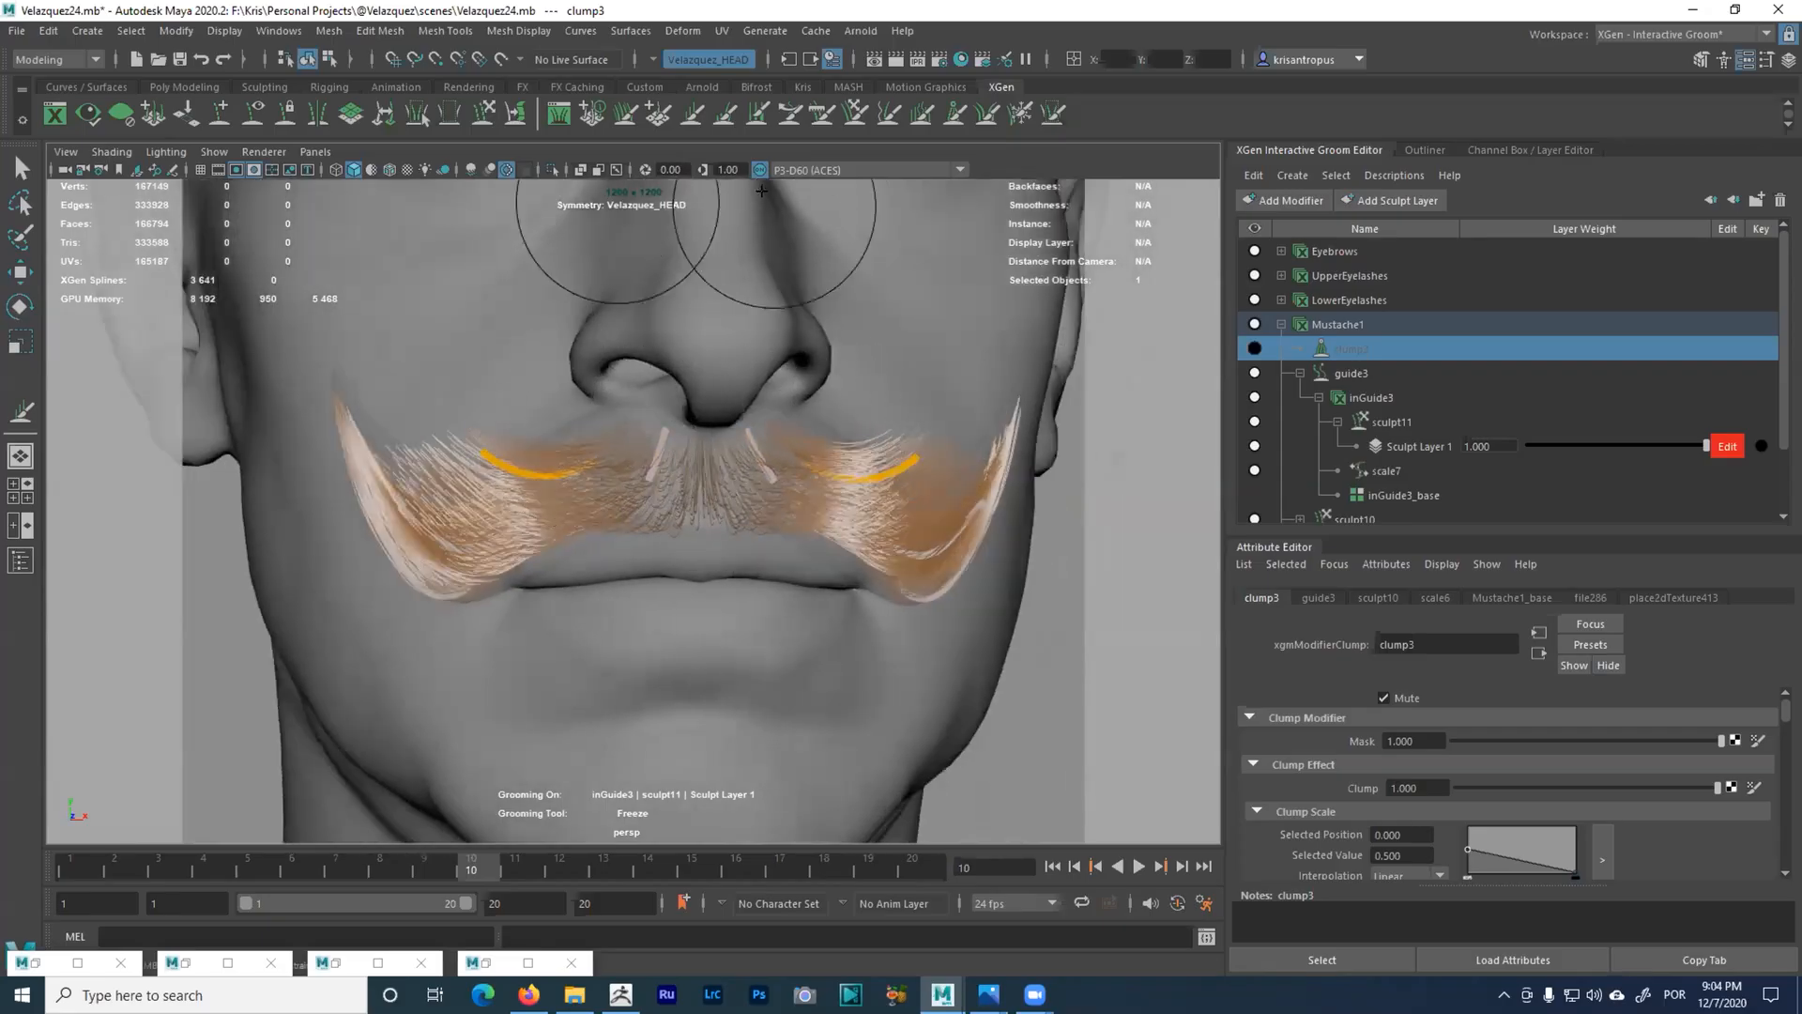
# - Comb the third pair of guides down and outward so they curve along the upper lip
pyautogui.click(814, 115)
pyautogui.moveTo(529, 467)
pyautogui.keyDown('alt'); pyautogui.mouseDown()
pyautogui.moveTo(580, 480)
pyautogui.moveTo(567, 511)
pyautogui.moveTo(612, 535)
pyautogui.moveTo(492, 473)
pyautogui.moveTo(716, 512)
pyautogui.moveTo(833, 476)
pyautogui.moveTo(687, 507)
pyautogui.mouseUp(); pyautogui.keyUp('alt')
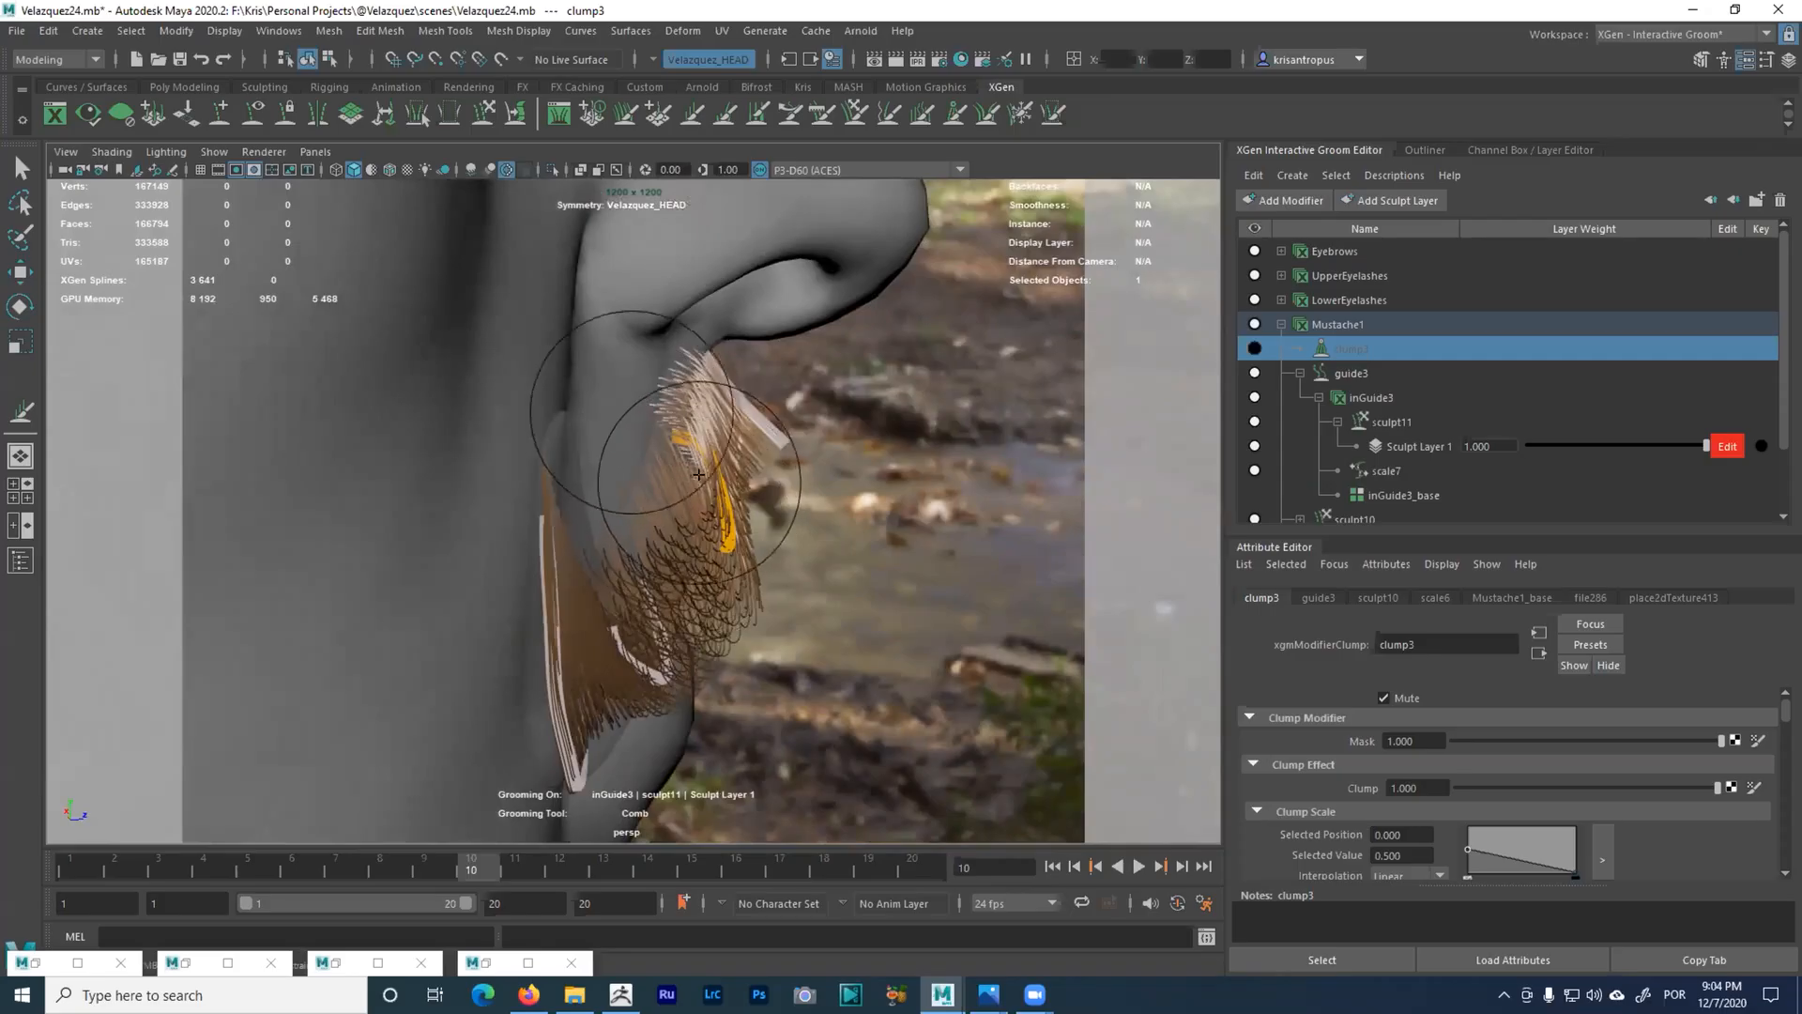
pyautogui.moveTo(733, 507)
pyautogui.keyDown('alt'); pyautogui.mouseDown()
pyautogui.moveTo(689, 553)
pyautogui.moveTo(522, 498)
pyautogui.moveTo(591, 531)
pyautogui.mouseUp(); pyautogui.keyUp('alt')
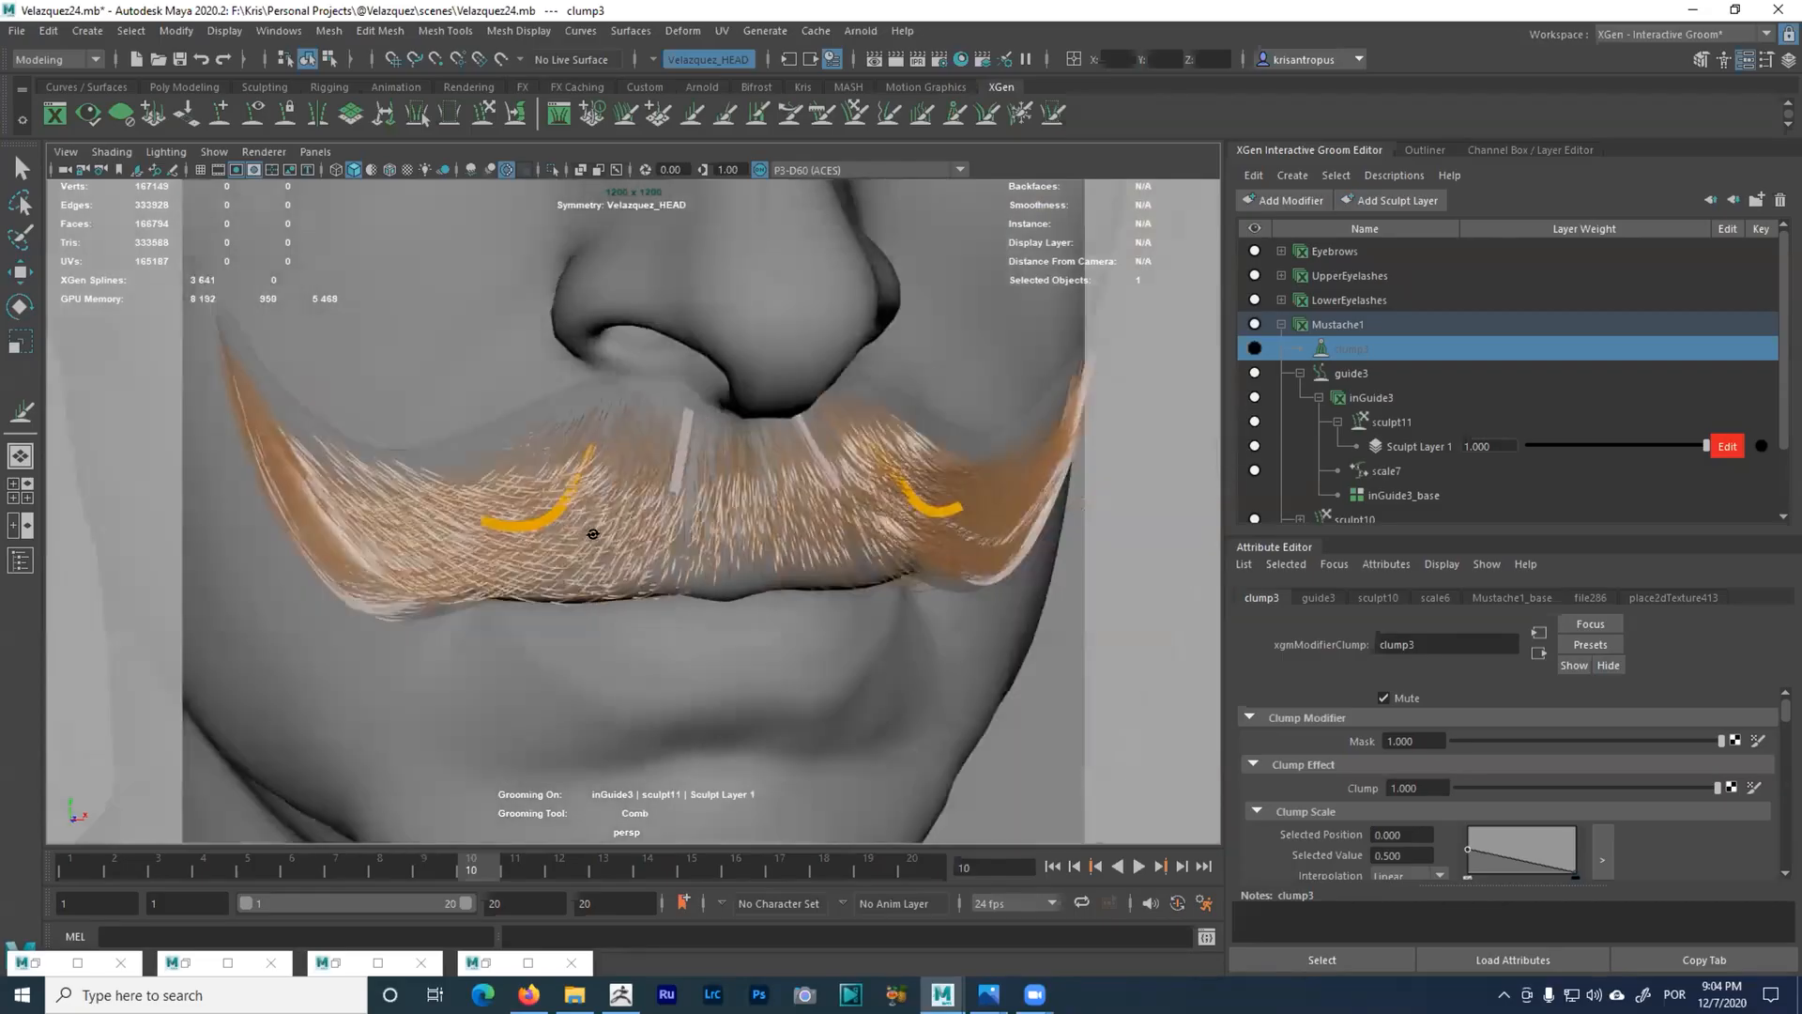
pyautogui.keyDown('alt'); pyautogui.moveTo(591, 532); pyautogui.dragTo(459, 463, button='right'); pyautogui.keyUp('alt')
pyautogui.moveTo(459, 463)
pyautogui.keyDown('alt'); pyautogui.mouseDown()
pyautogui.moveTo(603, 482)
pyautogui.moveTo(511, 450)
pyautogui.moveTo(660, 443)
pyautogui.moveTo(603, 475)
pyautogui.moveTo(600, 502)
pyautogui.mouseUp(); pyautogui.keyUp('alt')
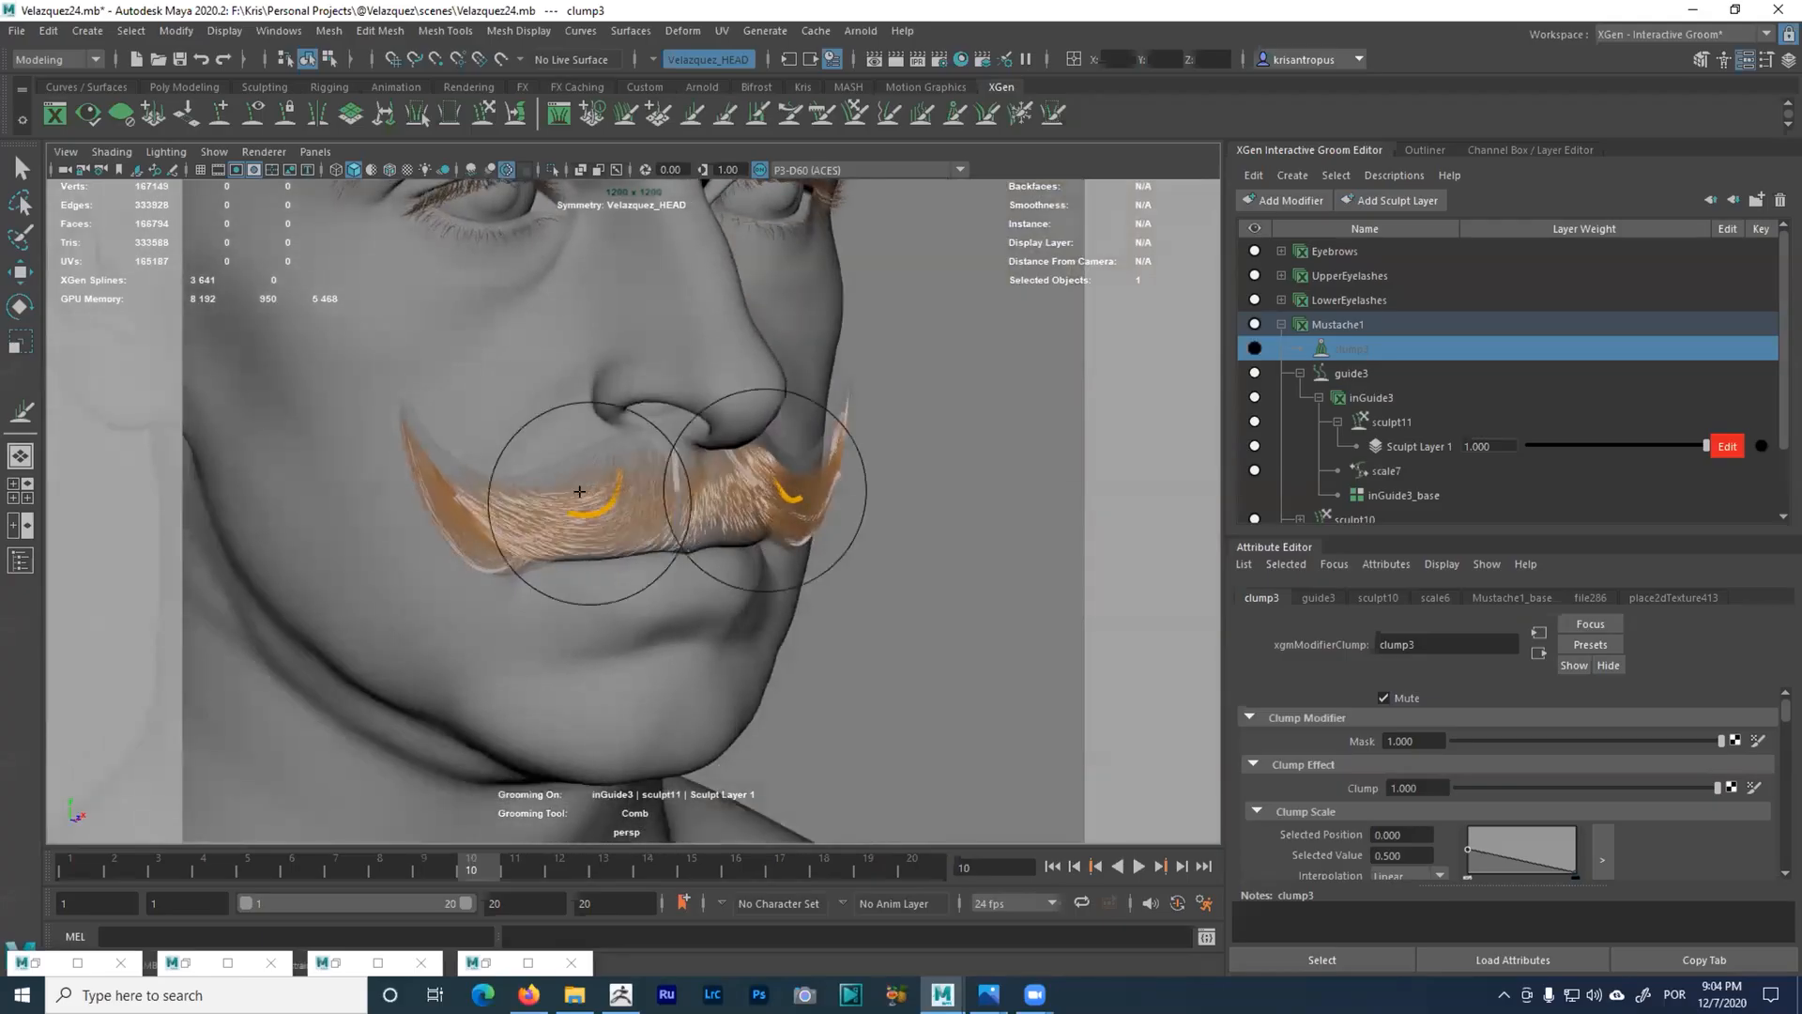
# - Lengthen the third pair of guides and comb their tips outward toward the mustache ends
pyautogui.click(695, 114)
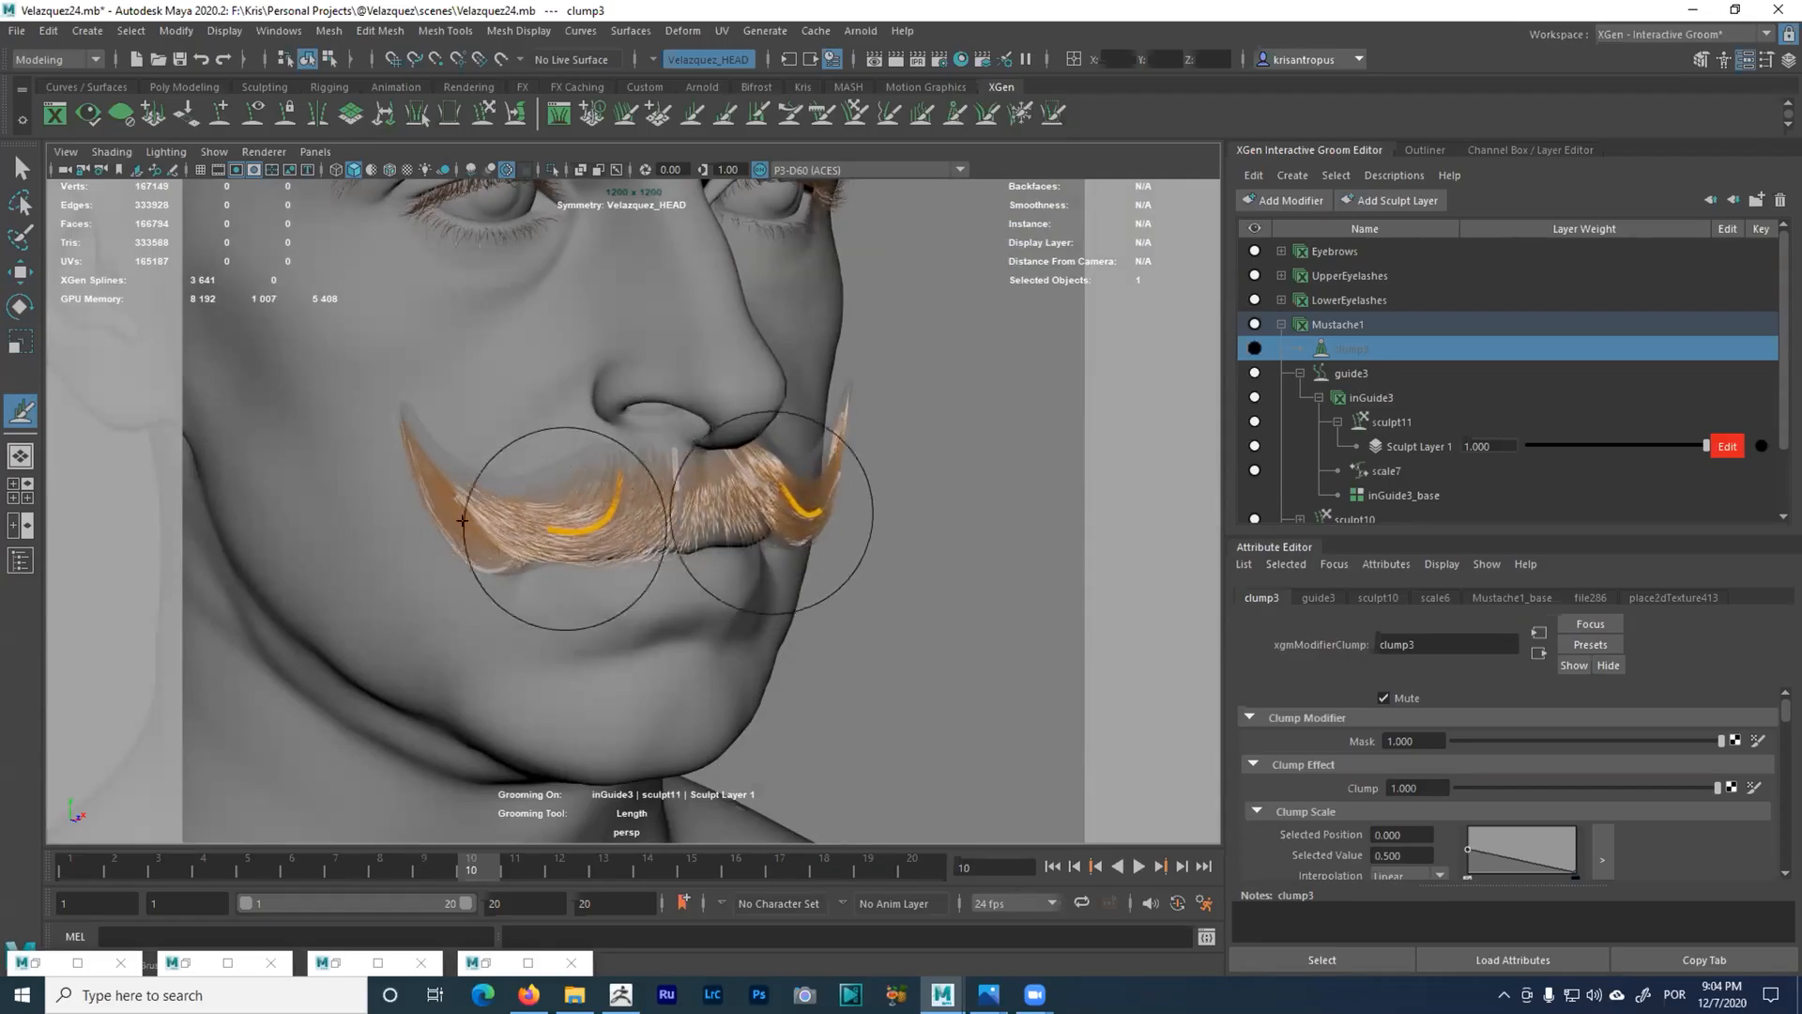
pyautogui.moveTo(533, 522)
pyautogui.mouseDown()
pyautogui.moveTo(512, 528)
pyautogui.moveTo(563, 537)
pyautogui.moveTo(432, 535)
pyautogui.moveTo(539, 517)
pyautogui.mouseUp()
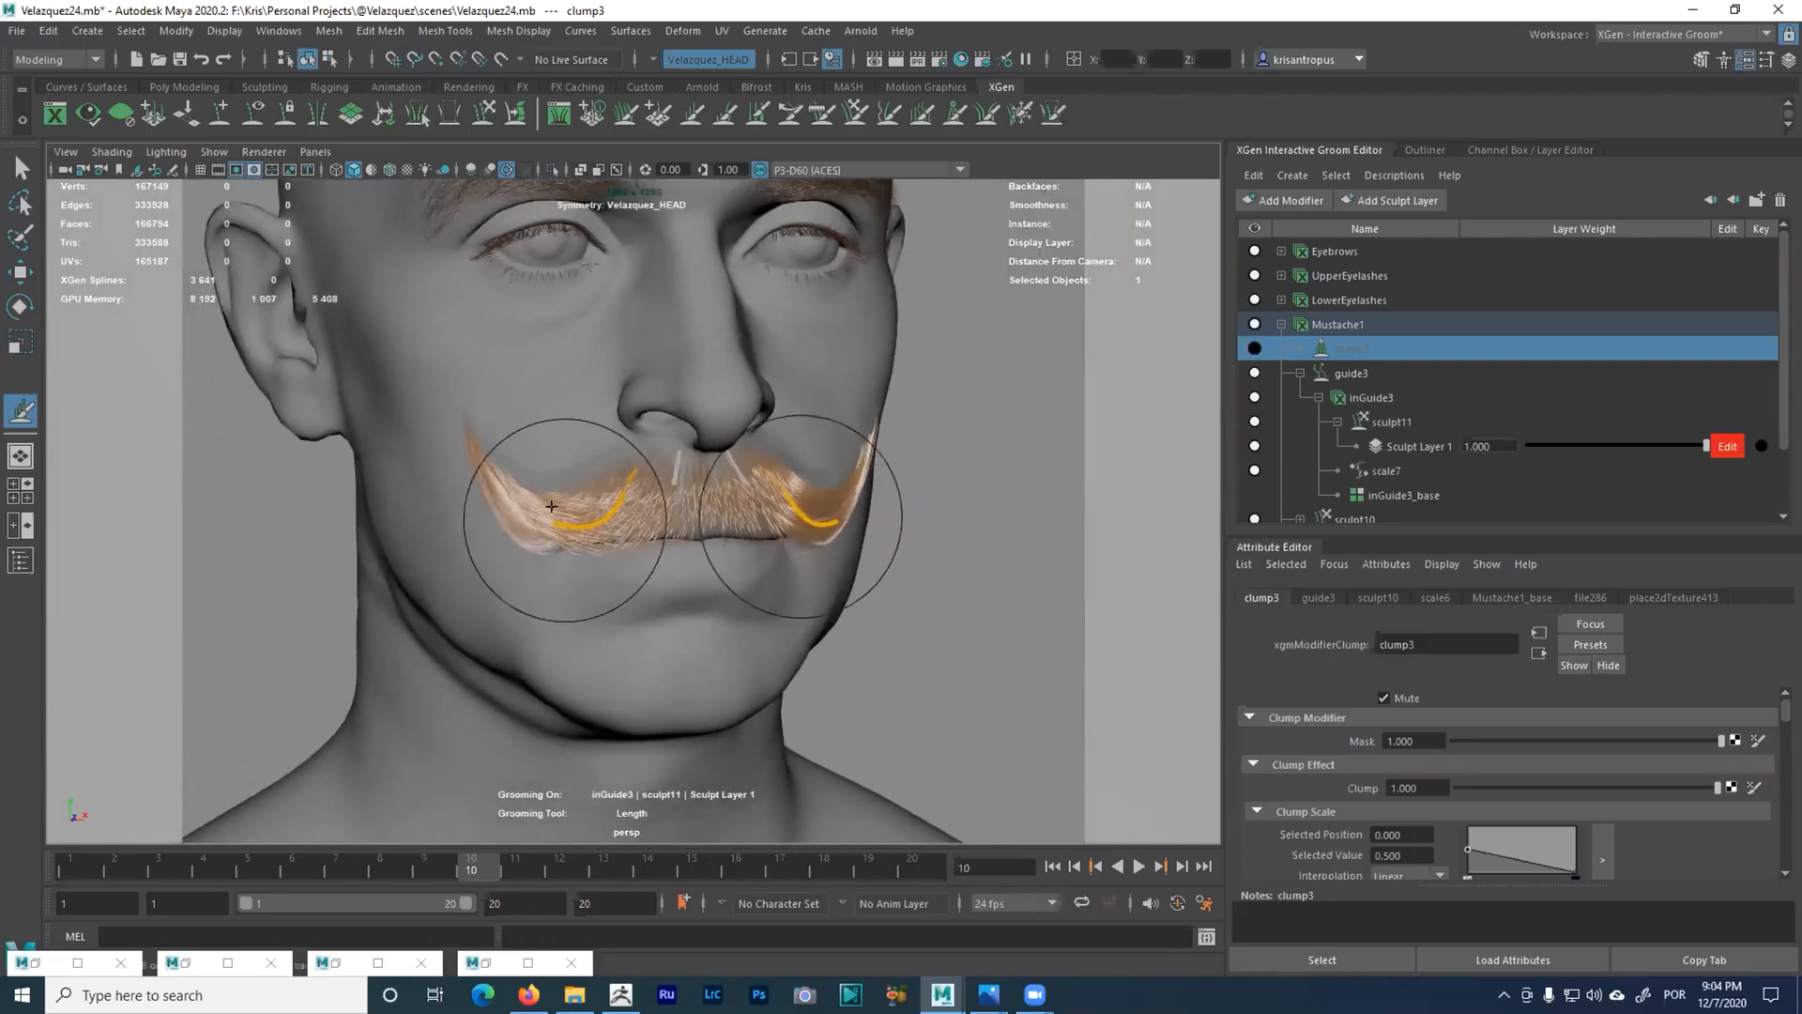
pyautogui.press('c')
pyautogui.moveTo(537, 521)
pyautogui.keyDown('alt'); pyautogui.mouseDown()
pyautogui.moveTo(595, 470)
pyautogui.moveTo(506, 536)
pyautogui.mouseUp(); pyautogui.keyUp('alt')
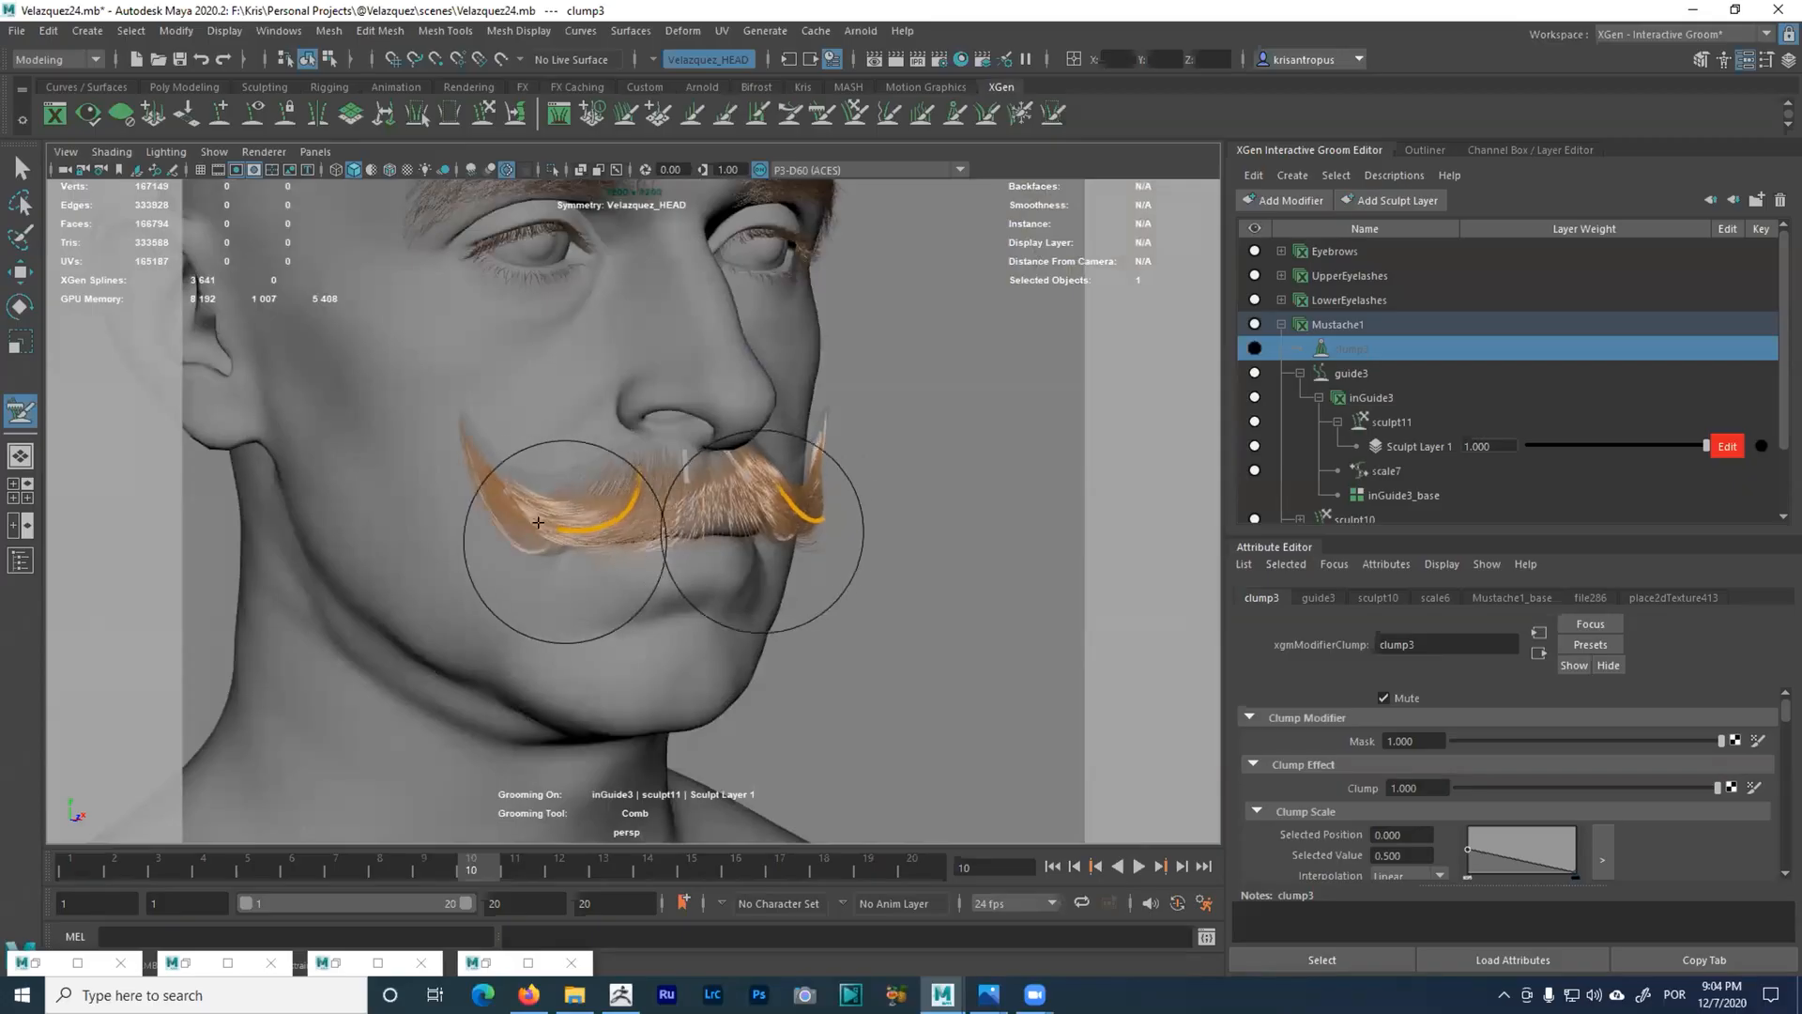
# - Freeze the third pair of guides and unfreeze only the central pair beneath the nose
pyautogui.moveTo(578, 536)
pyautogui.keyDown('alt'); pyautogui.mouseDown()
pyautogui.moveTo(598, 433)
pyautogui.moveTo(610, 444)
pyautogui.moveTo(563, 549)
pyautogui.moveTo(610, 526)
pyautogui.moveTo(654, 534)
pyautogui.moveTo(460, 516)
pyautogui.moveTo(607, 538)
pyautogui.moveTo(582, 535)
pyautogui.moveTo(901, 525)
pyautogui.moveTo(713, 495)
pyautogui.moveTo(640, 554)
pyautogui.moveTo(692, 571)
pyautogui.moveTo(713, 488)
pyautogui.moveTo(704, 403)
pyautogui.mouseUp(); pyautogui.keyUp('alt')
pyautogui.scroll(5, 703, 402)
pyautogui.moveTo(700, 522)
pyautogui.keyDown('alt'); pyautogui.mouseDown()
pyautogui.moveTo(652, 496)
pyautogui.moveTo(642, 447)
pyautogui.mouseUp(); pyautogui.keyUp('alt')
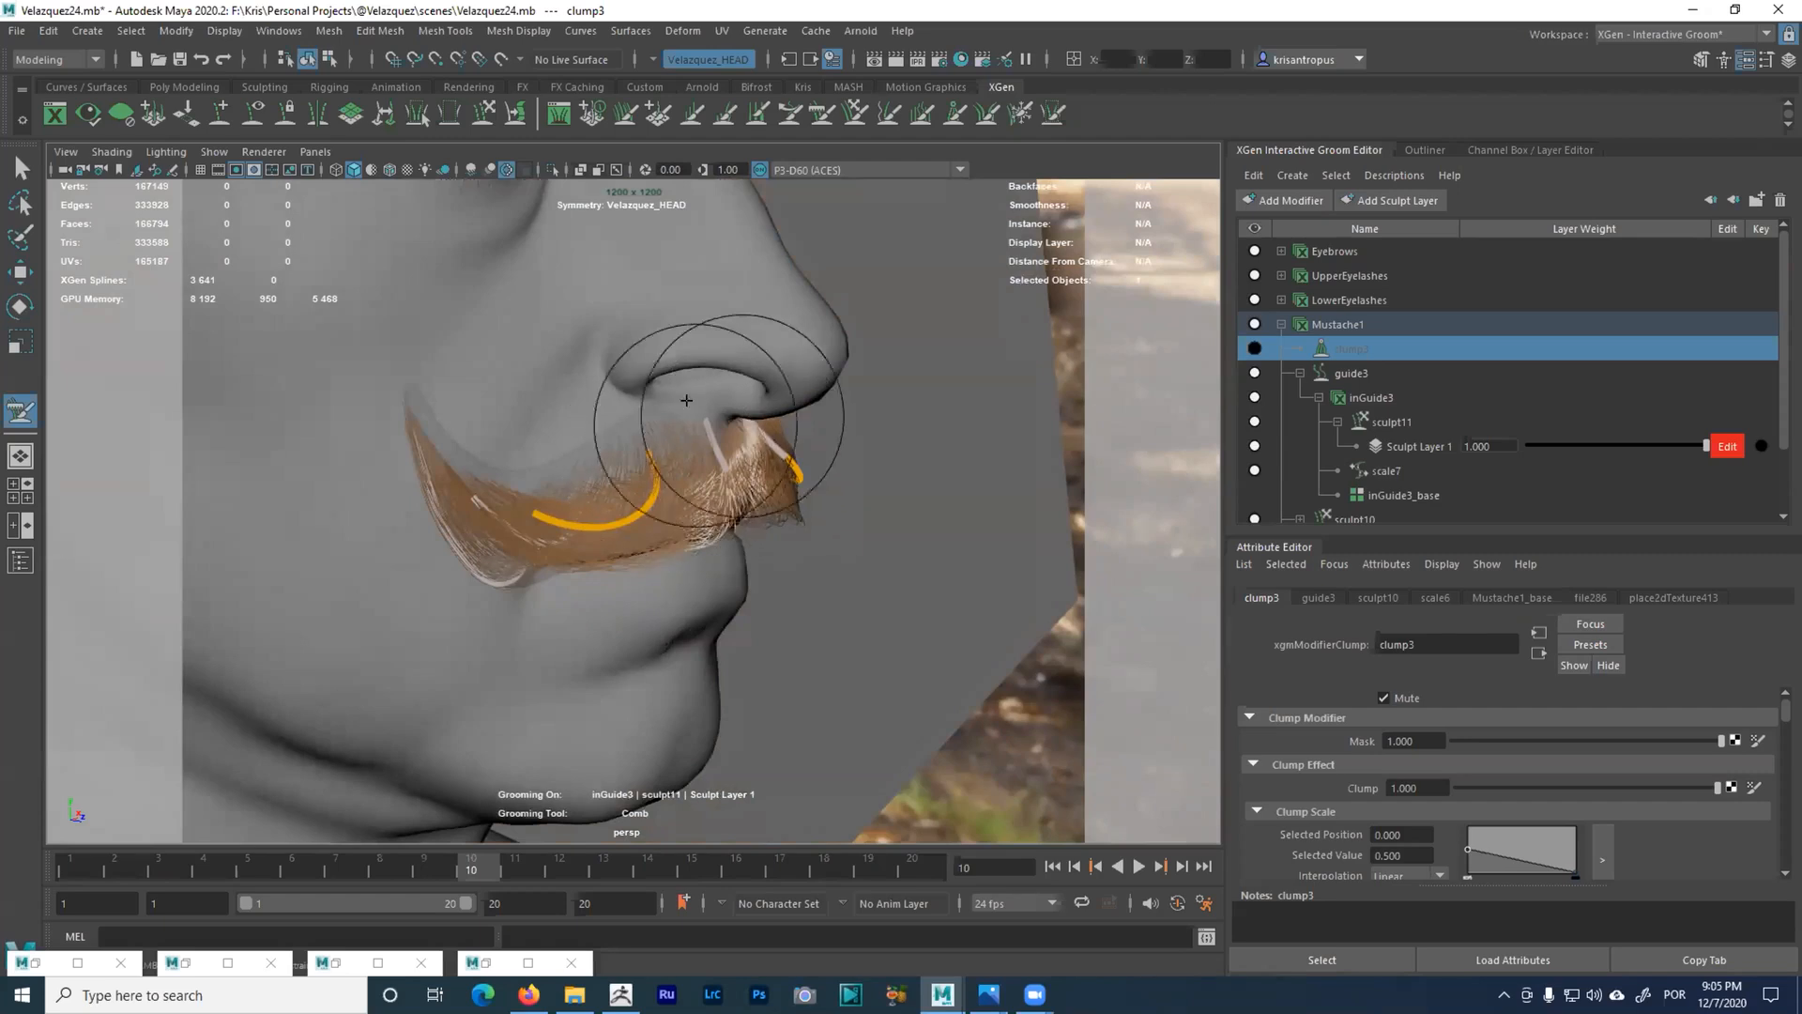
pyautogui.click(1020, 113)
pyautogui.keyDown('alt'); pyautogui.moveTo(730, 519); pyautogui.dragTo(599, 505); pyautogui.keyUp('alt')
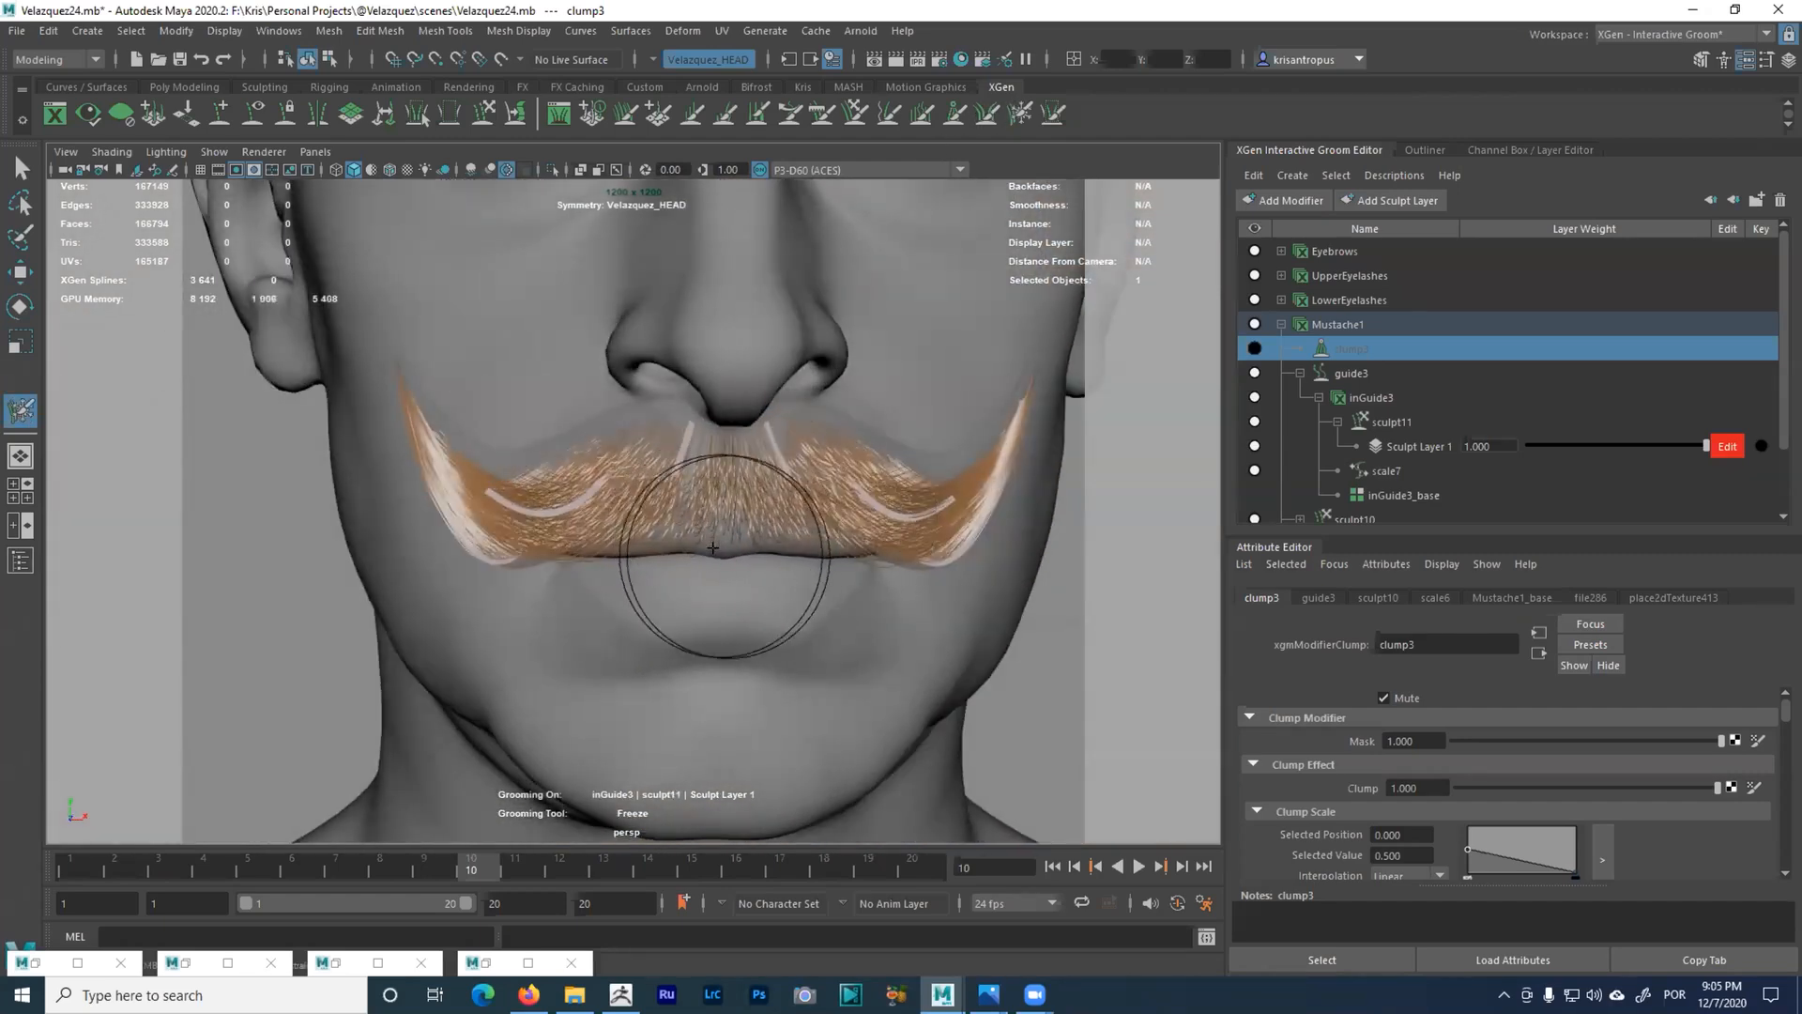
pyautogui.keyDown('alt'); pyautogui.moveTo(705, 536); pyautogui.dragTo(806, 523); pyautogui.keyUp('alt')
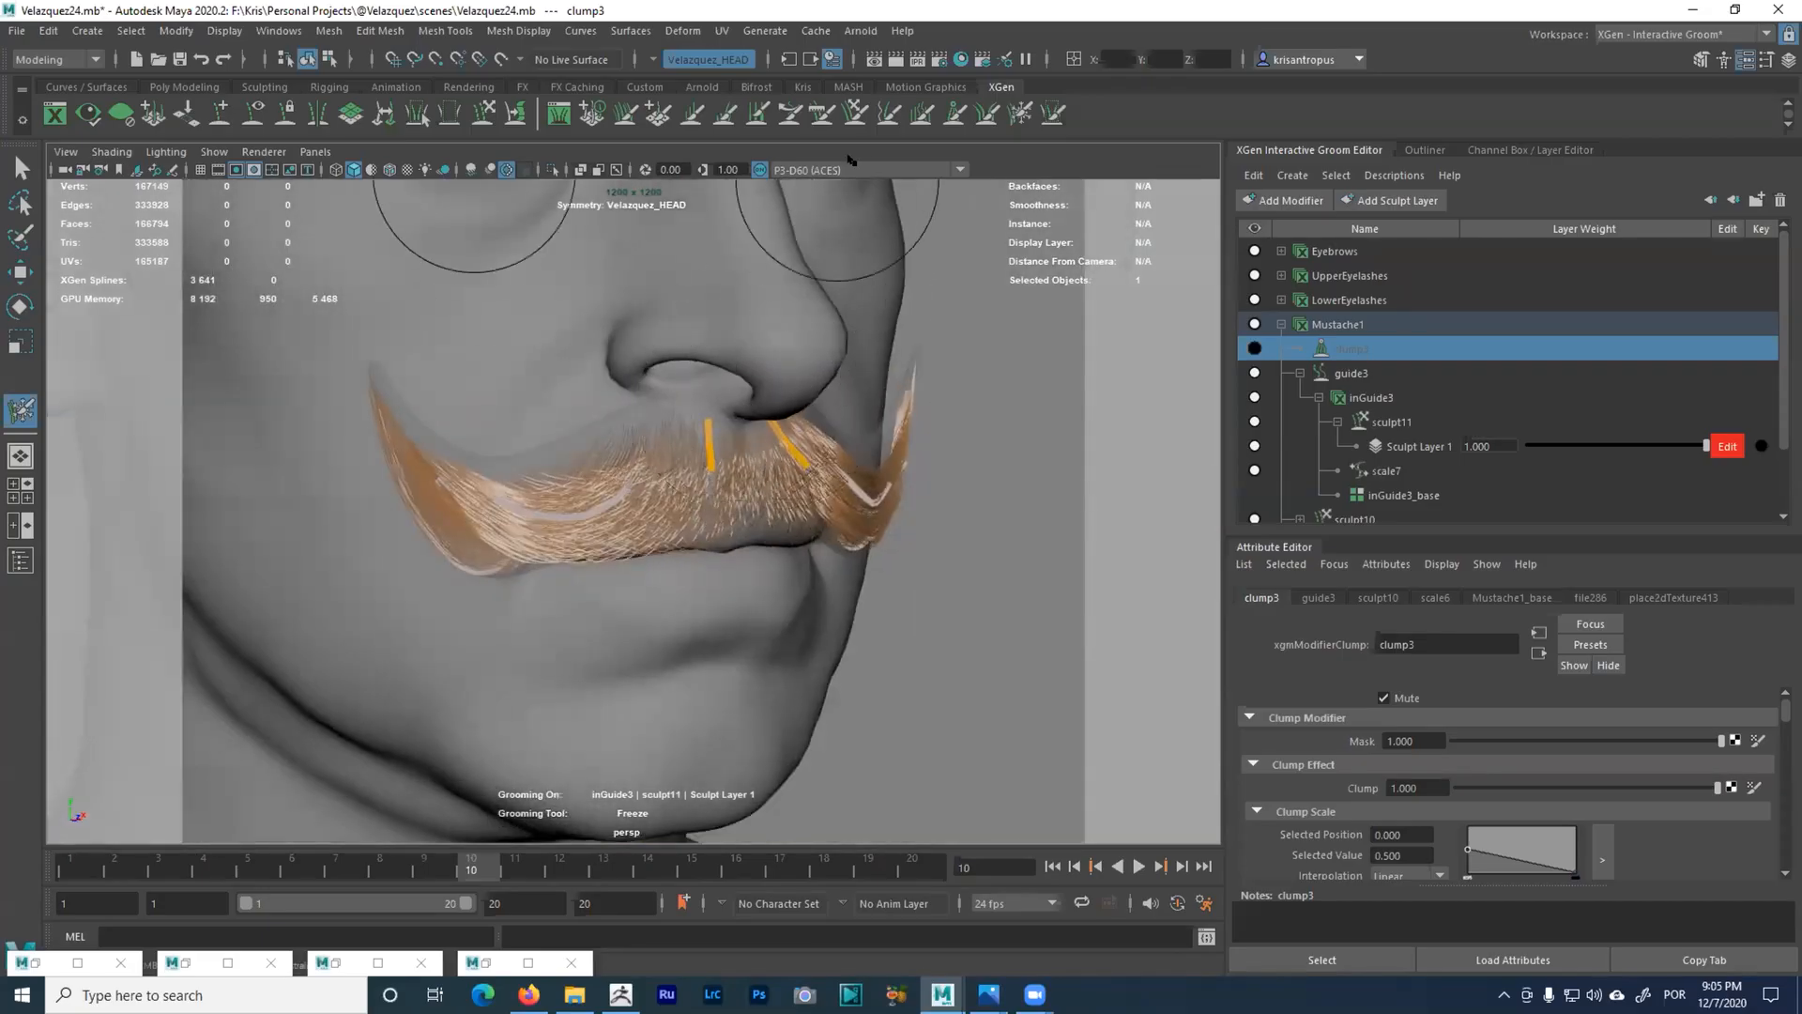
# - Lengthen the central pair of guides and comb them down and slightly outward over the upper lip
pyautogui.click(692, 113)
pyautogui.moveTo(716, 461)
pyautogui.mouseDown()
pyautogui.moveTo(704, 435)
pyautogui.moveTo(684, 482)
pyautogui.moveTo(741, 441)
pyautogui.moveTo(685, 476)
pyautogui.moveTo(474, 478)
pyautogui.mouseUp()
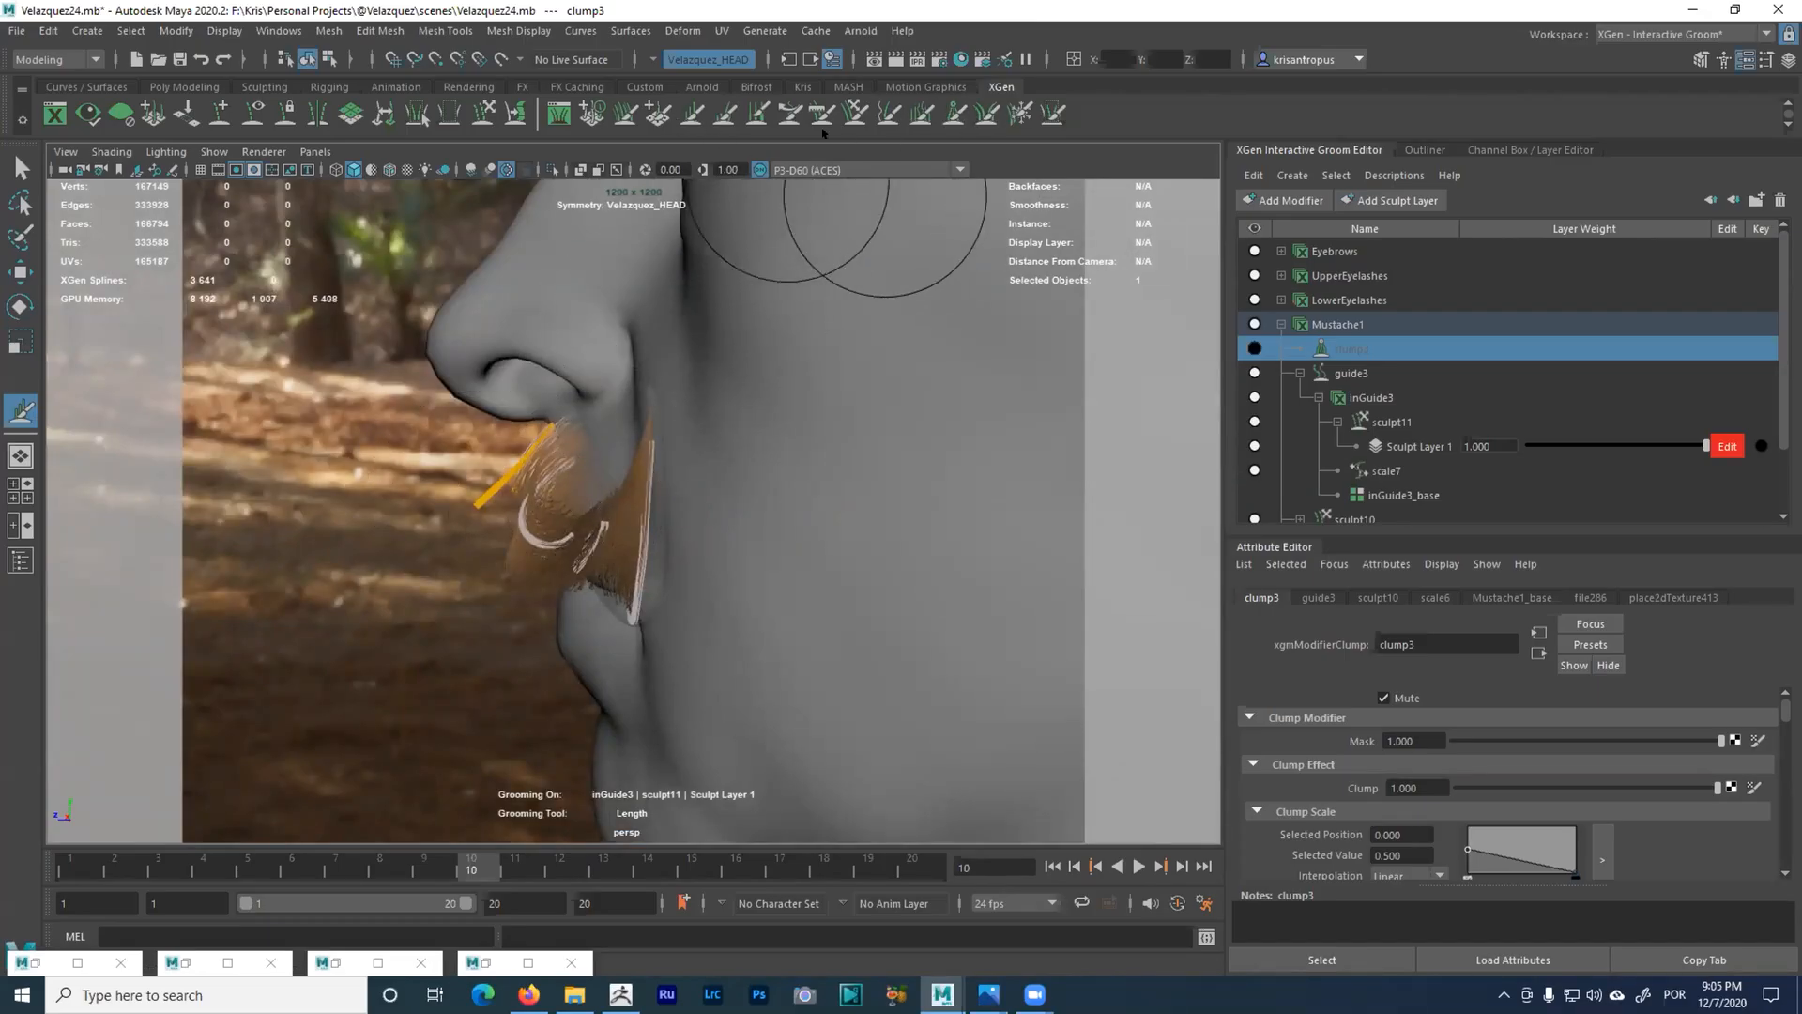
pyautogui.click(819, 120)
pyautogui.moveTo(458, 507)
pyautogui.mouseDown()
pyautogui.moveTo(474, 483)
pyautogui.moveTo(475, 537)
pyautogui.moveTo(704, 539)
pyautogui.moveTo(731, 521)
pyautogui.moveTo(582, 533)
pyautogui.moveTo(695, 516)
pyautogui.moveTo(734, 493)
pyautogui.moveTo(612, 508)
pyautogui.moveTo(724, 503)
pyautogui.moveTo(761, 479)
pyautogui.moveTo(746, 550)
pyautogui.moveTo(772, 538)
pyautogui.mouseUp()
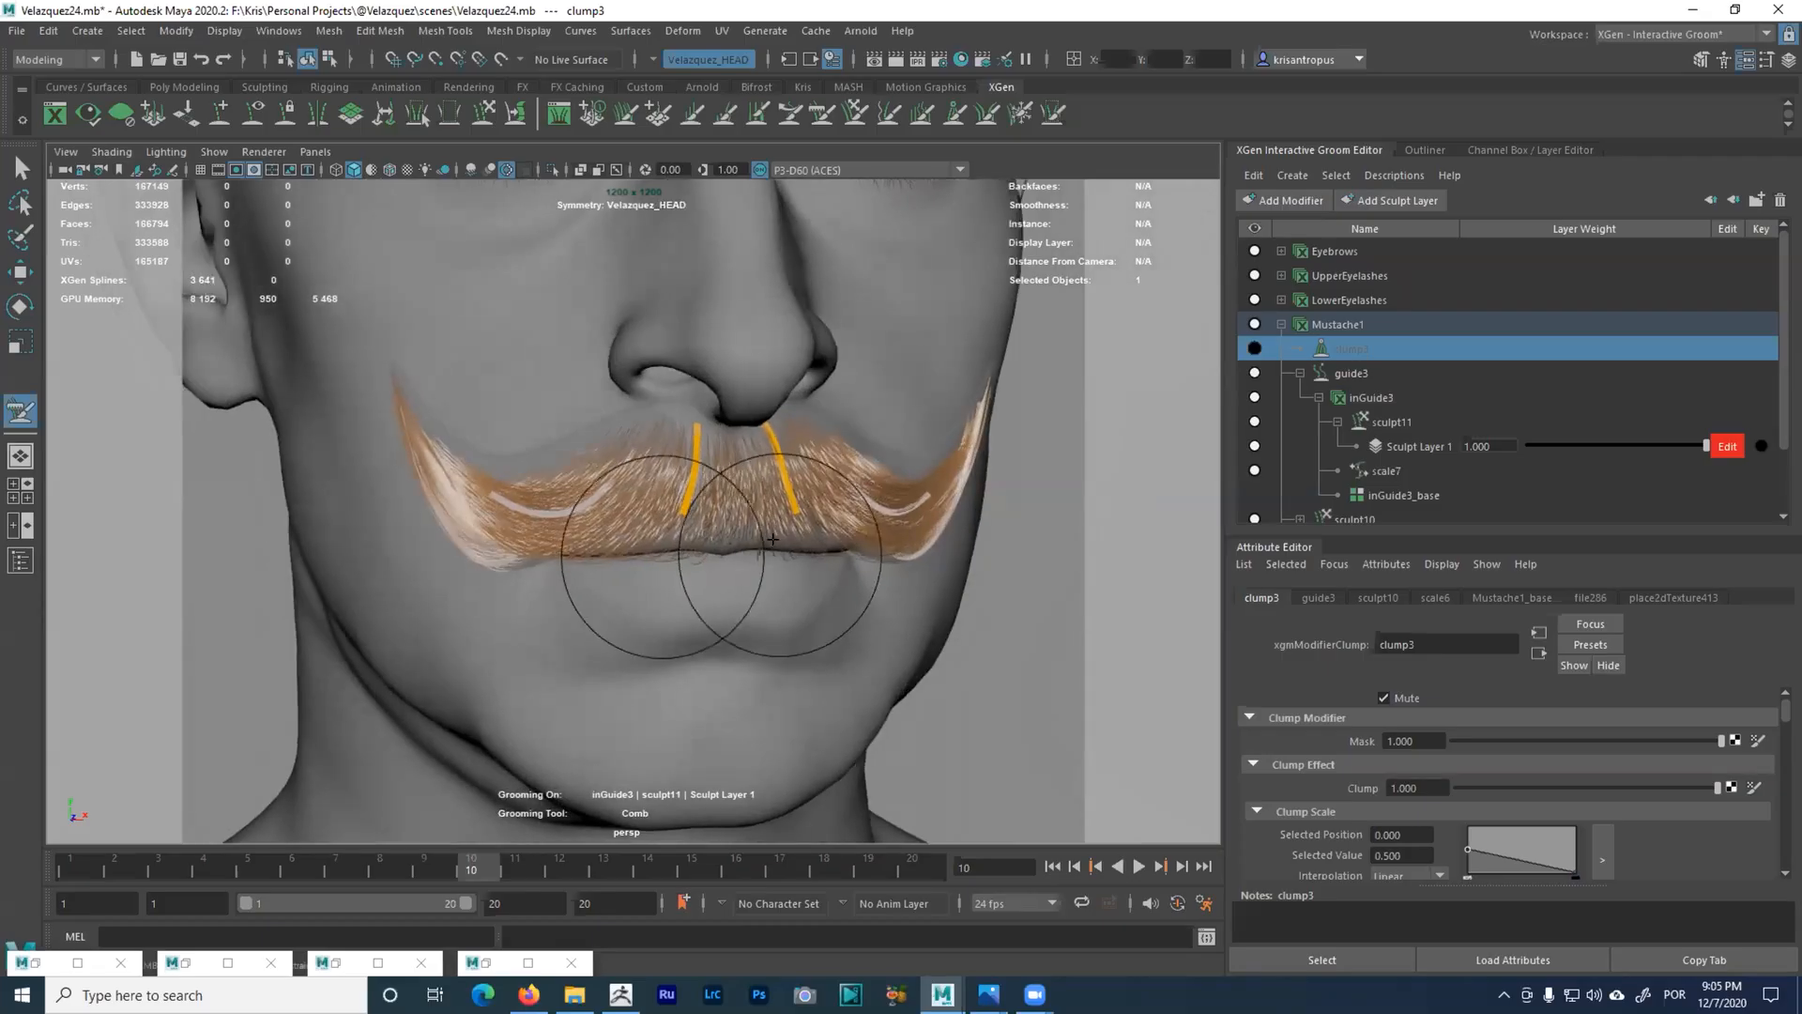
pyautogui.keyDown('alt'); pyautogui.moveTo(658, 579); pyautogui.dragTo(583, 479); pyautogui.keyUp('alt')
pyautogui.keyDown('alt'); pyautogui.moveTo(583, 480); pyautogui.dragTo(647, 449, button='right'); pyautogui.keyUp('alt')
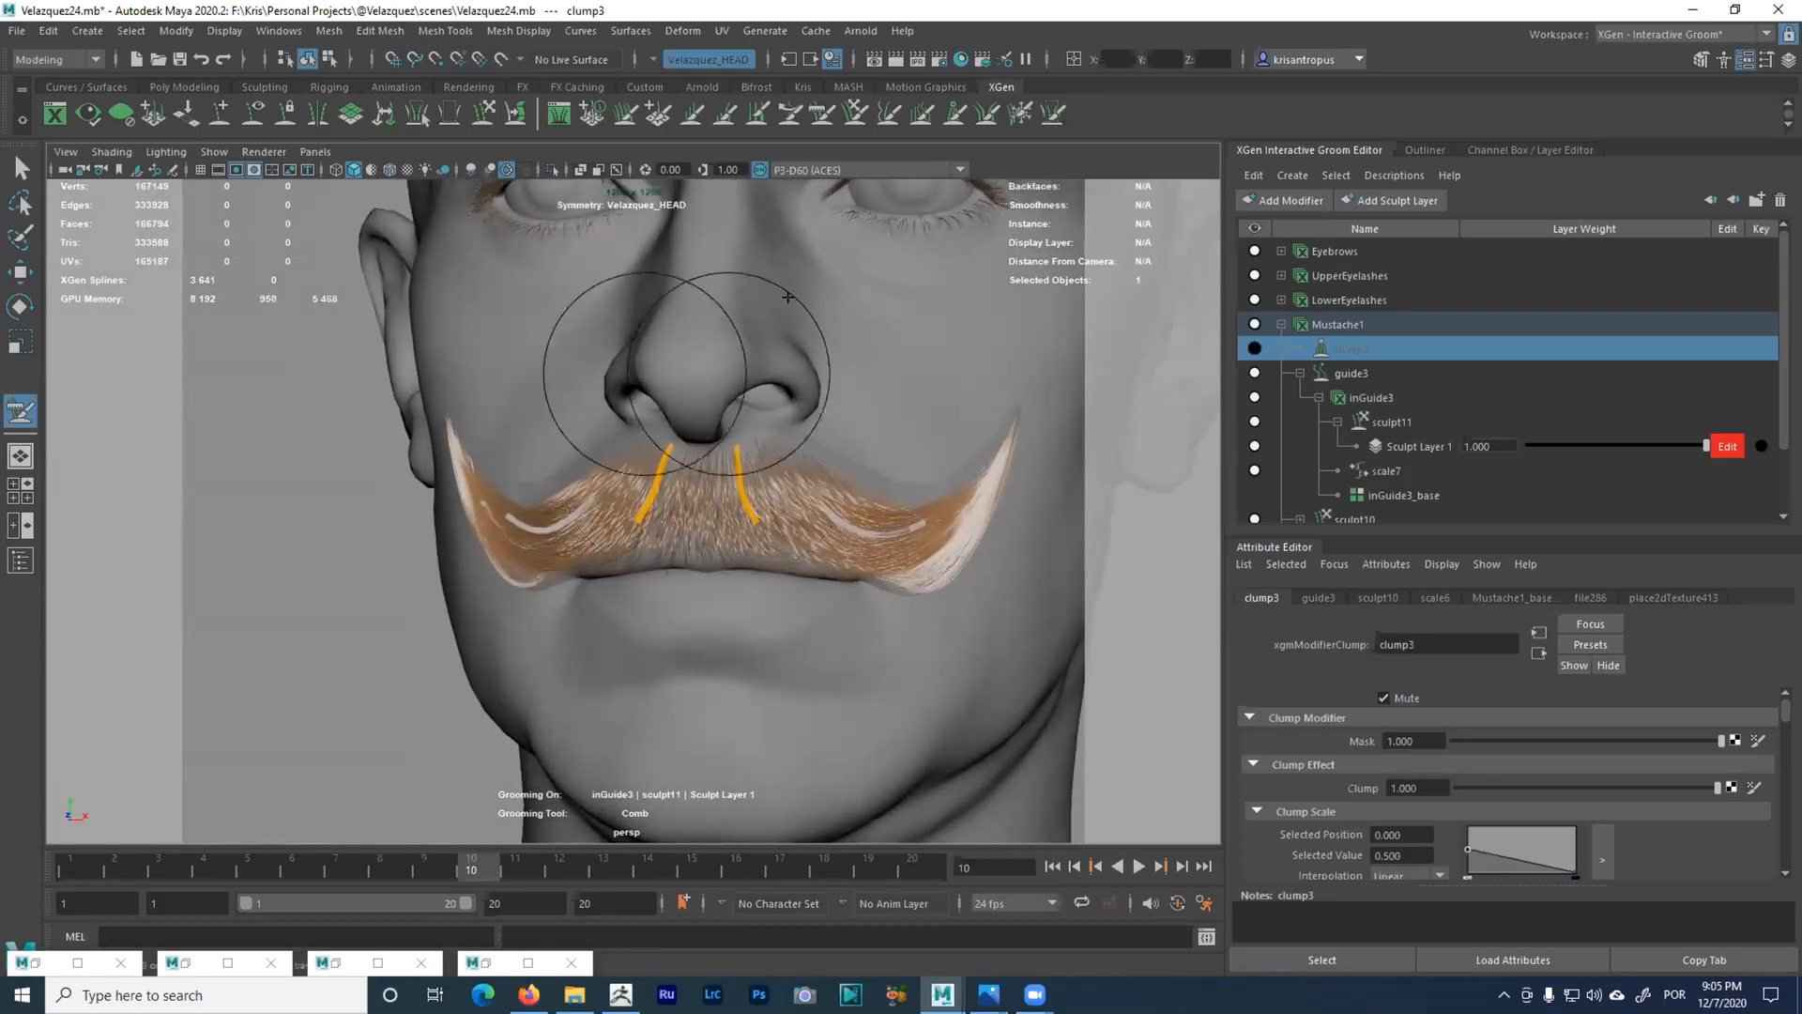
# - Freeze the central pair of guides and check the mustache shape from the front and side
pyautogui.click(1020, 113)
pyautogui.moveTo(919, 507)
pyautogui.mouseDown()
pyautogui.moveTo(775, 521)
pyautogui.moveTo(809, 533)
pyautogui.moveTo(877, 519)
pyautogui.moveTo(734, 514)
pyautogui.mouseUp()
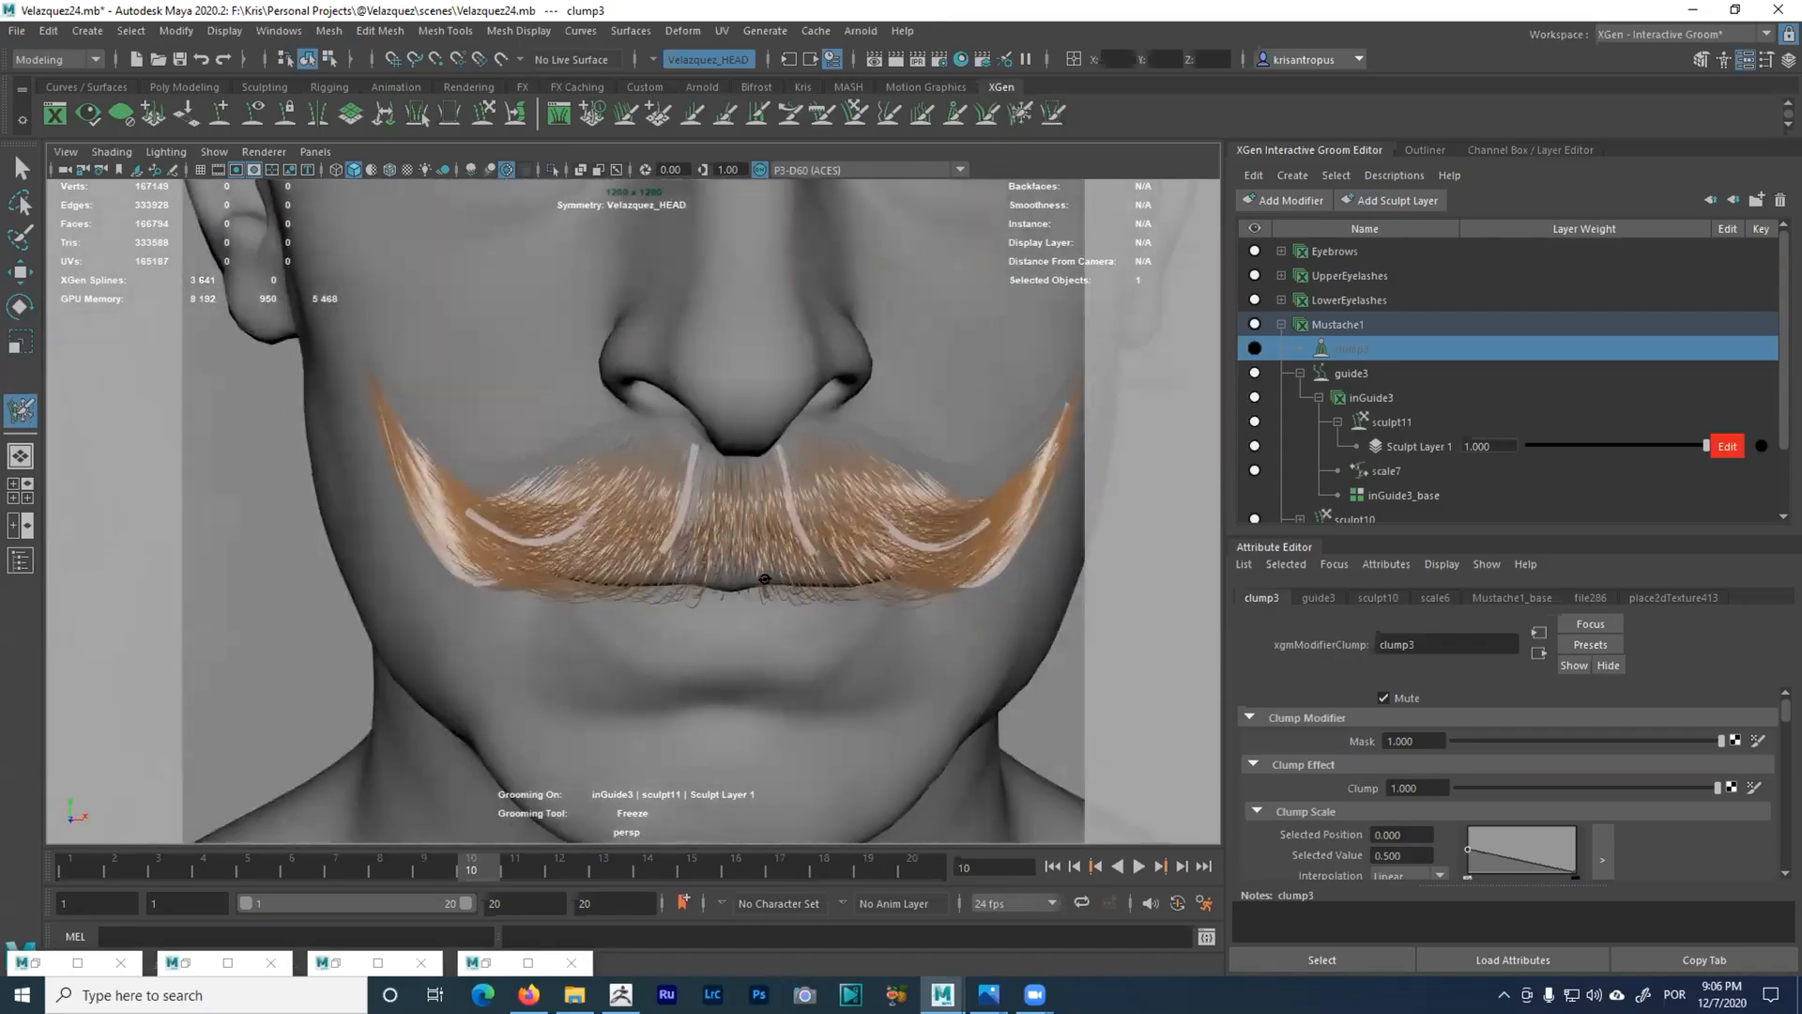
pyautogui.keyDown('alt'); pyautogui.moveTo(734, 514); pyautogui.dragTo(659, 491, button='right'); pyautogui.keyUp('alt')
pyautogui.moveTo(659, 490)
pyautogui.keyDown('alt'); pyautogui.mouseDown()
pyautogui.moveTo(627, 448)
pyautogui.moveTo(644, 476)
pyautogui.mouseUp(); pyautogui.keyUp('alt')
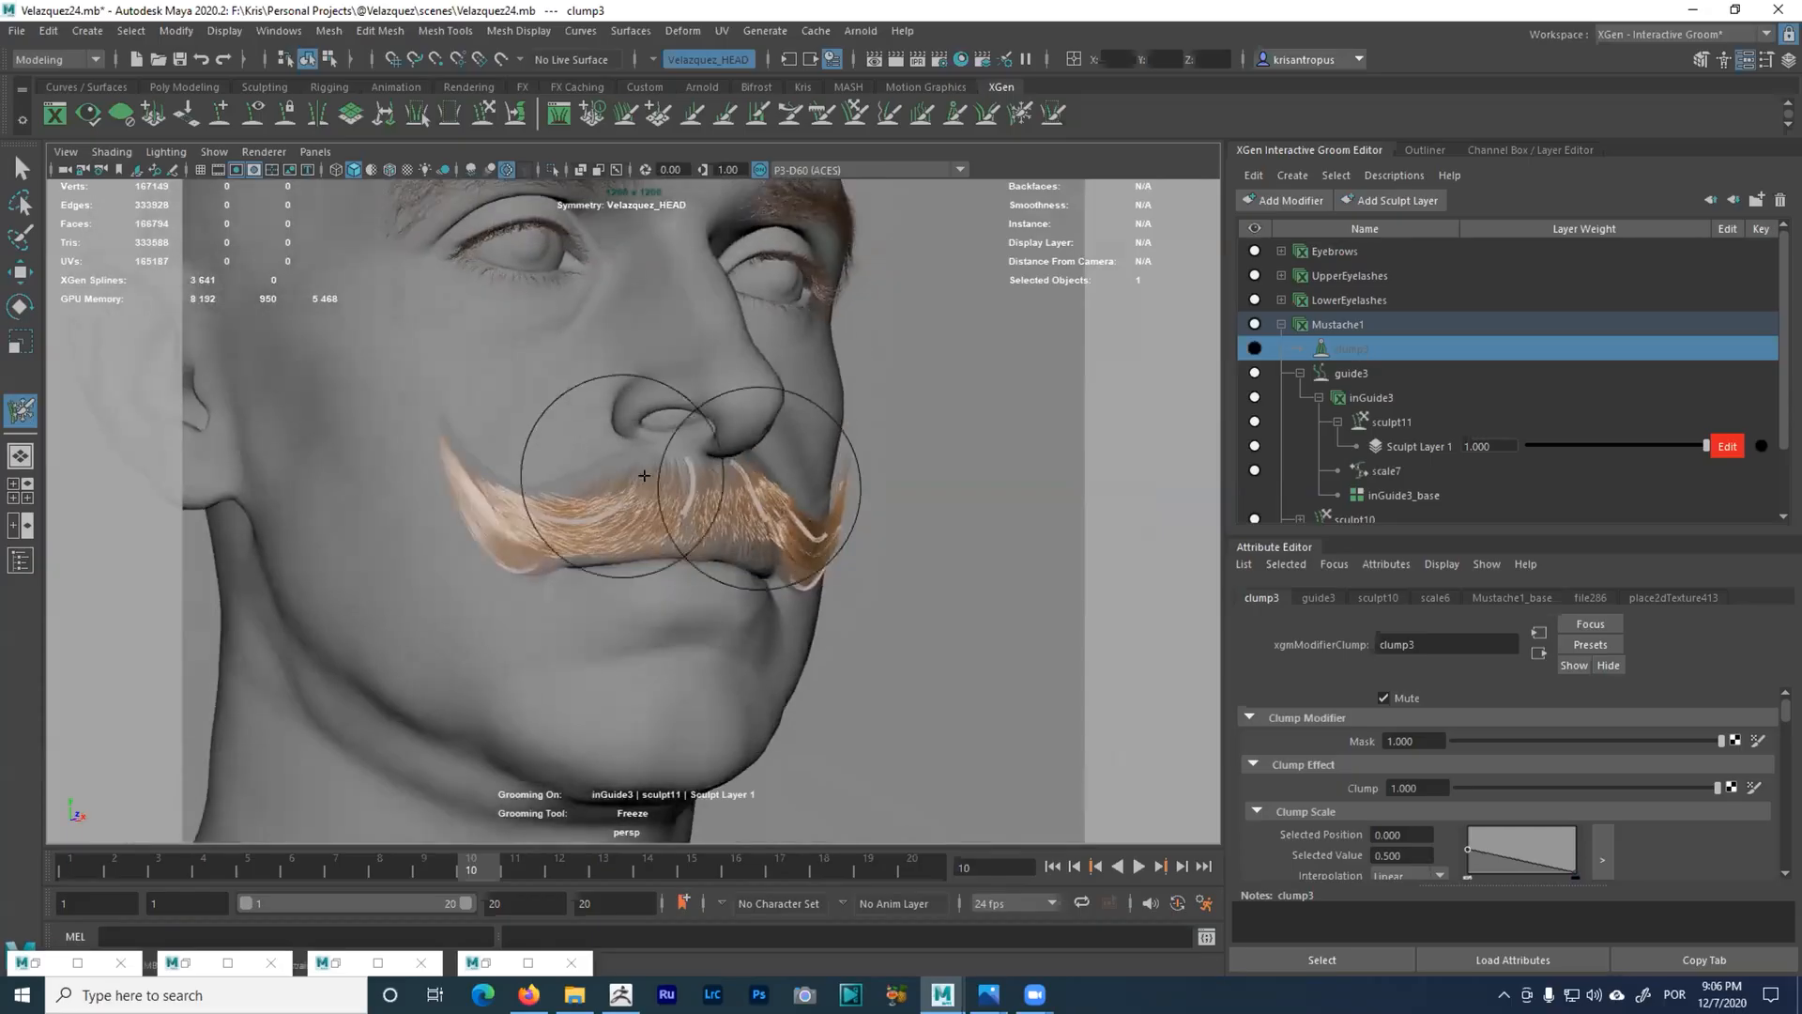
pyautogui.moveTo(615, 552)
pyautogui.keyDown('alt'); pyautogui.mouseDown()
pyautogui.moveTo(549, 514)
pyautogui.moveTo(632, 573)
pyautogui.mouseUp(); pyautogui.keyUp('alt')
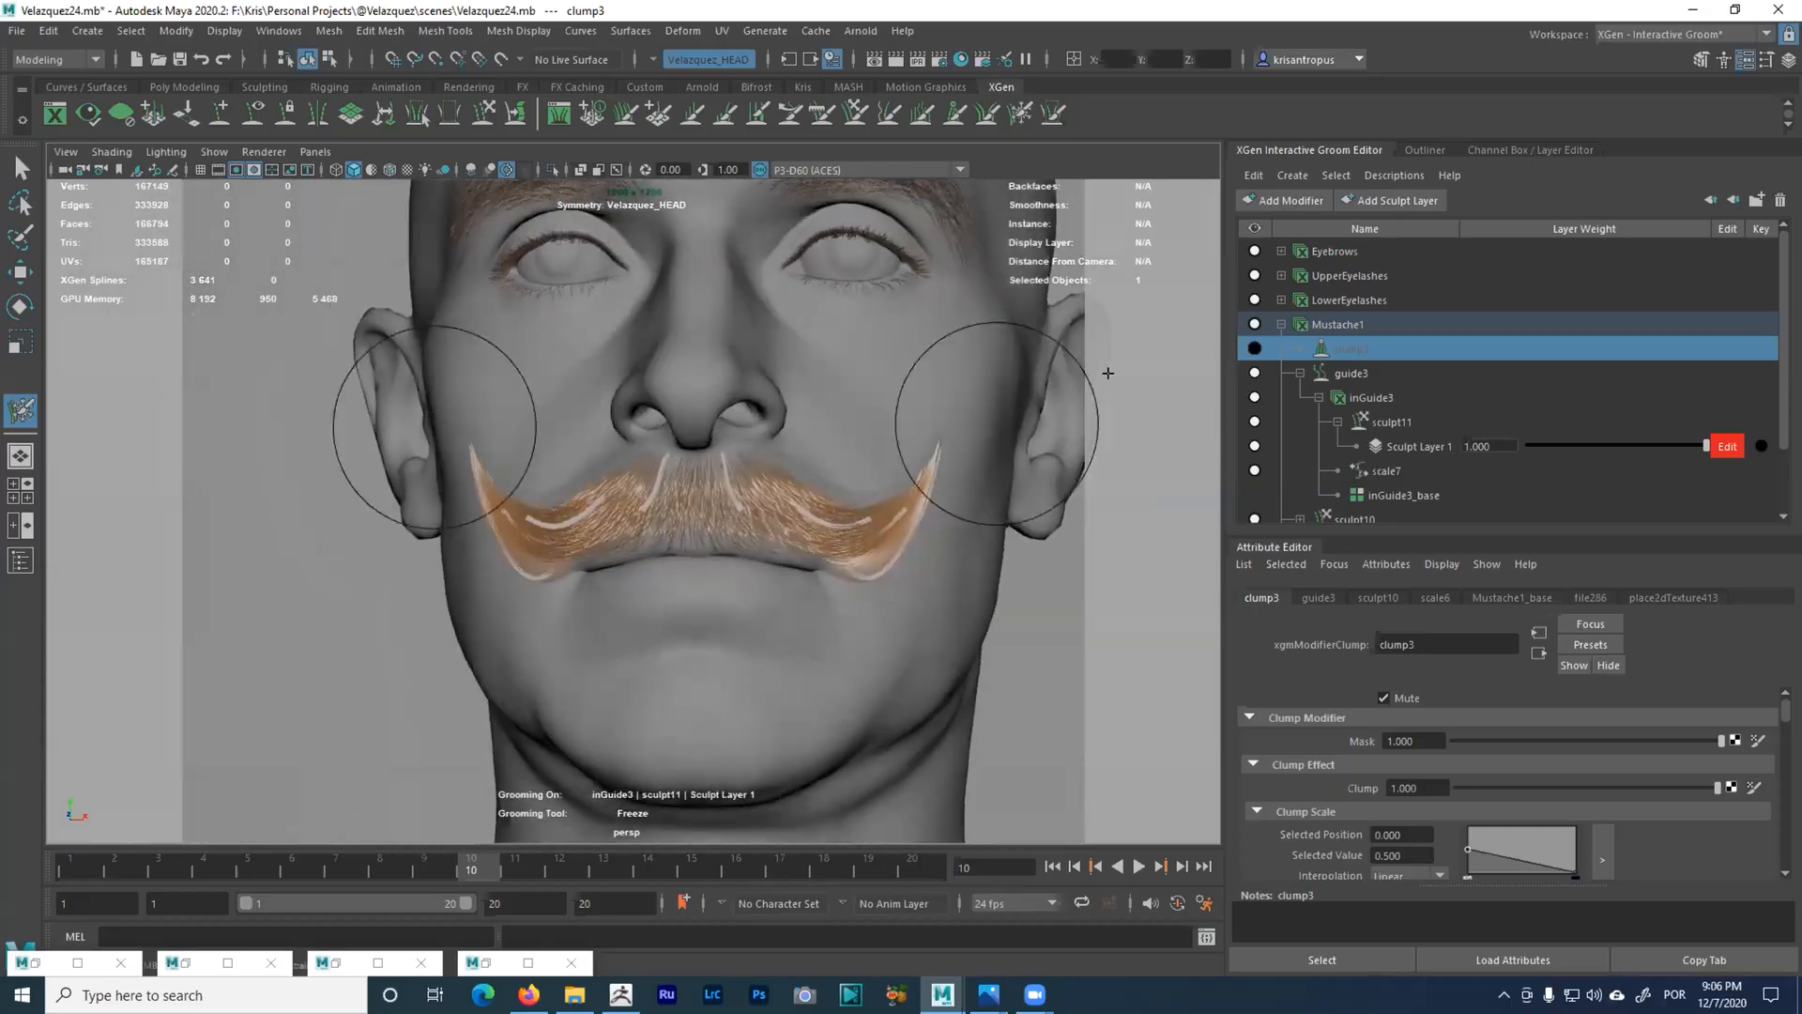
pyautogui.keyDown('alt'); pyautogui.moveTo(966, 433); pyautogui.dragTo(903, 458); pyautogui.keyUp('alt')
# - Re-enable the clump3 modifier and set its Clump value to 0.469
pyautogui.click(1254, 349)
pyautogui.keyDown('alt'); pyautogui.moveTo(967, 511); pyautogui.dragTo(793, 491); pyautogui.keyUp('alt')
pyautogui.keyDown('alt'); pyautogui.moveTo(751, 511); pyautogui.dragTo(868, 540, button='right'); pyautogui.keyUp('alt')
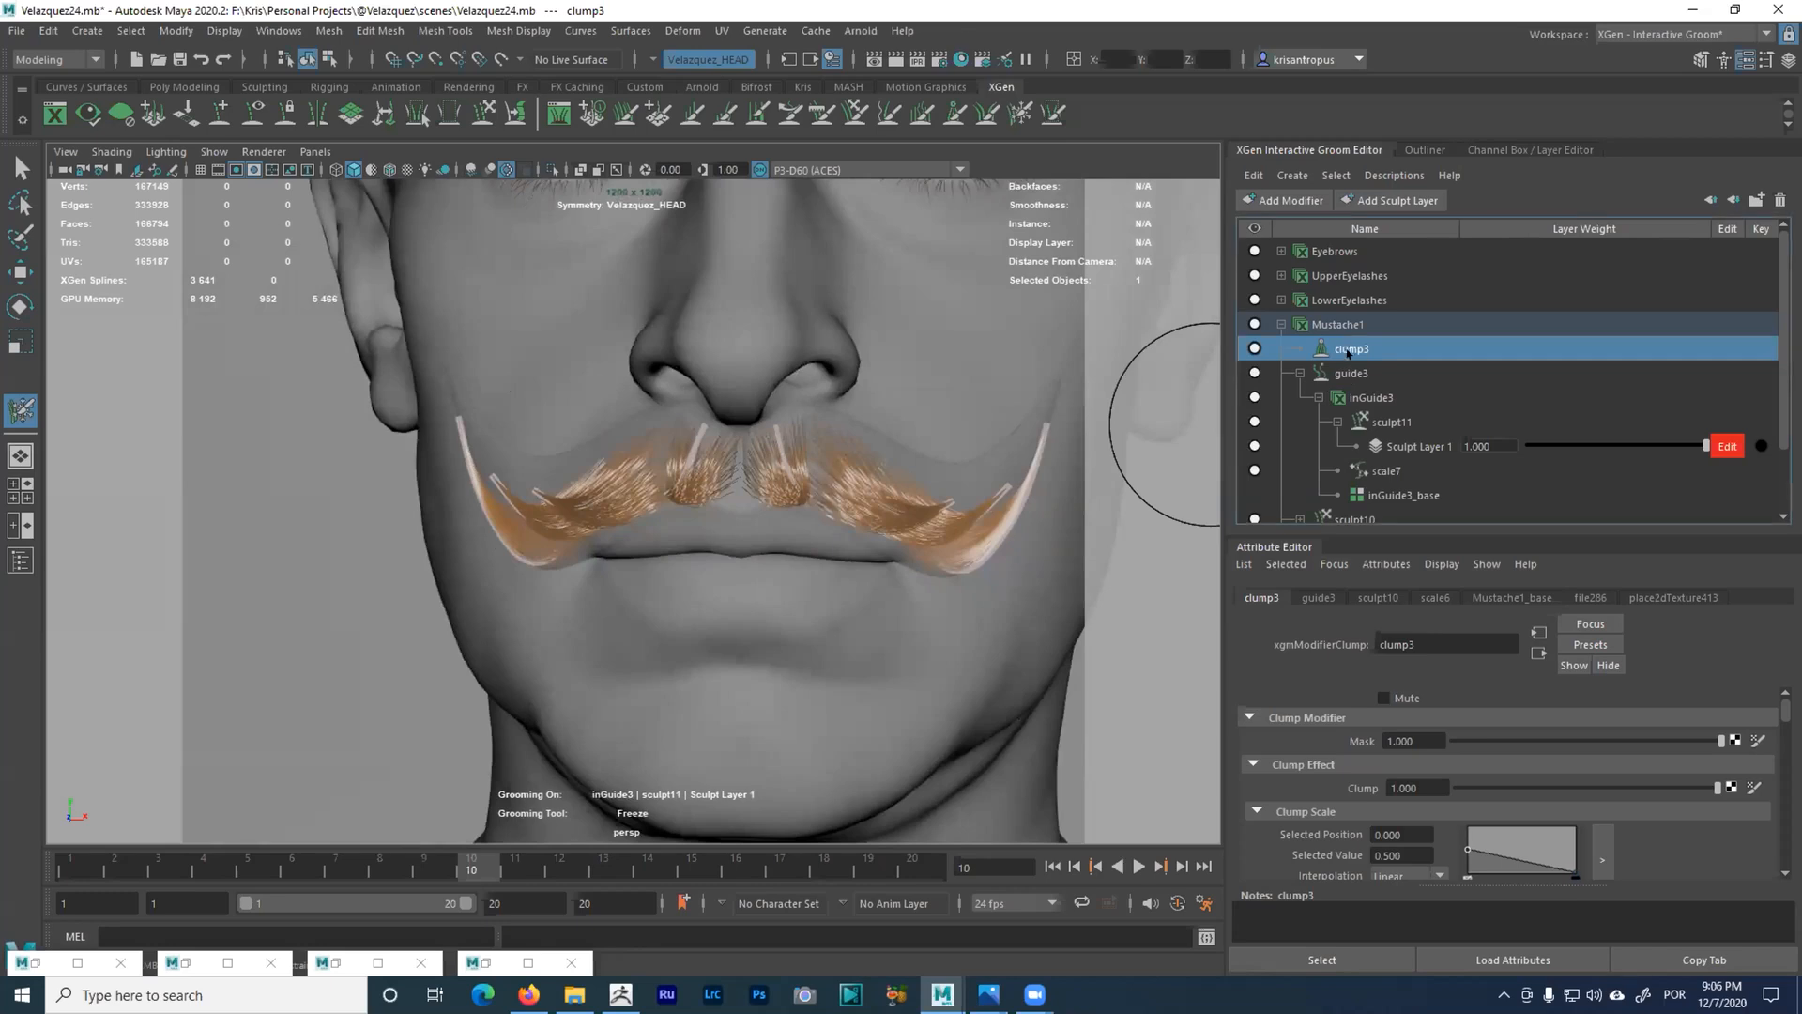
pyautogui.moveTo(1689, 777); pyautogui.dragTo(1644, 783)
pyautogui.keyDown('alt'); pyautogui.moveTo(887, 574); pyautogui.dragTo(981, 568); pyautogui.keyUp('alt')
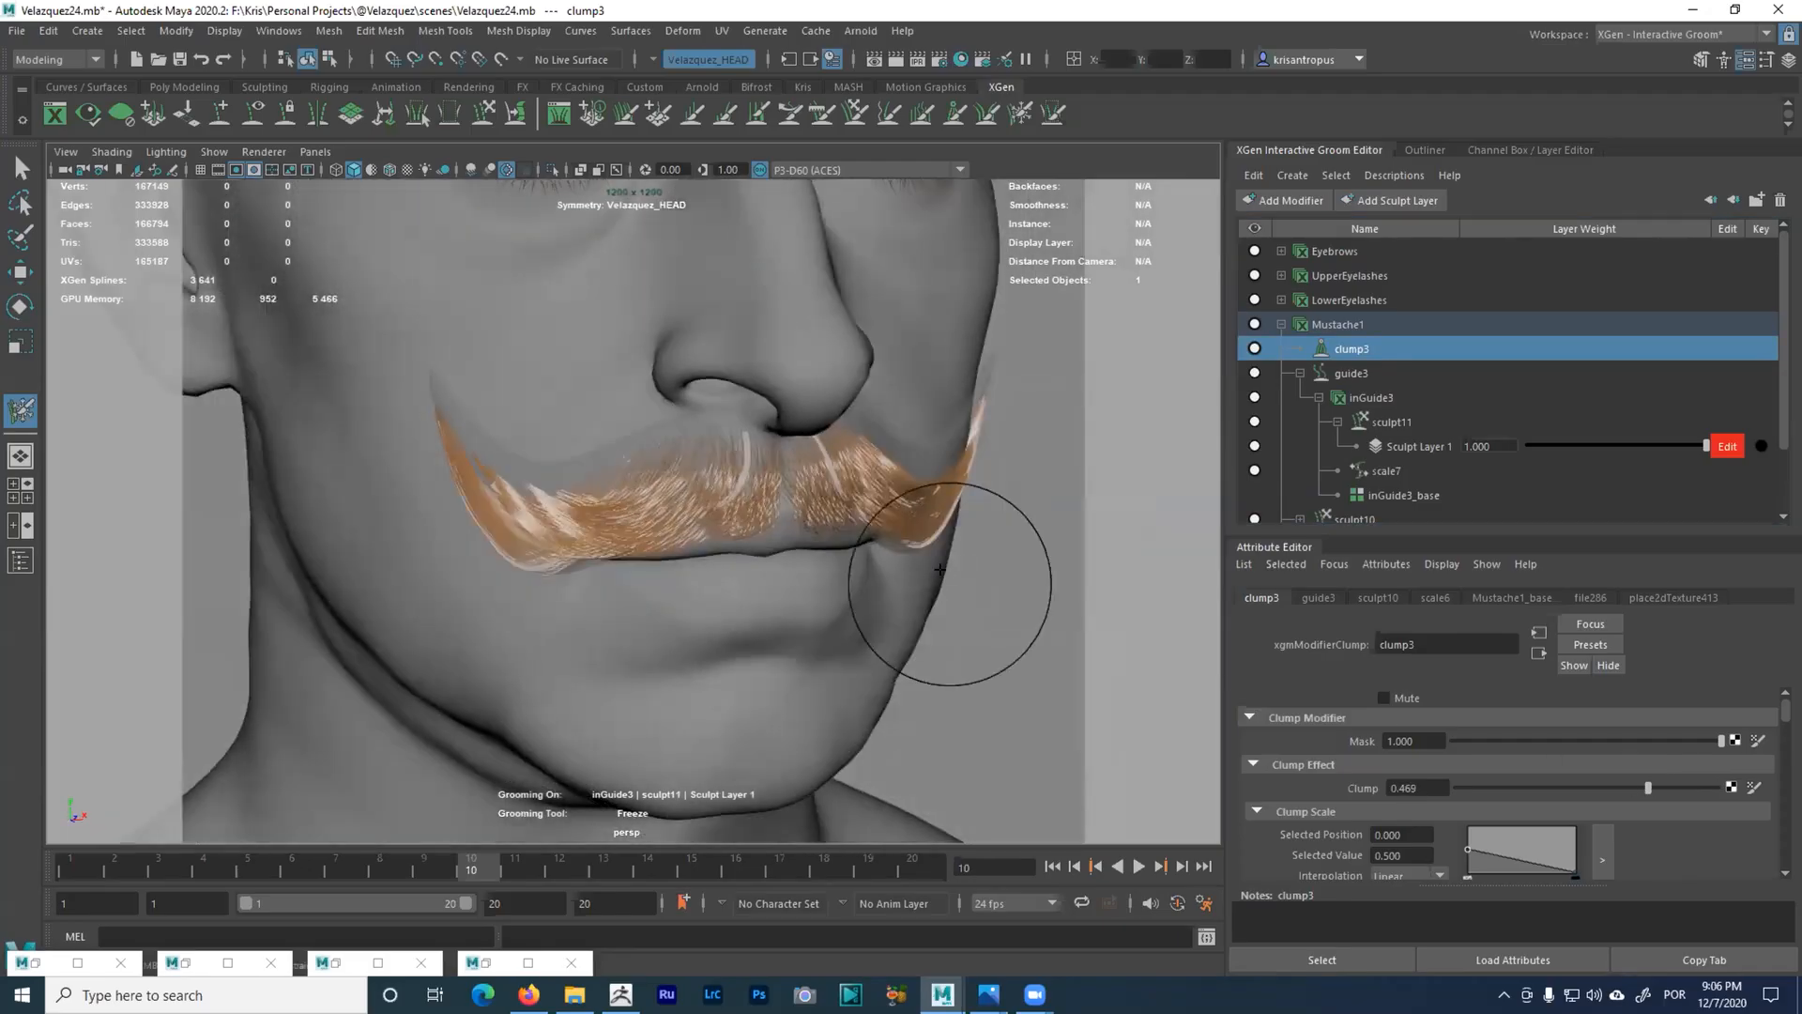
pyautogui.keyDown('alt'); pyautogui.moveTo(779, 544); pyautogui.dragTo(844, 534); pyautogui.keyUp('alt')
pyautogui.moveTo(506, 551)
pyautogui.keyDown('alt'); pyautogui.mouseDown()
pyautogui.moveTo(544, 475)
pyautogui.moveTo(535, 578)
pyautogui.moveTo(463, 539)
pyautogui.moveTo(524, 551)
pyautogui.mouseUp(); pyautogui.keyUp('alt')
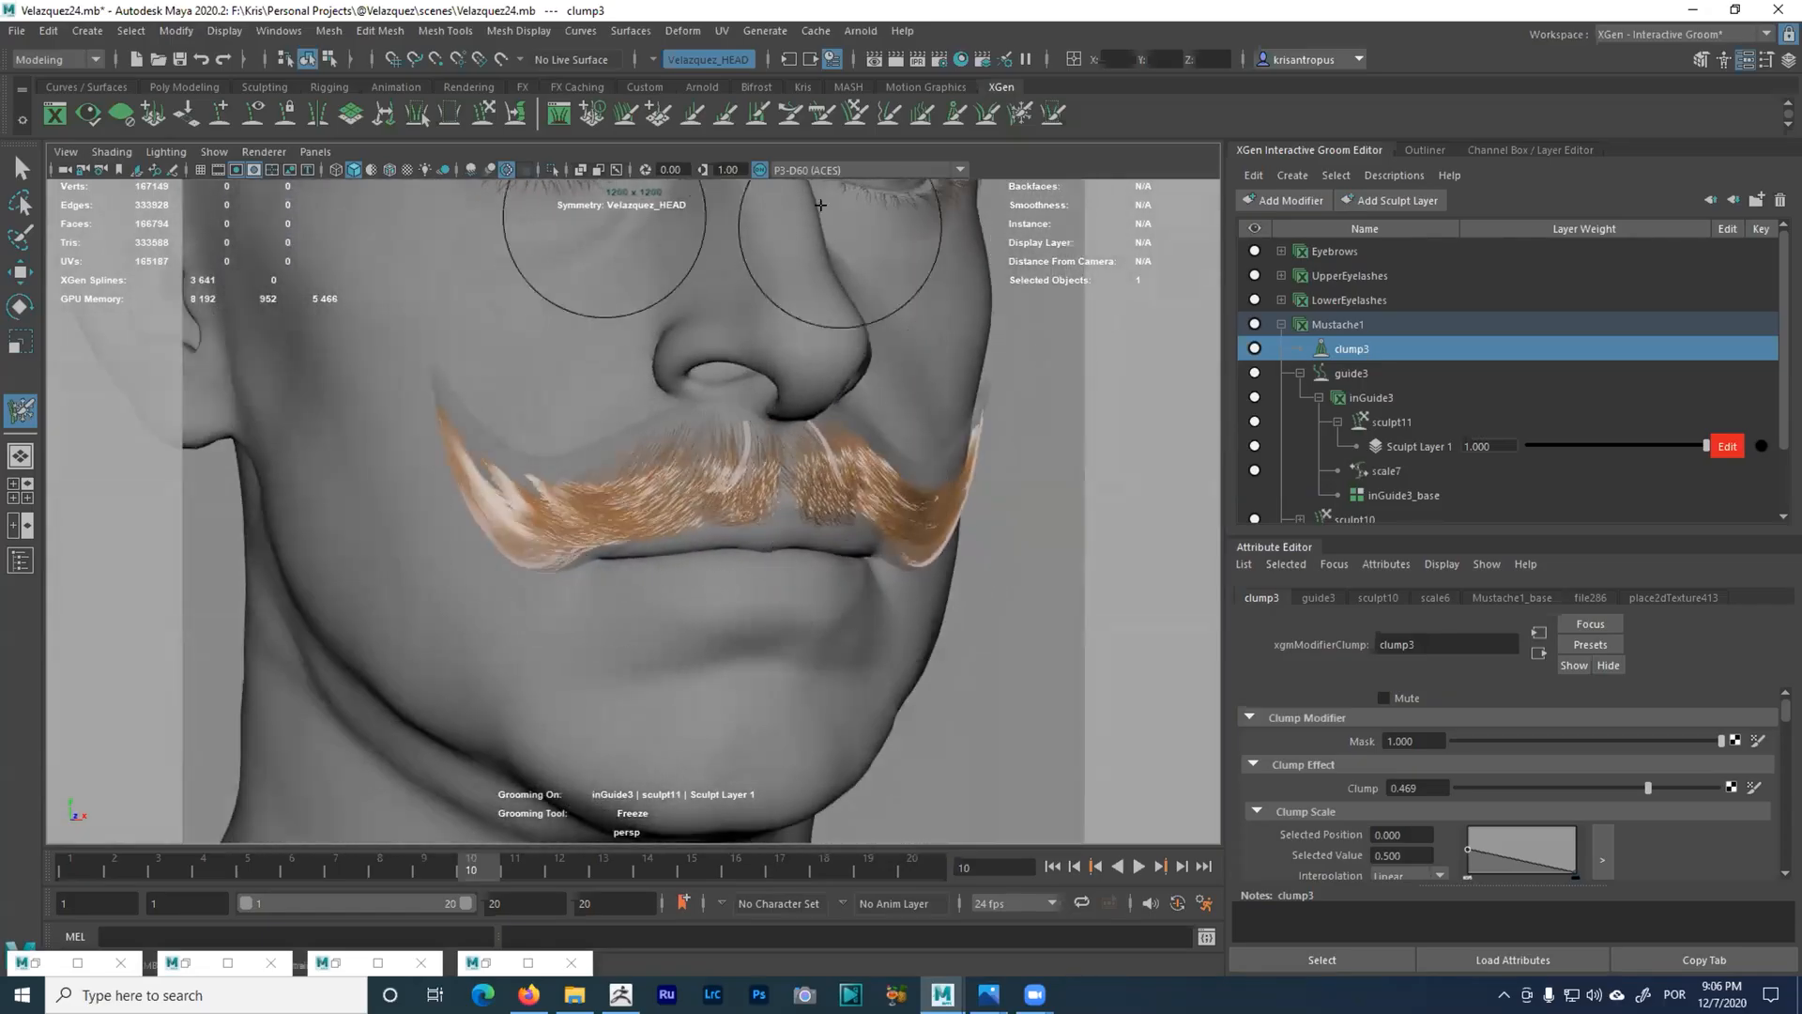
# - Place additional symmetrical guides in inGuide3 across both halves of the mustache
pyautogui.click(1373, 389)
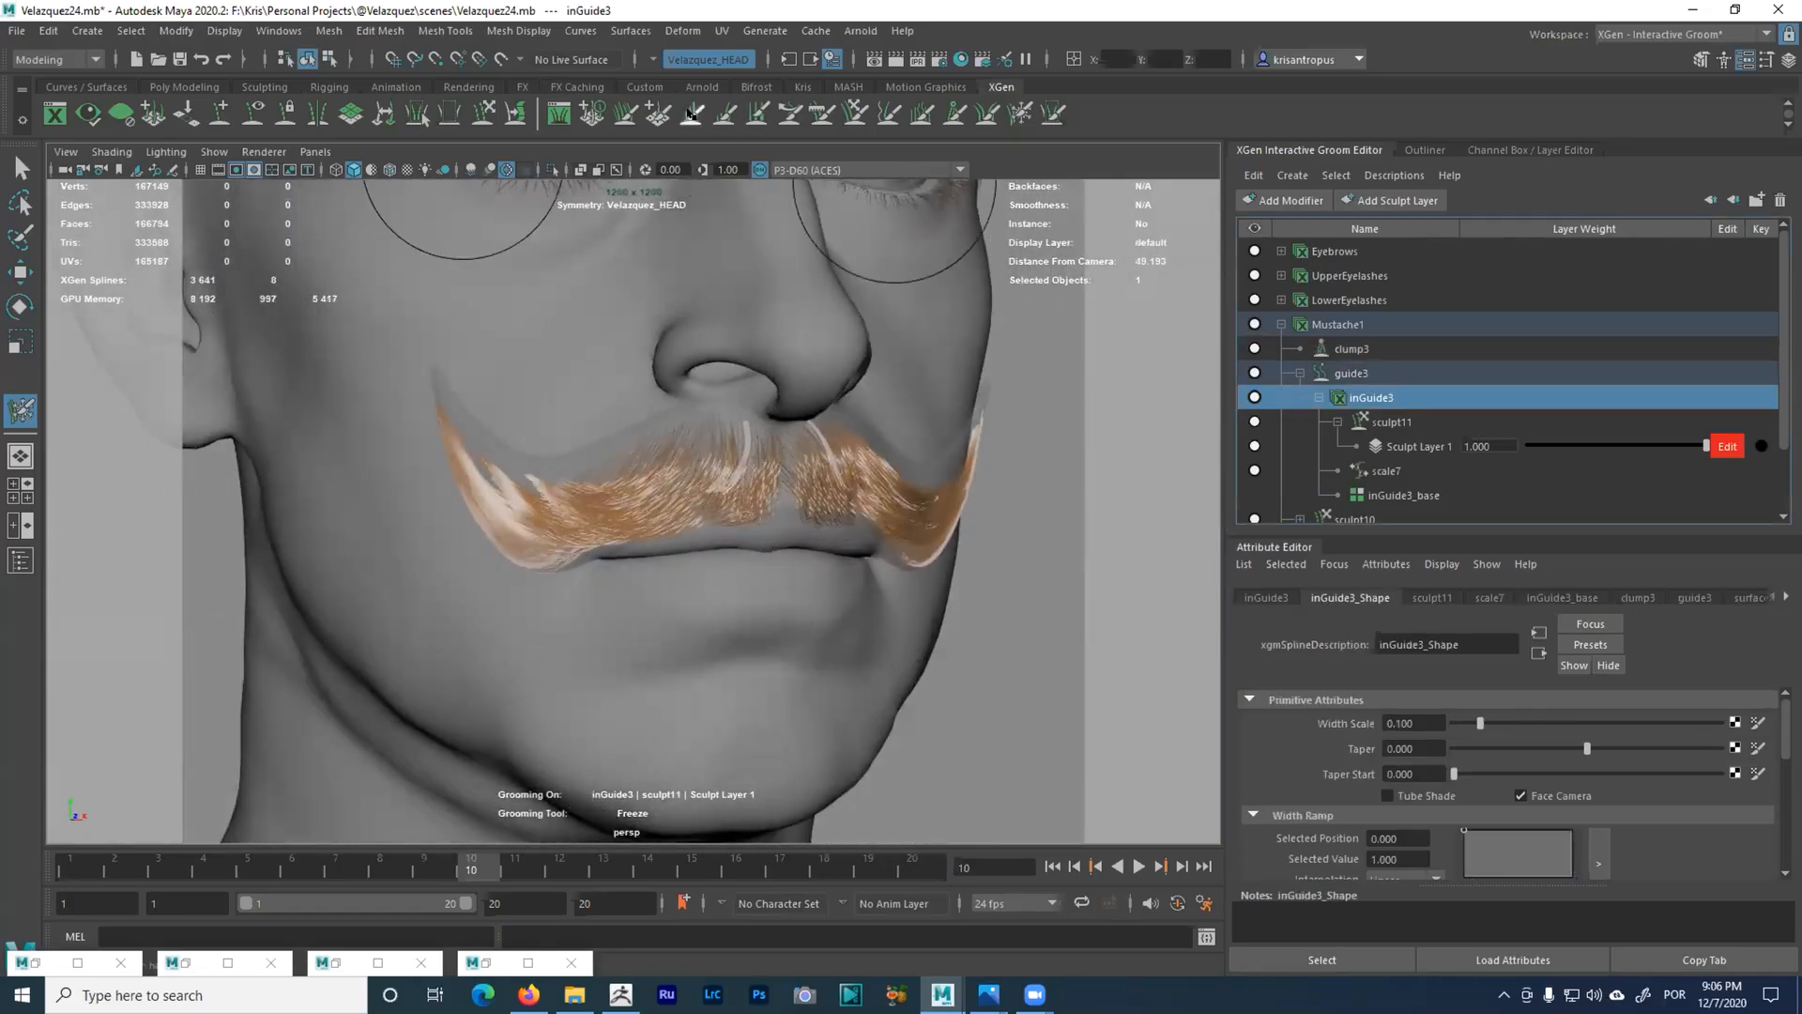
pyautogui.click(658, 114)
pyautogui.keyDown('alt'); pyautogui.moveTo(614, 389); pyautogui.dragTo(563, 230); pyautogui.keyUp('alt')
pyautogui.click(729, 458)
pyautogui.click(734, 432)
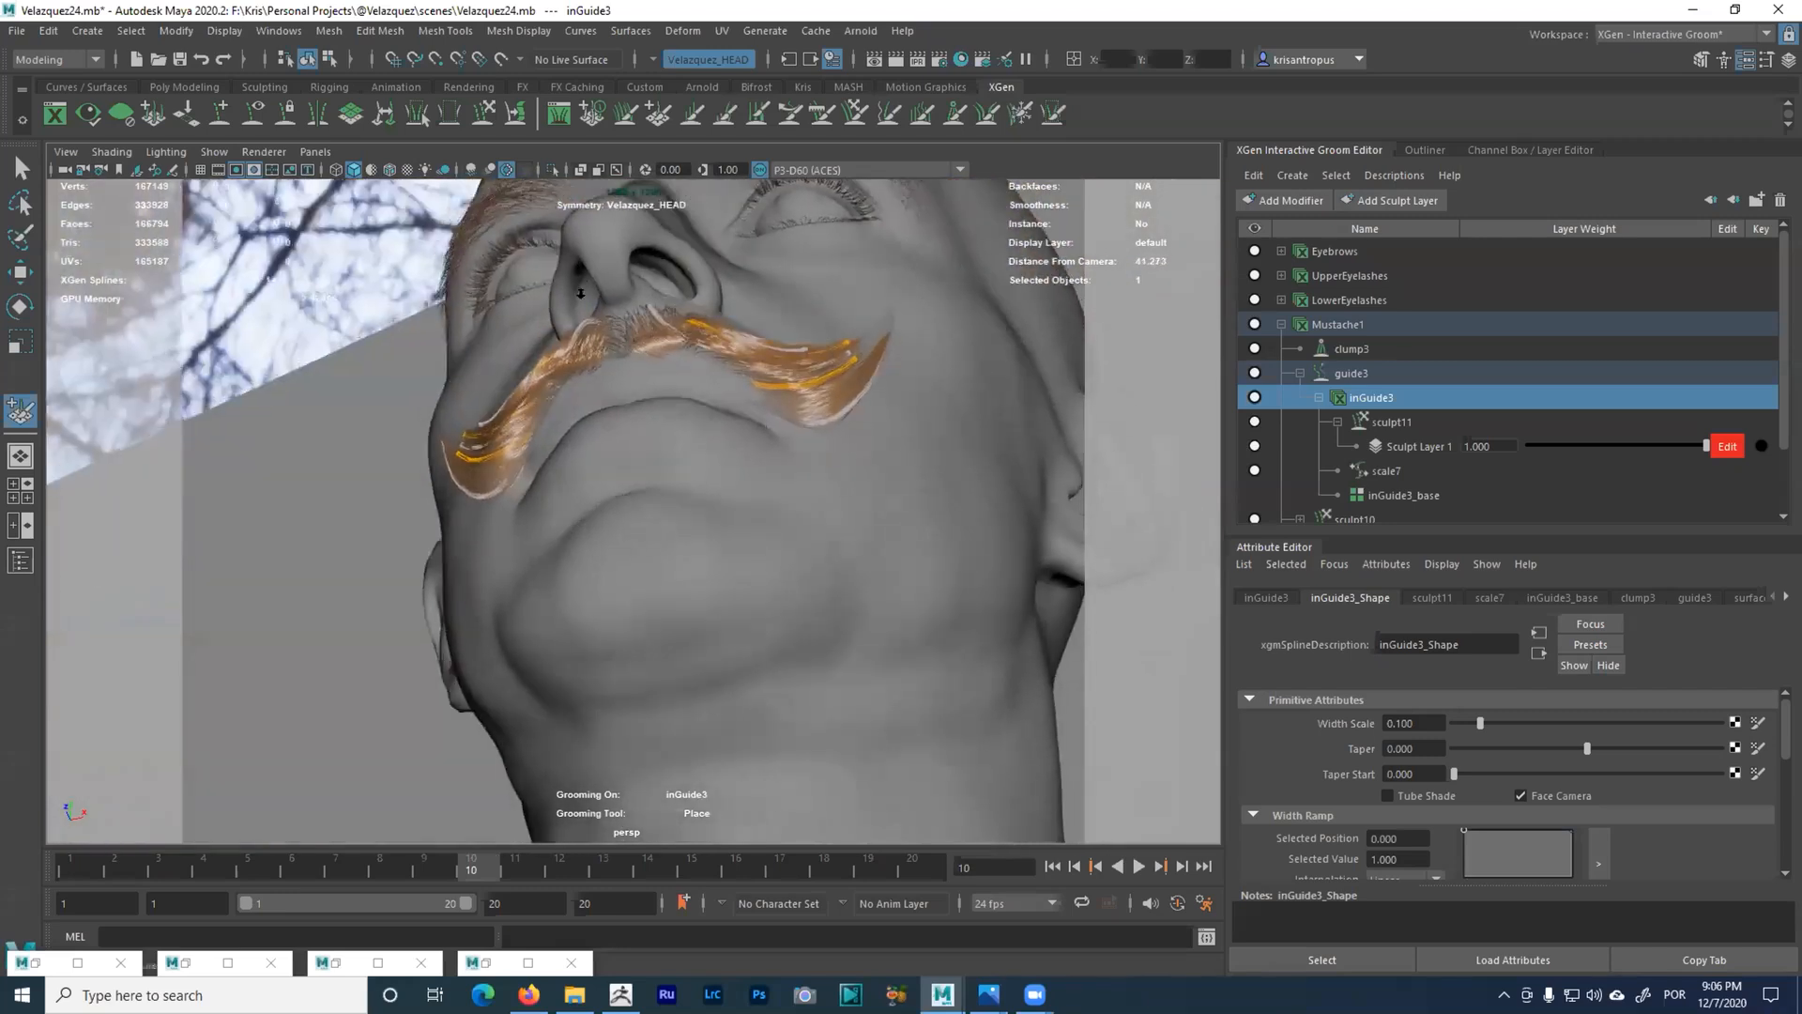
pyautogui.keyDown('alt'); pyautogui.moveTo(563, 309); pyautogui.dragTo(644, 382, button='right'); pyautogui.keyUp('alt')
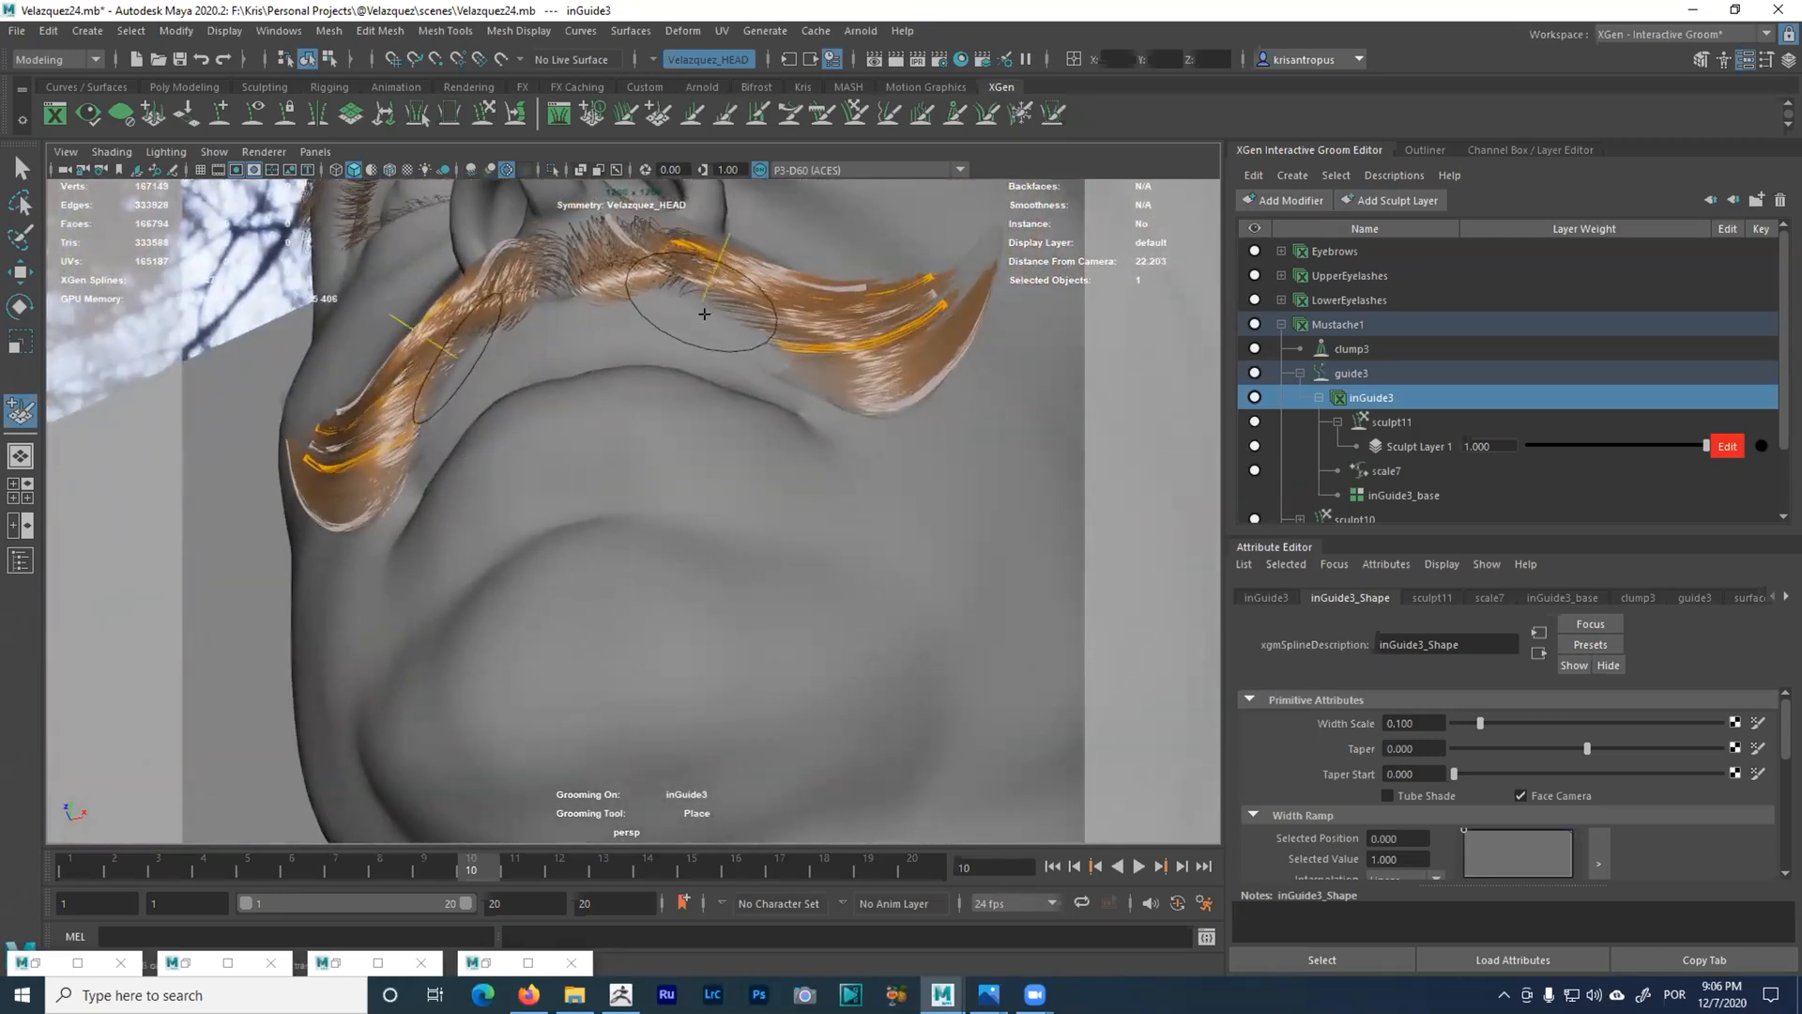
pyautogui.moveTo(688, 326)
pyautogui.keyDown('alt'); pyautogui.mouseDown()
pyautogui.moveTo(748, 354)
pyautogui.moveTo(748, 313)
pyautogui.moveTo(694, 310)
pyautogui.moveTo(684, 402)
pyautogui.moveTo(629, 388)
pyautogui.moveTo(674, 416)
pyautogui.moveTo(798, 422)
pyautogui.mouseUp(); pyautogui.keyUp('alt')
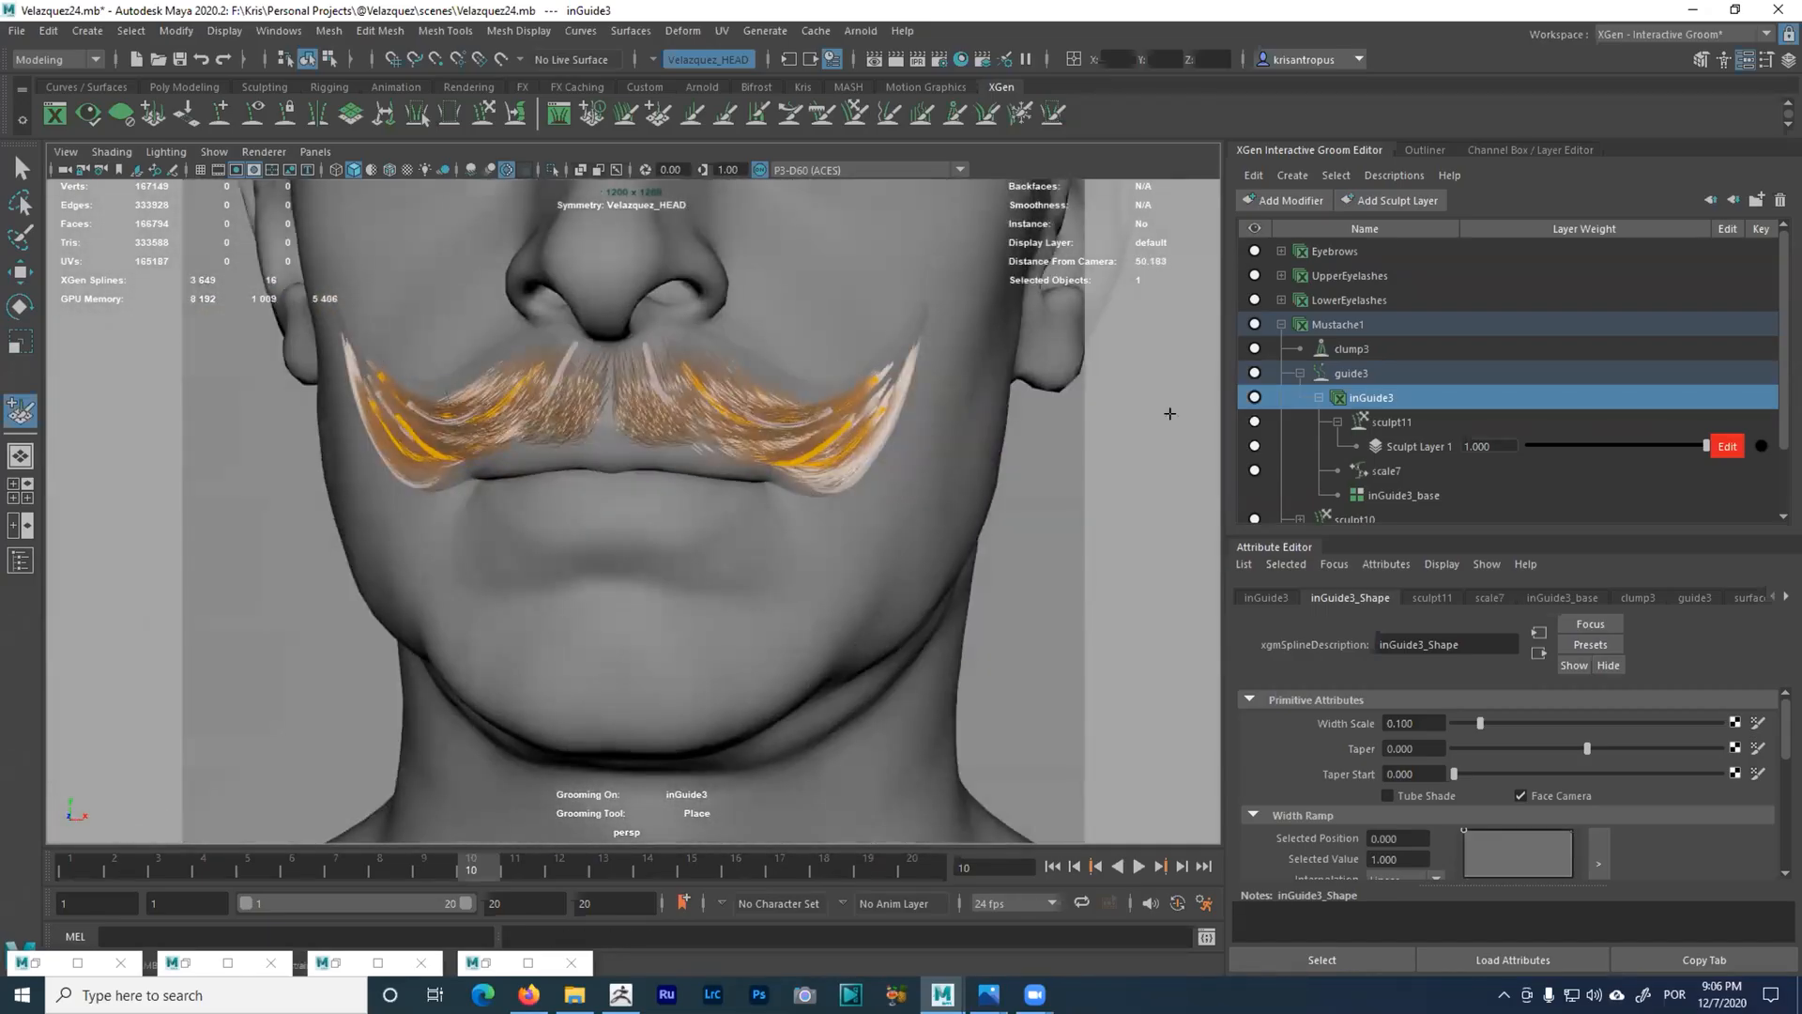
# - Hide the inGuide3 guides and select the Mustache1 description
pyautogui.click(1254, 397)
pyautogui.keyDown('alt'); pyautogui.moveTo(804, 583); pyautogui.dragTo(962, 499); pyautogui.keyUp('alt')
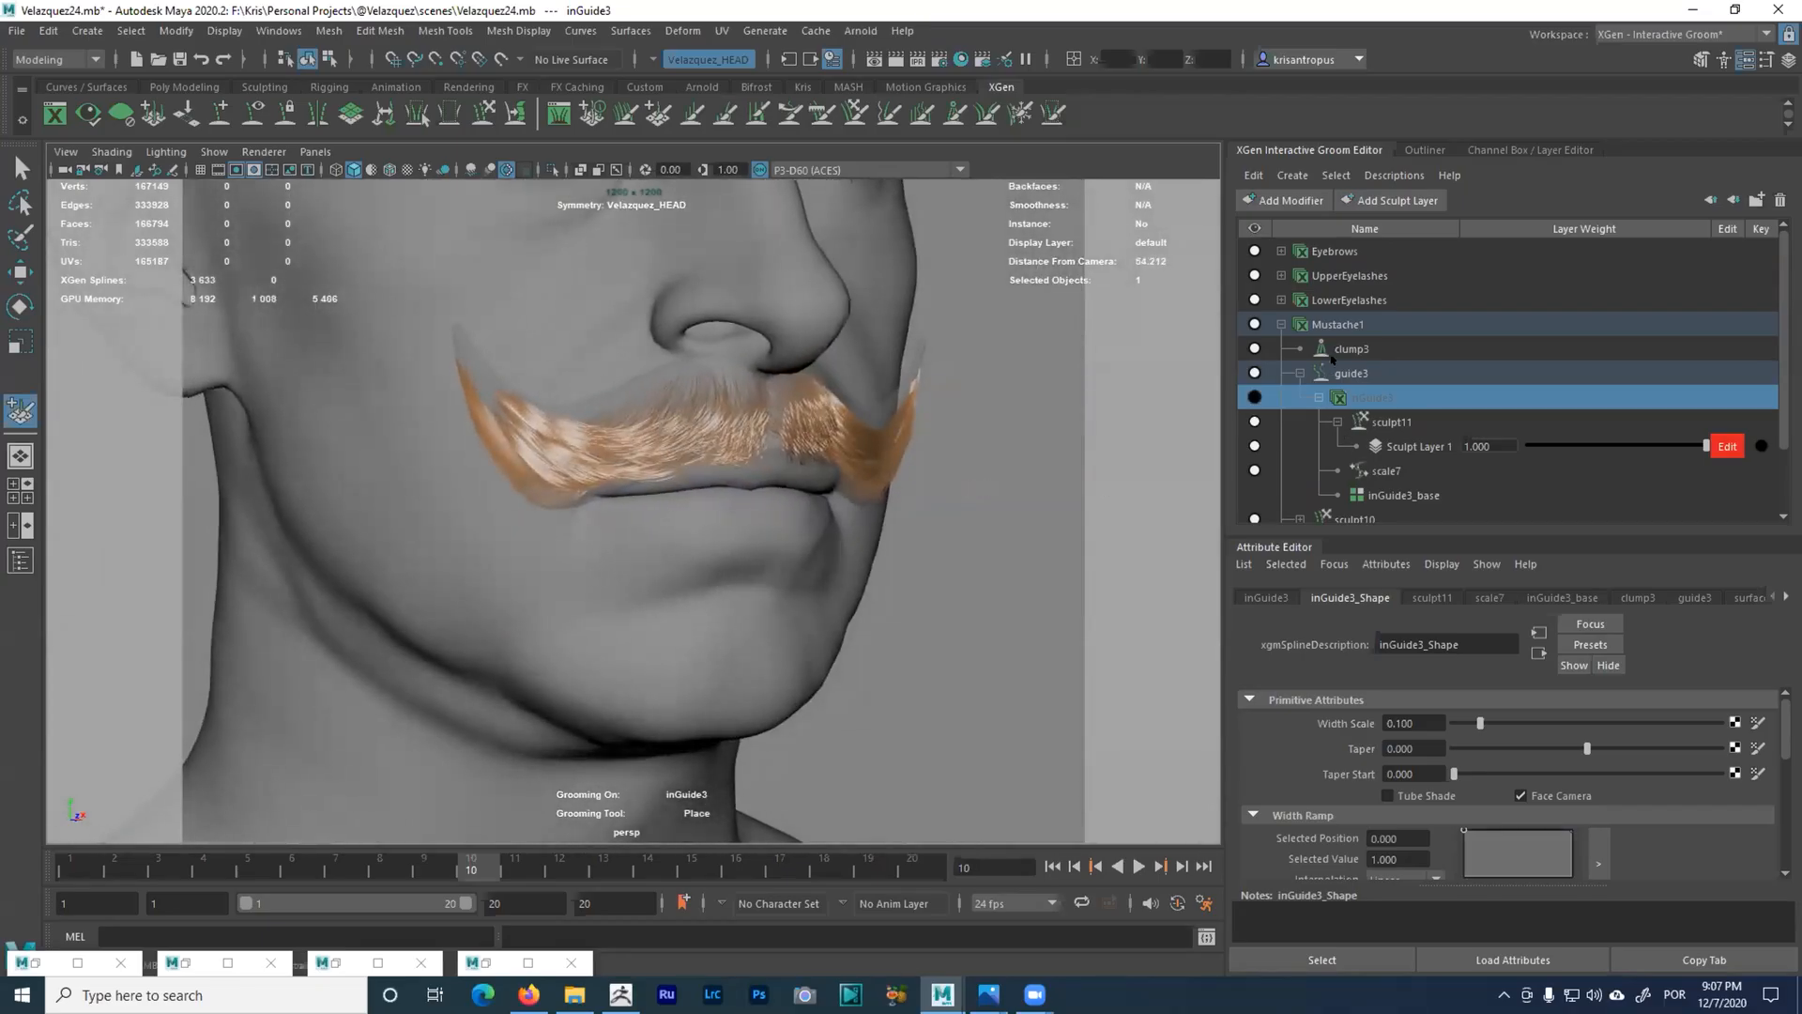
pyautogui.click(1330, 324)
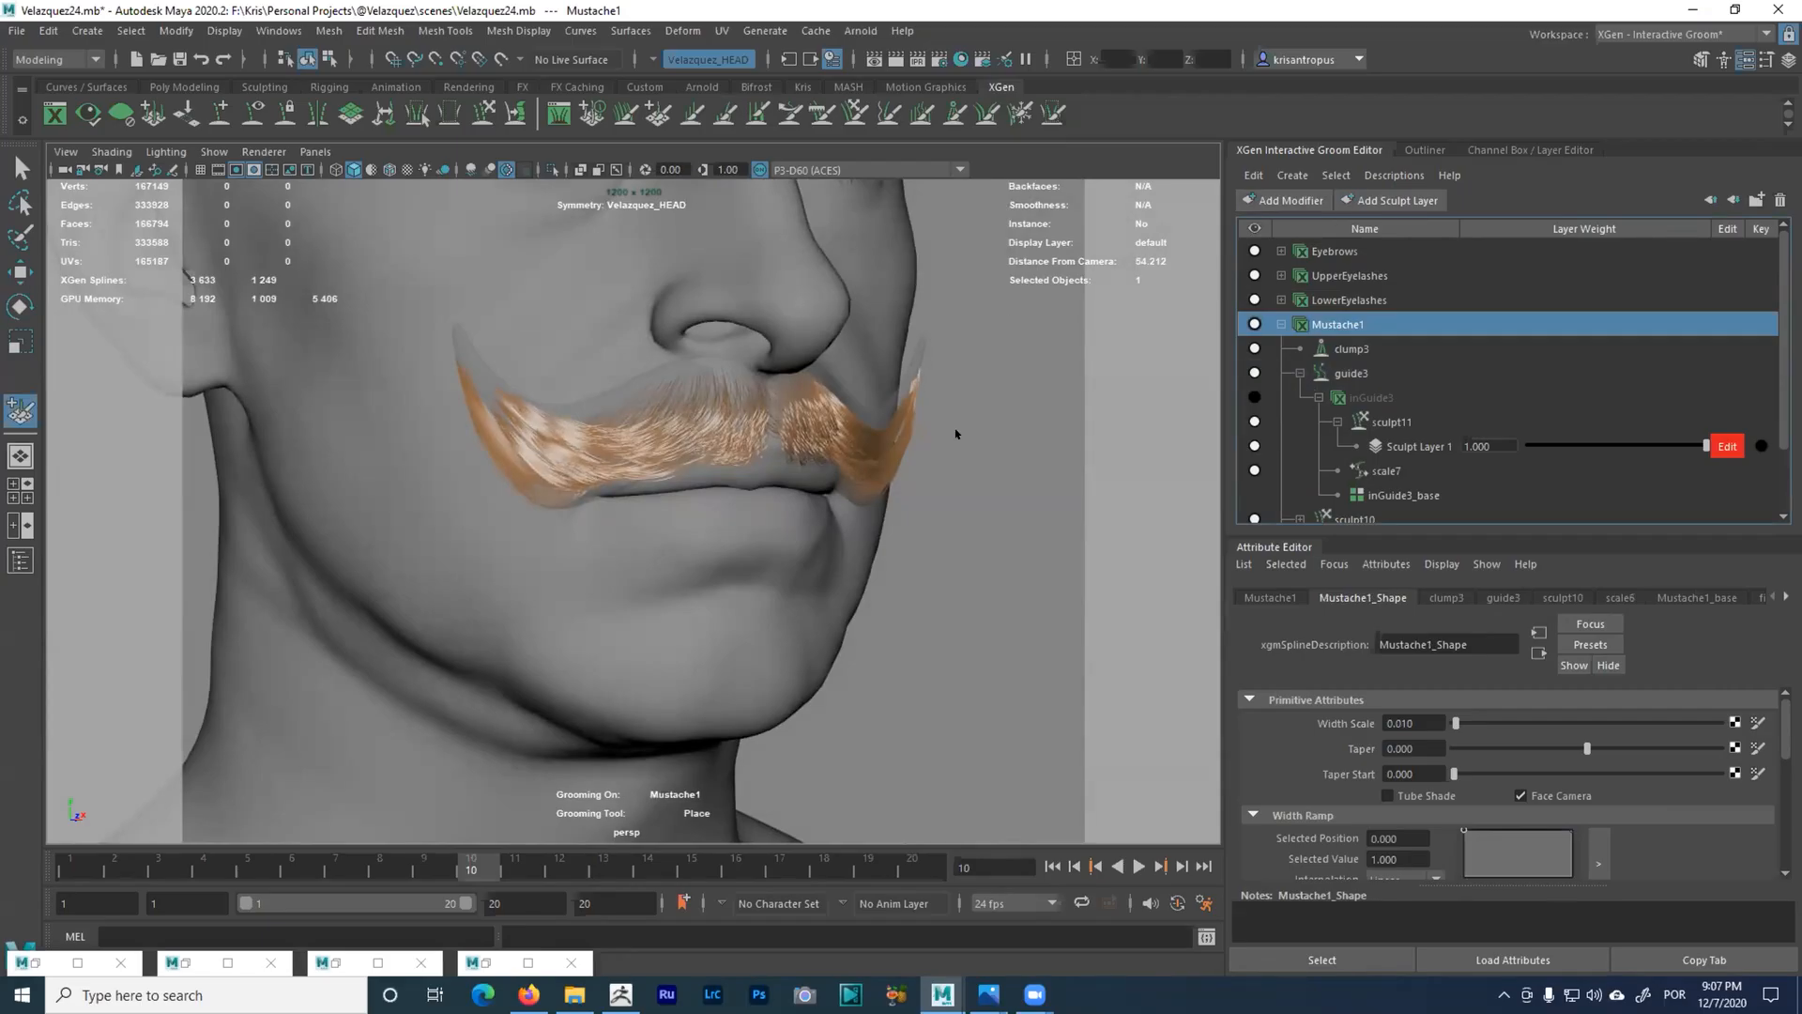
pyautogui.keyDown('alt'); pyautogui.moveTo(955, 434); pyautogui.dragTo(817, 353, button='right'); pyautogui.keyUp('alt')
pyautogui.keyDown('alt'); pyautogui.moveTo(816, 354); pyautogui.dragTo(805, 410, button='middle'); pyautogui.keyUp('alt')
pyautogui.keyDown('alt'); pyautogui.moveTo(806, 410); pyautogui.dragTo(762, 403); pyautogui.keyUp('alt')
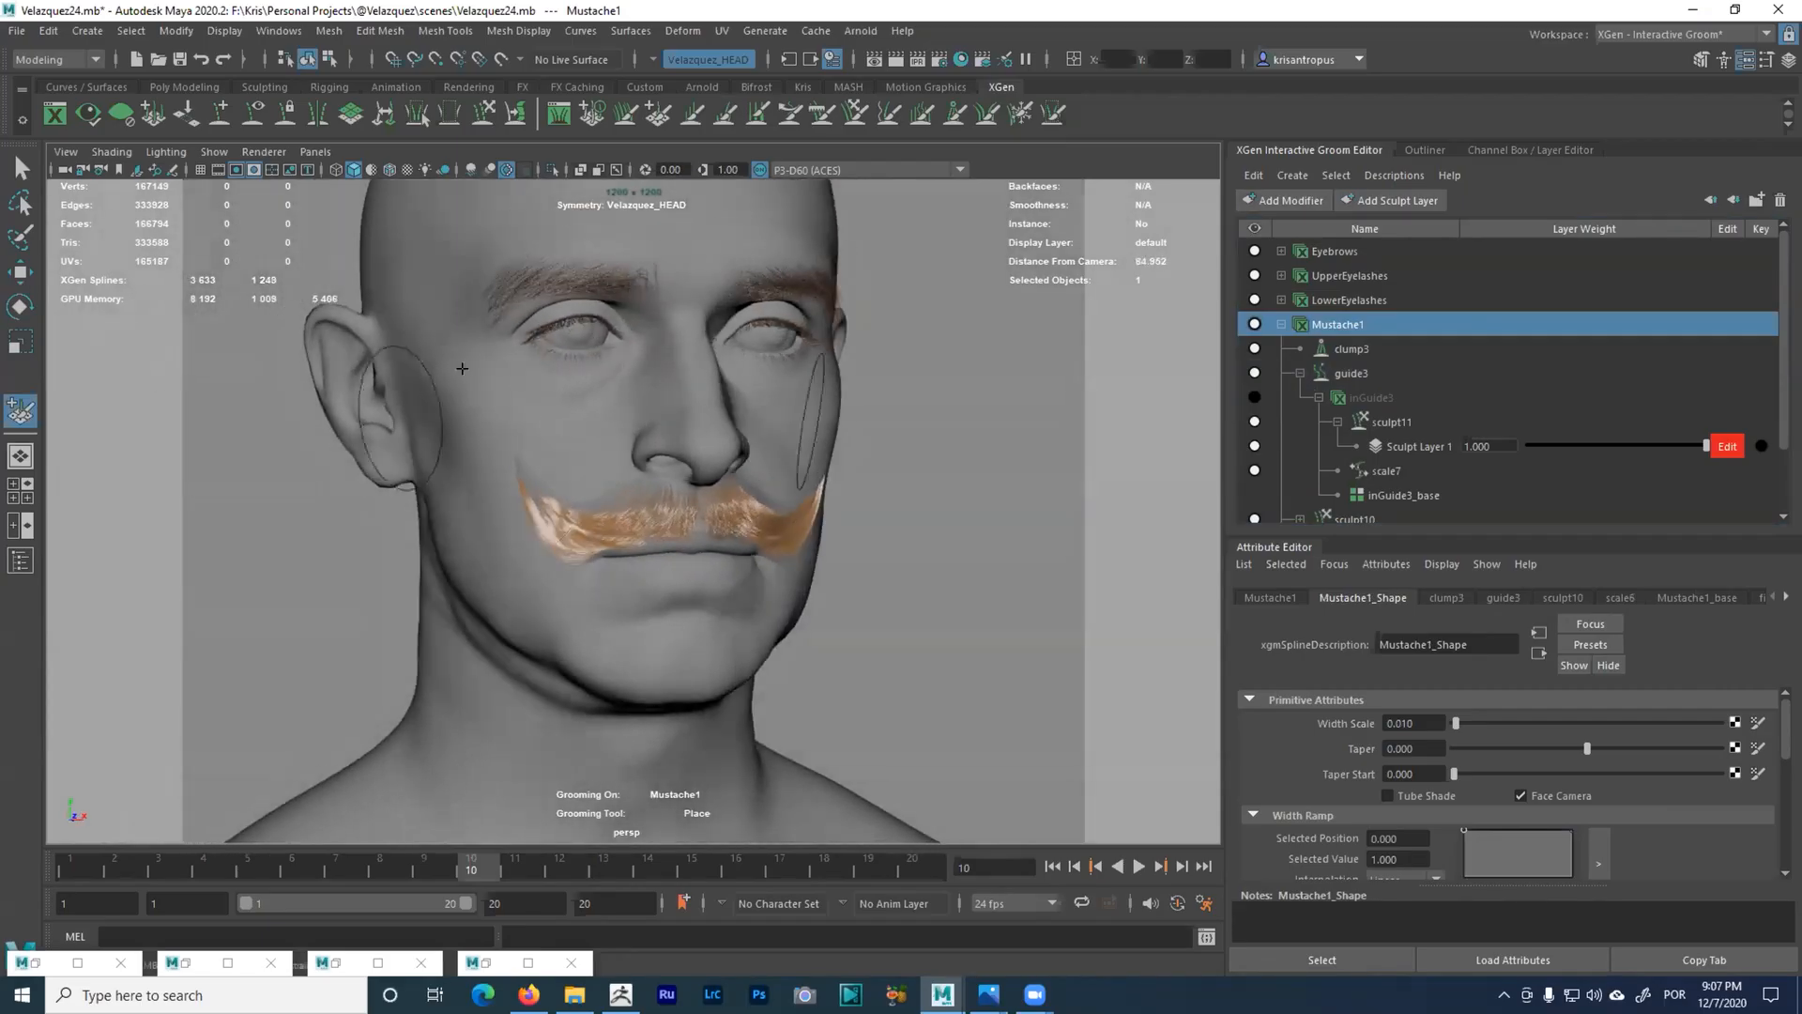
pyautogui.keyDown('alt'); pyautogui.moveTo(837, 450); pyautogui.dragTo(941, 566, button='right'); pyautogui.keyUp('alt')
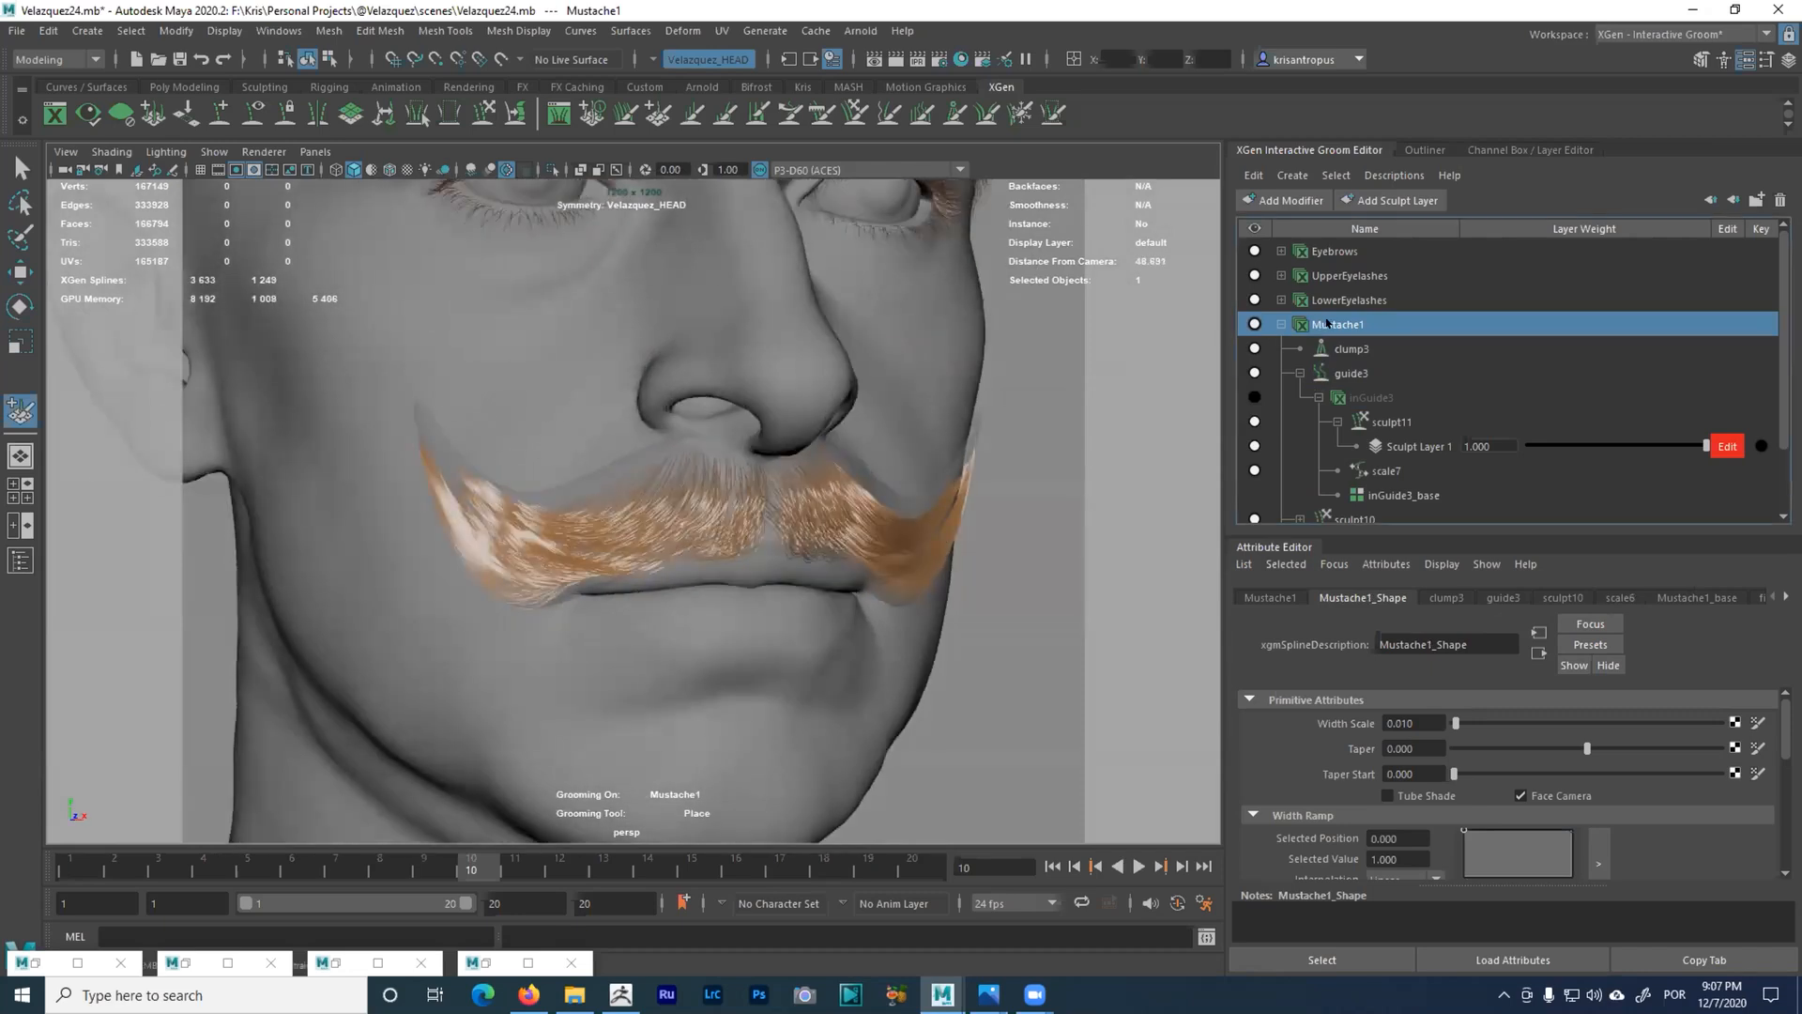
# - Add a Noise modifier to the Mustache1 description
pyautogui.click(1297, 202)
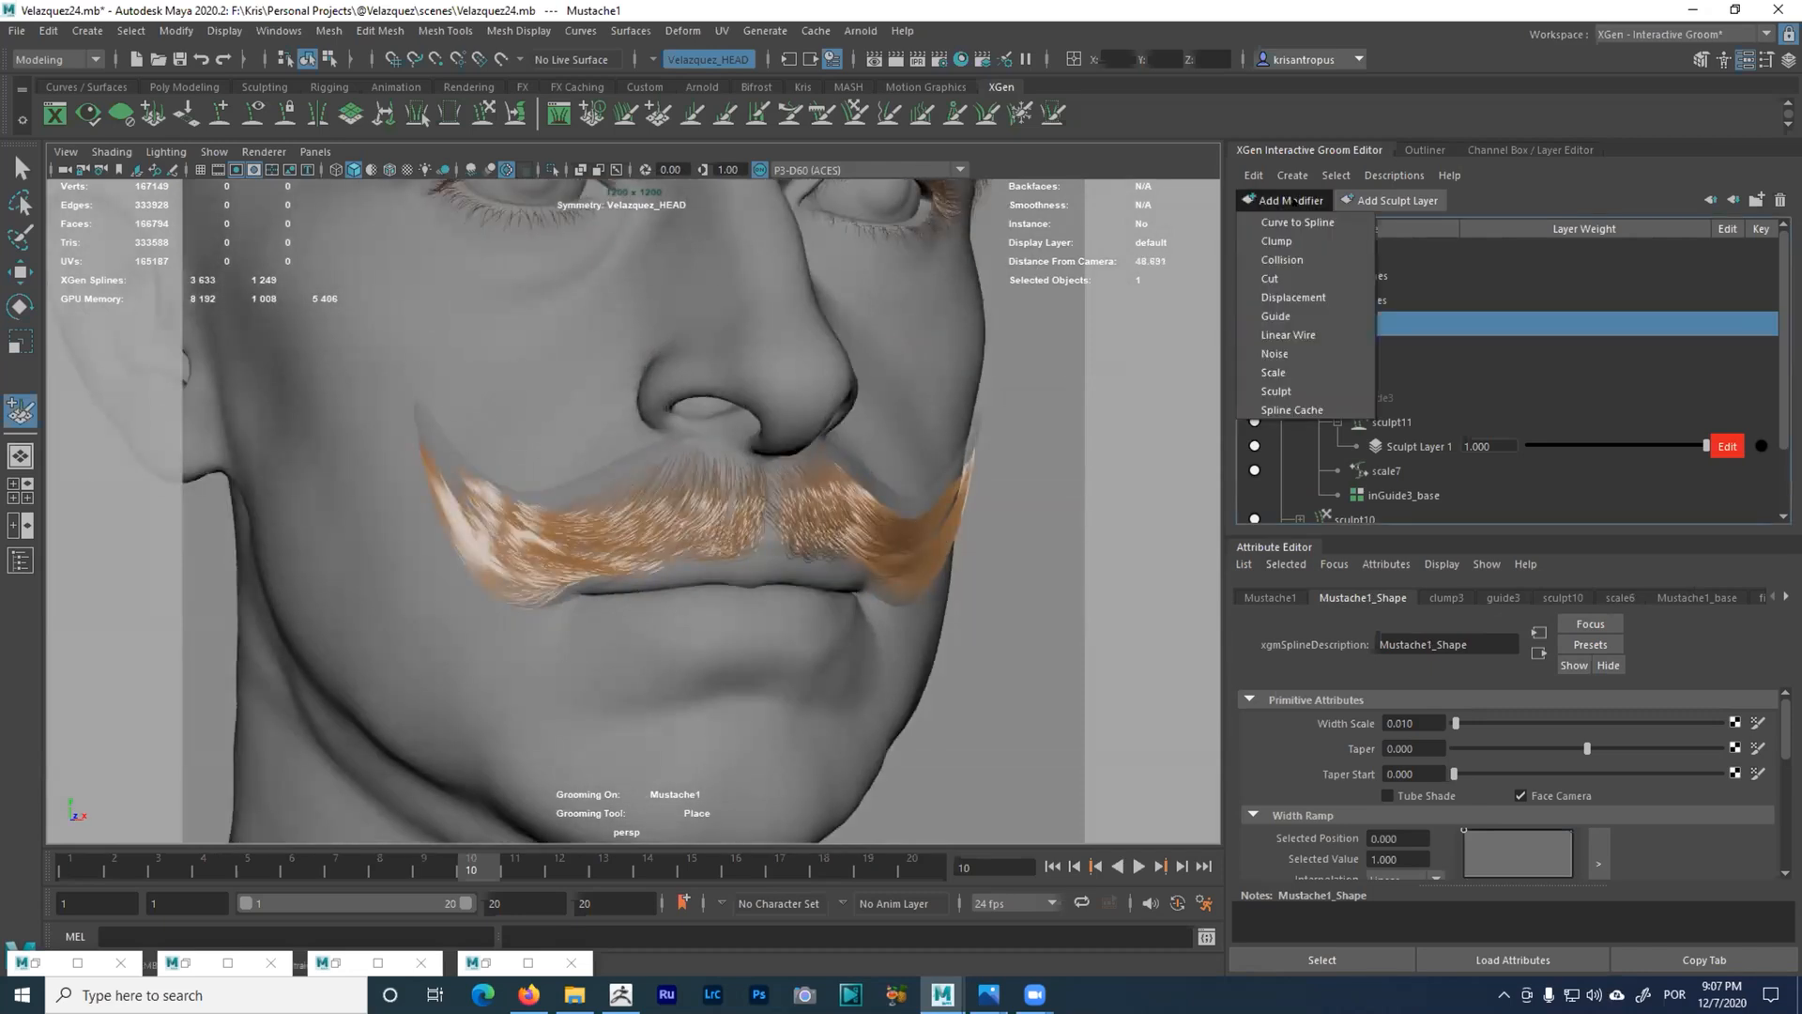
pyautogui.click(1294, 353)
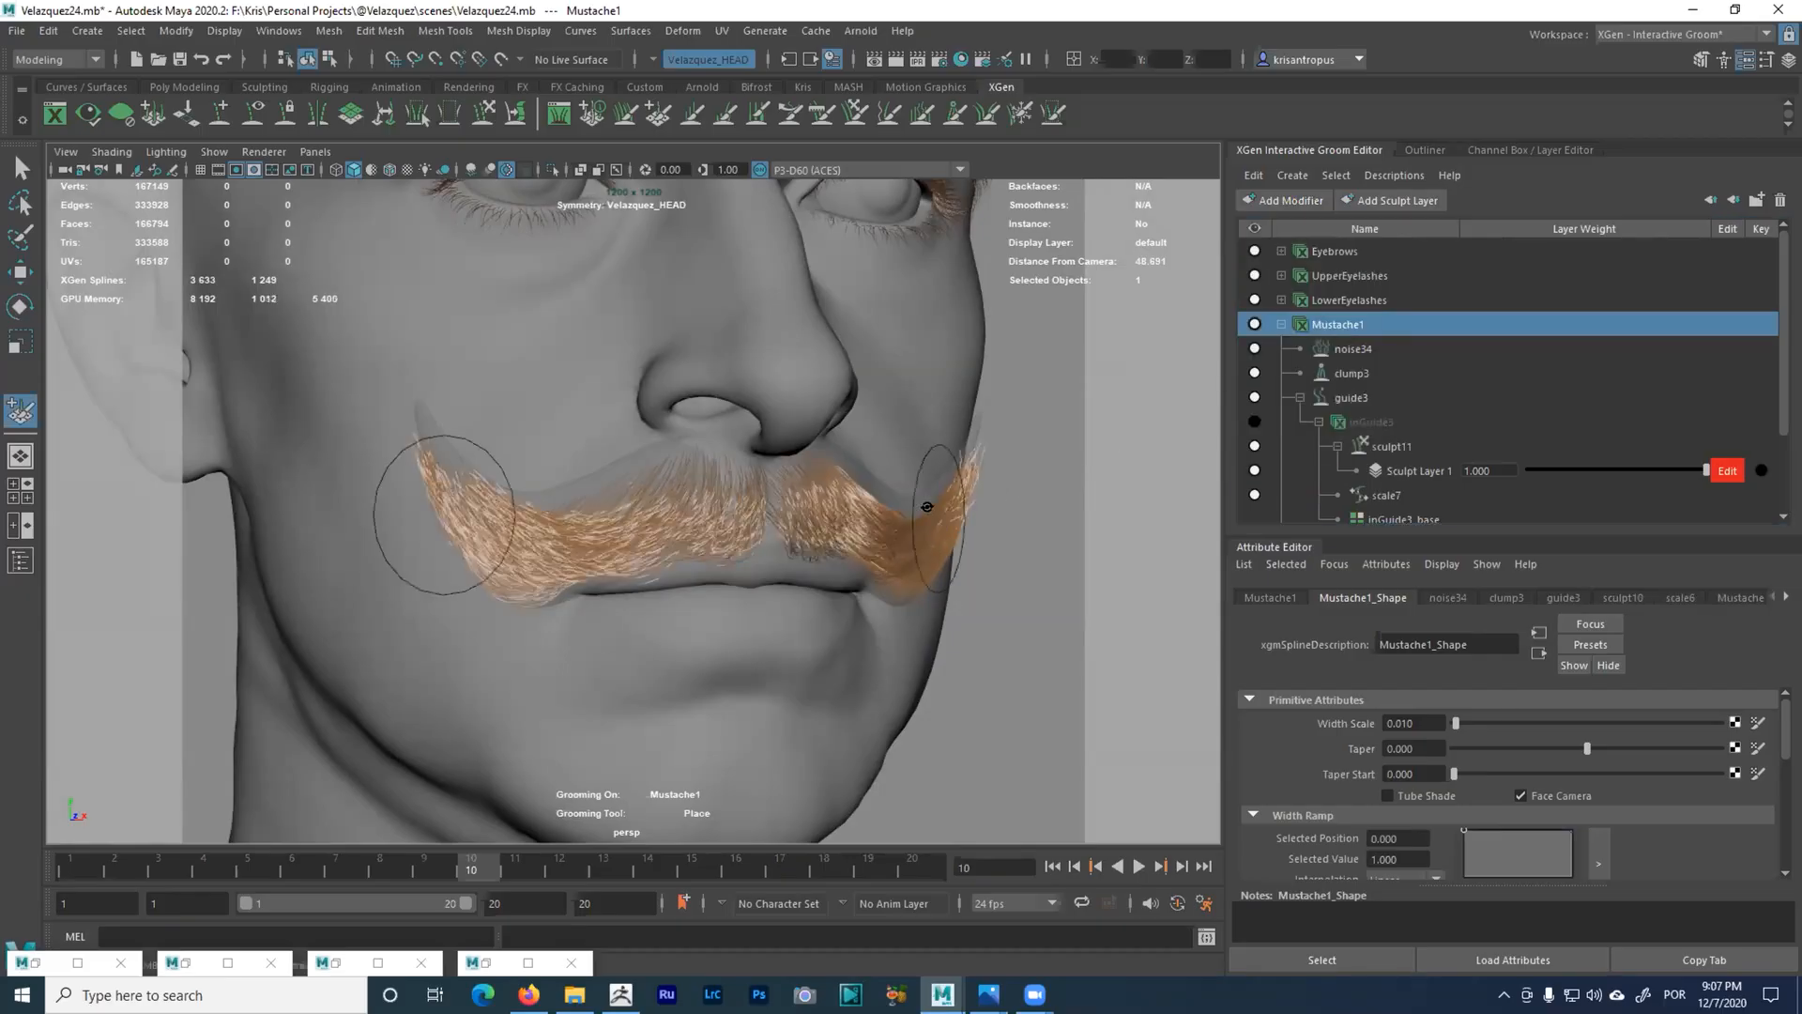
pyautogui.keyDown('alt'); pyautogui.moveTo(463, 503); pyautogui.dragTo(901, 455); pyautogui.keyUp('alt')
pyautogui.keyDown('alt'); pyautogui.moveTo(901, 455); pyautogui.dragTo(942, 476, button='right'); pyautogui.keyUp('alt')
pyautogui.keyDown('alt'); pyautogui.moveTo(942, 475); pyautogui.dragTo(1006, 462); pyautogui.keyUp('alt')
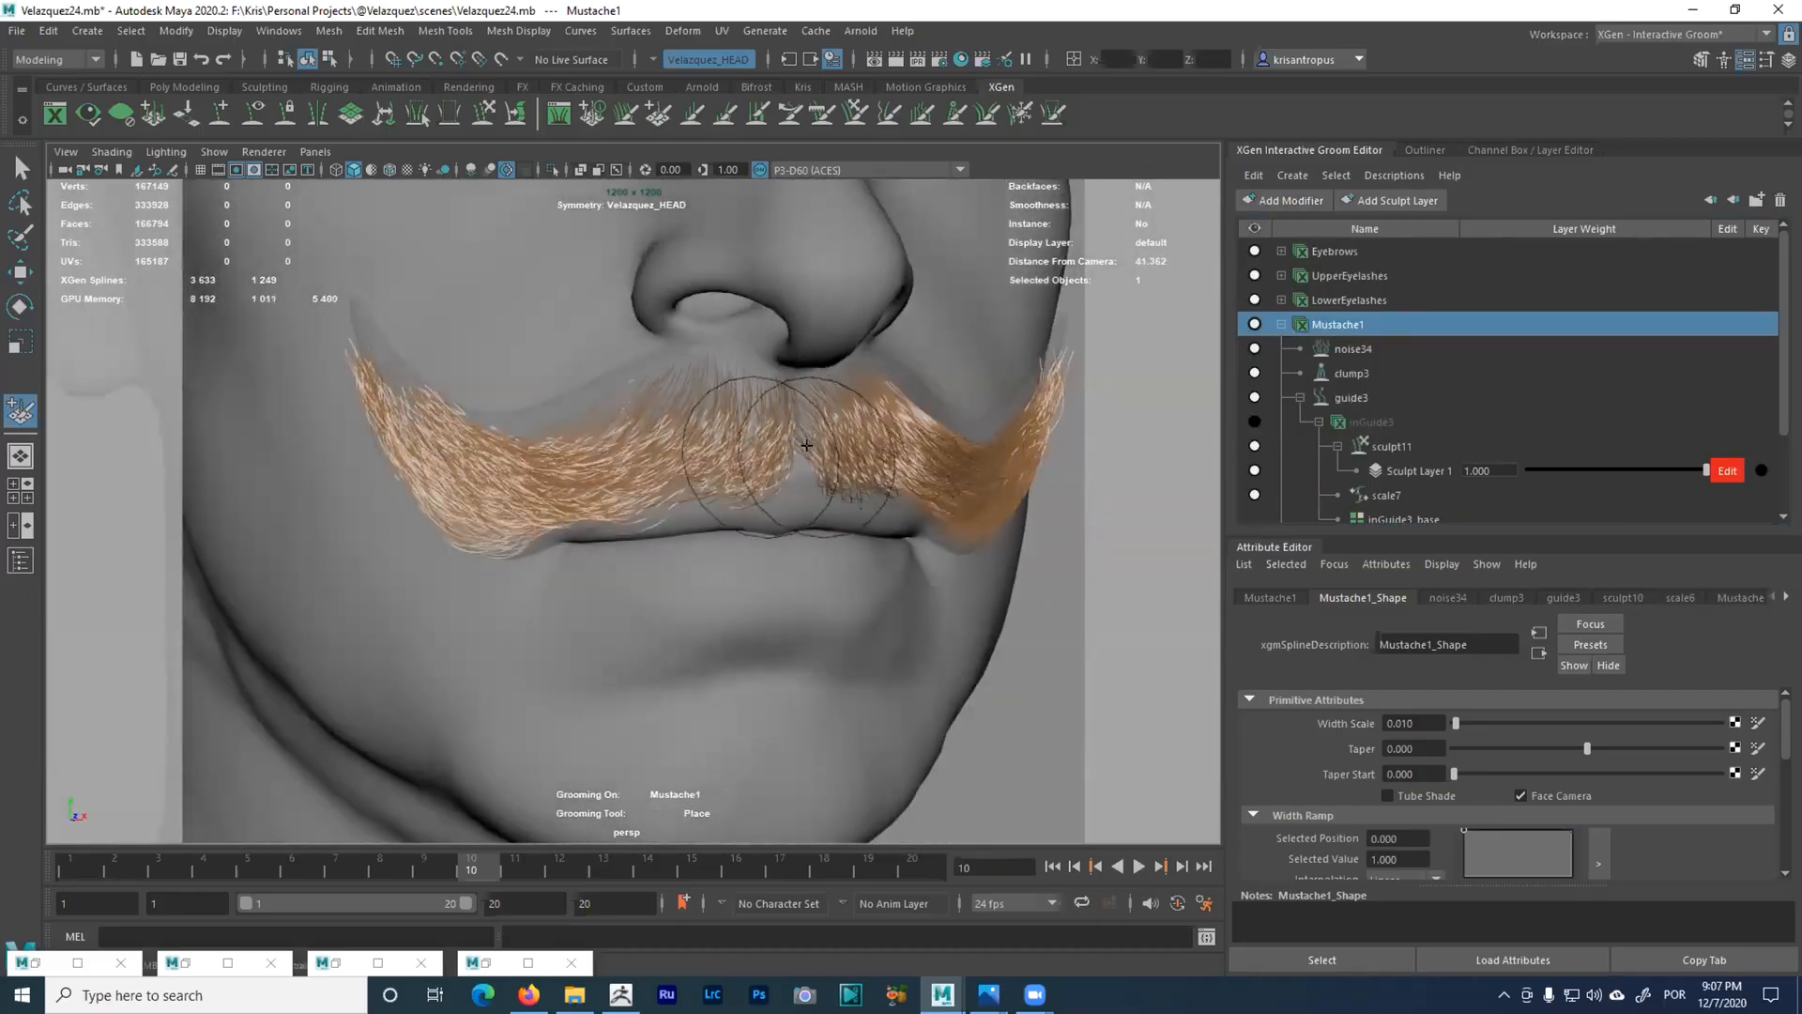
pyautogui.keyDown('alt'); pyautogui.moveTo(805, 450); pyautogui.dragTo(758, 443); pyautogui.keyUp('alt')
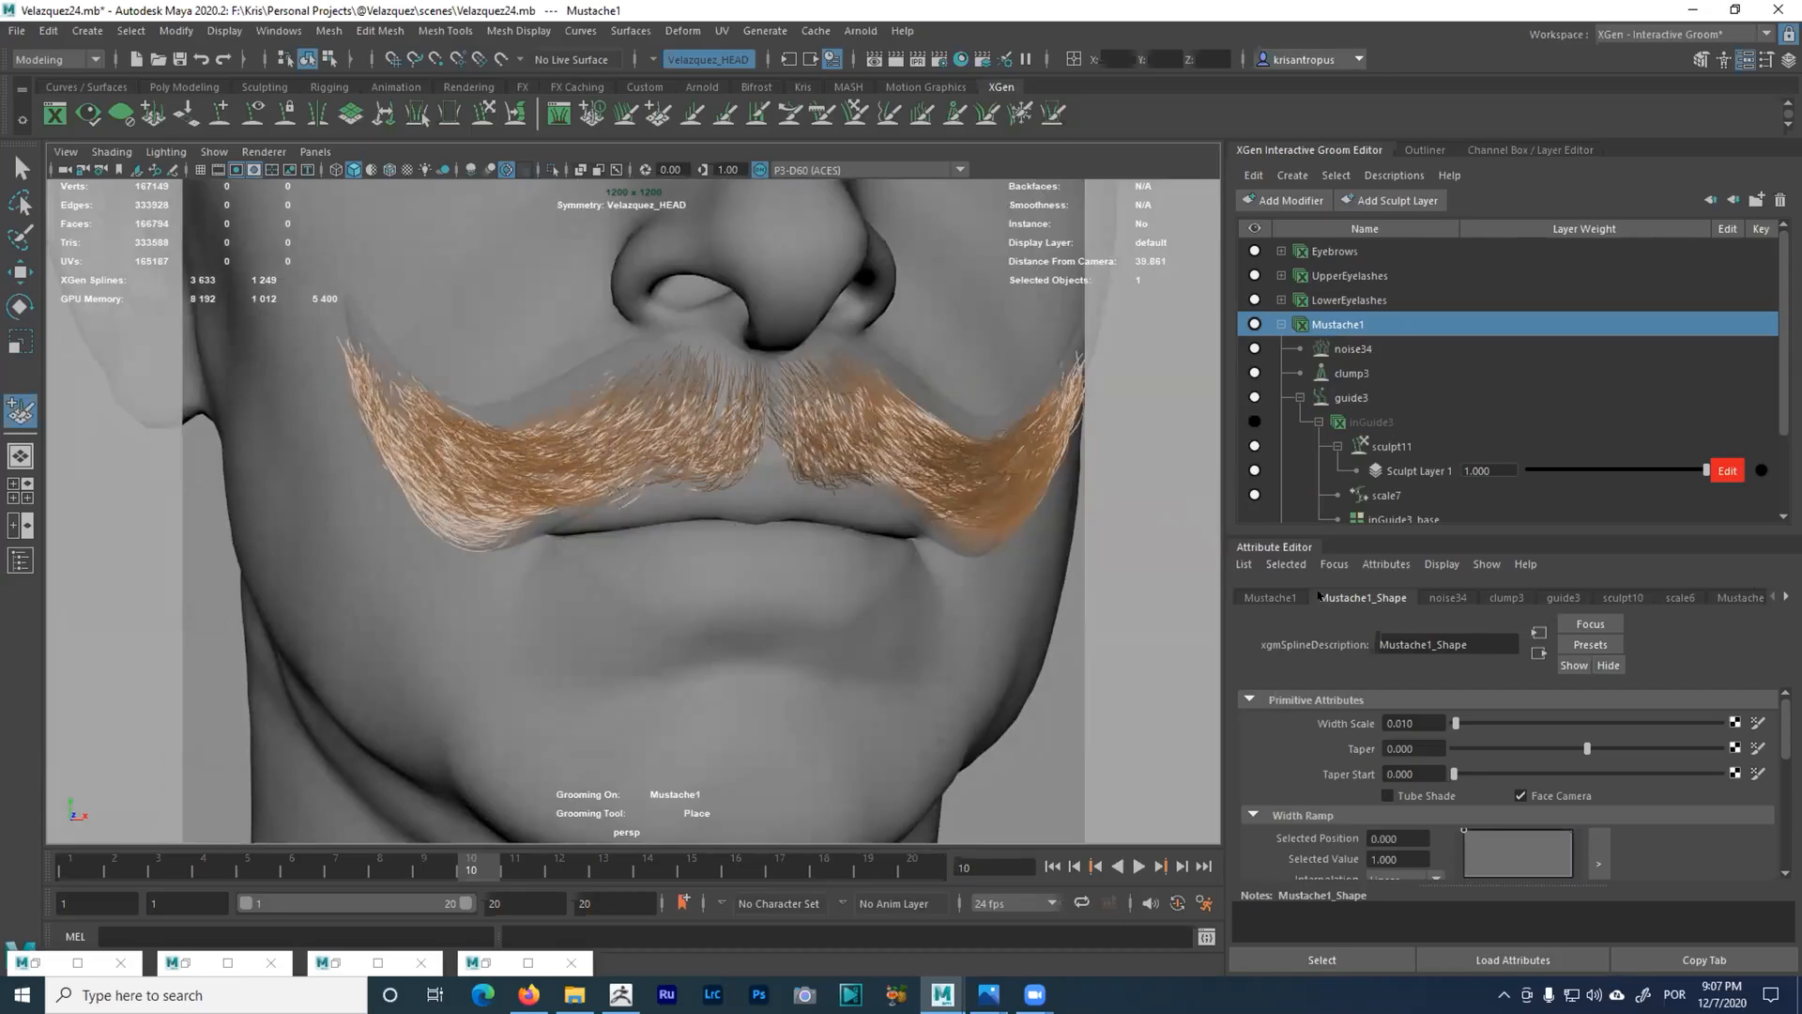
# - Compare the mustache with and without noise34, and set its Magnitude to 1.802 and Frequency to 0.954
pyautogui.click(1343, 346)
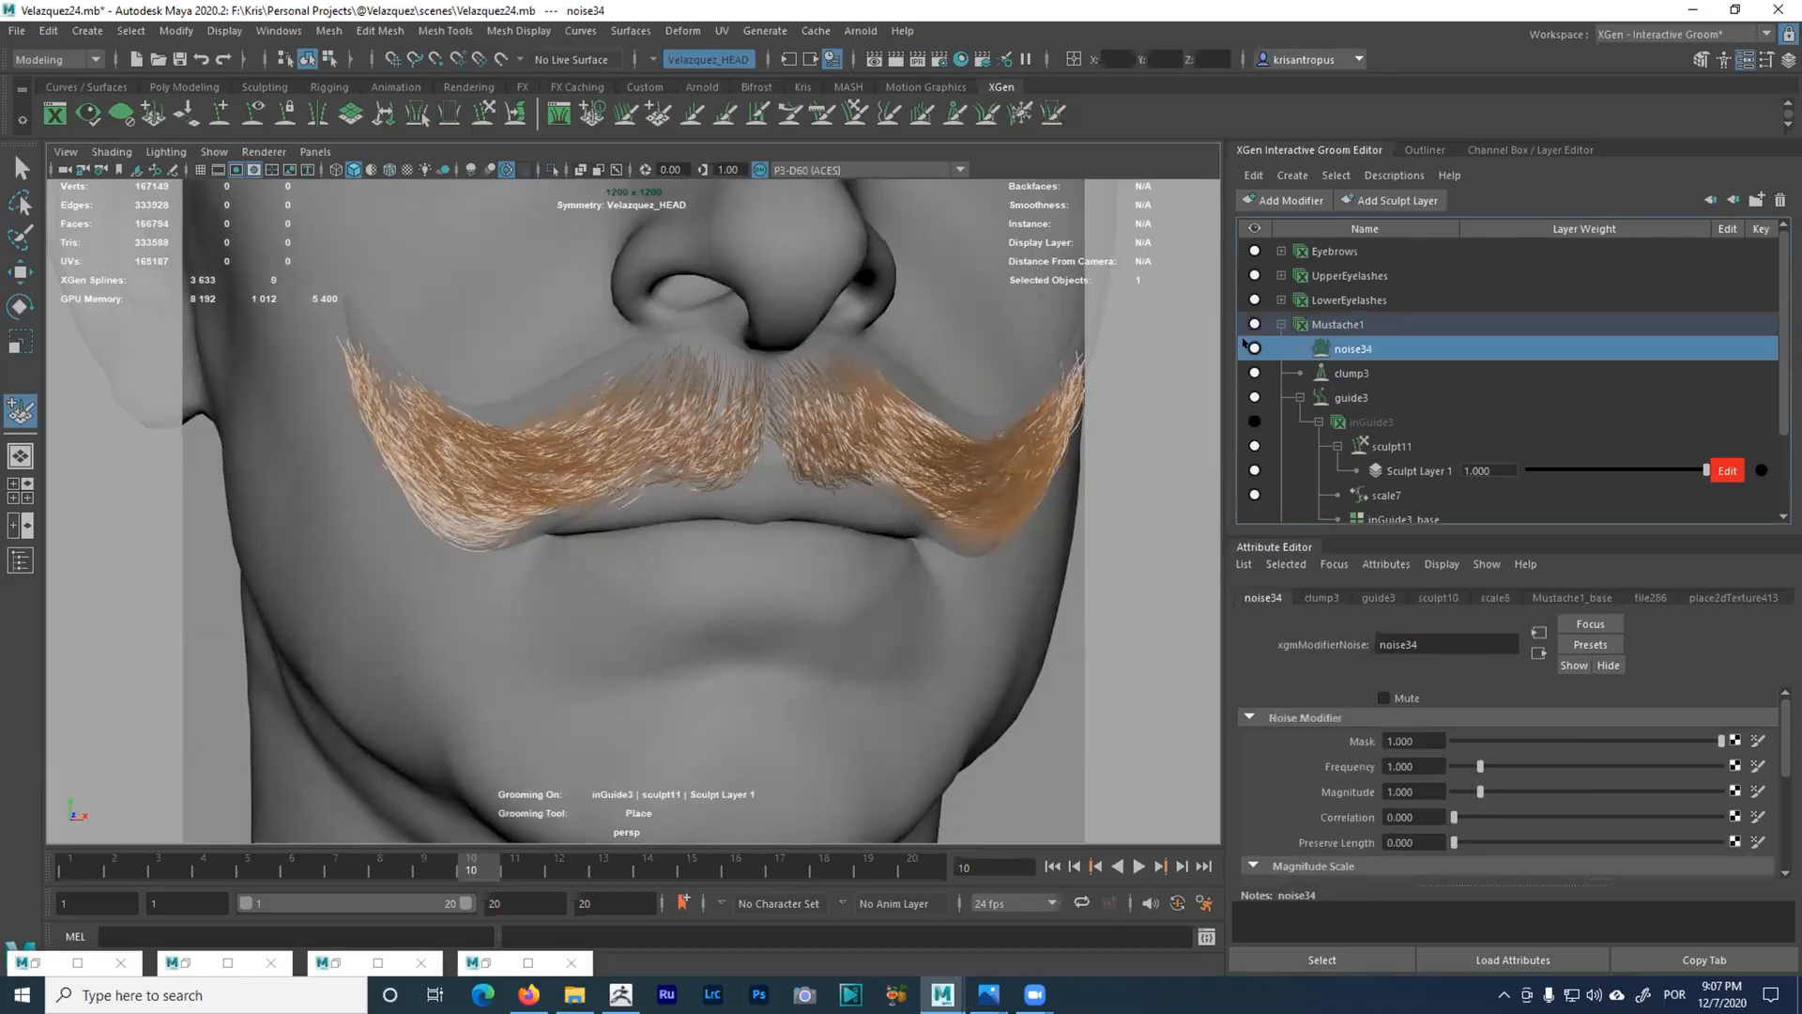
pyautogui.click(1252, 348)
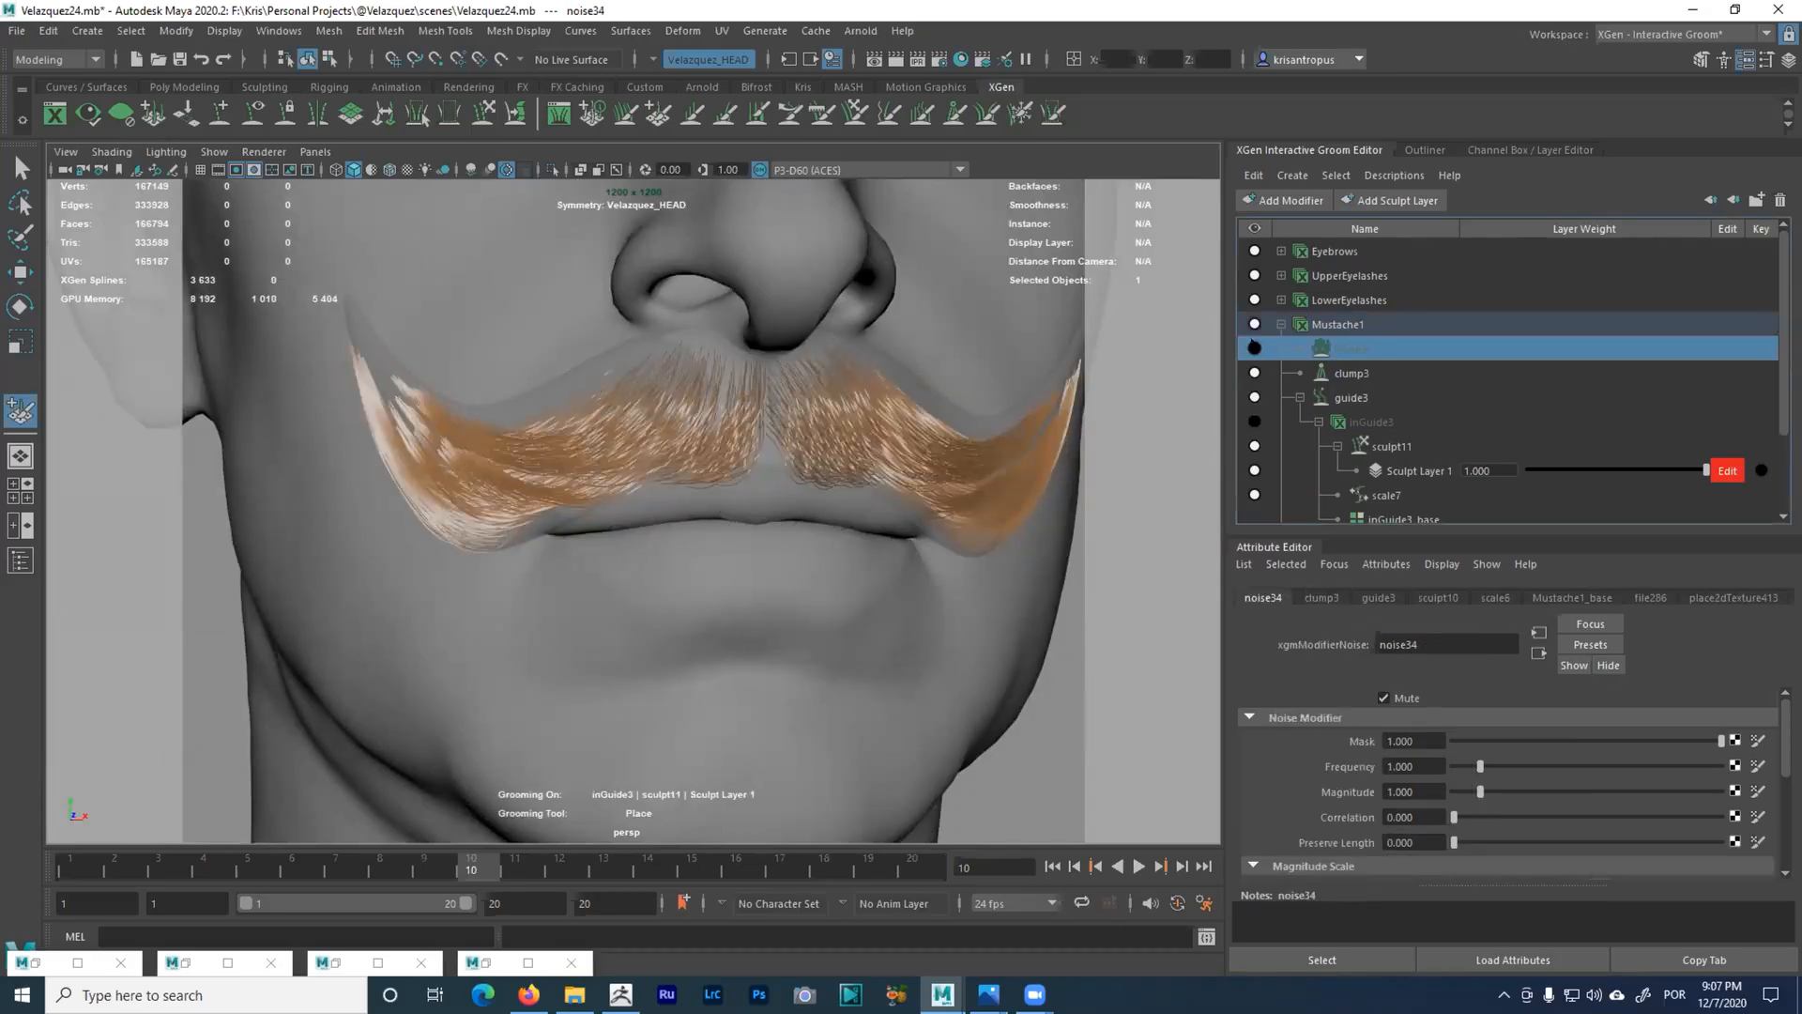
pyautogui.click(1253, 348)
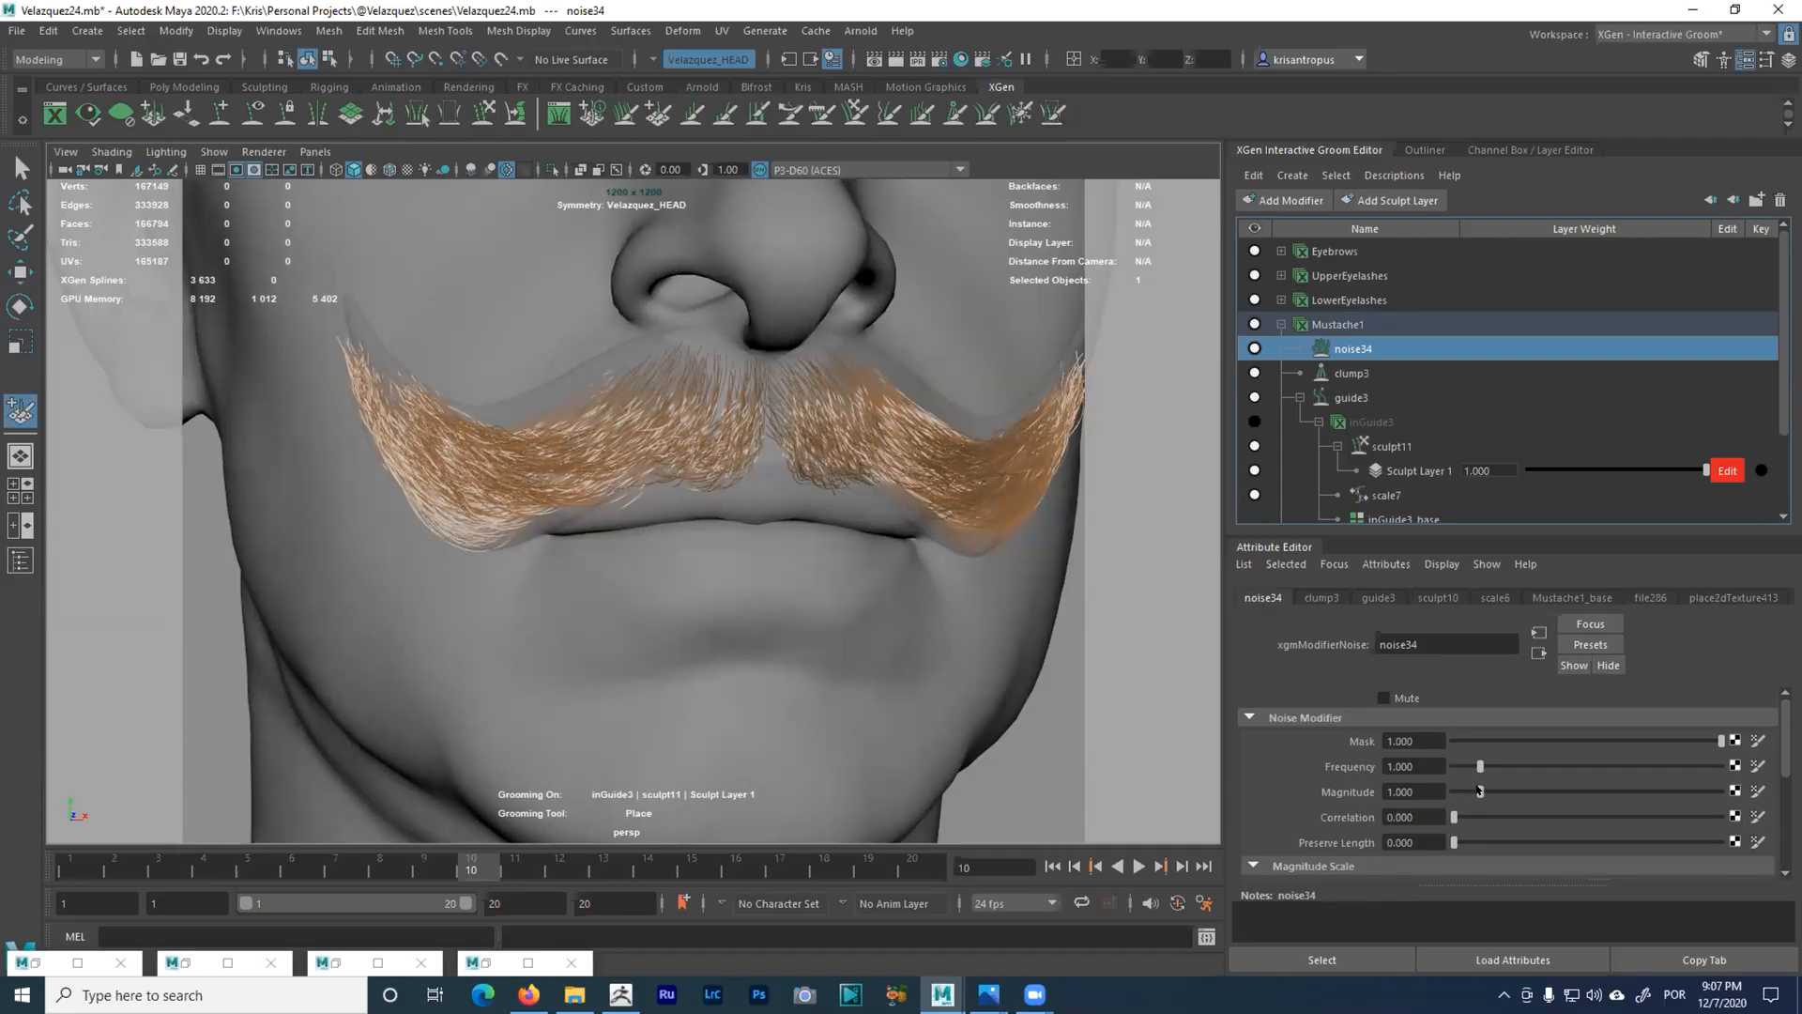
pyautogui.moveTo(1479, 791); pyautogui.dragTo(1499, 791)
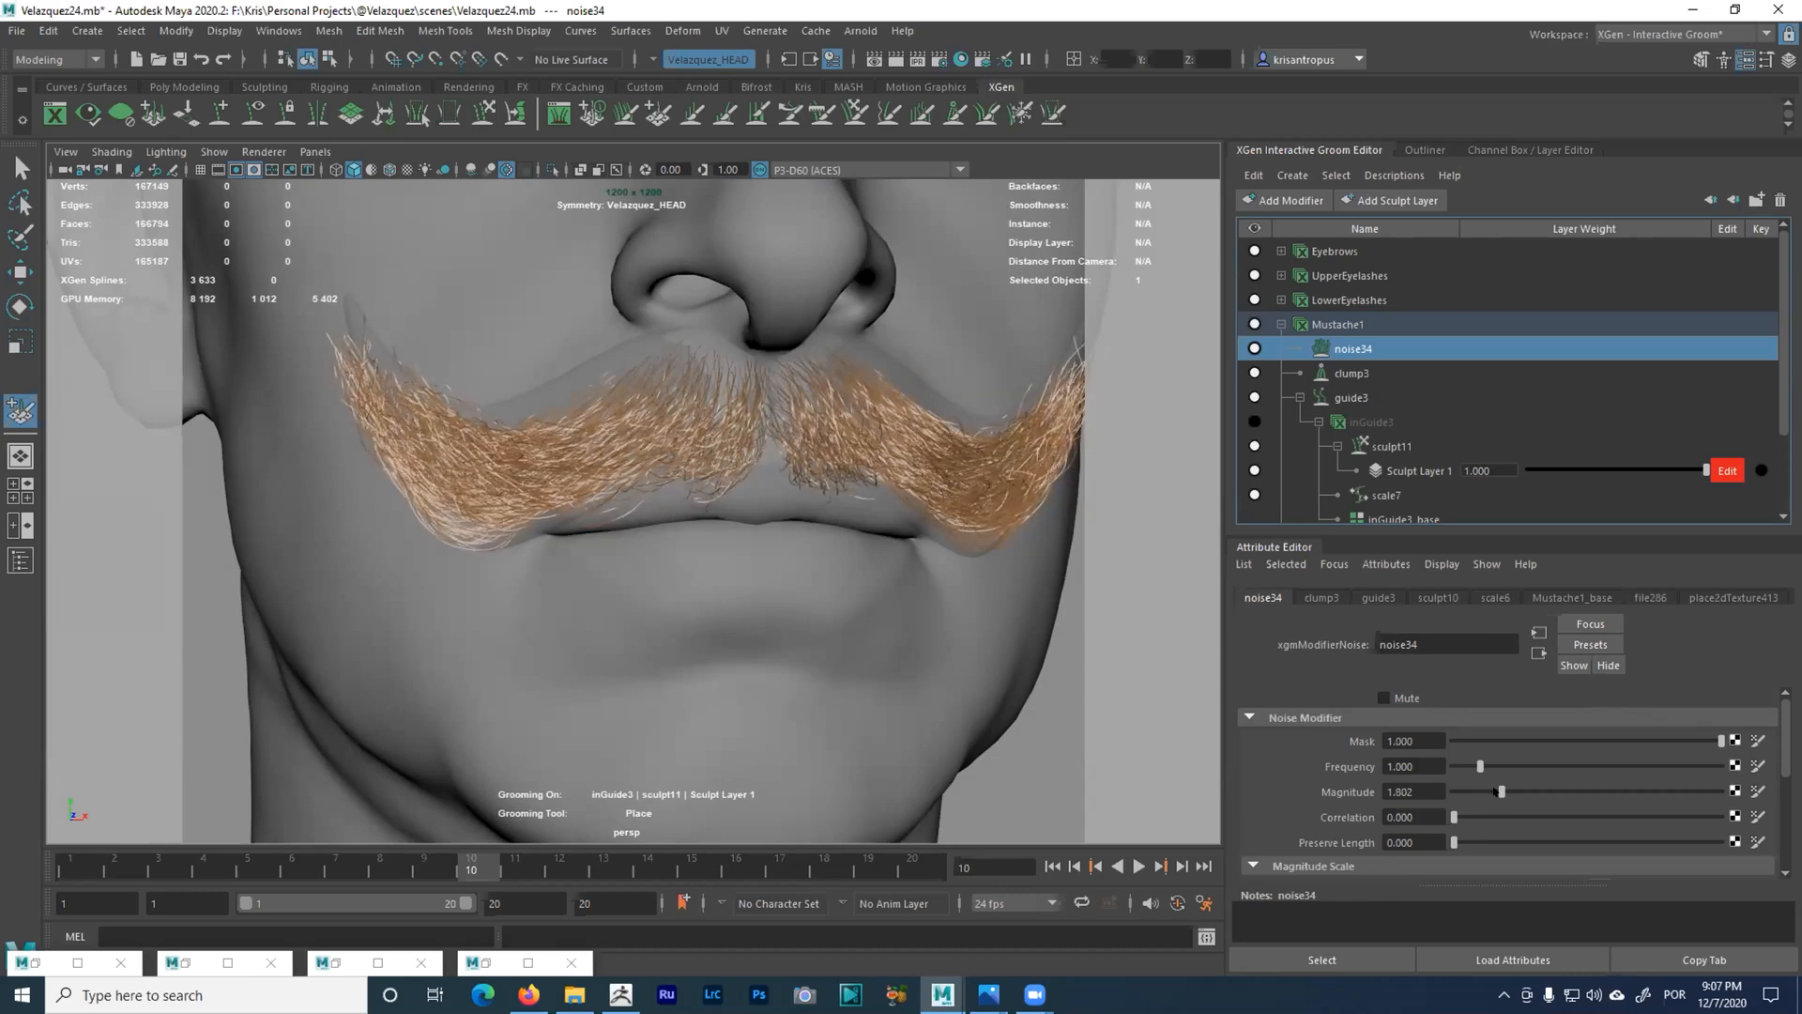
pyautogui.moveTo(1478, 762); pyautogui.dragTo(1469, 762)
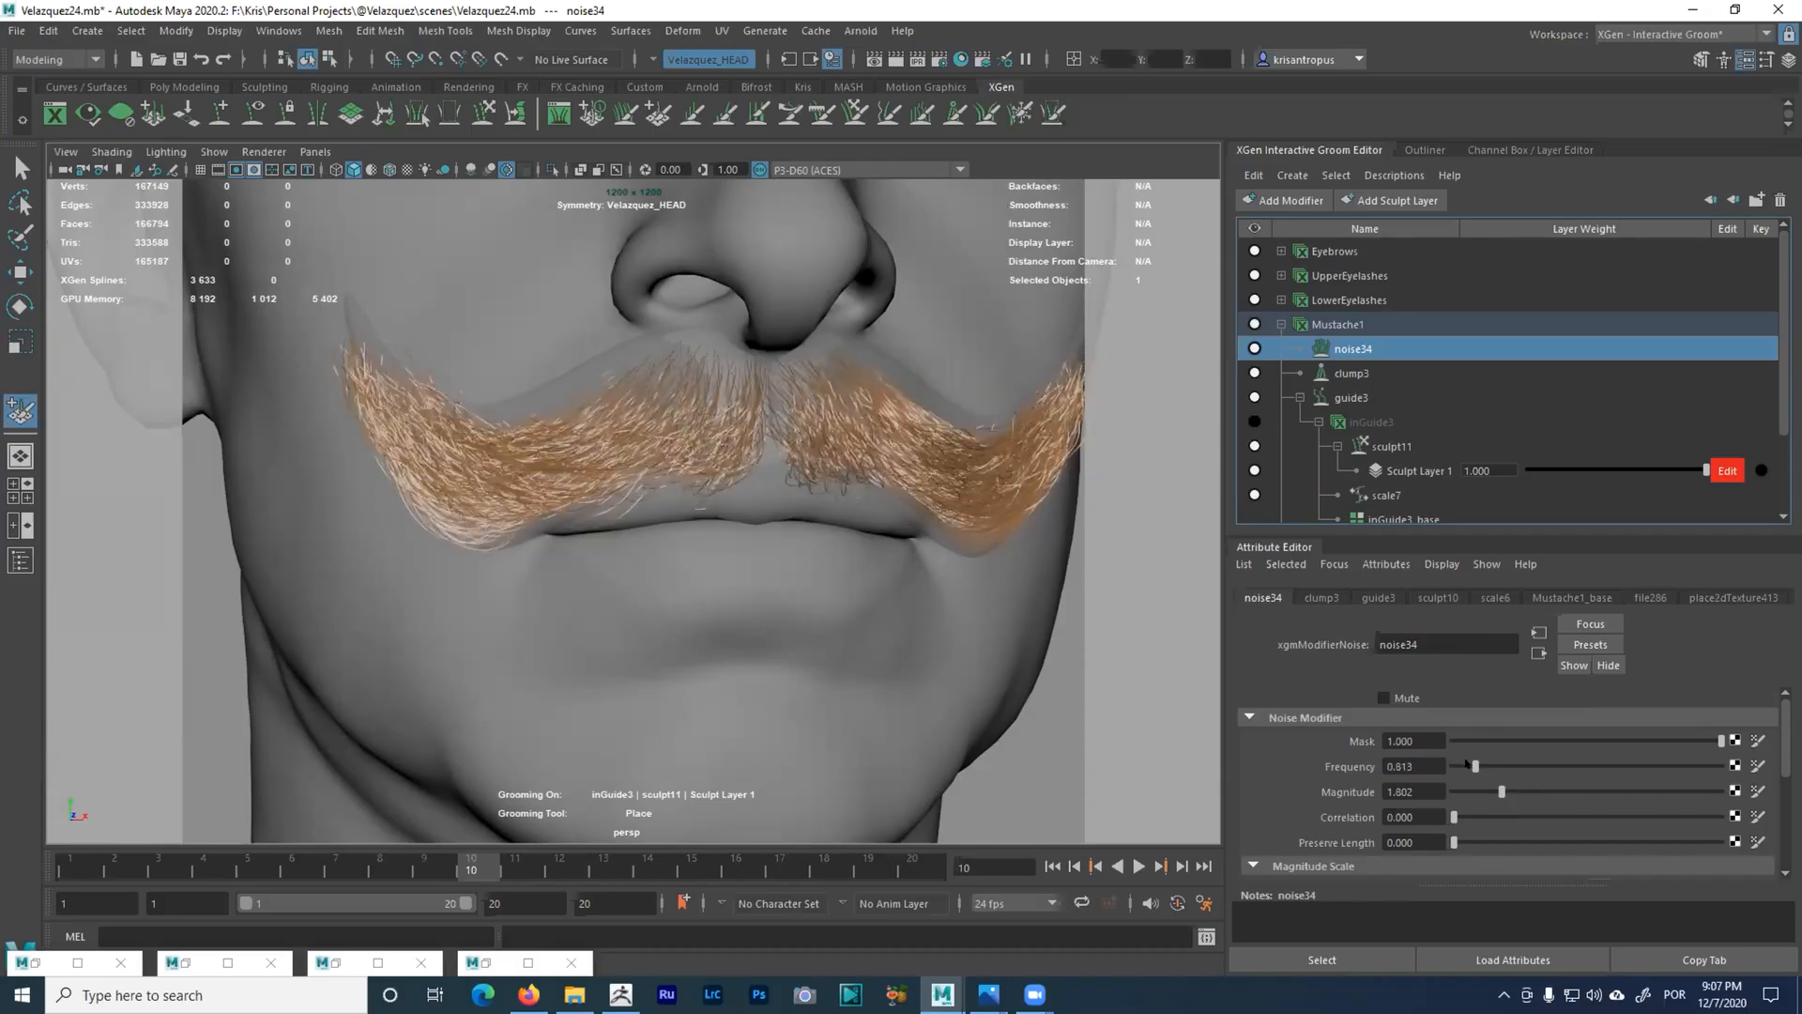
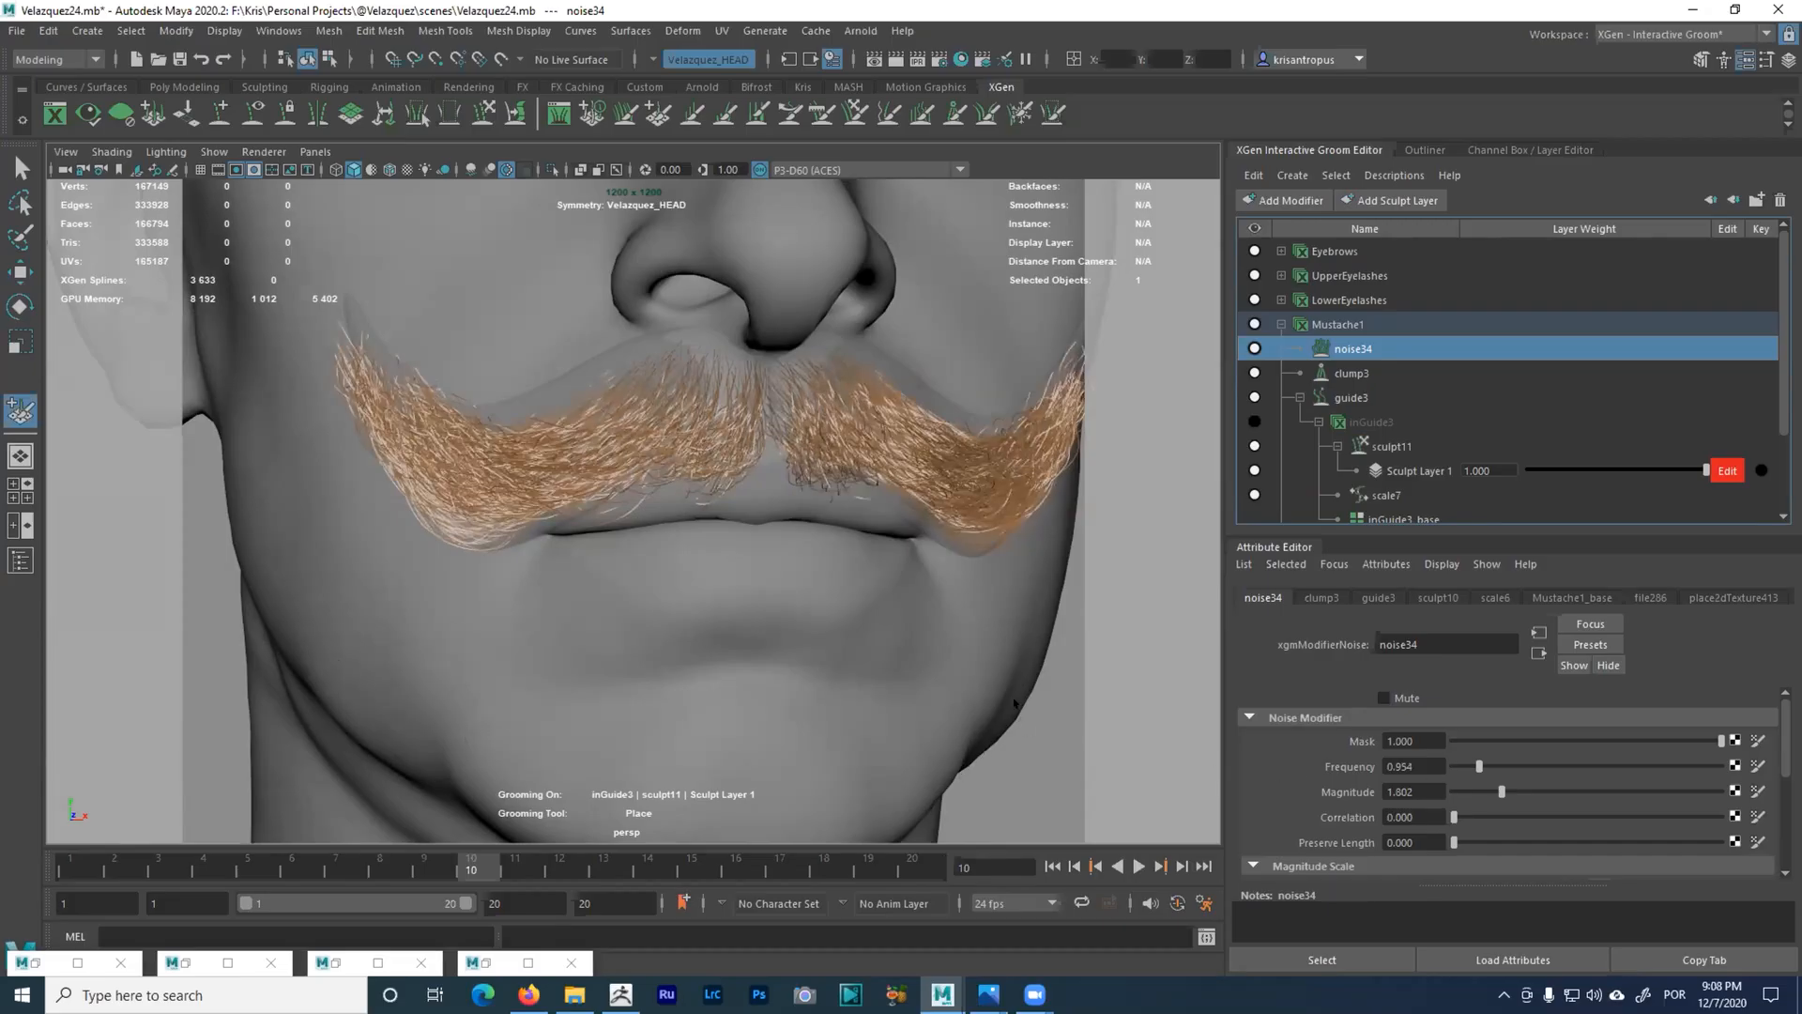
# - Inspect the noisy mustache from both sides, and show and select the inGuide3 guides again
pyautogui.keyDown('alt'); pyautogui.moveTo(1012, 703); pyautogui.dragTo(967, 671, button='right'); pyautogui.keyUp('alt')
pyautogui.keyDown('alt'); pyautogui.moveTo(966, 671); pyautogui.dragTo(961, 706, button='middle'); pyautogui.keyUp('alt')
pyautogui.keyDown('alt'); pyautogui.moveTo(961, 705); pyautogui.dragTo(848, 701); pyautogui.keyUp('alt')
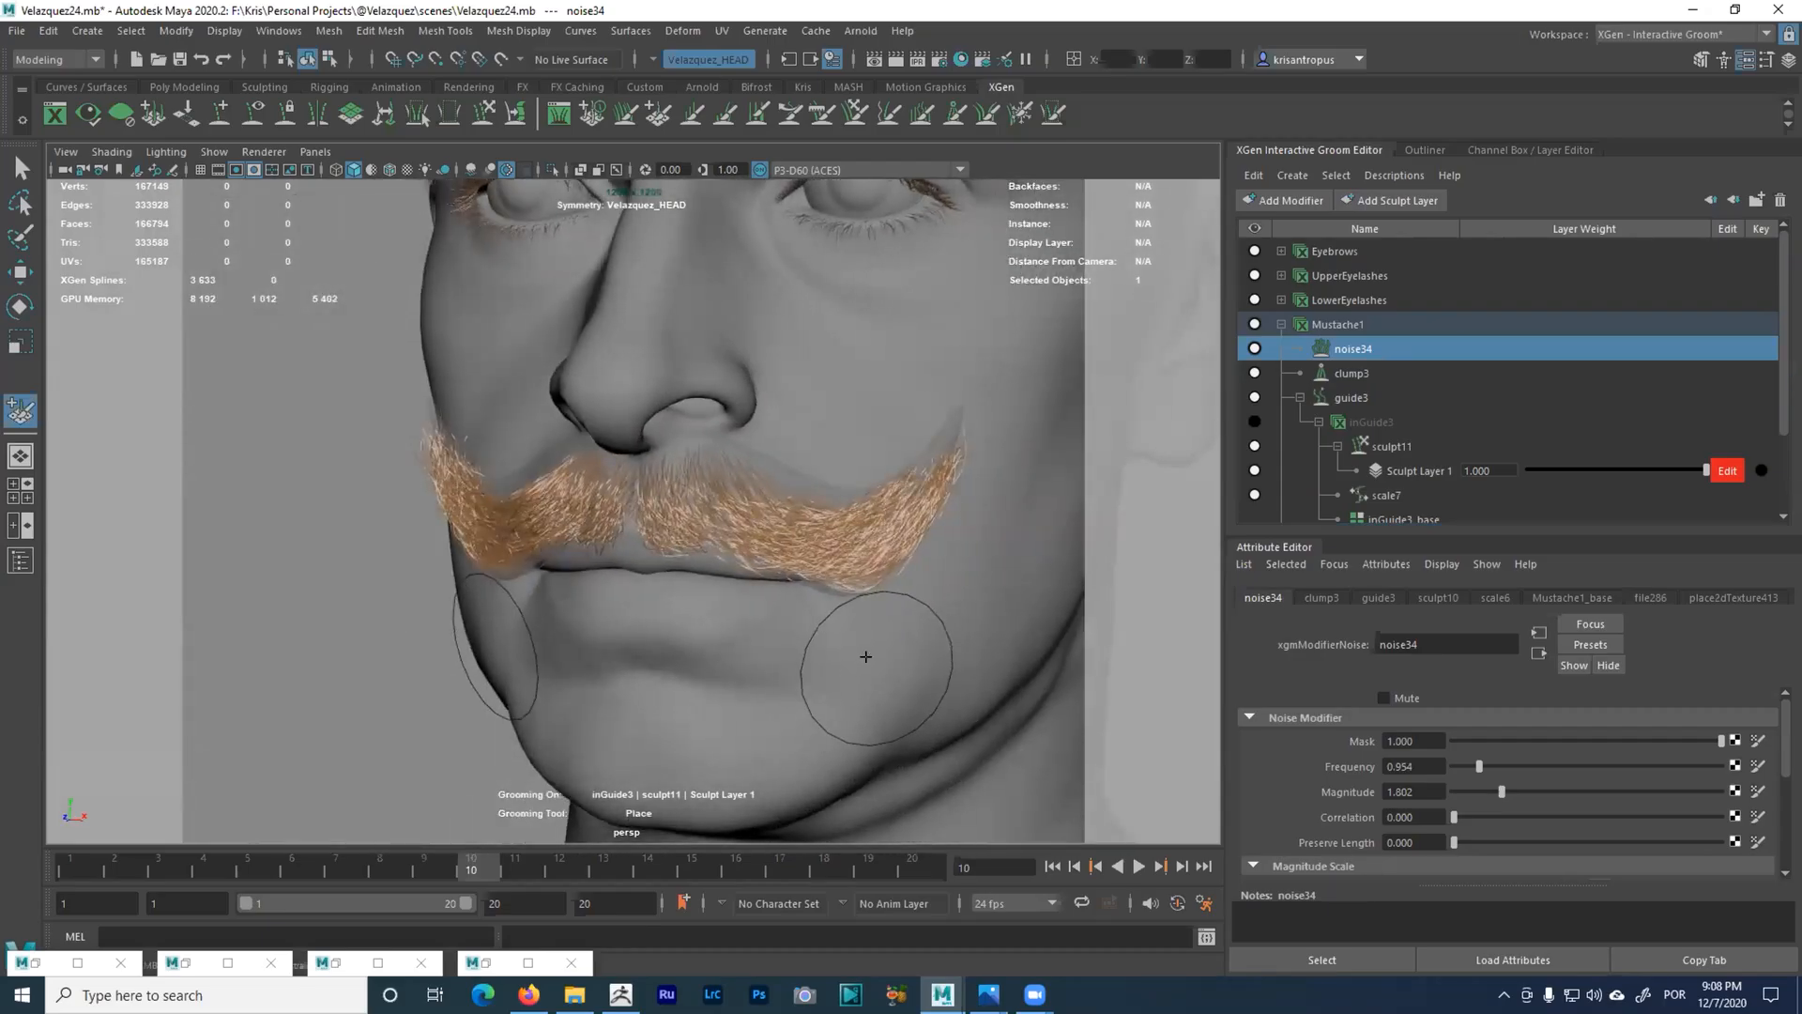
pyautogui.keyDown('alt'); pyautogui.moveTo(905, 577); pyautogui.dragTo(987, 578); pyautogui.keyUp('alt')
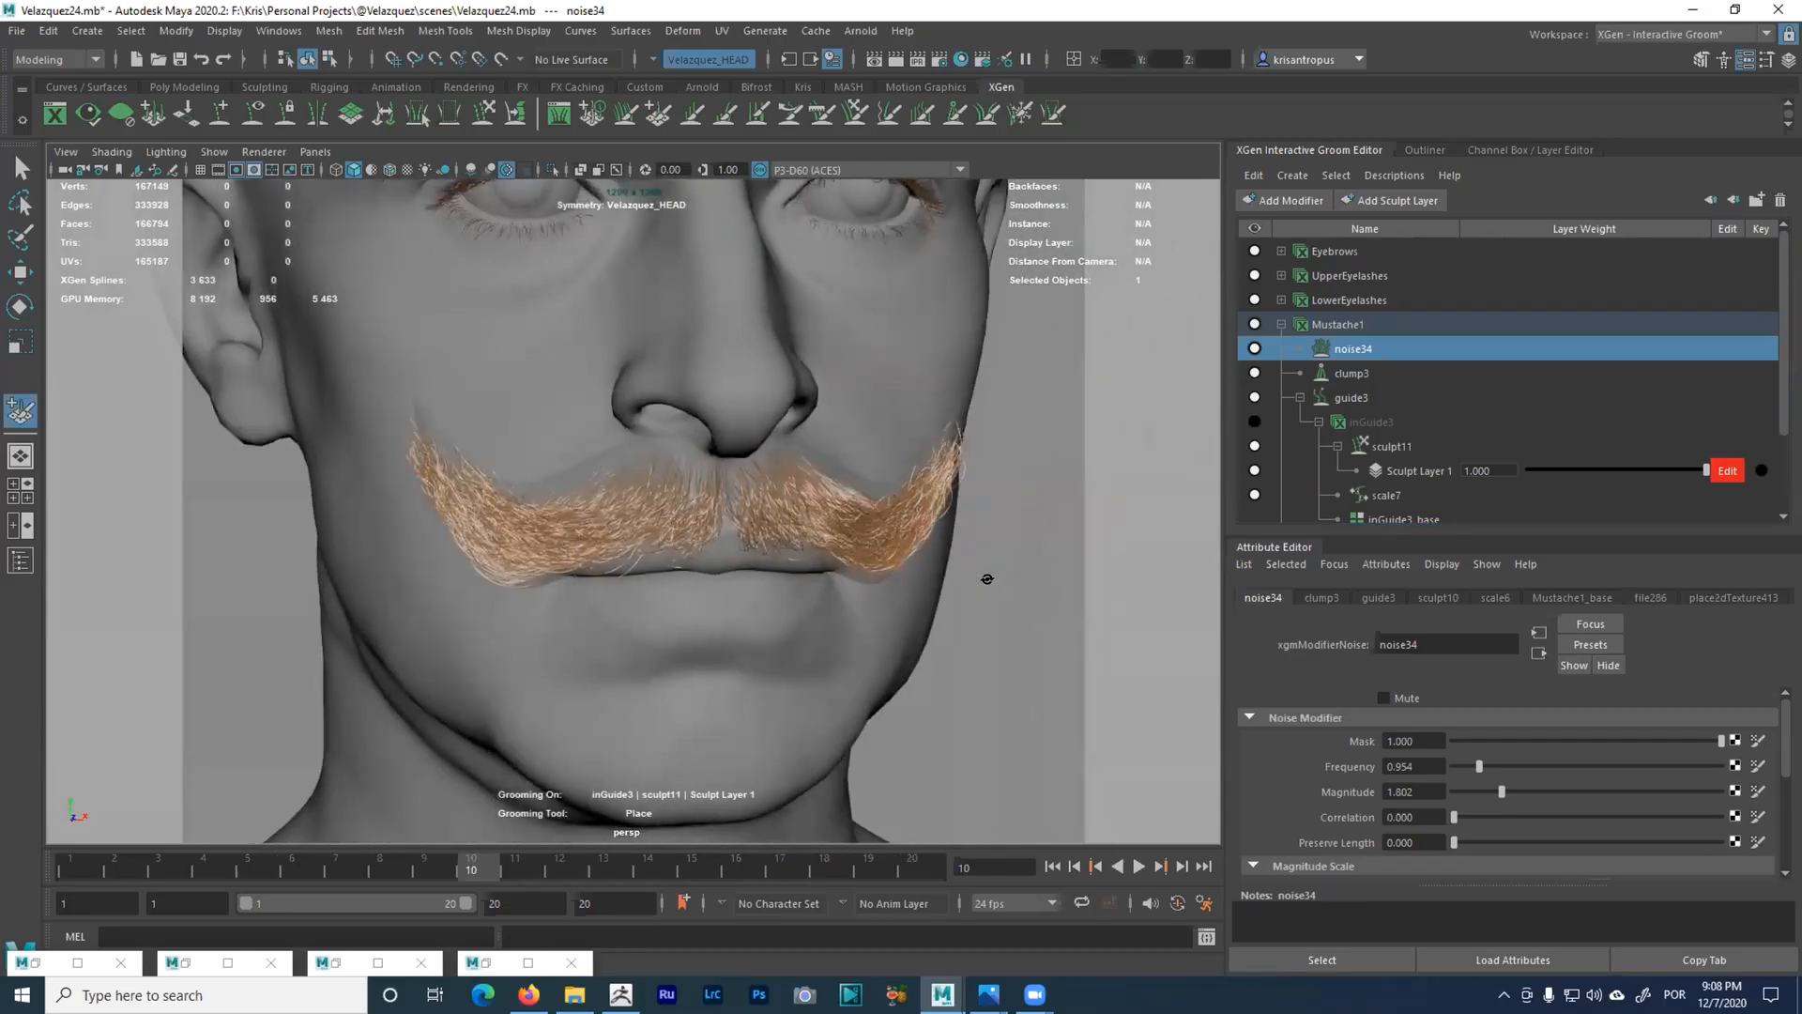
pyautogui.keyDown('alt'); pyautogui.moveTo(987, 578); pyautogui.dragTo(1023, 600, button='right'); pyautogui.keyUp('alt')
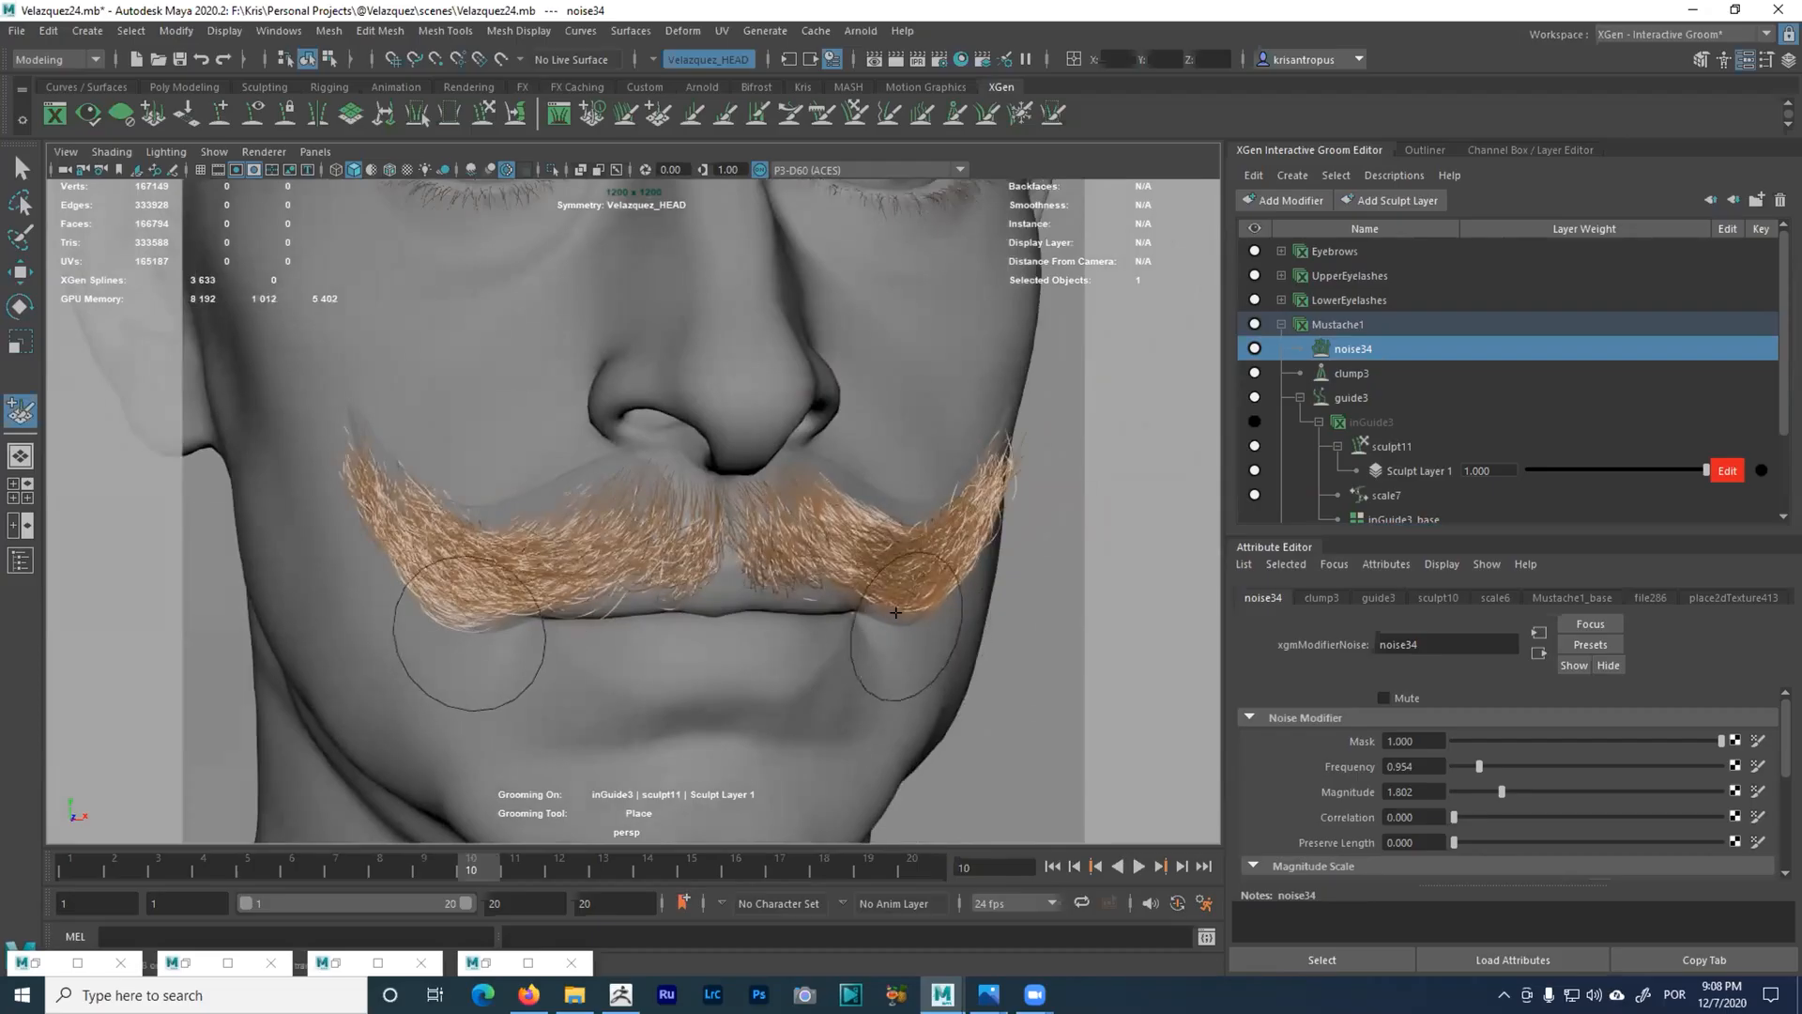
pyautogui.moveTo(948, 594)
pyautogui.mouseDown()
pyautogui.moveTo(952, 577)
pyautogui.moveTo(928, 595)
pyautogui.moveTo(1005, 491)
pyautogui.moveTo(939, 595)
pyautogui.mouseUp()
pyautogui.moveTo(939, 595)
pyautogui.keyDown('alt'); pyautogui.mouseDown(button='right')
pyautogui.moveTo(825, 563)
pyautogui.moveTo(807, 583)
pyautogui.mouseUp(button='right'); pyautogui.keyUp('alt')
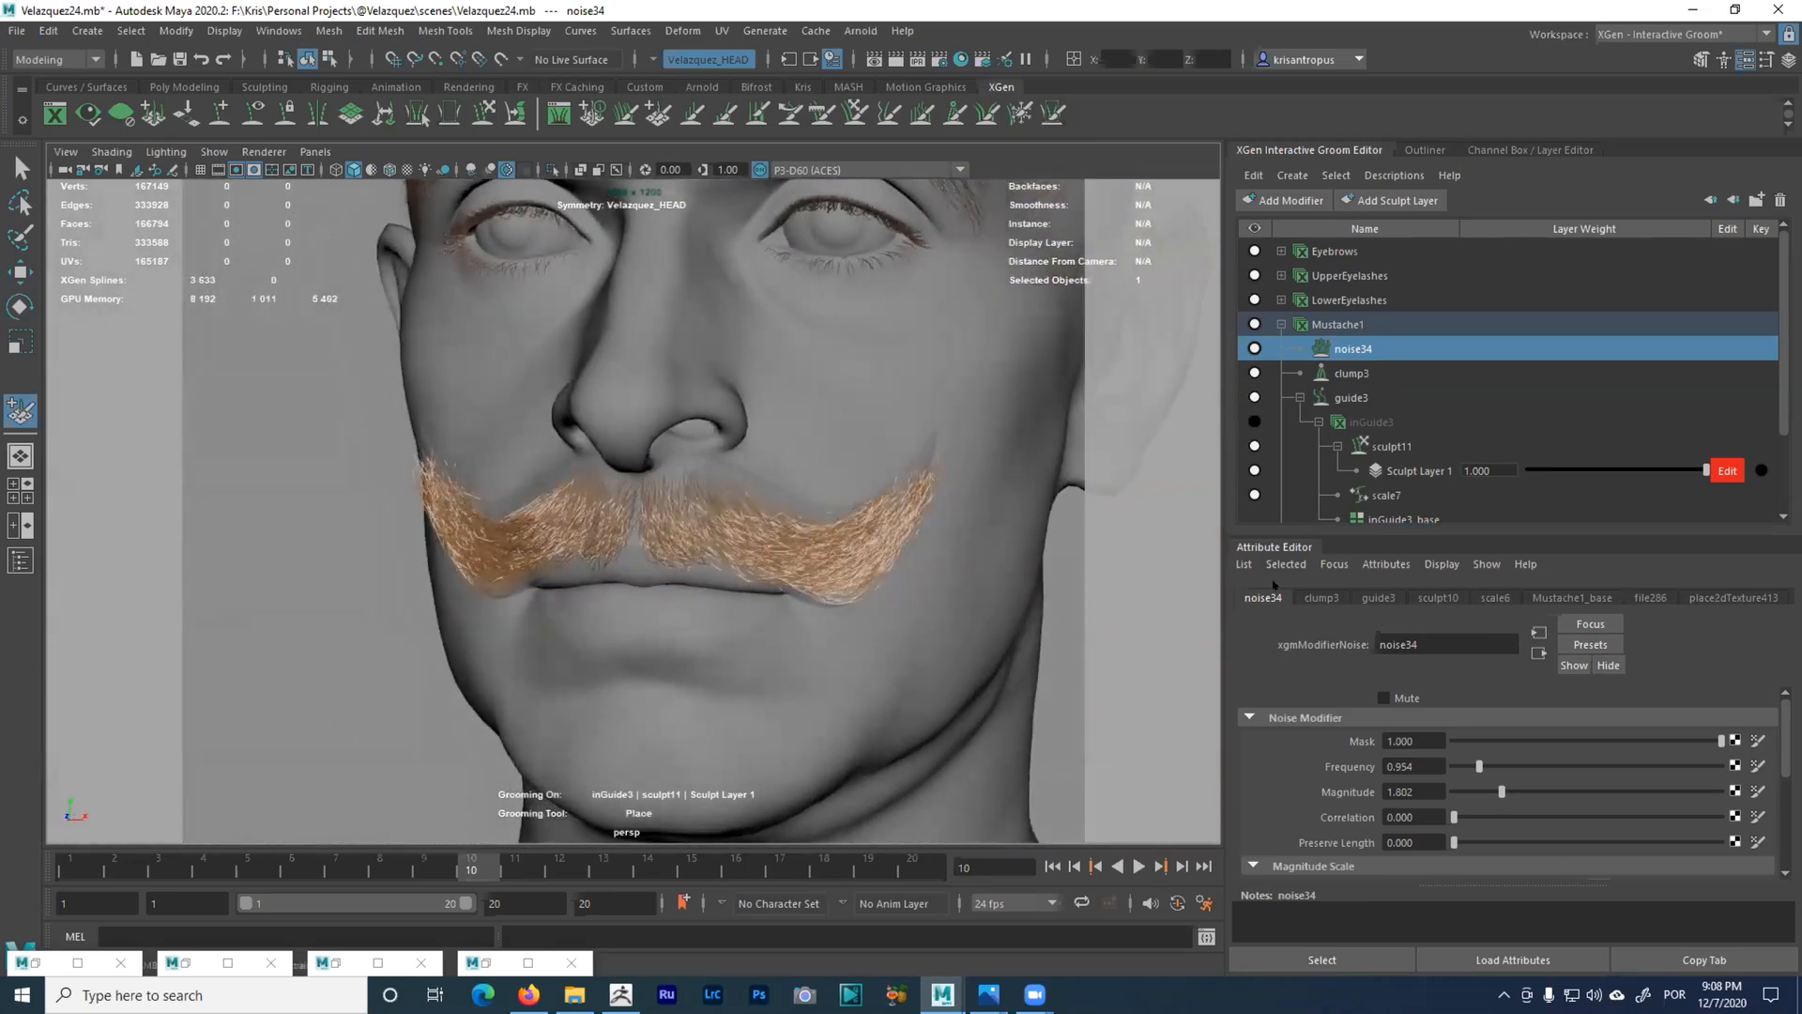
pyautogui.click(1358, 421)
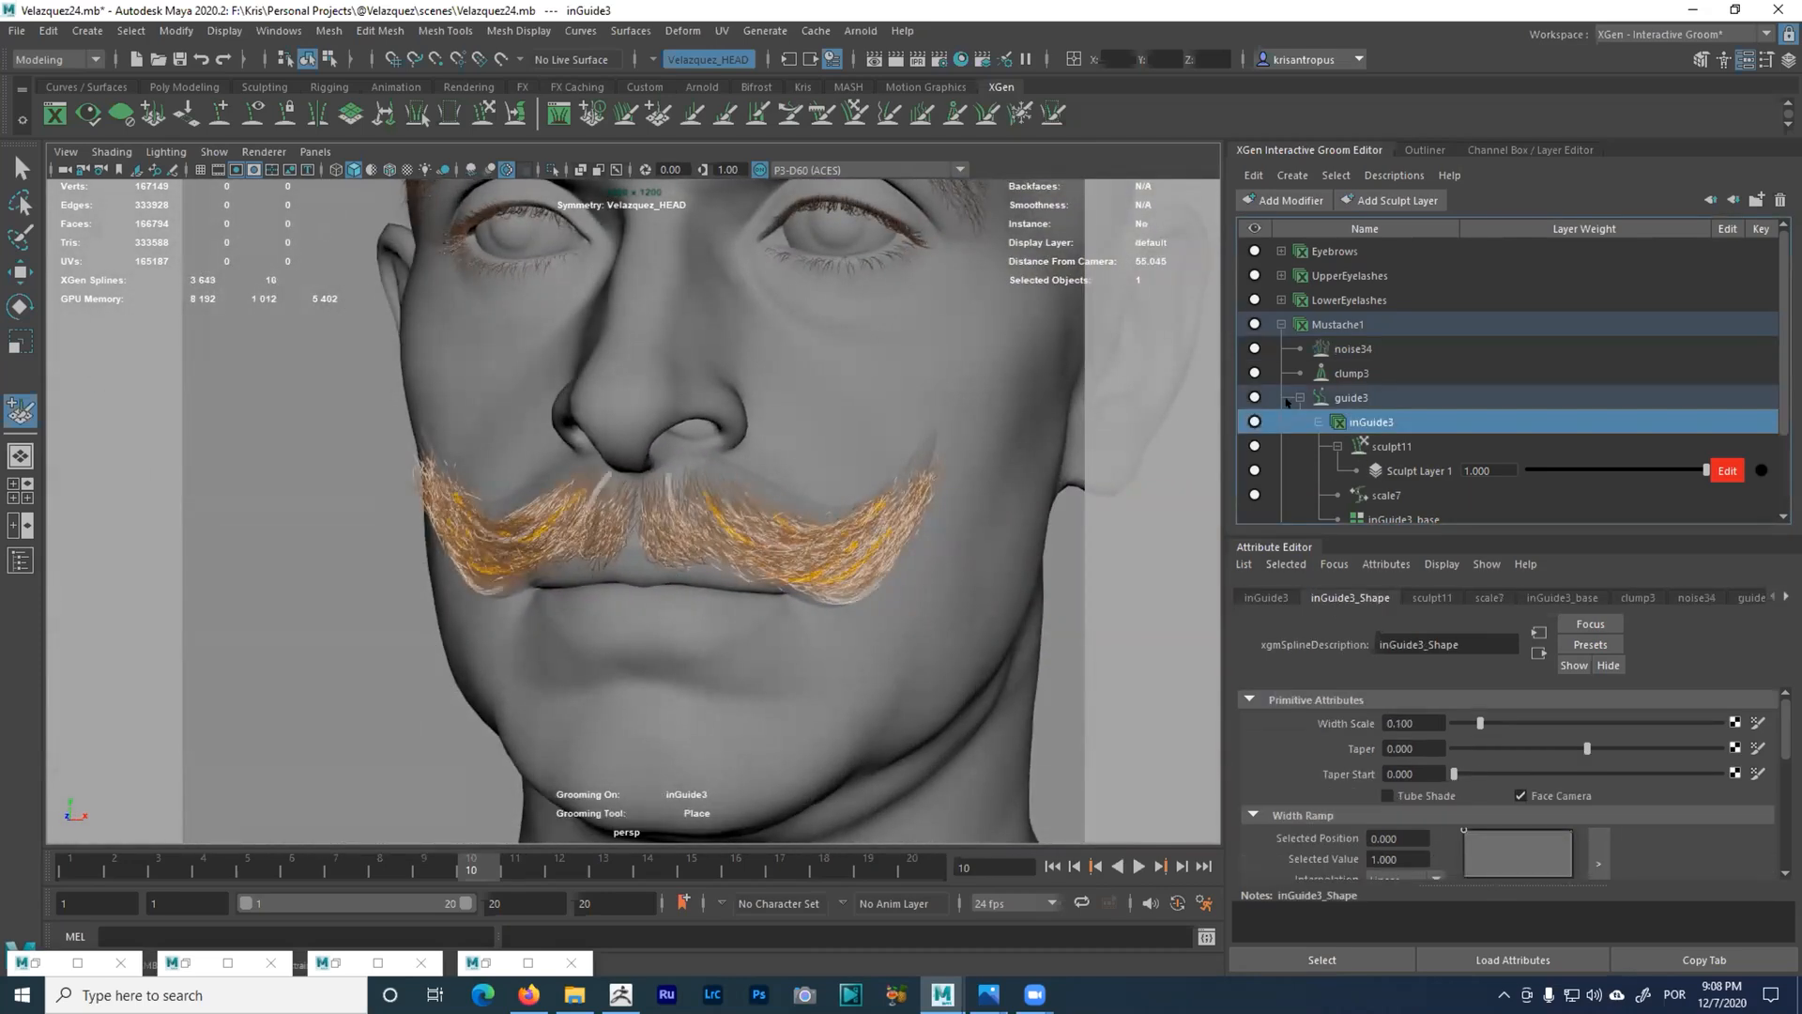
# - Mute noise34 and add a Noise modifier to the inGuide3 guides
pyautogui.click(1254, 348)
pyautogui.keyDown('alt'); pyautogui.moveTo(725, 648); pyautogui.dragTo(776, 607); pyautogui.keyUp('alt')
pyautogui.keyDown('alt'); pyautogui.moveTo(776, 608); pyautogui.dragTo(847, 648, button='right'); pyautogui.keyUp('alt')
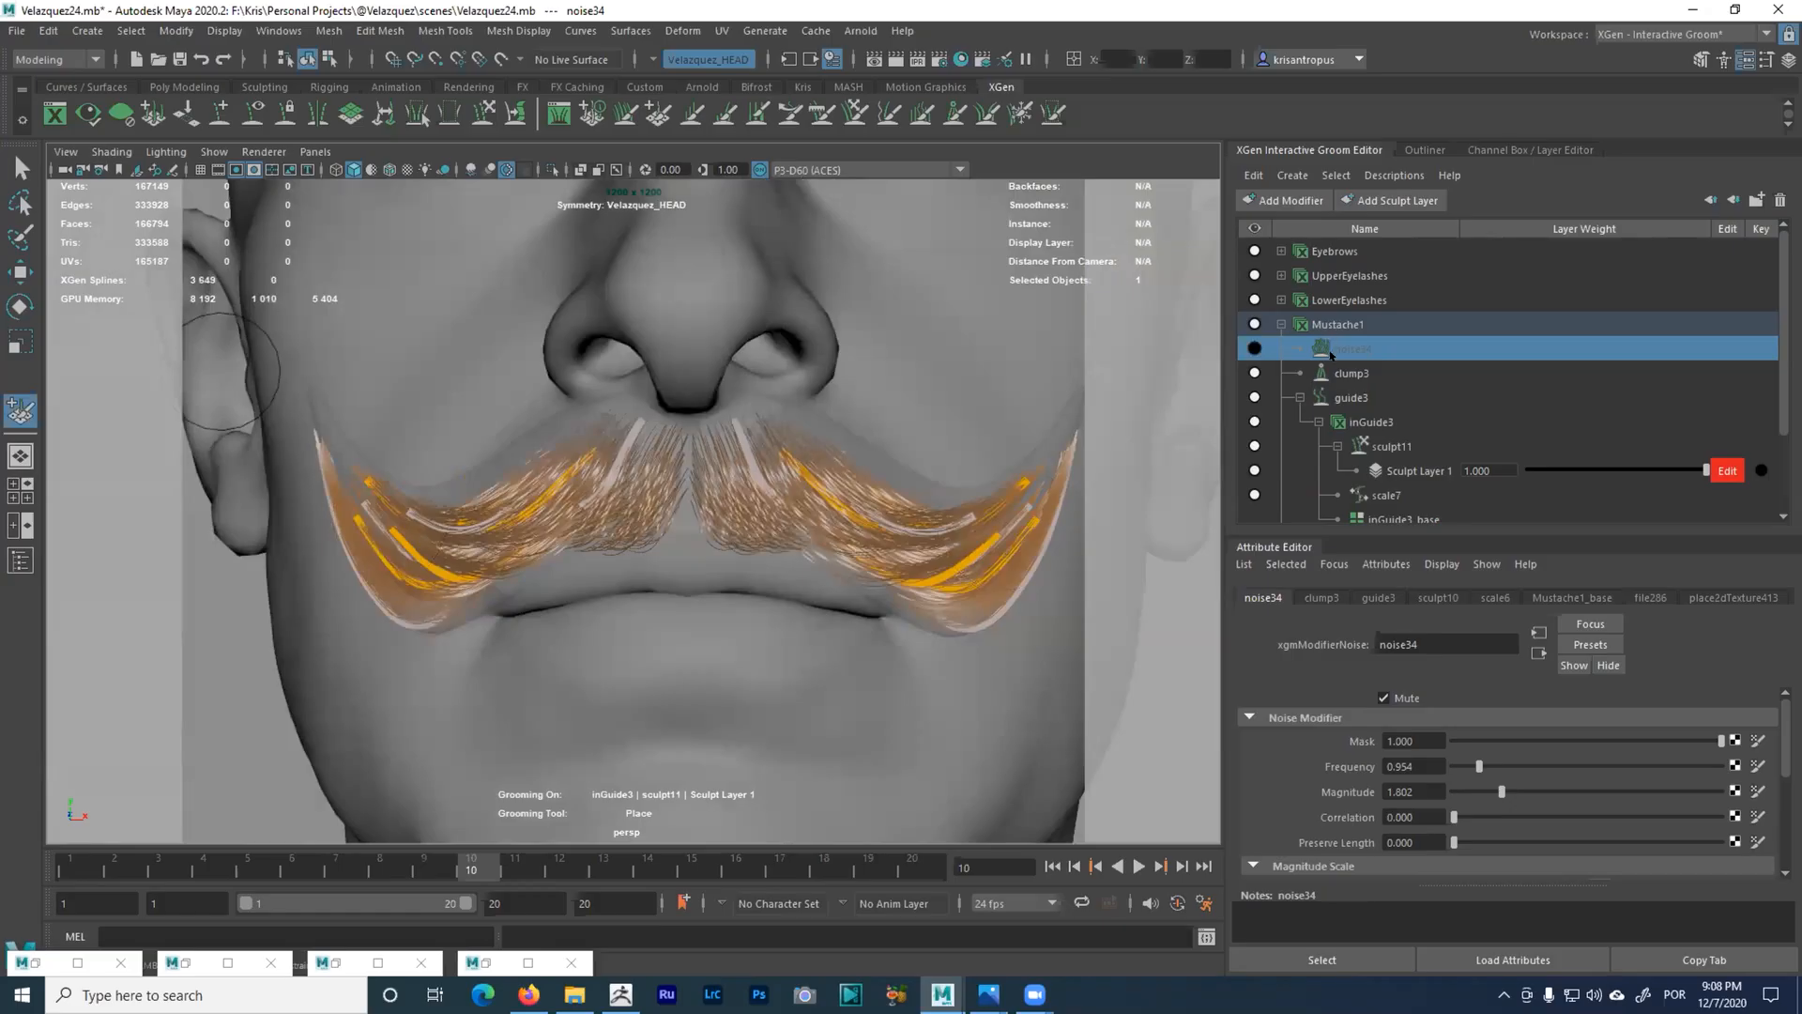
pyautogui.click(1360, 421)
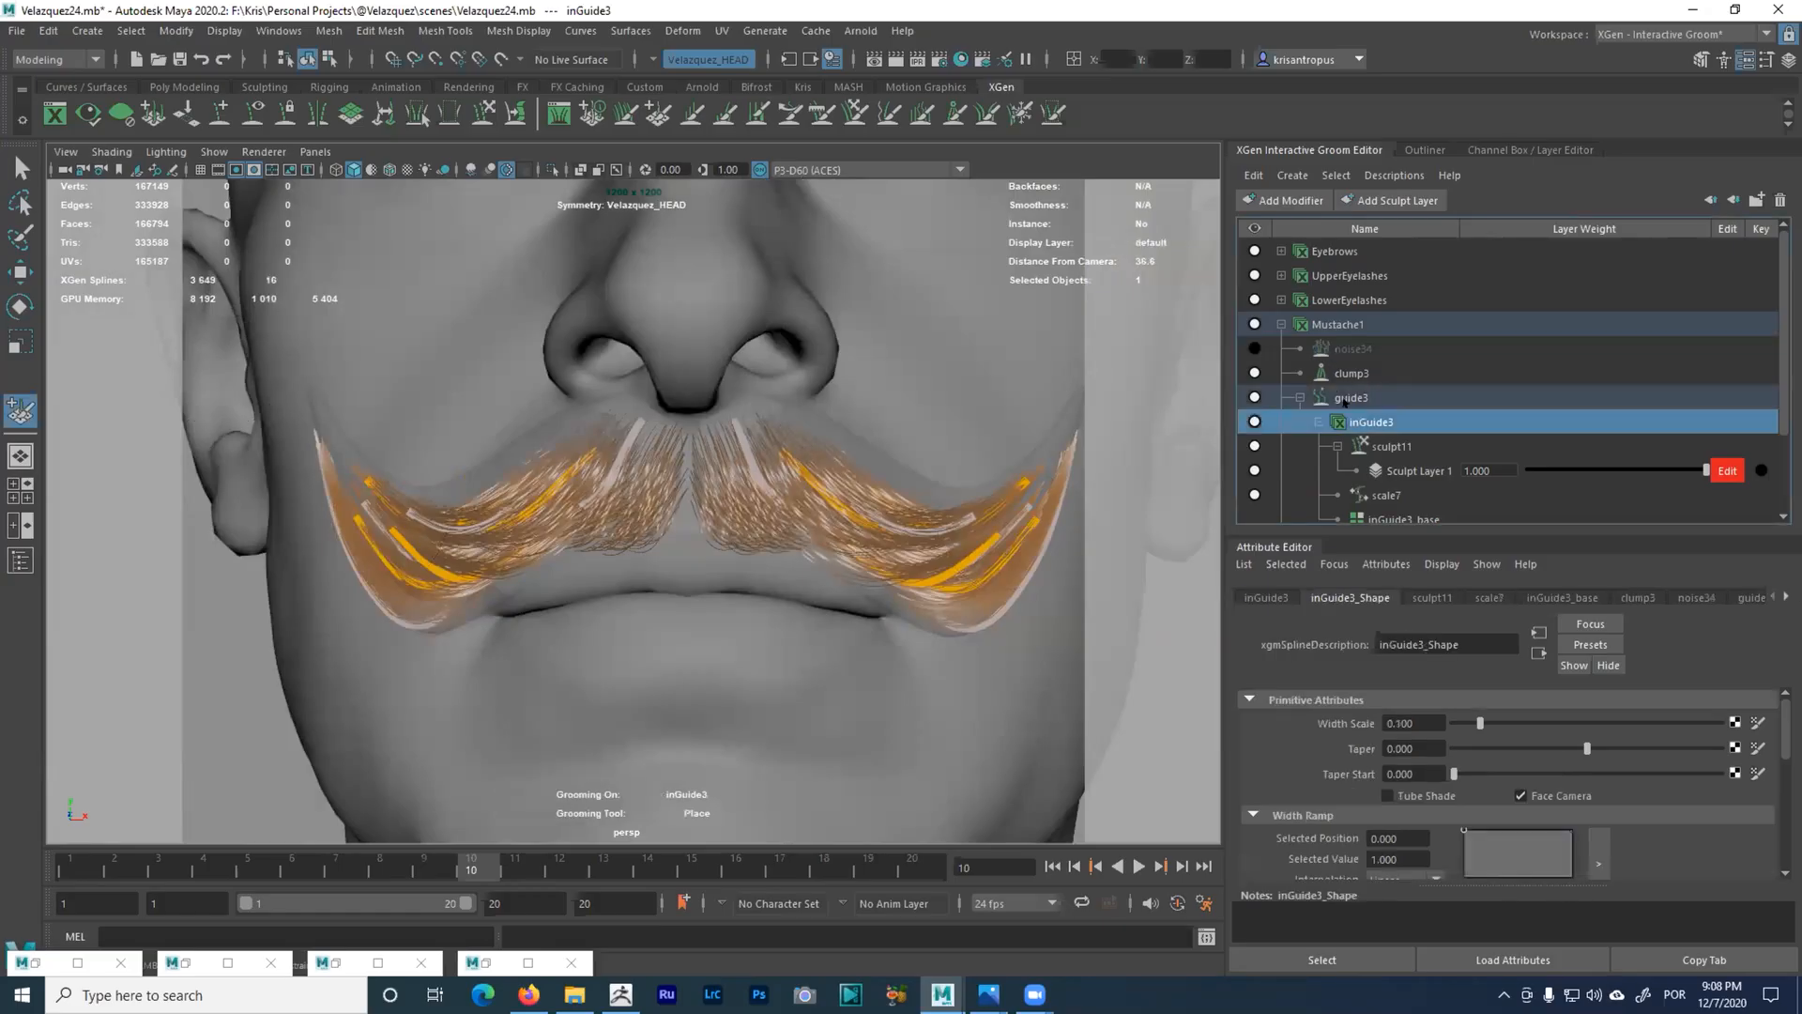
pyautogui.click(1300, 324)
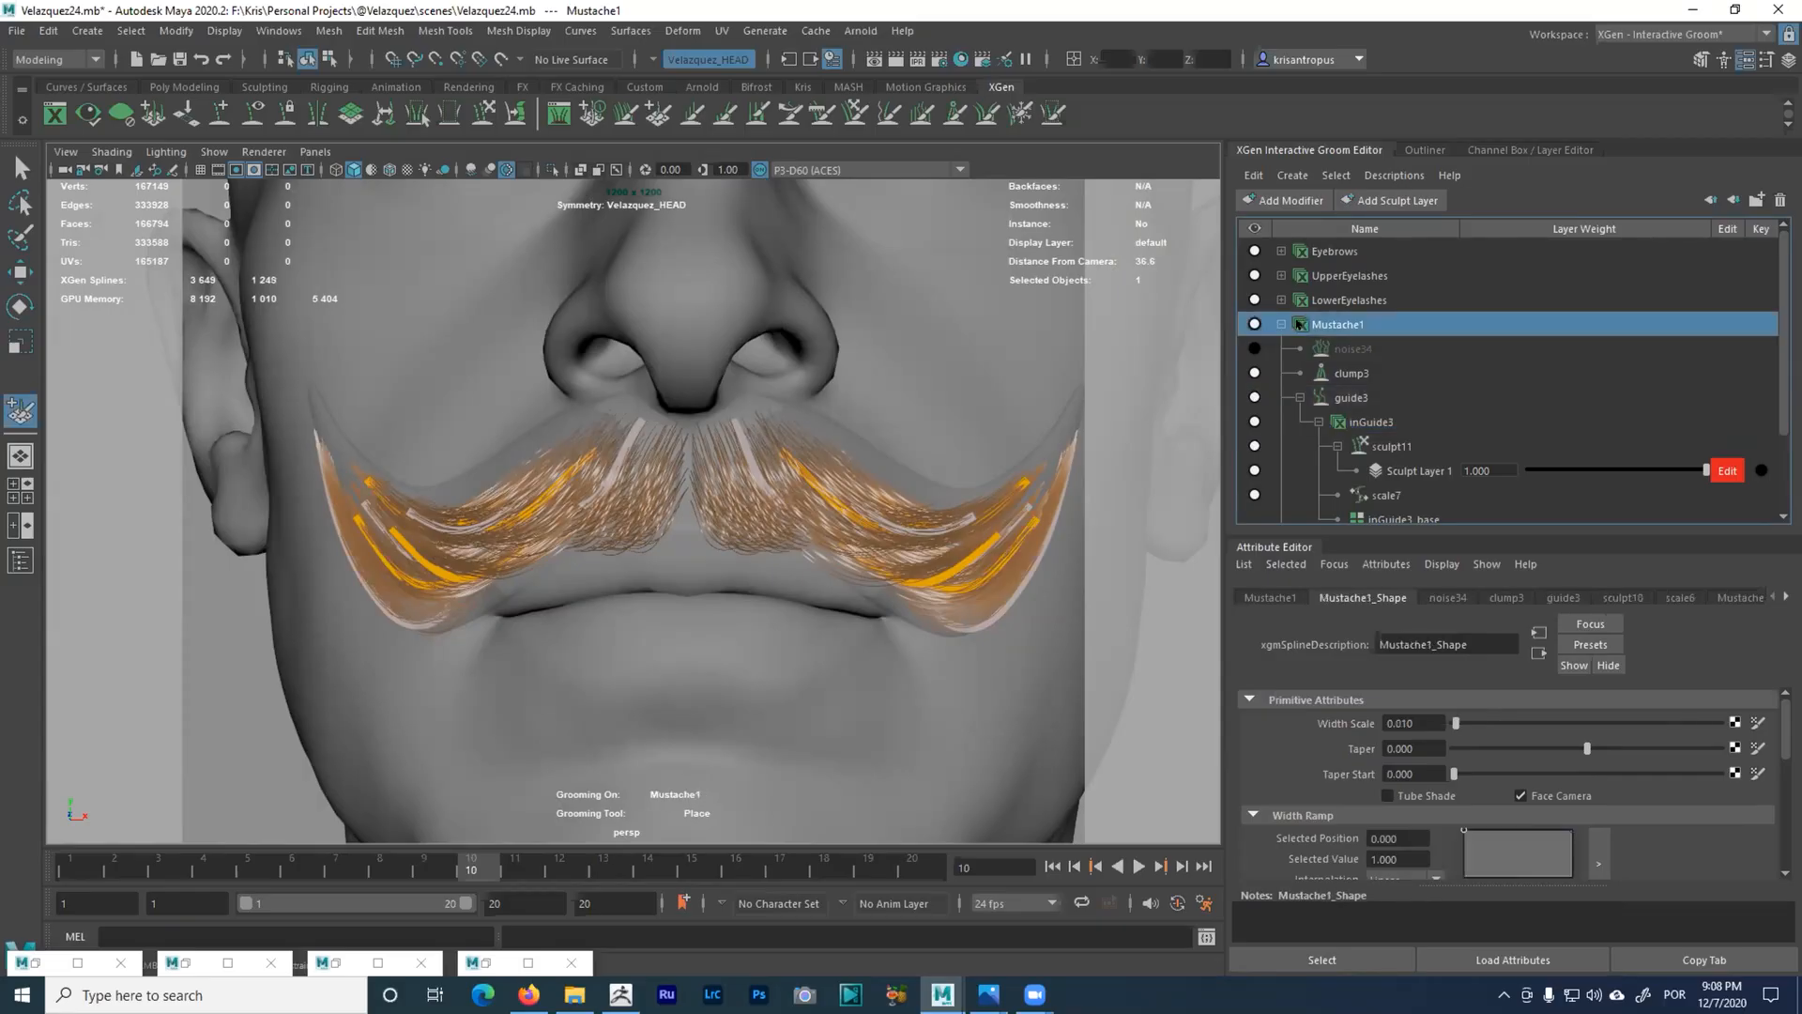
pyautogui.click(1348, 414)
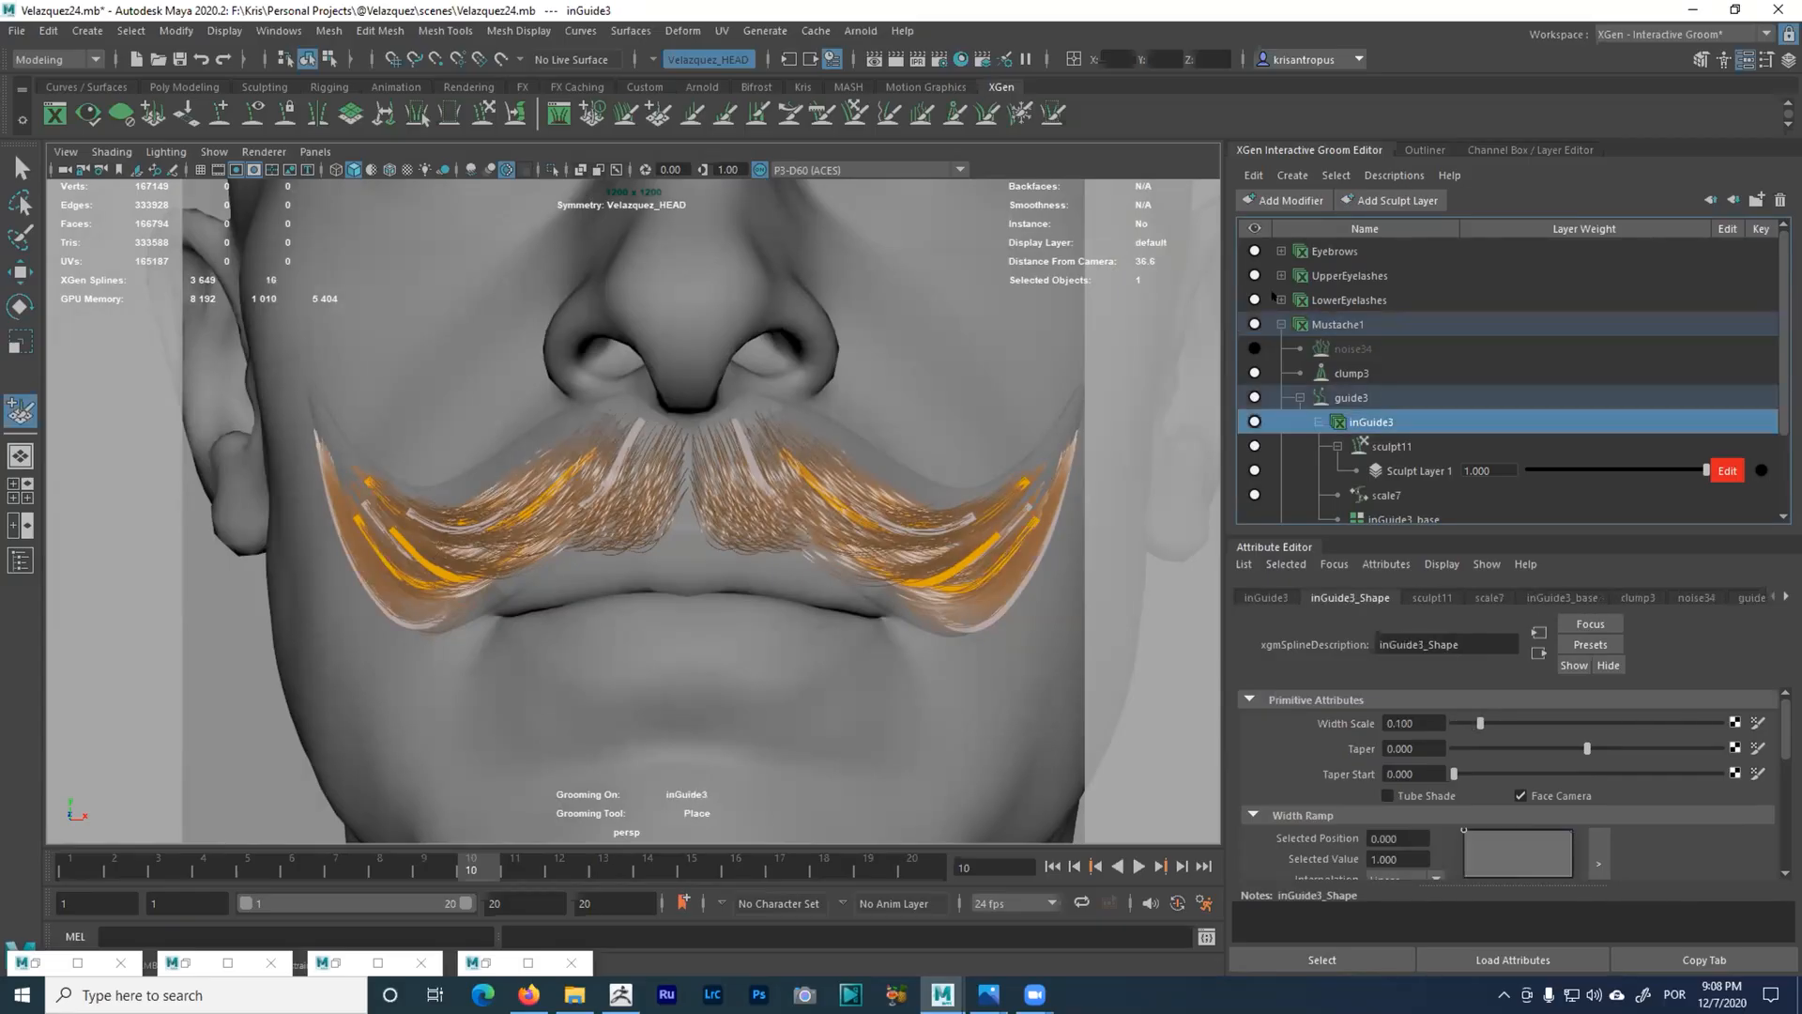
pyautogui.click(1284, 201)
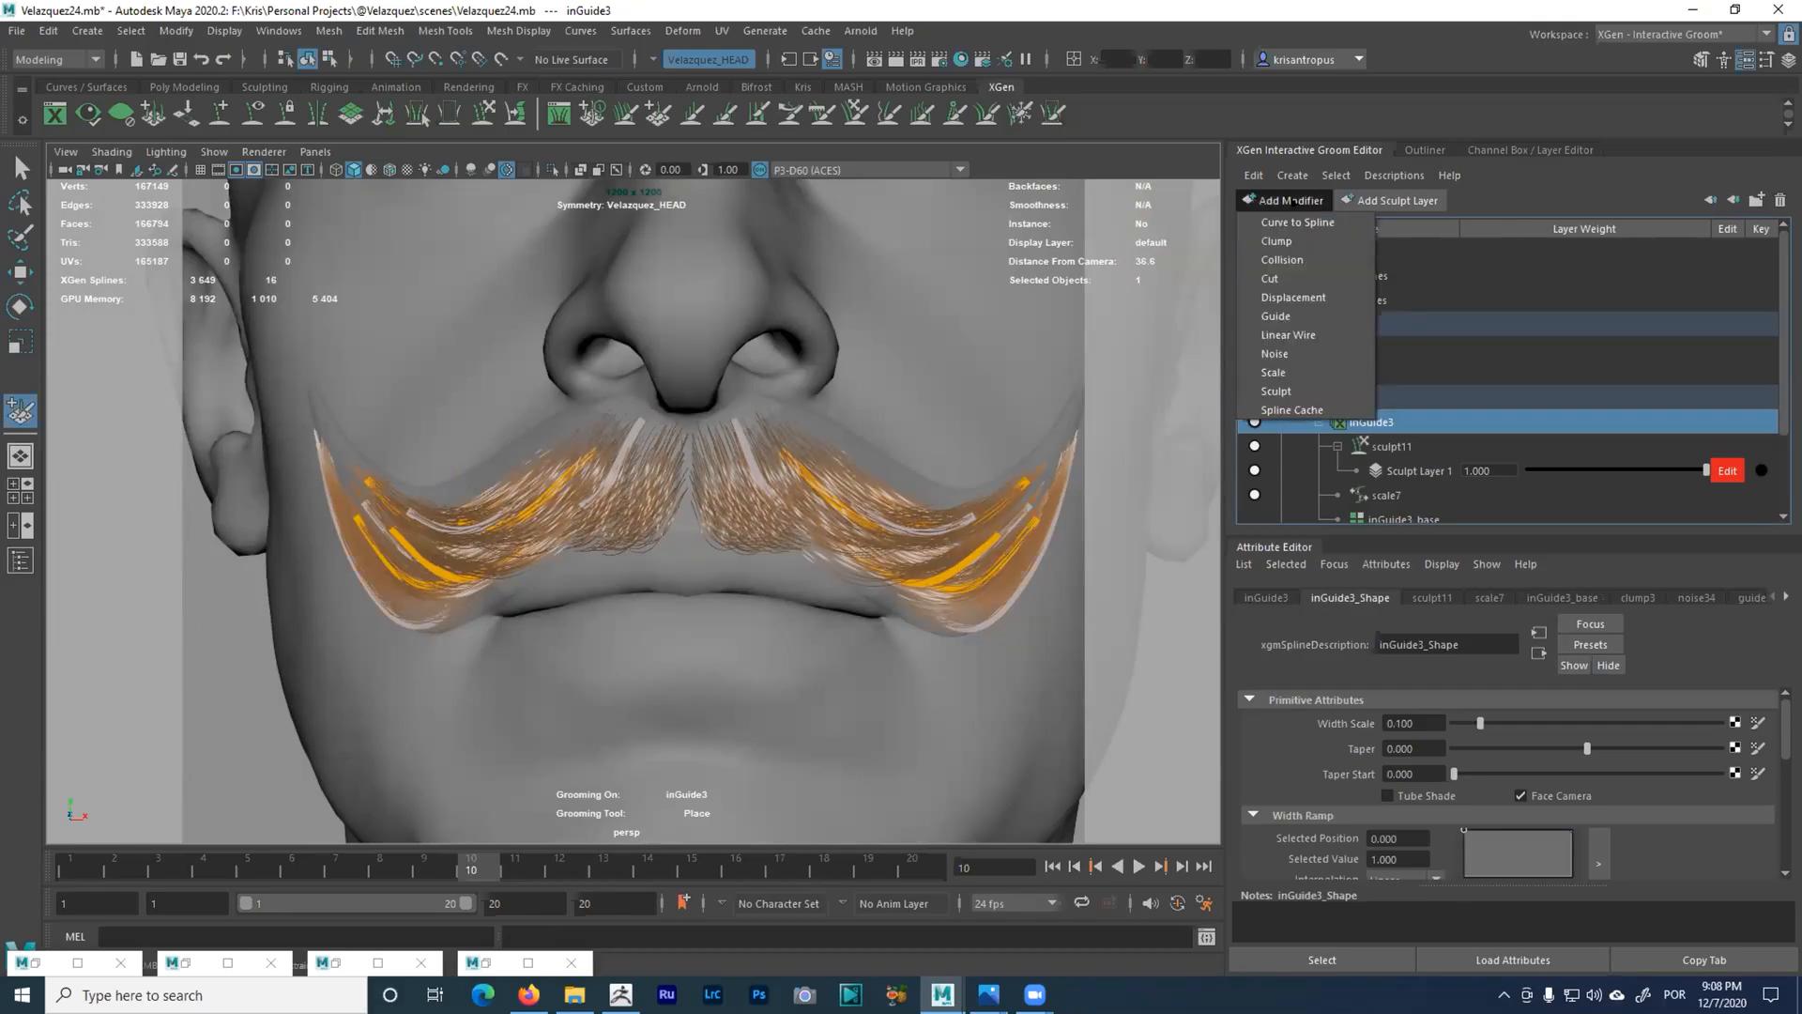
pyautogui.click(1274, 354)
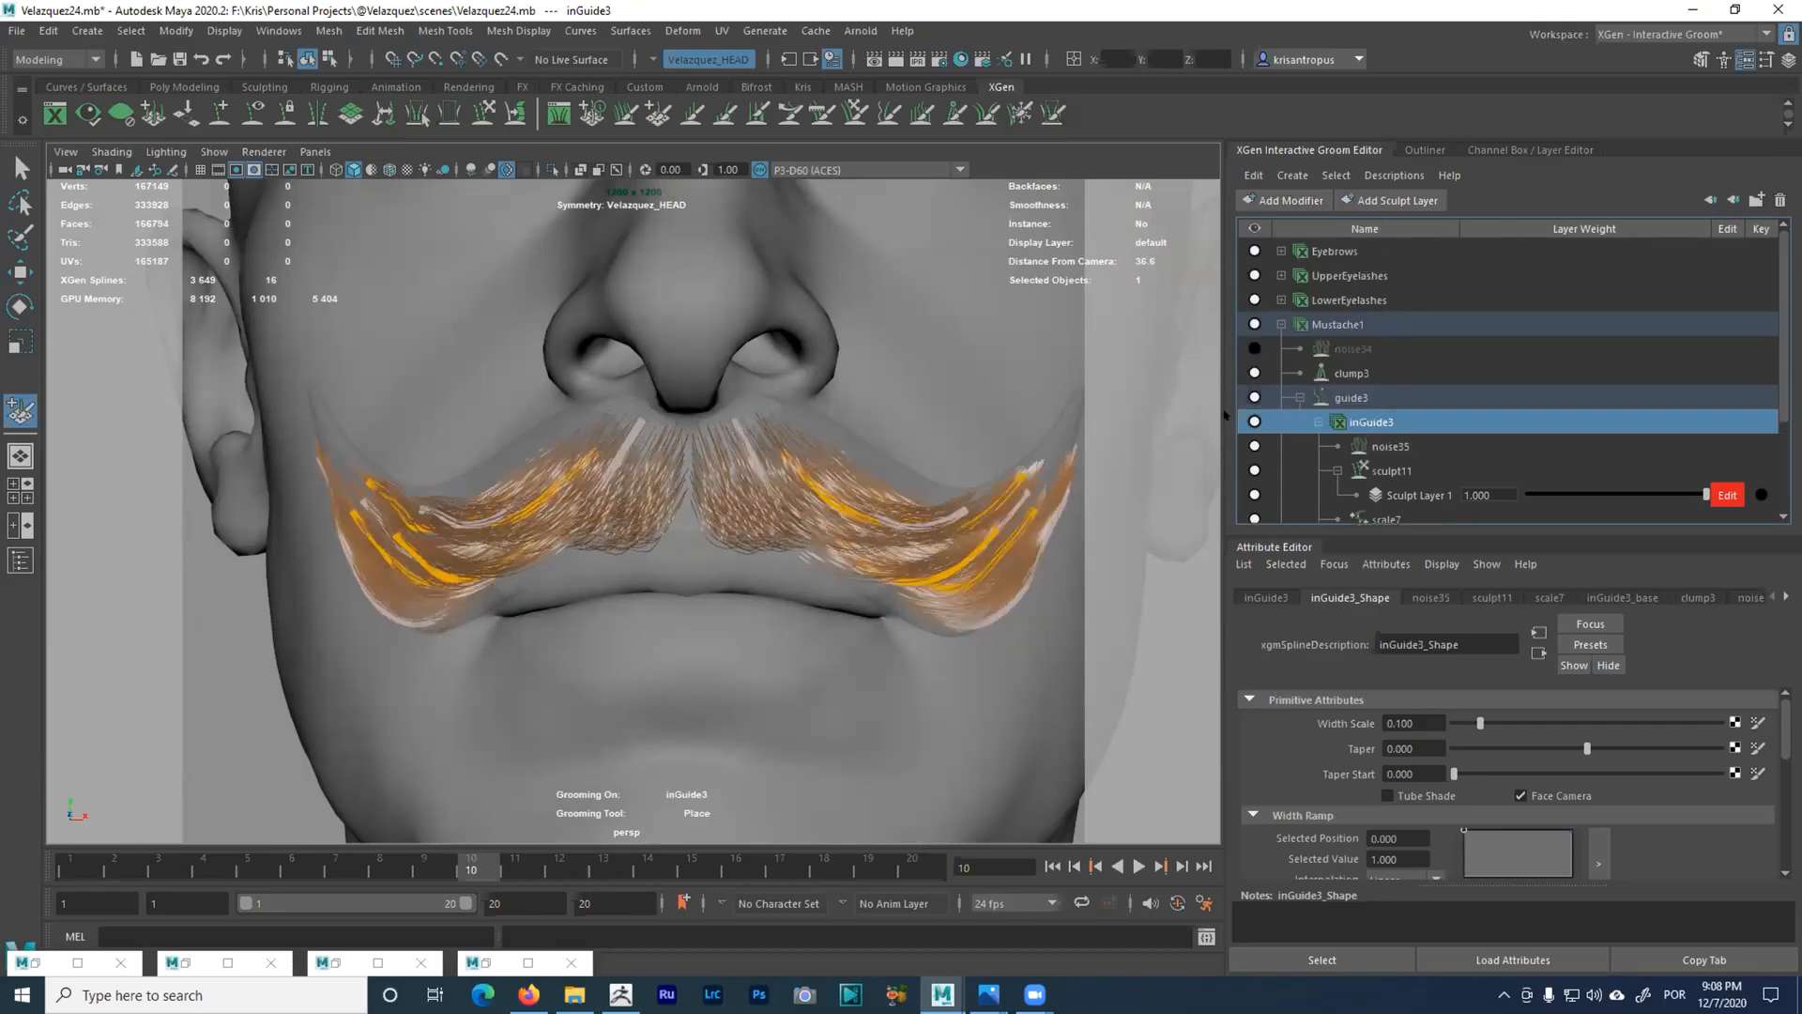
# - Try noise35 on the guides with Frequency 0.989 and Magnitude lowered to 0, and delete that modifier
pyautogui.click(1378, 447)
pyautogui.moveTo(1467, 765)
pyautogui.mouseDown()
pyautogui.moveTo(1542, 765)
pyautogui.moveTo(1473, 759)
pyautogui.moveTo(1558, 791)
pyautogui.moveTo(1457, 791)
pyautogui.mouseUp()
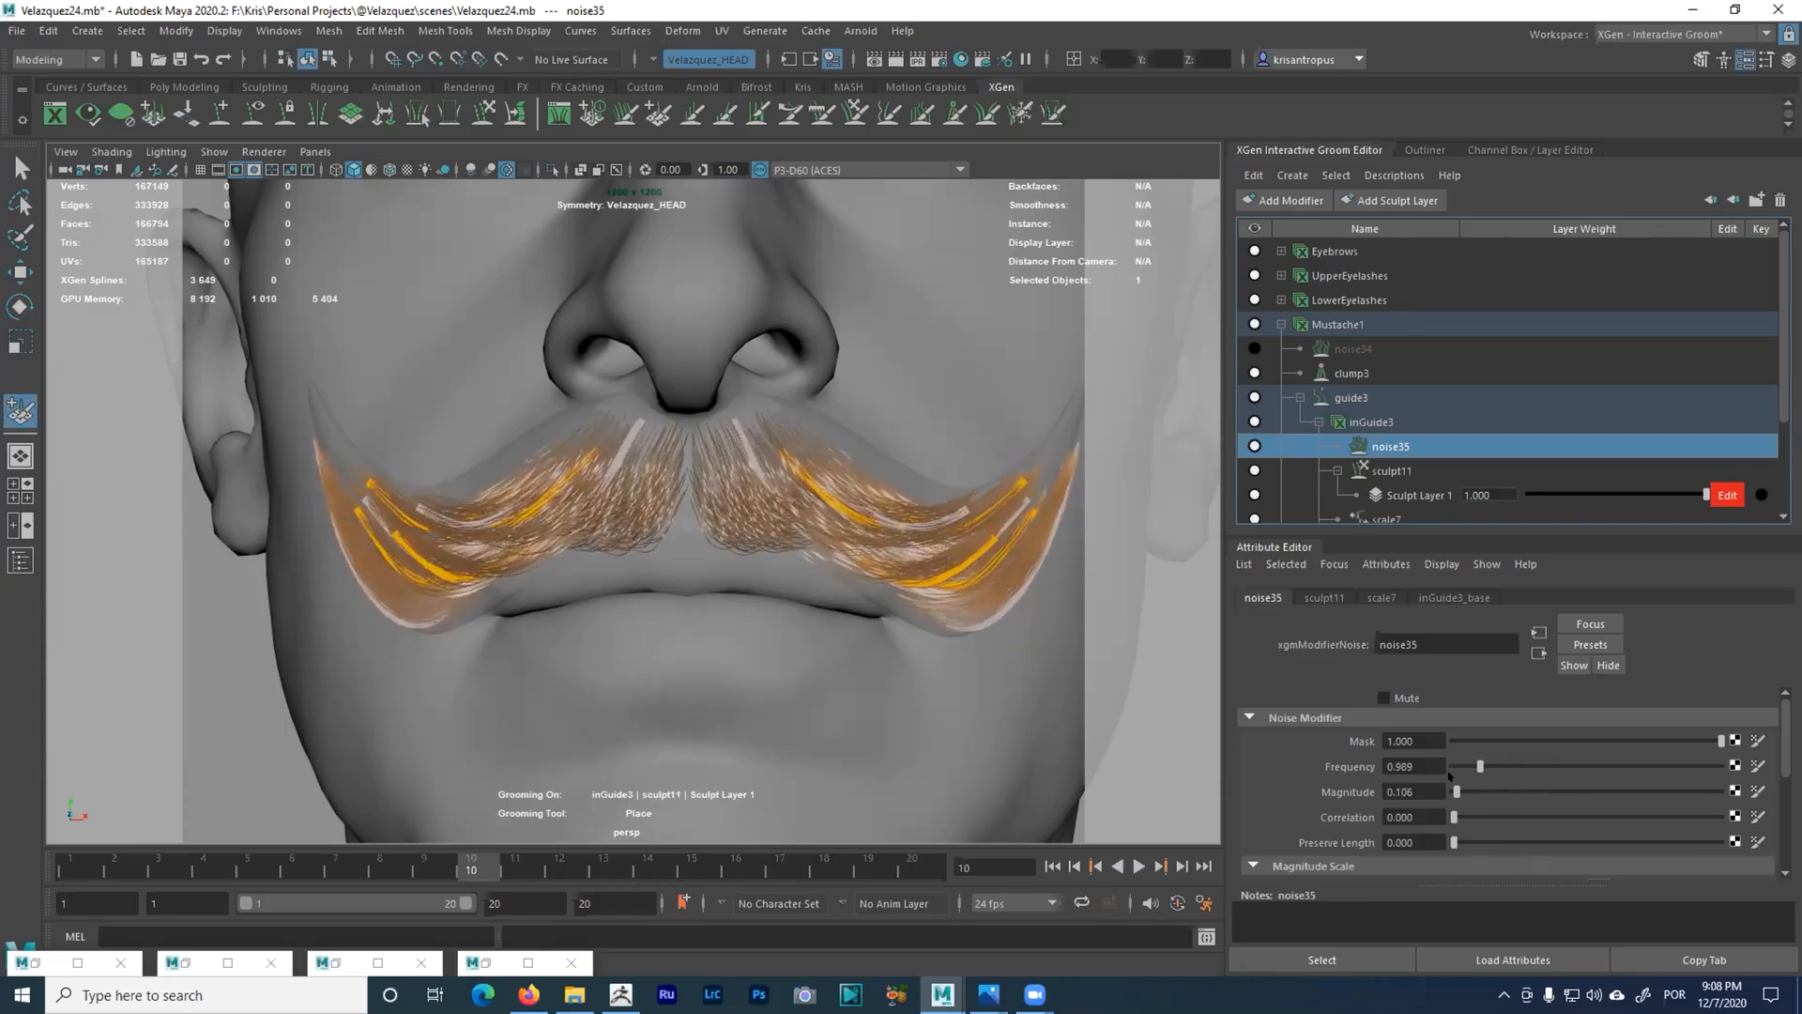
pyautogui.moveTo(865, 492)
pyautogui.keyDown('alt'); pyautogui.mouseDown()
pyautogui.moveTo(894, 506)
pyautogui.moveTo(878, 512)
pyautogui.mouseUp(); pyautogui.keyUp('alt')
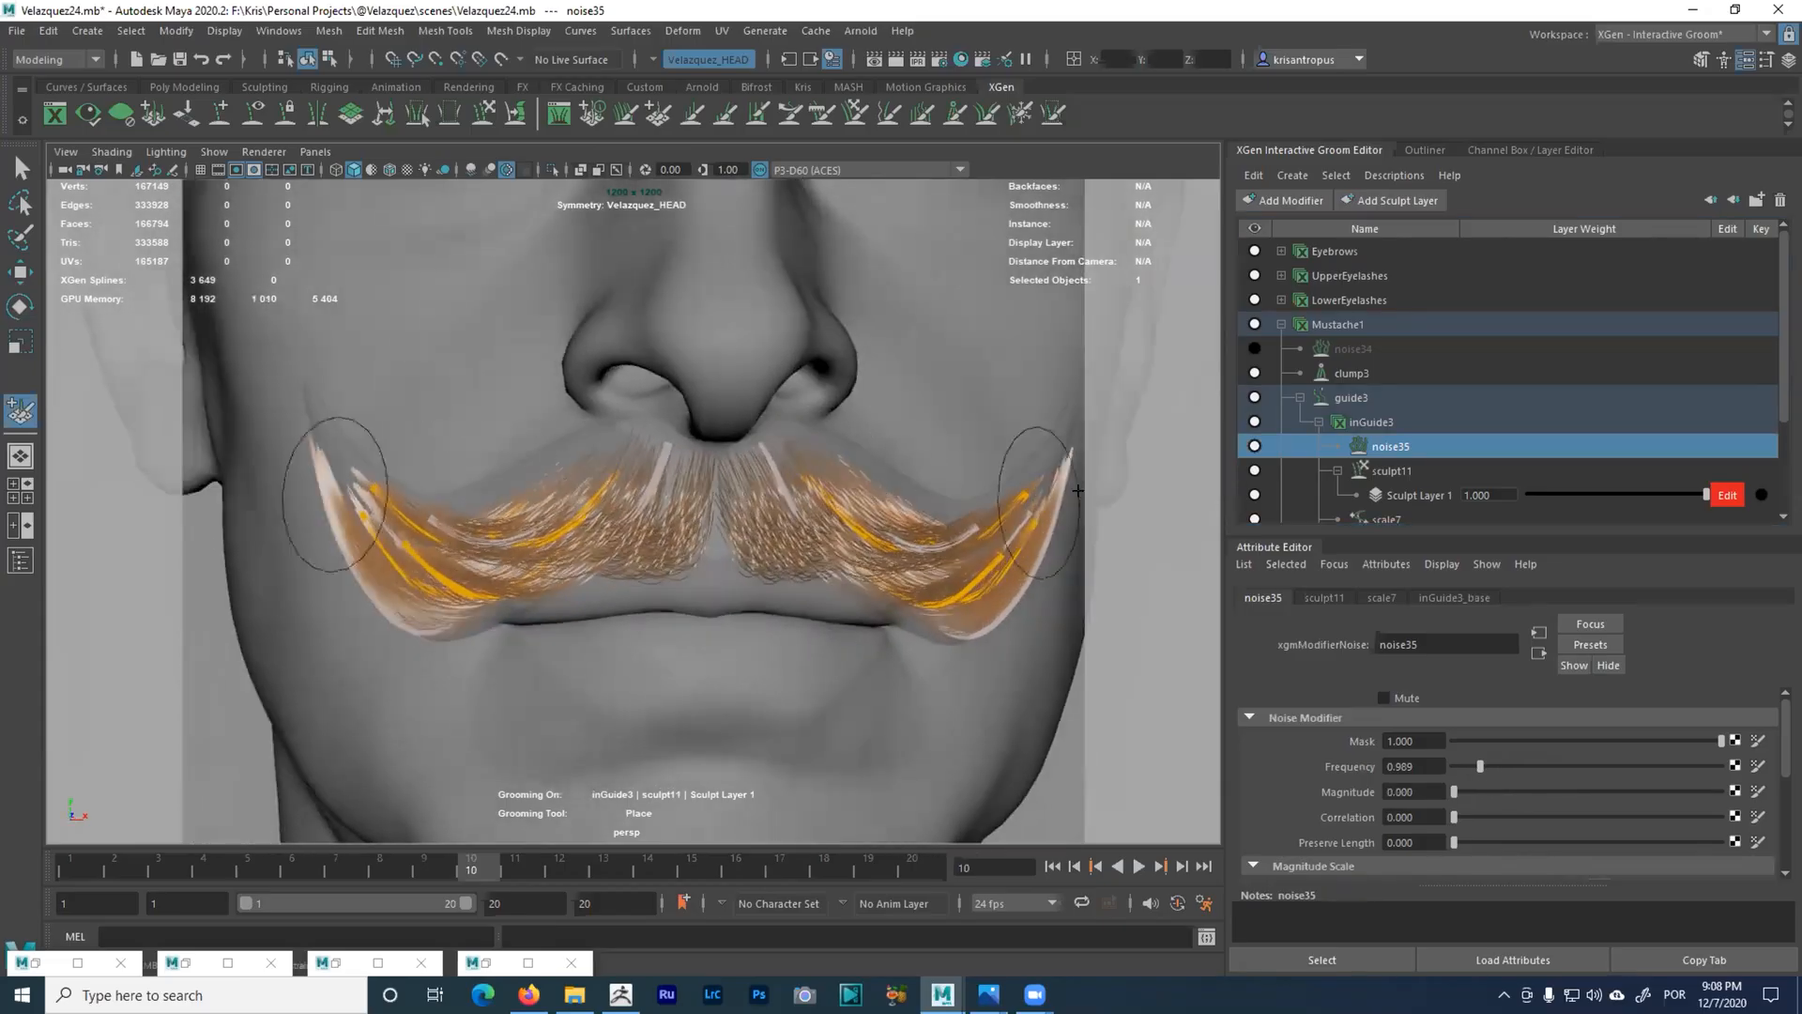
pyautogui.click(1376, 466)
pyautogui.click(1374, 442)
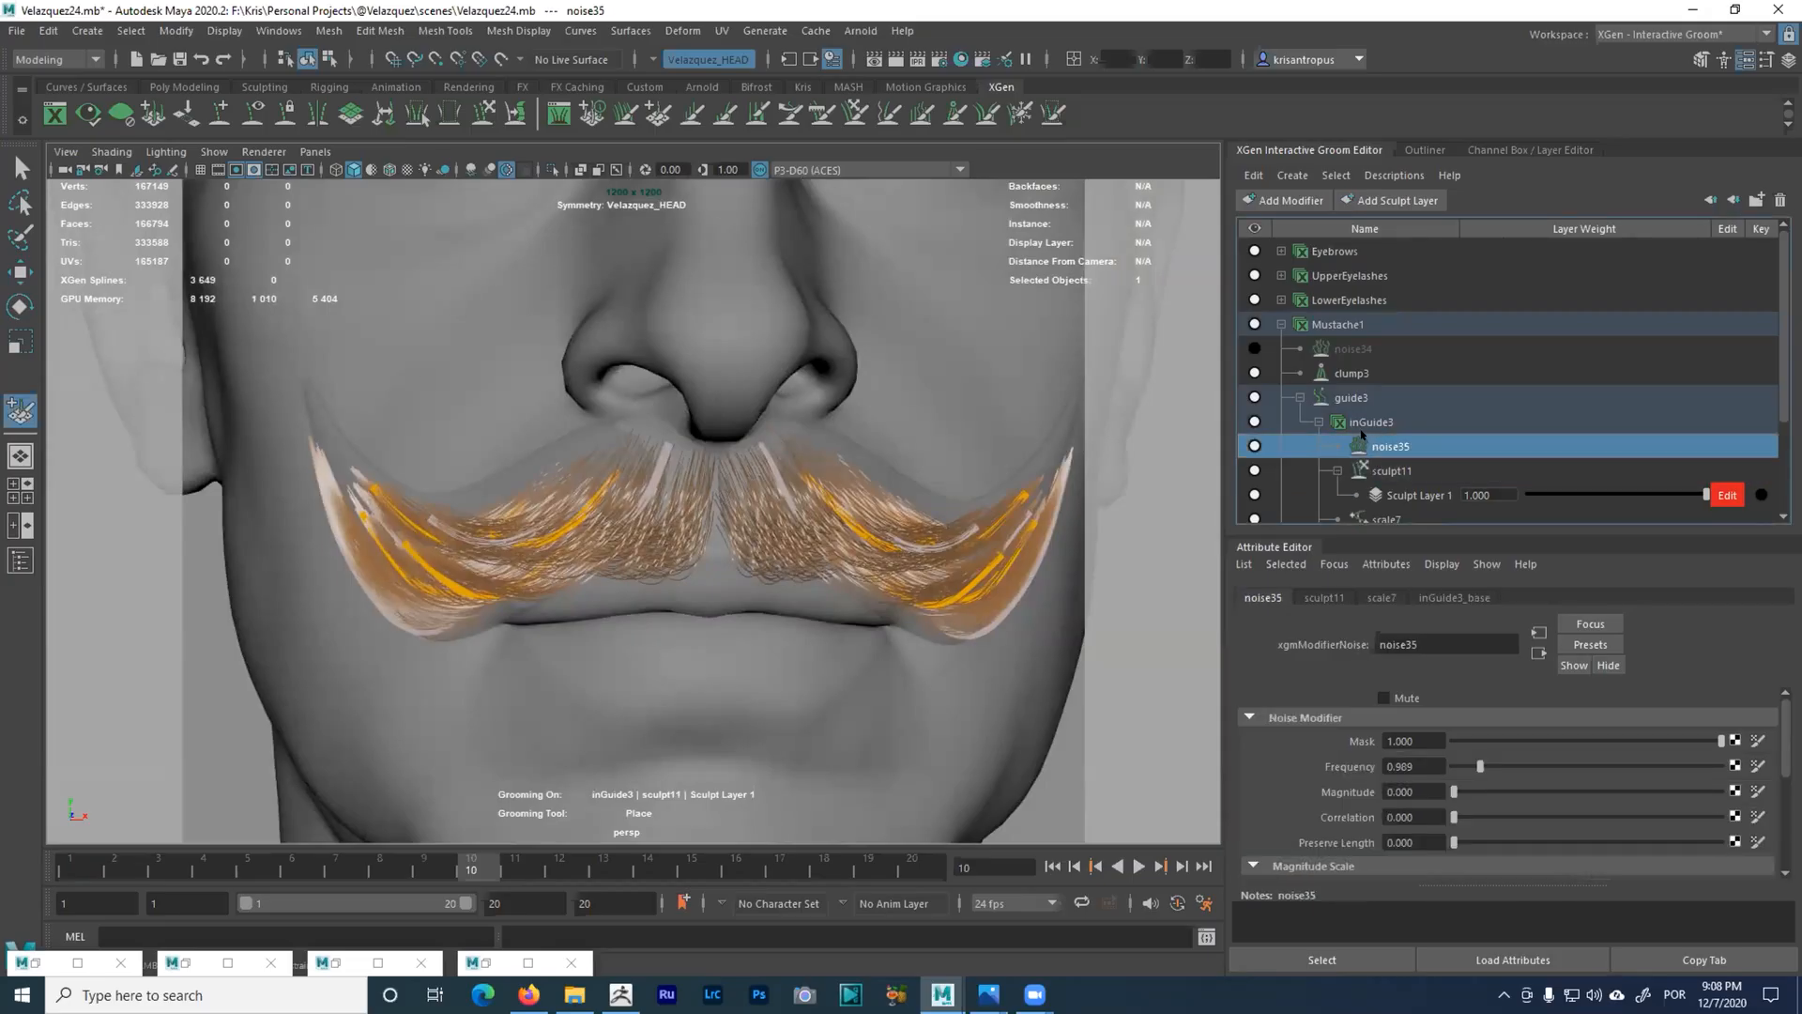
pyautogui.press('Delete')
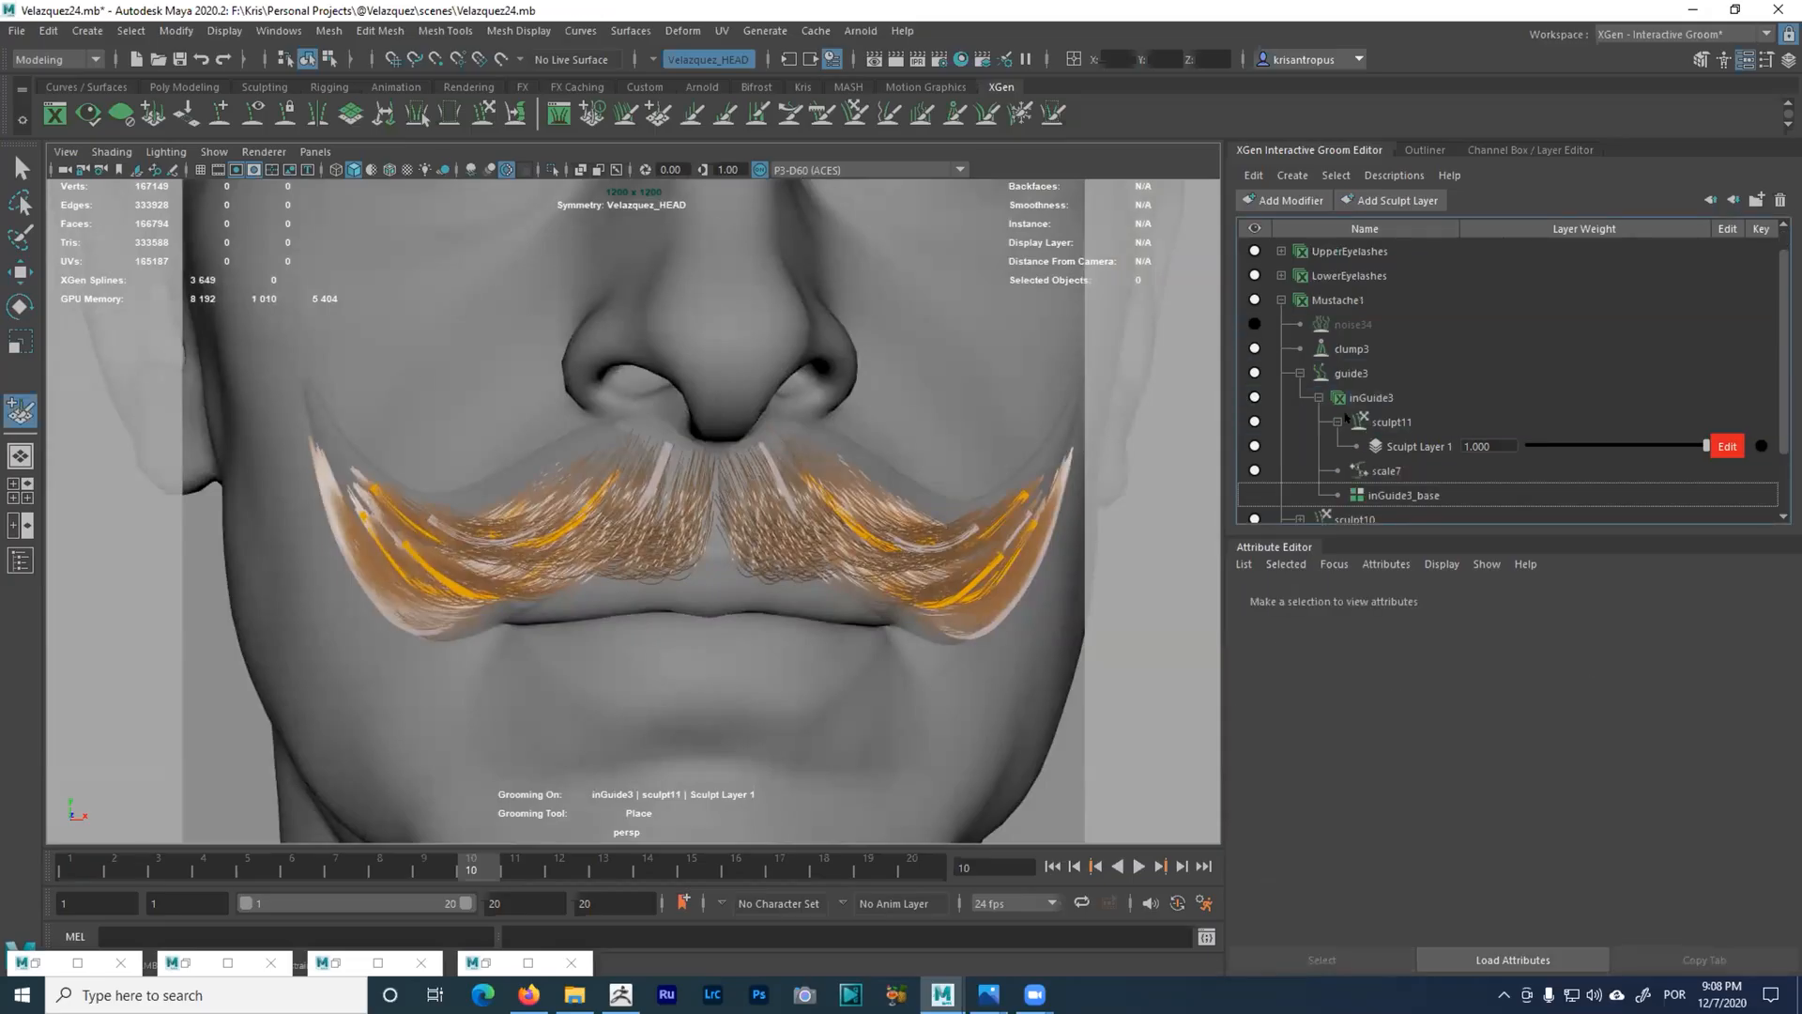
# - Unmute noise34 and inspect the noisy mustache from both sides
pyautogui.click(1248, 323)
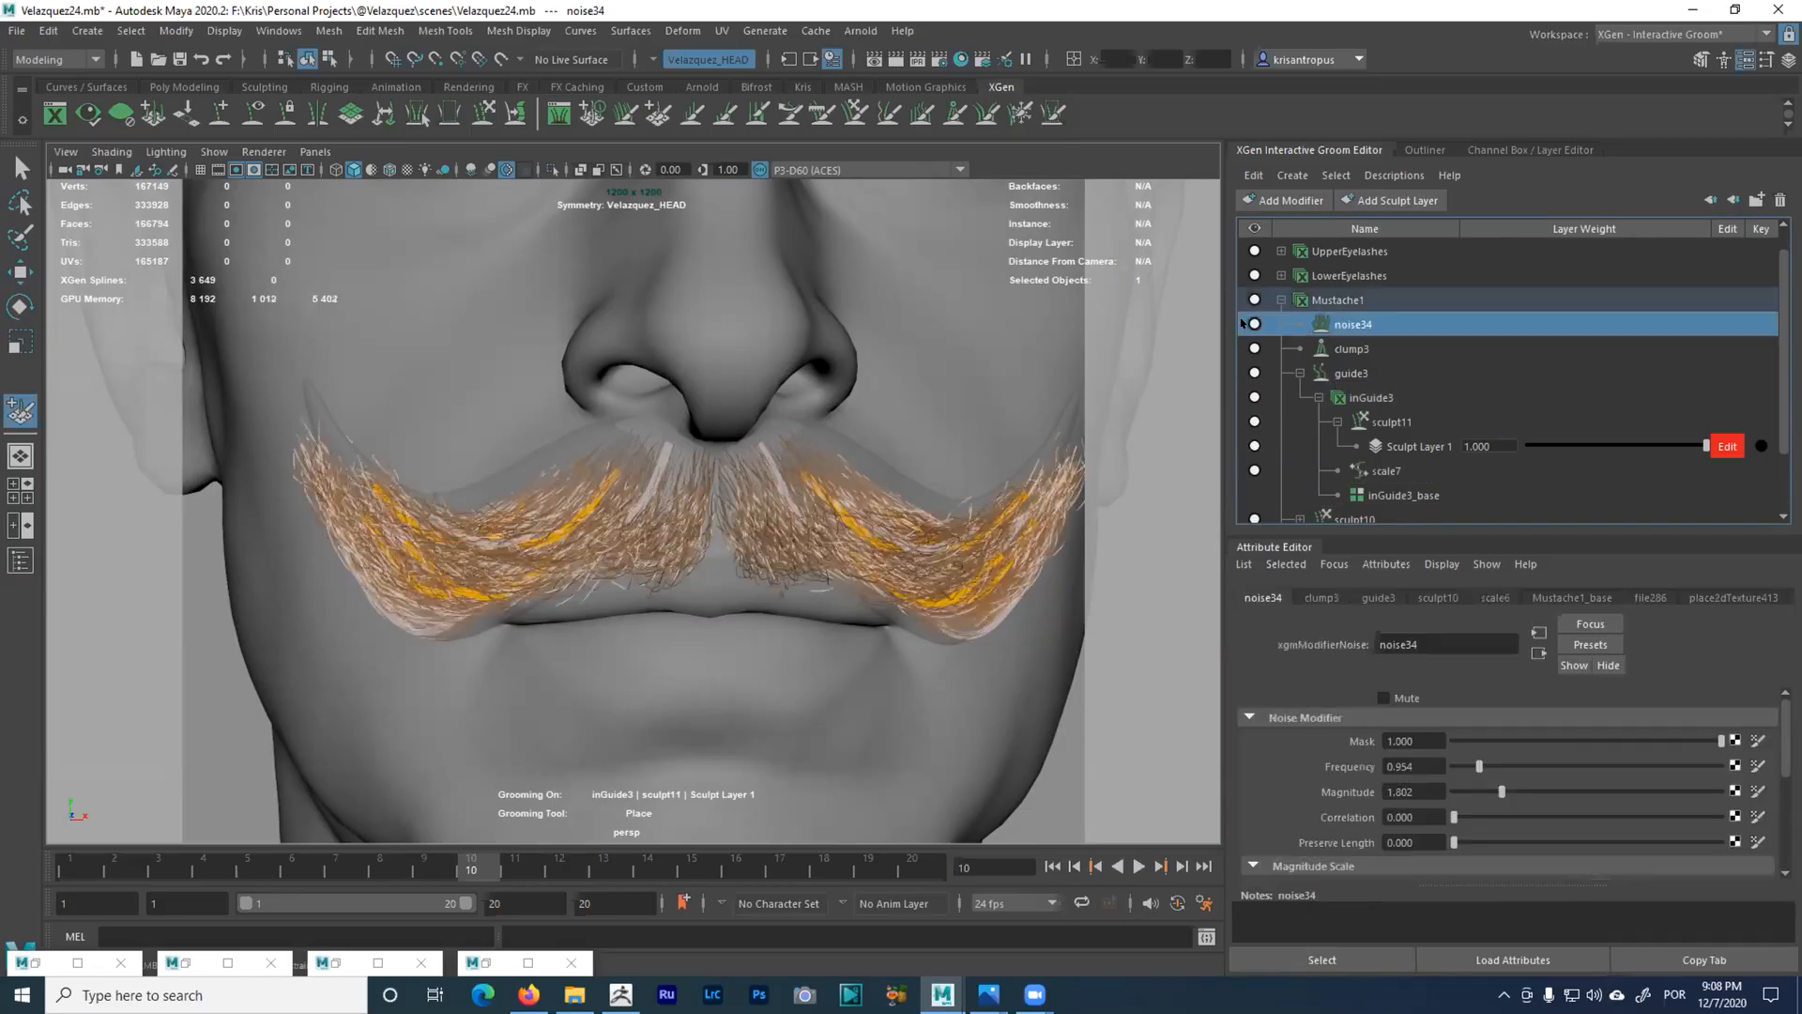
pyautogui.keyDown('alt'); pyautogui.moveTo(850, 547); pyautogui.dragTo(769, 600); pyautogui.keyUp('alt')
pyautogui.moveTo(892, 549)
pyautogui.keyDown('alt'); pyautogui.mouseDown()
pyautogui.moveTo(803, 534)
pyautogui.moveTo(734, 458)
pyautogui.mouseUp(); pyautogui.keyUp('alt')
pyautogui.keyDown('alt'); pyautogui.moveTo(652, 580); pyautogui.dragTo(733, 614); pyautogui.keyUp('alt')
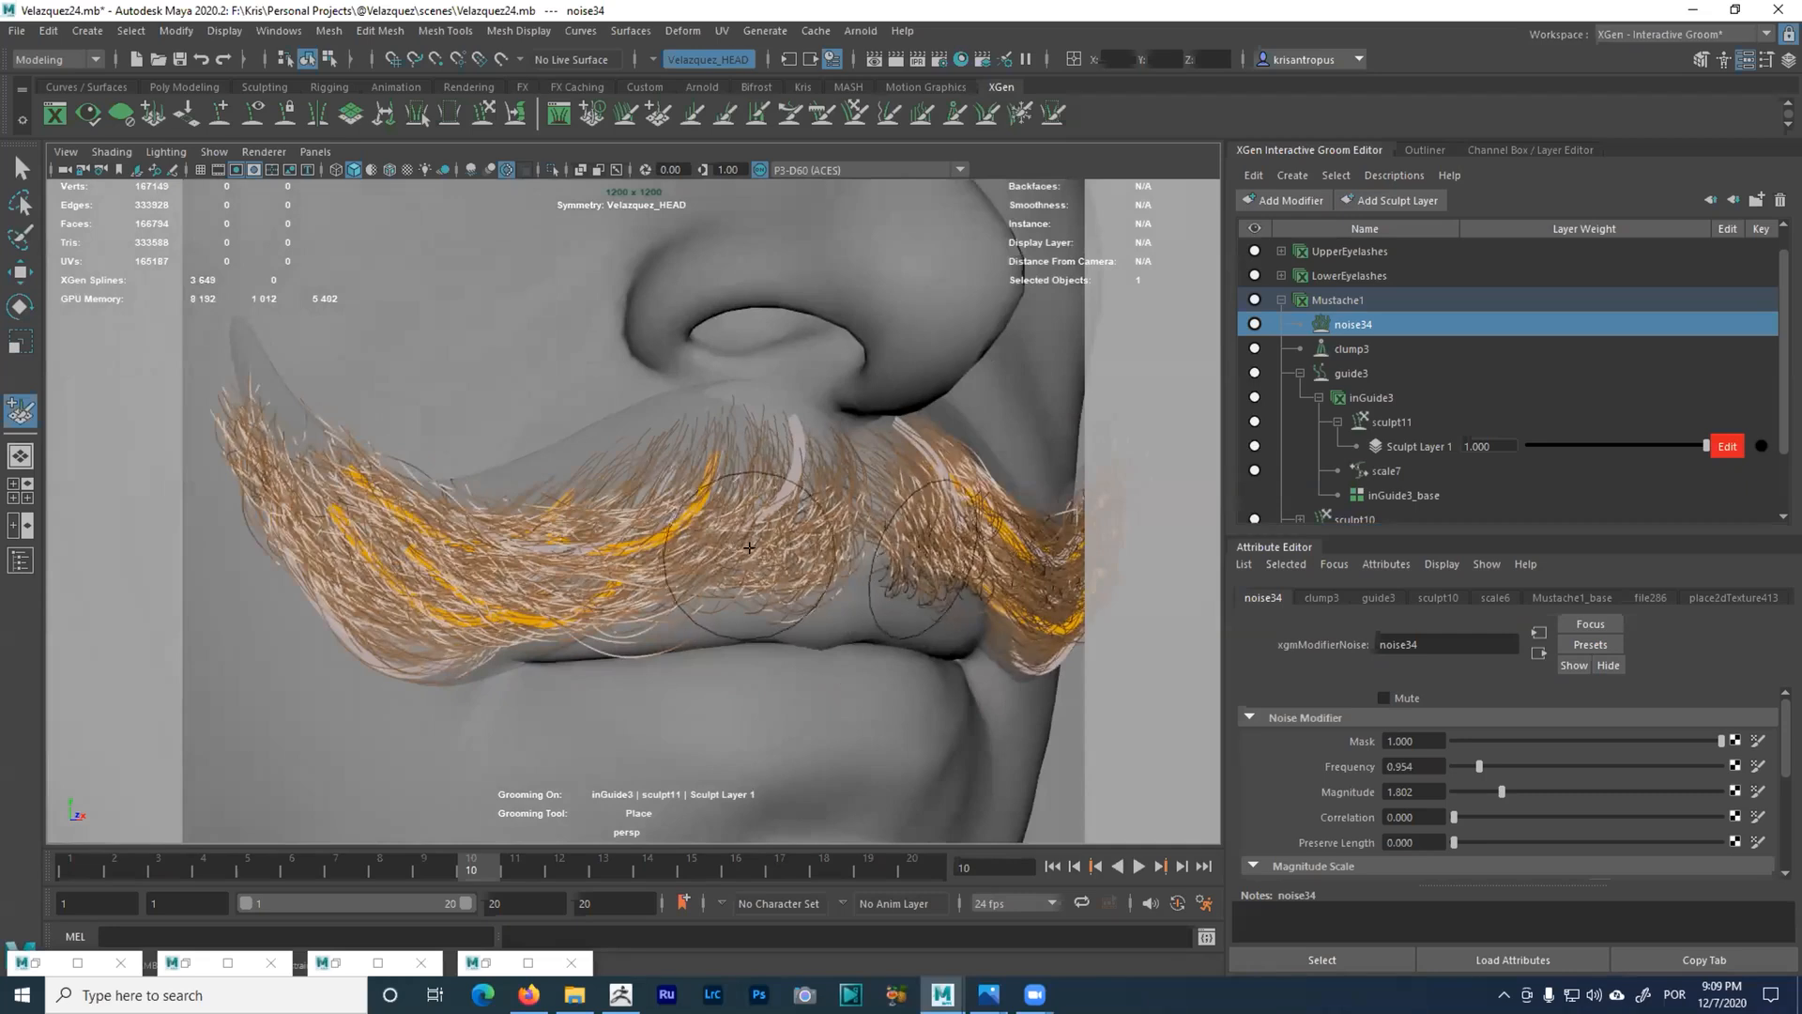
pyautogui.keyDown('alt'); pyautogui.moveTo(818, 538); pyautogui.dragTo(1059, 537); pyautogui.keyUp('alt')
pyautogui.keyDown('alt'); pyautogui.moveTo(929, 553); pyautogui.dragTo(1213, 444); pyautogui.keyUp('alt')
# - Hide the inGuide3 guides and compare the mustache with and without noise34
pyautogui.click(1254, 397)
pyautogui.keyDown('alt'); pyautogui.moveTo(939, 565); pyautogui.dragTo(925, 563); pyautogui.keyUp('alt')
pyautogui.keyDown('alt'); pyautogui.moveTo(925, 563); pyautogui.dragTo(847, 551, button='right'); pyautogui.keyUp('alt')
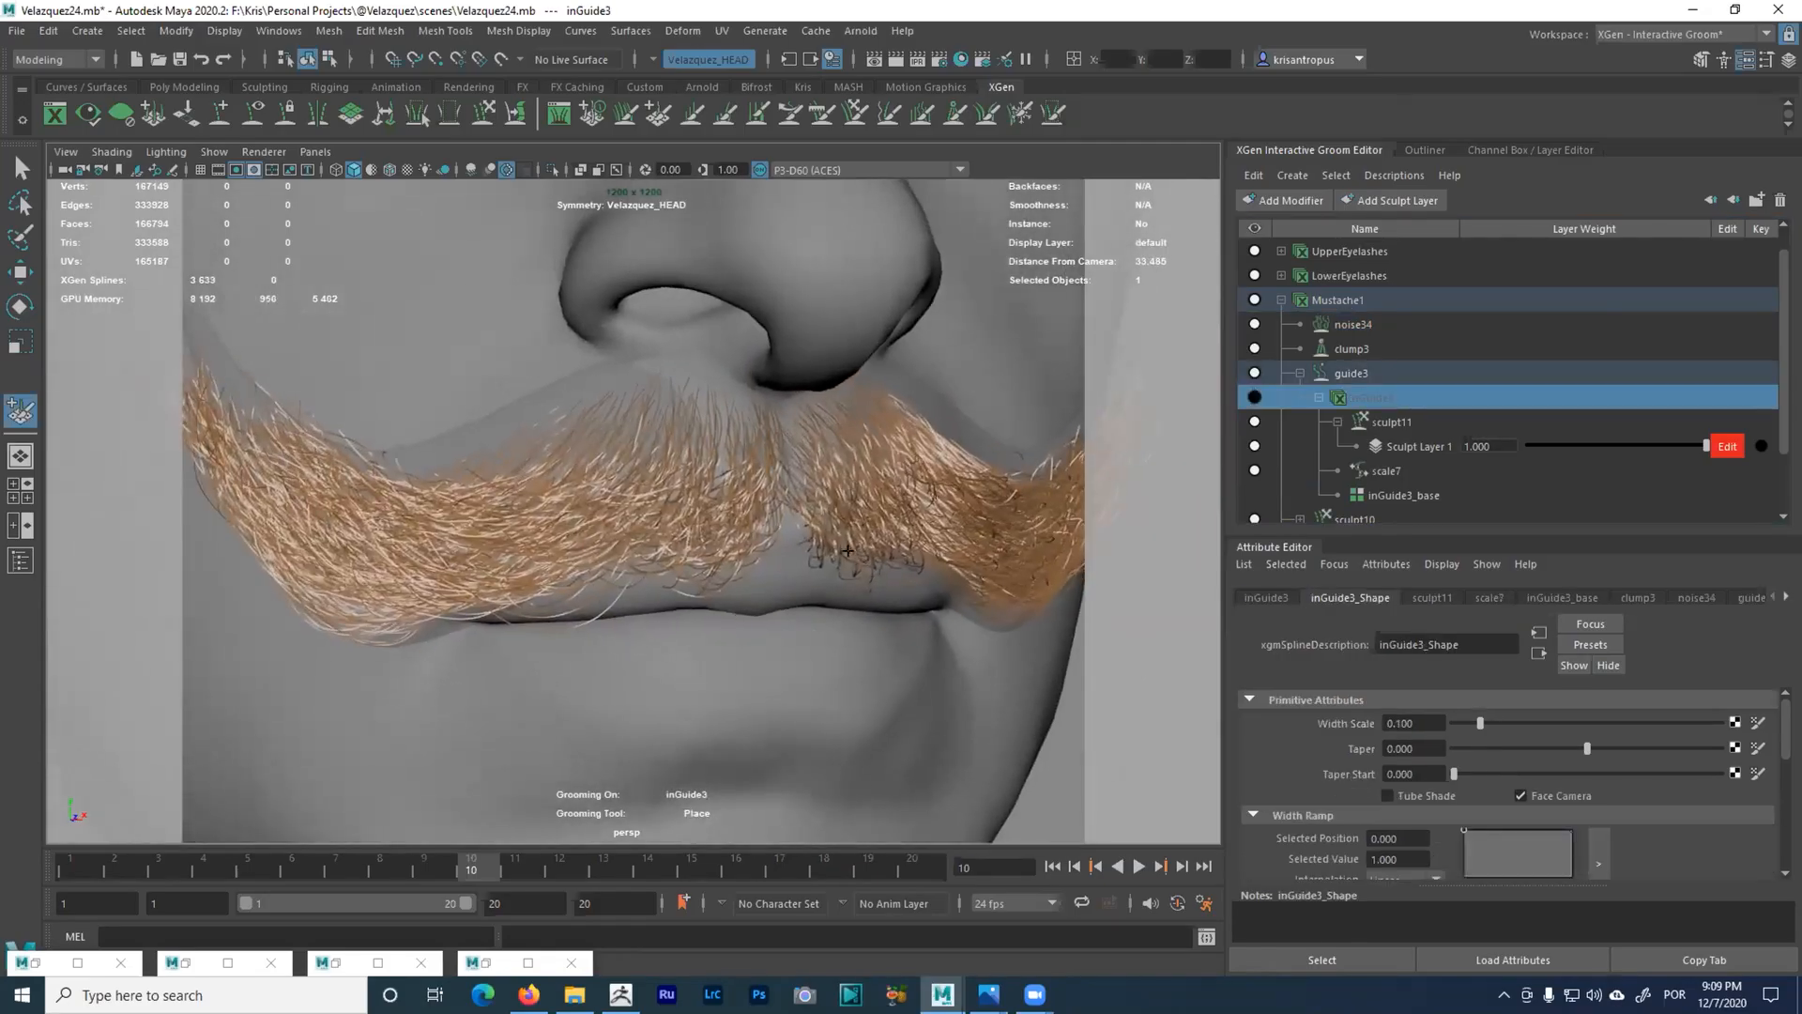
pyautogui.keyDown('alt'); pyautogui.moveTo(877, 521); pyautogui.dragTo(864, 522); pyautogui.keyUp('alt')
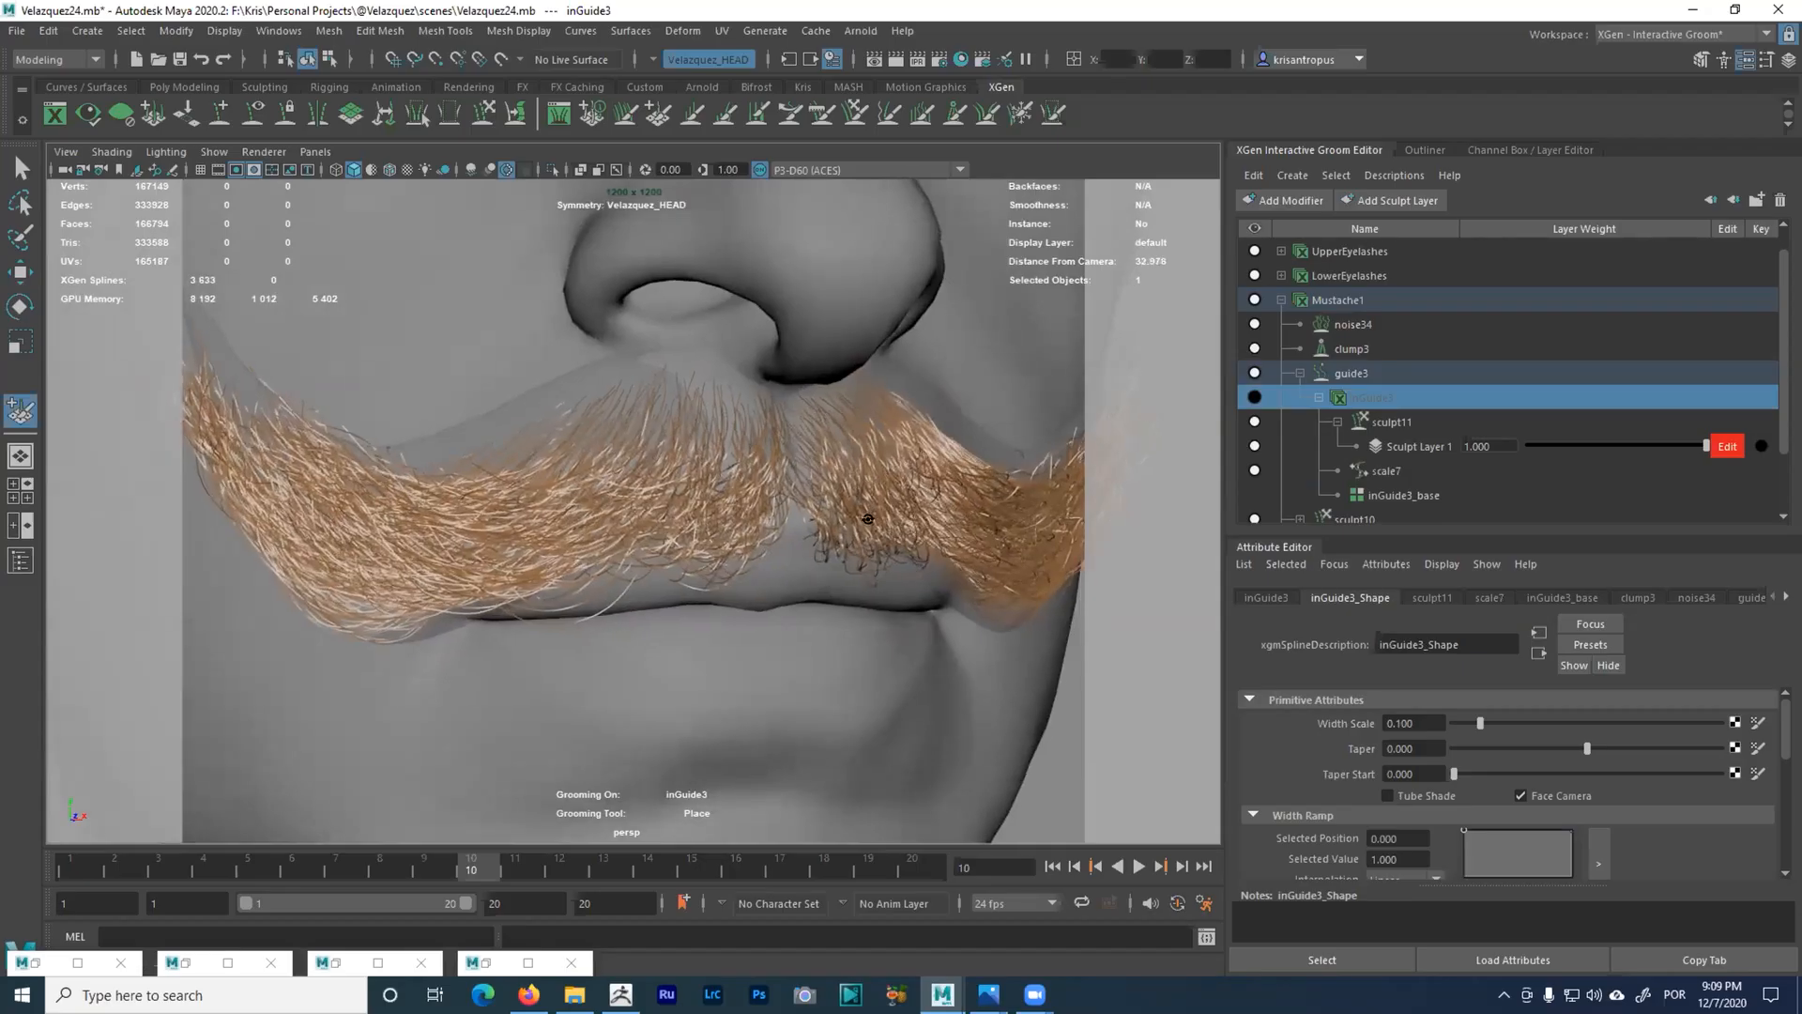
pyautogui.keyDown('alt'); pyautogui.moveTo(864, 522); pyautogui.dragTo(903, 527, button='right'); pyautogui.keyUp('alt')
pyautogui.click(1345, 324)
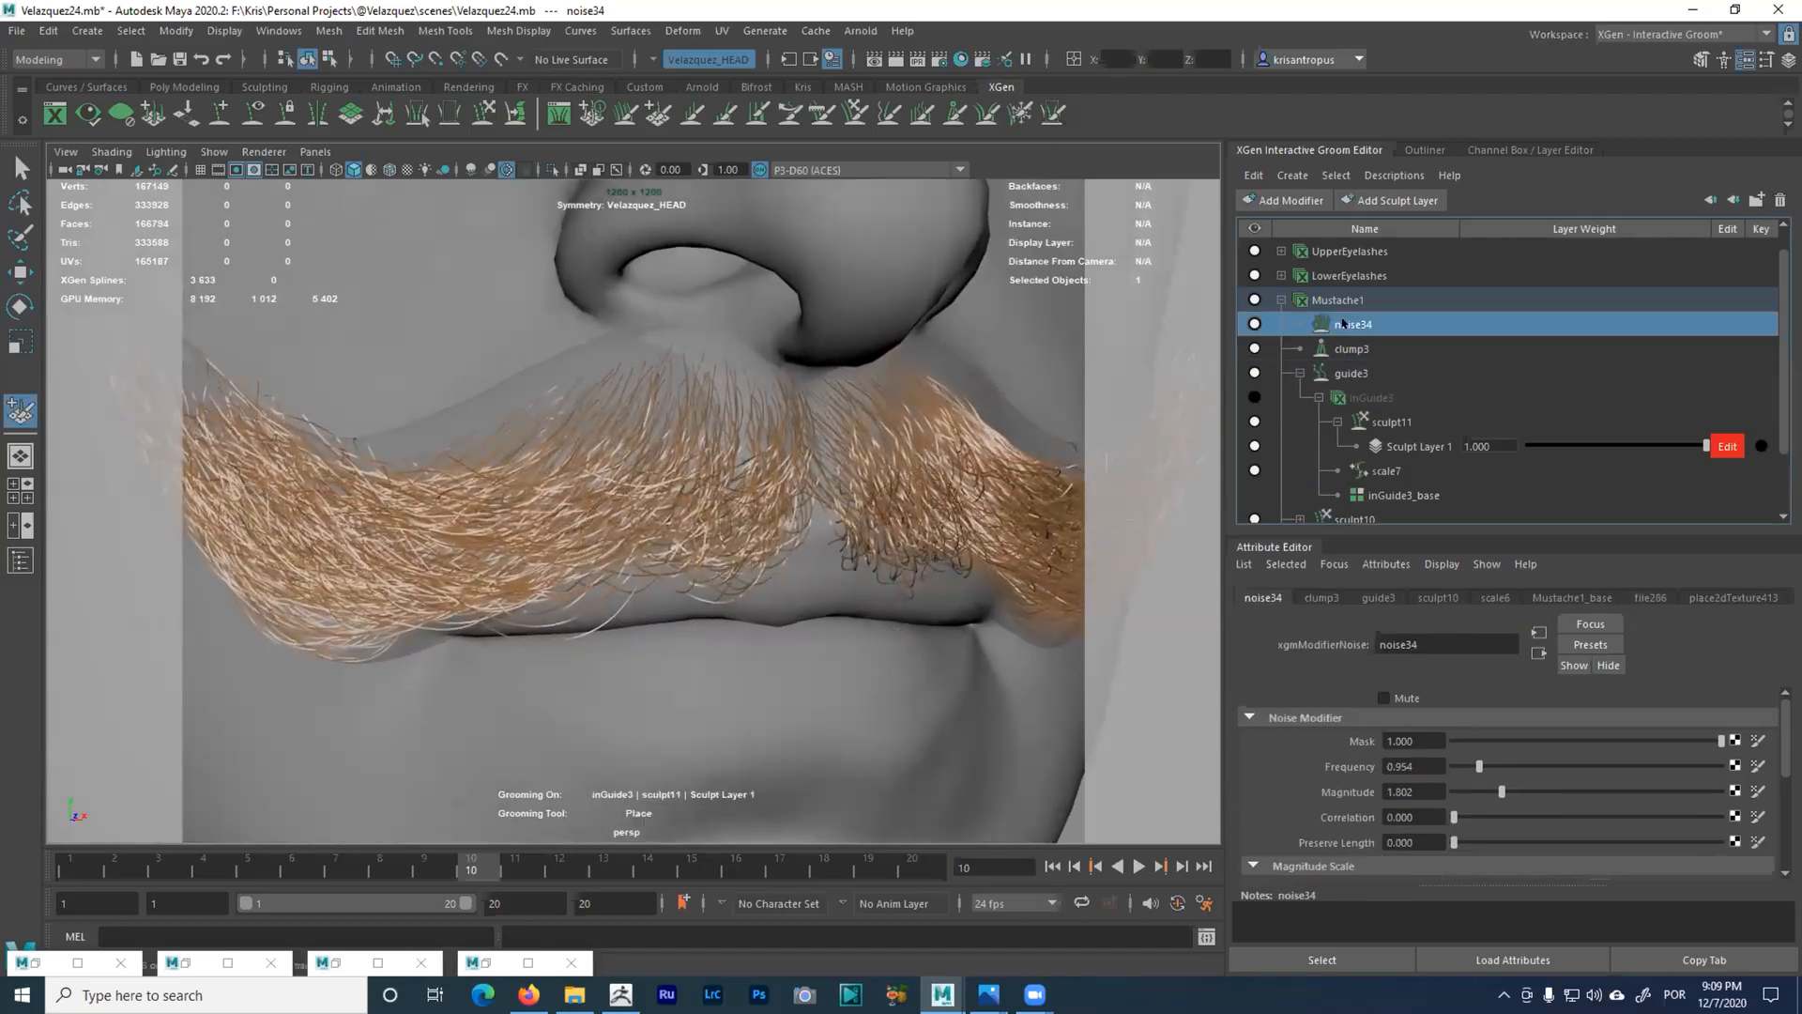
pyautogui.click(1254, 323)
pyautogui.click(1254, 322)
# - Open noise34's Magnitude Scale ramp in its enlarged editor and set both end points to Spline interpolation
pyautogui.scroll(-5, 1766, 732)
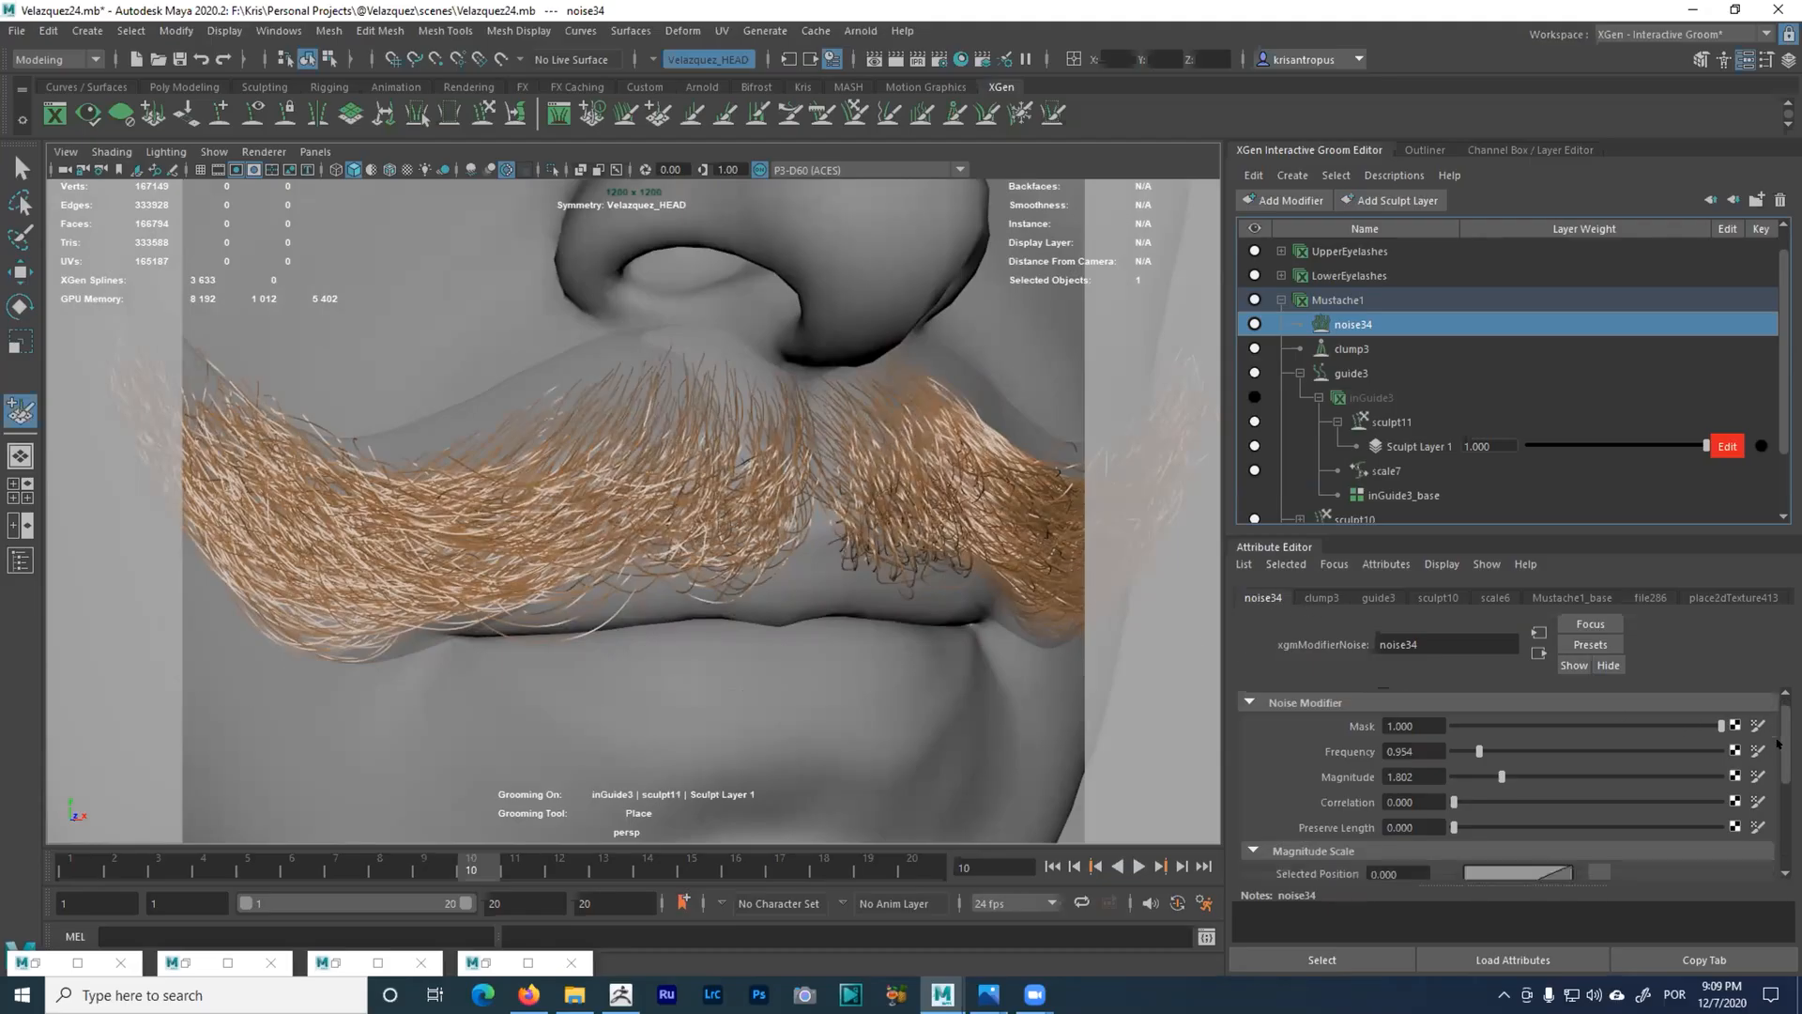
pyautogui.click(1597, 756)
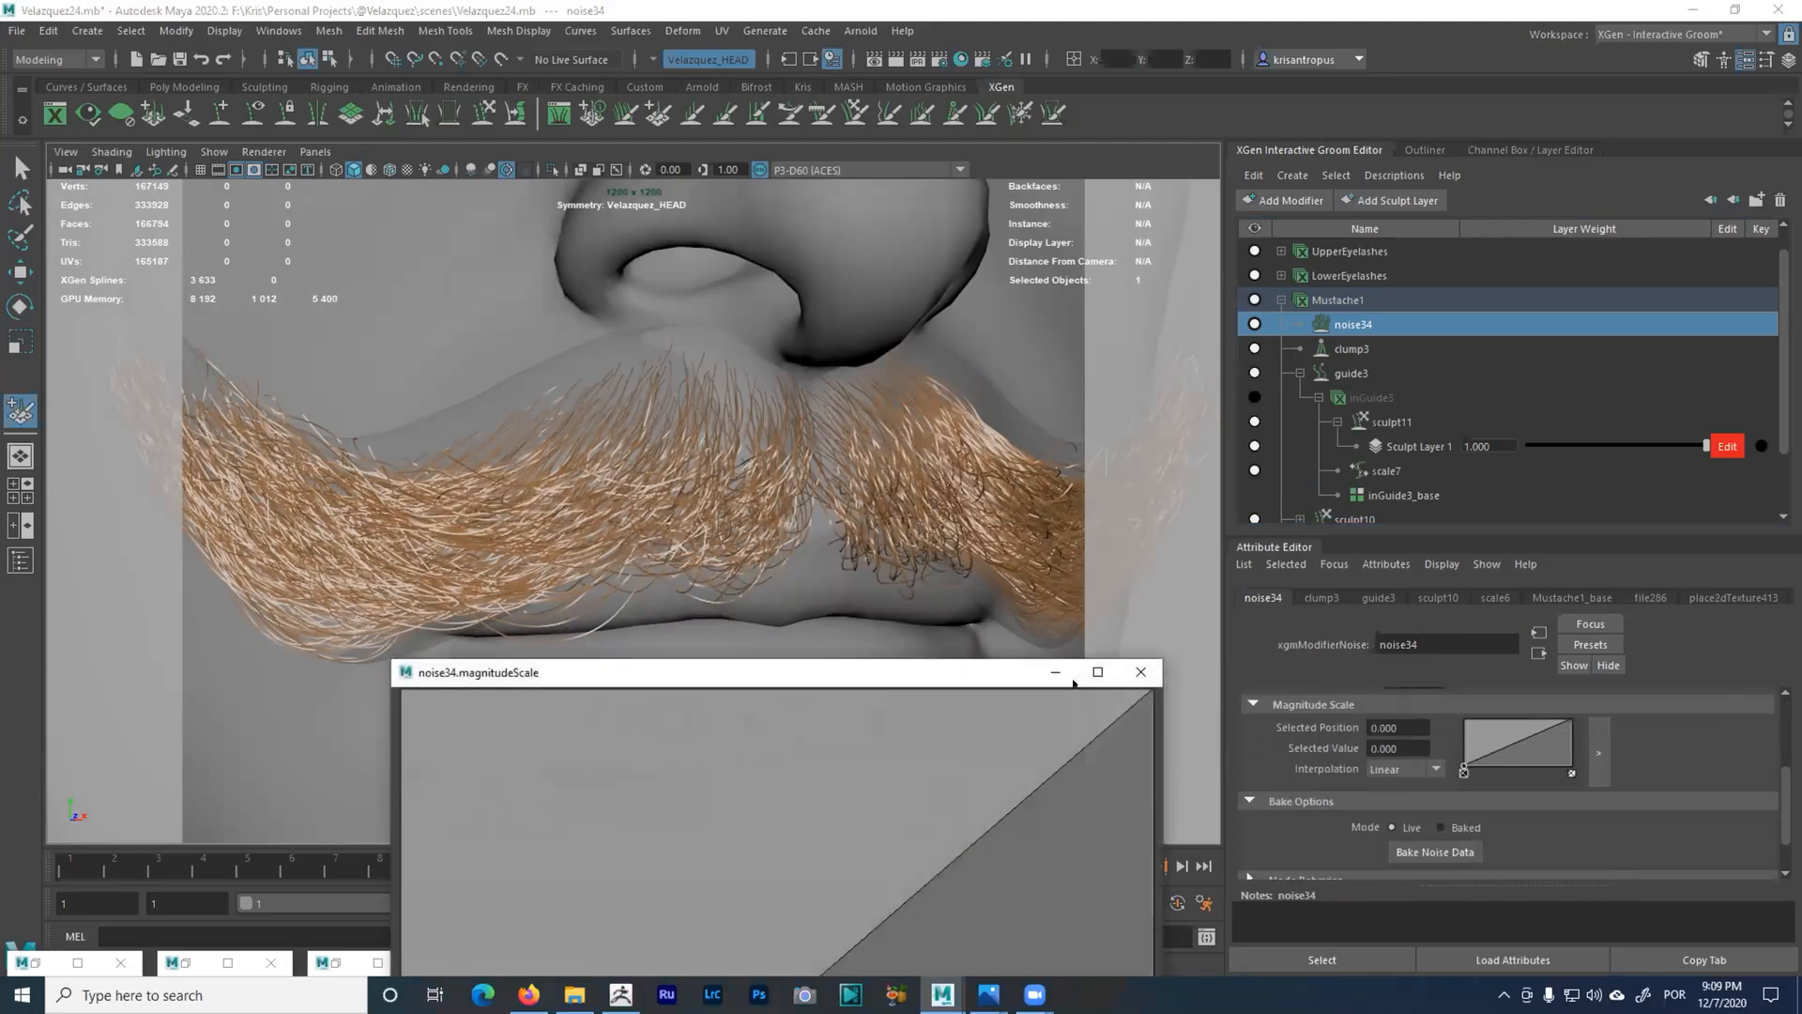
pyautogui.moveTo(992, 669); pyautogui.dragTo(1519, 183)
pyautogui.click(1032, 882)
pyautogui.click(1032, 967)
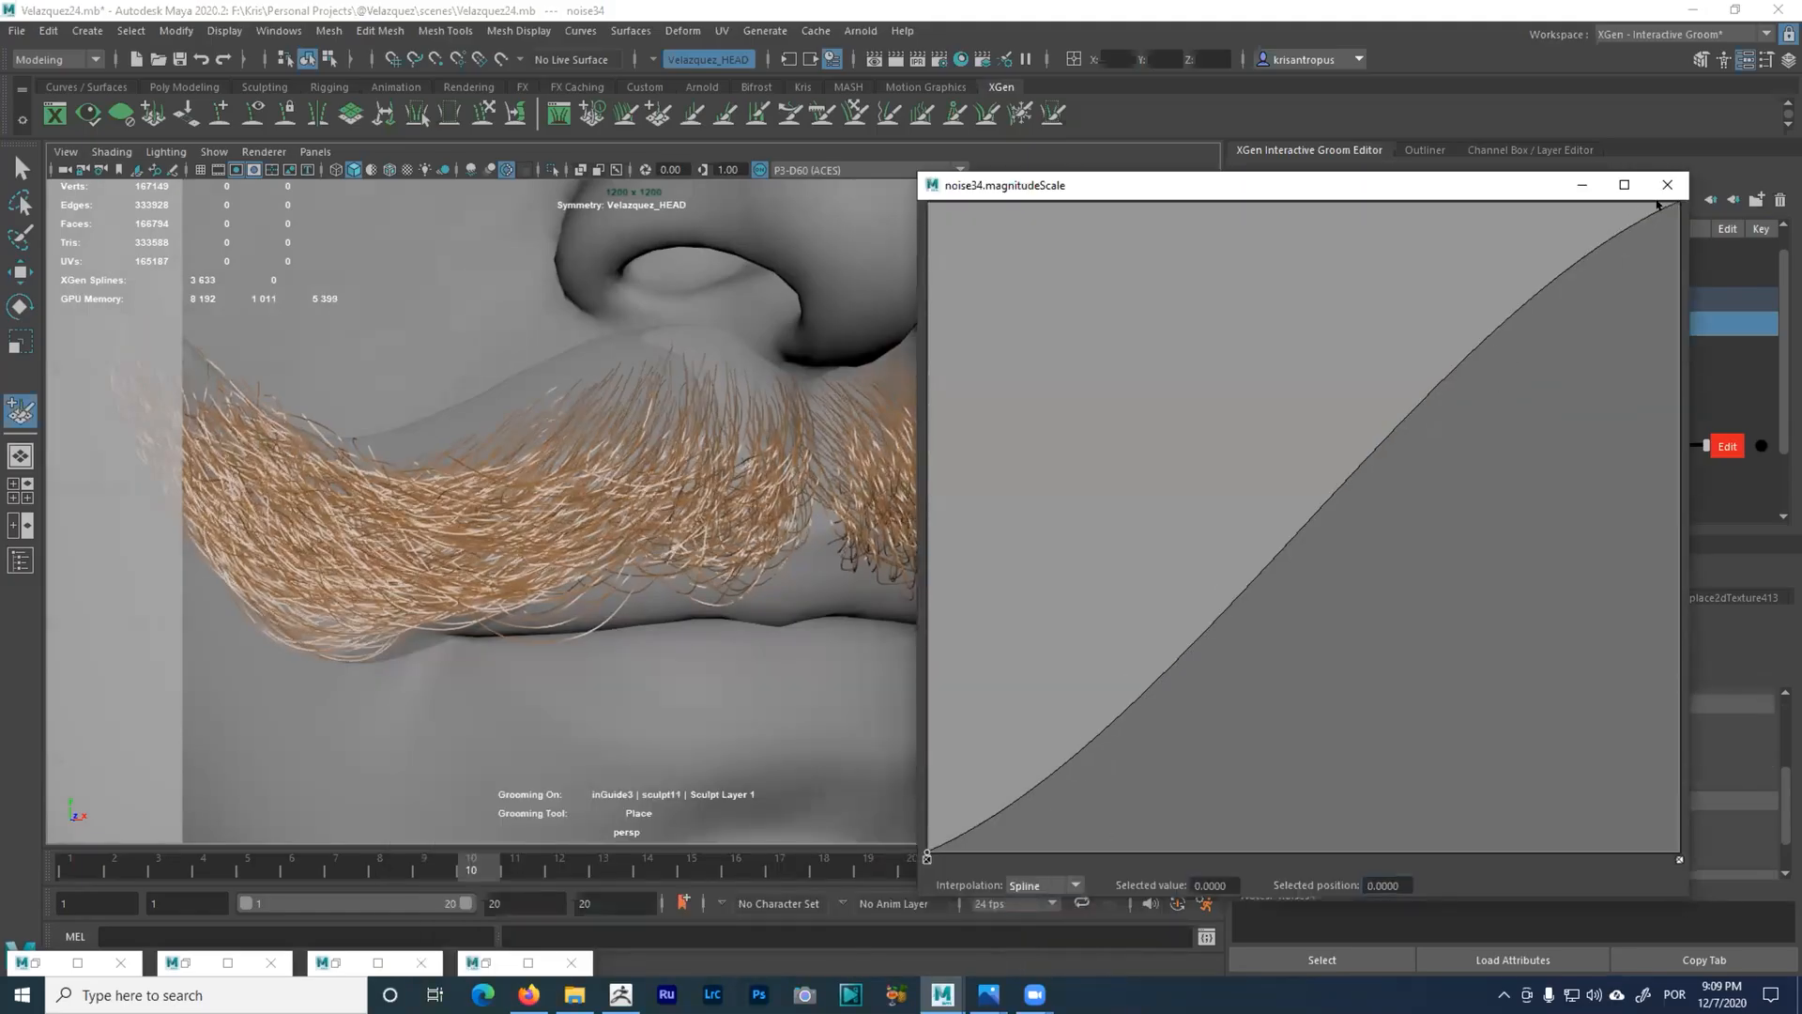
pyautogui.click(1058, 882)
pyautogui.click(1030, 964)
# - Try raising the root end of noise34's Magnitude Scale ramp to about 0.69, and return it to 0
pyautogui.scroll(6, 684, 363)
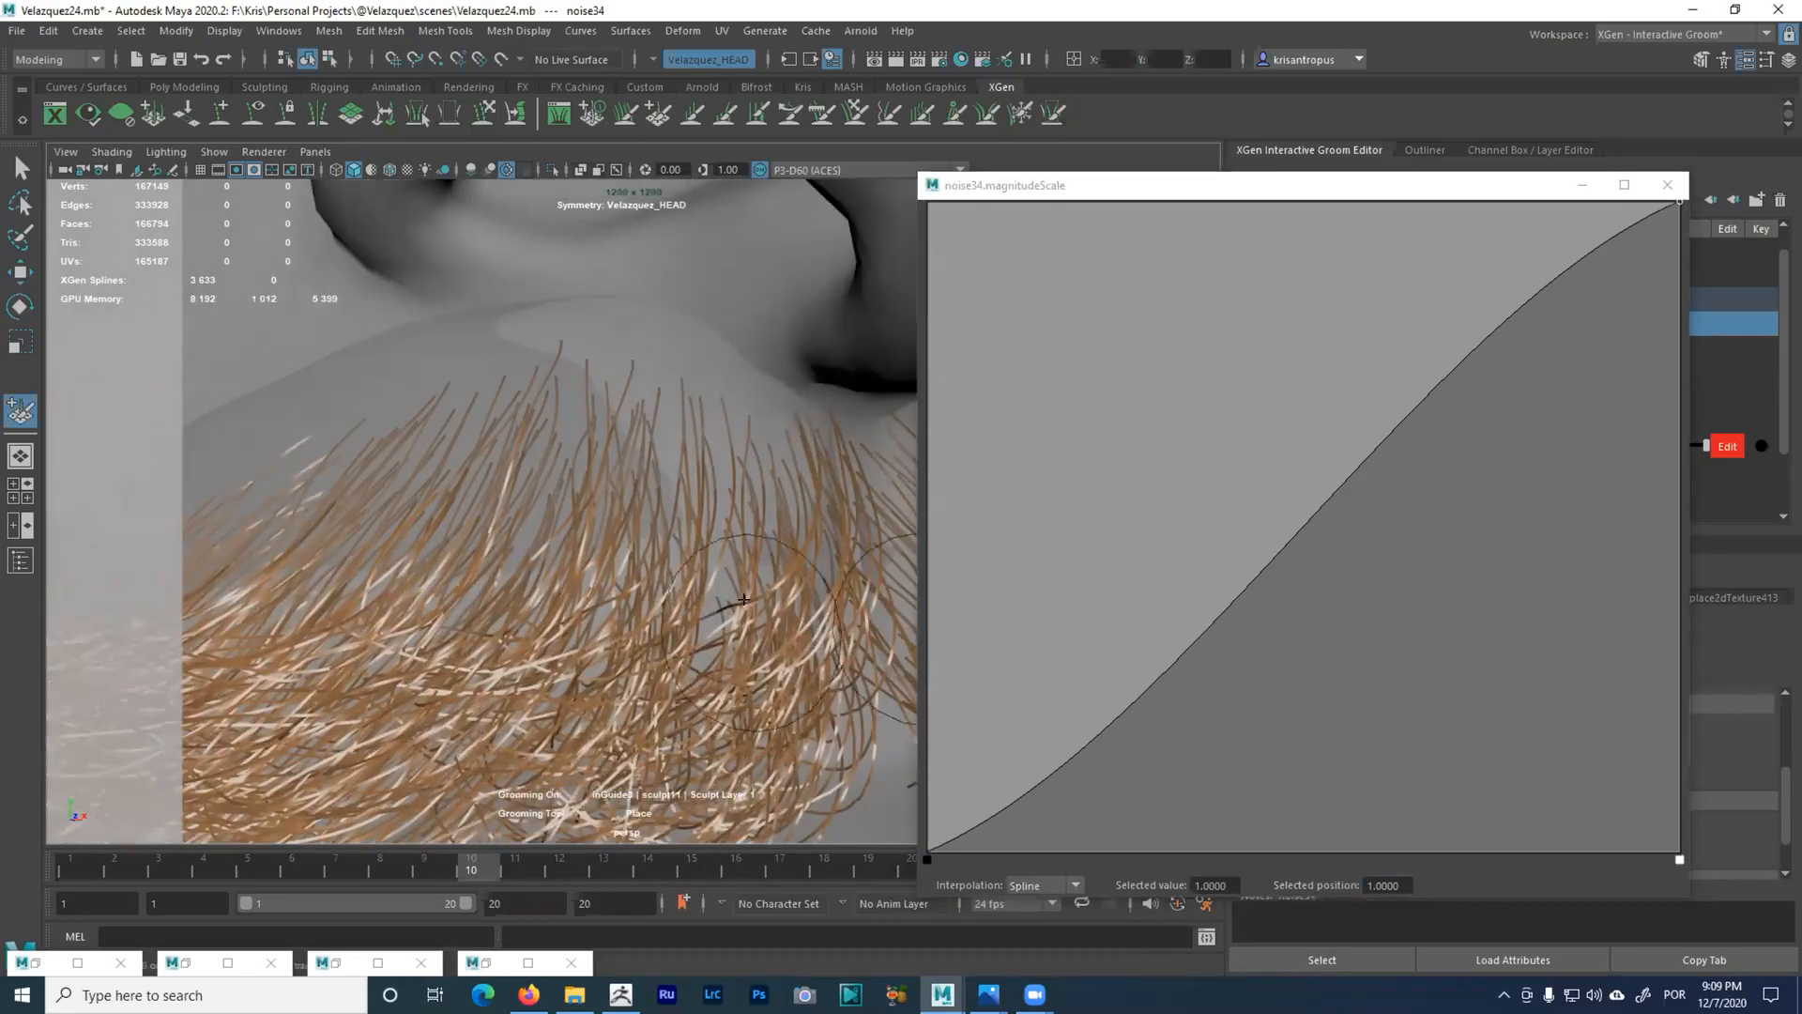
pyautogui.keyDown('alt'); pyautogui.moveTo(736, 508); pyautogui.dragTo(731, 485, button='middle'); pyautogui.keyUp('alt')
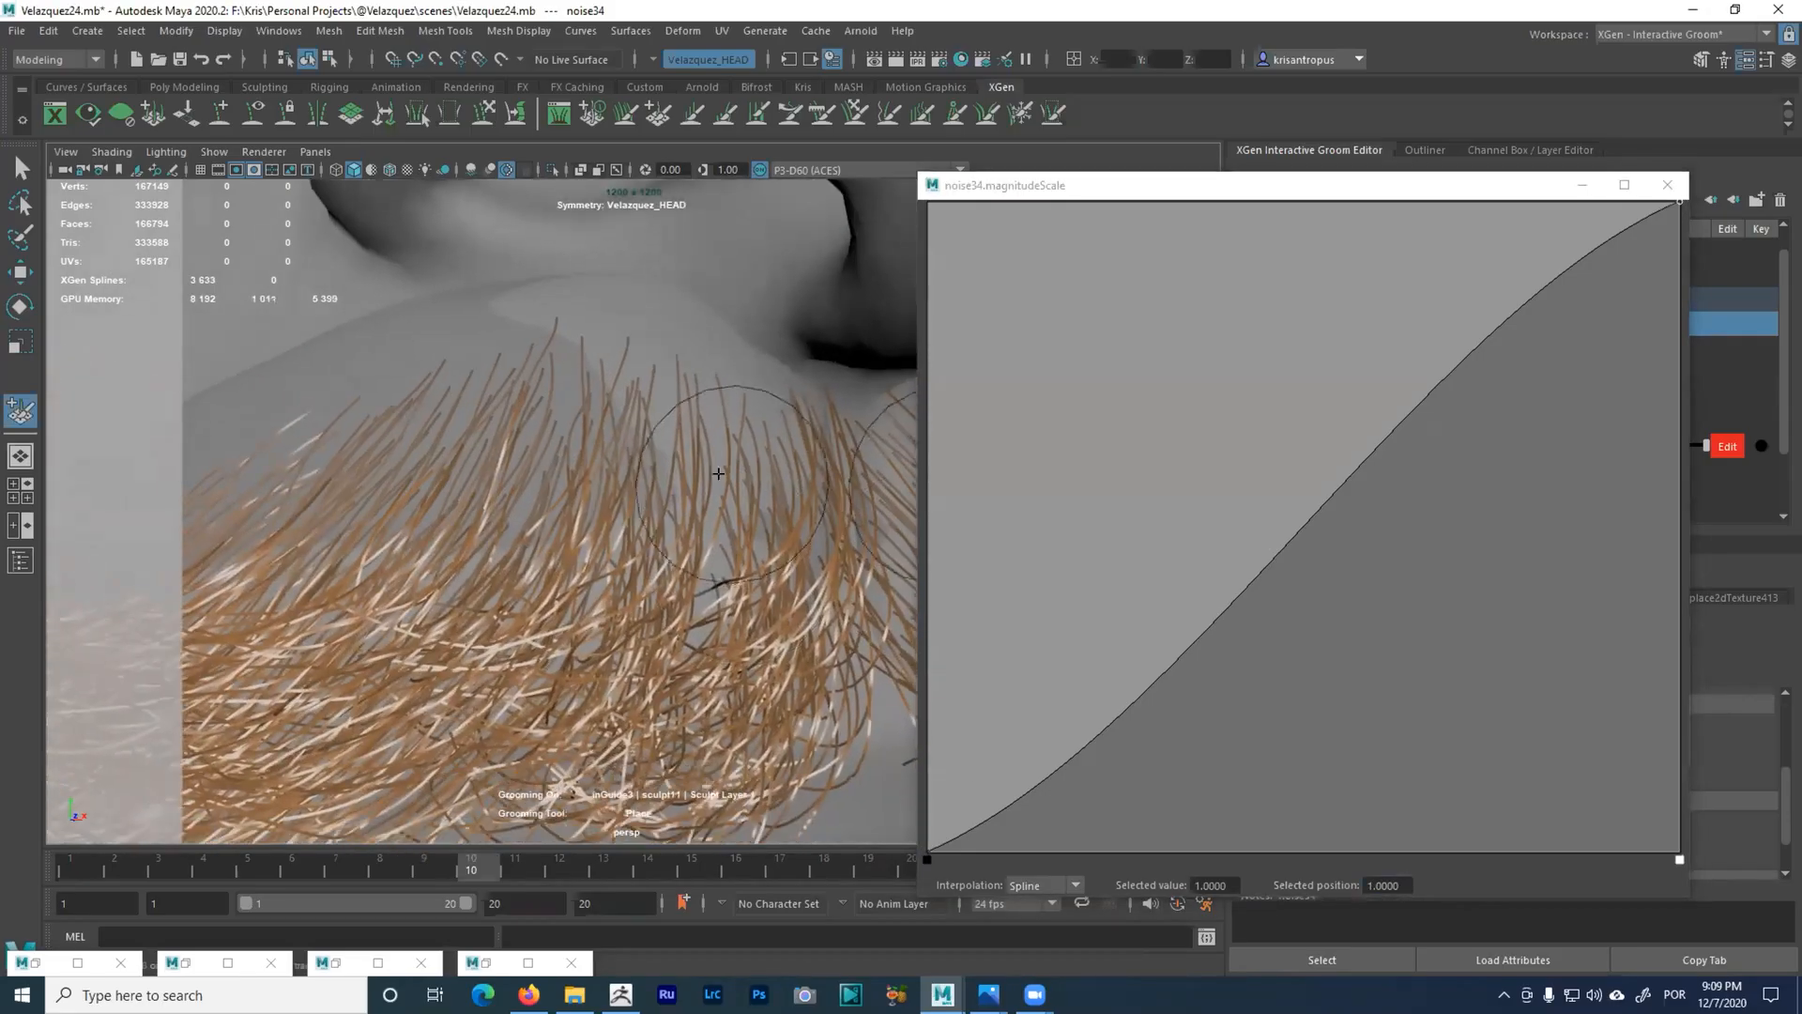
pyautogui.moveTo(925, 854); pyautogui.dragTo(931, 404)
pyautogui.keyDown('alt'); pyautogui.moveTo(663, 452); pyautogui.dragTo(655, 431); pyautogui.keyUp('alt')
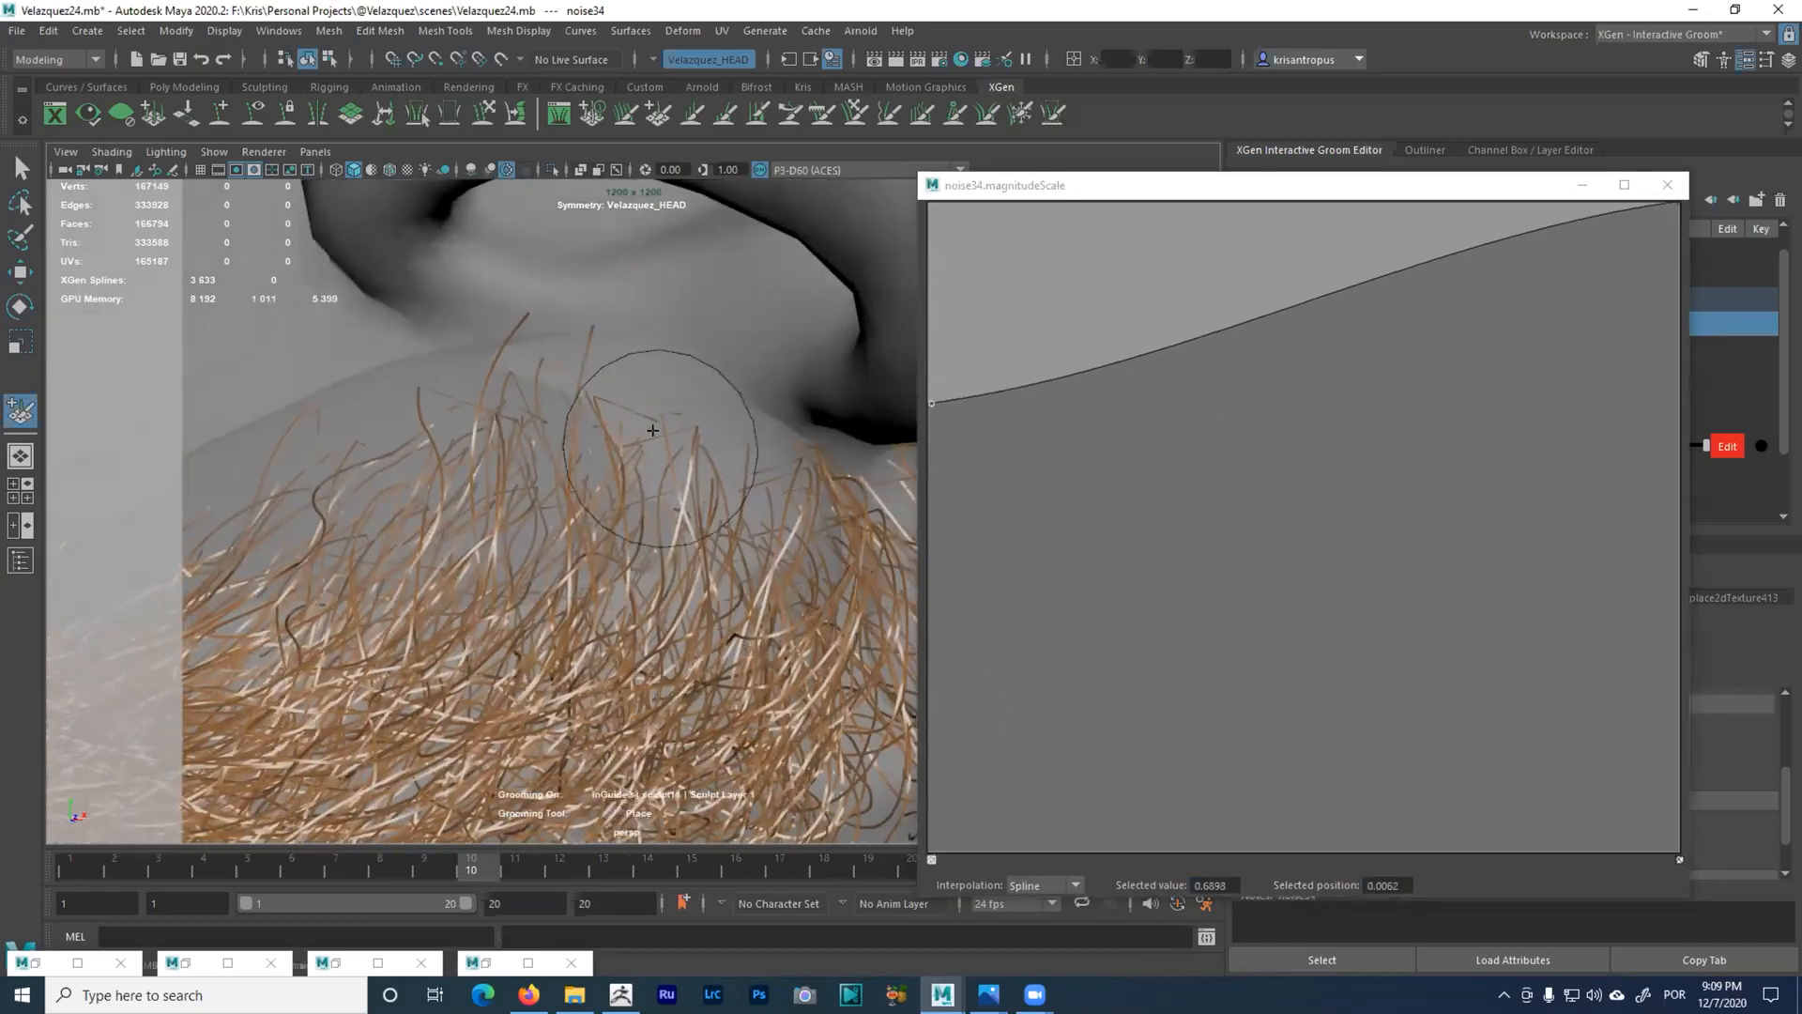
pyautogui.moveTo(925, 401); pyautogui.dragTo(803, 865)
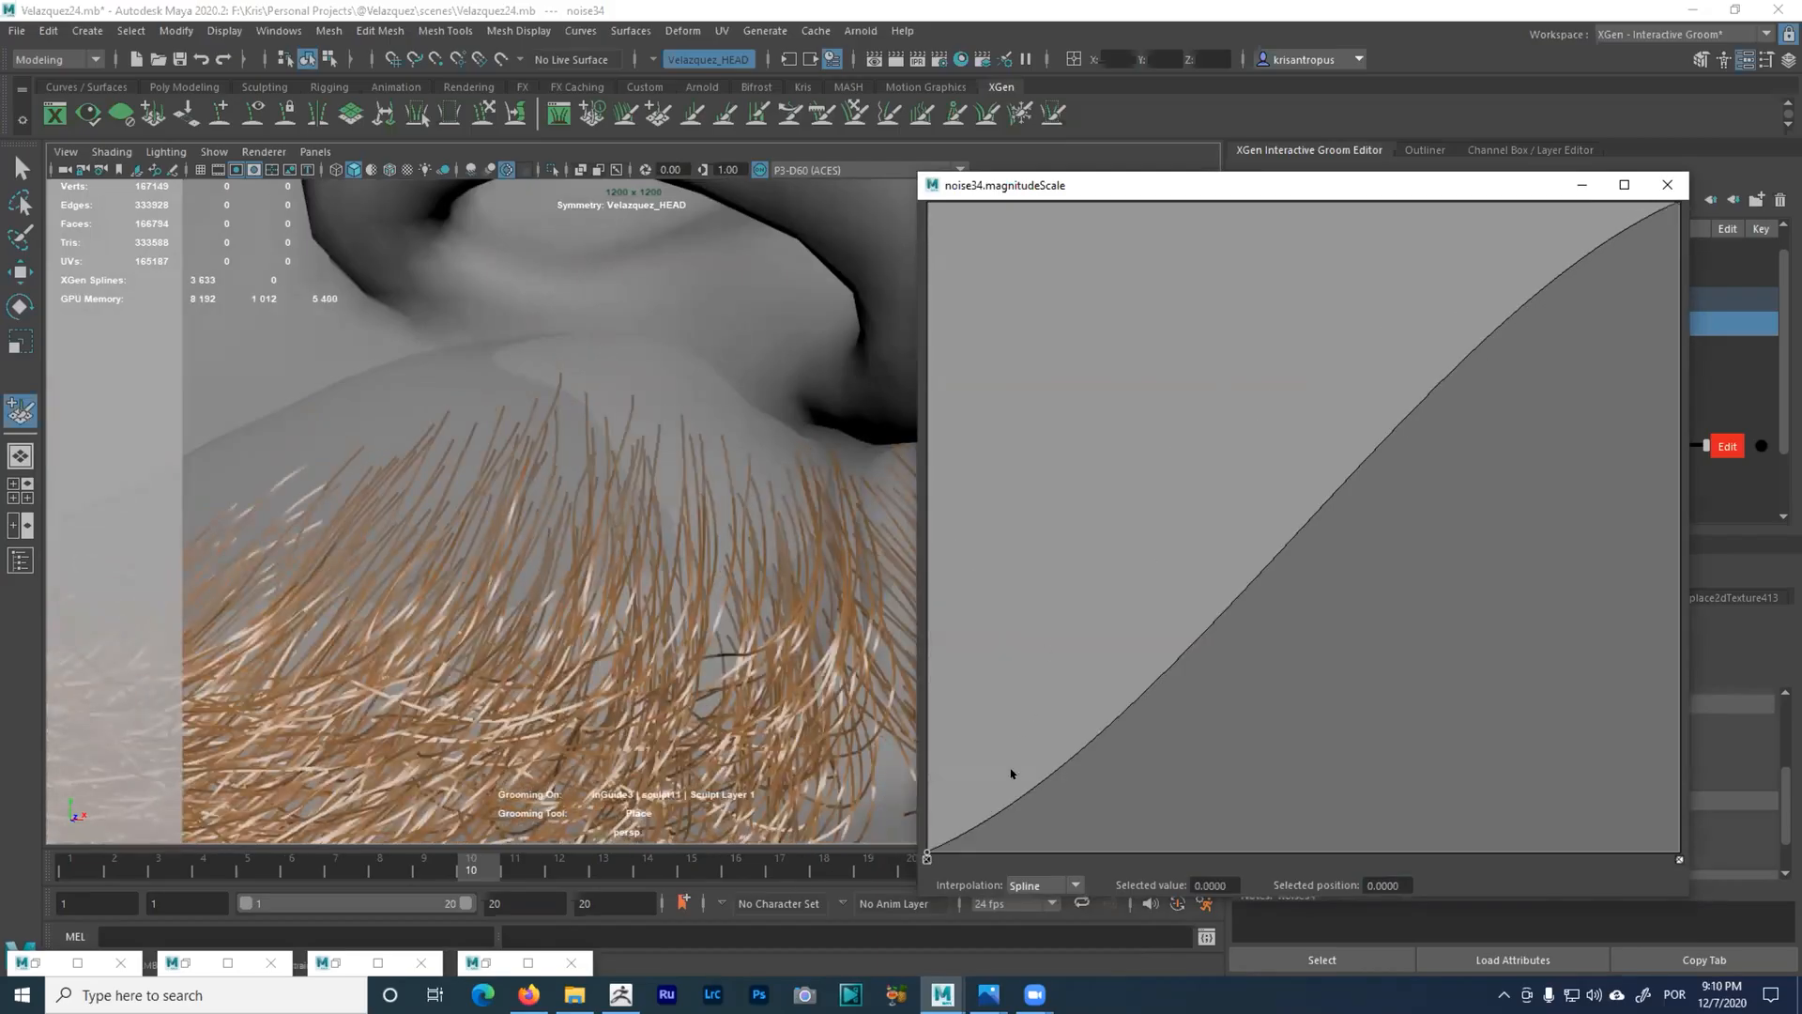
# - Add two points to the Magnitude Scale ramp: about value 0.37 at position 0.21 and value 0.70 at position 0.47
pyautogui.moveTo(1013, 793); pyautogui.dragTo(1061, 767)
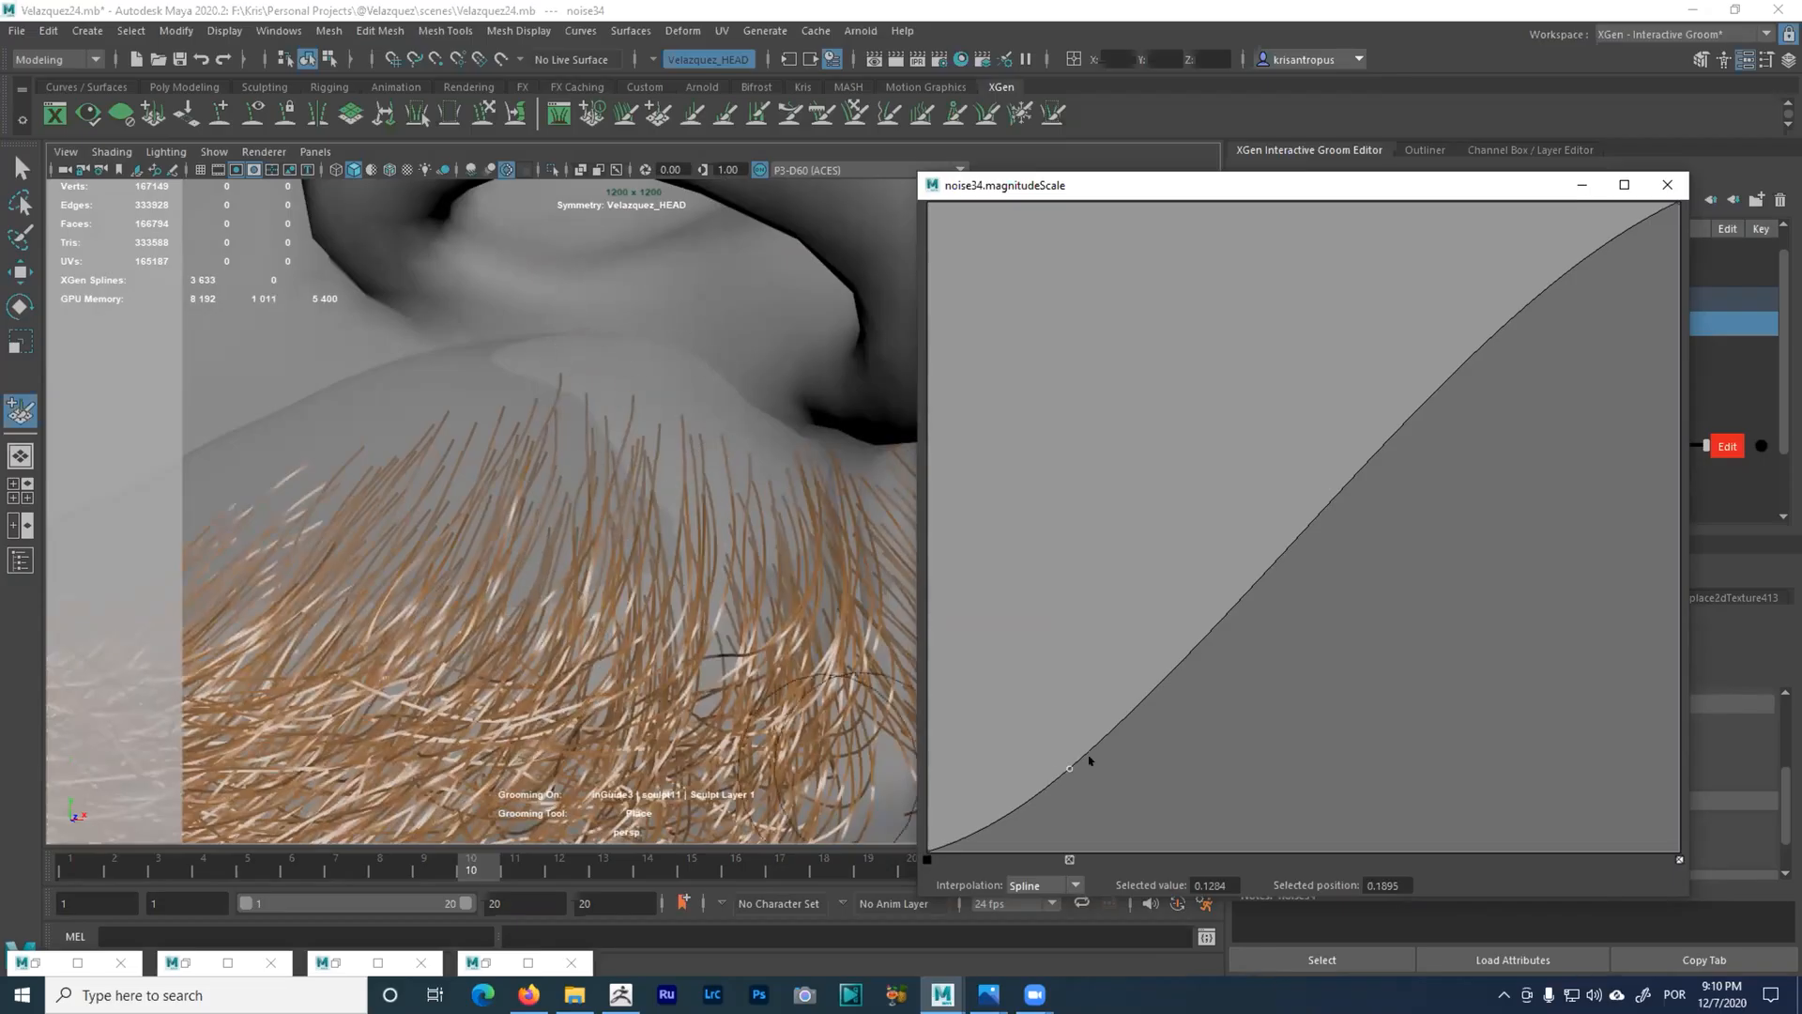
pyautogui.moveTo(1059, 765); pyautogui.dragTo(1075, 608)
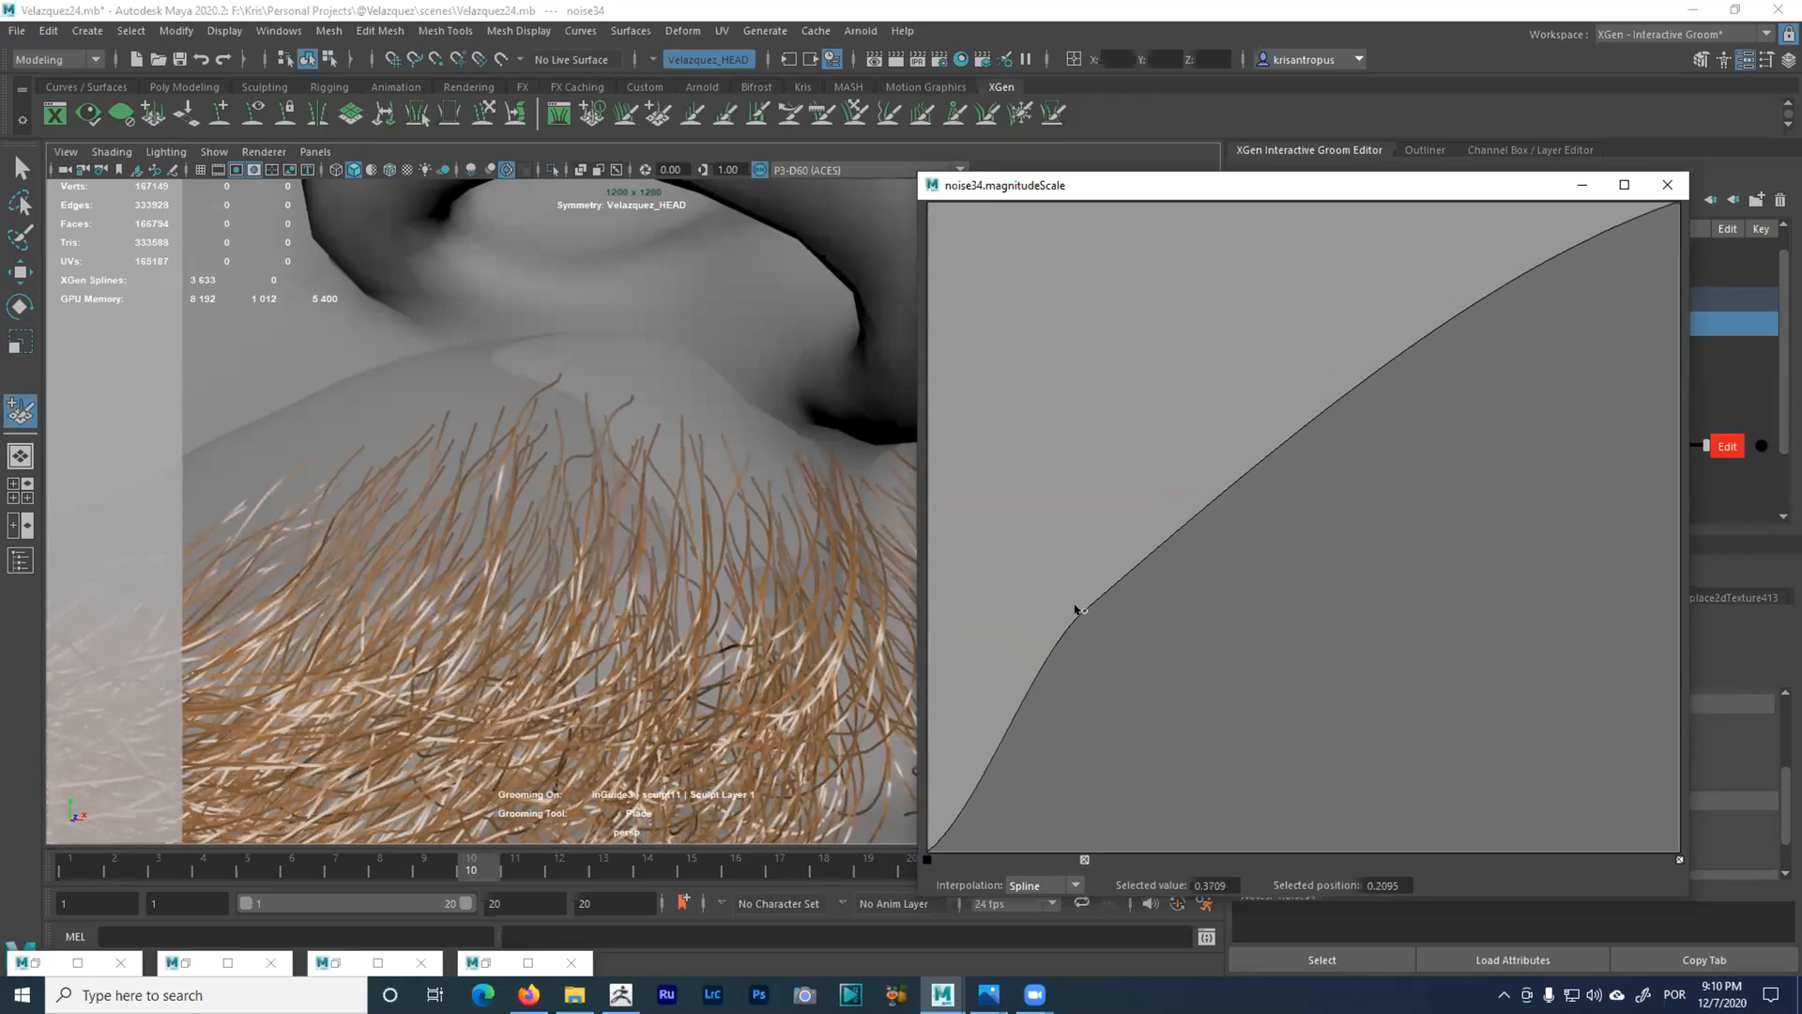
pyautogui.moveTo(1242, 462); pyautogui.dragTo(1276, 394)
pyautogui.keyDown('alt'); pyautogui.moveTo(643, 599); pyautogui.dragTo(611, 565, button='right'); pyautogui.keyUp('alt')
pyautogui.keyDown('alt'); pyautogui.moveTo(611, 565); pyautogui.dragTo(469, 563); pyautogui.keyUp('alt')
pyautogui.keyDown('alt'); pyautogui.moveTo(469, 563); pyautogui.dragTo(568, 611, button='right'); pyautogui.keyUp('alt')
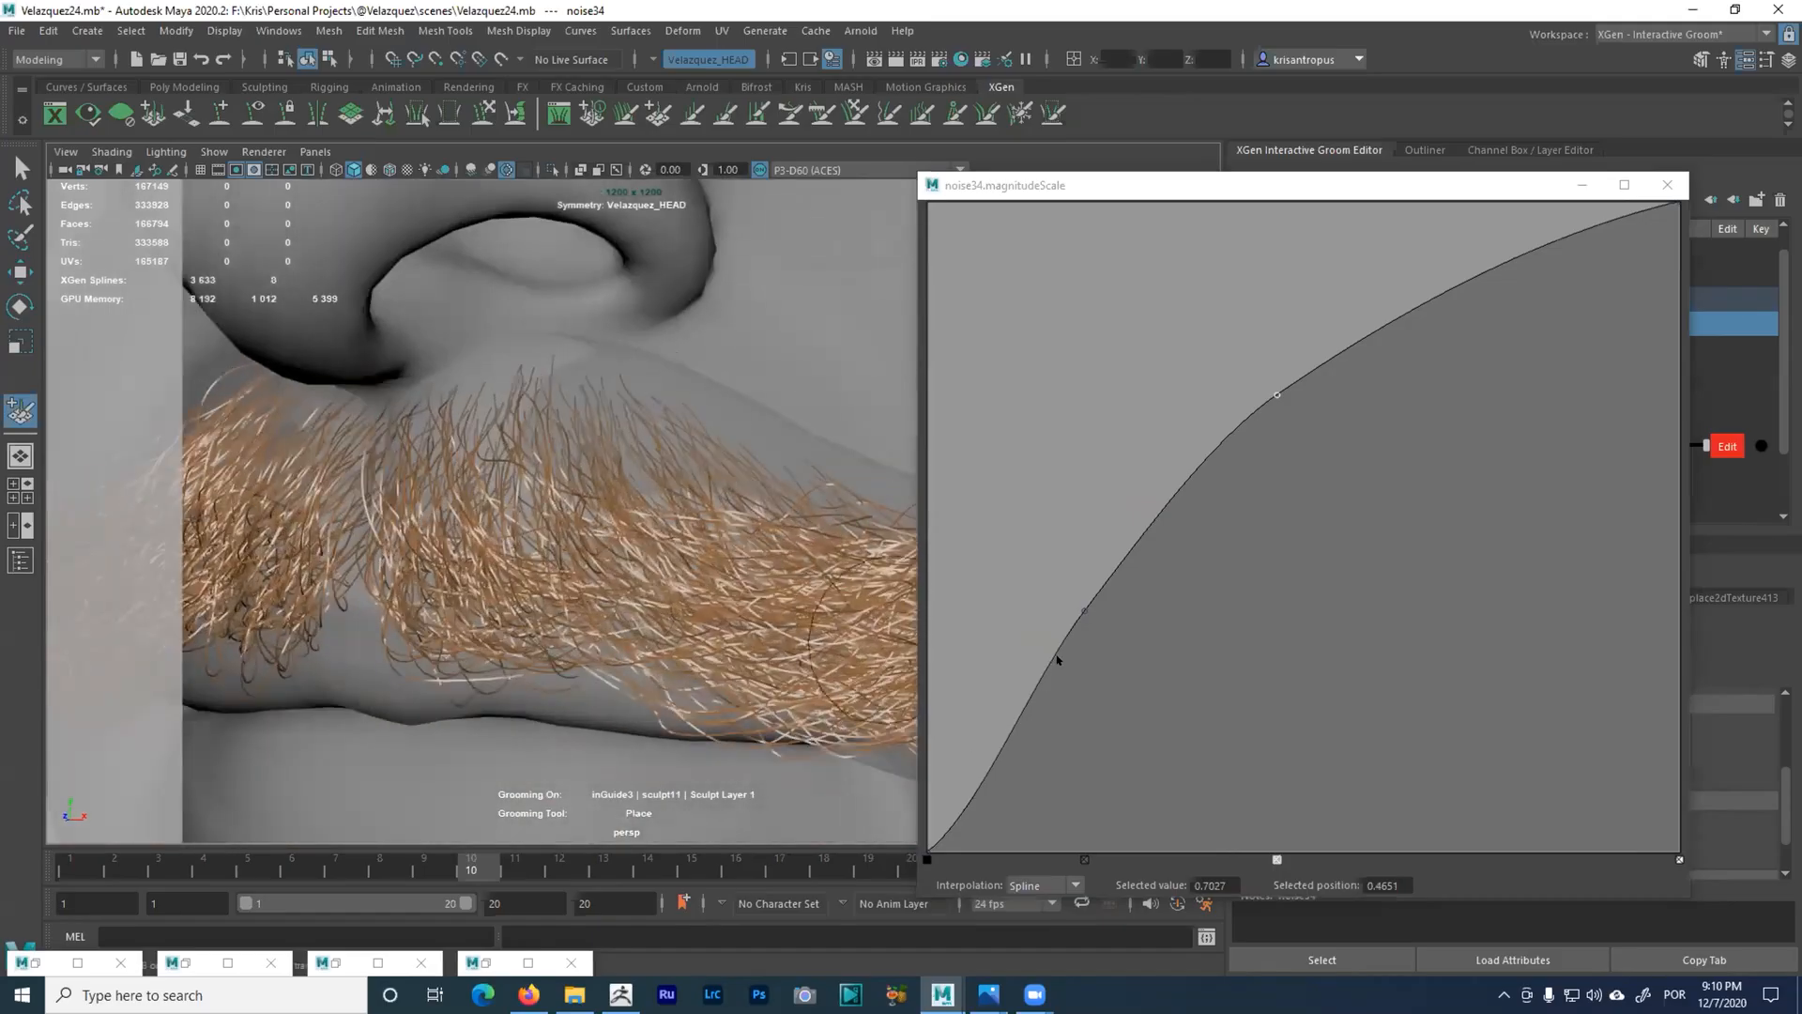
# - Raise the first added Magnitude Scale point slightly, minimize the ramp editor and inspect the mustache
pyautogui.moveTo(1083, 609); pyautogui.dragTo(1098, 569)
pyautogui.keyDown('alt'); pyautogui.moveTo(498, 615); pyautogui.dragTo(614, 580); pyautogui.keyUp('alt')
pyautogui.keyDown('alt'); pyautogui.moveTo(615, 580); pyautogui.dragTo(575, 579, button='right'); pyautogui.keyUp('alt')
pyautogui.click(1582, 186)
pyautogui.keyDown('alt'); pyautogui.moveTo(897, 458); pyautogui.dragTo(780, 414, button='right'); pyautogui.keyUp('alt')
pyautogui.moveTo(780, 414)
pyautogui.keyDown('alt'); pyautogui.mouseDown()
pyautogui.moveTo(894, 416)
pyautogui.moveTo(885, 459)
pyautogui.moveTo(921, 495)
pyautogui.mouseUp(); pyautogui.keyUp('alt')
pyautogui.keyDown('alt'); pyautogui.moveTo(921, 494); pyautogui.dragTo(923, 525, button='right'); pyautogui.keyUp('alt')
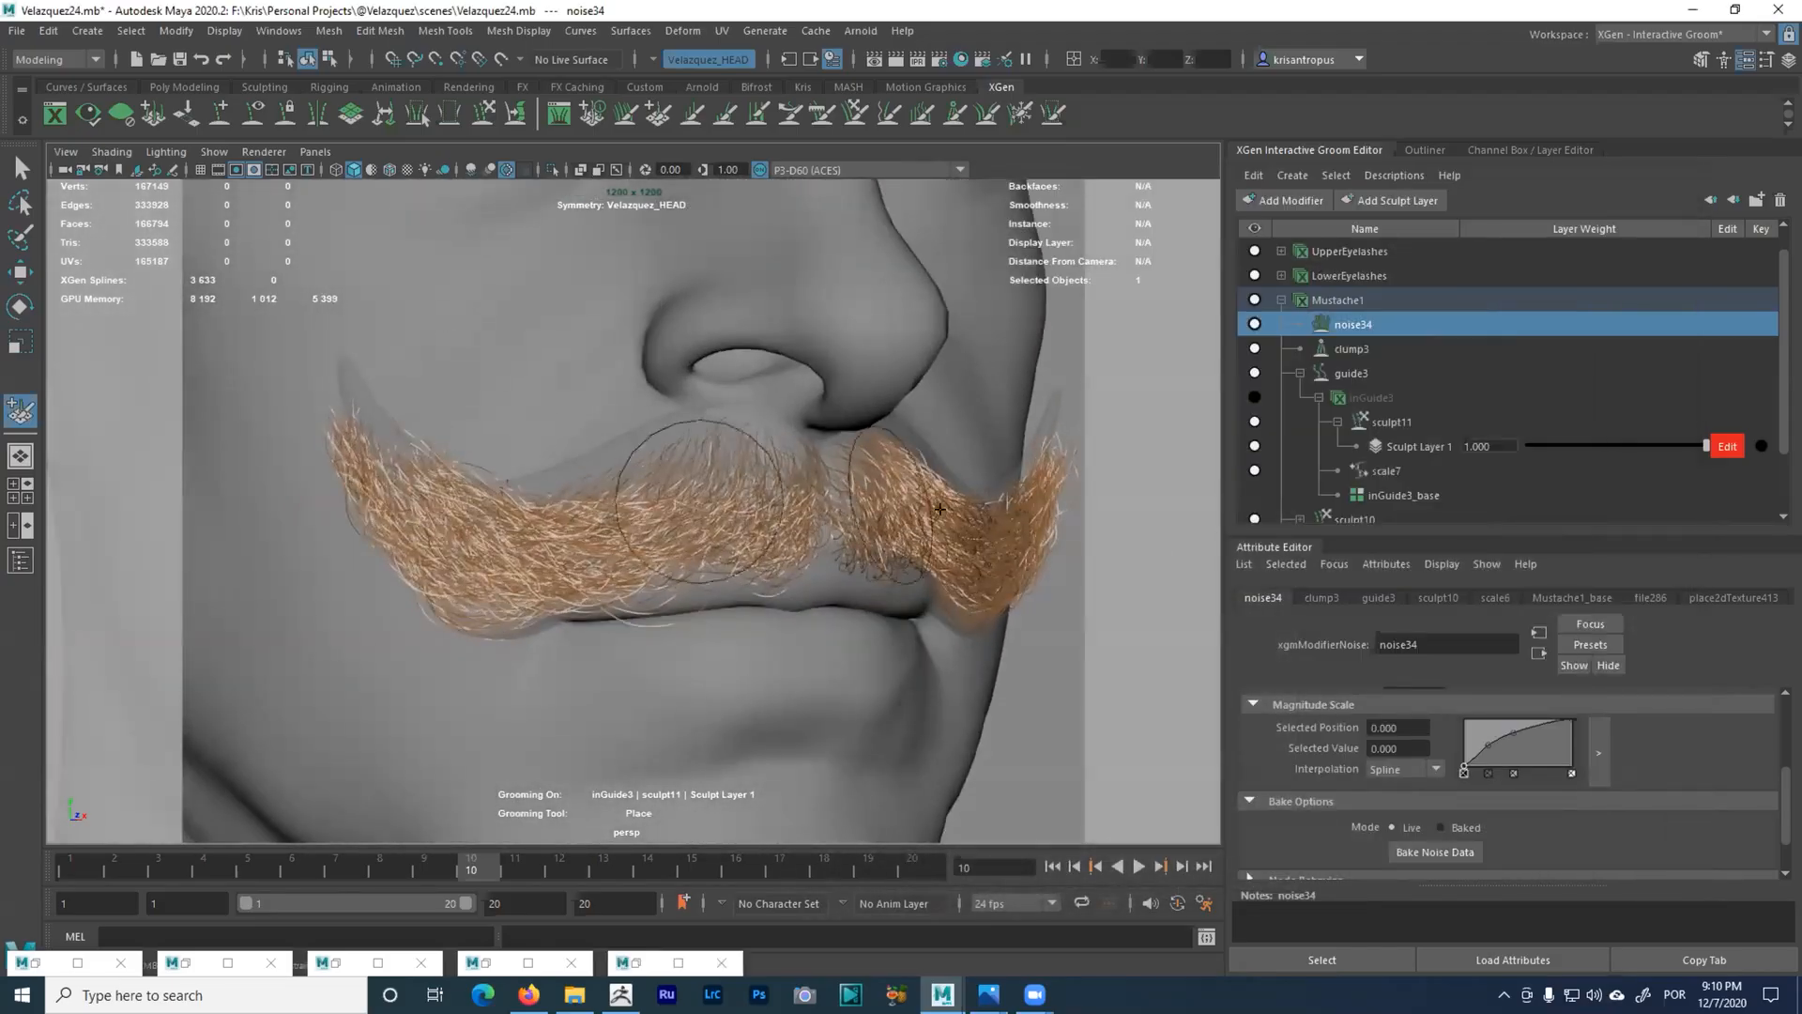
pyautogui.keyDown('alt'); pyautogui.moveTo(915, 525); pyautogui.dragTo(944, 535); pyautogui.keyUp('alt')
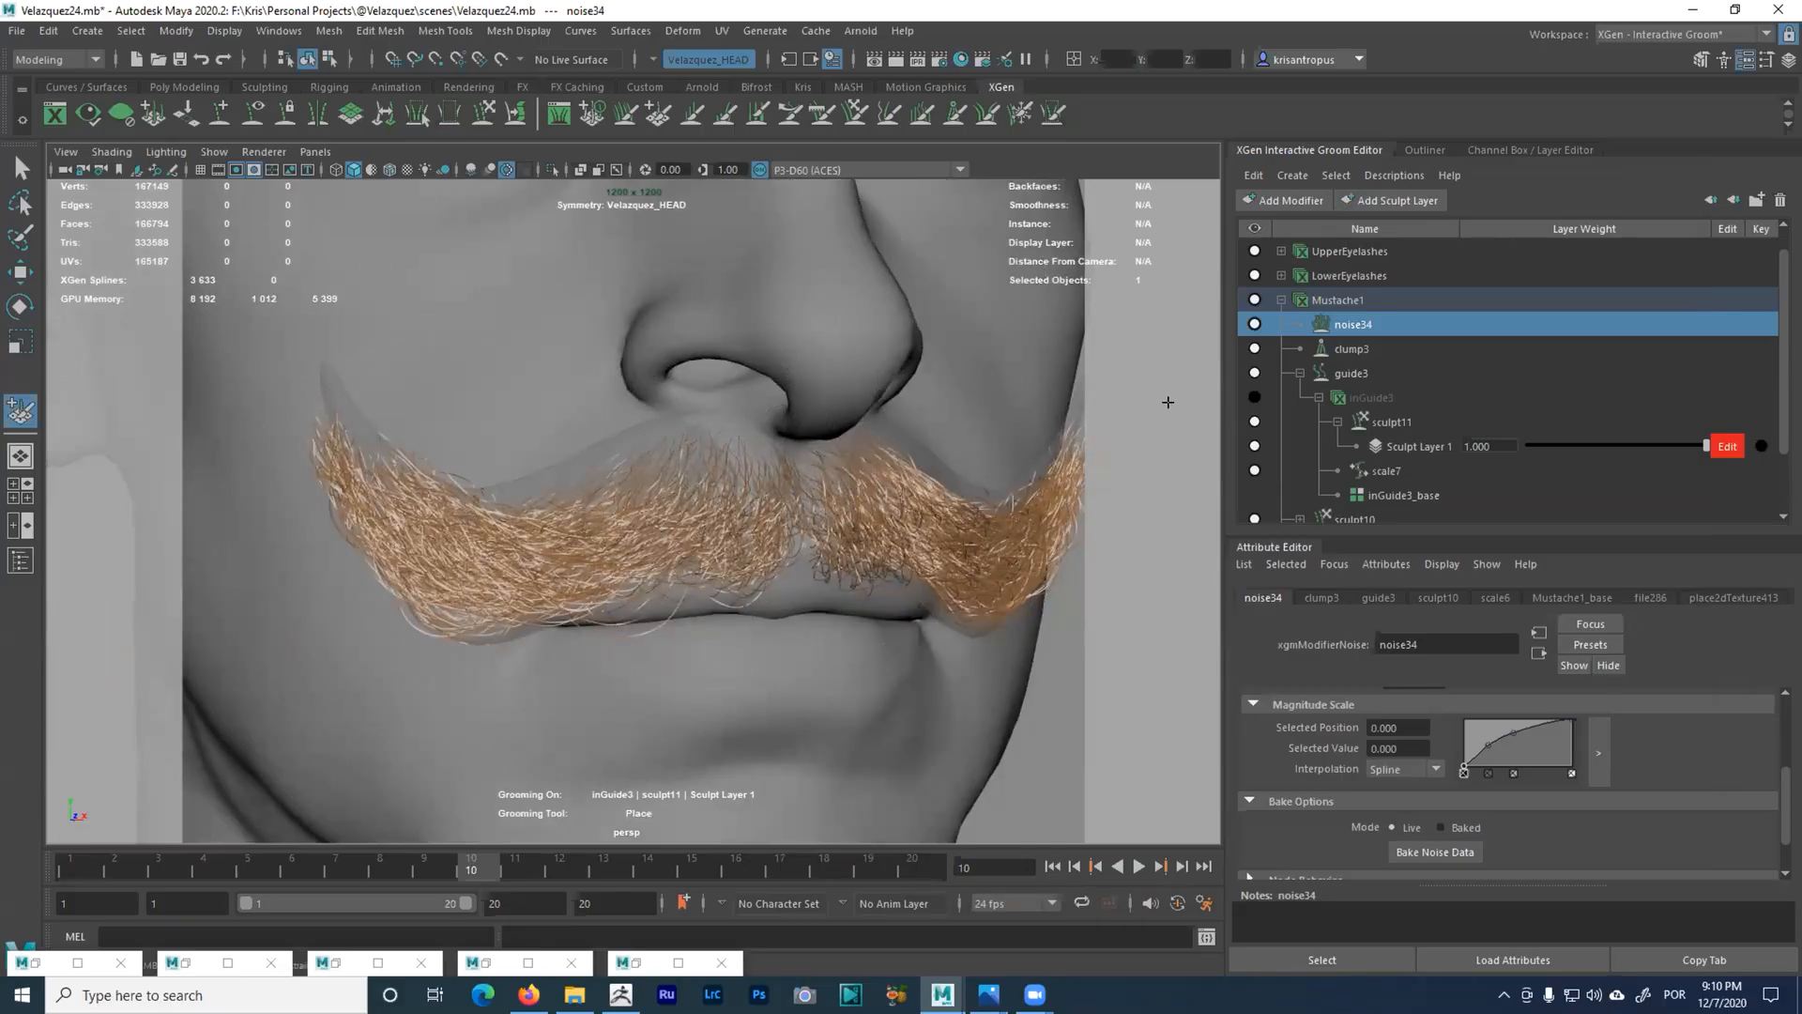
# - Mute noise34 and open clump3's Clump Scale ramp in its enlarged editor
pyautogui.click(1254, 324)
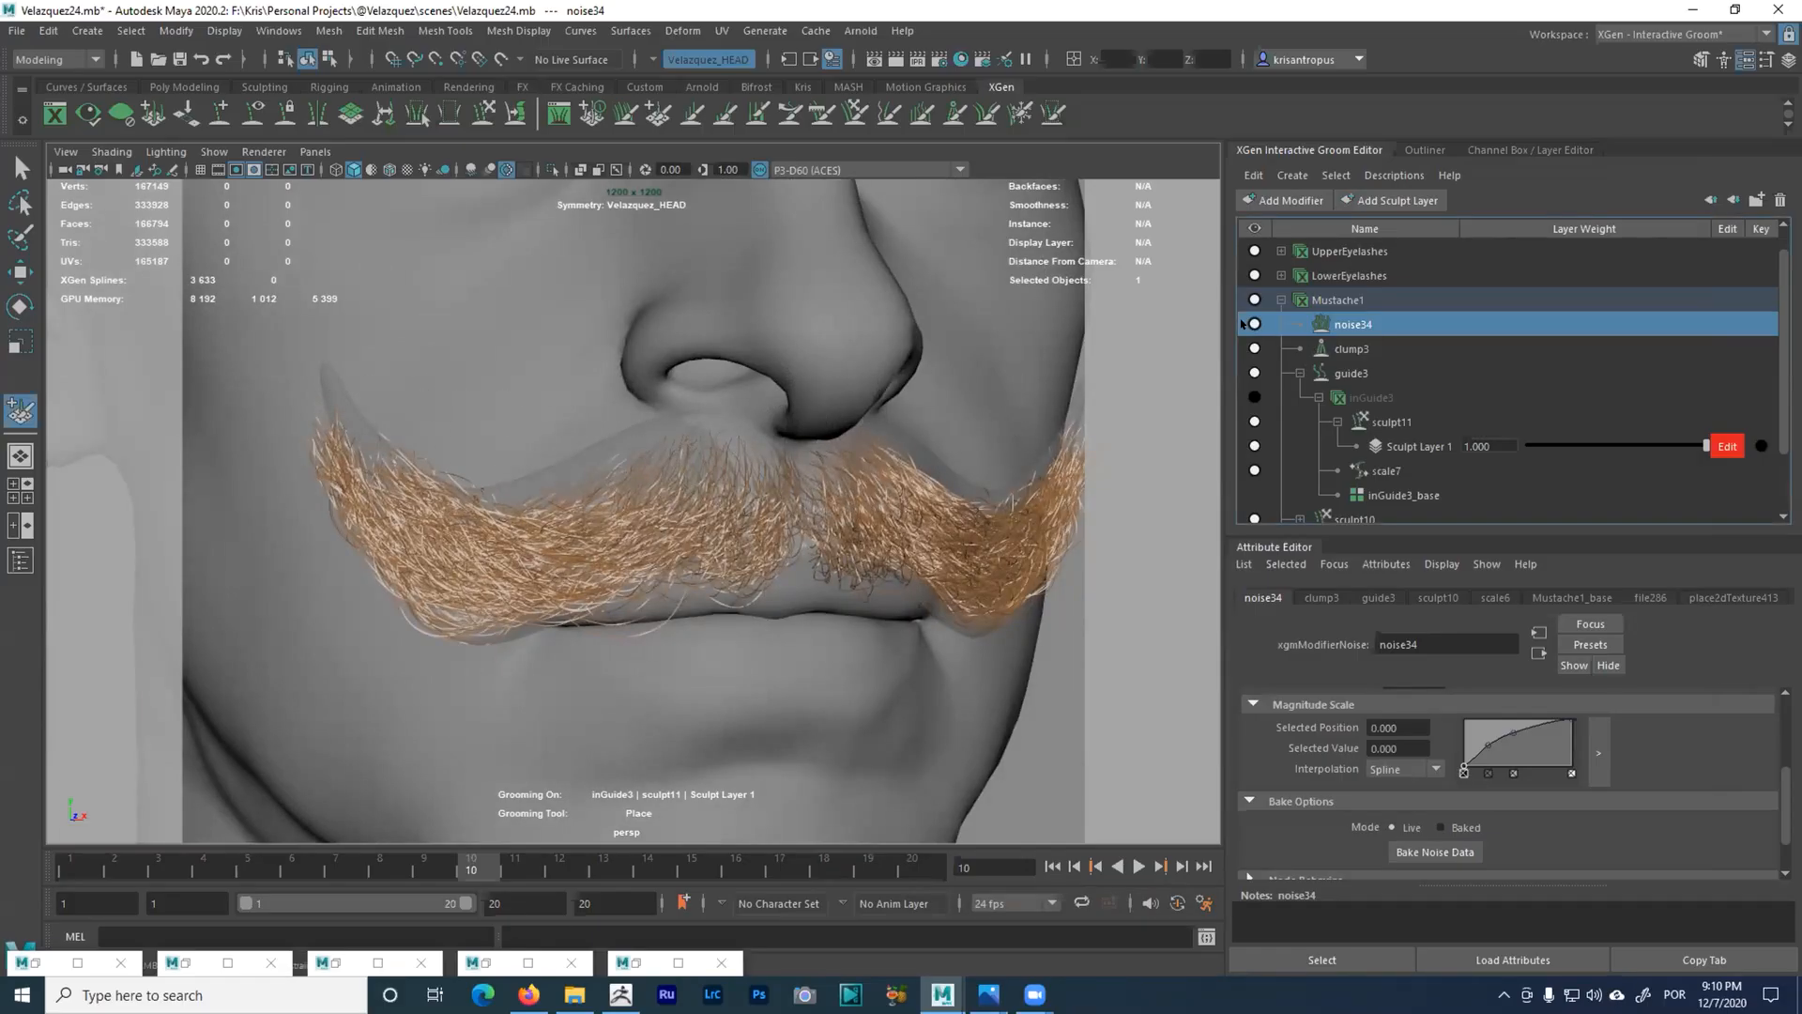
pyautogui.click(1334, 347)
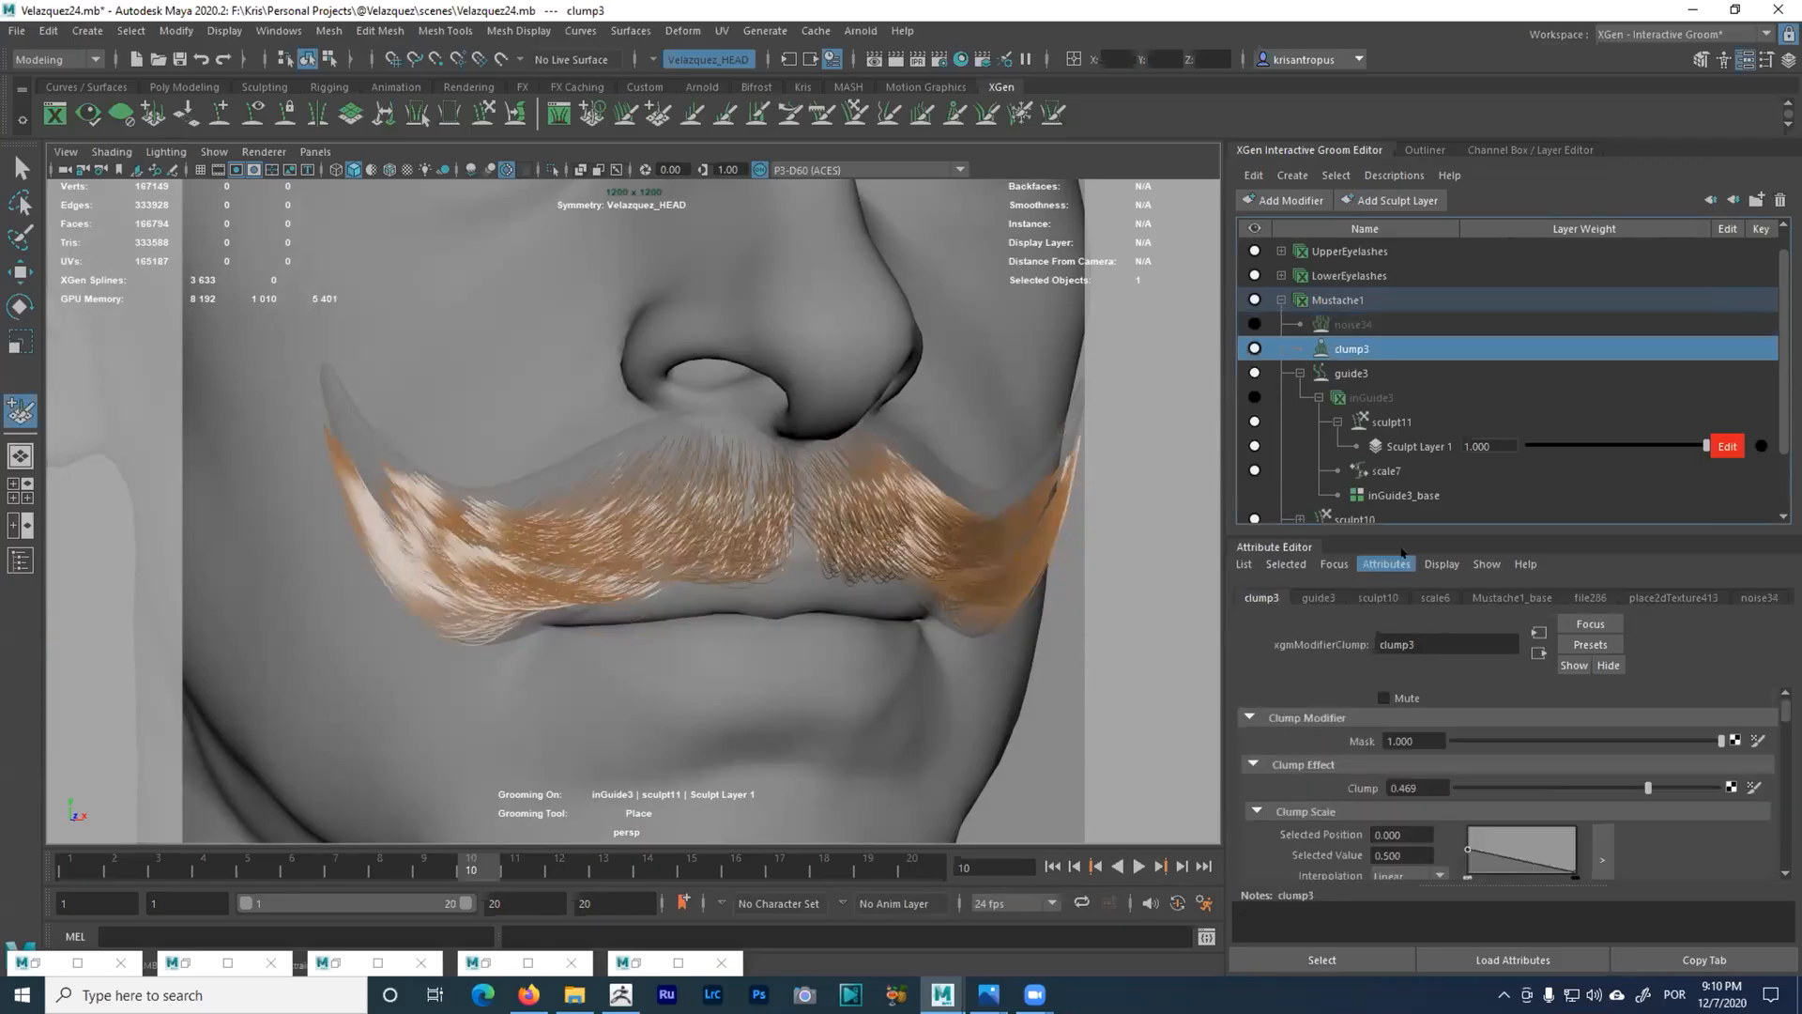
pyautogui.click(1593, 855)
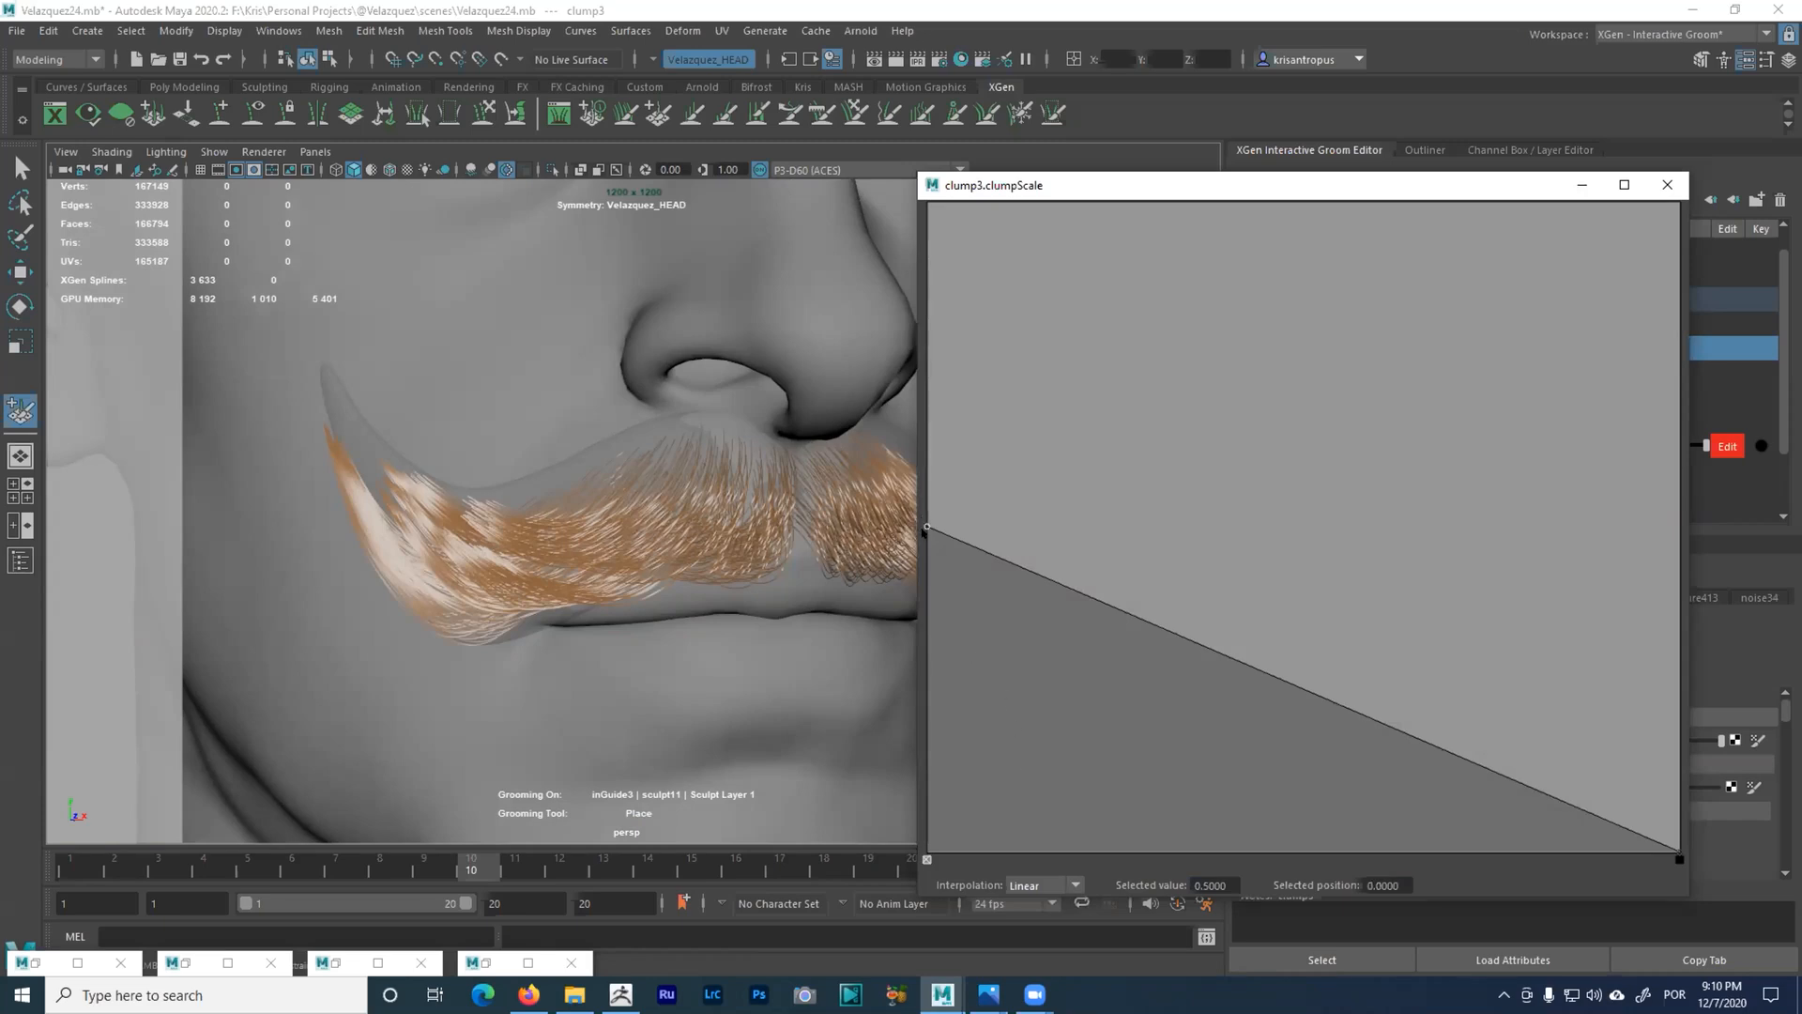
# - Try lowering the root end of the Clump Scale ramp to about 0.06, and set its value back to 0.5
pyautogui.moveTo(923, 523); pyautogui.dragTo(925, 813)
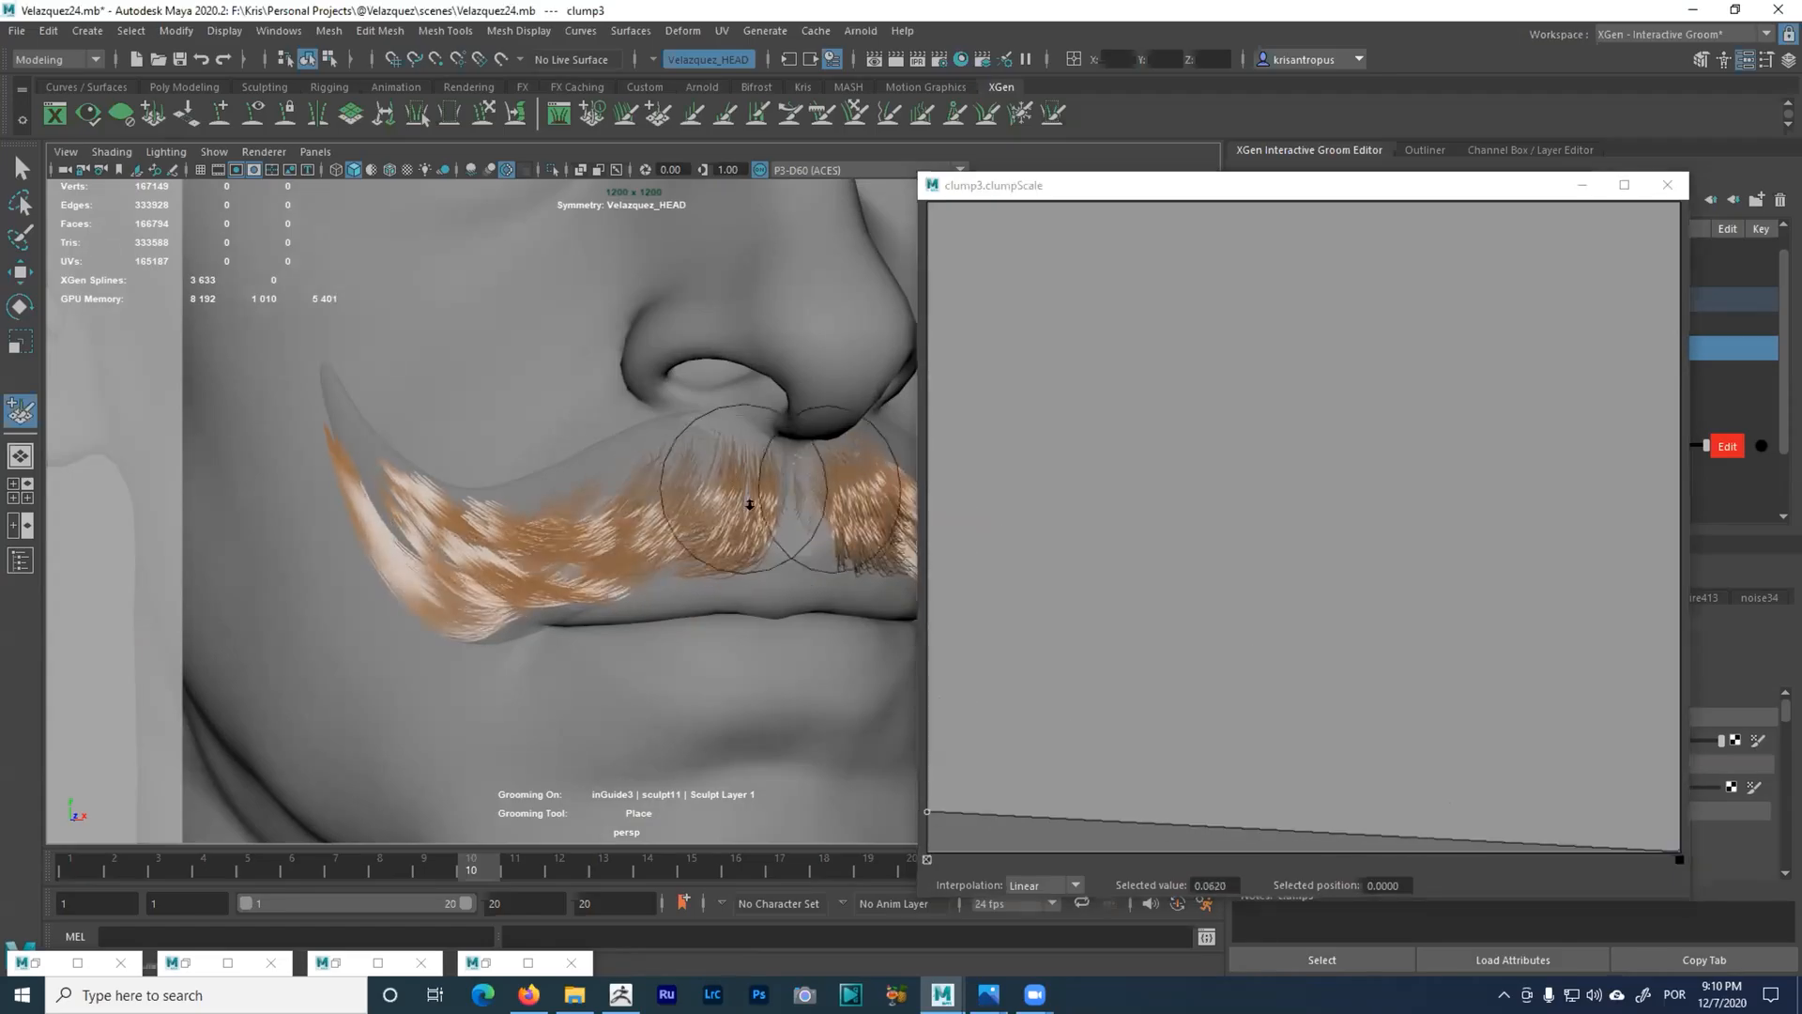
pyautogui.scroll(5, 751, 517)
pyautogui.click(925, 809)
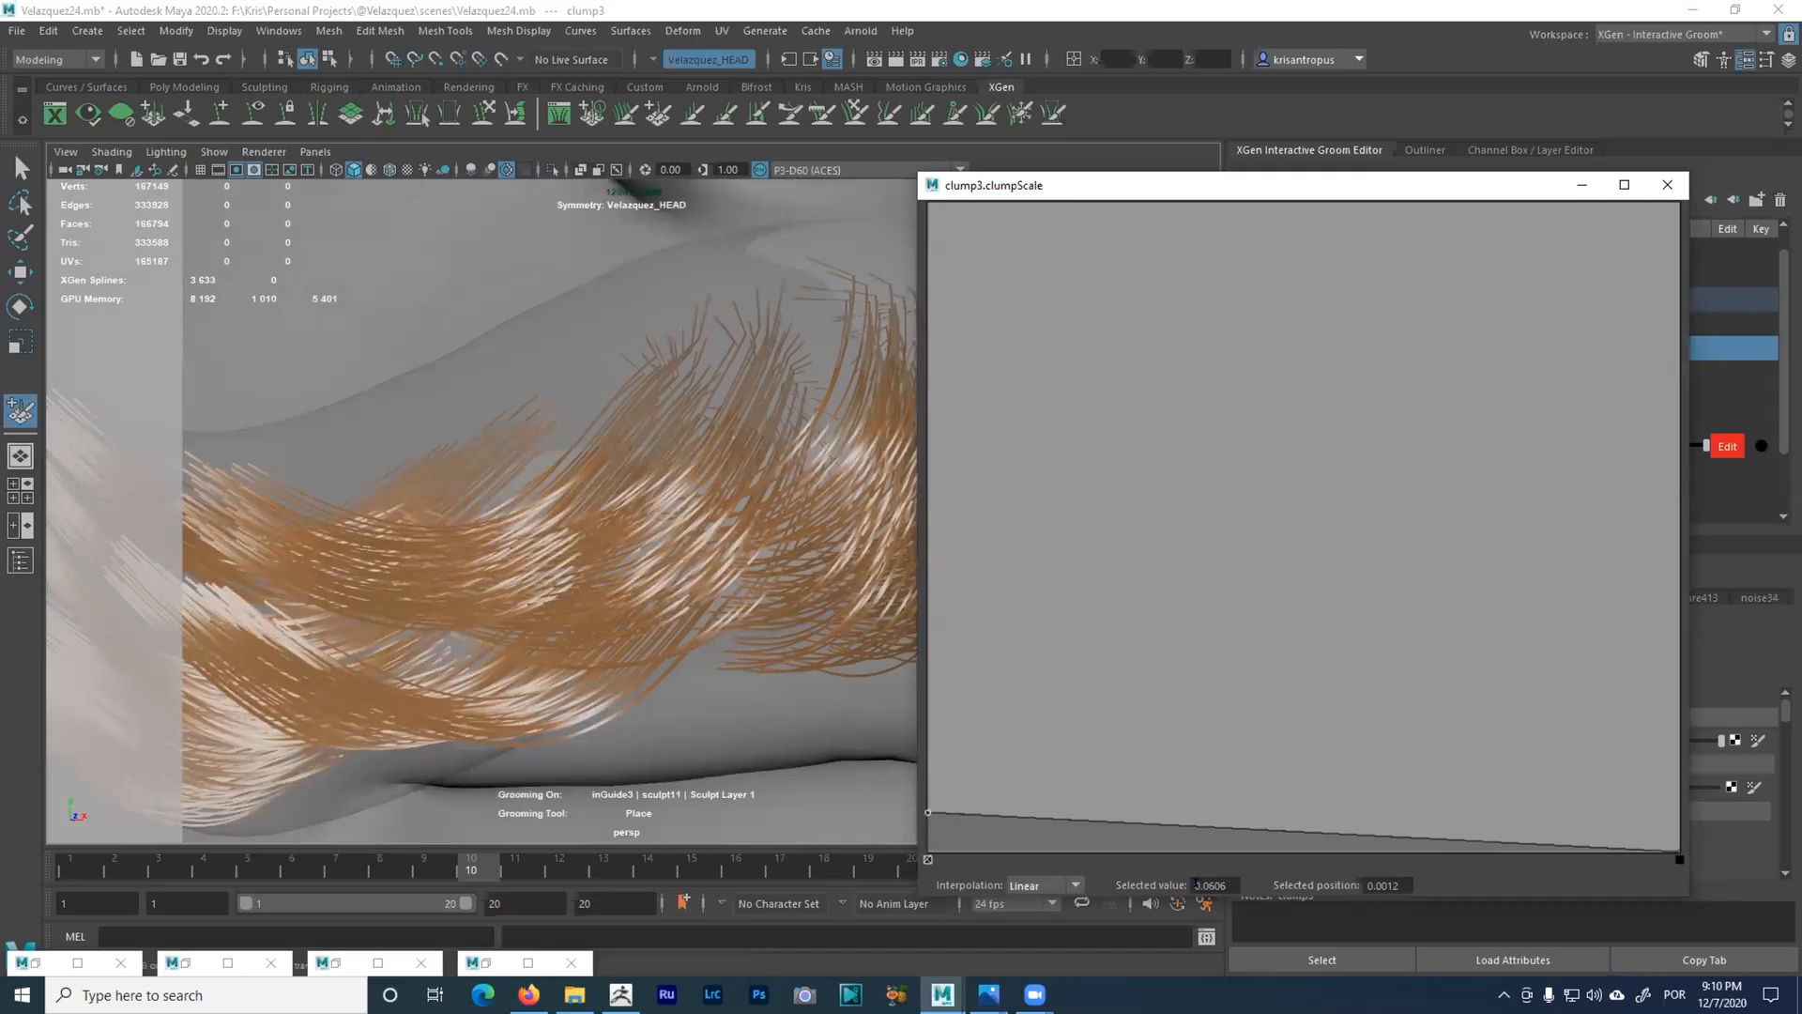
pyautogui.write('0.5')
pyautogui.press('Return')
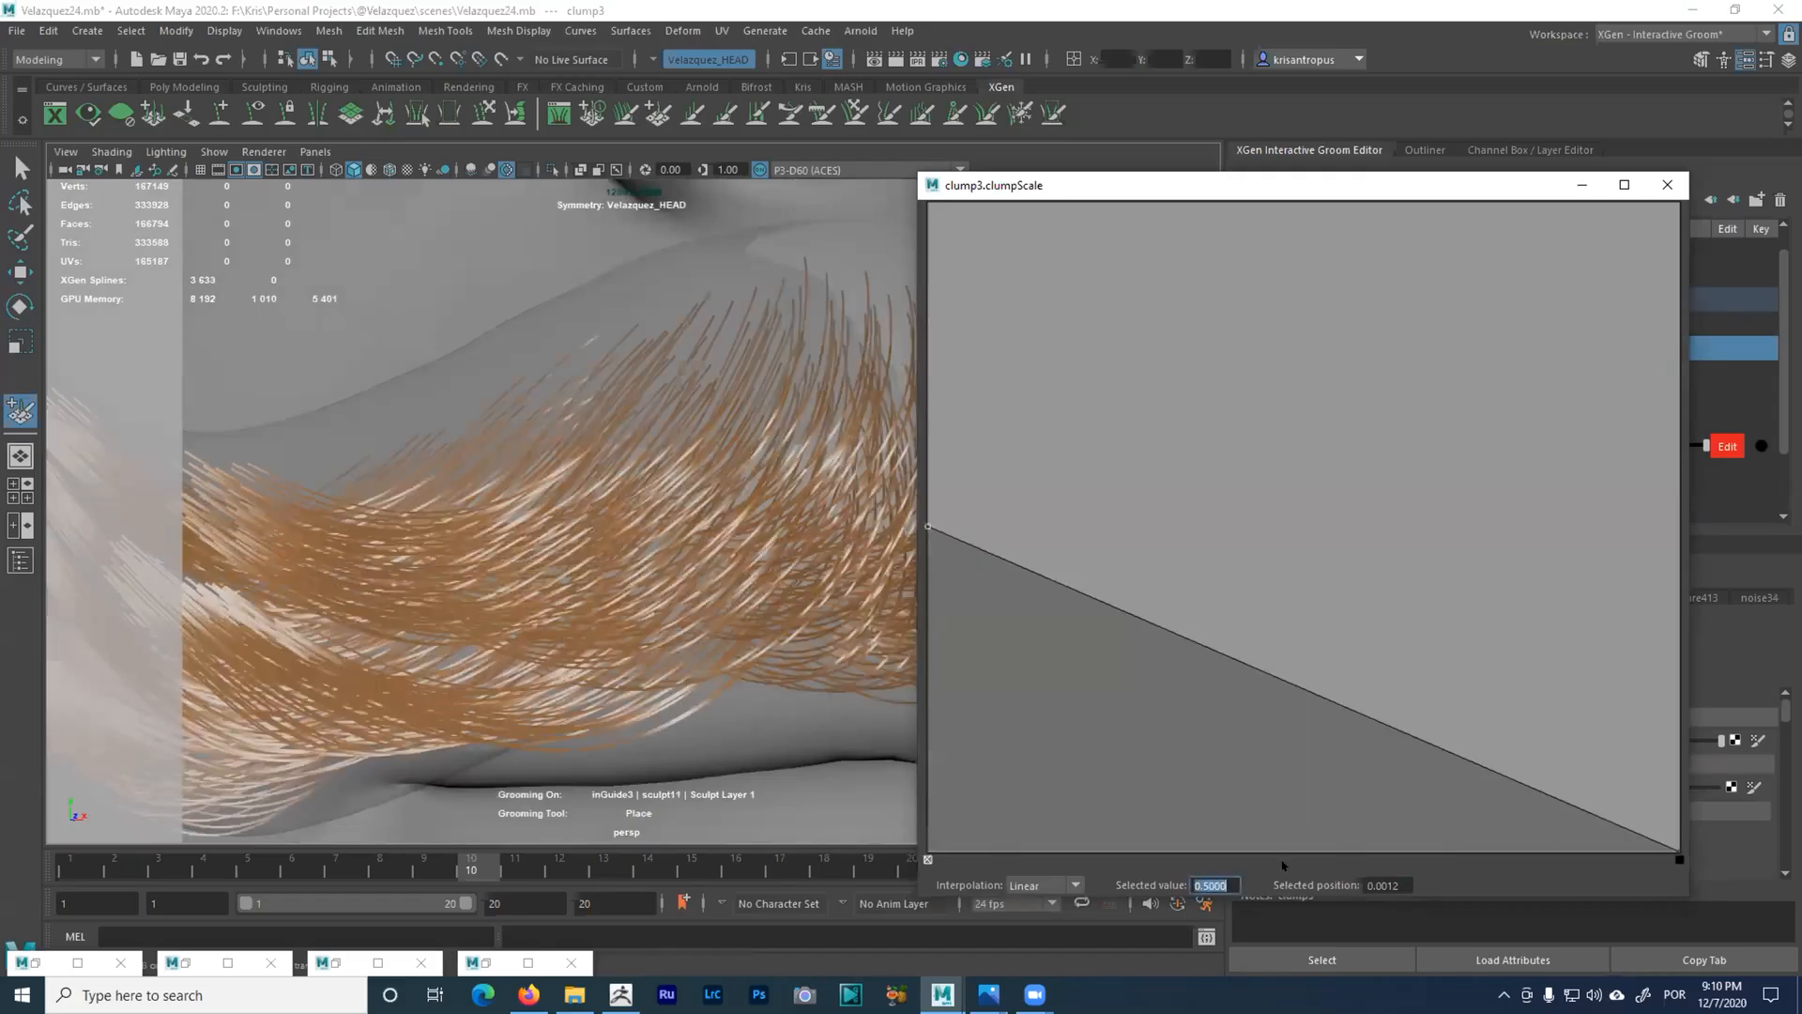
# - Set the Clump Scale ramp's root point to Spline interpolation
pyautogui.click(1041, 885)
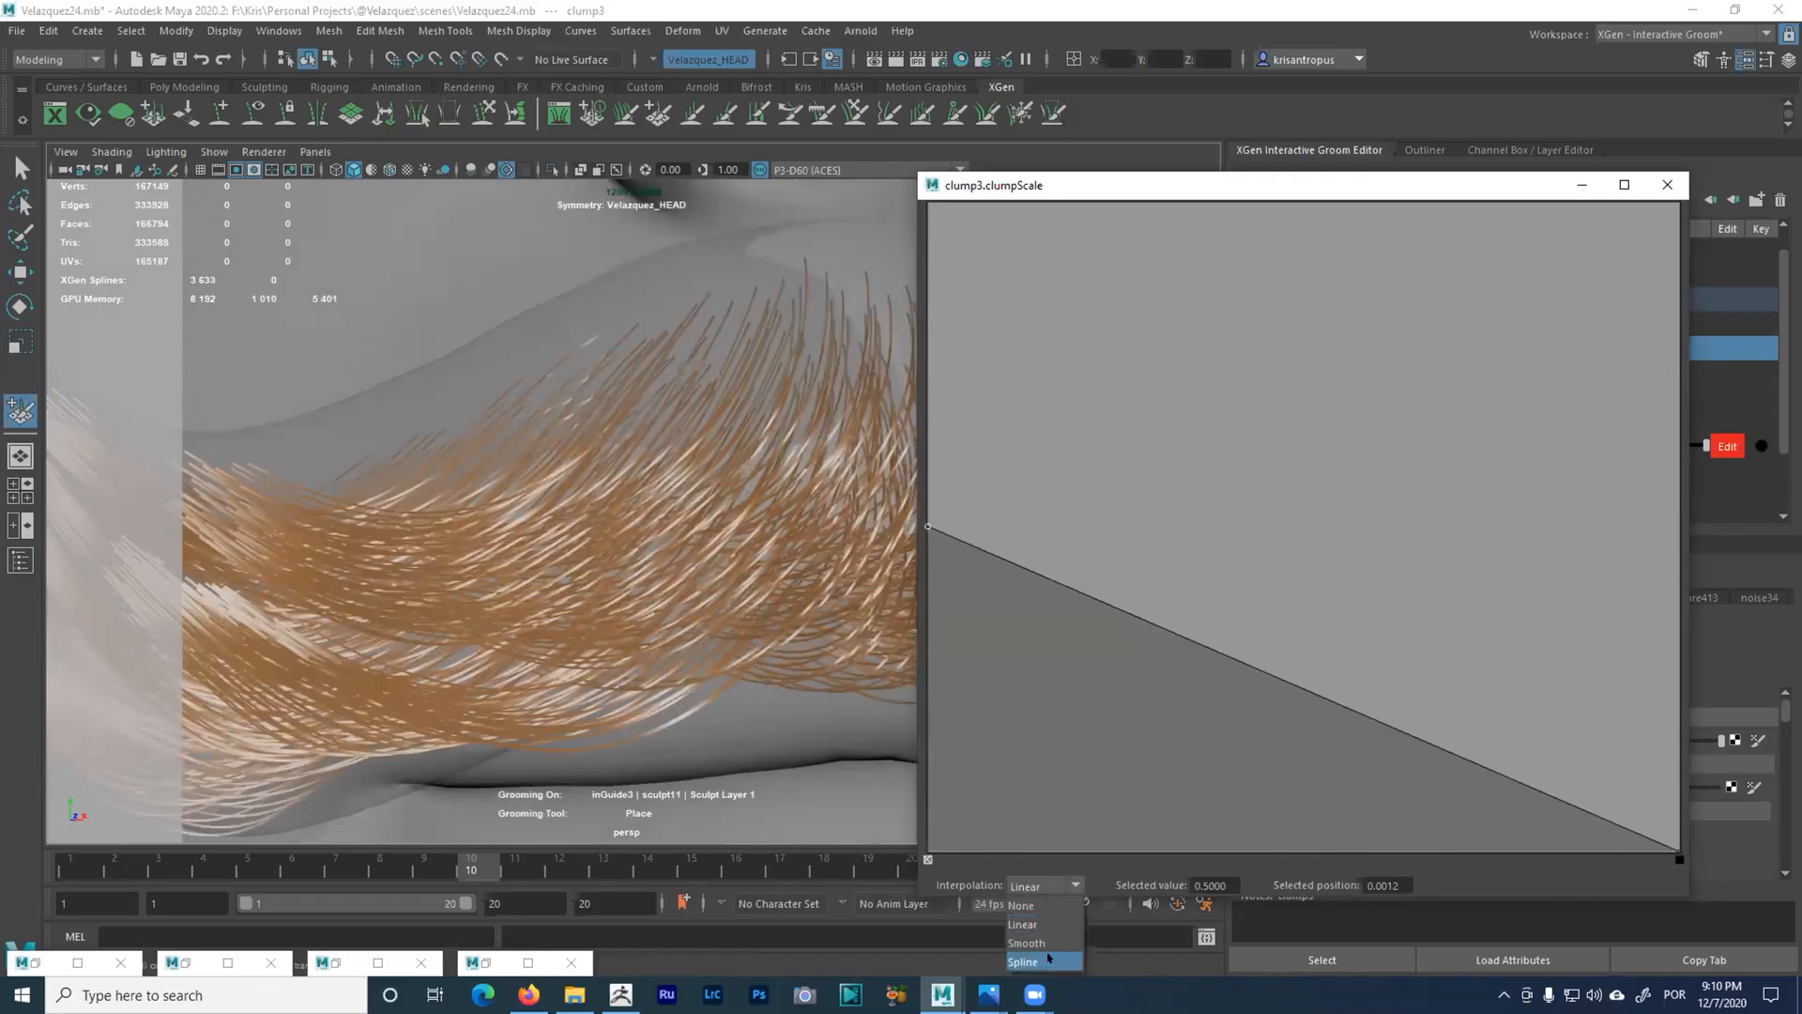
pyautogui.click(1037, 968)
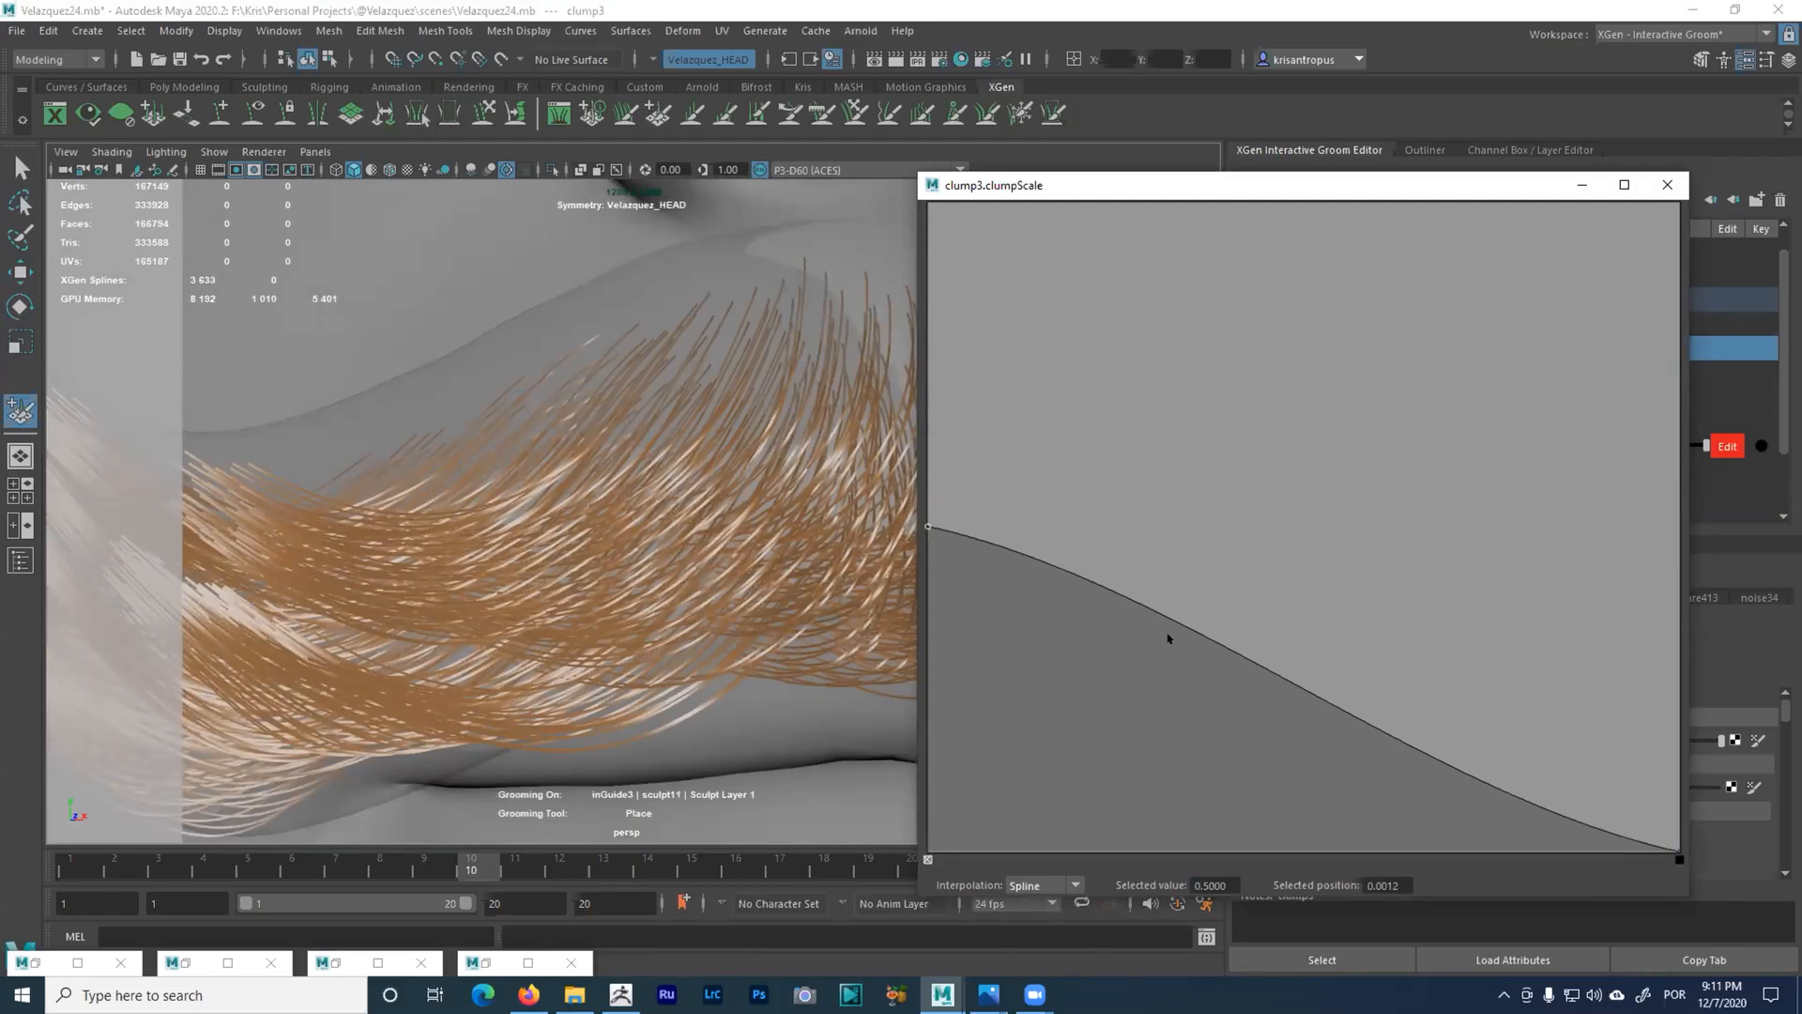
# - Try a humped Clump Scale ramp by adding three points at positions about 0.24, 0.54 and 0.73 and raising the tip to about 0.55
pyautogui.moveTo(1138, 600); pyautogui.dragTo(1103, 401)
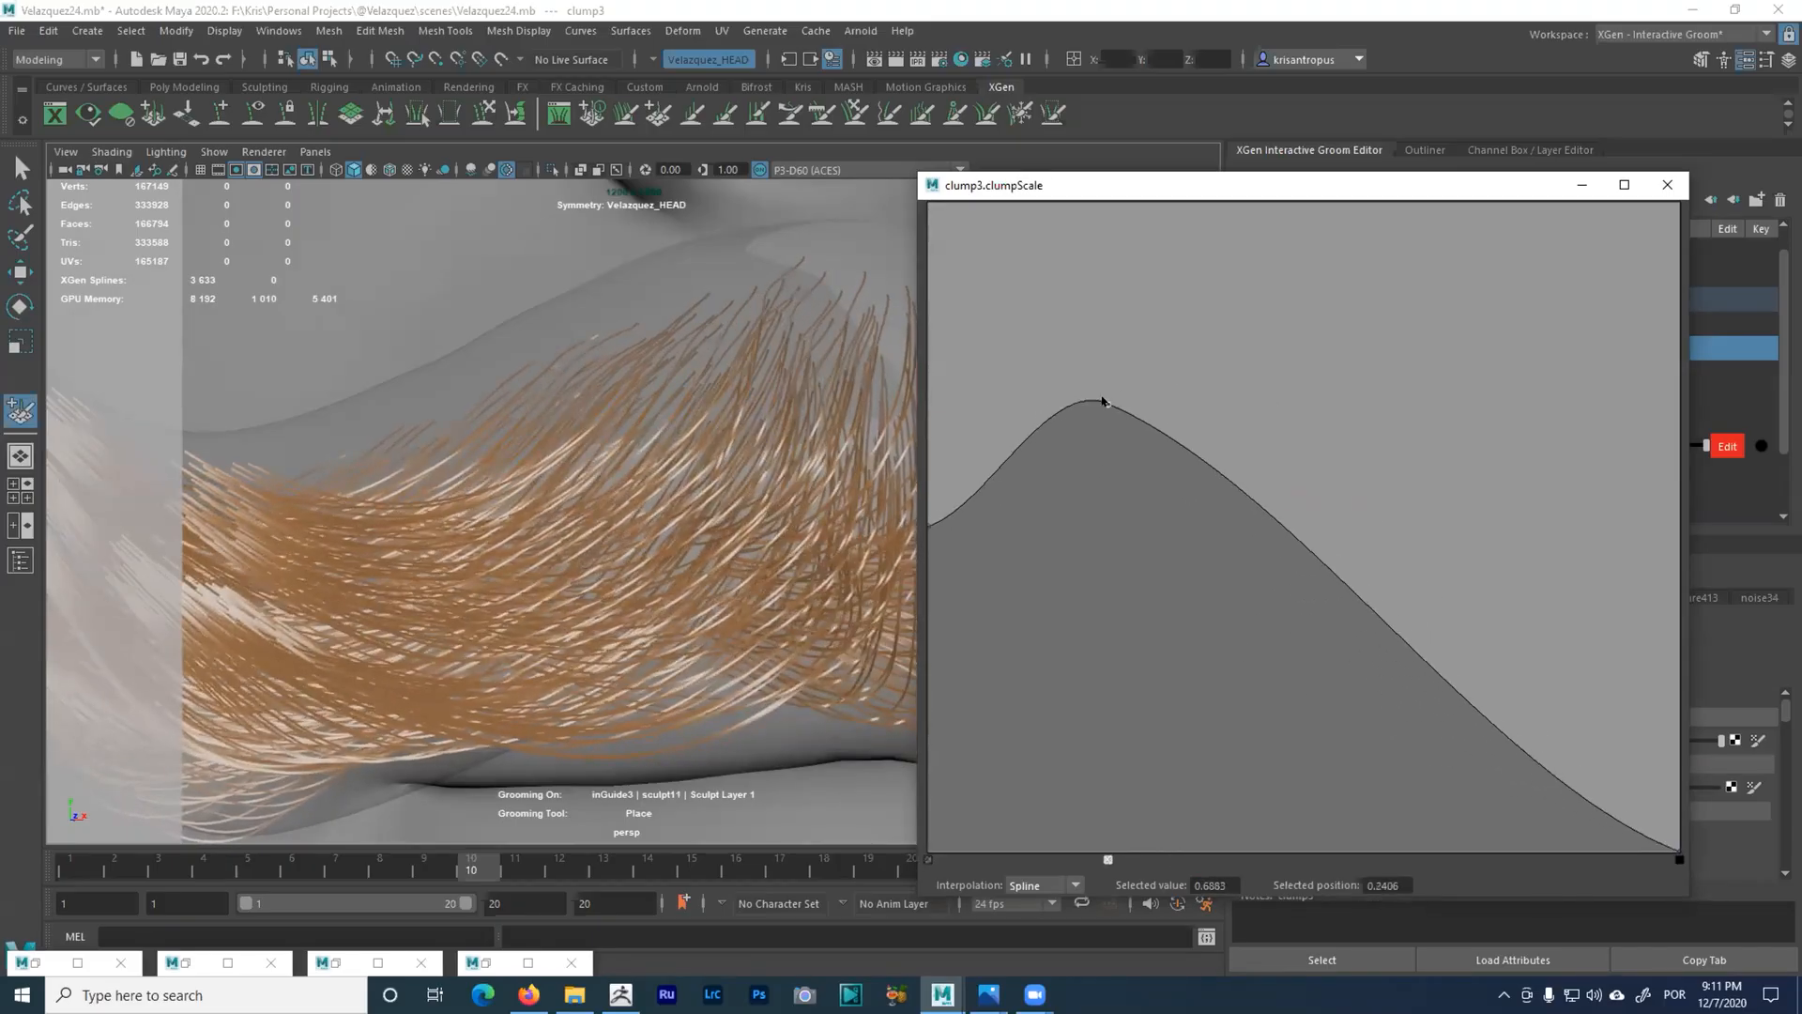
pyautogui.moveTo(1228, 478); pyautogui.dragTo(1332, 352)
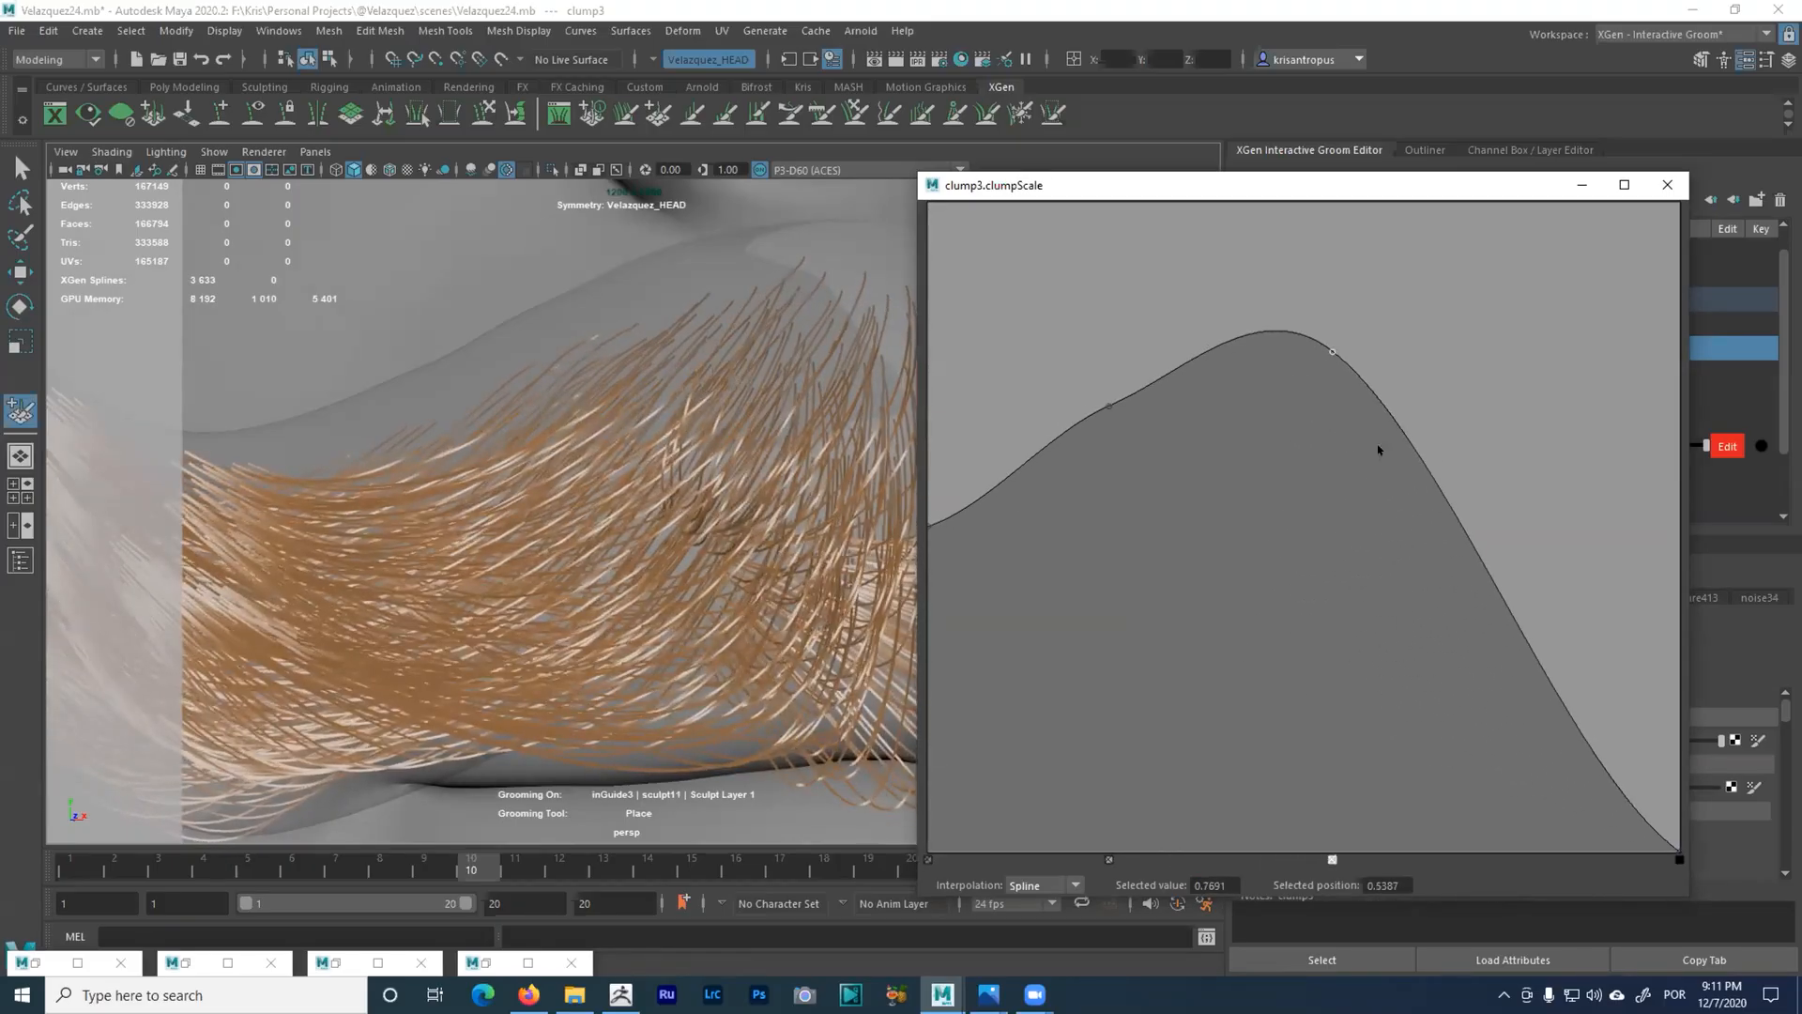
pyautogui.click(1445, 463)
pyautogui.moveTo(1449, 430)
pyautogui.mouseDown()
pyautogui.moveTo(1476, 371)
pyautogui.moveTo(1481, 418)
pyautogui.mouseUp()
pyautogui.moveTo(1673, 852); pyautogui.dragTo(1712, 494)
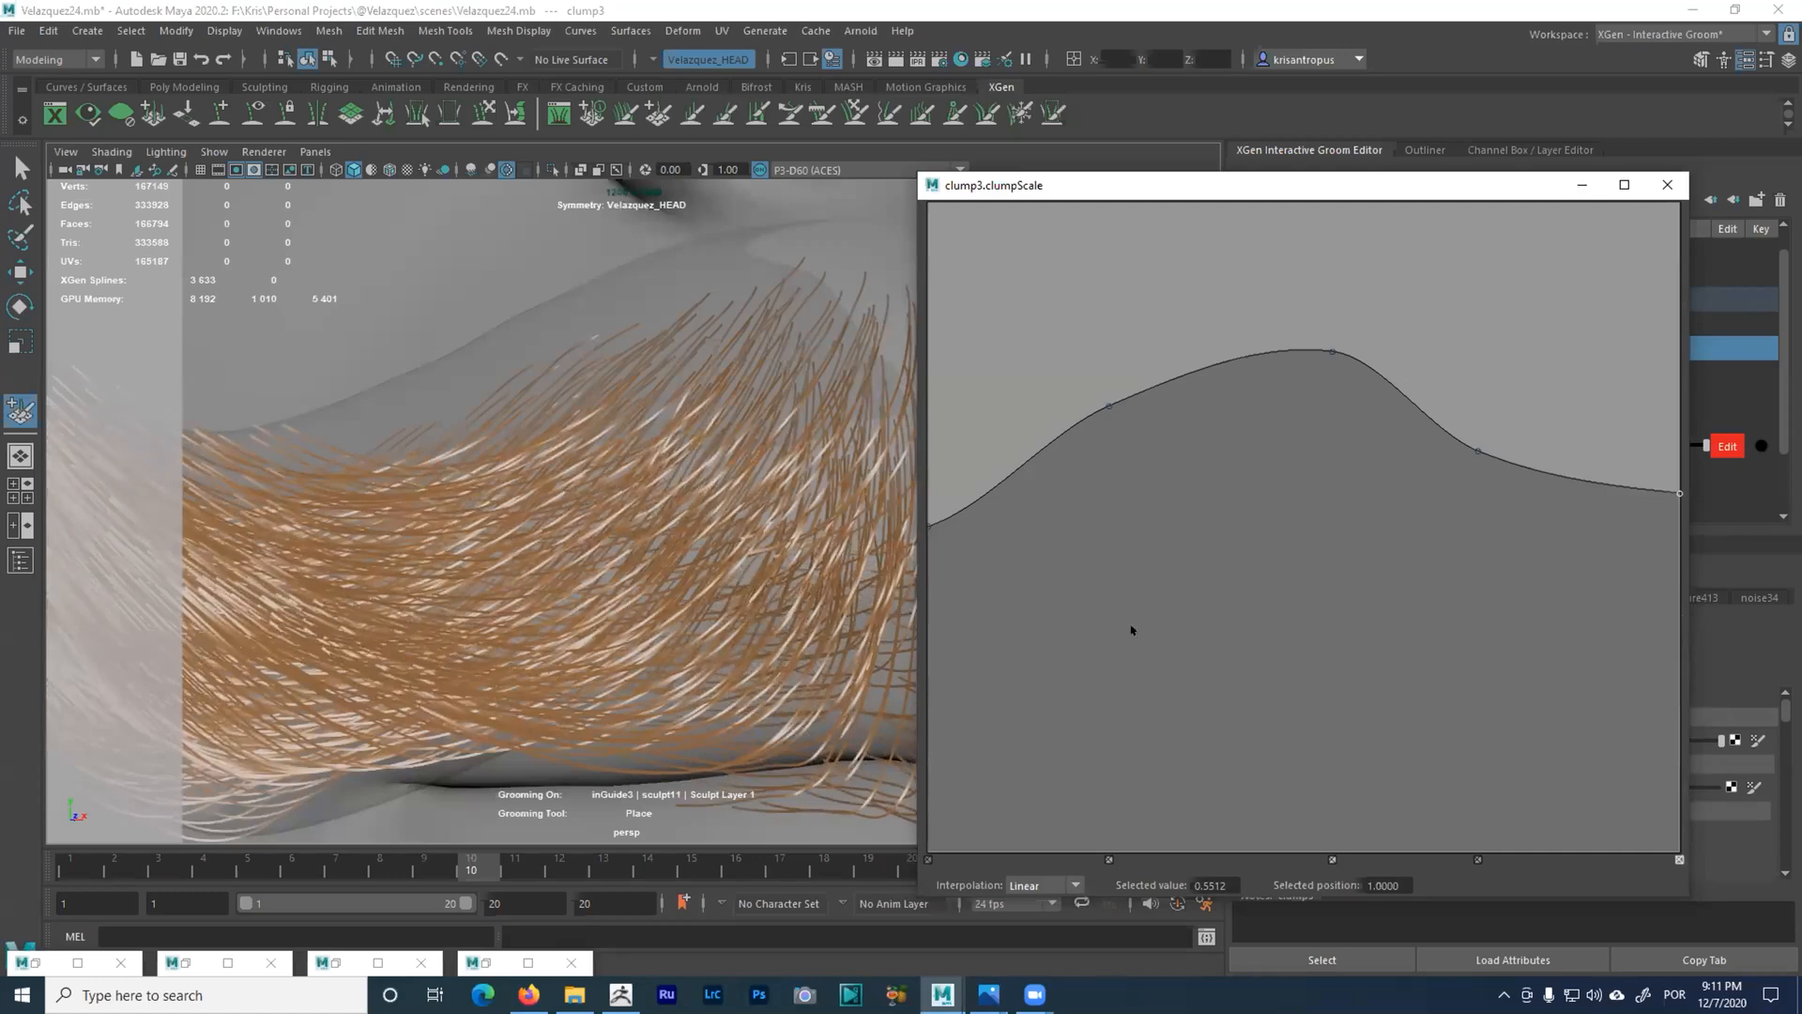
pyautogui.scroll(-10, 475, 523)
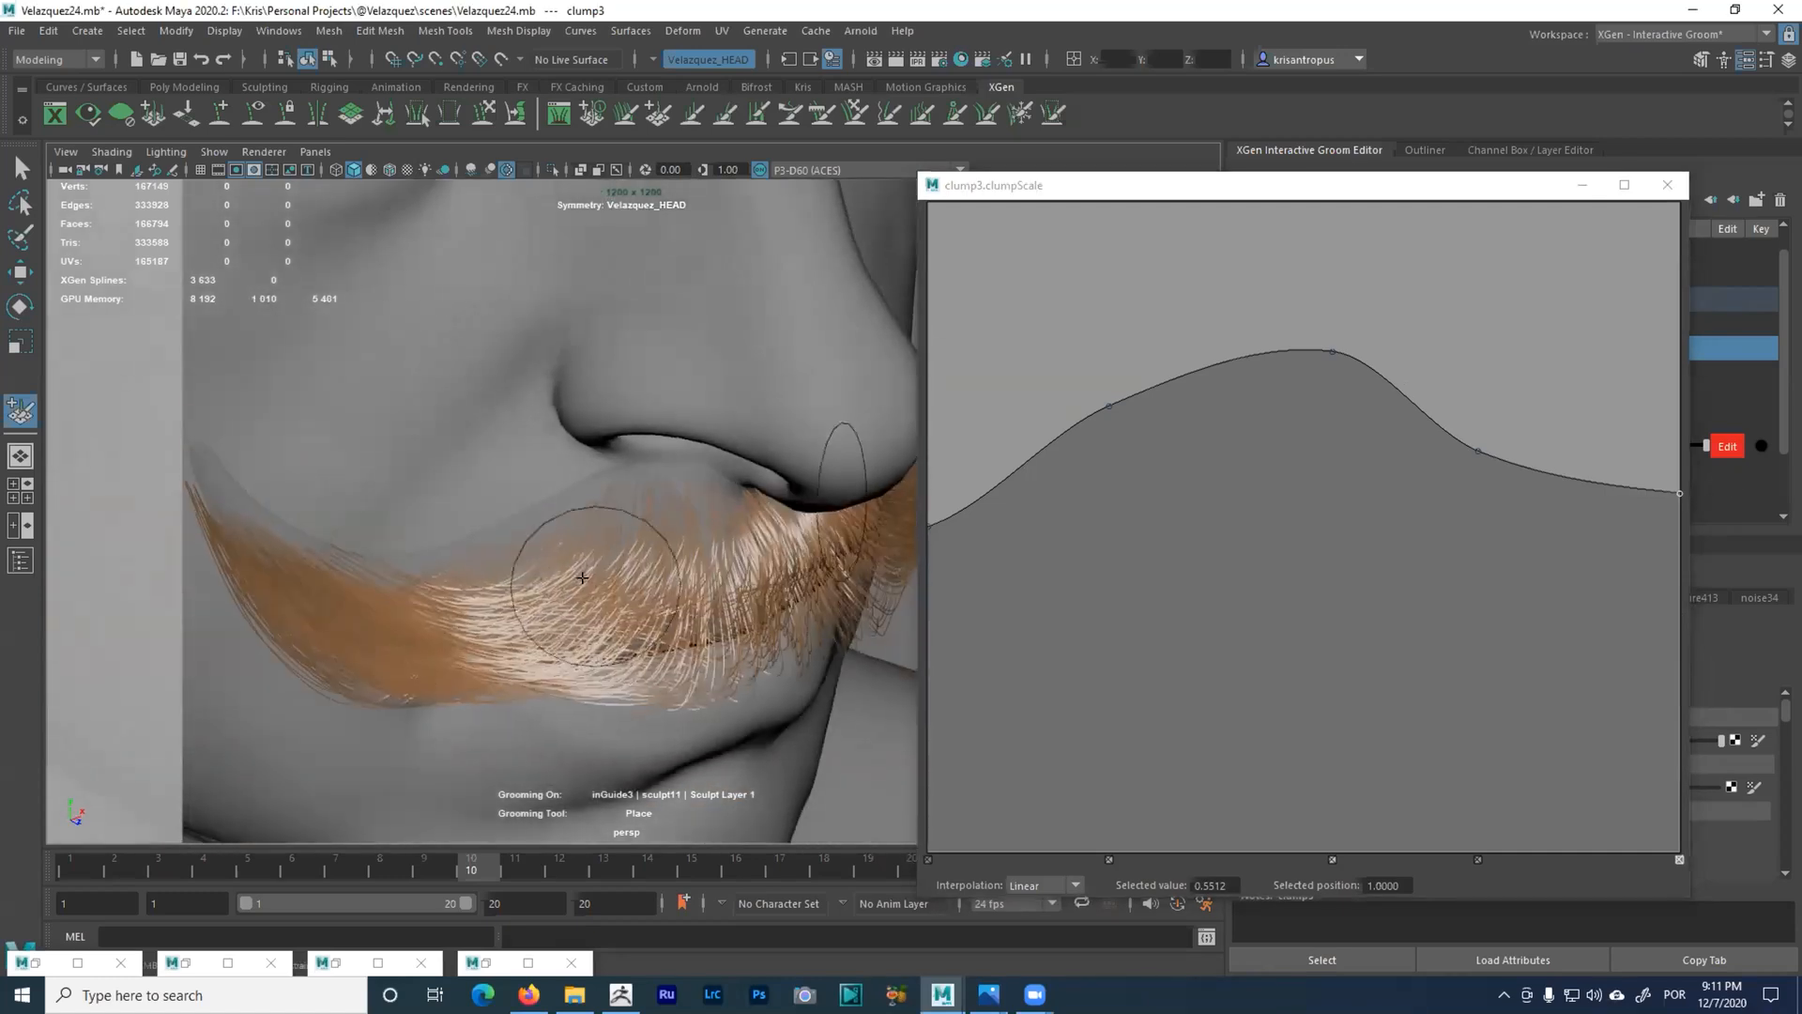
# - Try lowering the two added Clump Scale points nearest the root, the first to about 0.23, and drop the tip to 0
pyautogui.moveTo(1325, 349); pyautogui.dragTo(1313, 599)
pyautogui.moveTo(1101, 401); pyautogui.dragTo(1125, 704)
pyautogui.keyDown('alt'); pyautogui.moveTo(798, 600); pyautogui.dragTo(601, 570); pyautogui.keyUp('alt')
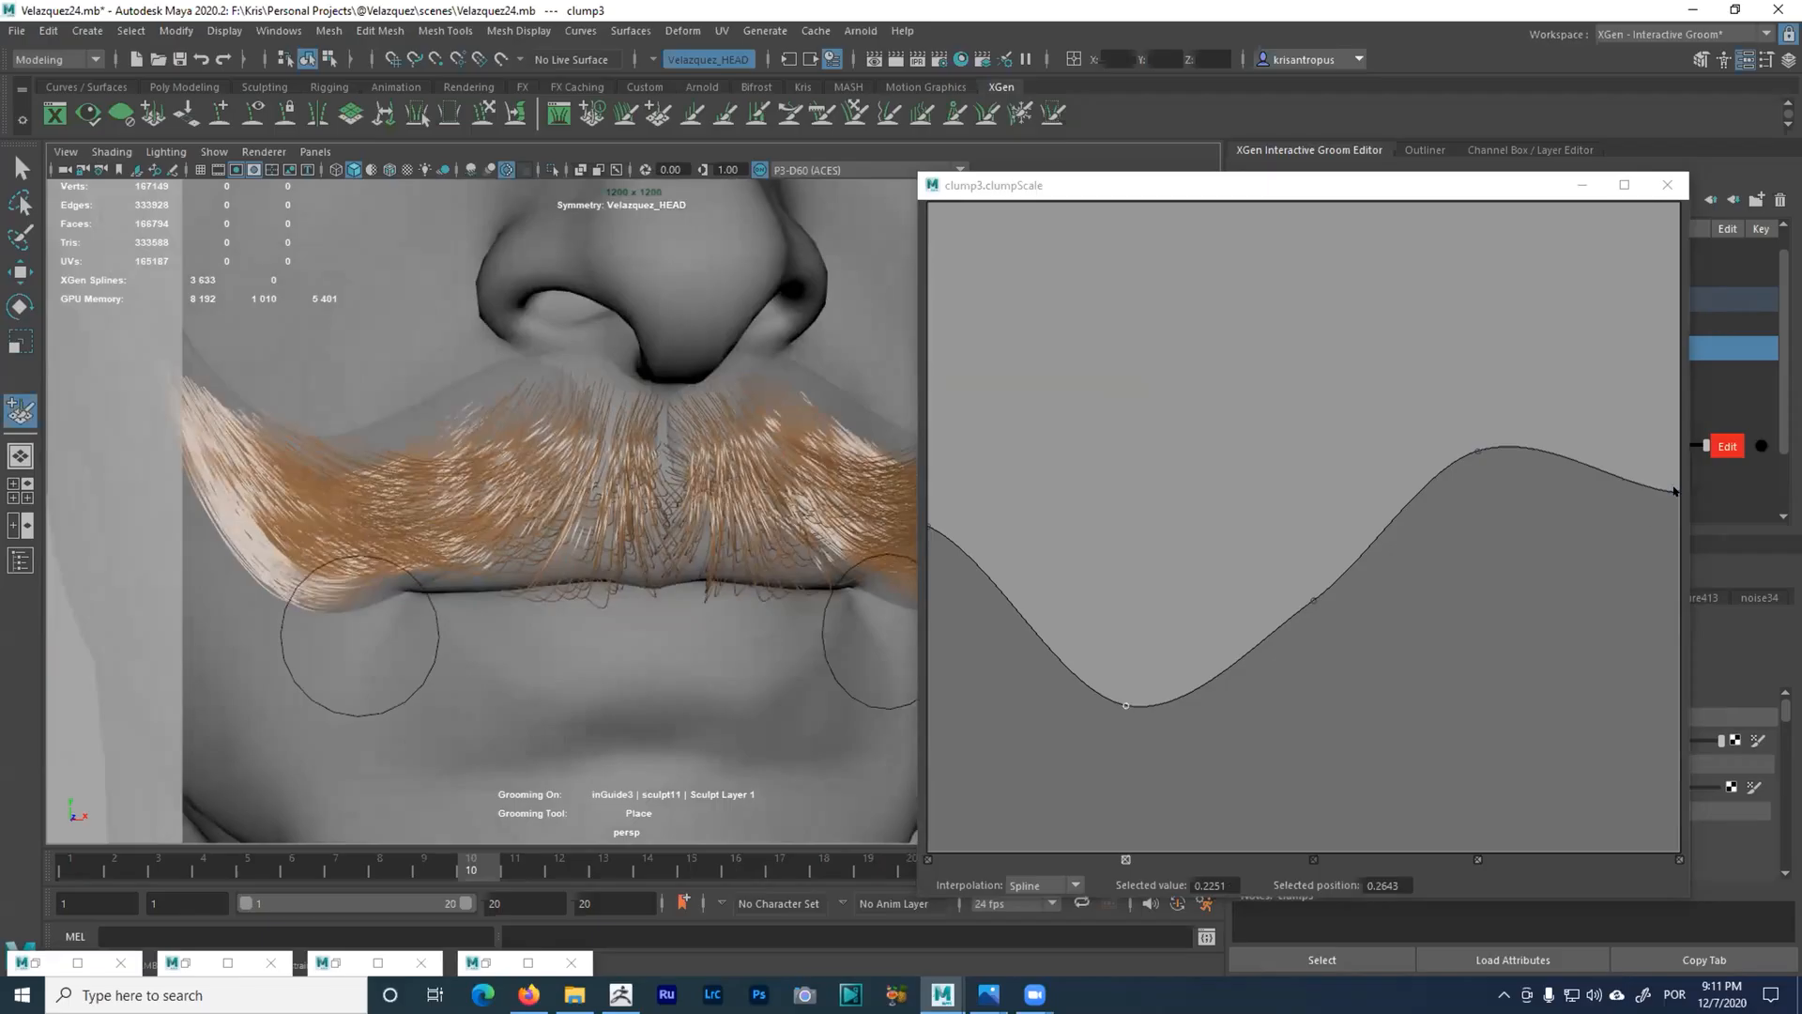
pyautogui.moveTo(1674, 488); pyautogui.dragTo(1679, 854)
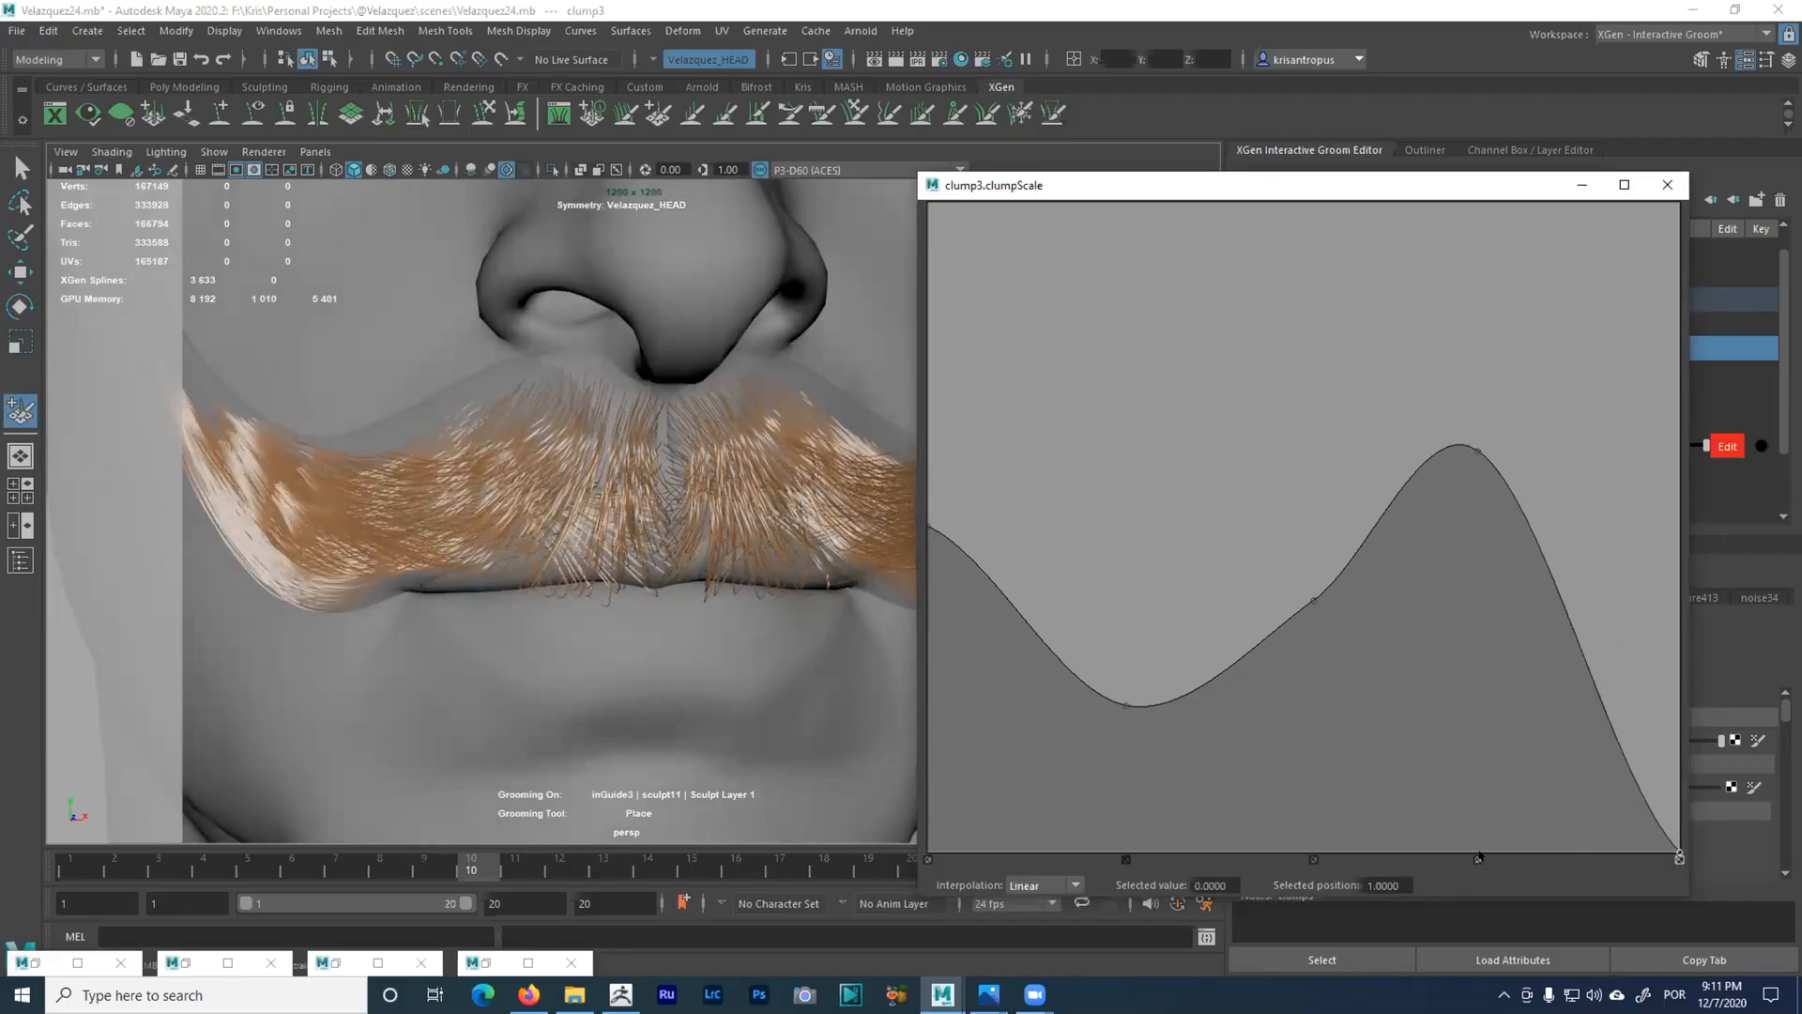
# - Remove the three added points from the Clump Scale ramp, leaving only its root and tip points
pyautogui.click(1478, 857)
pyautogui.click(1313, 860)
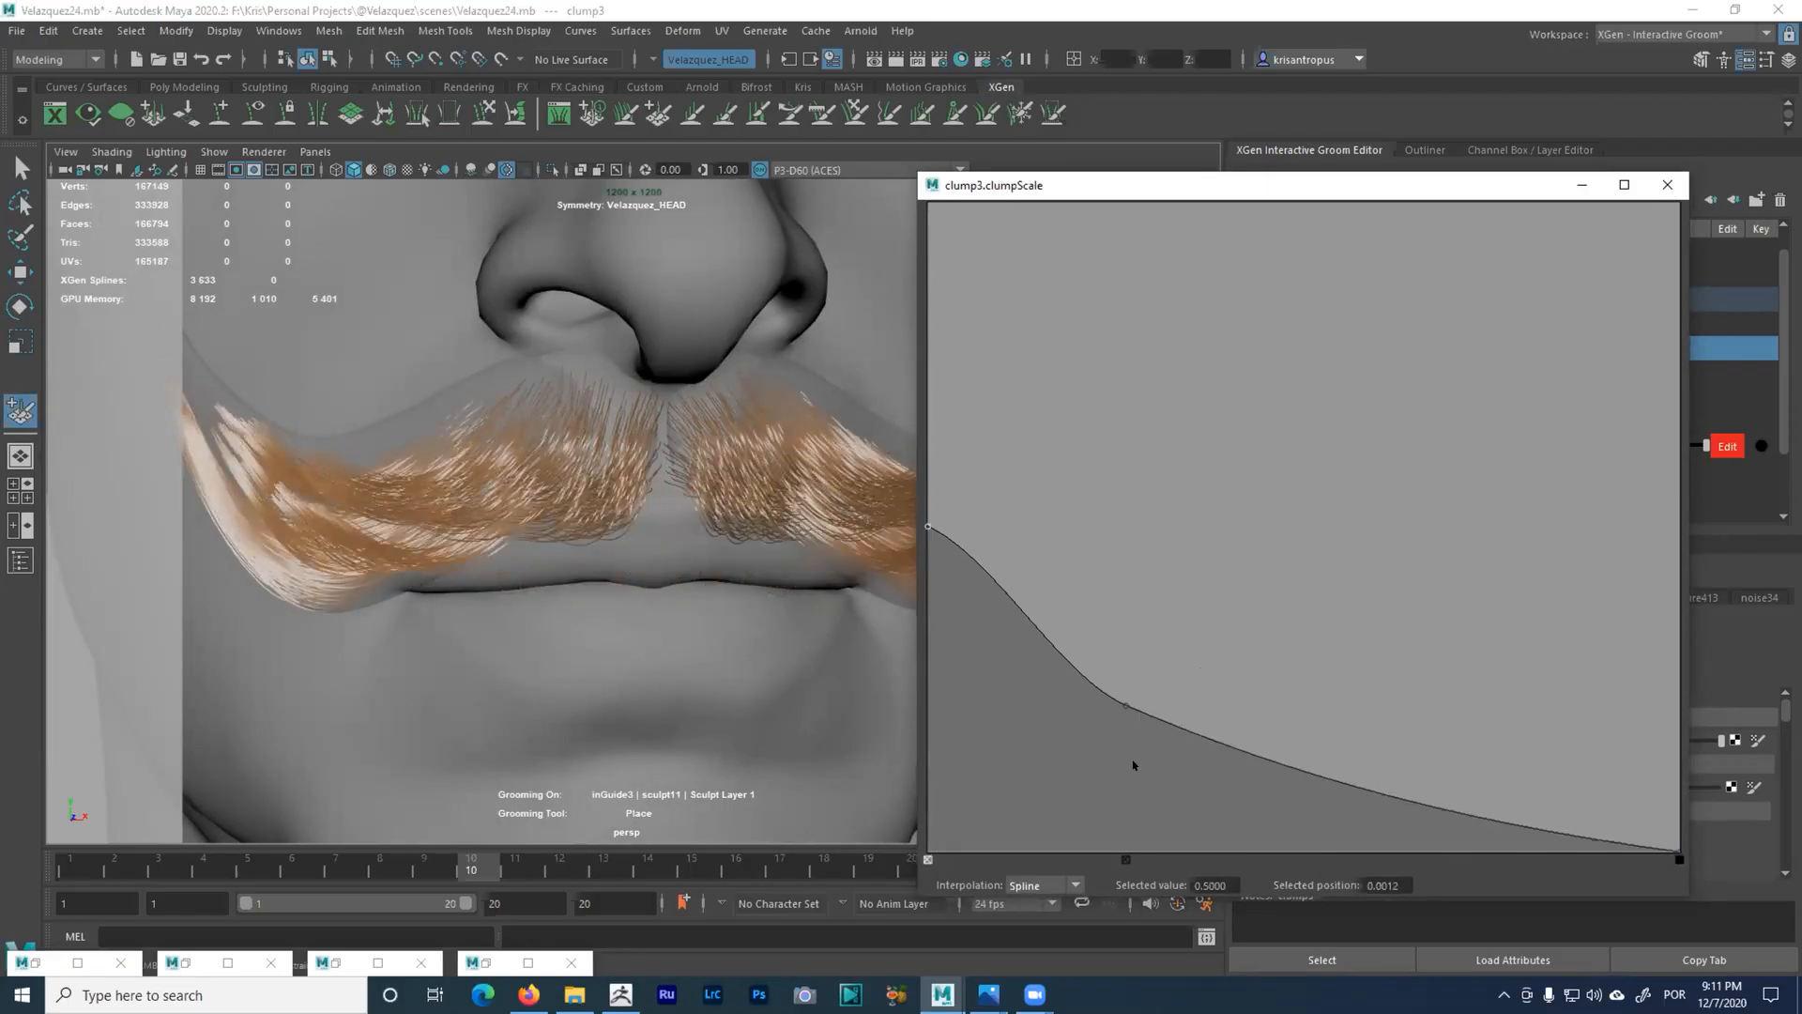
pyautogui.click(1122, 702)
pyautogui.click(1125, 859)
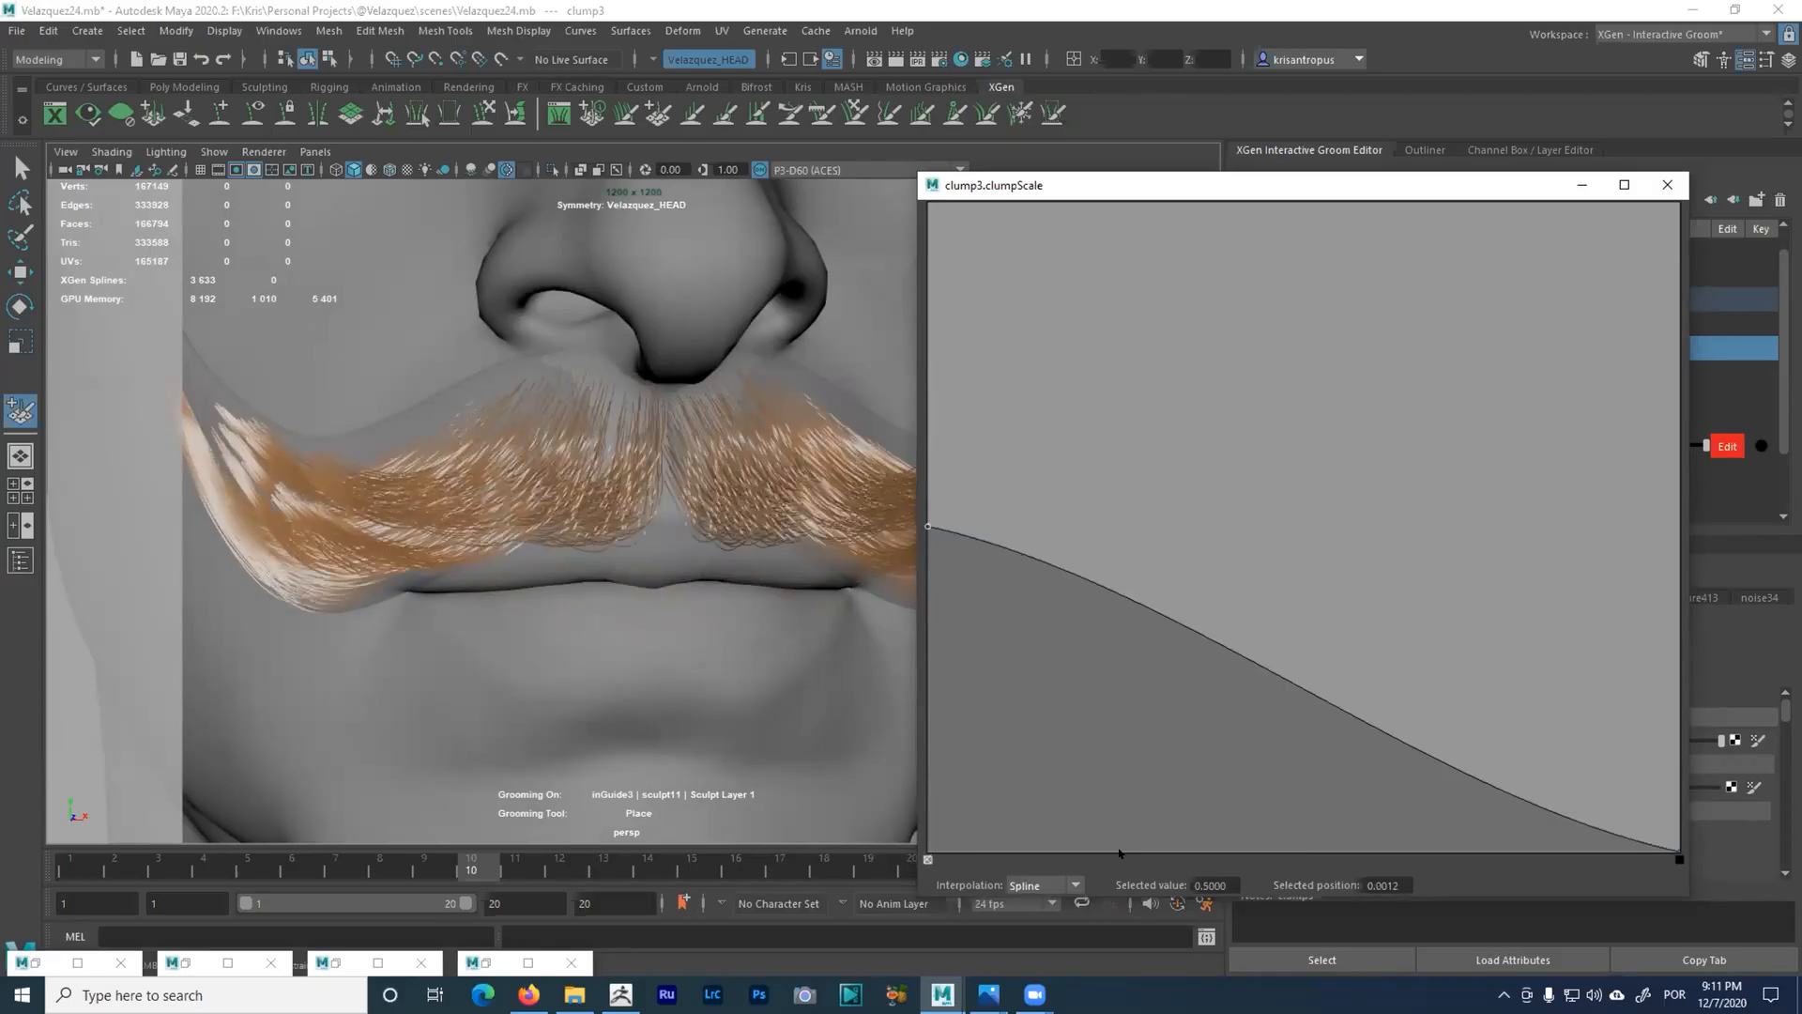
pyautogui.keyDown('alt'); pyautogui.moveTo(591, 635); pyautogui.dragTo(657, 600); pyautogui.keyUp('alt')
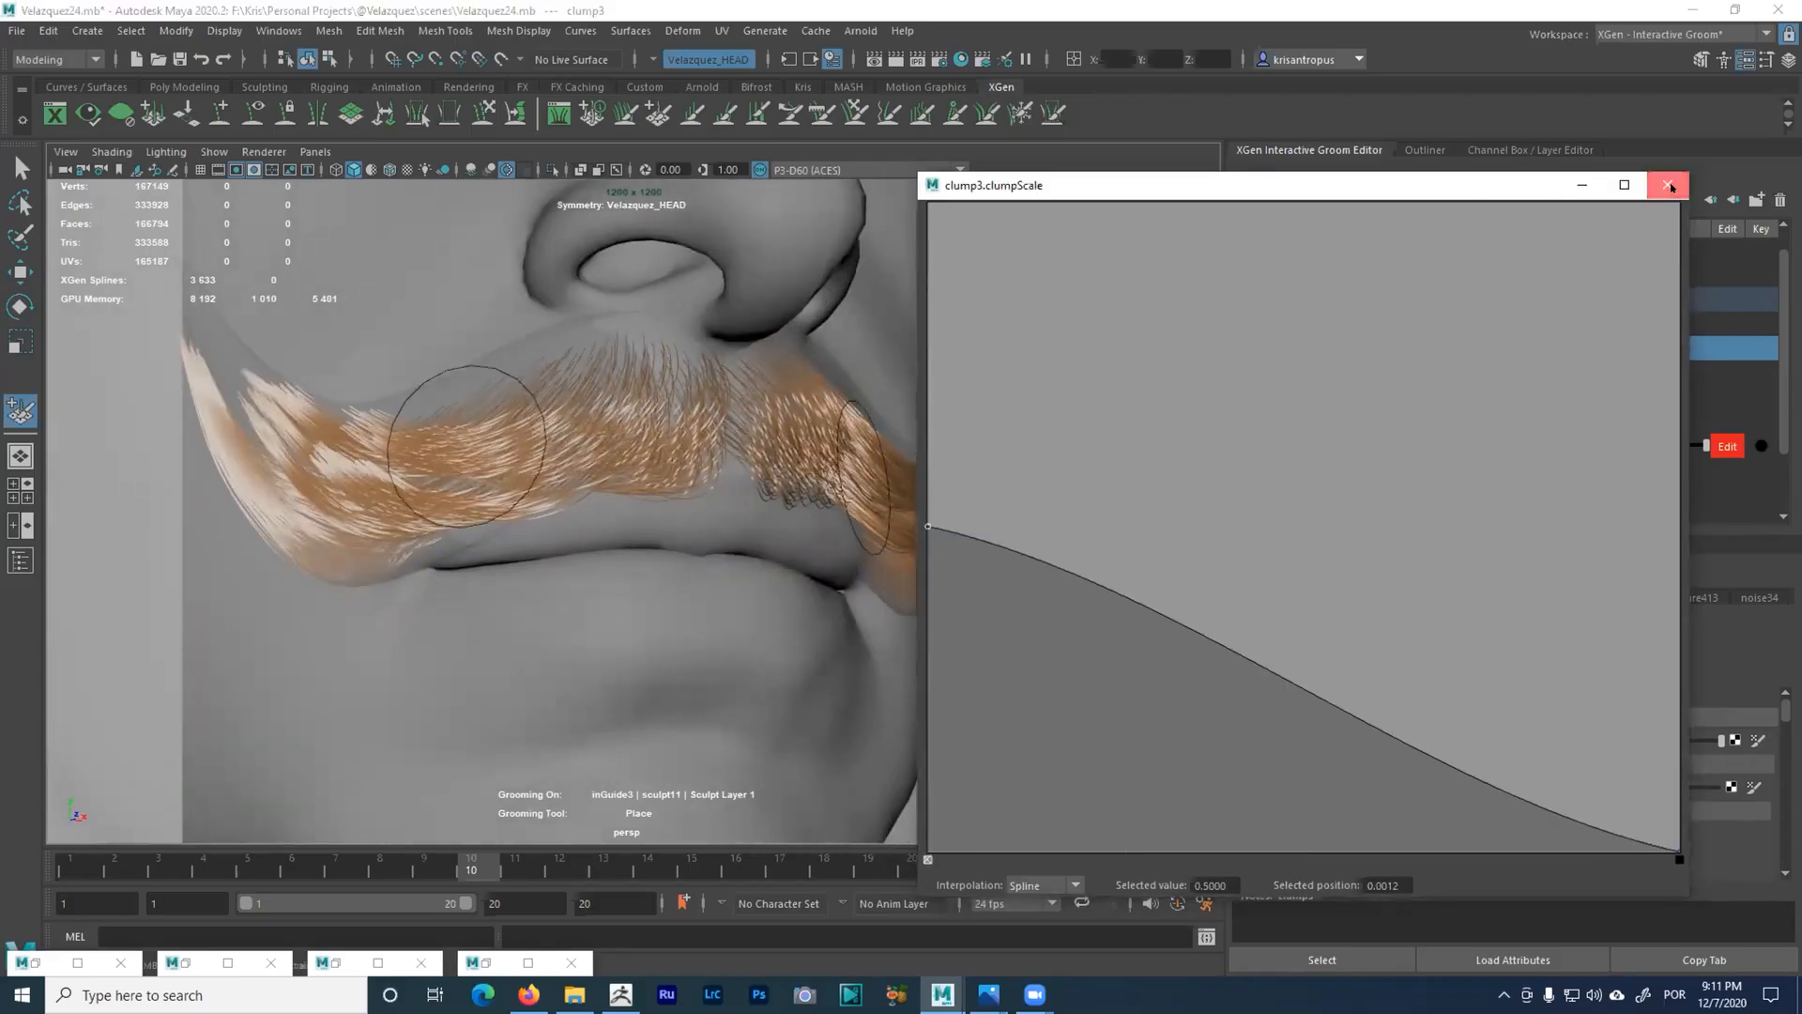
# - Close the Clump Scale ramp editor, turn noise34 back on and leave the grooming tool
pyautogui.click(1667, 184)
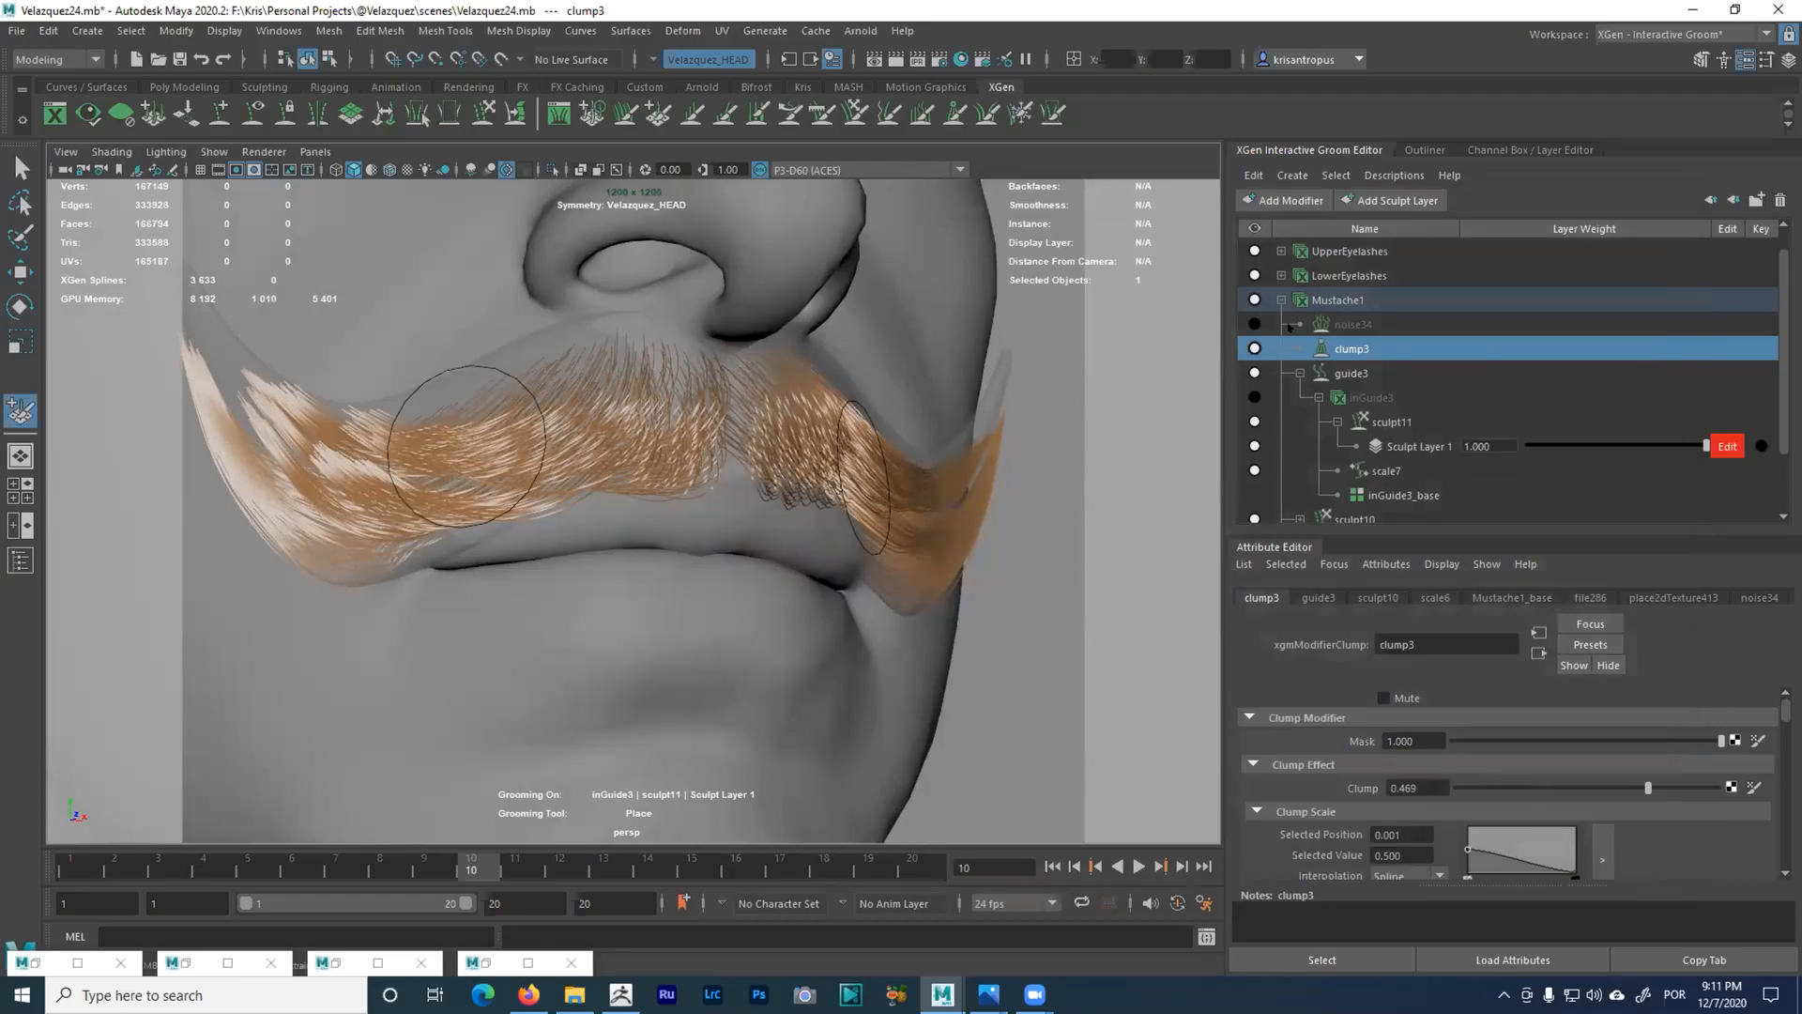
pyautogui.keyDown('alt'); pyautogui.moveTo(713, 413); pyautogui.dragTo(1104, 397); pyautogui.keyUp('alt')
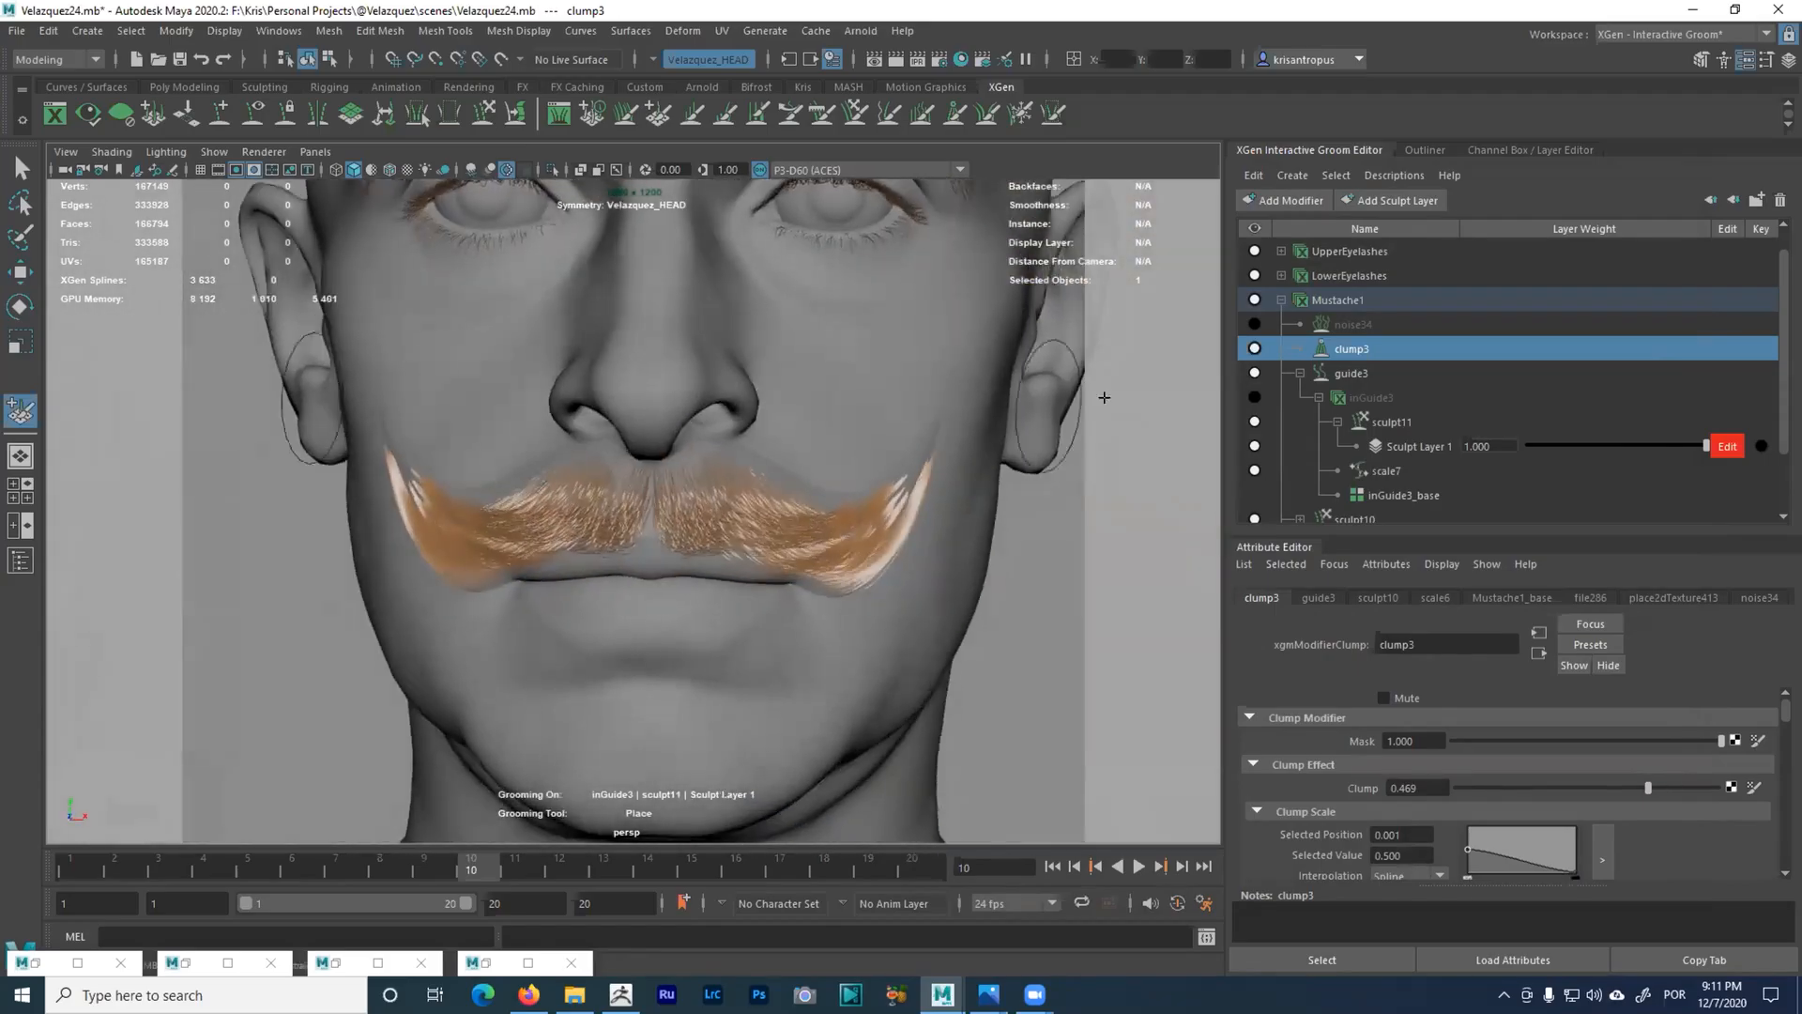
pyautogui.click(1254, 323)
pyautogui.moveTo(751, 441)
pyautogui.keyDown('alt'); pyautogui.mouseDown()
pyautogui.moveTo(845, 459)
pyautogui.moveTo(817, 475)
pyautogui.moveTo(764, 435)
pyautogui.moveTo(912, 519)
pyautogui.mouseUp(); pyautogui.keyUp('alt')
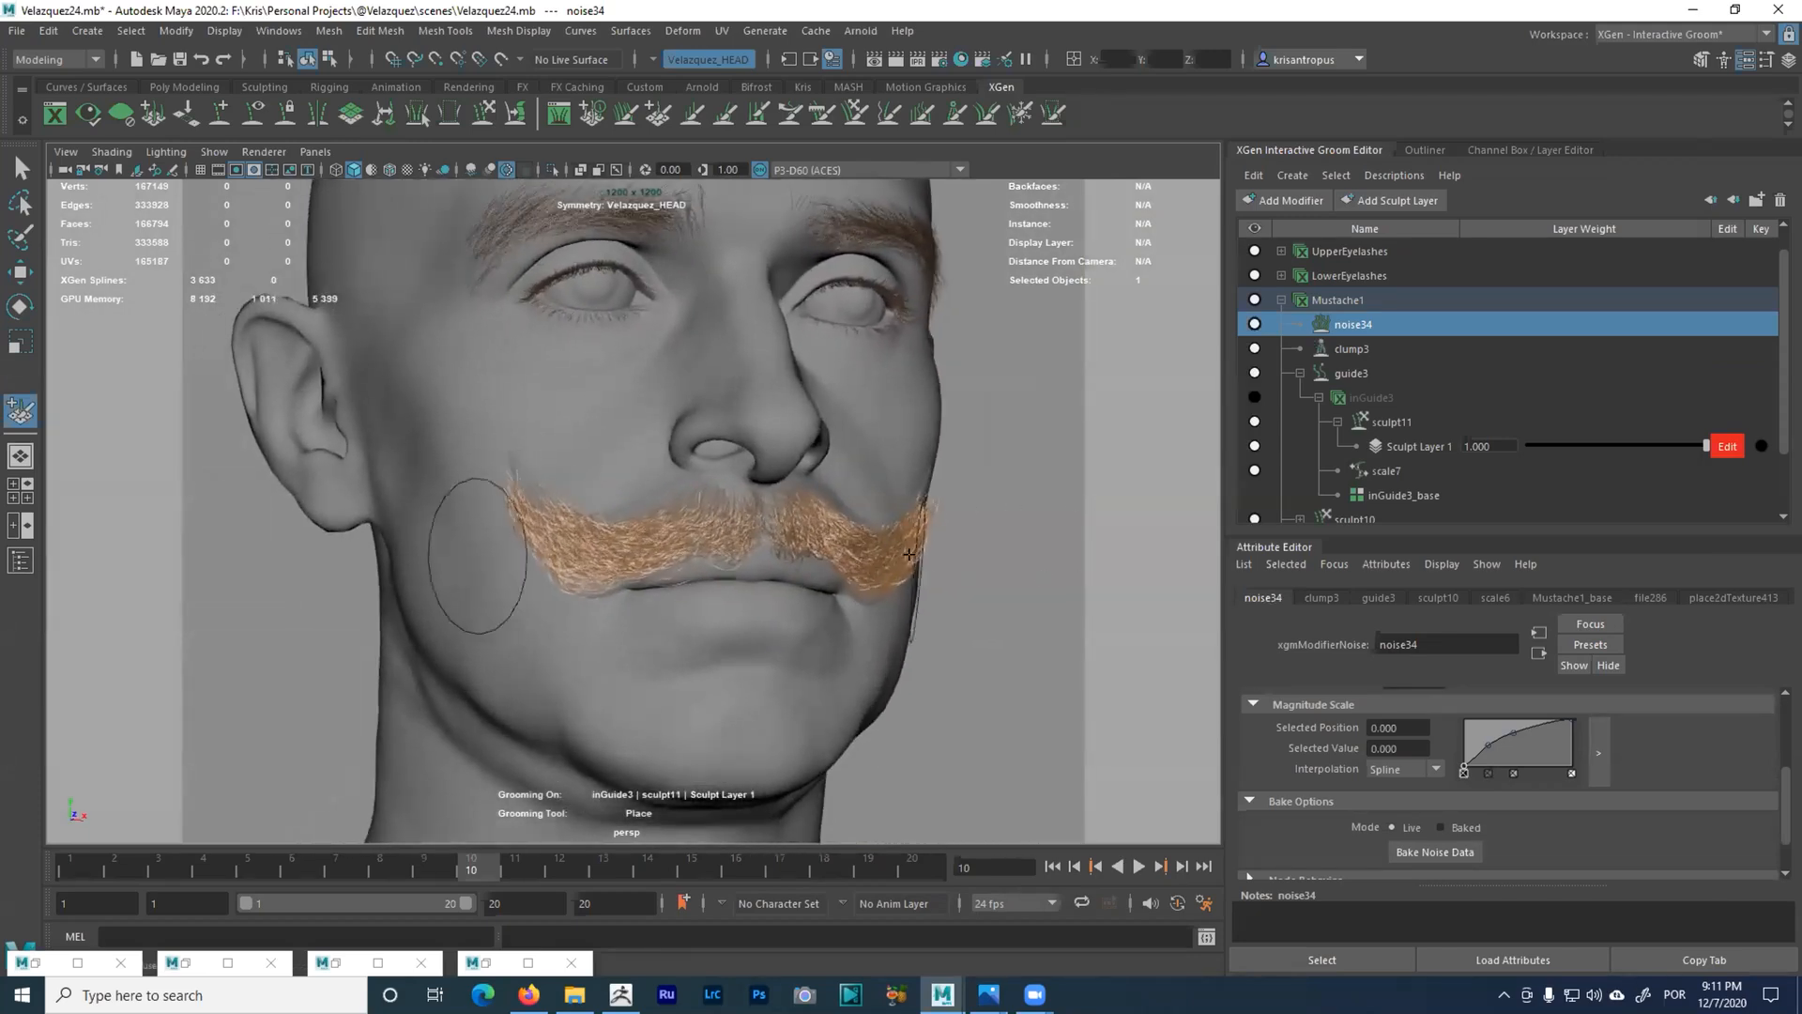
pyautogui.press('q')
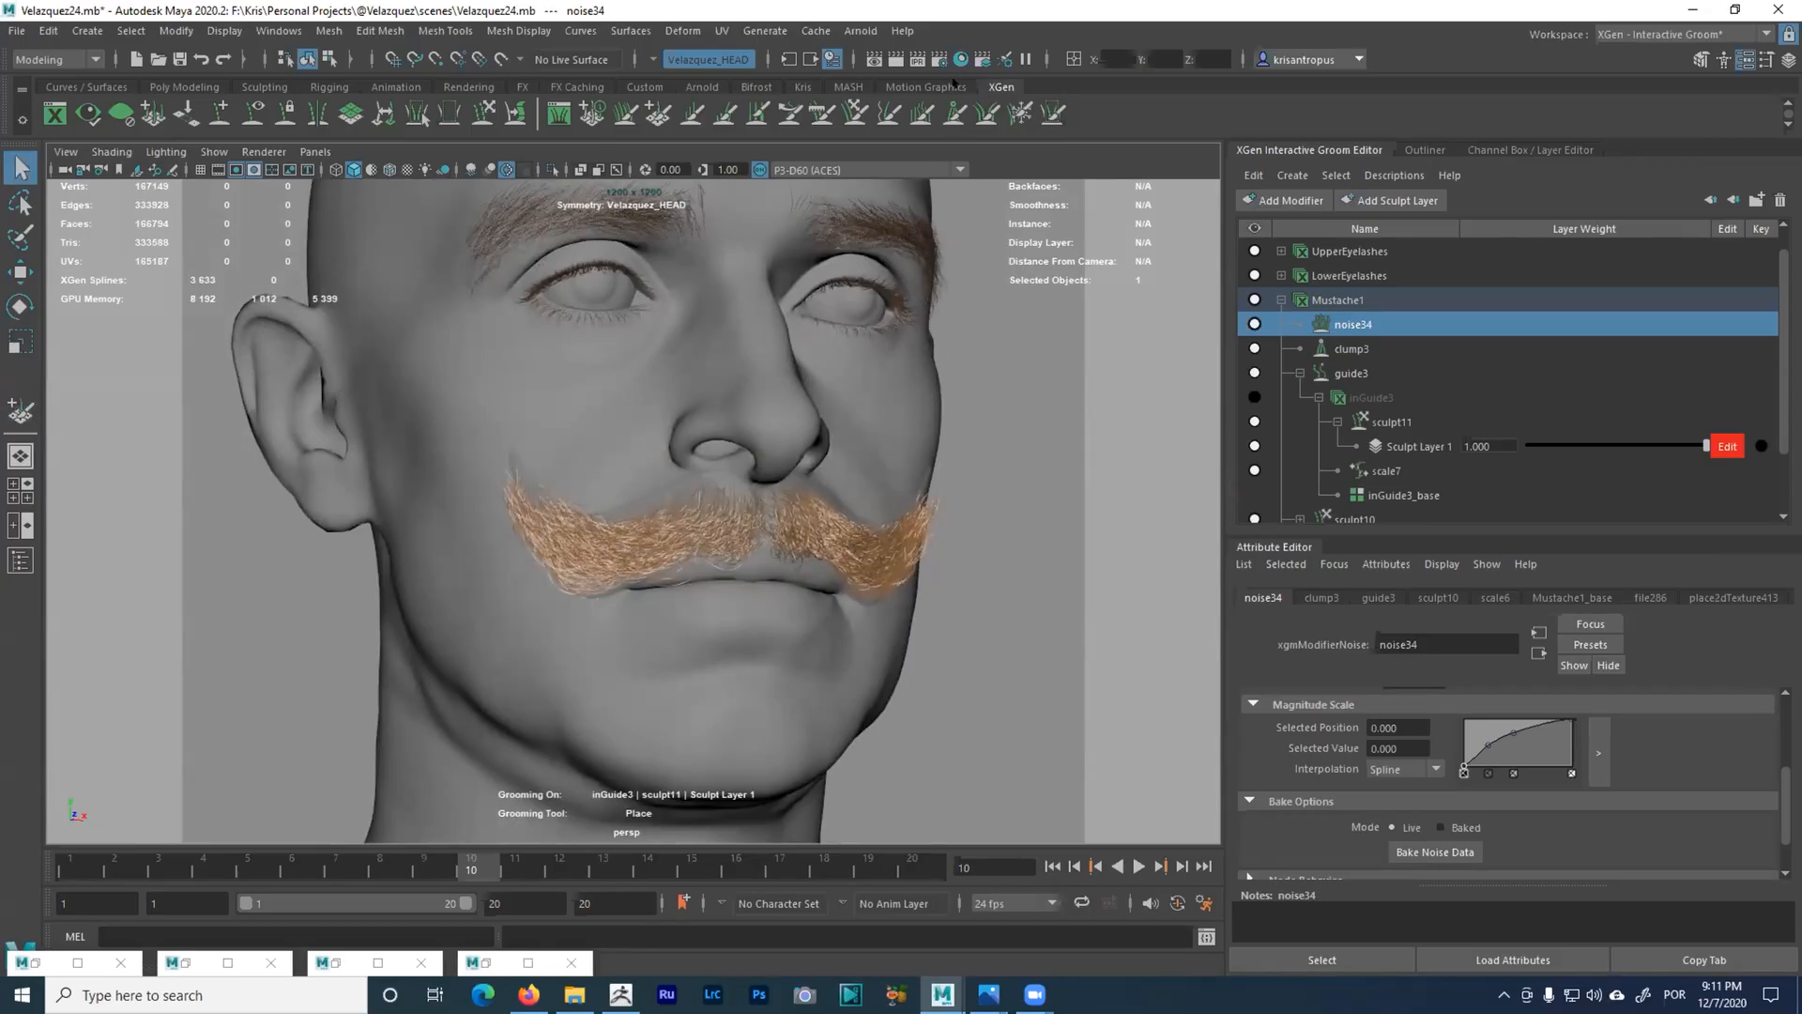
# - Select the Eyebrows description and graph its material in an enlarged Hypershade window
pyautogui.scroll(1, 1353, 272)
pyautogui.click(1338, 252)
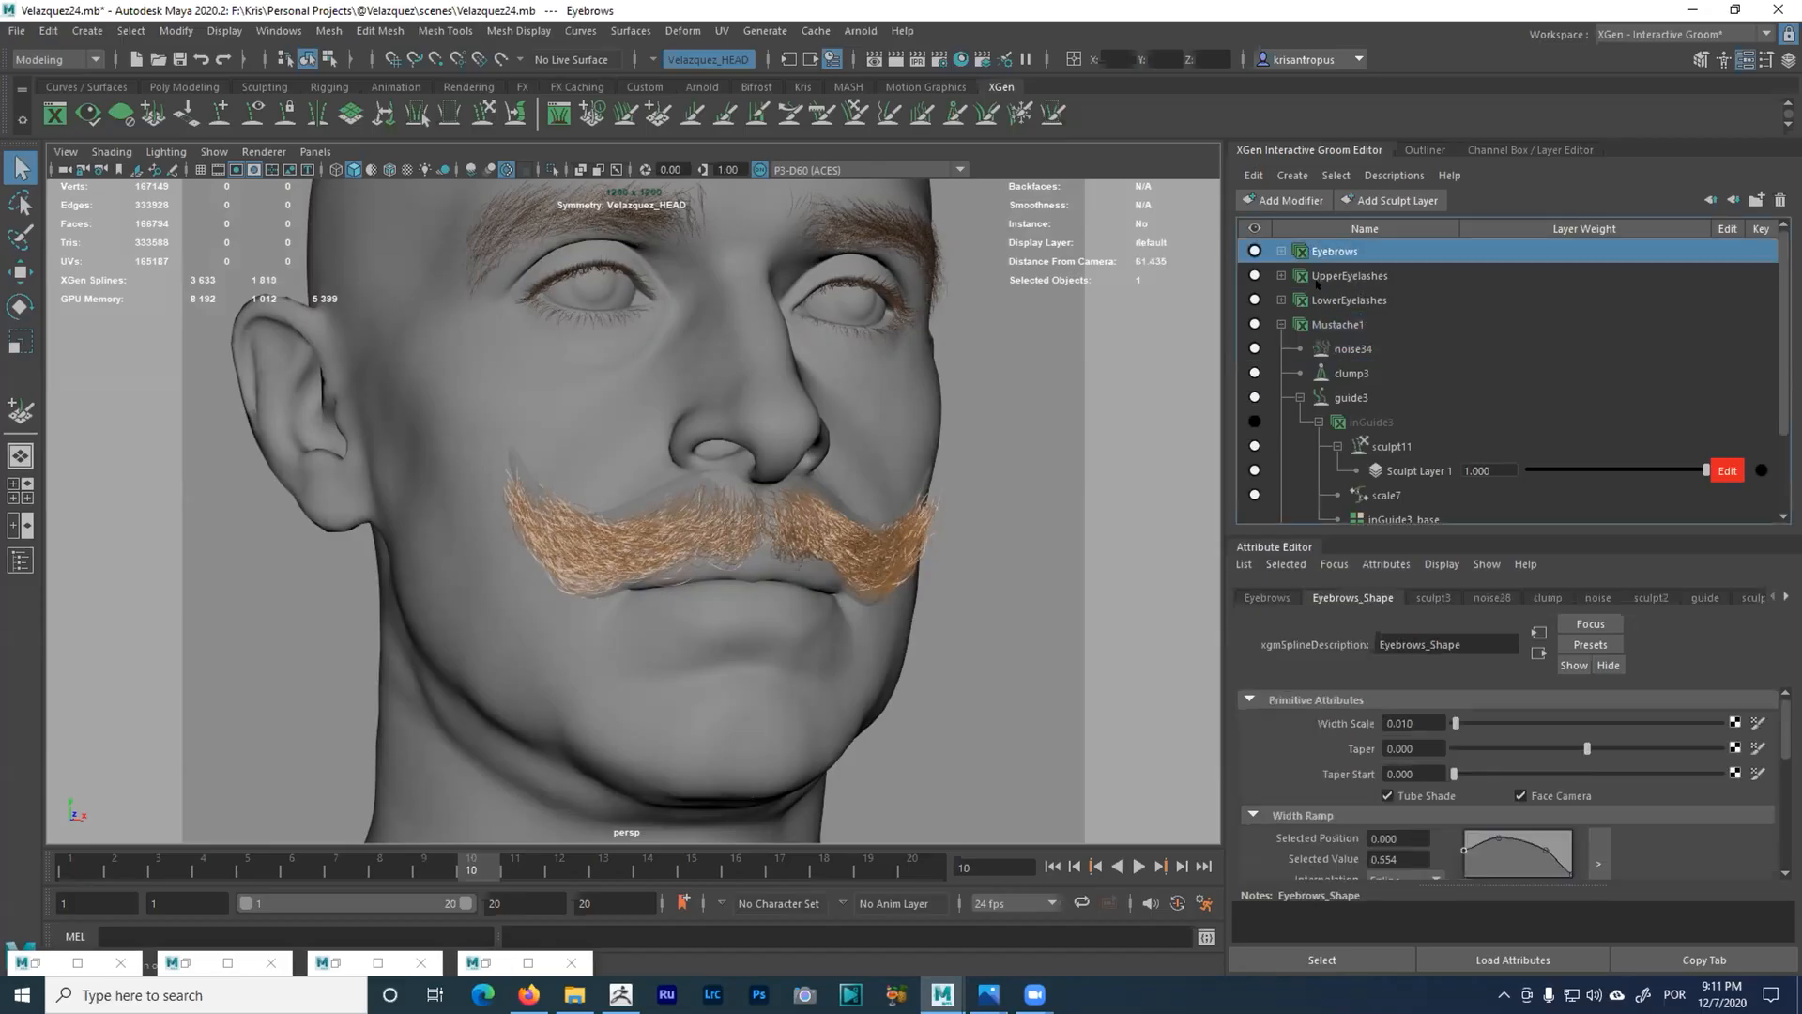
pyautogui.click(959, 59)
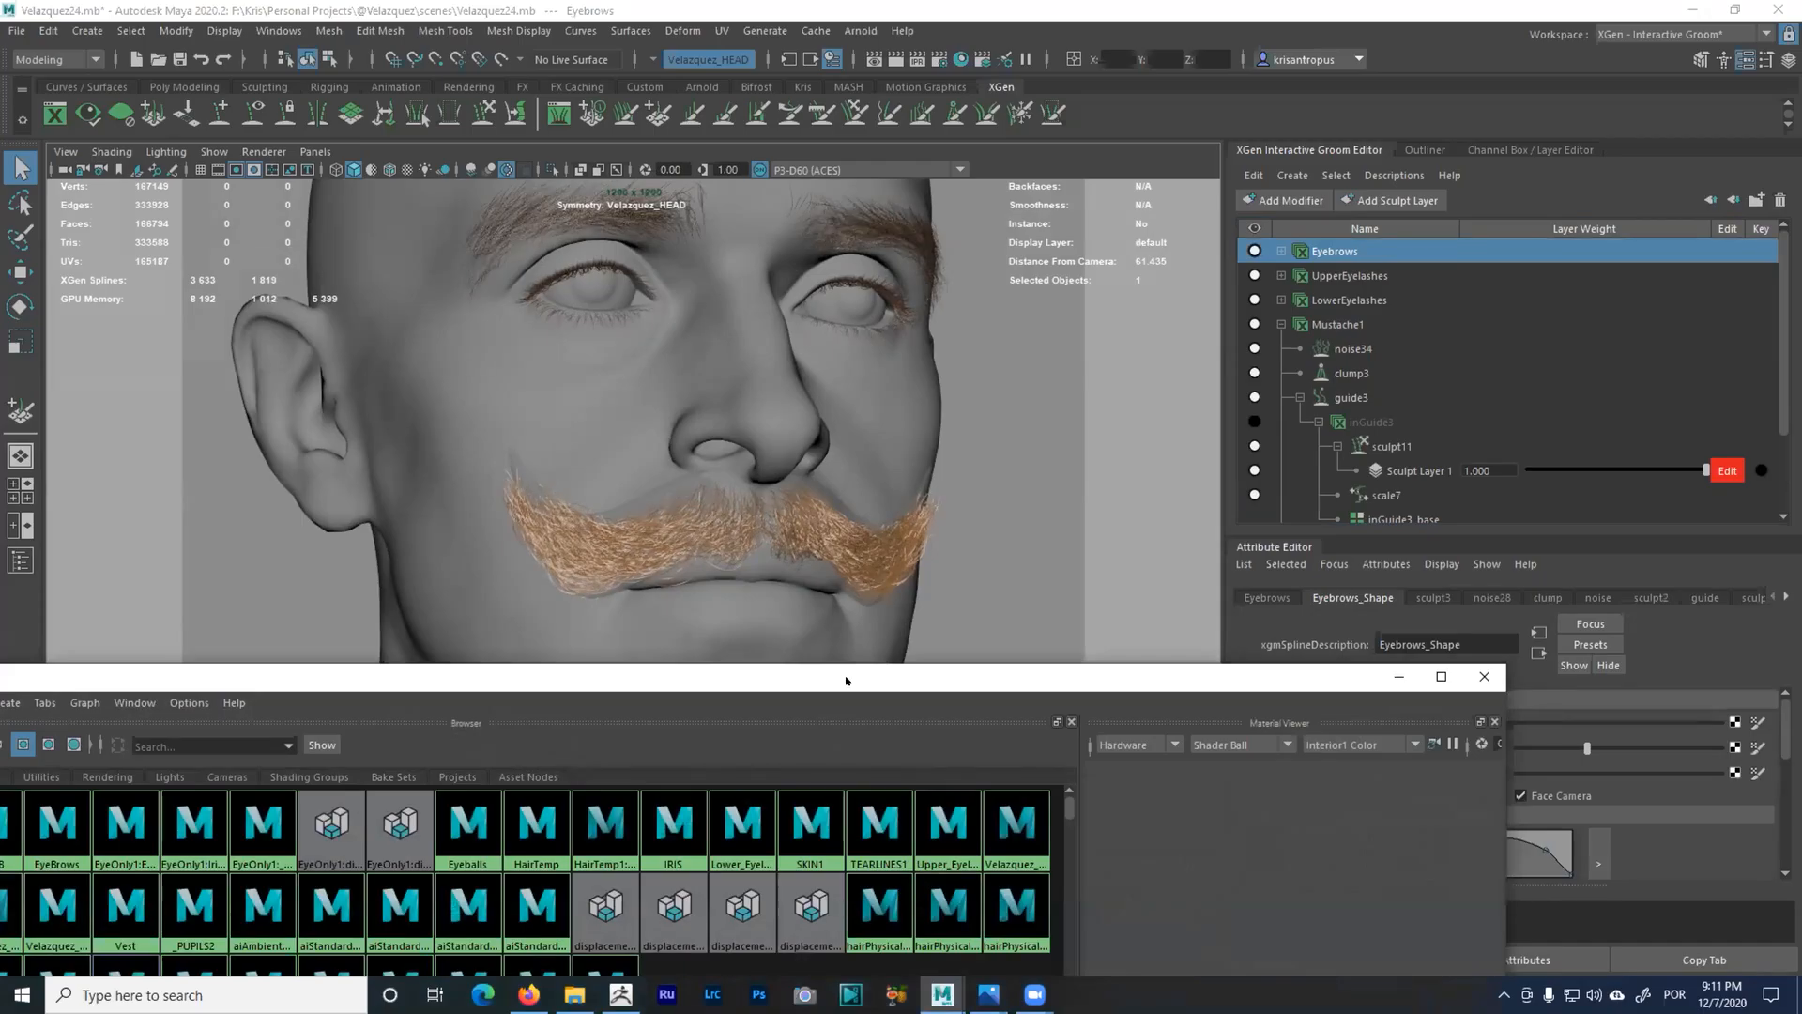
pyautogui.moveTo(846, 679); pyautogui.dragTo(886, 533)
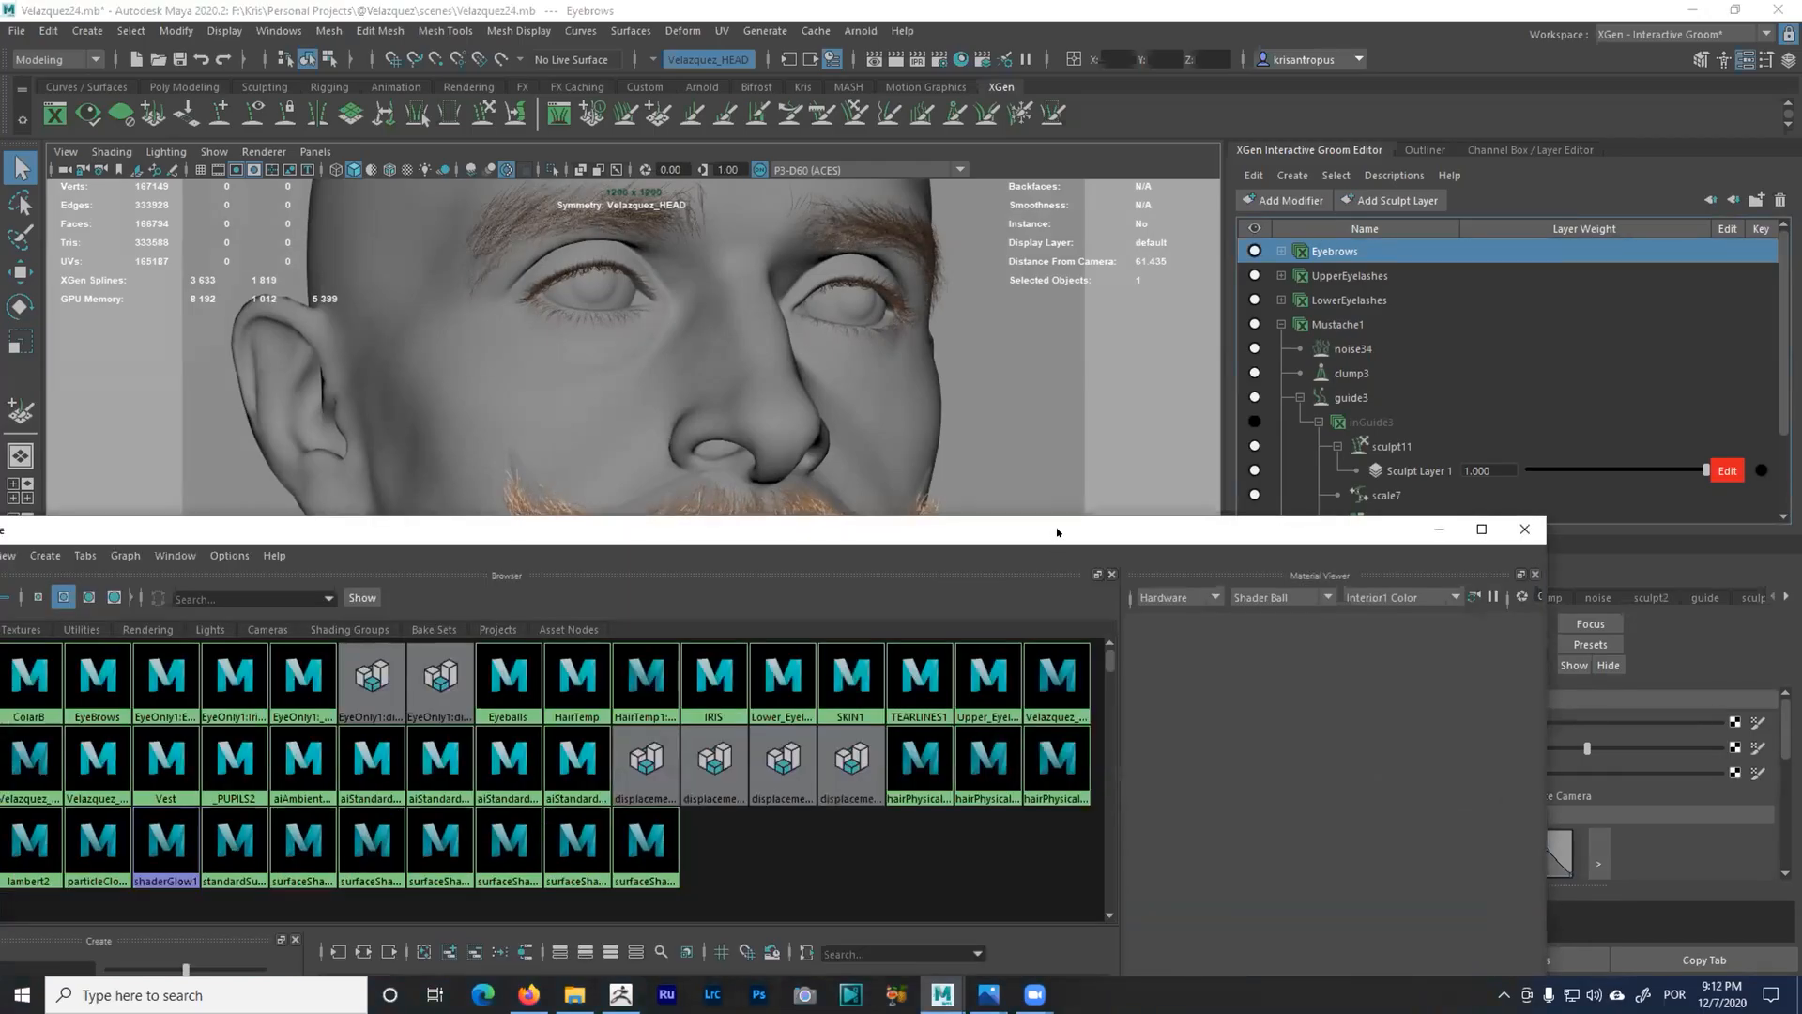
pyautogui.doubleClick(1056, 532)
pyautogui.click(381, 132)
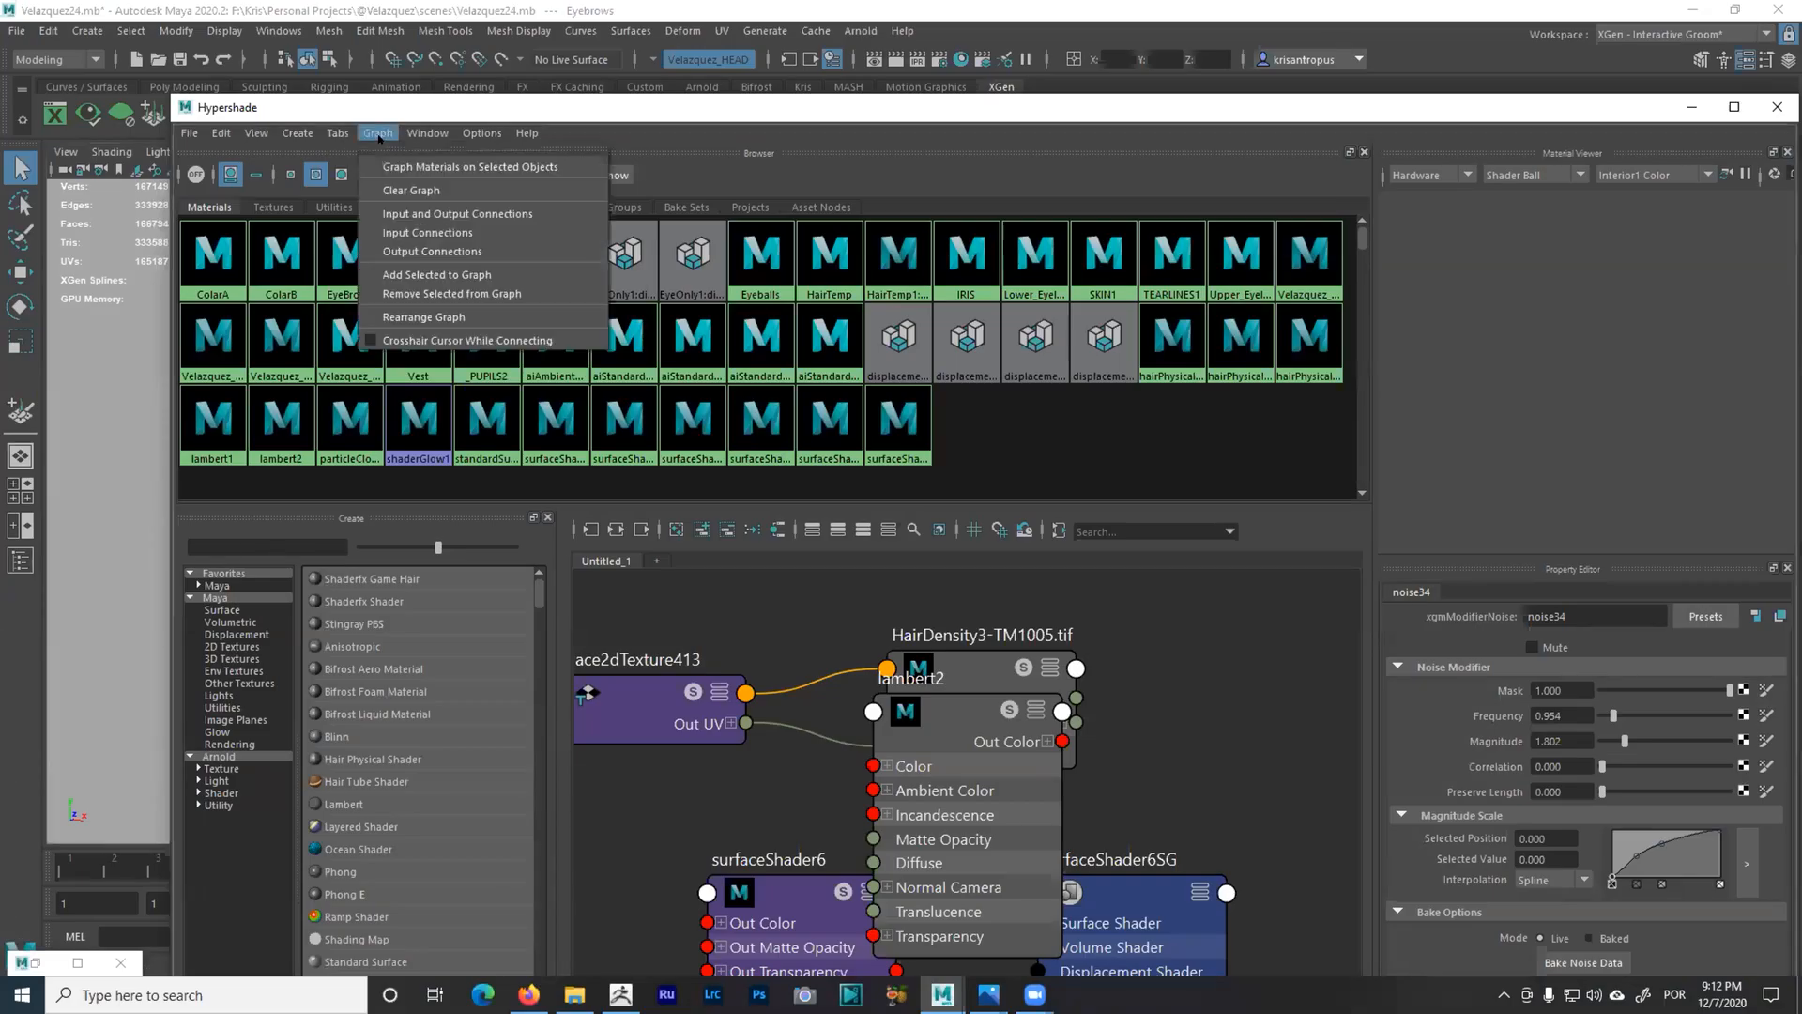
pyautogui.click(398, 165)
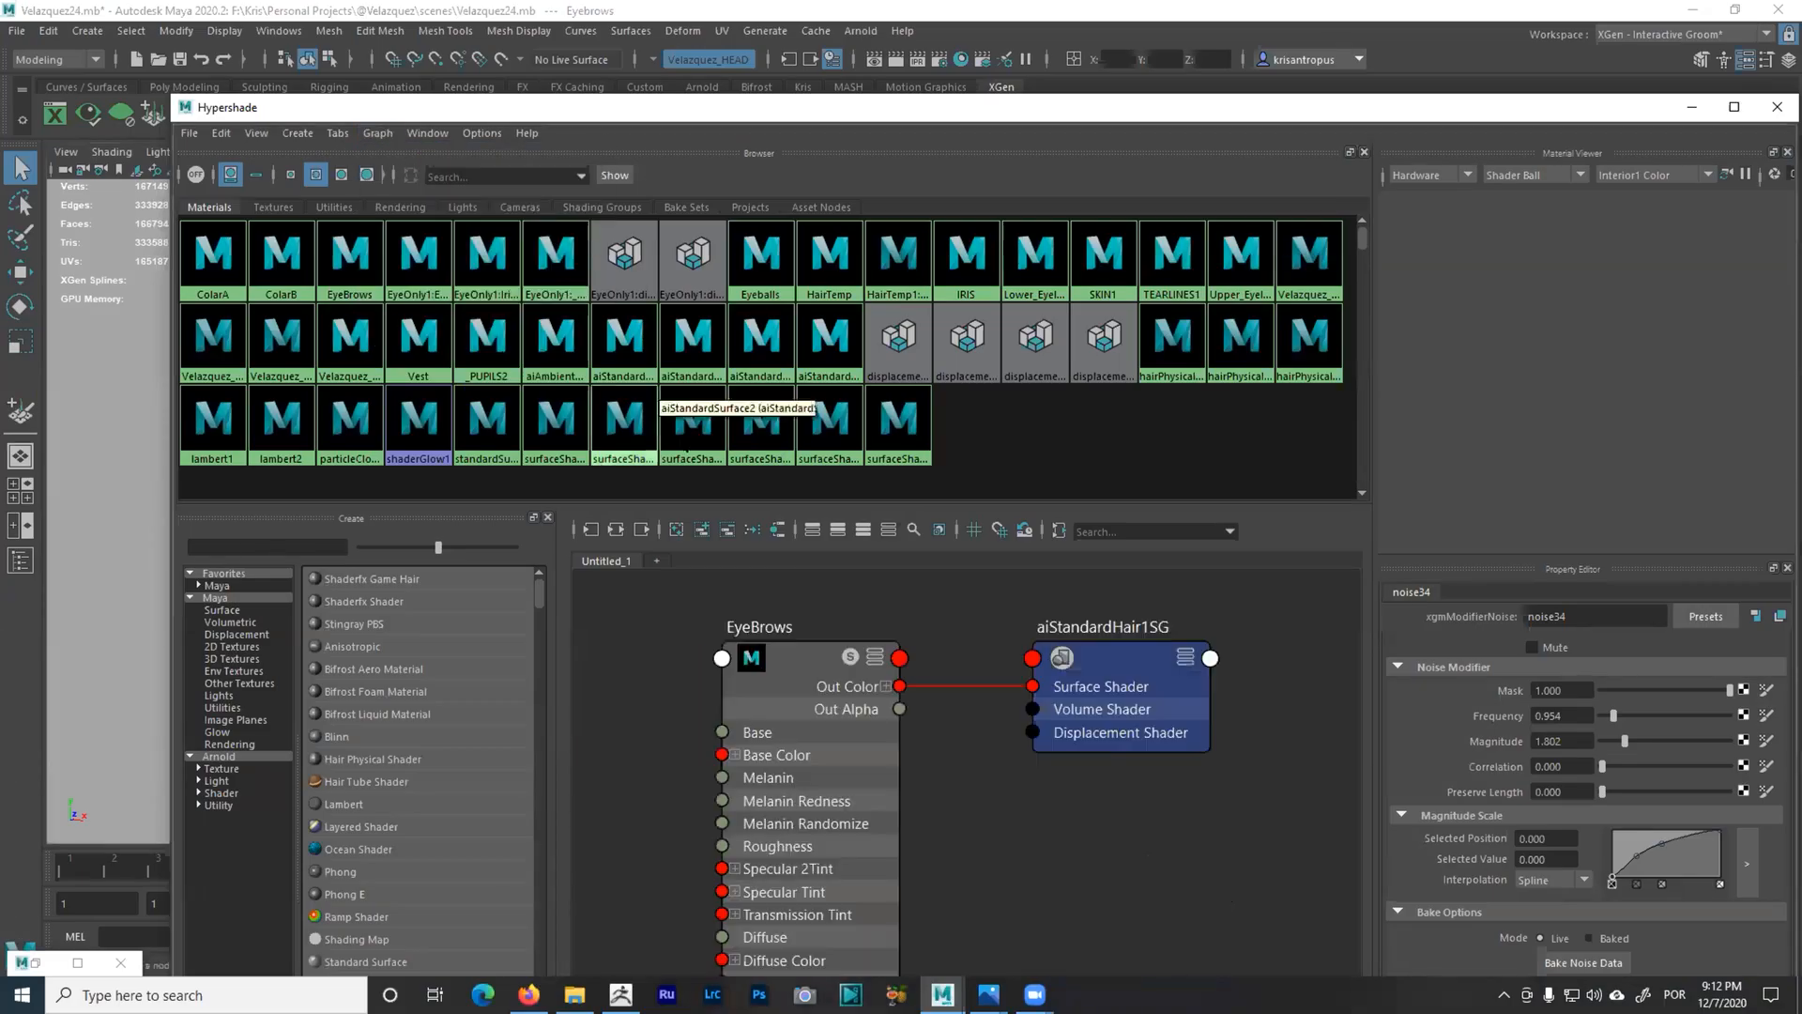
# - Duplicate the EyeBrows hair shader, rename the copy Mustache and minimize Hypershade
pyautogui.click(775, 656)
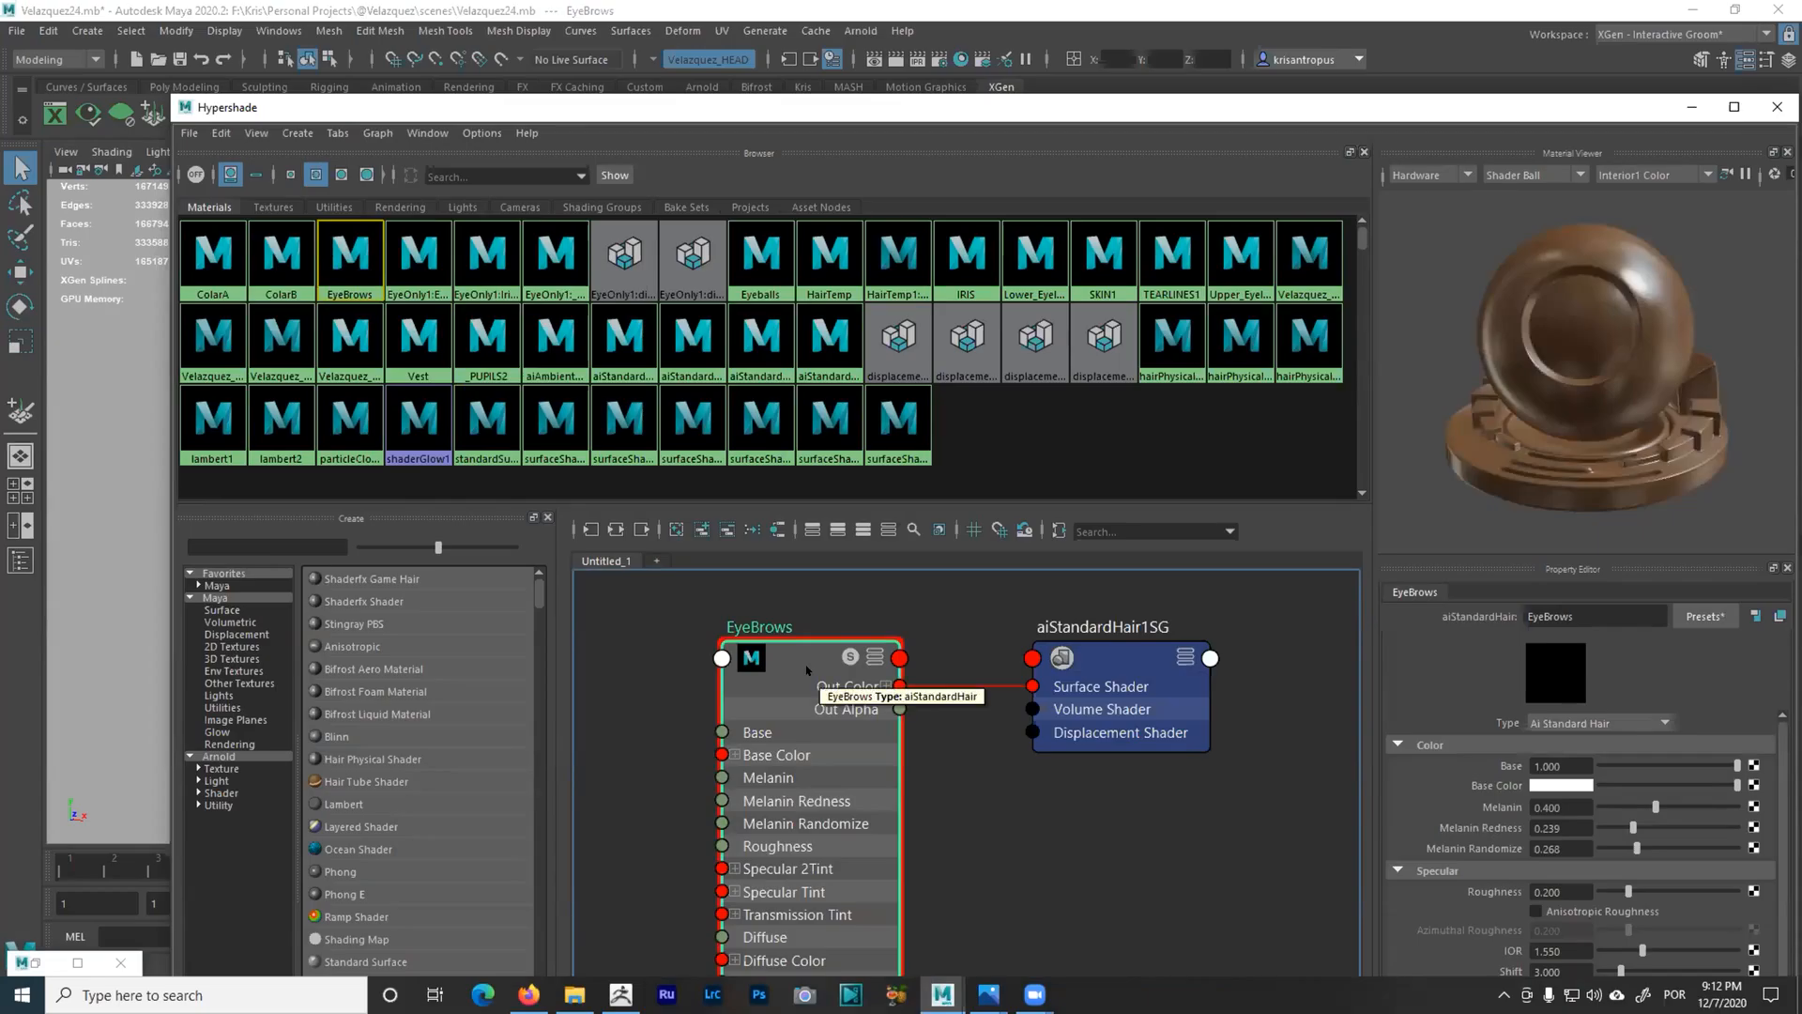
pyautogui.hotkey('ctrl', 'd')
pyautogui.moveTo(939, 657); pyautogui.dragTo(1024, 819)
pyautogui.doubleClick(1018, 777)
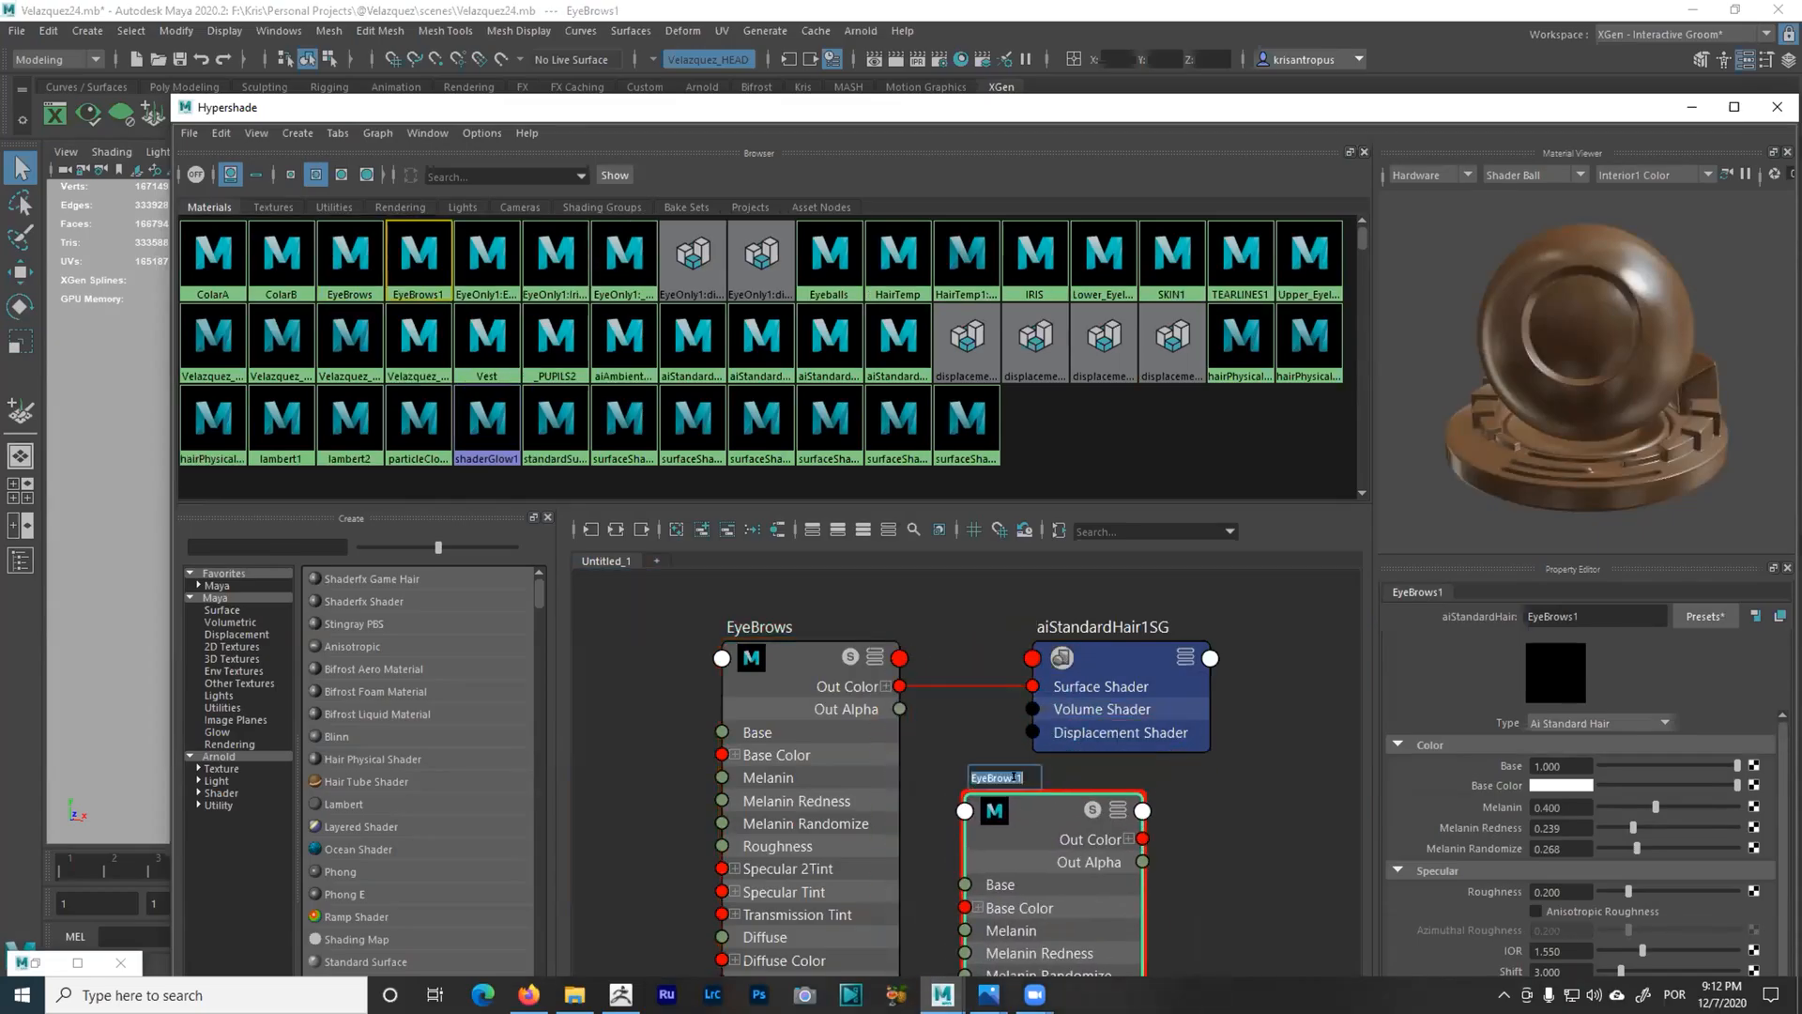
pyautogui.write('Mustache')
pyautogui.press('Return')
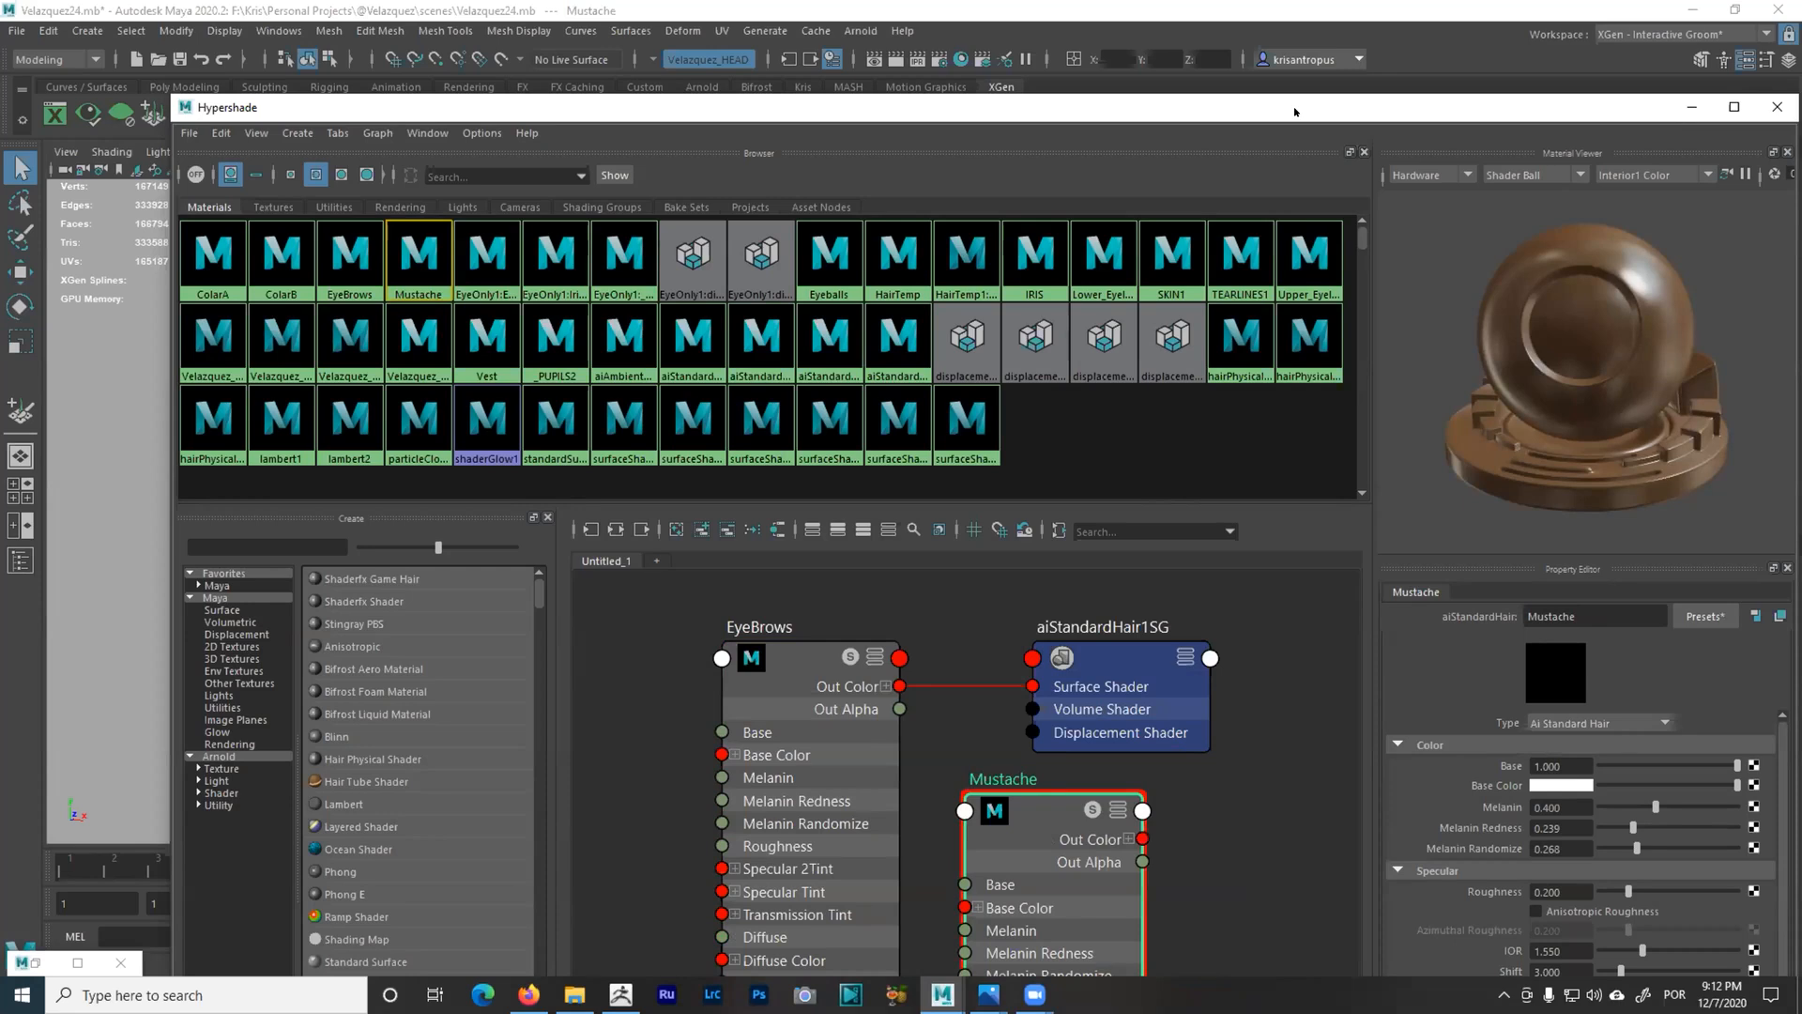
pyautogui.click(1692, 107)
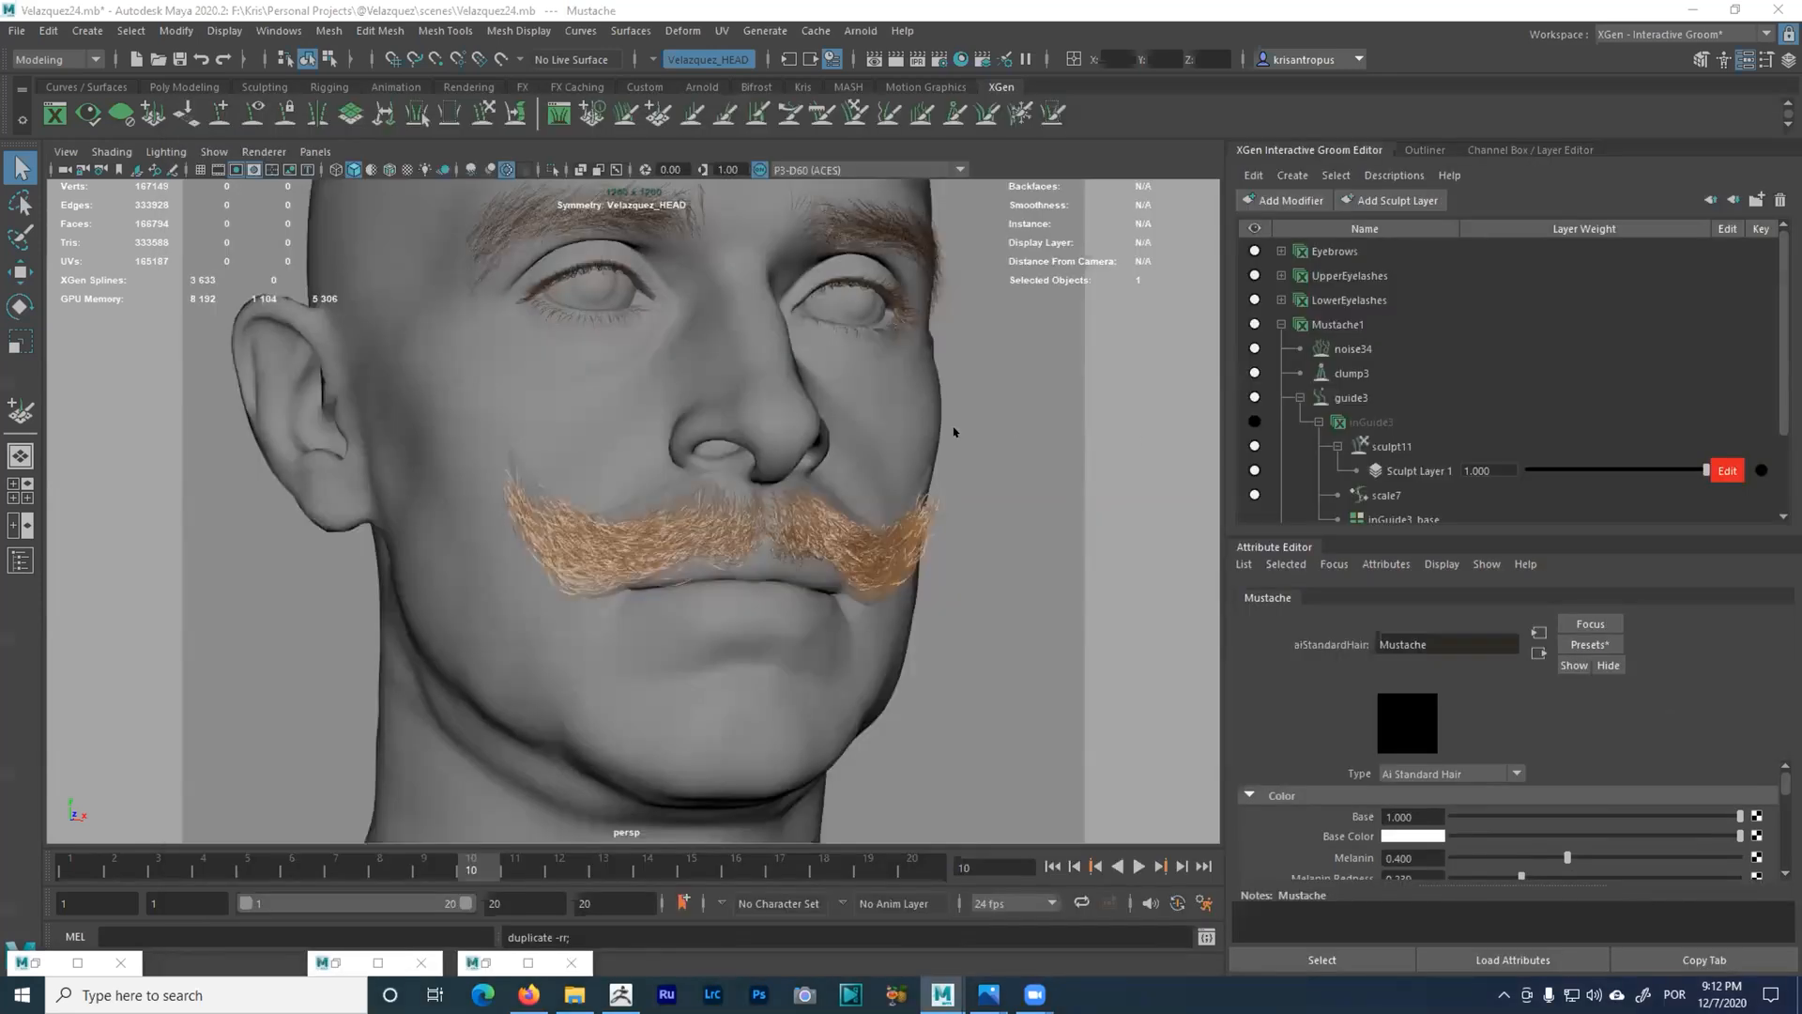
# - Mute noise34 and open clump3's Curl Scale ramp in its enlarged editor
pyautogui.scroll(5, 910, 480)
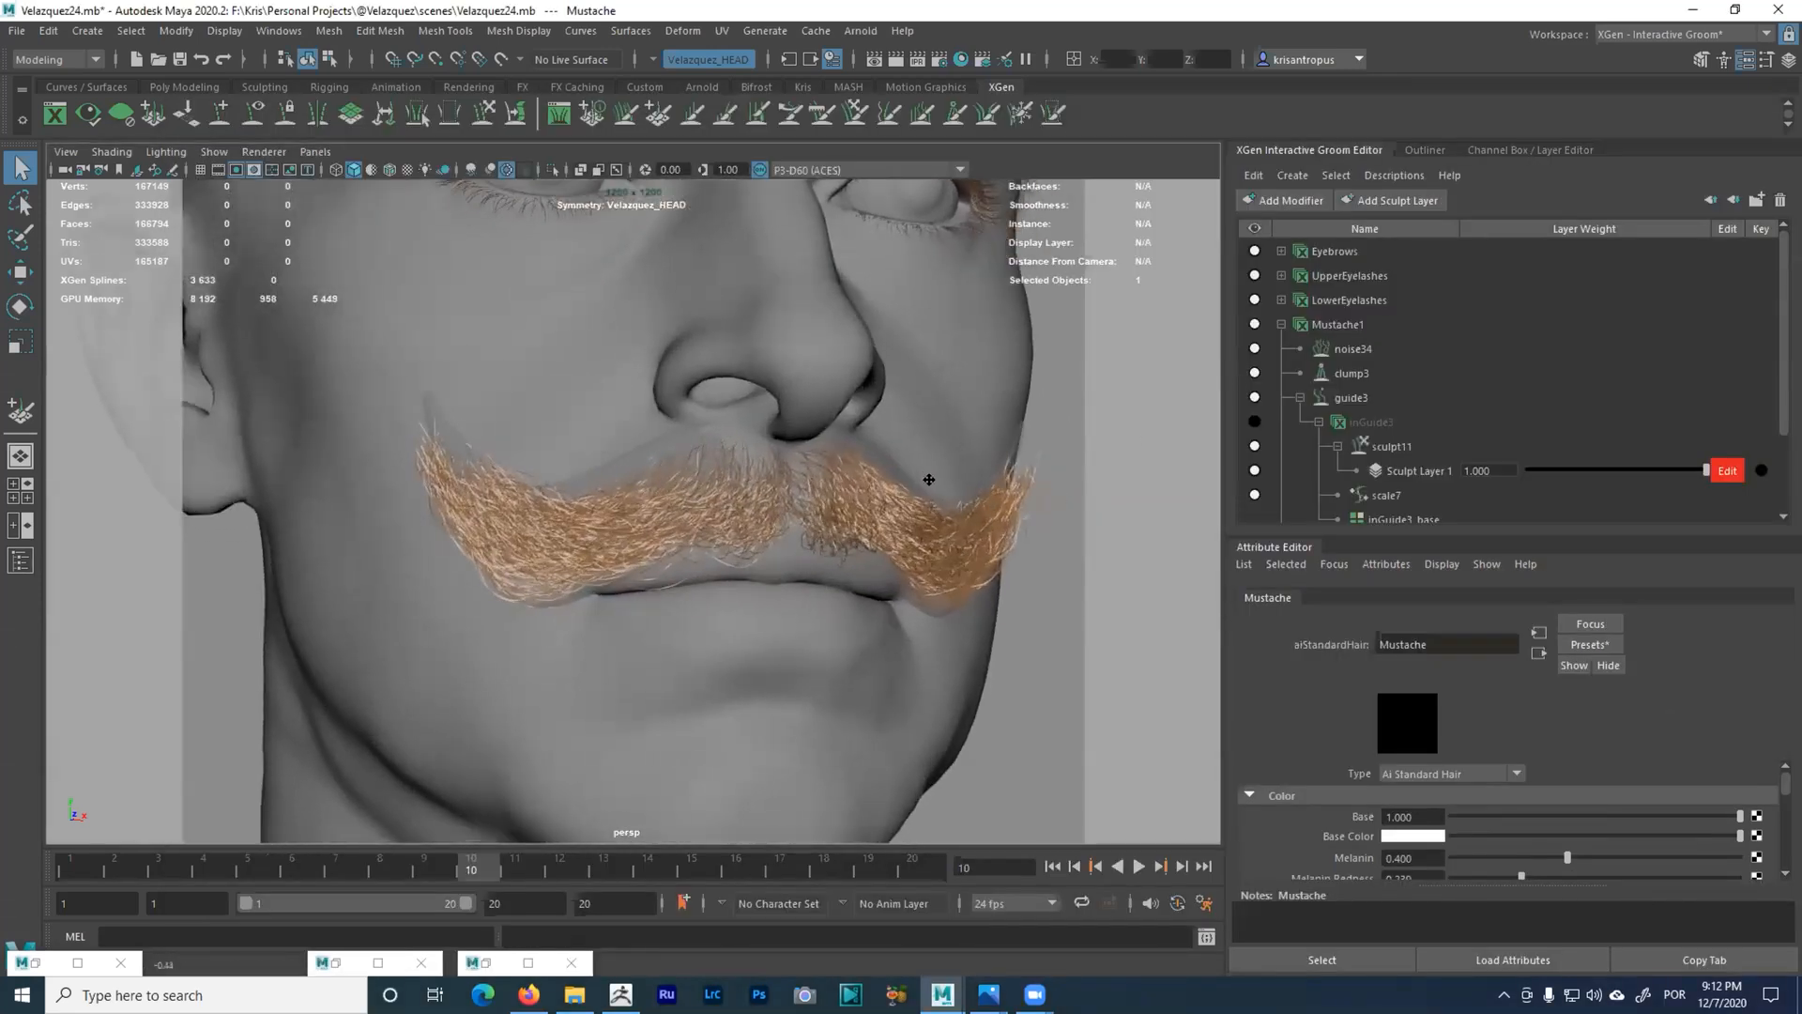
pyautogui.moveTo(924, 495)
pyautogui.keyDown('alt'); pyautogui.mouseDown()
pyautogui.moveTo(825, 483)
pyautogui.moveTo(912, 480)
pyautogui.moveTo(817, 491)
pyautogui.moveTo(758, 461)
pyautogui.moveTo(906, 486)
pyautogui.mouseUp(); pyautogui.keyUp('alt')
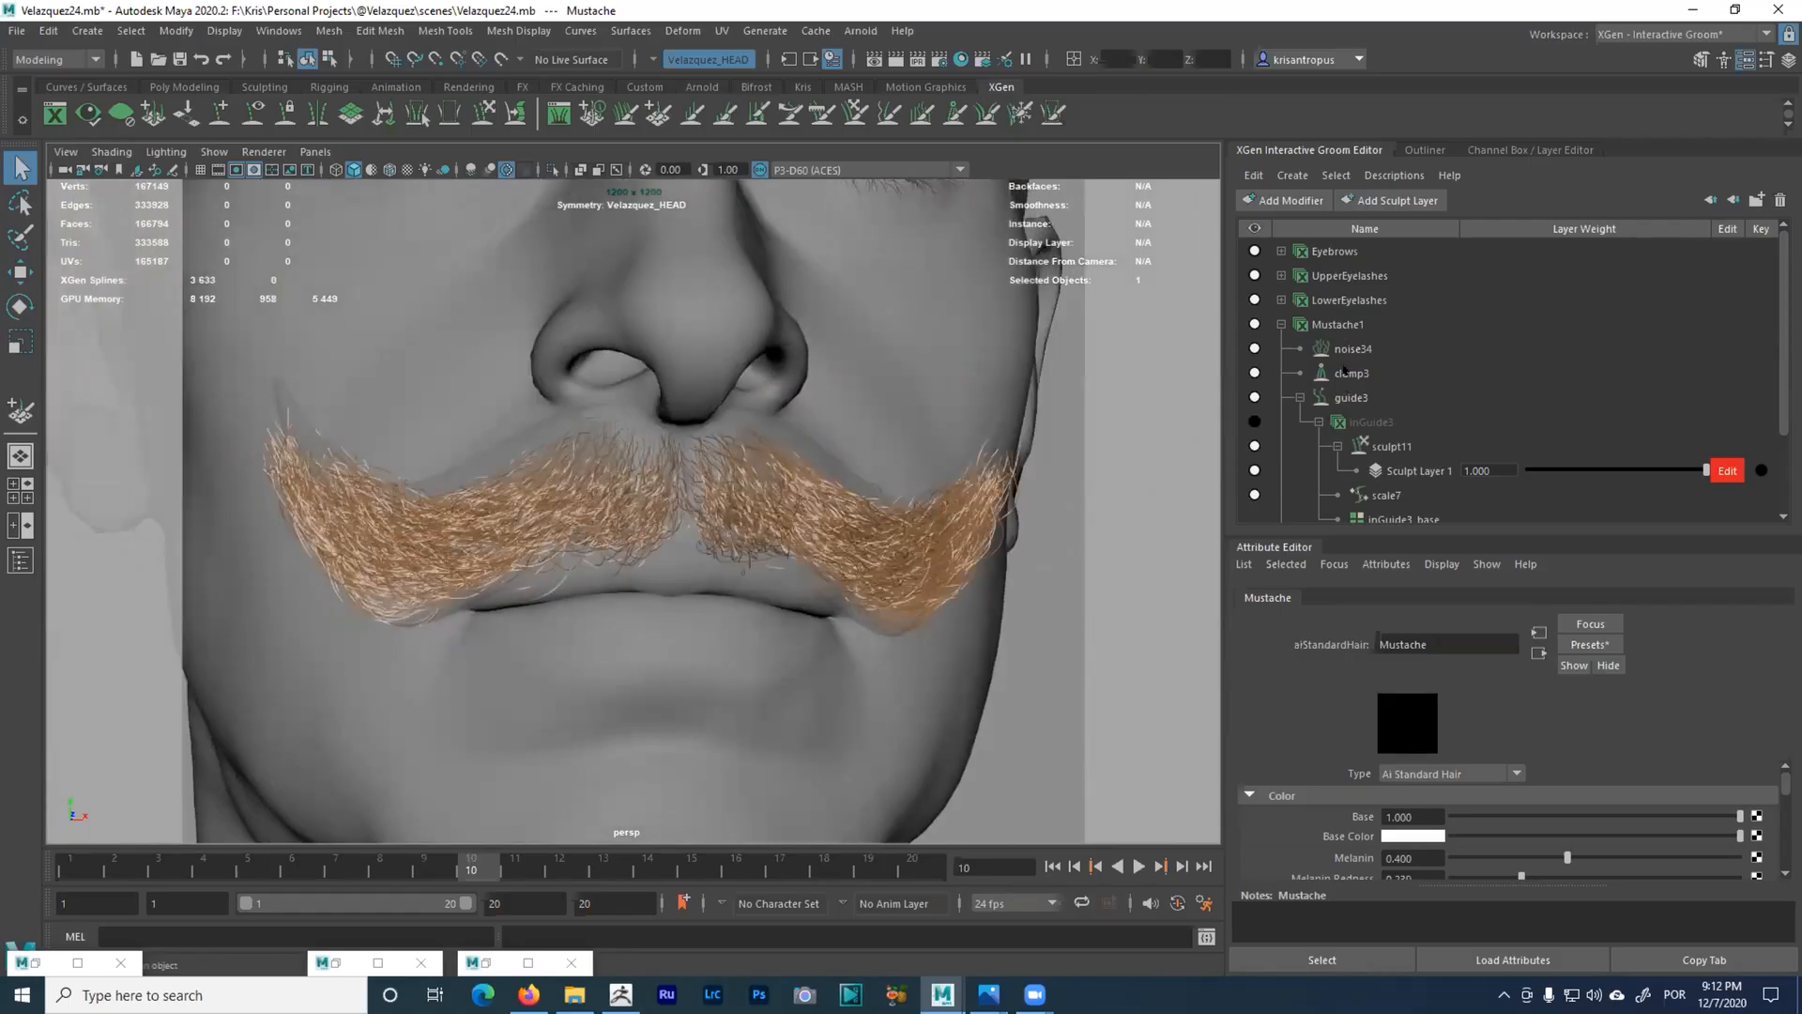
pyautogui.click(1254, 348)
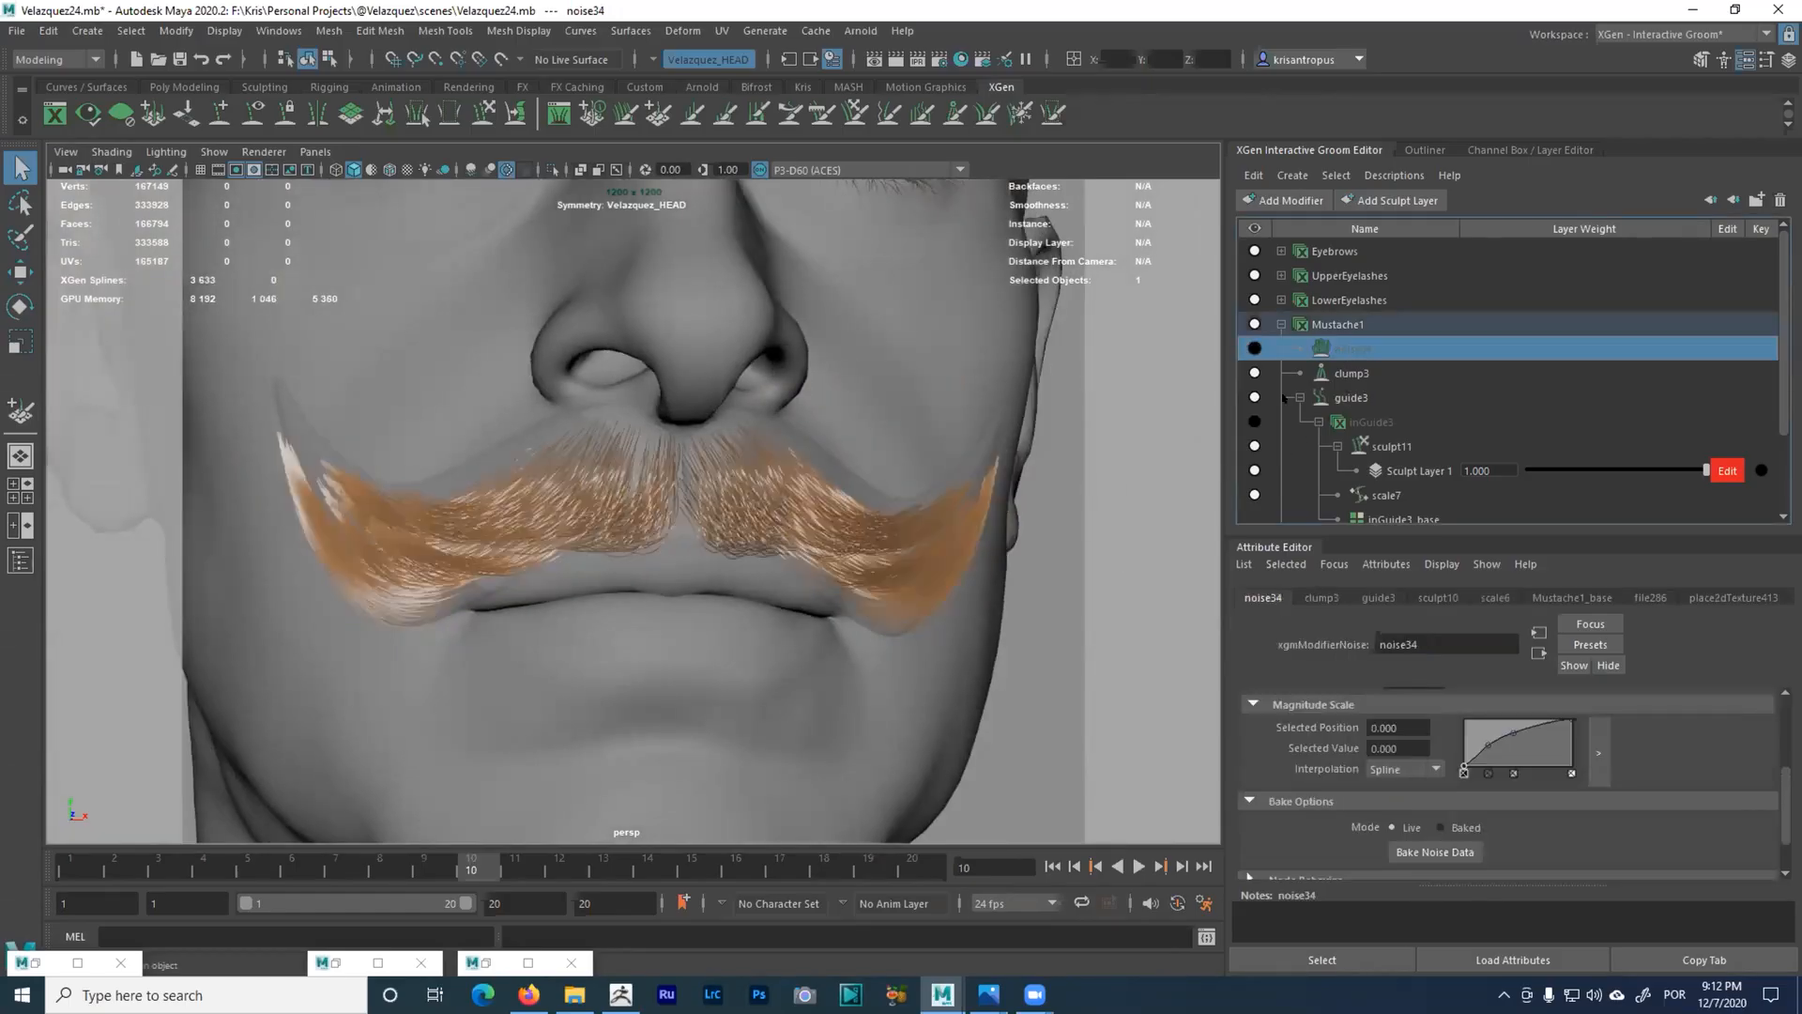
pyautogui.click(1346, 374)
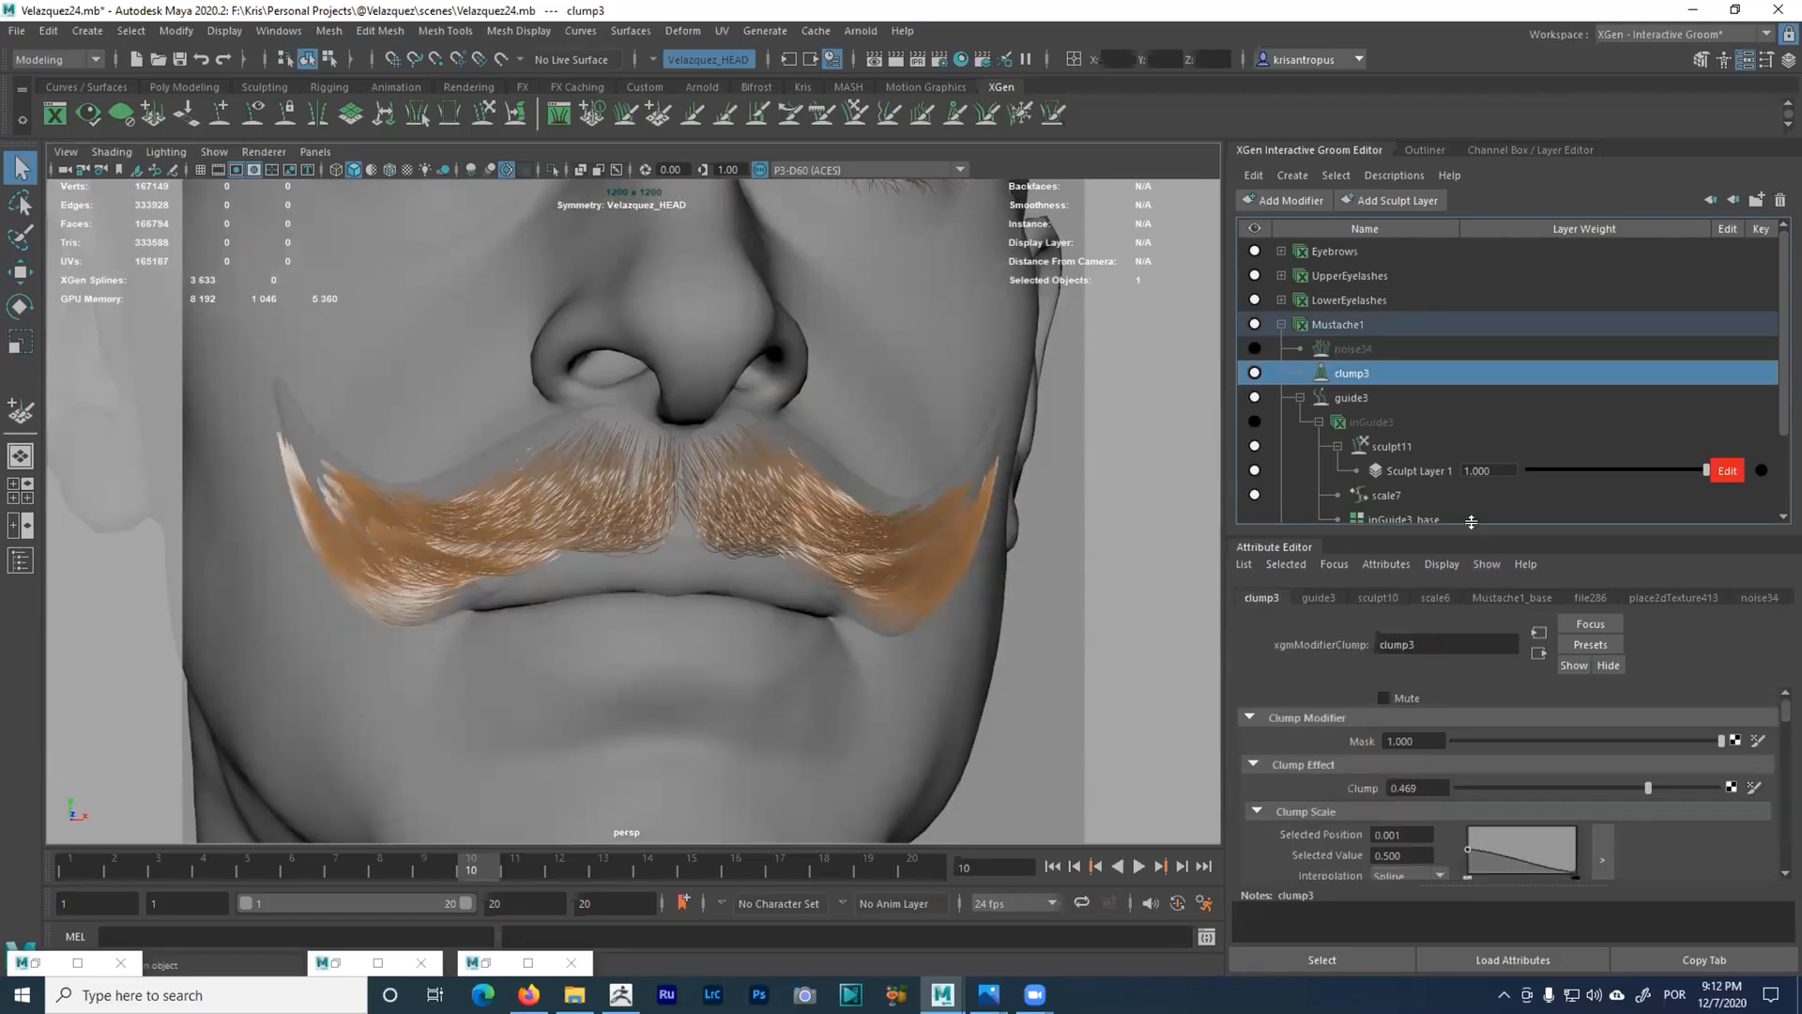
pyautogui.moveTo(1471, 524); pyautogui.dragTo(1470, 413)
pyautogui.moveTo(1782, 608); pyautogui.dragTo(1781, 674)
pyautogui.scroll(-5, 1706, 666)
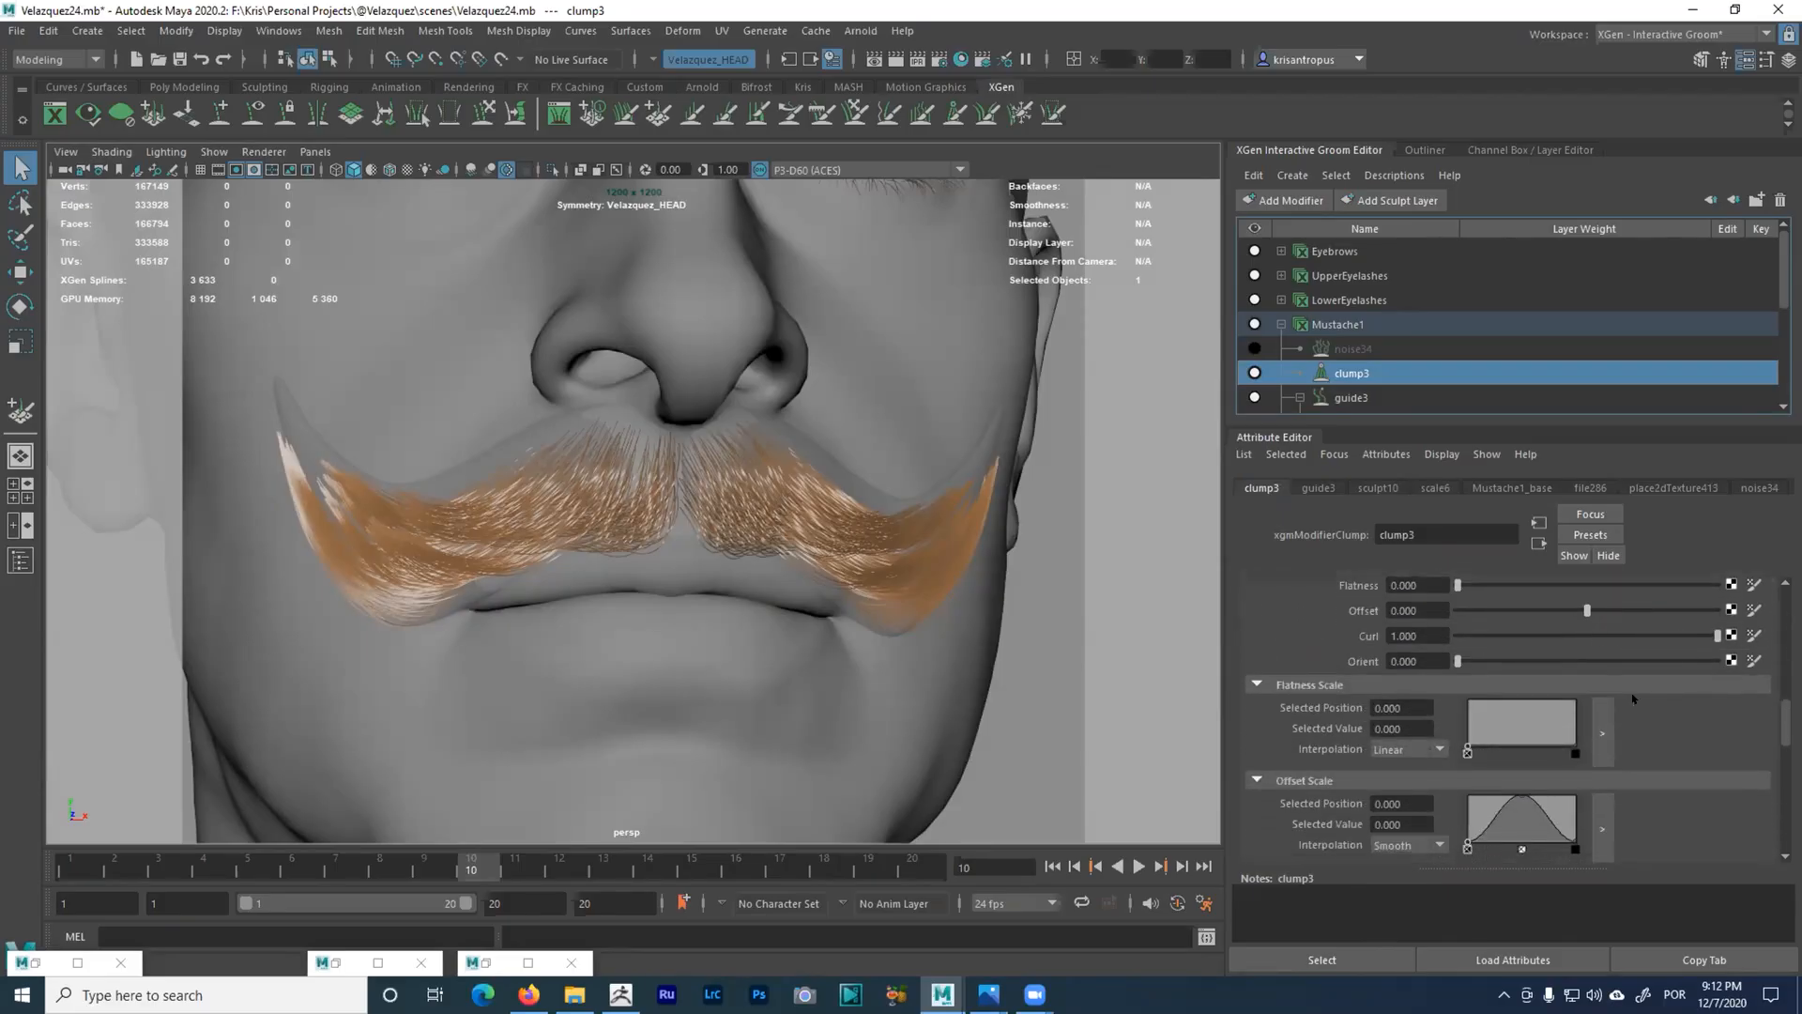
pyautogui.scroll(-3, 1633, 713)
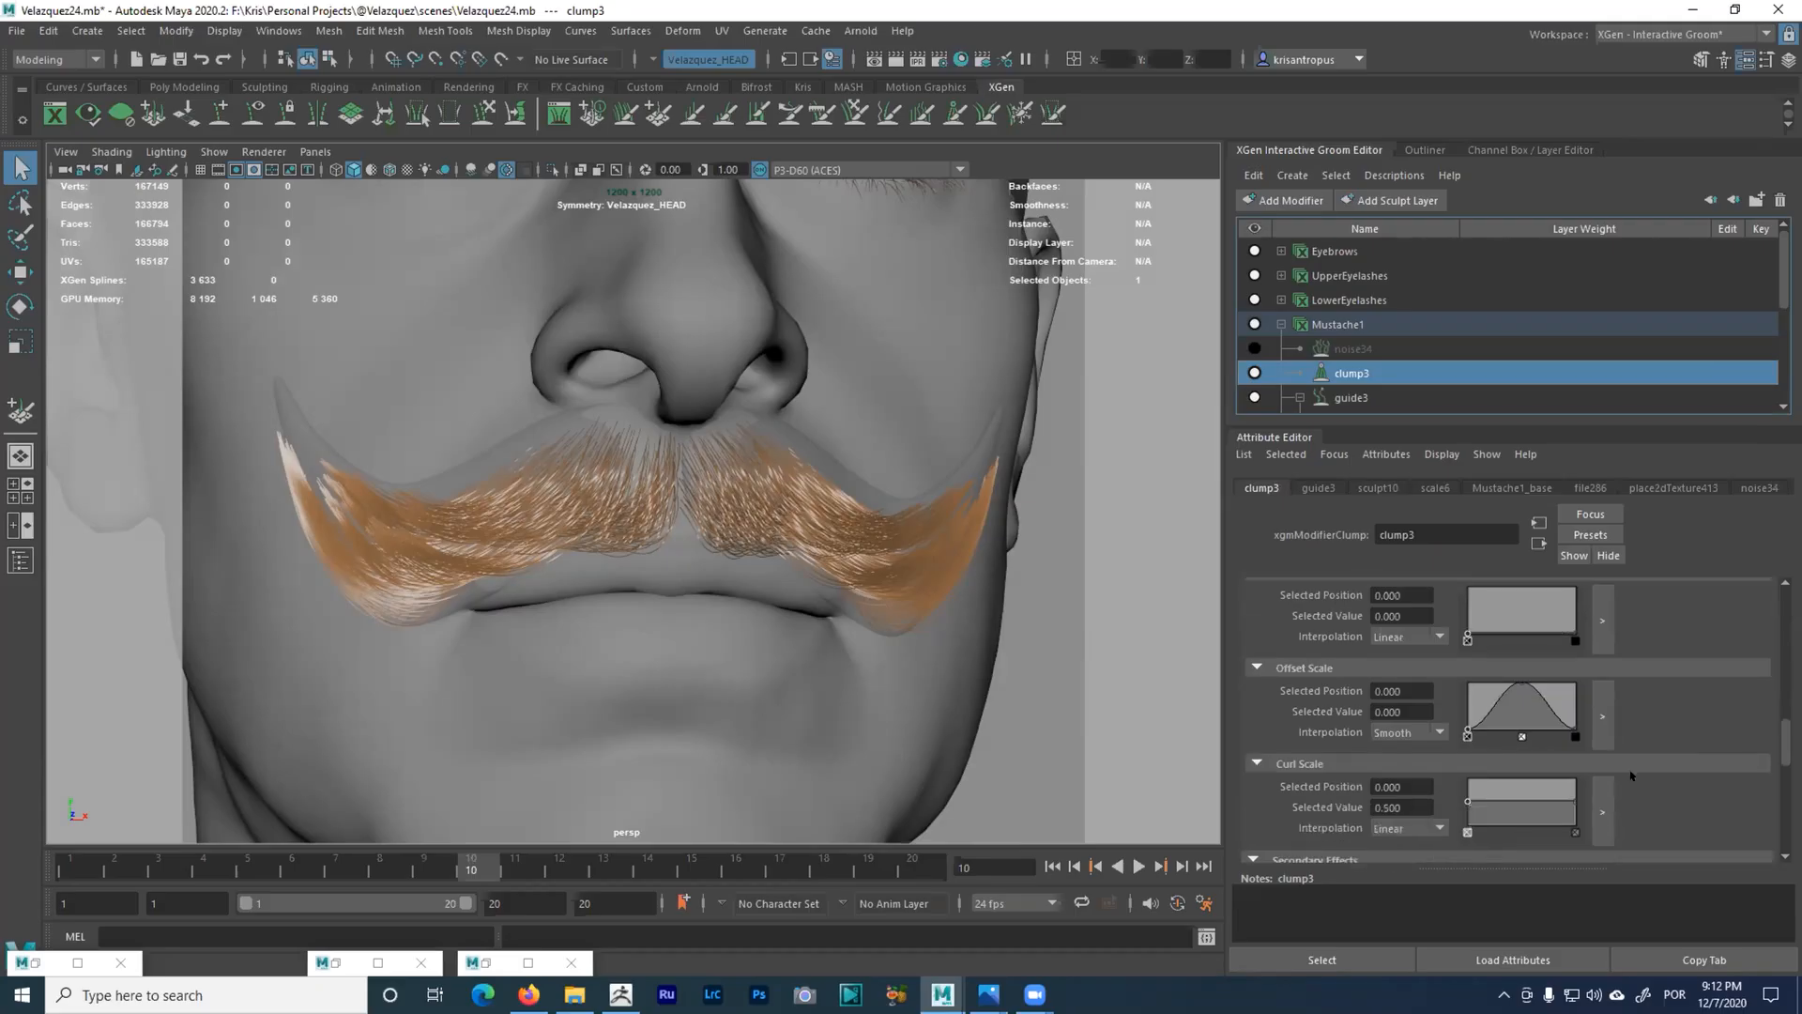
pyautogui.click(1602, 811)
# - Add a Curl Scale point of about 0.785 near the tip, and set the root point to Spline interpolation
pyautogui.moveTo(1664, 524); pyautogui.dragTo(1574, 355)
pyautogui.keyDown('alt'); pyautogui.moveTo(727, 612); pyautogui.dragTo(657, 626); pyautogui.keyUp('alt')
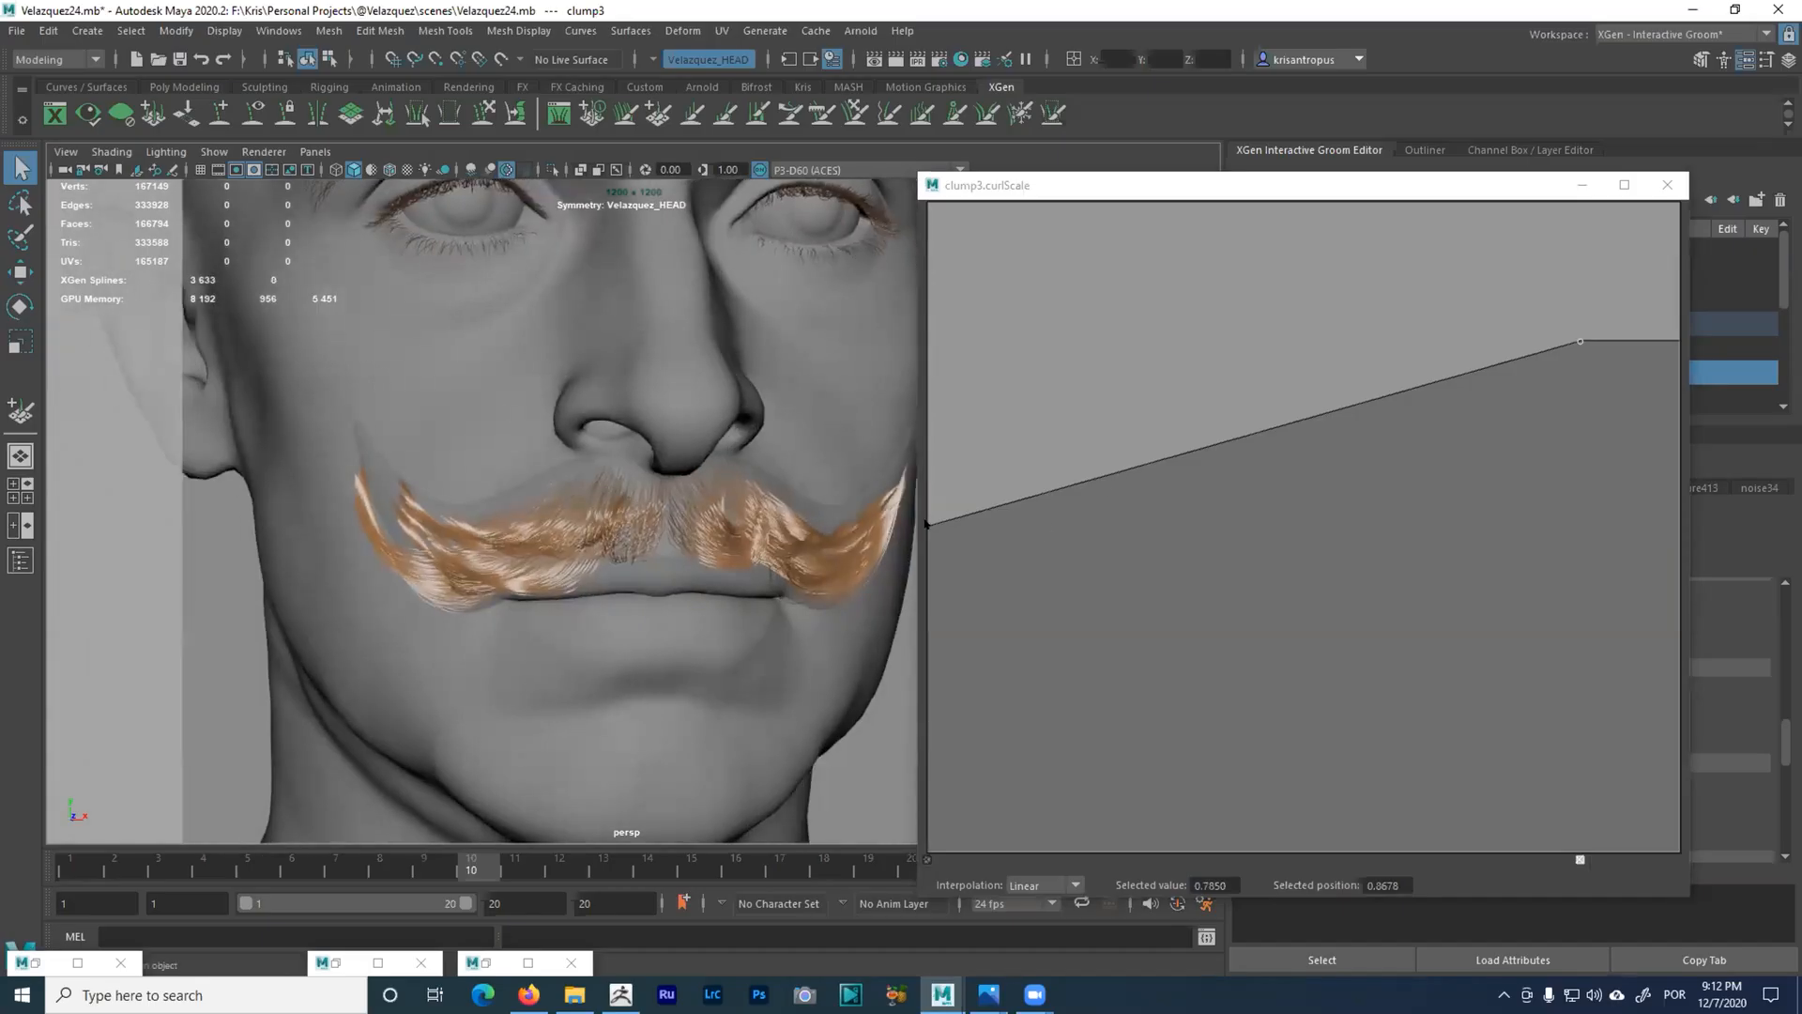
pyautogui.click(924, 523)
pyautogui.moveTo(1208, 884); pyautogui.dragTo(1269, 883)
pyautogui.click(1044, 885)
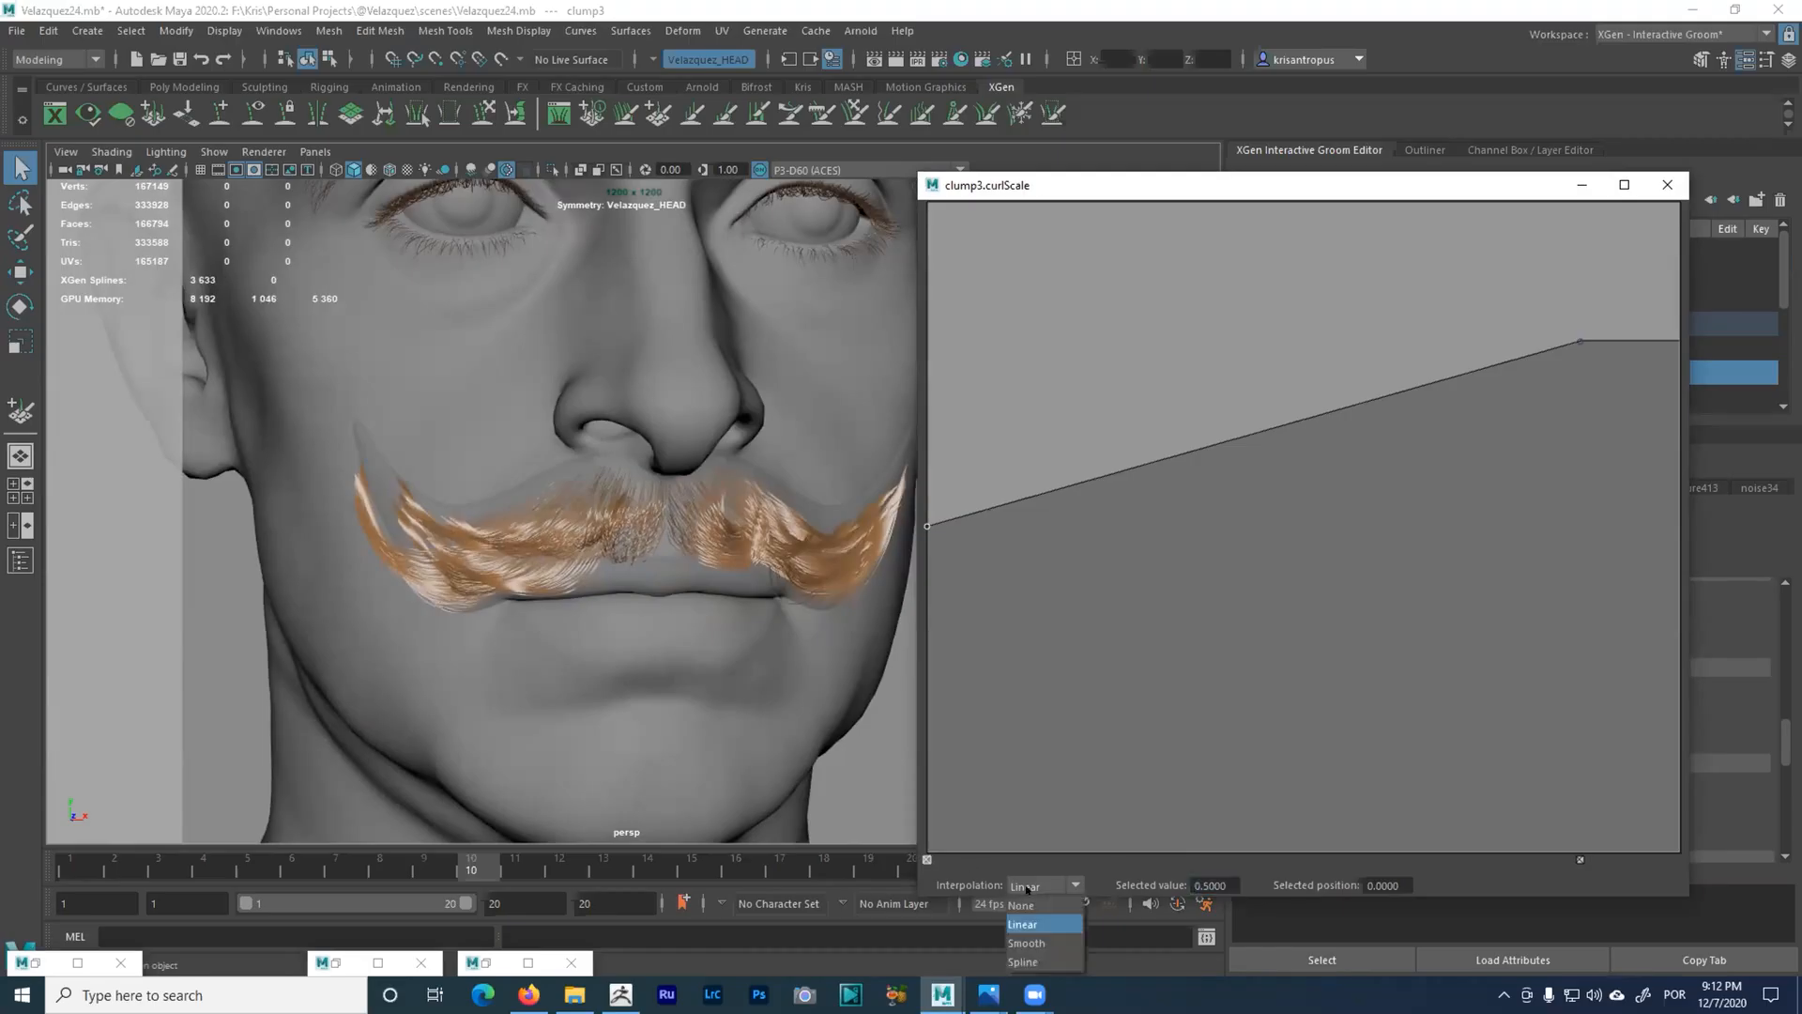
pyautogui.click(1029, 962)
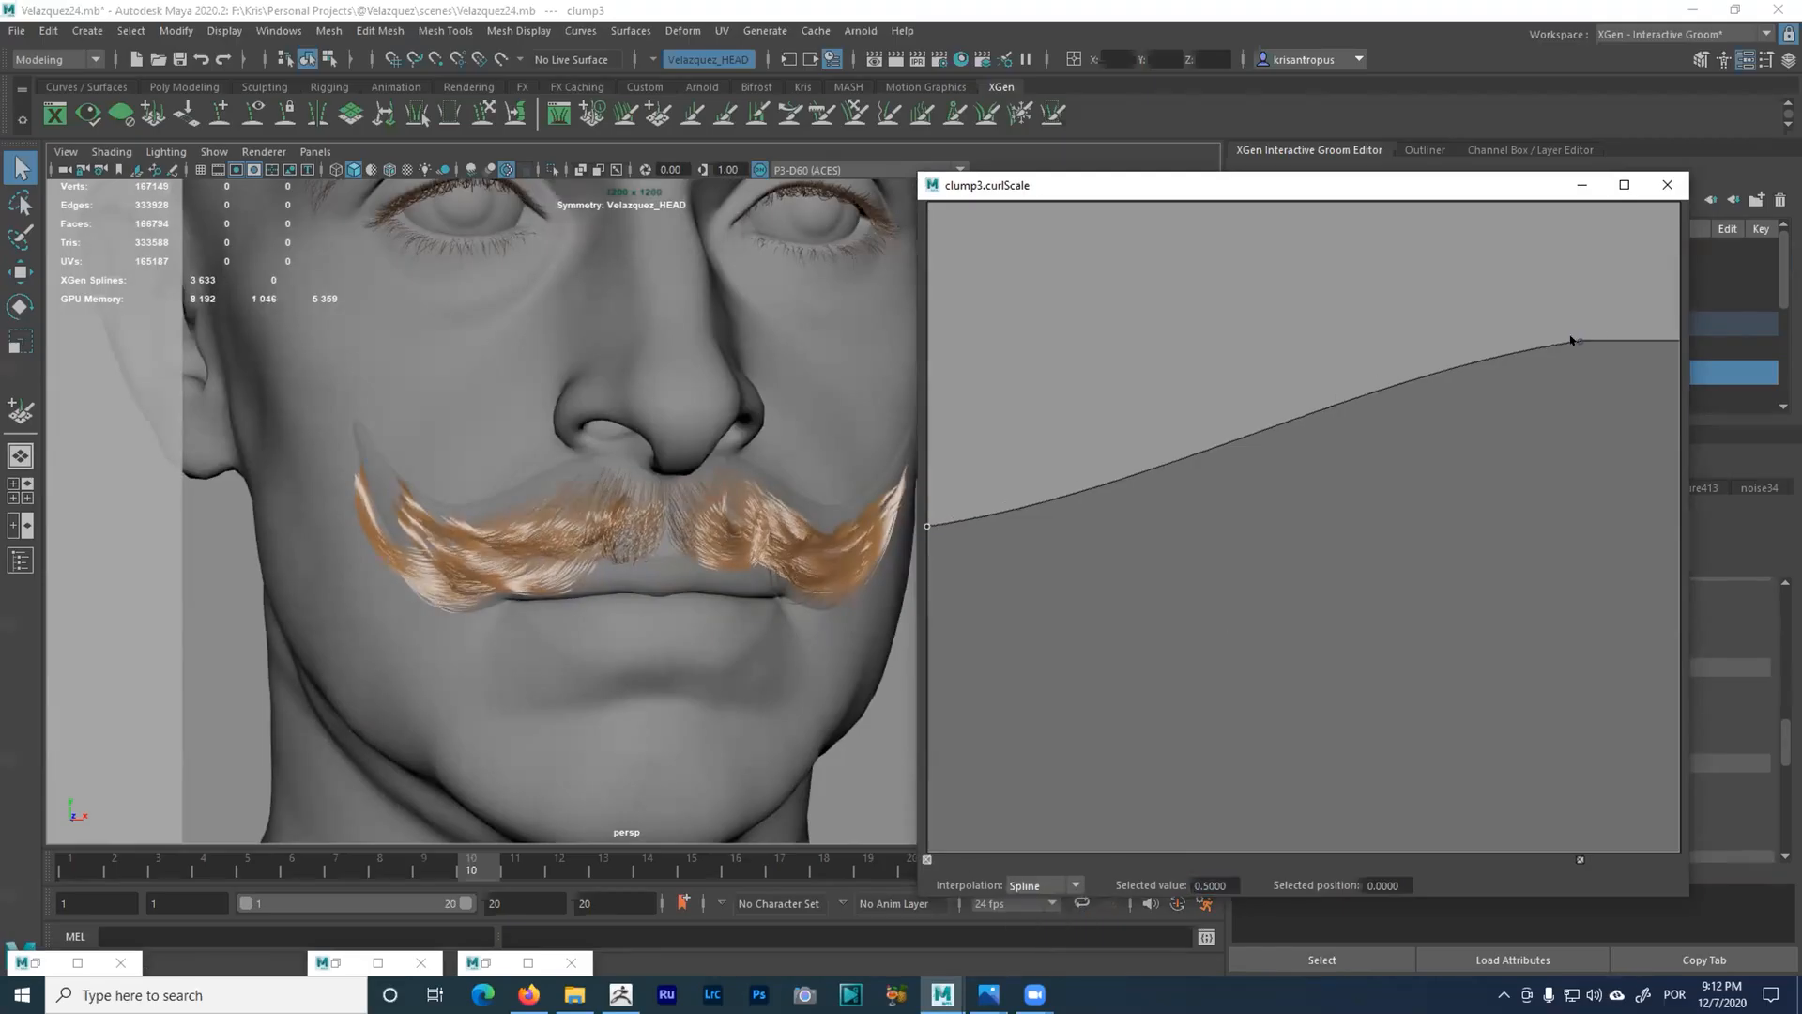
# - Move the added Curl Scale point to position 1.0 at a value of about 0.78 and set it to Spline interpolation
pyautogui.moveTo(1577, 340); pyautogui.dragTo(1680, 343)
pyautogui.click(1075, 885)
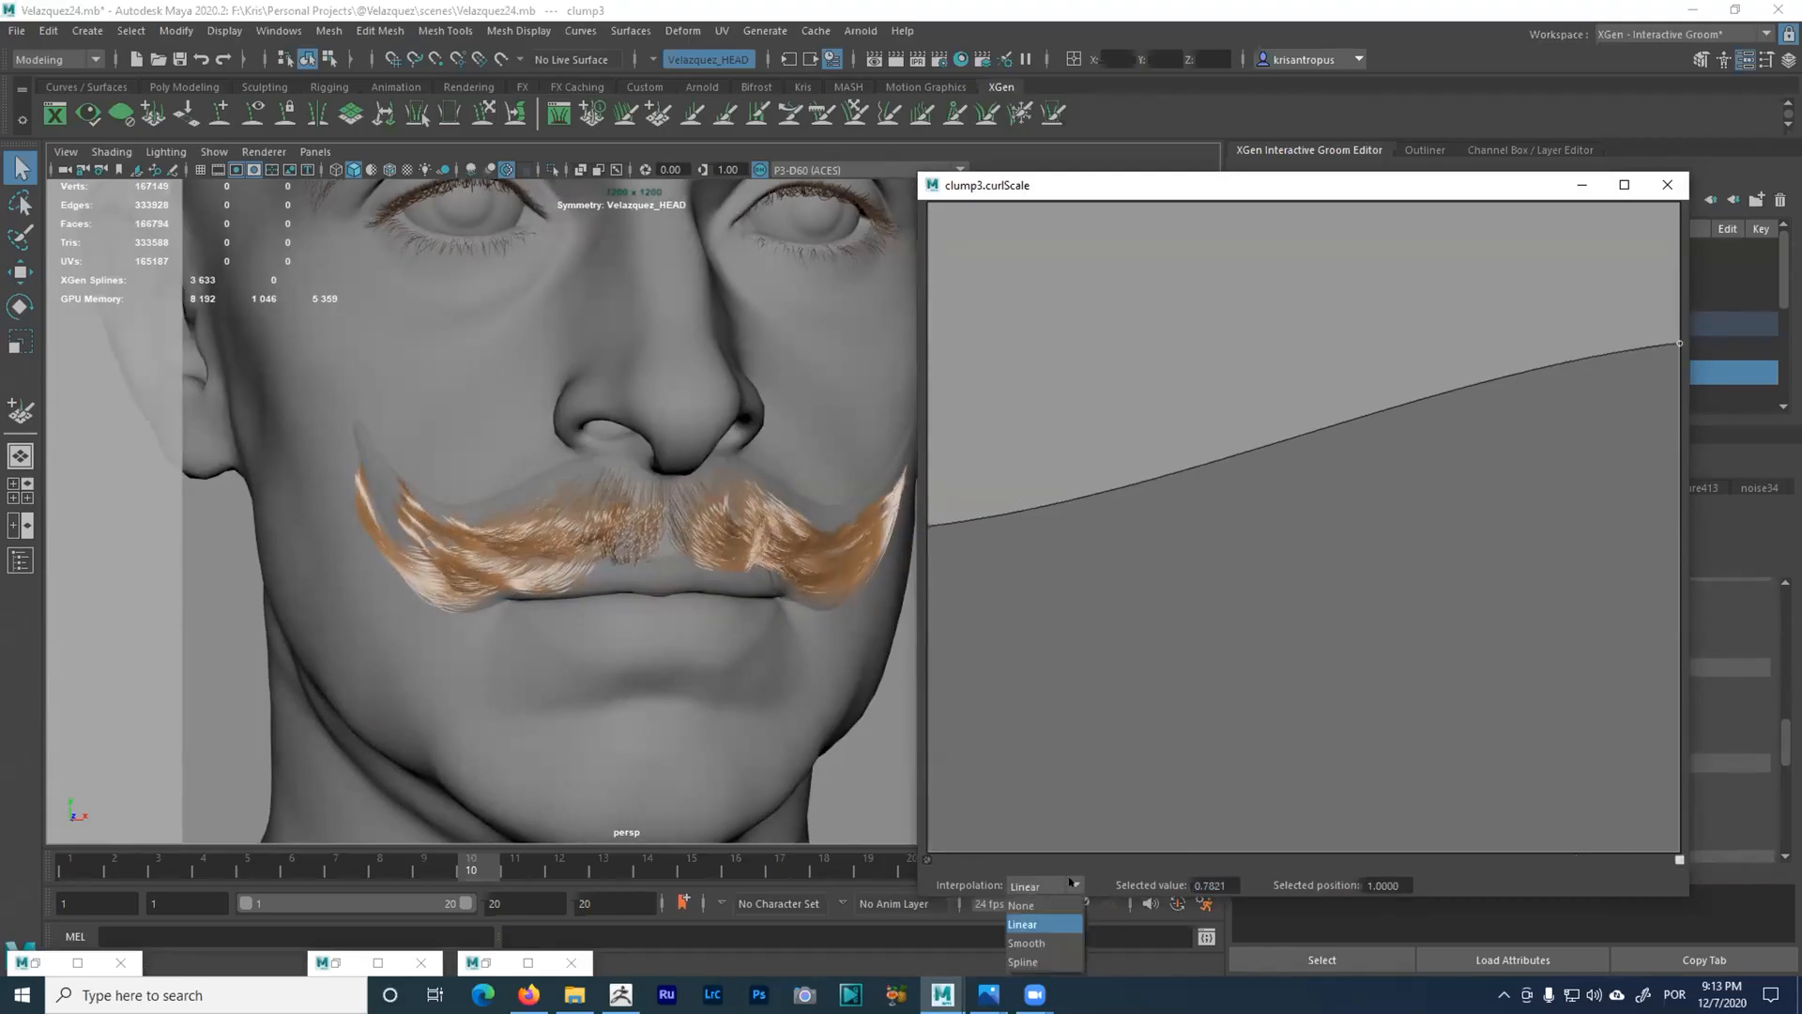
pyautogui.click(1030, 960)
# - Add a lowered point near the middle of the Curl Scale ramp and set the tip point's value to 3
pyautogui.moveTo(1224, 450); pyautogui.dragTo(1305, 506)
pyautogui.moveTo(1680, 343); pyautogui.dragTo(1682, 199)
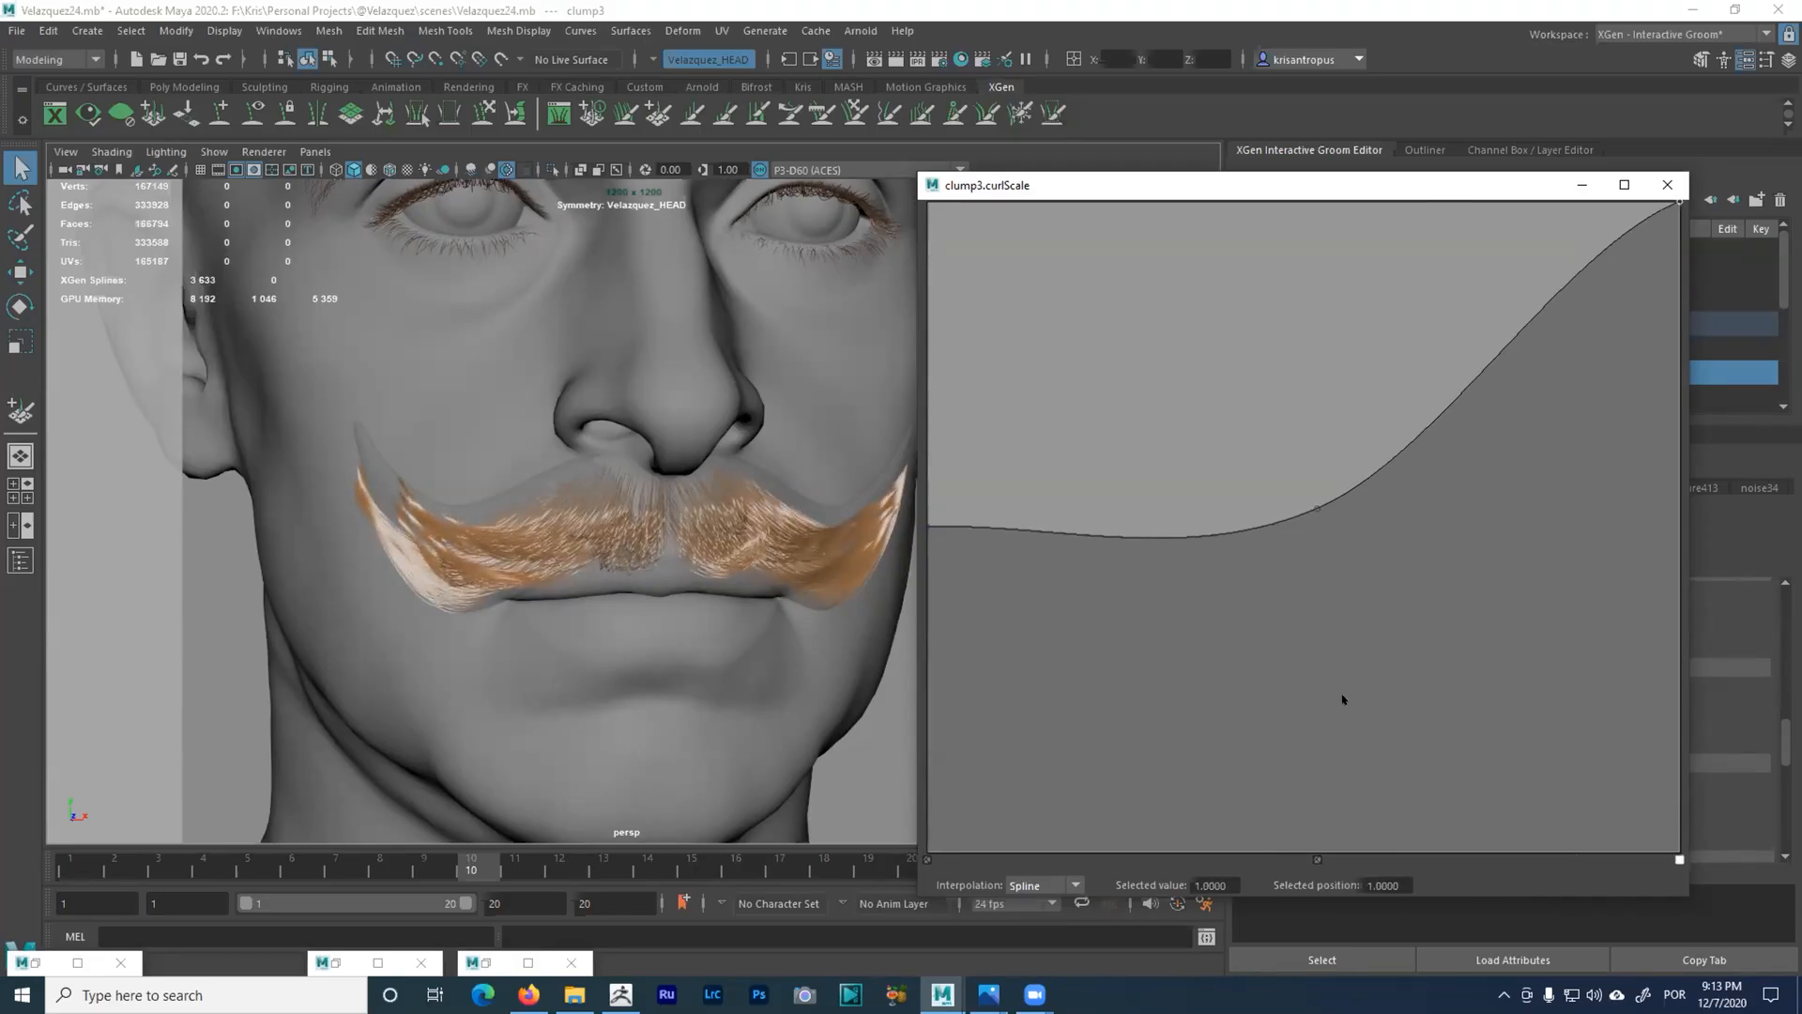
pyautogui.doubleClick(1230, 884)
pyautogui.write('3')
pyautogui.press('Return')
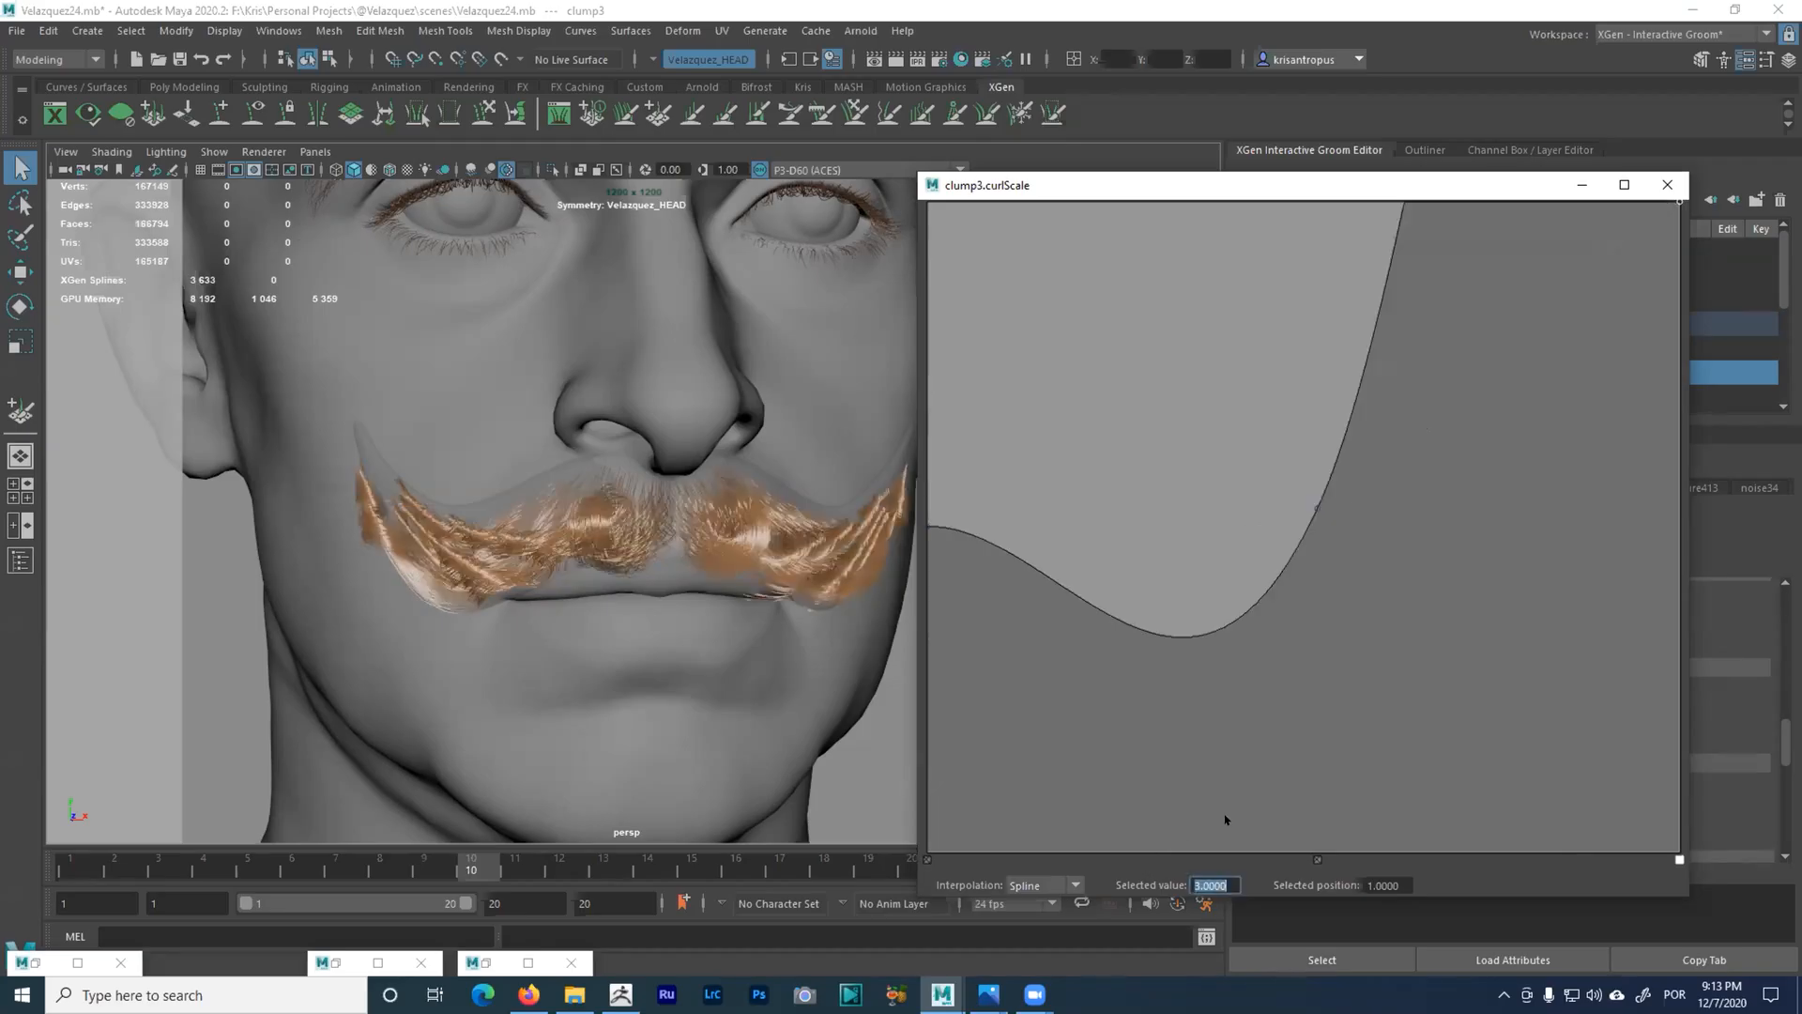
pyautogui.keyDown('alt'); pyautogui.moveTo(699, 718); pyautogui.dragTo(627, 605); pyautogui.keyUp('alt')
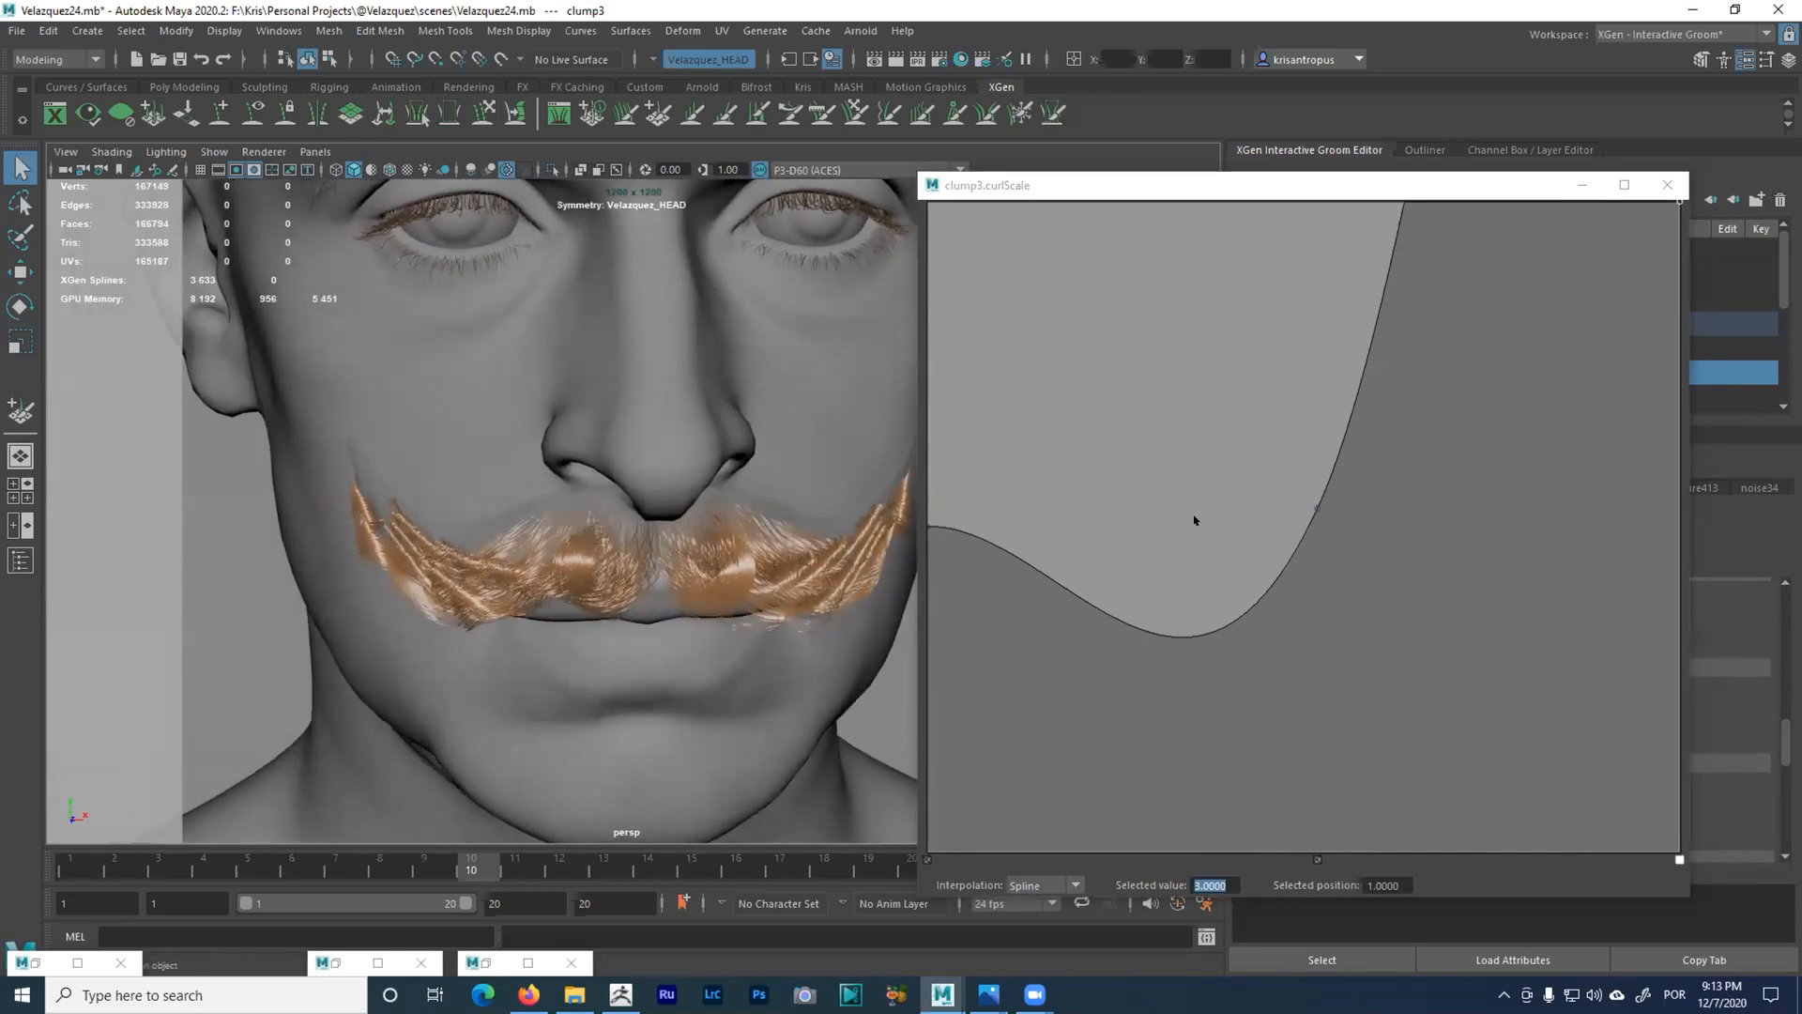
# - Move the middle Curl Scale point toward the tip, to about position 0.73 and value 0.77
pyautogui.moveTo(1312, 505); pyautogui.dragTo(1468, 338)
pyautogui.keyDown('alt'); pyautogui.moveTo(545, 601); pyautogui.dragTo(481, 627); pyautogui.keyUp('alt')
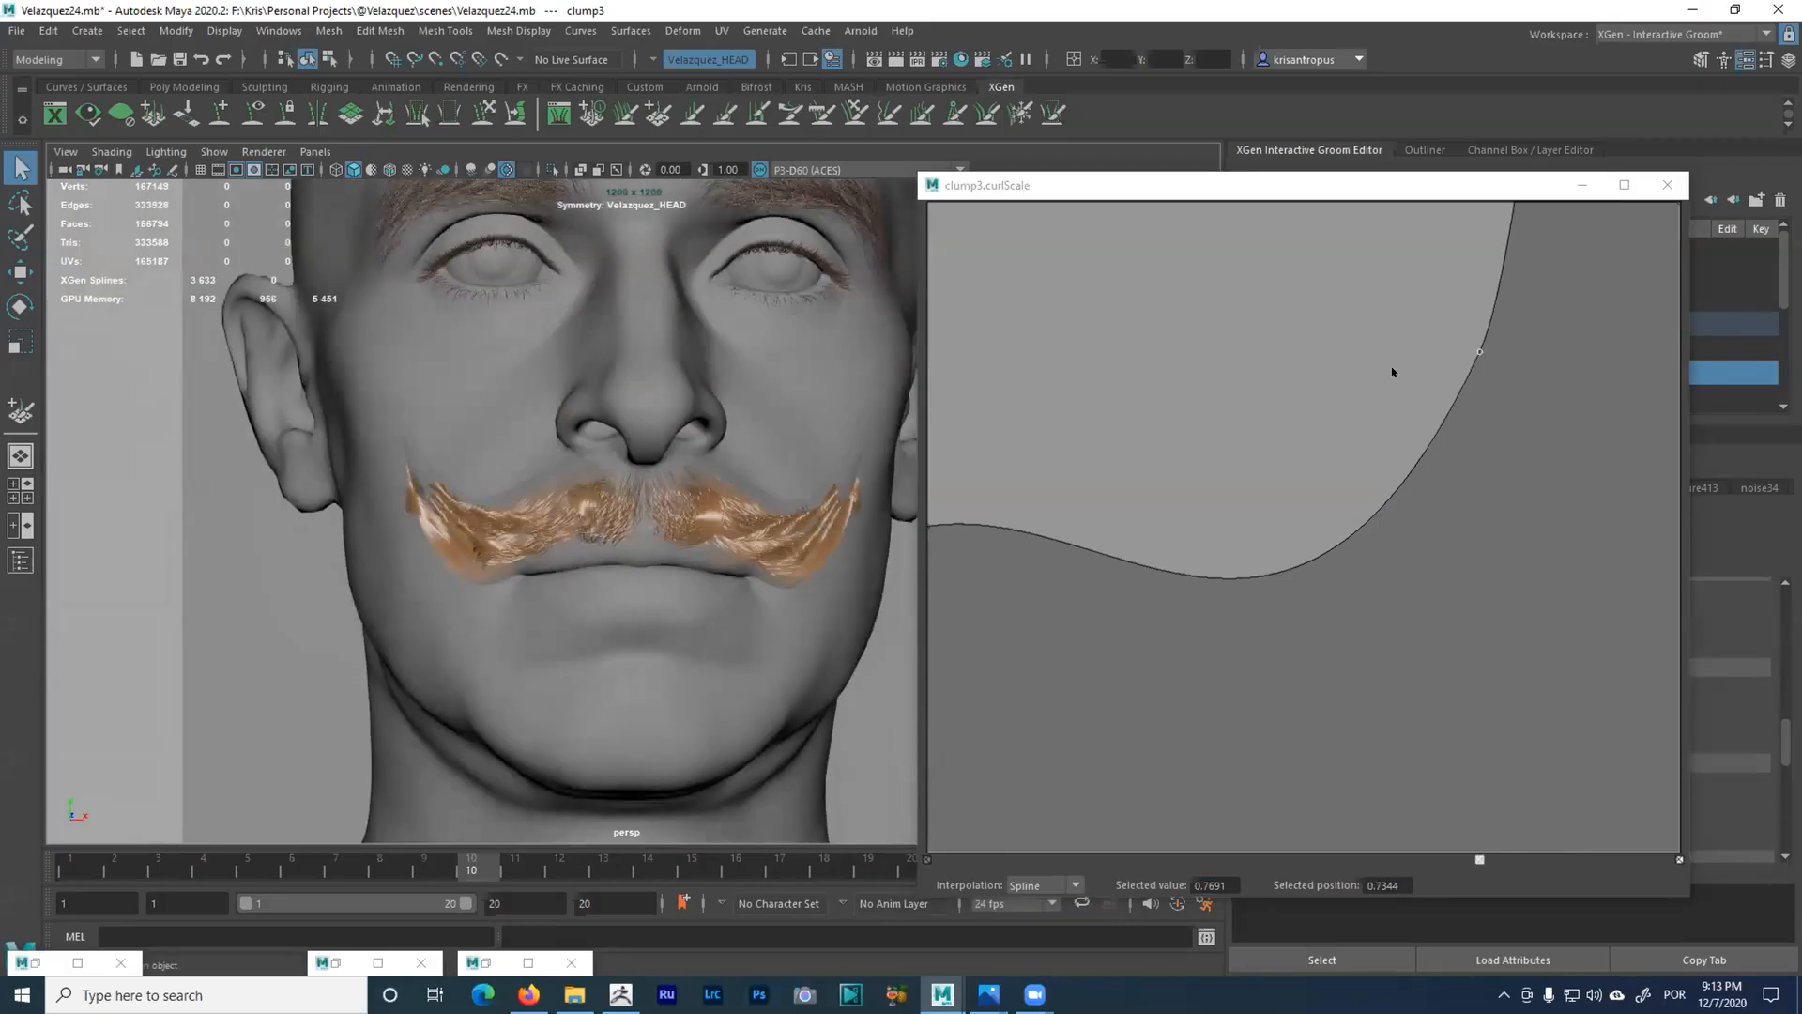
pyautogui.moveTo(1474, 348); pyautogui.dragTo(1406, 437)
pyautogui.click(1408, 858)
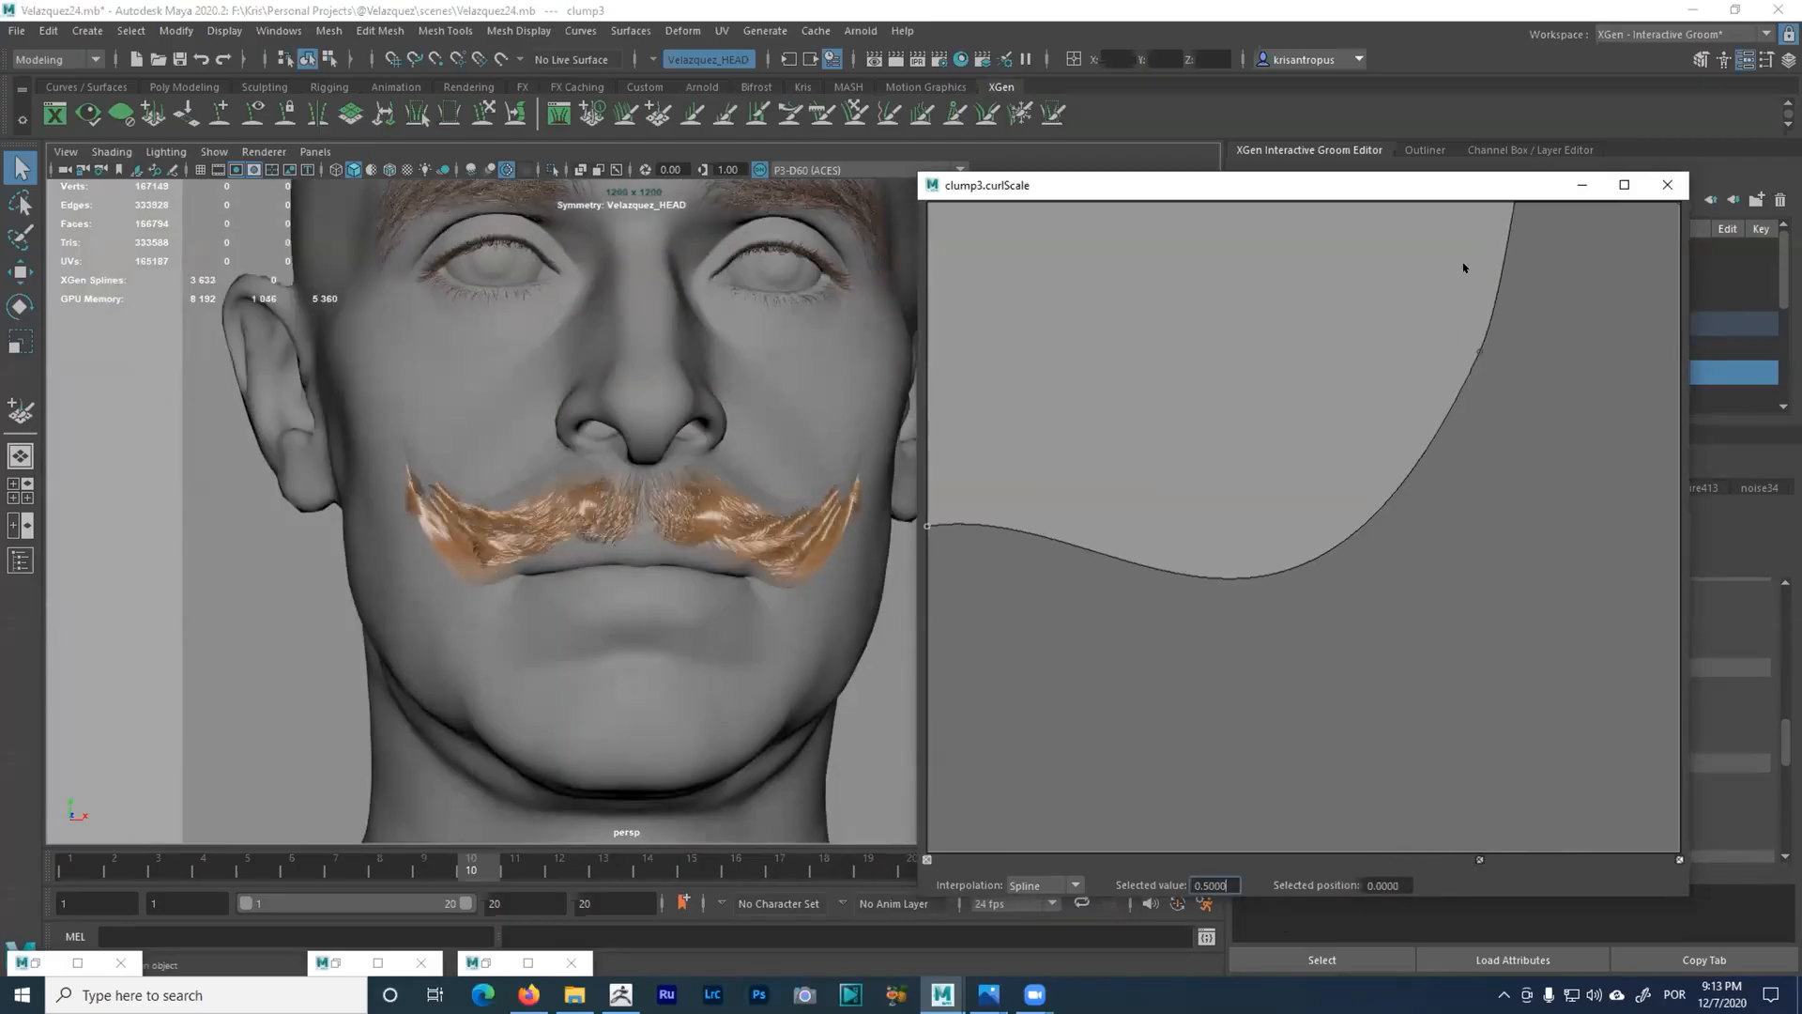
# - Set the moved Curl Scale point's value to 0.5 and close the enlarged ramp editor
pyautogui.click(1478, 349)
pyautogui.doubleClick(1210, 885)
pyautogui.write('5')
pyautogui.press('Return')
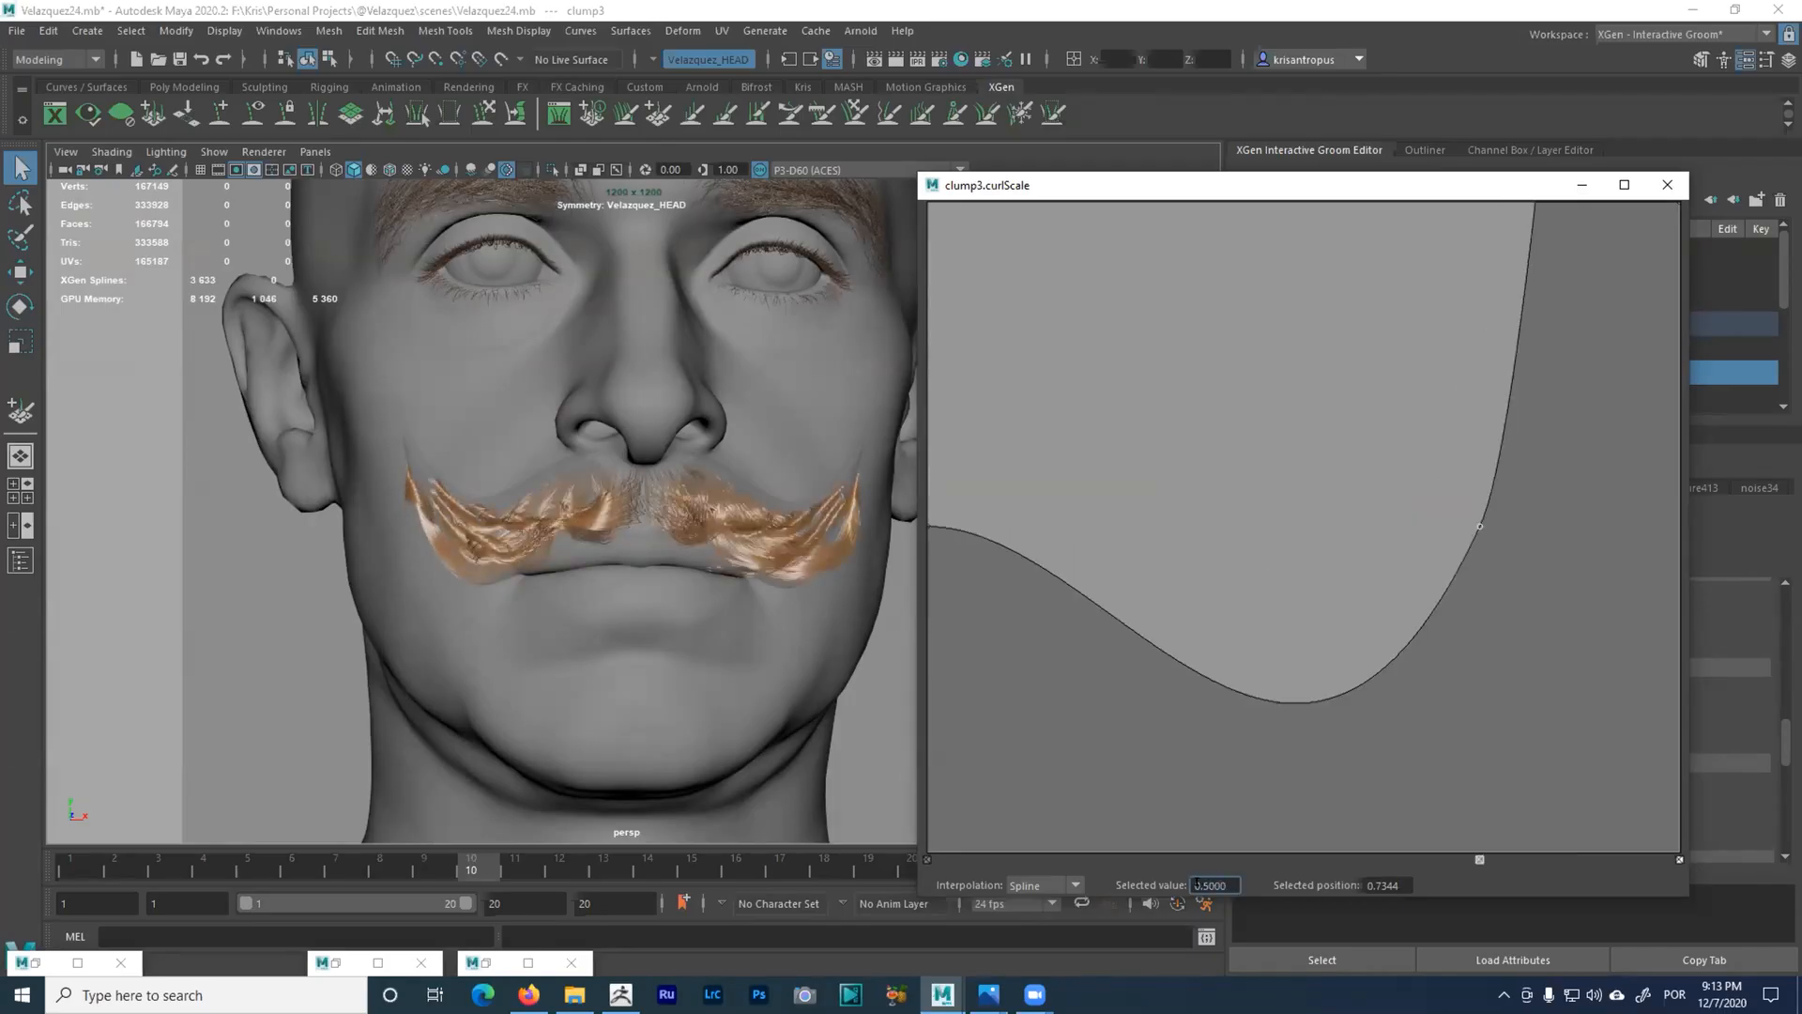
pyautogui.click(1667, 185)
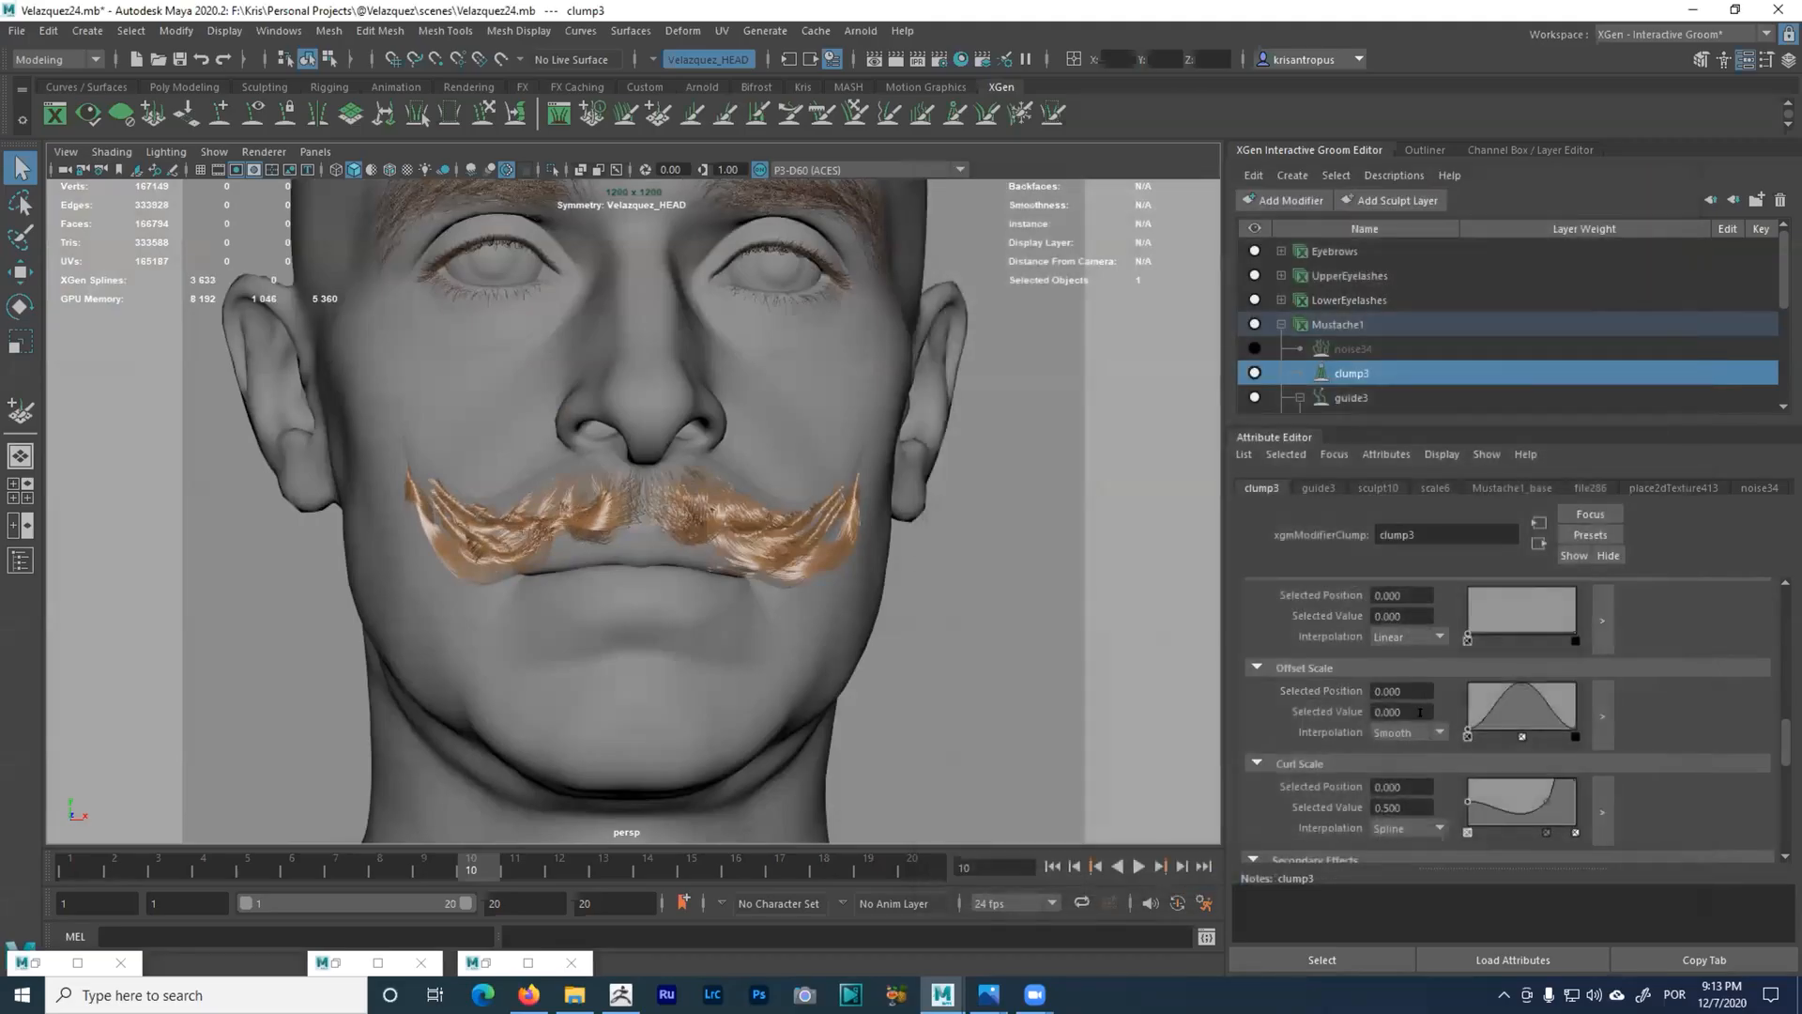
# - Delete the Curl Scale tip point and move the middle point to position 1.0 at a value of about 0.52
pyautogui.click(1573, 823)
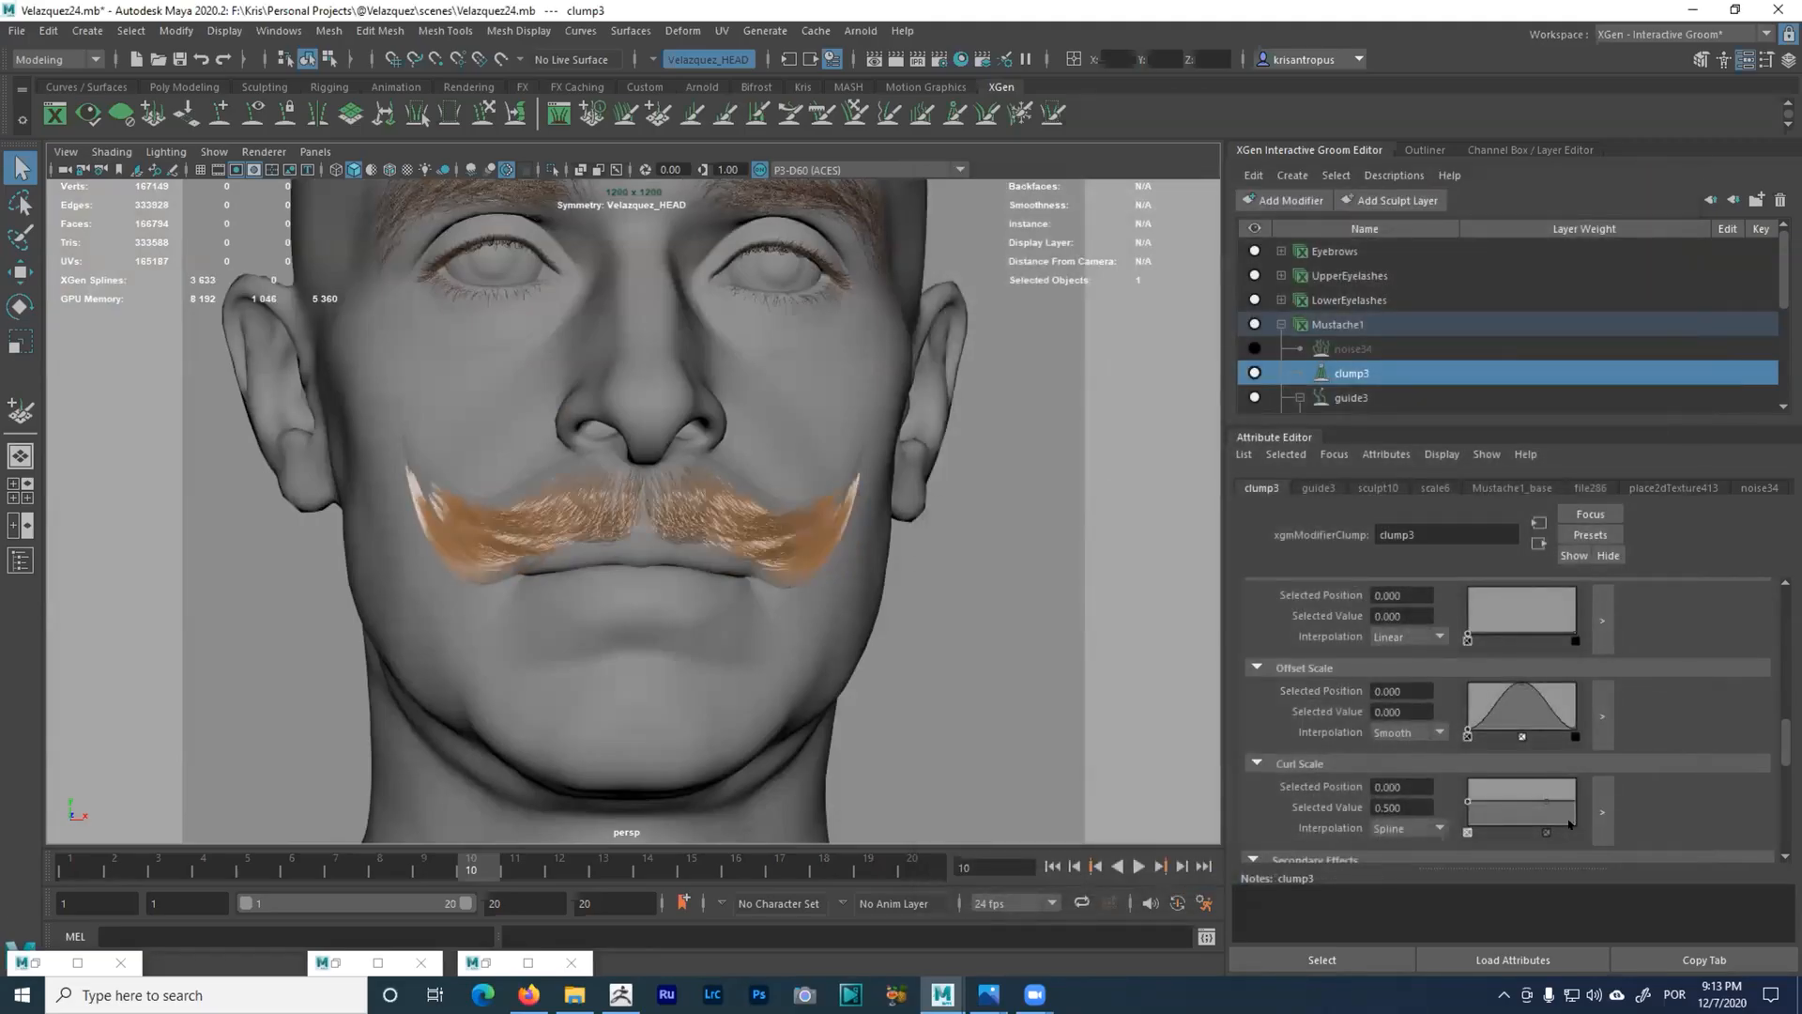
pyautogui.moveTo(1540, 794); pyautogui.dragTo(1585, 793)
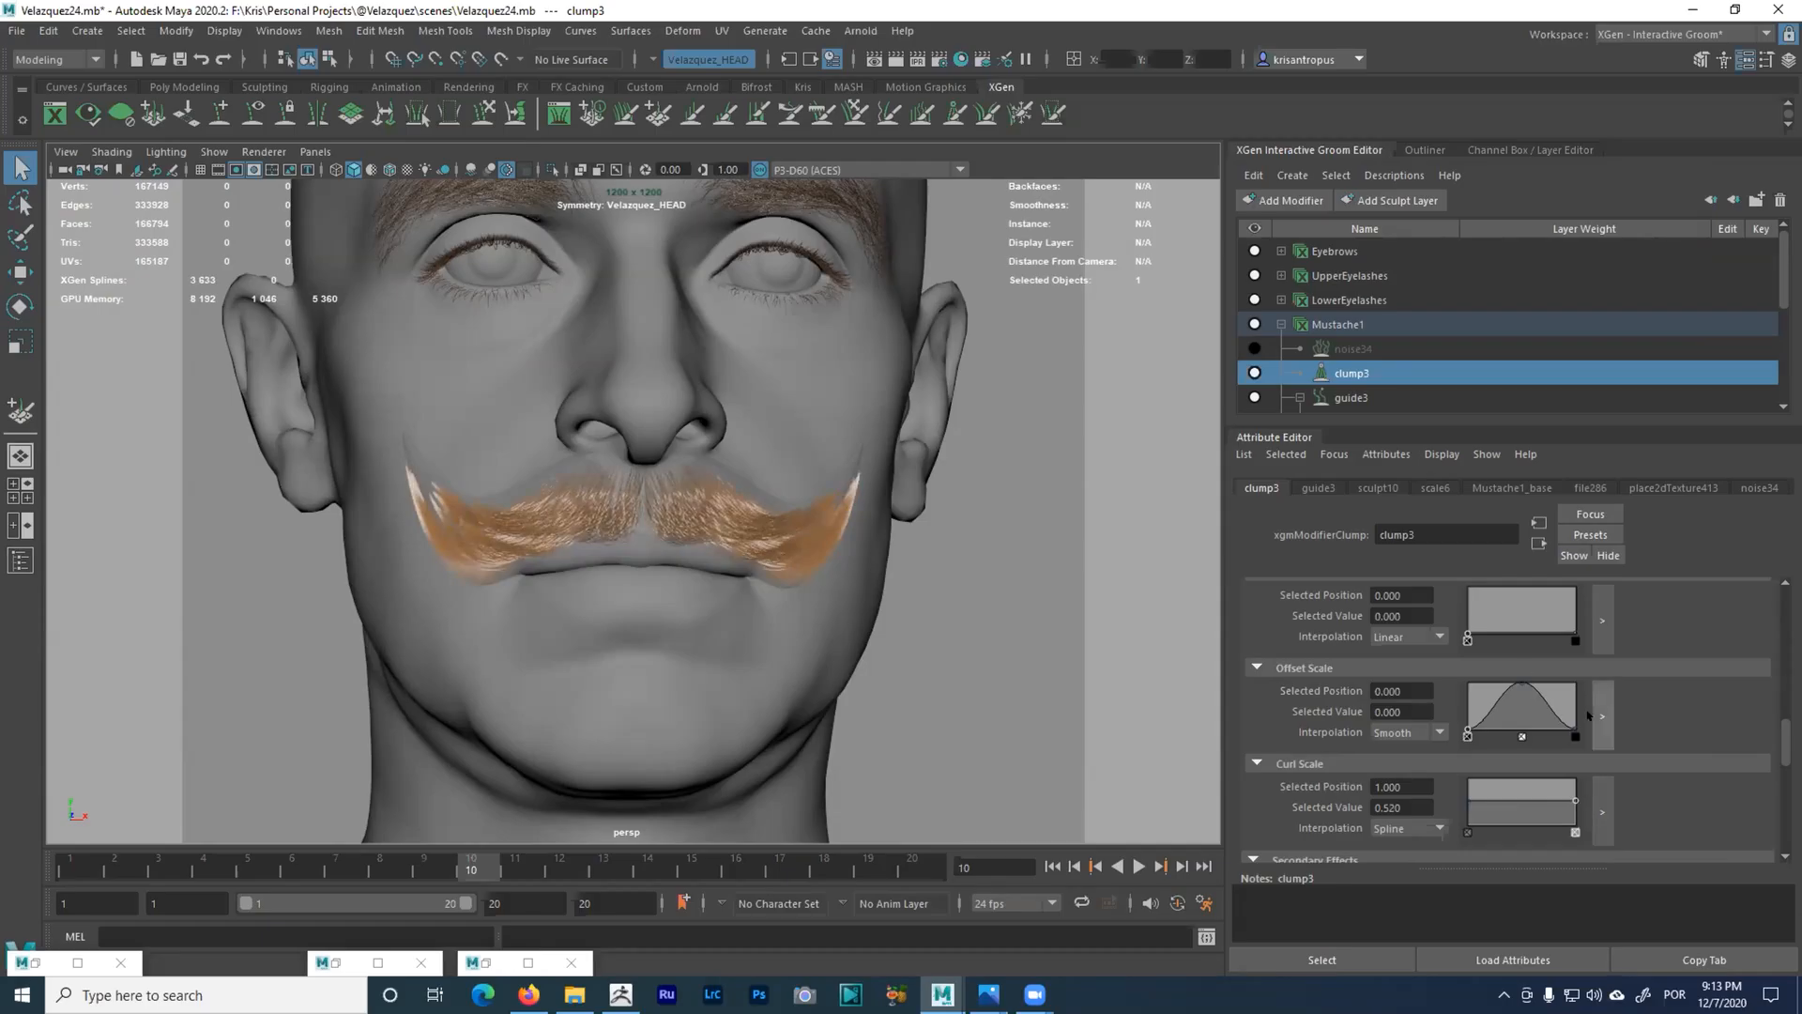
pyautogui.moveTo(1783, 745); pyautogui.dragTo(1782, 714)
pyautogui.keyDown('alt'); pyautogui.moveTo(840, 577); pyautogui.dragTo(972, 610); pyautogui.keyUp('alt')
pyautogui.keyDown('alt'); pyautogui.moveTo(973, 610); pyautogui.dragTo(985, 685, button='right'); pyautogui.keyUp('alt')
pyautogui.keyDown('alt'); pyautogui.moveTo(986, 684); pyautogui.dragTo(869, 628); pyautogui.keyUp('alt')
pyautogui.keyDown('alt'); pyautogui.moveTo(869, 628); pyautogui.dragTo(1092, 509, button='right'); pyautogui.keyUp('alt')
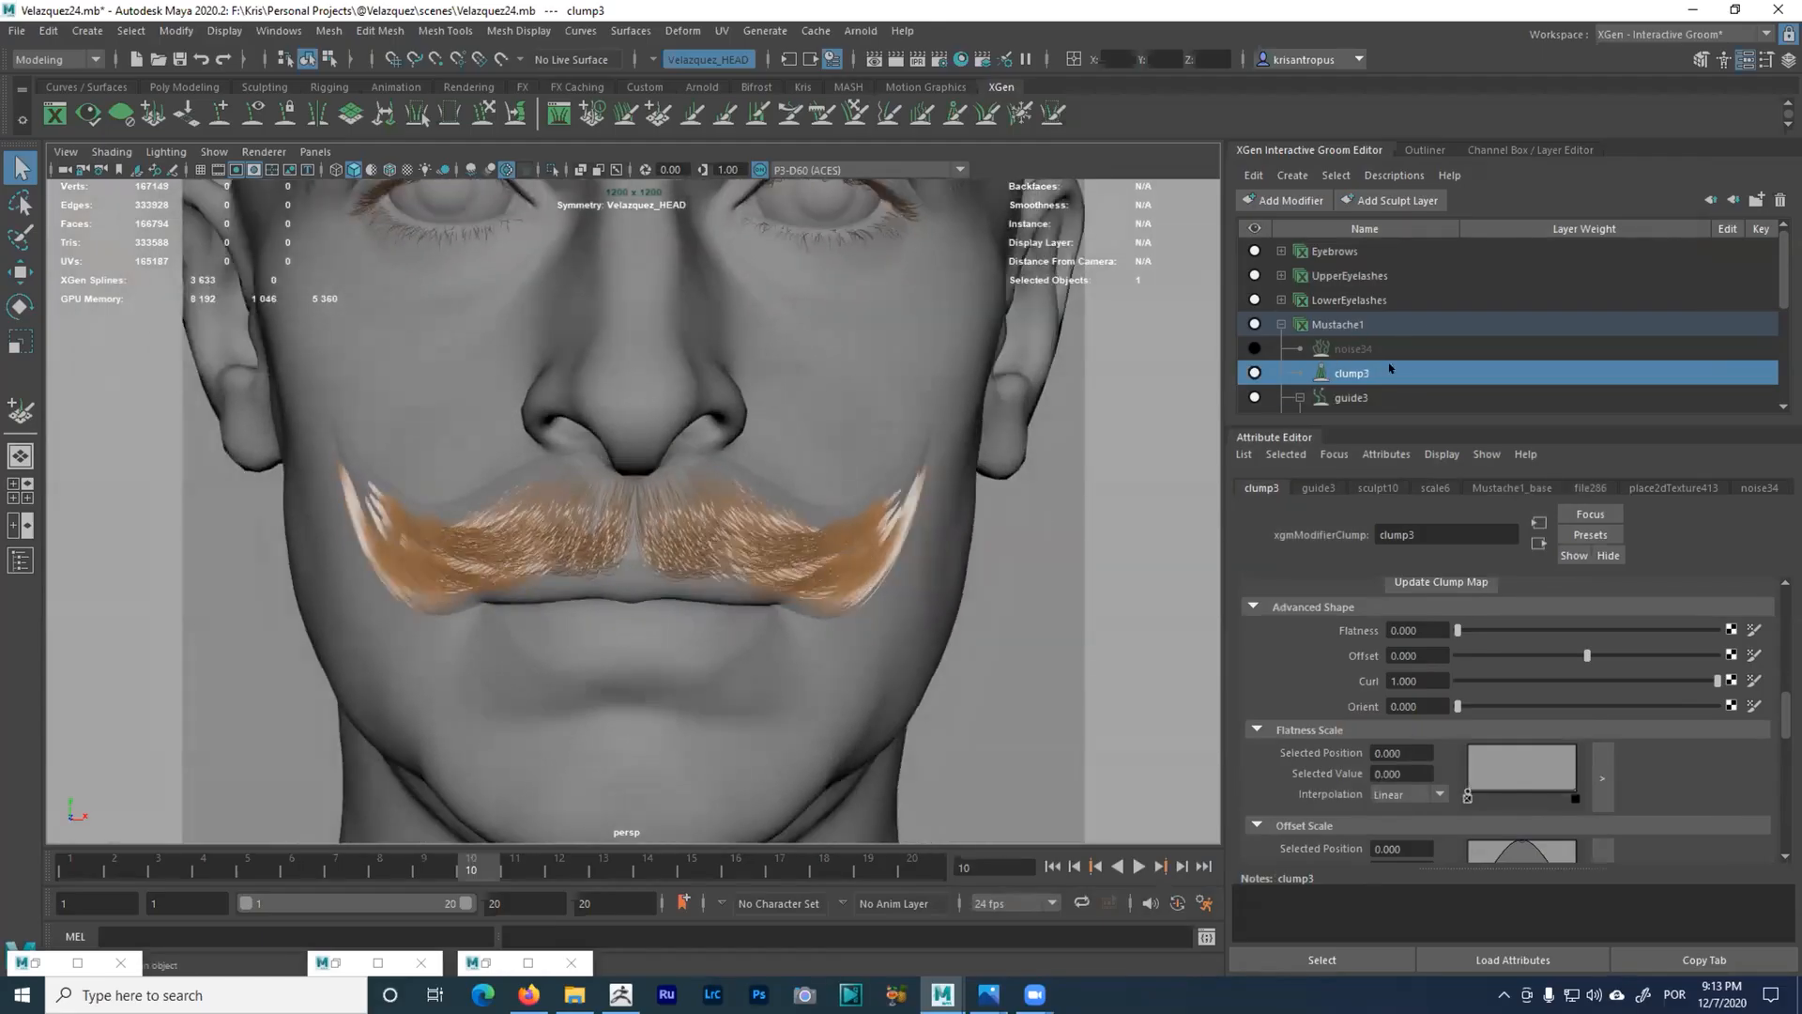
# - Show the inGuide3 guides and examine how they follow the mustache from the front, side and below
pyautogui.scroll(-1, 1384, 366)
pyautogui.click(1266, 349)
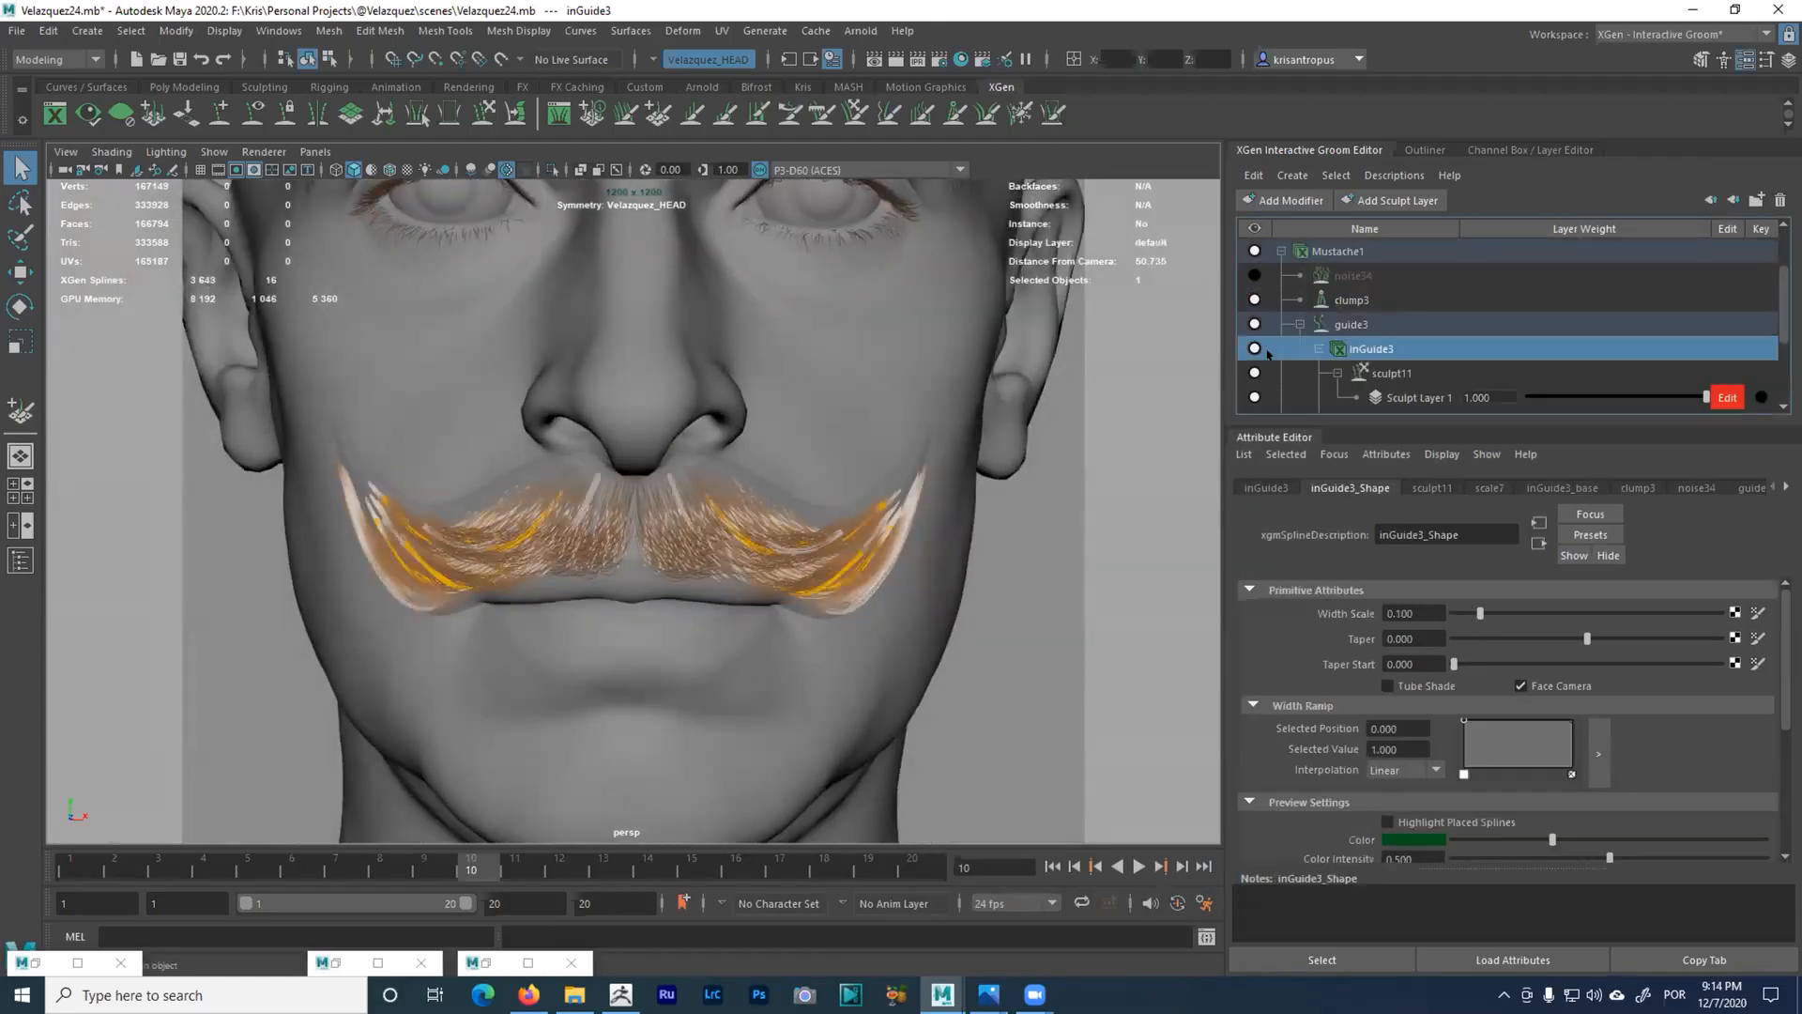
pyautogui.keyDown('alt'); pyautogui.moveTo(907, 518); pyautogui.dragTo(876, 500); pyautogui.keyUp('alt')
pyautogui.keyDown('alt'); pyautogui.moveTo(876, 500); pyautogui.dragTo(929, 551, button='right'); pyautogui.keyUp('alt')
pyautogui.keyDown('alt'); pyautogui.moveTo(929, 551); pyautogui.dragTo(856, 539); pyautogui.keyUp('alt')
pyautogui.keyDown('alt'); pyautogui.moveTo(863, 435); pyautogui.dragTo(846, 644); pyautogui.keyUp('alt')
pyautogui.keyDown('alt'); pyautogui.moveTo(893, 548); pyautogui.dragTo(882, 419); pyautogui.keyUp('alt')
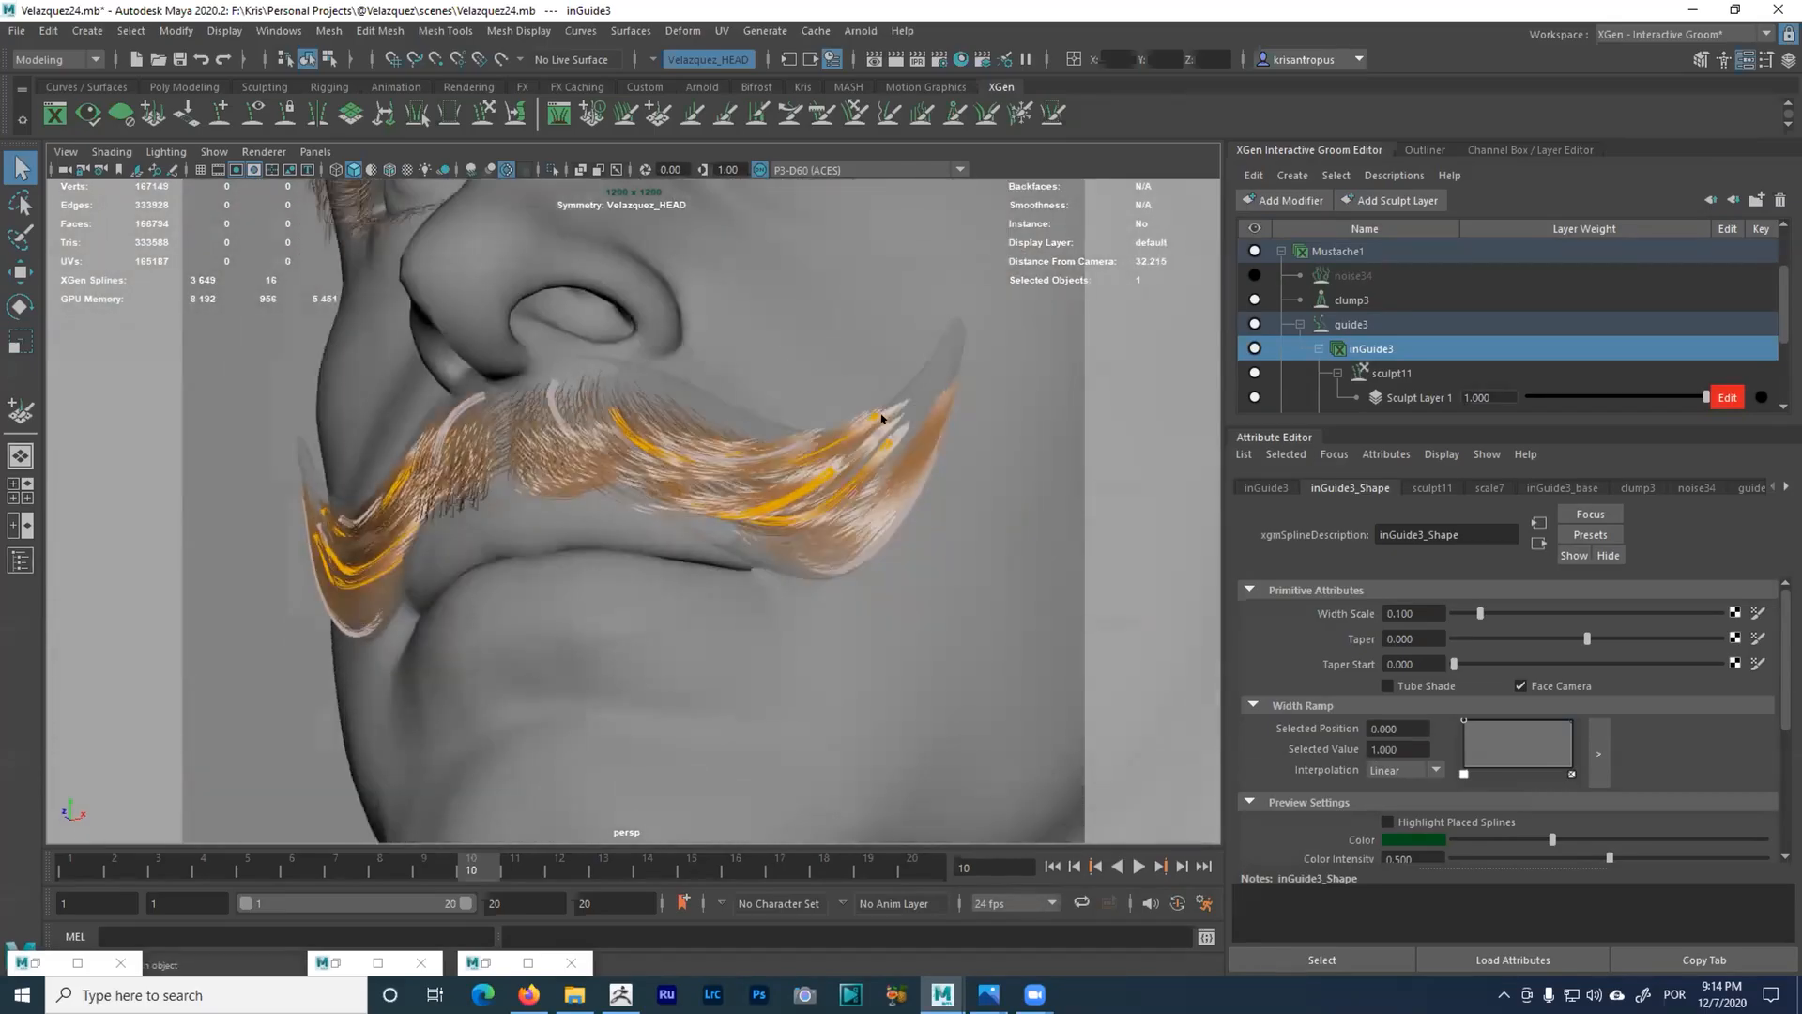
# - Raise clump3's Orient to its maximum
pyautogui.click(1333, 297)
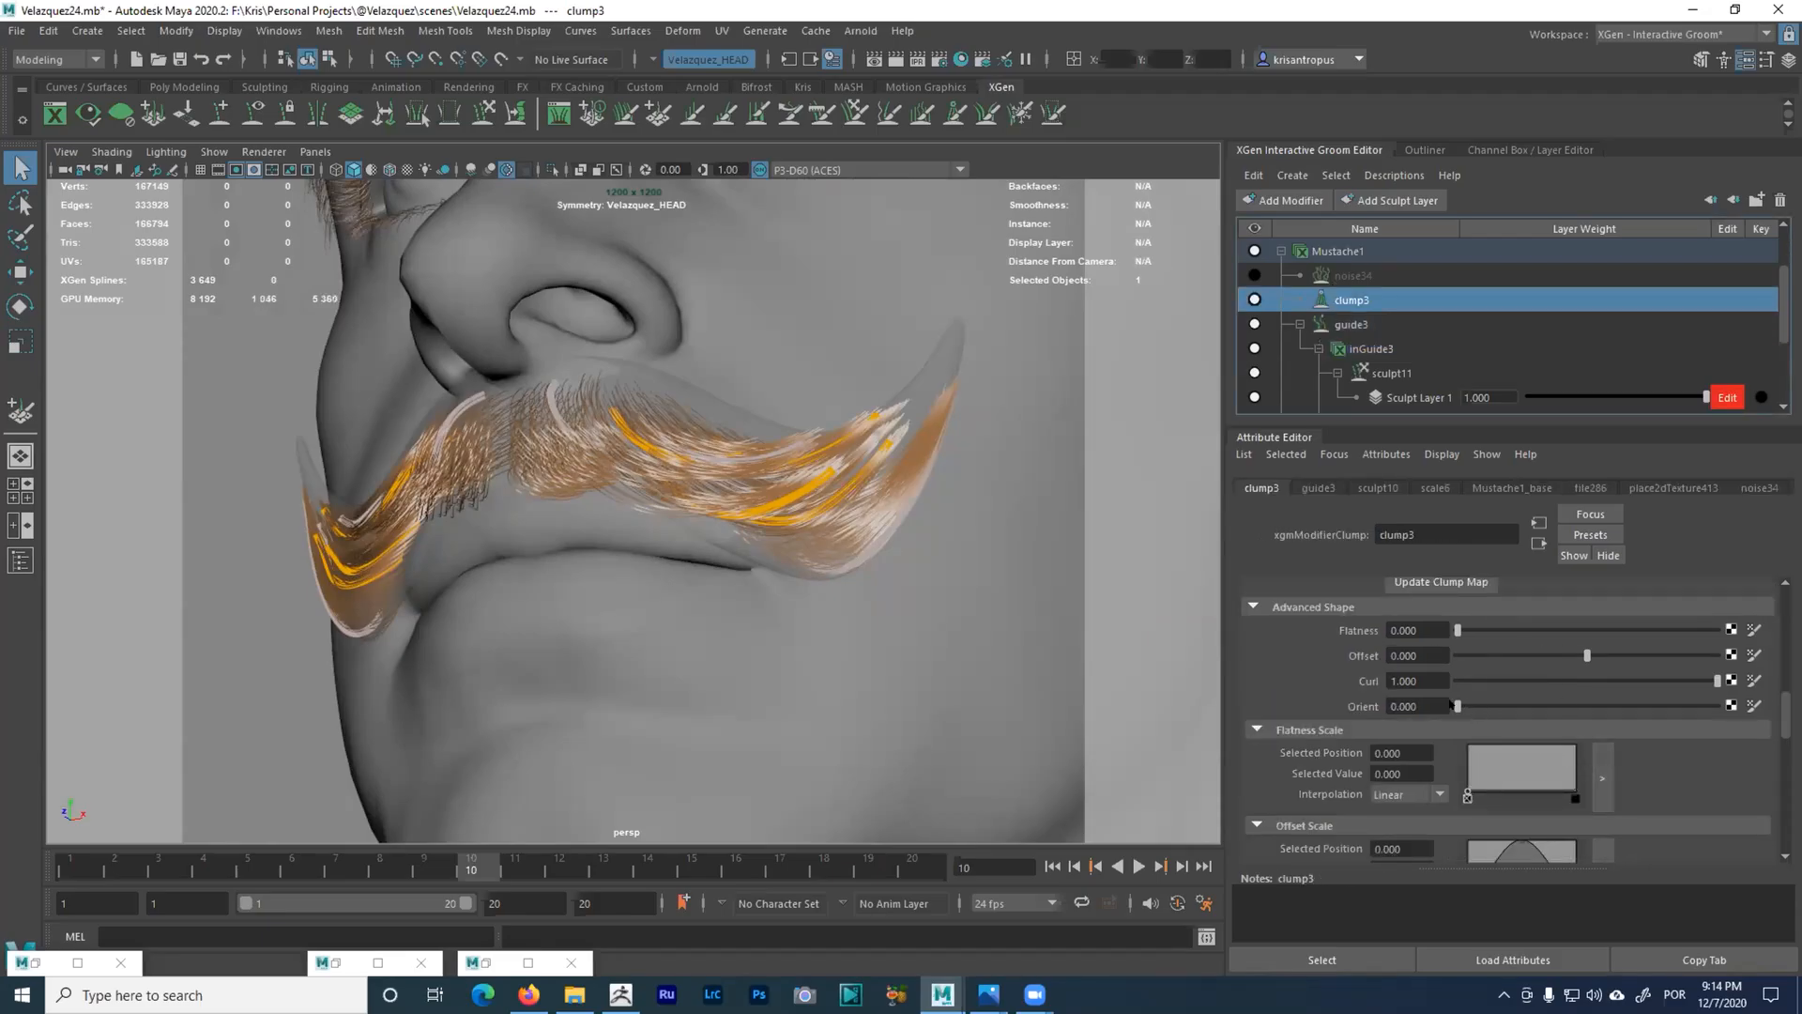
pyautogui.moveTo(1457, 706); pyautogui.dragTo(1723, 708)
pyautogui.scroll(-5, 1781, 744)
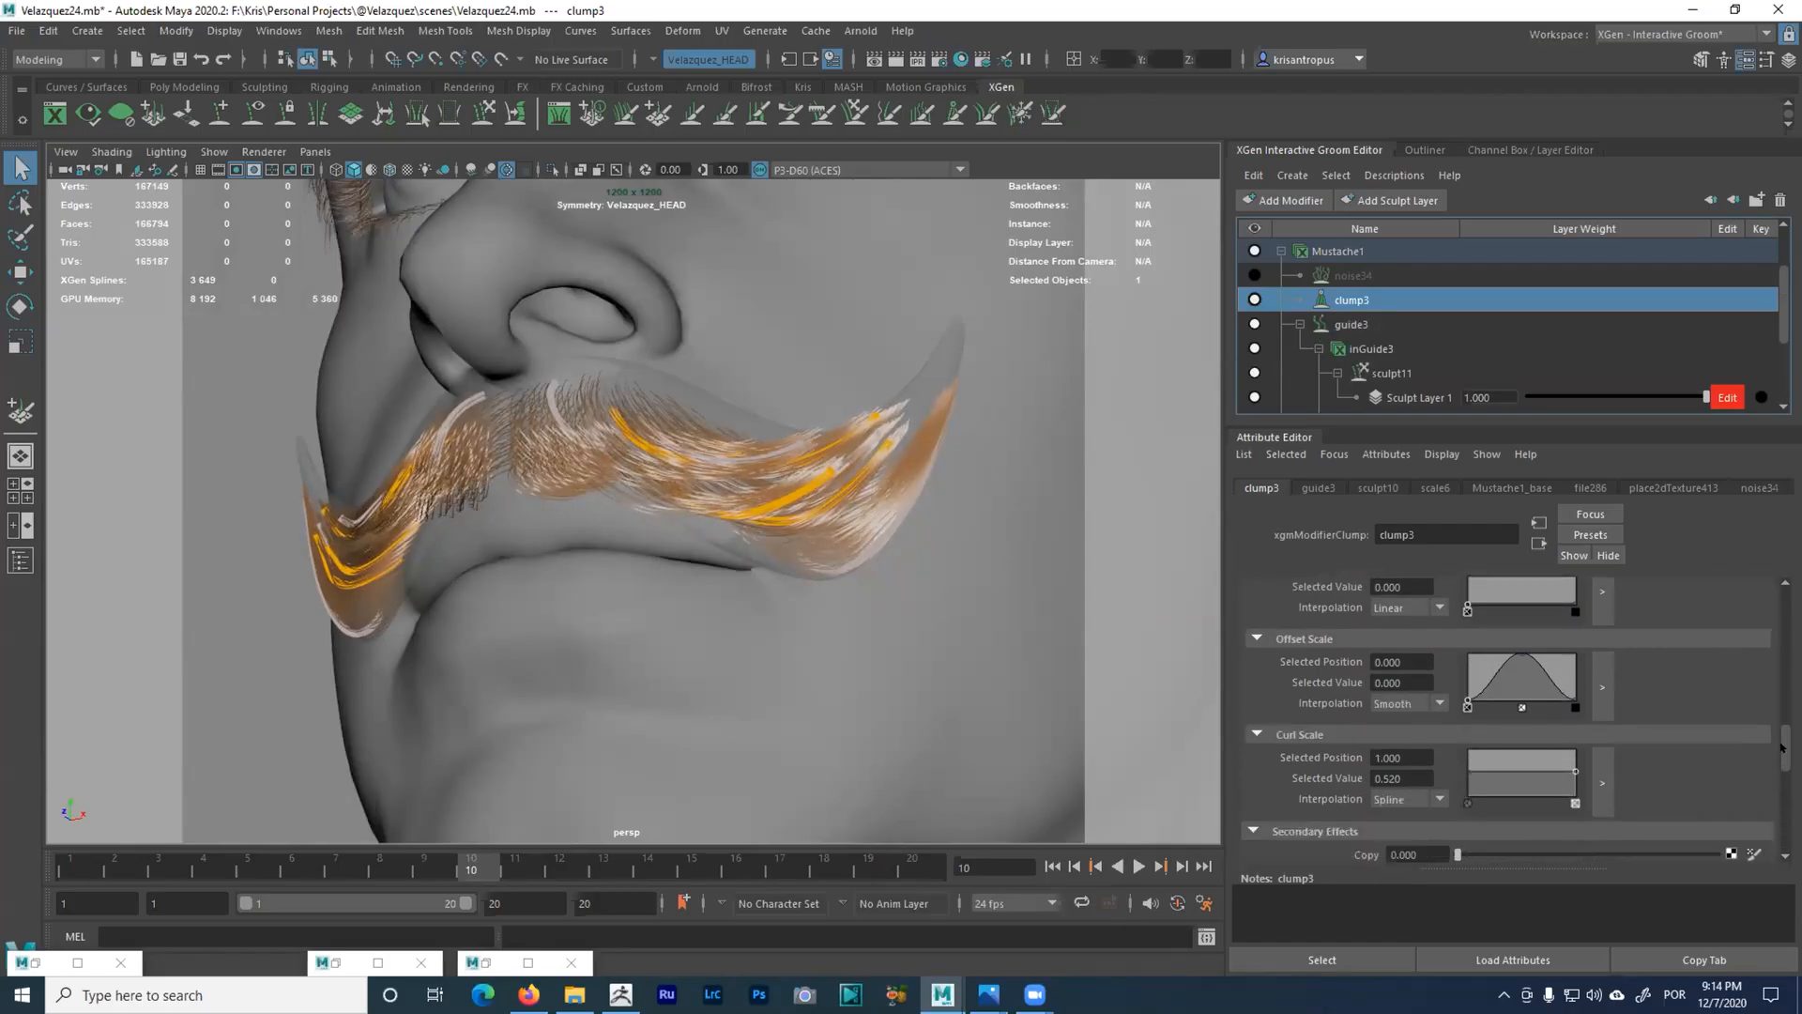
# - Add a Curl Scale point past the middle of the ramp and raise the tip point to value 1.0 at position 1.0
pyautogui.keyDown('alt'); pyautogui.moveTo(713, 670); pyautogui.dragTo(832, 663); pyautogui.keyUp('alt')
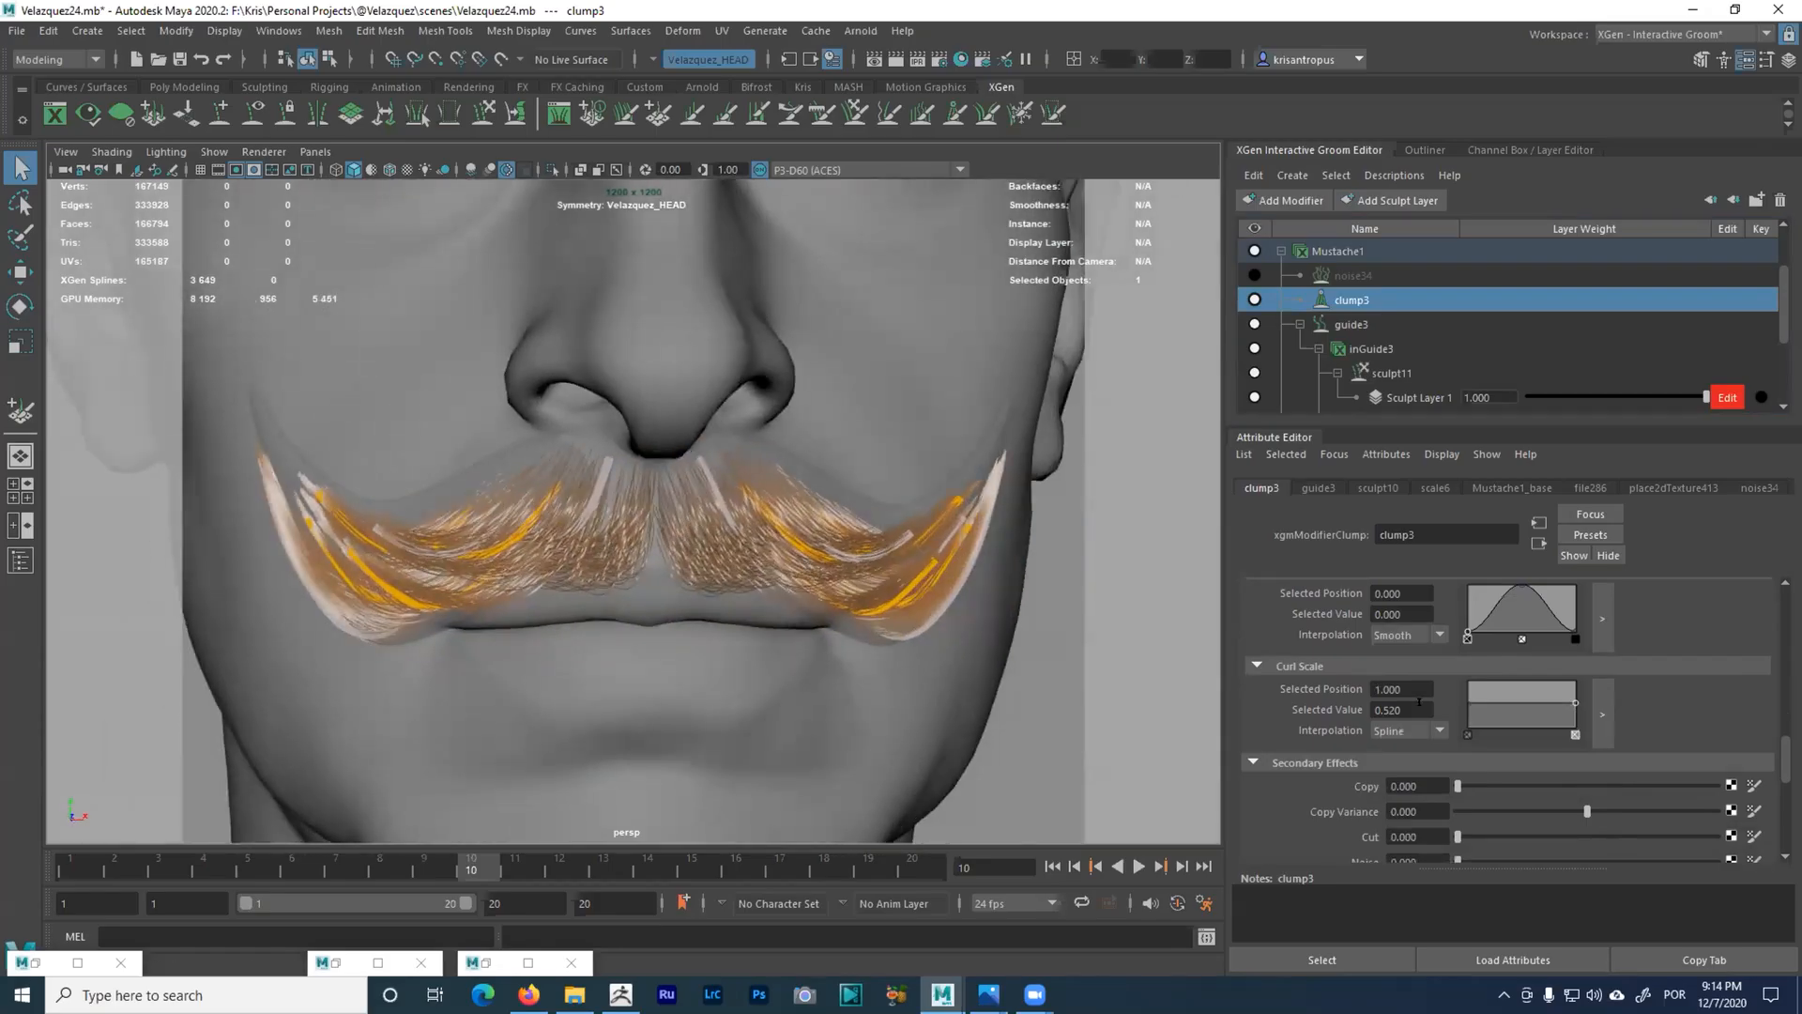
pyautogui.click(1524, 700)
pyautogui.moveTo(1568, 702)
pyautogui.mouseDown()
pyautogui.moveTo(1555, 659)
pyautogui.moveTo(1557, 687)
pyautogui.mouseUp()
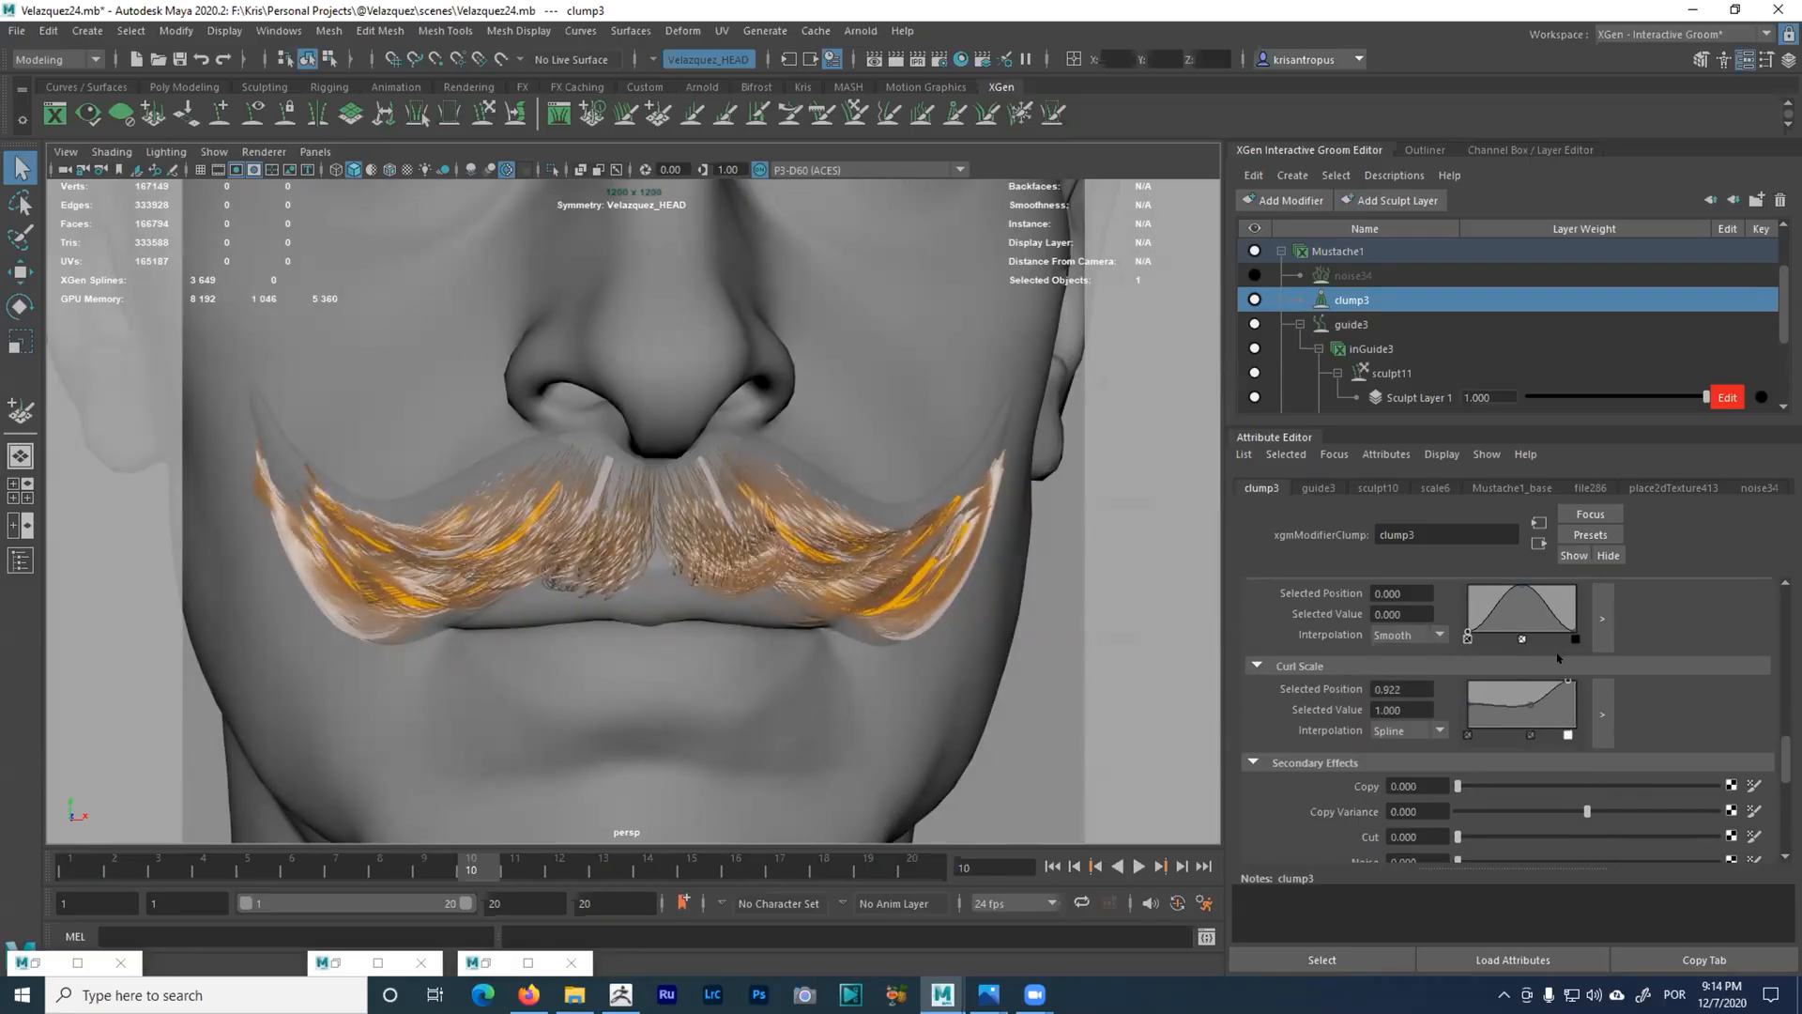
pyautogui.keyDown('alt'); pyautogui.moveTo(769, 591); pyautogui.dragTo(655, 600); pyautogui.keyUp('alt')
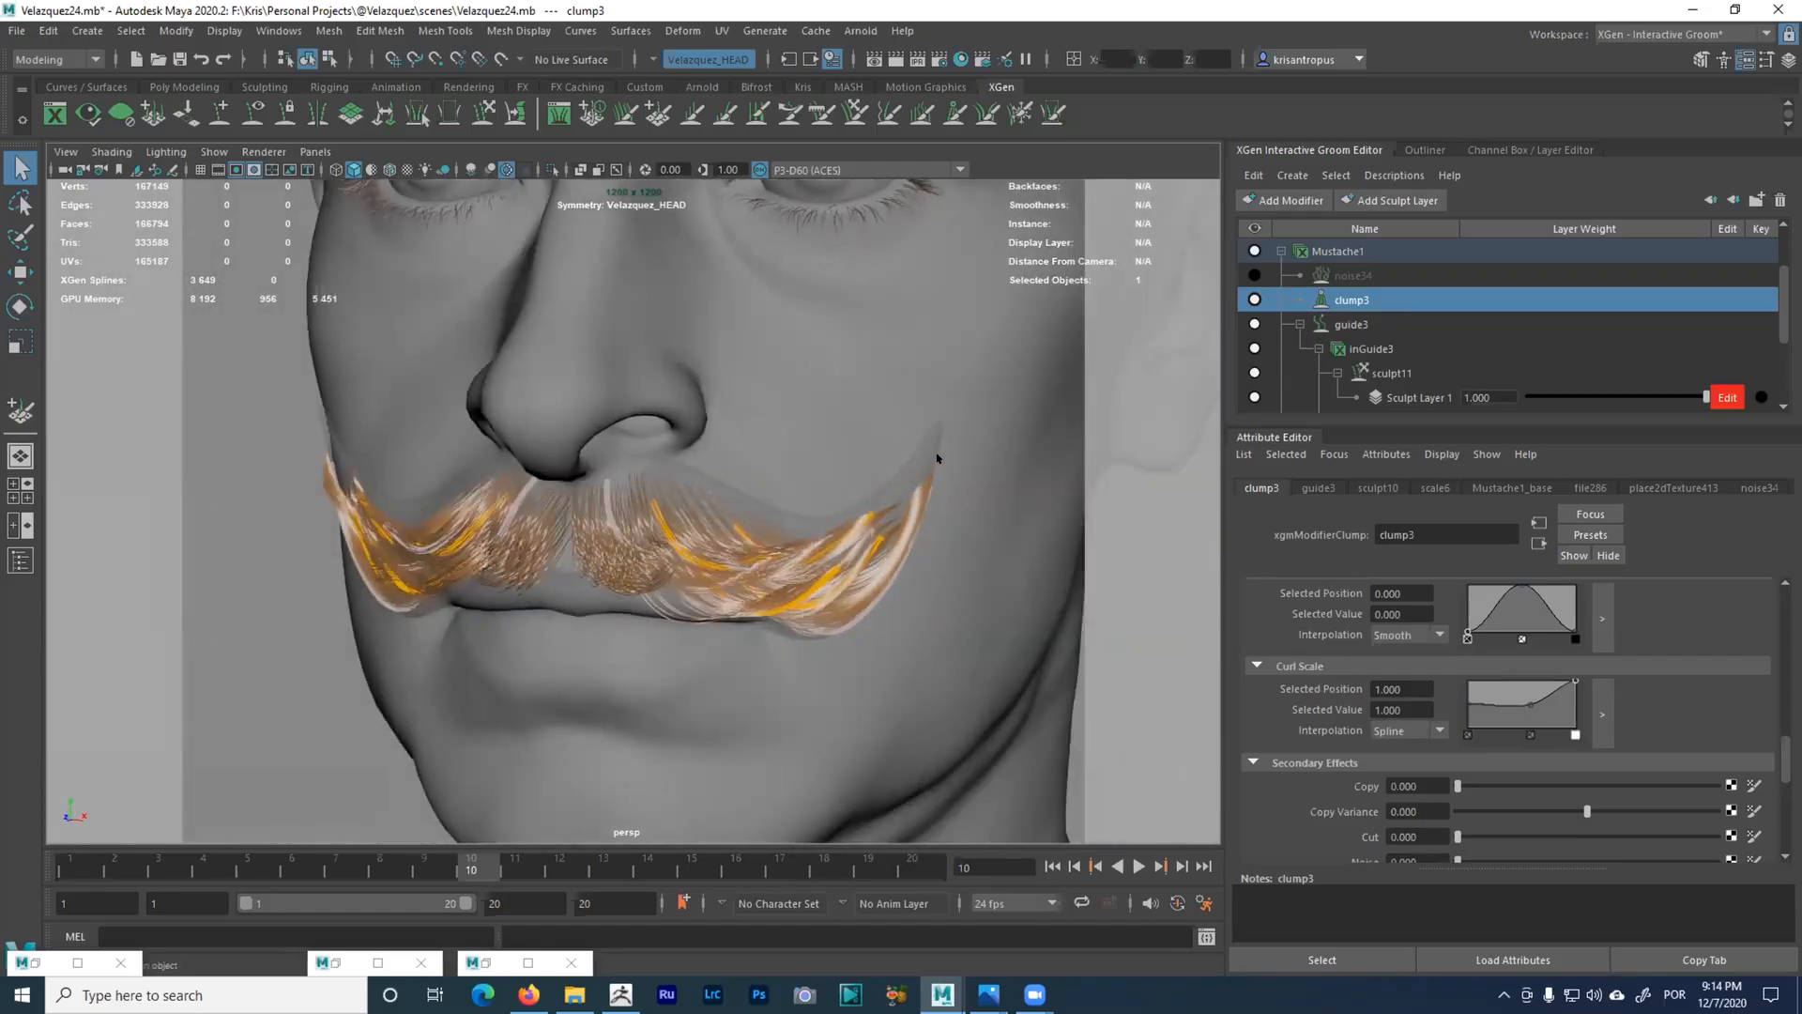
pyautogui.keyDown('alt'); pyautogui.moveTo(822, 567); pyautogui.dragTo(670, 582); pyautogui.keyUp('alt')
pyautogui.keyDown('alt'); pyautogui.moveTo(548, 519); pyautogui.dragTo(591, 567); pyautogui.keyUp('alt')
pyautogui.keyDown('alt'); pyautogui.moveTo(774, 608); pyautogui.dragTo(641, 582, button='right'); pyautogui.keyUp('alt')
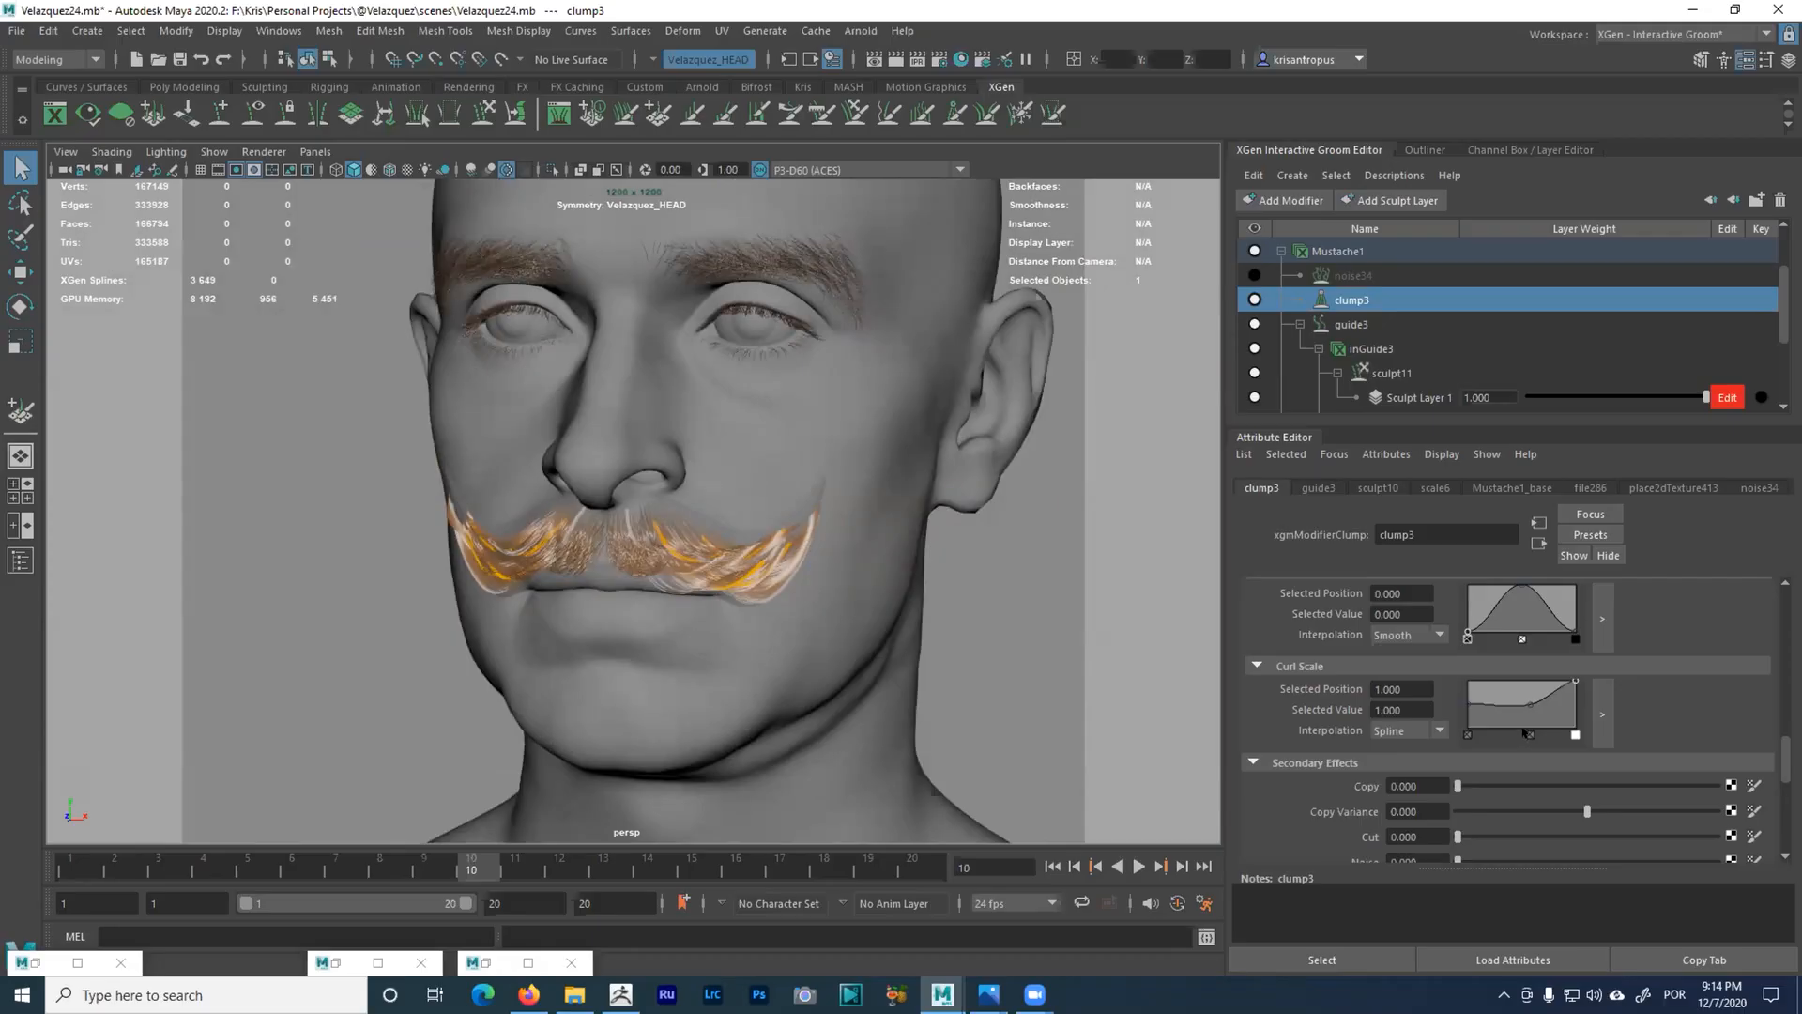
# - Delete the intermediate Curl Scale point and set the tip point's value to 0.5
pyautogui.click(1528, 733)
pyautogui.moveTo(1573, 681); pyautogui.dragTo(1586, 698)
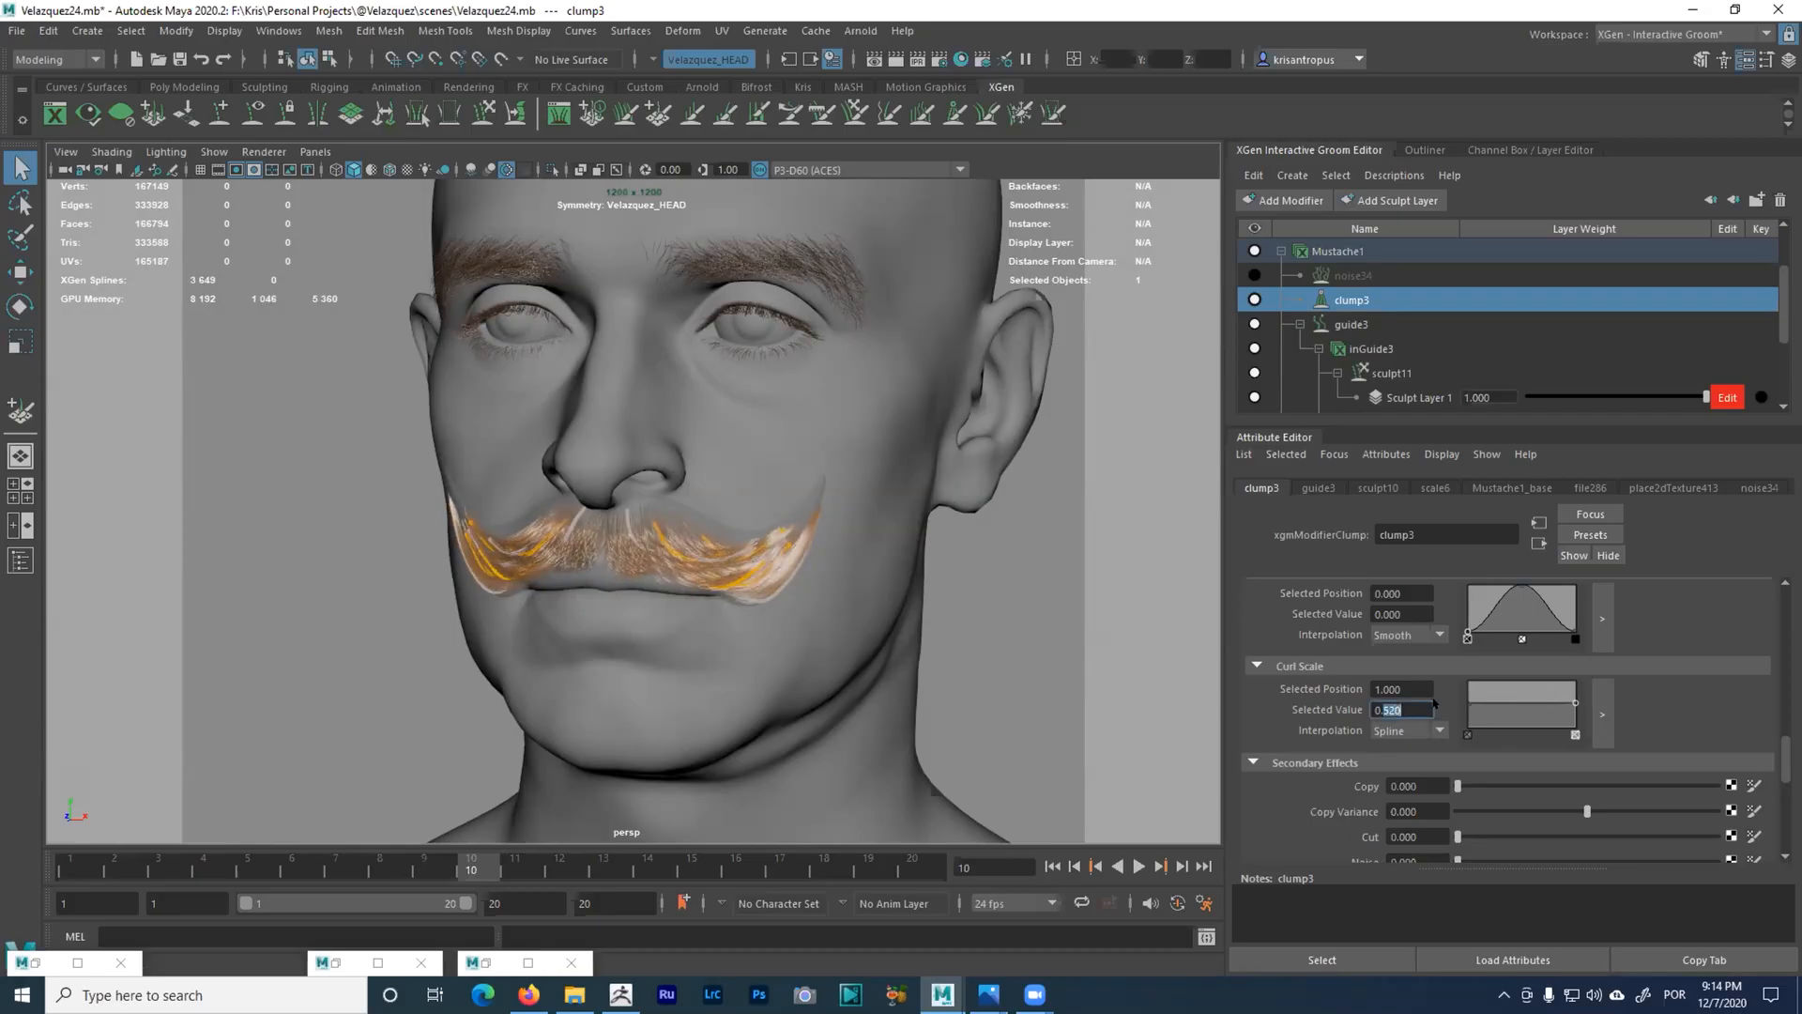
pyautogui.keyDown('alt'); pyautogui.moveTo(683, 549); pyautogui.dragTo(815, 526); pyautogui.keyUp('alt')
pyautogui.keyDown('alt'); pyautogui.moveTo(770, 535); pyautogui.dragTo(815, 575, button='right'); pyautogui.keyUp('alt')
pyautogui.moveTo(809, 577)
pyautogui.keyDown('alt'); pyautogui.mouseDown()
pyautogui.moveTo(849, 585)
pyautogui.moveTo(805, 584)
pyautogui.mouseUp(); pyautogui.keyUp('alt')
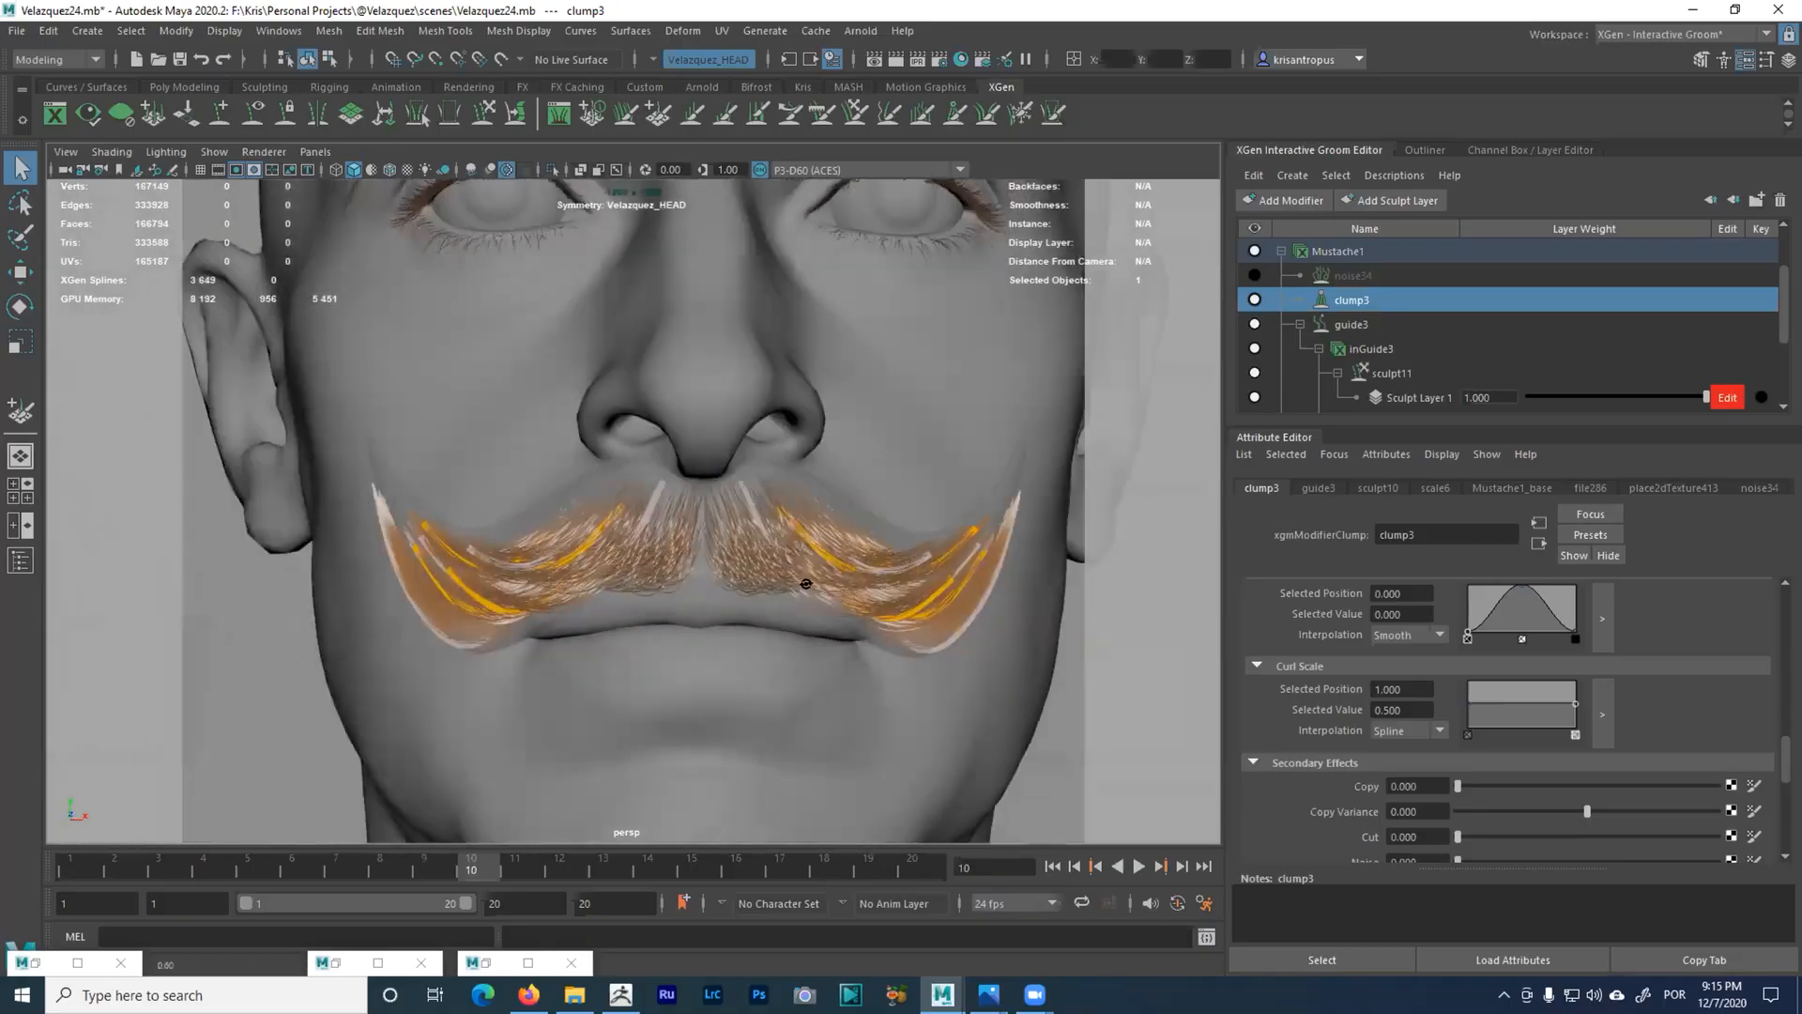
pyautogui.keyDown('alt'); pyautogui.moveTo(1017, 540); pyautogui.dragTo(955, 535); pyautogui.keyUp('alt')
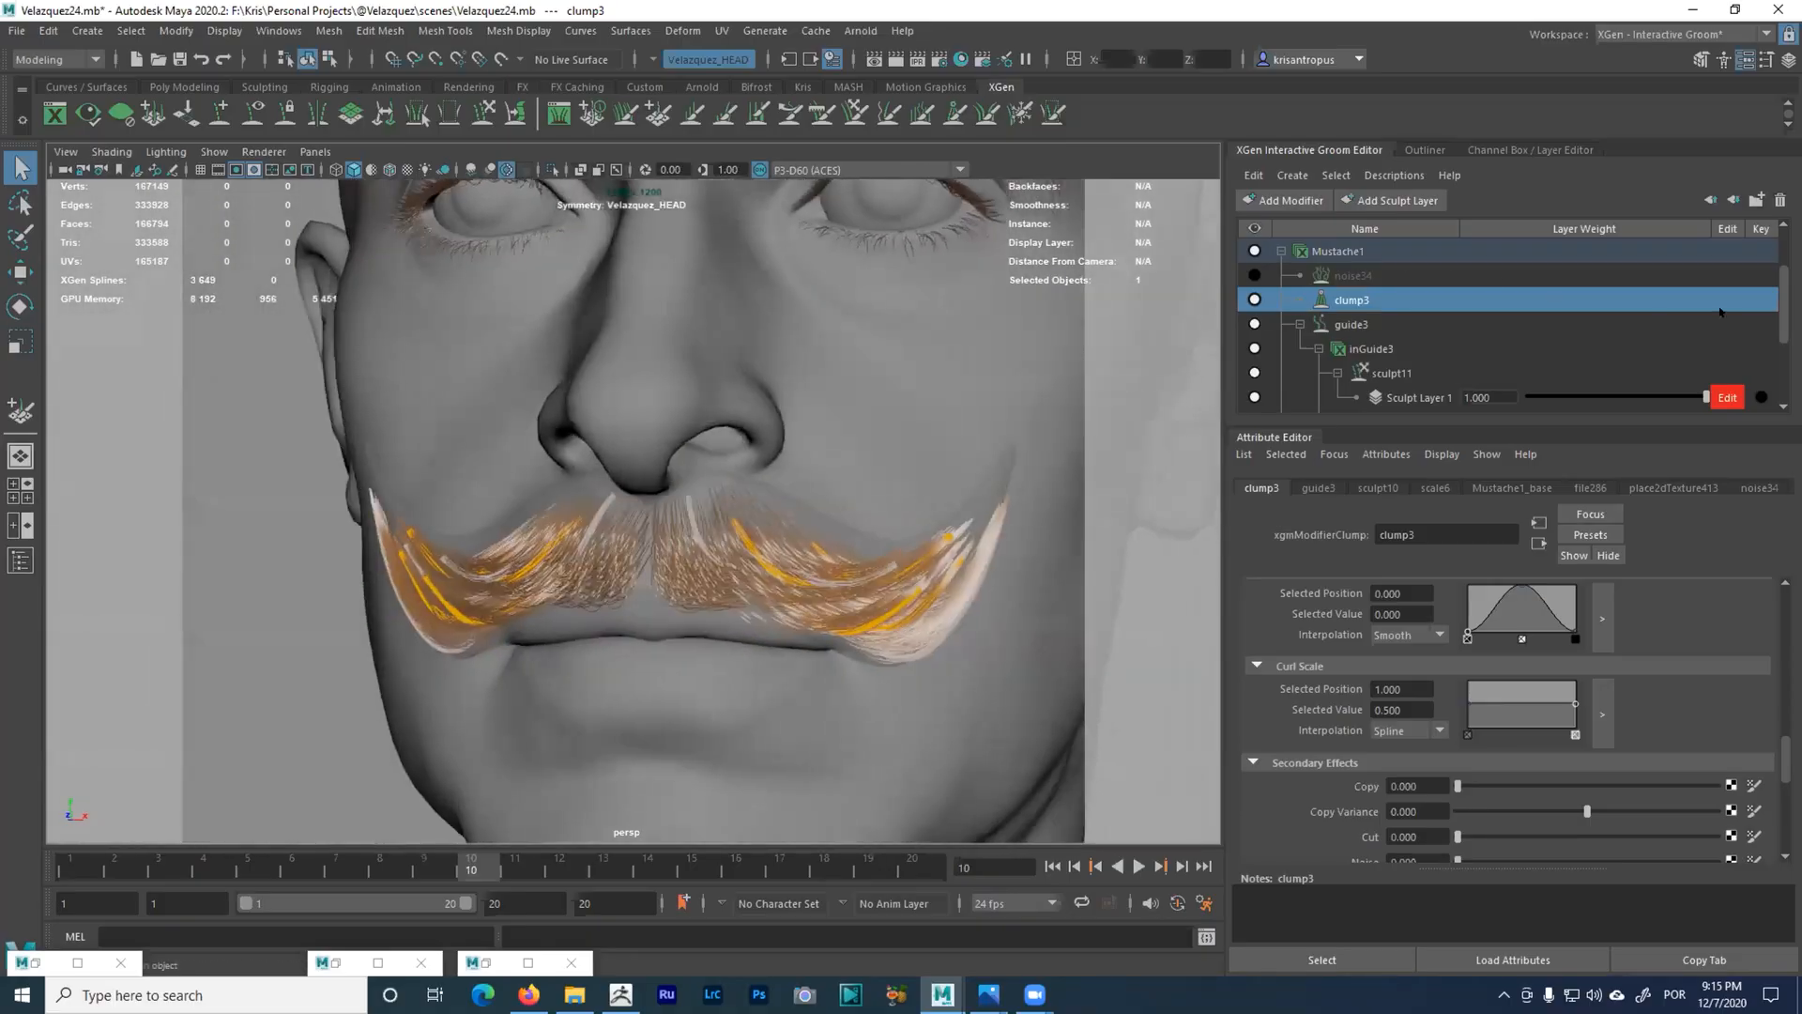
# - Mute clump3 and hide the inGuide3 guides, checking noise34 on and off in between
pyautogui.moveTo(1630, 415); pyautogui.dragTo(1630, 571)
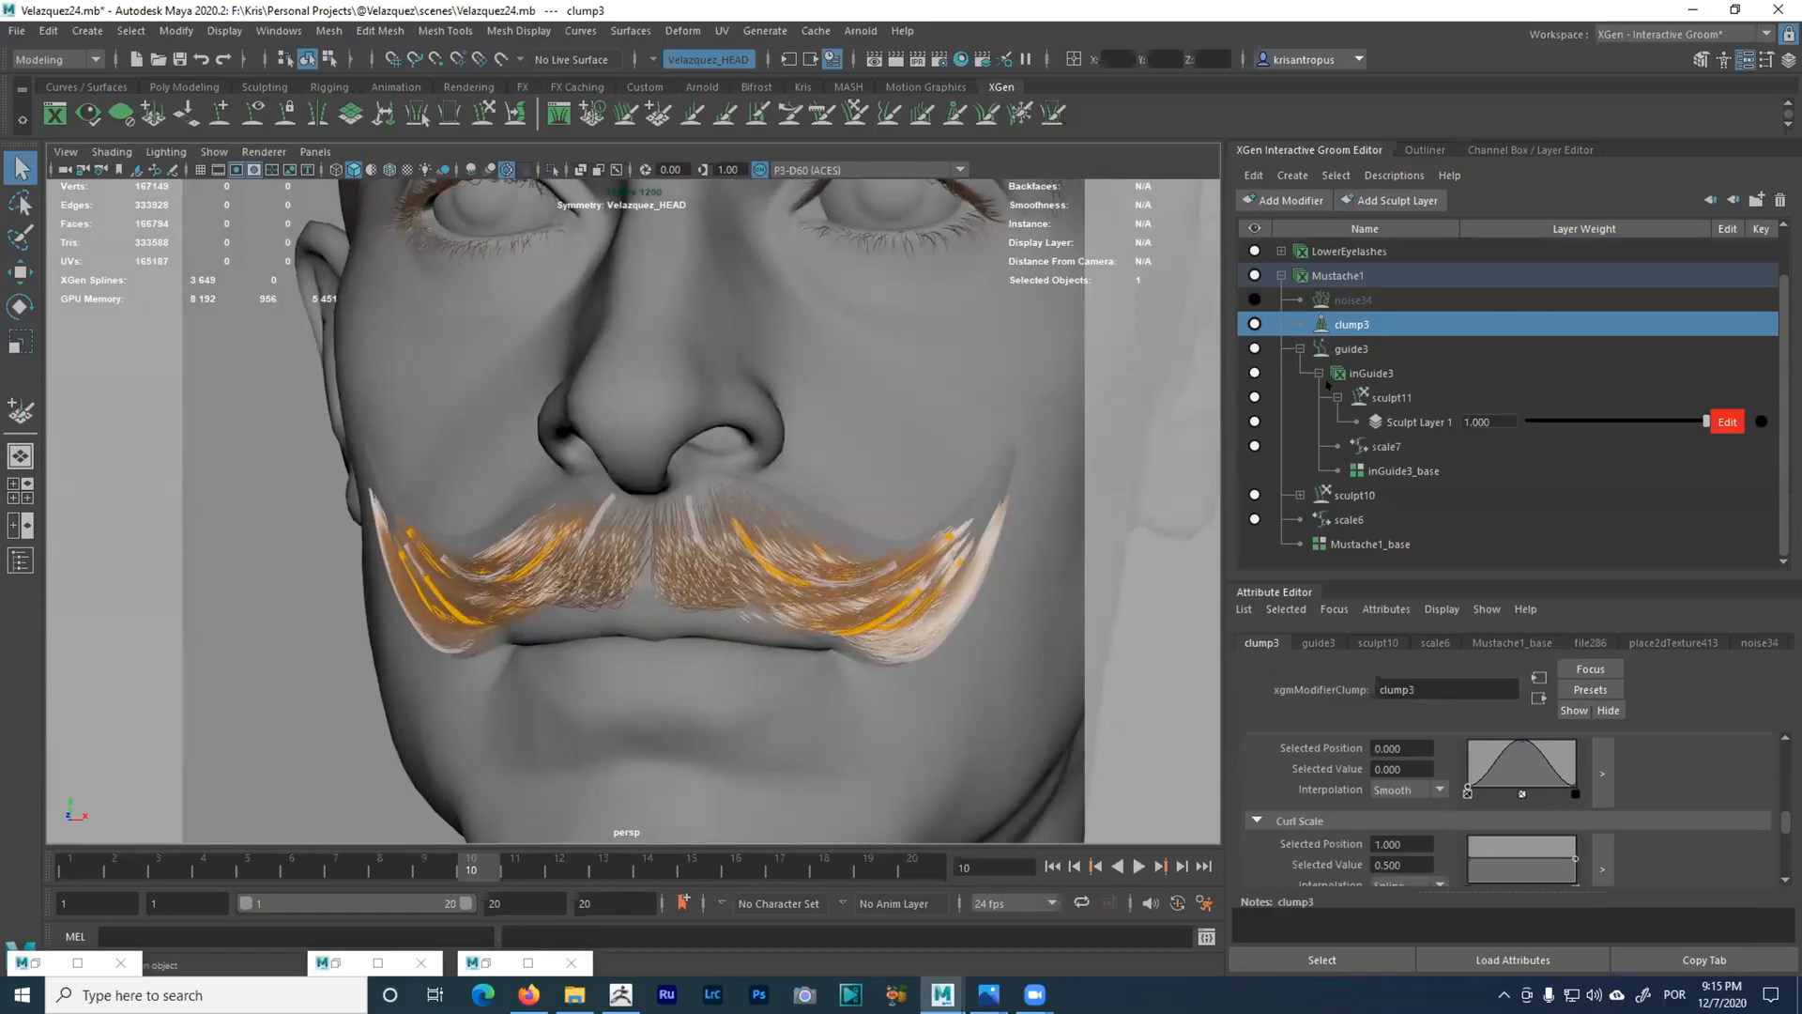
pyautogui.click(1253, 324)
pyautogui.click(1254, 299)
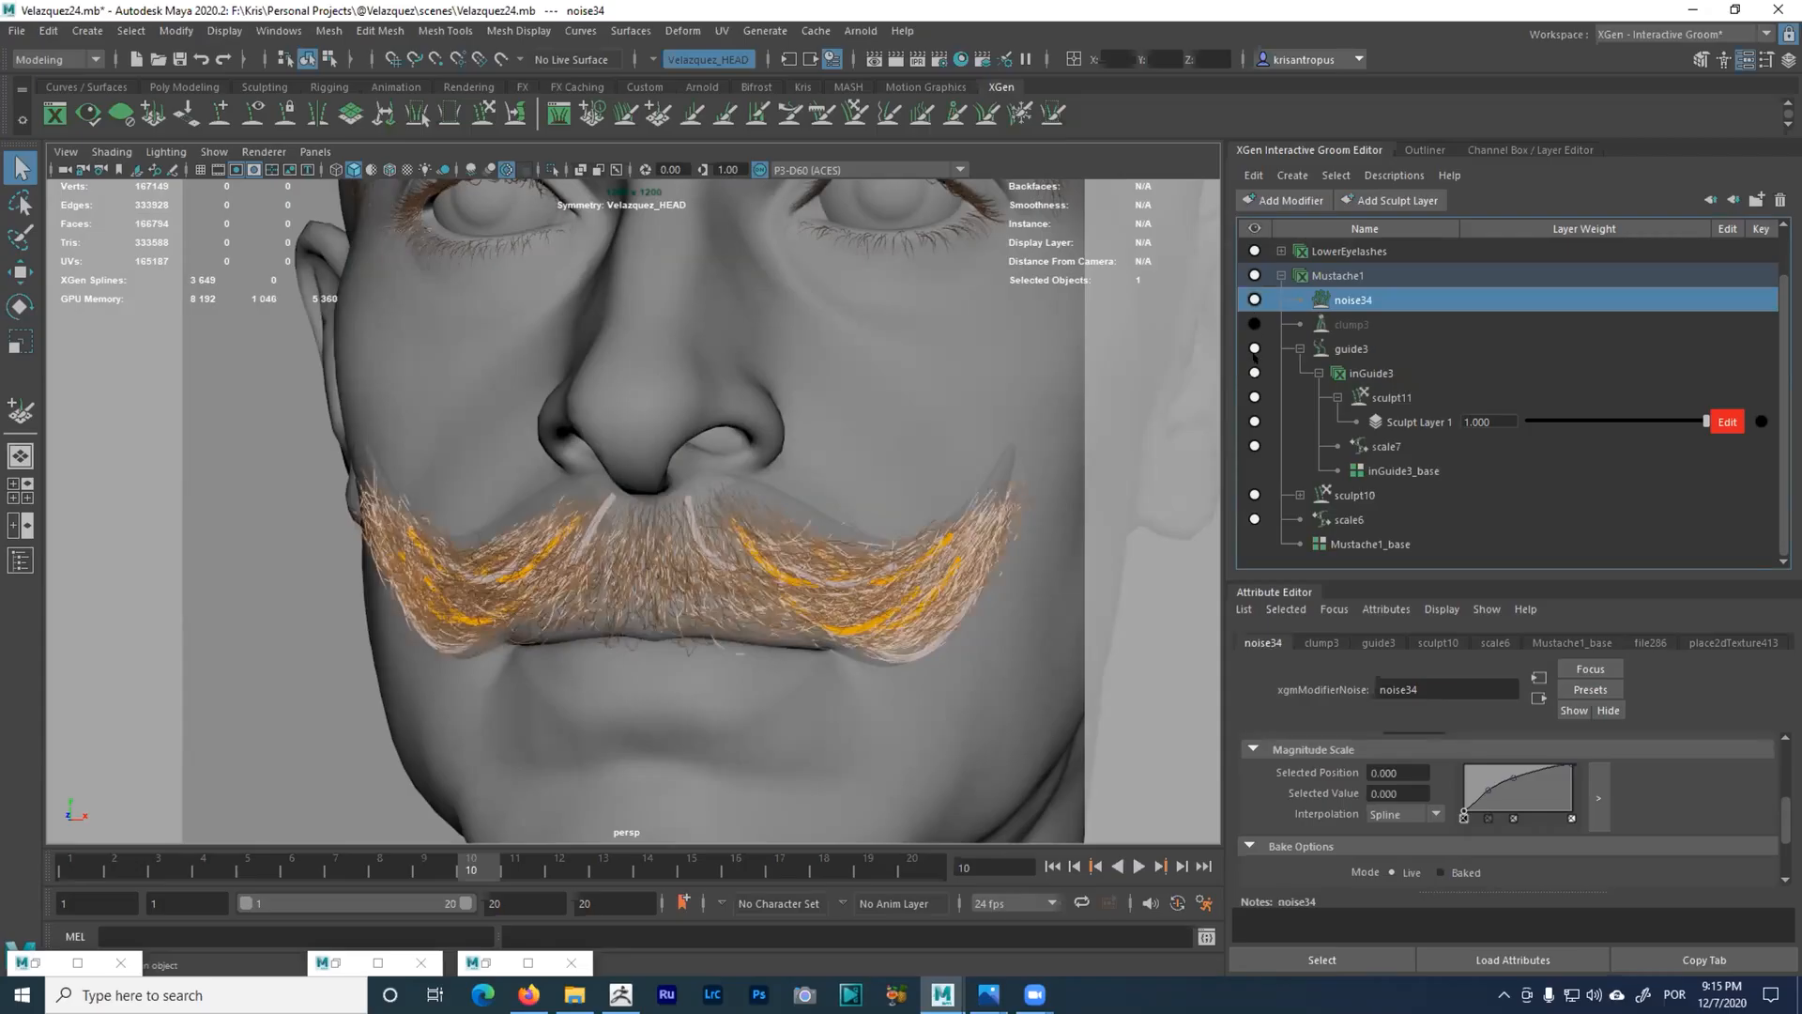
pyautogui.click(1254, 300)
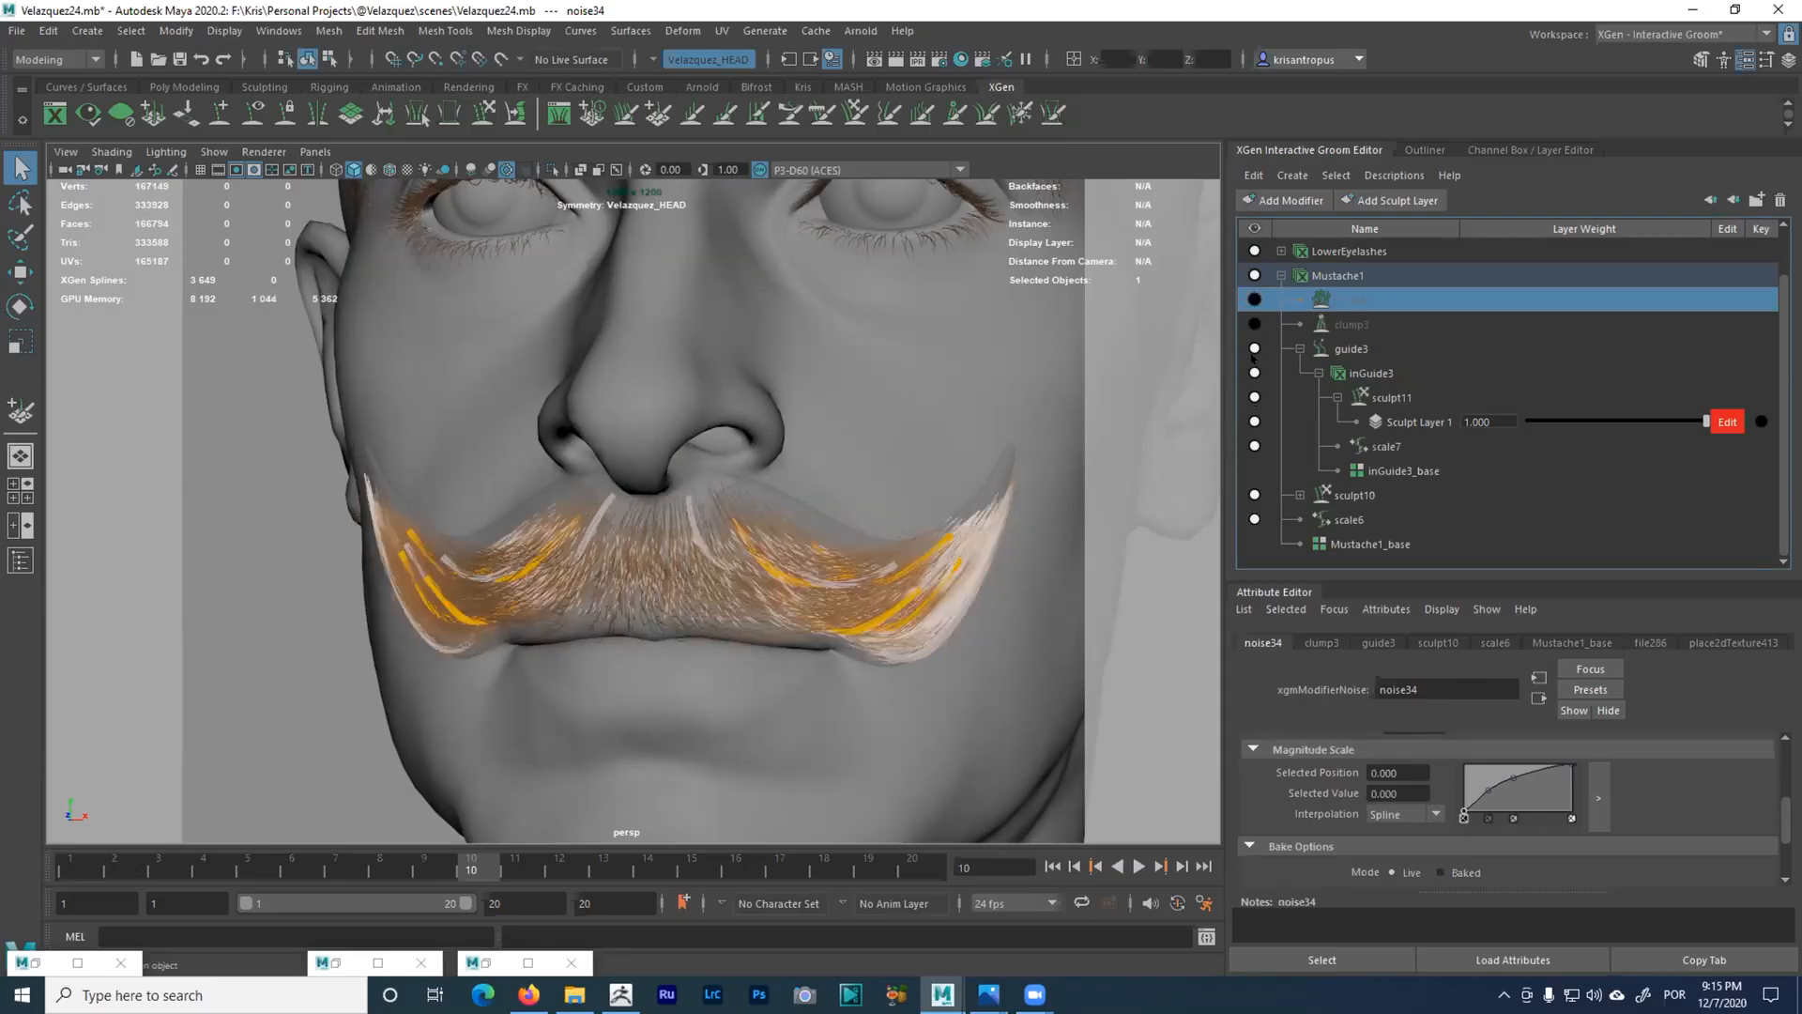
pyautogui.click(1243, 372)
pyautogui.press('f')
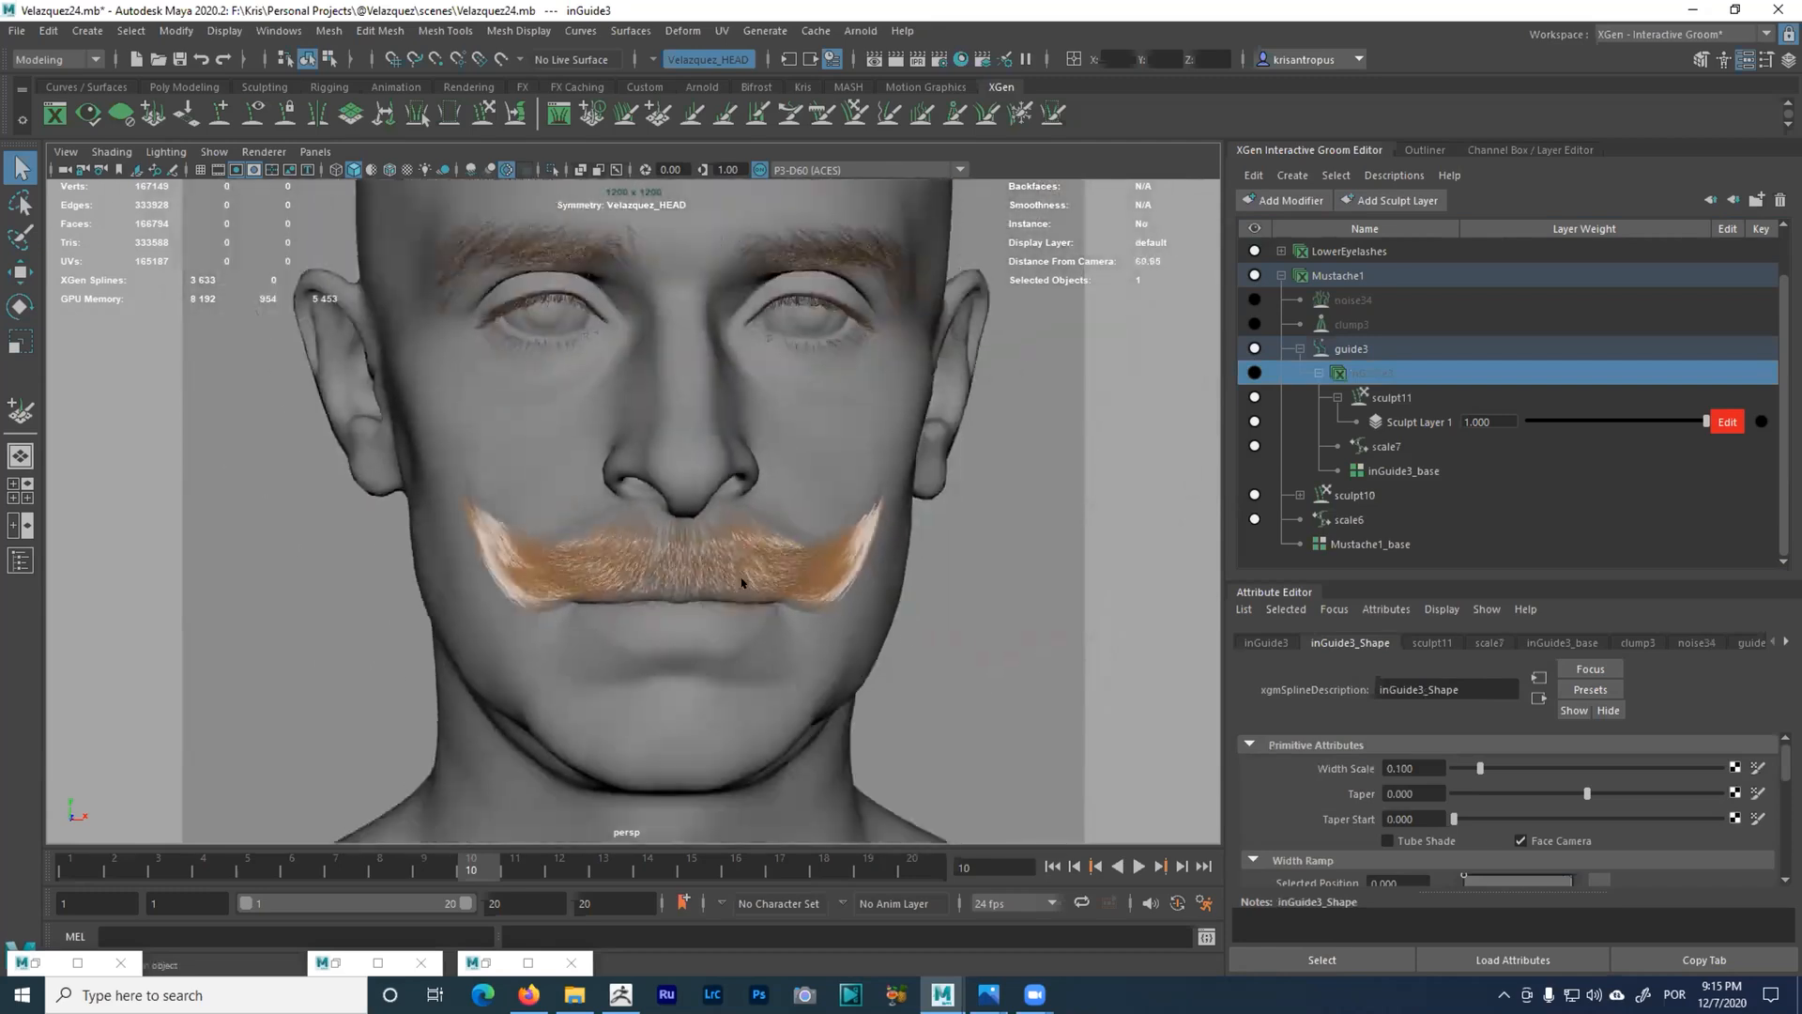
# - Activate the Freeze brush for Mustache1 and turn off its symmetry in the tool settings
pyautogui.click(1329, 275)
pyautogui.keyDown('alt'); pyautogui.moveTo(980, 514); pyautogui.dragTo(1004, 145); pyautogui.keyUp('alt')
pyautogui.click(1019, 113)
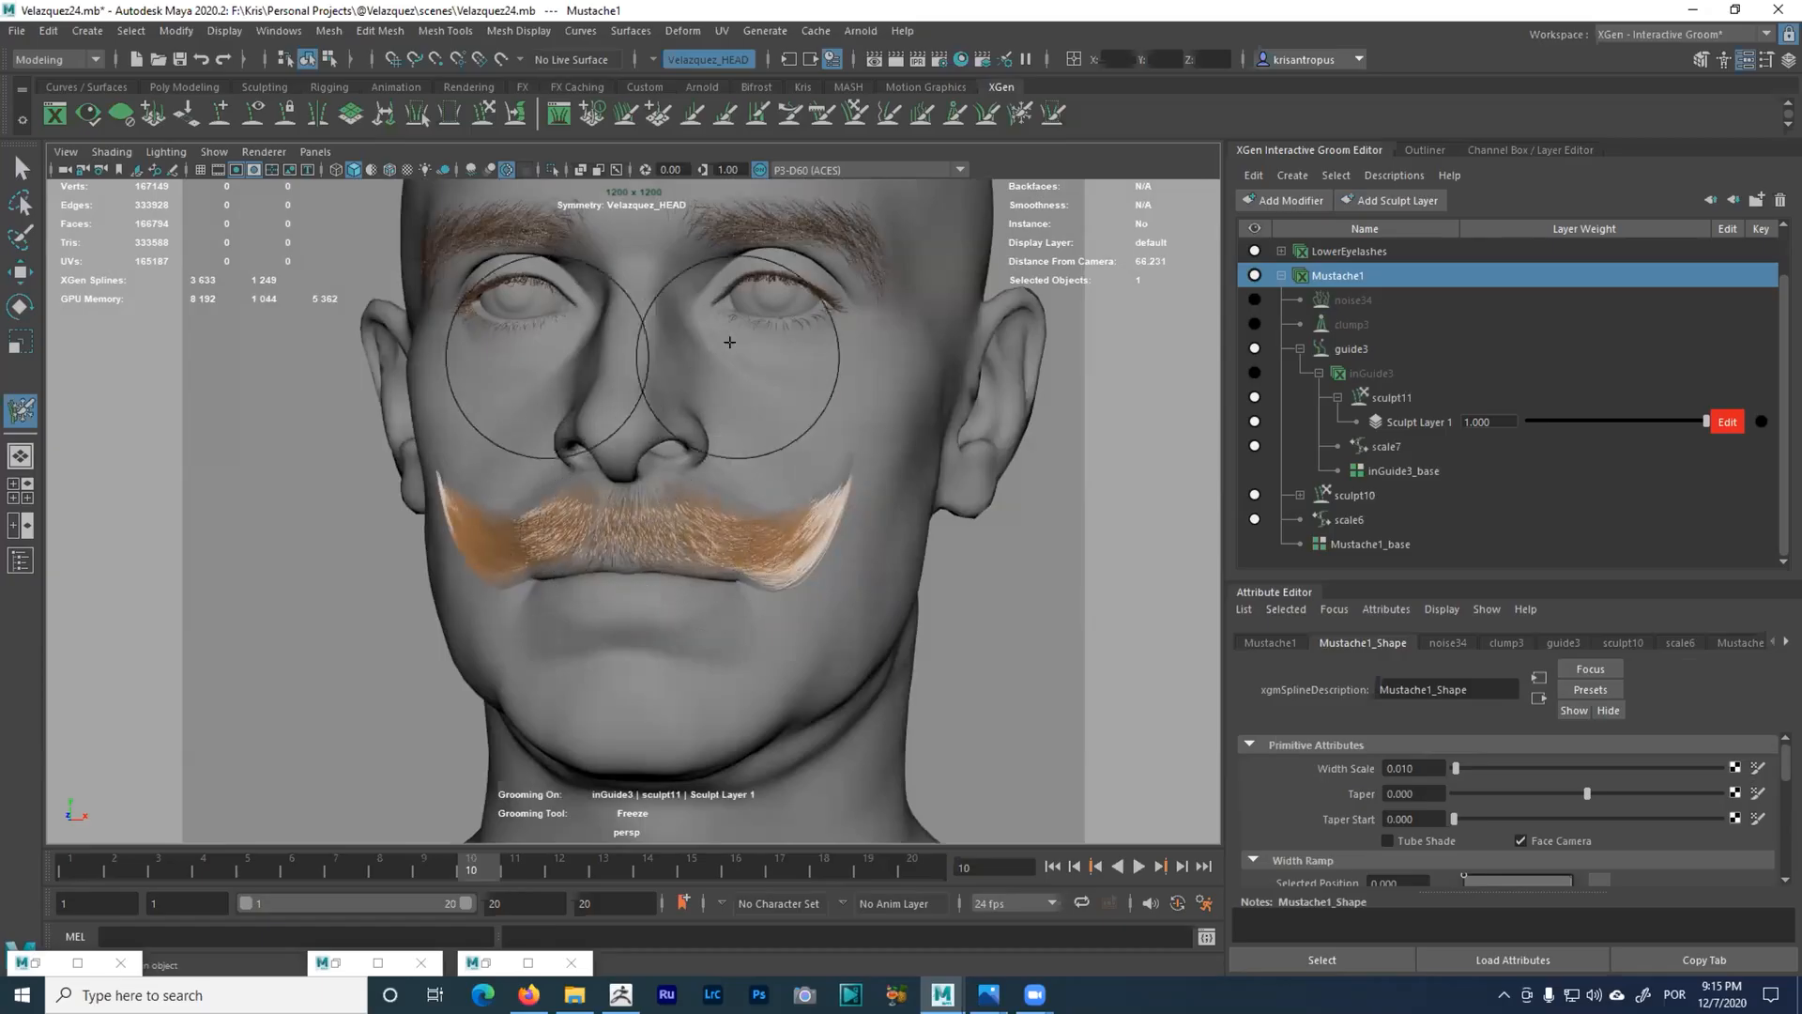
pyautogui.doubleClick(23, 405)
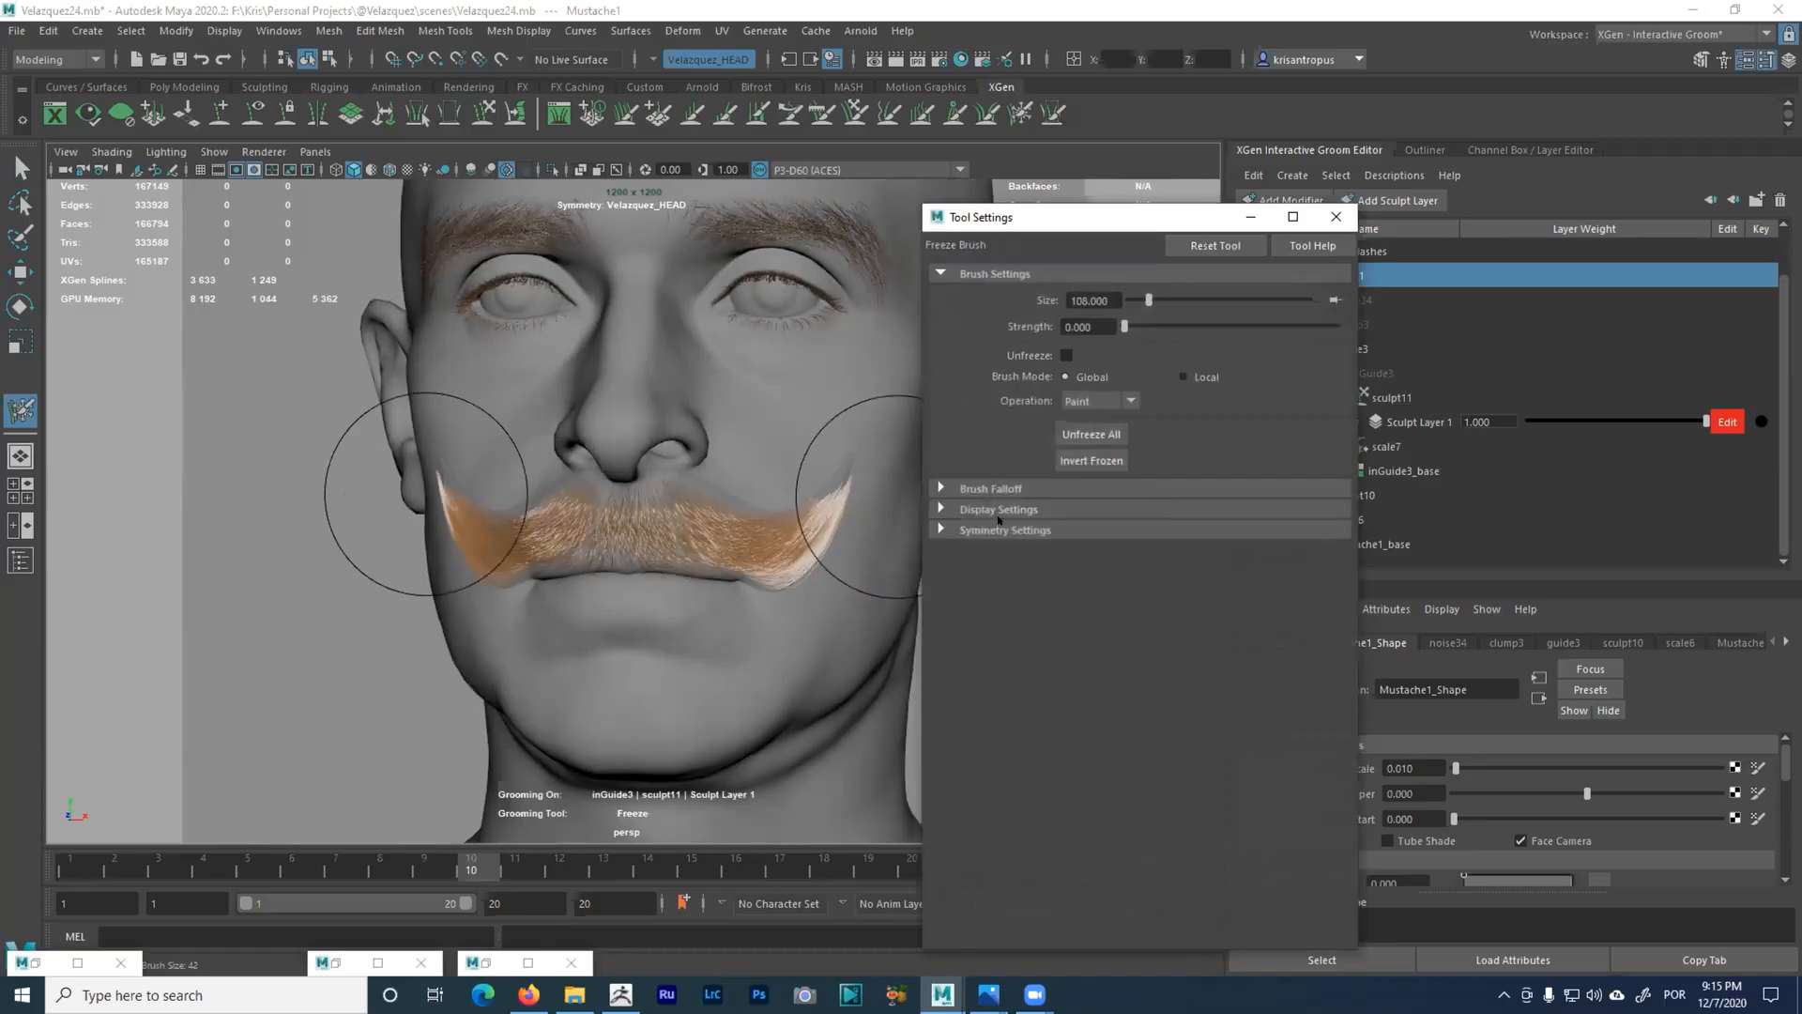
pyautogui.click(1004, 529)
pyautogui.click(1112, 557)
pyautogui.click(1088, 584)
pyautogui.click(1336, 217)
pyautogui.scroll(4, 797, 504)
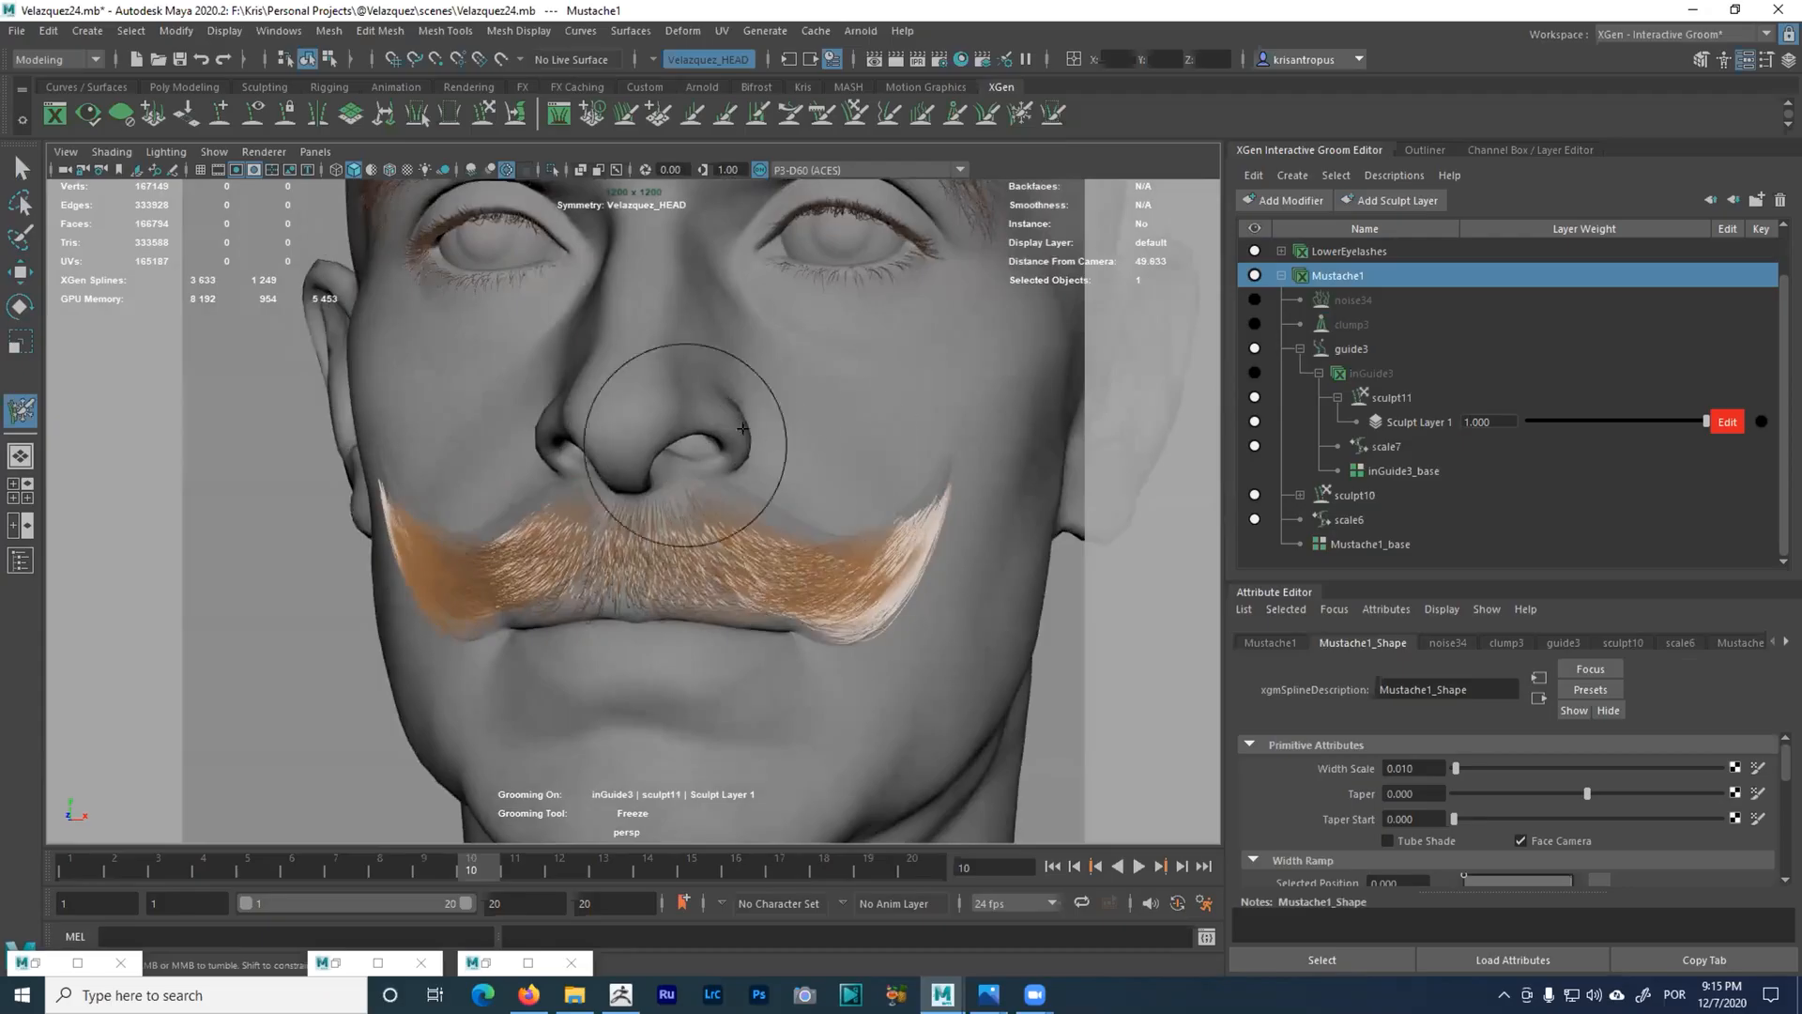
# - Add a Sculpt modifier on top of the Mustache1 stack and expand it to show its sculpt layer
pyautogui.moveTo(704, 404)
pyautogui.keyDown('alt'); pyautogui.mouseDown()
pyautogui.moveTo(824, 503)
pyautogui.moveTo(784, 448)
pyautogui.mouseUp(); pyautogui.keyUp('alt')
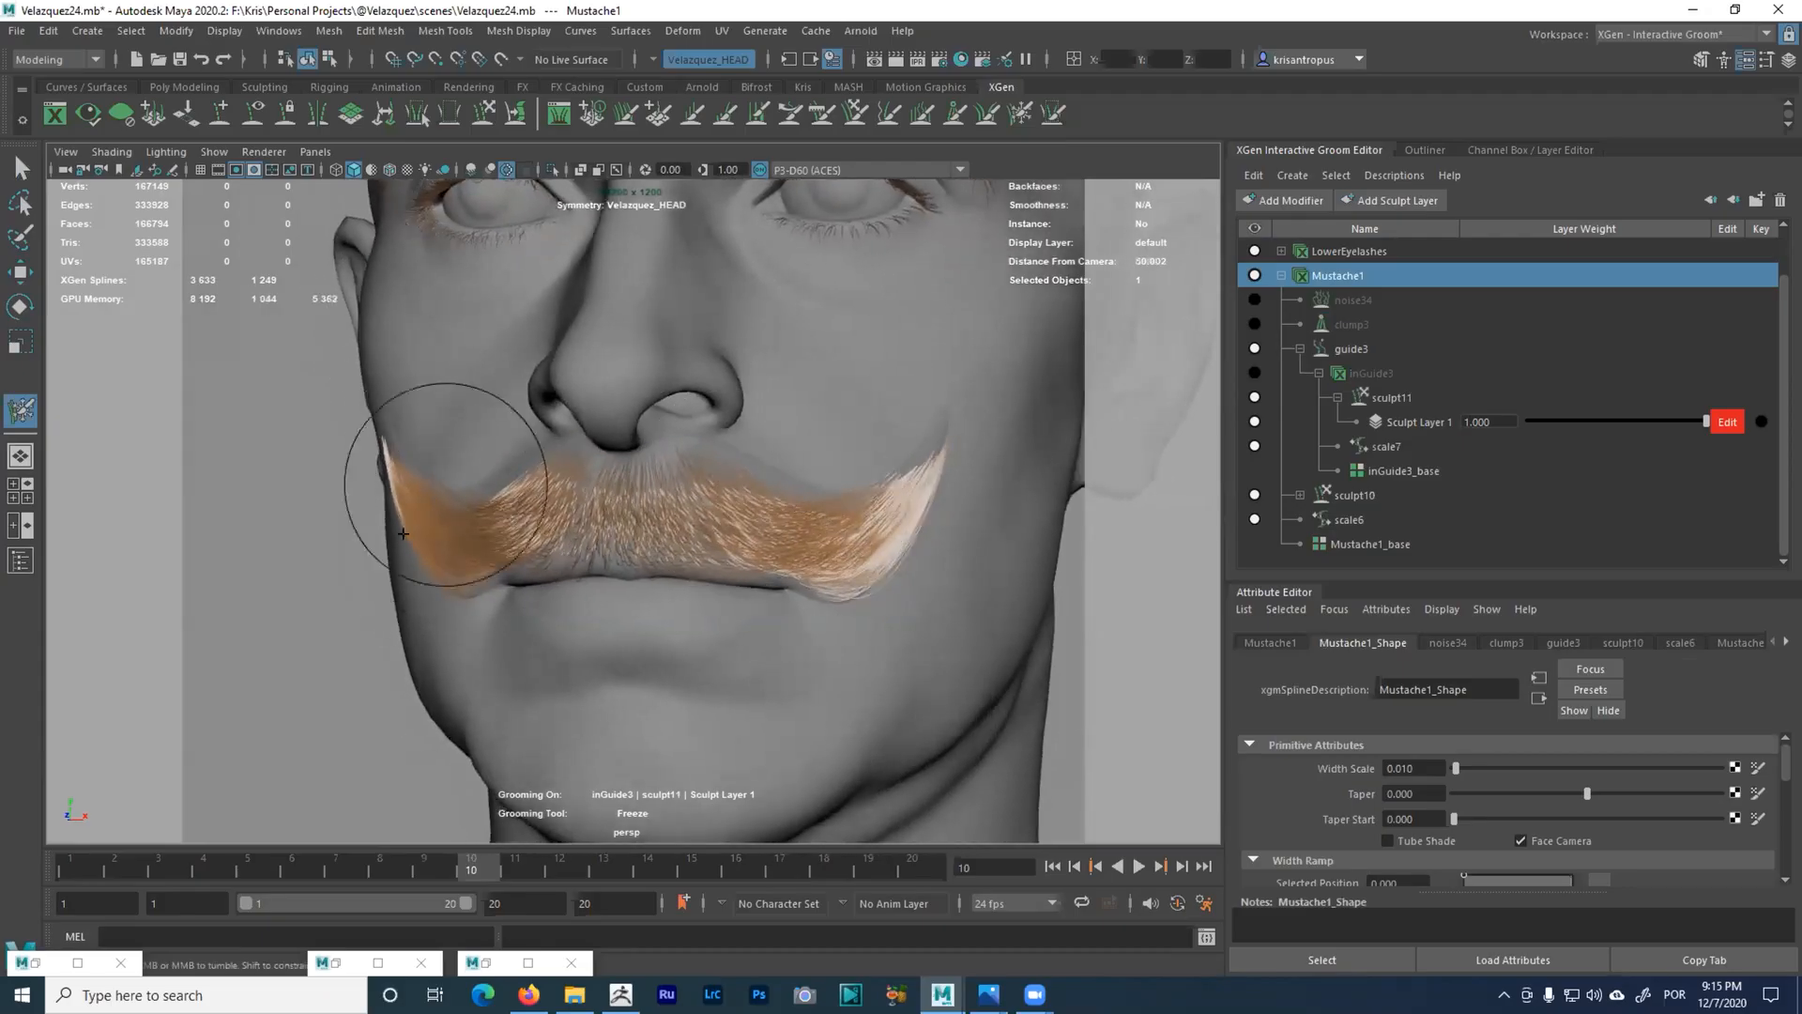
pyautogui.keyDown('alt'); pyautogui.moveTo(604, 563); pyautogui.dragTo(1164, 376); pyautogui.keyUp('alt')
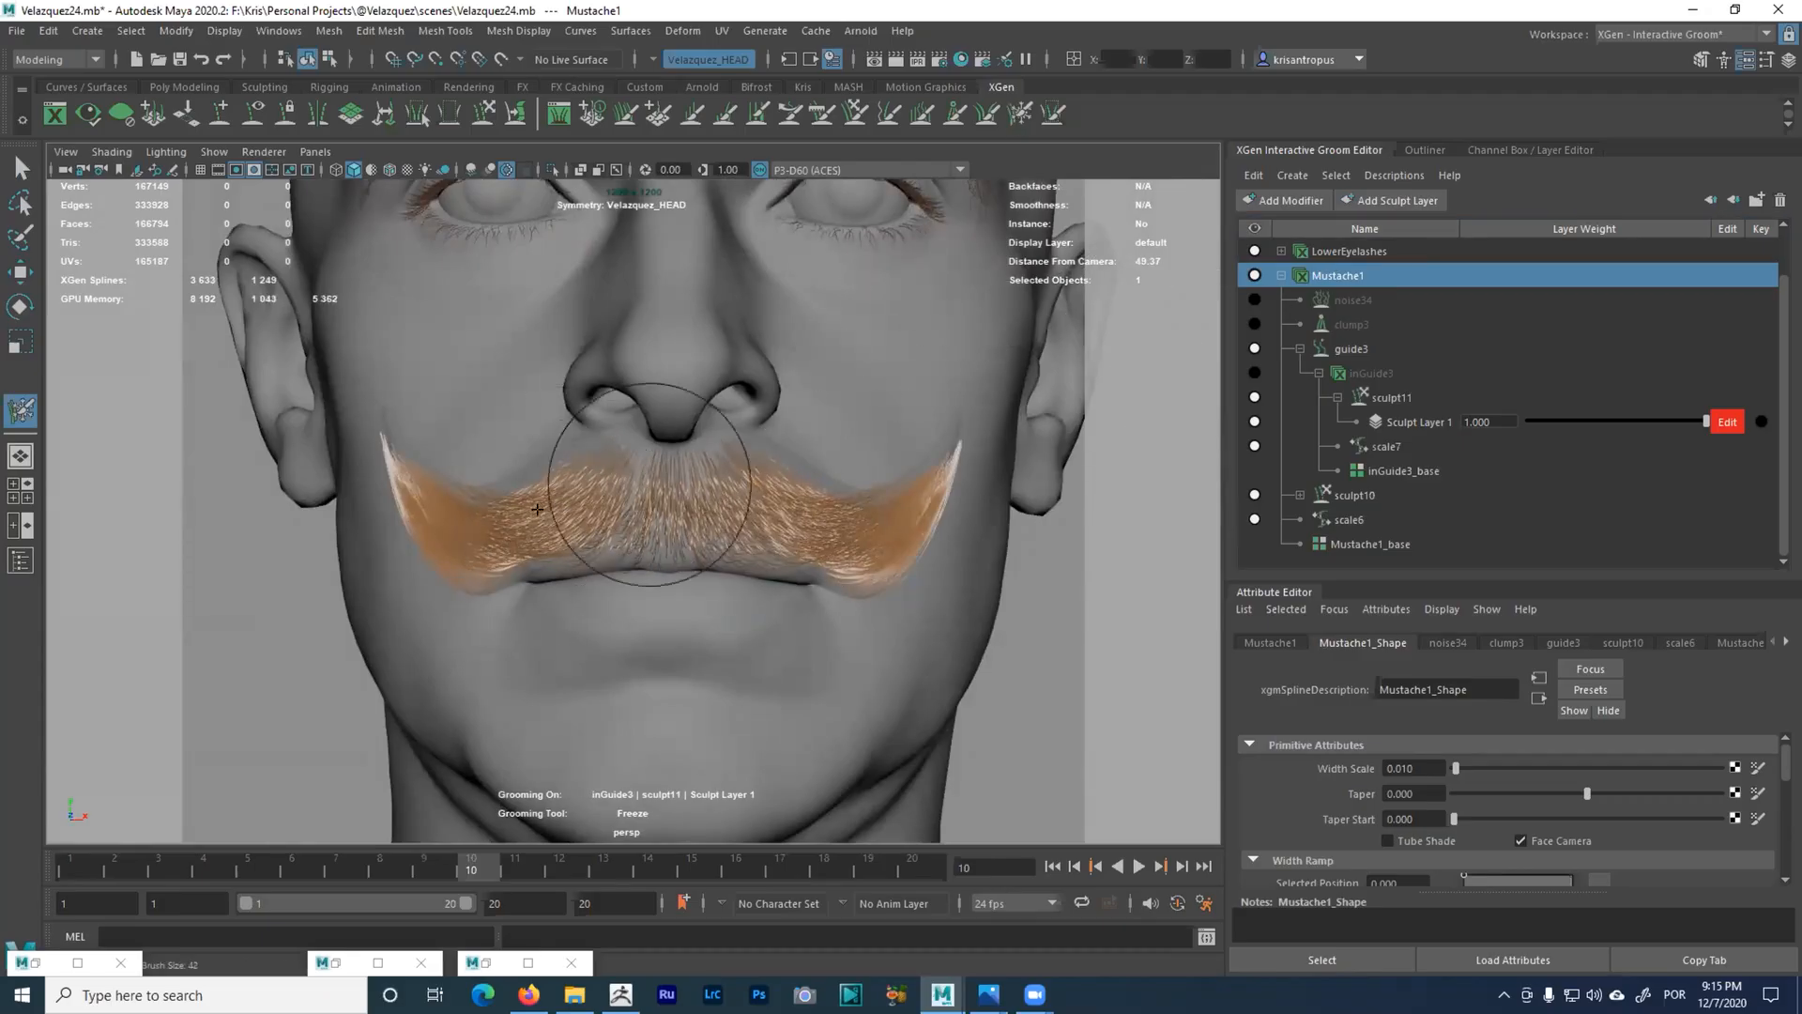
pyautogui.keyDown('alt'); pyautogui.moveTo(639, 478); pyautogui.dragTo(1045, 423); pyautogui.keyUp('alt')
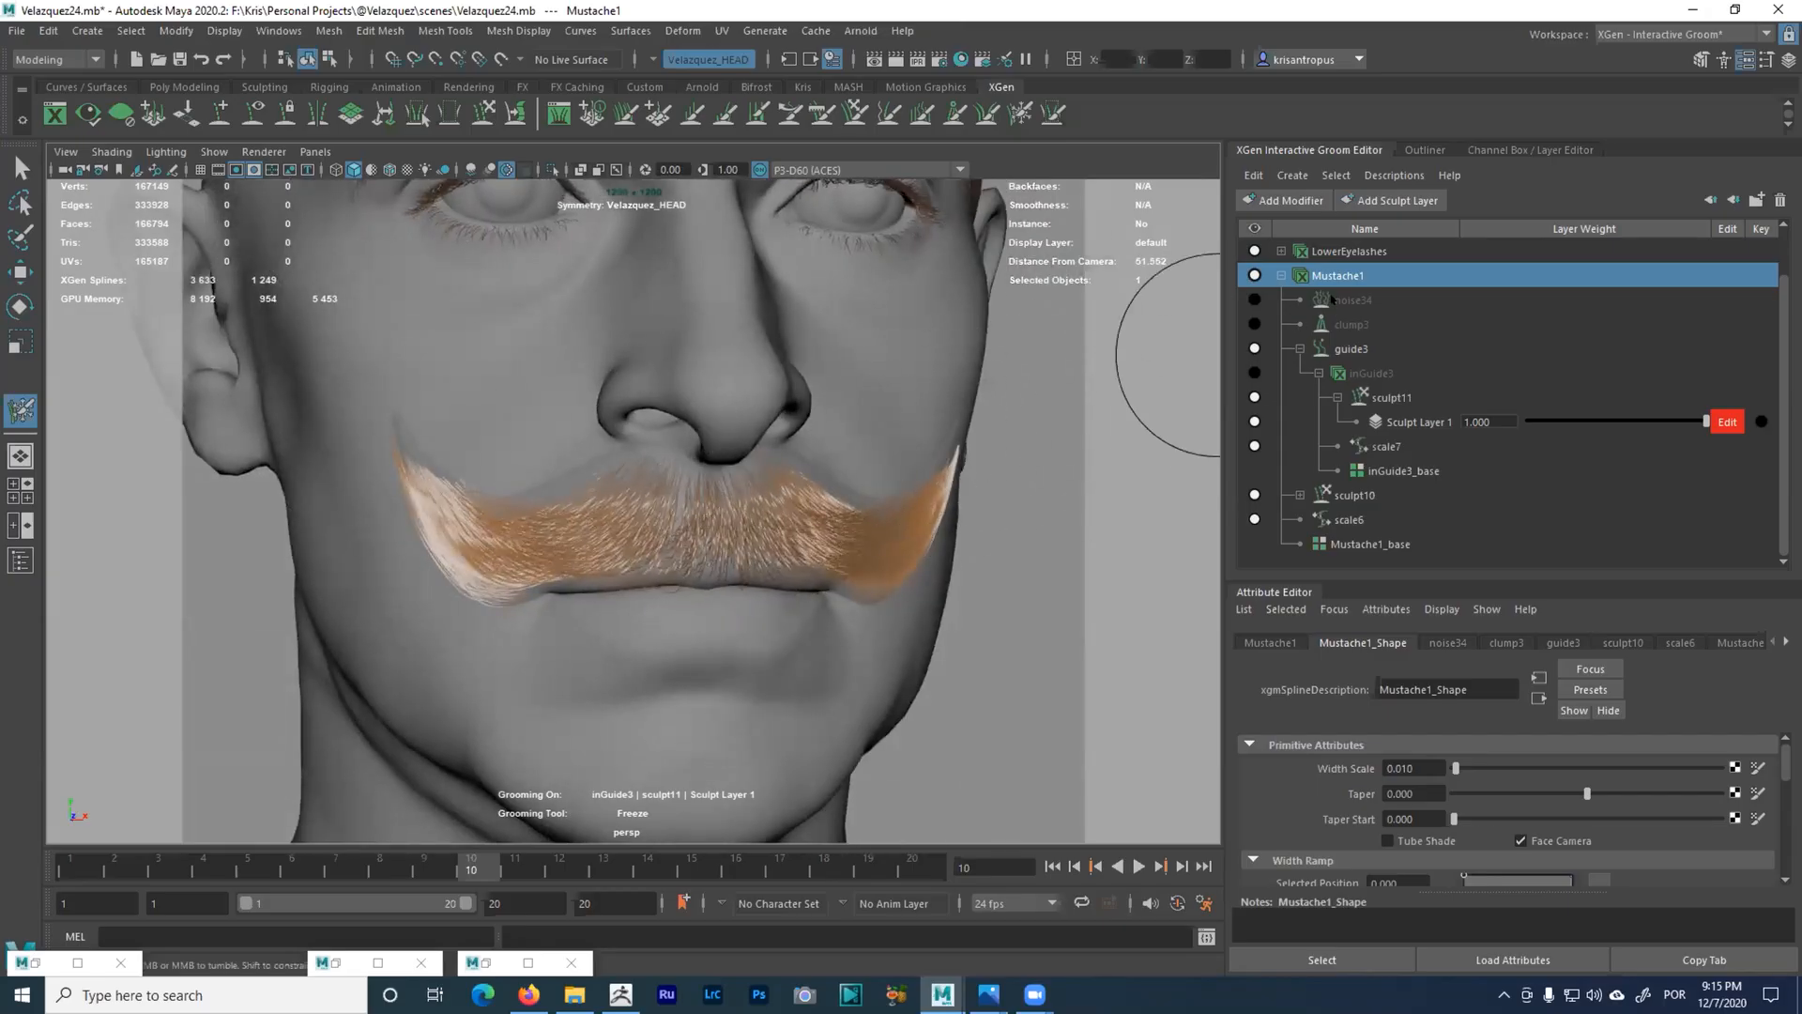
pyautogui.click(1346, 271)
pyautogui.click(1346, 296)
pyautogui.click(1342, 277)
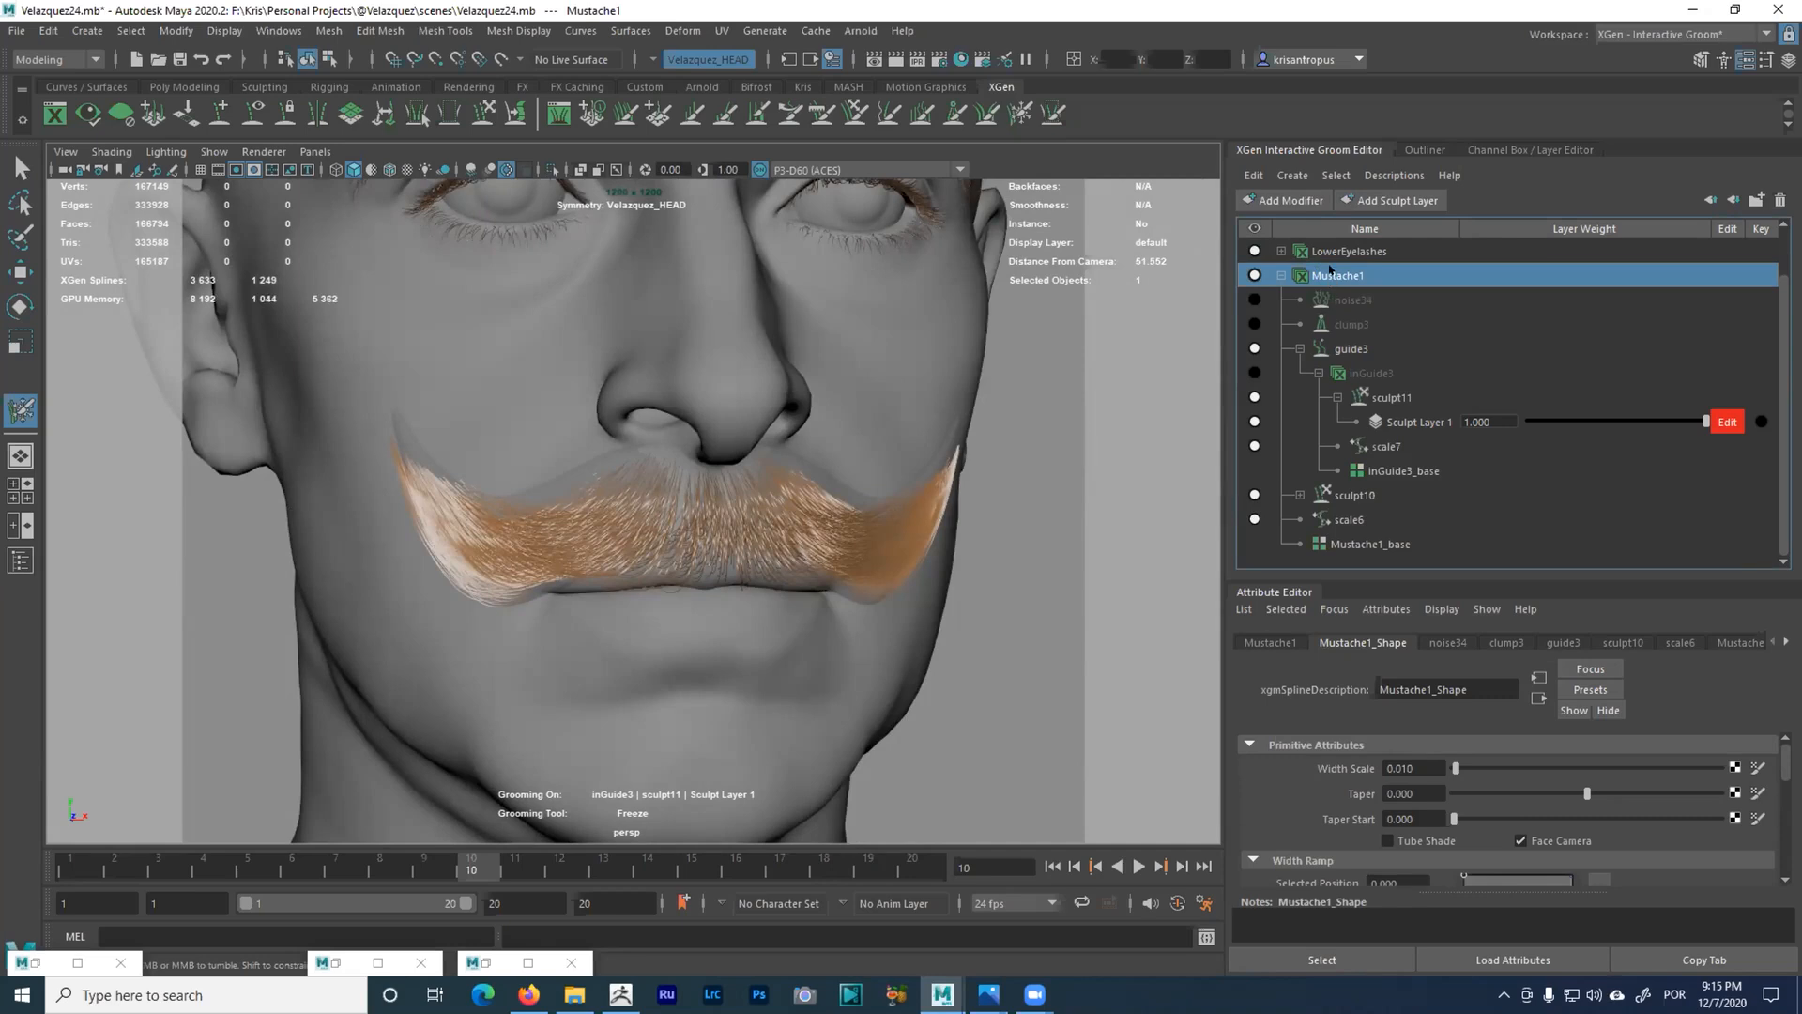
pyautogui.click(1293, 200)
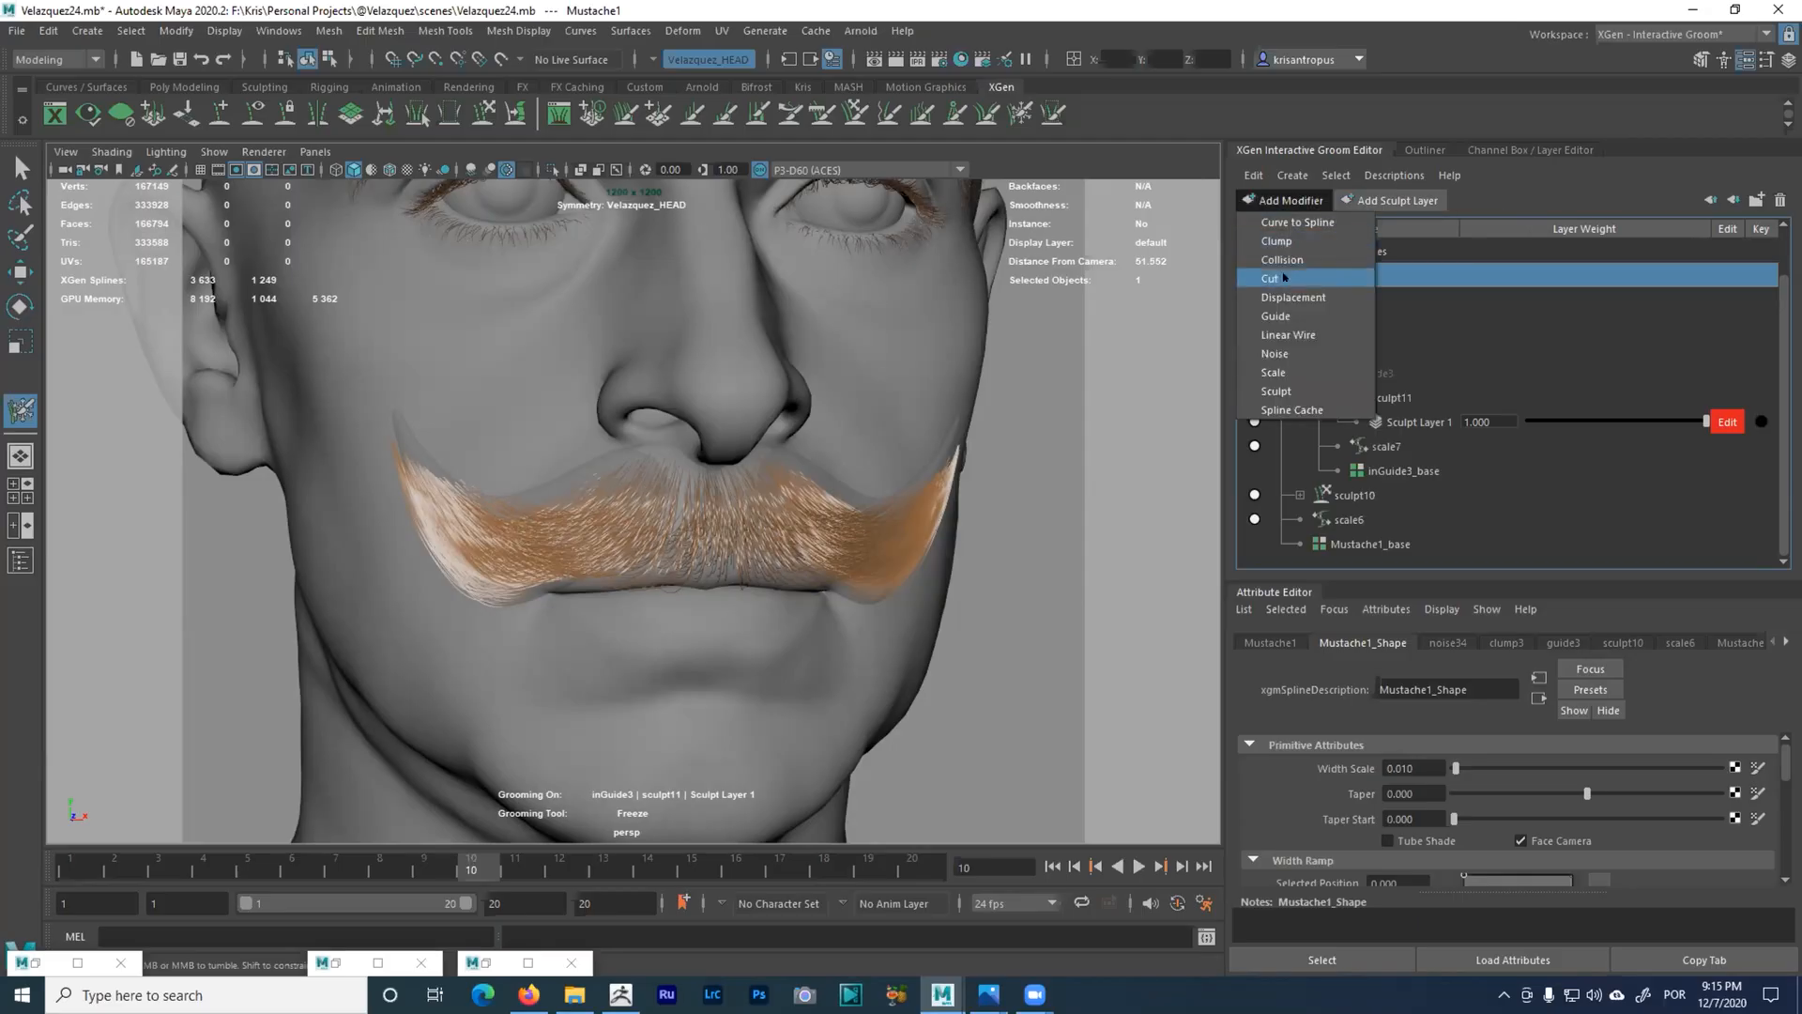
pyautogui.click(1276, 390)
pyautogui.click(1299, 300)
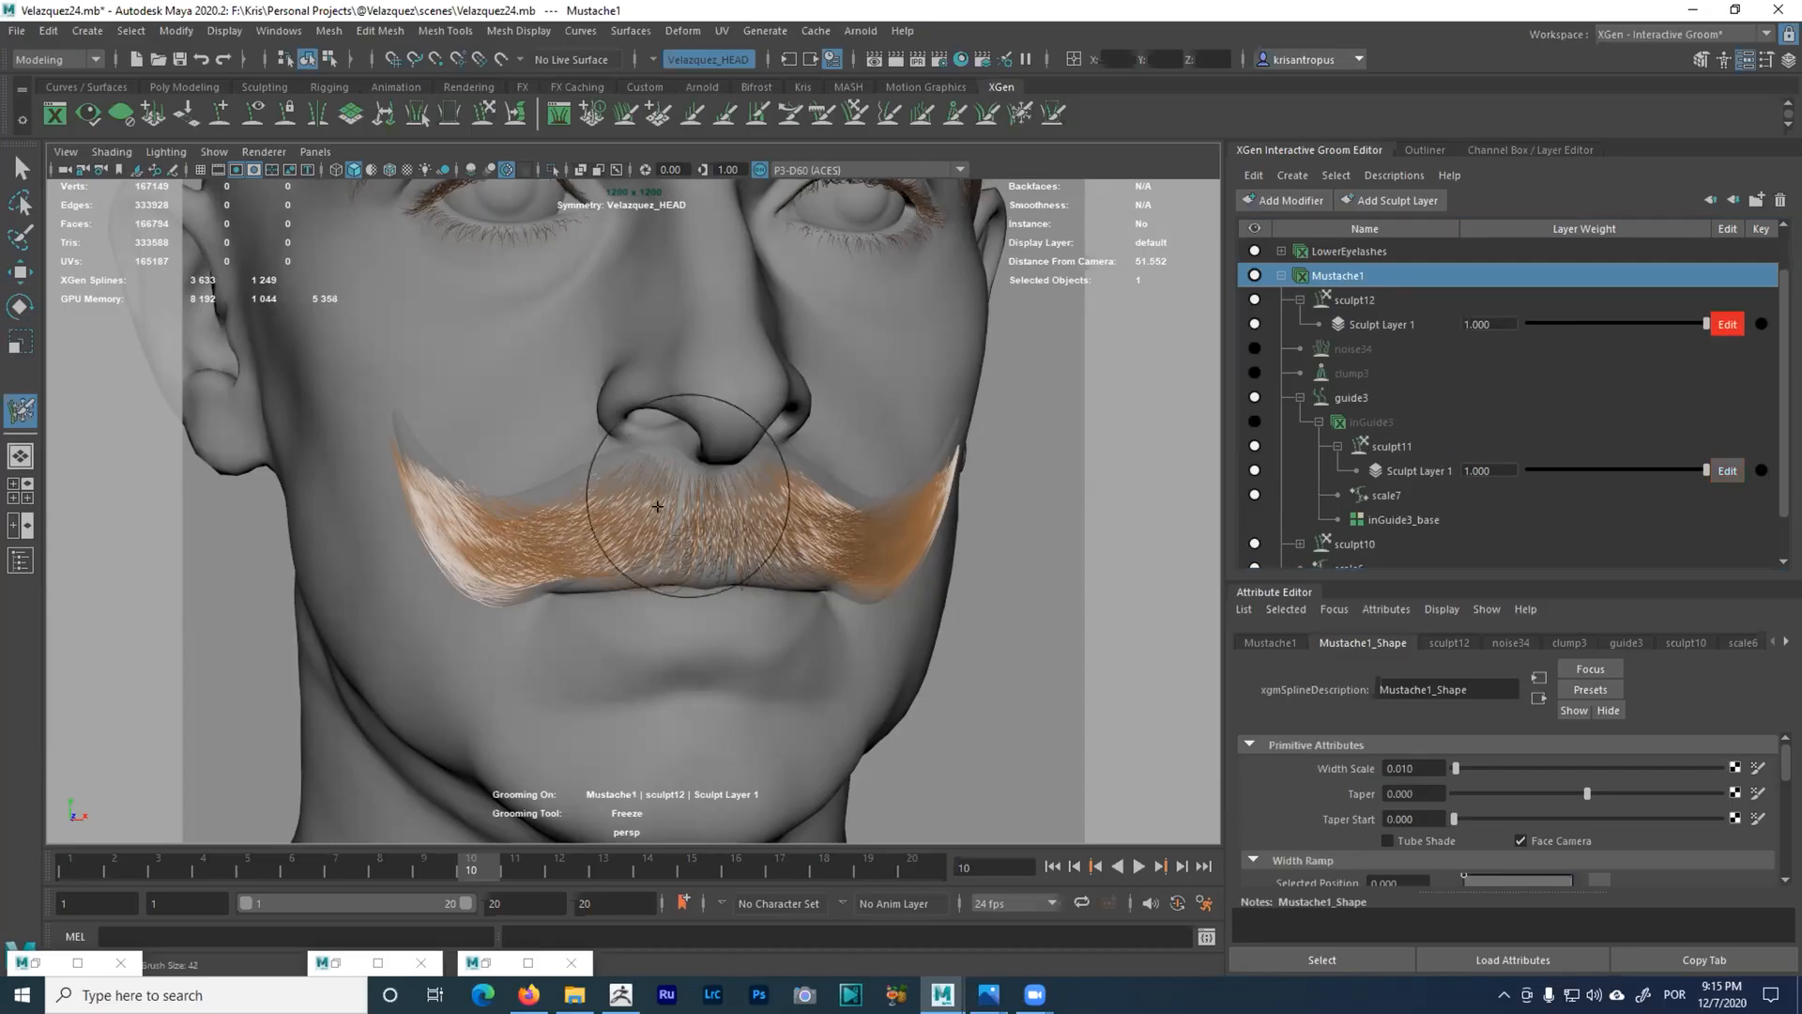
# - Freeze the whole mustache on the new sculpt layer except the outer tip on the character's left side
pyautogui.moveTo(657, 511)
pyautogui.mouseDown()
pyautogui.moveTo(507, 526)
pyautogui.moveTo(357, 461)
pyautogui.mouseUp()
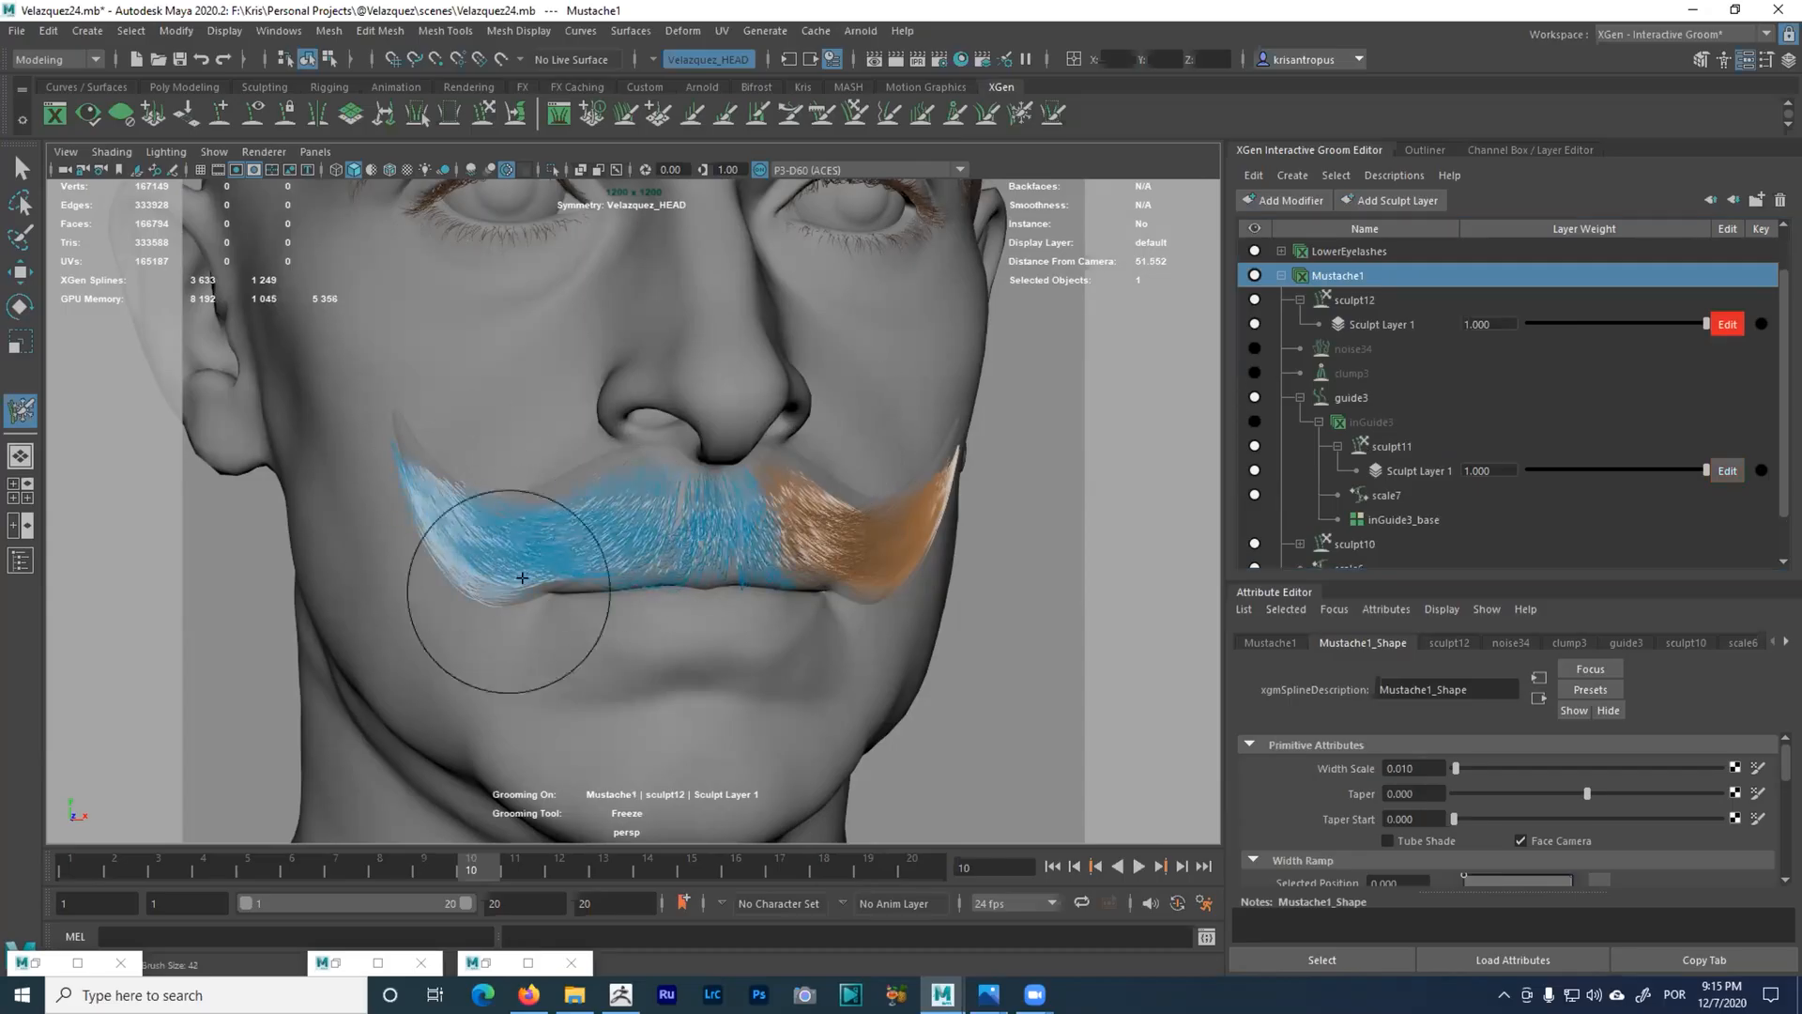
pyautogui.keyDown('alt'); pyautogui.moveTo(522, 577); pyautogui.dragTo(603, 563); pyautogui.keyUp('alt')
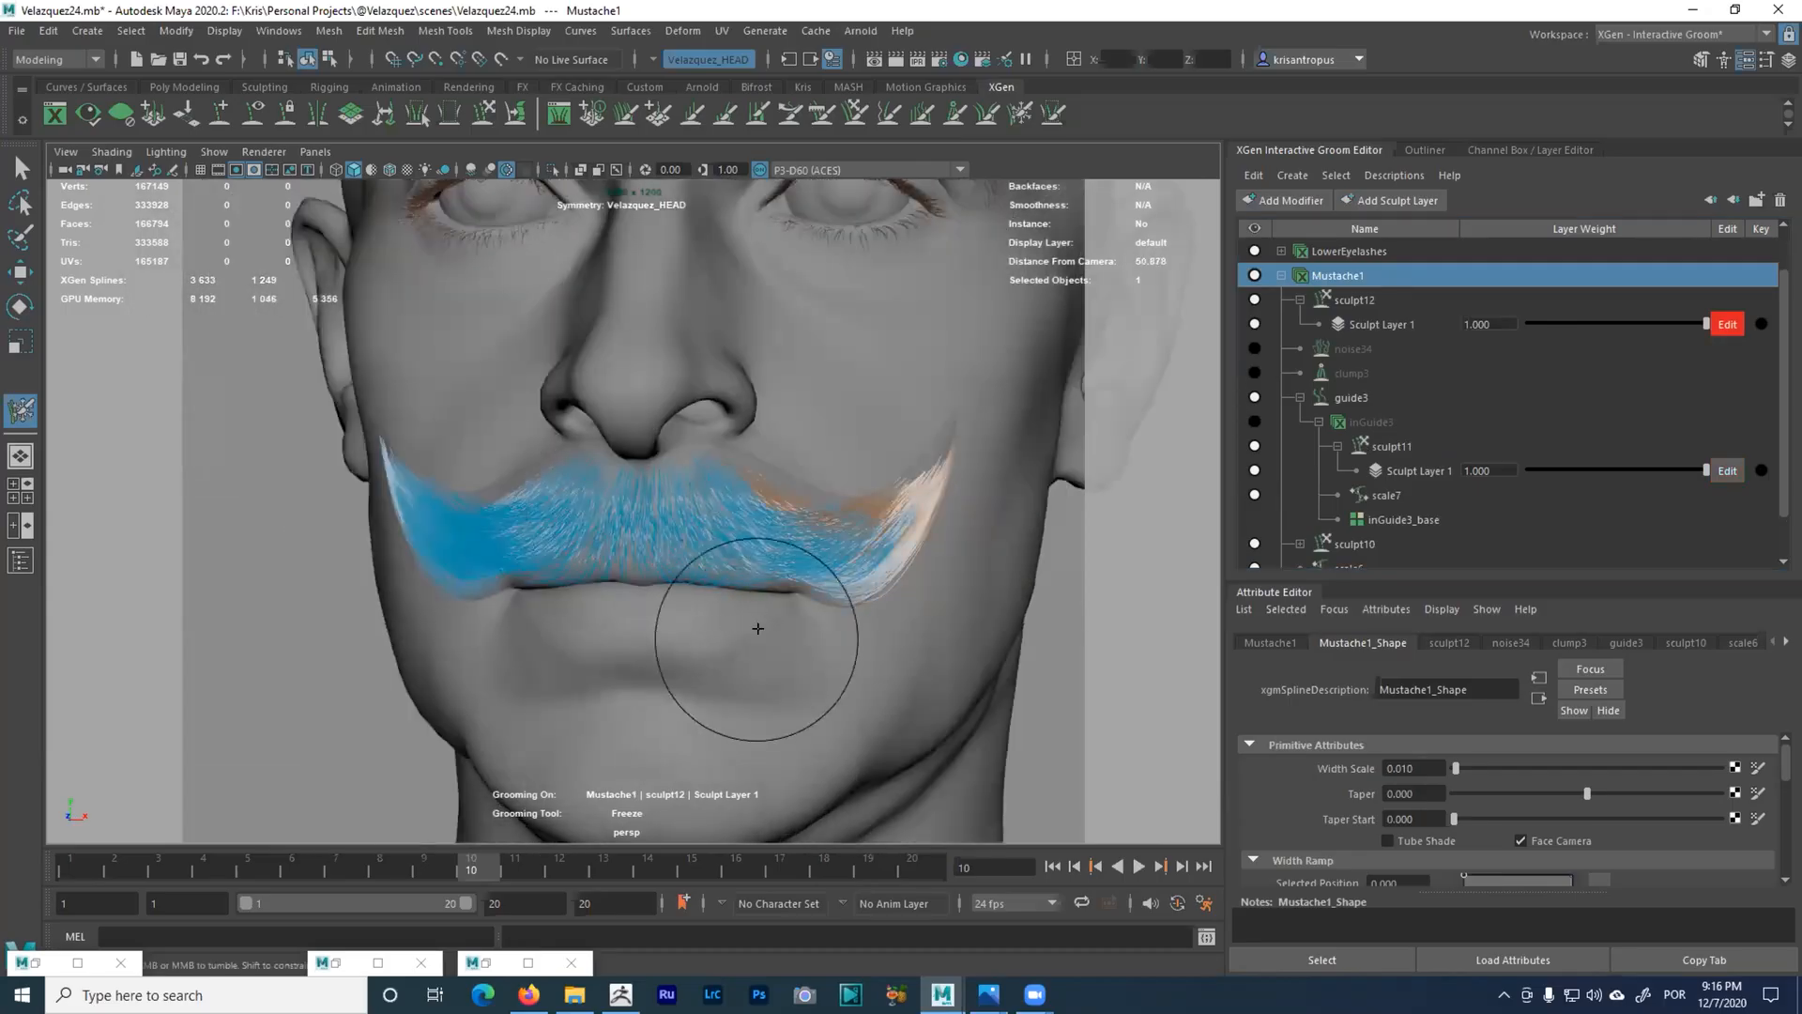
pyautogui.moveTo(797, 632)
pyautogui.keyDown('alt'); pyautogui.mouseDown()
pyautogui.moveTo(607, 620)
pyautogui.moveTo(610, 581)
pyautogui.mouseUp(); pyautogui.keyUp('alt')
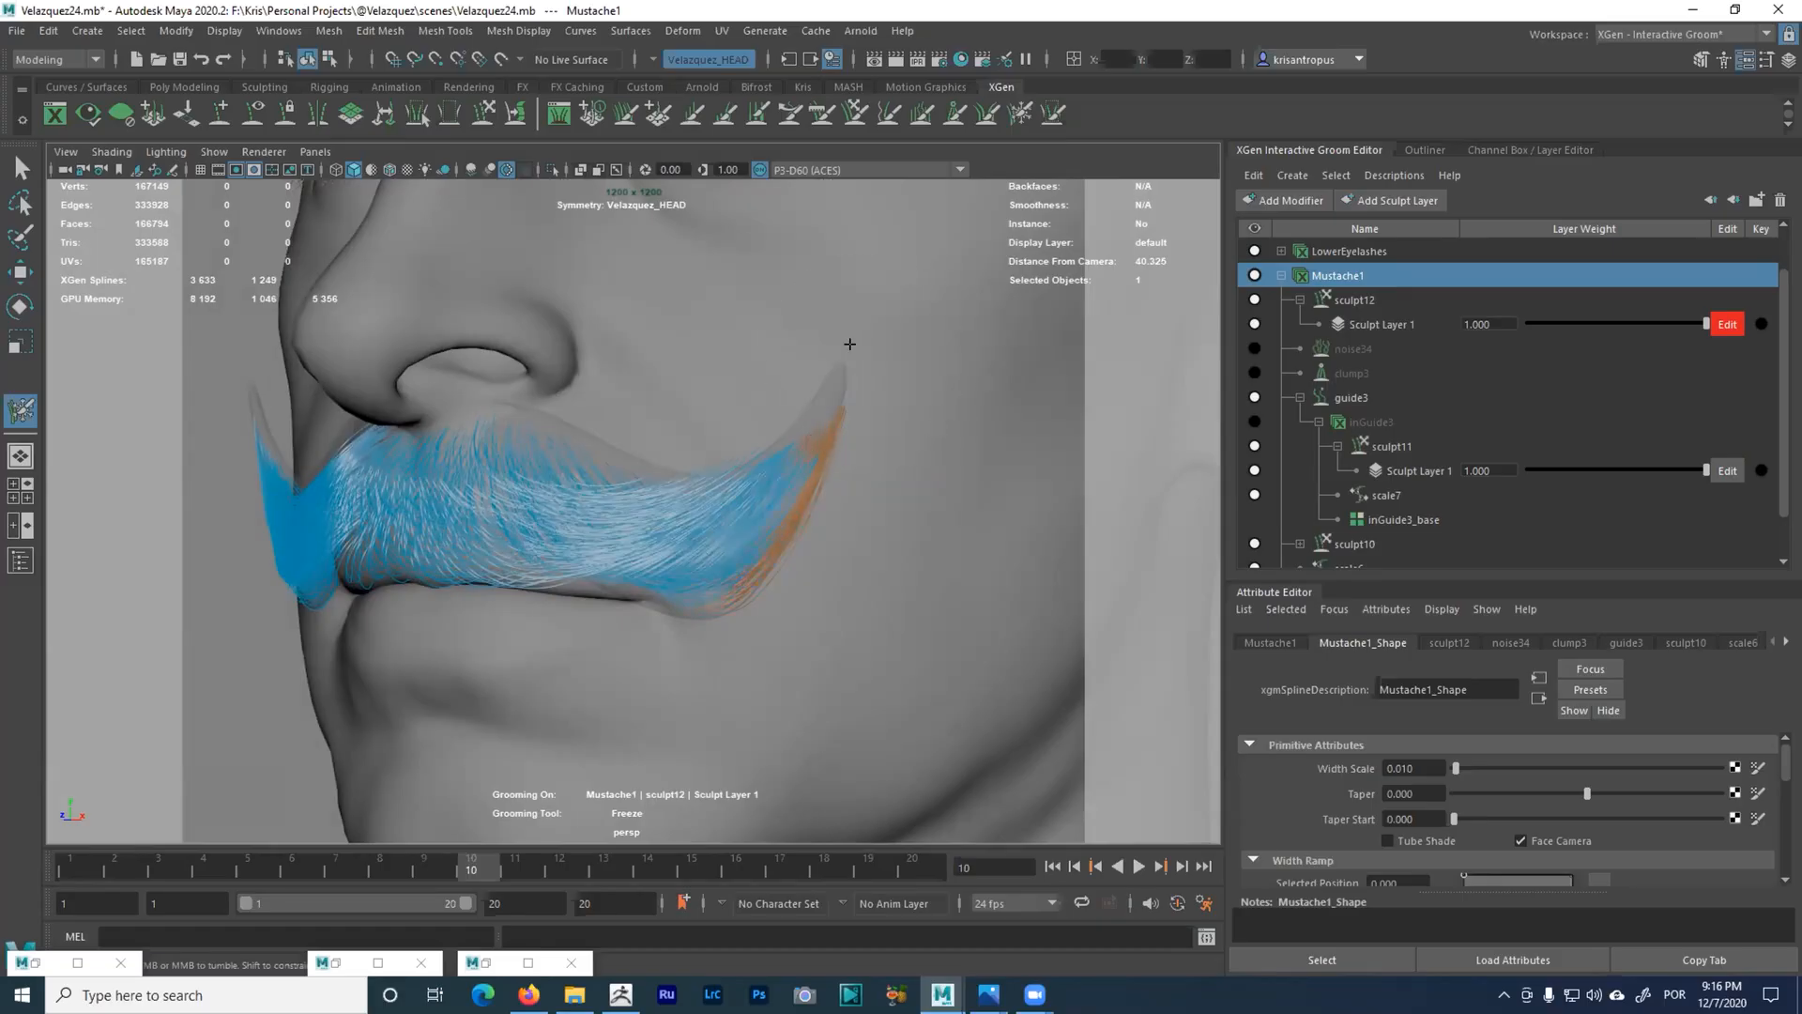
pyautogui.moveTo(822, 520)
pyautogui.keyDown('alt'); pyautogui.mouseDown()
pyautogui.moveTo(656, 523)
pyautogui.moveTo(893, 523)
pyautogui.moveTo(715, 412)
pyautogui.moveTo(779, 401)
pyautogui.mouseUp(); pyautogui.keyUp('alt')
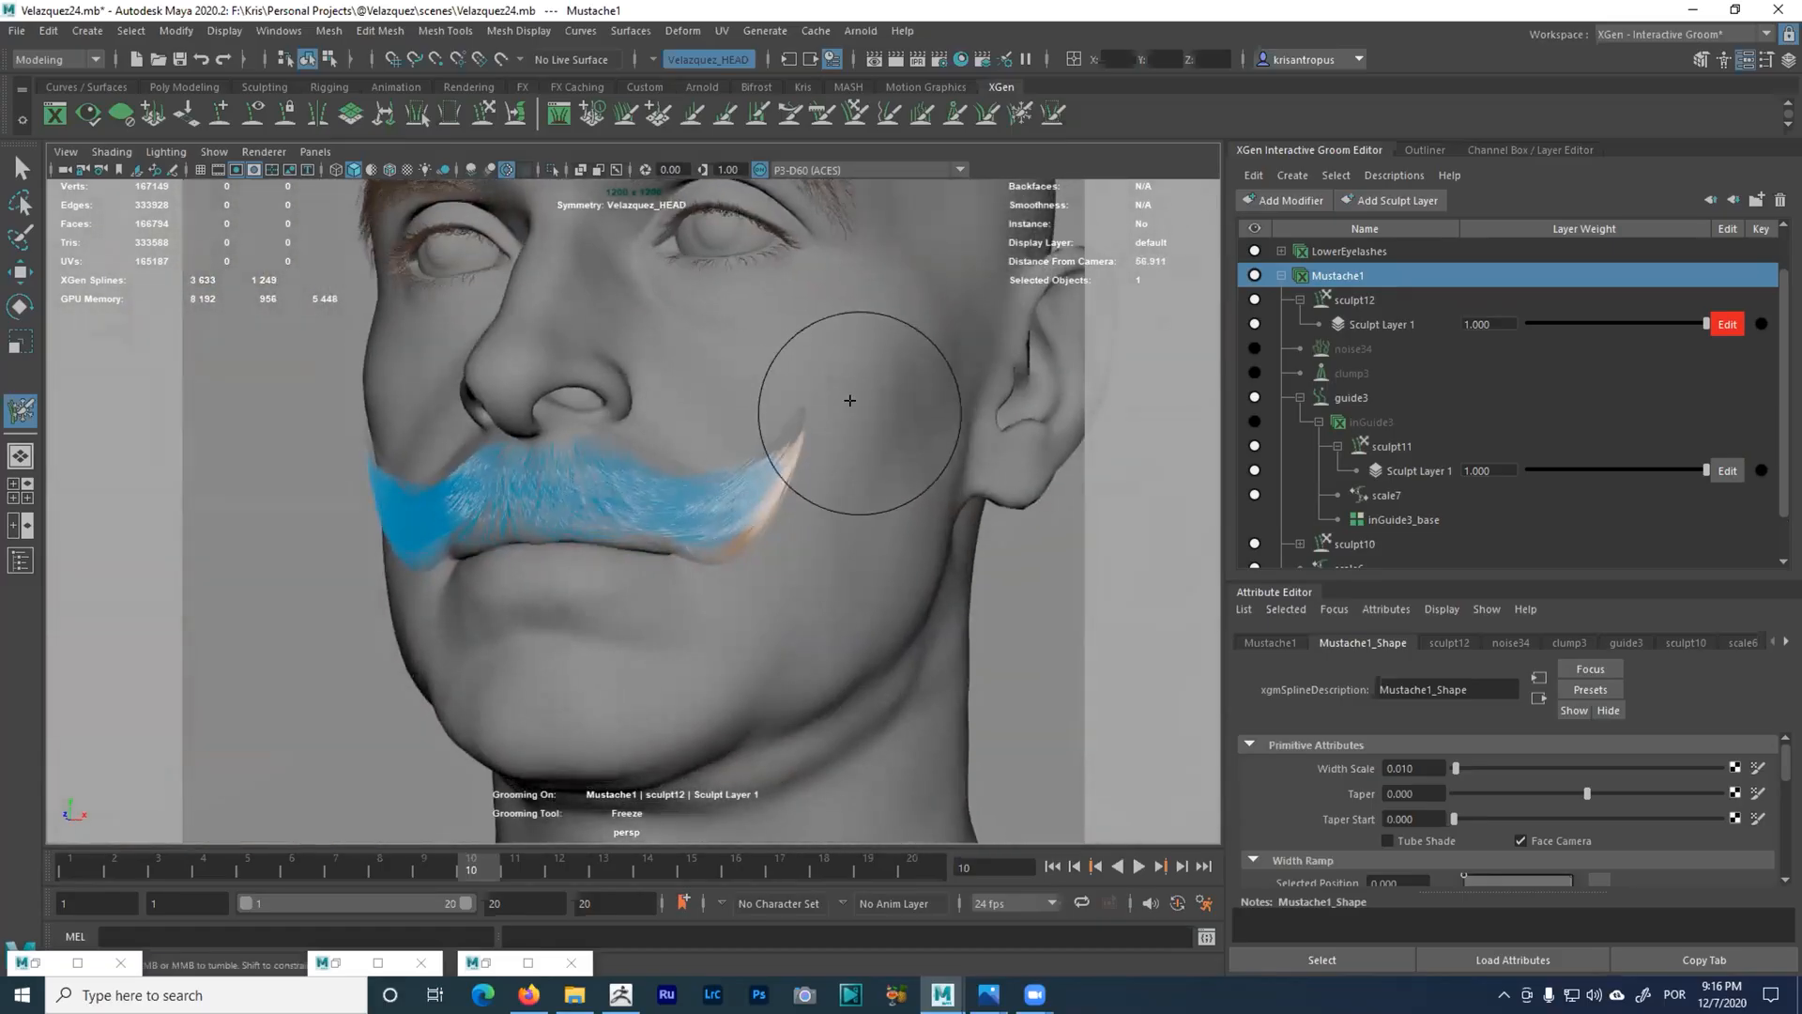
pyautogui.keyDown('alt'); pyautogui.moveTo(822, 462); pyautogui.dragTo(652, 515); pyautogui.keyUp('alt')
pyautogui.keyDown('alt'); pyautogui.moveTo(327, 553); pyautogui.dragTo(563, 584); pyautogui.keyUp('alt')
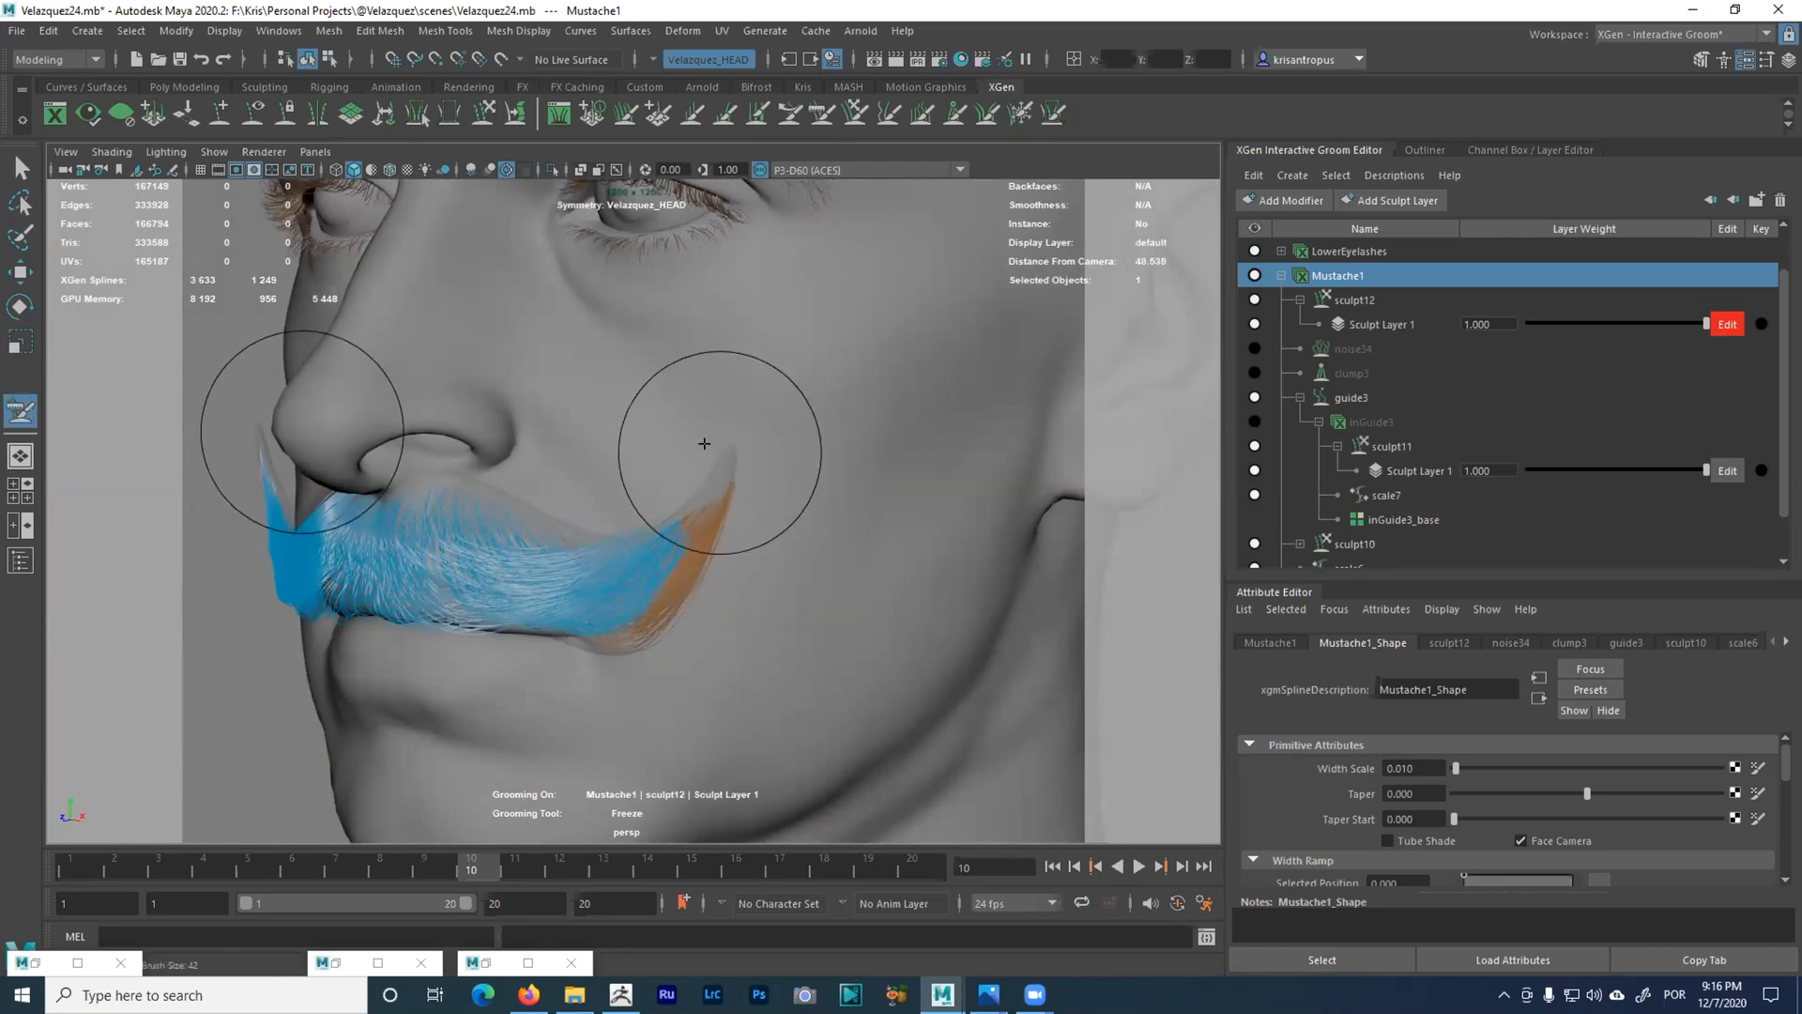
# - Switch to the Comb brush and turn off its symmetry in the tool settings
pyautogui.doubleClick(21, 410)
pyautogui.click(1088, 512)
pyautogui.click(1108, 537)
pyautogui.click(1090, 564)
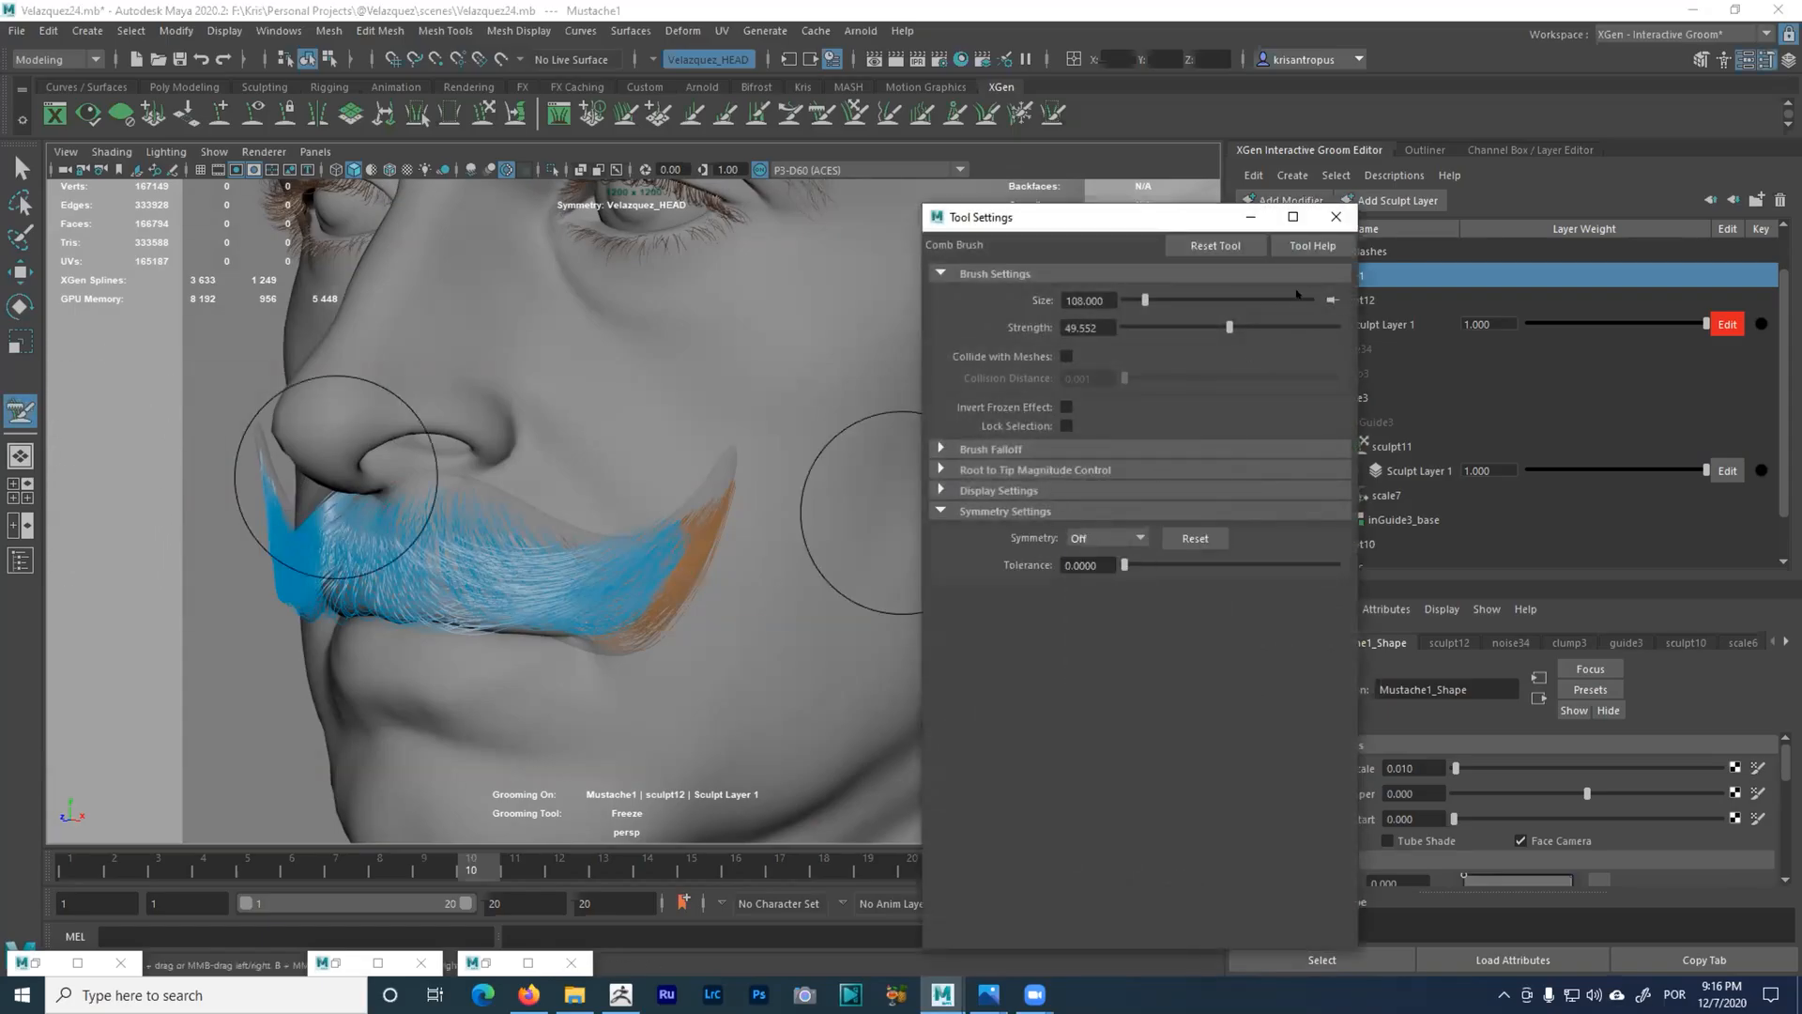
pyautogui.click(1326, 220)
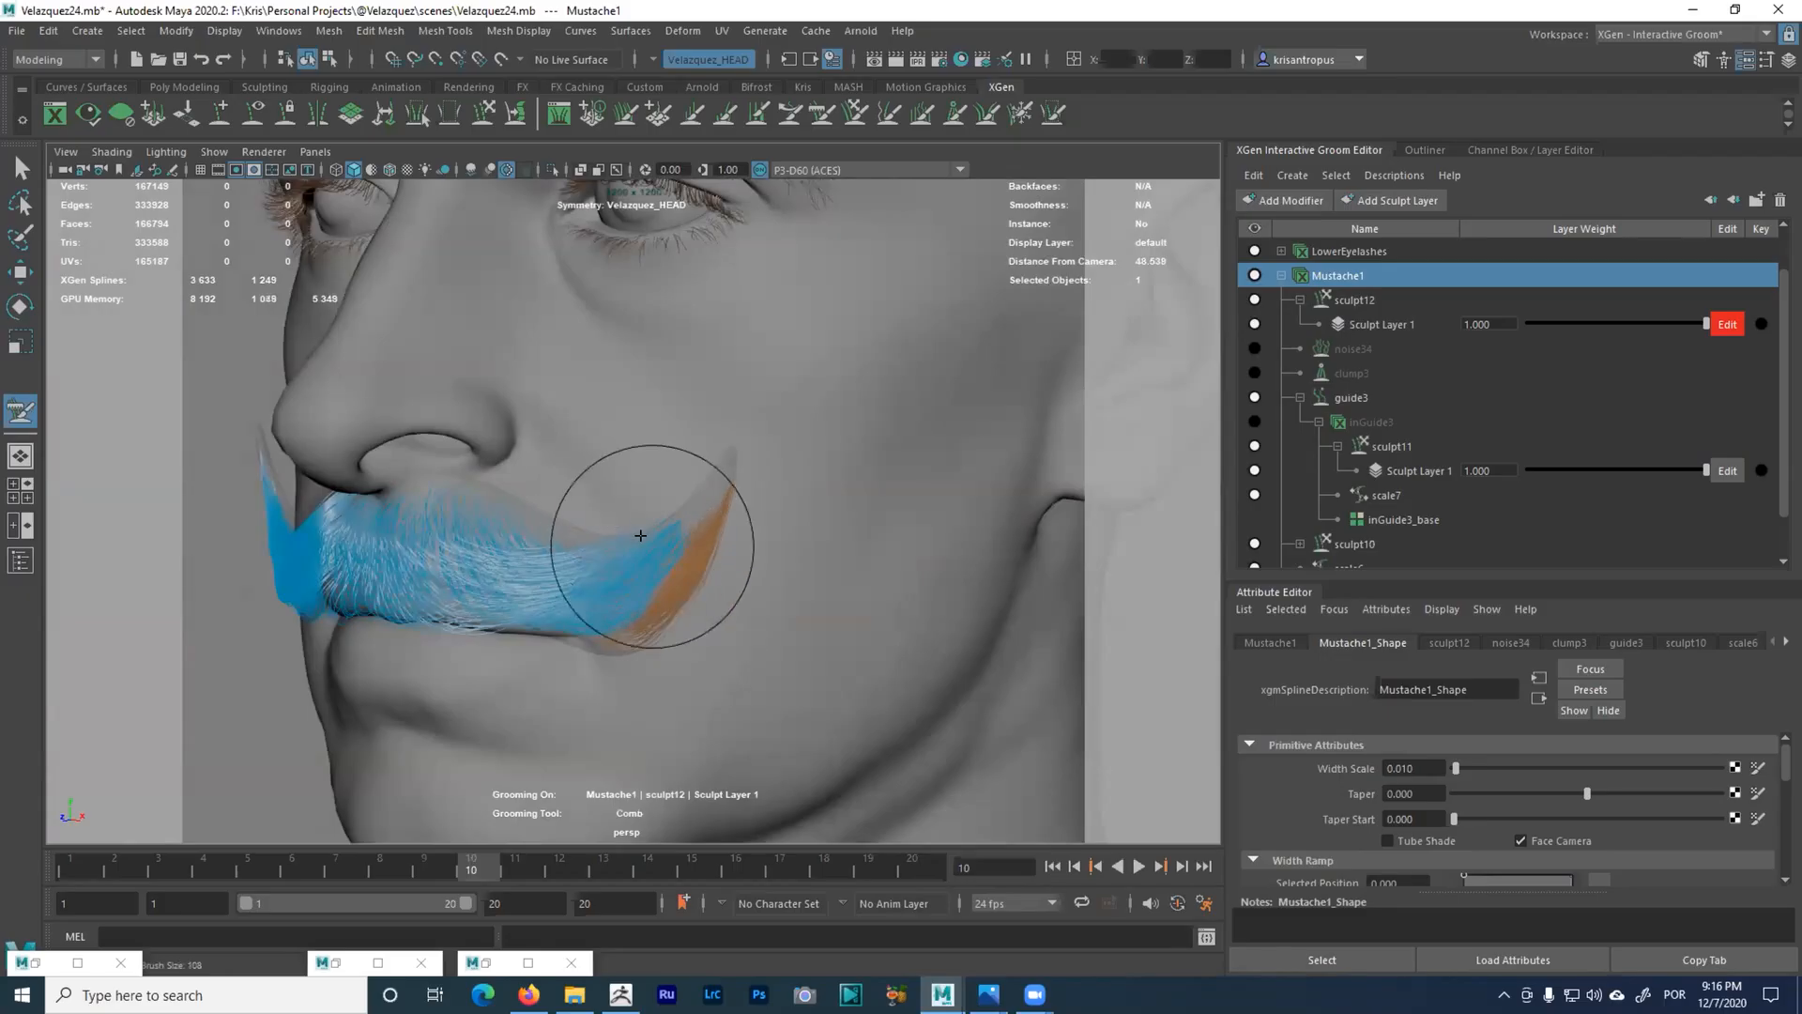
# - Comb the unfrozen tip on the character's left side outward and down so its end curls over
pyautogui.moveTo(639, 519)
pyautogui.mouseDown()
pyautogui.moveTo(630, 579)
pyautogui.moveTo(656, 632)
pyautogui.mouseUp()
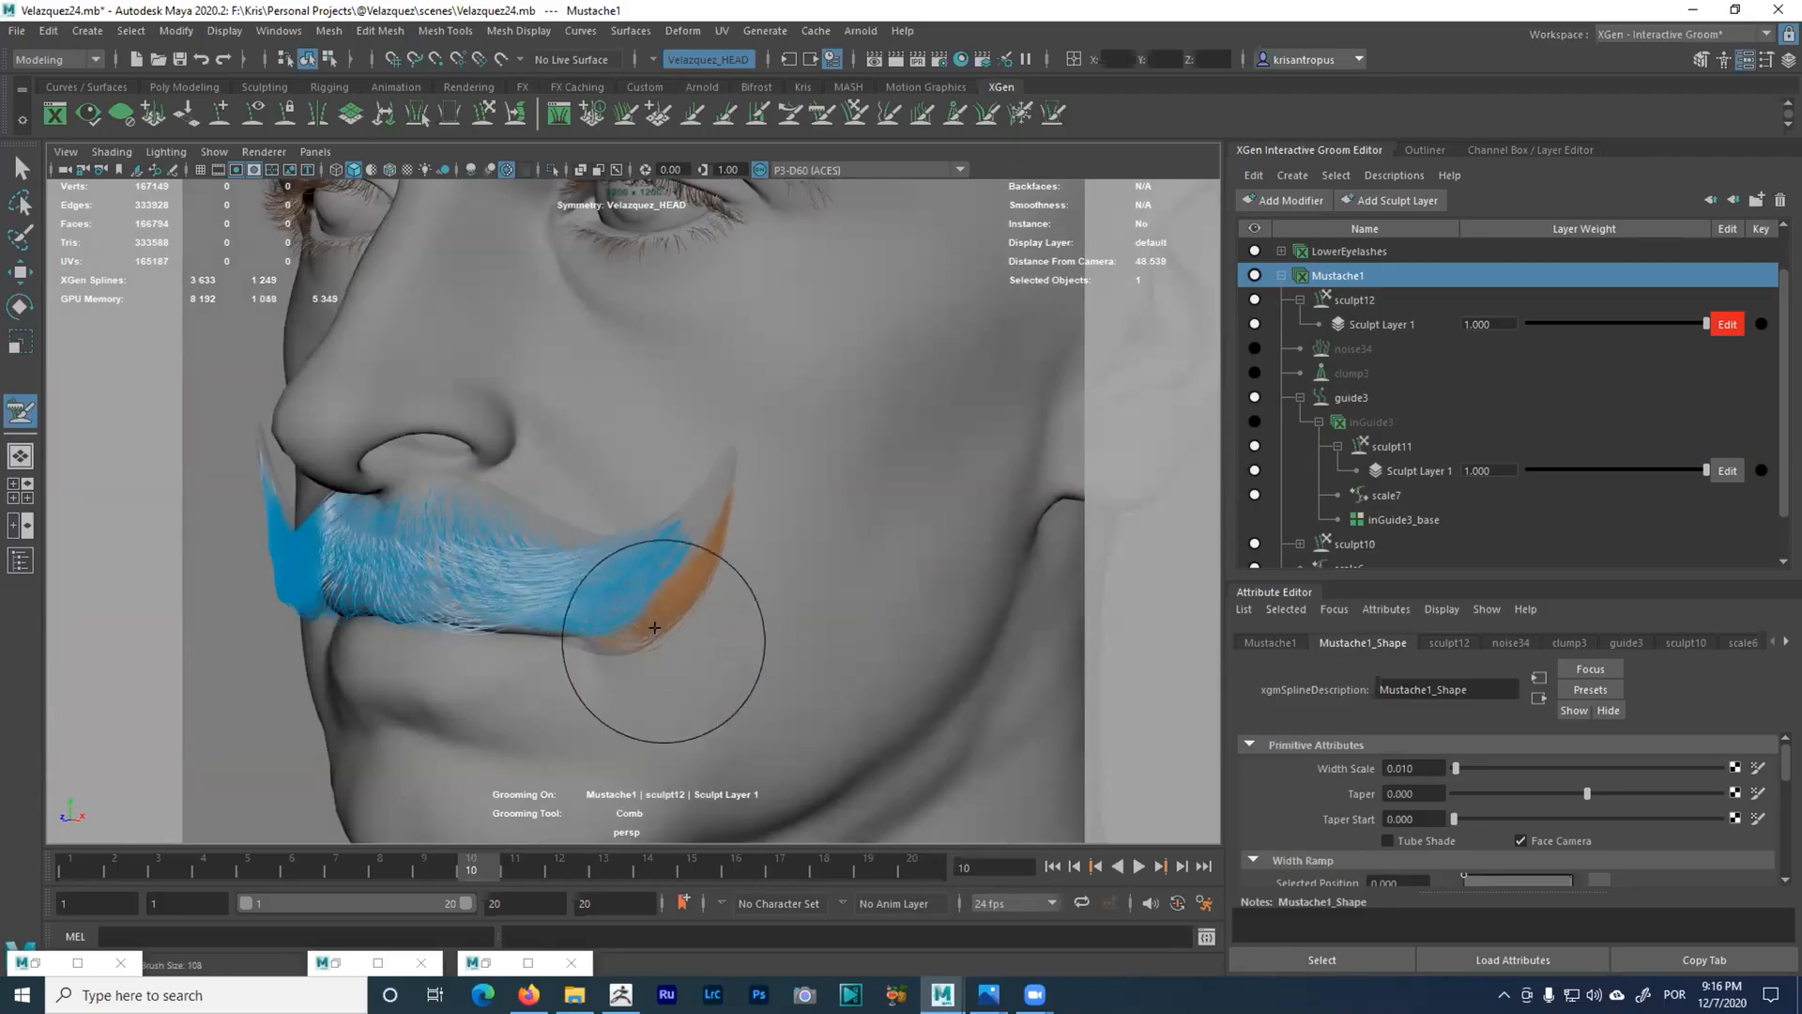
pyautogui.moveTo(773, 520)
pyautogui.keyDown('alt'); pyautogui.mouseDown()
pyautogui.moveTo(537, 518)
pyautogui.moveTo(459, 457)
pyautogui.mouseUp(); pyautogui.keyUp('alt')
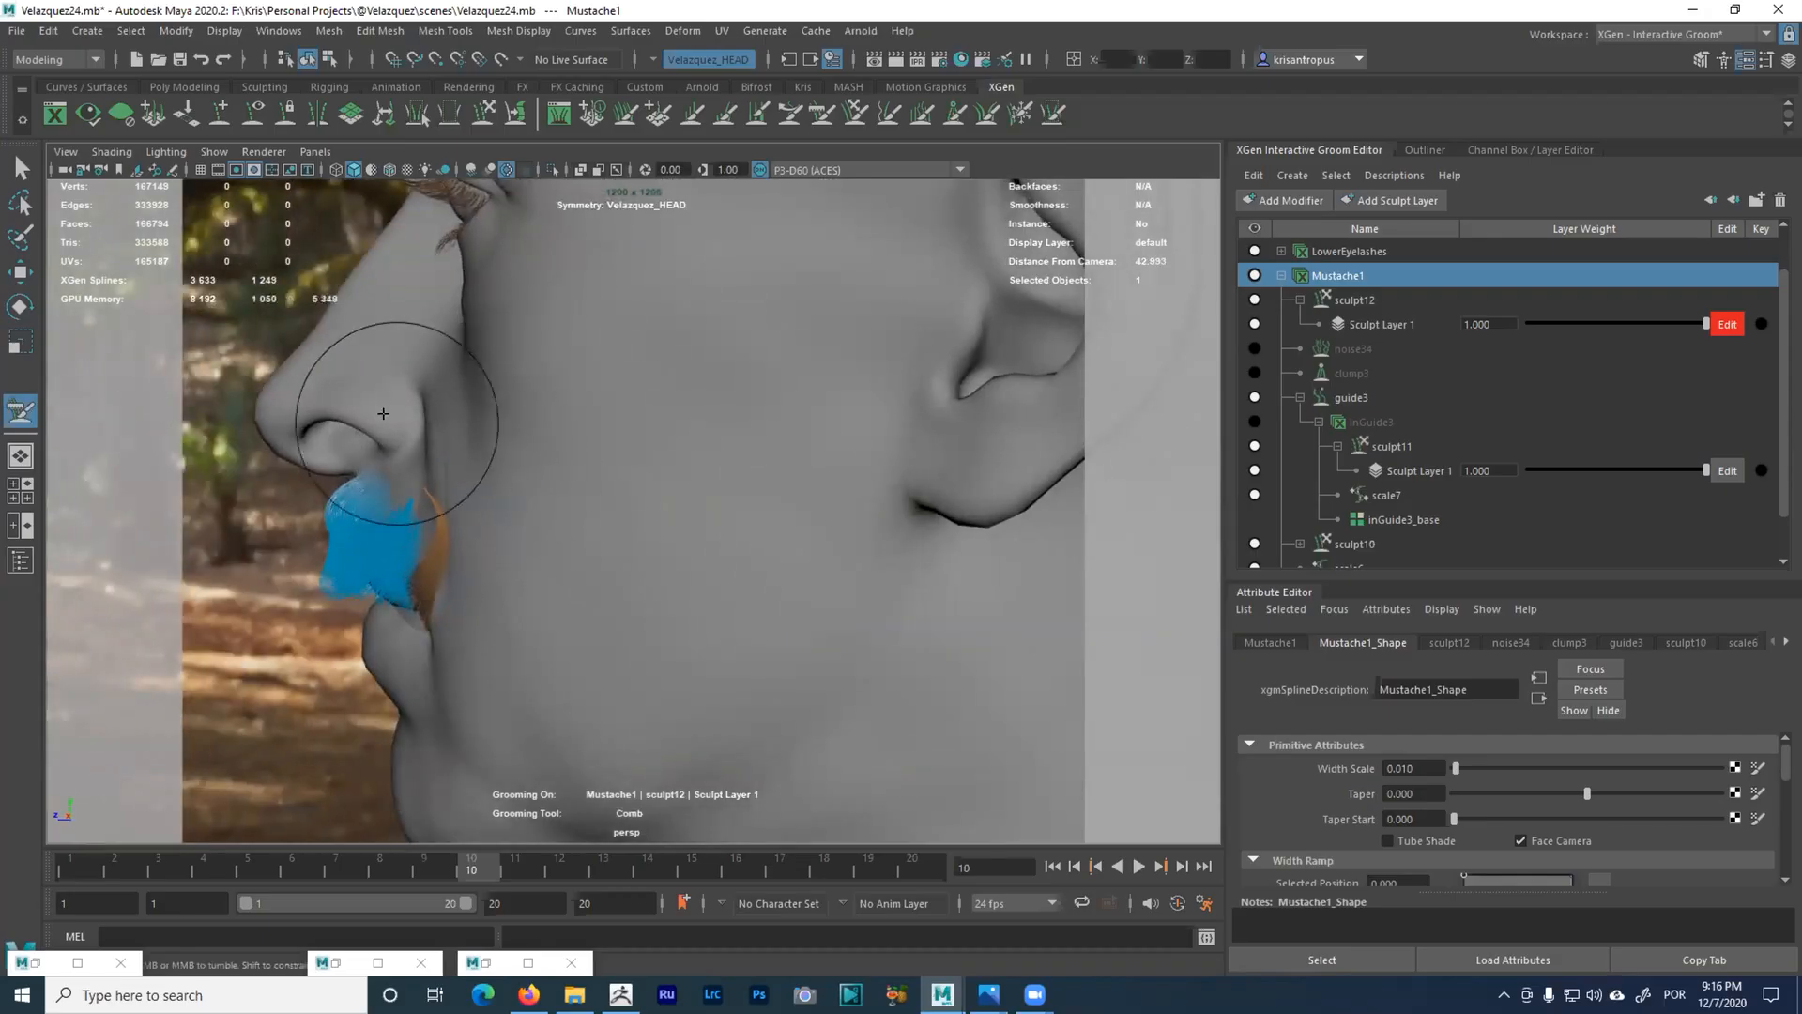
pyautogui.keyDown('alt'); pyautogui.moveTo(366, 422); pyautogui.dragTo(406, 427, button='right'); pyautogui.keyUp('alt')
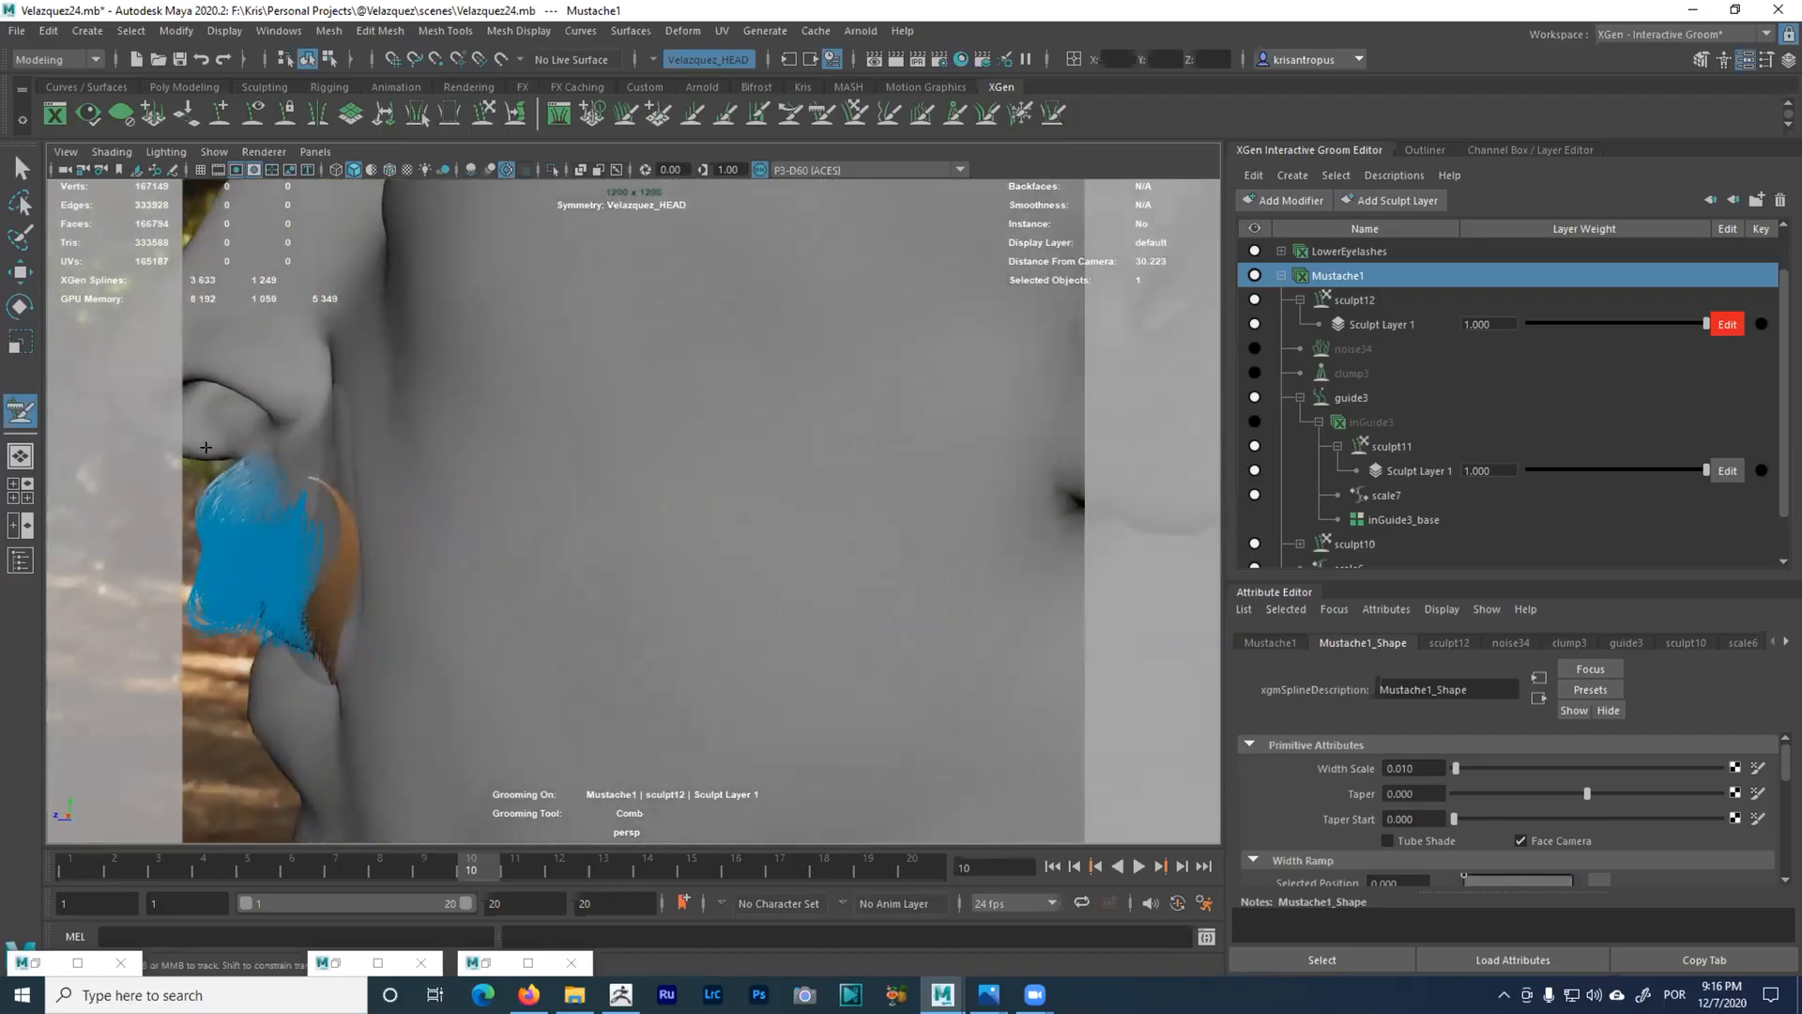
pyautogui.keyDown('alt'); pyautogui.moveTo(321, 501); pyautogui.dragTo(432, 474, button='middle'); pyautogui.keyUp('alt')
pyautogui.moveTo(415, 548)
pyautogui.keyDown('alt'); pyautogui.mouseDown()
pyautogui.moveTo(511, 541)
pyautogui.moveTo(713, 623)
pyautogui.mouseUp(); pyautogui.keyUp('alt')
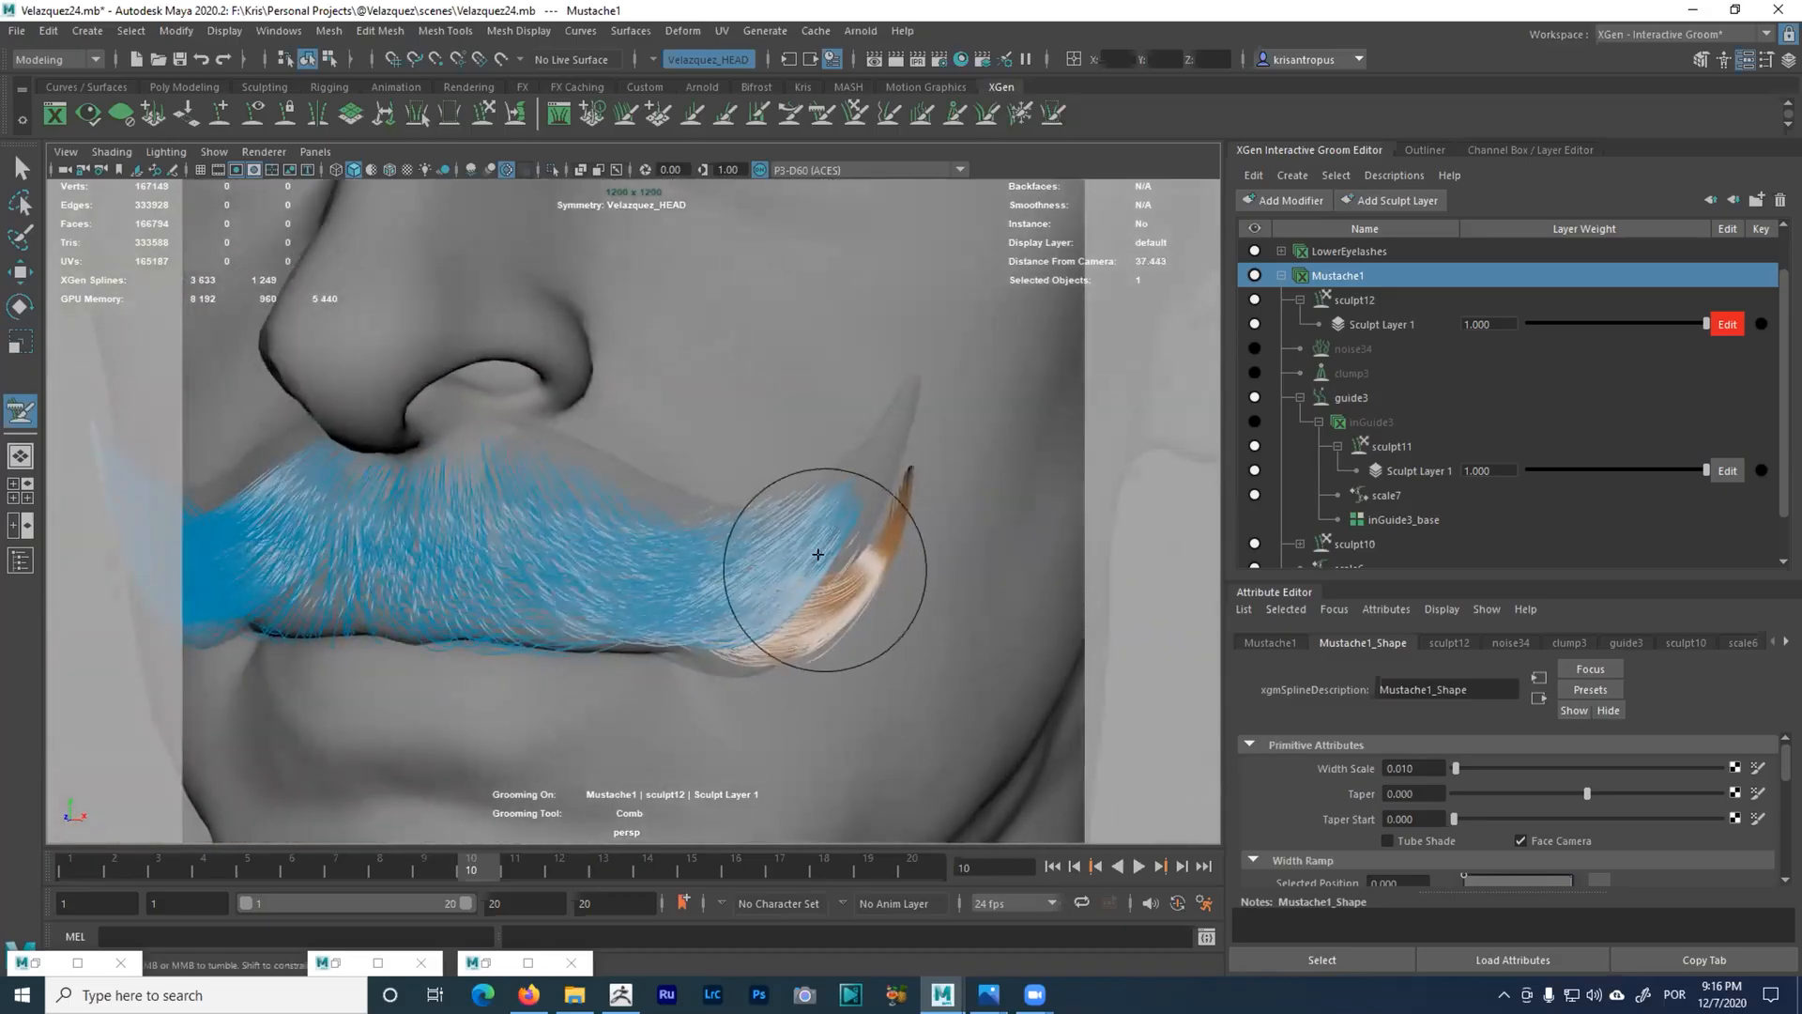
pyautogui.keyDown('alt'); pyautogui.moveTo(912, 593); pyautogui.dragTo(1001, 457); pyautogui.keyUp('alt')
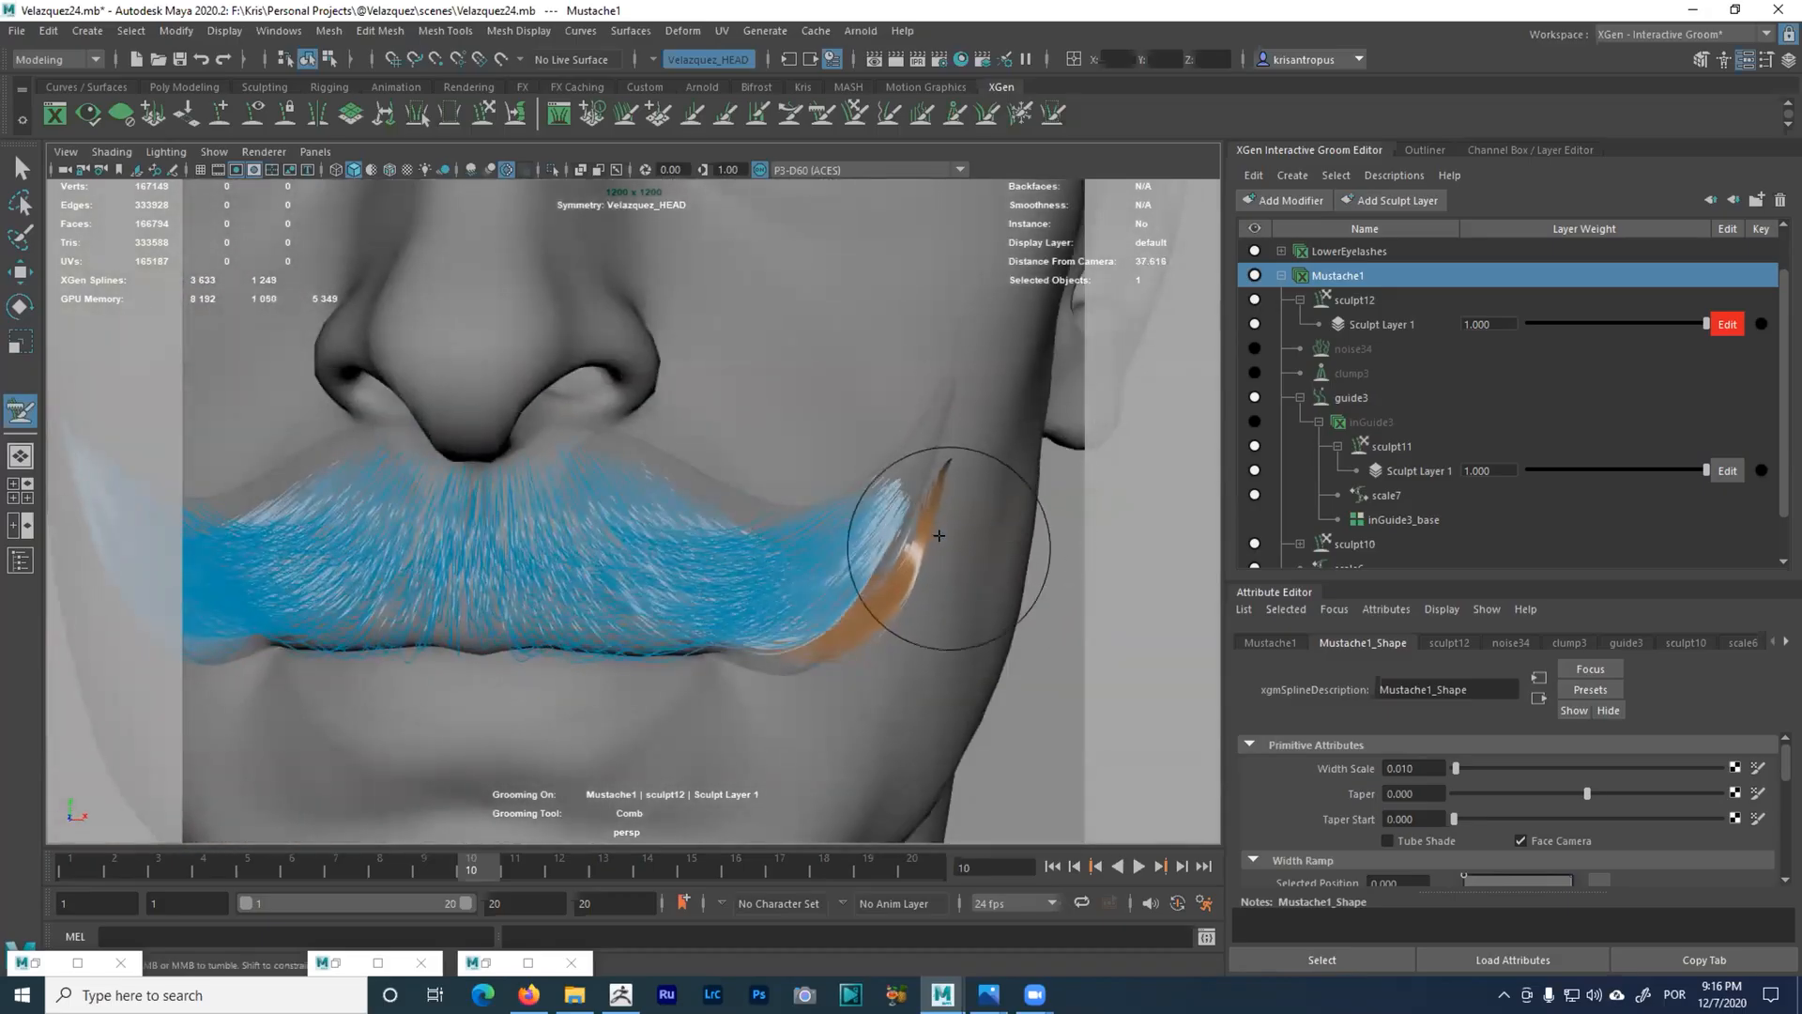
pyautogui.moveTo(997, 428); pyautogui.dragTo(1004, 474)
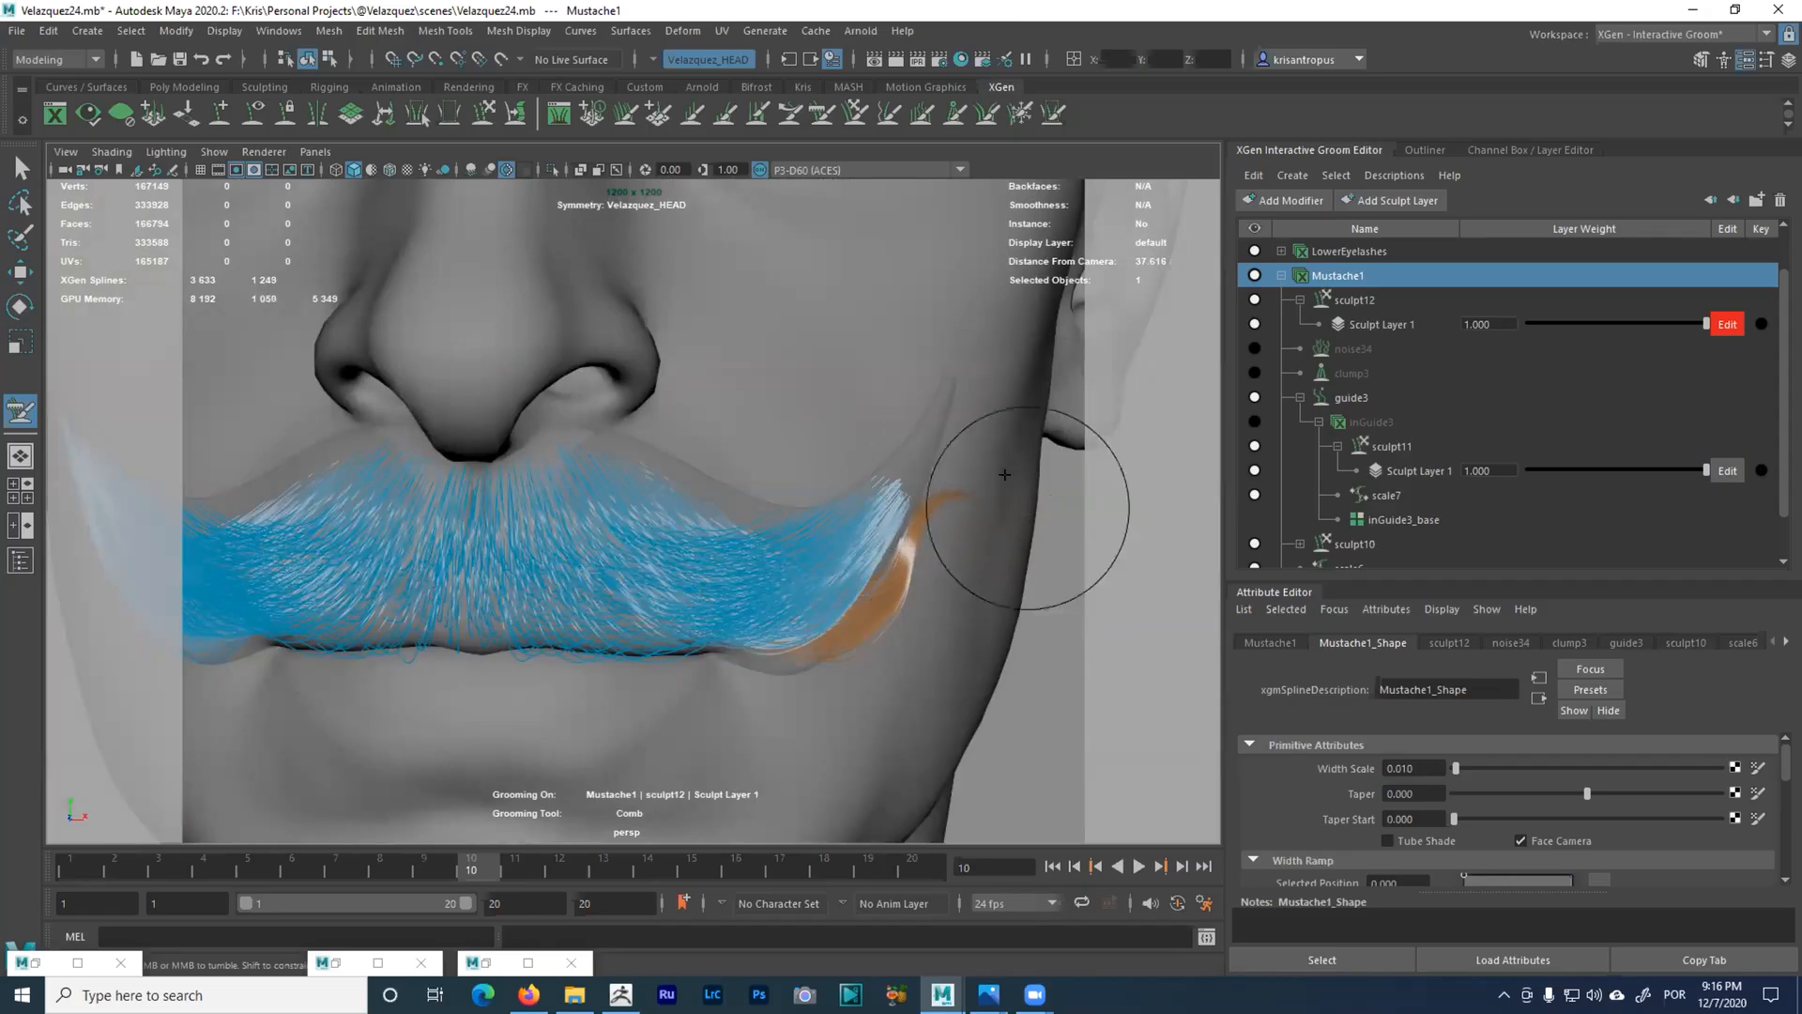
pyautogui.keyDown('alt'); pyautogui.moveTo(1059, 535); pyautogui.dragTo(973, 477); pyautogui.keyUp('alt')
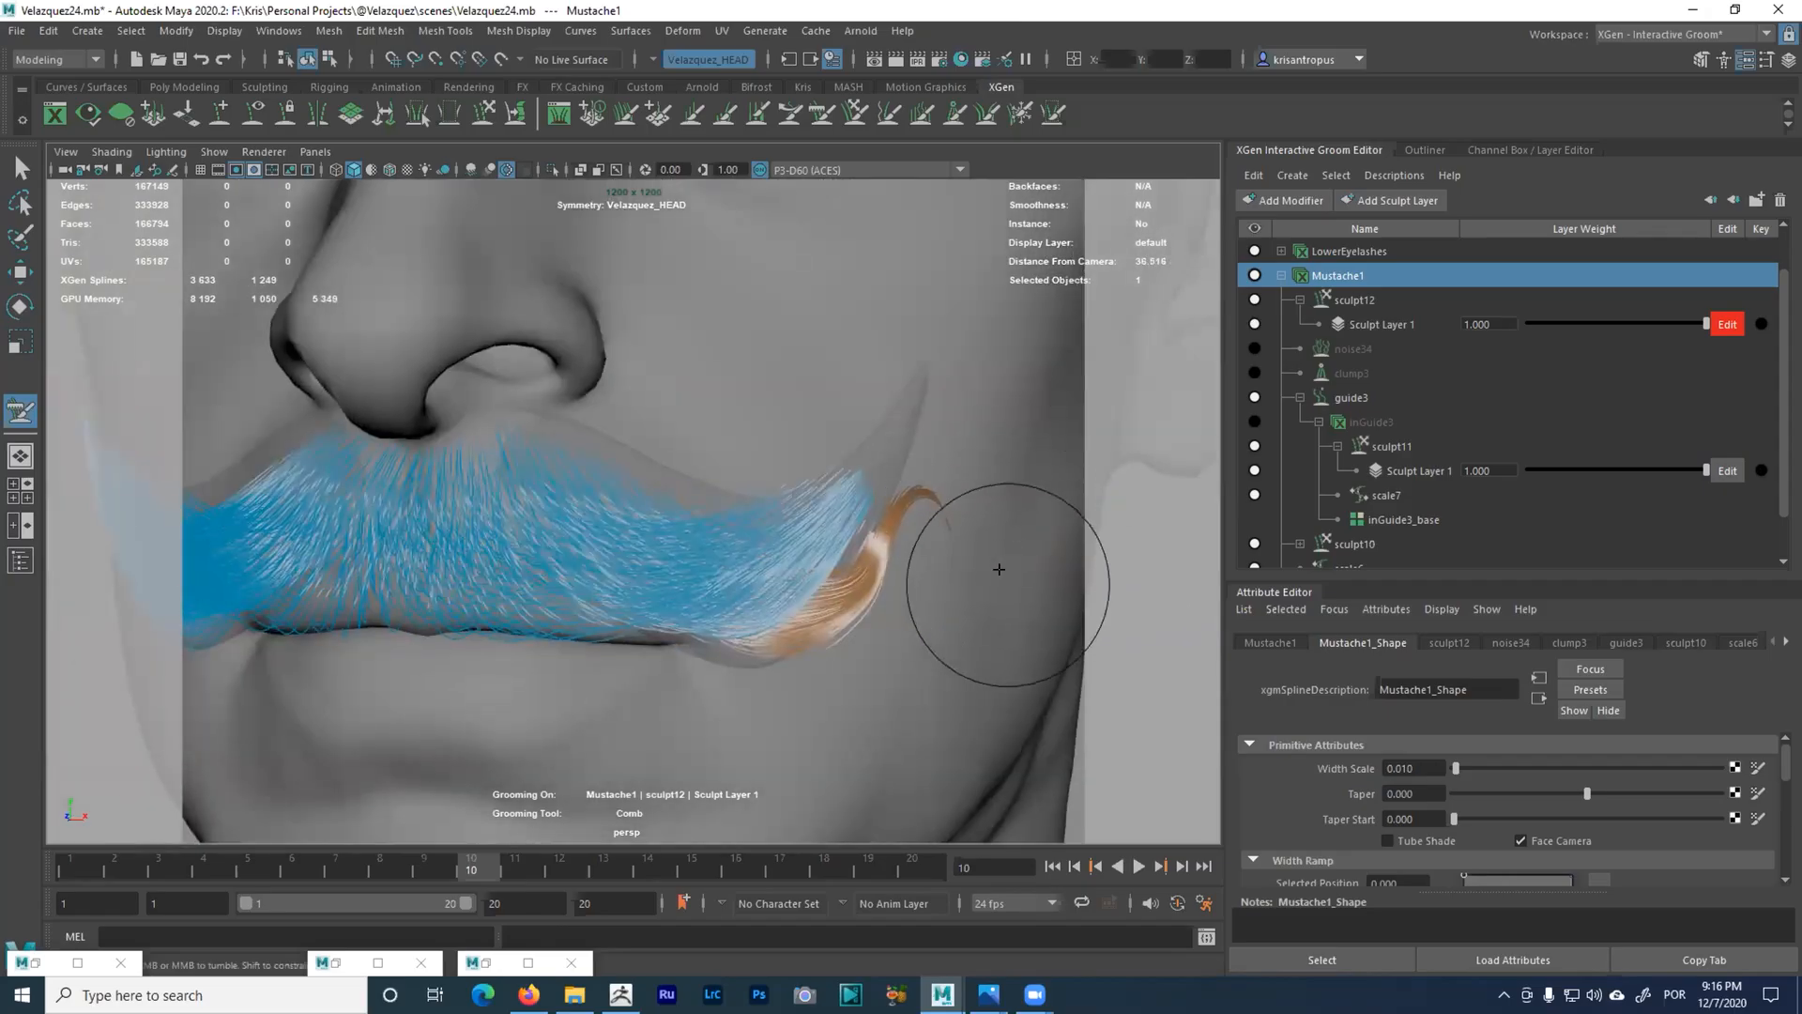
# - Examine the combed tip's shape from the front, the side and three-quarter angles
pyautogui.keyDown('alt'); pyautogui.moveTo(994, 563); pyautogui.dragTo(1013, 702, button='right'); pyautogui.keyUp('alt')
pyautogui.moveTo(904, 656)
pyautogui.keyDown('alt'); pyautogui.mouseDown()
pyautogui.moveTo(841, 656)
pyautogui.moveTo(1030, 566)
pyautogui.moveTo(824, 583)
pyautogui.moveTo(955, 579)
pyautogui.moveTo(312, 502)
pyautogui.moveTo(611, 575)
pyautogui.moveTo(716, 563)
pyautogui.mouseUp(); pyautogui.keyUp('alt')
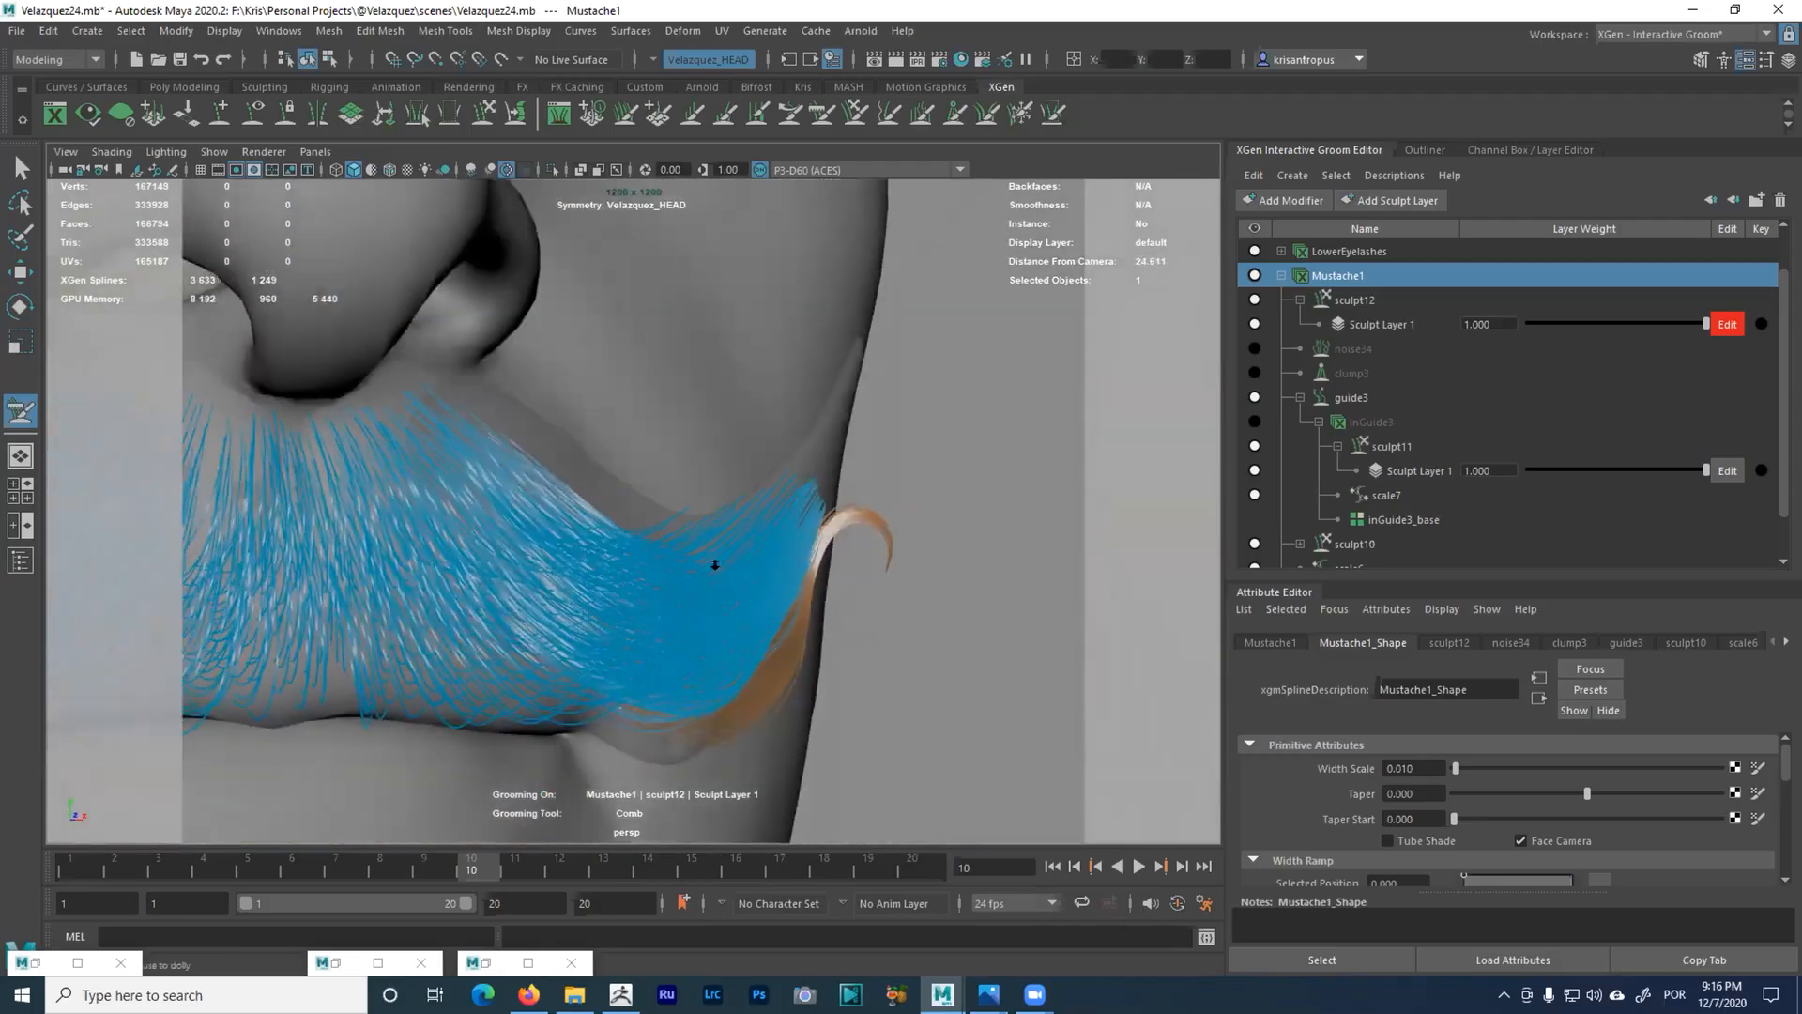
pyautogui.keyDown('alt'); pyautogui.moveTo(716, 563); pyautogui.dragTo(684, 519, button='right'); pyautogui.keyUp('alt')
pyautogui.keyDown('alt'); pyautogui.moveTo(684, 519); pyautogui.dragTo(686, 532); pyautogui.keyUp('alt')
pyautogui.keyDown('alt'); pyautogui.moveTo(686, 532); pyautogui.dragTo(745, 563, button='middle'); pyautogui.keyUp('alt')
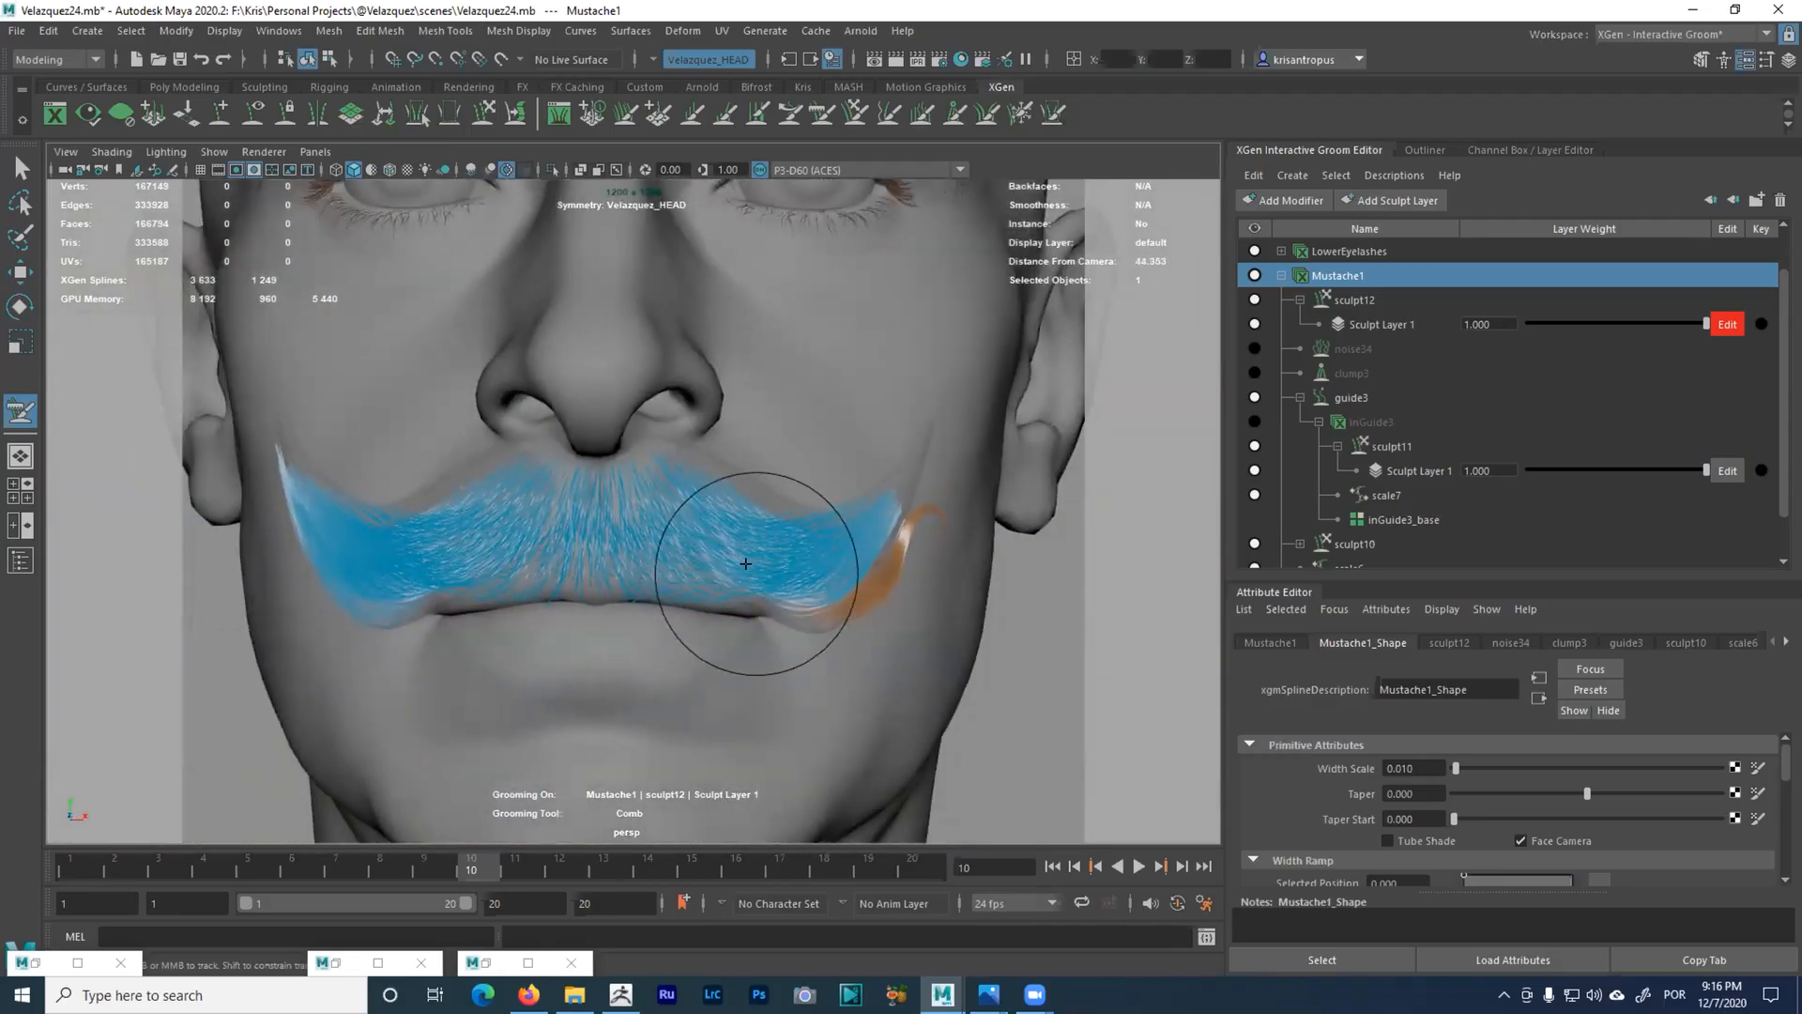
pyautogui.keyDown('alt'); pyautogui.moveTo(807, 519); pyautogui.dragTo(628, 539); pyautogui.keyUp('alt')
pyautogui.keyDown('alt'); pyautogui.moveTo(628, 539); pyautogui.dragTo(674, 573, button='right'); pyautogui.keyUp('alt')
pyautogui.keyDown('alt'); pyautogui.moveTo(674, 573); pyautogui.dragTo(673, 517, button='middle'); pyautogui.keyUp('alt')
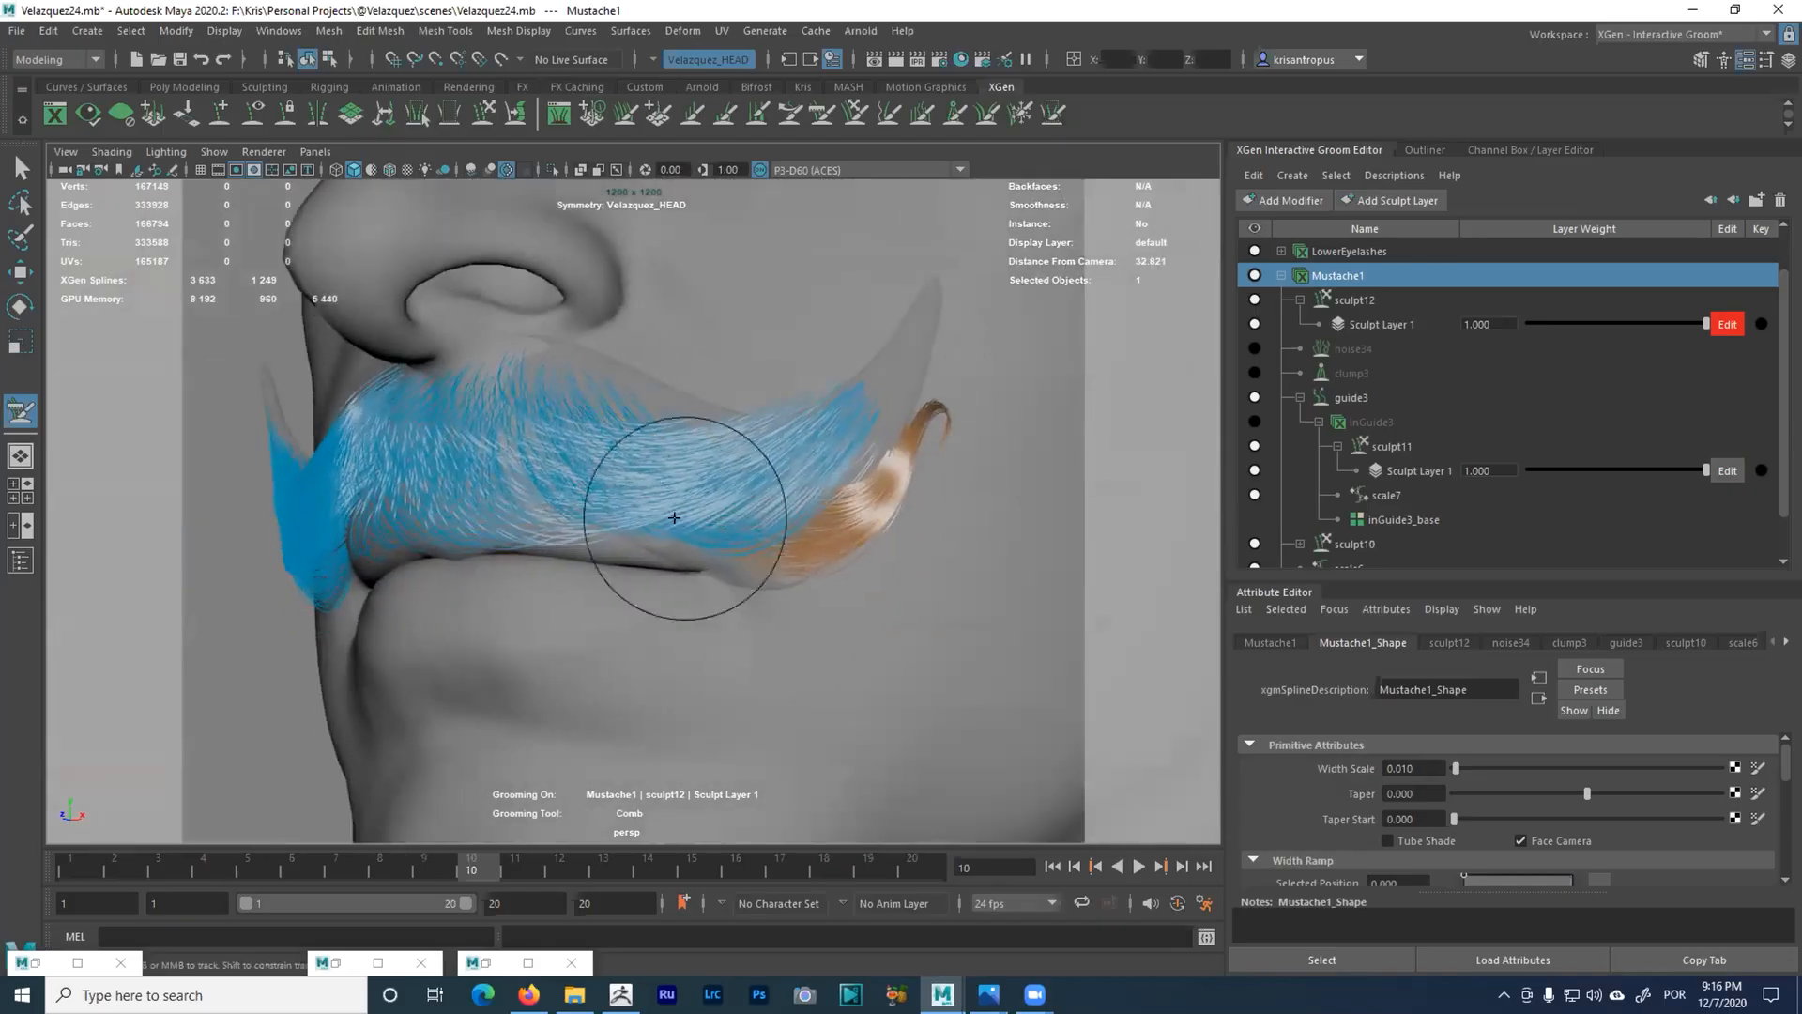
pyautogui.keyDown('alt'); pyautogui.moveTo(845, 563); pyautogui.dragTo(523, 523); pyautogui.keyUp('alt')
pyautogui.moveTo(415, 535)
pyautogui.keyDown('alt'); pyautogui.mouseDown()
pyautogui.moveTo(595, 547)
pyautogui.moveTo(518, 528)
pyautogui.moveTo(545, 495)
pyautogui.moveTo(692, 491)
pyautogui.moveTo(772, 510)
pyautogui.moveTo(928, 613)
pyautogui.mouseUp(); pyautogui.keyUp('alt')
pyautogui.keyDown('alt'); pyautogui.moveTo(928, 614); pyautogui.dragTo(825, 563, button='right'); pyautogui.keyUp('alt')
pyautogui.keyDown('alt'); pyautogui.moveTo(917, 543); pyautogui.dragTo(684, 576); pyautogui.keyUp('alt')
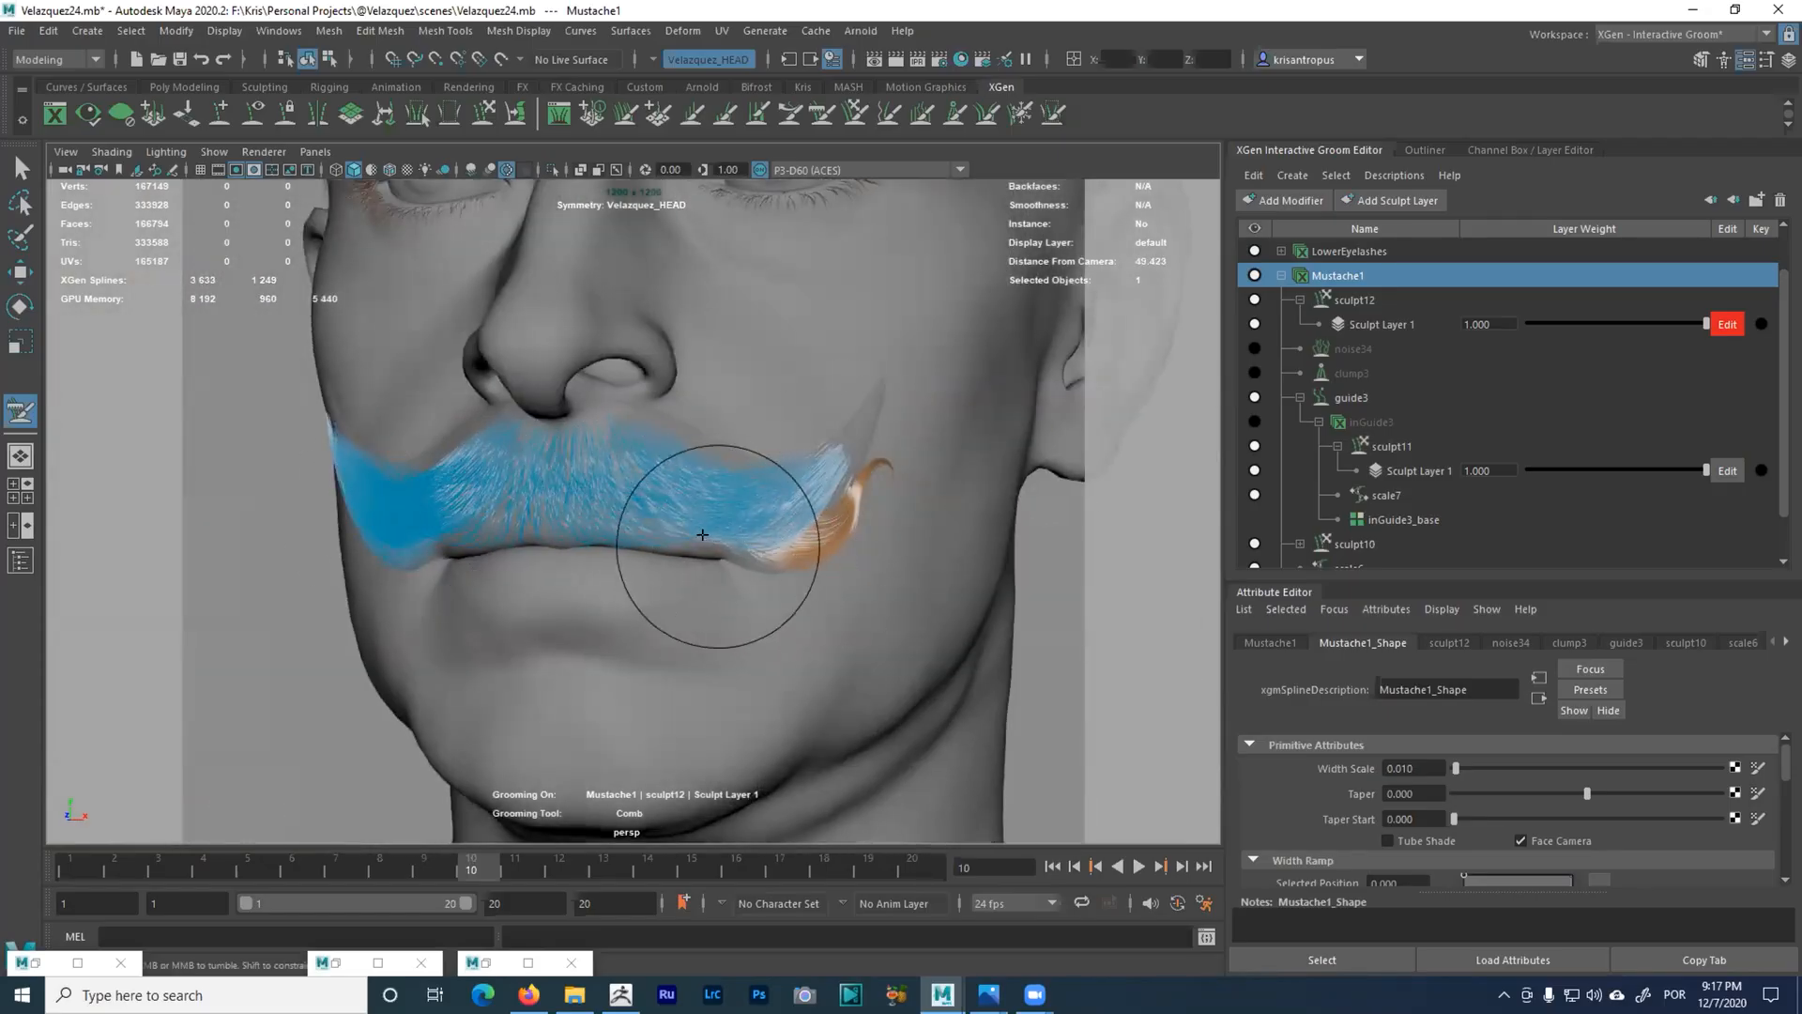
pyautogui.keyDown('alt'); pyautogui.moveTo(595, 507); pyautogui.dragTo(563, 535); pyautogui.keyUp('alt')
pyautogui.keyDown('alt'); pyautogui.moveTo(563, 535); pyautogui.dragTo(764, 536, button='right'); pyautogui.keyUp('alt')
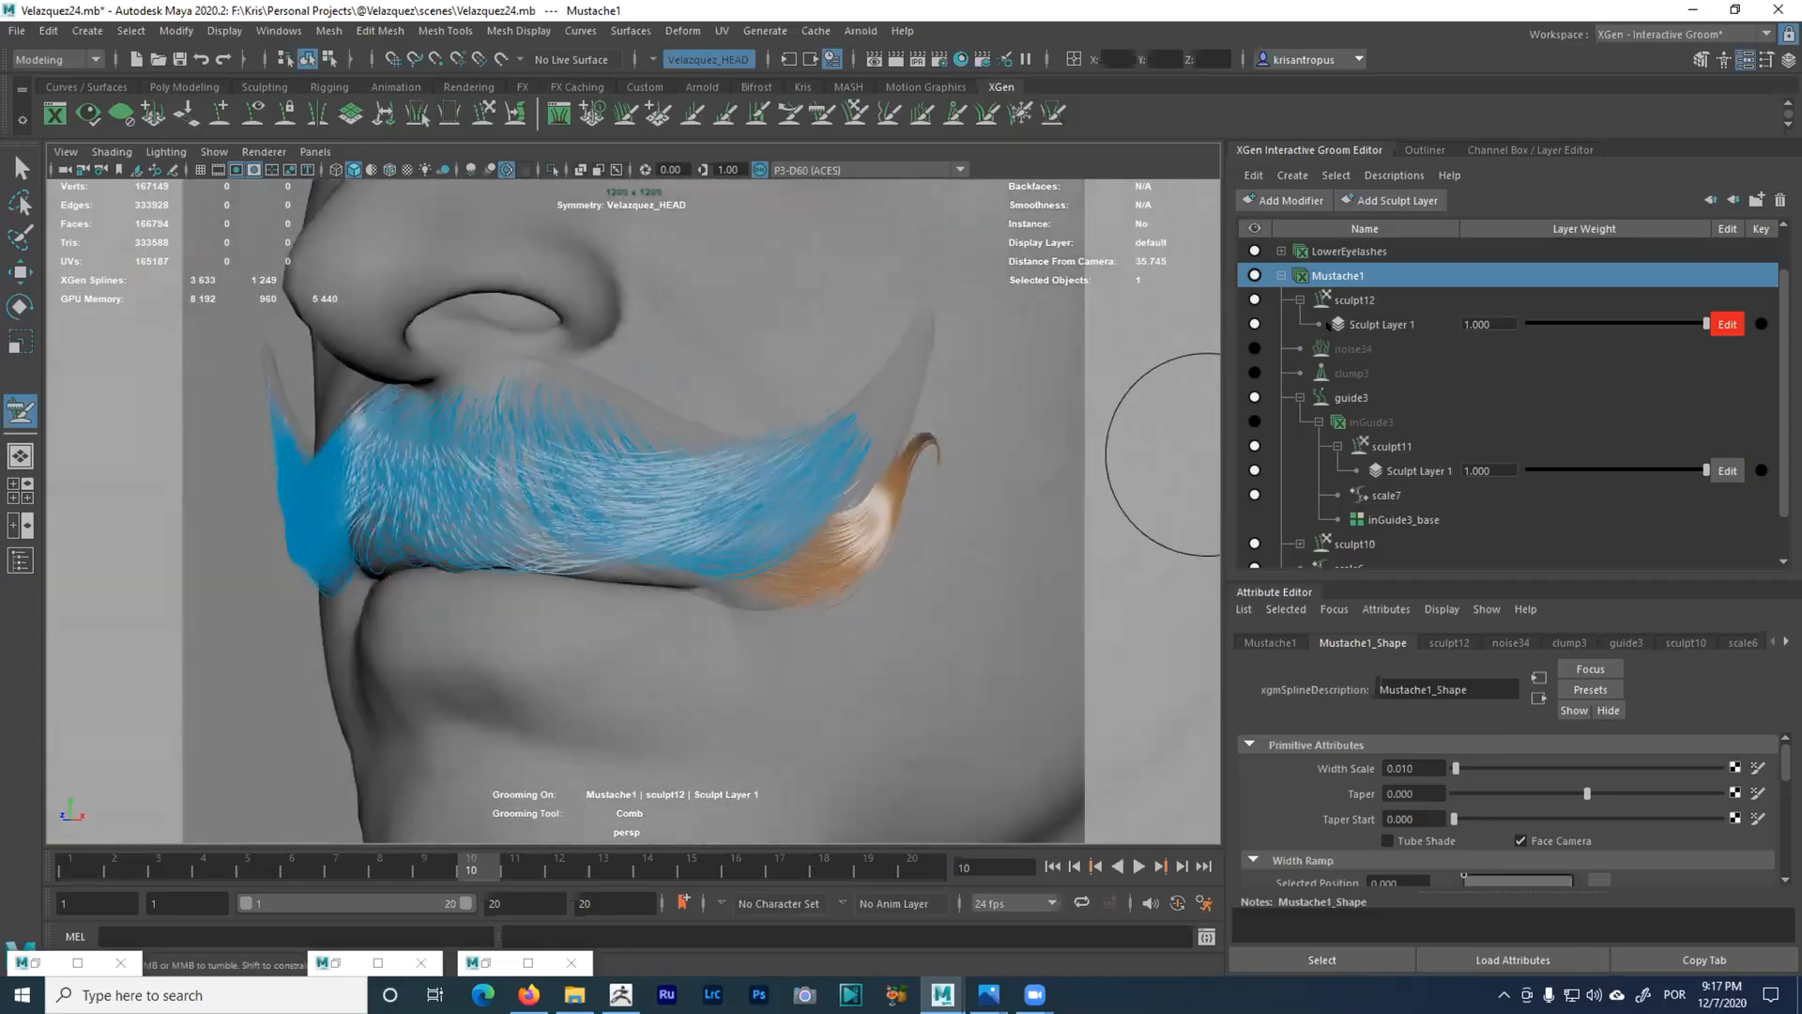
# - Turn noise34 back on and set its Magnitude to 0.707
pyautogui.click(1353, 348)
pyautogui.keyDown('alt'); pyautogui.moveTo(966, 482); pyautogui.dragTo(995, 451); pyautogui.keyUp('alt')
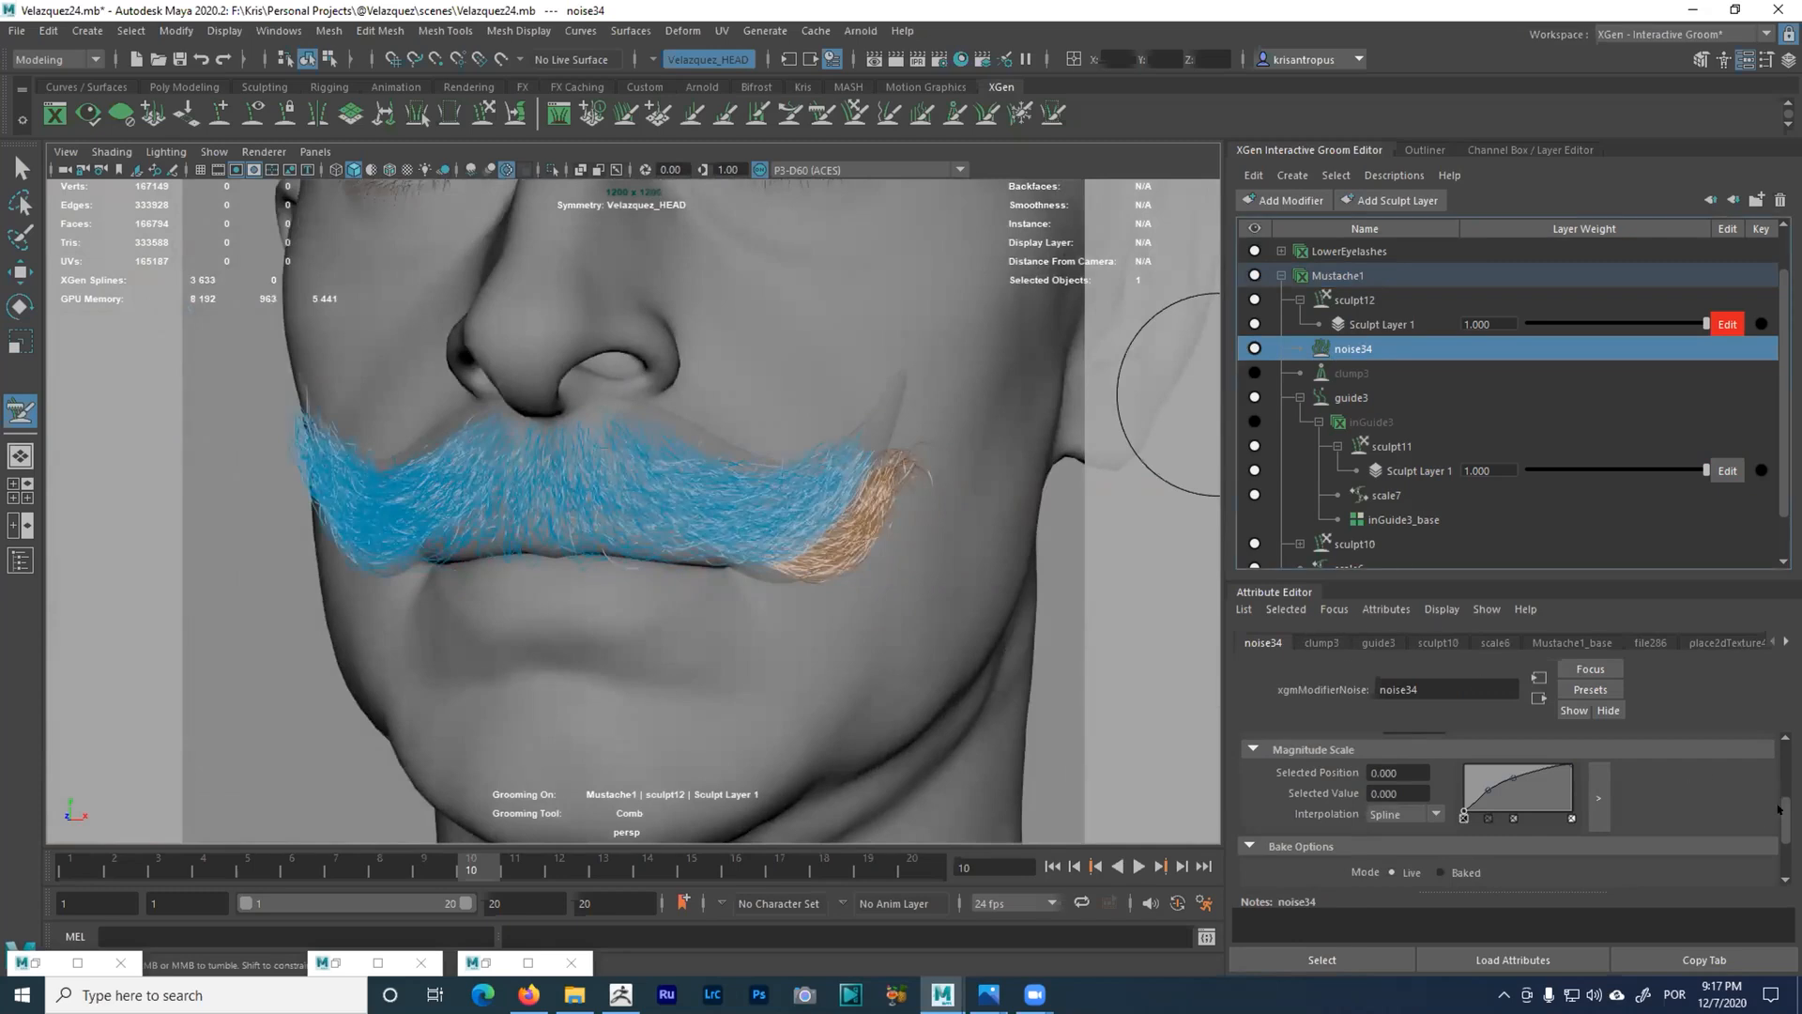
pyautogui.scroll(5, 1493, 791)
pyautogui.moveTo(1500, 833); pyautogui.dragTo(1466, 835)
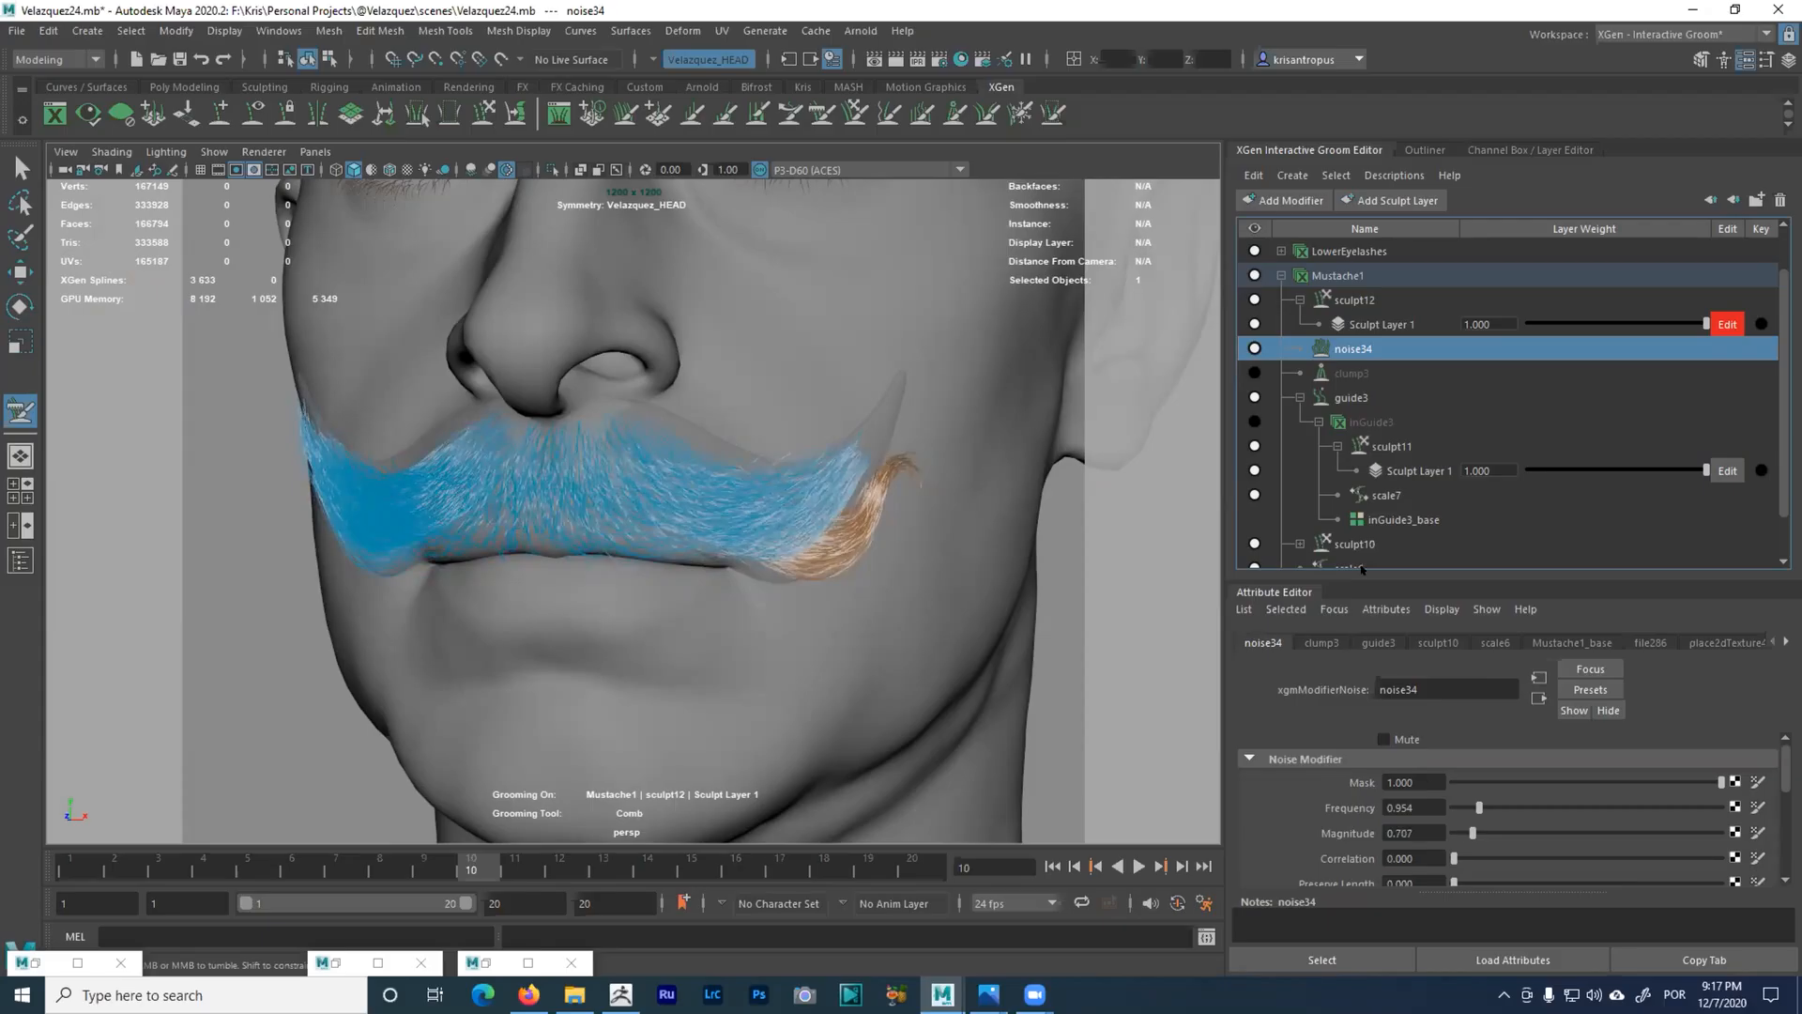
# - Compare the mustache with the sculpt12 layer off and on, and mute the sculpt12 modifier
pyautogui.click(1241, 315)
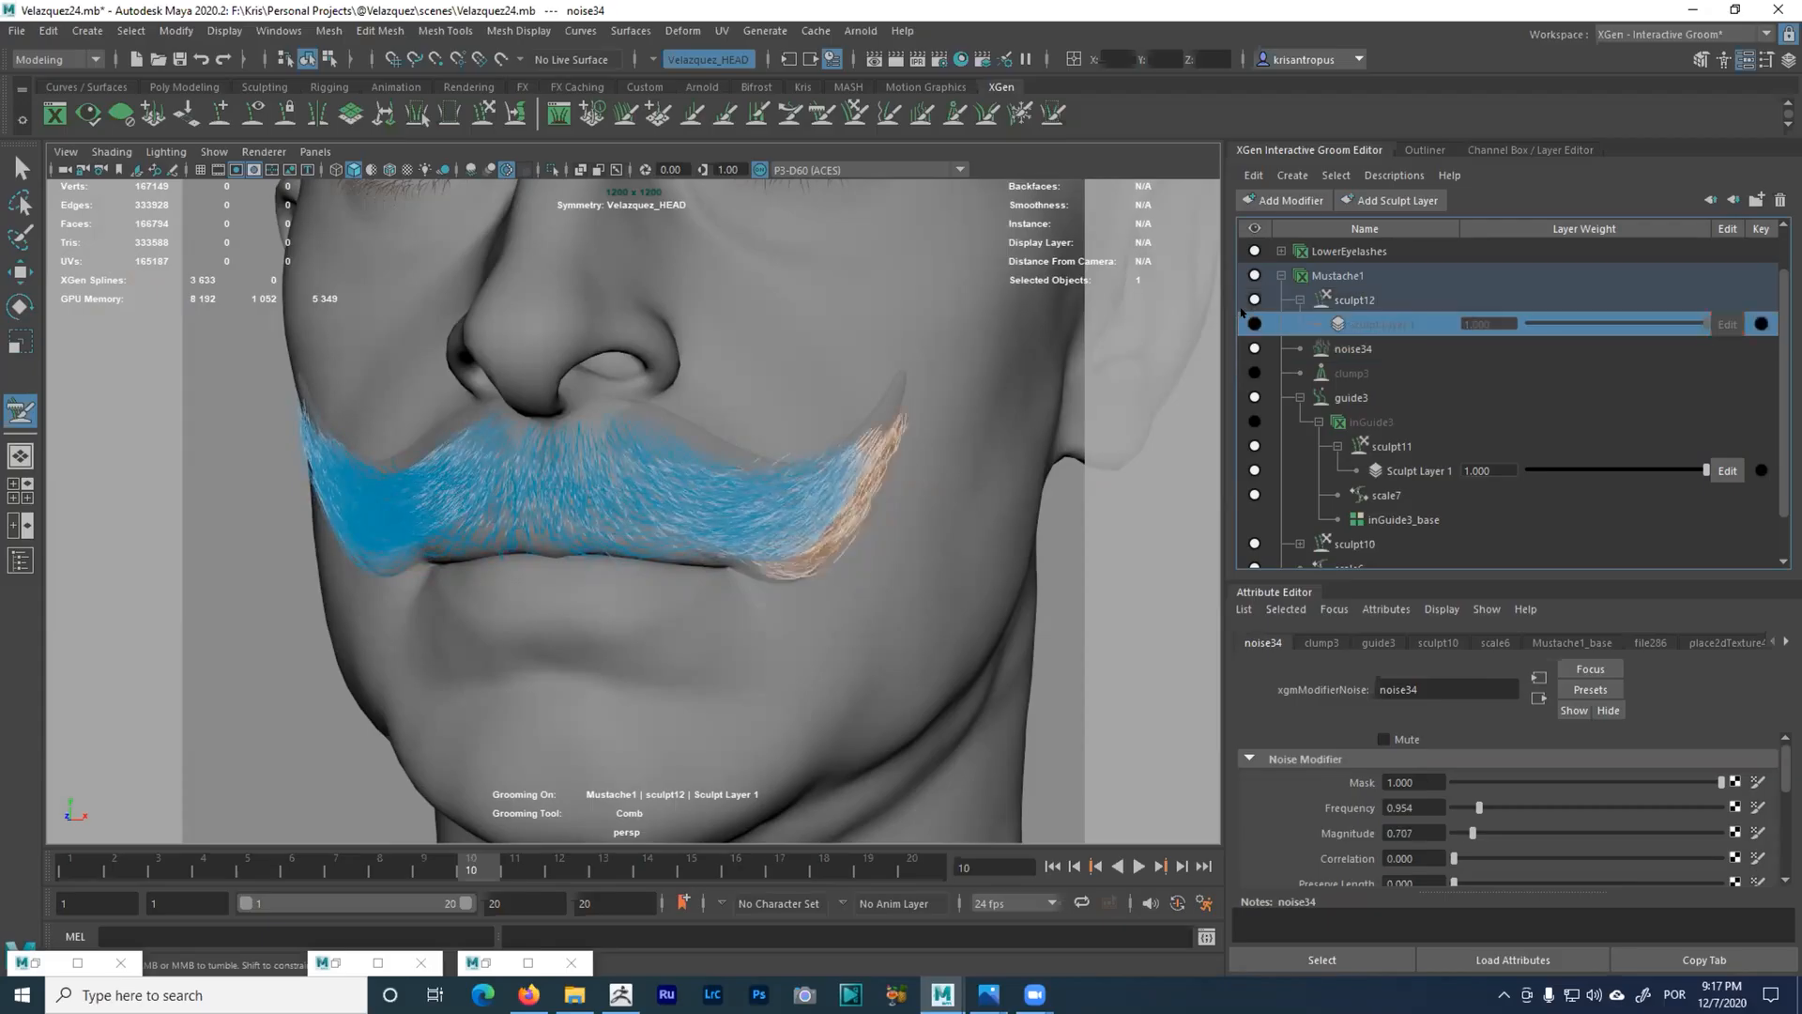
pyautogui.keyDown('alt'); pyautogui.moveTo(859, 498); pyautogui.dragTo(937, 488); pyautogui.keyUp('alt')
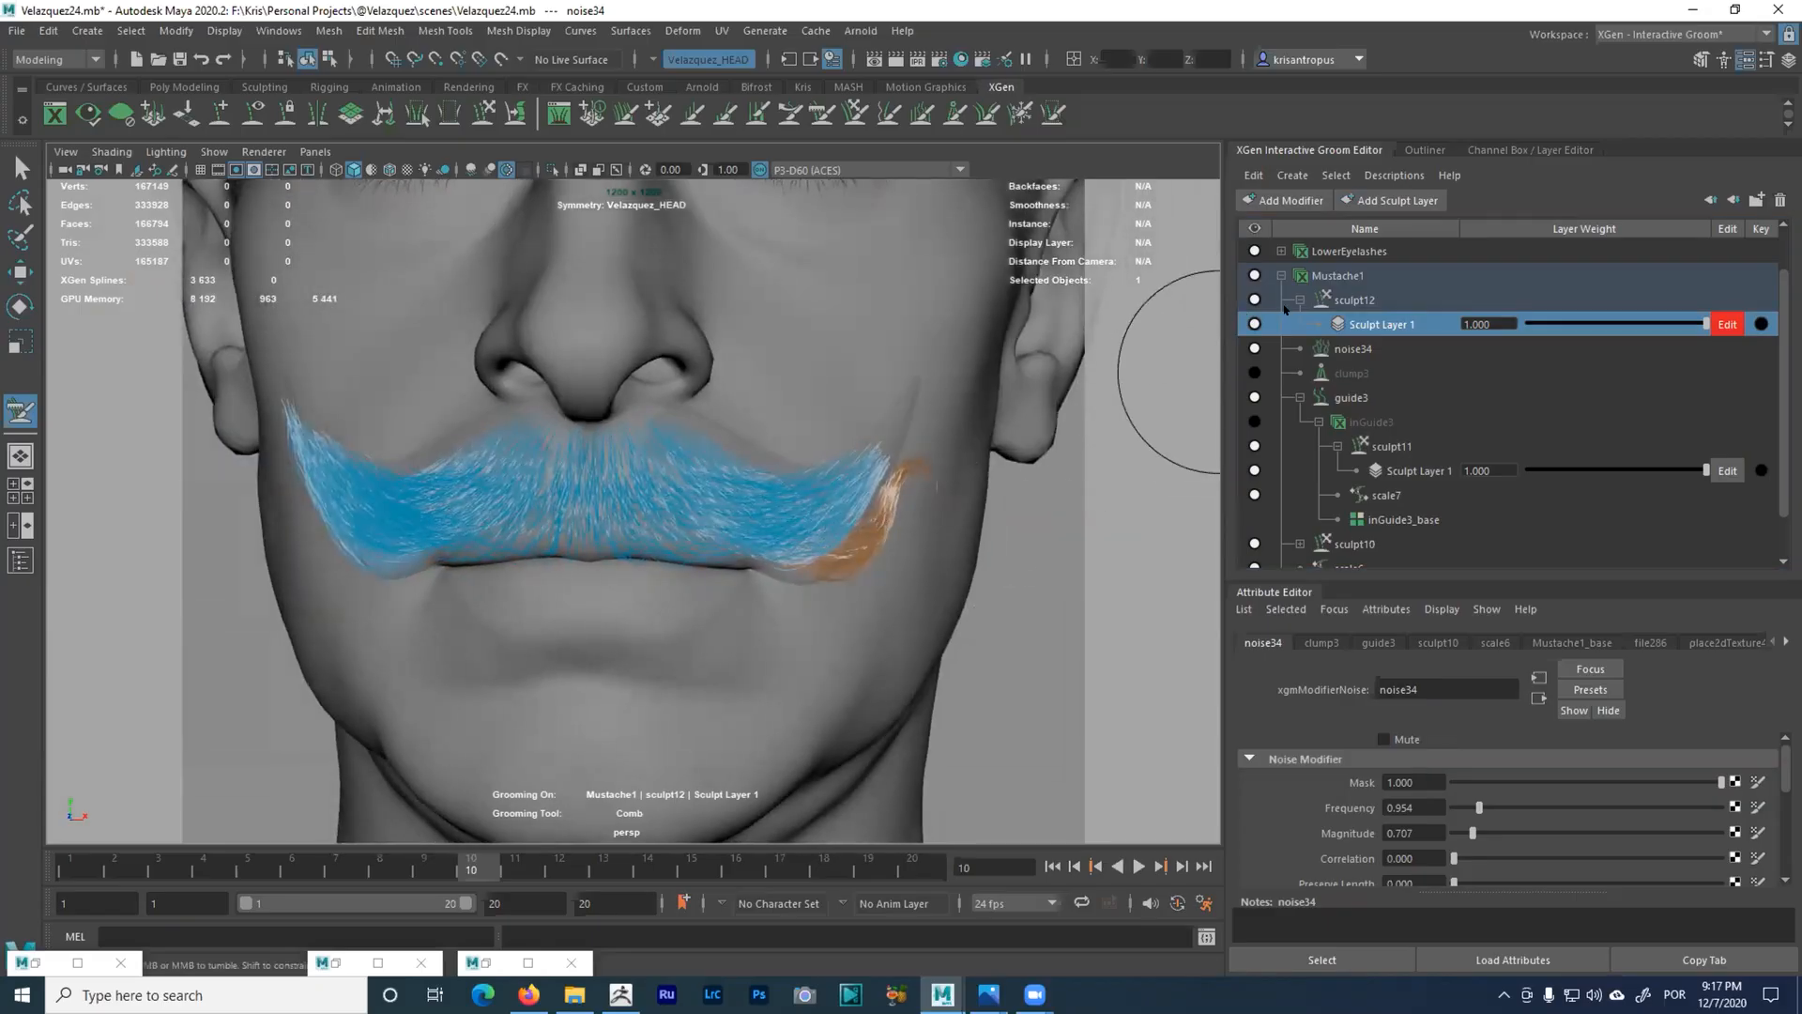
pyautogui.keyDown('alt'); pyautogui.moveTo(910, 576); pyautogui.dragTo(805, 548); pyautogui.keyUp('alt')
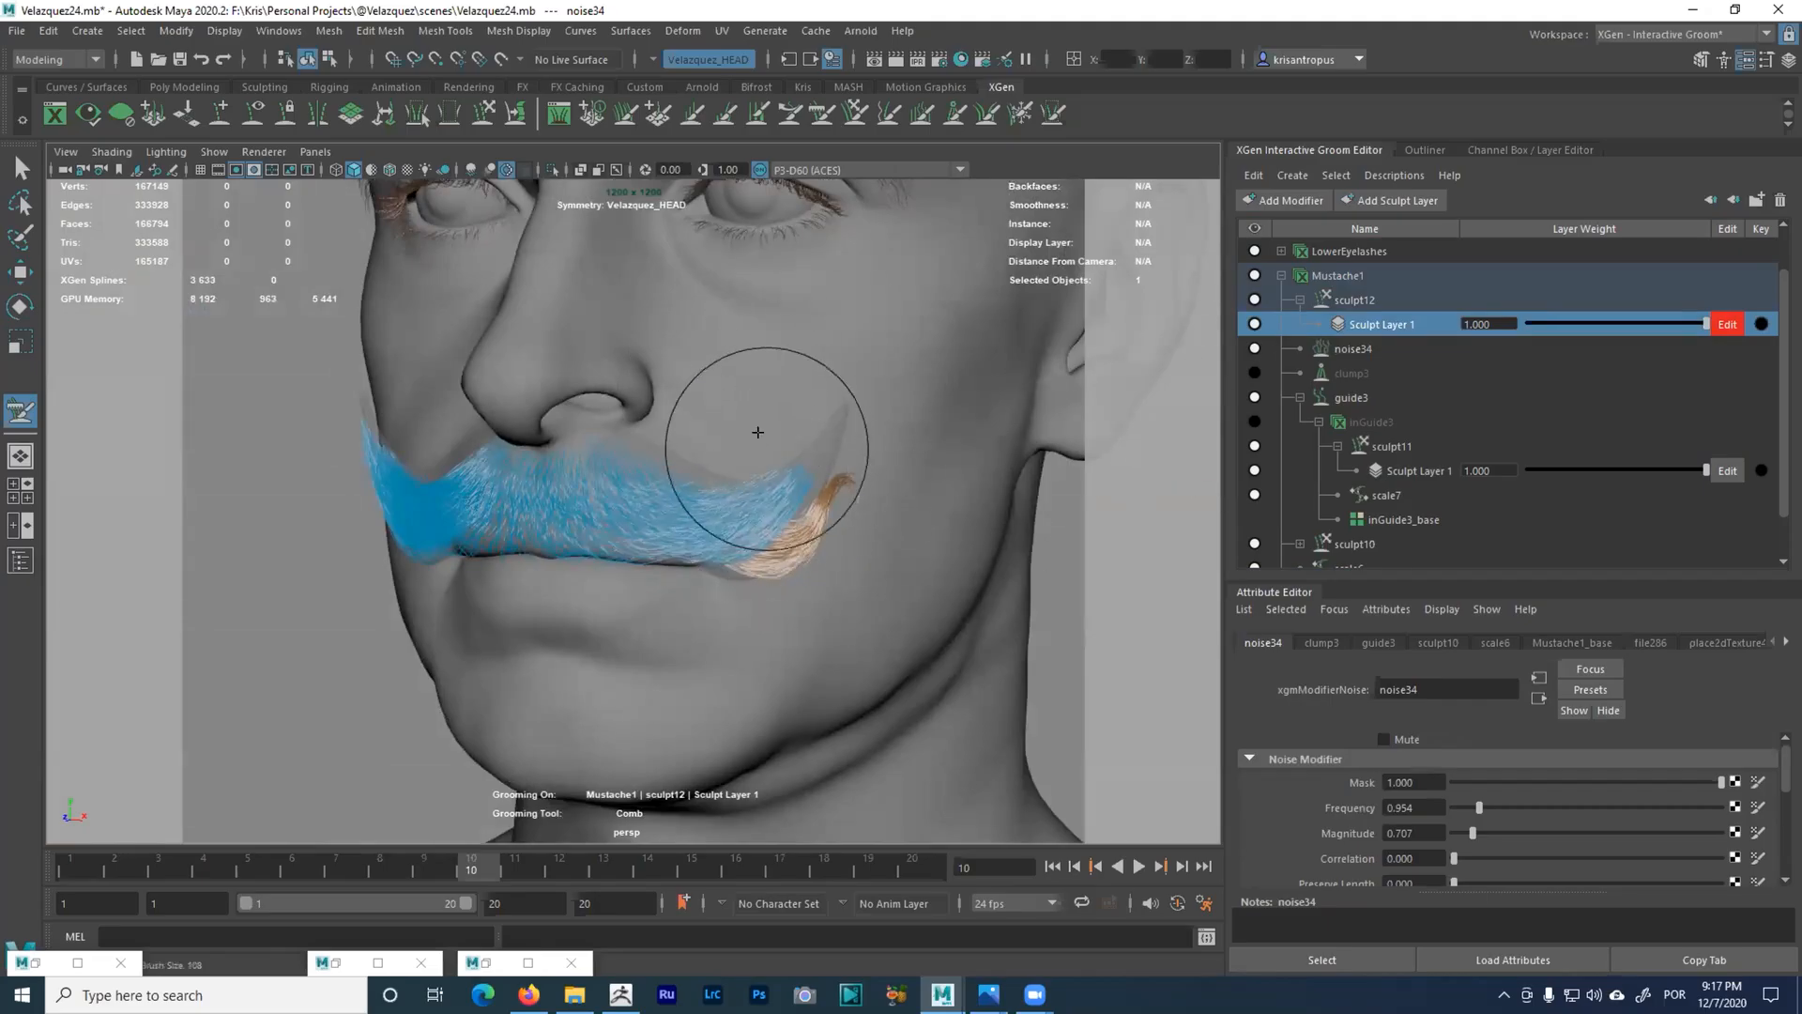
pyautogui.keyDown('alt'); pyautogui.moveTo(846, 478); pyautogui.dragTo(854, 476); pyautogui.keyUp('alt')
pyautogui.keyDown('alt'); pyautogui.moveTo(854, 476); pyautogui.dragTo(773, 487, button='right'); pyautogui.keyUp('alt')
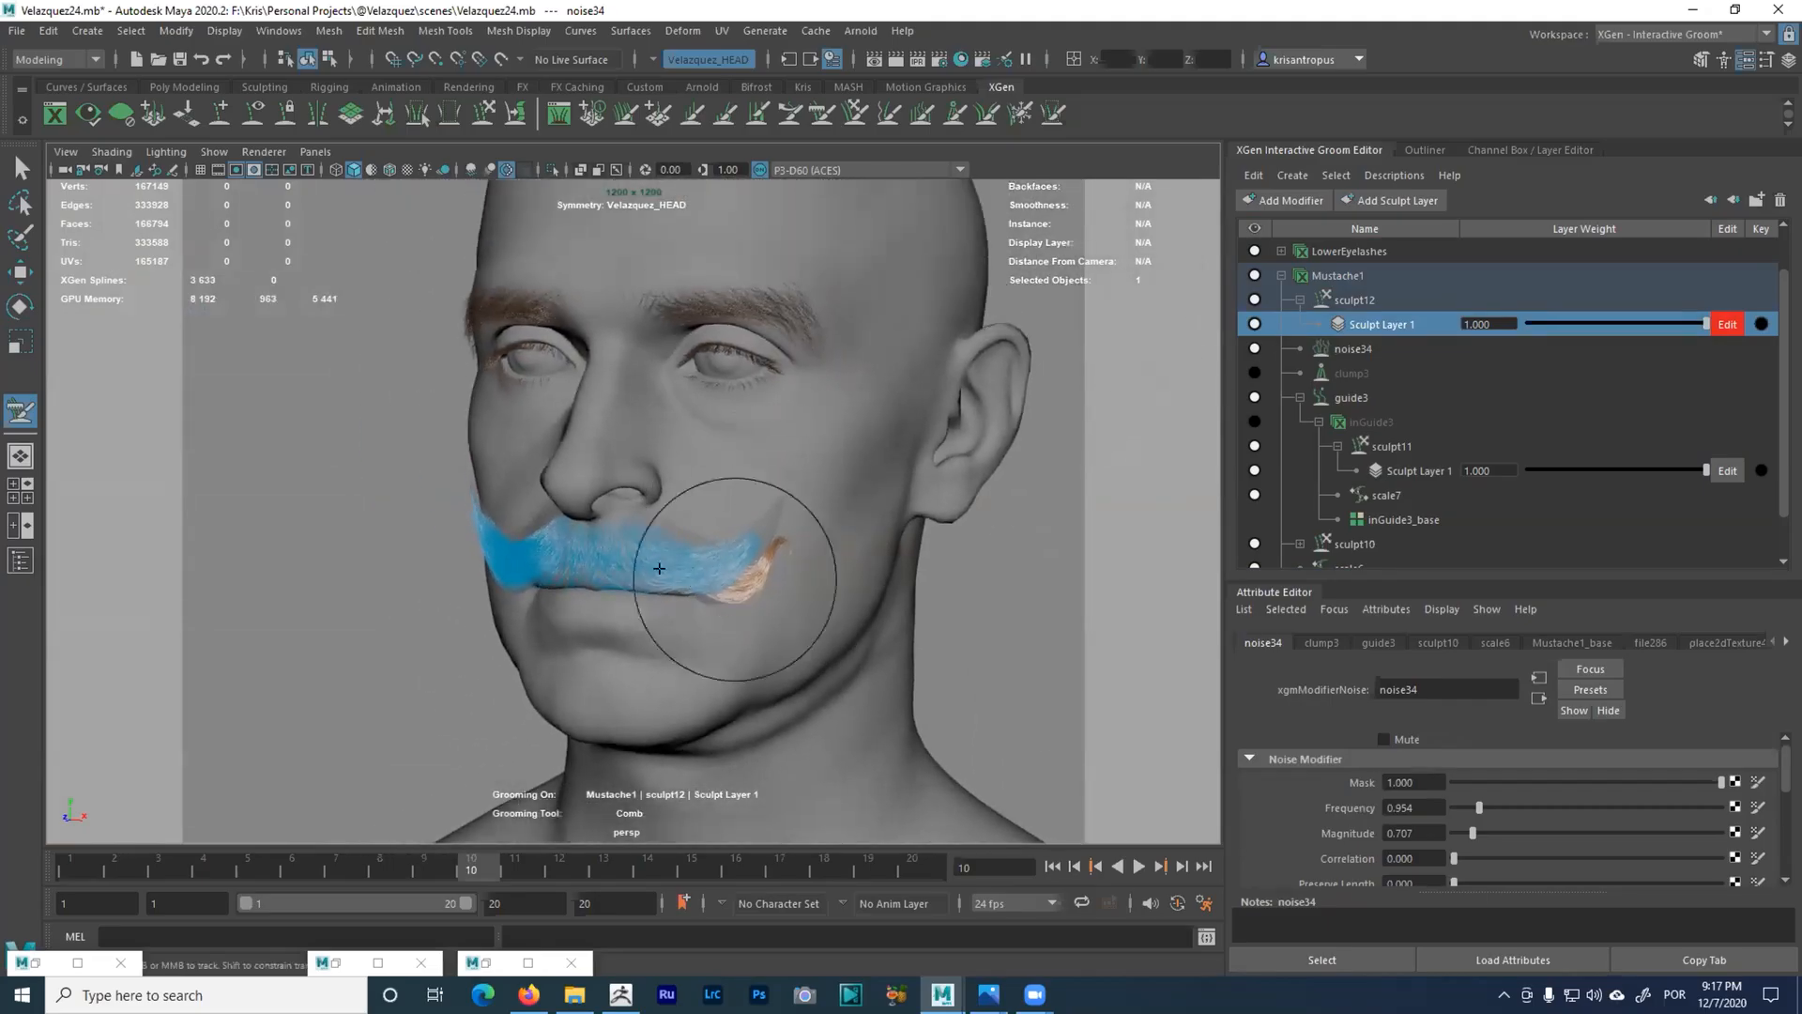
pyautogui.scroll(5, 699, 581)
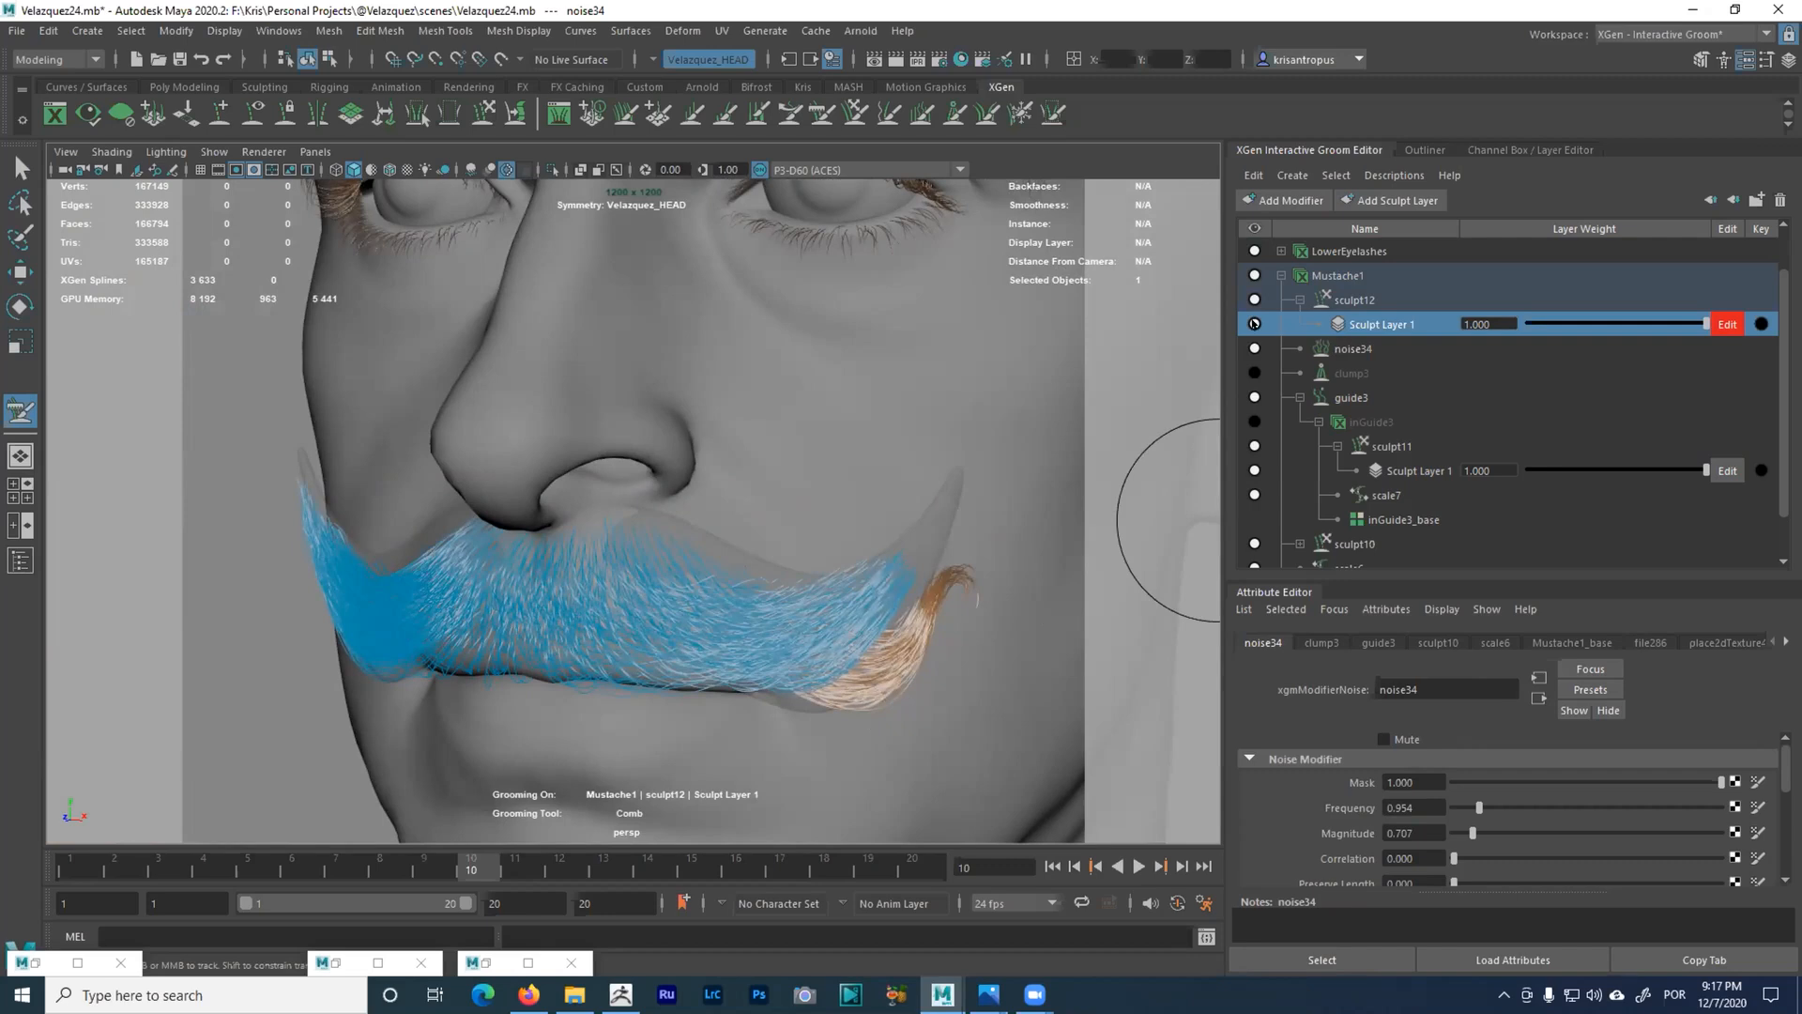
pyautogui.click(1251, 299)
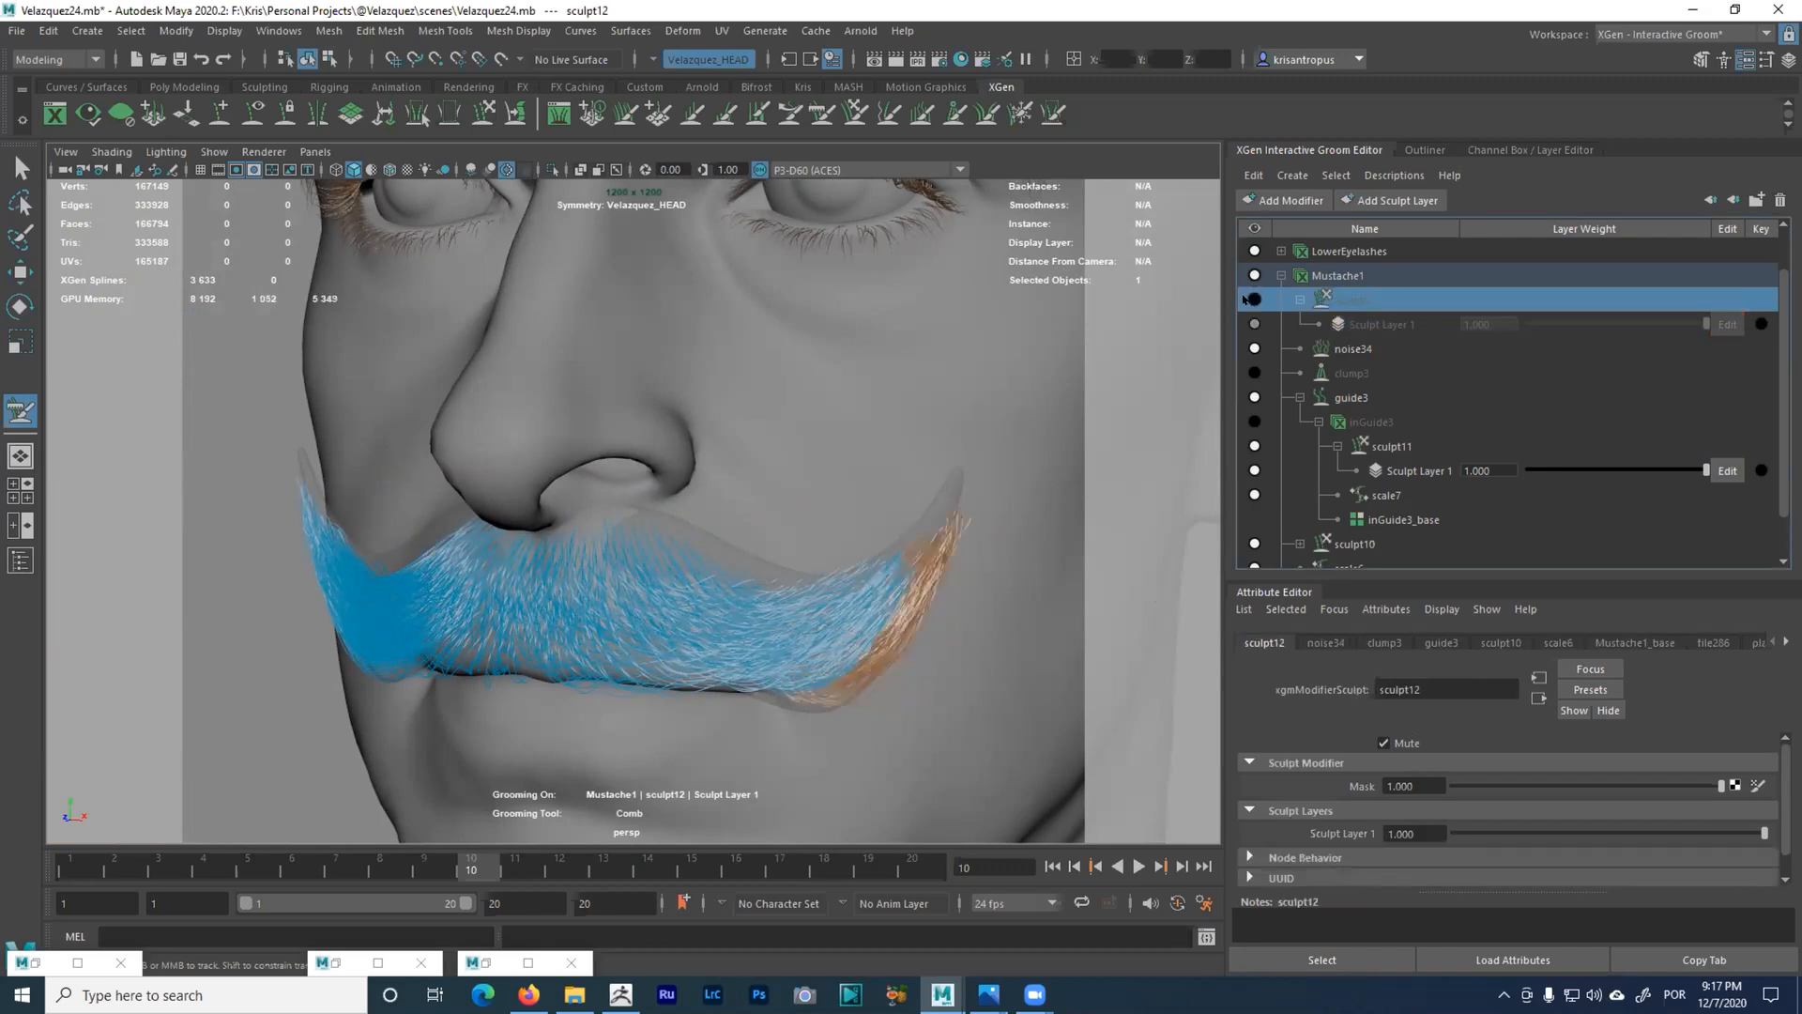
# - Paint the Freeze brush over the unfrozen tip on the character's left side
pyautogui.keyDown('alt'); pyautogui.moveTo(819, 663); pyautogui.dragTo(848, 651); pyautogui.keyUp('alt')
pyautogui.keyDown('alt'); pyautogui.moveTo(848, 651); pyautogui.dragTo(752, 575, button='right'); pyautogui.keyUp('alt')
pyautogui.keyDown('alt'); pyautogui.moveTo(752, 575); pyautogui.dragTo(756, 496, button='middle'); pyautogui.keyUp('alt')
pyautogui.click(1020, 114)
pyautogui.moveTo(835, 441)
pyautogui.mouseDown()
pyautogui.moveTo(798, 511)
pyautogui.moveTo(820, 491)
pyautogui.moveTo(805, 509)
pyautogui.moveTo(877, 519)
pyautogui.moveTo(658, 537)
pyautogui.moveTo(745, 576)
pyautogui.moveTo(817, 544)
pyautogui.mouseUp()
pyautogui.keyDown('alt'); pyautogui.moveTo(816, 543); pyautogui.dragTo(835, 597, button='right'); pyautogui.keyUp('alt')
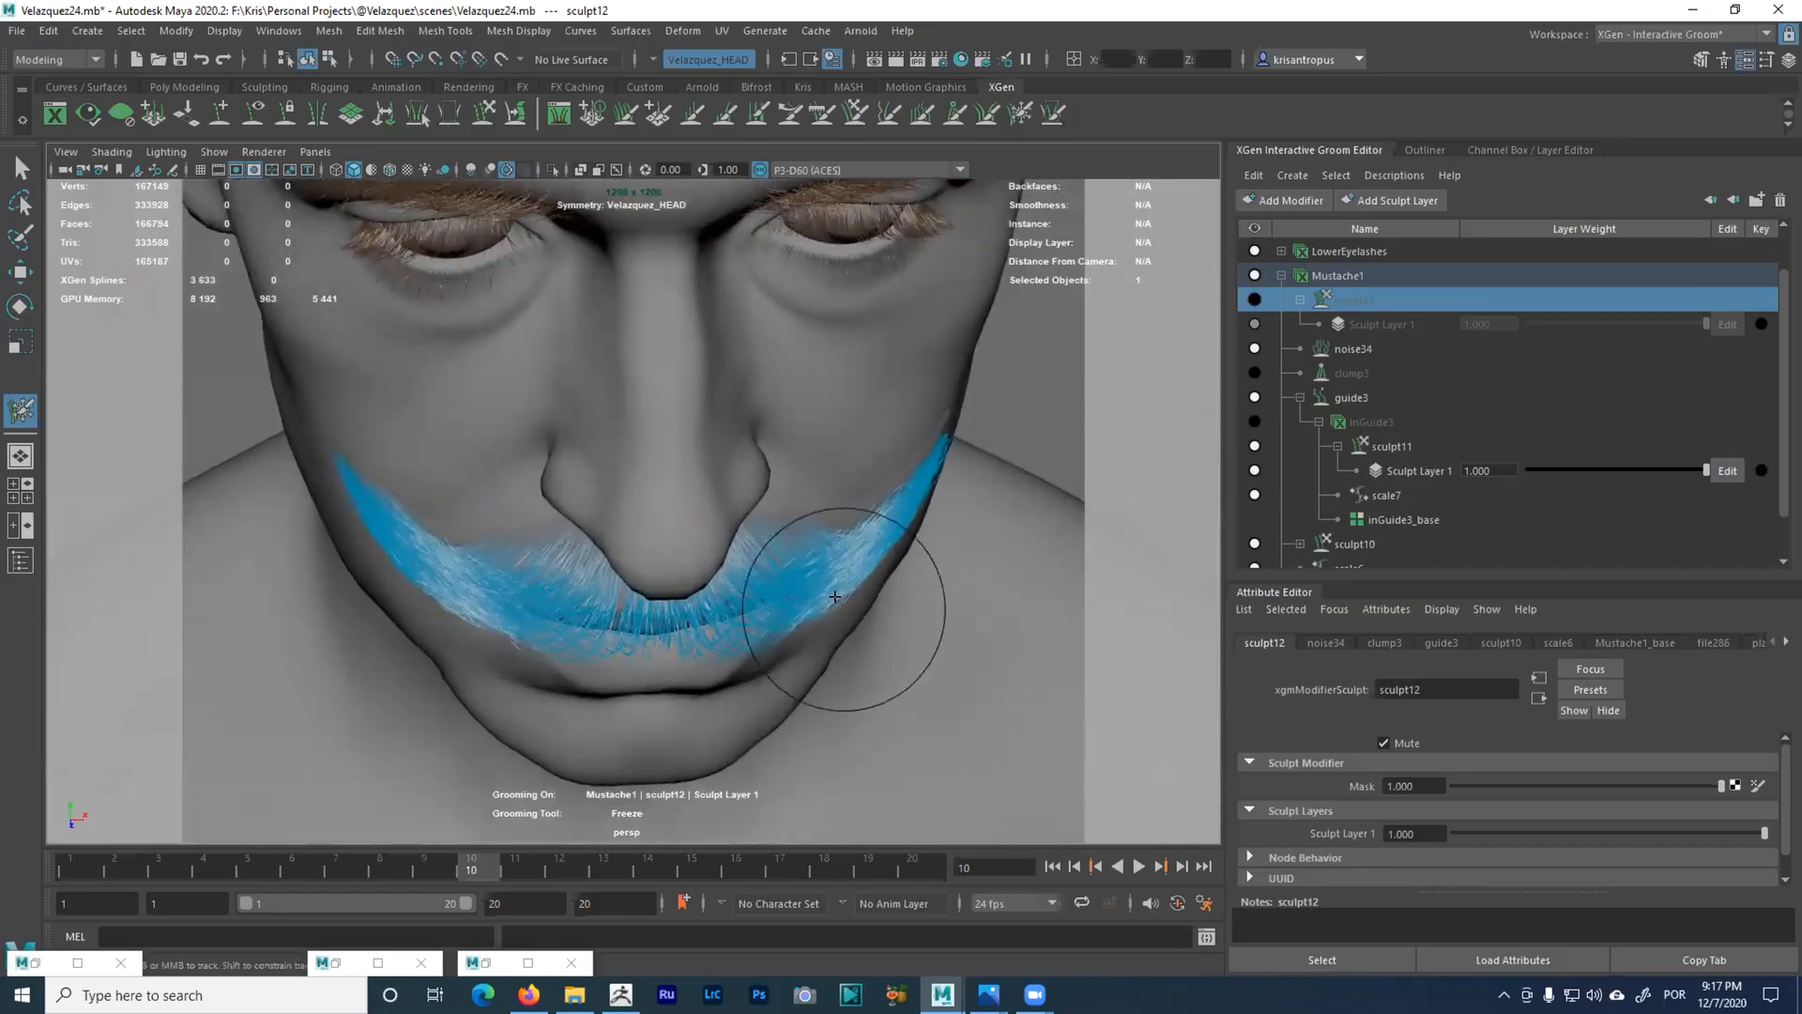
pyautogui.keyDown('alt'); pyautogui.moveTo(835, 597); pyautogui.dragTo(843, 626, button='middle'); pyautogui.keyUp('alt')
pyautogui.press('q')
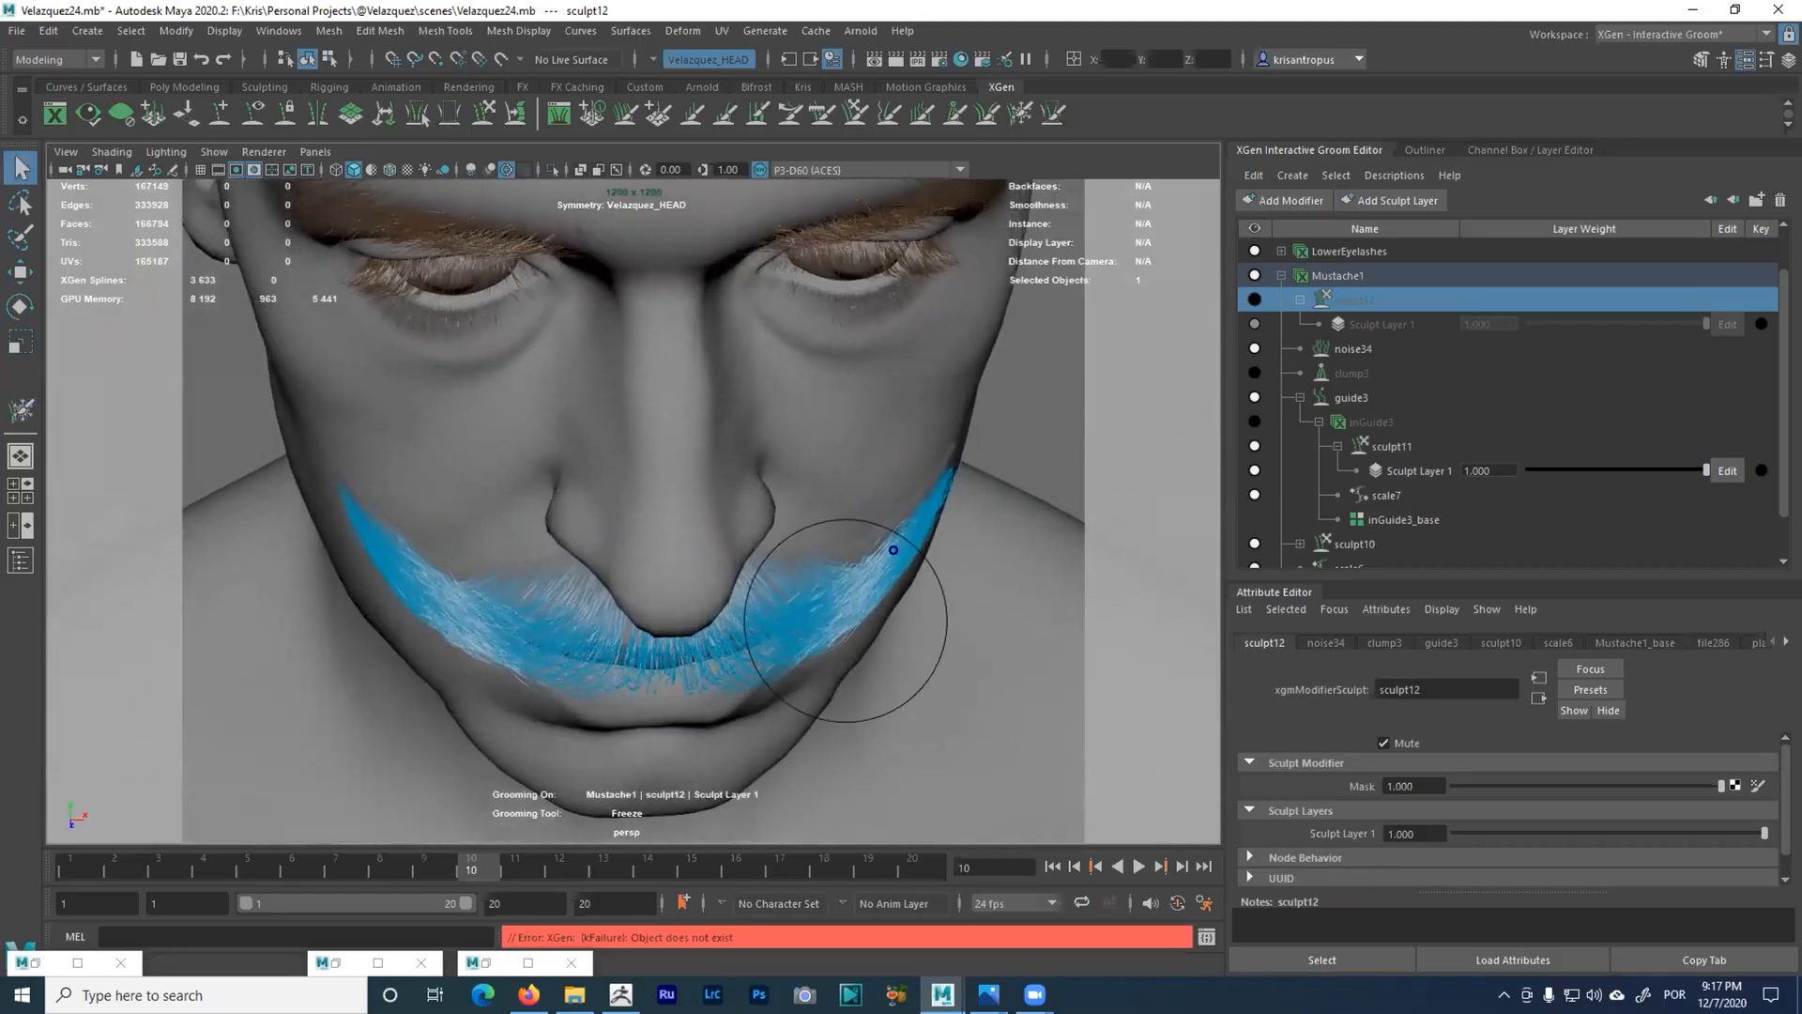
pyautogui.click(892, 551)
pyautogui.keyDown('alt'); pyautogui.moveTo(893, 563); pyautogui.dragTo(883, 534); pyautogui.keyUp('alt')
pyautogui.moveTo(639, 620)
pyautogui.keyDown('alt'); pyautogui.mouseDown()
pyautogui.moveTo(599, 553)
pyautogui.moveTo(599, 510)
pyautogui.moveTo(648, 644)
pyautogui.moveTo(819, 494)
pyautogui.mouseUp(); pyautogui.keyUp('alt')
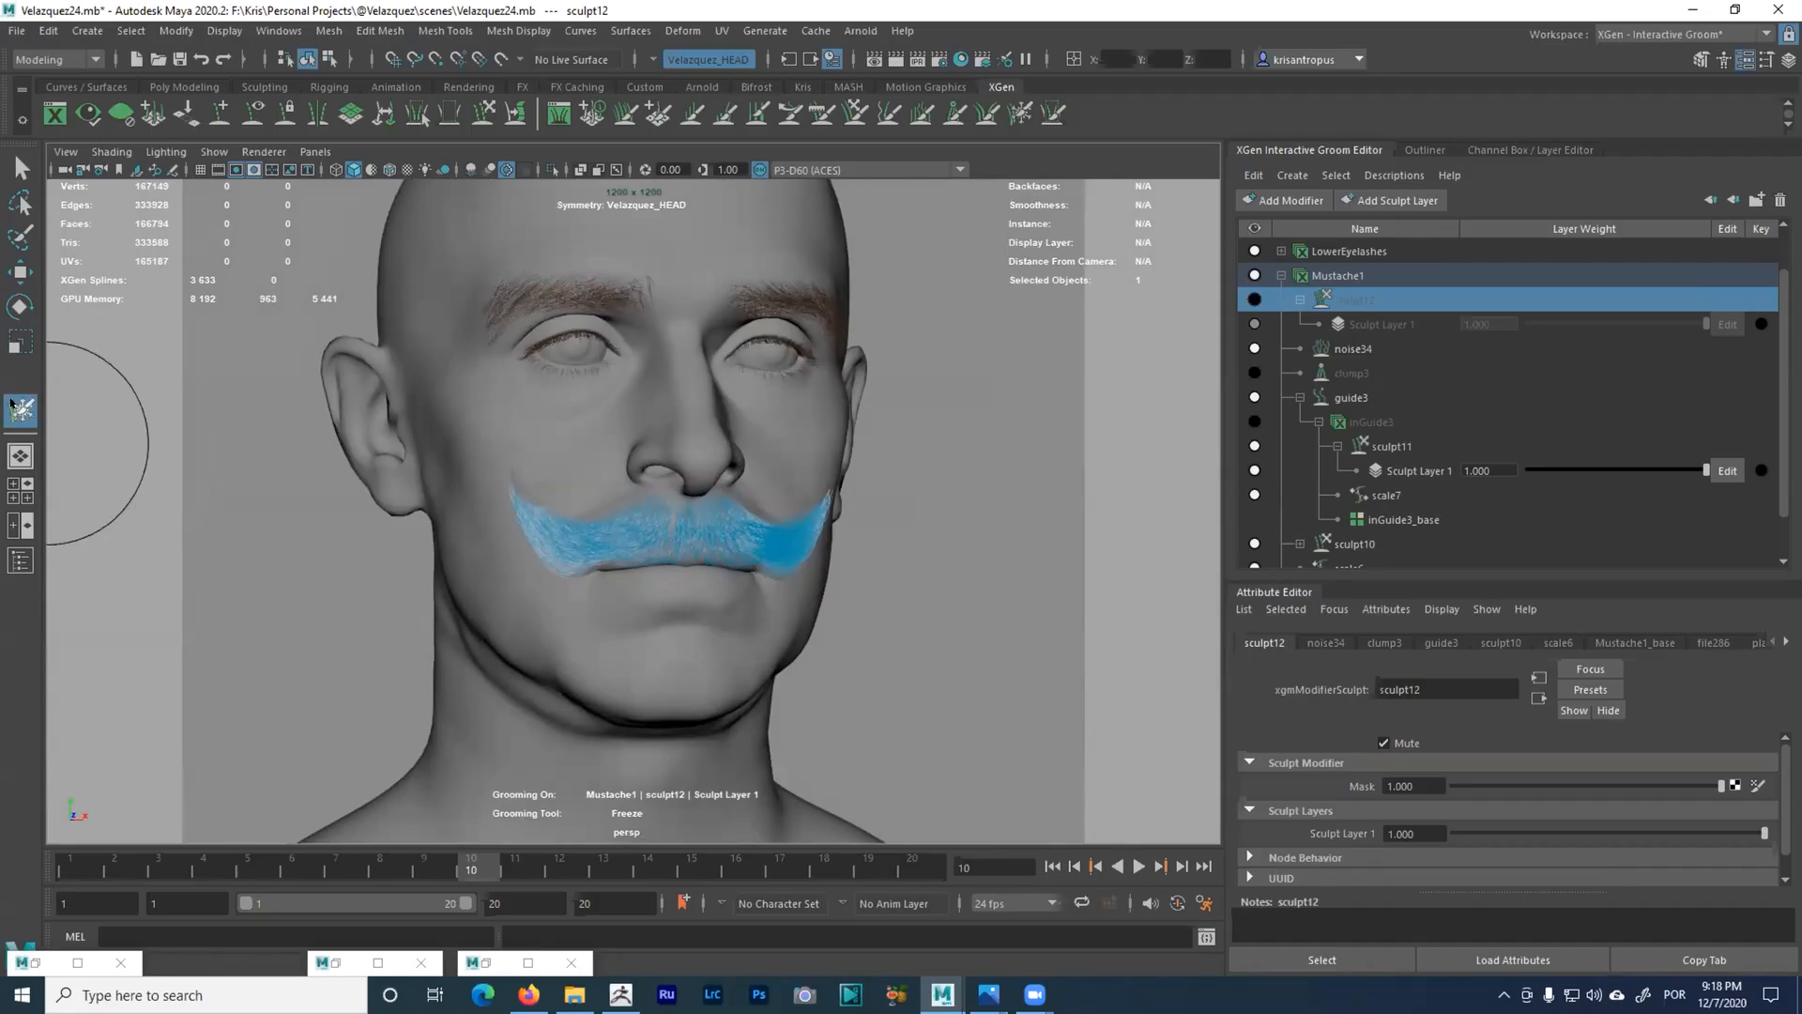
# - Set the Freeze brush strength to 100 and unfreeze the whole mustache
pyautogui.doubleClick(20, 411)
pyautogui.moveTo(1124, 325); pyautogui.dragTo(1337, 326)
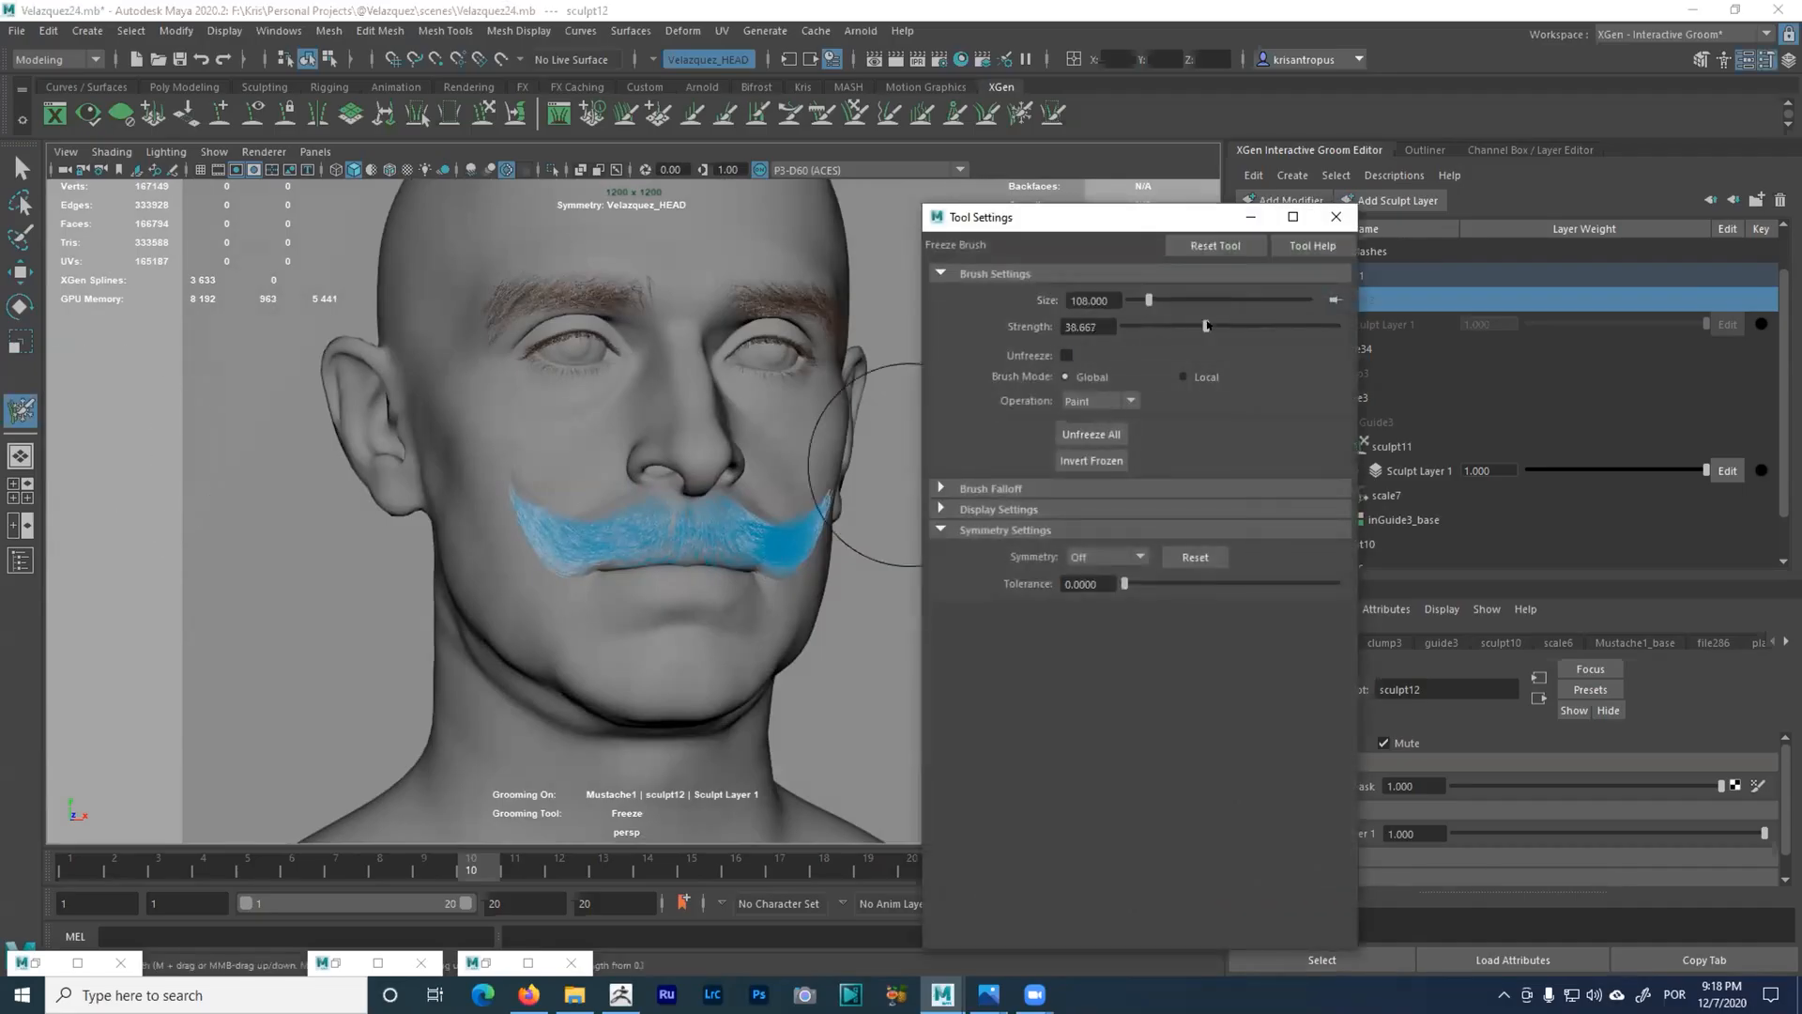
pyautogui.moveTo(704, 572); pyautogui.dragTo(536, 550)
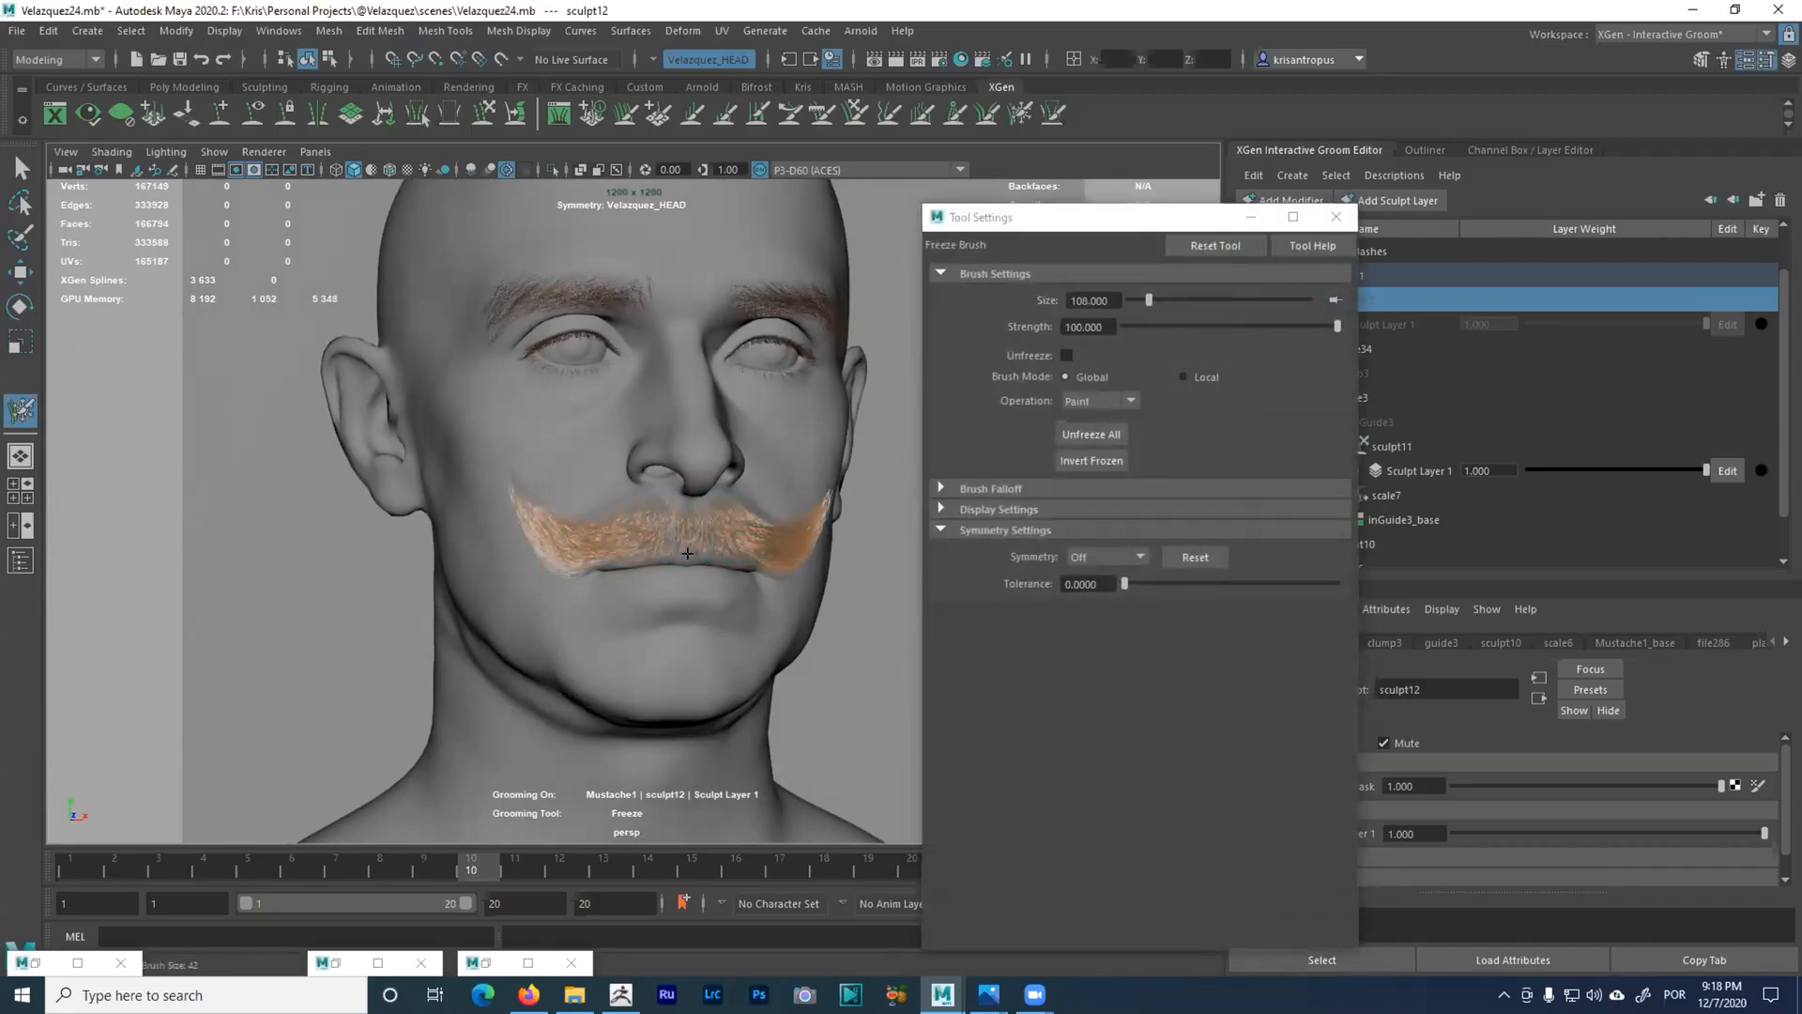
pyautogui.click(1335, 217)
# - Leave the Freeze brush and select the Mustache1 description
pyautogui.keyDown('alt'); pyautogui.moveTo(802, 548); pyautogui.dragTo(764, 623); pyautogui.keyUp('alt')
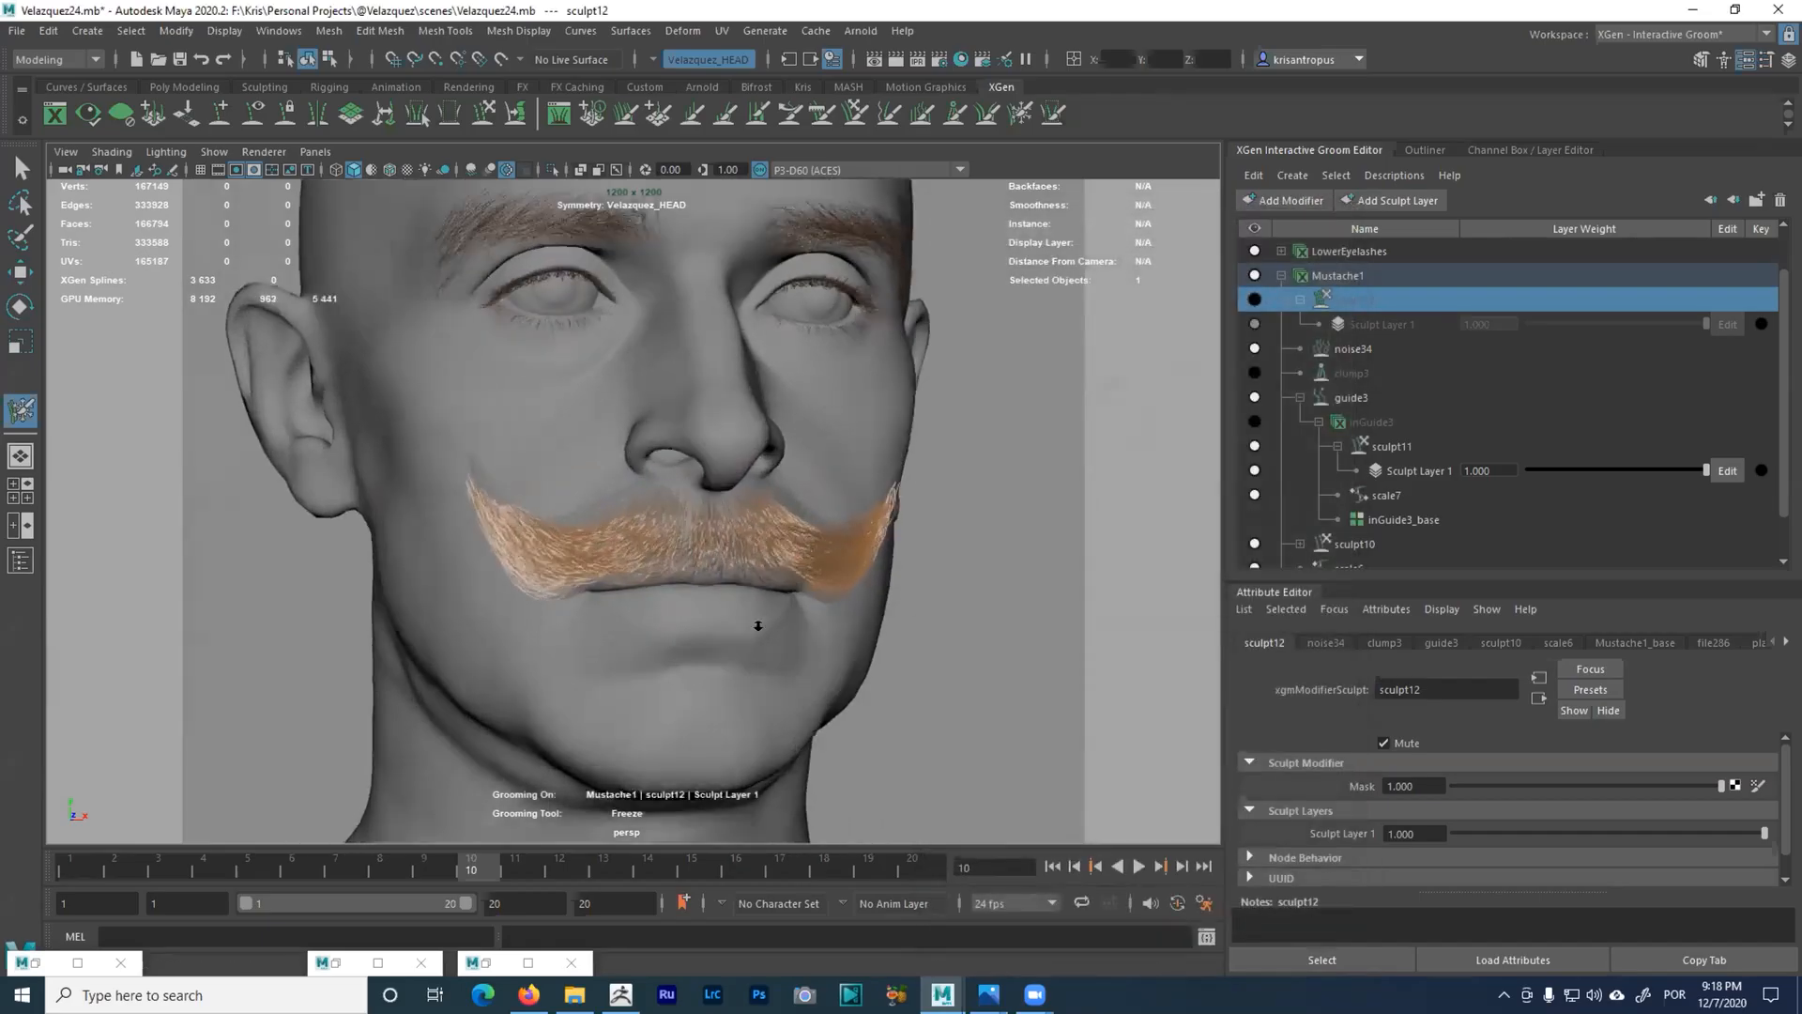
pyautogui.scroll(3, 764, 623)
pyautogui.click(20, 167)
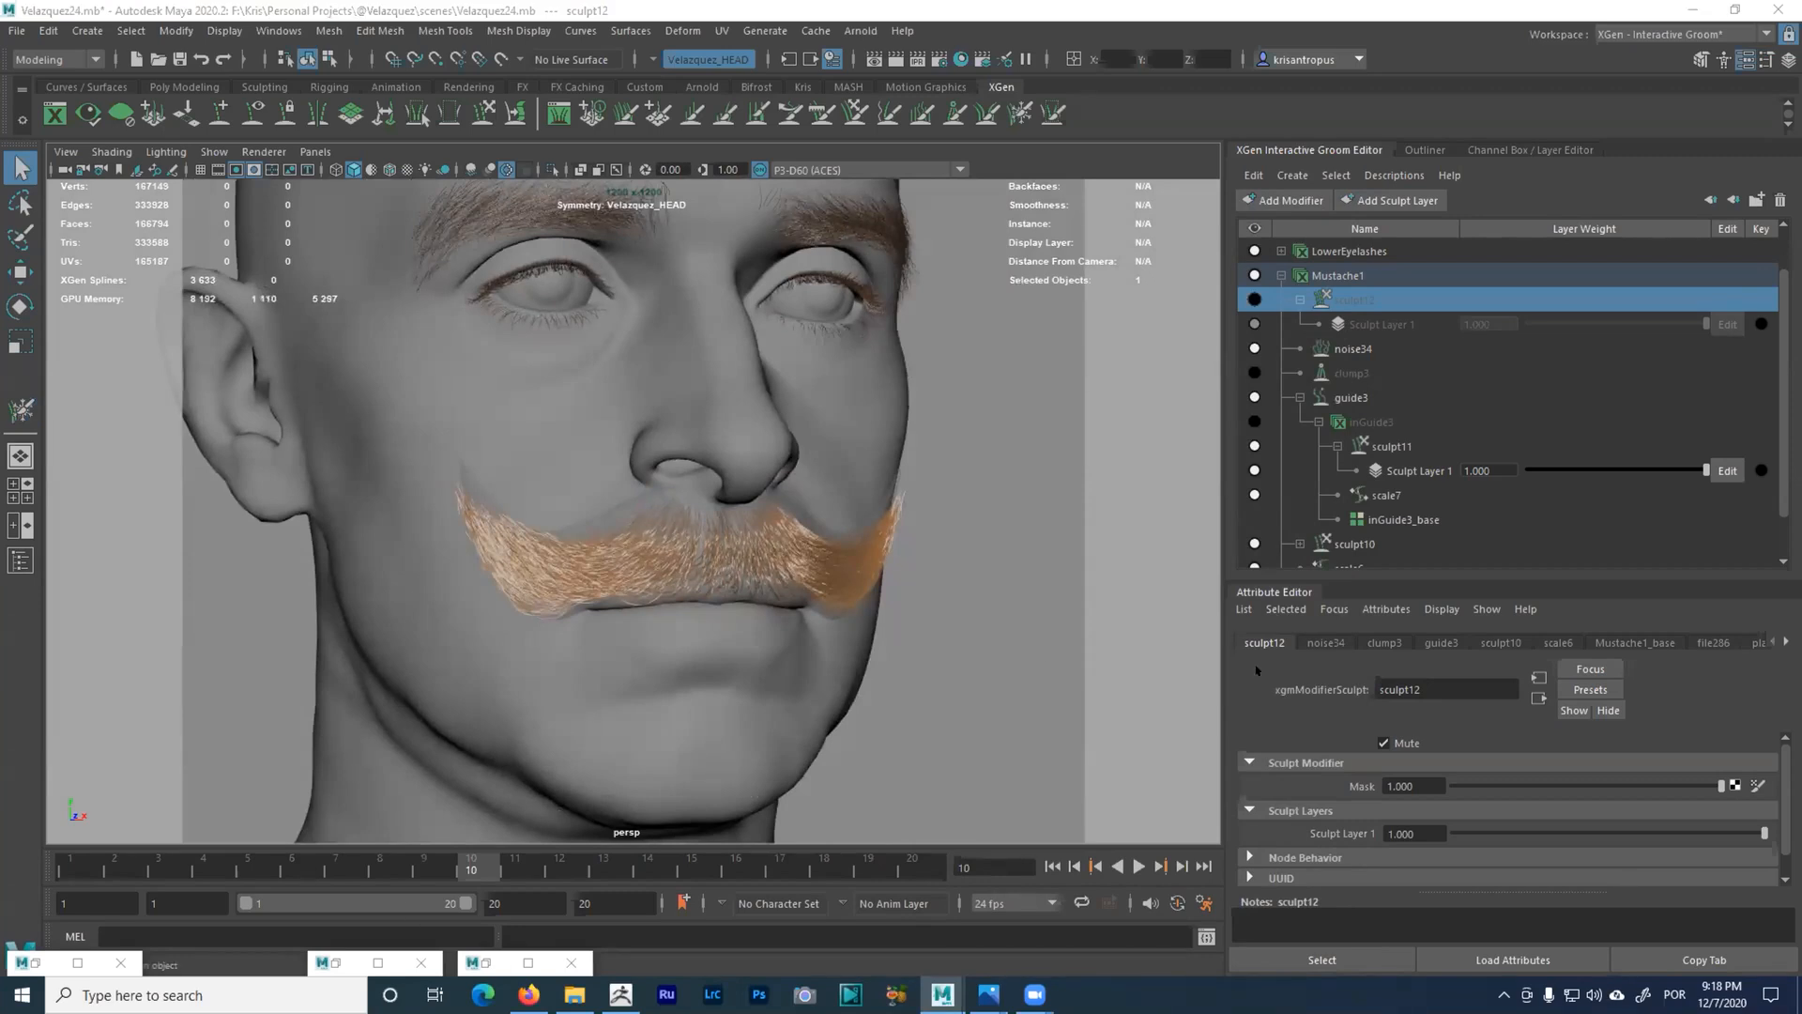
pyautogui.click(1335, 274)
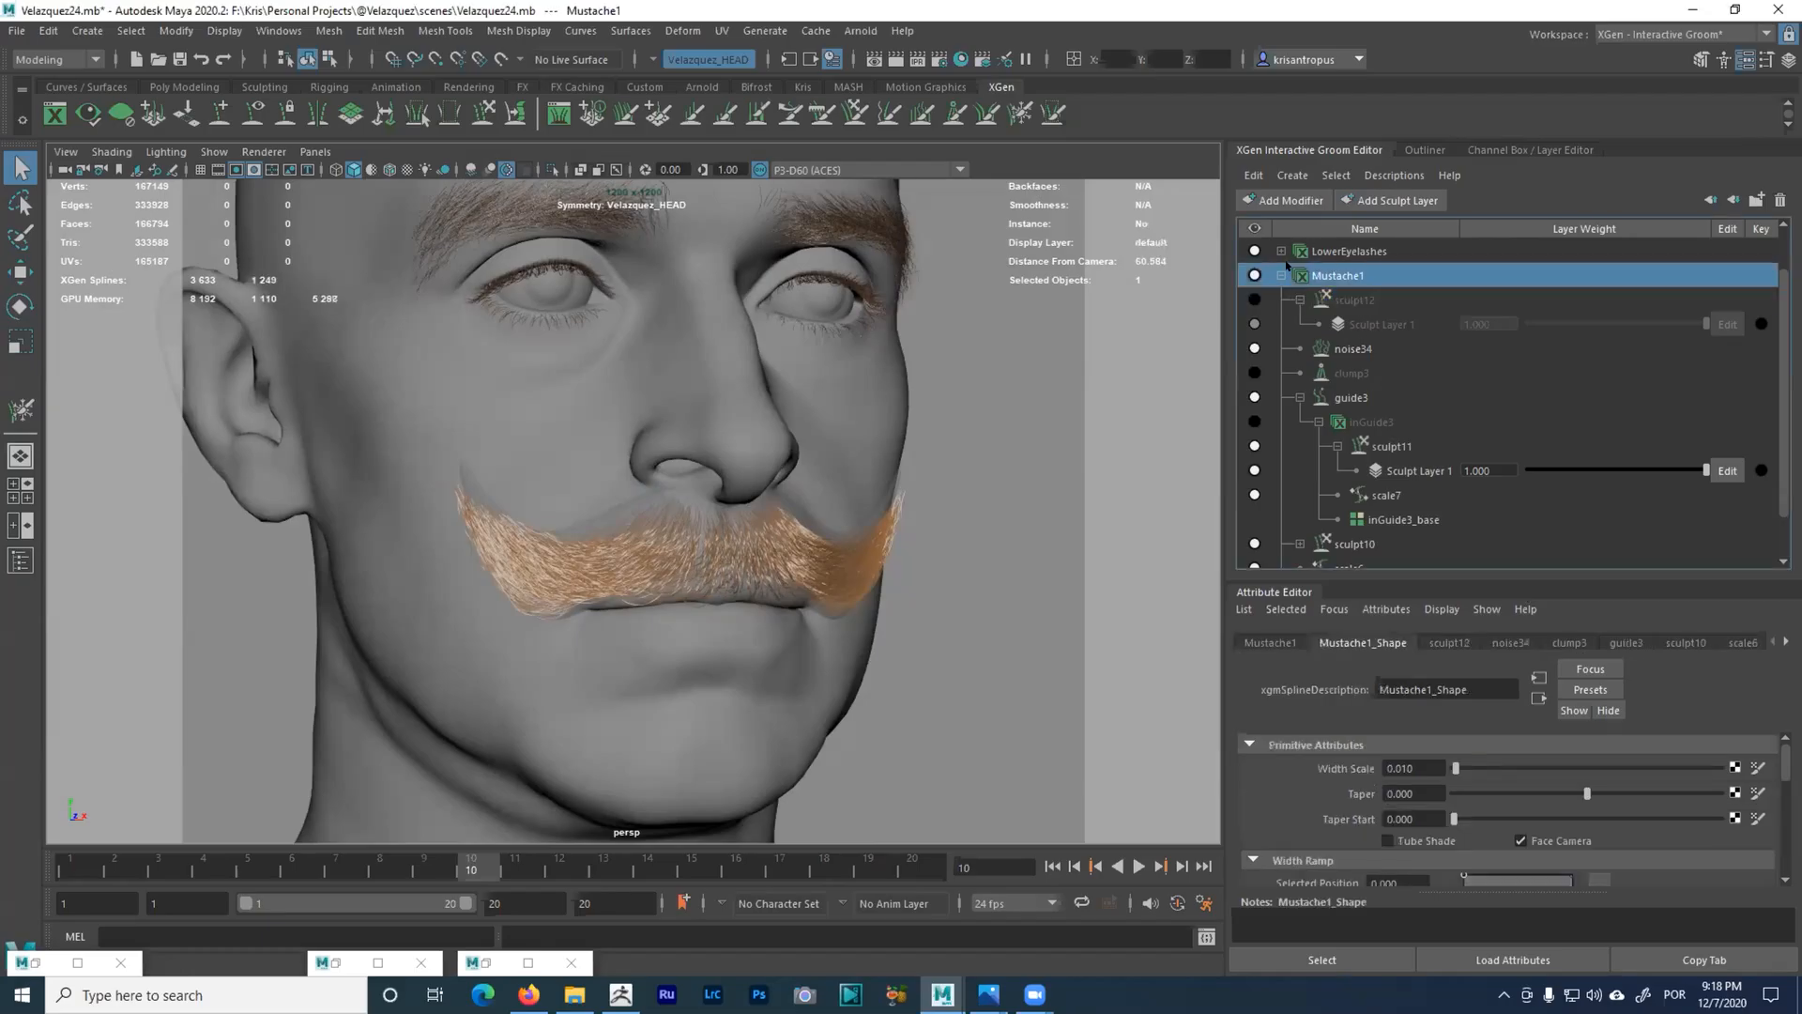
# - Inspect the hairPhysicalShader4 material attached to the Mustache1 description, and clear the selection
pyautogui.click(1281, 275)
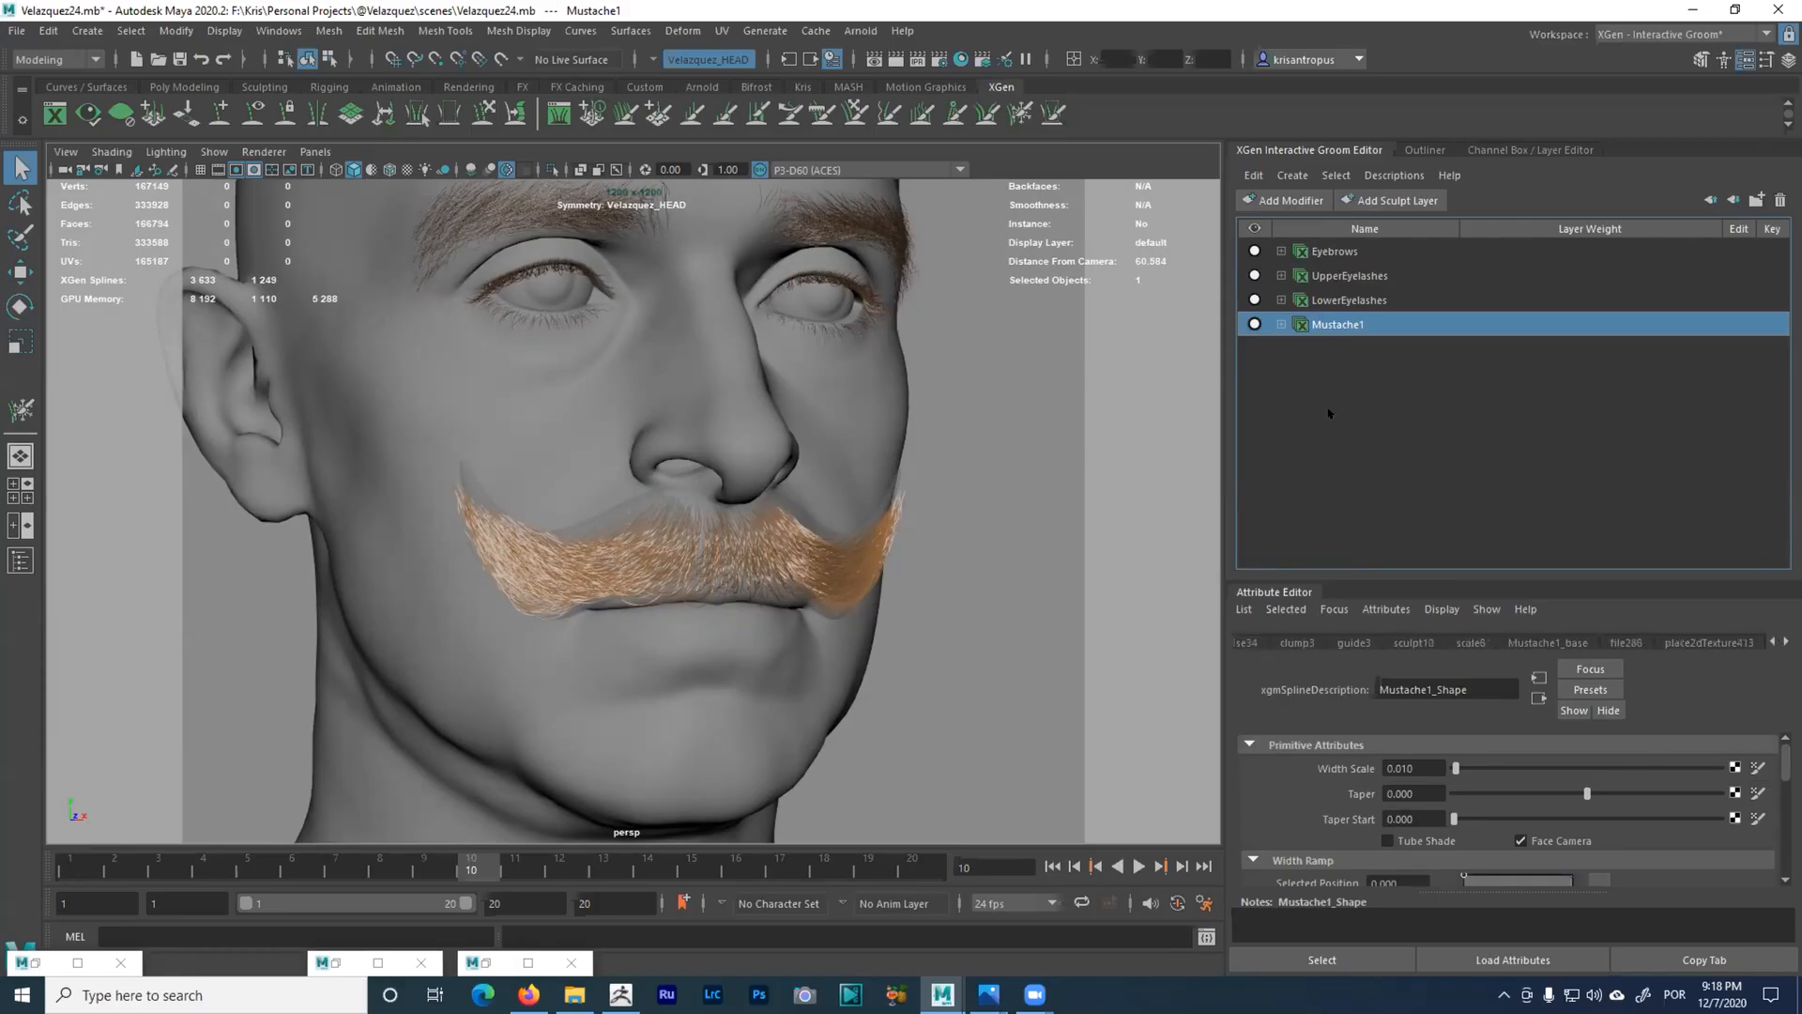
pyautogui.click(1782, 641)
pyautogui.click(1679, 641)
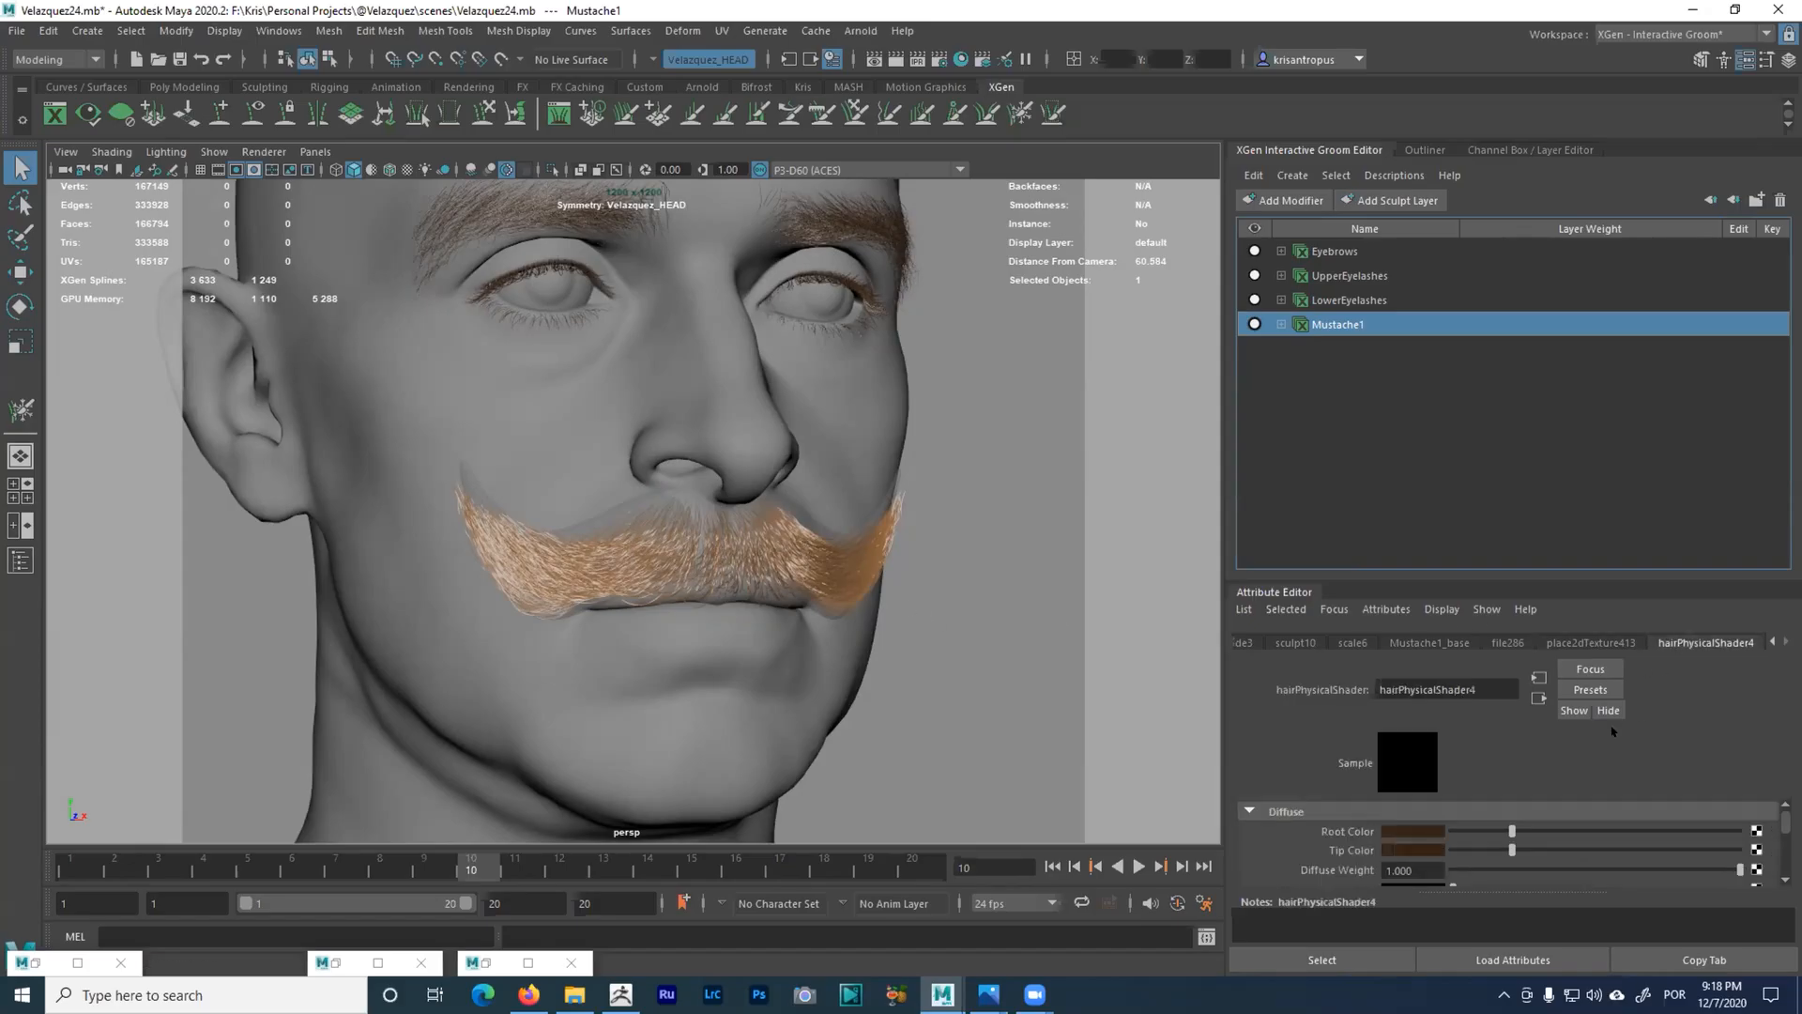
pyautogui.click(1313, 959)
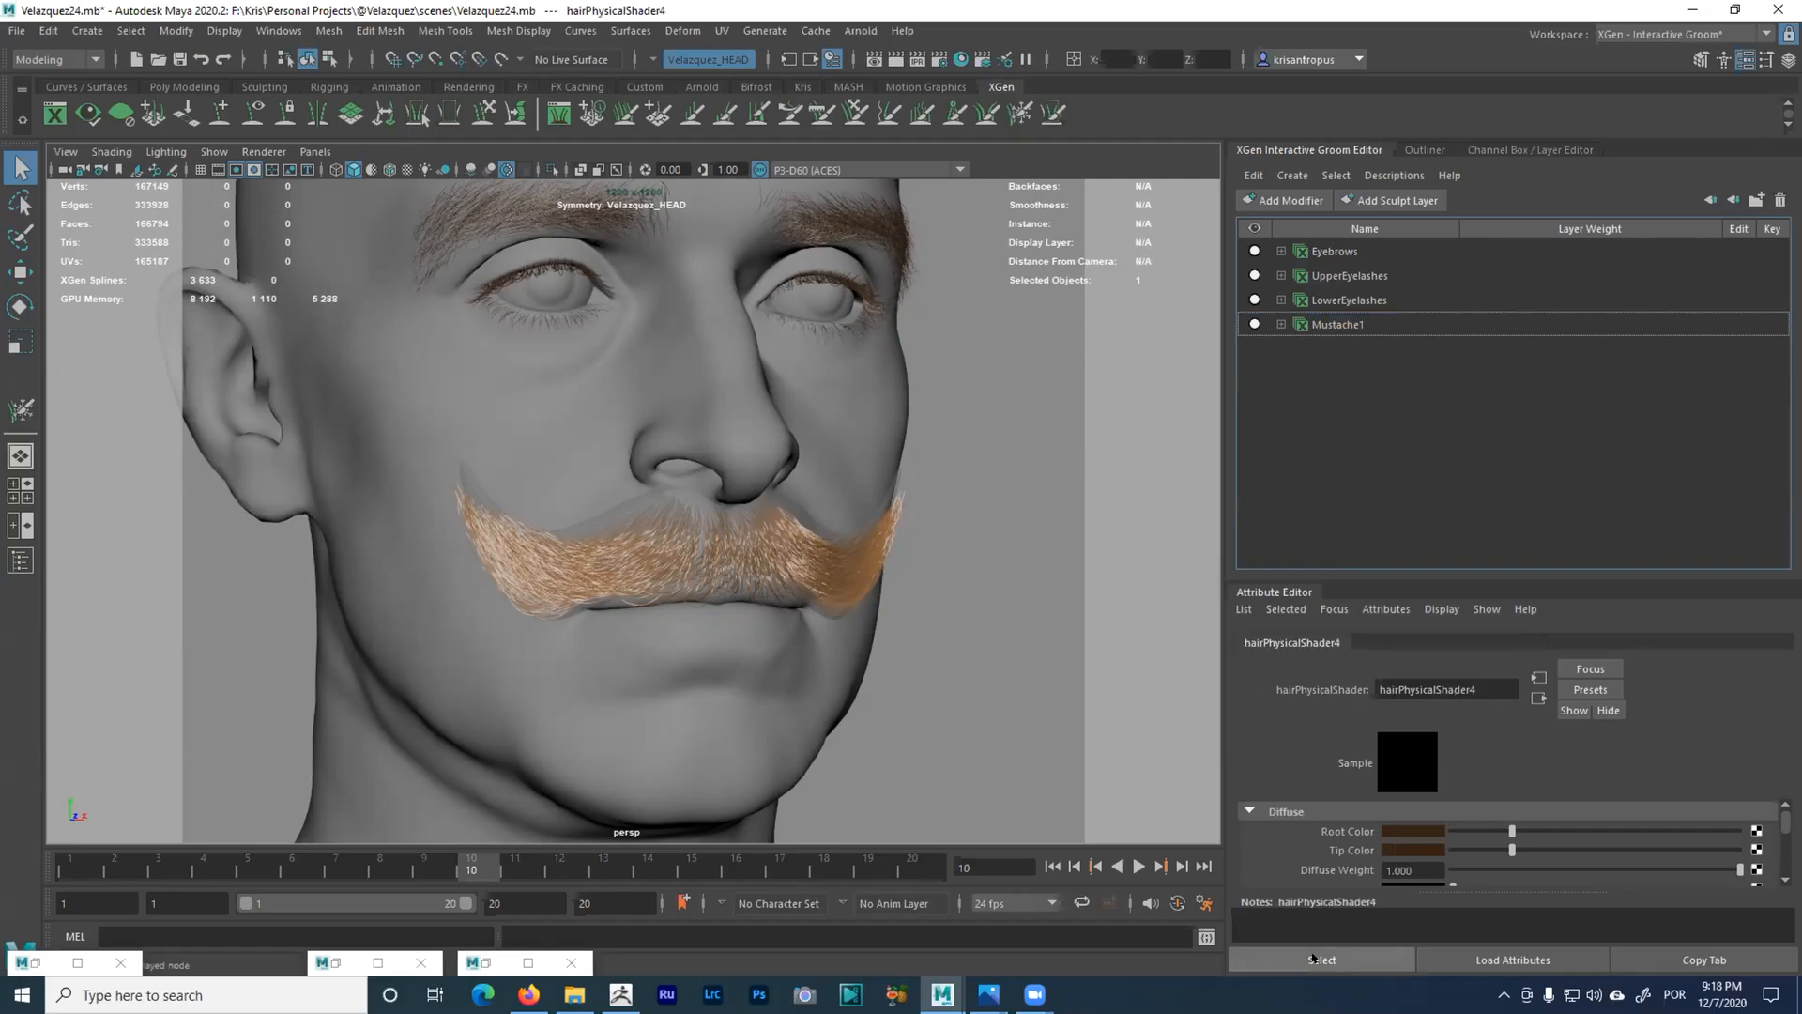
pyautogui.click(915, 672)
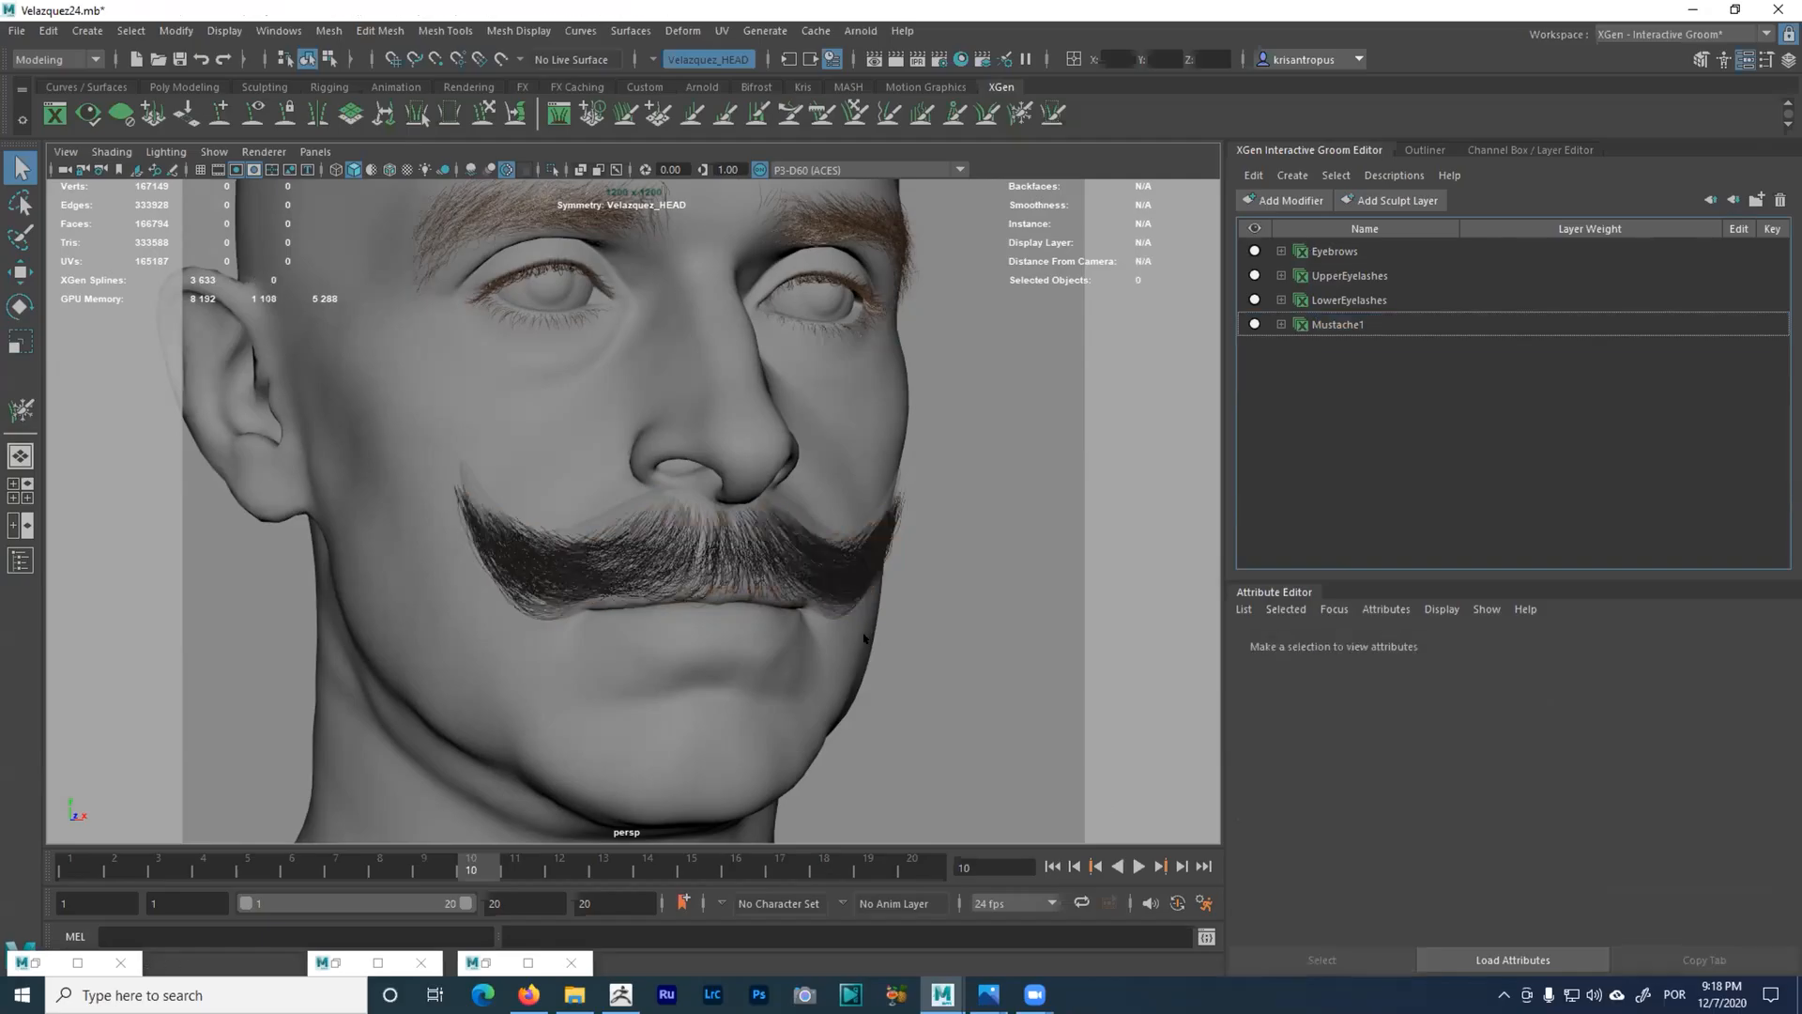
# - Assign the existing Mustache hair material to the Mustache1 description
pyautogui.click(1330, 325)
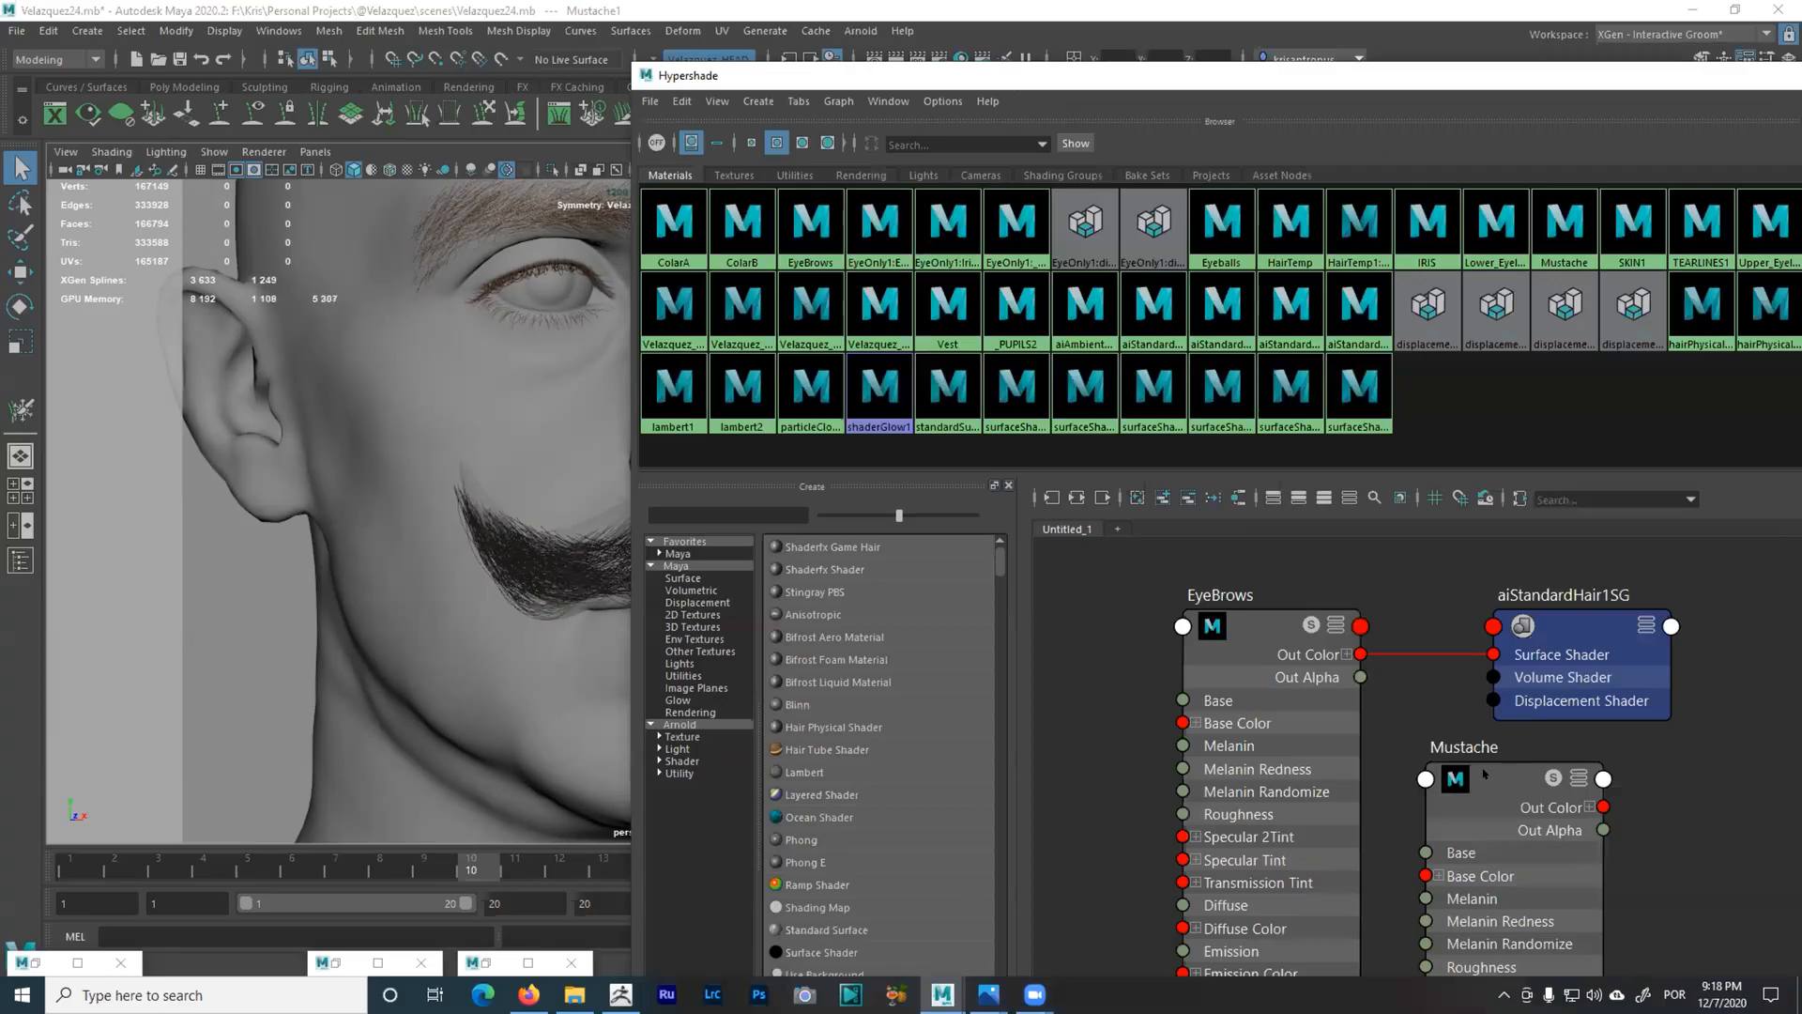
pyautogui.rightClick(1483, 772)
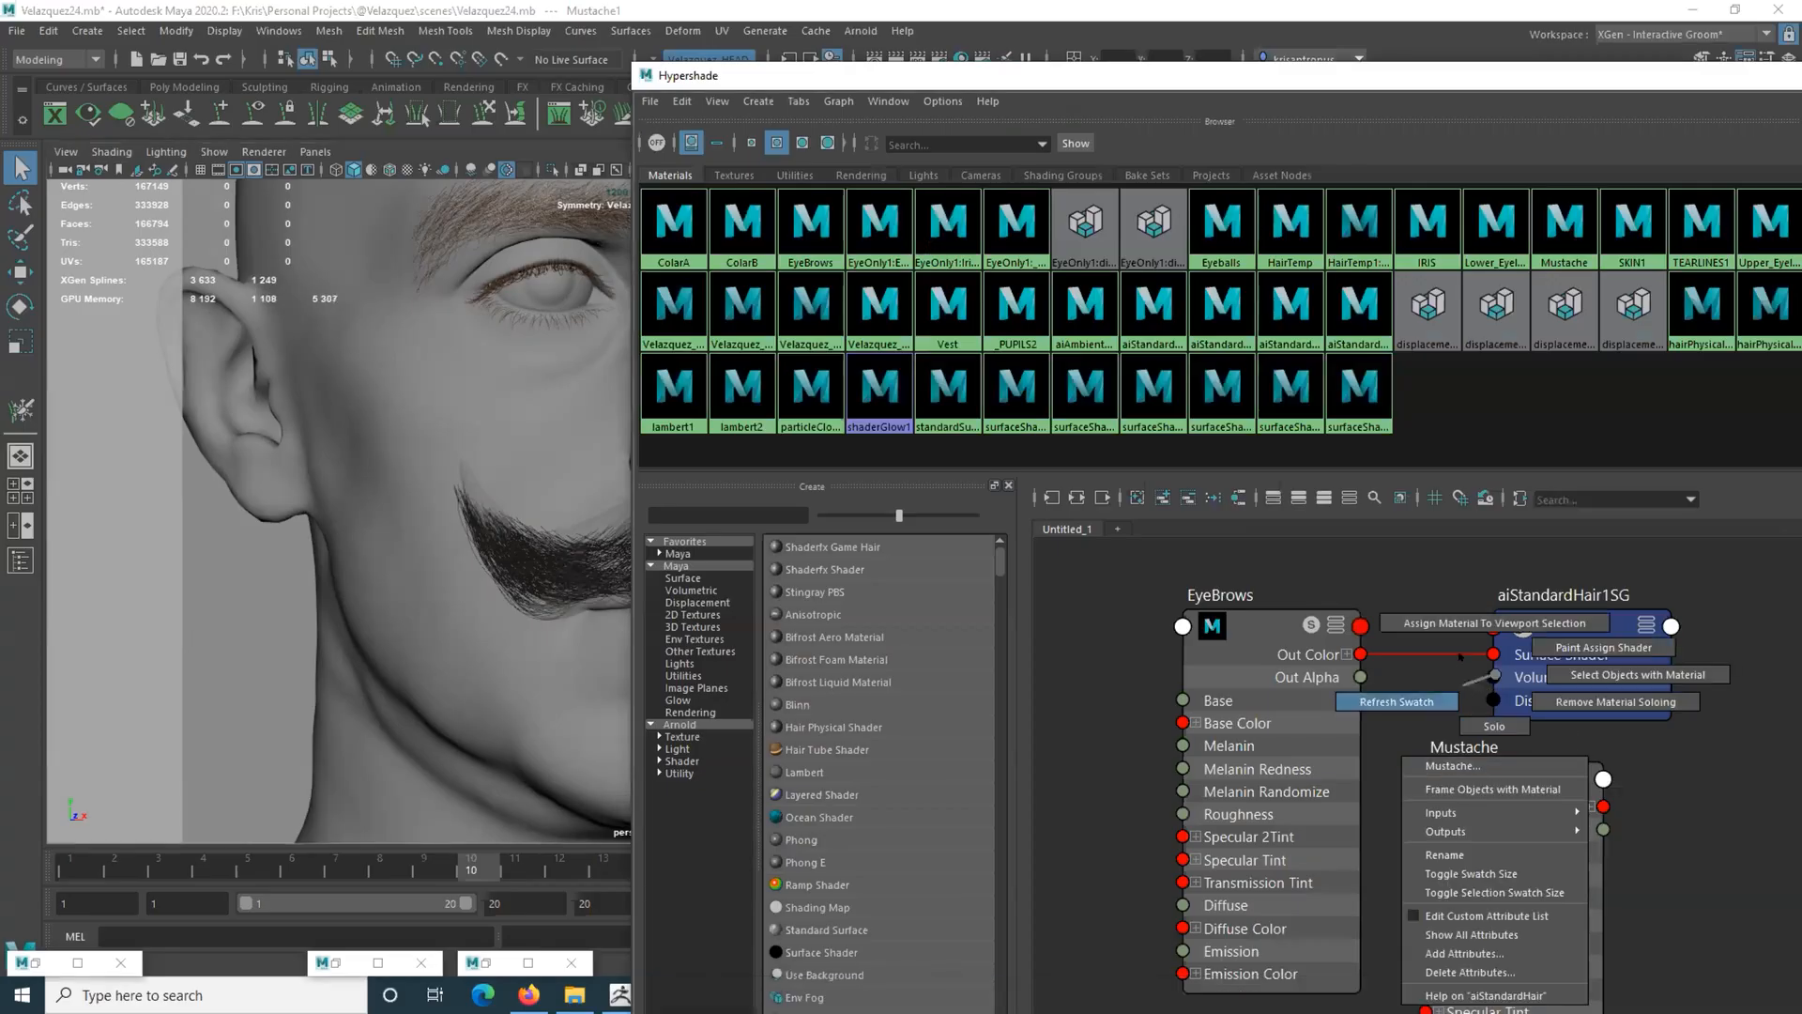
pyautogui.click(1450, 612)
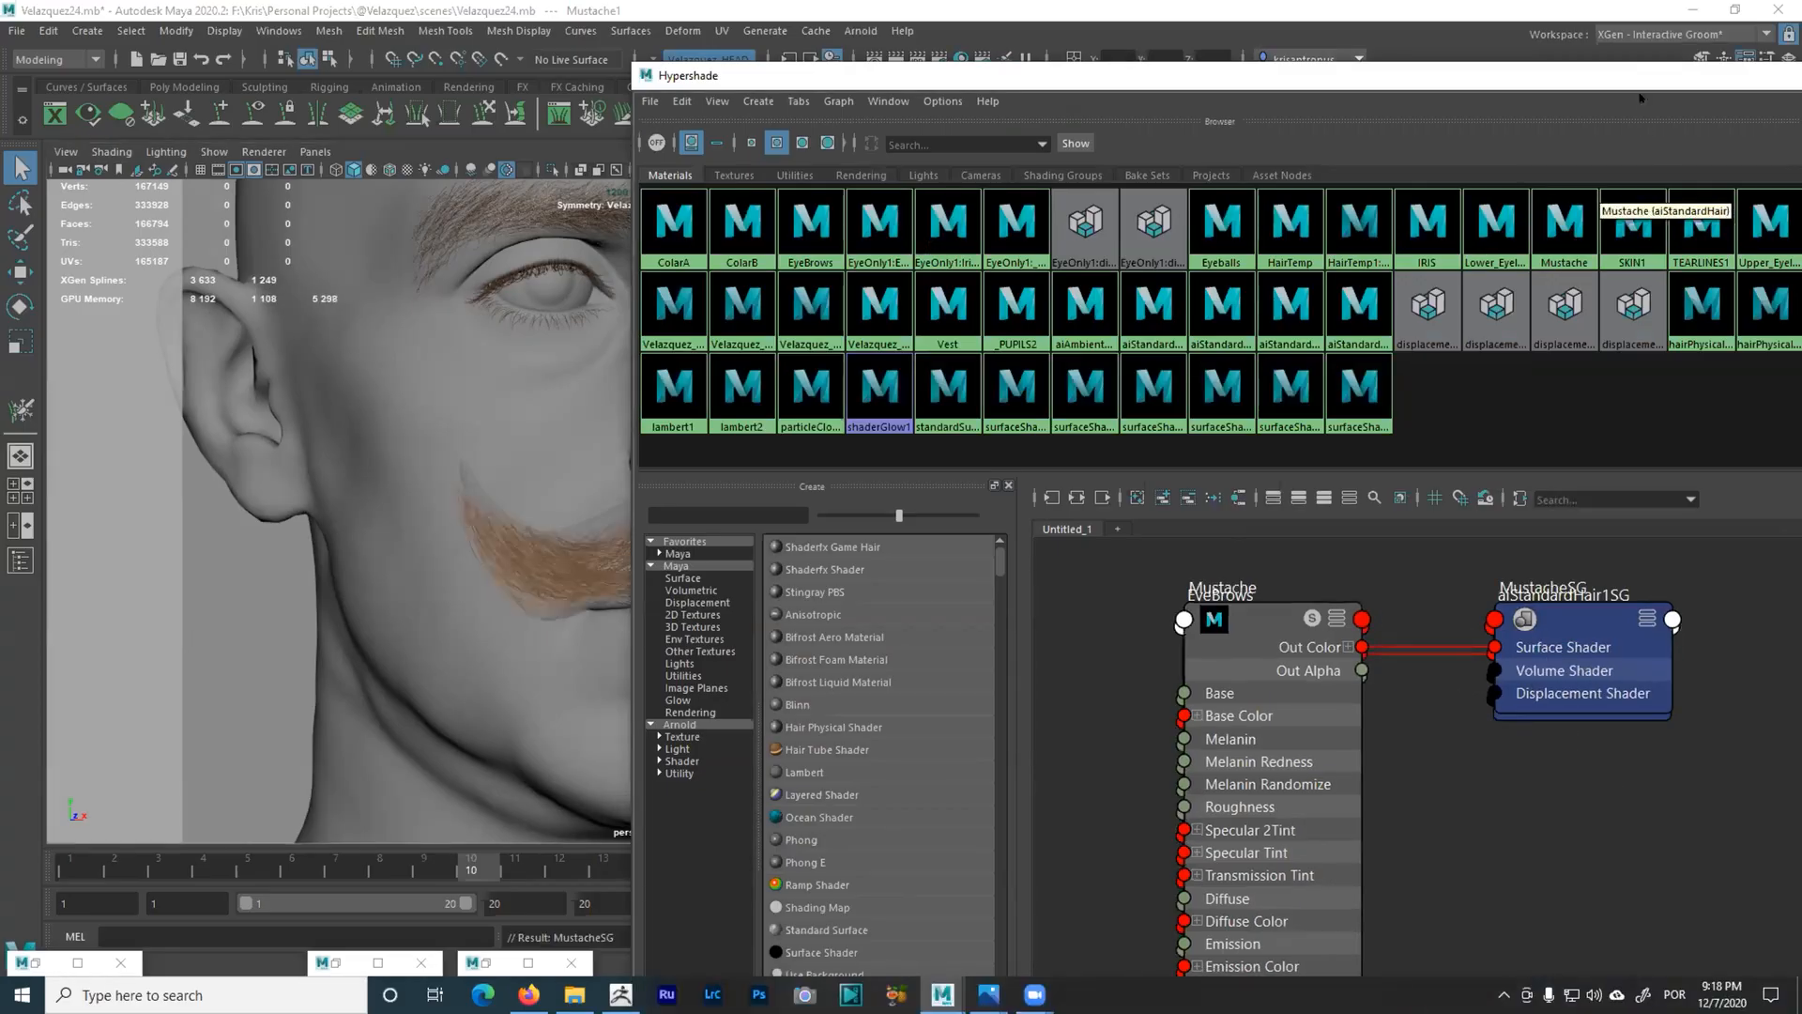
pyautogui.moveTo(1642, 83); pyautogui.dragTo(1801, 82)
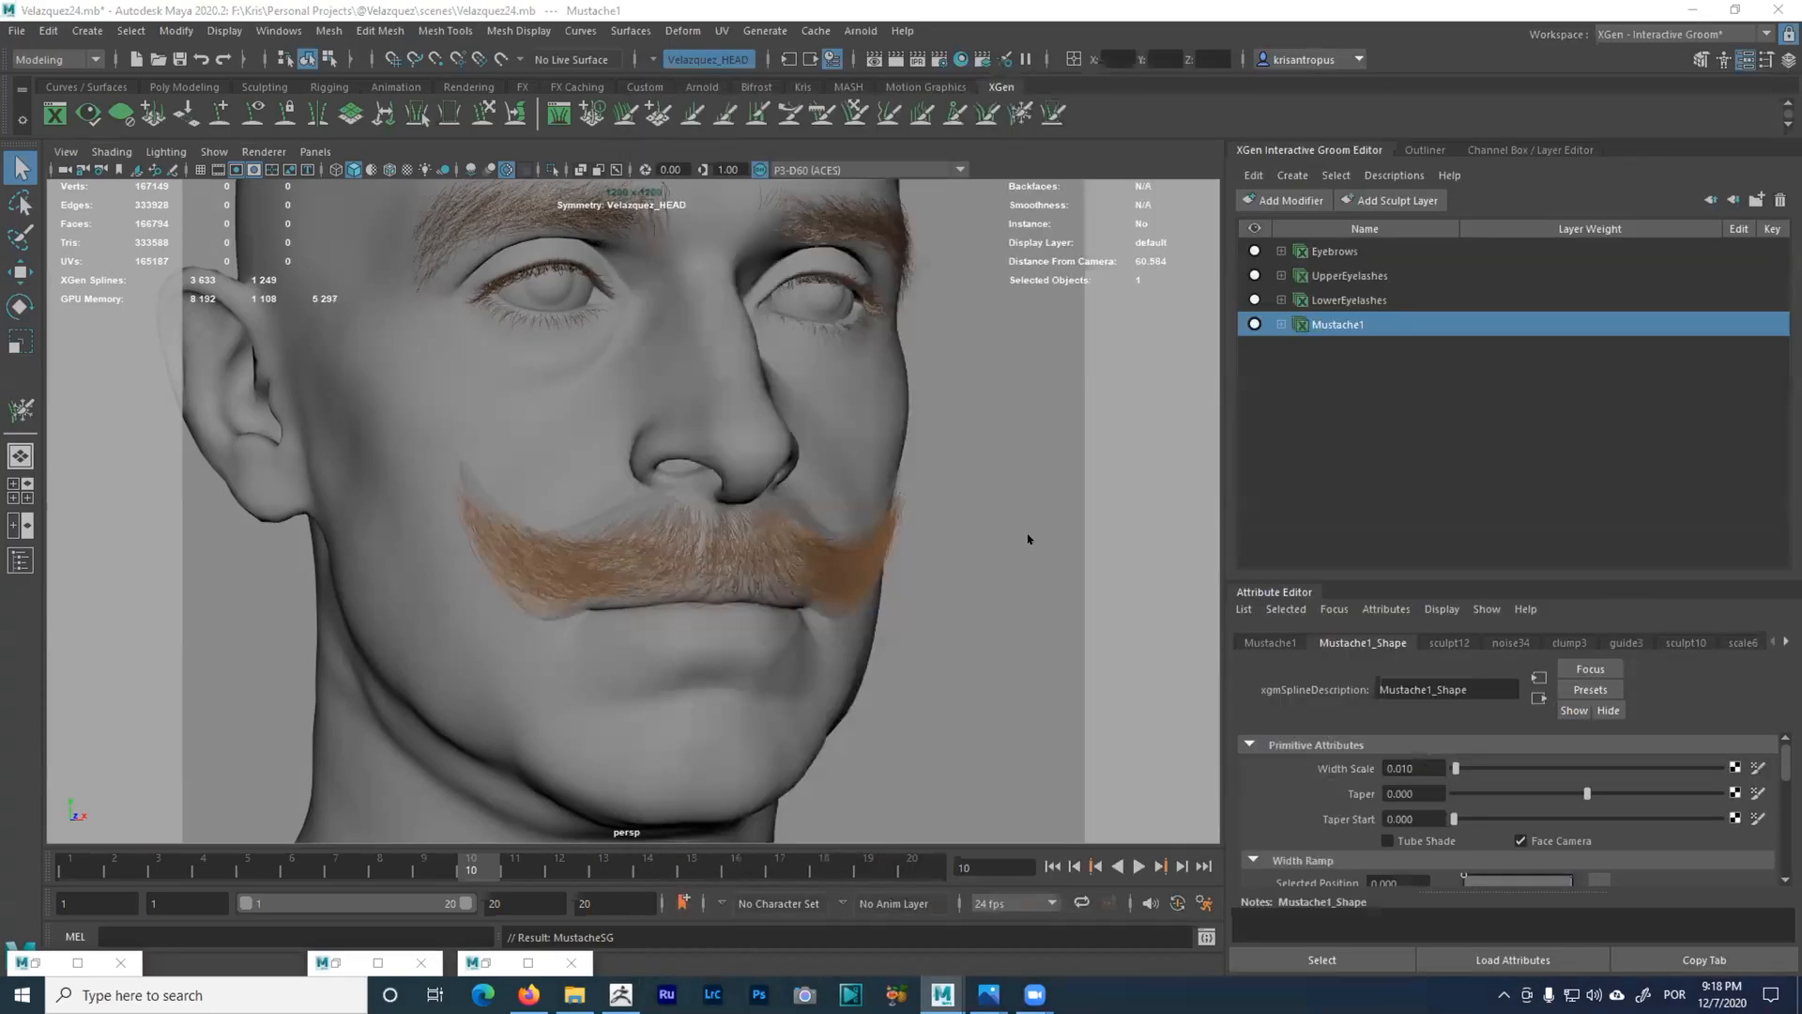
pyautogui.keyDown('alt'); pyautogui.moveTo(851, 536); pyautogui.dragTo(942, 547); pyautogui.keyUp('alt')
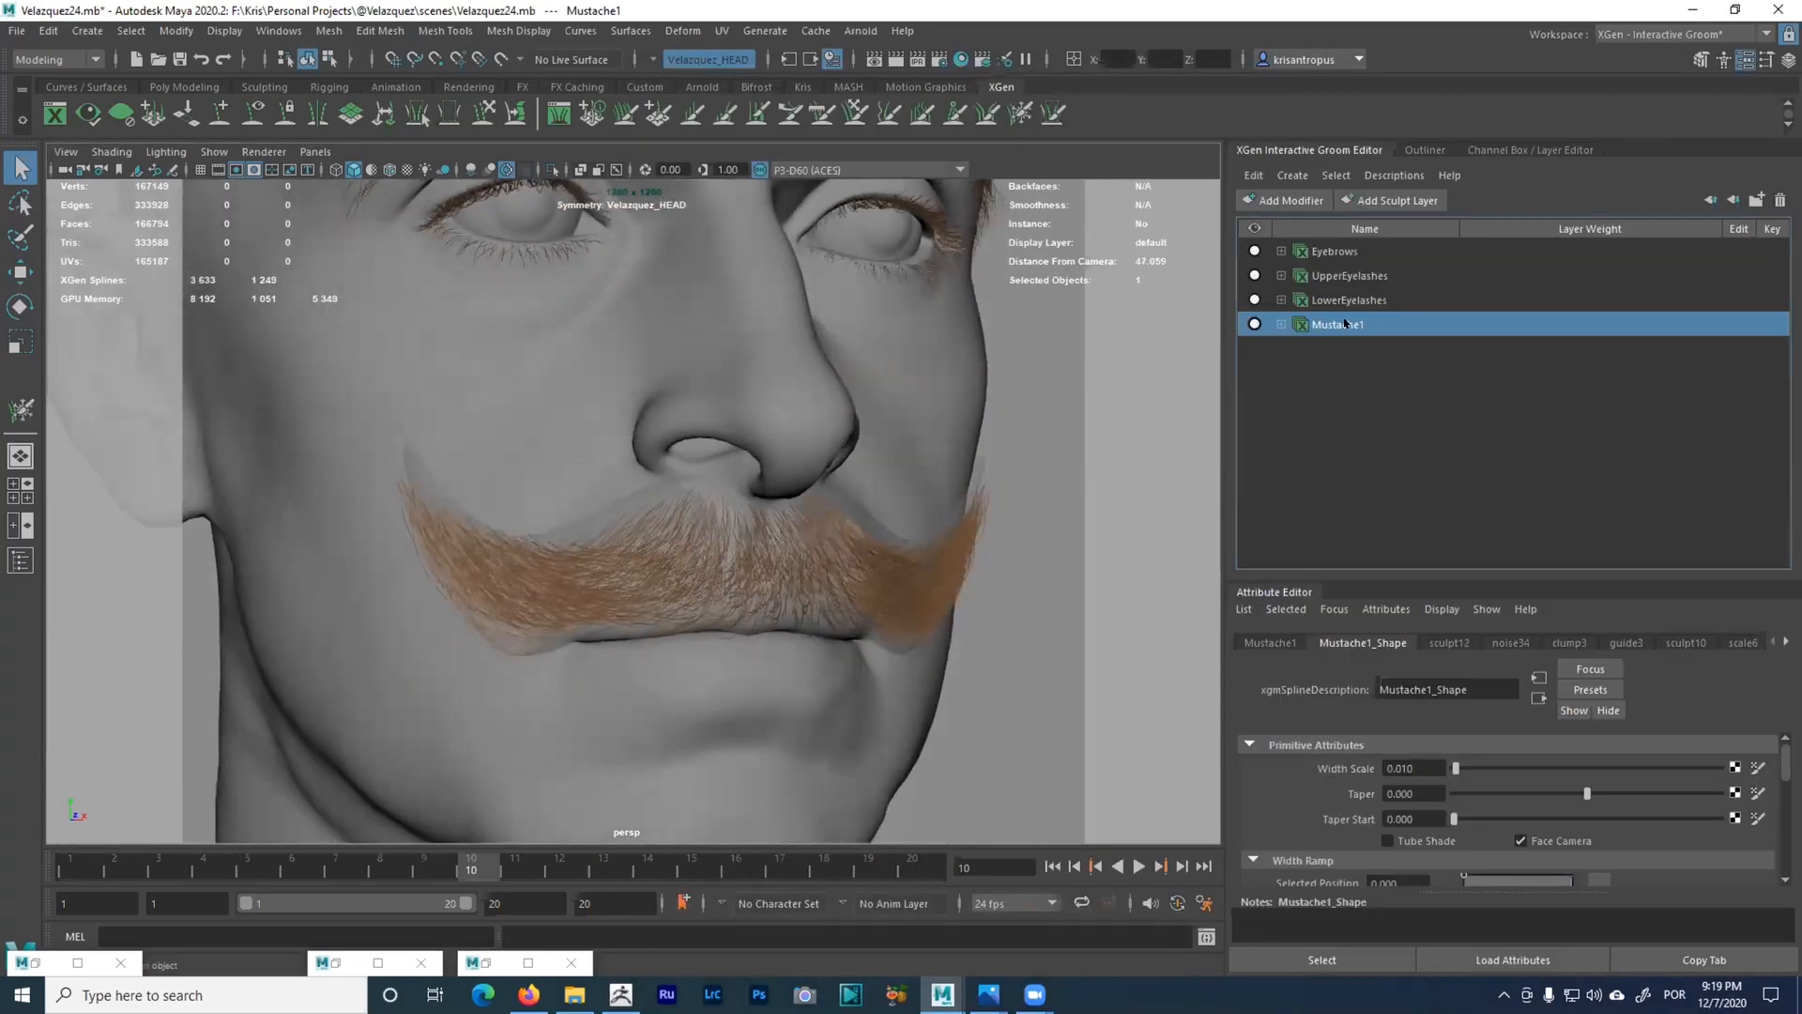
# - Show the inGuide3 guides of Mustache1's guide3 modifier over the mustache
pyautogui.click(1281, 323)
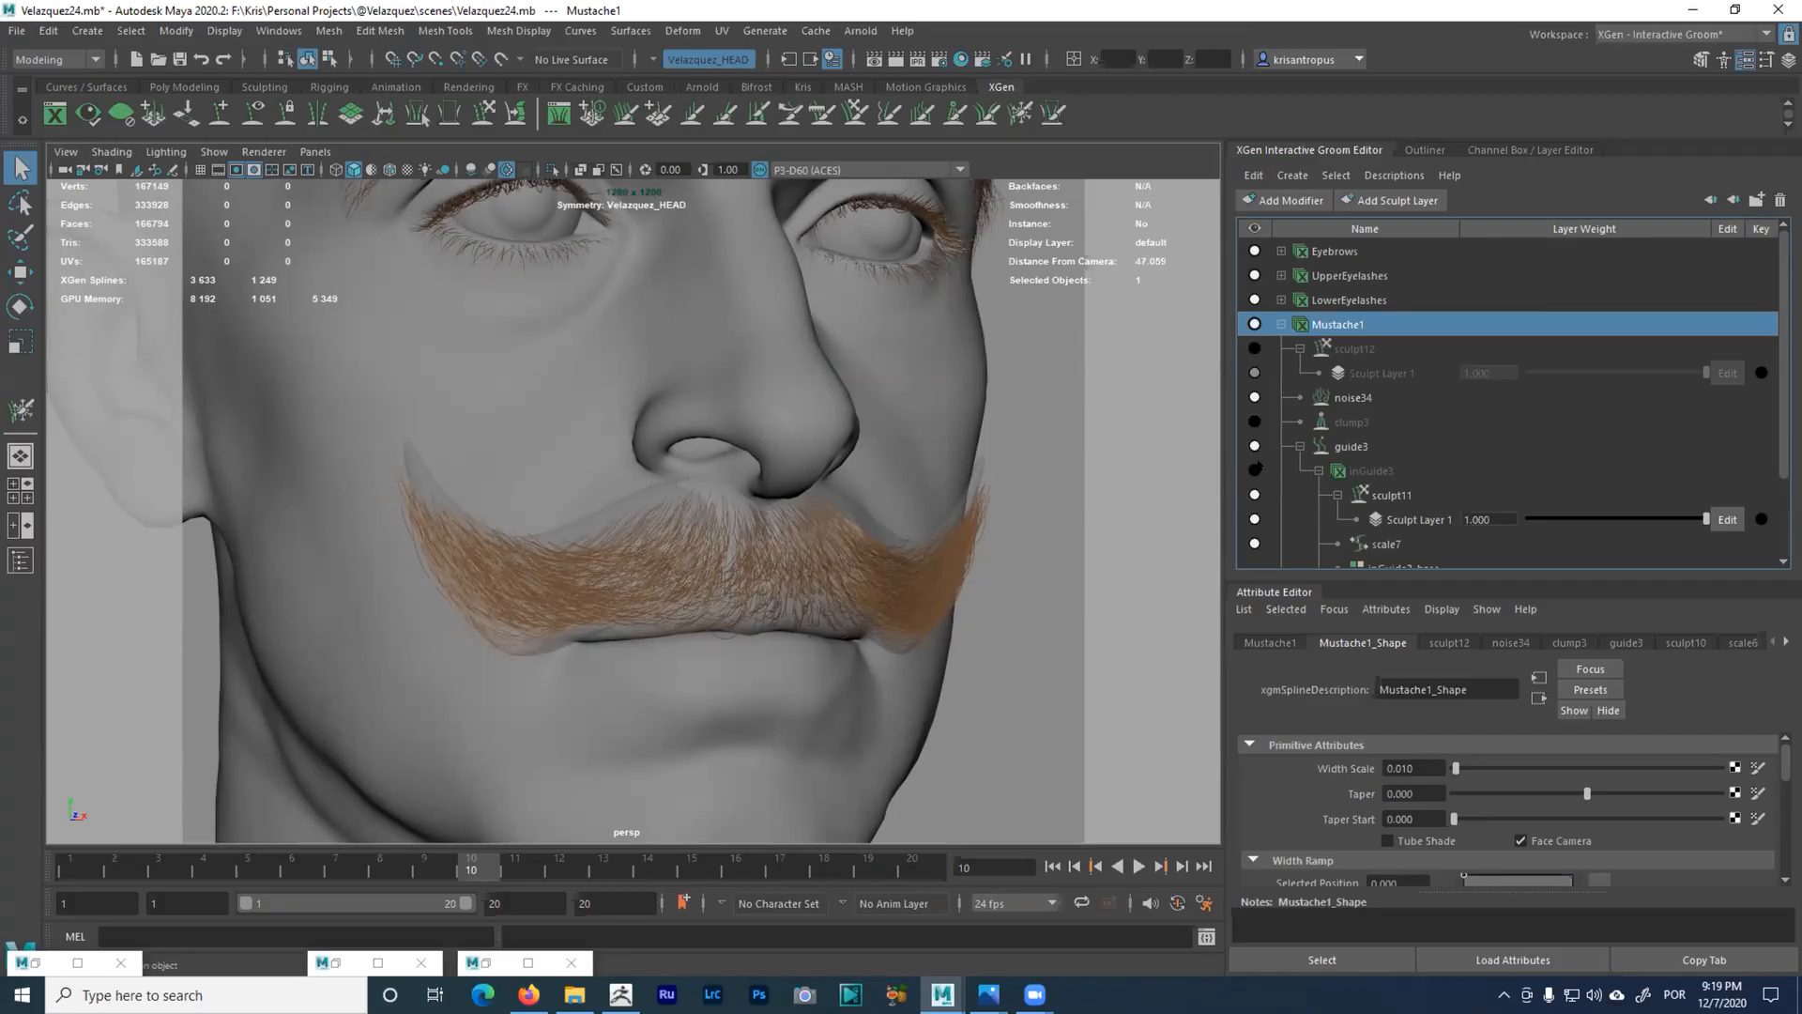
pyautogui.click(1255, 470)
pyautogui.press('f')
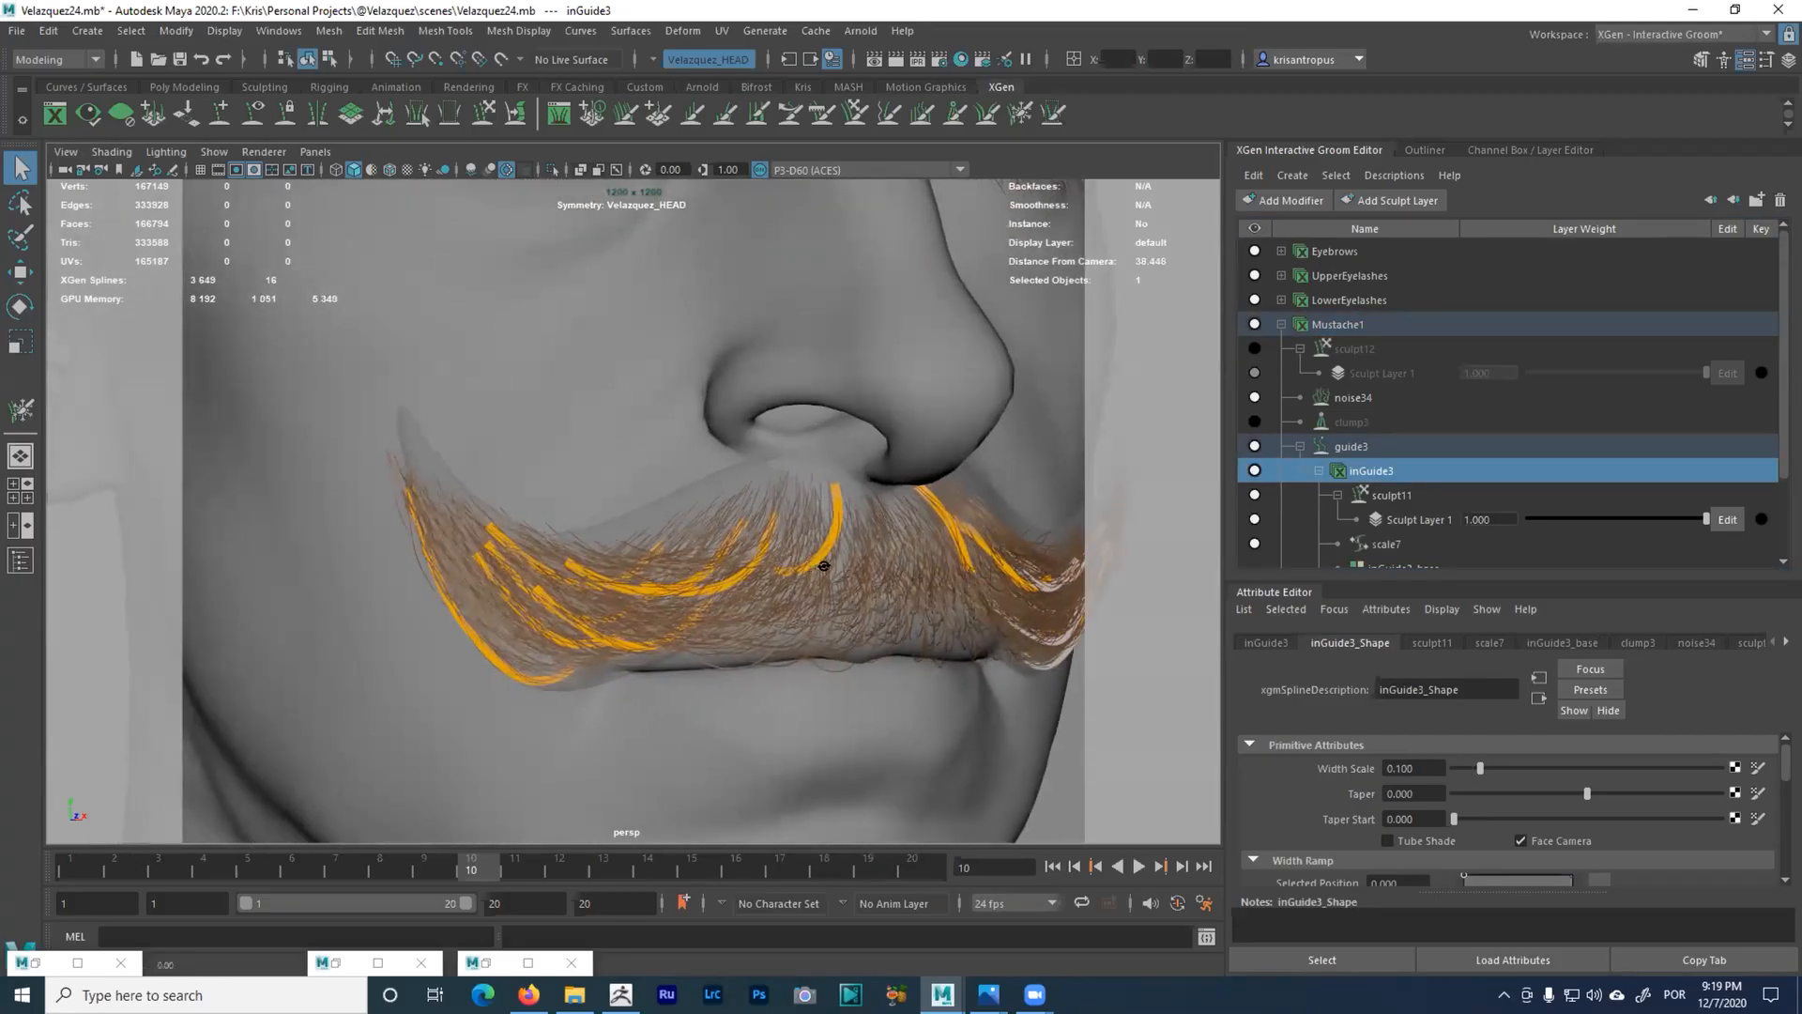
pyautogui.keyDown('alt'); pyautogui.moveTo(638, 581); pyautogui.dragTo(878, 568); pyautogui.keyUp('alt')
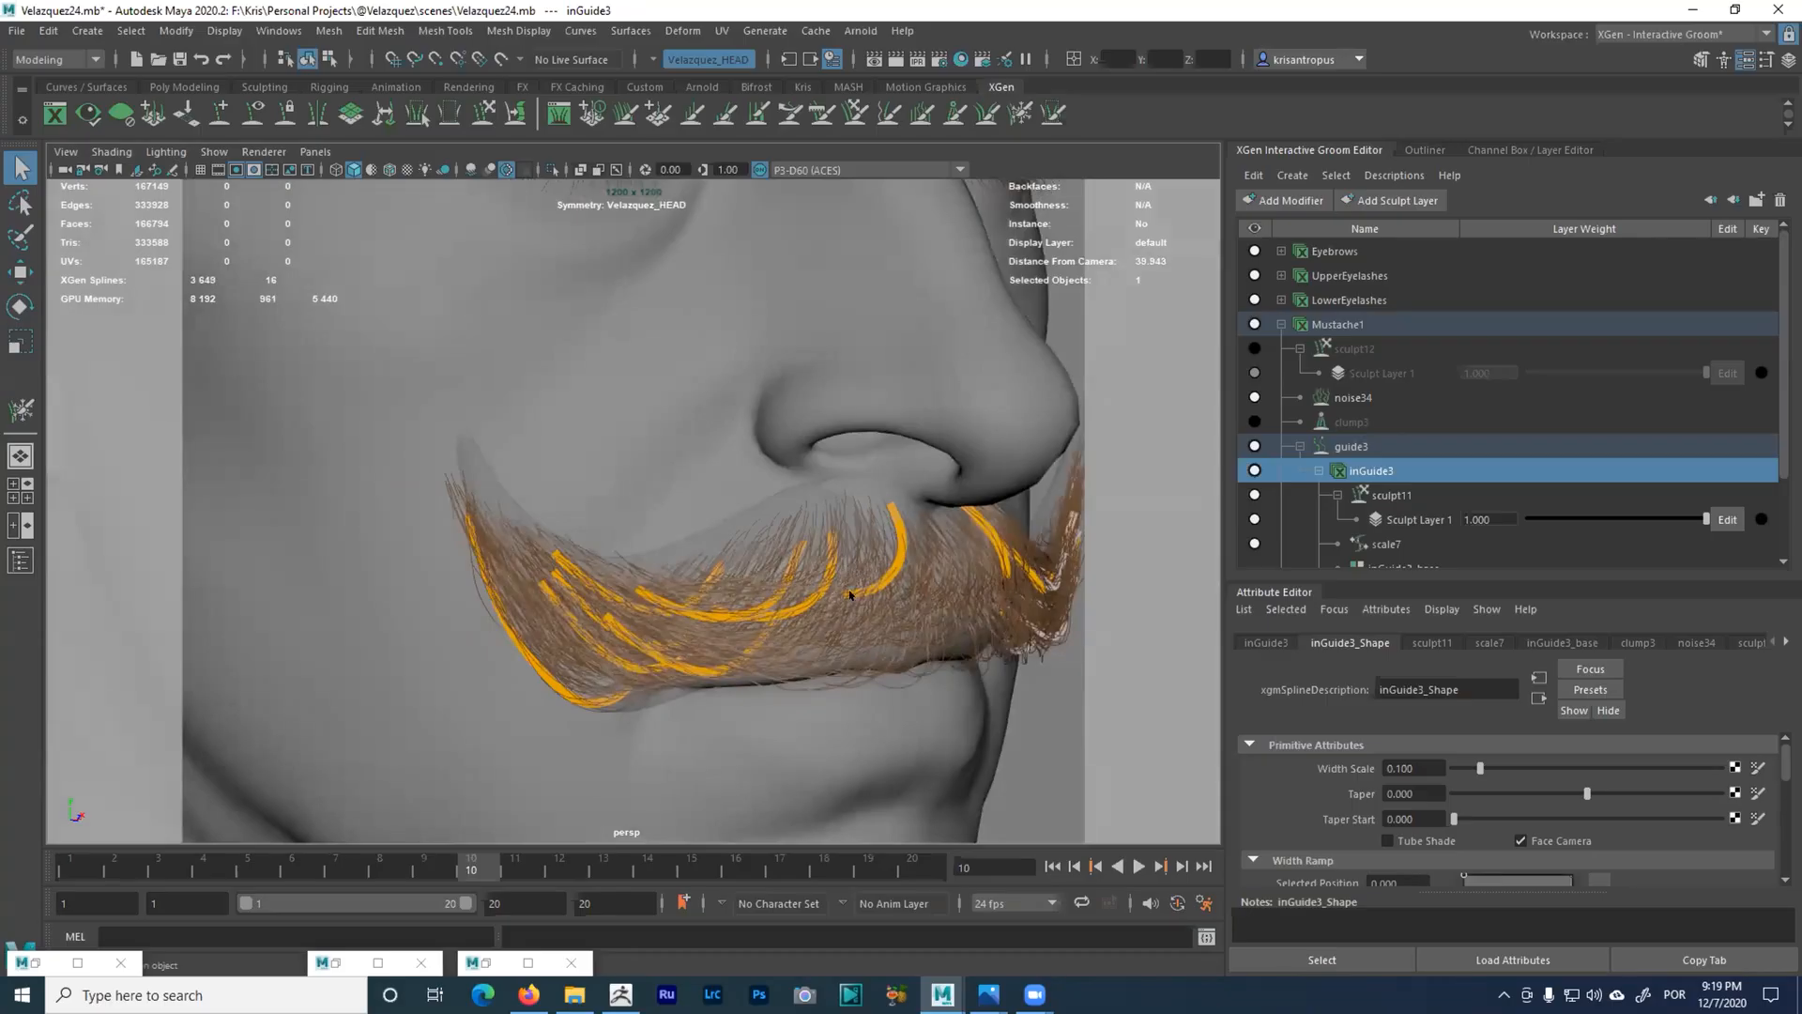
pyautogui.keyDown('alt'); pyautogui.moveTo(743, 622); pyautogui.dragTo(610, 608); pyautogui.keyUp('alt')
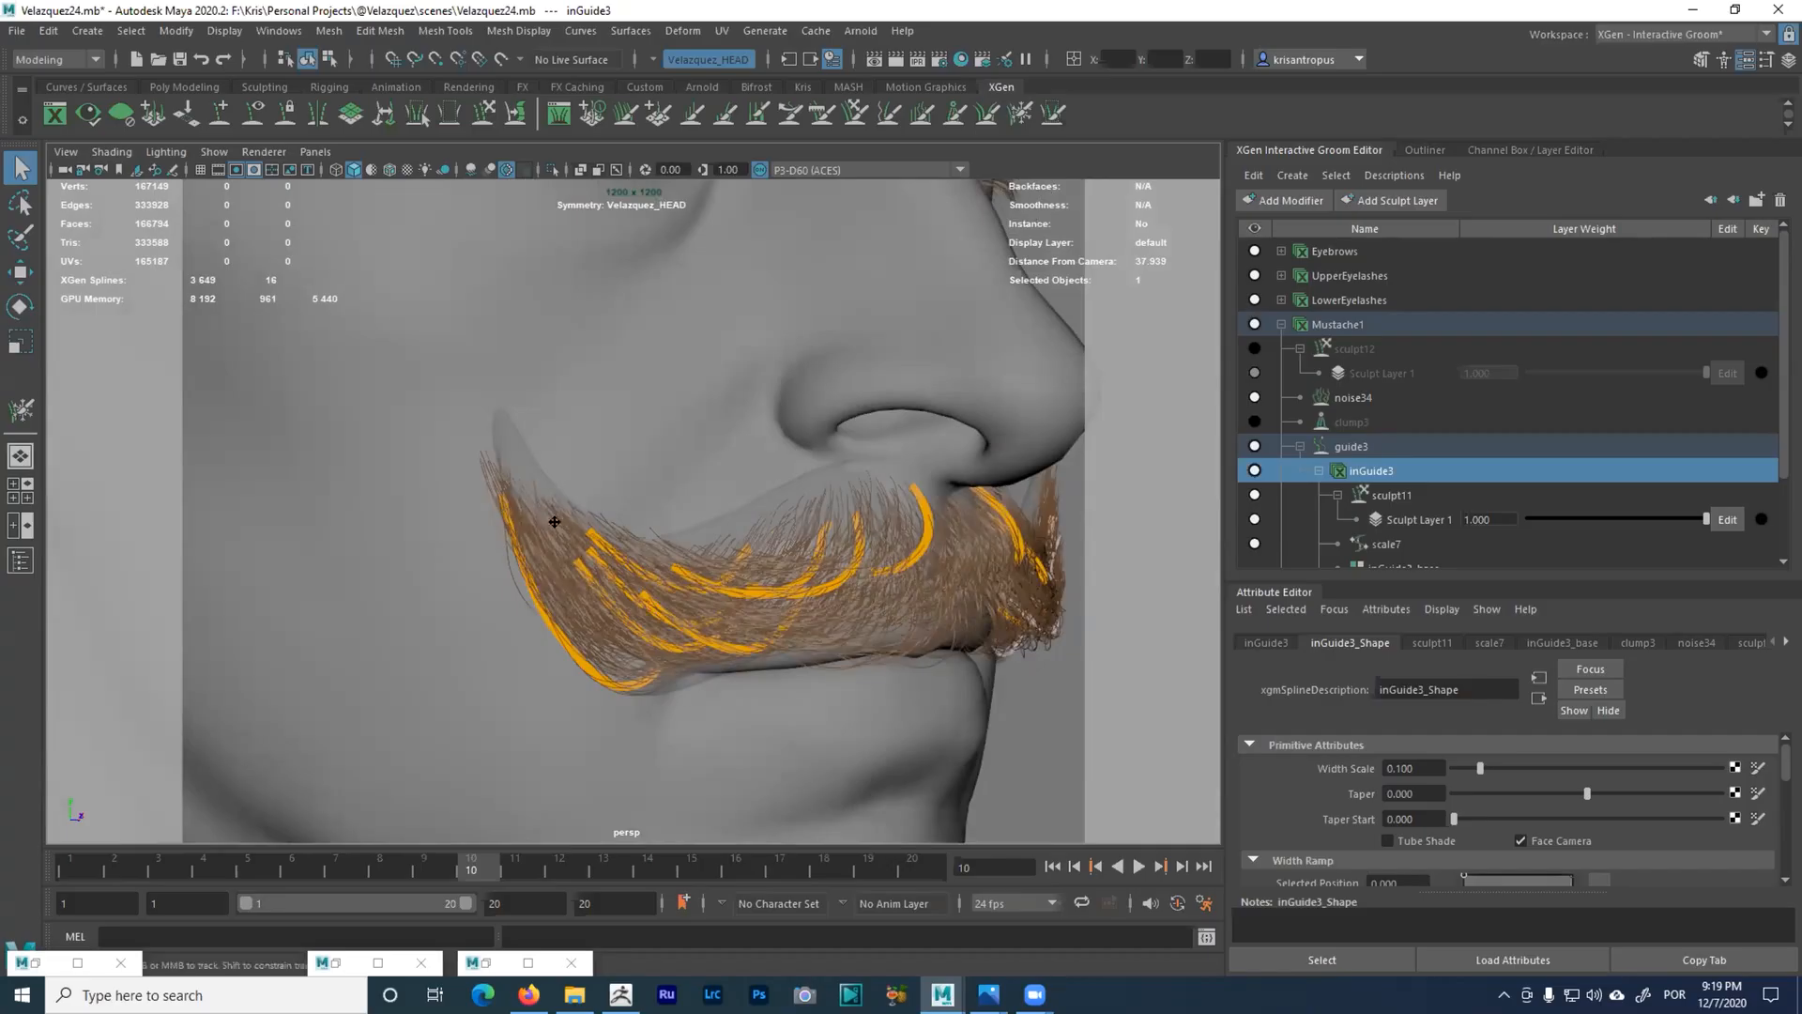
pyautogui.keyDown('alt'); pyautogui.moveTo(543, 515); pyautogui.dragTo(613, 508, button='right'); pyautogui.keyUp('alt')
pyautogui.keyDown('alt'); pyautogui.moveTo(614, 508); pyautogui.dragTo(615, 475, button='middle'); pyautogui.keyUp('alt')
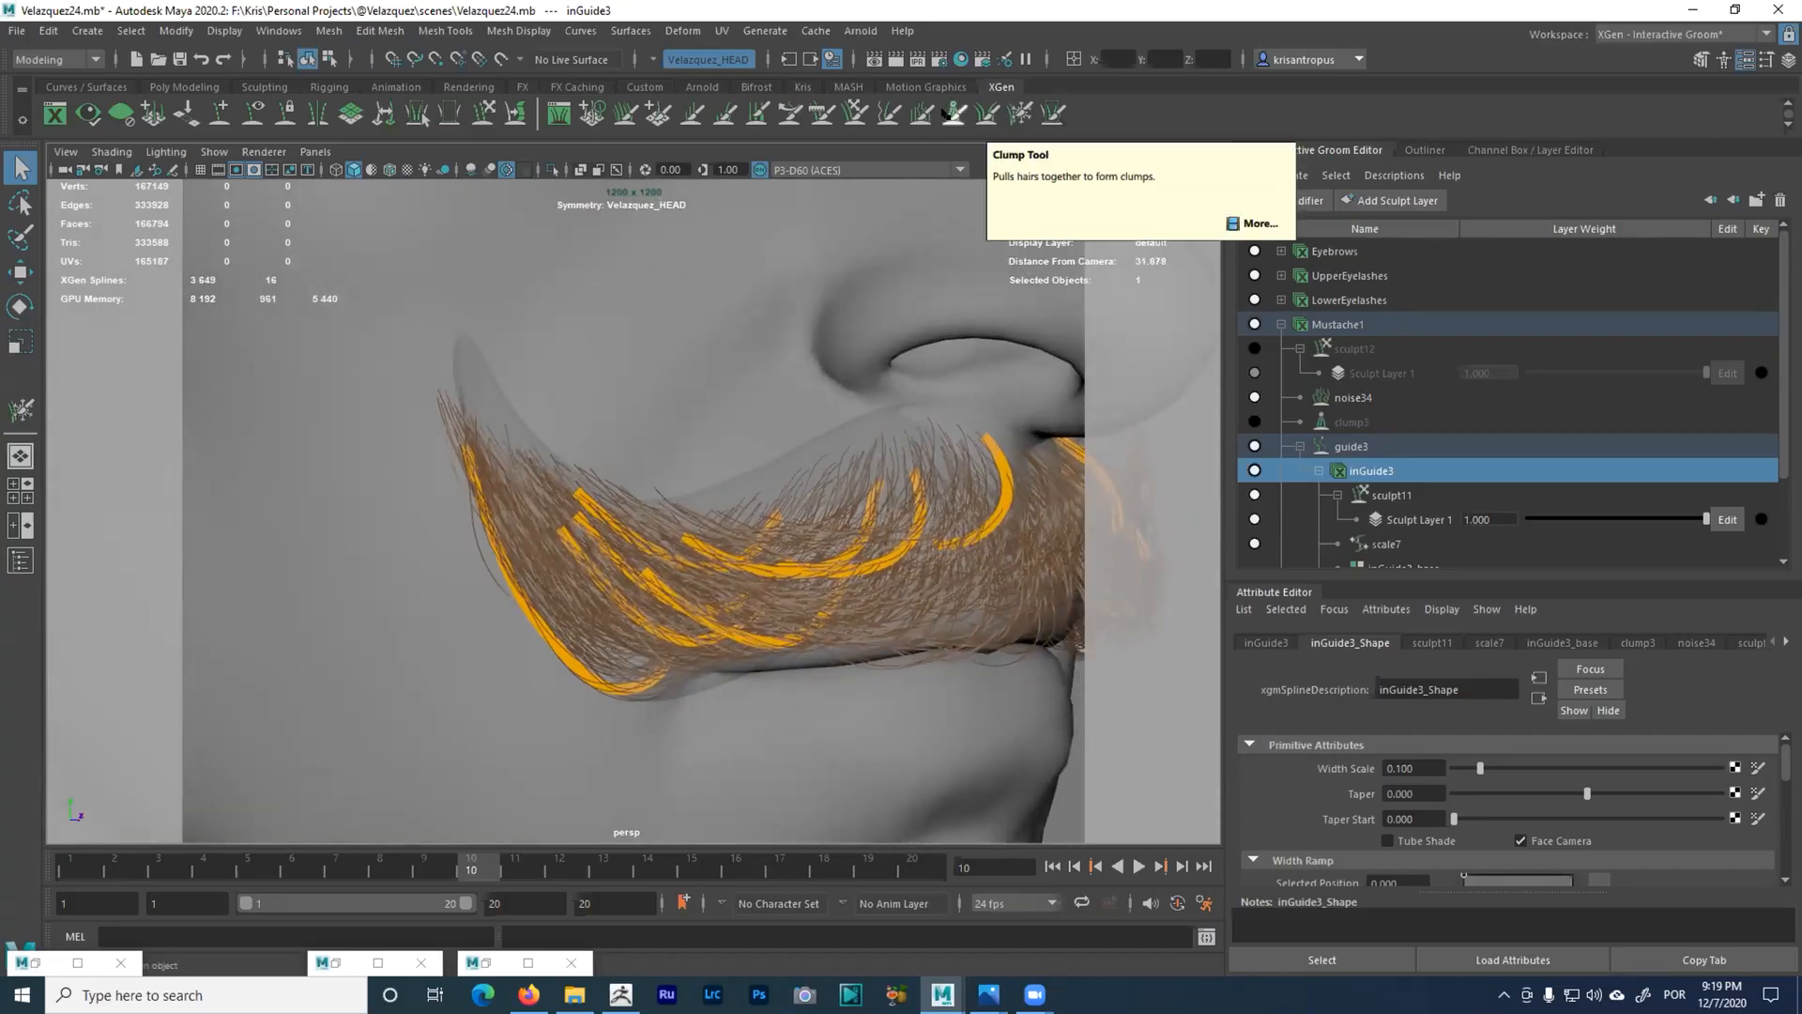
pyautogui.keyDown('alt'); pyautogui.moveTo(938, 543); pyautogui.dragTo(1019, 534, button='right'); pyautogui.keyUp('alt')
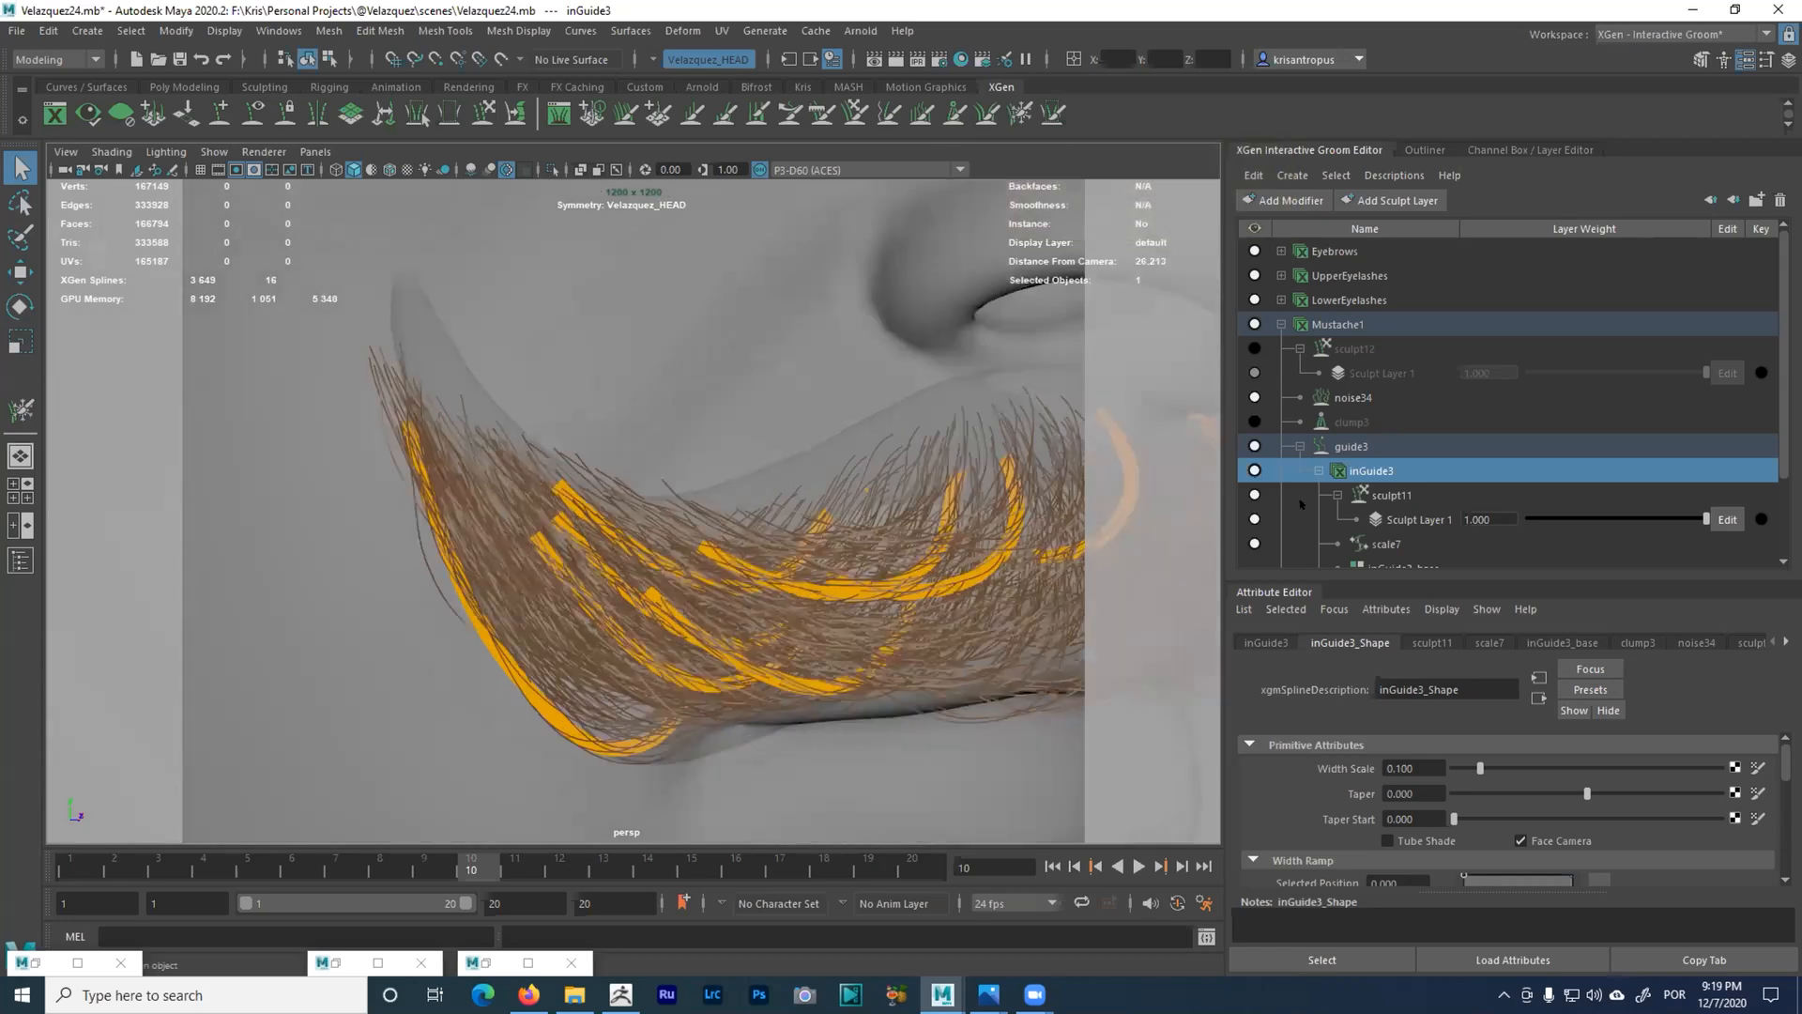
# - Enable editing of sculpt11's Sculpt Layer 1, and turn off noise34 and the Mustache1 hair so only the guides show
pyautogui.click(1729, 521)
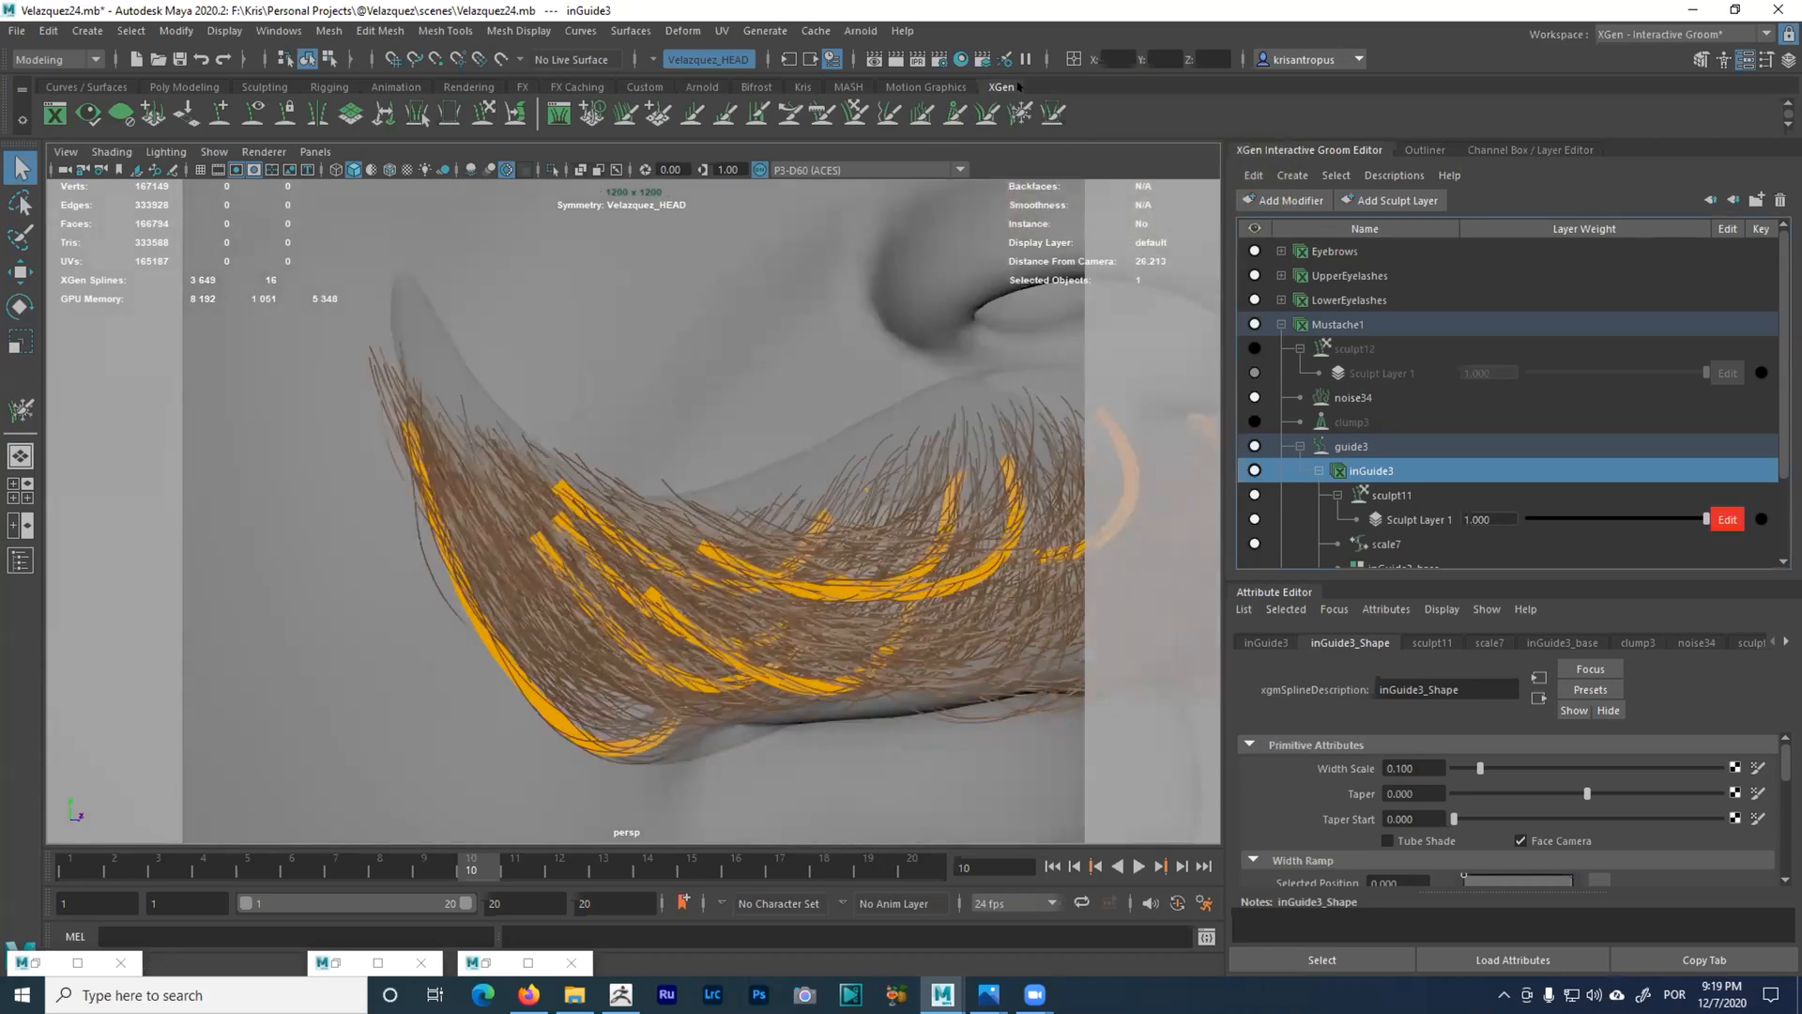
pyautogui.click(1254, 397)
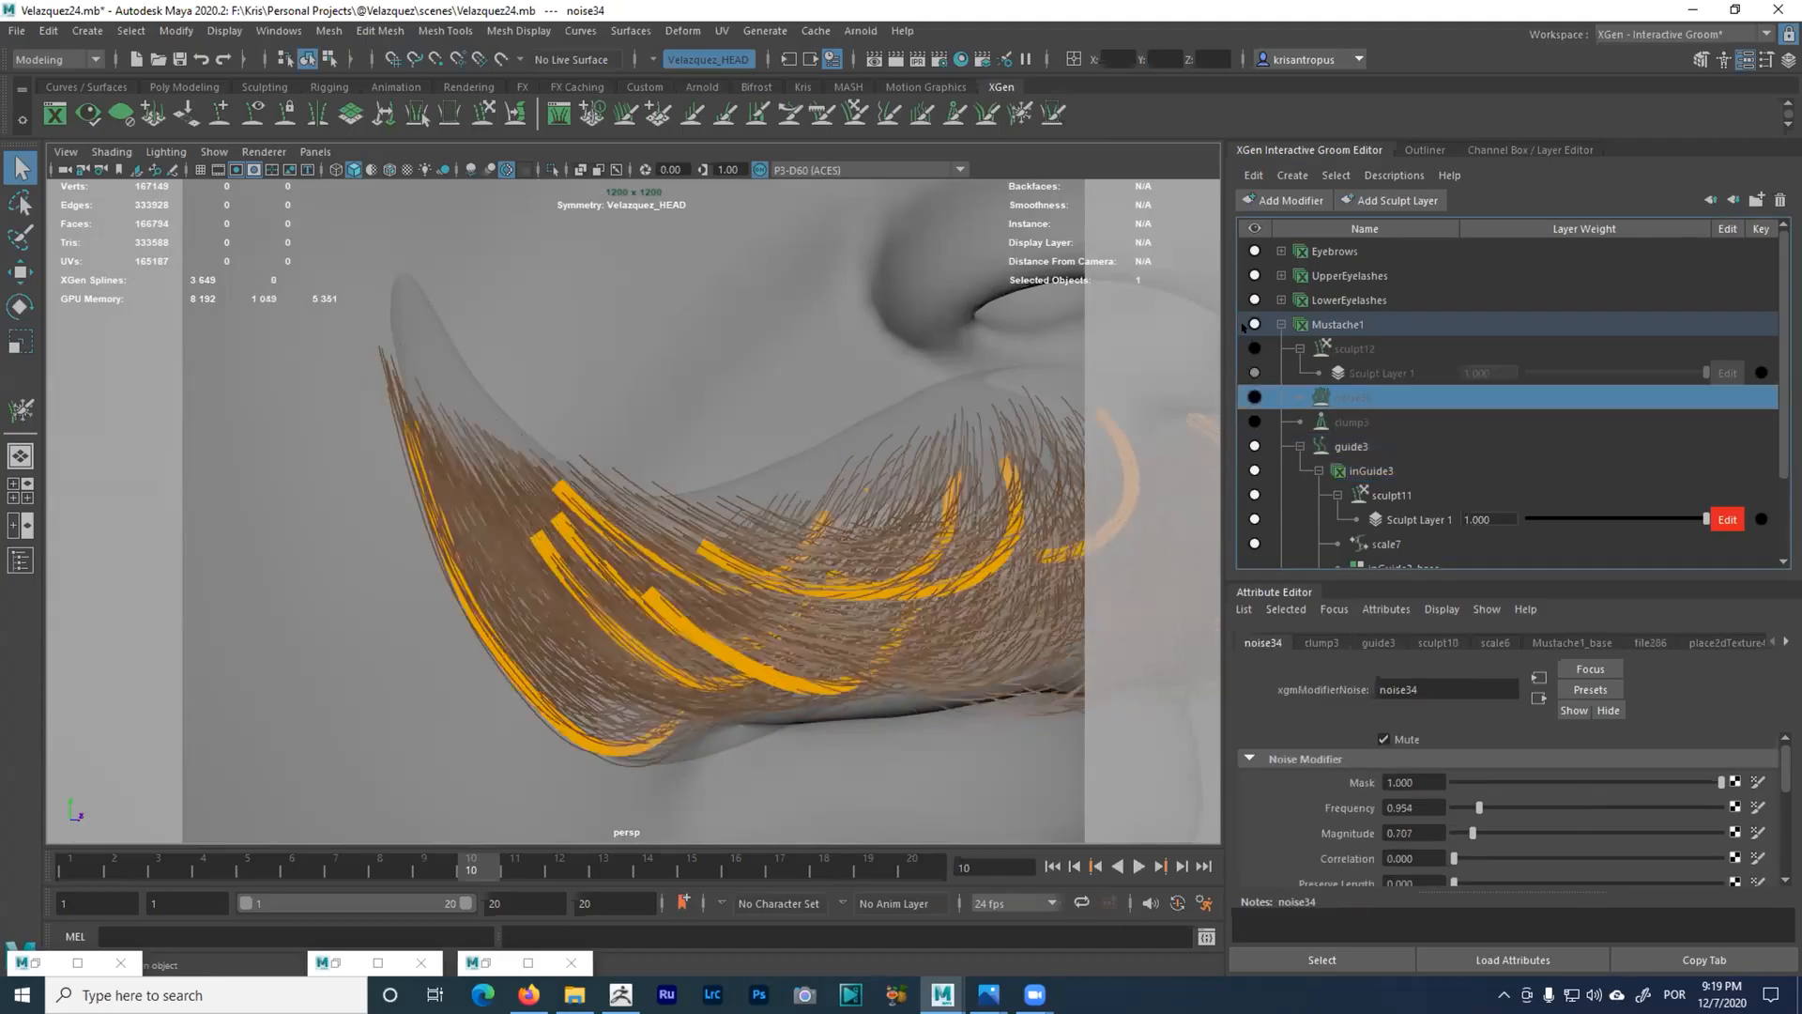
pyautogui.click(1254, 324)
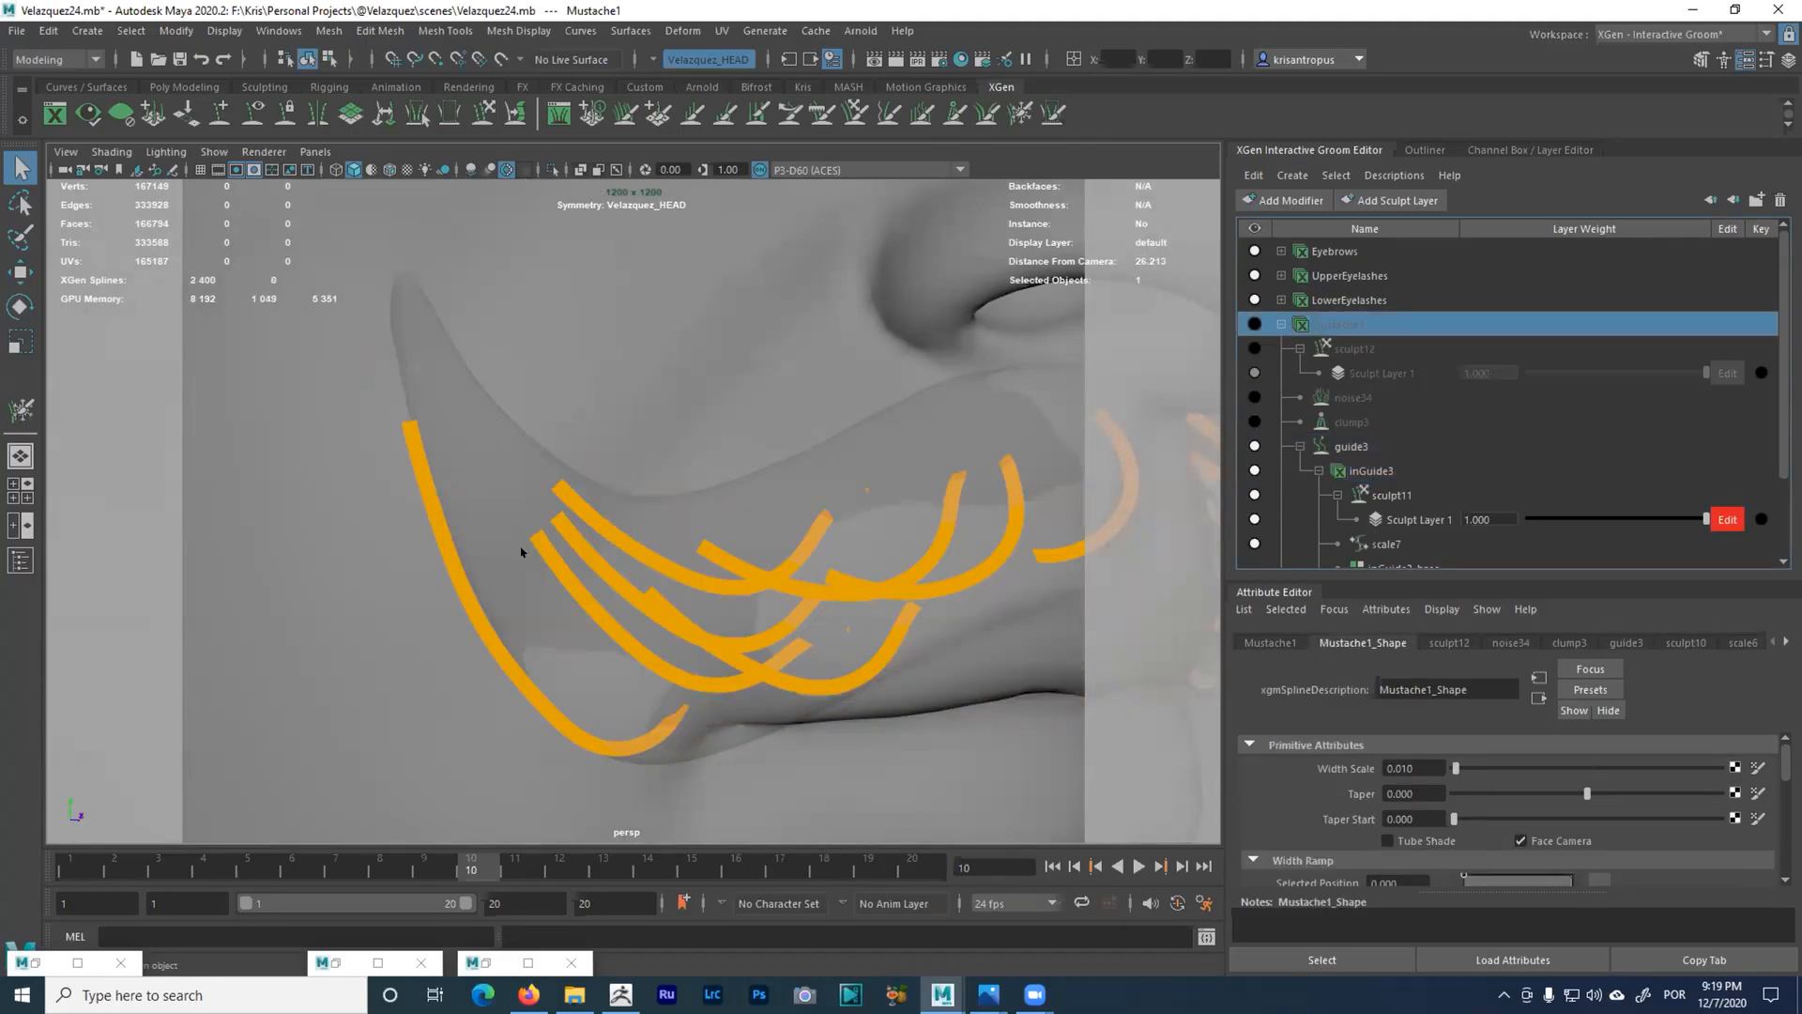
# - Mask the mustache guides with the Freeze brush, separating the outer guides at the mouth corners from the rest
pyautogui.keyDown('alt'); pyautogui.moveTo(582, 538); pyautogui.dragTo(547, 463, button='right'); pyautogui.keyUp('alt')
pyautogui.keyDown('alt'); pyautogui.moveTo(547, 463); pyautogui.dragTo(532, 459); pyautogui.keyUp('alt')
pyautogui.keyDown('alt'); pyautogui.moveTo(531, 459); pyautogui.dragTo(491, 398, button='right'); pyautogui.keyUp('alt')
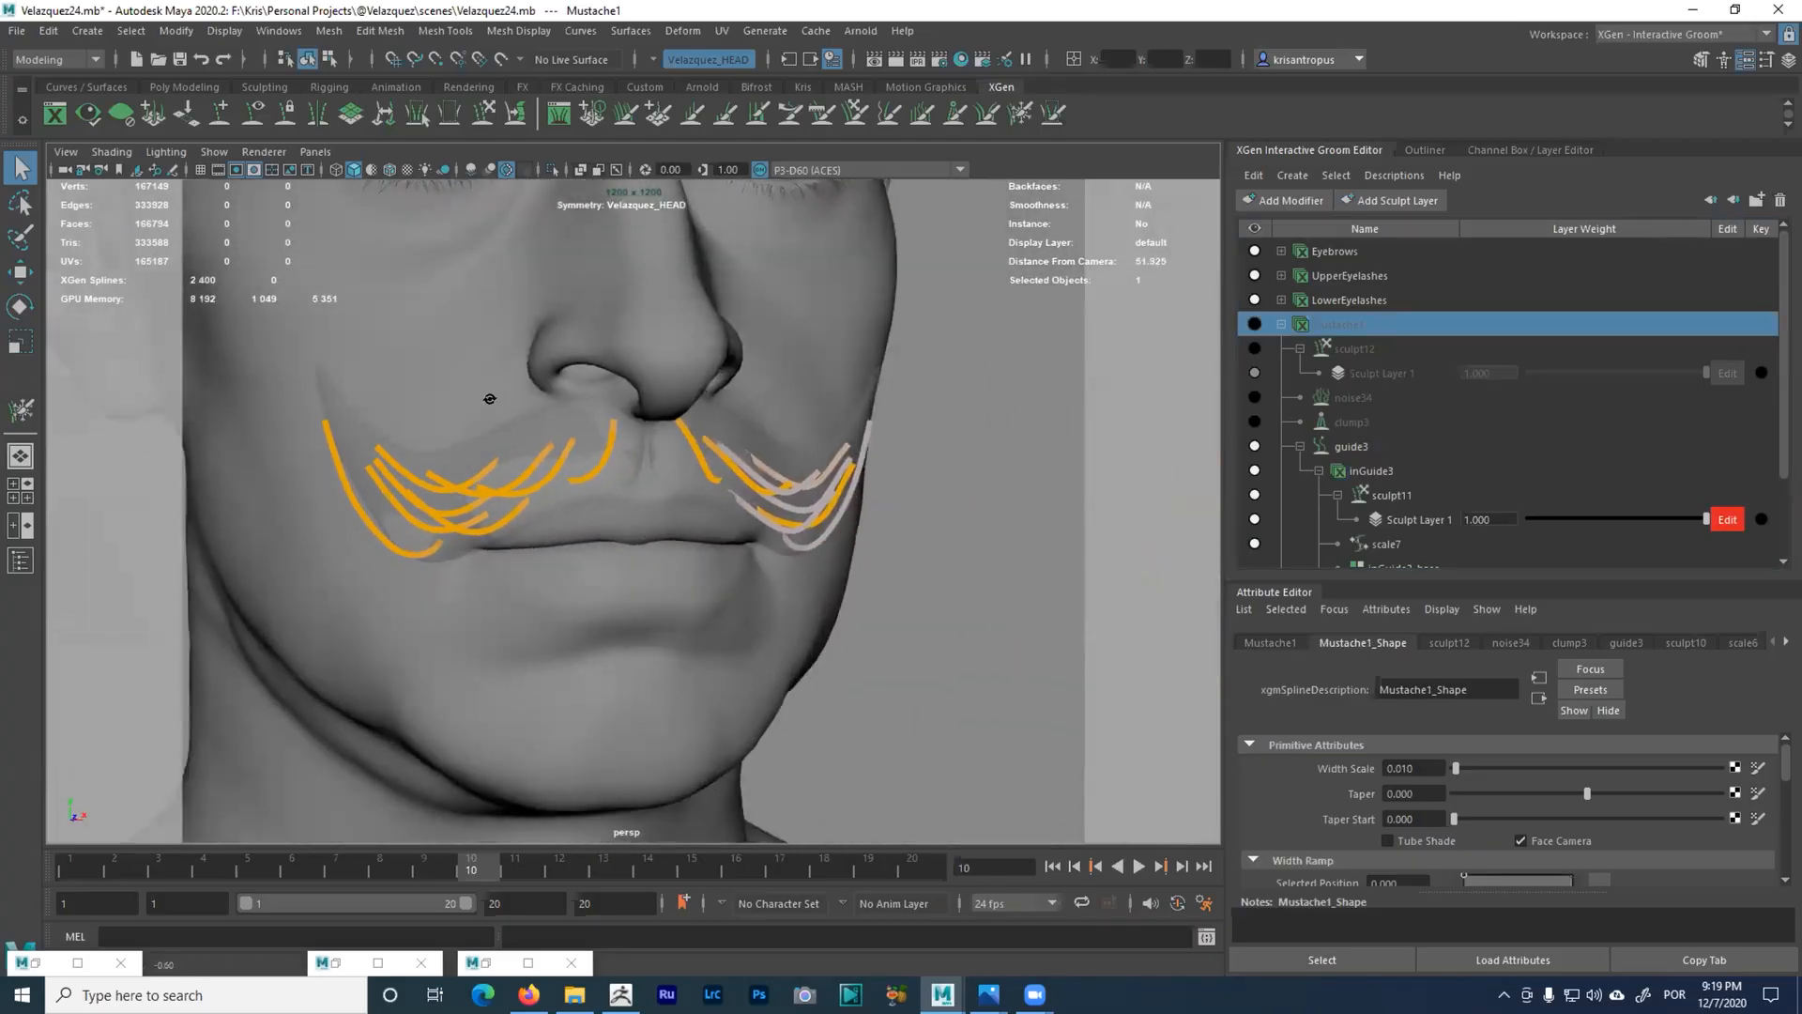
pyautogui.keyDown('alt'); pyautogui.moveTo(491, 398); pyautogui.dragTo(477, 396); pyautogui.keyUp('alt')
pyautogui.click(1051, 110)
pyautogui.moveTo(784, 442)
pyautogui.mouseDown()
pyautogui.moveTo(703, 462)
pyautogui.moveTo(595, 442)
pyautogui.moveTo(454, 475)
pyautogui.mouseUp()
pyautogui.keyDown('alt'); pyautogui.moveTo(443, 544); pyautogui.dragTo(489, 536); pyautogui.keyUp('alt')
pyautogui.keyDown('ctrl'); pyautogui.moveTo(346, 536); pyautogui.dragTo(340, 522); pyautogui.keyUp('ctrl')
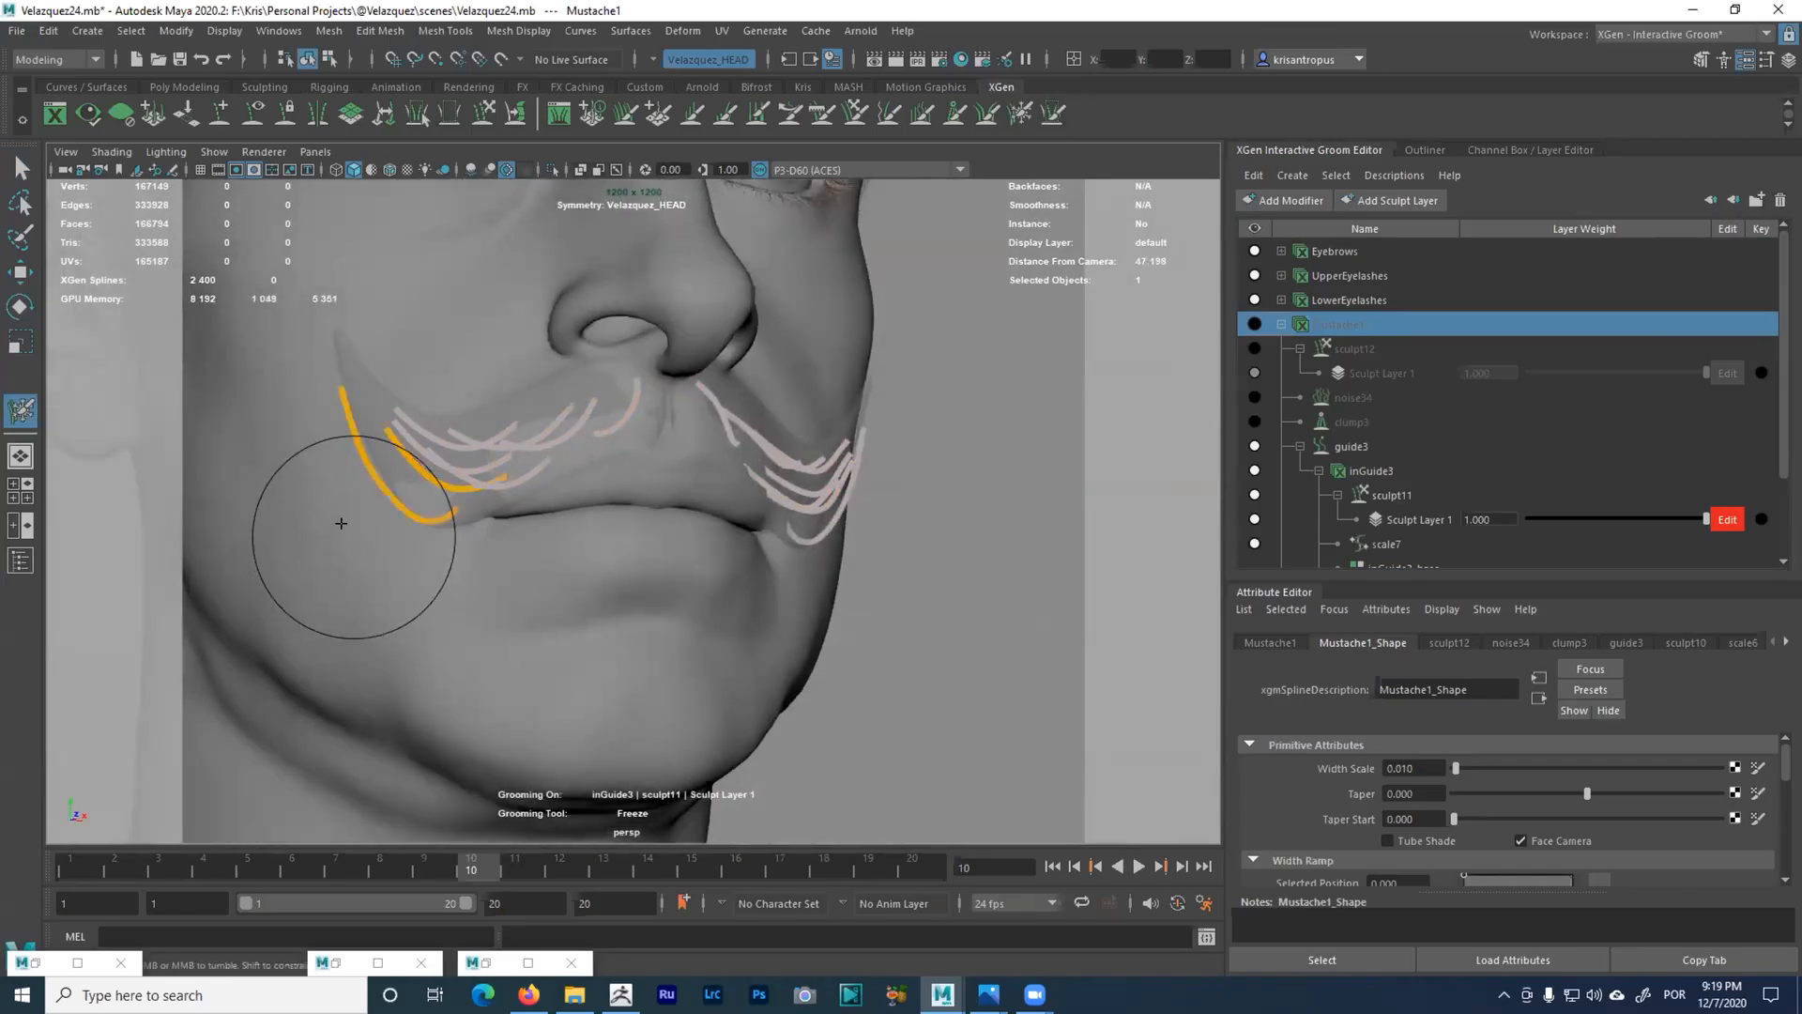
# - Try the Clump brush on the outer guide tips on the character's left side, and undo the last sculpting strokes
pyautogui.moveTo(774, 585)
pyautogui.keyDown('alt'); pyautogui.mouseDown()
pyautogui.moveTo(667, 579)
pyautogui.moveTo(792, 547)
pyautogui.moveTo(835, 568)
pyautogui.mouseUp(); pyautogui.keyUp('alt')
pyautogui.keyDown('alt'); pyautogui.moveTo(836, 569); pyautogui.dragTo(882, 598, button='right'); pyautogui.keyUp('alt')
pyautogui.keyDown('alt'); pyautogui.moveTo(882, 599); pyautogui.dragTo(971, 543, button='middle'); pyautogui.keyUp('alt')
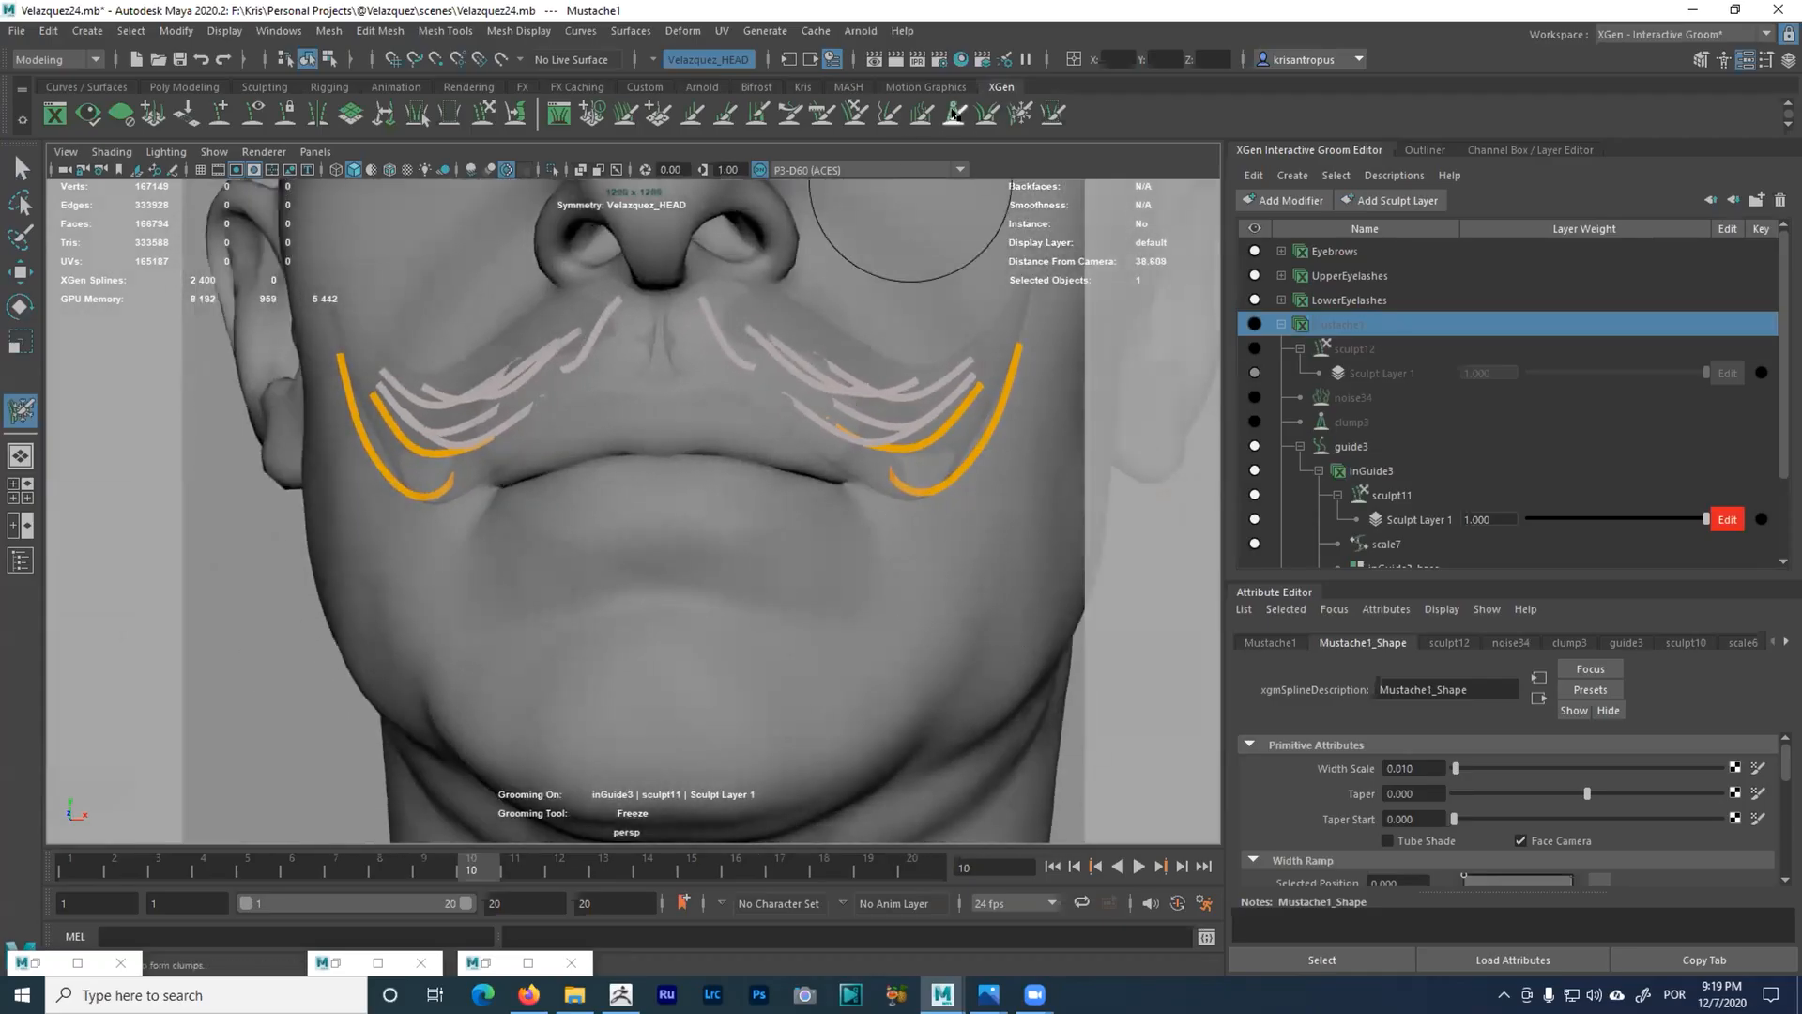
pyautogui.keyDown('alt'); pyautogui.moveTo(960, 446); pyautogui.dragTo(909, 463); pyautogui.keyUp('alt')
pyautogui.moveTo(925, 381); pyautogui.dragTo(945, 342)
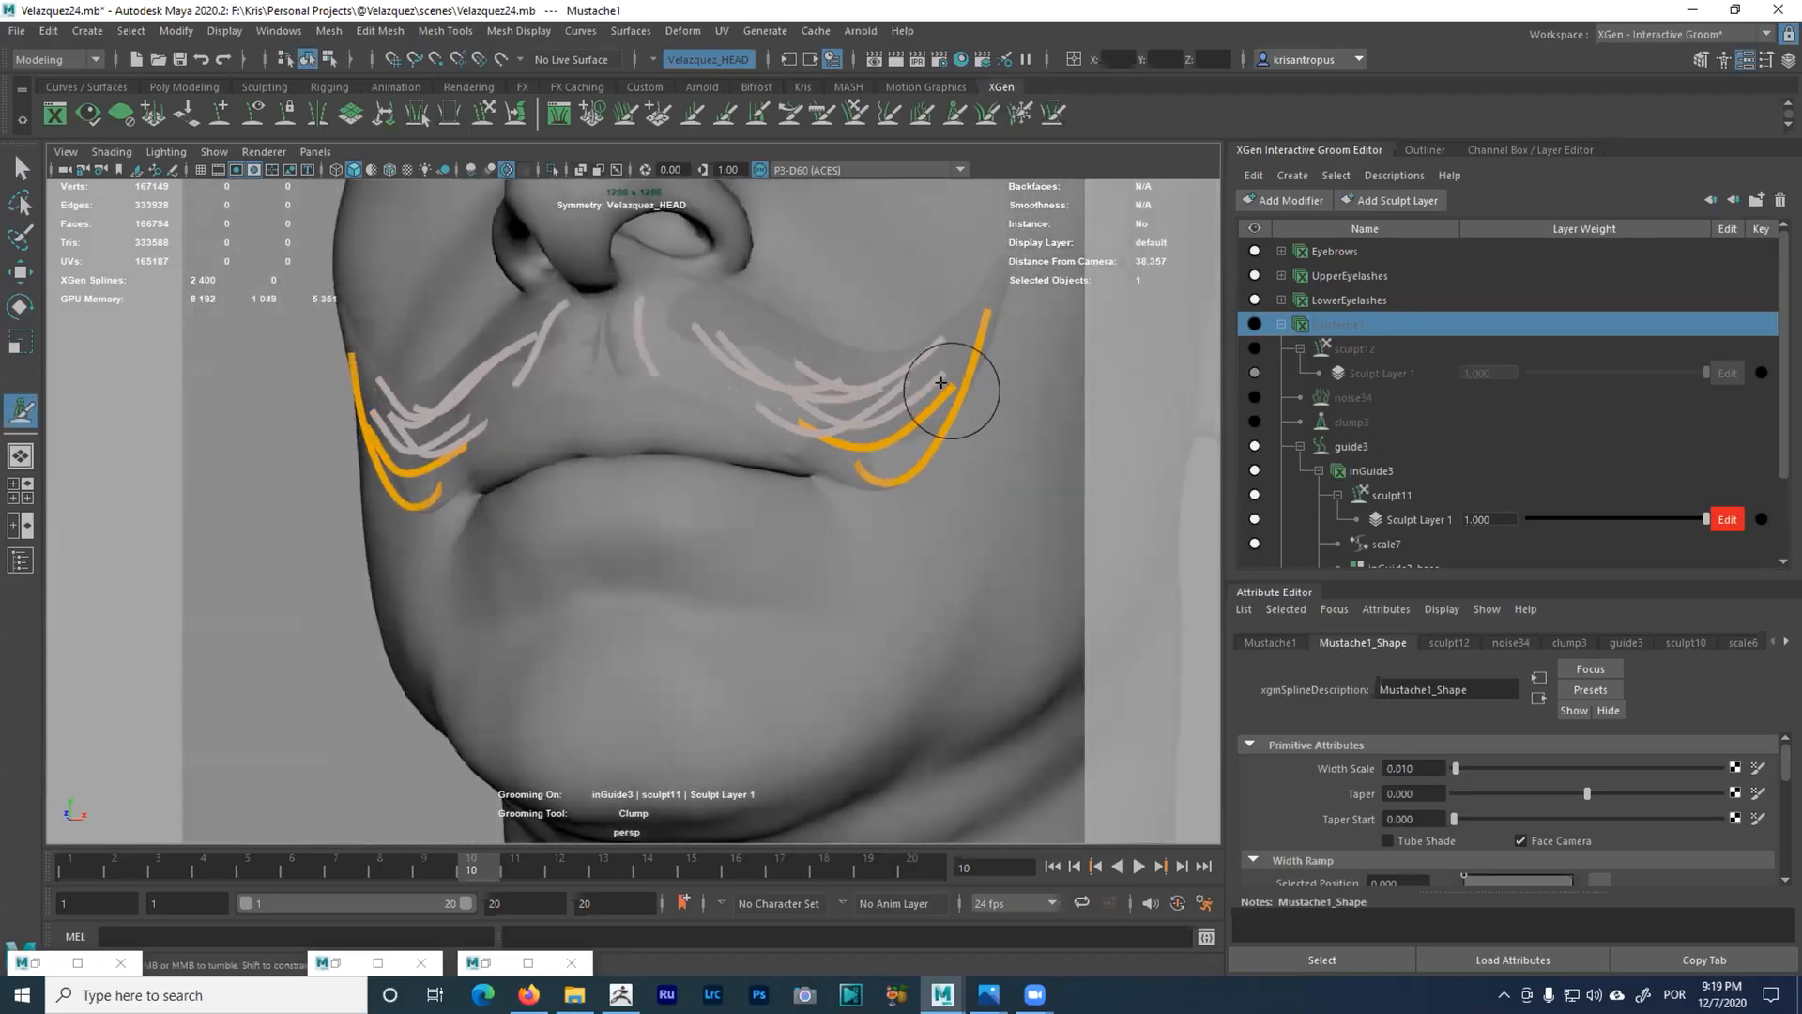
pyautogui.moveTo(851, 484)
pyautogui.keyDown('alt'); pyautogui.mouseDown()
pyautogui.moveTo(957, 522)
pyautogui.moveTo(917, 535)
pyautogui.moveTo(764, 503)
pyautogui.moveTo(892, 506)
pyautogui.mouseUp(); pyautogui.keyUp('alt')
pyautogui.hotkey('ctrl', 'z')
pyautogui.hotkey('ctrl', 'z')
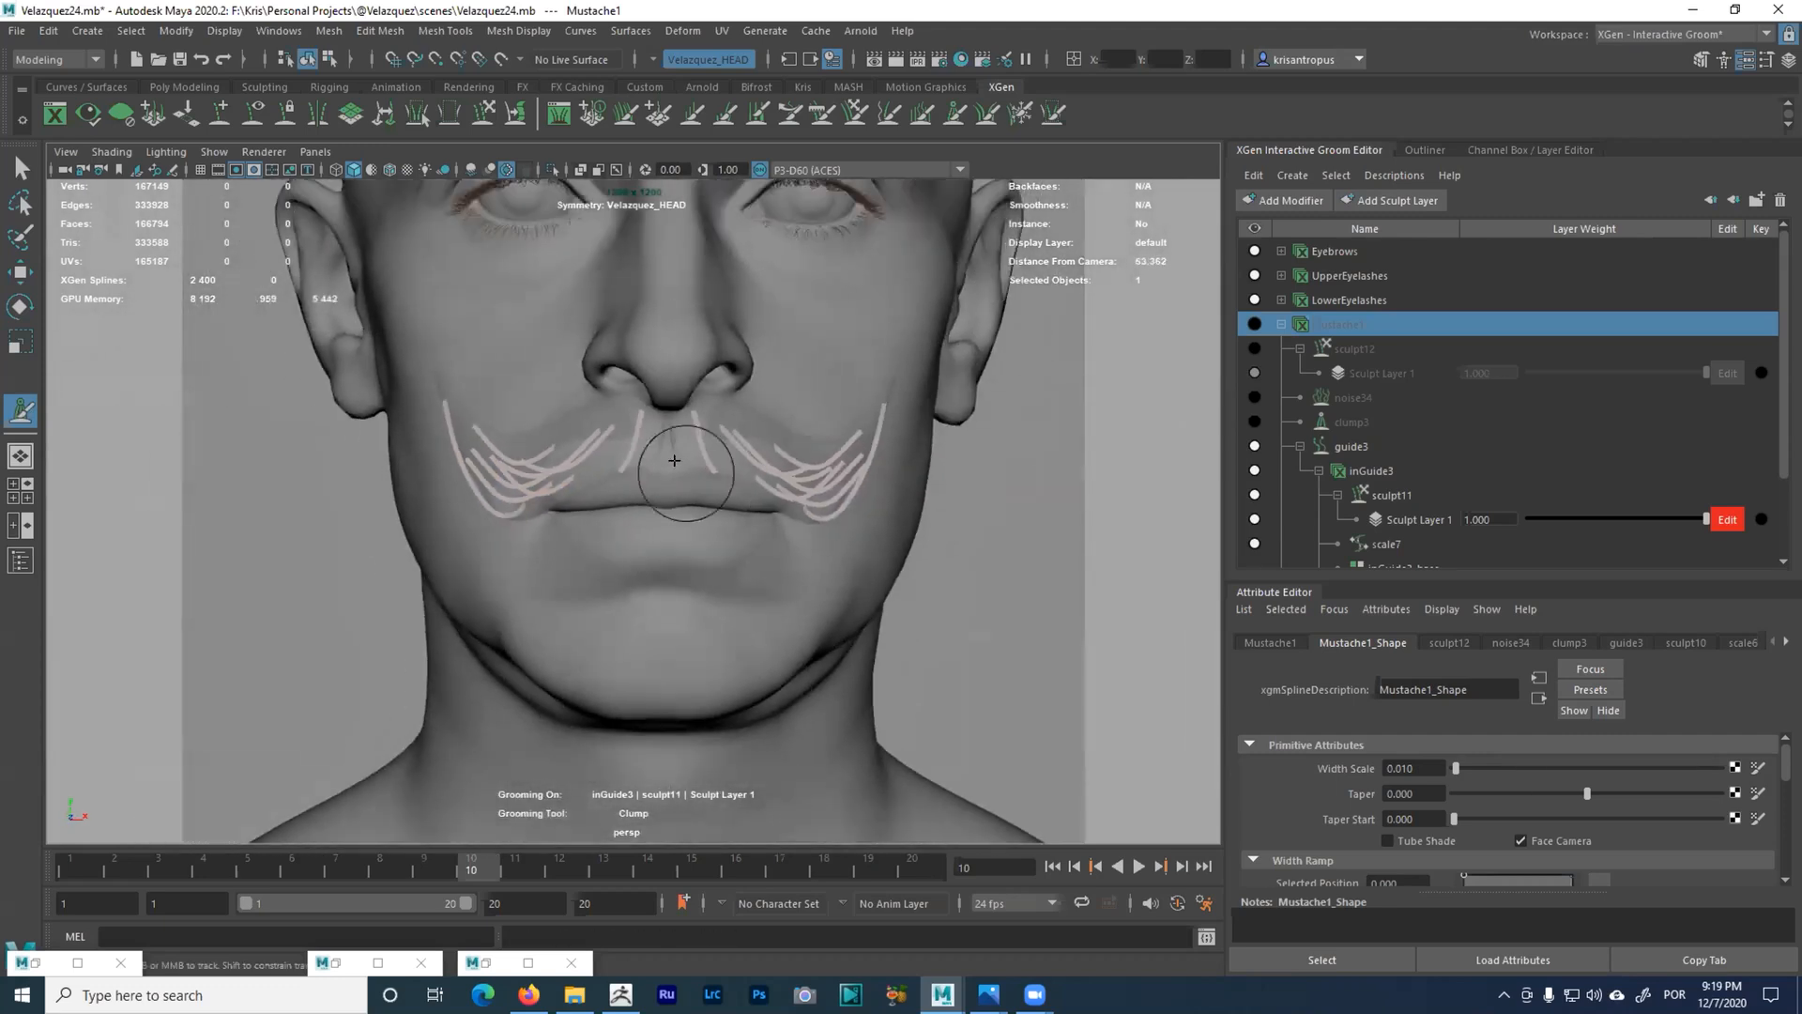
# - Show the Mustache1 hair again, unmute the sculpt12 modifier and turn off its Sculpt Layer 1
pyautogui.click(1255, 323)
pyautogui.keyDown('alt'); pyautogui.moveTo(772, 542); pyautogui.dragTo(830, 545); pyautogui.keyUp('alt')
pyautogui.click(1284, 350)
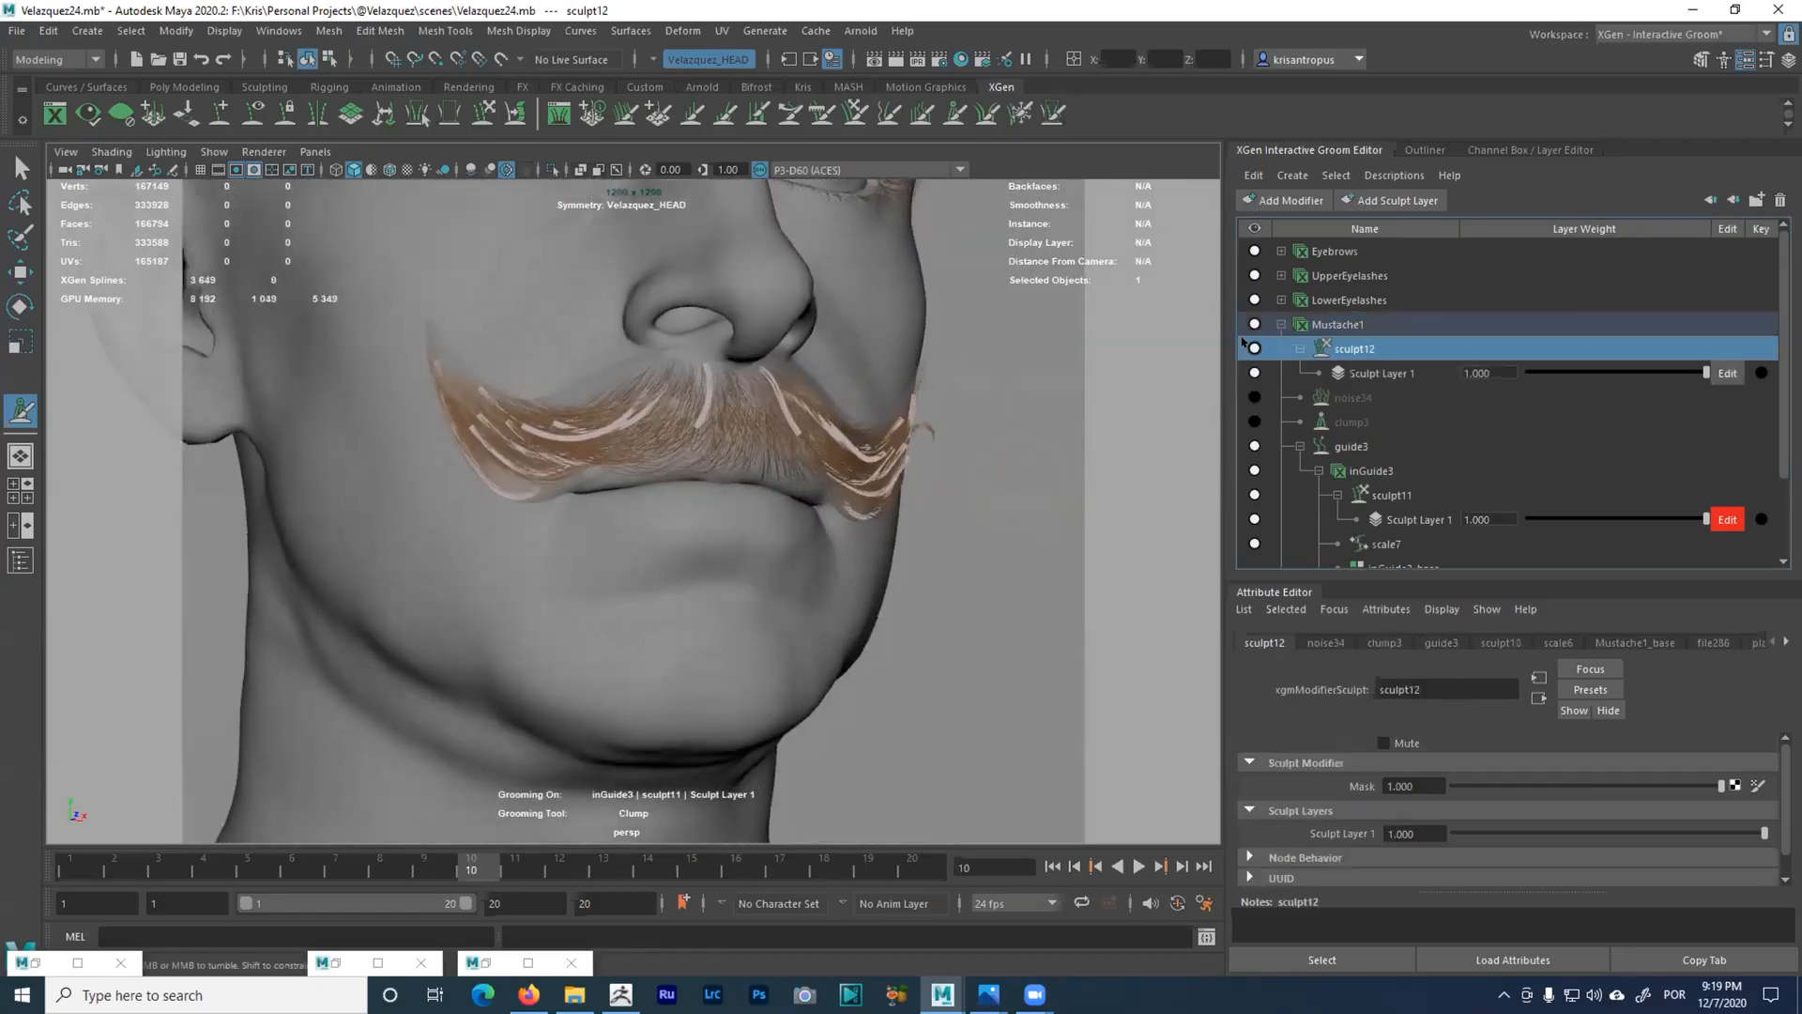
pyautogui.keyDown('alt'); pyautogui.moveTo(978, 475); pyautogui.dragTo(938, 469); pyautogui.keyUp('alt')
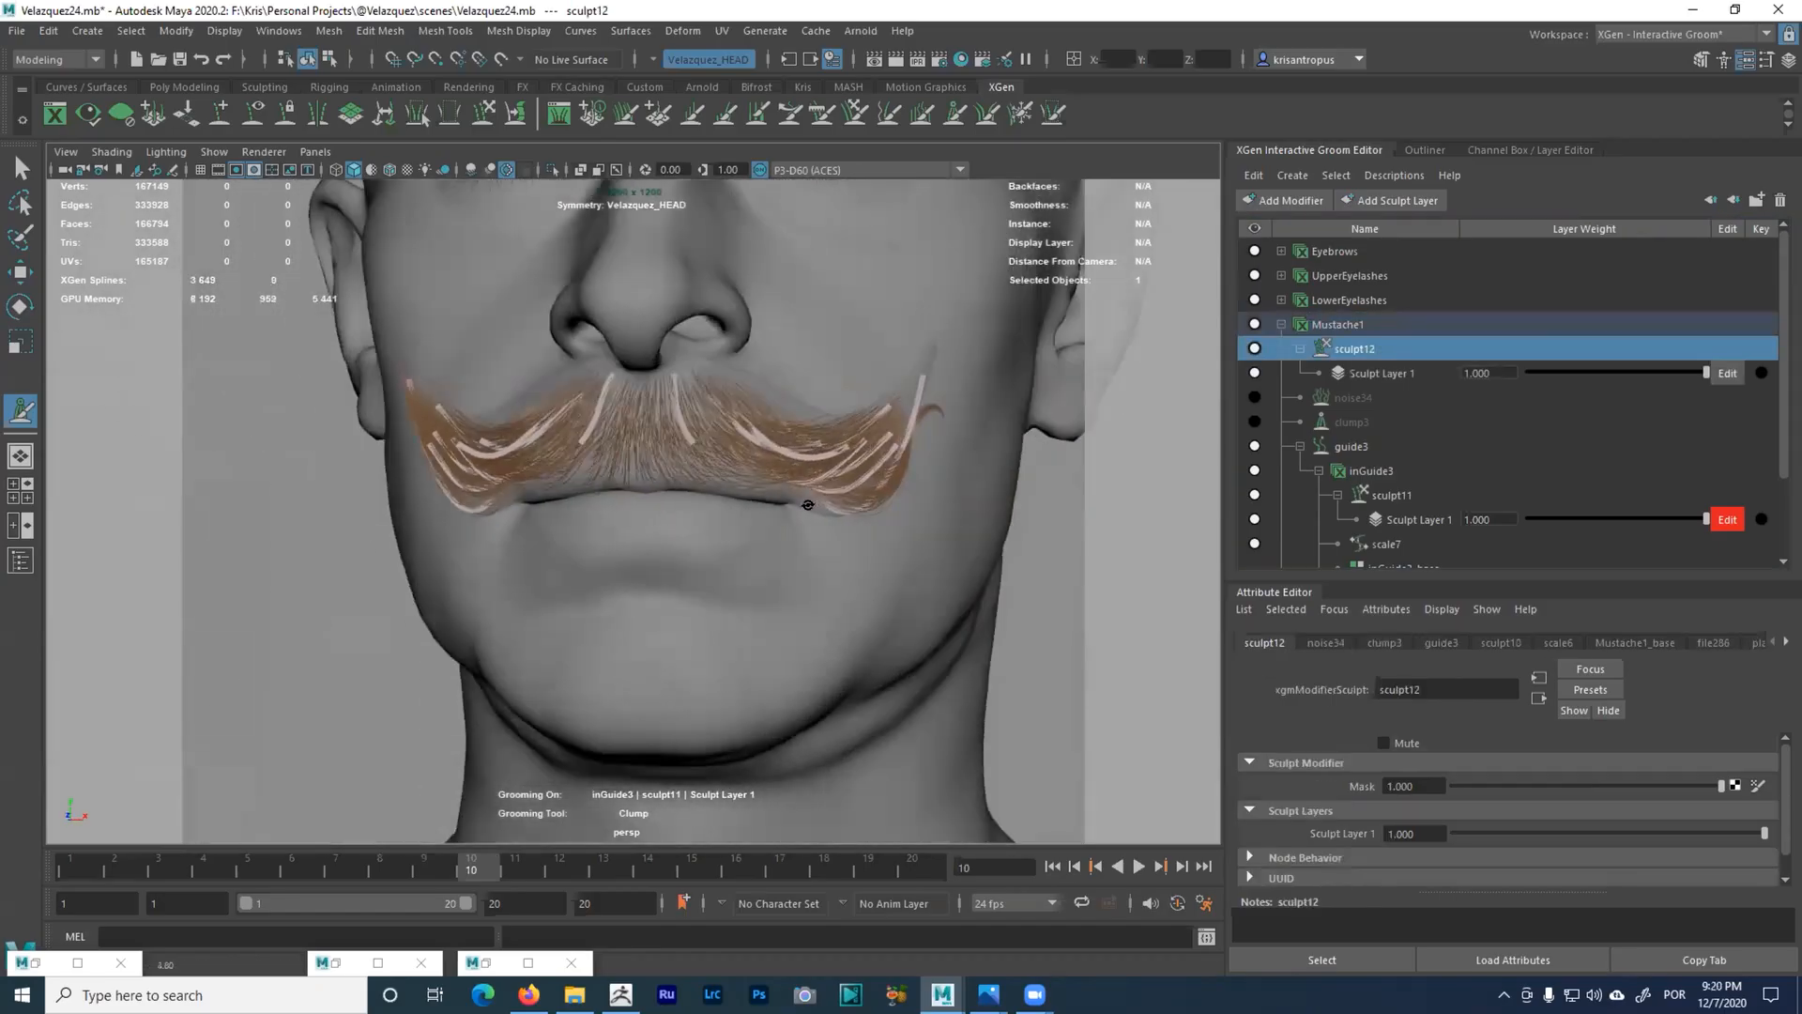
pyautogui.click(1255, 373)
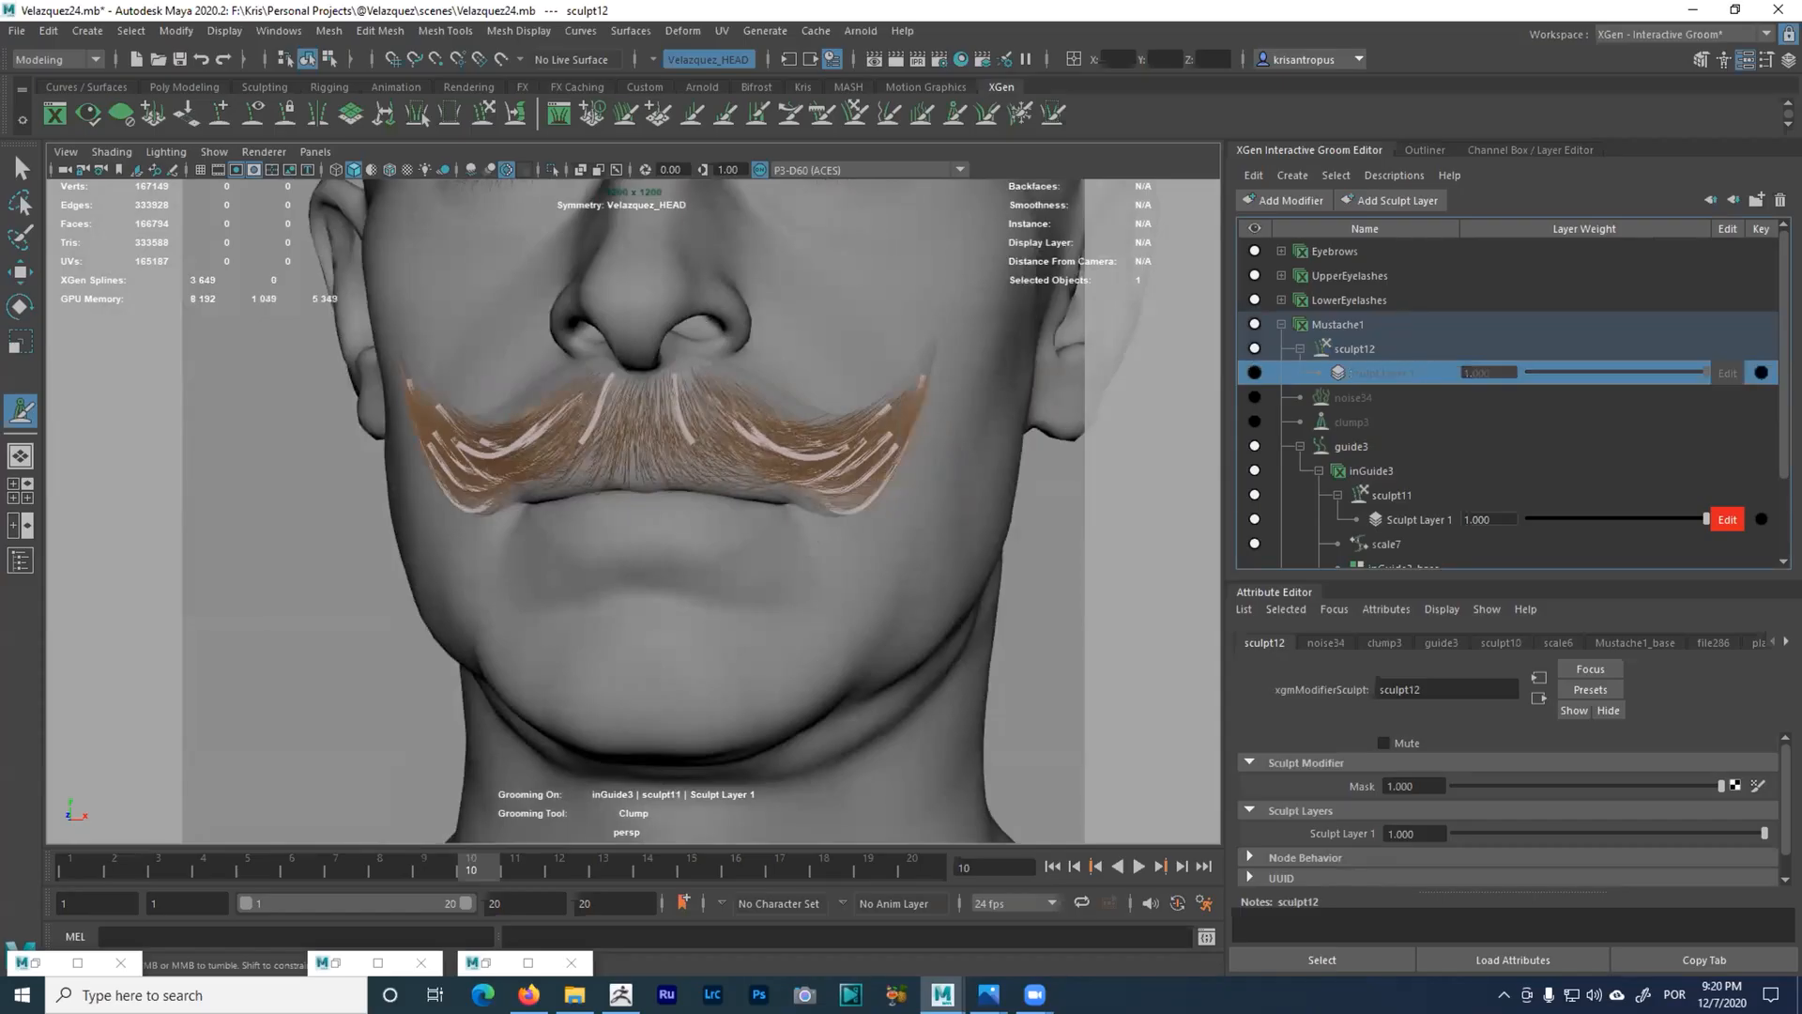
# - Turn the clump3 and noise34 modifiers back on, comparing the mustache with clump3 off and on
pyautogui.click(1248, 419)
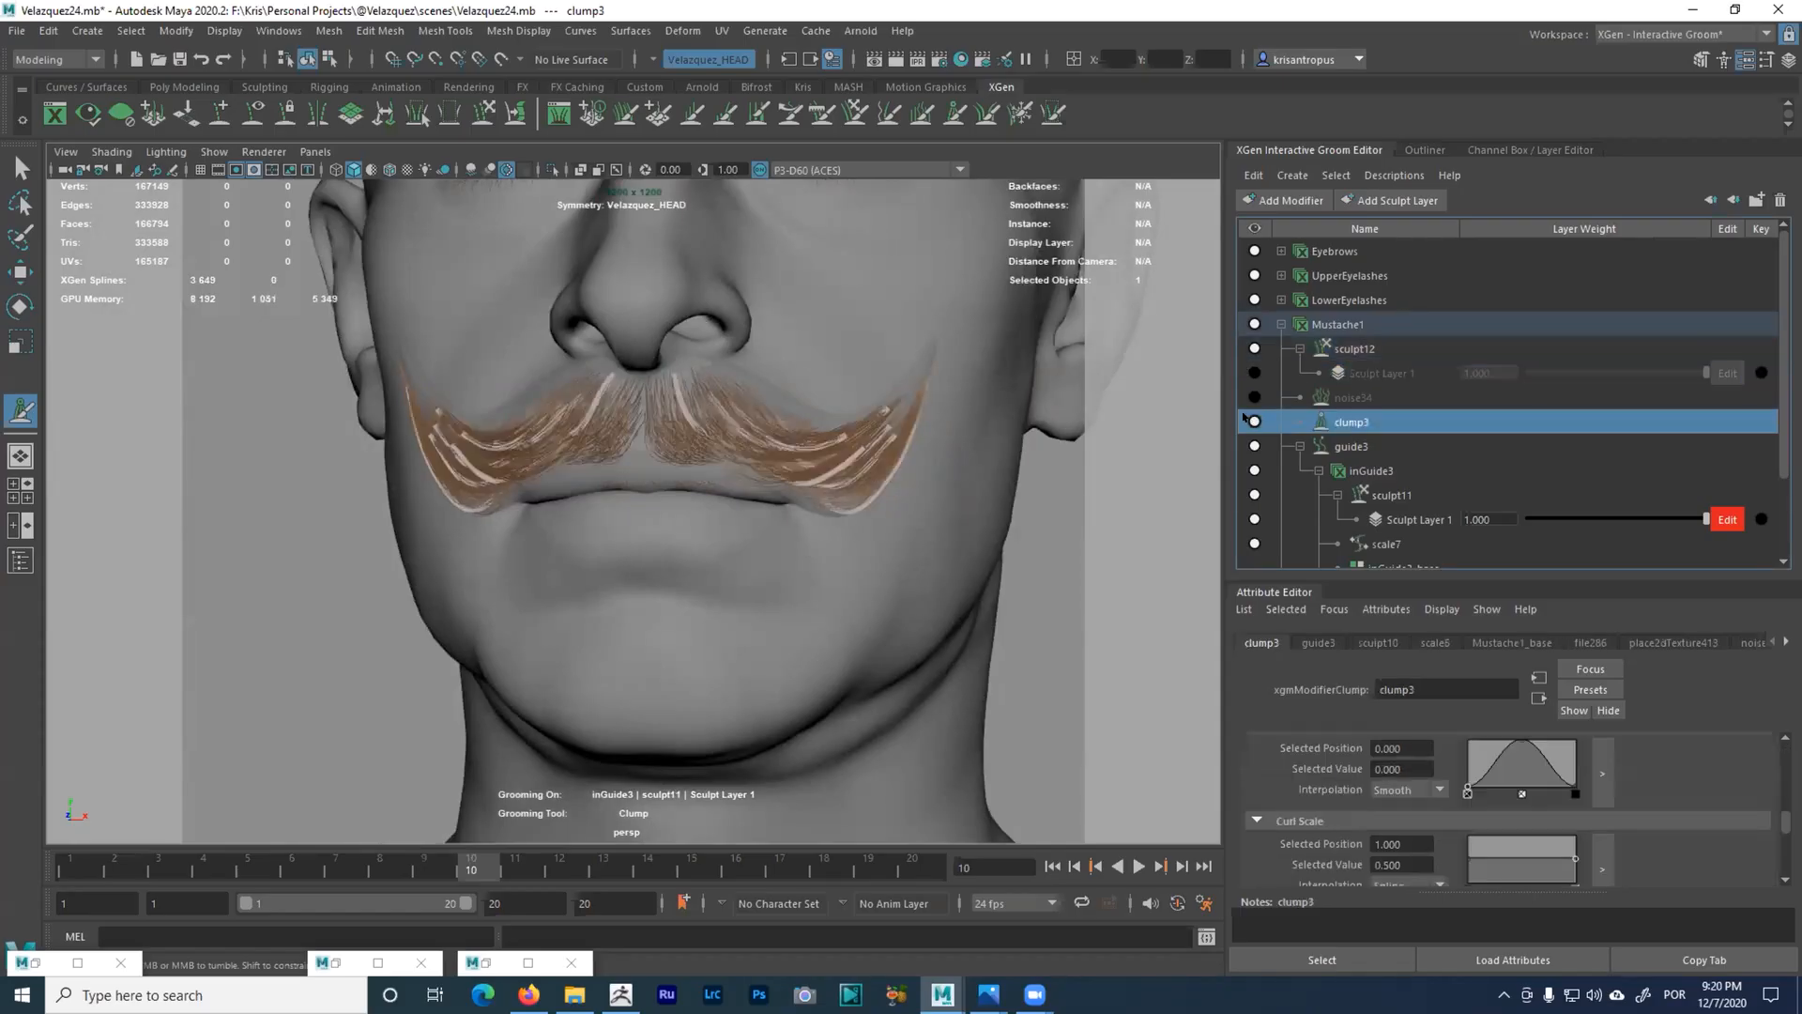
pyautogui.keyDown('alt'); pyautogui.moveTo(813, 474); pyautogui.dragTo(1010, 495); pyautogui.keyUp('alt')
pyautogui.click(1254, 421)
pyautogui.click(1254, 421)
pyautogui.moveTo(782, 508)
pyautogui.keyDown('alt'); pyautogui.mouseDown()
pyautogui.moveTo(777, 488)
pyautogui.moveTo(778, 517)
pyautogui.moveTo(832, 535)
pyautogui.moveTo(723, 543)
pyautogui.moveTo(732, 503)
pyautogui.moveTo(593, 489)
pyautogui.moveTo(608, 477)
pyautogui.mouseUp(); pyautogui.keyUp('alt')
pyautogui.click(1254, 397)
pyautogui.keyDown('alt'); pyautogui.moveTo(608, 477); pyautogui.dragTo(659, 536, button='right'); pyautogui.keyUp('alt')
pyautogui.keyDown('alt'); pyautogui.moveTo(658, 536); pyautogui.dragTo(684, 530); pyautogui.keyUp('alt')
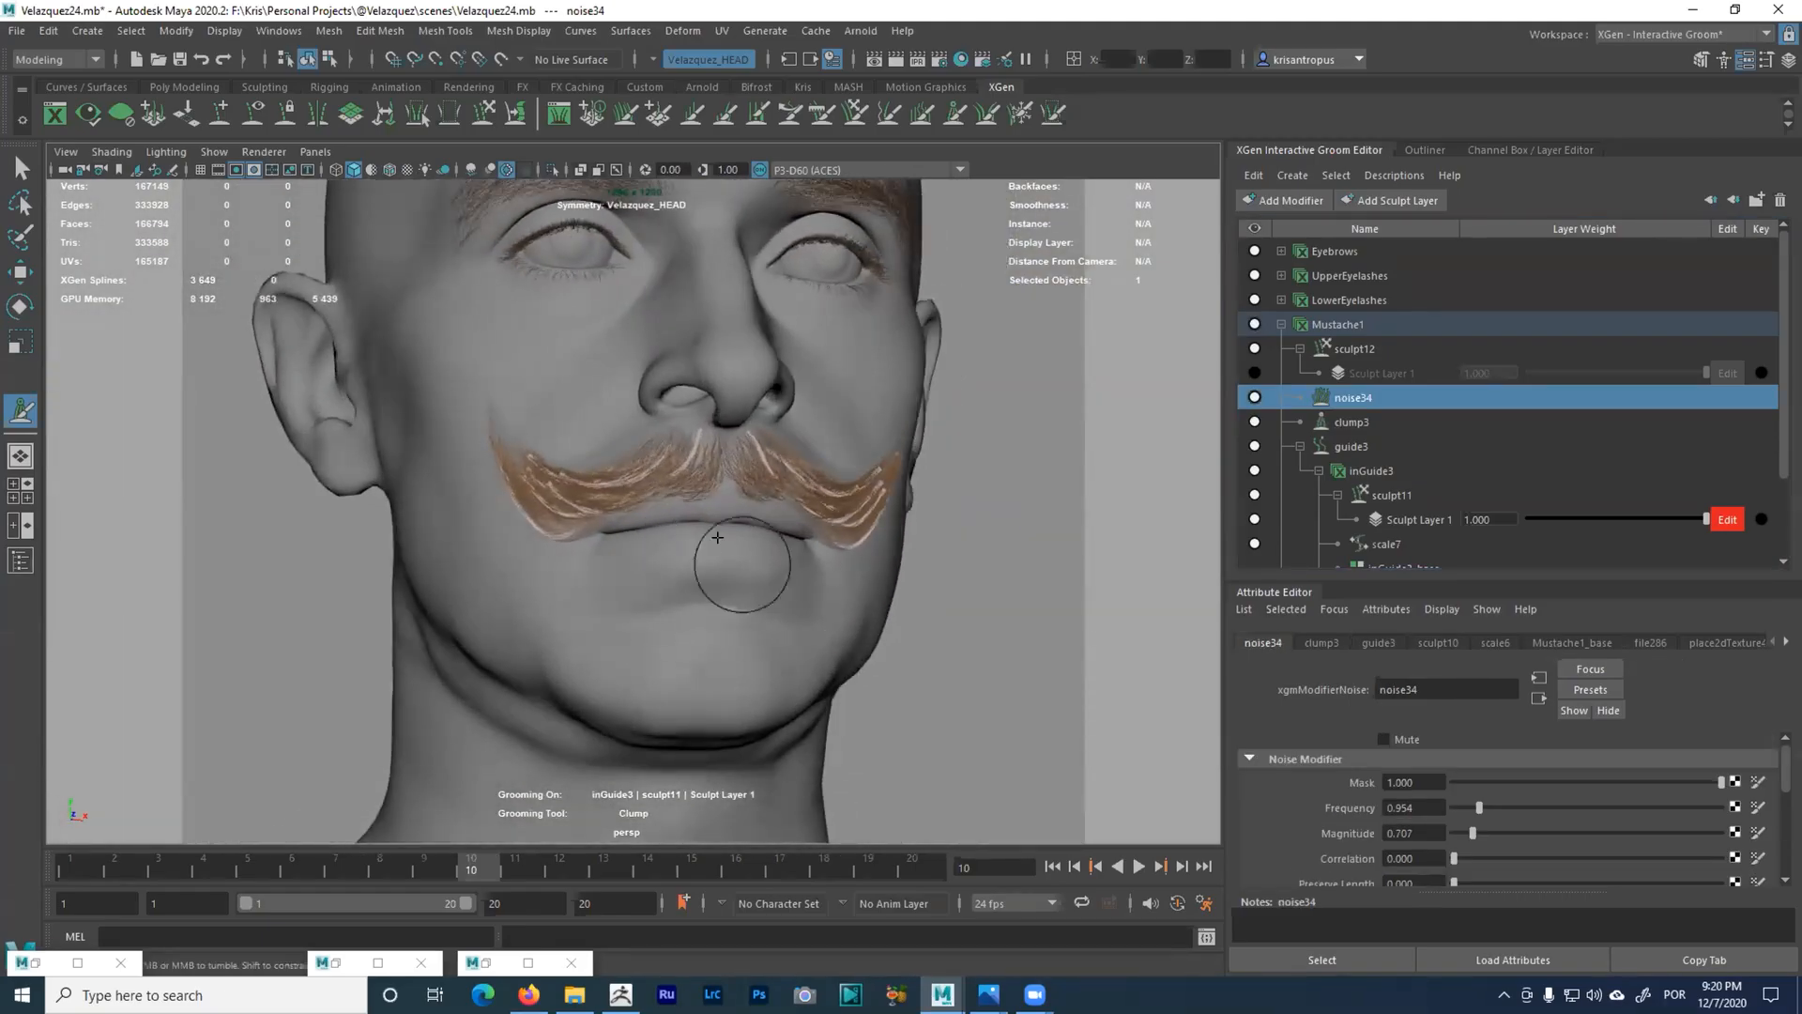
# - Save the scene as Velazquez25.mb in the Velazquez project's scenes folder
pyautogui.click(17, 30)
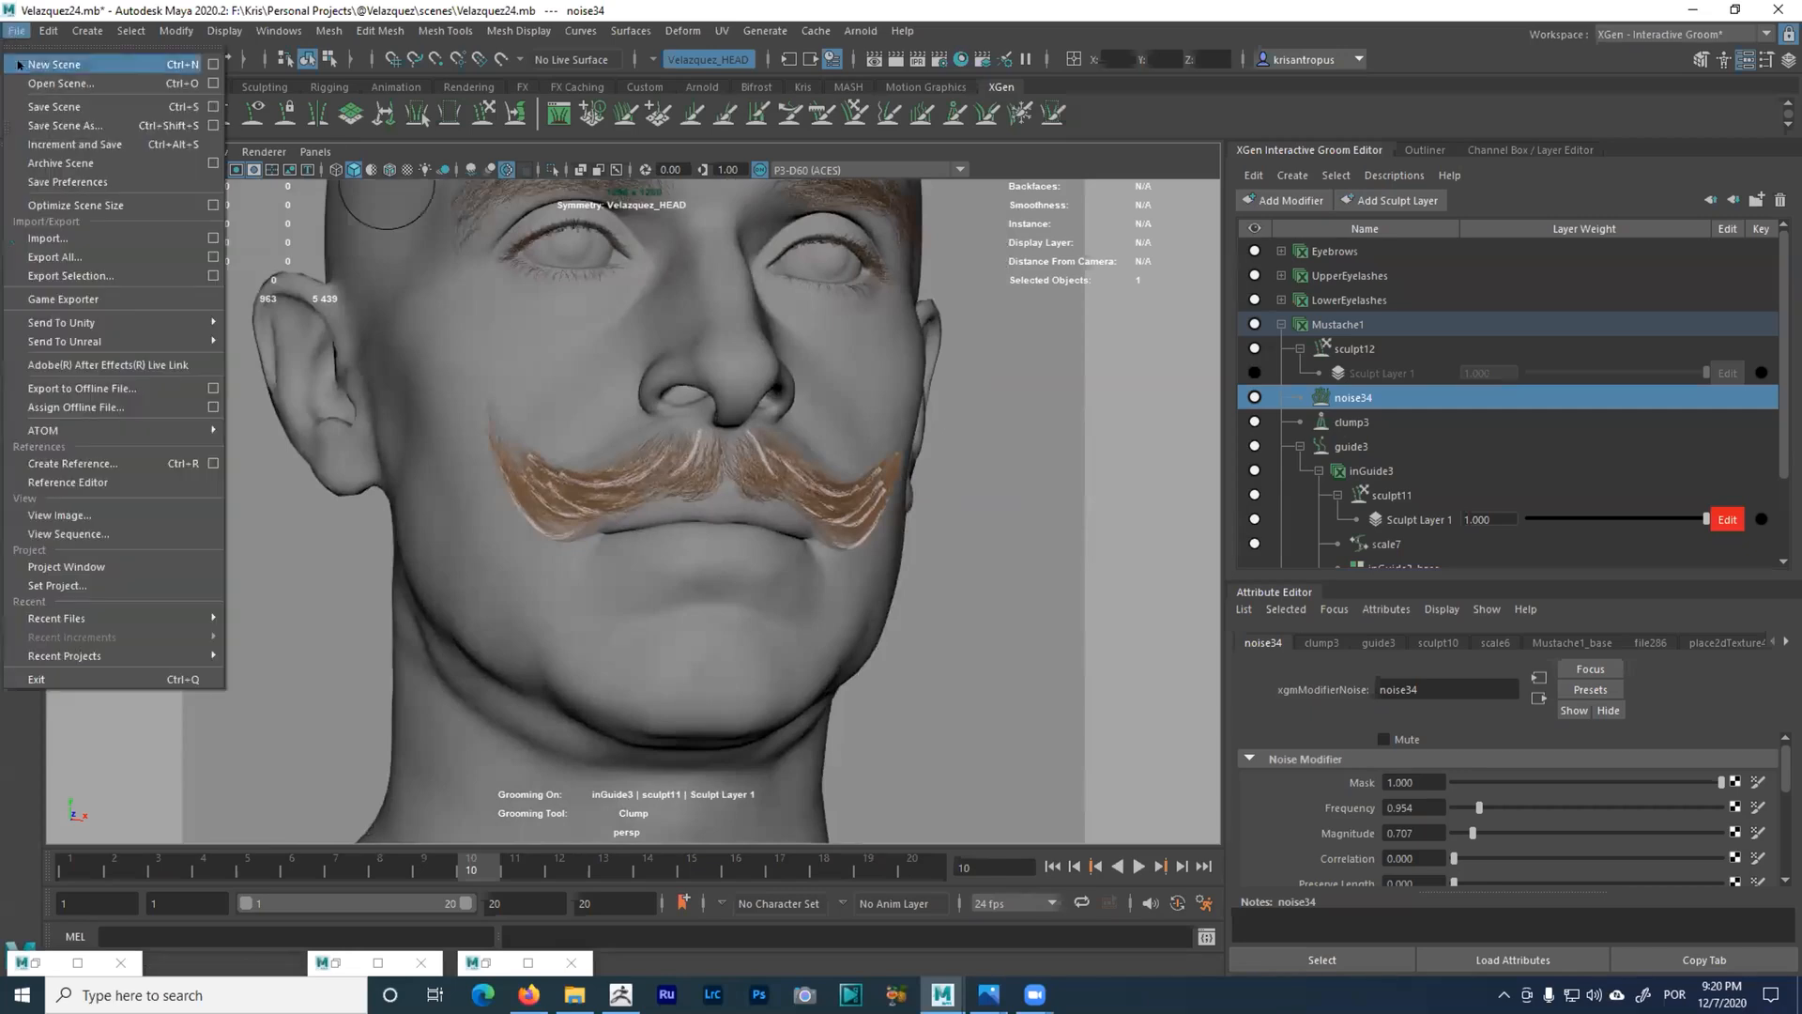
pyautogui.click(64, 125)
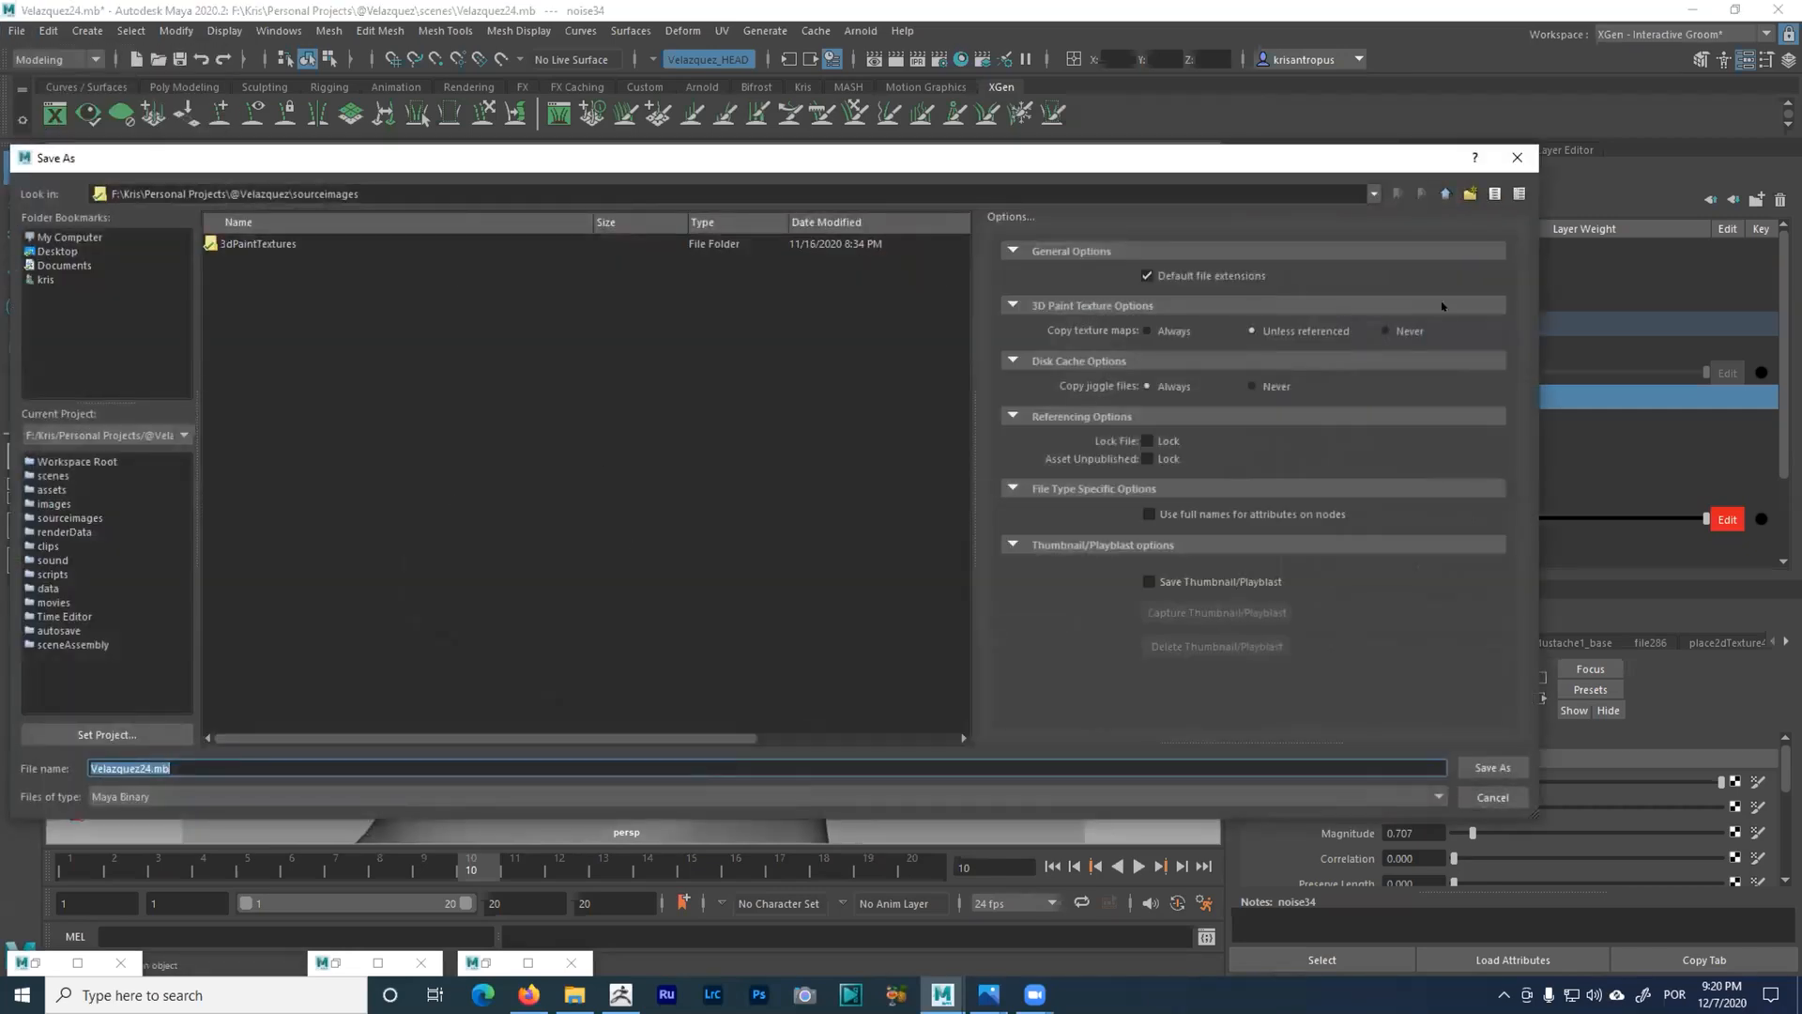
pyautogui.click(1444, 193)
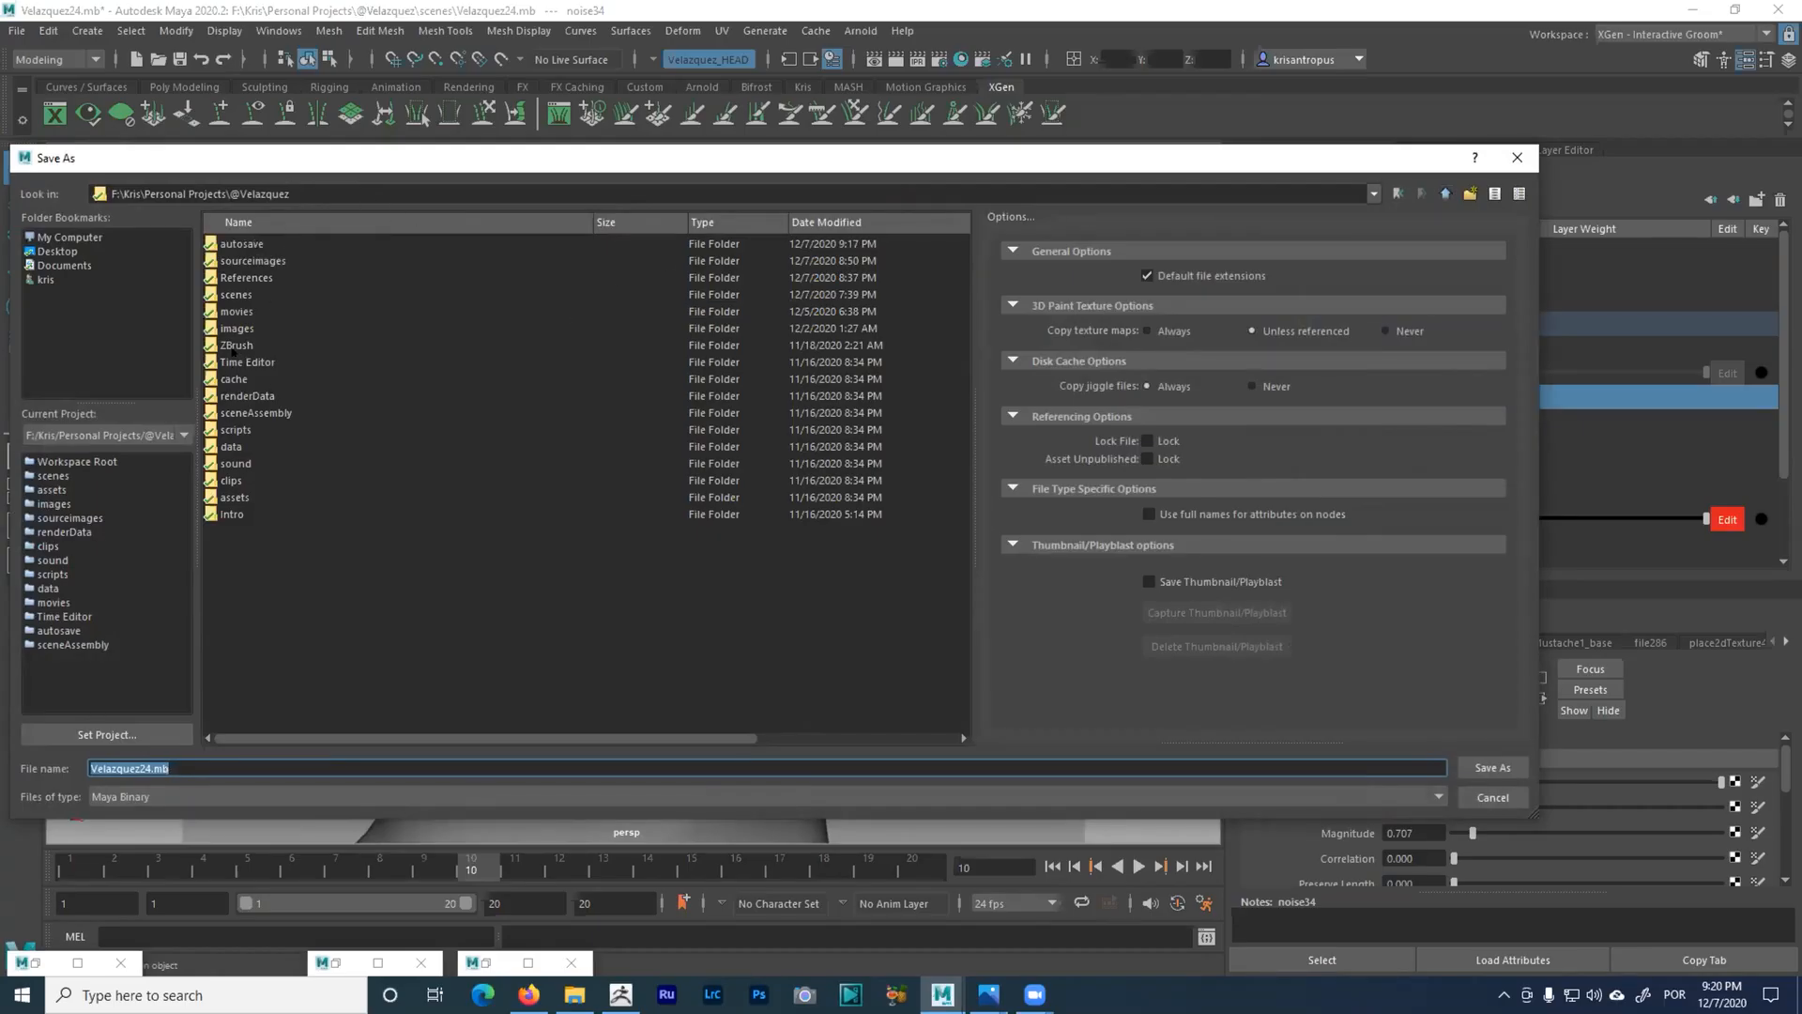
pyautogui.doubleClick(237, 294)
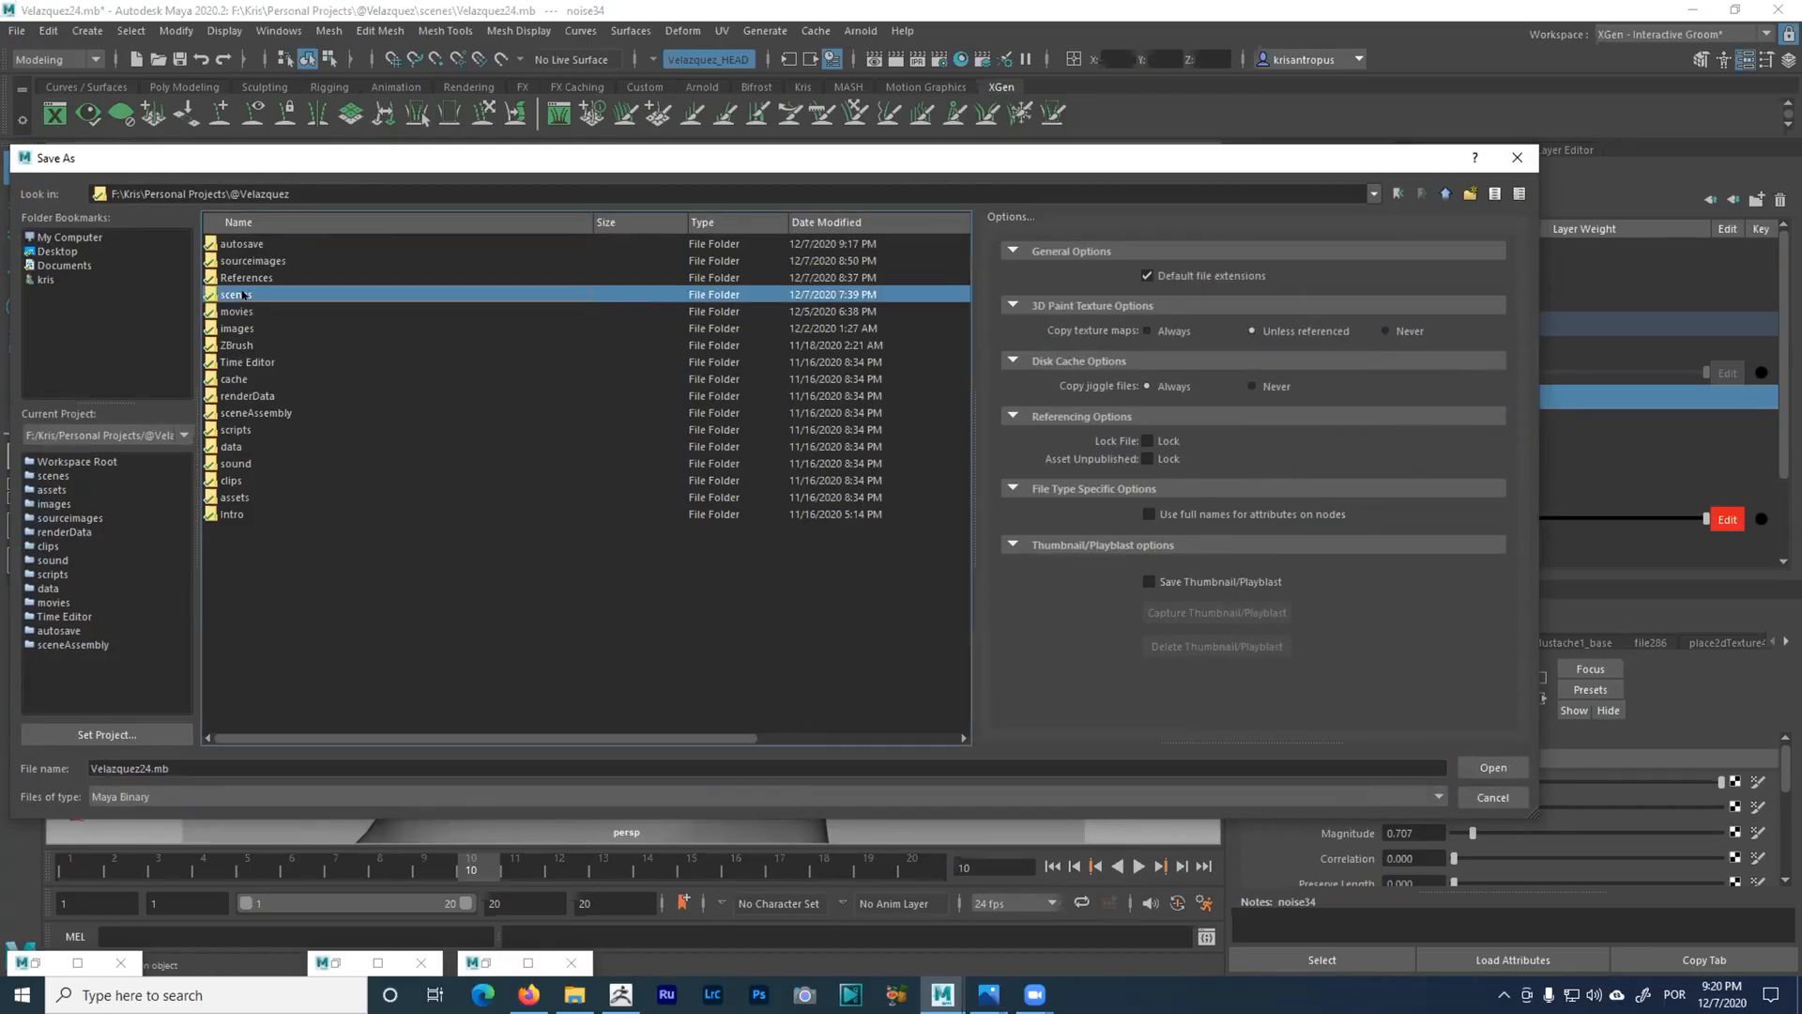
pyautogui.click(261, 241)
pyautogui.click(142, 766)
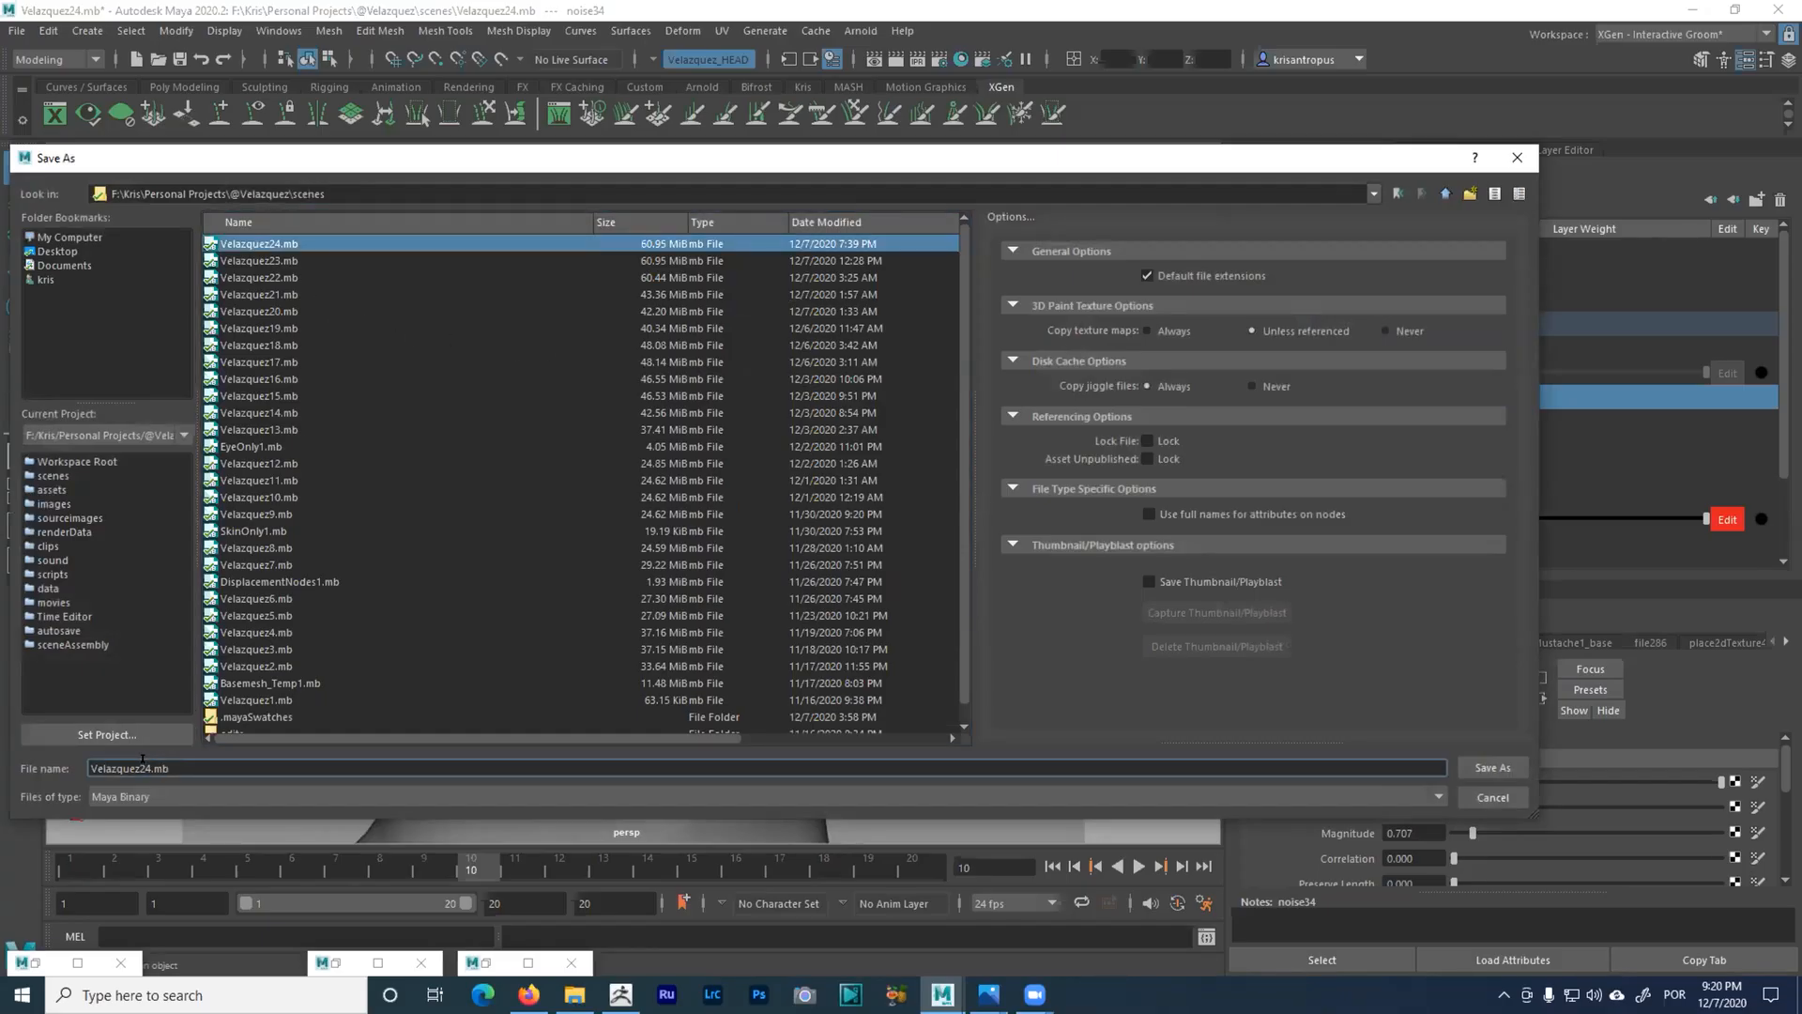
pyautogui.hotkey('shift', 'Right')
pyautogui.write('5')
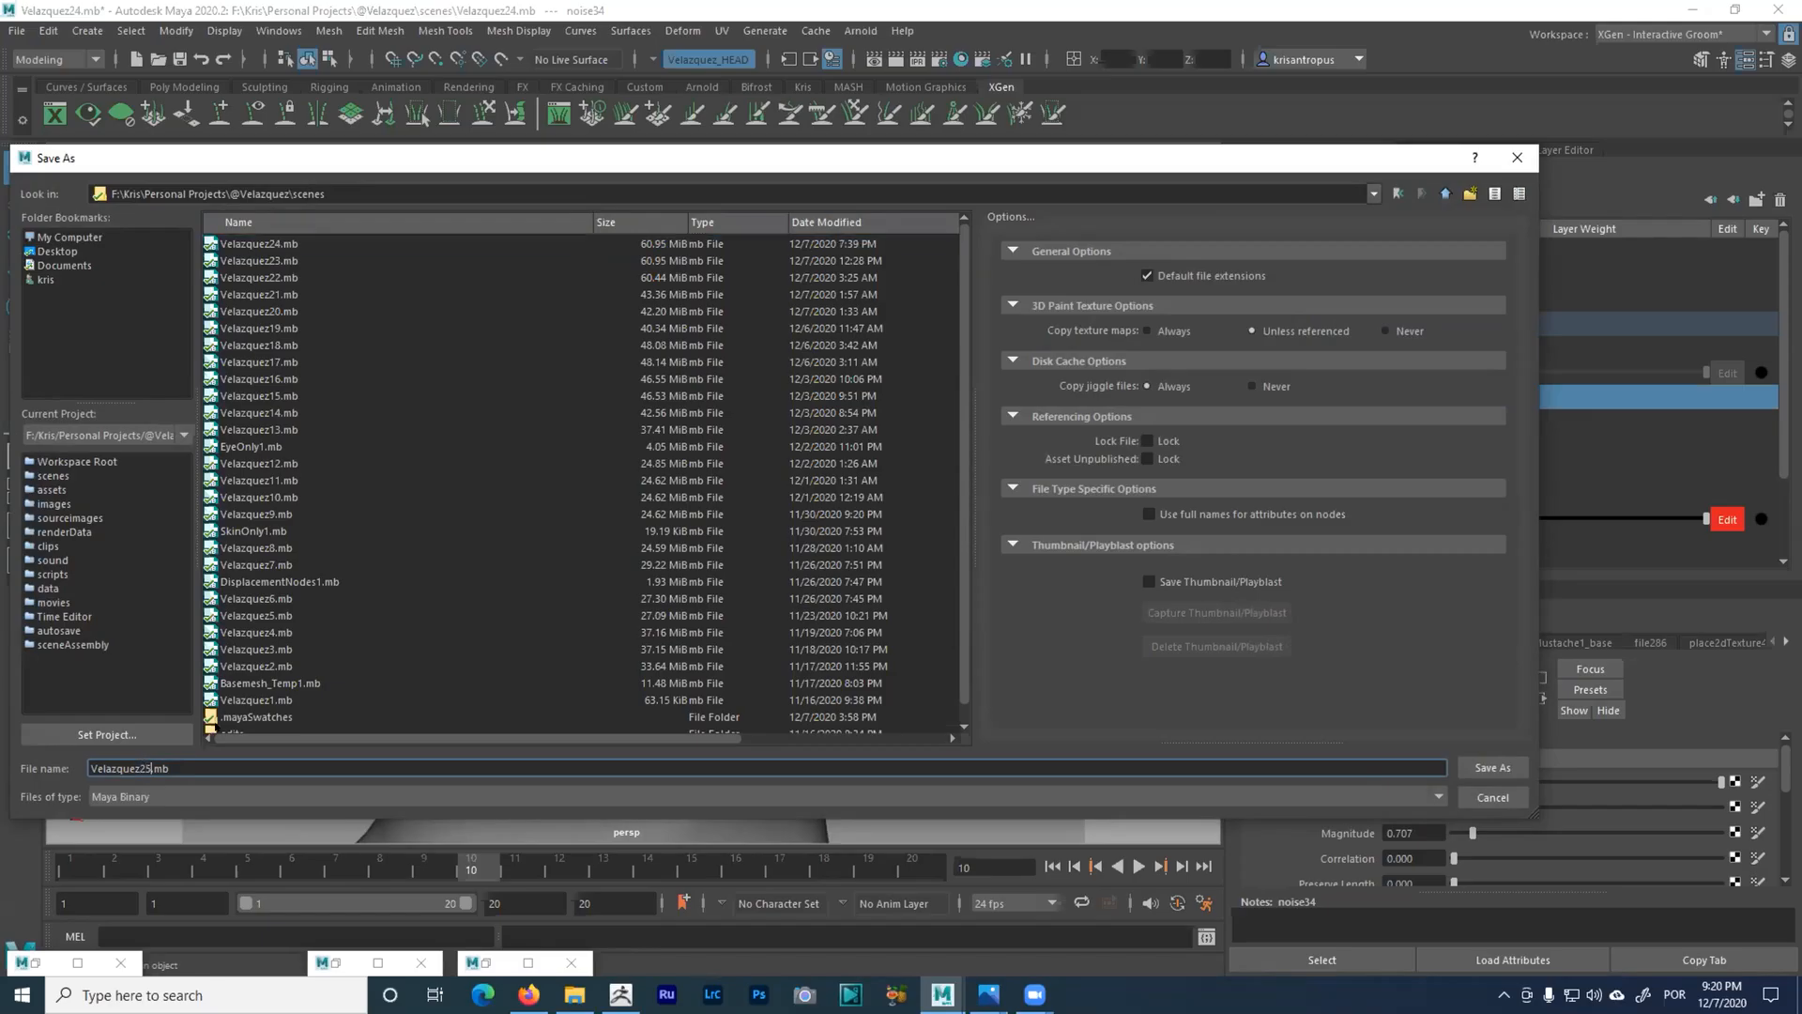
pyautogui.click(1492, 764)
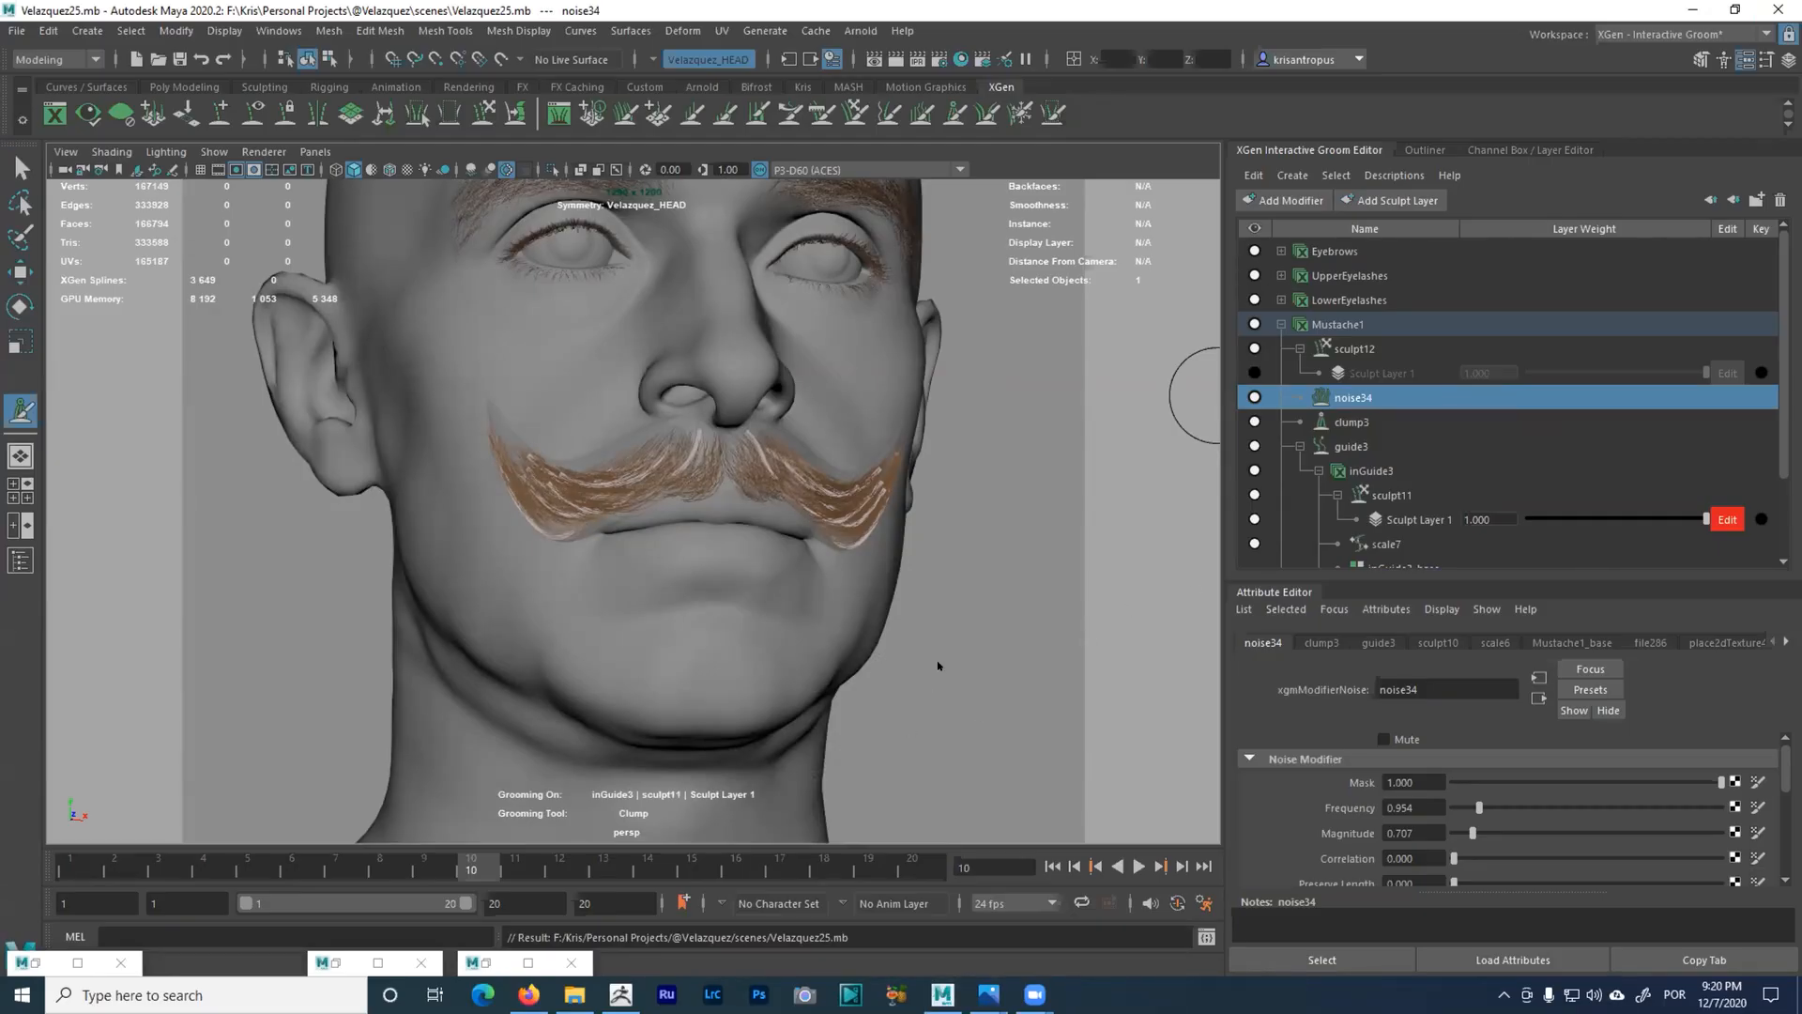
# - Clear the Arnold RenderView, Render Settings and Node Editor windows away from the untitled Maya scene
pyautogui.hotkey('alt', 'Tab')
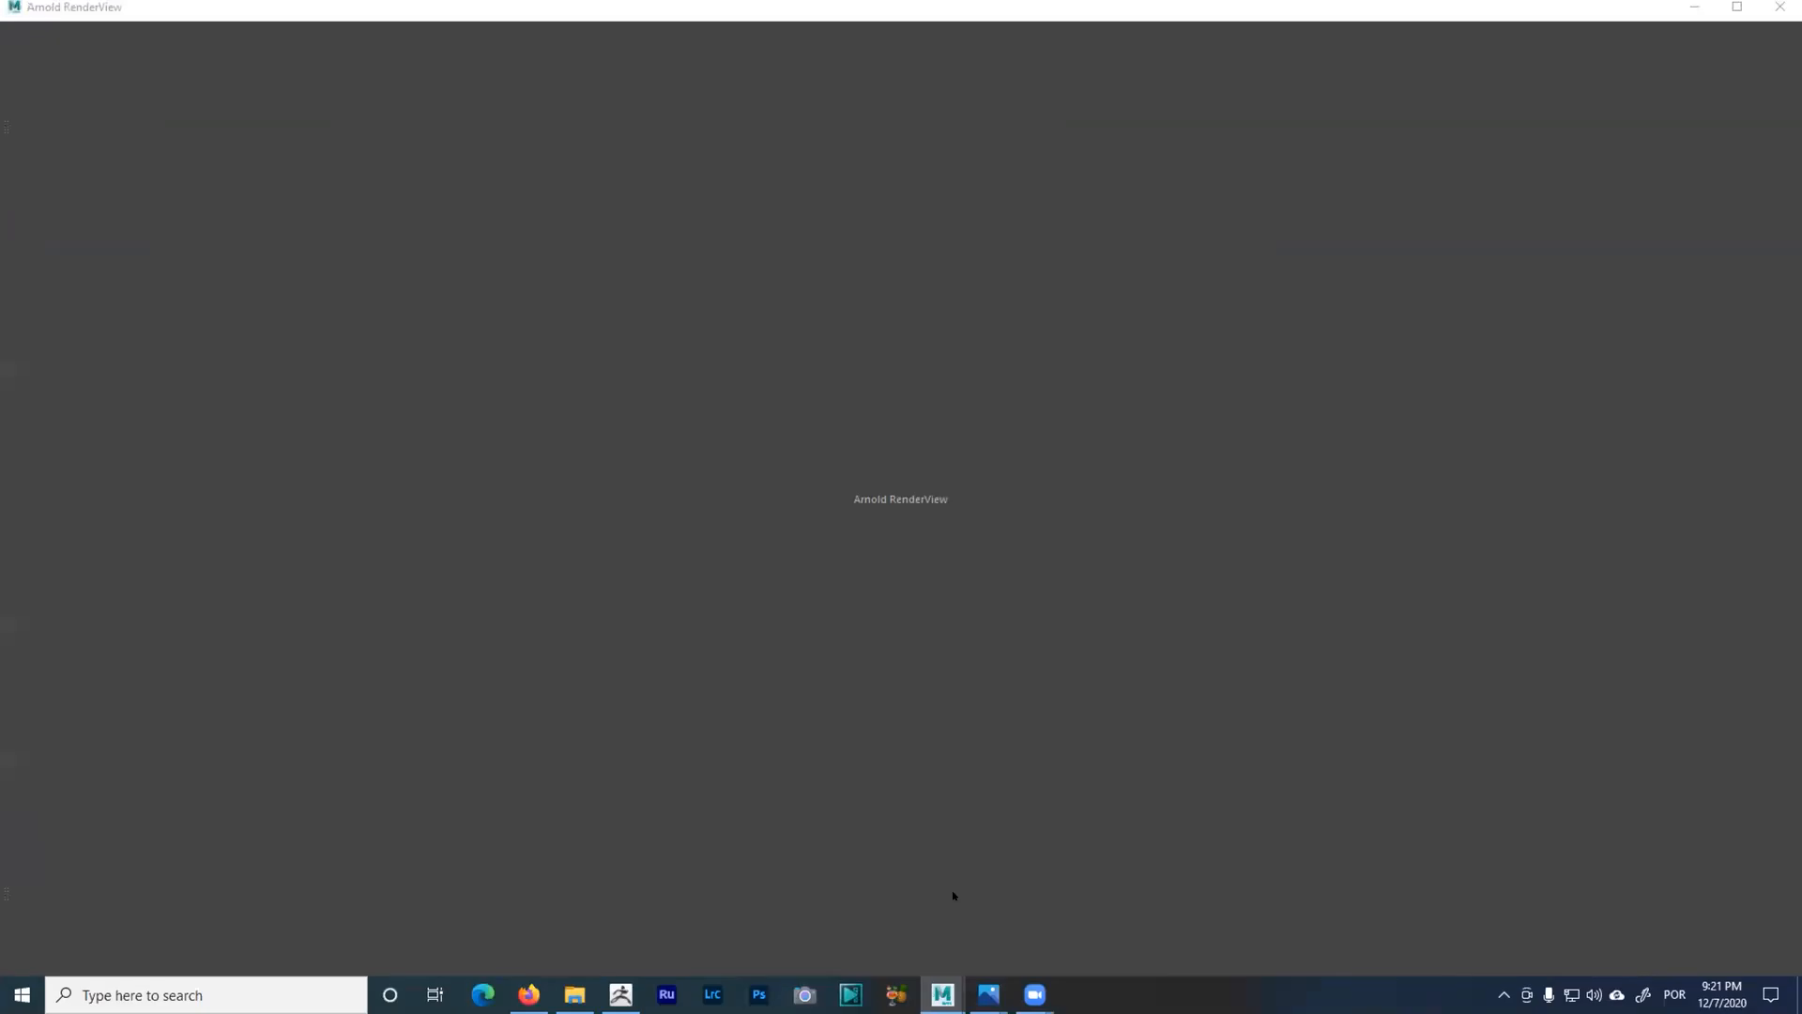
pyautogui.click(1697, 7)
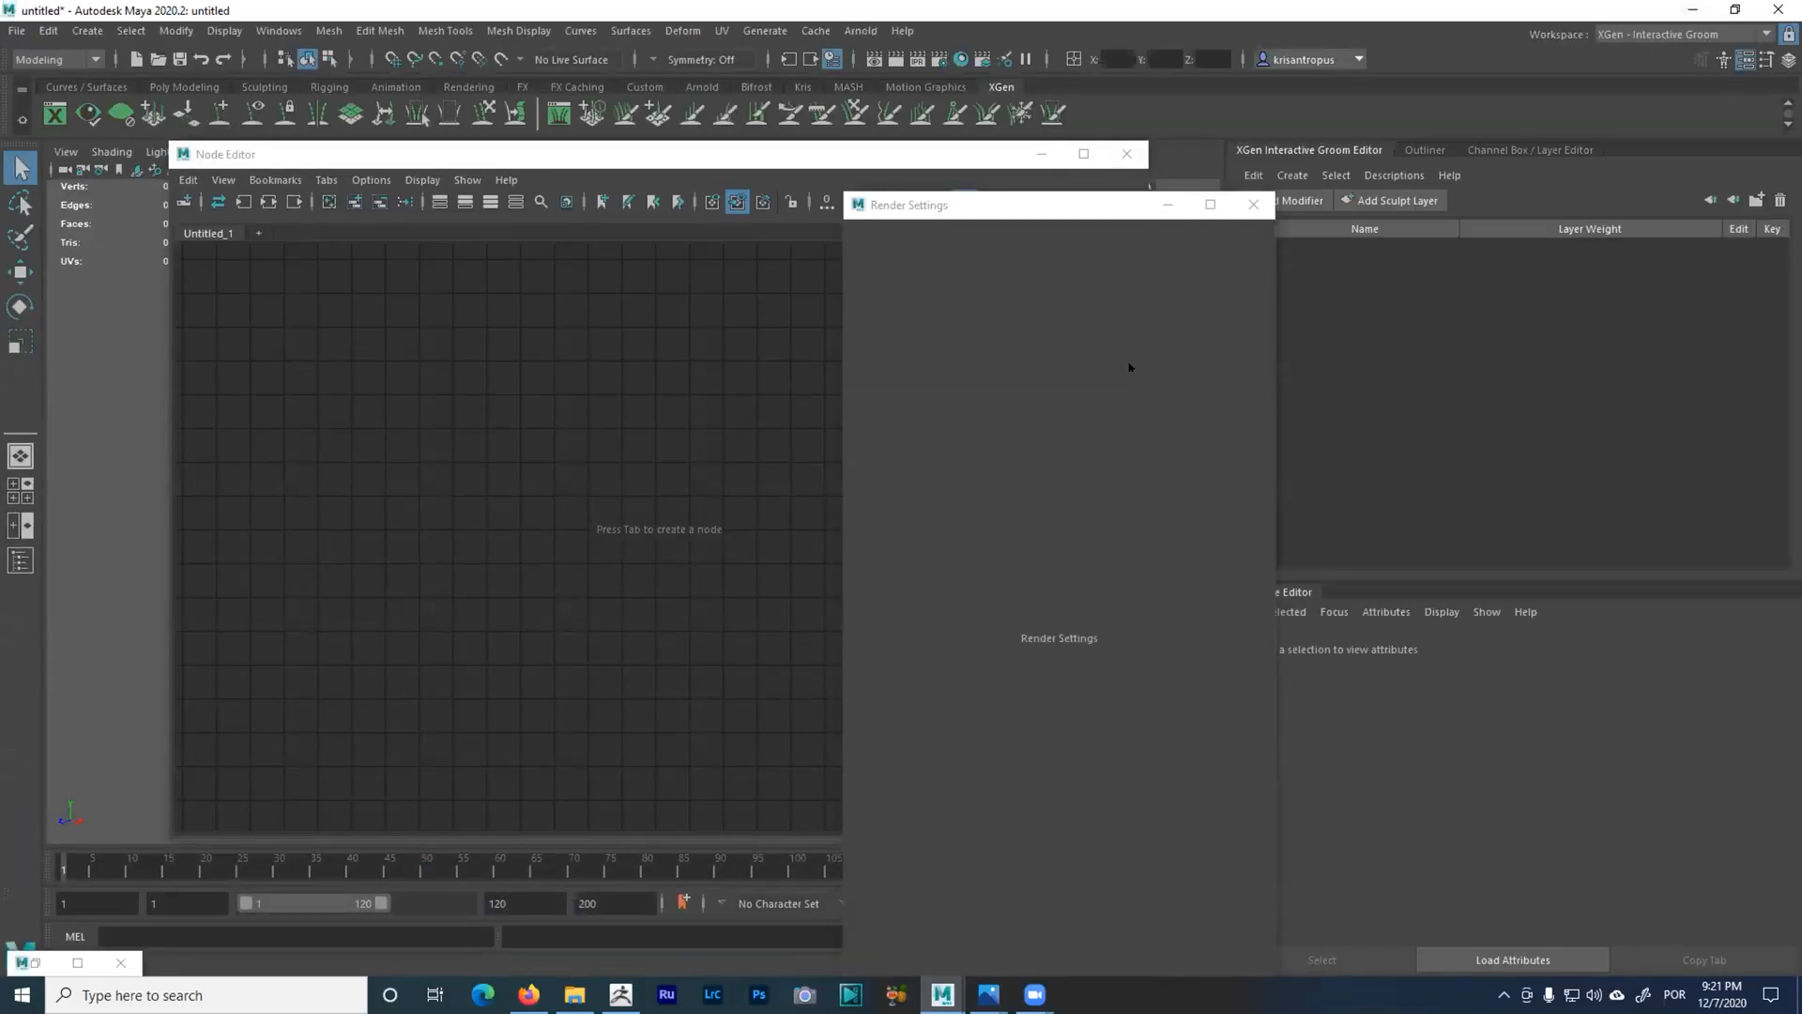
pyautogui.click(1249, 204)
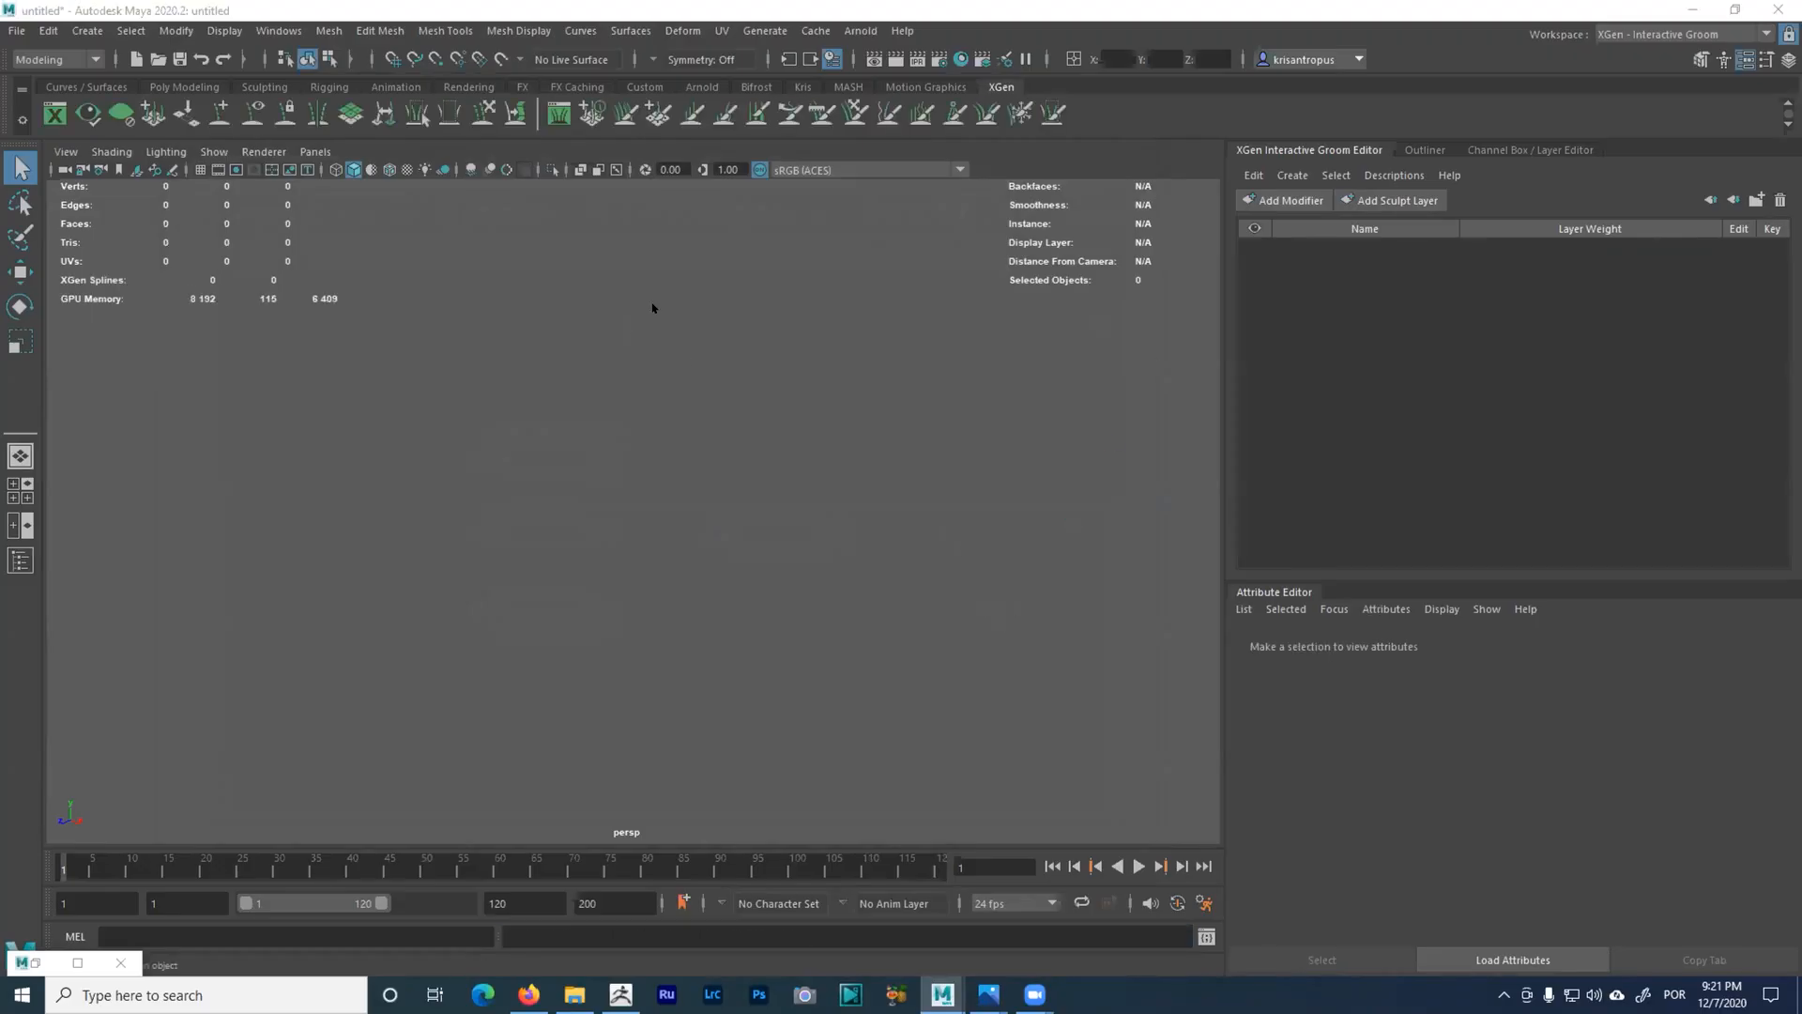
# - Open Velazquez25.mb from the Velazquez project's scenes folder without saving the untitled scene
pyautogui.click(17, 30)
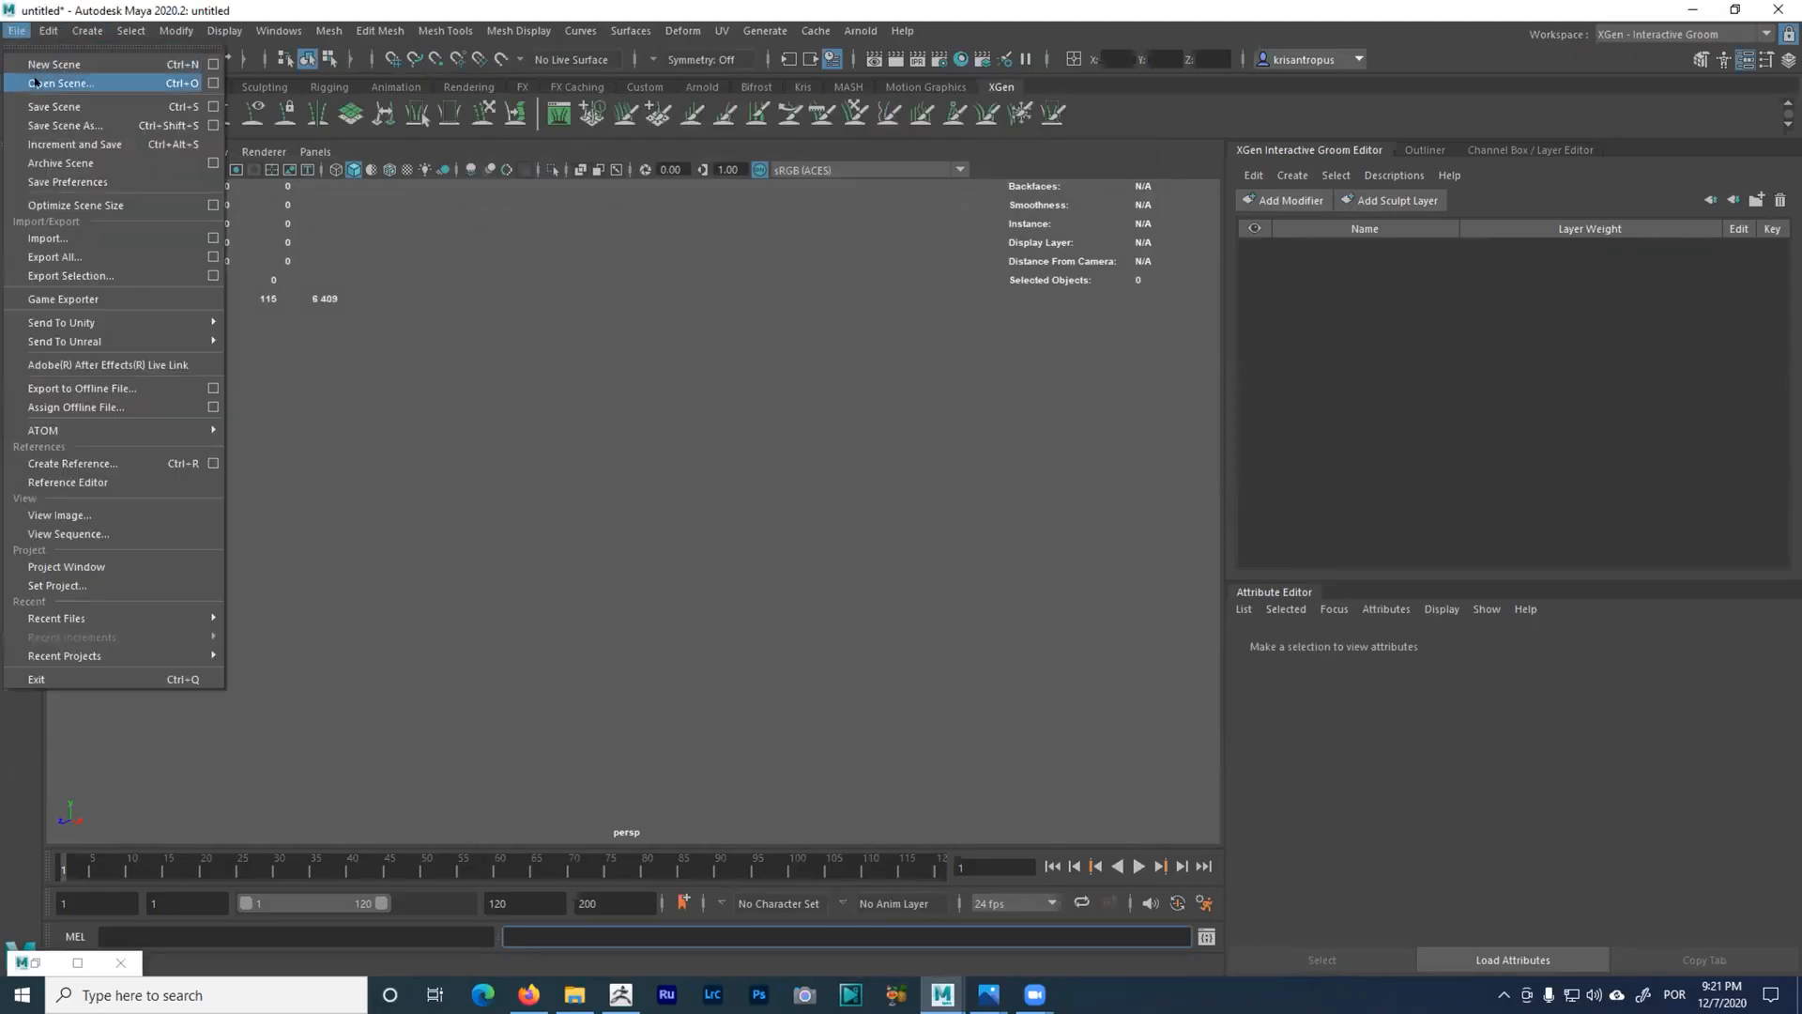
pyautogui.click(34, 83)
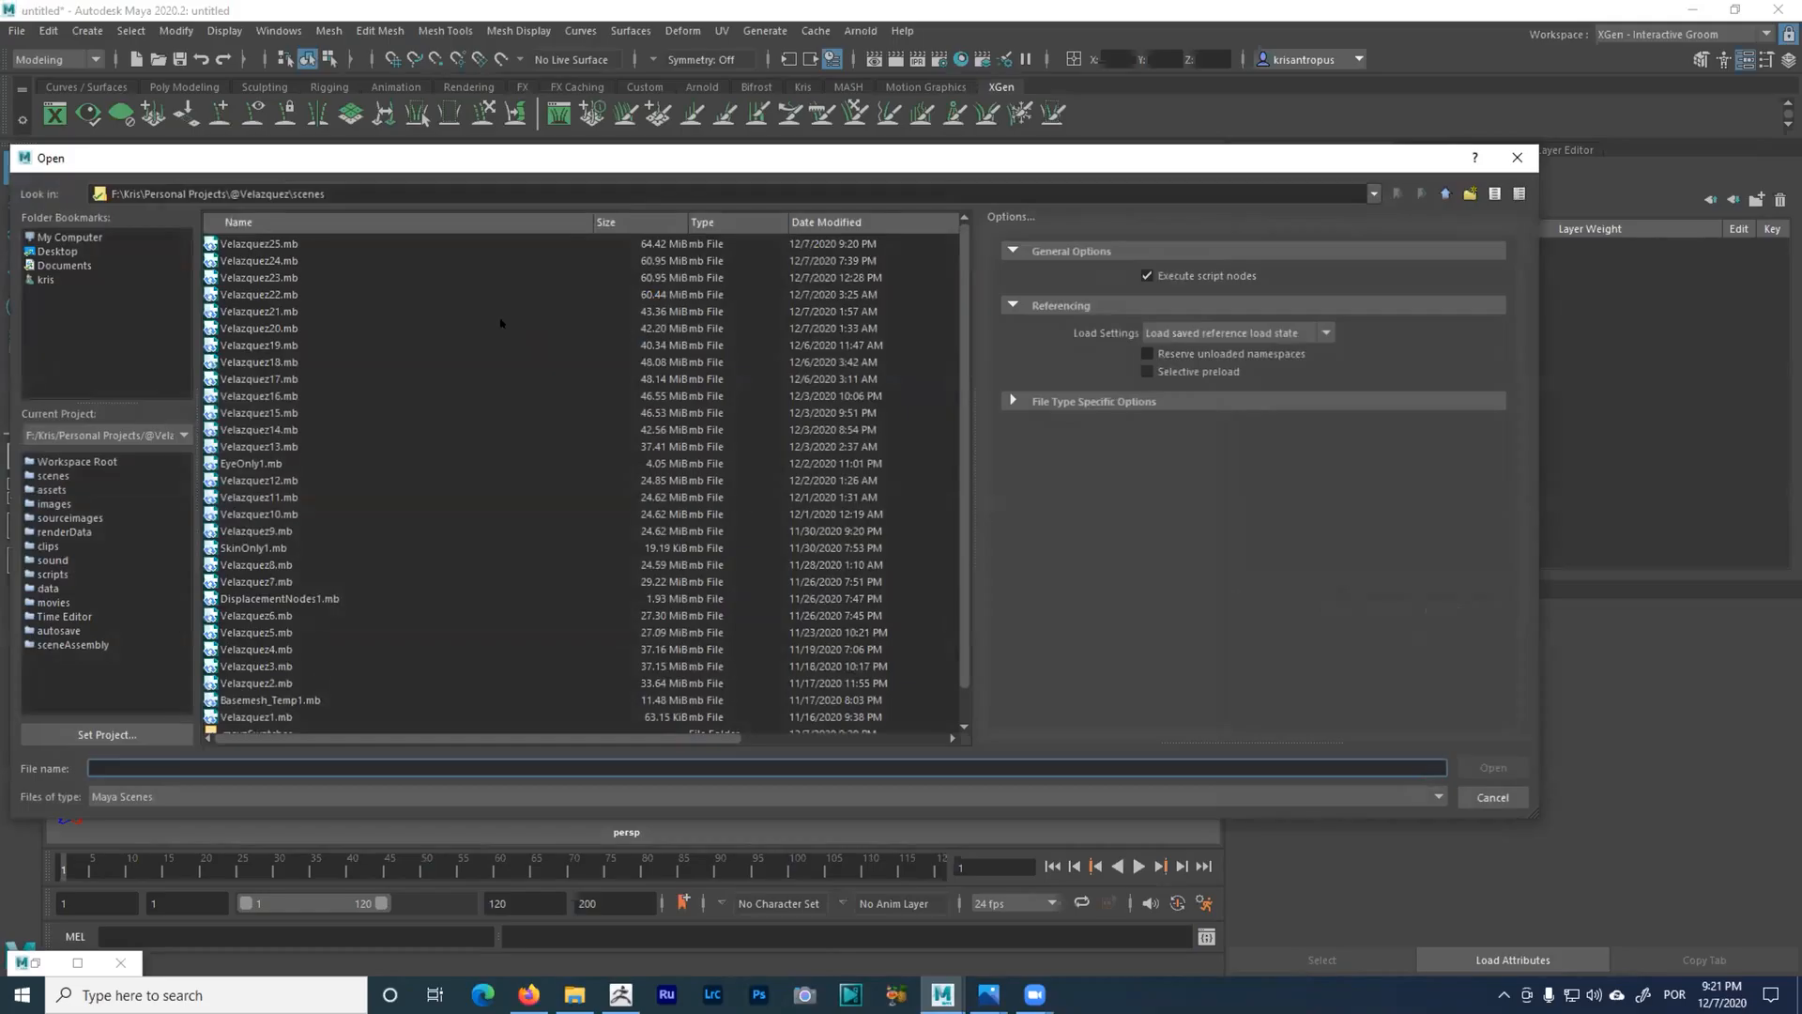
pyautogui.click(292, 244)
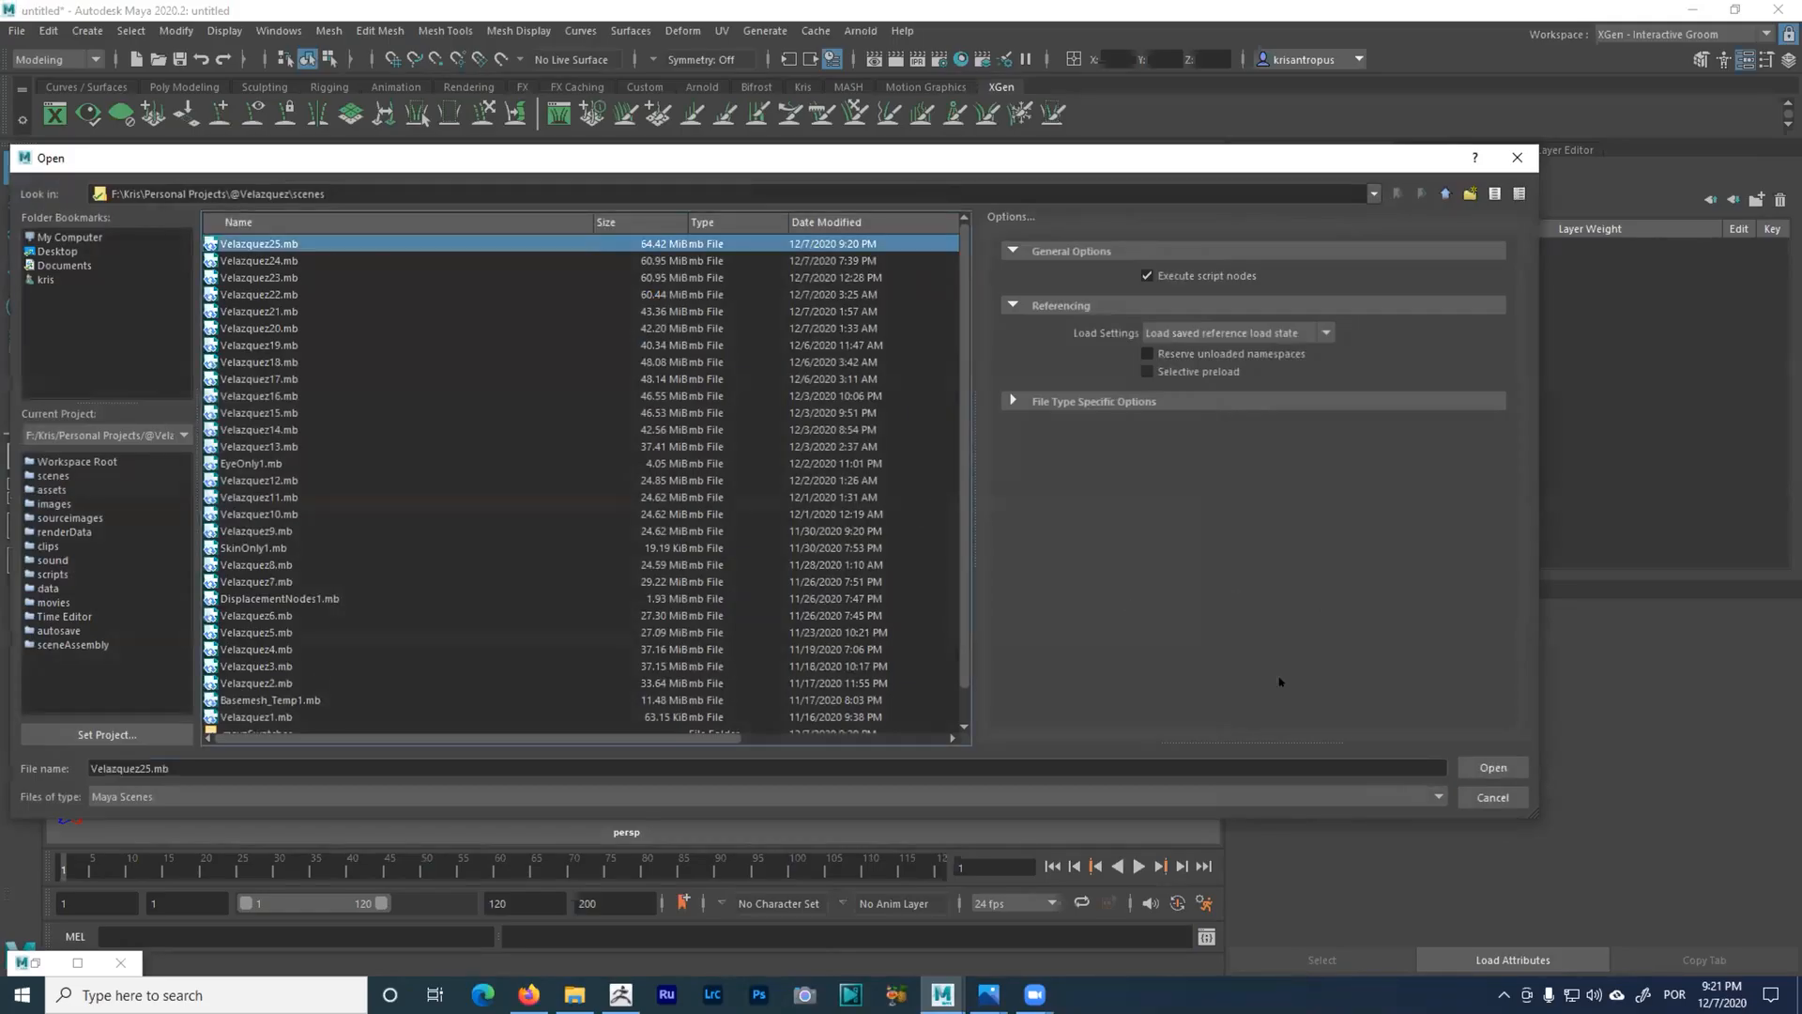
pyautogui.click(1493, 767)
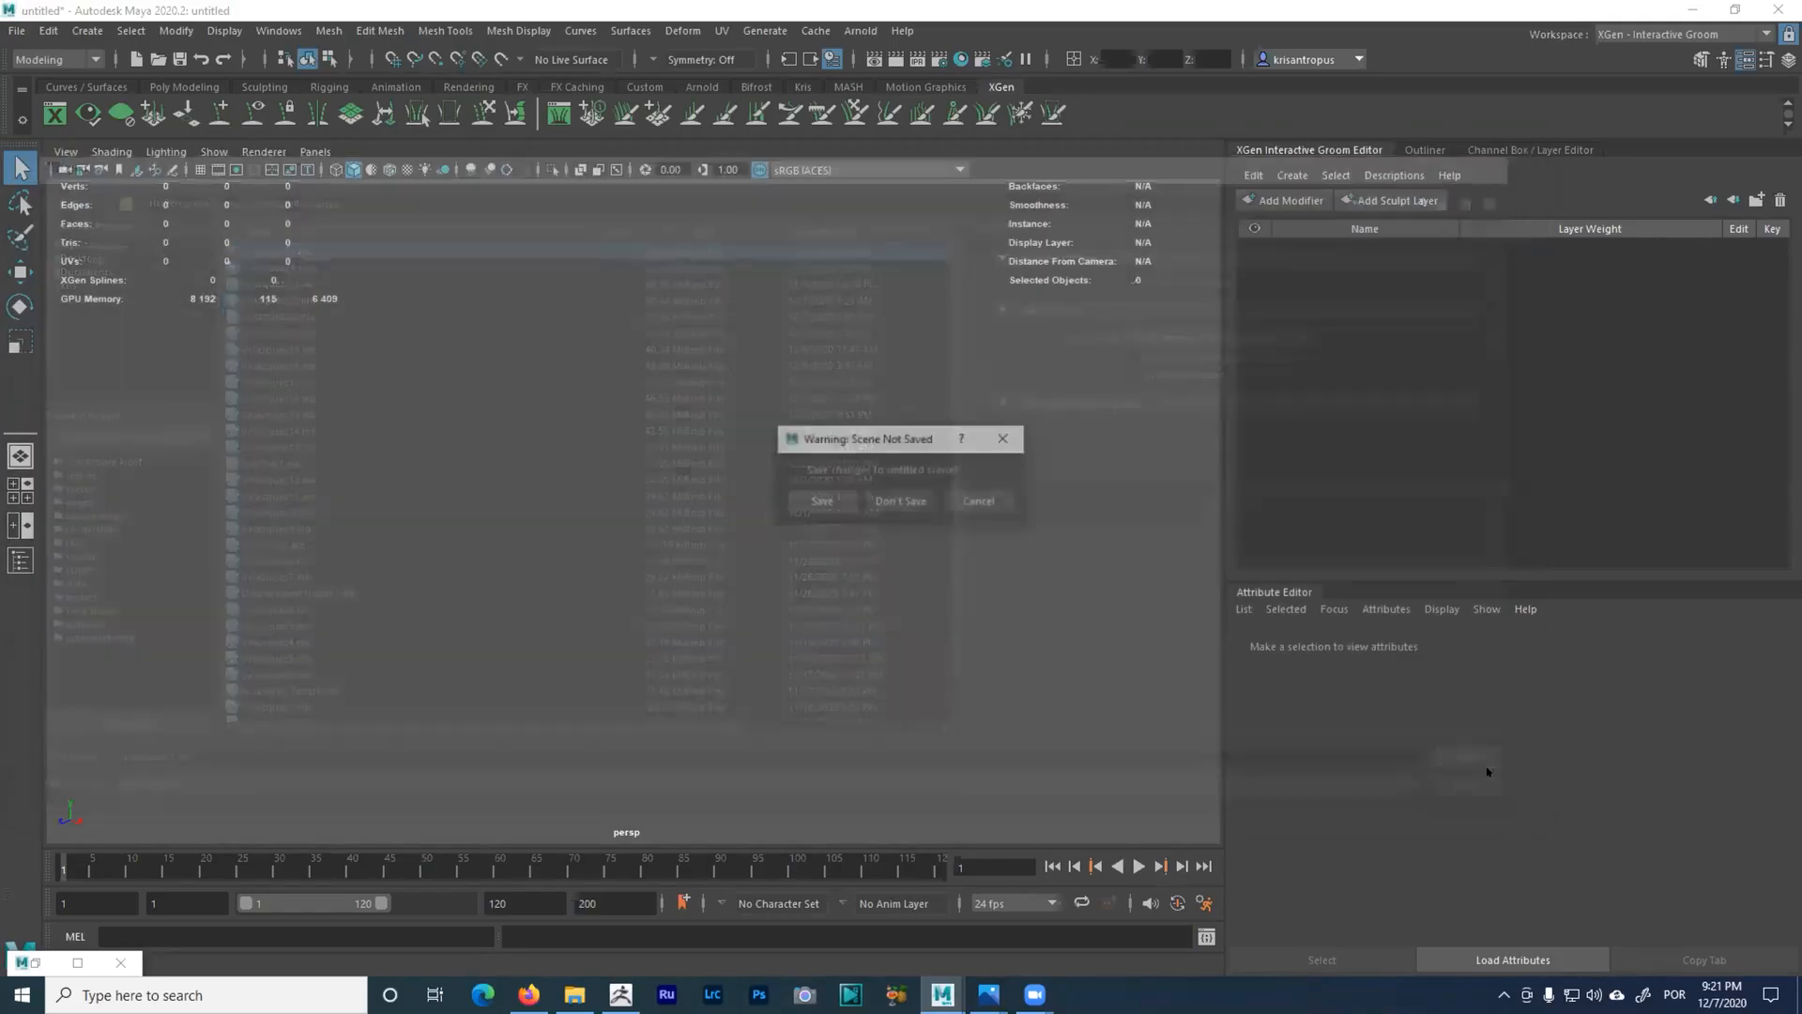
pyautogui.click(919, 501)
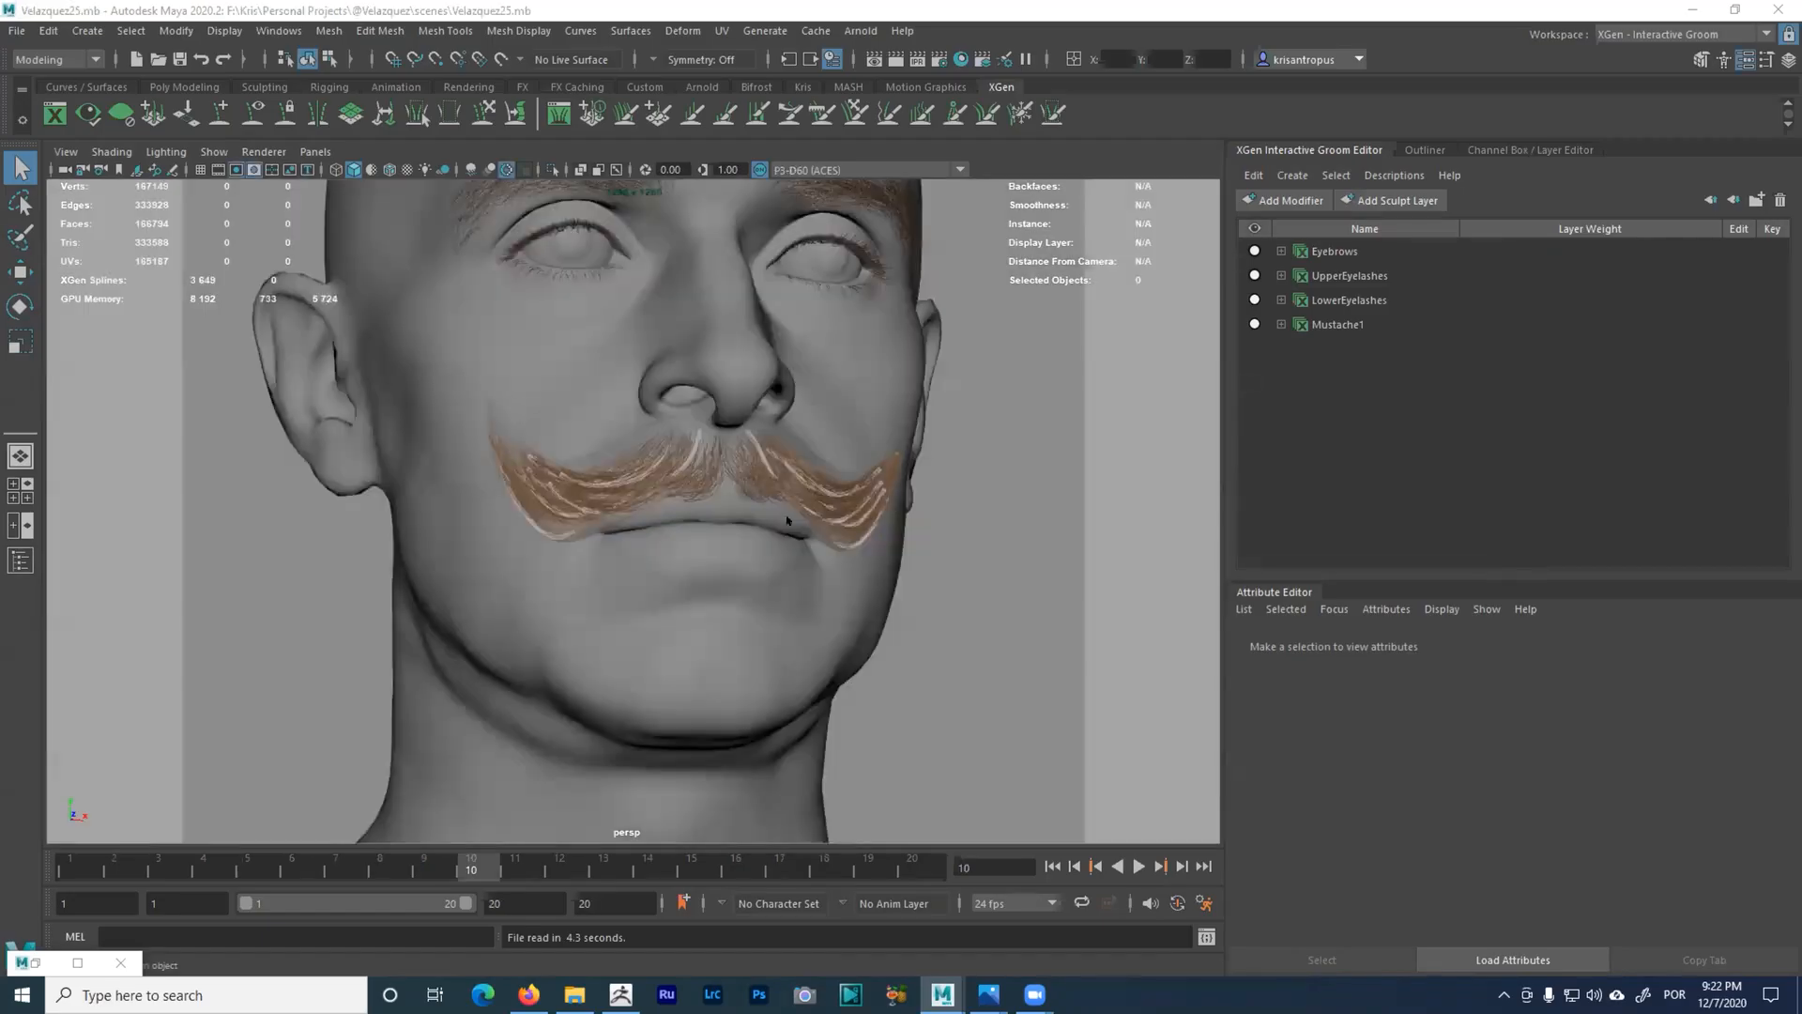
# - Hide the inGuide3 guides under the guide3 modifier of the Mustache1 description
pyautogui.keyDown('alt'); pyautogui.moveTo(786, 520); pyautogui.dragTo(657, 457); pyautogui.keyUp('alt')
pyautogui.scroll(5, 805, 583)
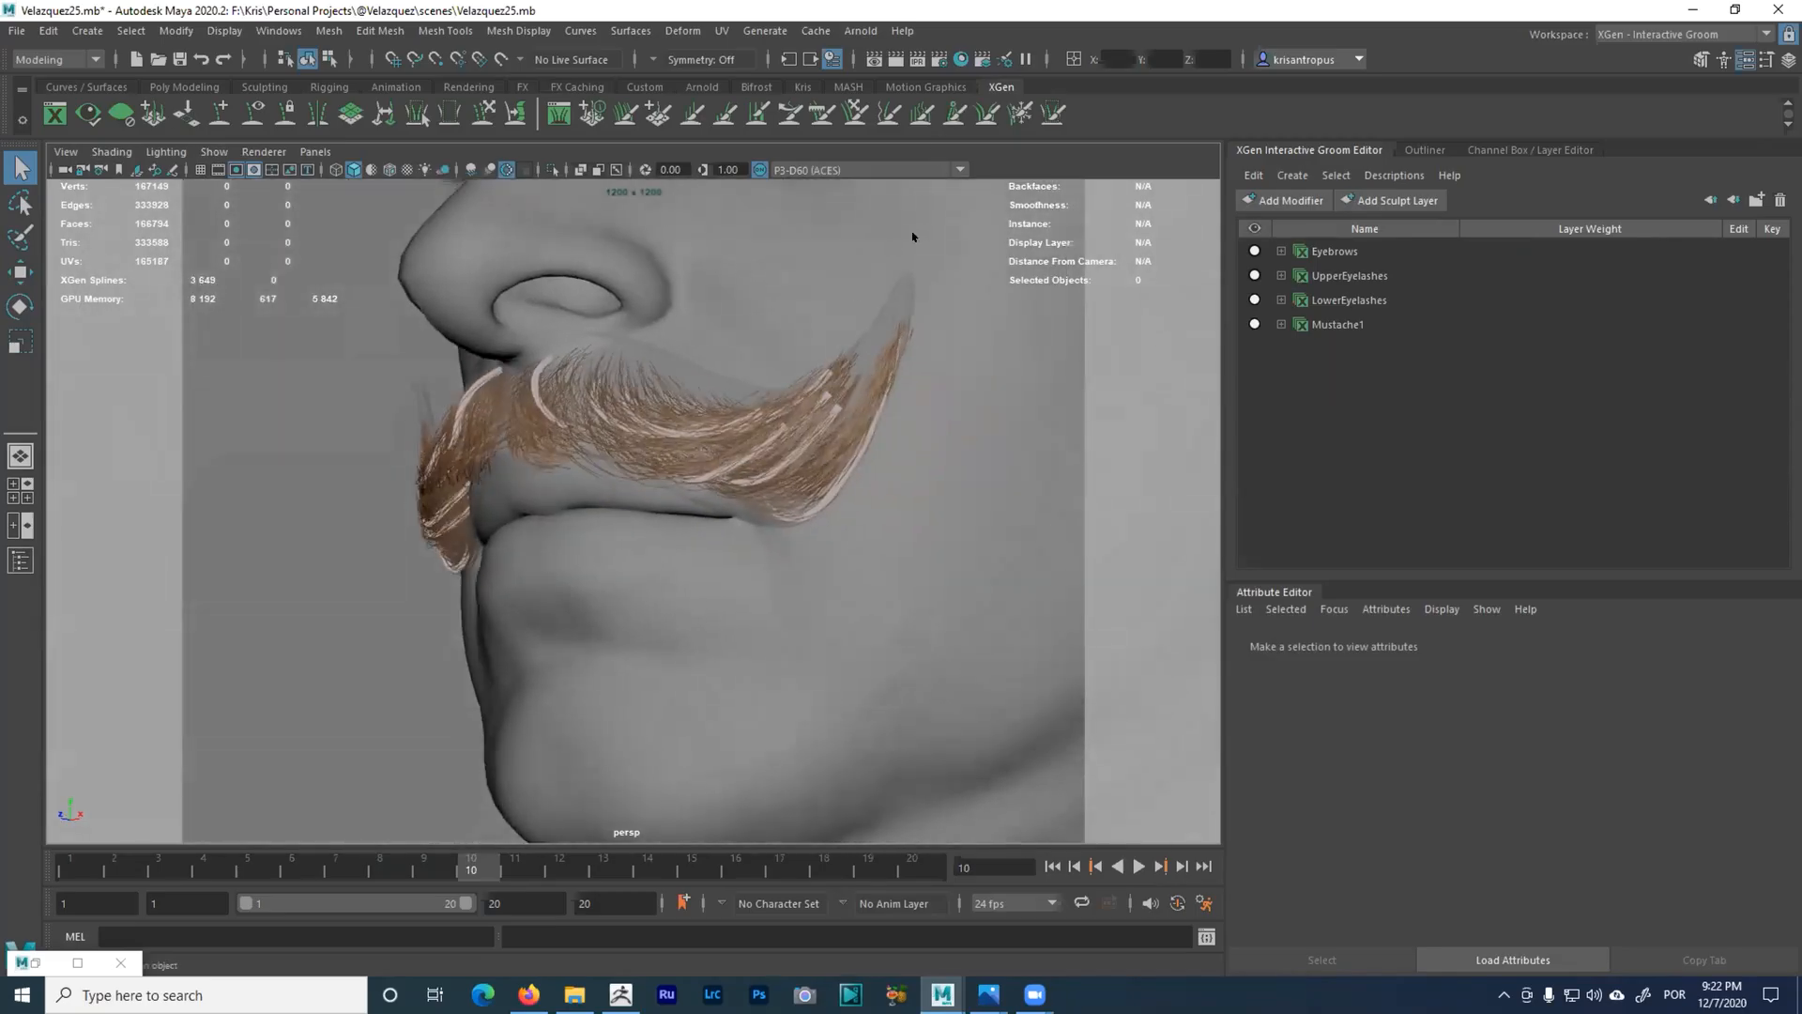
pyautogui.keyDown('alt'); pyautogui.moveTo(786, 456); pyautogui.dragTo(535, 450); pyautogui.keyUp('alt')
pyautogui.keyDown('alt'); pyautogui.moveTo(535, 450); pyautogui.dragTo(624, 587, button='right'); pyautogui.keyUp('alt')
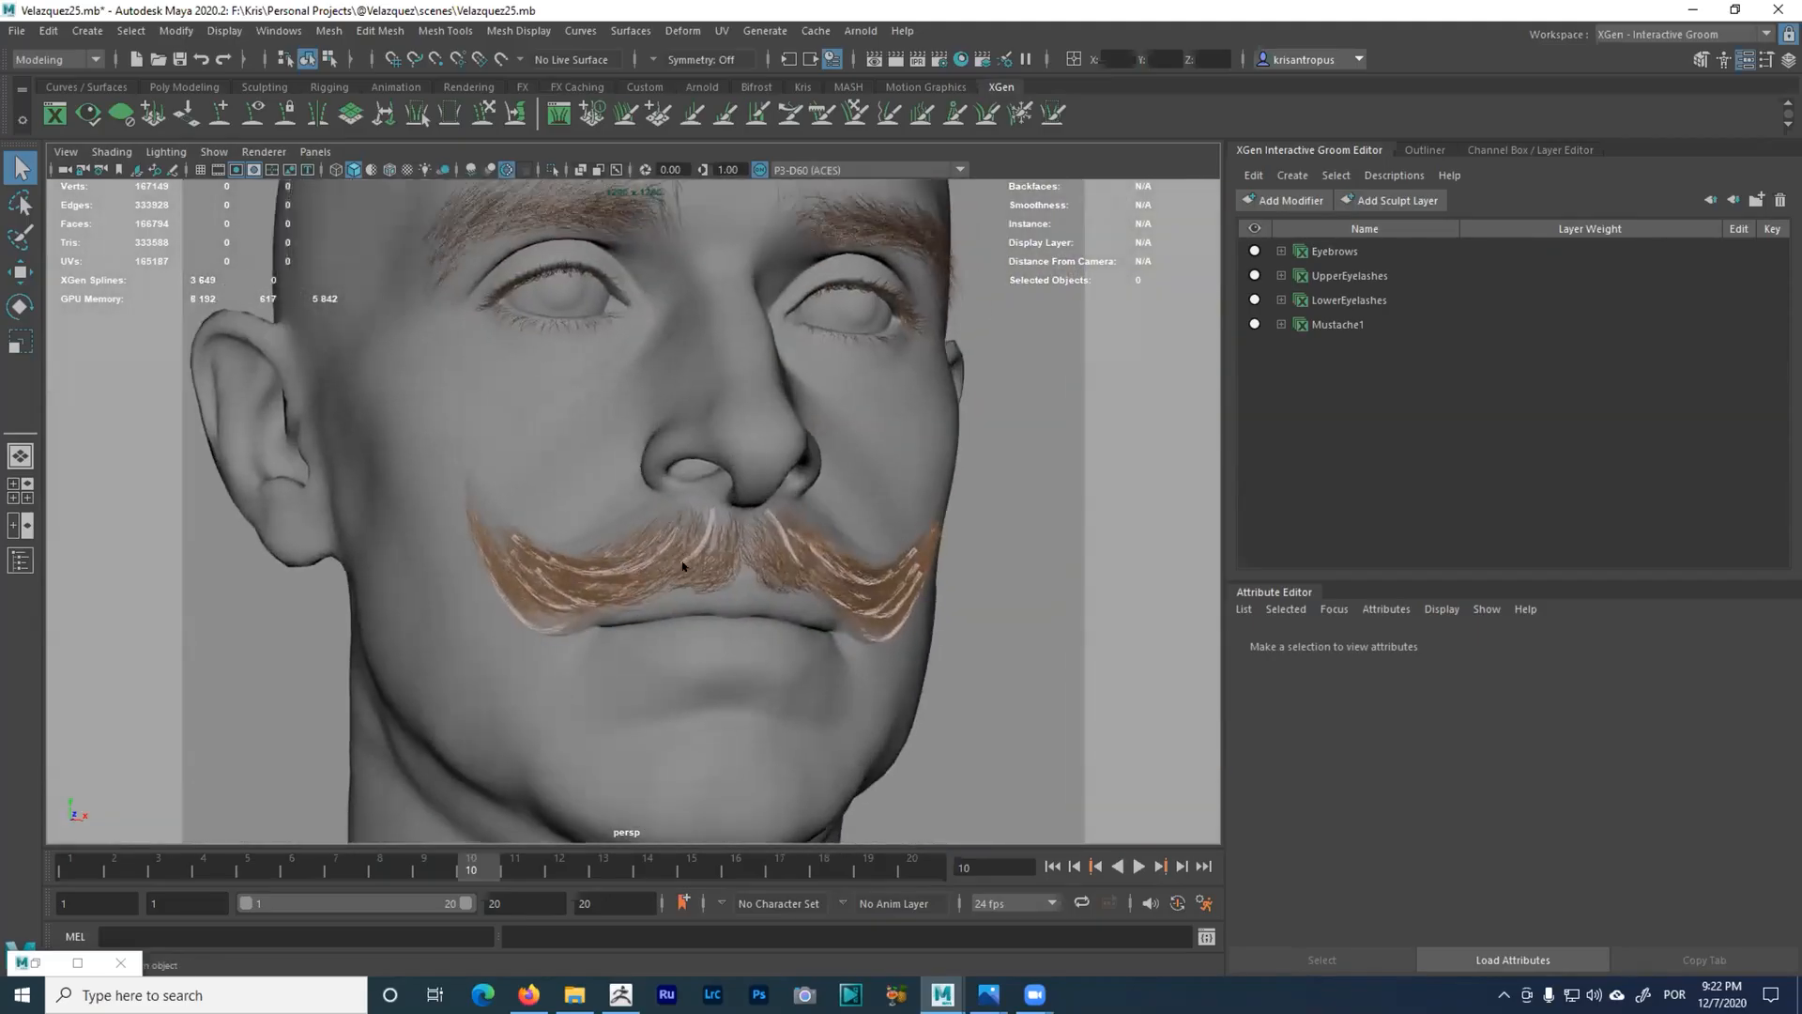
pyautogui.click(1280, 325)
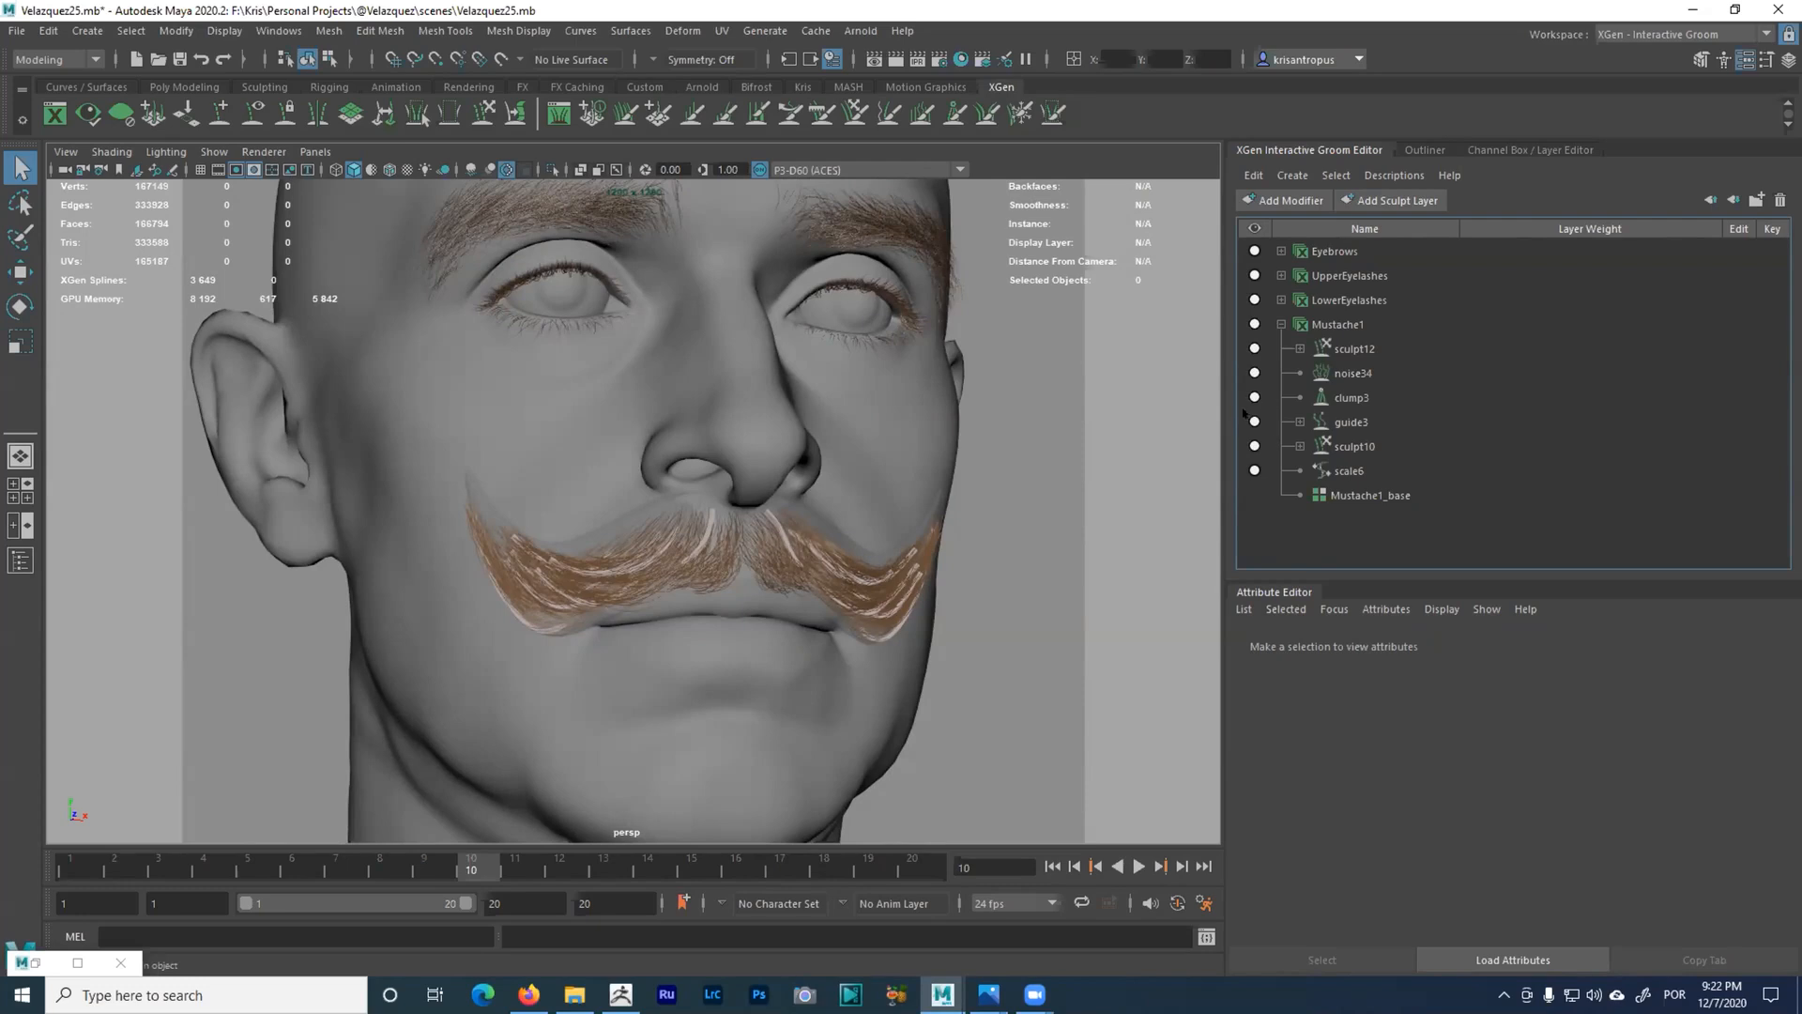
pyautogui.click(1300, 421)
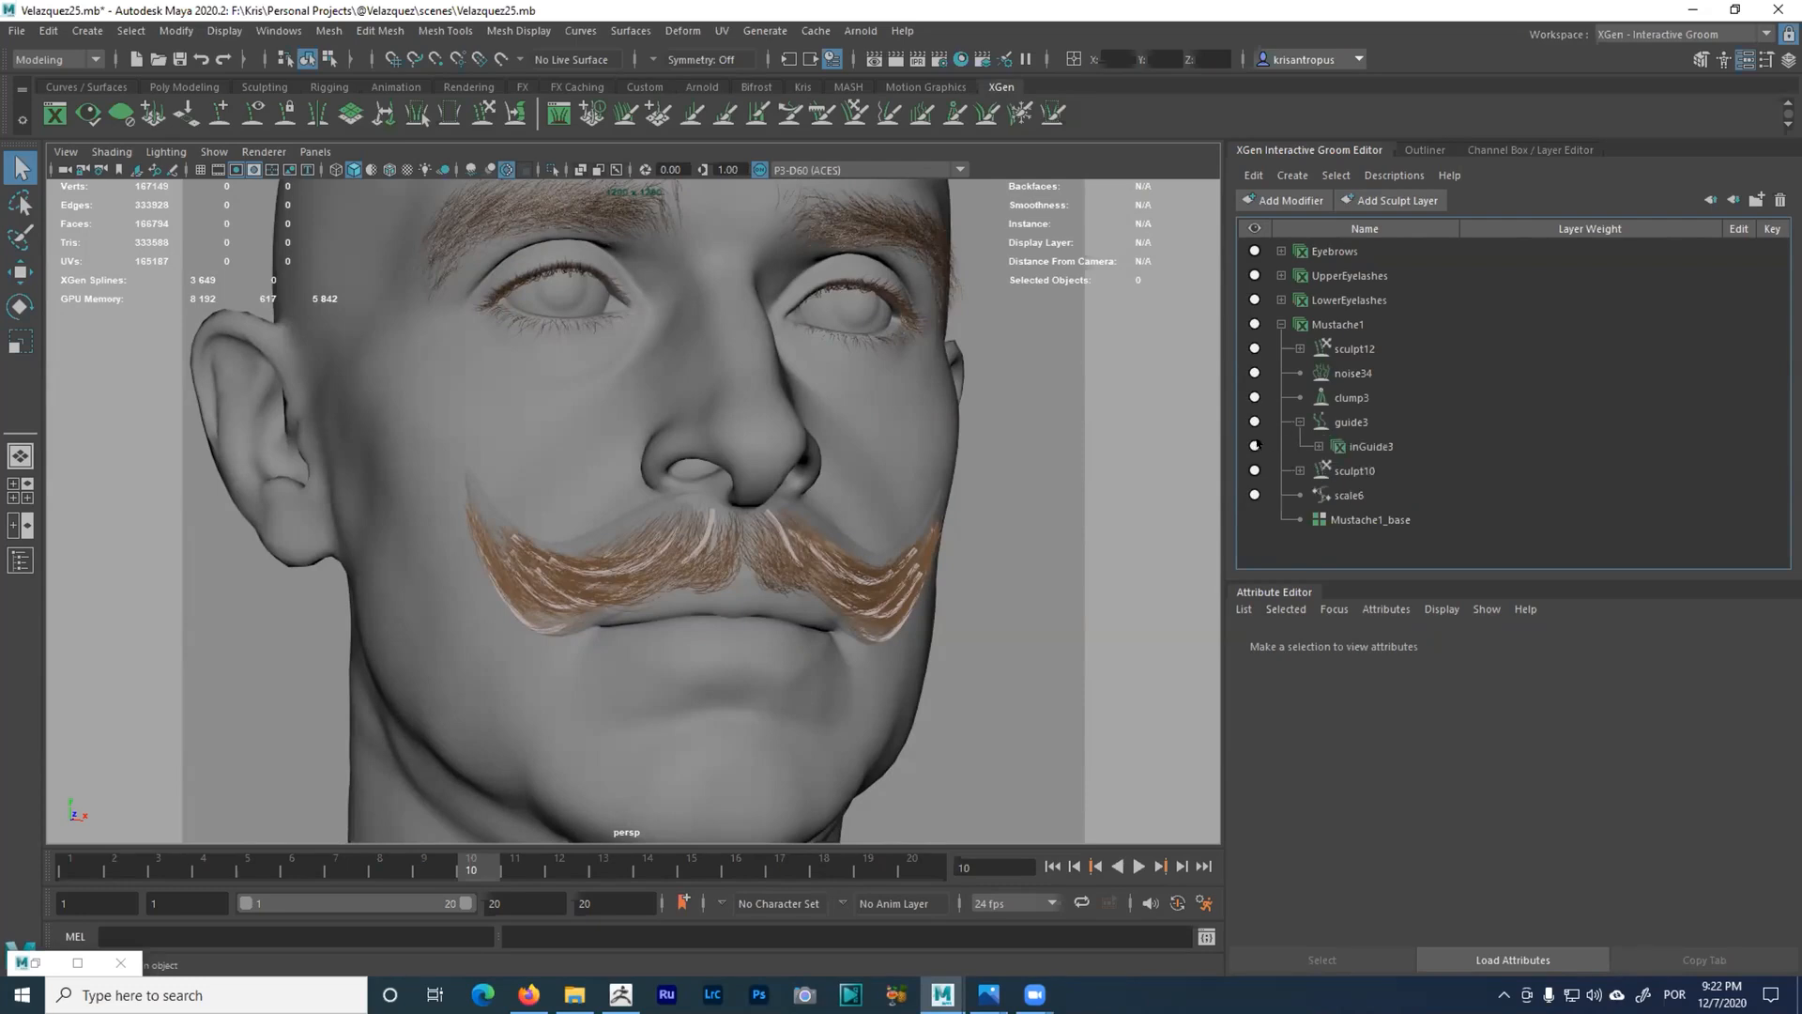
pyautogui.click(1371, 446)
pyautogui.press('f')
pyautogui.keyDown('alt'); pyautogui.moveTo(839, 491); pyautogui.dragTo(736, 452, button='right'); pyautogui.keyUp('alt')
pyautogui.keyDown('alt'); pyautogui.moveTo(737, 452); pyautogui.dragTo(742, 514); pyautogui.keyUp('alt')
pyautogui.keyDown('alt'); pyautogui.moveTo(742, 514); pyautogui.dragTo(825, 515, button='right'); pyautogui.keyUp('alt')
pyautogui.keyDown('alt'); pyautogui.moveTo(825, 515); pyautogui.dragTo(894, 489); pyautogui.keyUp('alt')
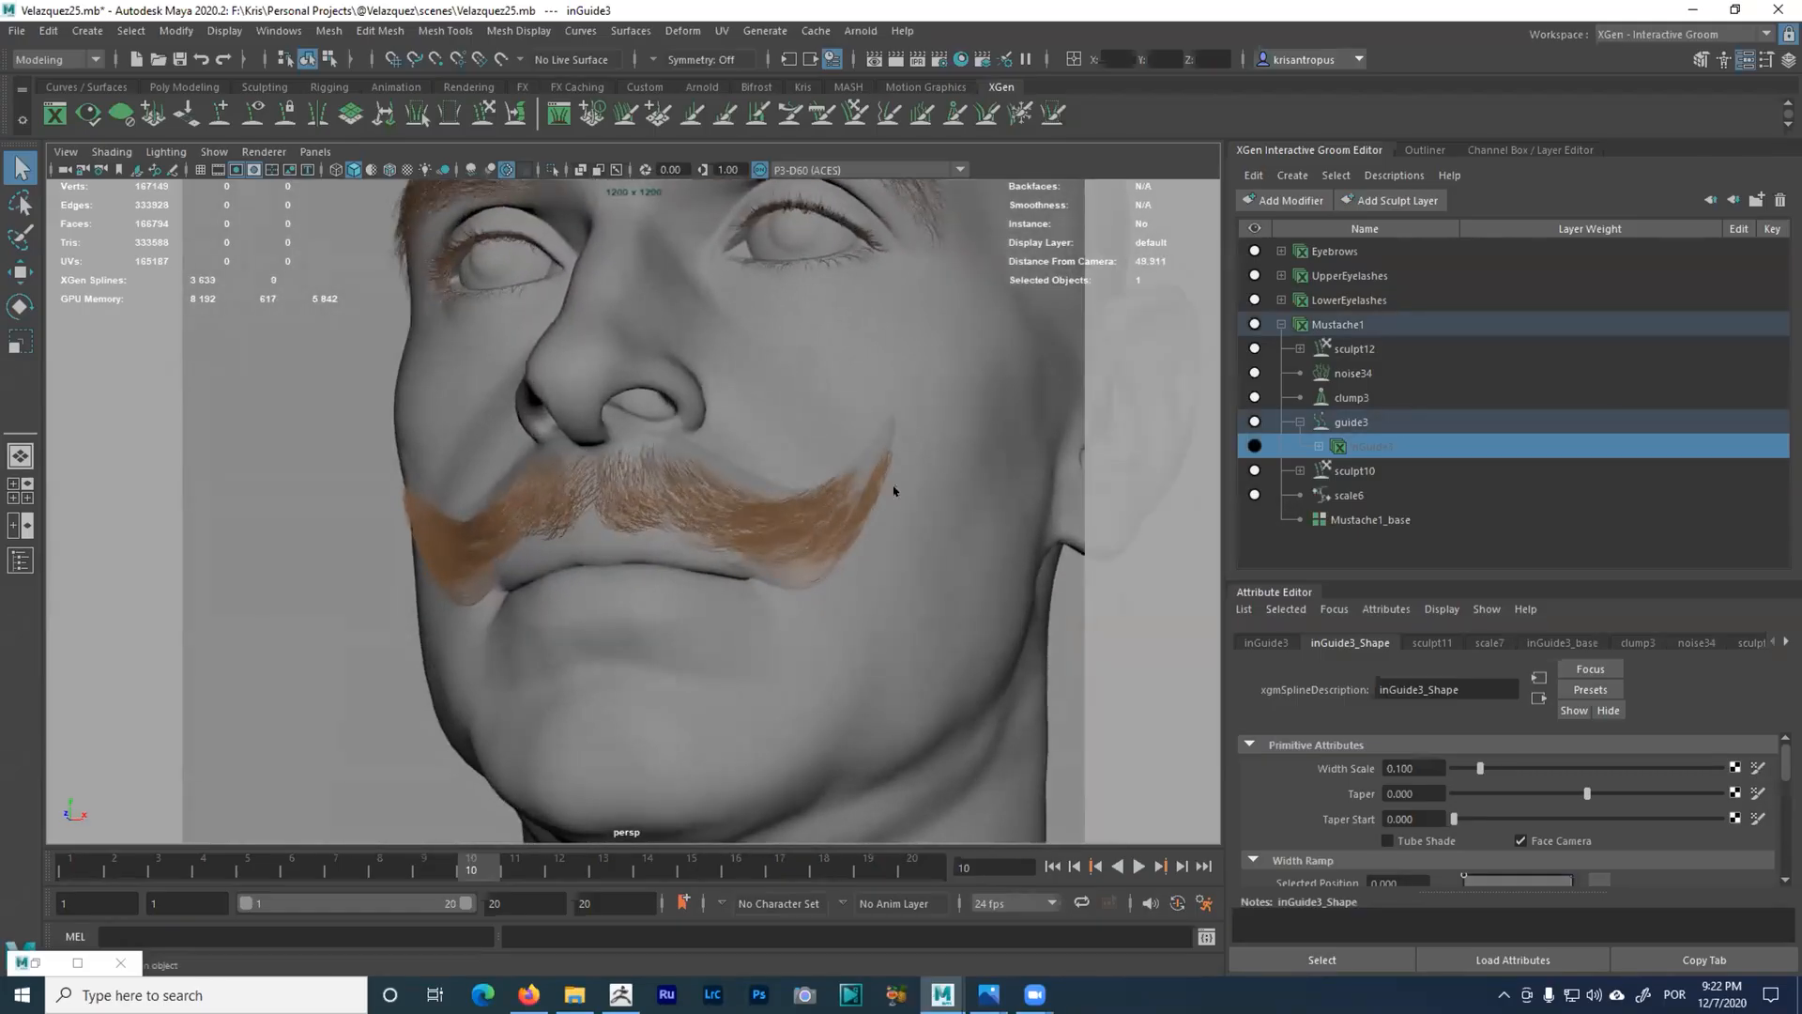
# - Hide the polygon mustache mesh that lies over the groomed hair
pyautogui.click(878, 454)
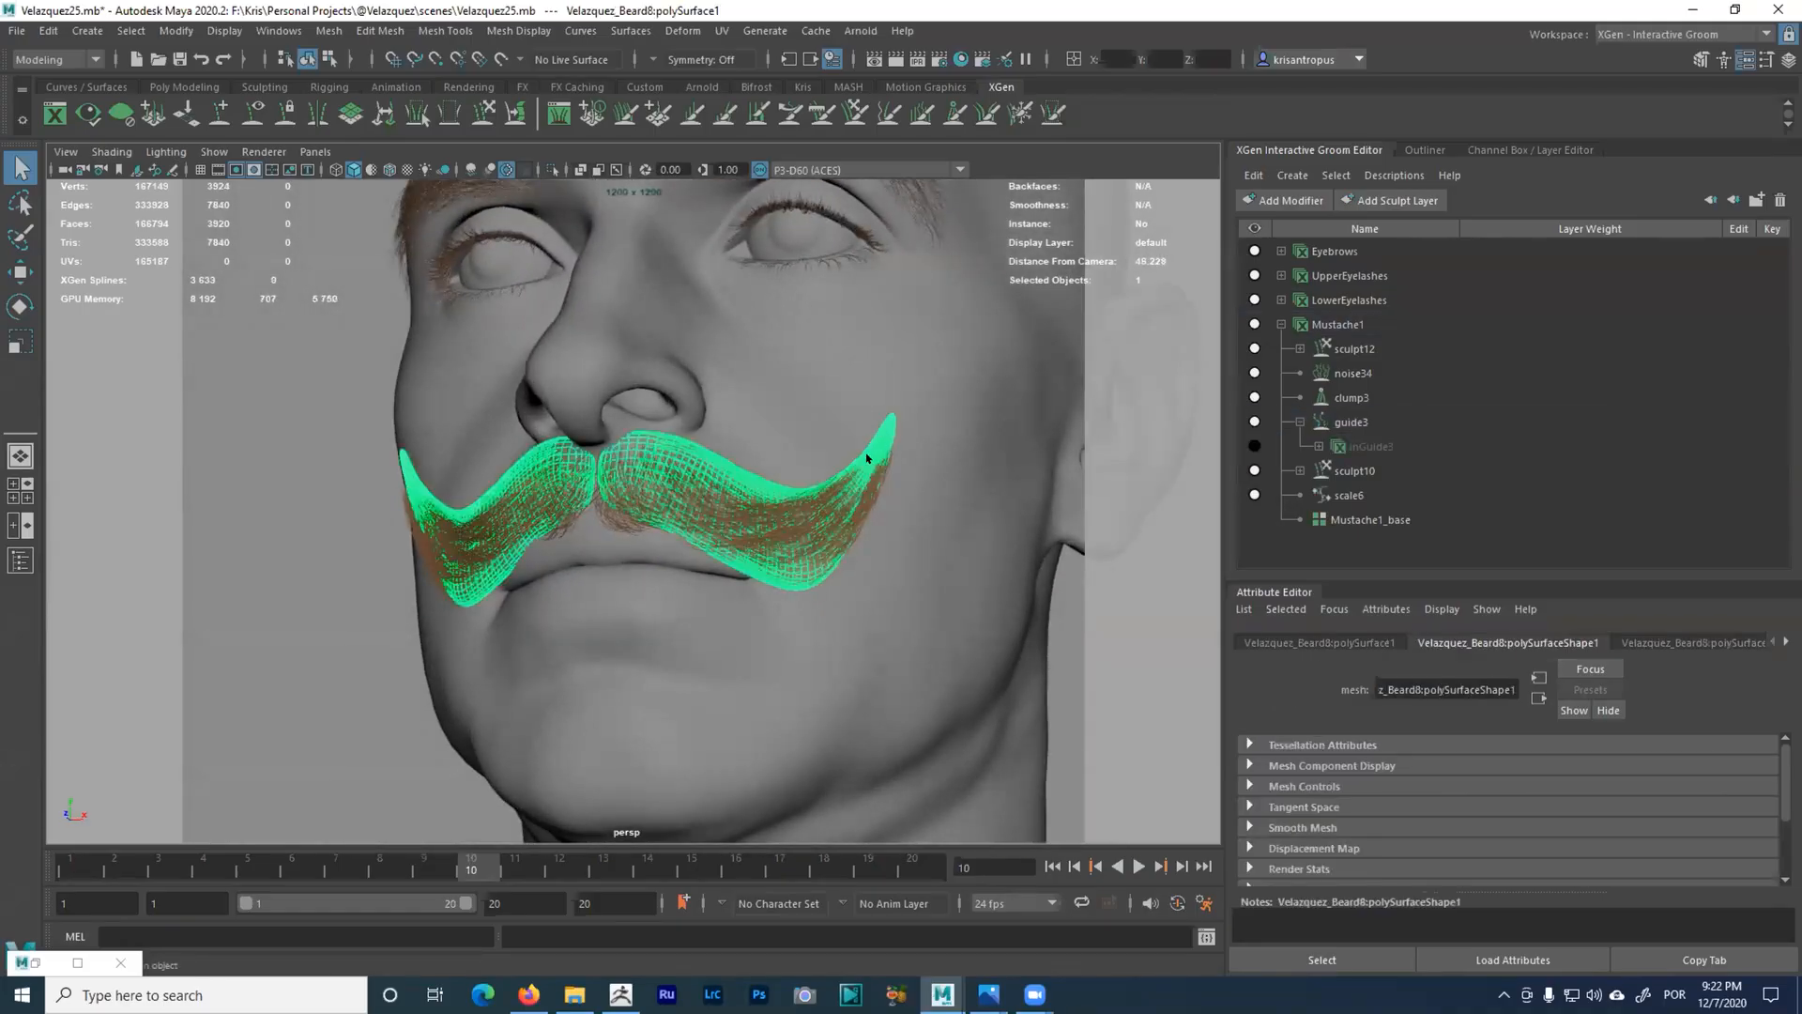
pyautogui.hotkey('ctrl', 'h')
pyautogui.keyDown('alt'); pyautogui.moveTo(829, 516); pyautogui.dragTo(657, 492, button='right'); pyautogui.keyUp('alt')
pyautogui.keyDown('alt'); pyautogui.moveTo(657, 493); pyautogui.dragTo(601, 482); pyautogui.keyUp('alt')
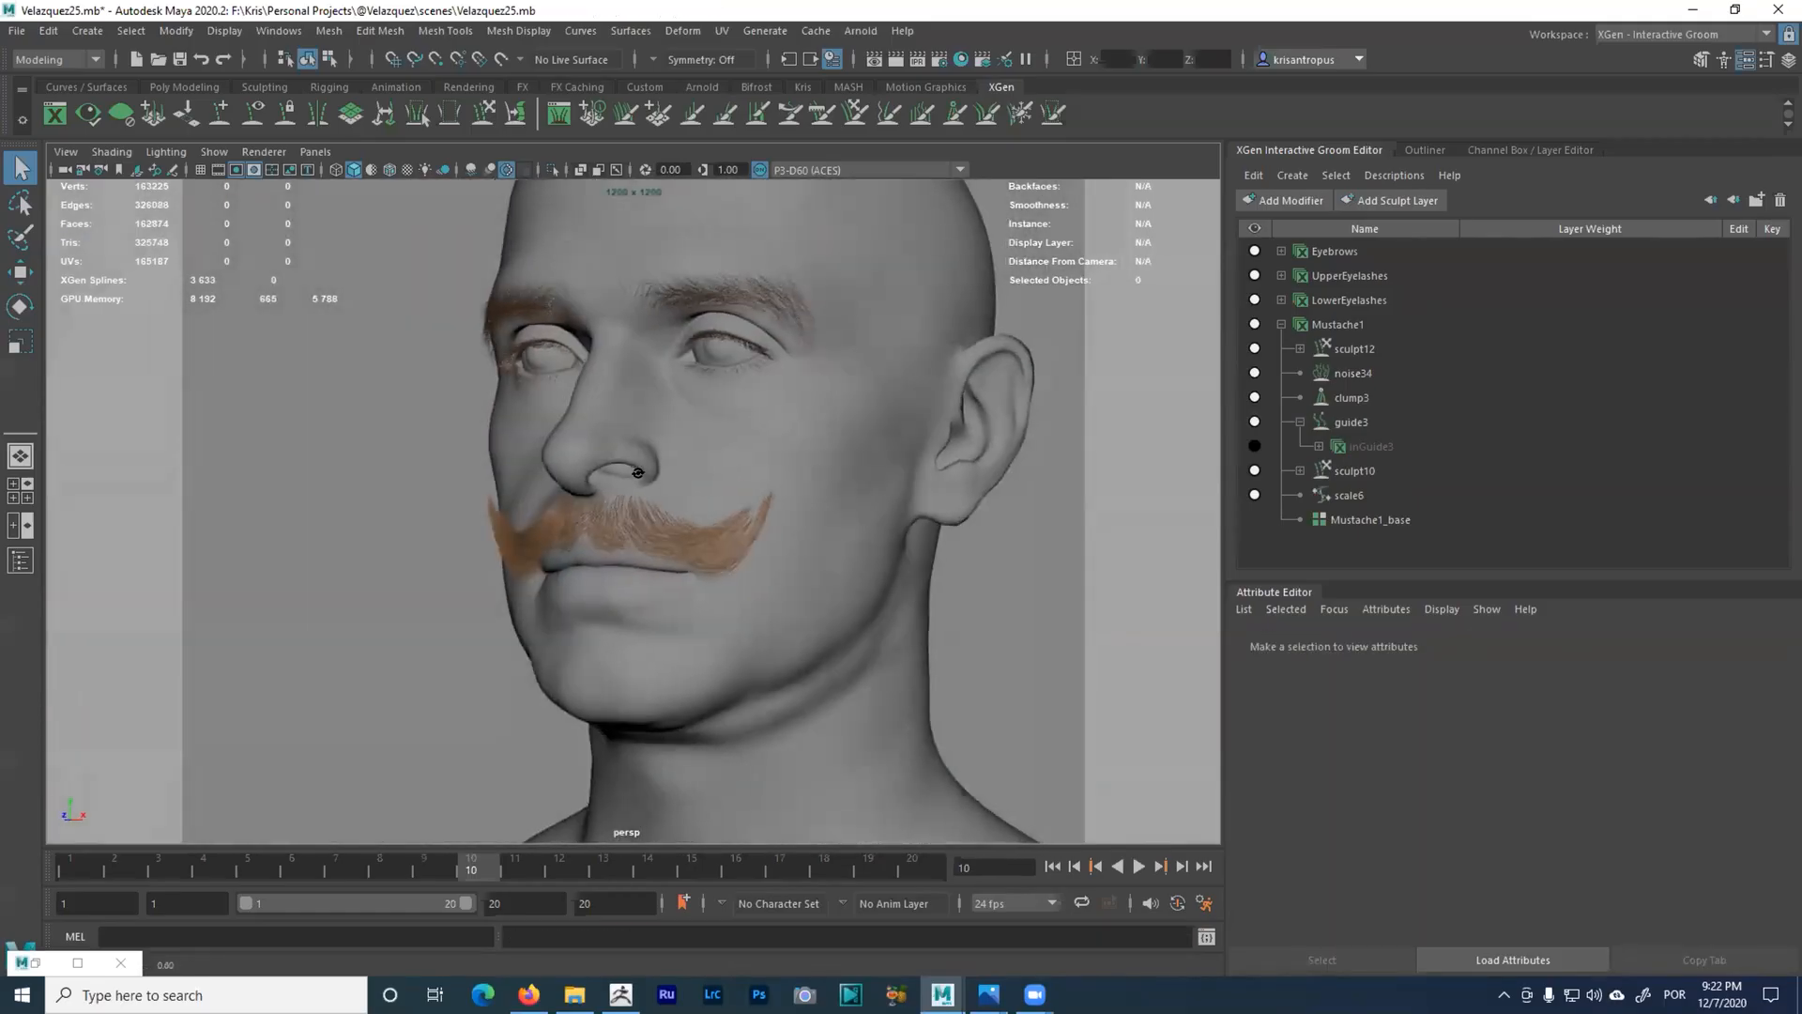
pyautogui.keyDown('alt'); pyautogui.moveTo(601, 483); pyautogui.dragTo(686, 492, button='right'); pyautogui.keyUp('alt')
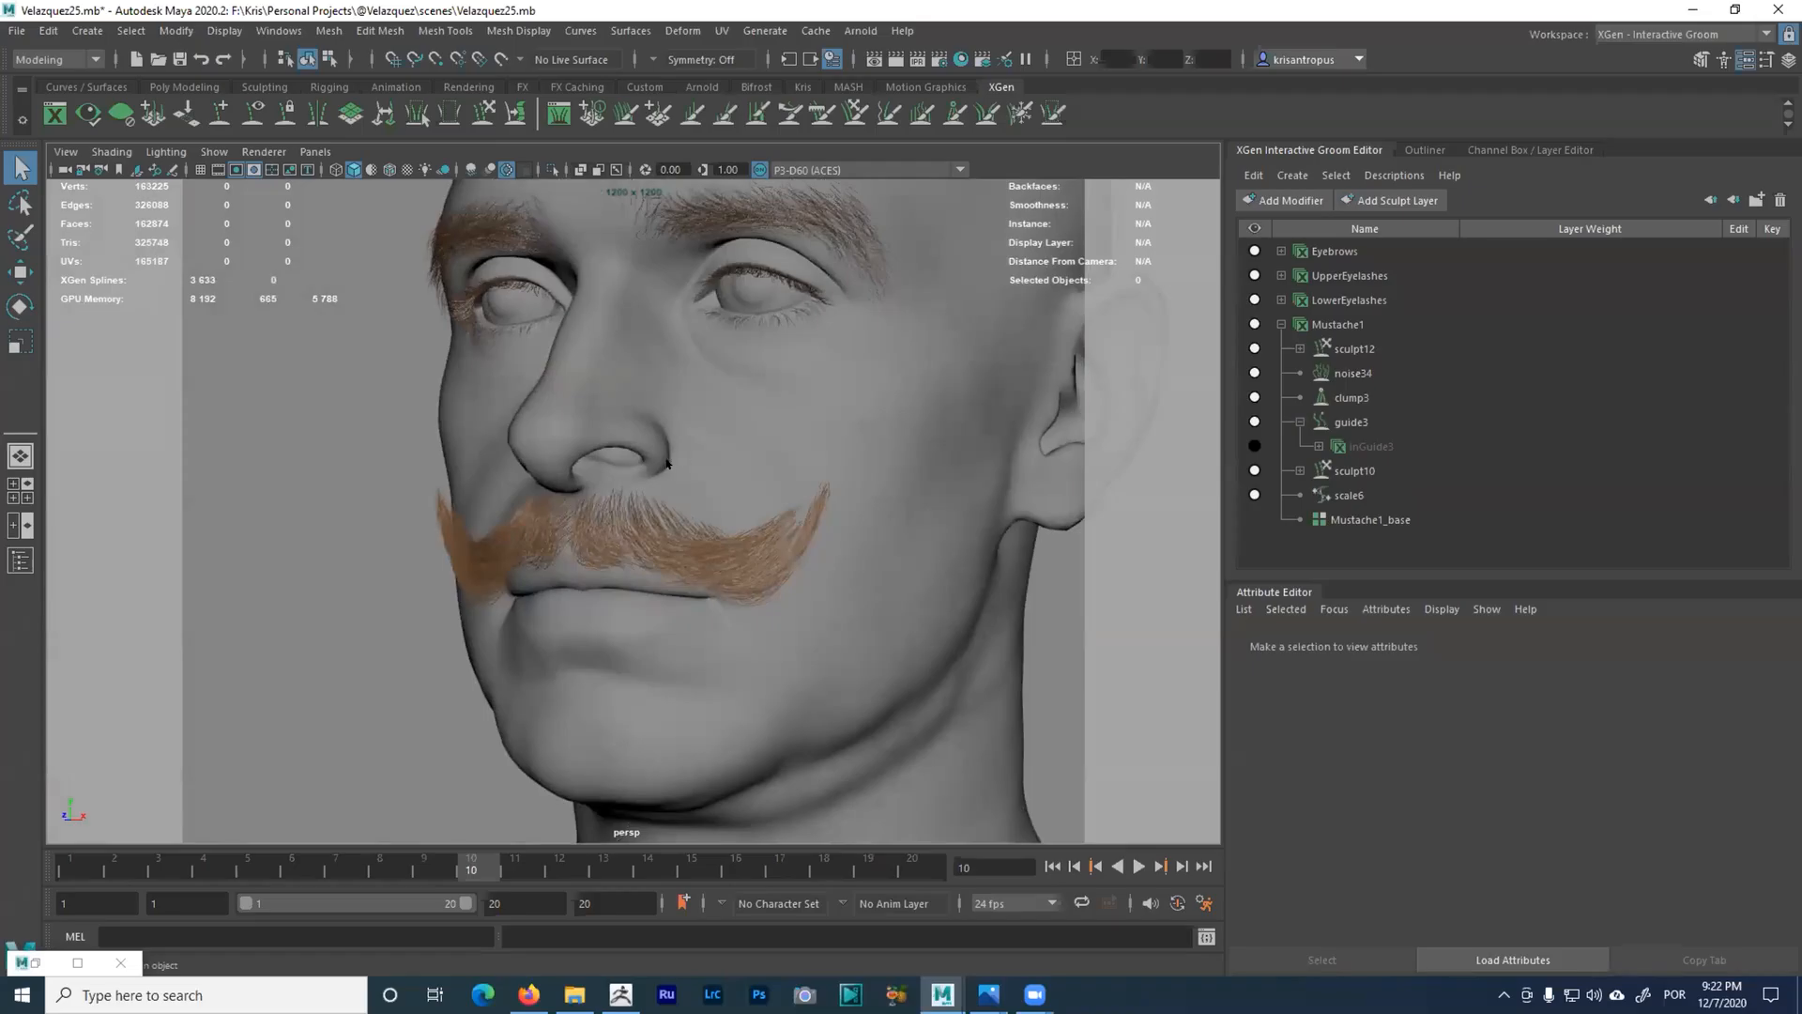
# - Hide the Mustache1, LowerEyelashes, UpperEyelashes and Eyebrows descriptions to leave the head mesh bare around the nose
pyautogui.keyDown('alt'); pyautogui.moveTo(613, 447); pyautogui.dragTo(732, 404); pyautogui.keyUp('alt')
pyautogui.keyDown('alt'); pyautogui.moveTo(732, 403); pyautogui.dragTo(833, 442, button='right'); pyautogui.keyUp('alt')
pyautogui.keyDown('alt'); pyautogui.moveTo(833, 442); pyautogui.dragTo(544, 581, button='middle'); pyautogui.keyUp('alt')
pyautogui.keyDown('alt'); pyautogui.moveTo(545, 582); pyautogui.dragTo(611, 551); pyautogui.keyUp('alt')
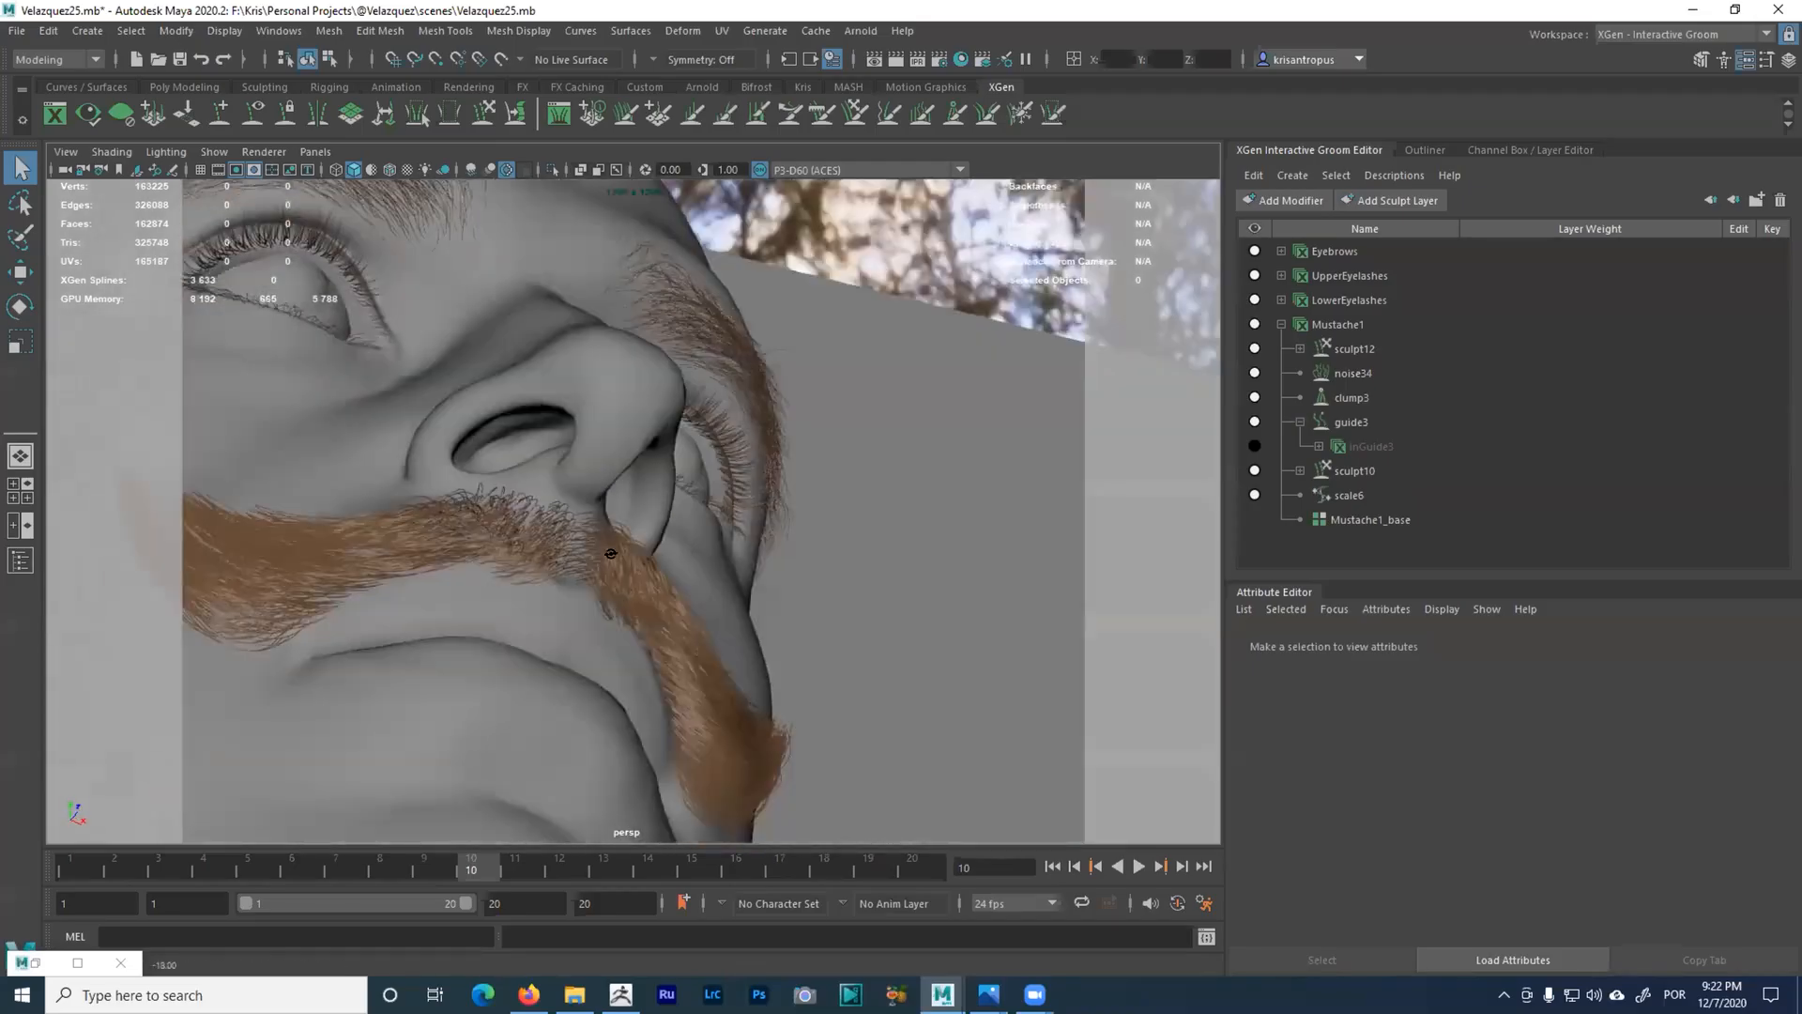
pyautogui.keyDown('alt'); pyautogui.moveTo(611, 551); pyautogui.dragTo(759, 569, button='middle'); pyautogui.keyUp('alt')
pyautogui.keyDown('alt'); pyautogui.moveTo(758, 569); pyautogui.dragTo(696, 508); pyautogui.keyUp('alt')
pyautogui.click(717, 548)
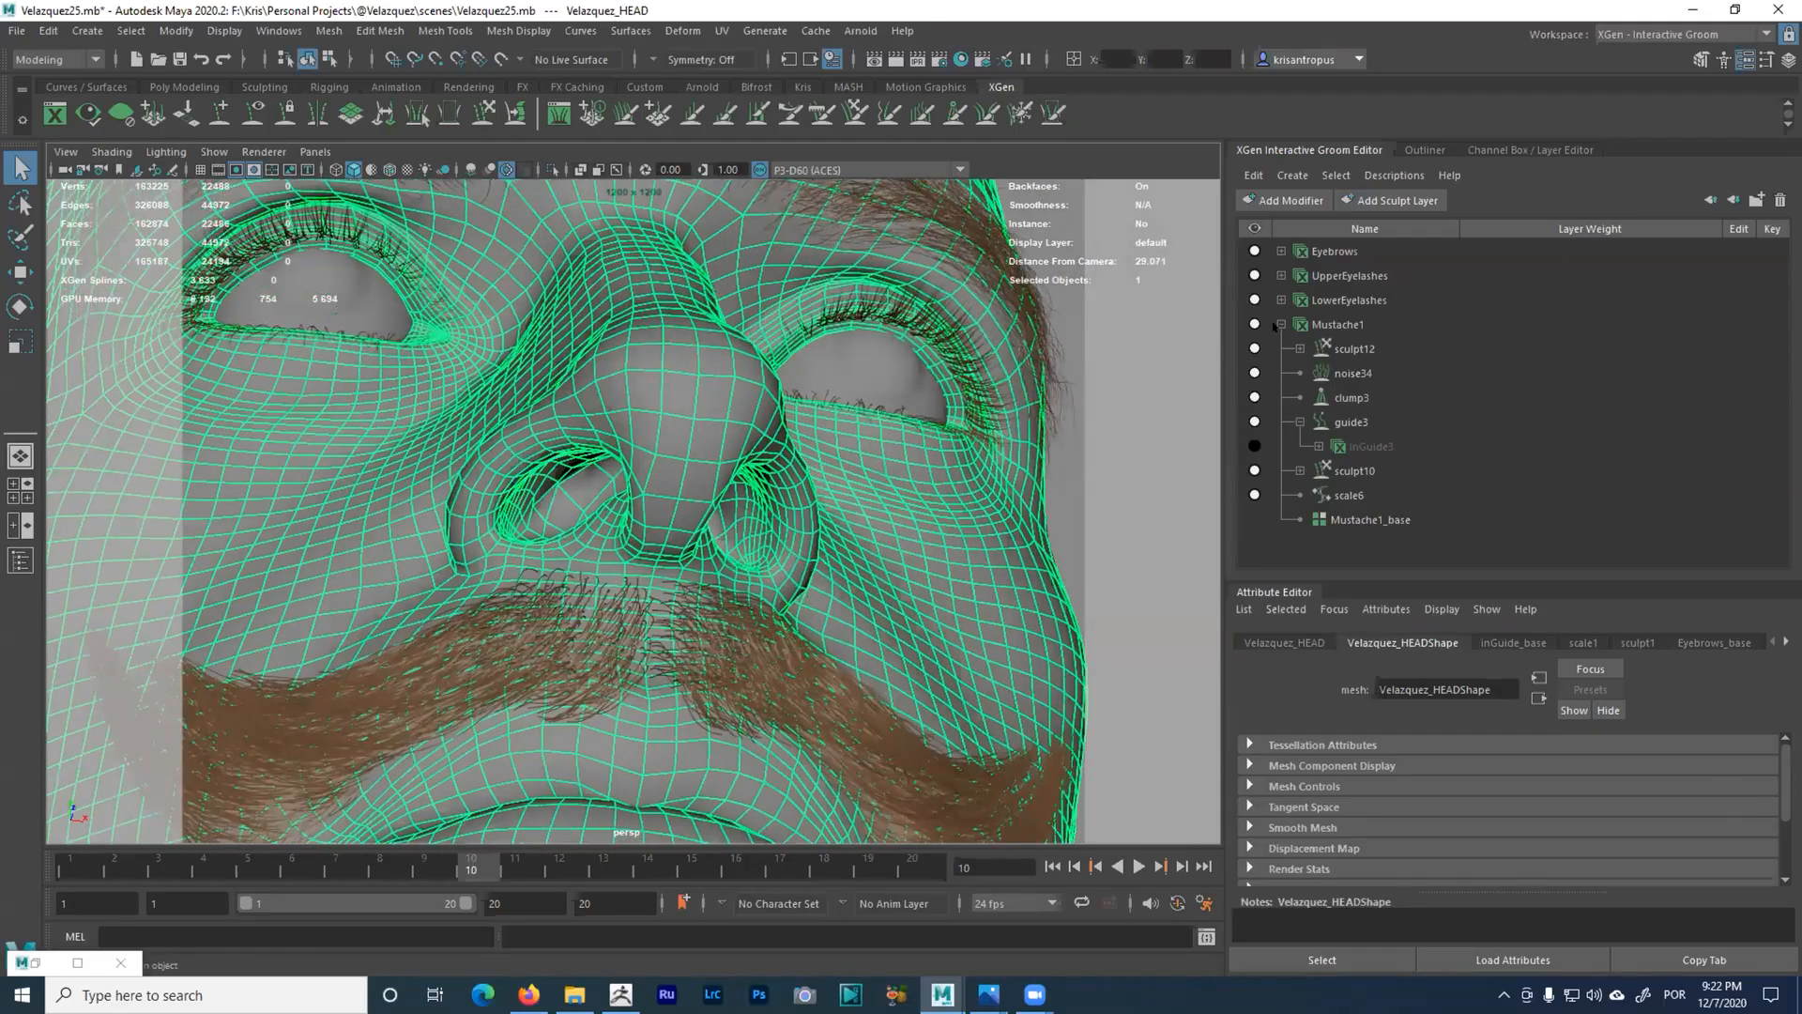
pyautogui.click(1280, 324)
pyautogui.click(1254, 324)
pyautogui.click(1254, 300)
pyautogui.click(1254, 275)
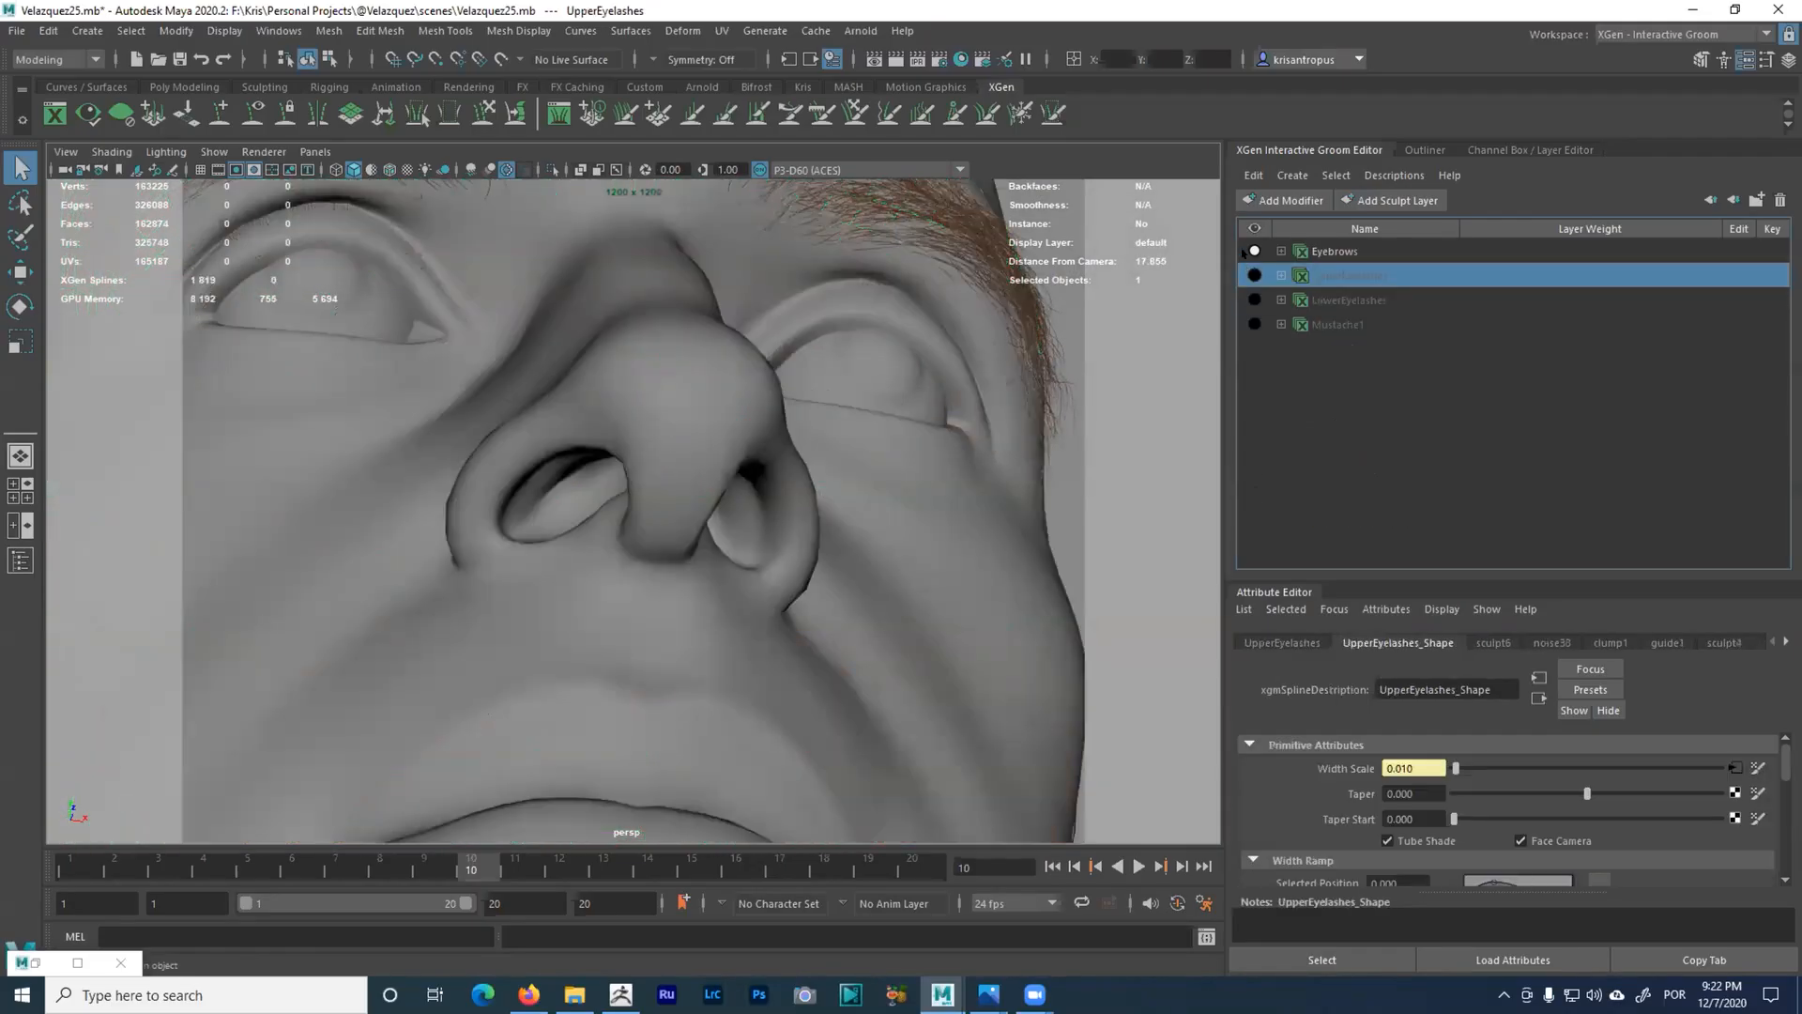
pyautogui.click(1254, 251)
pyautogui.keyDown('alt'); pyautogui.moveTo(880, 461); pyautogui.dragTo(906, 418); pyautogui.keyUp('alt')
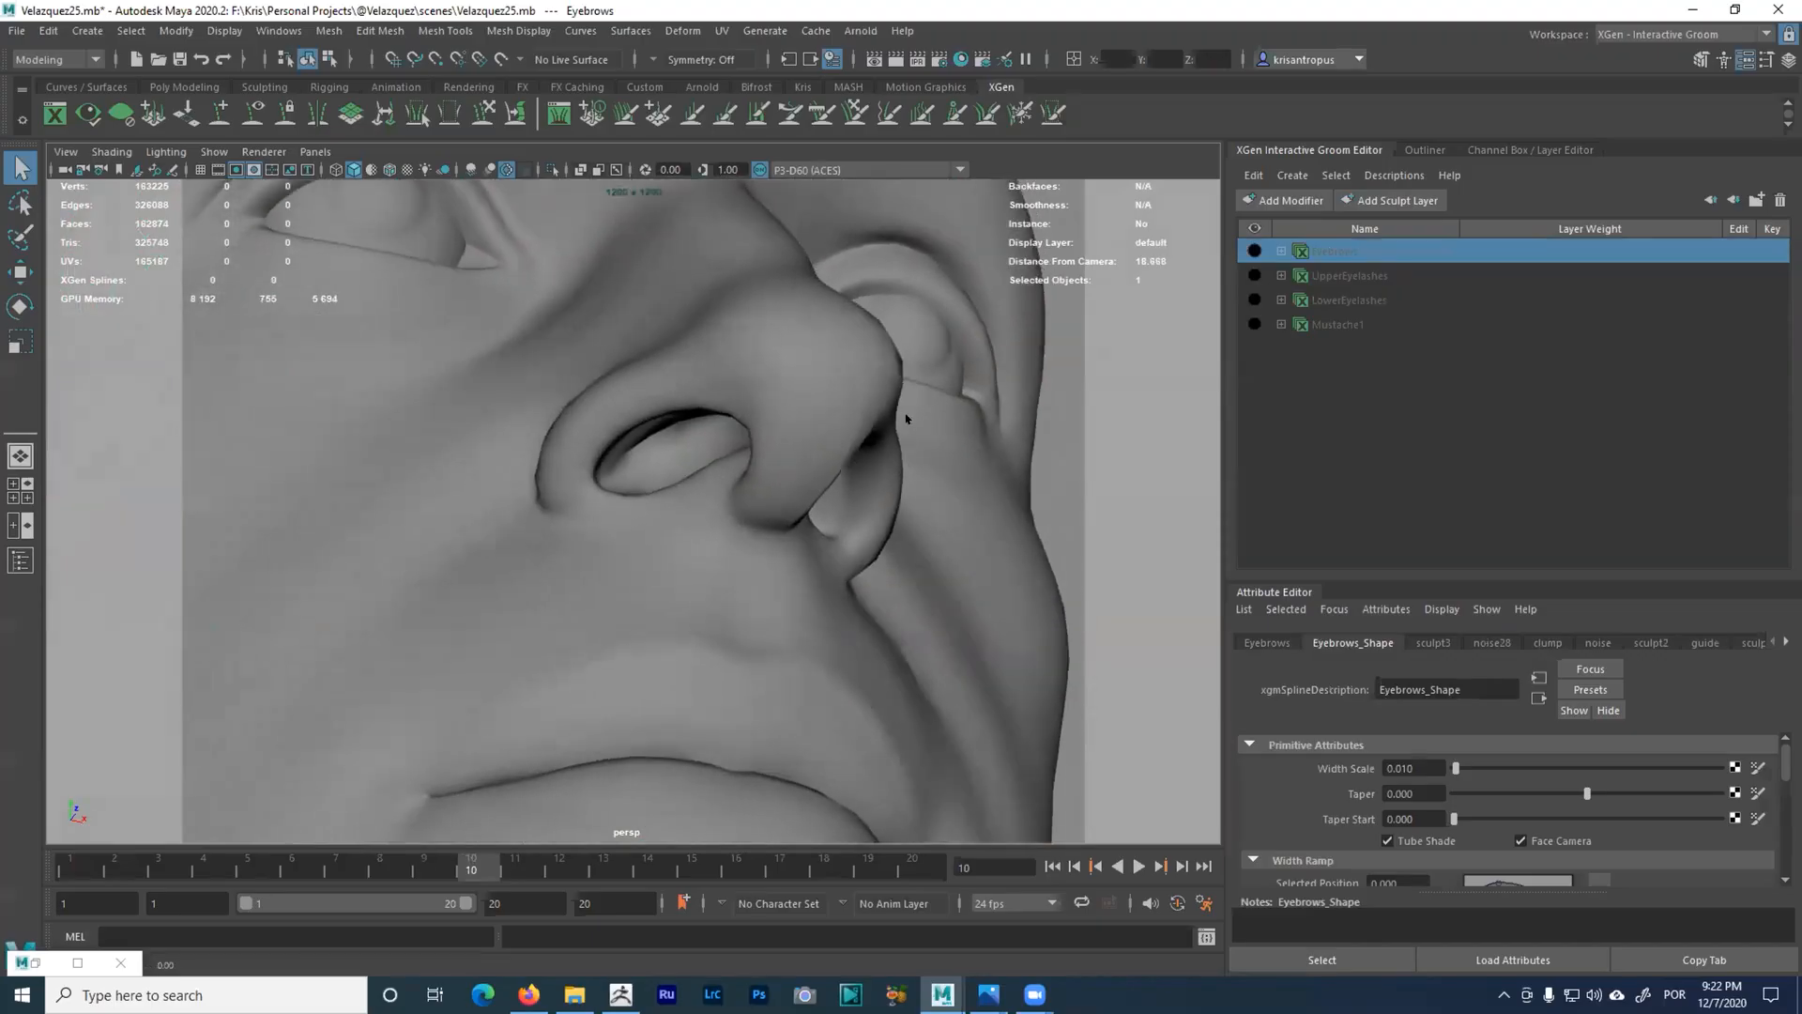
# - Put the head mesh in face selection mode and turn on Topology symmetry from the nose's centre edge
pyautogui.click(725, 430)
pyautogui.moveTo(797, 313); pyautogui.dragTo(797, 364, button='right')
pyautogui.keyDown('alt'); pyautogui.moveTo(847, 461); pyautogui.dragTo(824, 488, button='right'); pyautogui.keyUp('alt')
pyautogui.keyDown('alt'); pyautogui.moveTo(776, 339); pyautogui.dragTo(758, 289); pyautogui.keyUp('alt')
pyautogui.click(653, 58)
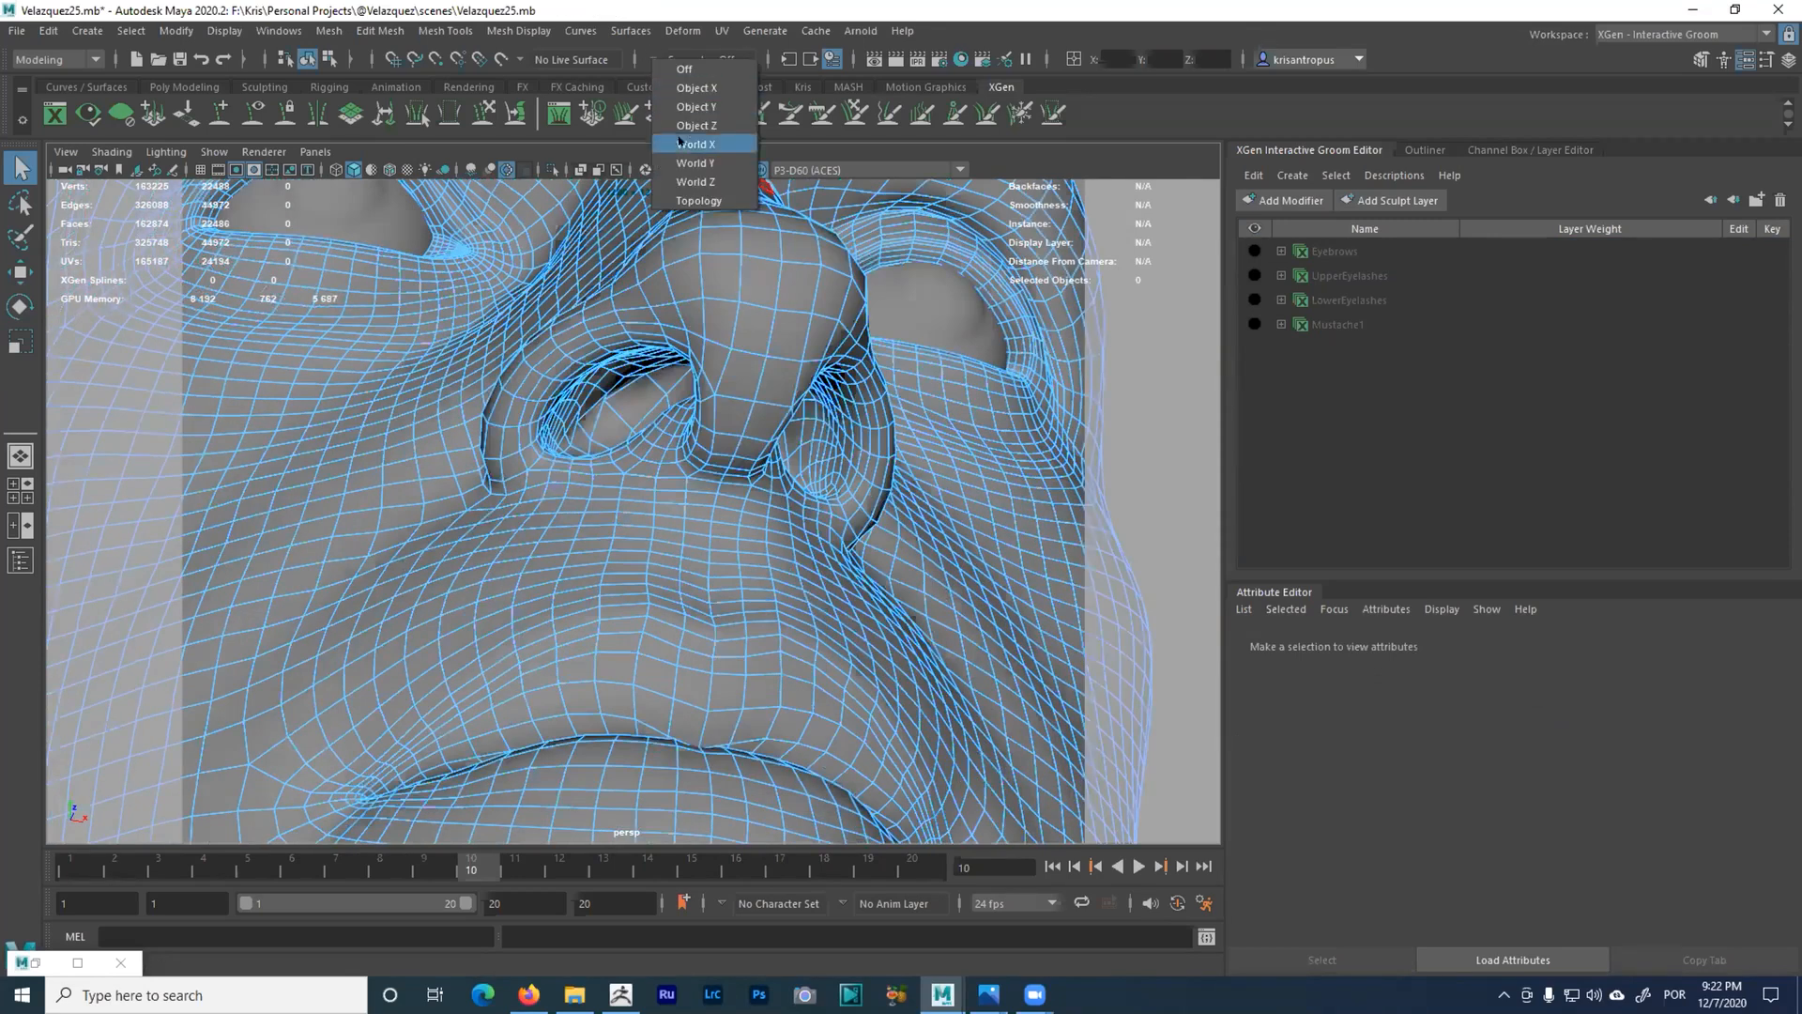
pyautogui.click(698, 200)
pyautogui.click(762, 338)
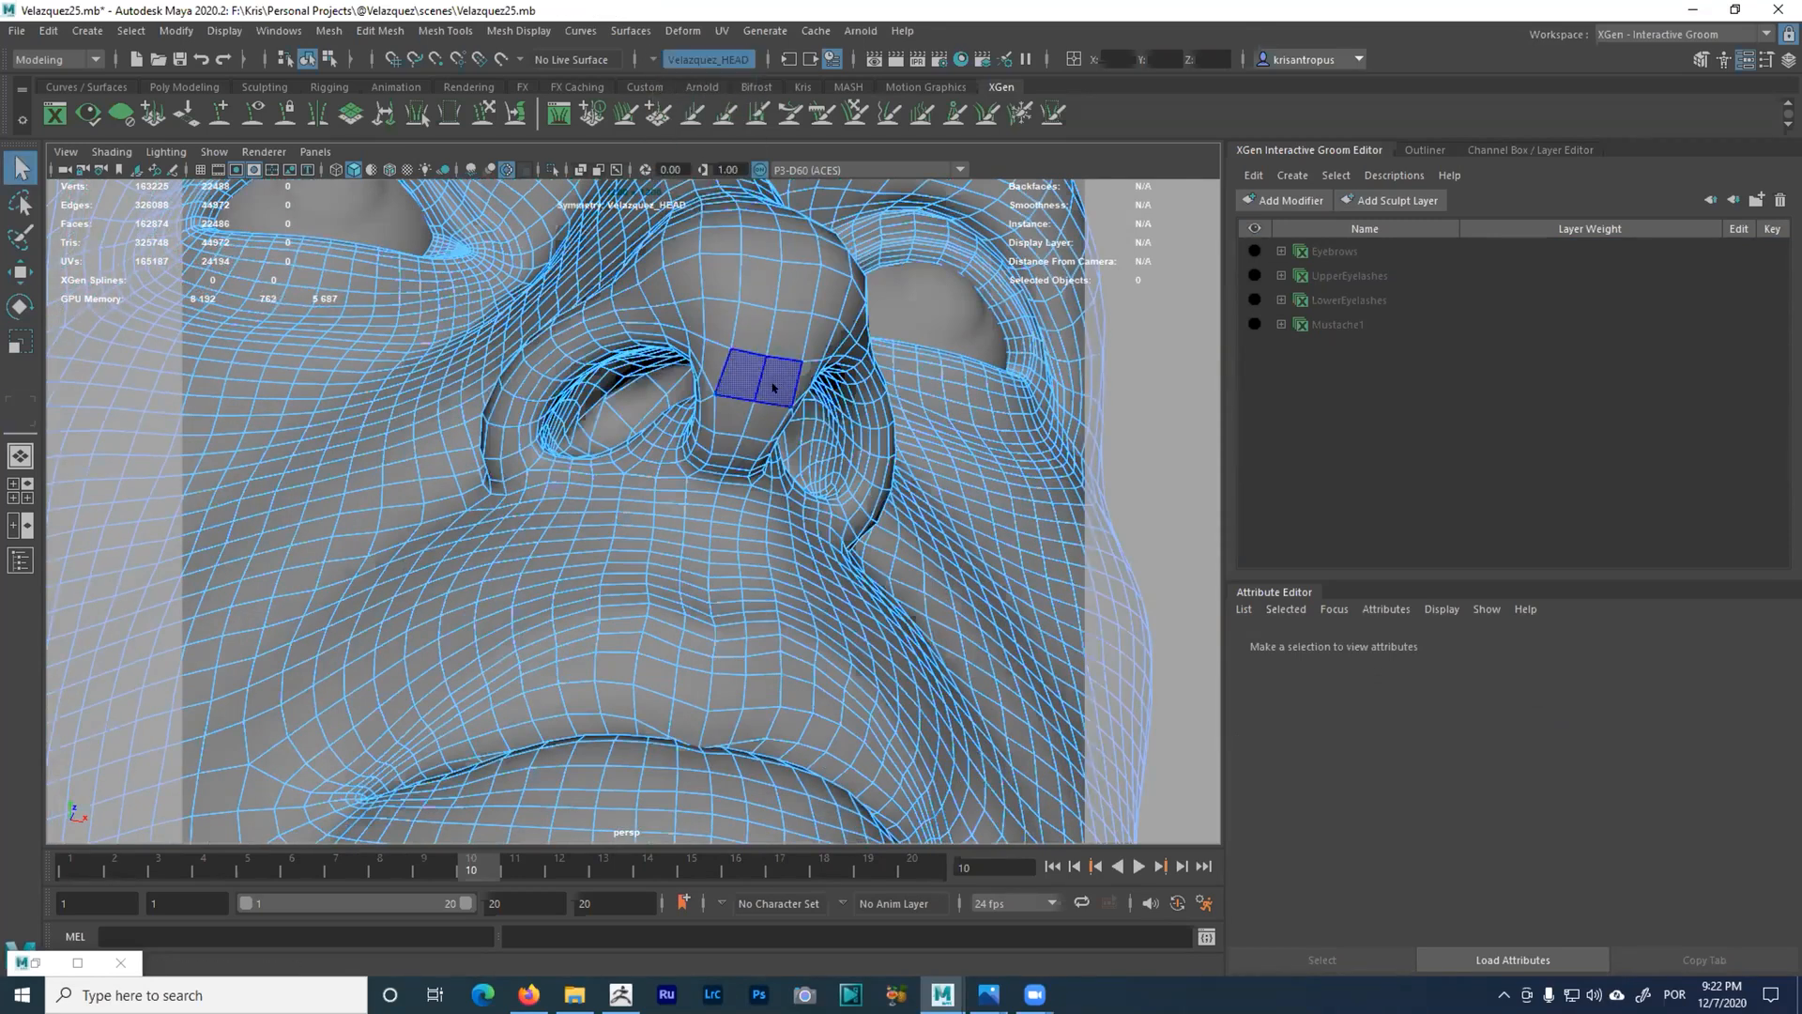
# - Select a patch of faces inside the nostril with the Paint Selection Tool
pyautogui.keyDown('alt'); pyautogui.moveTo(644, 403); pyautogui.dragTo(131, 524); pyautogui.keyUp('alt')
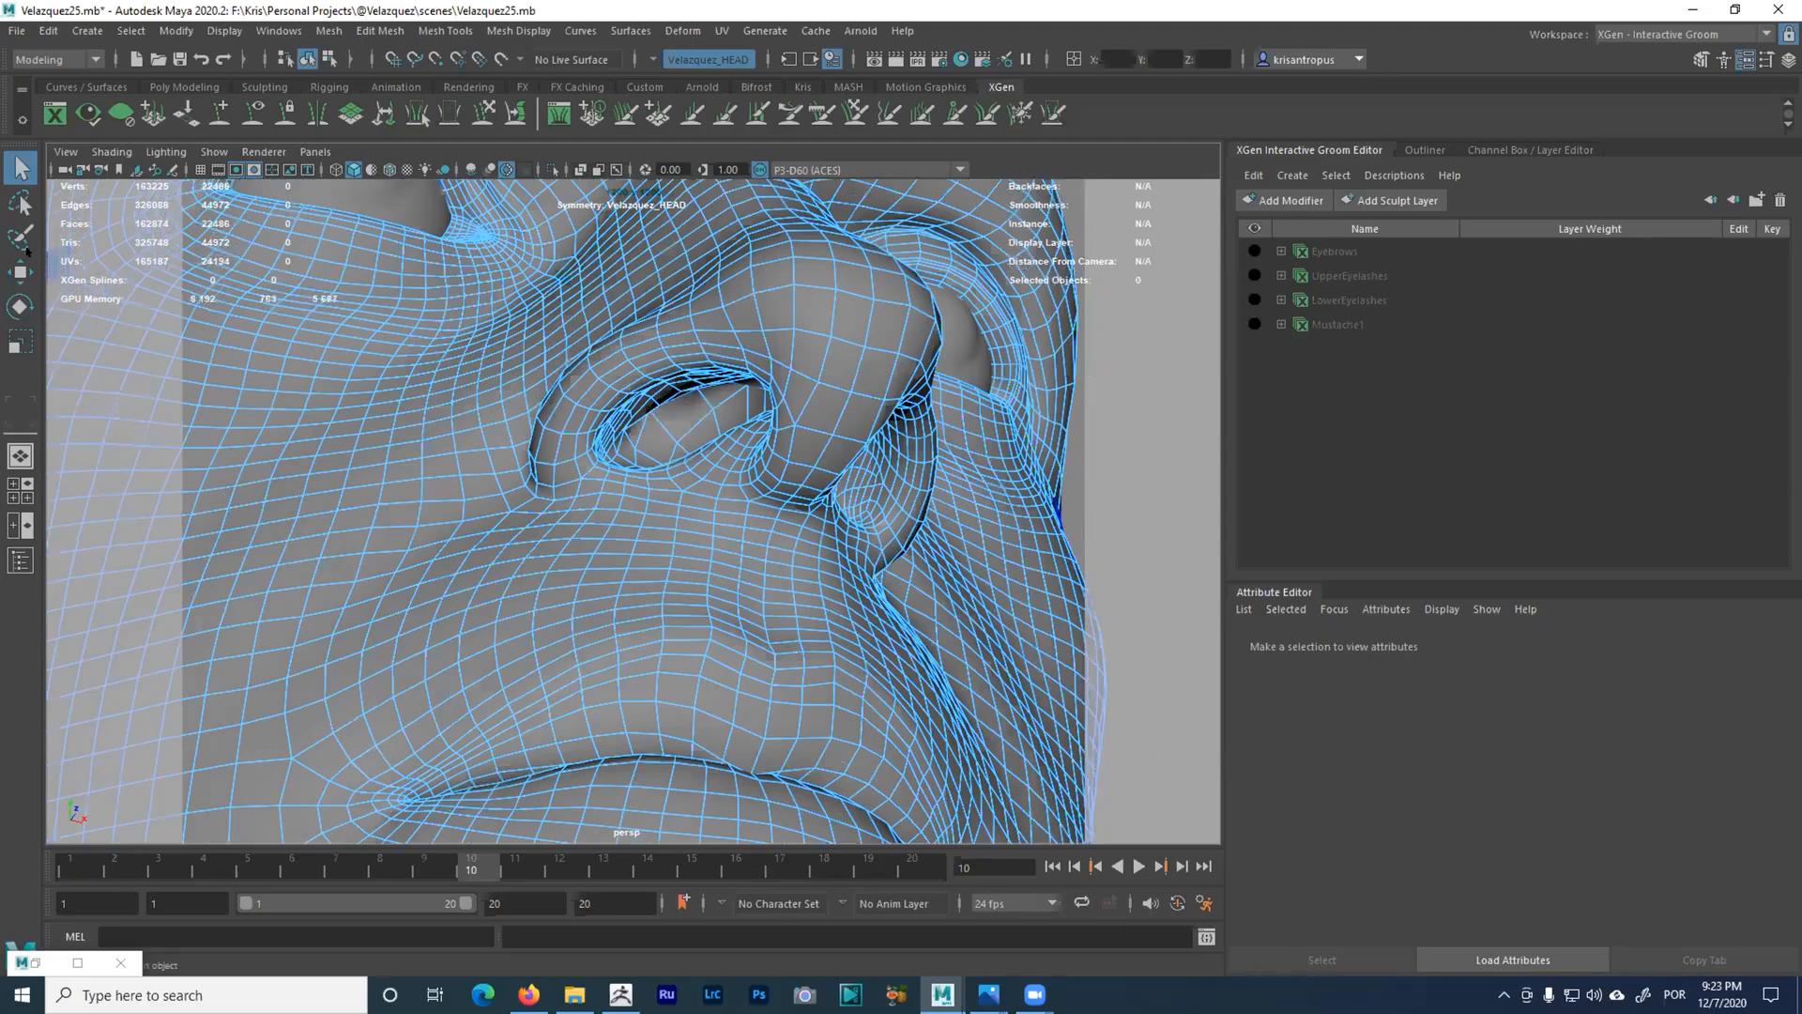
pyautogui.click(21, 239)
pyautogui.keyDown('alt'); pyautogui.moveTo(579, 432); pyautogui.dragTo(535, 492, button='right'); pyautogui.keyUp('alt')
pyautogui.keyDown('alt'); pyautogui.moveTo(535, 493); pyautogui.dragTo(512, 492, button='middle'); pyautogui.keyUp('alt')
pyautogui.moveTo(513, 491)
pyautogui.keyDown('alt'); pyautogui.mouseDown()
pyautogui.moveTo(727, 444)
pyautogui.moveTo(774, 459)
pyautogui.mouseUp(); pyautogui.keyUp('alt')
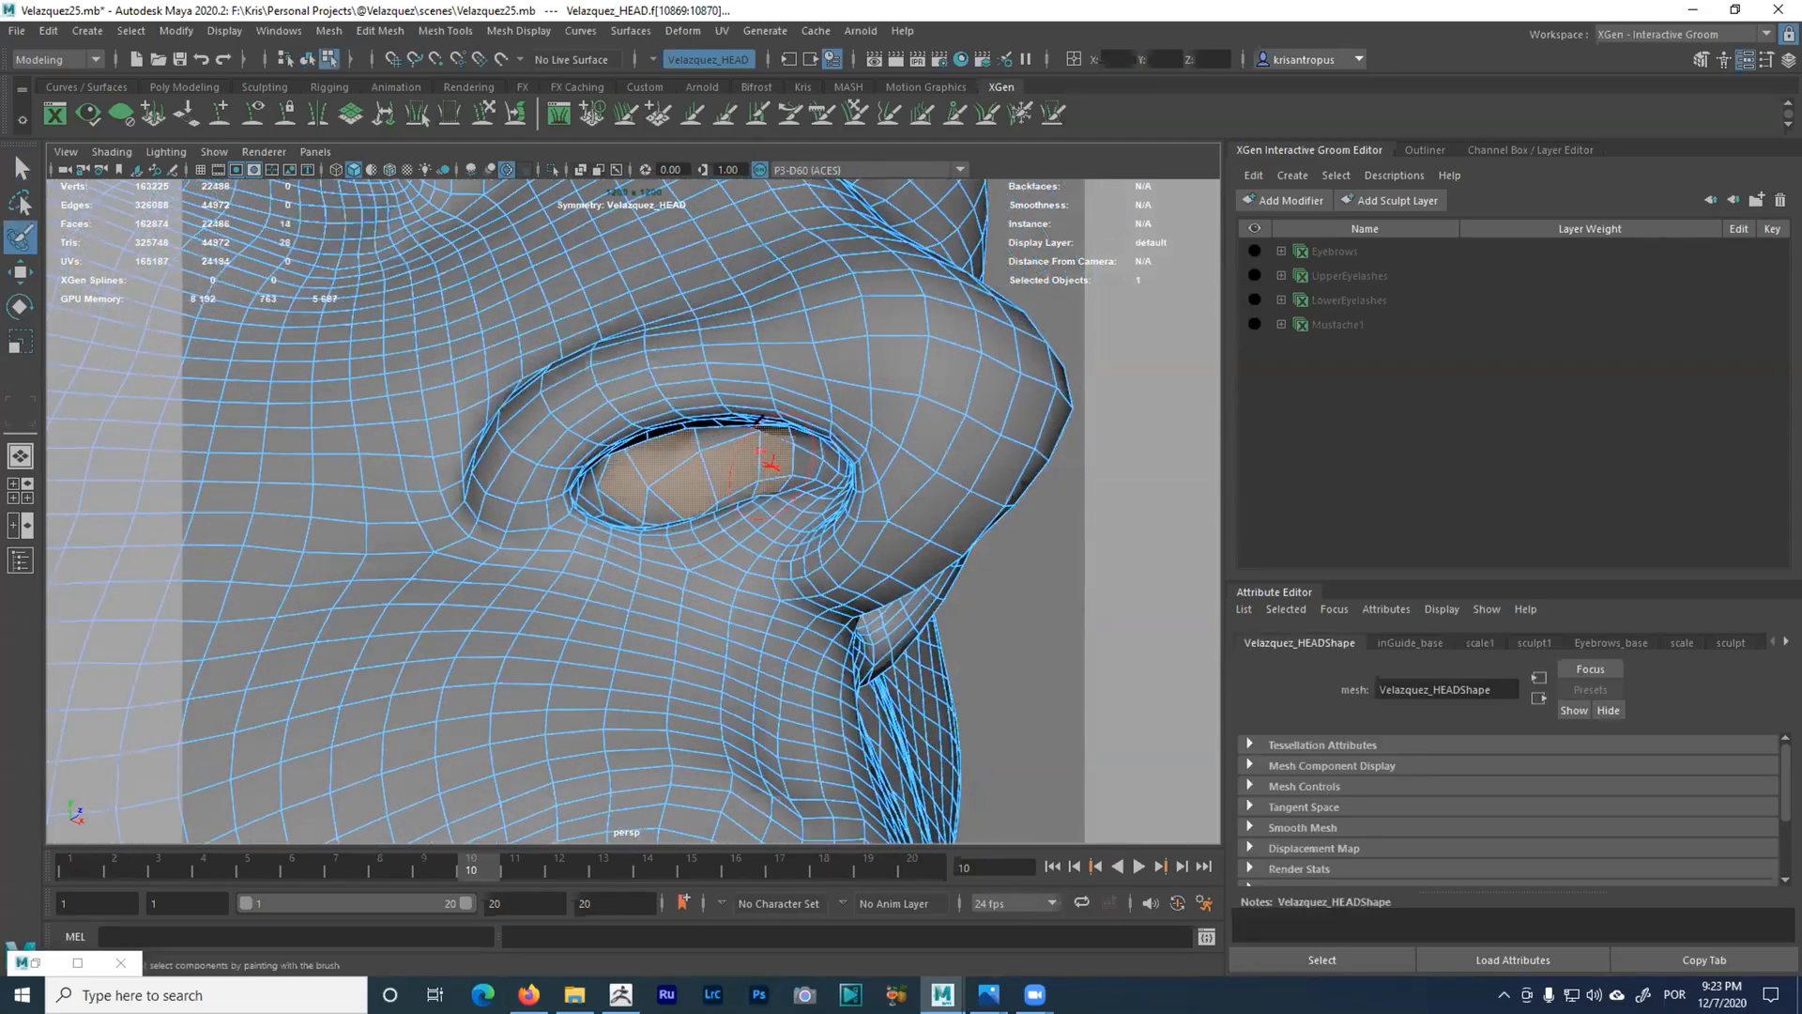
# - Open the UV Editor and locate the shells that contain the selected nostril faces
pyautogui.click(281, 29)
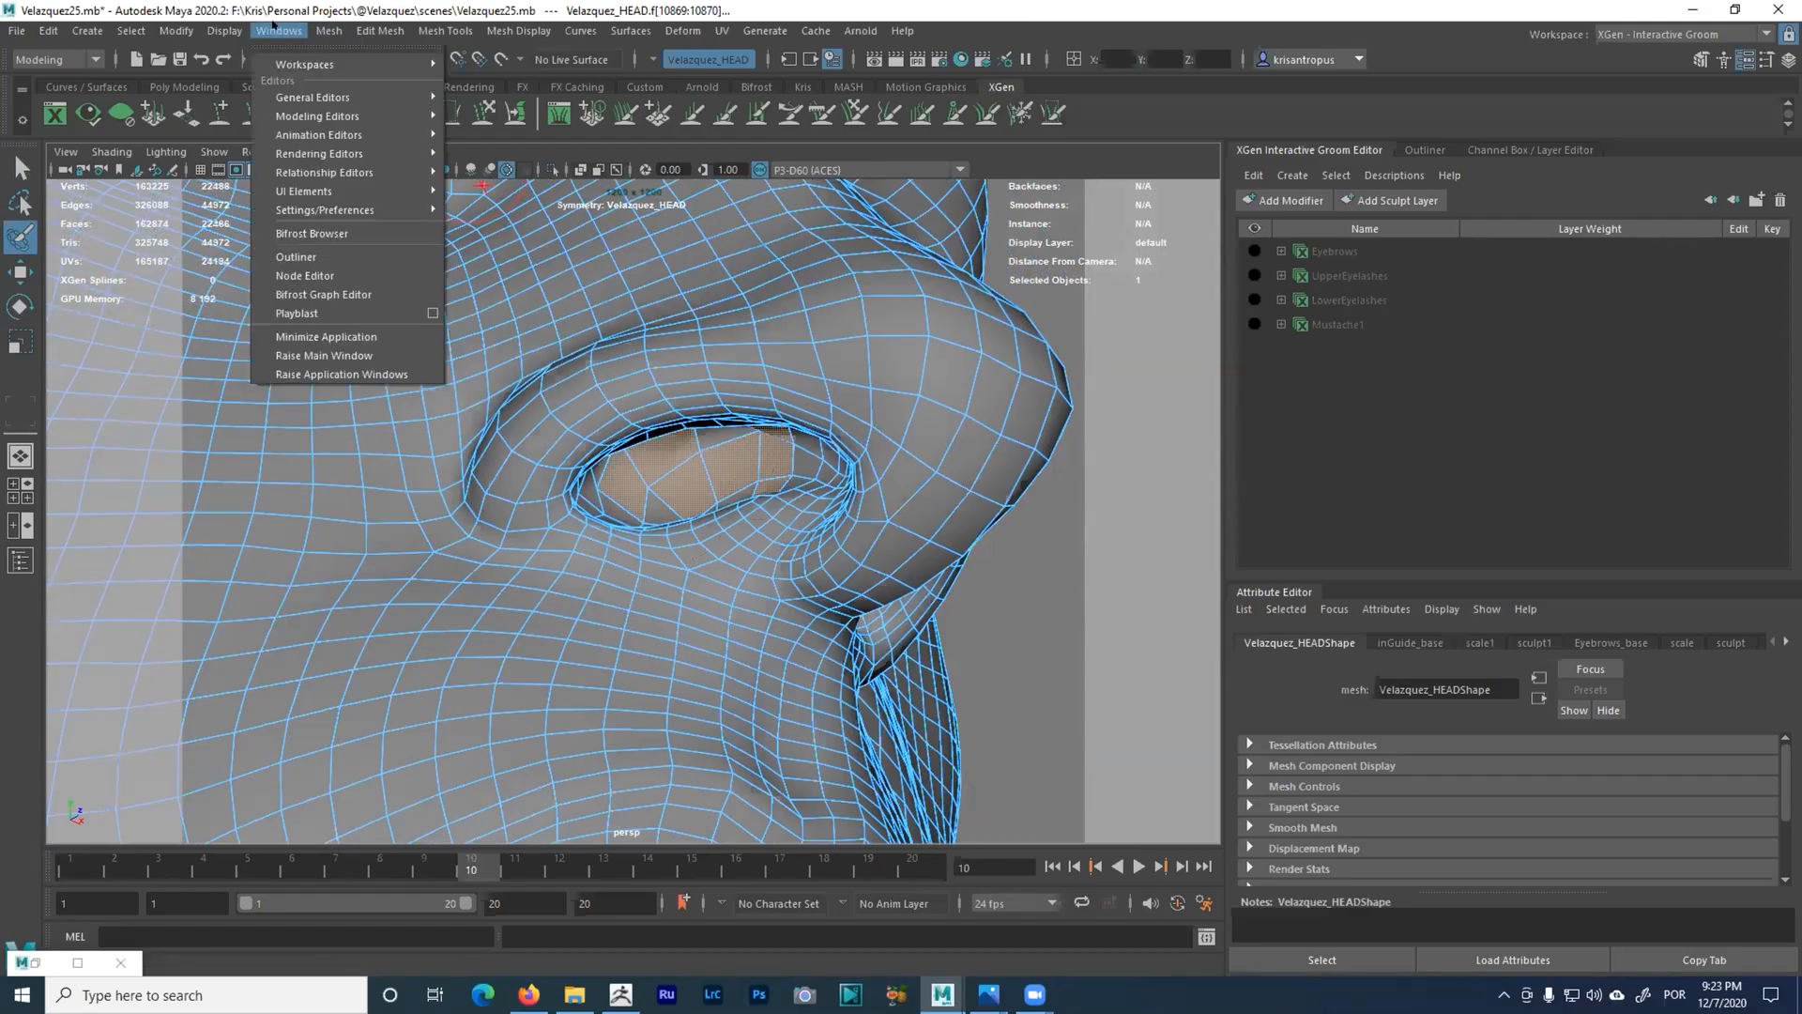
pyautogui.moveTo(395, 116)
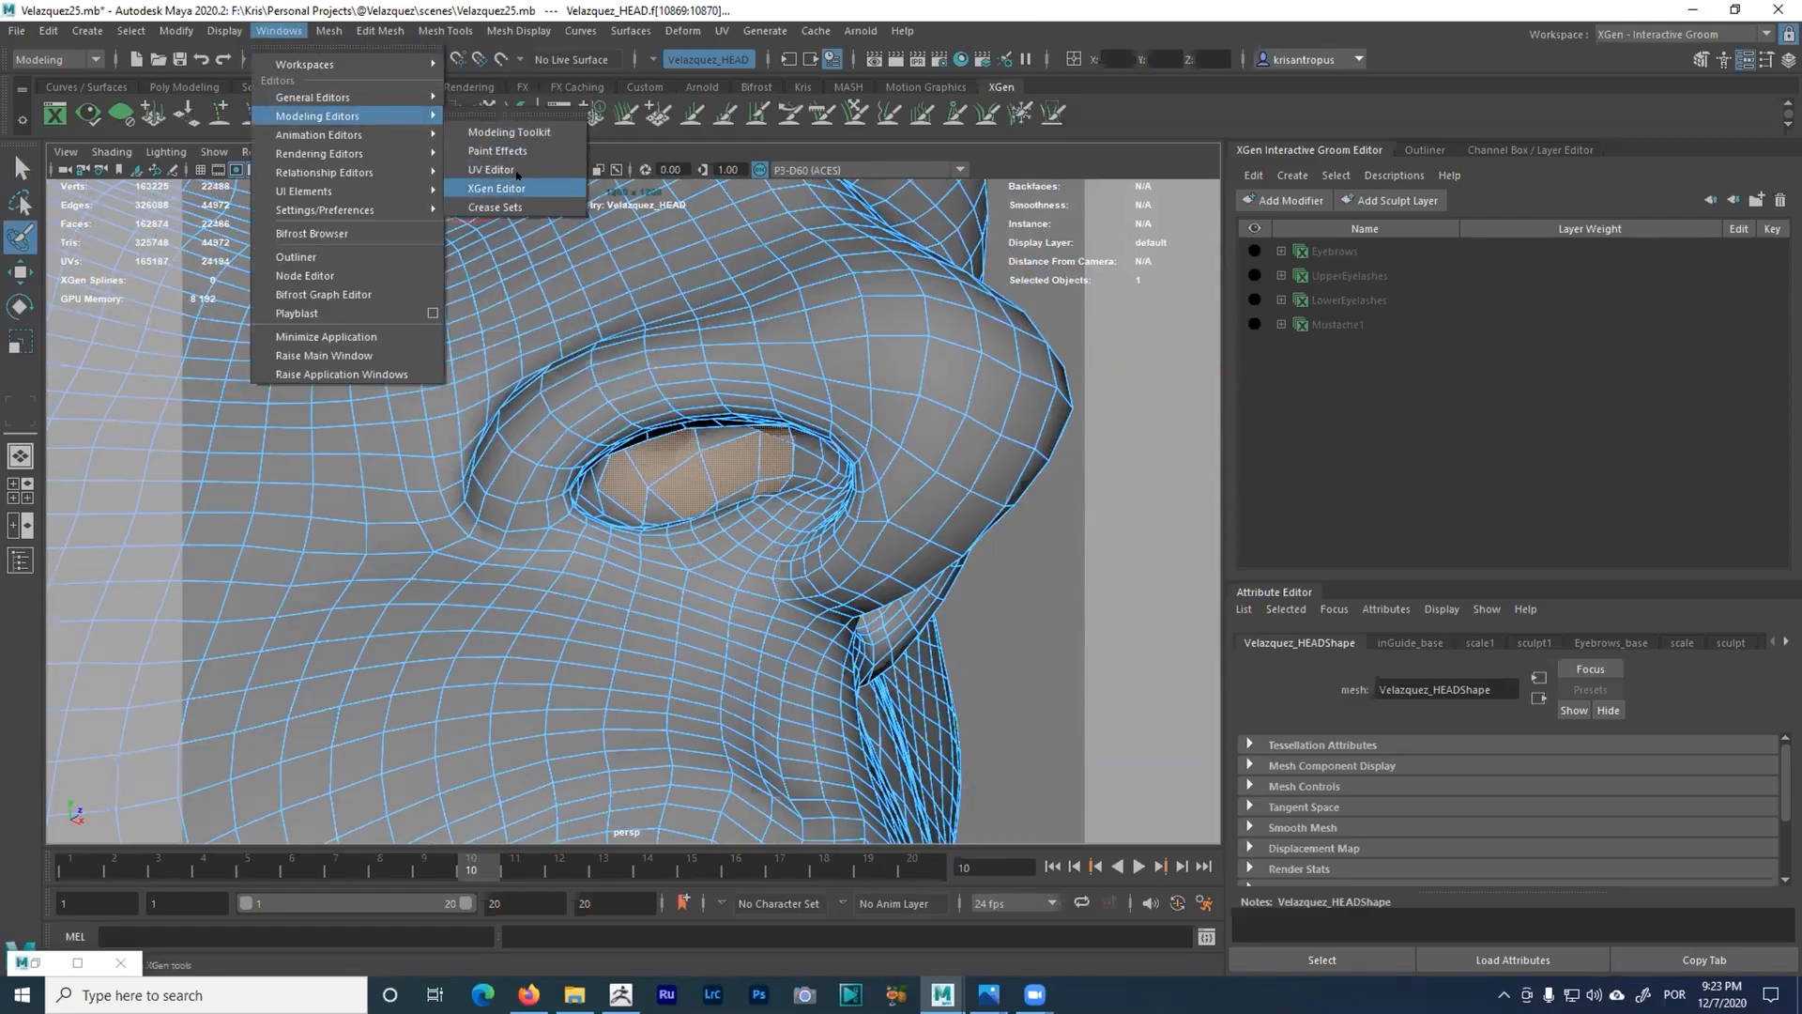
pyautogui.click(515, 170)
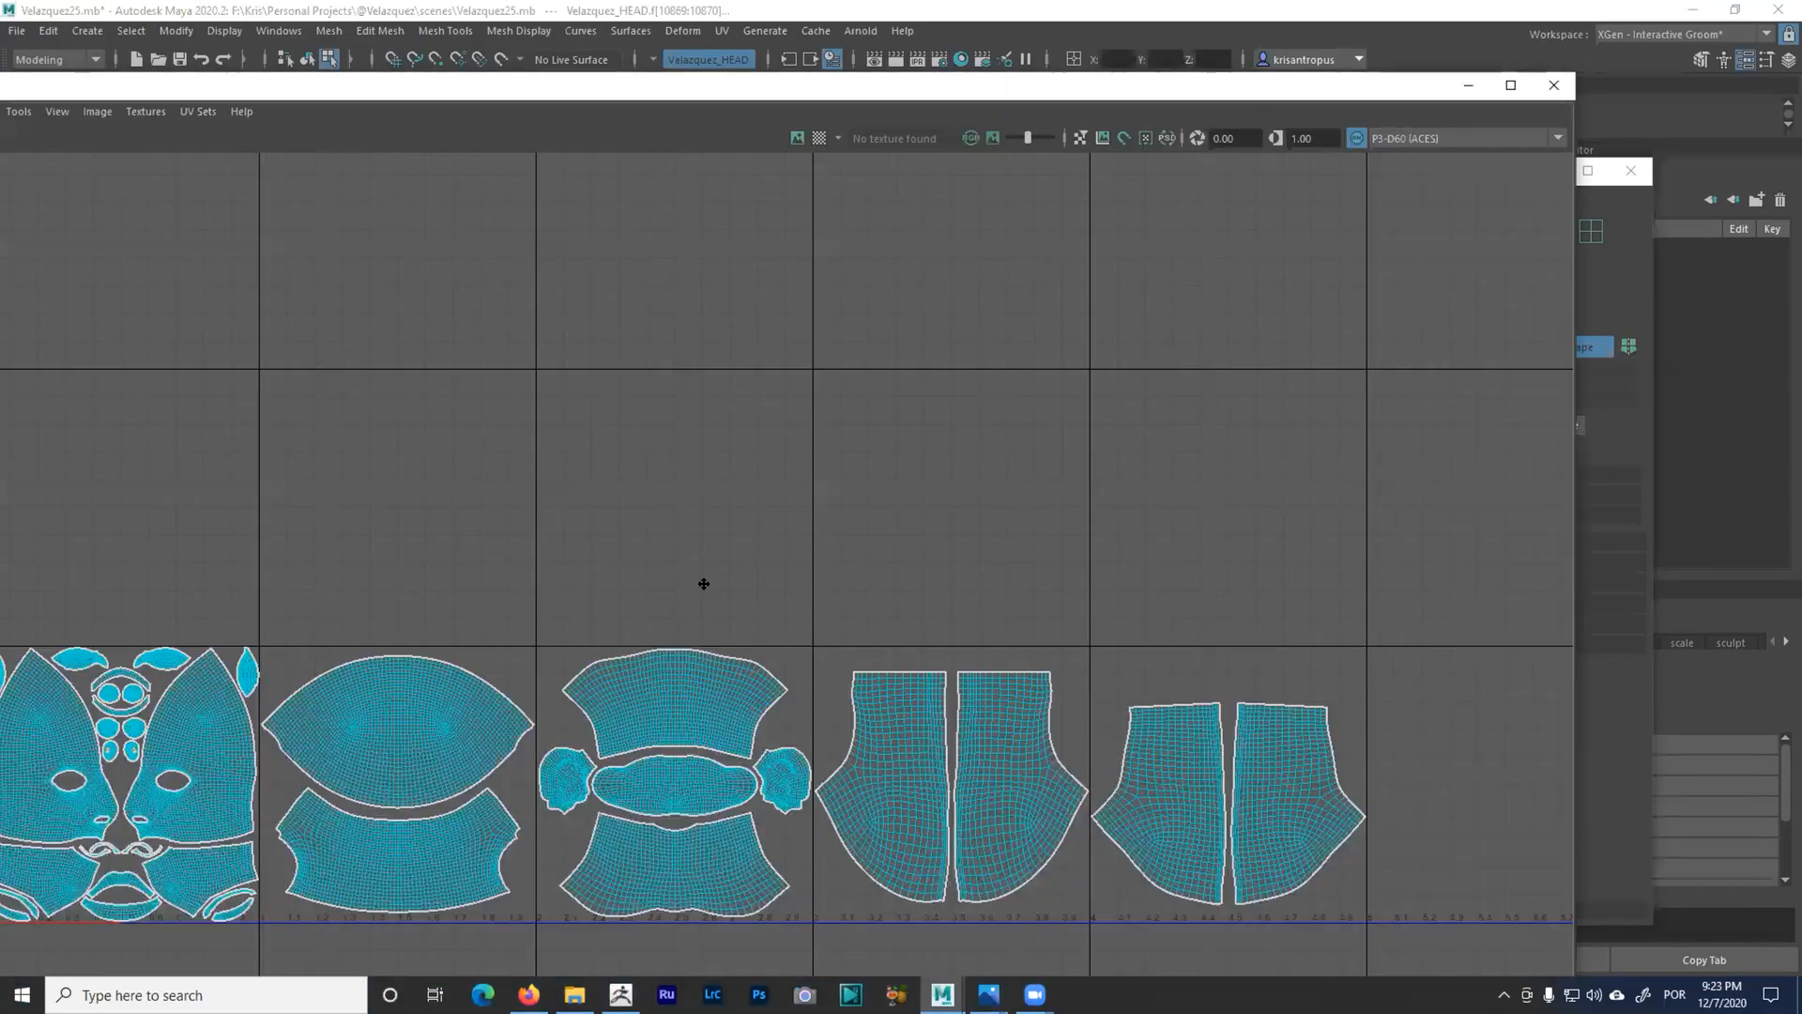
pyautogui.scroll(2, 1298, 776)
pyautogui.scroll(2, 684, 551)
pyautogui.scroll(2, 848, 563)
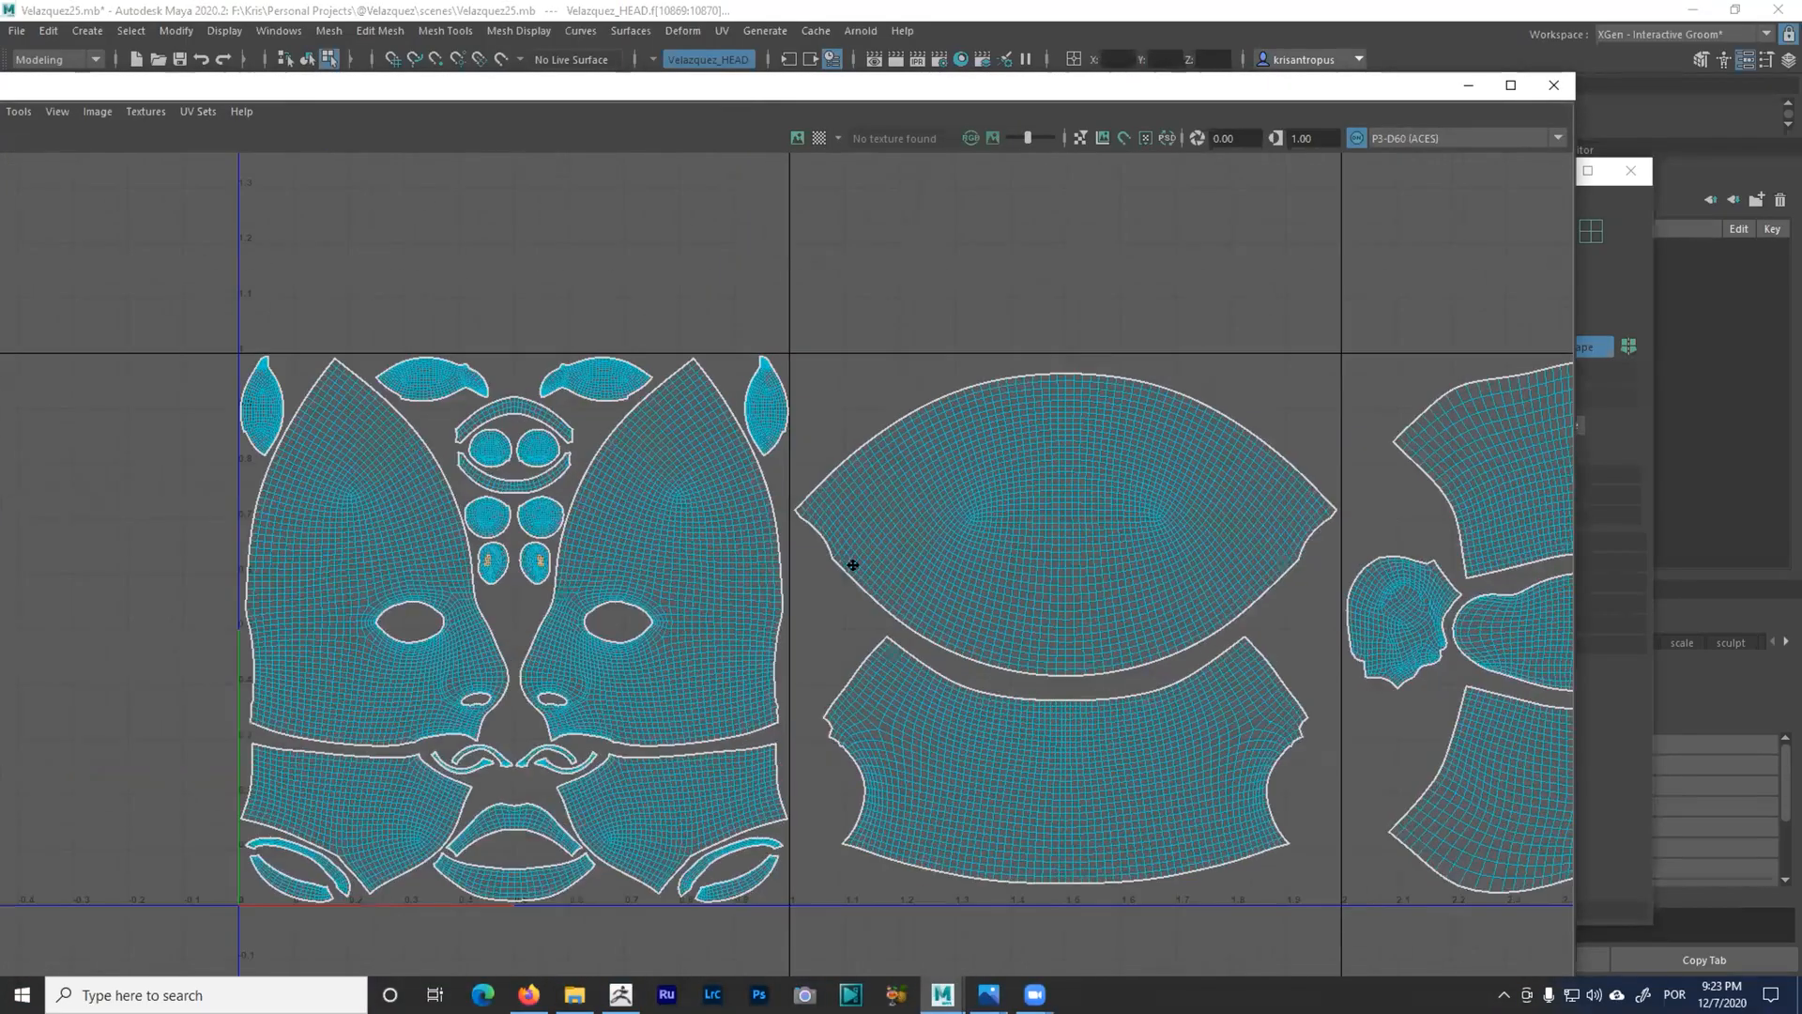
pyautogui.scroll(3, 999, 746)
pyautogui.scroll(2, 554, 576)
pyautogui.scroll(2, 683, 495)
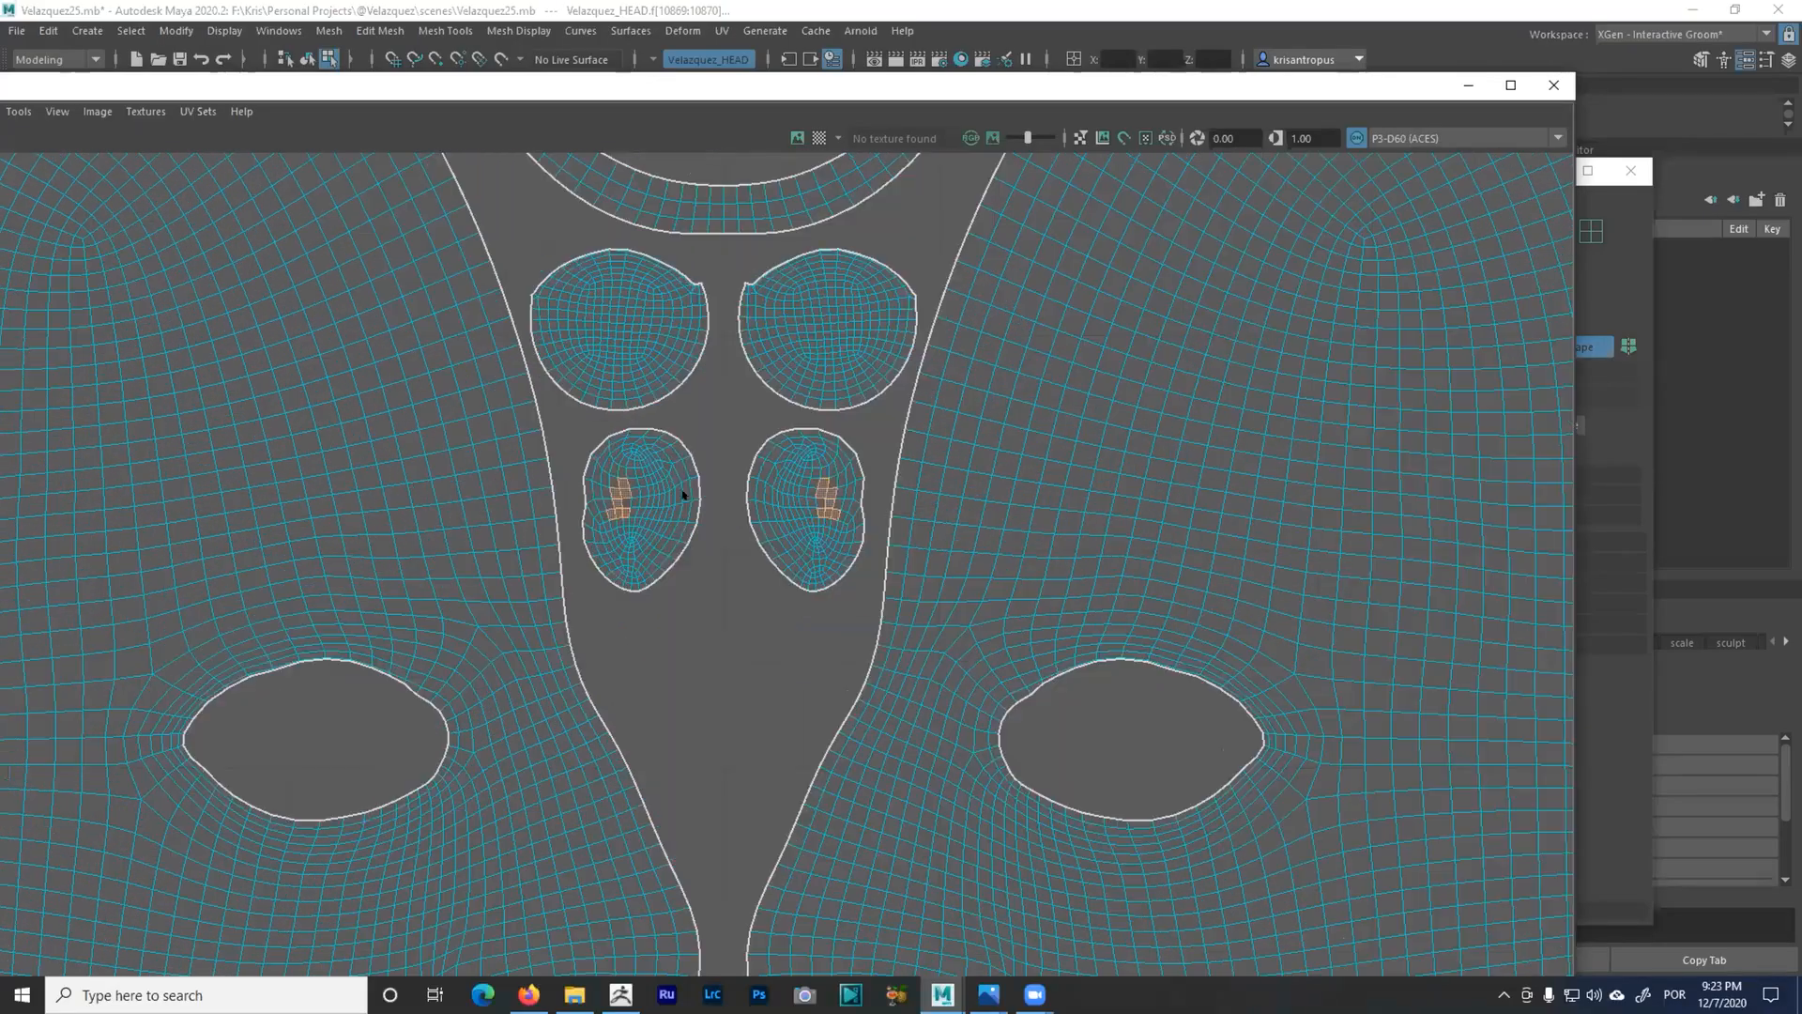
# - Select all faces of both nostril-interior UV shells and close the UV Editor
pyautogui.moveTo(652, 459); pyautogui.dragTo(655, 514, button='right')
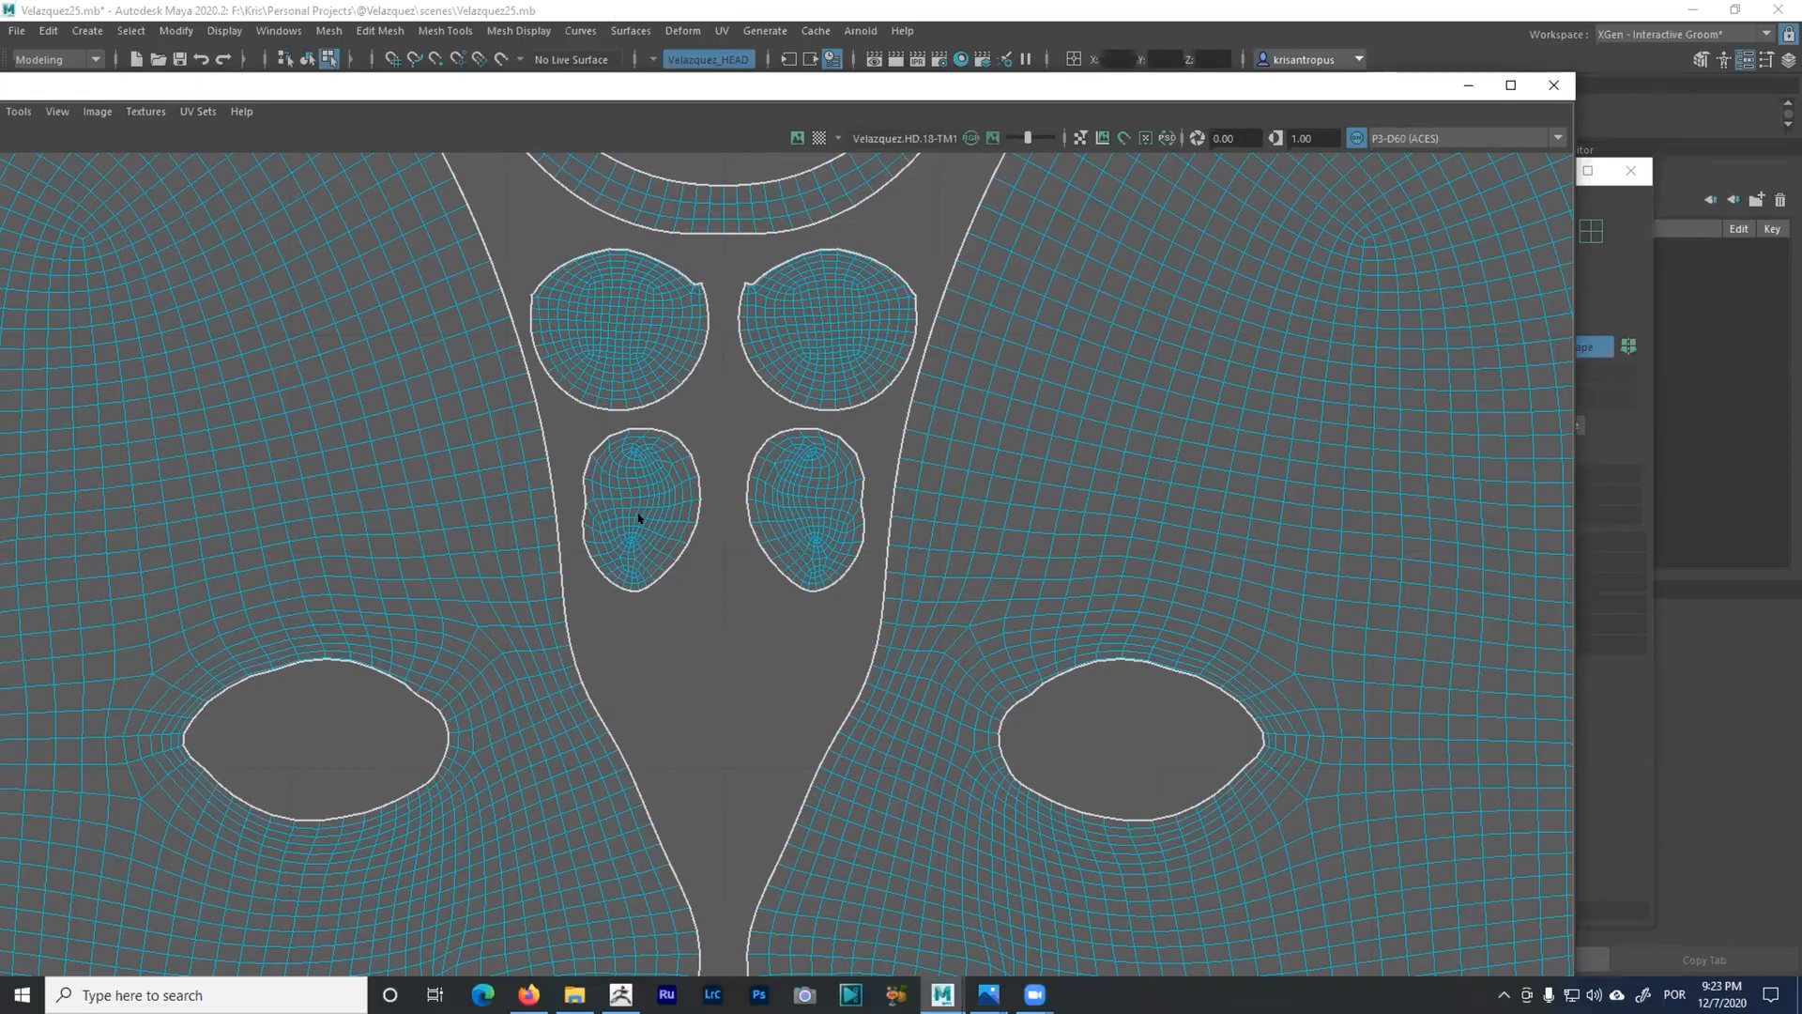
pyautogui.scroll(-2, 611, 475)
pyautogui.moveTo(647, 489); pyautogui.dragTo(677, 518, button='right')
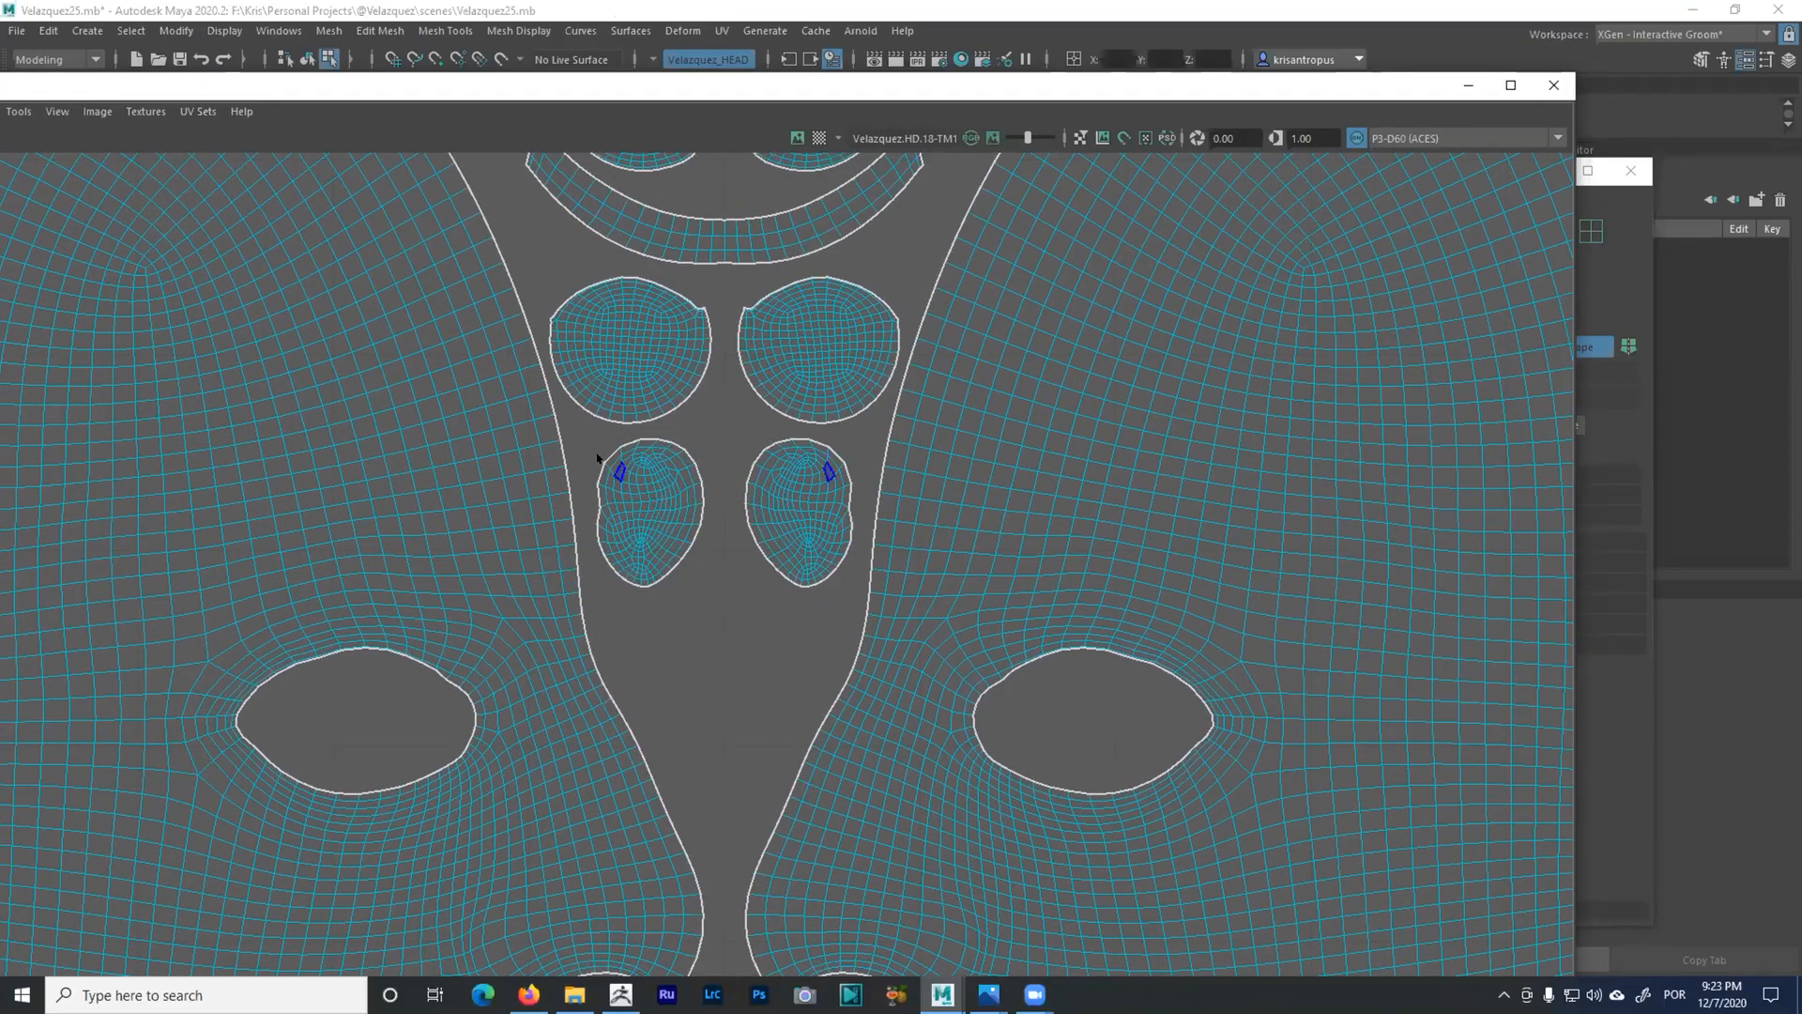
pyautogui.moveTo(590, 433); pyautogui.dragTo(851, 611)
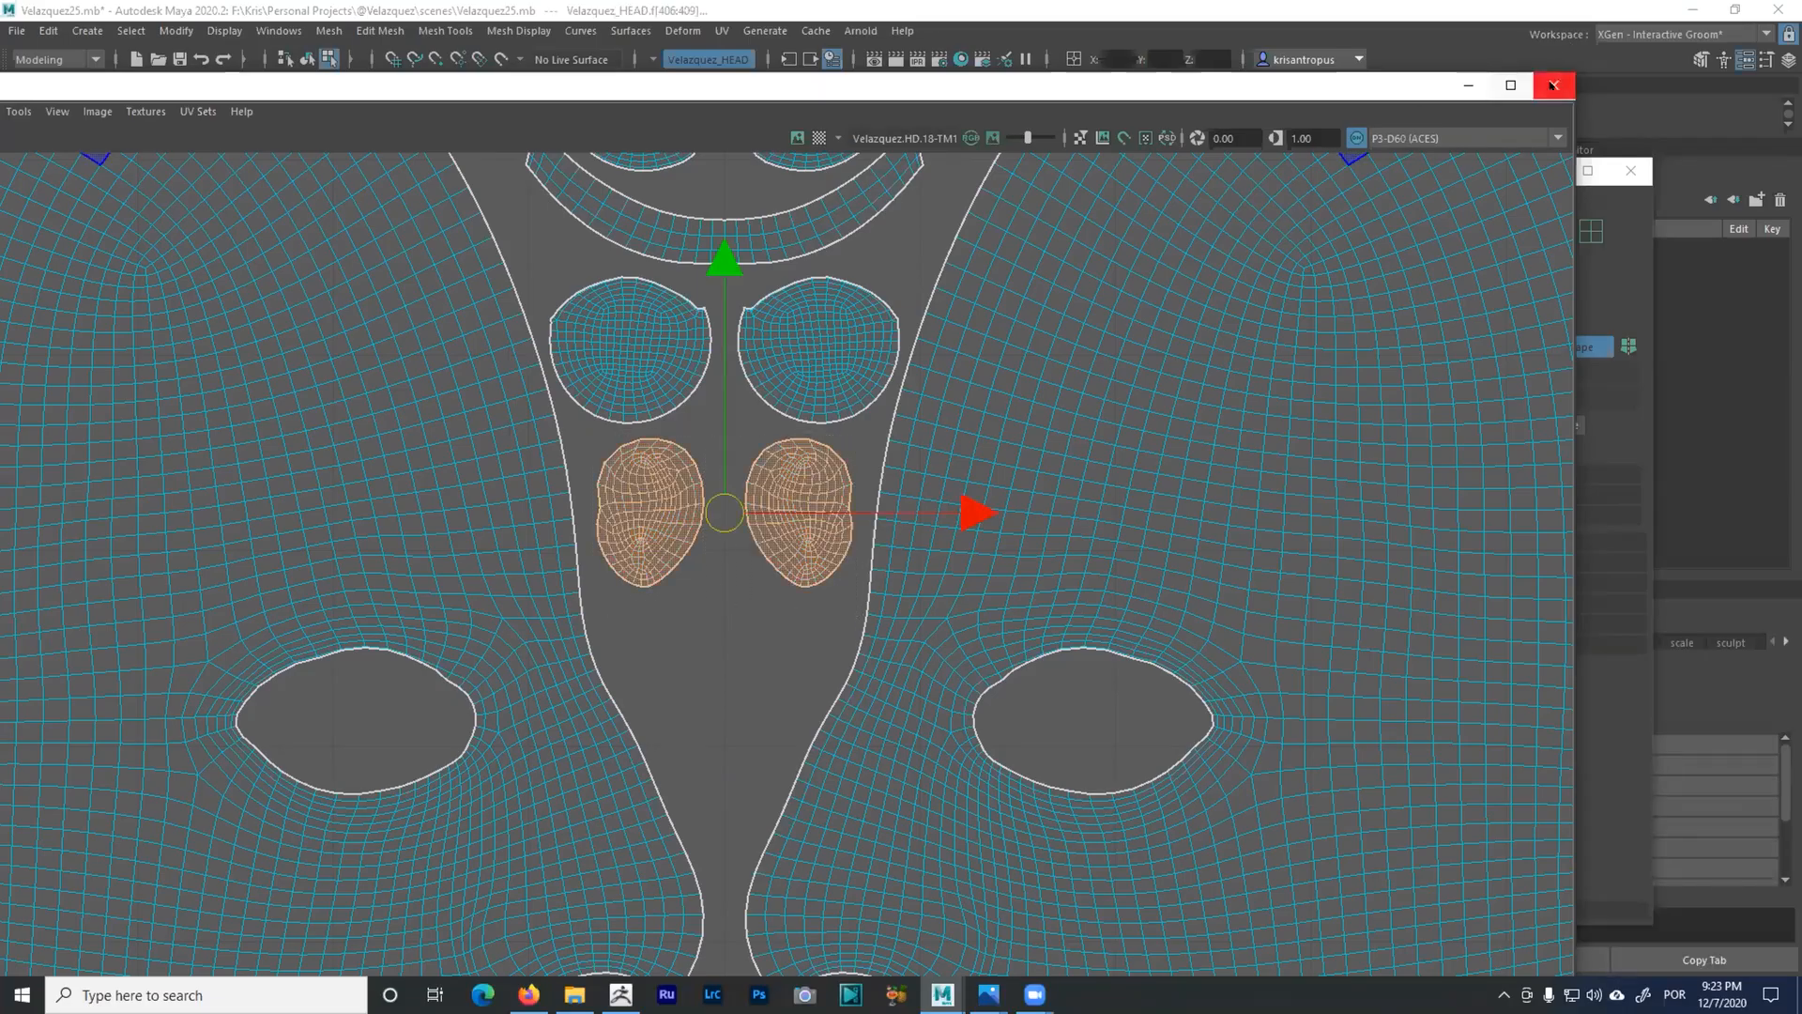
pyautogui.click(1511, 85)
# - Remove the faces closest to the nostril rims from the nostril-interior selection with the Paint Selection Tool
pyautogui.keyDown('alt'); pyautogui.moveTo(866, 458); pyautogui.dragTo(854, 502); pyautogui.keyUp('alt')
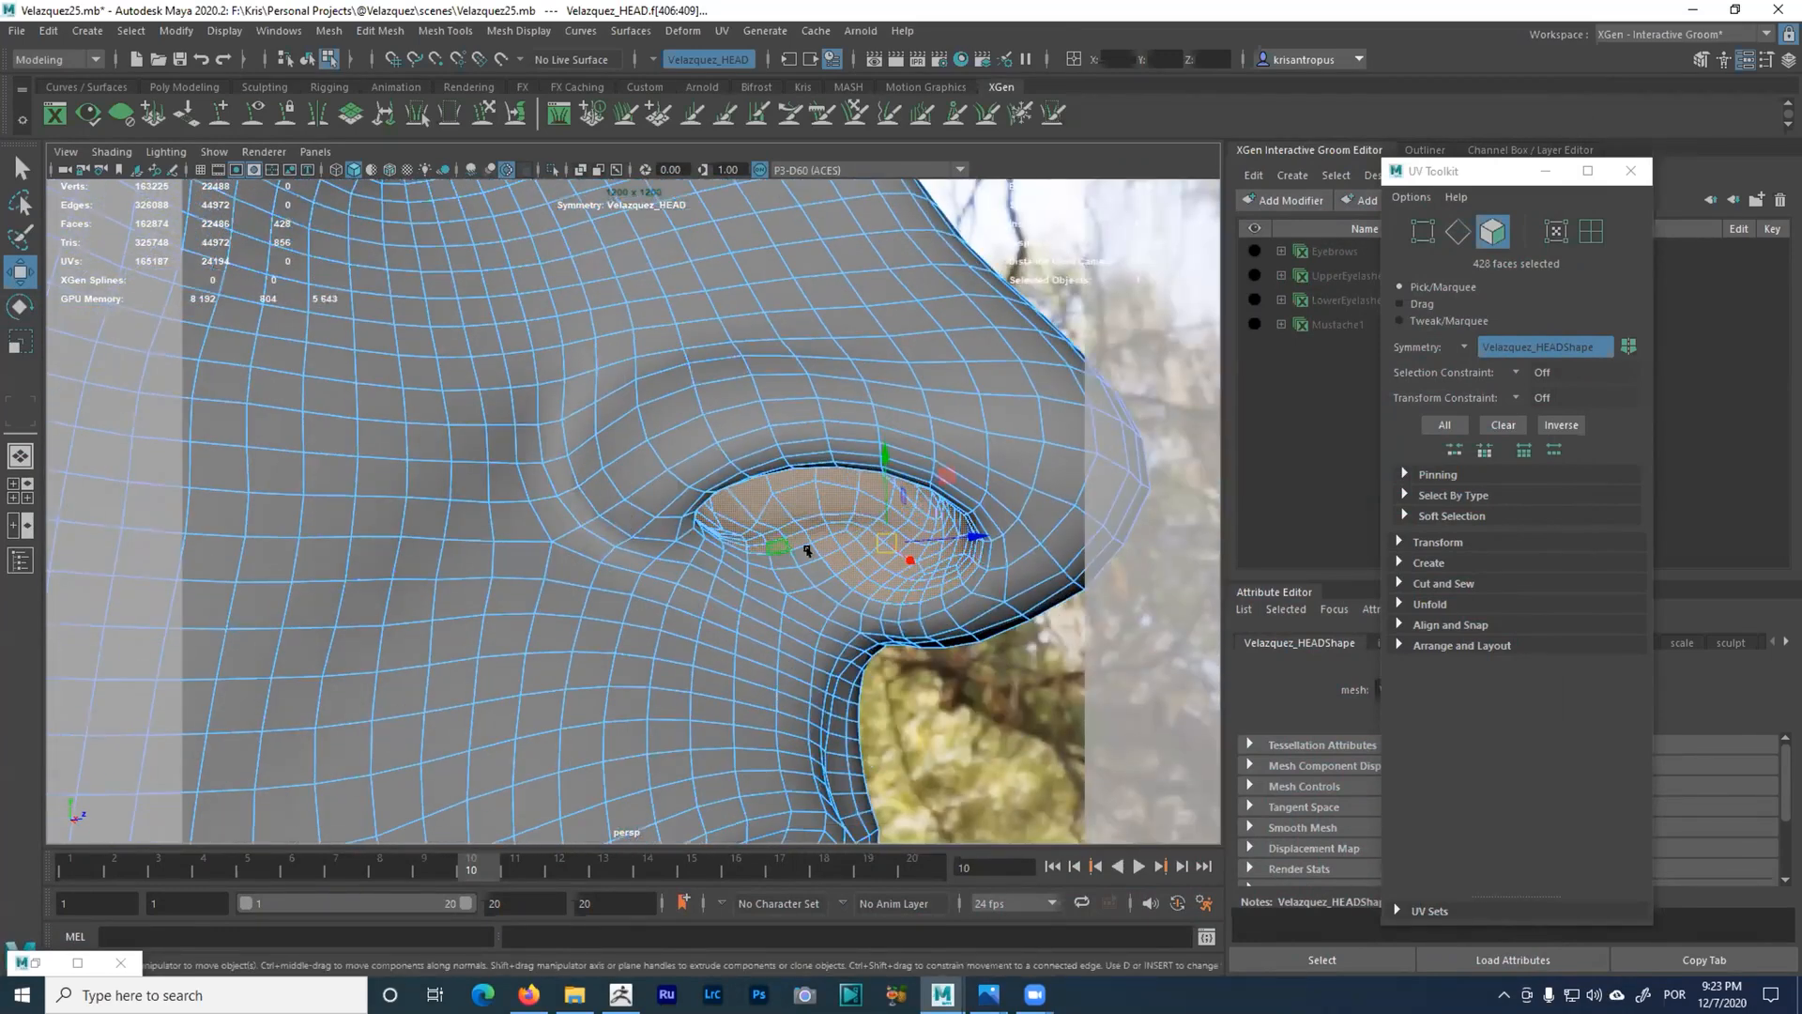
pyautogui.click(20, 236)
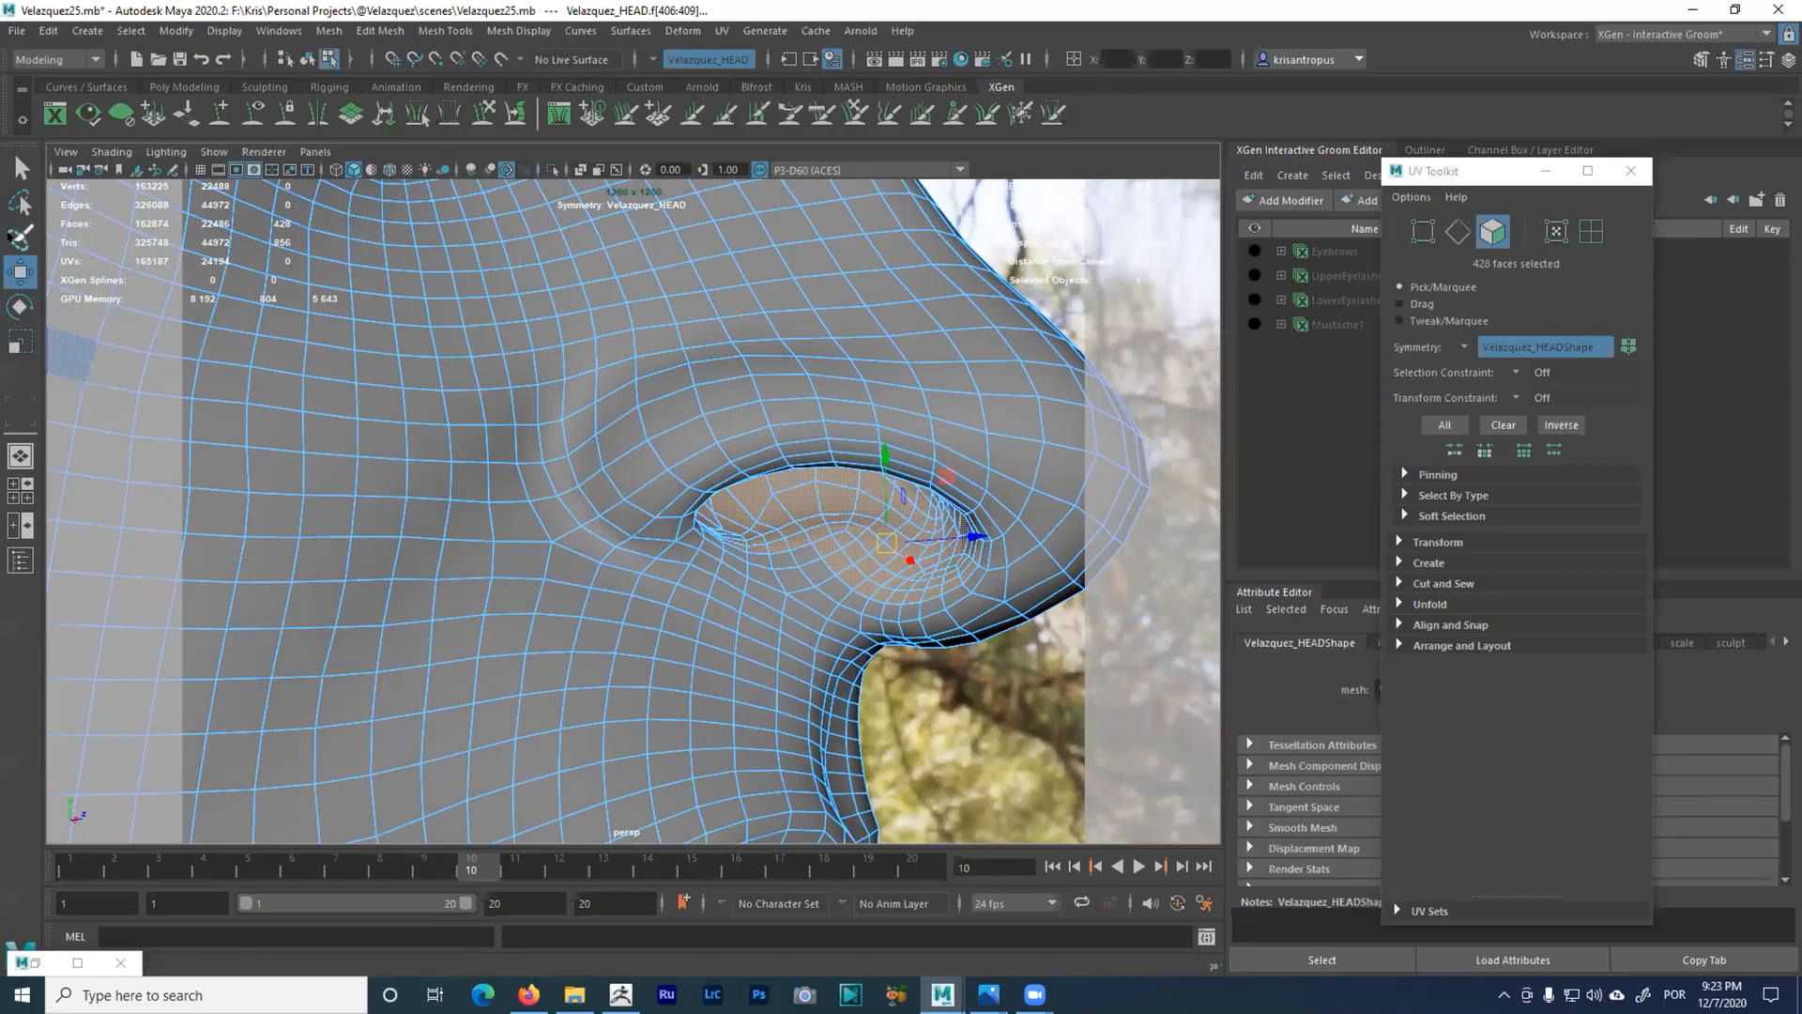
pyautogui.moveTo(595, 535)
pyautogui.keyDown('alt'); pyautogui.mouseDown()
pyautogui.moveTo(568, 490)
pyautogui.moveTo(665, 478)
pyautogui.mouseUp(); pyautogui.keyUp('alt')
pyautogui.press('b')
pyautogui.scroll(5, 667, 459)
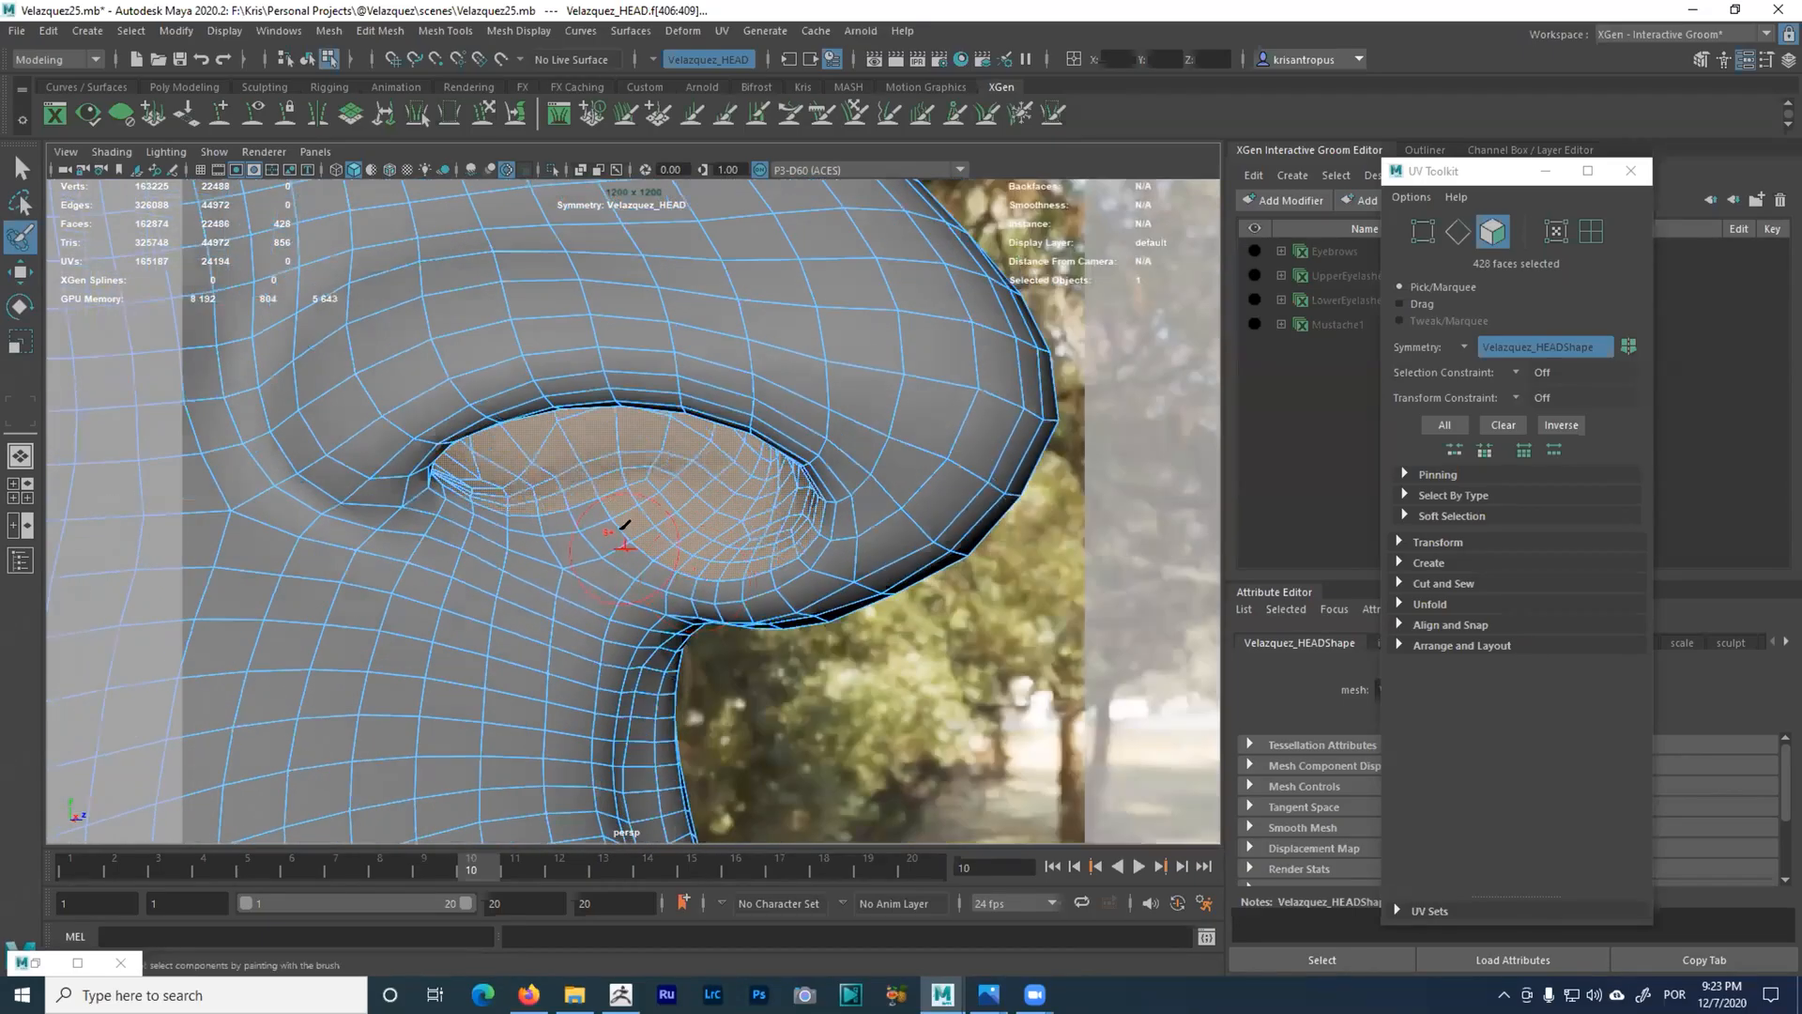
pyautogui.keyDown('ctrl'); pyautogui.click(612, 526); pyautogui.keyUp('ctrl')
pyautogui.moveTo(615, 519)
pyautogui.keyDown('ctrl'); pyautogui.mouseDown()
pyautogui.moveTo(627, 507)
pyautogui.moveTo(668, 554)
pyautogui.moveTo(732, 561)
pyautogui.moveTo(819, 522)
pyautogui.mouseUp(); pyautogui.keyUp('ctrl')
pyautogui.scroll(3, 835, 521)
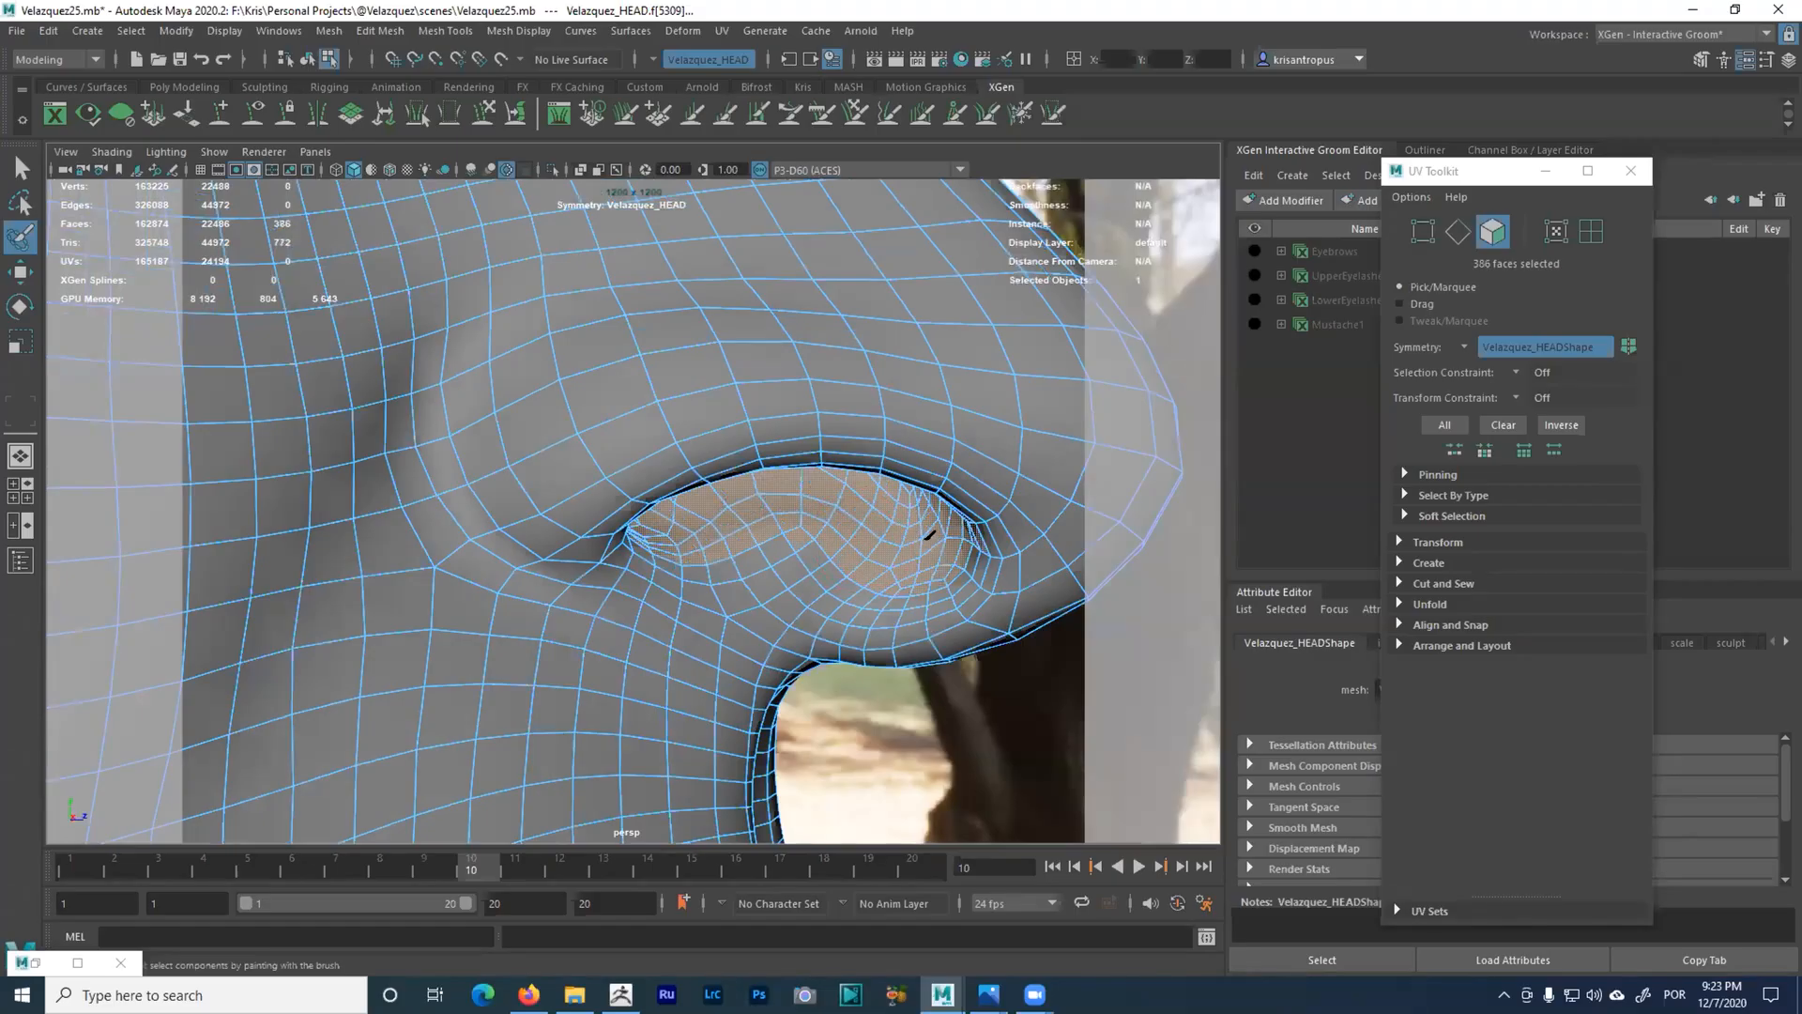
pyautogui.moveTo(926, 546)
pyautogui.mouseDown()
pyautogui.moveTo(786, 566)
pyautogui.moveTo(880, 554)
pyautogui.moveTo(840, 556)
pyautogui.mouseUp()
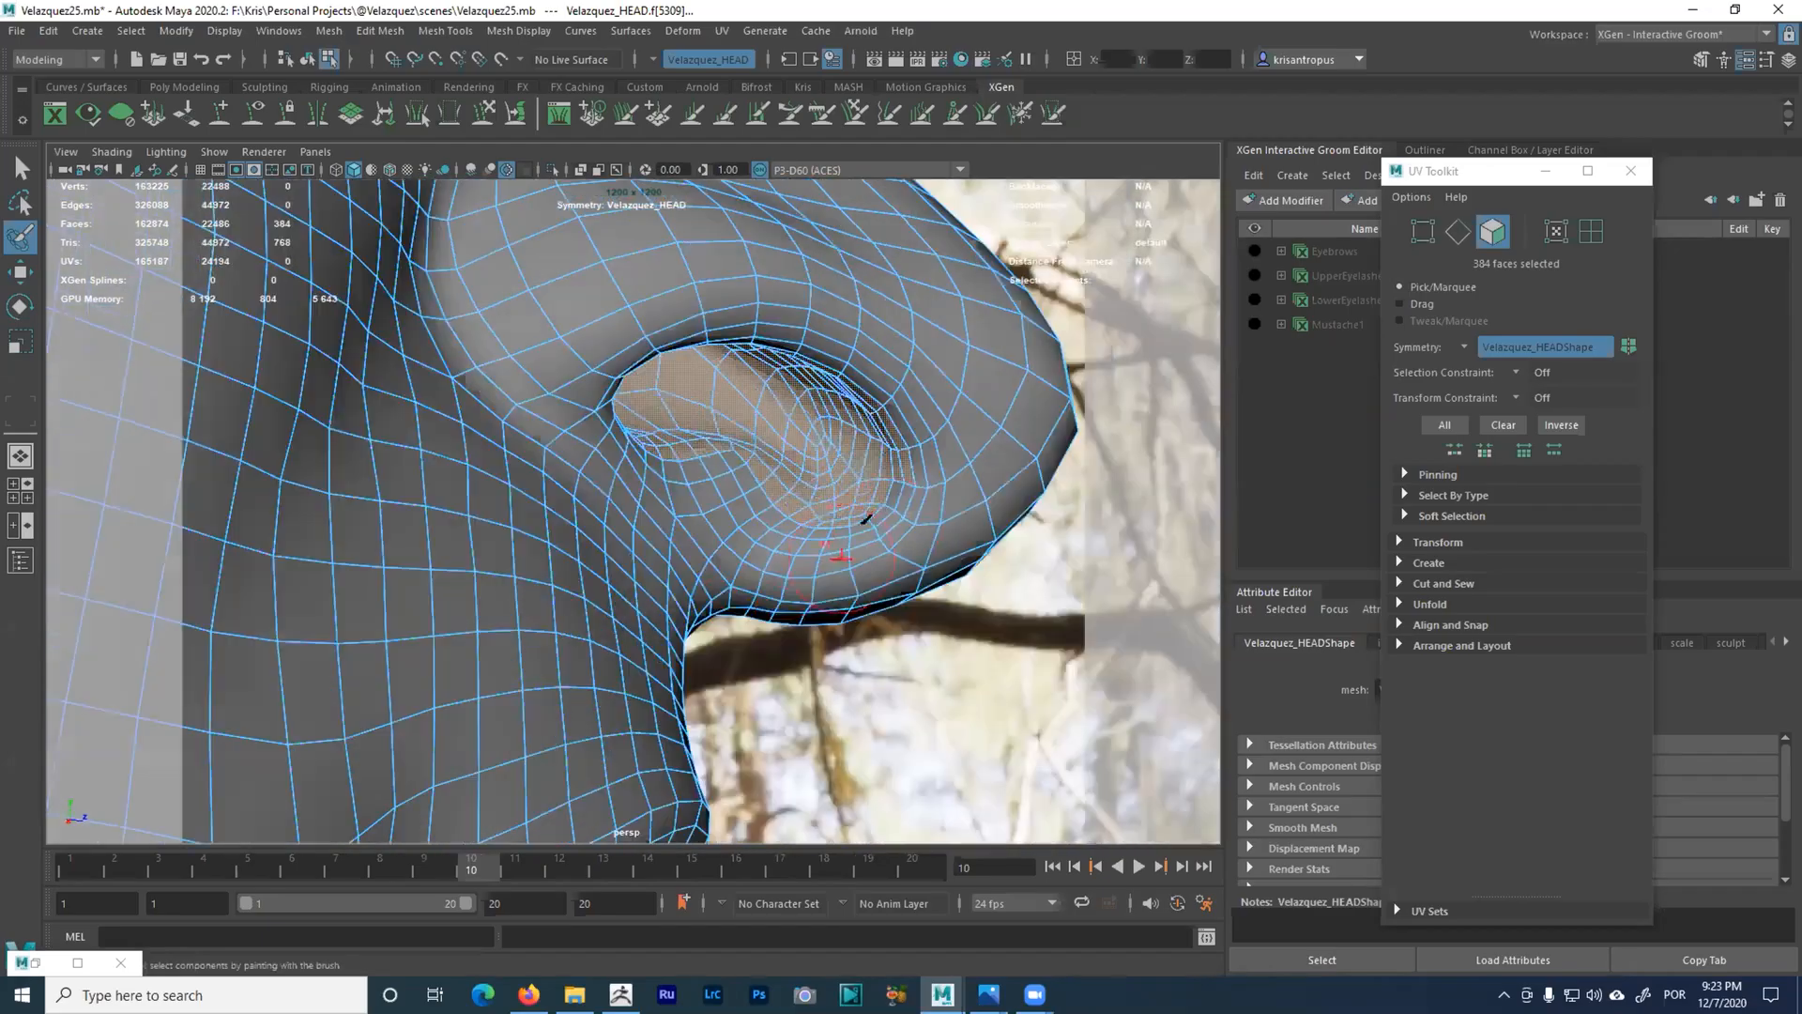
pyautogui.moveTo(917, 482)
pyautogui.keyDown('alt'); pyautogui.mouseDown()
pyautogui.moveTo(953, 490)
pyautogui.moveTo(868, 510)
pyautogui.moveTo(905, 479)
pyautogui.moveTo(643, 521)
pyautogui.moveTo(563, 577)
pyautogui.moveTo(482, 402)
pyautogui.moveTo(620, 491)
pyautogui.moveTo(771, 532)
pyautogui.mouseUp(); pyautogui.keyUp('alt')
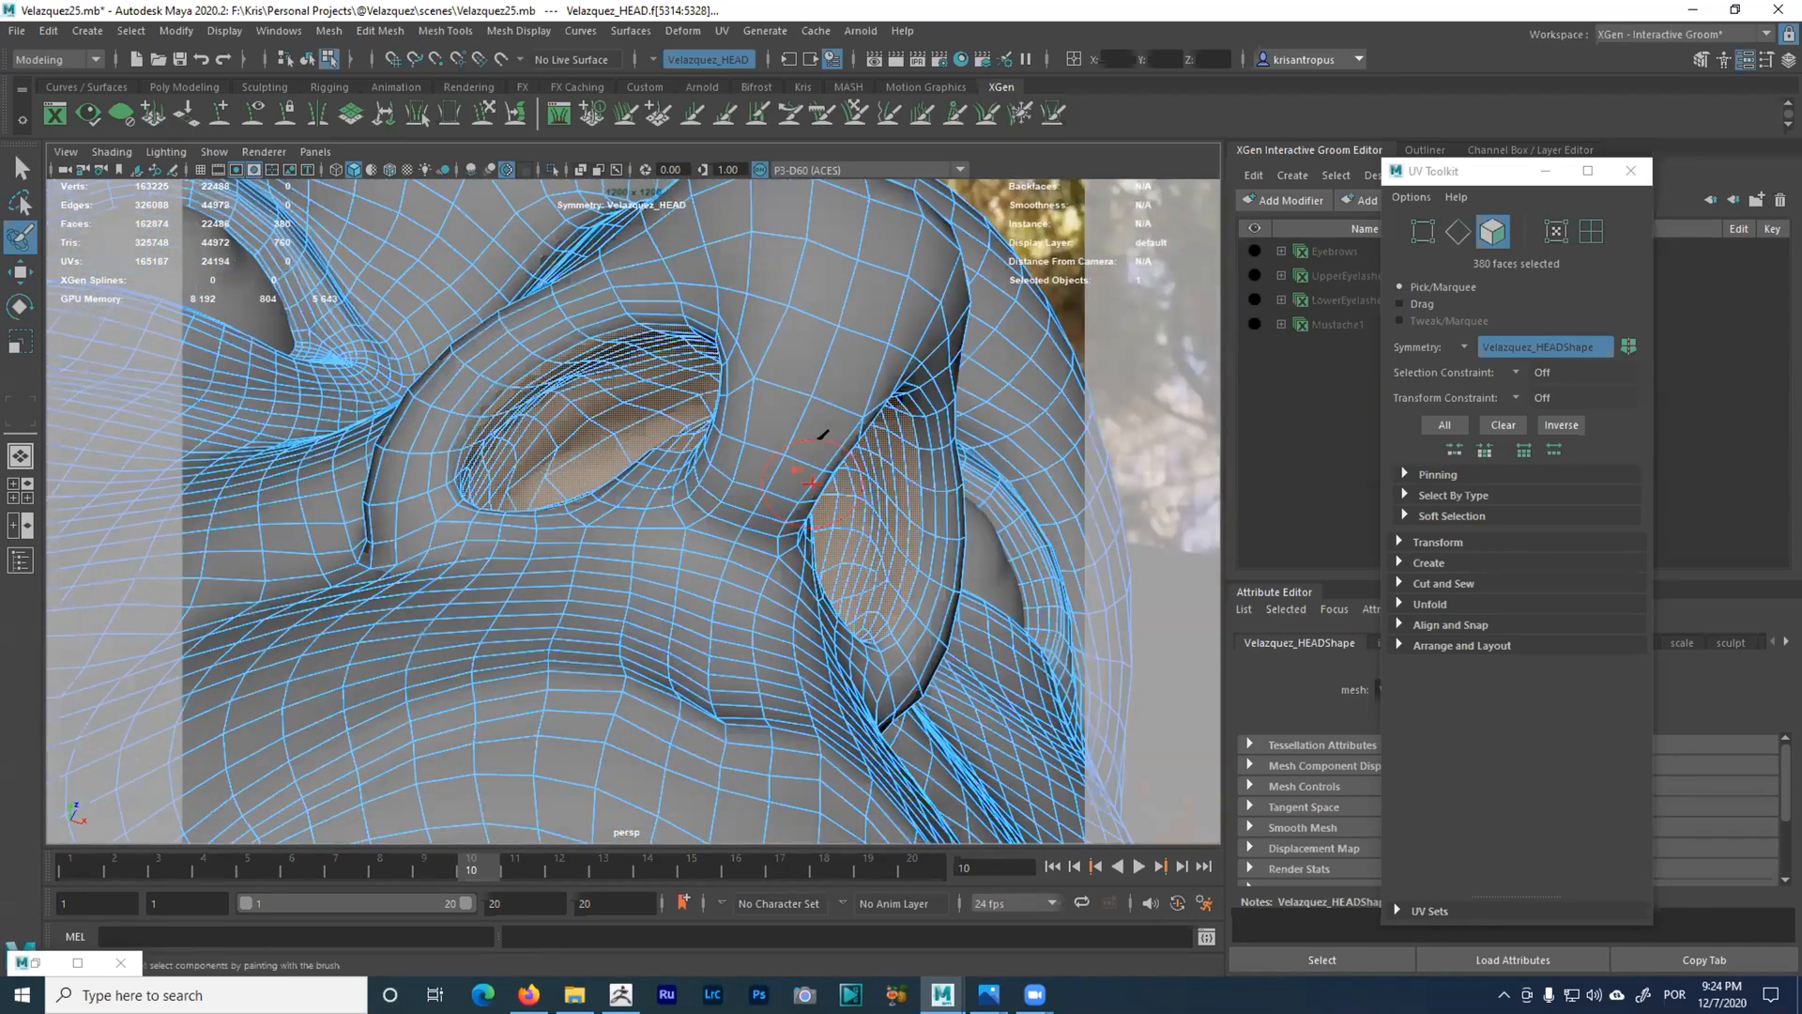
# - Create interactive groom splines named NoseHair on the selected nostril faces, with density 150 and width scale 0.01
pyautogui.moveTo(1493, 174); pyautogui.dragTo(1561, 460)
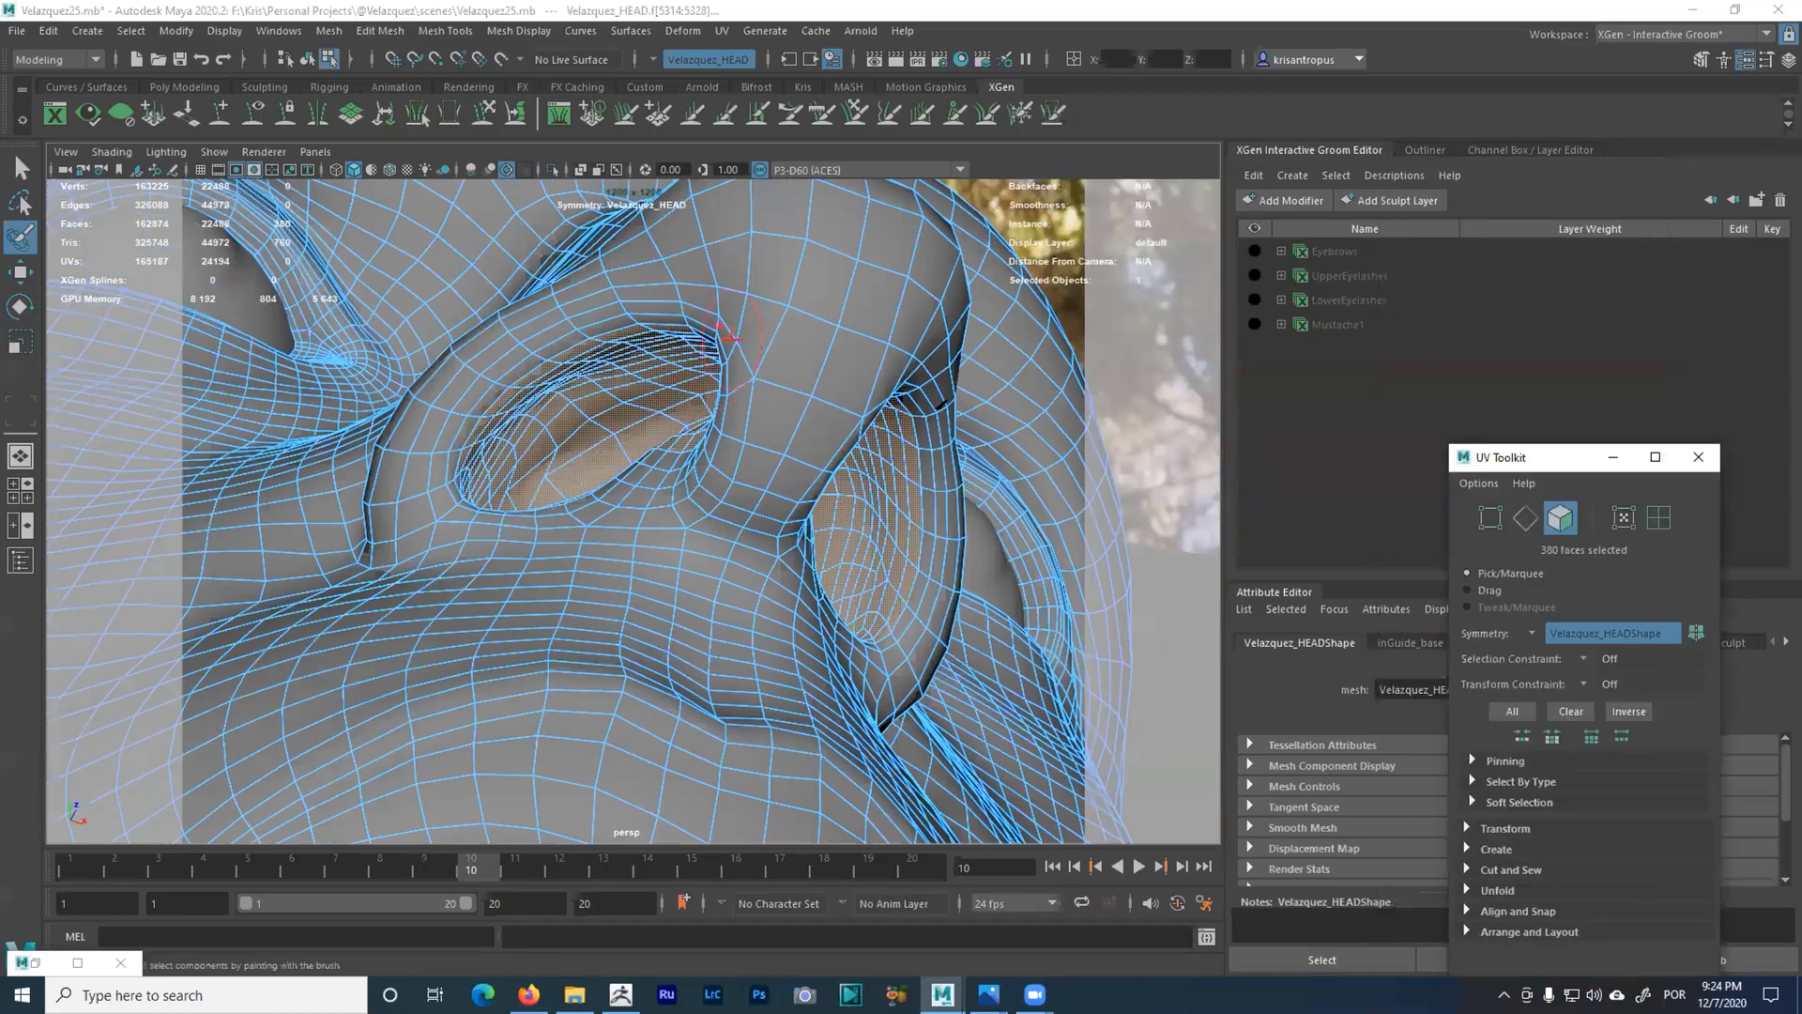
pyautogui.click(1292, 176)
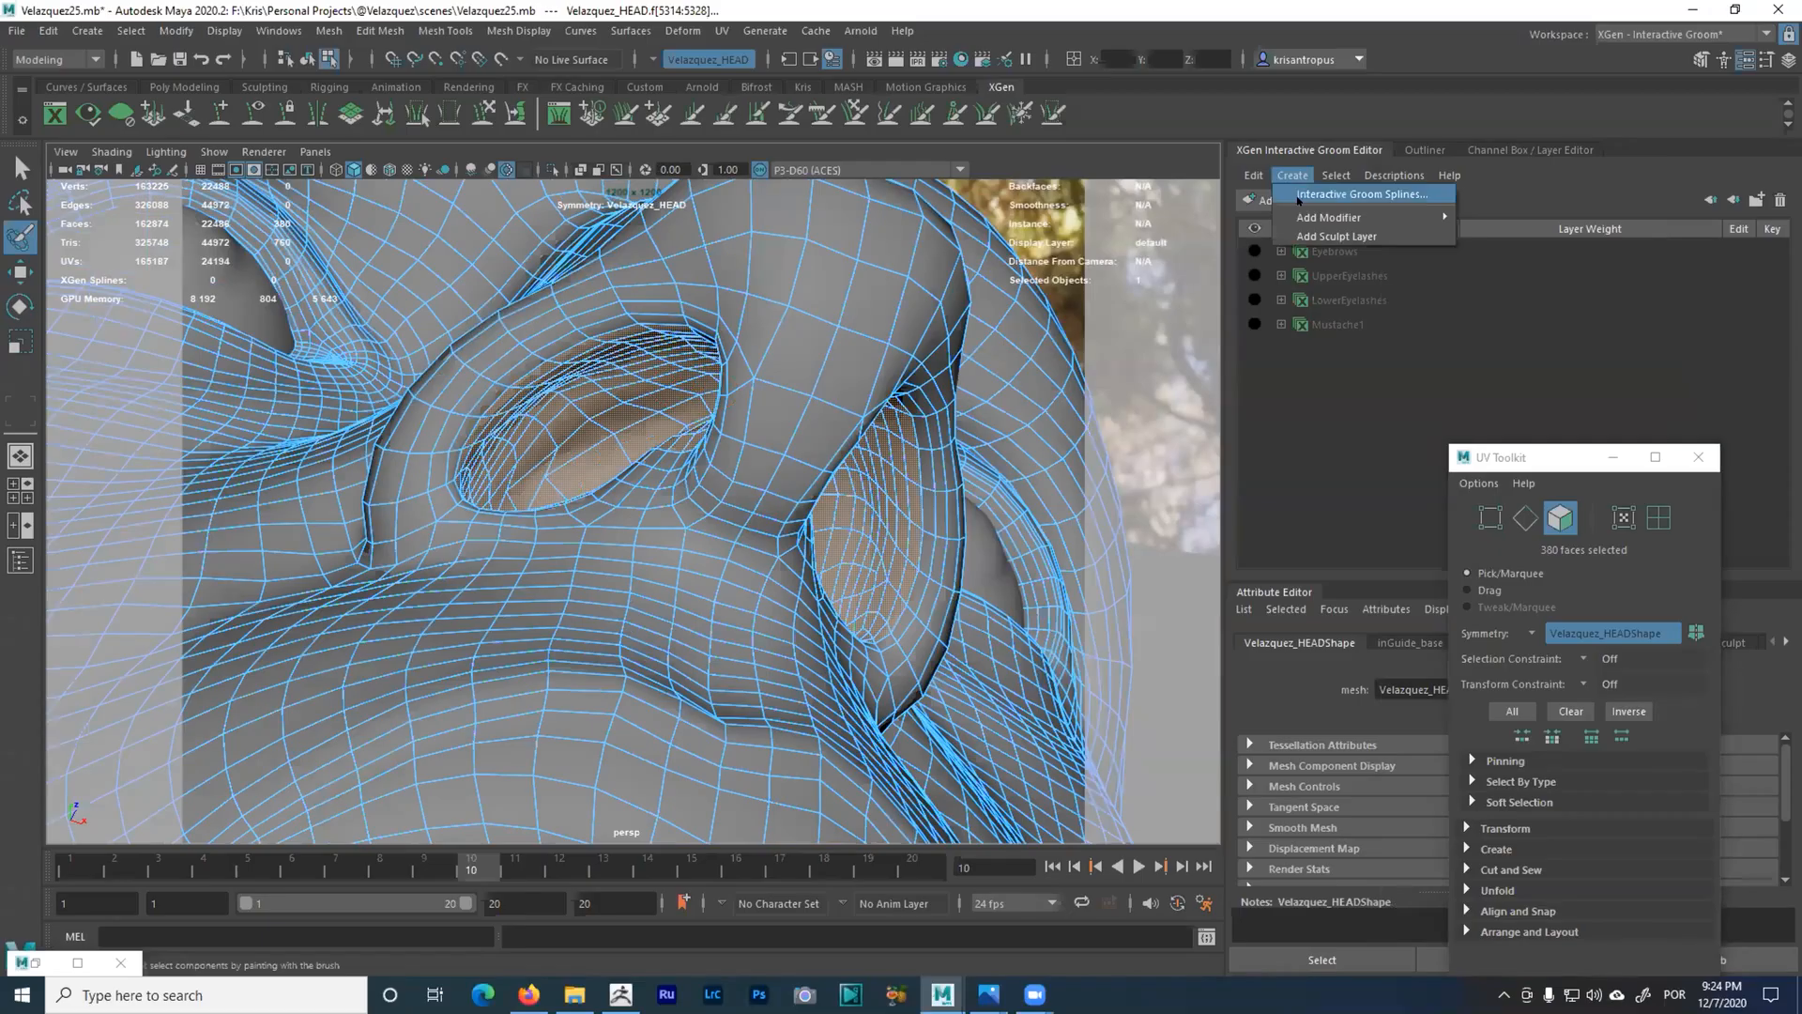
pyautogui.click(1450, 194)
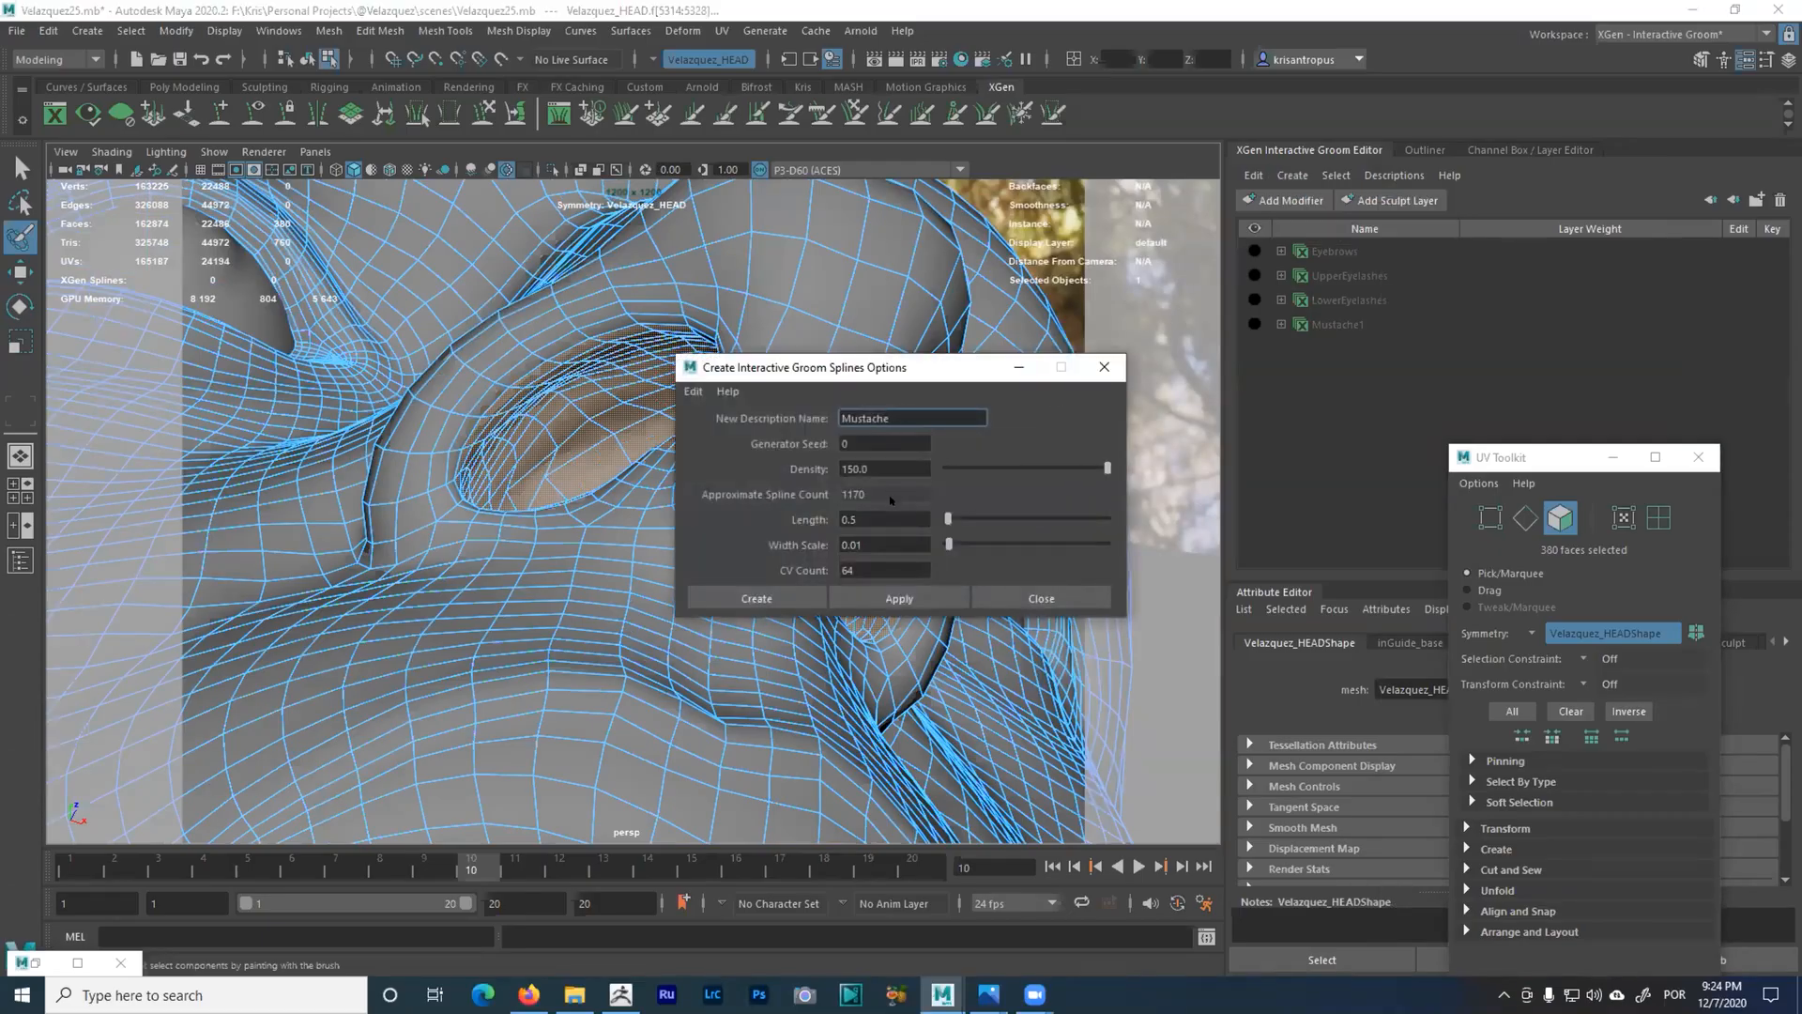
pyautogui.click(876, 466)
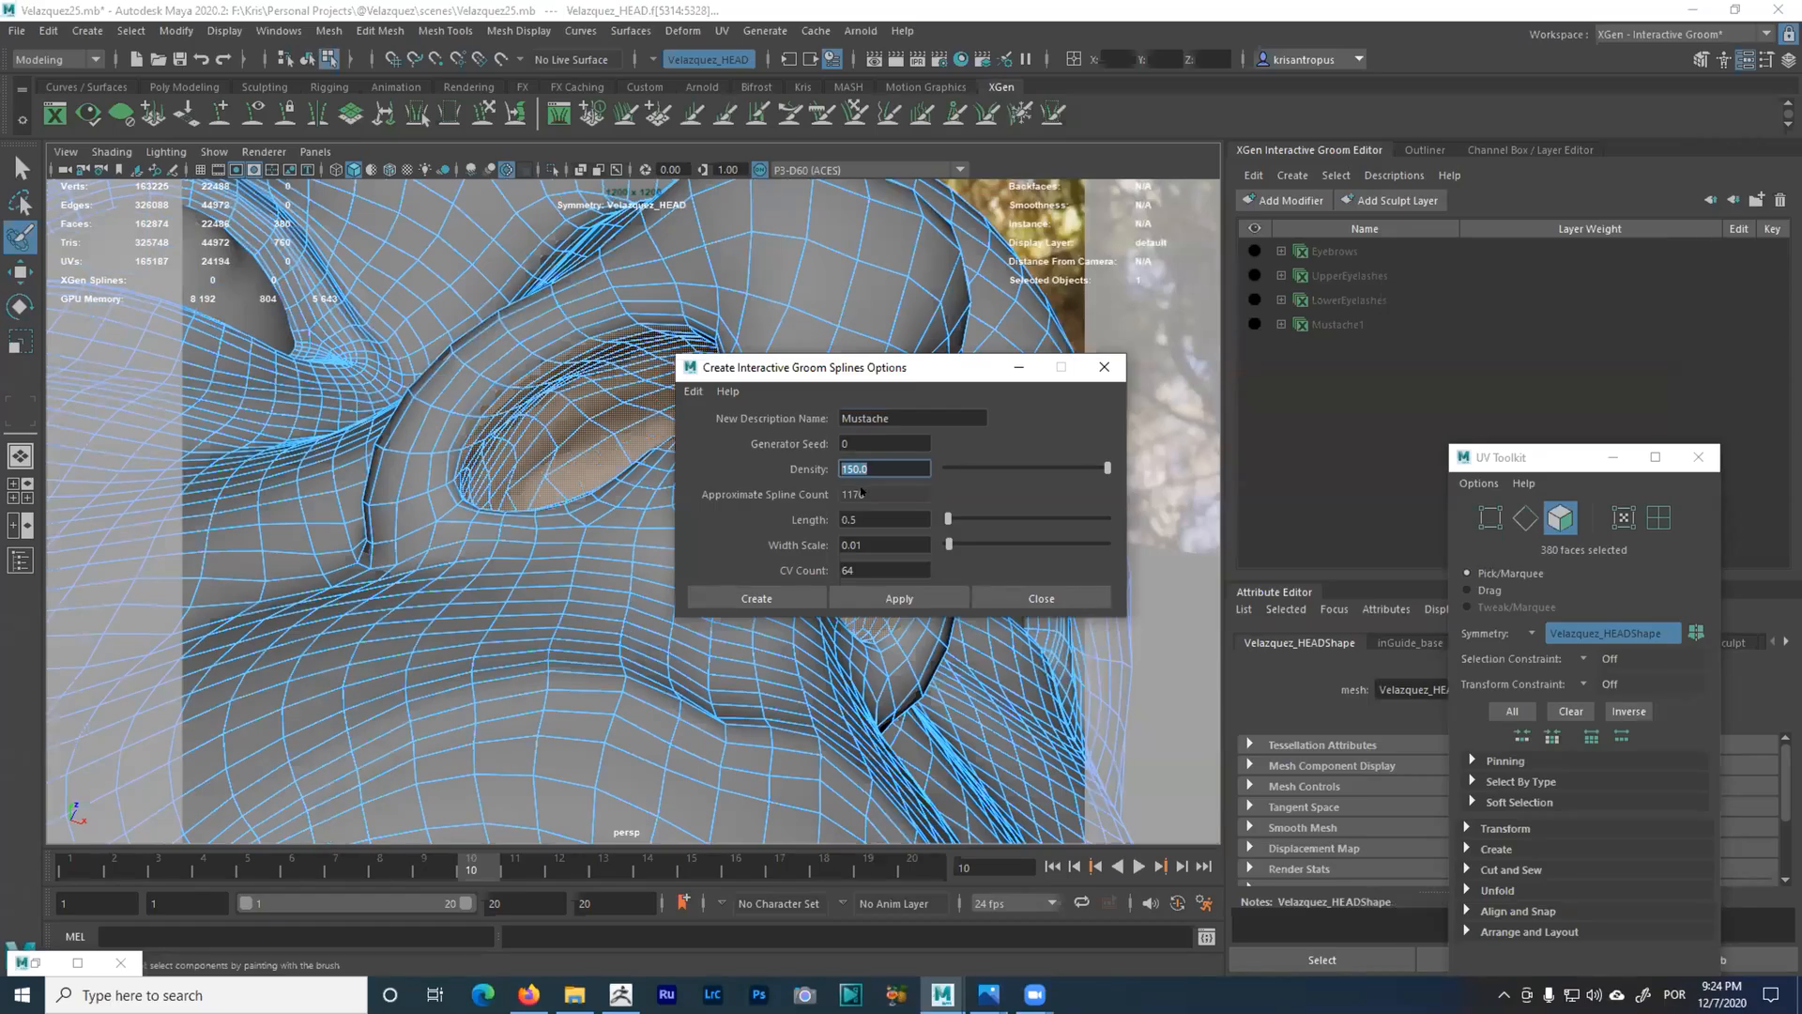
pyautogui.moveTo(891, 414); pyautogui.dragTo(802, 411)
pyautogui.write('N')
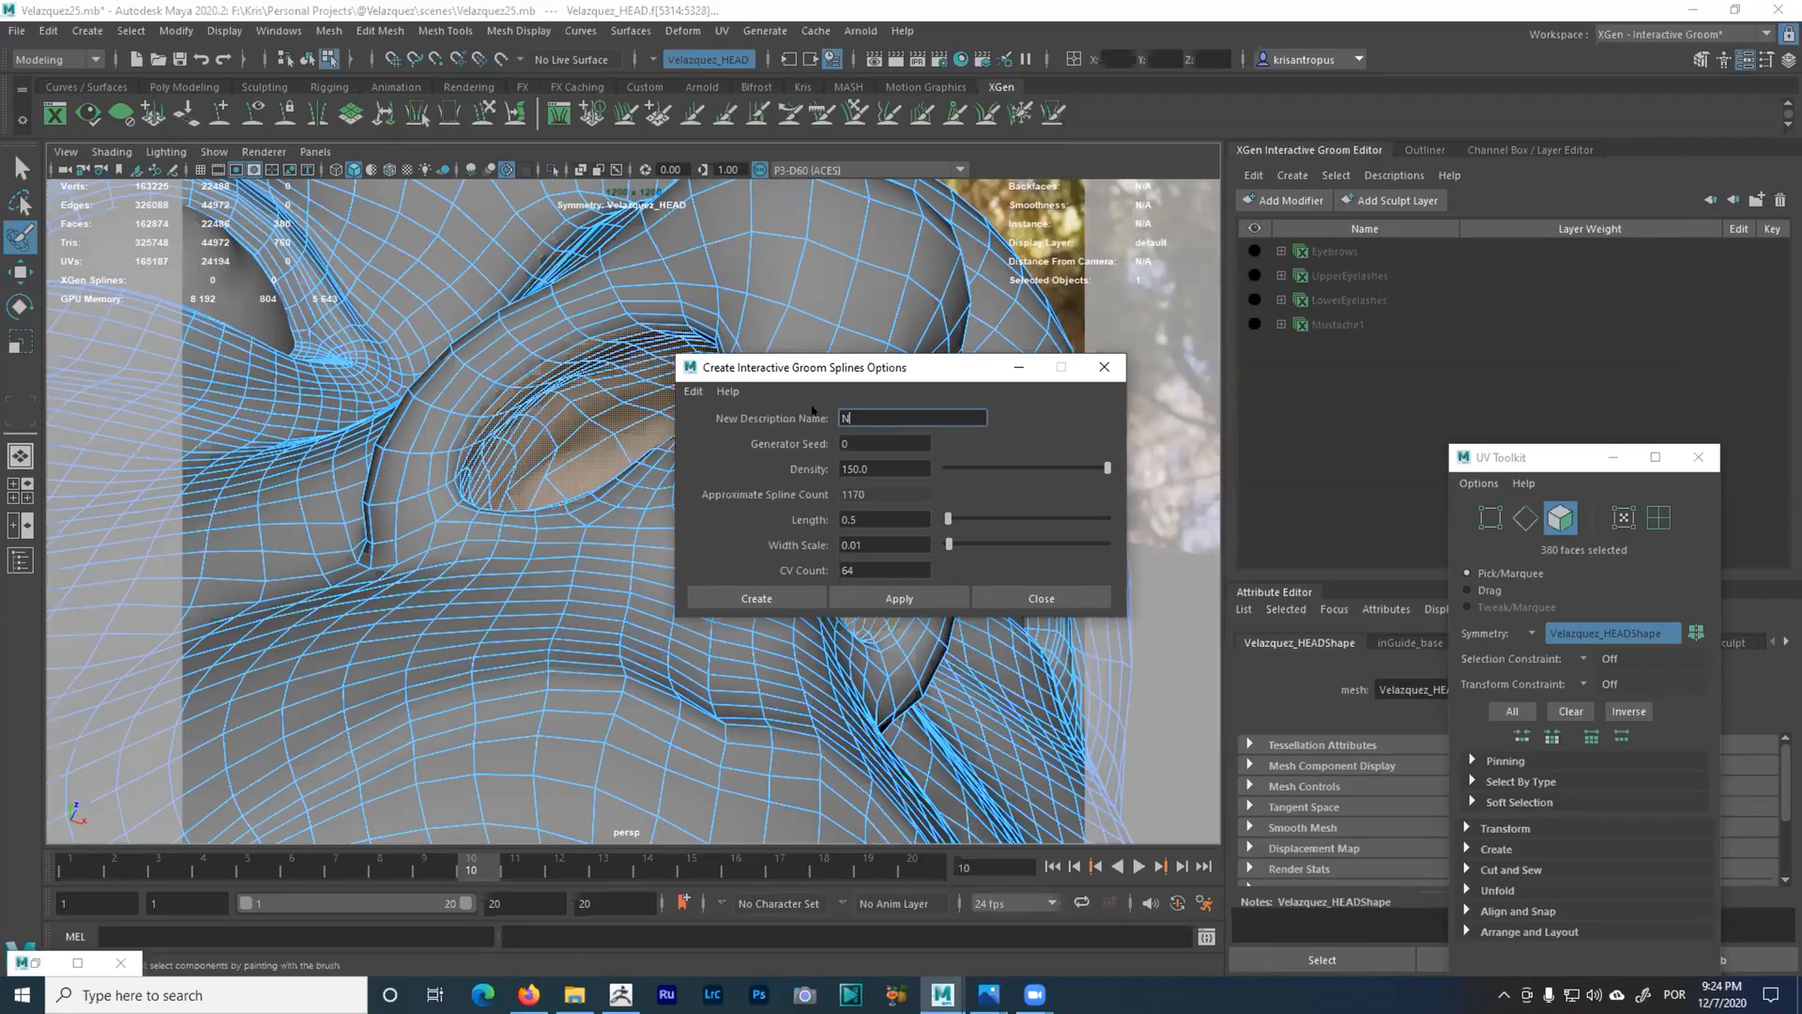
pyautogui.write('oseHair')
pyautogui.press('Tab')
pyautogui.click(844, 519)
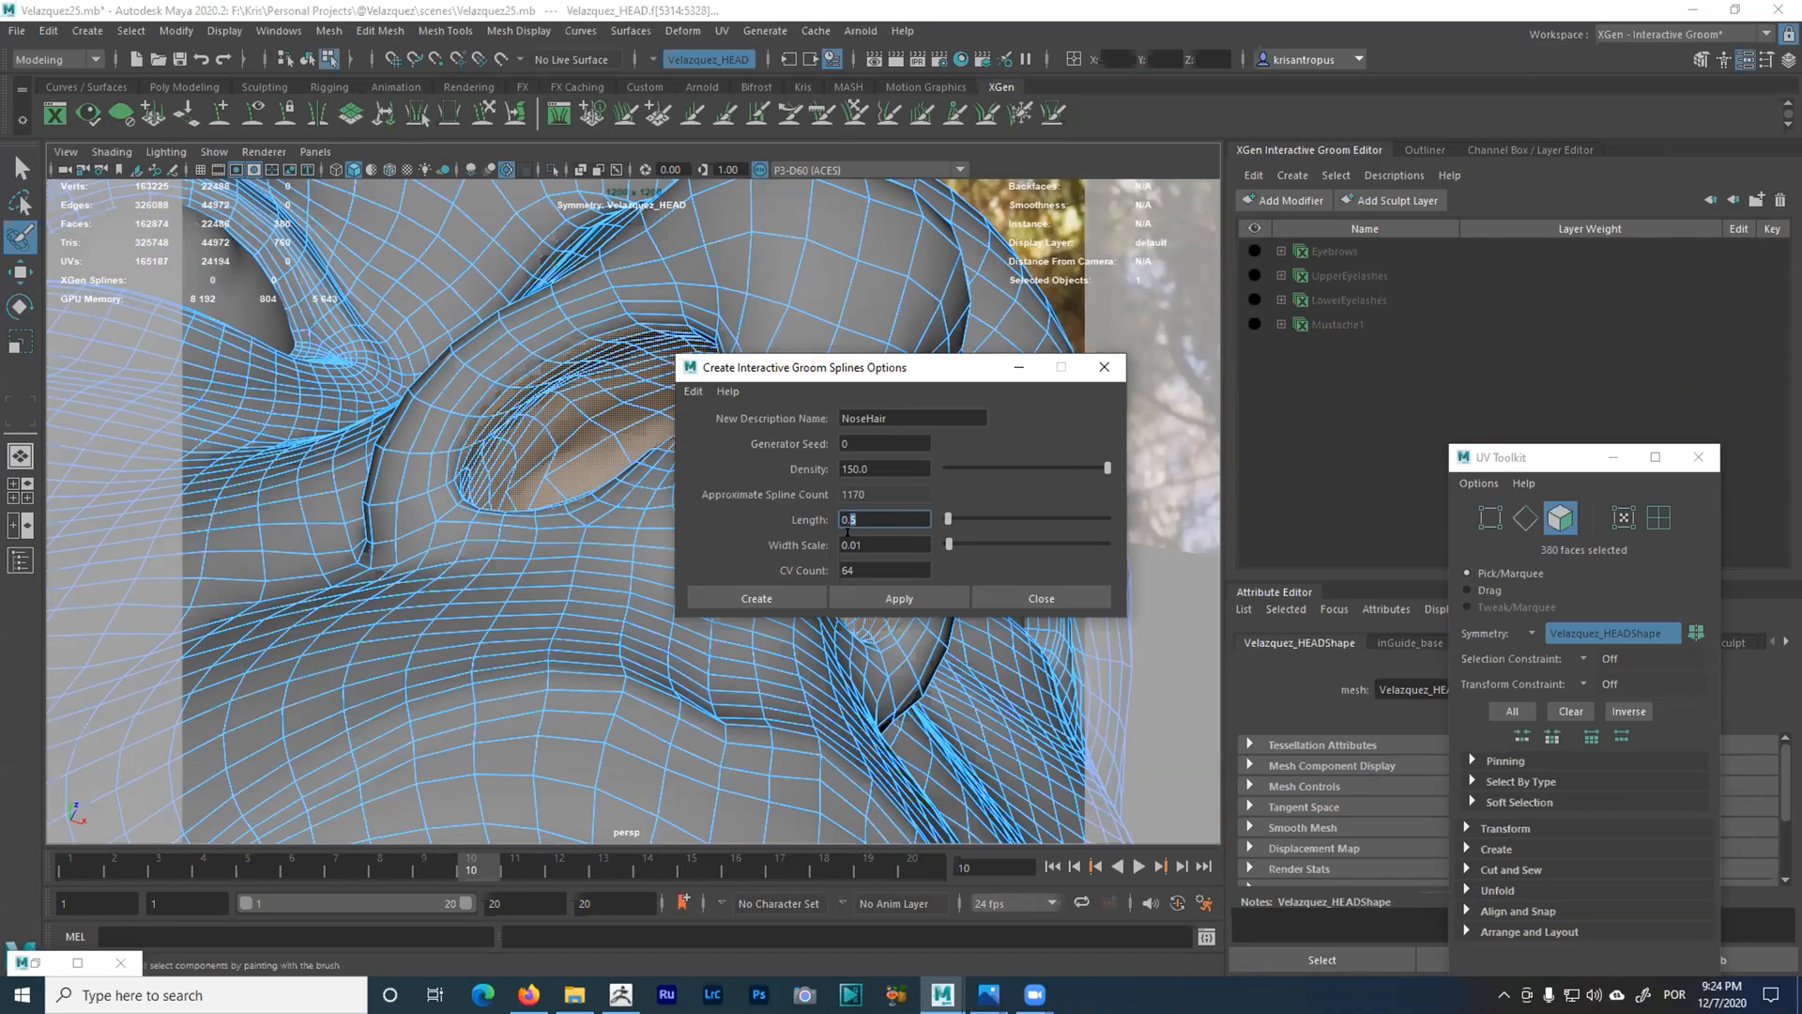
pyautogui.moveTo(850, 519); pyautogui.dragTo(844, 519)
pyautogui.press('Tab')
pyautogui.click(846, 564)
pyautogui.click(756, 598)
# - Expand the NoseHair description, make room for its attributes, and set its Width Scale to 0.008
pyautogui.scroll(3, 775, 555)
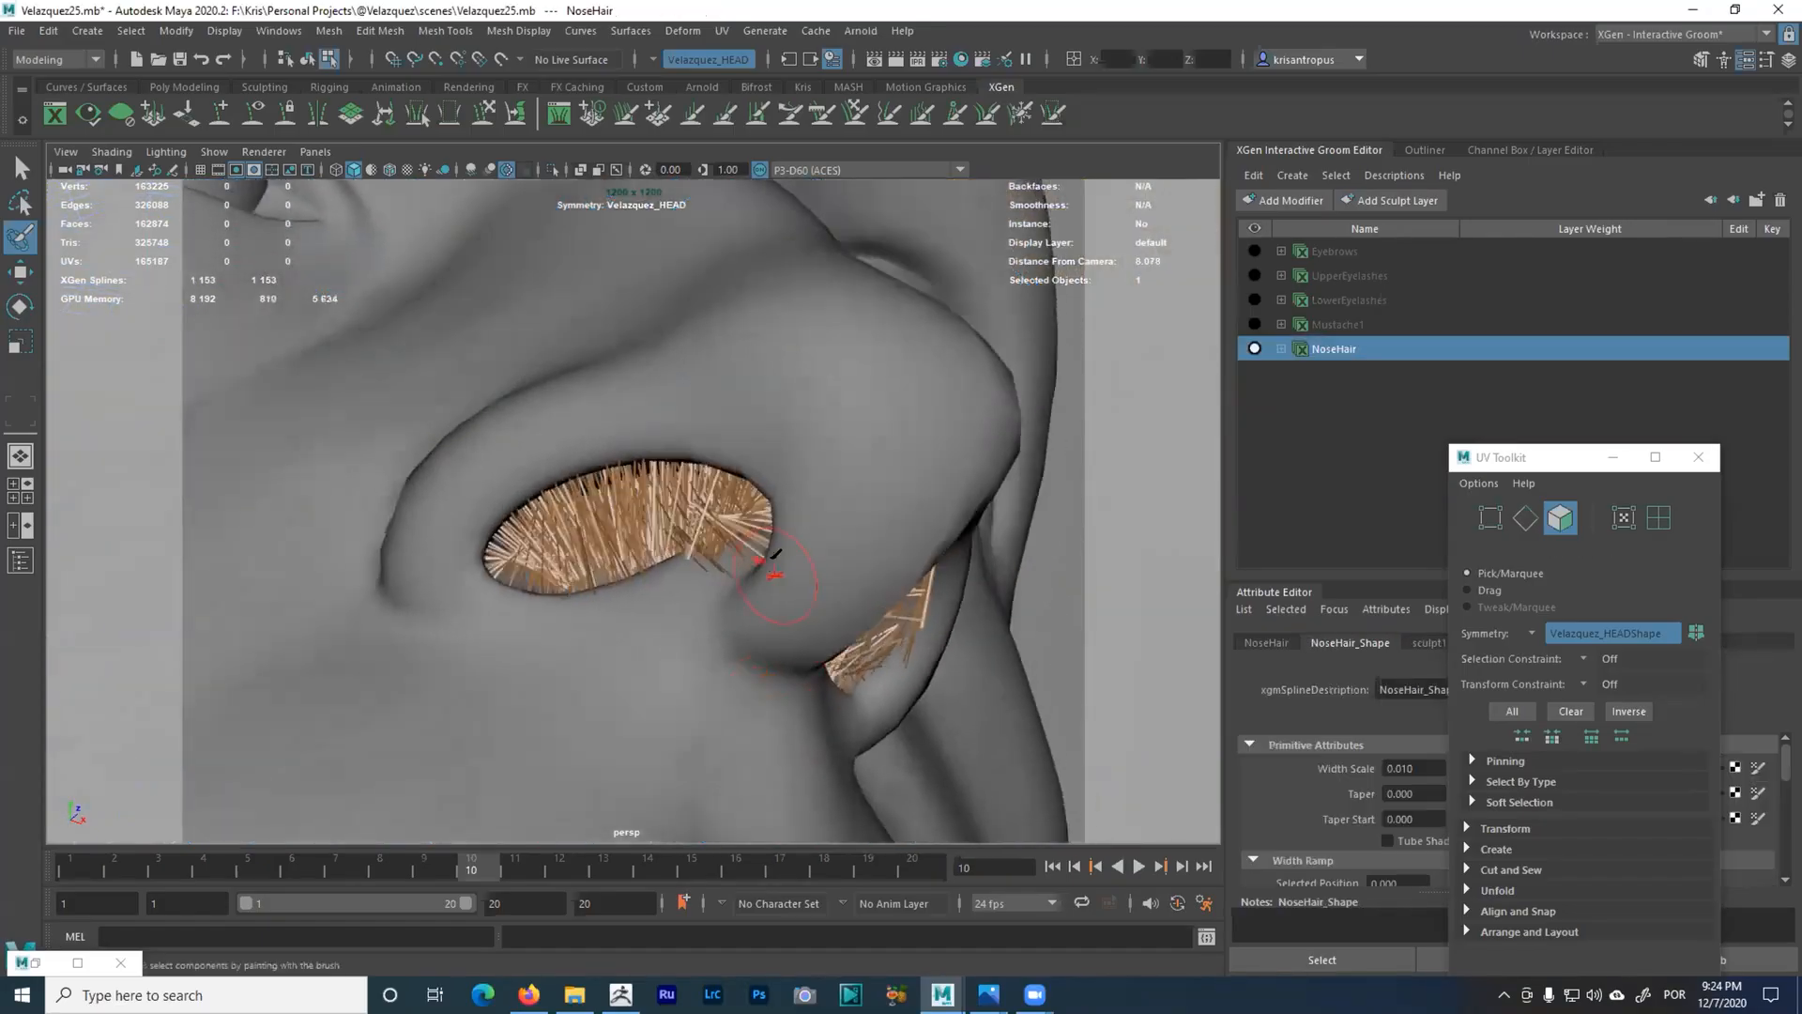
pyautogui.keyDown('alt'); pyautogui.moveTo(775, 554); pyautogui.dragTo(736, 488); pyautogui.keyUp('alt')
pyautogui.keyDown('alt'); pyautogui.moveTo(736, 487); pyautogui.dragTo(764, 507, button='right'); pyautogui.keyUp('alt')
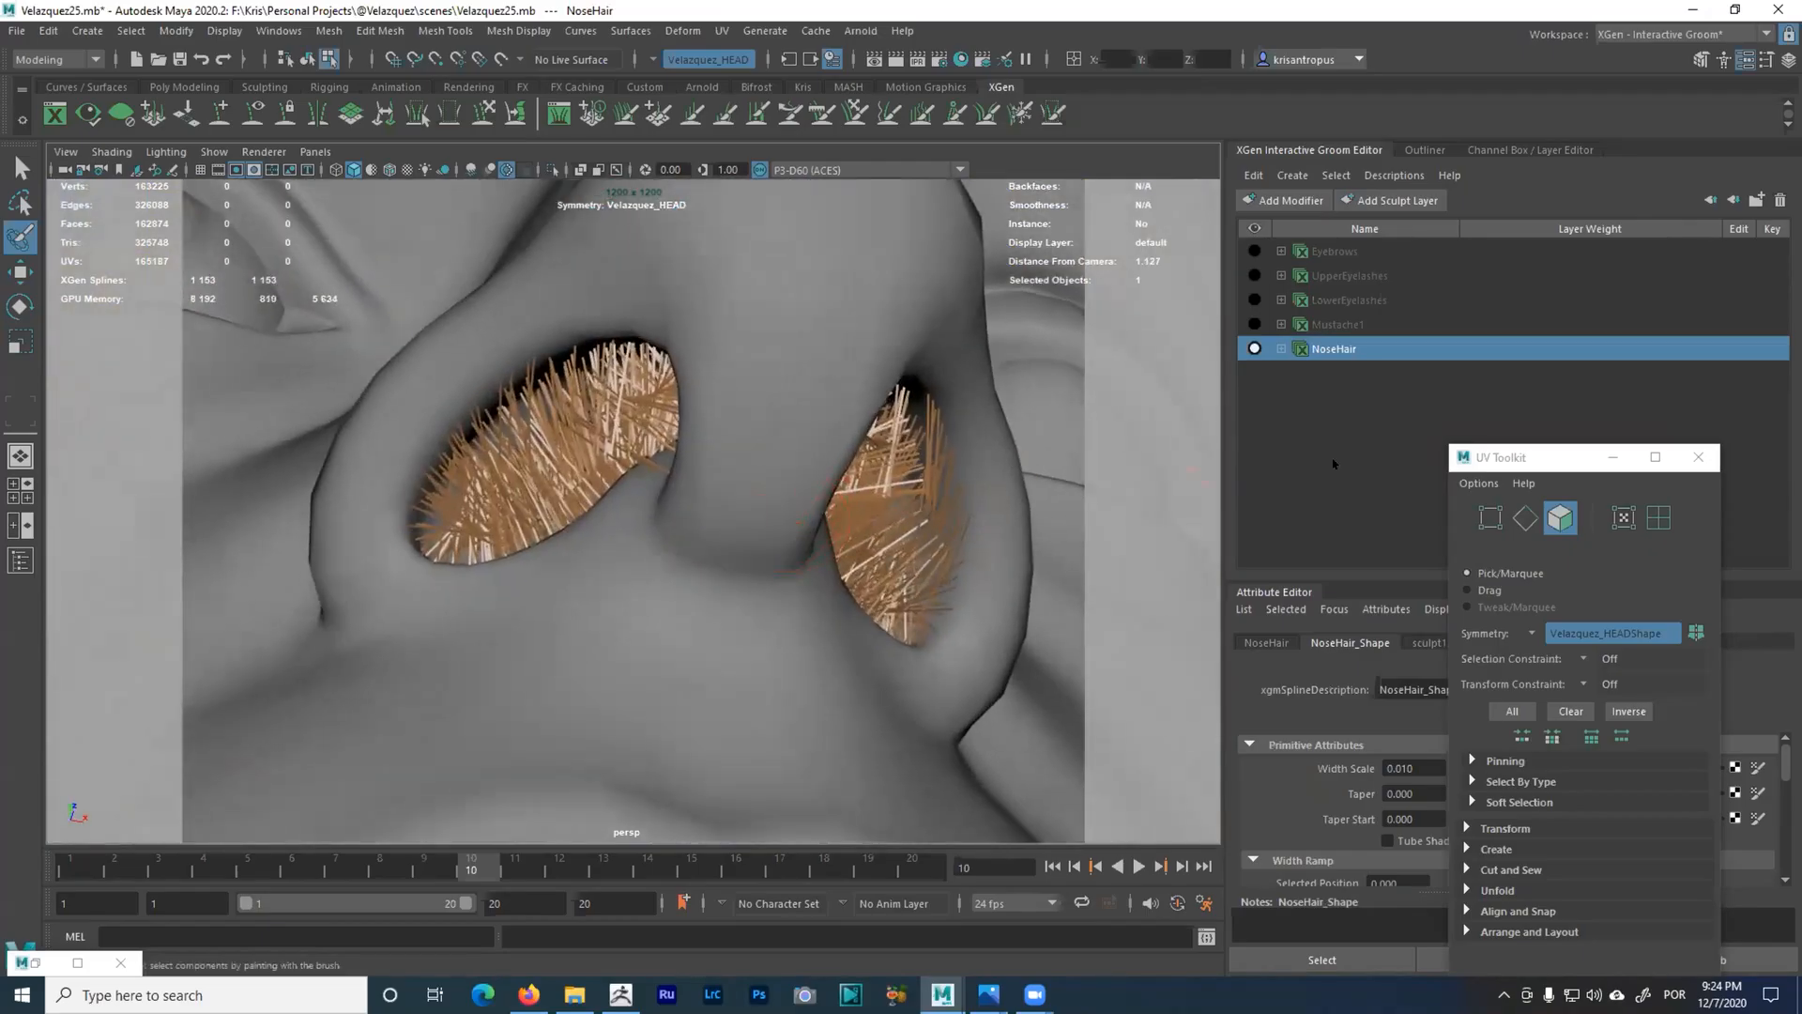
pyautogui.click(1612, 457)
pyautogui.click(1281, 348)
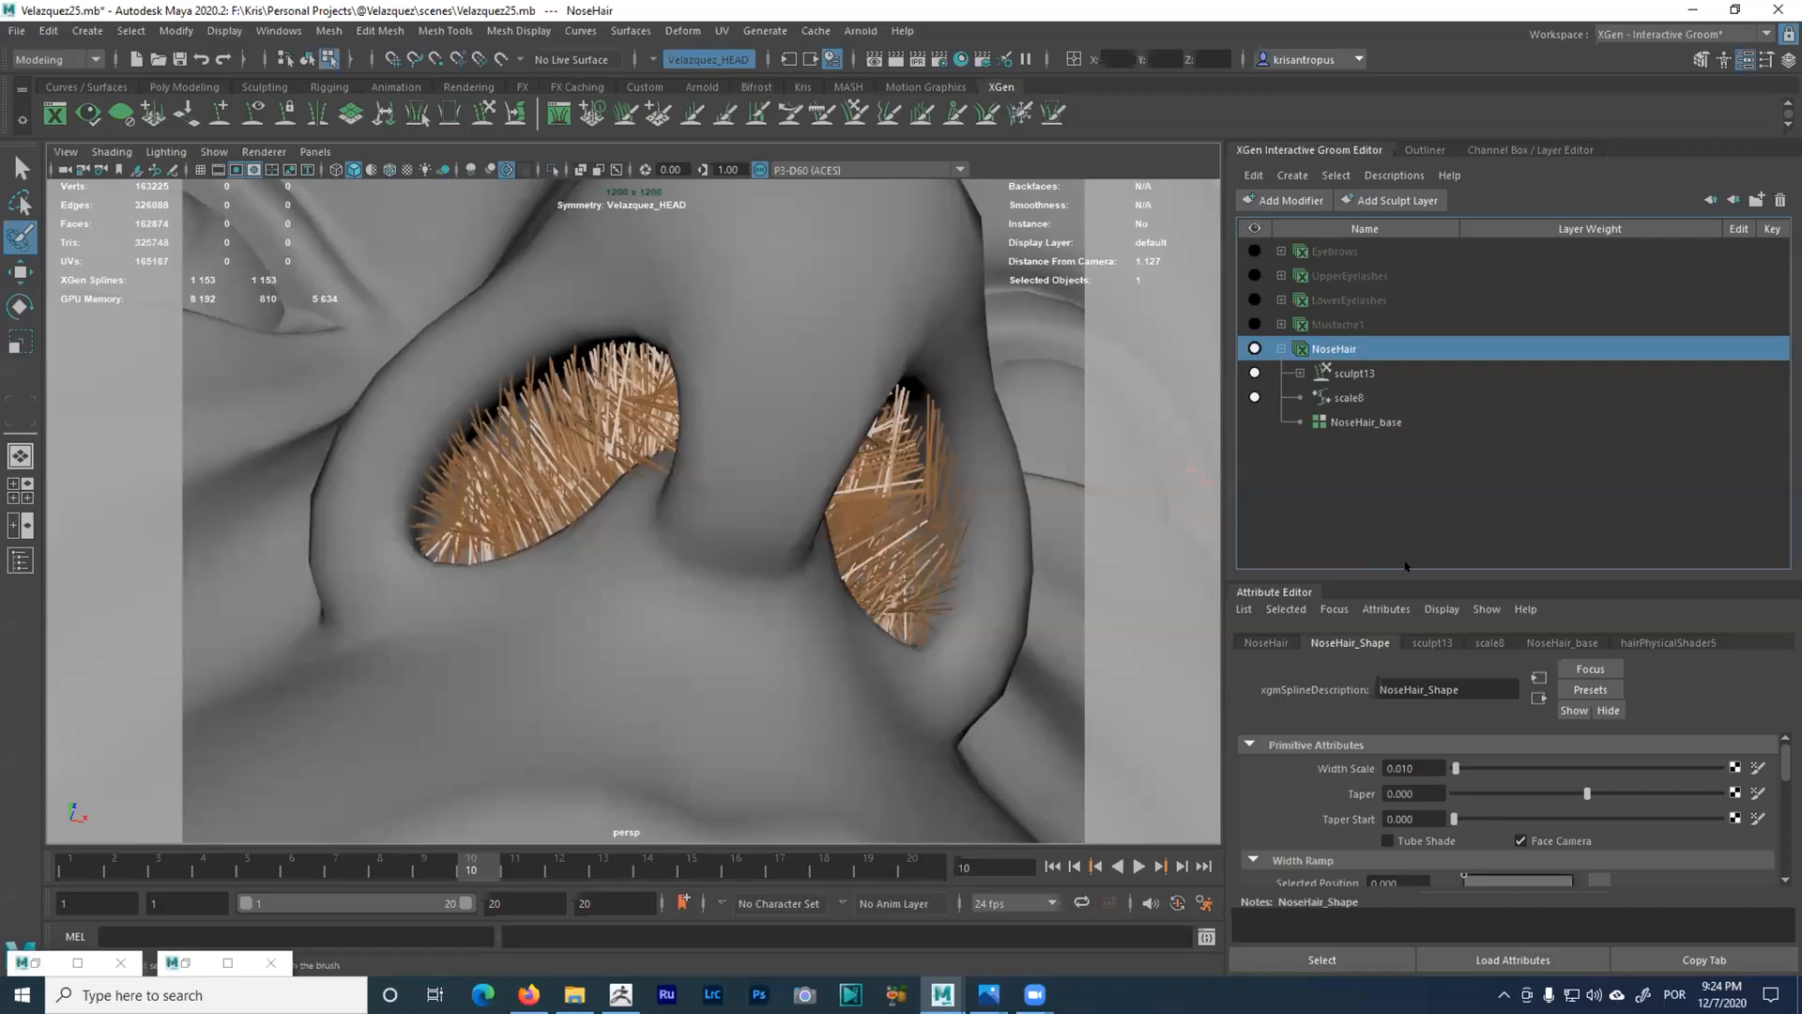
pyautogui.moveTo(1408, 567); pyautogui.dragTo(1389, 462)
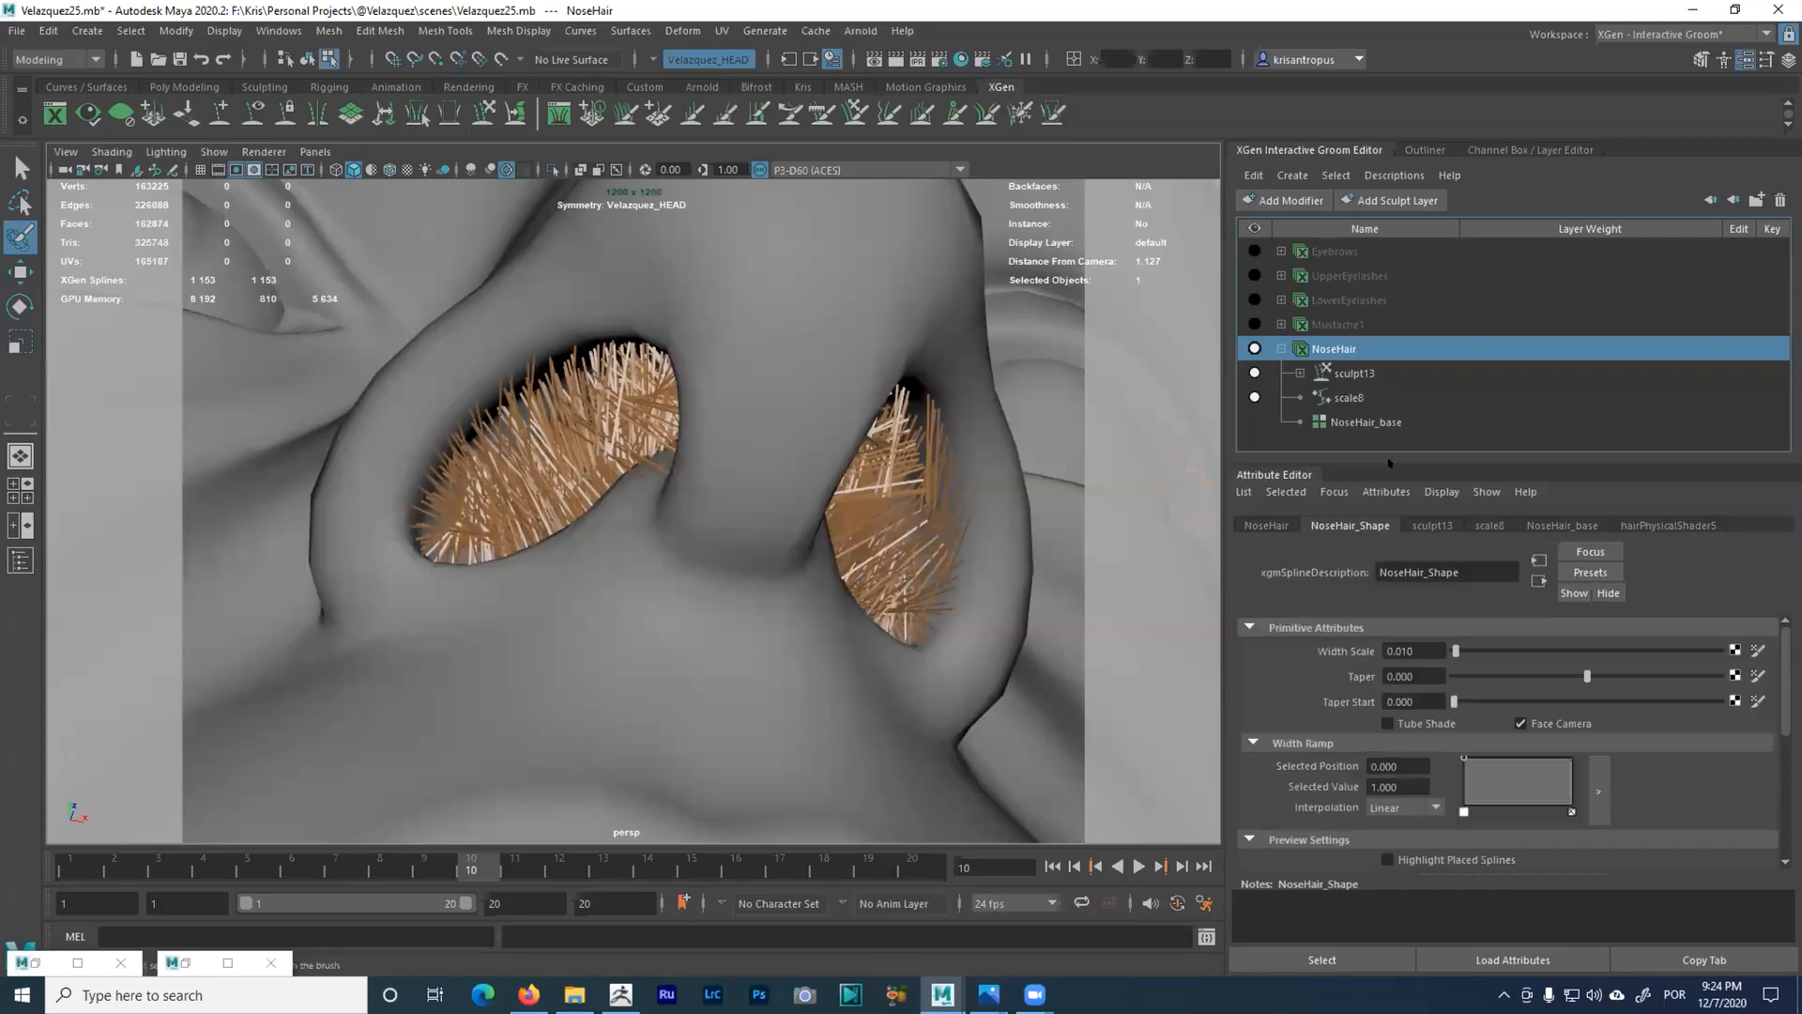
pyautogui.moveTo(1415, 650); pyautogui.dragTo(1408, 648)
pyautogui.hotkey('ctrl', 'a')
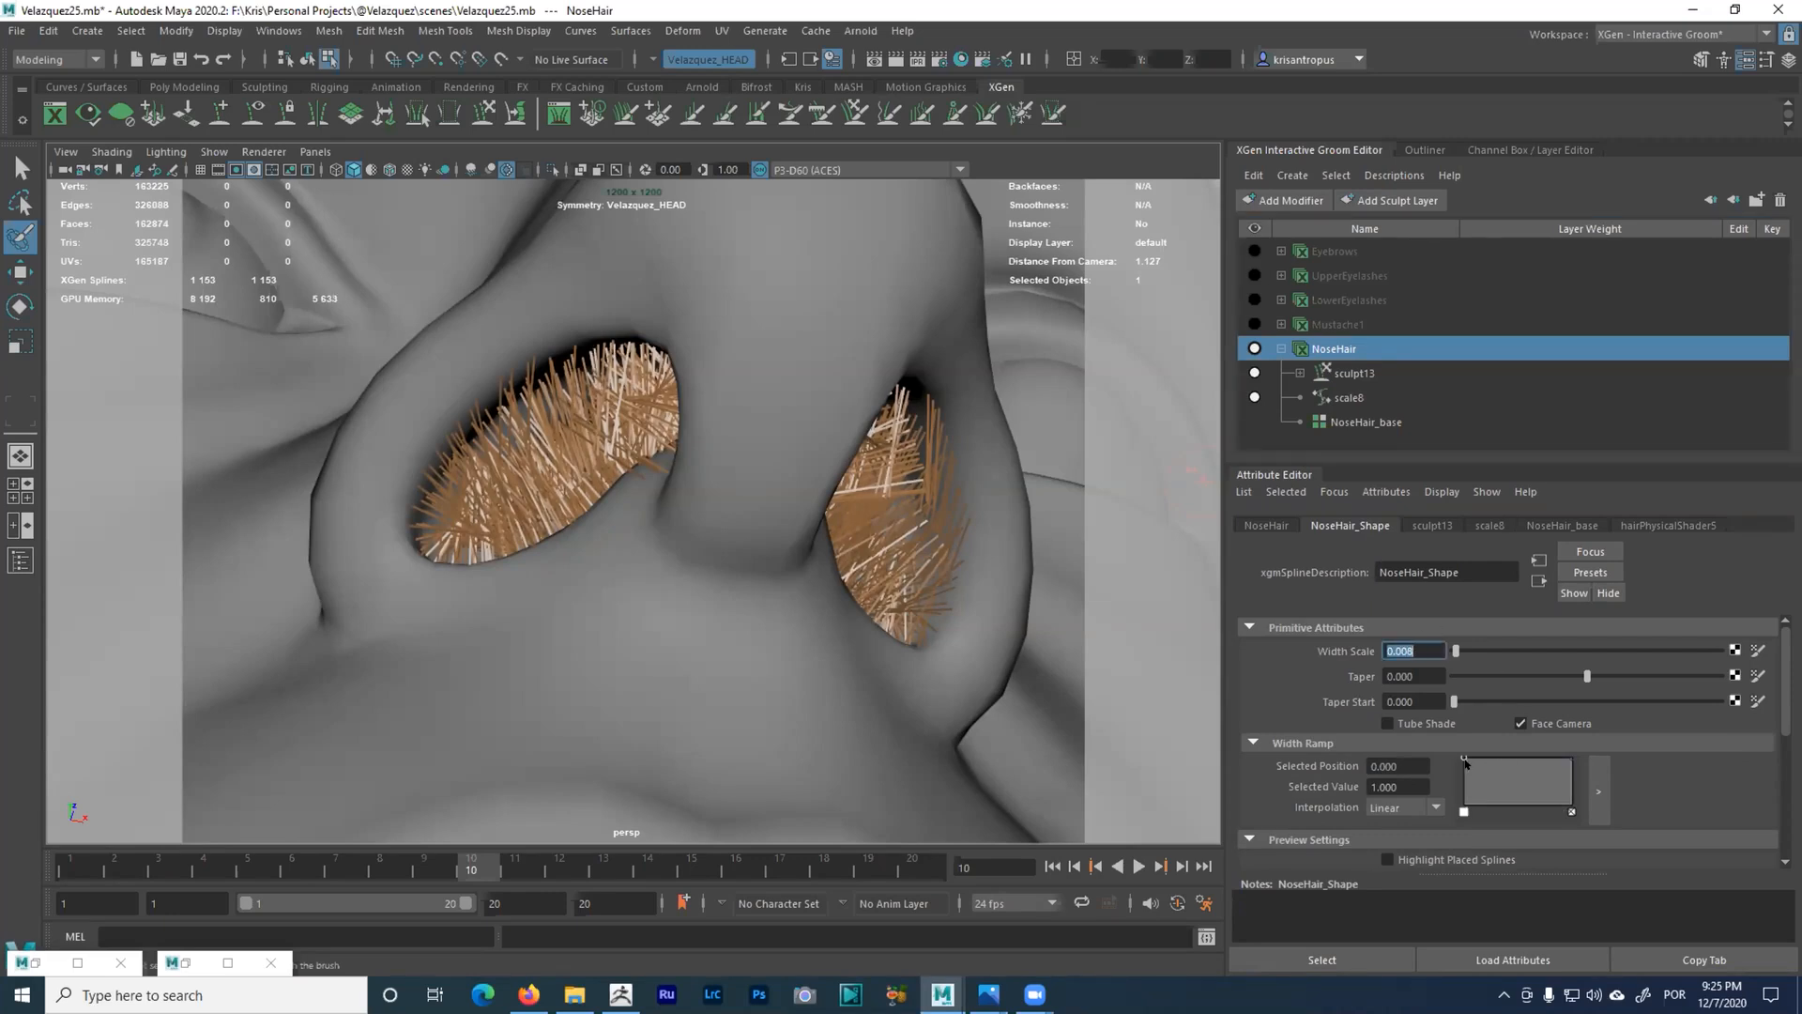
# - Shape NoseHair's width ramp with Spline interpolation, lowering the root to about 0.587, keeping the middle fuller and tapering the tip to 0
pyautogui.click(1599, 791)
pyautogui.click(1033, 885)
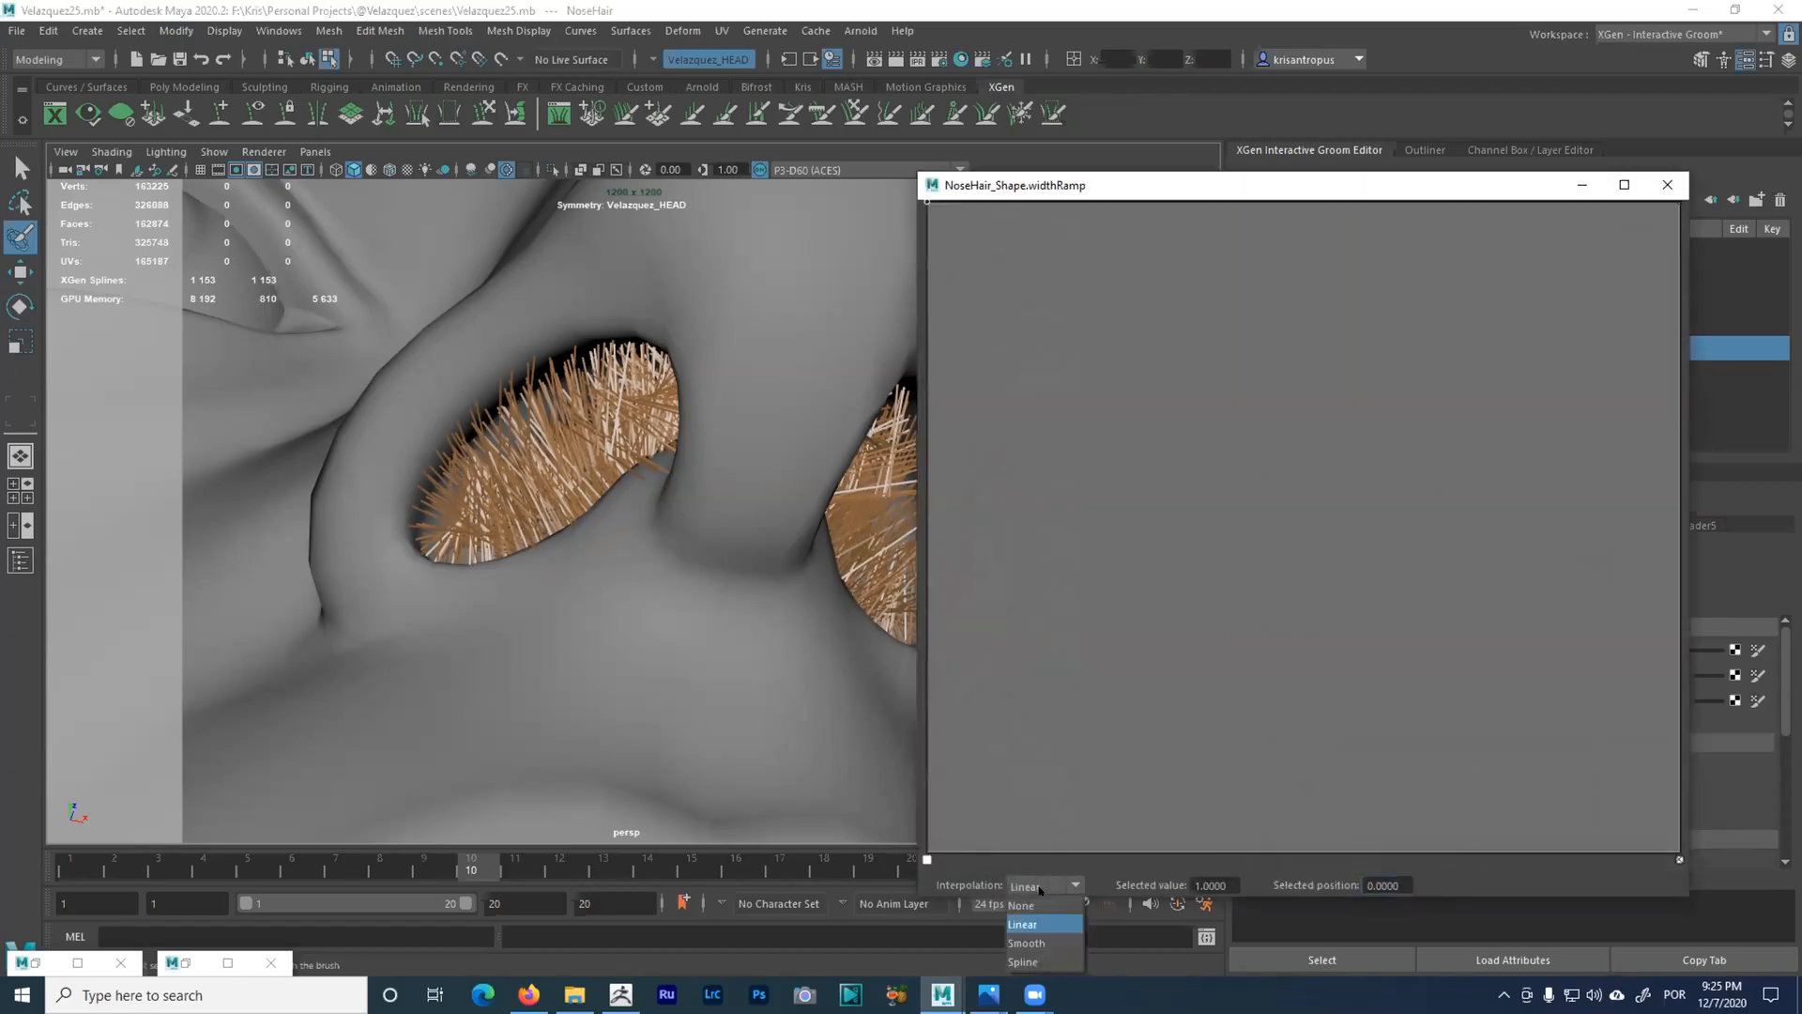
pyautogui.click(1032, 964)
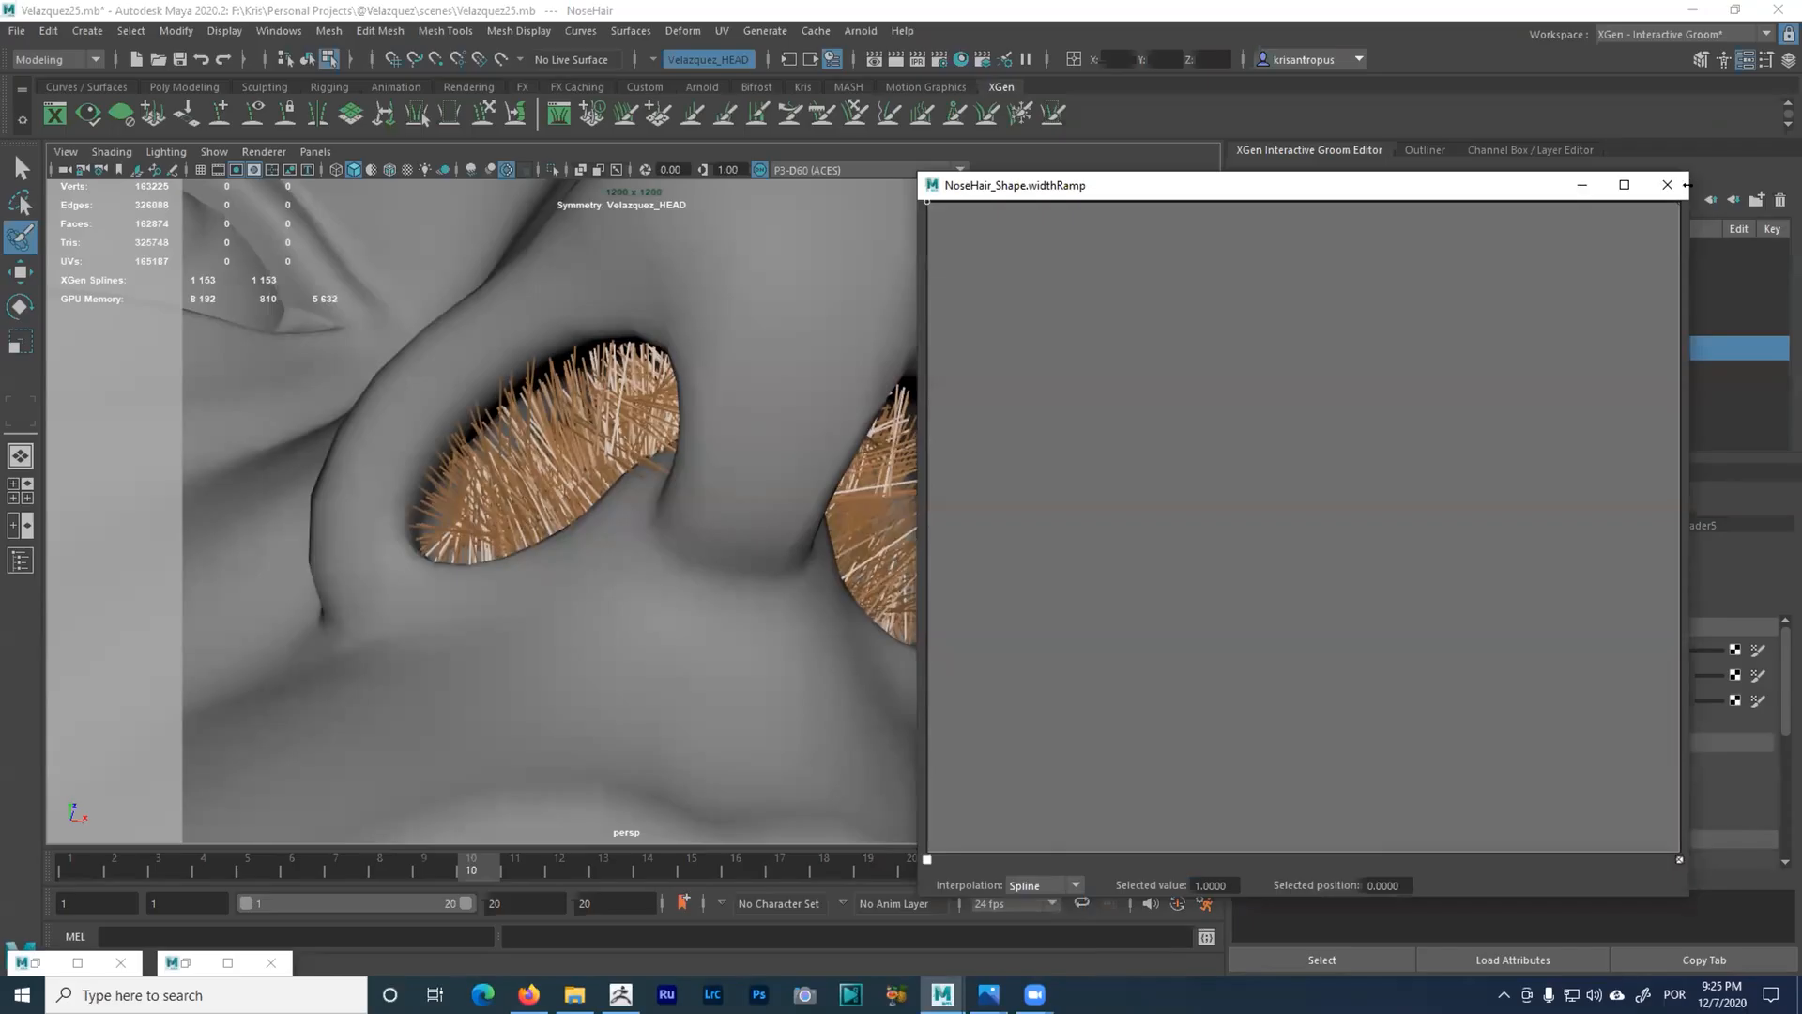
pyautogui.moveTo(1674, 201); pyautogui.dragTo(1678, 856)
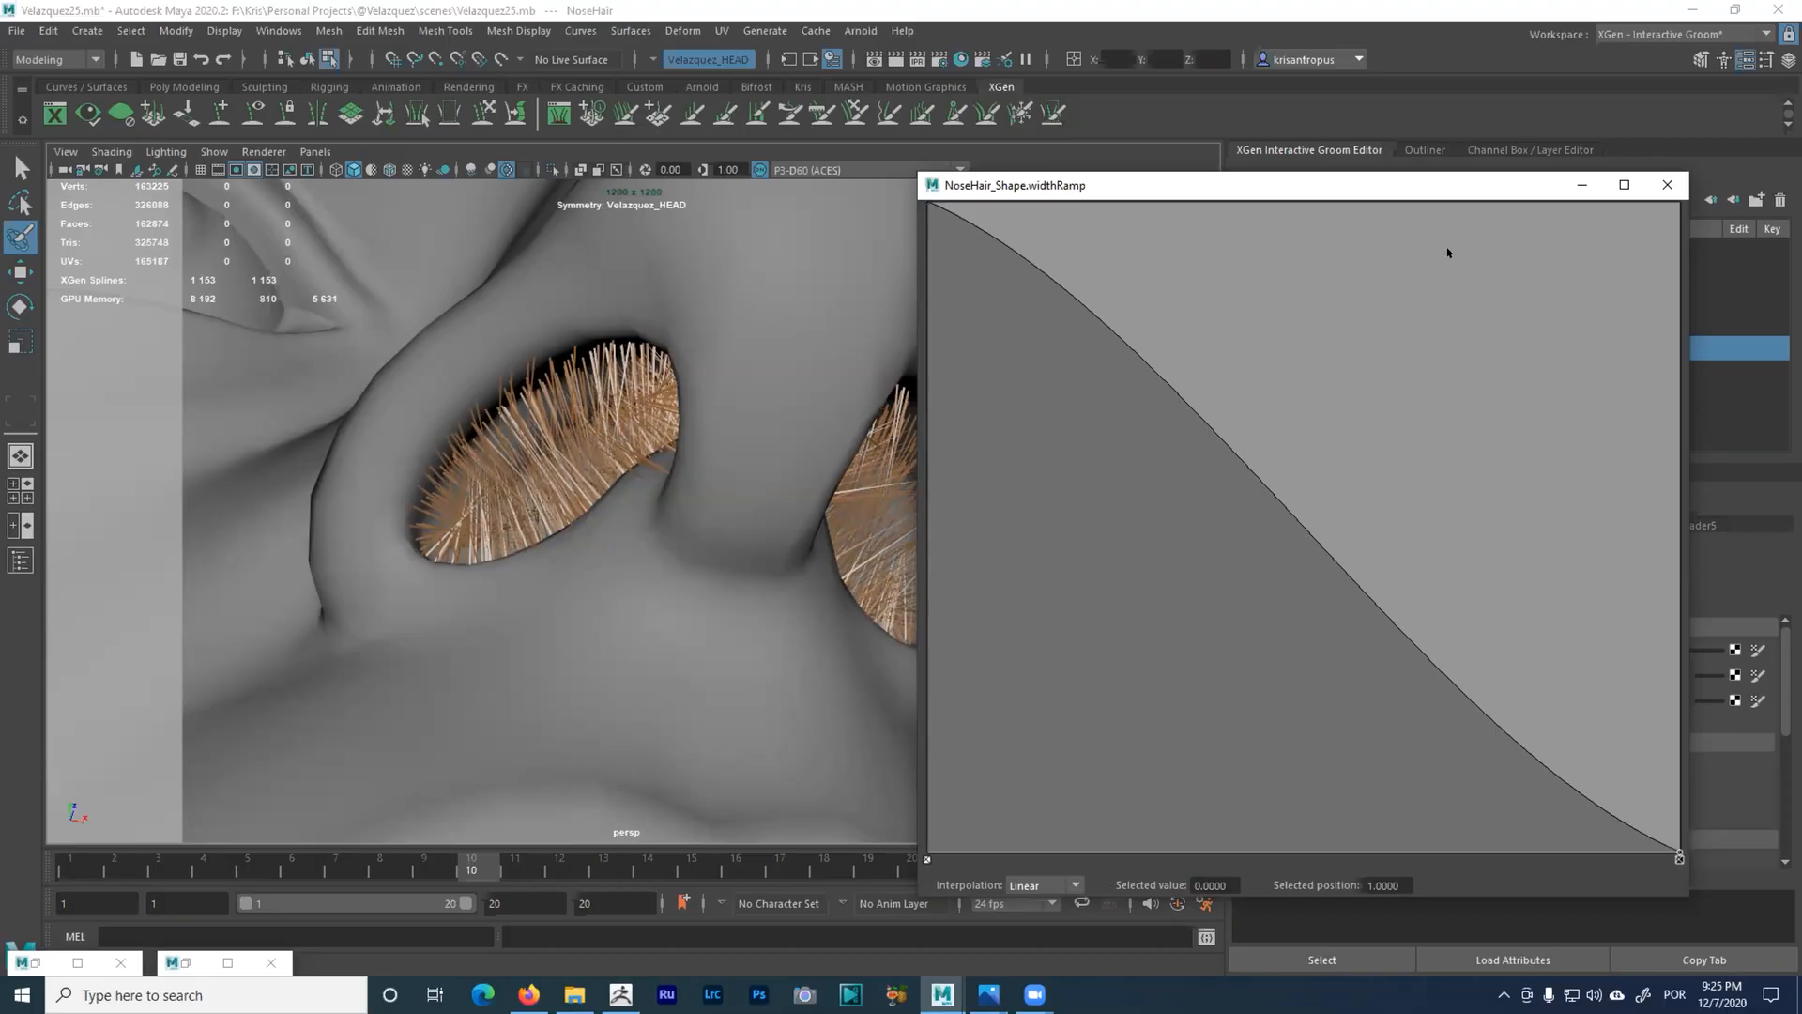
pyautogui.moveTo(1300, 503)
pyautogui.mouseDown()
pyautogui.moveTo(1296, 517)
pyautogui.moveTo(1307, 462)
pyautogui.moveTo(1317, 484)
pyautogui.mouseUp()
pyautogui.moveTo(923, 194); pyautogui.dragTo(865, 464)
pyautogui.moveTo(1038, 465); pyautogui.dragTo(1071, 416)
pyautogui.moveTo(1315, 478); pyautogui.dragTo(1318, 460)
pyautogui.moveTo(1063, 416); pyautogui.dragTo(1089, 417)
pyautogui.click(1667, 185)
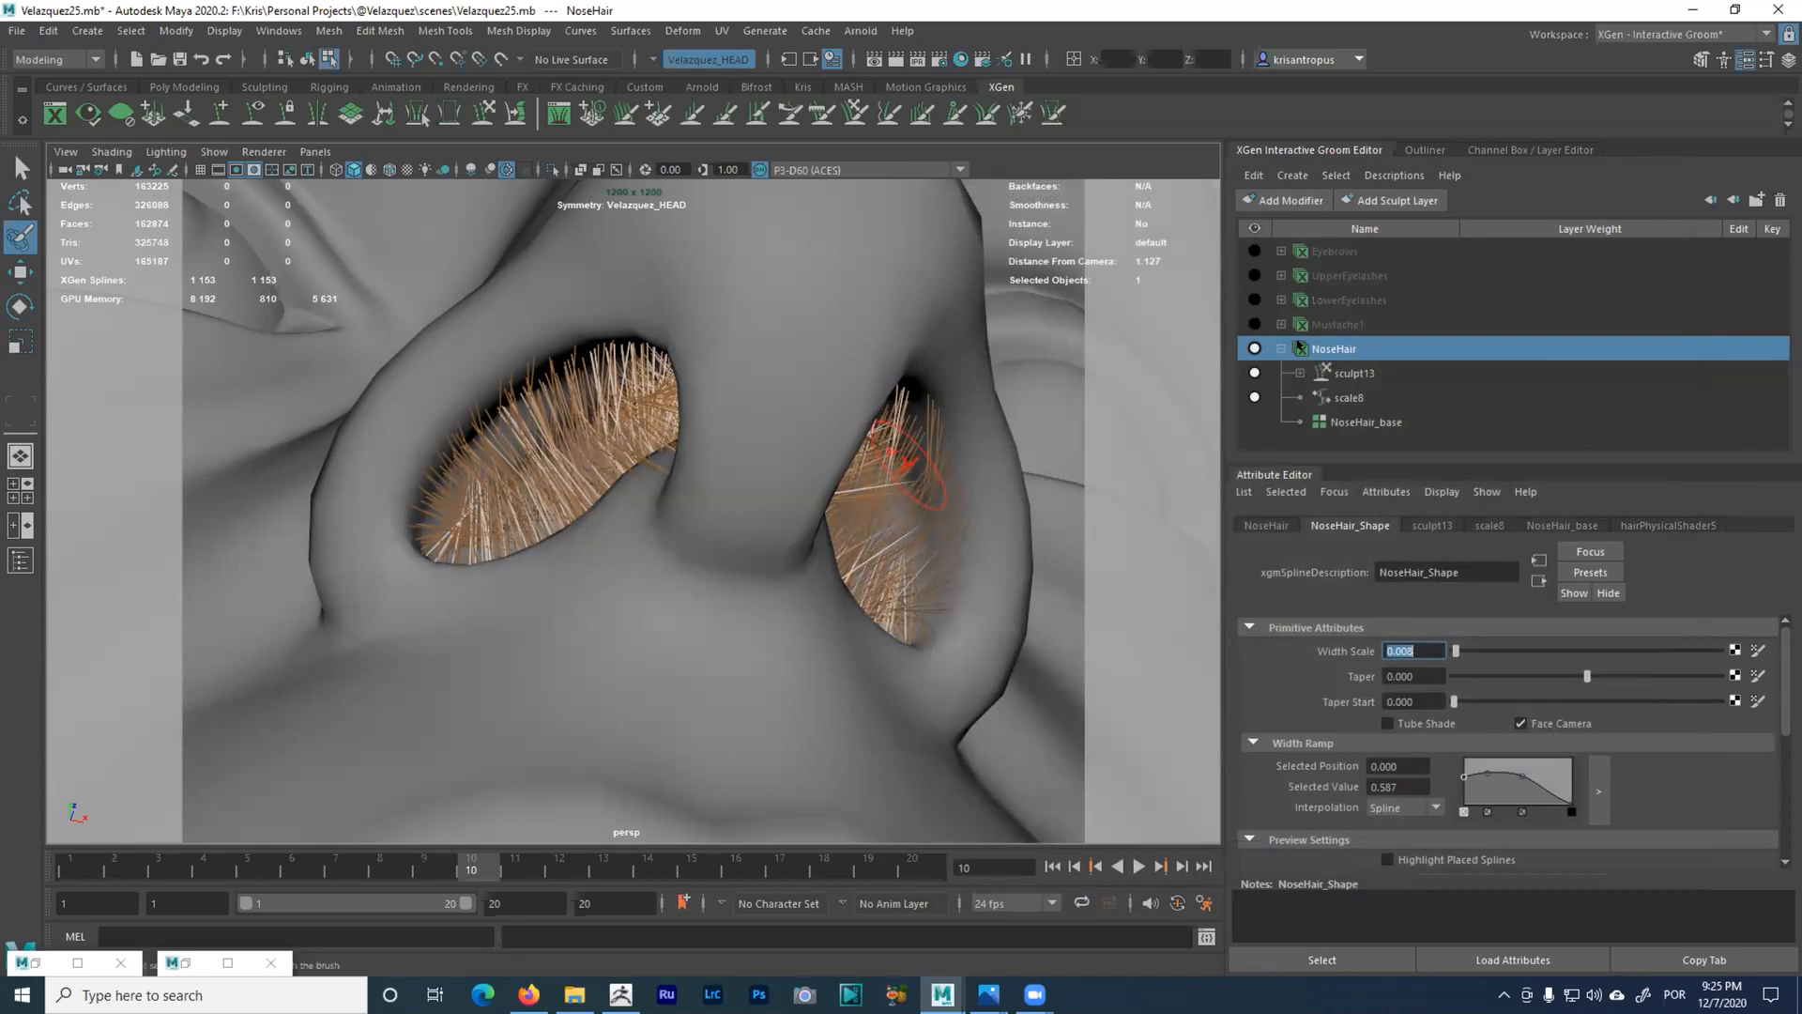
# - Shorten the nose hairs by setting their scale modifier's Scale to about 0.738, and check both nostrils
pyautogui.click(1331, 389)
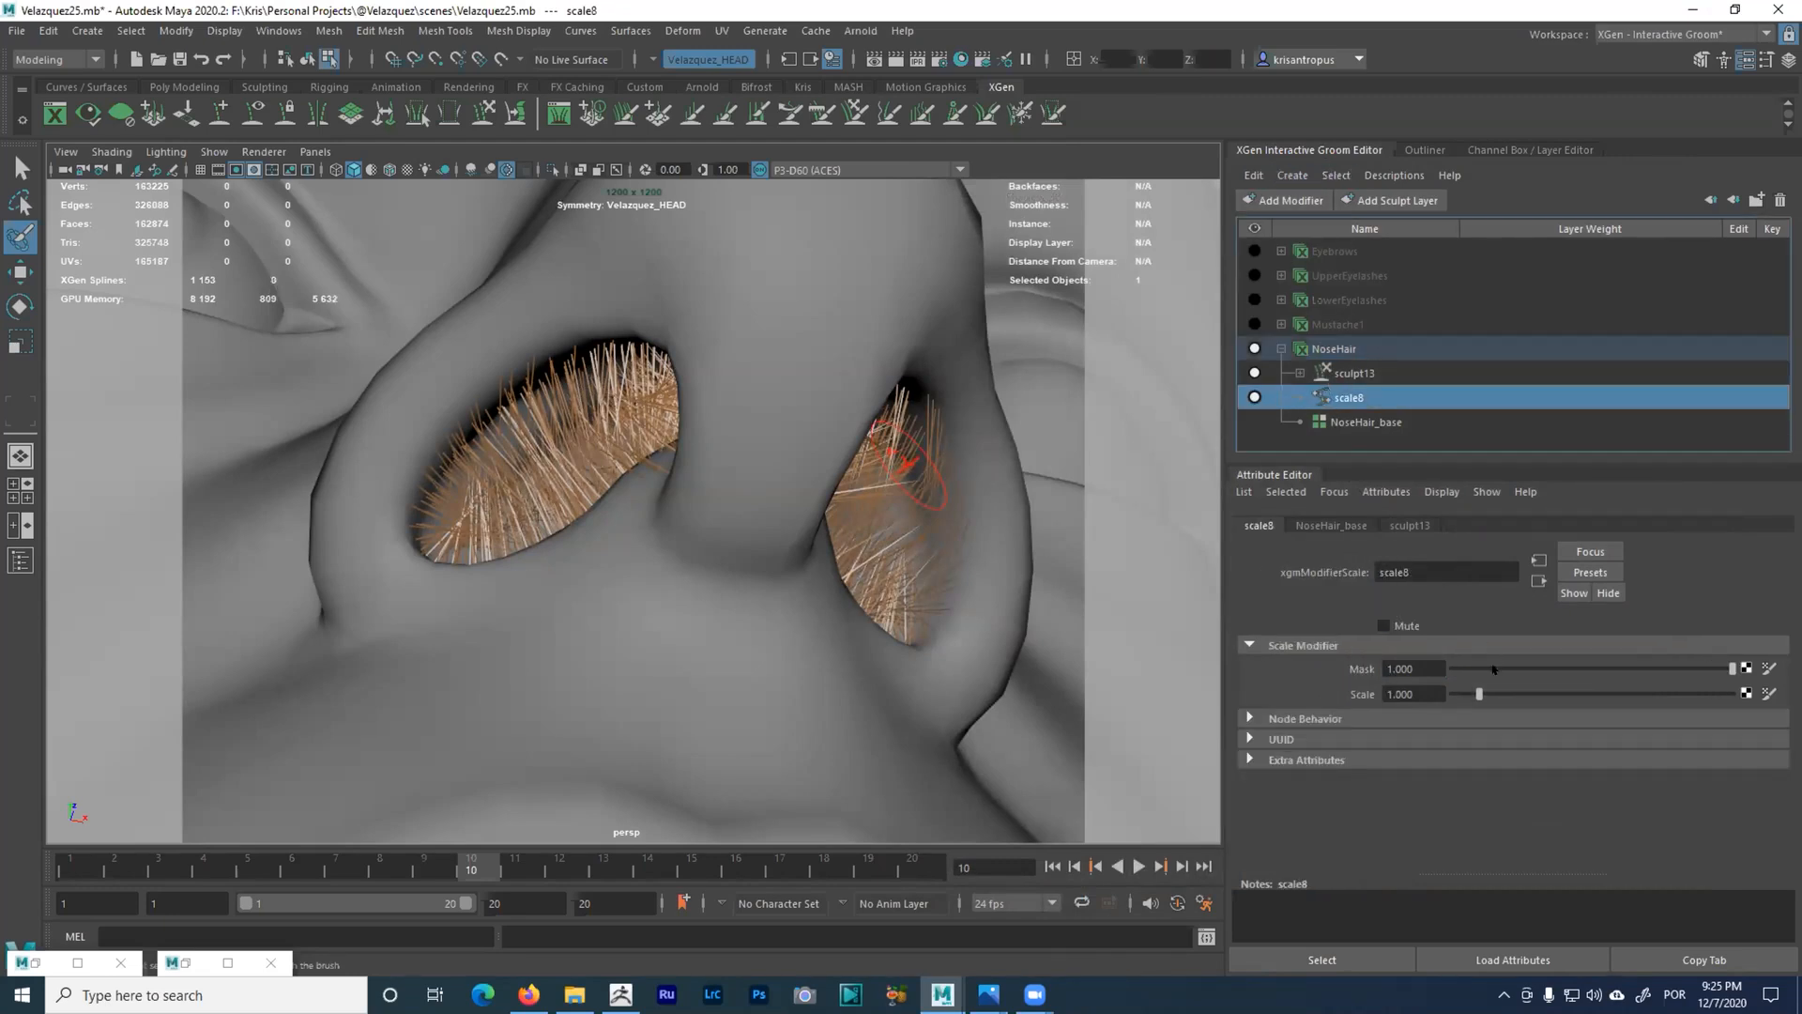
pyautogui.moveTo(1469, 690); pyautogui.dragTo(1465, 689)
pyautogui.keyDown('alt'); pyautogui.moveTo(807, 572); pyautogui.dragTo(764, 525); pyautogui.keyUp('alt')
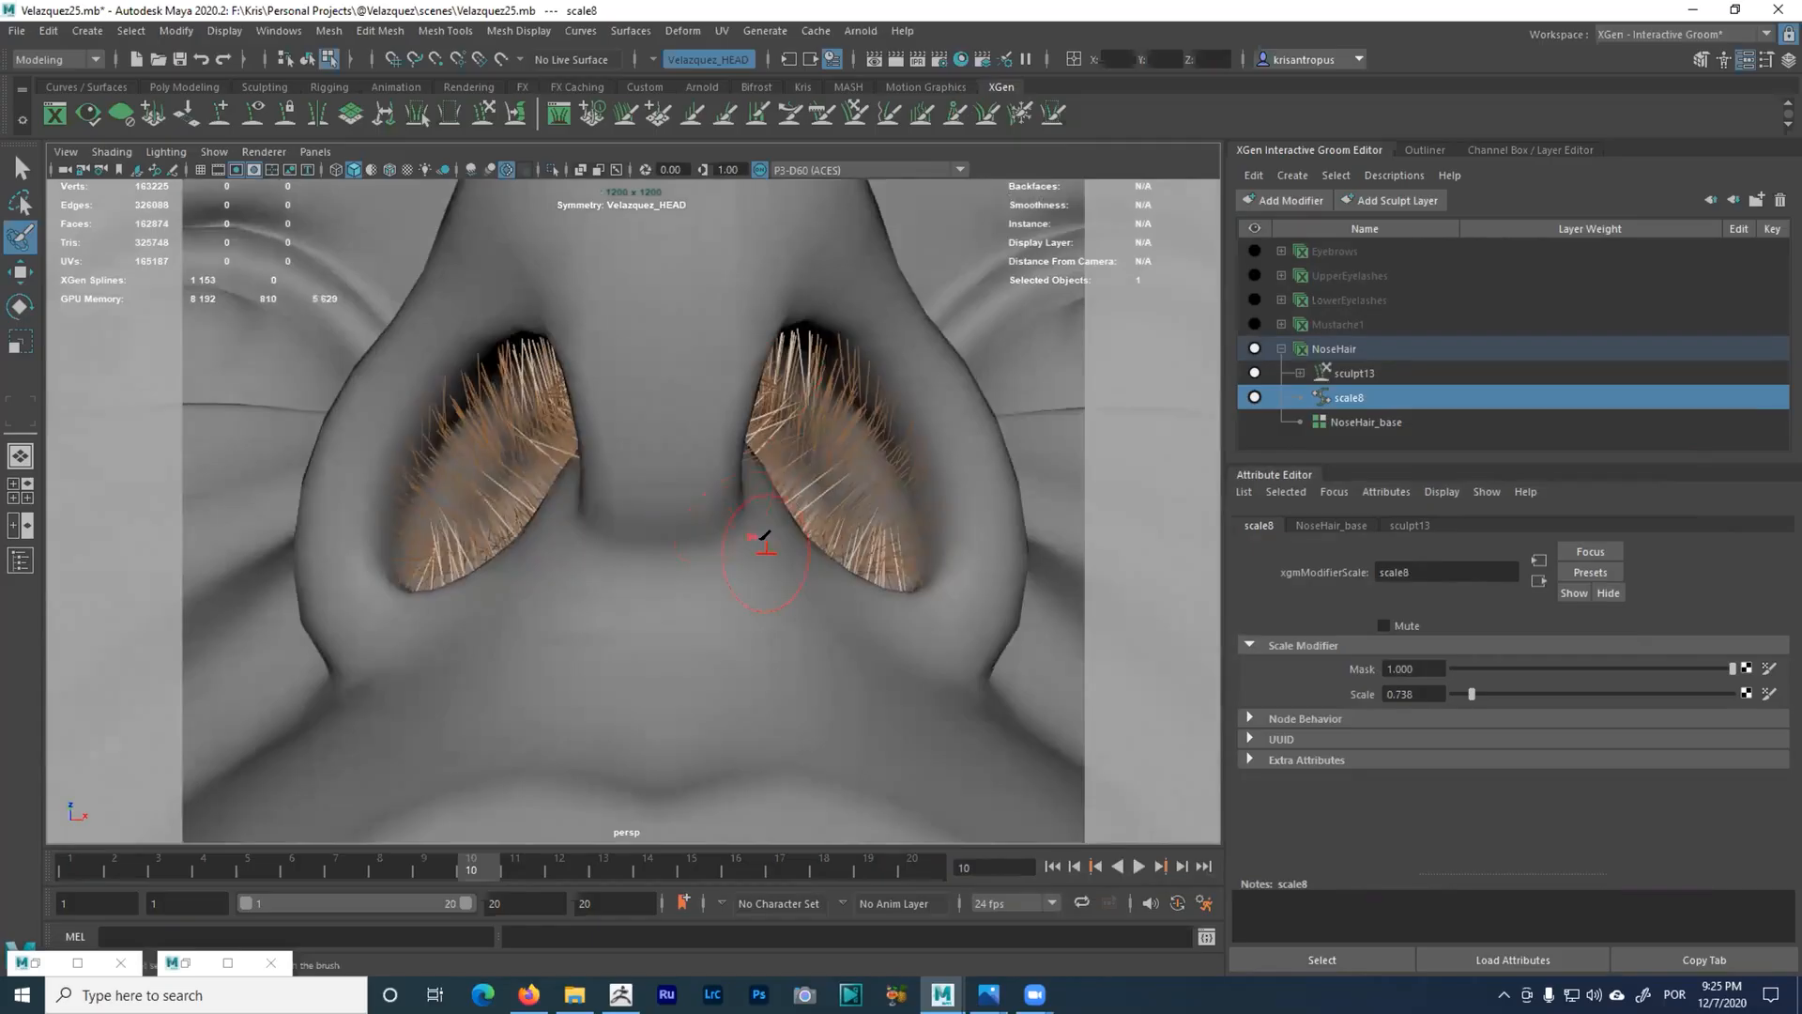
pyautogui.keyDown('alt'); pyautogui.moveTo(1045, 563); pyautogui.dragTo(993, 560); pyautogui.keyUp('alt')
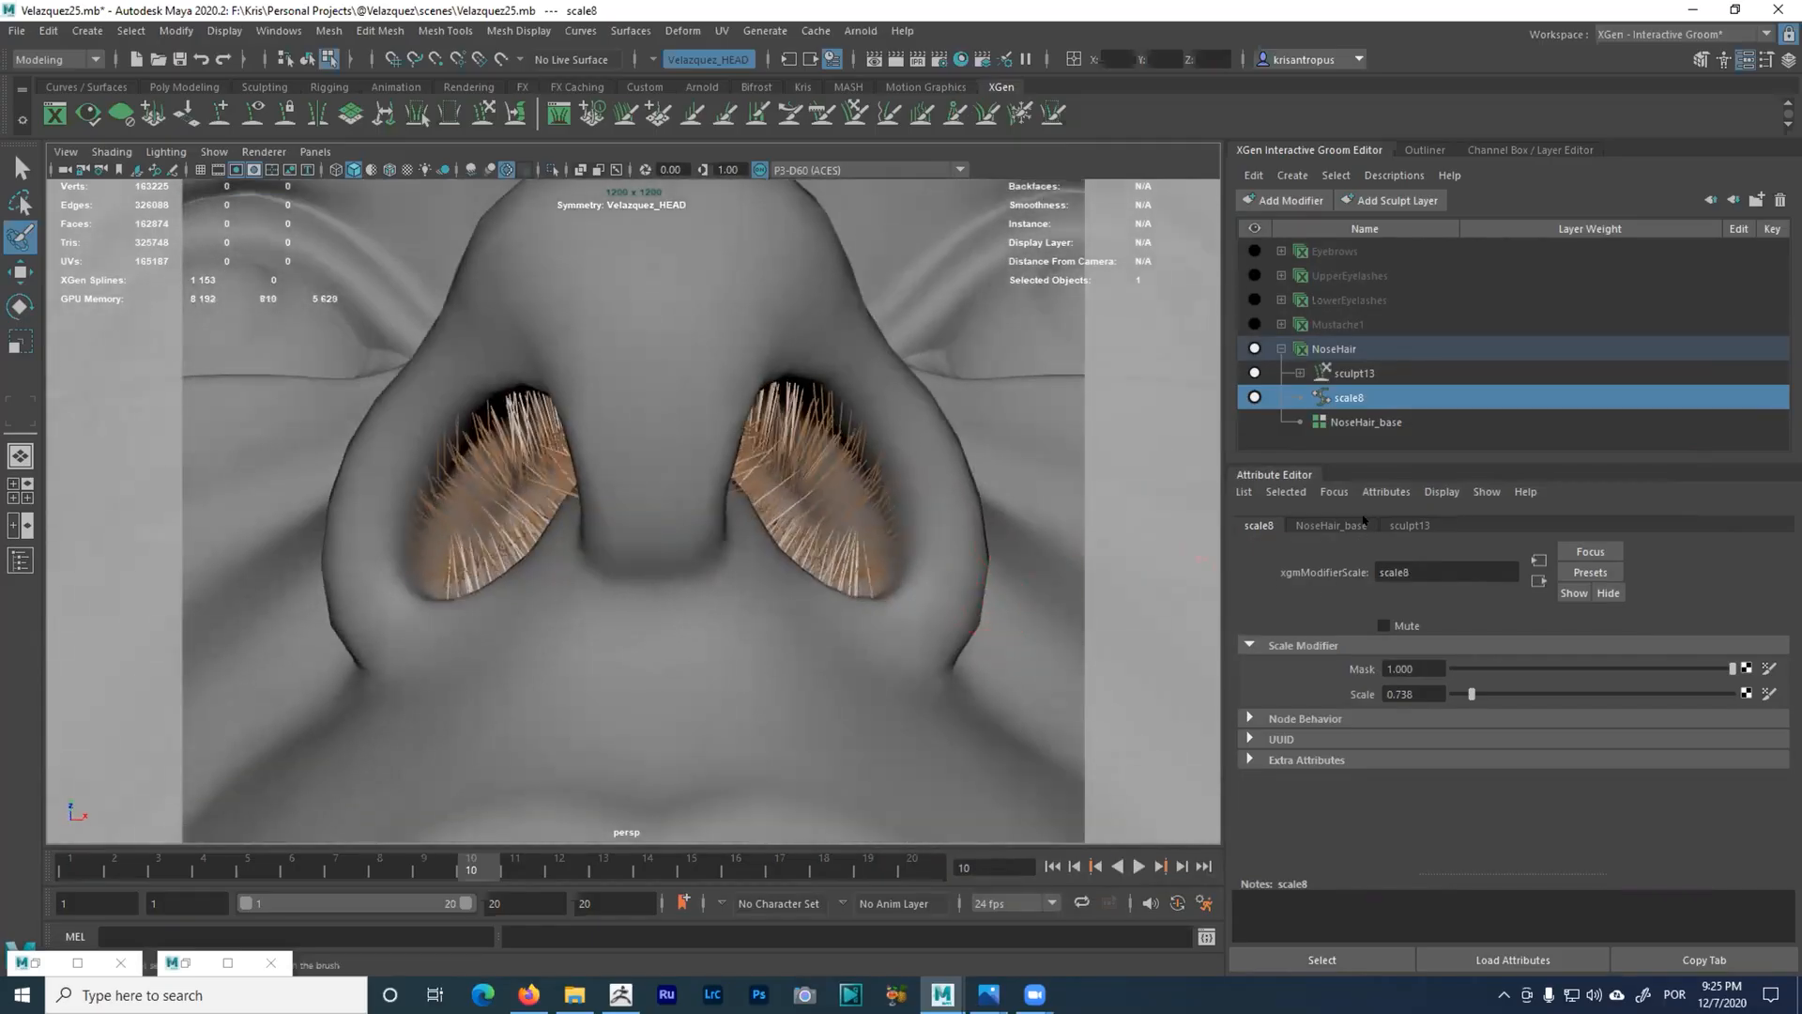
pyautogui.keyDown('alt'); pyautogui.moveTo(704, 526); pyautogui.dragTo(642, 462); pyautogui.keyUp('alt')
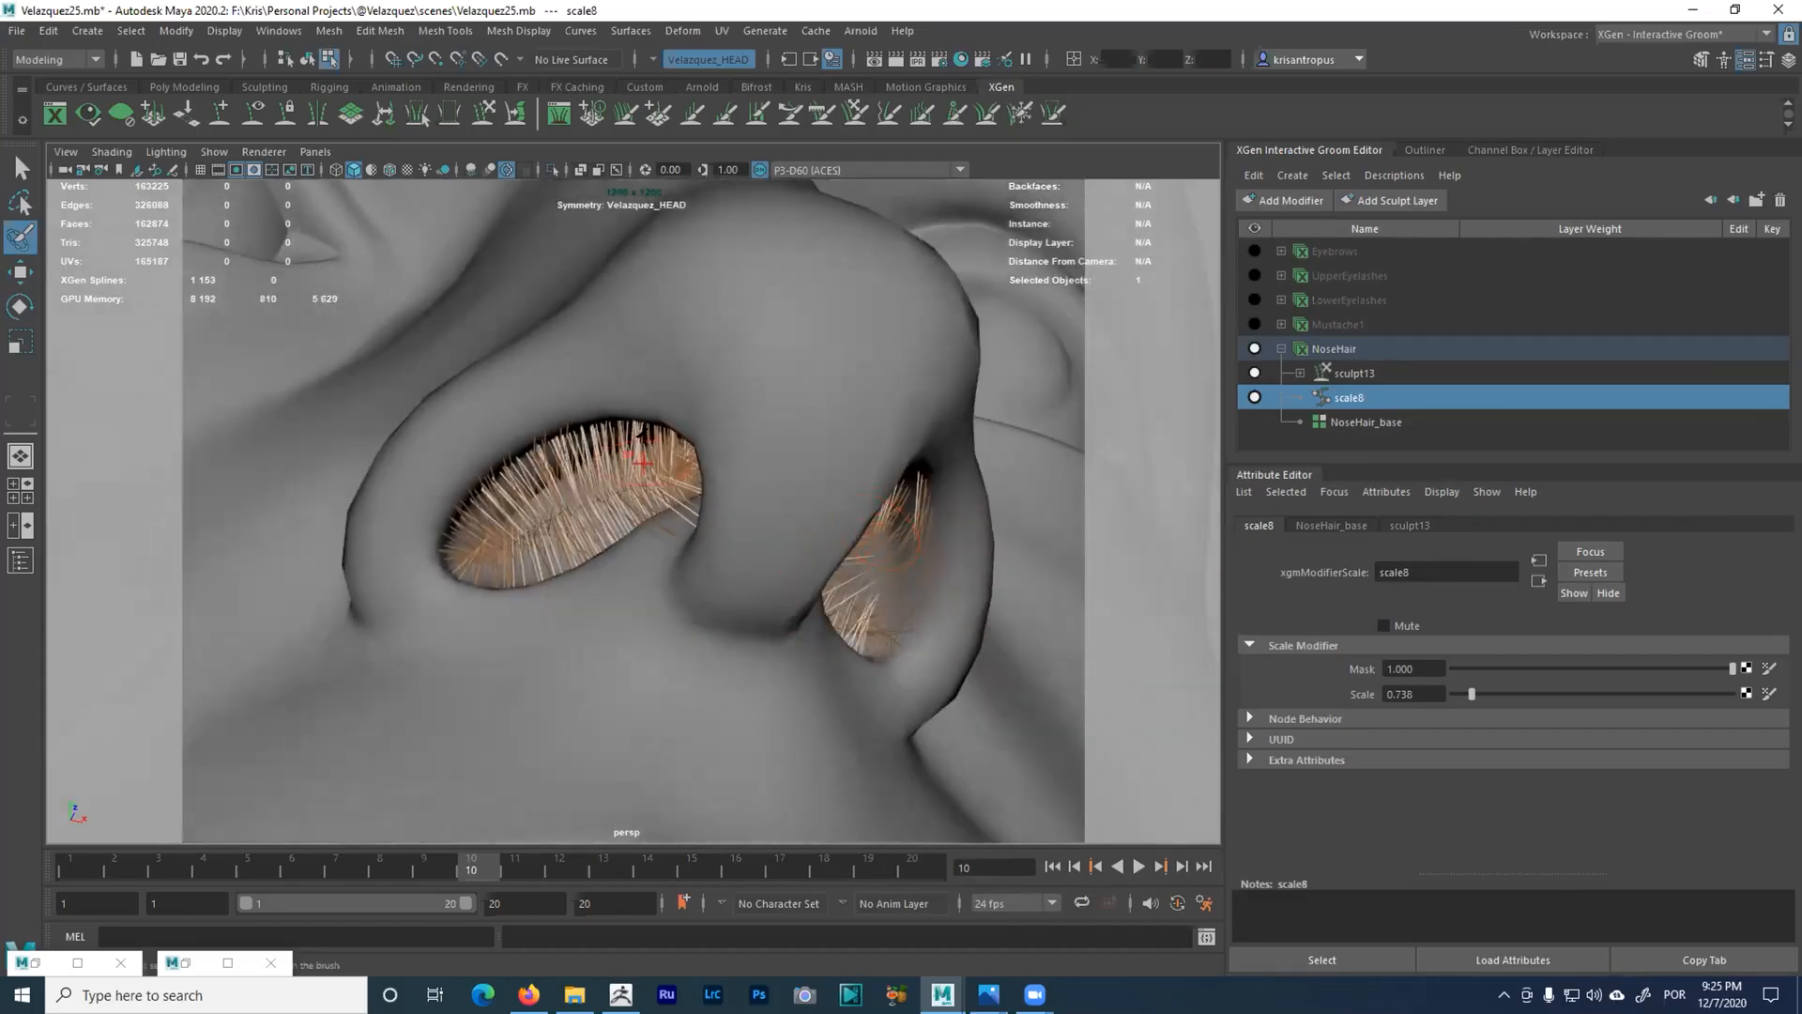
# - Try NoseHair's Density Multiplier at 2 and 0.2, return it to 1, and compare both nostrils
pyautogui.click(1331, 348)
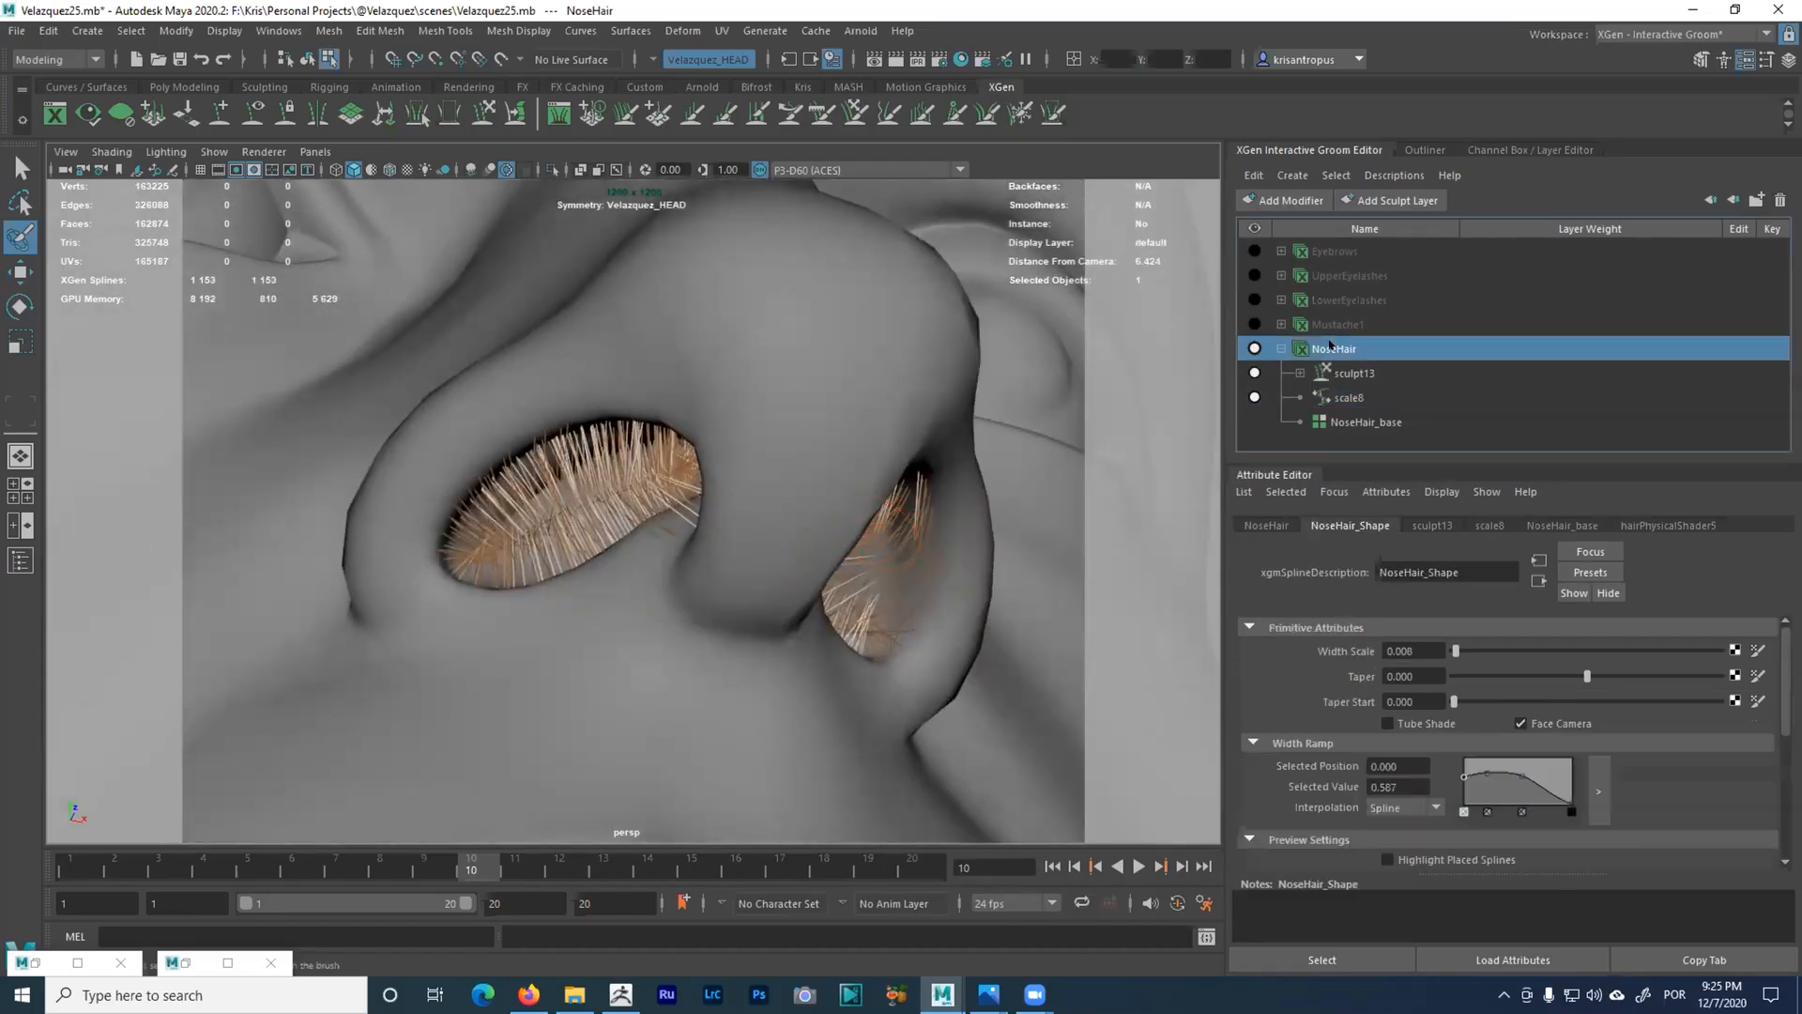
pyautogui.click(1575, 523)
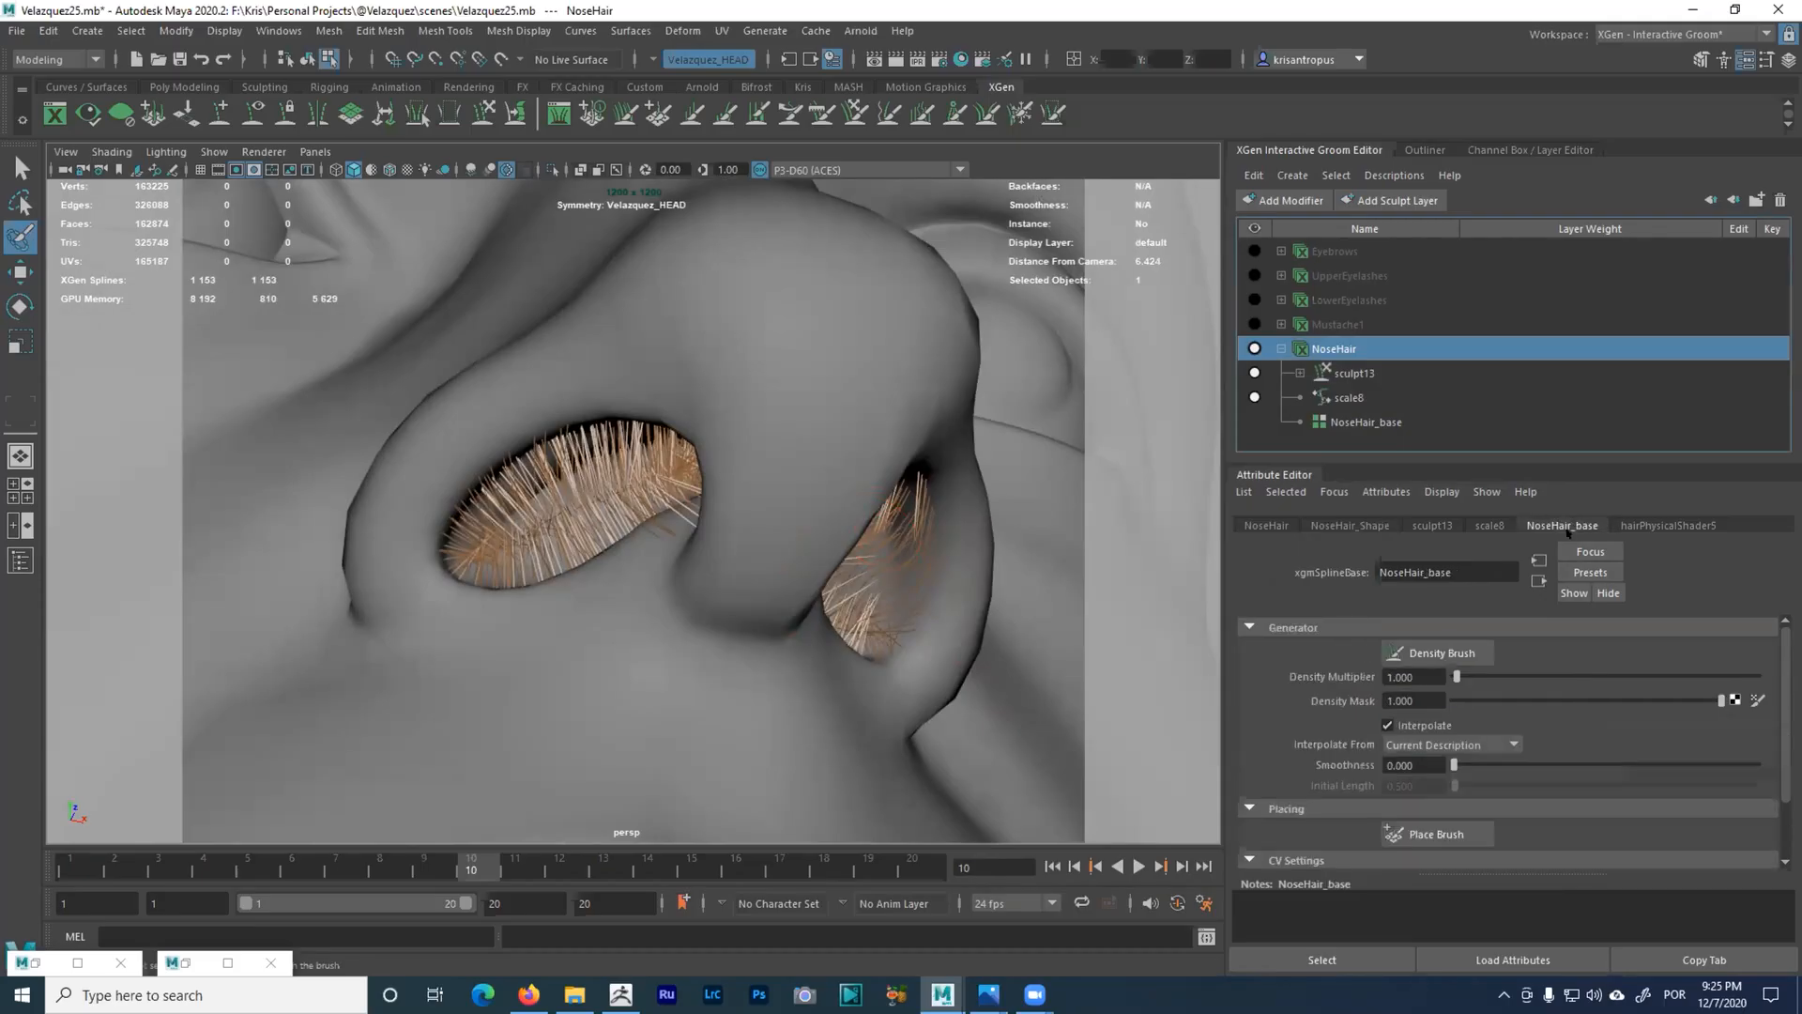
pyautogui.click(1389, 672)
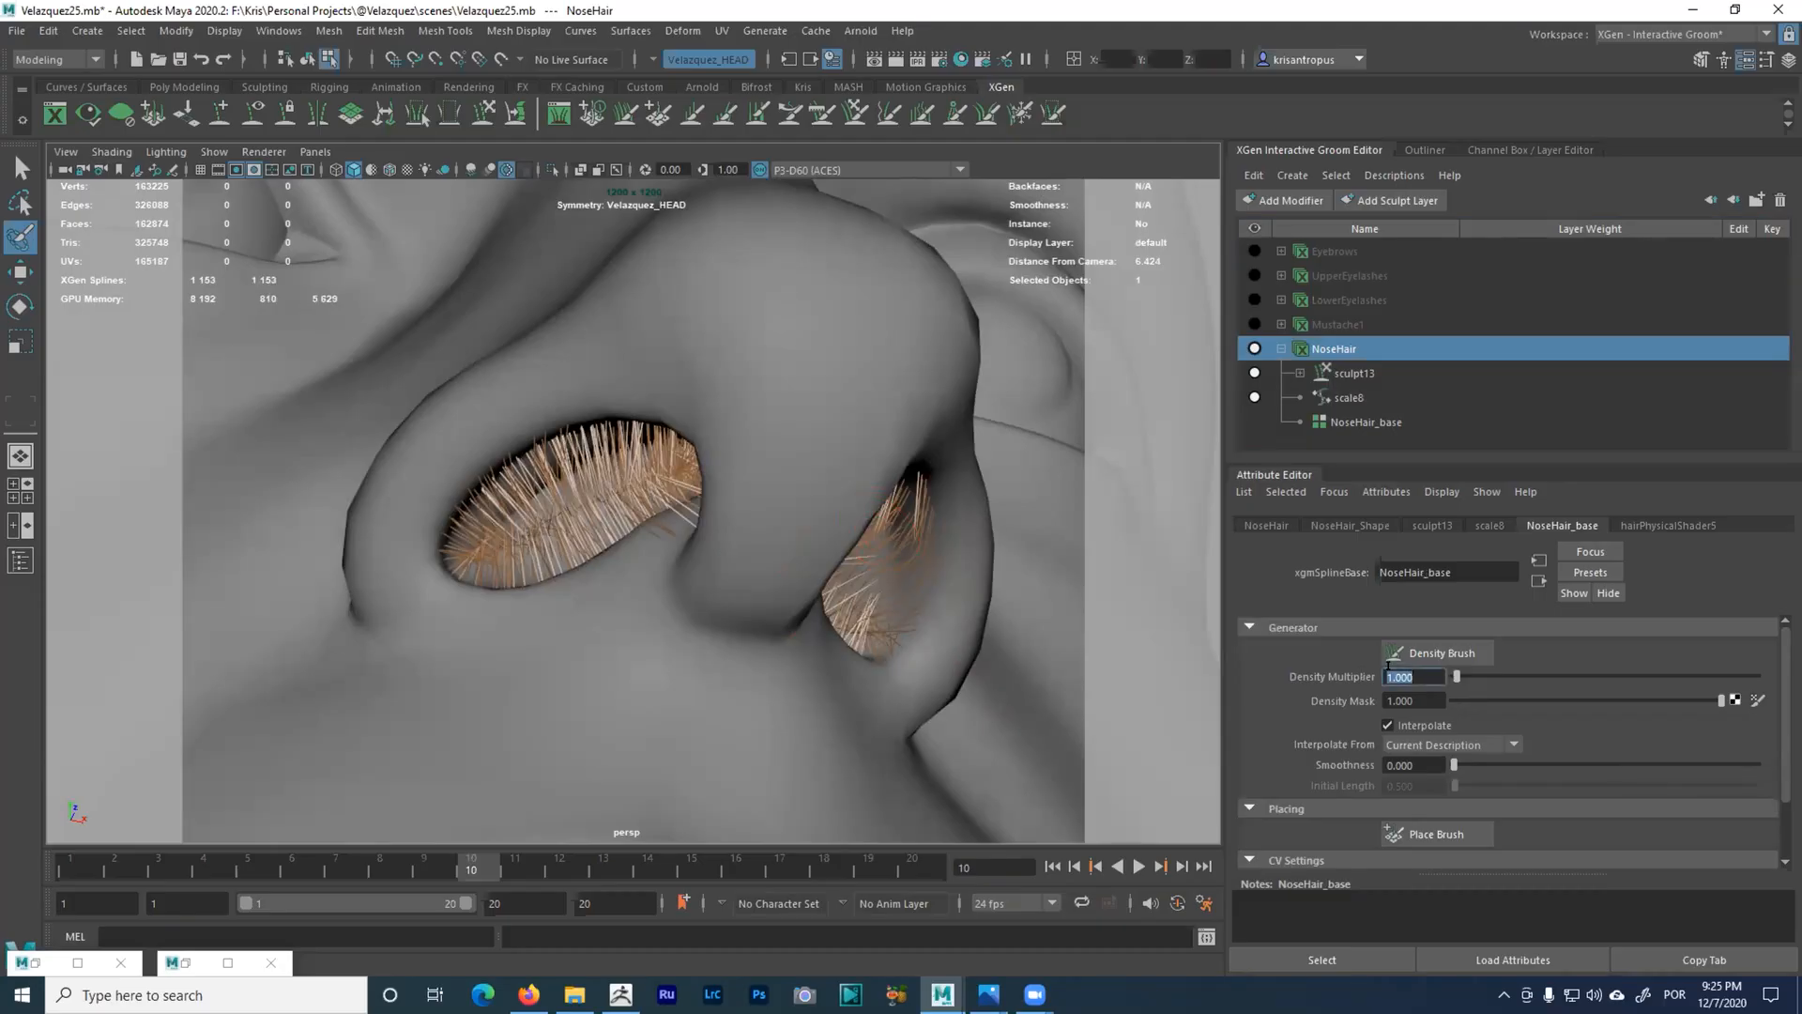
pyautogui.write('2')
pyautogui.press('Return')
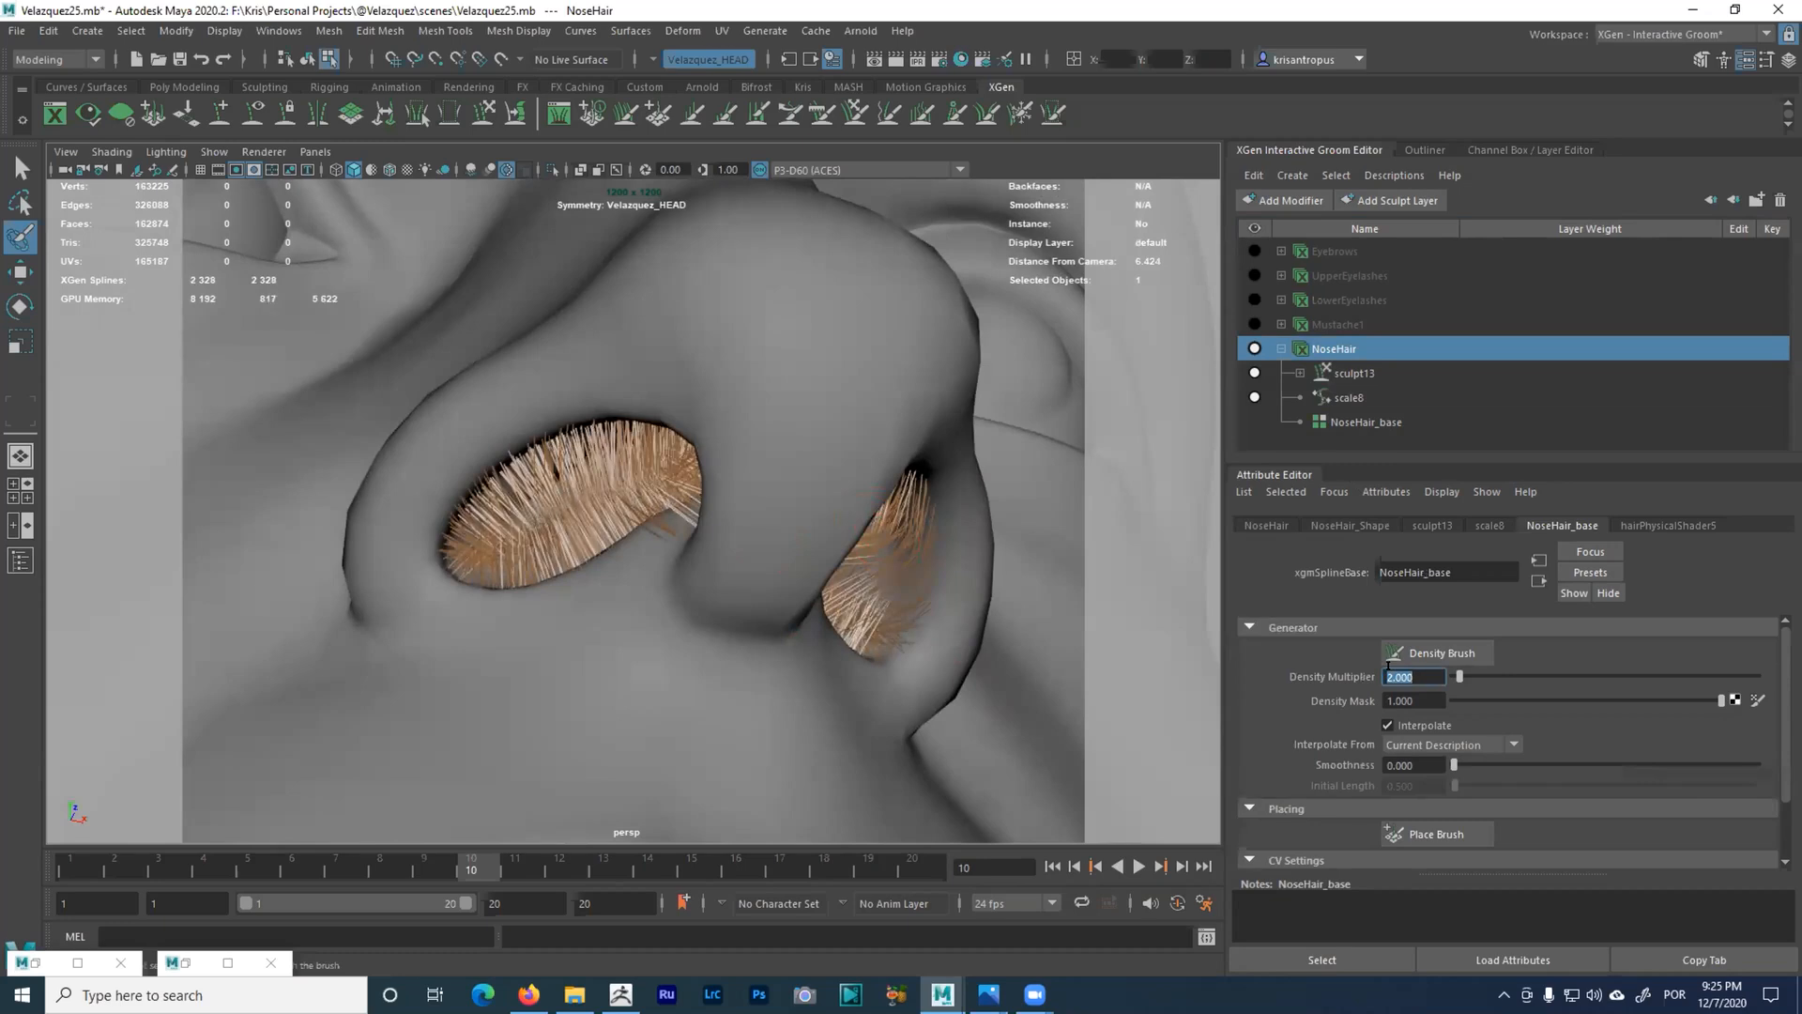
pyautogui.write('.2')
pyautogui.press('Return')
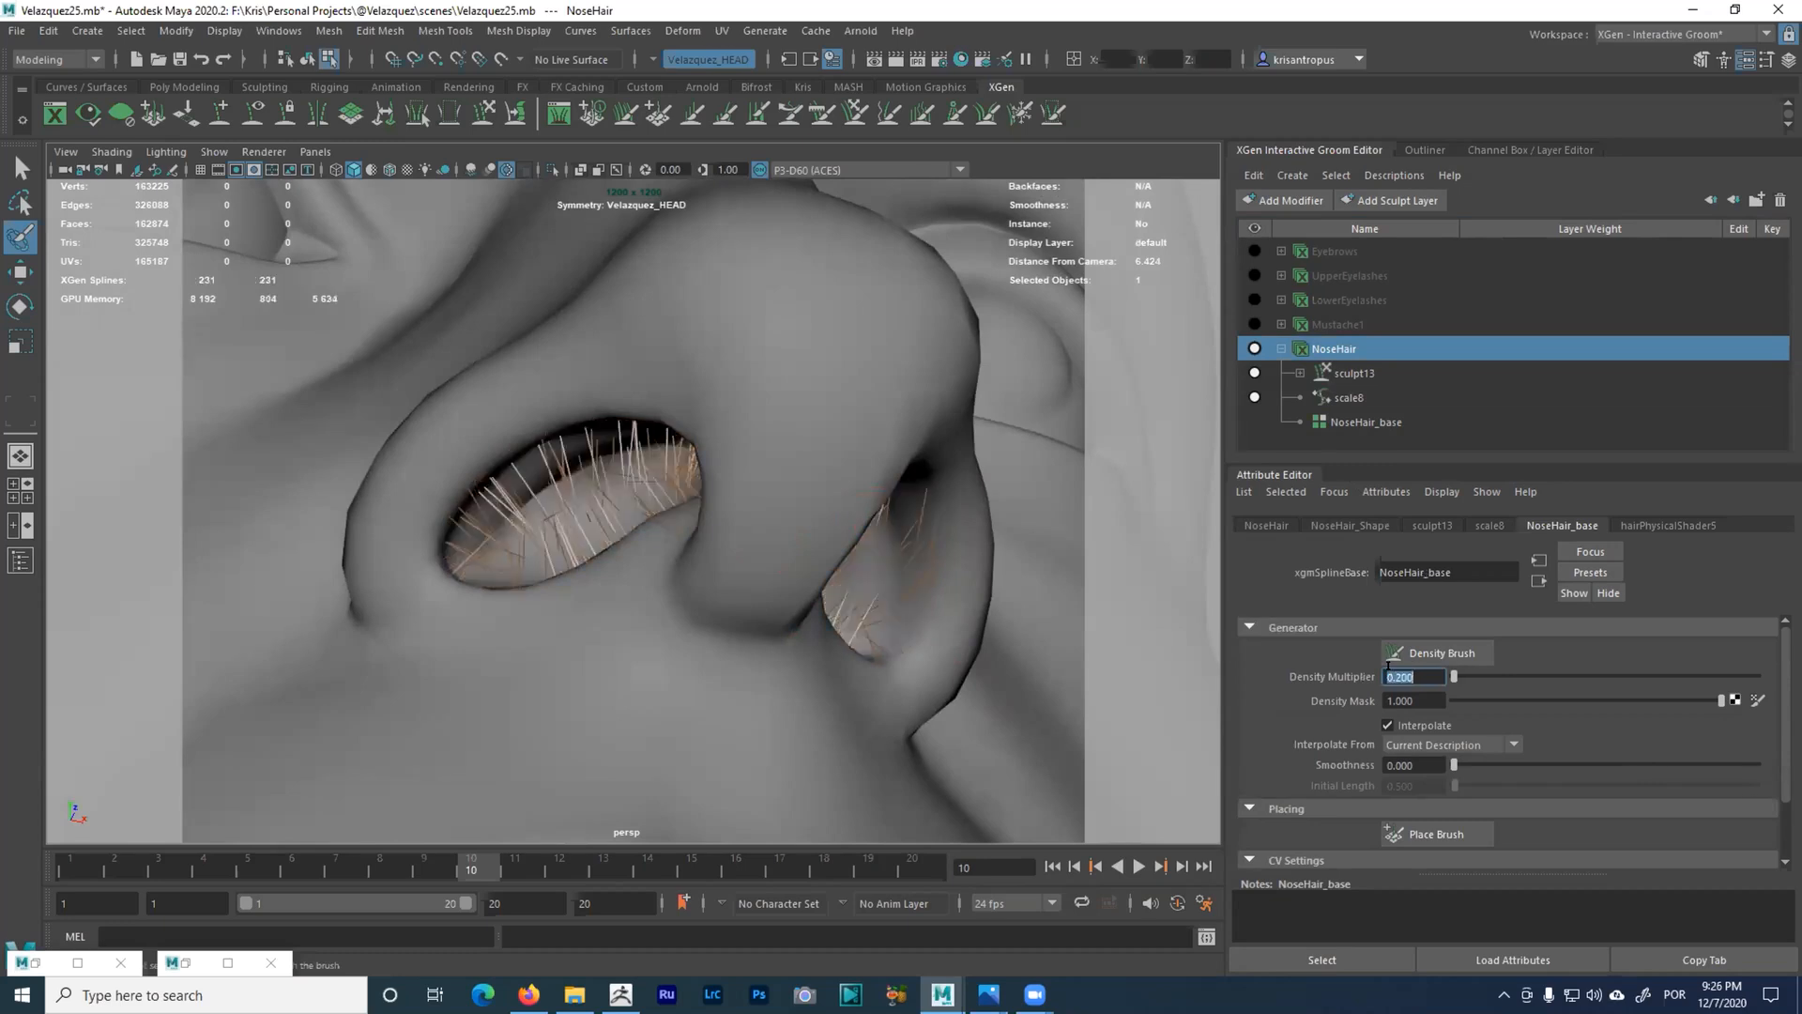
pyautogui.write('1')
pyautogui.press('Return')
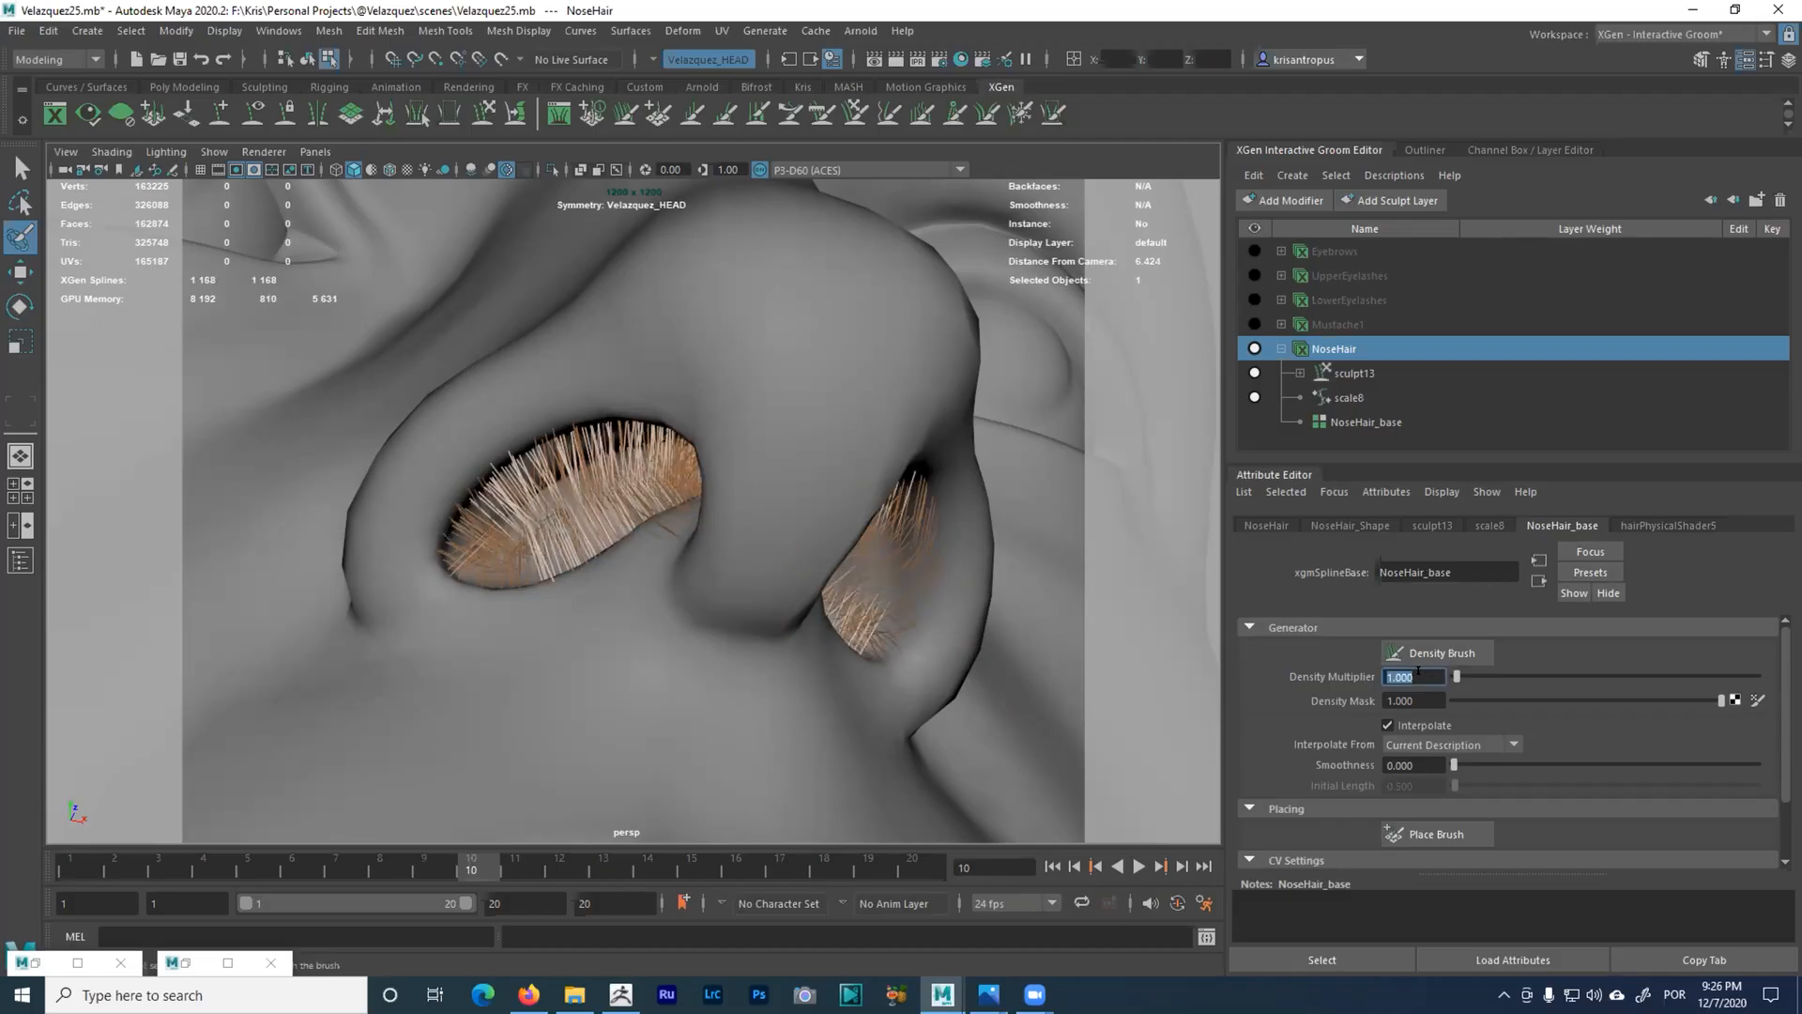
pyautogui.moveTo(912, 623)
pyautogui.keyDown('alt'); pyautogui.mouseDown()
pyautogui.moveTo(776, 628)
pyautogui.moveTo(849, 614)
pyautogui.moveTo(937, 651)
pyautogui.moveTo(882, 615)
pyautogui.mouseUp(); pyautogui.keyUp('alt')
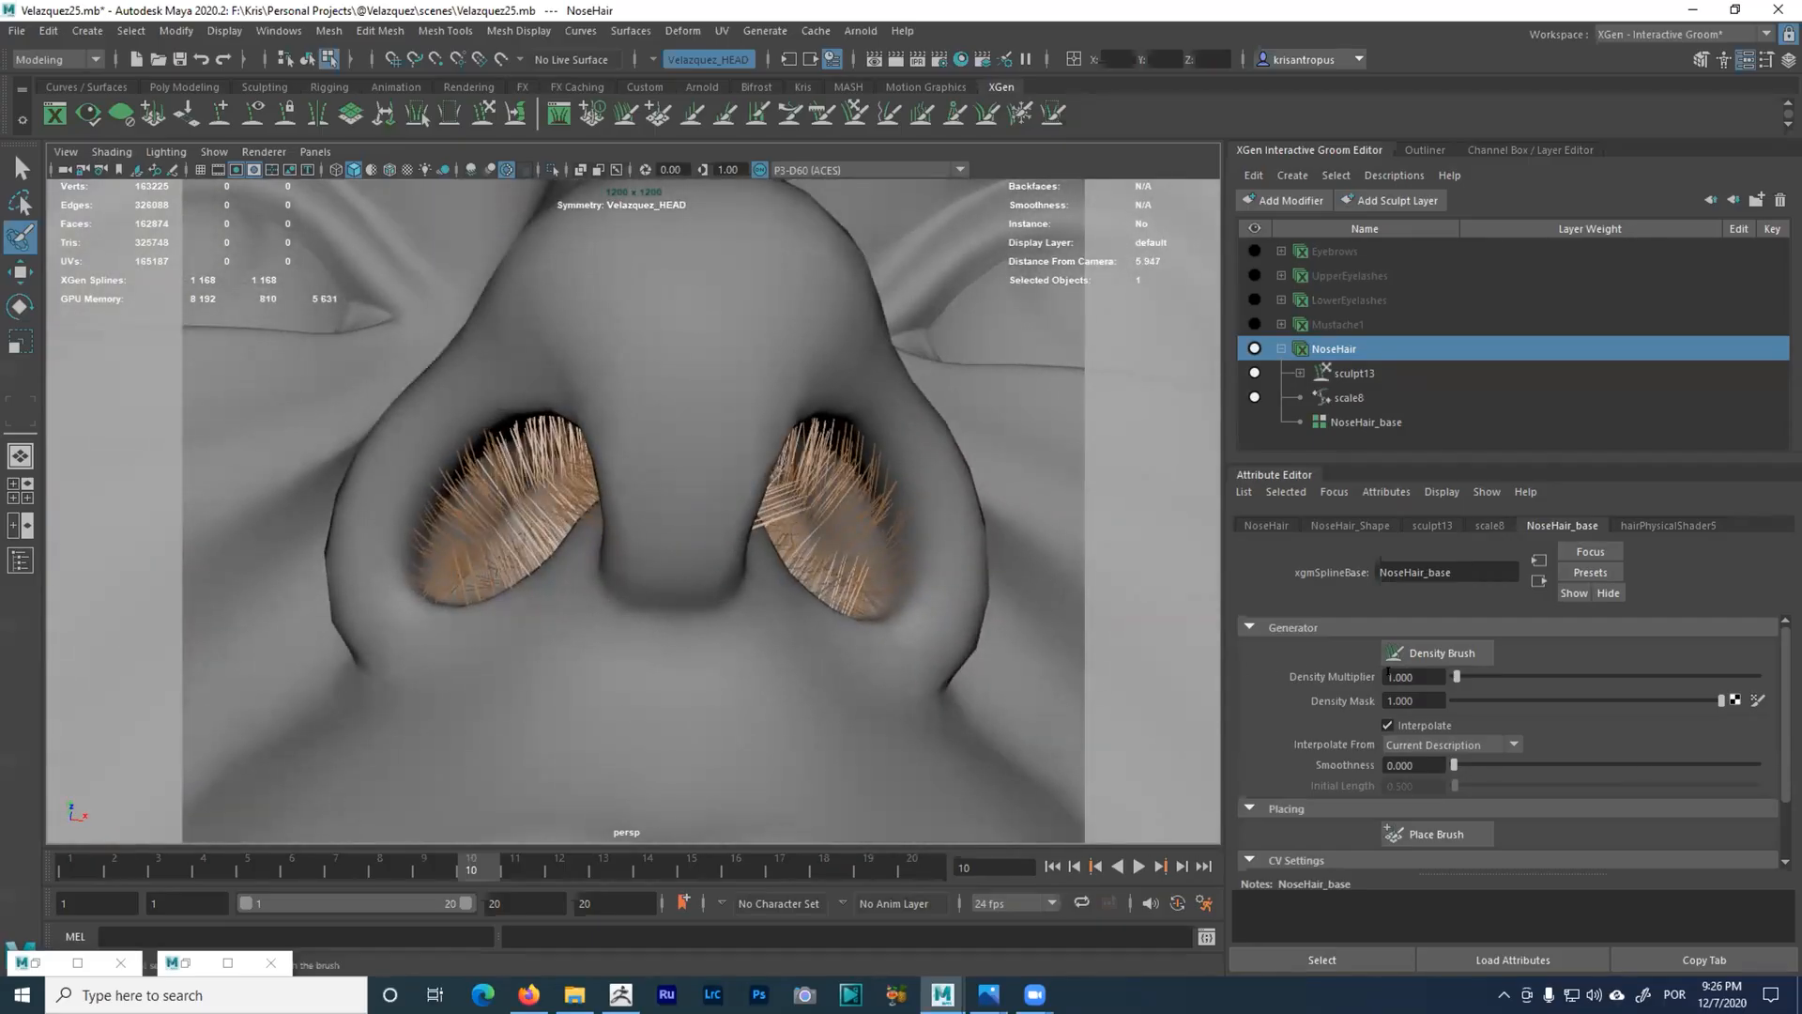
pyautogui.keyDown('alt'); pyautogui.moveTo(896, 612); pyautogui.dragTo(877, 612); pyautogui.keyUp('alt')
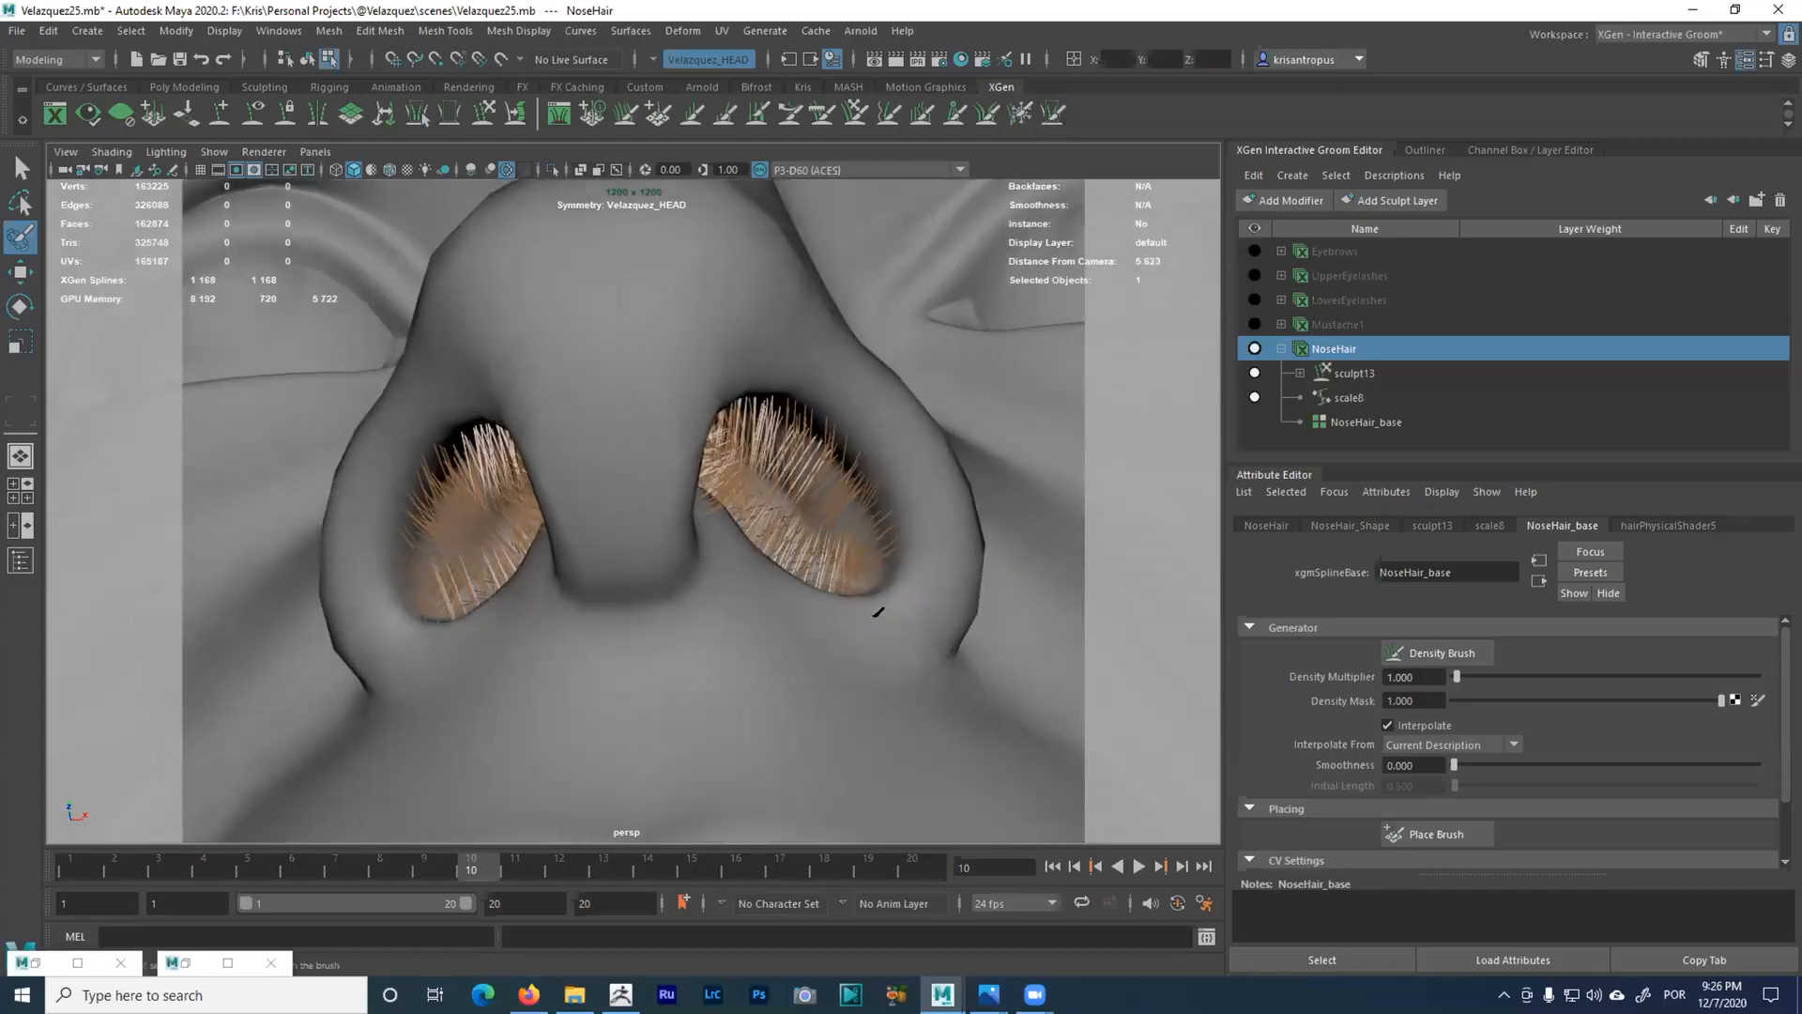
# - Set NoseHair's Density Multiplier to 1.5 and check the hair in both nostrils
pyautogui.moveTo(1417, 672); pyautogui.dragTo(1360, 669)
pyautogui.write('1.5')
pyautogui.press('Return')
pyautogui.keyDown('alt'); pyautogui.moveTo(625, 567); pyautogui.dragTo(535, 527); pyautogui.keyUp('alt')
pyautogui.keyDown('alt'); pyautogui.moveTo(535, 527); pyautogui.dragTo(690, 550, button='right'); pyautogui.keyUp('alt')
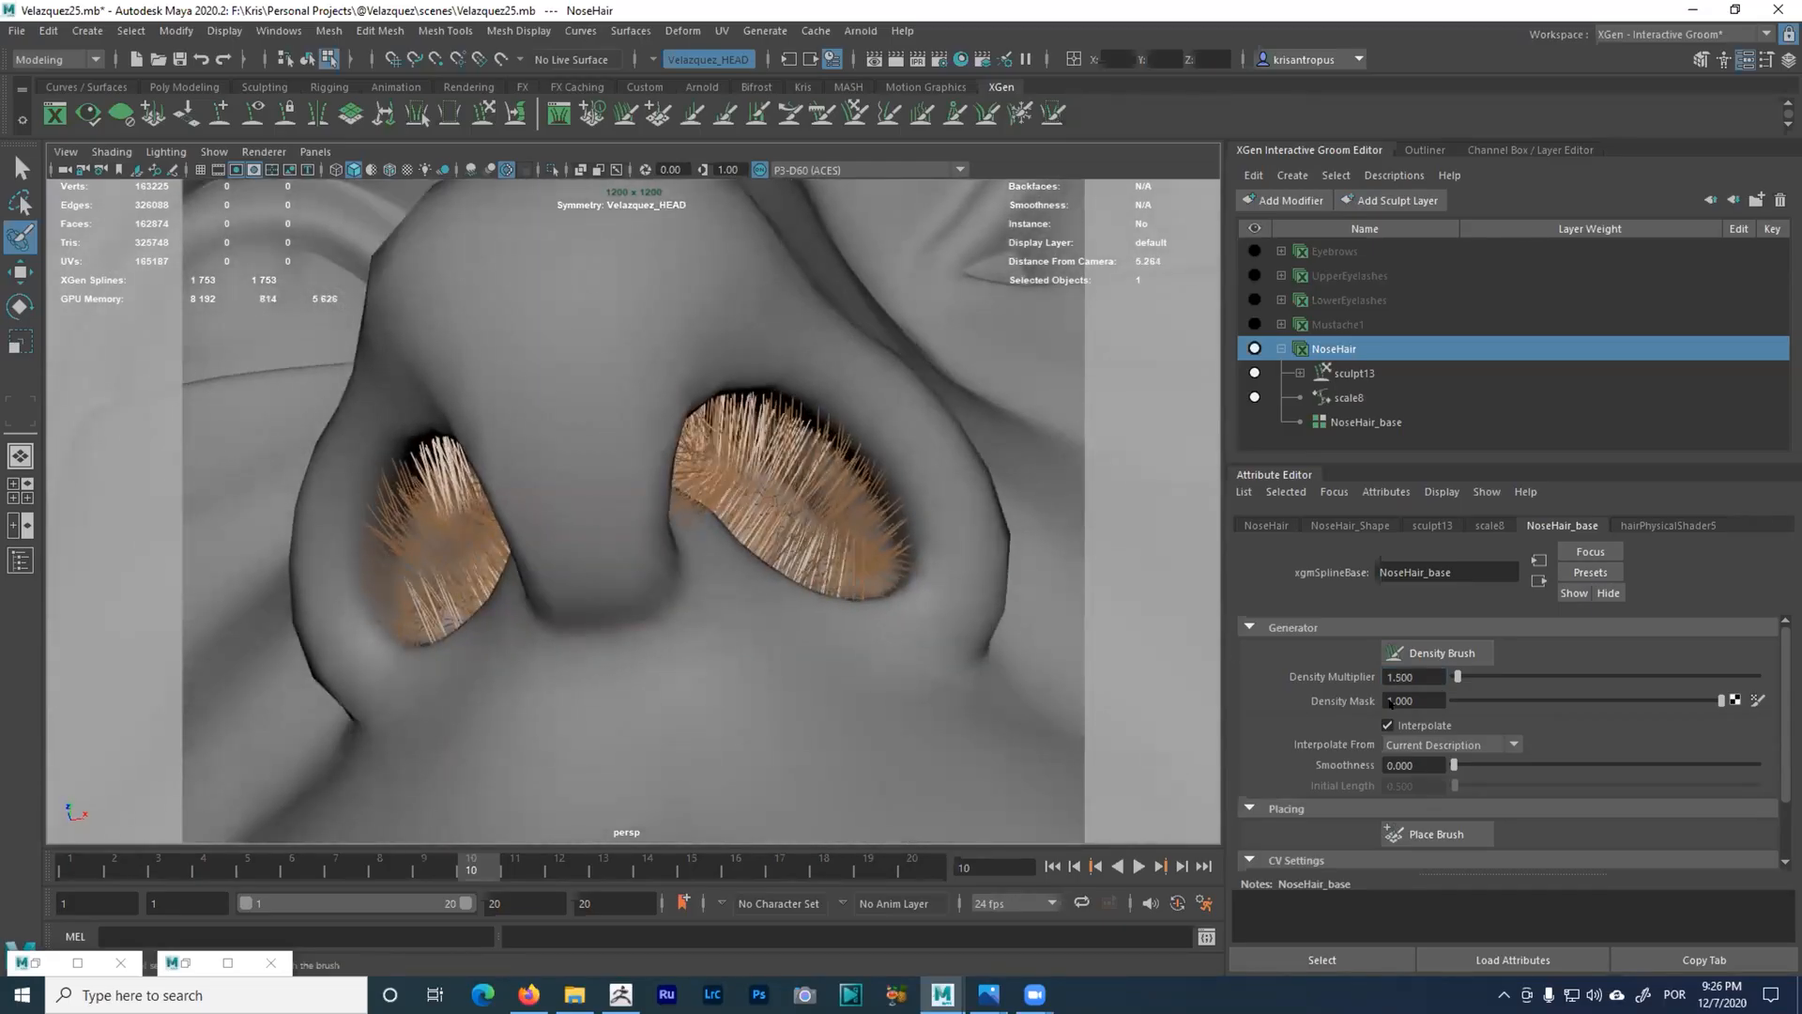
# - Shorten the nose hairs further by setting their scale modifier's Scale to about 0.536, and check the nostril
pyautogui.click(1351, 398)
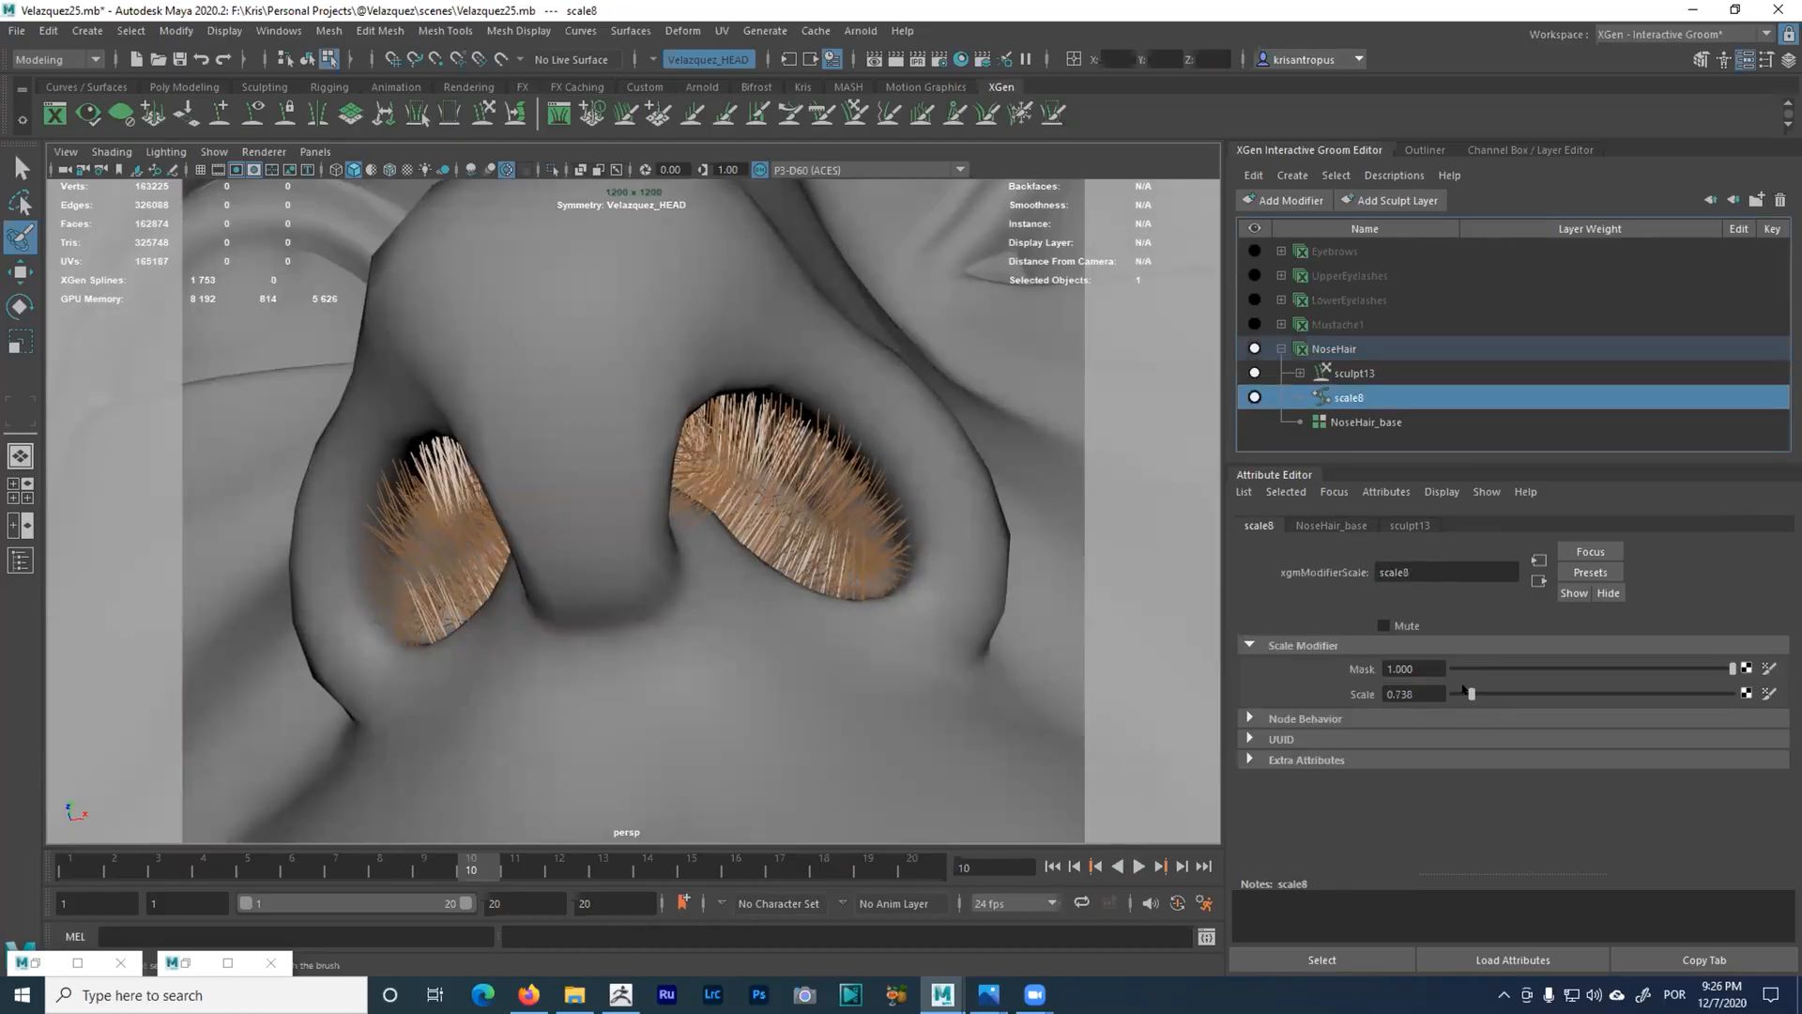
pyautogui.click(1462, 691)
pyautogui.moveTo(1450, 688); pyautogui.dragTo(1454, 688)
pyautogui.keyDown('alt'); pyautogui.moveTo(942, 584); pyautogui.dragTo(1096, 561); pyautogui.keyUp('alt')
pyautogui.keyDown('alt'); pyautogui.moveTo(1096, 561); pyautogui.dragTo(1031, 565, button='middle'); pyautogui.keyUp('alt')
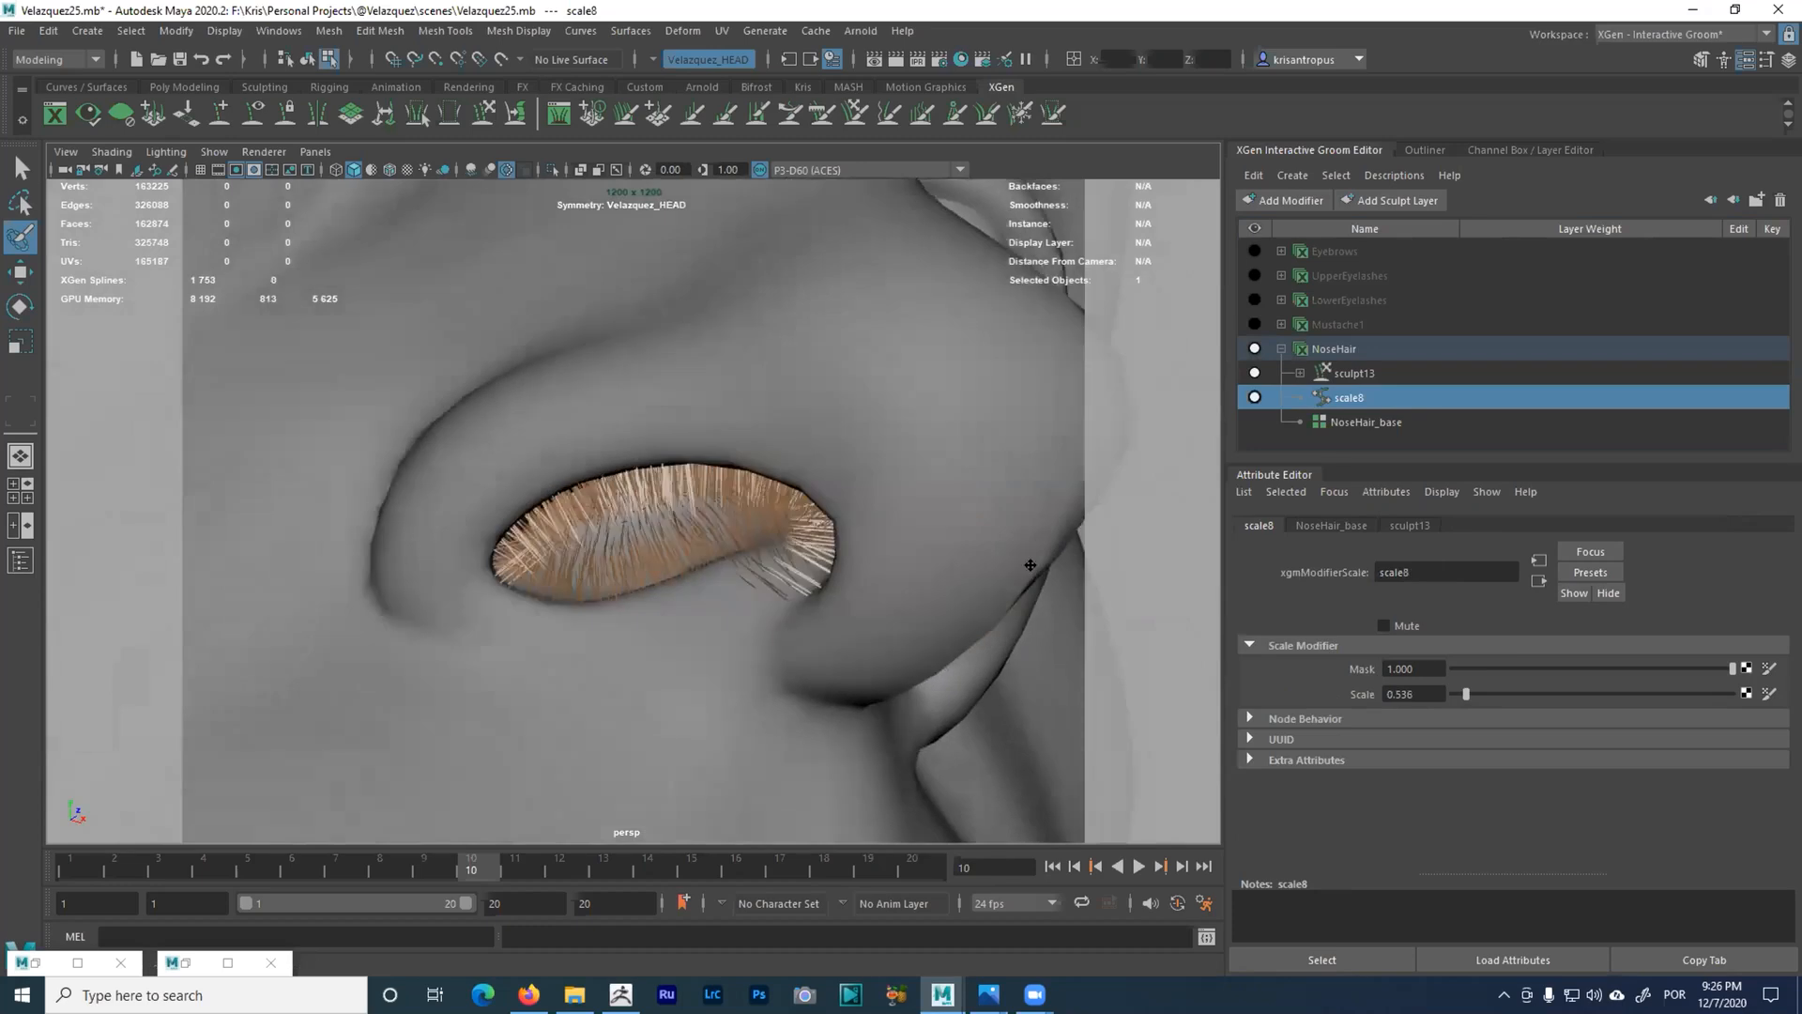
pyautogui.keyDown('alt'); pyautogui.moveTo(1031, 565); pyautogui.dragTo(1018, 553); pyautogui.keyUp('alt')
# - Add a Noise modifier to NoseHair and check its effect in both nostrils
pyautogui.click(1344, 346)
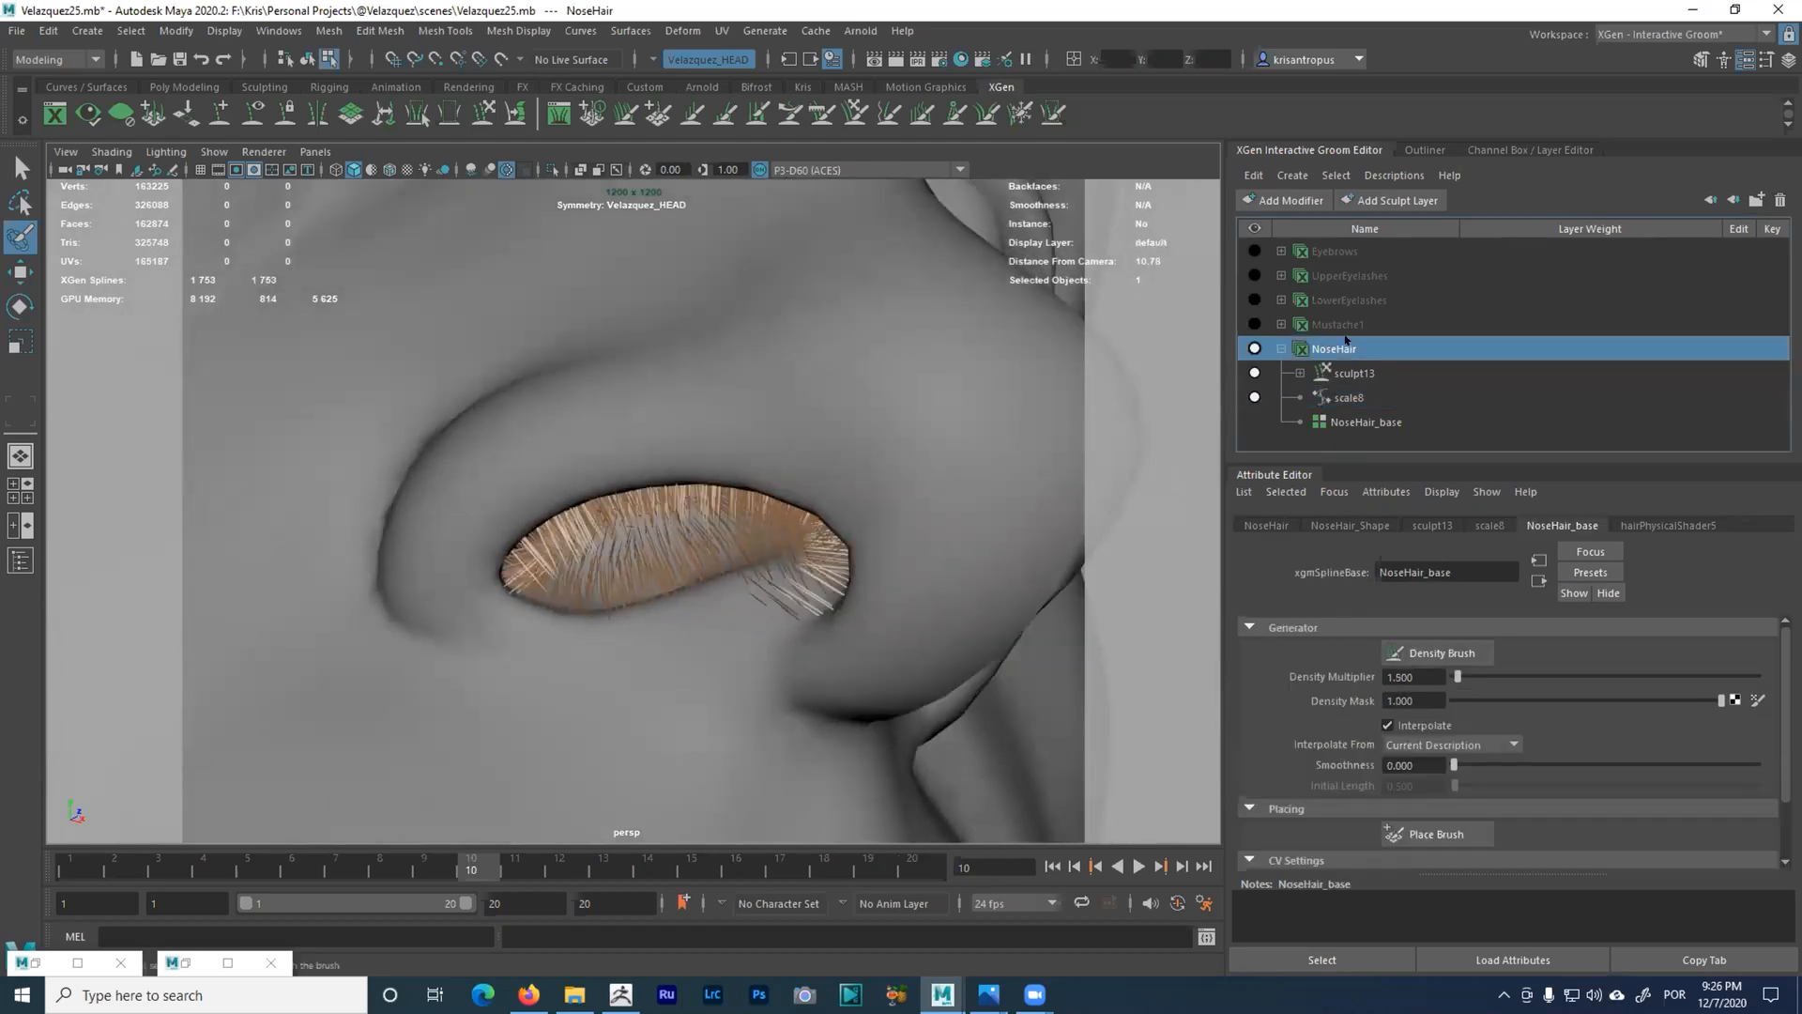
pyautogui.click(1290, 200)
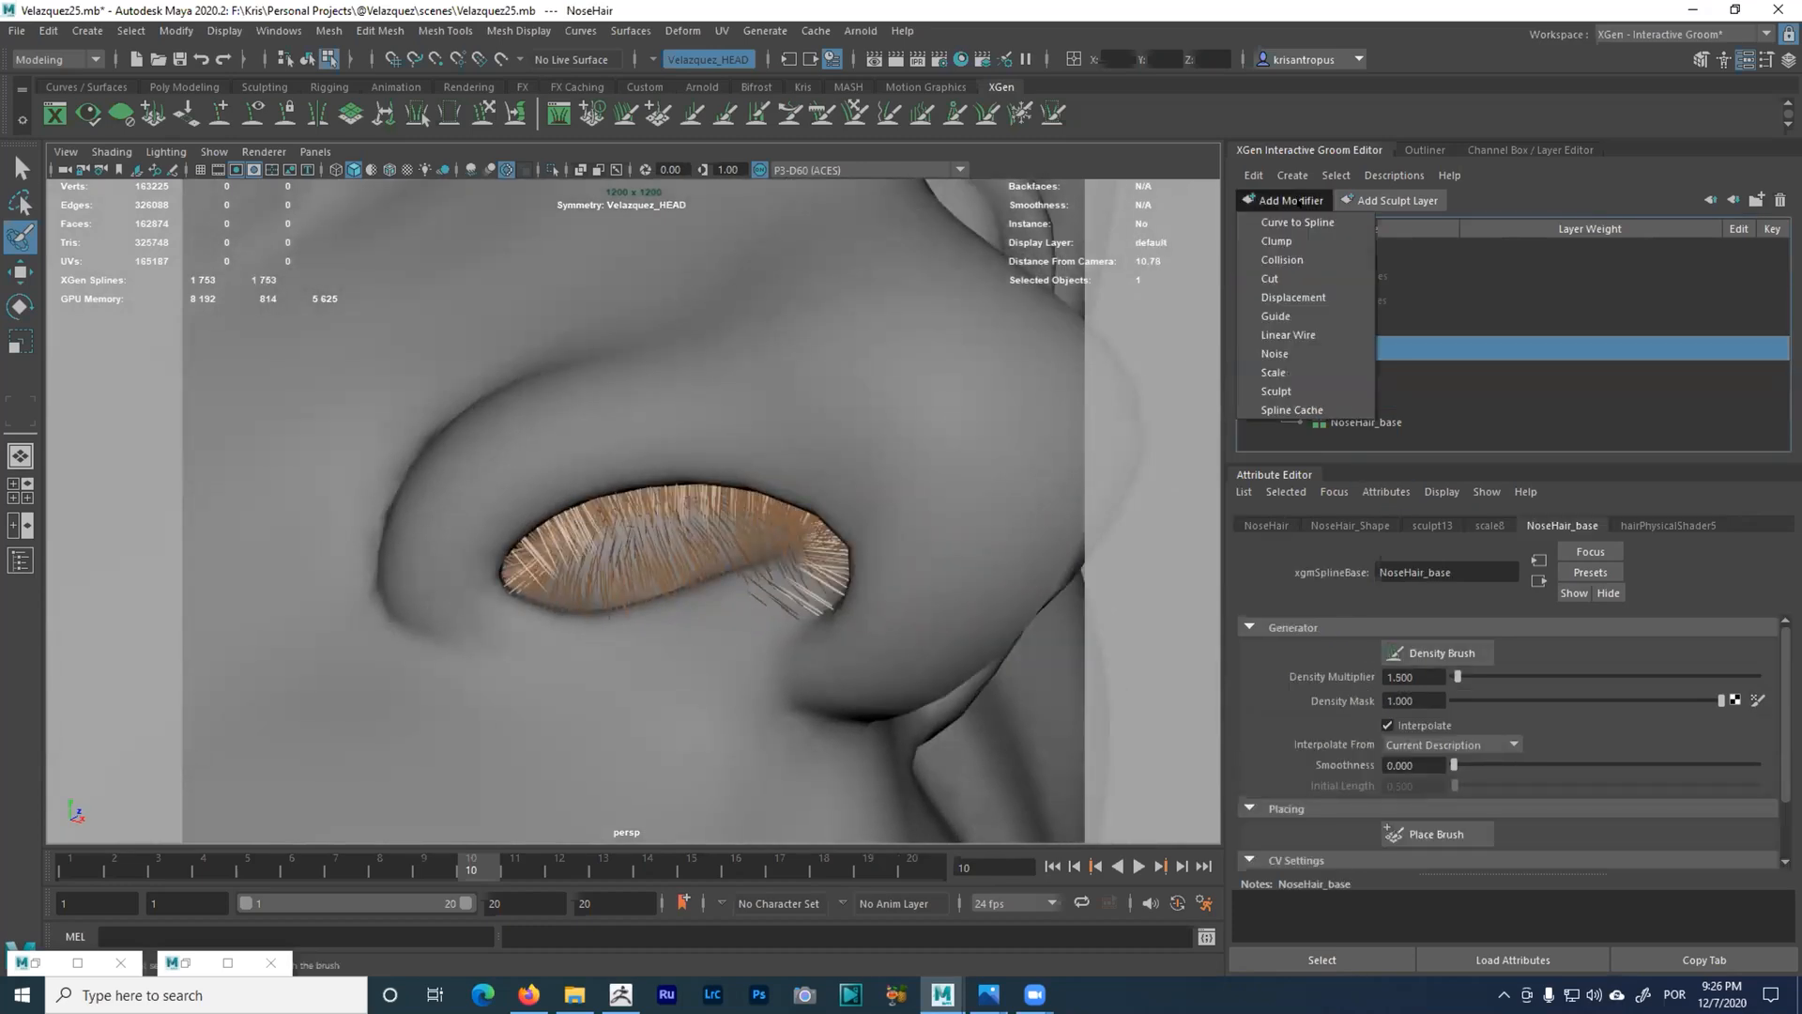
pyautogui.click(1276, 355)
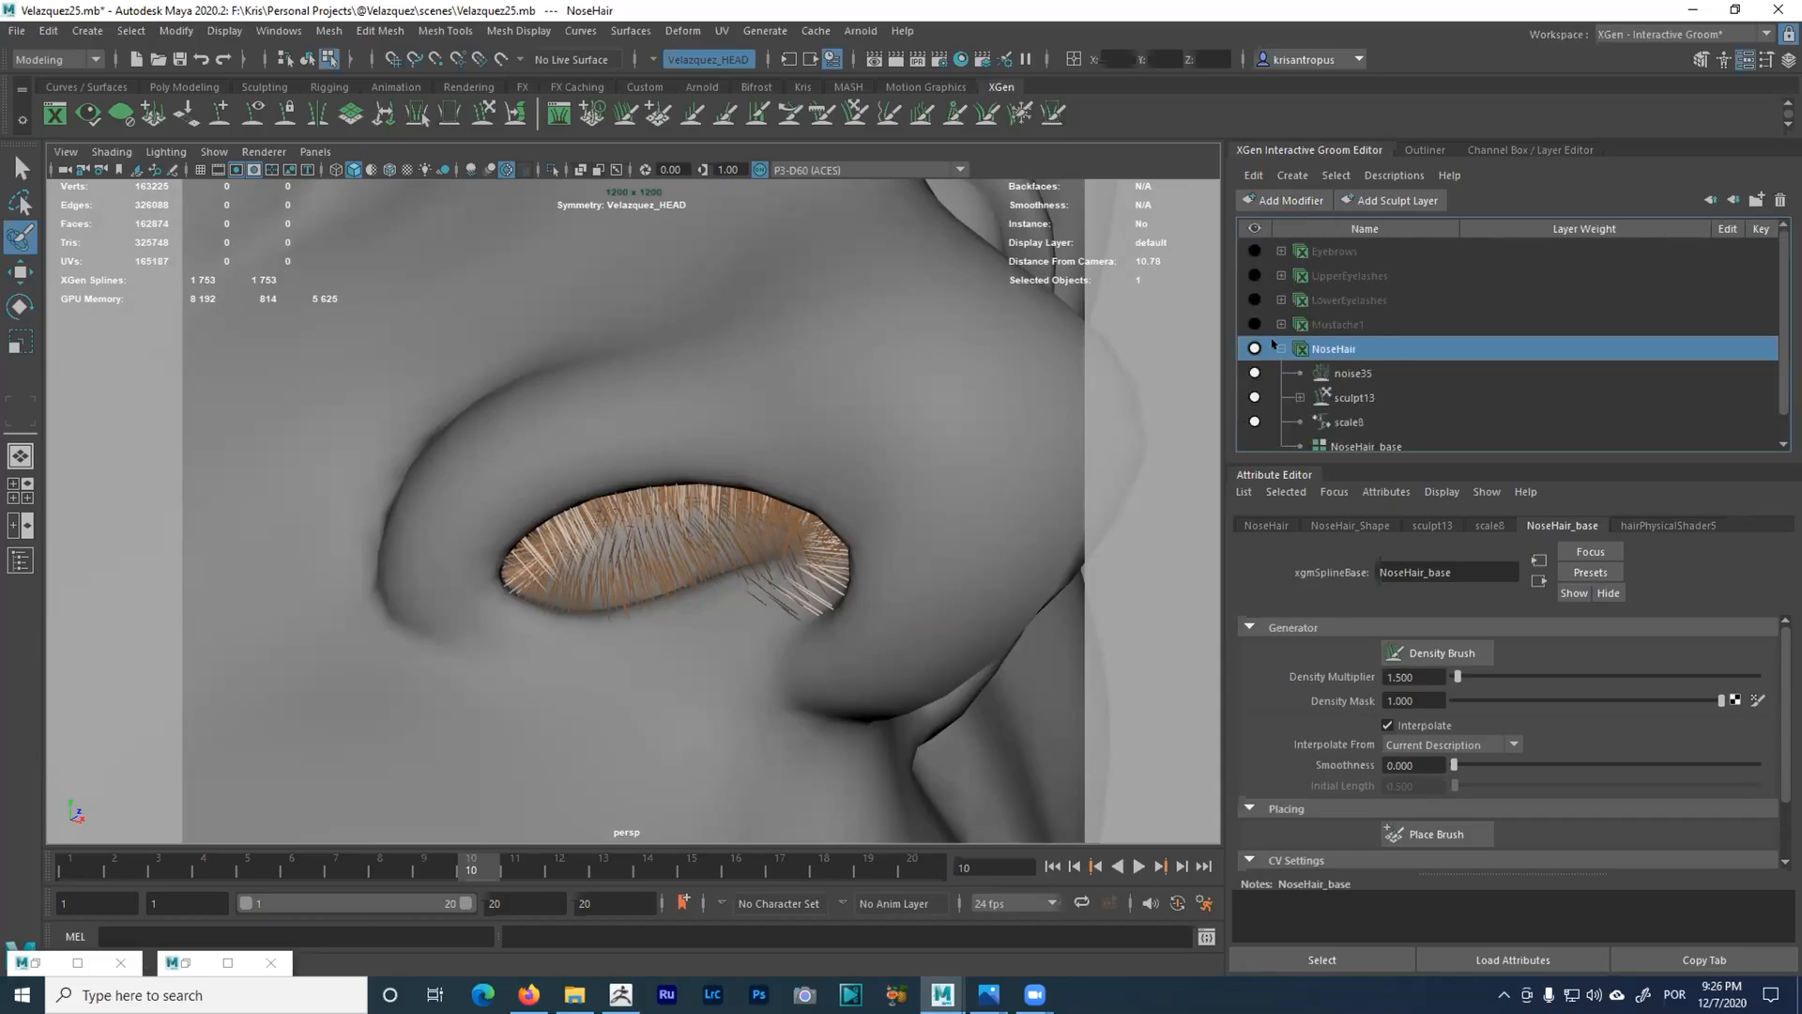
pyautogui.keyDown('alt'); pyautogui.moveTo(1107, 563); pyautogui.dragTo(1183, 584); pyautogui.keyUp('alt')
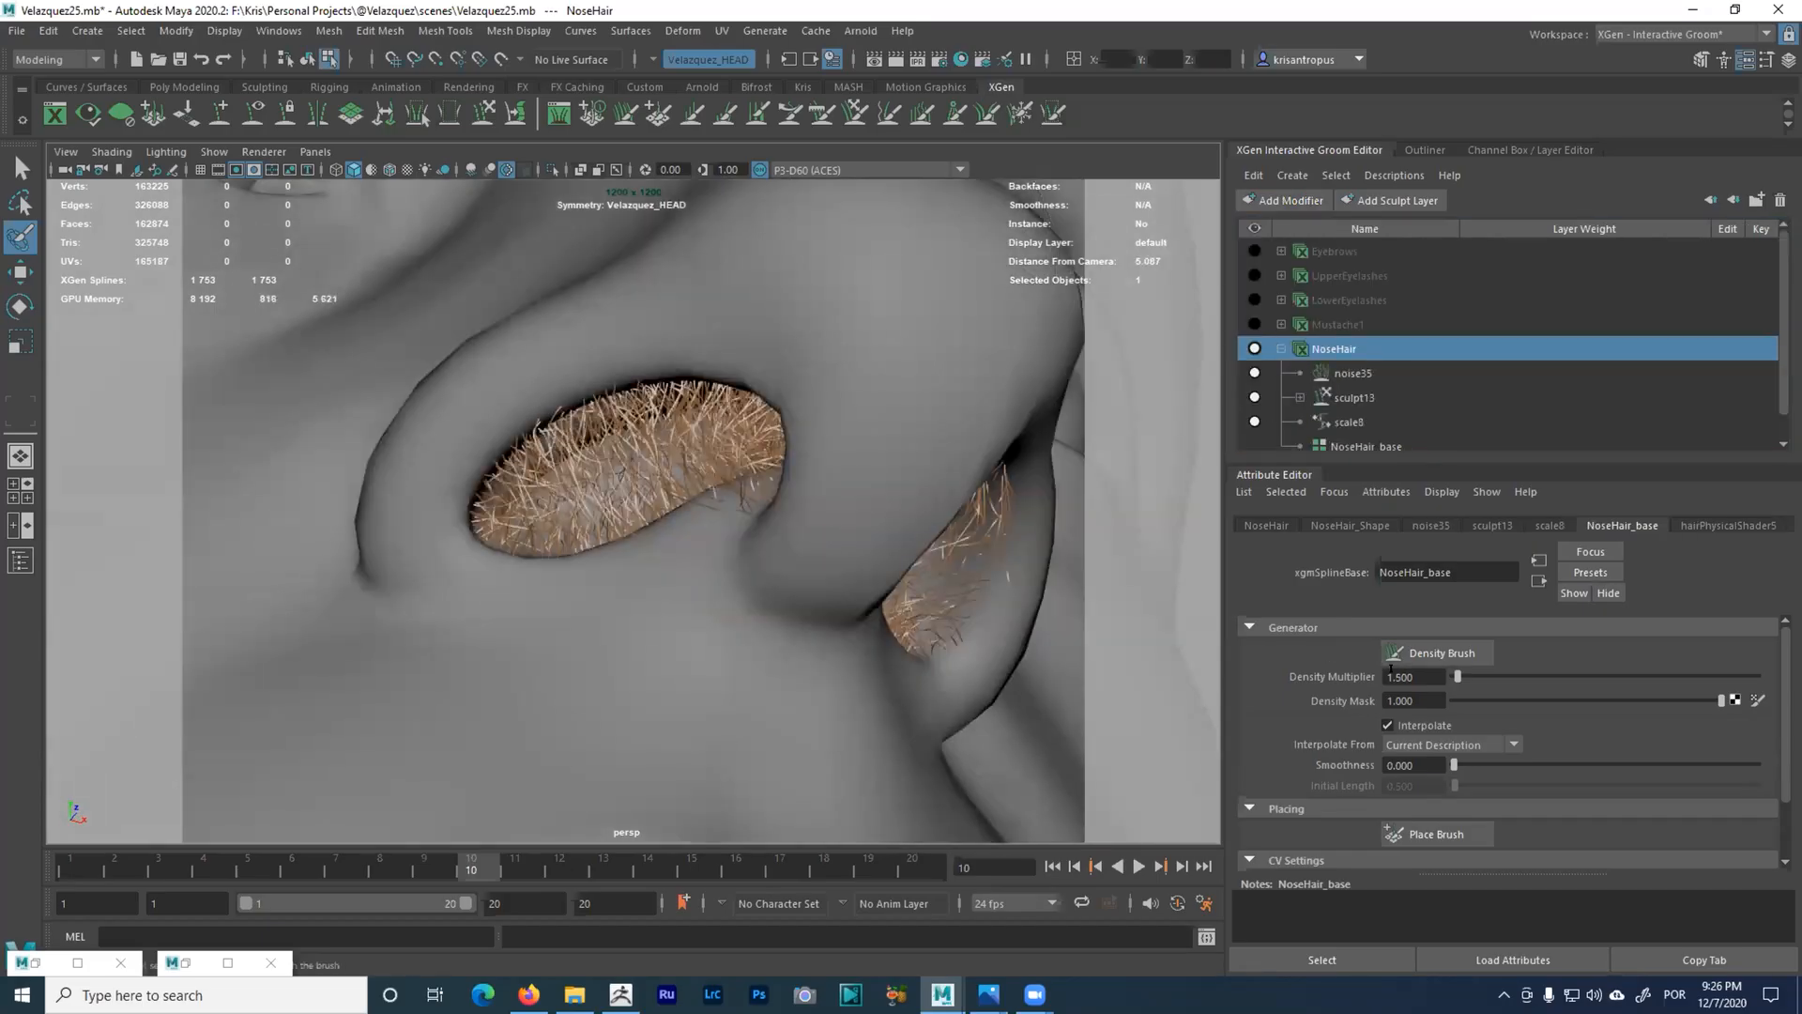
# - Set the NoseHair noise modifier's Magnitude to about 0.707 and inspect the nostril hair from several angles
pyautogui.click(1351, 373)
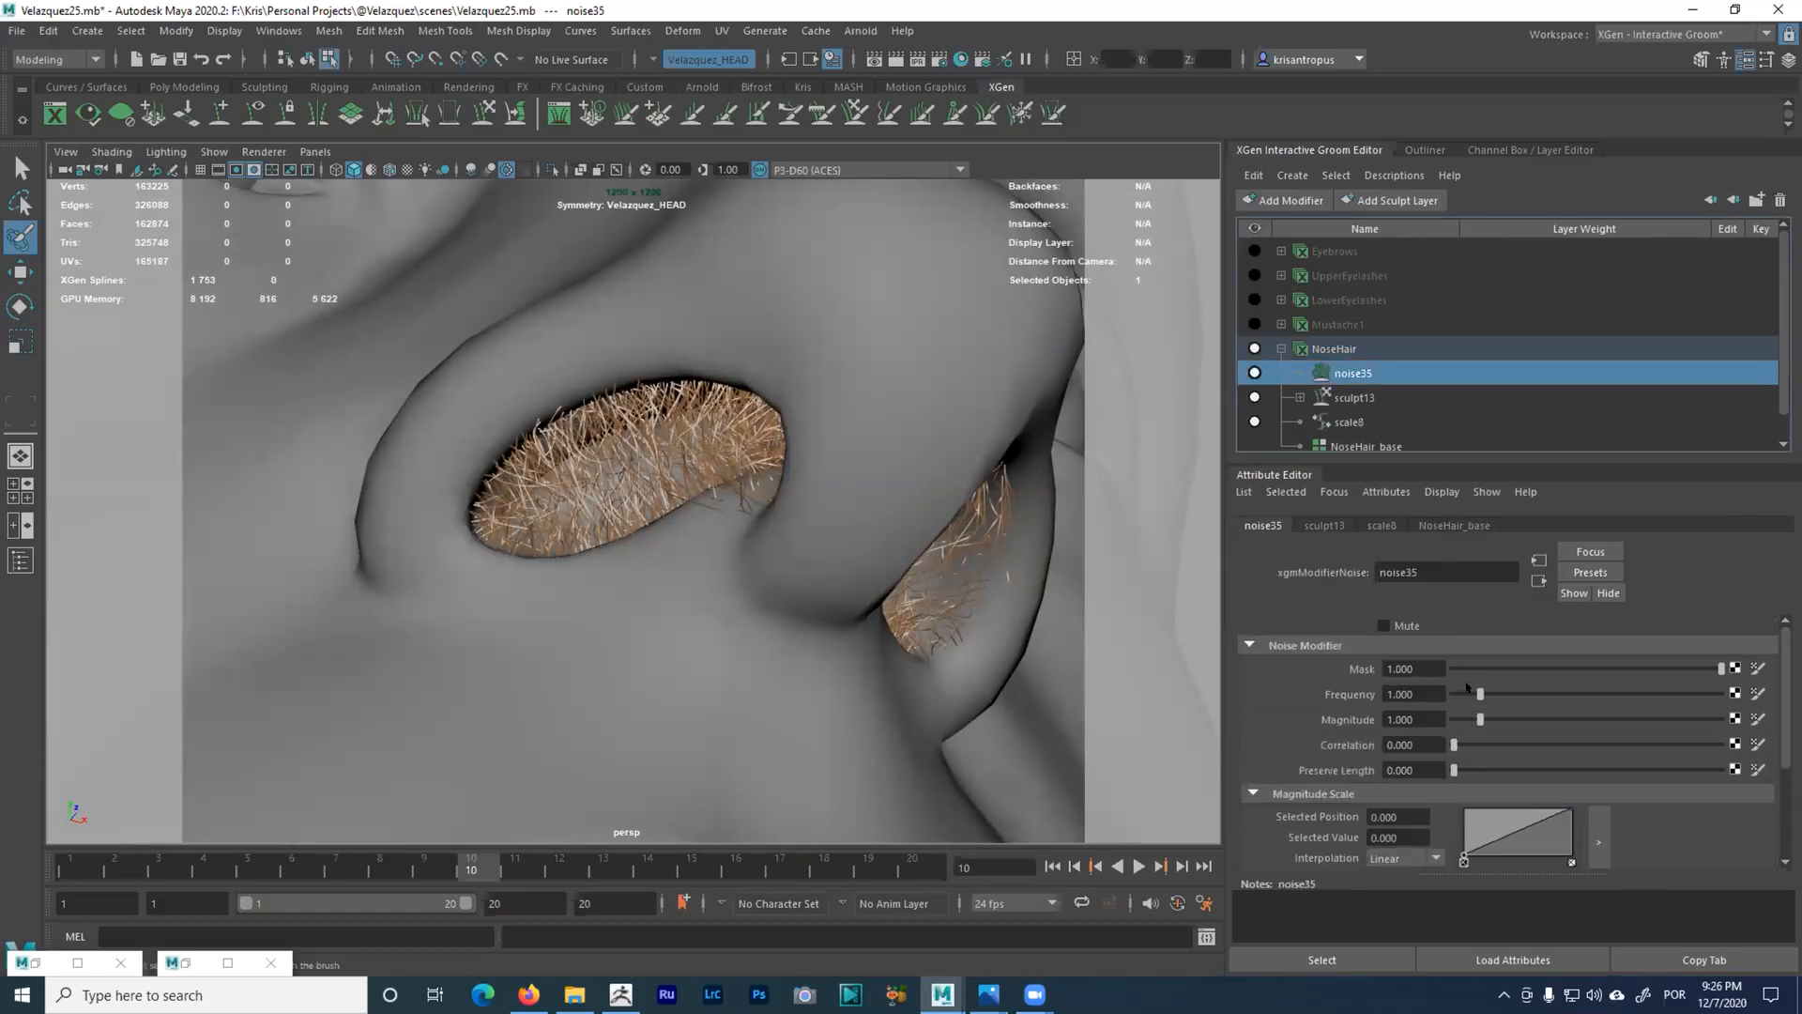
pyautogui.moveTo(1467, 715)
pyautogui.mouseDown()
pyautogui.moveTo(1433, 720)
pyautogui.moveTo(1465, 729)
pyautogui.mouseUp()
pyautogui.keyDown('alt'); pyautogui.moveTo(638, 451); pyautogui.dragTo(792, 564); pyautogui.keyUp('alt')
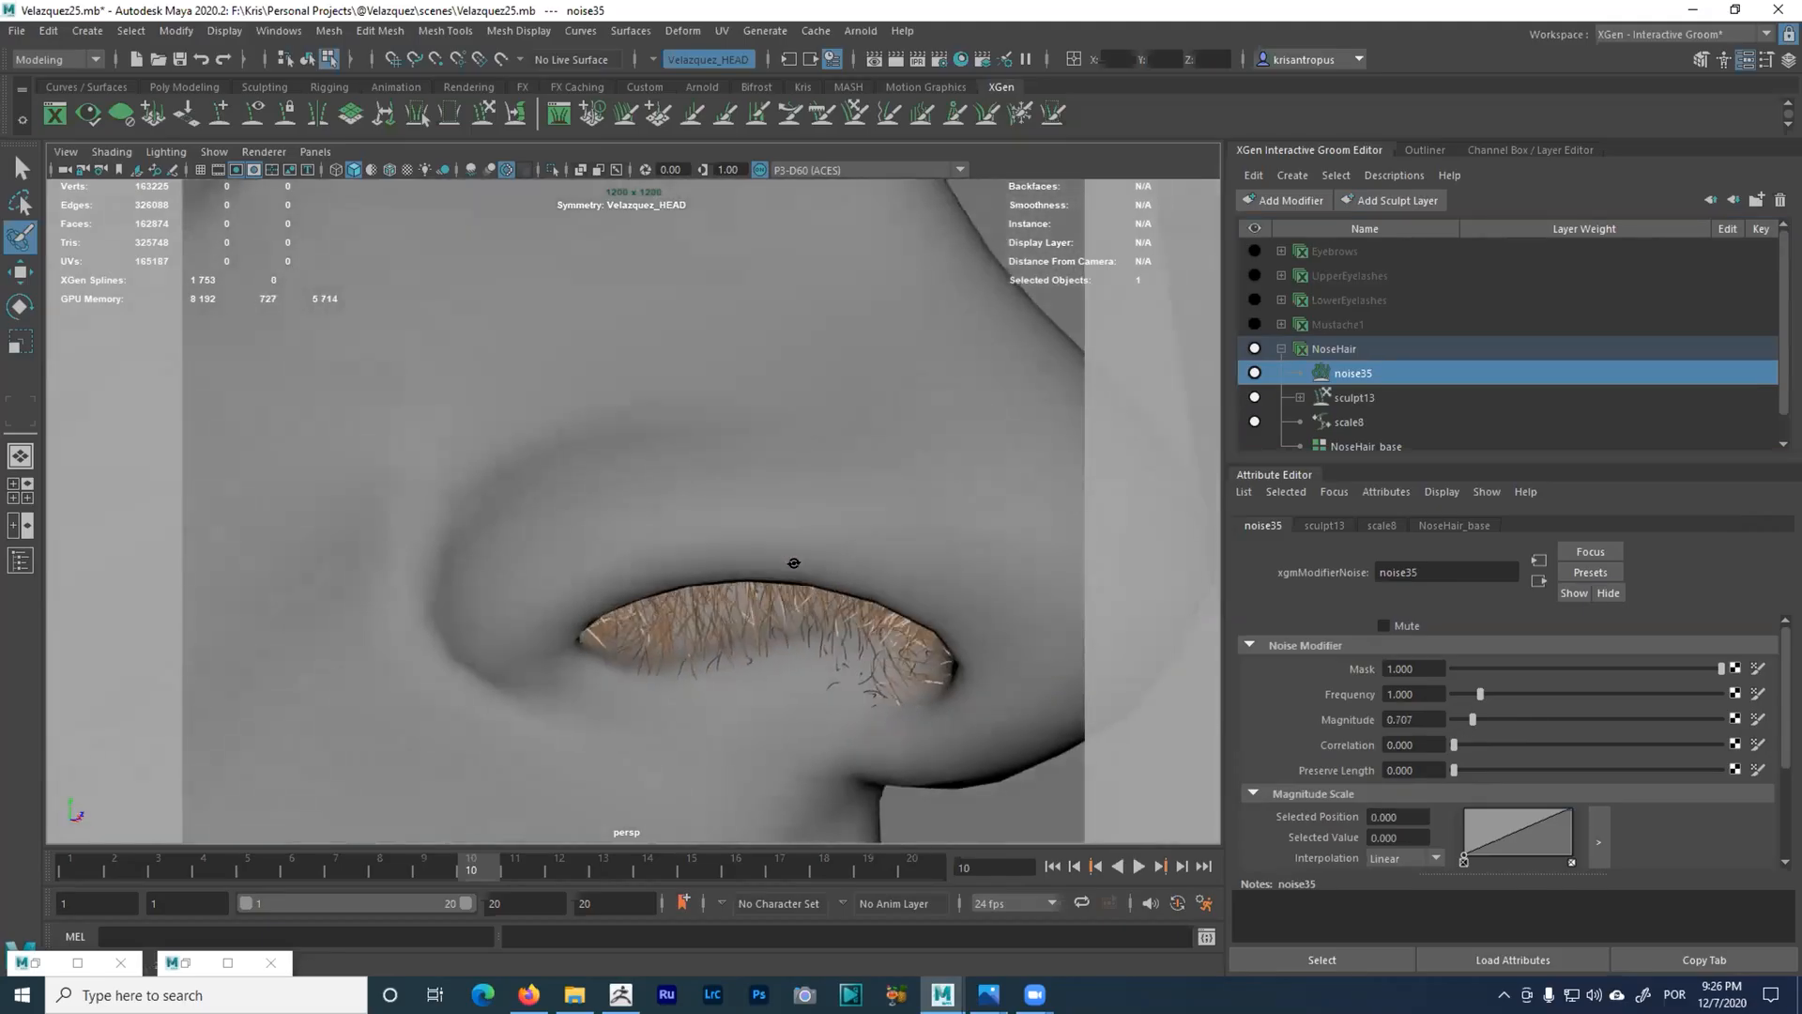
pyautogui.keyDown('alt'); pyautogui.moveTo(792, 563); pyautogui.dragTo(764, 503, button='right'); pyautogui.keyUp('alt')
pyautogui.moveTo(764, 503)
pyautogui.keyDown('alt'); pyautogui.mouseDown()
pyautogui.moveTo(673, 444)
pyautogui.moveTo(430, 431)
pyautogui.moveTo(807, 489)
pyautogui.mouseUp(); pyautogui.keyUp('alt')
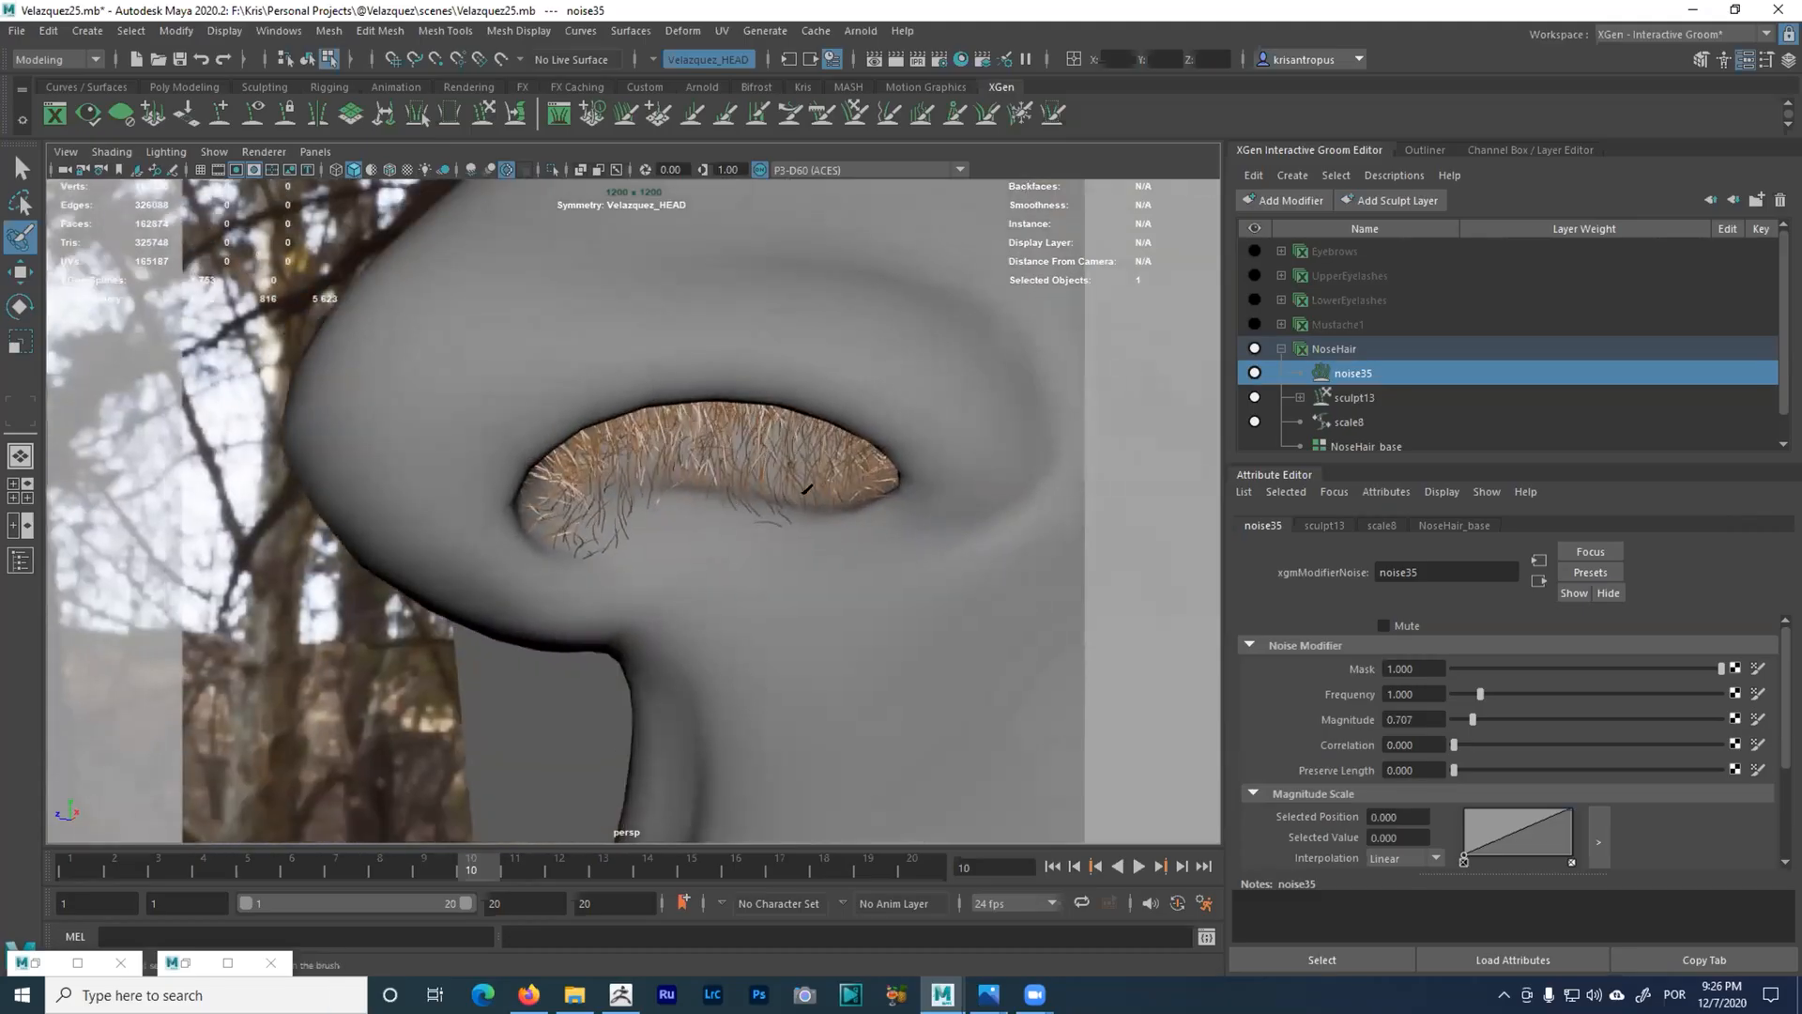
# - Add a Sculpt modifier above NoseHair's noise and turn on editing for its Sculpt Layer 1
pyautogui.click(1316, 348)
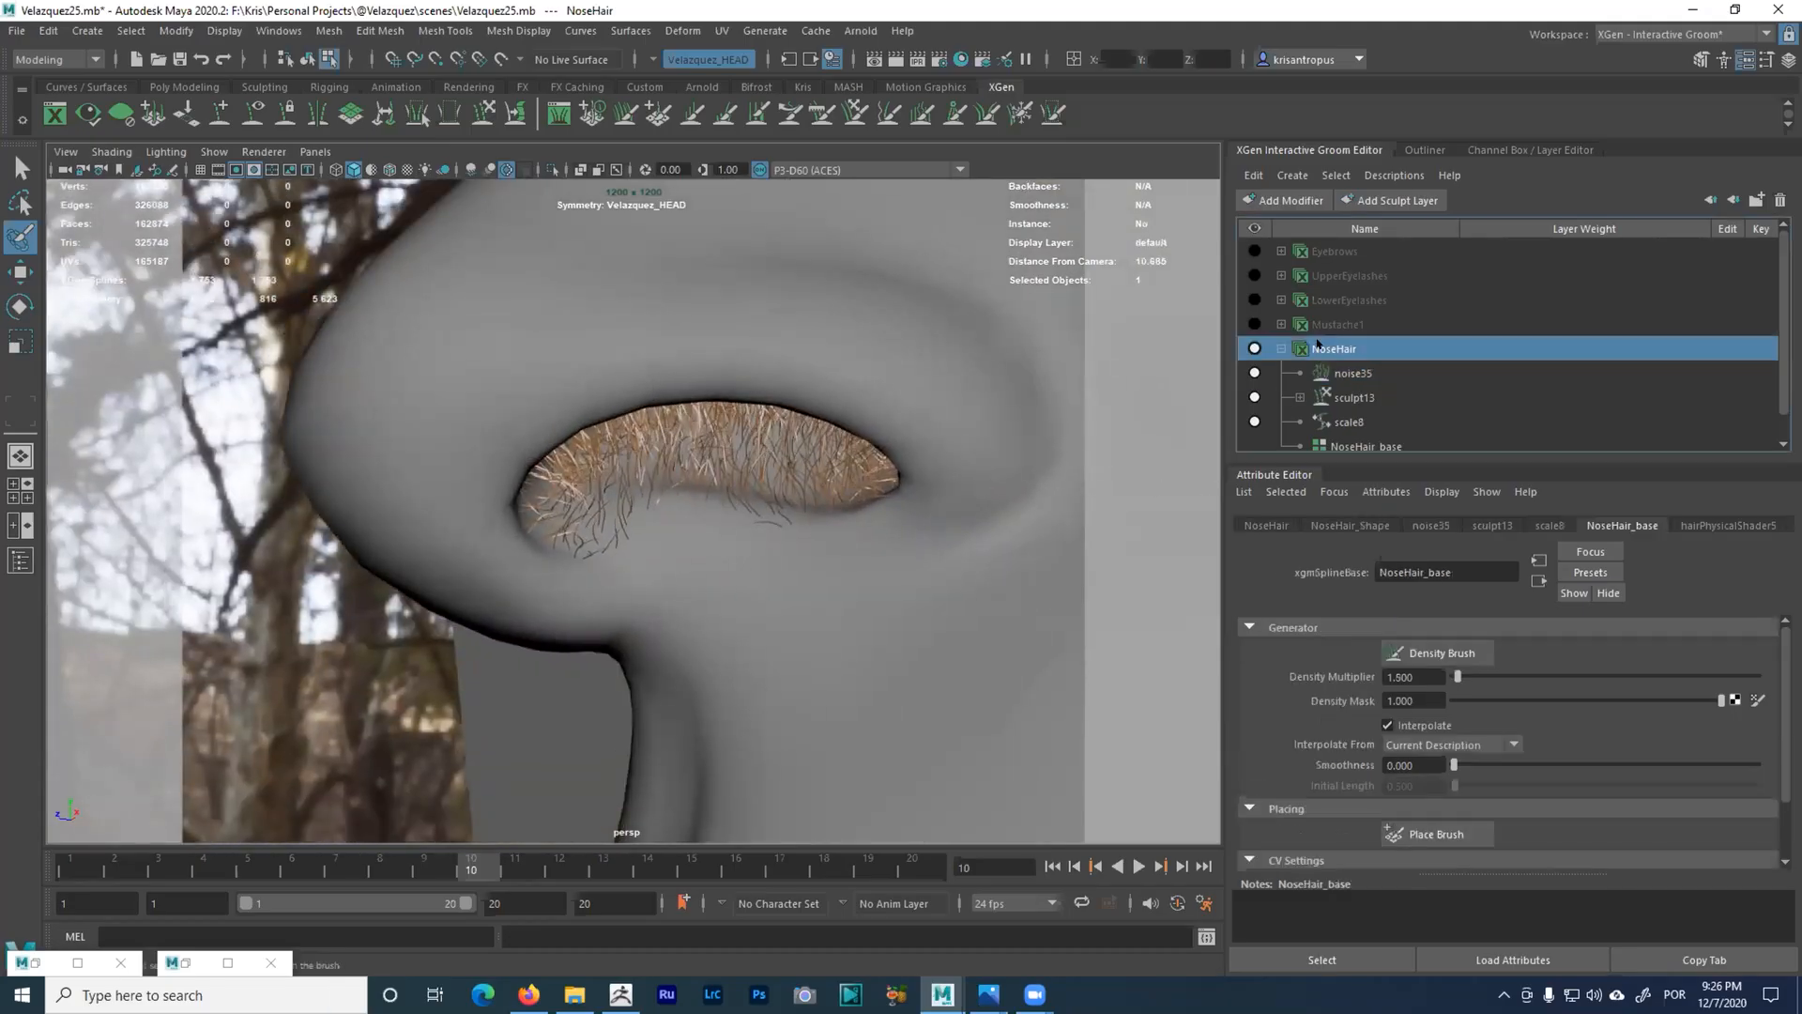
pyautogui.click(1288, 200)
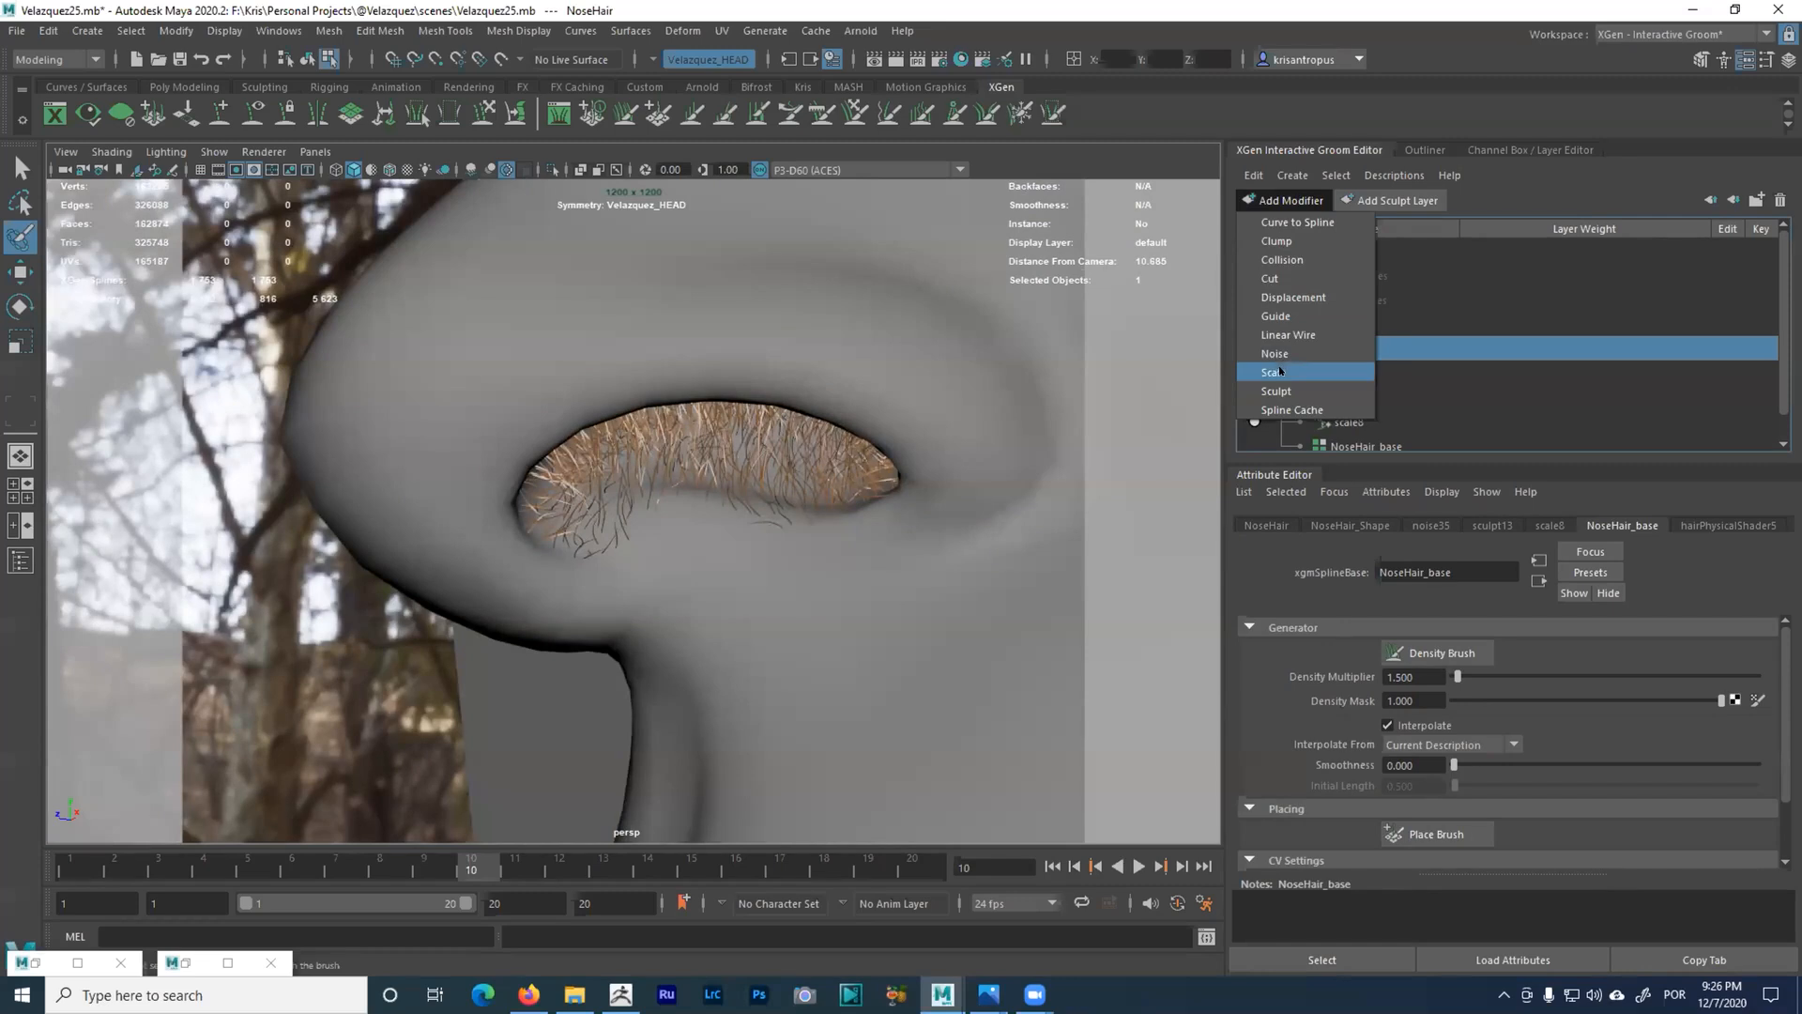
pyautogui.click(1278, 390)
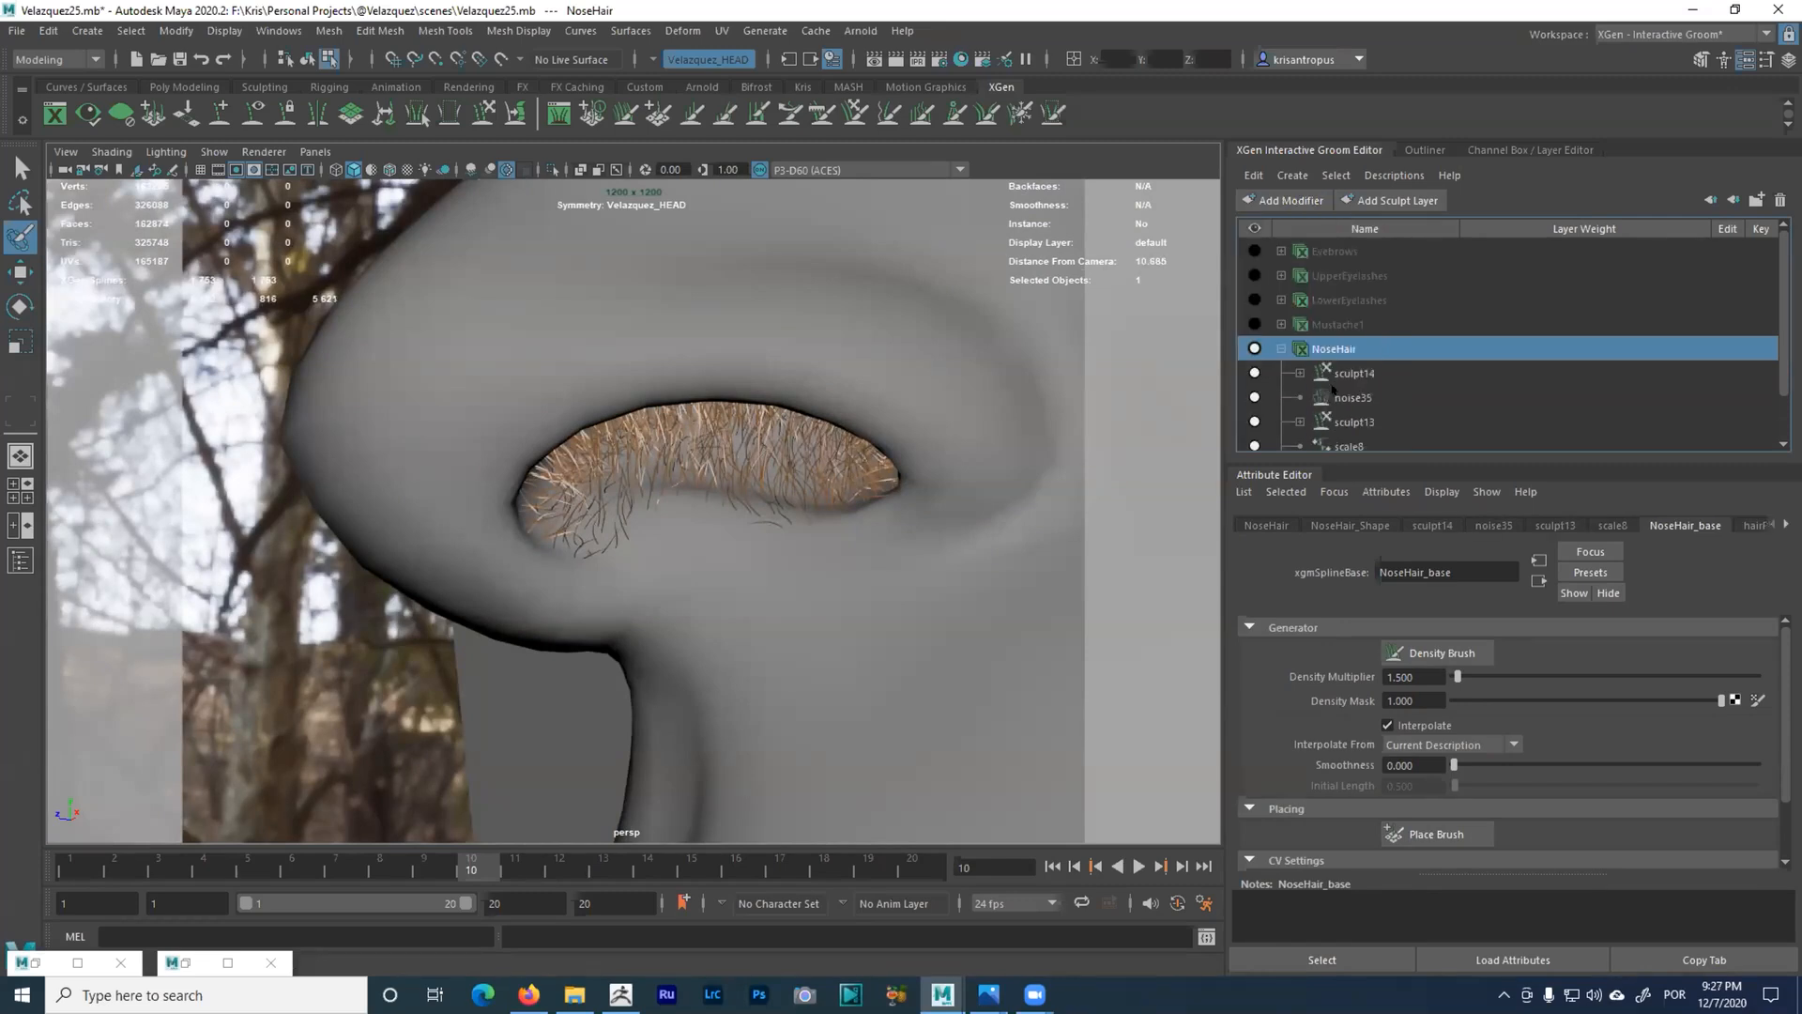
pyautogui.click(1300, 372)
pyautogui.click(1355, 373)
pyautogui.click(1727, 398)
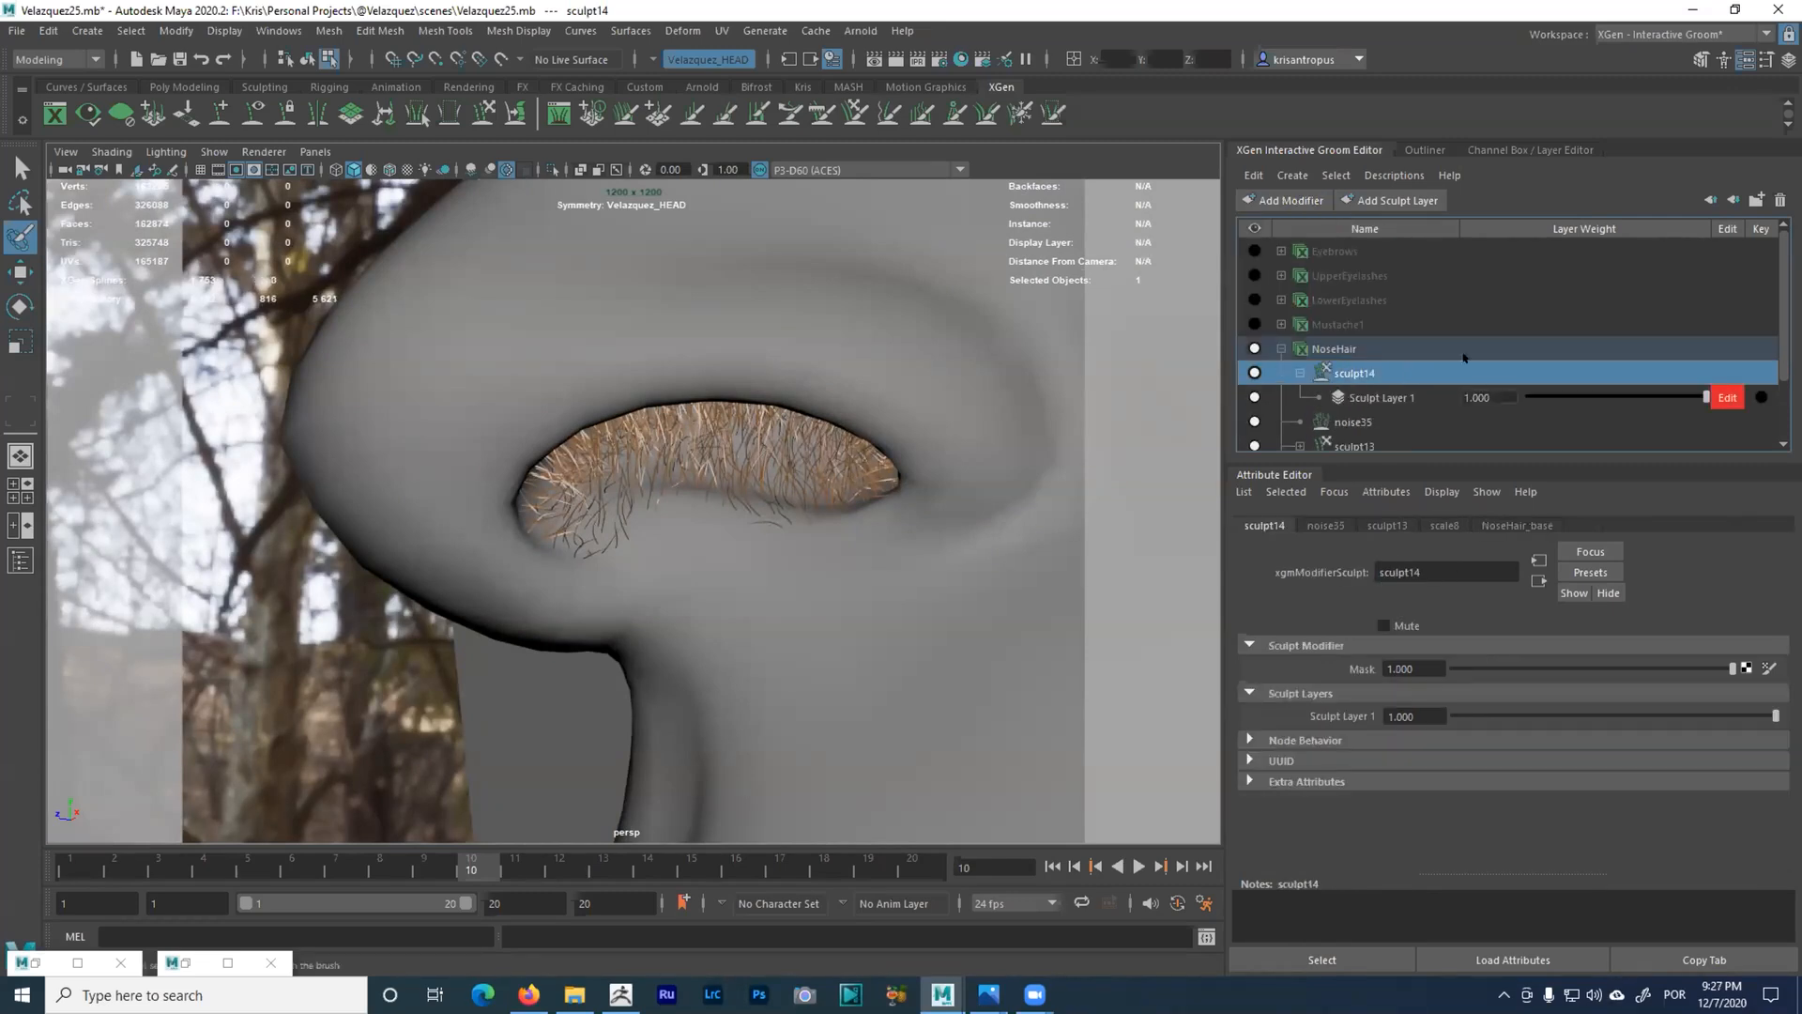
# - Choose the Width brush for NoseHair, undo a test stroke, and raise the brush's Max Width to about 10.66
pyautogui.click(1305, 348)
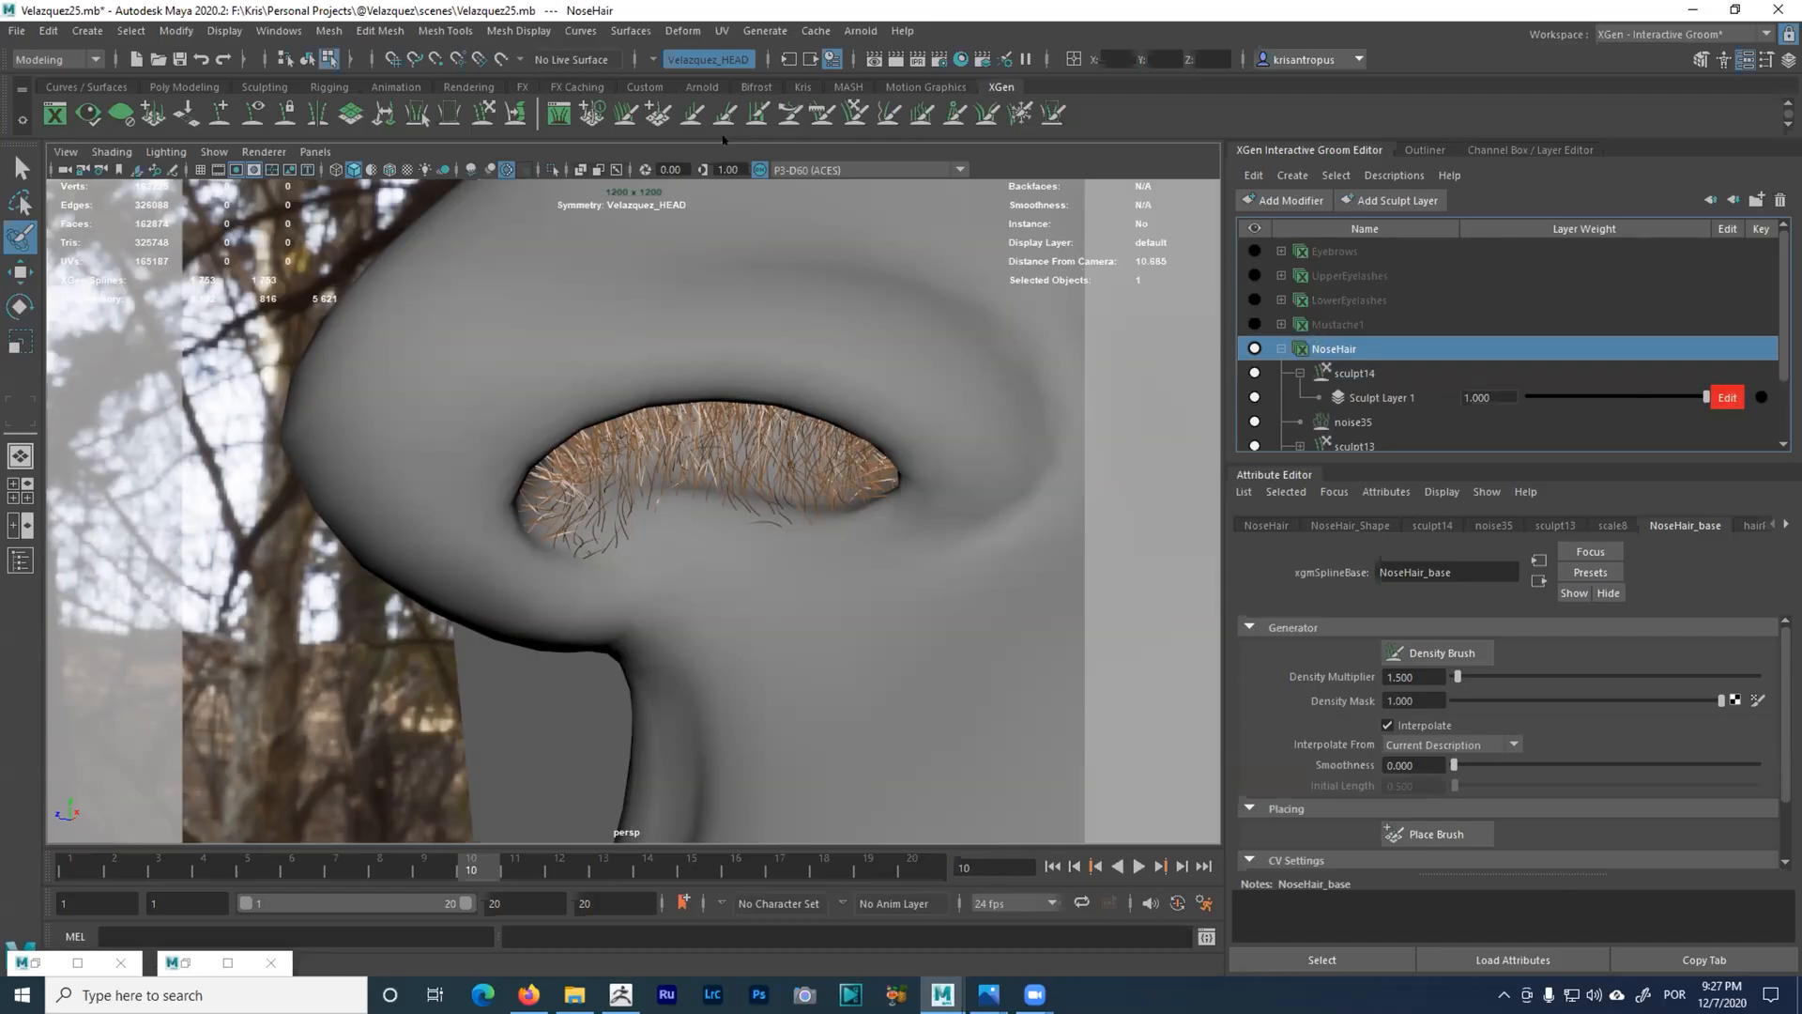
pyautogui.click(757, 113)
pyautogui.scroll(3, 714, 476)
pyautogui.scroll(-1, 713, 476)
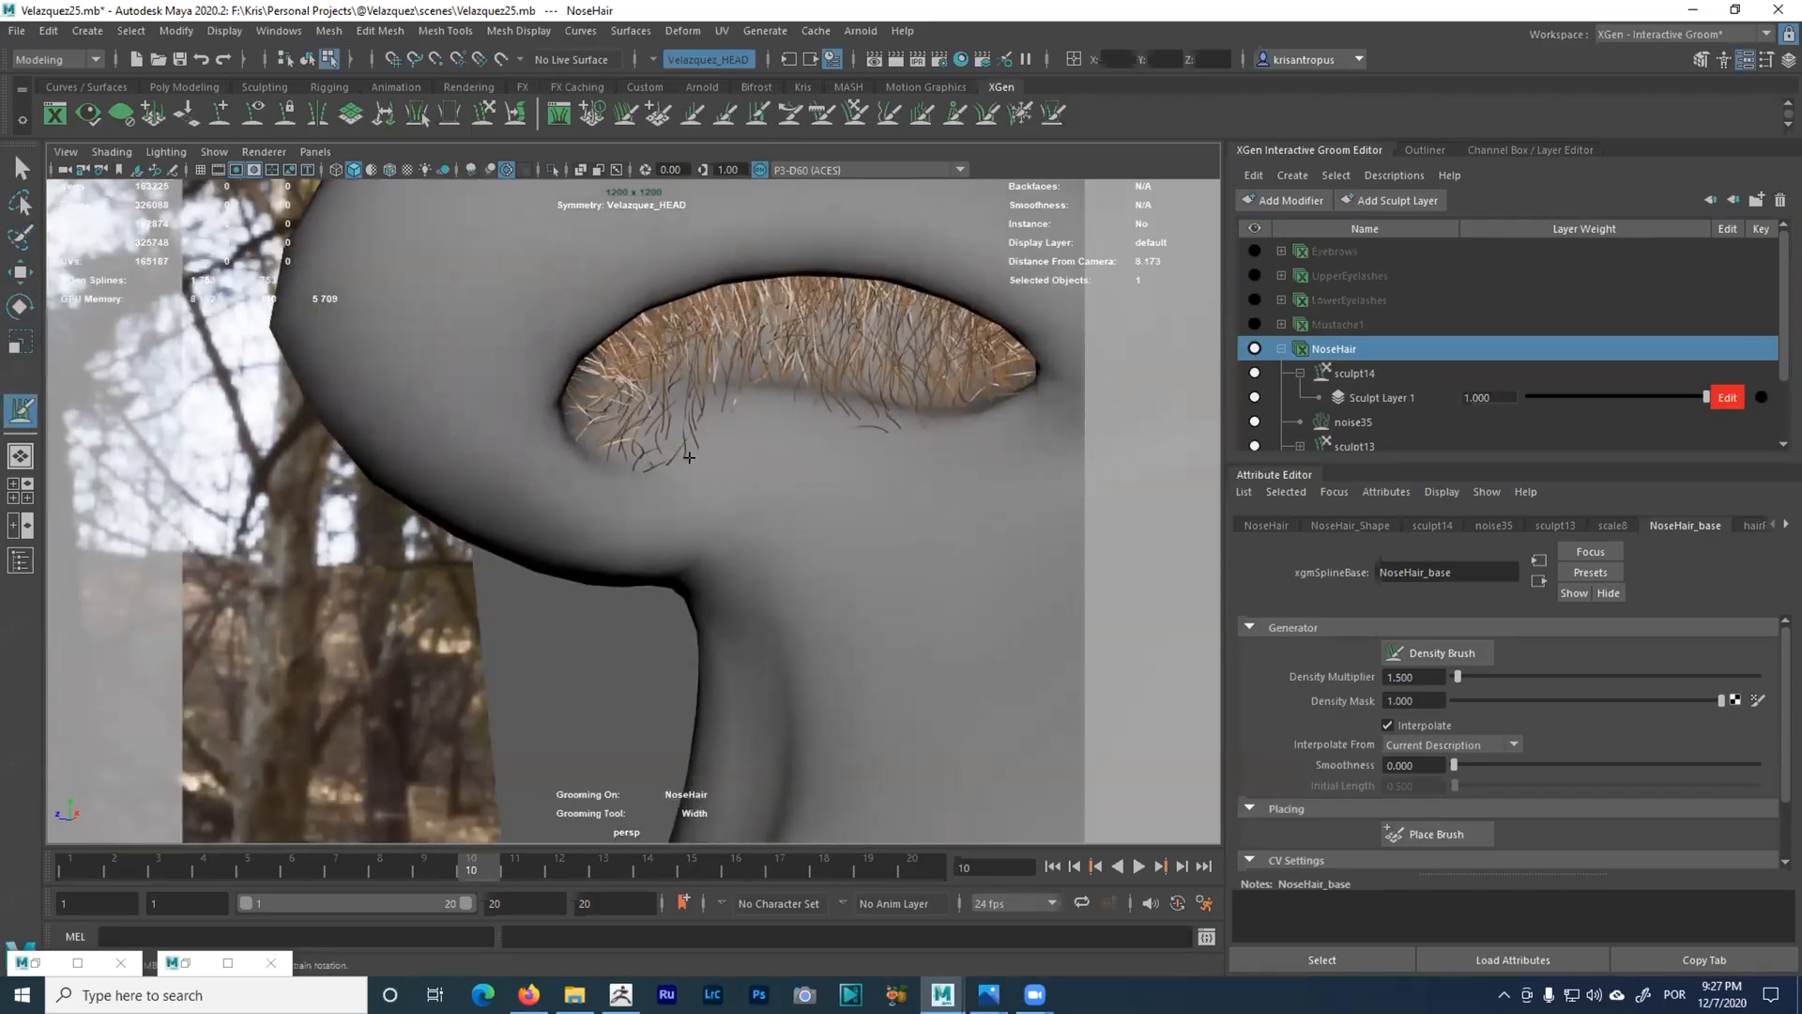
pyautogui.hotkey('ctrl', 'z')
pyautogui.doubleClick(14, 406)
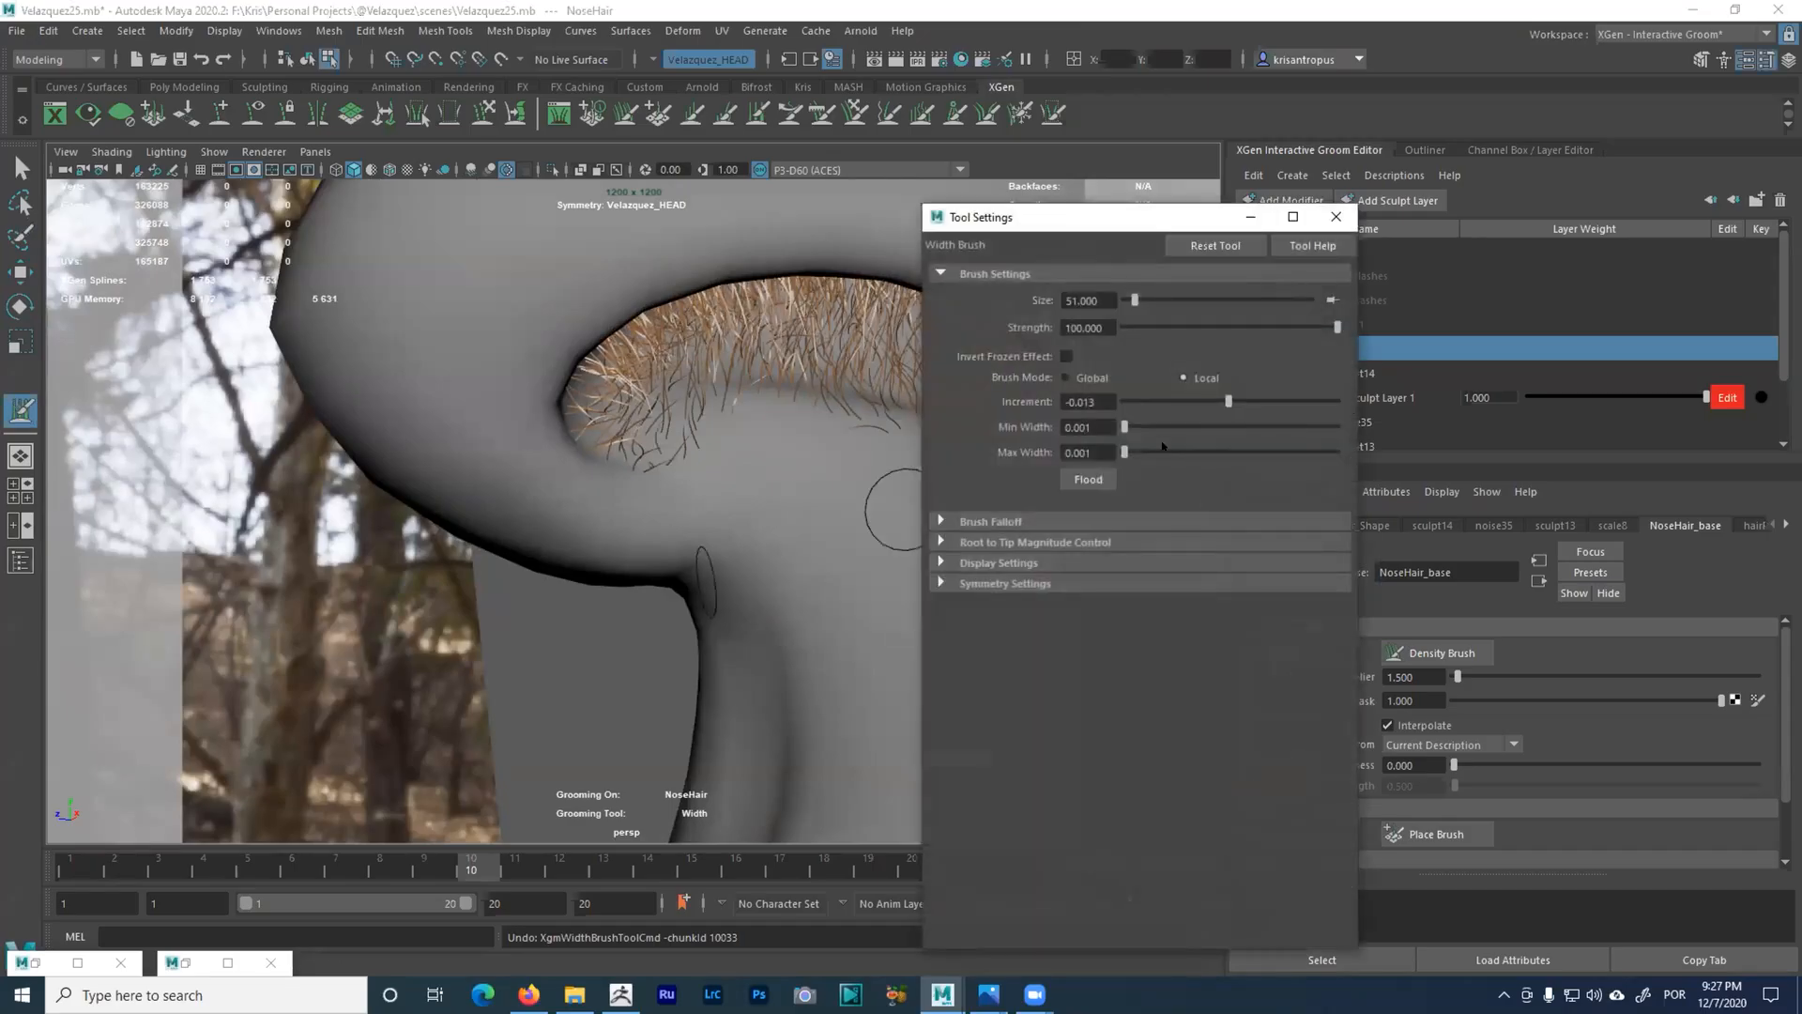
pyautogui.moveTo(1209, 219); pyautogui.dragTo(1389, 252)
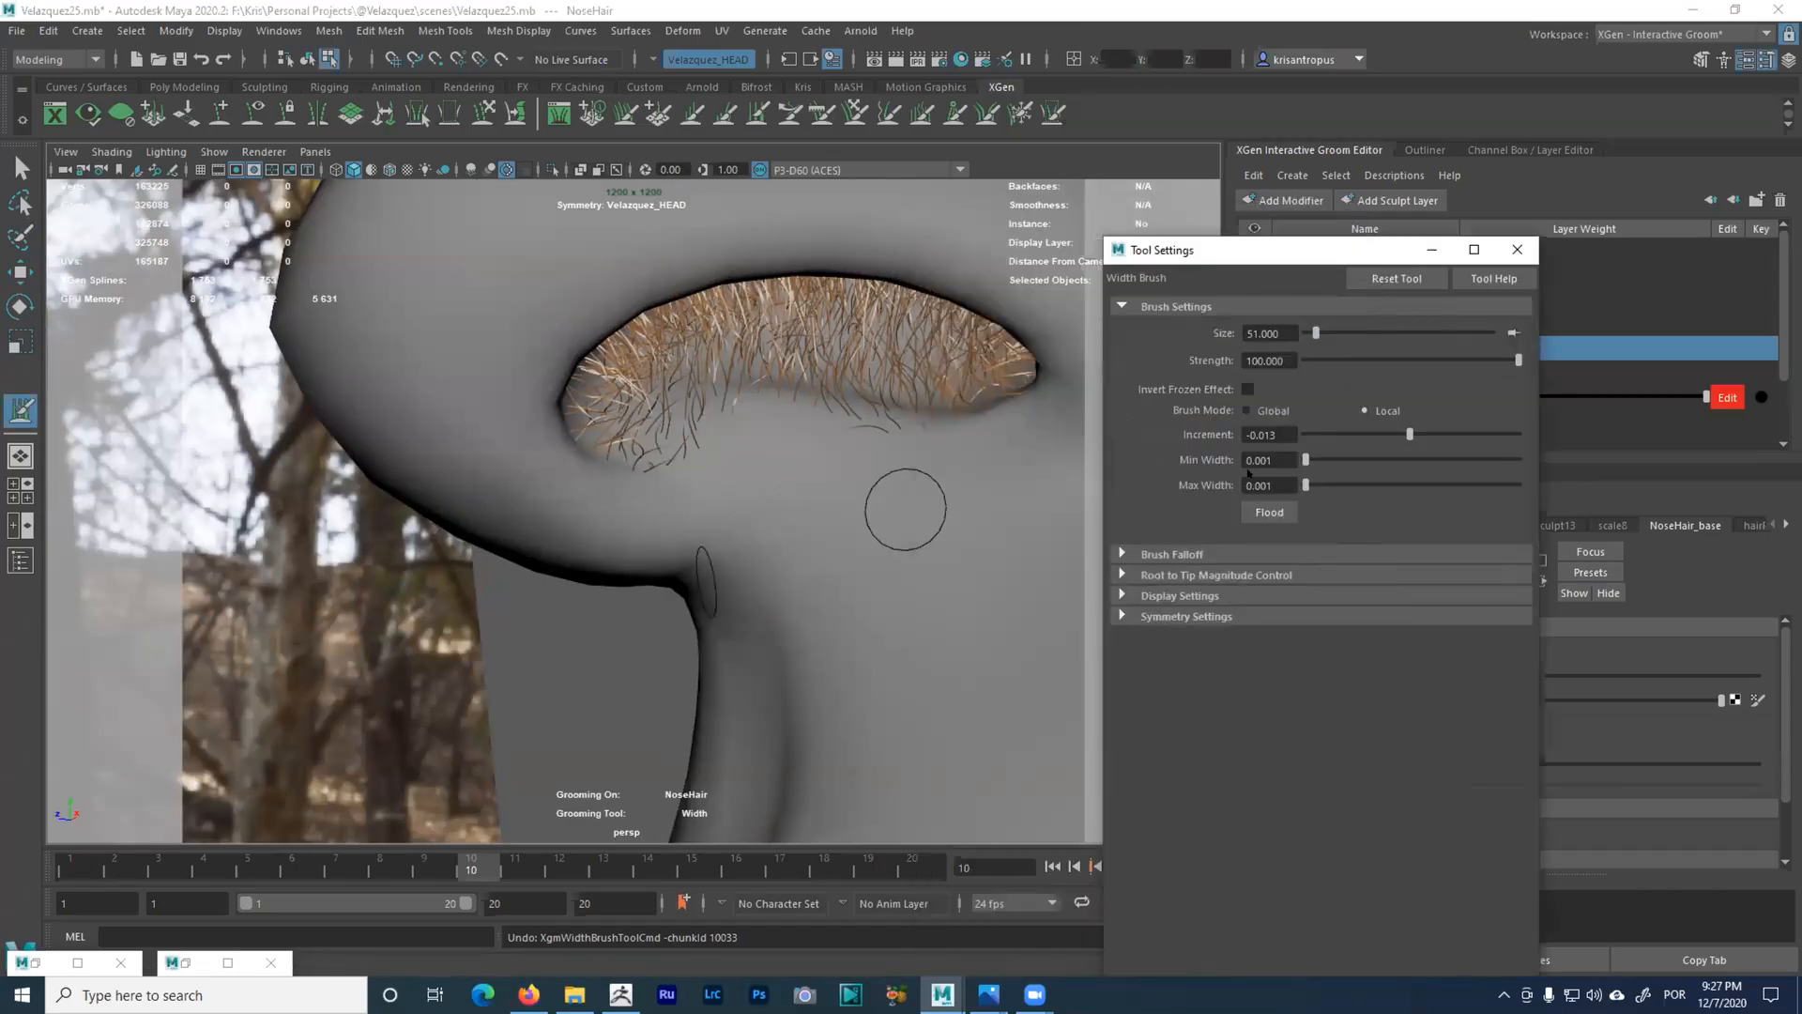
pyautogui.moveTo(1309, 486); pyautogui.dragTo(1328, 485)
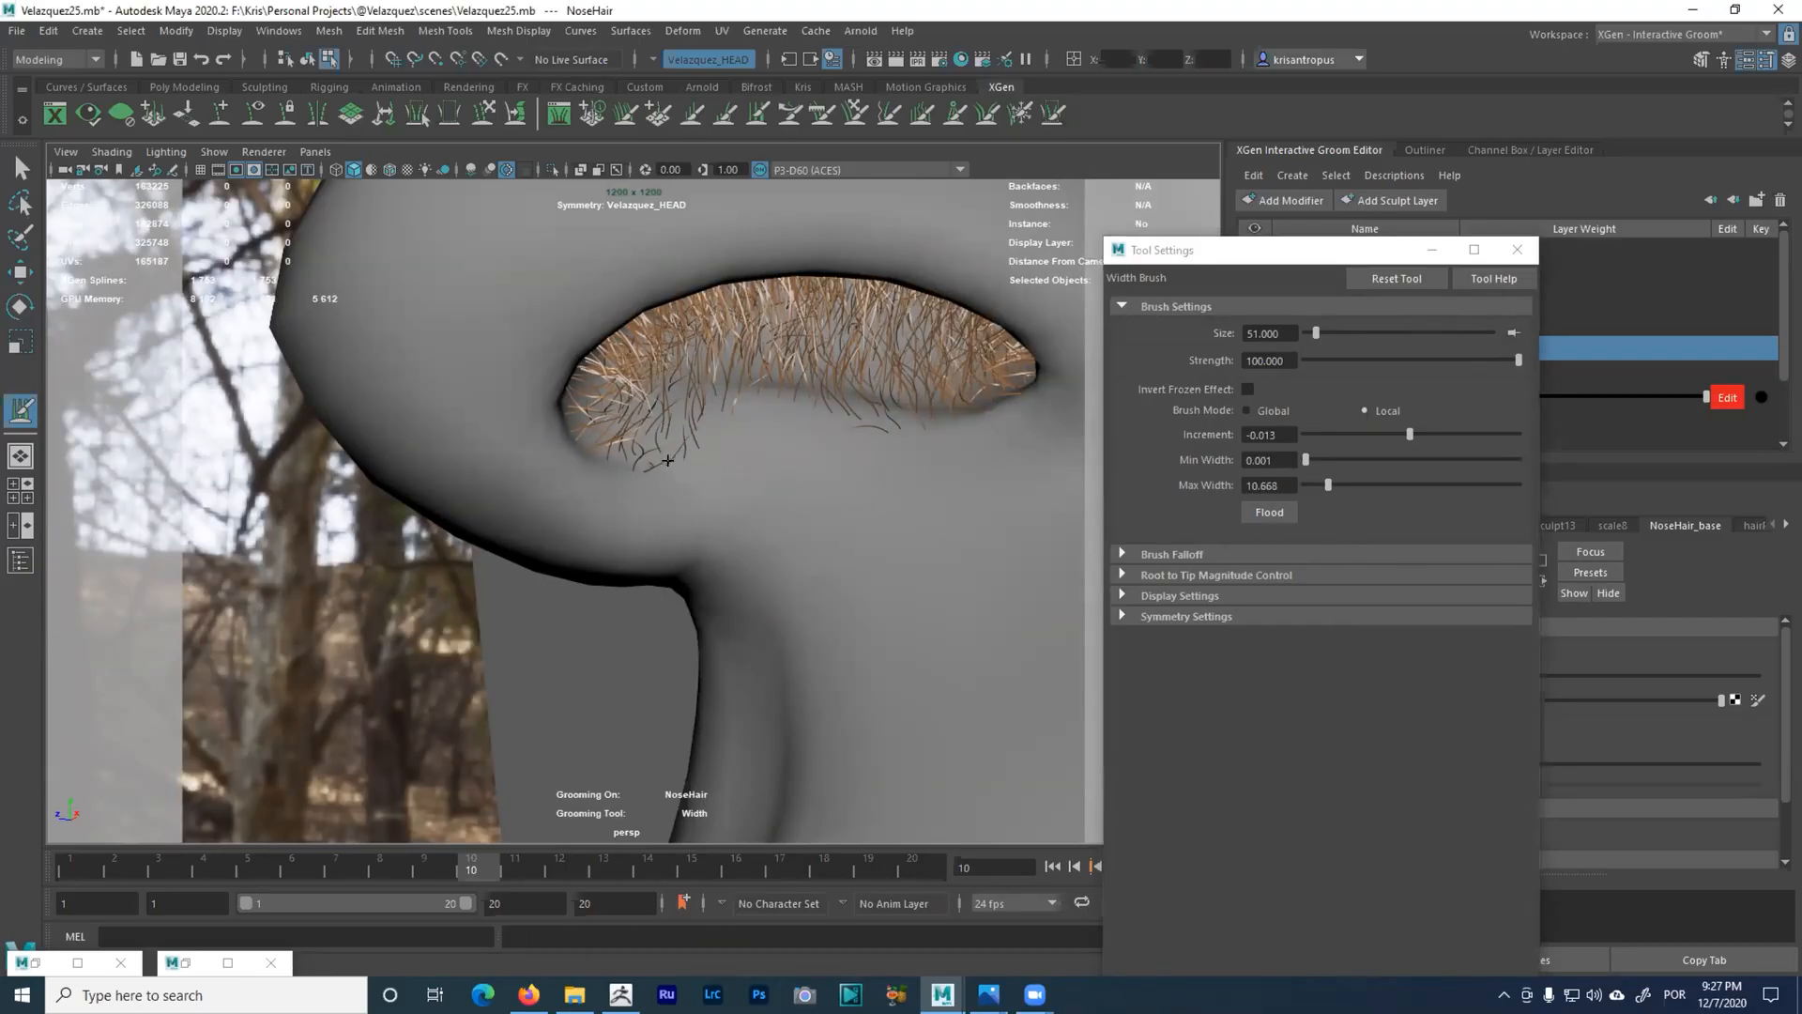
# - Thin the stray hairs along the nostril's lower rim with the Width brush and check both nostrils
pyautogui.scroll(3, 687, 474)
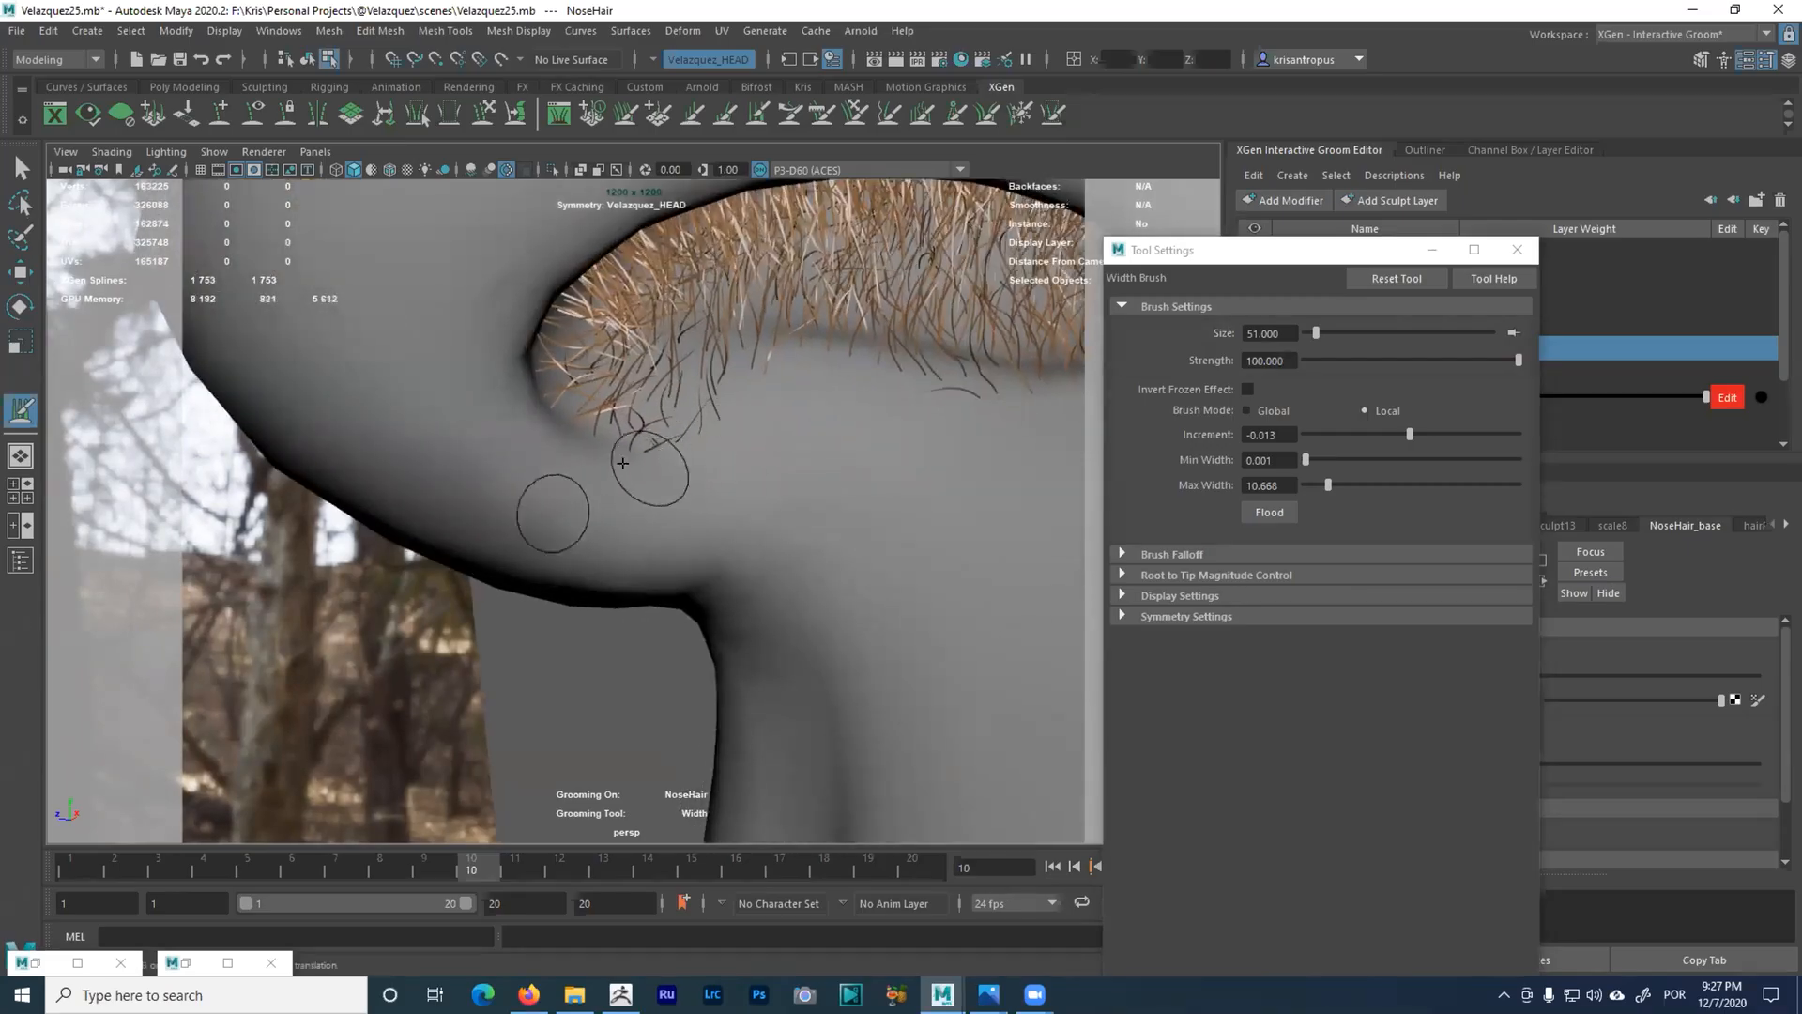
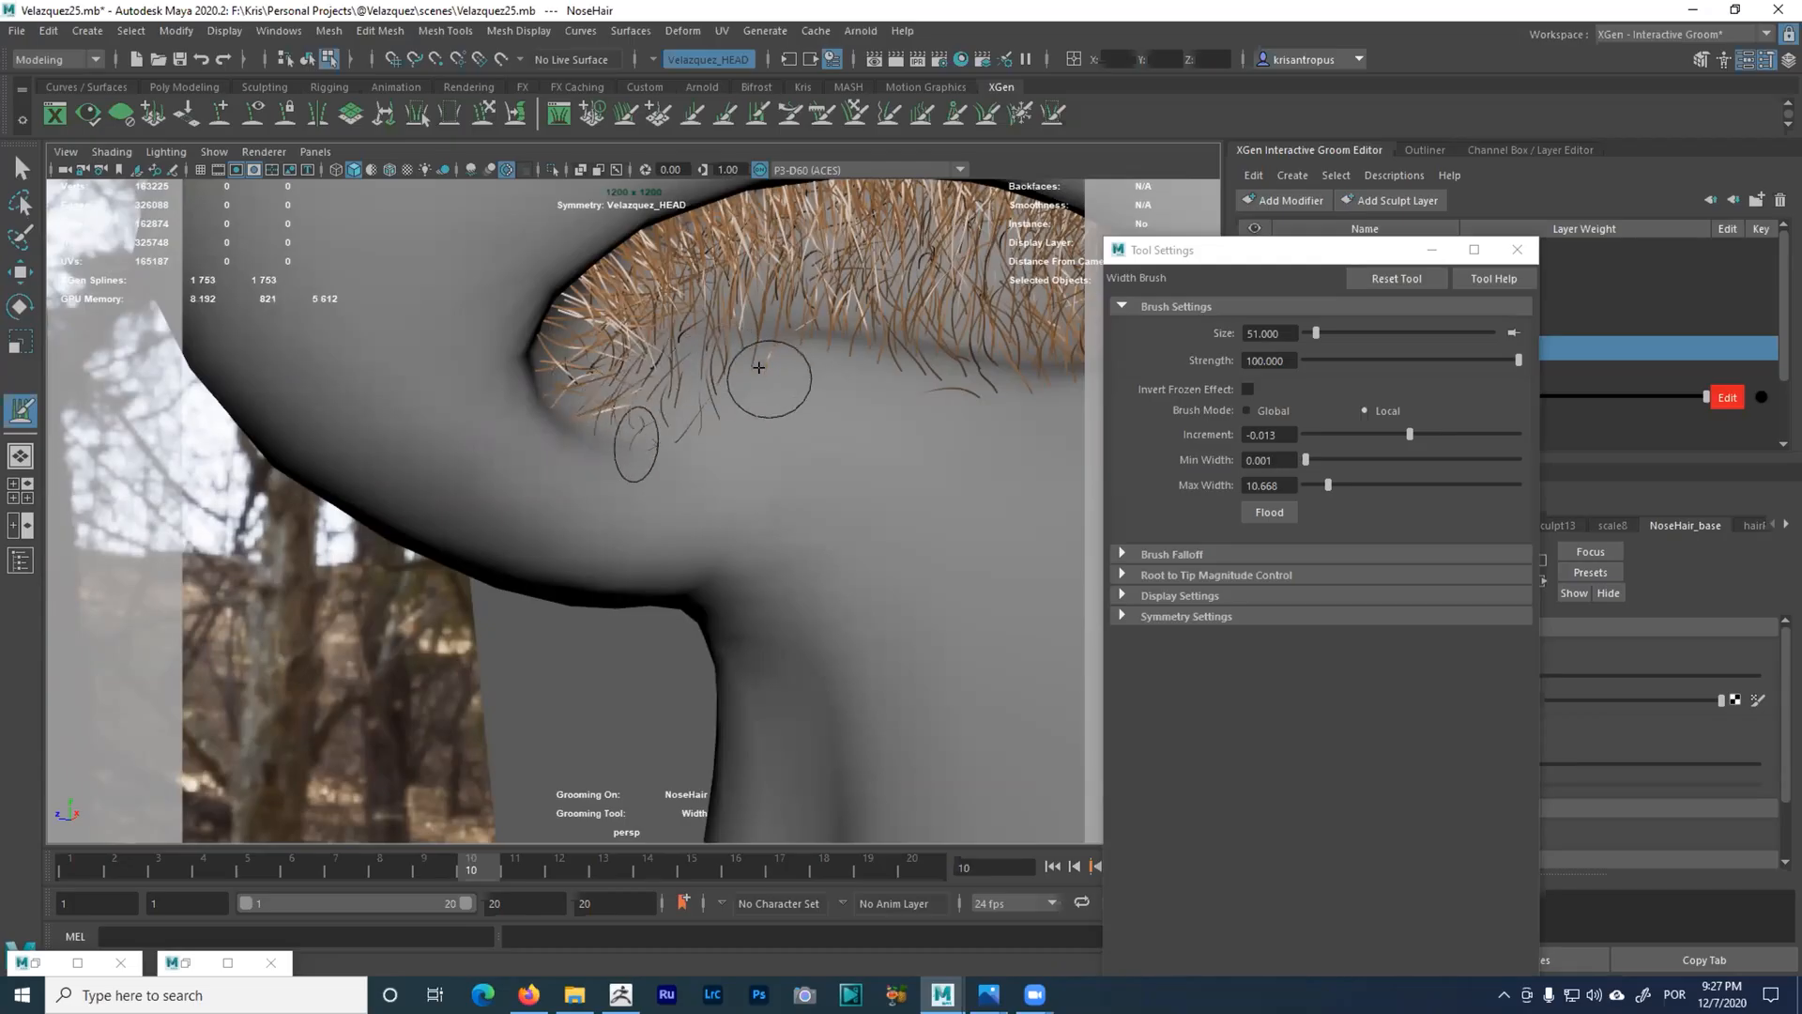
pyautogui.moveTo(558, 495)
pyautogui.keyDown('alt'); pyautogui.mouseDown()
pyautogui.moveTo(583, 447)
pyautogui.moveTo(552, 498)
pyautogui.mouseUp(); pyautogui.keyUp('alt')
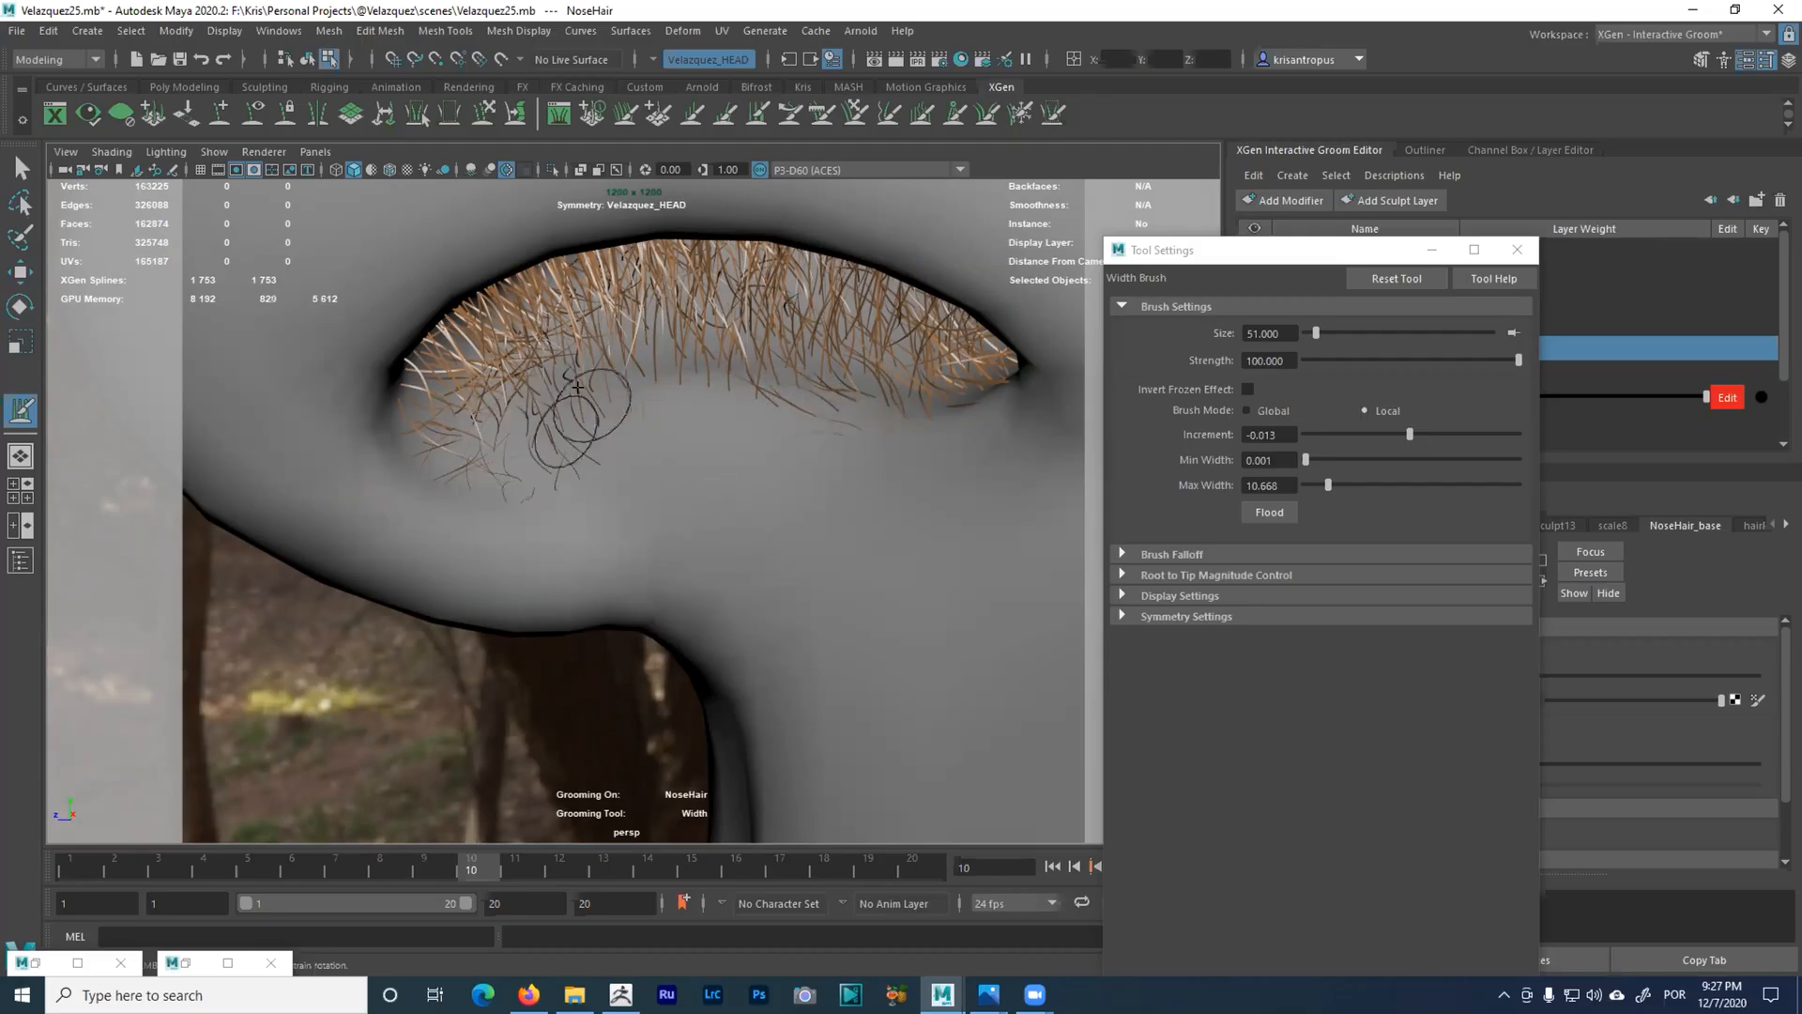
pyautogui.keyDown('alt'); pyautogui.moveTo(905, 477); pyautogui.dragTo(957, 410); pyautogui.keyUp('alt')
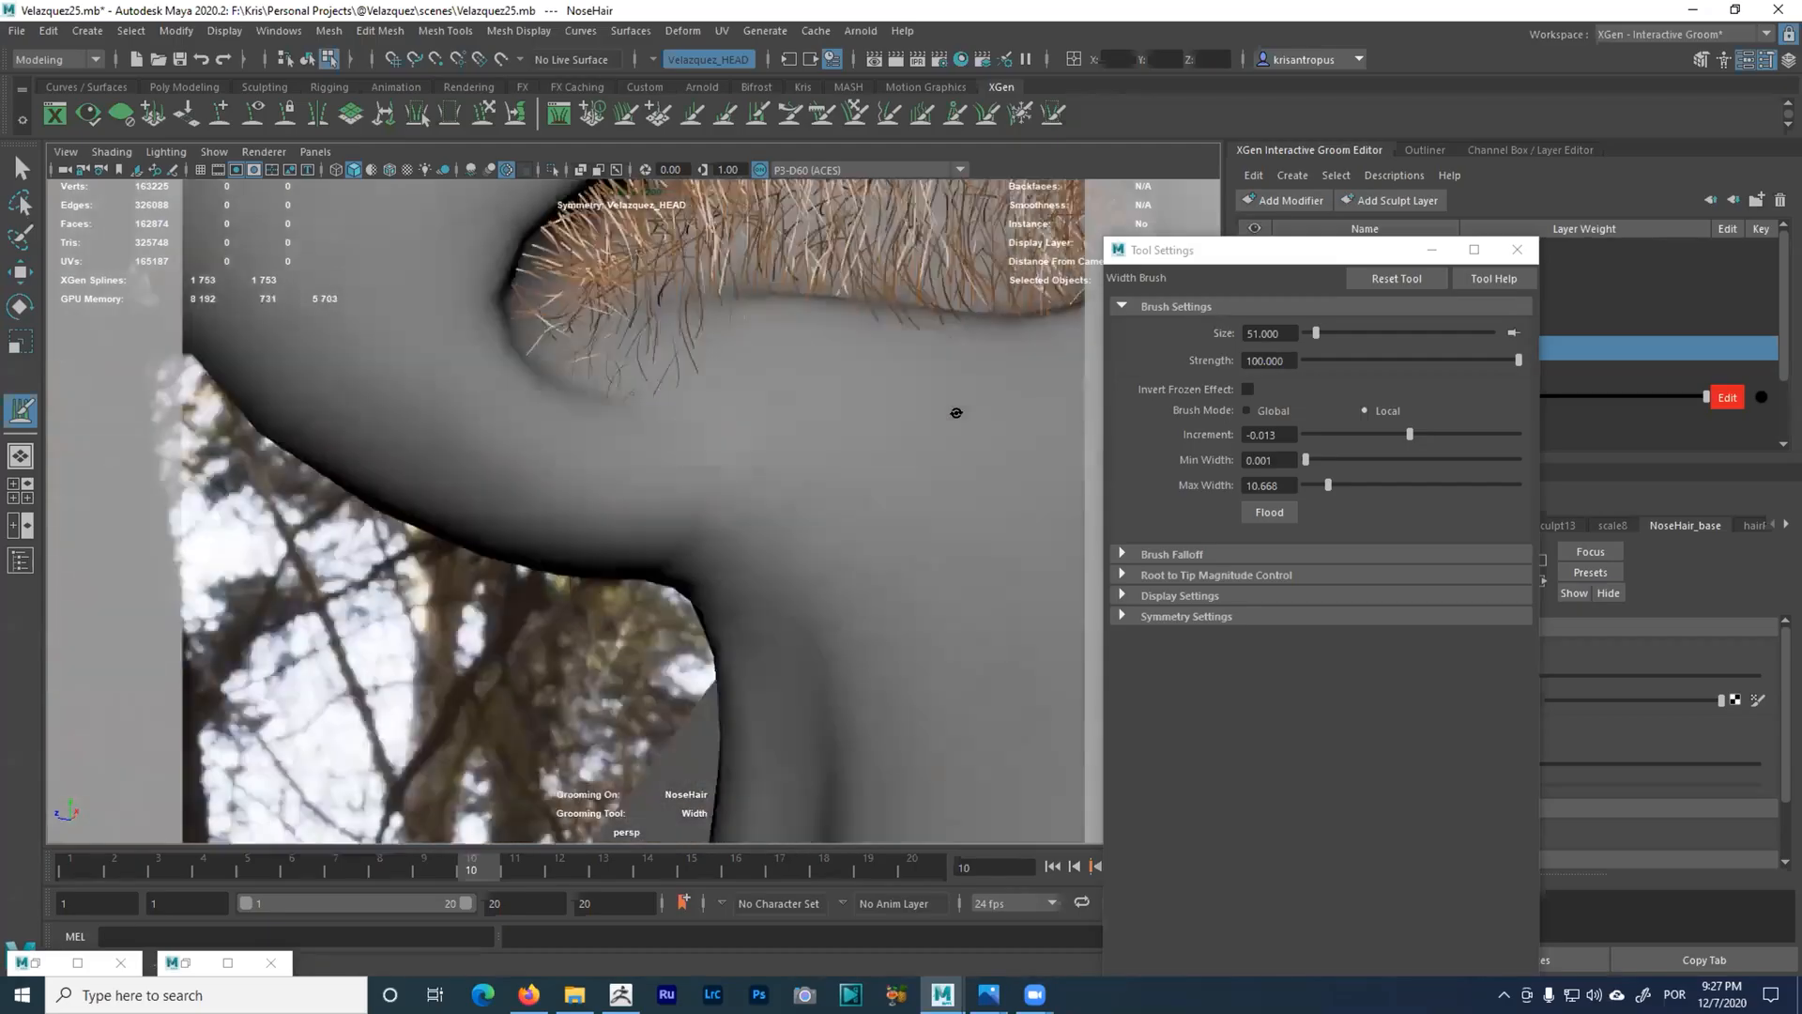
pyautogui.keyDown('alt'); pyautogui.moveTo(957, 410); pyautogui.dragTo(390, 454, button='right'); pyautogui.keyUp('alt')
pyautogui.keyDown('alt'); pyautogui.moveTo(390, 454); pyautogui.dragTo(834, 486); pyautogui.keyUp('alt')
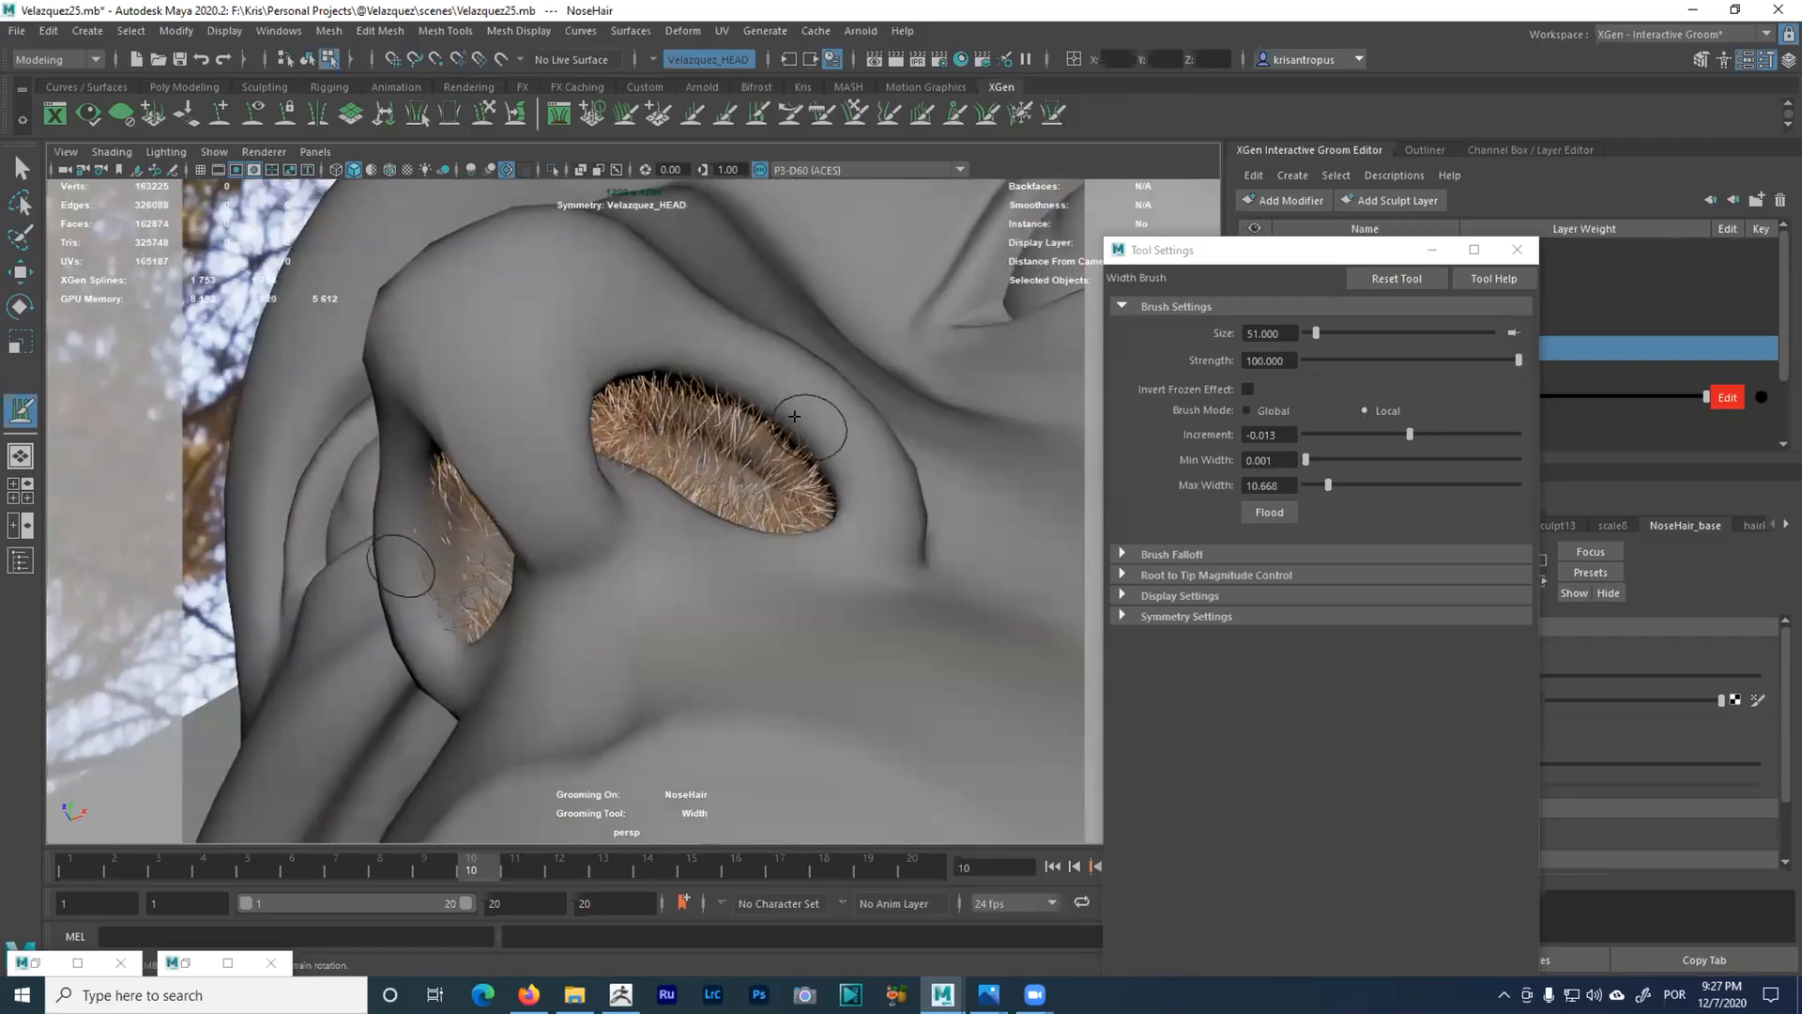
pyautogui.keyDown('alt'); pyautogui.moveTo(404, 507); pyautogui.dragTo(547, 560, button='right'); pyautogui.keyUp('alt')
pyautogui.moveTo(547, 559)
pyautogui.keyDown('alt'); pyautogui.mouseDown()
pyautogui.moveTo(657, 324)
pyautogui.moveTo(704, 290)
pyautogui.mouseUp(); pyautogui.keyUp('alt')
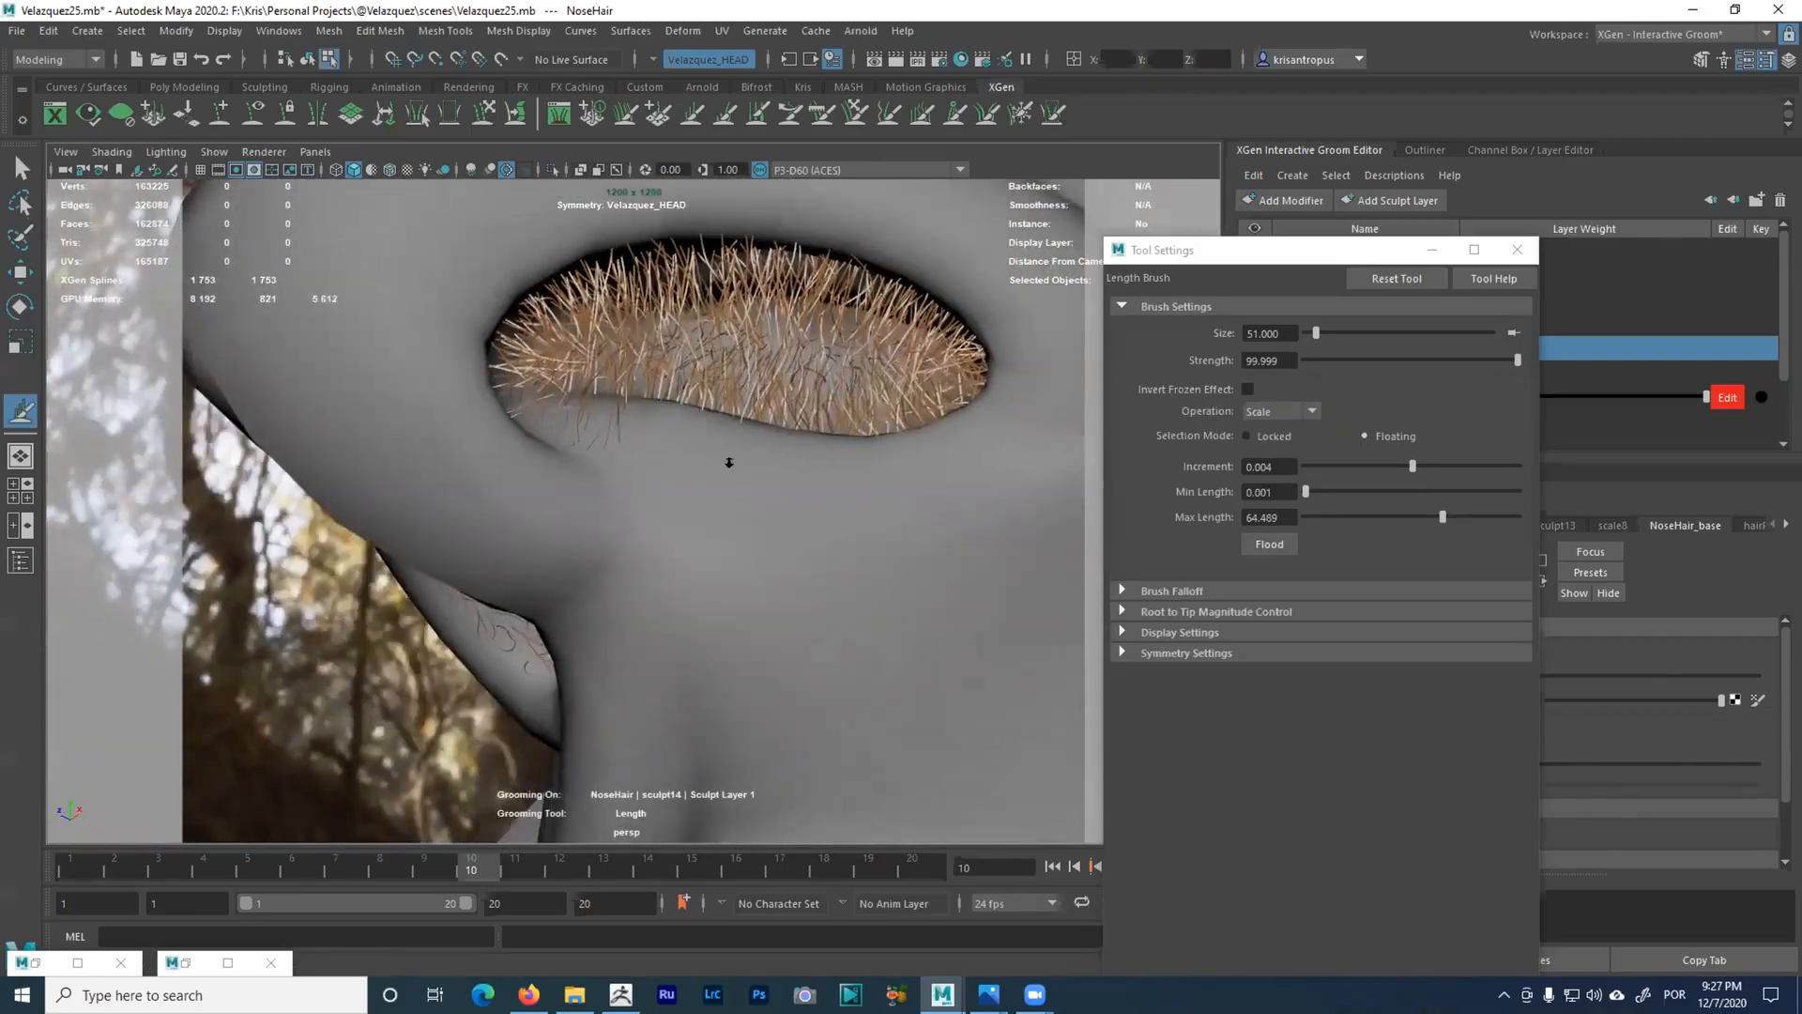
# - Set the Length brush's Increment to about -0.013, try it on the nostril's rim hairs, and undo the test strokes
pyautogui.keyDown('alt'); pyautogui.moveTo(728, 459); pyautogui.dragTo(730, 519); pyautogui.keyUp('alt')
pyautogui.keyDown('alt'); pyautogui.moveTo(730, 519); pyautogui.dragTo(877, 547, button='right'); pyautogui.keyUp('alt')
pyautogui.moveTo(1410, 466); pyautogui.dragTo(1405, 469)
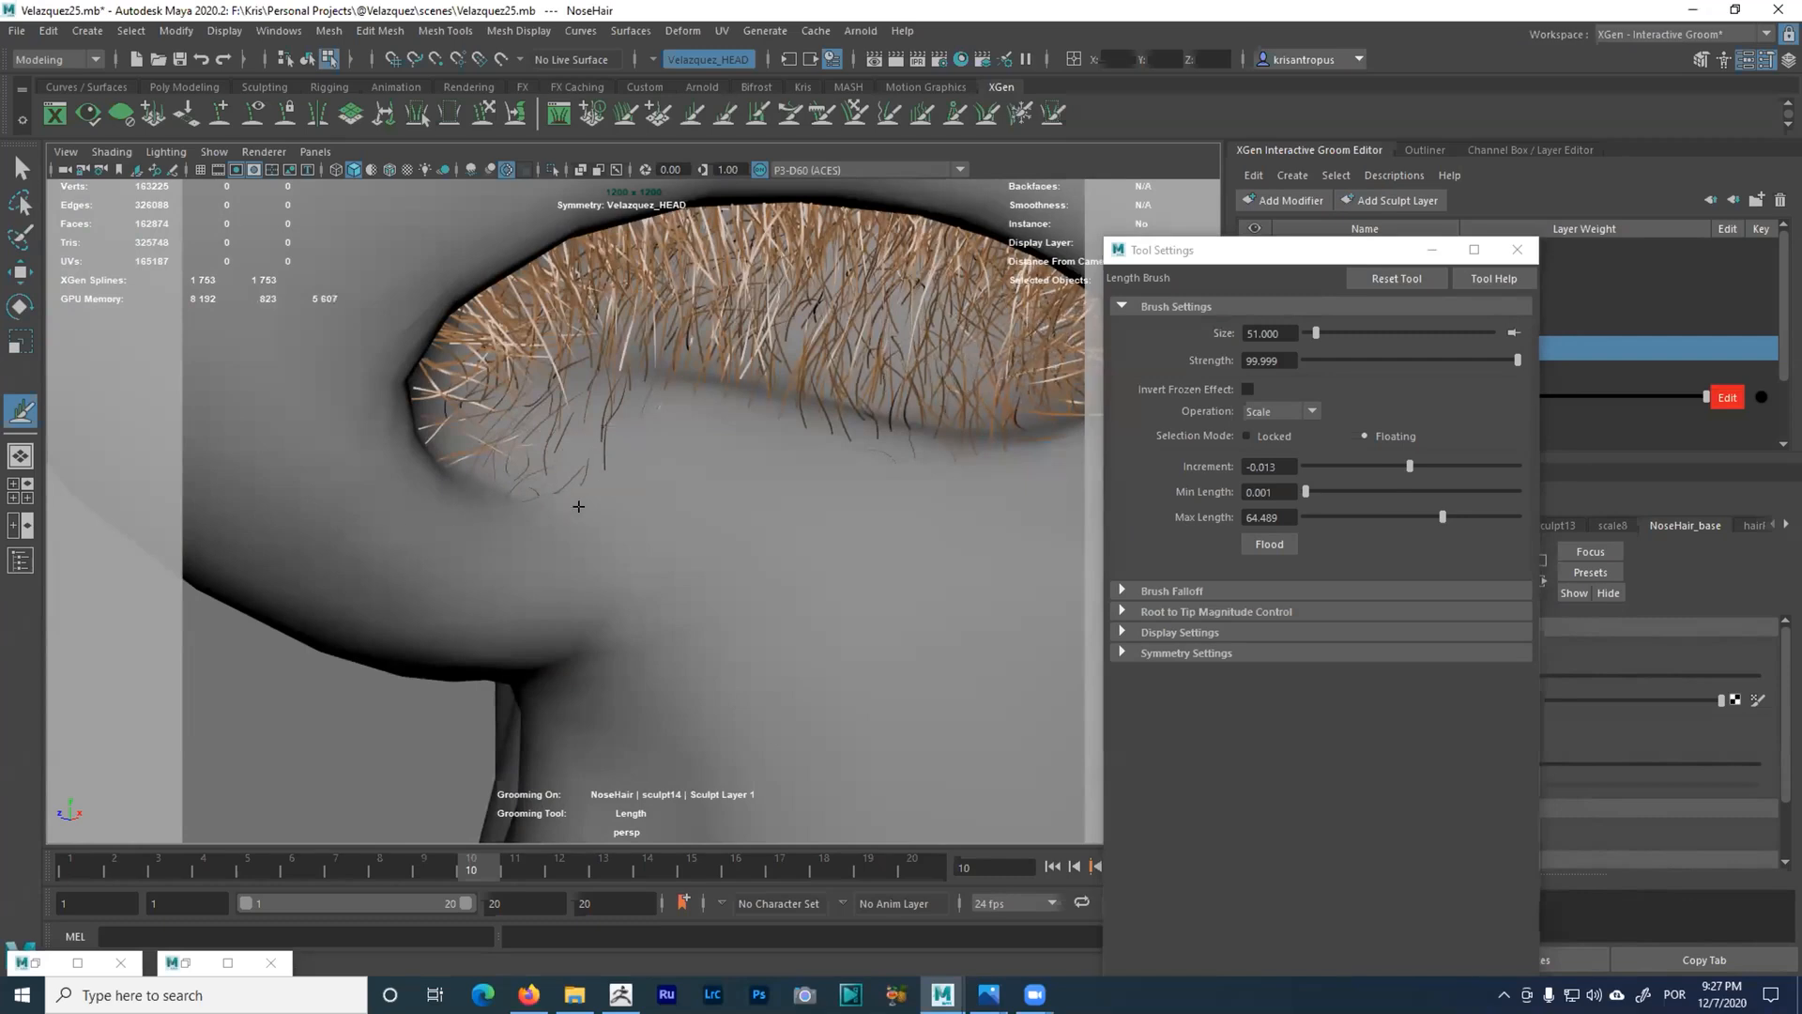
pyautogui.hotkey('ctrl', 'z')
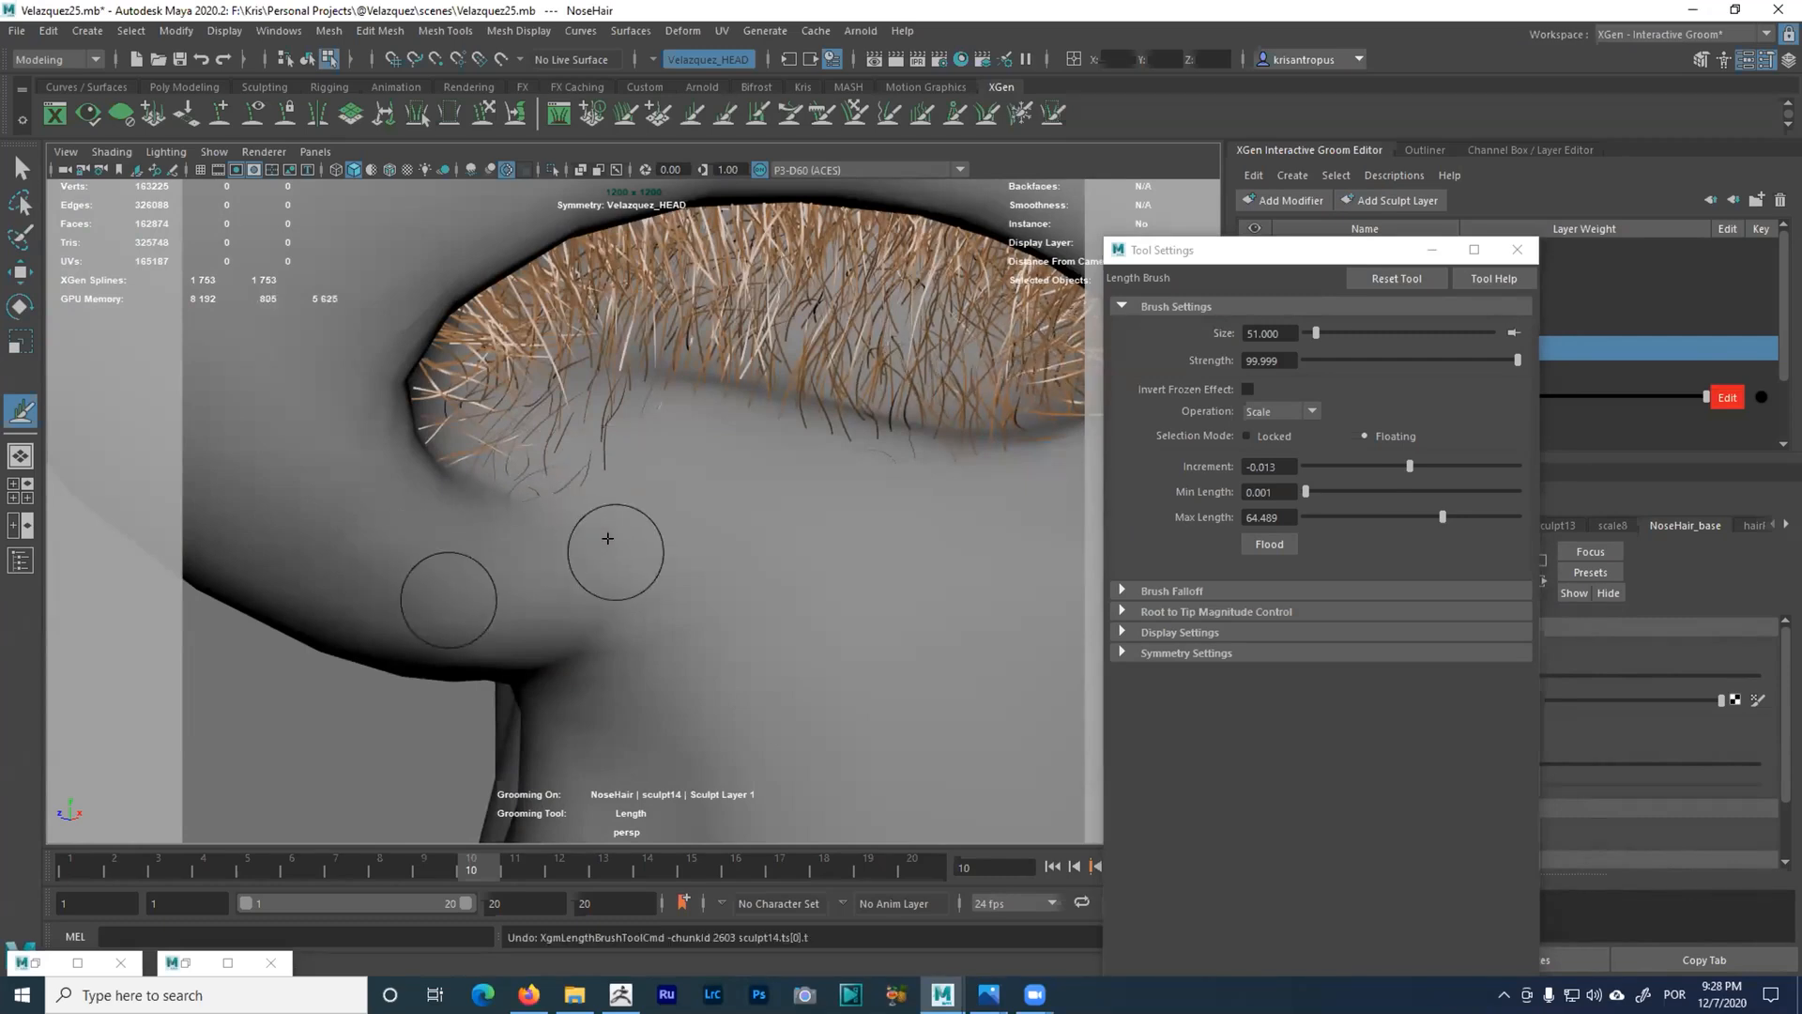
pyautogui.scroll(-3, 595, 515)
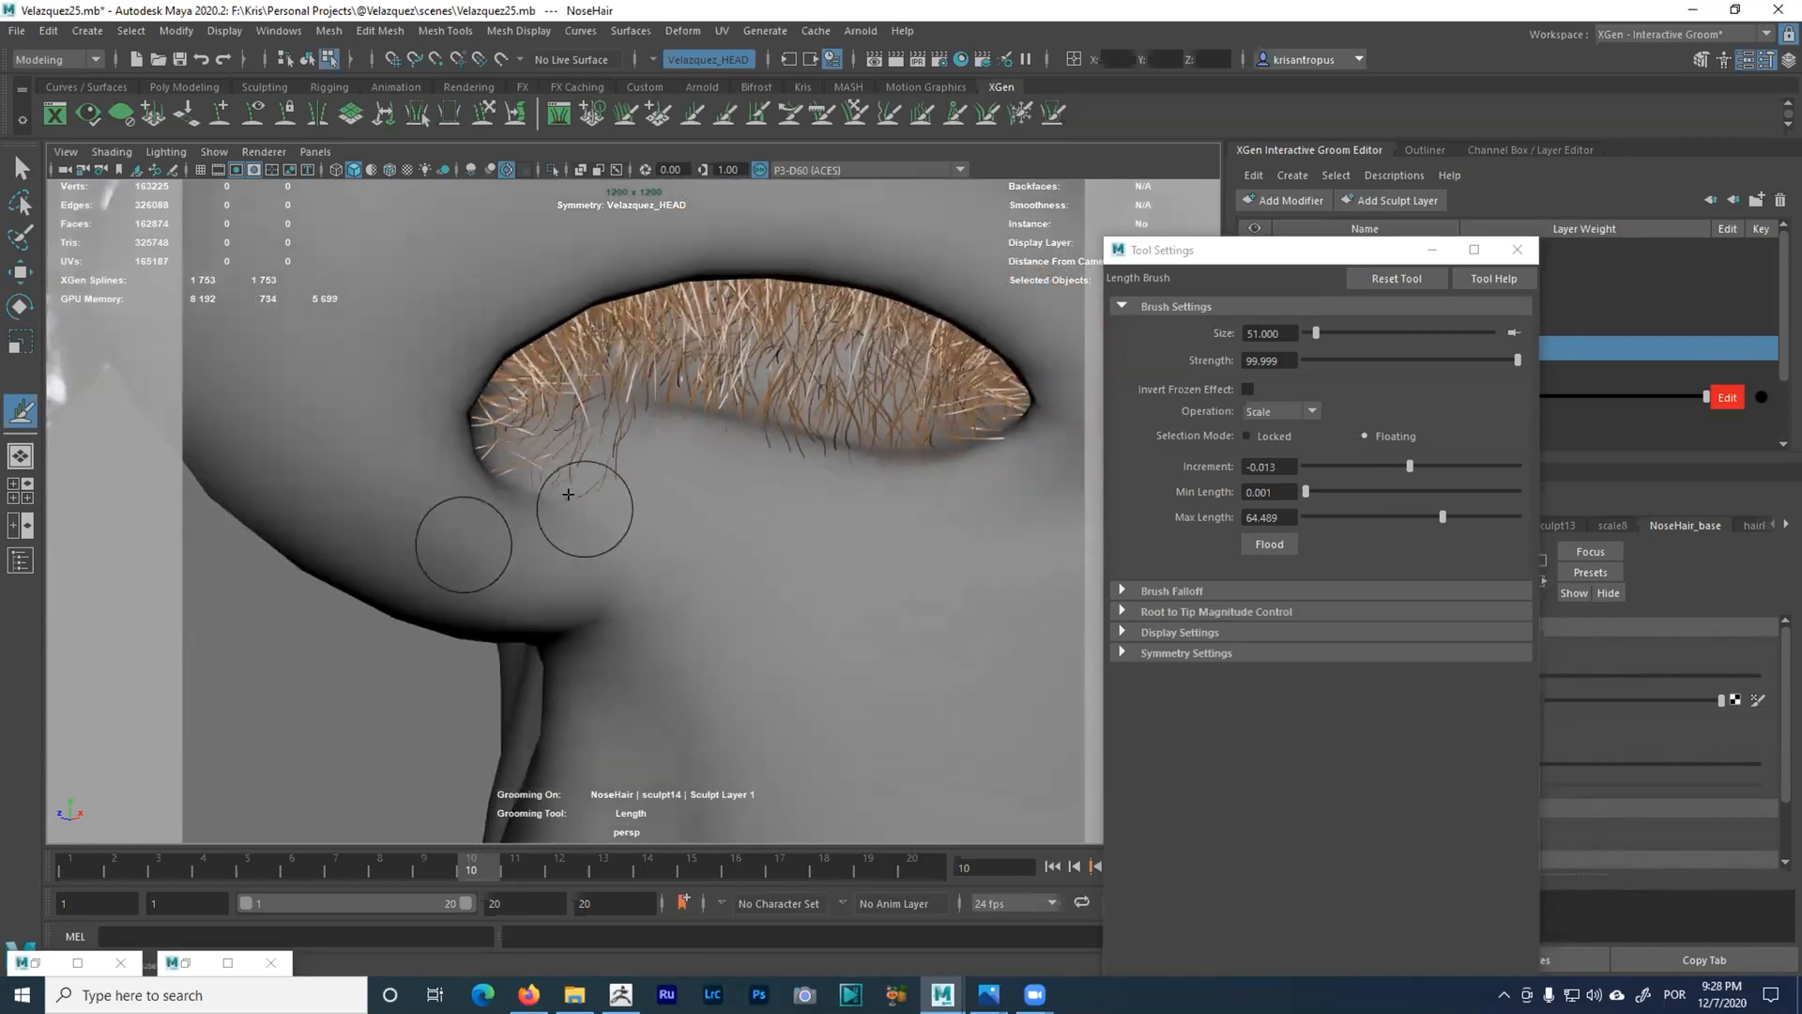
pyautogui.scroll(3, 573, 484)
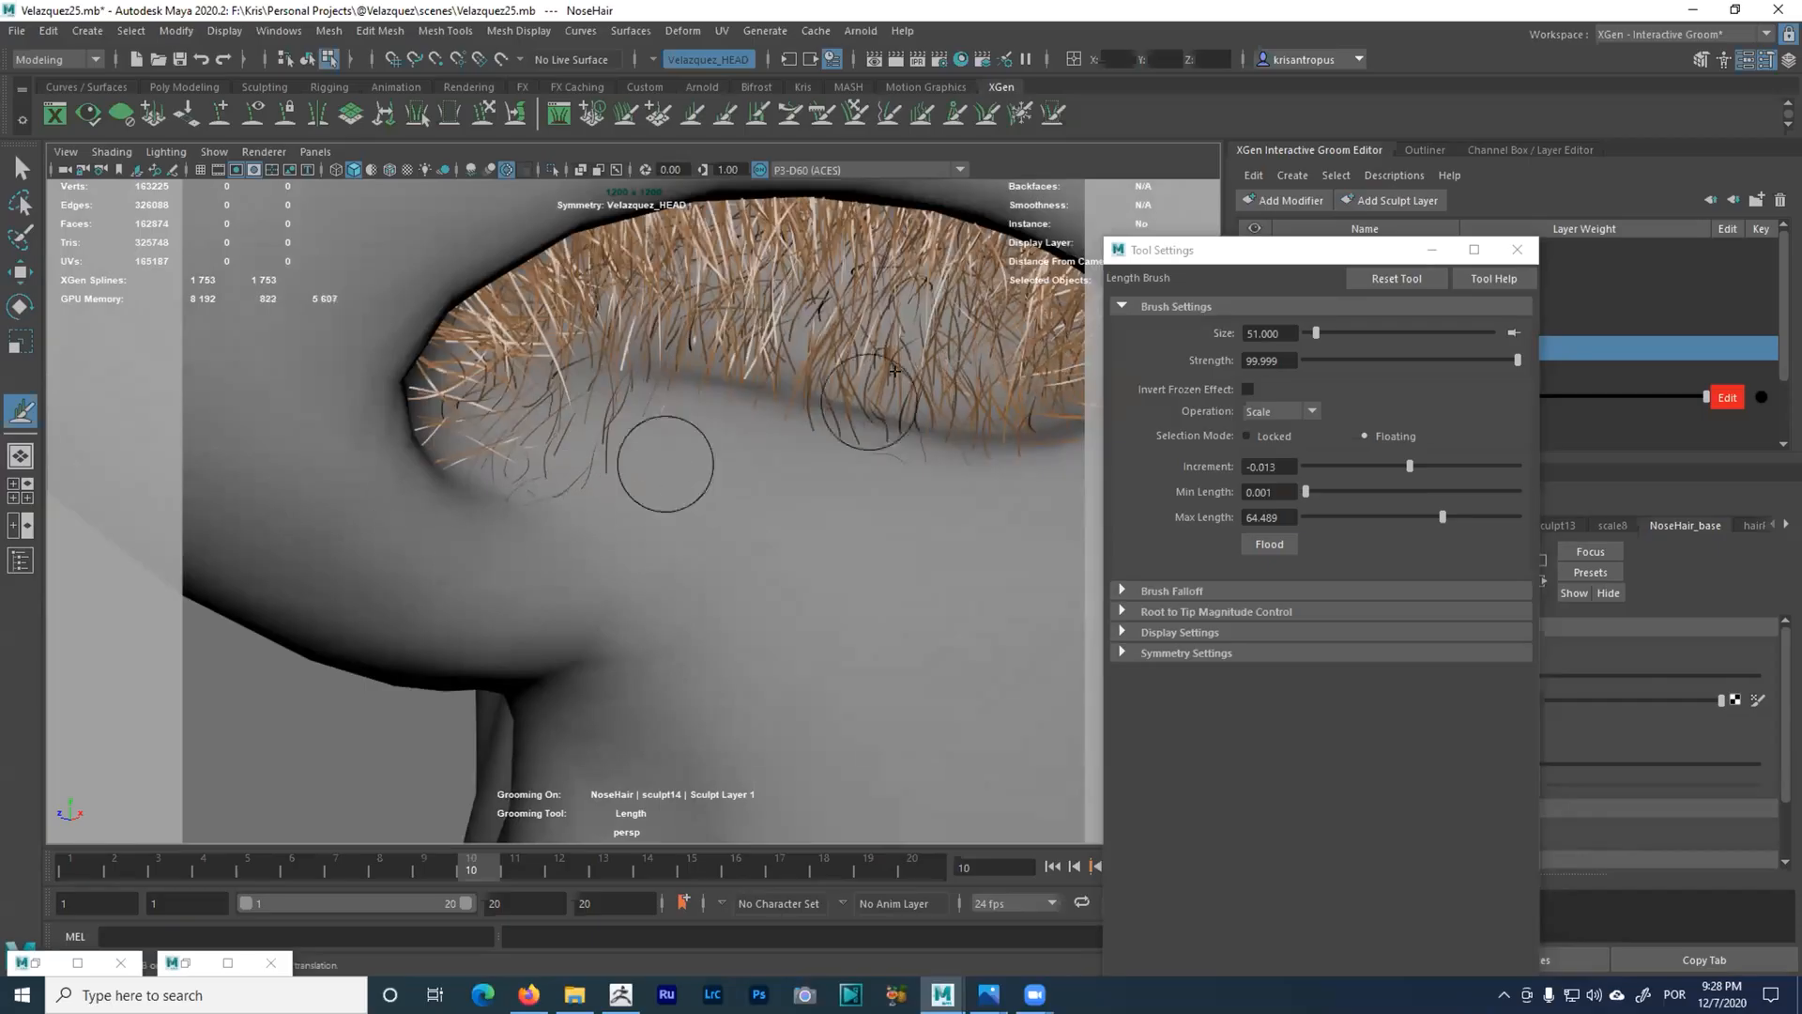
pyautogui.hotkey('ctrl', 'z')
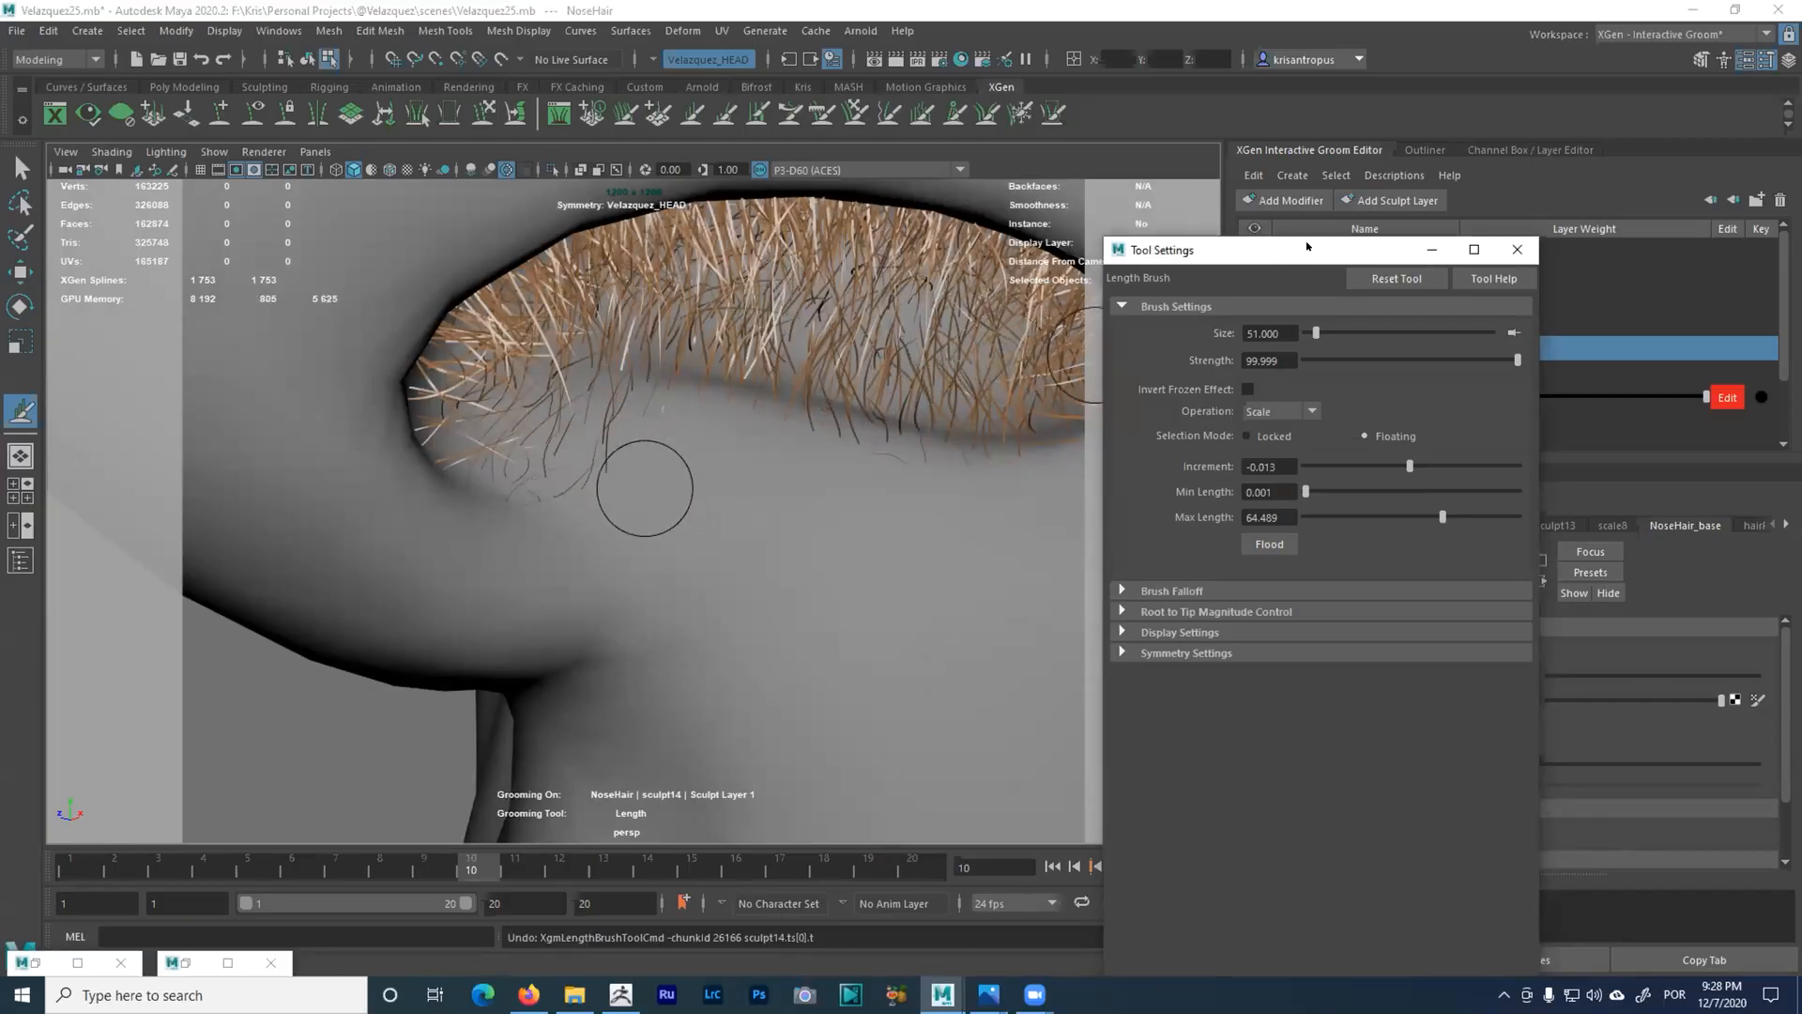
# - Enable Filter Back Faces for the Length brush and set its Falloff Type to Surface
pyautogui.moveTo(1248, 250); pyautogui.dragTo(1169, 130)
pyautogui.click(1042, 471)
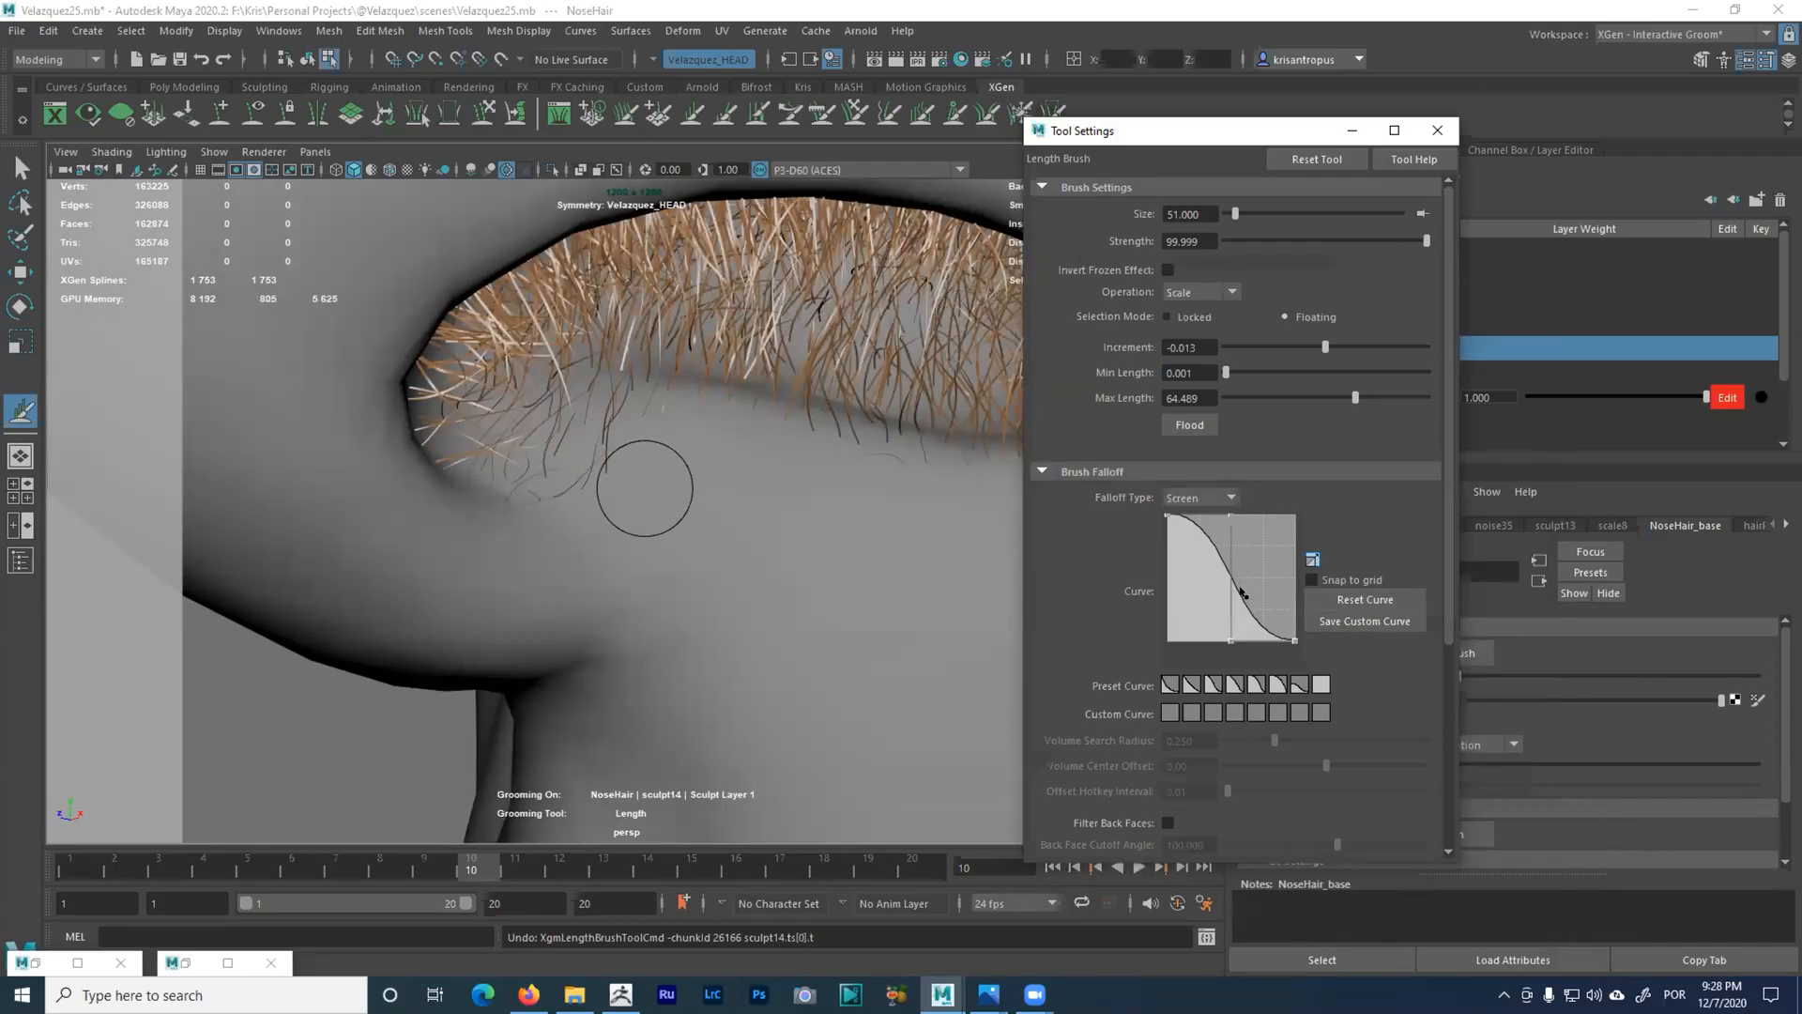
pyautogui.scroll(-2, 1241, 597)
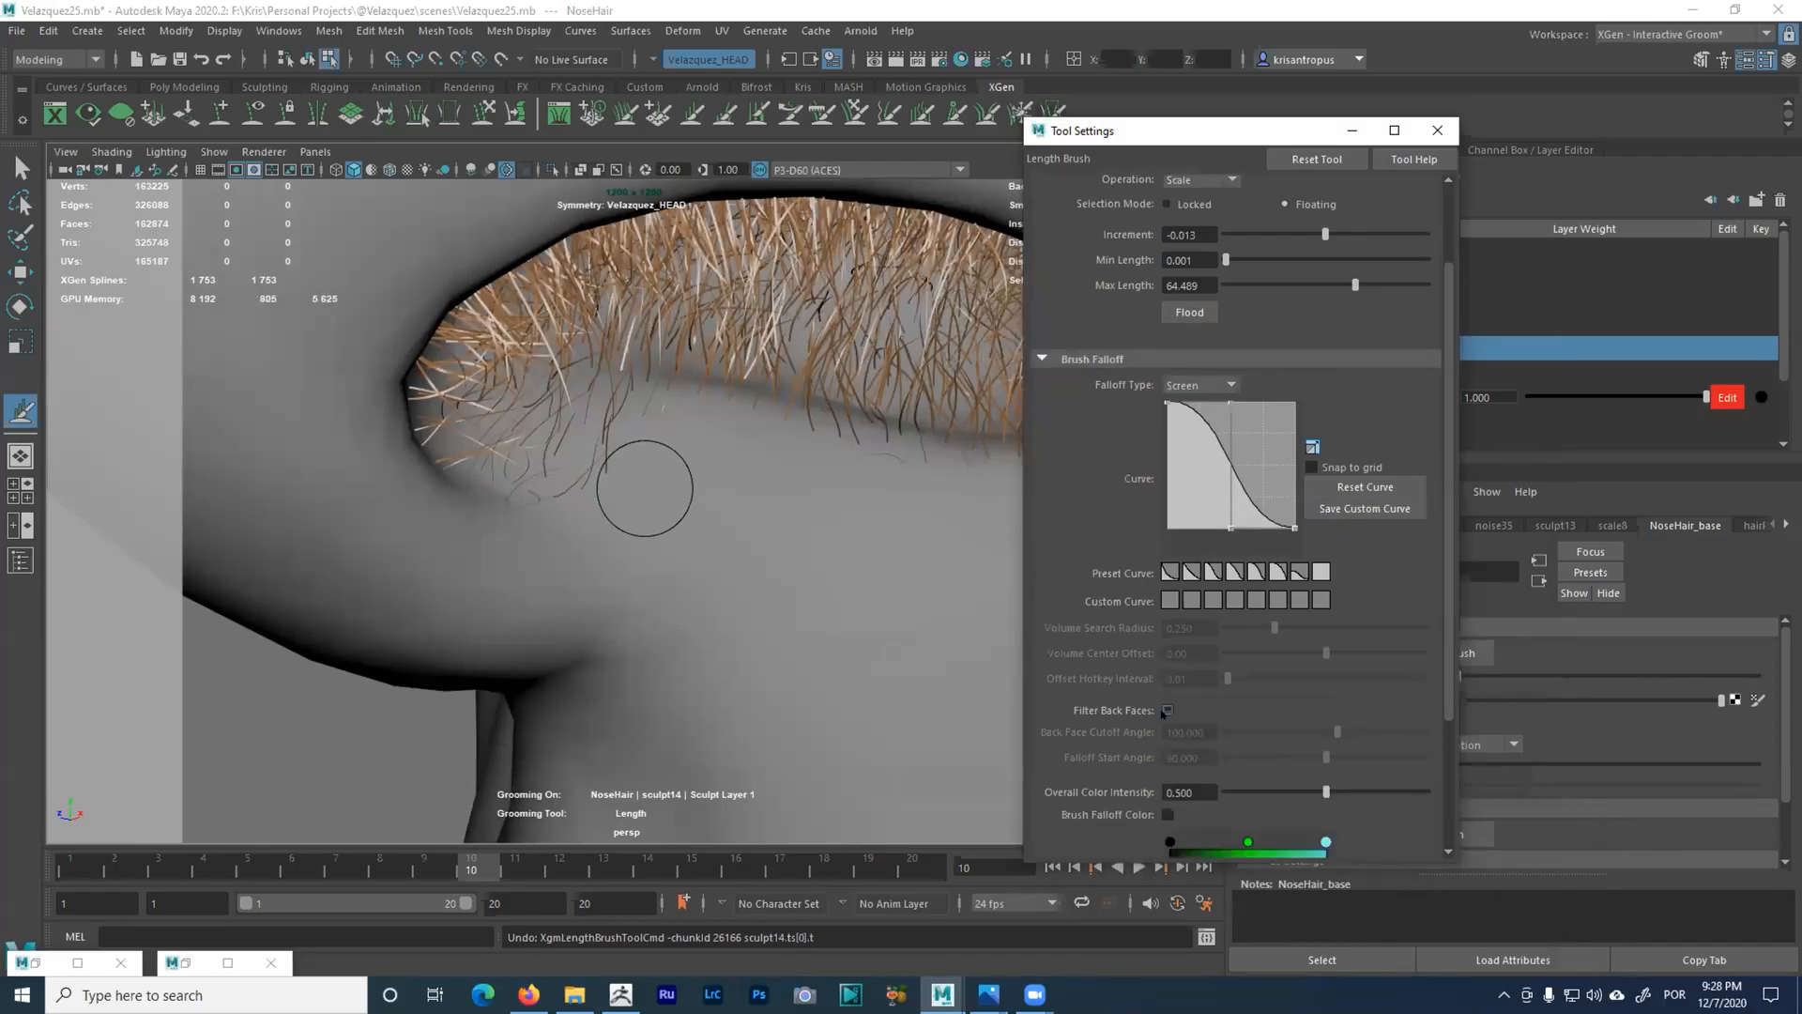
pyautogui.click(1166, 711)
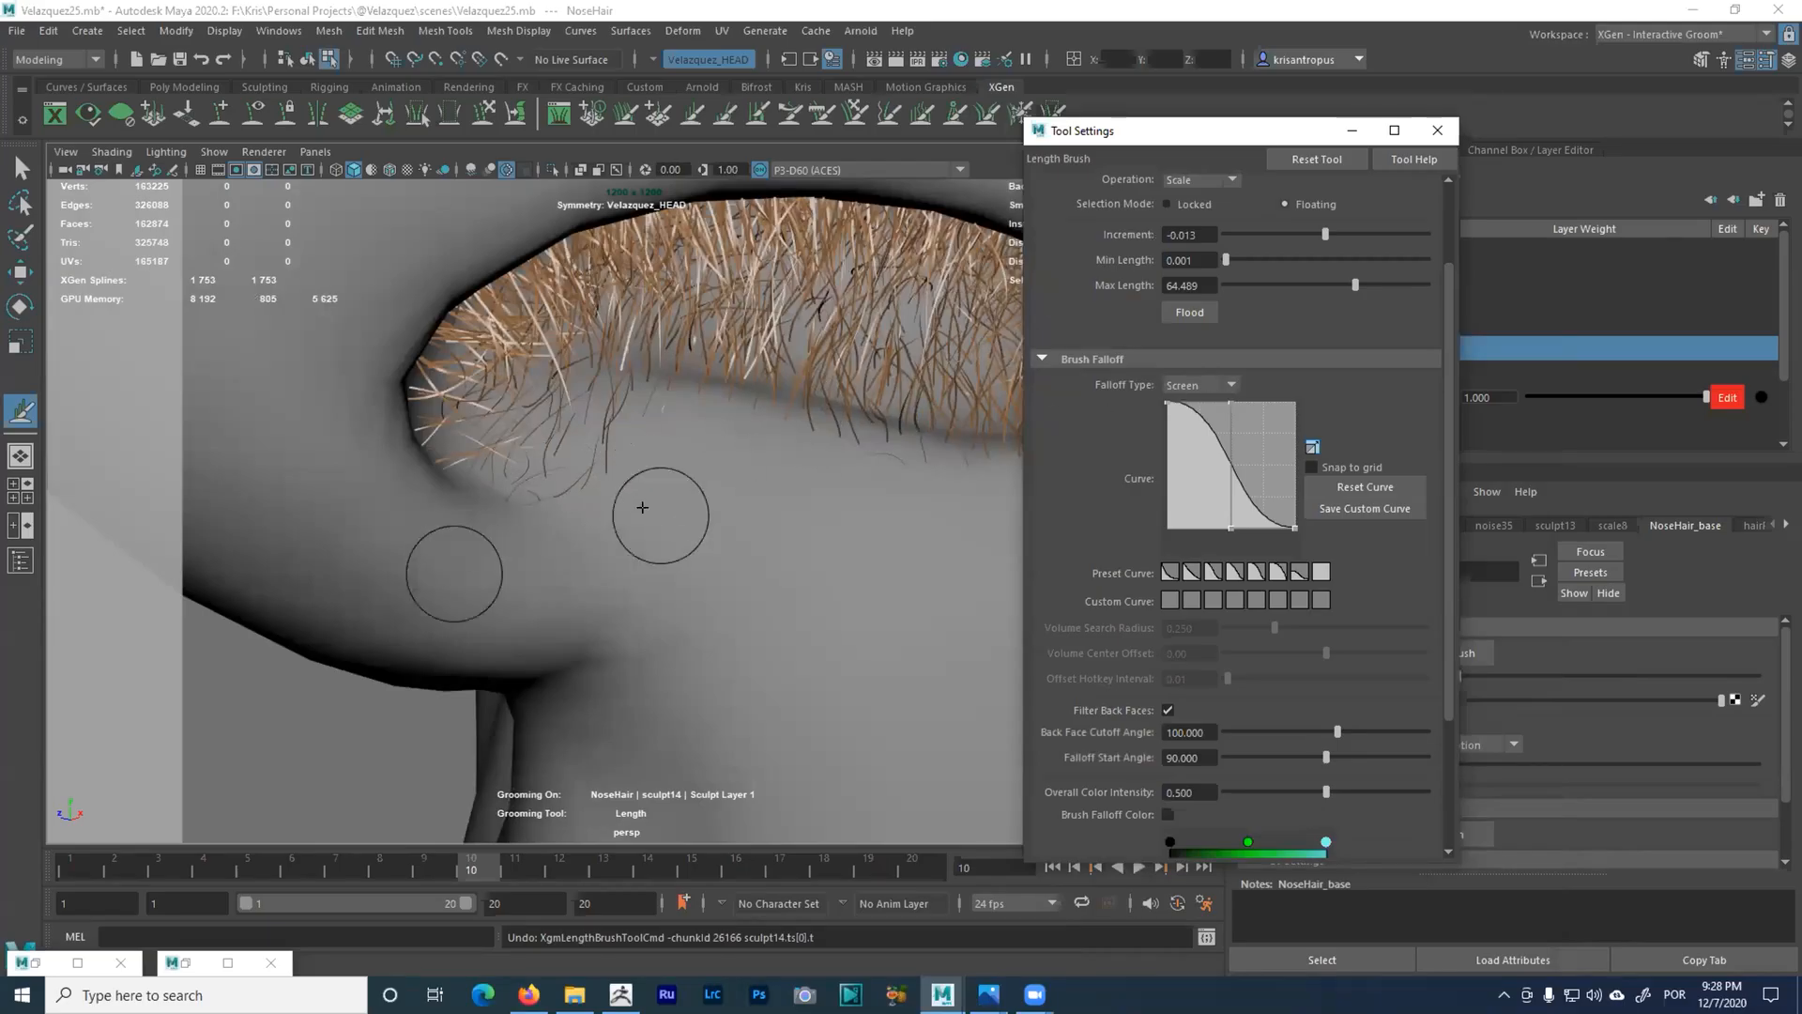
pyautogui.click(1207, 385)
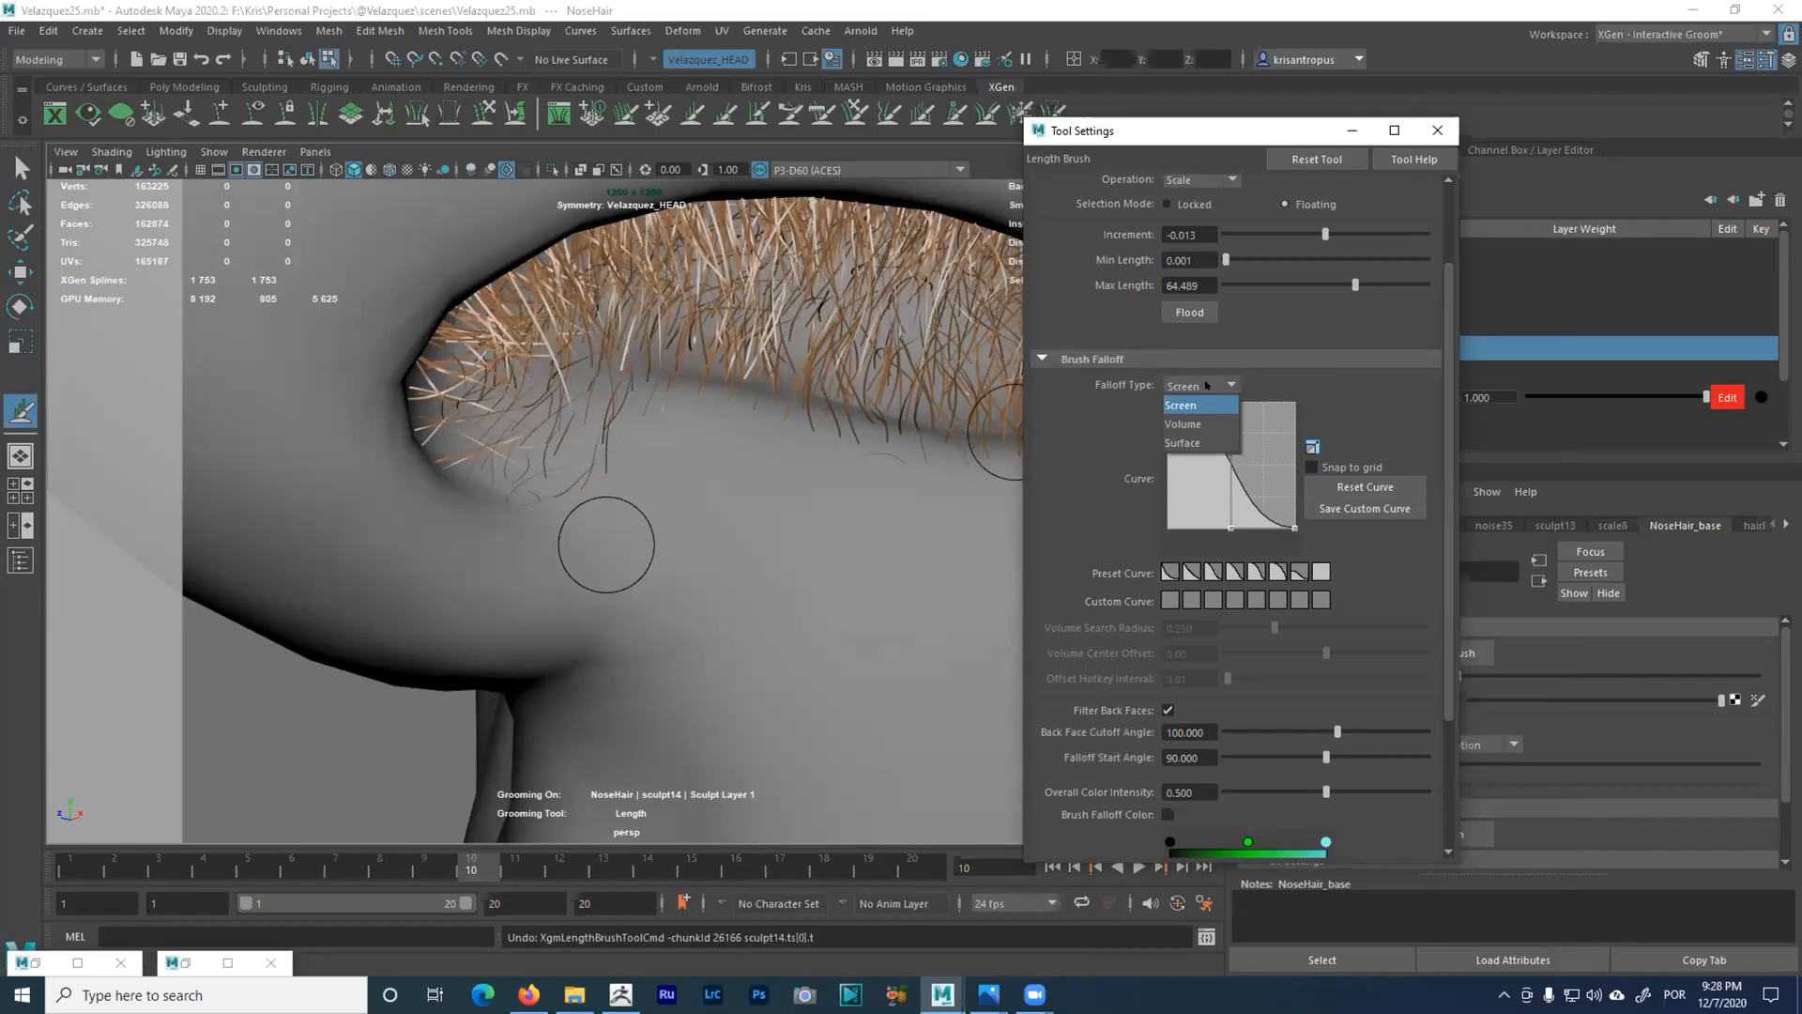
pyautogui.click(1183, 442)
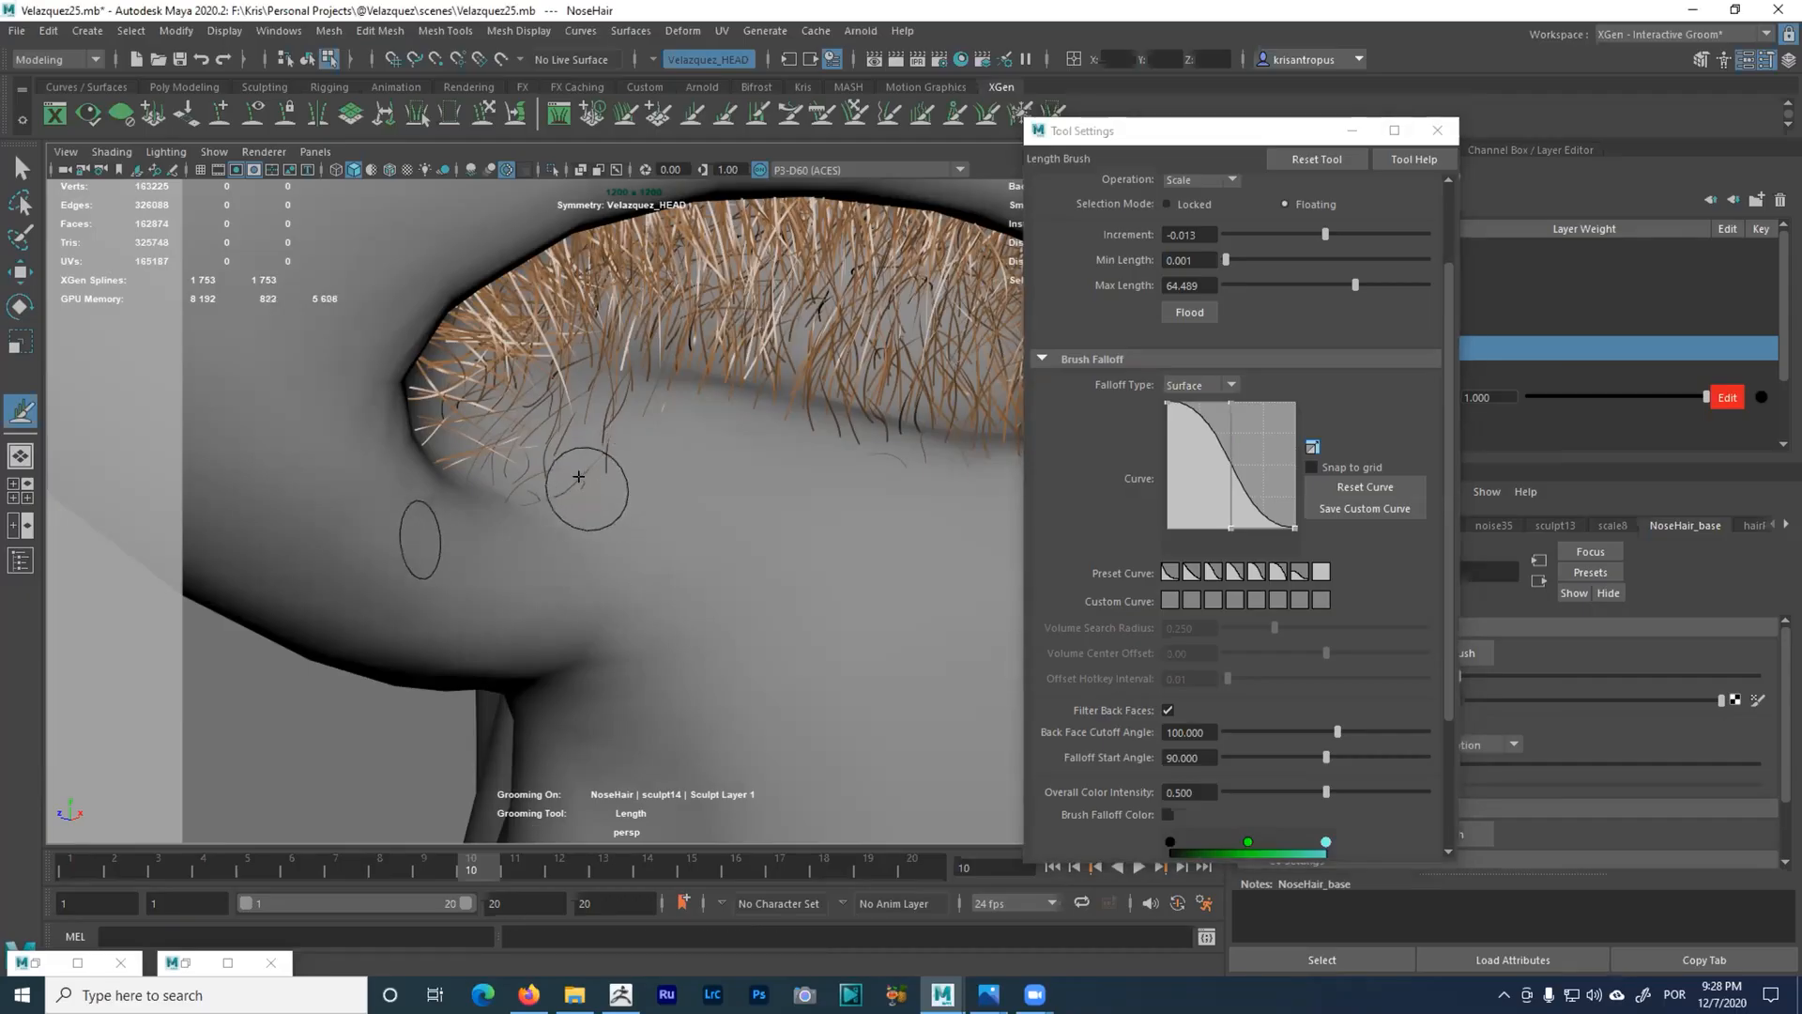
# - Shorten the stray hairs spilling over the front and lower rim of the nostril with the Length brush
pyautogui.keyDown('alt'); pyautogui.moveTo(777, 430); pyautogui.dragTo(837, 413); pyautogui.keyUp('alt')
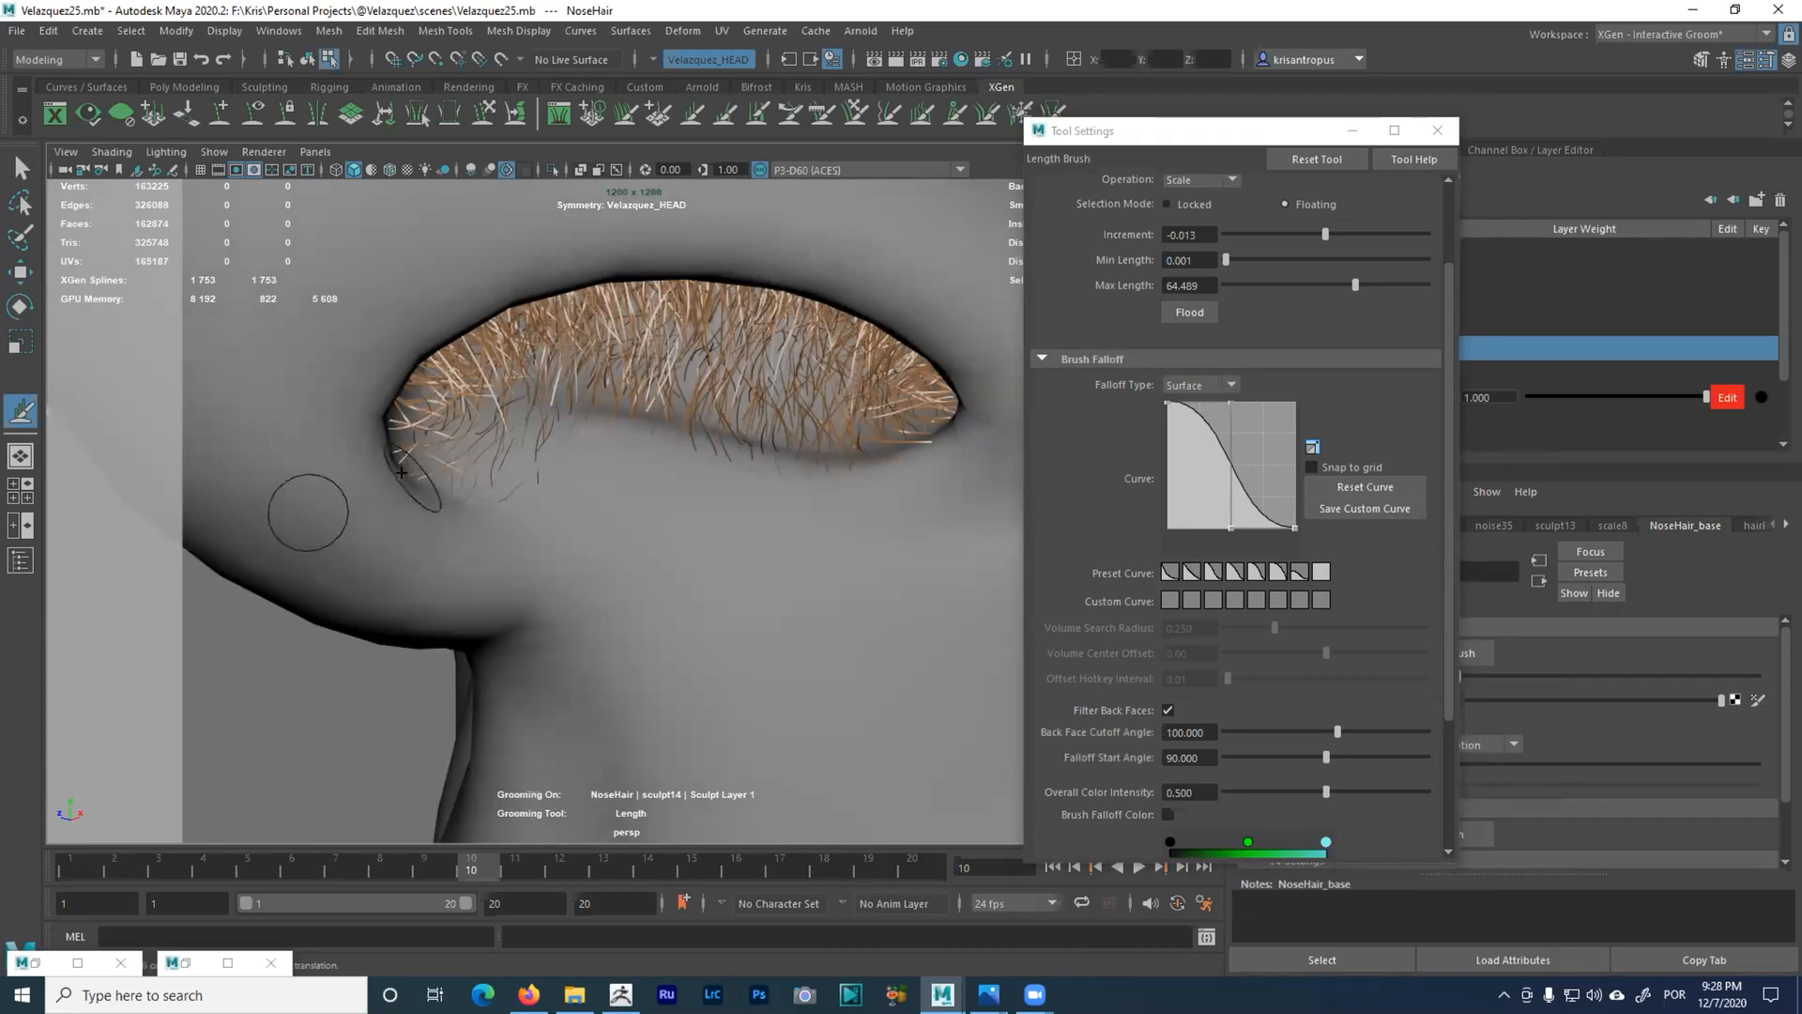
pyautogui.moveTo(445, 462)
pyautogui.mouseDown()
pyautogui.moveTo(482, 451)
pyautogui.moveTo(413, 422)
pyautogui.moveTo(432, 442)
pyautogui.mouseUp()
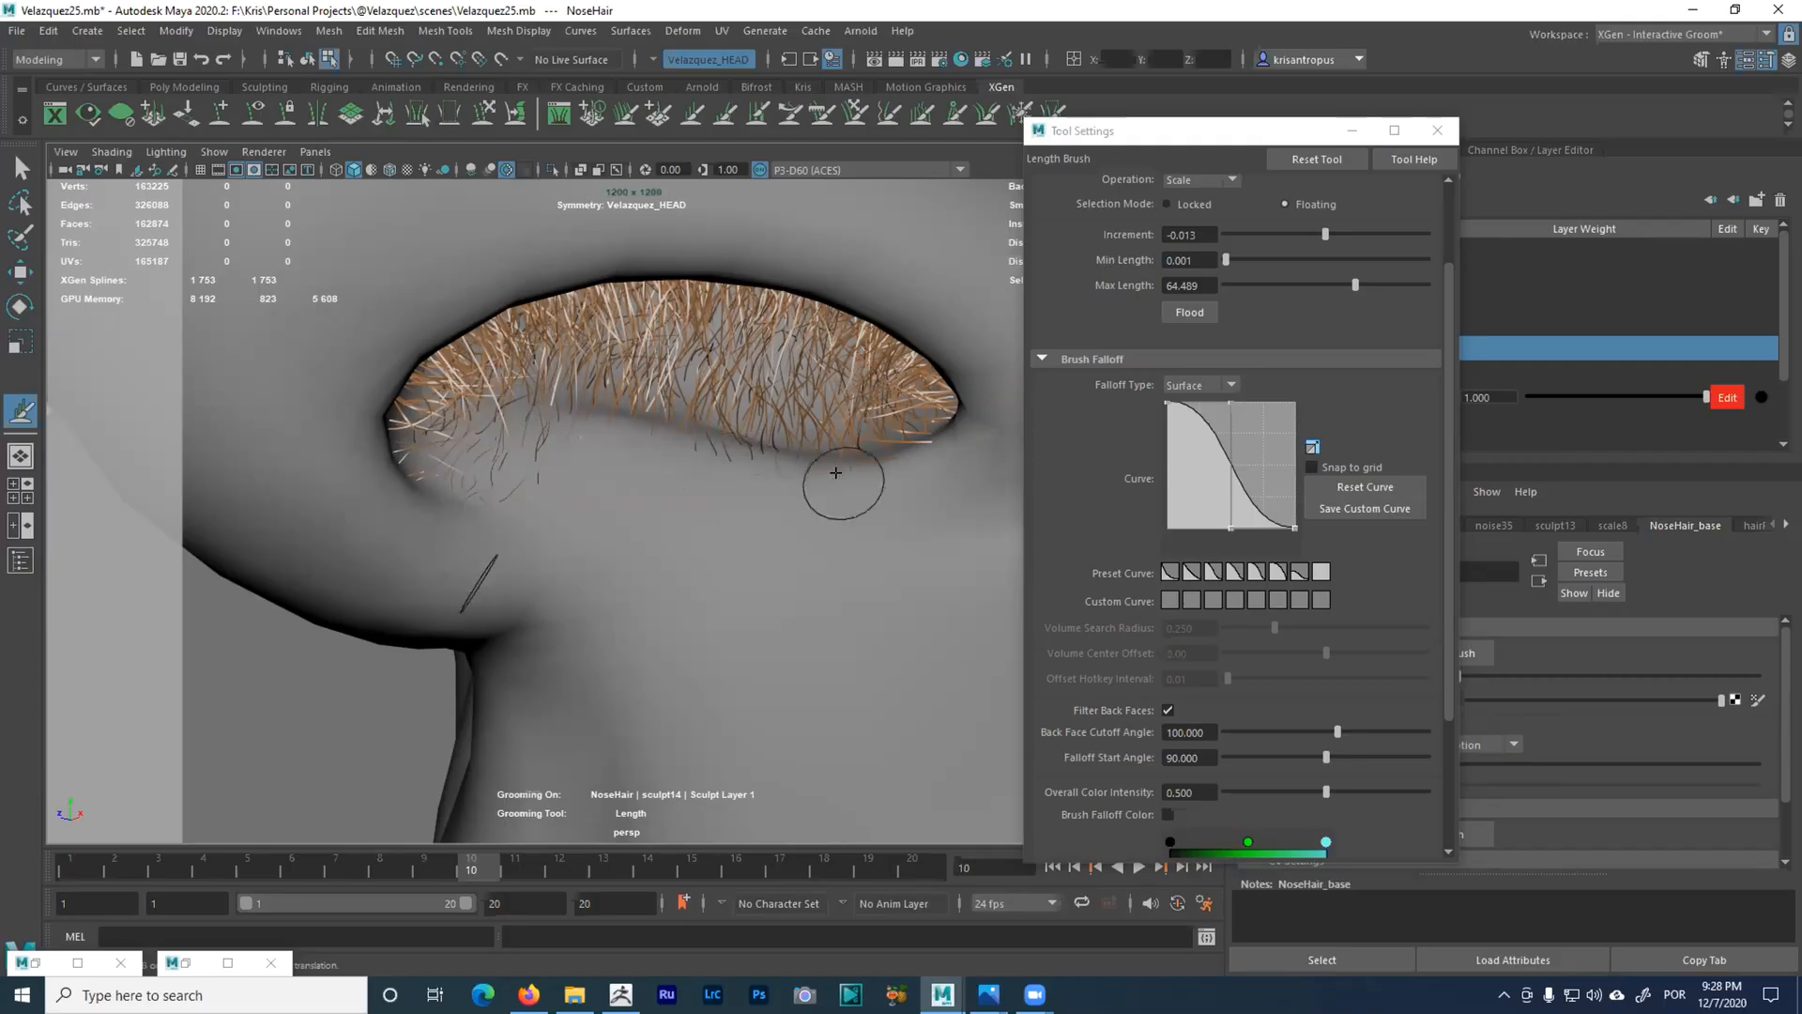
pyautogui.keyDown('alt'); pyautogui.moveTo(676, 482); pyautogui.dragTo(675, 462); pyautogui.keyUp('alt')
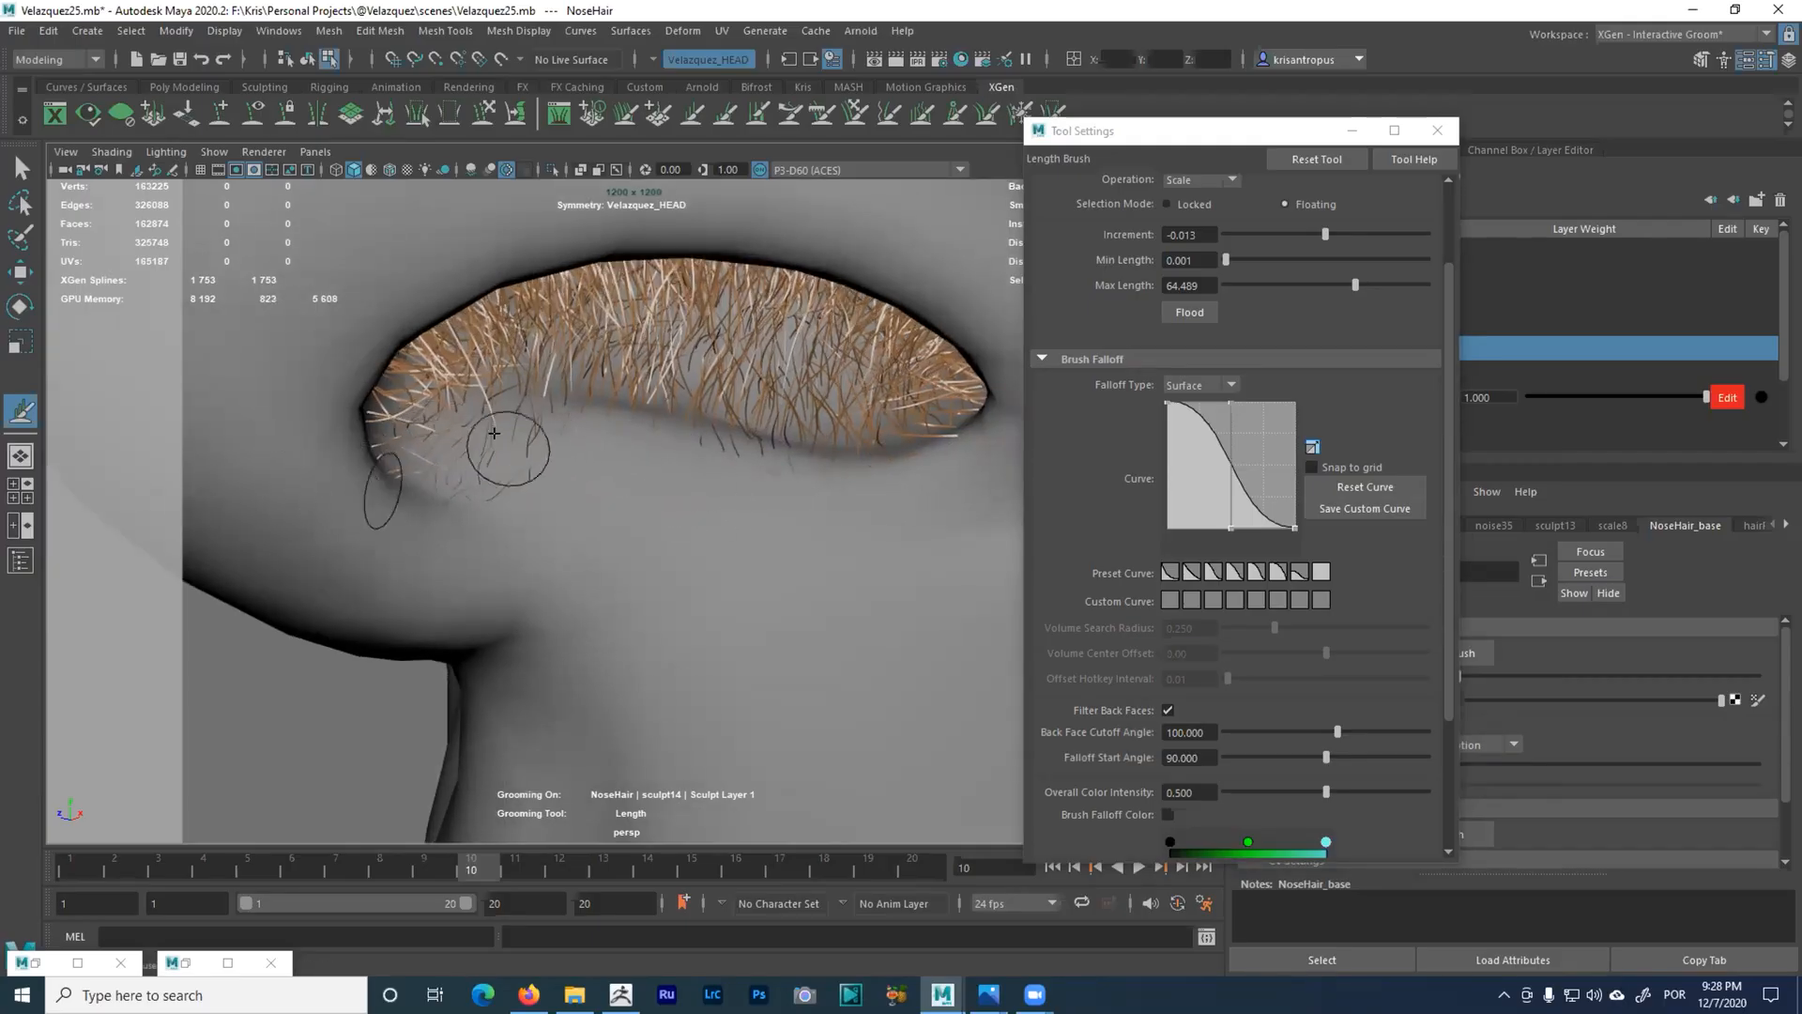
# - Inspect the nose hair in both nostrils from several angles and review the Length brush's symmetry settings
pyautogui.keyDown('alt'); pyautogui.moveTo(544, 414); pyautogui.dragTo(705, 463, button='right'); pyautogui.keyUp('alt')
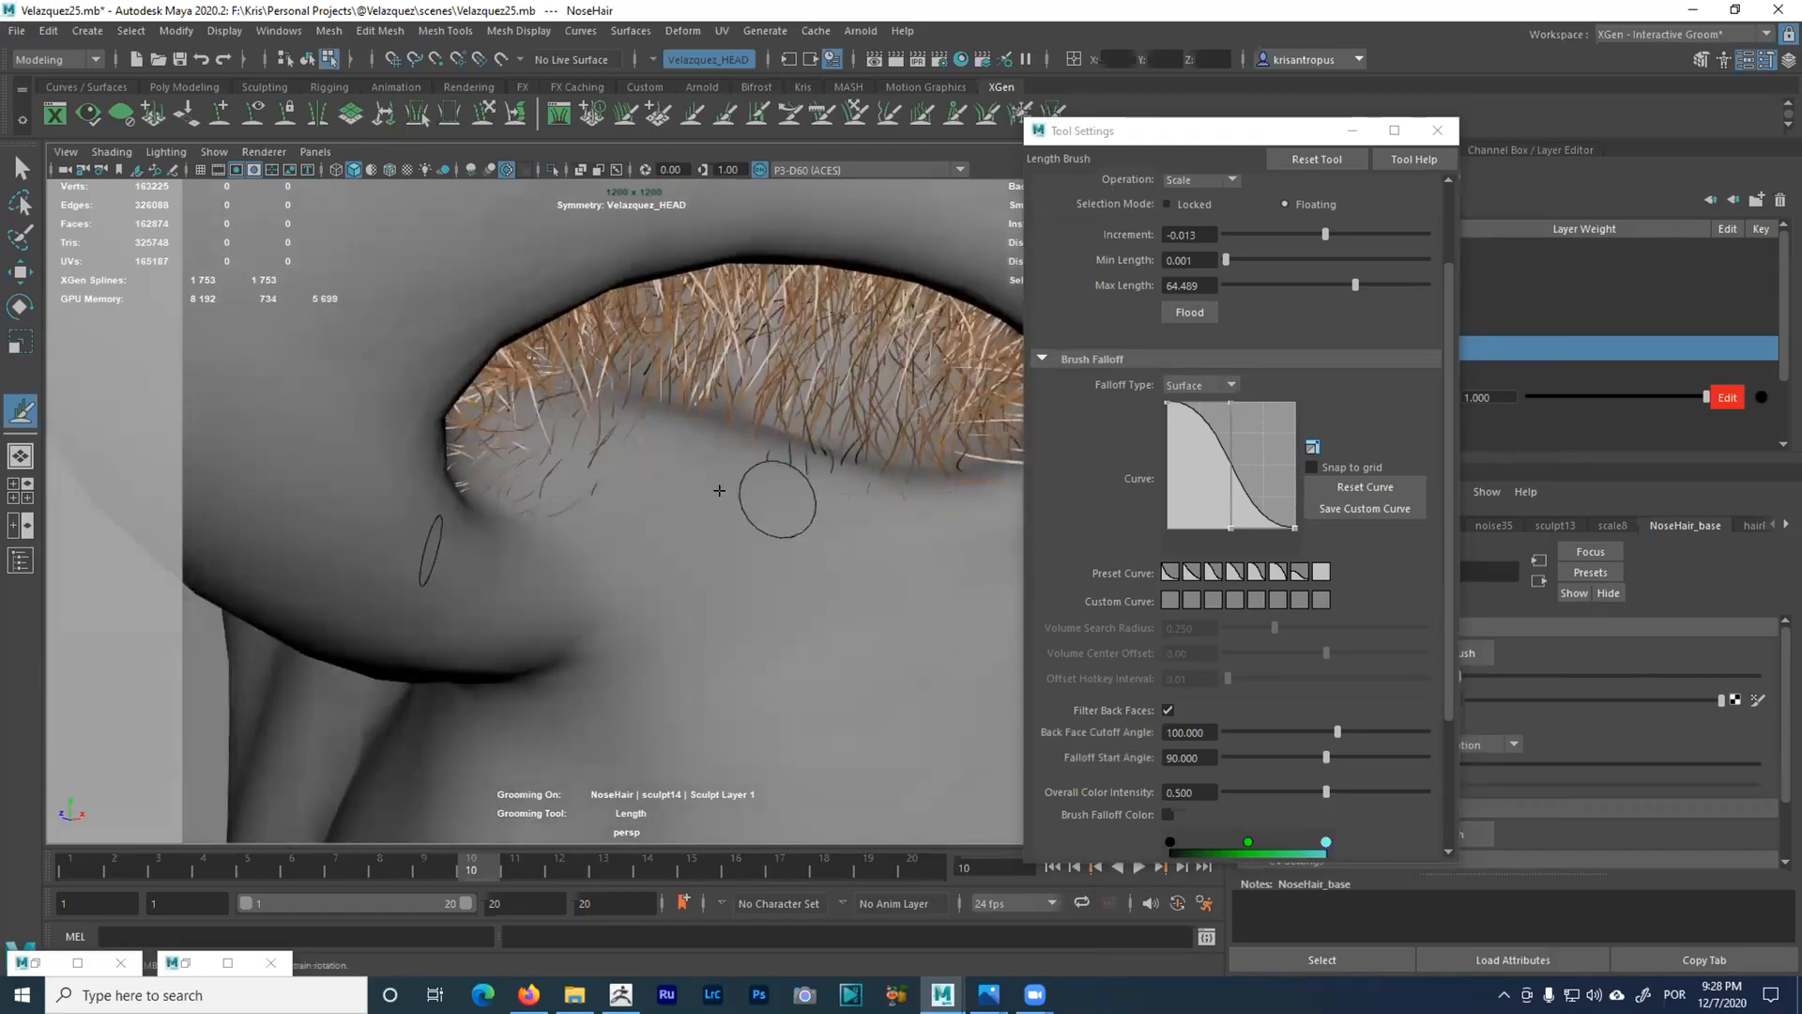
pyautogui.keyDown('alt'); pyautogui.moveTo(776, 503); pyautogui.dragTo(663, 423); pyautogui.keyUp('alt')
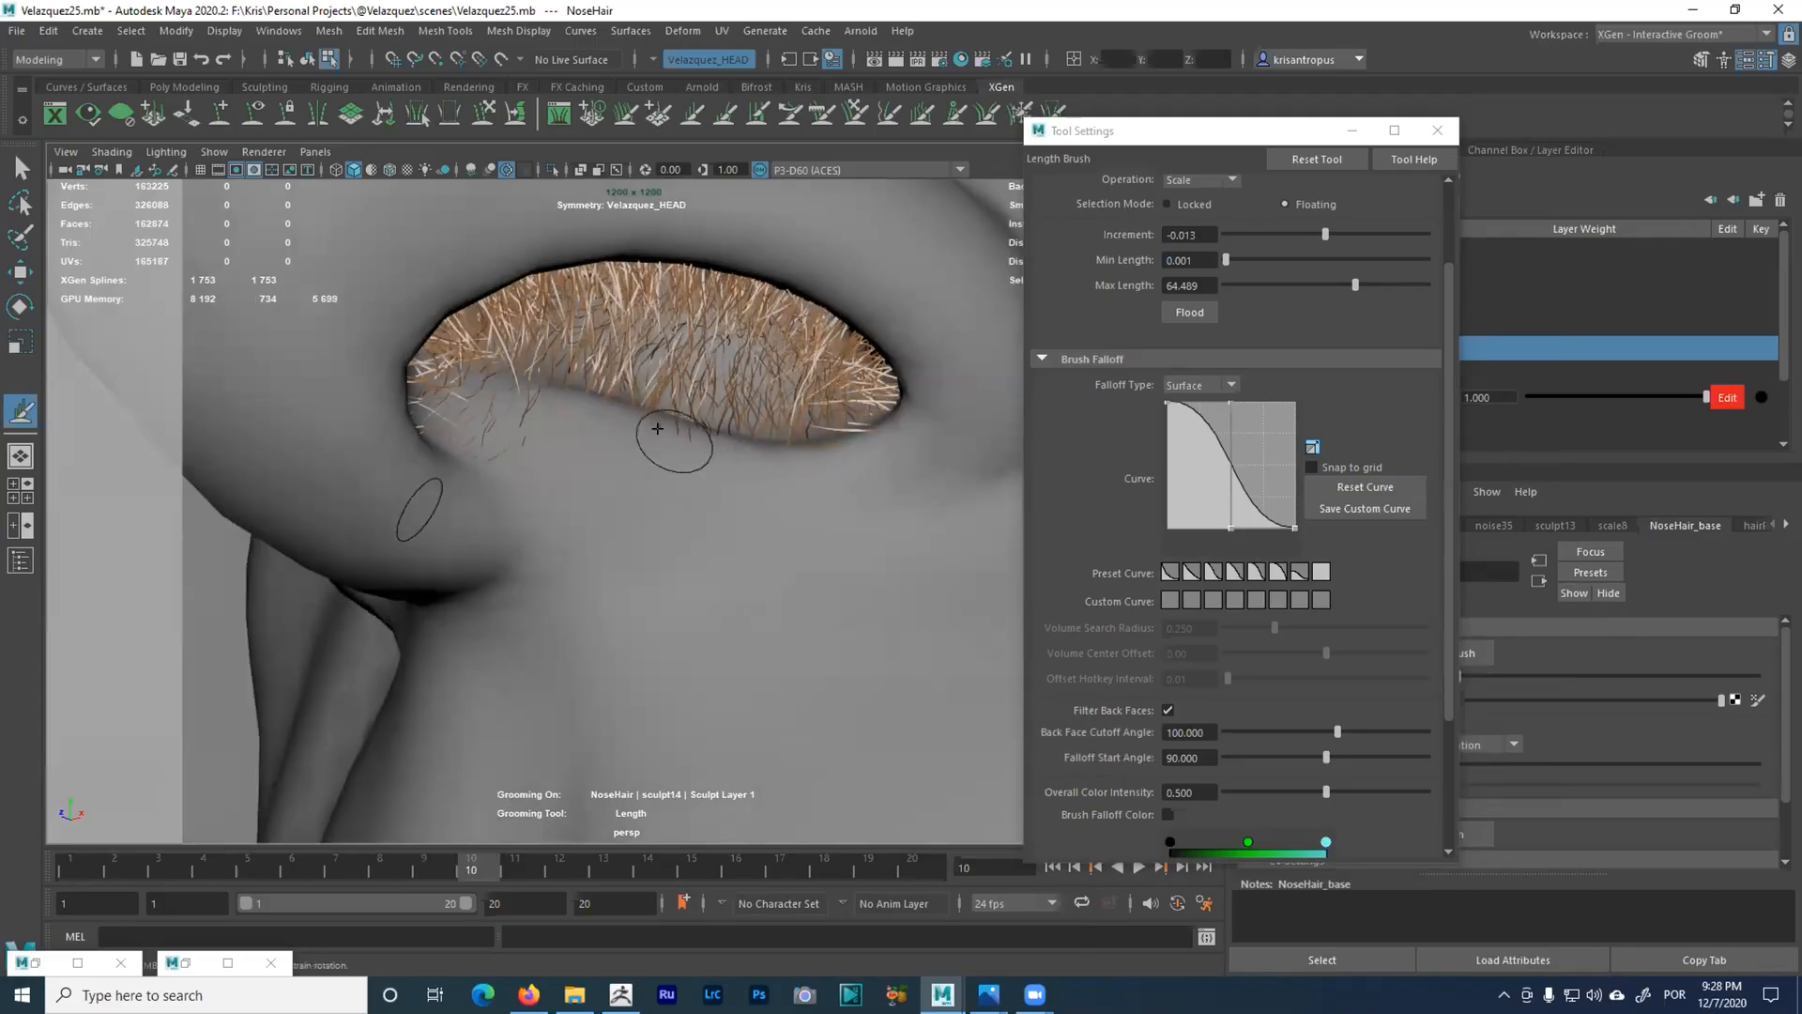
pyautogui.moveTo(775, 444)
pyautogui.keyDown('alt'); pyautogui.mouseDown()
pyautogui.moveTo(805, 462)
pyautogui.moveTo(760, 450)
pyautogui.moveTo(695, 483)
pyautogui.mouseUp(); pyautogui.keyUp('alt')
pyautogui.keyDown('alt'); pyautogui.moveTo(830, 516); pyautogui.dragTo(532, 417); pyautogui.keyUp('alt')
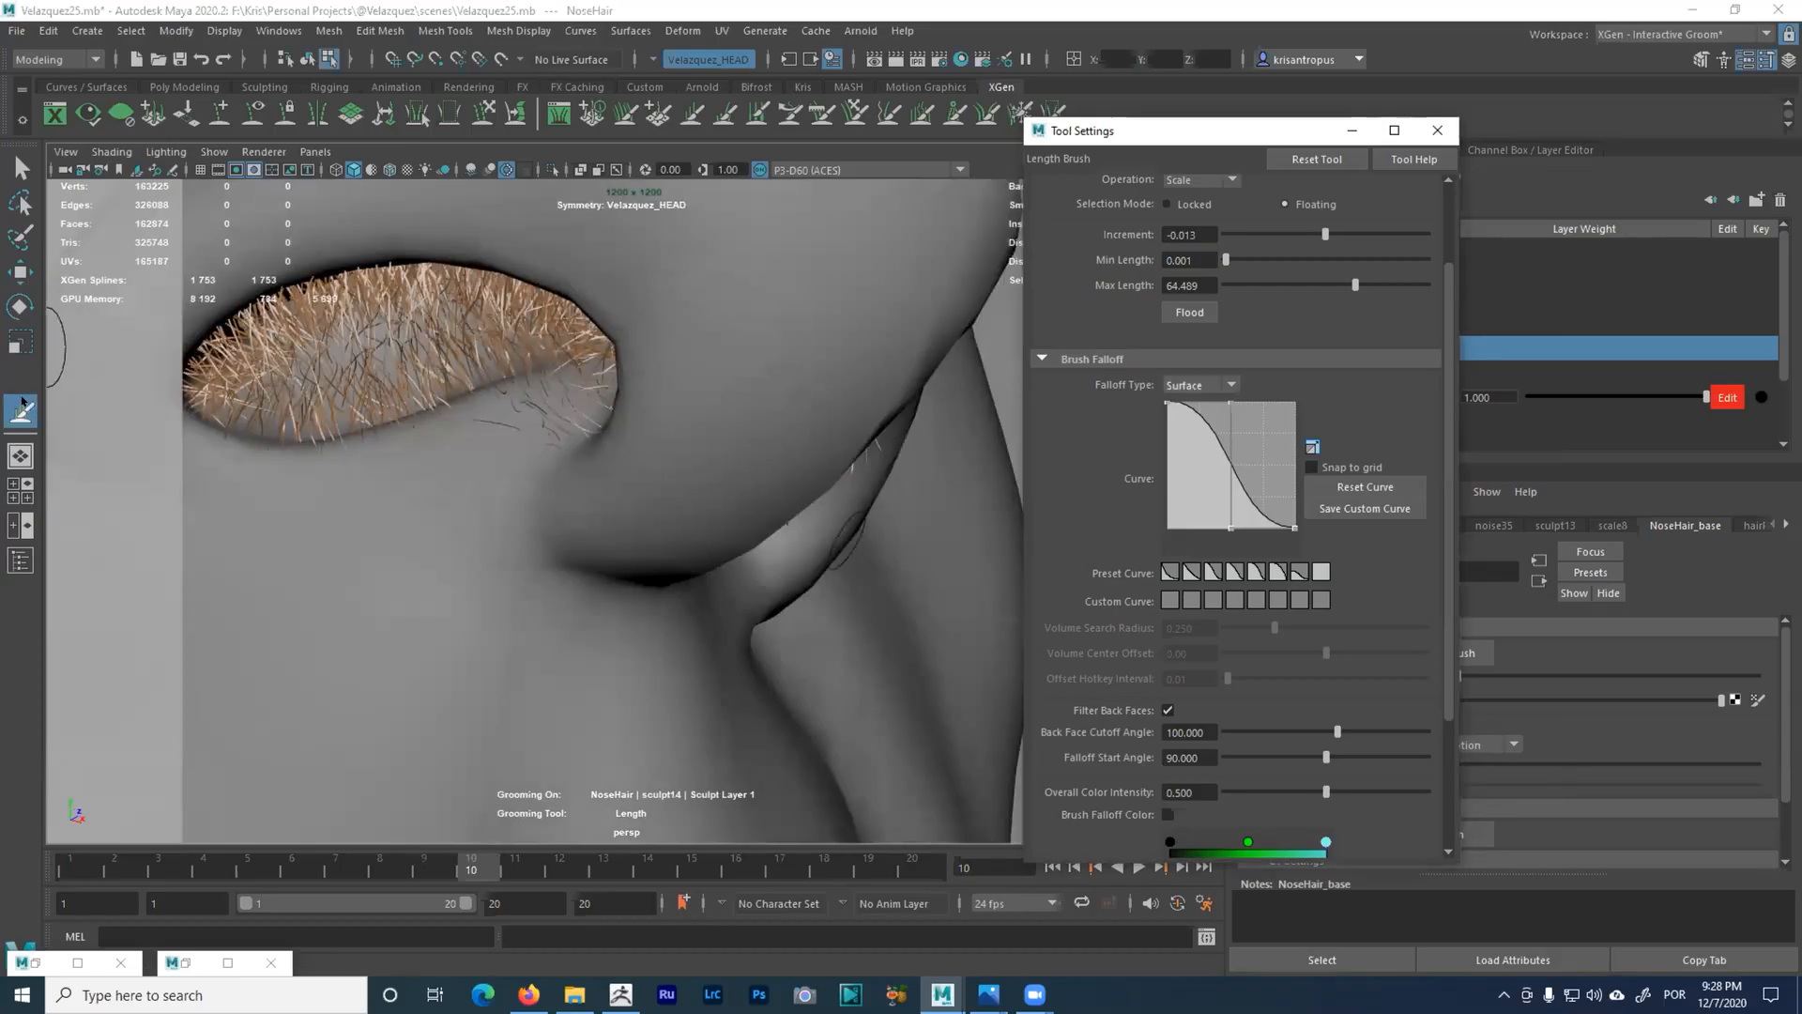
pyautogui.scroll(-3, 1428, 521)
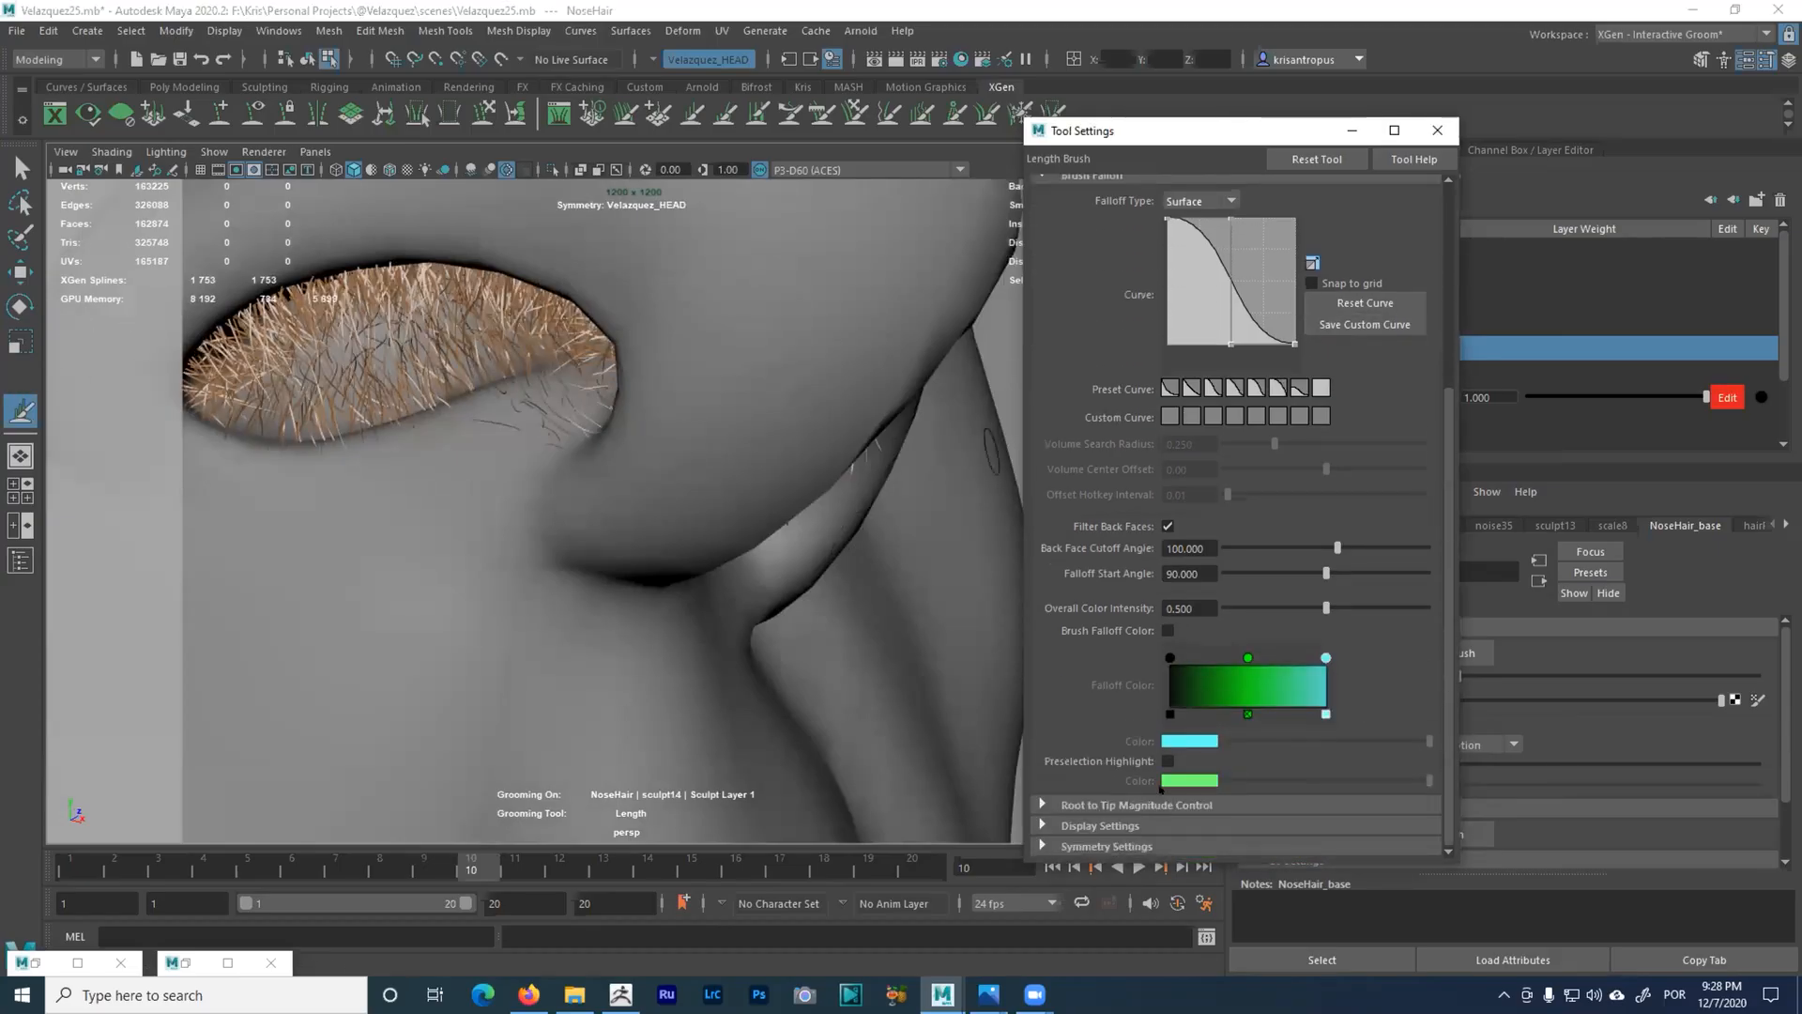
pyautogui.click(1129, 845)
pyautogui.click(1208, 812)
pyautogui.click(1197, 839)
pyautogui.click(1352, 130)
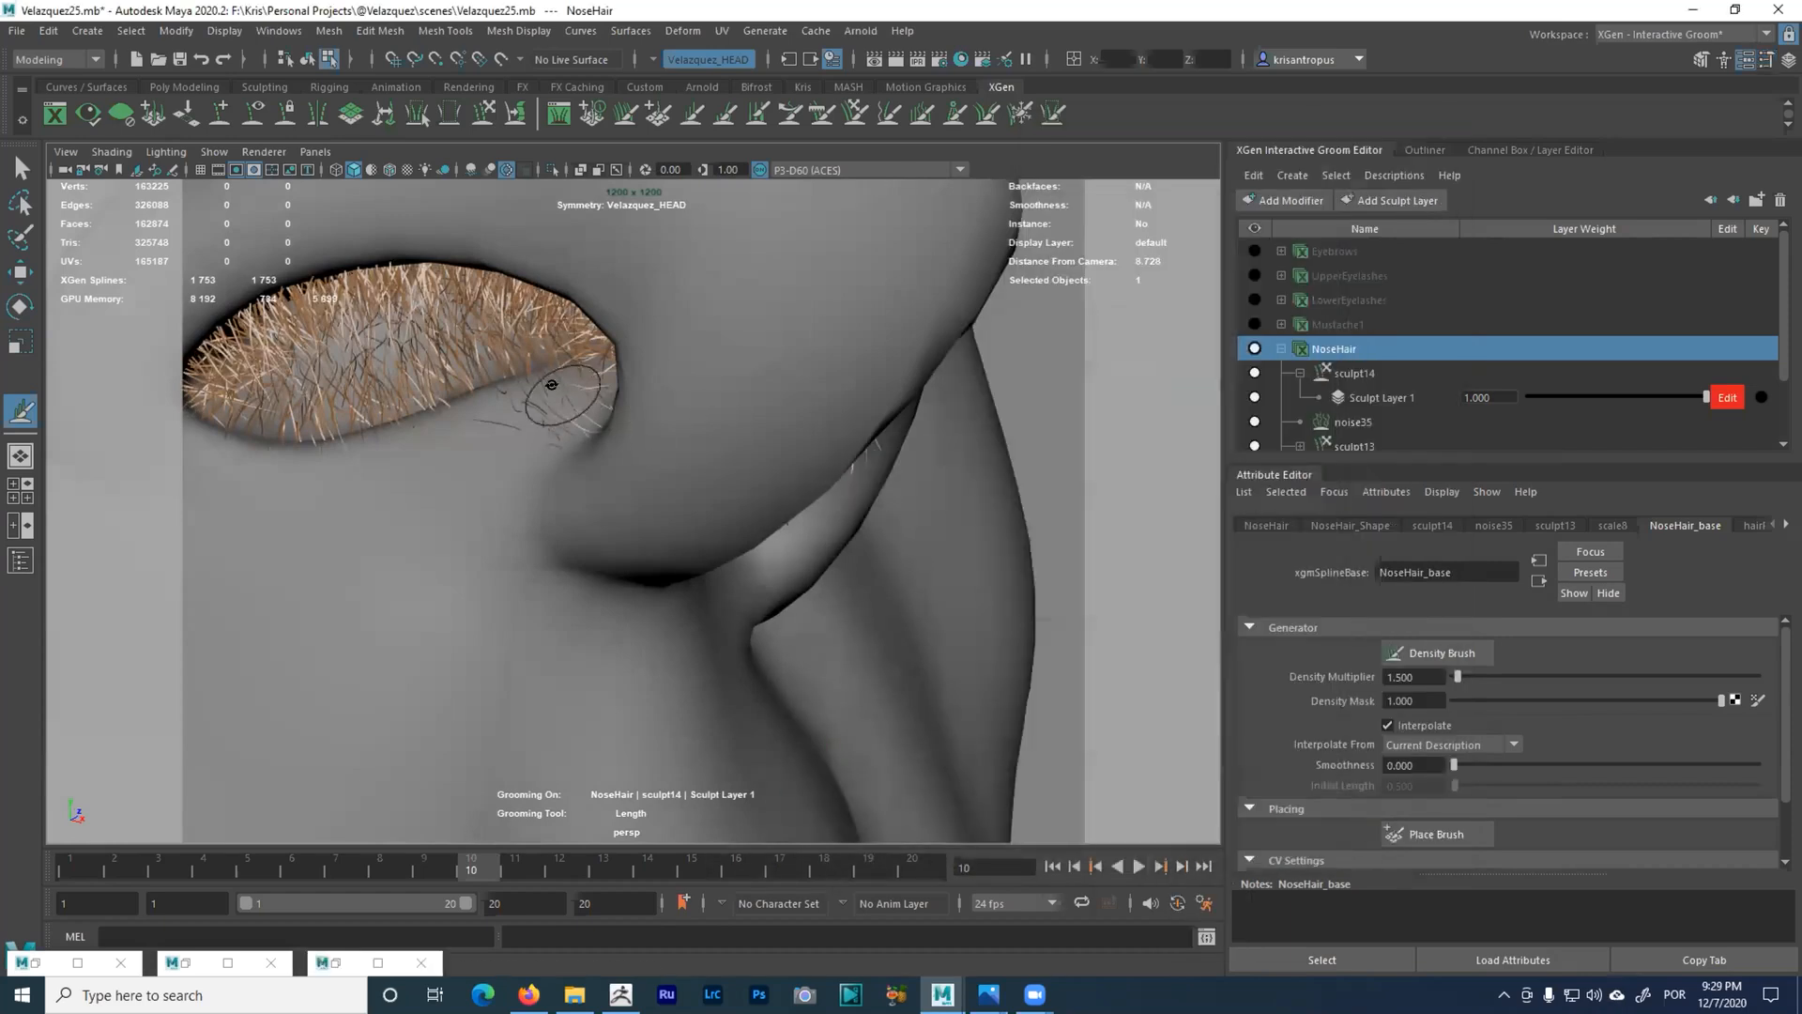
pyautogui.moveTo(671, 445)
pyautogui.mouseDown()
pyautogui.moveTo(693, 457)
pyautogui.moveTo(744, 424)
pyautogui.moveTo(712, 402)
pyautogui.moveTo(611, 419)
pyautogui.moveTo(752, 454)
pyautogui.mouseUp()
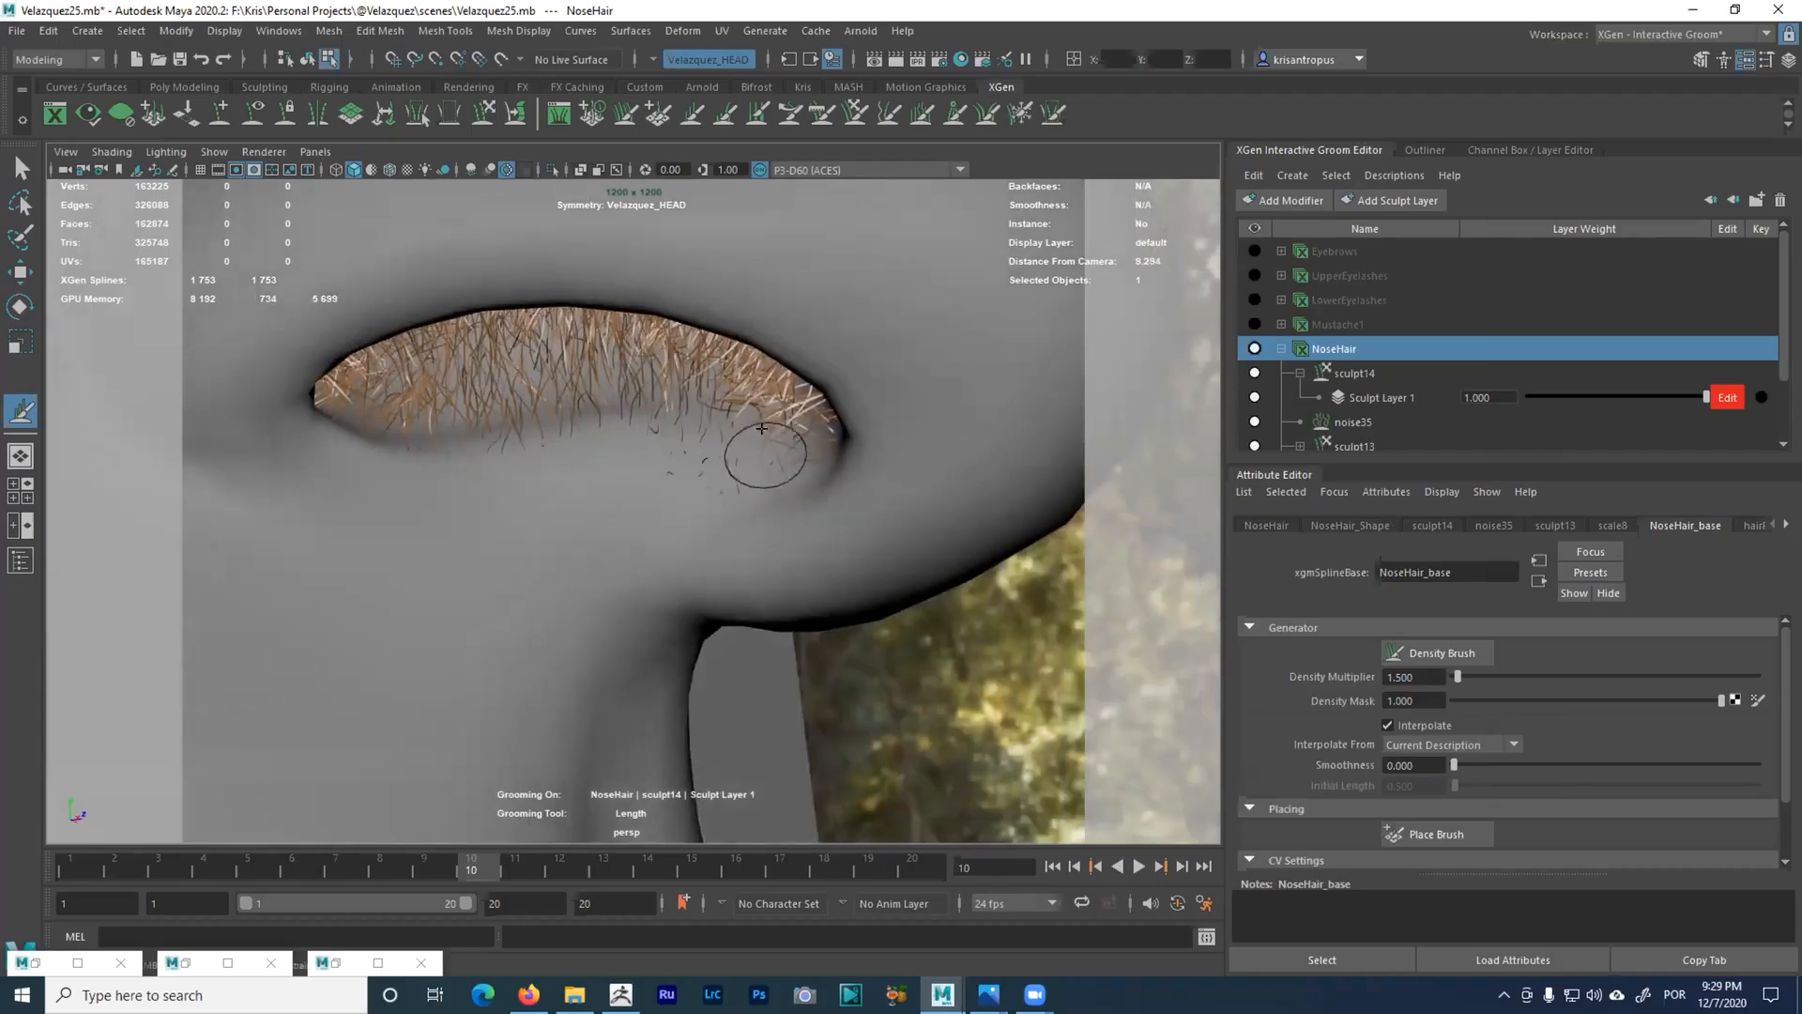
pyautogui.keyDown('alt'); pyautogui.moveTo(544, 455); pyautogui.dragTo(583, 455); pyautogui.keyUp('alt')
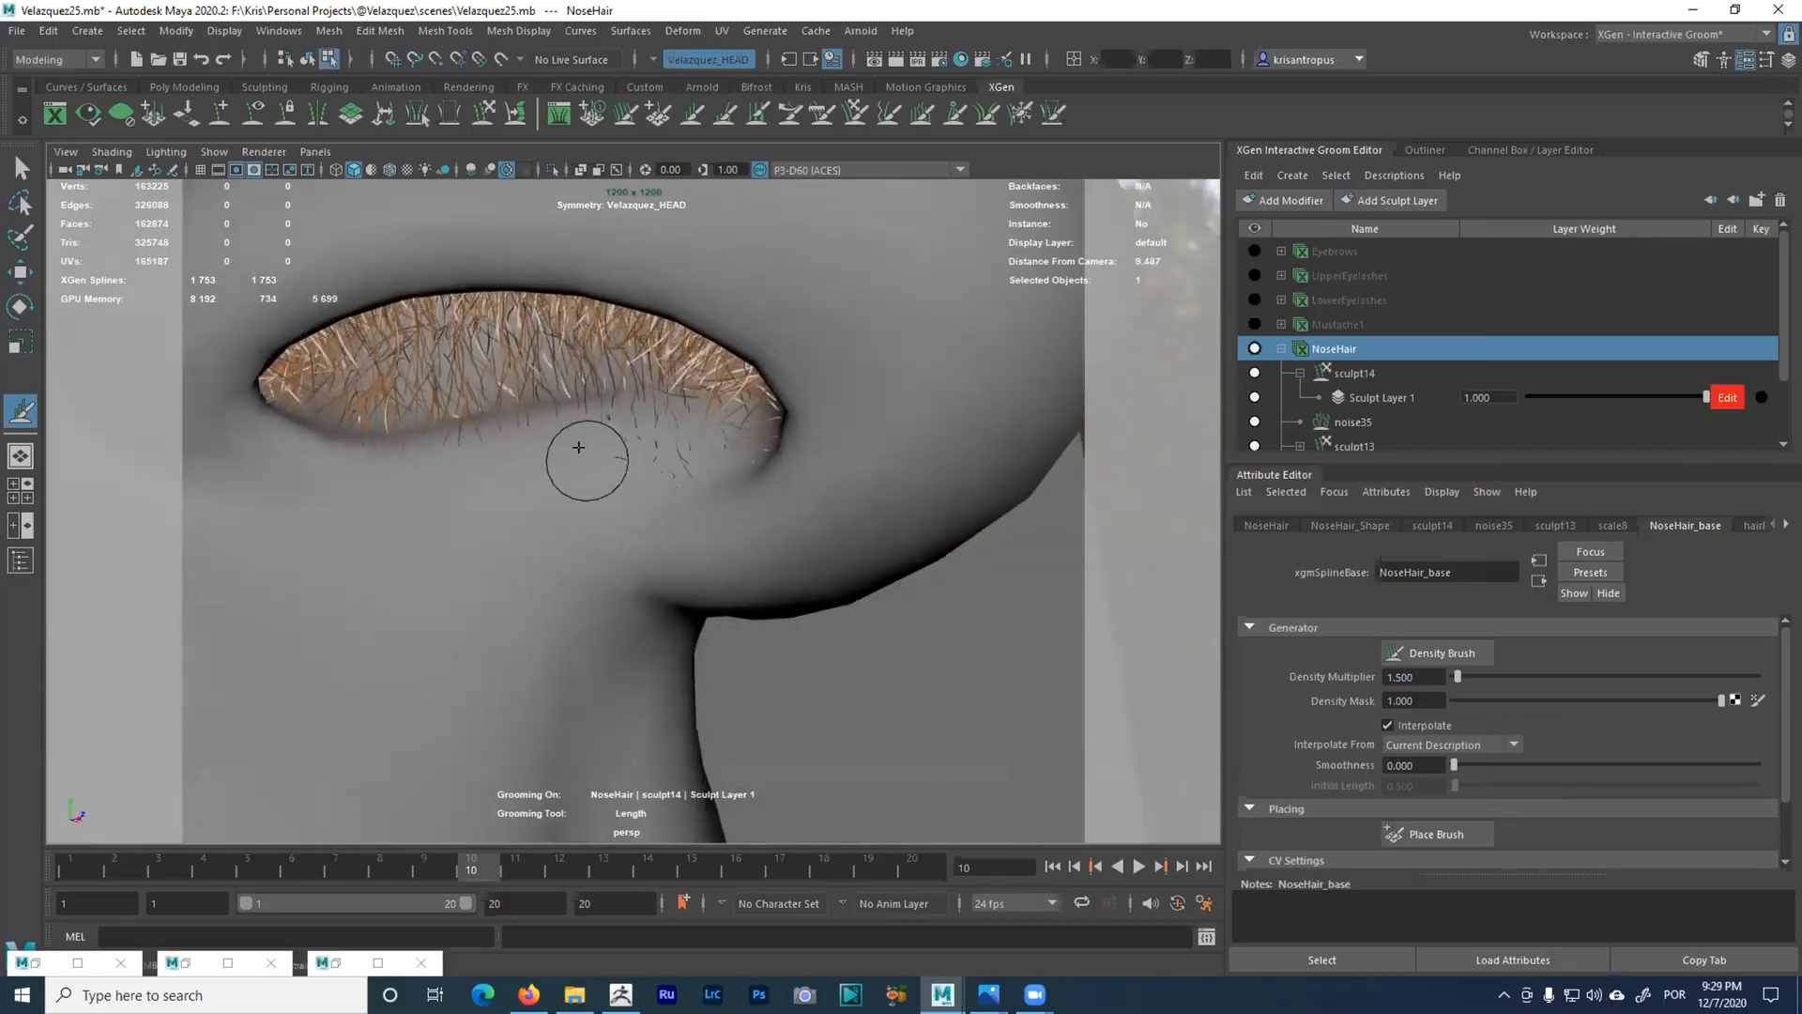
# - Activate the Width brush and examine the nose hair close up and from farther away
pyautogui.click(757, 112)
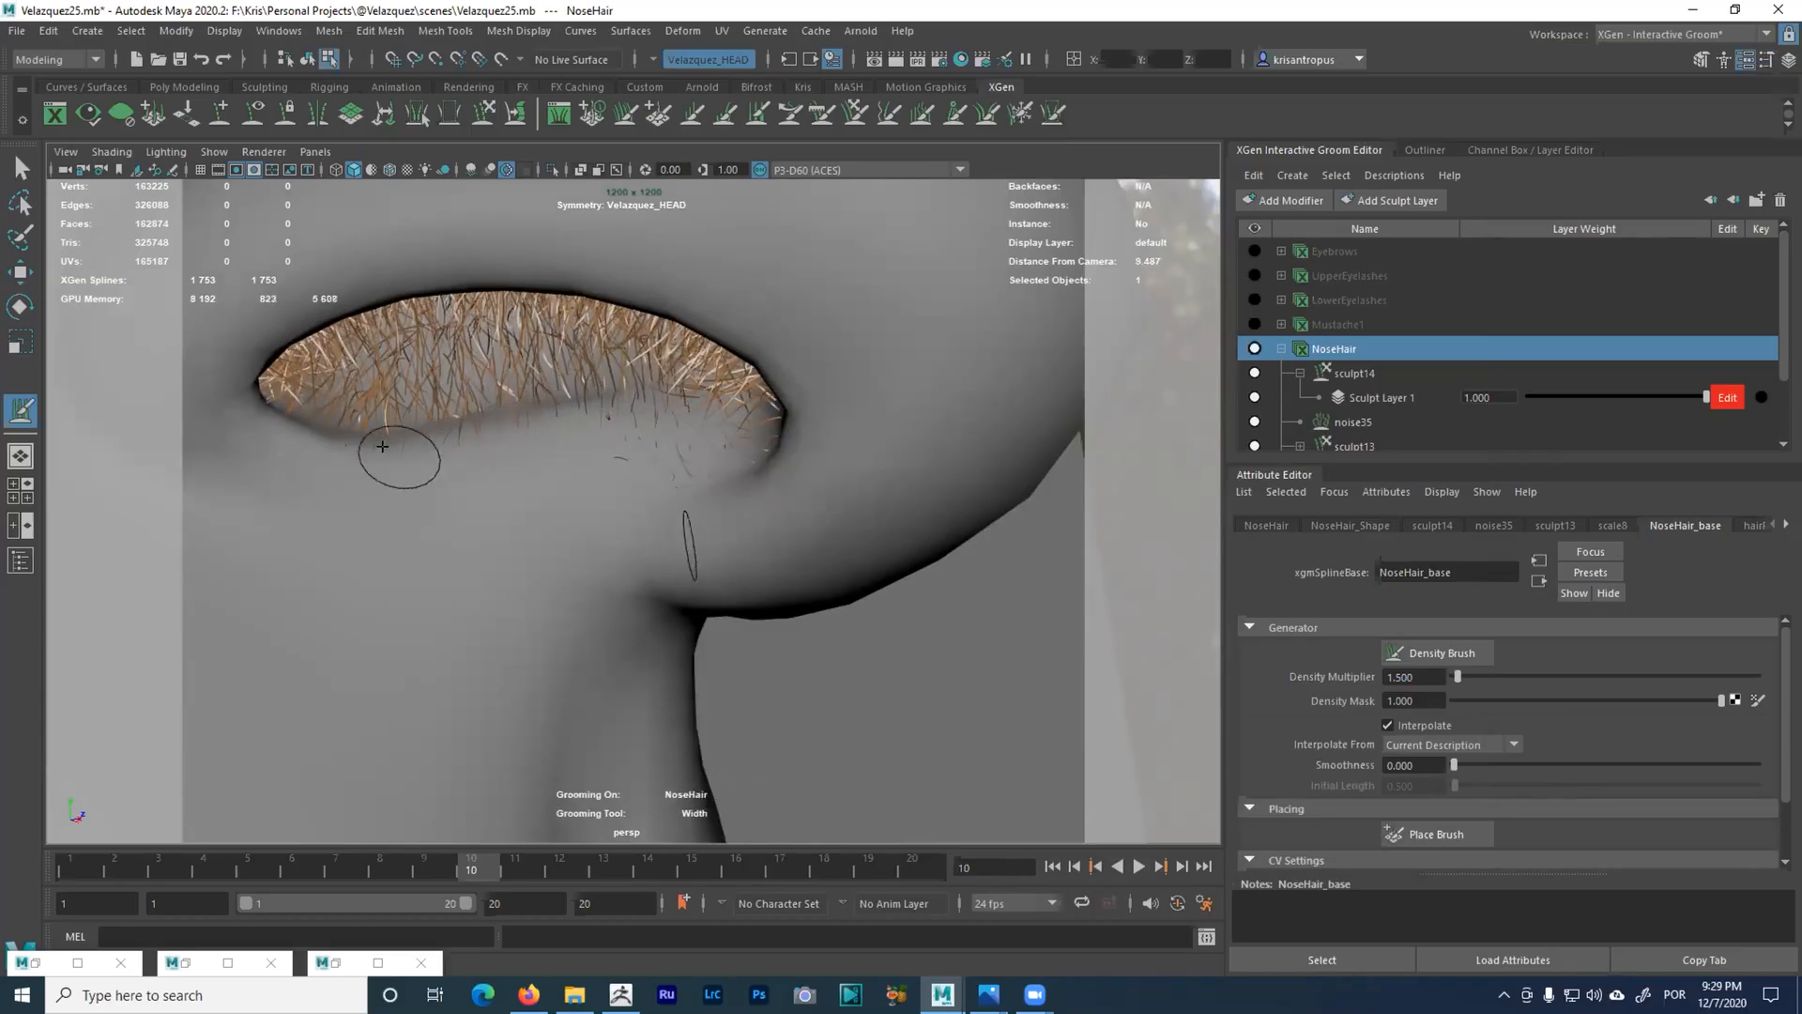
pyautogui.moveTo(595, 433)
pyautogui.keyDown('alt'); pyautogui.mouseDown()
pyautogui.moveTo(633, 466)
pyautogui.moveTo(596, 403)
pyautogui.mouseUp(); pyautogui.keyUp('alt')
pyautogui.keyDown('alt'); pyautogui.moveTo(765, 427); pyautogui.dragTo(652, 290); pyautogui.keyUp('alt')
pyautogui.scroll(5, 567, 413)
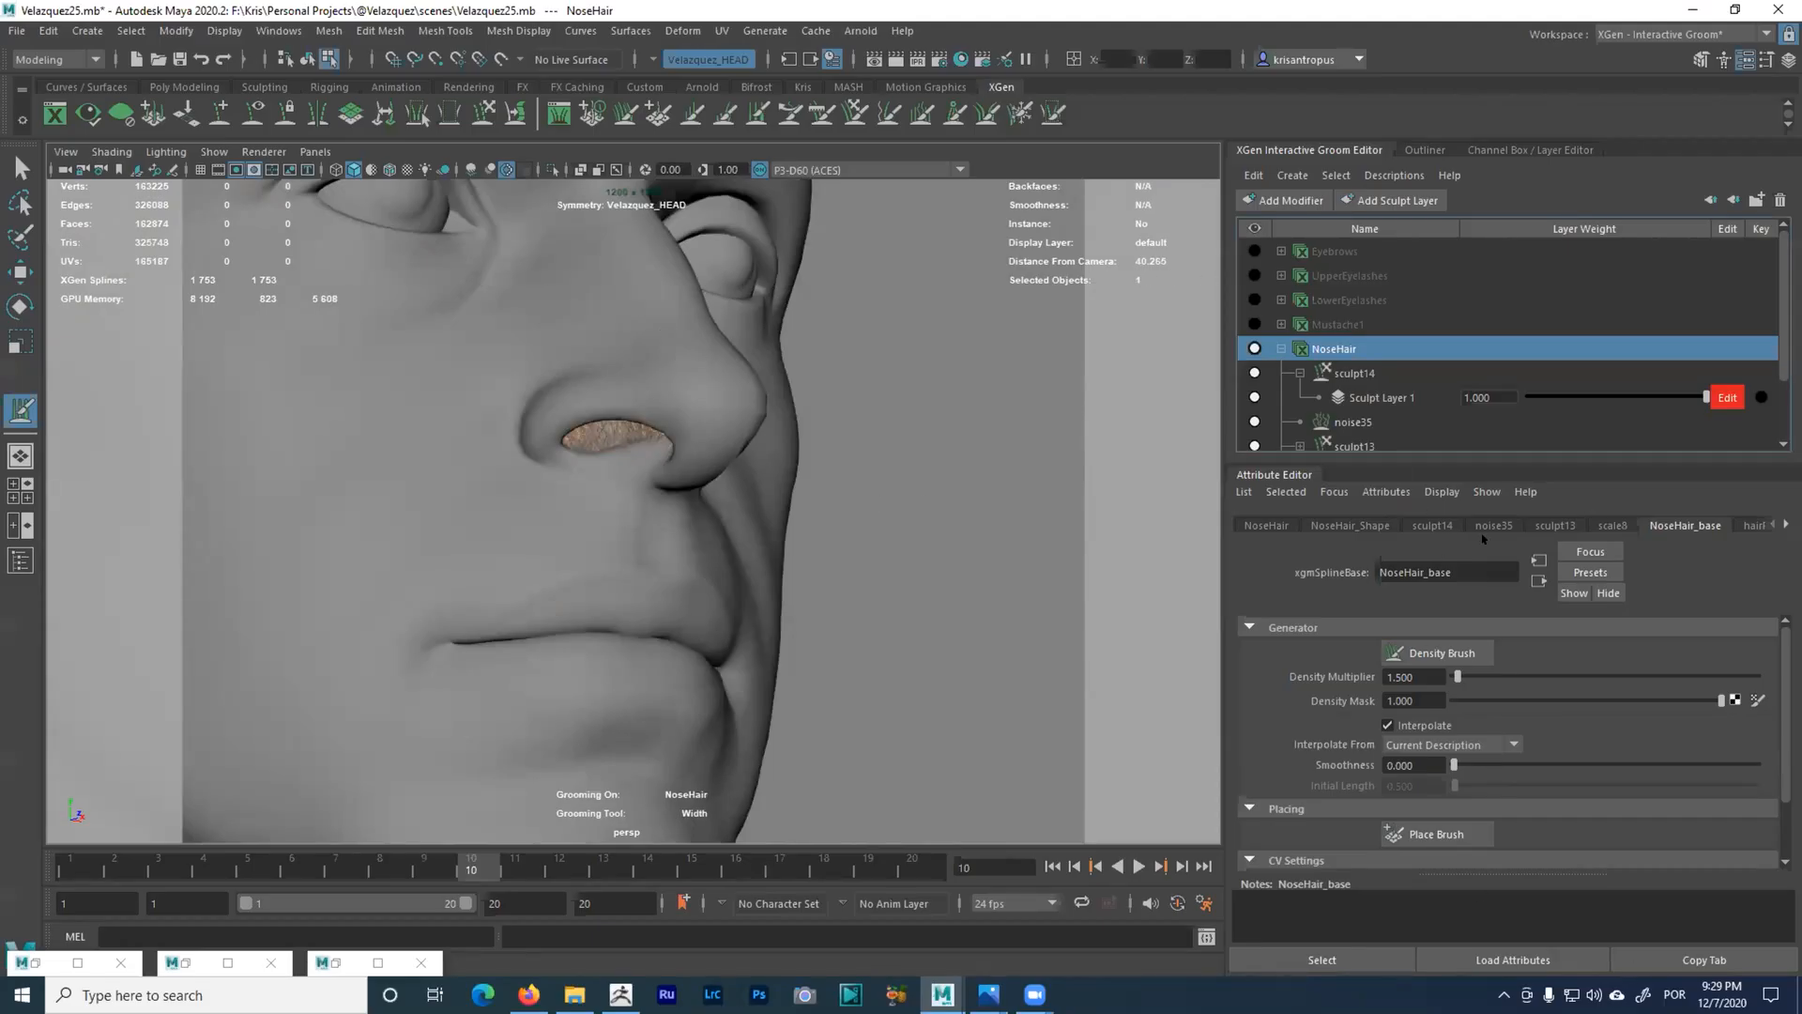
# - Select the hairPhysicalShader5 material assigned to the NoseHair description and delete it
pyautogui.click(1781, 521)
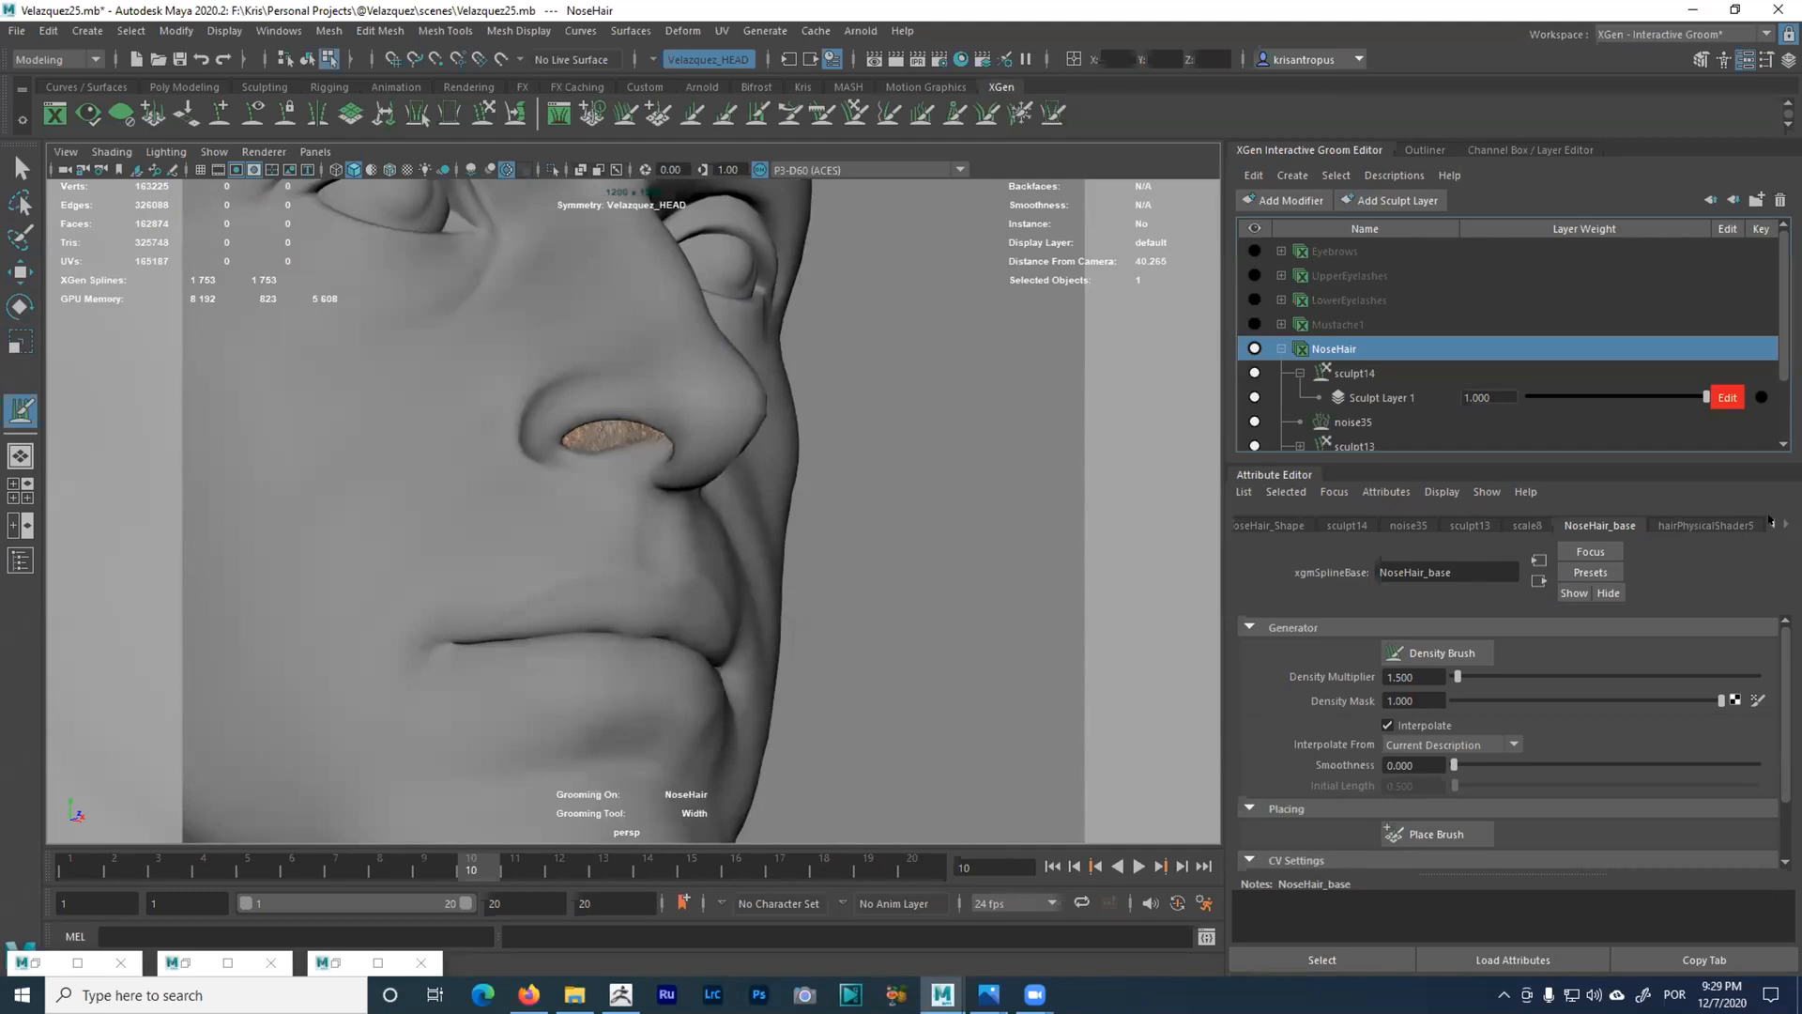
pyautogui.click(1690, 524)
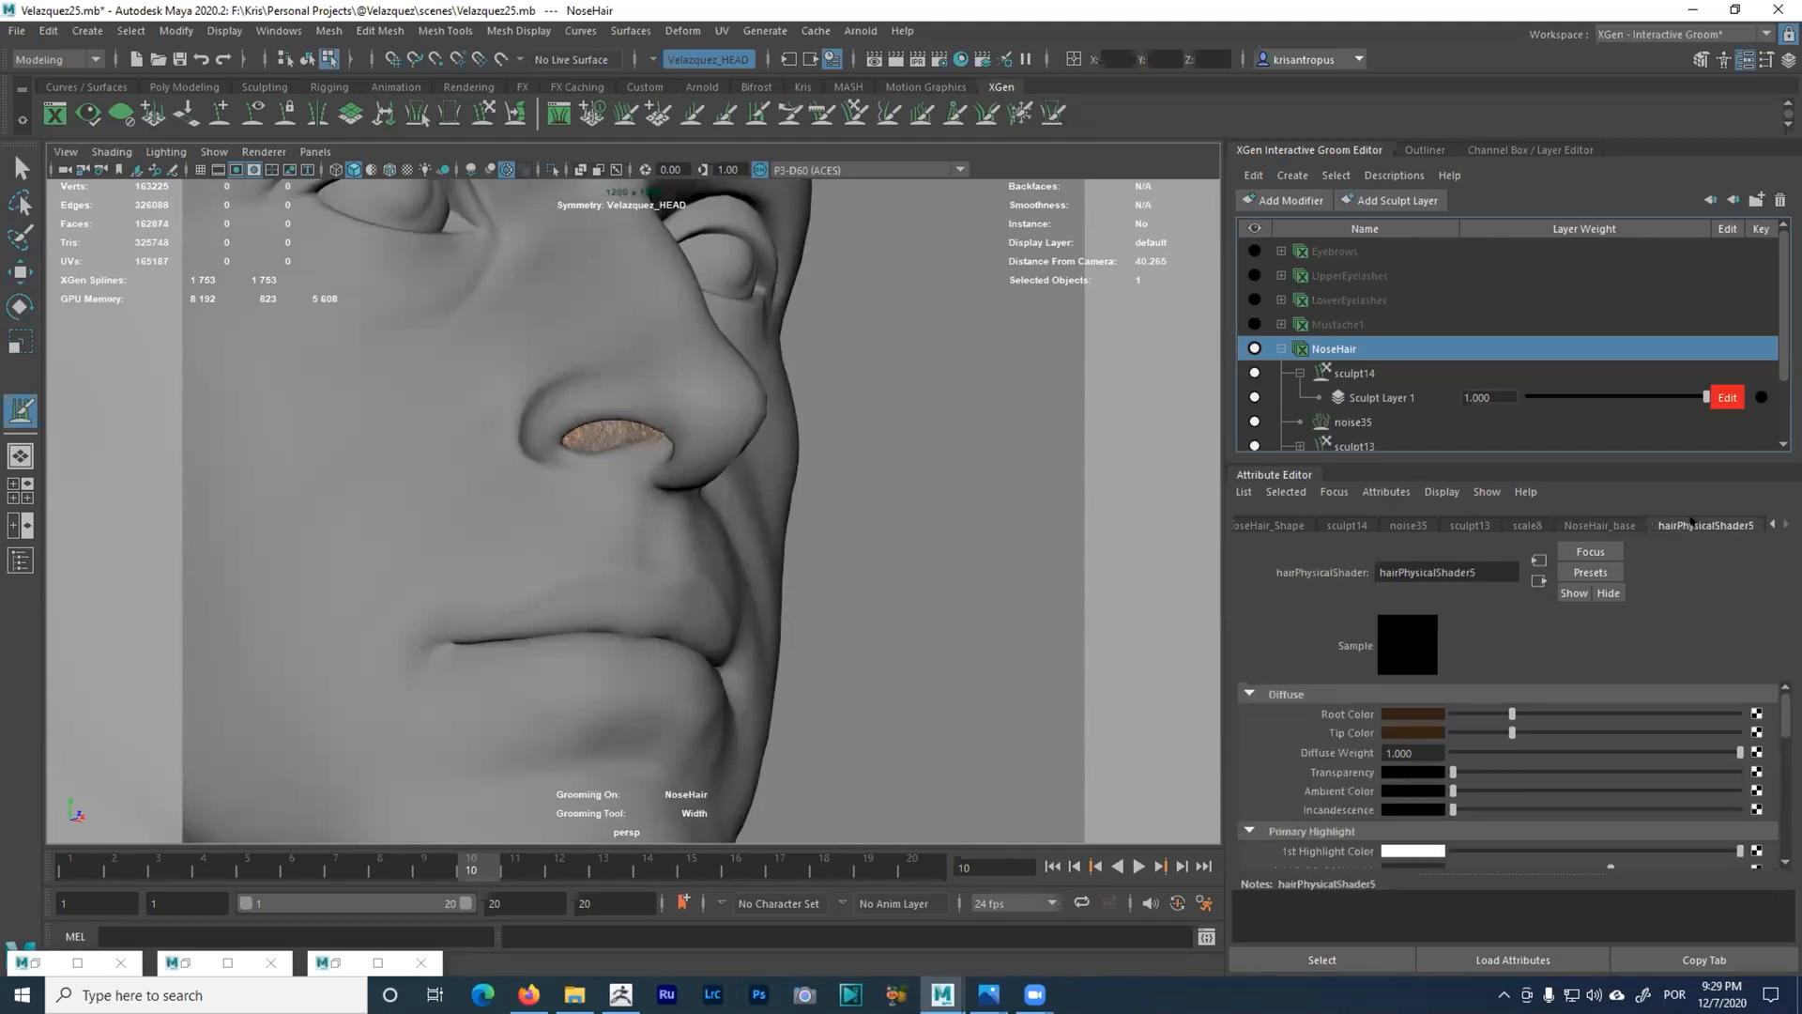
pyautogui.click(1347, 958)
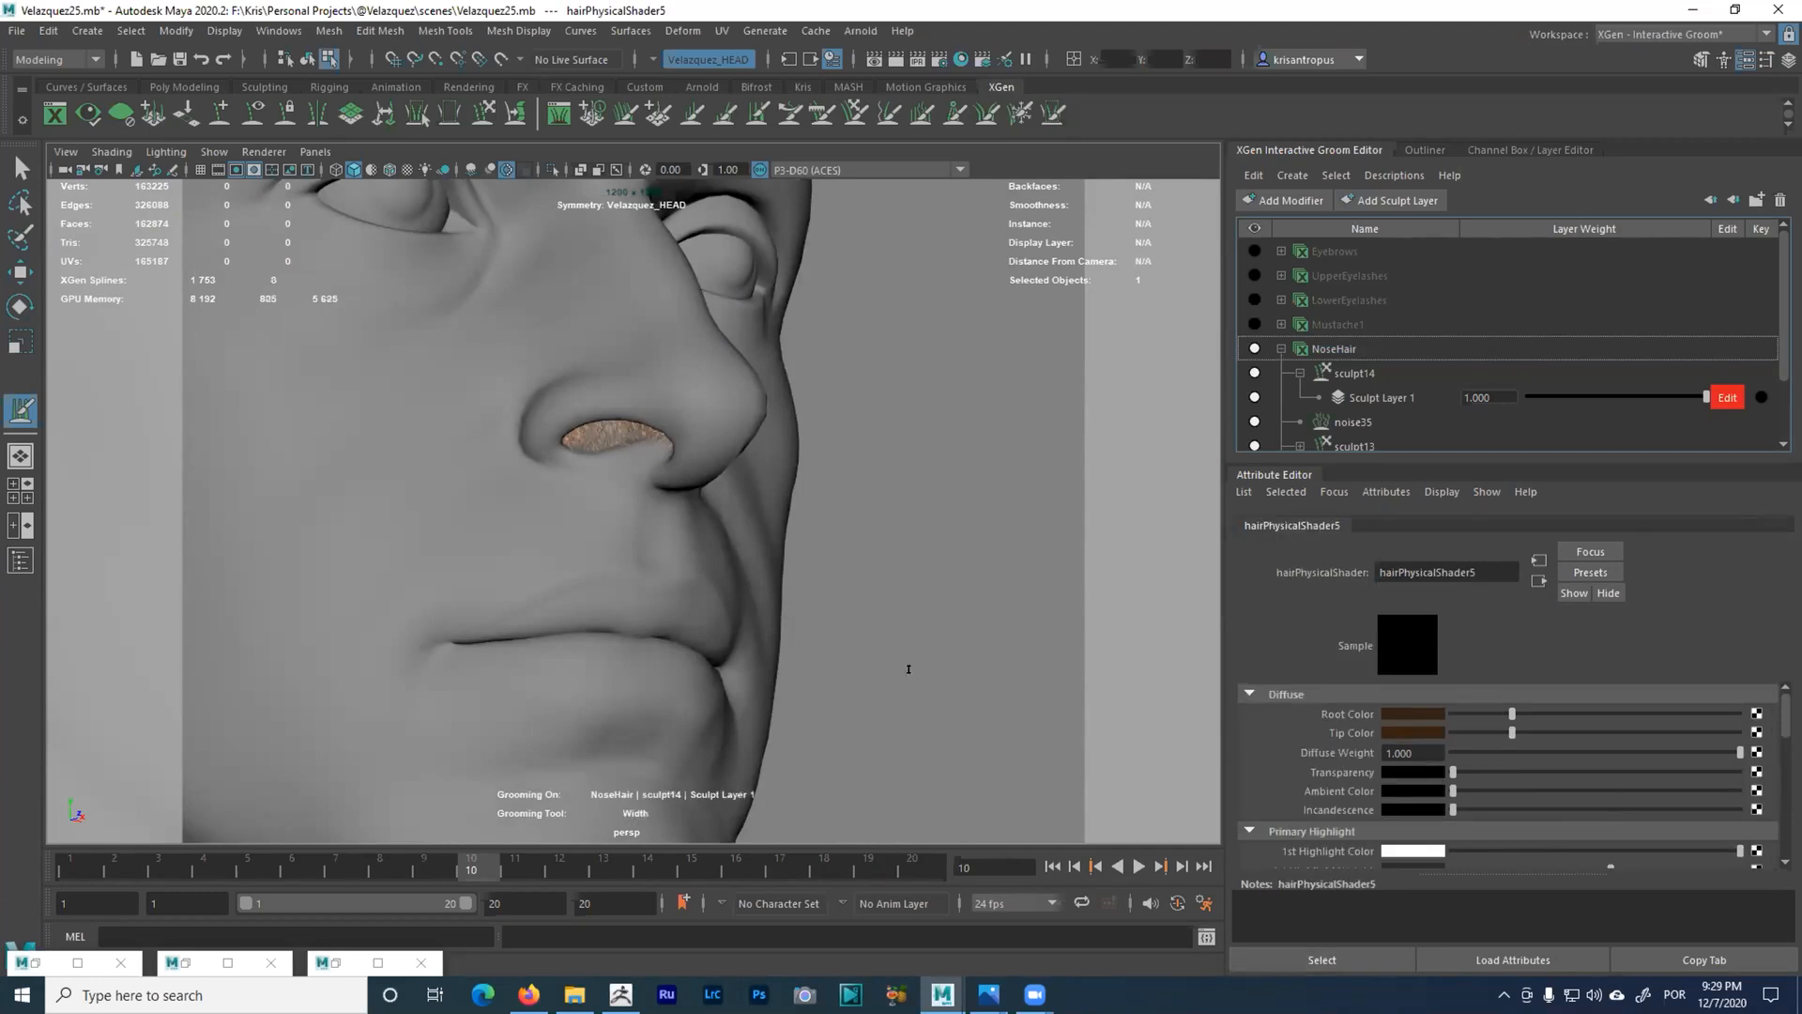
pyautogui.click(863, 597)
pyautogui.keyDown('alt'); pyautogui.moveTo(954, 616); pyautogui.dragTo(1031, 639); pyautogui.keyUp('alt')
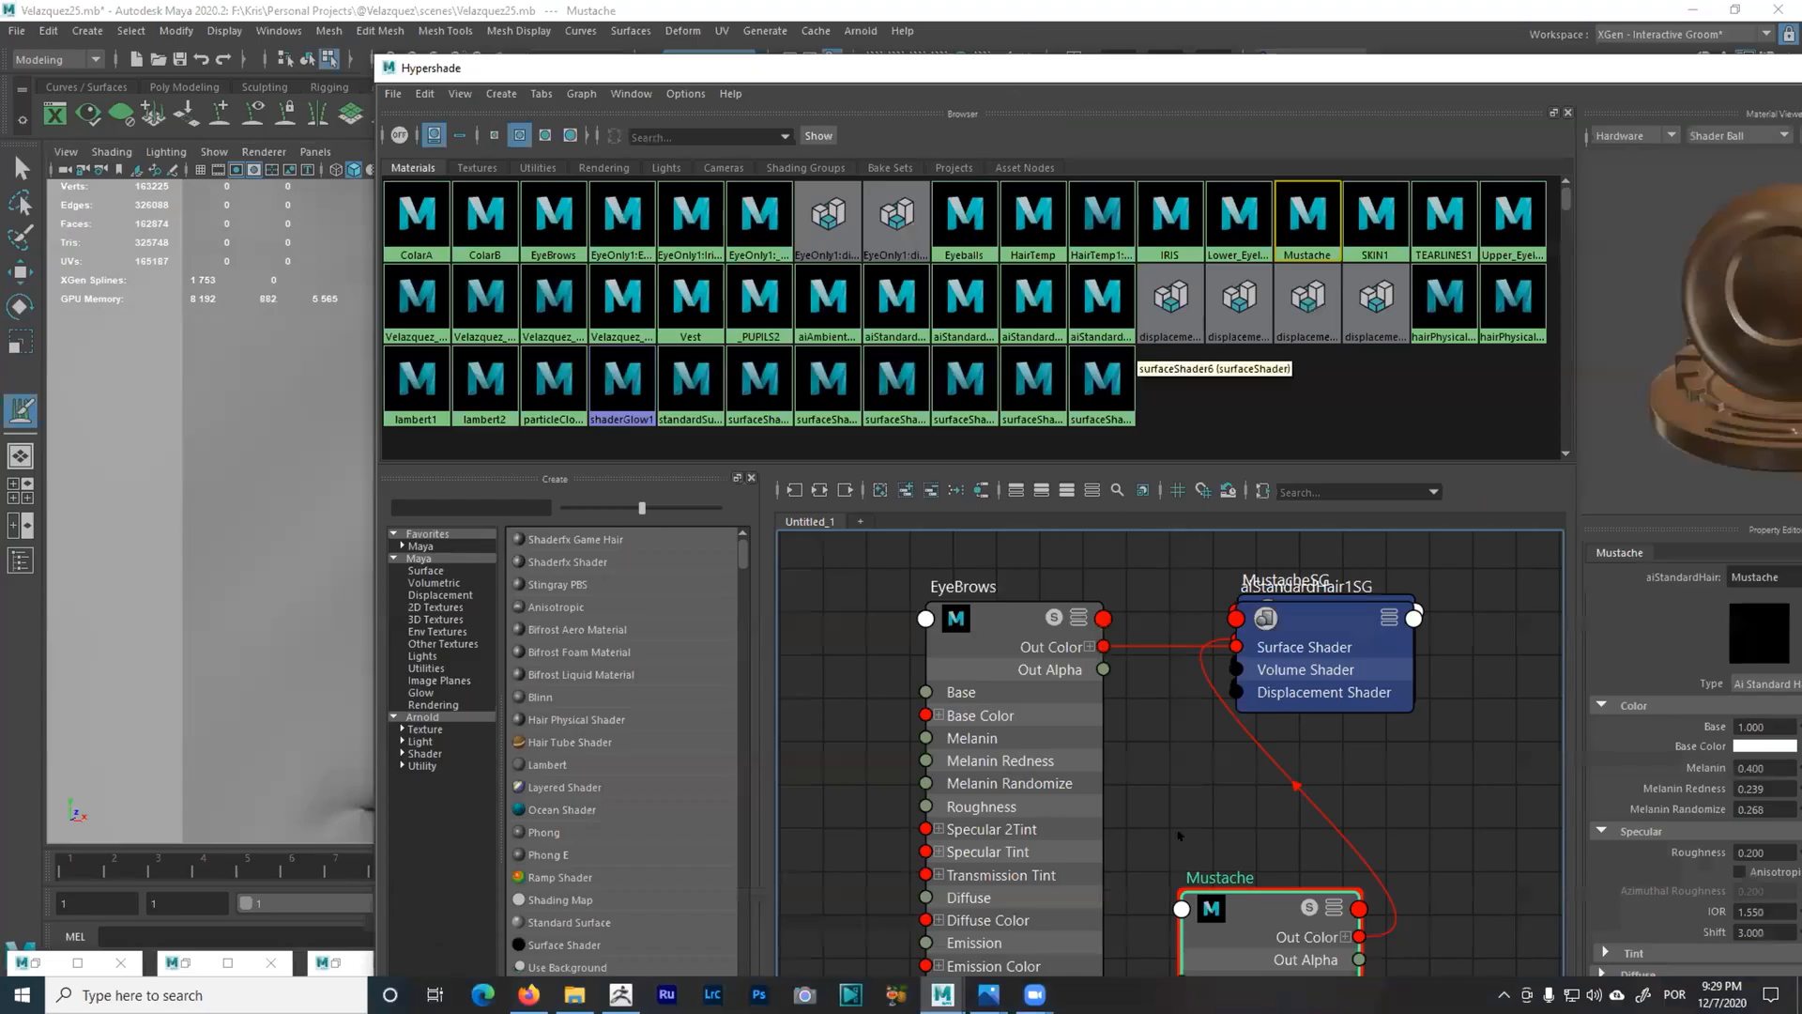
# - Duplicate the Mustache hair material in the Hypershade and rename the copy NoseHair1
pyautogui.moveTo(1239, 910); pyautogui.dragTo(1212, 809)
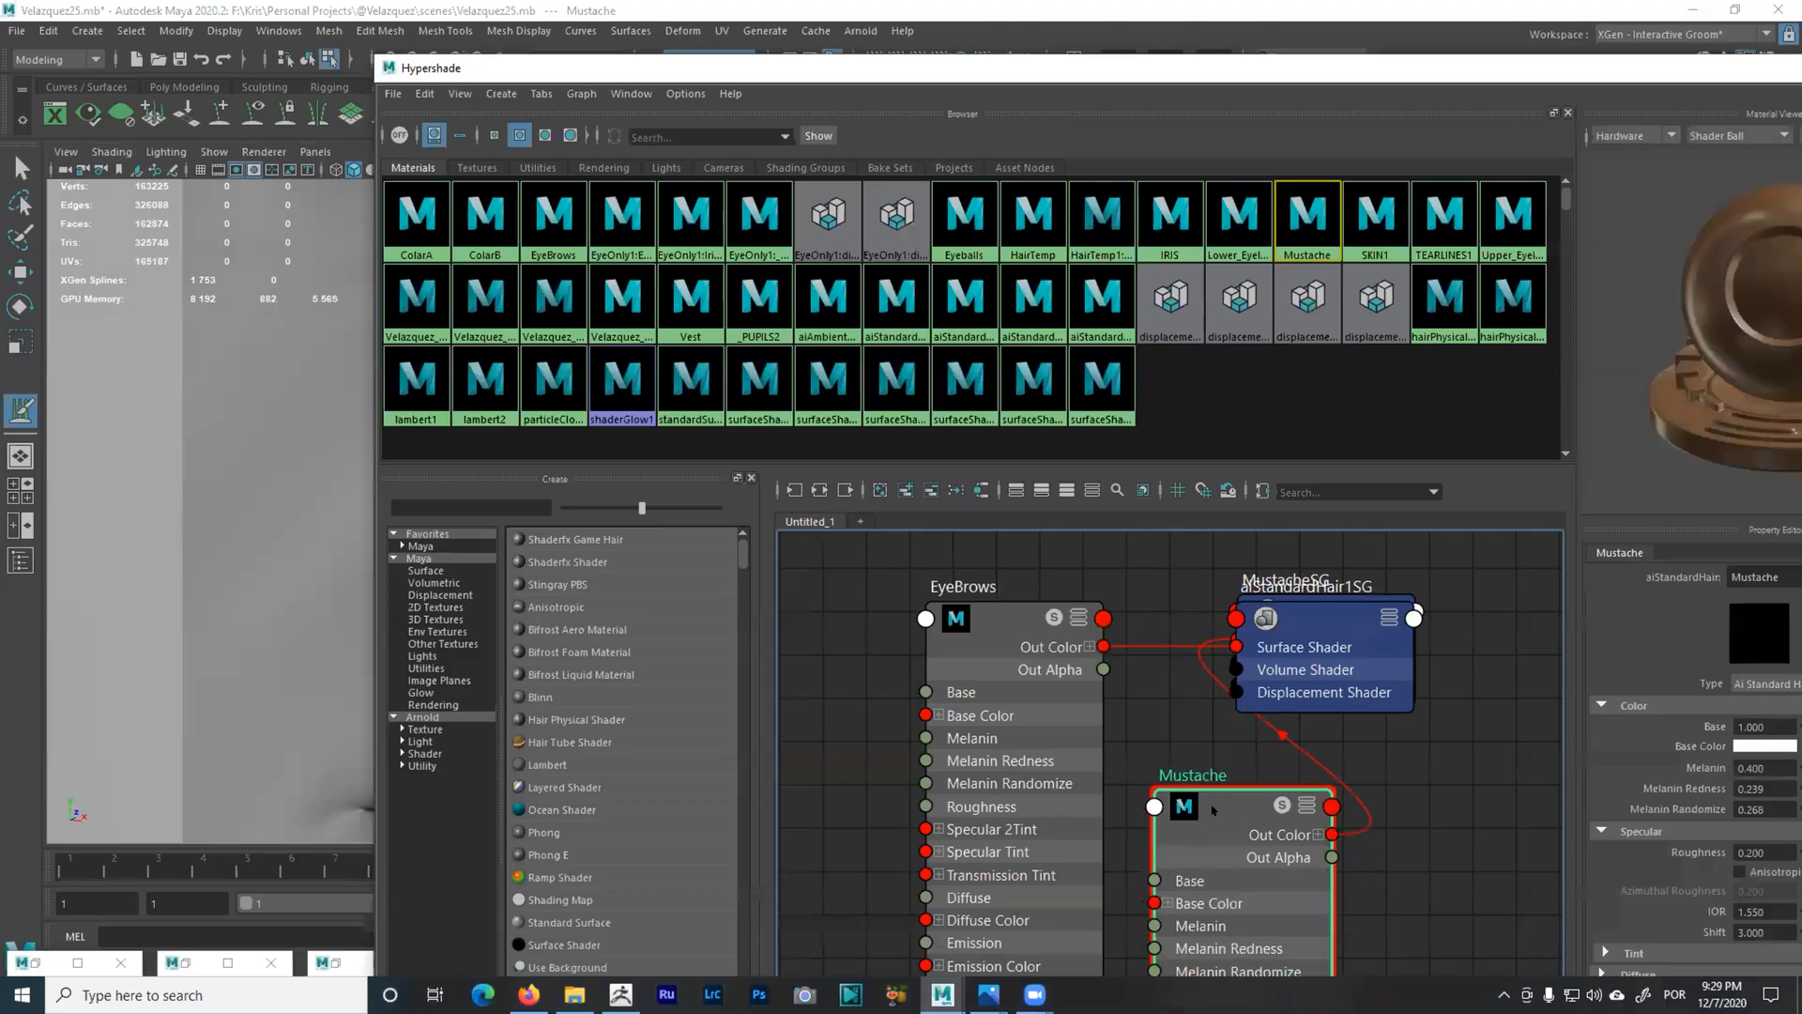
pyautogui.hotkey('ctrl', 'd')
pyautogui.doubleClick(1132, 576)
pyautogui.write('Nose')
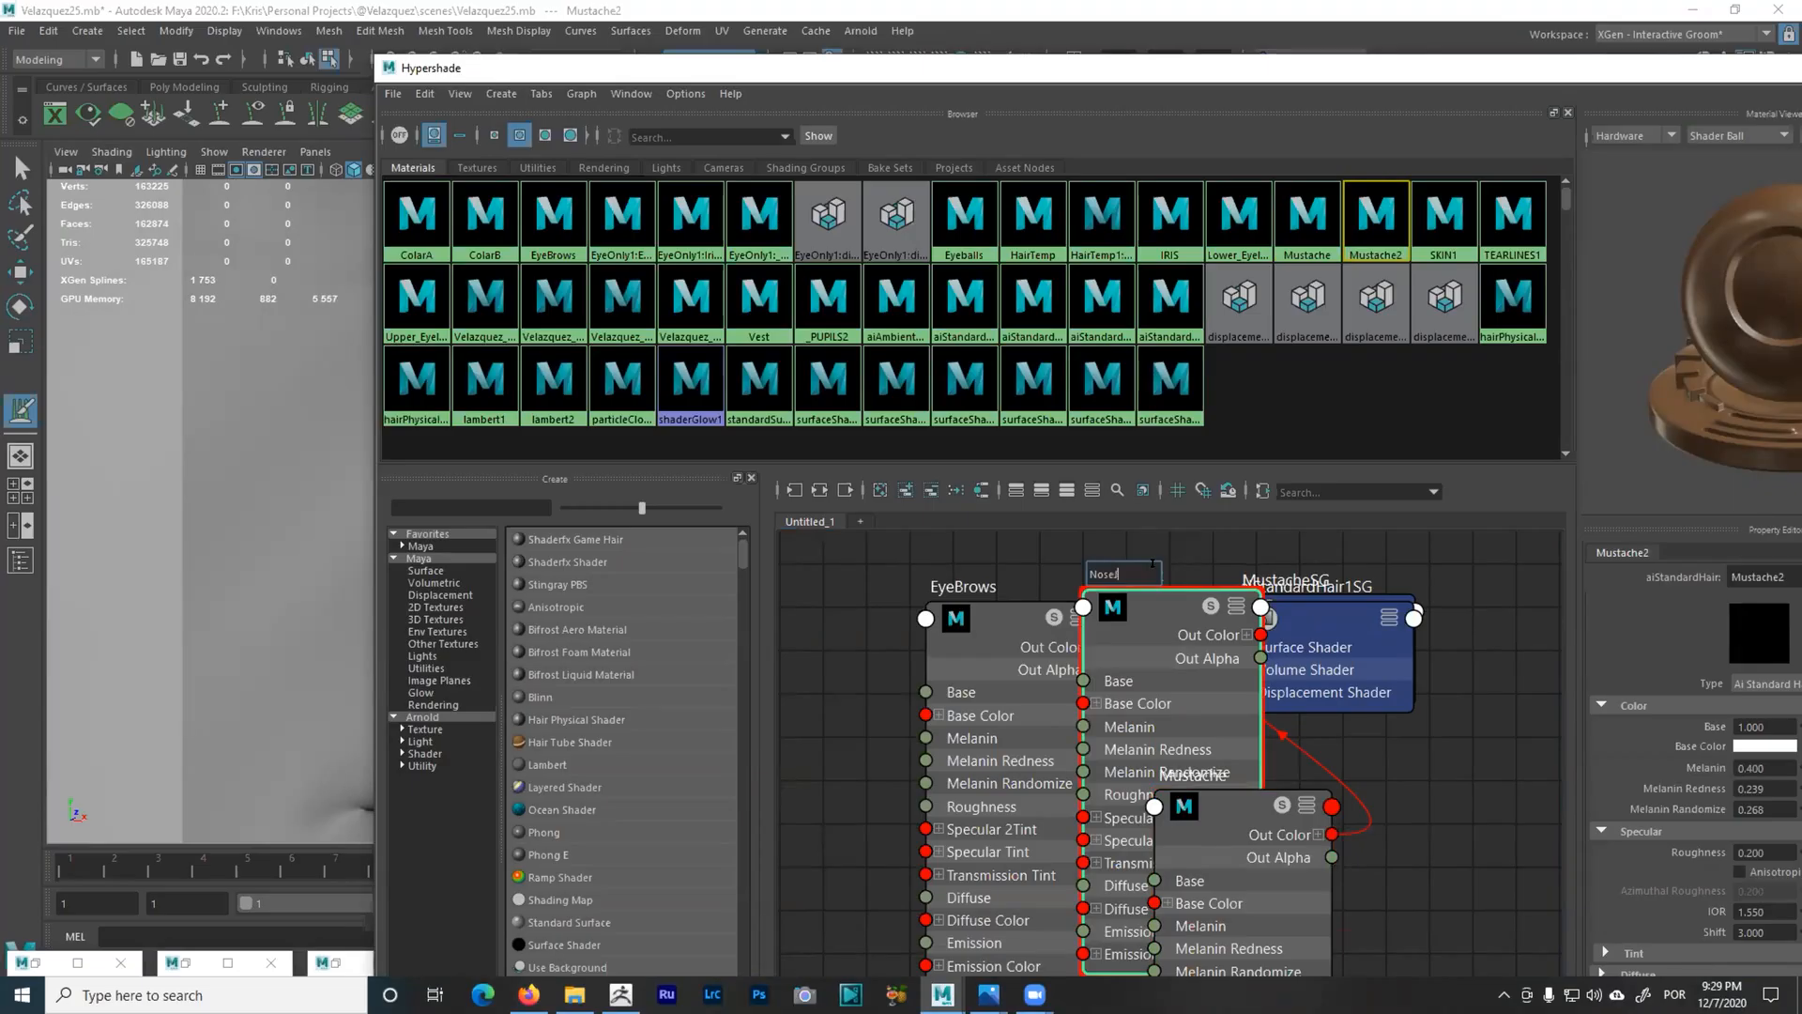
pyautogui.write('Hair1')
pyautogui.press('Return')
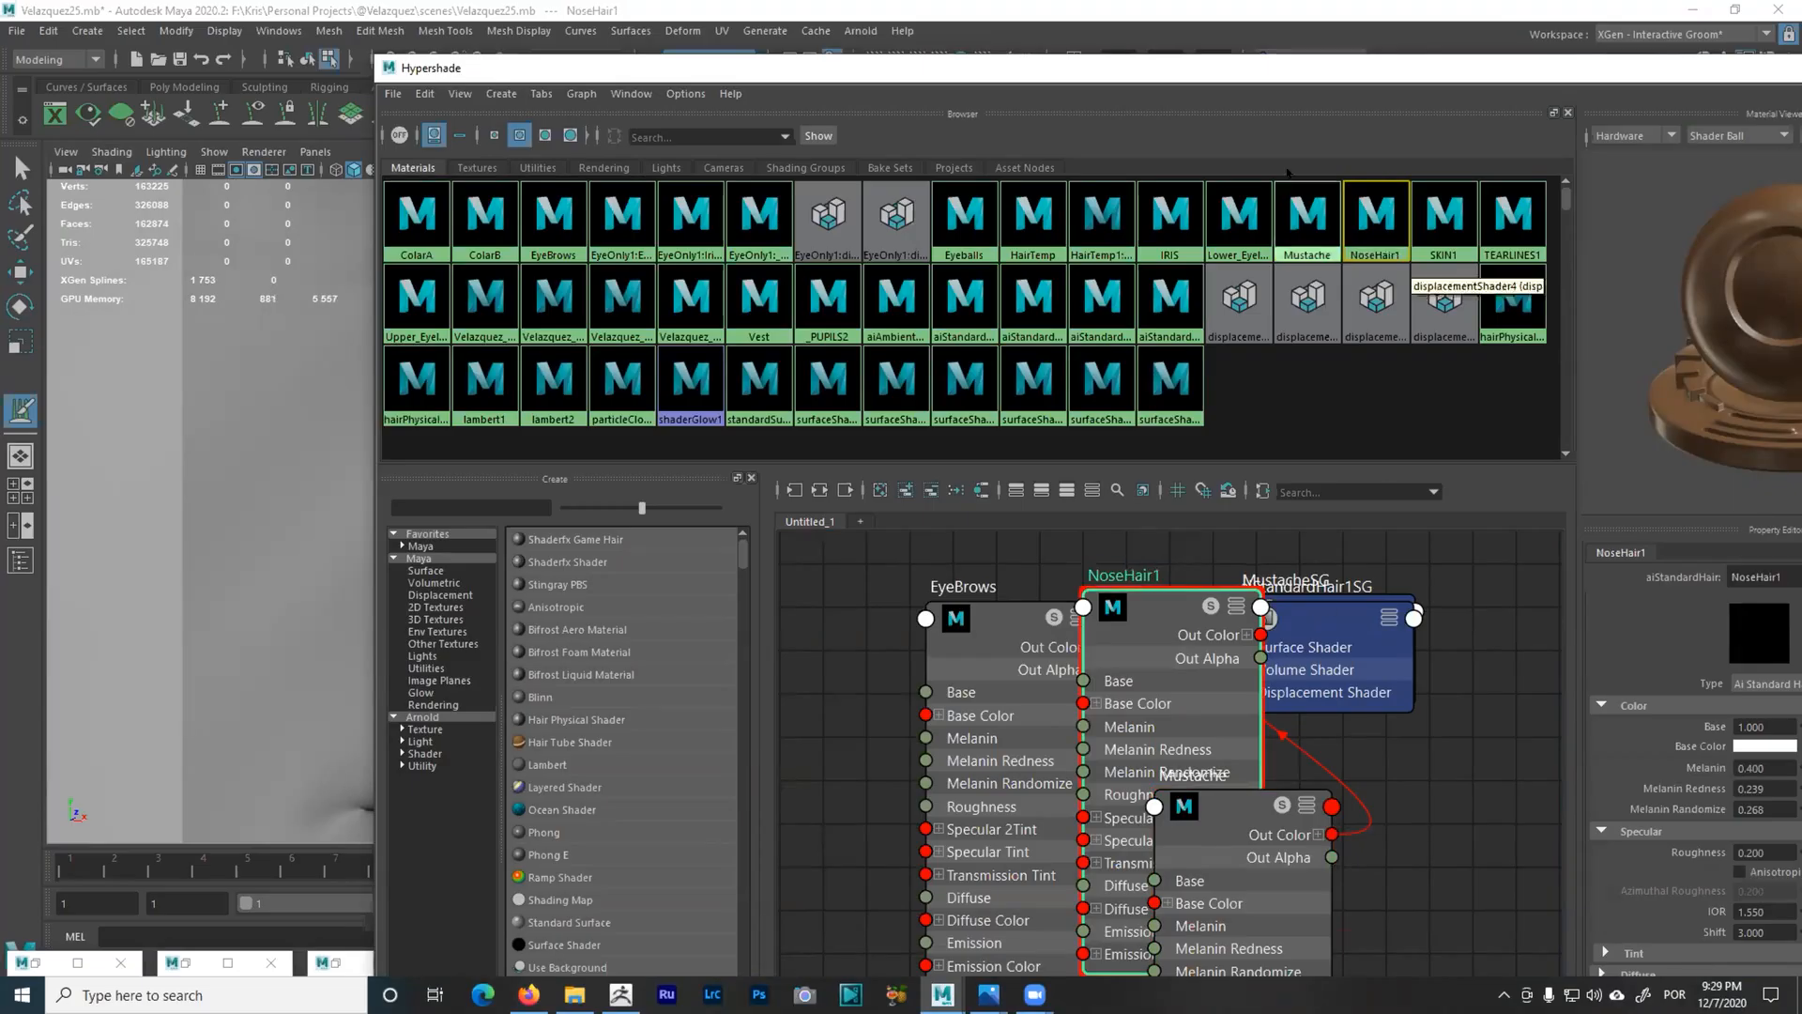
# - Try to assign the NoseHair1 material to the existing NoseHair description
pyautogui.moveTo(1251, 68); pyautogui.dragTo(1201, 148)
pyautogui.click(1314, 347)
pyautogui.rightClick(1167, 673)
pyautogui.moveTo(1164, 670); pyautogui.dragTo(1153, 624, button='right')
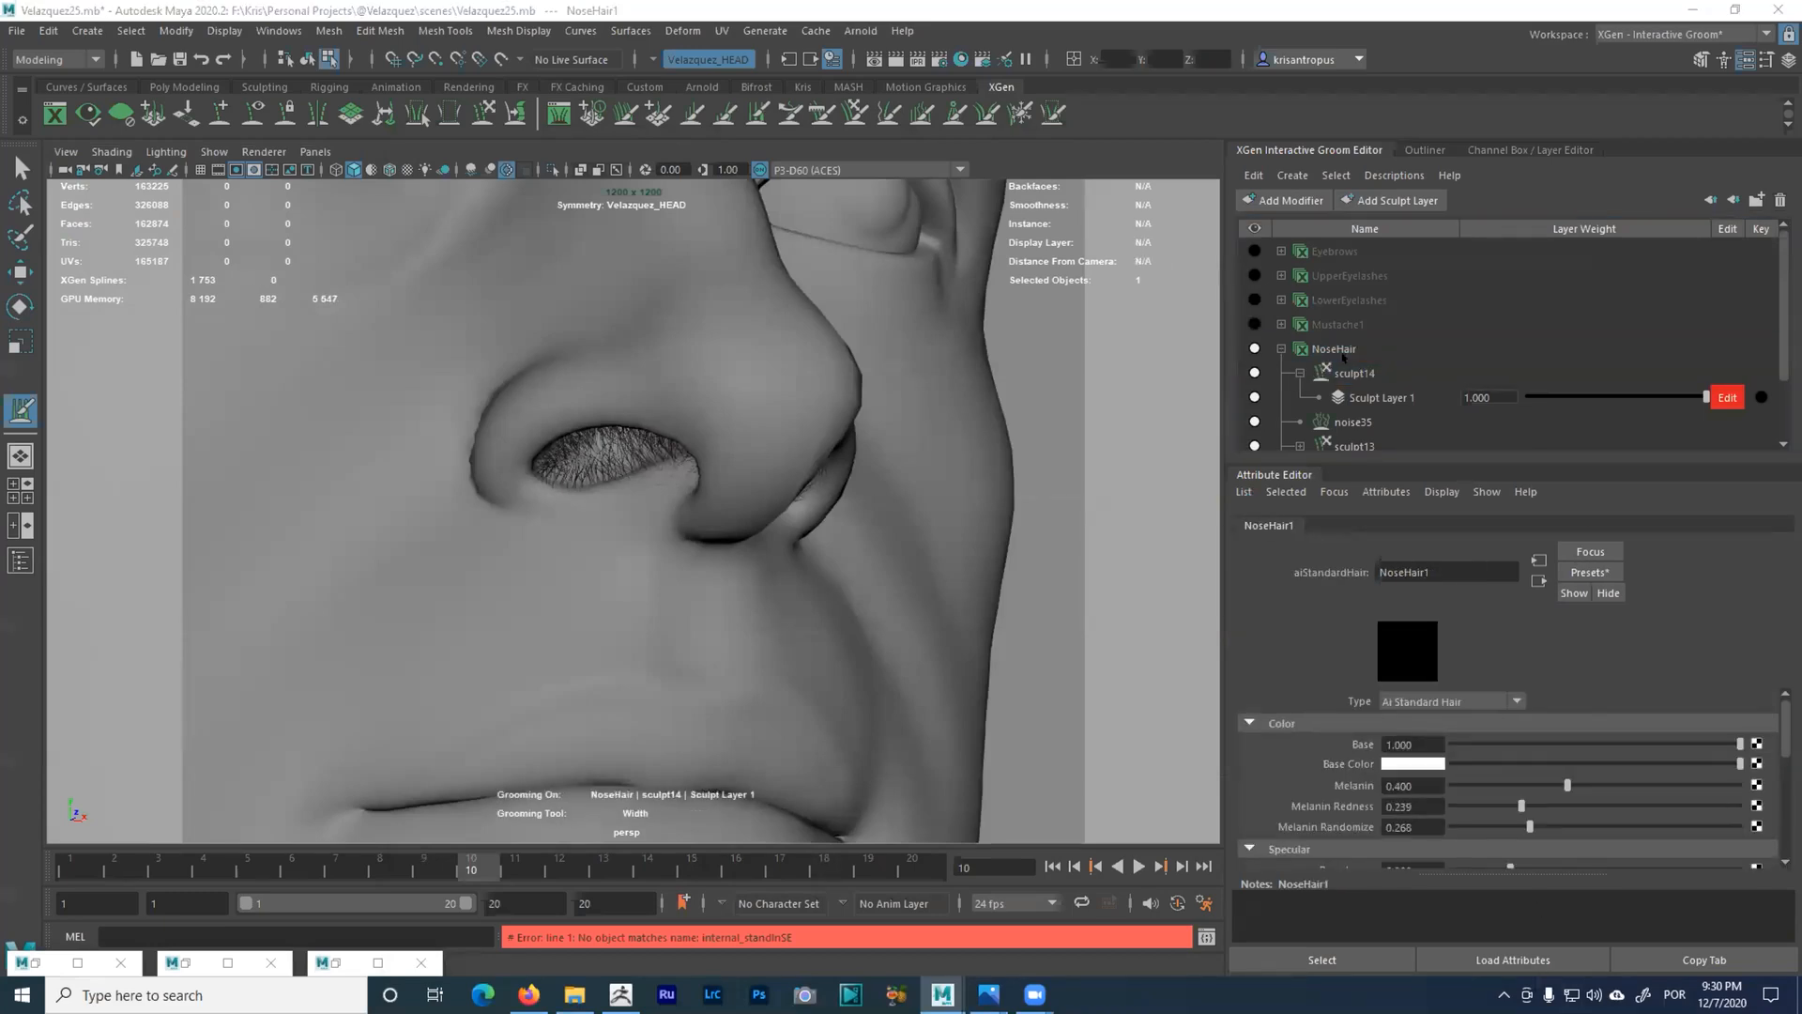
# - Try to delete the NoseHair description's hairPhysicalShader5SG shading group and undo the deletion
pyautogui.click(1343, 355)
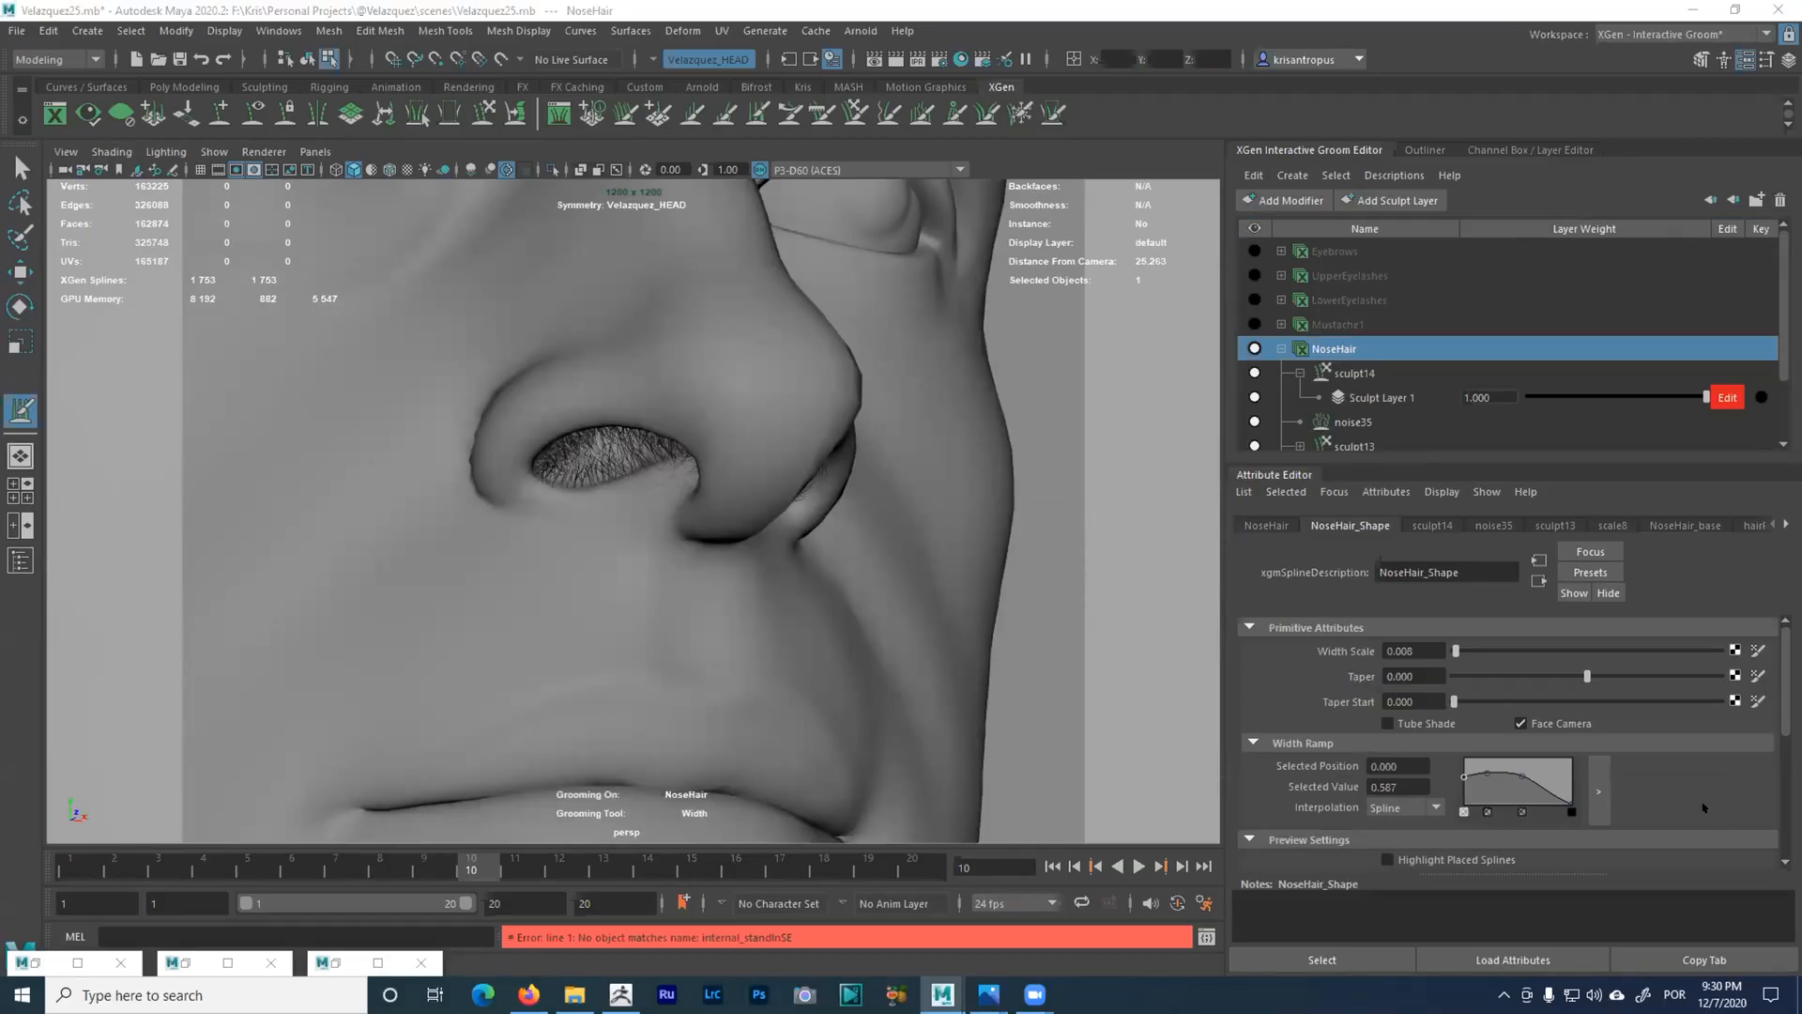
pyautogui.click(1777, 528)
pyautogui.click(1694, 524)
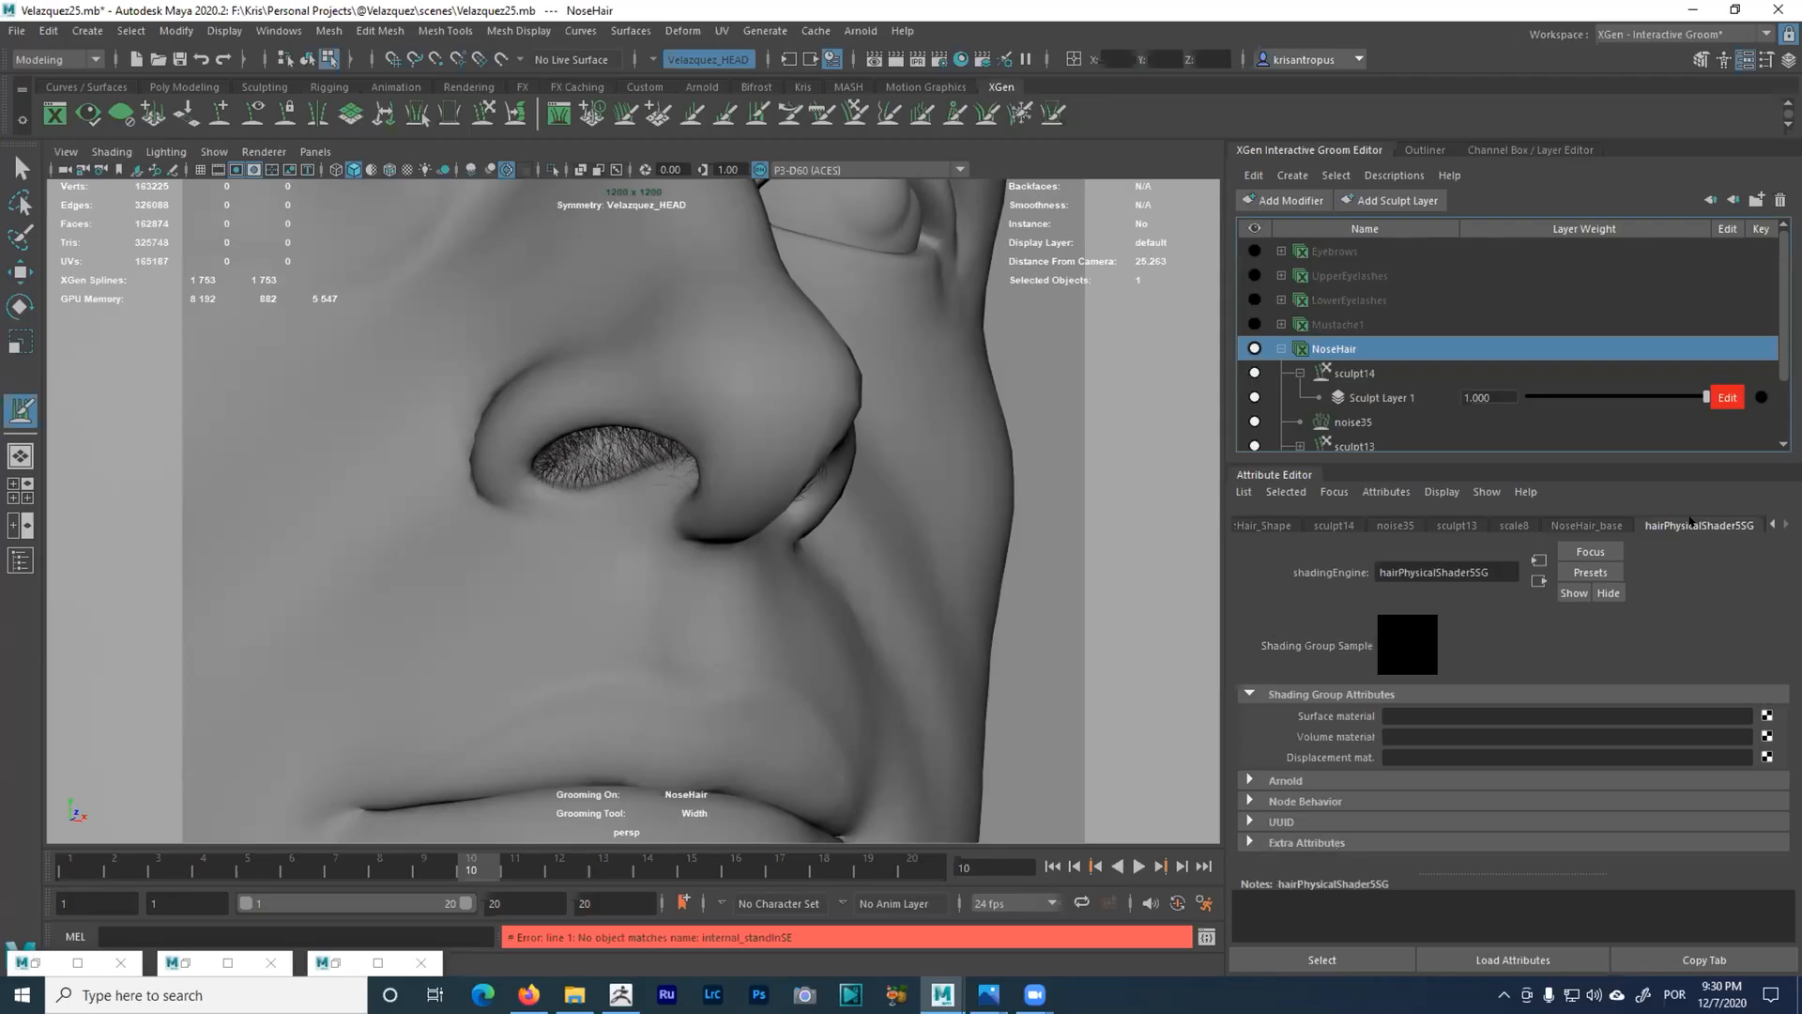
pyautogui.click(1365, 958)
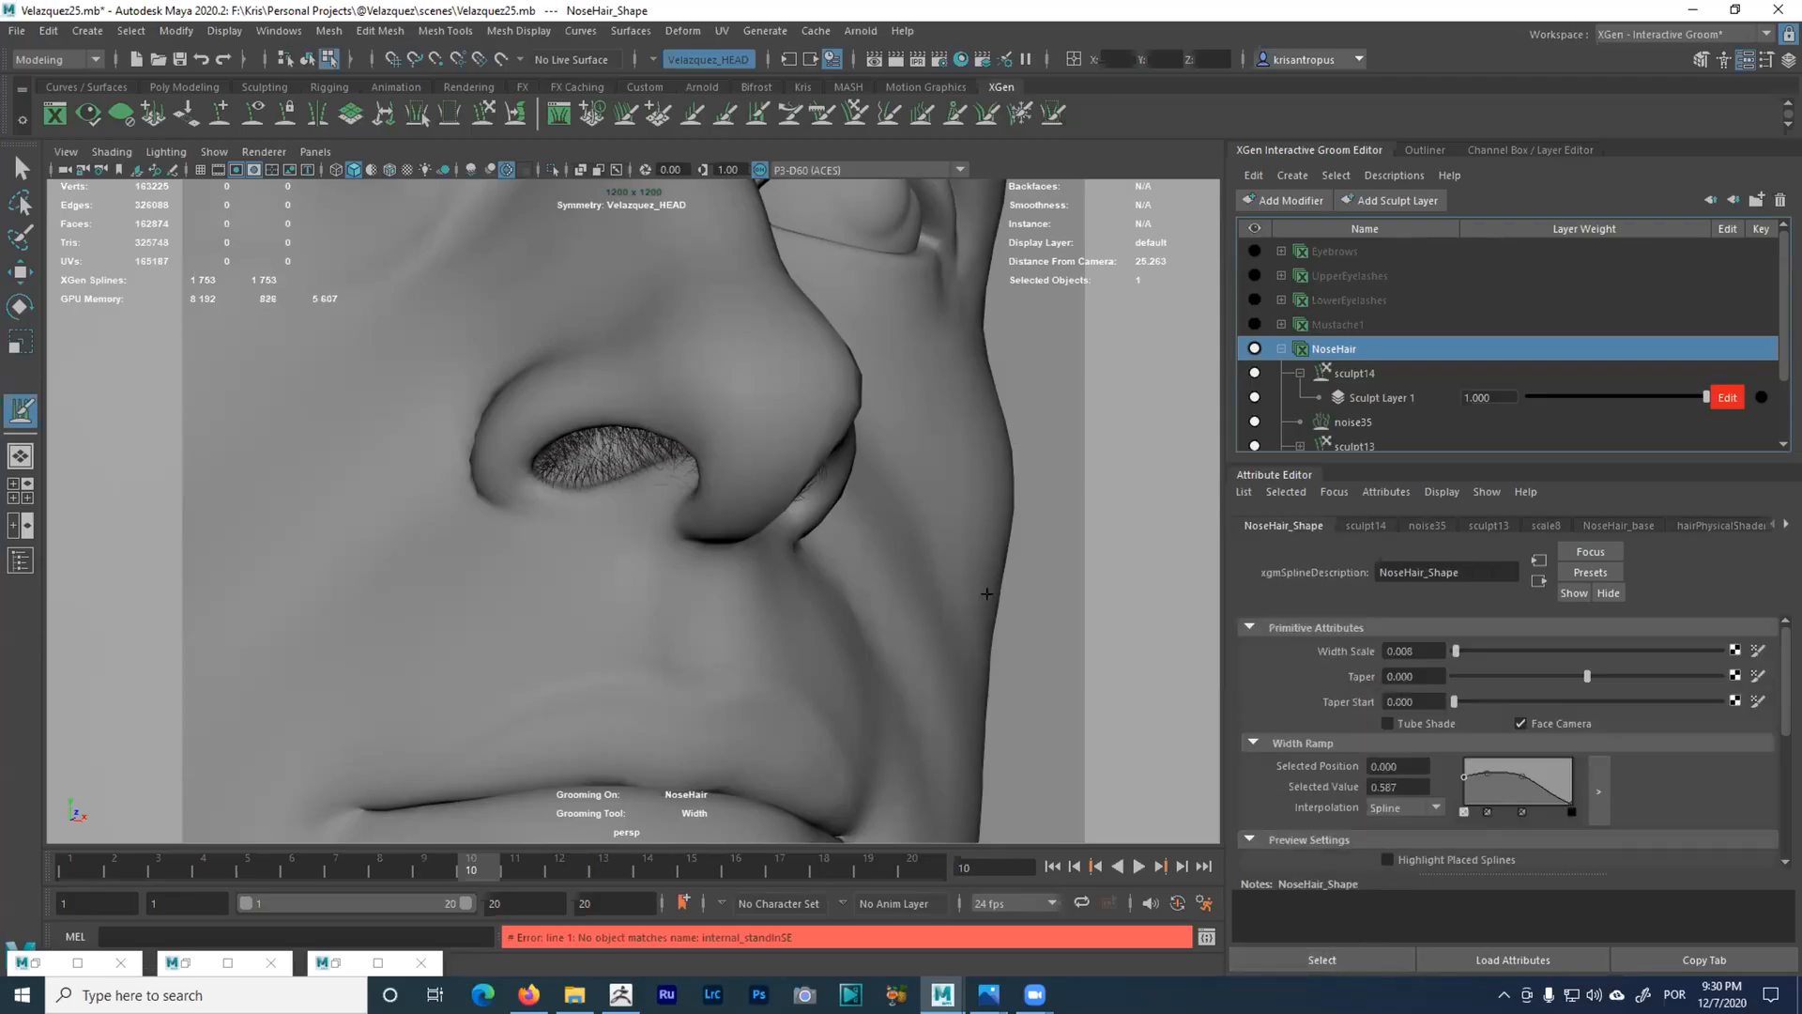
pyautogui.press('Delete')
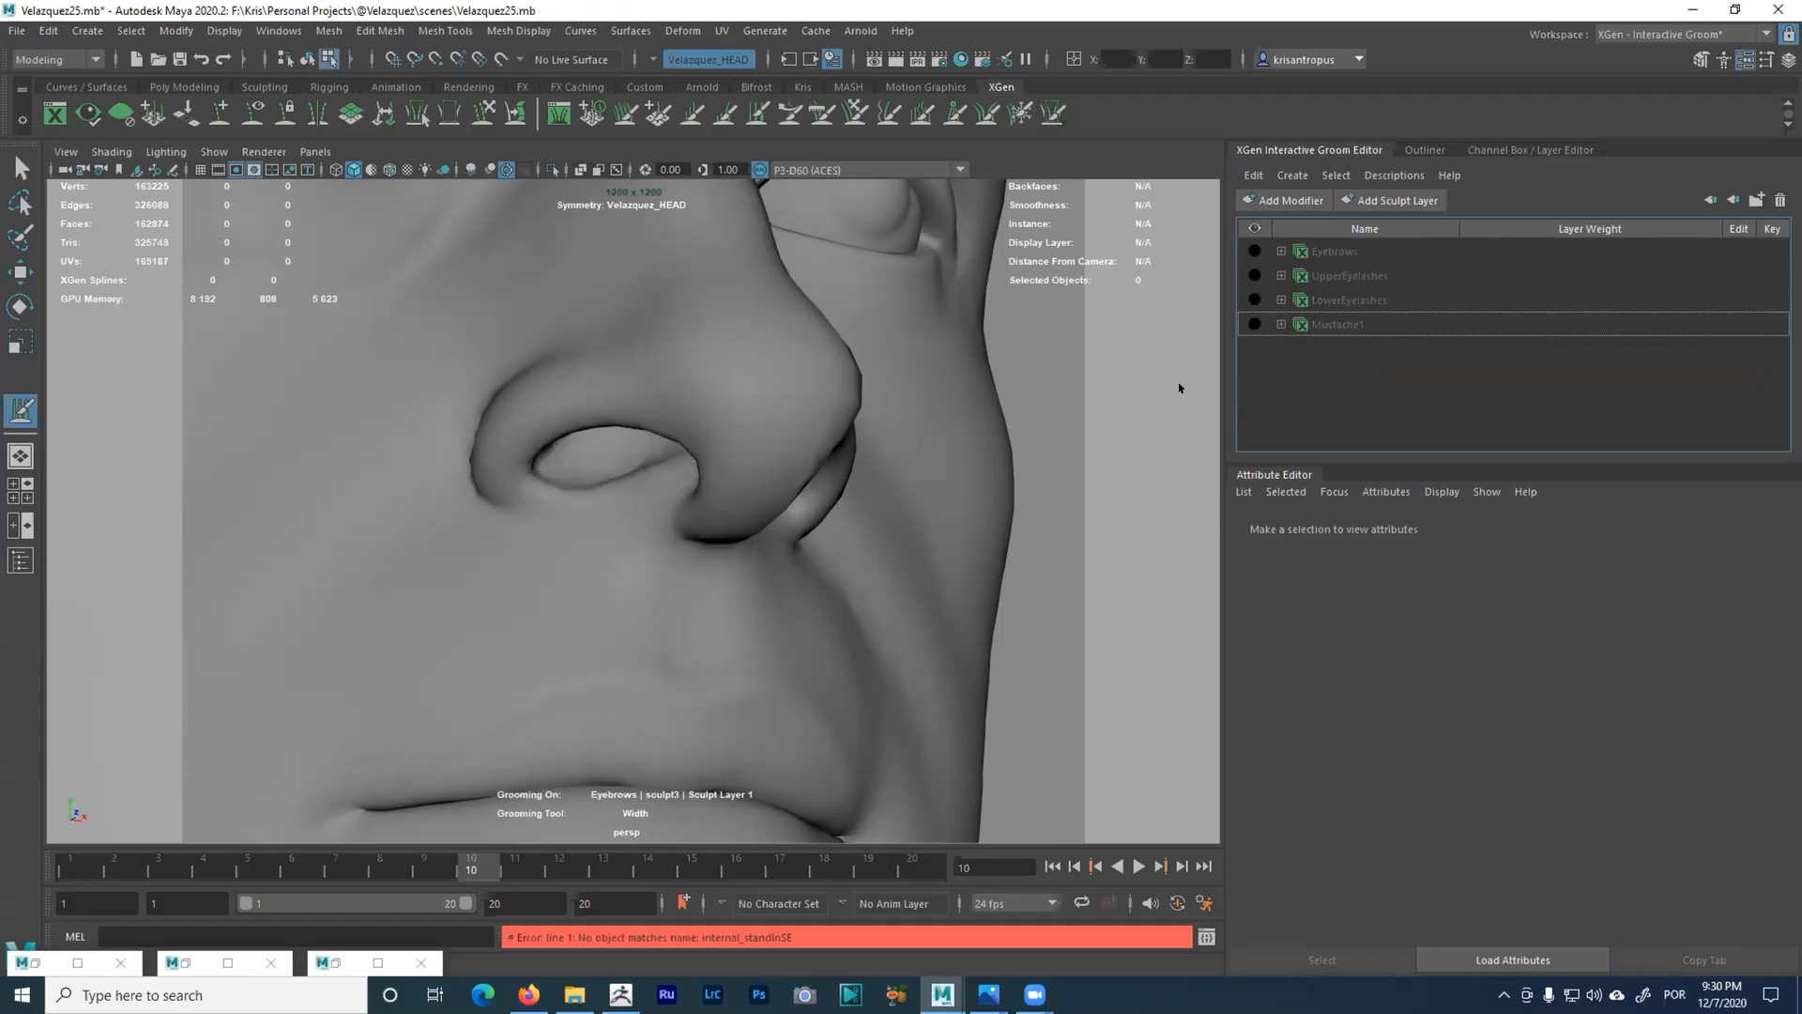
pyautogui.hotkey('ctrl', 'z')
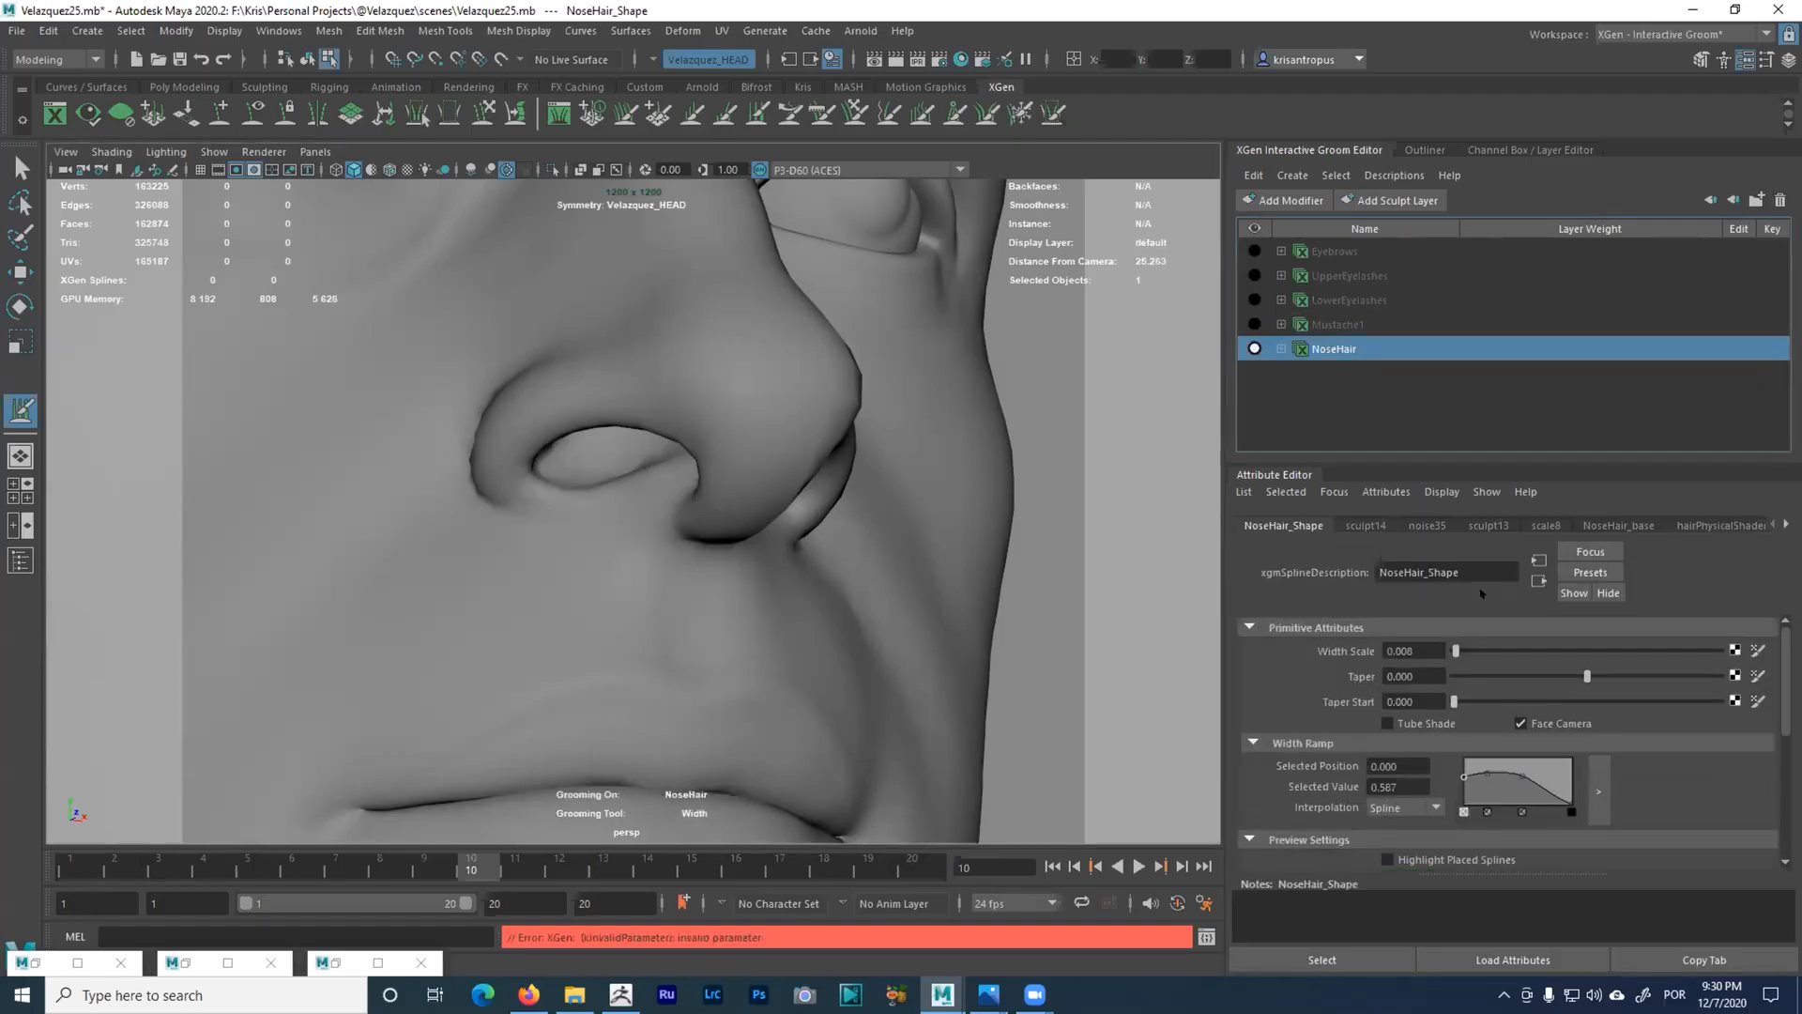
# - Try to restore the NoseHair splines by undoing further, checking the description's shading group and modifiers
pyautogui.click(1701, 525)
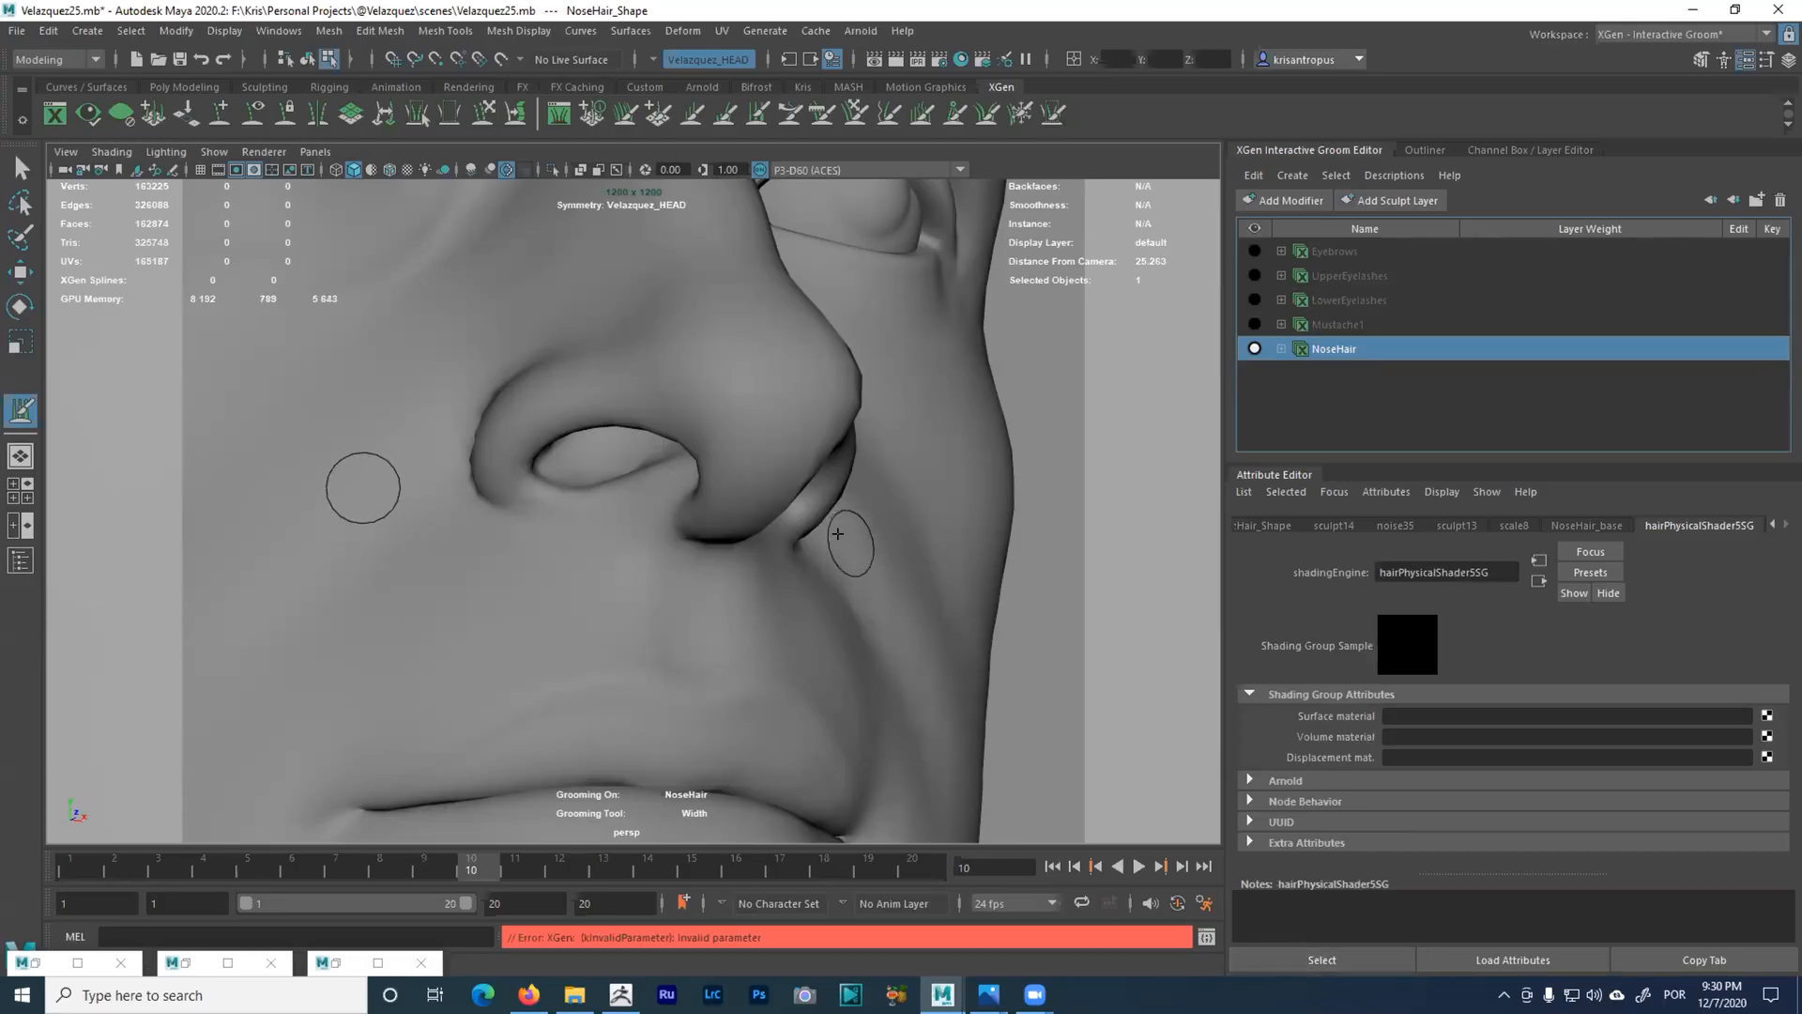
pyautogui.hotkey('ctrl', 'z')
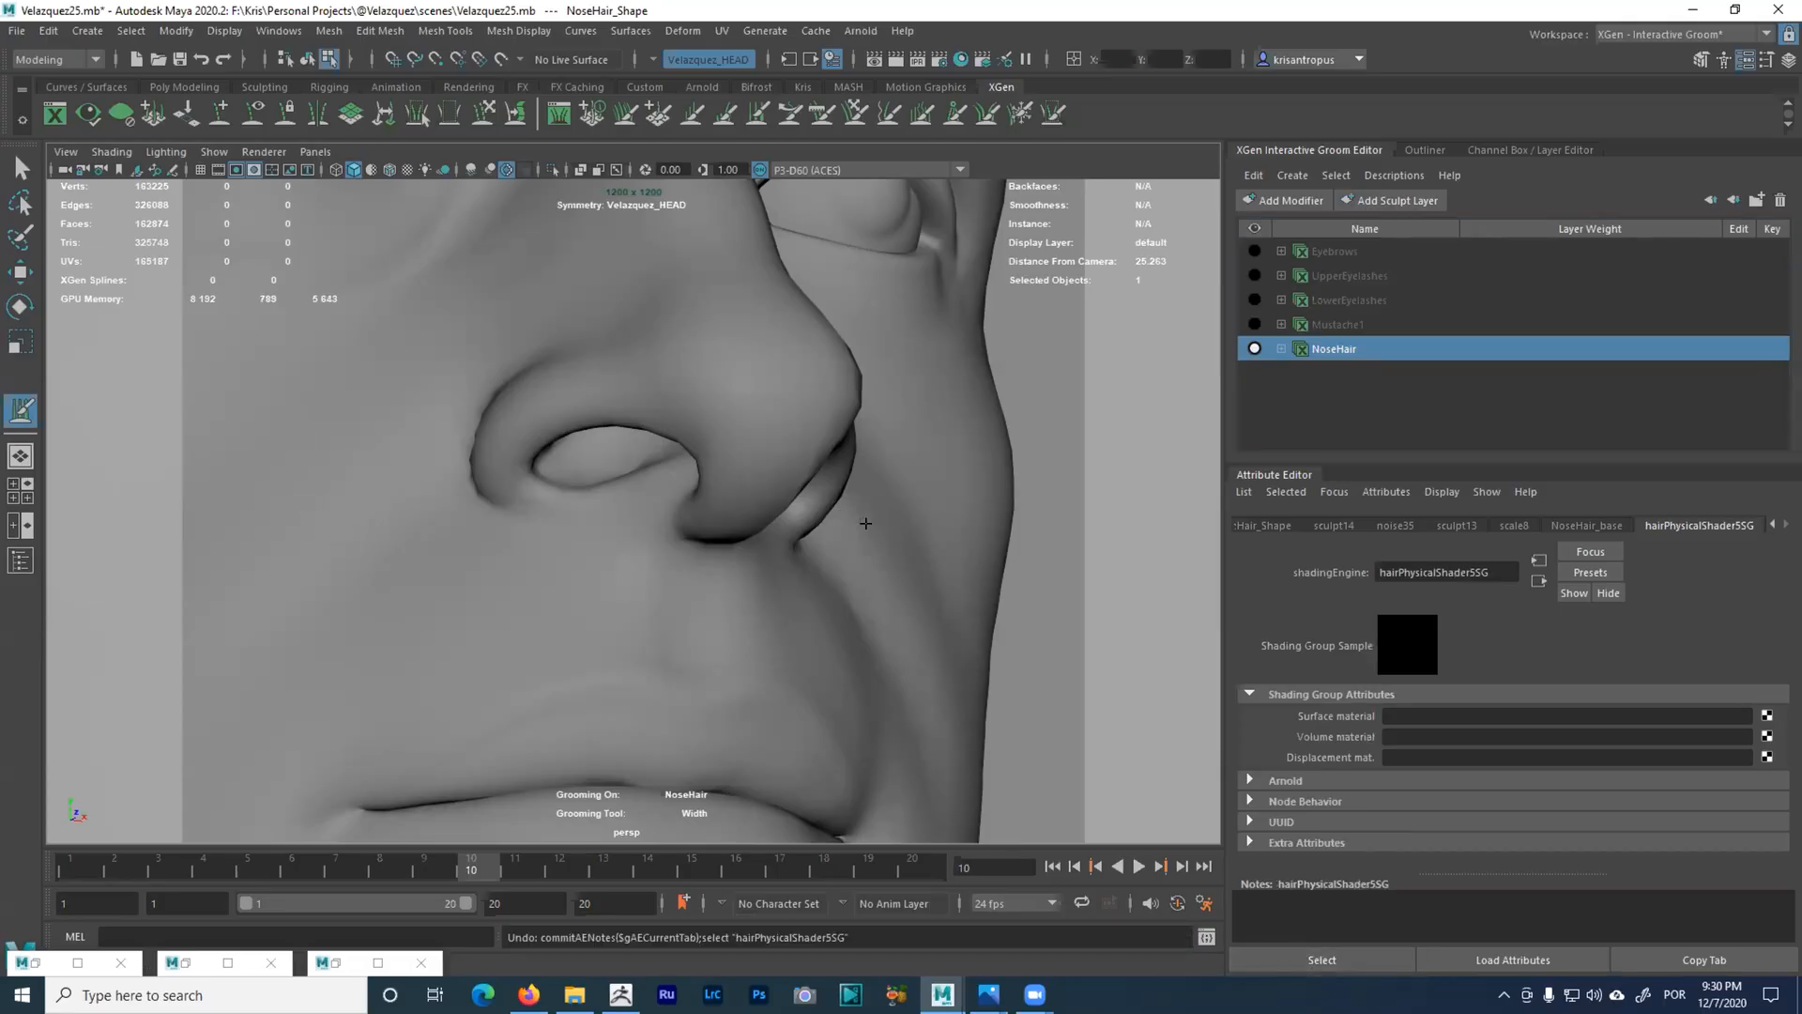
pyautogui.click(1279, 348)
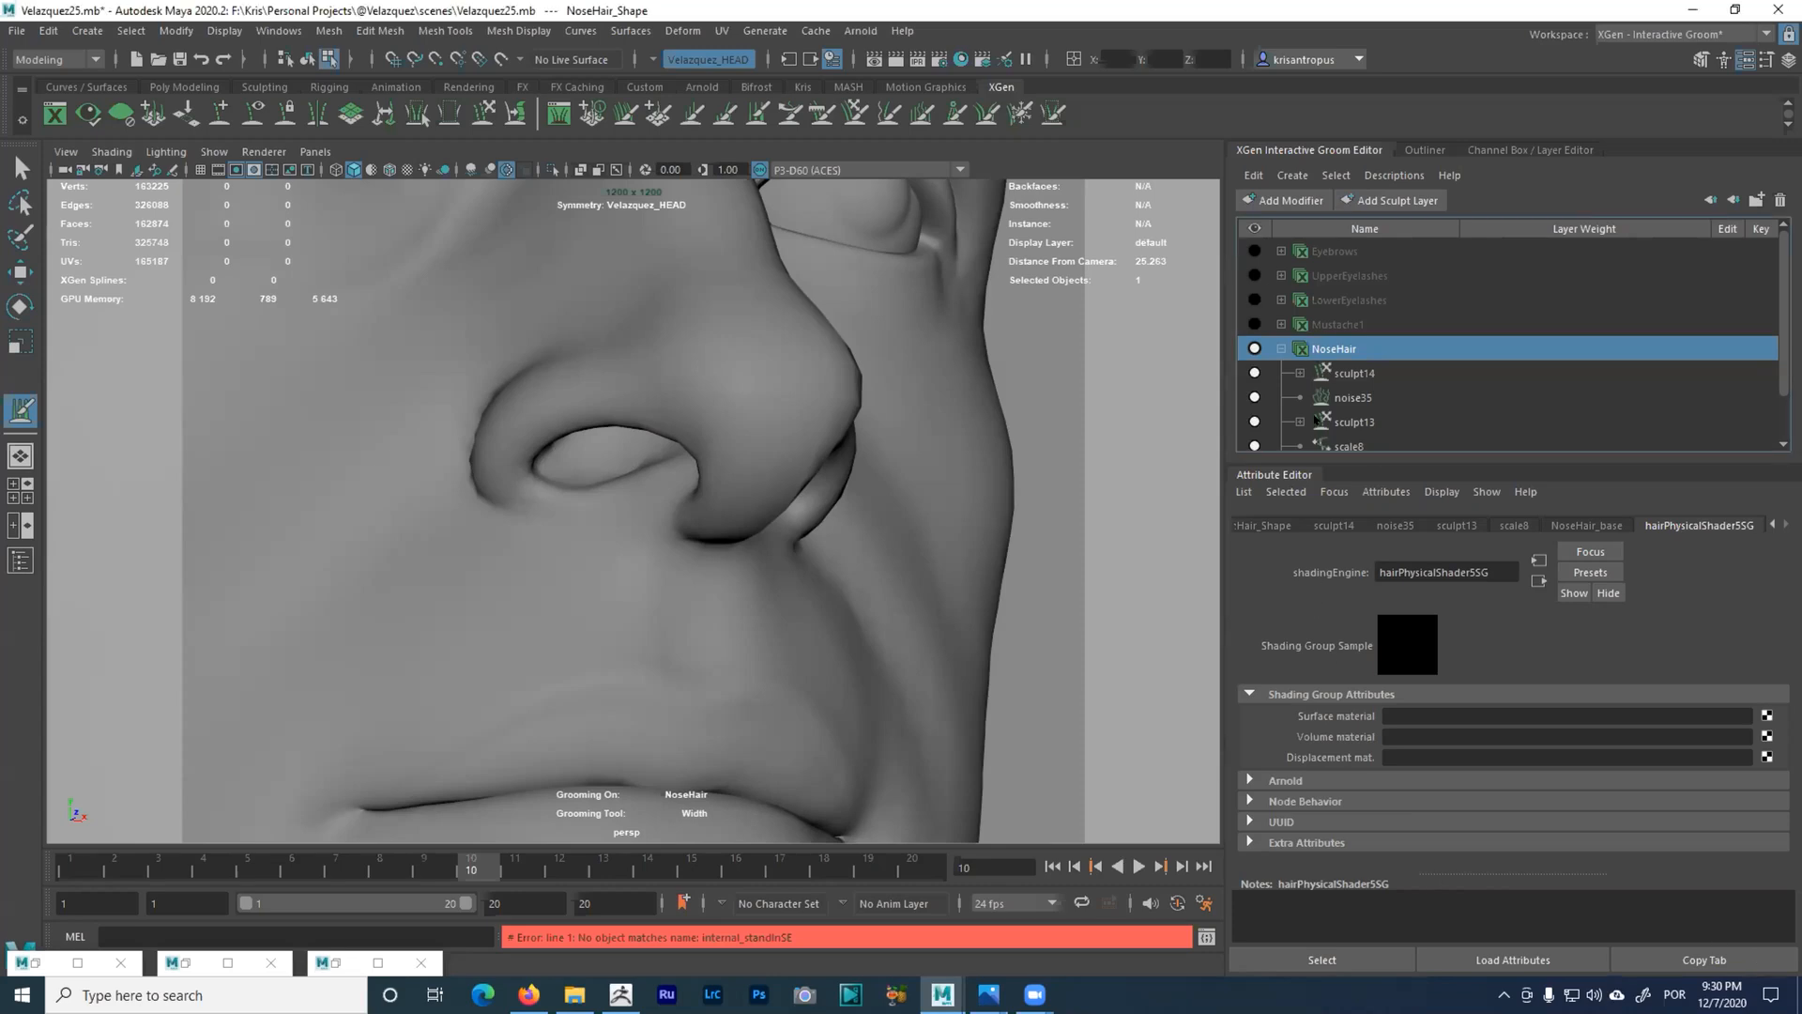
pyautogui.click(1345, 372)
pyautogui.scroll(-1, 1345, 372)
pyautogui.scroll(1, 1343, 366)
pyautogui.click(1331, 353)
pyautogui.hotkey('ctrl', 'z')
pyautogui.hotkey('ctrl', 'z')
pyautogui.hotkey('ctrl', 'z')
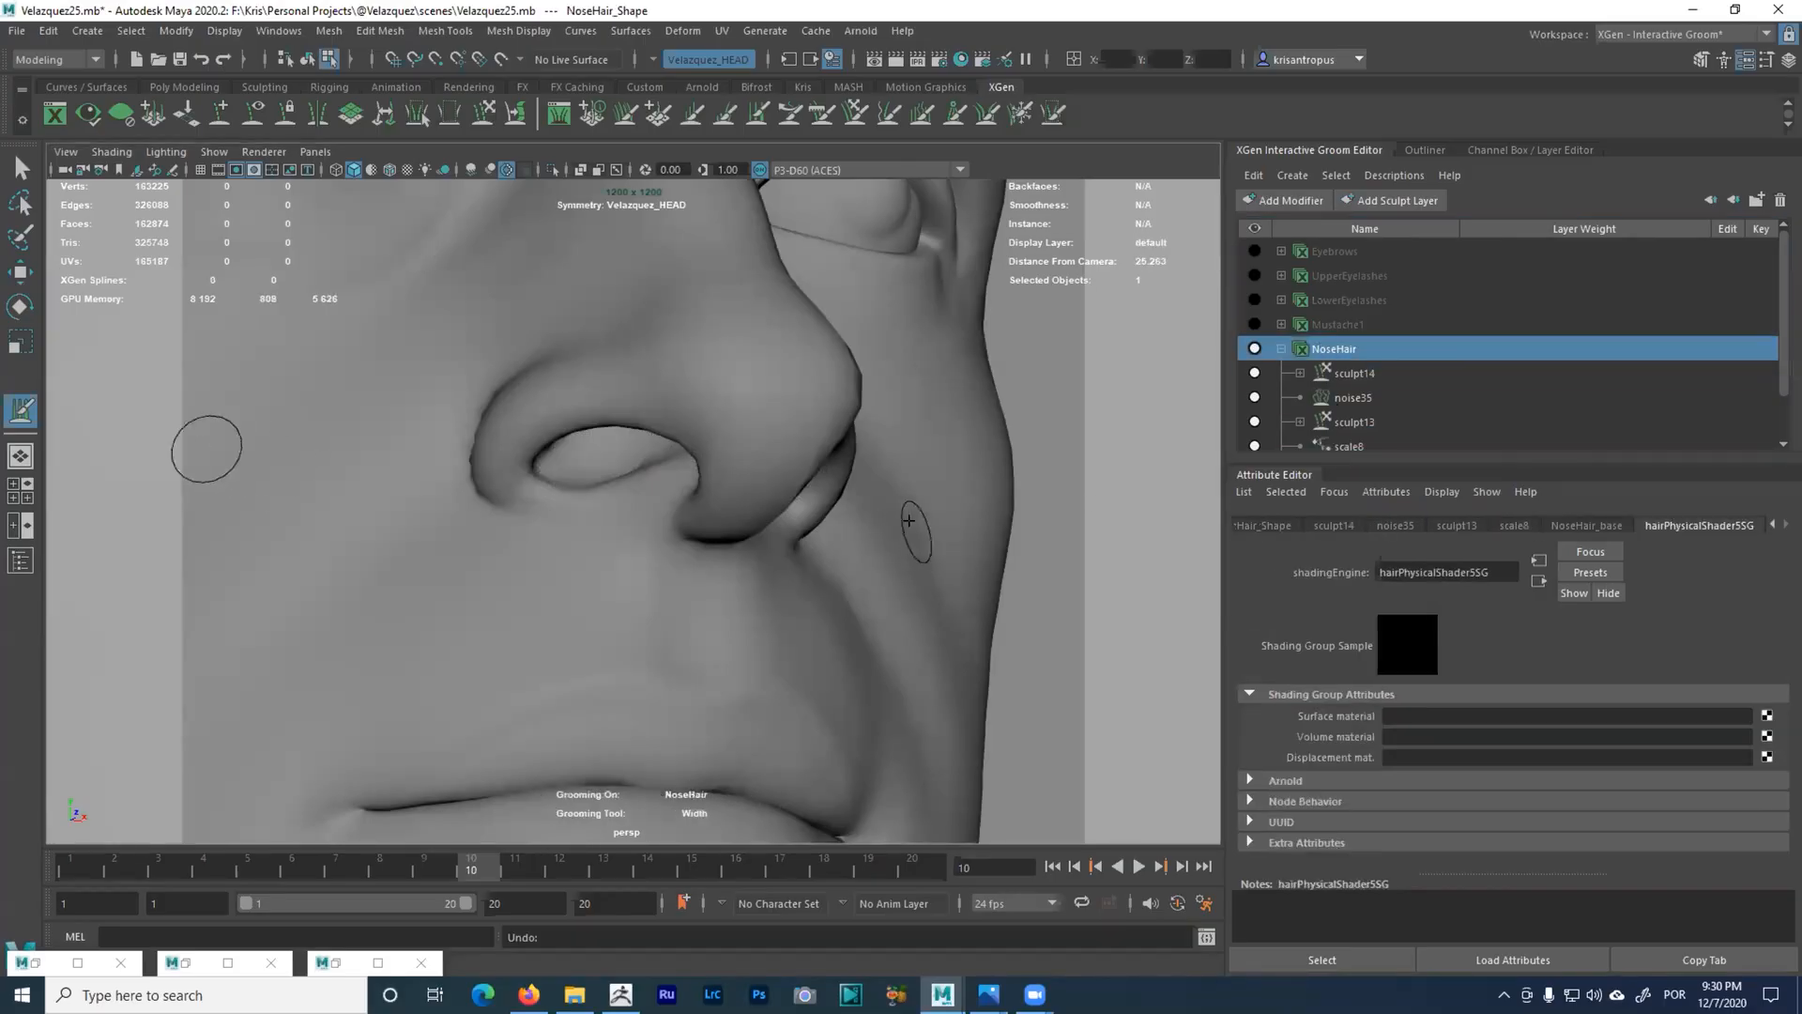
pyautogui.keyDown('alt'); pyautogui.moveTo(893, 522); pyautogui.dragTo(918, 531); pyautogui.keyUp('alt')
pyautogui.hotkey('ctrl', 'z')
# - Delete the NoseHair description from the interactive groom list
pyautogui.click(1329, 352)
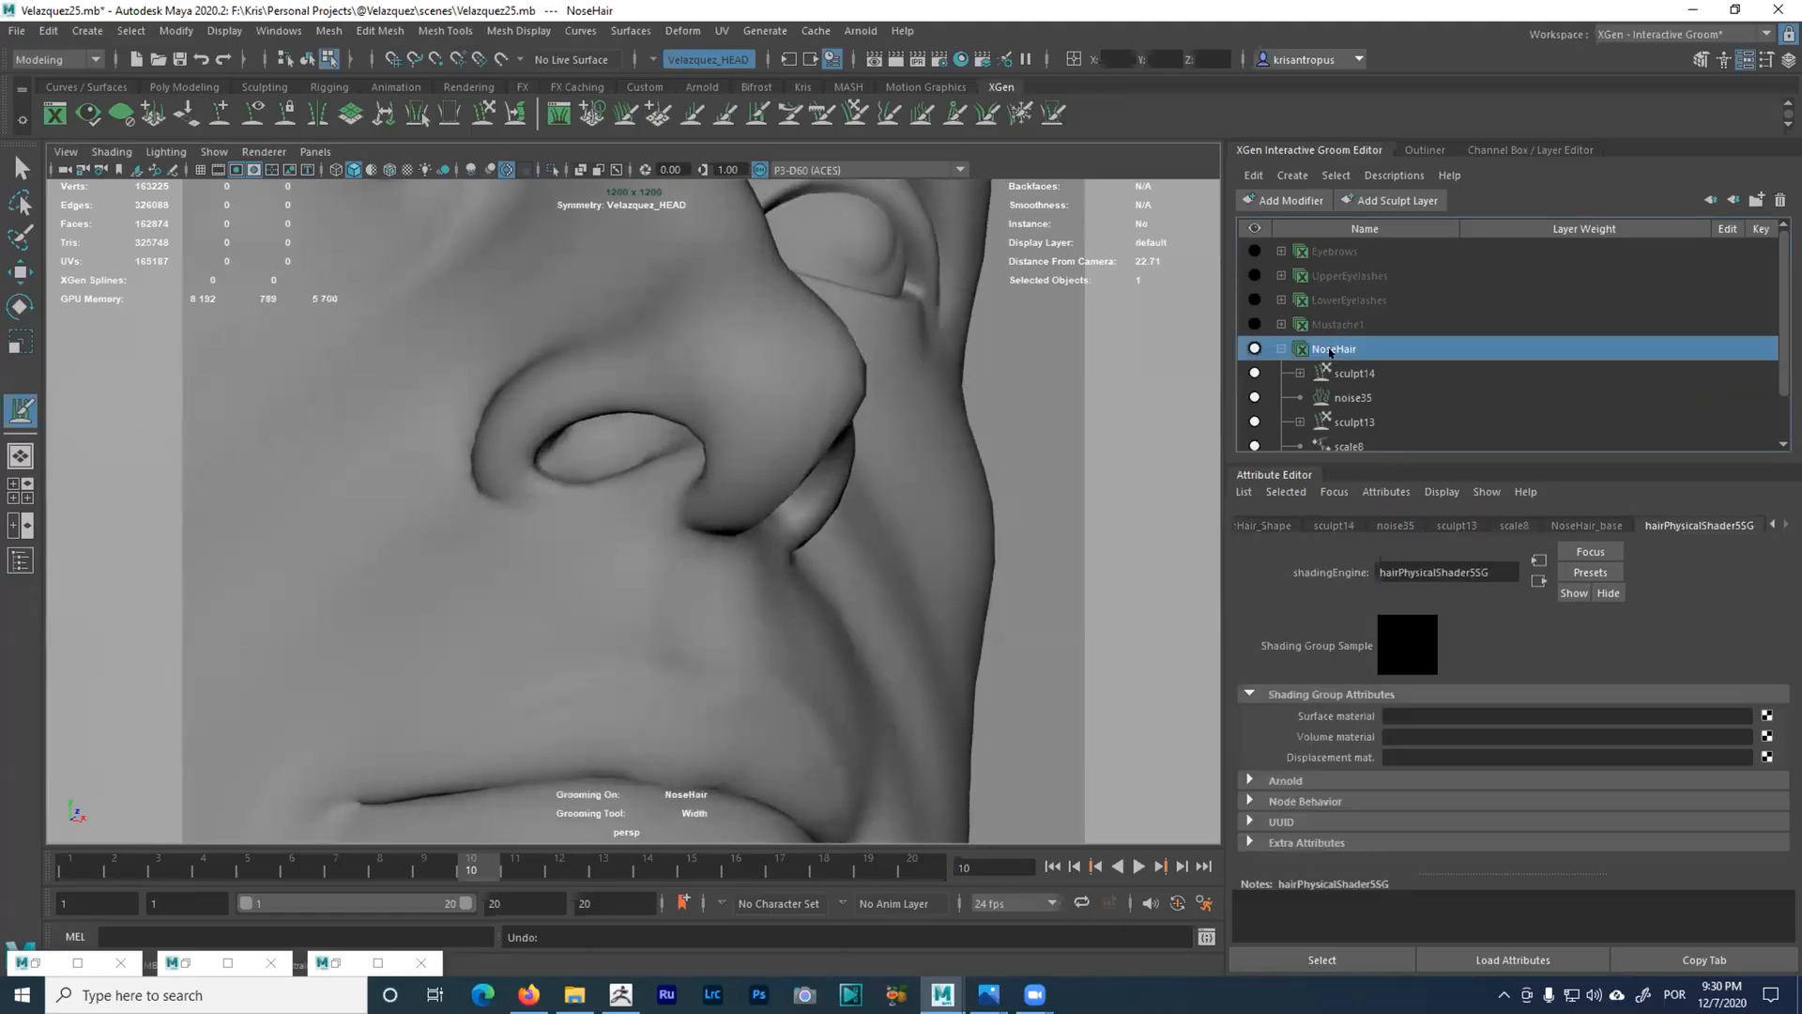
pyautogui.press('Delete')
# - Create interactive groom splines named NoseHair on the head's inner nostril faces with density 150, width scale 0.01 and CV count 64
pyautogui.click(21, 168)
pyautogui.click(684, 376)
pyautogui.keyDown('alt'); pyautogui.moveTo(736, 413); pyautogui.dragTo(563, 384); pyautogui.keyUp('alt')
pyautogui.keyDown('alt'); pyautogui.moveTo(941, 443); pyautogui.dragTo(1116, 401); pyautogui.keyUp('alt')
pyautogui.click(1287, 177)
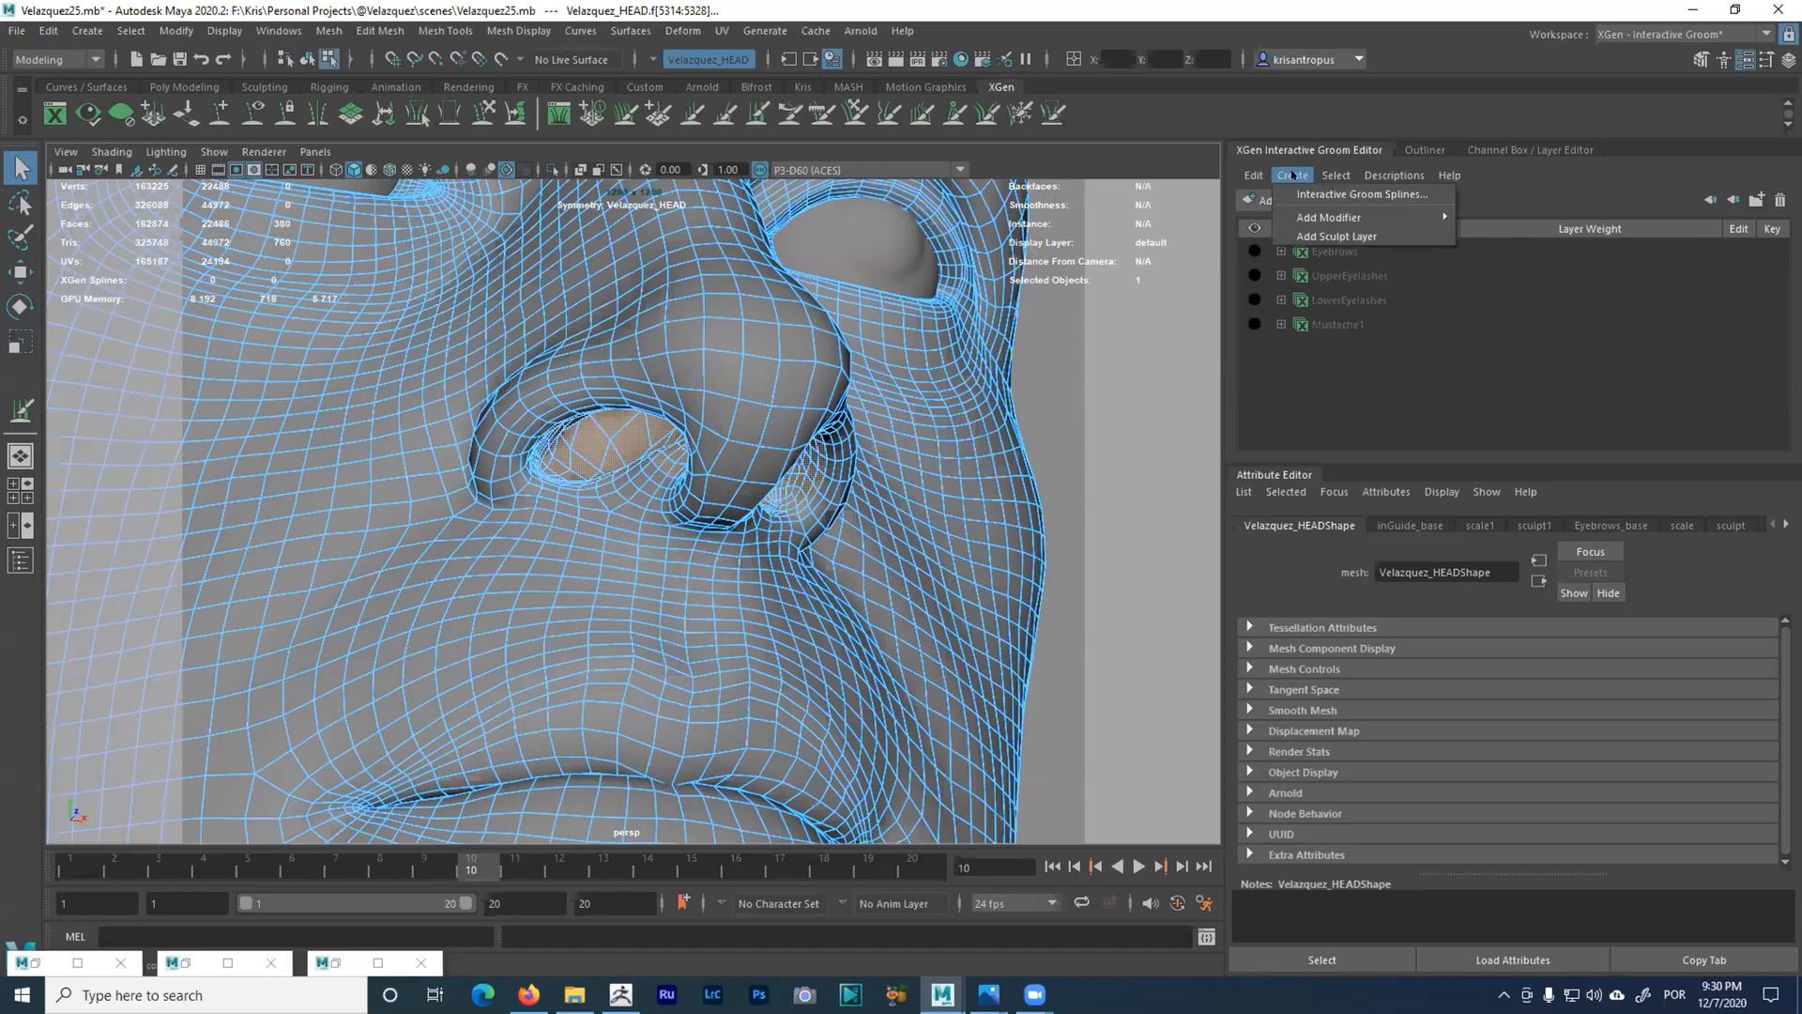
pyautogui.click(1295, 193)
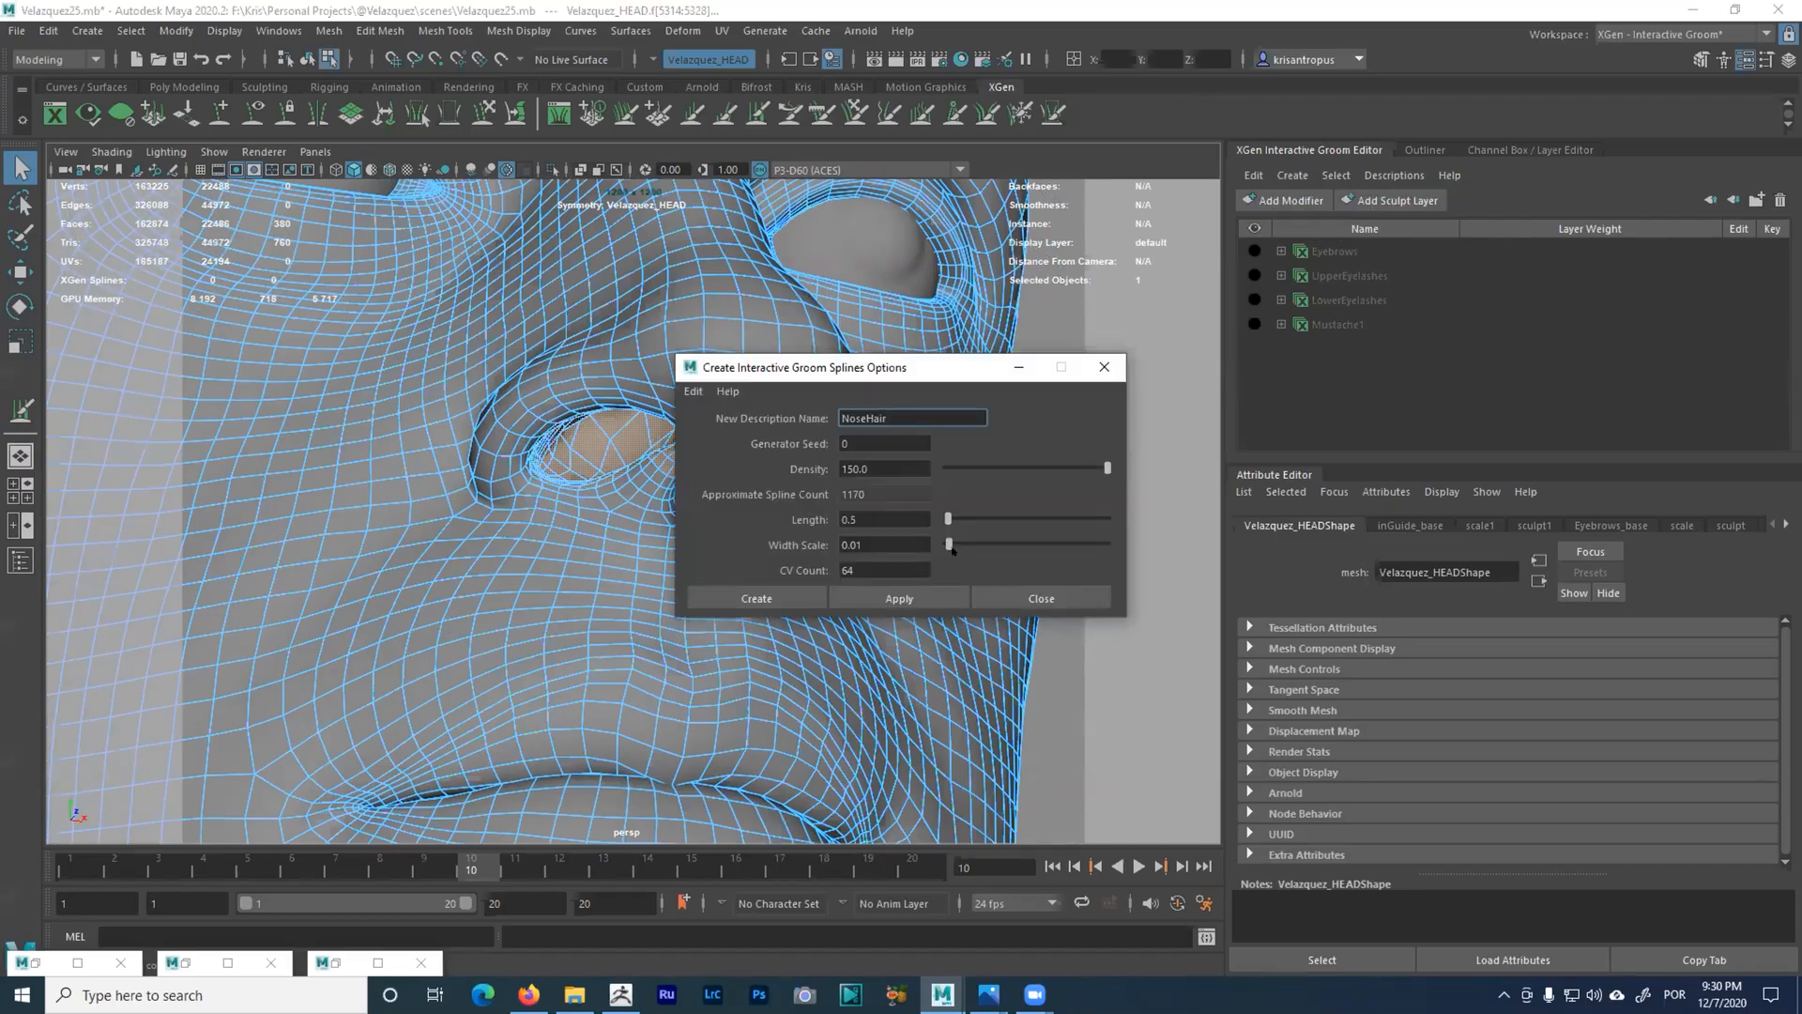
pyautogui.click(892, 597)
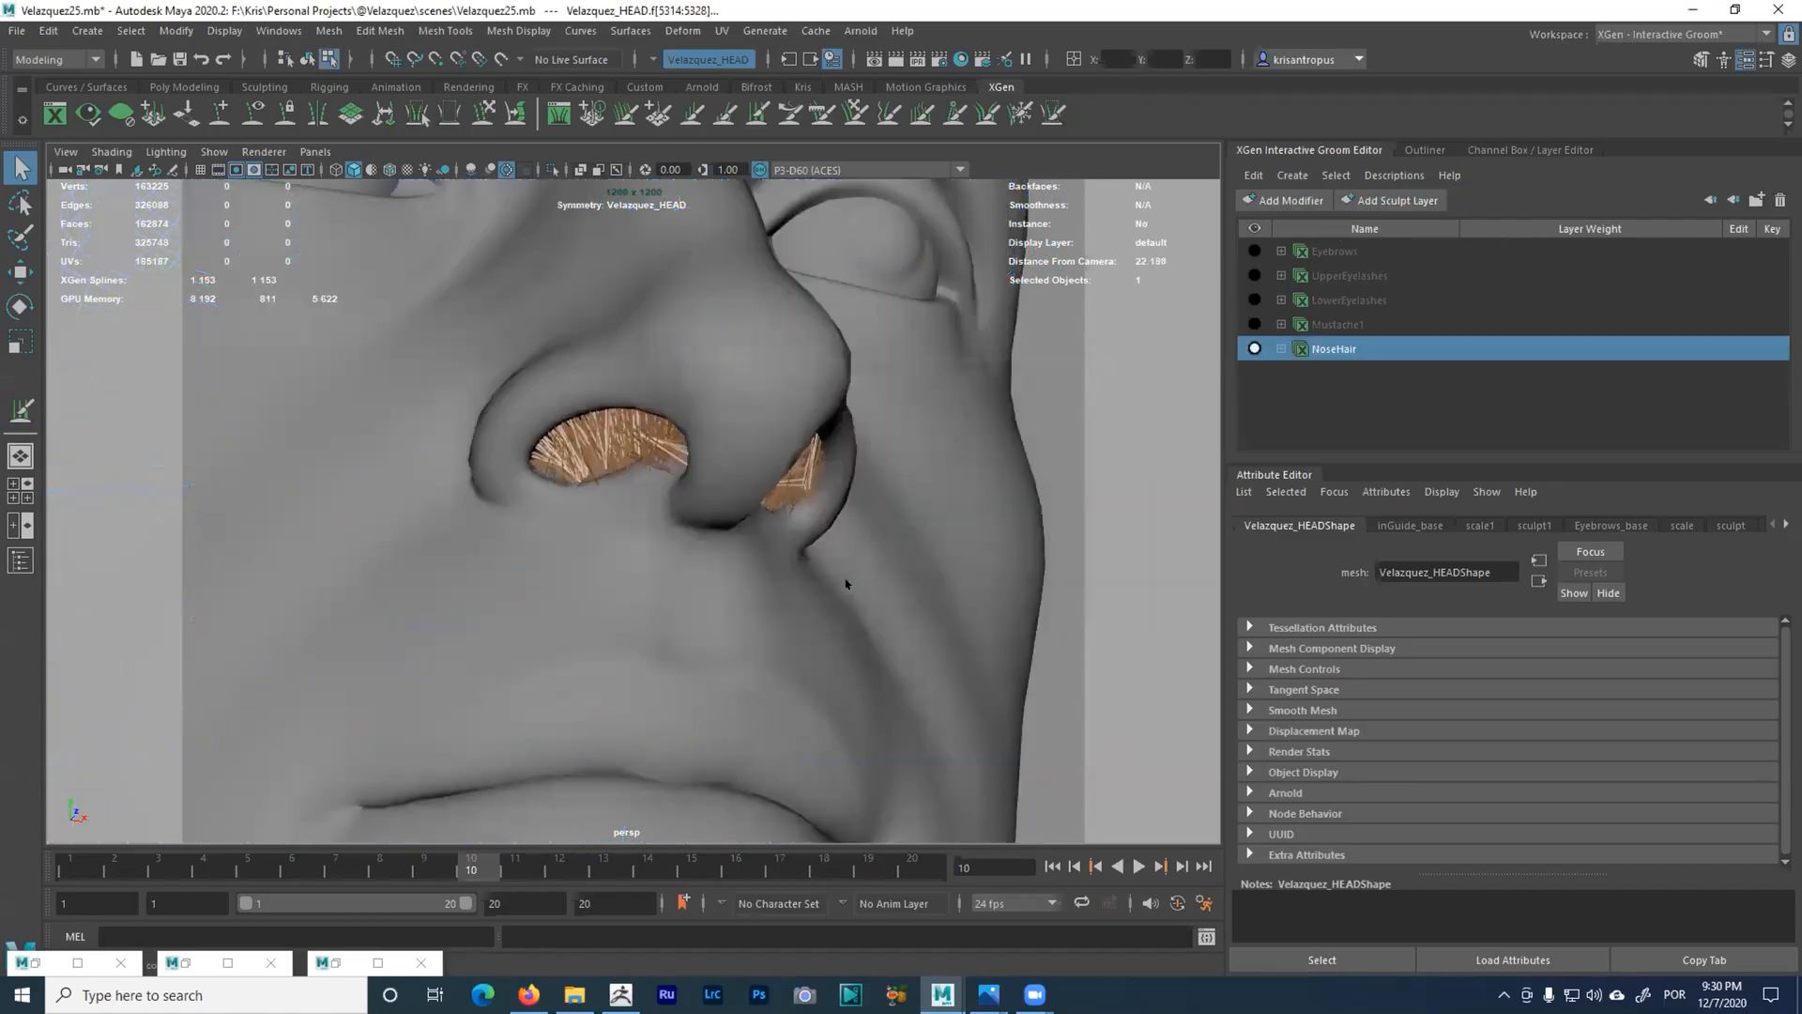
pyautogui.keyDown('alt'); pyautogui.moveTo(984, 612); pyautogui.dragTo(912, 552); pyautogui.keyUp('alt')
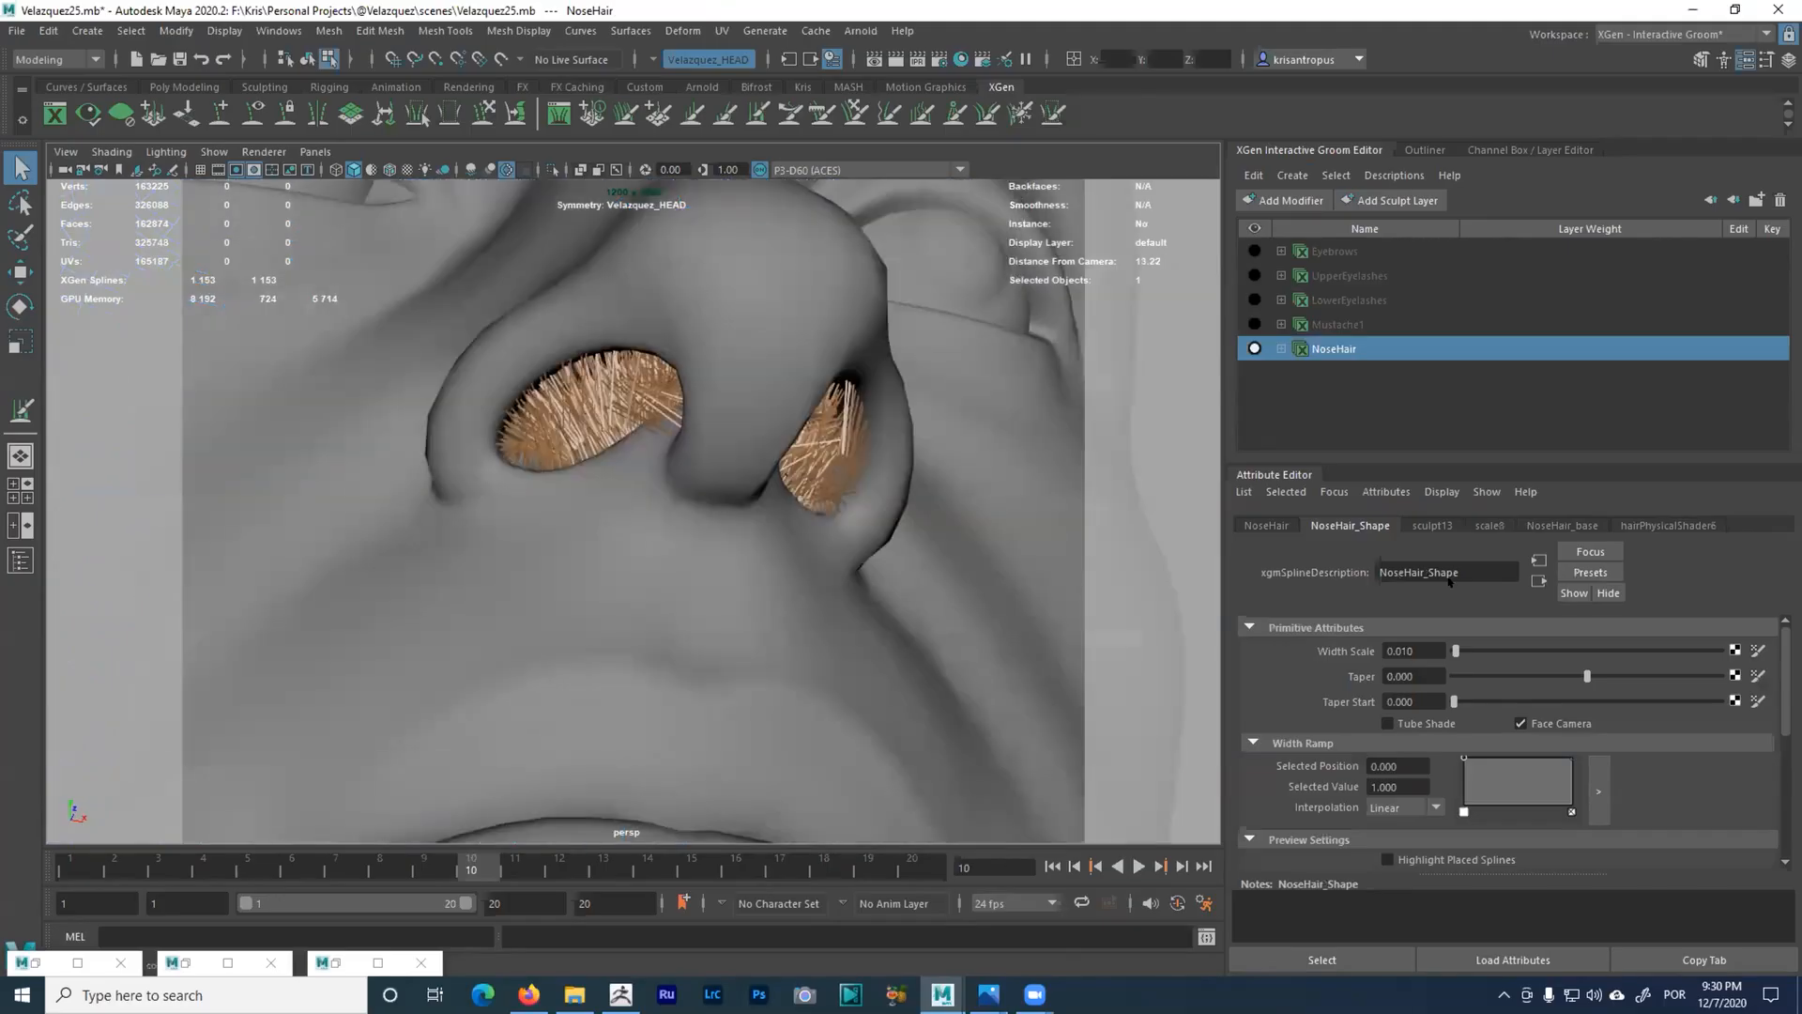
# - Select the new description's default hairPhysicalShader6 material and delete it
pyautogui.click(1642, 525)
pyautogui.click(1322, 959)
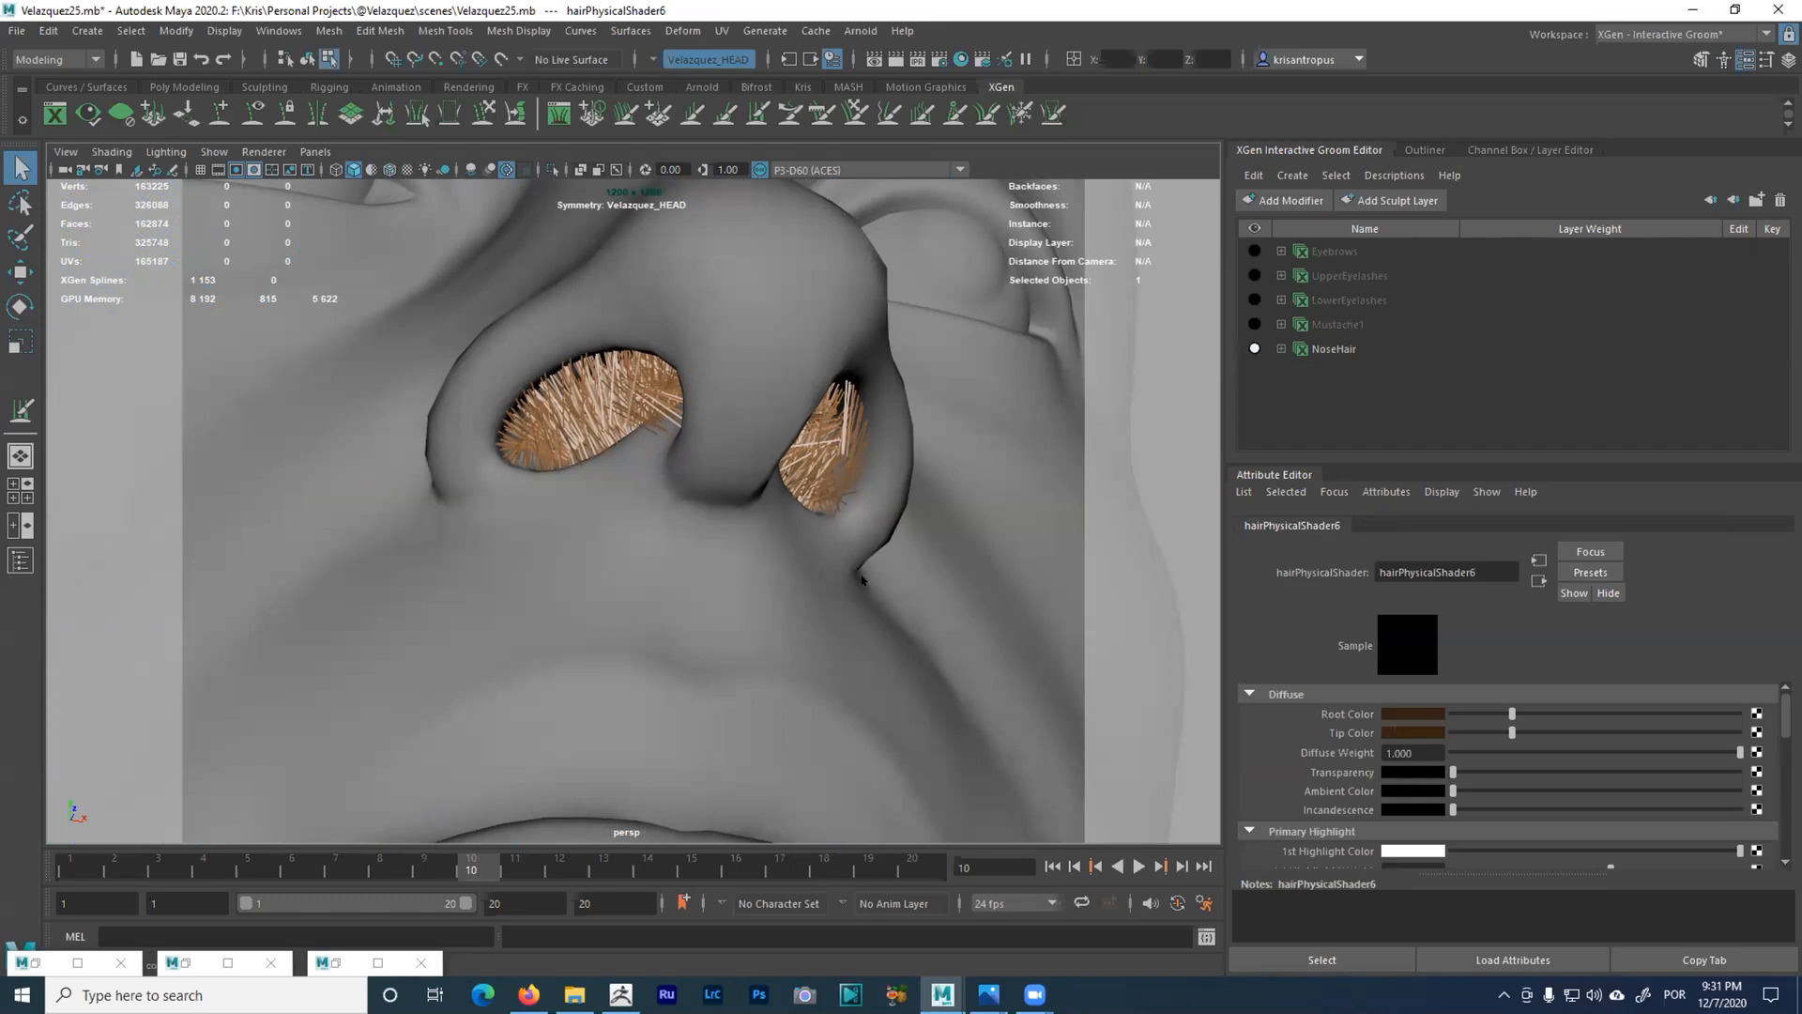
pyautogui.click(862, 579)
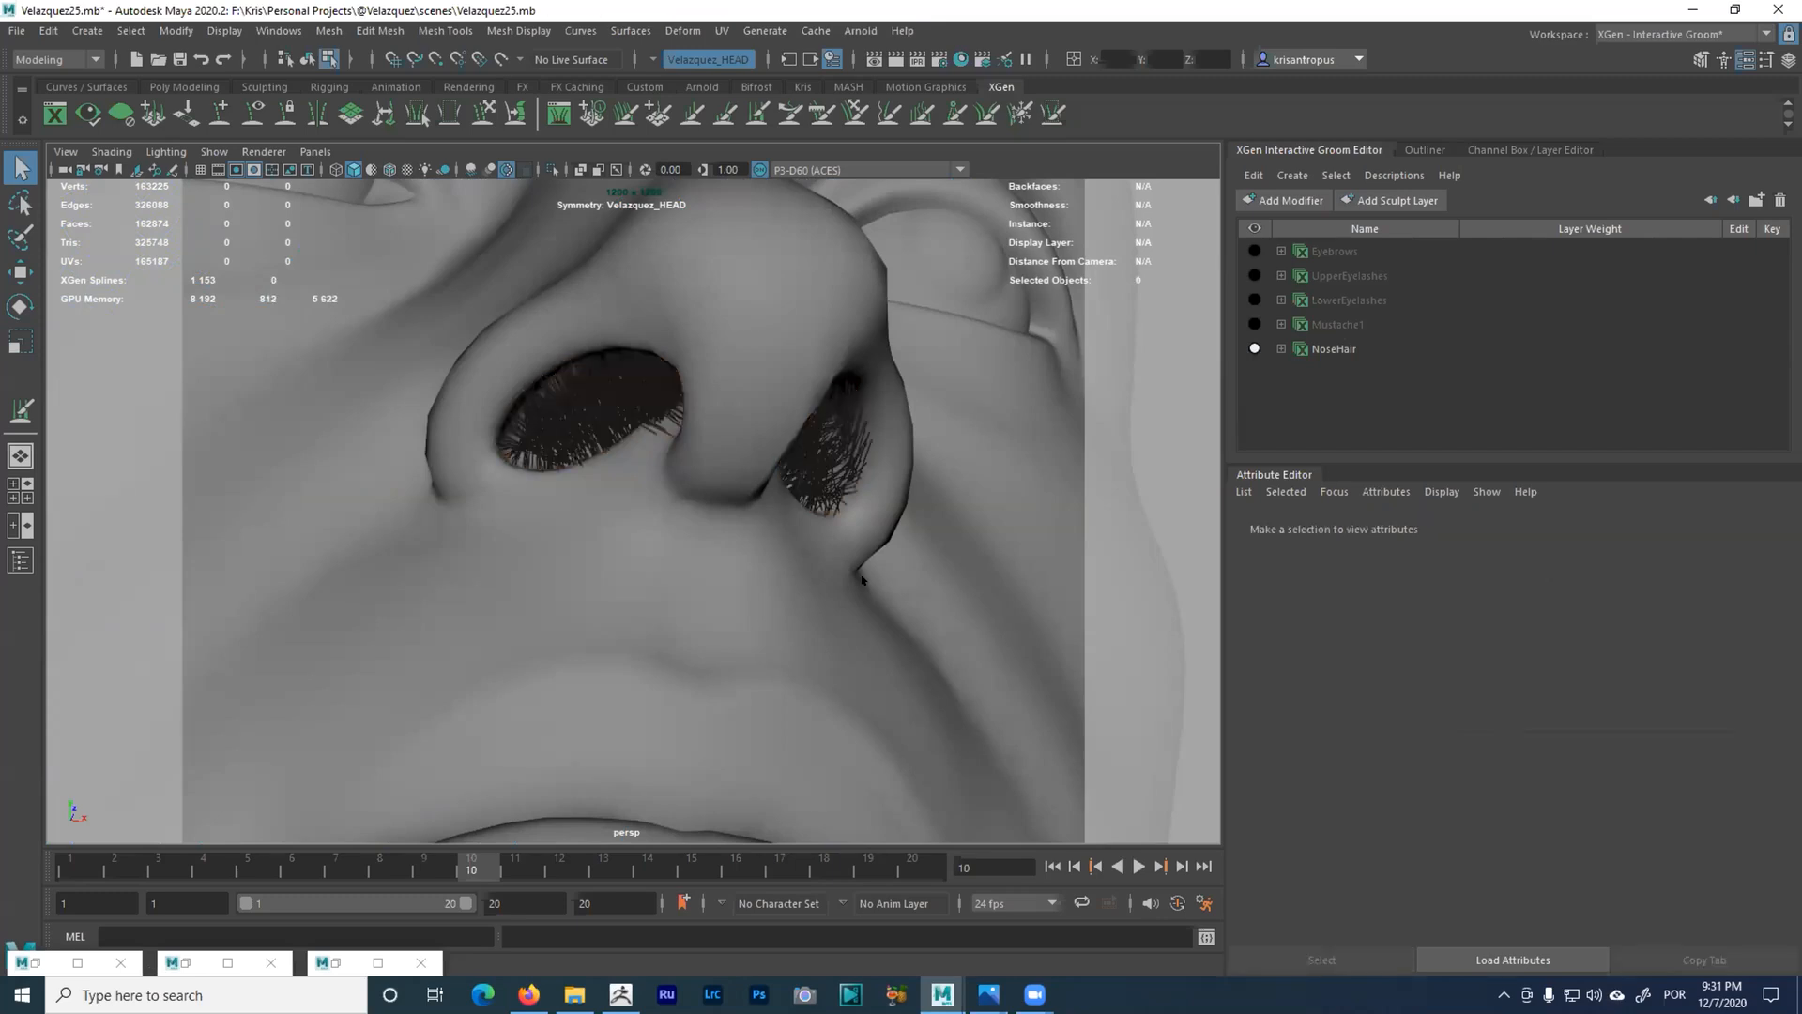
# - Set the NoseHair description's width scale to 0.008
pyautogui.click(1305, 347)
pyautogui.click(1644, 525)
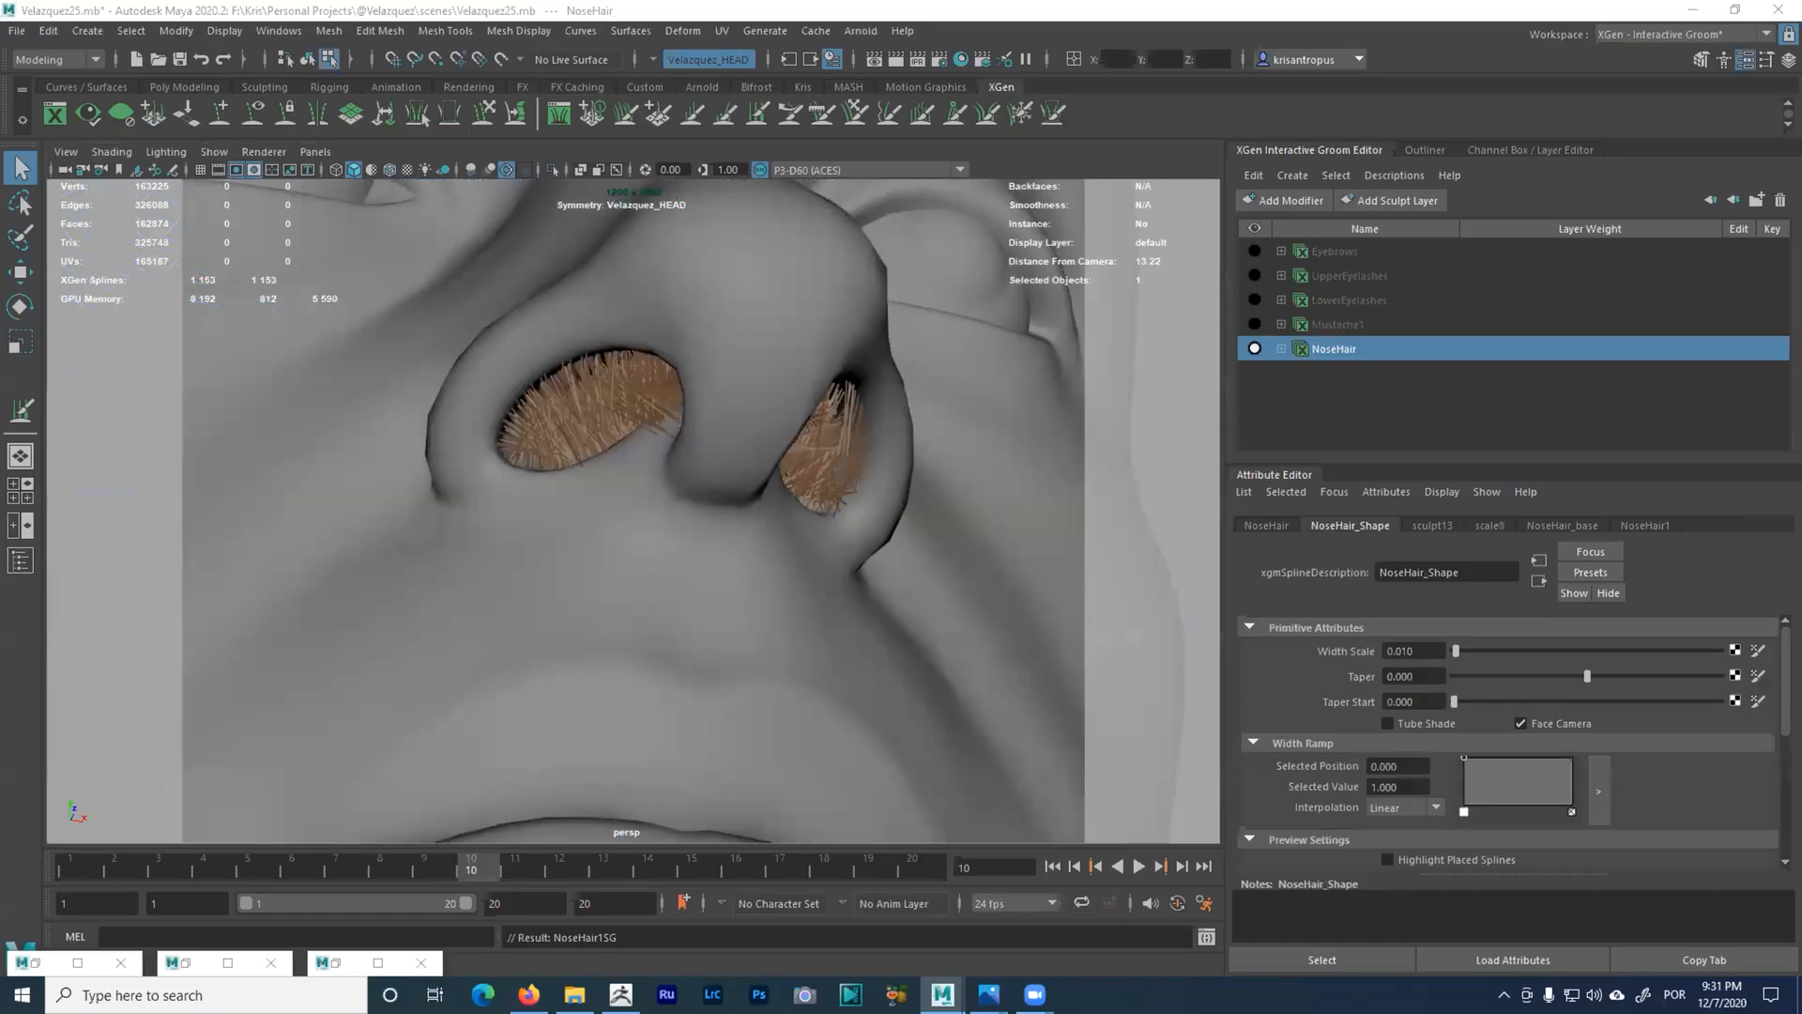
pyautogui.click(1408, 650)
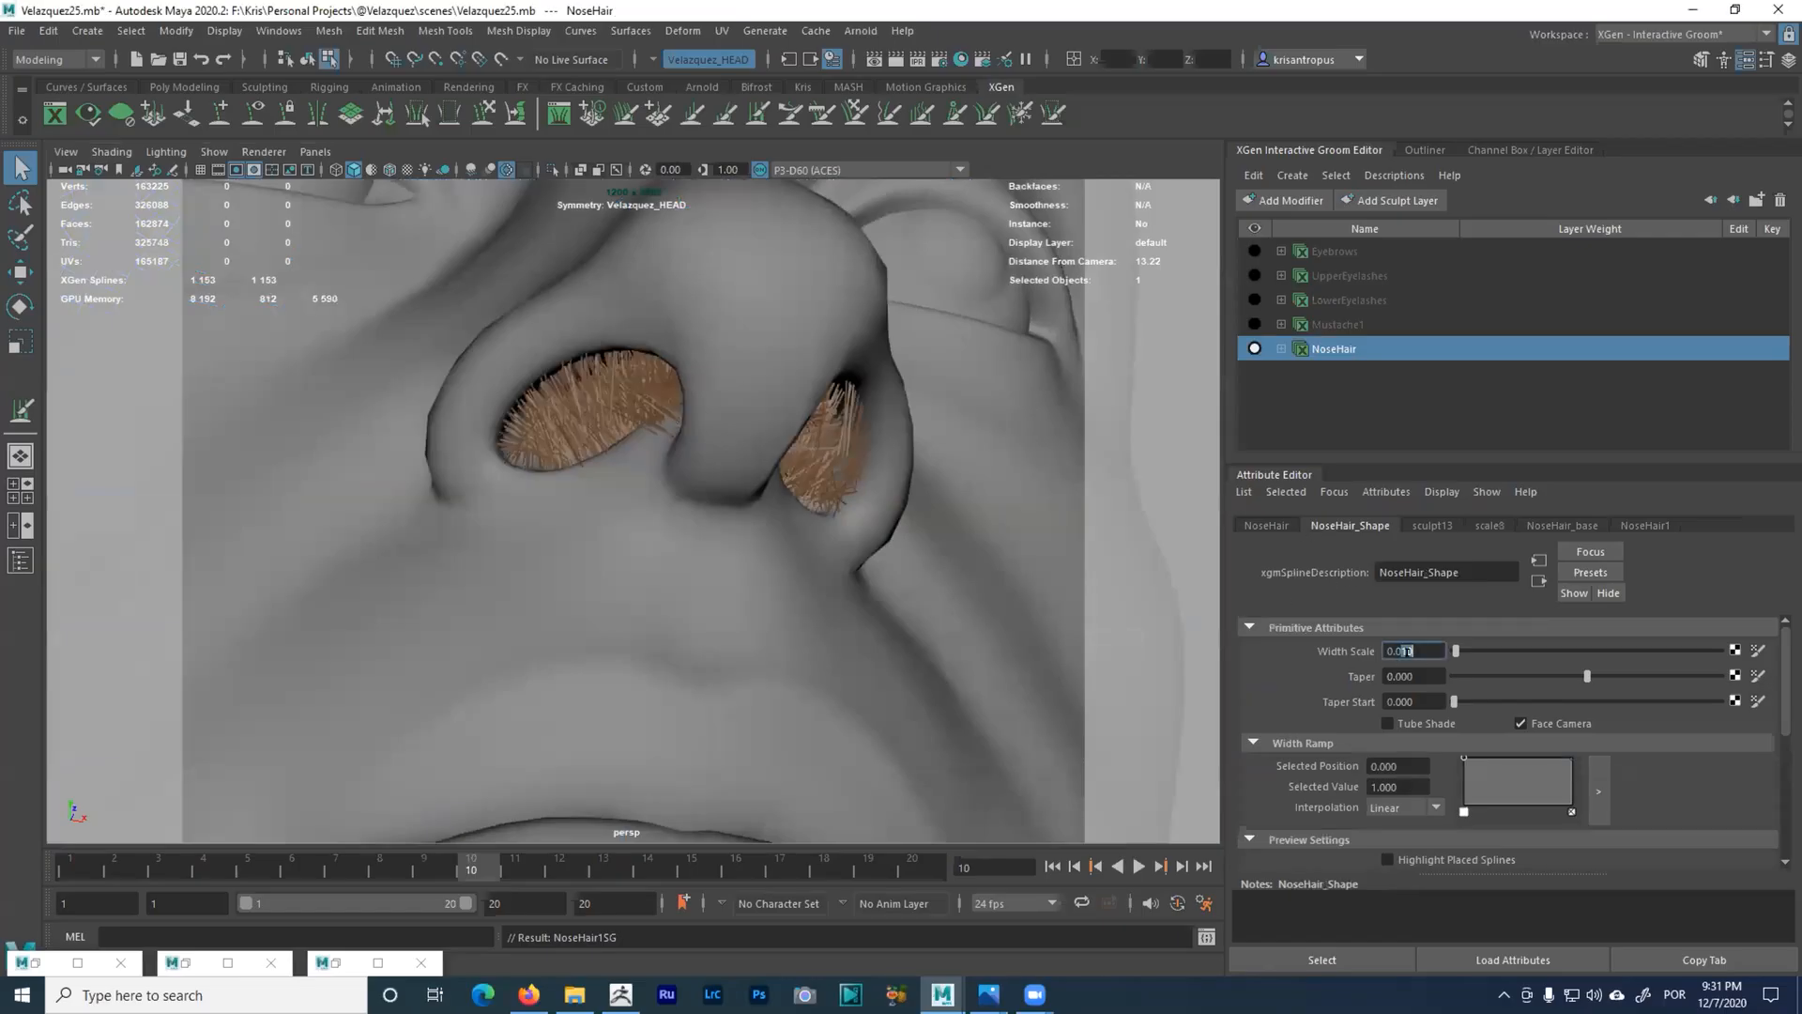
pyautogui.write('8')
pyautogui.press('Return')
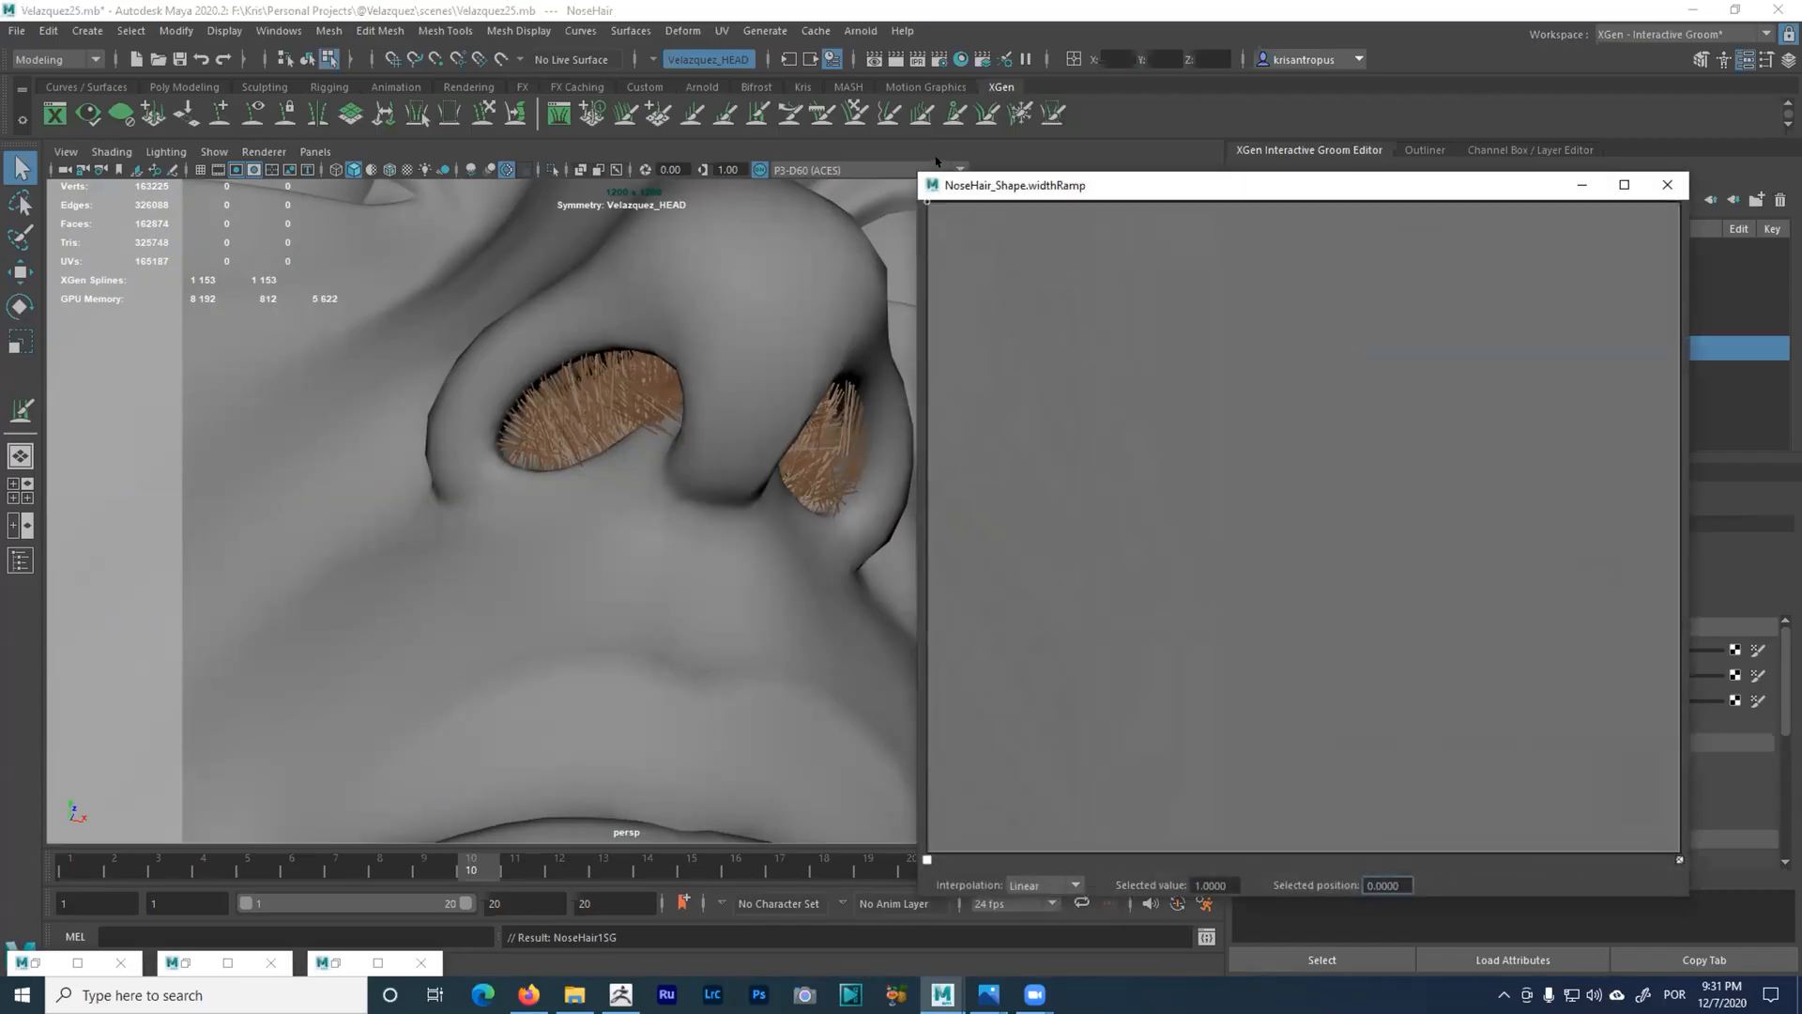
# - Shape NoseHair's width ramp with spline interpolation, a root value of about 0.65, two raised middle points and a strongly narrowed tip
pyautogui.moveTo(922, 195); pyautogui.dragTo(909, 437)
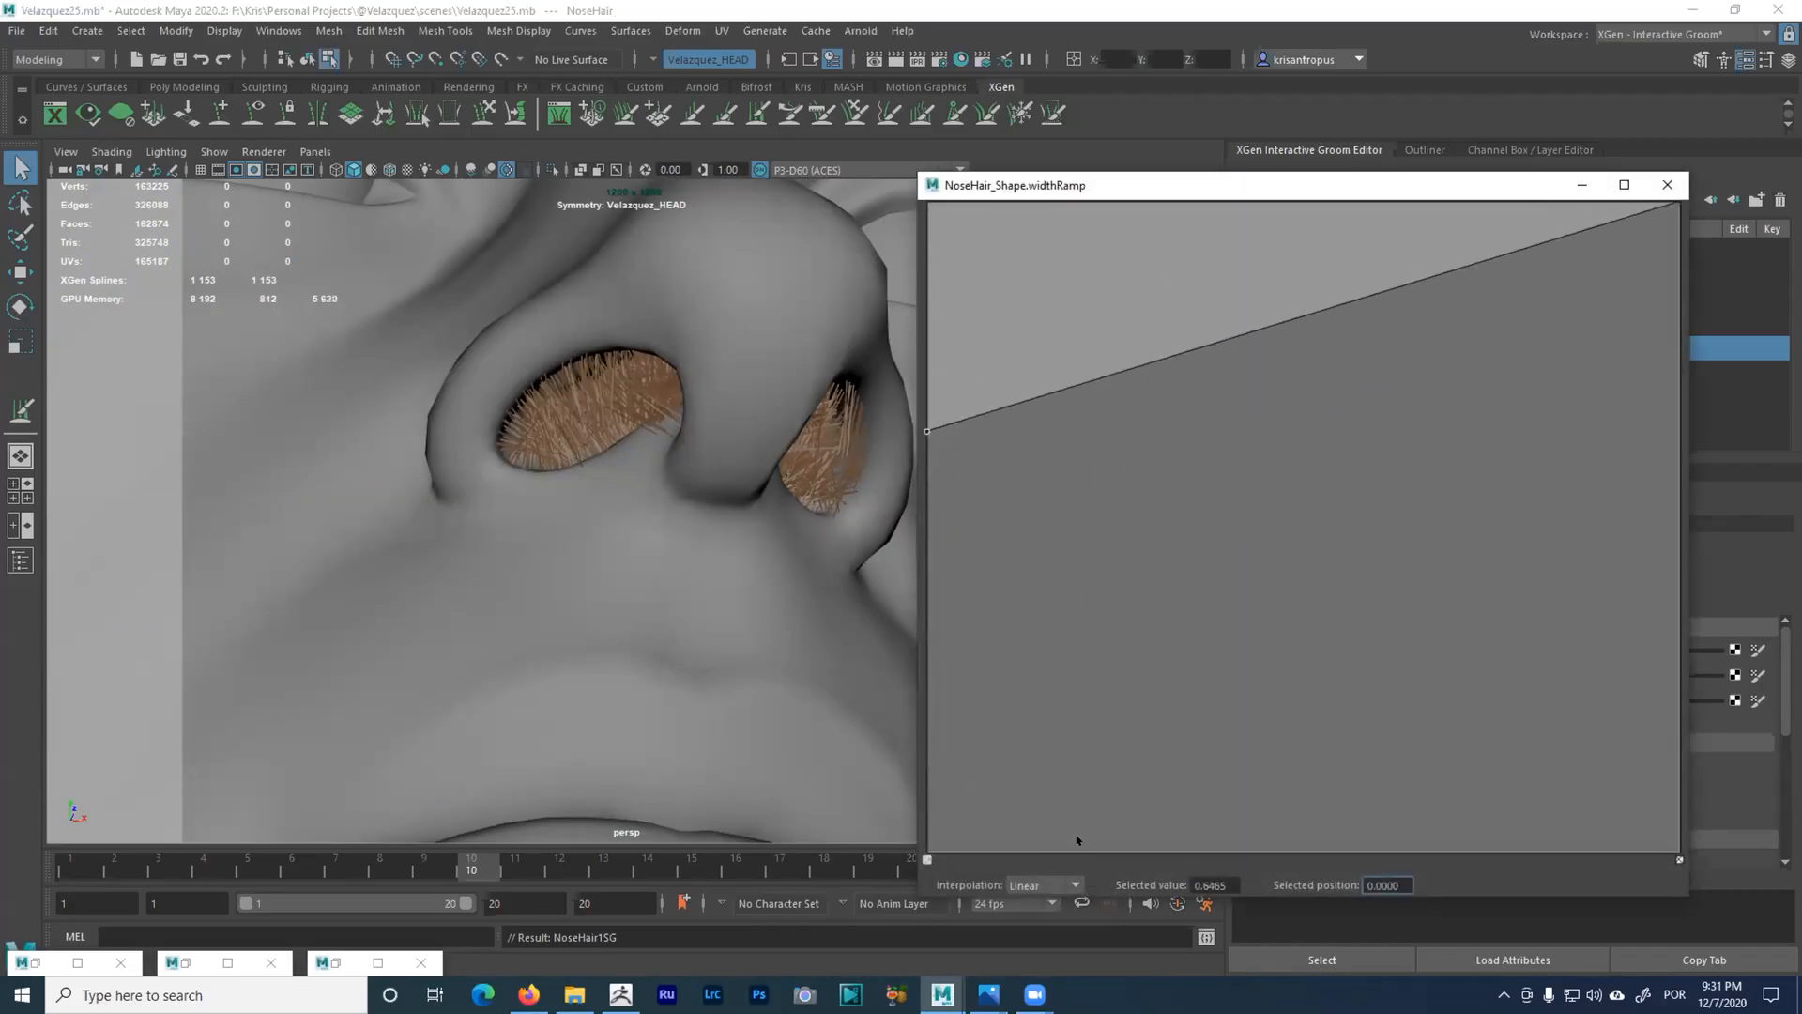
pyautogui.click(1043, 885)
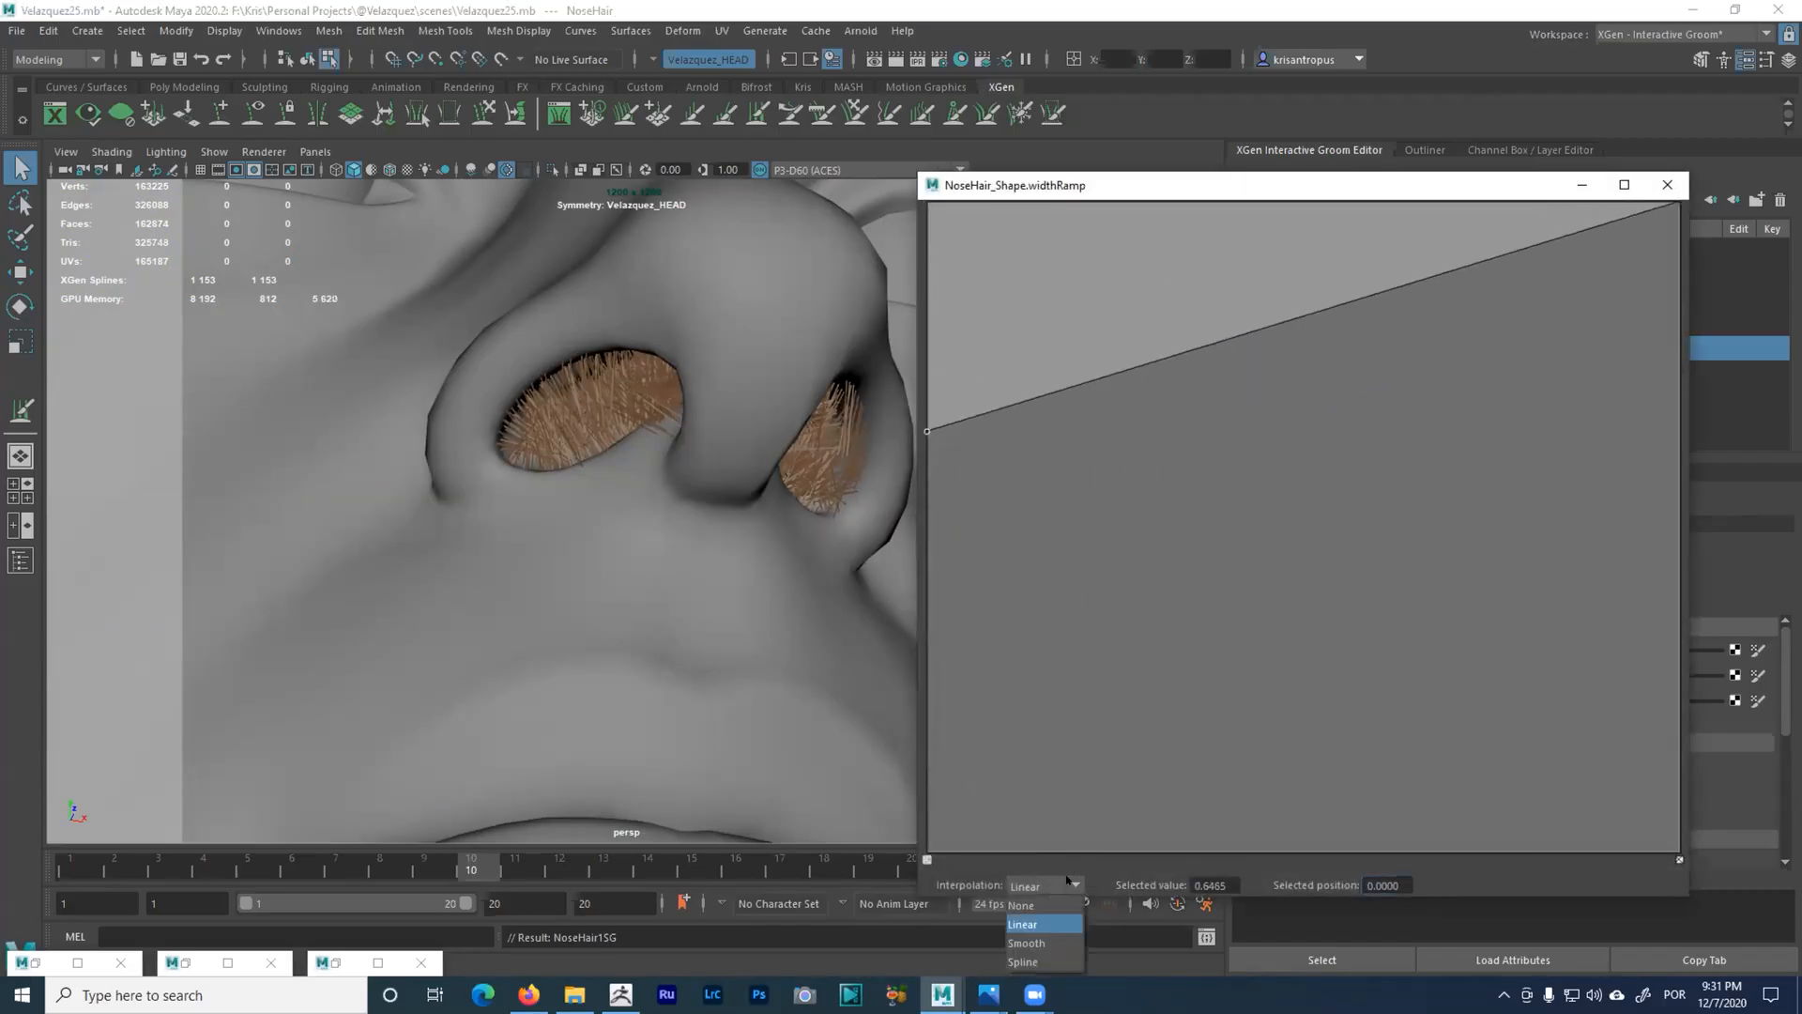
pyautogui.click(1044, 957)
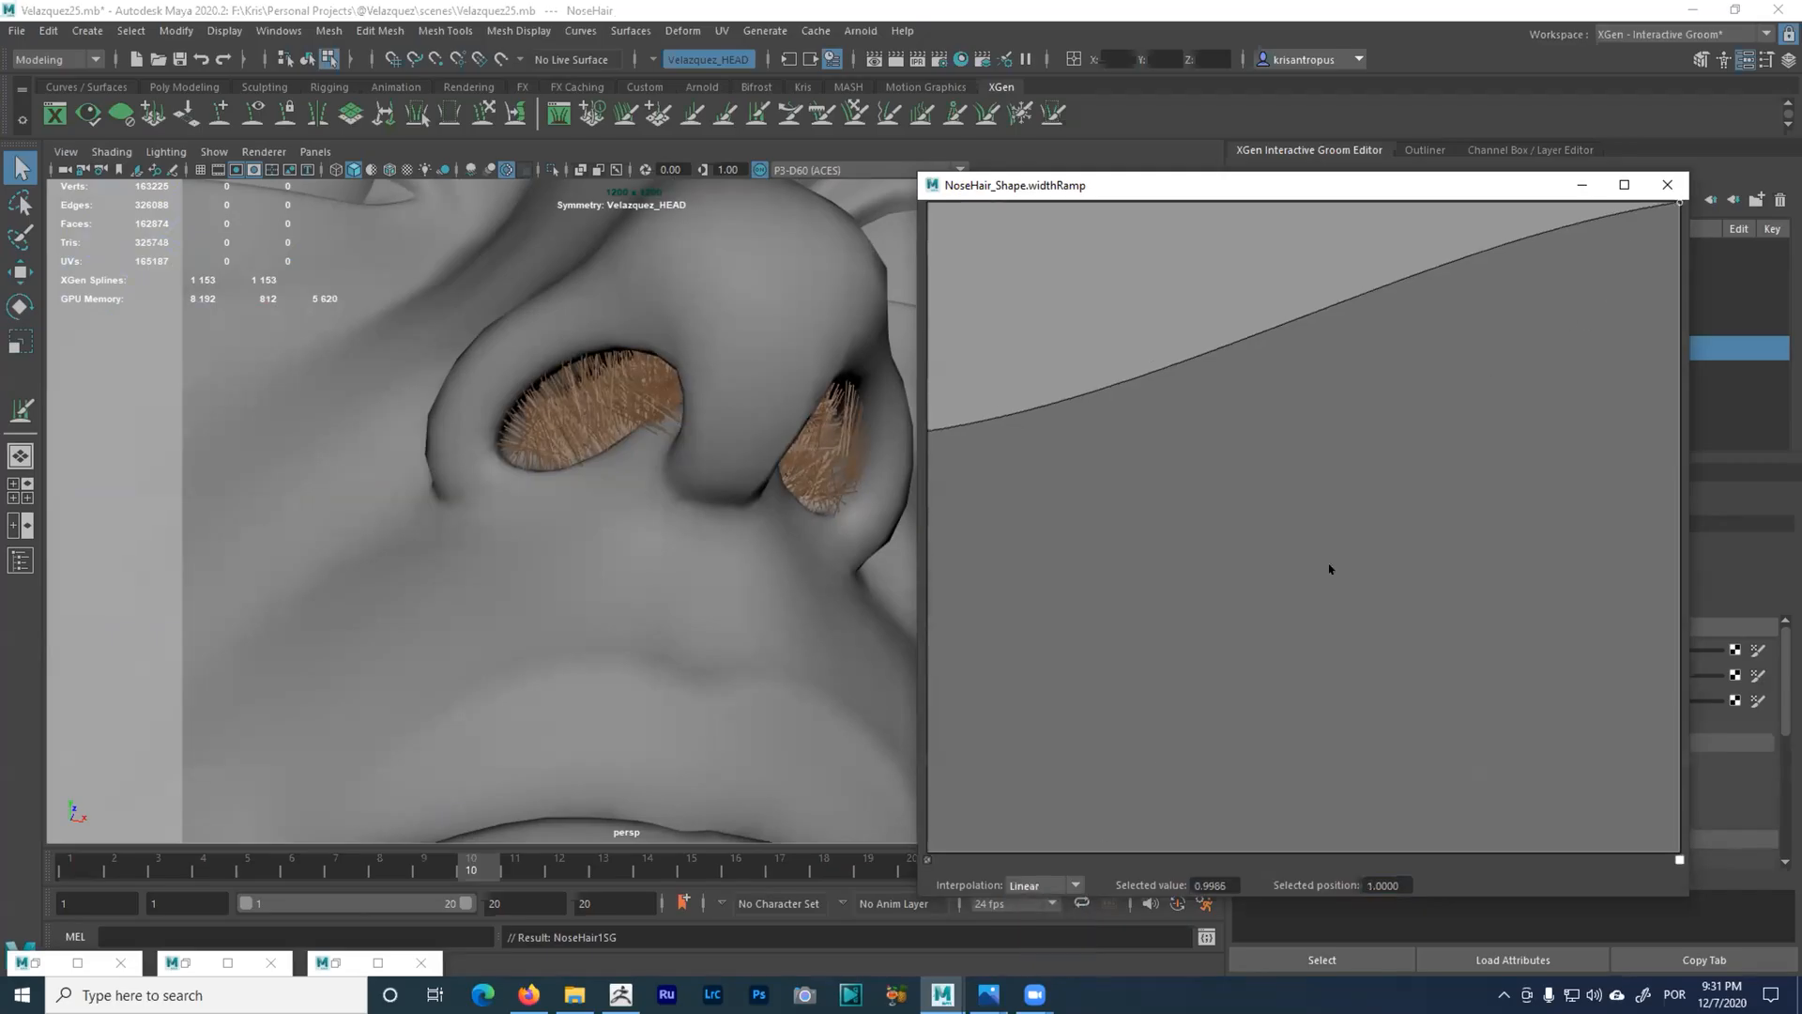
pyautogui.click(1060, 884)
pyautogui.click(1057, 953)
pyautogui.moveTo(1676, 194); pyautogui.dragTo(1702, 802)
pyautogui.moveTo(1132, 521); pyautogui.dragTo(1138, 358)
pyautogui.moveTo(1400, 555); pyautogui.dragTo(1427, 412)
pyautogui.scroll(5, 667, 559)
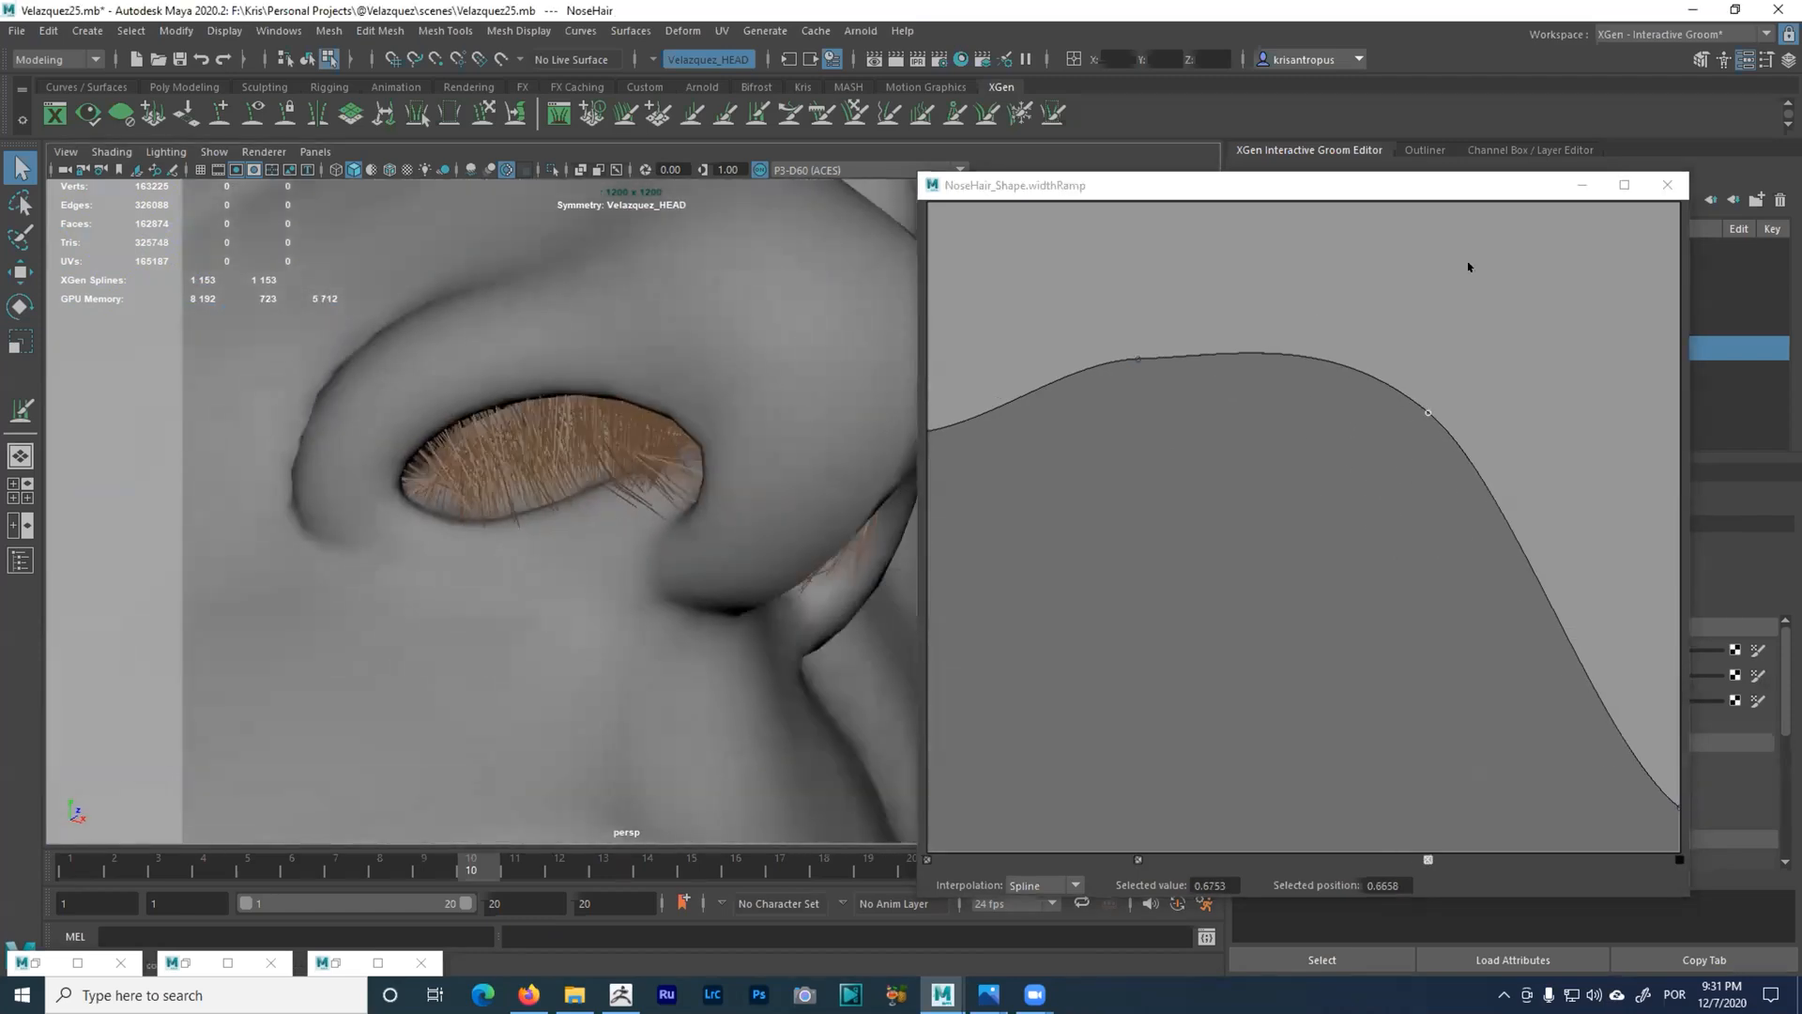
pyautogui.click(1592, 185)
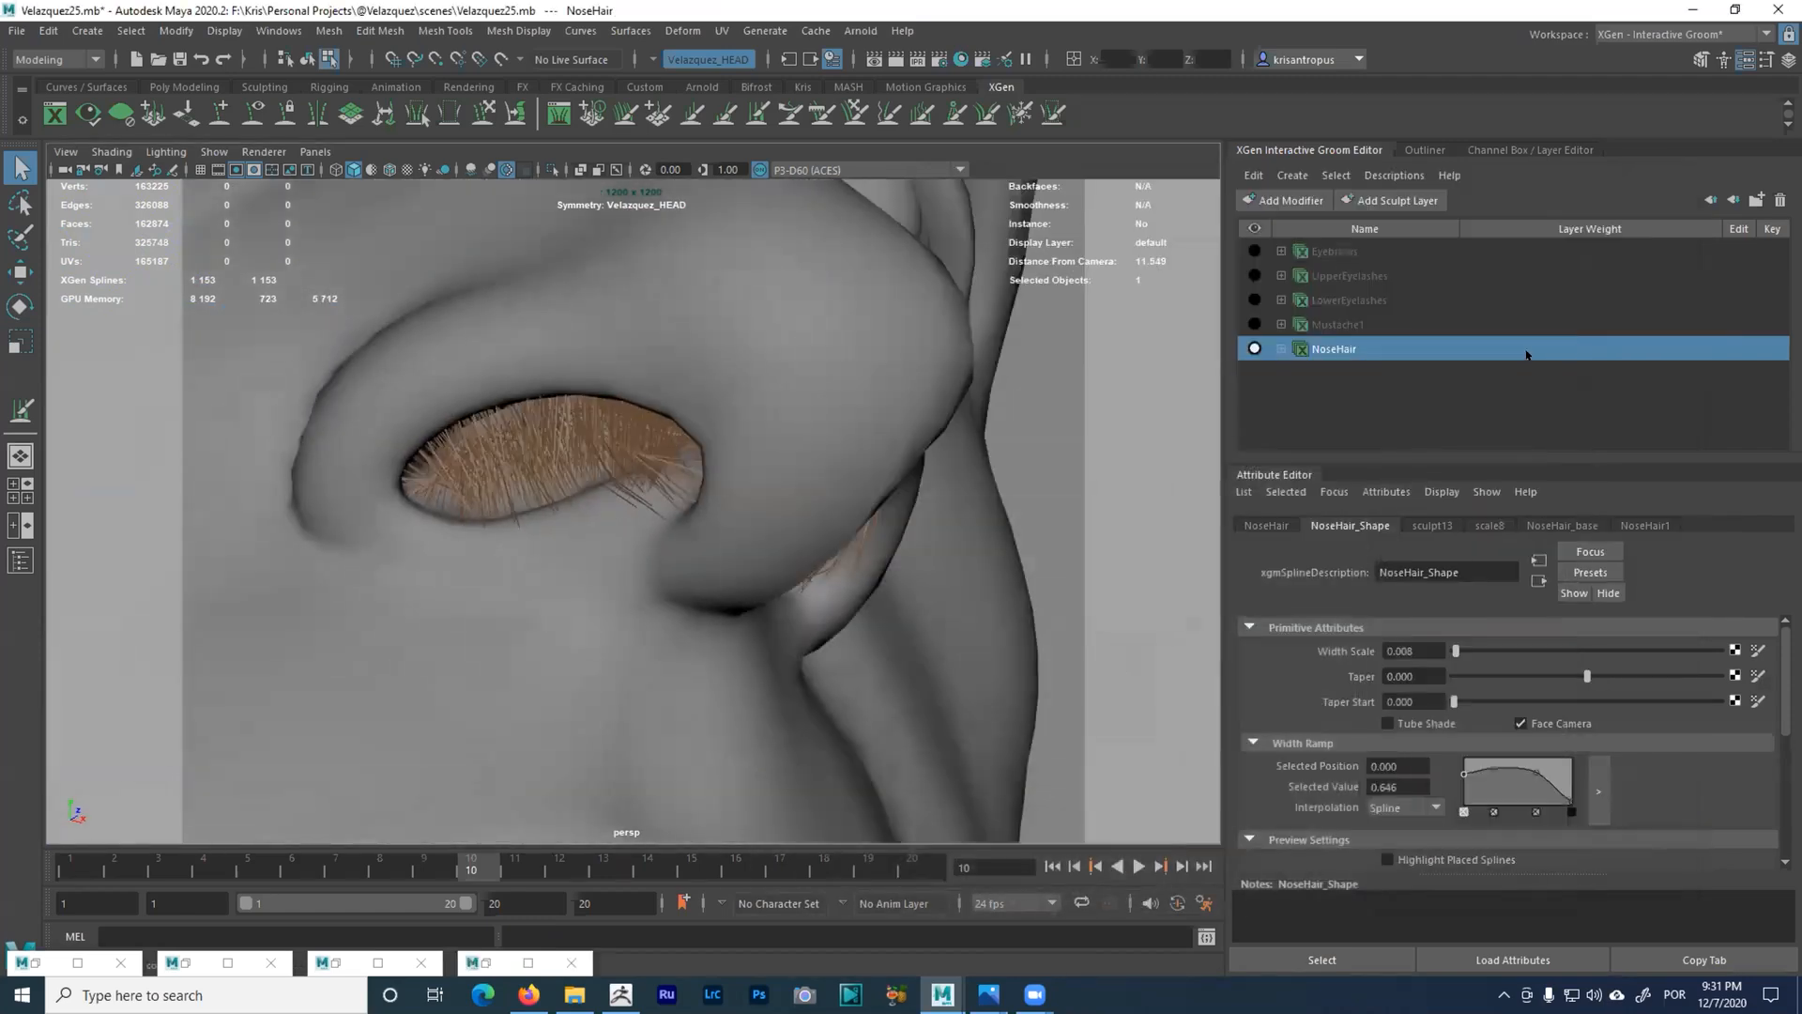
# - Review NoseHair's base and hair material attributes and set its scale modifier's Scale to 0.671
pyautogui.click(1562, 524)
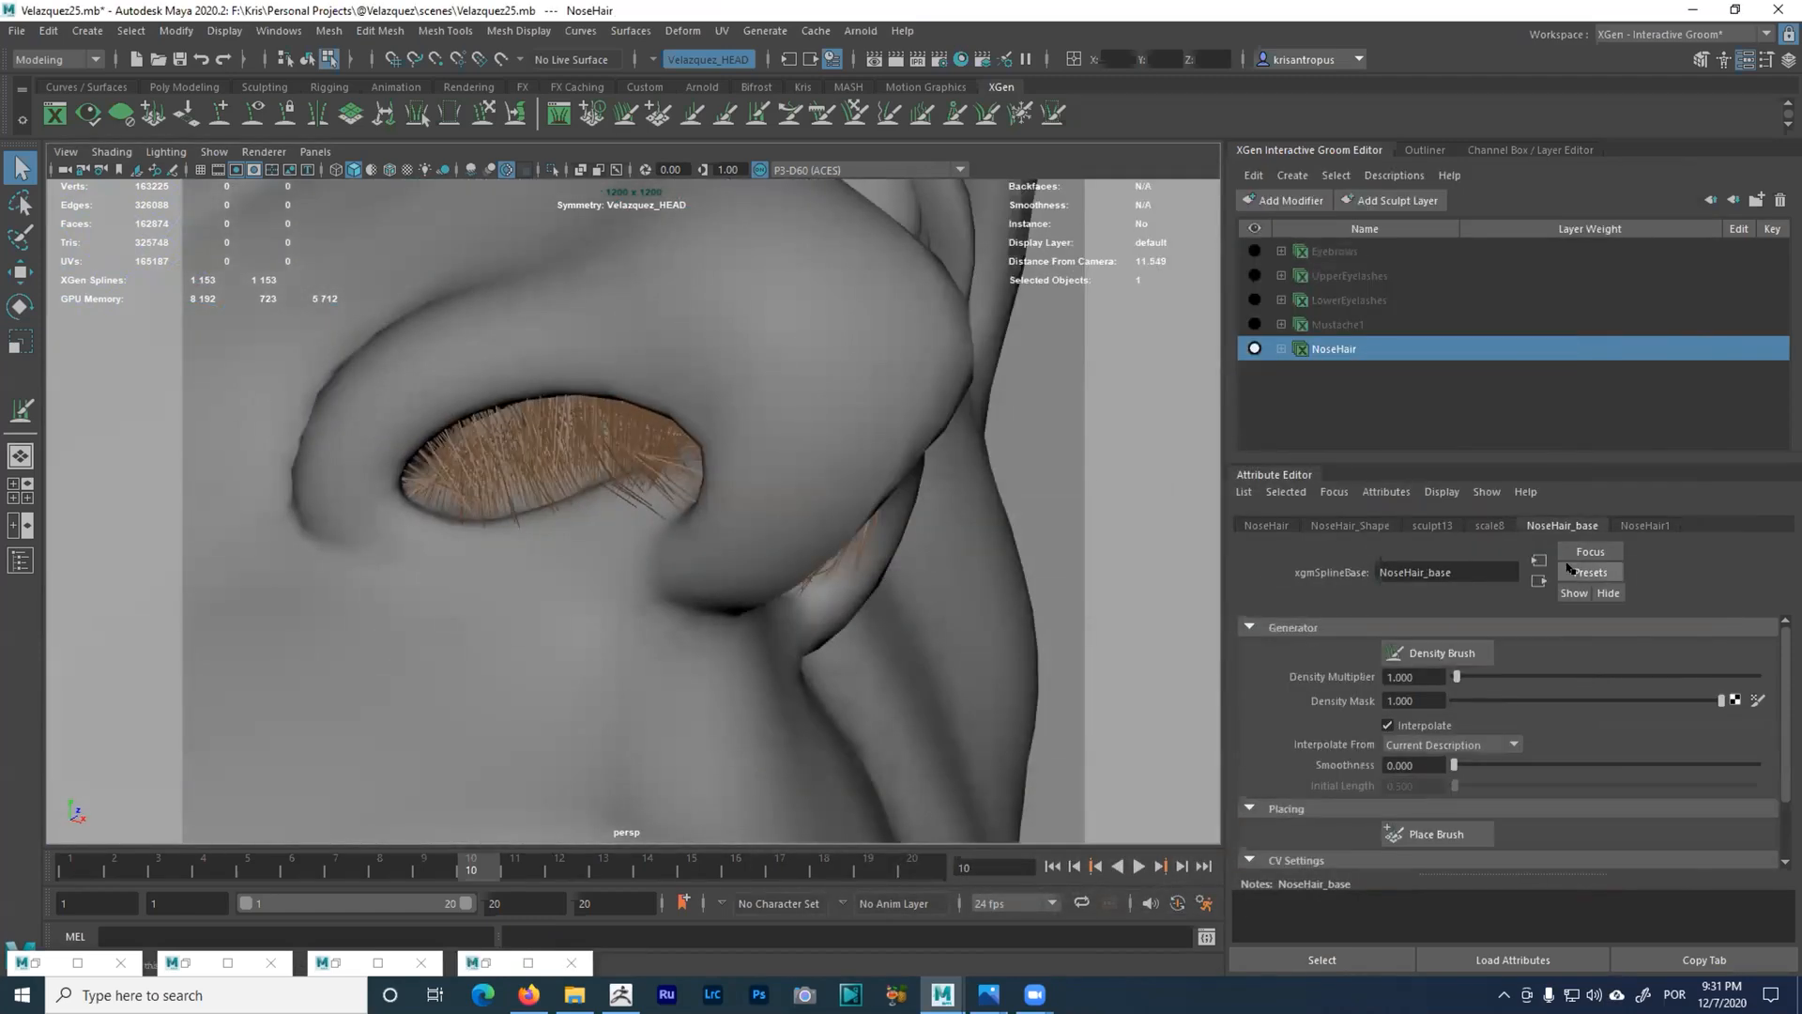
pyautogui.click(1633, 524)
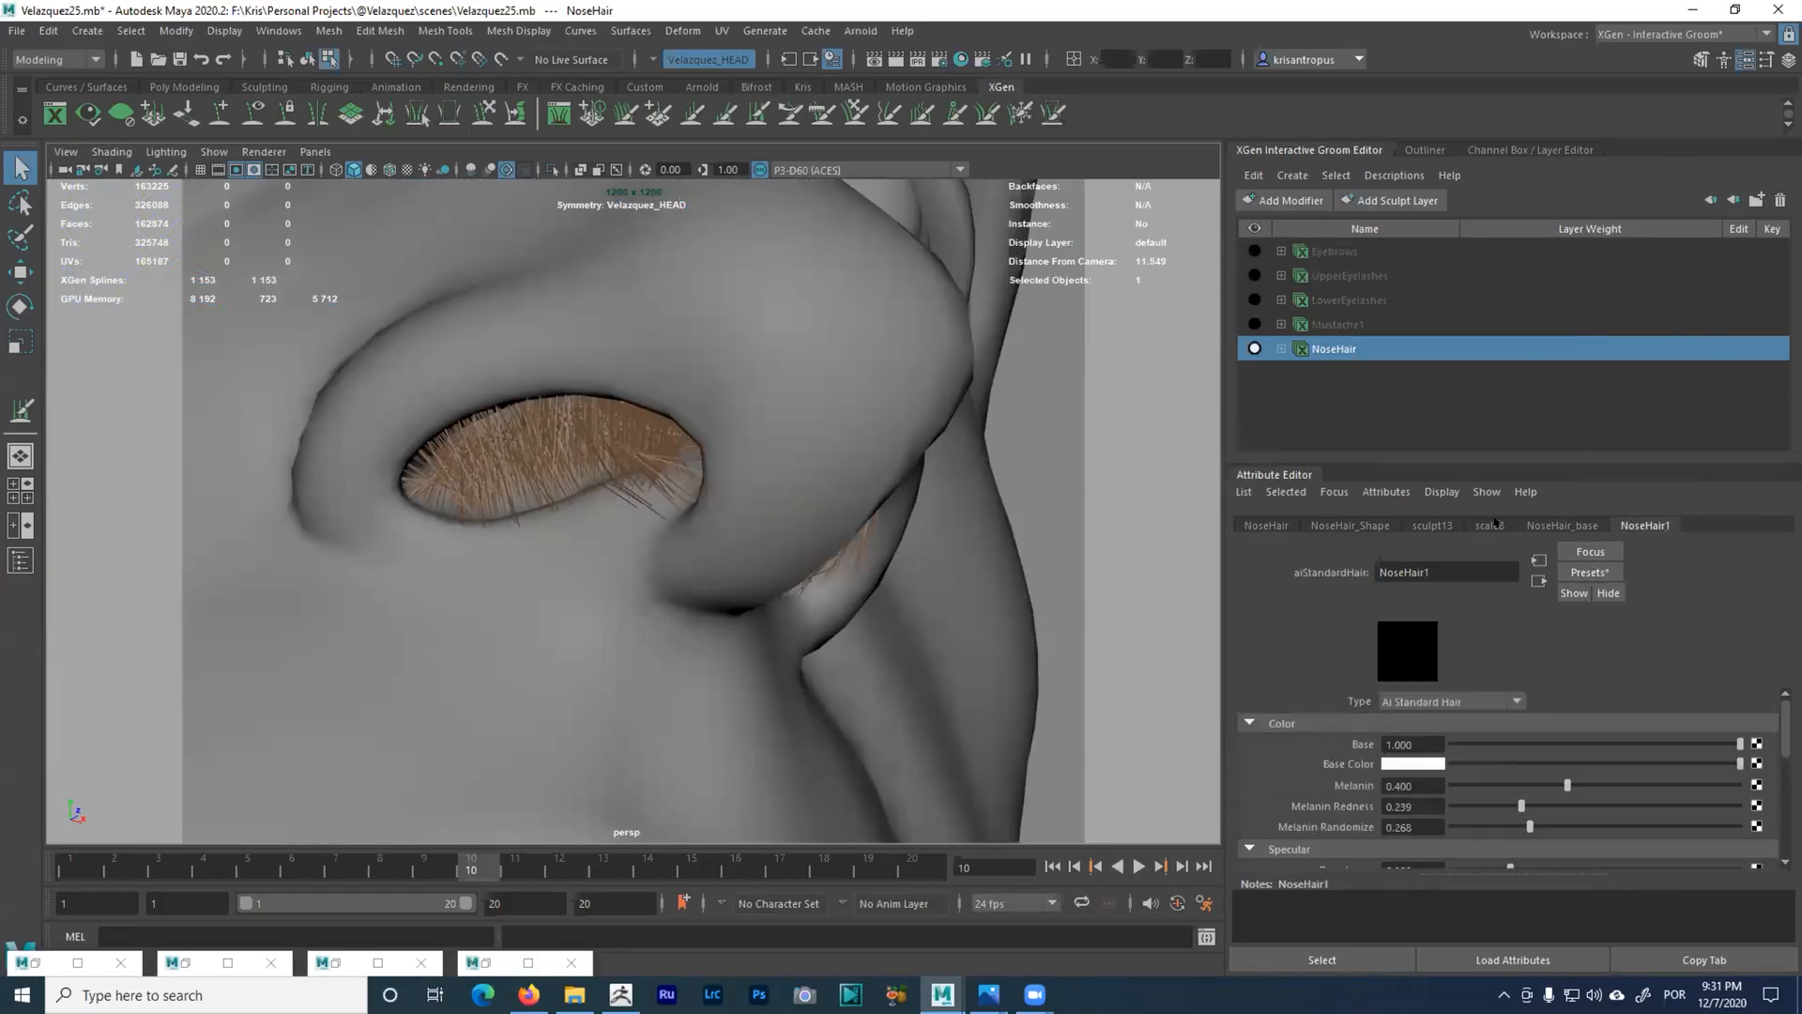
pyautogui.click(1491, 525)
pyautogui.moveTo(1467, 688); pyautogui.dragTo(1465, 696)
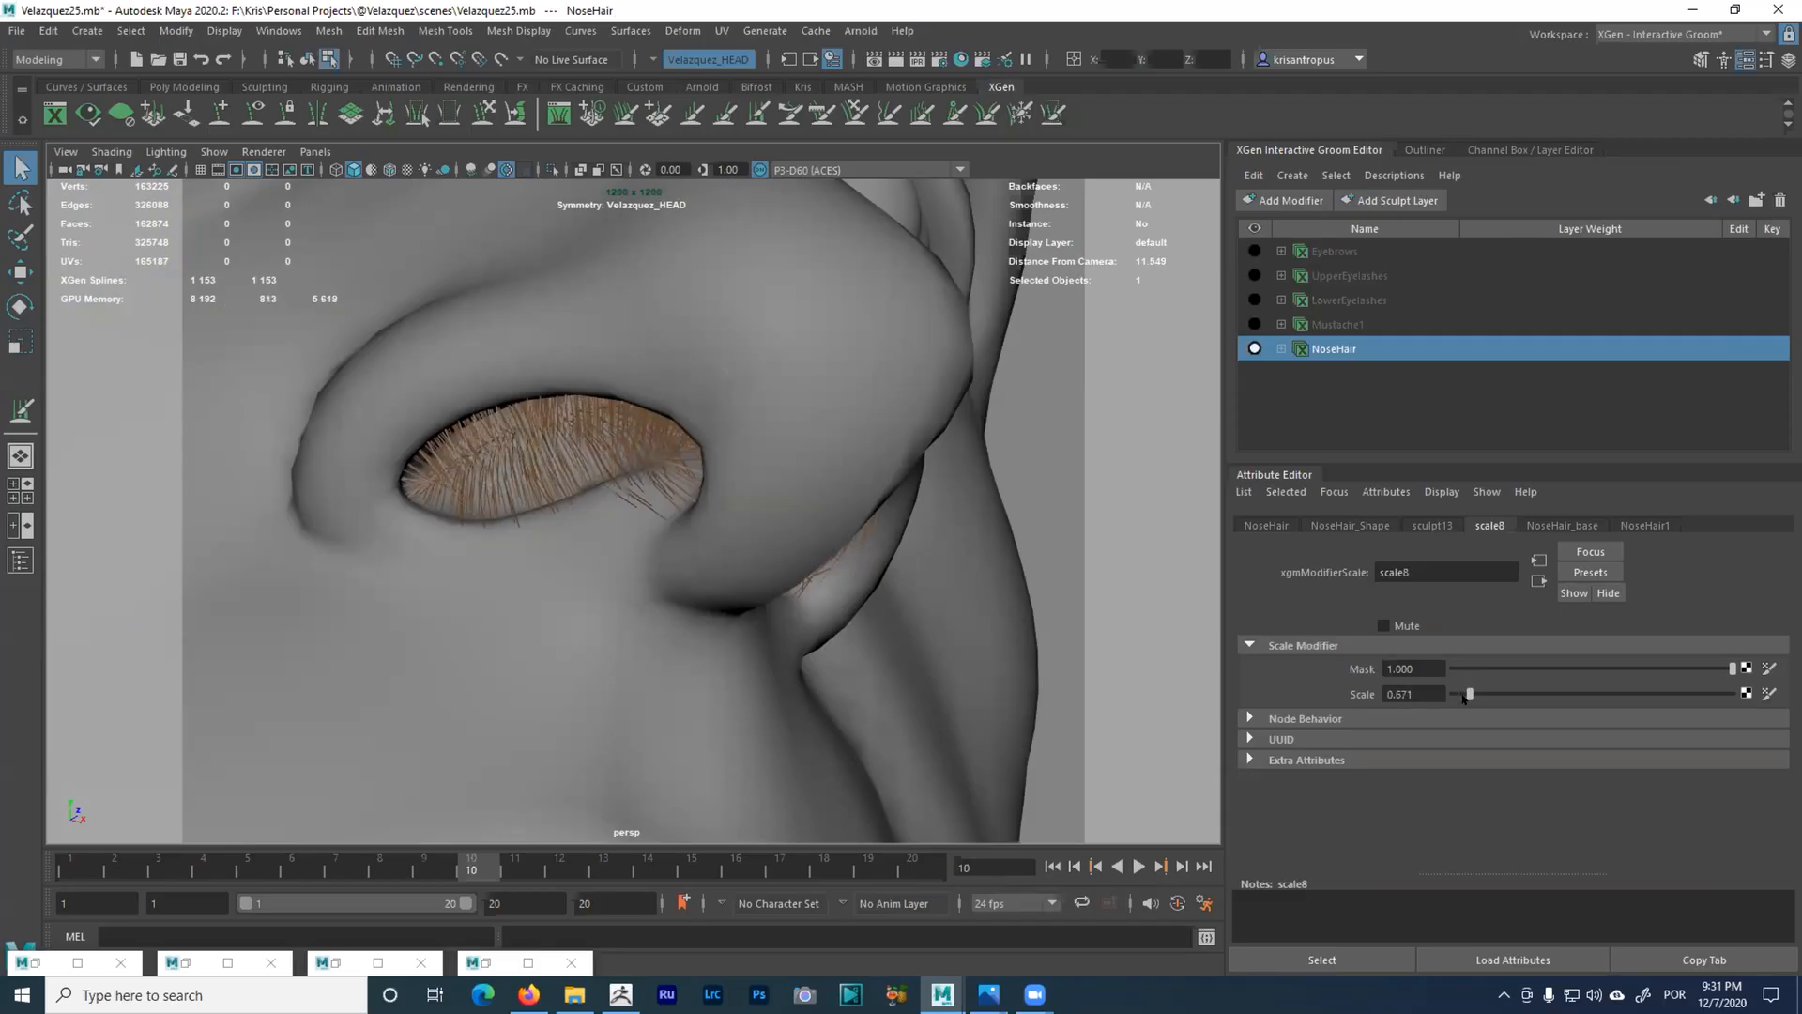
pyautogui.keyDown('alt'); pyautogui.moveTo(895, 625); pyautogui.dragTo(853, 612); pyautogui.keyUp('alt')
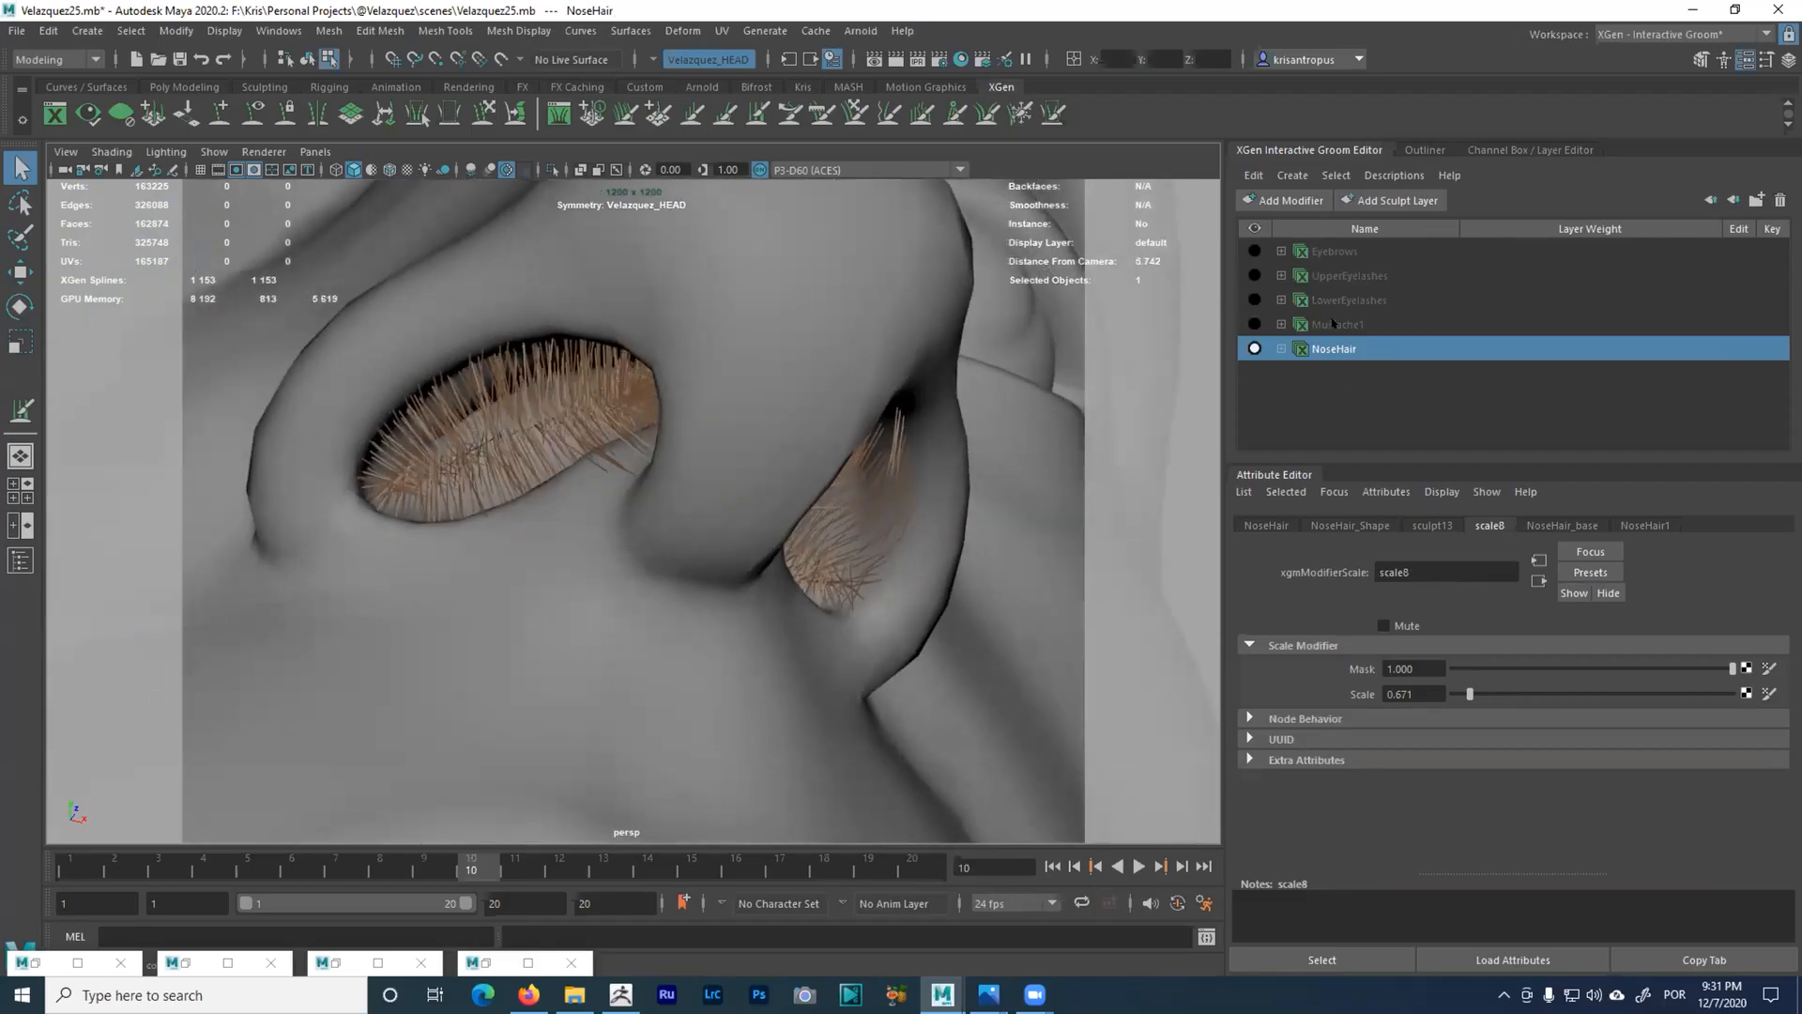
# - Add a Noise modifier to NoseHair and set its magnitude to about 0.777
pyautogui.click(1287, 200)
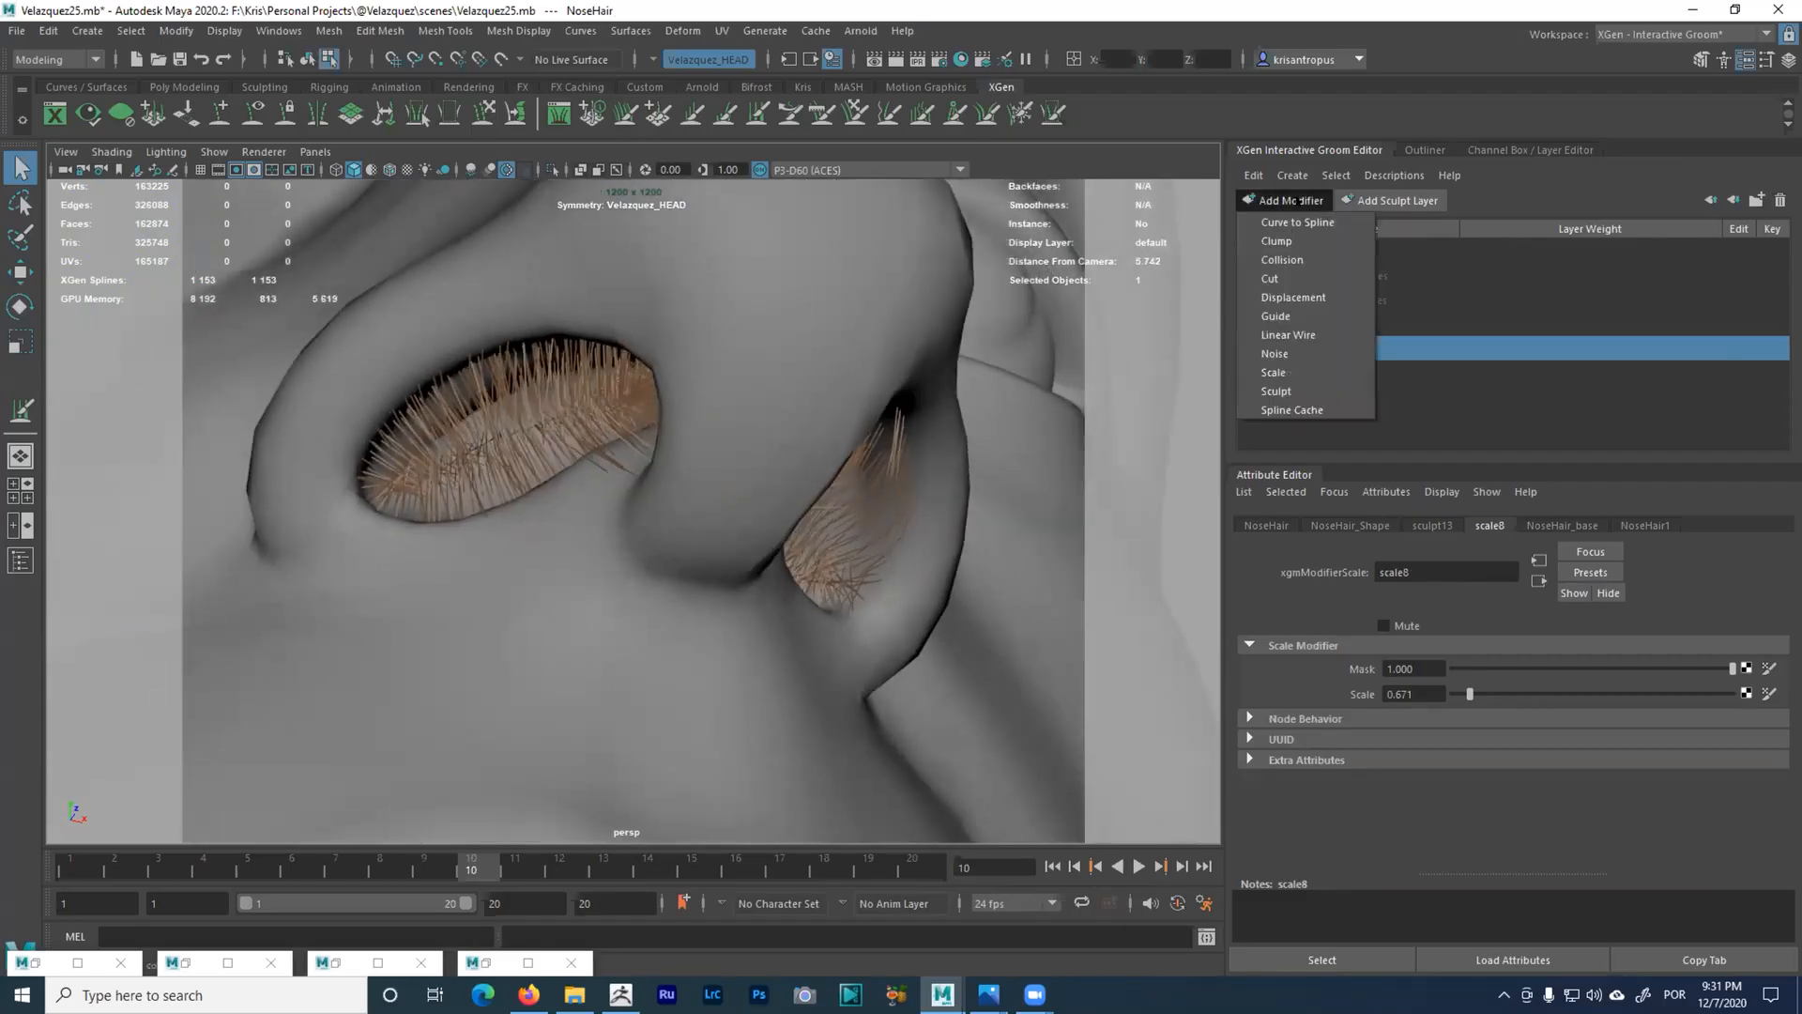
pyautogui.click(1281, 353)
pyautogui.click(1345, 372)
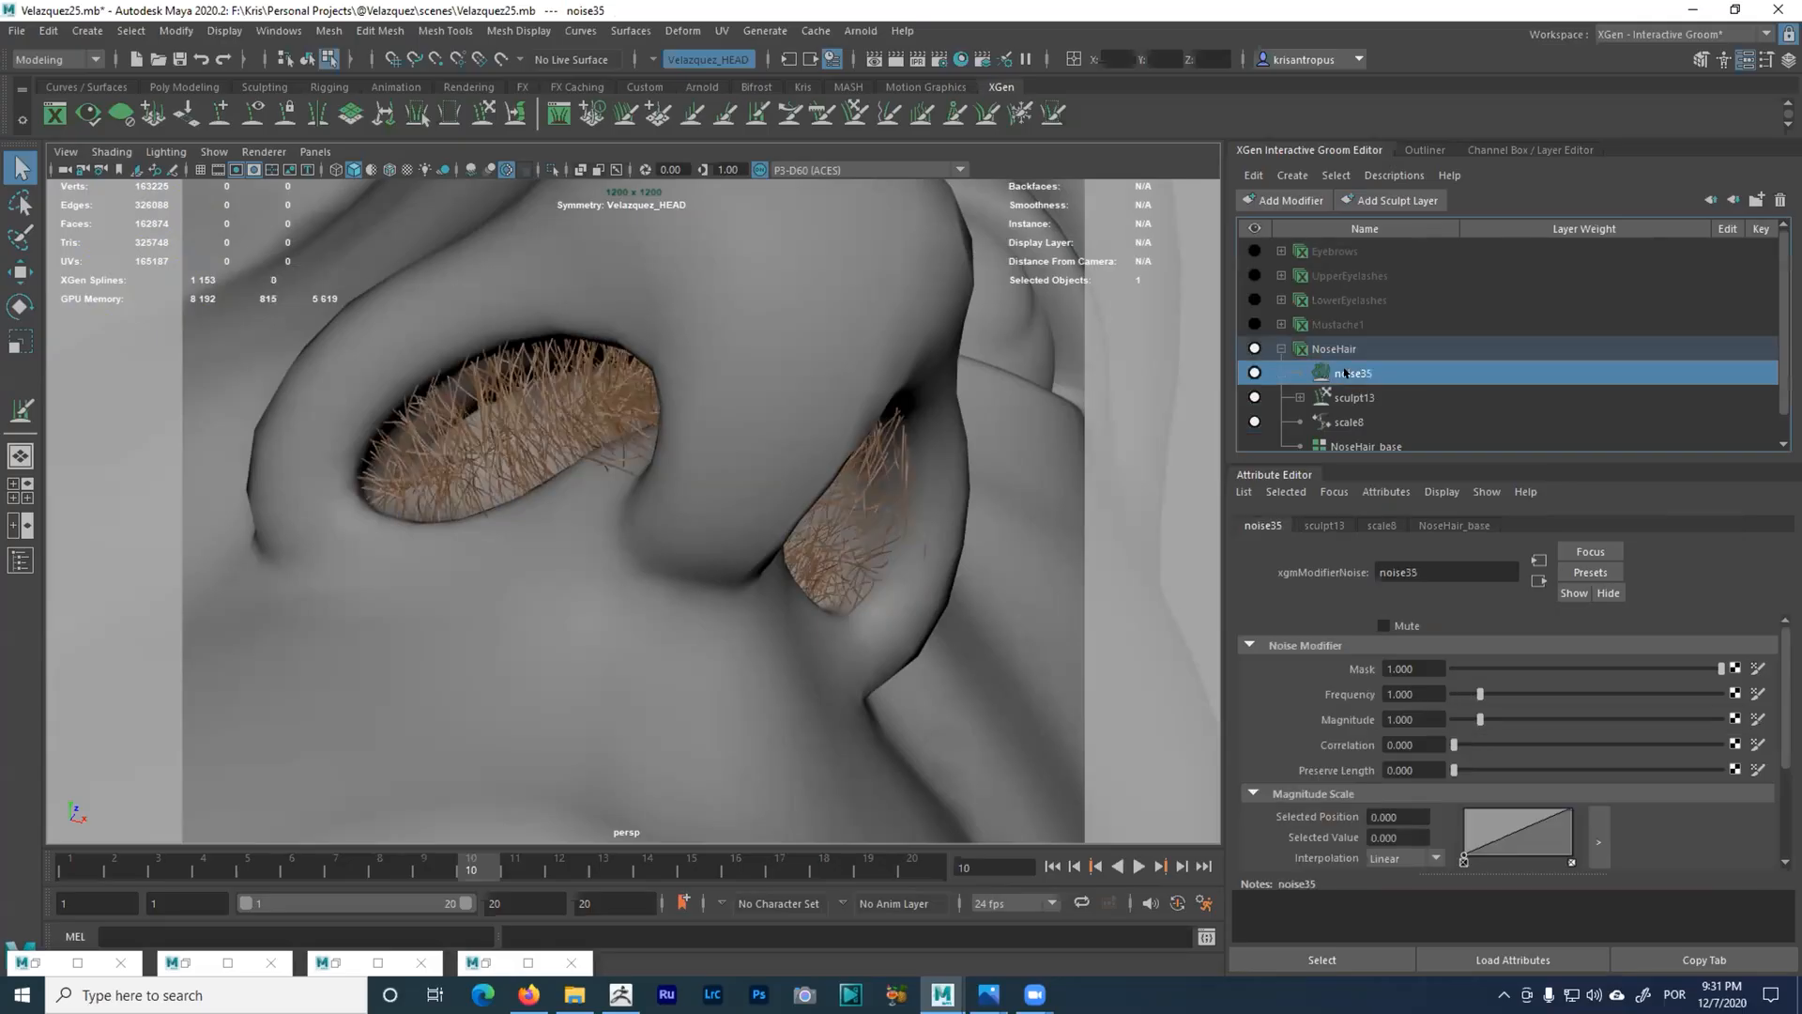
pyautogui.moveTo(1466, 715); pyautogui.dragTo(1466, 715)
pyautogui.keyDown('alt'); pyautogui.moveTo(844, 498); pyautogui.dragTo(619, 452); pyautogui.keyUp('alt')
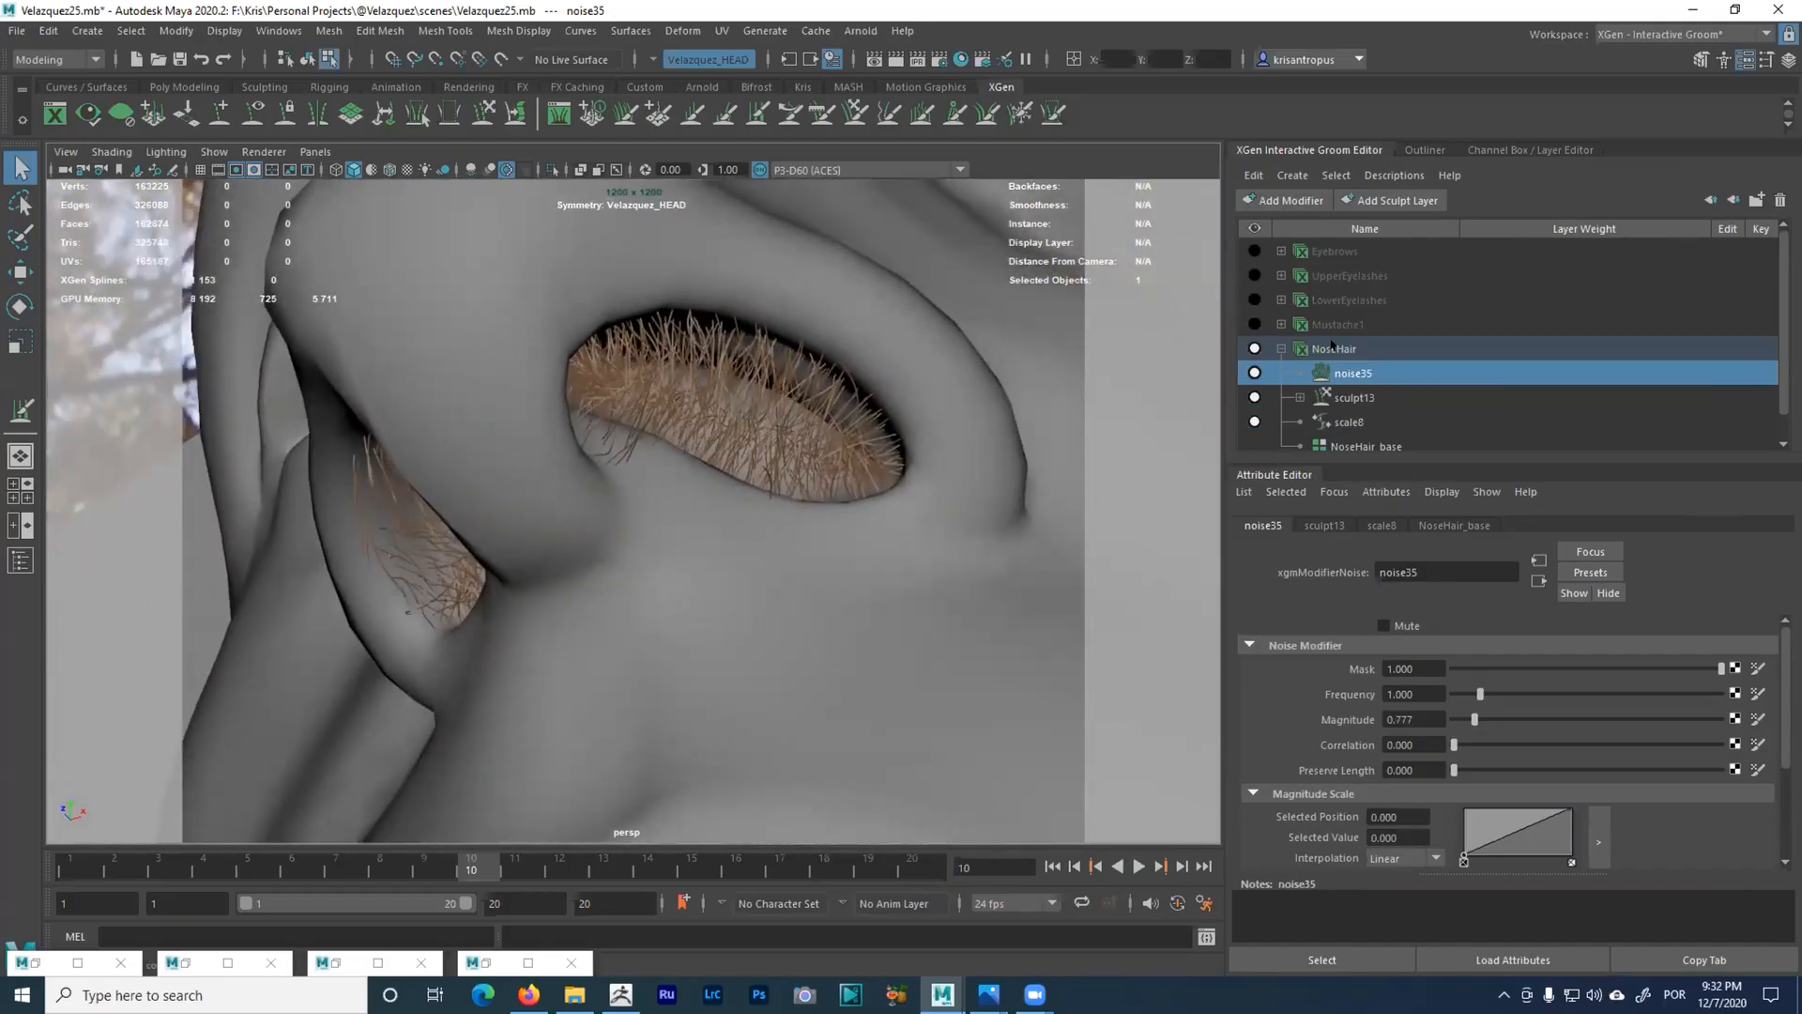
# - Shorten the nose hairs by setting the scale modifier's Scale to 0.536
pyautogui.click(1334, 419)
pyautogui.moveTo(1453, 686); pyautogui.dragTo(1453, 688)
pyautogui.keyDown('alt'); pyautogui.moveTo(948, 488); pyautogui.dragTo(779, 422); pyautogui.keyUp('alt')
# - Add a Sculpt modifier above the noise on NoseHair and activate its Sculpt Layer 1 for editing
pyautogui.click(1326, 346)
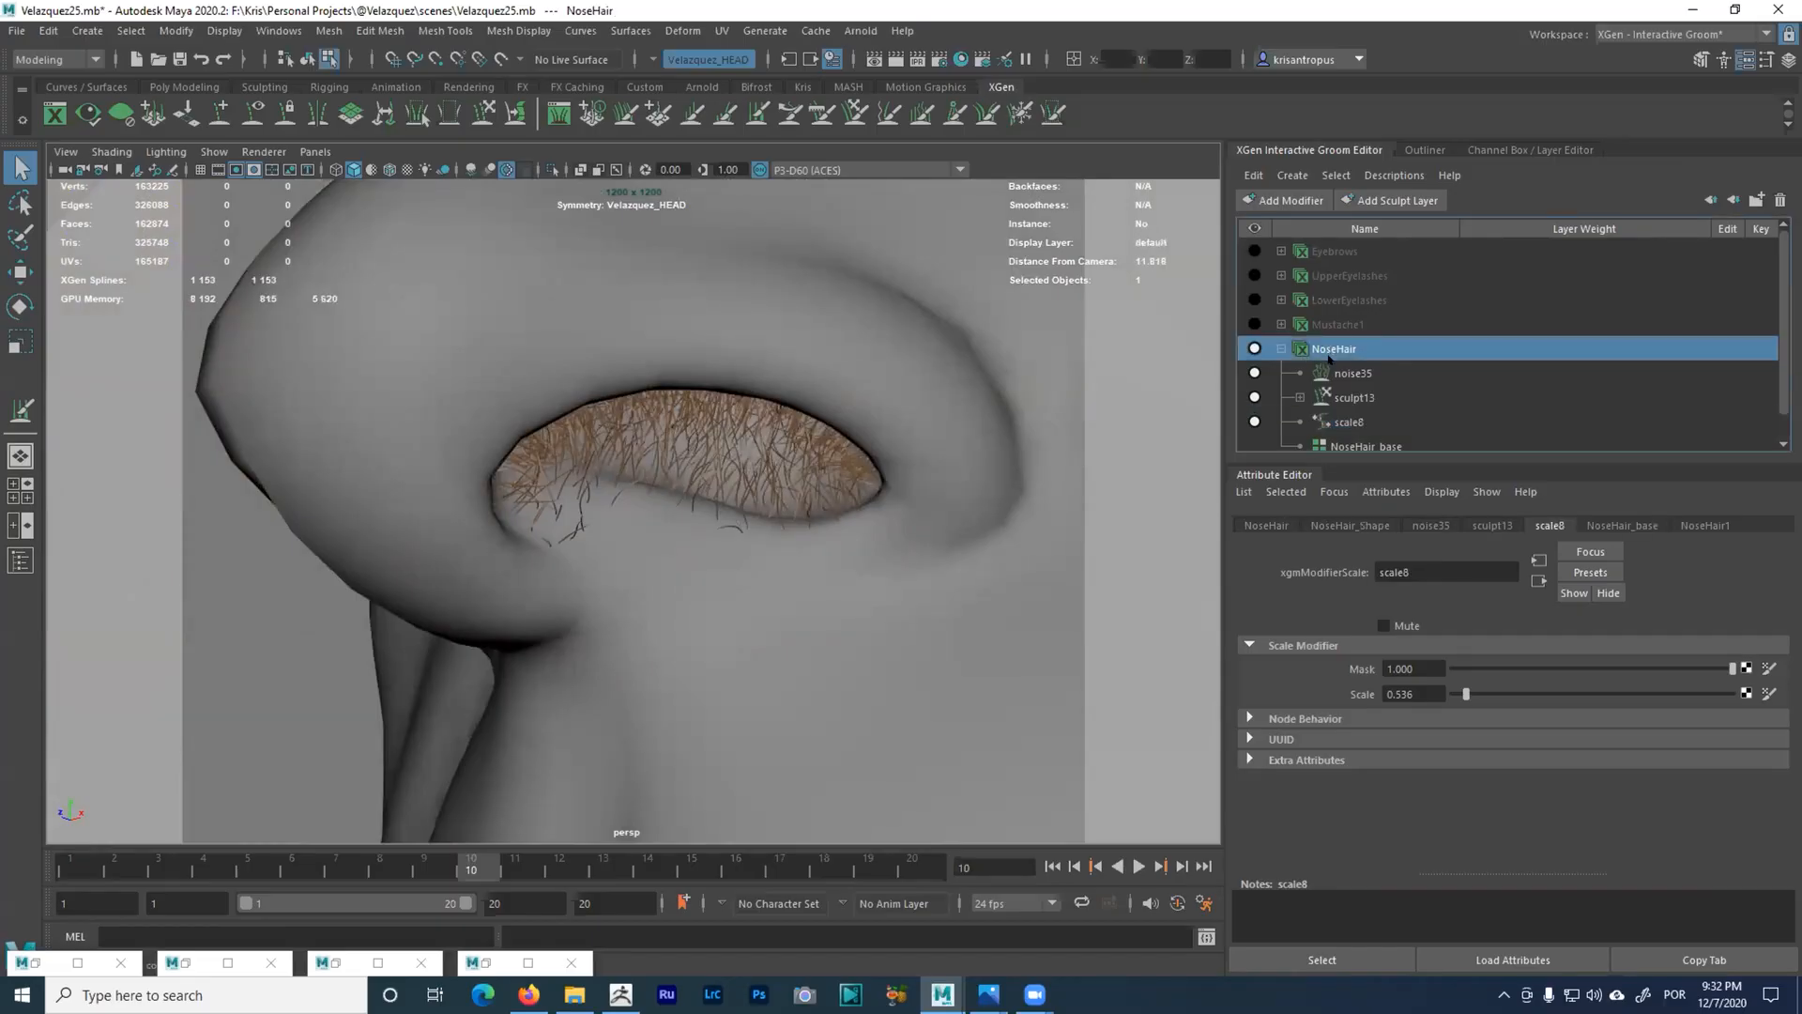
pyautogui.click(1290, 201)
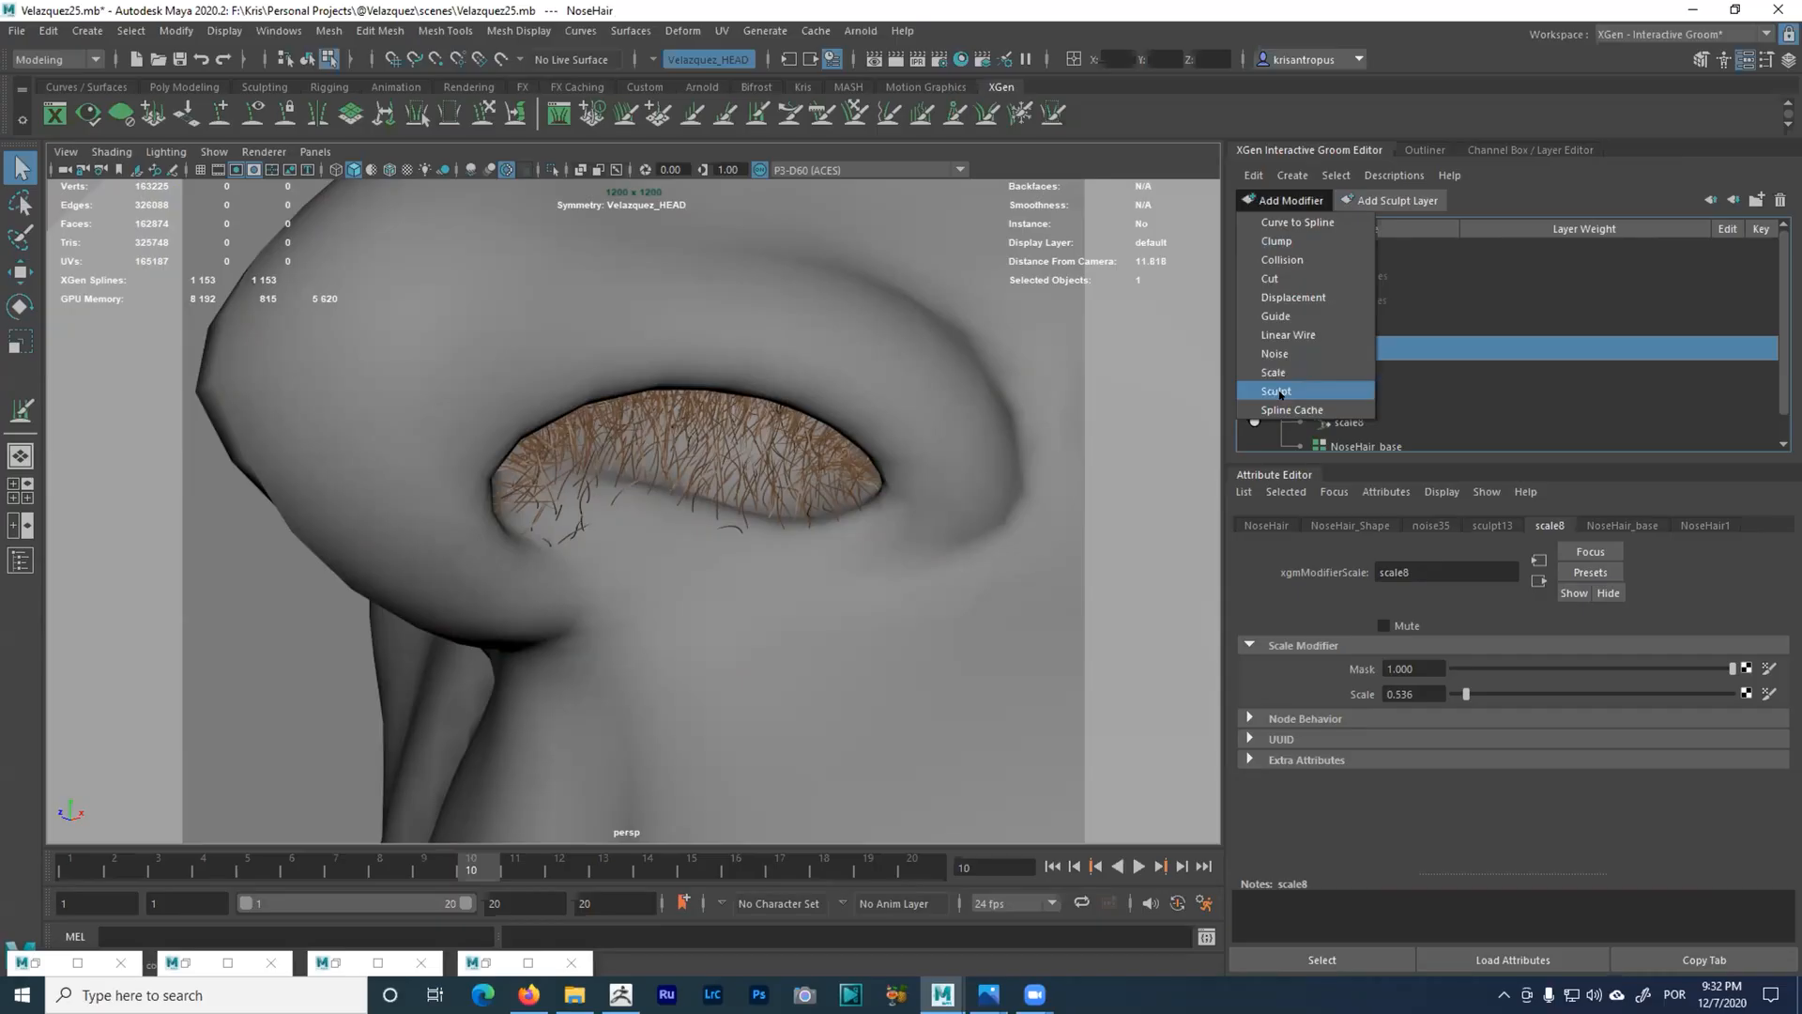
pyautogui.click(1278, 391)
pyautogui.click(1299, 373)
pyautogui.click(1348, 372)
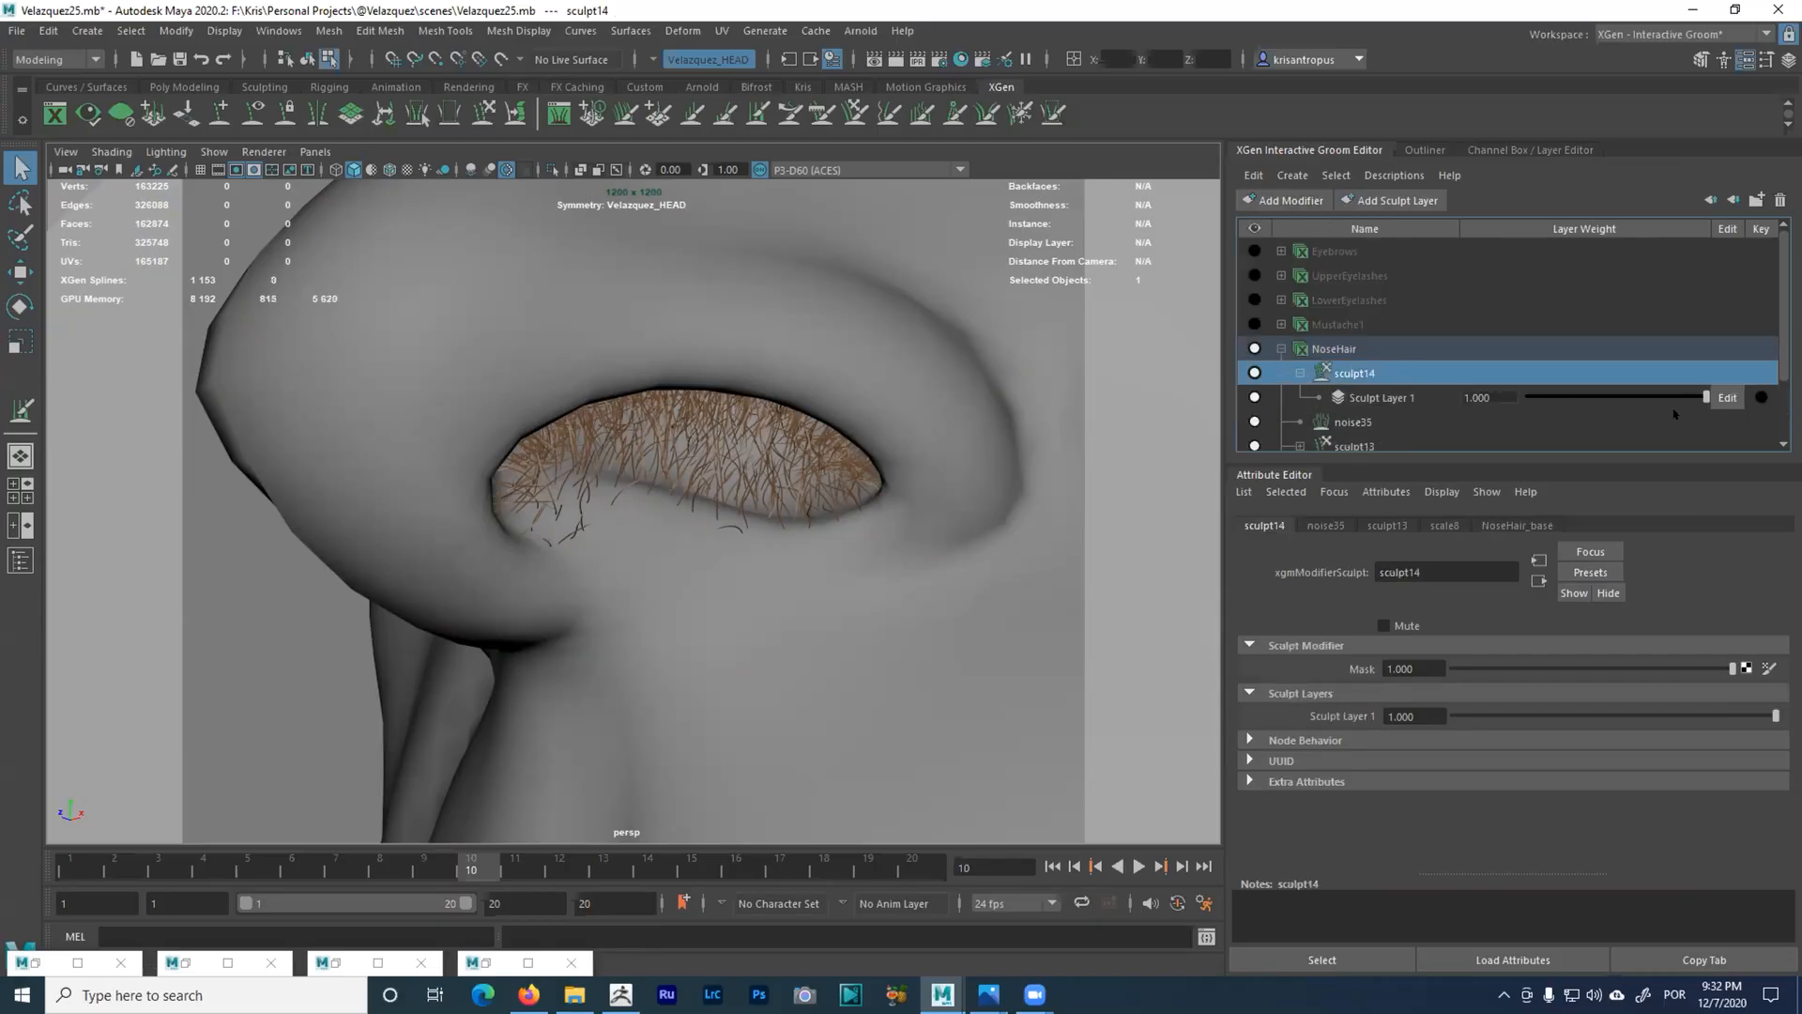
pyautogui.click(1390, 353)
pyautogui.press('f')
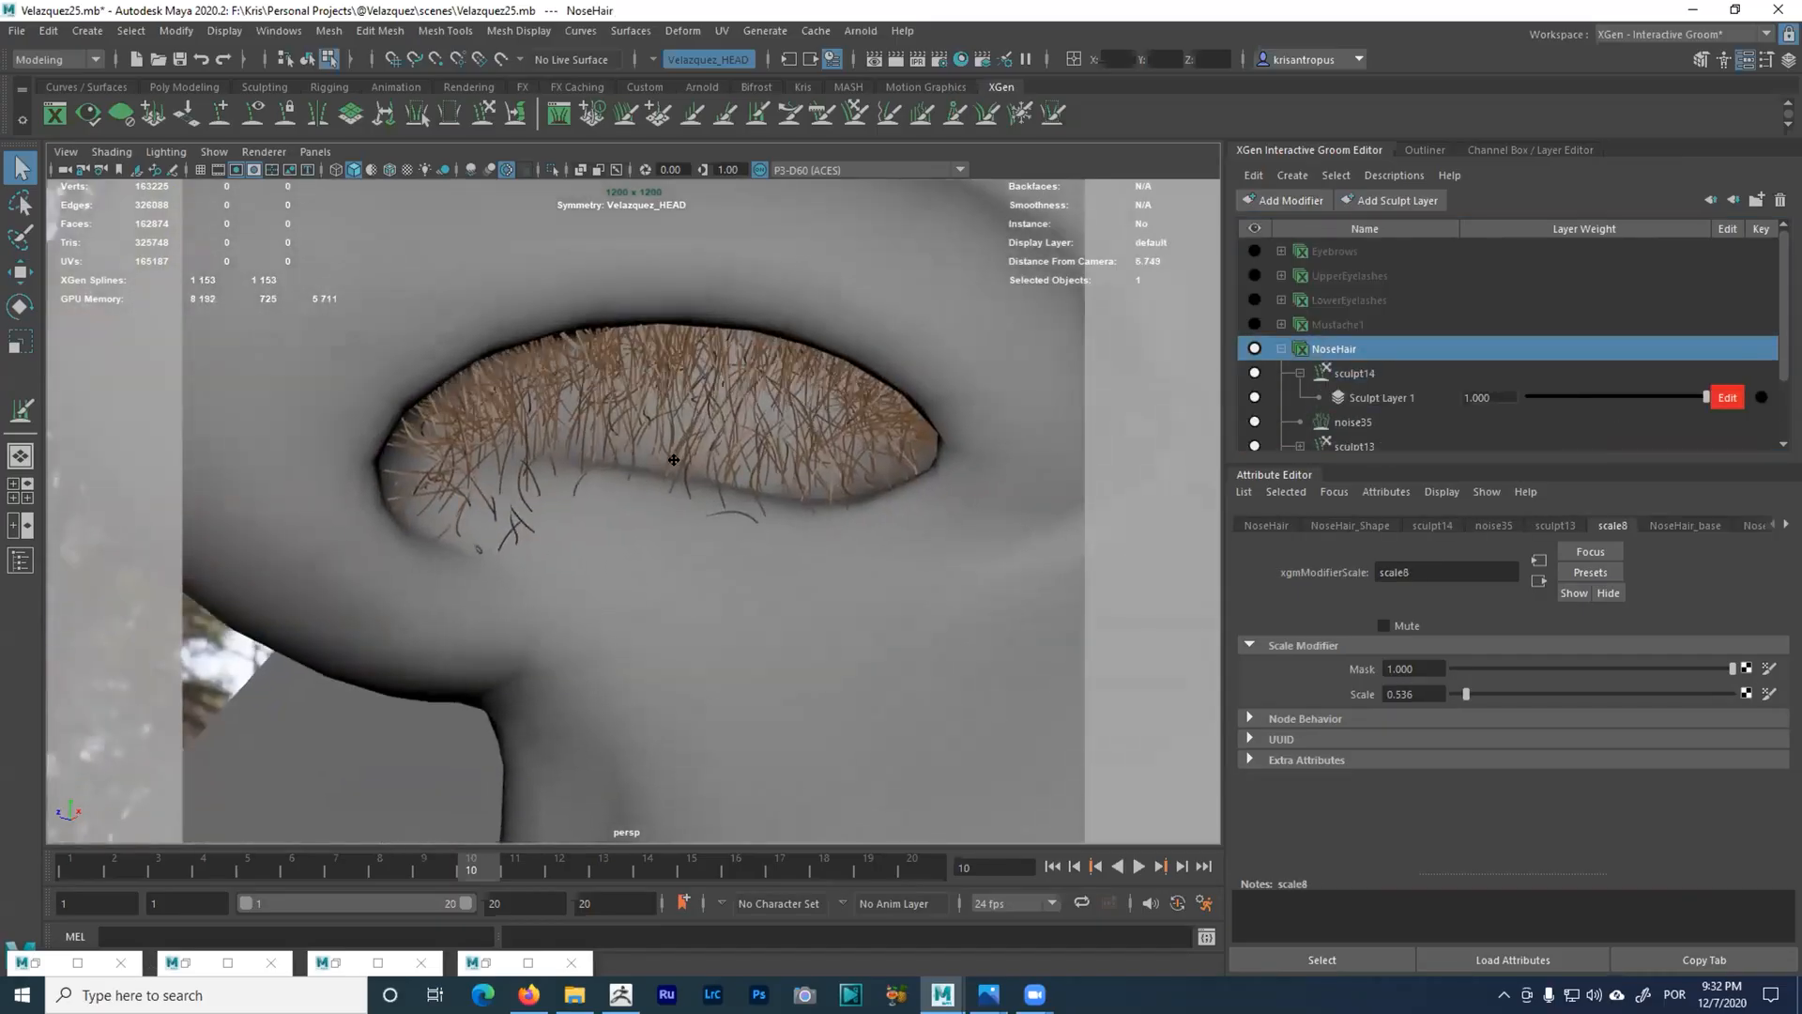
# - Adjust the length of the stray hairs along the nostril's lower edge with the Length brush on Sculpt Layer 1
pyautogui.click(688, 115)
pyautogui.moveTo(660, 468)
pyautogui.keyDown('alt'); pyautogui.mouseDown()
pyautogui.moveTo(644, 491)
pyautogui.moveTo(572, 497)
pyautogui.moveTo(533, 472)
pyautogui.mouseUp(); pyautogui.keyUp('alt')
pyautogui.moveTo(686, 449); pyautogui.dragTo(615, 459)
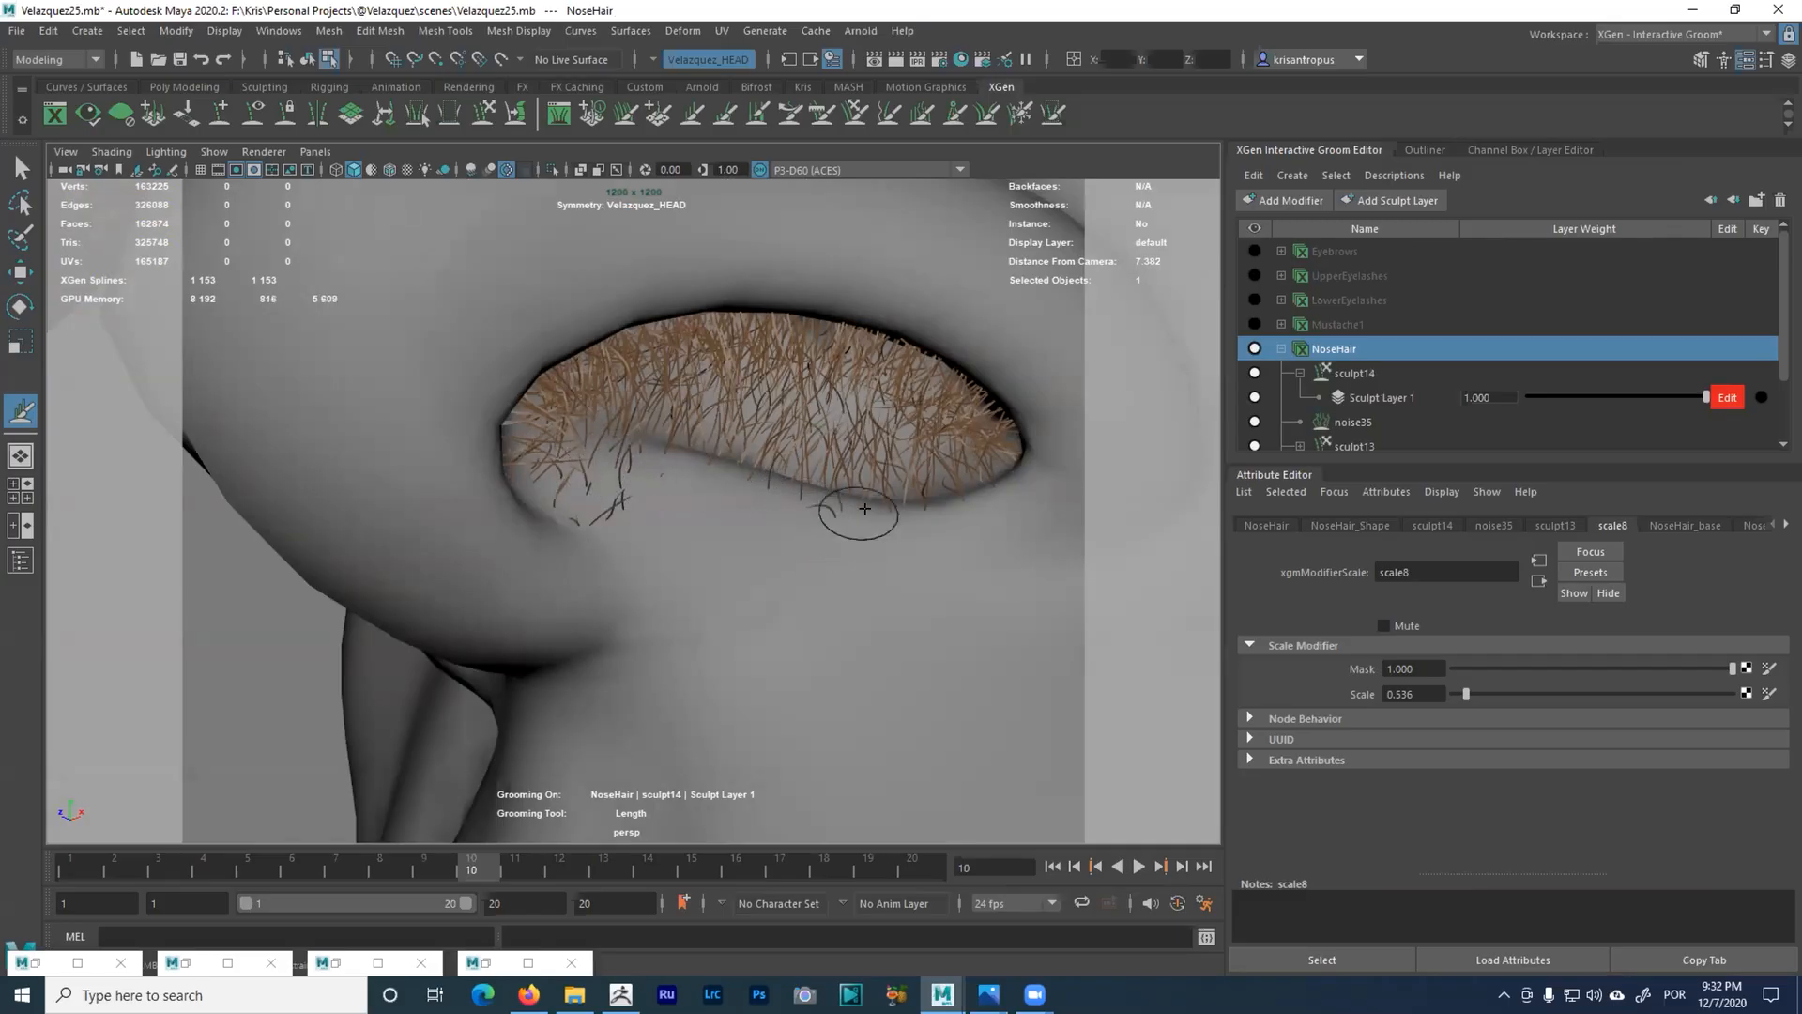
pyautogui.keyDown('alt'); pyautogui.moveTo(893, 510); pyautogui.dragTo(901, 508); pyautogui.keyUp('alt')
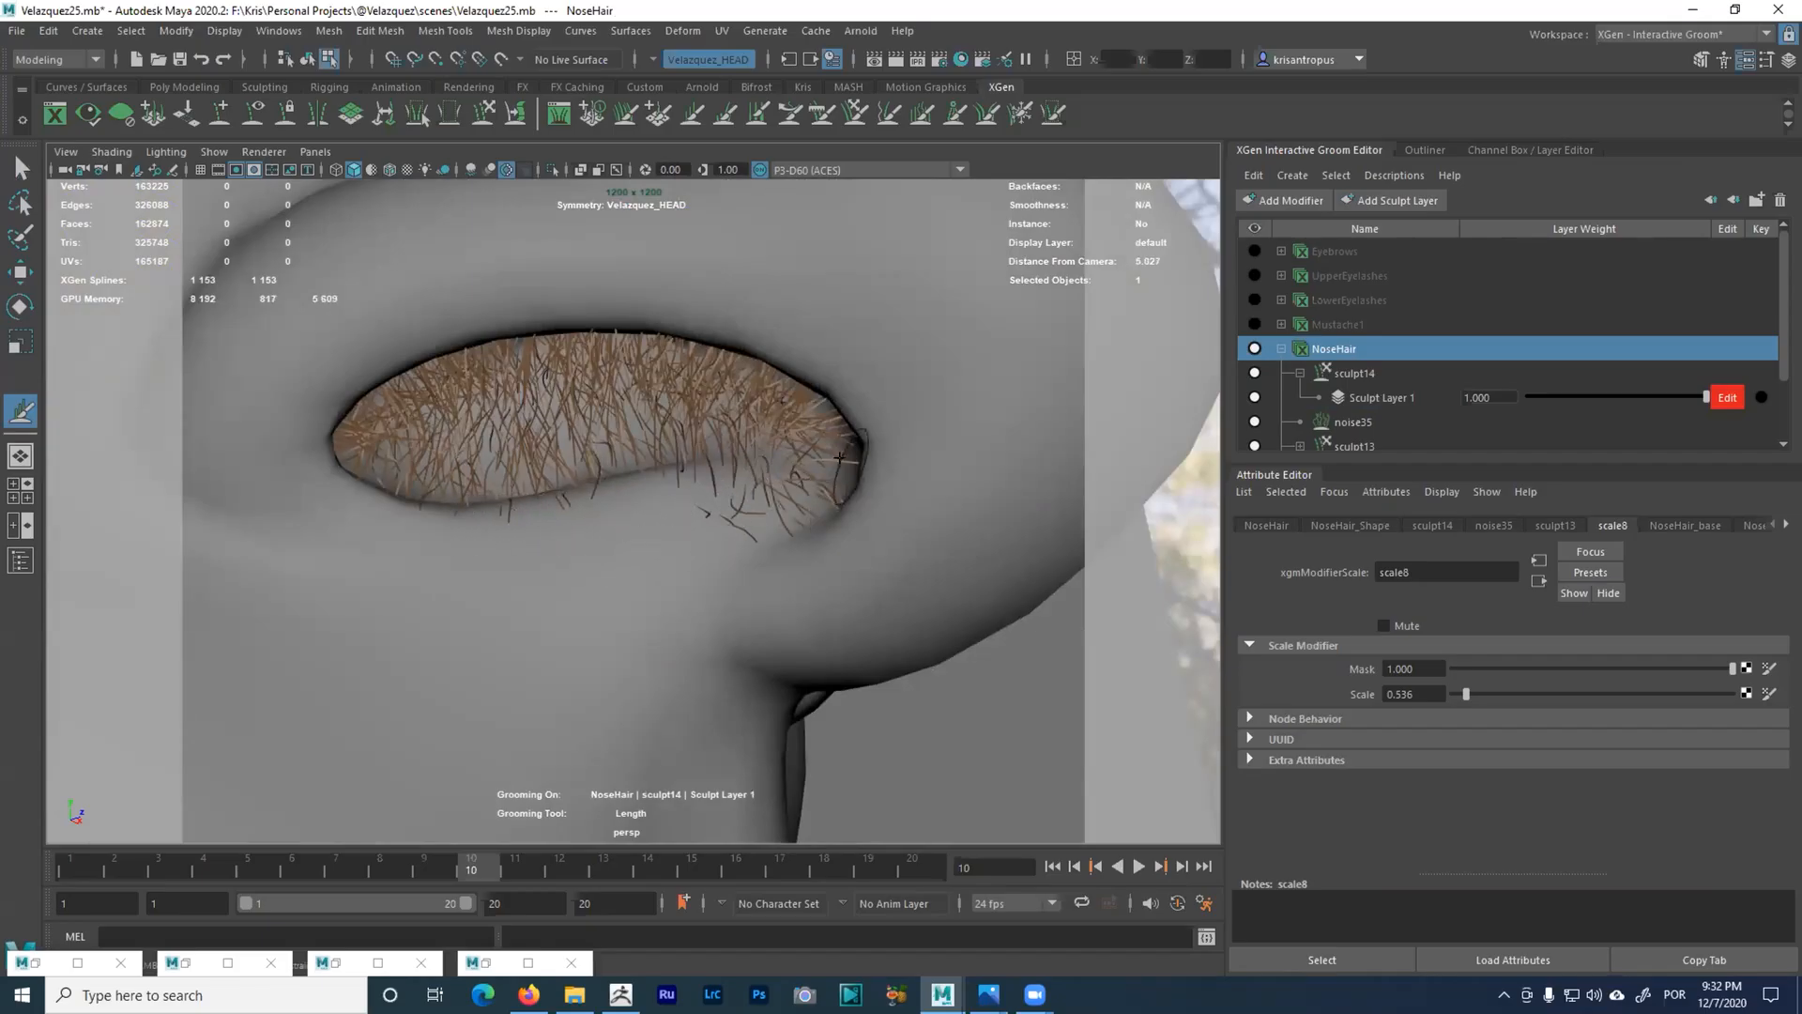
pyautogui.keyDown('alt'); pyautogui.moveTo(849, 459); pyautogui.dragTo(868, 458); pyautogui.keyUp('alt')
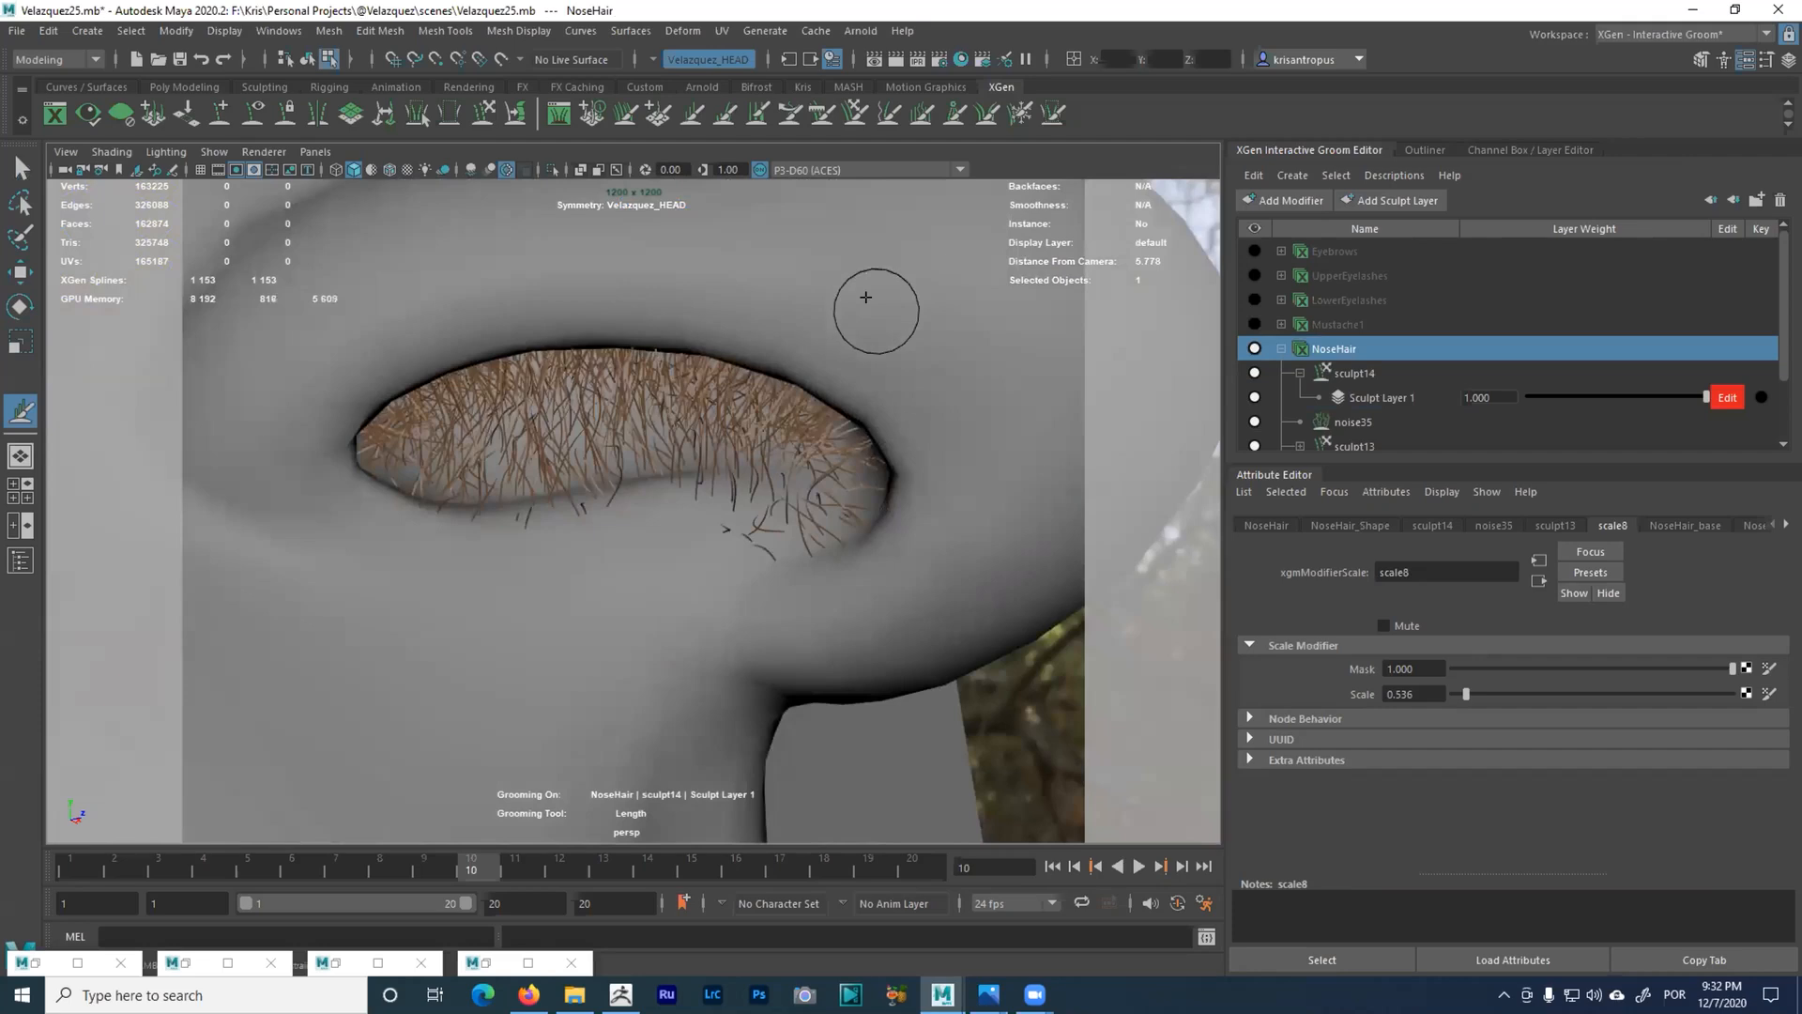
pyautogui.keyDown('alt'); pyautogui.moveTo(849, 311); pyautogui.dragTo(814, 508); pyautogui.keyUp('alt')
# - Check the Length brush's symmetry options and undo the last length stroke on the nostril hairs
pyautogui.click(21, 414)
pyautogui.doubleClick(20, 413)
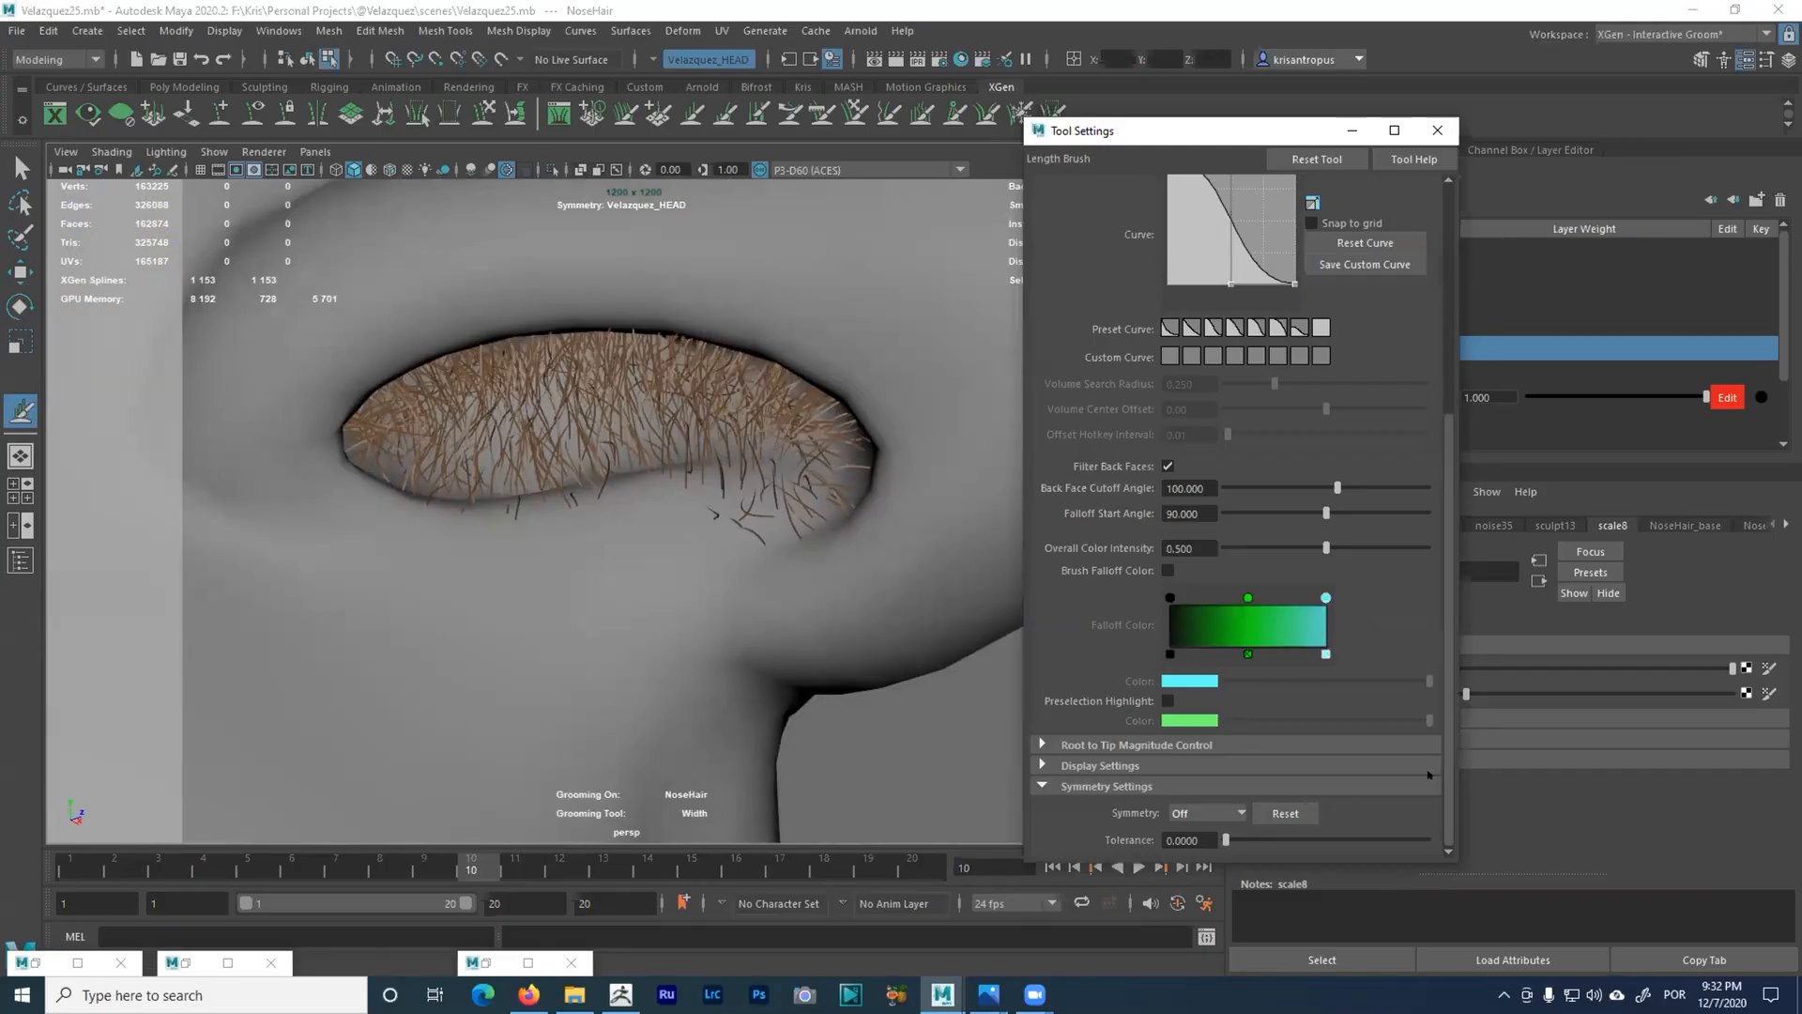
pyautogui.click(1208, 813)
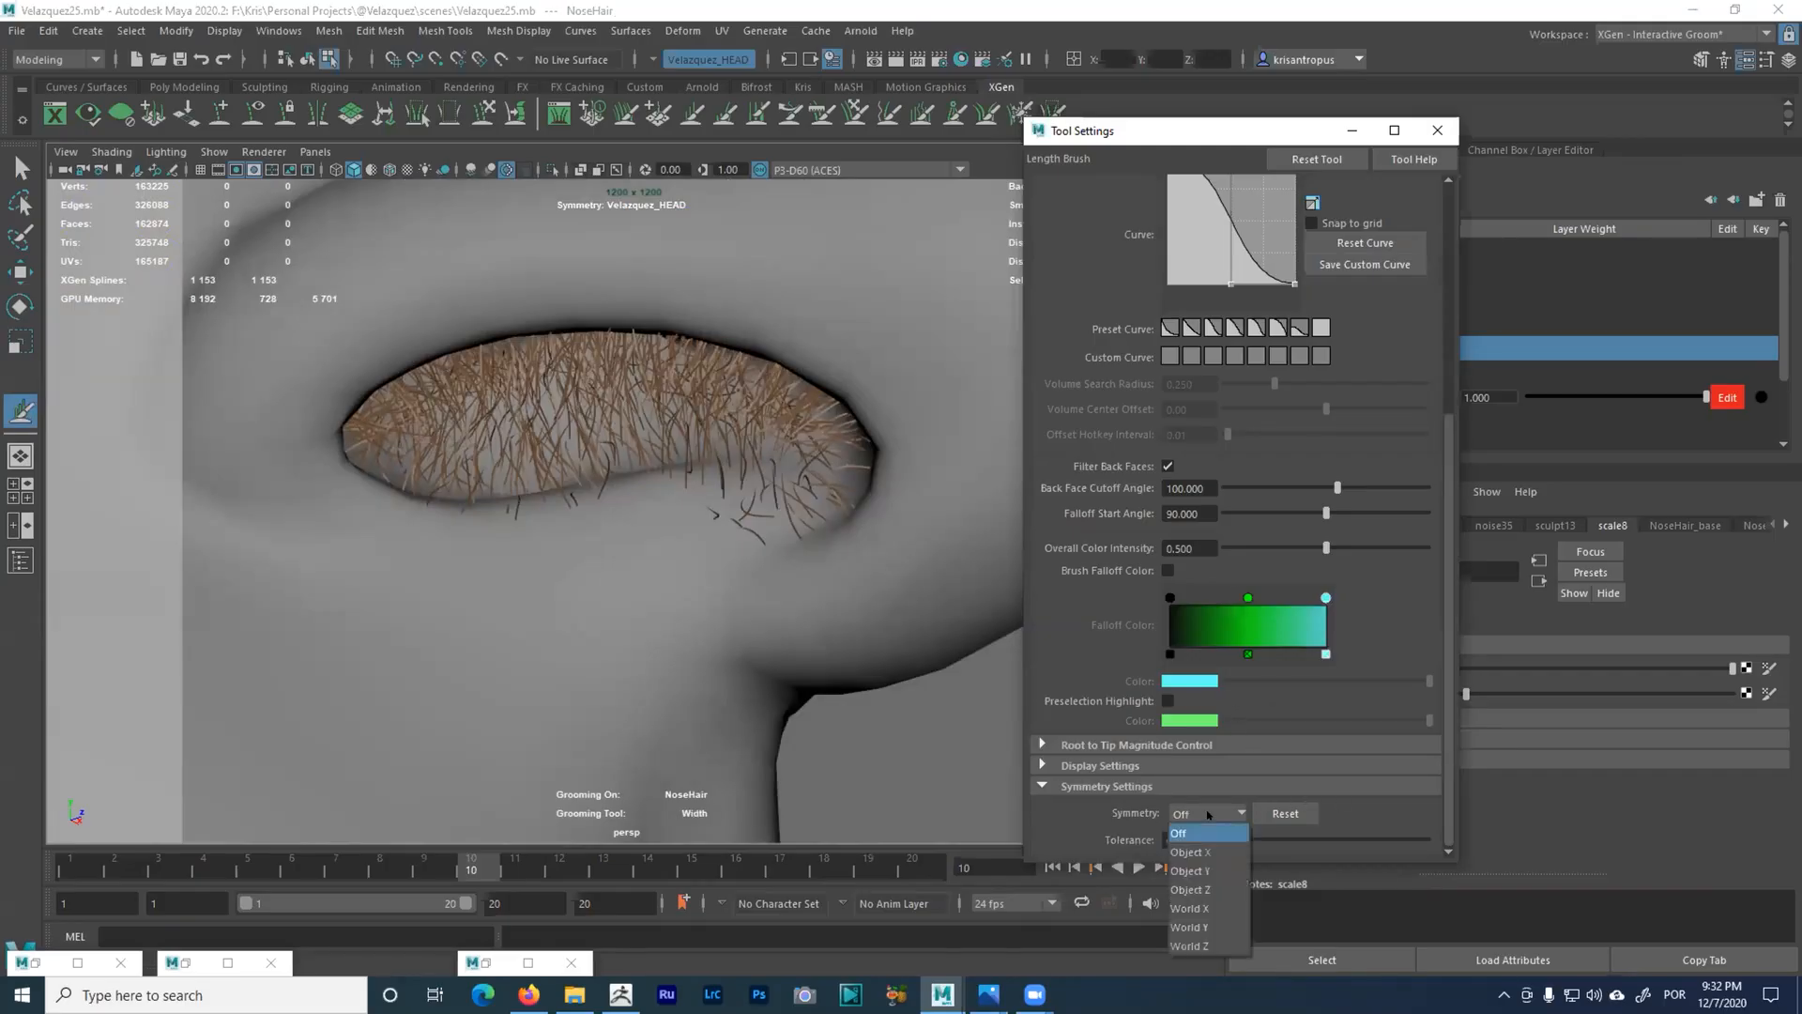
pyautogui.click(781, 519)
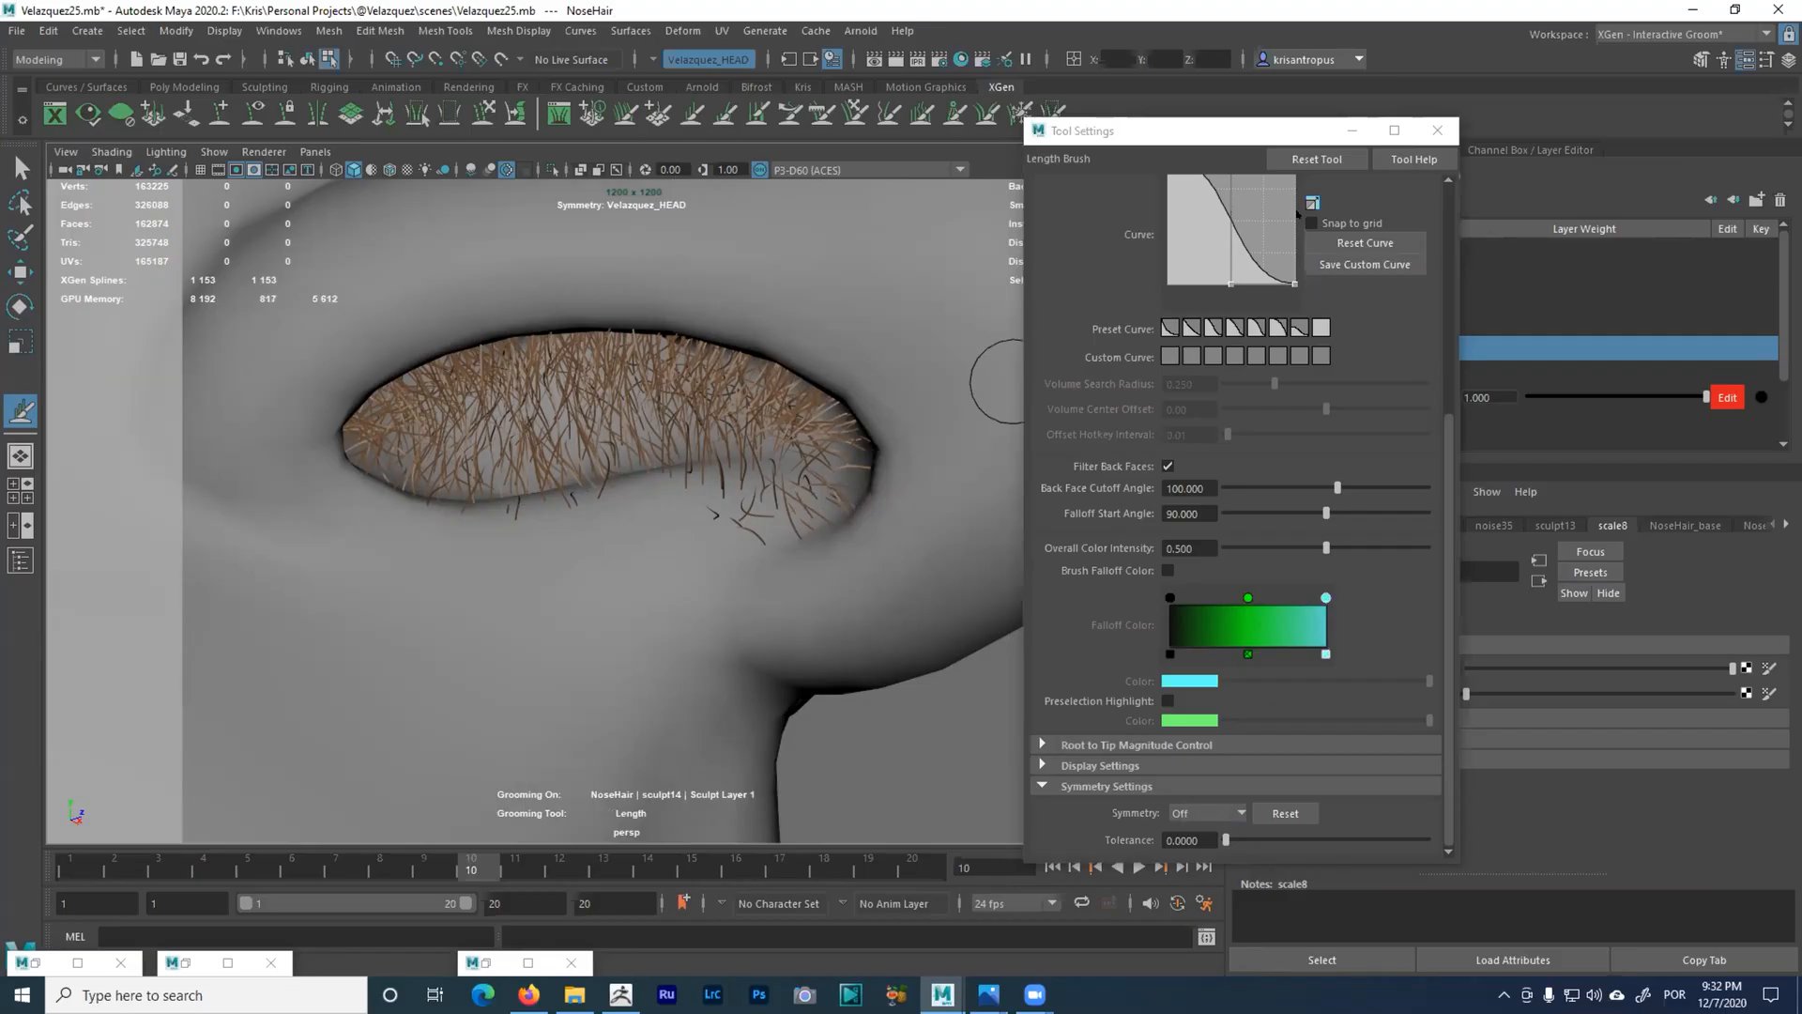
pyautogui.click(1436, 130)
pyautogui.keyDown('alt'); pyautogui.moveTo(974, 438); pyautogui.dragTo(762, 515); pyautogui.keyUp('alt')
pyautogui.hotkey('ctrl', 'z')
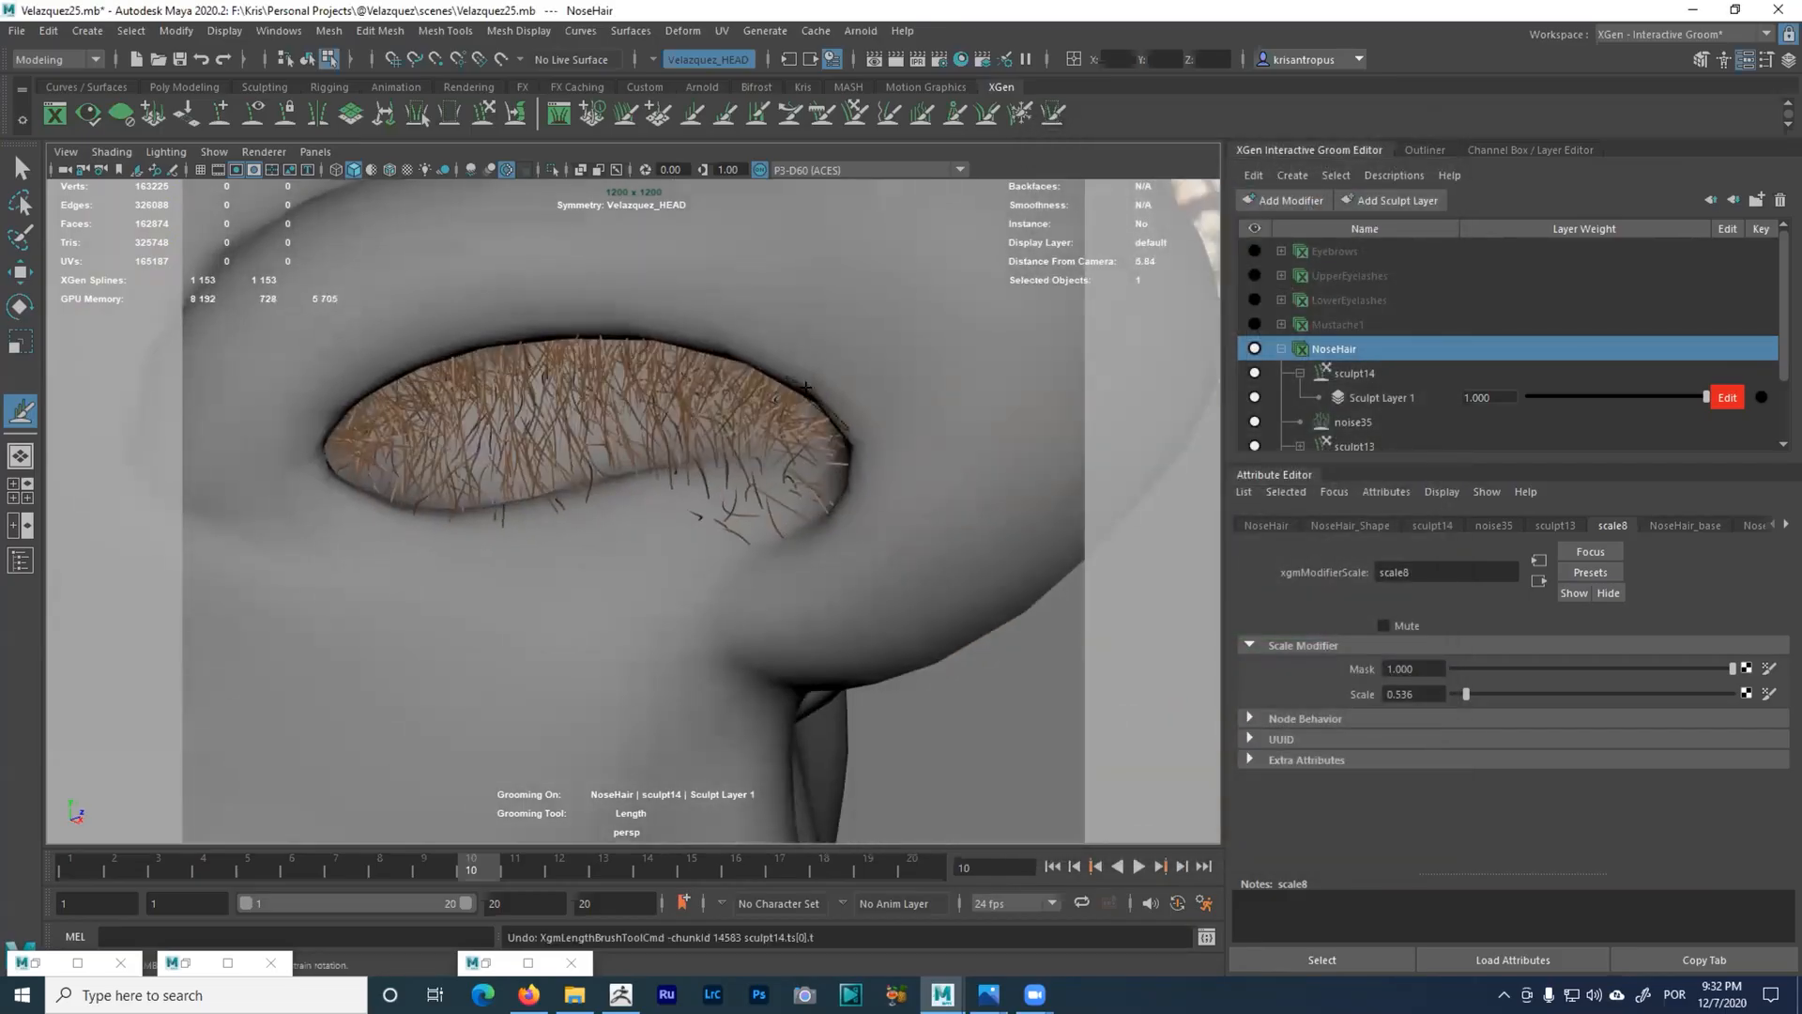
# - Switch to the Width brush and review its symmetry options in the tool settings
pyautogui.click(757, 114)
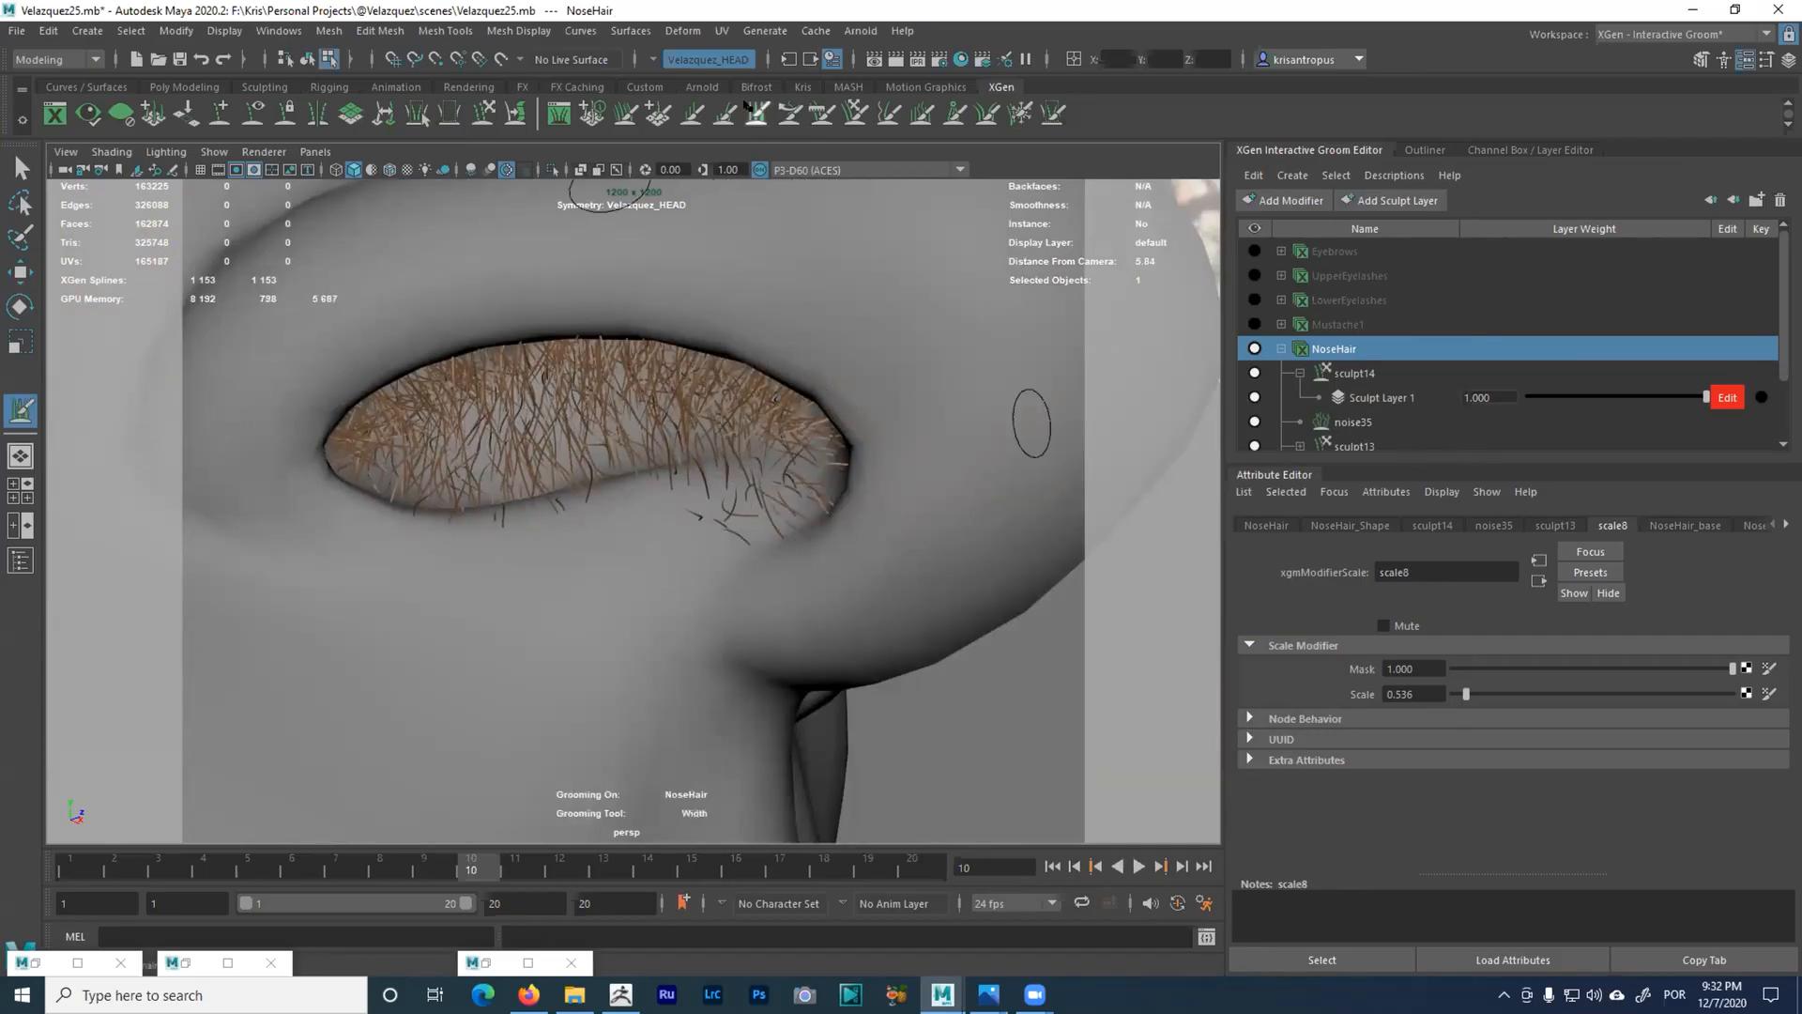
pyautogui.doubleClick(20, 410)
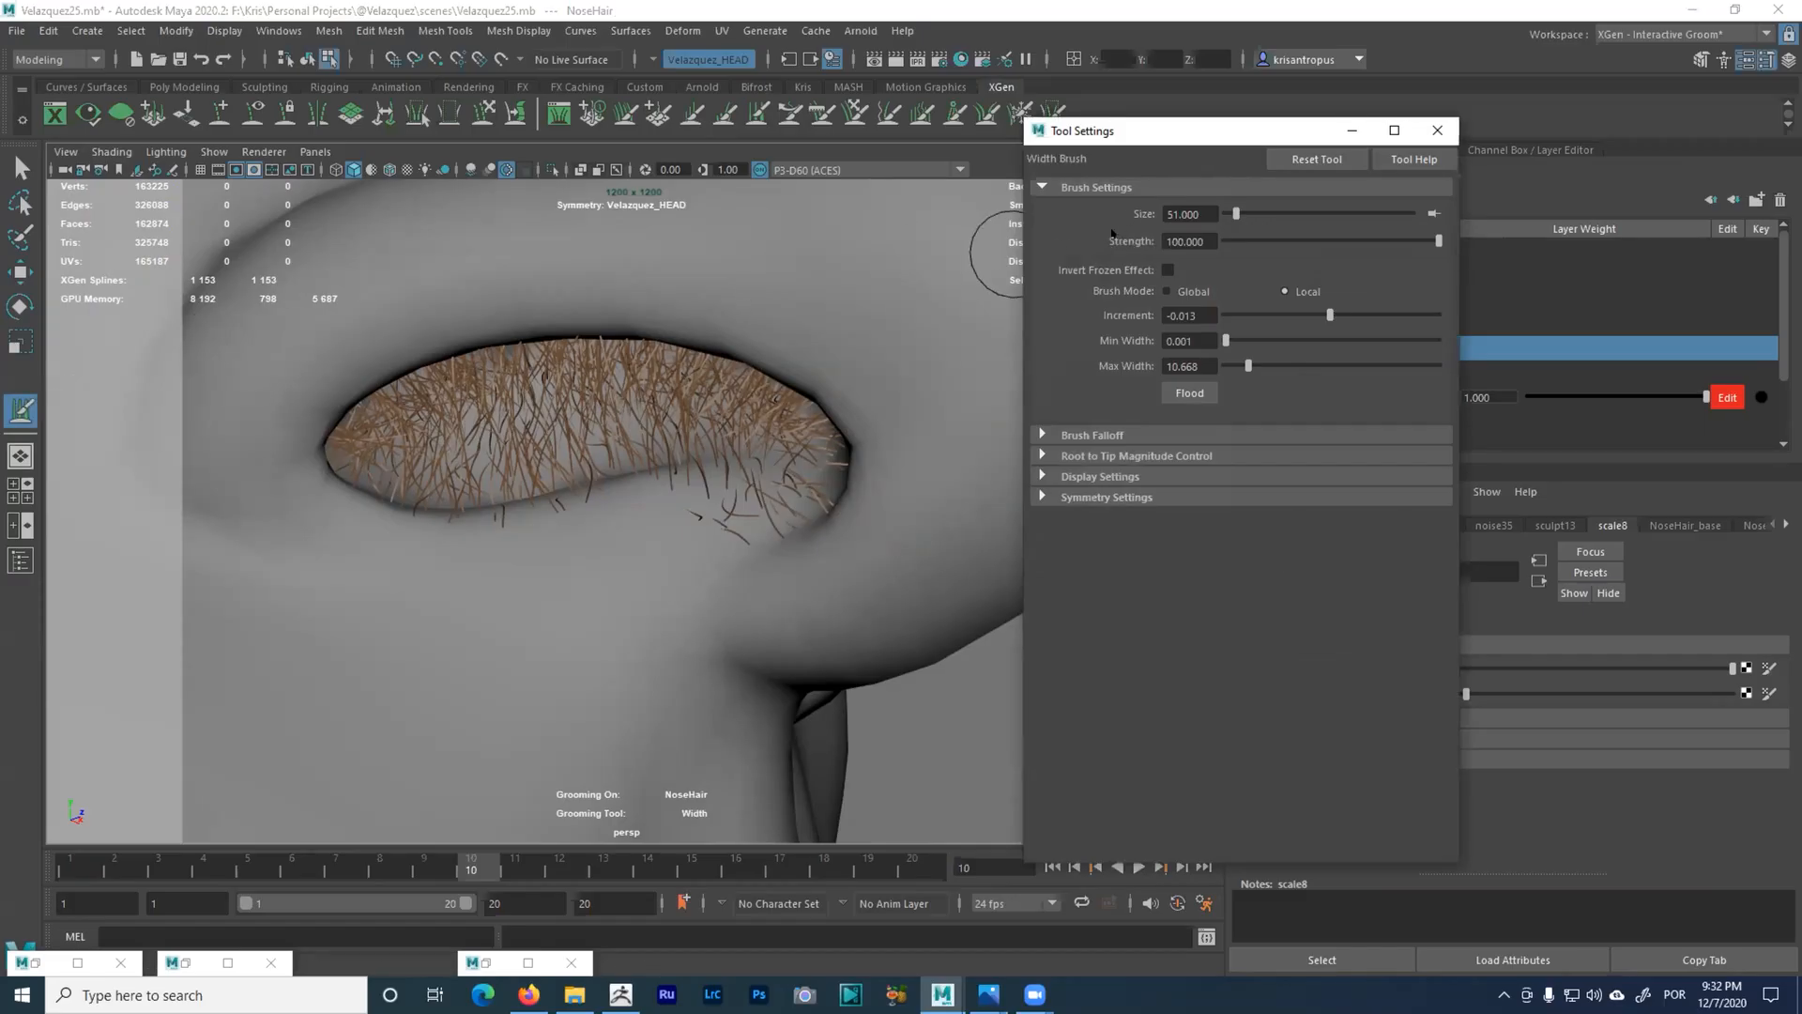
pyautogui.click(1100, 498)
pyautogui.click(1218, 533)
pyautogui.click(1204, 543)
pyautogui.click(1437, 130)
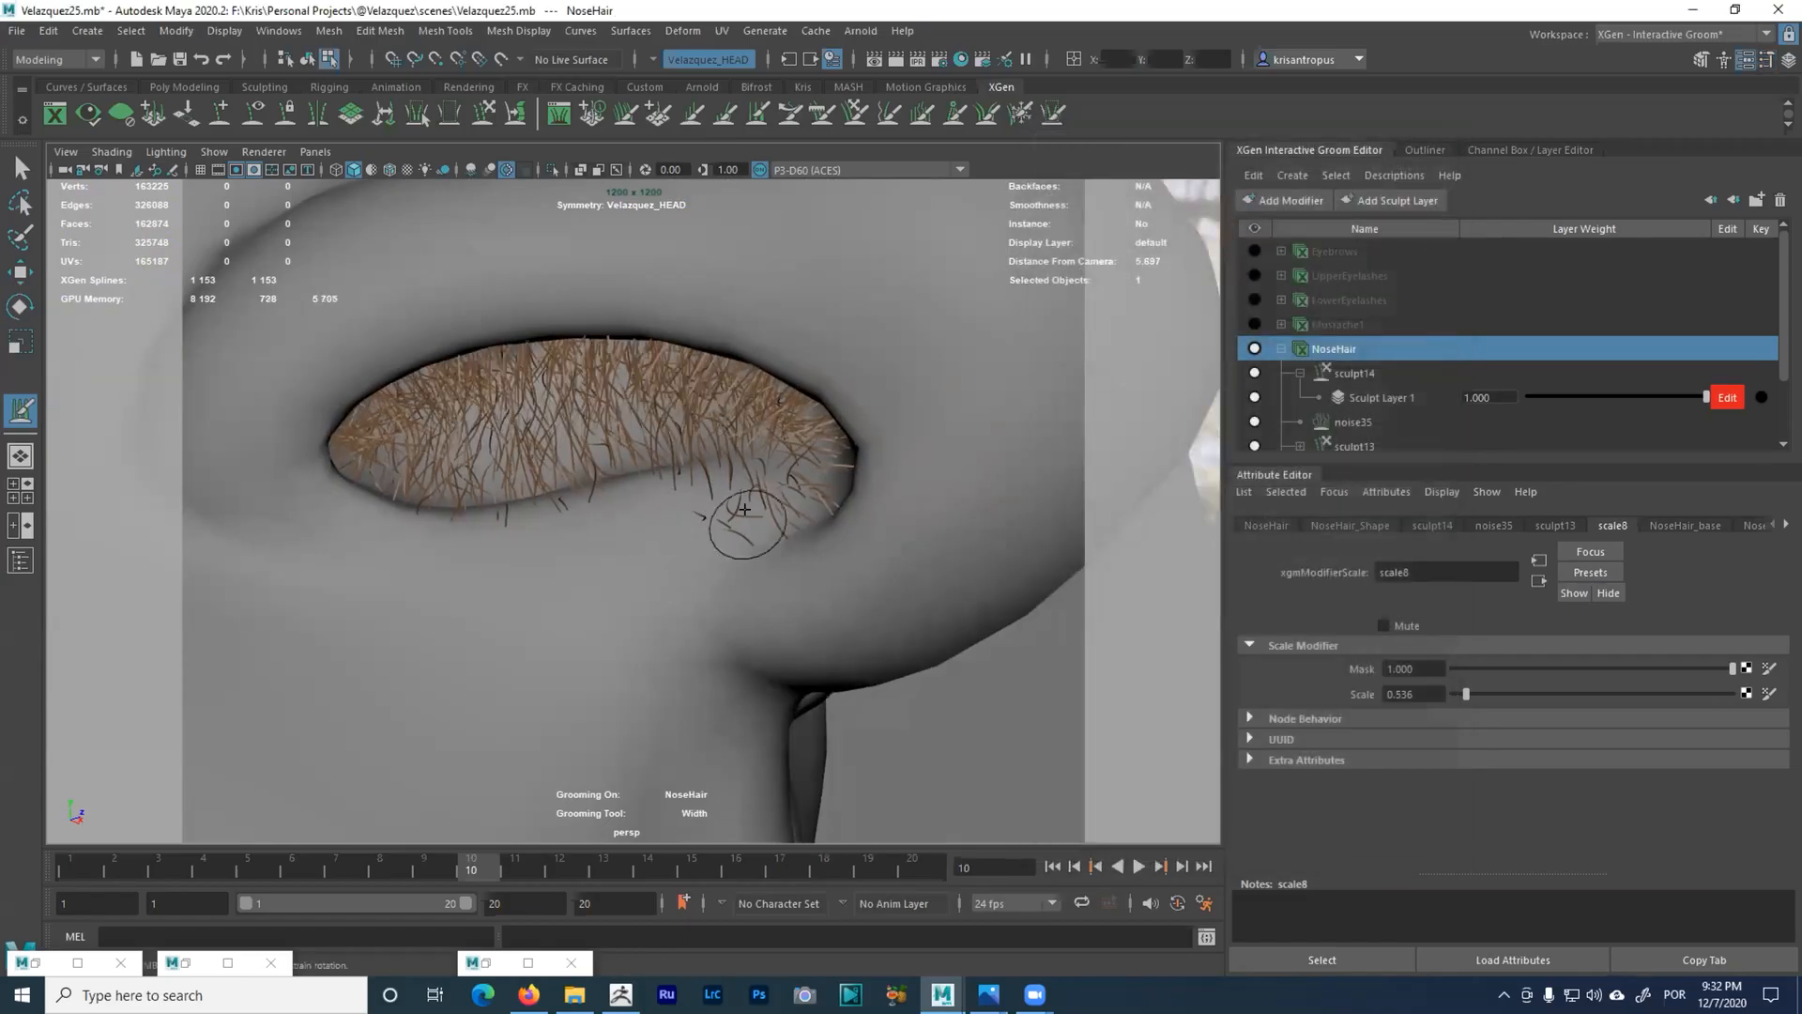
# - Thin the hairs along the nostril's lower rim towards the septum with the Width brush
pyautogui.moveTo(793, 520)
pyautogui.keyDown('alt'); pyautogui.mouseDown()
pyautogui.moveTo(847, 565)
pyautogui.moveTo(752, 589)
pyautogui.moveTo(878, 519)
pyautogui.moveTo(668, 534)
pyautogui.moveTo(578, 517)
pyautogui.moveTo(609, 535)
pyautogui.moveTo(477, 546)
pyautogui.moveTo(866, 515)
pyautogui.moveTo(790, 519)
pyautogui.moveTo(702, 593)
pyautogui.moveTo(488, 521)
pyautogui.moveTo(458, 540)
pyautogui.moveTo(880, 524)
pyautogui.moveTo(871, 563)
pyautogui.moveTo(806, 493)
pyautogui.moveTo(434, 521)
pyautogui.moveTo(476, 516)
pyautogui.moveTo(431, 476)
pyautogui.moveTo(520, 552)
pyautogui.moveTo(517, 507)
pyautogui.moveTo(576, 486)
pyautogui.moveTo(563, 478)
pyautogui.moveTo(746, 538)
pyautogui.mouseUp(); pyautogui.keyUp('alt')
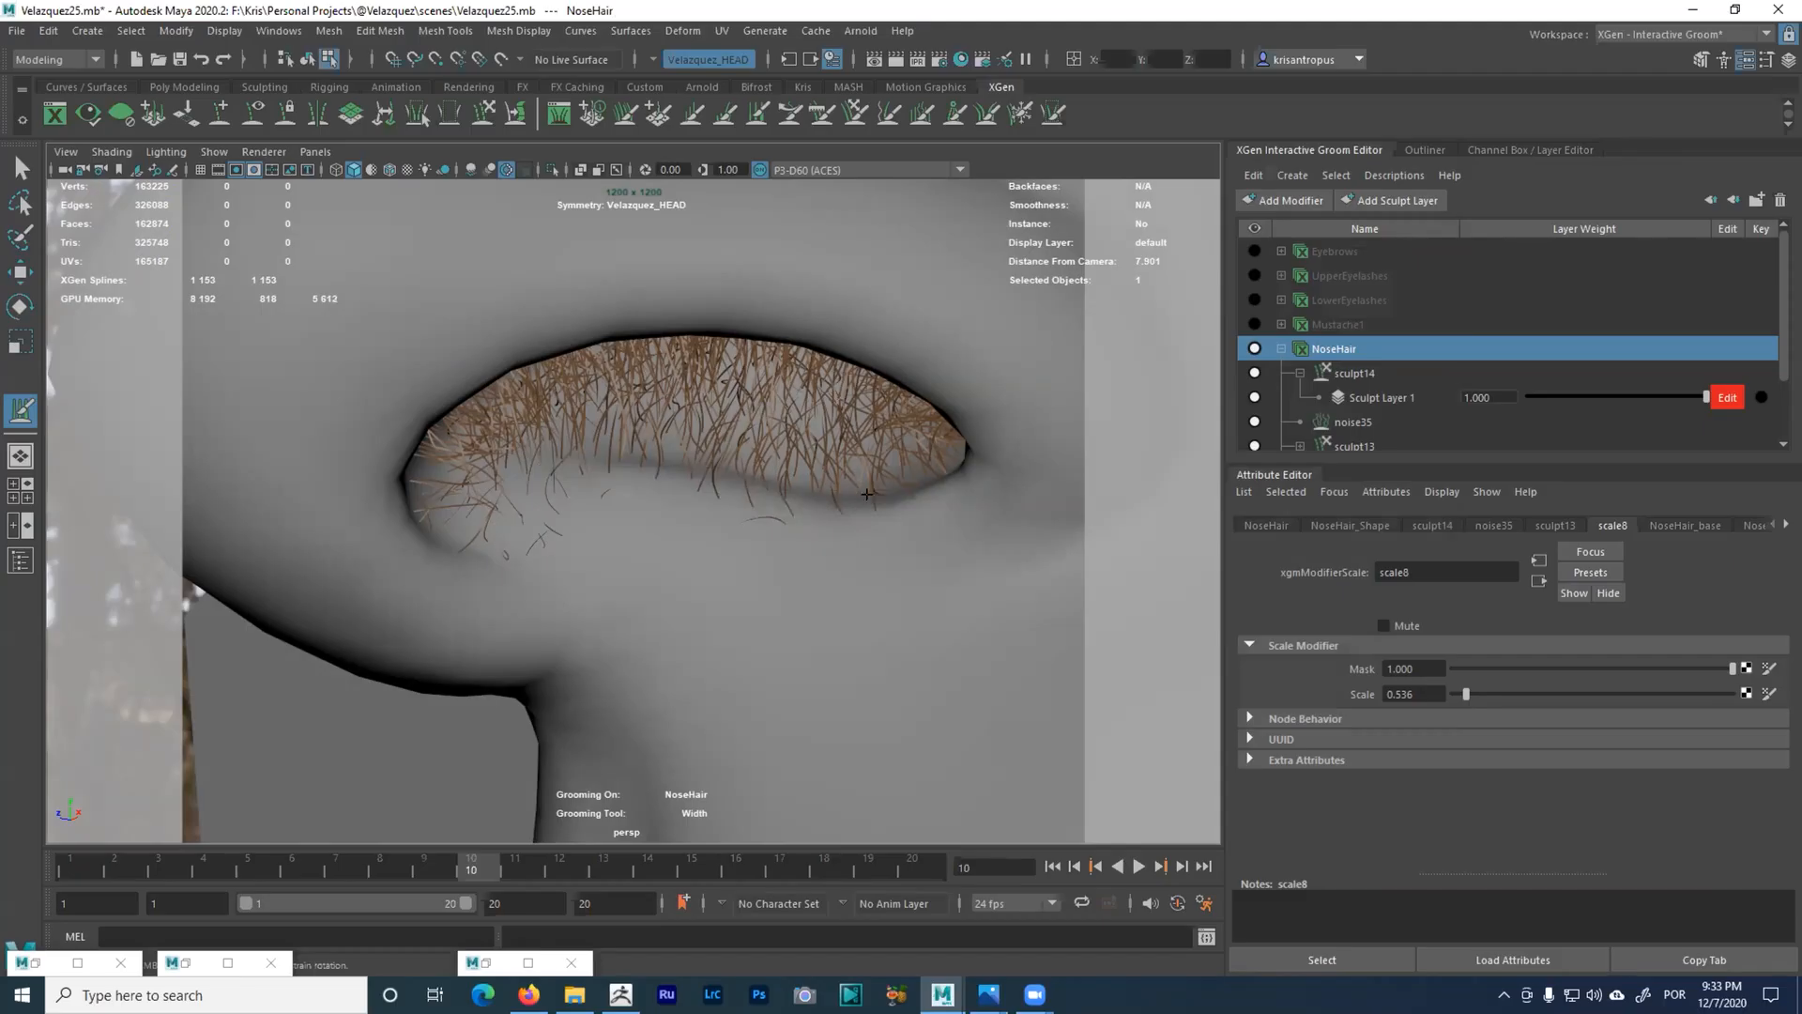
pyautogui.moveTo(667, 475)
pyautogui.mouseDown()
pyautogui.moveTo(716, 485)
pyautogui.moveTo(416, 519)
pyautogui.moveTo(484, 491)
pyautogui.moveTo(418, 491)
pyautogui.mouseUp()
pyautogui.moveTo(628, 563)
pyautogui.keyDown('alt'); pyautogui.mouseDown()
pyautogui.moveTo(804, 526)
pyautogui.moveTo(788, 507)
pyautogui.moveTo(844, 571)
pyautogui.mouseUp(); pyautogui.keyUp('alt')
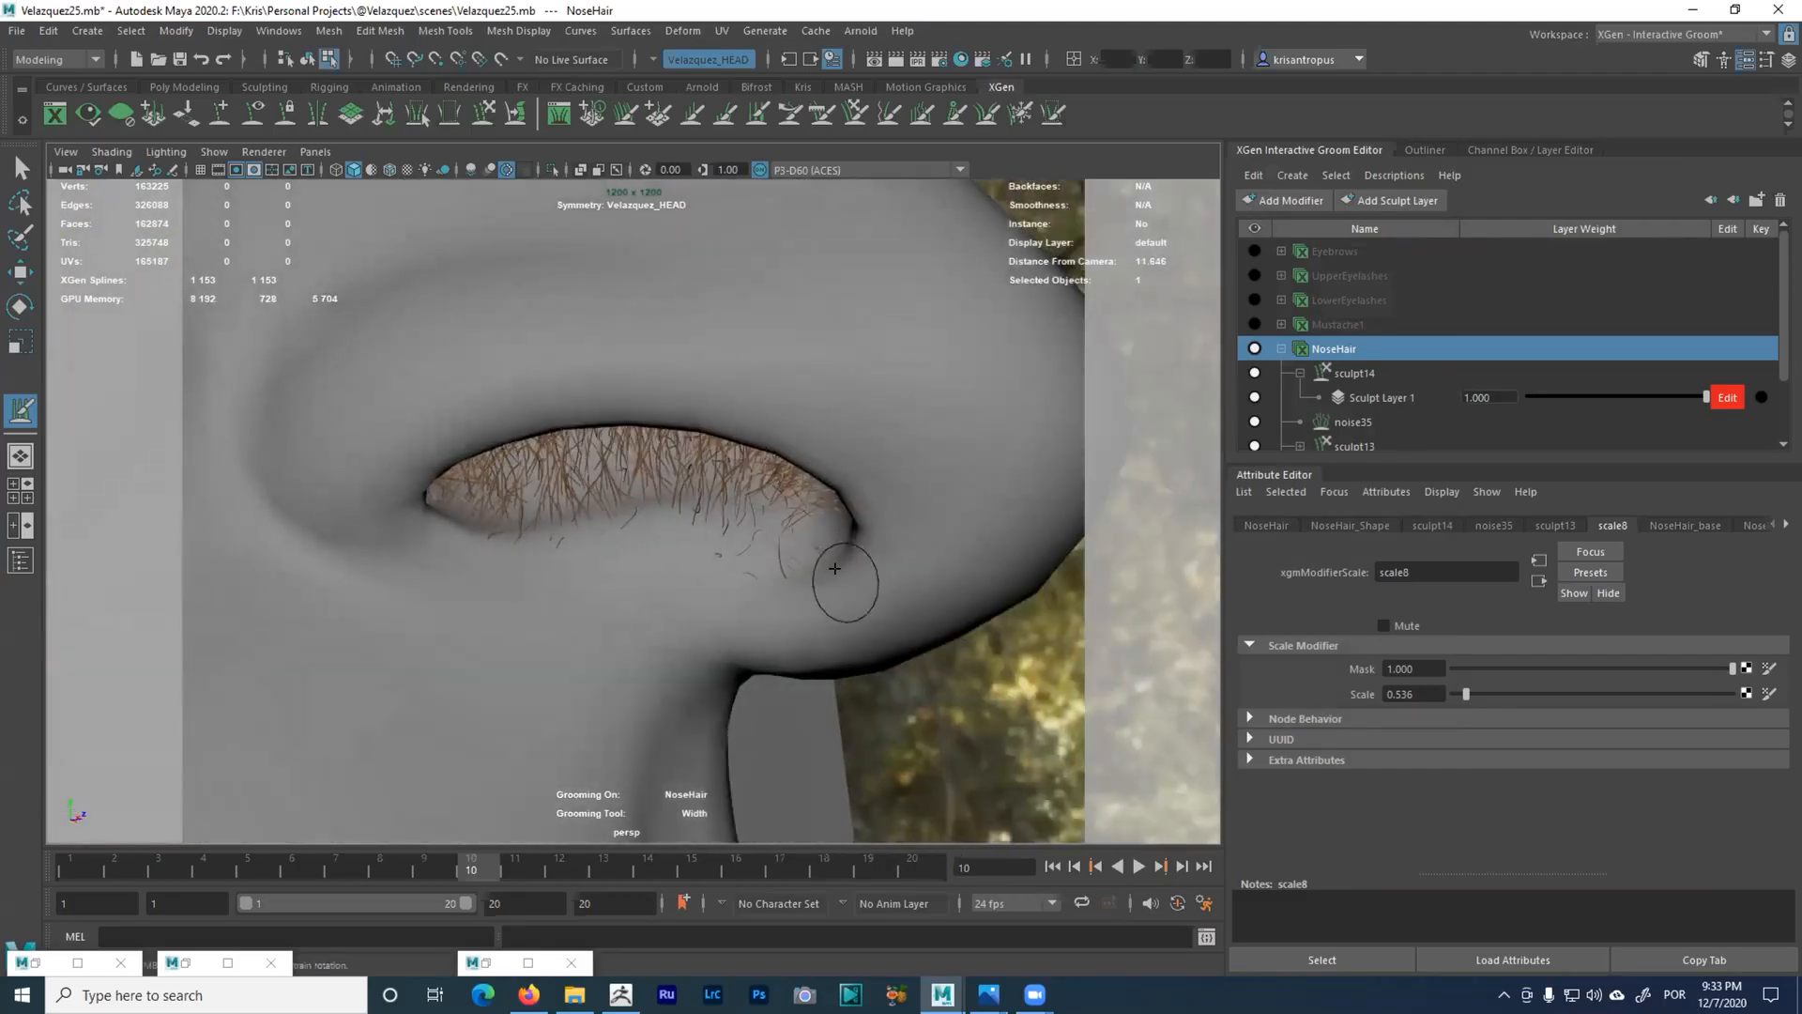
# - Examine the groomed hair in both nostrils from below and from a frontal view of the face
pyautogui.keyDown('alt'); pyautogui.moveTo(736, 551); pyautogui.dragTo(729, 491); pyautogui.keyUp('alt')
pyautogui.keyDown('alt'); pyautogui.moveTo(880, 433); pyautogui.dragTo(923, 443); pyautogui.keyUp('alt')
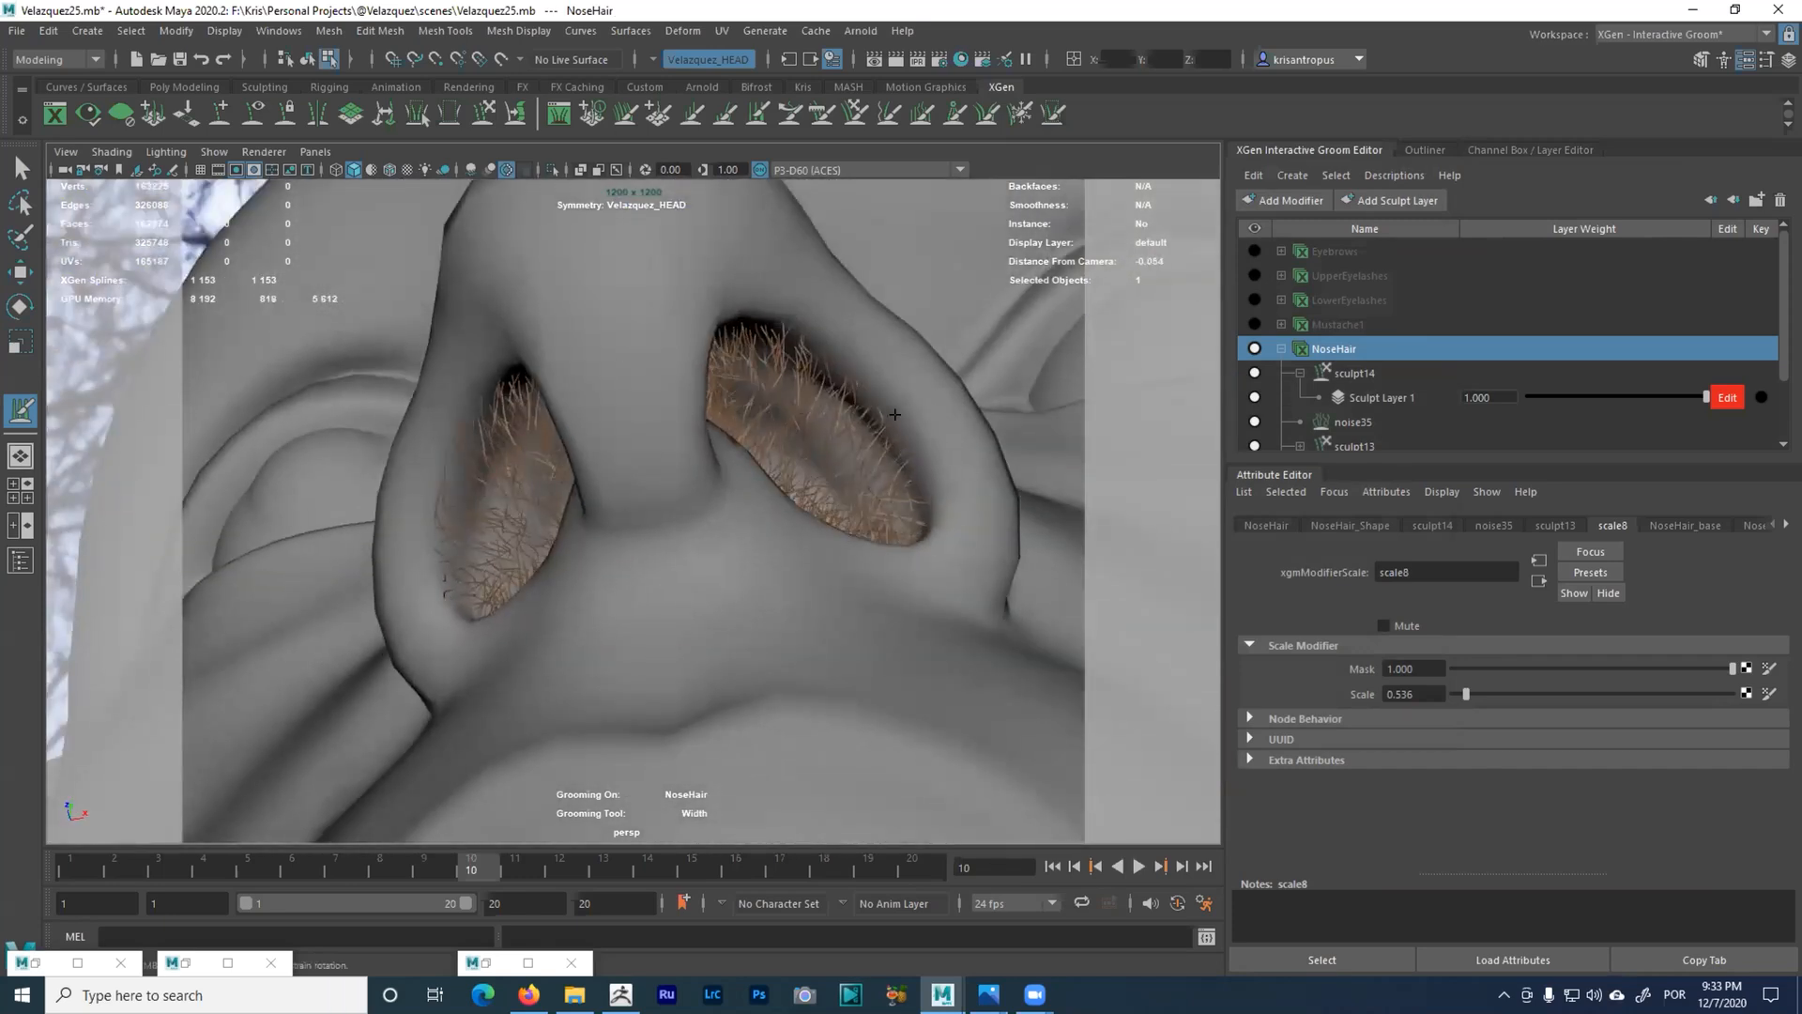
pyautogui.keyDown('alt'); pyautogui.moveTo(966, 495); pyautogui.dragTo(1164, 414); pyautogui.keyUp('alt')
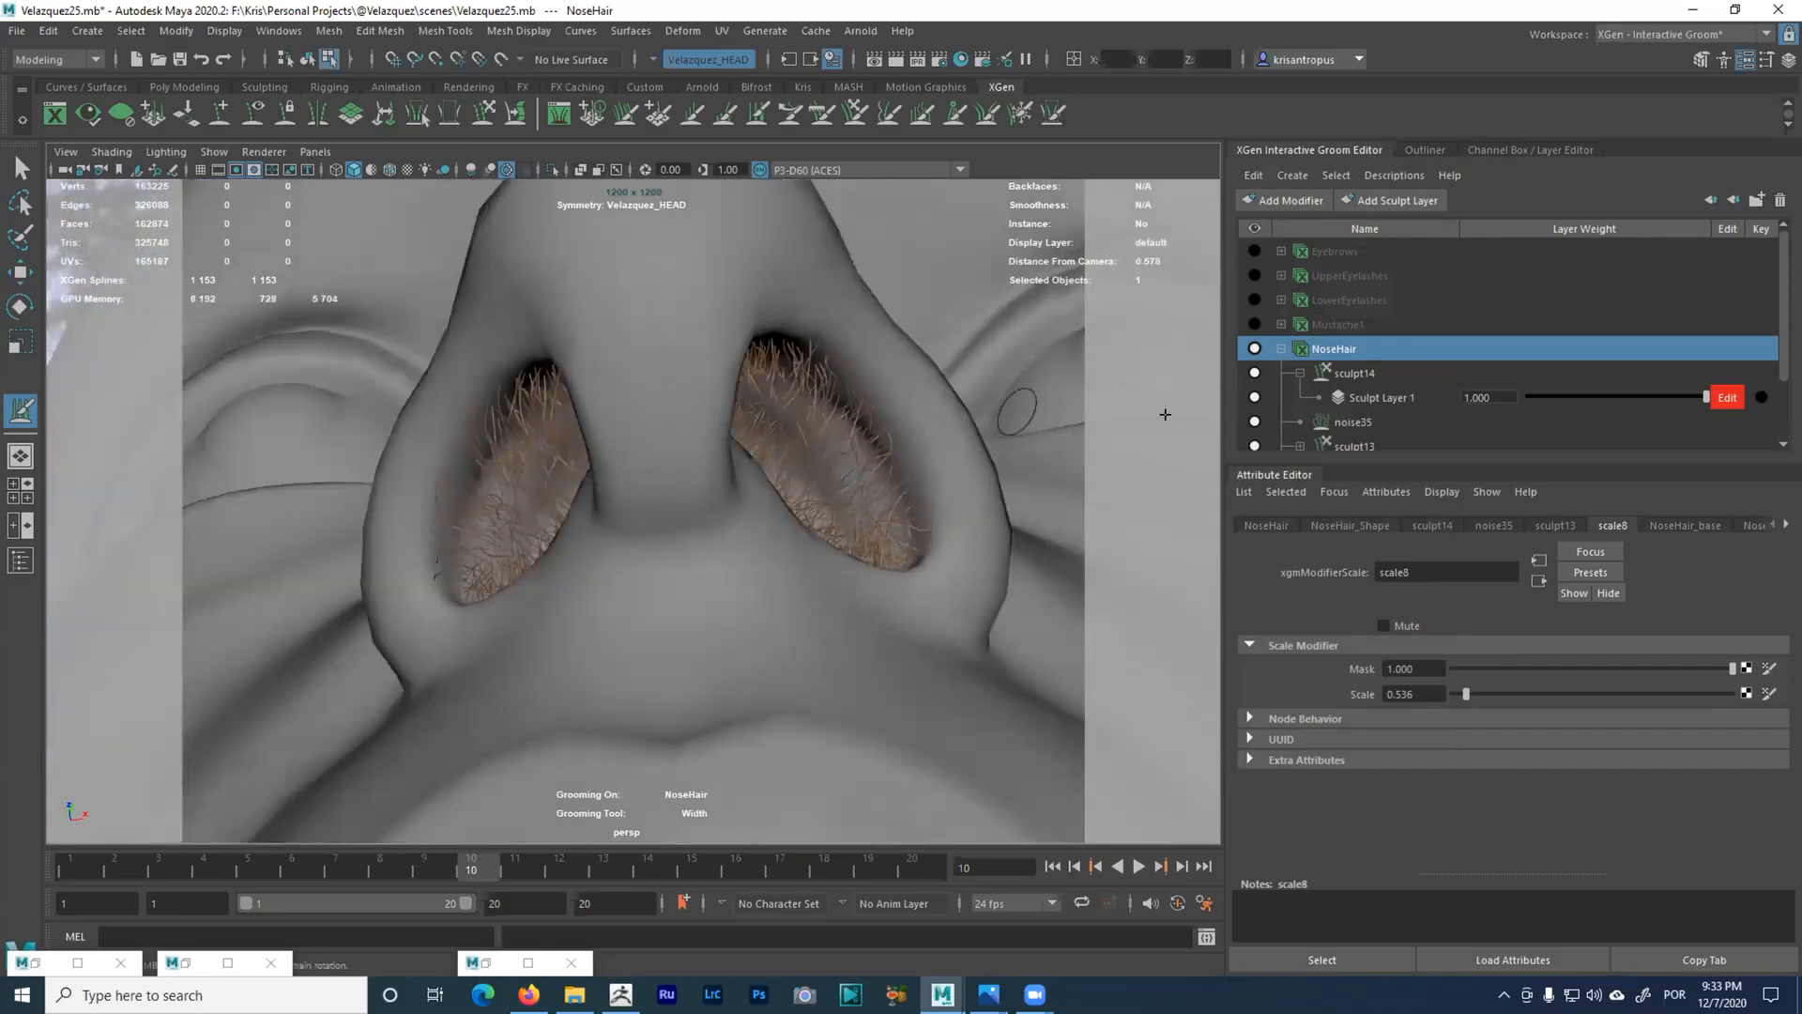
pyautogui.keyDown('alt'); pyautogui.moveTo(746, 446); pyautogui.dragTo(509, 374); pyautogui.keyUp('alt')
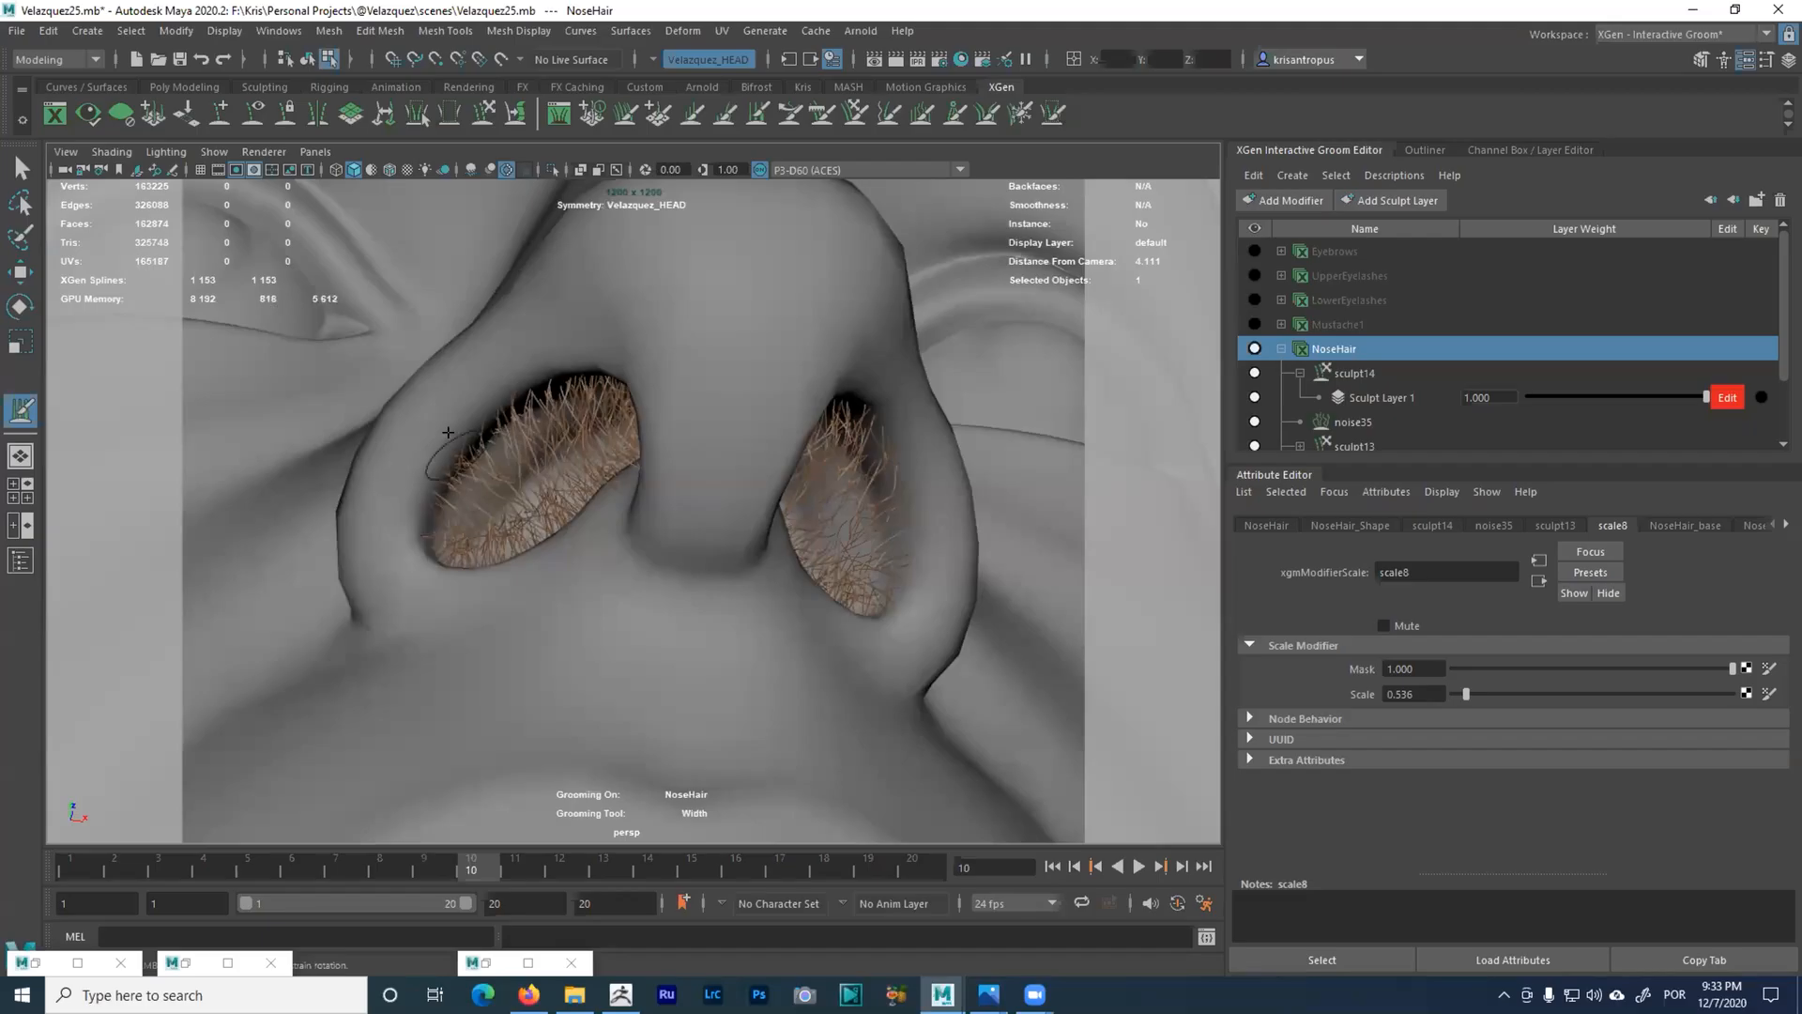
pyautogui.keyDown('alt'); pyautogui.moveTo(608, 463); pyautogui.dragTo(695, 535); pyautogui.keyUp('alt')
pyautogui.keyDown('alt'); pyautogui.moveTo(696, 535); pyautogui.dragTo(503, 370, button='right'); pyautogui.keyUp('alt')
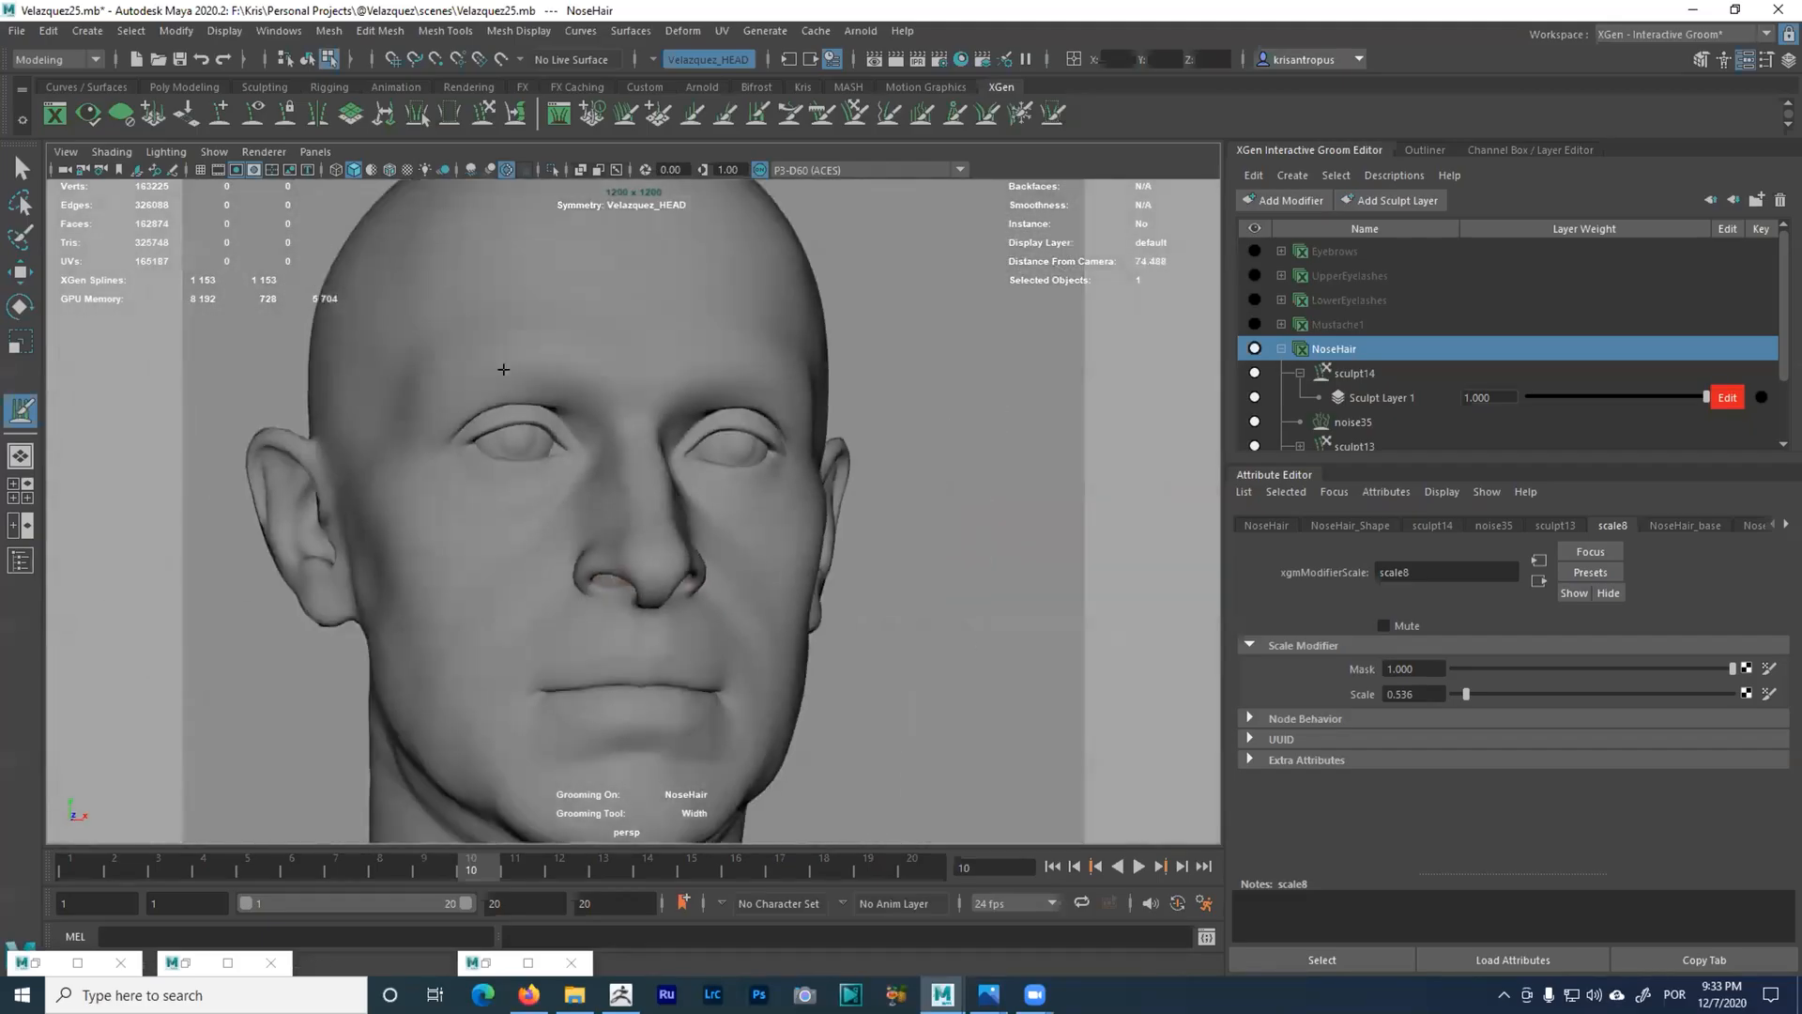
# - Examine the nose hair from the front, from directly below the nostrils and from a three-quarter view of the head
pyautogui.keyDown('alt'); pyautogui.moveTo(503, 370); pyautogui.dragTo(518, 439, button='middle'); pyautogui.keyUp('alt')
pyautogui.keyDown('alt'); pyautogui.moveTo(611, 241); pyautogui.dragTo(685, 446); pyautogui.keyUp('alt')
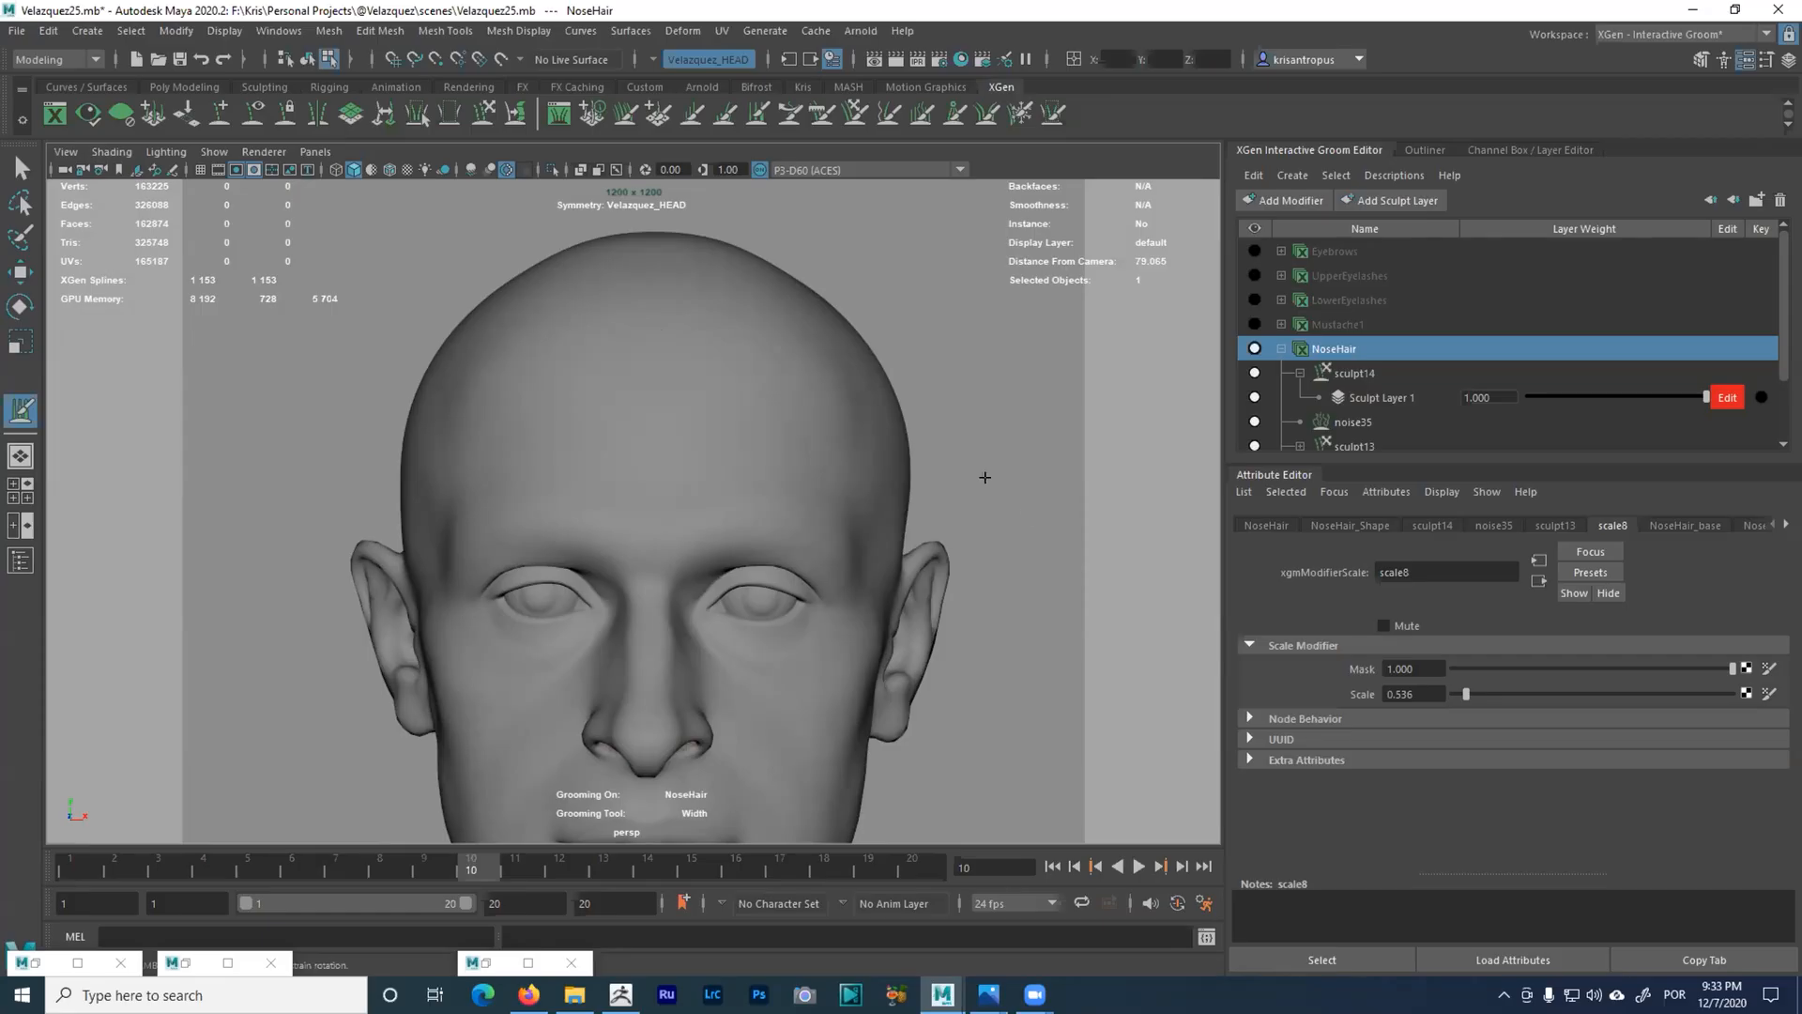
pyautogui.keyDown('alt'); pyautogui.moveTo(892, 458); pyautogui.dragTo(838, 416); pyautogui.keyUp('alt')
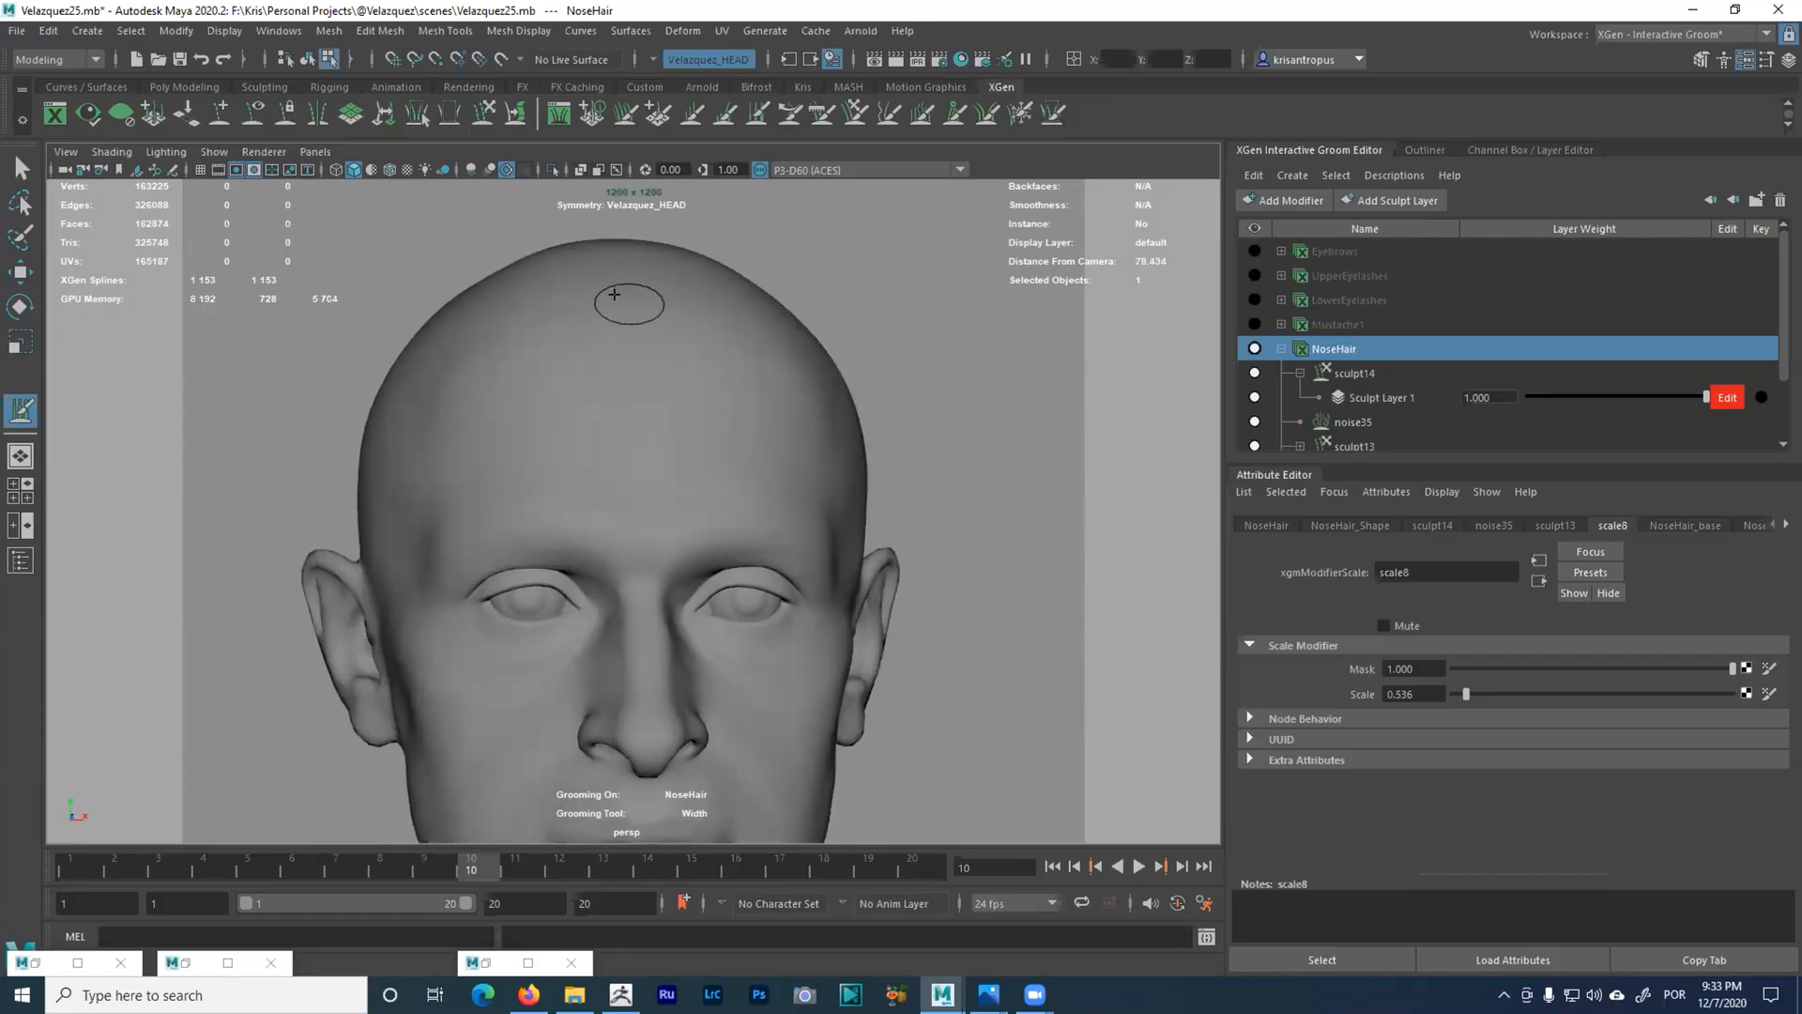
pyautogui.keyDown('alt'); pyautogui.moveTo(661, 526); pyautogui.dragTo(702, 512); pyautogui.keyUp('alt')
pyautogui.keyDown('alt'); pyautogui.moveTo(702, 511); pyautogui.dragTo(744, 294, button='middle'); pyautogui.keyUp('alt')
pyautogui.keyDown('alt'); pyautogui.moveTo(744, 294); pyautogui.dragTo(817, 444, button='right'); pyautogui.keyUp('alt')
pyautogui.keyDown('alt'); pyautogui.moveTo(828, 399); pyautogui.dragTo(822, 324); pyautogui.keyUp('alt')
pyautogui.keyDown('alt'); pyautogui.moveTo(822, 324); pyautogui.dragTo(913, 438, button='right'); pyautogui.keyUp('alt')
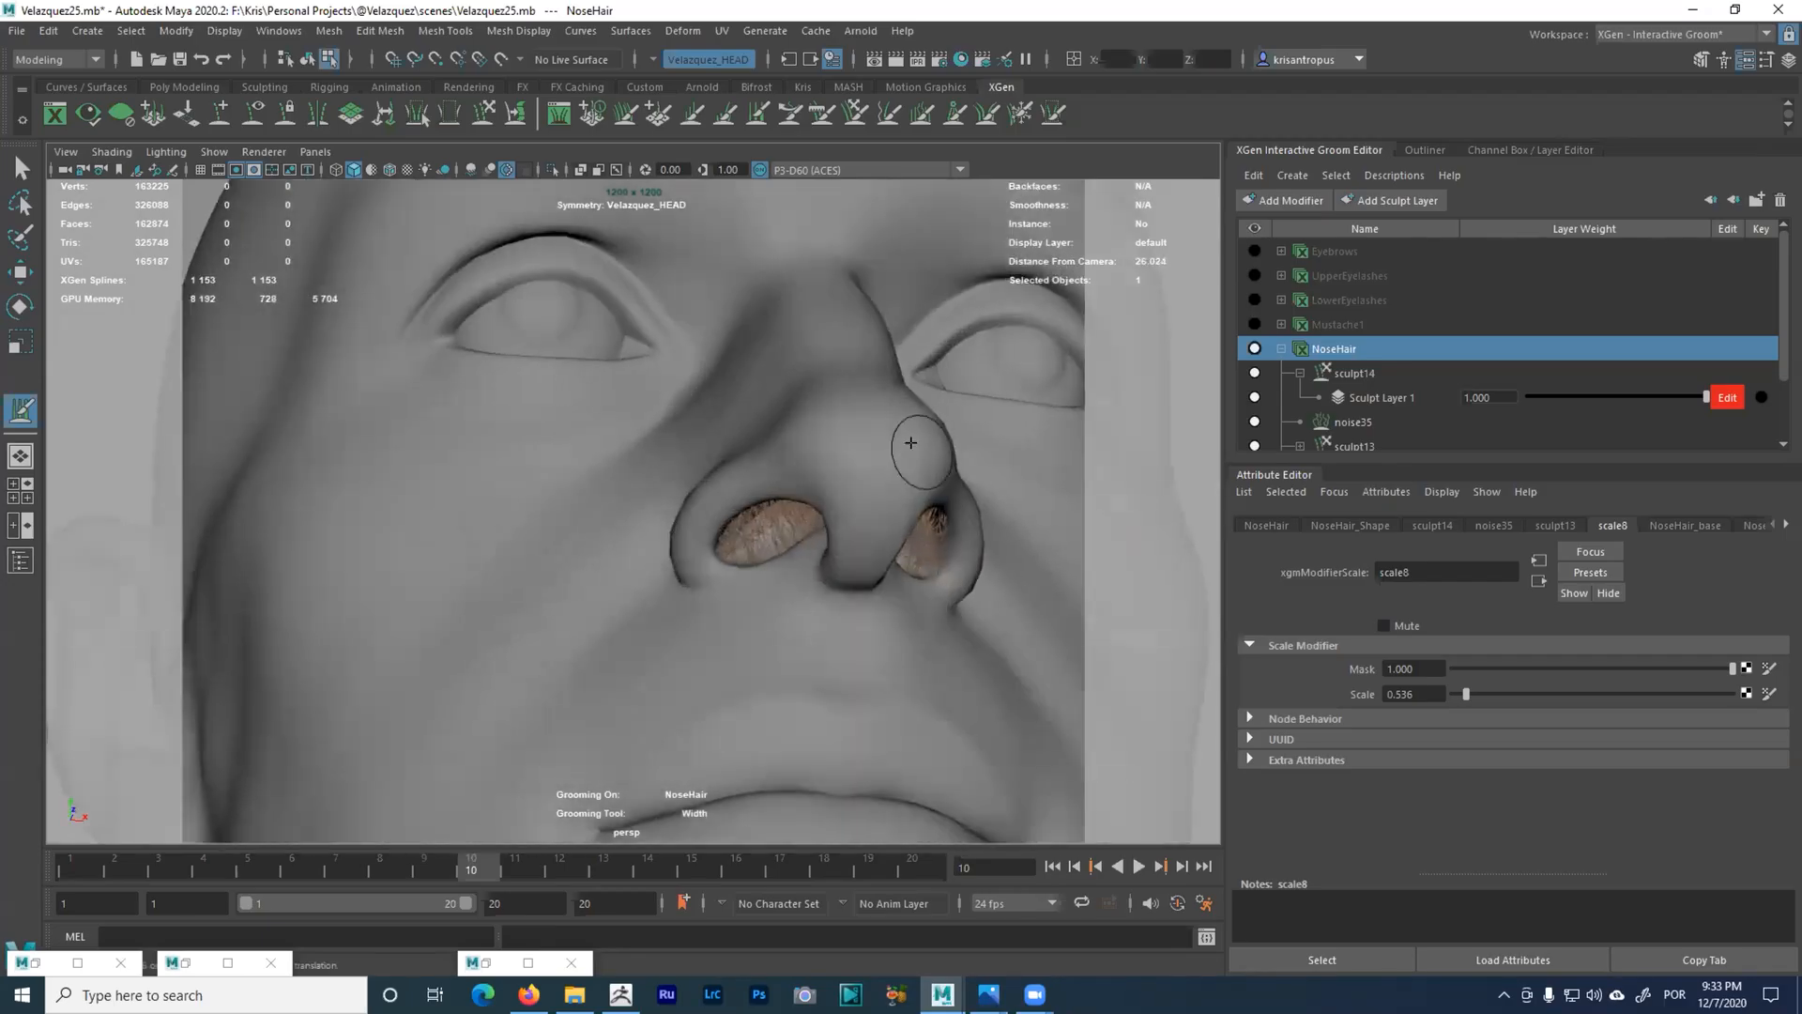
pyautogui.keyDown('alt'); pyautogui.moveTo(913, 439); pyautogui.dragTo(744, 390); pyautogui.keyUp('alt')
pyautogui.keyDown('alt'); pyautogui.moveTo(744, 390); pyautogui.dragTo(826, 436, button='right'); pyautogui.keyUp('alt')
pyautogui.moveTo(826, 437)
pyautogui.keyDown('alt'); pyautogui.mouseDown(button='middle')
pyautogui.moveTo(823, 473)
pyautogui.moveTo(832, 433)
pyautogui.mouseUp(button='middle'); pyautogui.keyUp('alt')
pyautogui.keyDown('alt'); pyautogui.moveTo(831, 432); pyautogui.dragTo(850, 435); pyautogui.keyUp('alt')
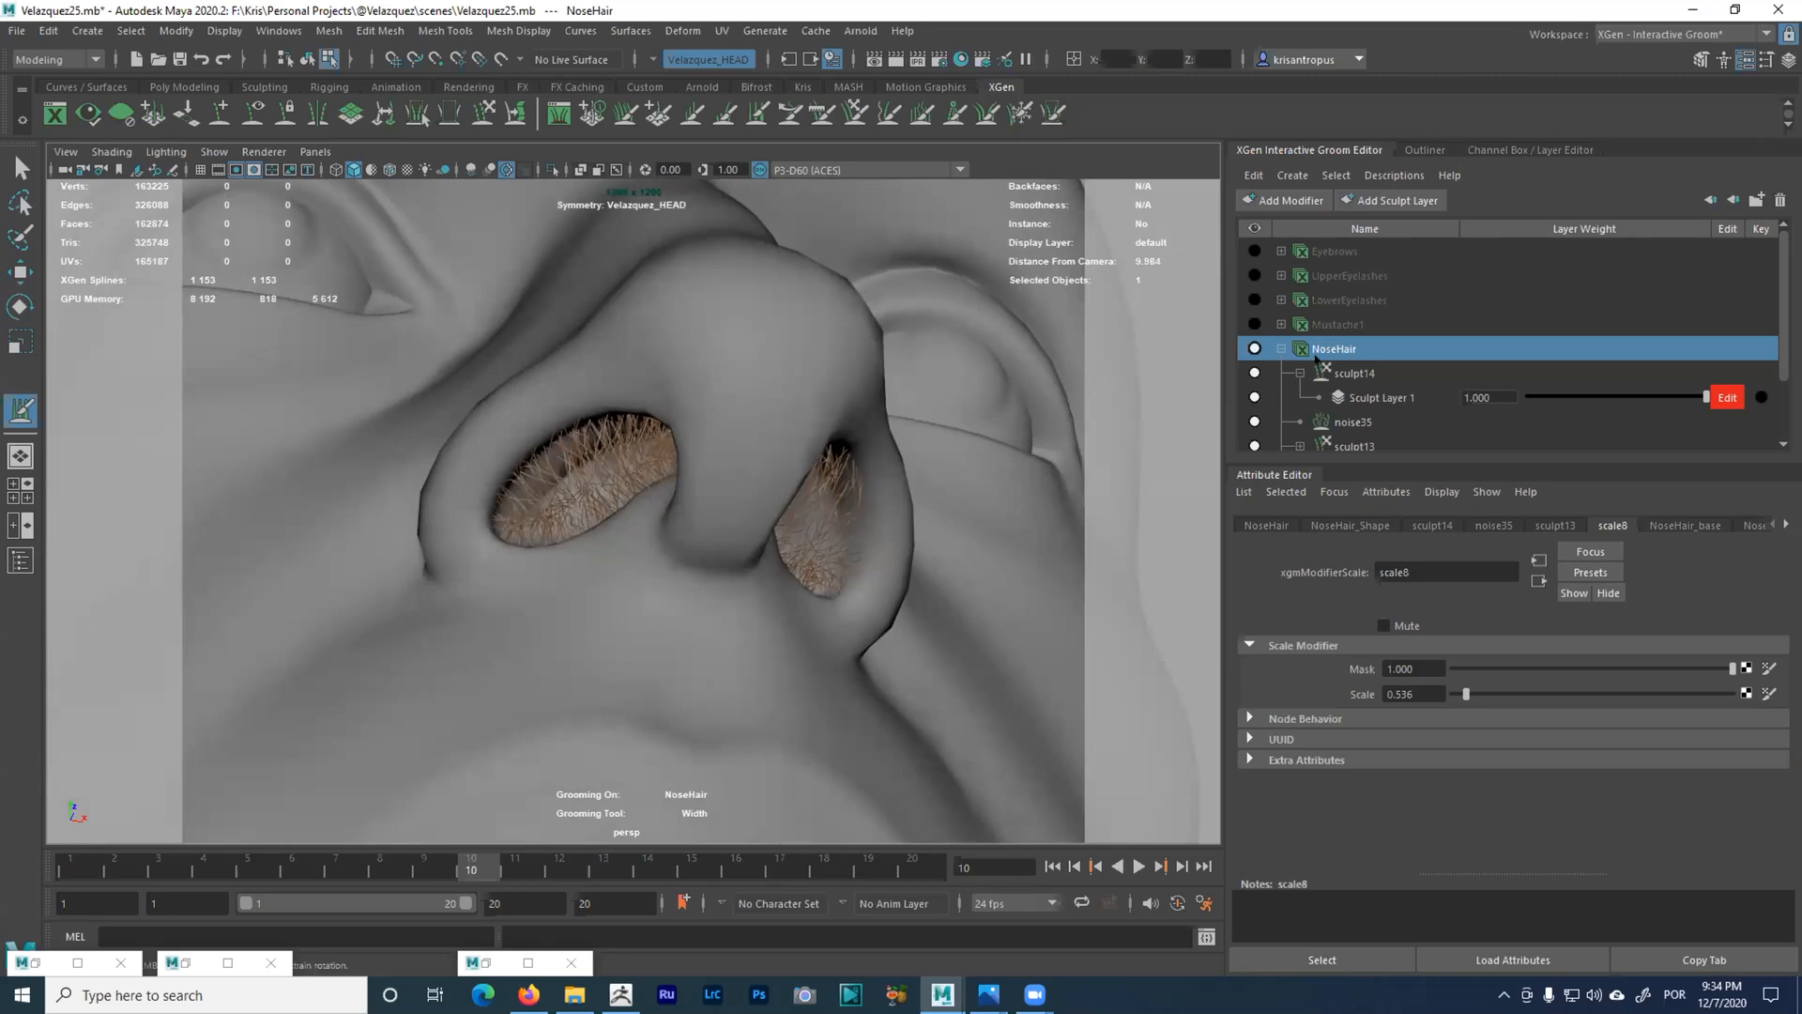
pyautogui.keyDown('alt'); pyautogui.moveTo(706, 509); pyautogui.dragTo(776, 492); pyautogui.keyUp('alt')
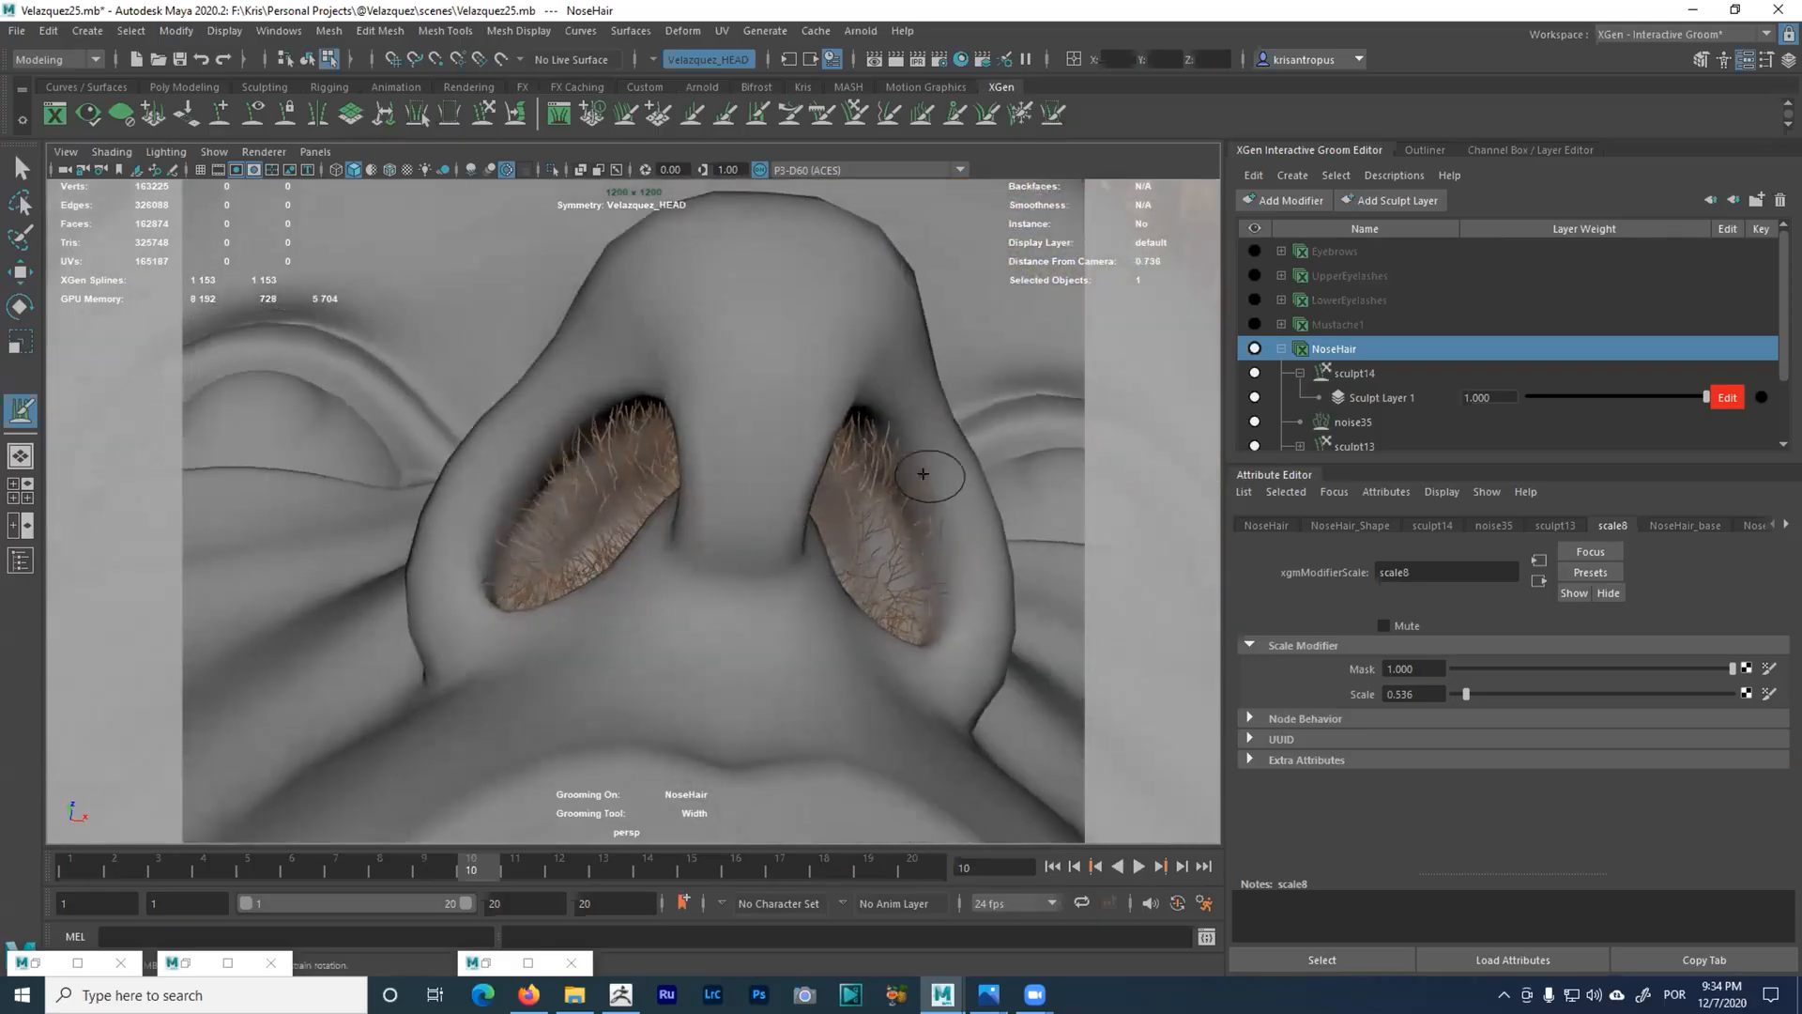
pyautogui.moveTo(896, 525)
pyautogui.keyDown('alt'); pyautogui.mouseDown()
pyautogui.moveTo(675, 456)
pyautogui.moveTo(597, 512)
pyautogui.mouseUp(); pyautogui.keyUp('alt')
pyautogui.moveTo(790, 508)
pyautogui.keyDown('alt'); pyautogui.mouseDown()
pyautogui.moveTo(743, 474)
pyautogui.moveTo(882, 404)
pyautogui.moveTo(920, 479)
pyautogui.moveTo(756, 446)
pyautogui.moveTo(821, 492)
pyautogui.mouseUp(); pyautogui.keyUp('alt')
pyautogui.keyDown('alt'); pyautogui.moveTo(820, 492); pyautogui.dragTo(757, 507, button='right'); pyautogui.keyUp('alt')
pyautogui.keyDown('alt'); pyautogui.moveTo(757, 507); pyautogui.dragTo(808, 475); pyautogui.keyUp('alt')
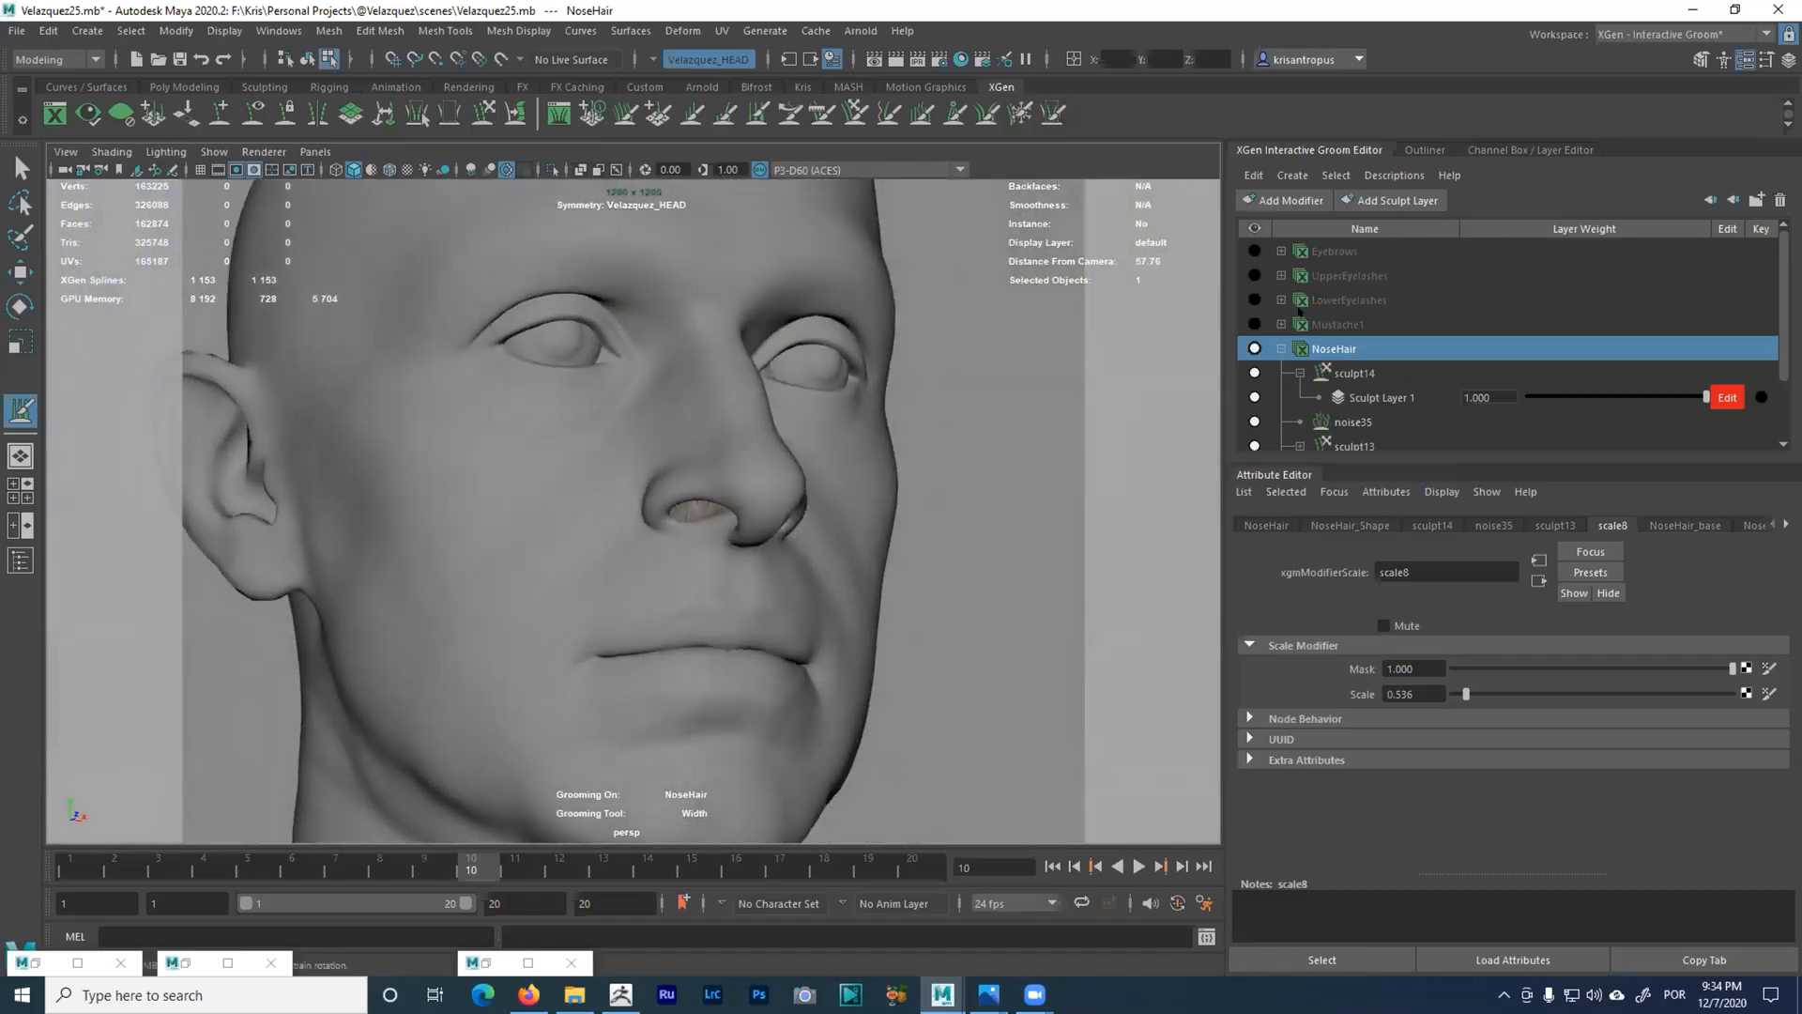
# - Show the Mustache1, LowerEyelashes, UpperEyelashes and Eyebrows descriptions on the head together with the nose hair
pyautogui.click(1252, 323)
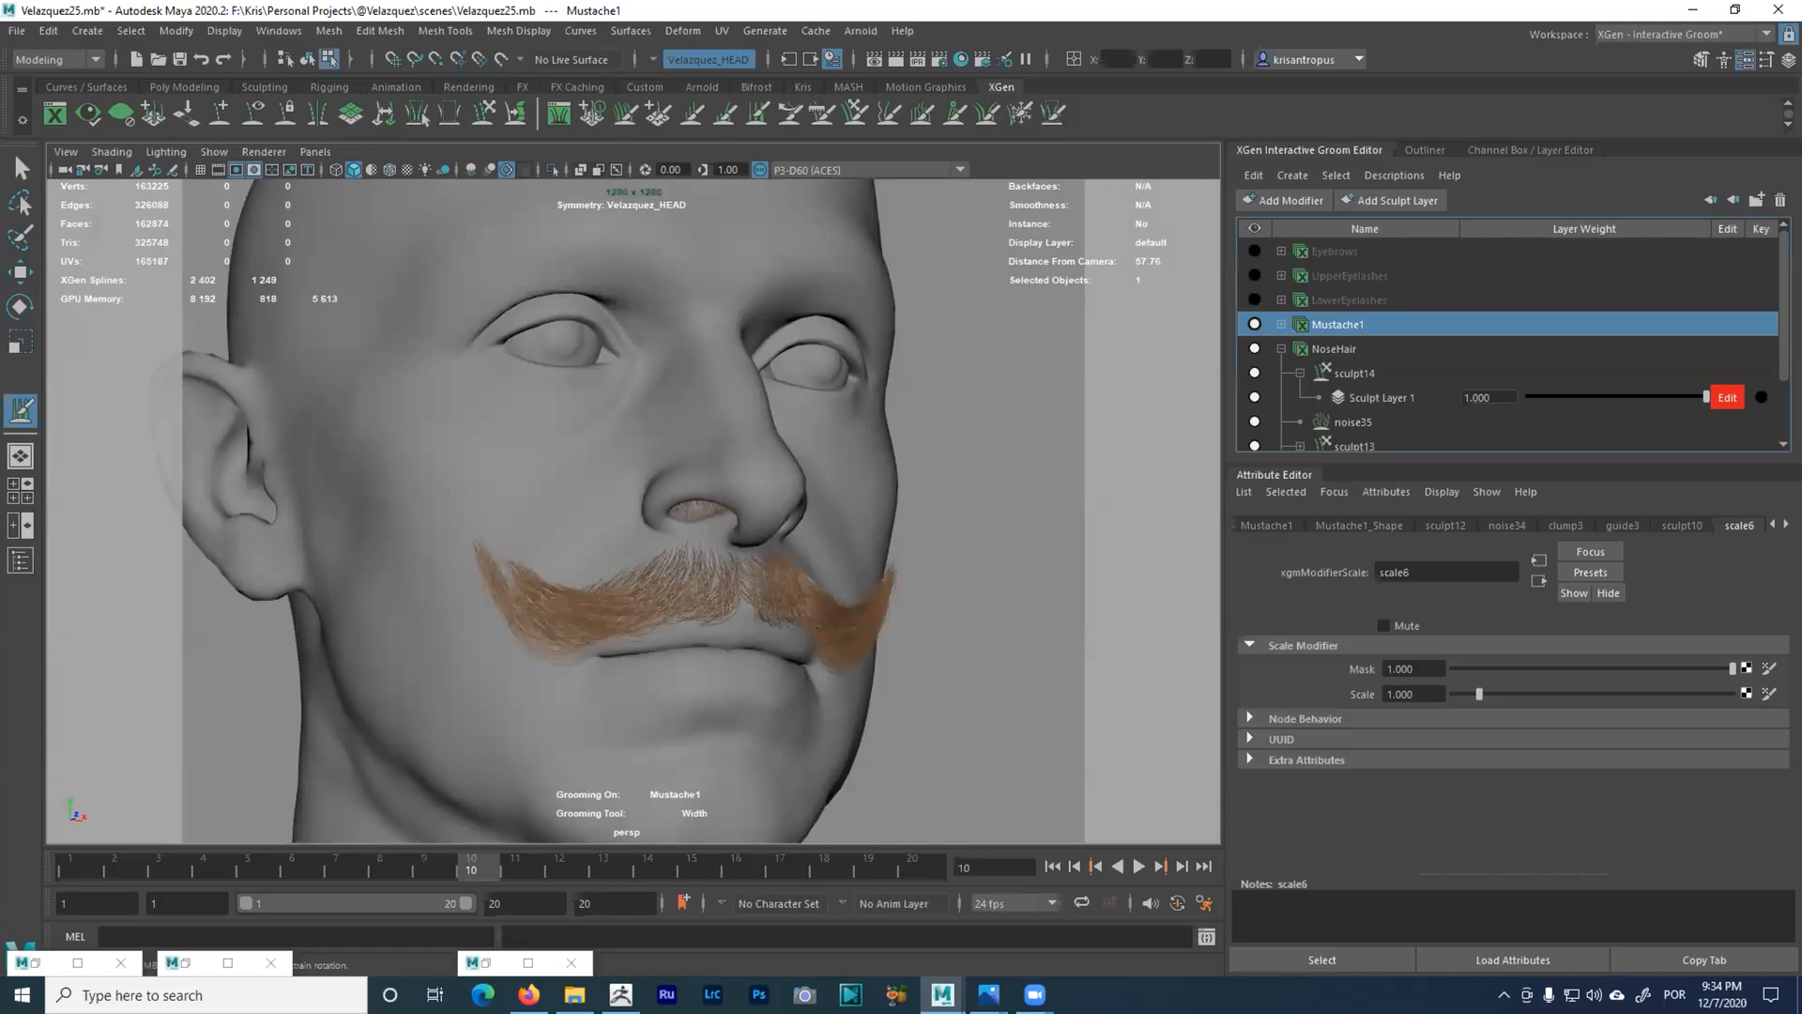
pyautogui.click(1254, 299)
pyautogui.click(1254, 275)
pyautogui.click(1254, 250)
pyautogui.moveTo(865, 476)
pyautogui.keyDown('alt'); pyautogui.mouseDown()
pyautogui.moveTo(764, 450)
pyautogui.moveTo(793, 457)
pyautogui.mouseUp(); pyautogui.keyUp('alt')
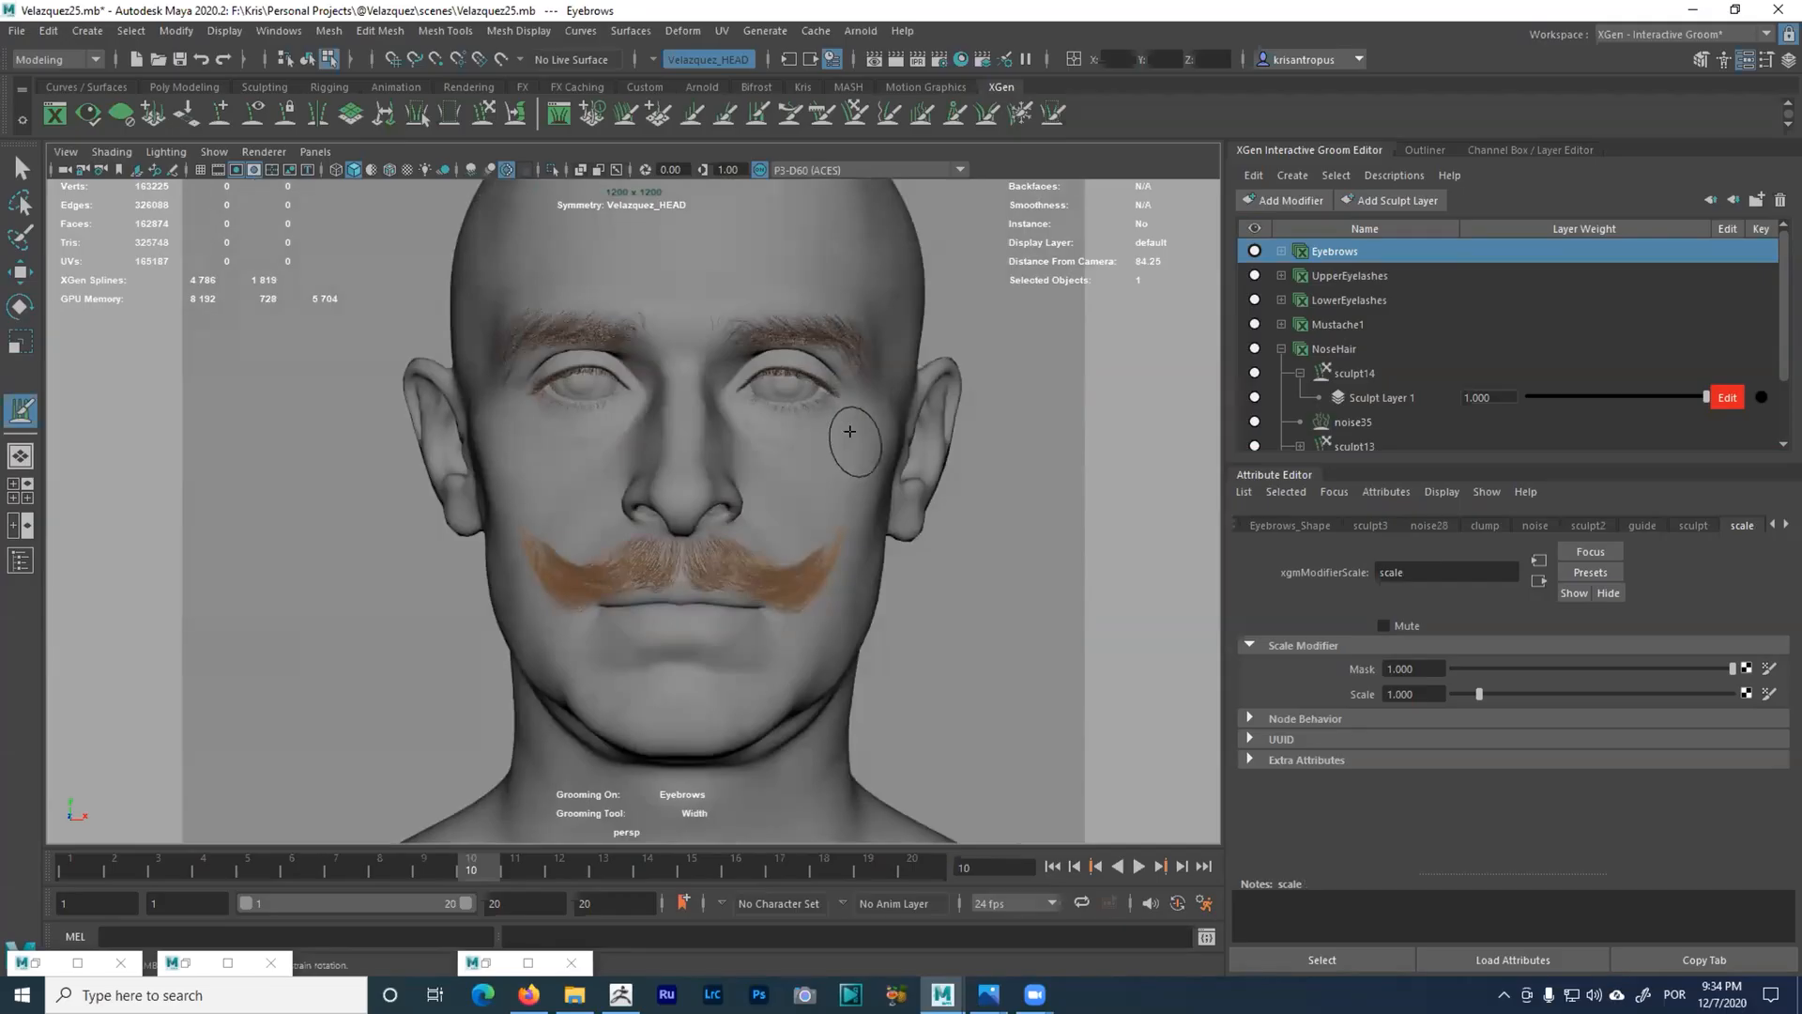
# - Examine how the mustache, nose hair, eyelashes and eyebrows work together, both close up around the mouth and across the whole face
pyautogui.keyDown('alt'); pyautogui.moveTo(714, 476); pyautogui.dragTo(656, 432); pyautogui.keyUp('alt')
pyautogui.keyDown('alt'); pyautogui.moveTo(850, 463); pyautogui.dragTo(773, 563); pyautogui.keyUp('alt')
pyautogui.scroll(3, 761, 427)
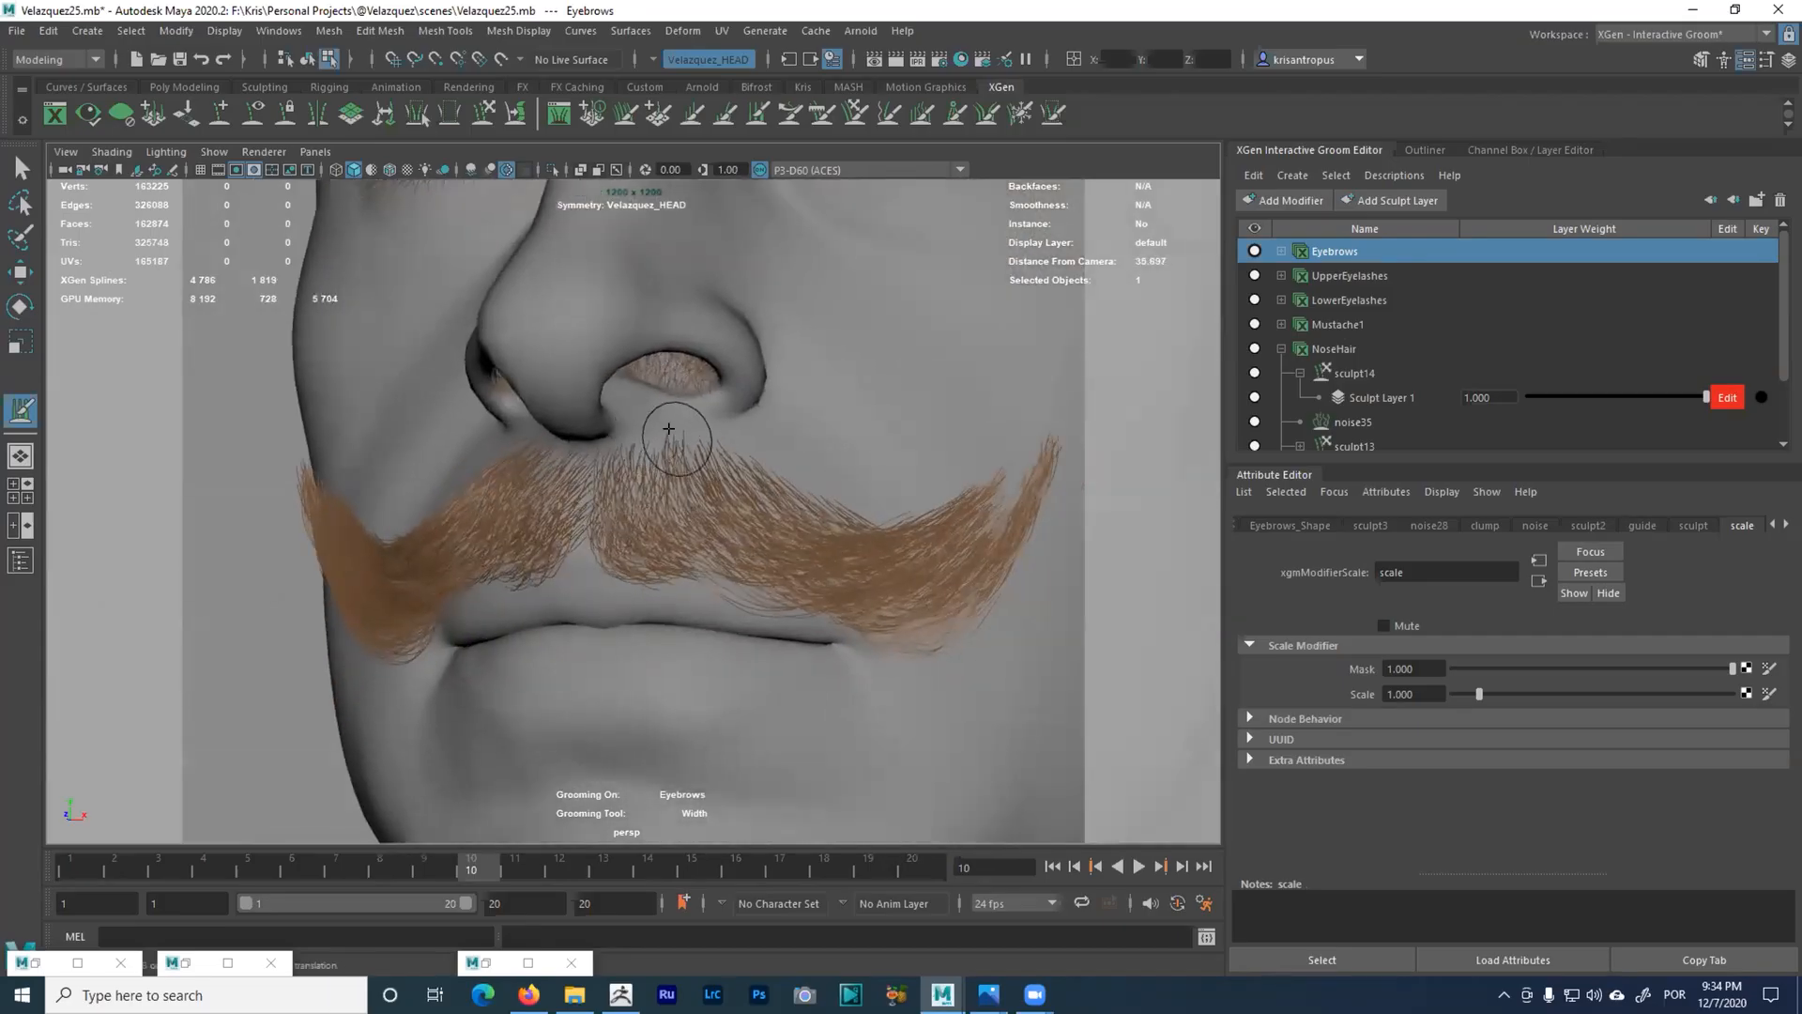
pyautogui.scroll(-3, 662, 427)
pyautogui.scroll(4, 601, 502)
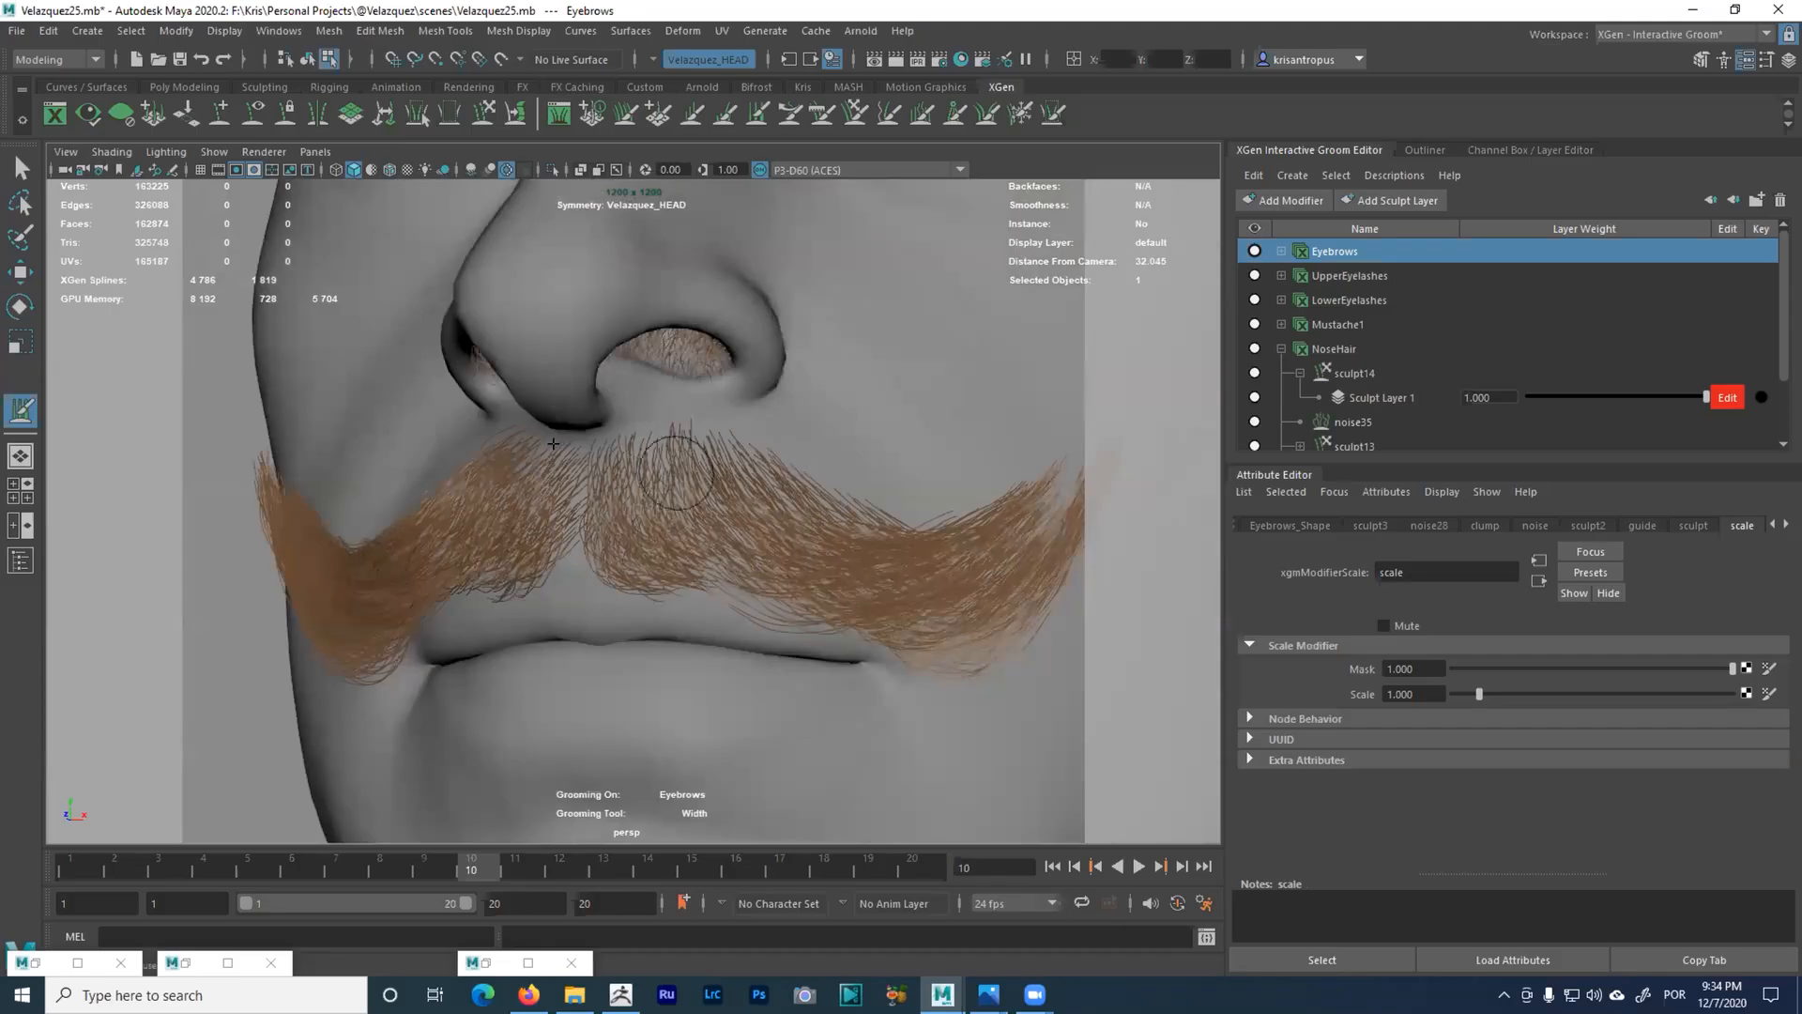
pyautogui.keyDown('alt'); pyautogui.moveTo(579, 475); pyautogui.dragTo(607, 452, button='middle'); pyautogui.keyUp('alt')
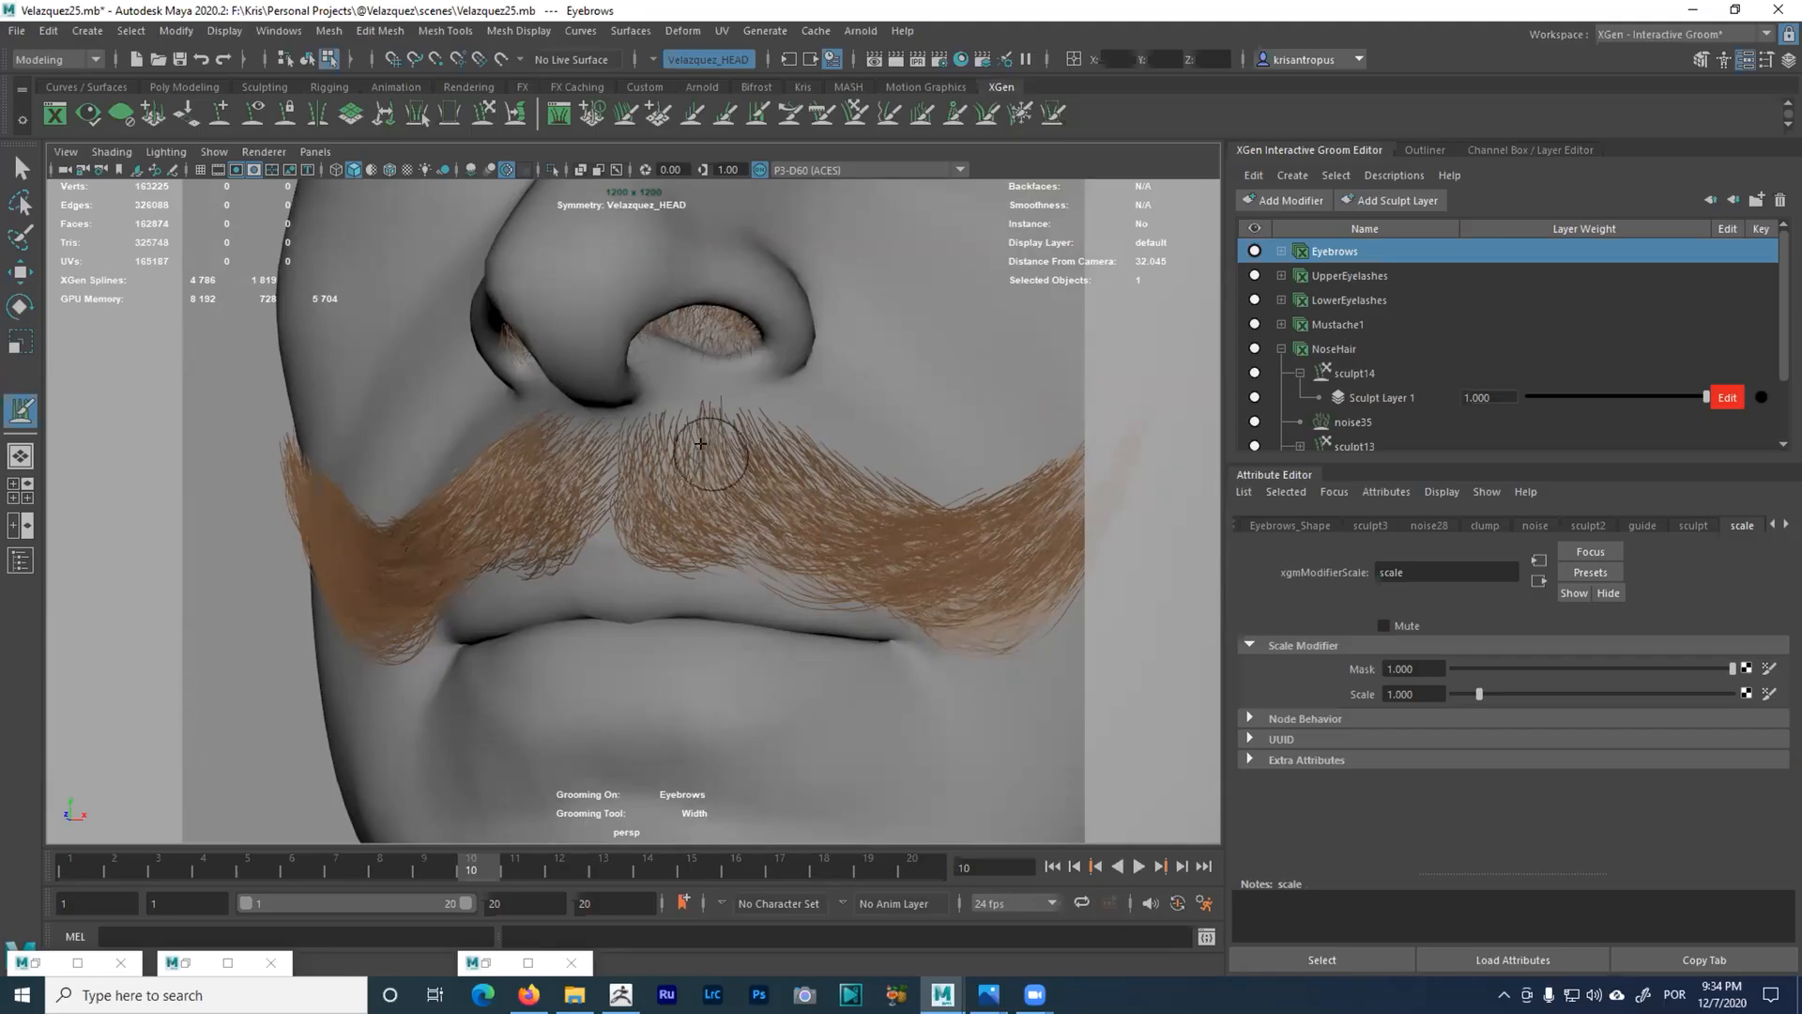
pyautogui.moveTo(790, 445)
pyautogui.mouseDown()
pyautogui.moveTo(917, 446)
pyautogui.moveTo(793, 456)
pyautogui.moveTo(628, 432)
pyautogui.moveTo(670, 451)
pyautogui.mouseUp()
pyautogui.scroll(-2, 670, 450)
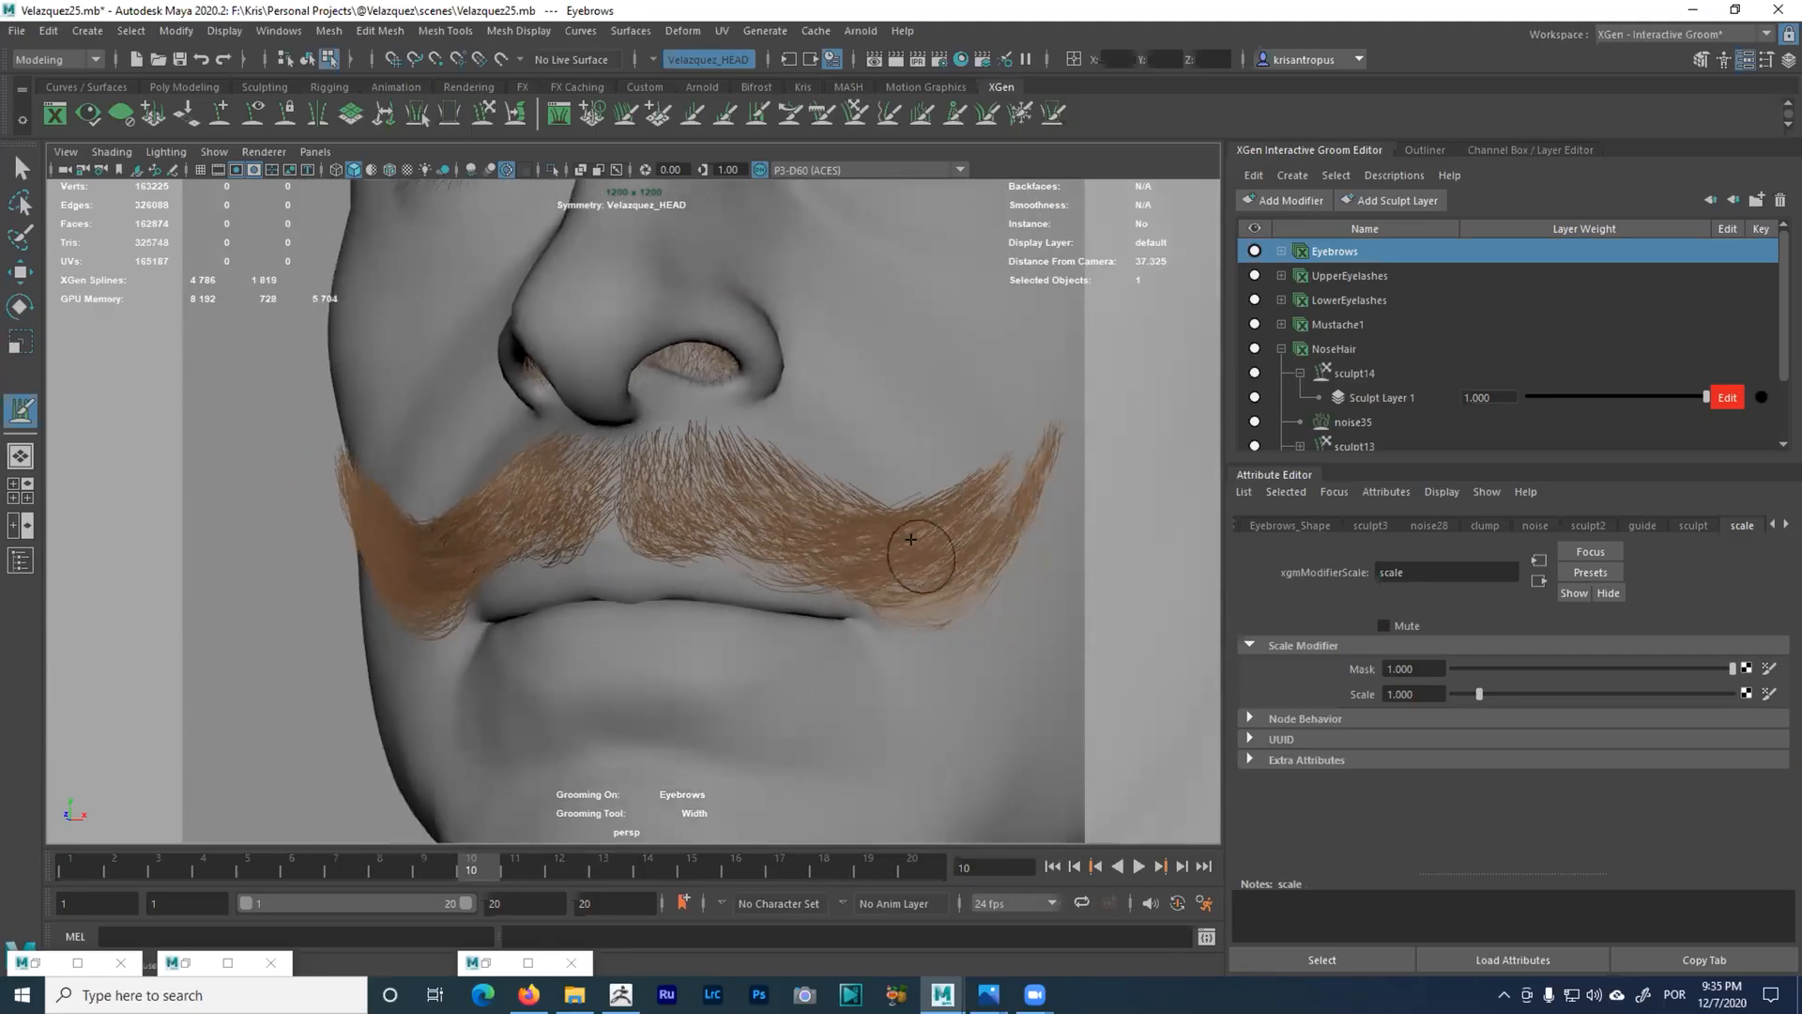
pyautogui.scroll(2, 703, 488)
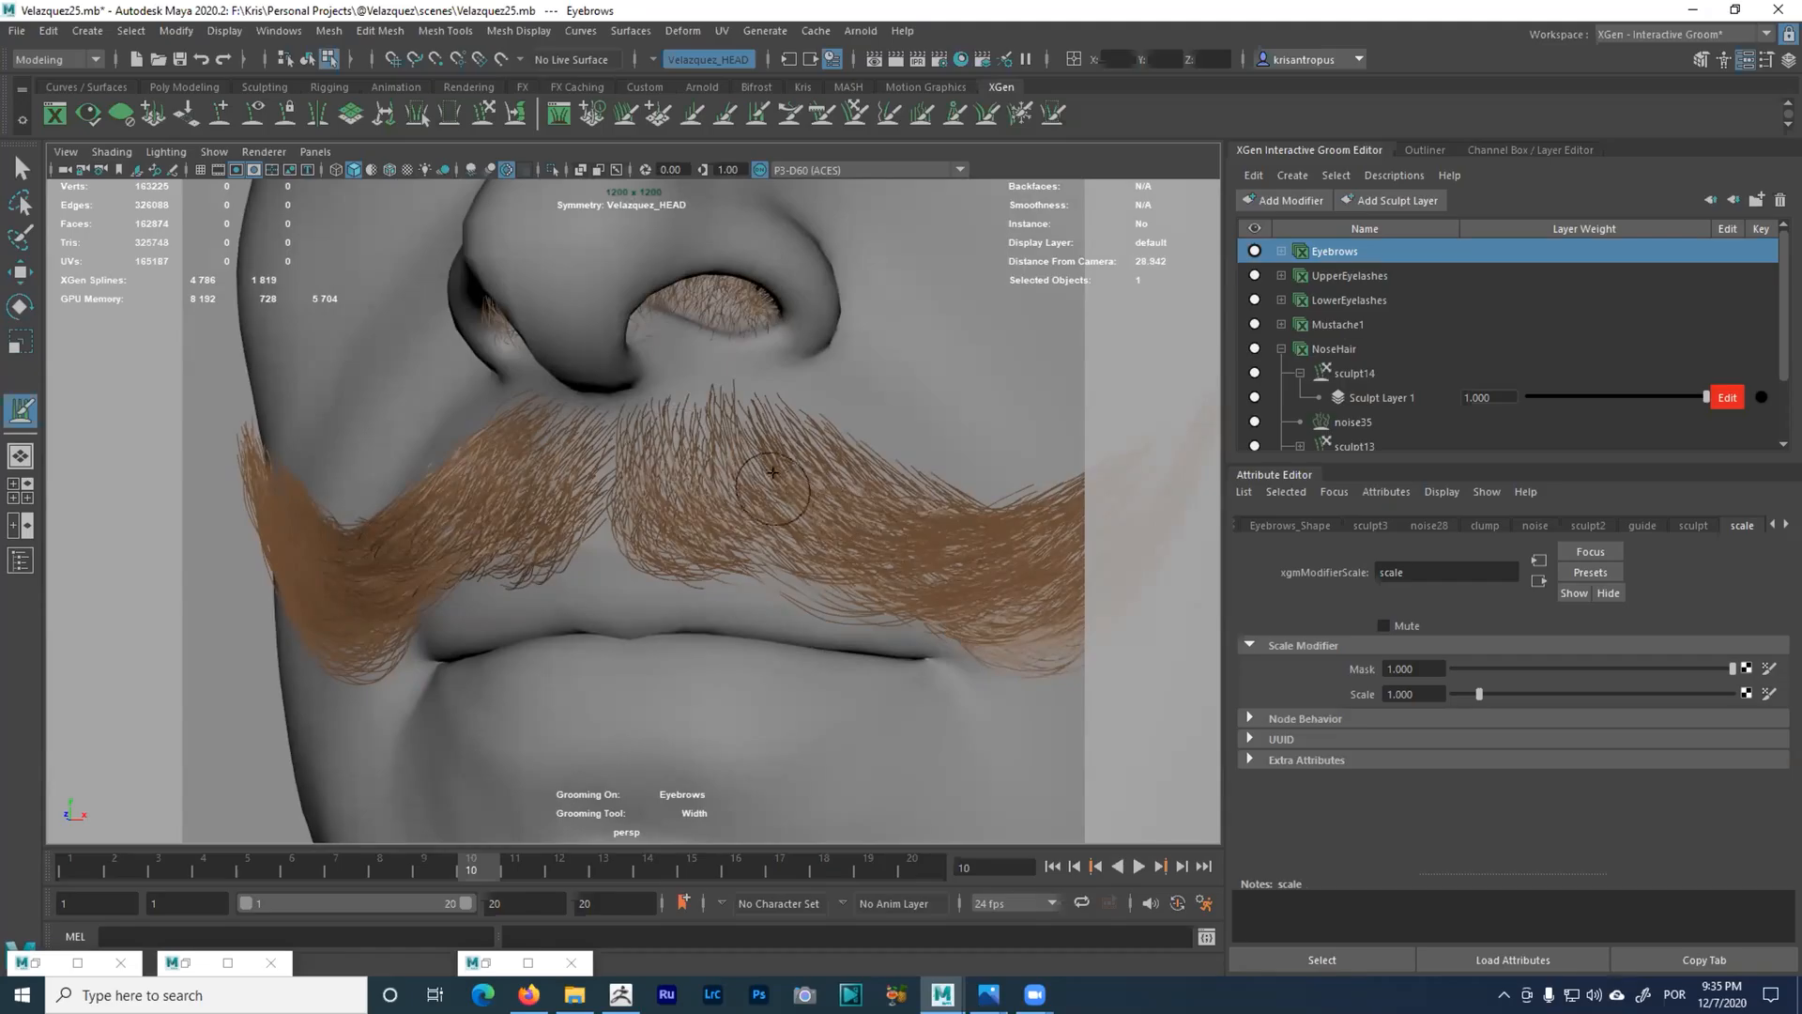
pyautogui.keyDown('alt'); pyautogui.moveTo(901, 475); pyautogui.dragTo(824, 444); pyautogui.keyUp('alt')
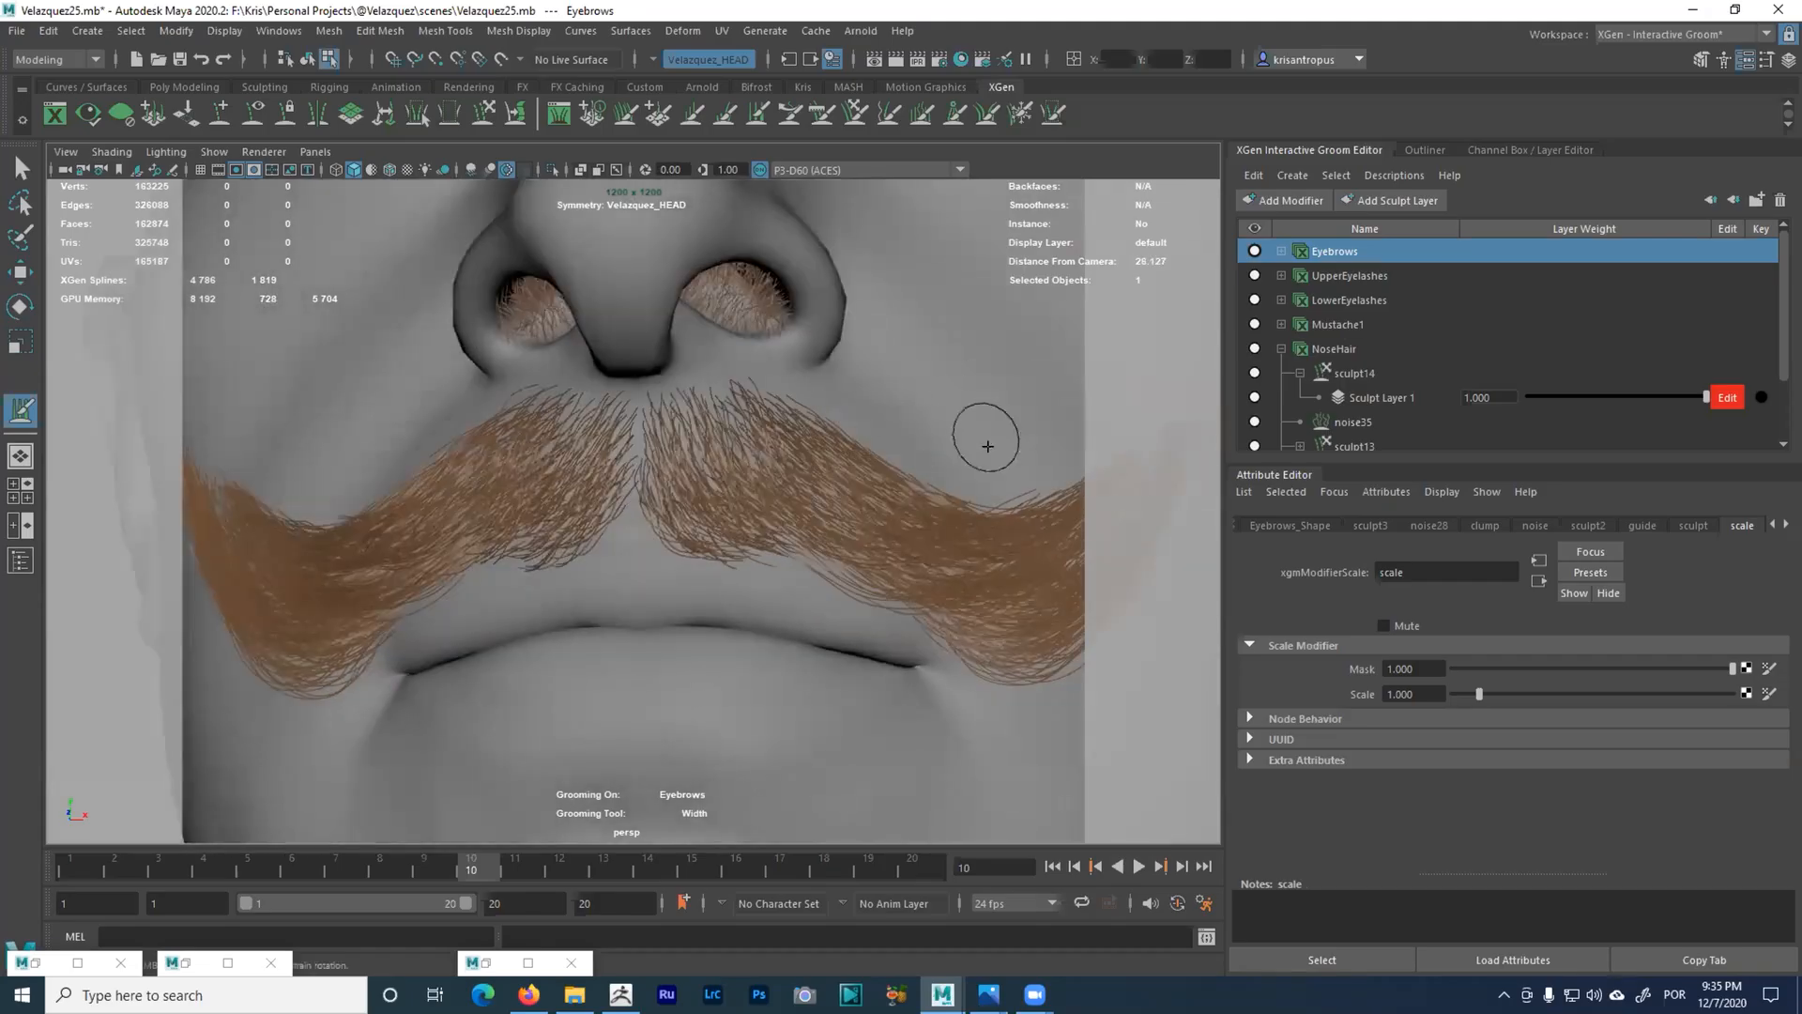
pyautogui.moveTo(843, 530)
pyautogui.keyDown('alt'); pyautogui.mouseDown()
pyautogui.moveTo(942, 534)
pyautogui.moveTo(825, 470)
pyautogui.moveTo(777, 503)
pyautogui.moveTo(688, 448)
pyautogui.moveTo(685, 504)
pyautogui.moveTo(705, 508)
pyautogui.mouseUp(); pyautogui.keyUp('alt')
pyautogui.scroll(-5, 732, 469)
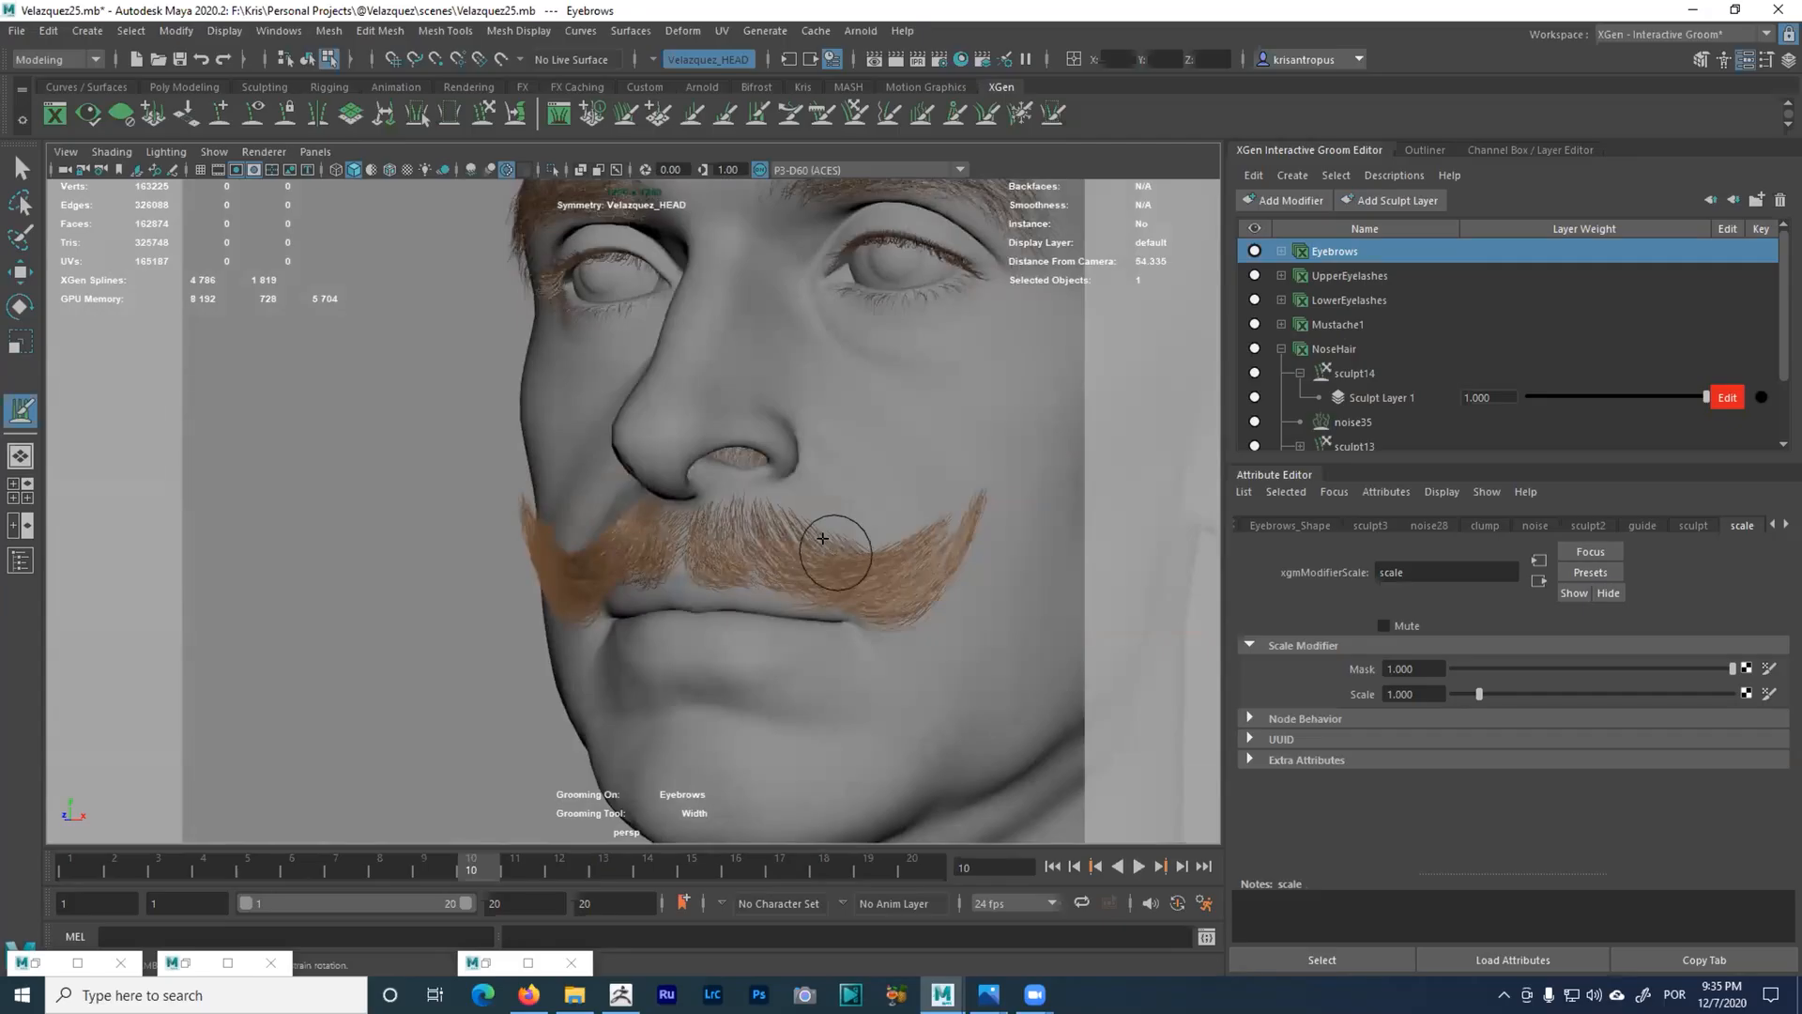
pyautogui.keyDown('alt'); pyautogui.moveTo(836, 547); pyautogui.dragTo(728, 503); pyautogui.keyUp('alt')
pyautogui.moveTo(813, 563)
pyautogui.keyDown('alt'); pyautogui.mouseDown()
pyautogui.moveTo(864, 536)
pyautogui.moveTo(798, 538)
pyautogui.moveTo(779, 511)
pyautogui.moveTo(807, 511)
pyautogui.moveTo(669, 503)
pyautogui.moveTo(657, 582)
pyautogui.mouseUp(); pyautogui.keyUp('alt')
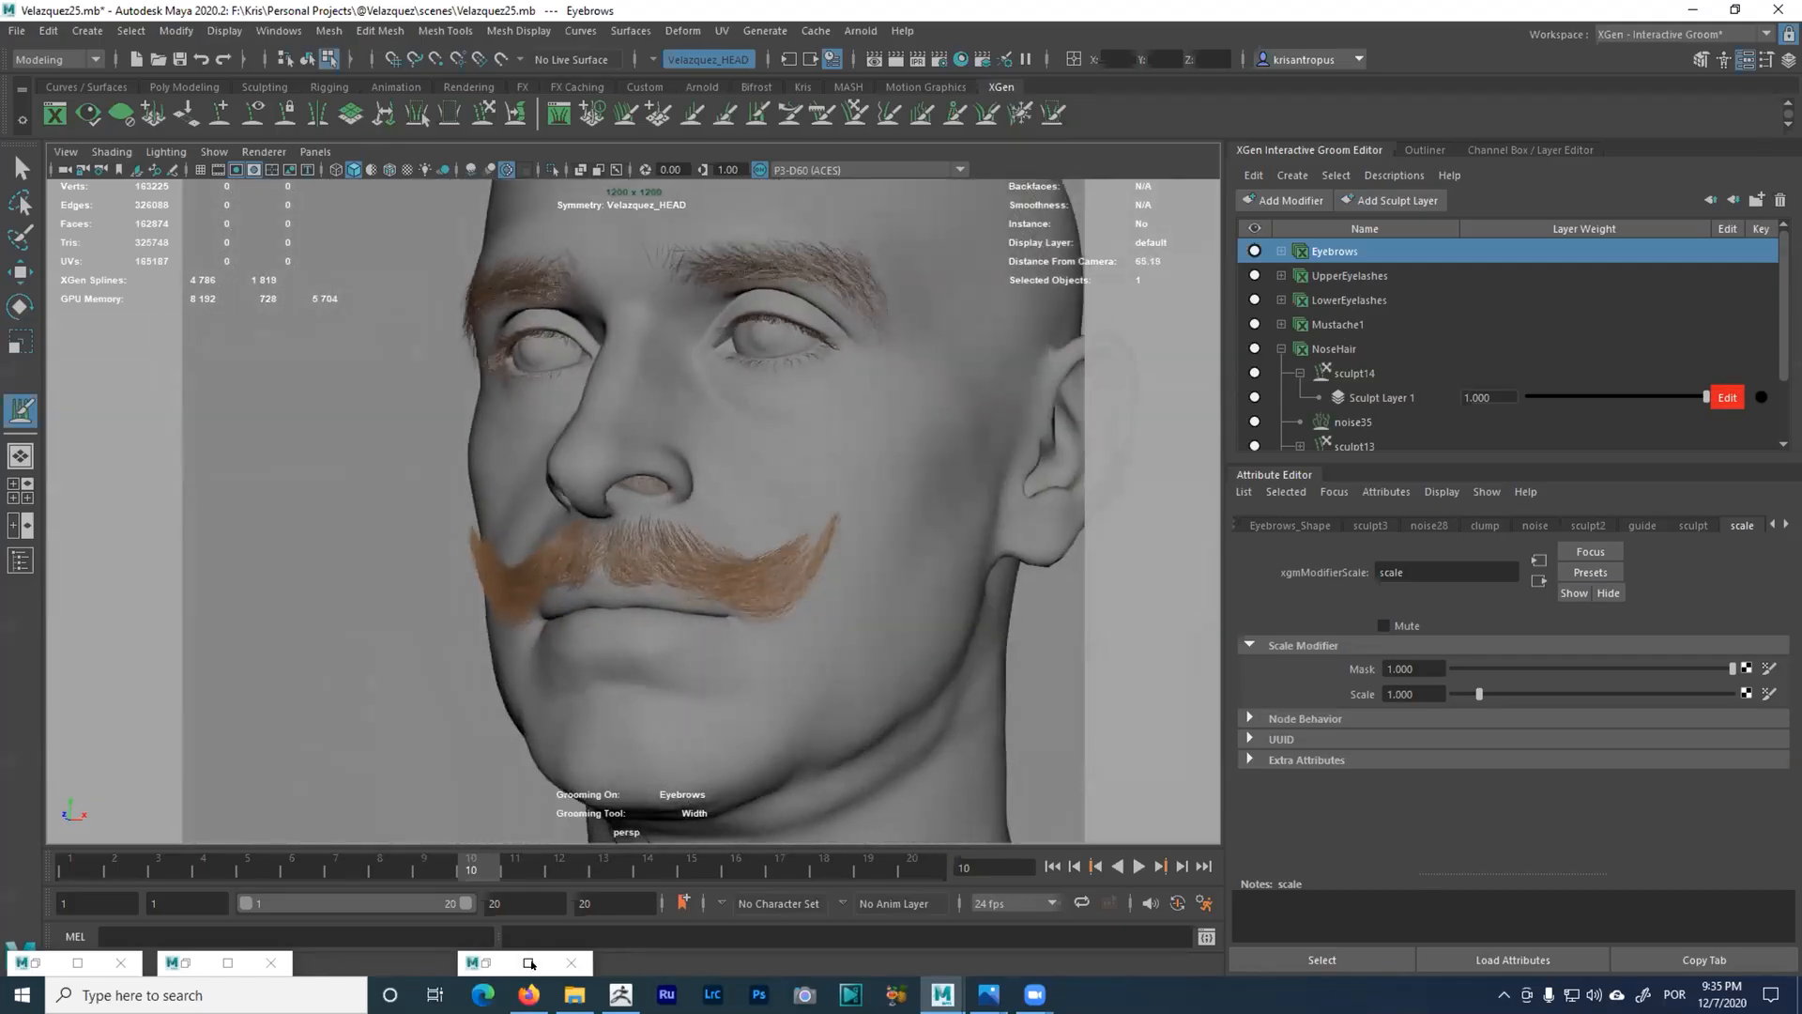
pyautogui.moveTo(529, 995)
pyautogui.keyDown('alt'); pyautogui.moveTo(769, 600); pyautogui.dragTo(619, 582, button='right'); pyautogui.keyUp('alt')
pyautogui.keyDown('alt'); pyautogui.moveTo(619, 582); pyautogui.dragTo(713, 518); pyautogui.keyUp('alt')
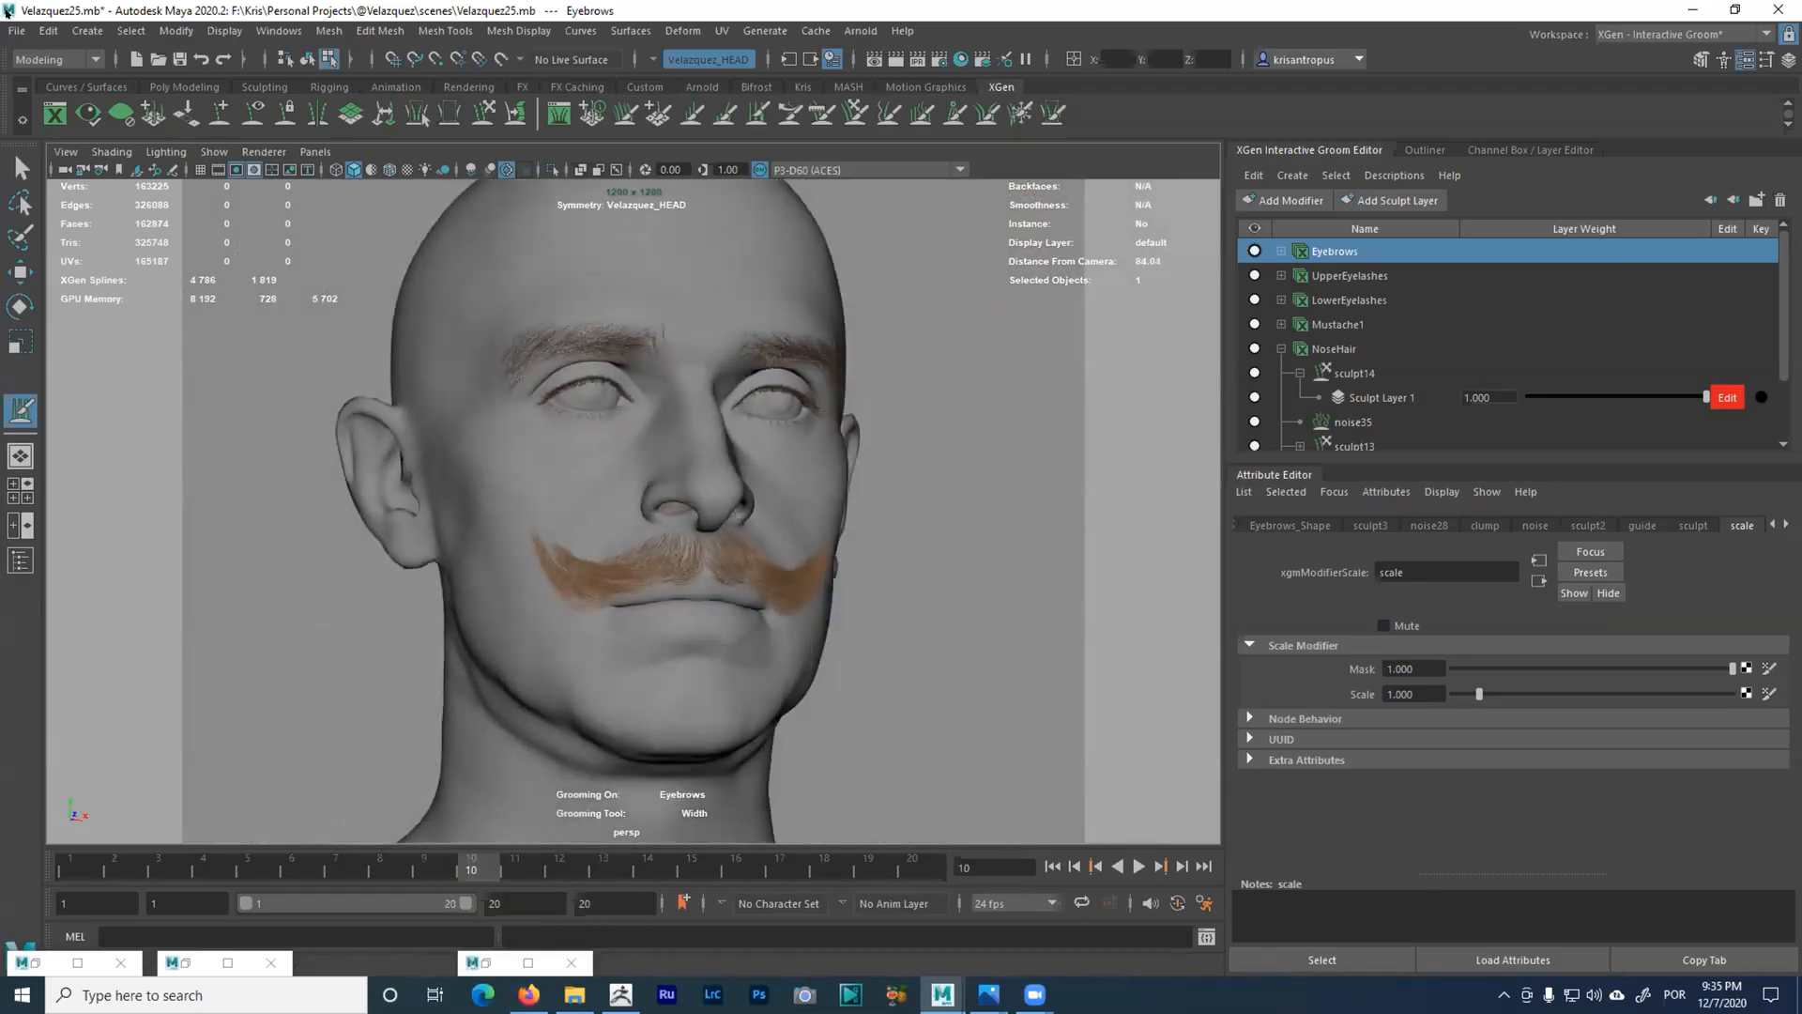
# - Save the scene as a new version named Velazquez26.mb
pyautogui.click(17, 30)
pyautogui.click(56, 138)
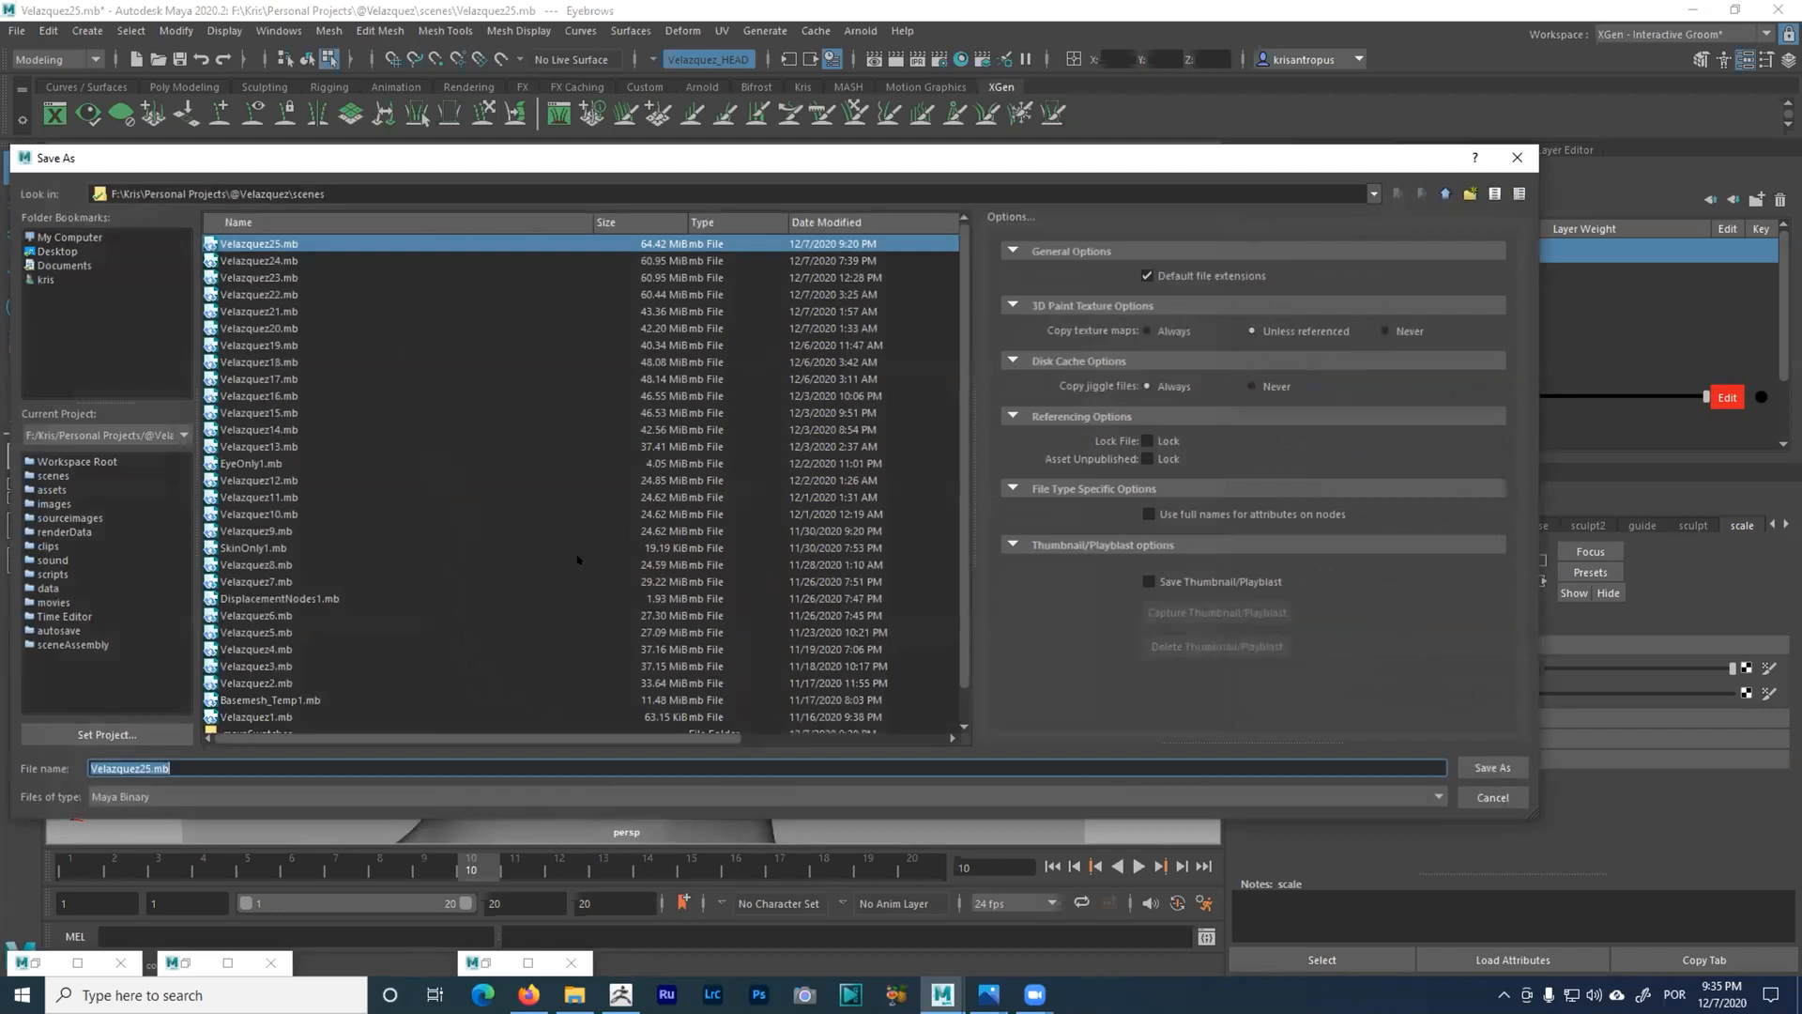
pyautogui.click(141, 762)
pyautogui.write('6')
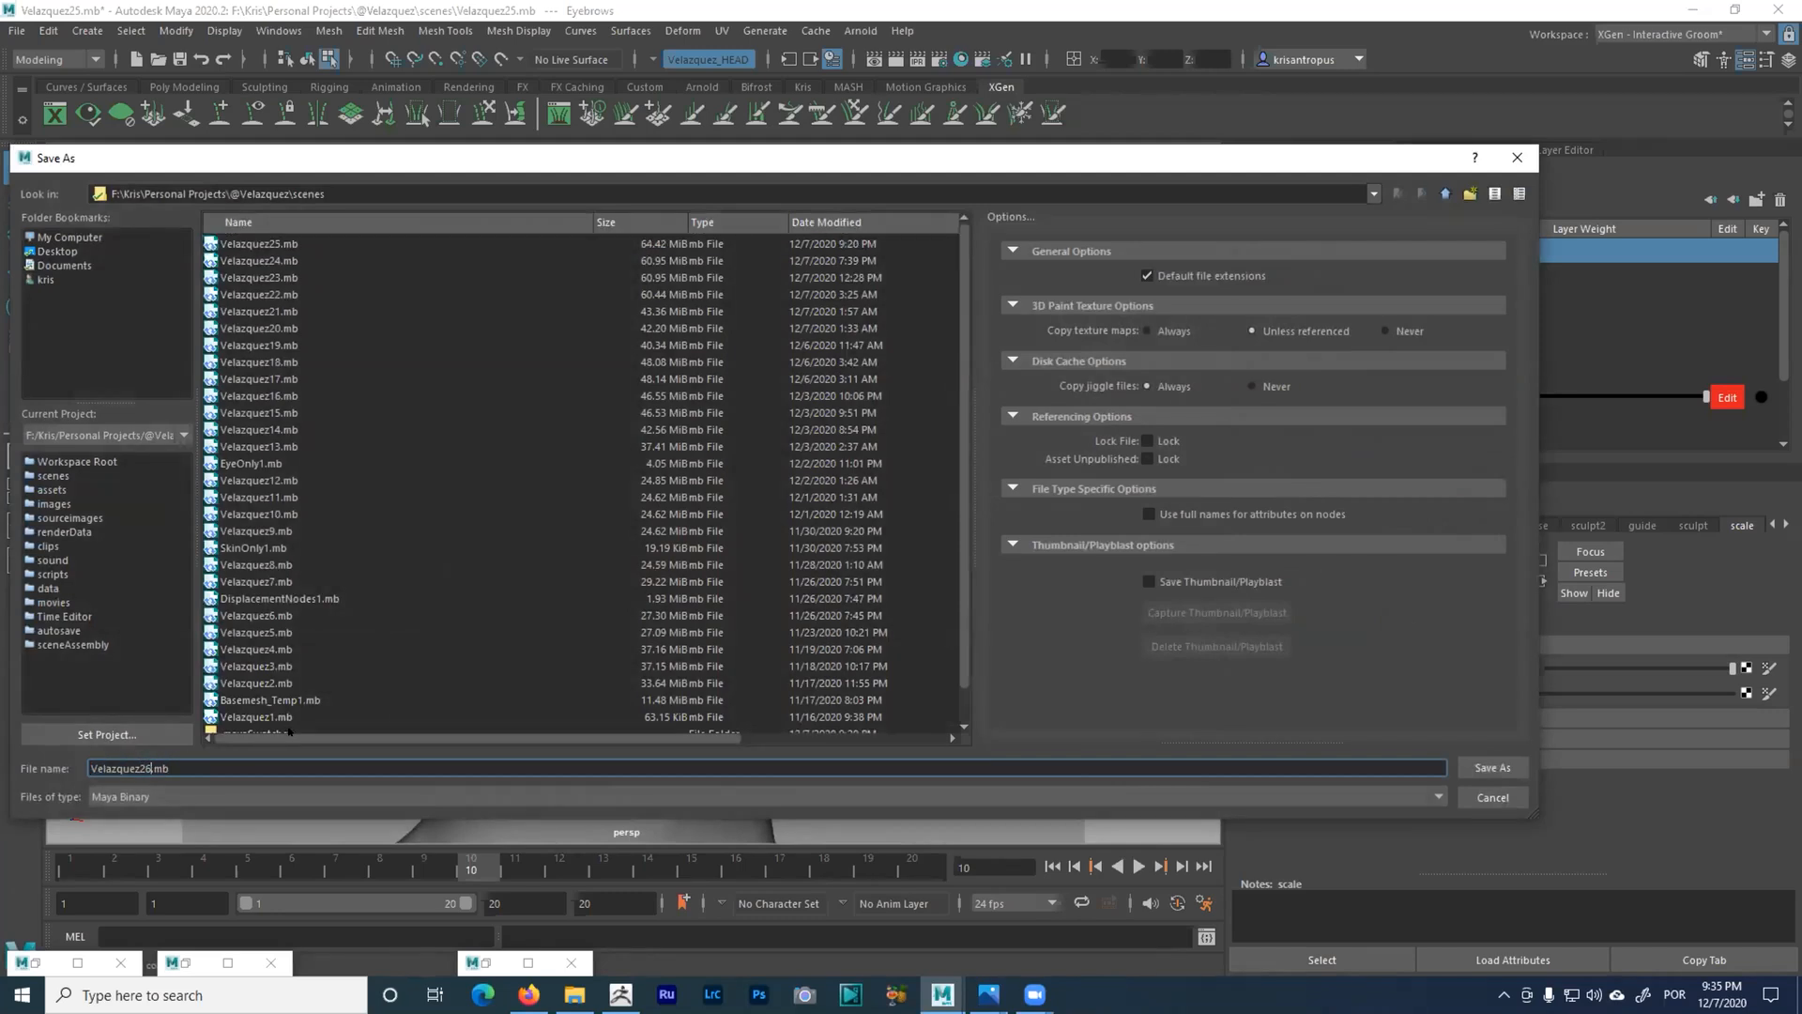
pyautogui.press('Return')
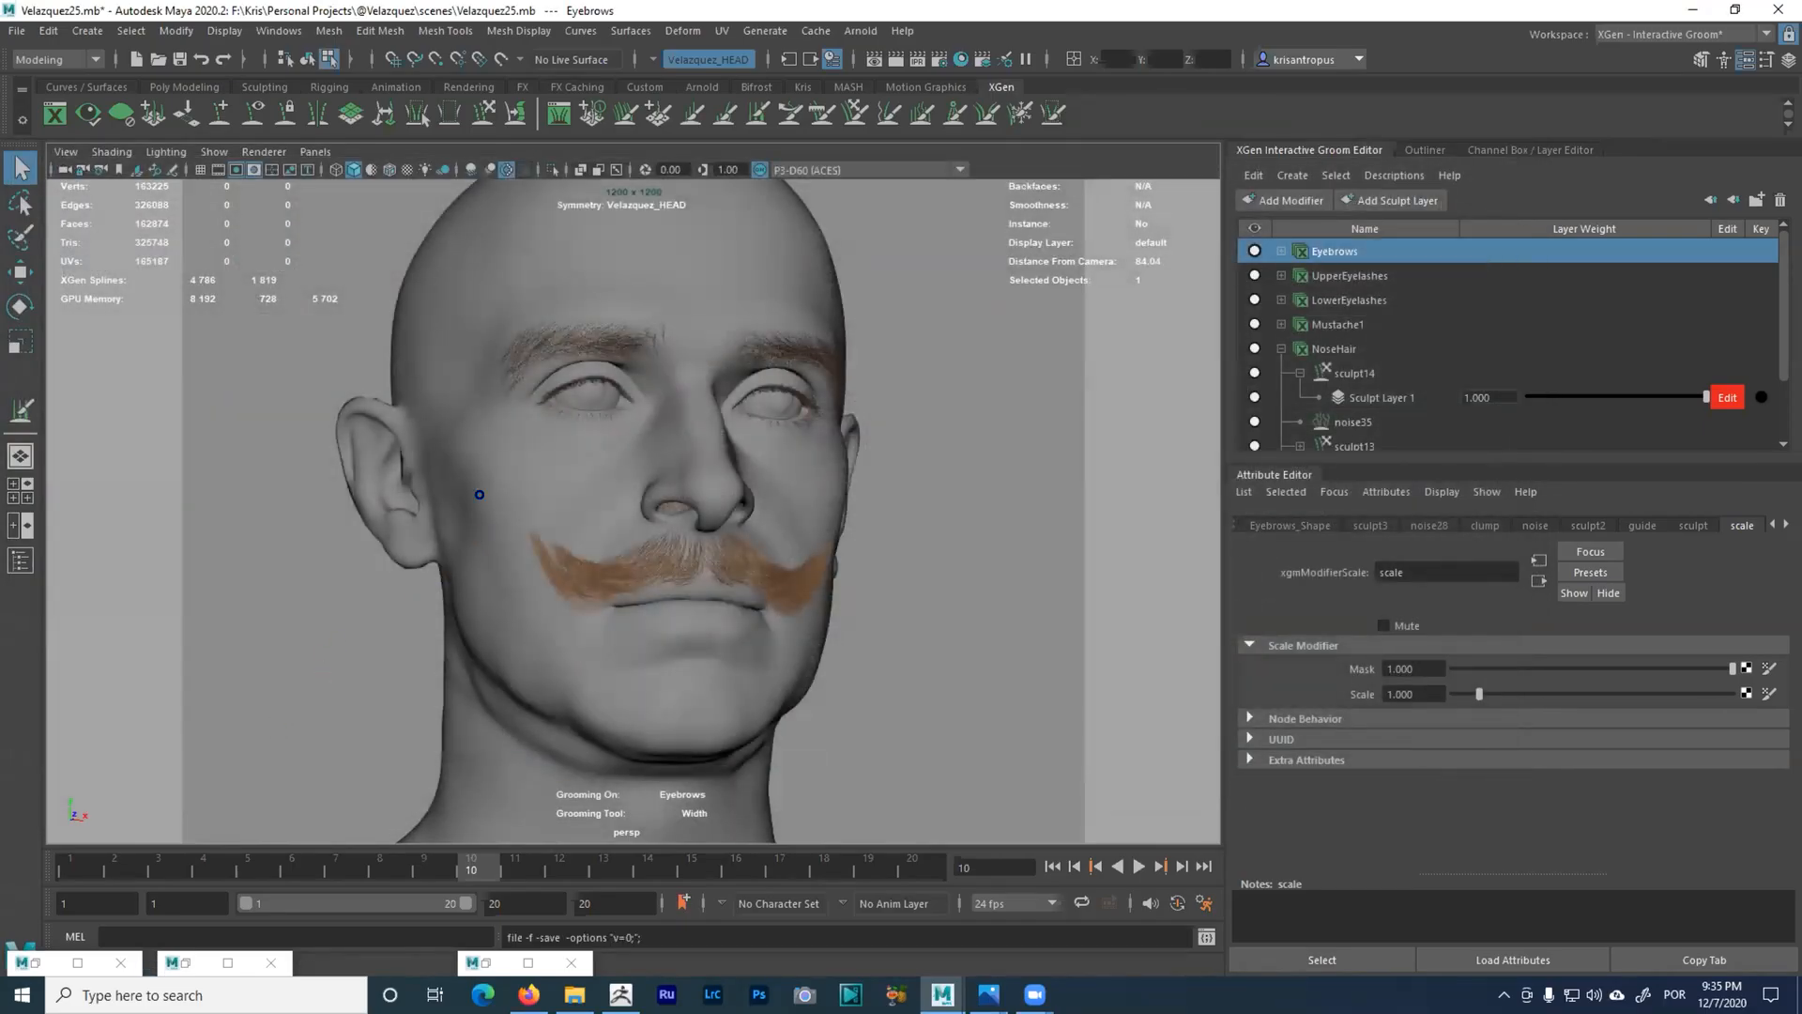
# - Browse for a scene to open in the scenes folder of the Jessica project under Personal Projects
pyautogui.click(16, 26)
pyautogui.click(42, 82)
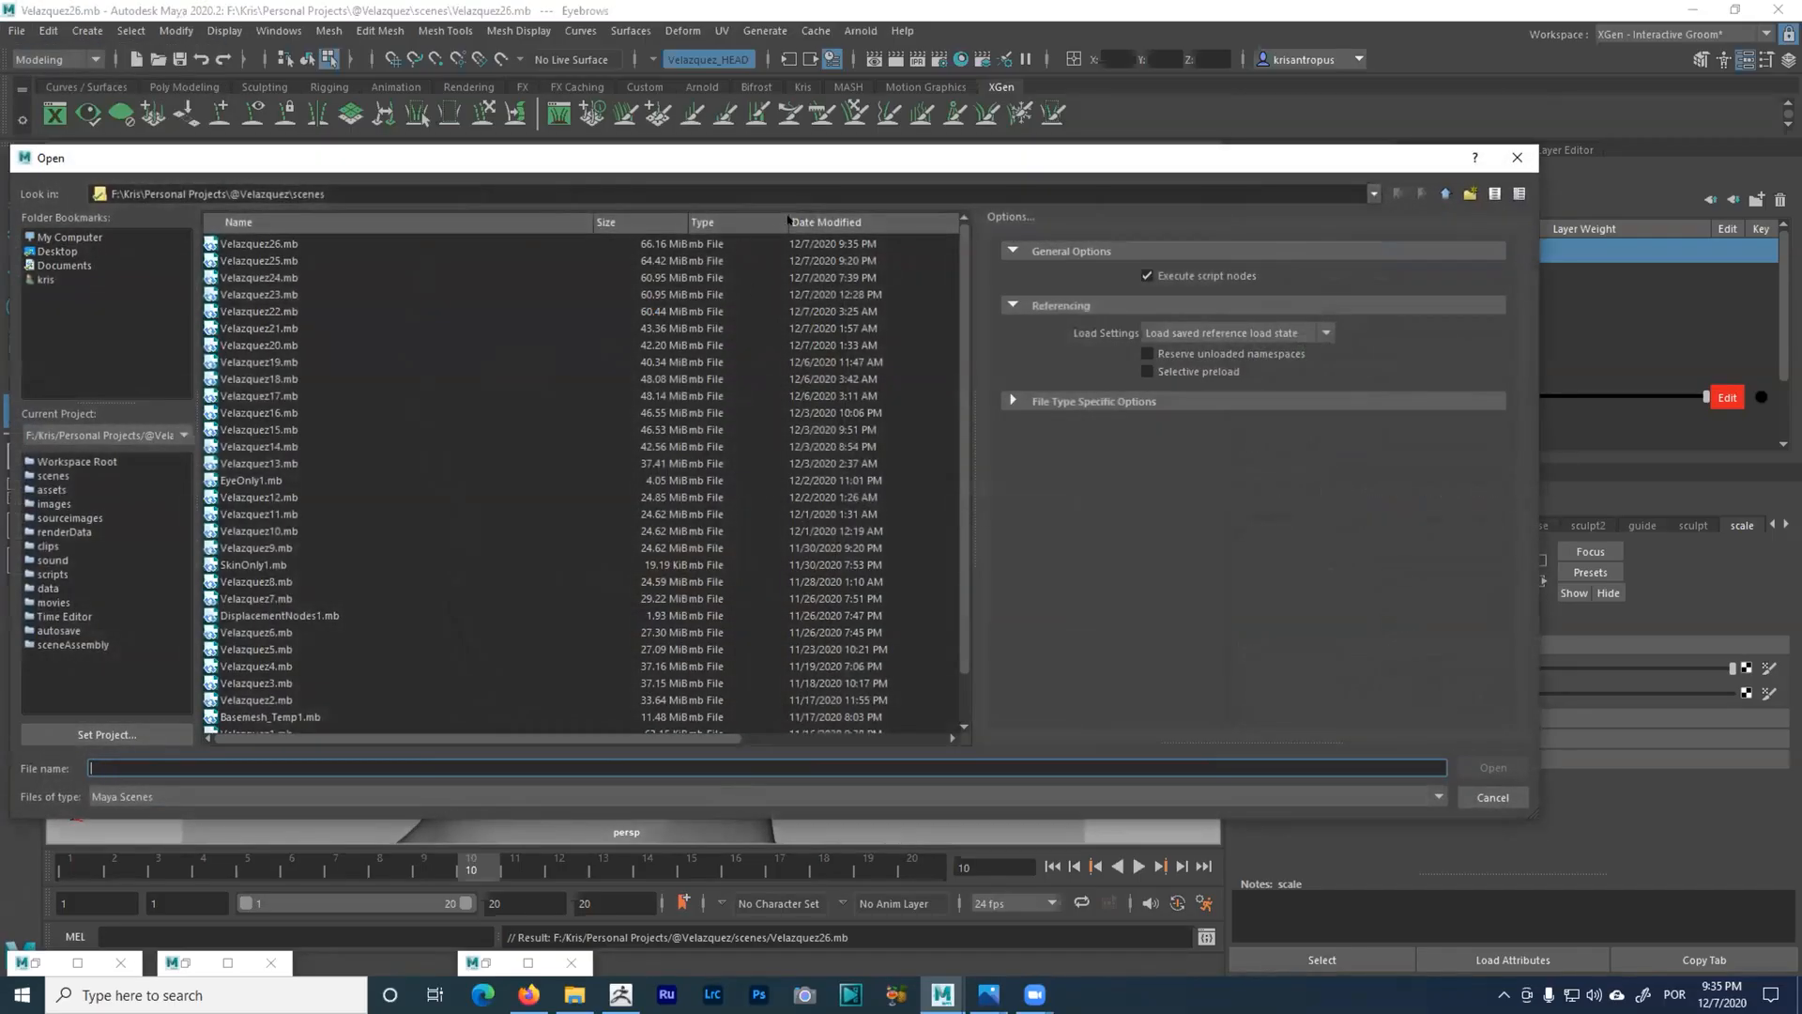
pyautogui.click(1444, 192)
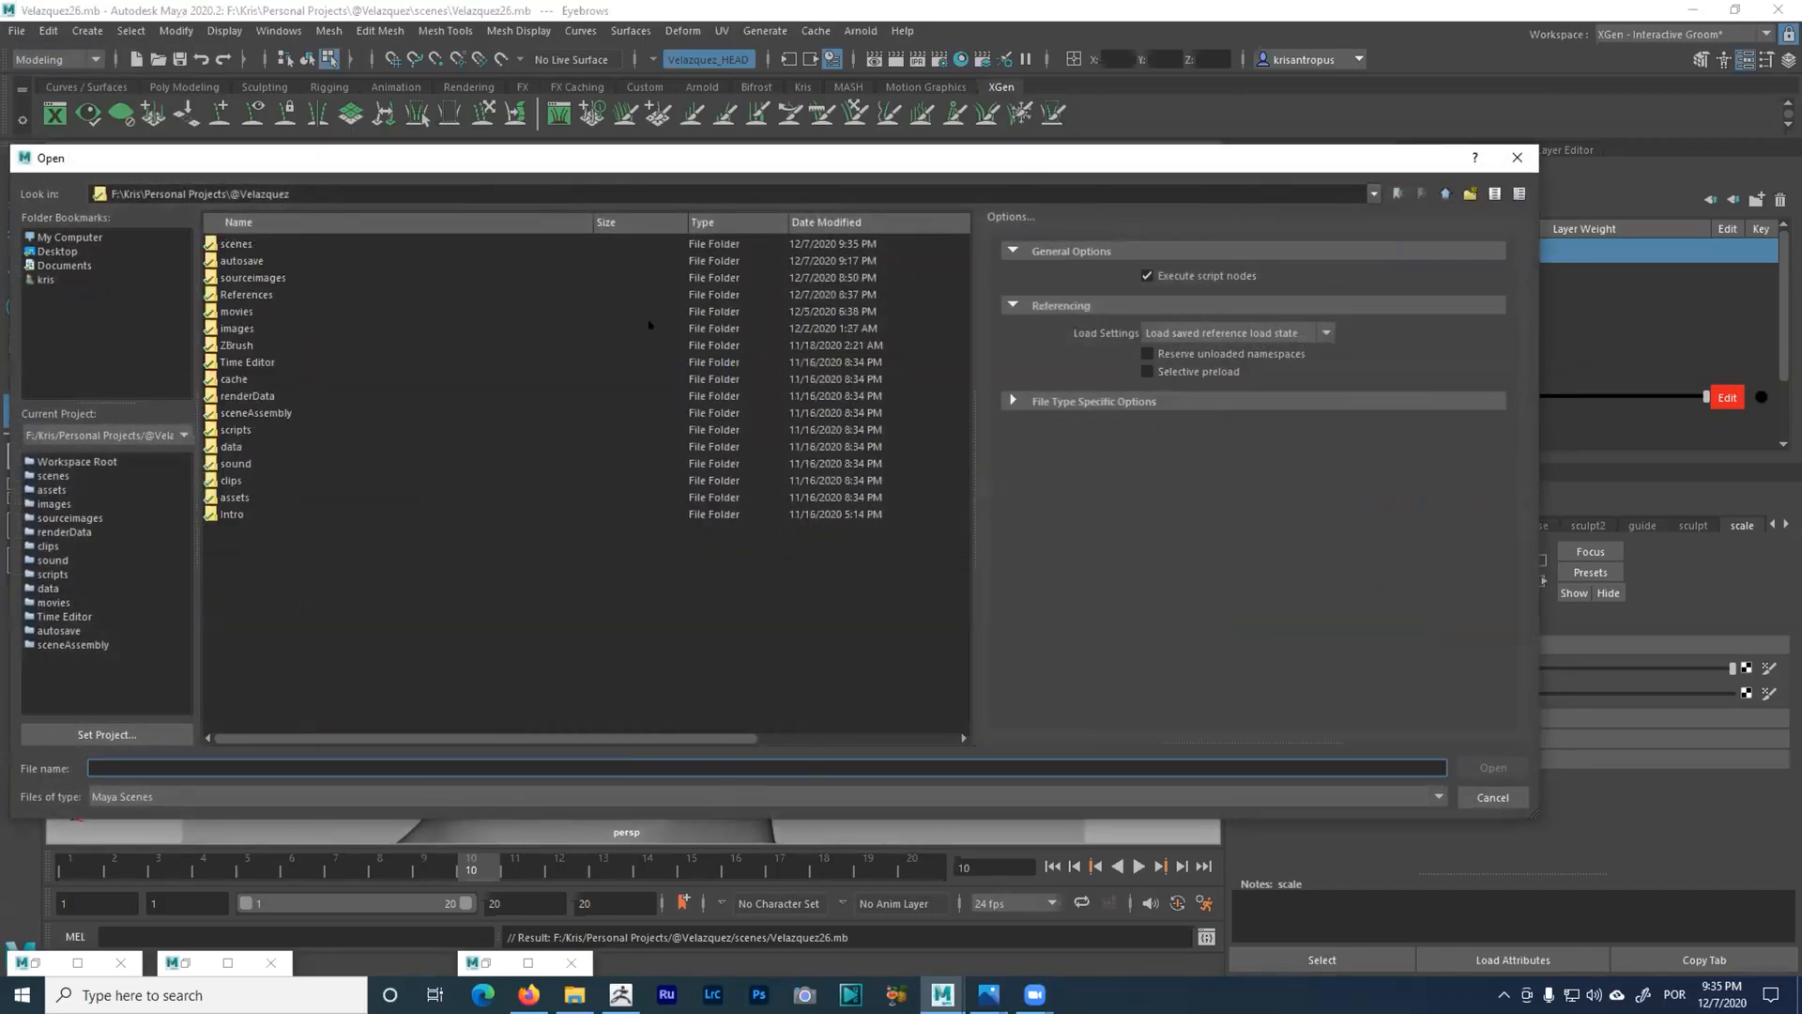
pyautogui.click(1445, 192)
pyautogui.click(360, 222)
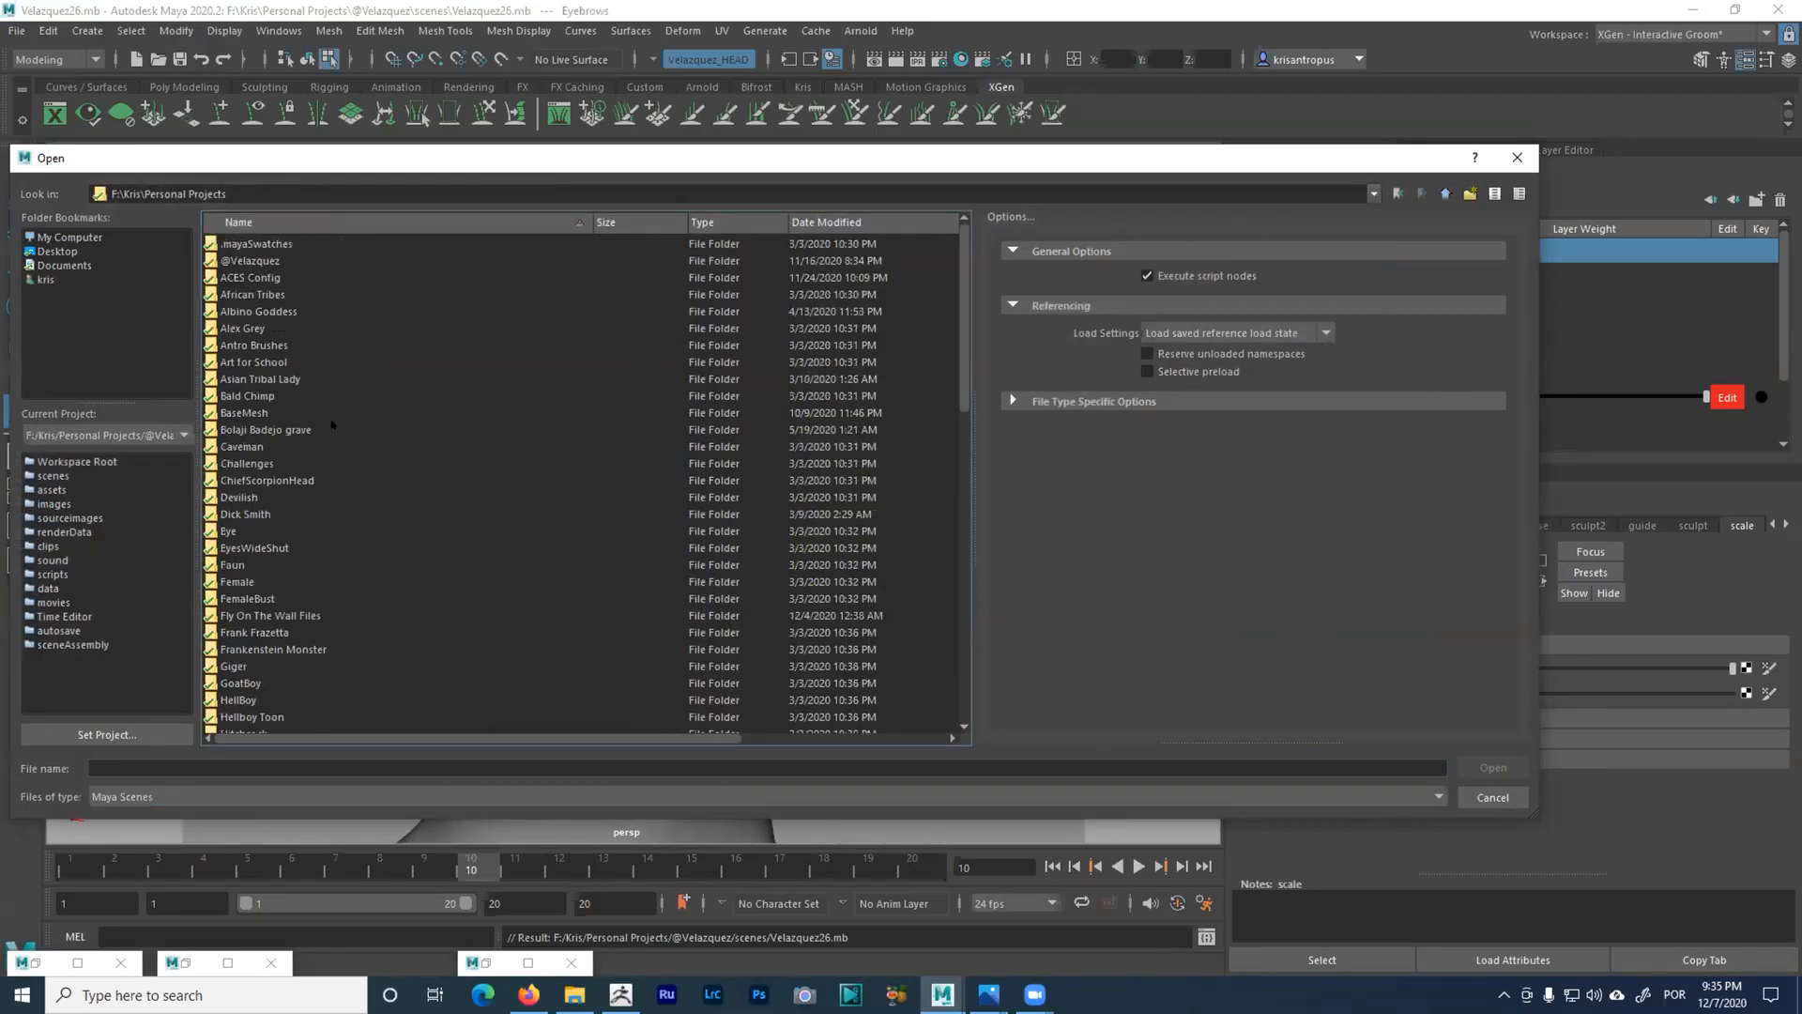
pyautogui.scroll(-7, 347, 489)
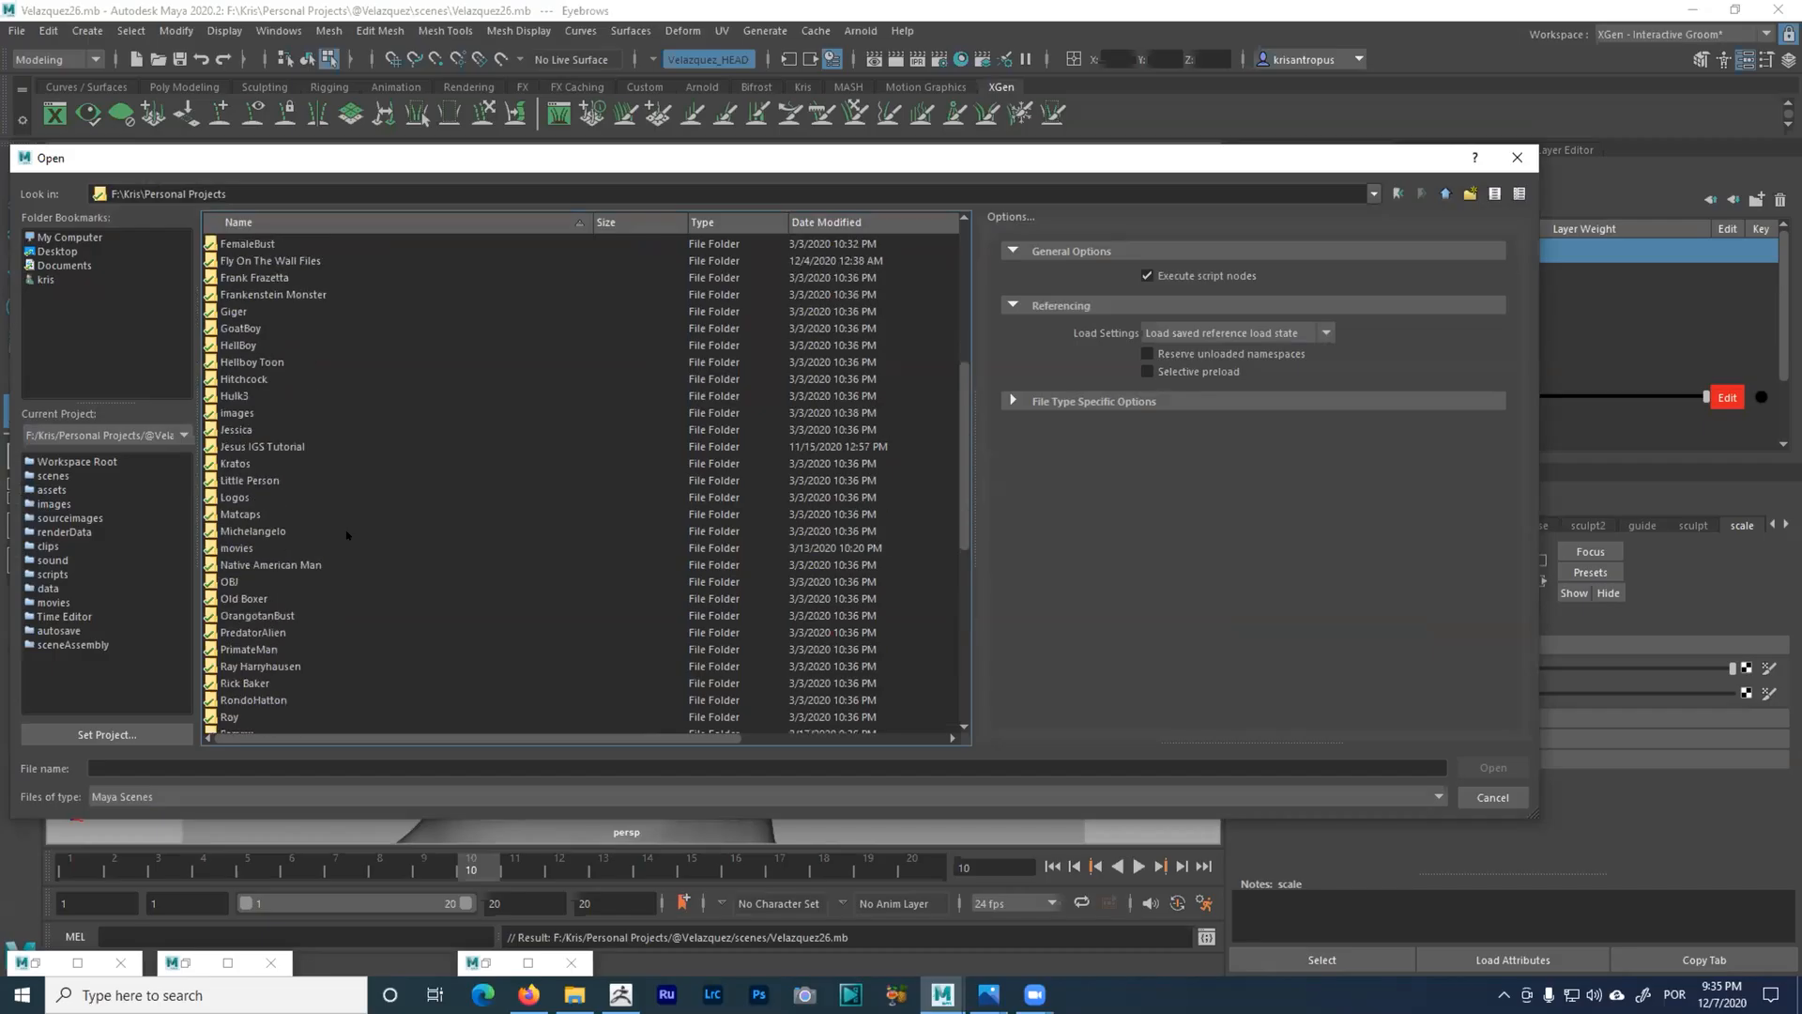
pyautogui.scroll(-2, 347, 548)
pyautogui.scroll(1, 331, 517)
pyautogui.doubleClick(239, 377)
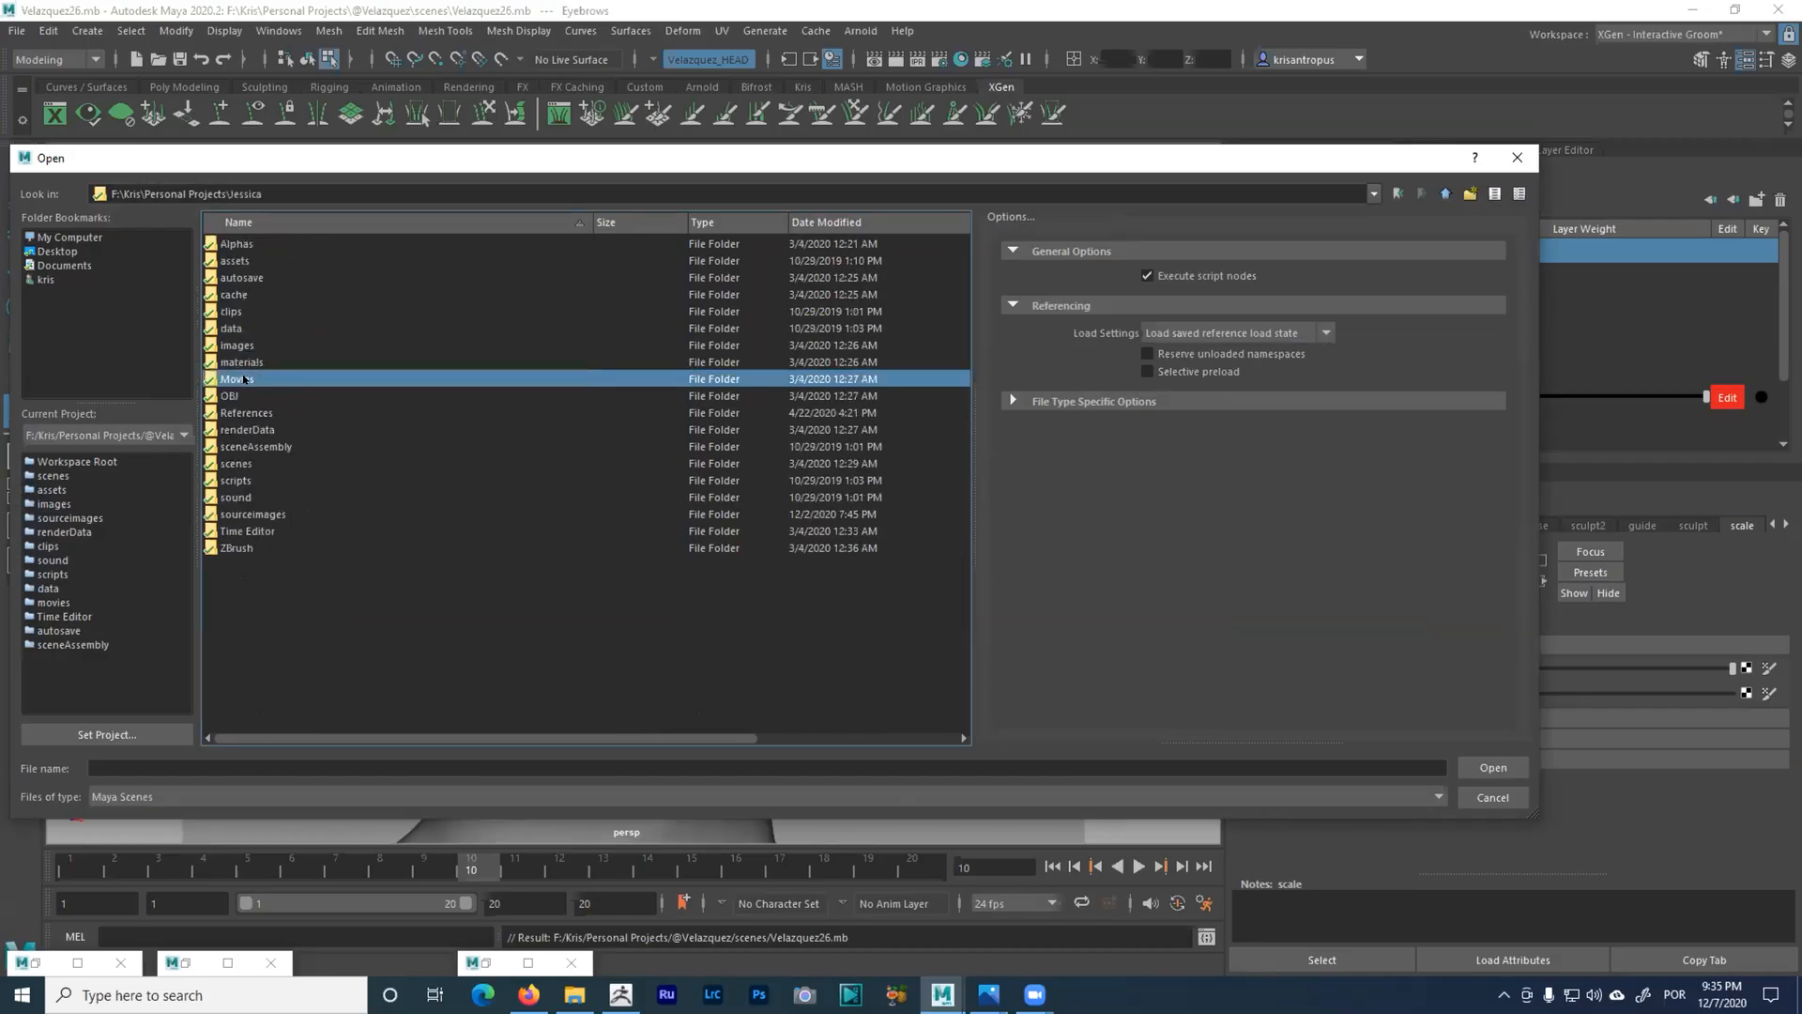
pyautogui.doubleClick(237, 463)
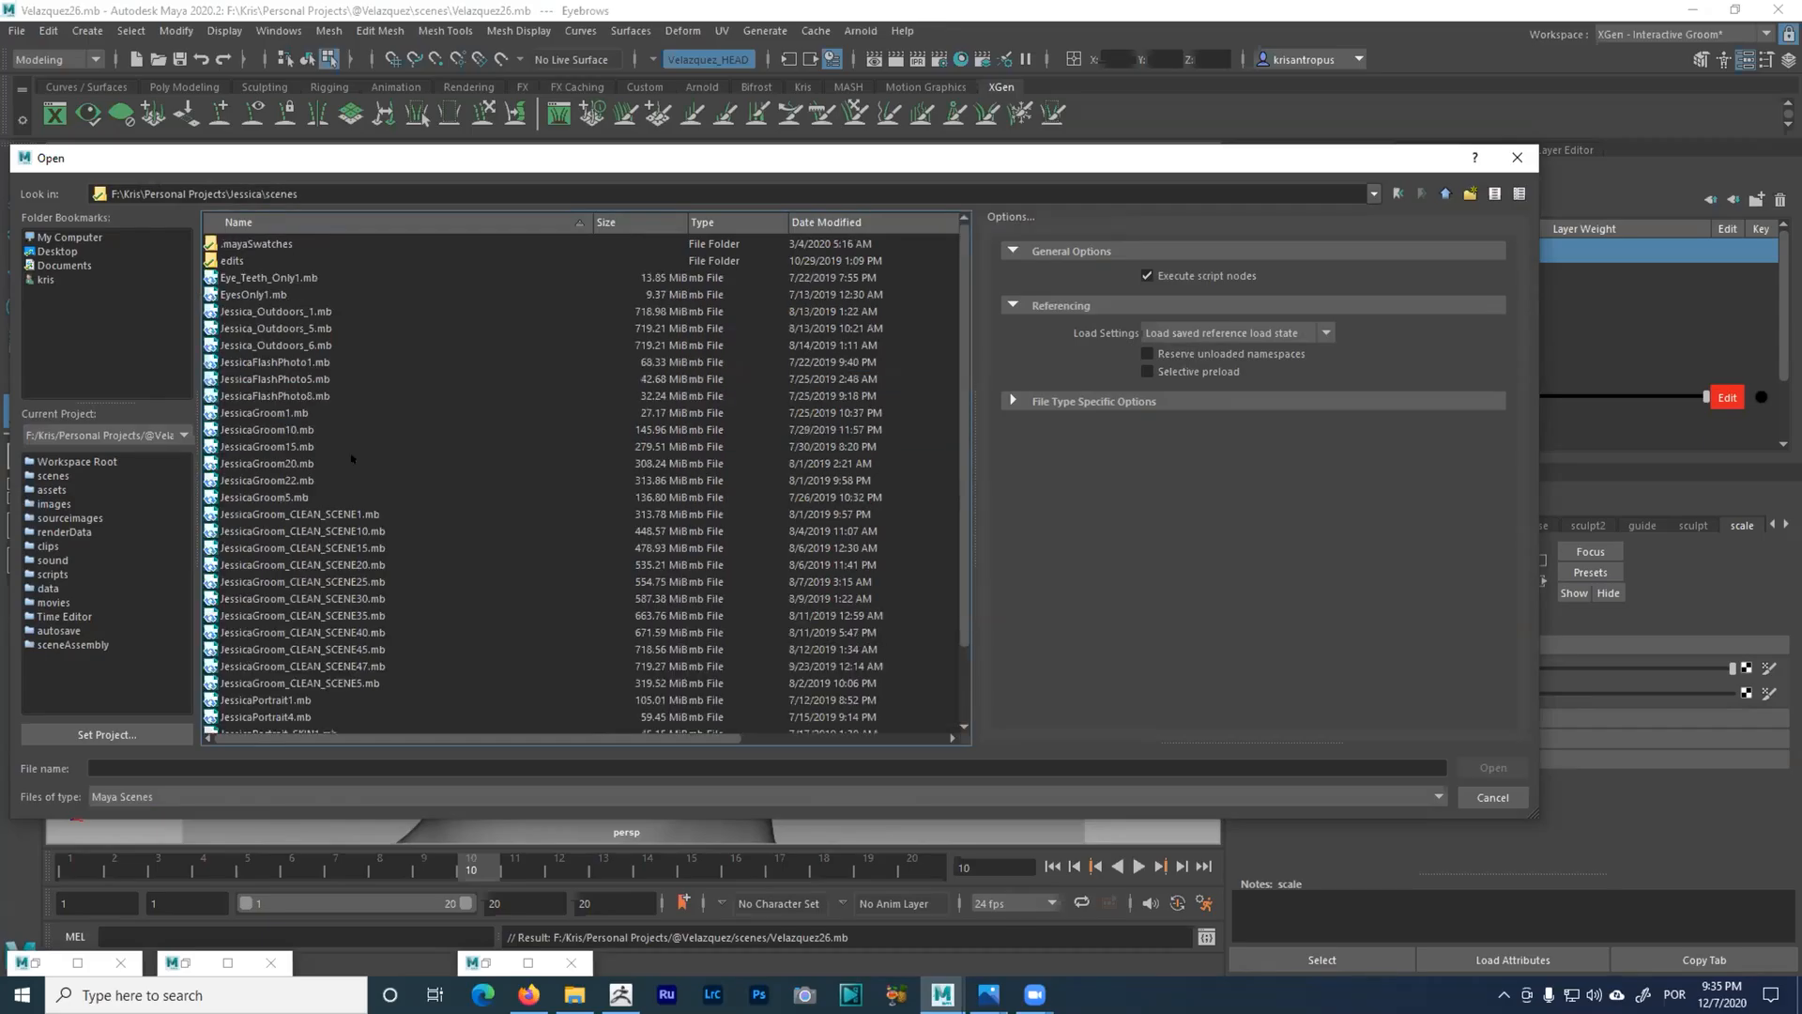
# - Sort the scene files by size and open JessicaGroom_CLEAN_SCENE47.mb
pyautogui.click(620, 222)
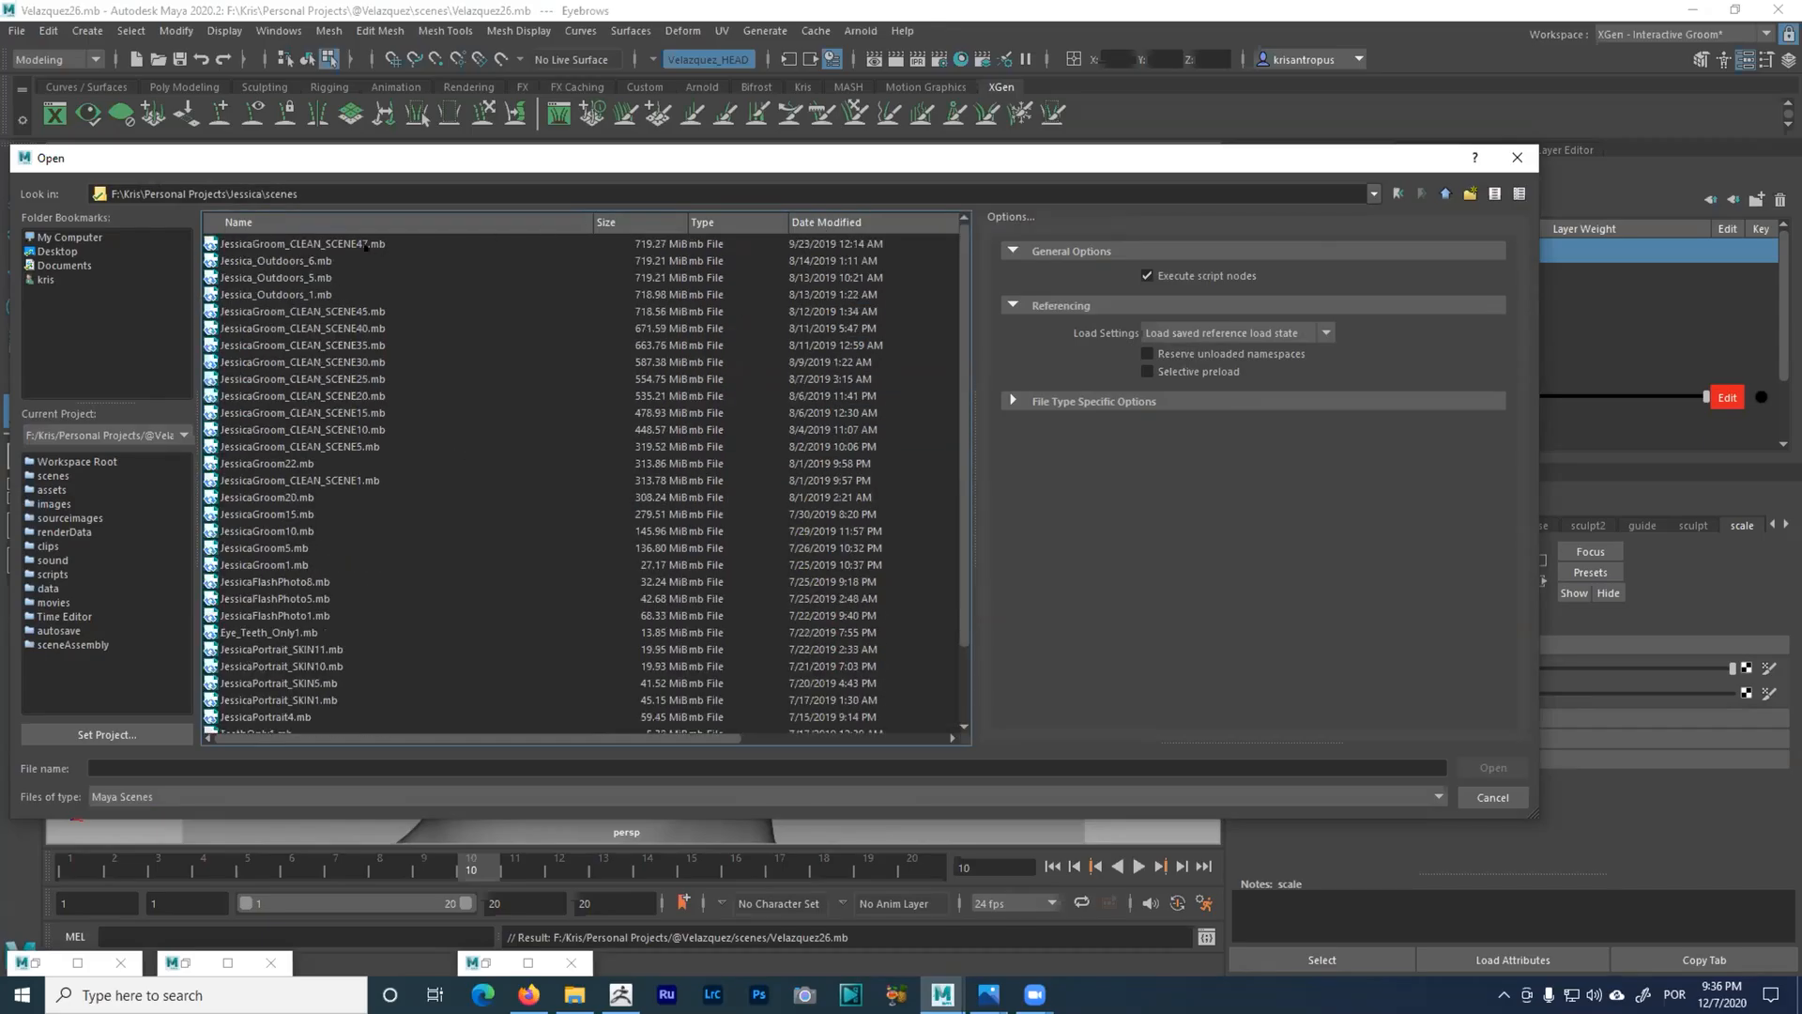
pyautogui.click(366, 244)
pyautogui.click(1493, 767)
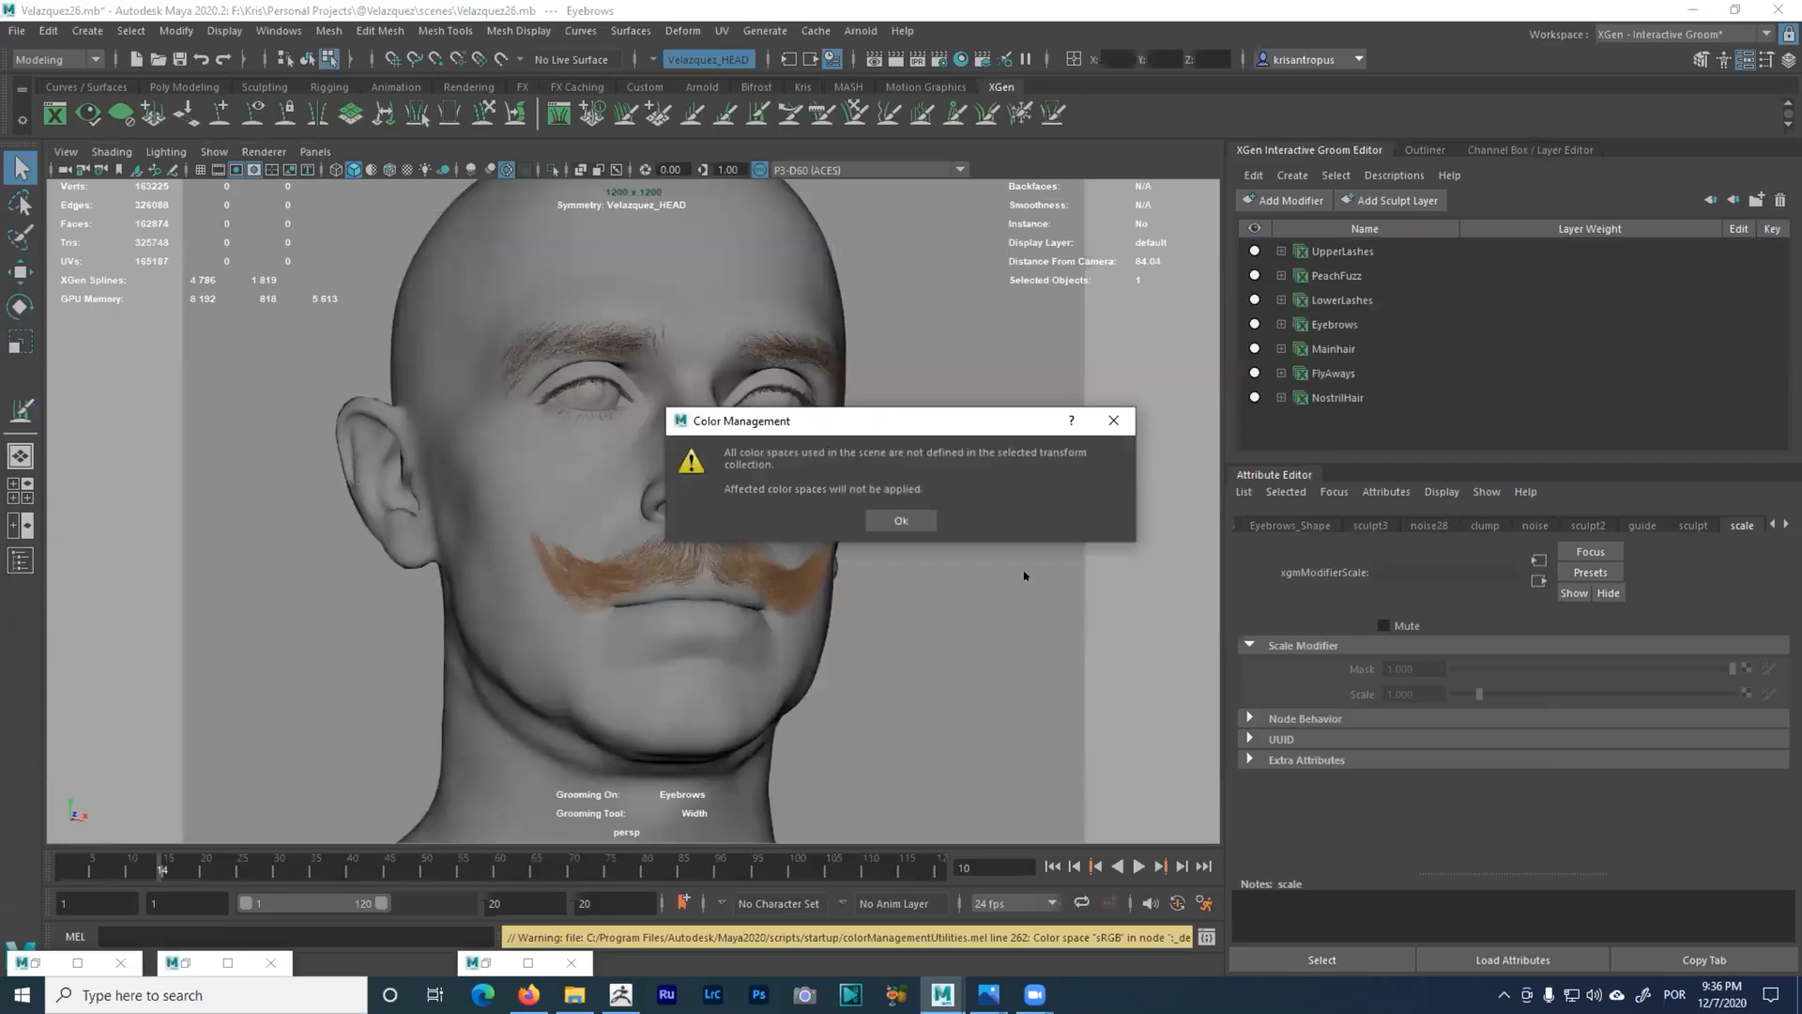
pyautogui.click(901, 520)
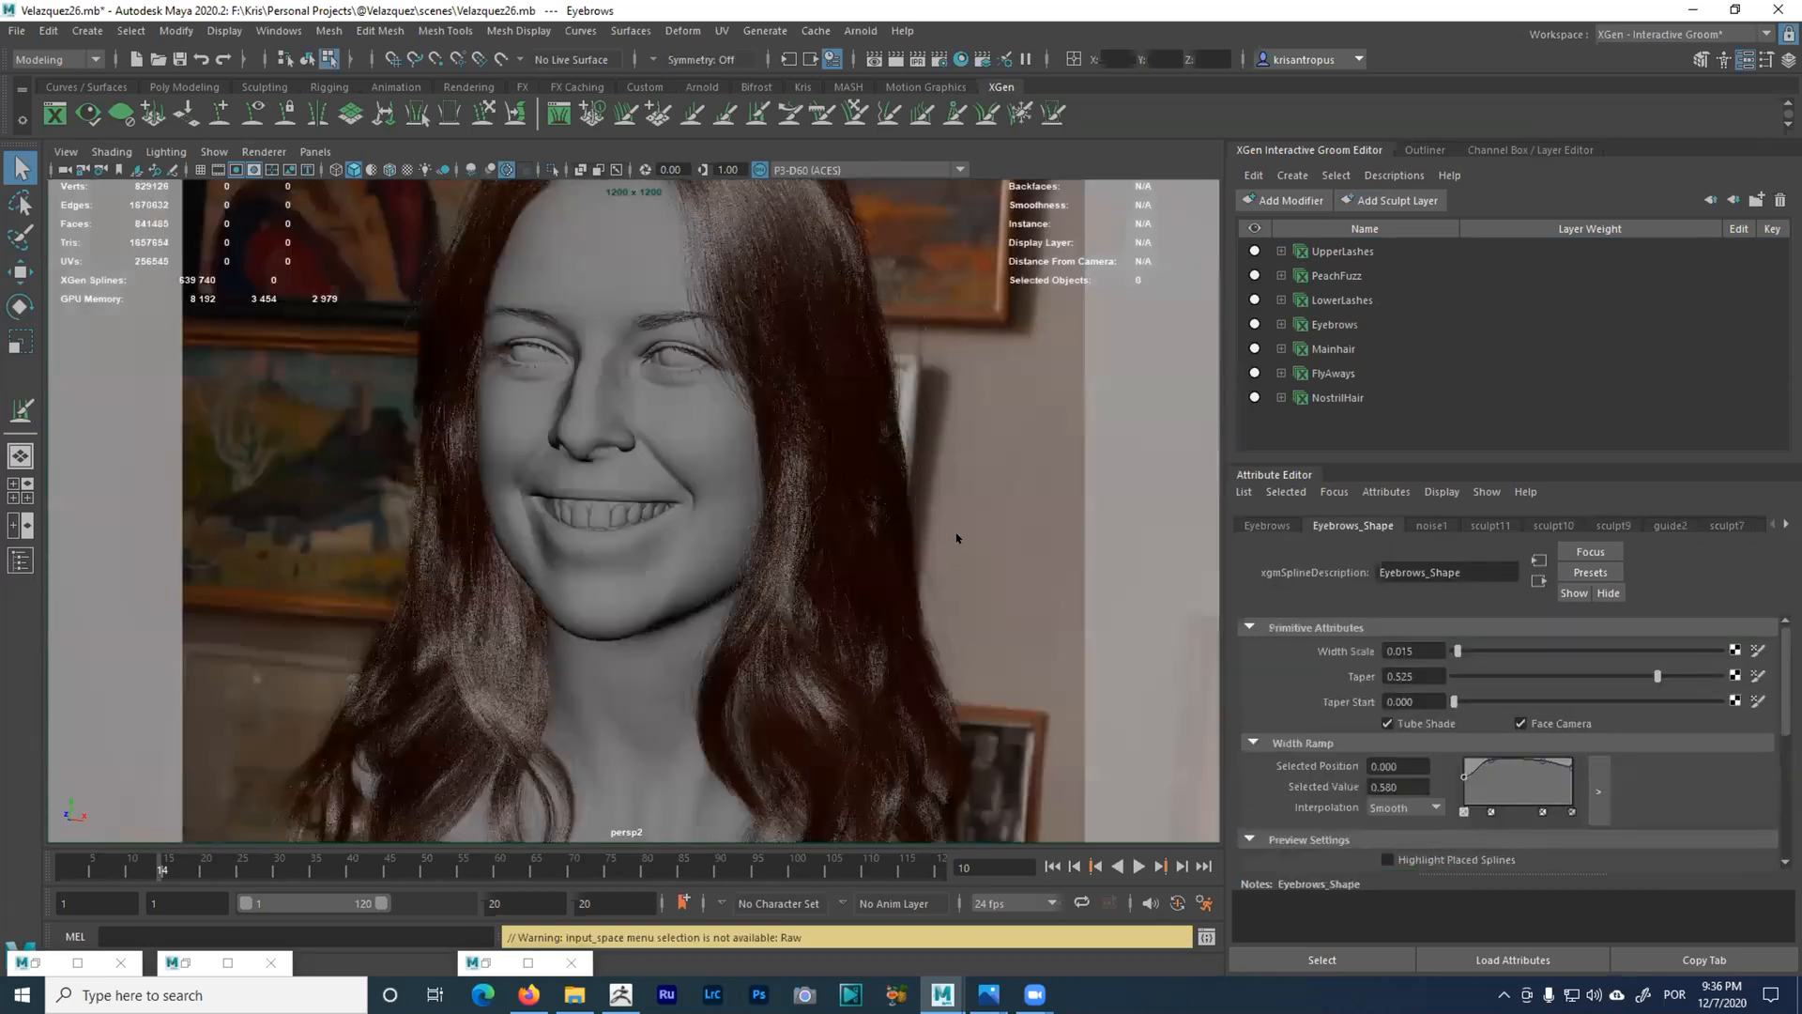
# - Examine the female character's long wavy hair groom around the face, neck and shoulders
pyautogui.keyDown('alt'); pyautogui.moveTo(898, 538); pyautogui.dragTo(815, 527); pyautogui.keyUp('alt')
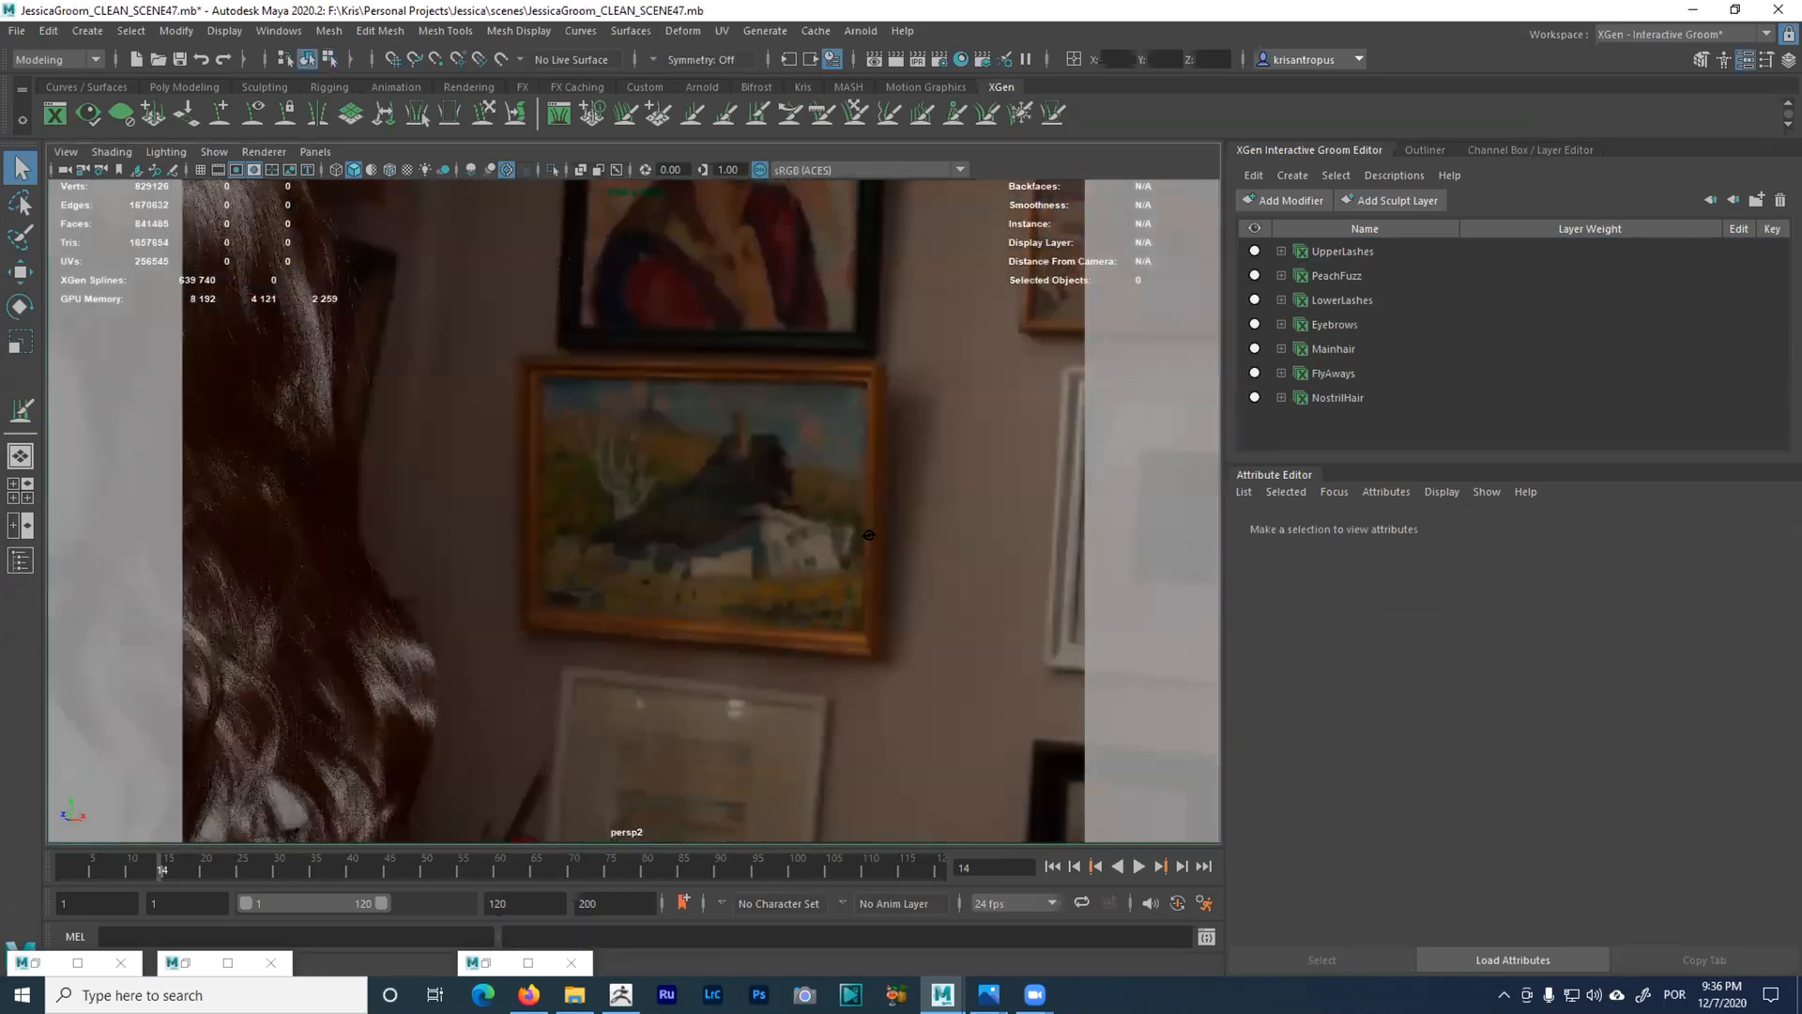
pyautogui.keyDown('alt'); pyautogui.moveTo(997, 515); pyautogui.dragTo(1043, 520, button='middle'); pyautogui.keyUp('alt')
pyautogui.keyDown('alt'); pyautogui.moveTo(1044, 520); pyautogui.dragTo(608, 519); pyautogui.keyUp('alt')
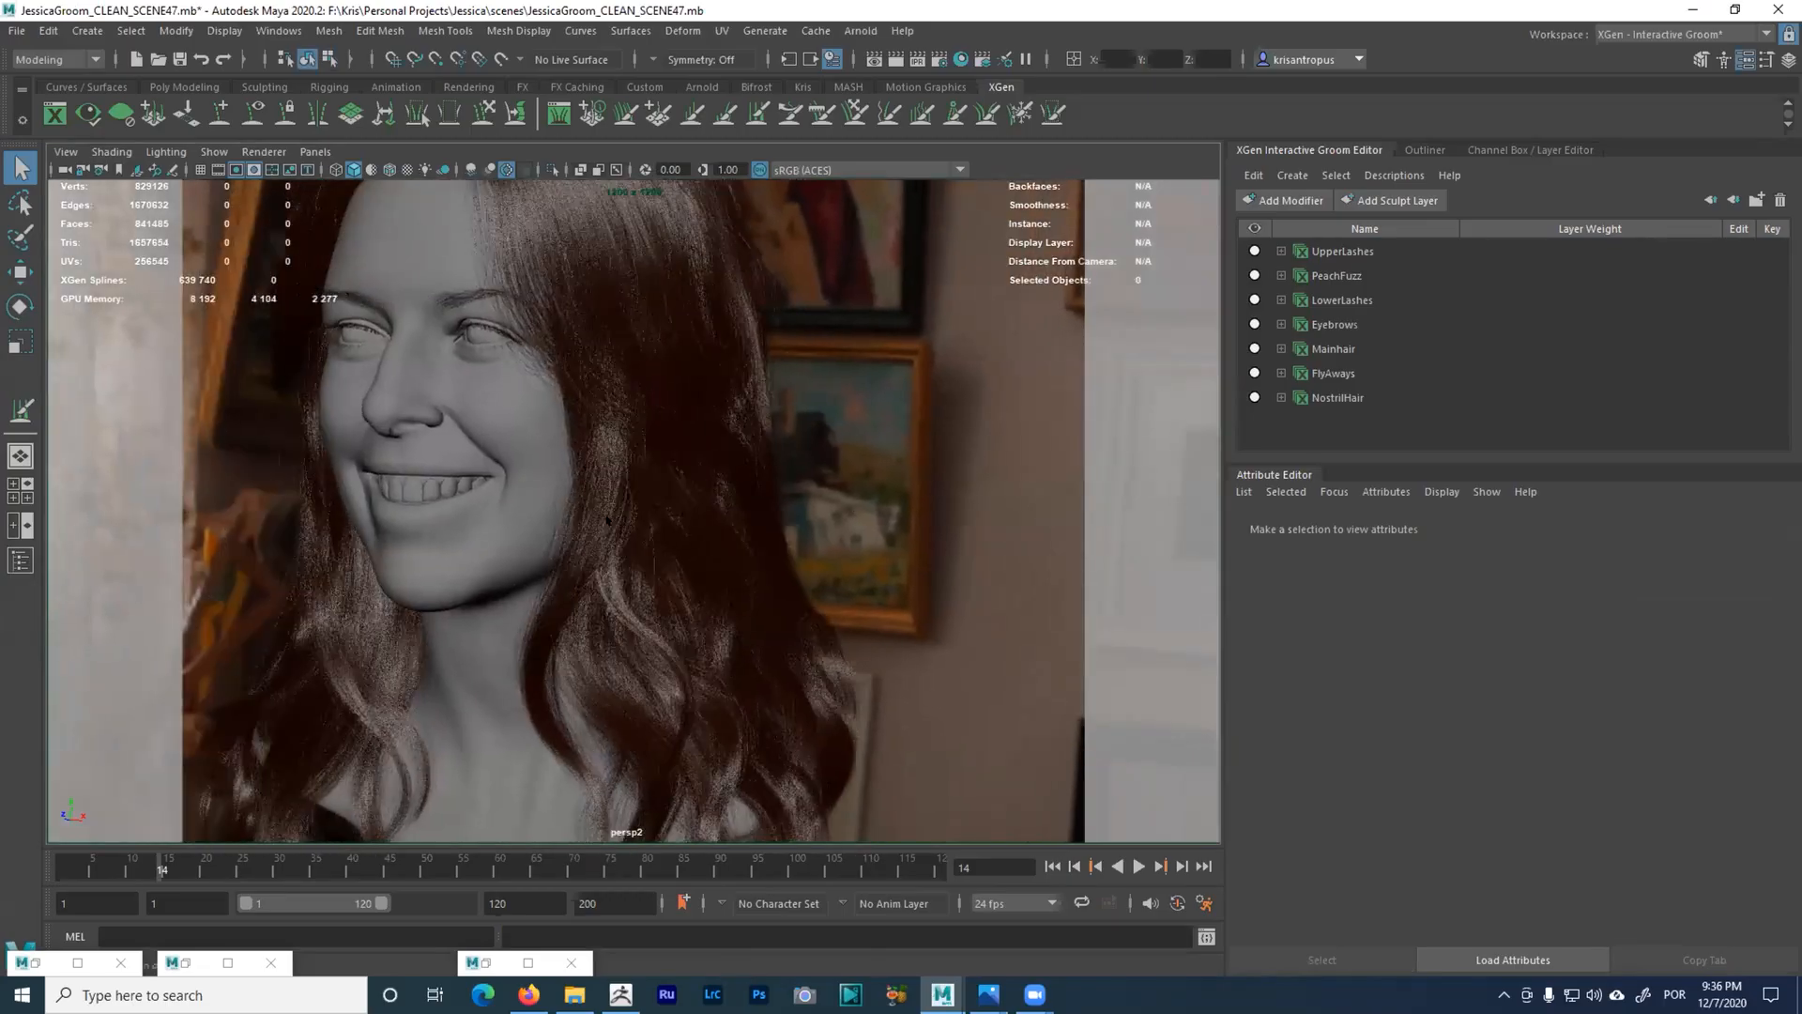
pyautogui.click(516, 510)
pyautogui.press('f')
pyautogui.click(802, 564)
pyautogui.keyDown('alt'); pyautogui.moveTo(879, 567); pyautogui.dragTo(1066, 569); pyautogui.keyUp('alt')
pyautogui.keyDown('alt'); pyautogui.moveTo(859, 577); pyautogui.dragTo(1018, 589, button='right'); pyautogui.keyUp('alt')
pyautogui.keyDown('alt'); pyautogui.moveTo(760, 507); pyautogui.dragTo(498, 490); pyautogui.keyUp('alt')
pyautogui.keyDown('alt'); pyautogui.moveTo(526, 469); pyautogui.dragTo(591, 469, button='right'); pyautogui.keyUp('alt')
pyautogui.keyDown('alt'); pyautogui.moveTo(596, 460); pyautogui.dragTo(570, 490, button='middle'); pyautogui.keyUp('alt')
pyautogui.keyDown('alt'); pyautogui.moveTo(565, 490); pyautogui.dragTo(699, 504); pyautogui.keyUp('alt')
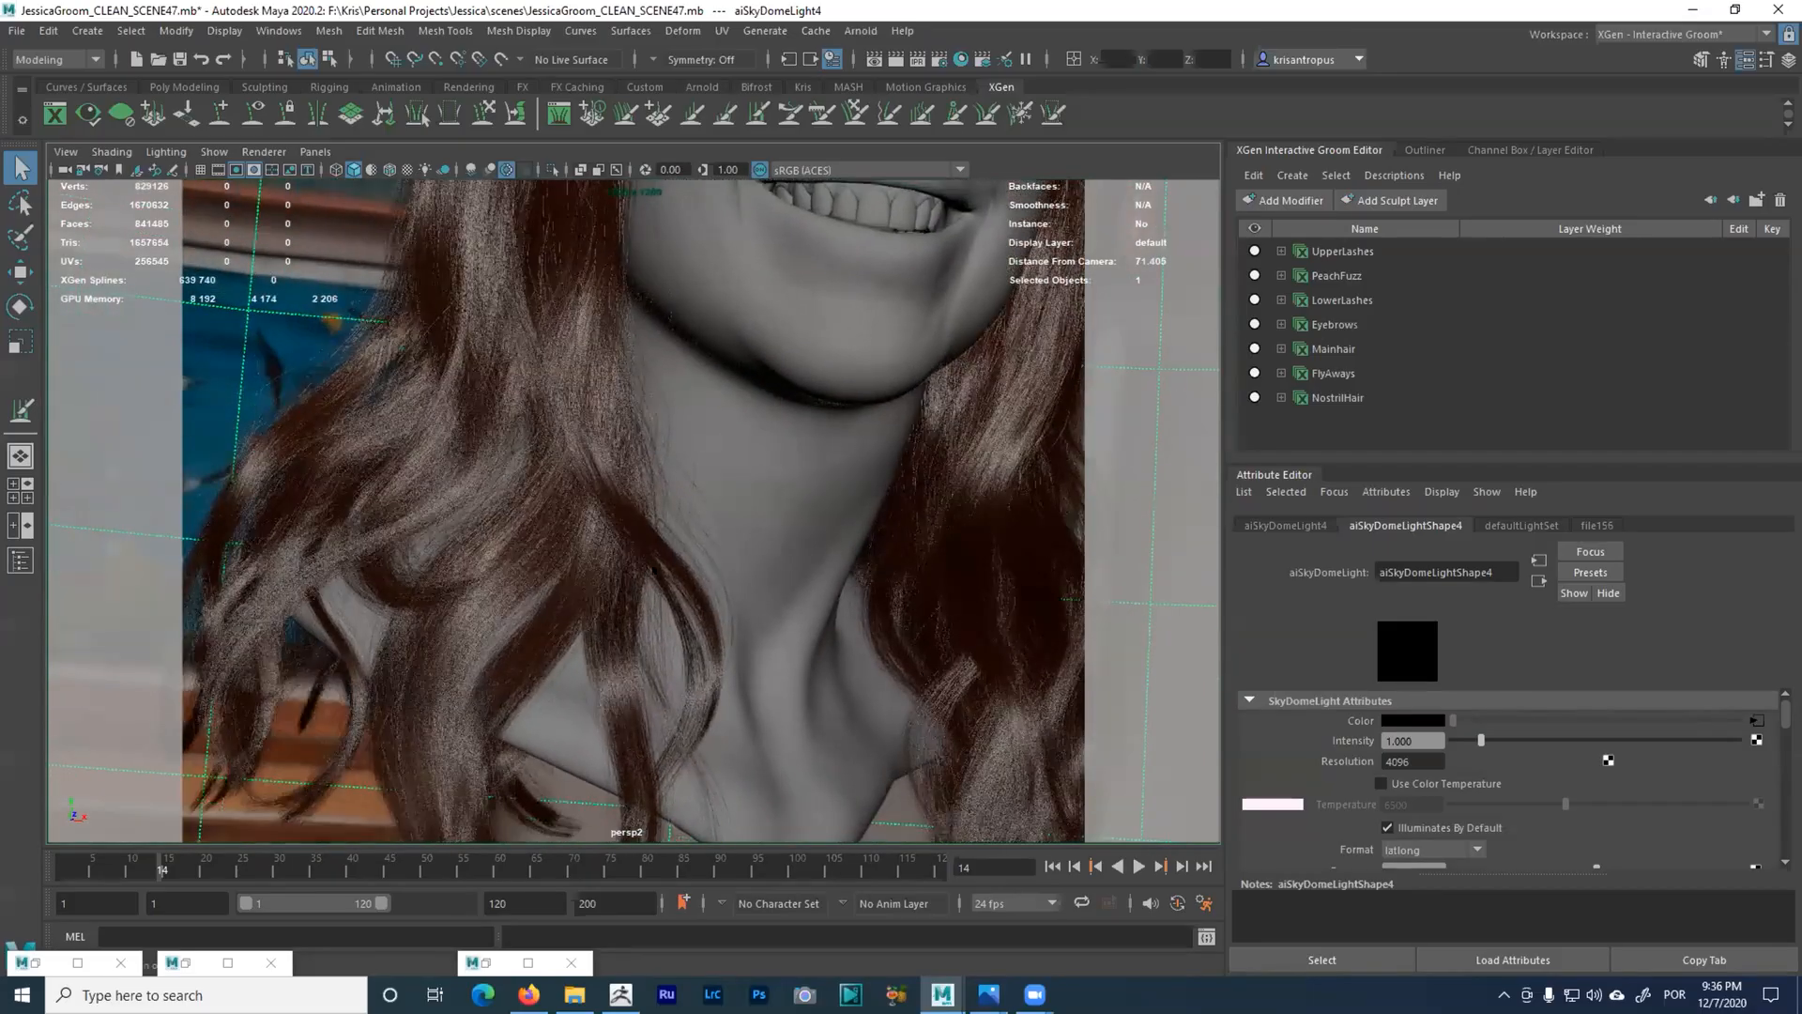
# - Set the Viewport 2.0 multisampling anti-aliasing sample count to 16 and close the renderer settings
pyautogui.click(263, 151)
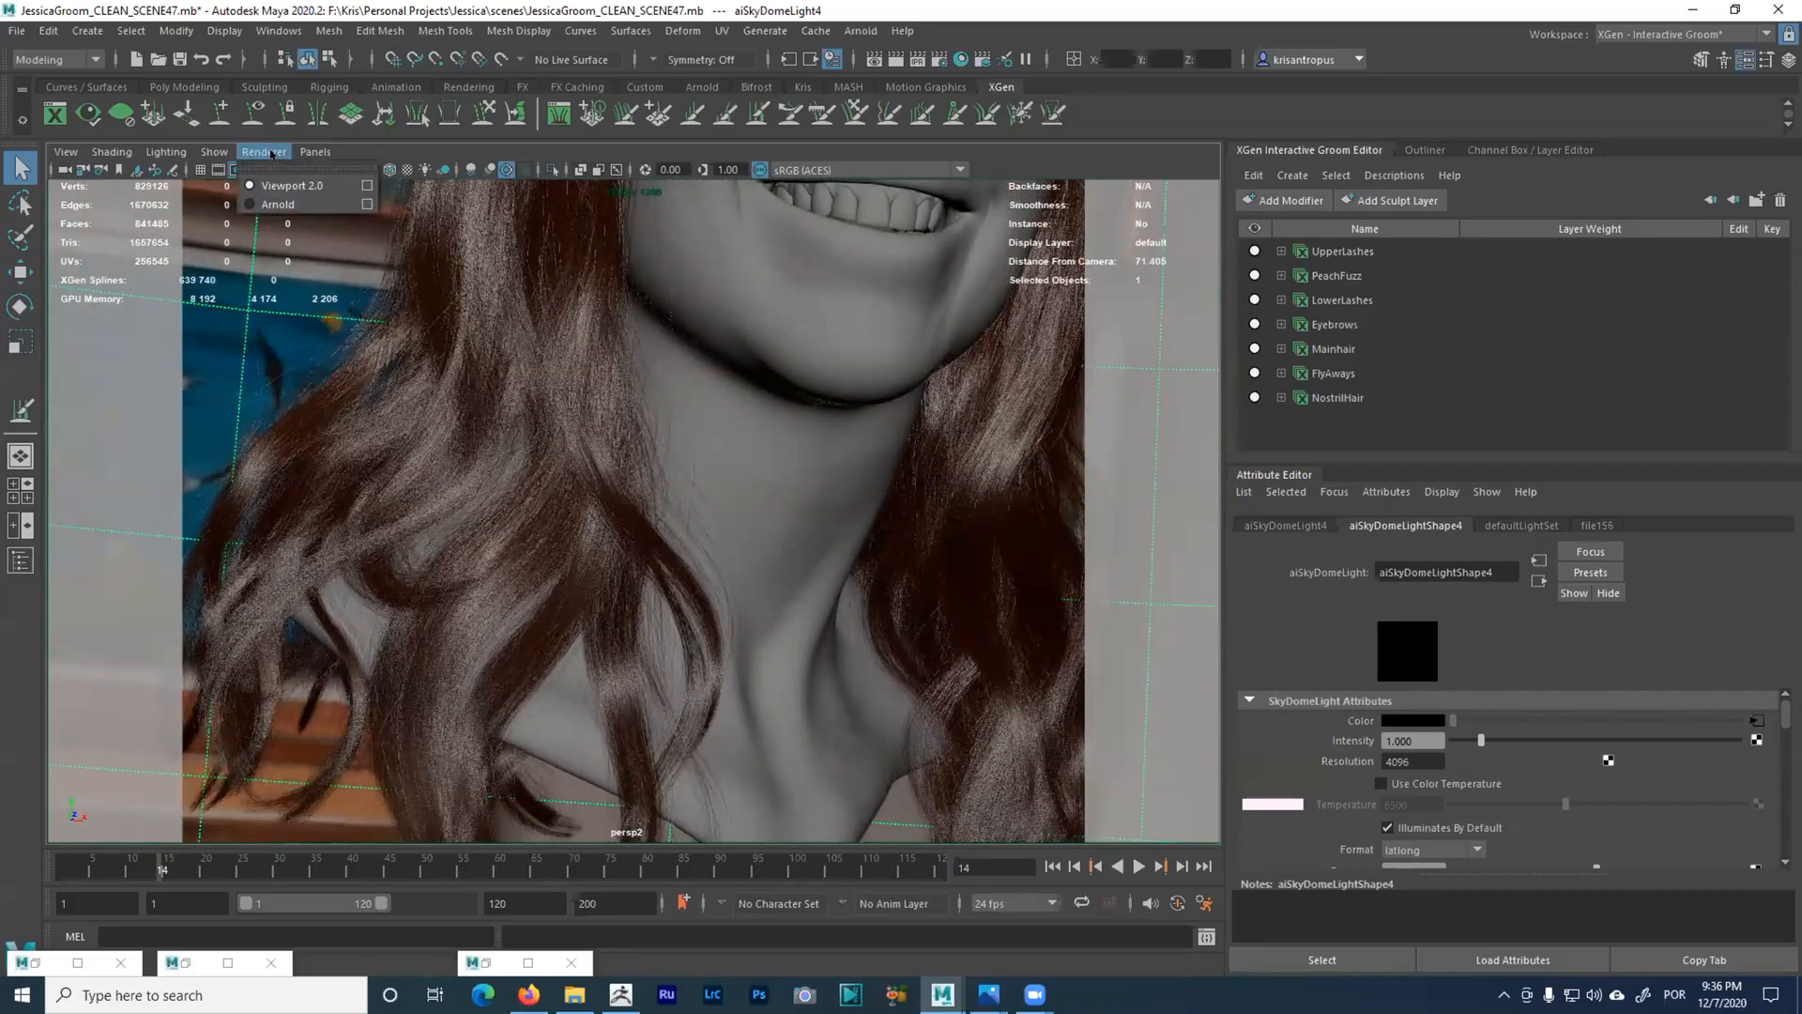
pyautogui.click(366, 186)
pyautogui.scroll(-5, 1289, 489)
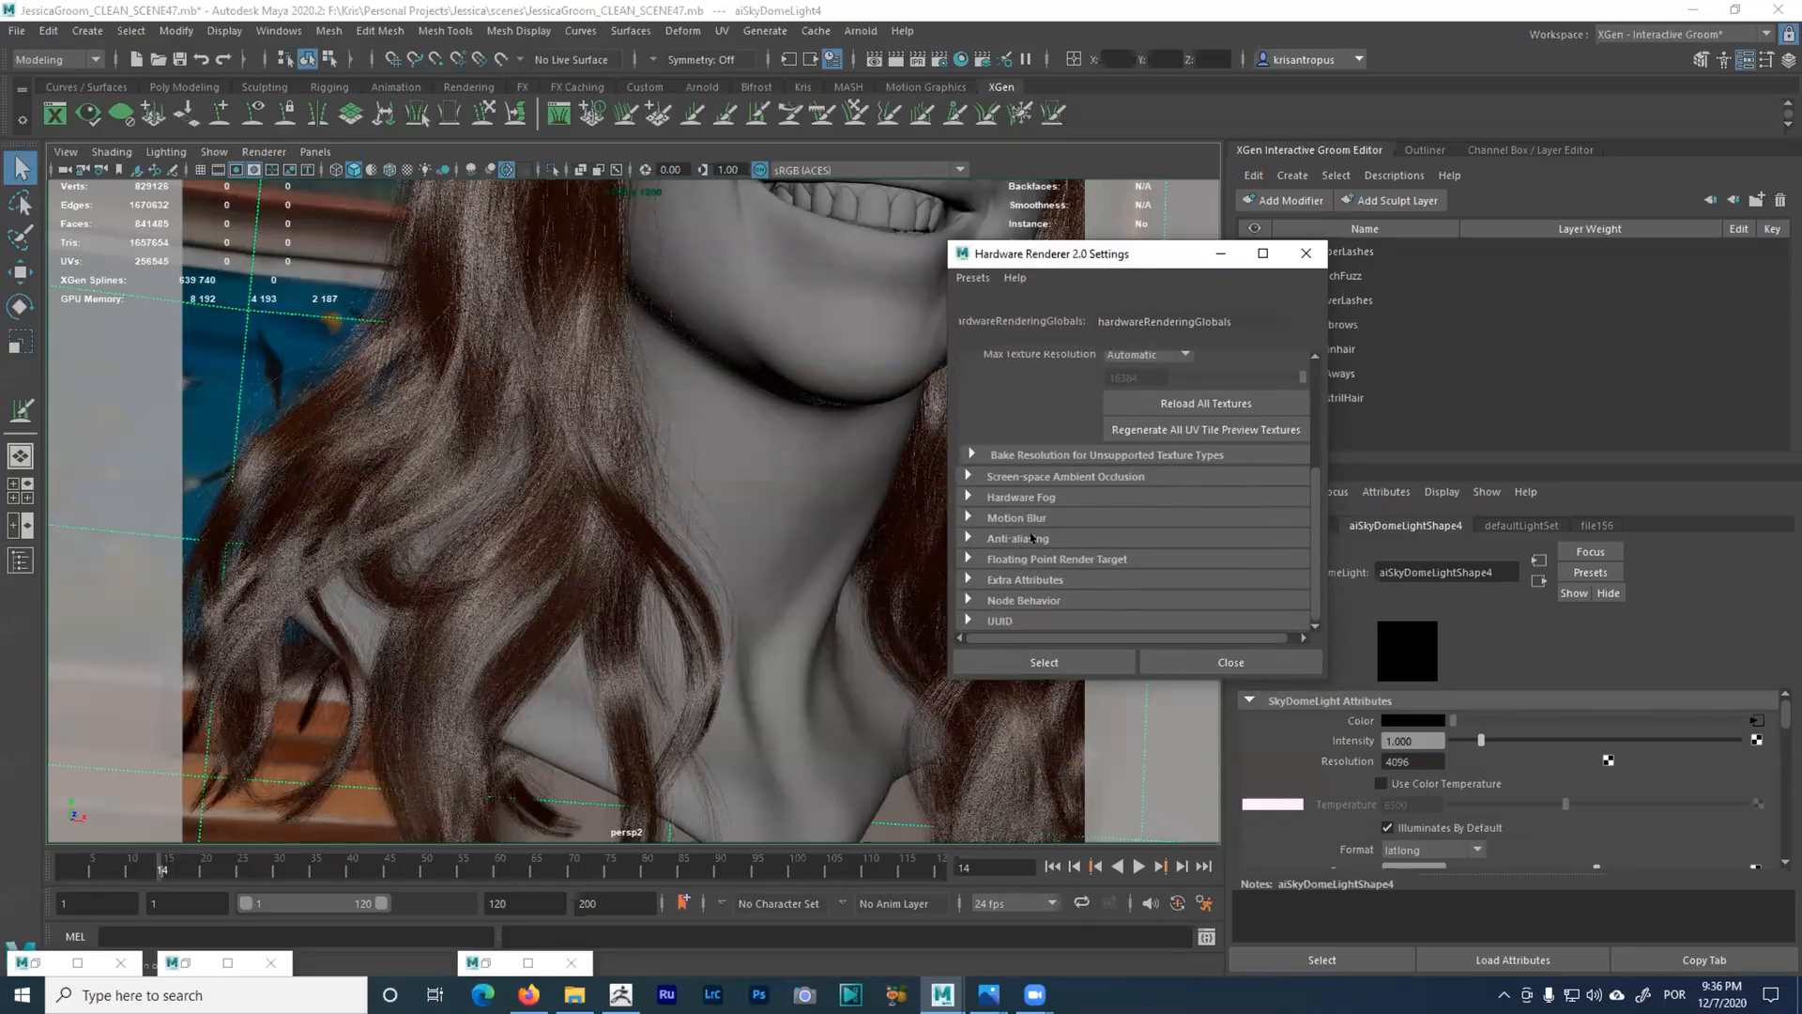
pyautogui.click(1031, 538)
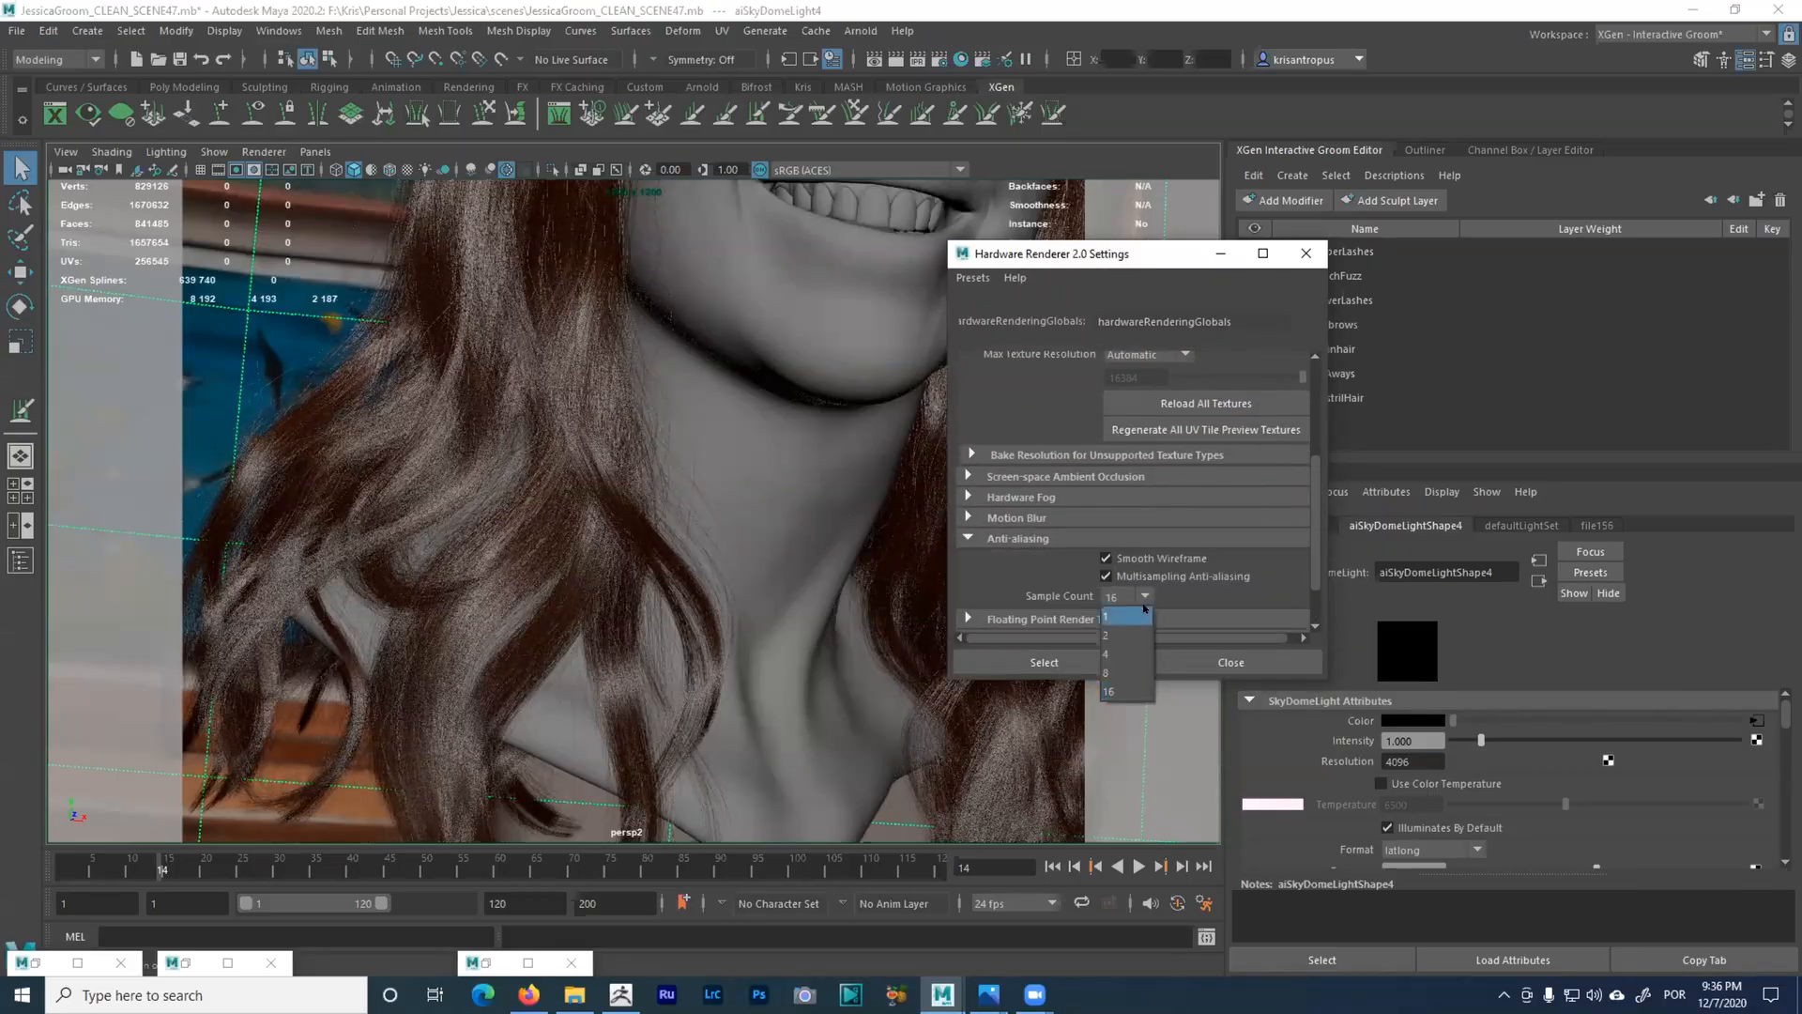
pyautogui.click(1131, 691)
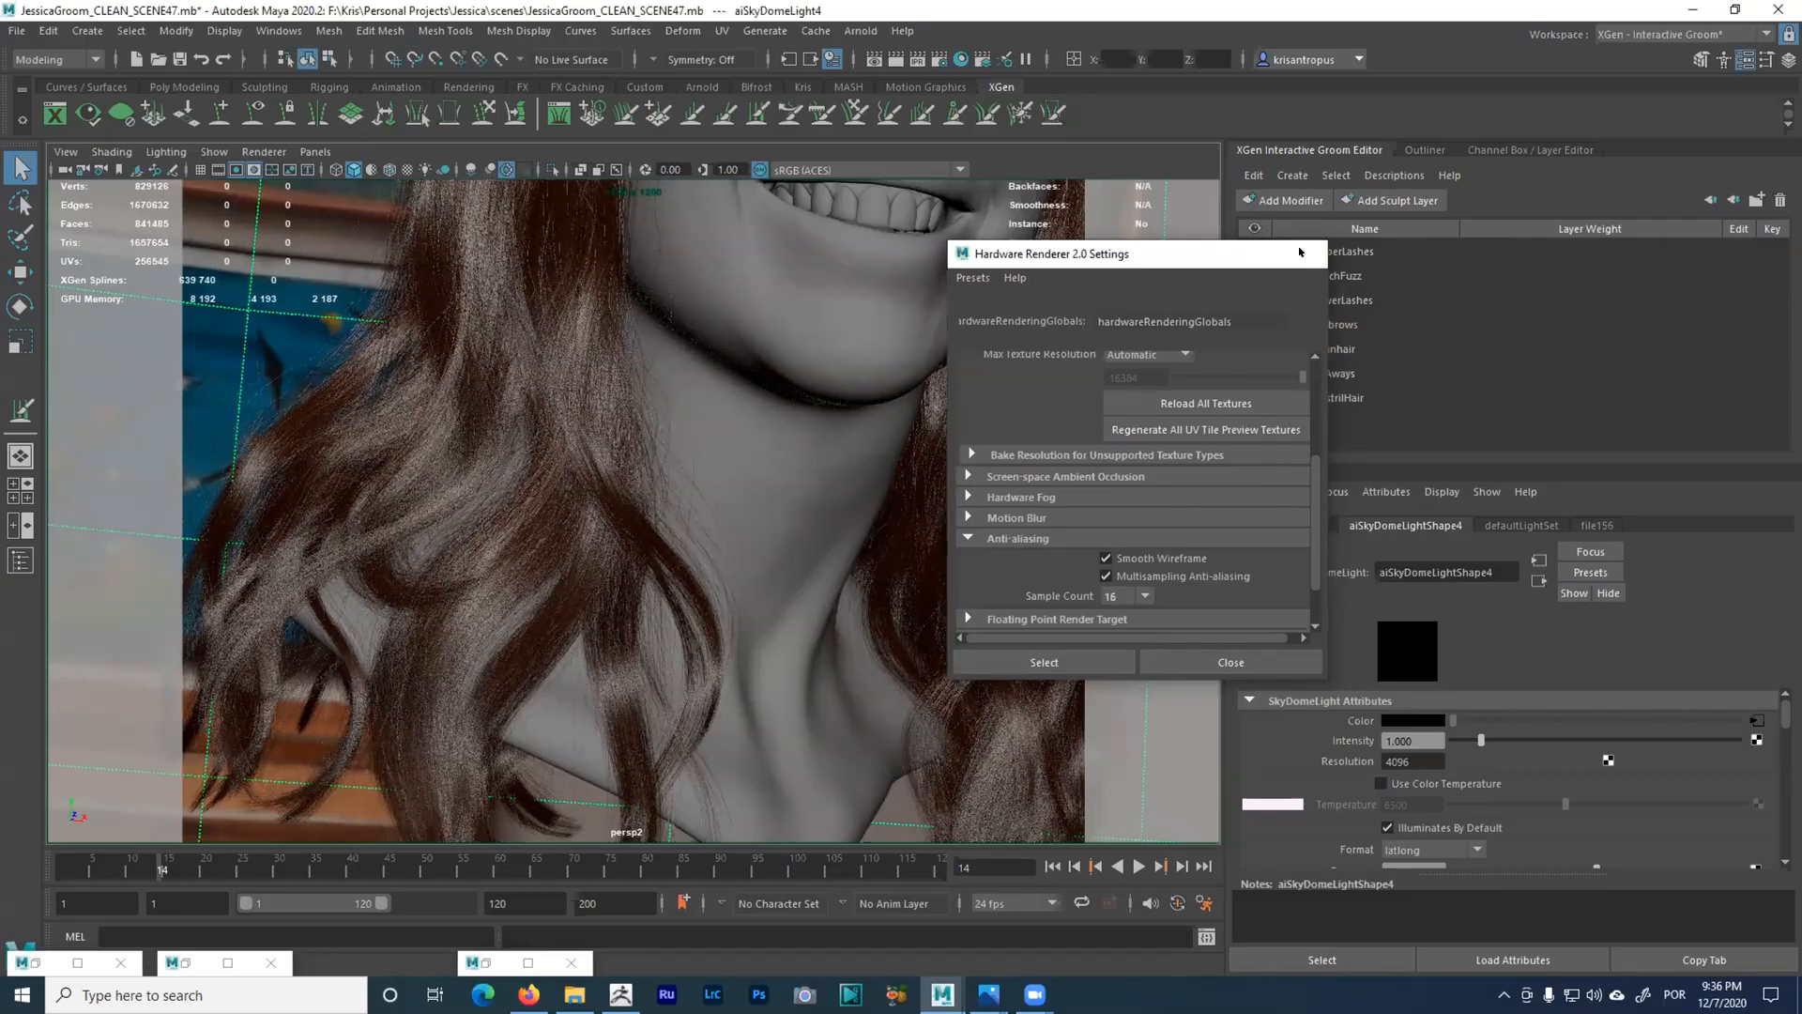
pyautogui.click(1305, 254)
# - Examine the long wavy hair around the neck, shoulders and face from several angles
pyautogui.keyDown('alt'); pyautogui.moveTo(803, 447); pyautogui.dragTo(845, 413); pyautogui.keyUp('alt')
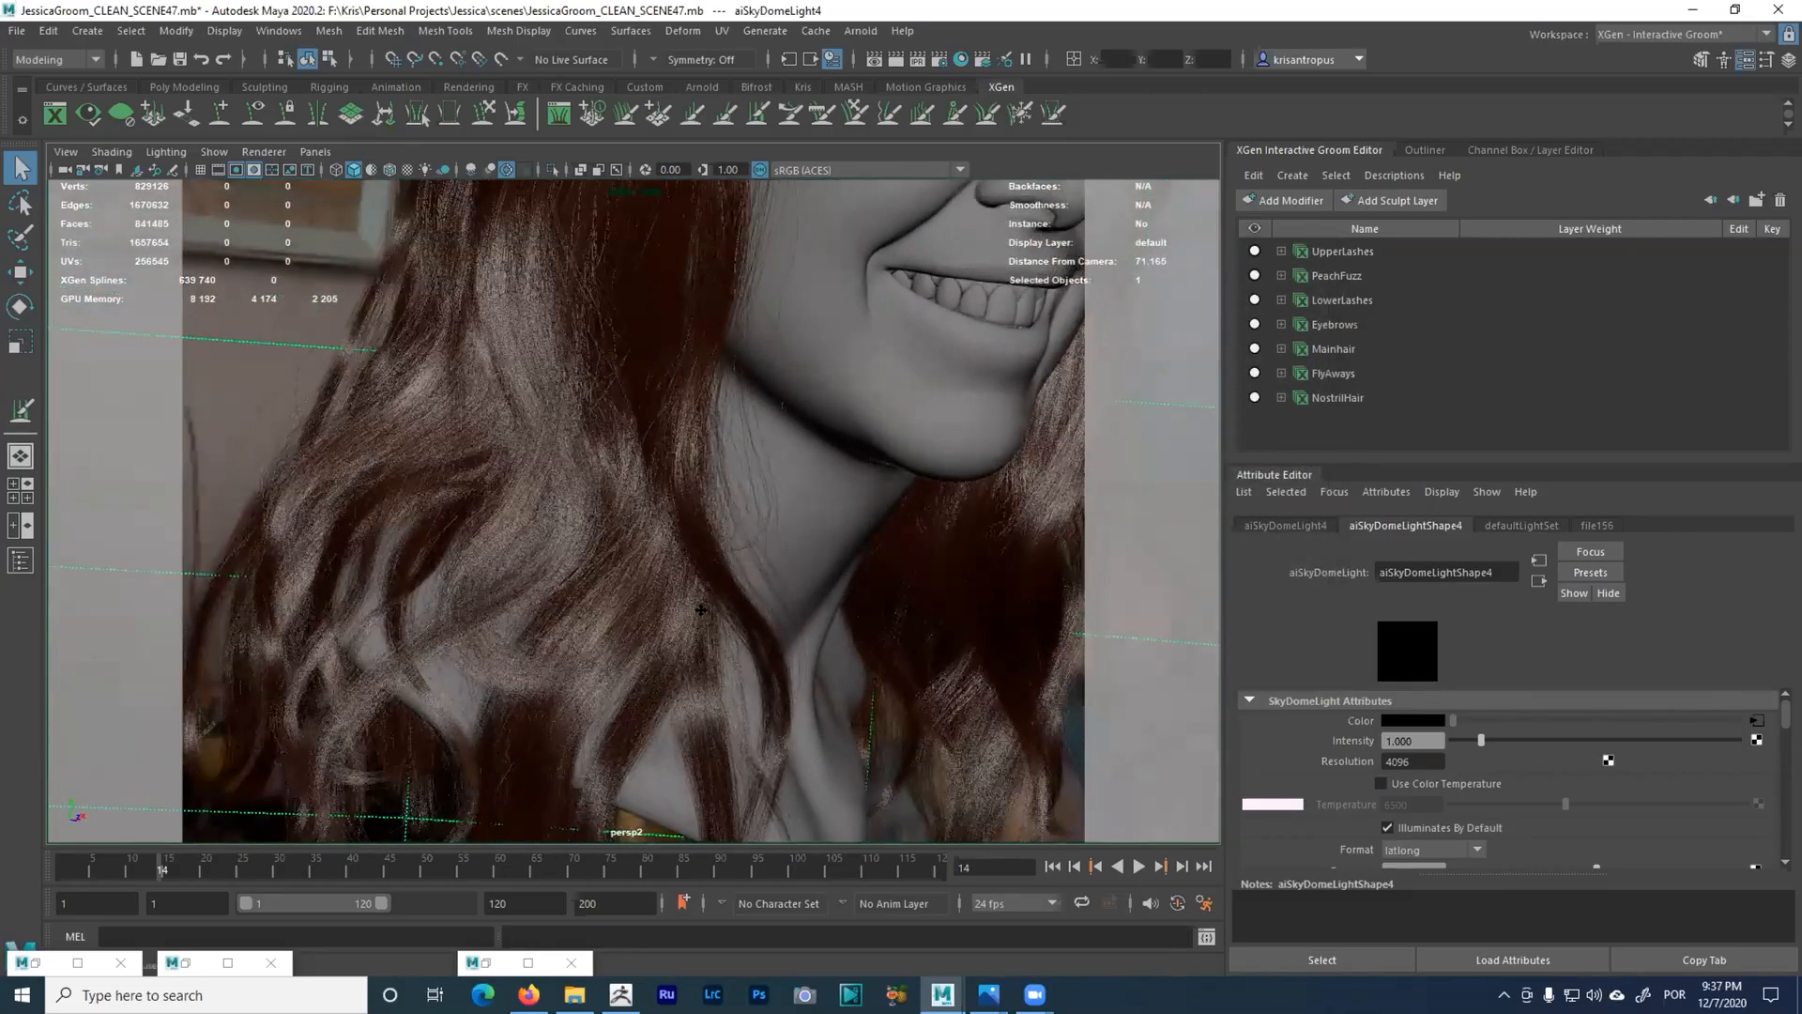
pyautogui.keyDown('alt'); pyautogui.moveTo(803, 404); pyautogui.dragTo(675, 672, button='middle'); pyautogui.keyUp('alt')
pyautogui.keyDown('alt'); pyautogui.moveTo(675, 672); pyautogui.dragTo(808, 382); pyautogui.keyUp('alt')
pyautogui.keyDown('alt'); pyautogui.moveTo(808, 382); pyautogui.dragTo(805, 225, button='middle'); pyautogui.keyUp('alt')
pyautogui.keyDown('alt'); pyautogui.moveTo(806, 225); pyautogui.dragTo(762, 376); pyautogui.keyUp('alt')
pyautogui.keyDown('alt'); pyautogui.moveTo(762, 375); pyautogui.dragTo(780, 324, button='middle'); pyautogui.keyUp('alt')
pyautogui.keyDown('alt'); pyautogui.moveTo(780, 324); pyautogui.dragTo(699, 321); pyautogui.keyUp('alt')
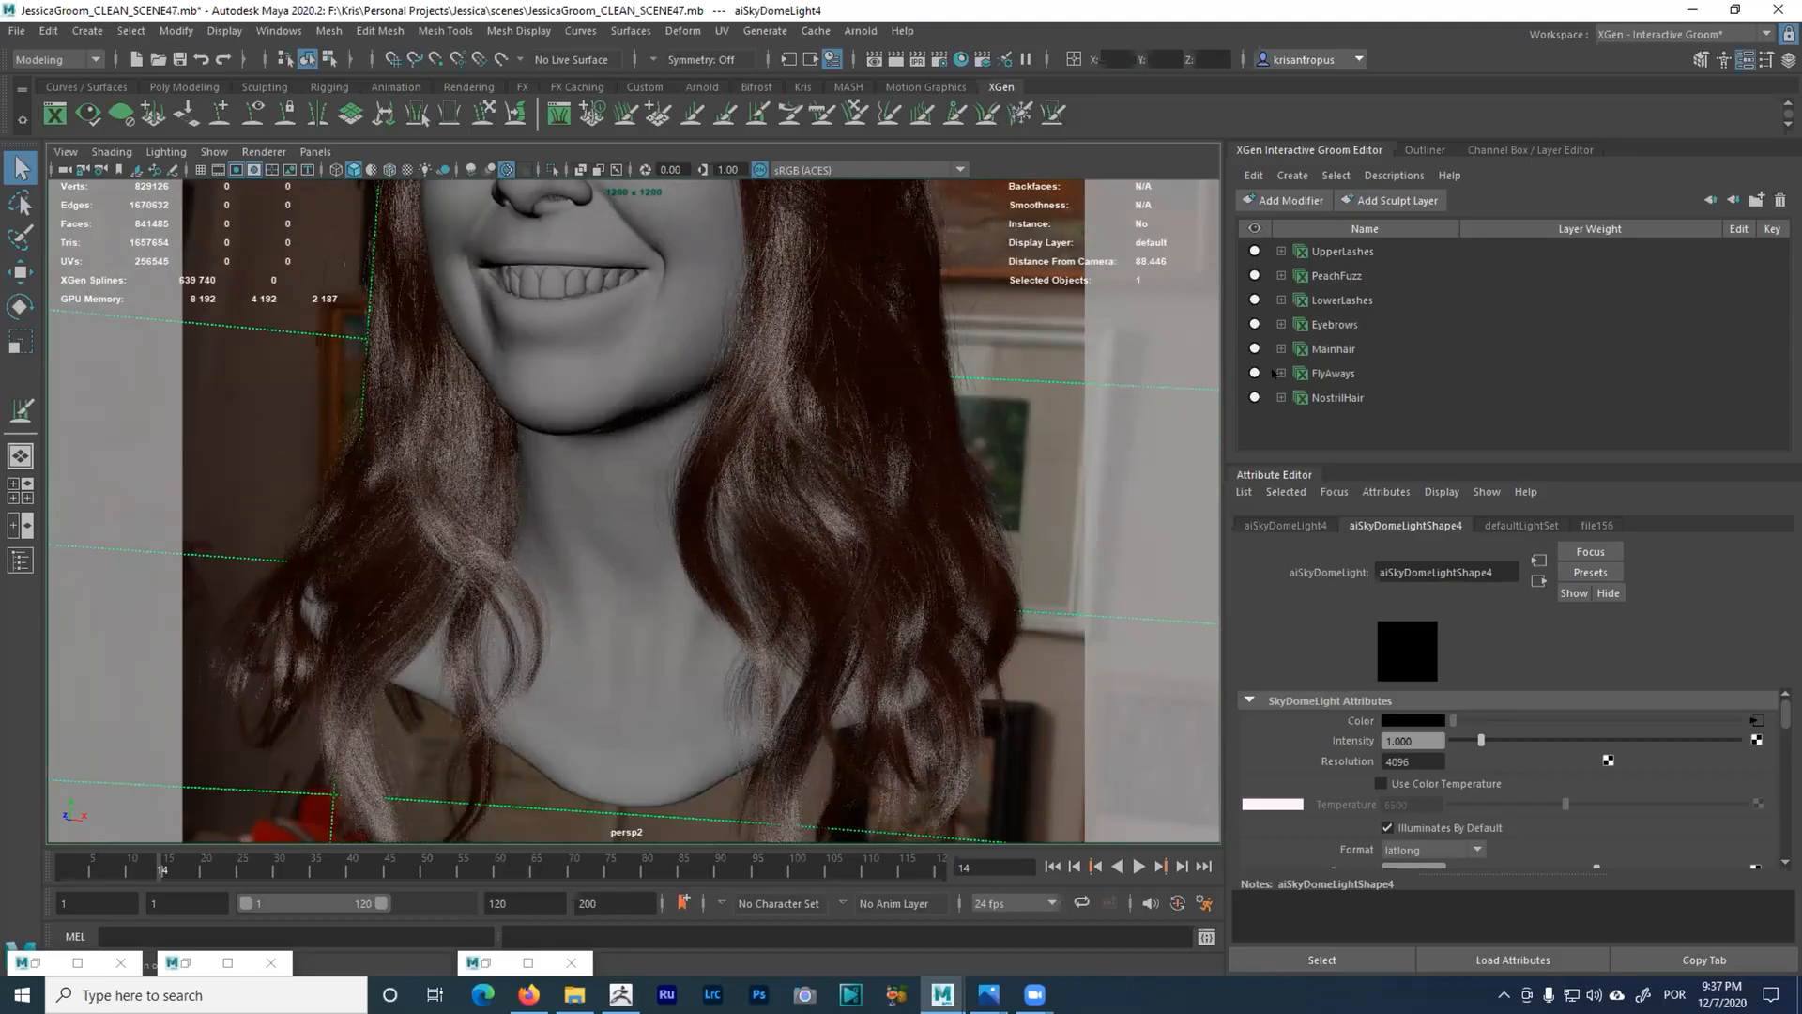
pyautogui.keyDown('alt'); pyautogui.moveTo(880, 612); pyautogui.dragTo(880, 825, button='middle'); pyautogui.keyUp('alt')
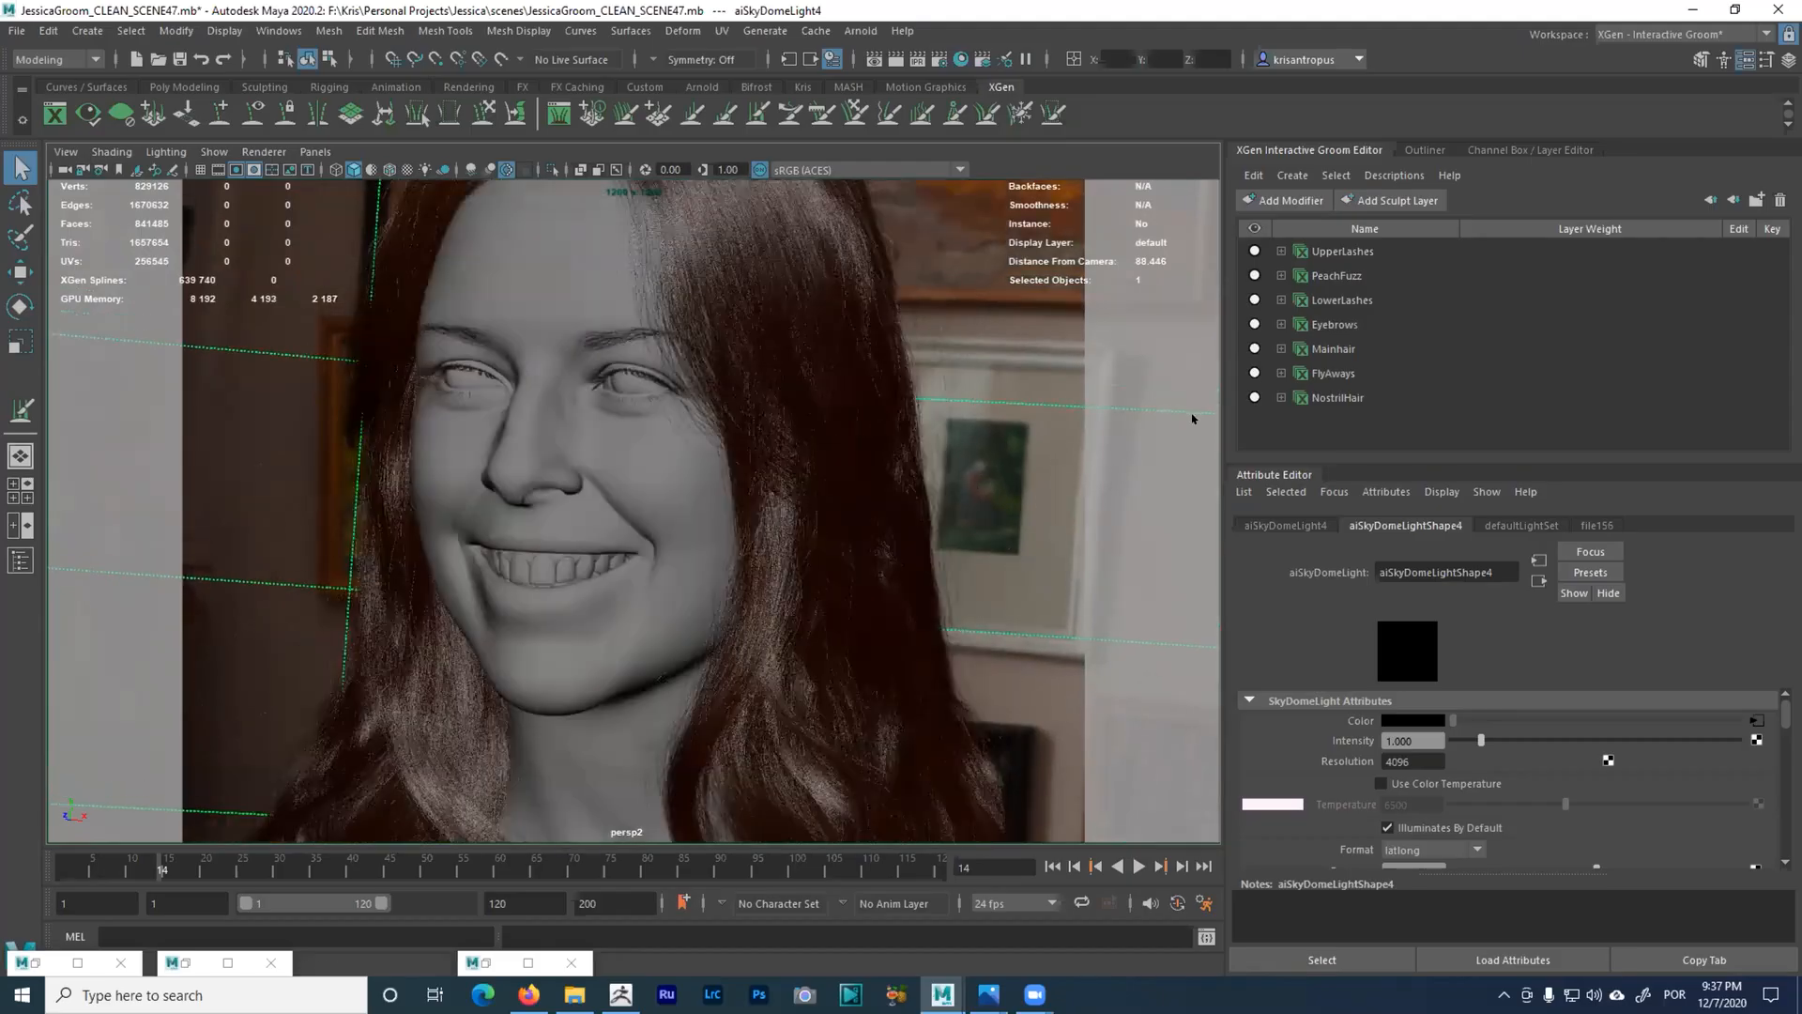
# - Hide the NostrilHair and PeachFuzz descriptions, checking the nose and upper lip up close
pyautogui.keyDown('alt'); pyautogui.moveTo(657, 394); pyautogui.dragTo(873, 422, button='right'); pyautogui.keyUp('alt')
pyautogui.keyDown('alt'); pyautogui.moveTo(873, 422); pyautogui.dragTo(832, 462, button='middle'); pyautogui.keyUp('alt')
pyautogui.keyDown('alt'); pyautogui.moveTo(833, 463); pyautogui.dragTo(1013, 461); pyautogui.keyUp('alt')
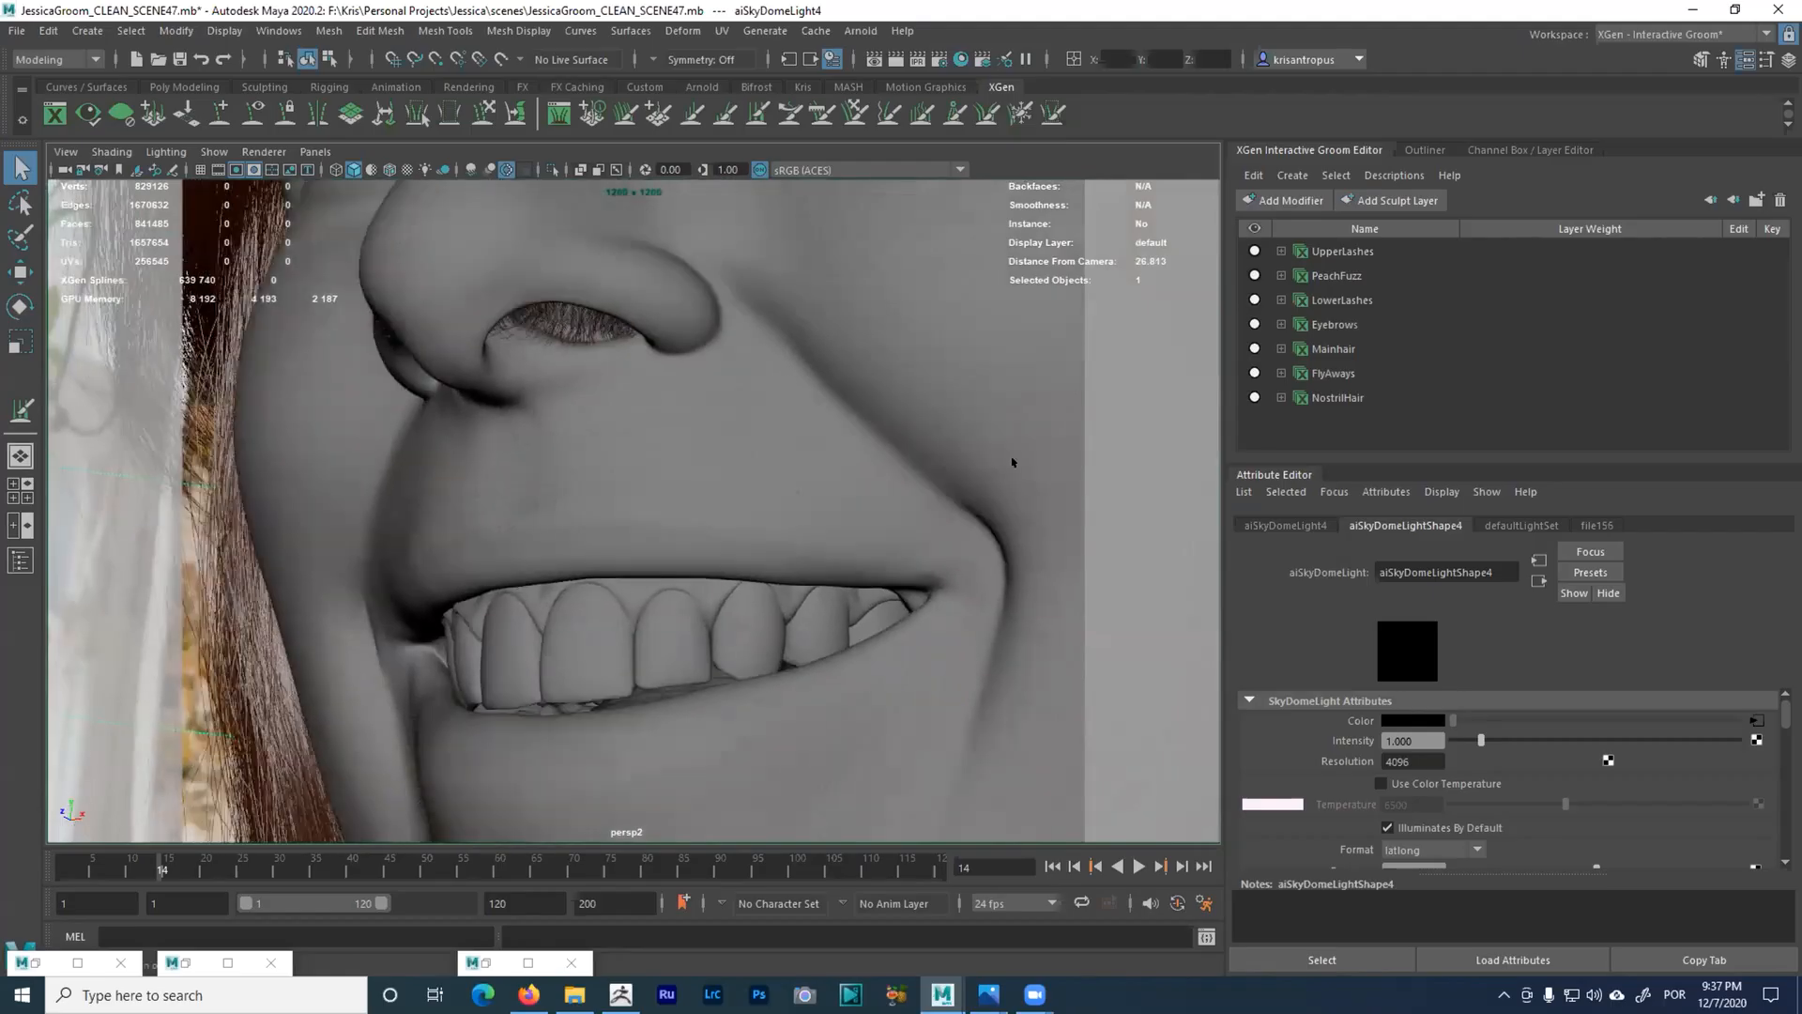
pyautogui.click(1245, 397)
pyautogui.keyDown('alt'); pyautogui.moveTo(832, 442); pyautogui.dragTo(1134, 374, button='right'); pyautogui.keyUp('alt')
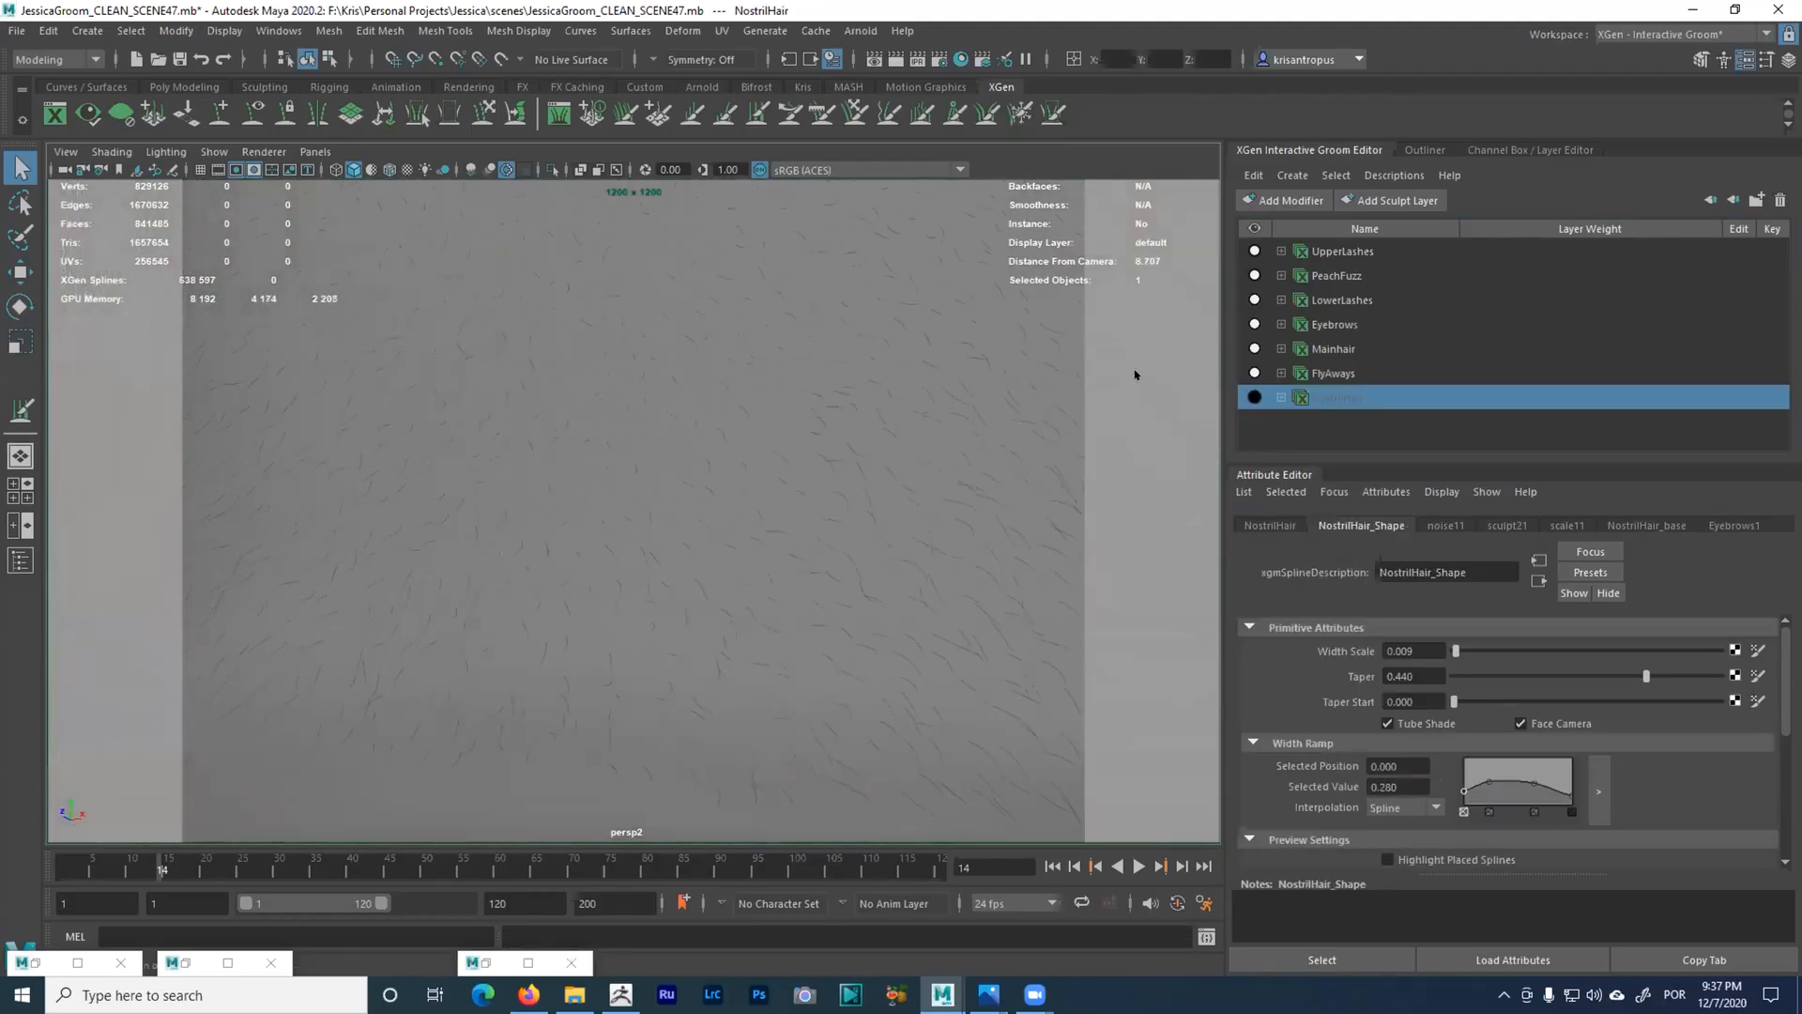
pyautogui.click(1255, 277)
# - Hide the UpperLashes and LowerLashes descriptions around the eyes
pyautogui.keyDown('alt'); pyautogui.moveTo(985, 398); pyautogui.dragTo(819, 444, button='right'); pyautogui.keyUp('alt')
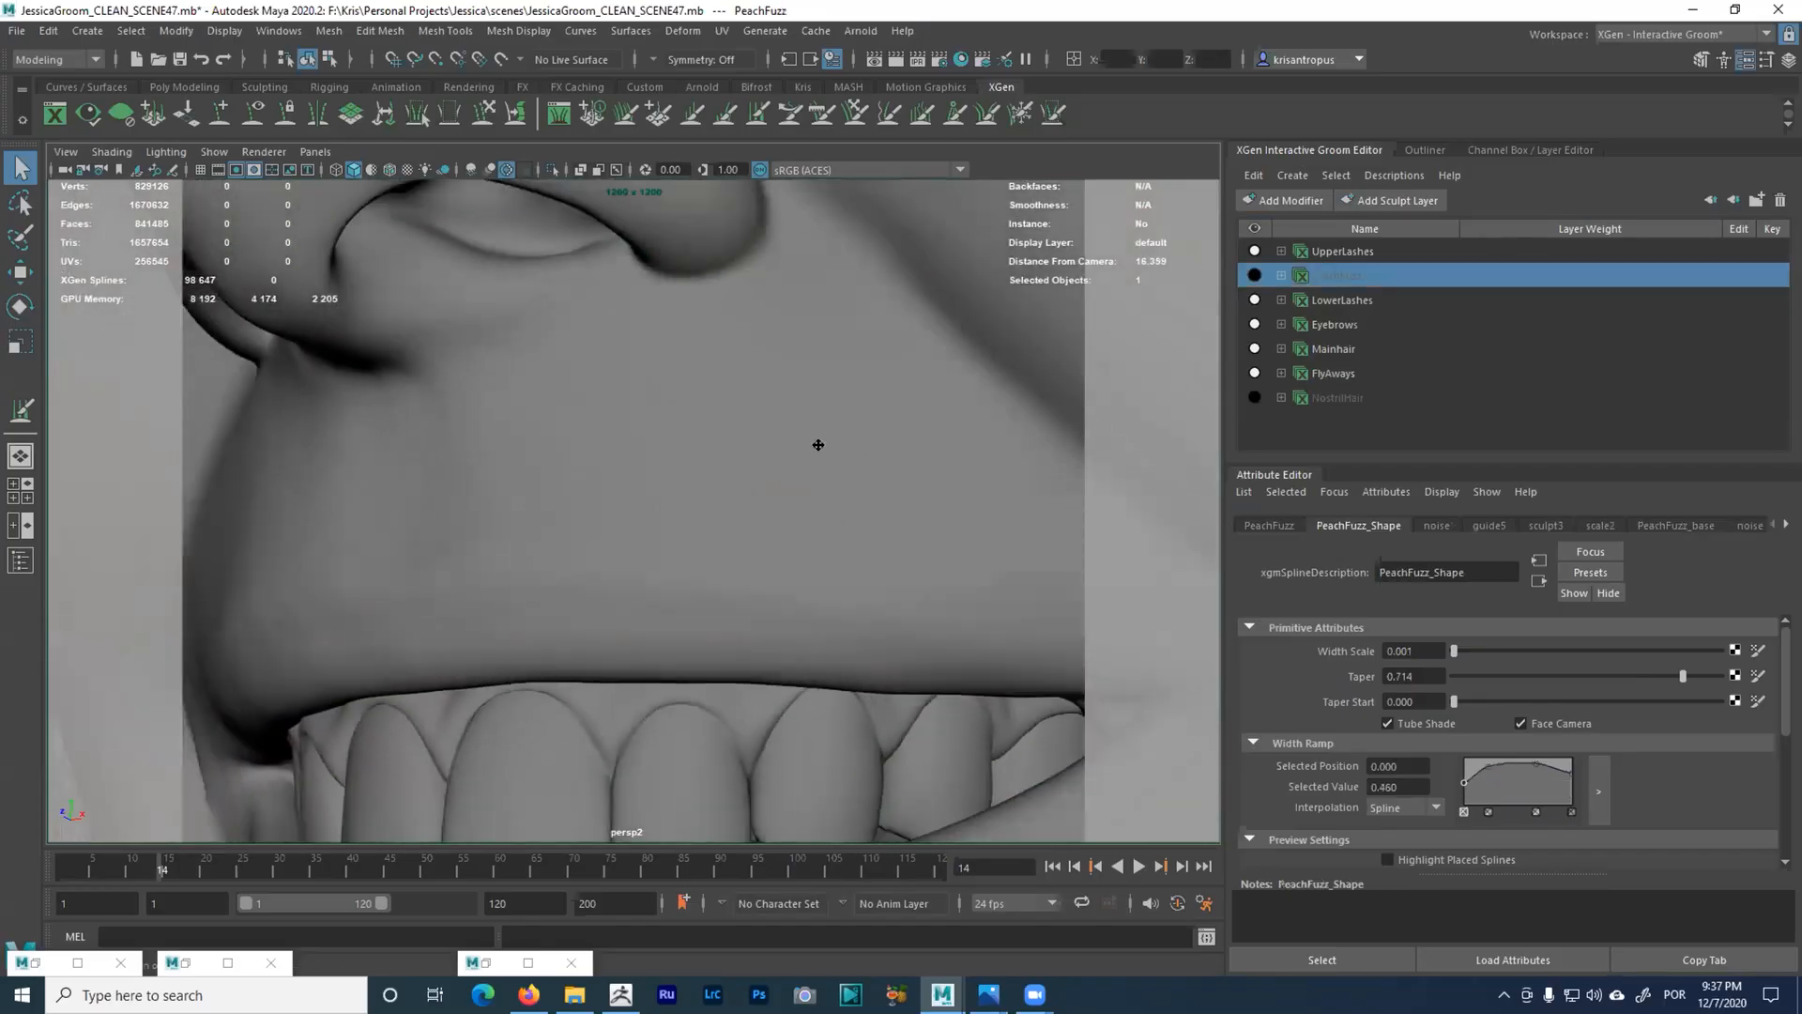
pyautogui.keyDown('alt'); pyautogui.moveTo(818, 445); pyautogui.dragTo(716, 684, button='middle'); pyautogui.keyUp('alt')
pyautogui.keyDown('alt'); pyautogui.moveTo(716, 684); pyautogui.dragTo(748, 521); pyautogui.keyUp('alt')
pyautogui.keyDown('alt'); pyautogui.moveTo(823, 448); pyautogui.dragTo(1191, 296); pyautogui.keyUp('alt')
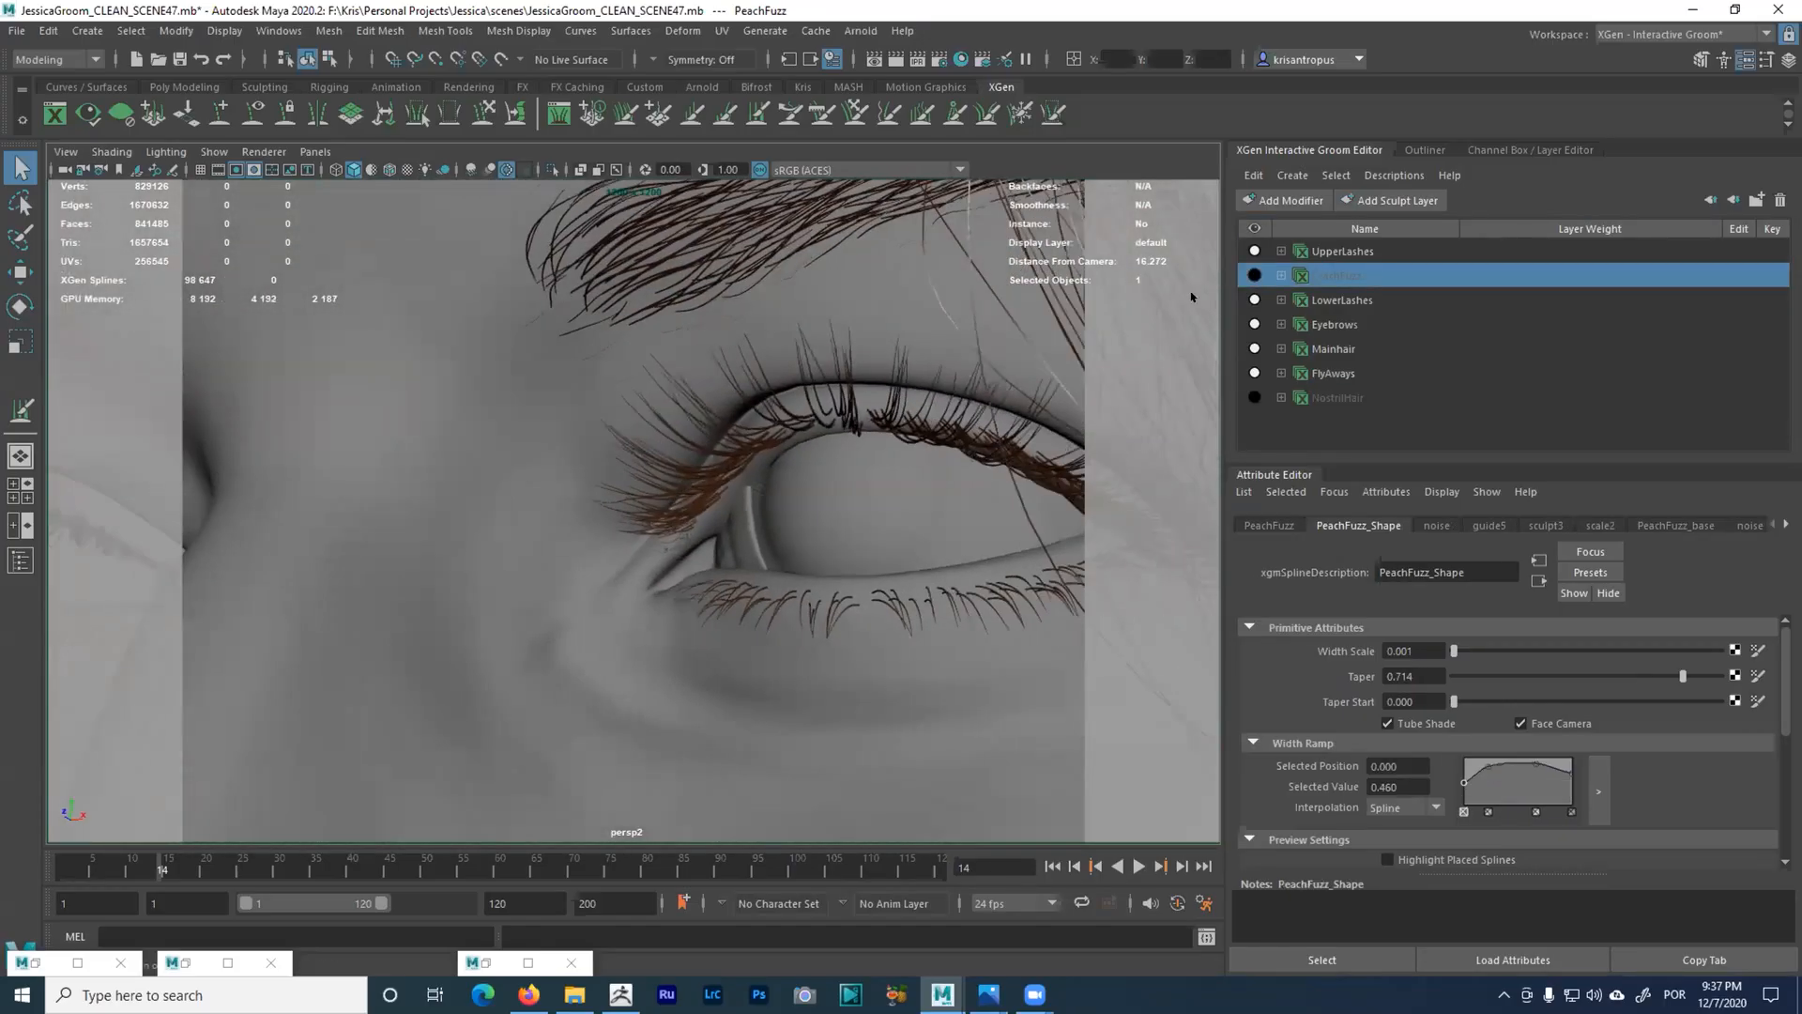
pyautogui.click(1248, 249)
pyautogui.click(1251, 298)
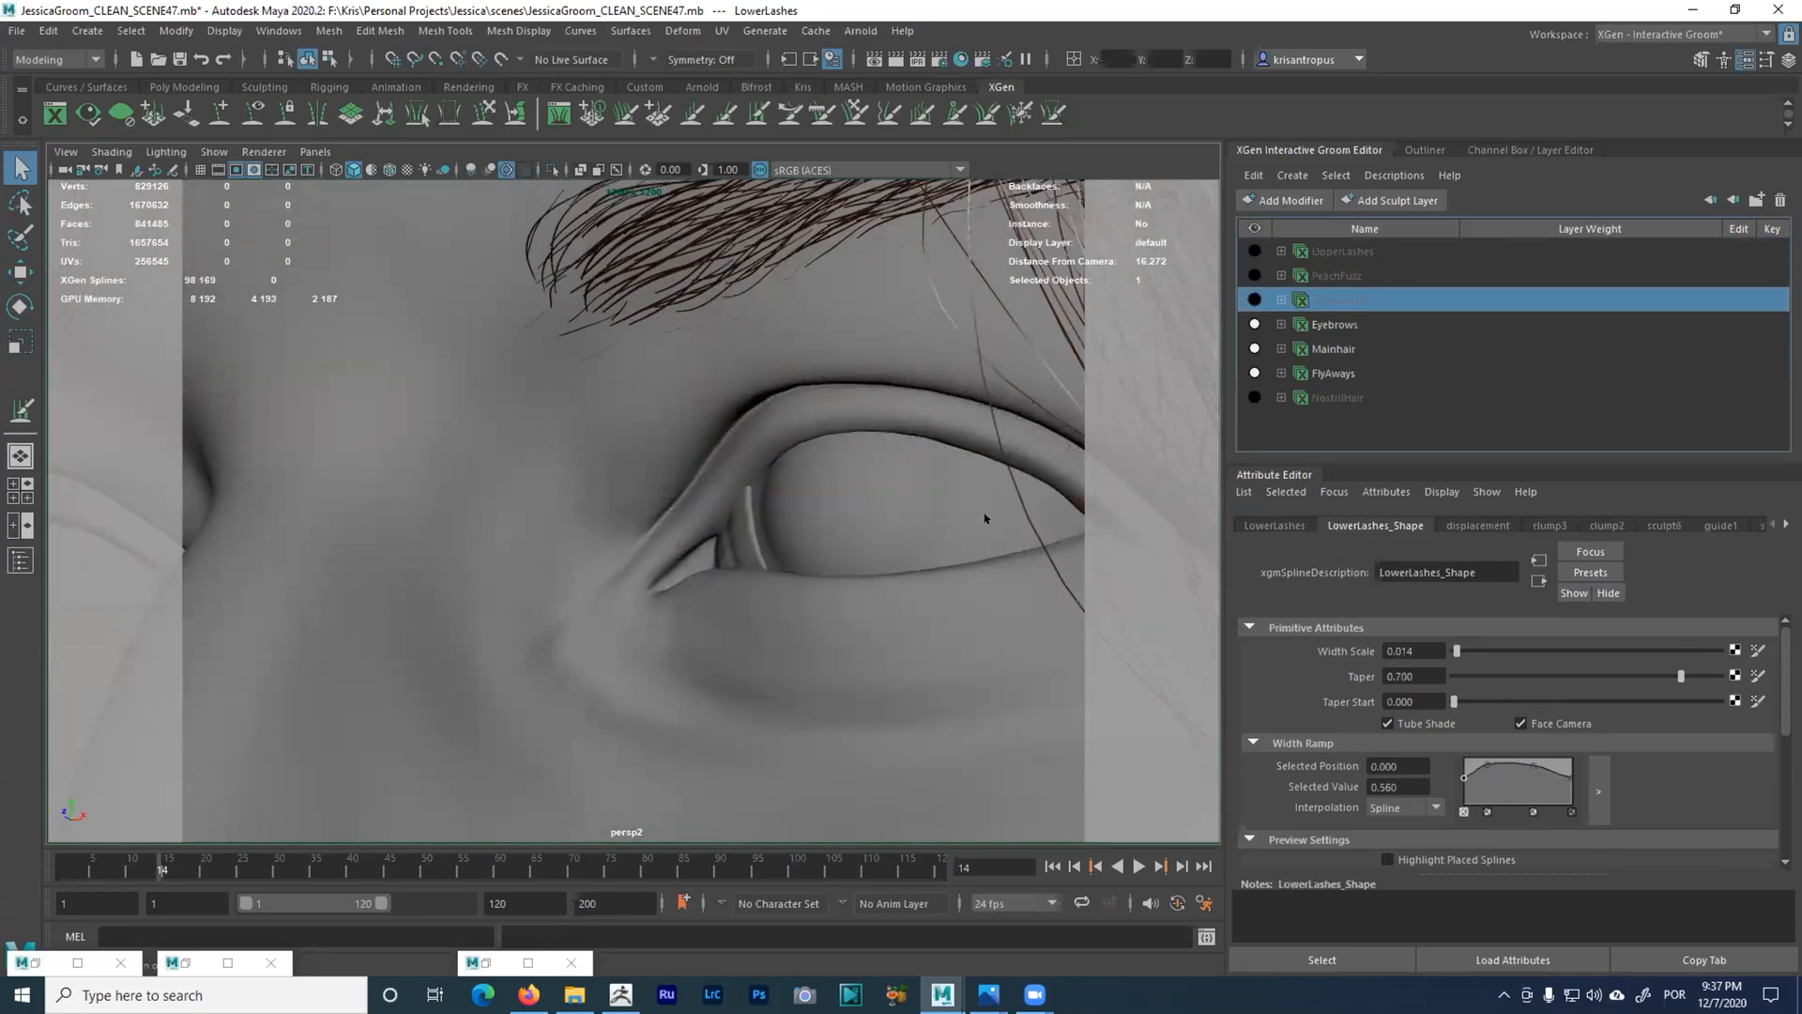
# - Hide the Eyebrows description
pyautogui.keyDown('alt'); pyautogui.moveTo(927, 478); pyautogui.dragTo(844, 497, button='right'); pyautogui.keyUp('alt')
pyautogui.keyDown('alt'); pyautogui.moveTo(845, 497); pyautogui.dragTo(910, 403); pyautogui.keyUp('alt')
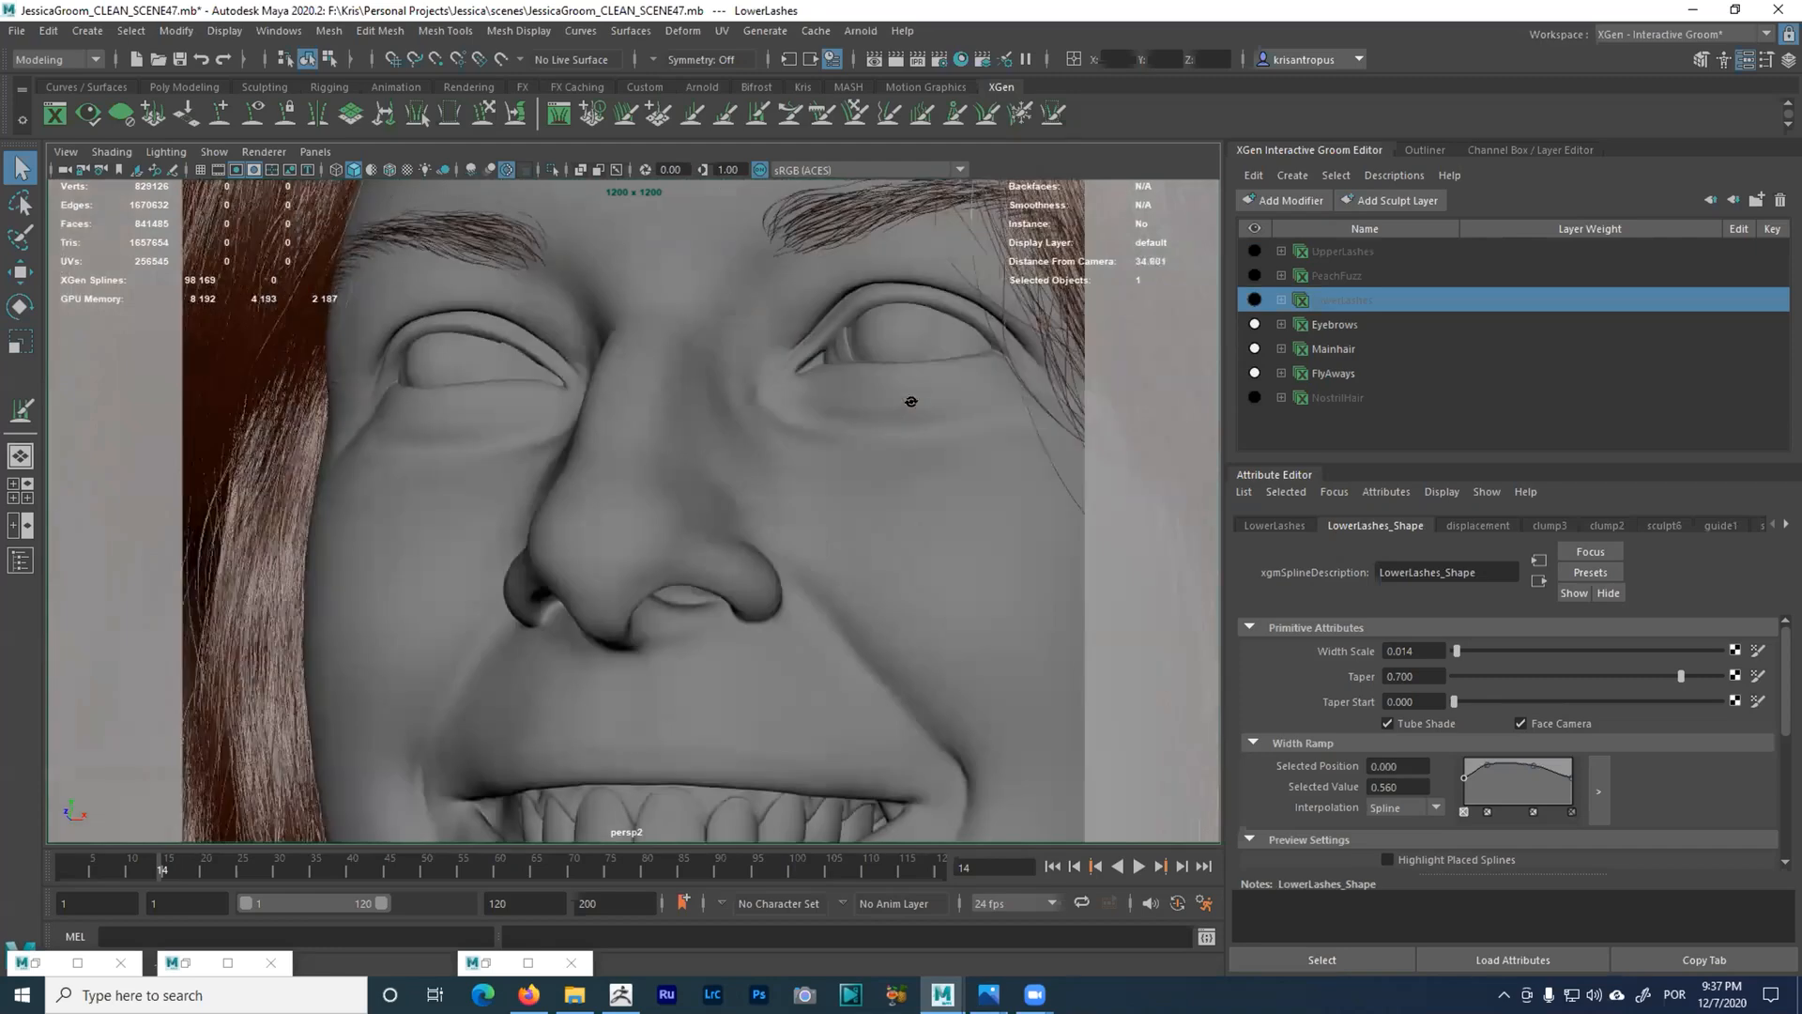
pyautogui.keyDown('alt'); pyautogui.moveTo(909, 403); pyautogui.dragTo(967, 395, button='right'); pyautogui.keyUp('alt')
pyautogui.click(1254, 324)
# - Examine the main hair and flyaway strands along the sides, hairline parting and crown of the head
pyautogui.keyDown('alt'); pyautogui.moveTo(935, 370); pyautogui.dragTo(477, 448); pyautogui.keyUp('alt')
pyautogui.keyDown('alt'); pyautogui.moveTo(476, 449); pyautogui.dragTo(415, 460, button='middle'); pyautogui.keyUp('alt')
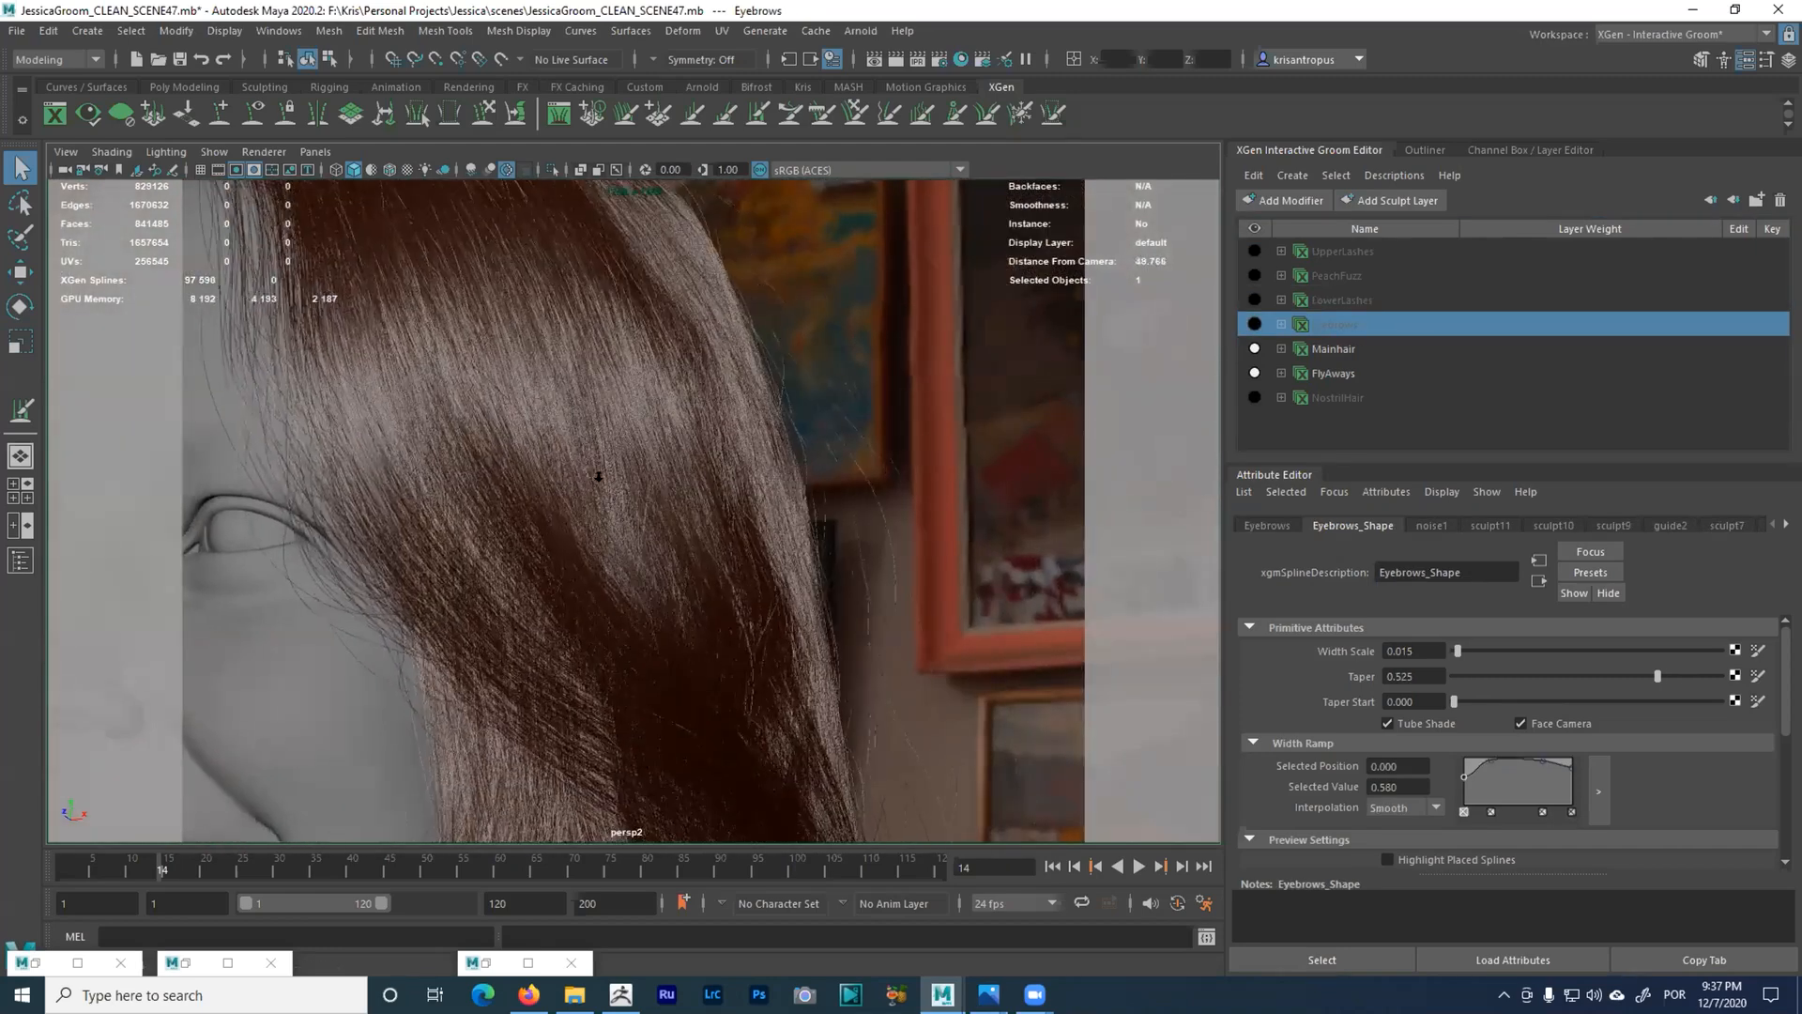
pyautogui.keyDown('alt'); pyautogui.moveTo(597, 475); pyautogui.dragTo(667, 442, button='right'); pyautogui.keyUp('alt')
pyautogui.keyDown('alt'); pyautogui.moveTo(667, 442); pyautogui.dragTo(506, 349, button='middle'); pyautogui.keyUp('alt')
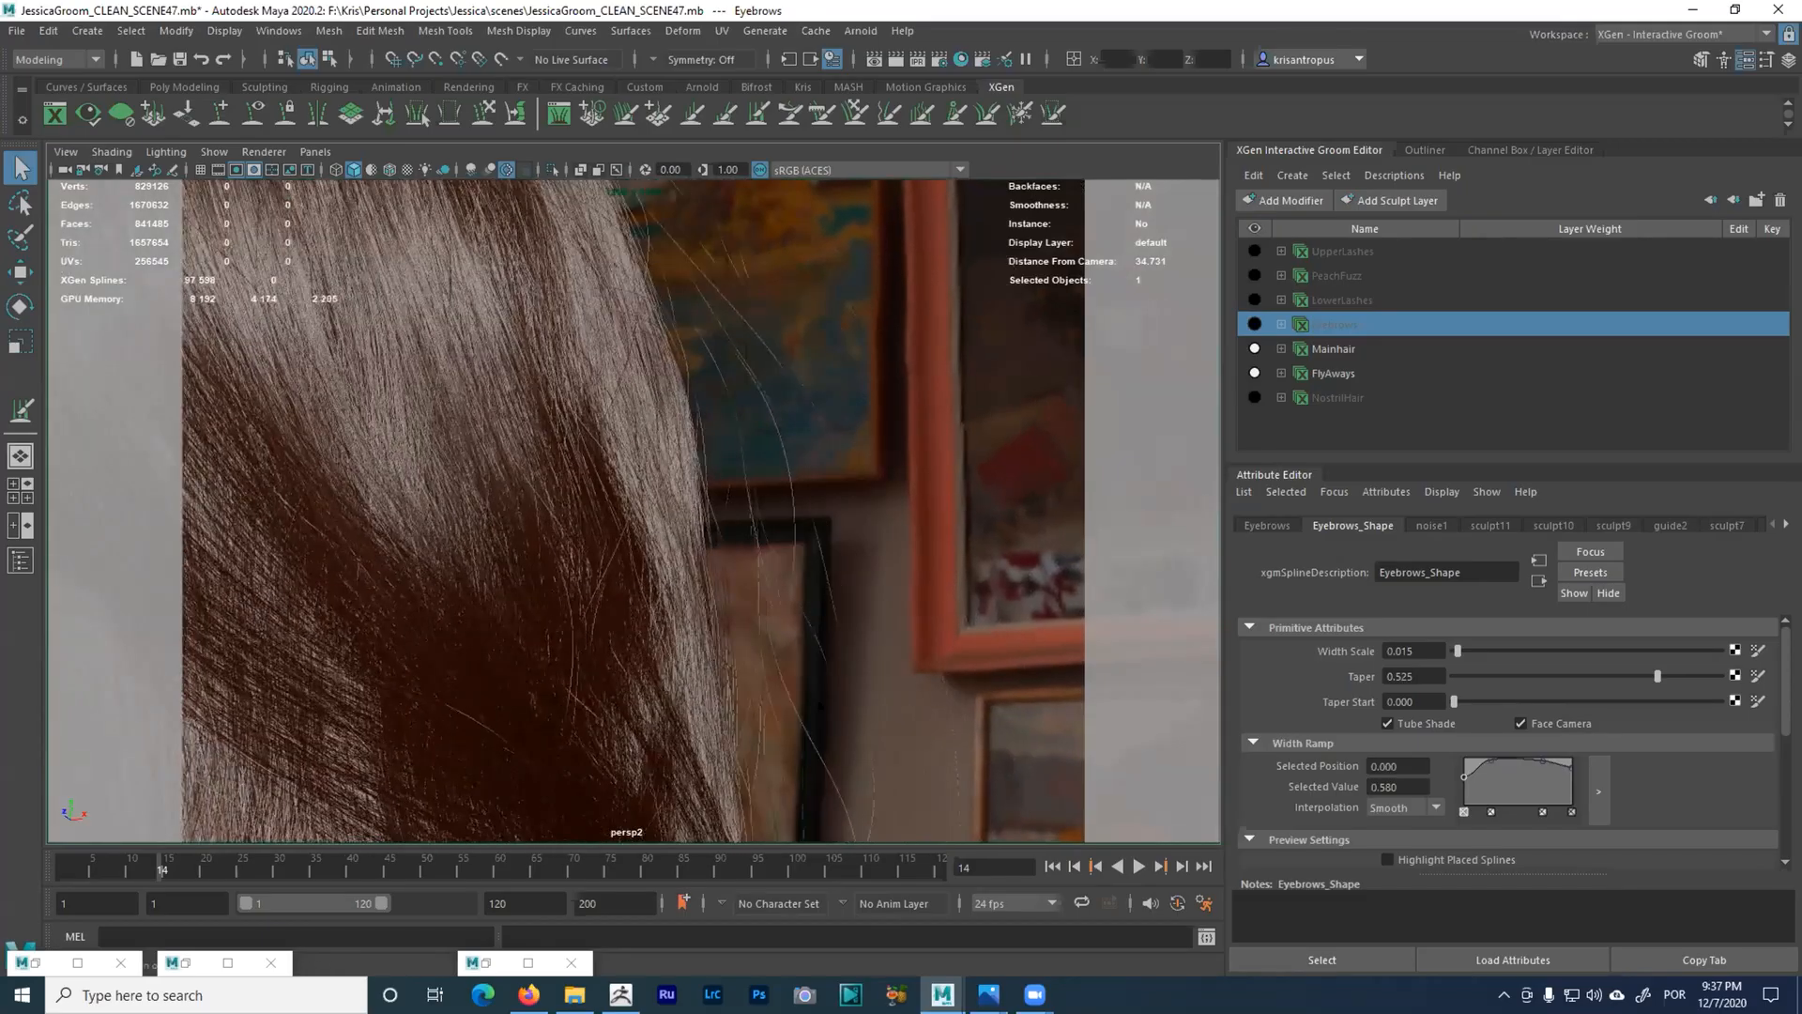
pyautogui.keyDown('alt'); pyautogui.moveTo(851, 684); pyautogui.dragTo(647, 601, button='right'); pyautogui.keyUp('alt')
pyautogui.keyDown('alt'); pyautogui.moveTo(648, 601); pyautogui.dragTo(741, 531); pyautogui.keyUp('alt')
pyautogui.keyDown('alt'); pyautogui.moveTo(741, 531); pyautogui.dragTo(836, 599, button='middle'); pyautogui.keyUp('alt')
pyautogui.keyDown('alt'); pyautogui.moveTo(836, 599); pyautogui.dragTo(904, 587, button='right'); pyautogui.keyUp('alt')
pyautogui.keyDown('alt'); pyautogui.moveTo(903, 587); pyautogui.dragTo(774, 567, button='middle'); pyautogui.keyUp('alt')
pyautogui.keyDown('alt'); pyautogui.moveTo(773, 568); pyautogui.dragTo(793, 567, button='right'); pyautogui.keyUp('alt')
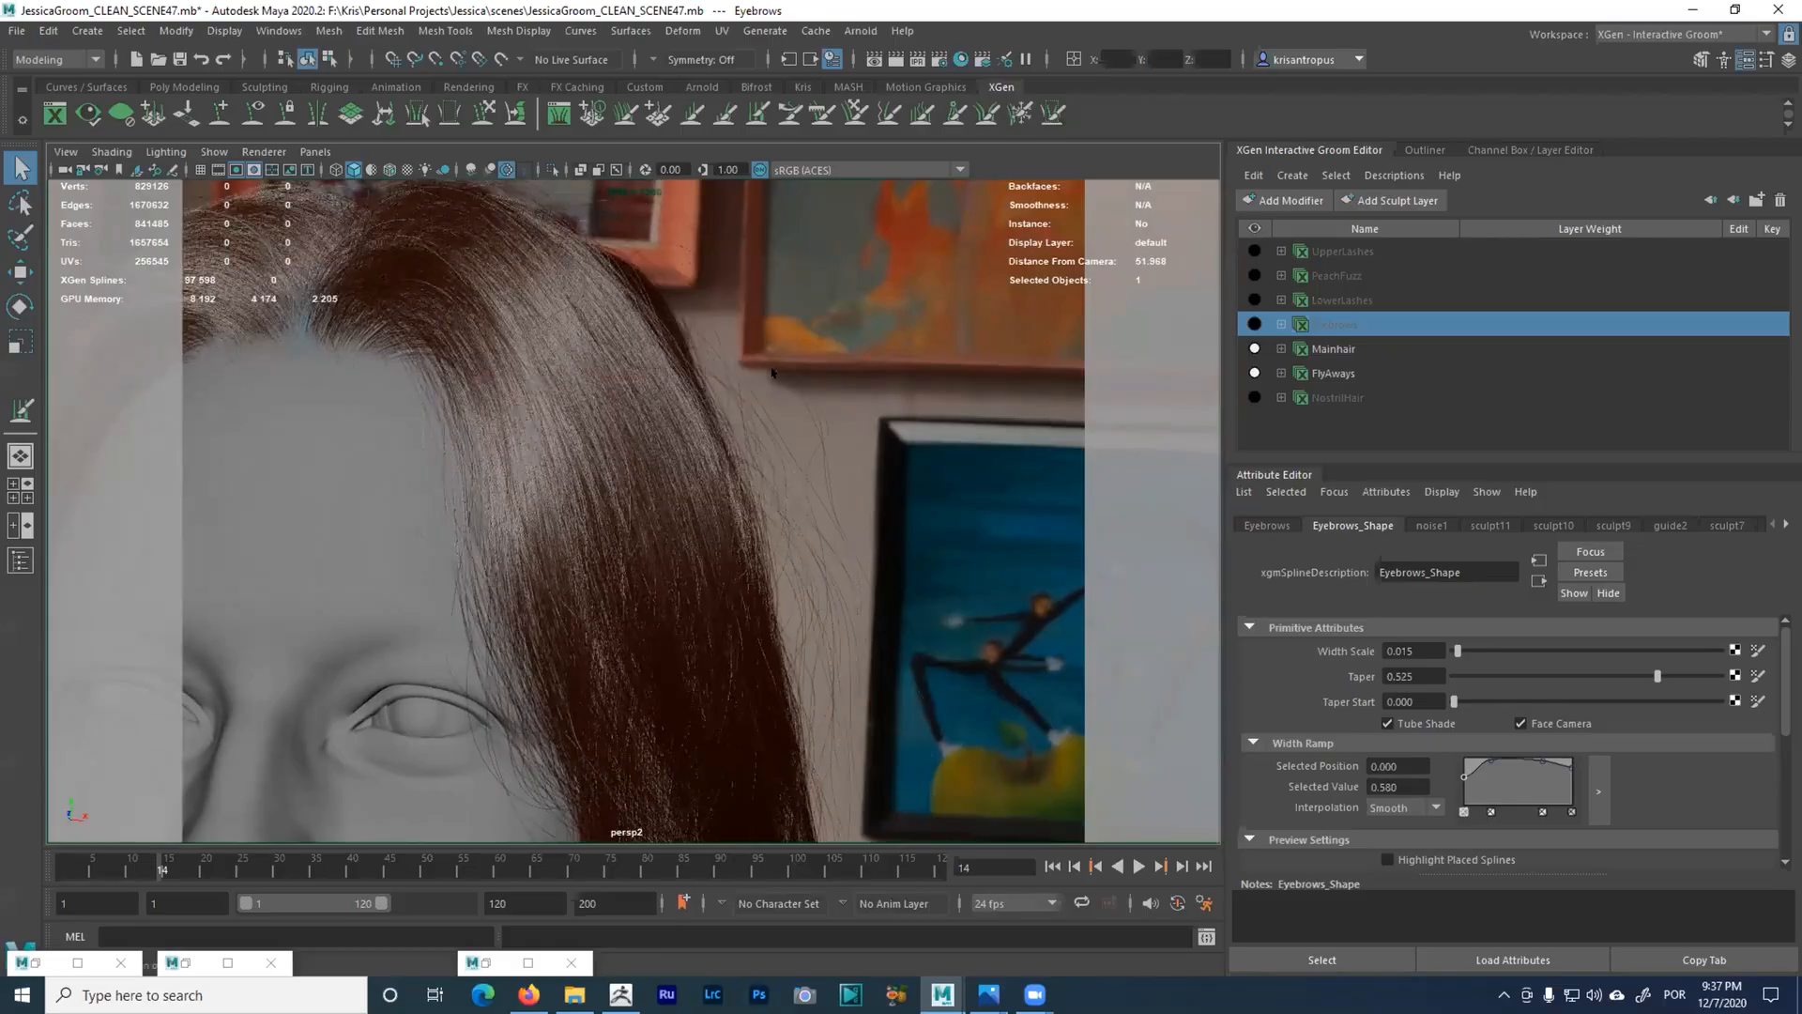
pyautogui.keyDown('alt'); pyautogui.moveTo(536, 324); pyautogui.dragTo(444, 627); pyautogui.keyUp('alt')
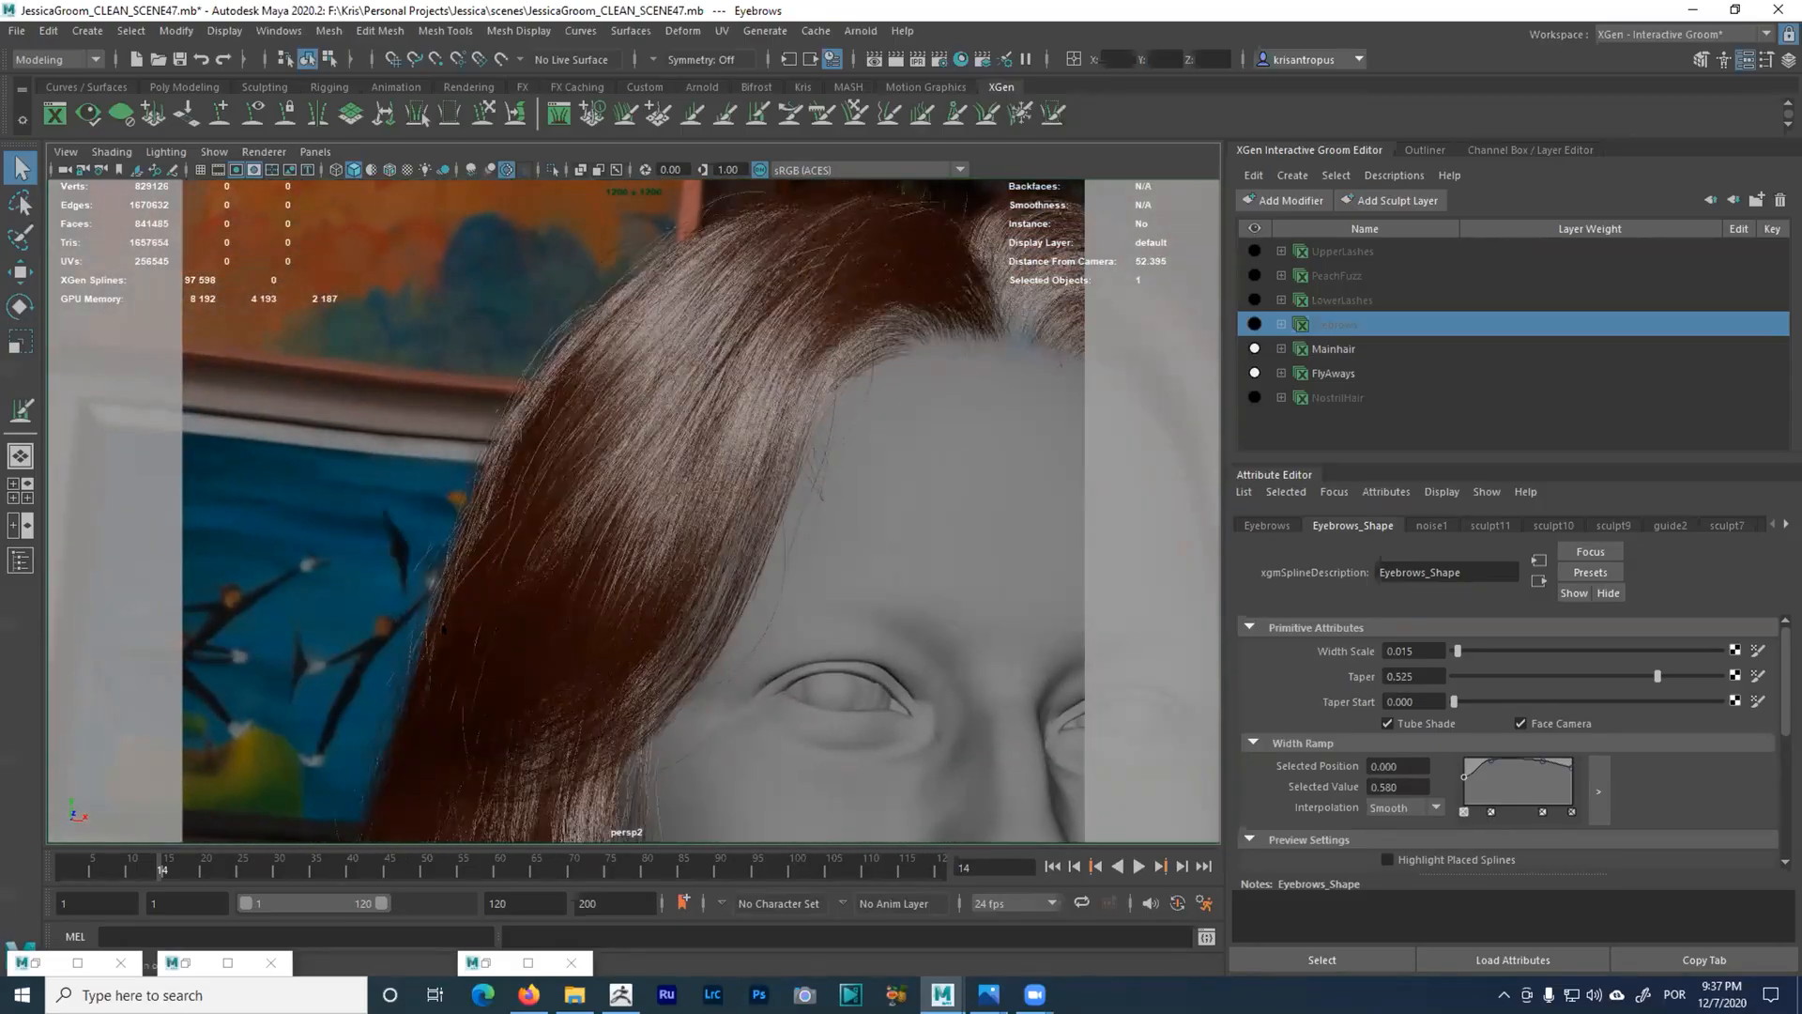
pyautogui.keyDown('alt'); pyautogui.moveTo(688, 398); pyautogui.dragTo(537, 445); pyautogui.keyUp('alt')
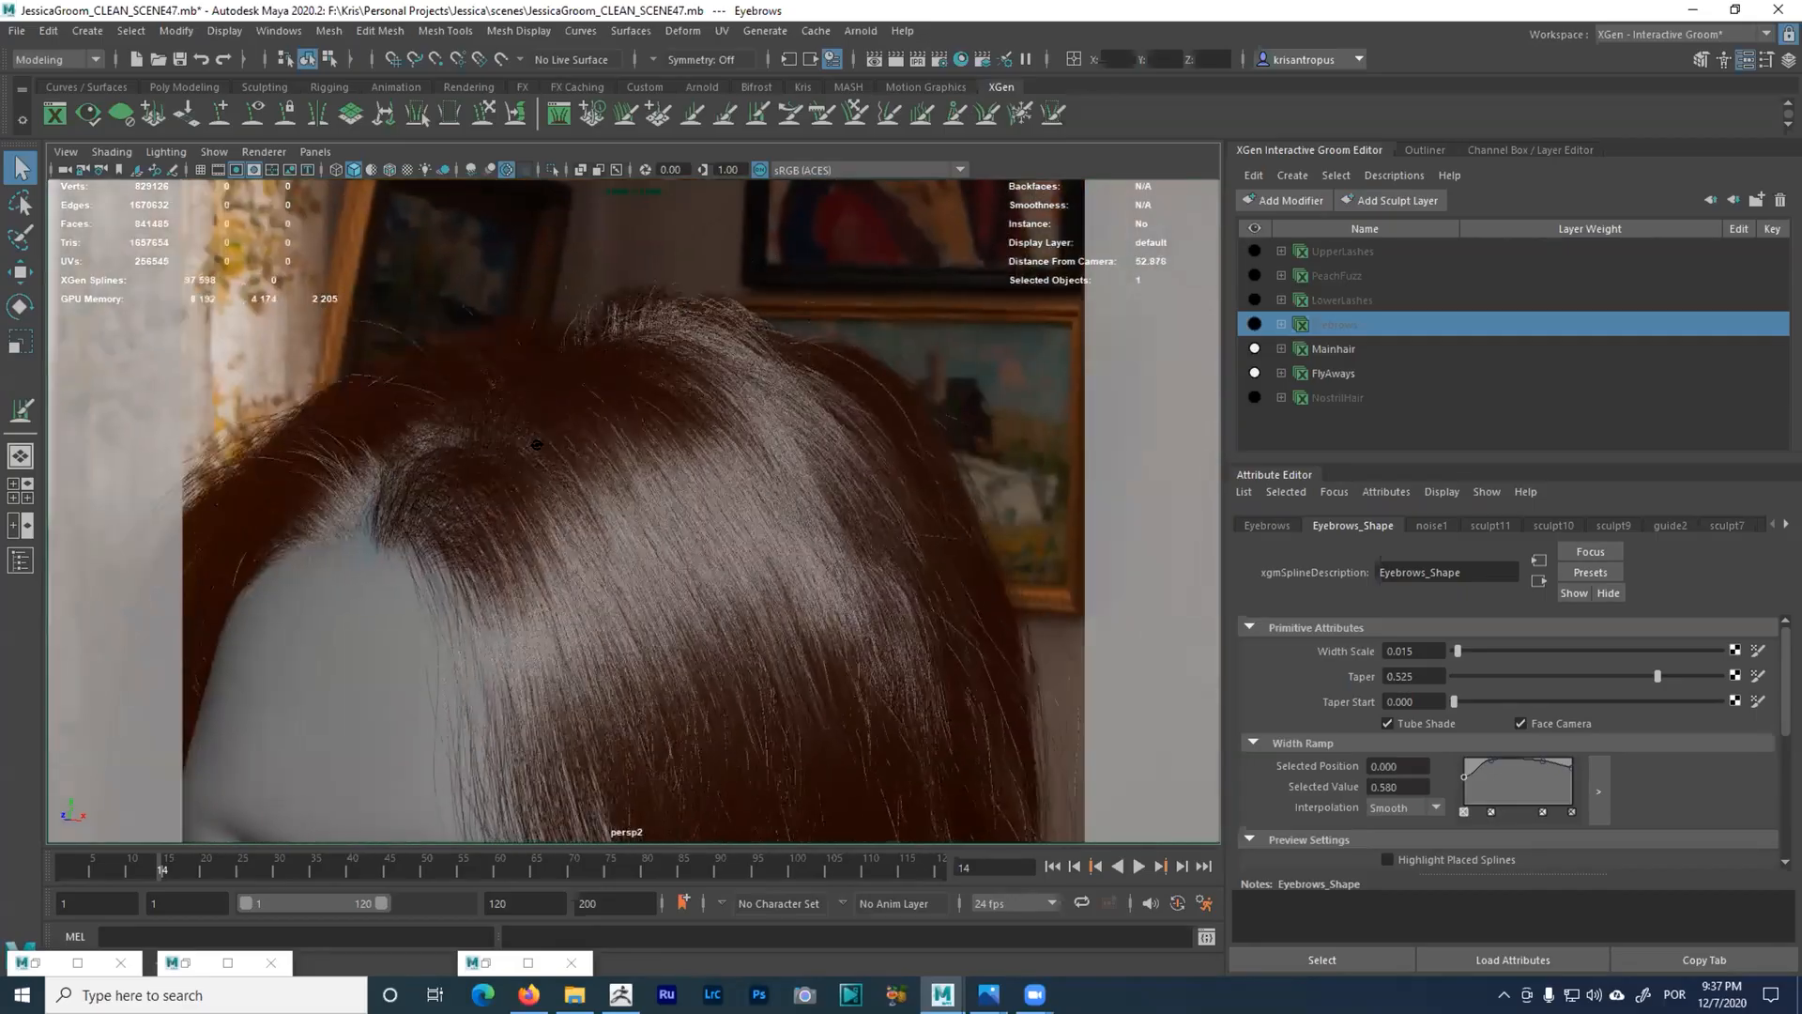
pyautogui.keyDown('alt'); pyautogui.moveTo(757, 373); pyautogui.dragTo(908, 356); pyautogui.keyUp('alt')
pyautogui.keyDown('alt'); pyautogui.moveTo(908, 495); pyautogui.dragTo(823, 443); pyautogui.keyUp('alt')
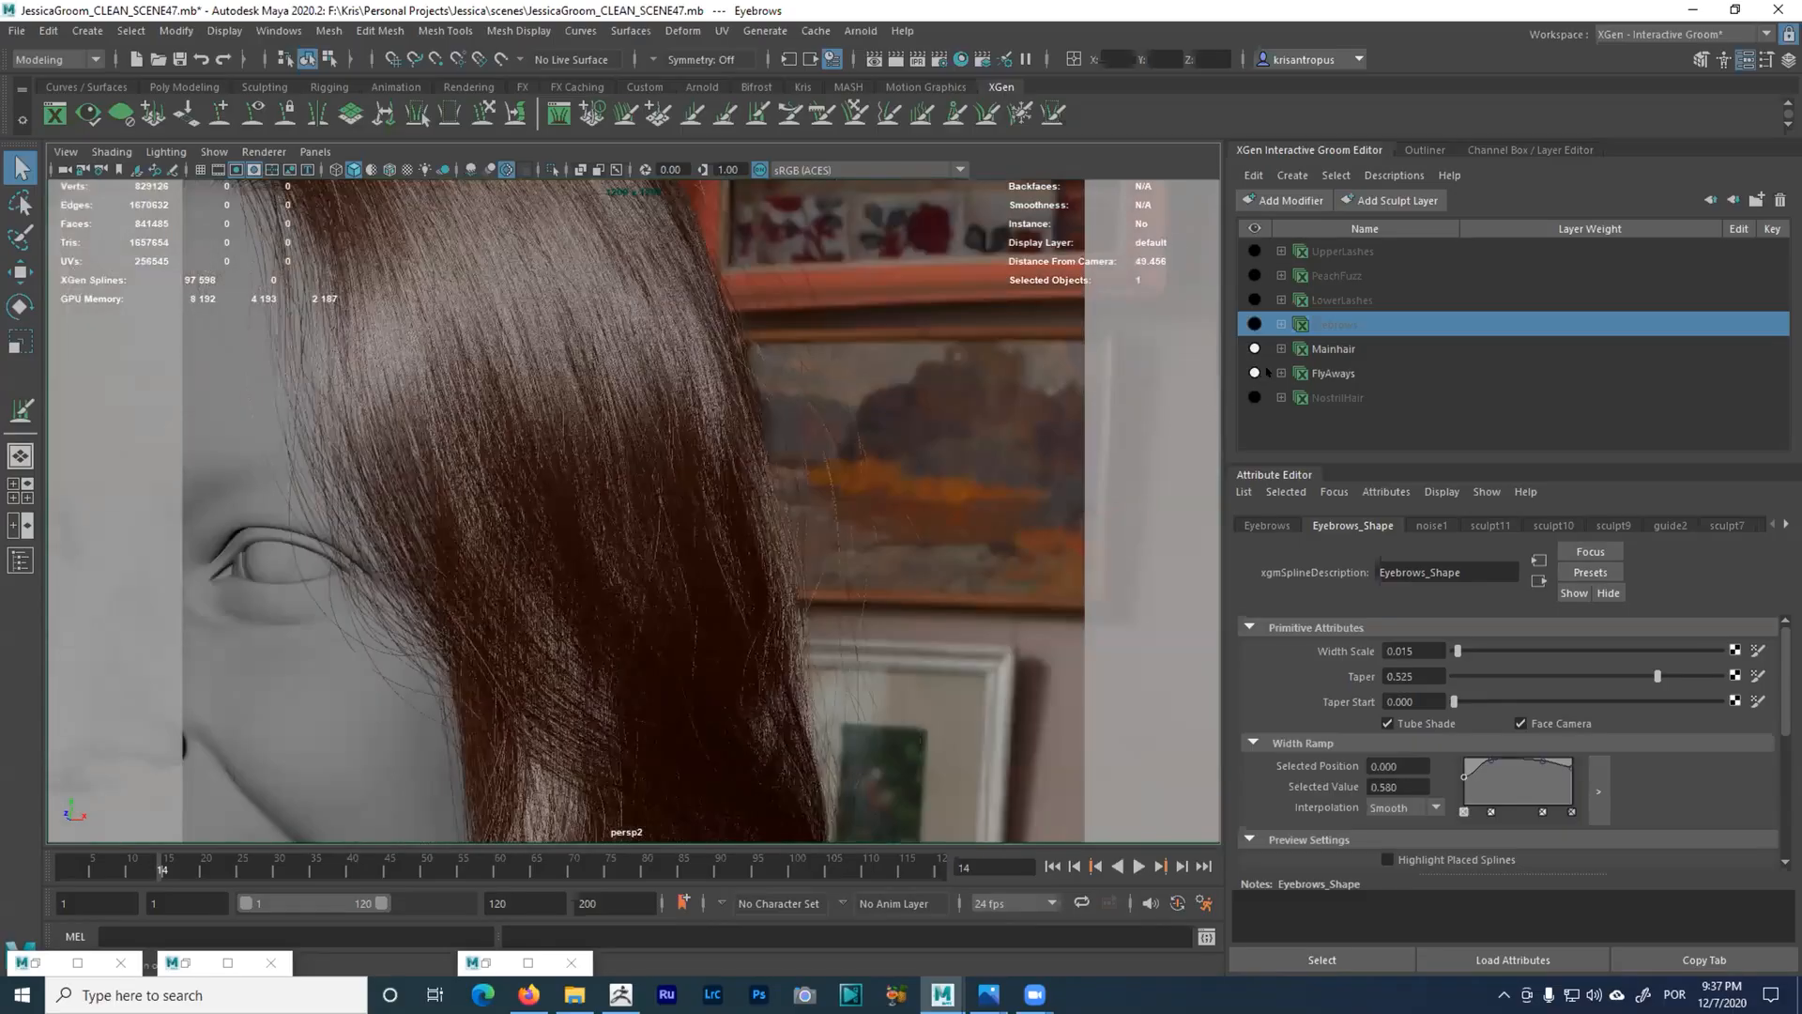
# - Switch the FlyAways description off and back on to compare the hair silhouette
pyautogui.click(1244, 371)
pyautogui.click(1252, 372)
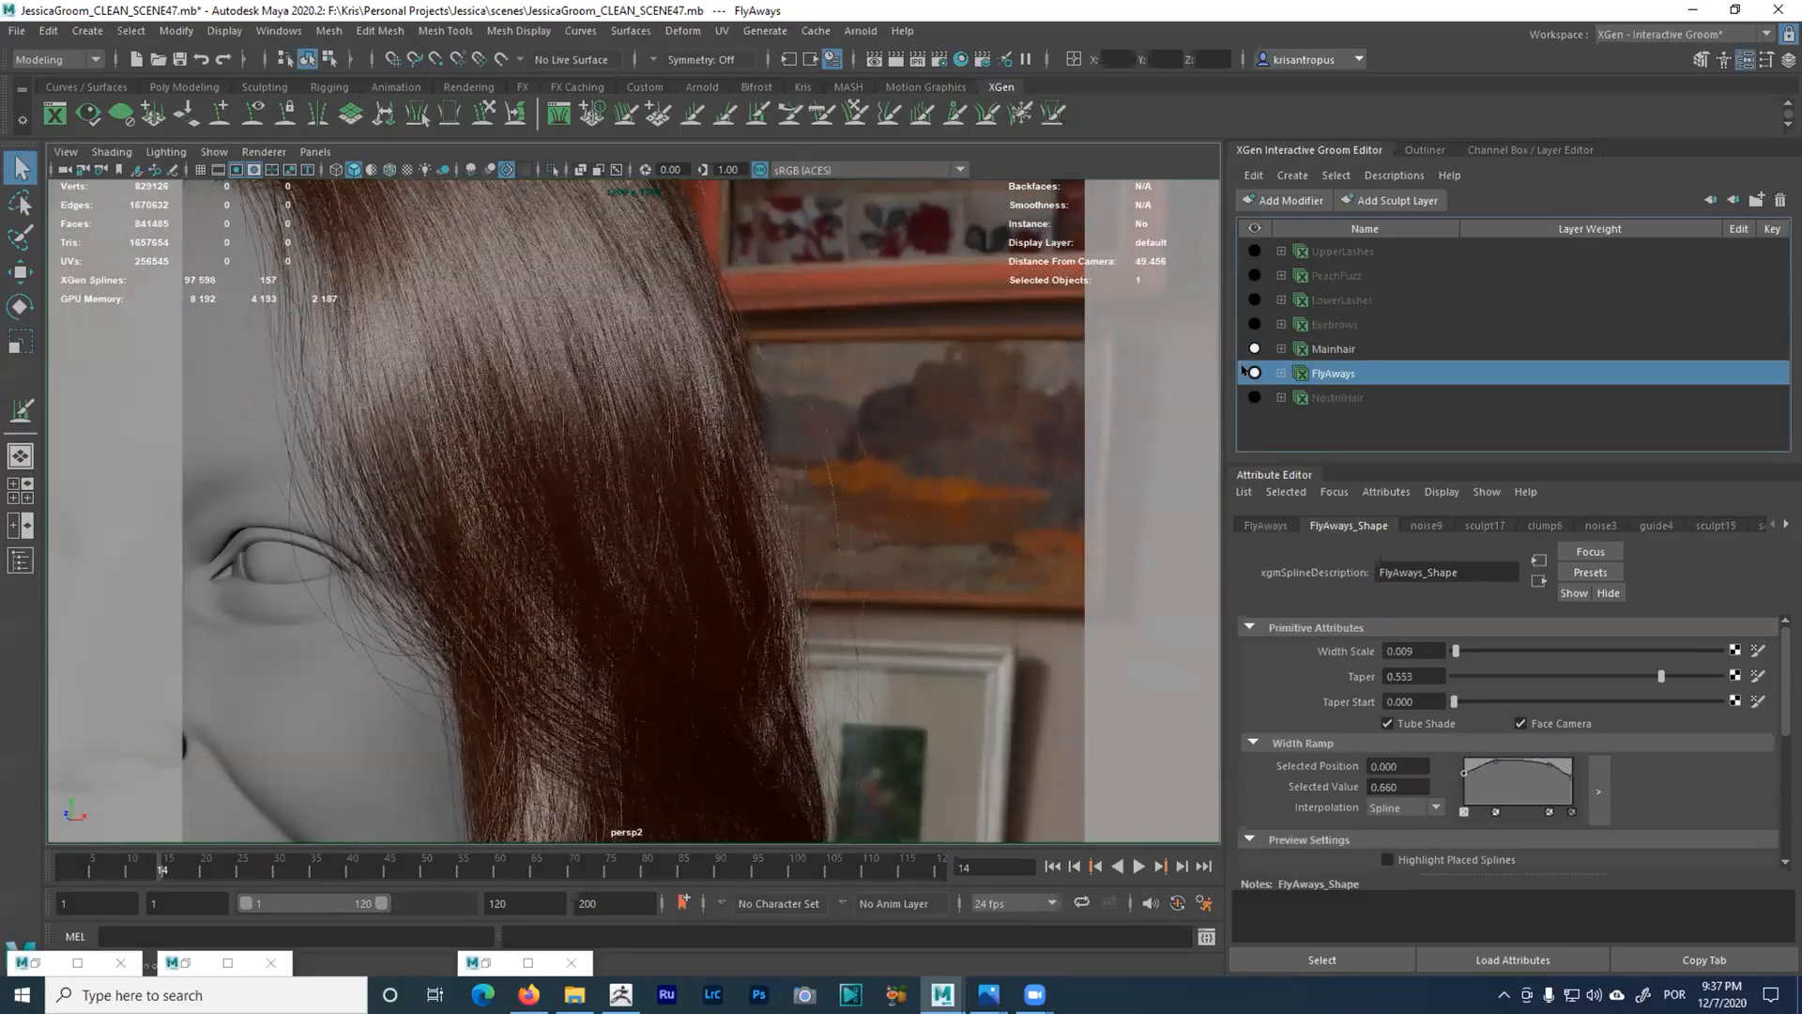
pyautogui.keyDown('alt'); pyautogui.moveTo(845, 488); pyautogui.dragTo(764, 492); pyautogui.keyUp('alt')
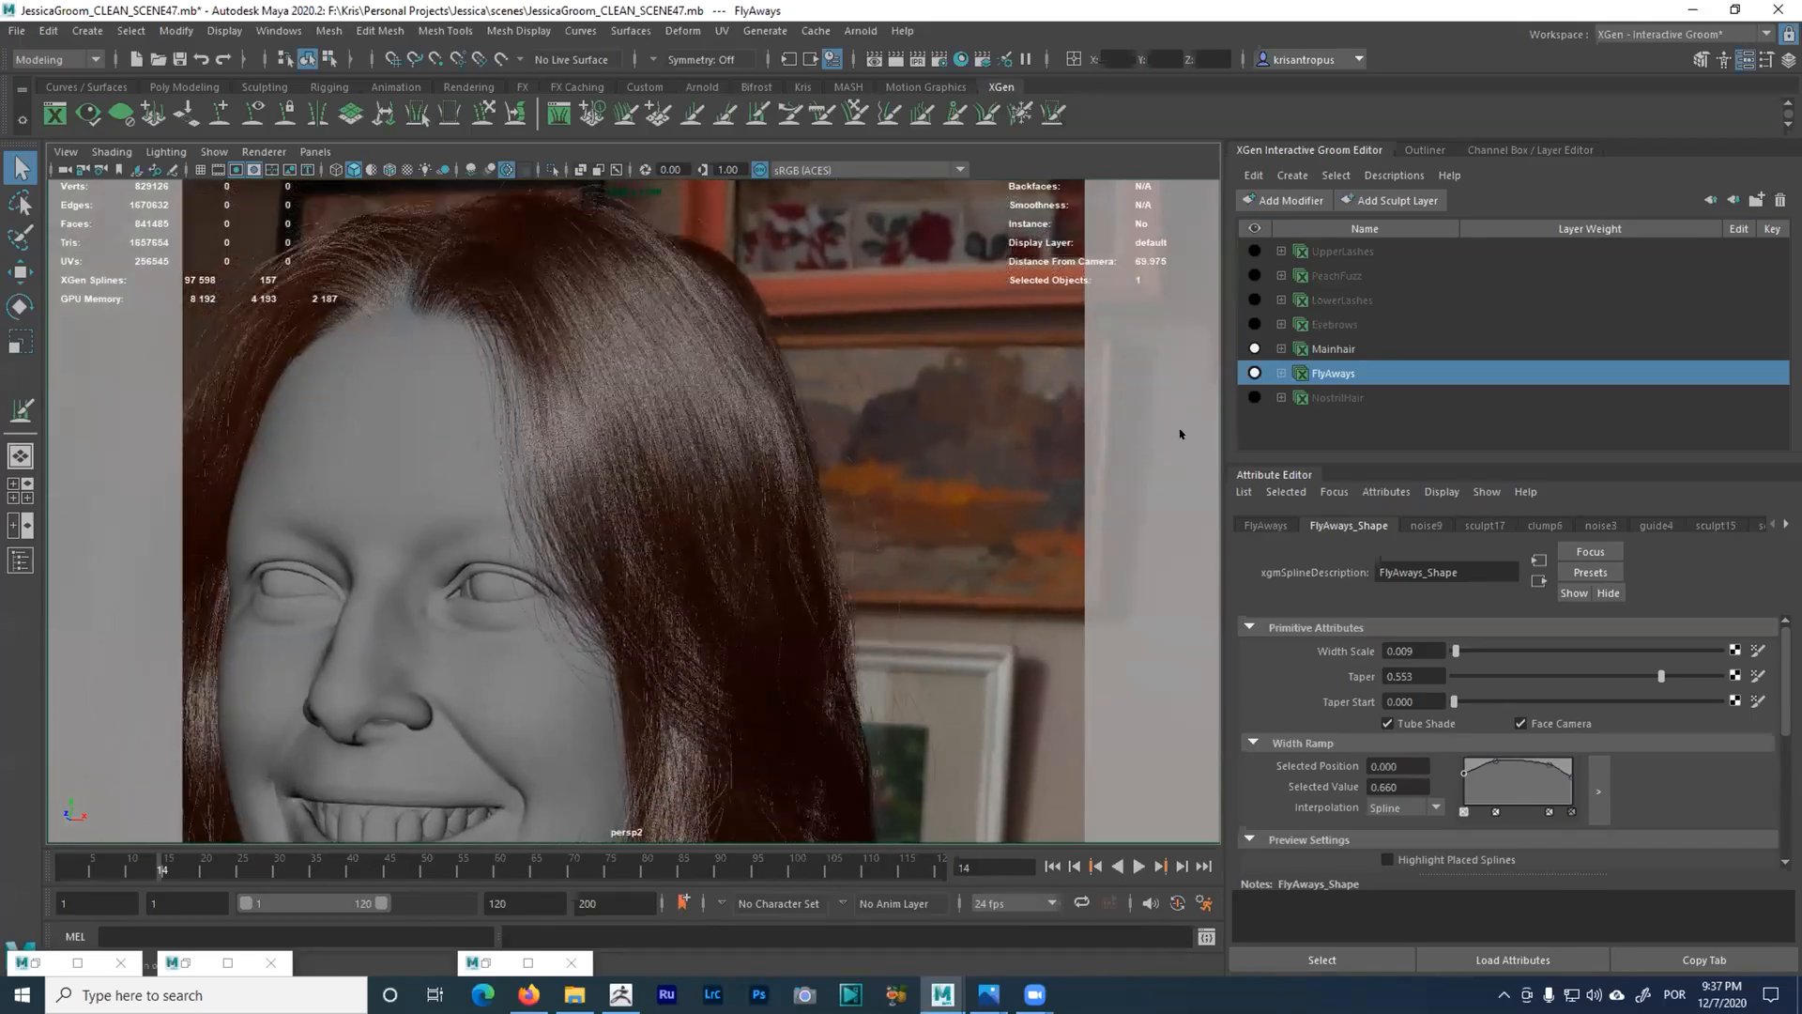
# - Temporarily hide the Mainhair description to inspect the flyaway strands alone, and show it again
pyautogui.click(1239, 351)
pyautogui.keyDown('alt'); pyautogui.moveTo(809, 489); pyautogui.dragTo(897, 538); pyautogui.keyUp('alt')
pyautogui.keyDown('alt'); pyautogui.moveTo(897, 538); pyautogui.dragTo(909, 579, button='right'); pyautogui.keyUp('alt')
pyautogui.moveTo(909, 579)
pyautogui.keyDown('alt'); pyautogui.mouseDown()
pyautogui.moveTo(819, 434)
pyautogui.moveTo(1015, 443)
pyautogui.moveTo(741, 414)
pyautogui.moveTo(788, 479)
pyautogui.moveTo(720, 385)
pyautogui.moveTo(771, 385)
pyautogui.mouseUp(); pyautogui.keyUp('alt')
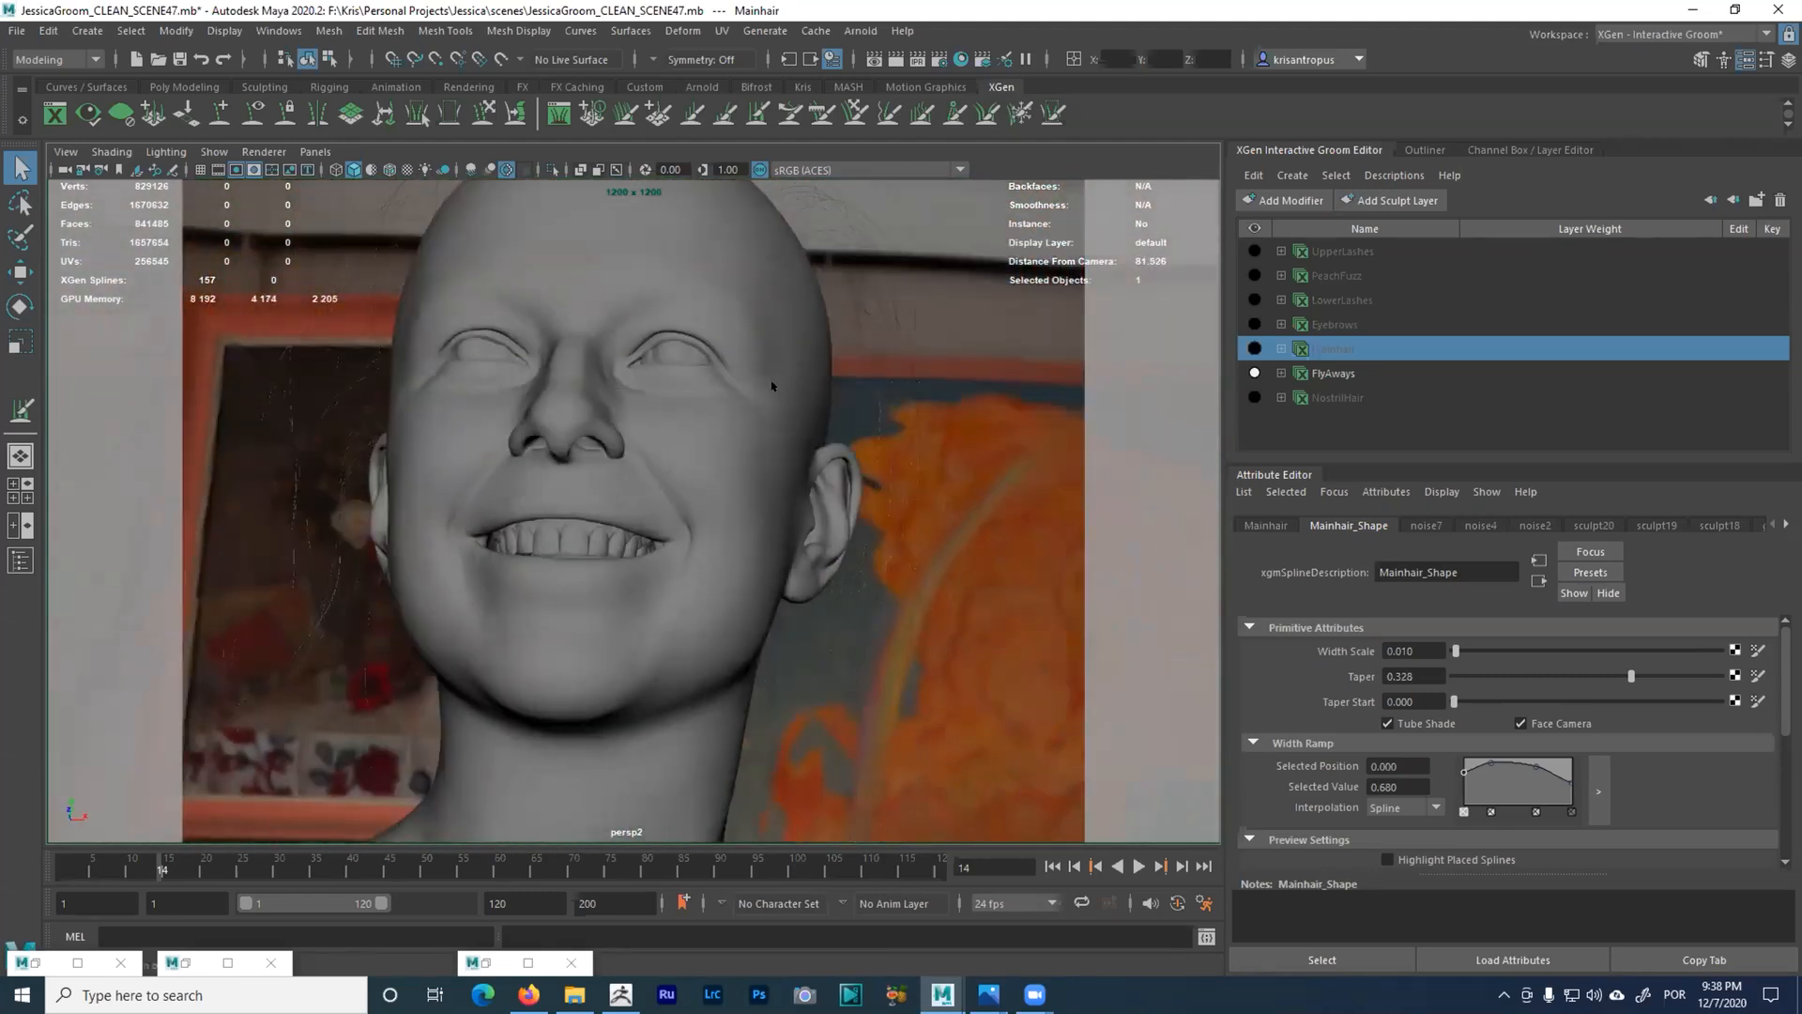
pyautogui.keyDown('alt'); pyautogui.moveTo(850, 481); pyautogui.dragTo(940, 520); pyautogui.keyUp('alt')
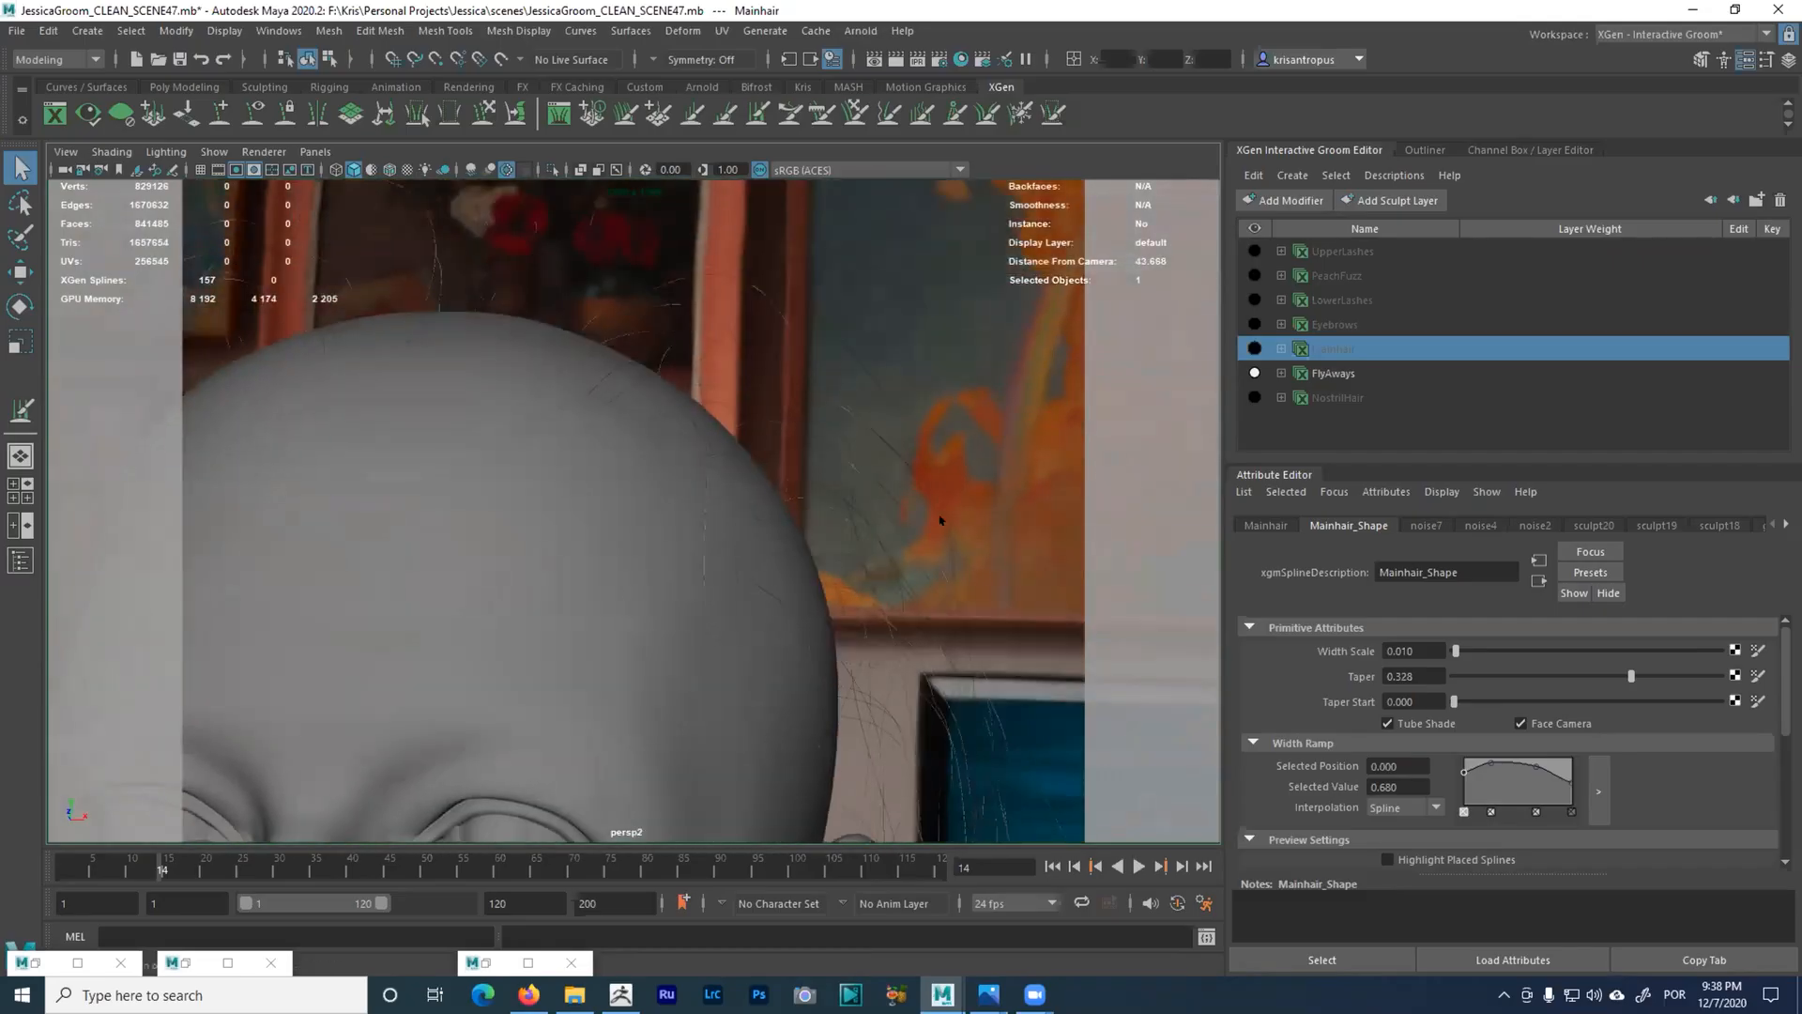
pyautogui.click(1254, 348)
pyautogui.keyDown('alt'); pyautogui.moveTo(545, 474); pyautogui.dragTo(865, 465); pyautogui.keyUp('alt')
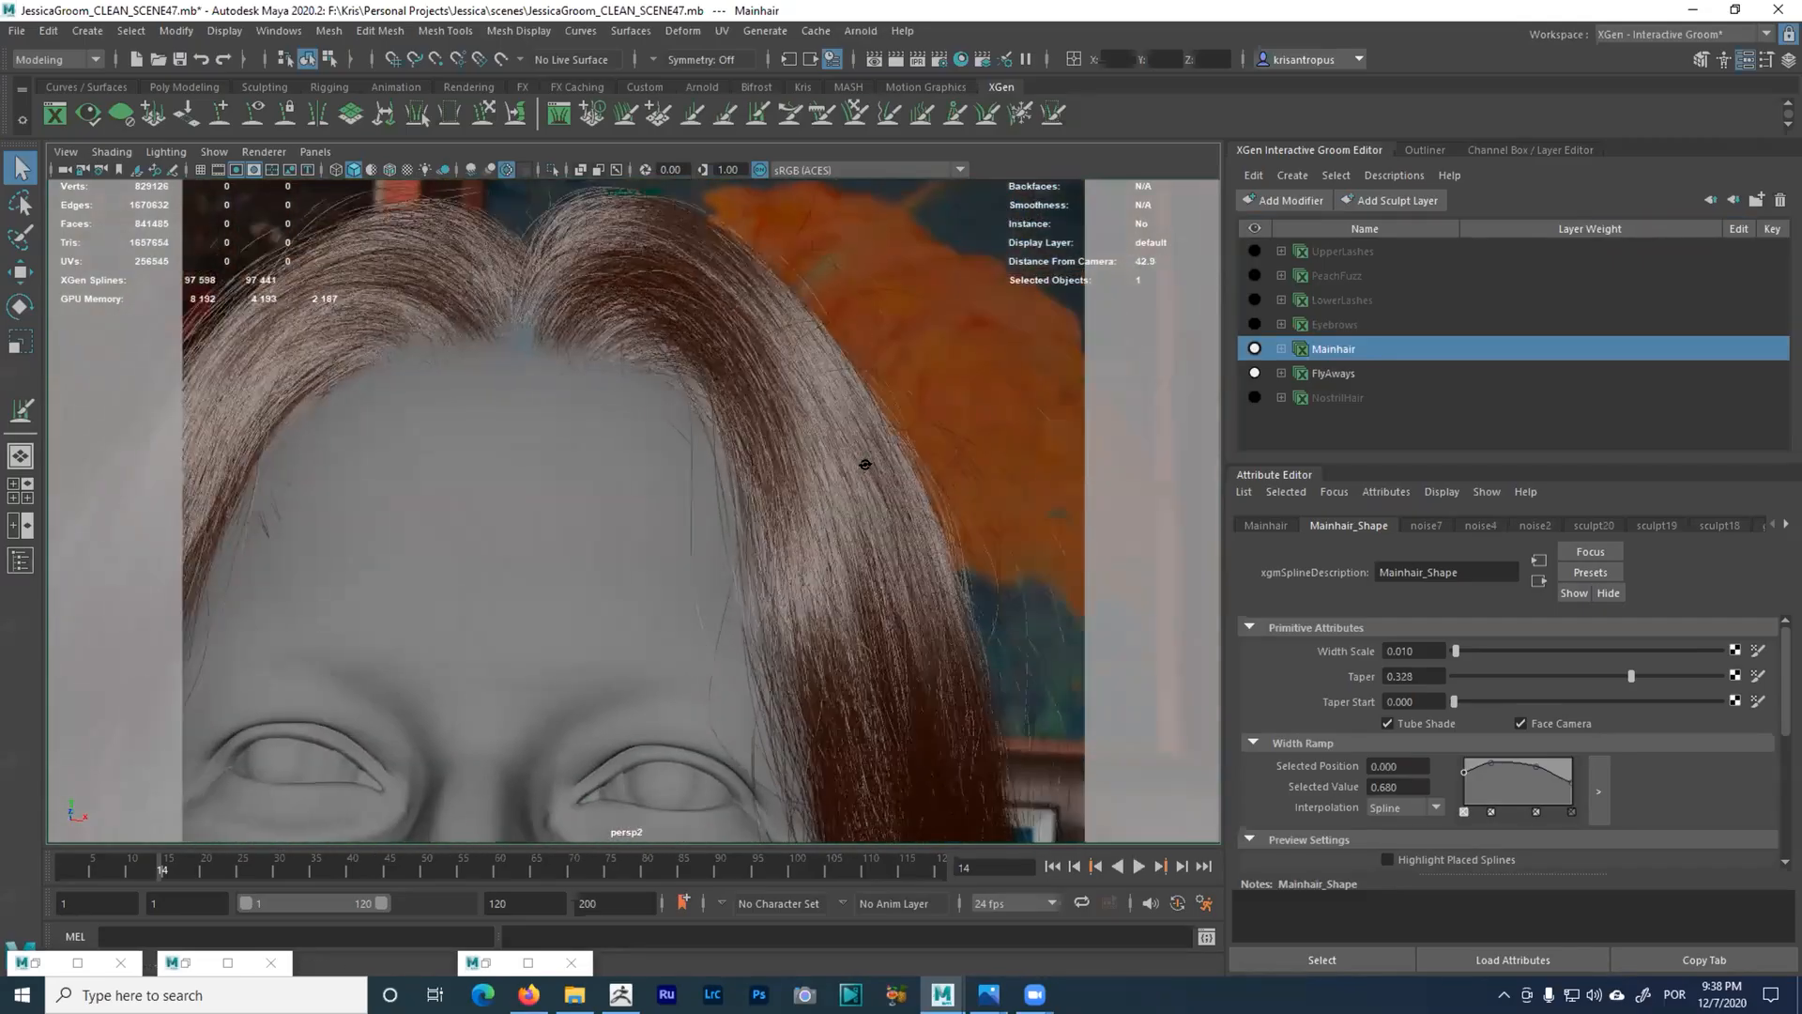
# - Hide the FlyAways description and expand Mainhair to list its modifiers
pyautogui.click(1254, 373)
pyautogui.keyDown('alt'); pyautogui.moveTo(1139, 407); pyautogui.dragTo(1207, 418, button='right'); pyautogui.keyUp('alt')
pyautogui.click(1274, 347)
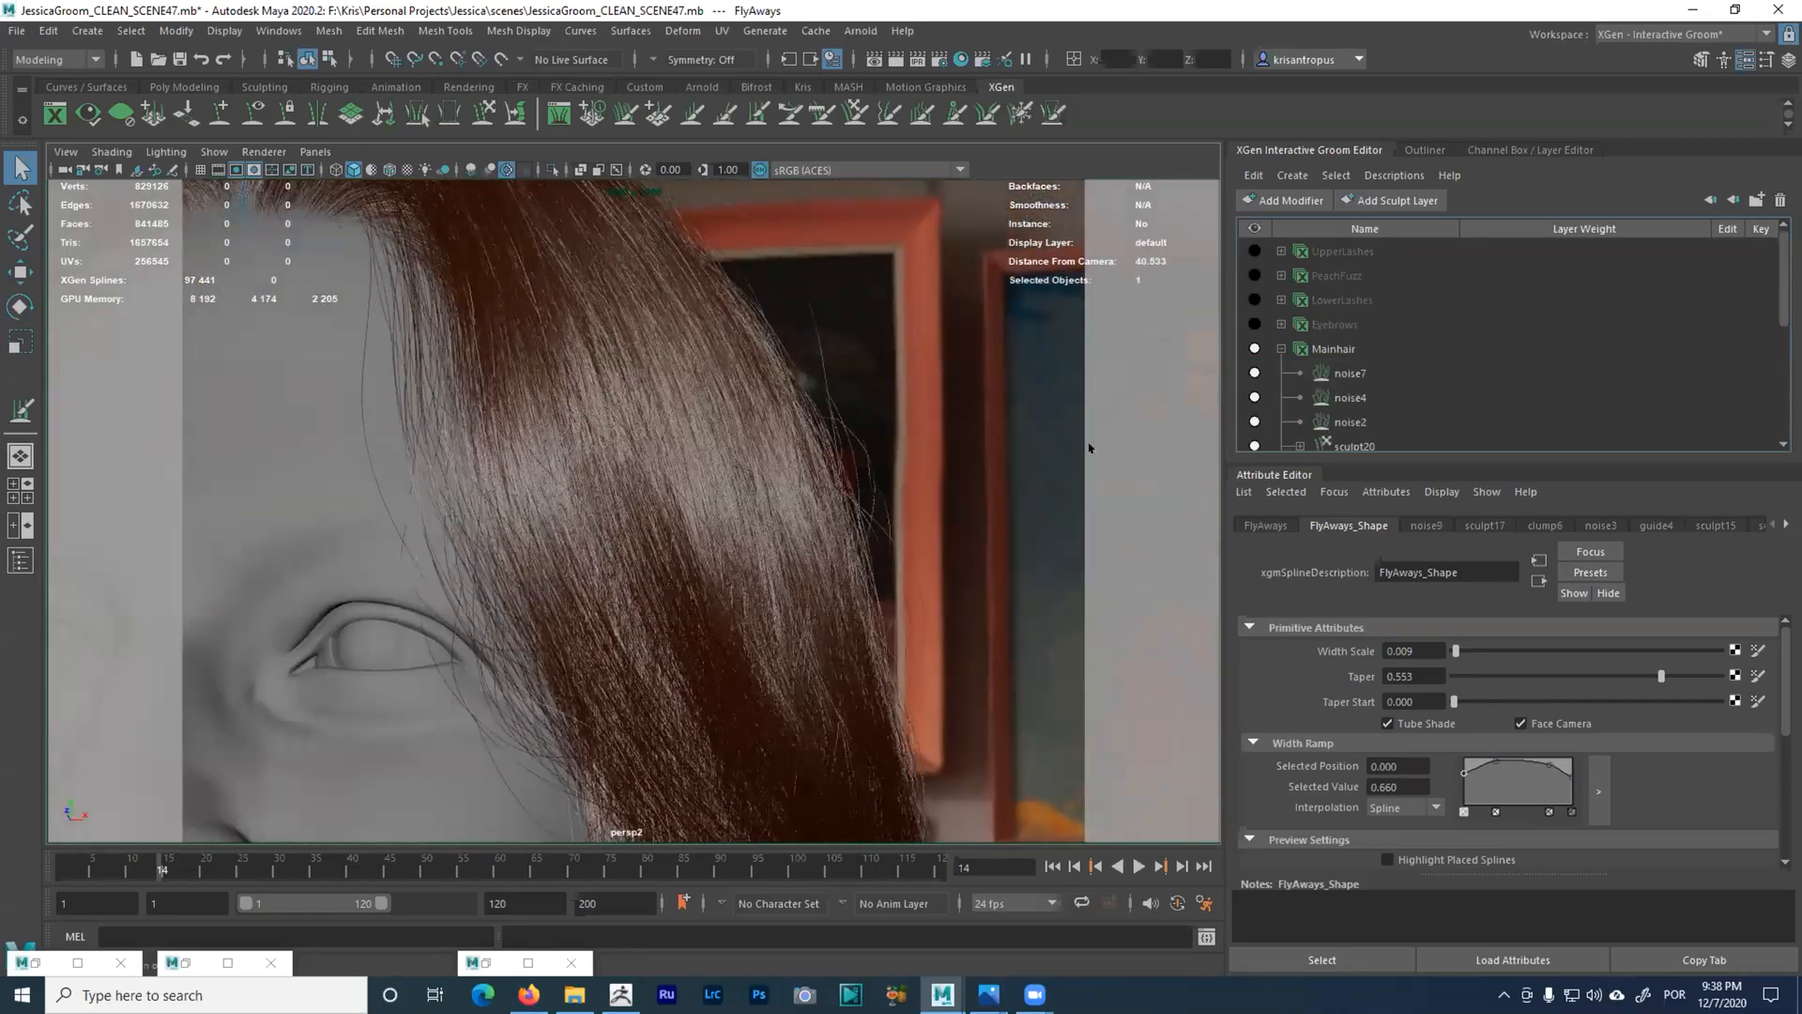
# - Examine the overall shape of the main hair around the whole head without the flyaways
pyautogui.keyDown('alt'); pyautogui.moveTo(1047, 524); pyautogui.dragTo(741, 563, button='right'); pyautogui.keyUp('alt')
pyautogui.keyDown('alt'); pyautogui.moveTo(732, 798); pyautogui.dragTo(878, 474, button='middle'); pyautogui.keyUp('alt')
pyautogui.keyDown('alt'); pyautogui.moveTo(878, 474); pyautogui.dragTo(884, 550); pyautogui.keyUp('alt')
pyautogui.keyDown('alt'); pyautogui.moveTo(884, 550); pyautogui.dragTo(695, 563, button='right'); pyautogui.keyUp('alt')
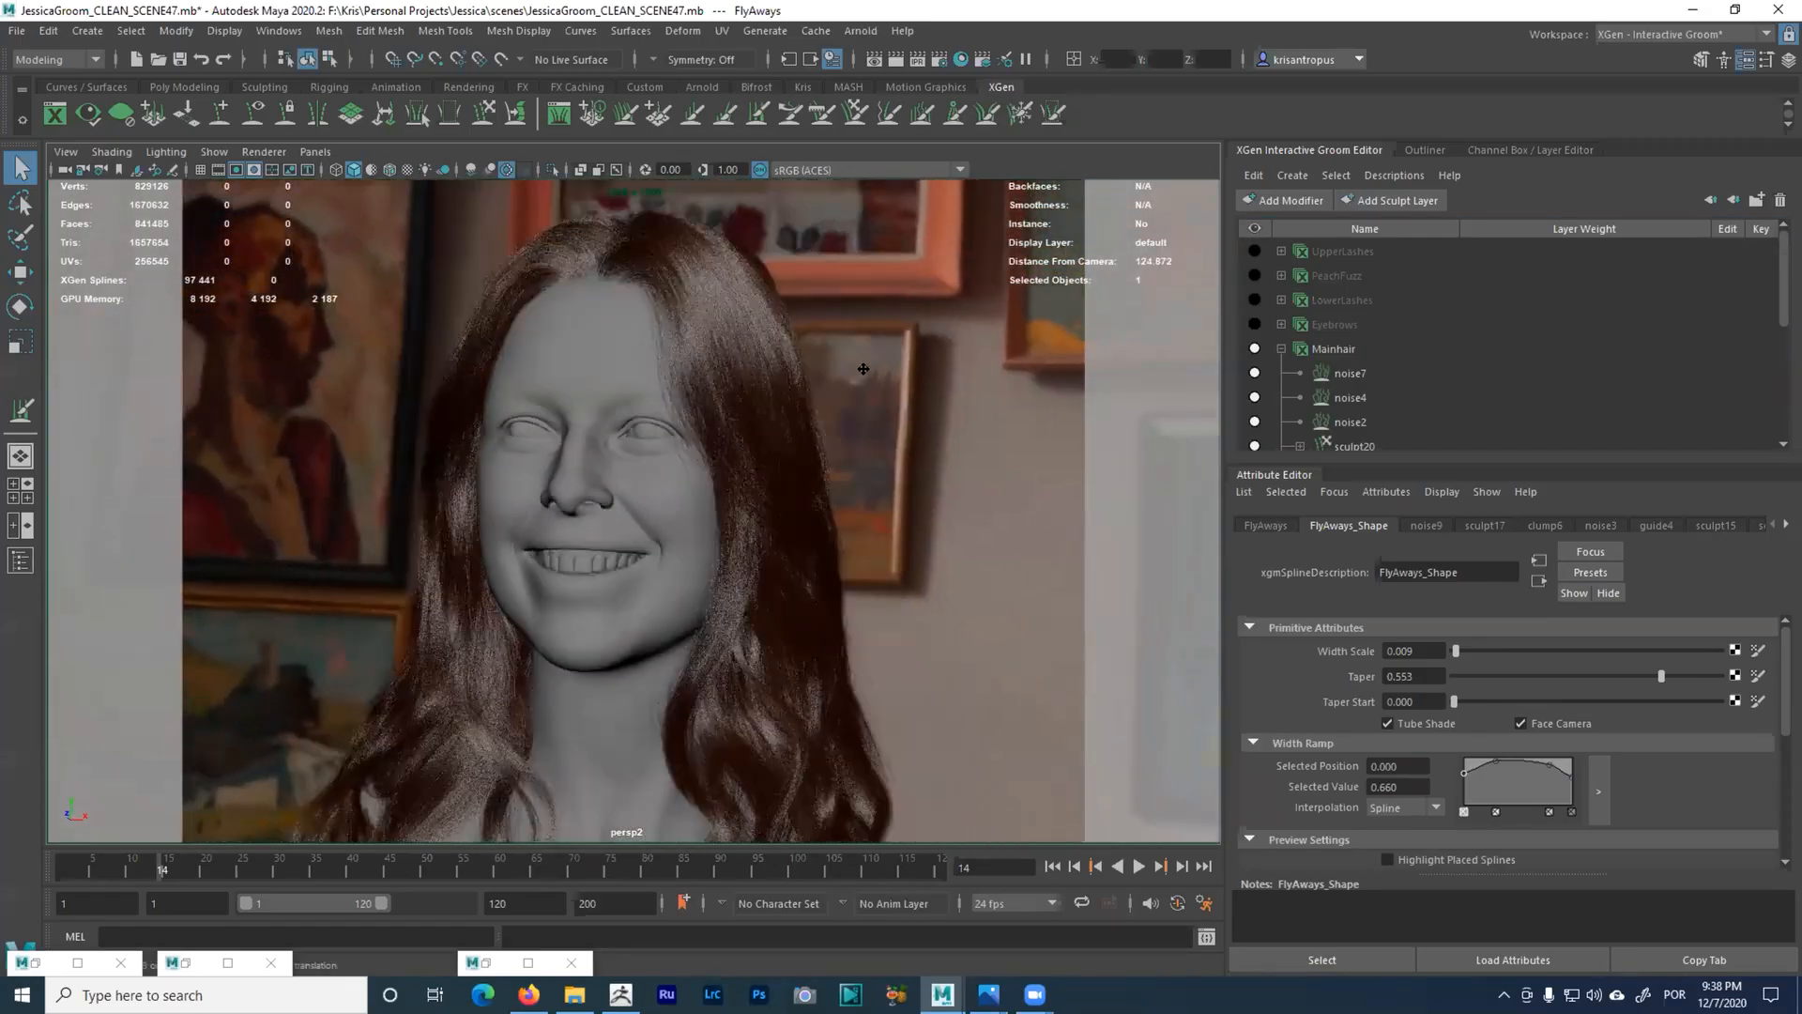
pyautogui.keyDown('alt'); pyautogui.moveTo(807, 574); pyautogui.dragTo(845, 462, button='middle'); pyautogui.keyUp('alt')
pyautogui.keyDown('alt'); pyautogui.moveTo(844, 462); pyautogui.dragTo(836, 461); pyautogui.keyUp('alt')
pyautogui.keyDown('alt'); pyautogui.moveTo(835, 461); pyautogui.dragTo(758, 465, button='right'); pyautogui.keyUp('alt')
pyautogui.keyDown('alt'); pyautogui.moveTo(758, 466); pyautogui.dragTo(762, 516, button='middle'); pyautogui.keyUp('alt')
pyautogui.keyDown('alt'); pyautogui.moveTo(762, 516); pyautogui.dragTo(765, 503); pyautogui.keyUp('alt')
# - Mute Mainhair's noise7 modifier and turn it back on to compare its effect on the strands
pyautogui.click(1244, 371)
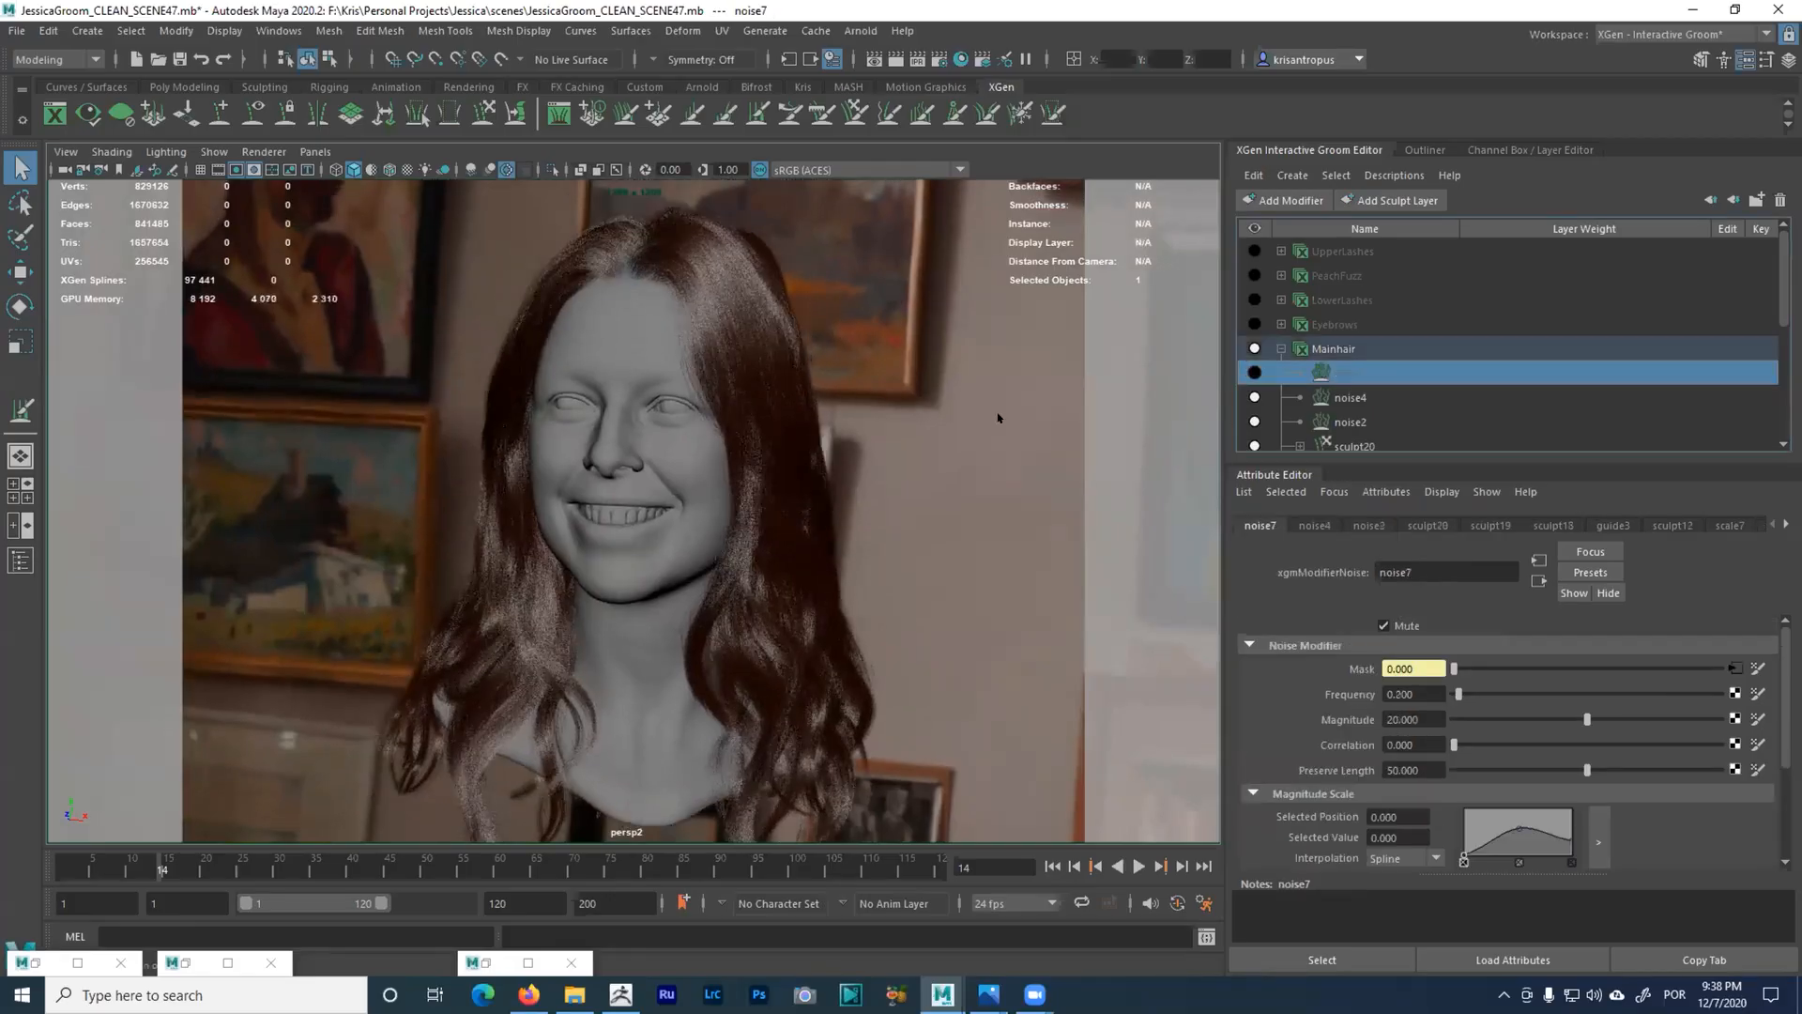
pyautogui.scroll(5, 997, 414)
pyautogui.keyDown('alt'); pyautogui.moveTo(851, 537); pyautogui.dragTo(798, 540, button='right'); pyautogui.keyUp('alt')
pyautogui.keyDown('alt'); pyautogui.moveTo(901, 423); pyautogui.dragTo(873, 560, button='middle'); pyautogui.keyUp('alt')
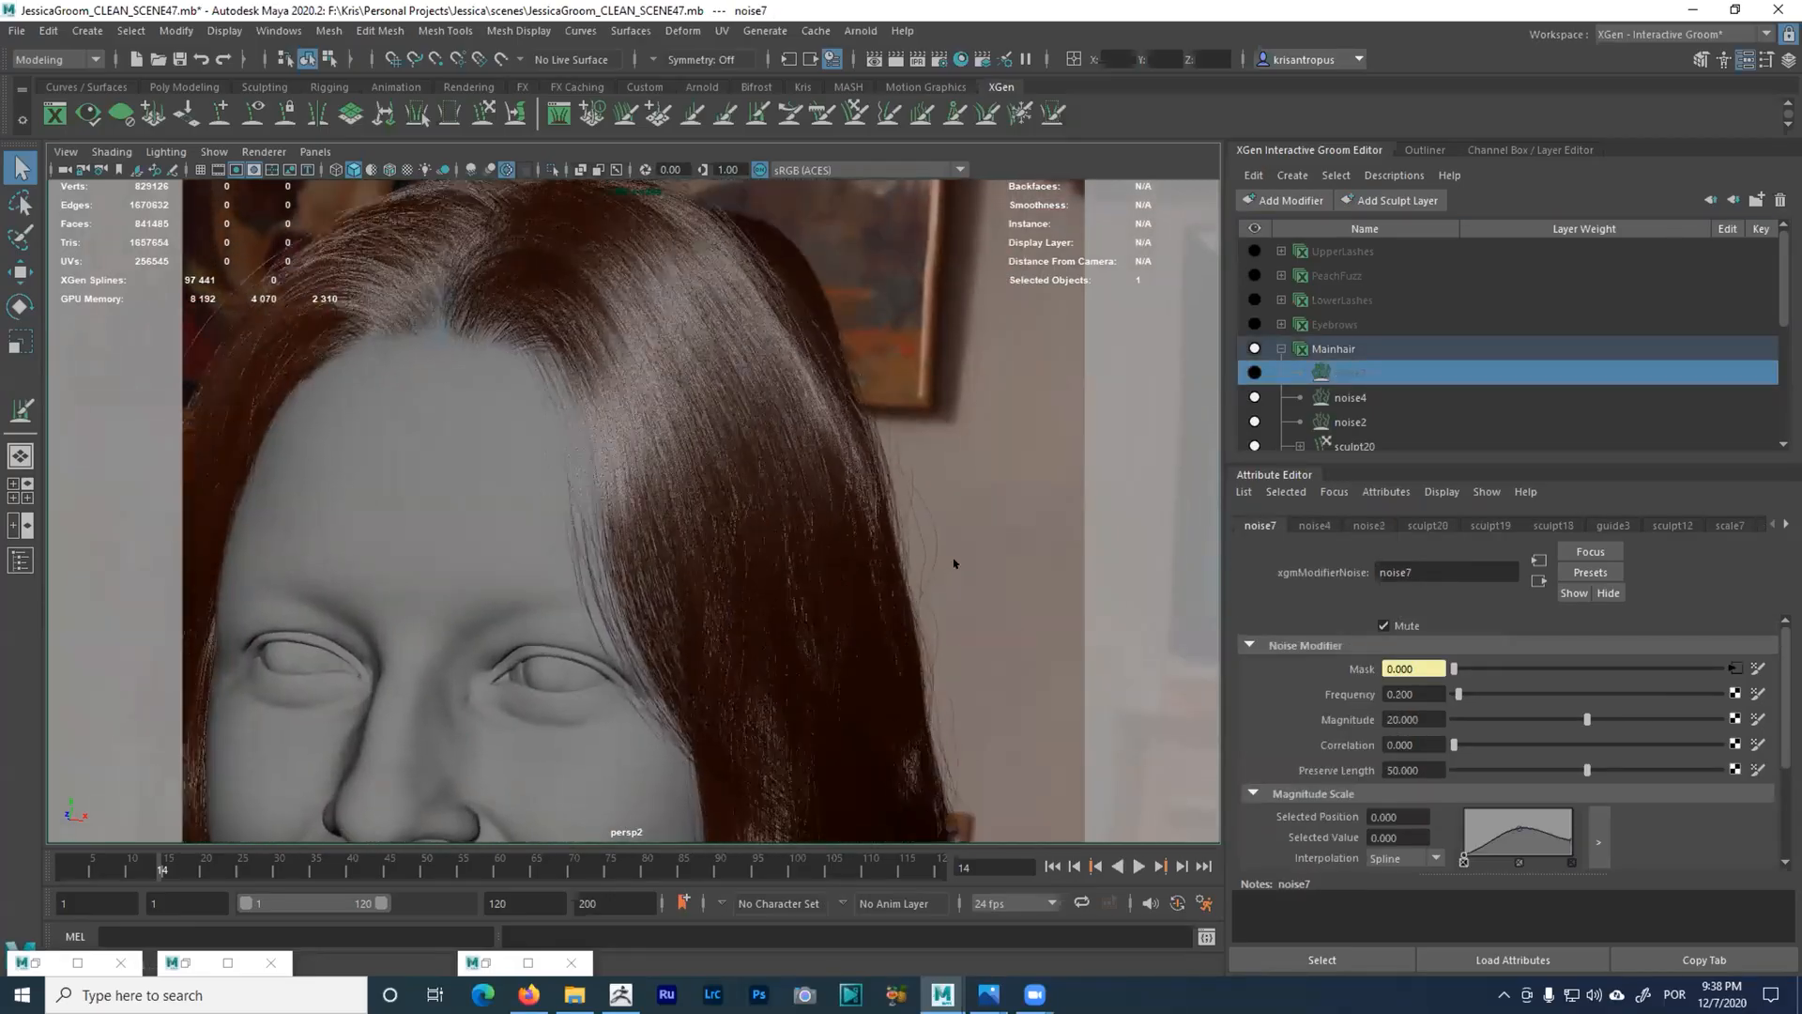
pyautogui.keyDown('alt'); pyautogui.moveTo(953, 559); pyautogui.dragTo(1079, 559, button='right'); pyautogui.keyUp('alt')
pyautogui.click(1246, 372)
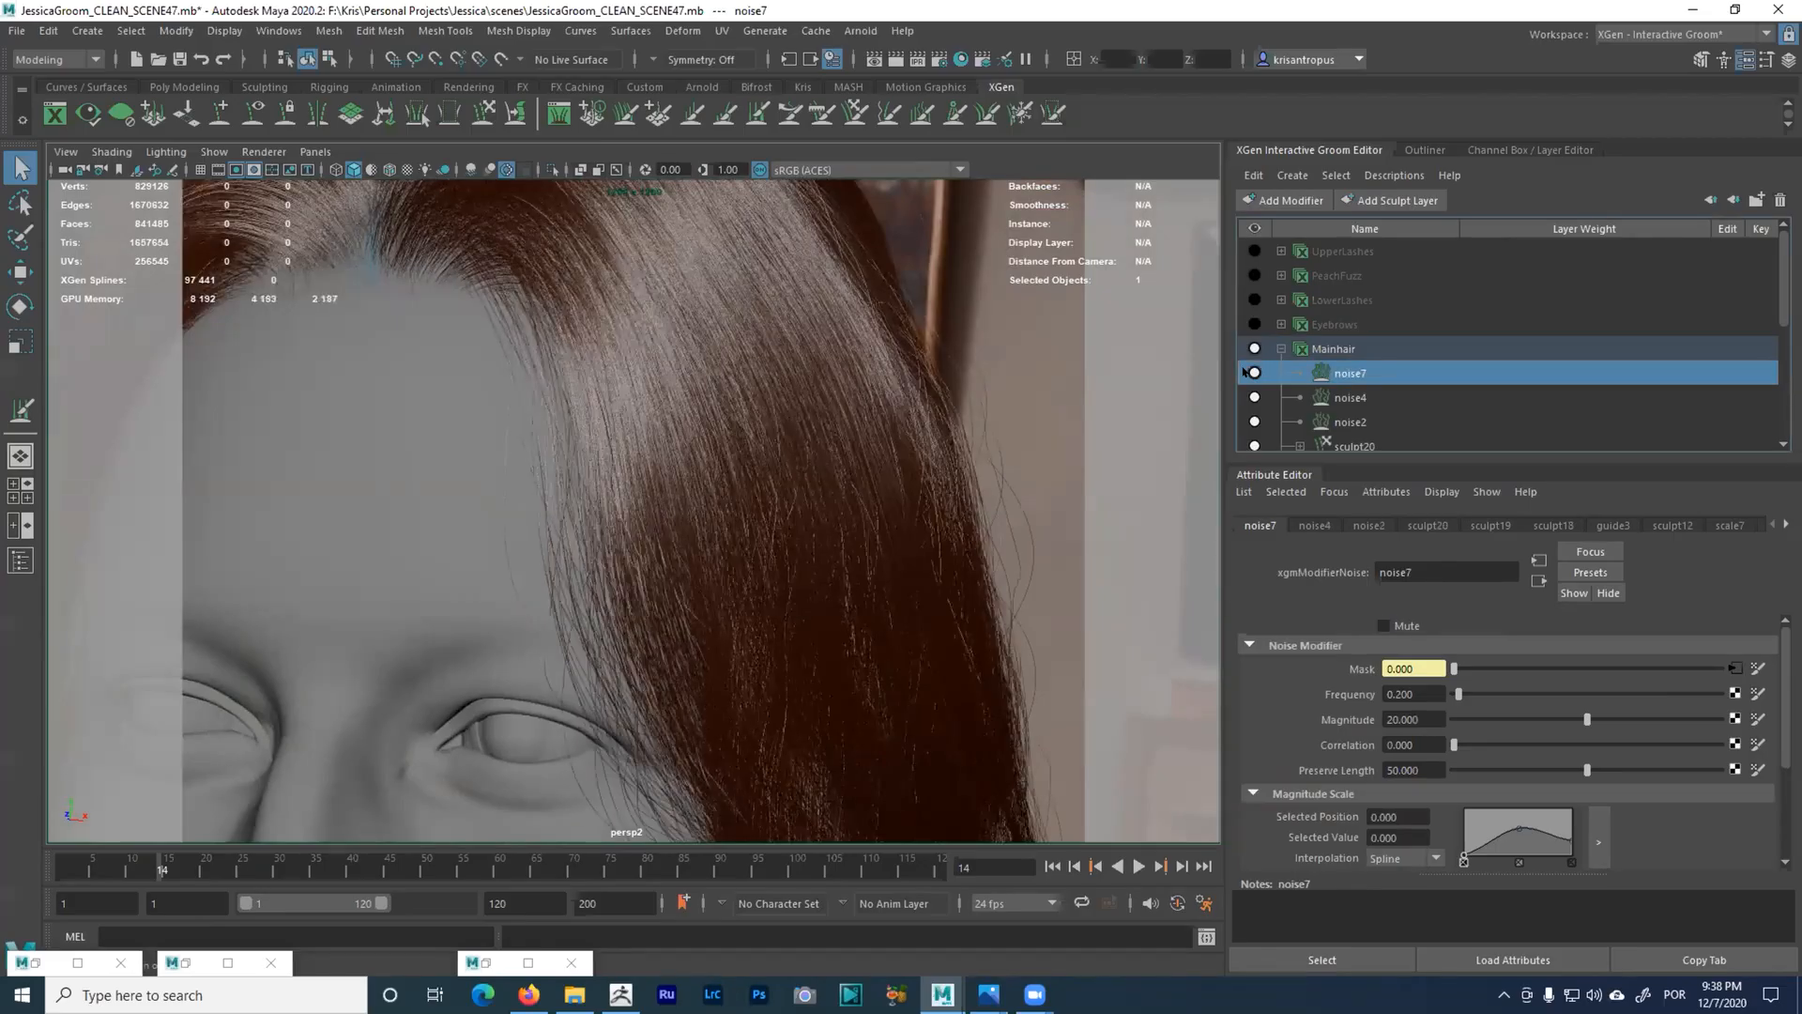
# - Mute the noise7, noise4 and noise2 modifiers of Mainhair and check the smoothed hair
pyautogui.keyDown('alt'); pyautogui.moveTo(998, 515); pyautogui.dragTo(977, 454, button='middle'); pyautogui.keyUp('alt')
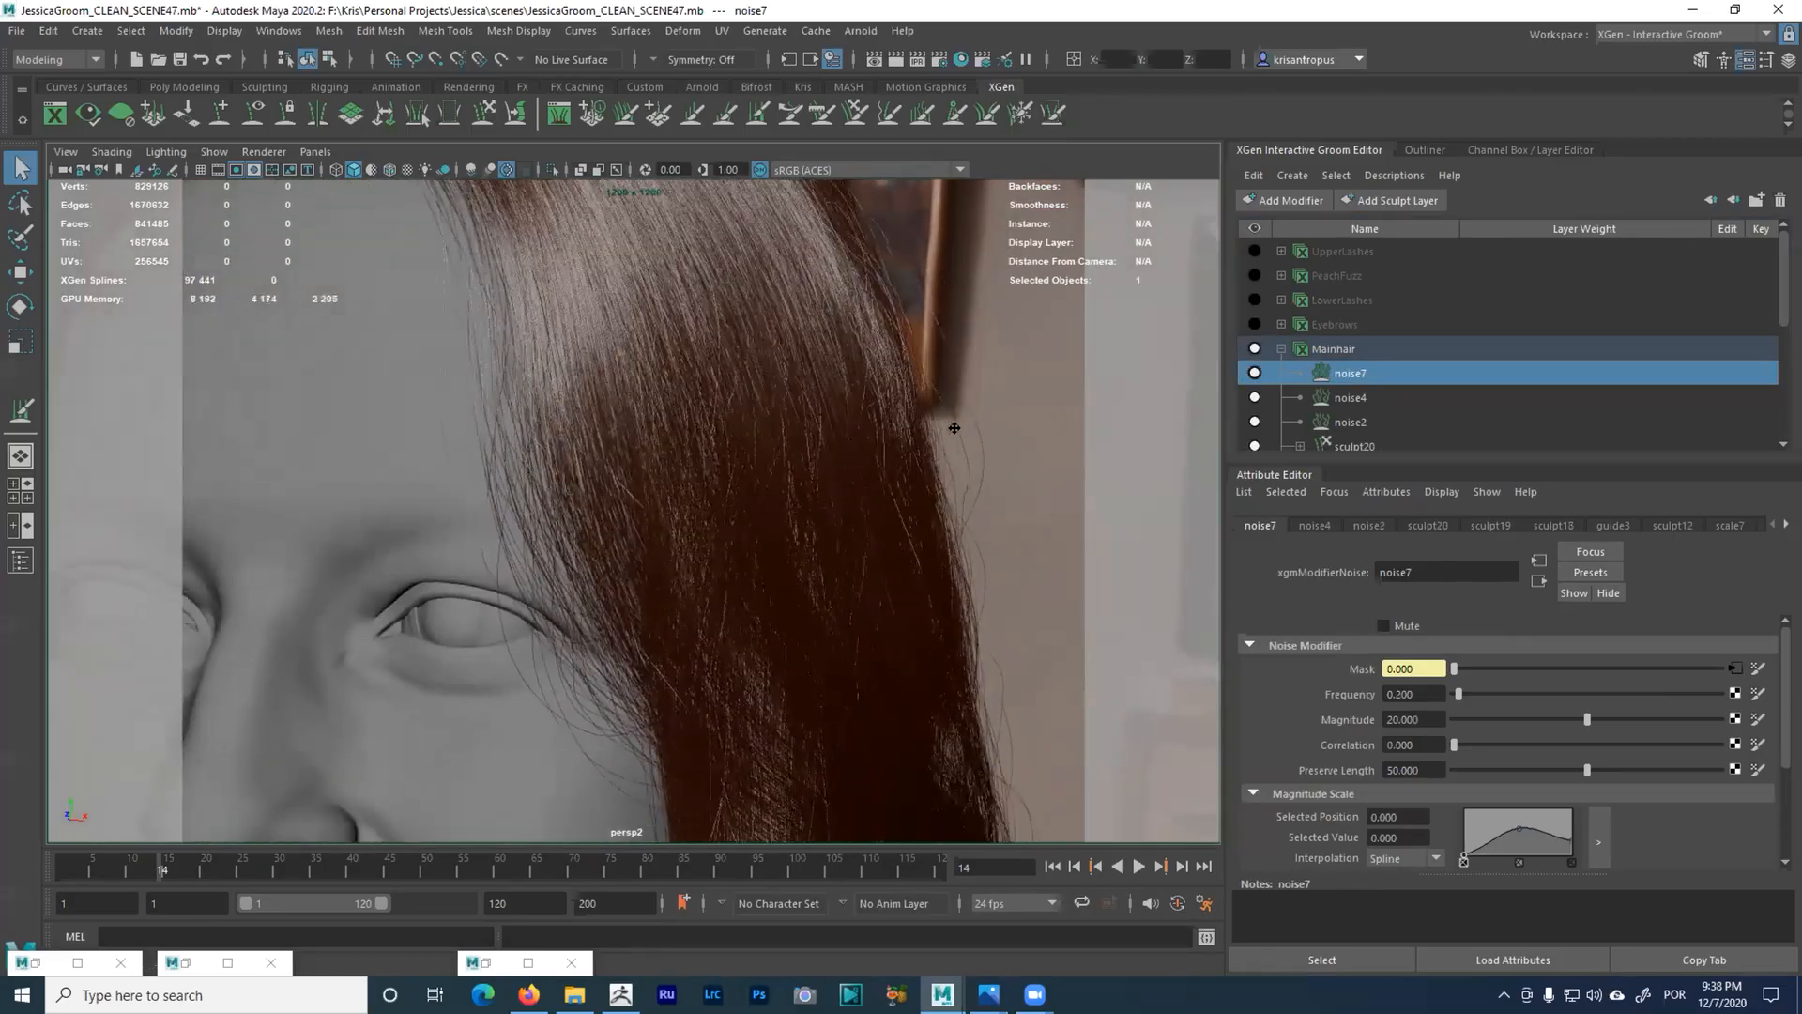
pyautogui.click(1252, 373)
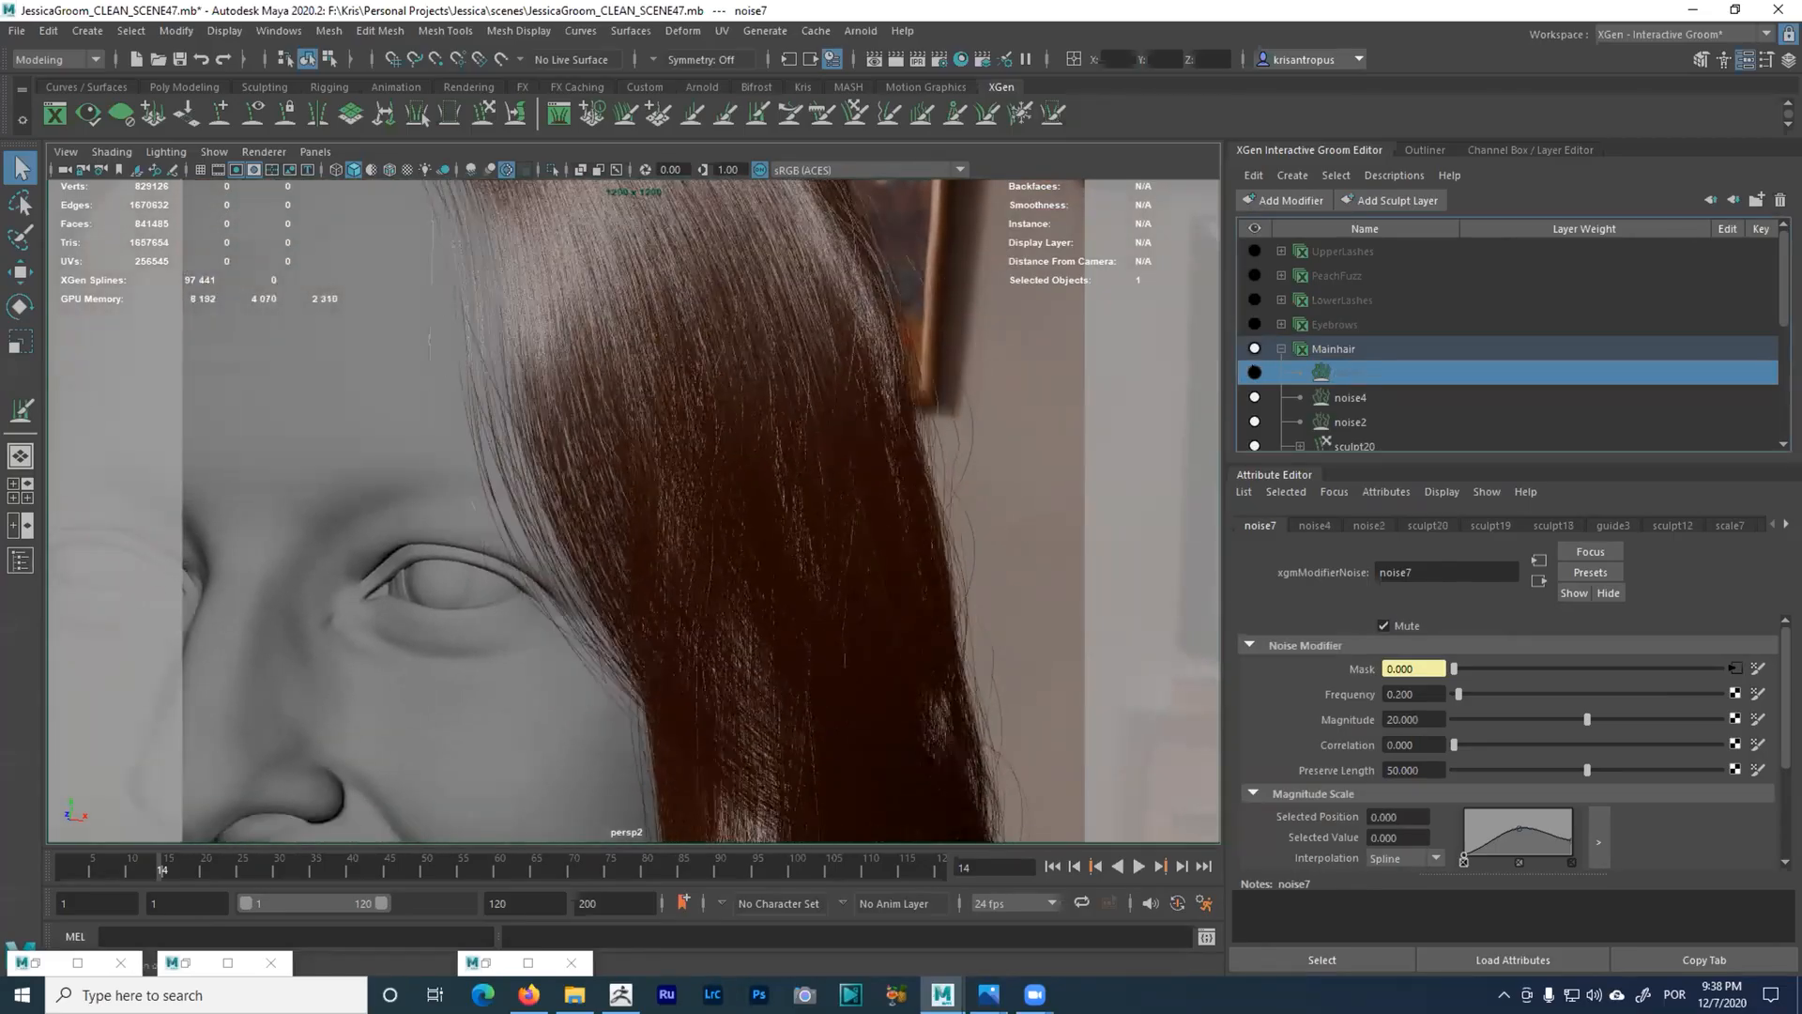
pyautogui.click(1255, 397)
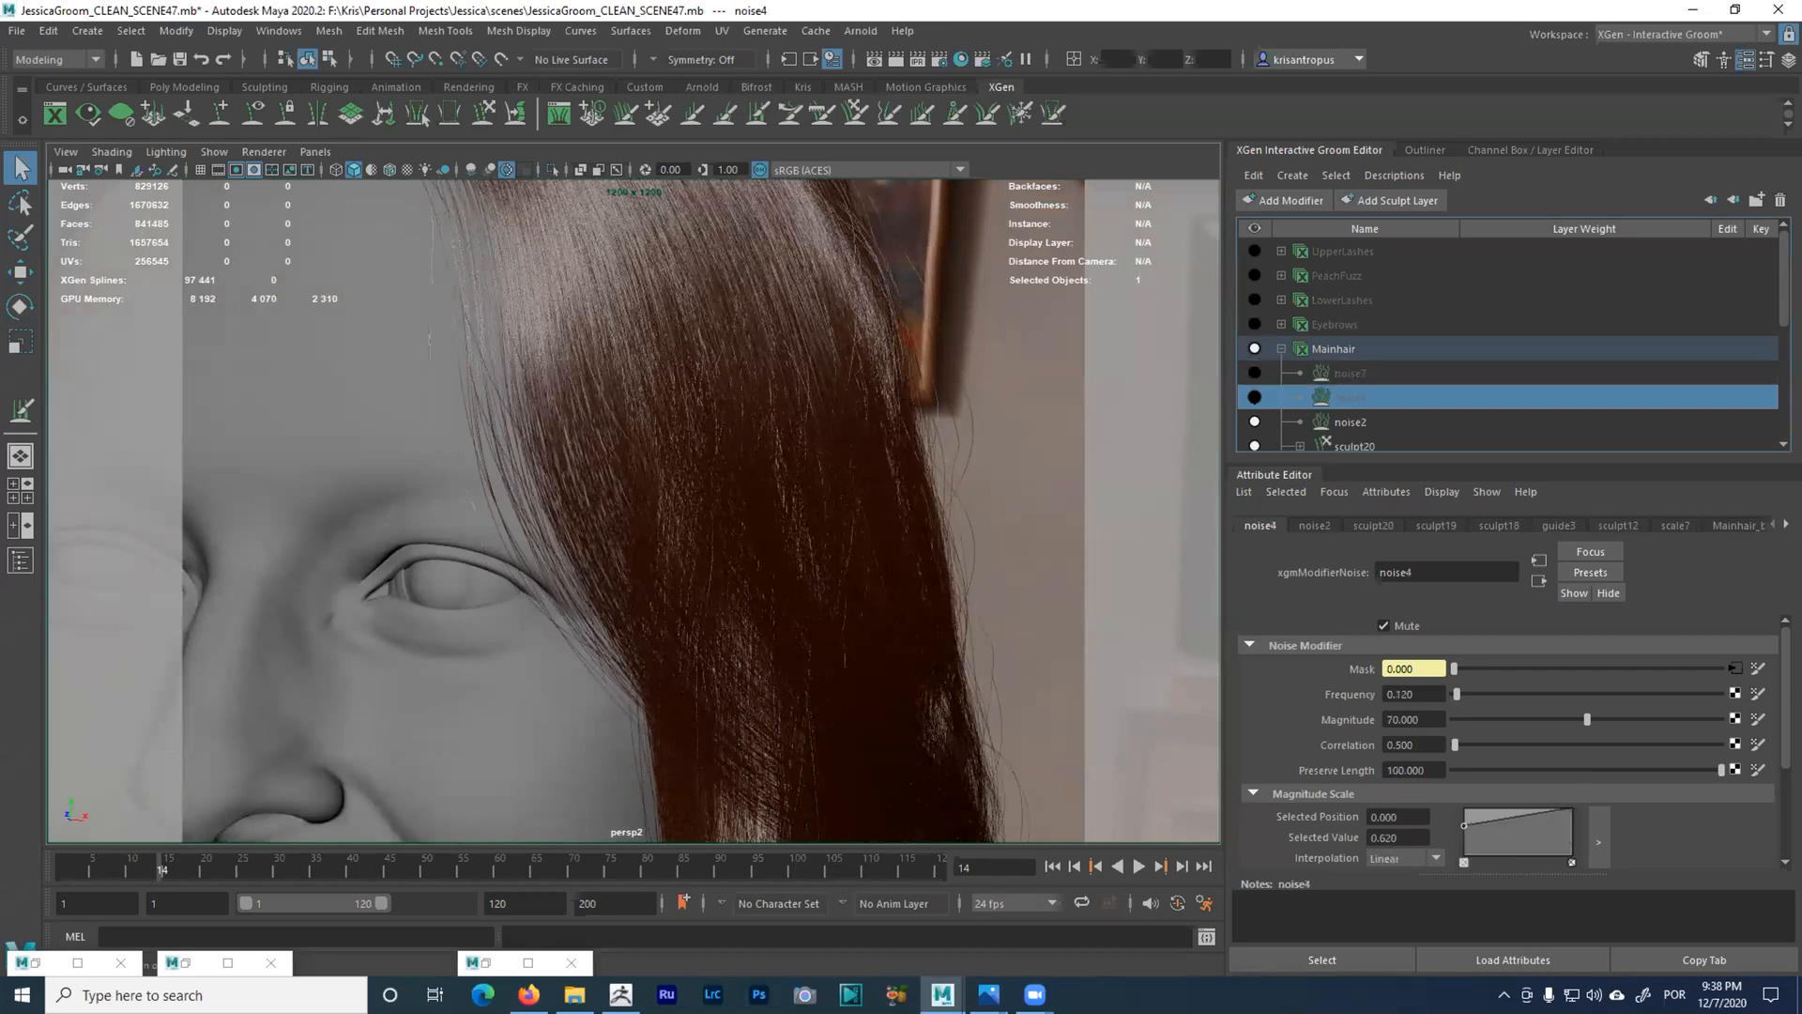
pyautogui.click(1248, 420)
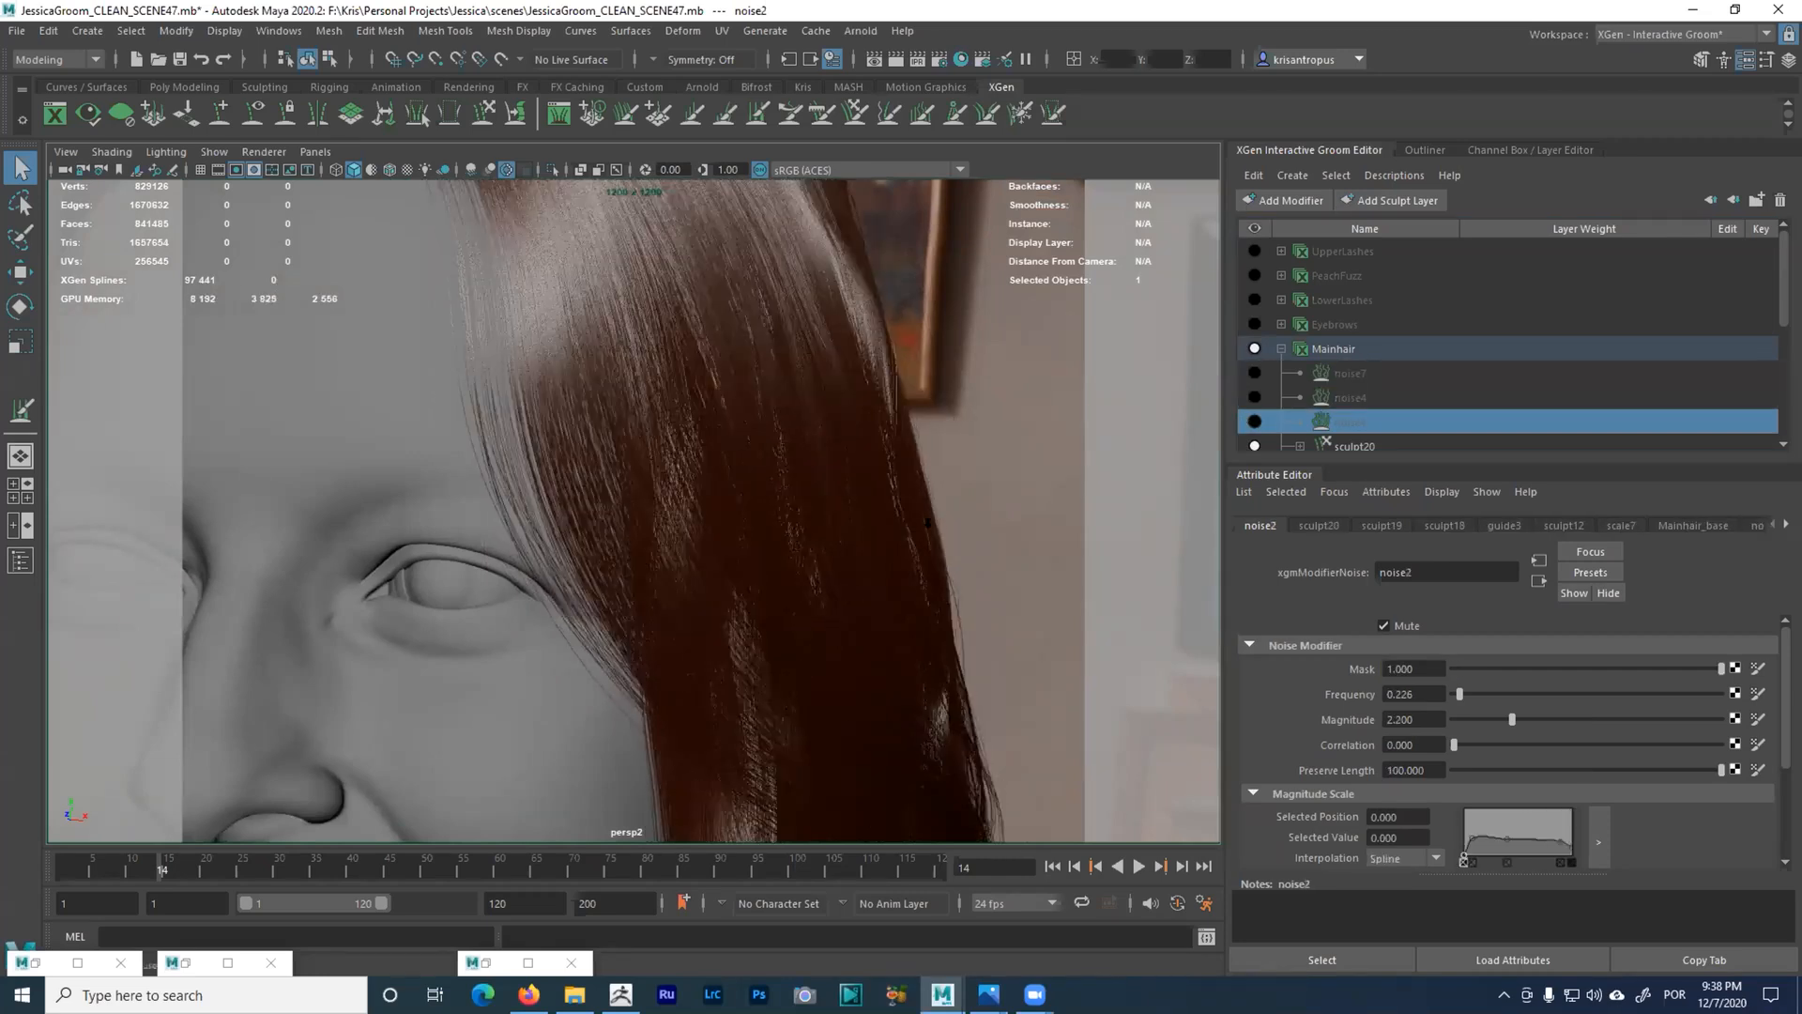
pyautogui.scroll(-3, 805, 475)
pyautogui.keyDown('alt'); pyautogui.moveTo(805, 475); pyautogui.dragTo(925, 475); pyautogui.keyUp('alt')
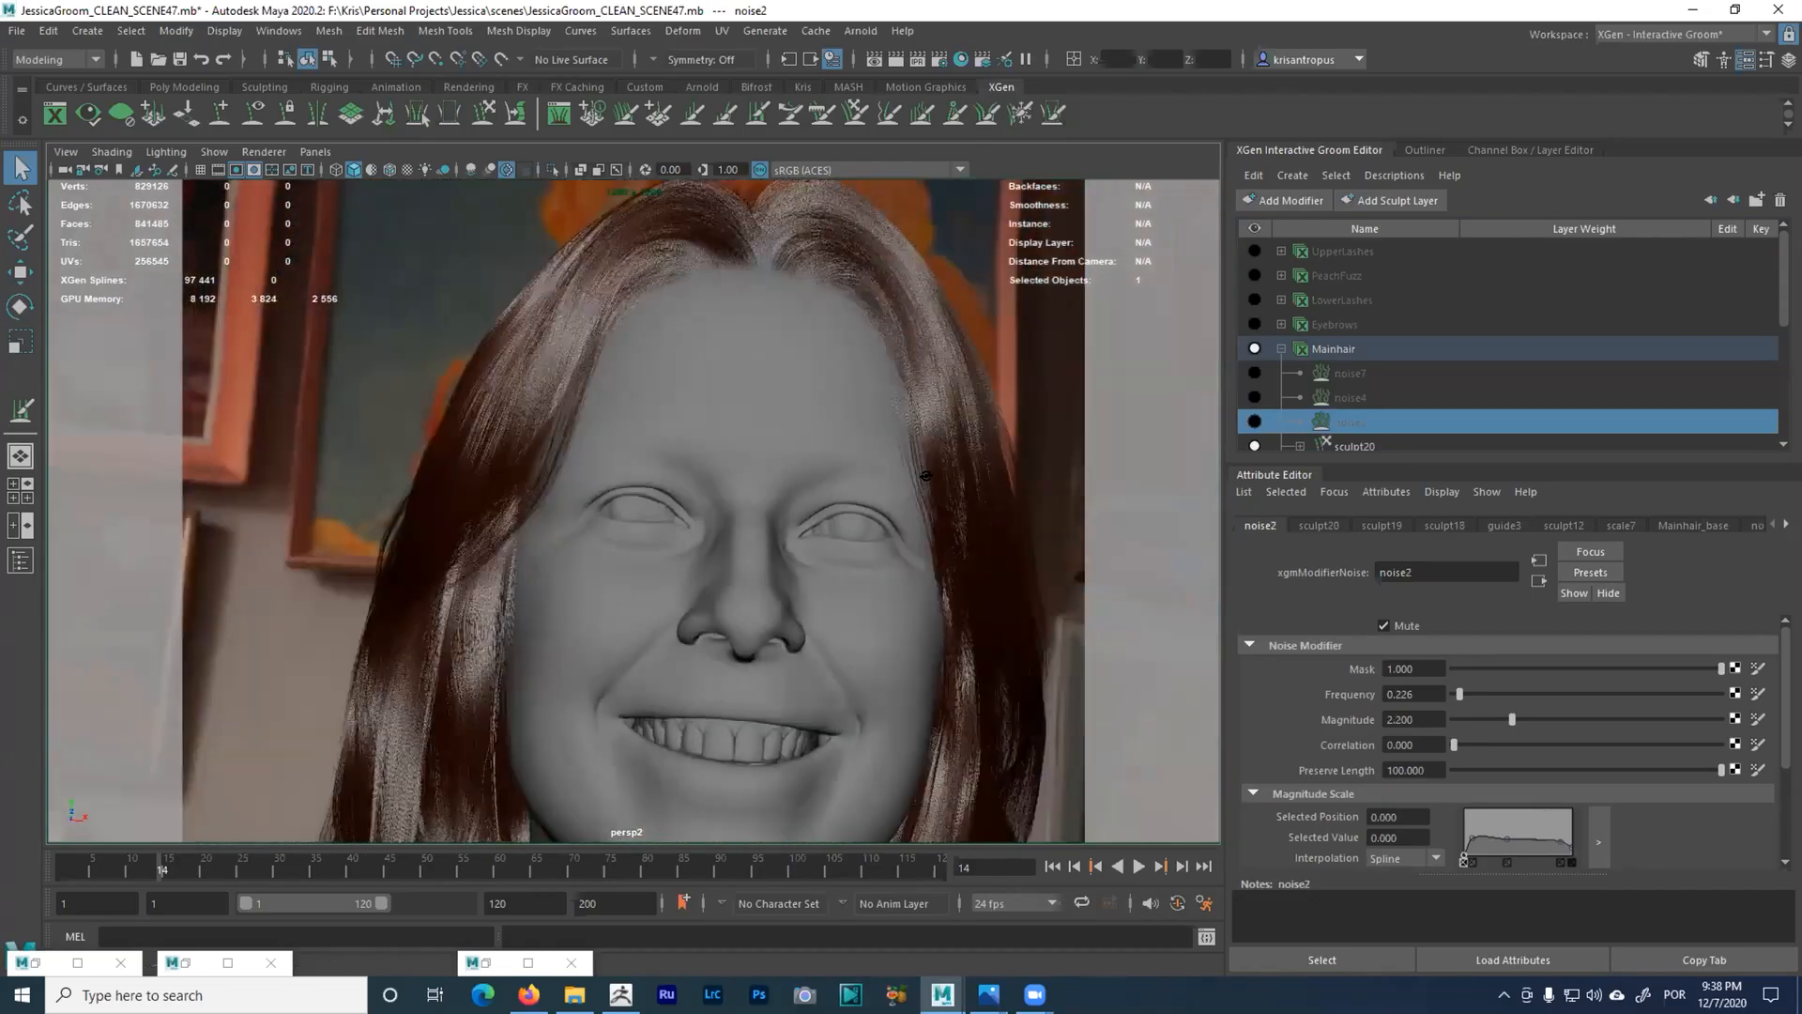
pyautogui.scroll(8, 933, 503)
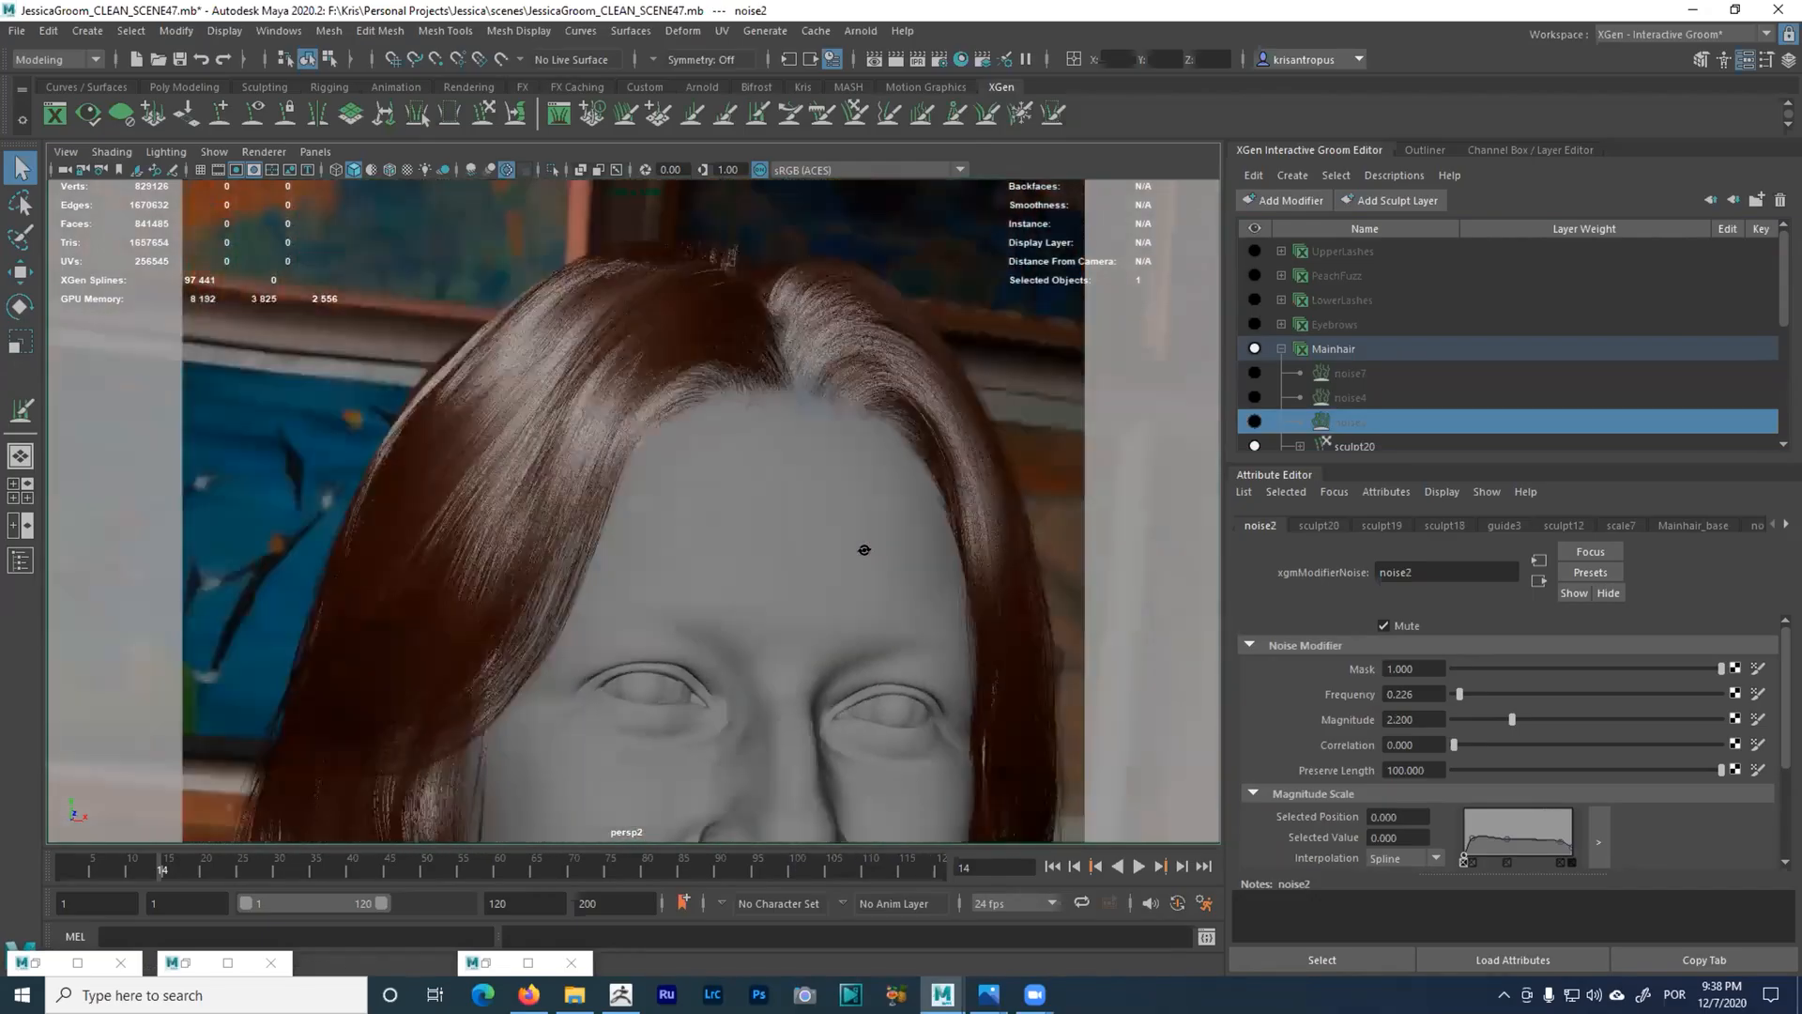
# - Turn Mainhair's noise2, noise4 and noise7 modifiers back on and mute all three again to compare the strands around the face
pyautogui.keyDown('alt'); pyautogui.moveTo(865, 550); pyautogui.dragTo(821, 510); pyautogui.keyUp('alt')
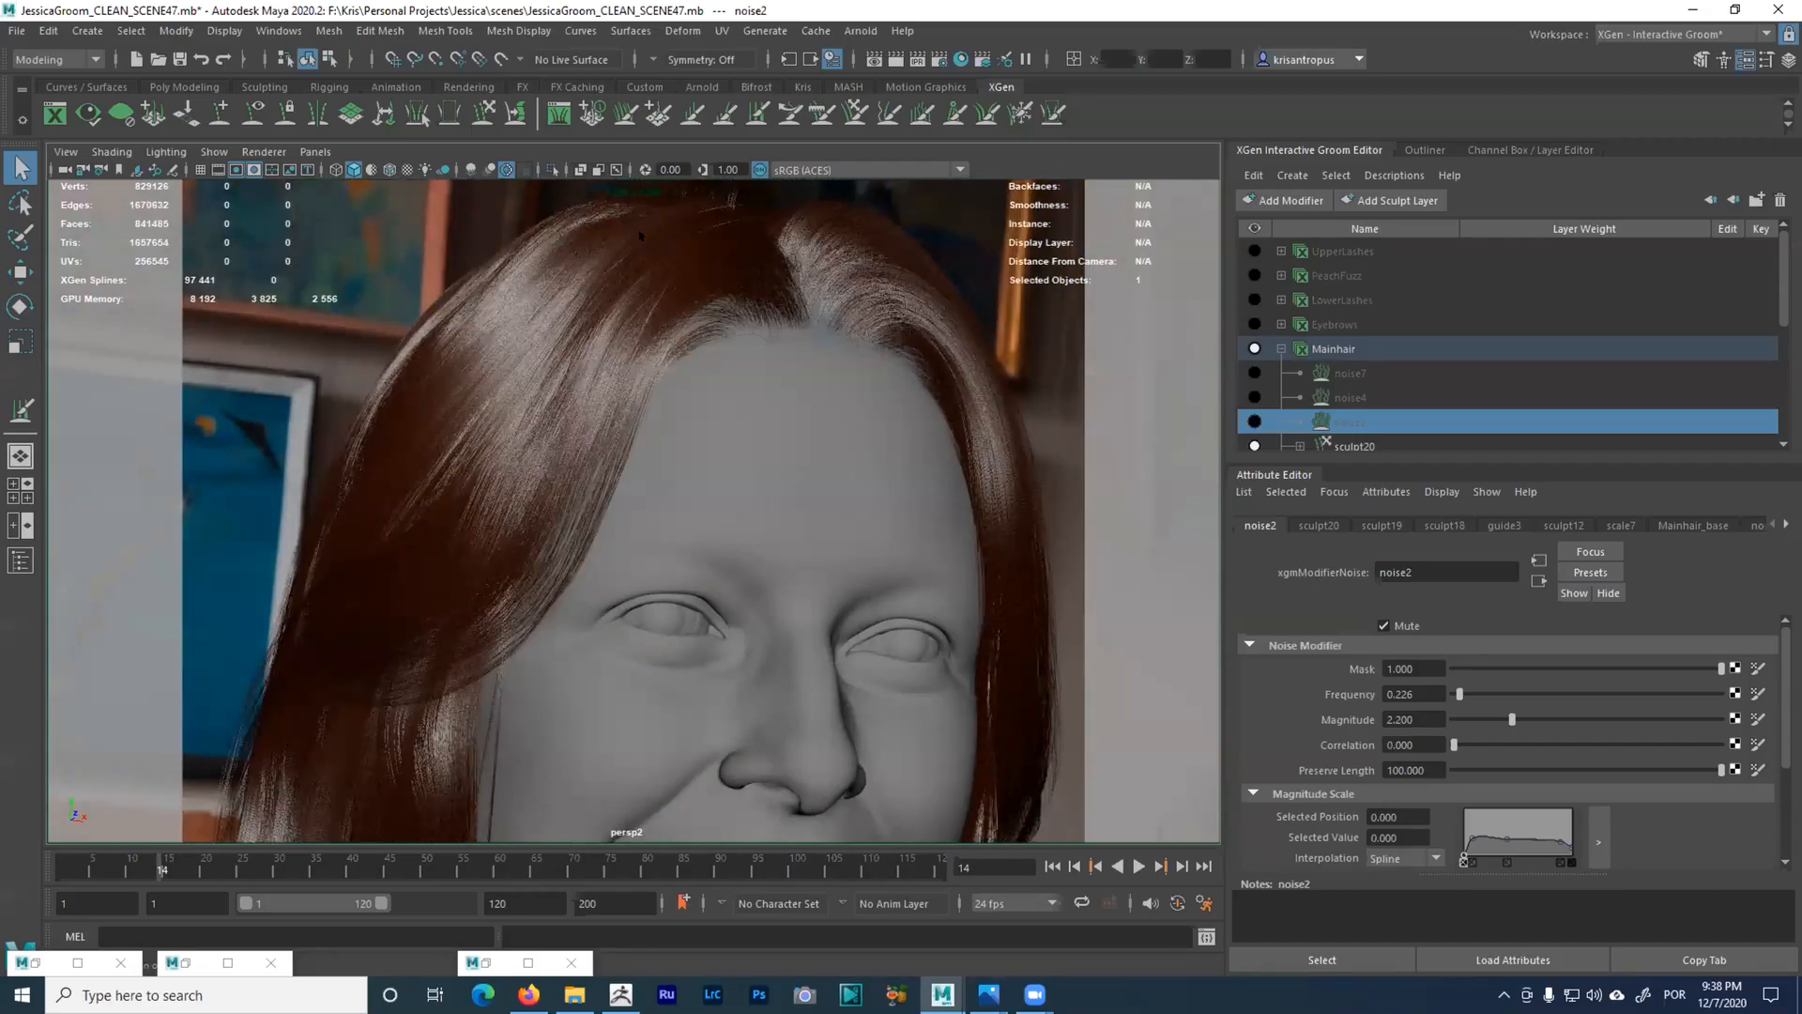
pyautogui.keyDown('alt'); pyautogui.moveTo(652, 584); pyautogui.dragTo(638, 553, button='middle'); pyautogui.keyUp('alt')
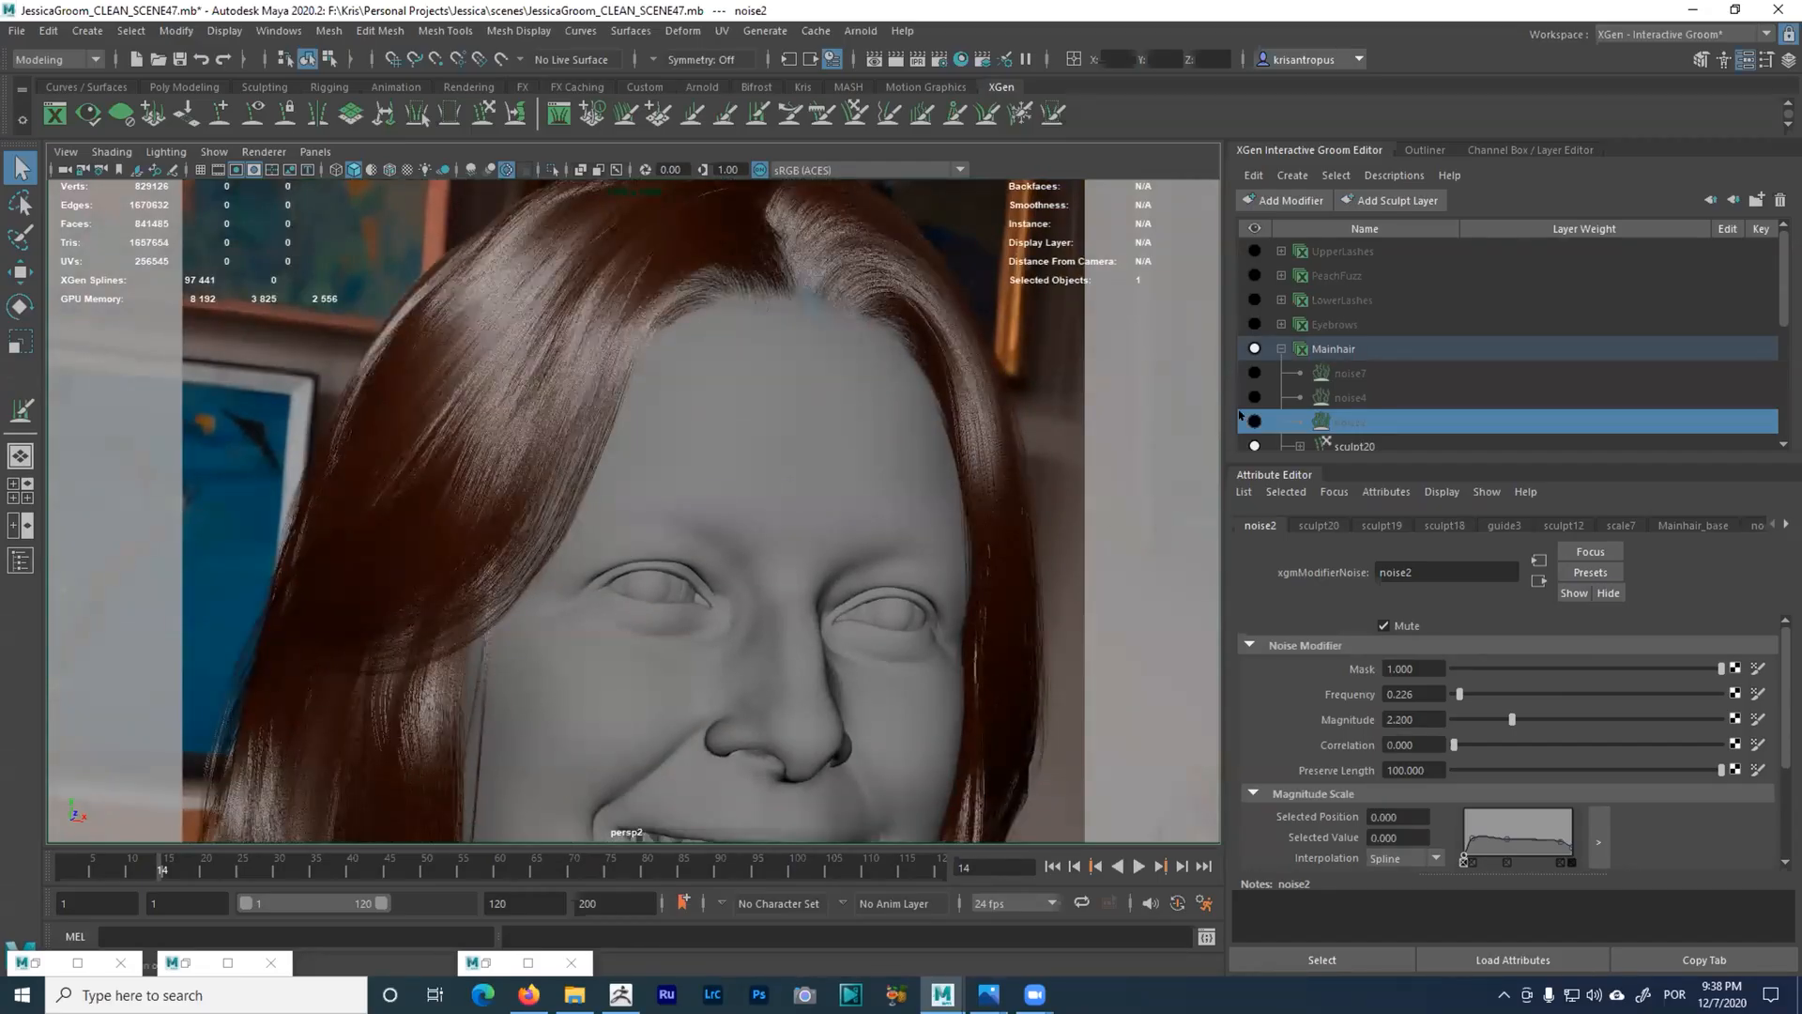
pyautogui.click(1254, 421)
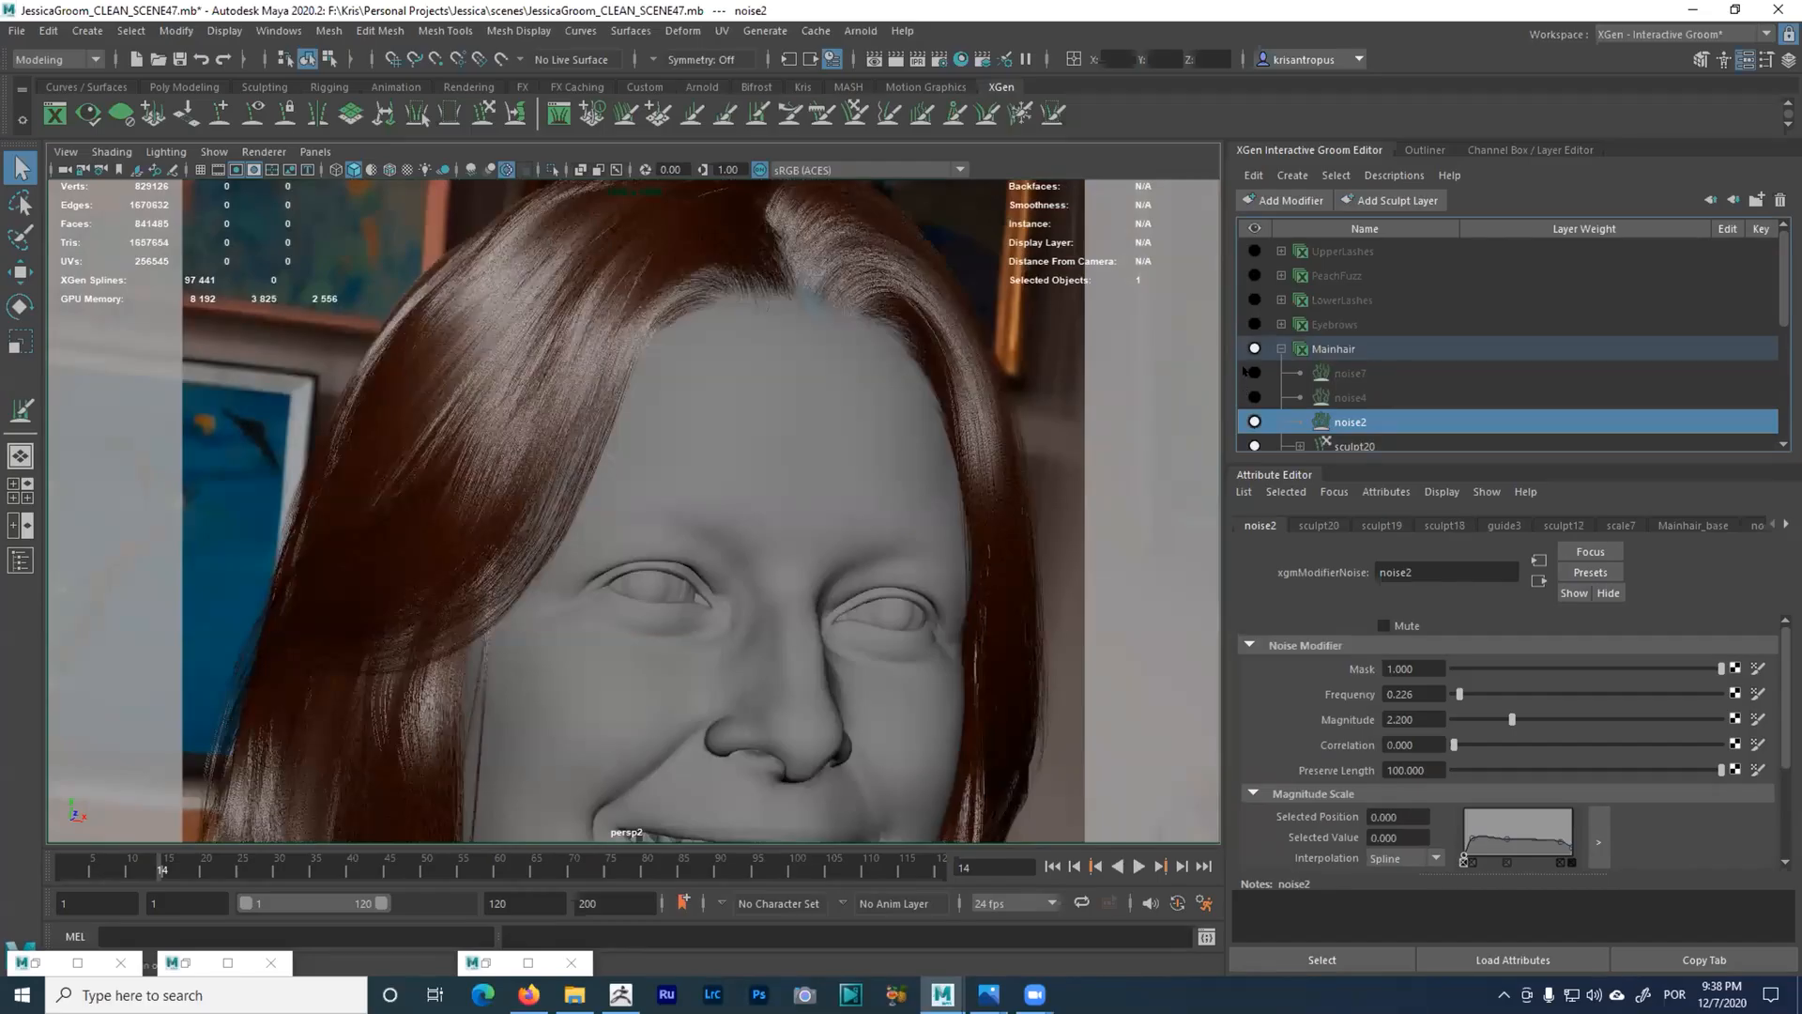
pyautogui.click(1253, 397)
pyautogui.click(1254, 372)
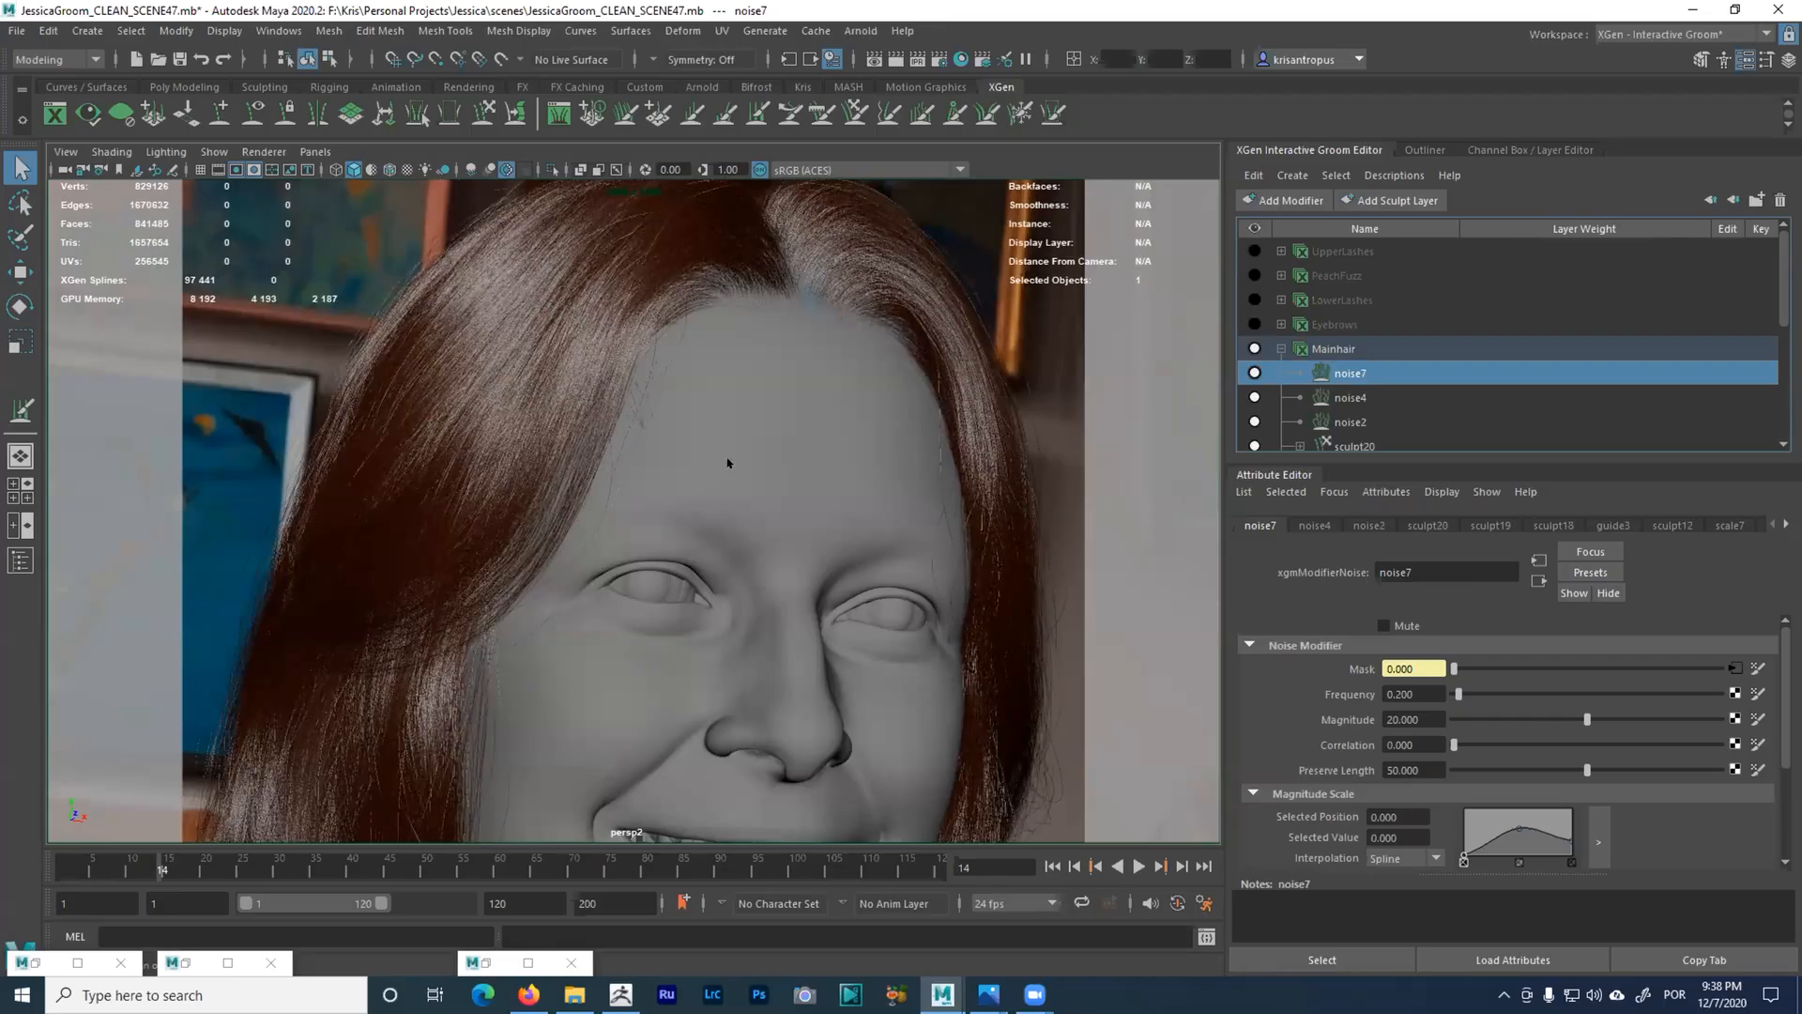
pyautogui.click(1254, 397)
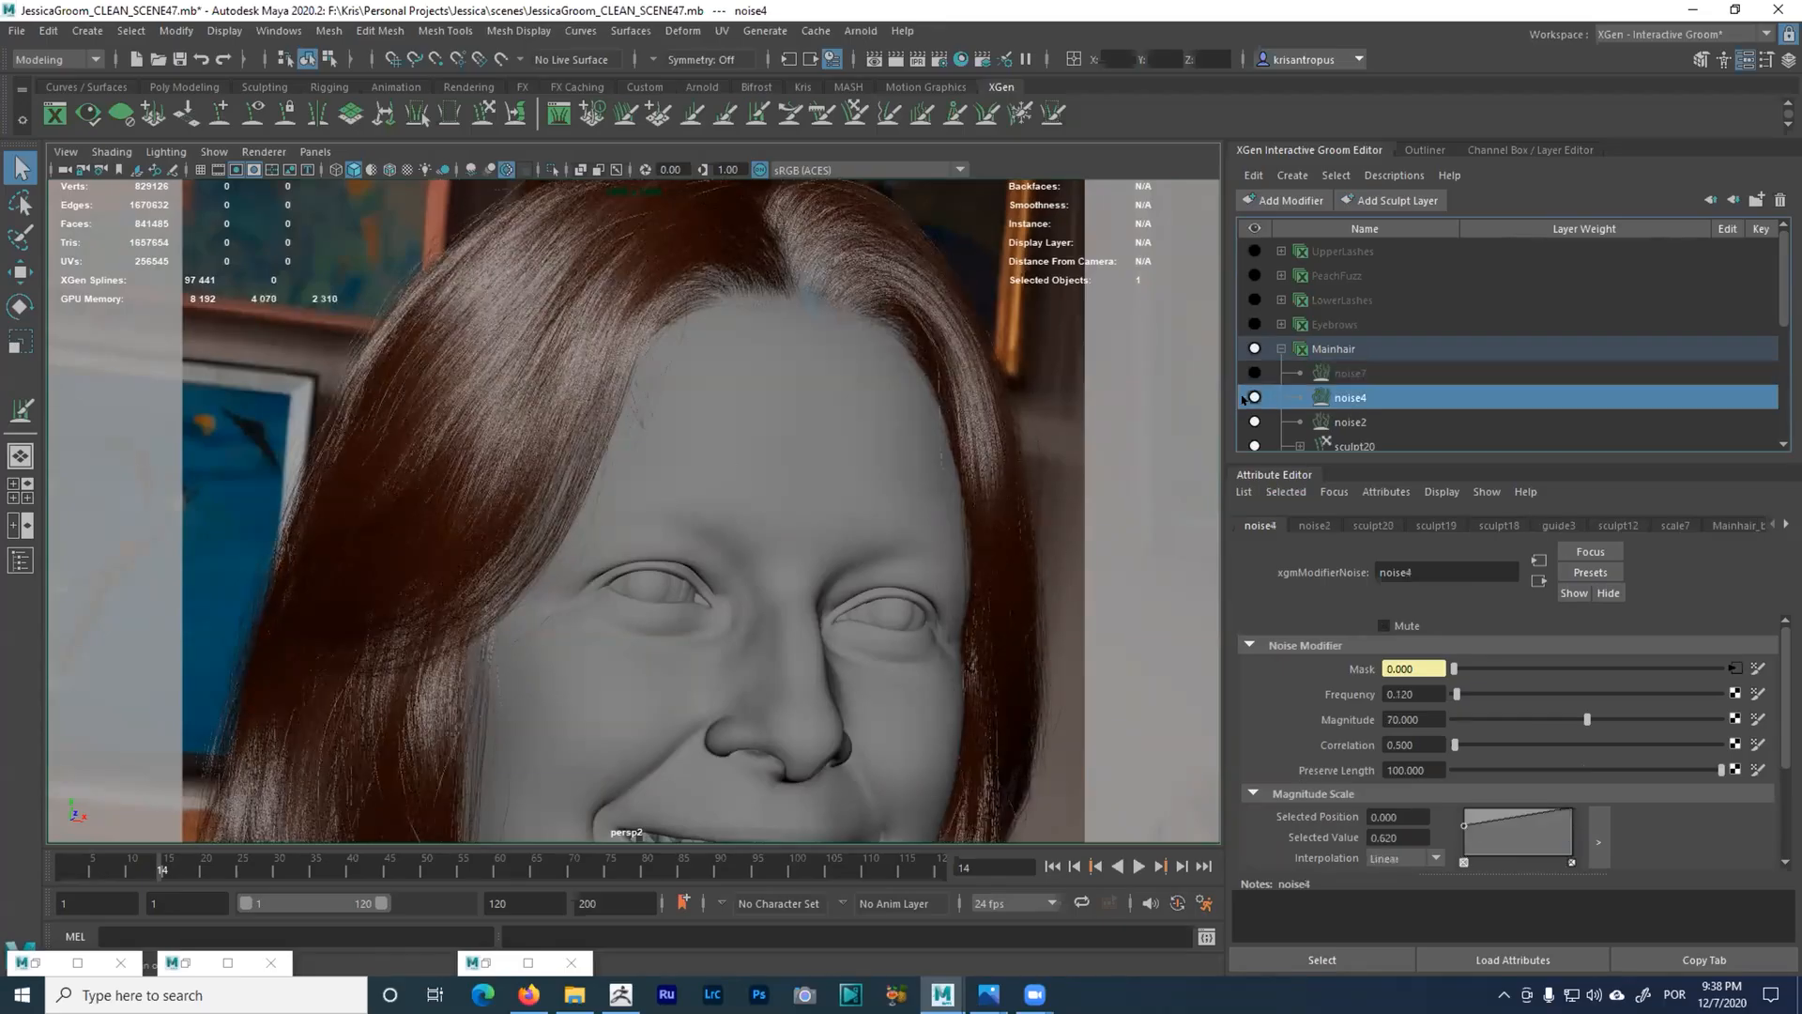
pyautogui.click(1254, 422)
pyautogui.scroll(-1, 1344, 413)
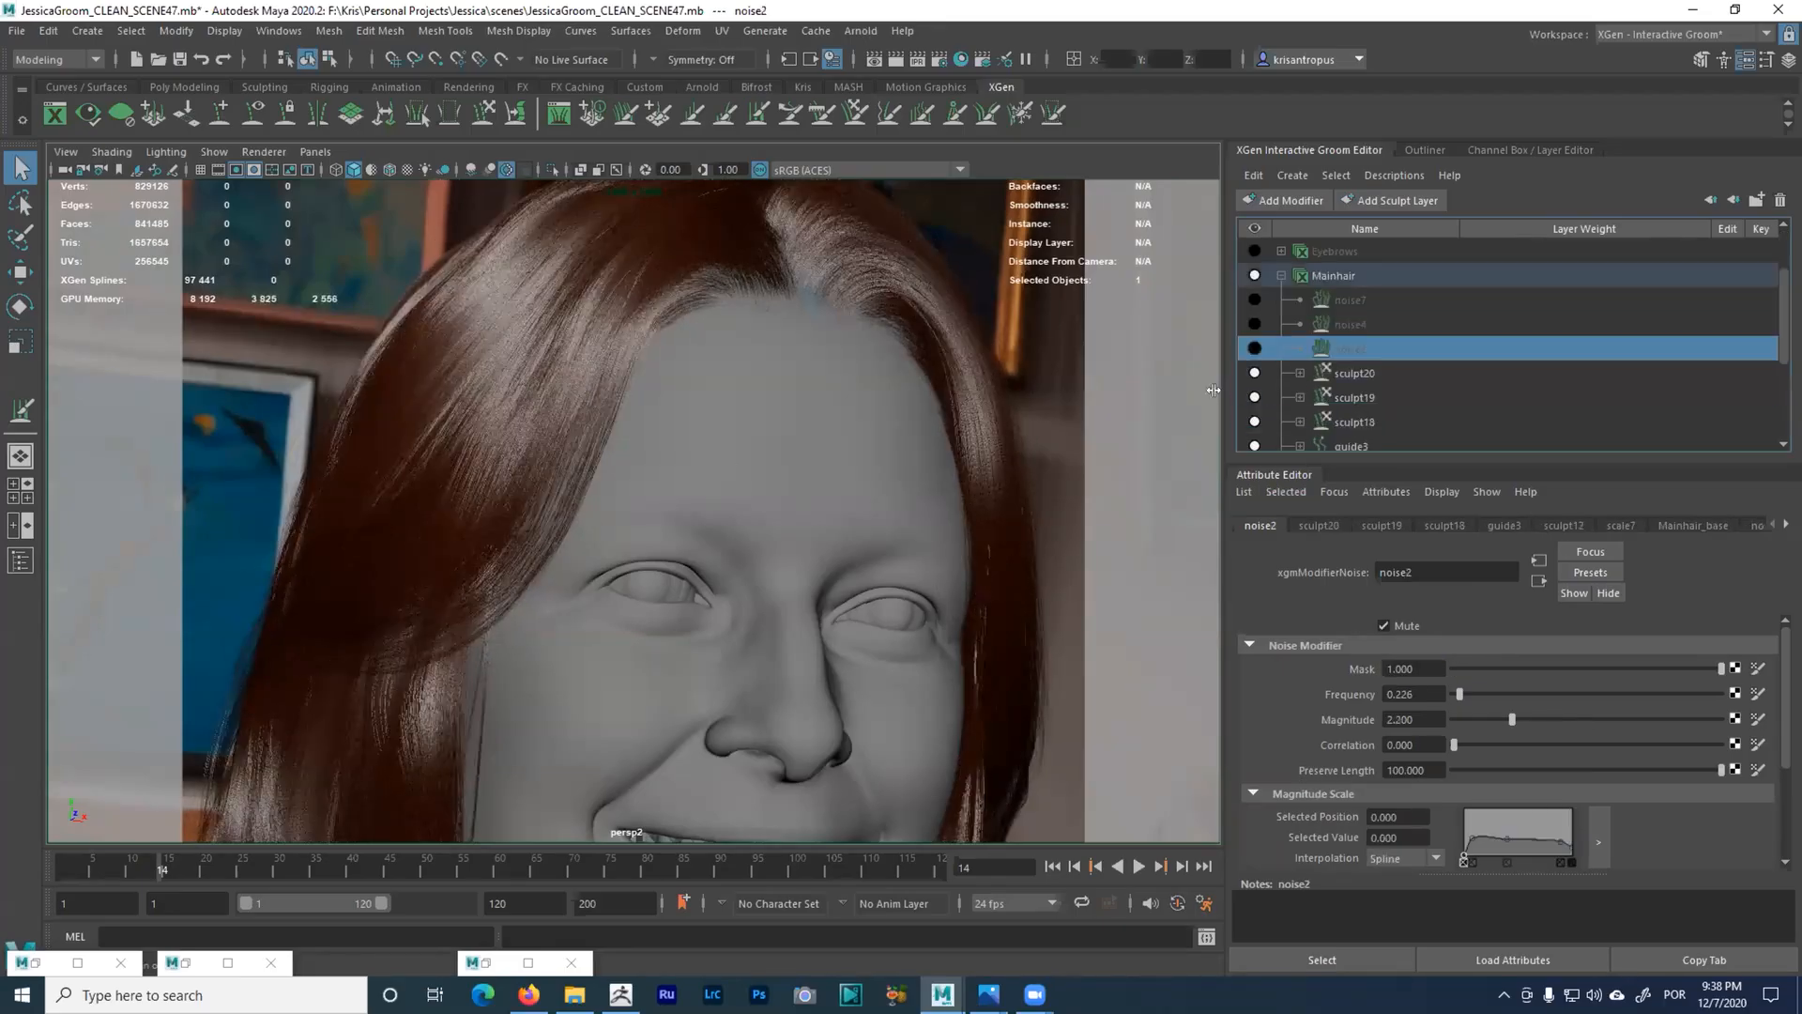
# - Switch Mainhair's sculpt20 modifier off and on to compare the wavy lengths, and leave it muted
pyautogui.keyDown('alt'); pyautogui.moveTo(1023, 432); pyautogui.dragTo(897, 451); pyautogui.keyUp('alt')
pyautogui.keyDown('alt'); pyautogui.moveTo(897, 451); pyautogui.dragTo(816, 469, button='right'); pyautogui.keyUp('alt')
pyautogui.keyDown('alt'); pyautogui.moveTo(817, 563); pyautogui.dragTo(821, 403, button='middle'); pyautogui.keyUp('alt')
pyautogui.keyDown('alt'); pyautogui.moveTo(822, 422); pyautogui.dragTo(849, 507); pyautogui.keyUp('alt')
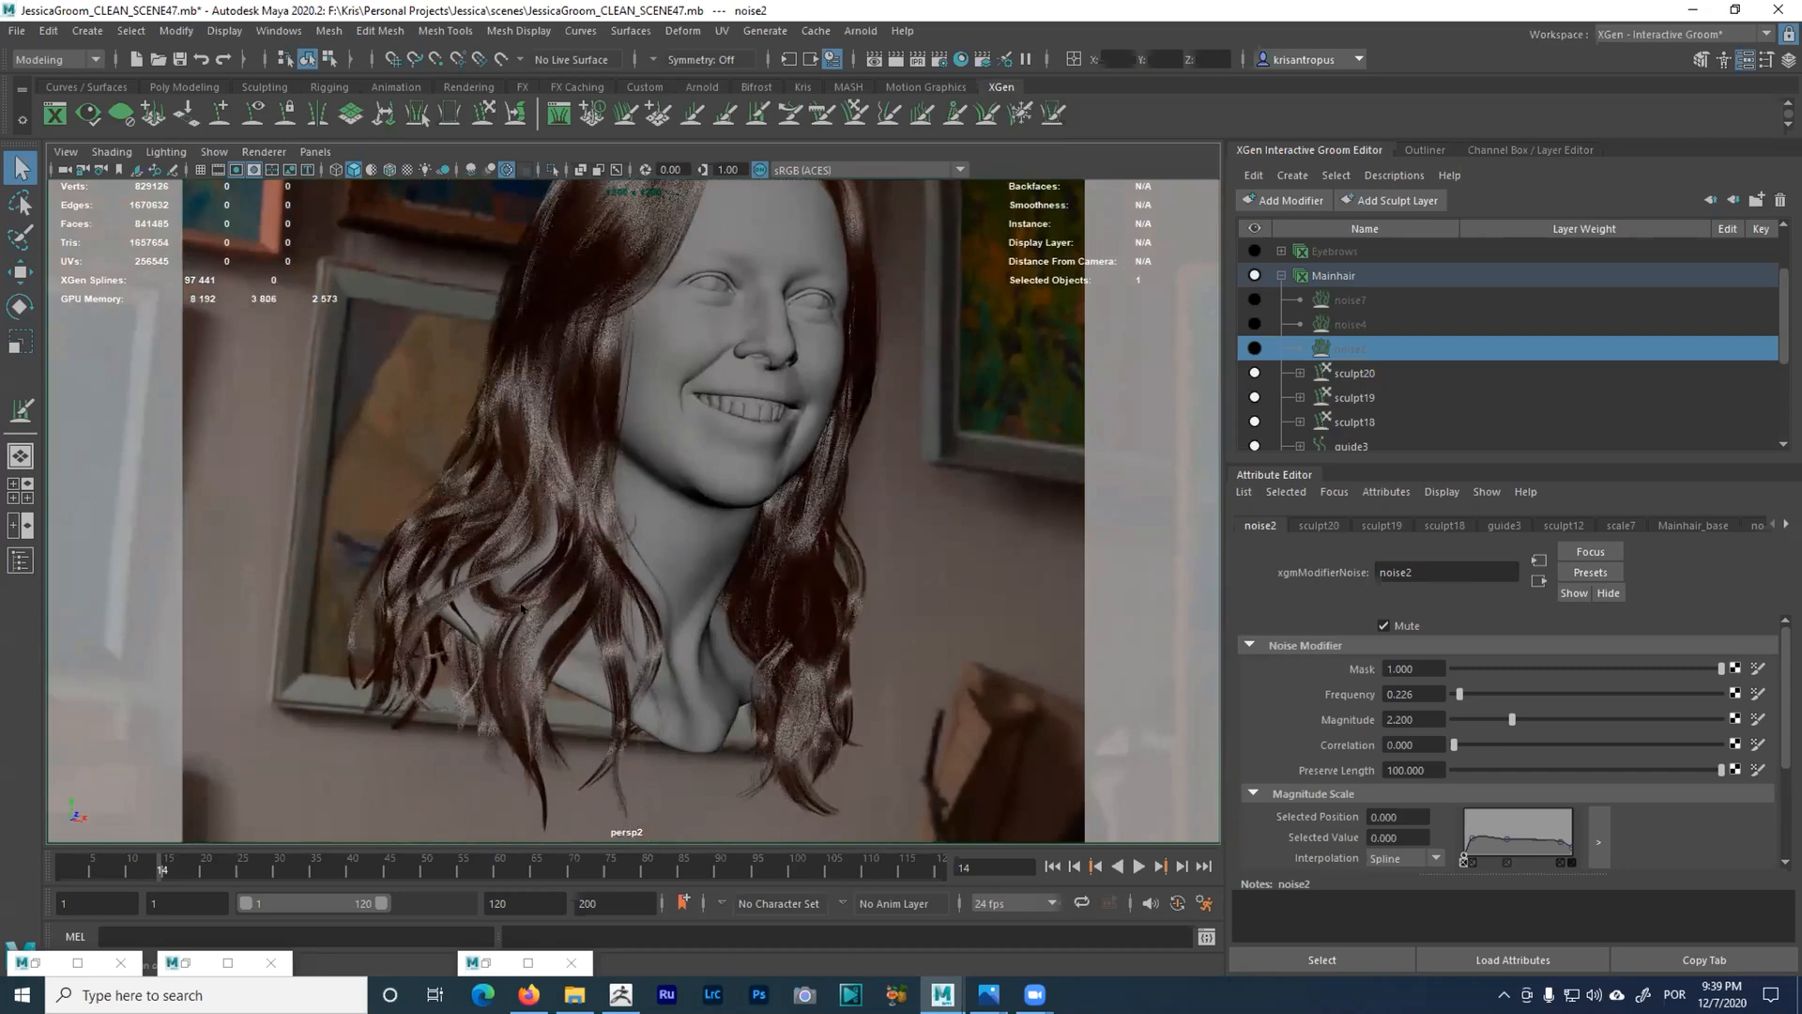
pyautogui.moveTo(849, 507)
pyautogui.keyDown('alt'); pyautogui.mouseDown()
pyautogui.moveTo(505, 578)
pyautogui.moveTo(845, 540)
pyautogui.mouseUp(); pyautogui.keyUp('alt')
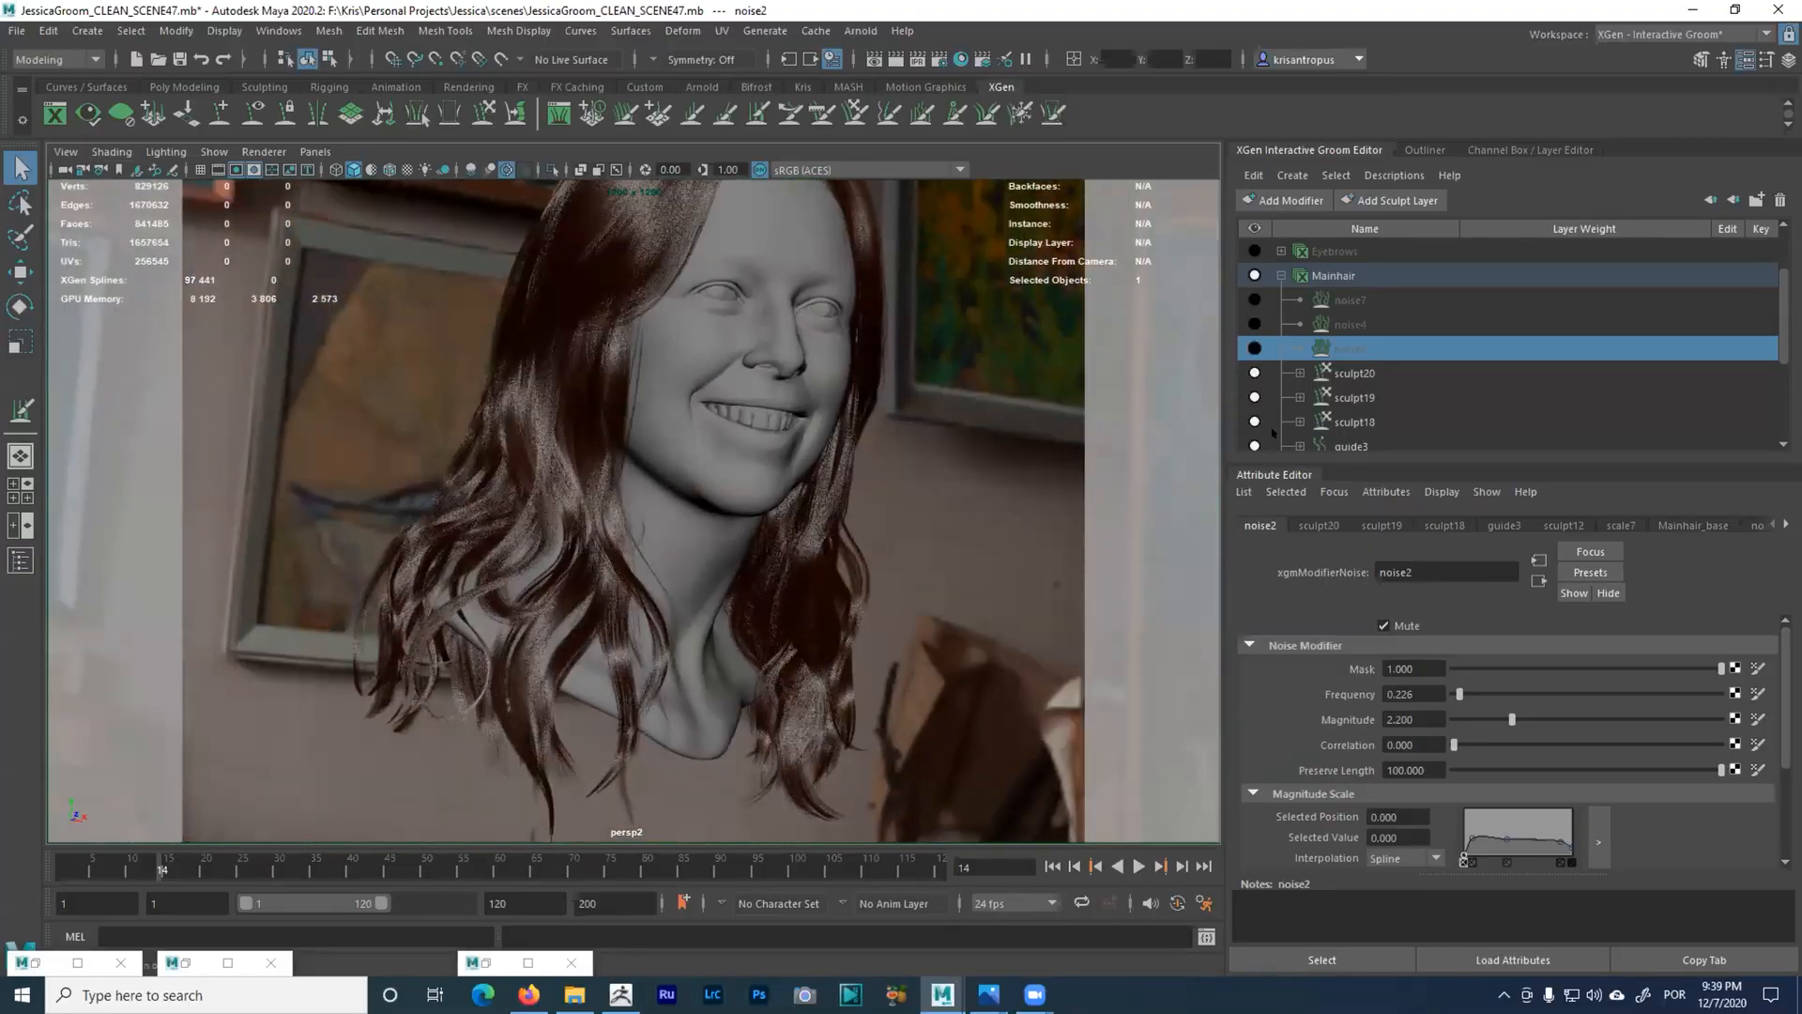
pyautogui.click(1245, 372)
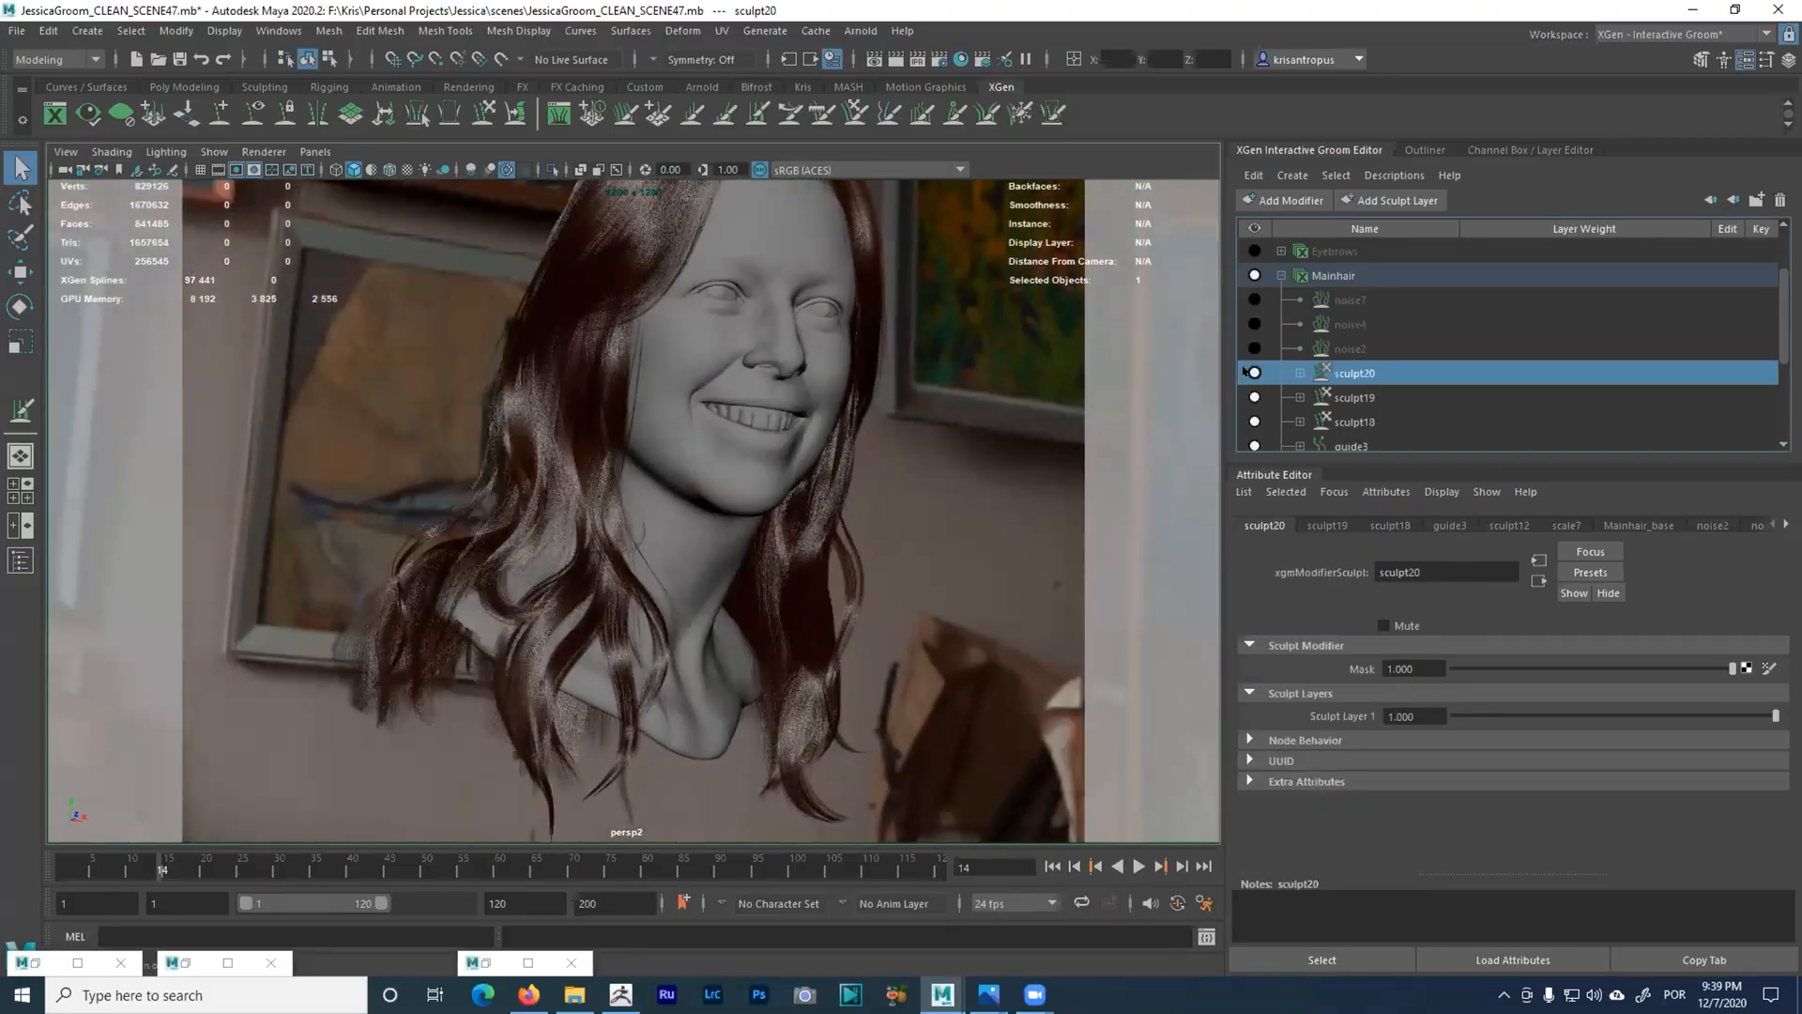
pyautogui.click(1253, 373)
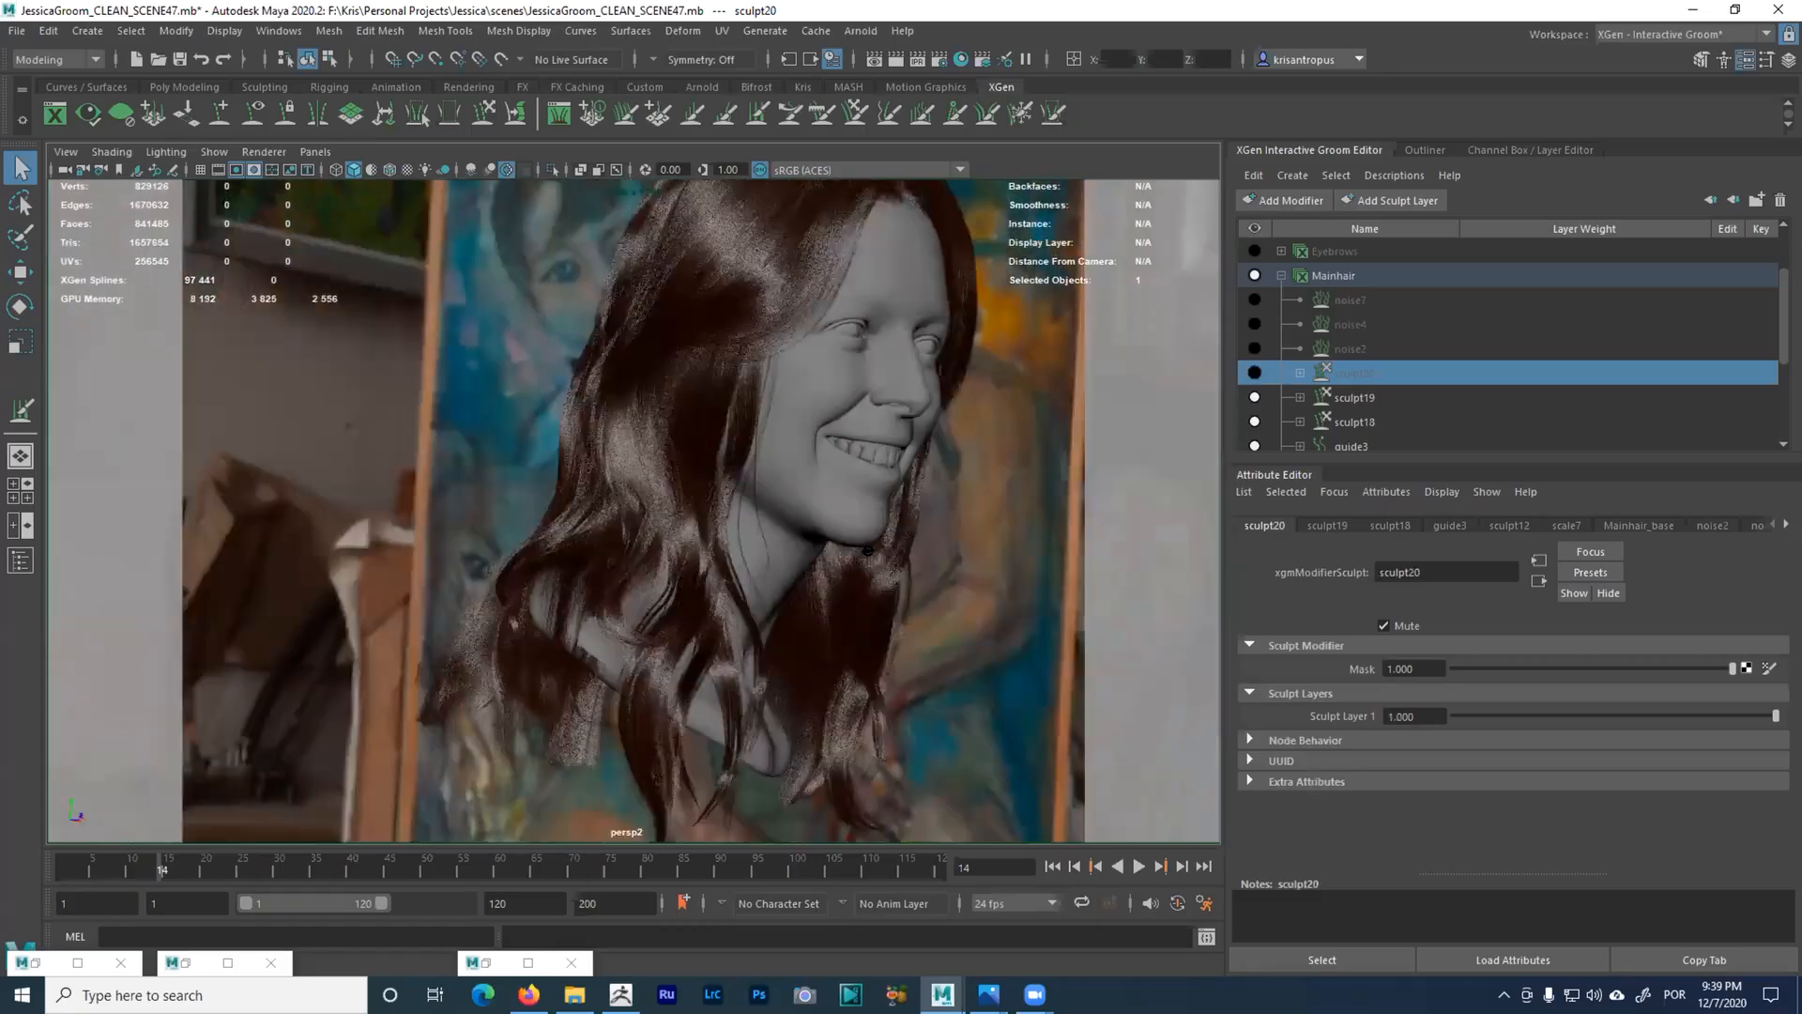
pyautogui.click(1252, 372)
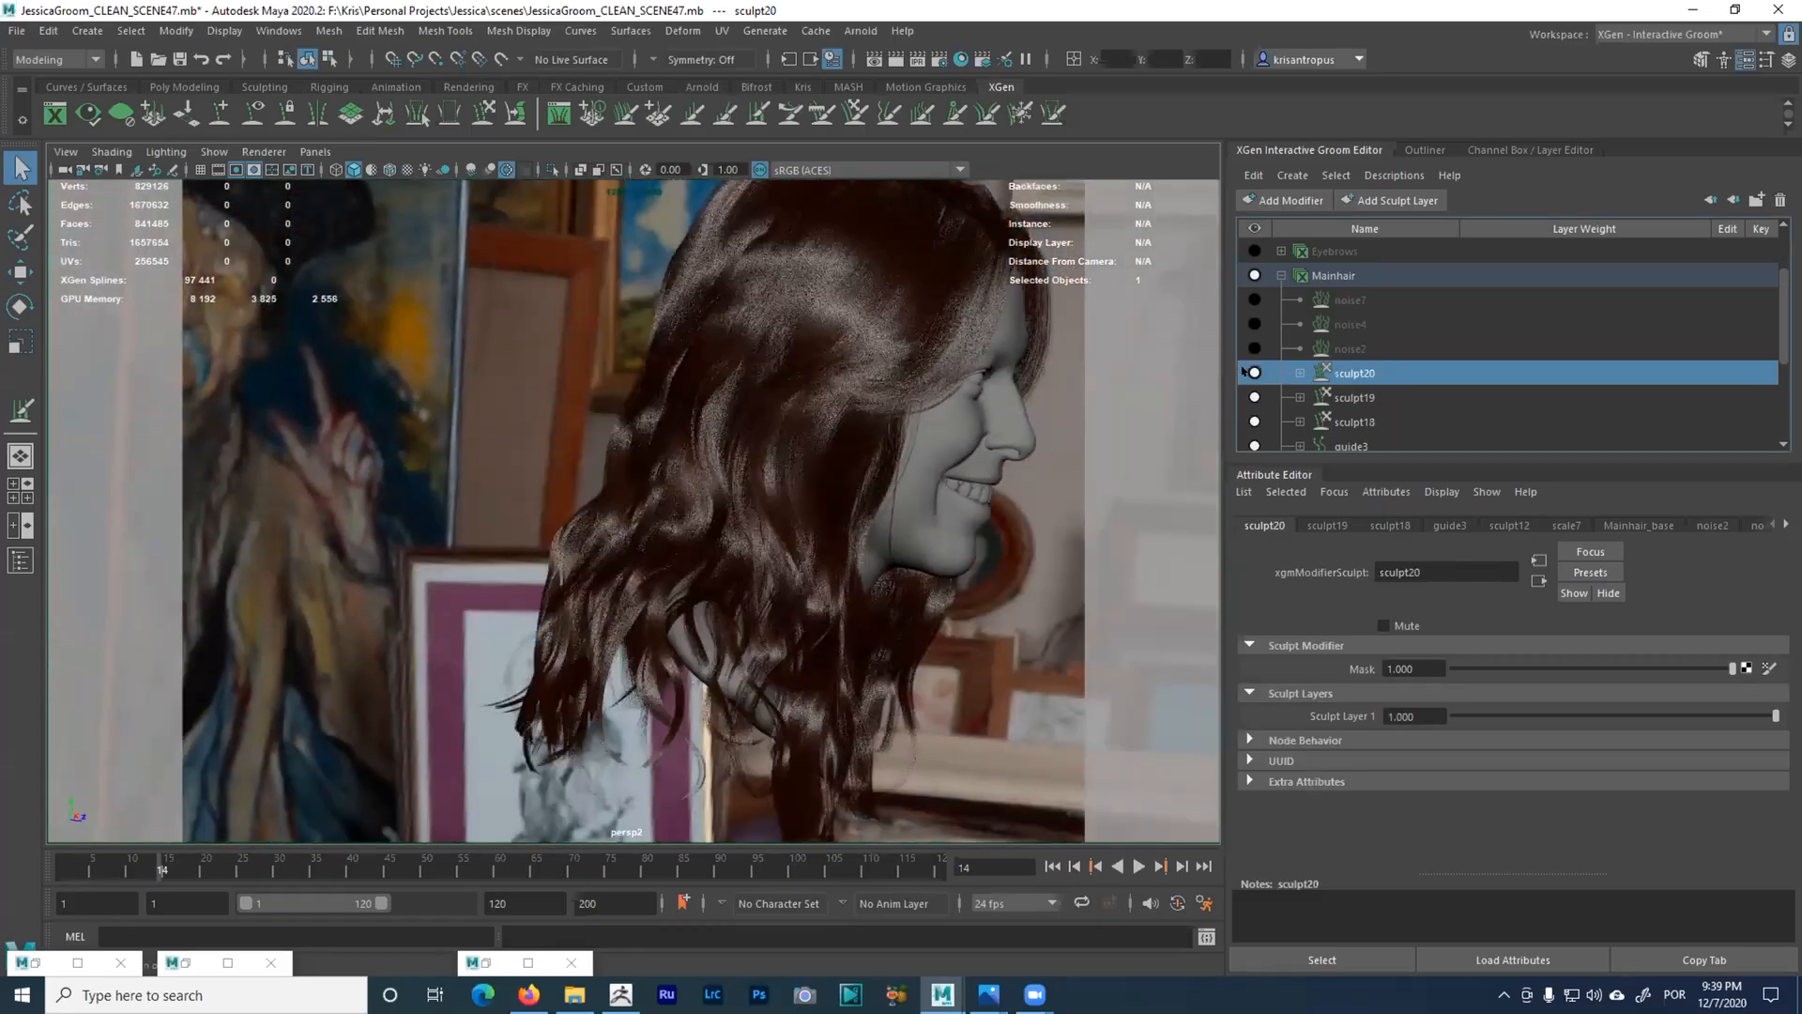
pyautogui.click(1254, 373)
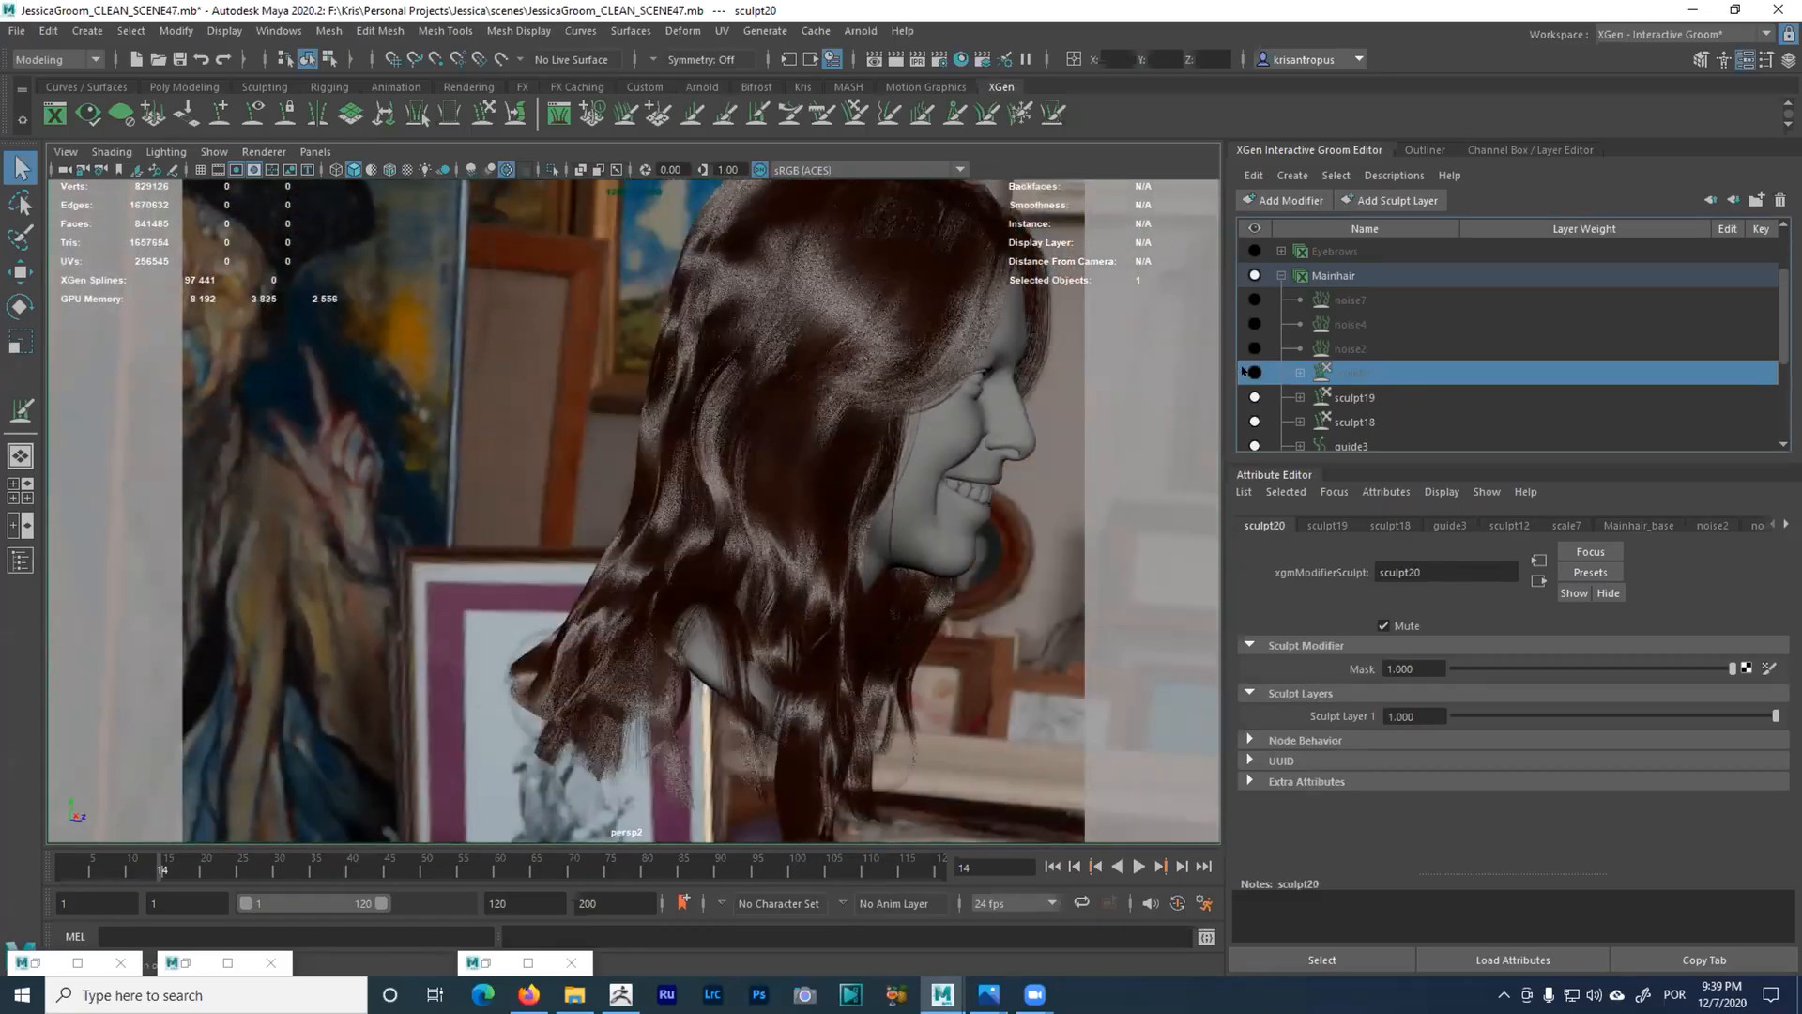
# - Mute the sculpt19 and sculpt18 modifiers of Mainhair while checking the hair from the front
pyautogui.click(1249, 397)
pyautogui.keyDown('alt'); pyautogui.moveTo(880, 549); pyautogui.dragTo(1208, 445); pyautogui.keyUp('alt')
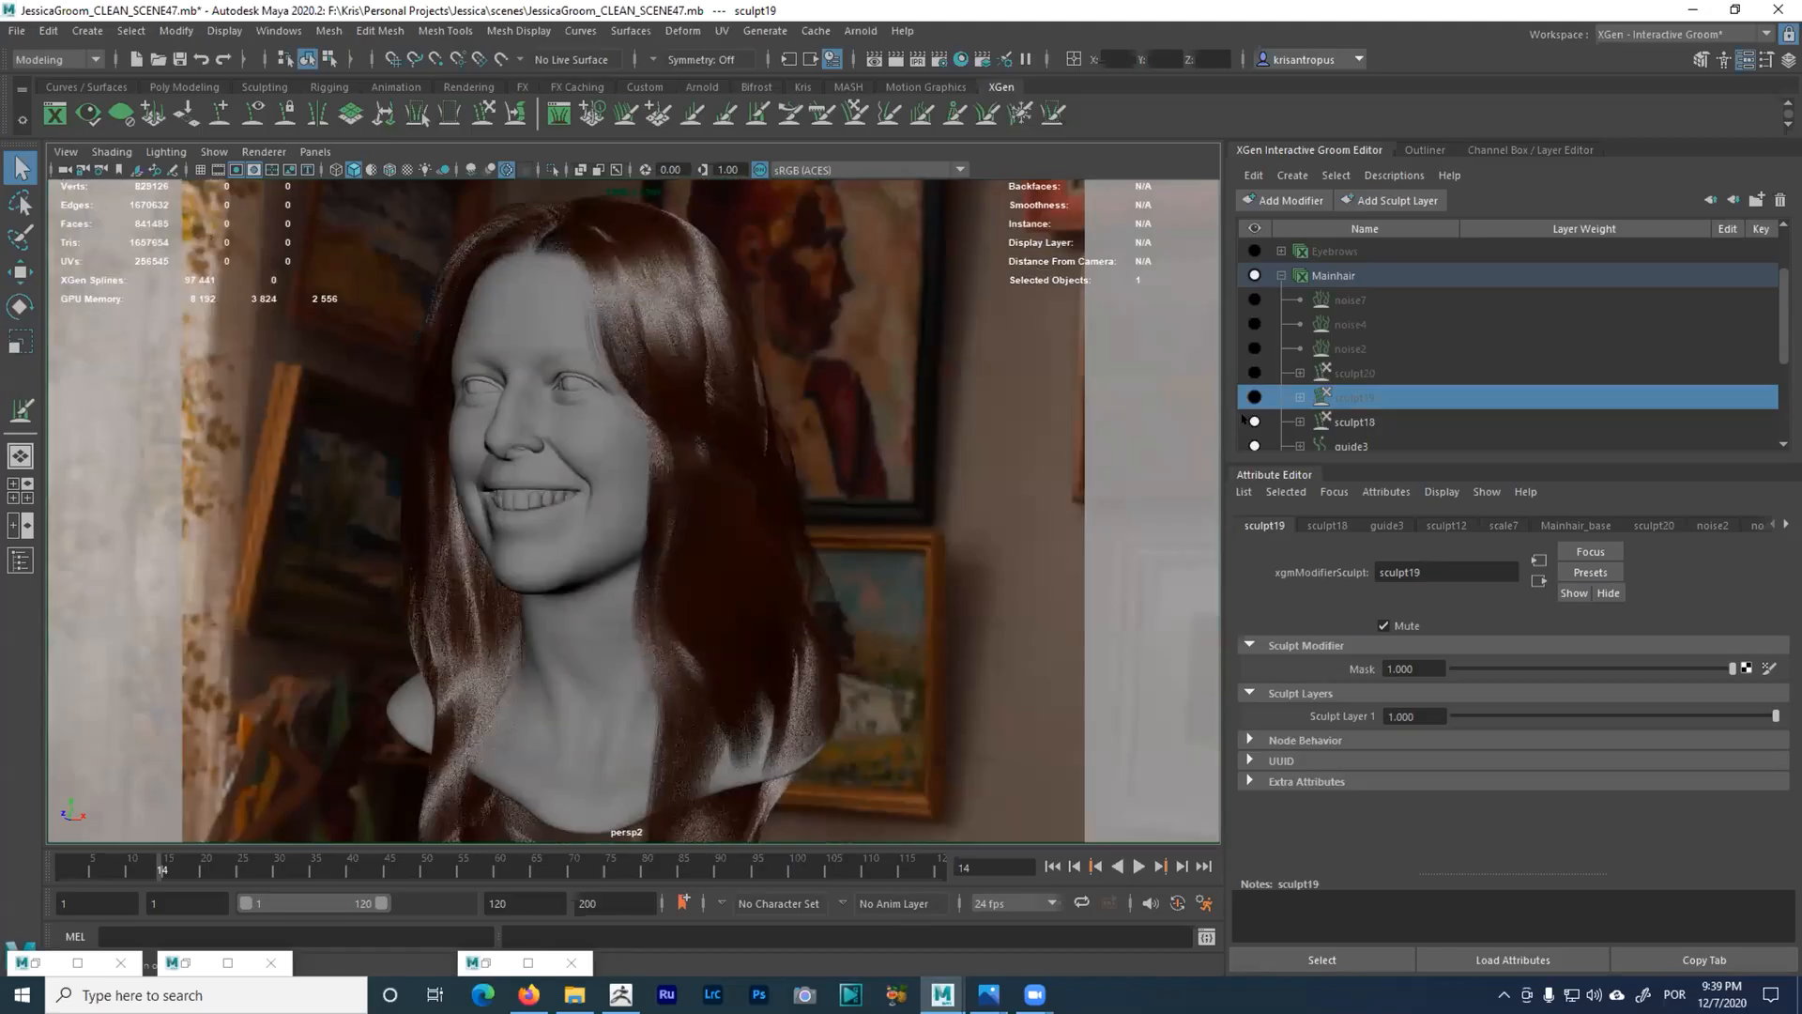
pyautogui.click(1250, 420)
pyautogui.scroll(-1, 1320, 389)
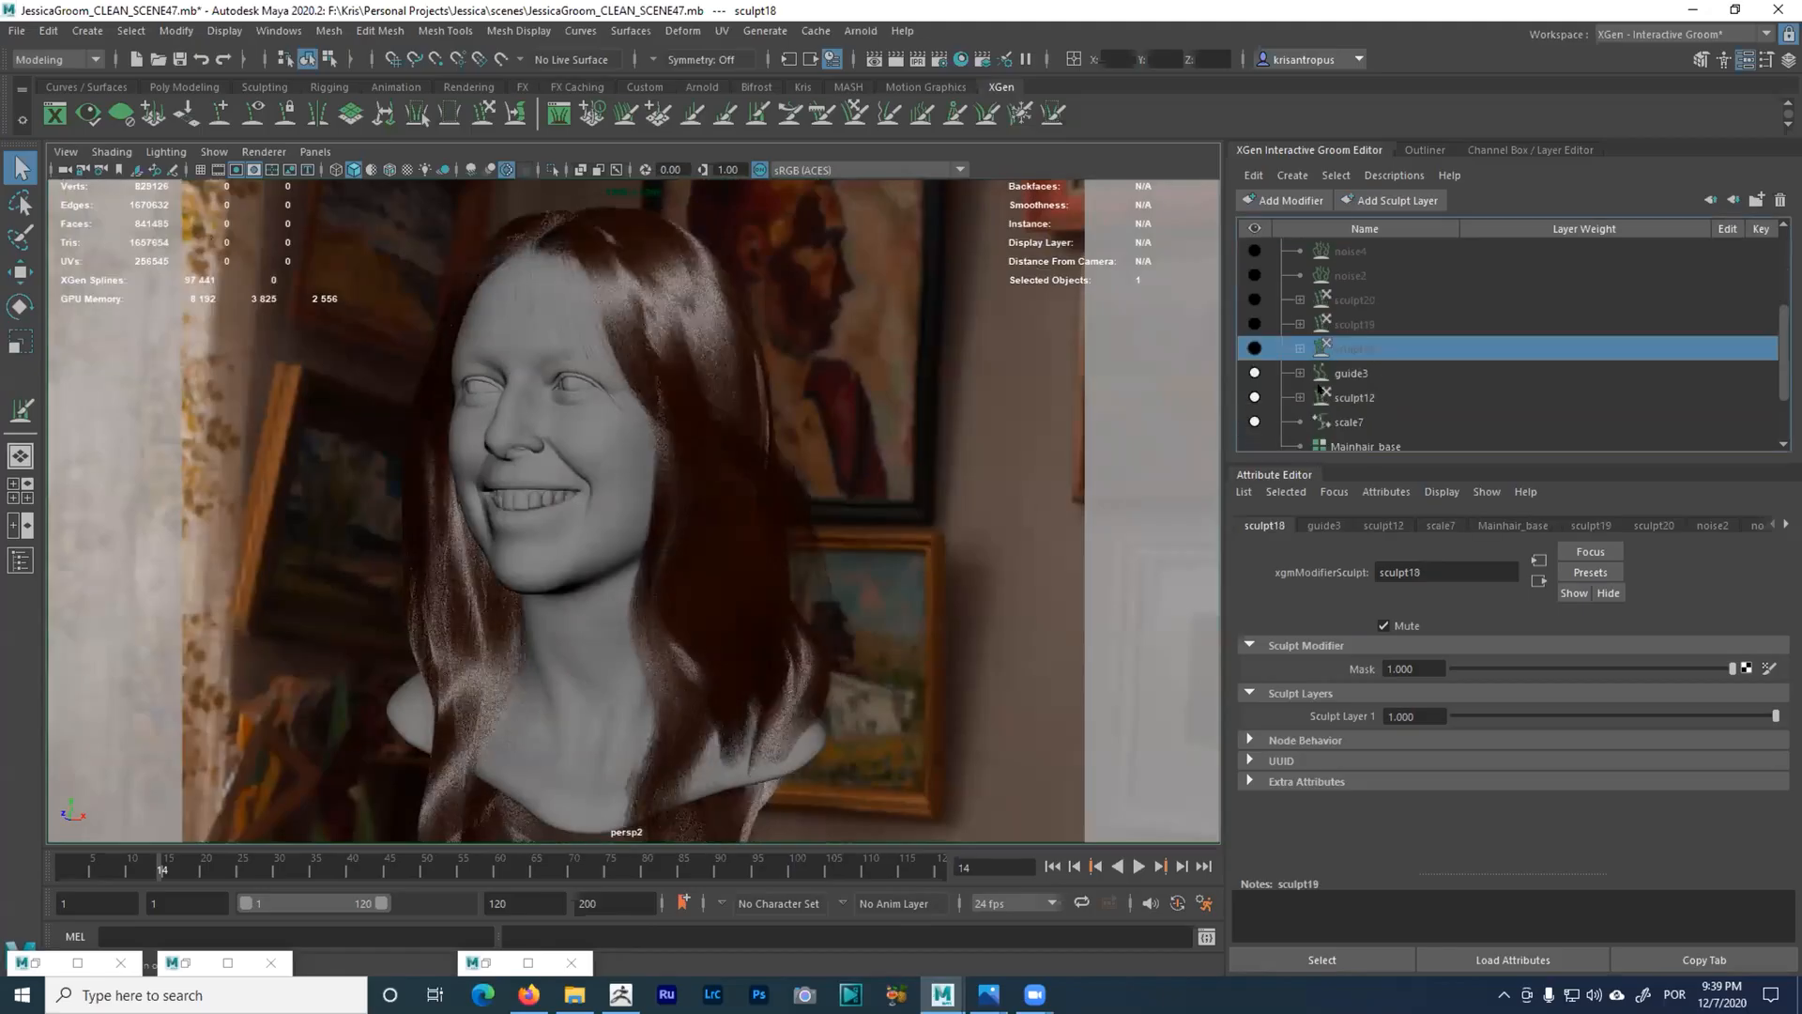
# - Mute Mainhair's guide3 modifier, inspect the hair along the hairline without guides, and turn the modifier back on
pyautogui.click(1248, 372)
pyautogui.keyDown('alt'); pyautogui.moveTo(894, 491); pyautogui.dragTo(1046, 563); pyautogui.keyUp('alt')
pyautogui.keyDown('alt'); pyautogui.moveTo(1045, 563); pyautogui.dragTo(824, 672, button='right'); pyautogui.keyUp('alt')
pyautogui.keyDown('alt'); pyautogui.moveTo(824, 672); pyautogui.dragTo(836, 626); pyautogui.keyUp('alt')
pyautogui.keyDown('alt'); pyautogui.moveTo(836, 626); pyautogui.dragTo(908, 570, button='right'); pyautogui.keyUp('alt')
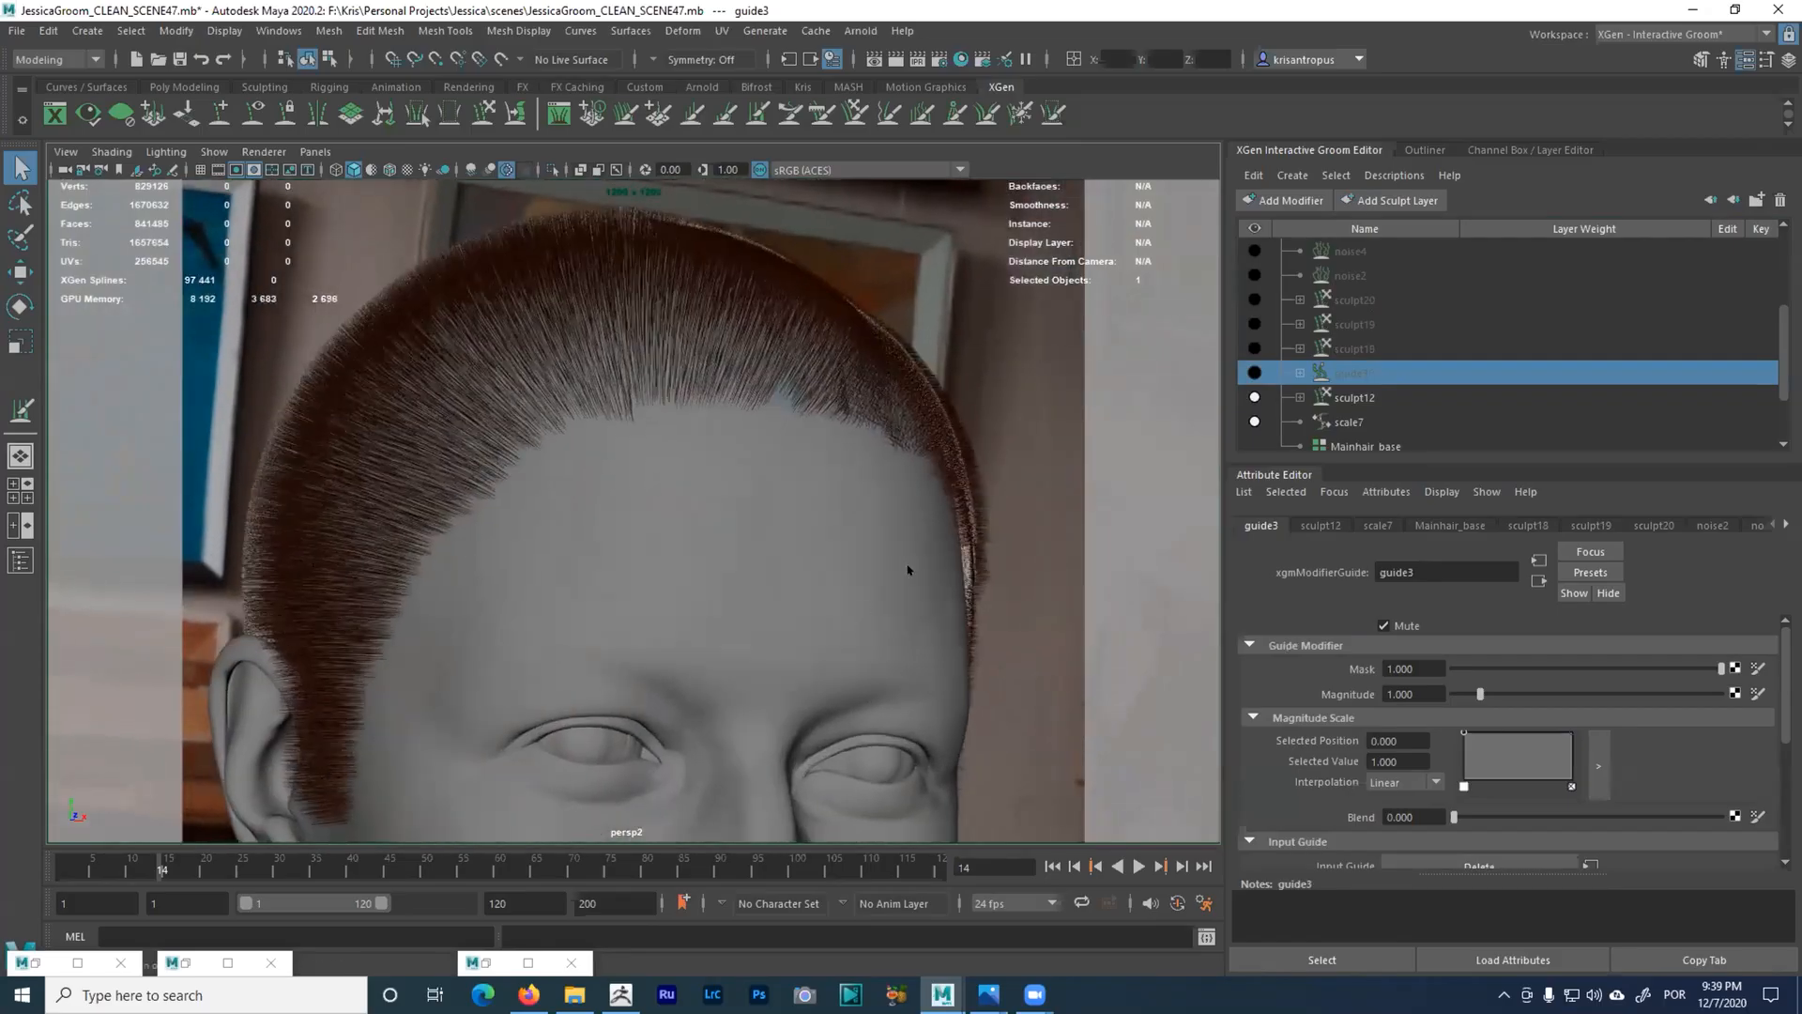
pyautogui.click(1248, 372)
# - Examine the guide-driven base hair around the forehead, parting, neck and shoulders
pyautogui.keyDown('alt'); pyautogui.moveTo(939, 441); pyautogui.dragTo(791, 431, button='right'); pyautogui.keyUp('alt')
pyautogui.keyDown('alt'); pyautogui.moveTo(791, 432); pyautogui.dragTo(744, 488); pyautogui.keyUp('alt')
pyautogui.keyDown('alt'); pyautogui.moveTo(665, 432); pyautogui.dragTo(764, 366); pyautogui.keyUp('alt')
pyautogui.keyDown('alt'); pyautogui.moveTo(765, 507); pyautogui.dragTo(861, 539, button='right'); pyautogui.keyUp('alt')
pyautogui.keyDown('alt'); pyautogui.moveTo(860, 539); pyautogui.dragTo(849, 626, button='middle'); pyautogui.keyUp('alt')
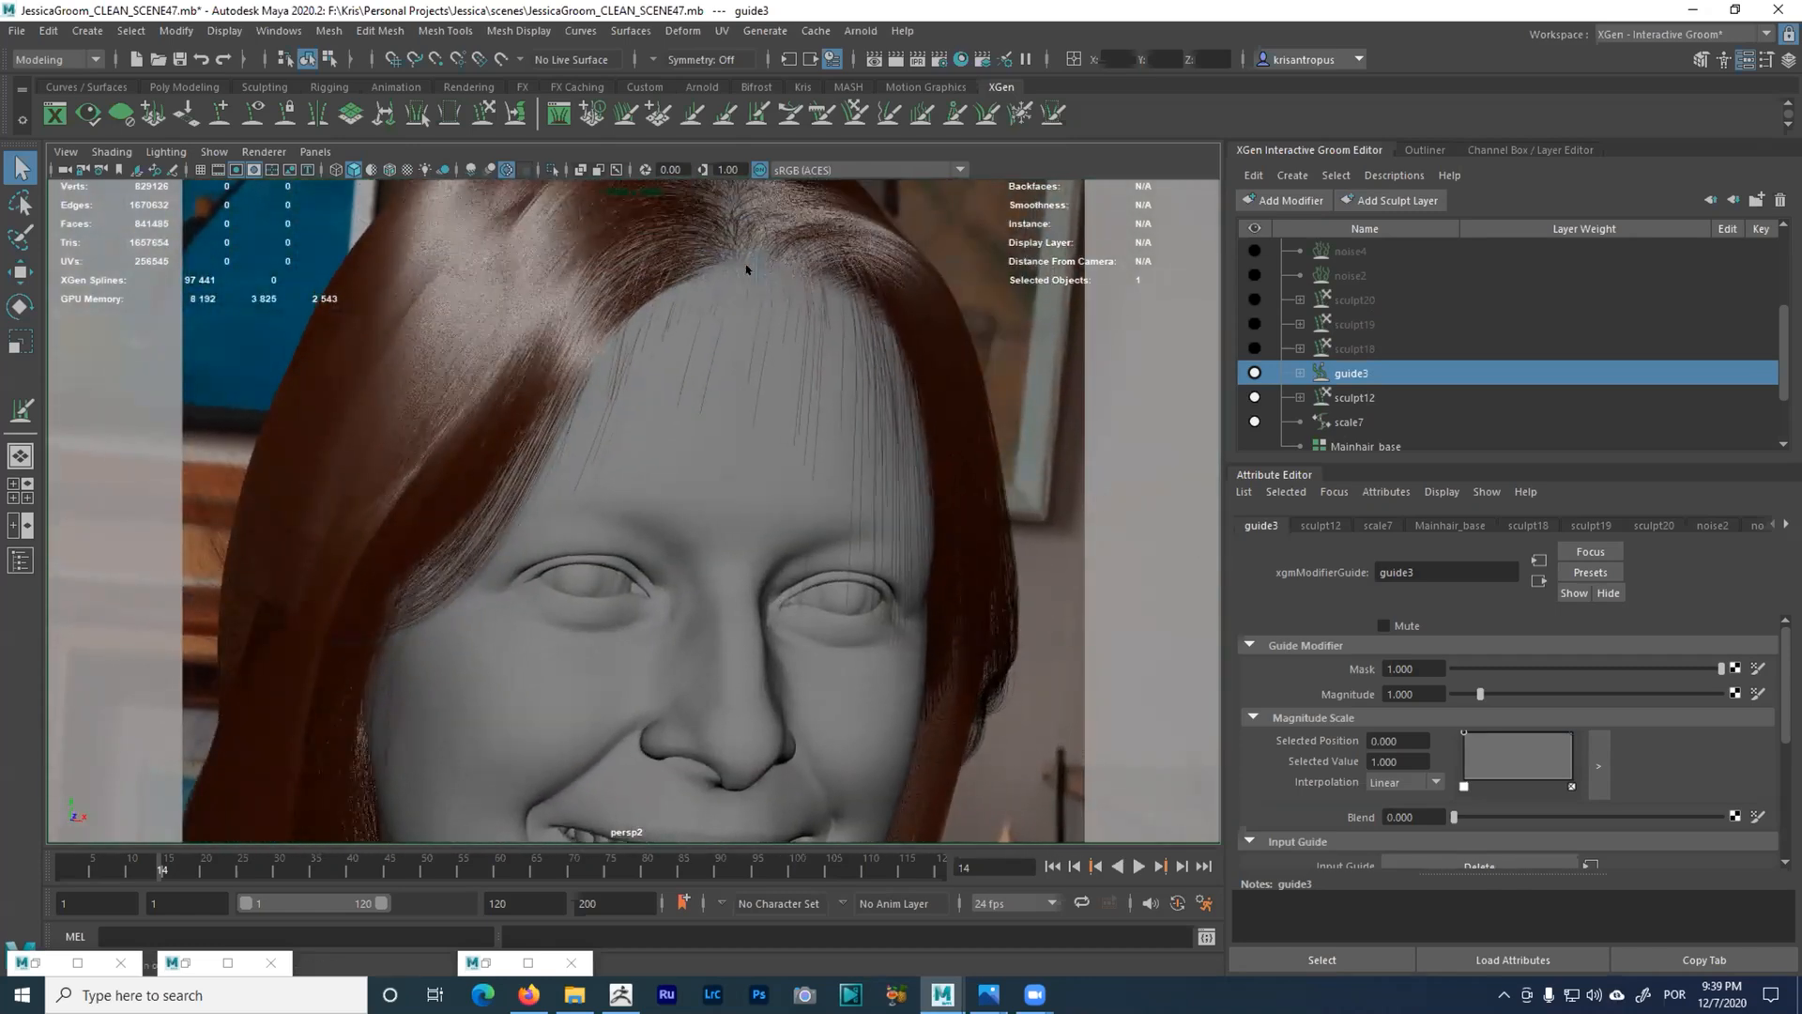
pyautogui.keyDown('alt'); pyautogui.moveTo(836, 659); pyautogui.dragTo(705, 624, button='right'); pyautogui.keyUp('alt')
pyautogui.keyDown('alt'); pyautogui.moveTo(706, 623); pyautogui.dragTo(741, 522, button='middle'); pyautogui.keyUp('alt')
pyautogui.keyDown('alt'); pyautogui.moveTo(741, 522); pyautogui.dragTo(670, 522); pyautogui.keyUp('alt')
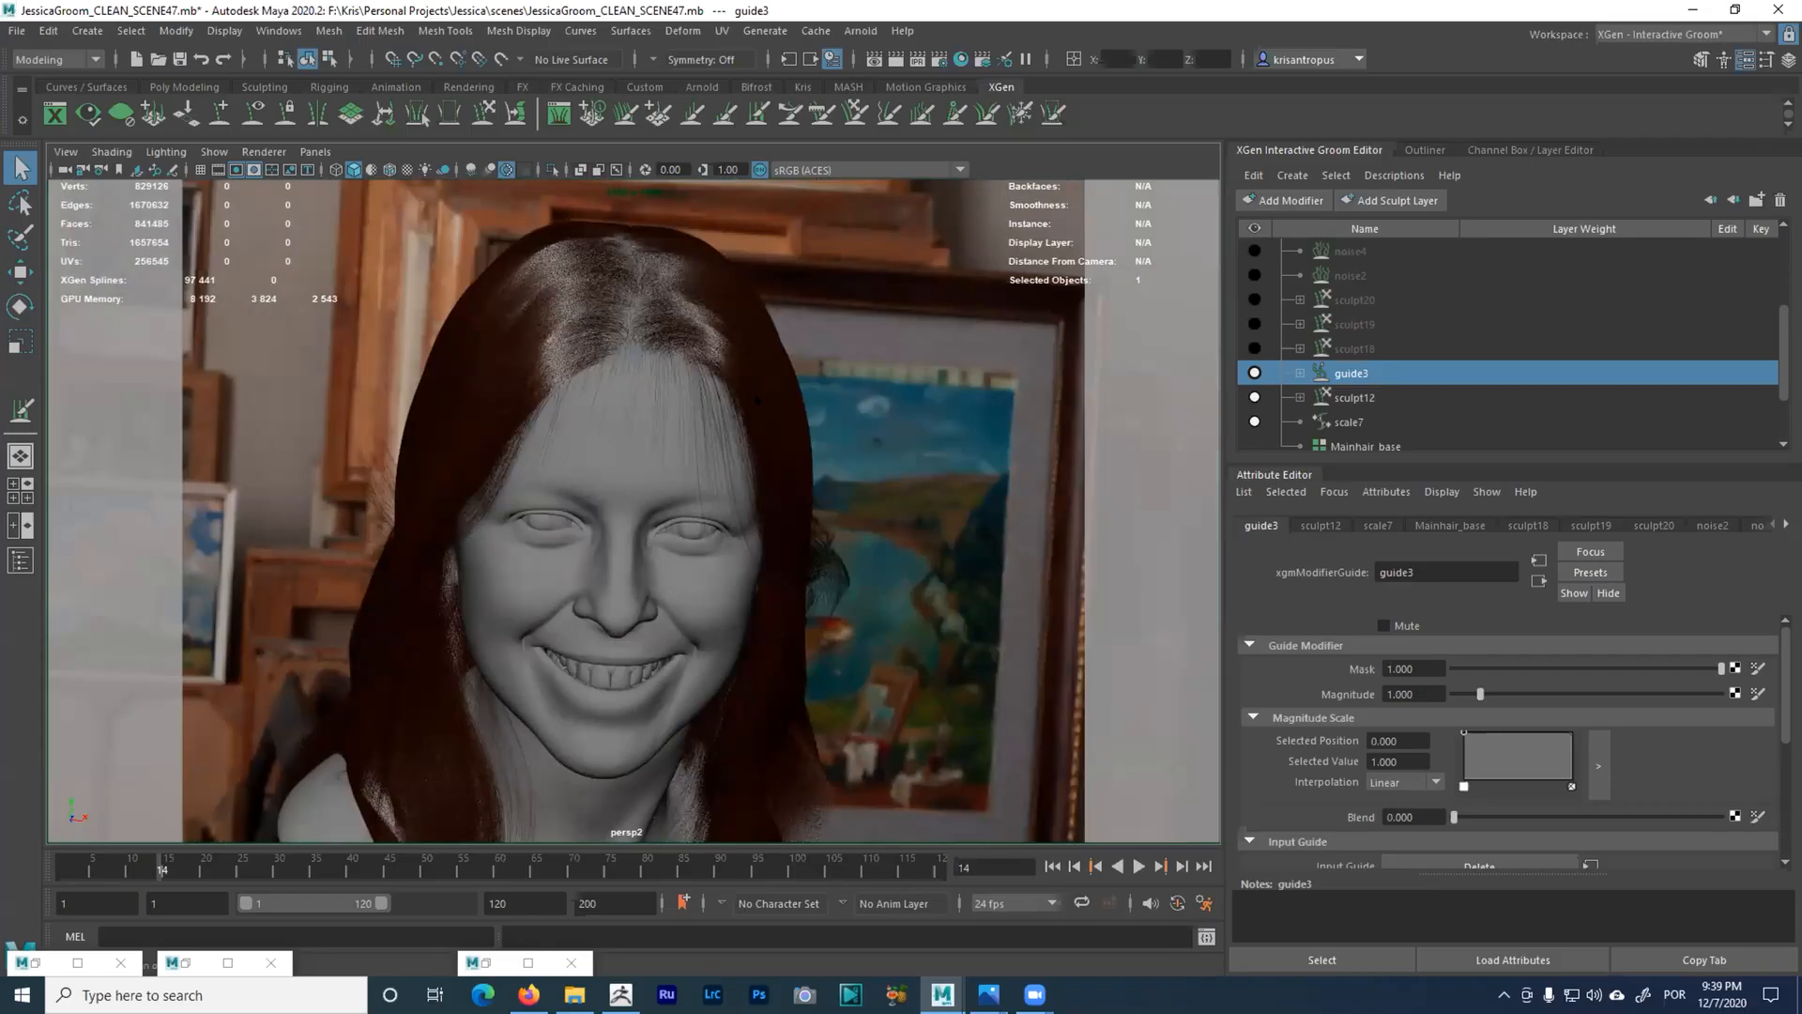
pyautogui.keyDown('alt'); pyautogui.moveTo(758, 400); pyautogui.dragTo(760, 338, button='middle'); pyautogui.keyUp('alt')
pyautogui.keyDown('alt'); pyautogui.moveTo(760, 338); pyautogui.dragTo(697, 239); pyautogui.keyUp('alt')
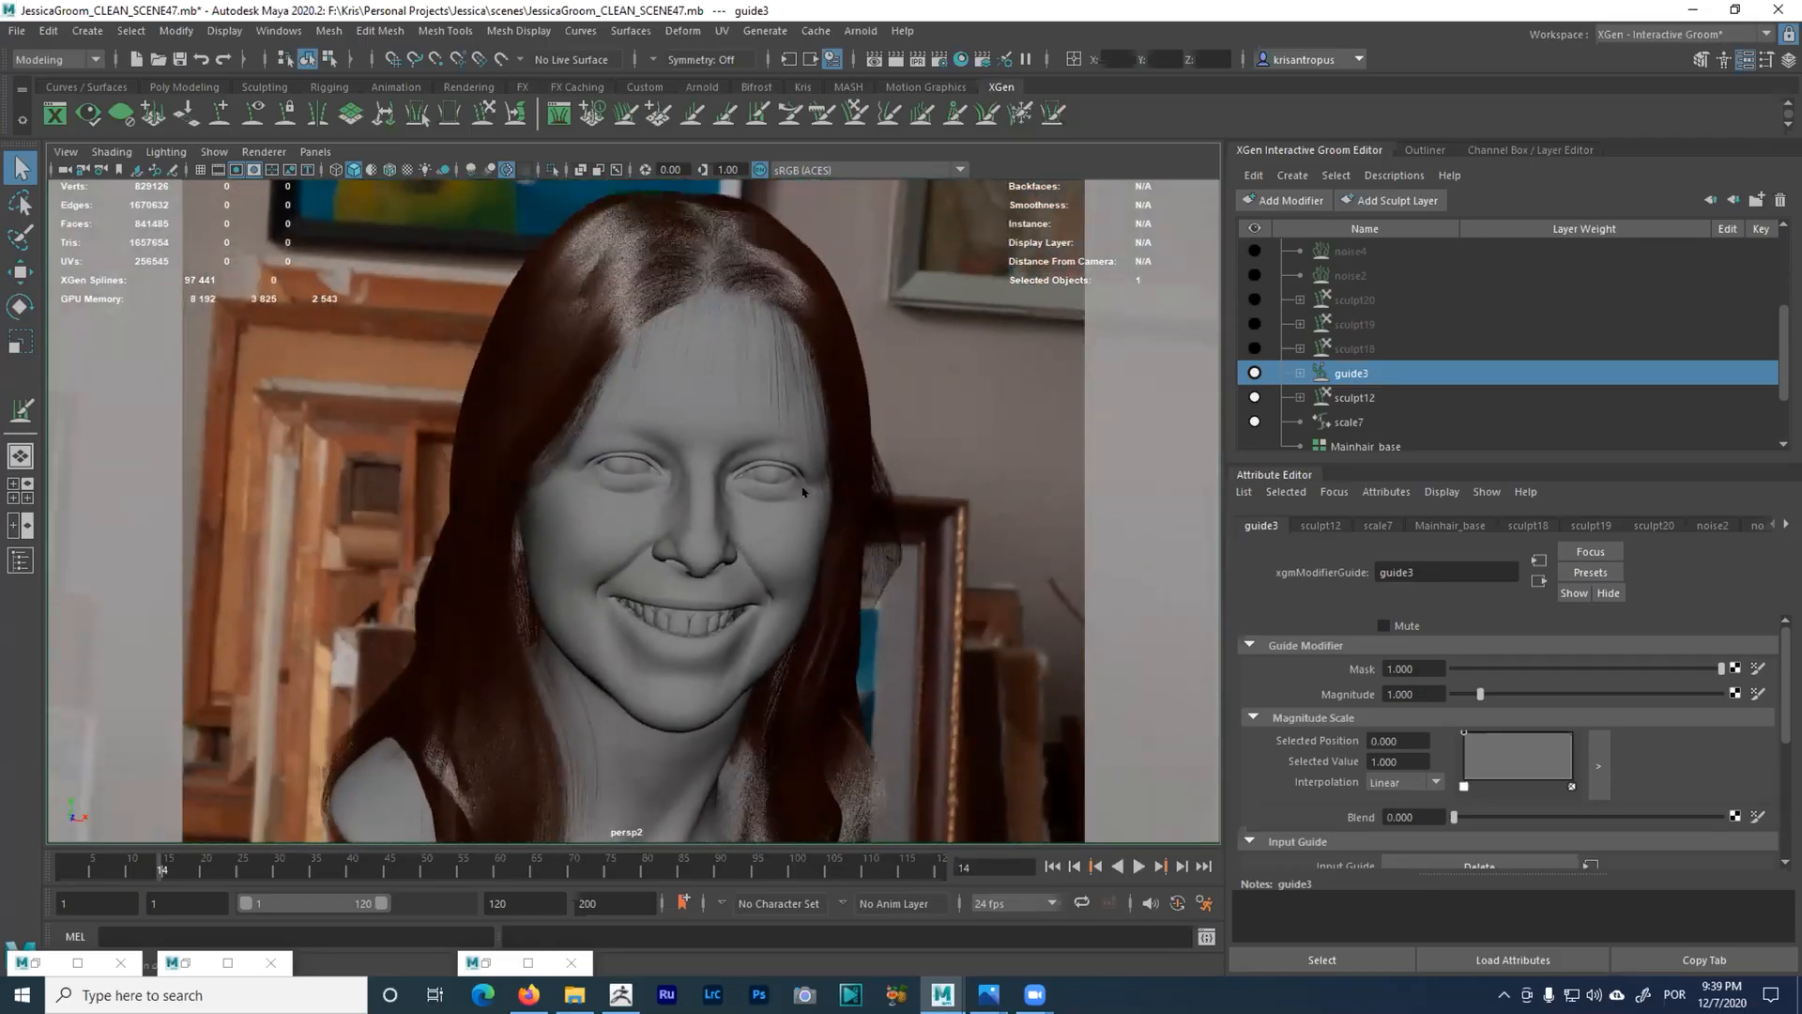
pyautogui.keyDown('alt'); pyautogui.moveTo(803, 491); pyautogui.dragTo(761, 460); pyautogui.keyUp('alt')
pyautogui.keyDown('alt'); pyautogui.moveTo(760, 460); pyautogui.dragTo(697, 404, button='right'); pyautogui.keyUp('alt')
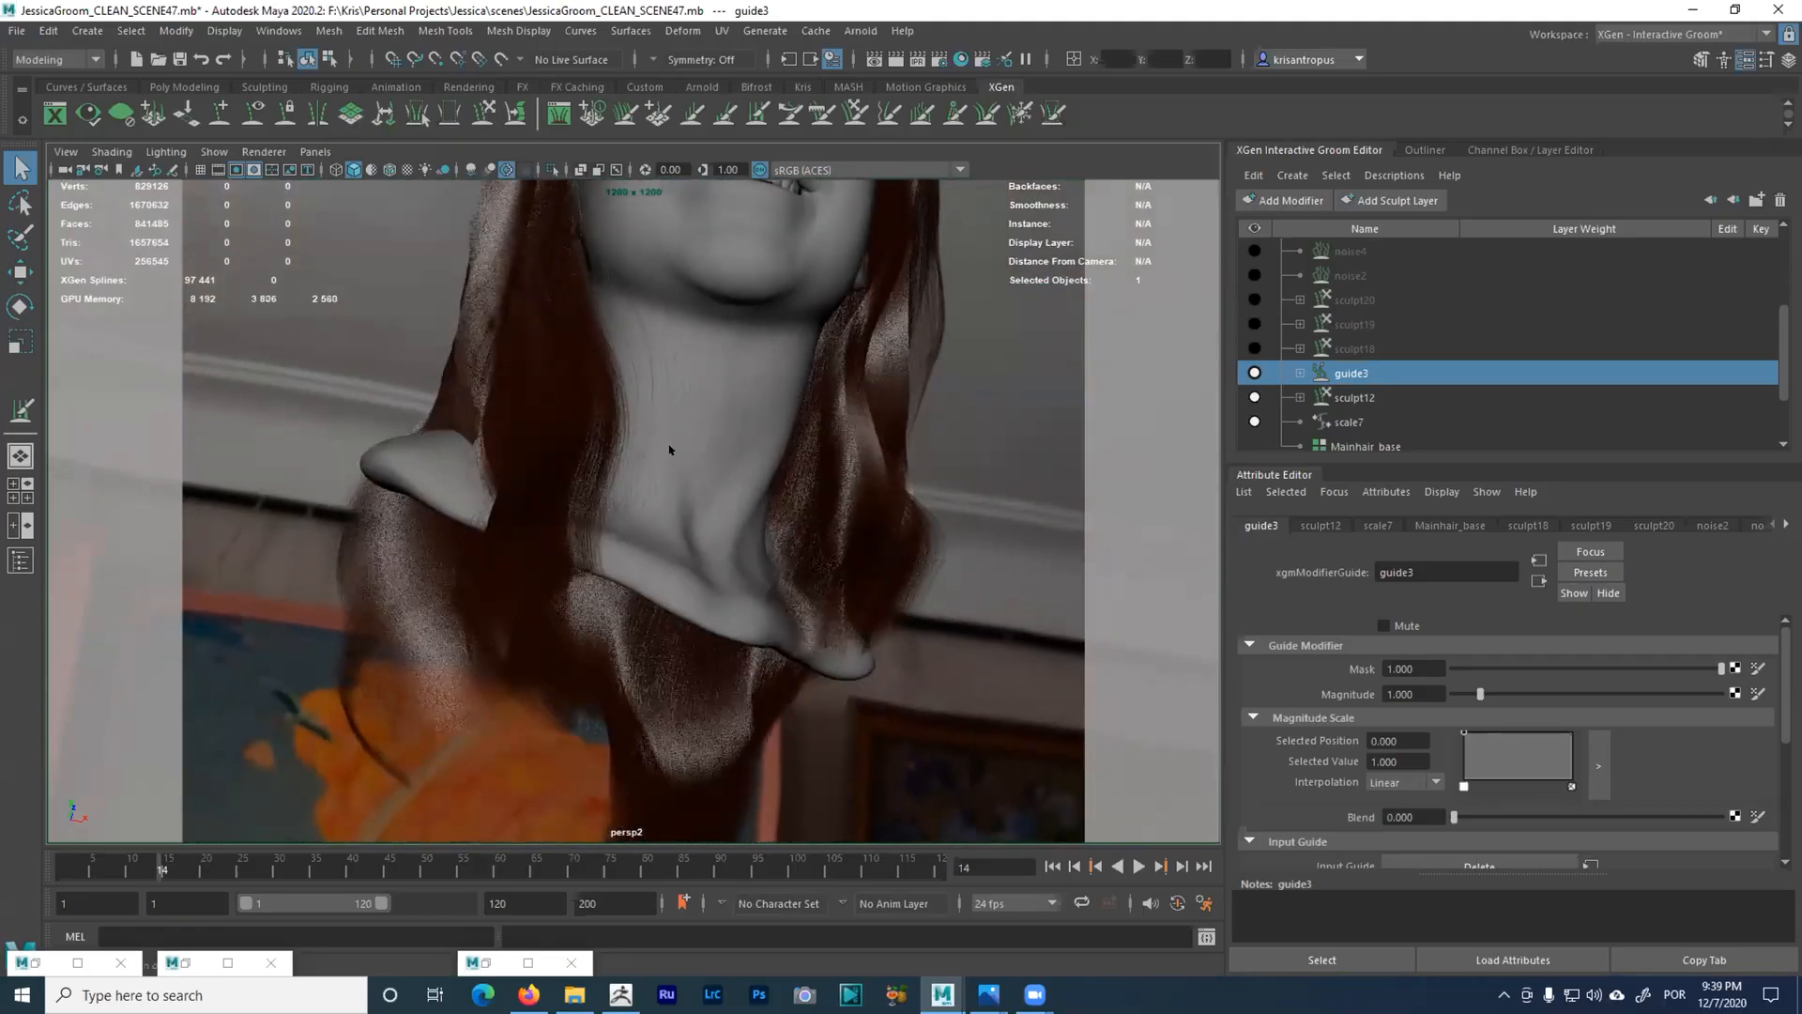
pyautogui.moveTo(687, 444)
pyautogui.keyDown('alt'); pyautogui.mouseDown()
pyautogui.moveTo(667, 475)
pyautogui.moveTo(693, 464)
pyautogui.mouseUp(); pyautogui.keyUp('alt')
# - Check the bust and hair in wireframe, return to shaded display and view the whole silhouette
pyautogui.press('4')
pyautogui.keyDown('alt'); pyautogui.moveTo(807, 519); pyautogui.dragTo(1000, 645, button='right'); pyautogui.keyUp('alt')
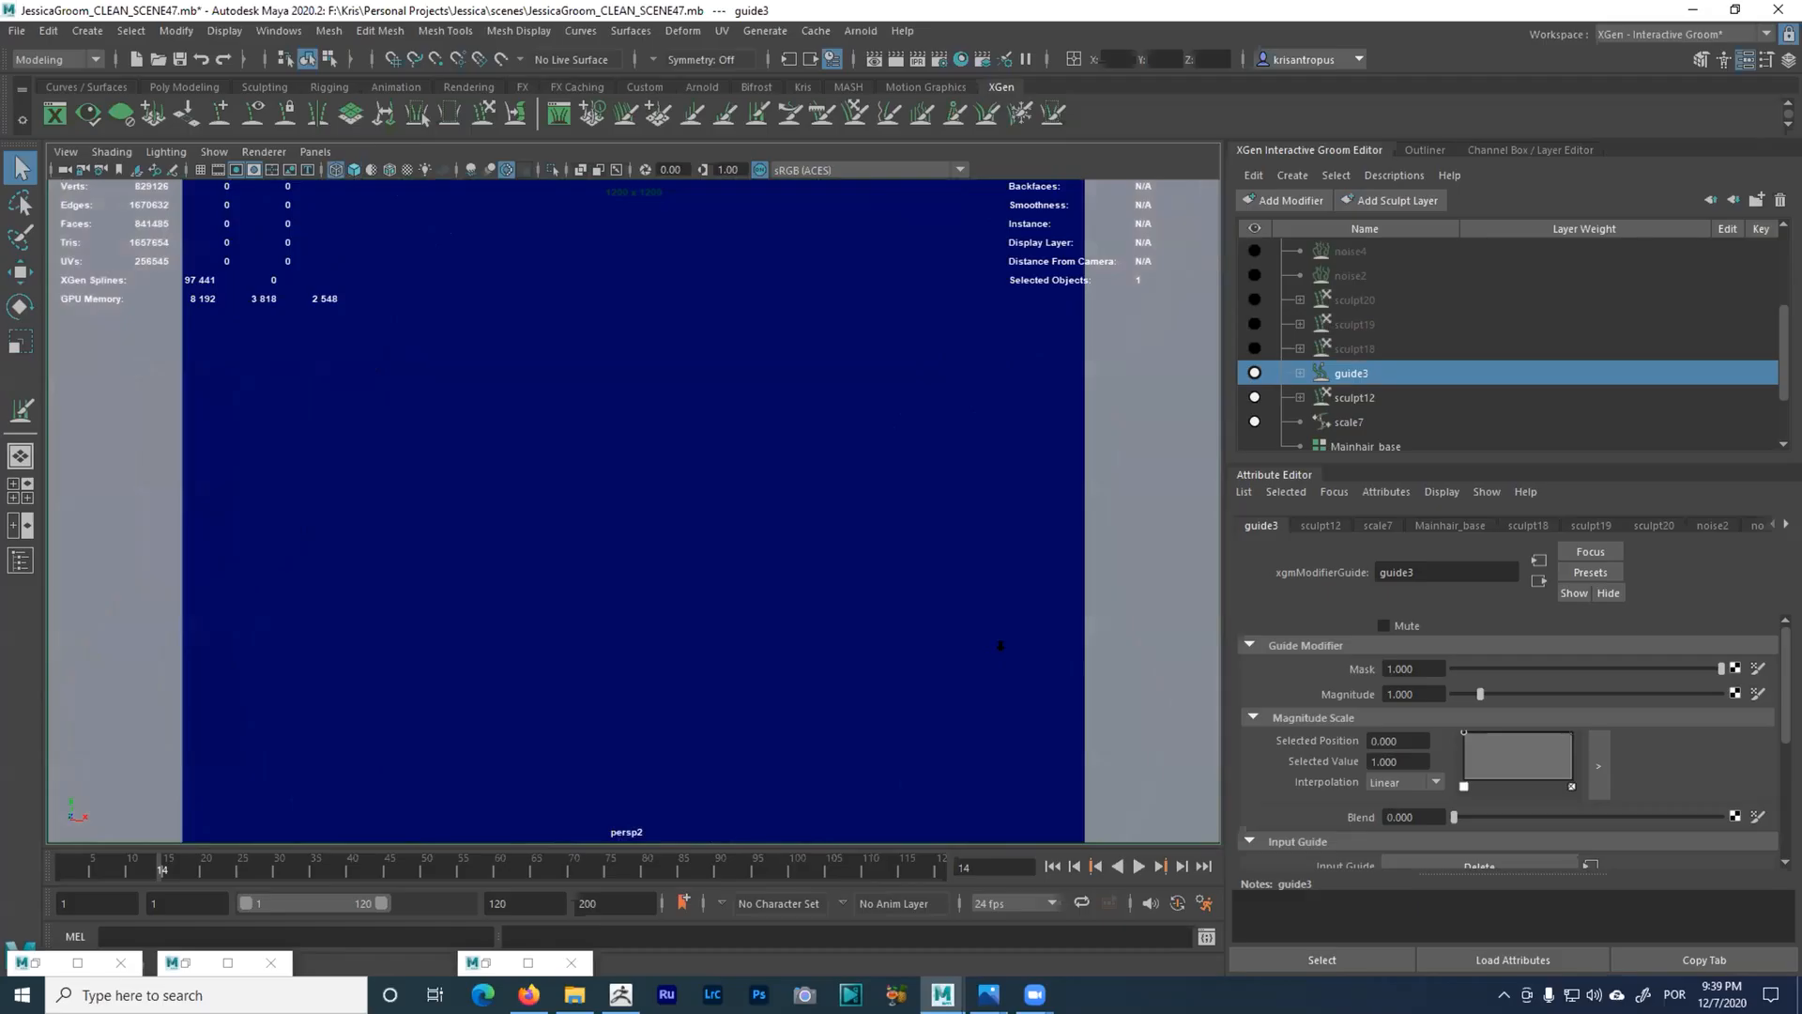
pyautogui.keyDown('alt'); pyautogui.moveTo(837, 536); pyautogui.dragTo(643, 534, button='right'); pyautogui.keyUp('alt')
pyautogui.press('5')
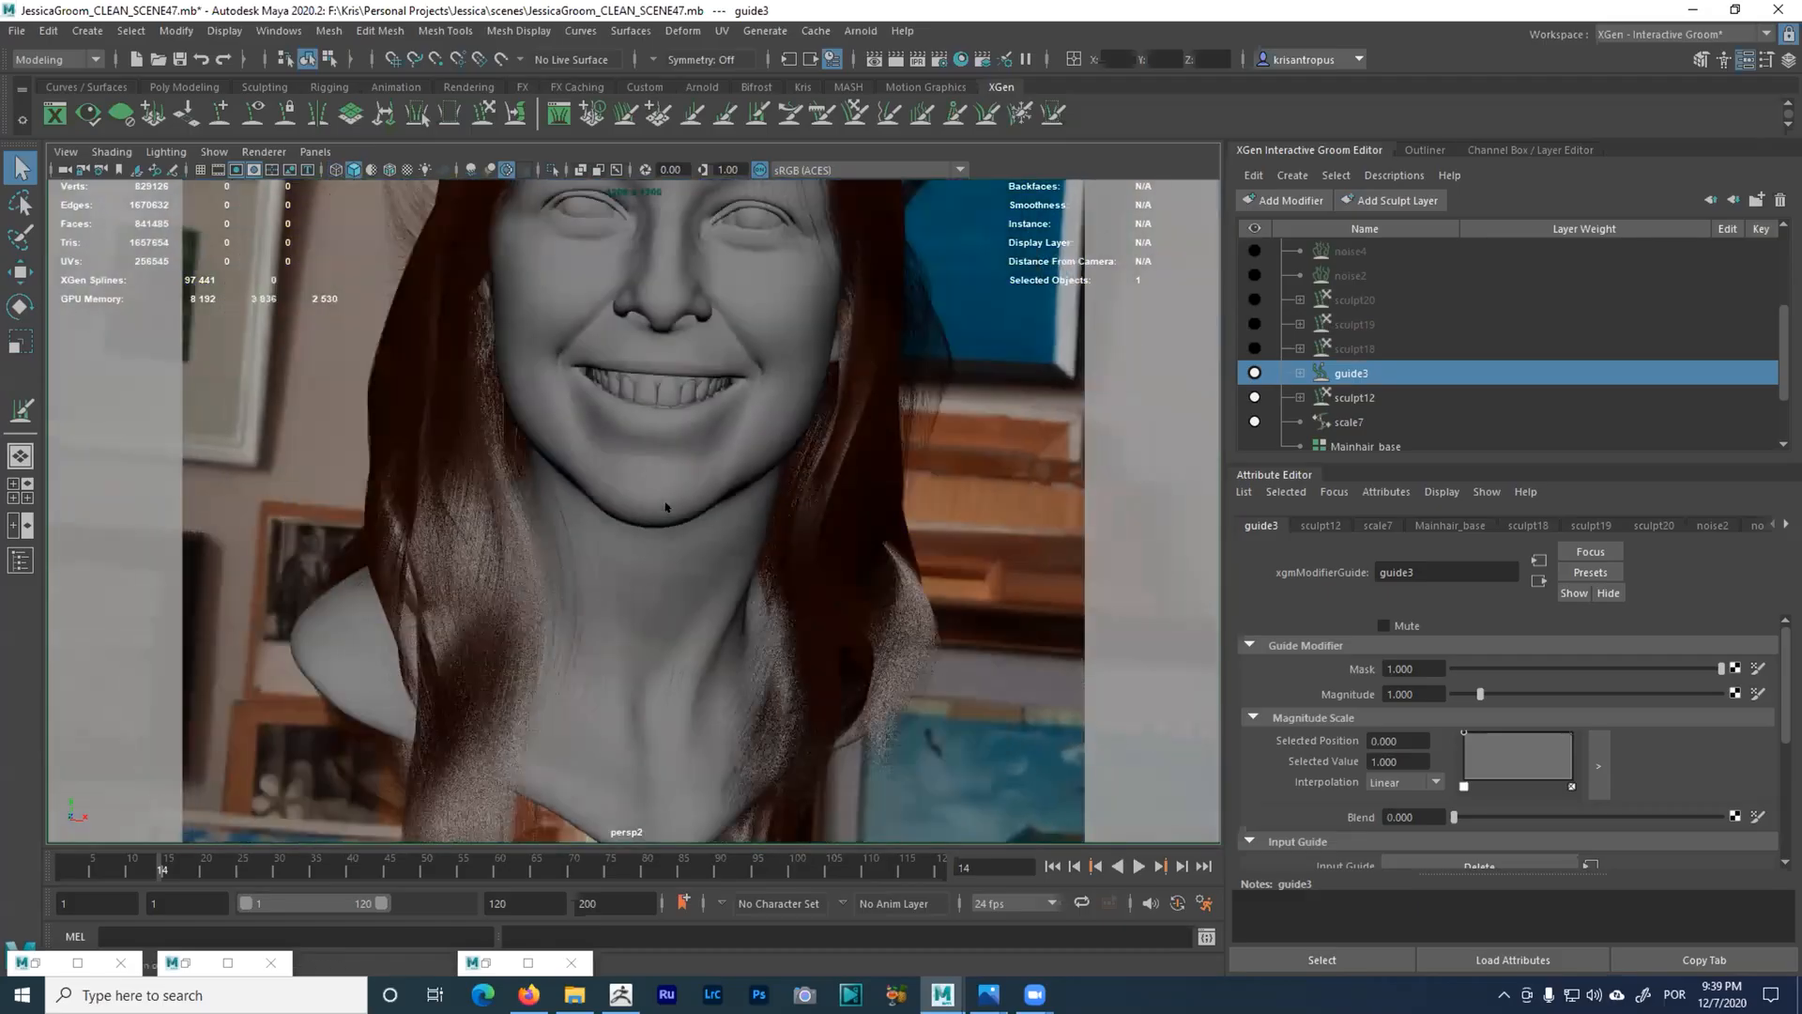
pyautogui.keyDown('alt'); pyautogui.moveTo(669, 473); pyautogui.dragTo(551, 431, button='right'); pyautogui.keyUp('alt')
pyautogui.moveTo(788, 531)
pyautogui.keyDown('alt'); pyautogui.mouseDown(button='right')
pyautogui.moveTo(634, 470)
pyautogui.moveTo(638, 486)
pyautogui.moveTo(696, 472)
pyautogui.mouseUp(button='right'); pyautogui.keyUp('alt')
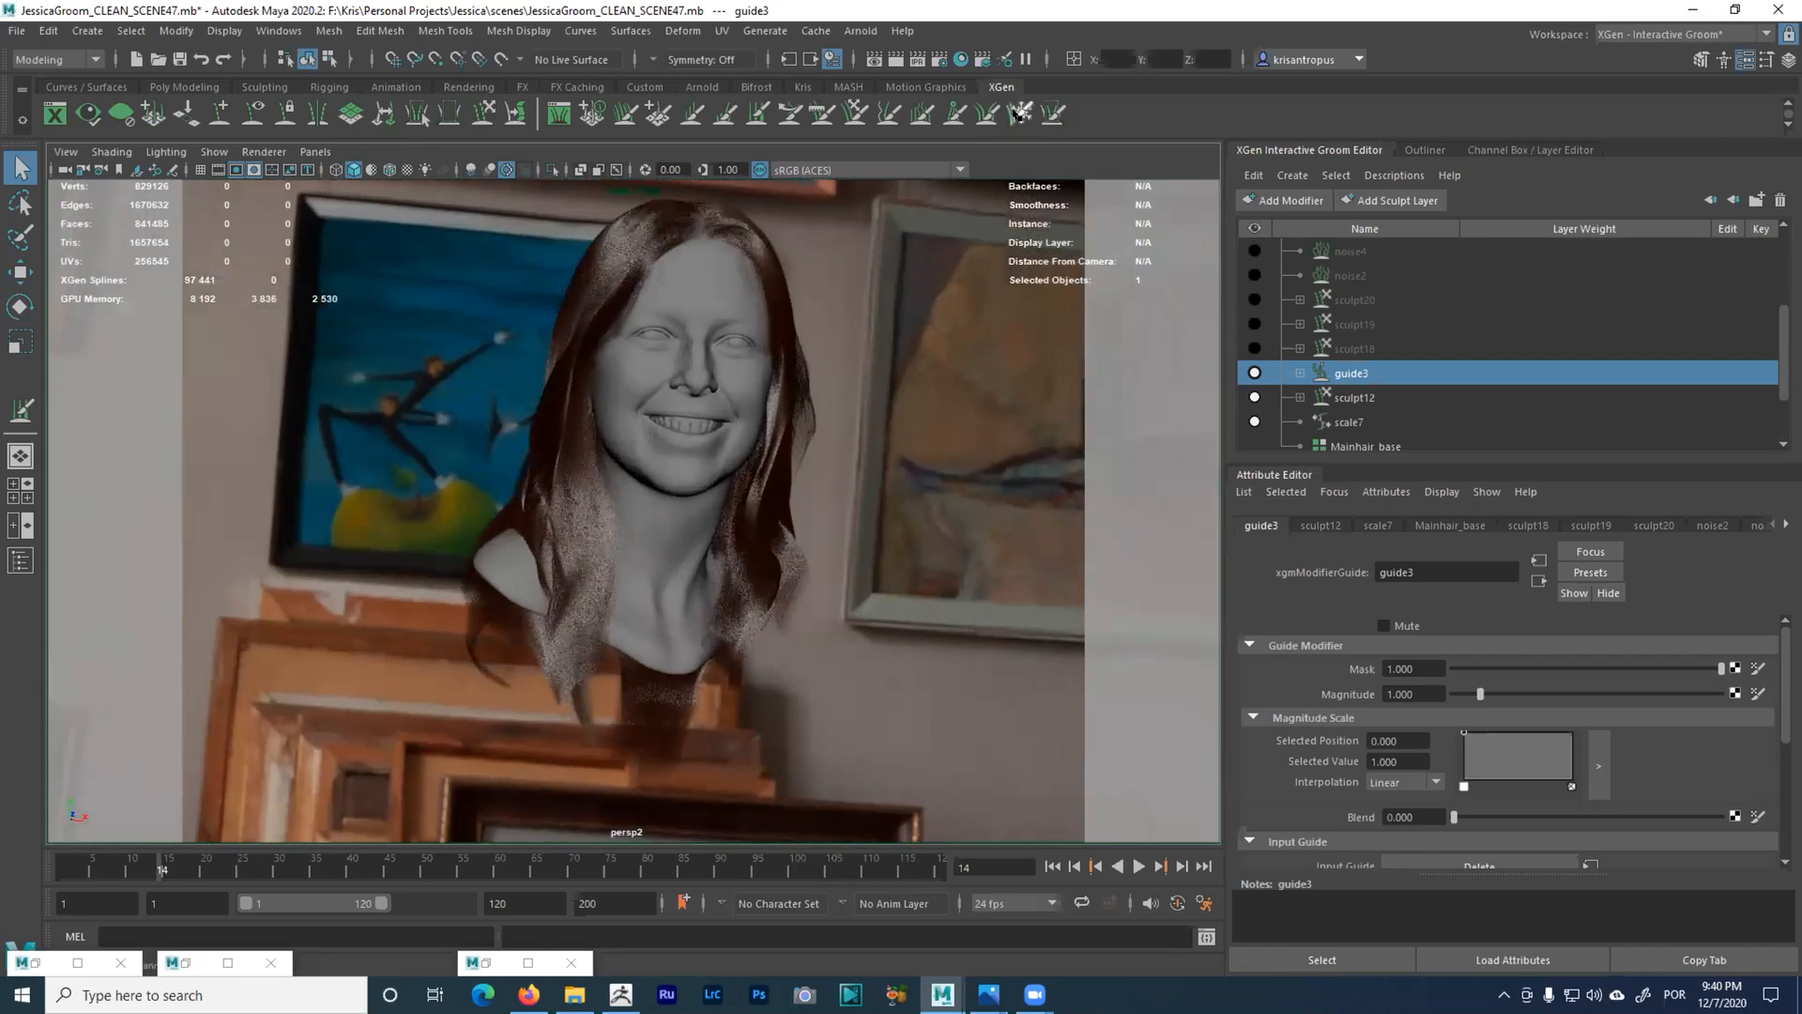
pyautogui.keyDown('alt'); pyautogui.moveTo(697, 472); pyautogui.dragTo(727, 468, button='right'); pyautogui.keyUp('alt')
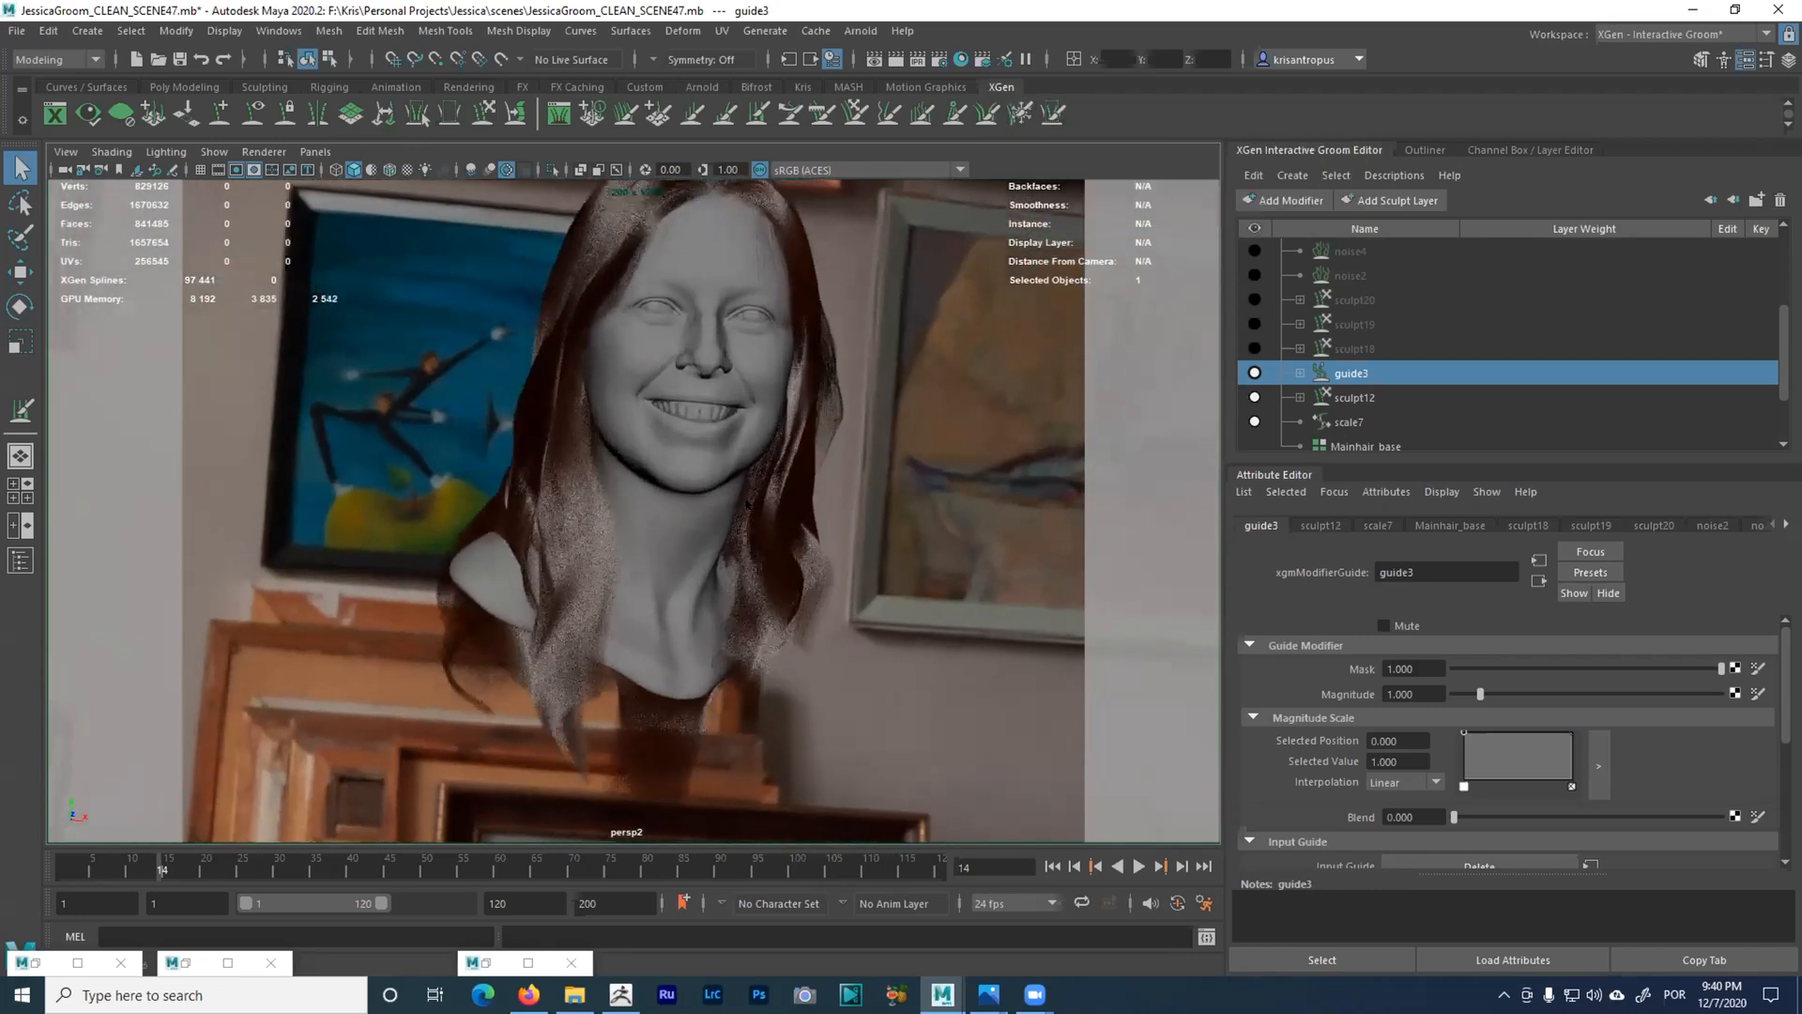
# - Turn Mainhair's sculpt18 modifier back on and toggle it to compare its effect on the lengths
pyautogui.click(1253, 348)
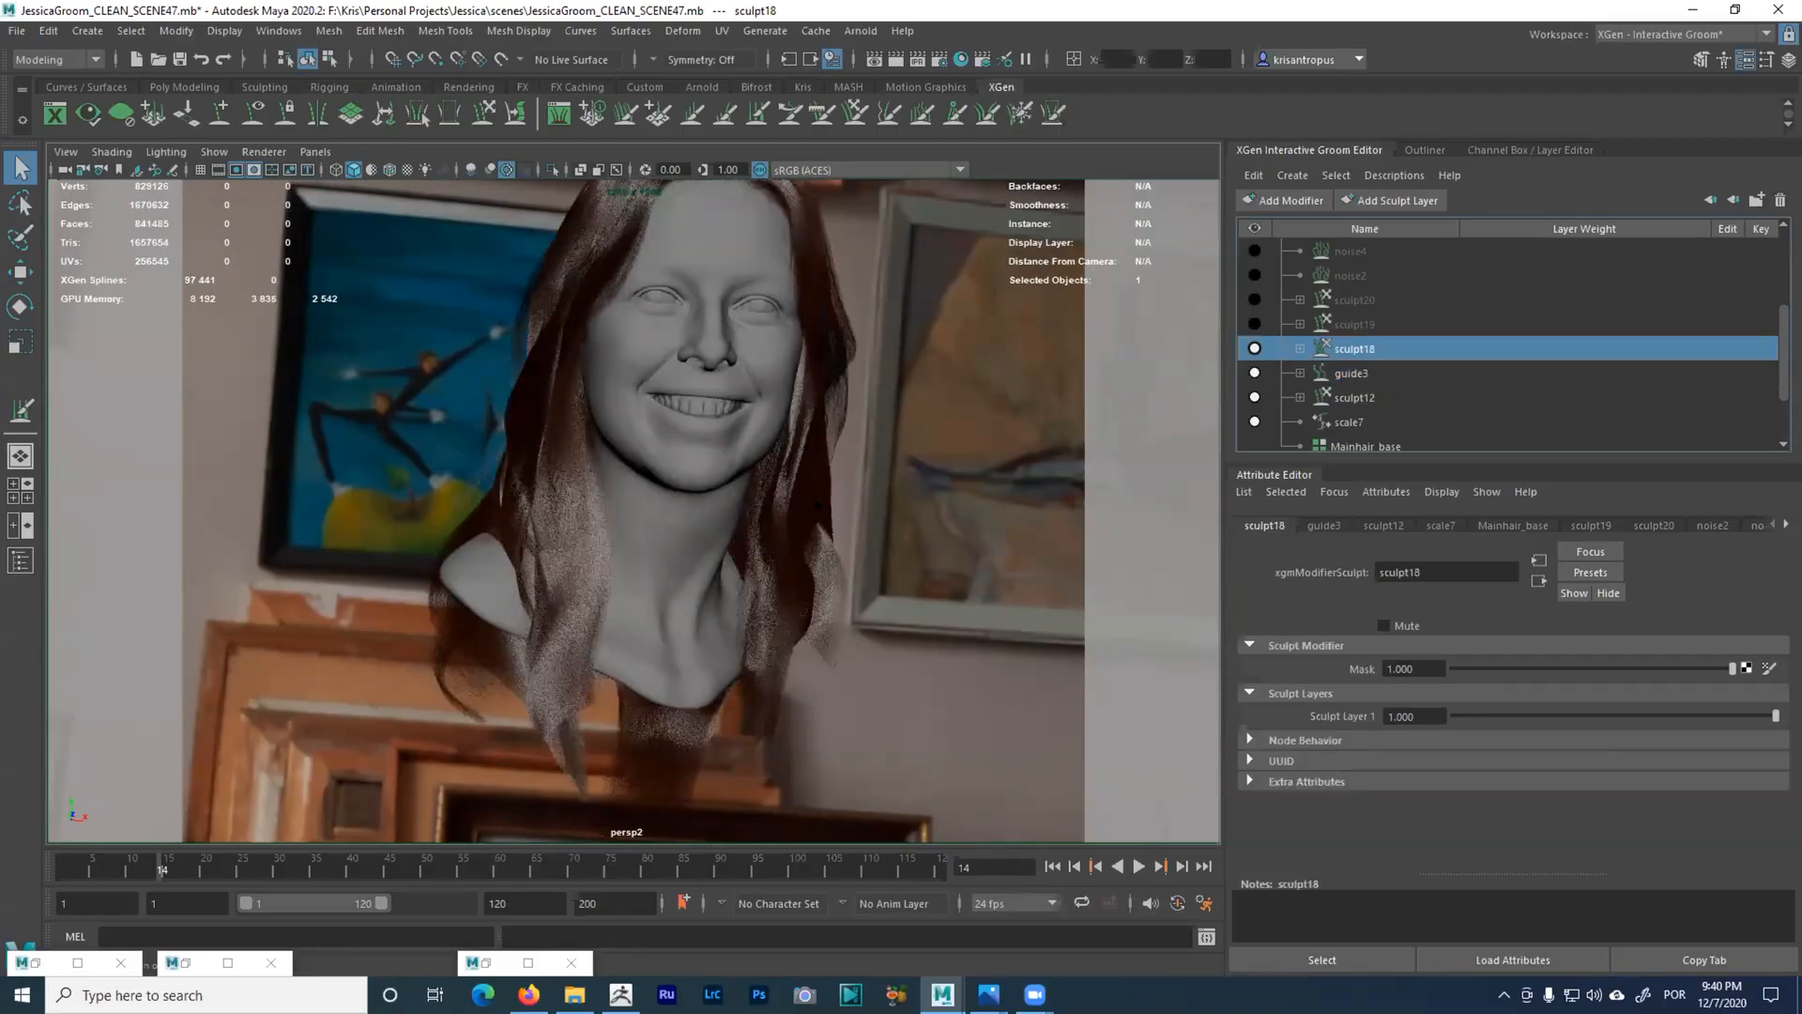
pyautogui.keyDown('alt'); pyautogui.moveTo(794, 547); pyautogui.dragTo(820, 551); pyautogui.keyUp('alt')
pyautogui.keyDown('alt'); pyautogui.moveTo(820, 551); pyautogui.dragTo(868, 554, button='right'); pyautogui.keyUp('alt')
pyautogui.keyDown('alt'); pyautogui.moveTo(673, 520); pyautogui.dragTo(671, 612, button='middle'); pyautogui.keyUp('alt')
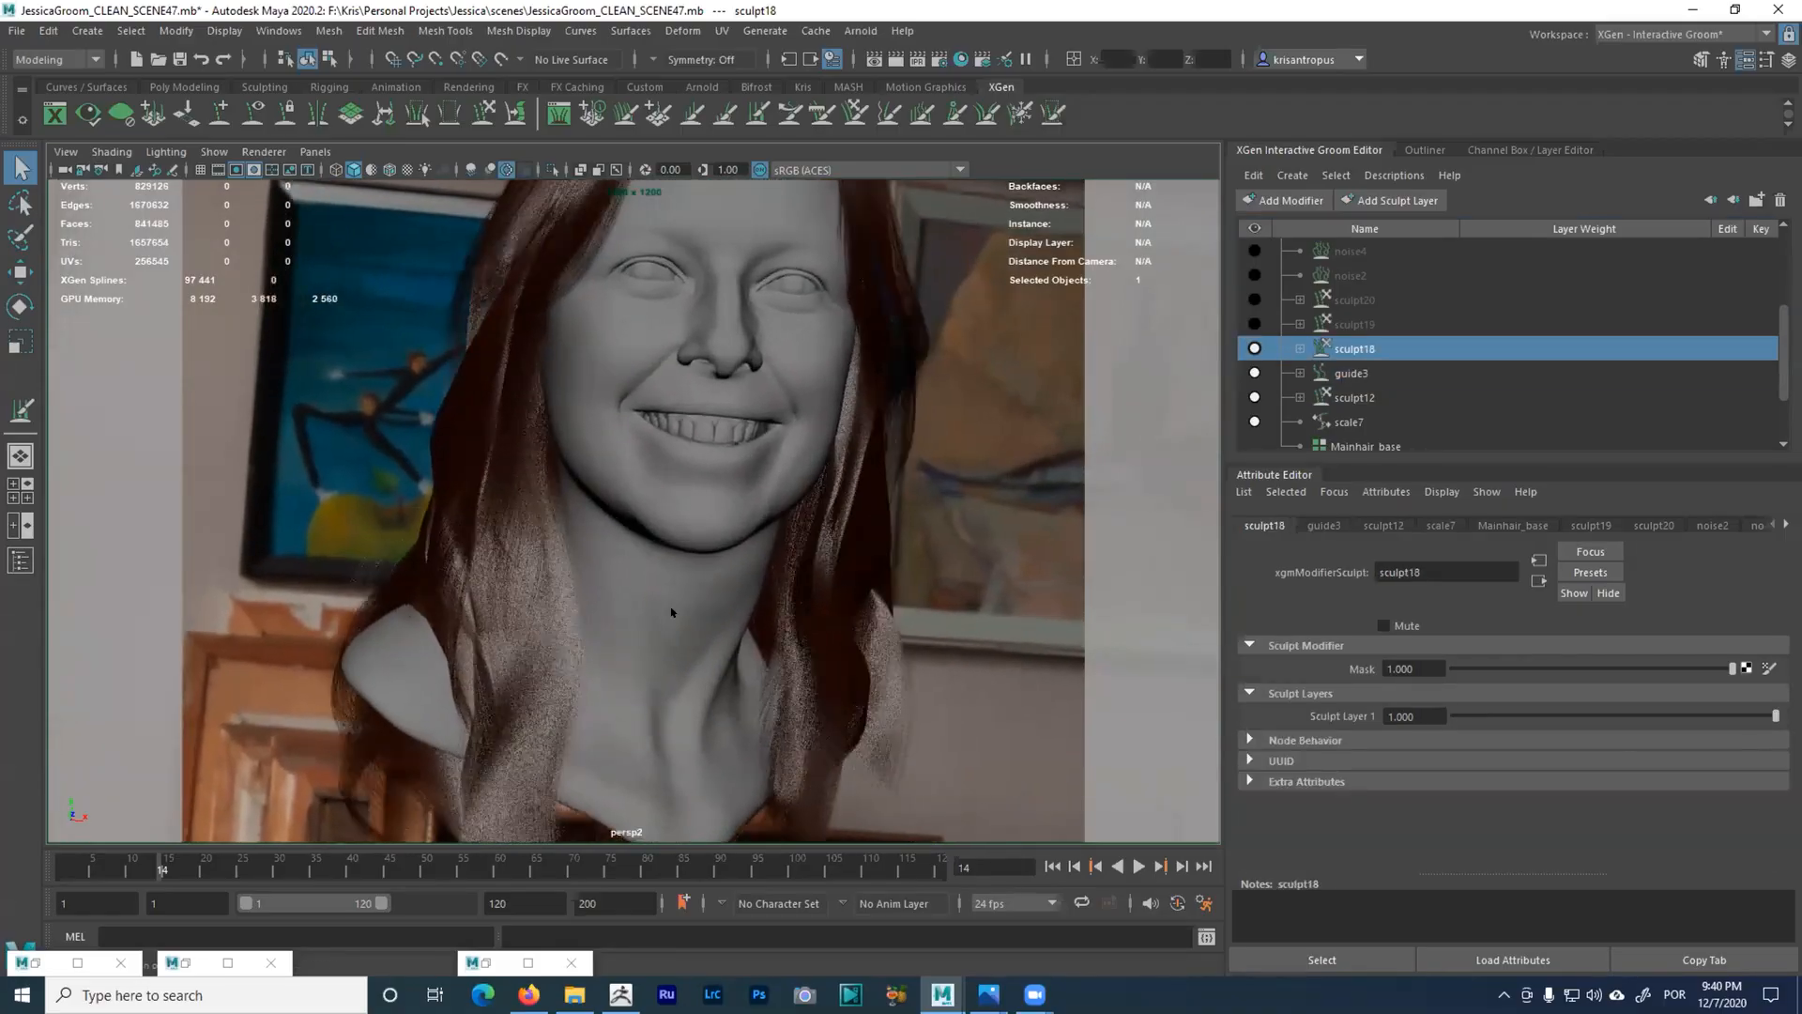
pyautogui.click(1254, 348)
pyautogui.click(1254, 348)
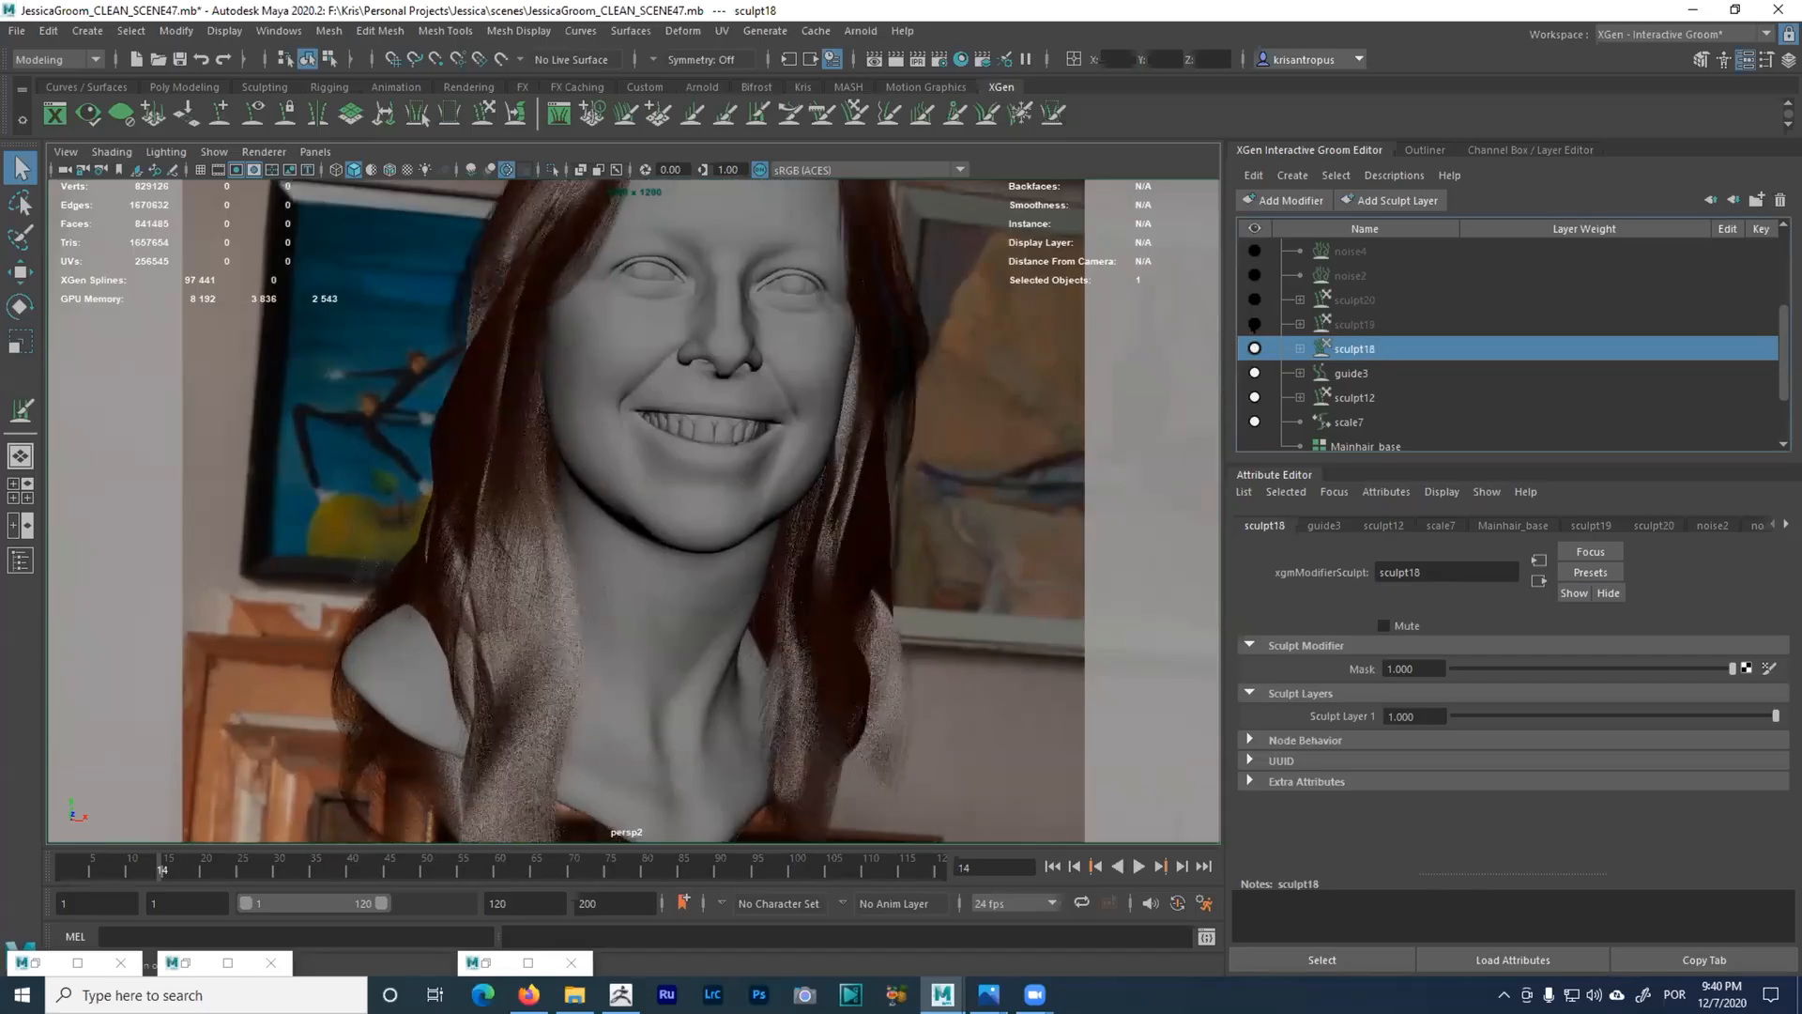
# - Turn Mainhair's sculpt19 modifier back on and inspect the wavy locks over the shoulders up close
pyautogui.click(1248, 324)
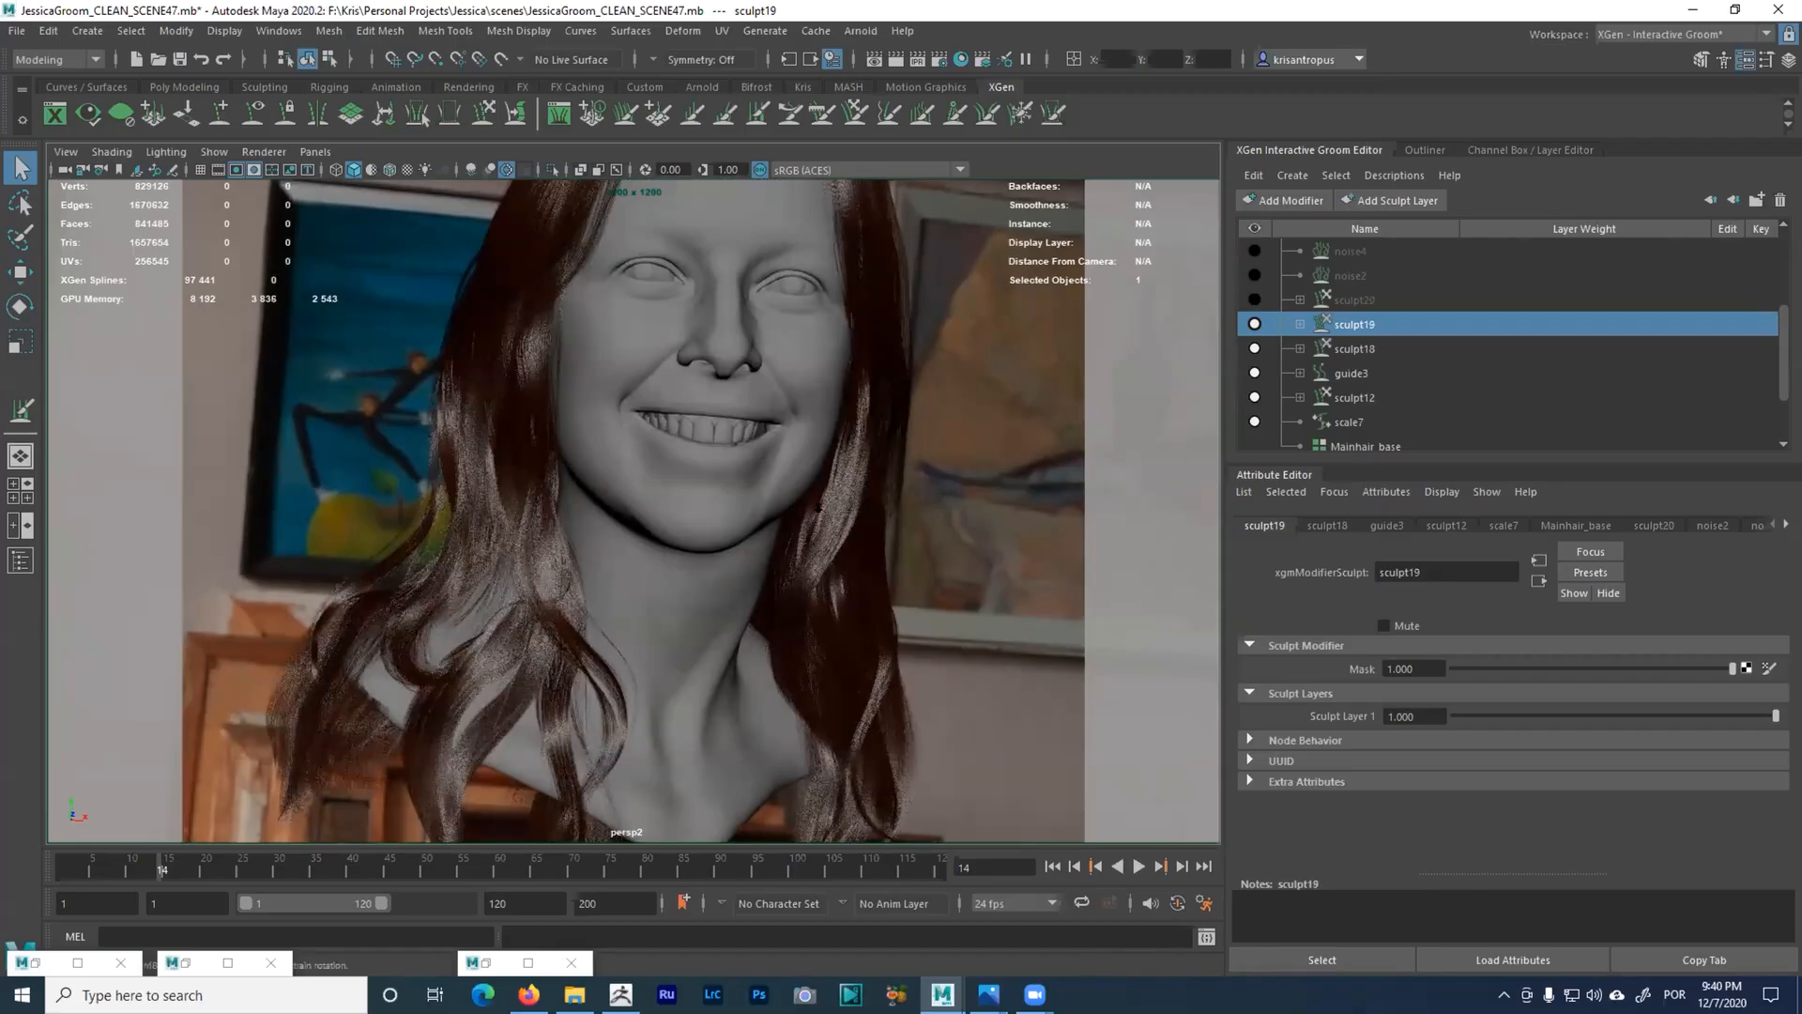
pyautogui.keyDown('alt'); pyautogui.moveTo(818, 507); pyautogui.dragTo(915, 498, button='right'); pyautogui.keyUp('alt')
pyautogui.keyDown('alt'); pyautogui.moveTo(915, 497); pyautogui.dragTo(1017, 248, button='middle'); pyautogui.keyUp('alt')
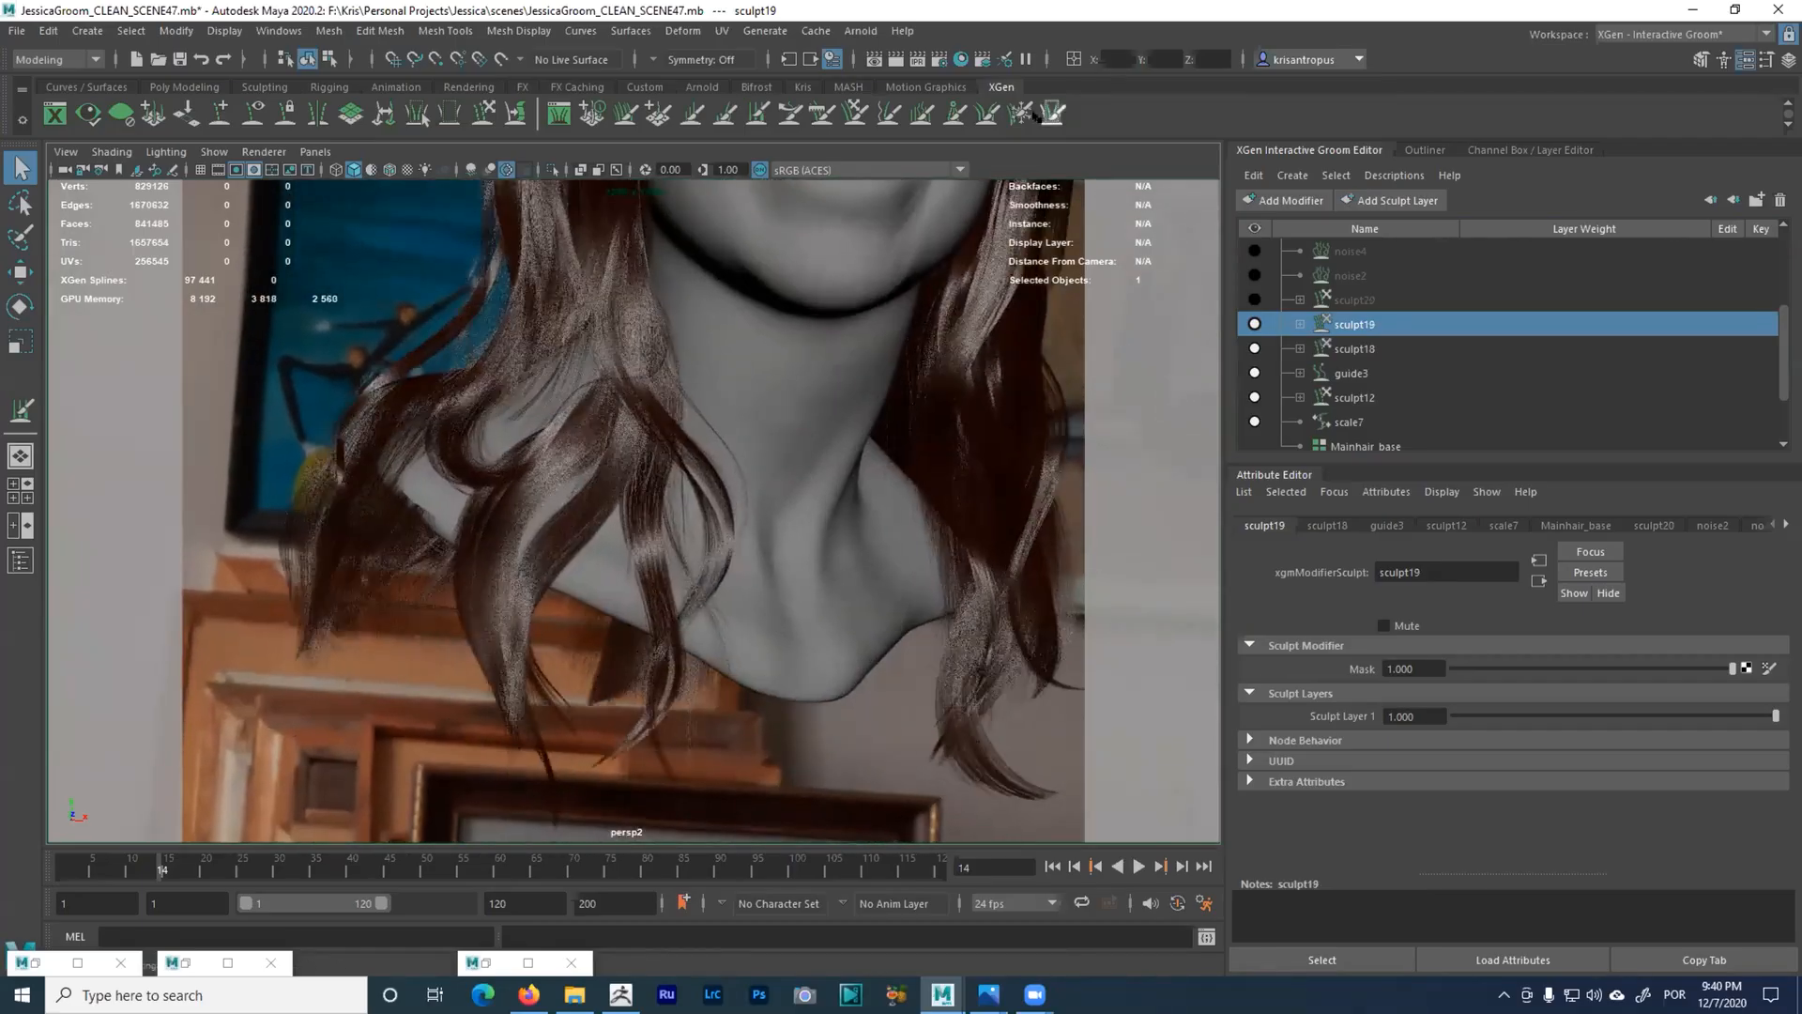
# - Activate the Freeze brush and make Sculpt Layer 1 of Mainhair's sculpt19 modifier the editable layer
pyautogui.press('y')
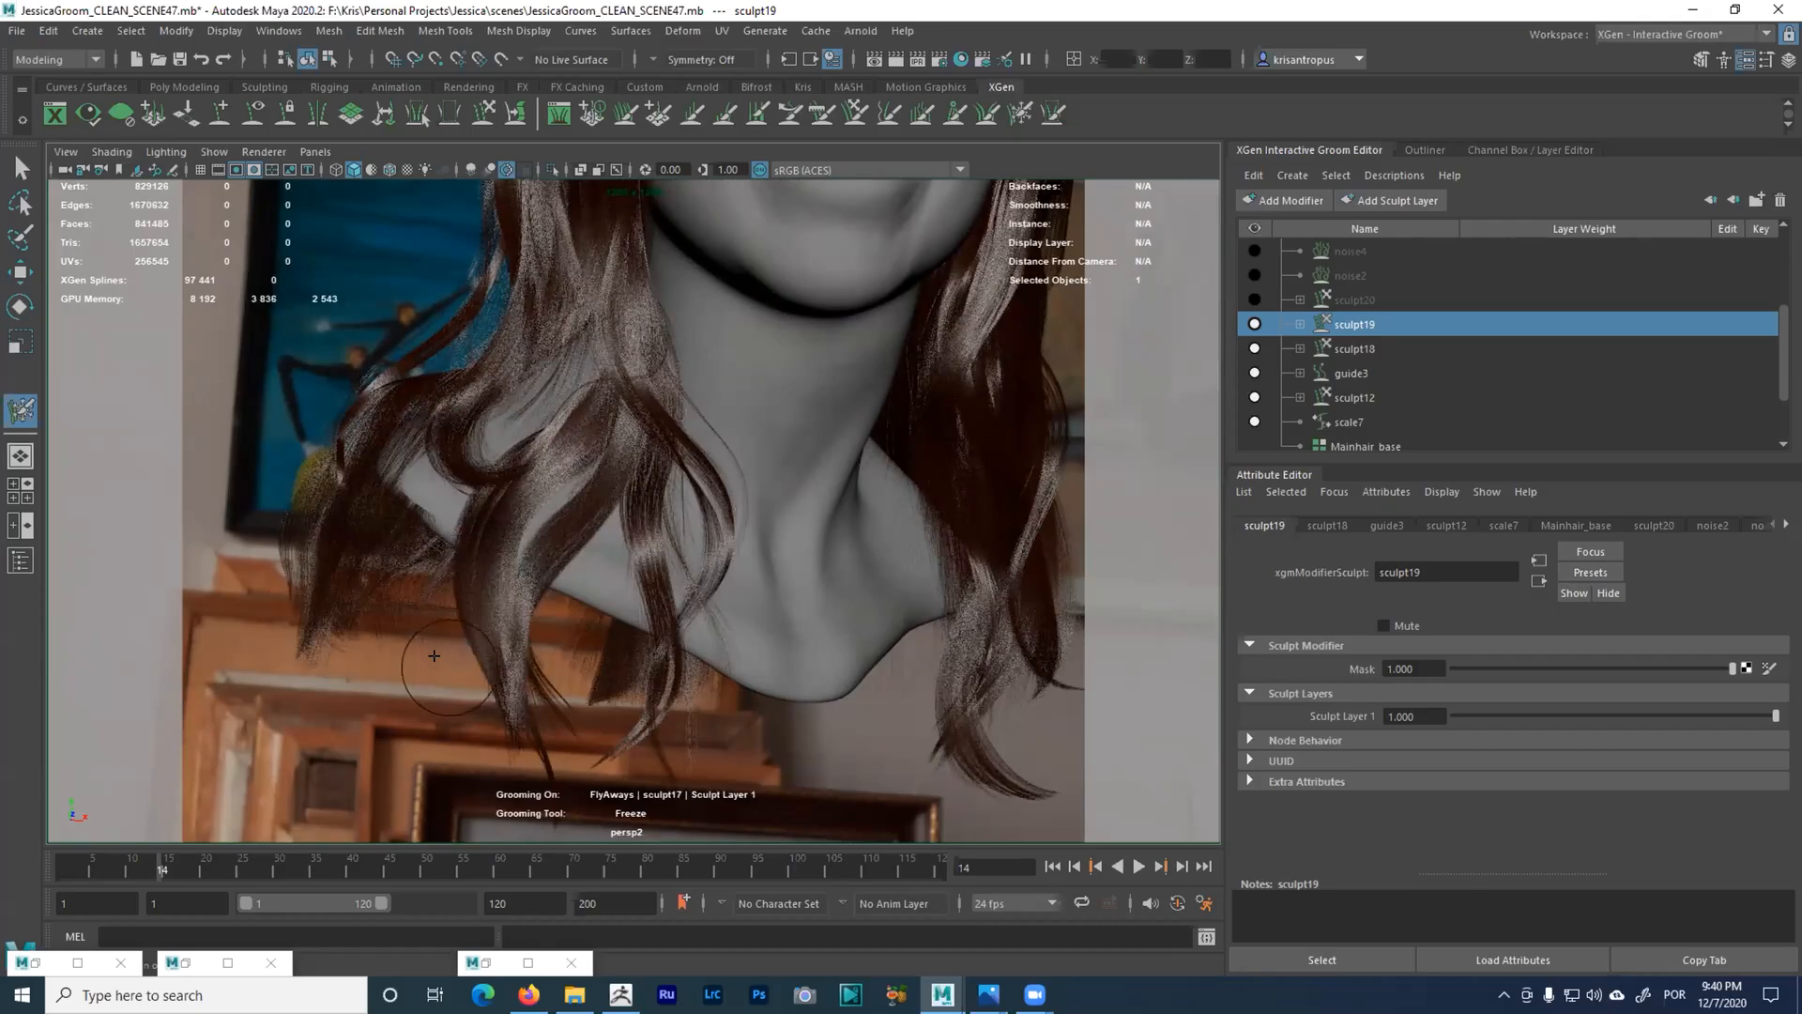
pyautogui.click(1299, 325)
pyautogui.click(1725, 348)
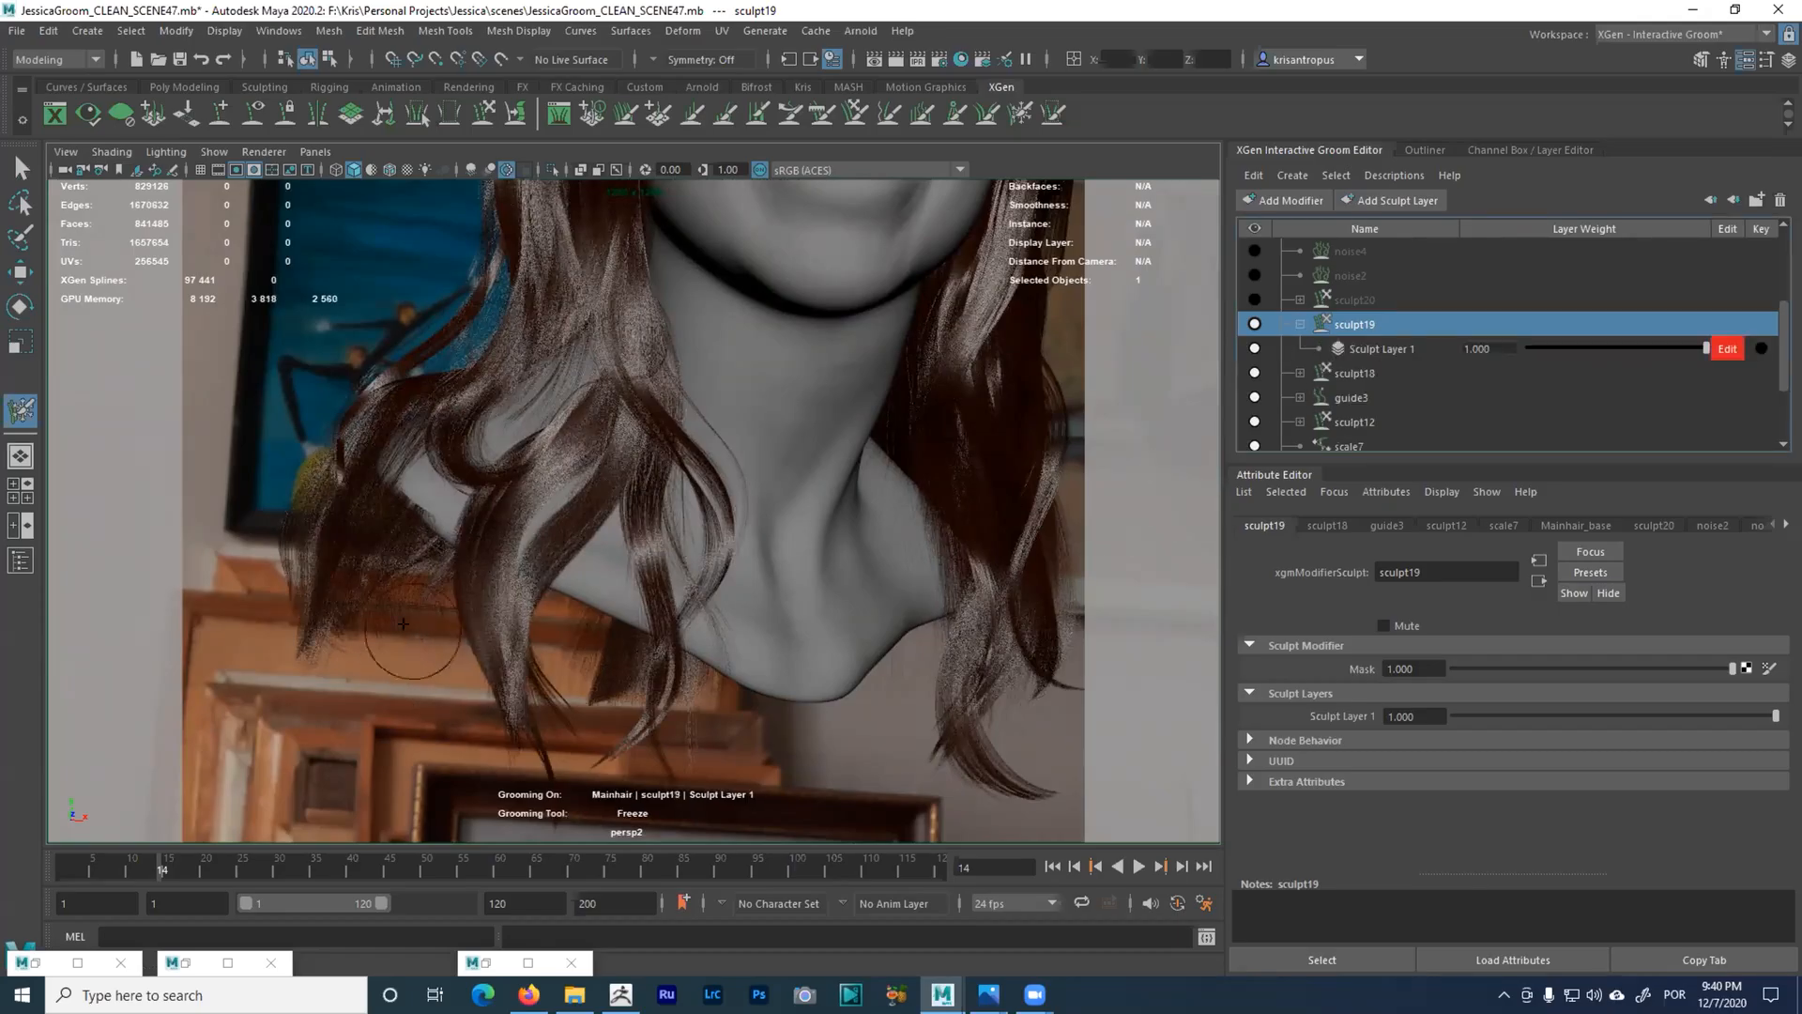
# - Freeze one wavy lock hanging over the shoulder and unfreeze the stray strands around it
pyautogui.moveTo(445, 644); pyautogui.dragTo(444, 654)
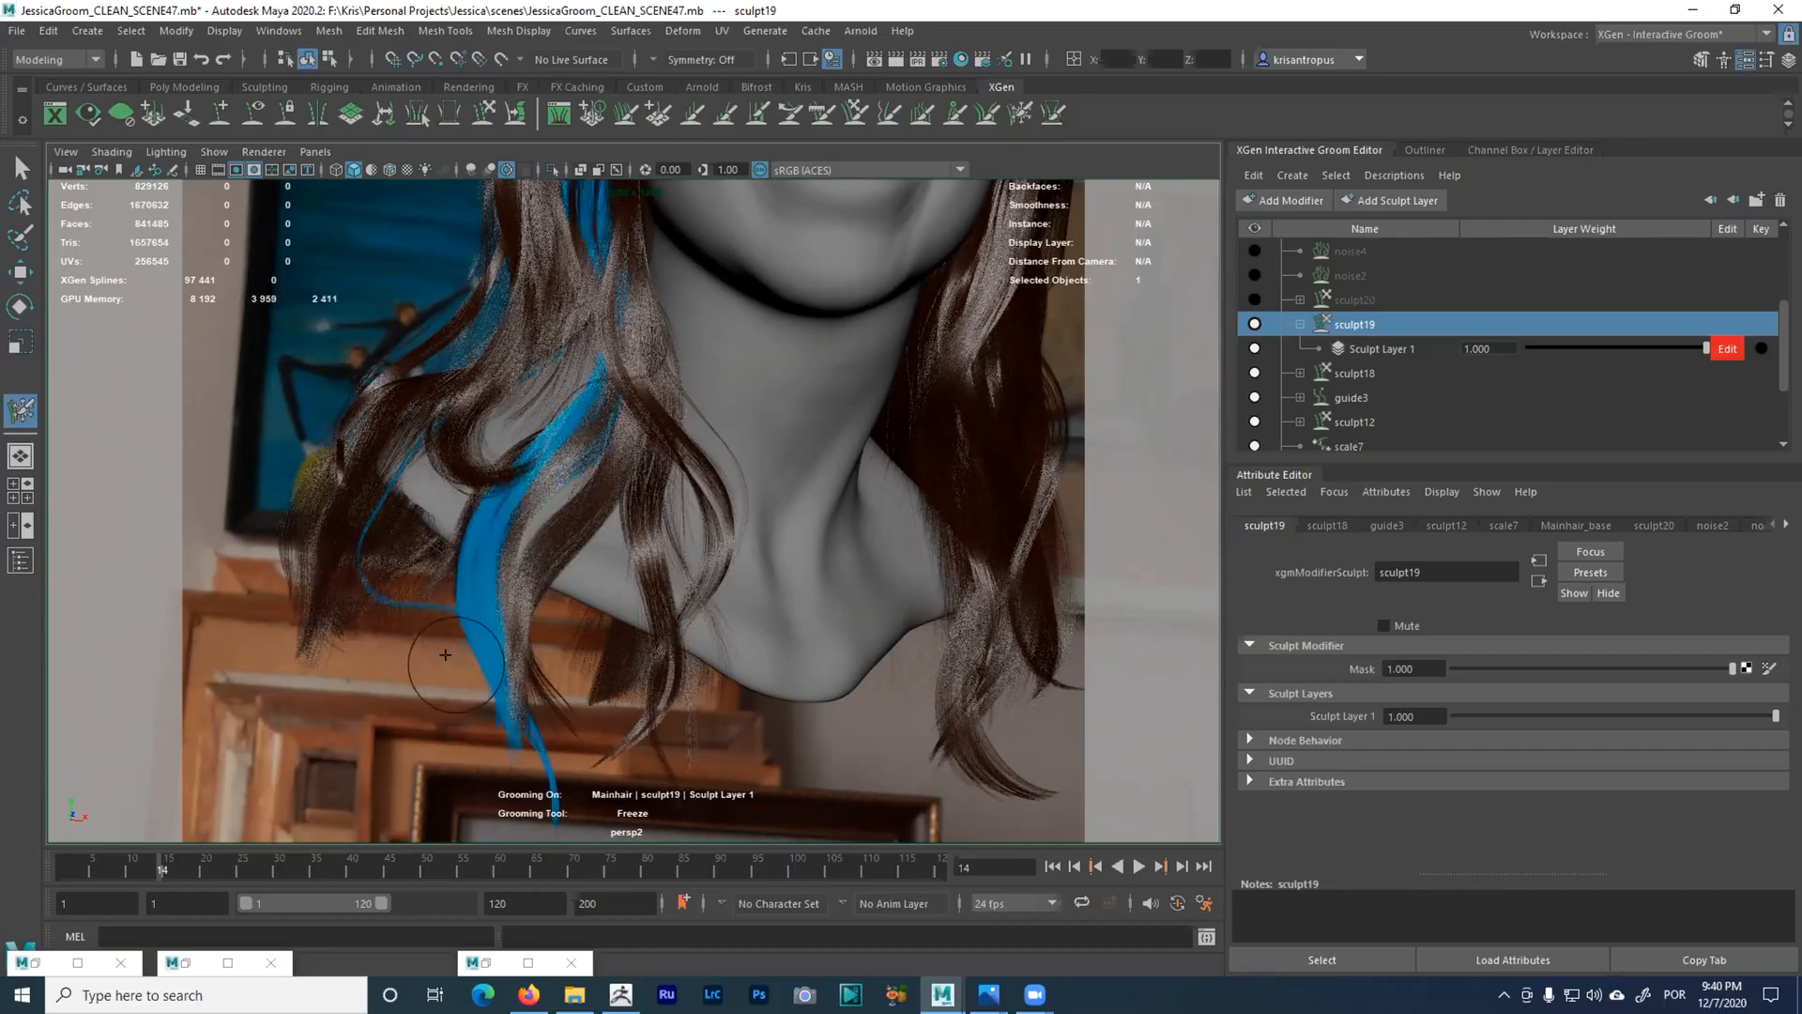
pyautogui.keyDown('ctrl'); pyautogui.moveTo(387, 578); pyautogui.dragTo(372, 624); pyautogui.keyUp('ctrl')
pyautogui.keyDown('ctrl'); pyautogui.moveTo(517, 622); pyautogui.dragTo(520, 622); pyautogui.keyUp('ctrl')
pyautogui.moveTo(505, 554)
pyautogui.keyDown('alt'); pyautogui.mouseDown()
pyautogui.moveTo(525, 565)
pyautogui.moveTo(521, 550)
pyautogui.mouseUp(); pyautogui.keyUp('alt')
pyautogui.keyDown('alt'); pyautogui.moveTo(577, 597); pyautogui.dragTo(631, 593, button='right'); pyautogui.keyUp('alt')
pyautogui.keyDown('alt'); pyautogui.moveTo(631, 594); pyautogui.dragTo(614, 417, button='middle'); pyautogui.keyUp('alt')
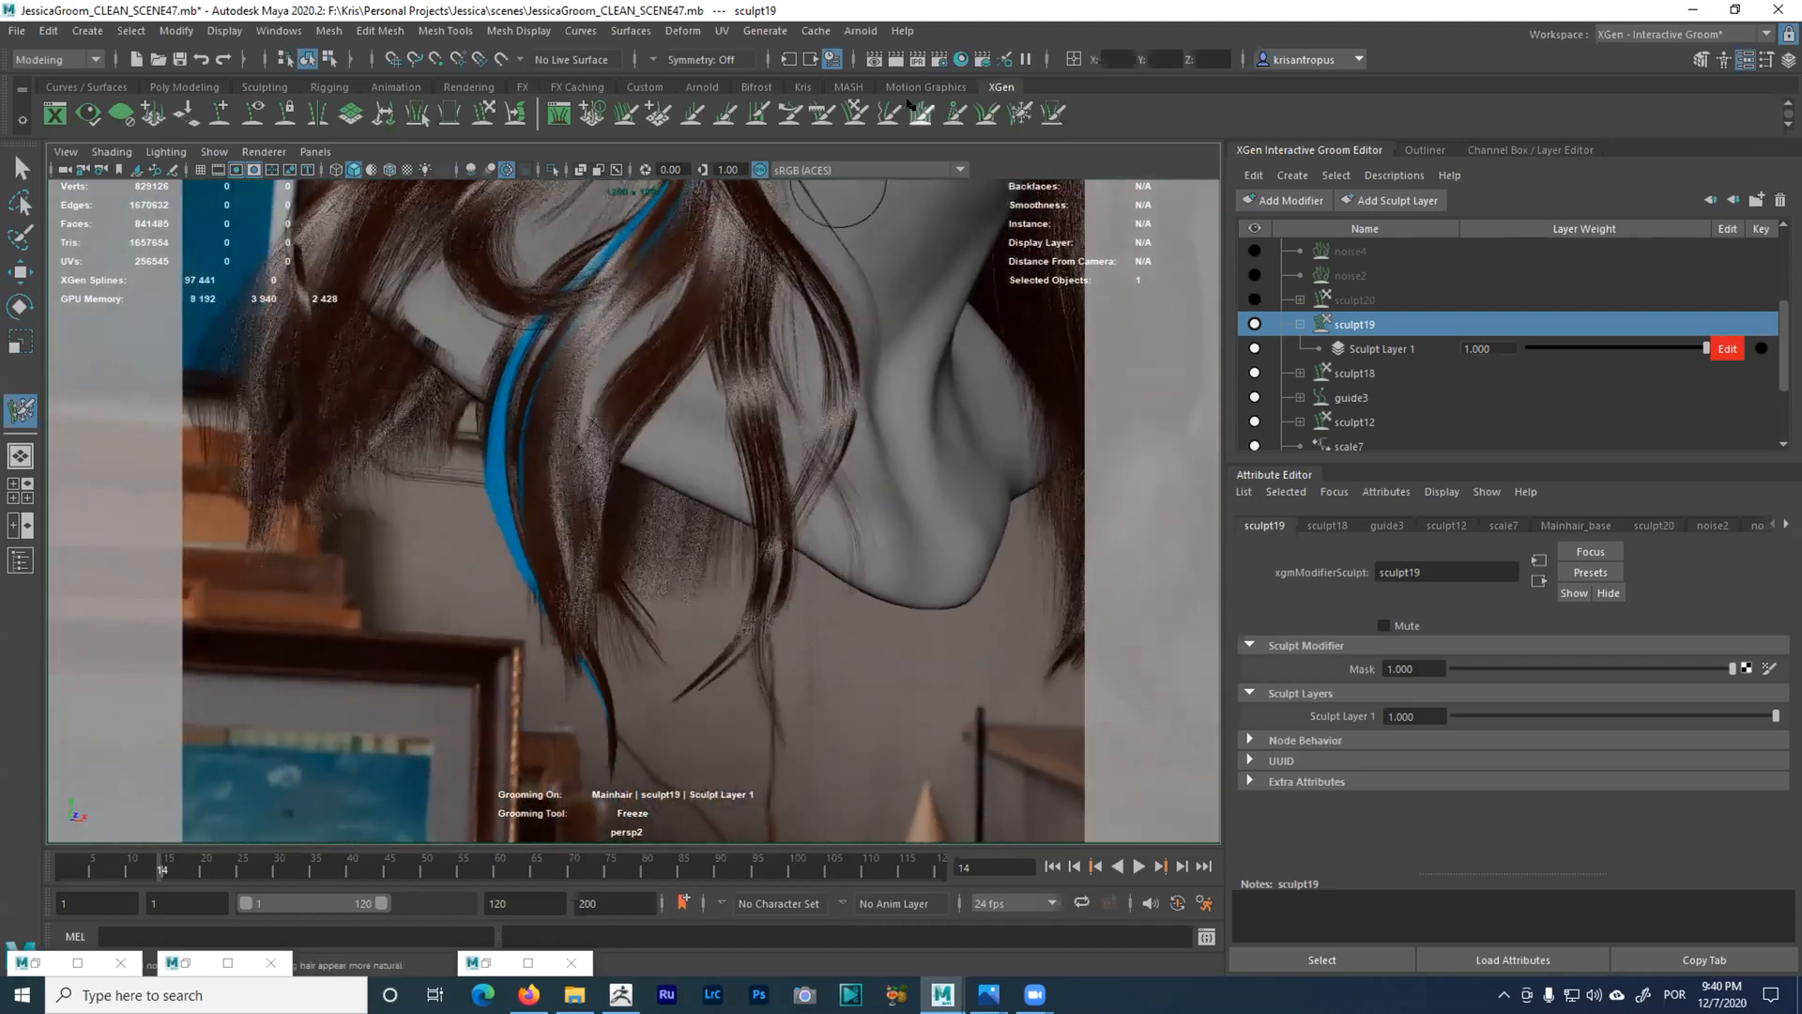
# - Activate the Comb brush, show its tool settings and enlarge the brush size to 166
pyautogui.click(813, 113)
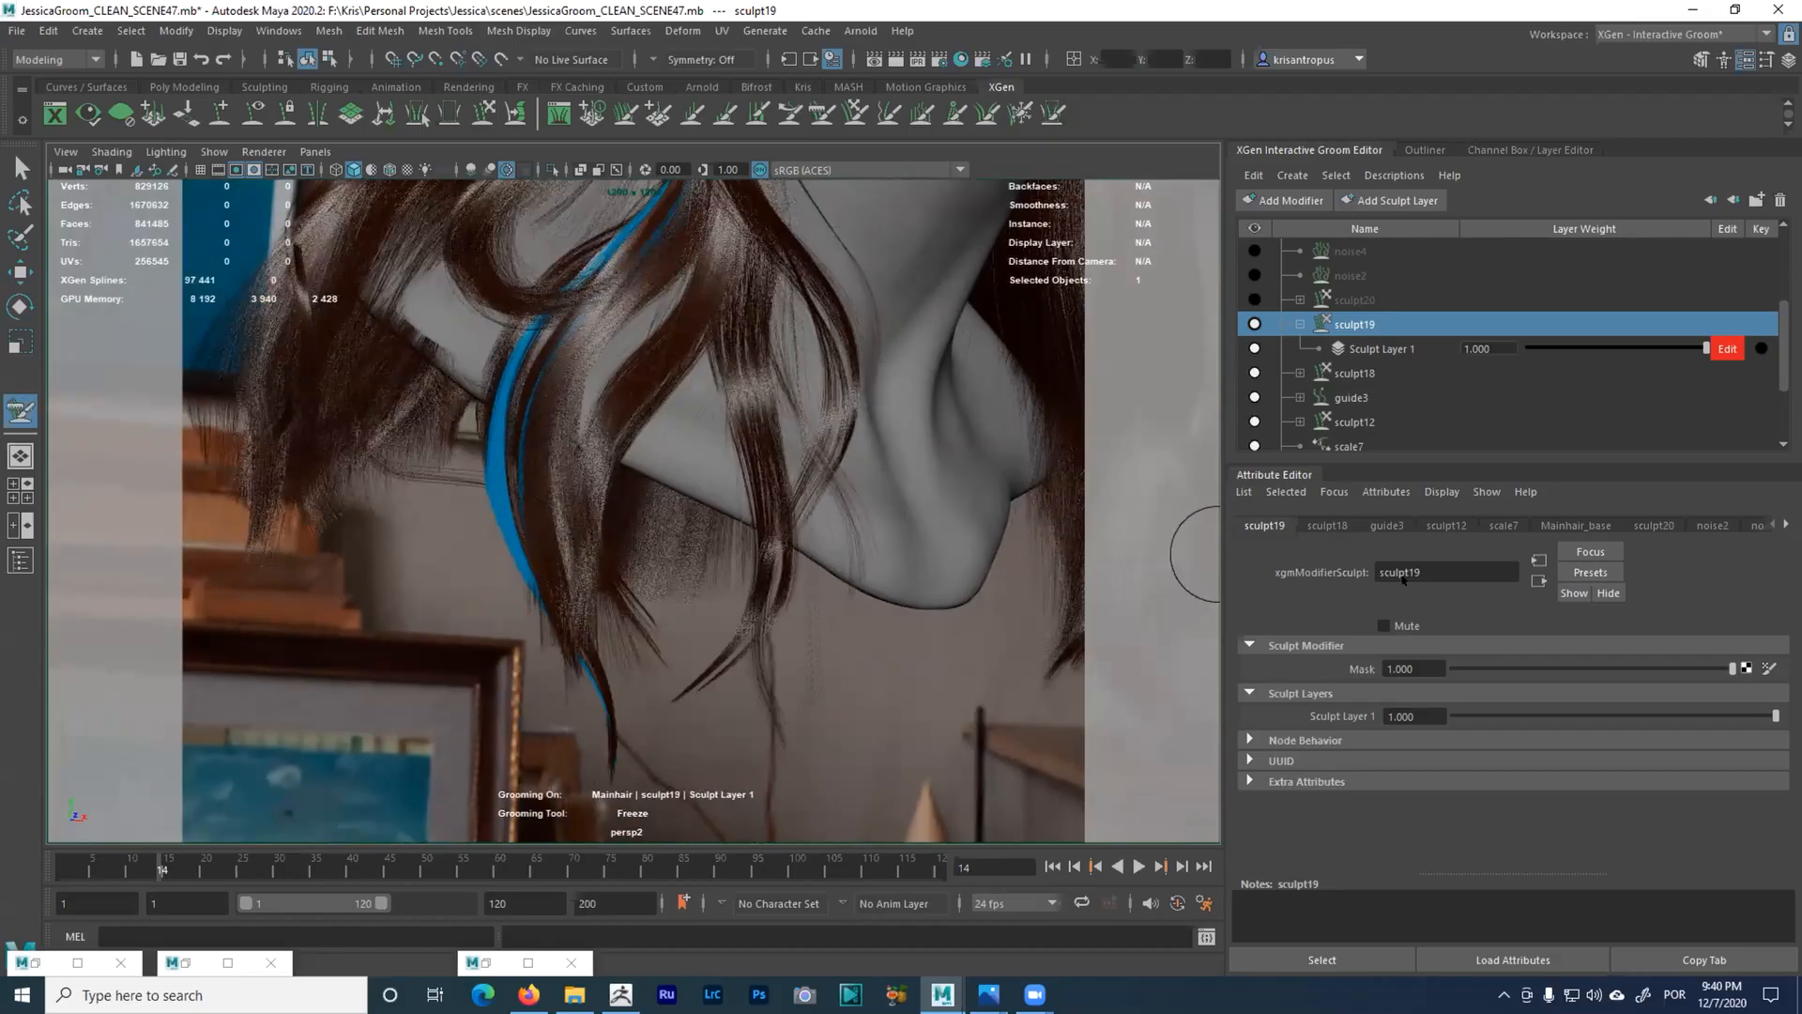
pyautogui.doubleClick(21, 410)
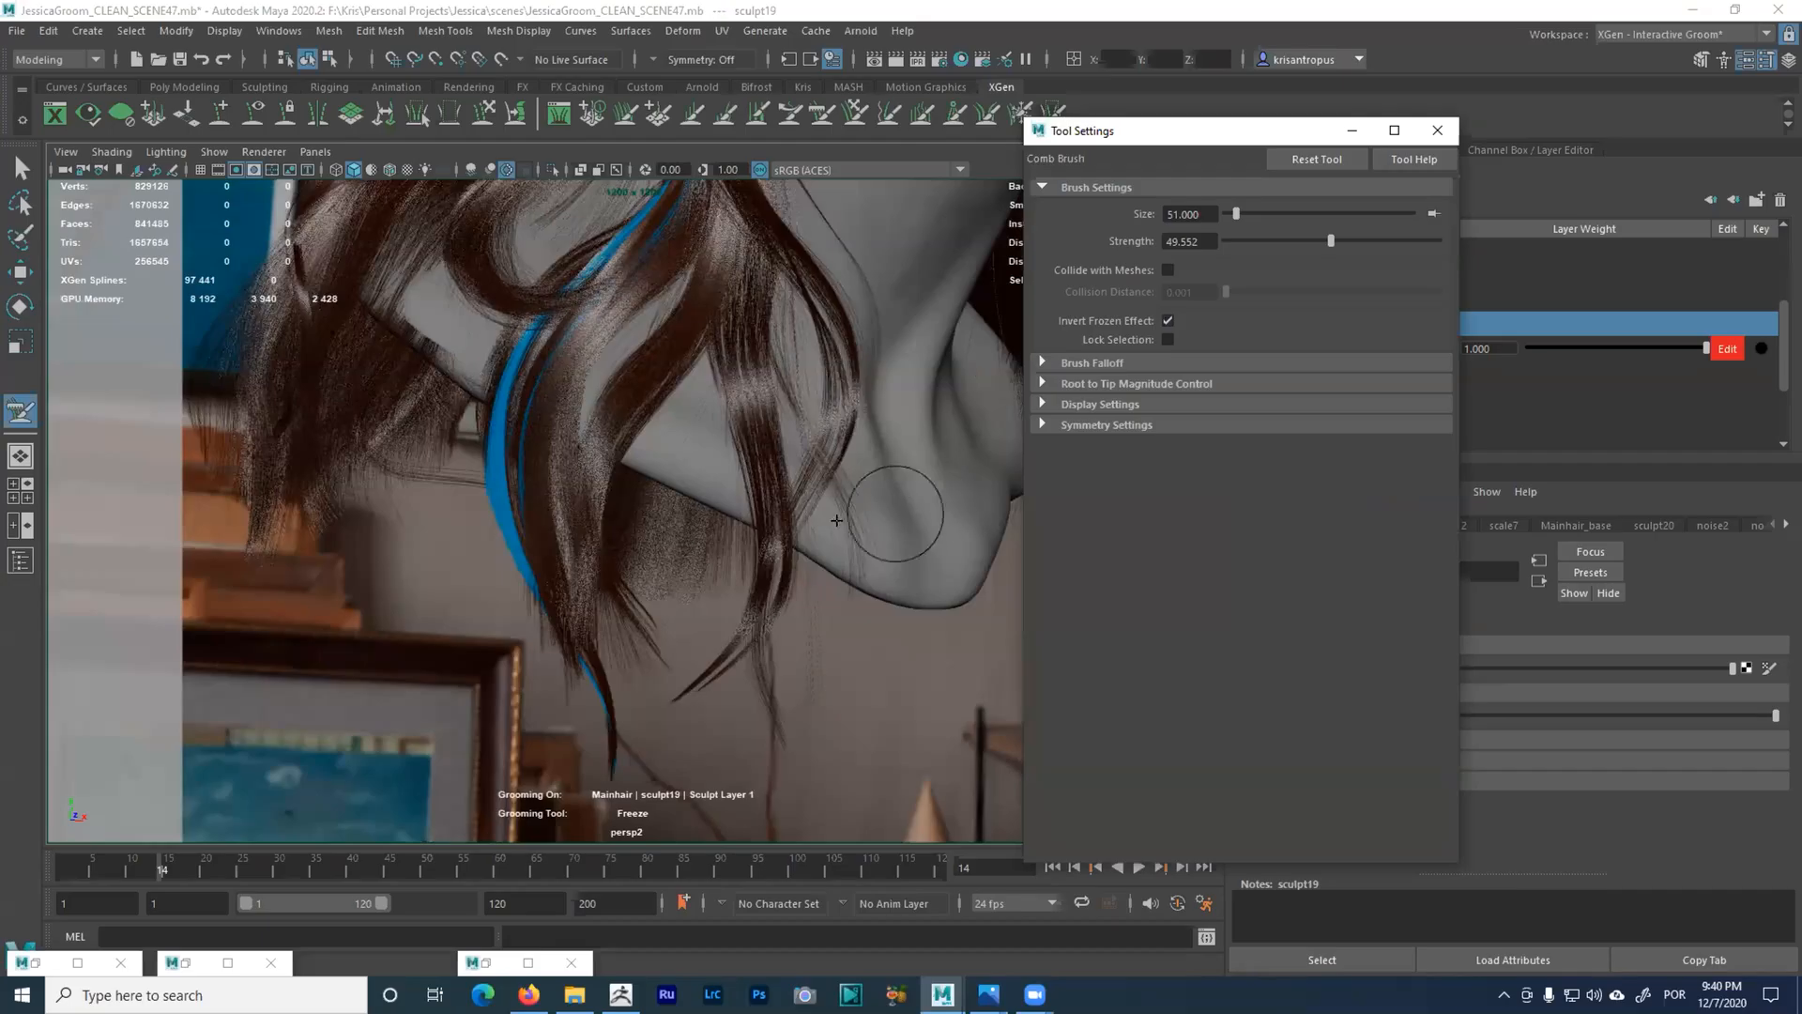
pyautogui.click(732, 449)
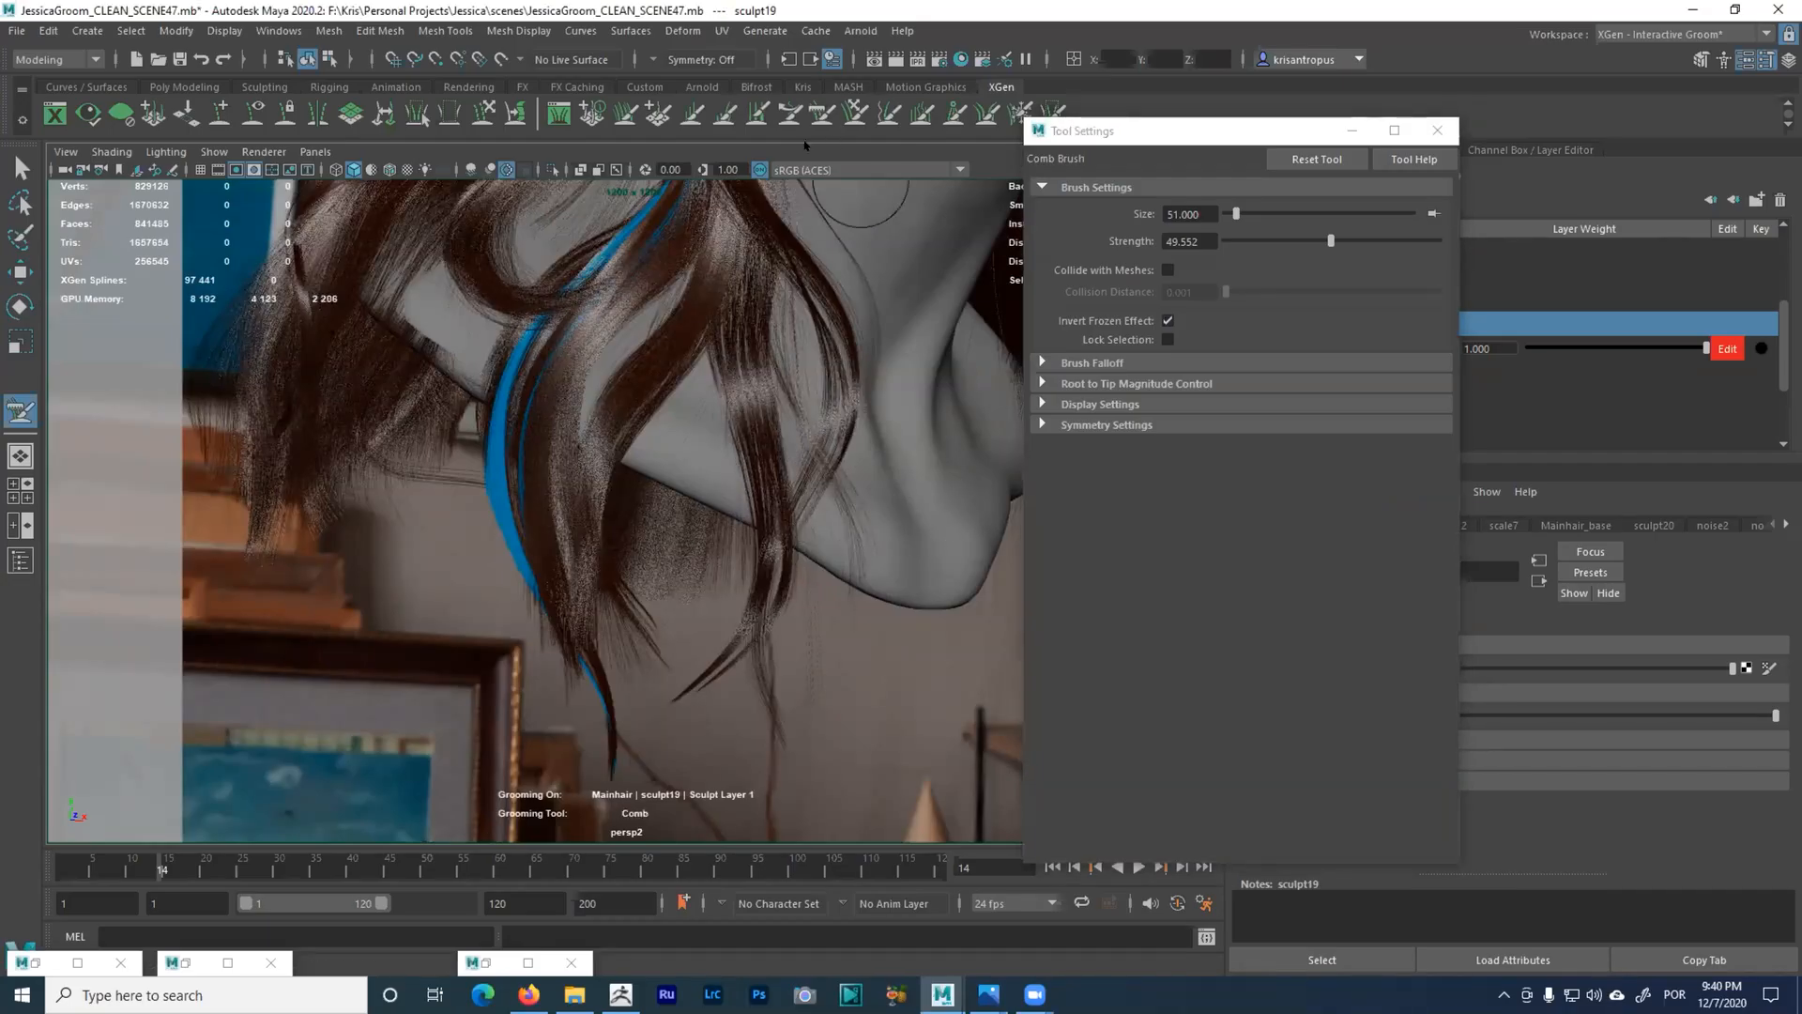
pyautogui.press('b')
pyautogui.moveTo(784, 462); pyautogui.dragTo(842, 461)
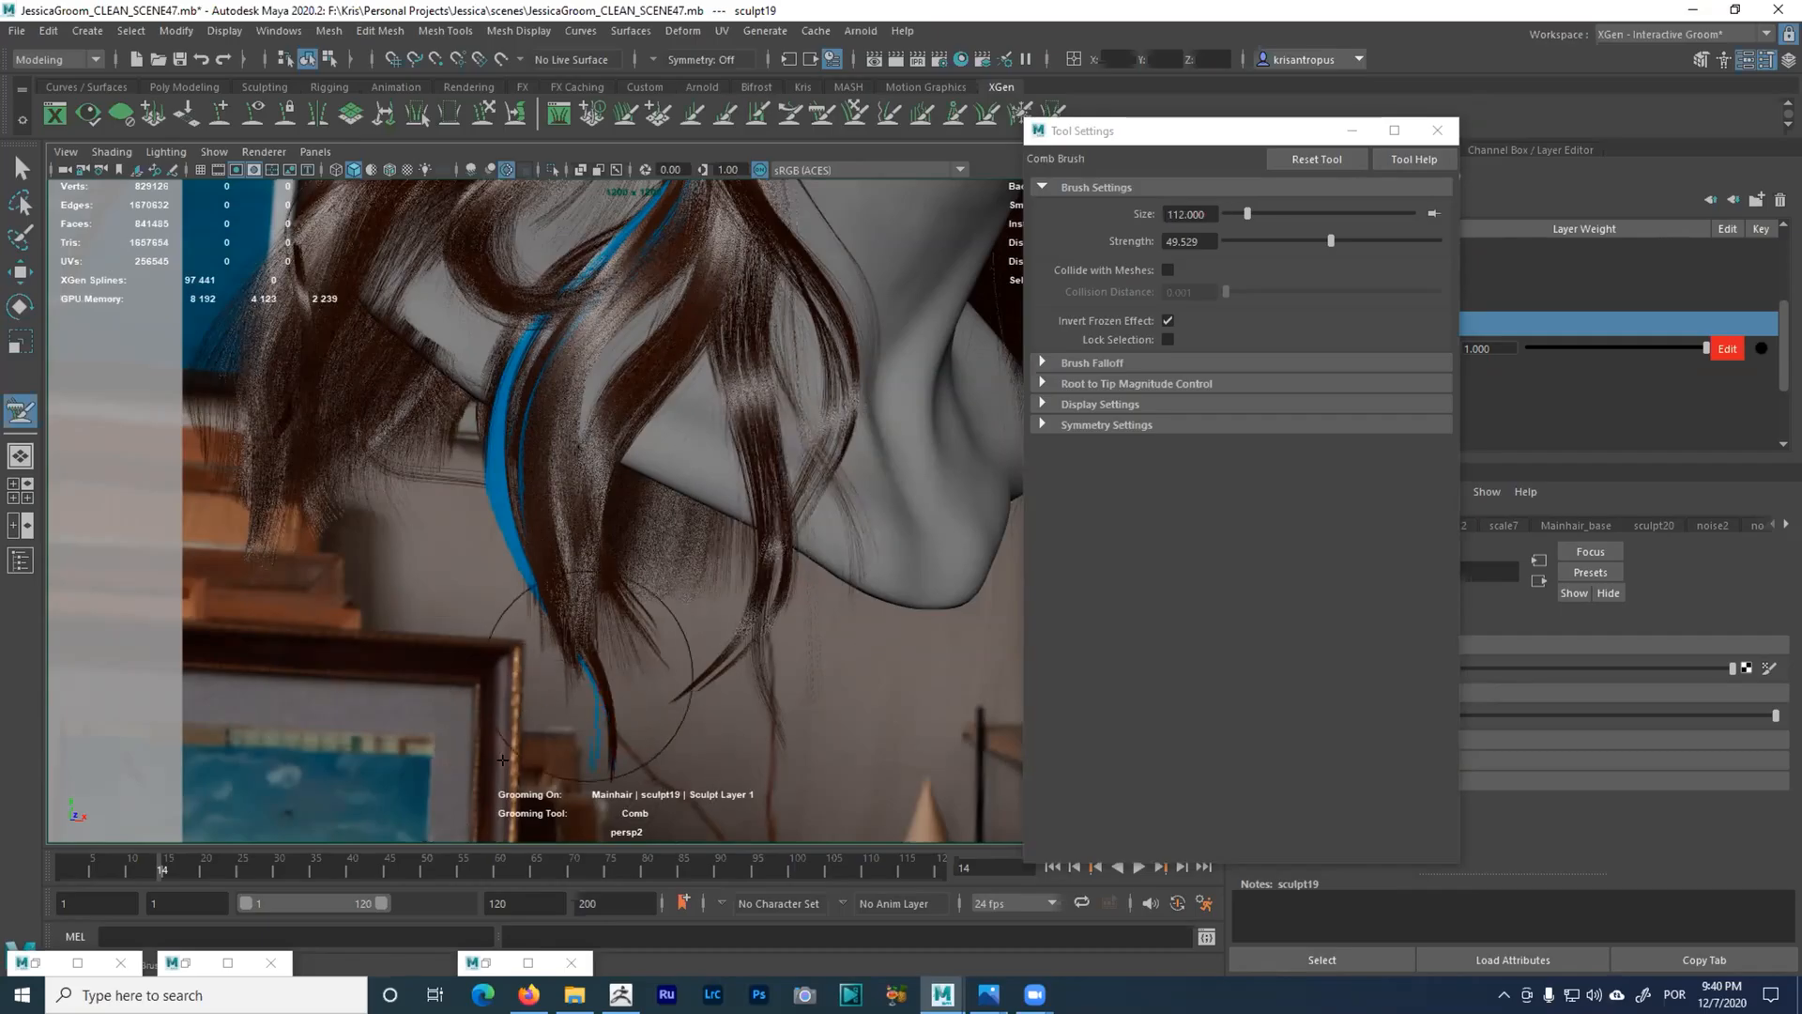
pyautogui.press('b')
pyautogui.moveTo(645, 698)
pyautogui.mouseDown()
pyautogui.moveTo(697, 698)
pyautogui.moveTo(619, 642)
pyautogui.mouseUp()
pyautogui.scroll(-5, 618, 637)
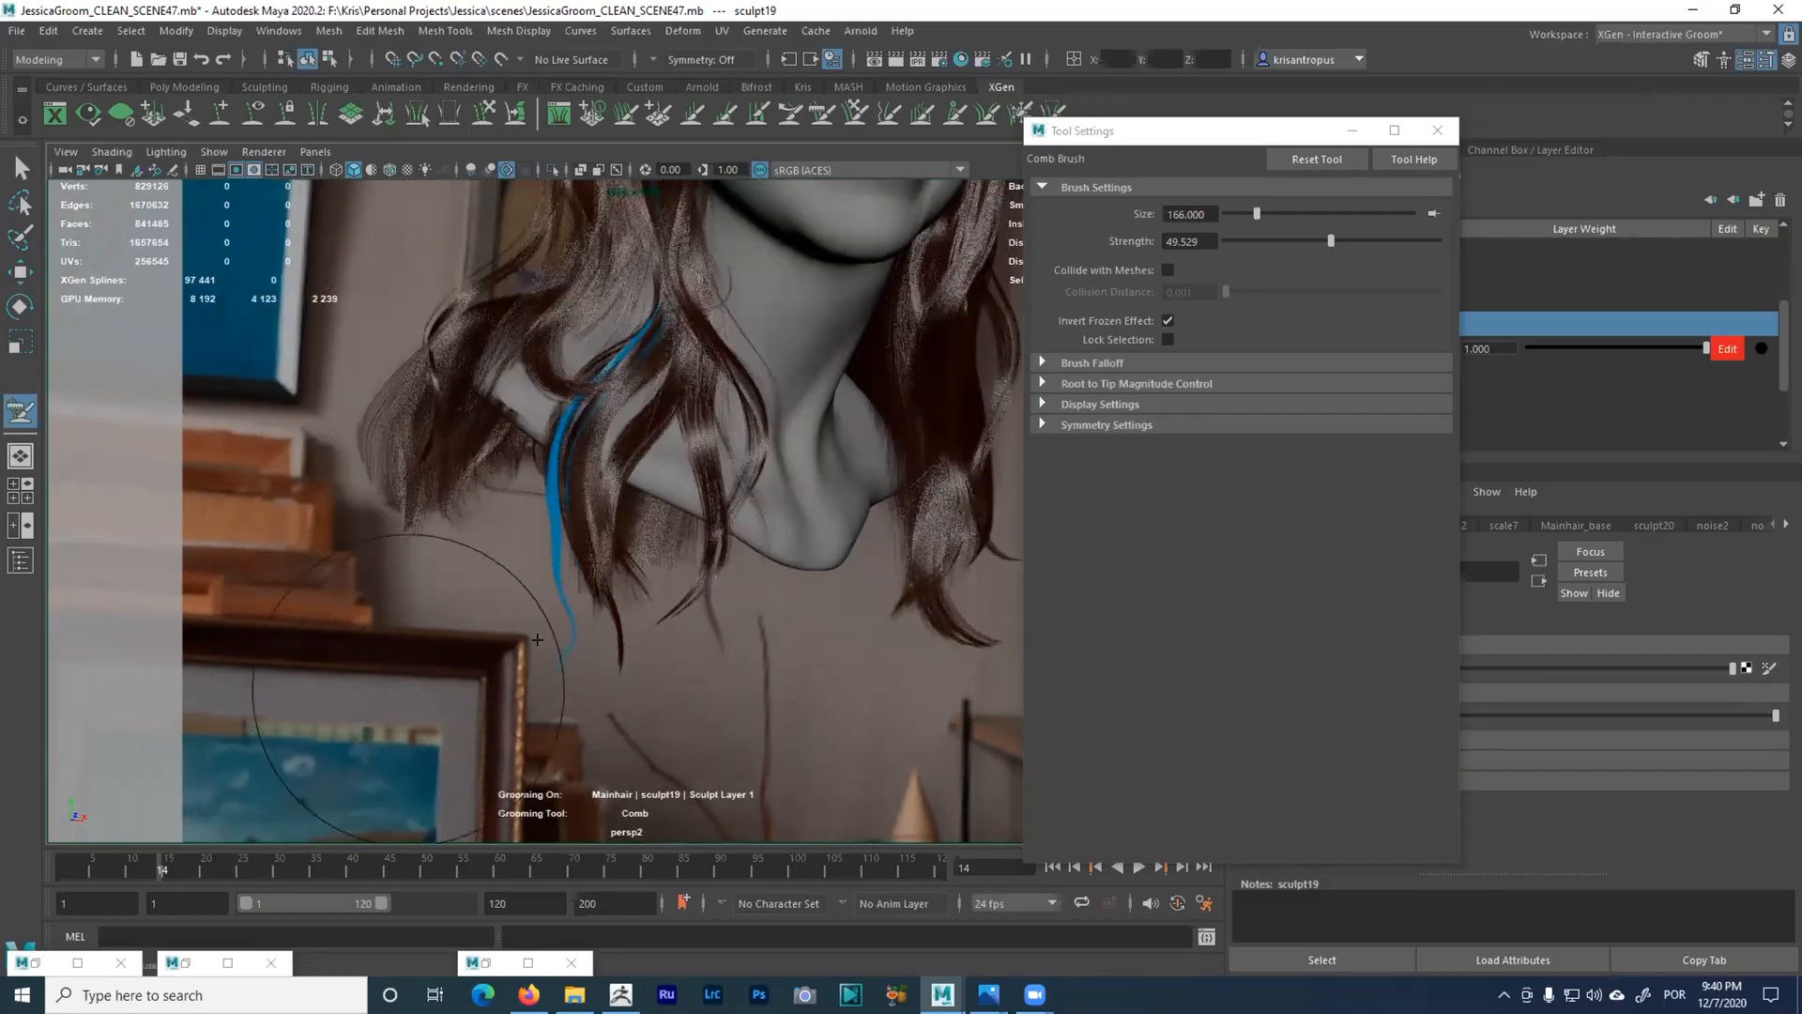
# - Comb the tip of the frozen blue lock outward, away from the shoulder, leaving the surrounding hair alone
pyautogui.moveTo(584, 647)
pyautogui.mouseDown()
pyautogui.moveTo(506, 688)
pyautogui.moveTo(399, 654)
pyautogui.moveTo(431, 628)
pyautogui.mouseUp()
pyautogui.keyDown('alt'); pyautogui.moveTo(458, 628); pyautogui.dragTo(694, 601, button='right'); pyautogui.keyUp('alt')
pyautogui.keyDown('alt'); pyautogui.moveTo(540, 751); pyautogui.dragTo(587, 671, button='middle'); pyautogui.keyUp('alt')
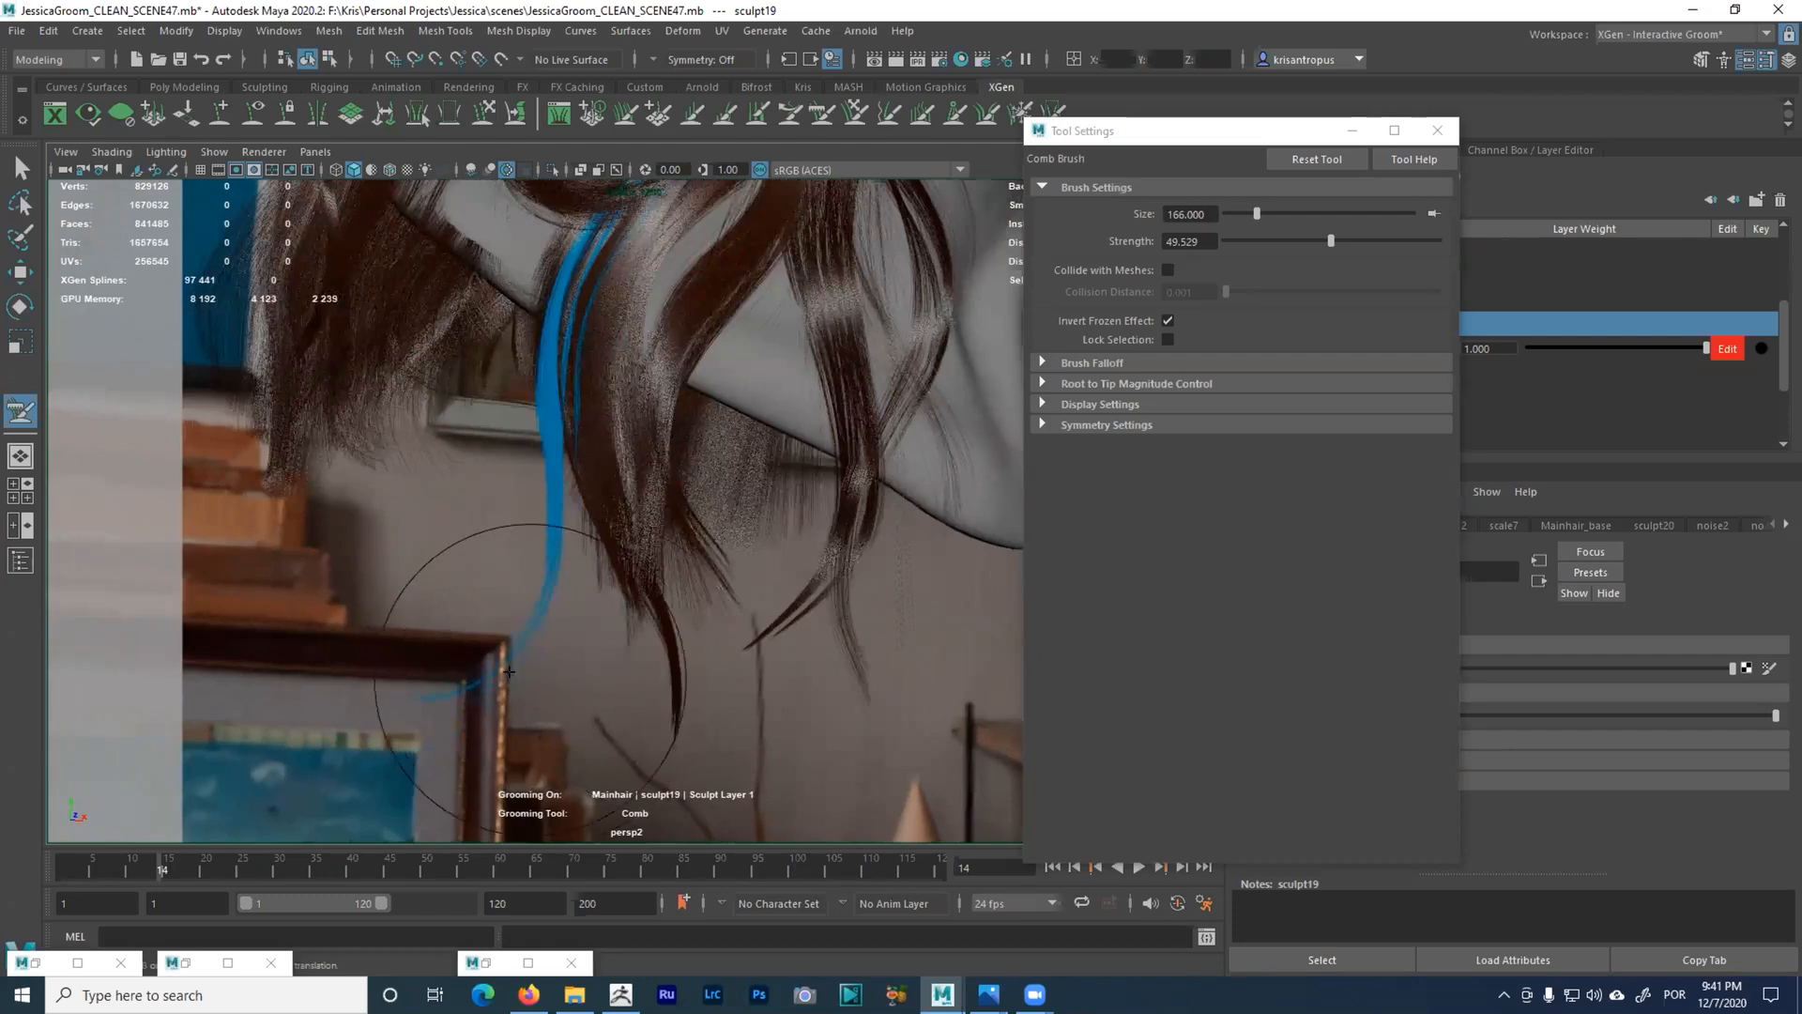
pyautogui.moveTo(470, 741)
pyautogui.mouseDown()
pyautogui.moveTo(415, 717)
pyautogui.moveTo(458, 724)
pyautogui.mouseUp()
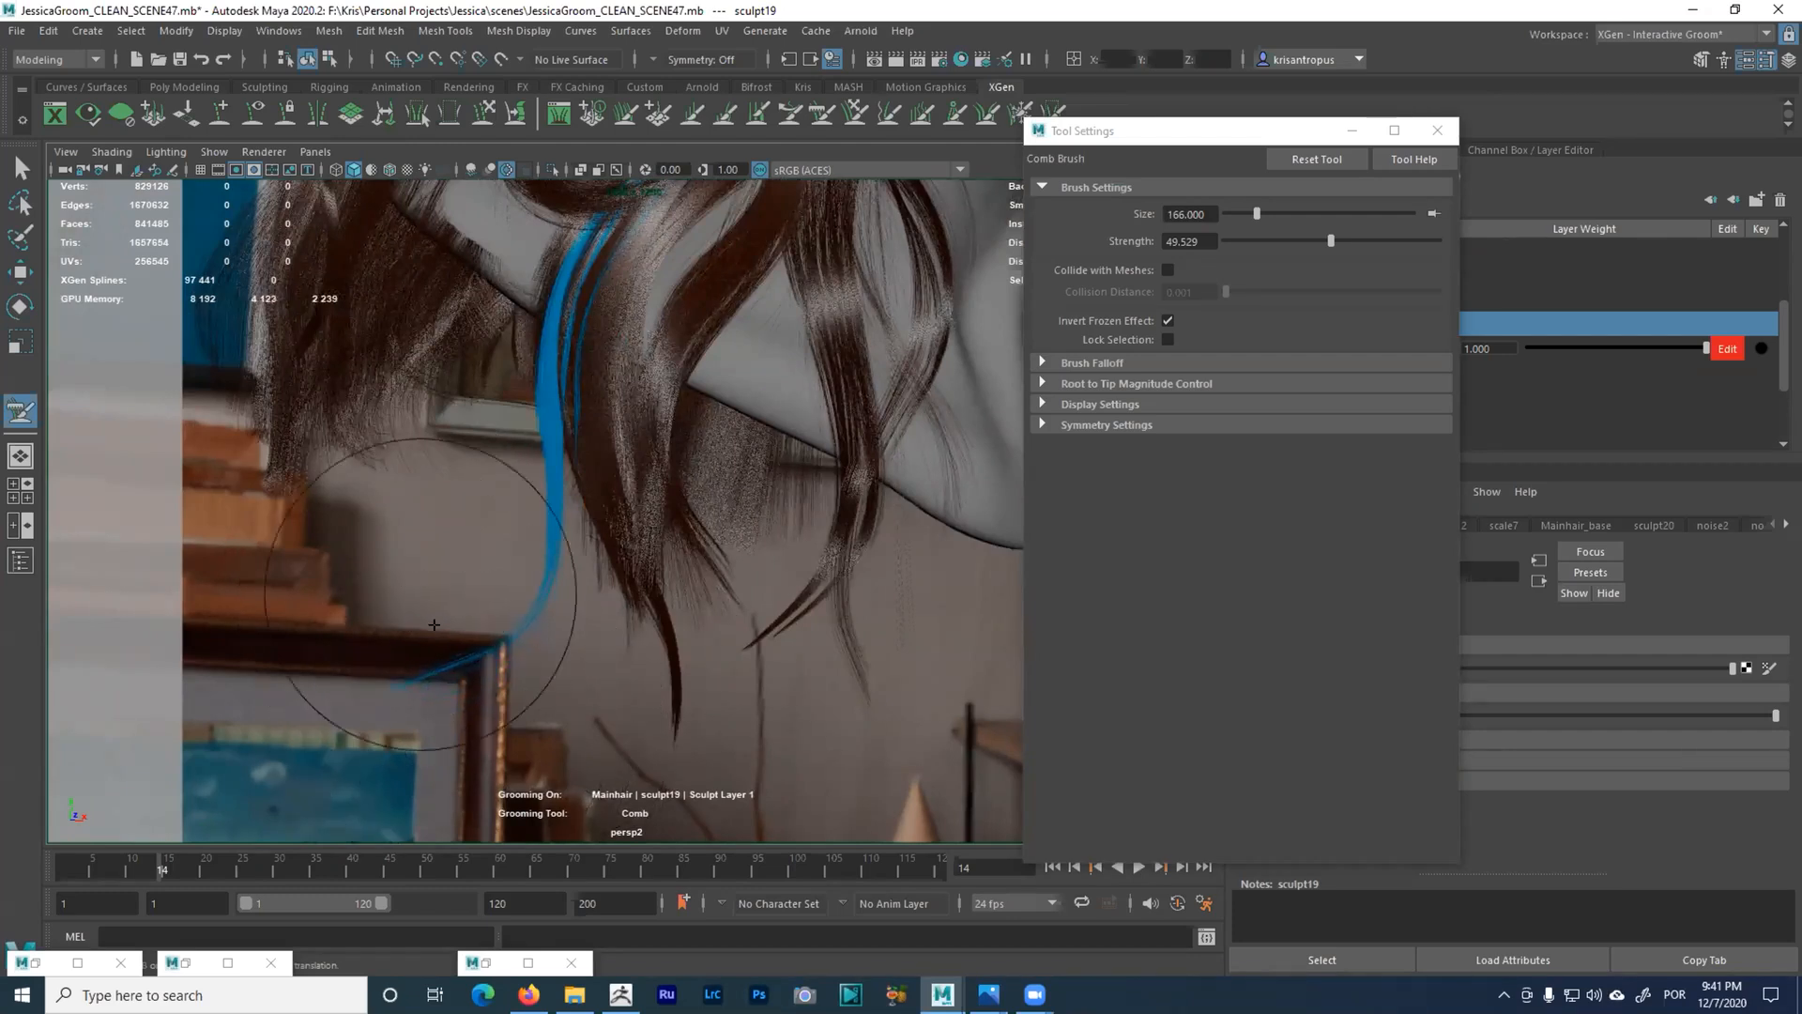
pyautogui.keyDown('alt'); pyautogui.moveTo(684, 628); pyautogui.dragTo(587, 525, button='right'); pyautogui.keyUp('alt')
pyautogui.keyDown('alt'); pyautogui.moveTo(699, 343); pyautogui.dragTo(610, 502, button='middle'); pyautogui.keyUp('alt')
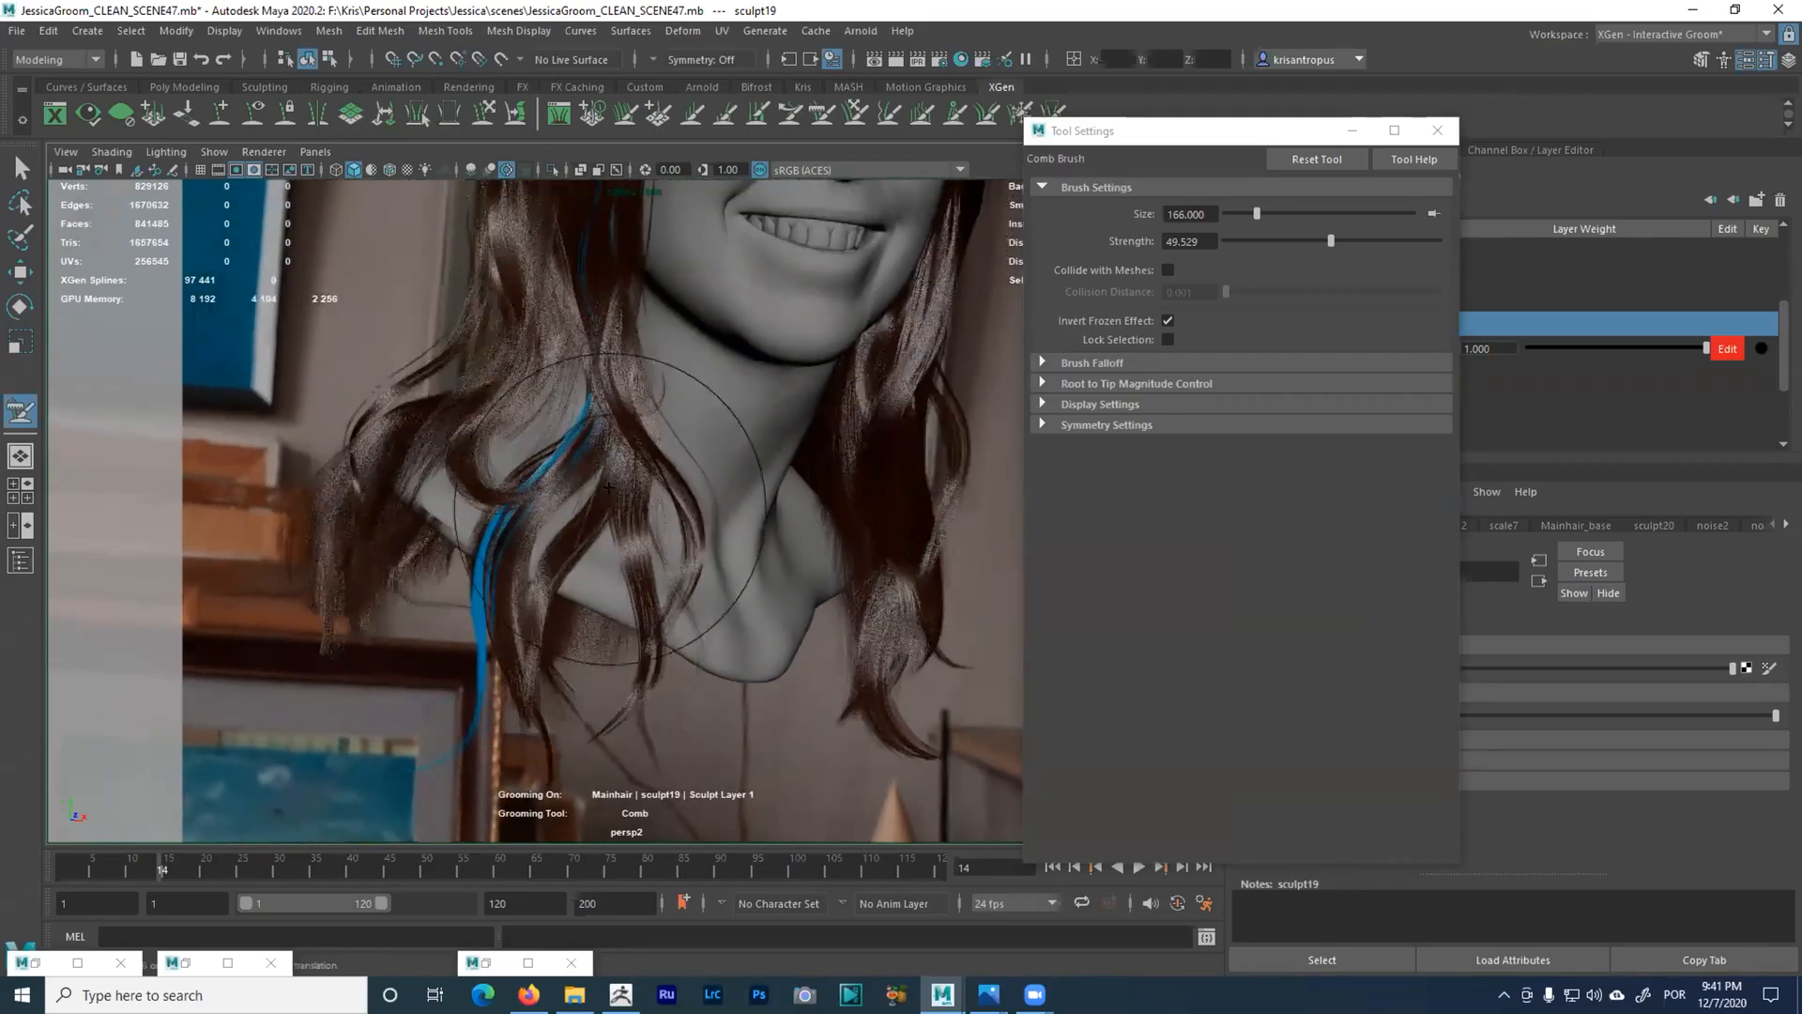
# - Close the Comb brush's settings and toggle Mainhair's sculpt19 modifier off and on to compare its effect
pyautogui.keyDown('alt'); pyautogui.moveTo(721, 490); pyautogui.dragTo(594, 591); pyautogui.keyUp('alt')
pyautogui.keyDown('alt'); pyautogui.moveTo(593, 593); pyautogui.dragTo(643, 760, button='middle'); pyautogui.keyUp('alt')
pyautogui.keyDown('alt'); pyautogui.moveTo(643, 760); pyautogui.dragTo(742, 555); pyautogui.keyUp('alt')
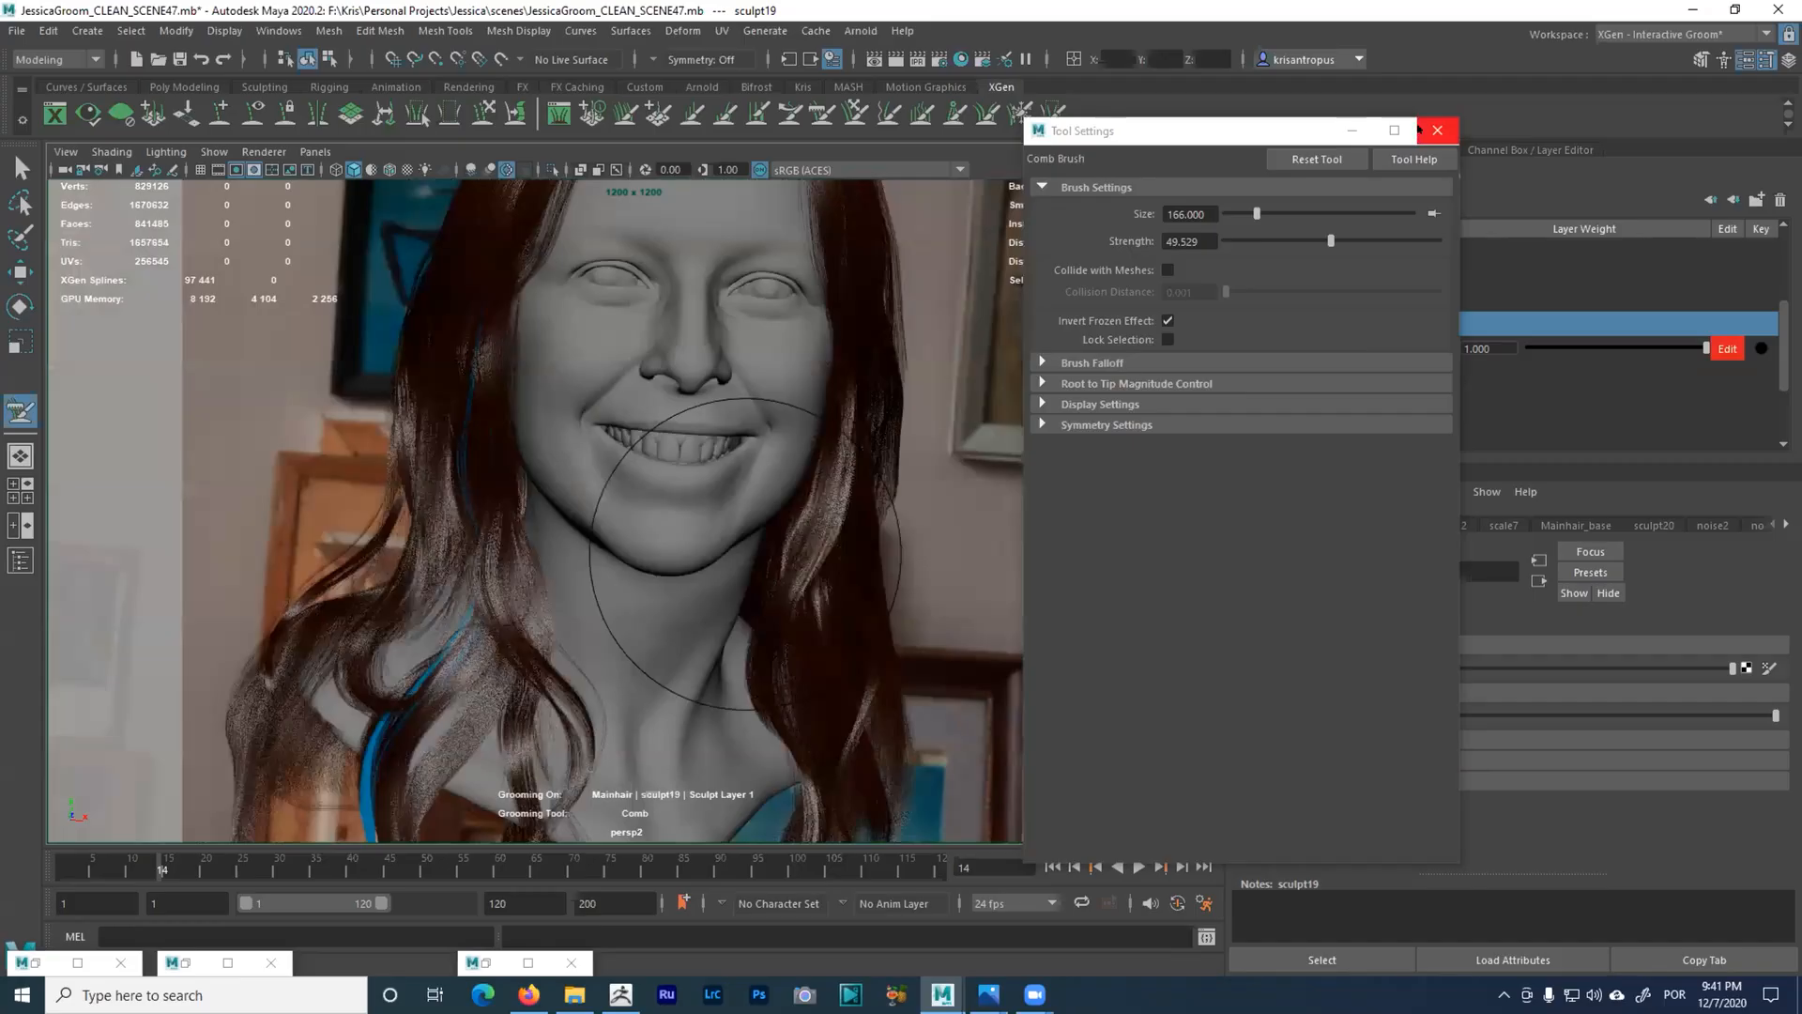
pyautogui.click(1421, 130)
pyautogui.click(1254, 324)
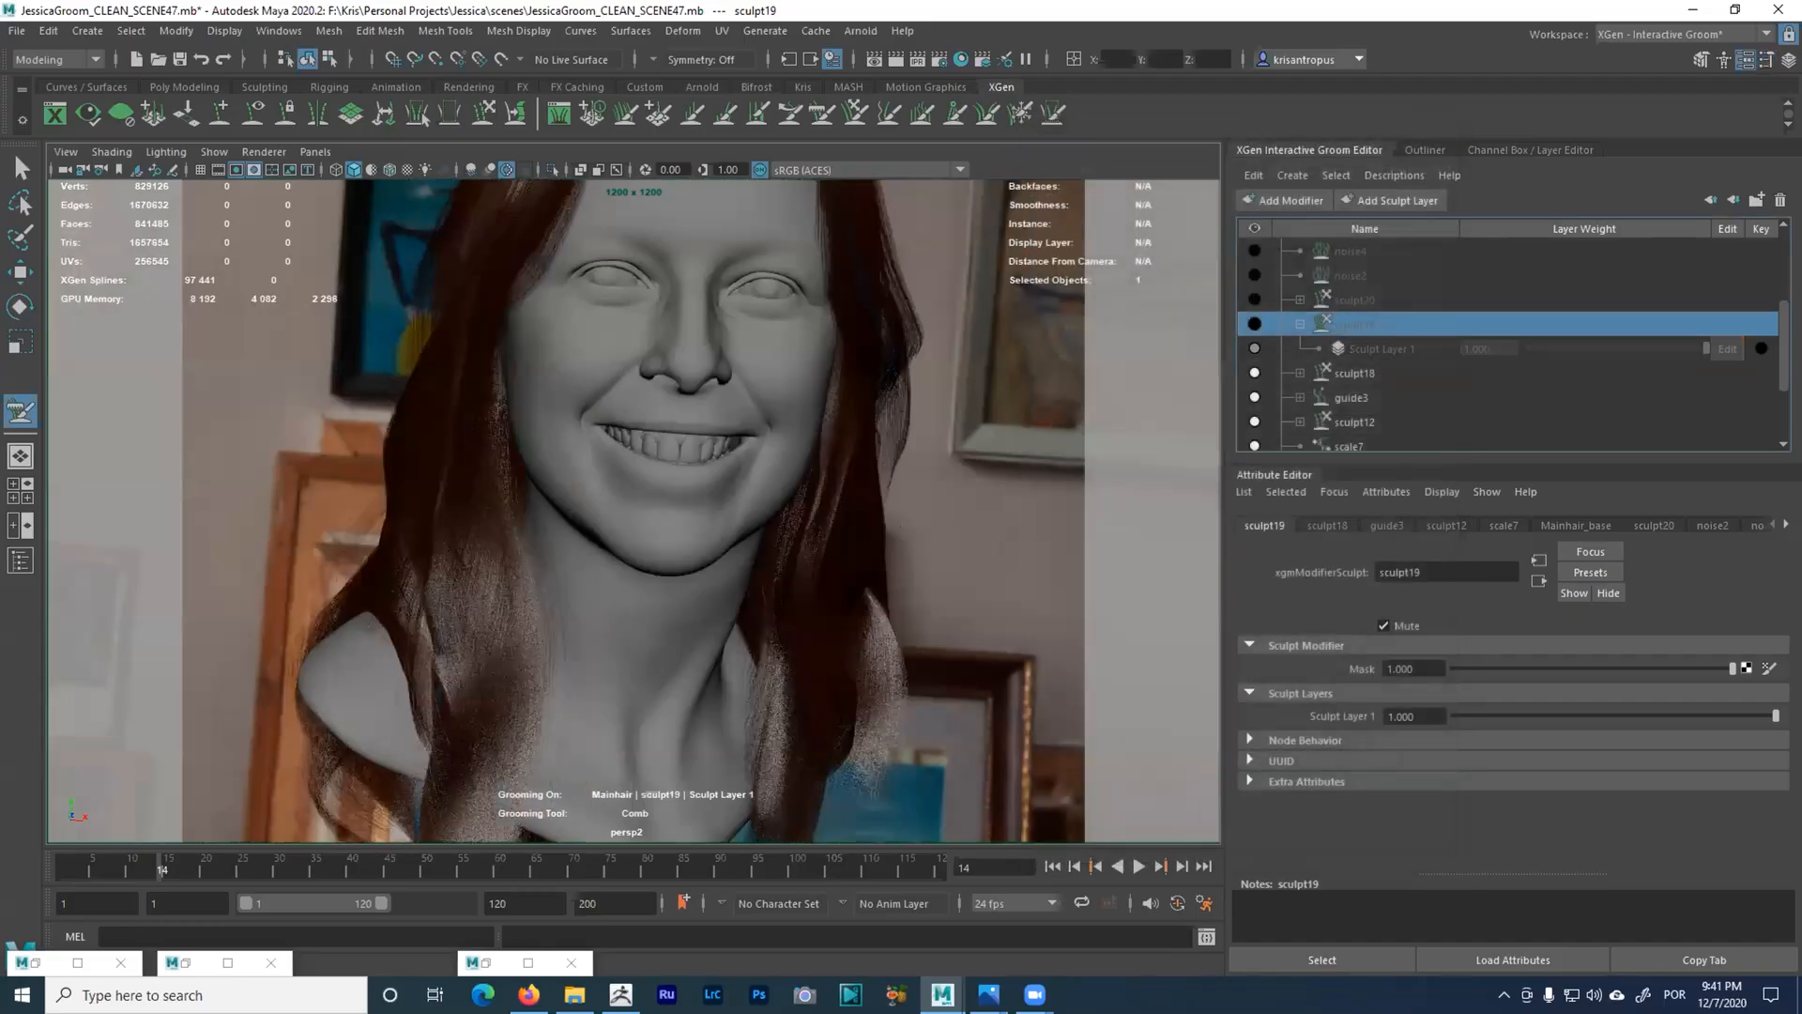
pyautogui.click(1254, 324)
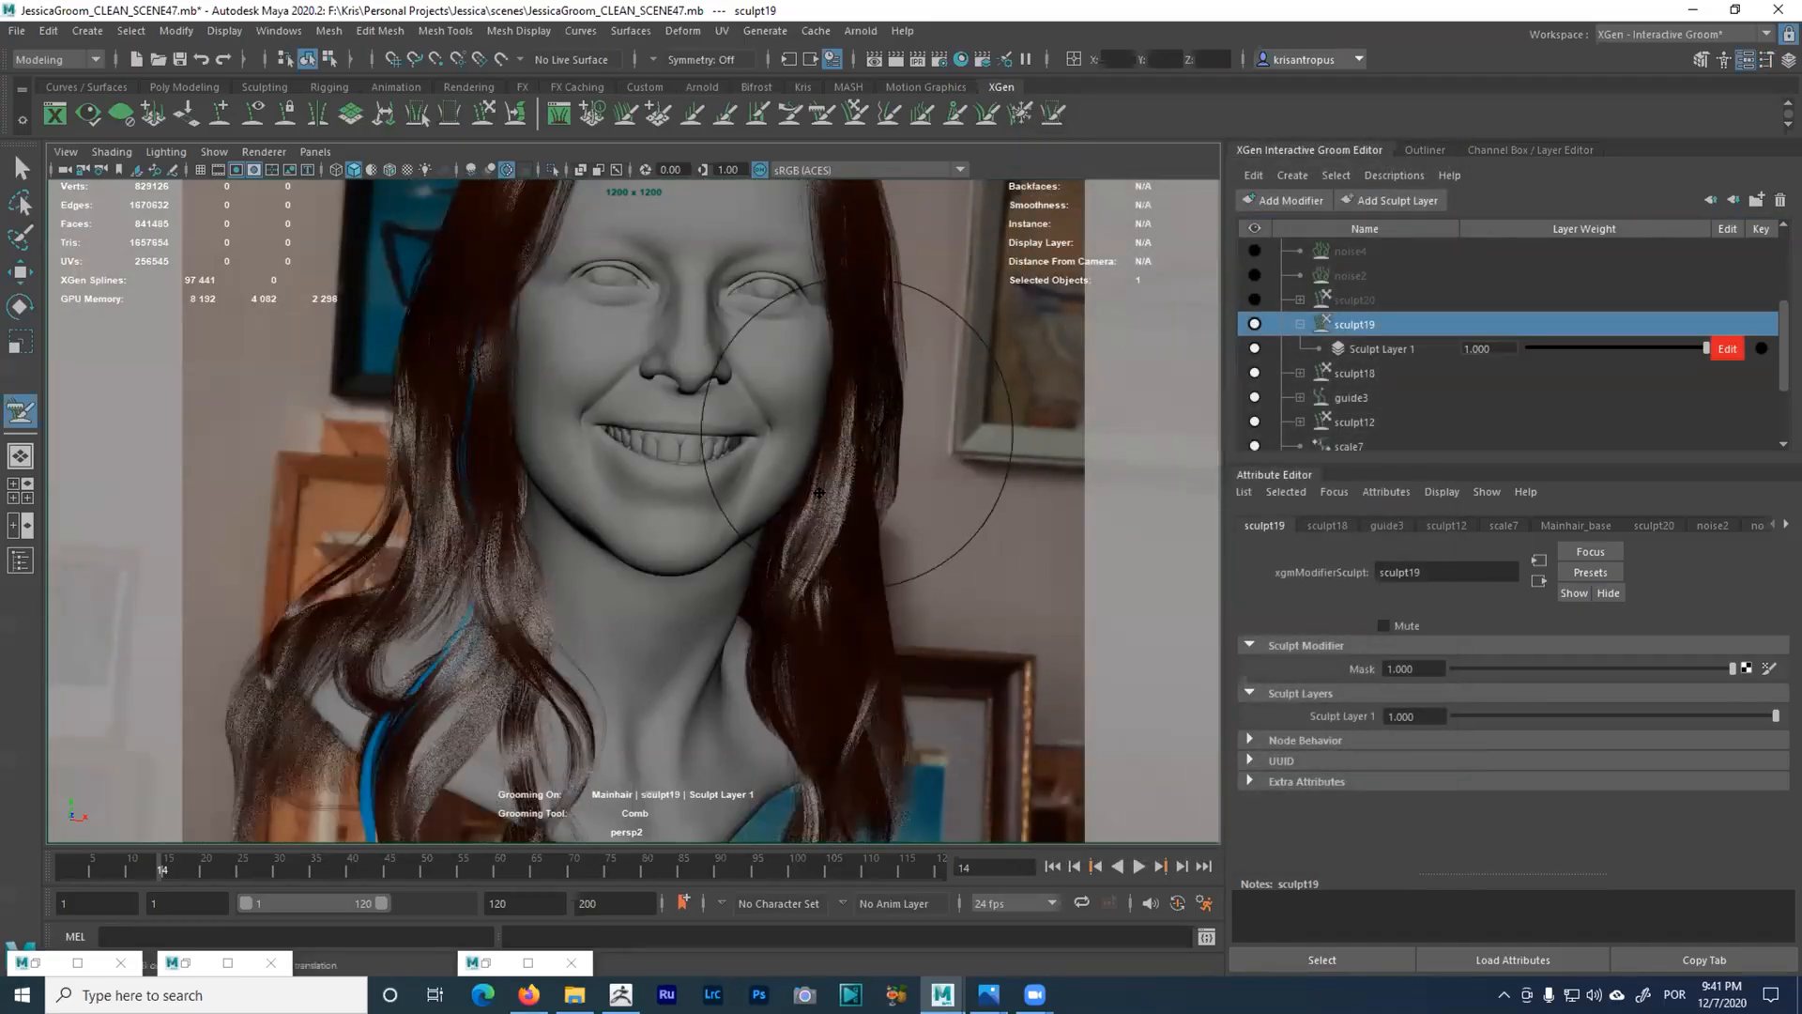
# - Turn Mainhair's sculpt20, noise2, noise4 and noise7 modifiers back on
pyautogui.keyDown('alt'); pyautogui.moveTo(712, 518); pyautogui.dragTo(943, 499); pyautogui.keyUp('alt')
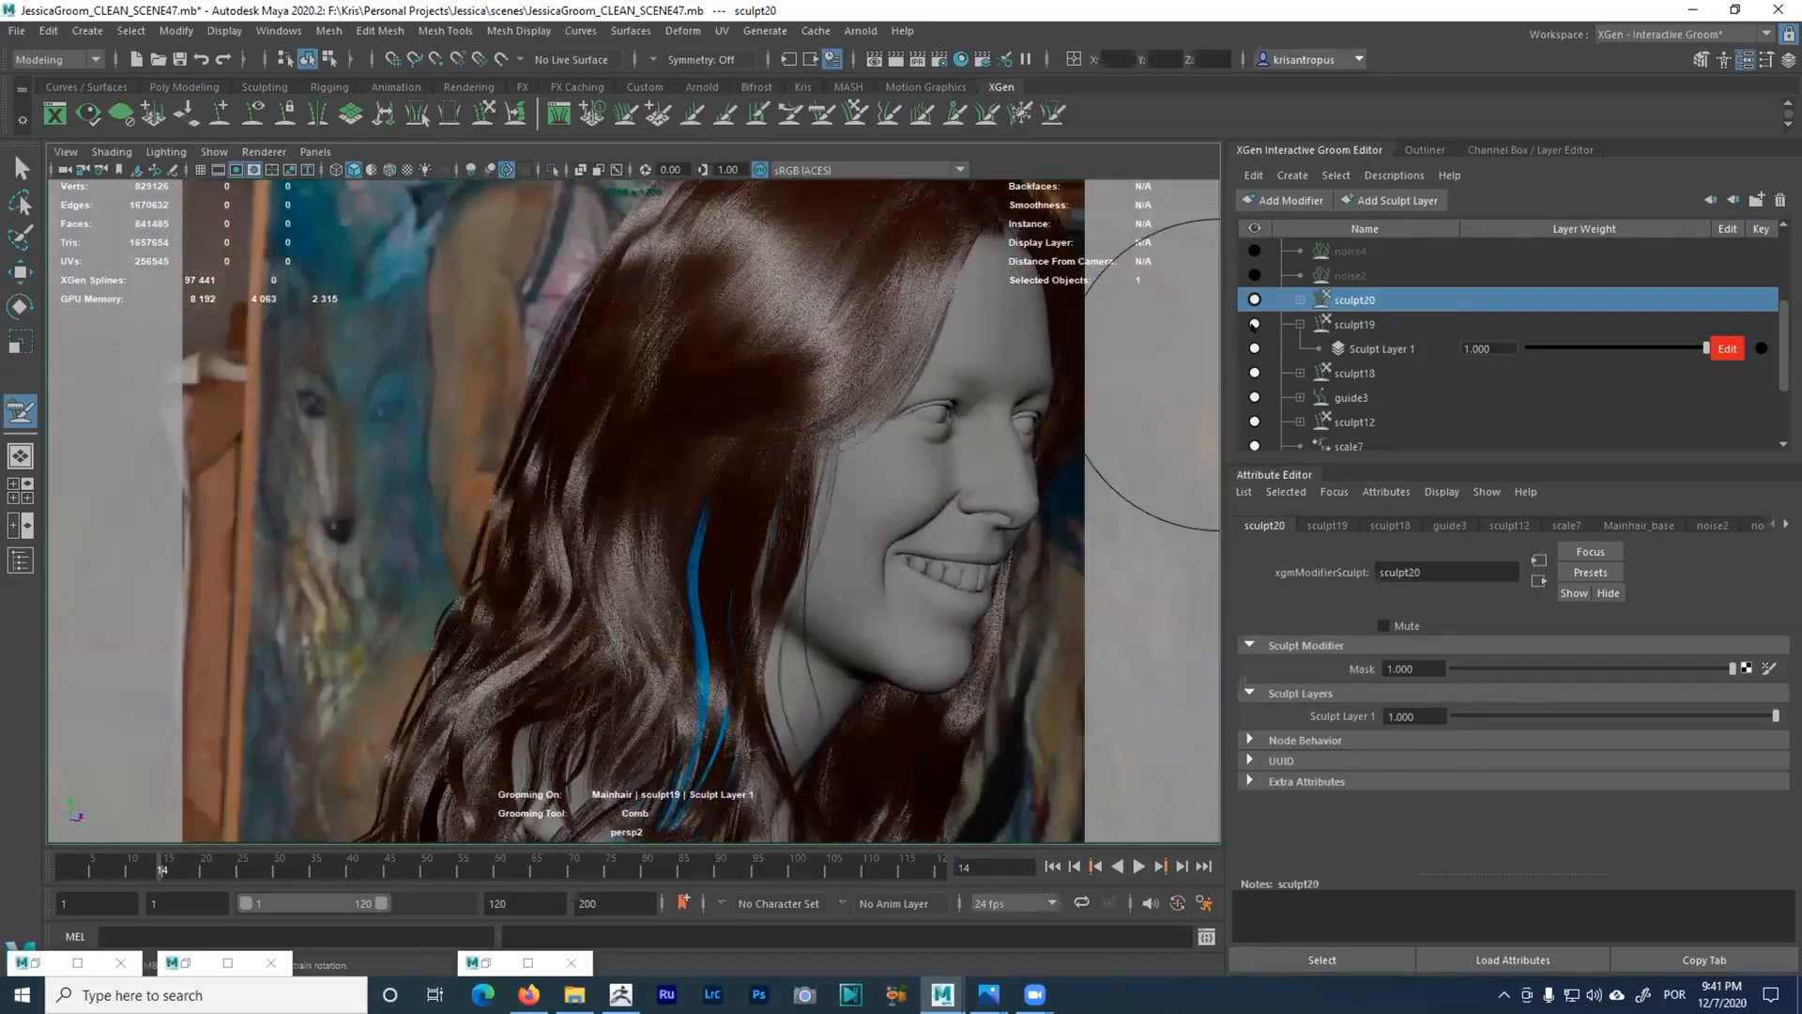
pyautogui.click(1245, 293)
pyautogui.click(1245, 292)
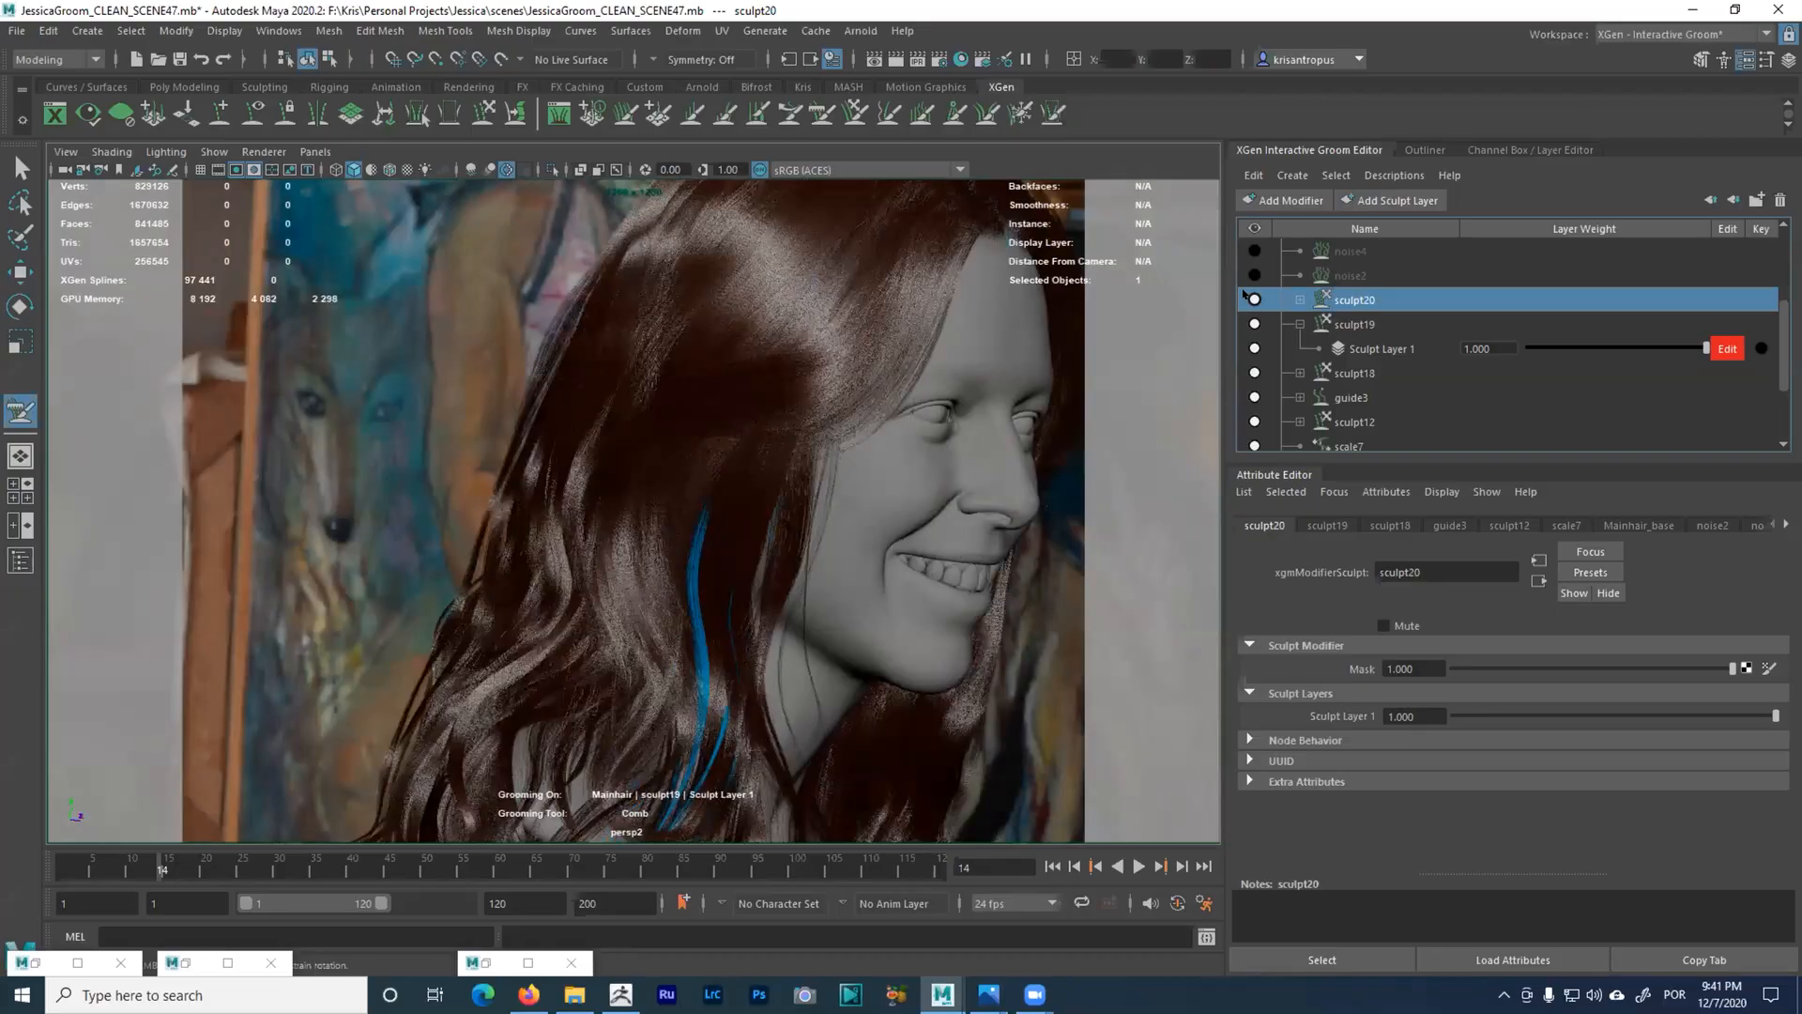
pyautogui.click(1245, 273)
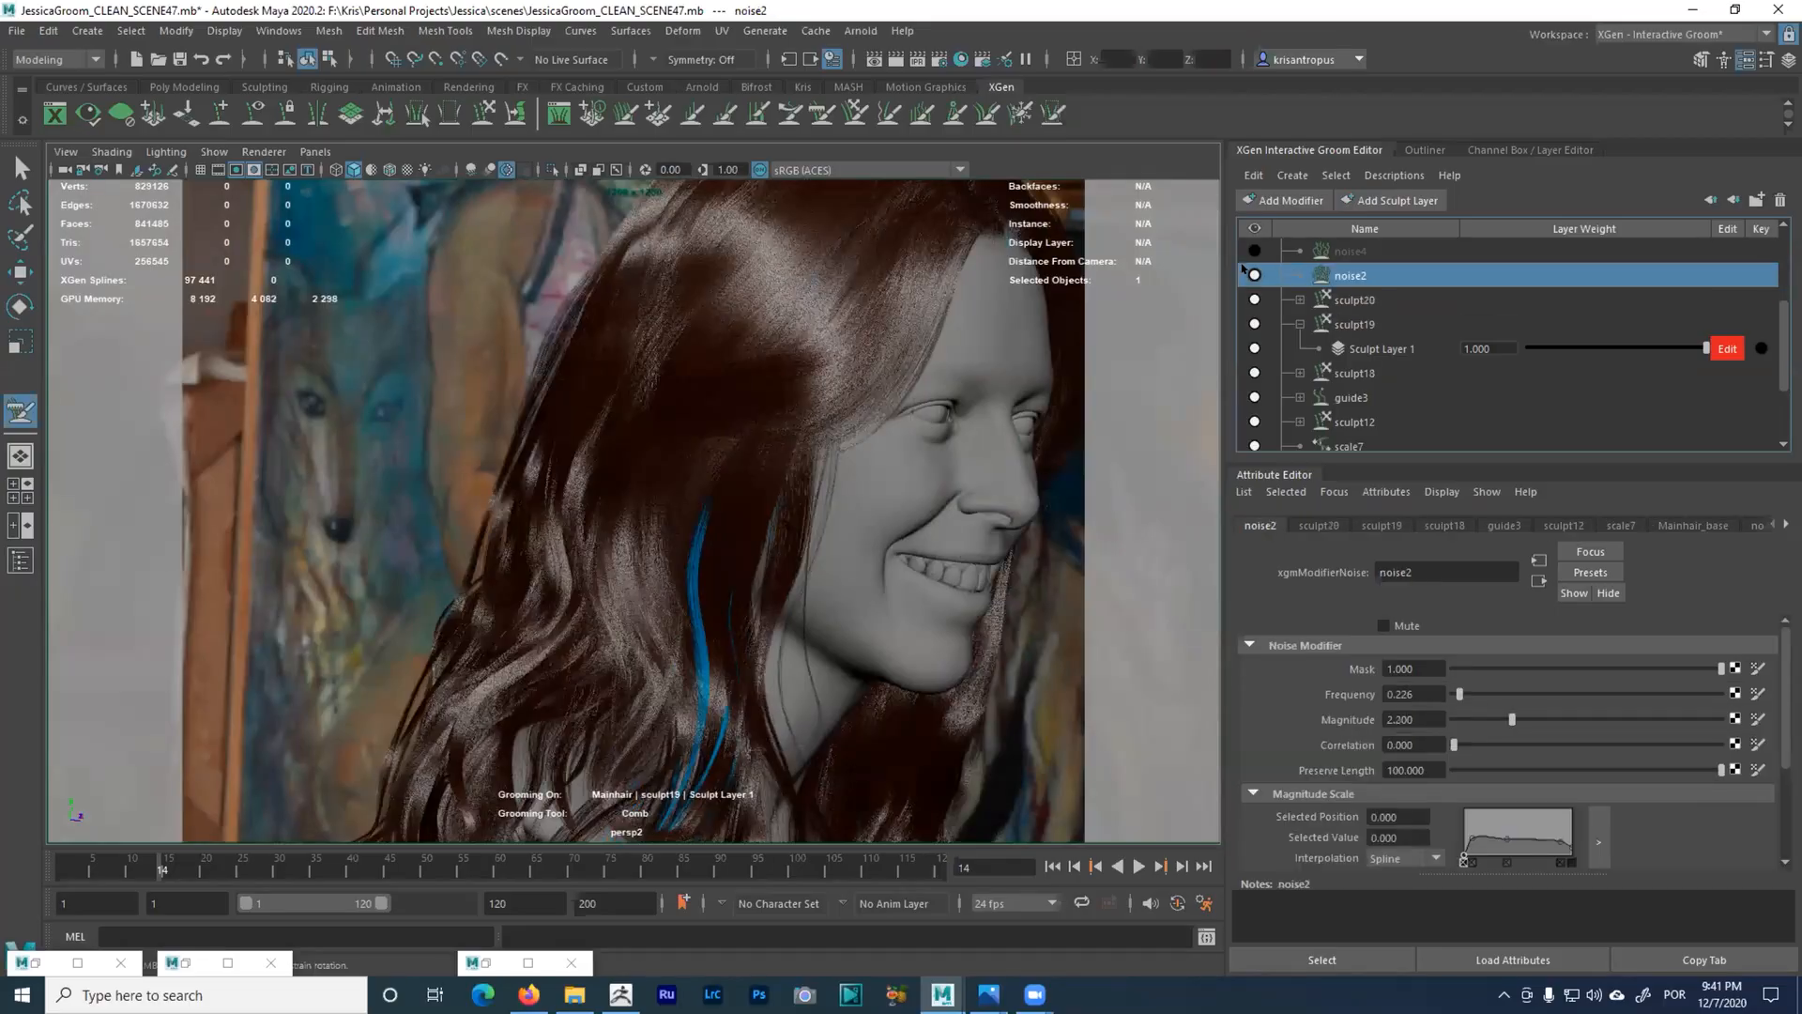
pyautogui.click(1248, 250)
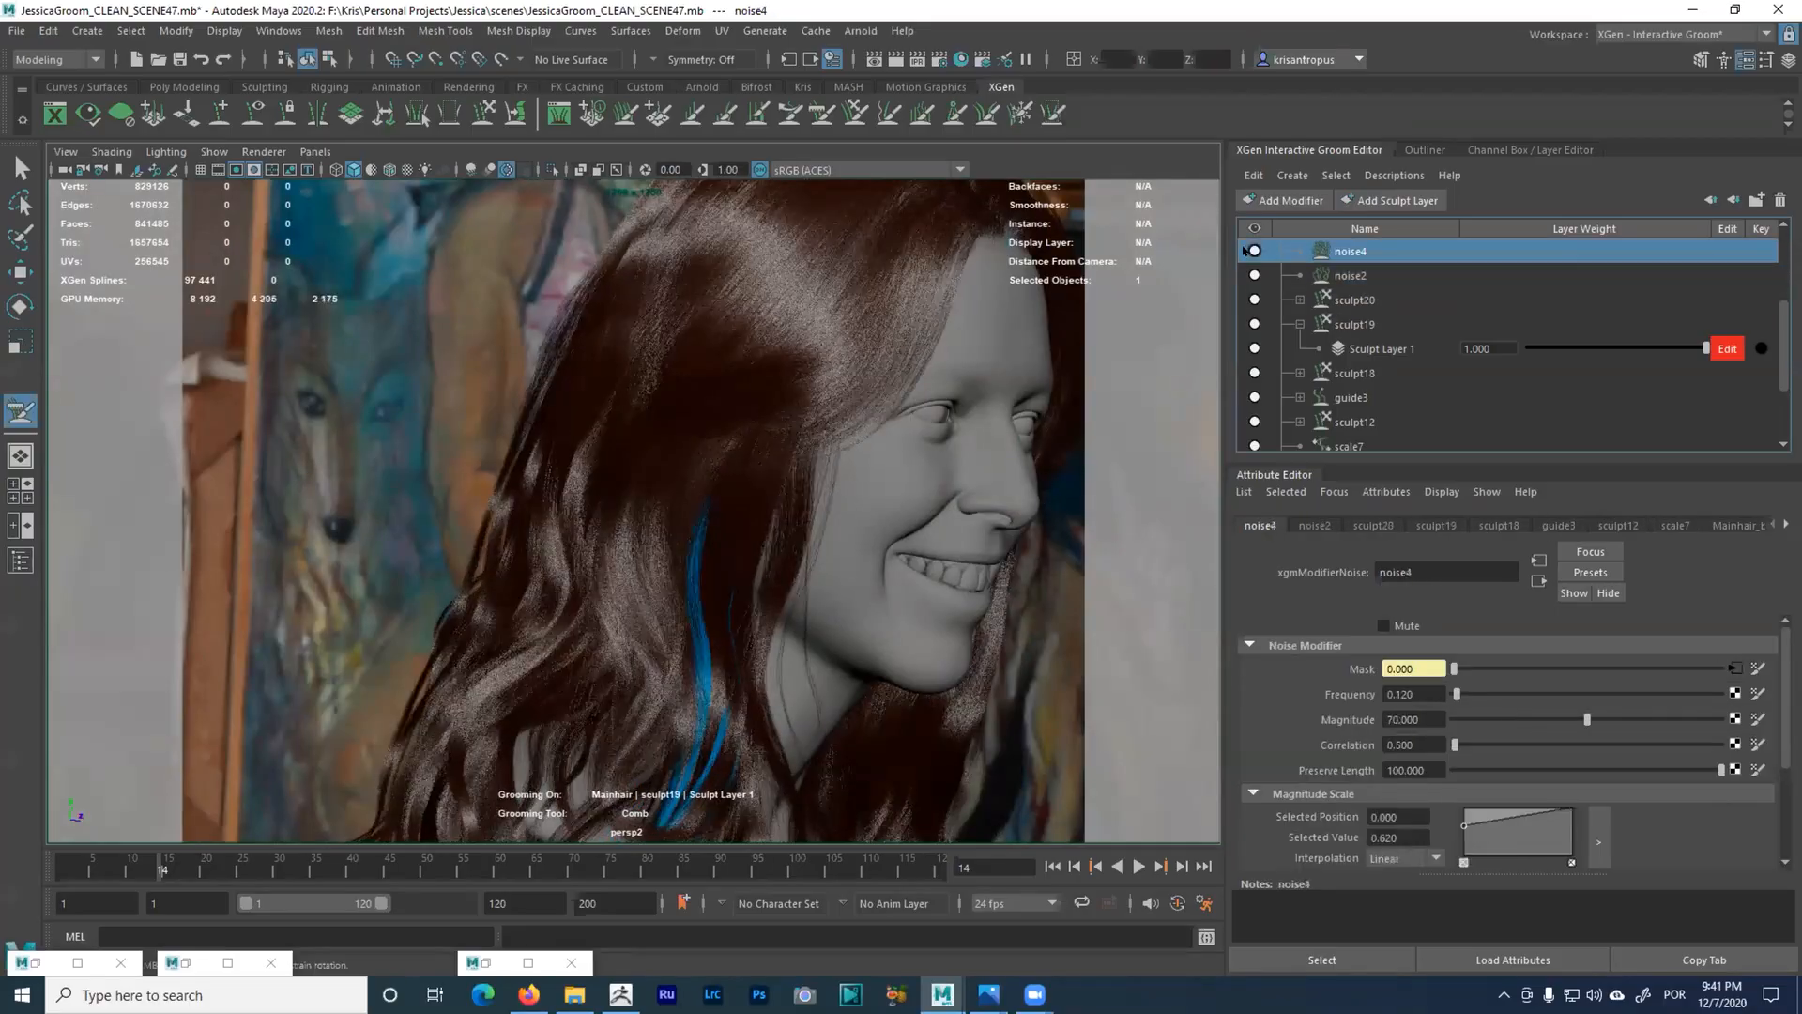
pyautogui.scroll(1, 1346, 344)
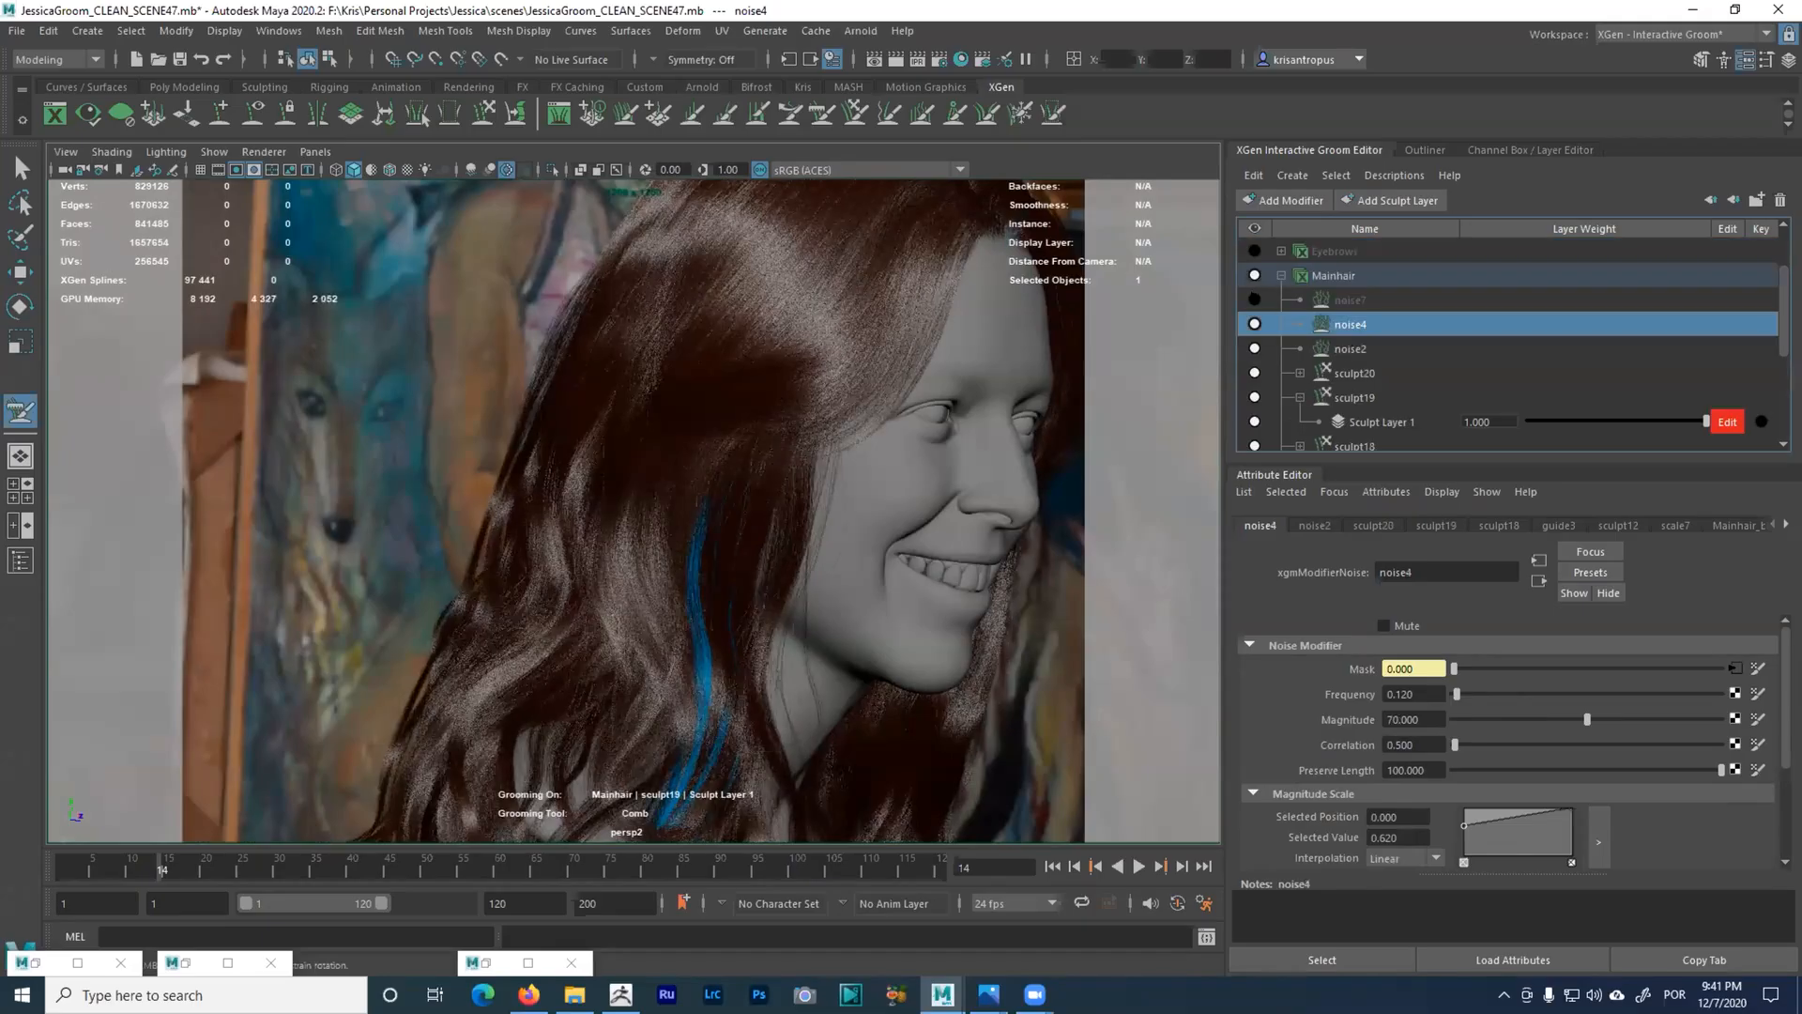
pyautogui.click(1254, 299)
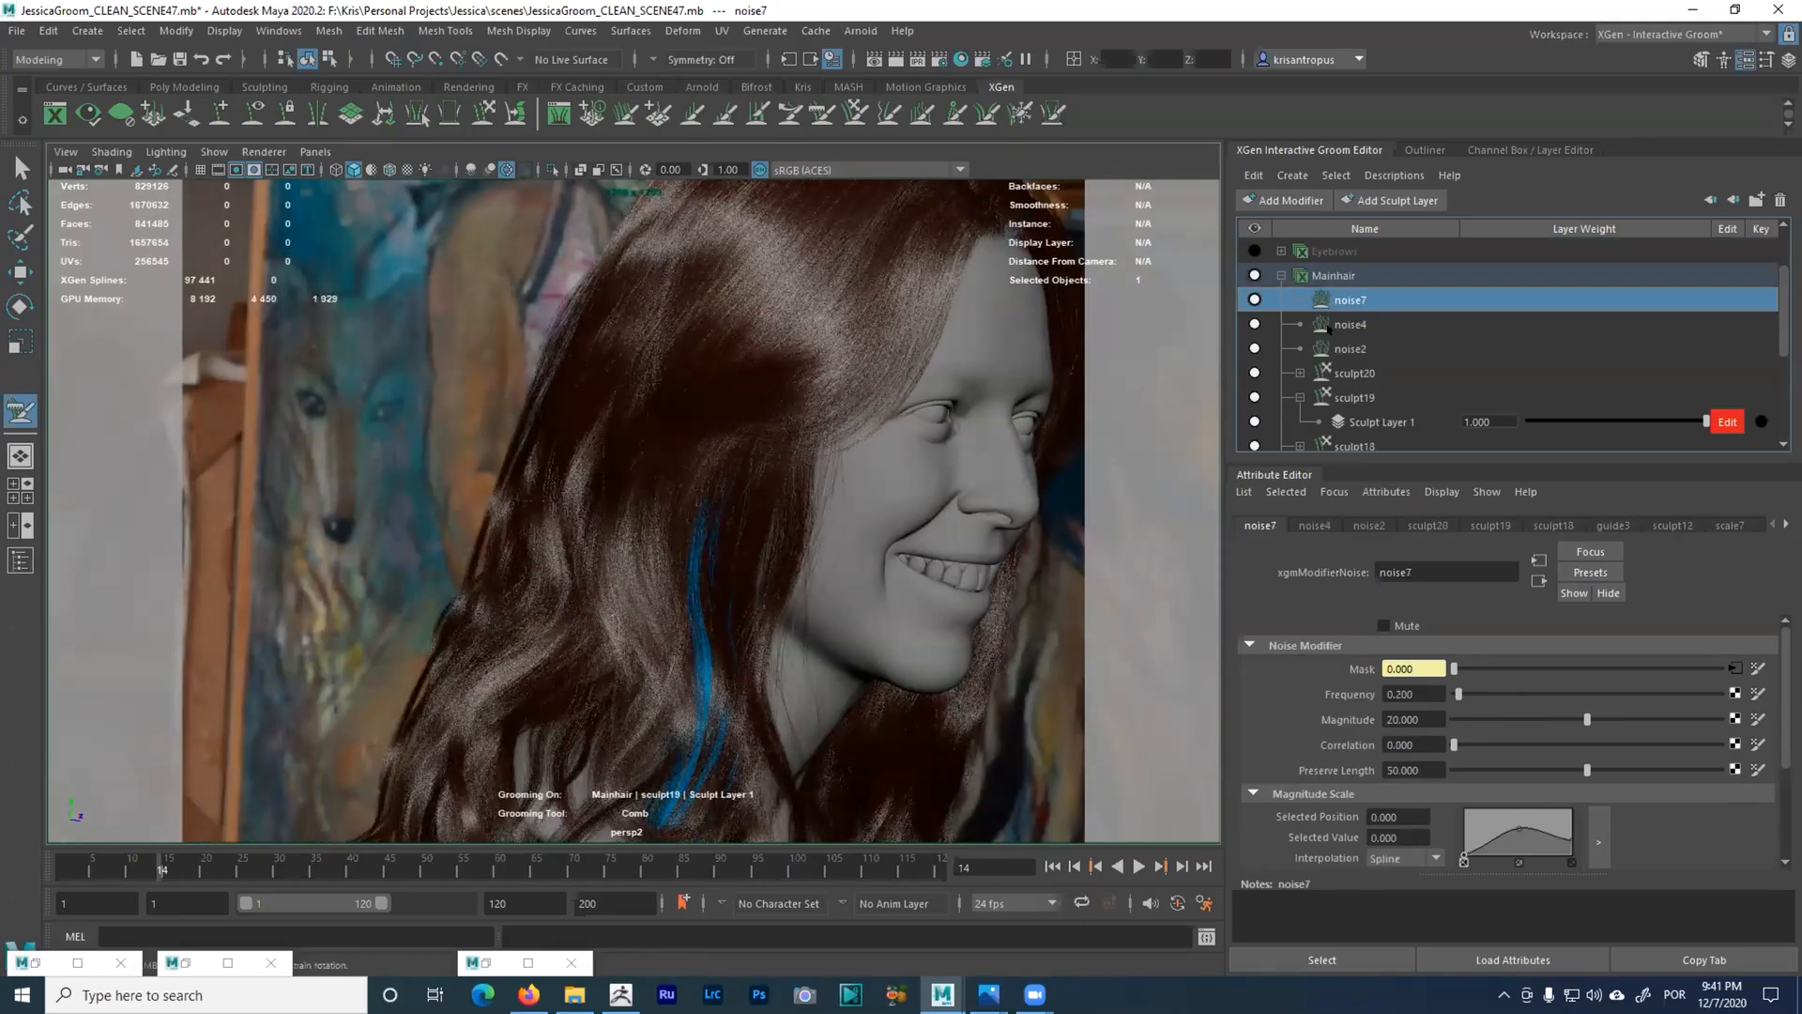
pyautogui.keyDown('alt'); pyautogui.moveTo(825, 499); pyautogui.dragTo(721, 512); pyautogui.keyUp('alt')
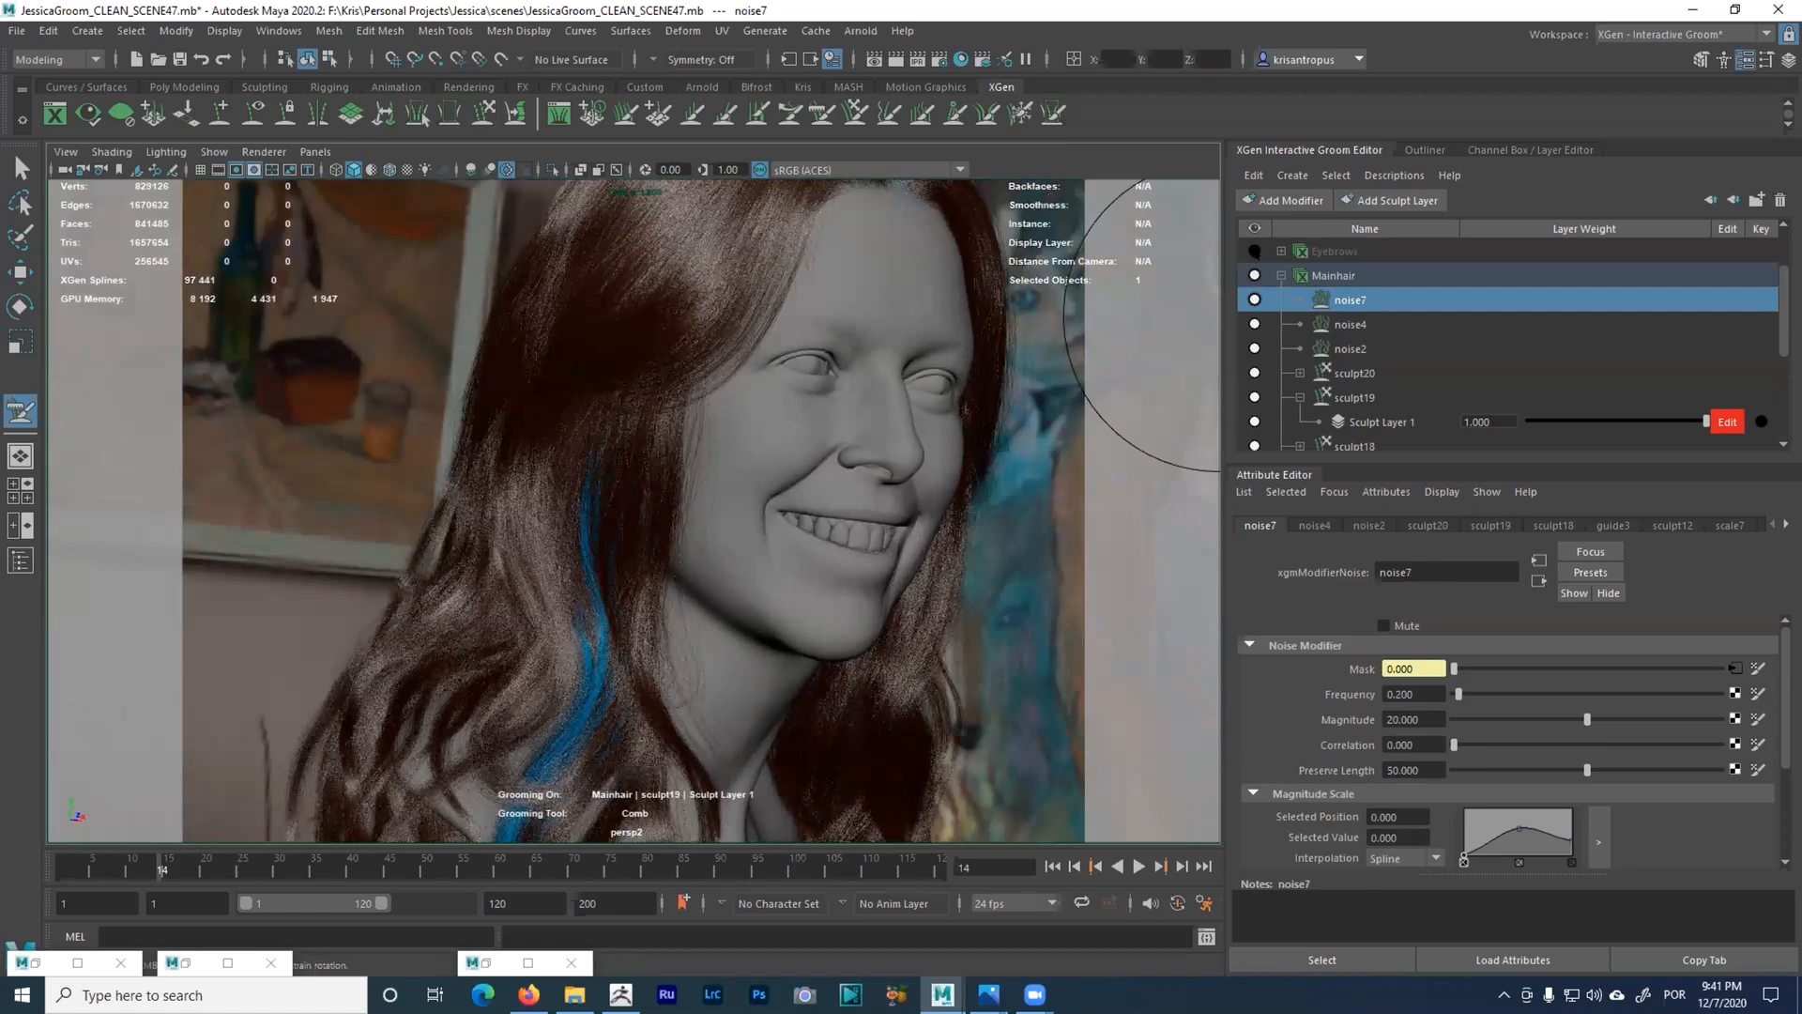
# - Turn on the Eyebrows, LowerLashes, PeachFuzz, UpperLashes, FlyAways and NostrilHair descriptions
pyautogui.click(1255, 251)
pyautogui.scroll(1, 1344, 339)
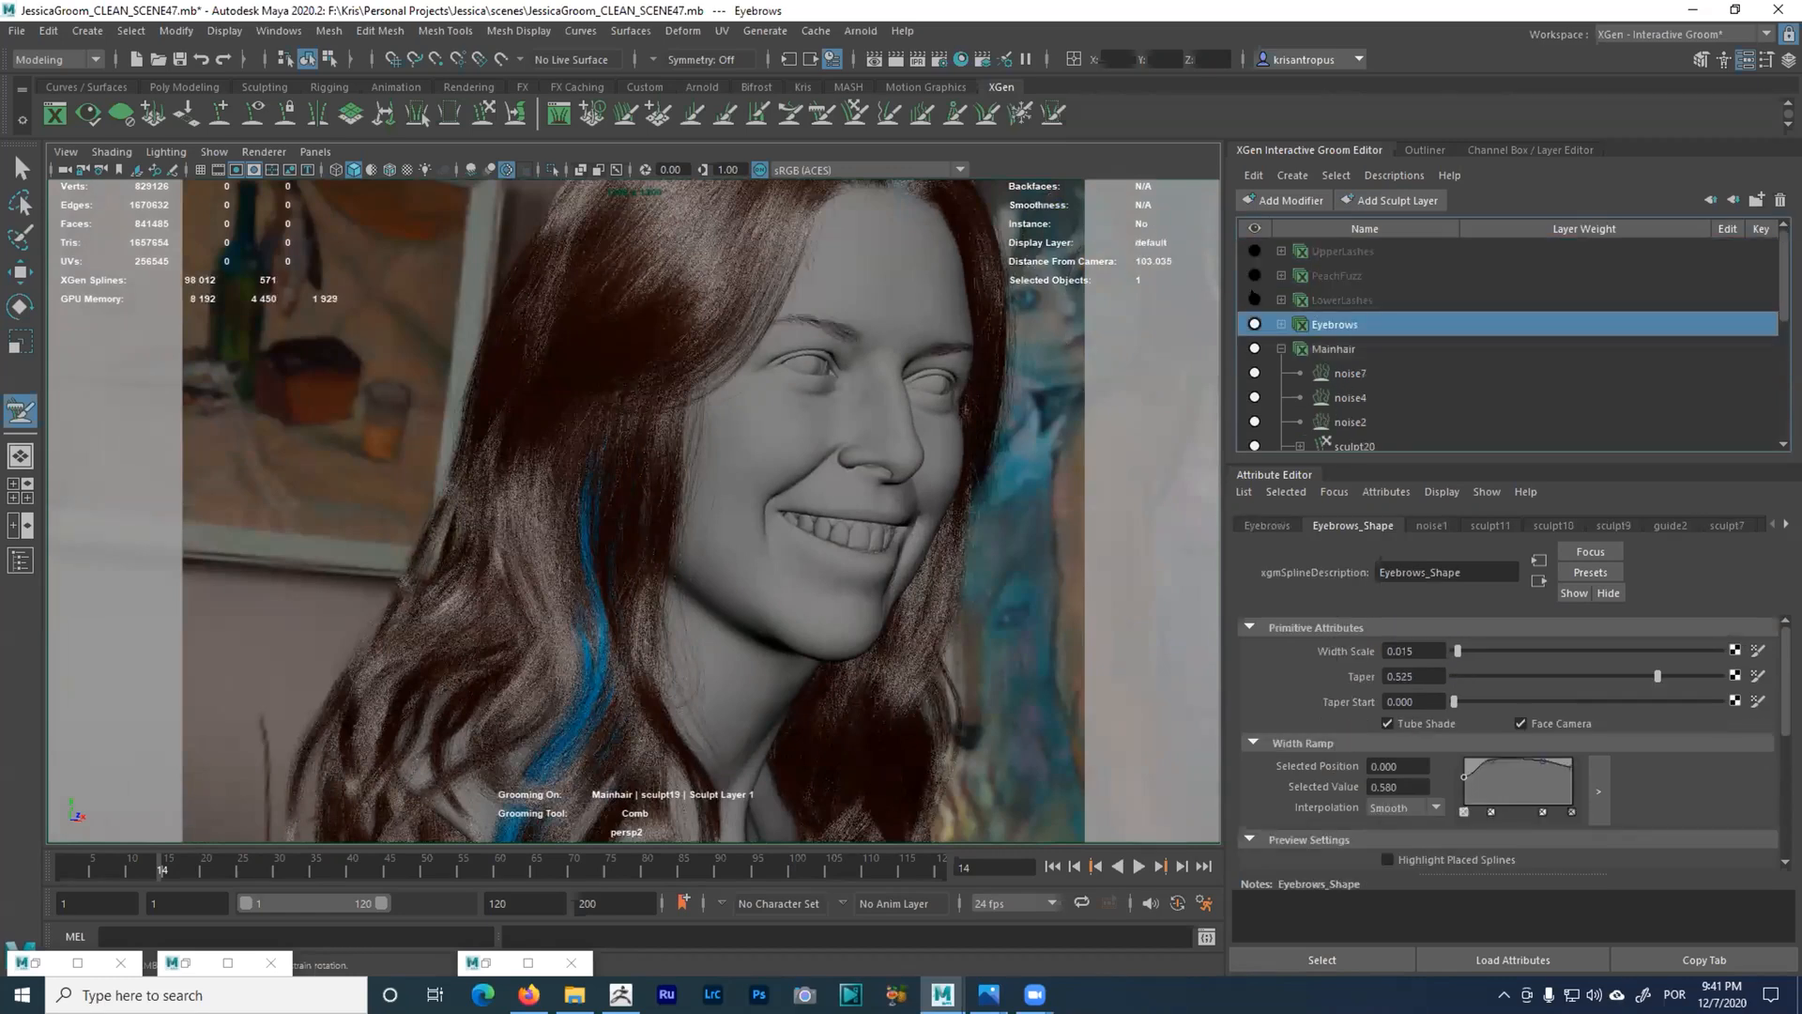
pyautogui.click(1251, 299)
pyautogui.click(1251, 275)
pyautogui.click(1248, 251)
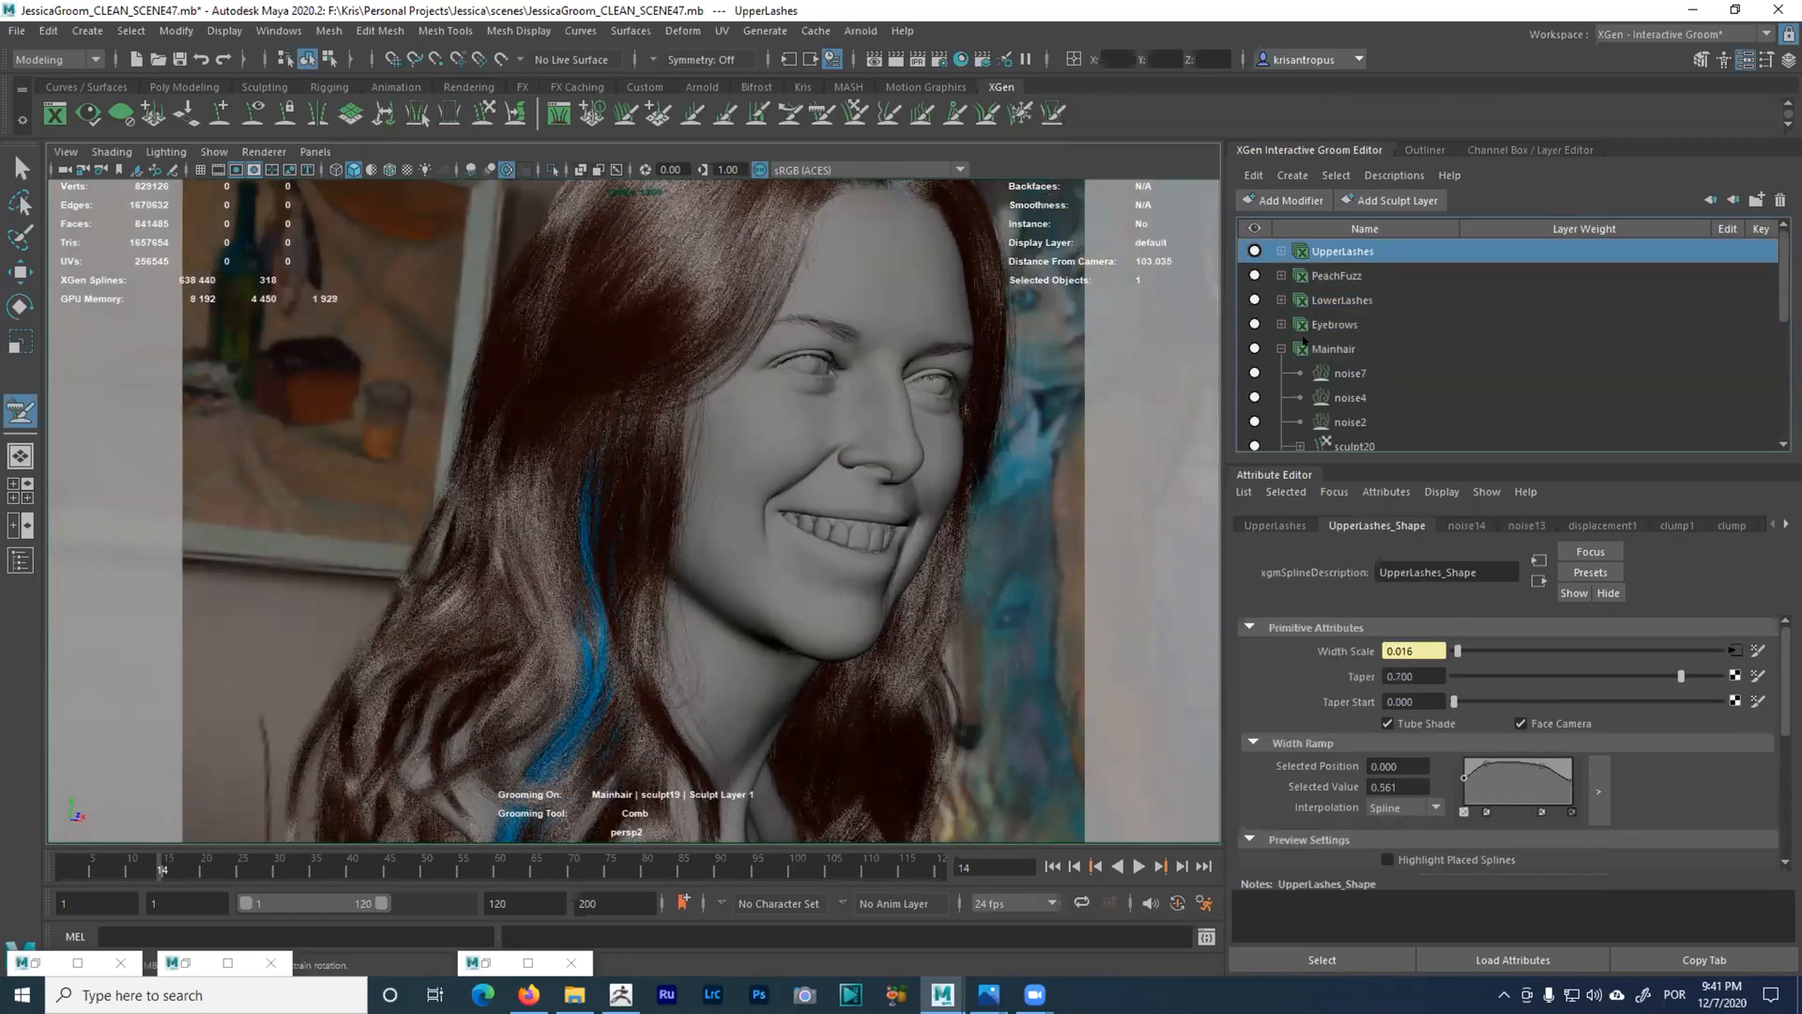
pyautogui.scroll(-4, 1303, 342)
pyautogui.click(1253, 397)
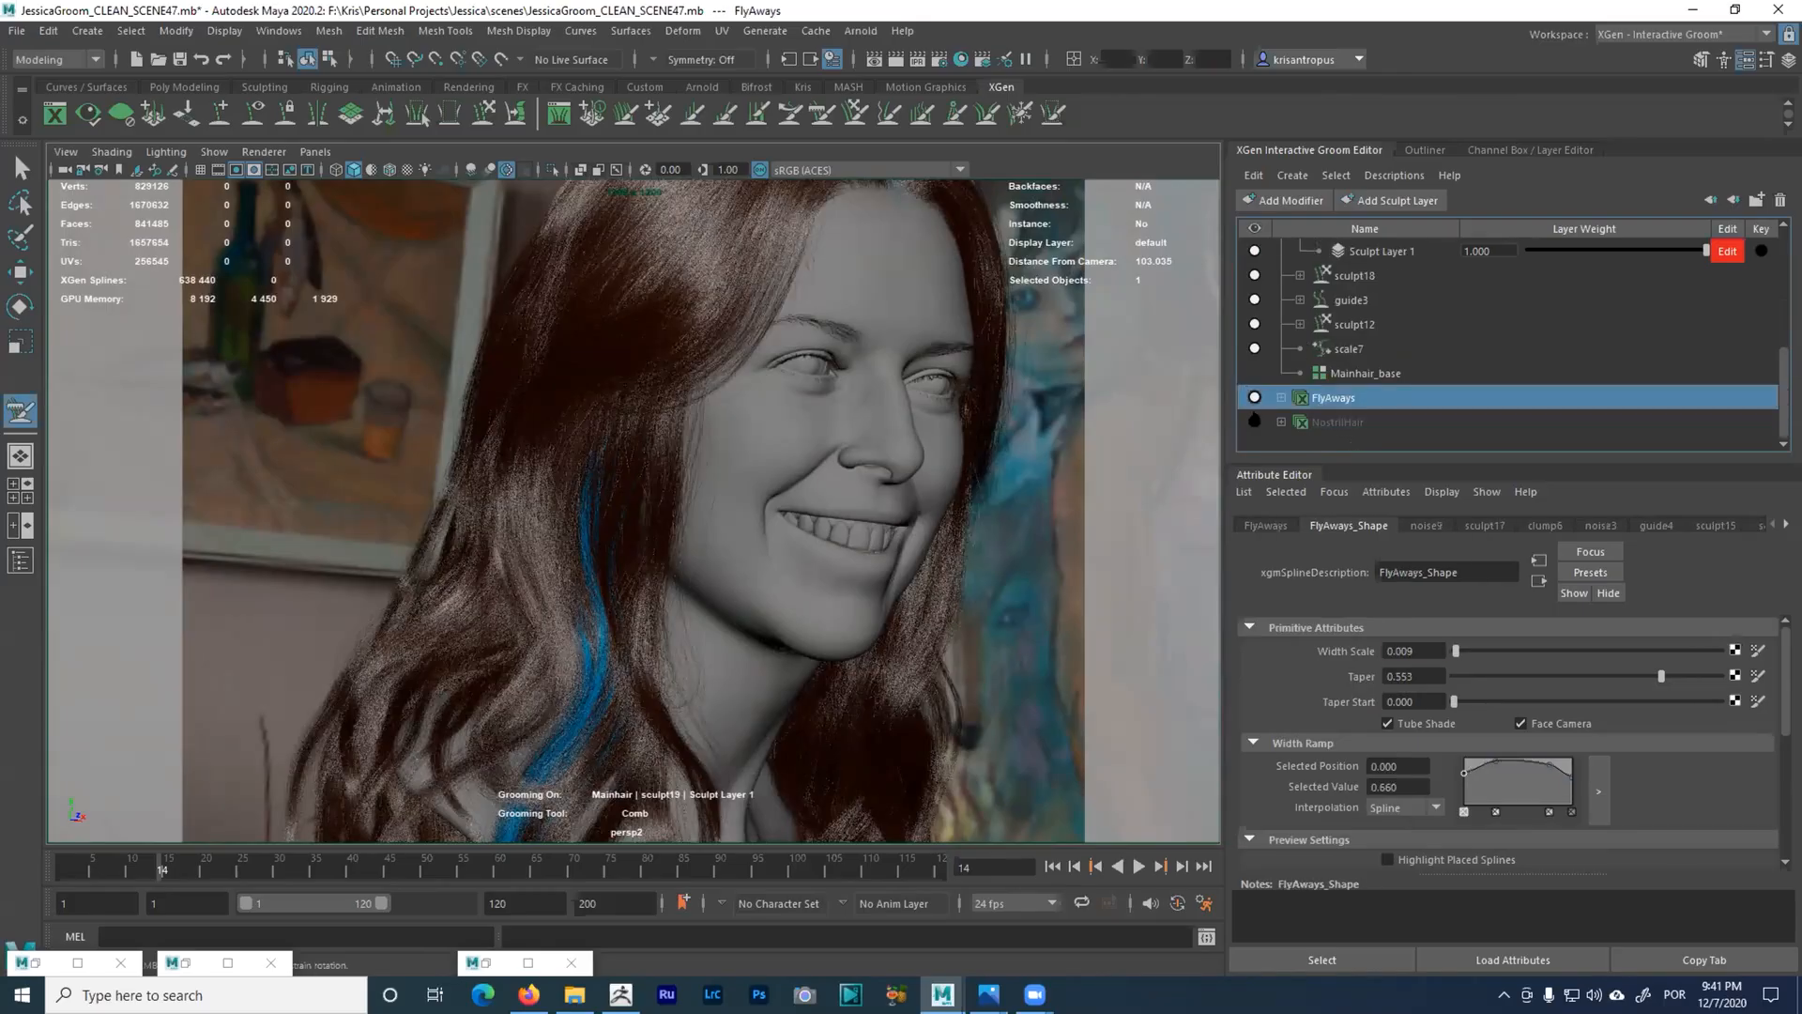
pyautogui.click(1254, 421)
# - Examine the complete groom around the head from the front and both sides, including the shoulder locks up close
pyautogui.keyDown('alt'); pyautogui.moveTo(882, 554); pyautogui.dragTo(737, 584); pyautogui.keyUp('alt')
pyautogui.keyDown('alt'); pyautogui.moveTo(737, 583); pyautogui.dragTo(901, 549, button='right'); pyautogui.keyUp('alt')
pyautogui.keyDown('alt'); pyautogui.moveTo(901, 549); pyautogui.dragTo(1090, 630, button='middle'); pyautogui.keyUp('alt')
pyautogui.keyDown('alt'); pyautogui.moveTo(1091, 629); pyautogui.dragTo(469, 427, button='right'); pyautogui.keyUp('alt')
pyautogui.keyDown('alt'); pyautogui.moveTo(868, 493); pyautogui.dragTo(772, 448, button='right'); pyautogui.keyUp('alt')
pyautogui.keyDown('alt'); pyautogui.moveTo(783, 600); pyautogui.dragTo(835, 549, button='middle'); pyautogui.keyUp('alt')
pyautogui.keyDown('alt'); pyautogui.moveTo(831, 610); pyautogui.dragTo(978, 647); pyautogui.keyUp('alt')
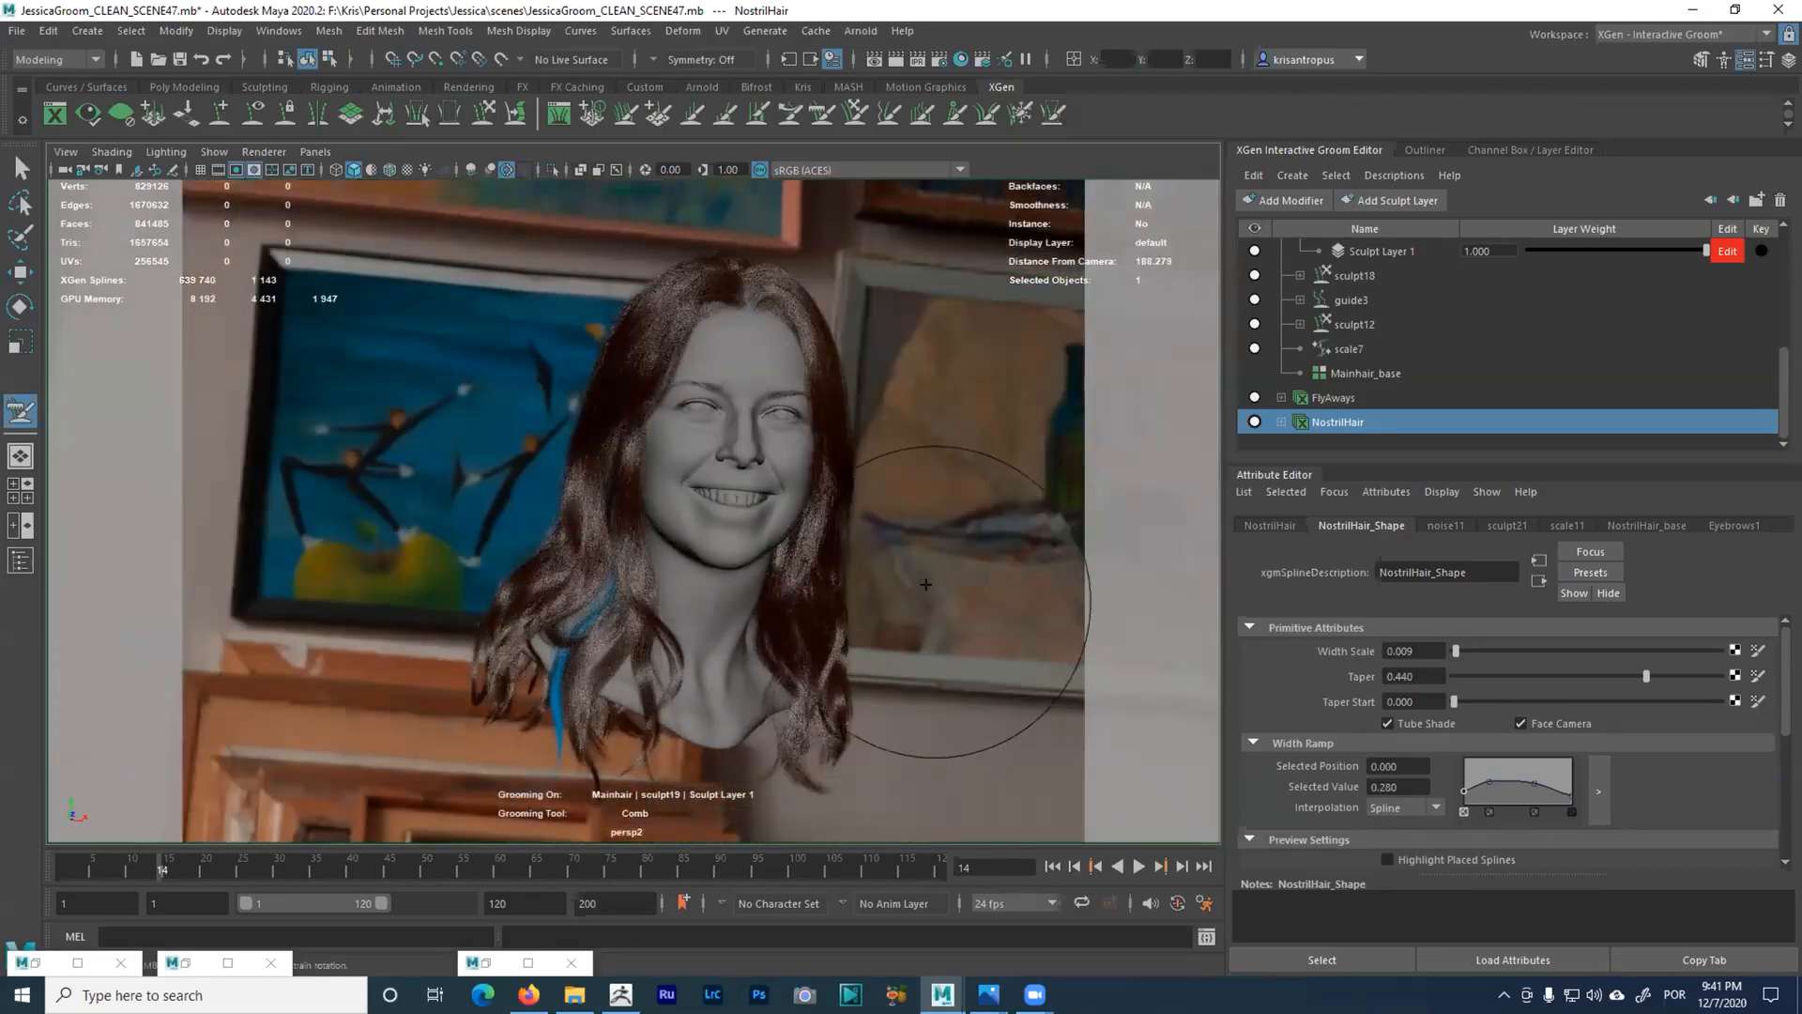
pyautogui.moveTo(868, 527)
pyautogui.keyDown('alt'); pyautogui.mouseDown()
pyautogui.moveTo(922, 551)
pyautogui.moveTo(494, 686)
pyautogui.mouseUp(); pyautogui.keyUp('alt')
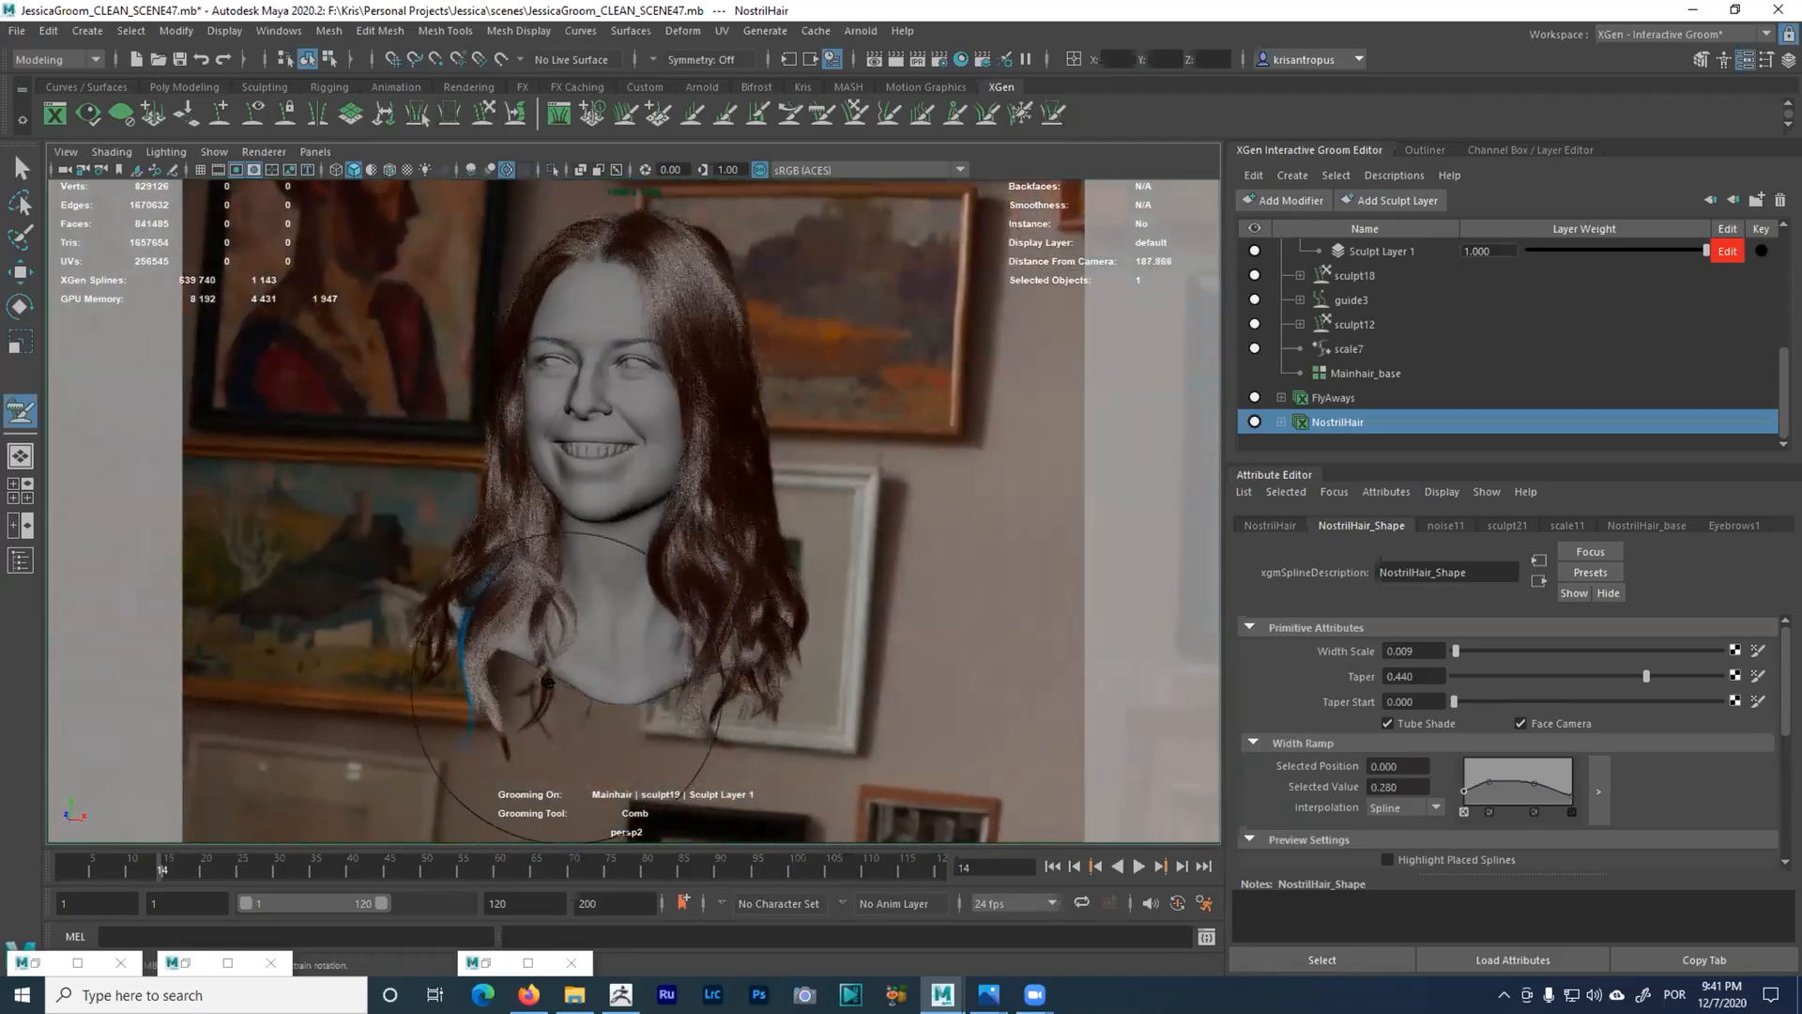
pyautogui.keyDown('alt'); pyautogui.moveTo(648, 660); pyautogui.dragTo(606, 678); pyautogui.keyUp('alt')
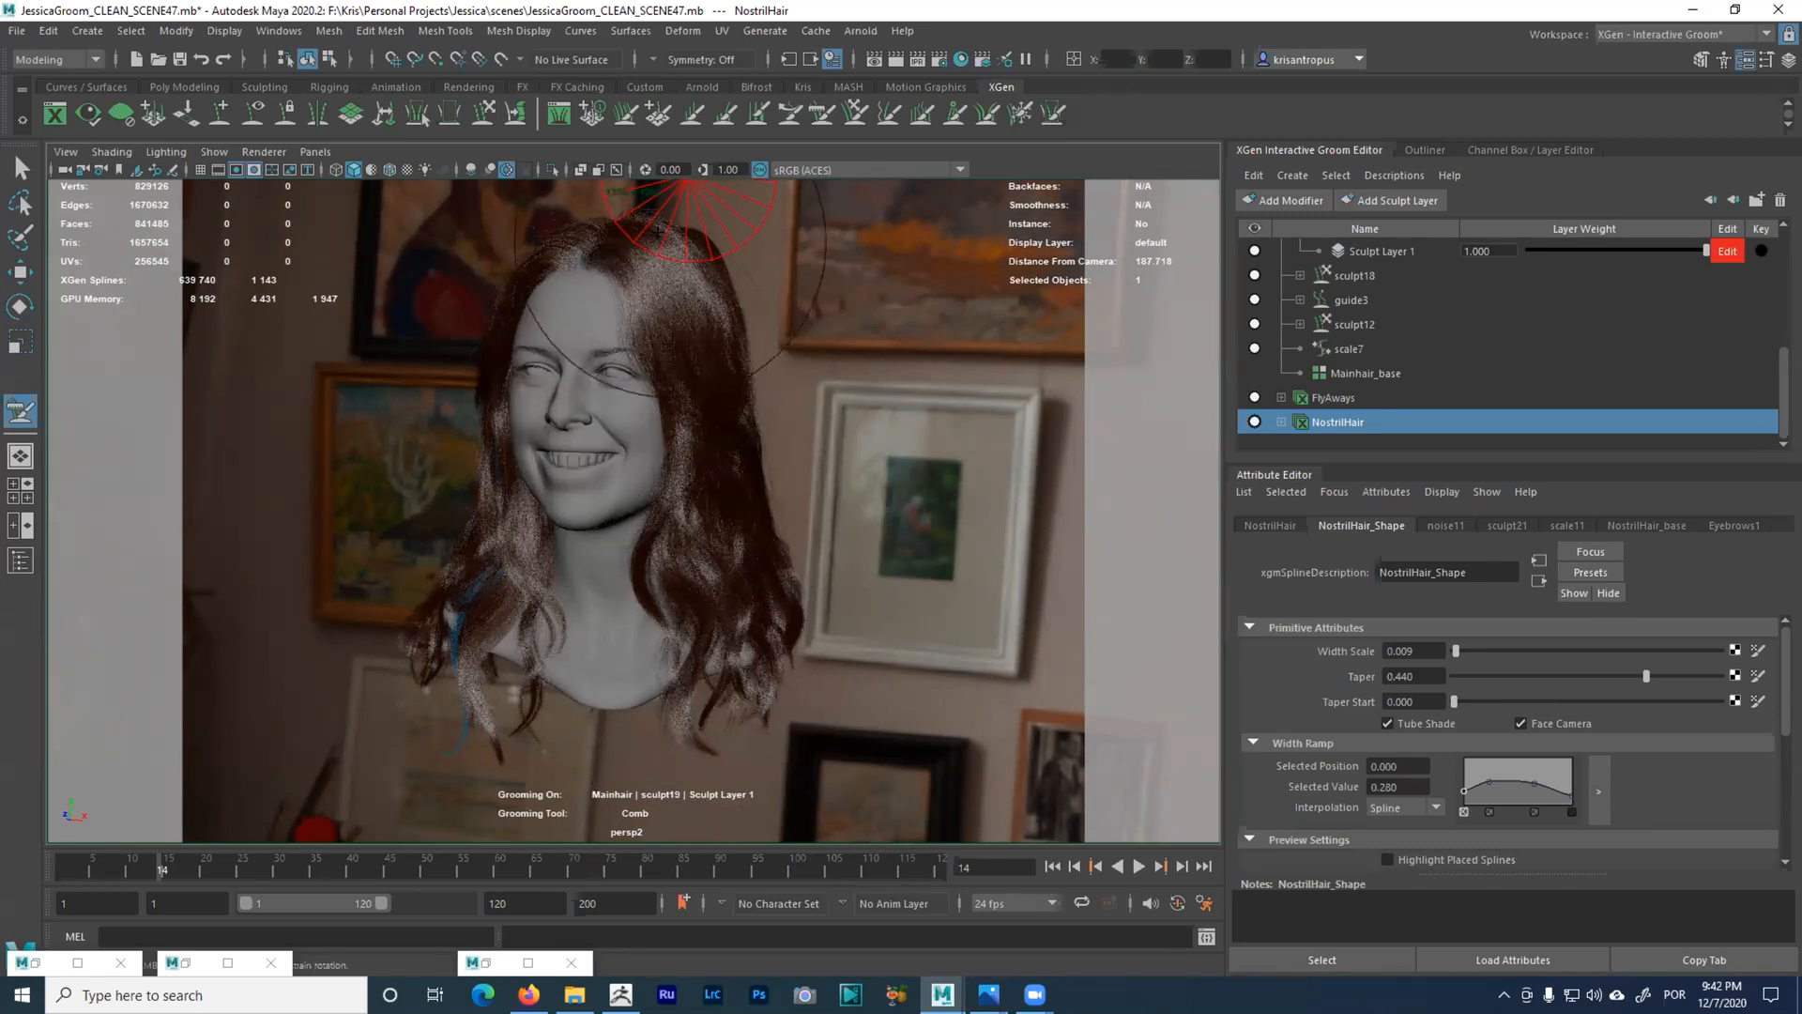
pyautogui.moveTo(922, 452)
pyautogui.keyDown('alt'); pyautogui.mouseDown()
pyautogui.moveTo(942, 450)
pyautogui.moveTo(758, 358)
pyautogui.mouseUp(); pyautogui.keyUp('alt')
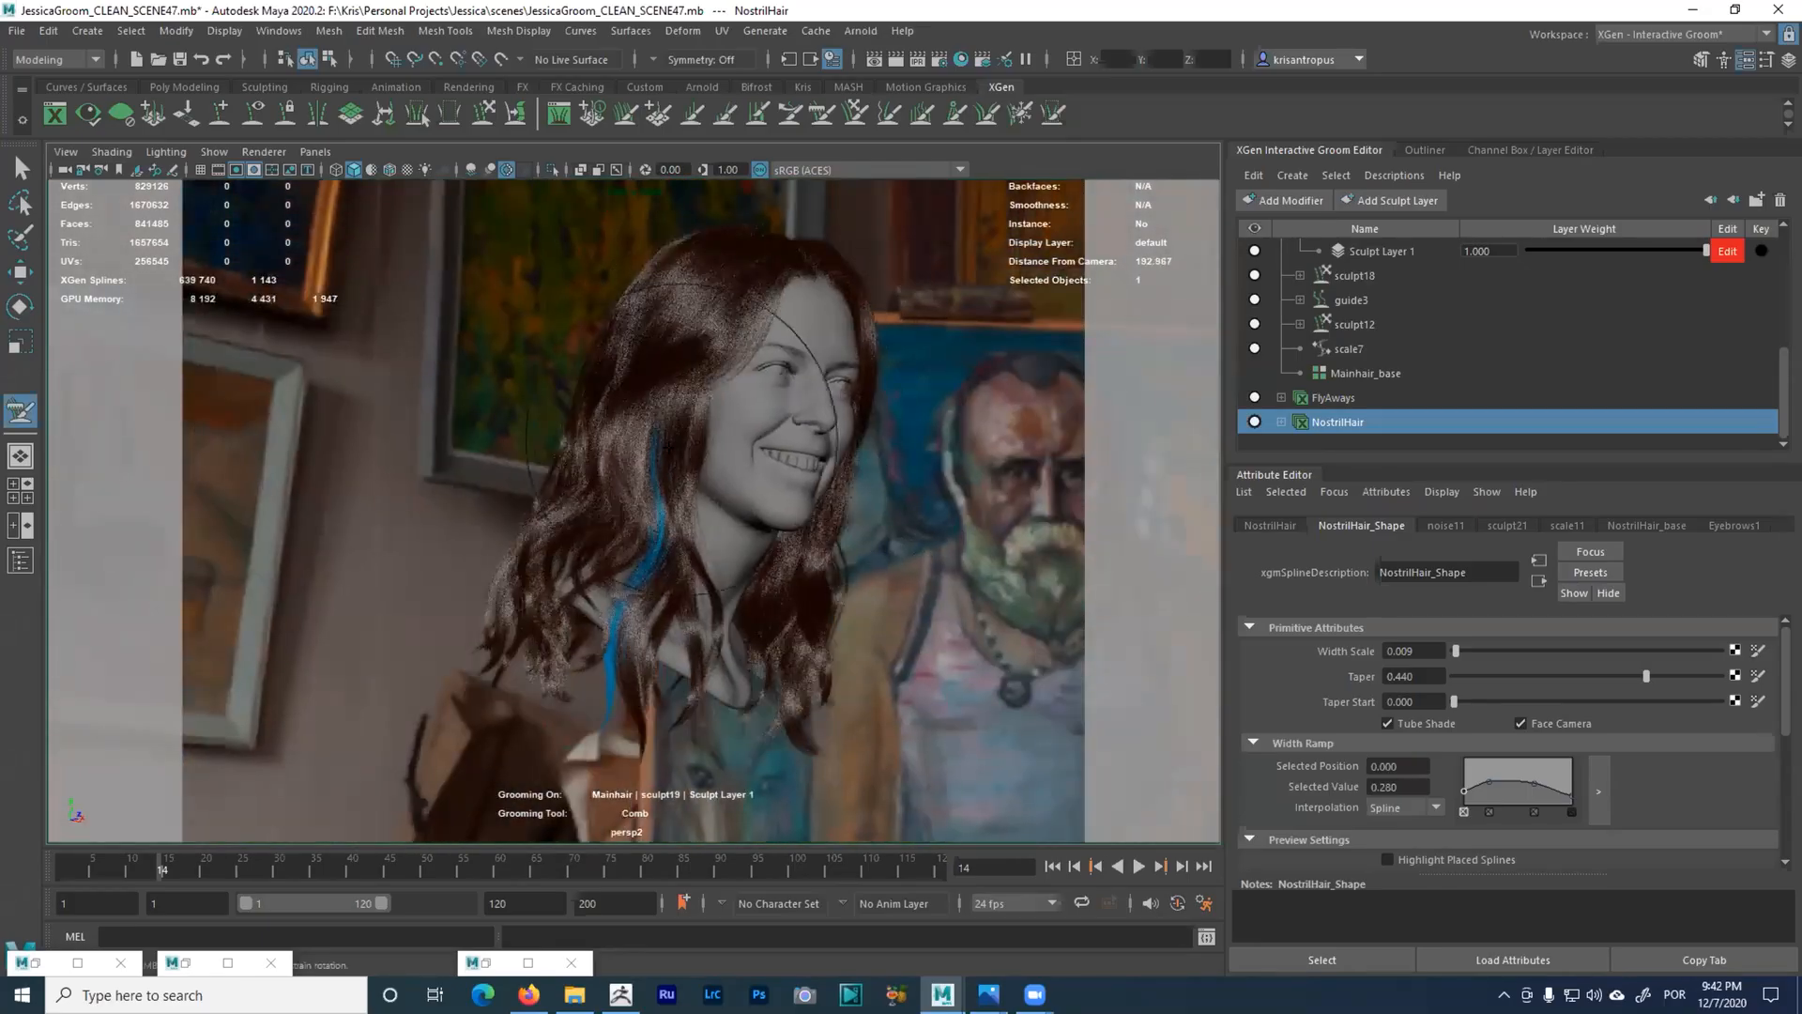
pyautogui.moveTo(685, 422)
pyautogui.keyDown('alt'); pyautogui.mouseDown()
pyautogui.moveTo(657, 422)
pyautogui.moveTo(720, 519)
pyautogui.moveTo(495, 493)
pyautogui.moveTo(670, 389)
pyautogui.mouseUp(); pyautogui.keyUp('alt')
pyautogui.moveTo(694, 544)
pyautogui.keyDown('alt'); pyautogui.mouseDown()
pyautogui.moveTo(809, 504)
pyautogui.moveTo(669, 325)
pyautogui.mouseUp(); pyautogui.keyUp('alt')
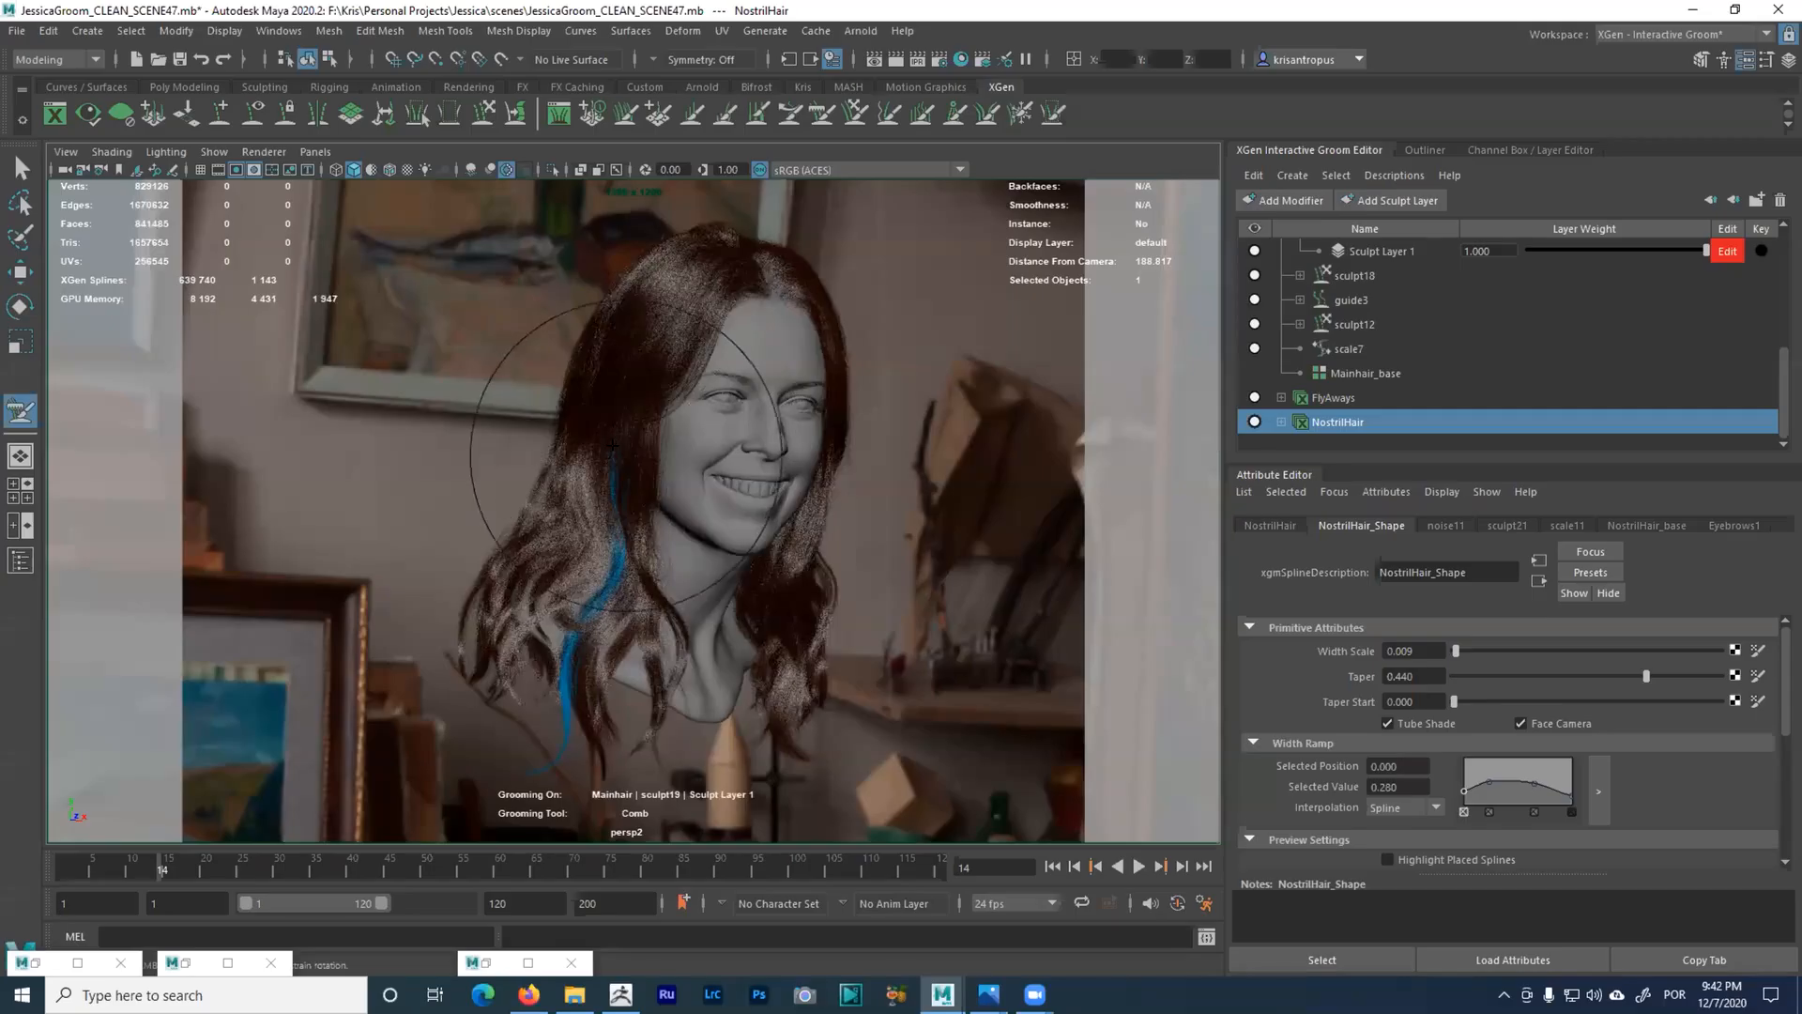
pyautogui.moveTo(626, 417)
pyautogui.keyDown('alt'); pyautogui.mouseDown()
pyautogui.moveTo(757, 442)
pyautogui.moveTo(624, 509)
pyautogui.mouseUp(); pyautogui.keyUp('alt')
pyautogui.keyDown('alt'); pyautogui.moveTo(624, 368); pyautogui.dragTo(647, 488, button='right'); pyautogui.keyUp('alt')
pyautogui.keyDown('alt'); pyautogui.moveTo(648, 488); pyautogui.dragTo(658, 432, button='middle'); pyautogui.keyUp('alt')
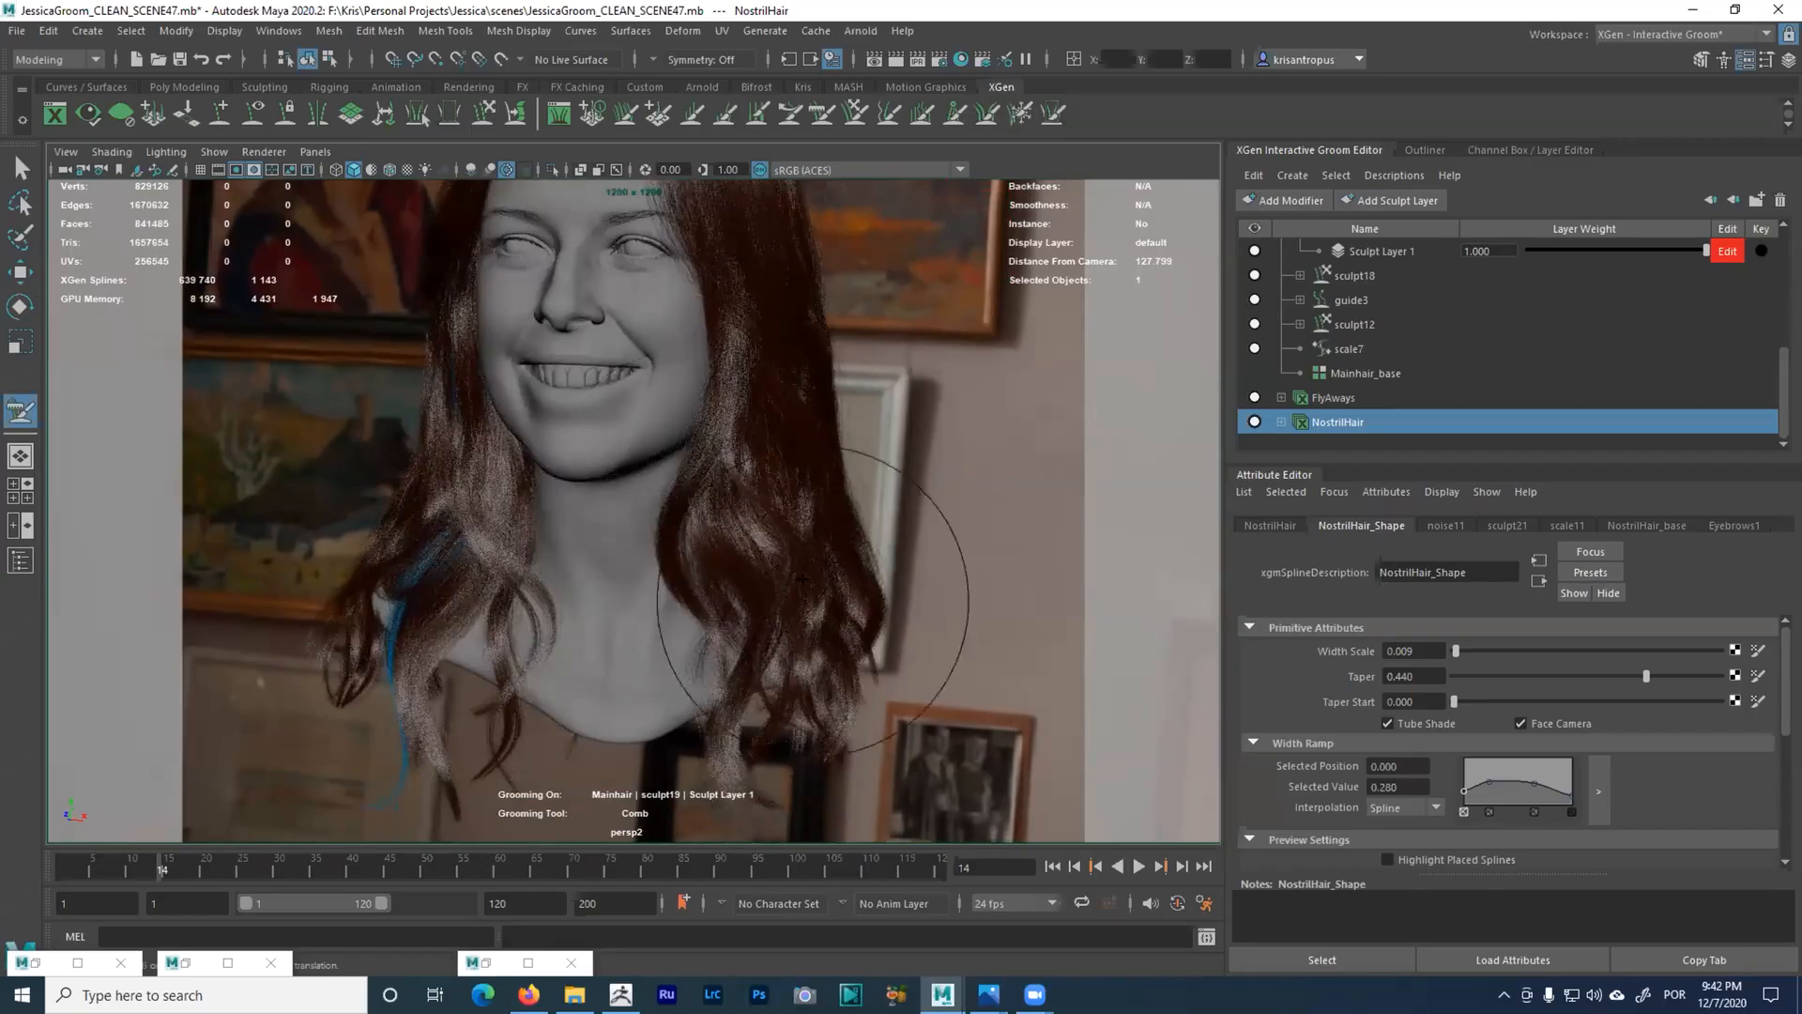
pyautogui.moveTo(671, 648)
pyautogui.keyDown('alt'); pyautogui.mouseDown()
pyautogui.moveTo(715, 643)
pyautogui.moveTo(620, 647)
pyautogui.mouseUp(); pyautogui.keyUp('alt')
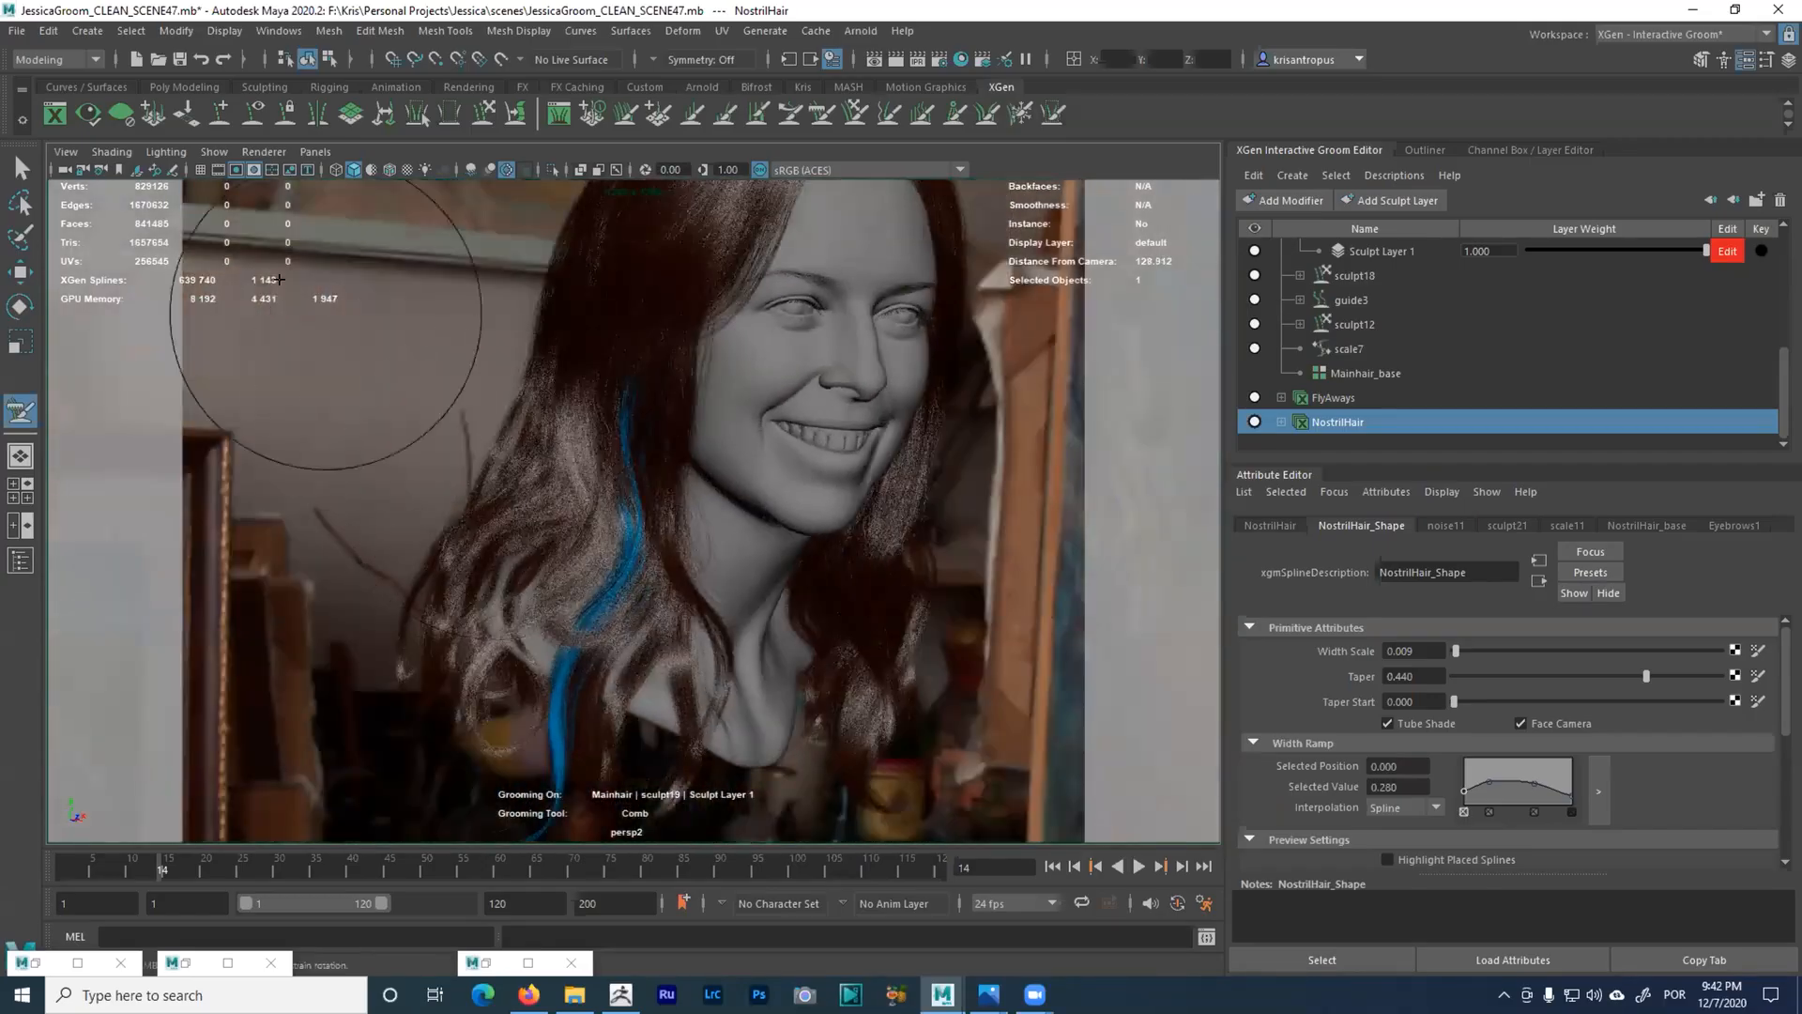
# - Start opening another scene, go up to the Personal Projects folder and sort its contents by name with folders first
pyautogui.click(15, 31)
pyautogui.click(57, 83)
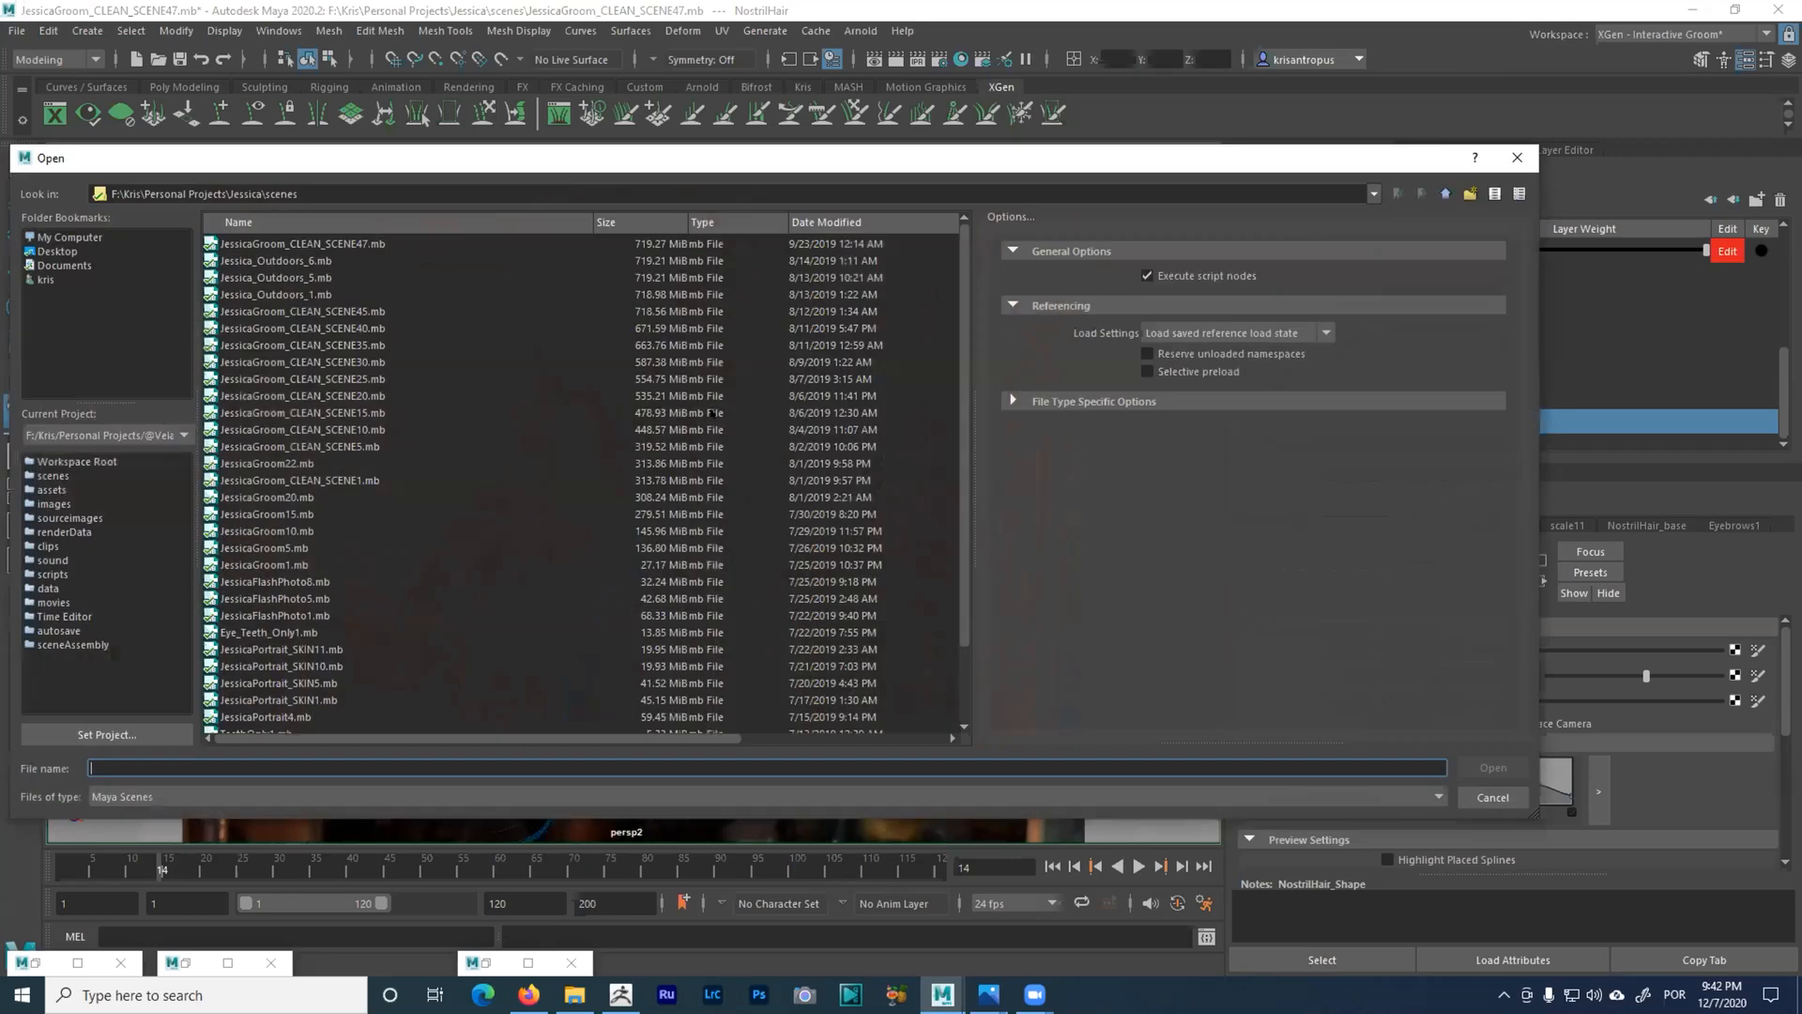
pyautogui.click(1446, 193)
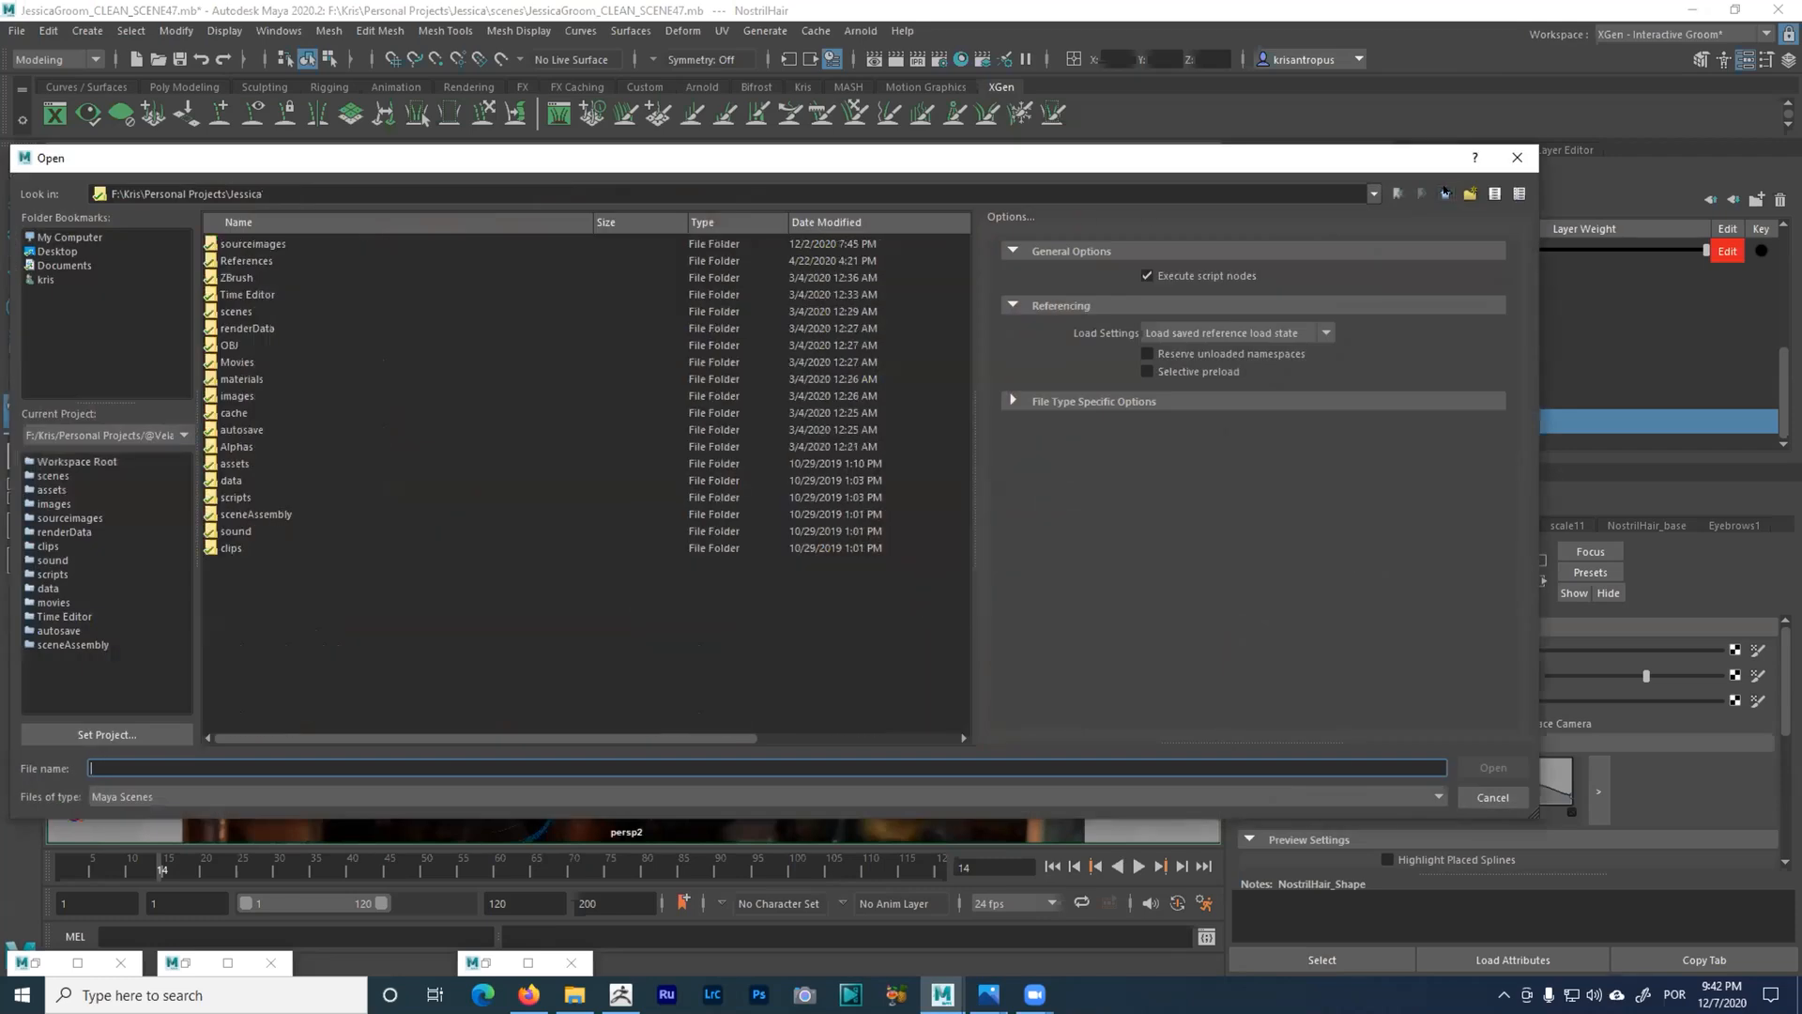
pyautogui.click(1445, 193)
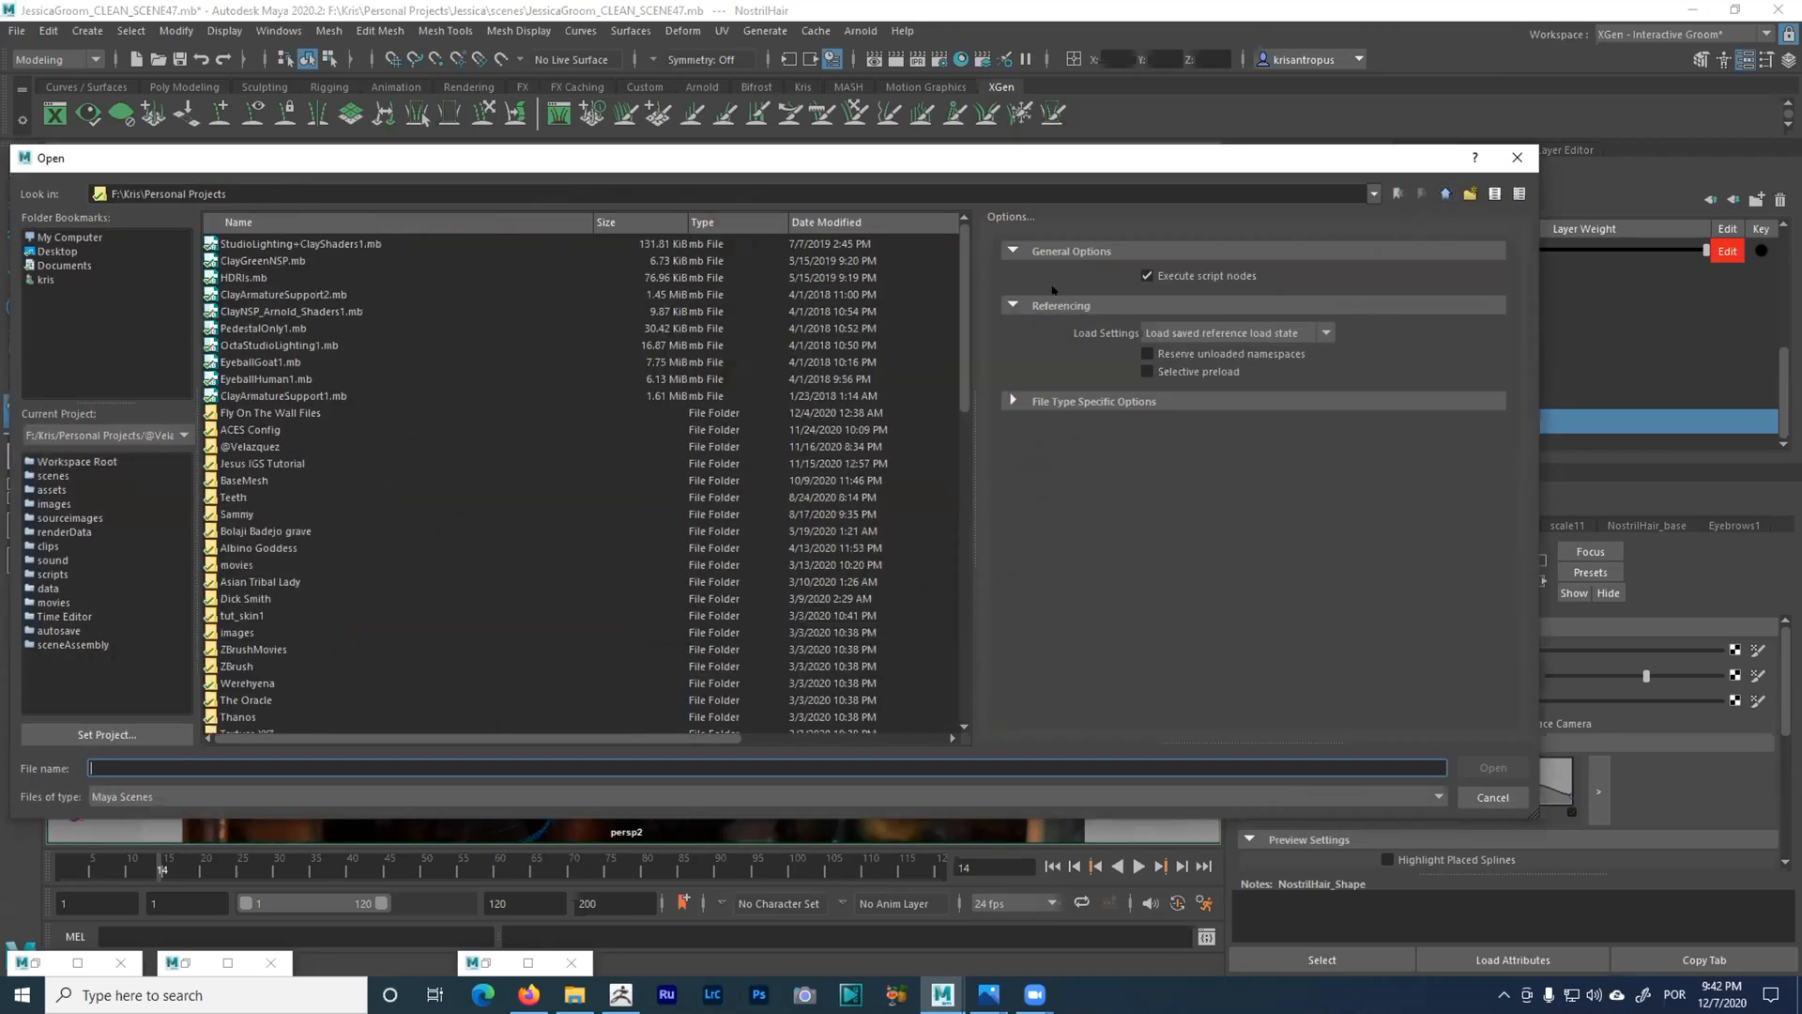
pyautogui.click(422, 225)
pyautogui.click(421, 226)
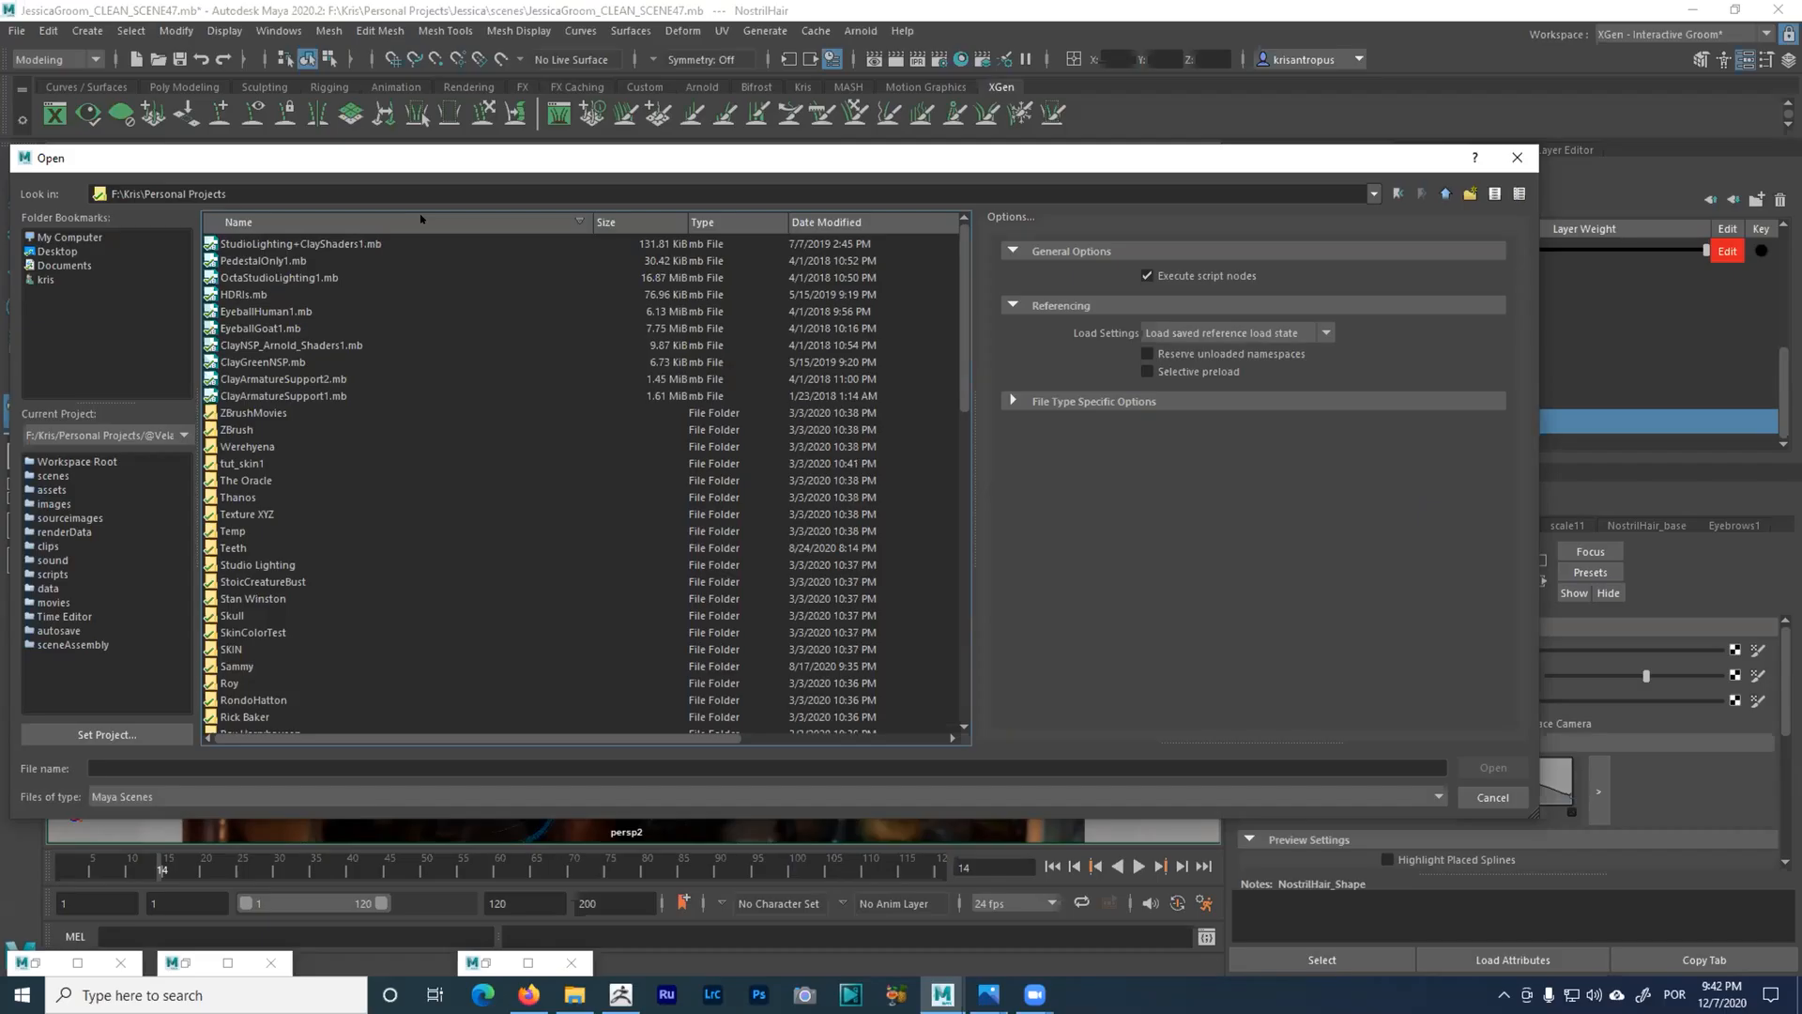
pyautogui.click(420, 220)
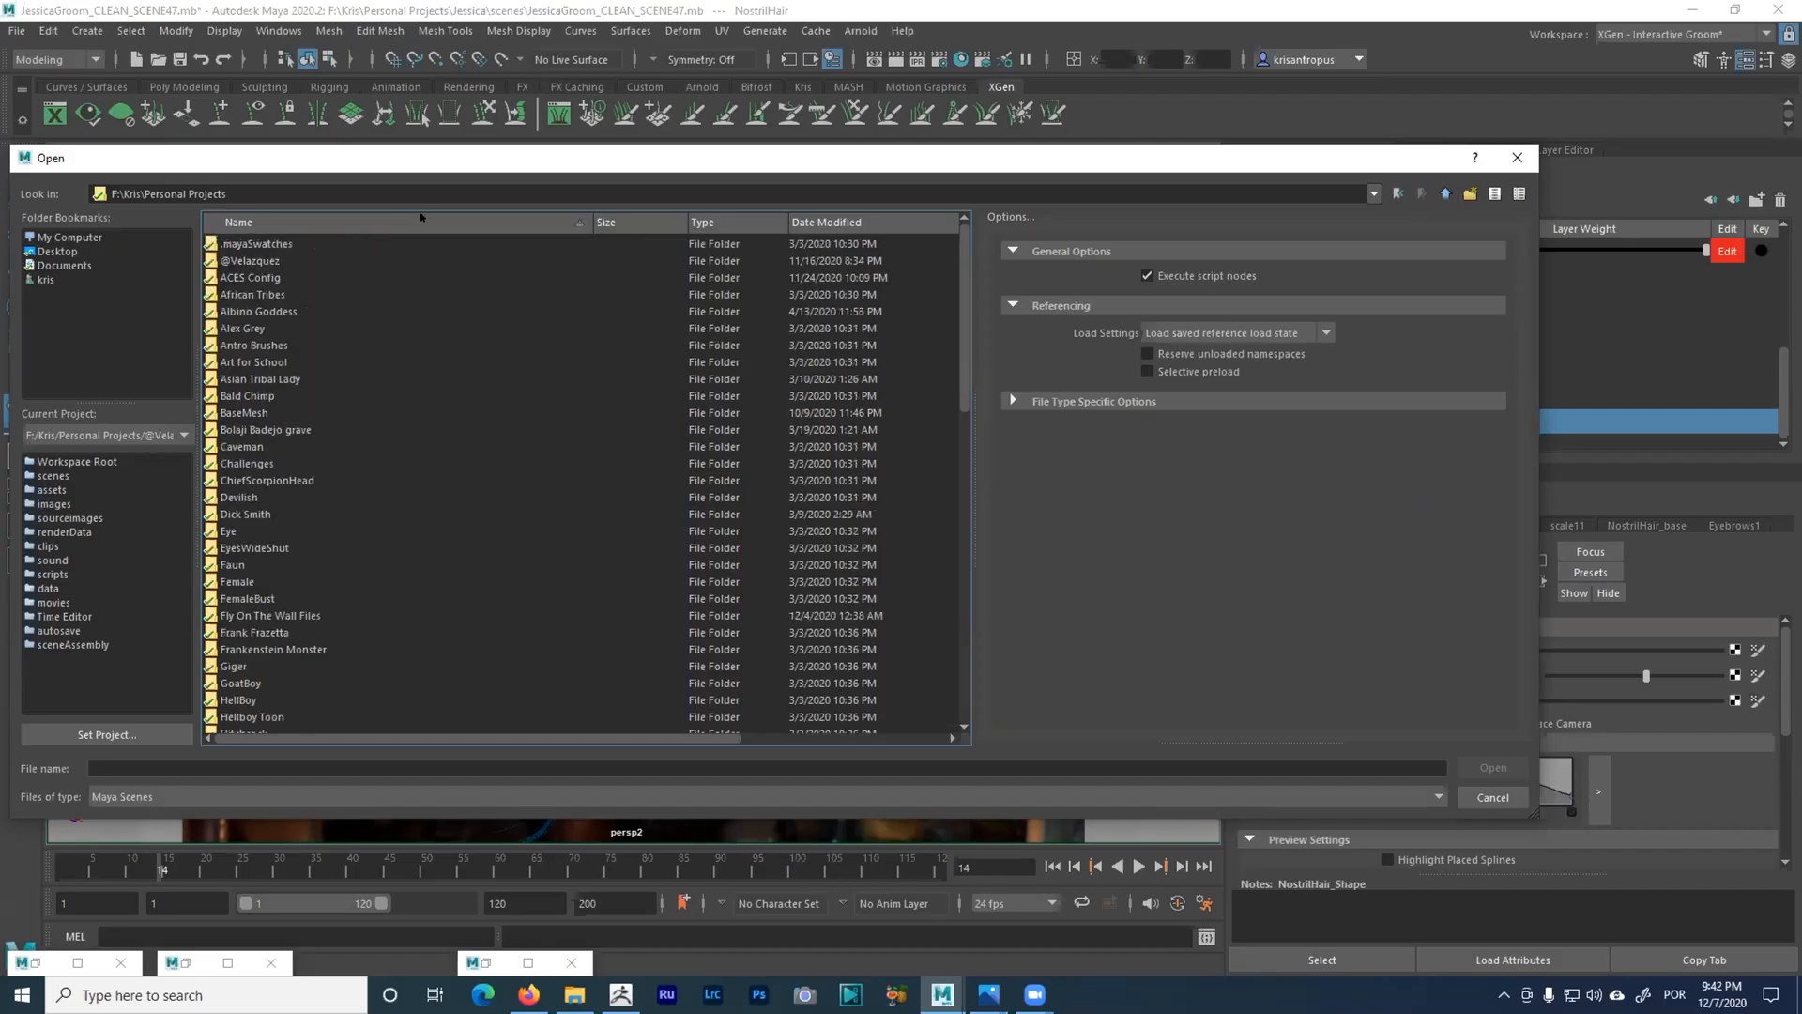
pyautogui.click(275, 260)
pyautogui.doubleClick(256, 260)
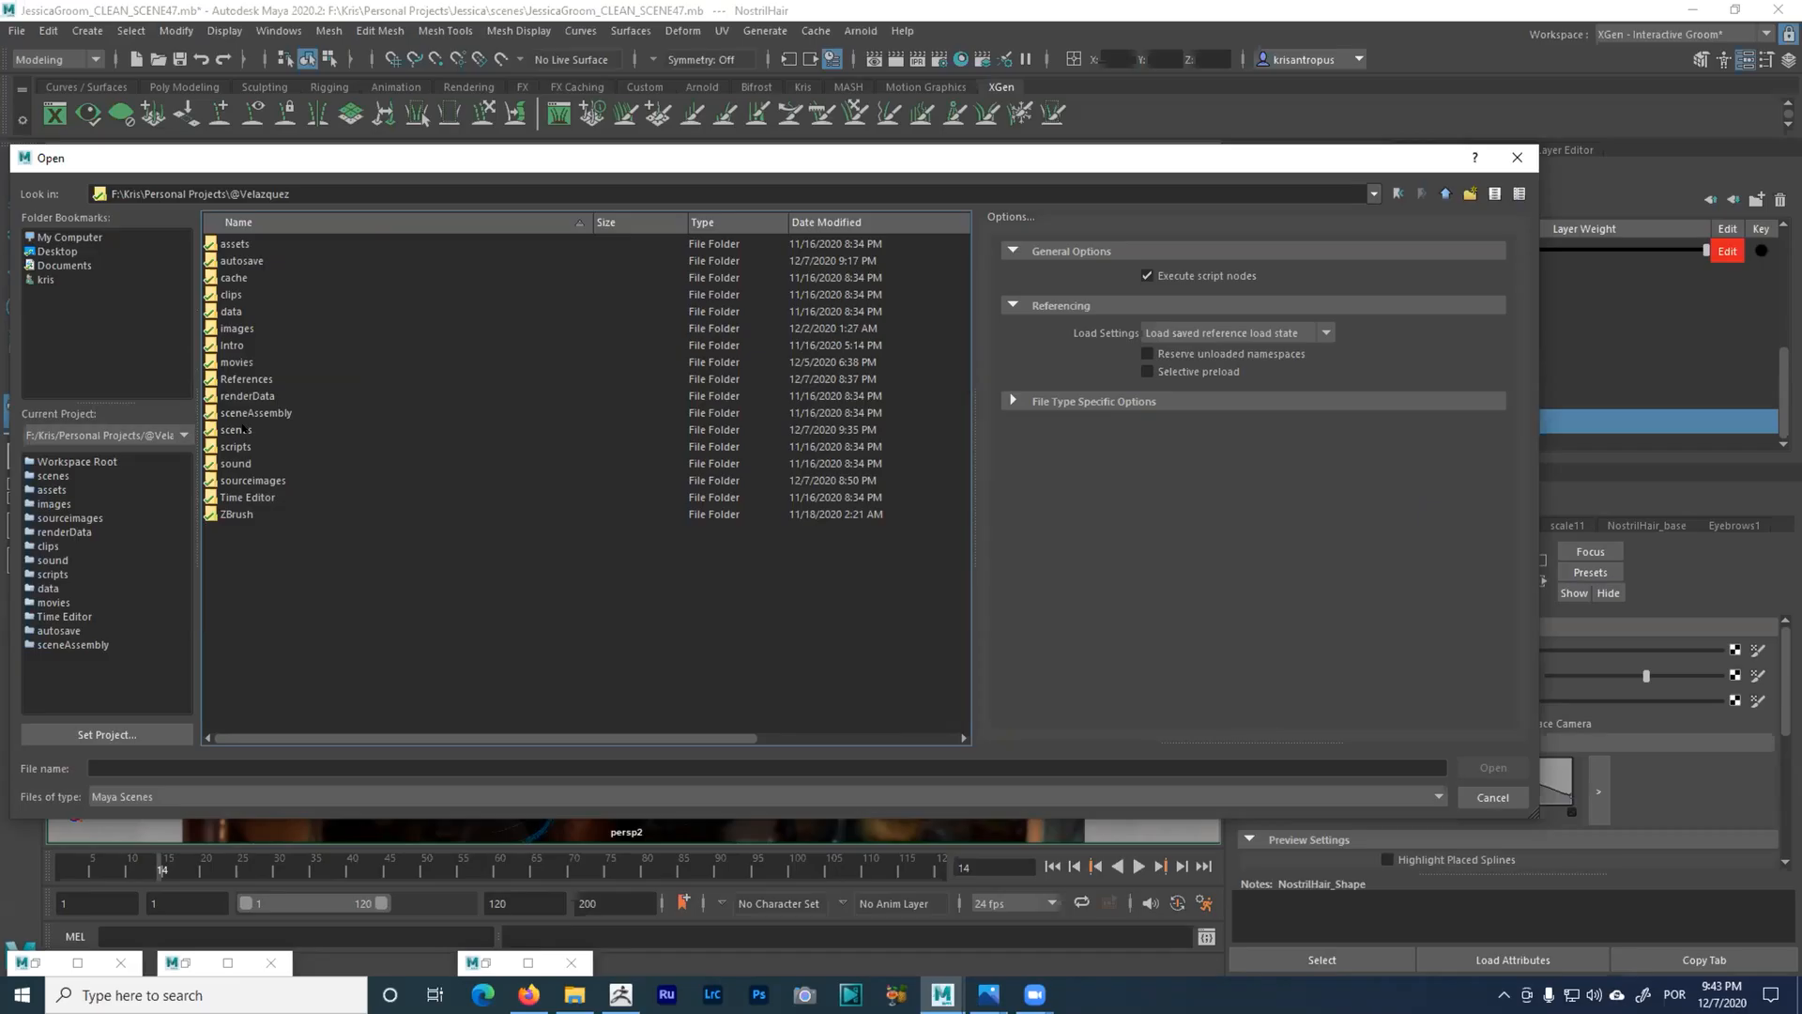
pyautogui.doubleClick(243, 429)
pyautogui.click(832, 226)
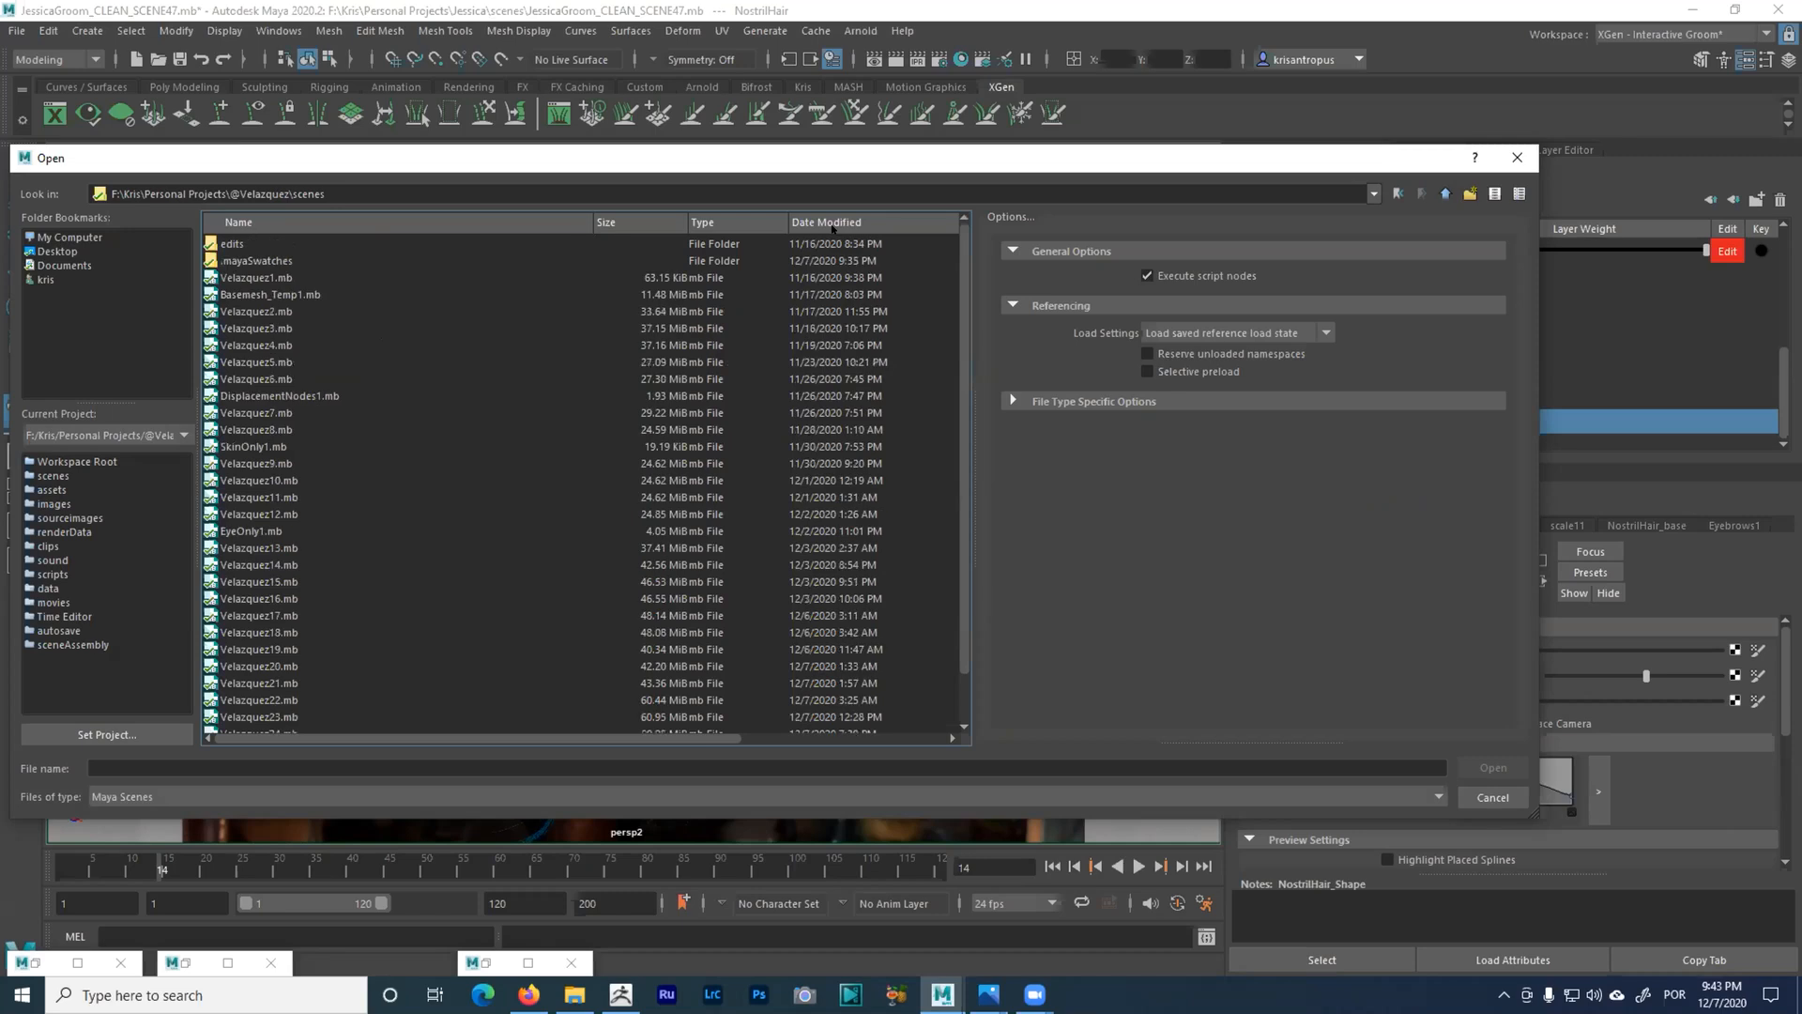
pyautogui.click(833, 219)
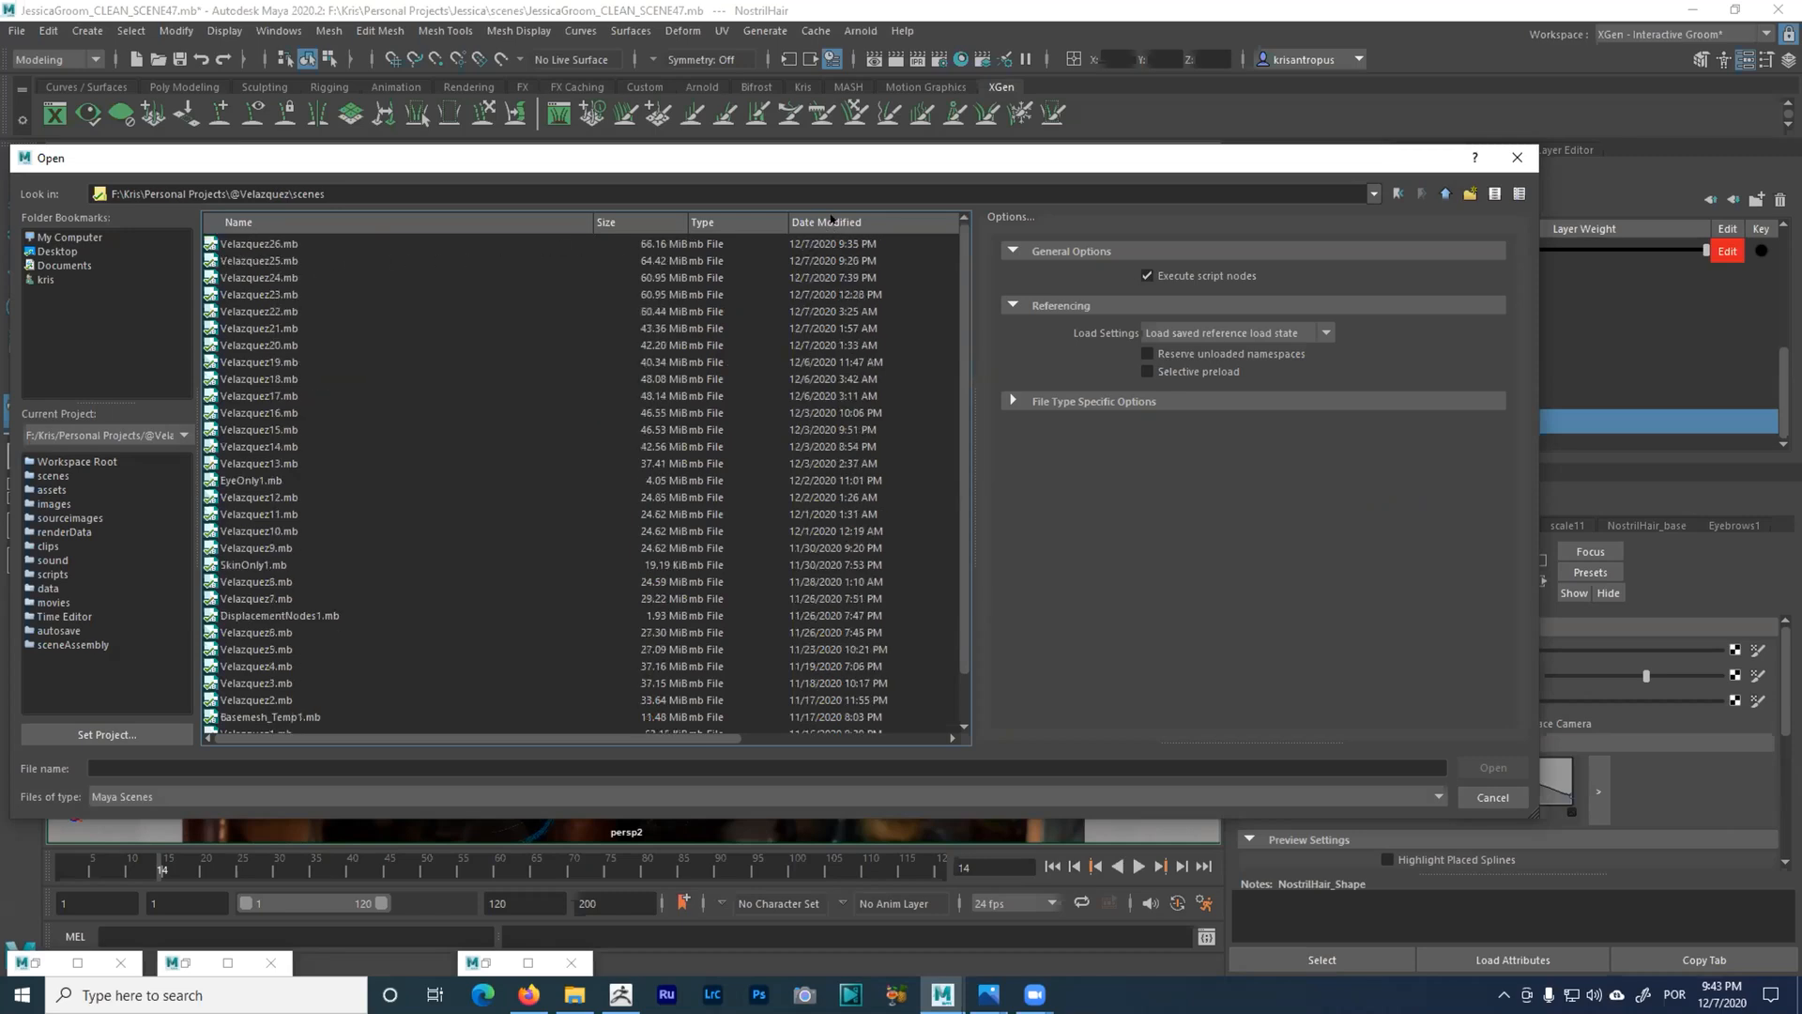
# - Open Velazquez26.mb without saving the changes to the current scene
pyautogui.click(277, 244)
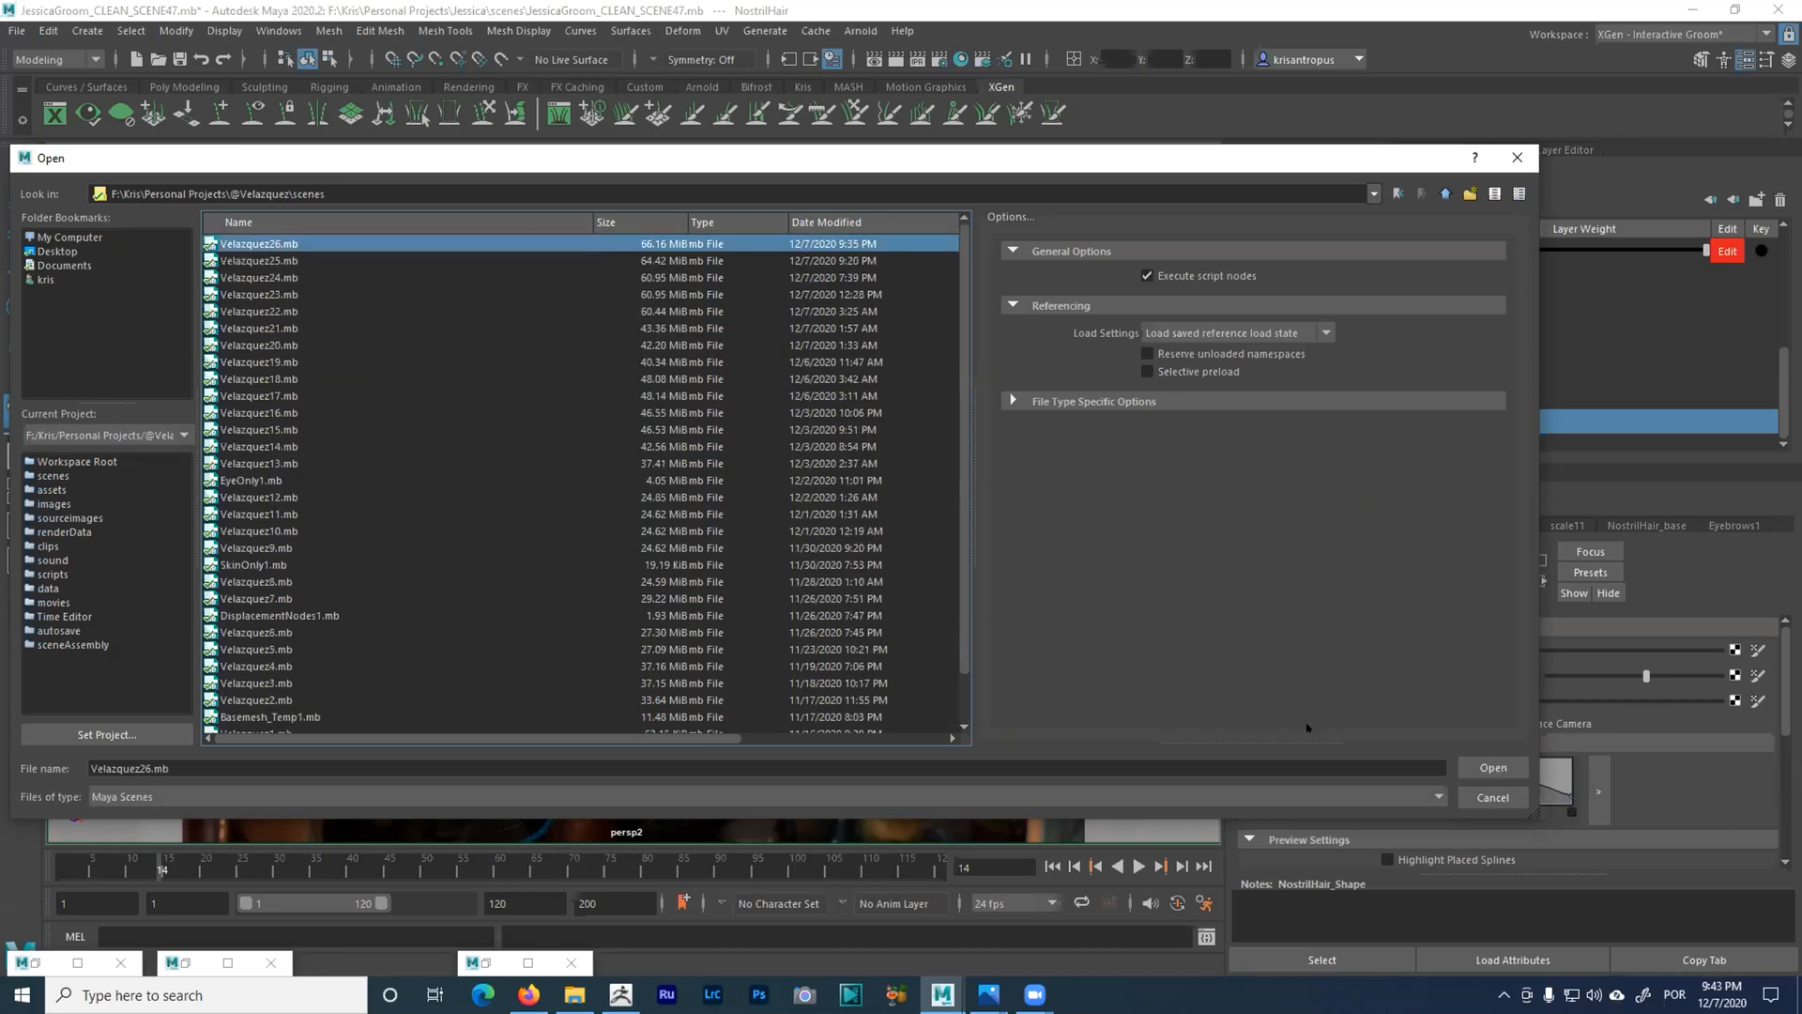
pyautogui.click(1490, 768)
pyautogui.click(896, 498)
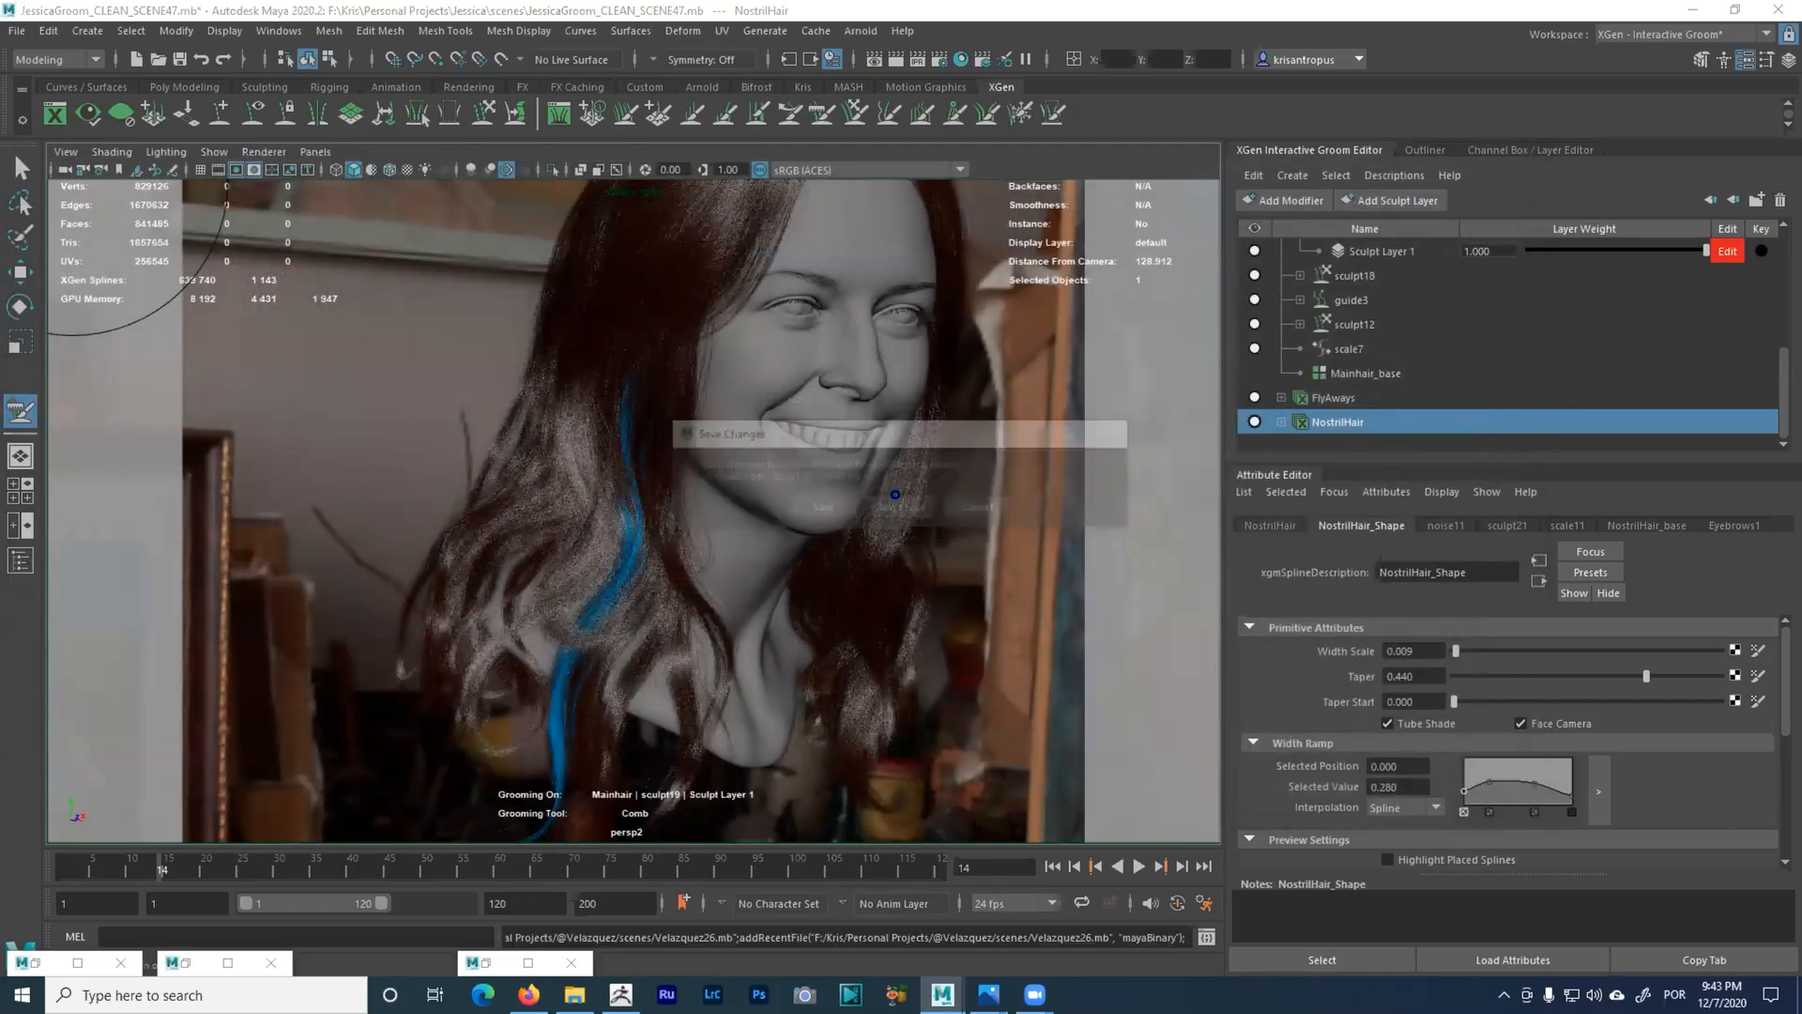
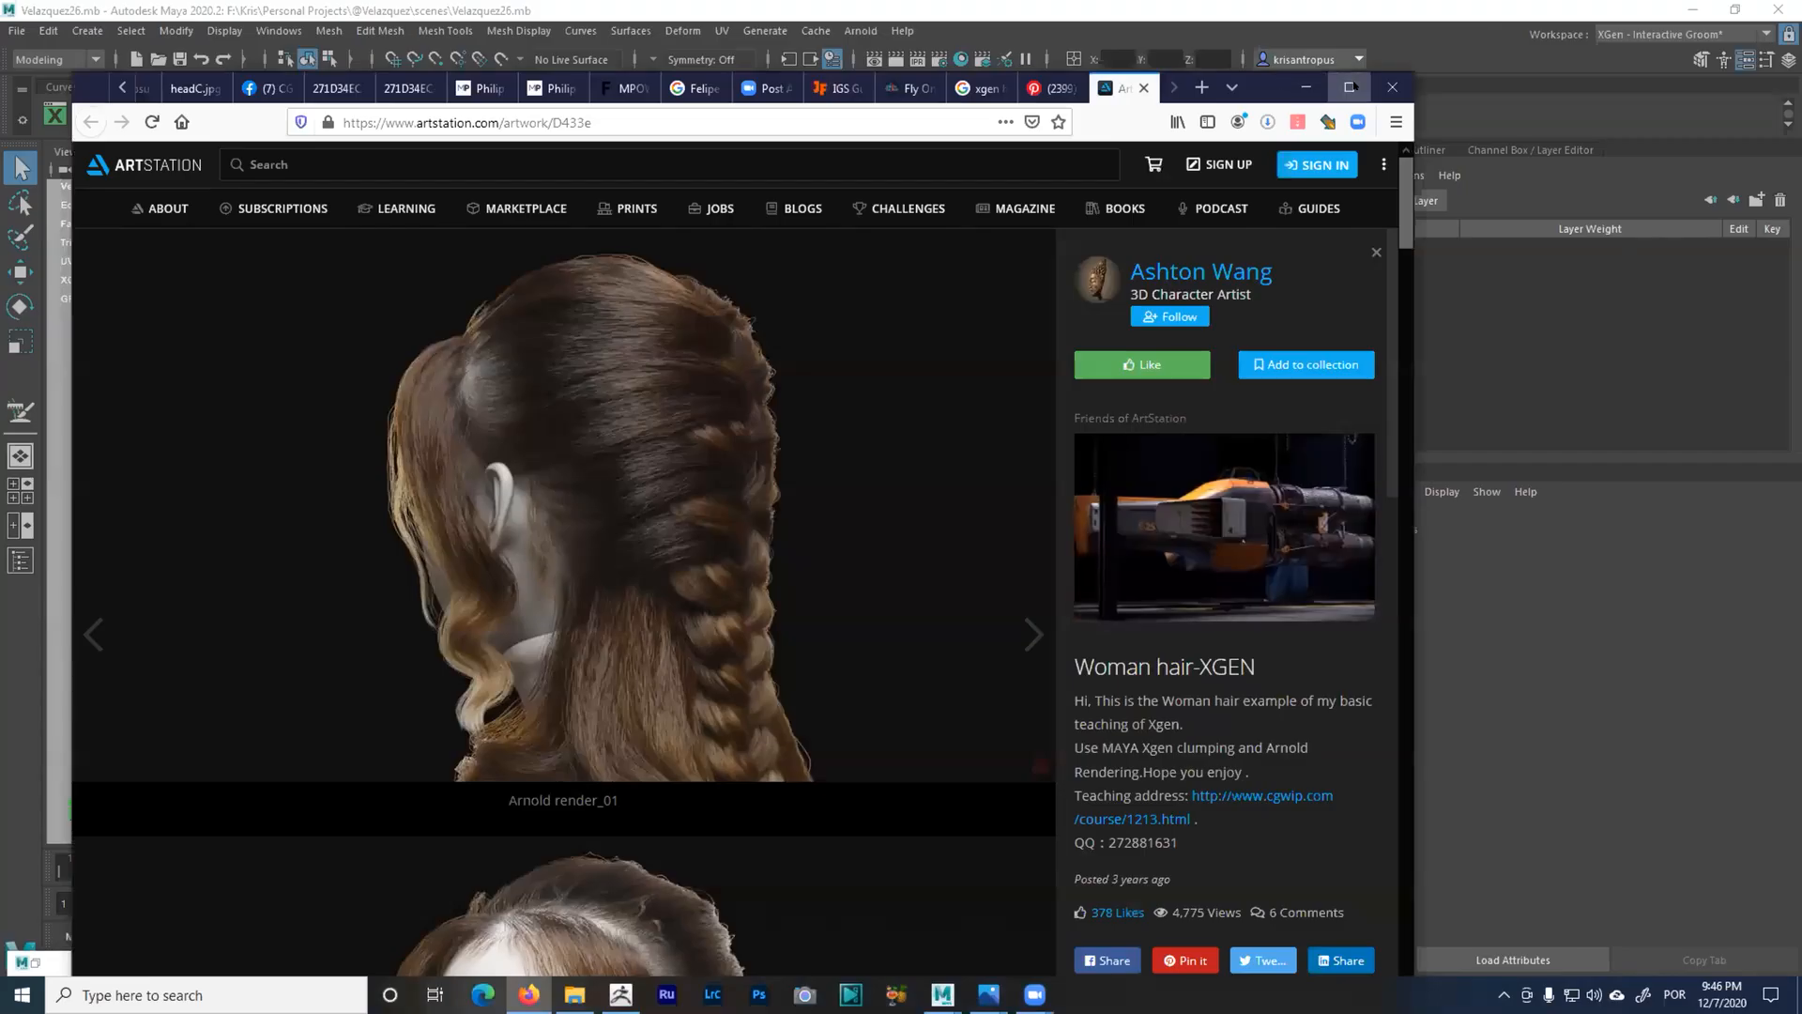
# - Maximize the browser window and look through the Arnold renders of the Woman hair-XGEN artwork on ArtStation
pyautogui.click(1350, 87)
pyautogui.scroll(-2, 983, 485)
pyautogui.scroll(-7, 984, 485)
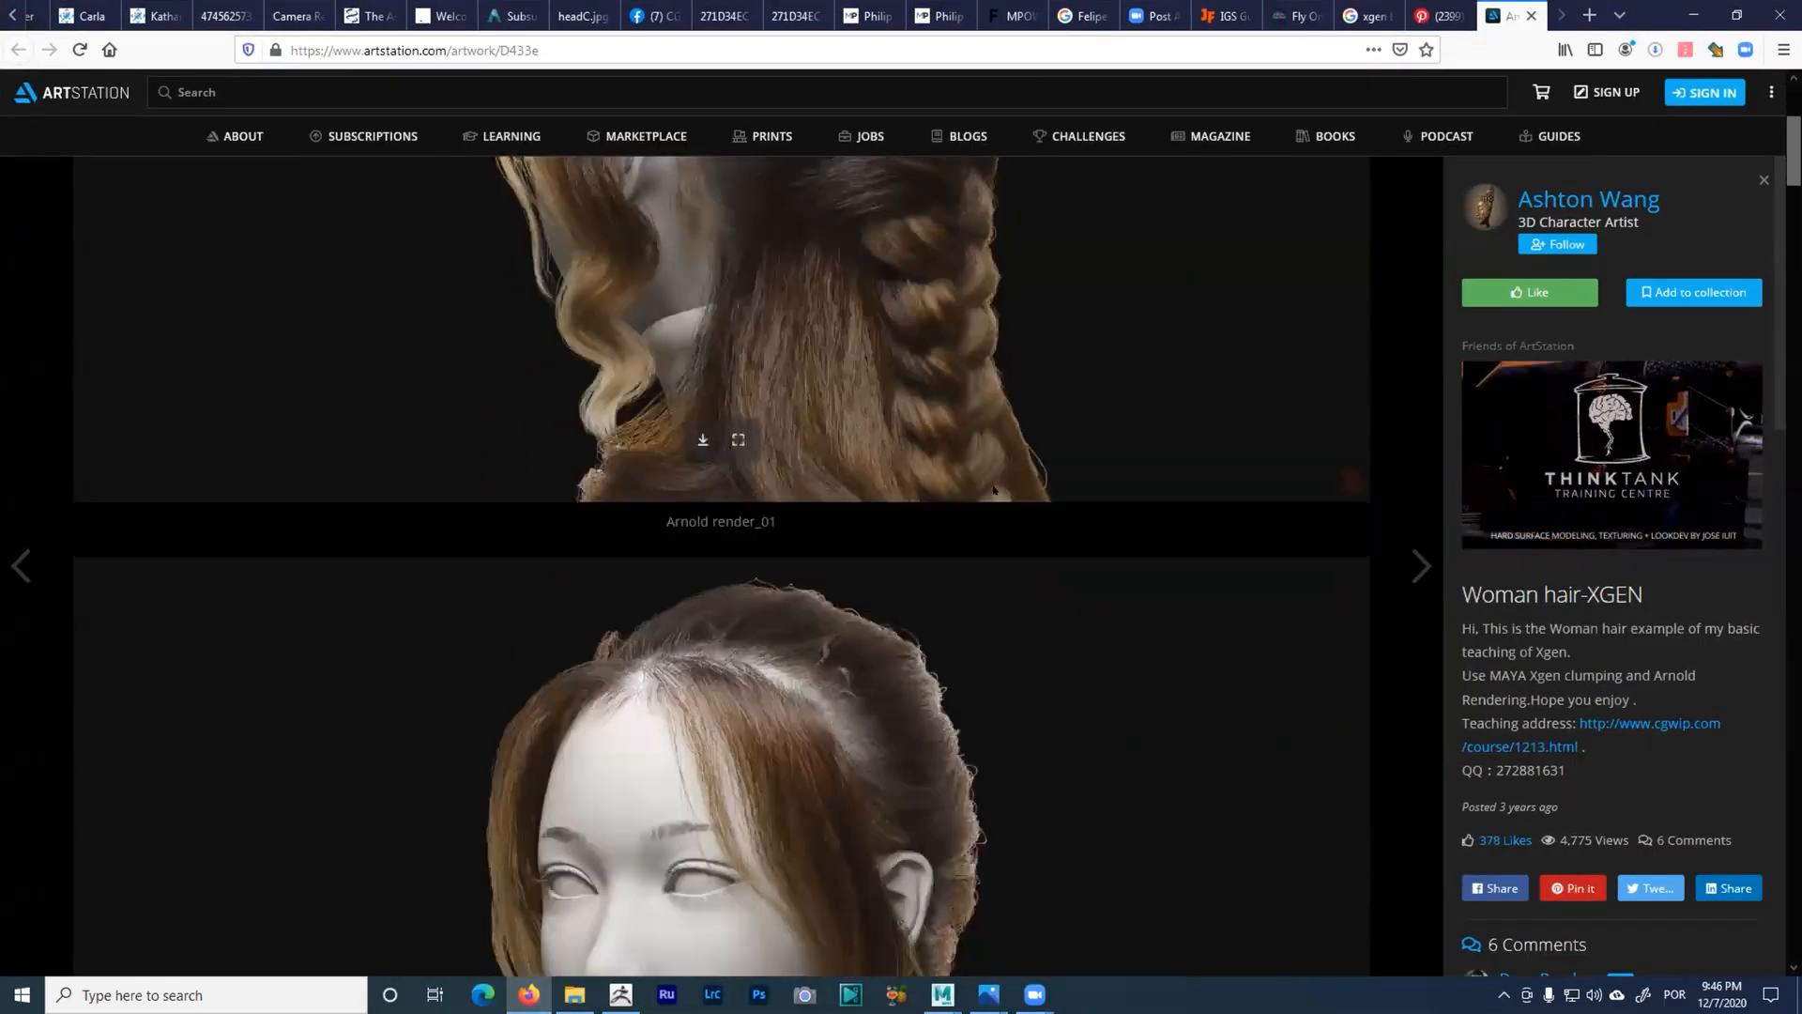
pyautogui.scroll(-10, 991, 488)
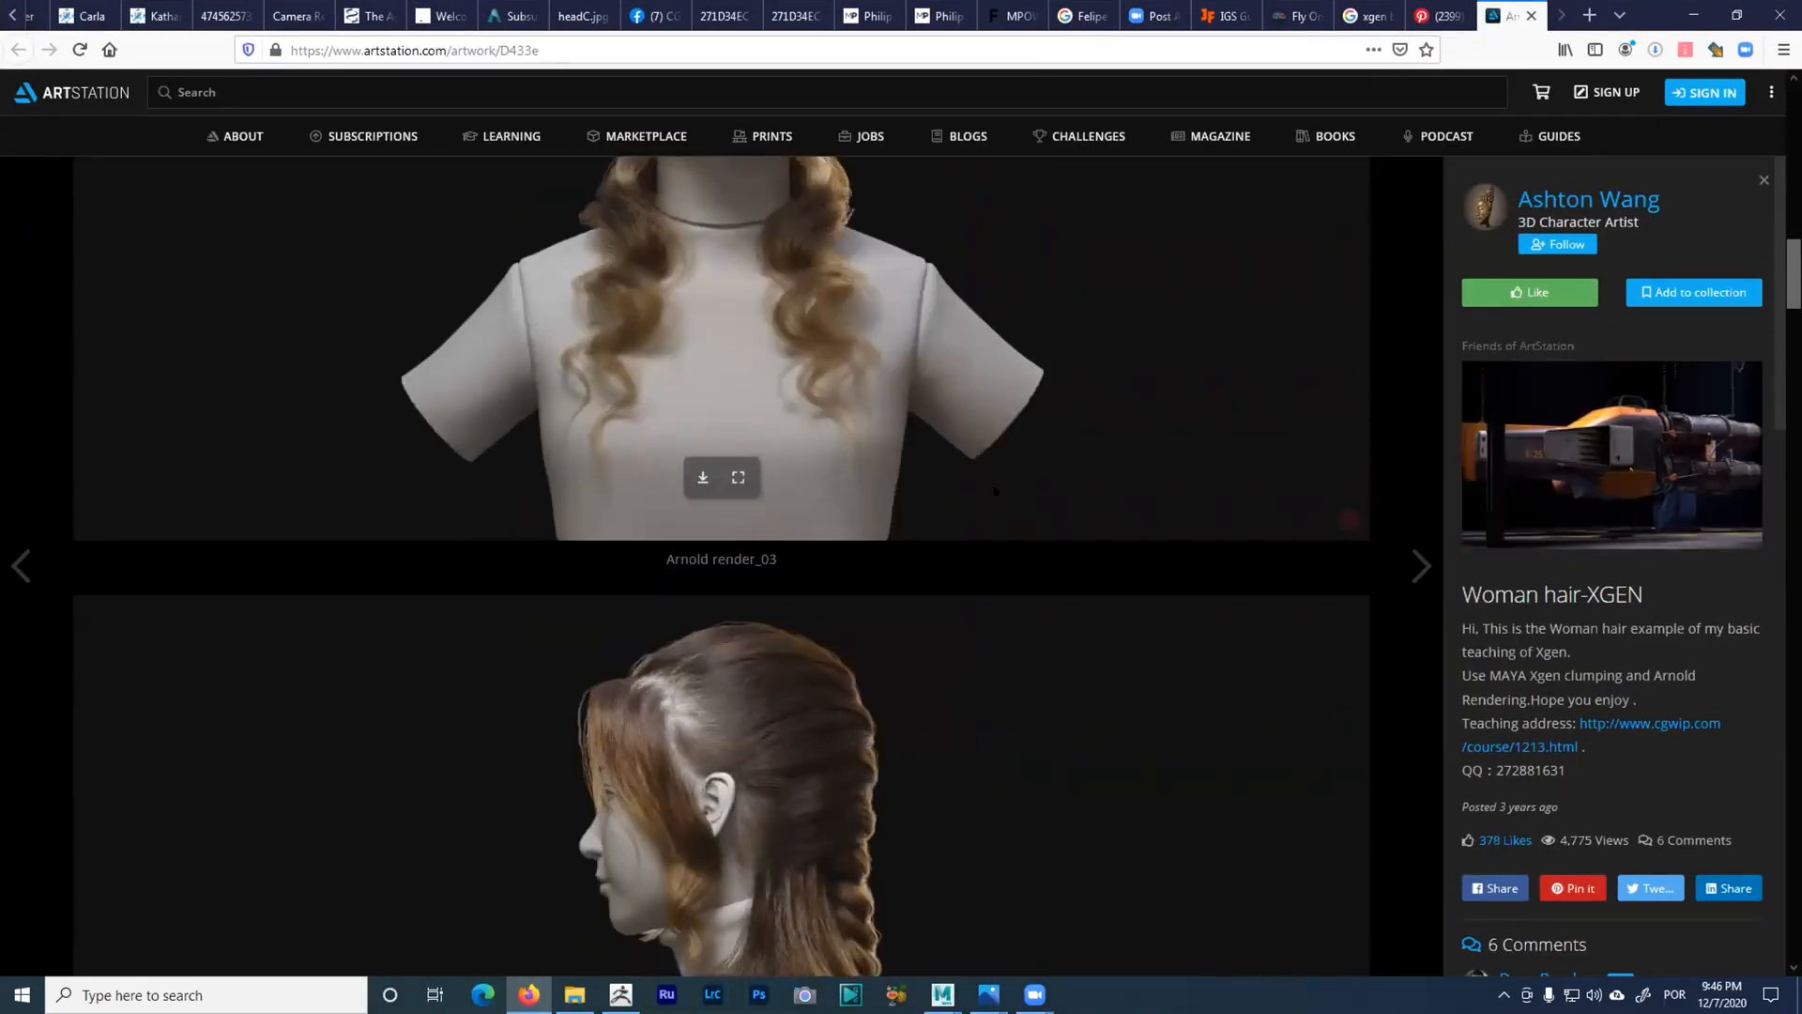
pyautogui.scroll(-10, 994, 491)
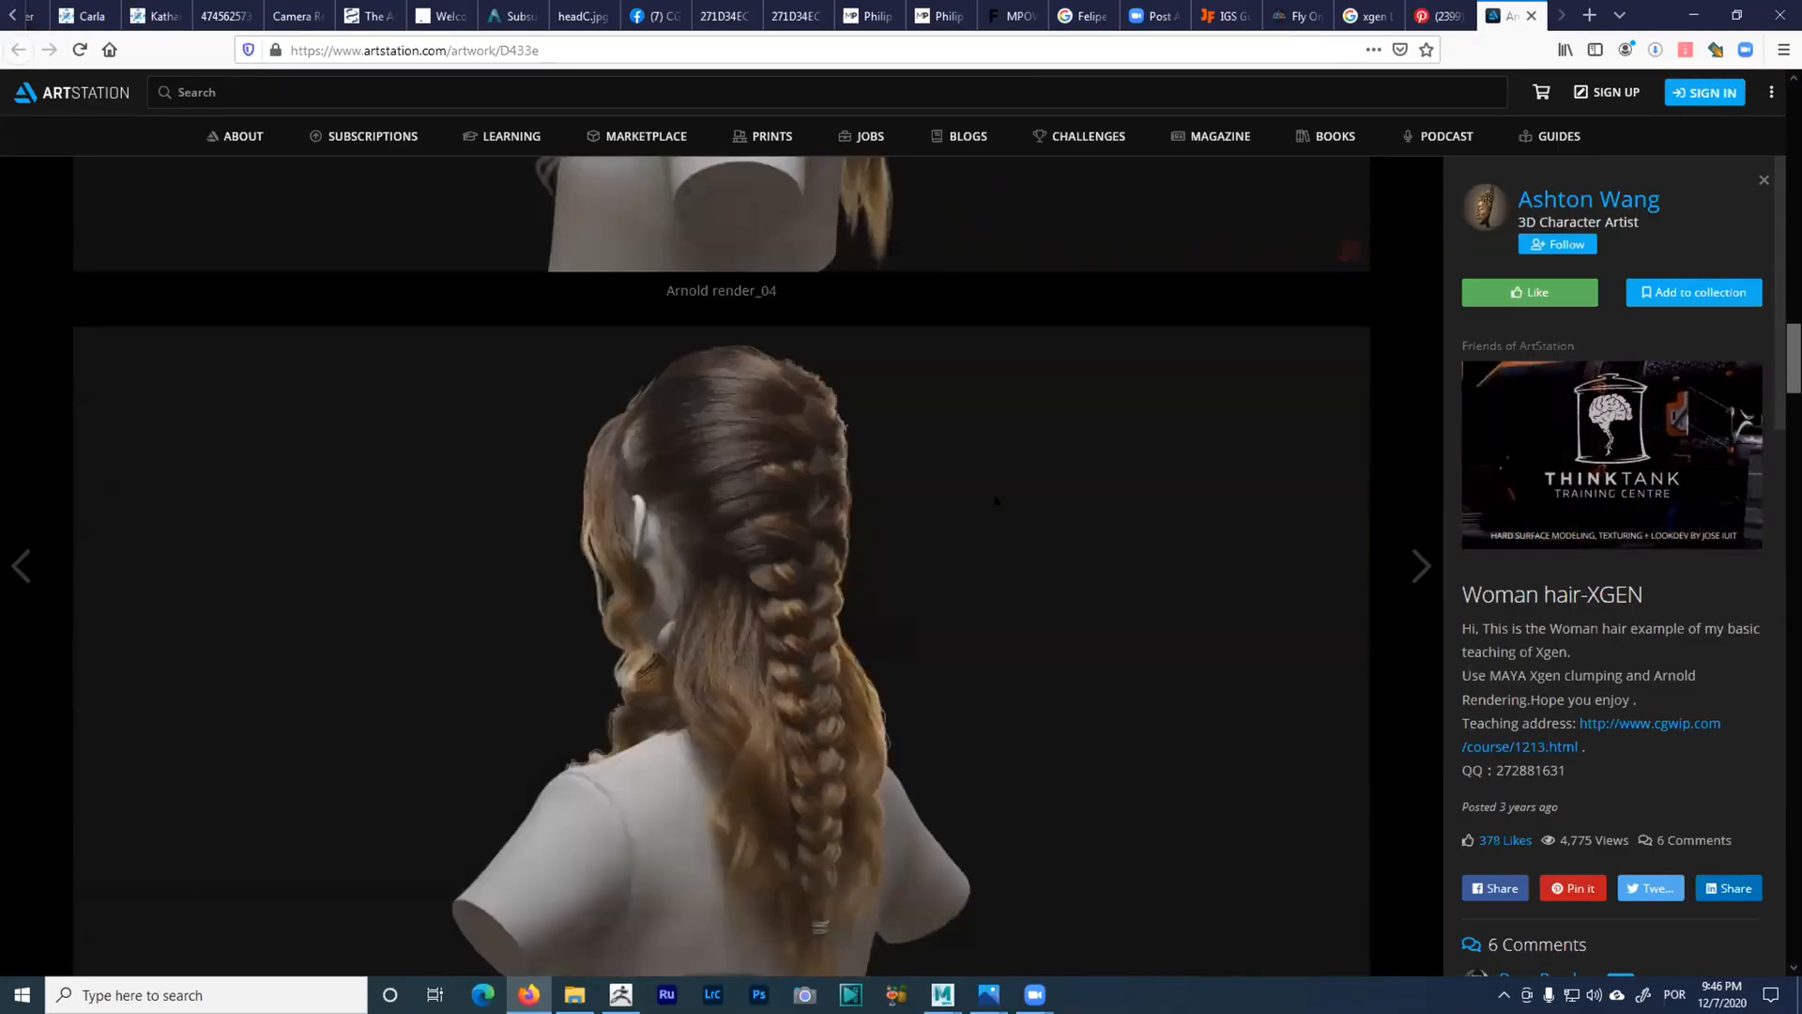
pyautogui.scroll(-20, 996, 499)
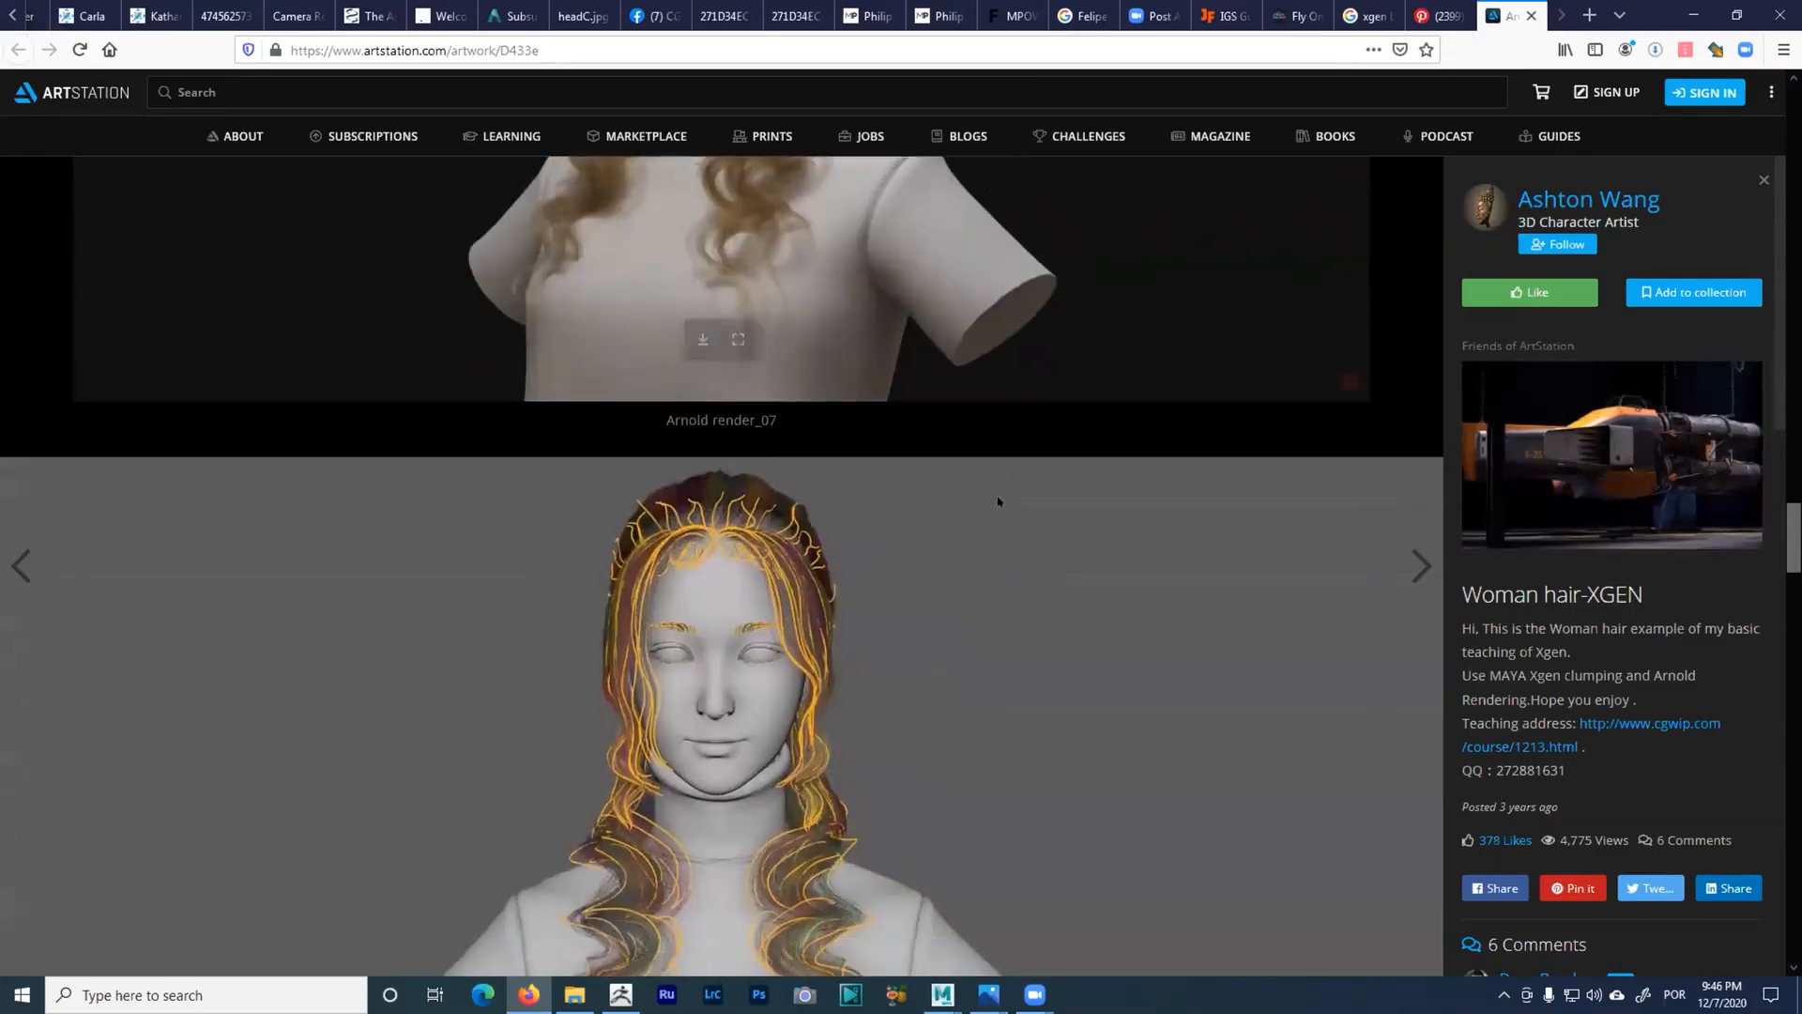
# - Examine the guide curves and clump colours in the artwork's images from xgen clumping_01 to xgen clumping_06
pyautogui.scroll(2, 997, 501)
pyautogui.scroll(-5, 726, 339)
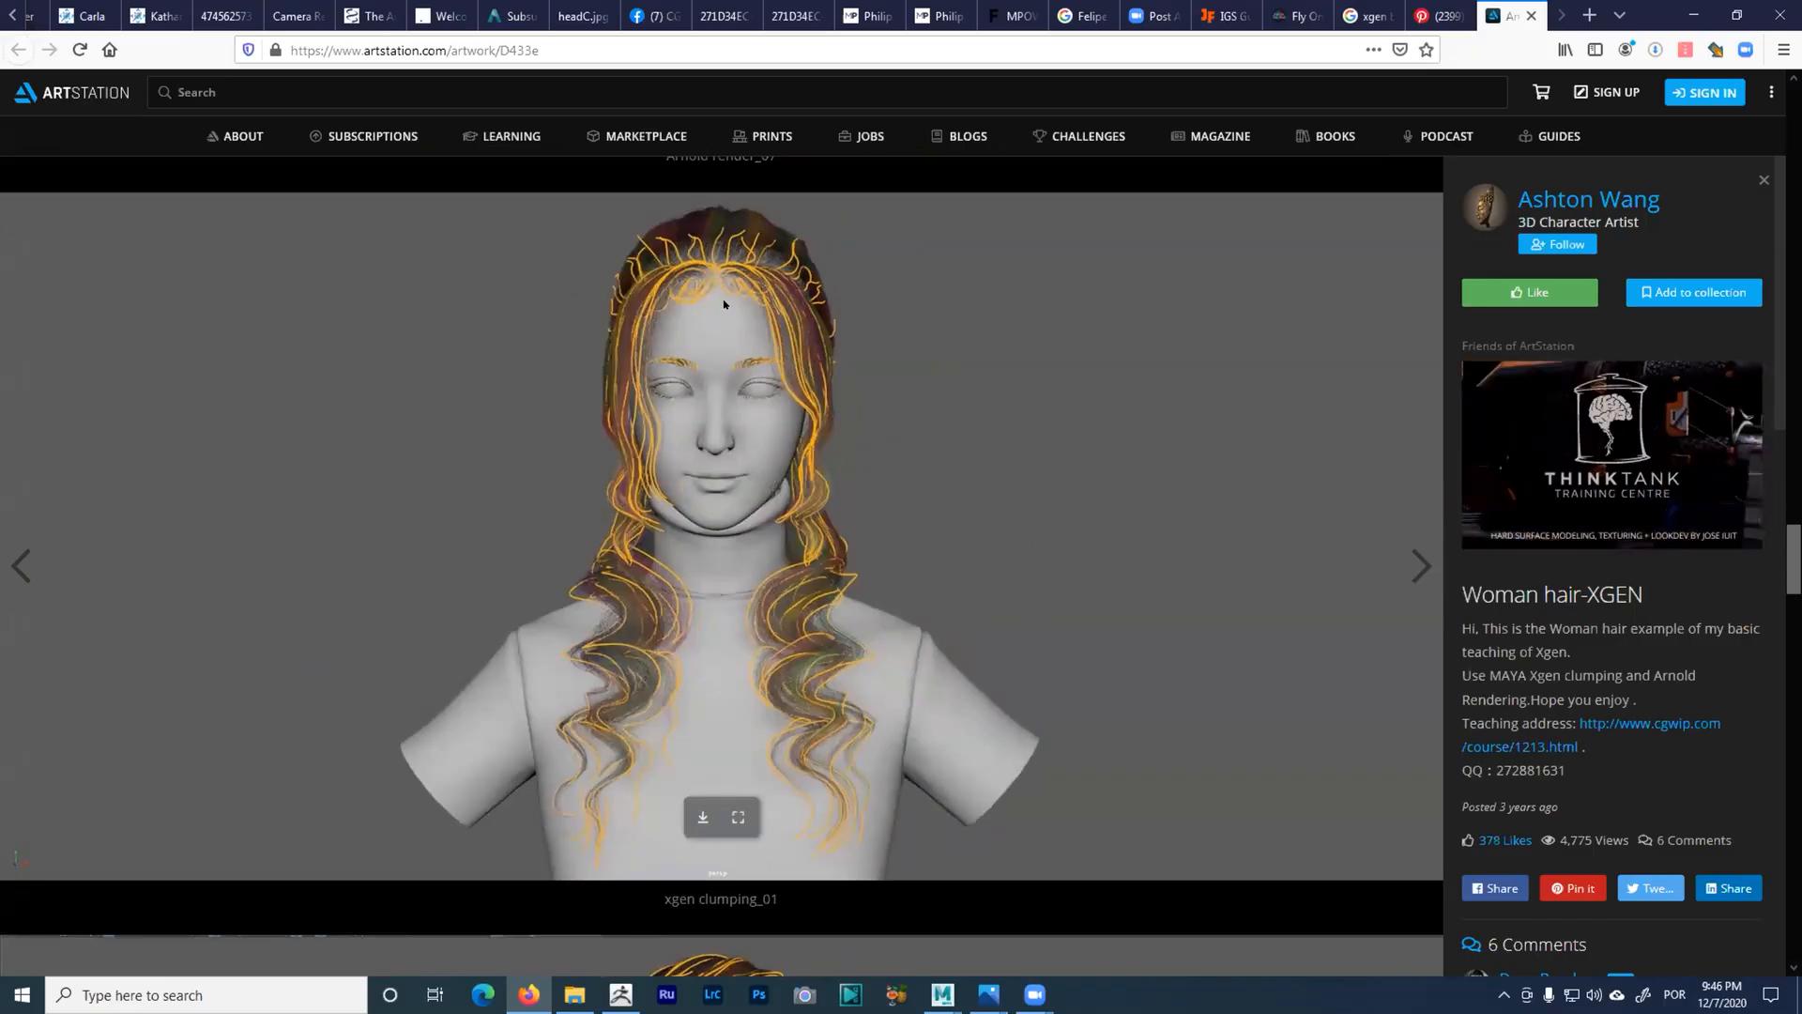
pyautogui.scroll(-6, 727, 334)
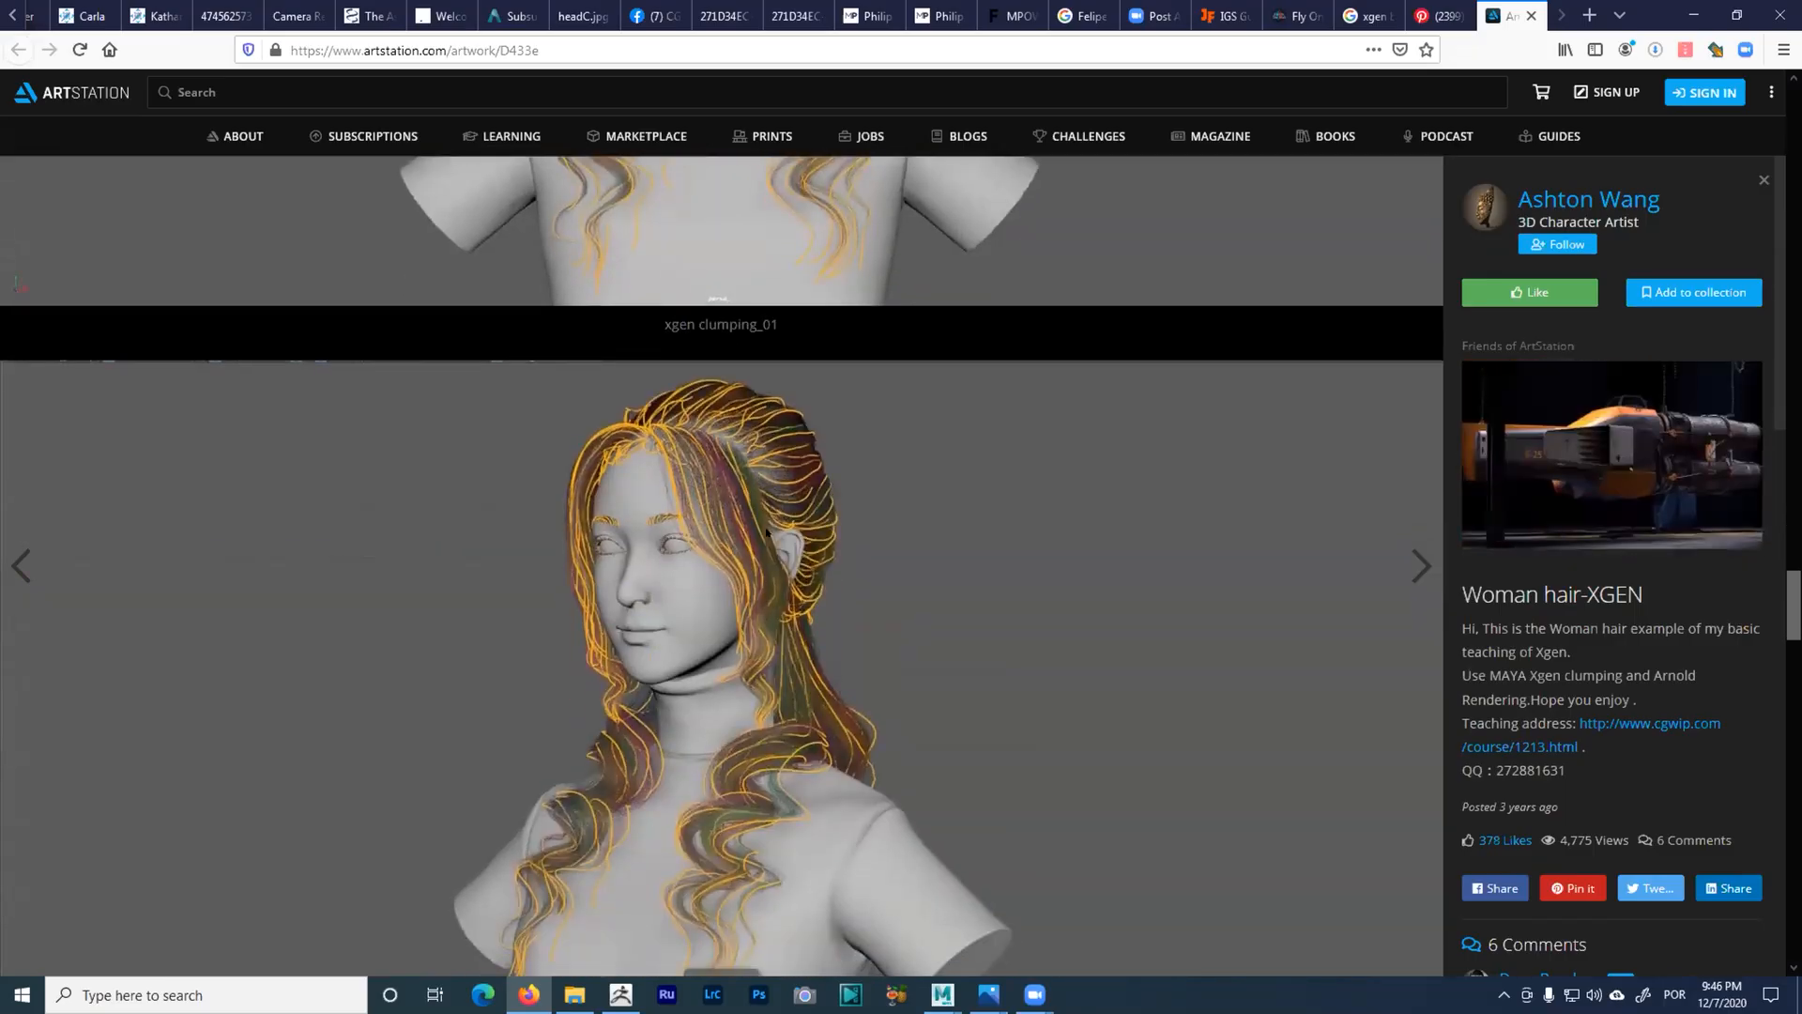
pyautogui.scroll(-9, 826, 529)
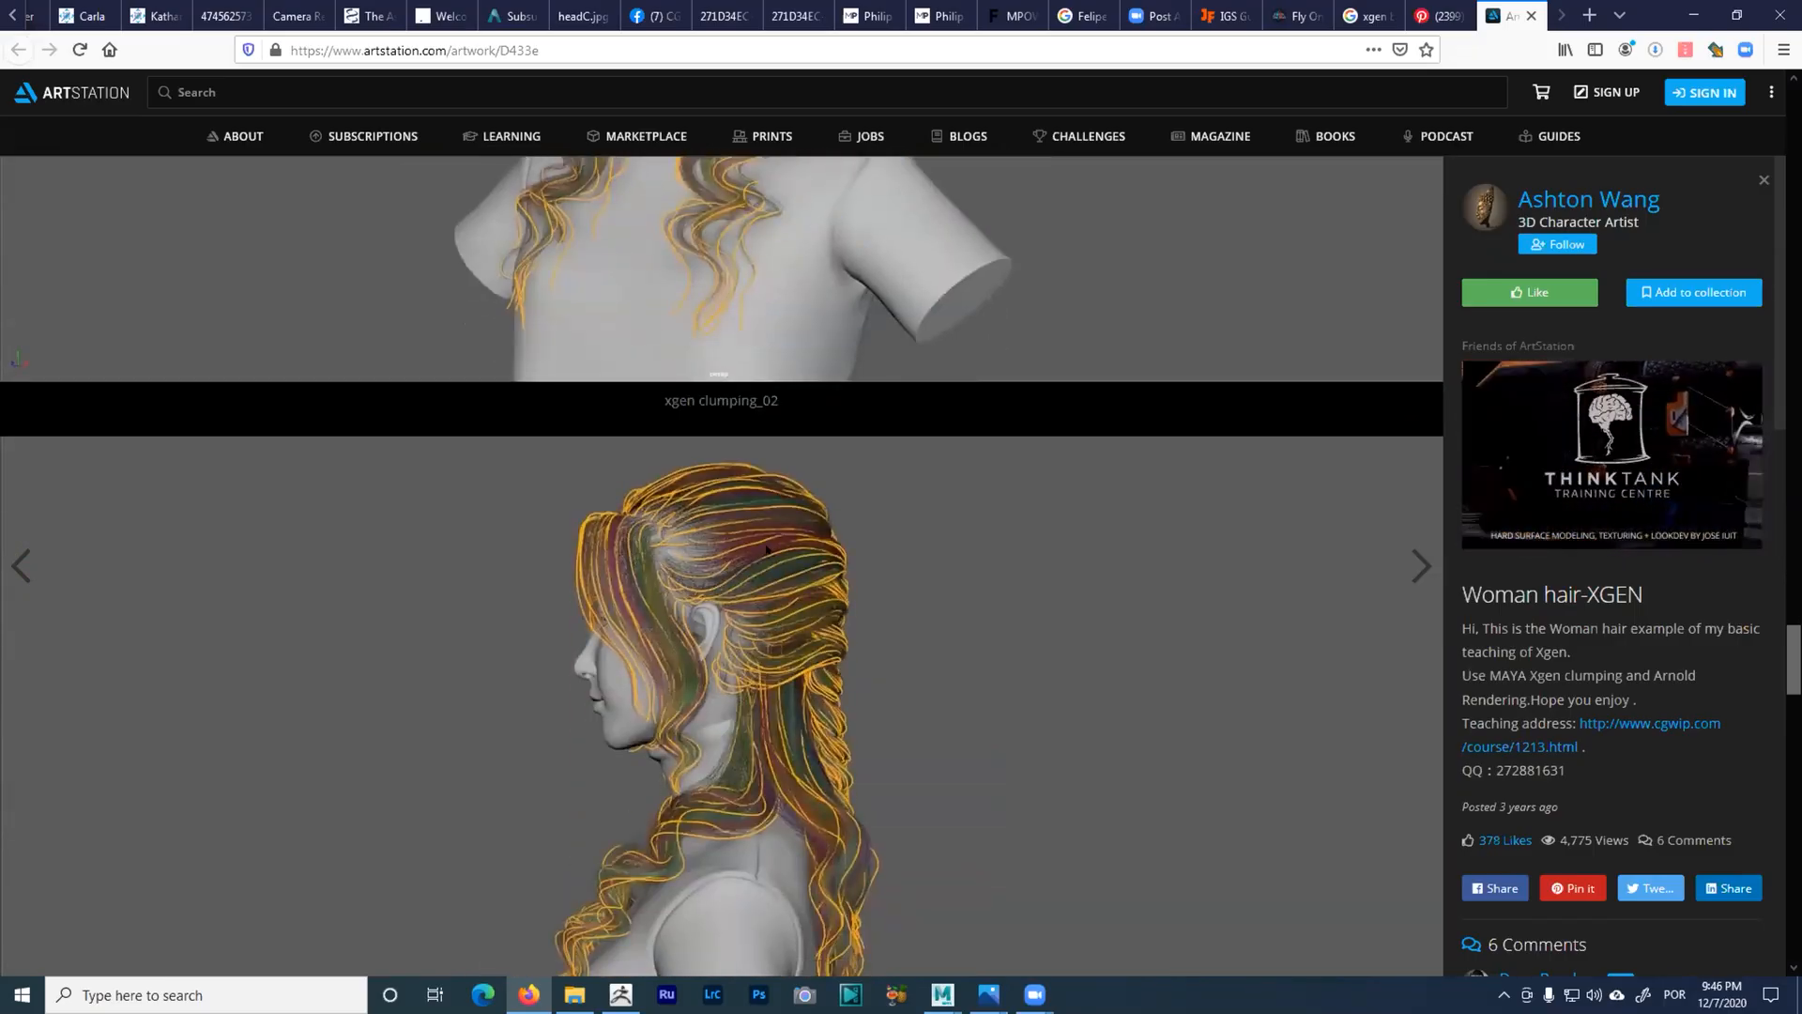
pyautogui.scroll(-10, 802, 576)
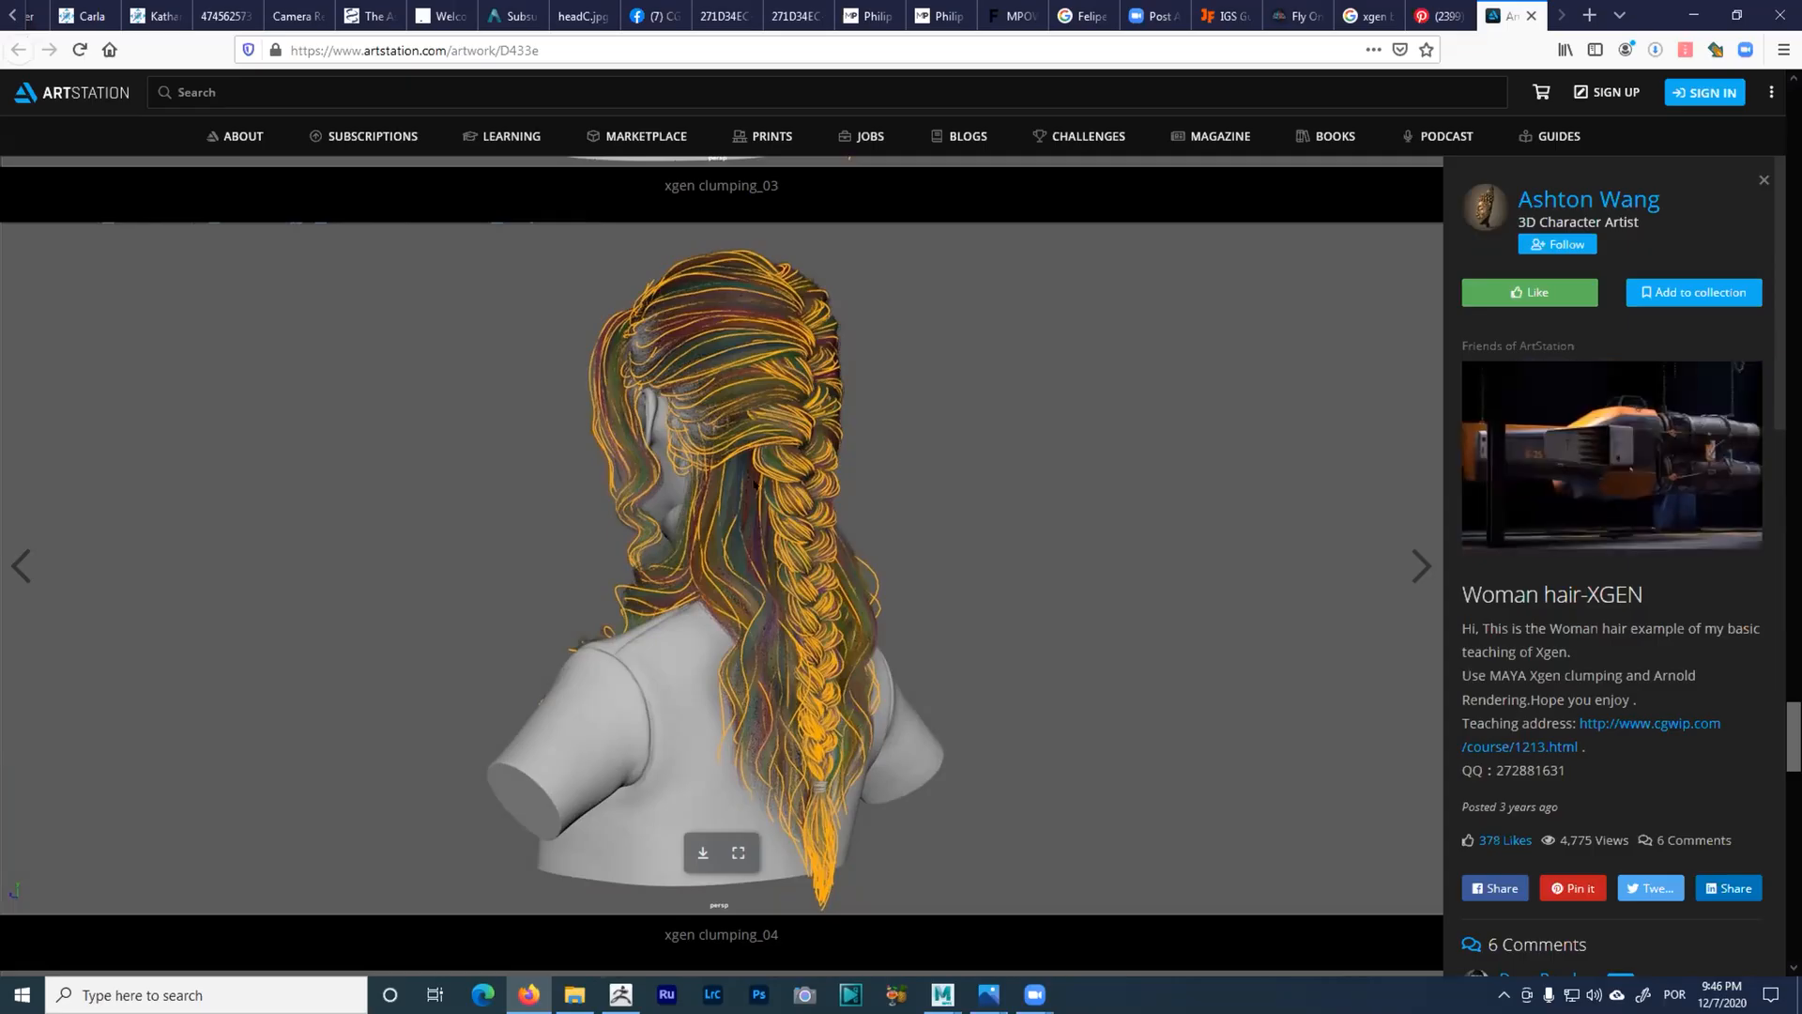
pyautogui.scroll(-8, 755, 563)
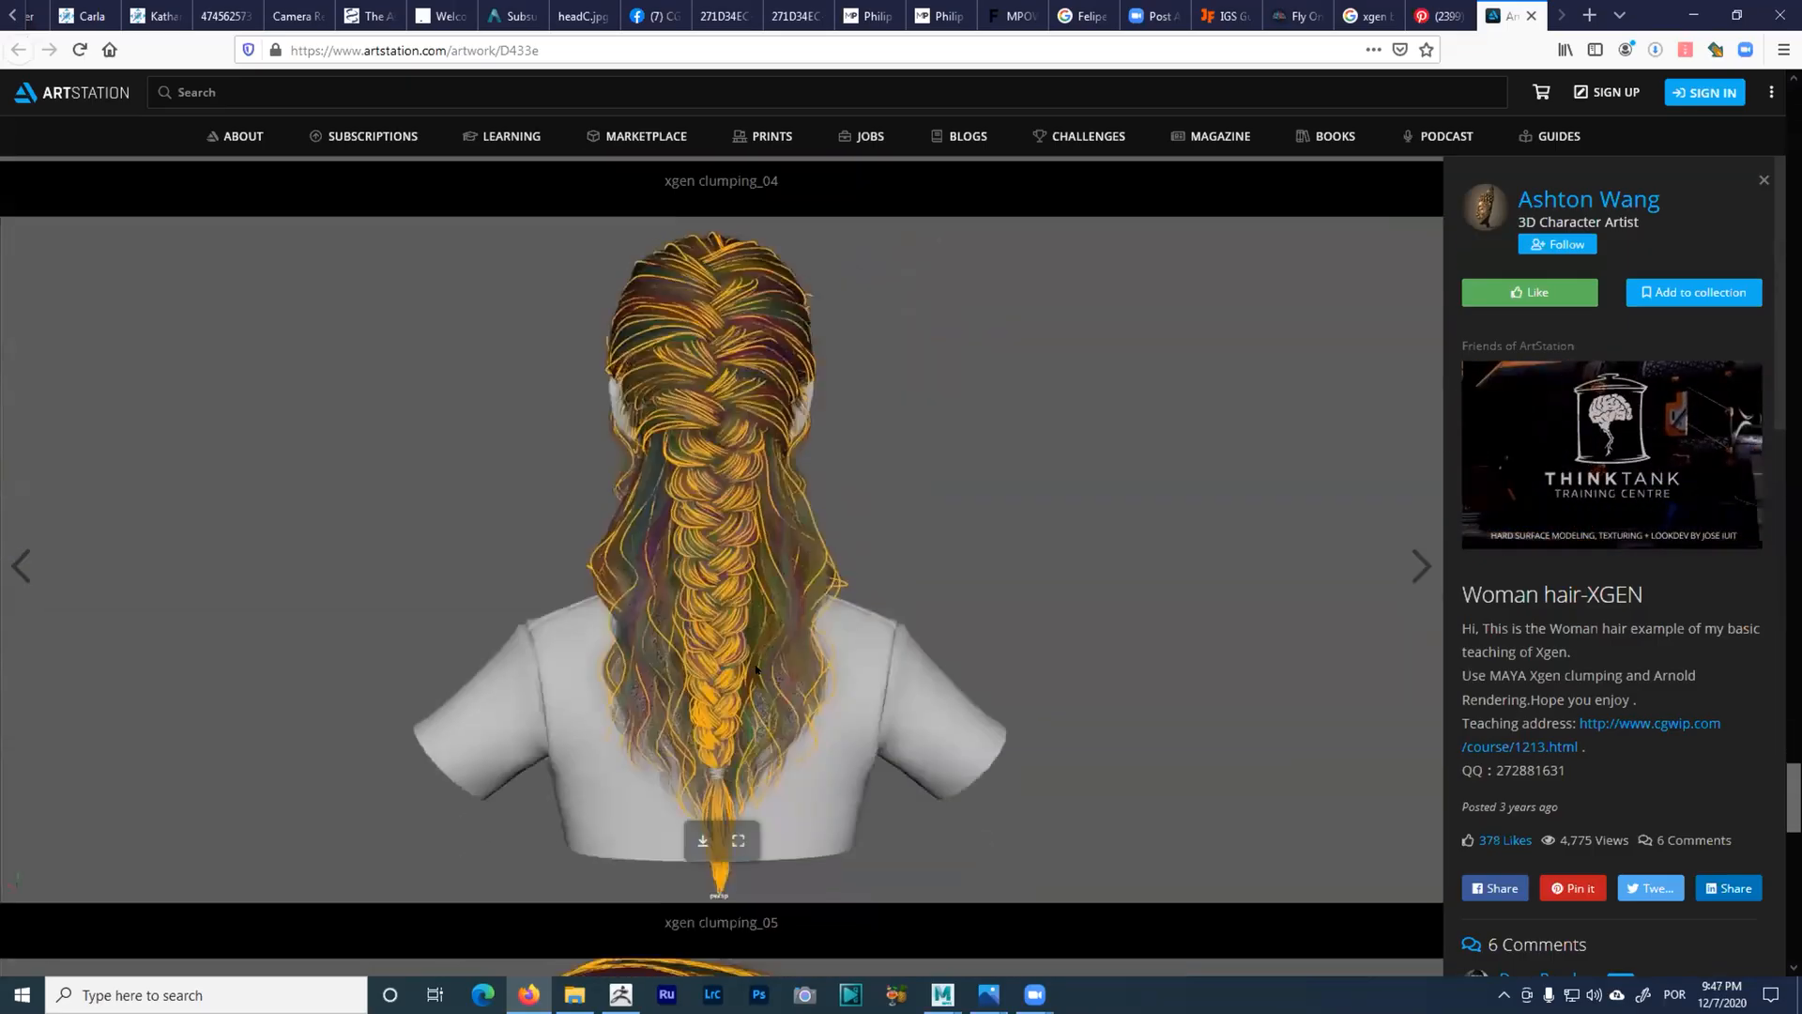
pyautogui.scroll(-3, 746, 568)
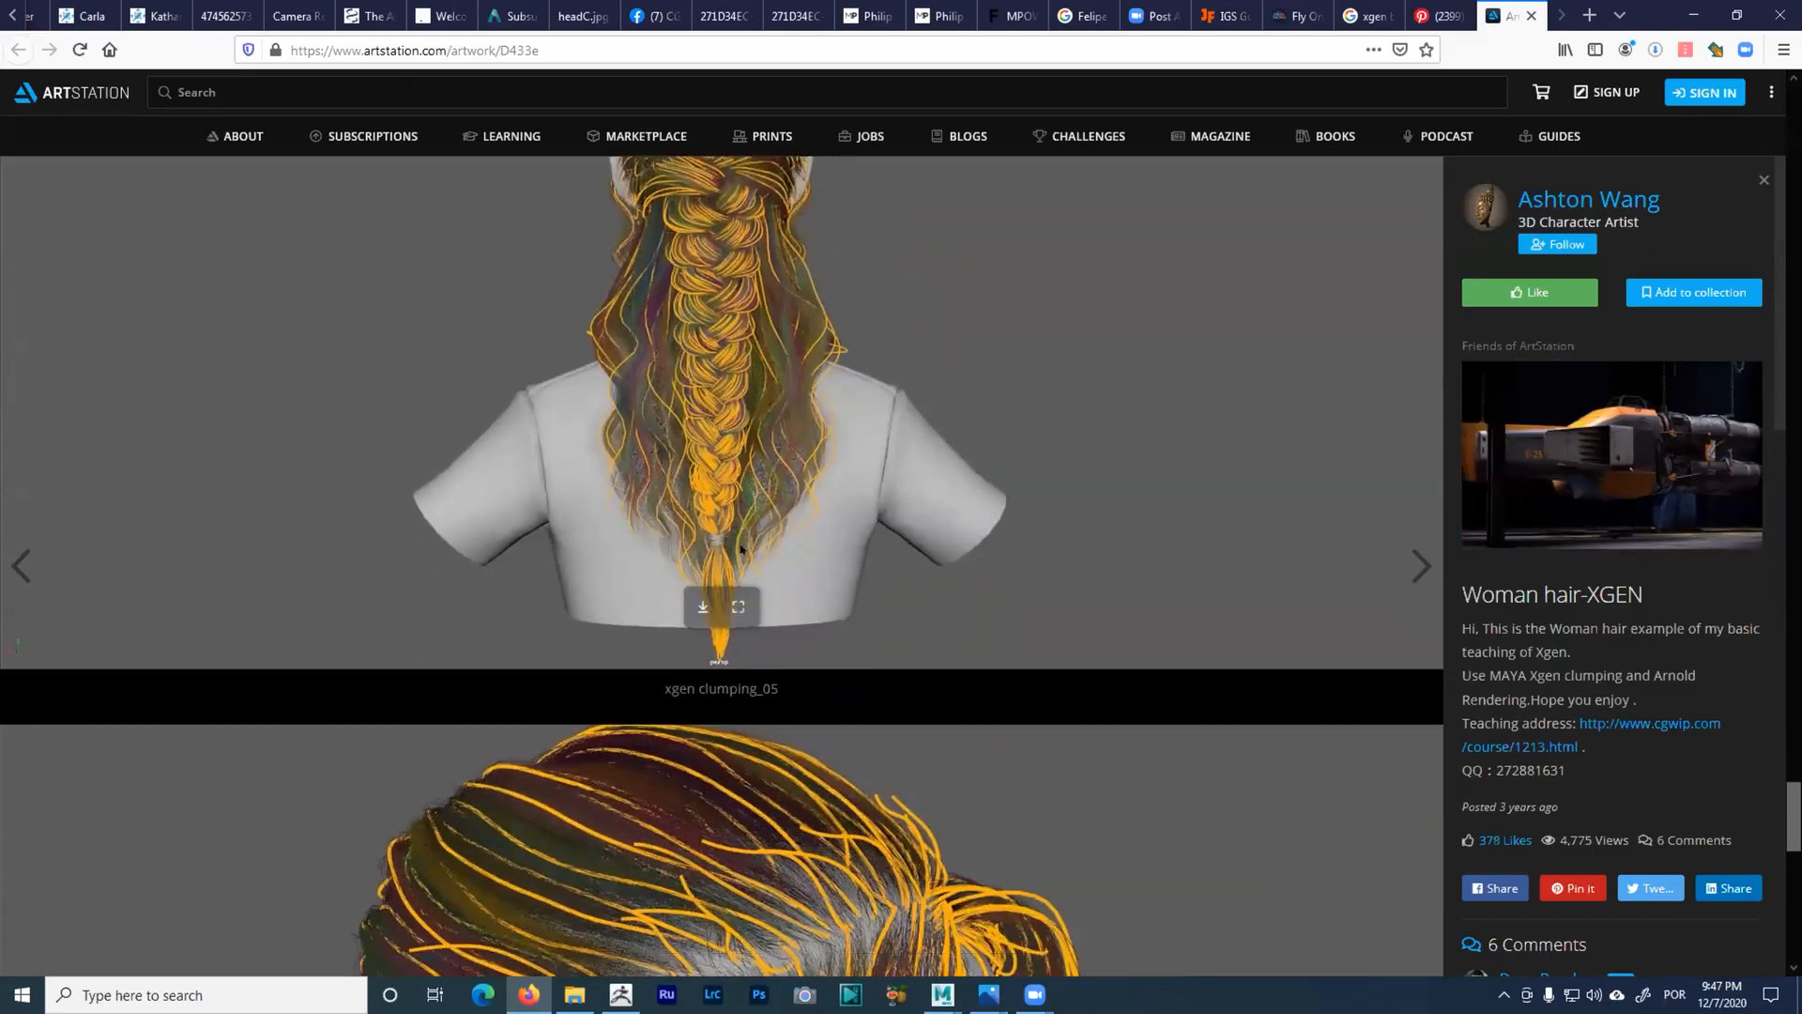
pyautogui.scroll(-5, 746, 563)
pyautogui.scroll(-5, 754, 579)
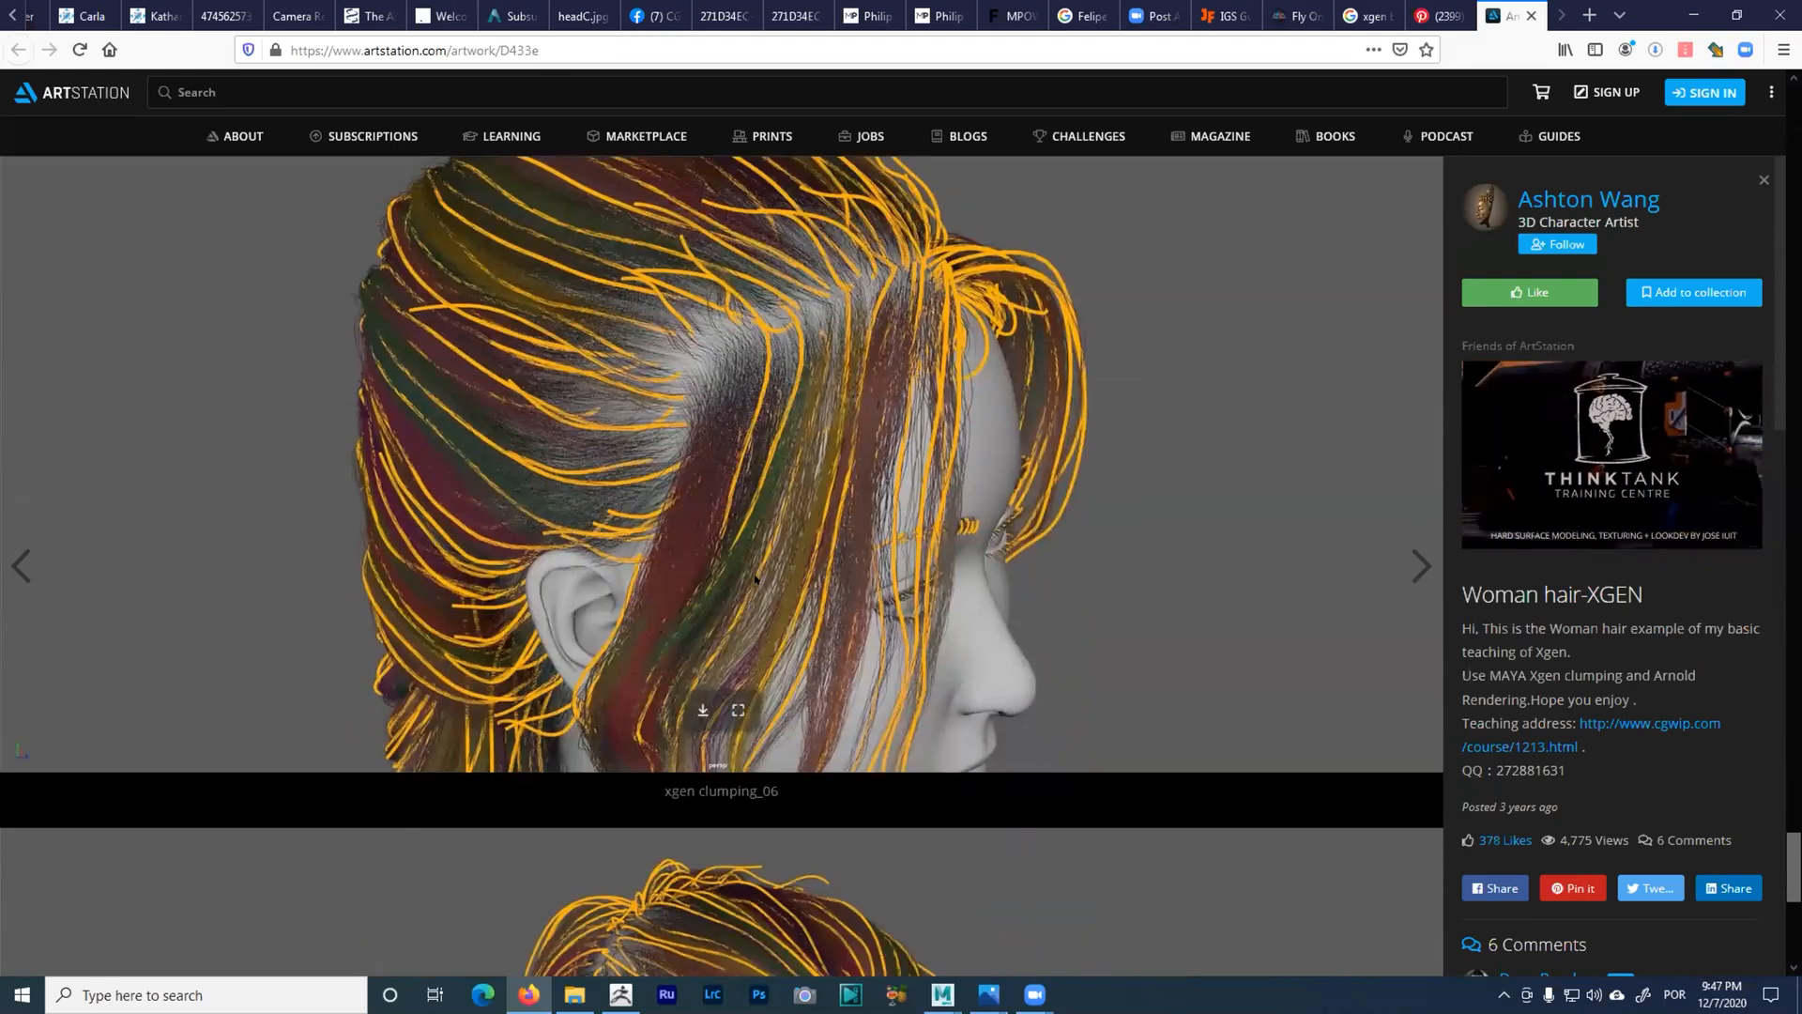
# - Compare how the braid's guides are laid out in the xgen clumping_05, clumping_07 and clumping_04 images
pyautogui.scroll(9, 755, 579)
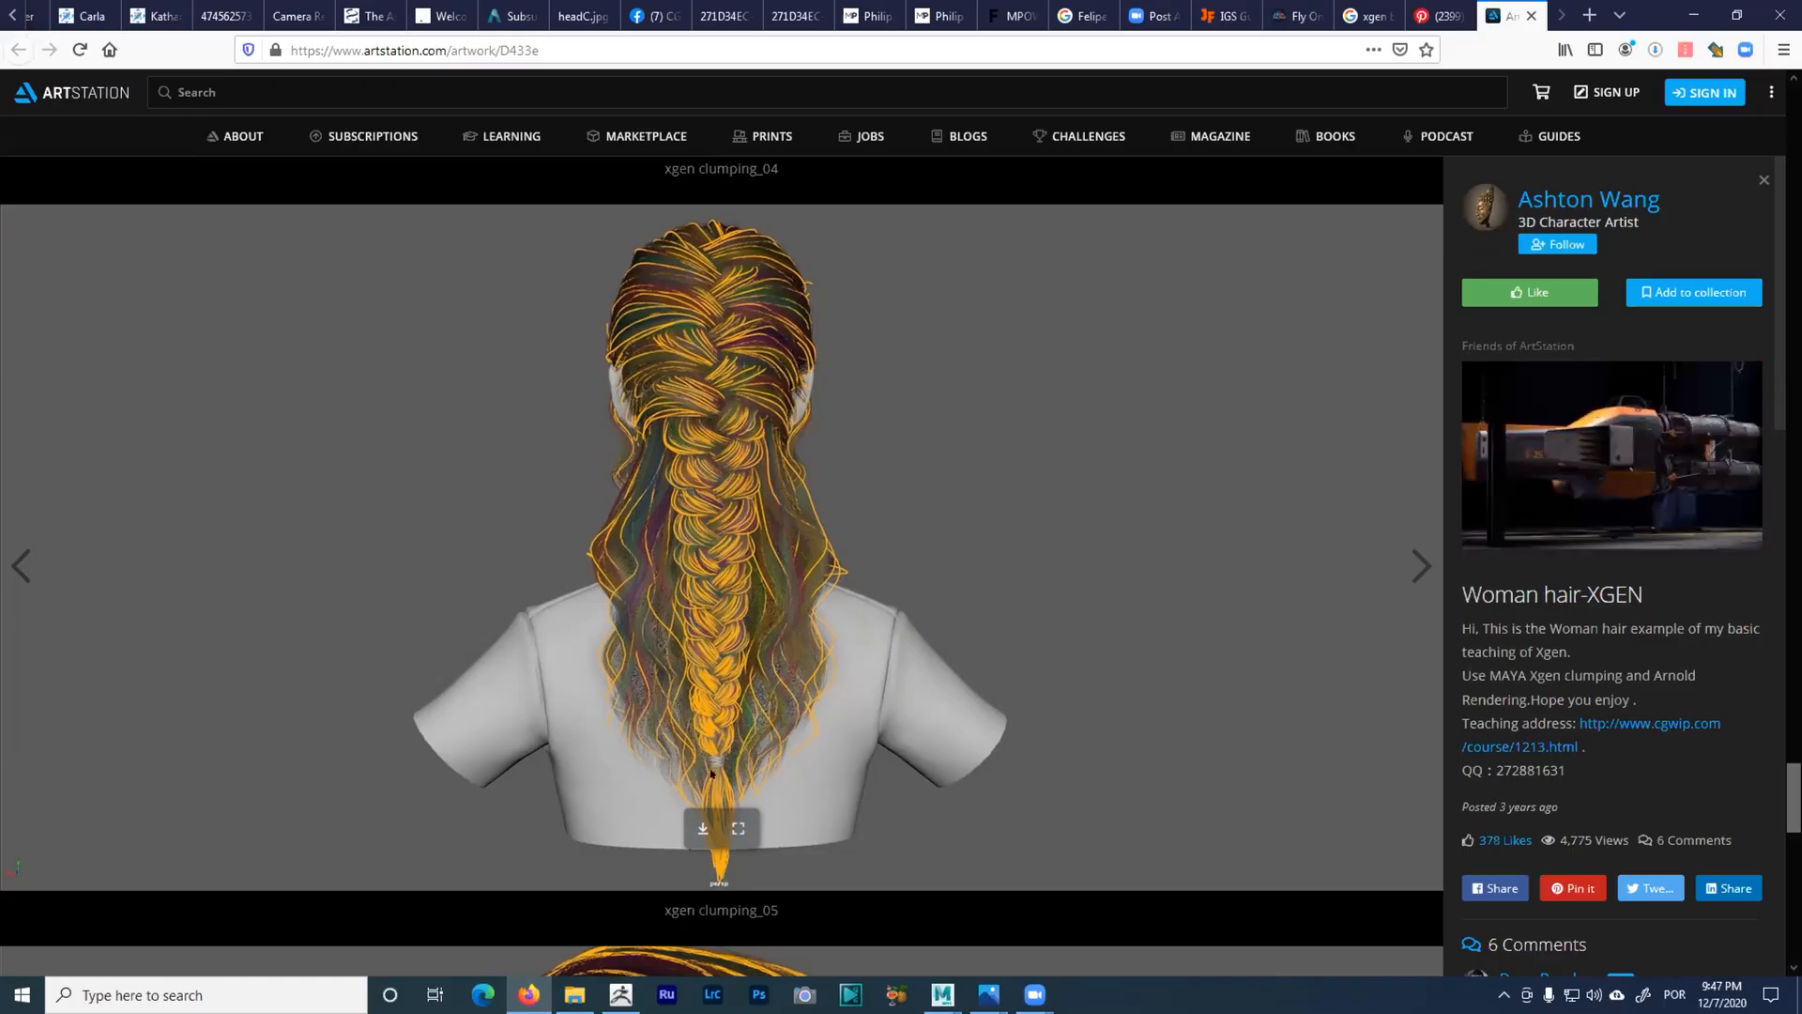
pyautogui.scroll(-8, 678, 323)
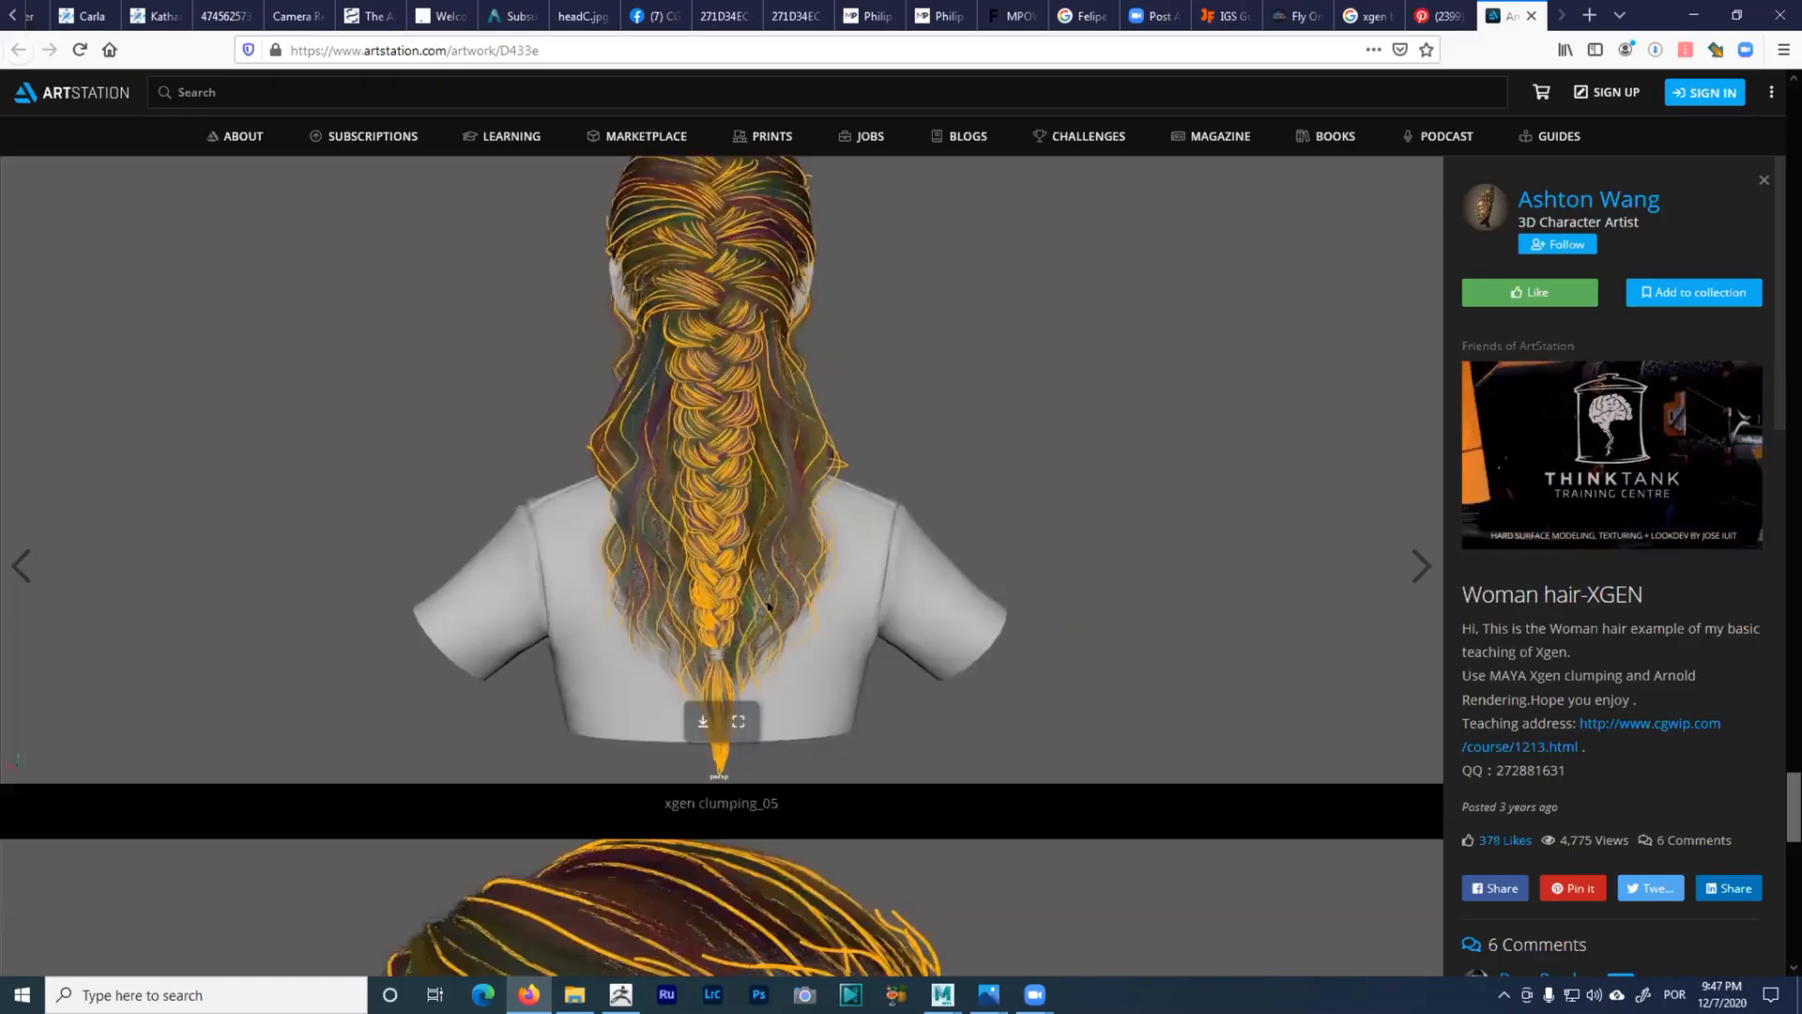
pyautogui.scroll(-8, 755, 589)
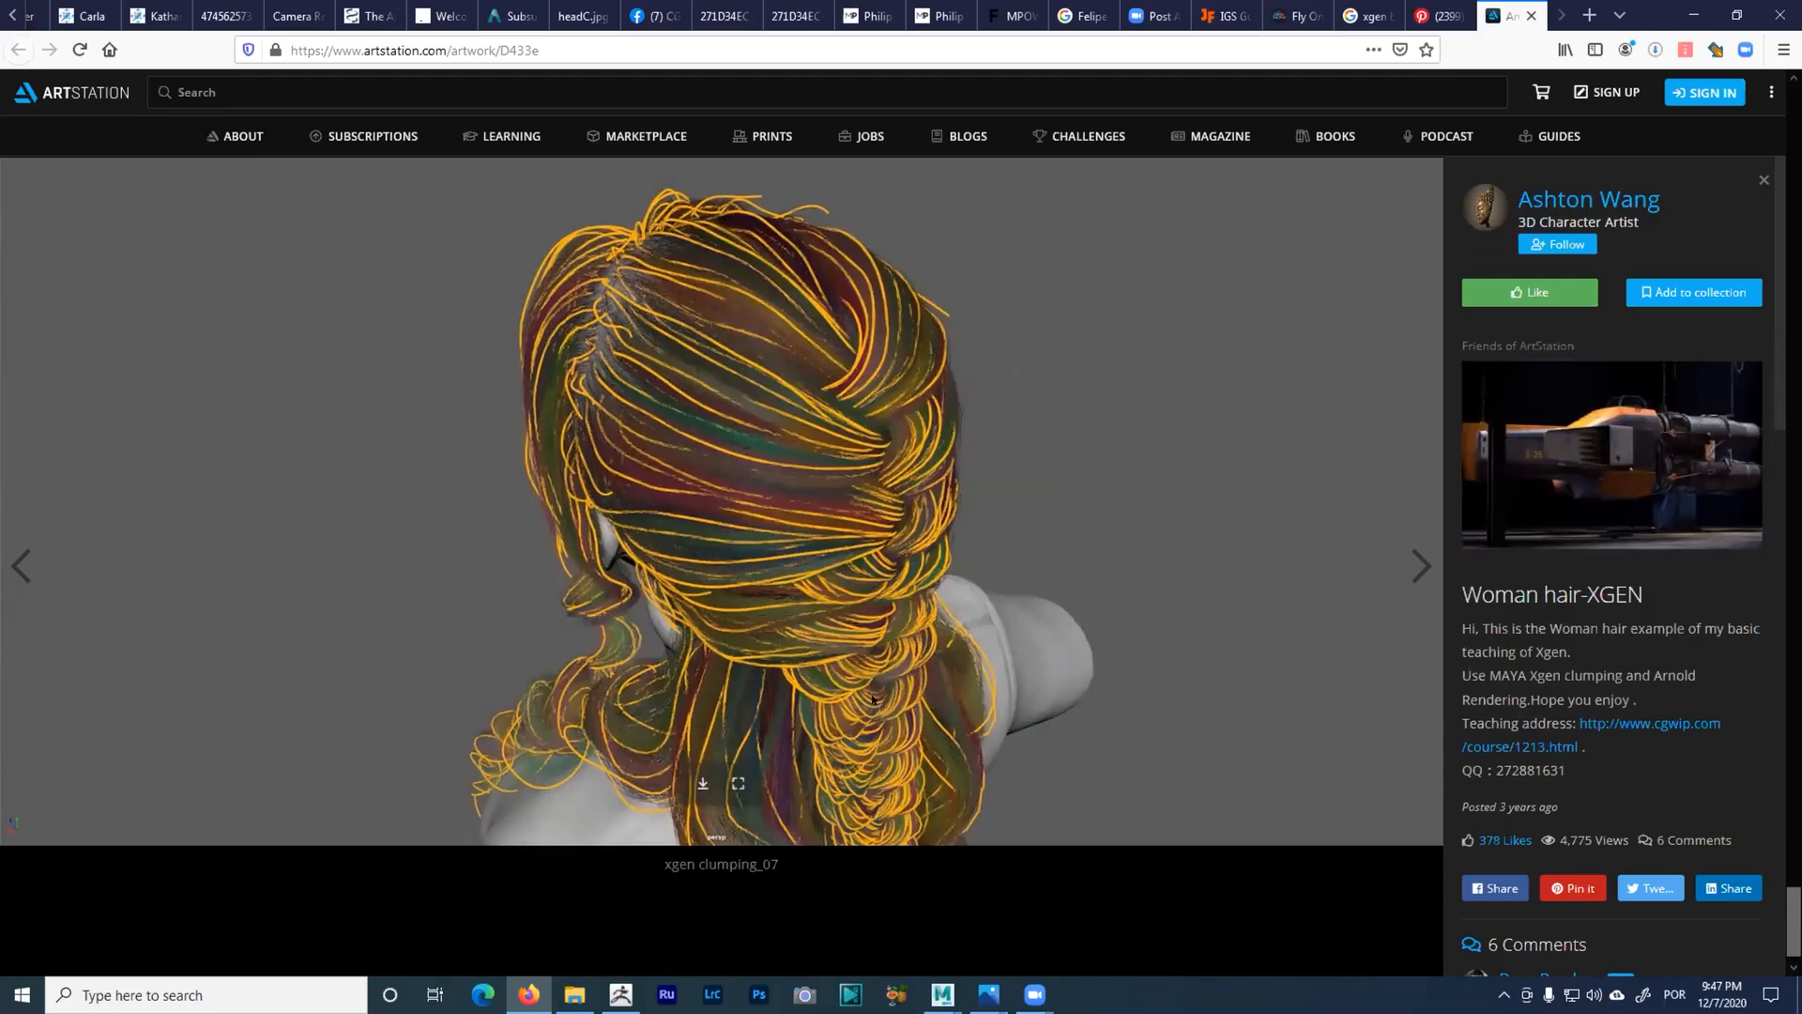
pyautogui.scroll(5, 873, 699)
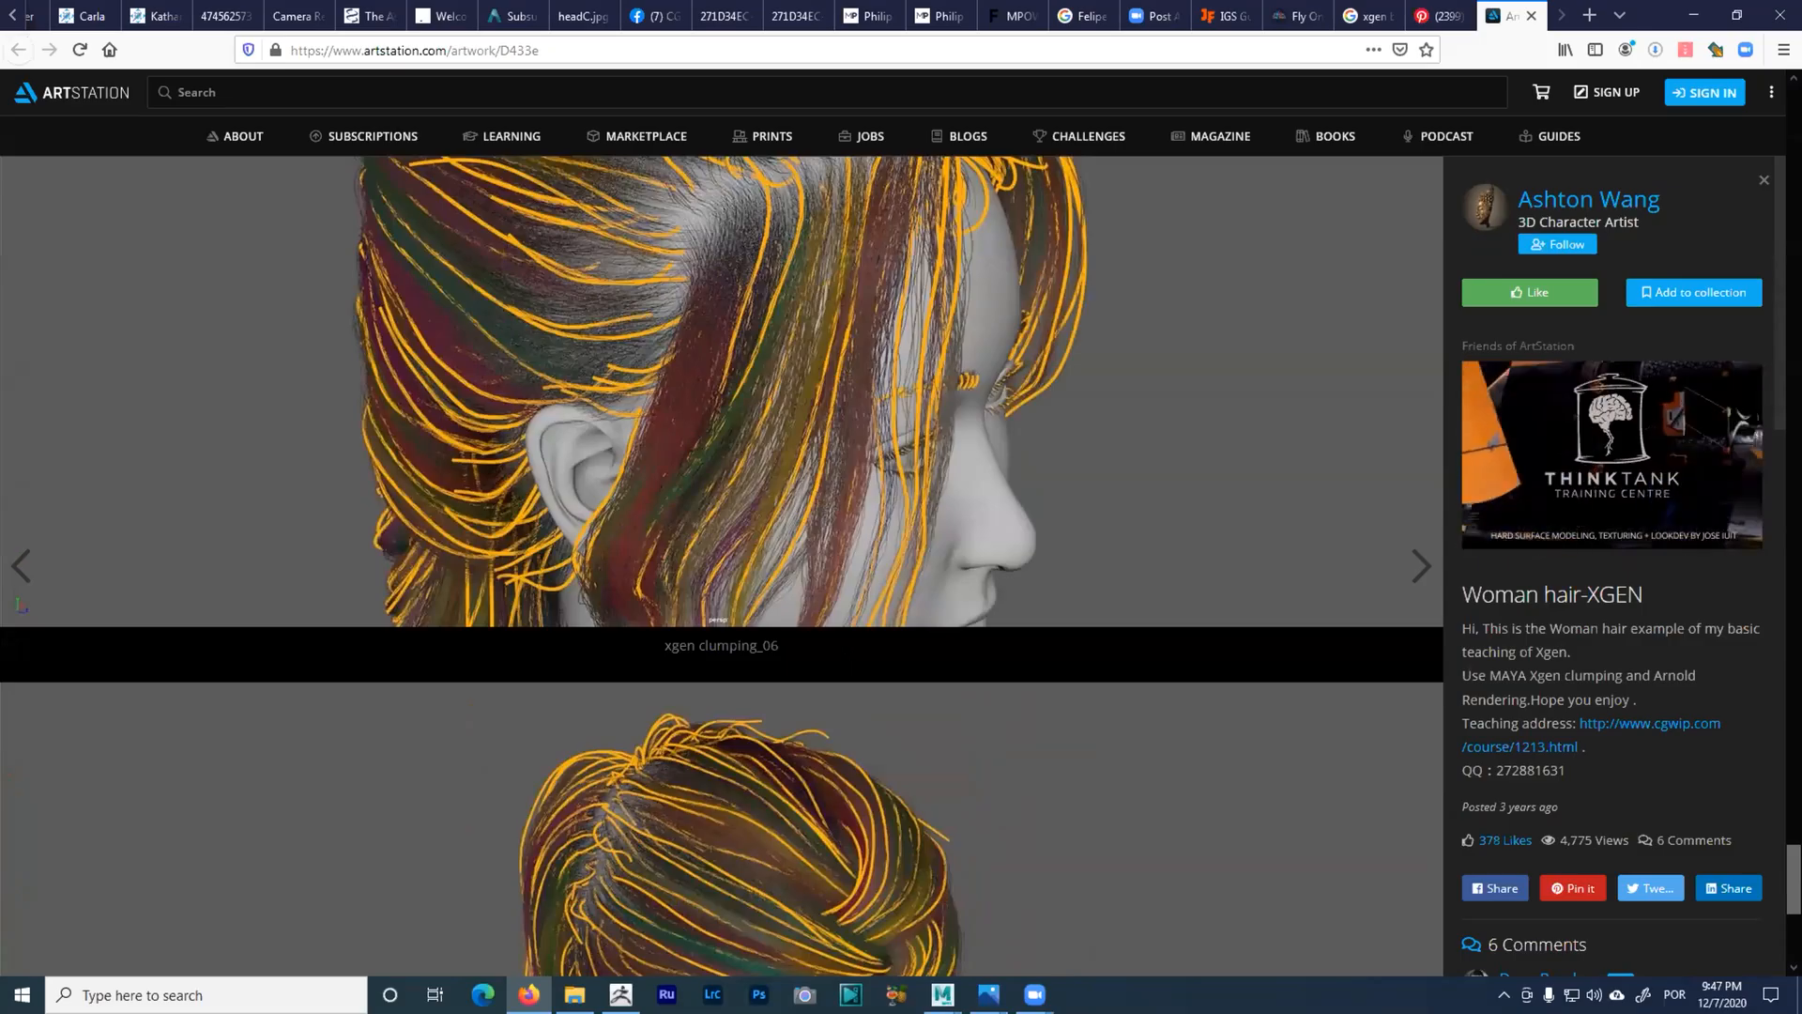
pyautogui.scroll(14, 842, 592)
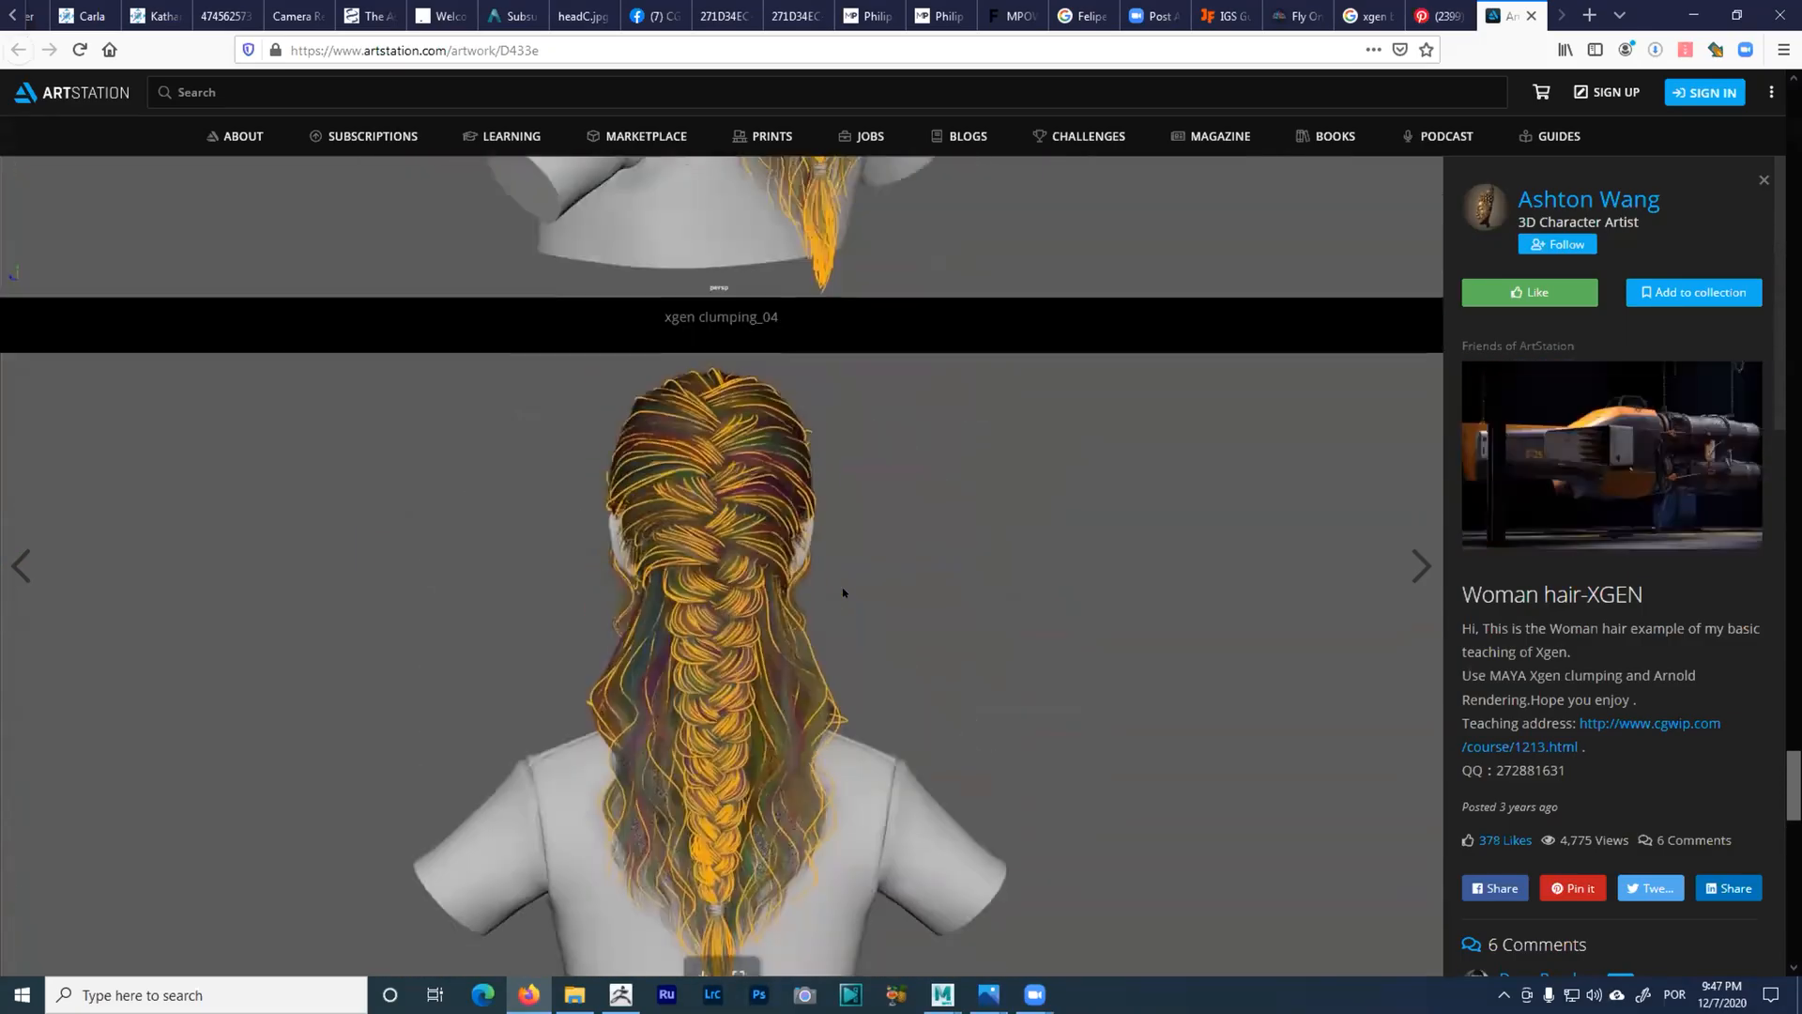
pyautogui.scroll(7, 843, 586)
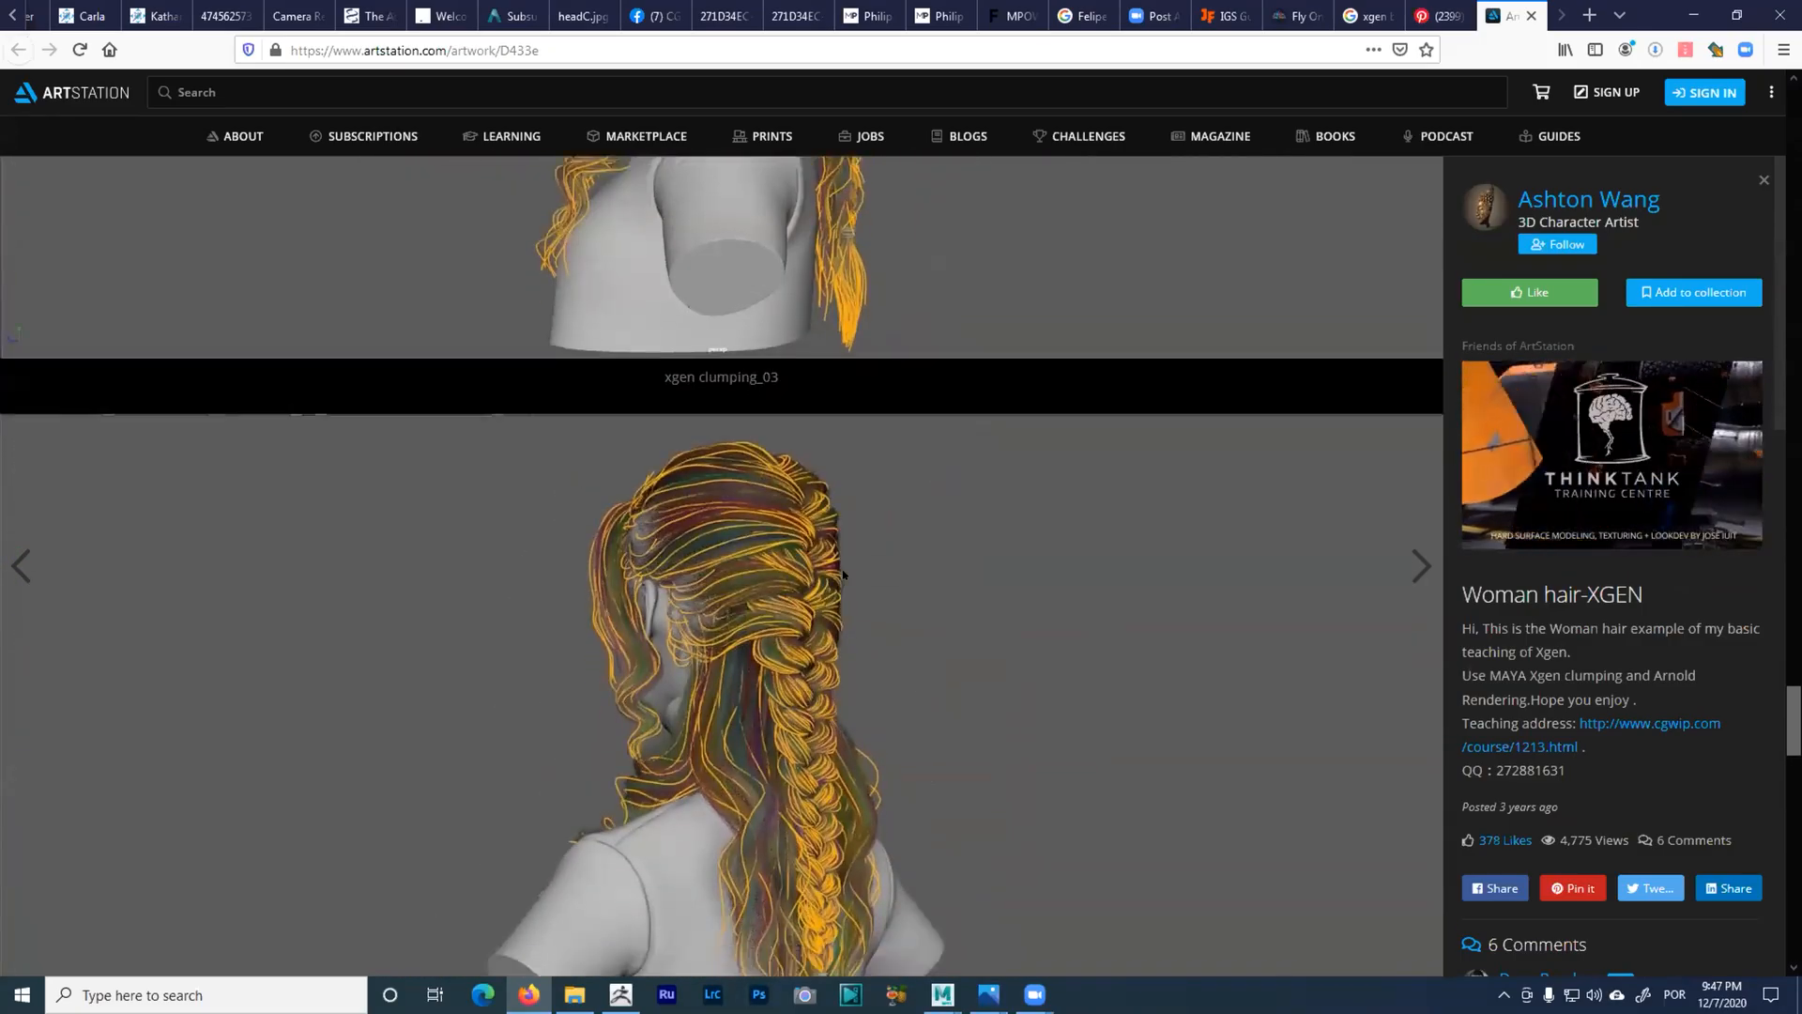
pyautogui.scroll(-2, 843, 575)
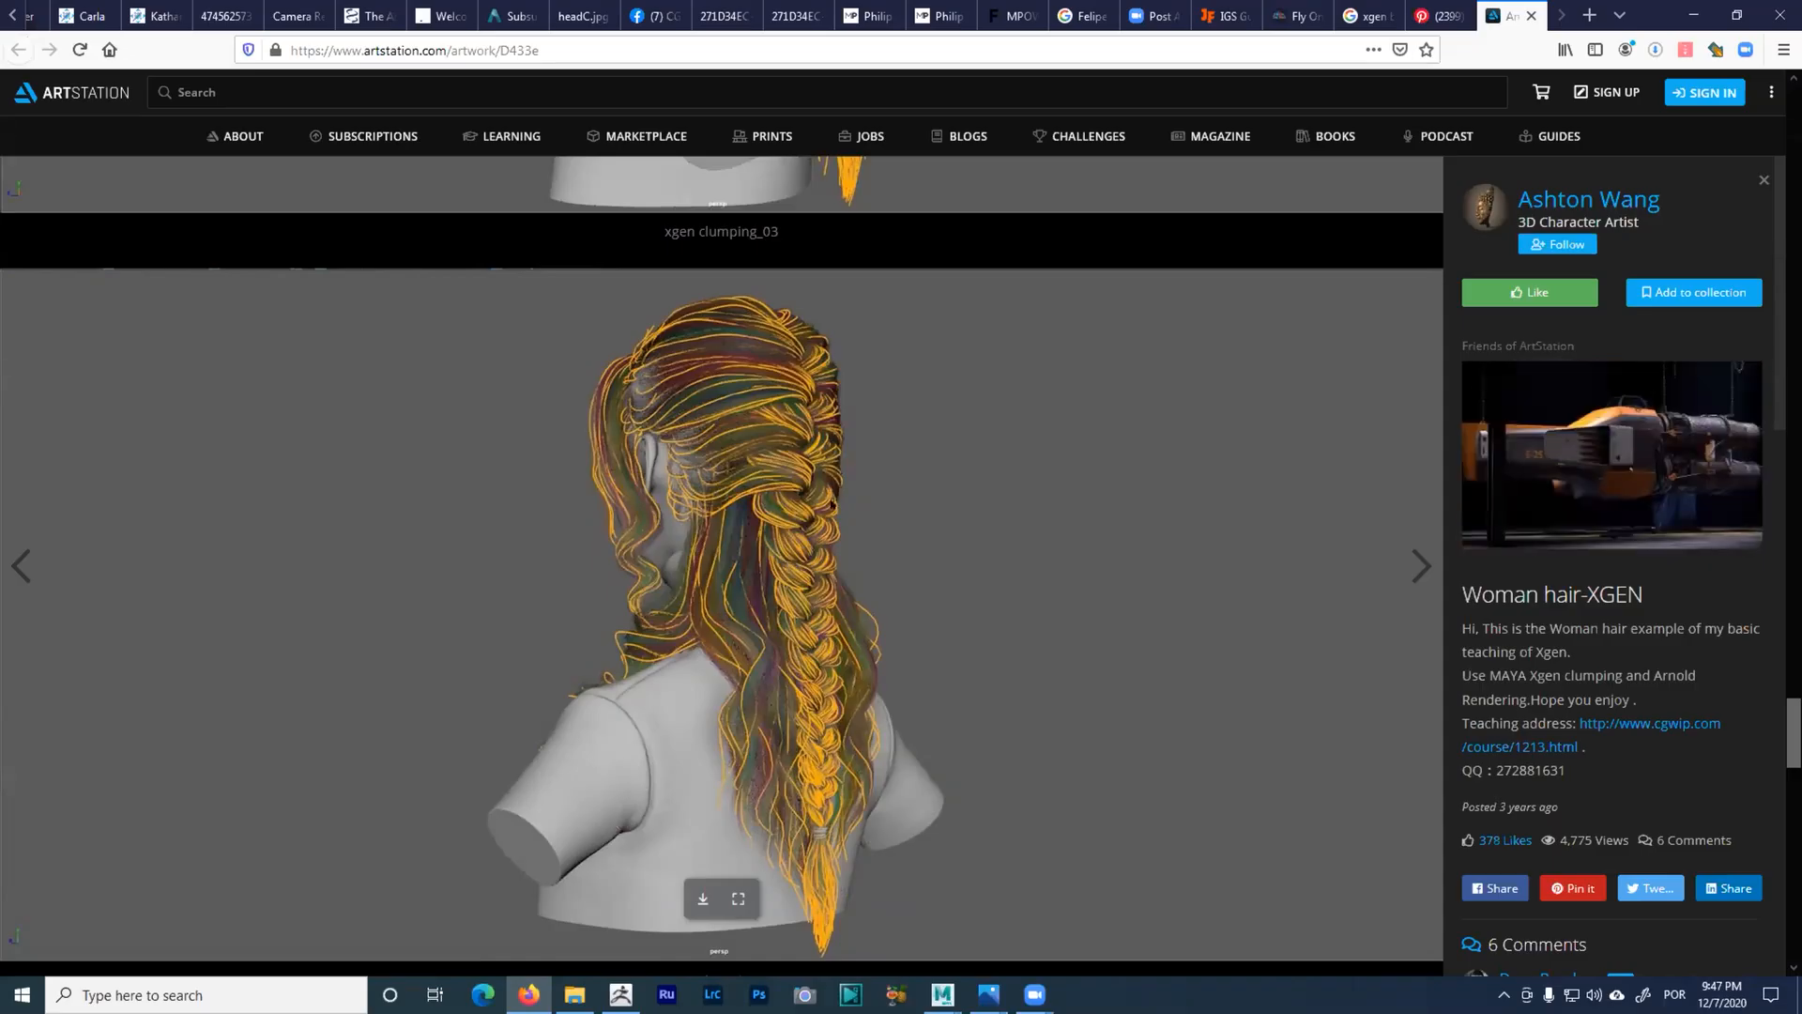
# - Inspect the guides of the wavy front locks in the xgen clumping_01 and clumping_02 images
pyautogui.scroll(12, 859, 534)
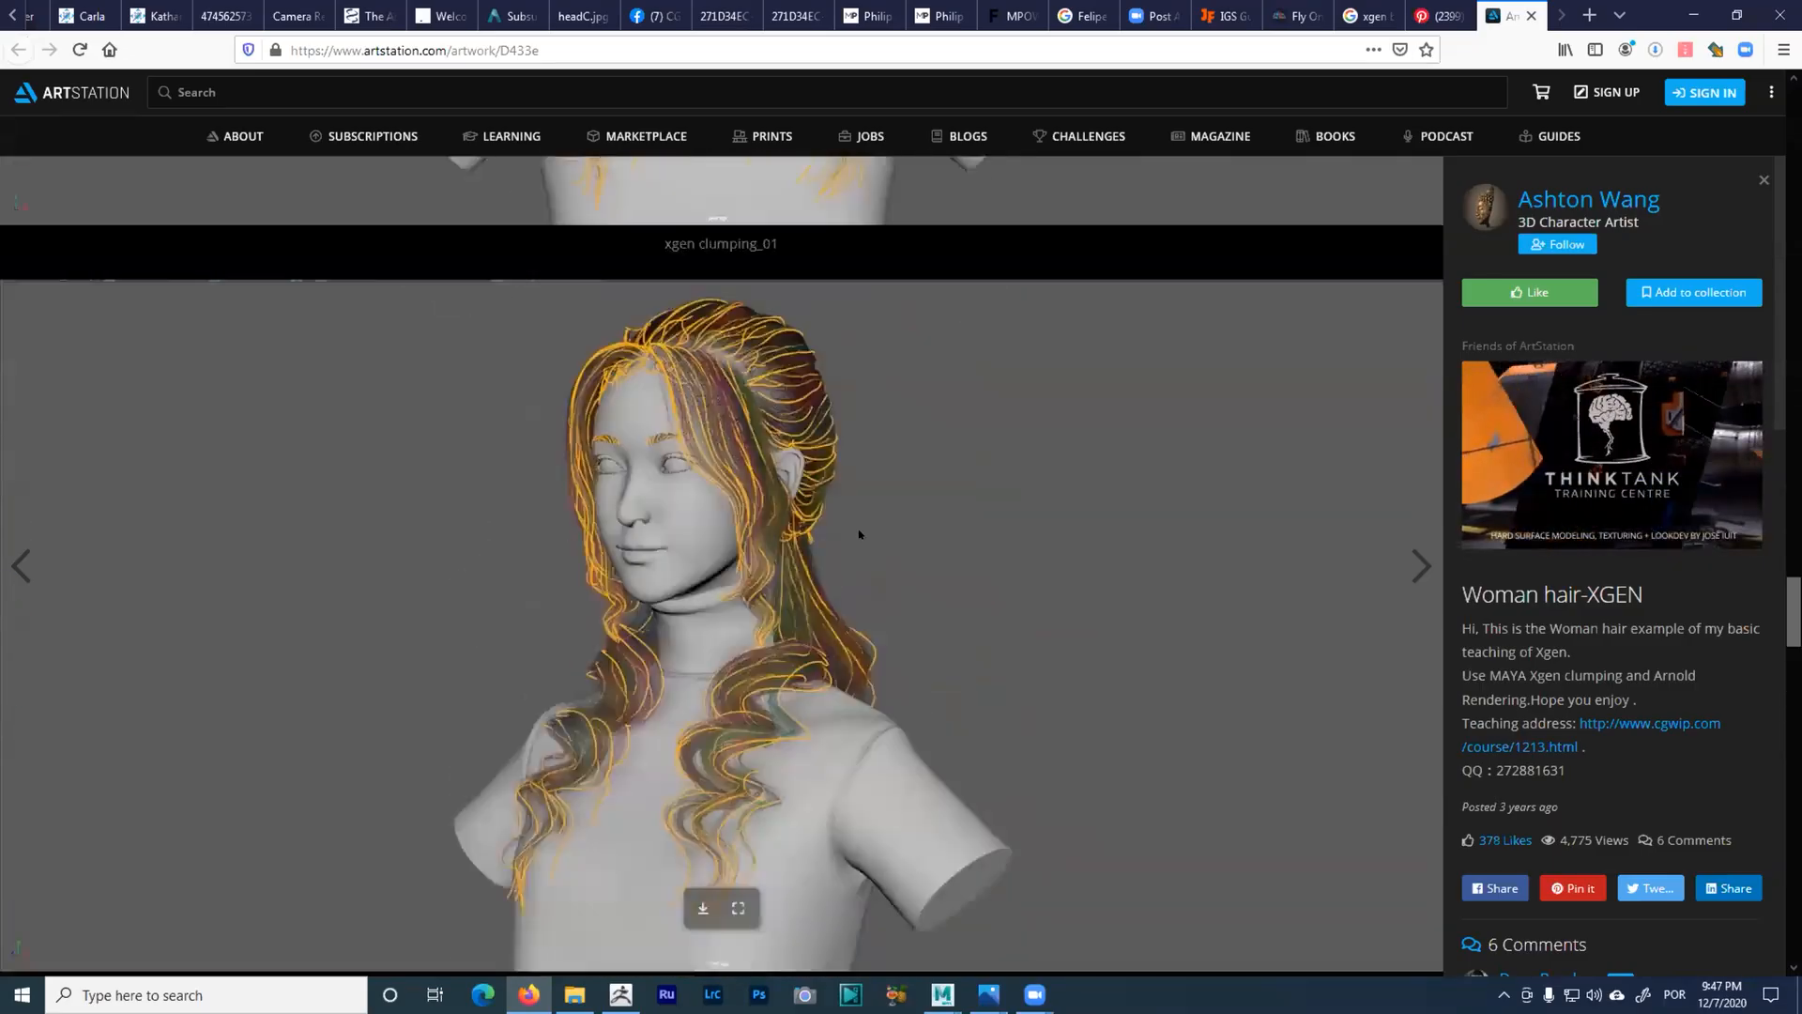
pyautogui.scroll(-2, 858, 535)
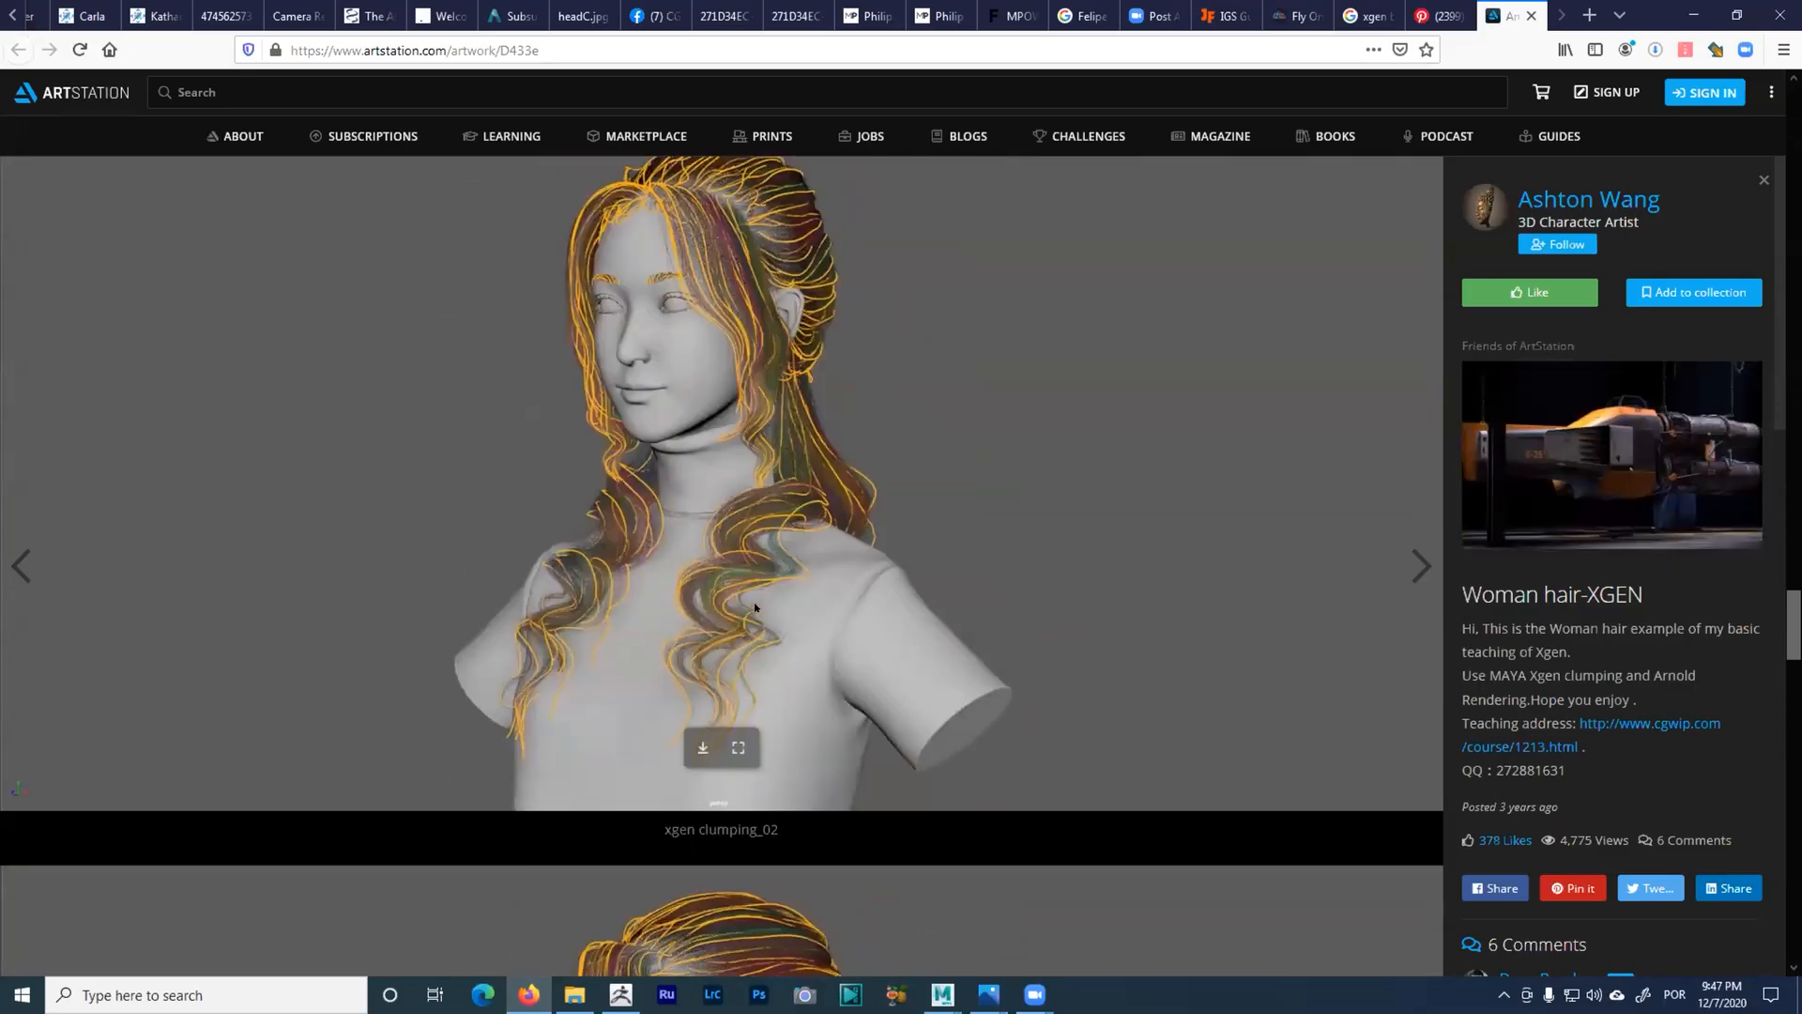
pyautogui.scroll(6, 756, 607)
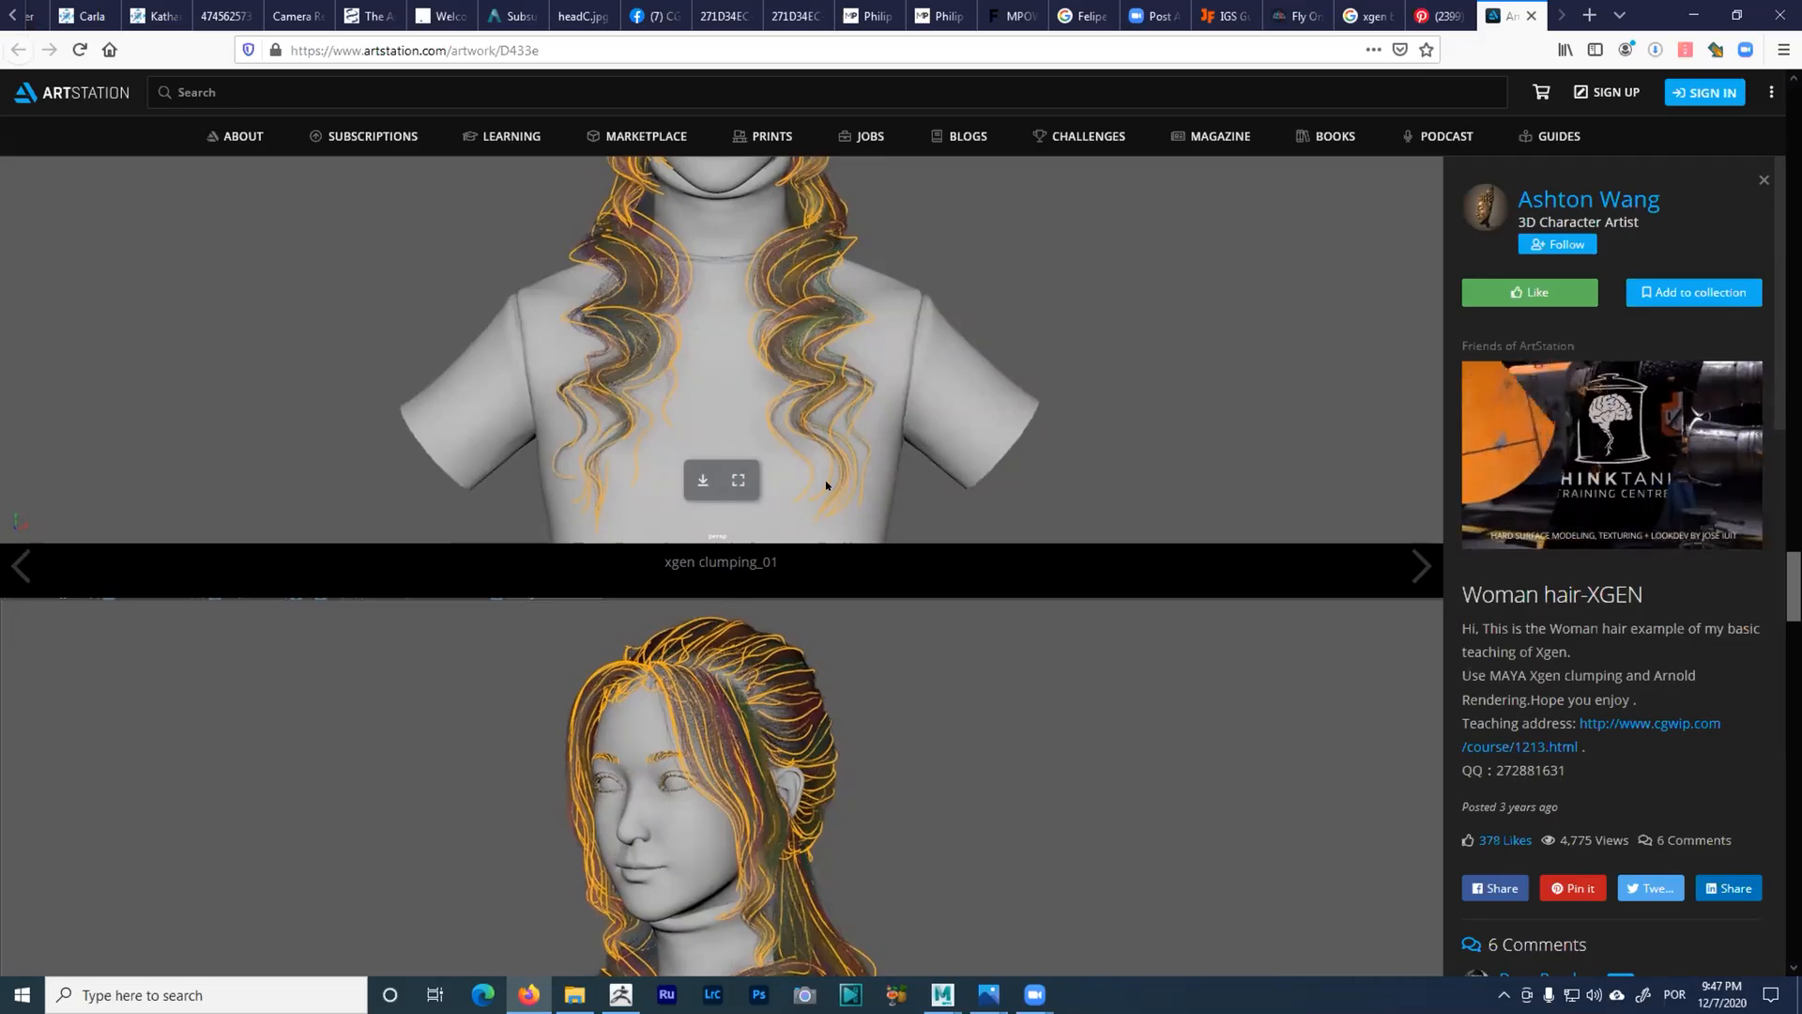
pyautogui.scroll(-3, 632, 413)
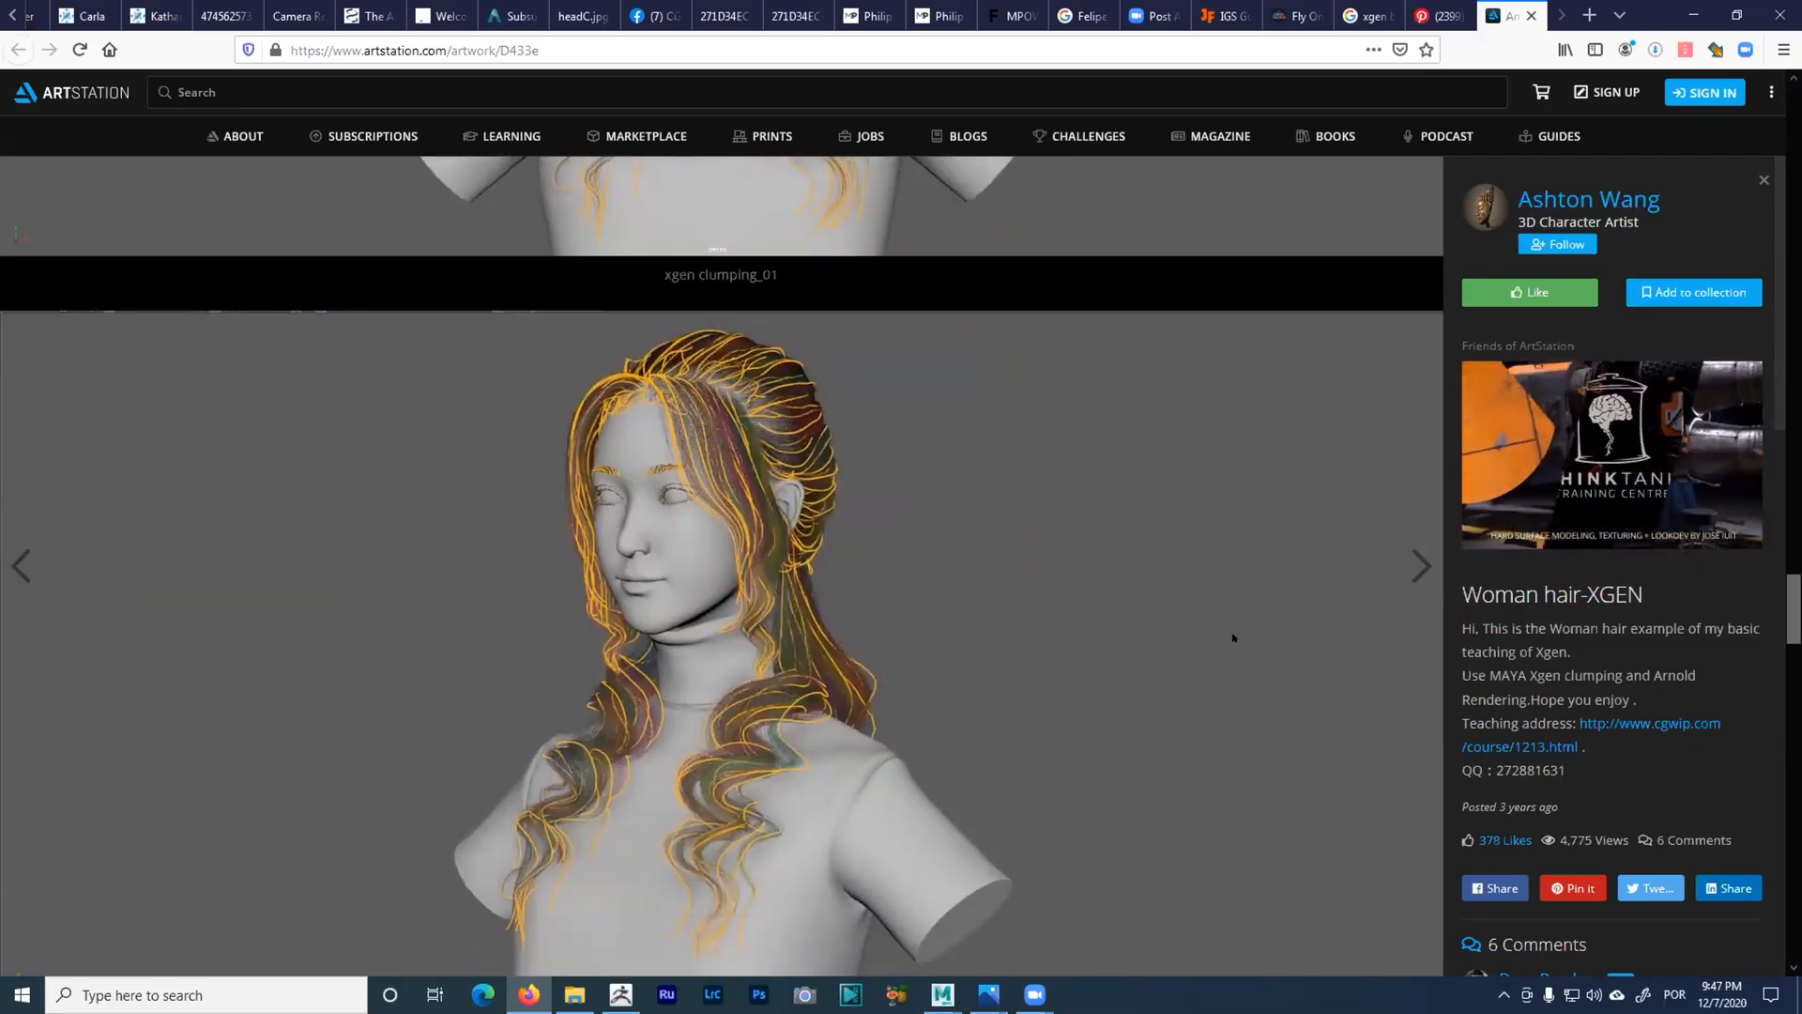
# - Review the remaining clumping images down to xgen clumping_07, restore the browser's window size and minimize it to return to Maya
pyautogui.scroll(-4, 807, 554)
pyautogui.scroll(-5, 796, 574)
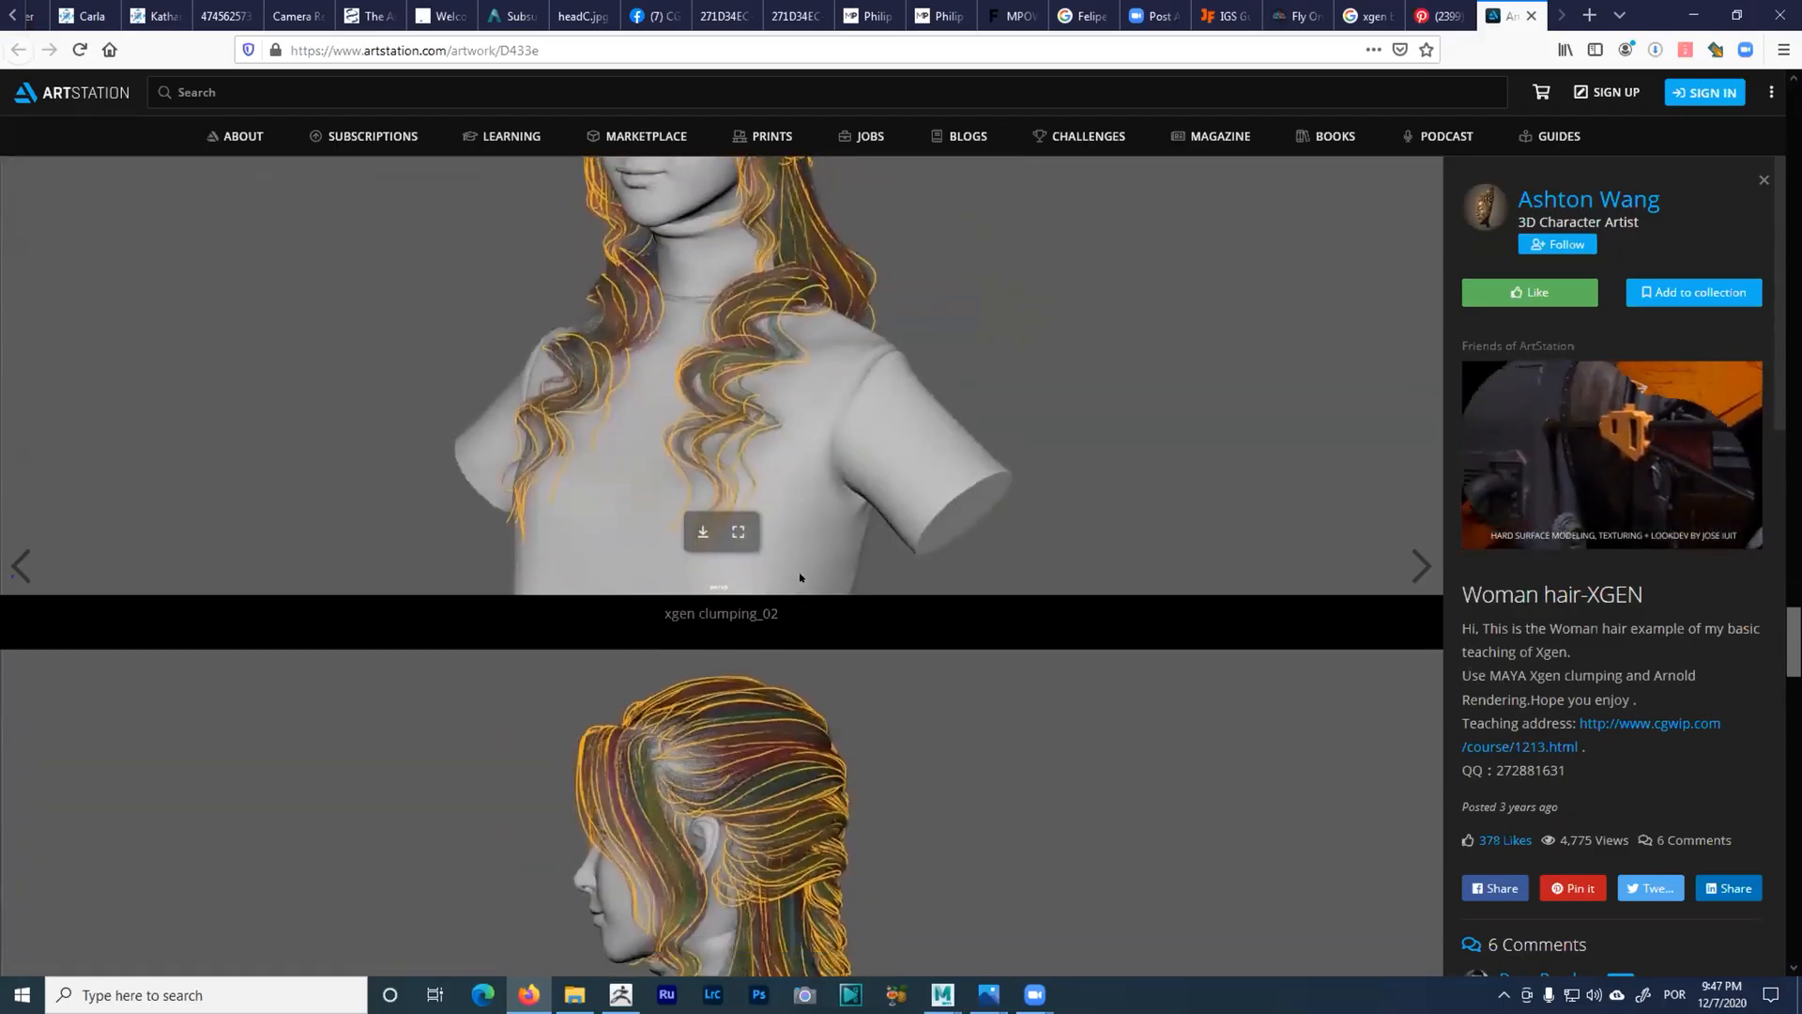
pyautogui.scroll(-20, 782, 580)
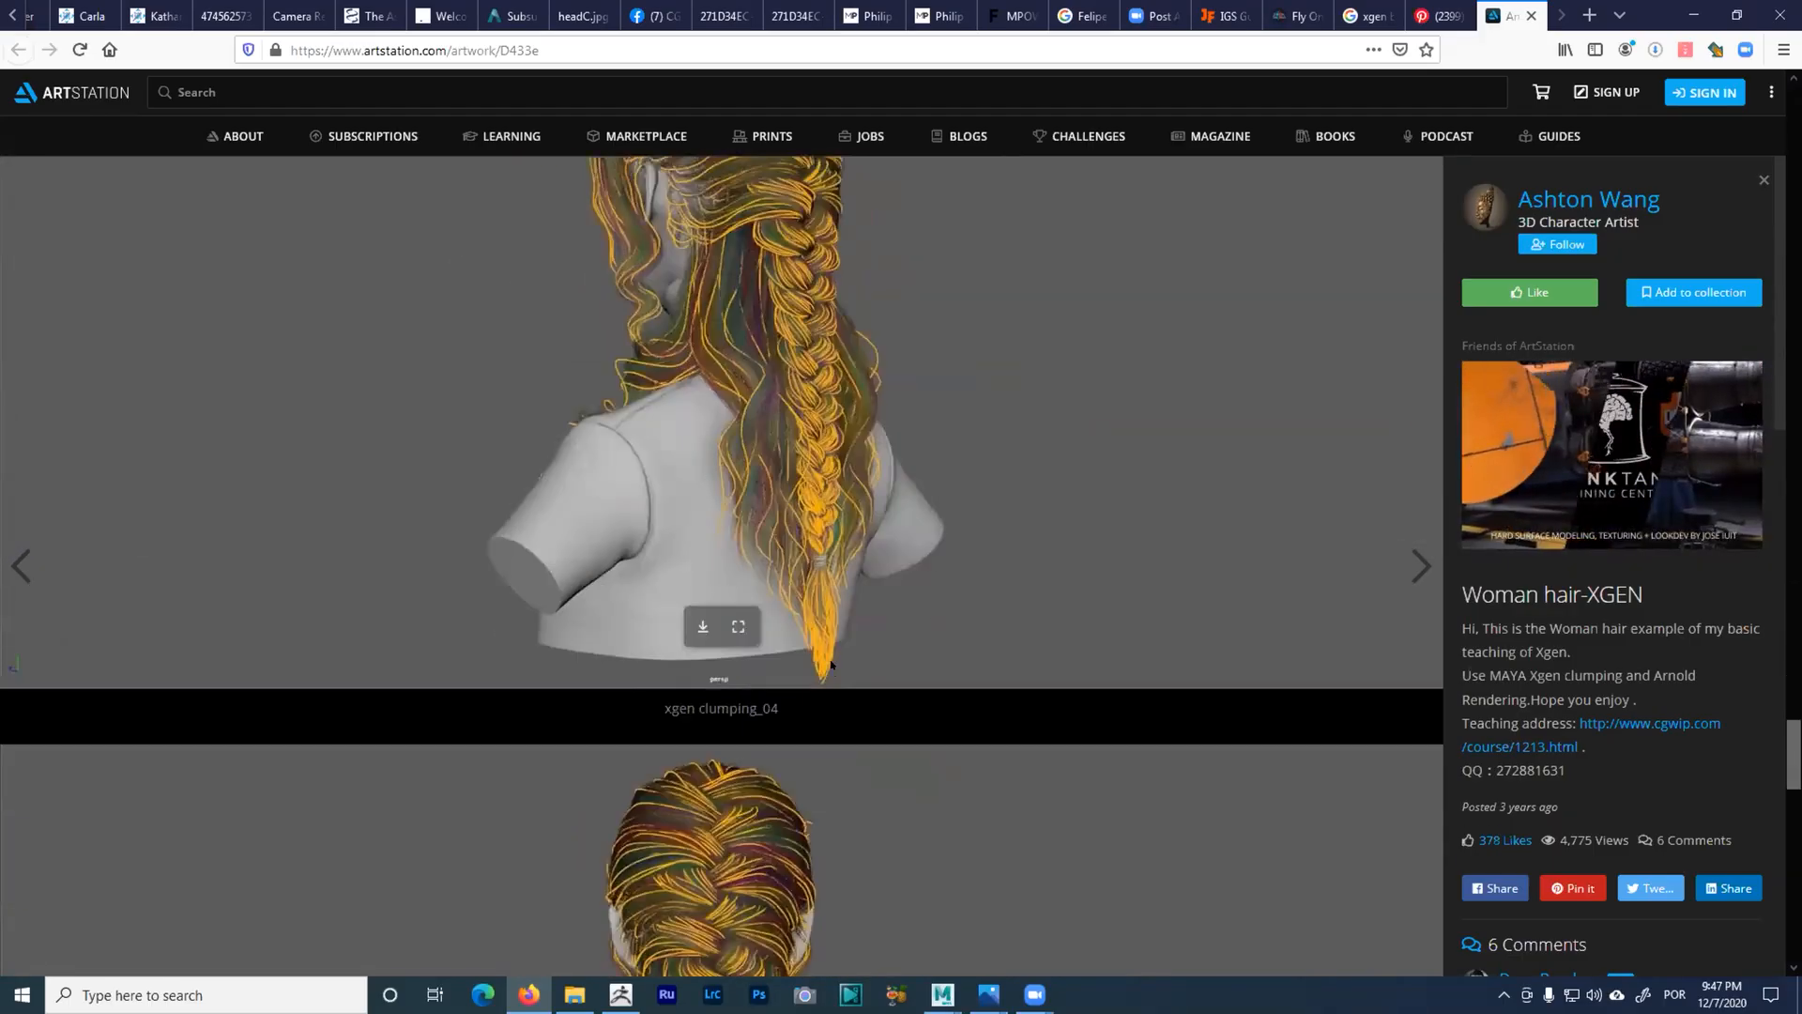
pyautogui.scroll(-4, 721, 563)
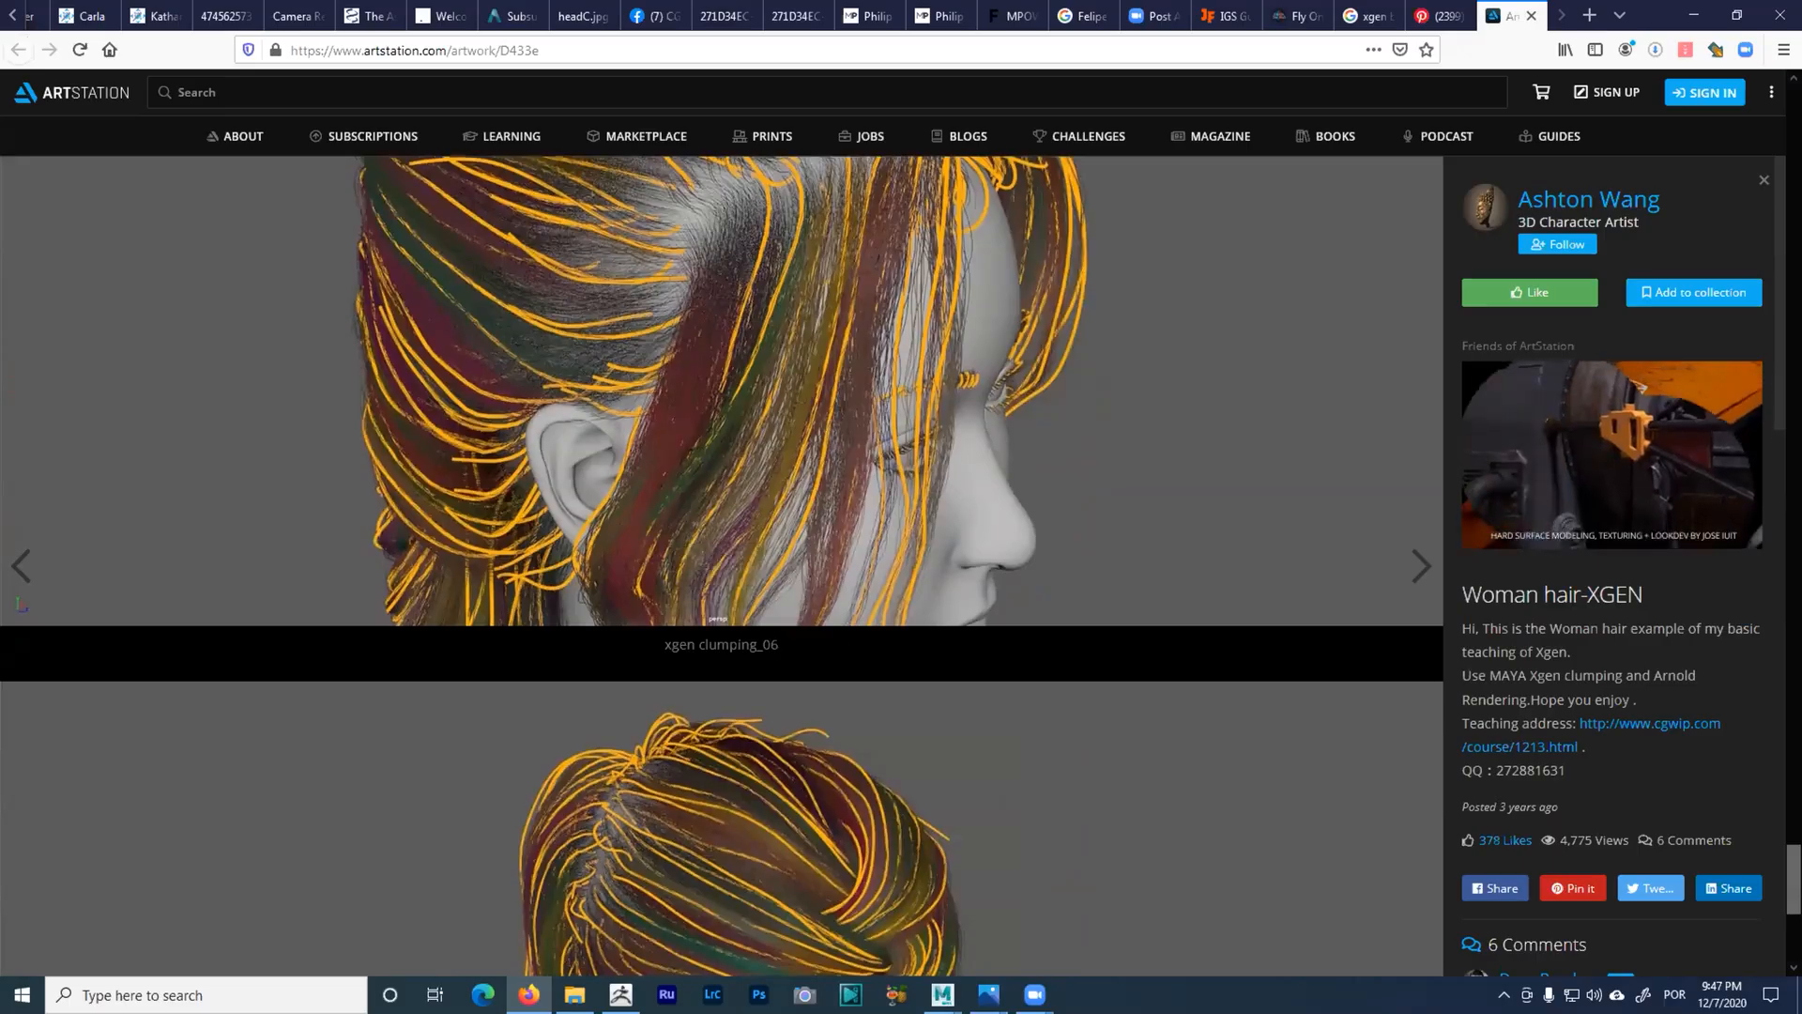
pyautogui.click(1736, 14)
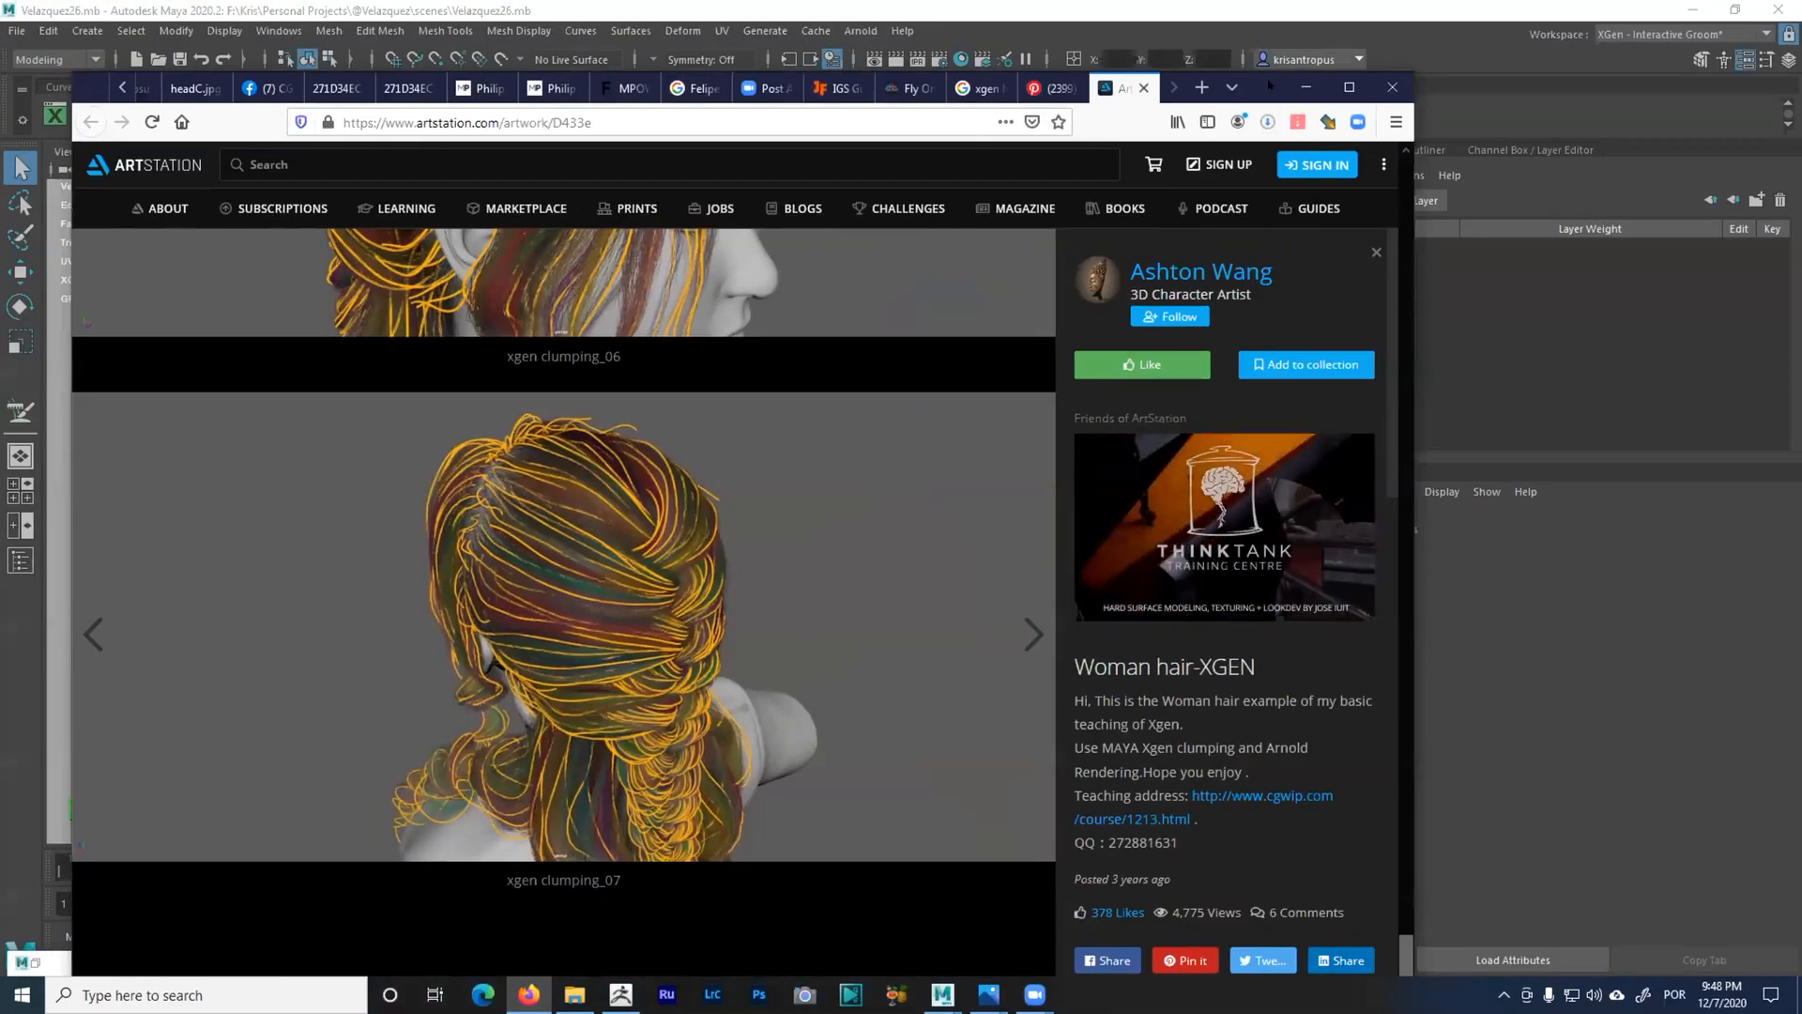
pyautogui.click(1305, 86)
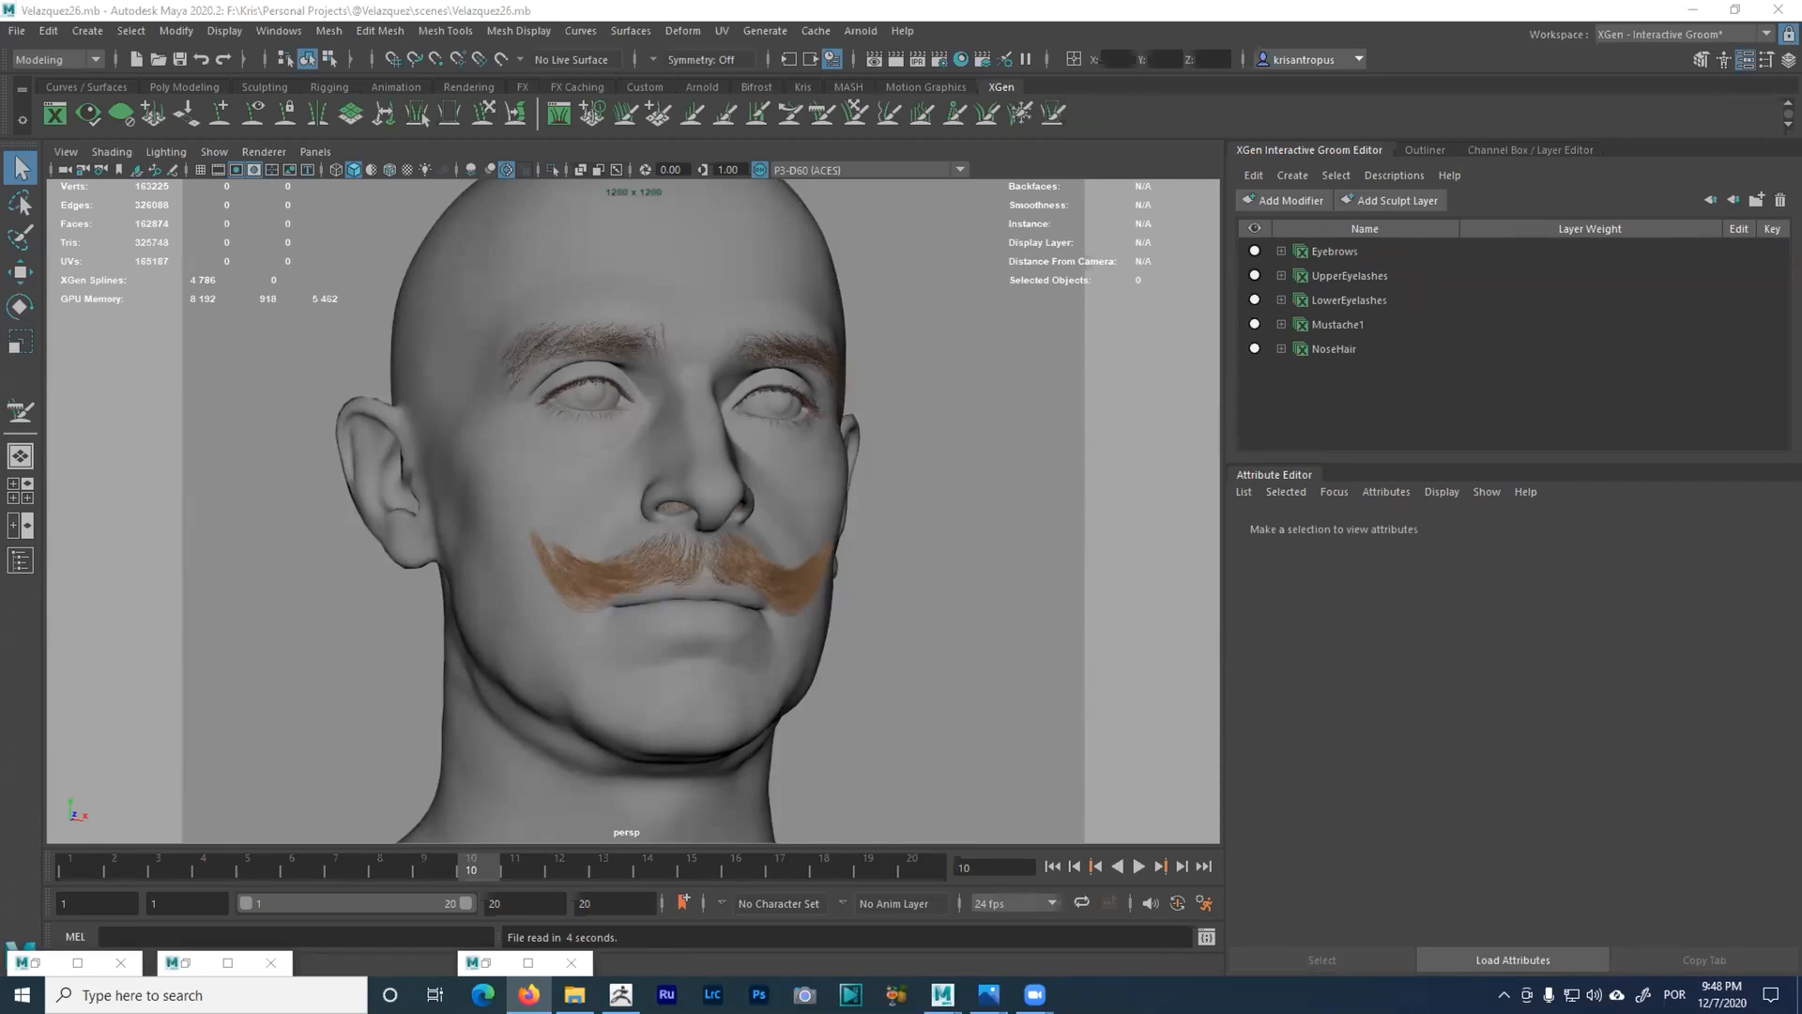
# - Switch back to Firefox and read the CG Record article about the full-CGI Barbara Palvin portrait
pyautogui.click(528, 994)
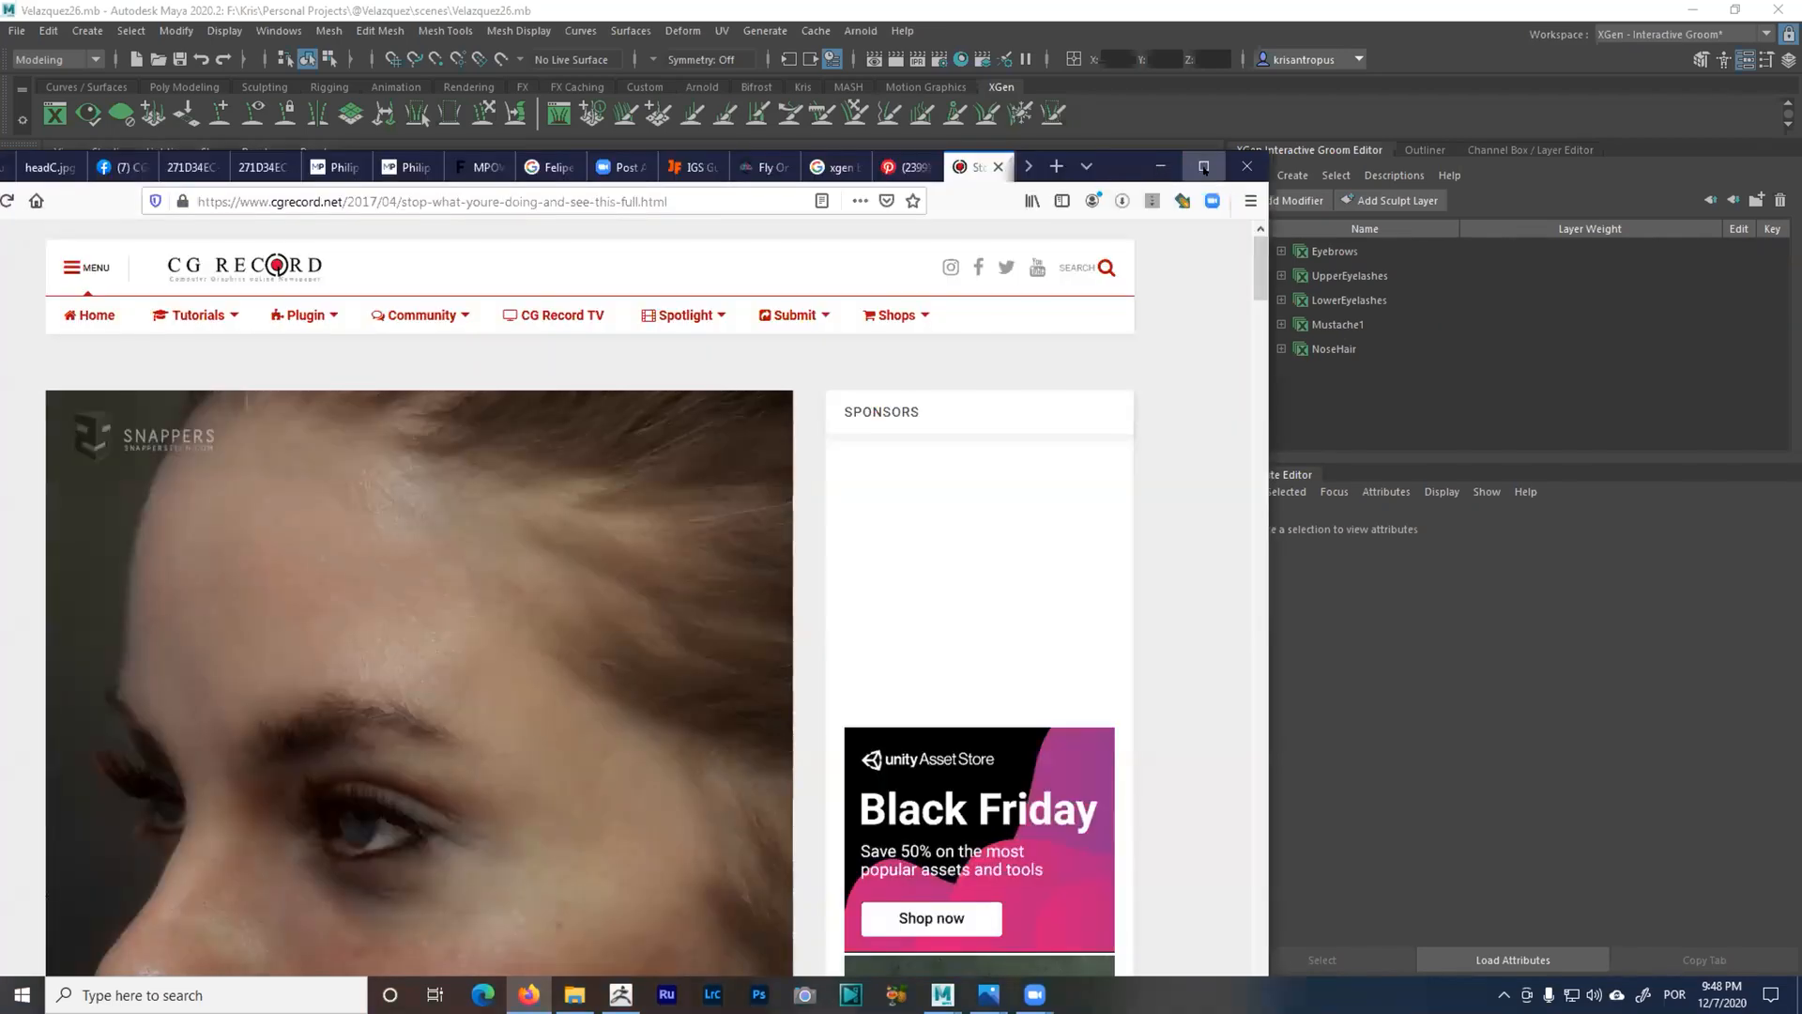
pyautogui.scroll(-5, 902, 501)
pyautogui.scroll(-5, 903, 502)
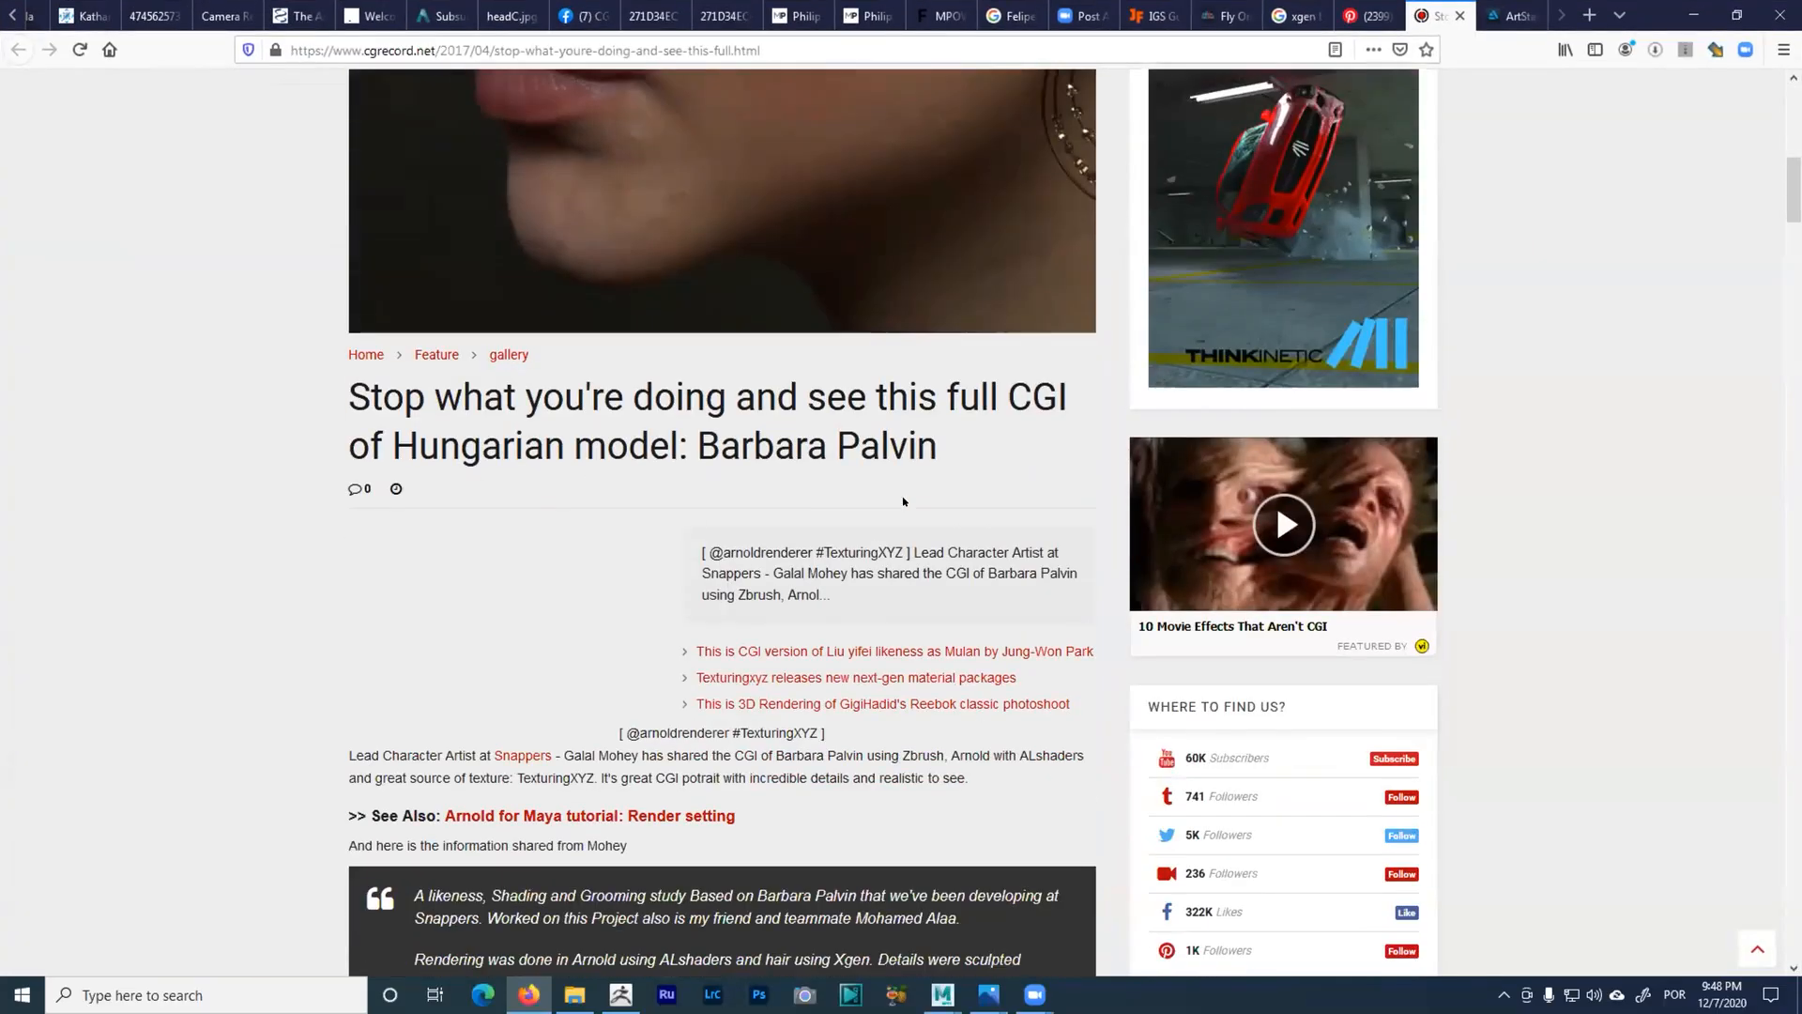
pyautogui.scroll(-2, 731, 447)
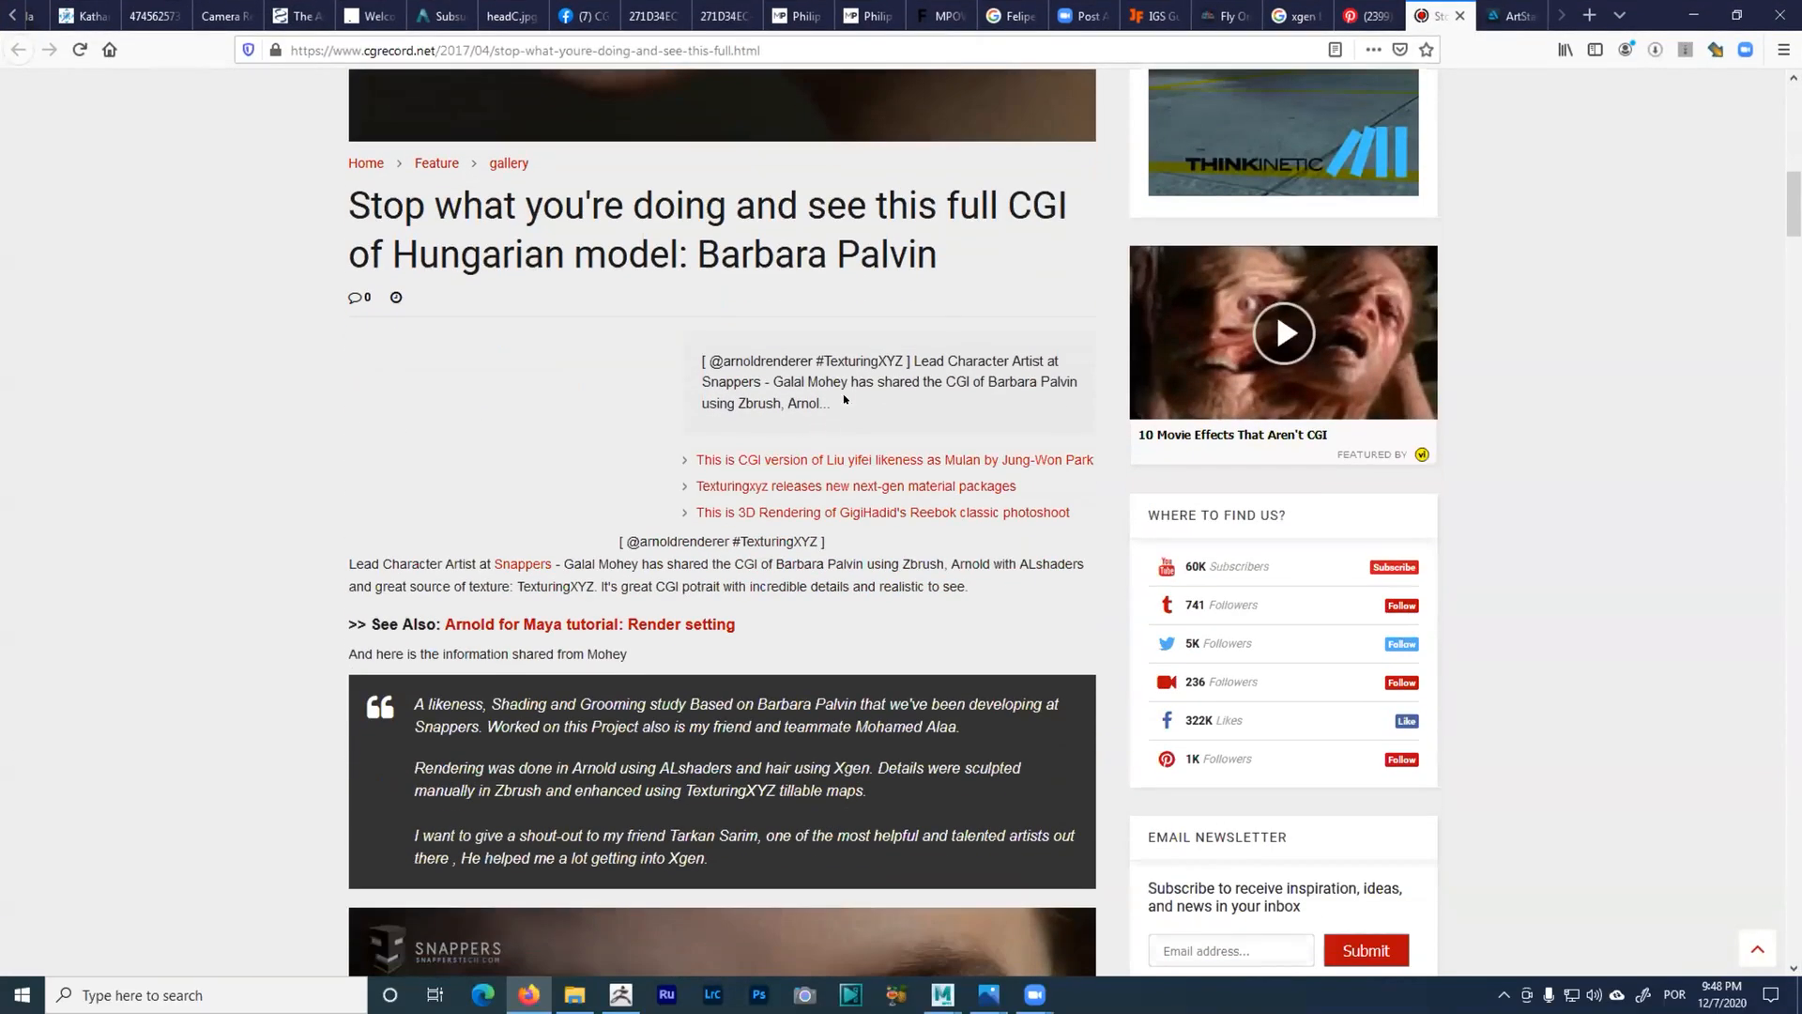
pyautogui.scroll(-5, 683, 501)
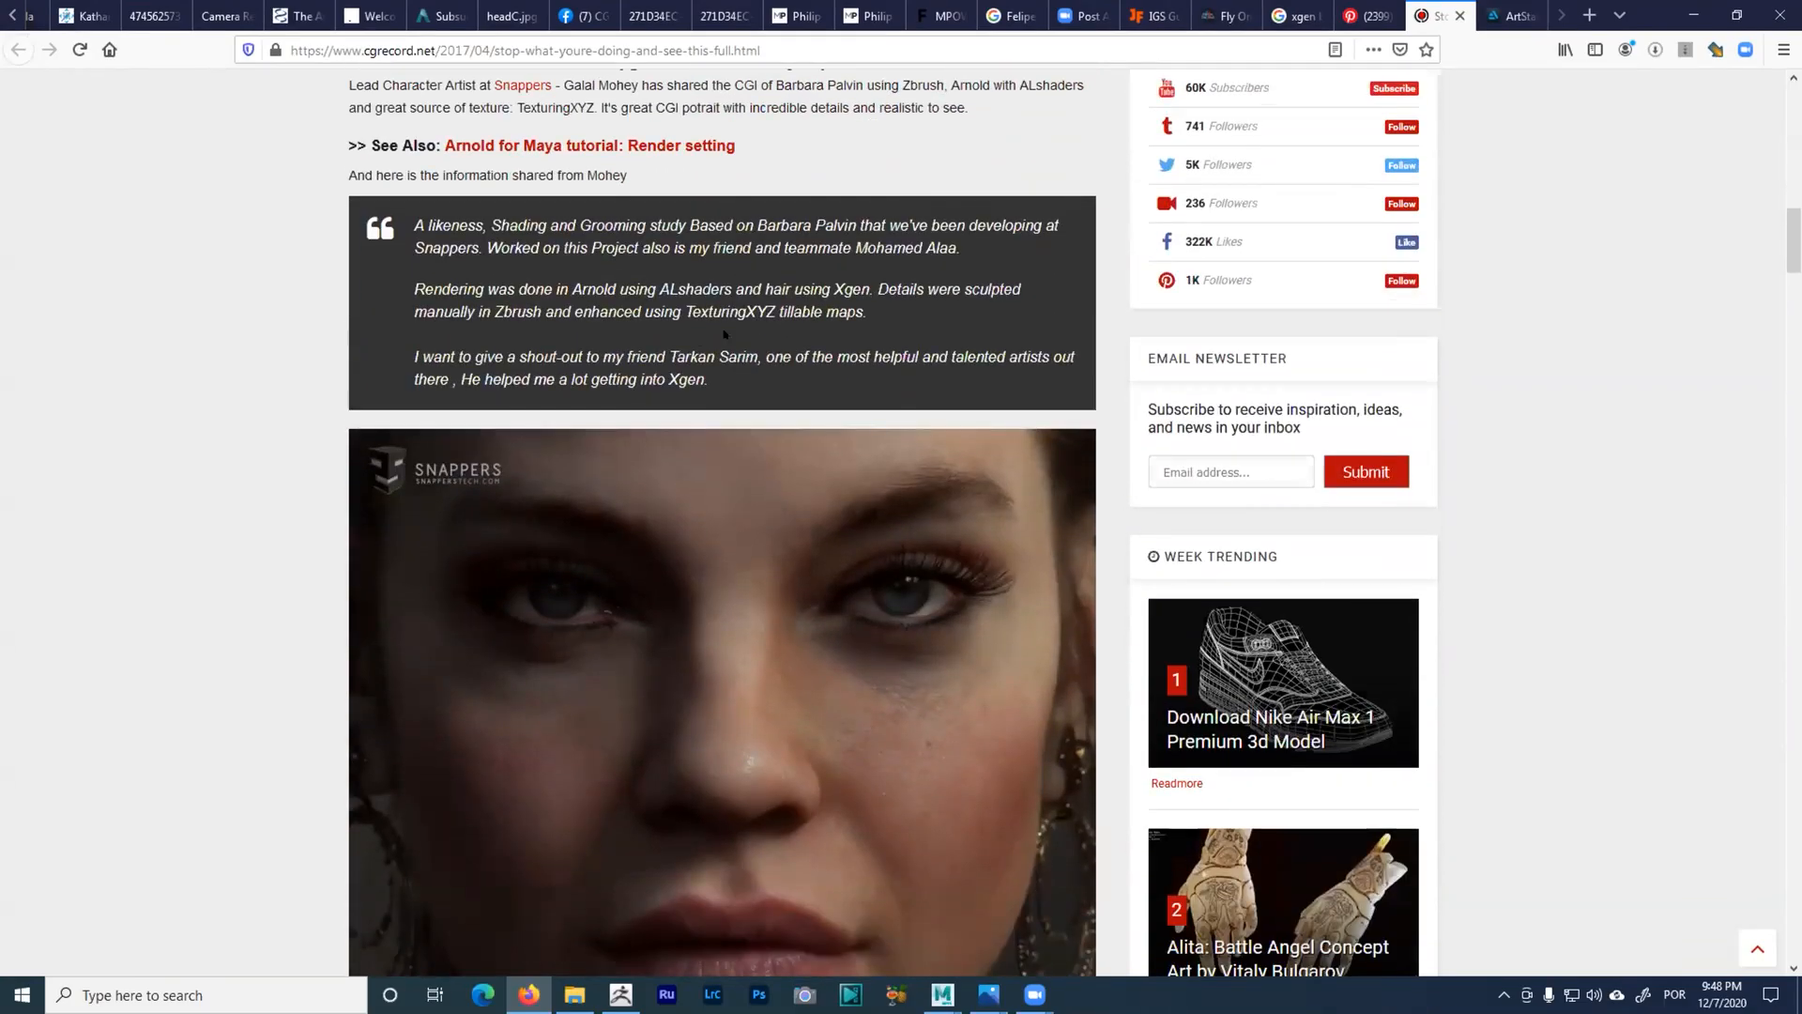
# - Examine the hairline and ponytail in the article's front, profile and grey clay renders and its first wireframe image
pyautogui.scroll(-5, 785, 474)
pyautogui.scroll(-4, 784, 475)
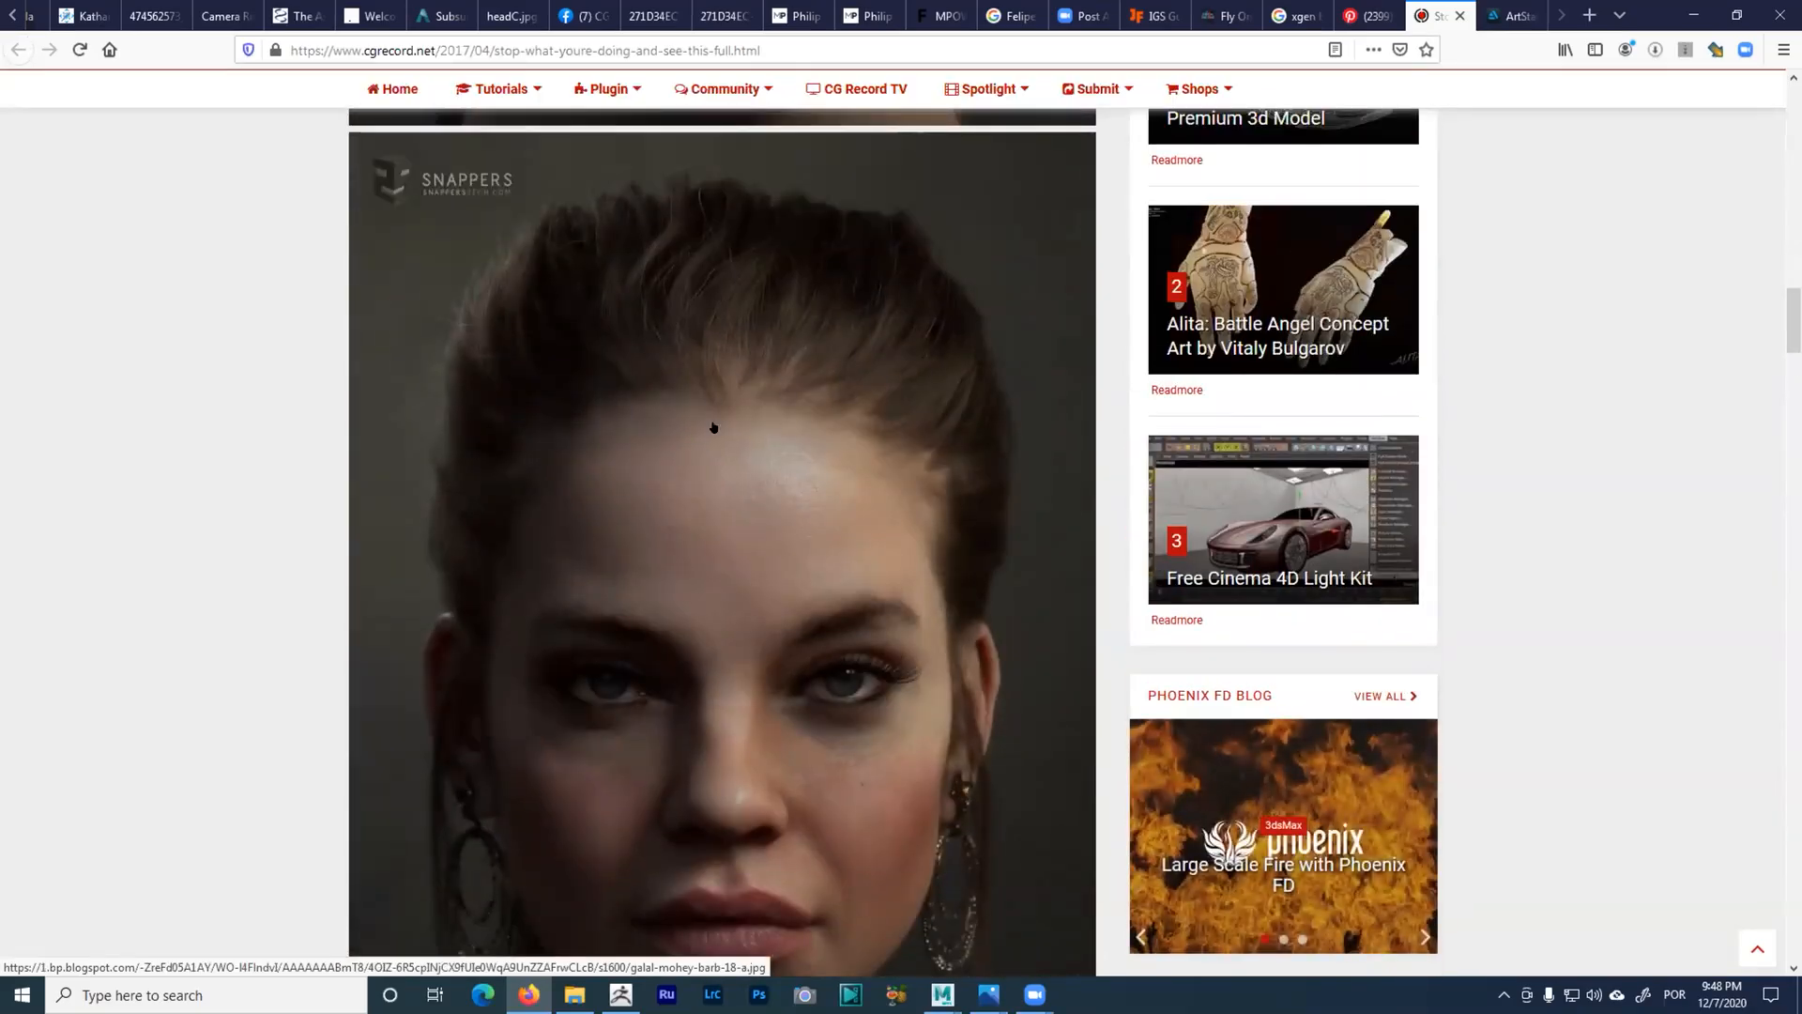
pyautogui.scroll(-14, 713, 427)
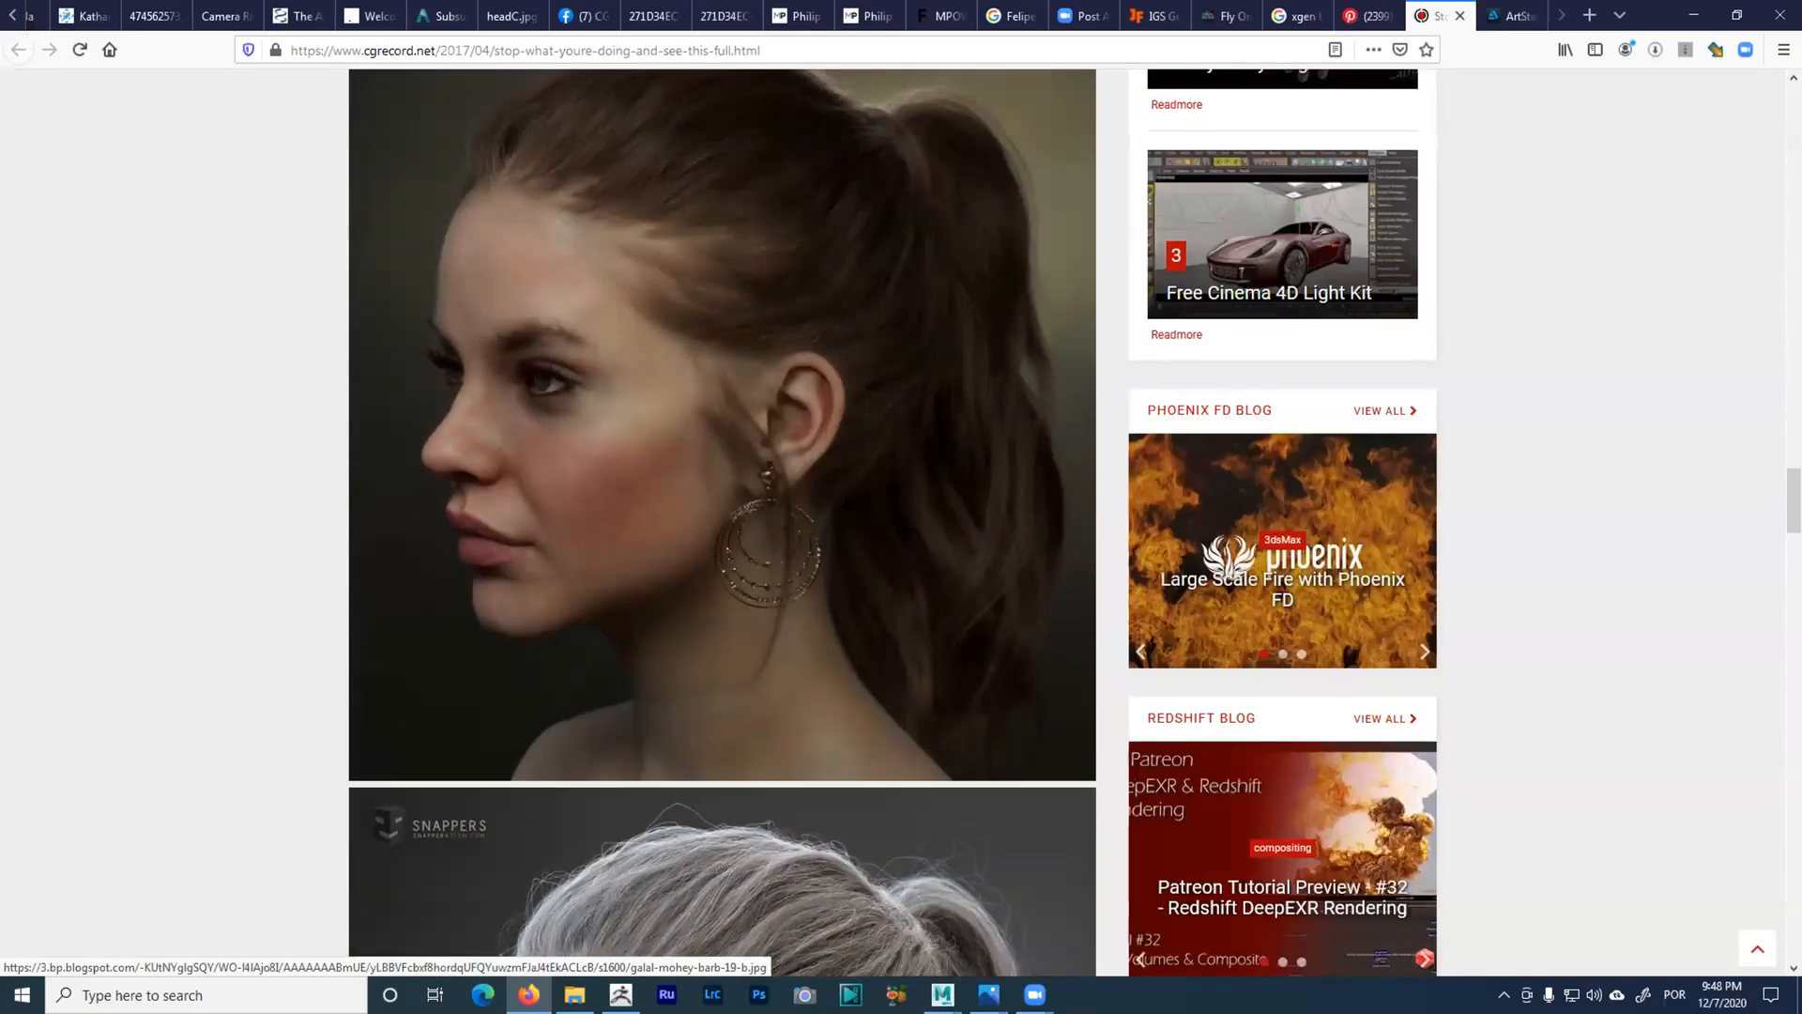
pyautogui.scroll(-4, 865, 335)
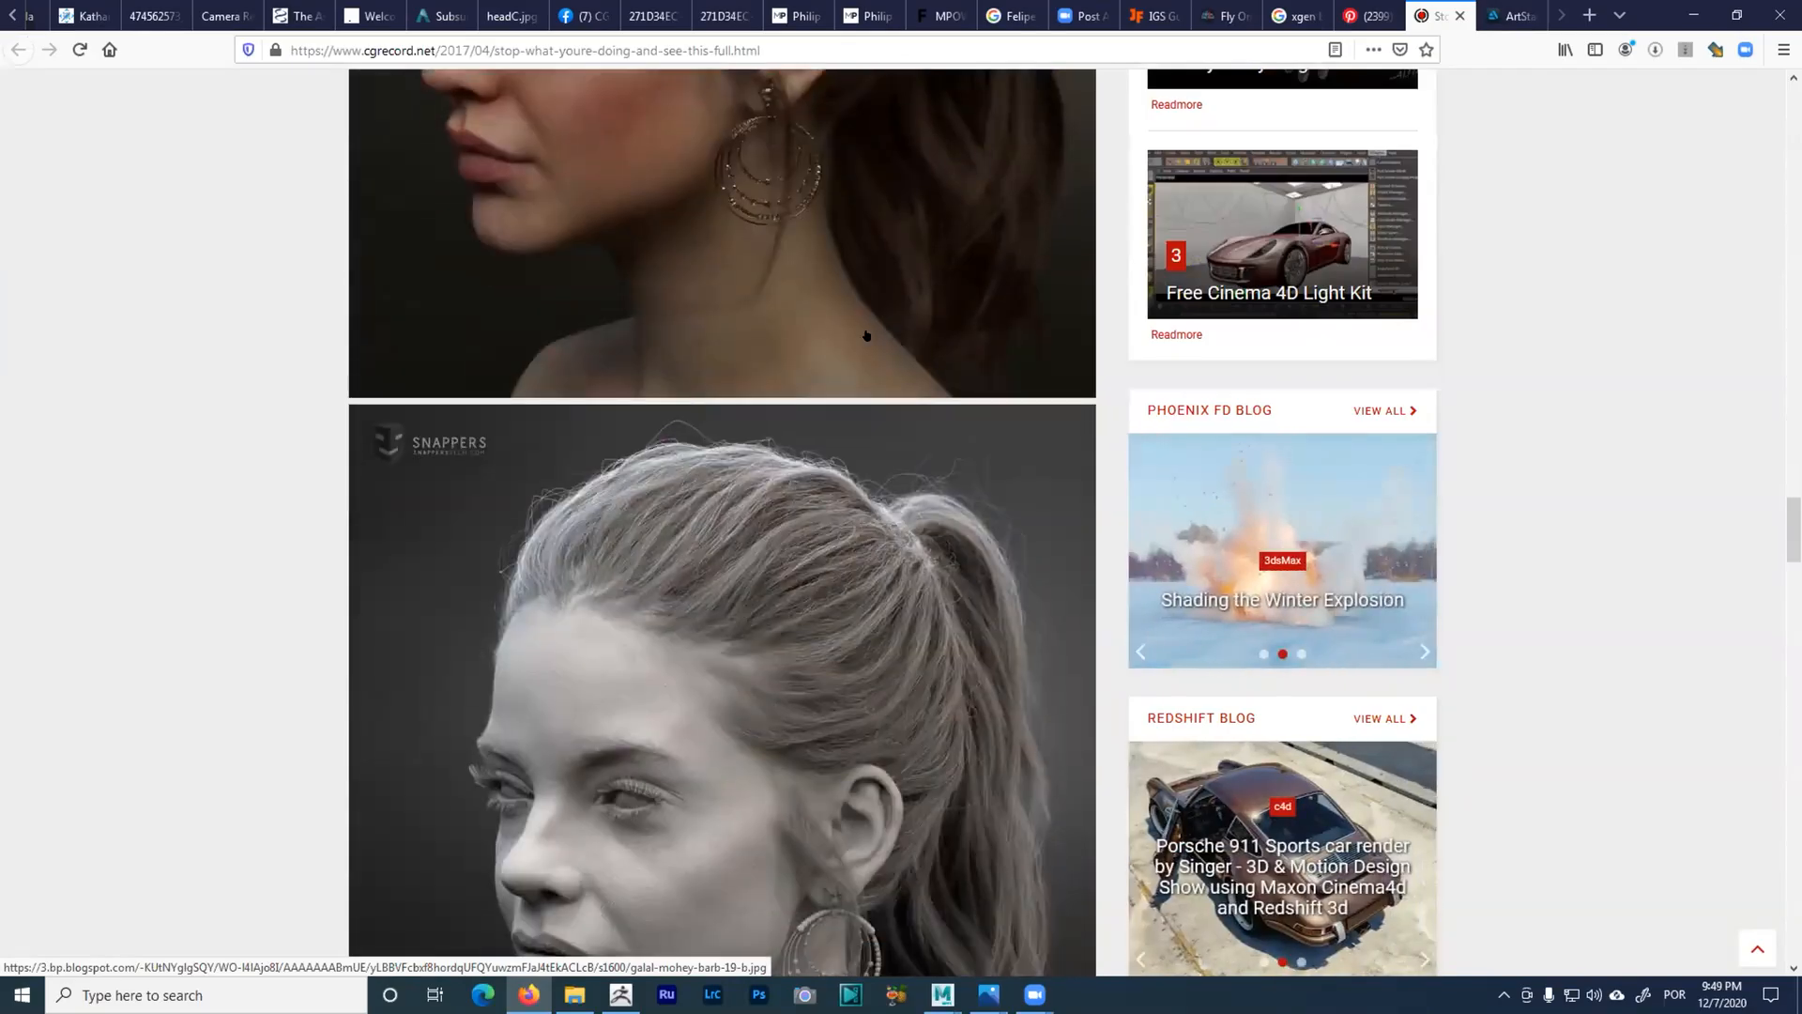
pyautogui.scroll(-4, 866, 335)
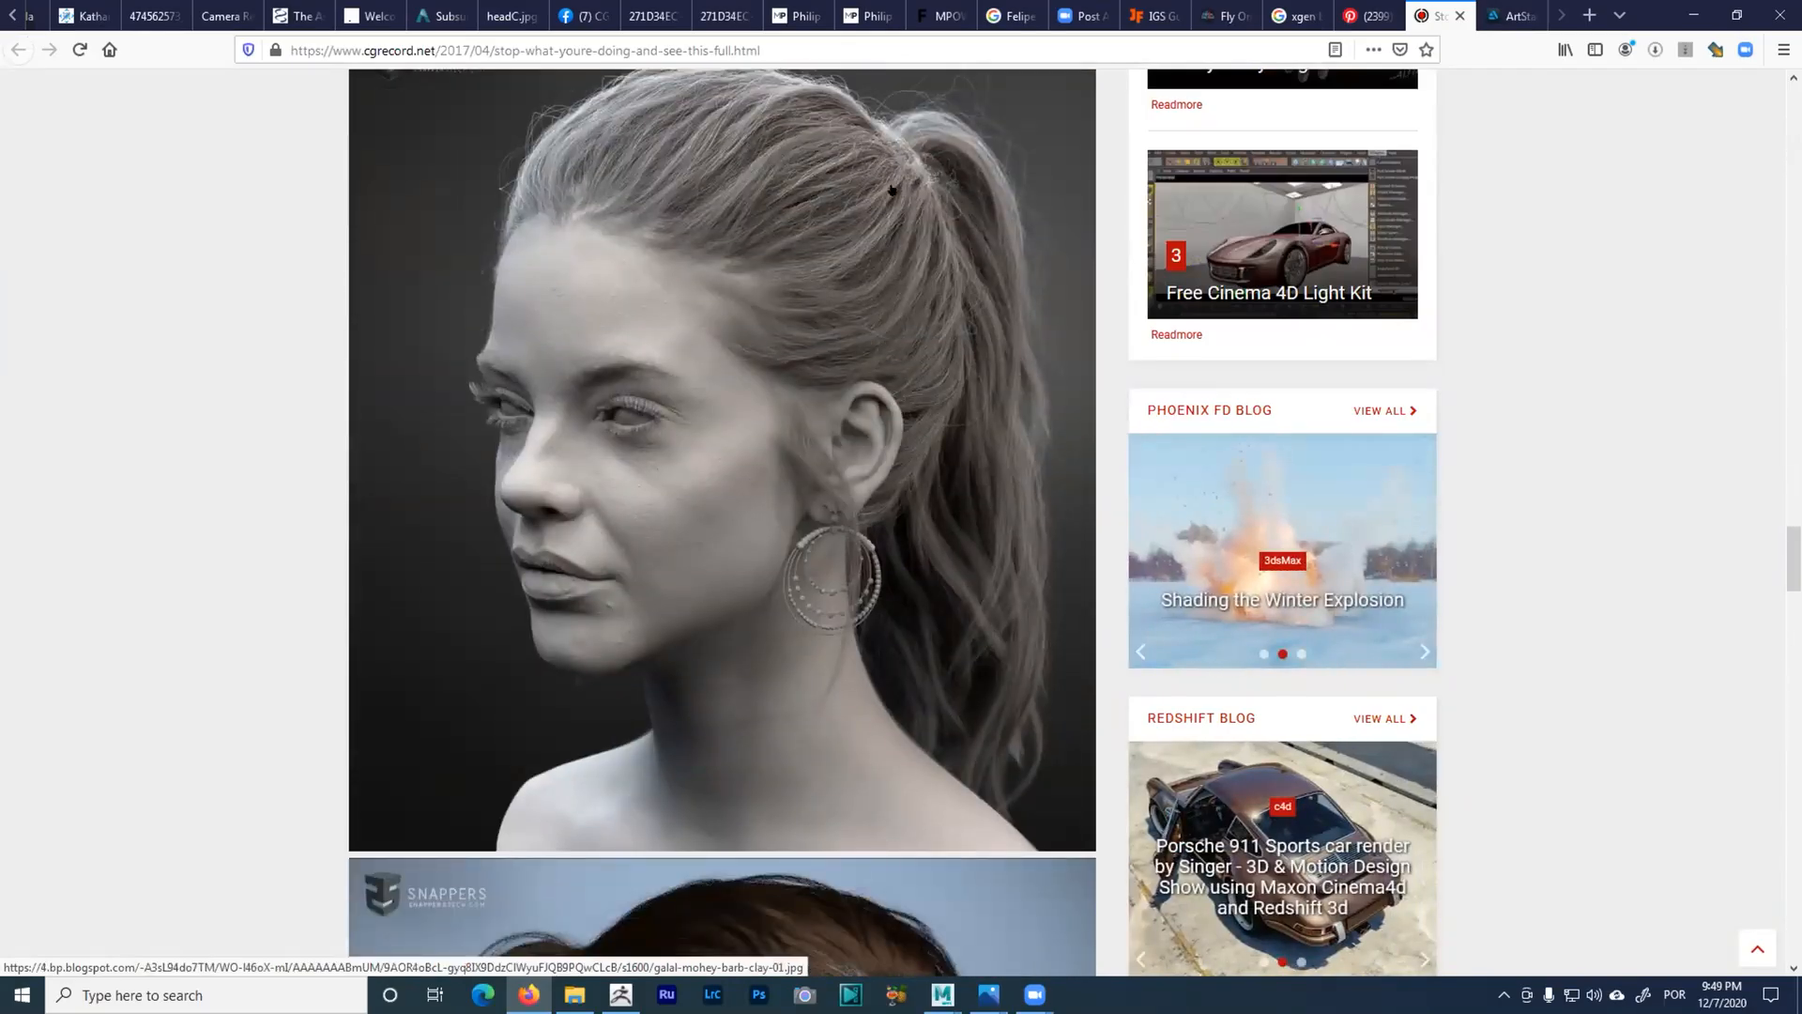
pyautogui.scroll(-13, 955, 563)
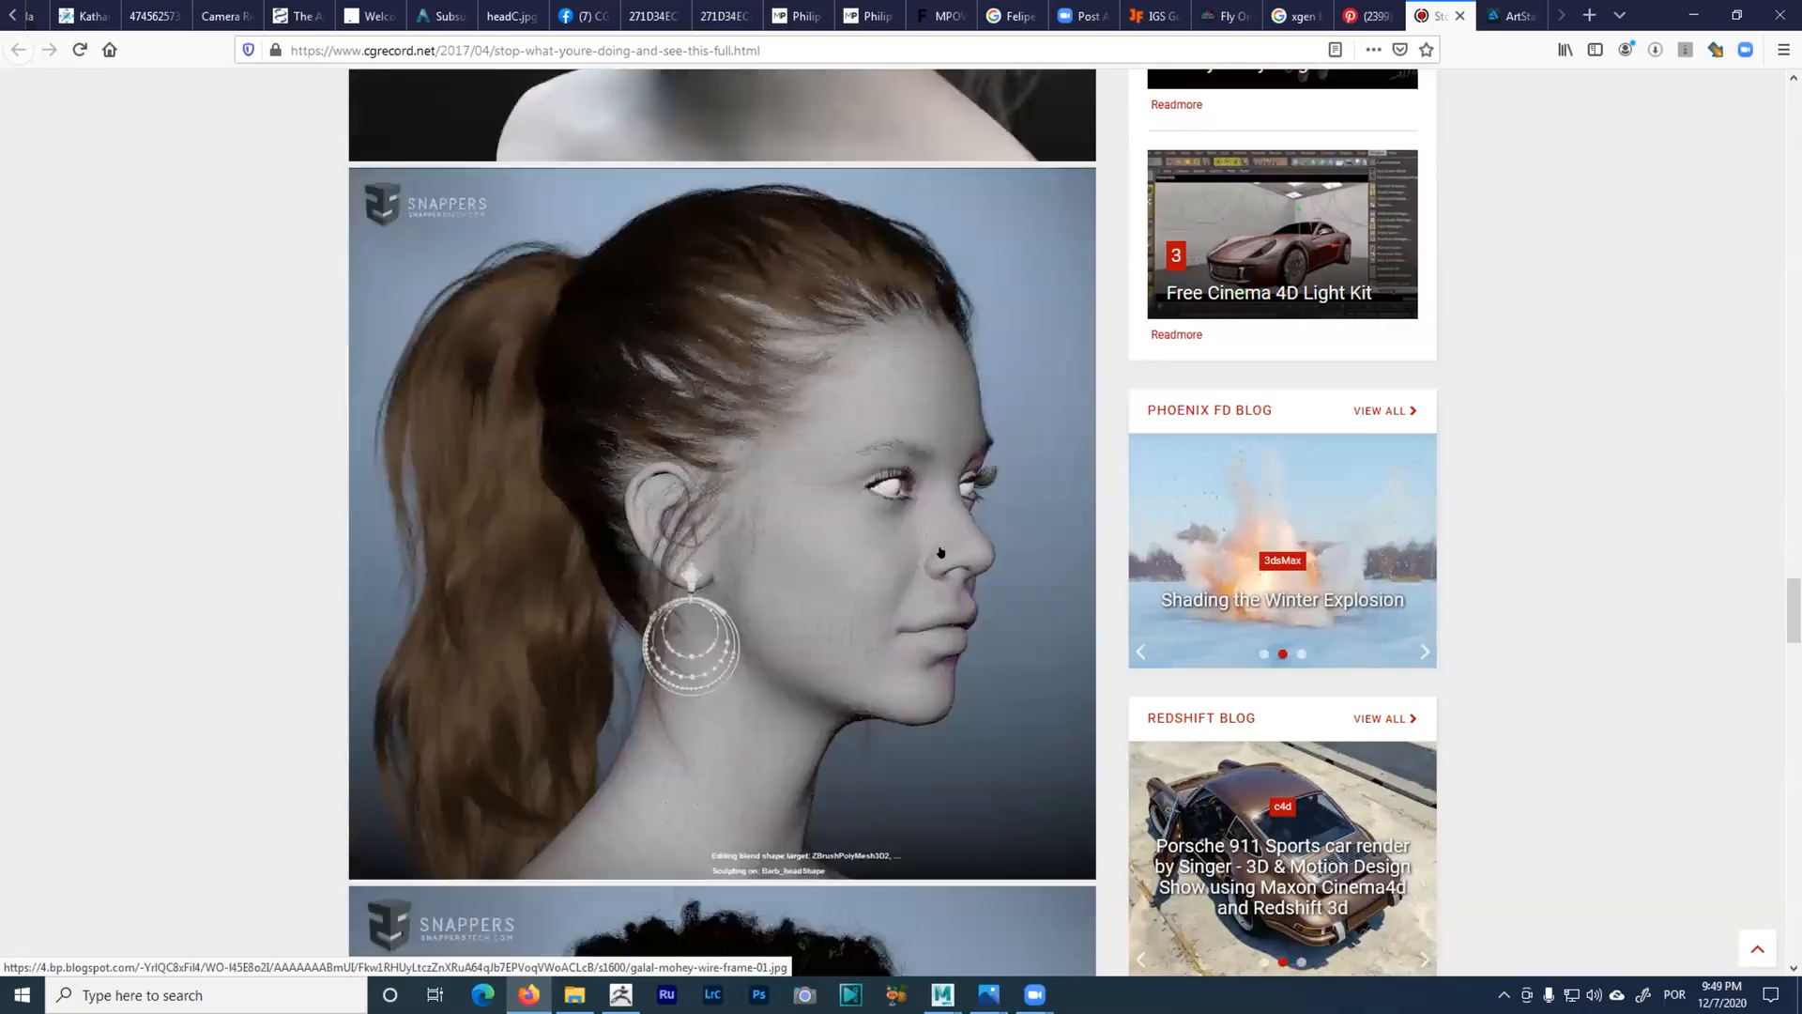
# - Study how the orange XGen guides cover the ponytail, forehead, eyebrows and lashes, and view the resulting hair close-ups
pyautogui.scroll(-10, 950, 562)
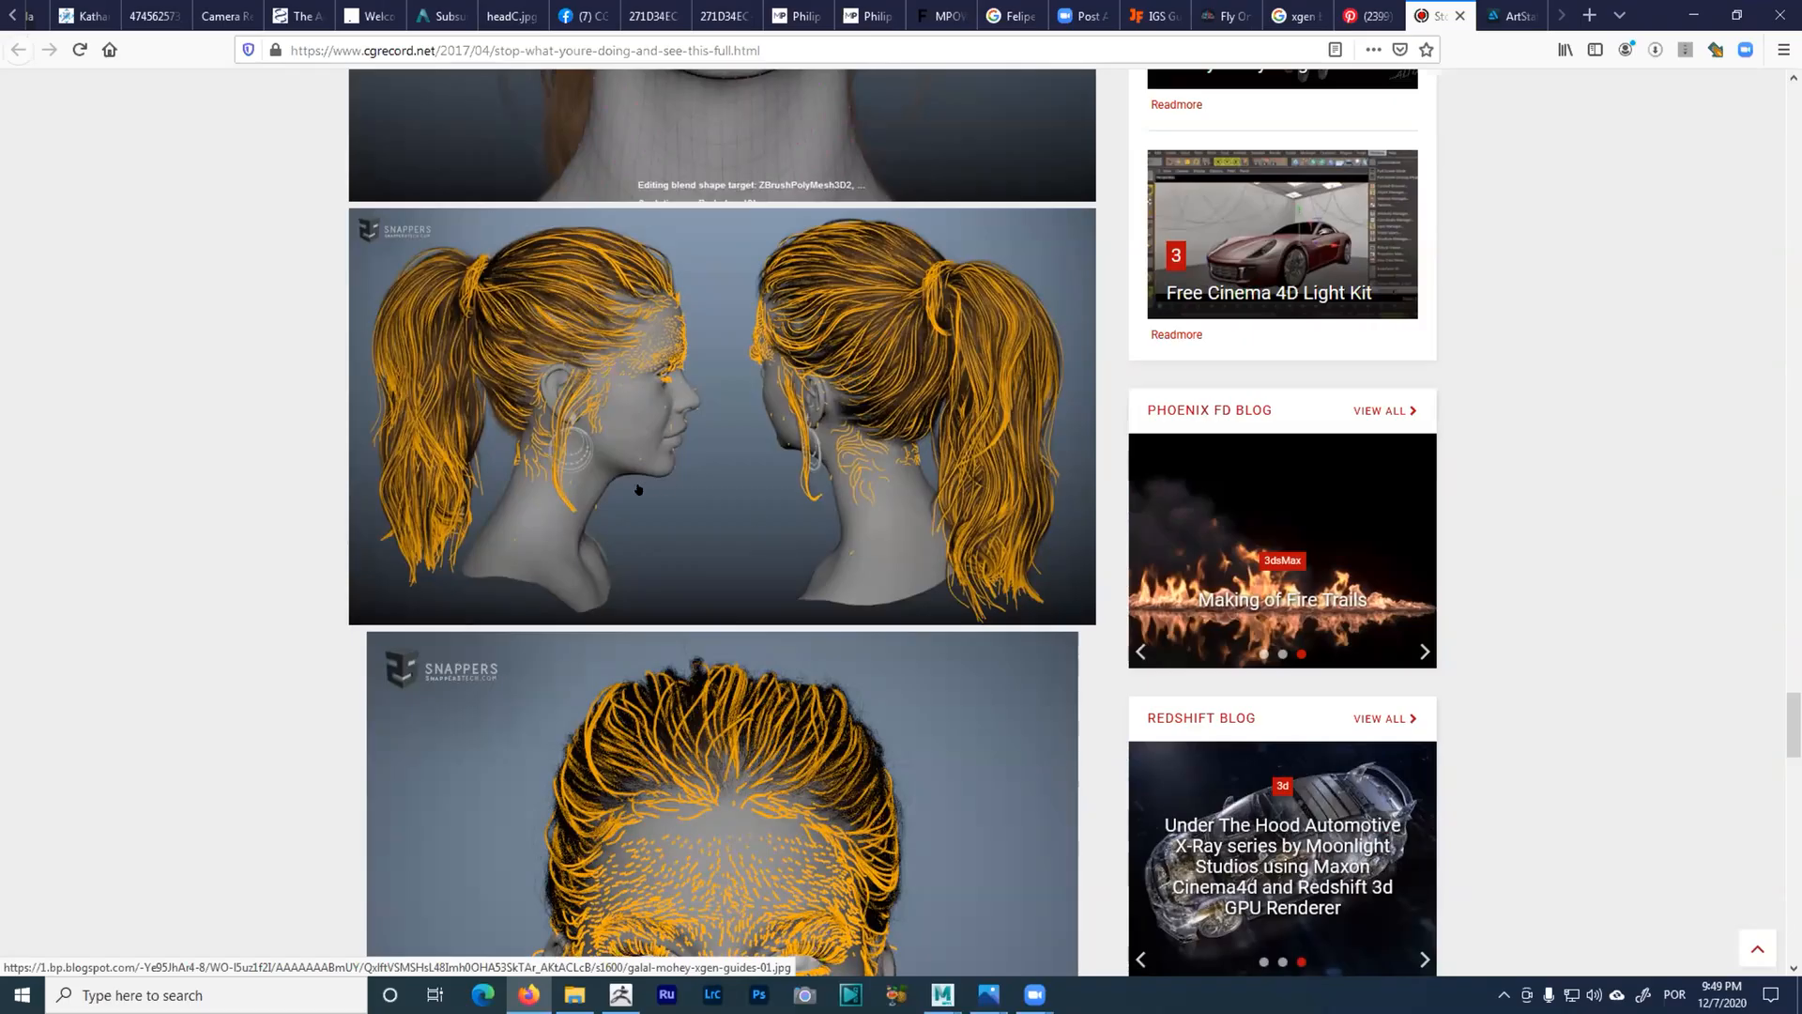
pyautogui.scroll(-4, 657, 554)
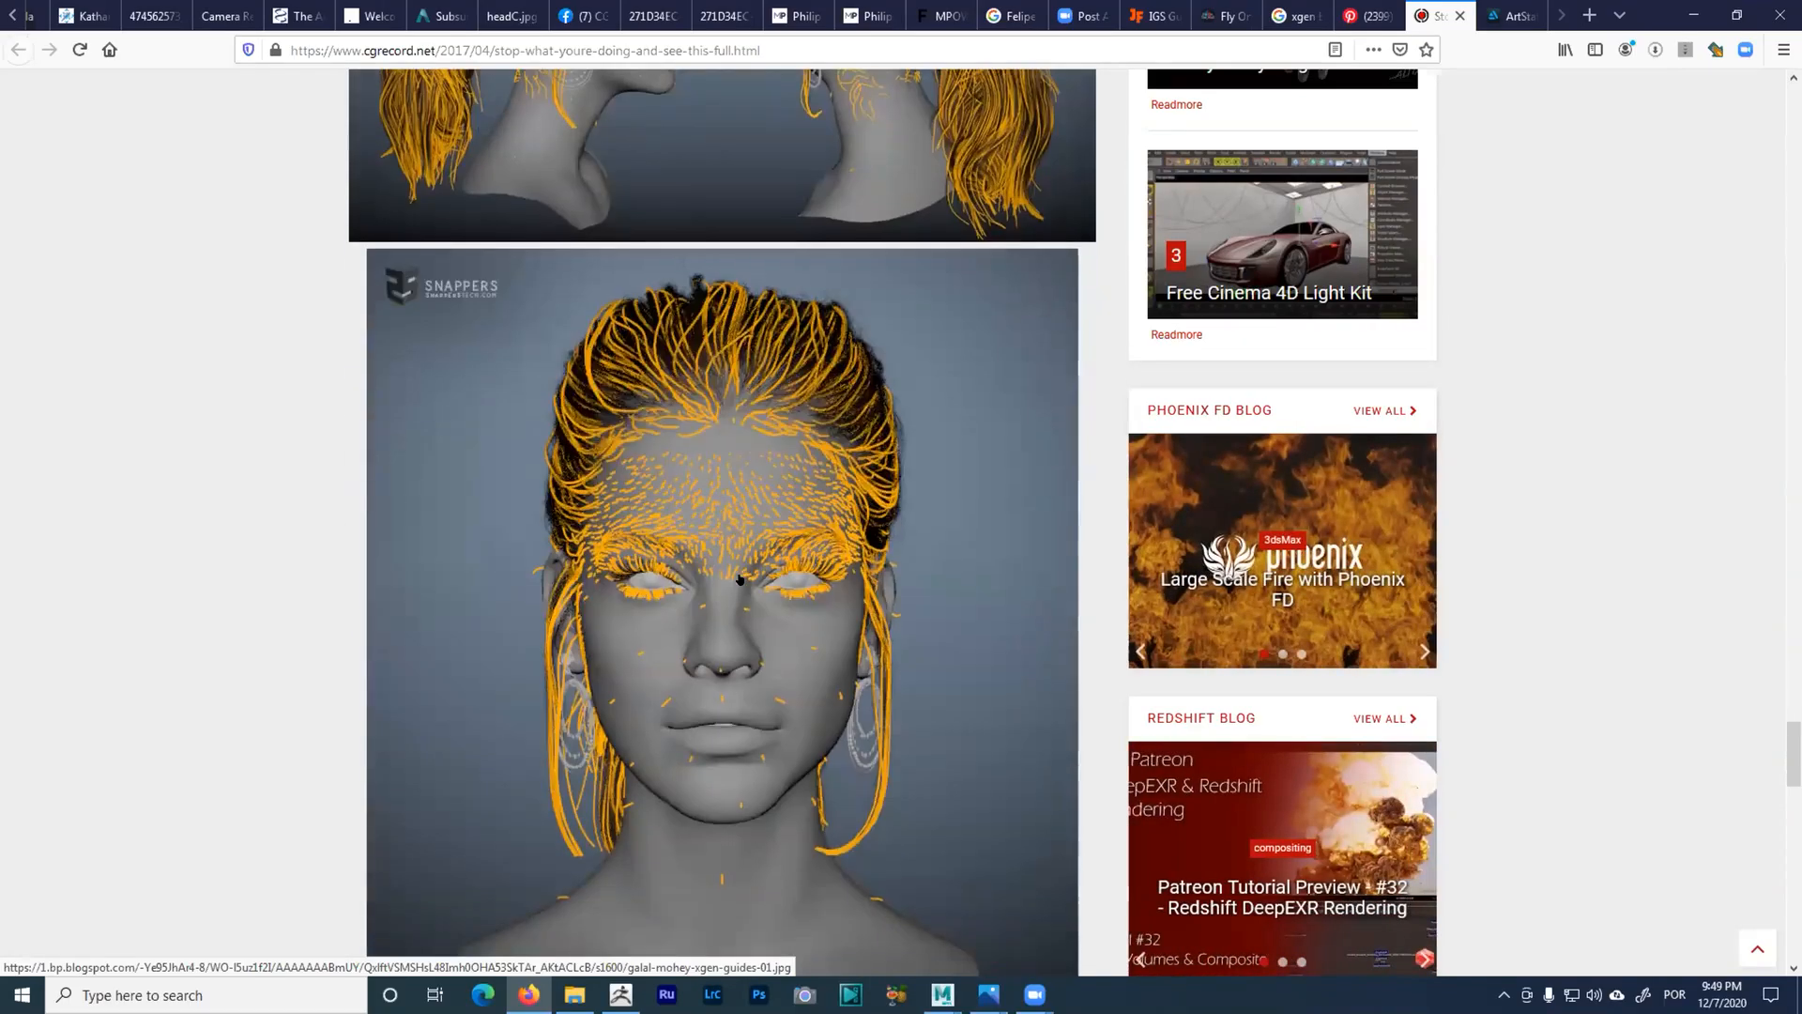
pyautogui.scroll(5, 821, 387)
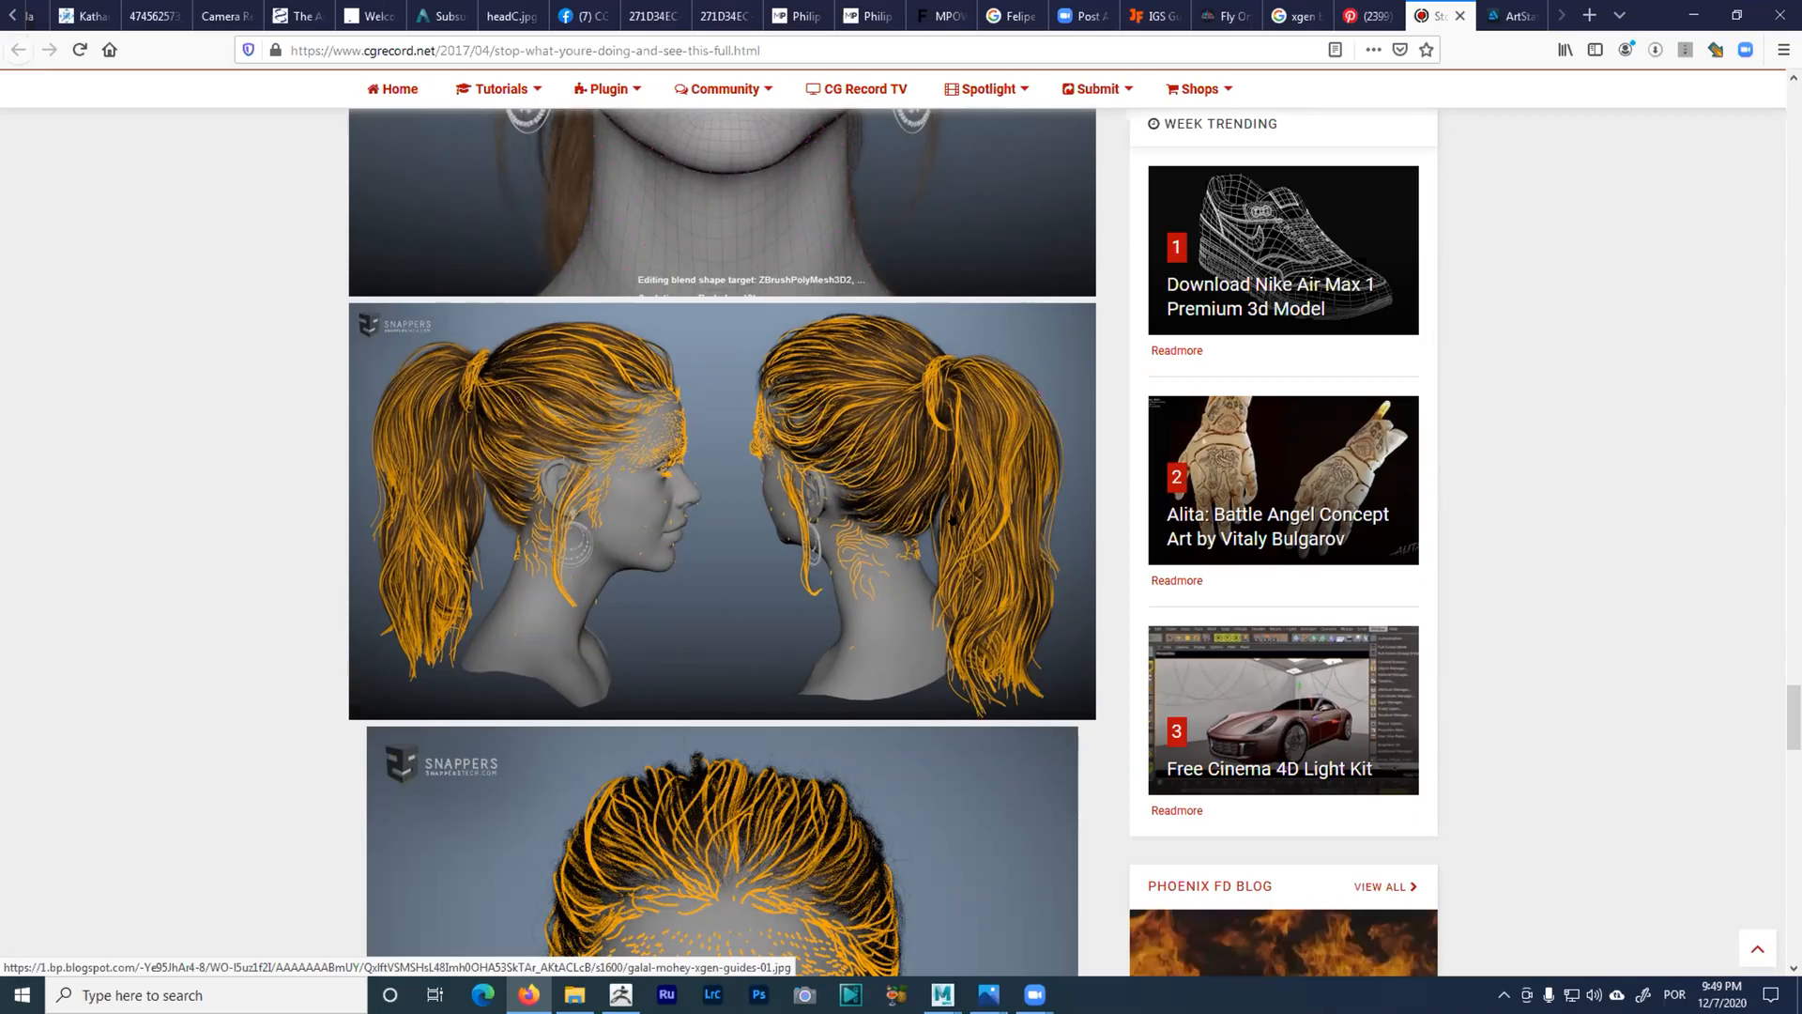
pyautogui.scroll(-5, 925, 528)
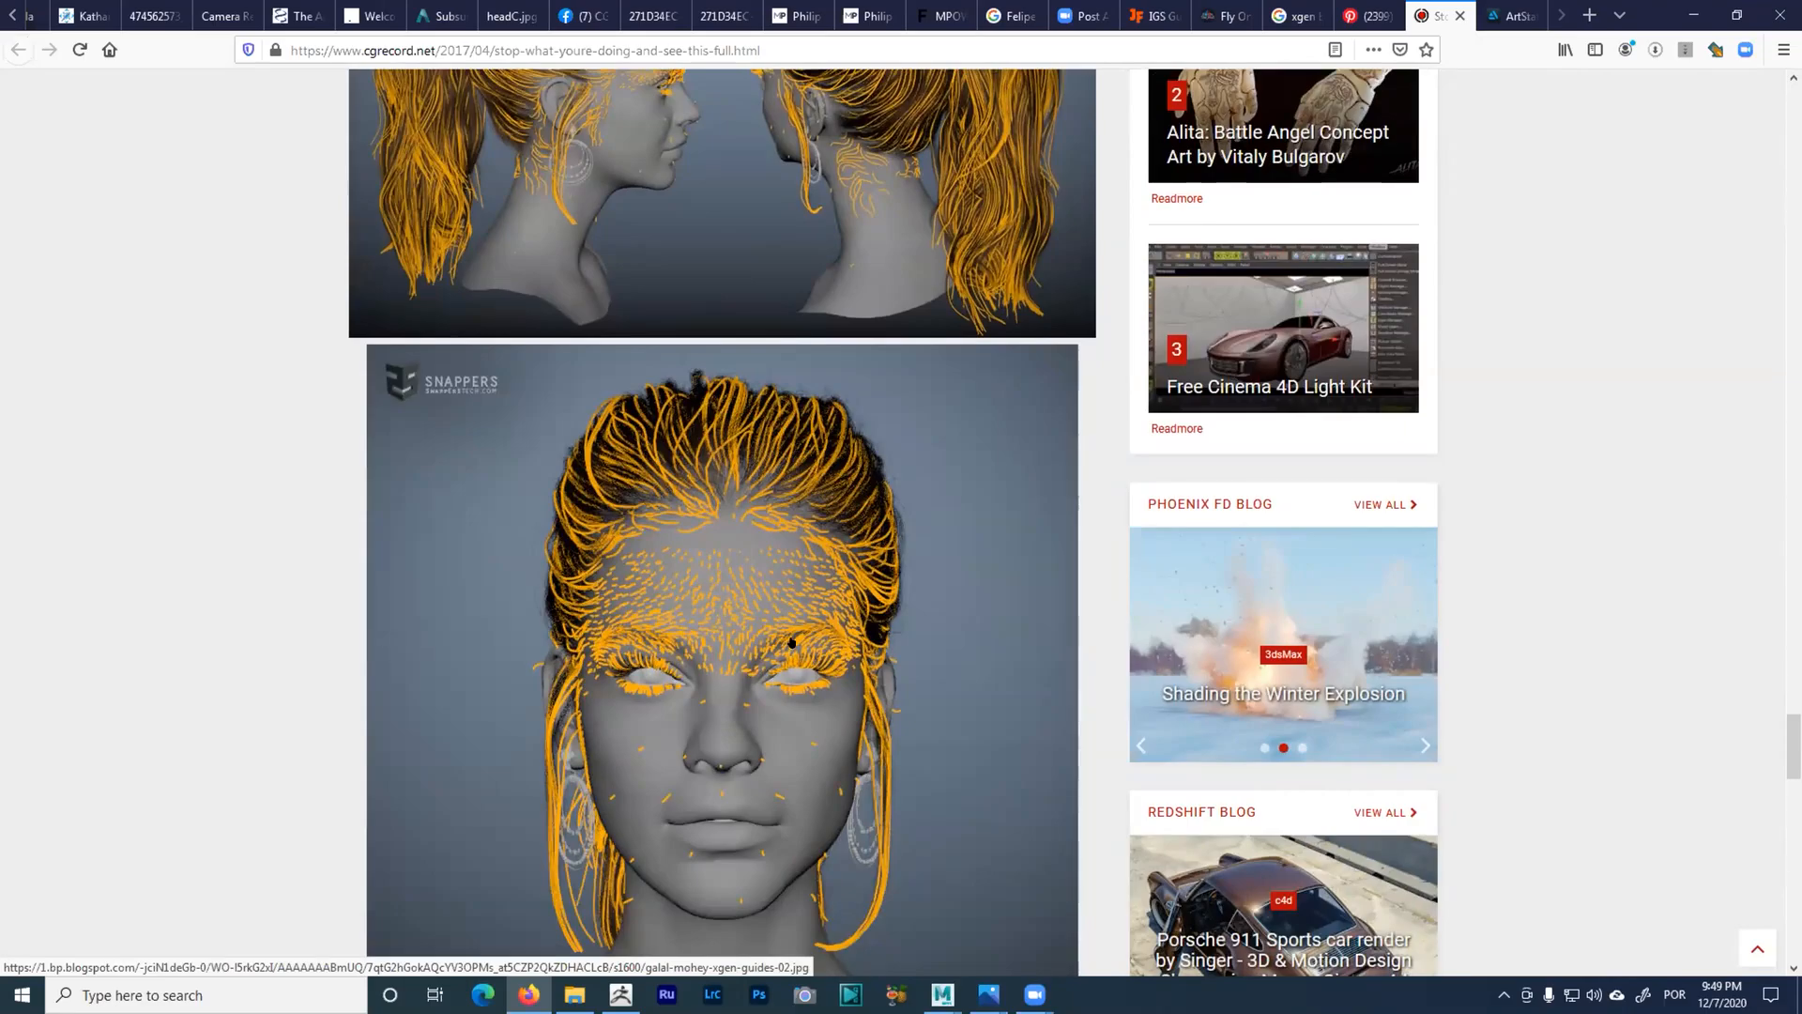
pyautogui.scroll(-2, 833, 516)
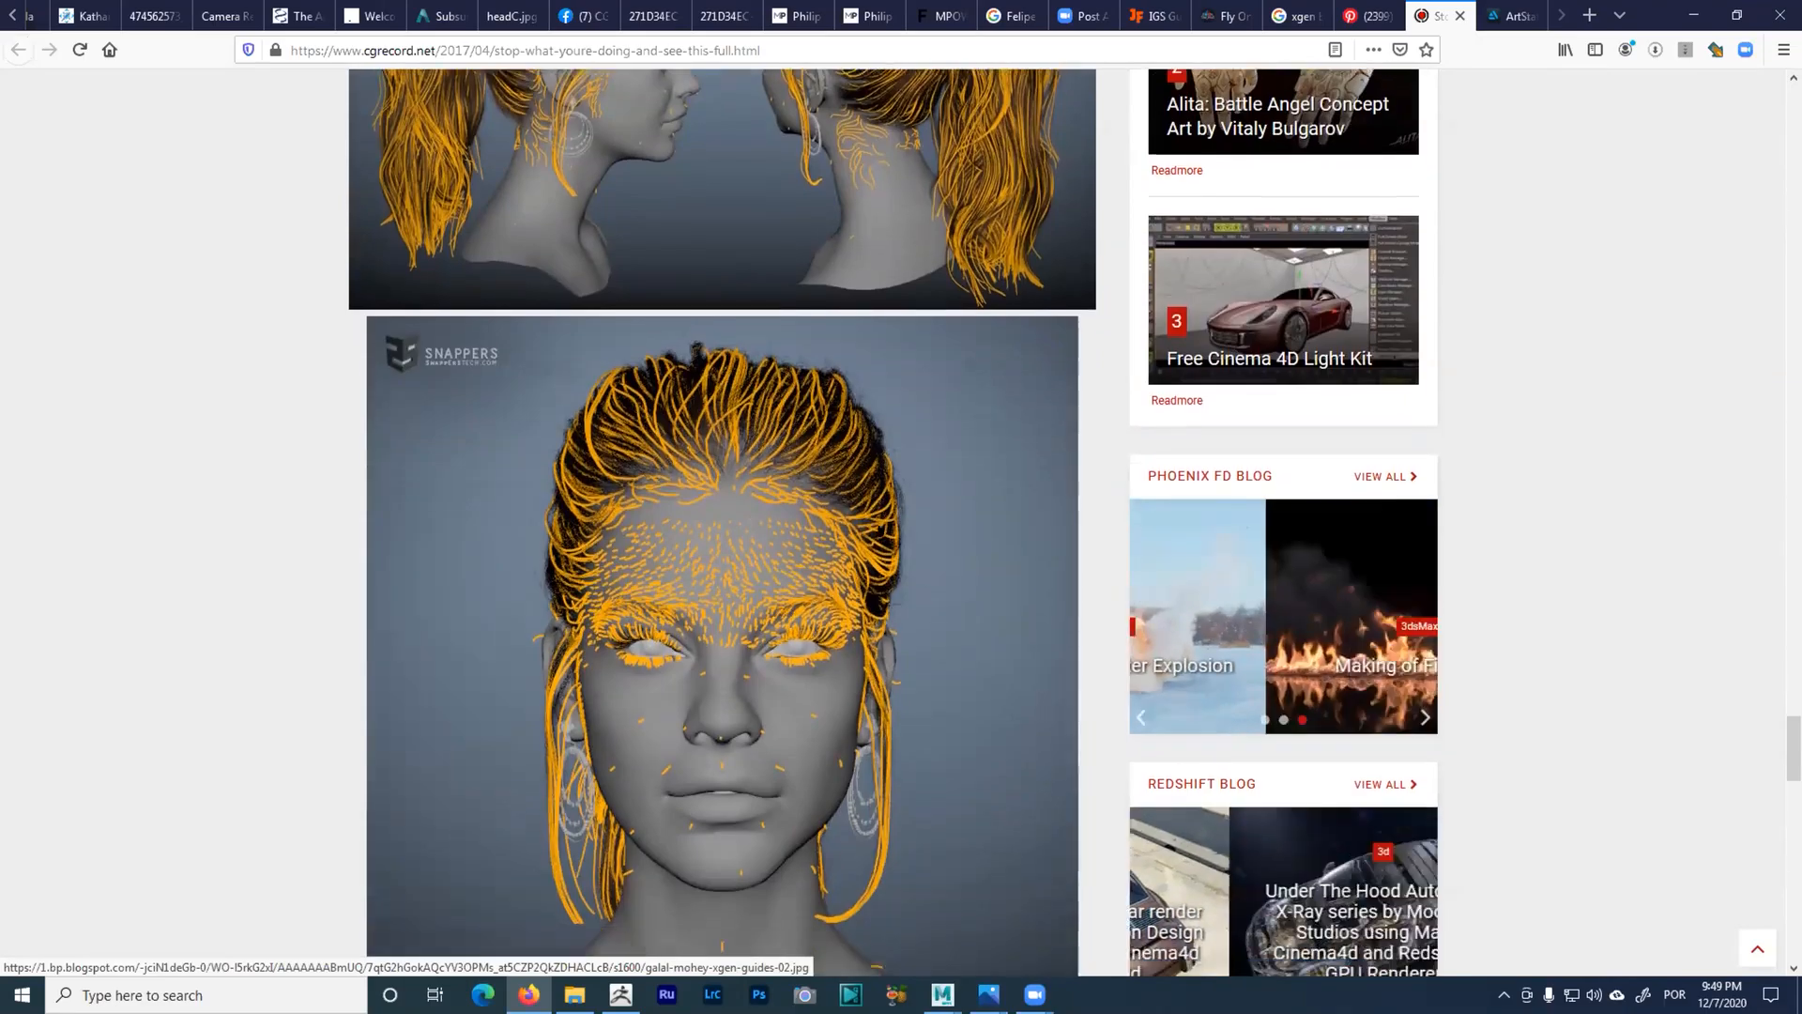
pyautogui.scroll(-6, 882, 563)
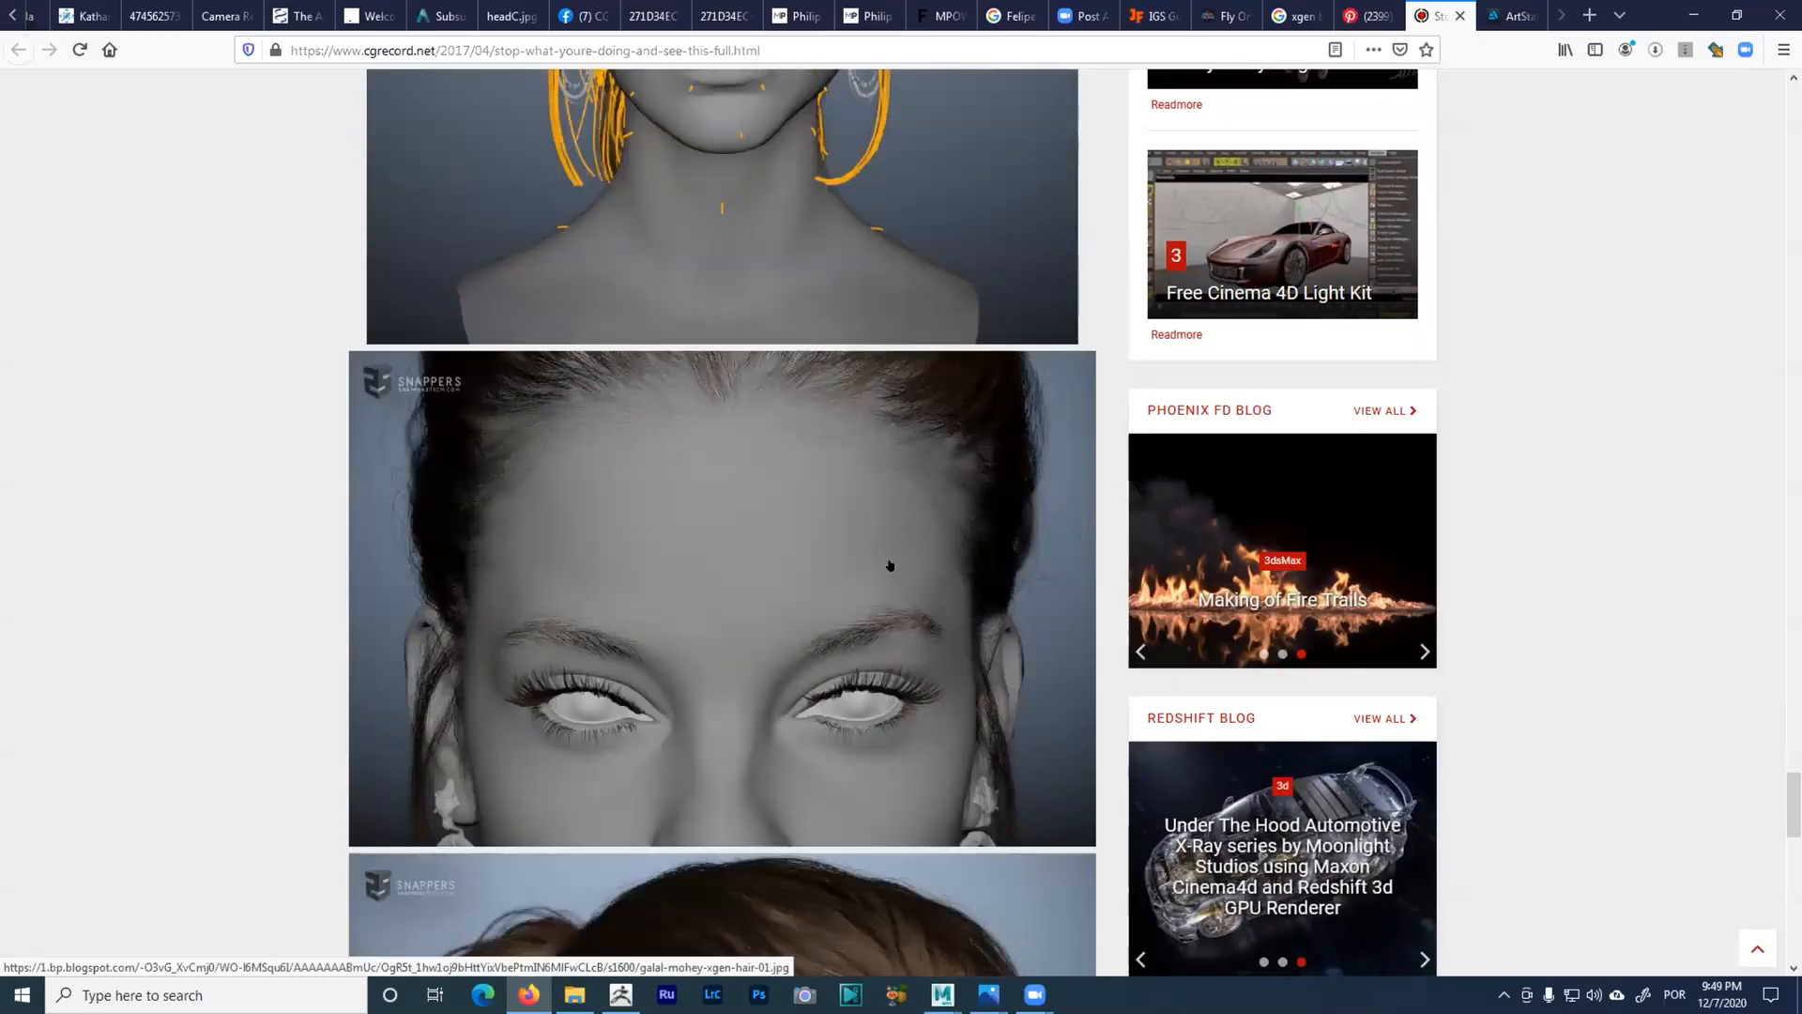
pyautogui.scroll(-7, 890, 565)
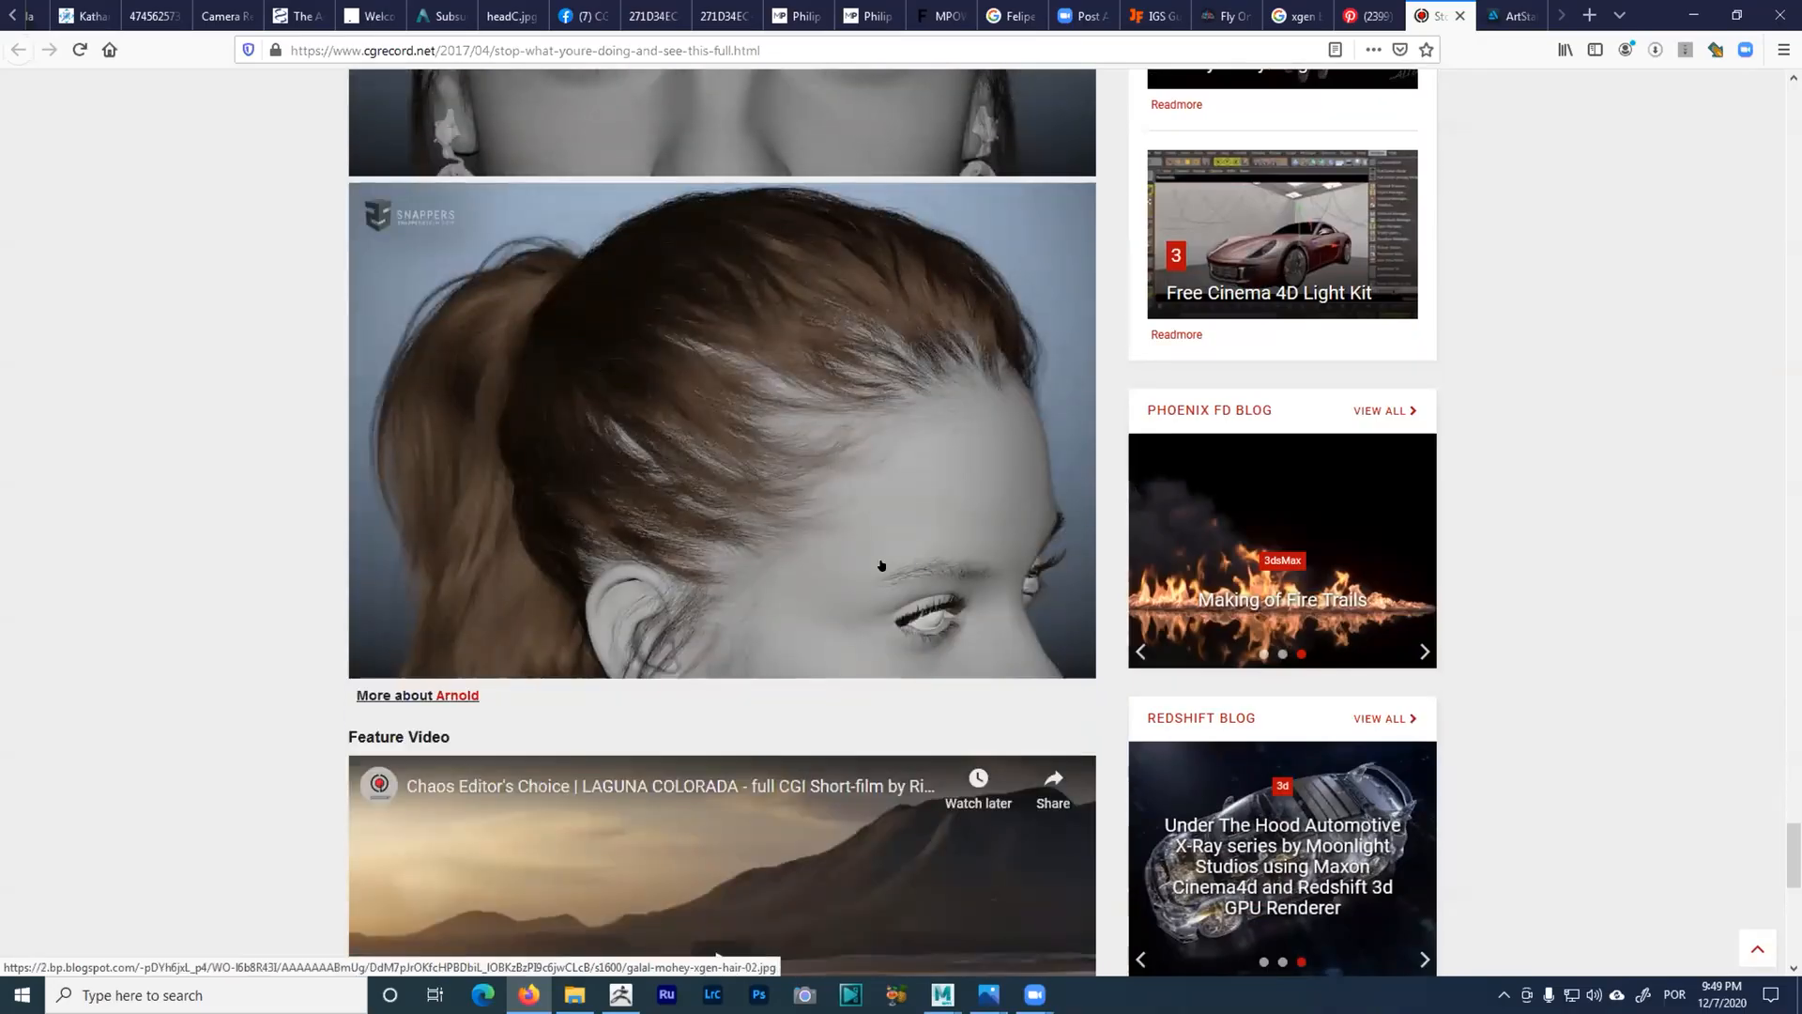
pyautogui.scroll(-3, 835, 425)
# - Compare the XGen guide images with the wireframe heads and hairline close-ups, and minimize the browser to return to Maya
pyautogui.scroll(19, 906, 386)
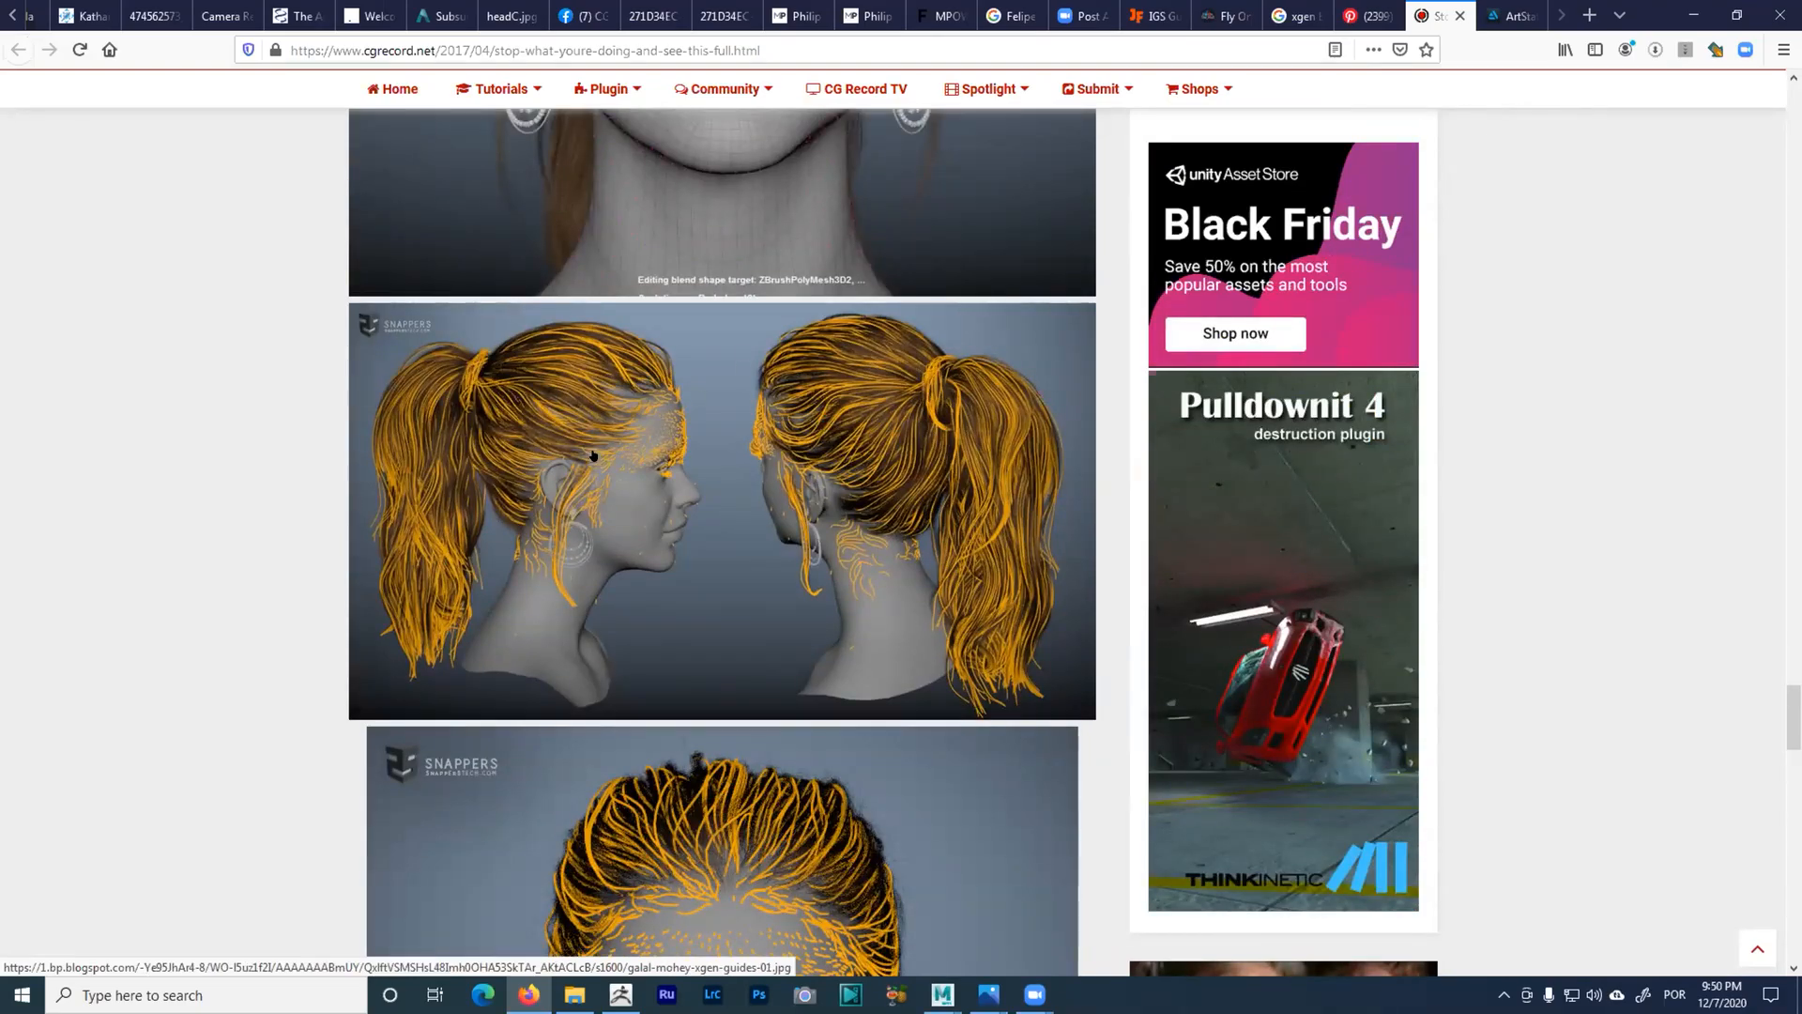
pyautogui.scroll(7, 826, 408)
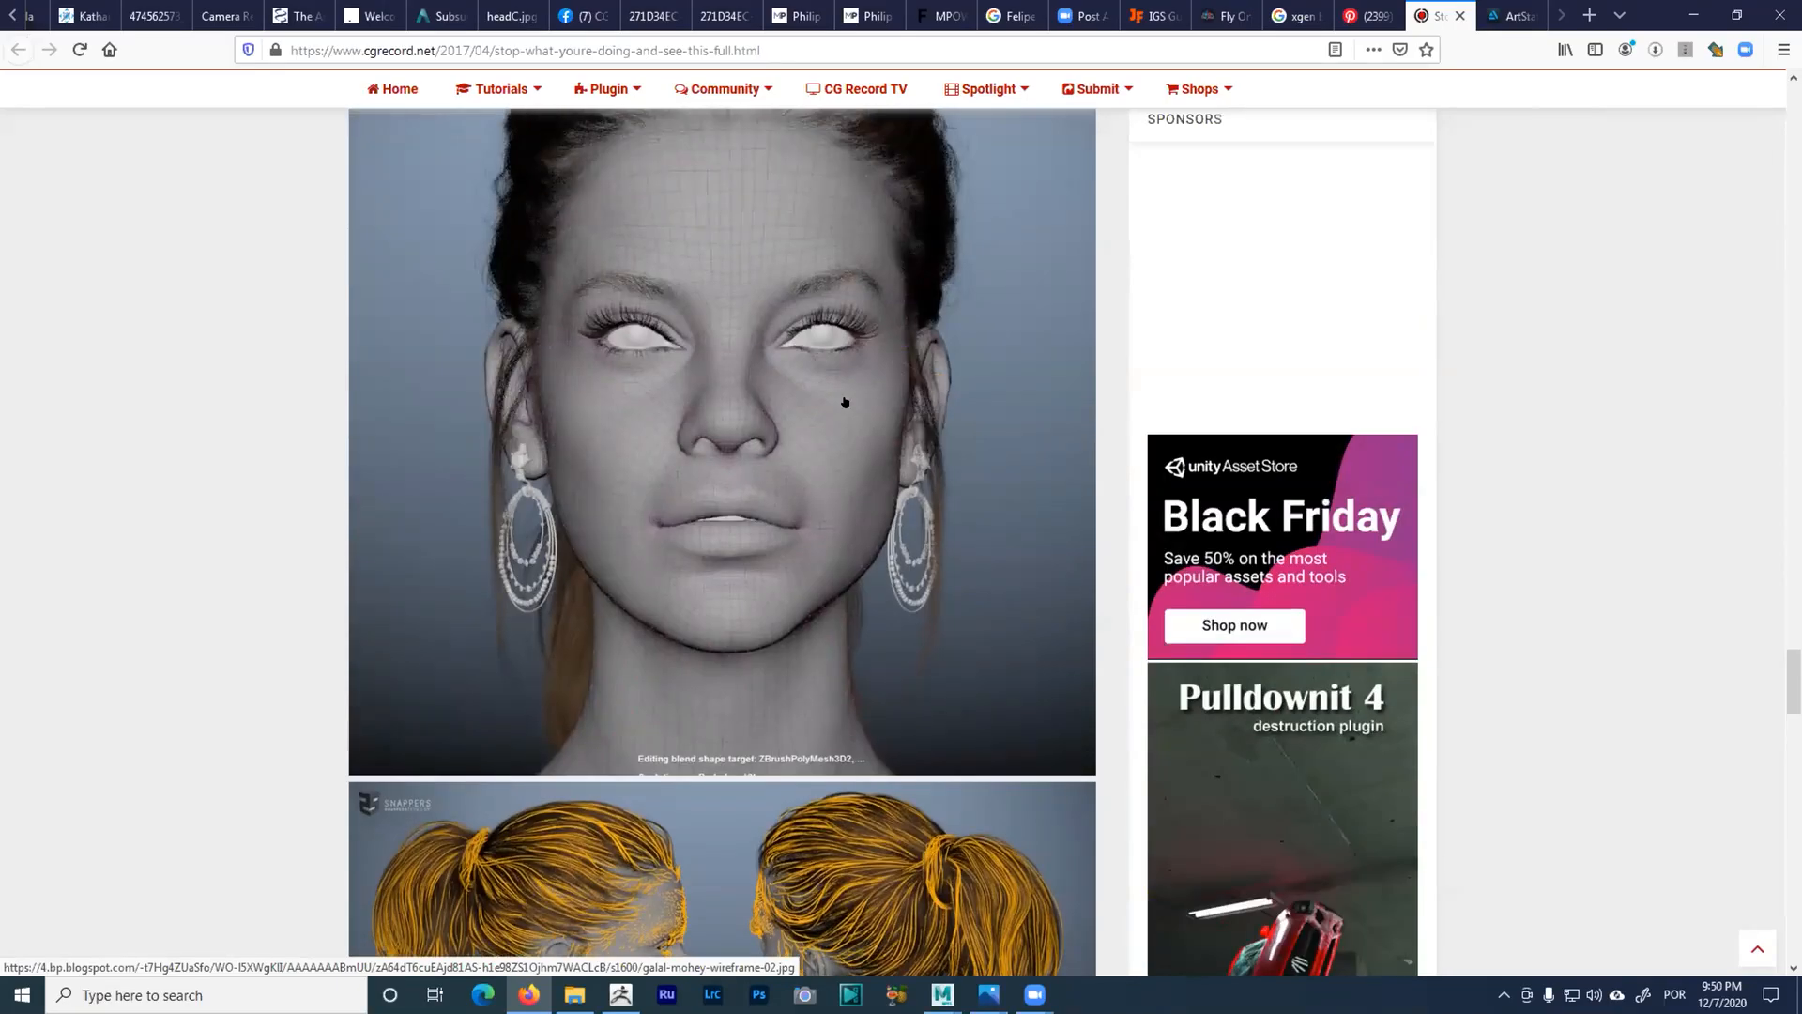
pyautogui.scroll(8, 746, 374)
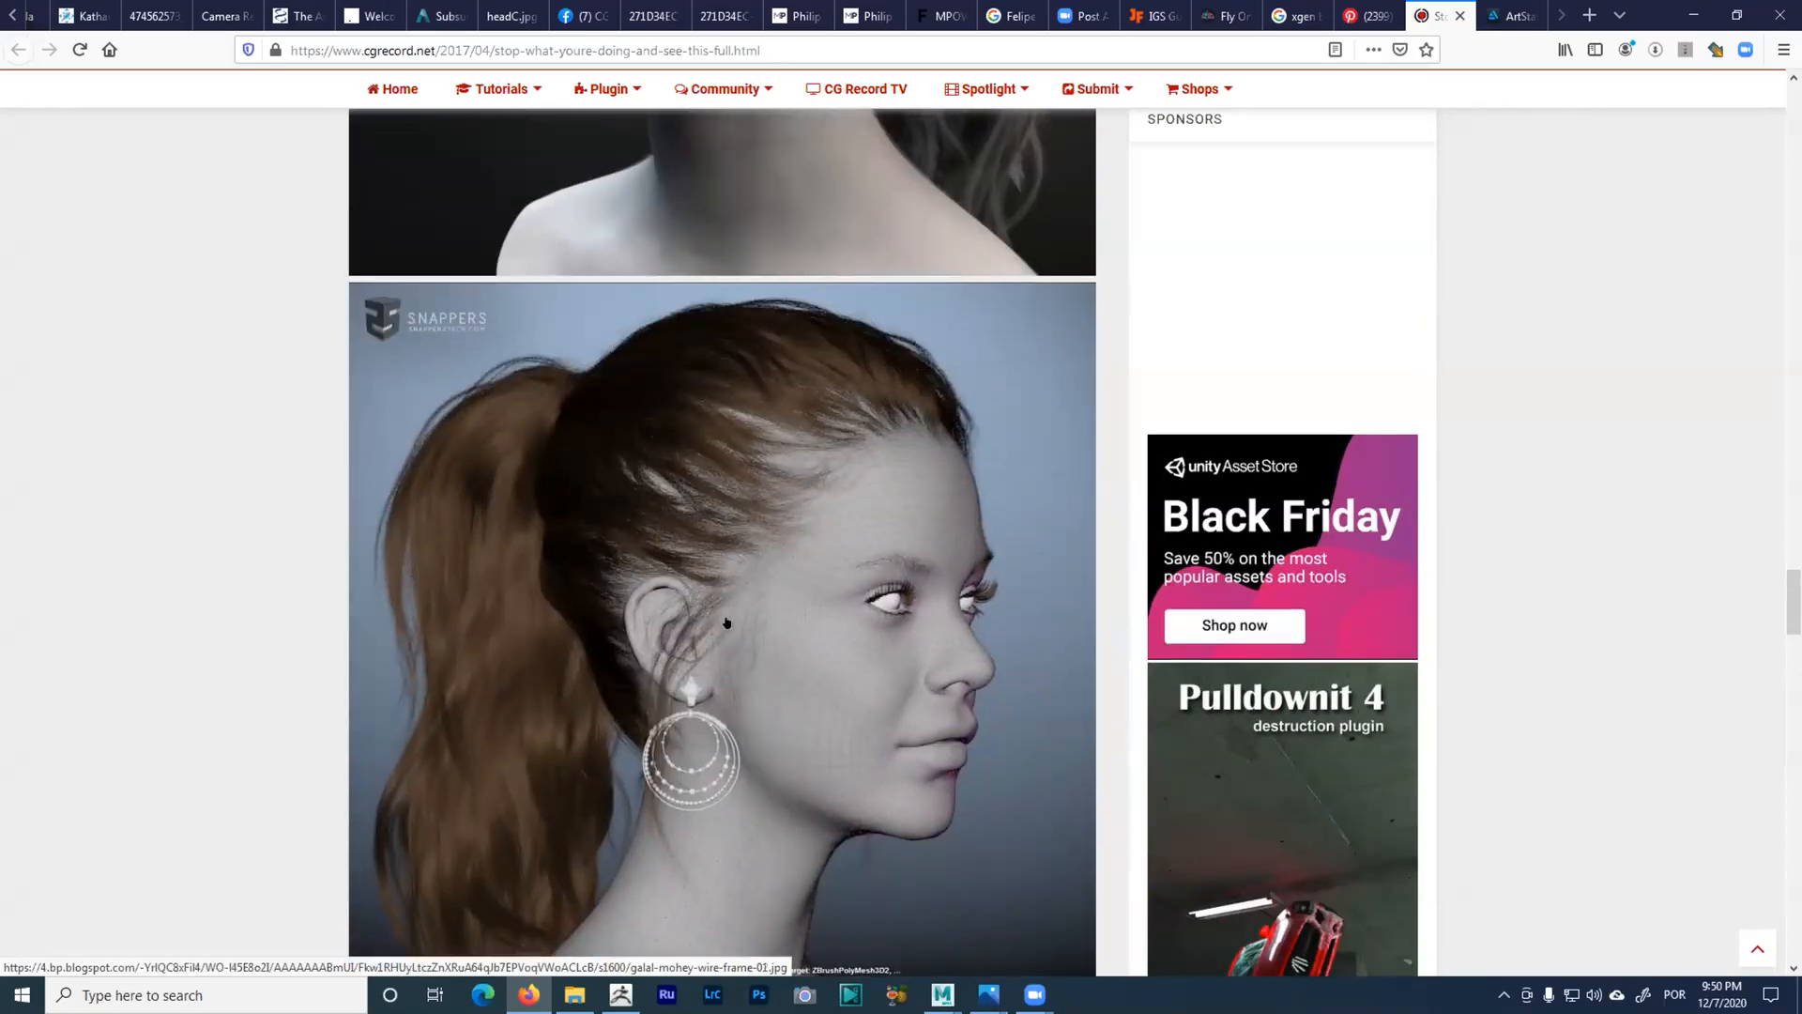
pyautogui.scroll(-10, 798, 521)
pyautogui.scroll(-7, 802, 532)
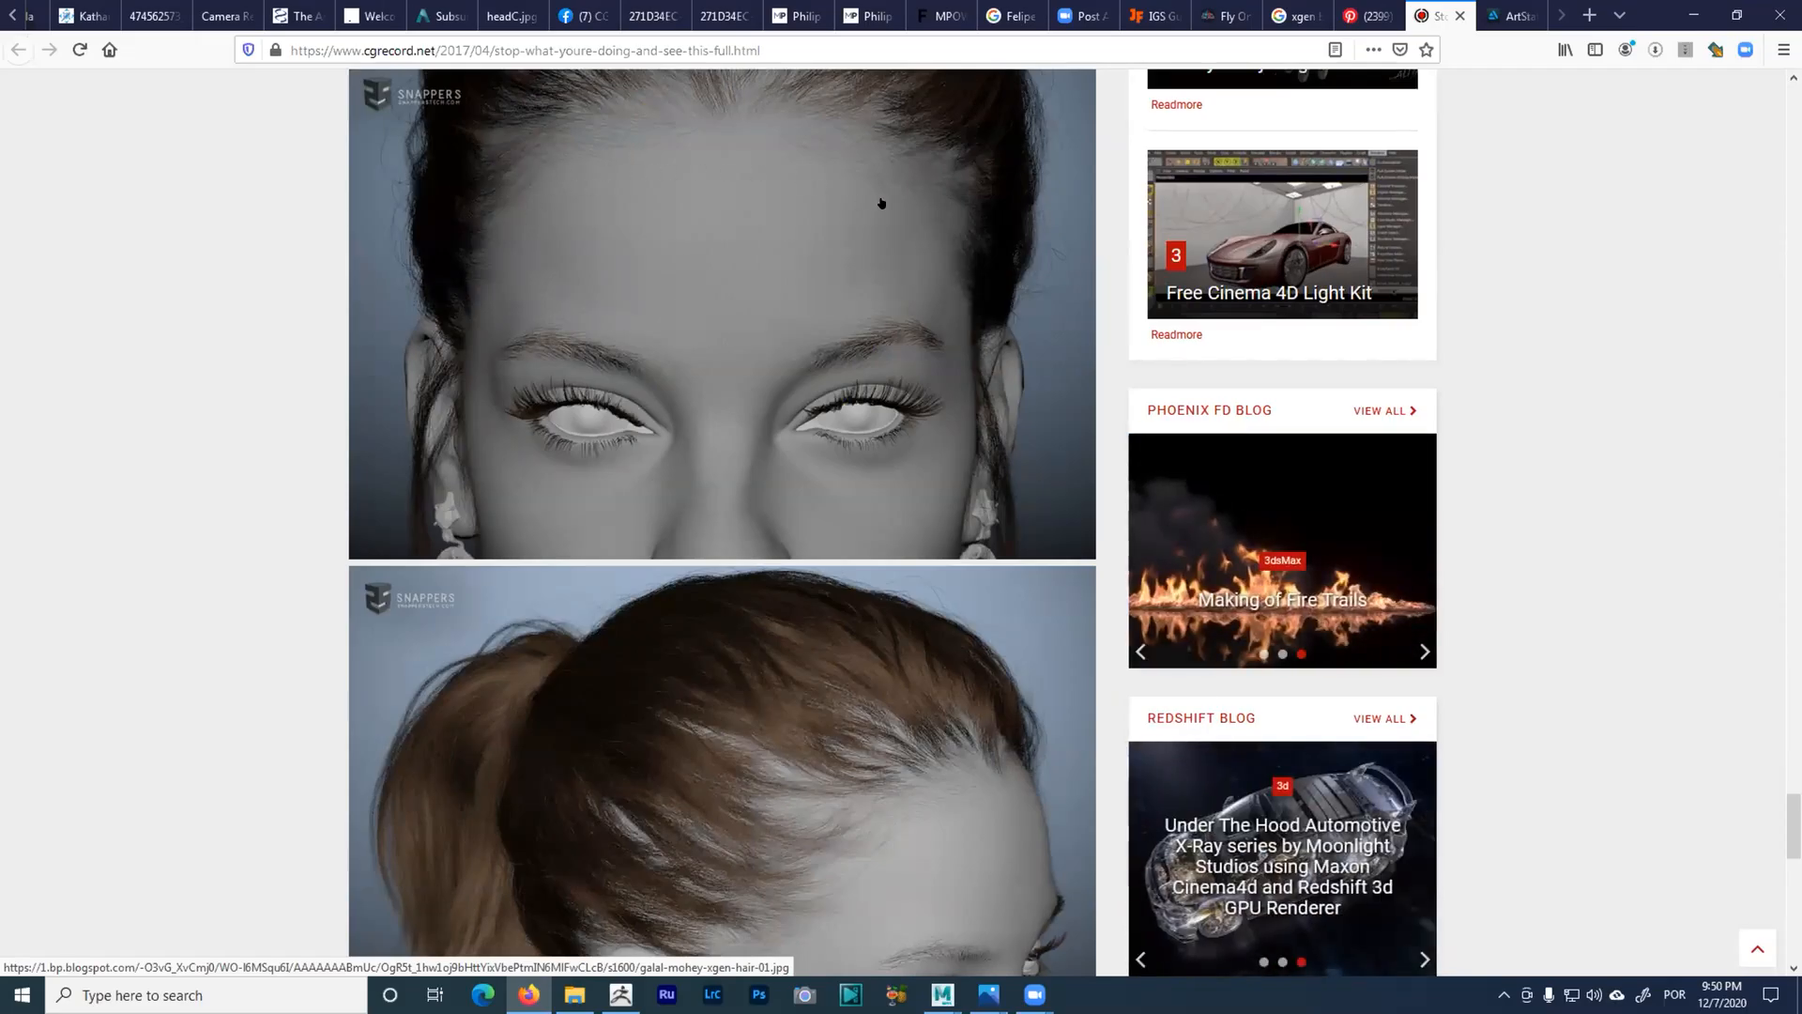
pyautogui.scroll(-5, 875, 373)
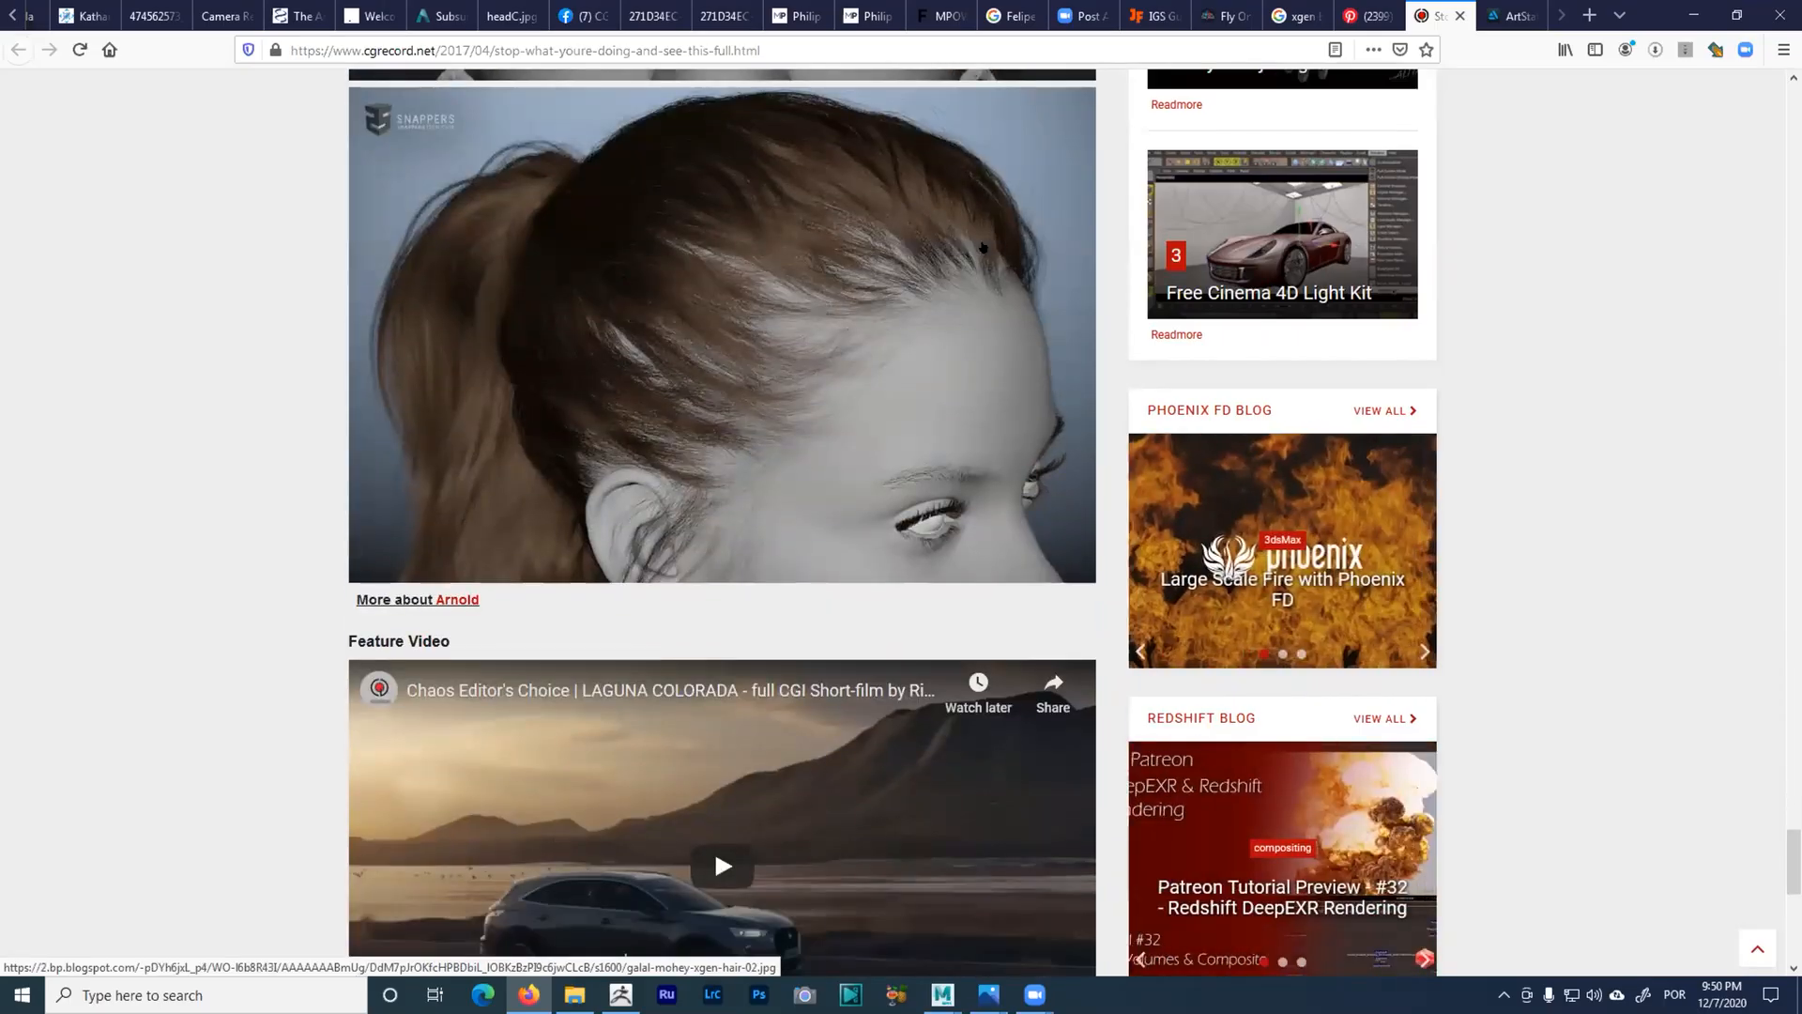
pyautogui.scroll(-3, 880, 370)
pyautogui.scroll(15, 881, 371)
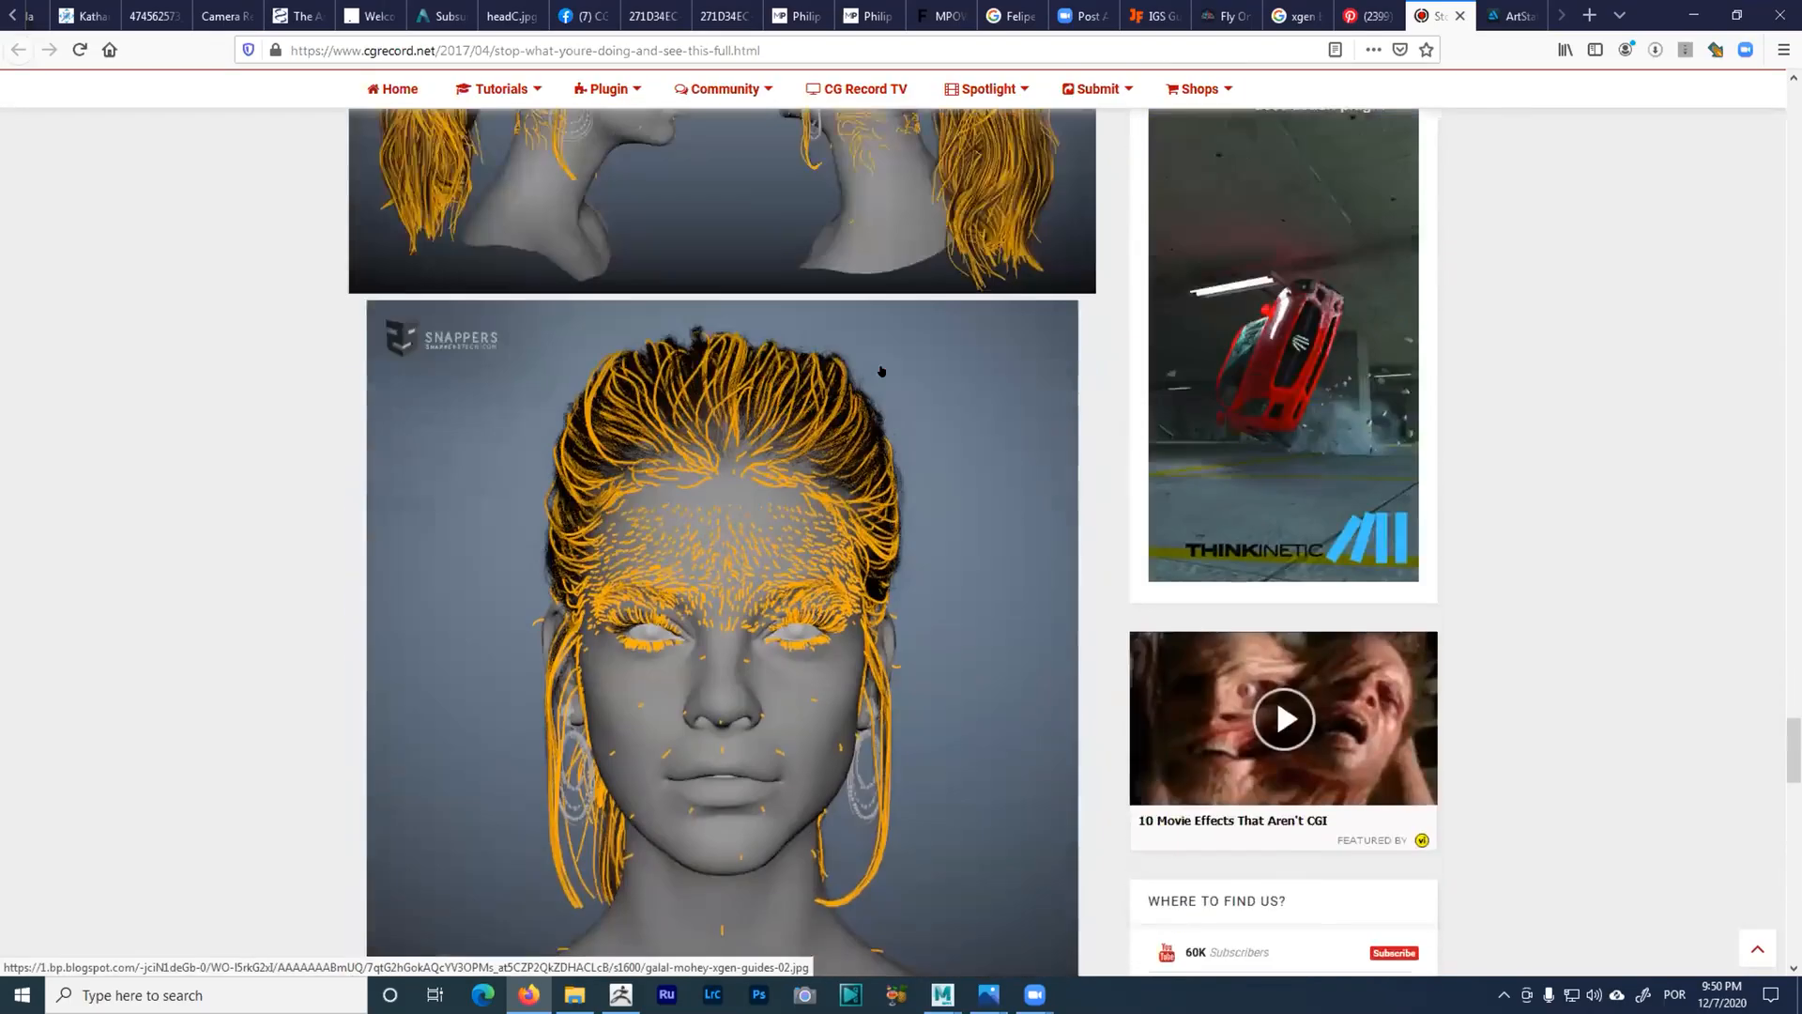
pyautogui.scroll(2, 881, 371)
pyautogui.click(1693, 15)
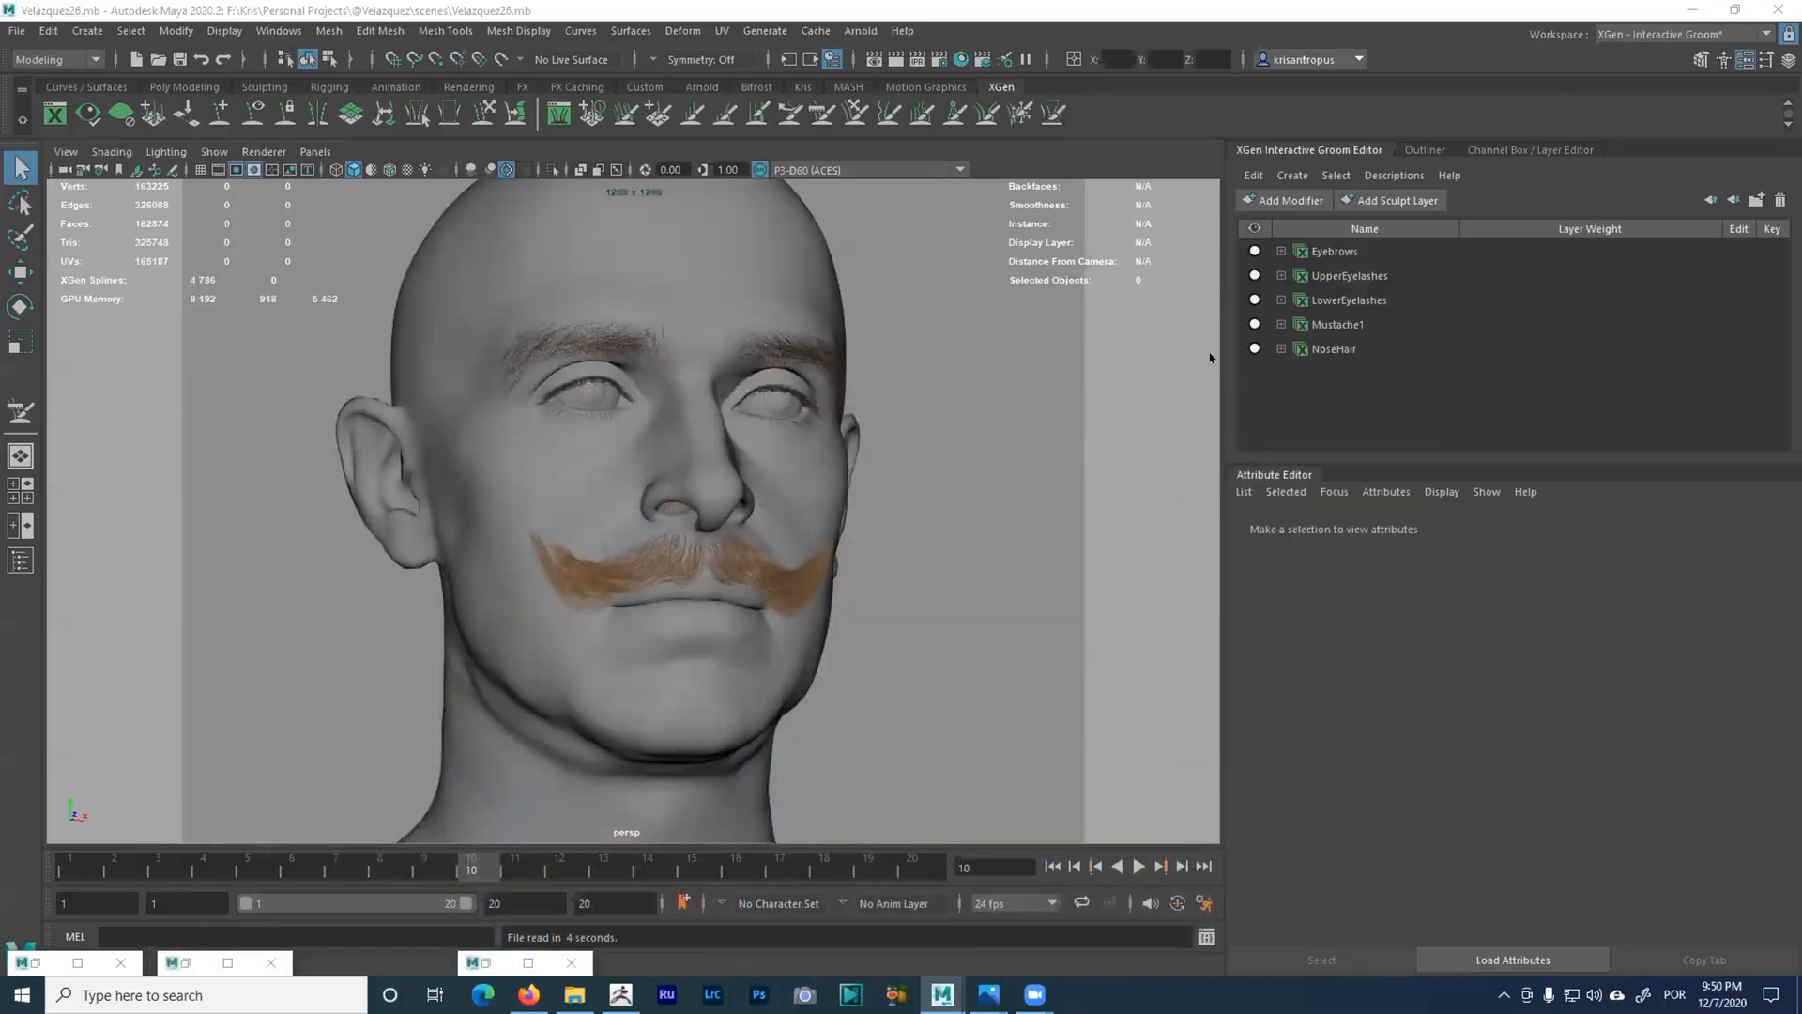
# - Select the Velazquez_HEAD mesh and examine its wireframe around the mustache and nose
pyautogui.keyDown('alt'); pyautogui.moveTo(896, 553); pyautogui.dragTo(832, 532); pyautogui.keyUp('alt')
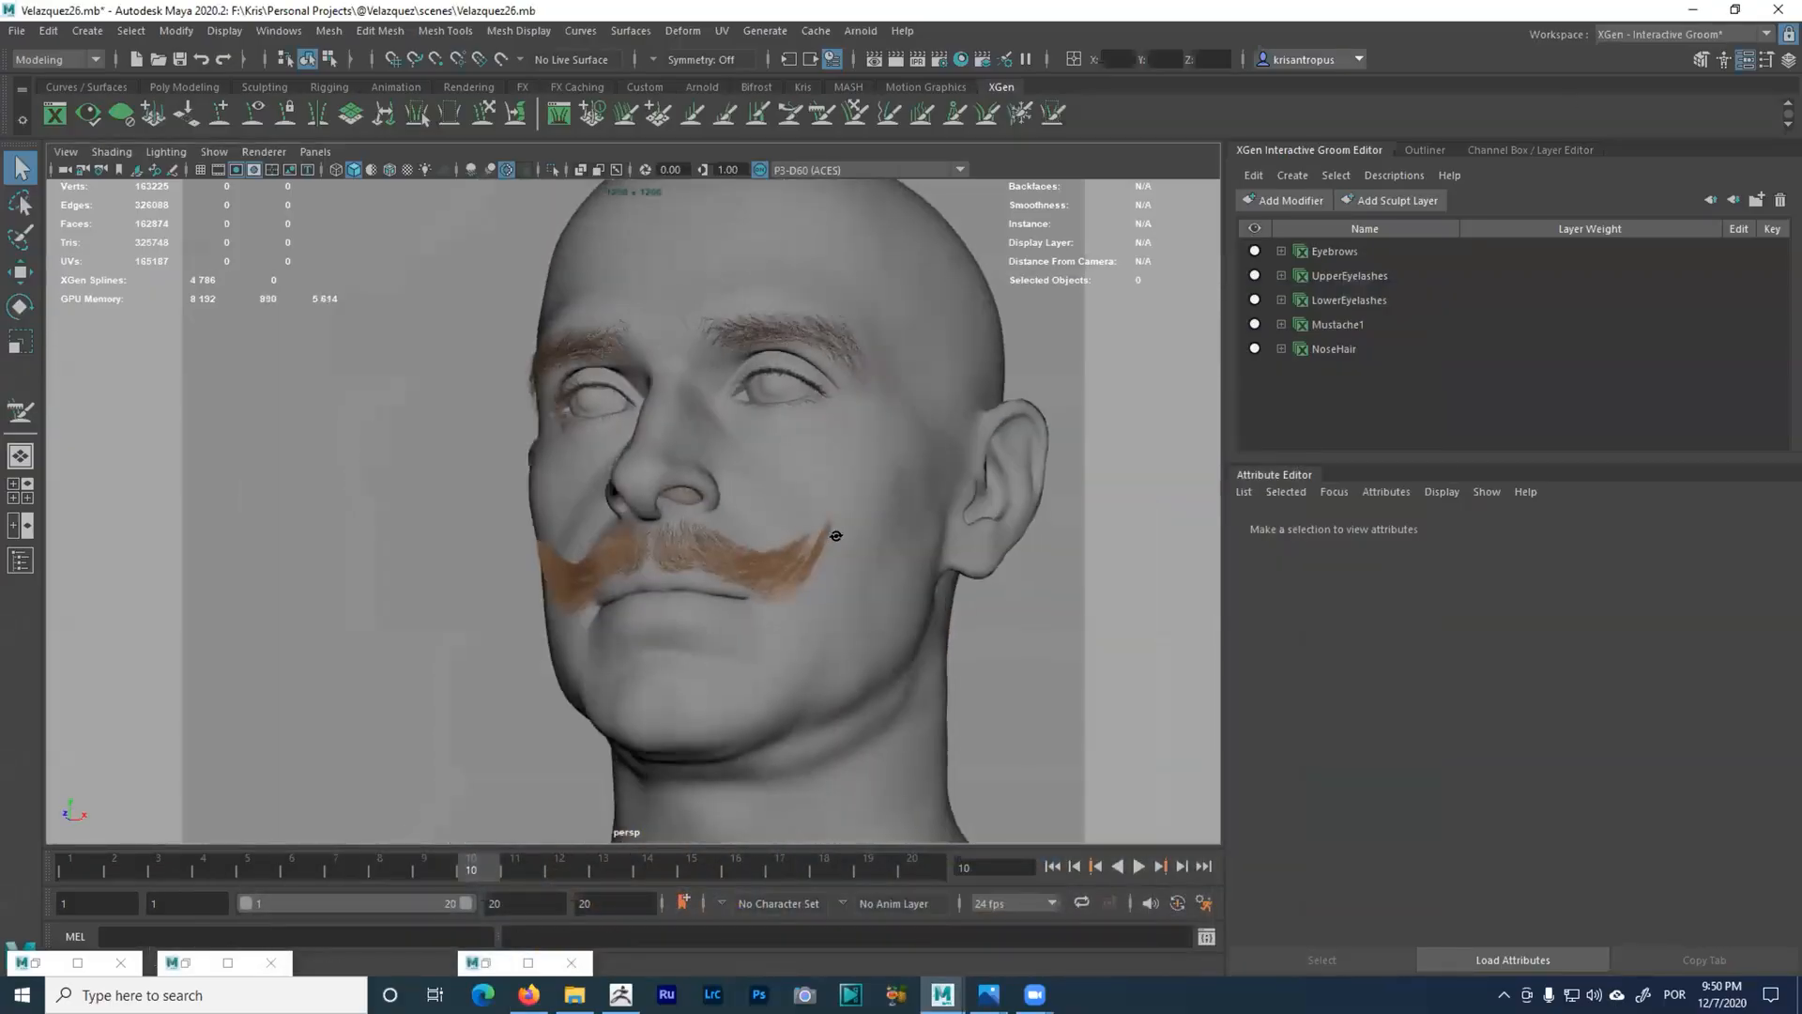
pyautogui.keyDown('alt'); pyautogui.moveTo(832, 532); pyautogui.dragTo(925, 639, button='right'); pyautogui.keyUp('alt')
pyautogui.keyDown('alt'); pyautogui.moveTo(925, 640); pyautogui.dragTo(789, 447); pyautogui.keyUp('alt')
pyautogui.click(774, 420)
pyautogui.keyDown('alt'); pyautogui.moveTo(857, 515); pyautogui.dragTo(705, 473); pyautogui.keyUp('alt')
pyautogui.keyDown('alt'); pyautogui.moveTo(706, 473); pyautogui.dragTo(741, 447, button='right'); pyautogui.keyUp('alt')
pyautogui.keyDown('alt'); pyautogui.moveTo(740, 447); pyautogui.dragTo(849, 451); pyautogui.keyUp('alt')
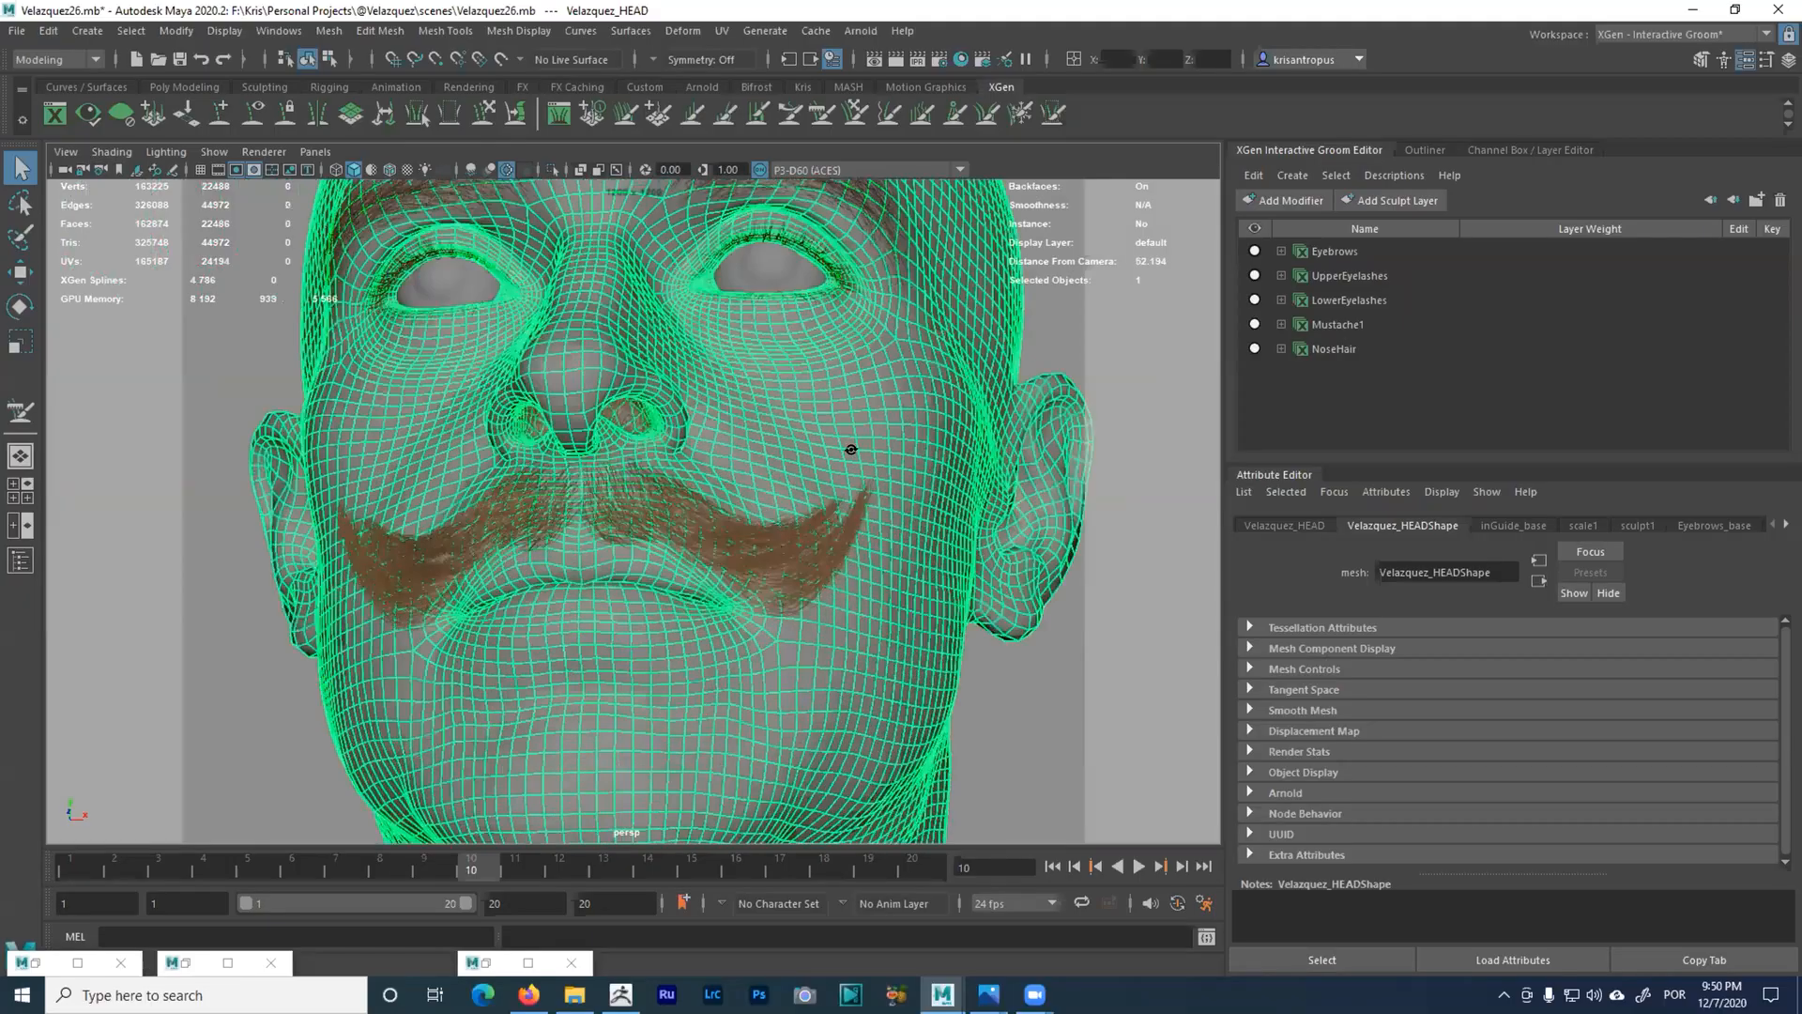
# - Hide the Eyebrows, UpperEyelashes, LowerEyelashes, Mustache1 and NoseHair descriptions
pyautogui.keyDown('alt'); pyautogui.moveTo(848, 451); pyautogui.dragTo(833, 417, button='right'); pyautogui.keyUp('alt')
pyautogui.click(1254, 250)
pyautogui.click(1255, 275)
pyautogui.click(1255, 299)
pyautogui.click(1255, 324)
pyautogui.click(1248, 348)
pyautogui.click(1255, 348)
# - Inspect the bare head's edge flow across the face and around the eyelids
pyautogui.click(684, 507)
pyautogui.keyDown('alt'); pyautogui.moveTo(684, 507); pyautogui.dragTo(745, 538); pyautogui.keyUp('alt')
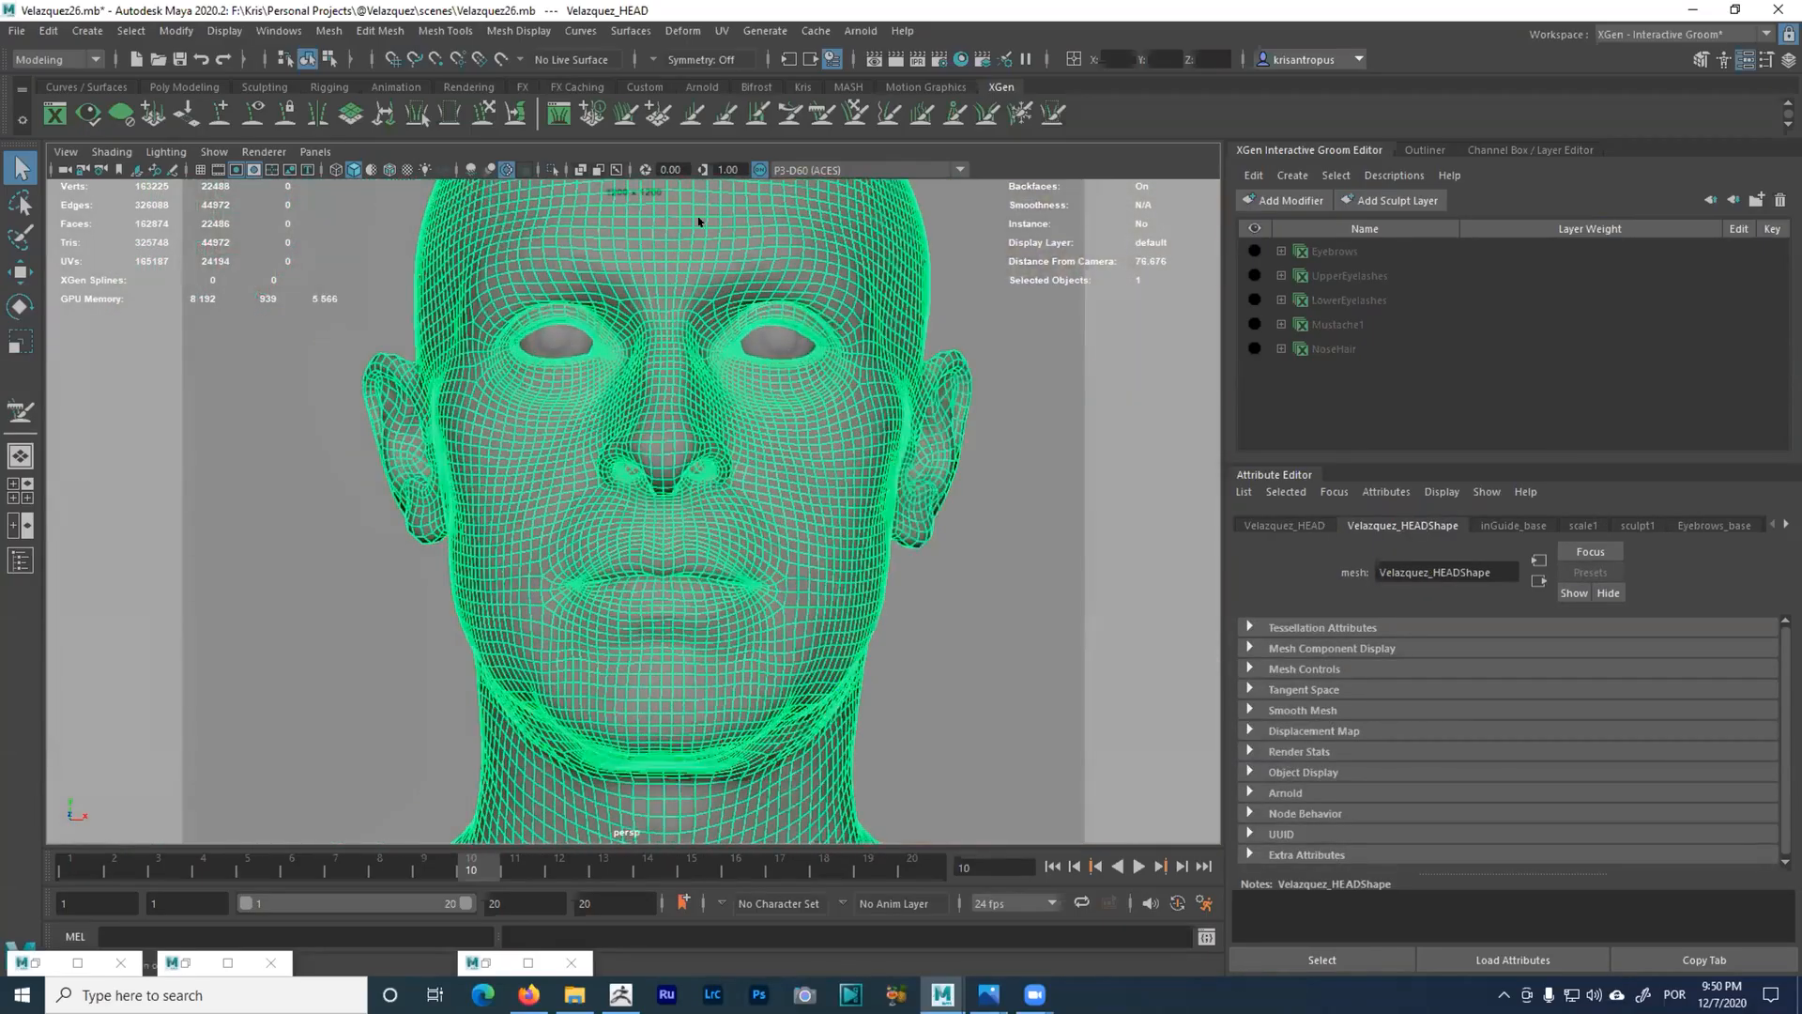
pyautogui.keyDown('alt'); pyautogui.moveTo(657, 444); pyautogui.dragTo(716, 430); pyautogui.keyUp('alt')
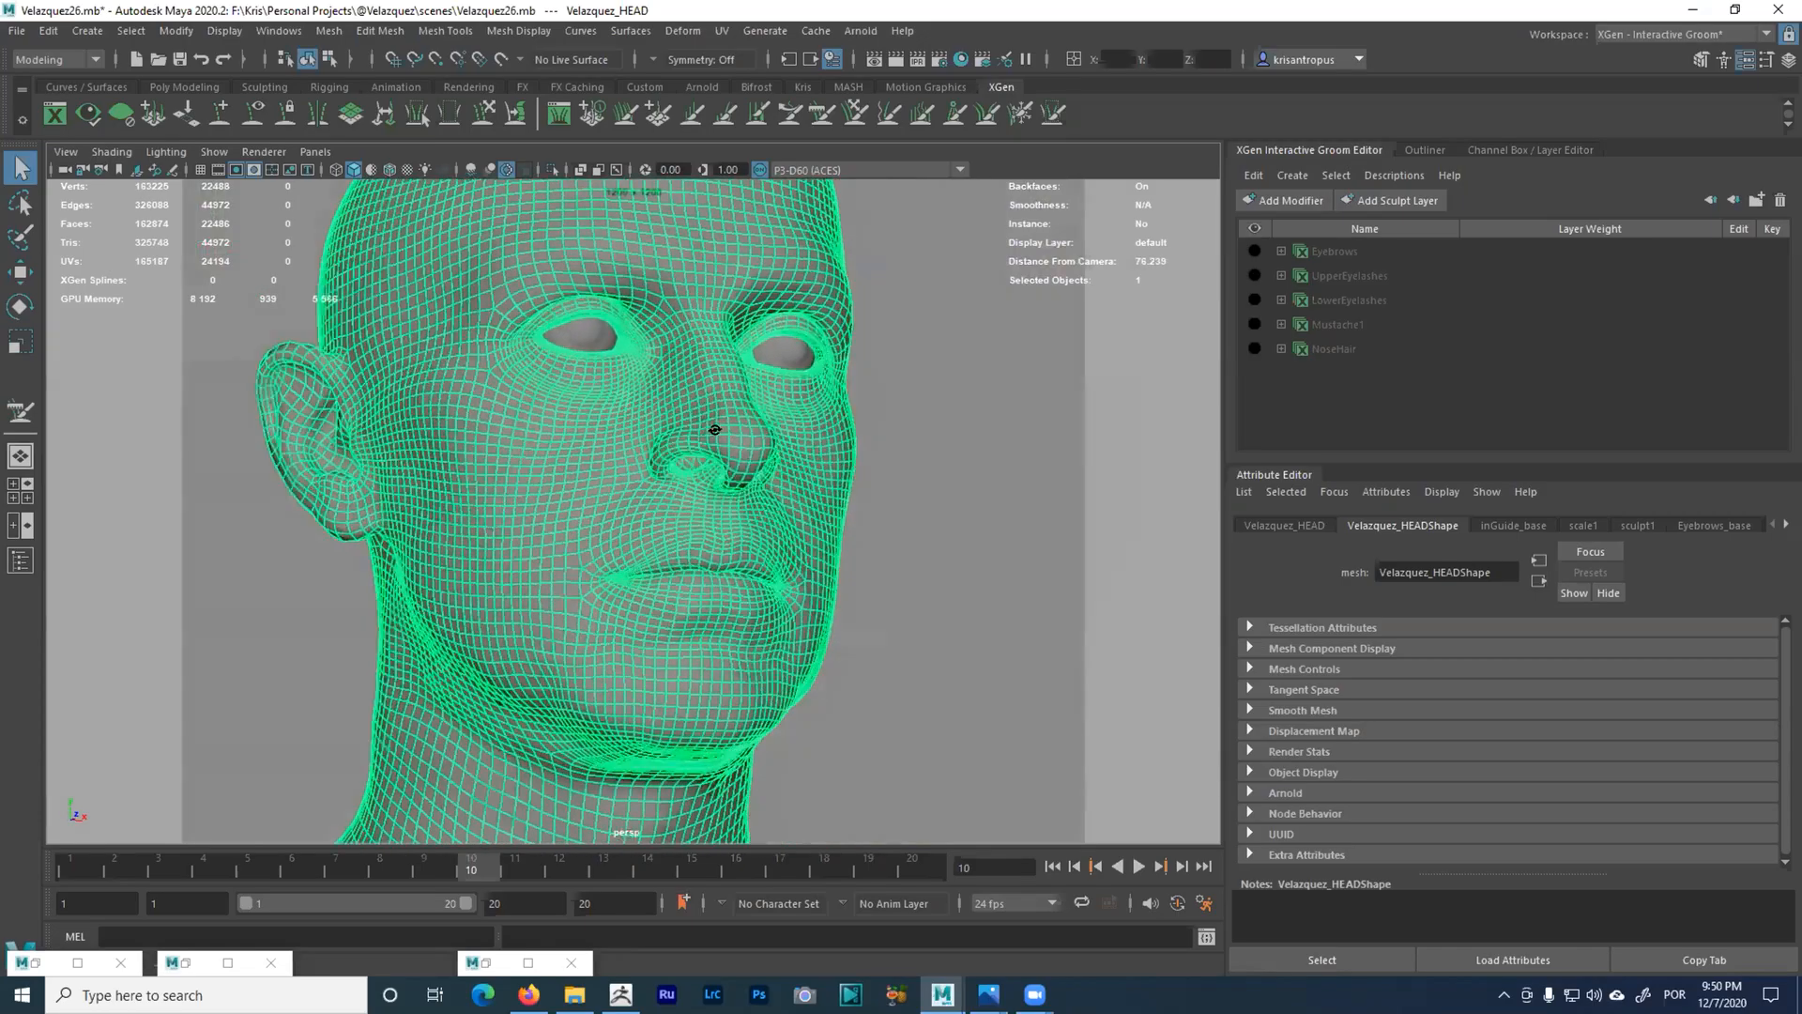
pyautogui.keyDown('alt'); pyautogui.moveTo(746, 478); pyautogui.dragTo(798, 484, button='right'); pyautogui.keyUp('alt')
pyautogui.keyDown('alt'); pyautogui.moveTo(570, 342); pyautogui.dragTo(593, 368, button='middle'); pyautogui.keyUp('alt')
pyautogui.keyDown('alt'); pyautogui.moveTo(583, 370); pyautogui.dragTo(564, 451); pyautogui.keyUp('alt')
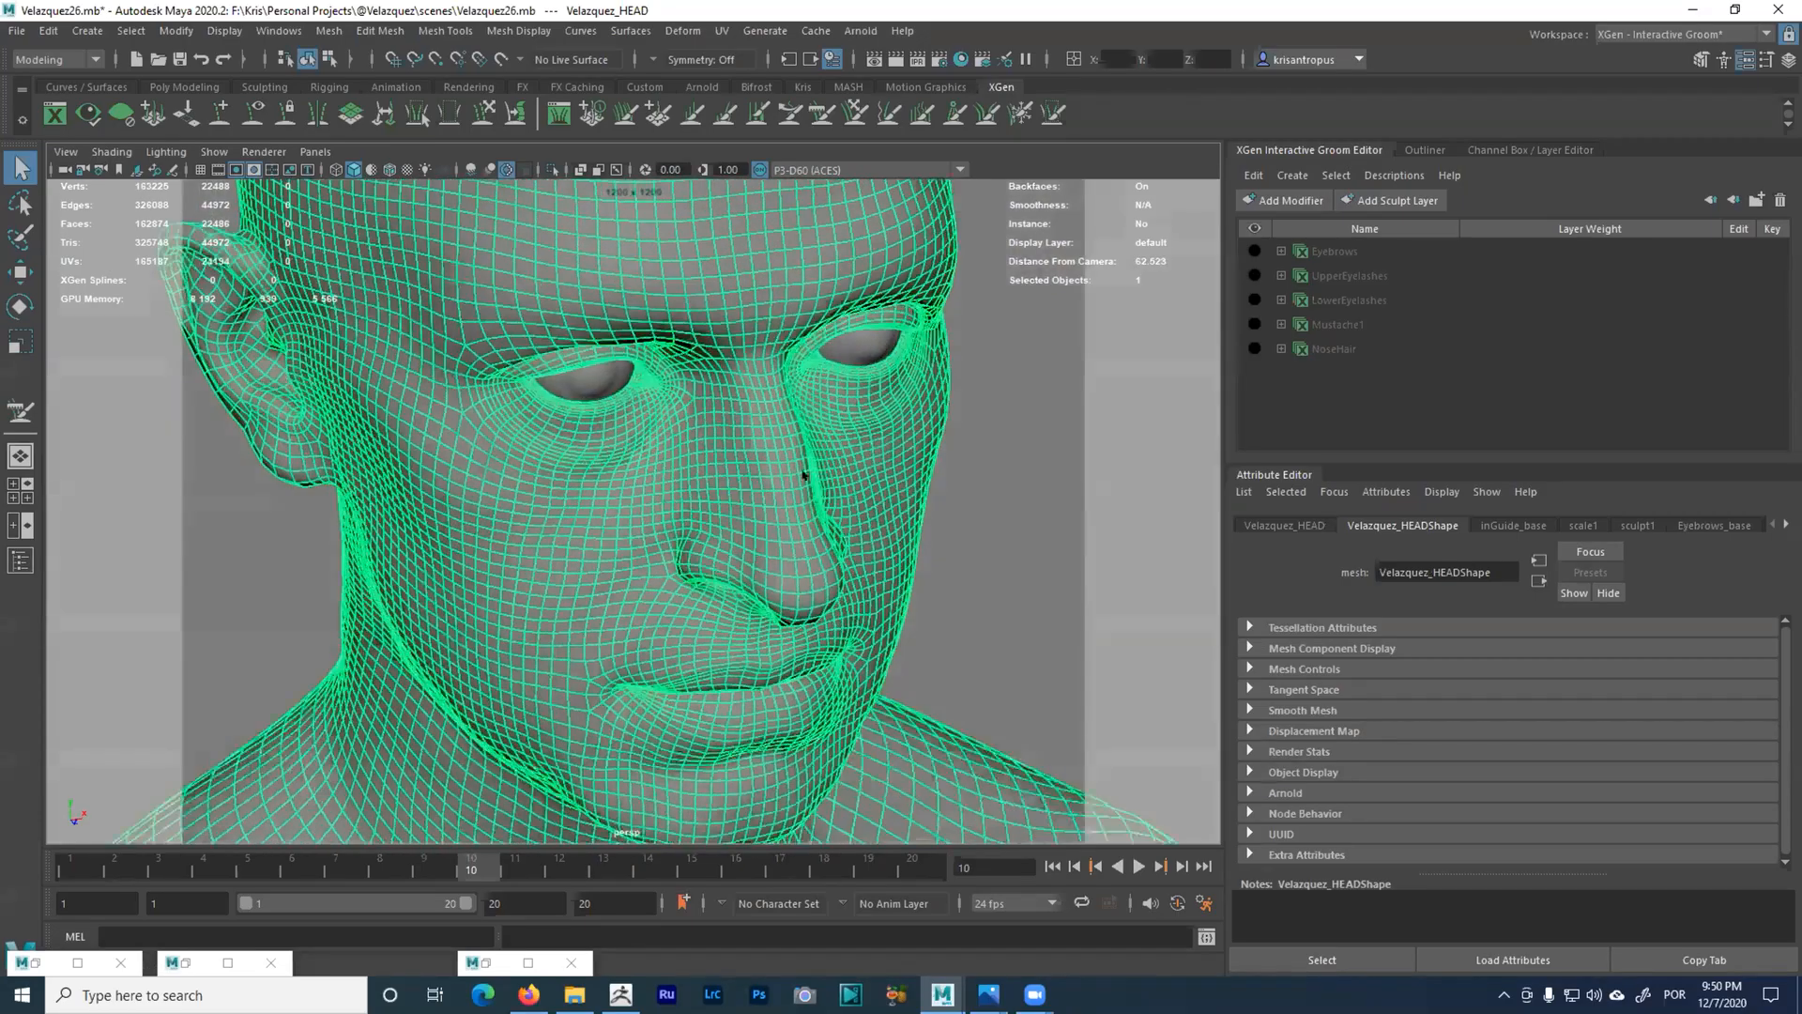
pyautogui.keyDown('alt'); pyautogui.moveTo(563, 441); pyautogui.dragTo(722, 441, button='right'); pyautogui.keyUp('alt')
pyautogui.keyDown('alt'); pyautogui.moveTo(469, 338); pyautogui.dragTo(700, 419, button='middle'); pyautogui.keyUp('alt')
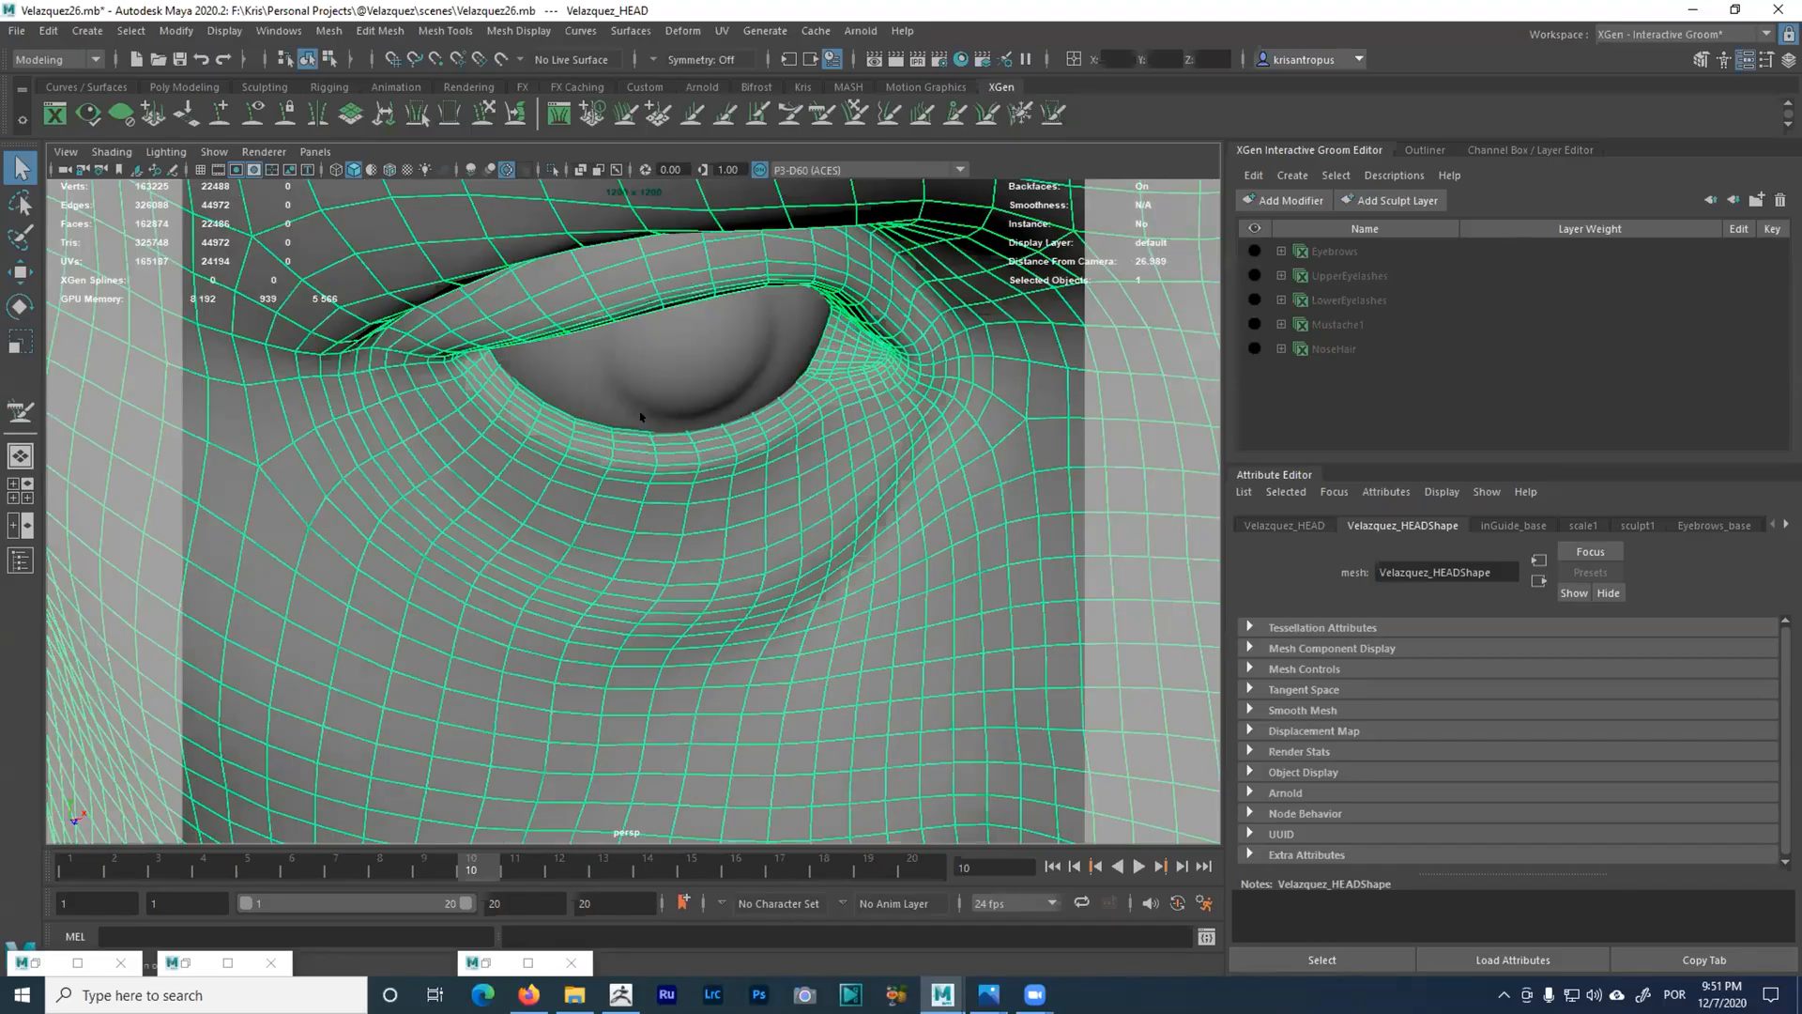
# - Inspect the head mesh's topology around the nostrils, upper lip and mouth corners
pyautogui.keyDown('alt'); pyautogui.moveTo(640, 413); pyautogui.dragTo(688, 400); pyautogui.keyUp('alt')
pyautogui.keyDown('alt'); pyautogui.moveTo(688, 400); pyautogui.dragTo(575, 352, button='right'); pyautogui.keyUp('alt')
pyautogui.keyDown('alt'); pyautogui.moveTo(547, 377); pyautogui.dragTo(547, 323); pyautogui.keyUp('alt')
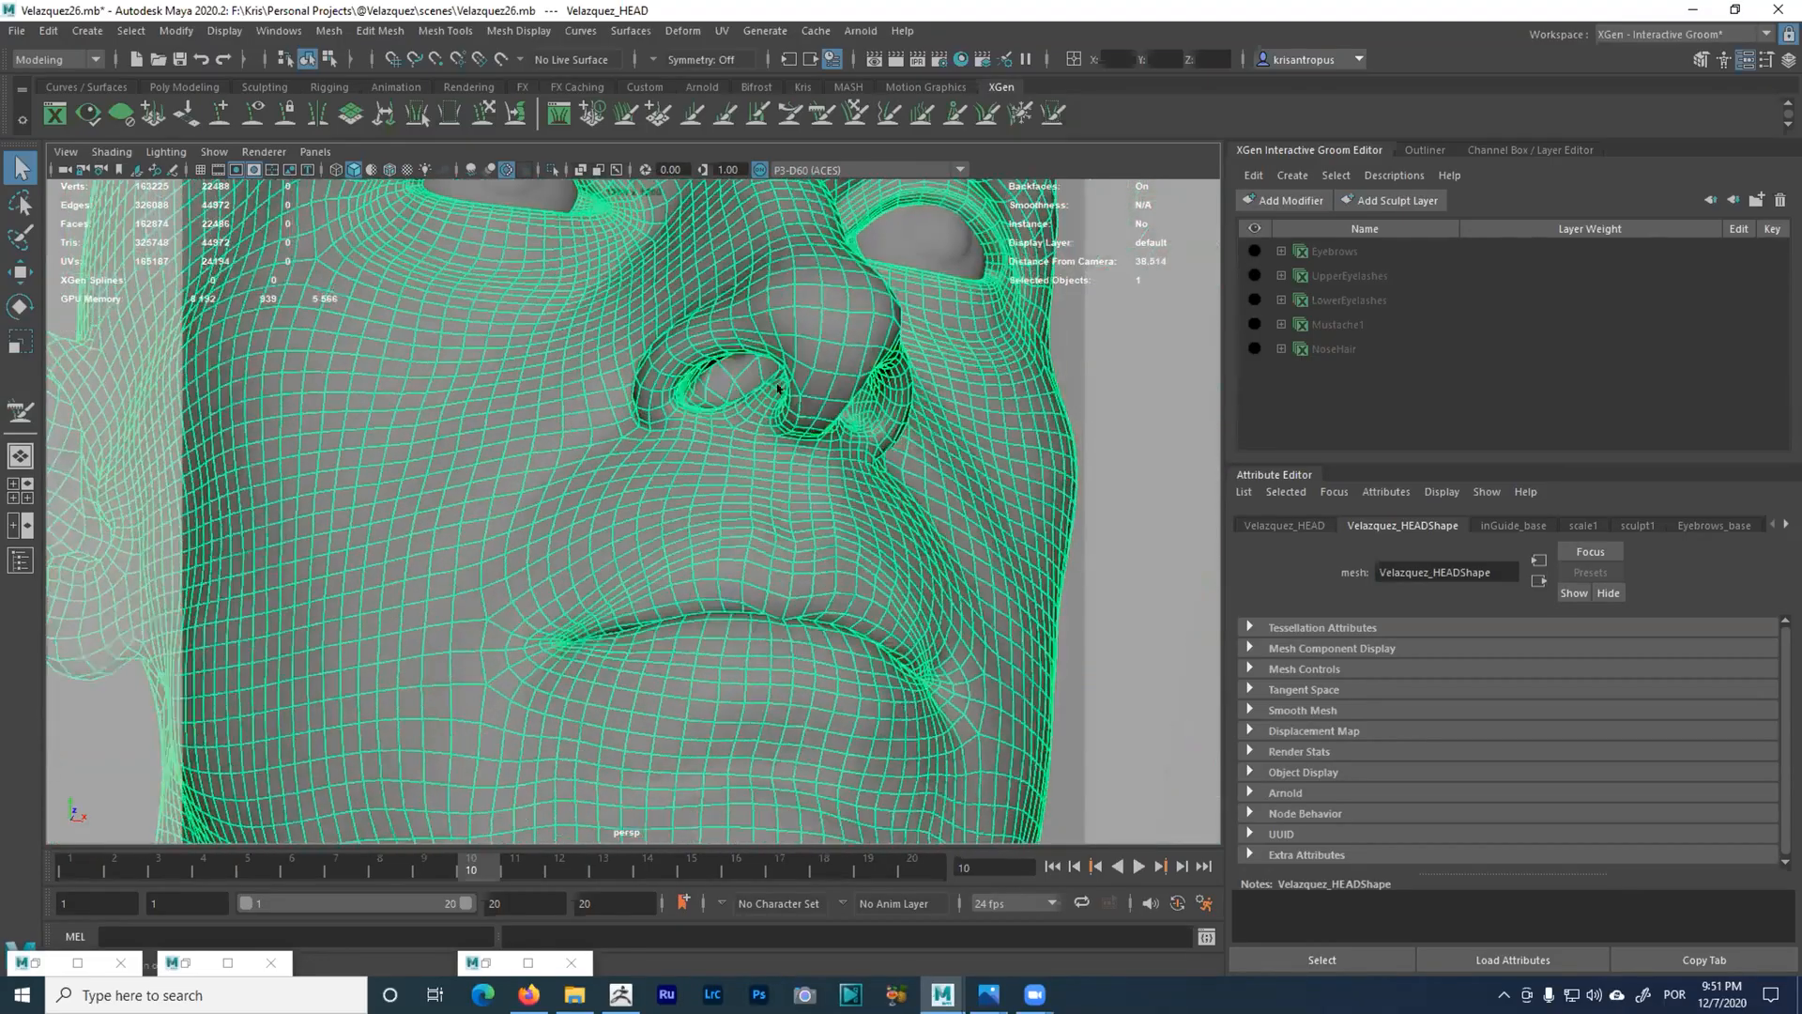
pyautogui.keyDown('alt'); pyautogui.moveTo(777, 388); pyautogui.dragTo(761, 364, button='right'); pyautogui.keyUp('alt')
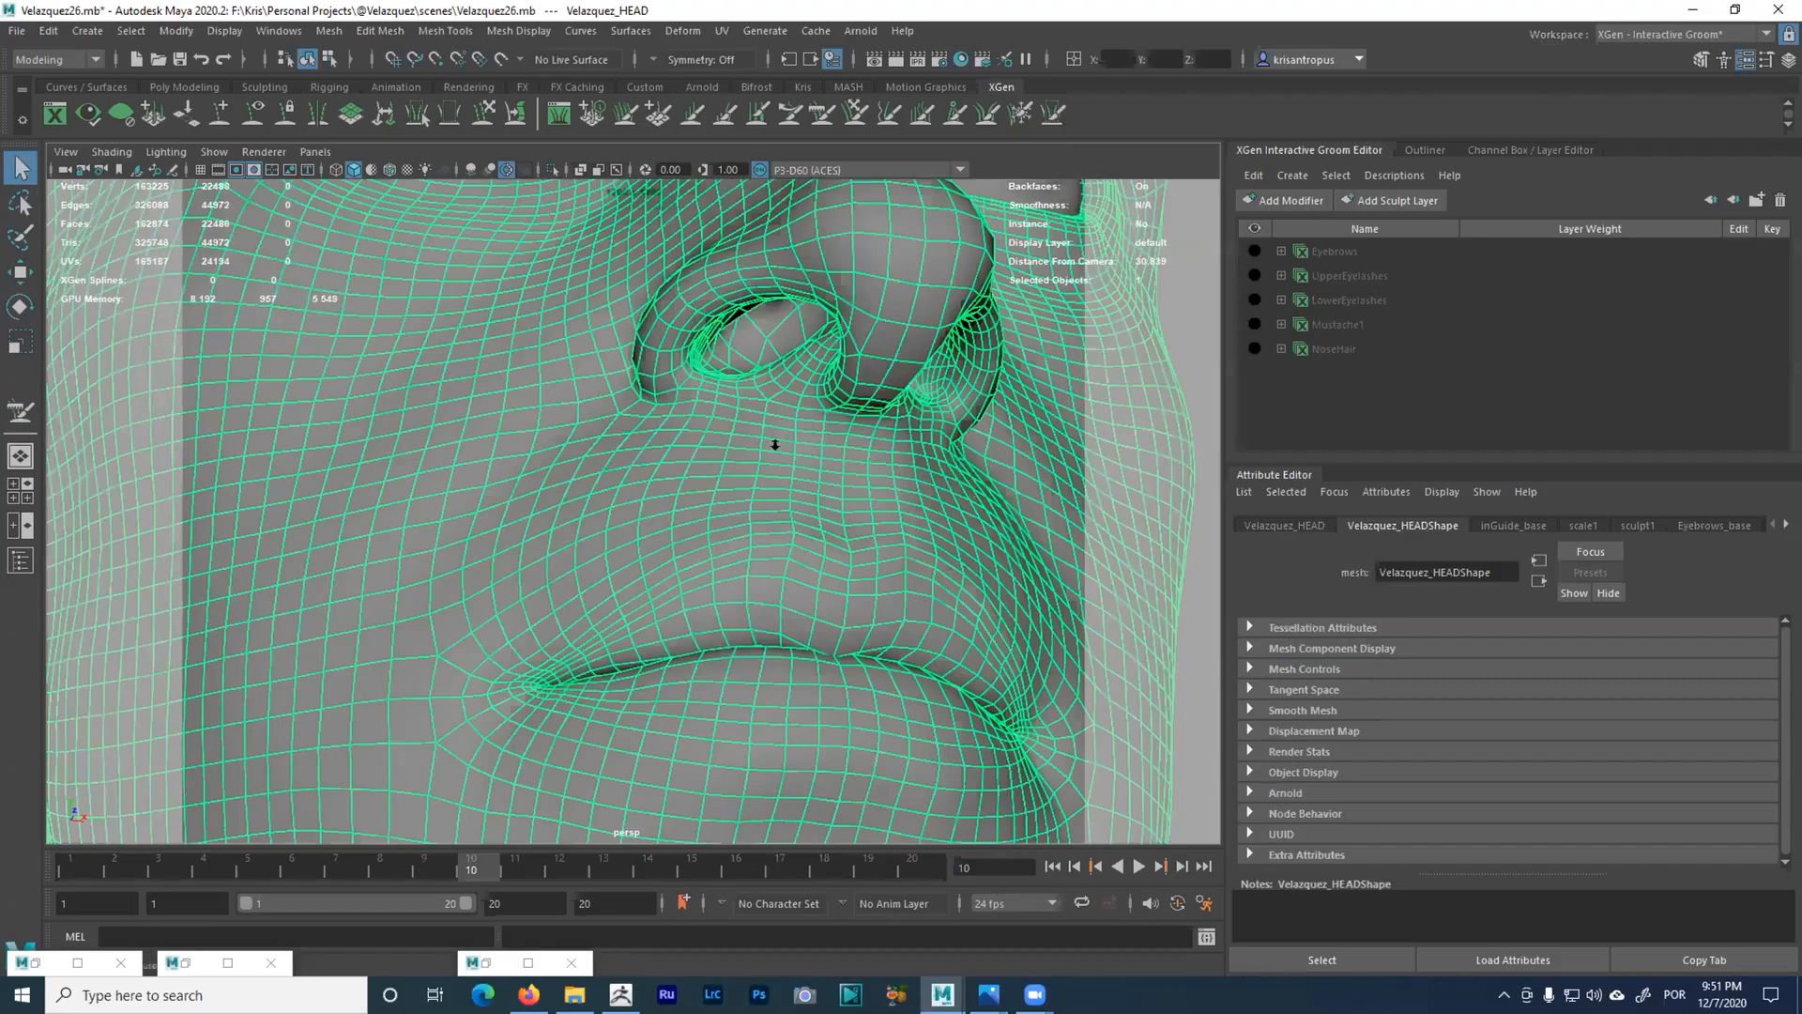
pyautogui.keyDown('alt'); pyautogui.moveTo(774, 445); pyautogui.dragTo(744, 495, button='right'); pyautogui.keyUp('alt')
pyautogui.keyDown('alt'); pyautogui.moveTo(621, 536); pyautogui.dragTo(638, 547); pyautogui.keyUp('alt')
pyautogui.keyDown('alt'); pyautogui.moveTo(560, 507); pyautogui.dragTo(522, 536, button='right'); pyautogui.keyUp('alt')
# - Inspect the mesh density over the neck, chest and shoulders, including the underside of the bust
pyautogui.keyDown('alt'); pyautogui.moveTo(596, 445); pyautogui.dragTo(678, 480); pyautogui.keyUp('alt')
pyautogui.moveTo(340, 372)
pyautogui.keyDown('alt'); pyautogui.mouseDown()
pyautogui.moveTo(451, 390)
pyautogui.moveTo(339, 360)
pyautogui.mouseUp(); pyautogui.keyUp('alt')
pyautogui.keyDown('alt'); pyautogui.moveTo(339, 359); pyautogui.dragTo(300, 376, button='right'); pyautogui.keyUp('alt')
pyautogui.keyDown('alt'); pyautogui.moveTo(537, 545); pyautogui.dragTo(506, 356, button='middle'); pyautogui.keyUp('alt')
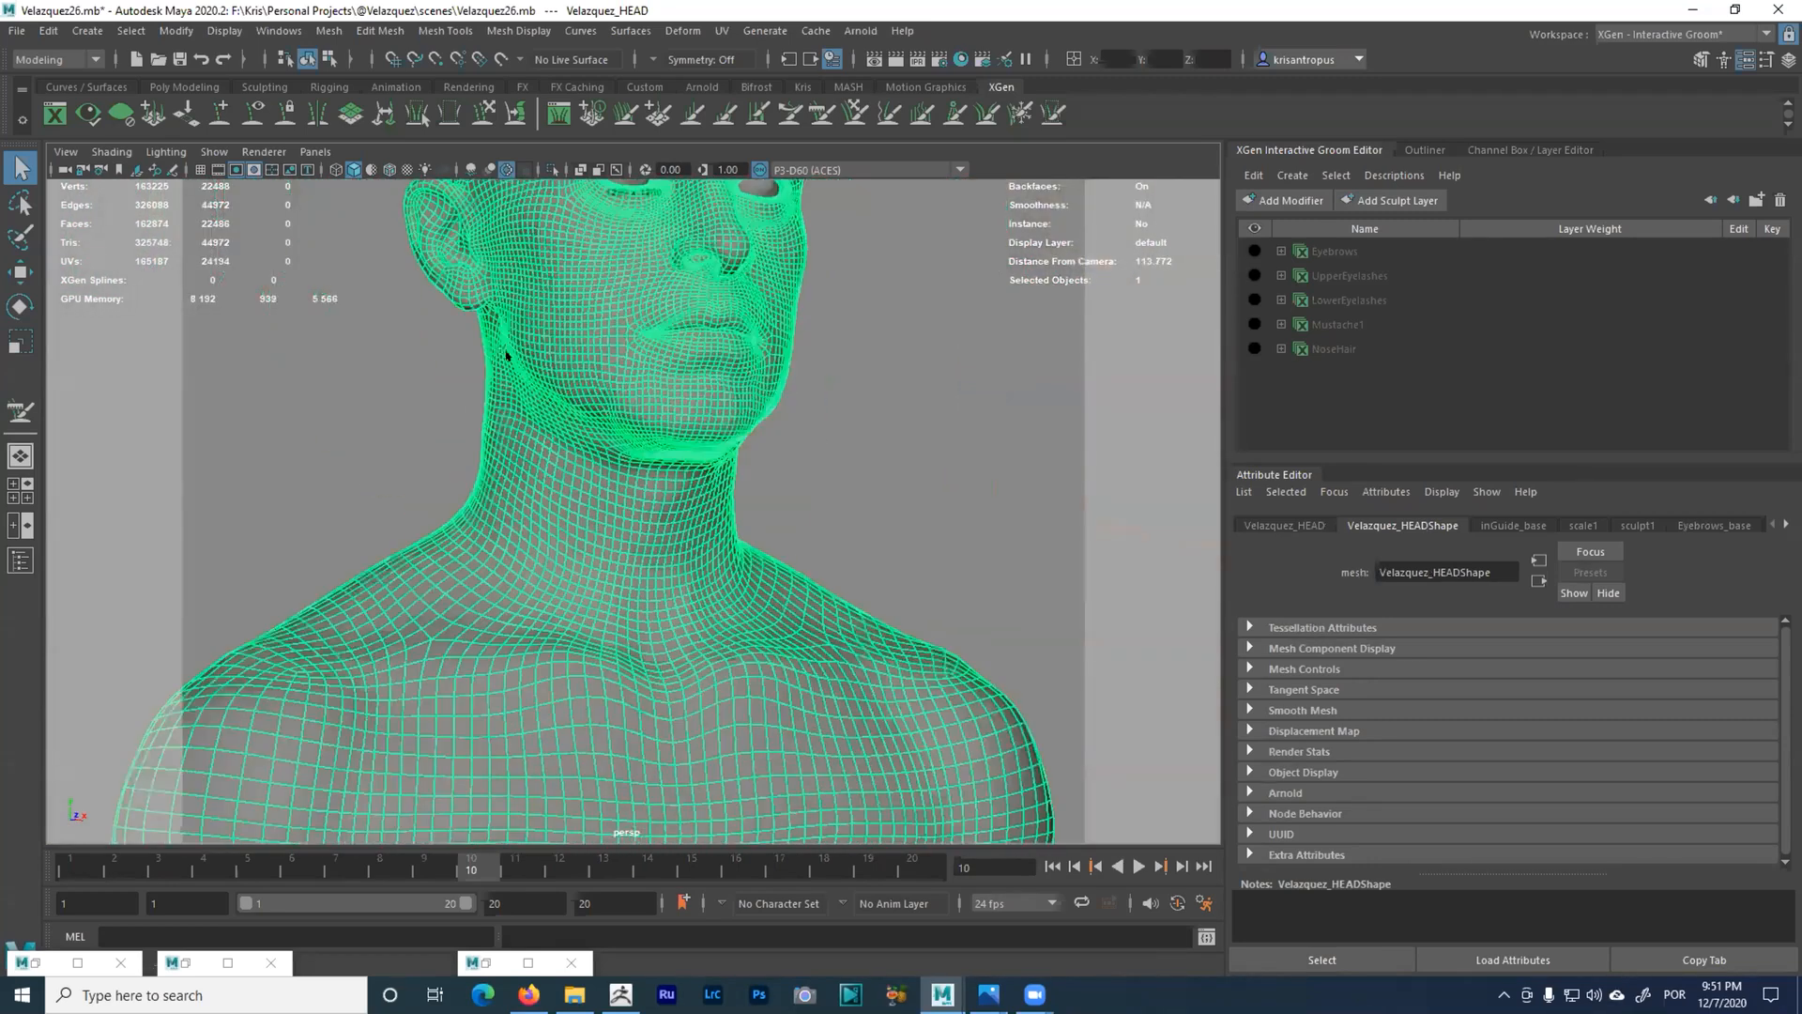
pyautogui.keyDown('alt'); pyautogui.moveTo(521, 508); pyautogui.dragTo(527, 459, button='right'); pyautogui.keyUp('alt')
pyautogui.keyDown('alt'); pyautogui.moveTo(535, 616); pyautogui.dragTo(440, 566); pyautogui.keyUp('alt')
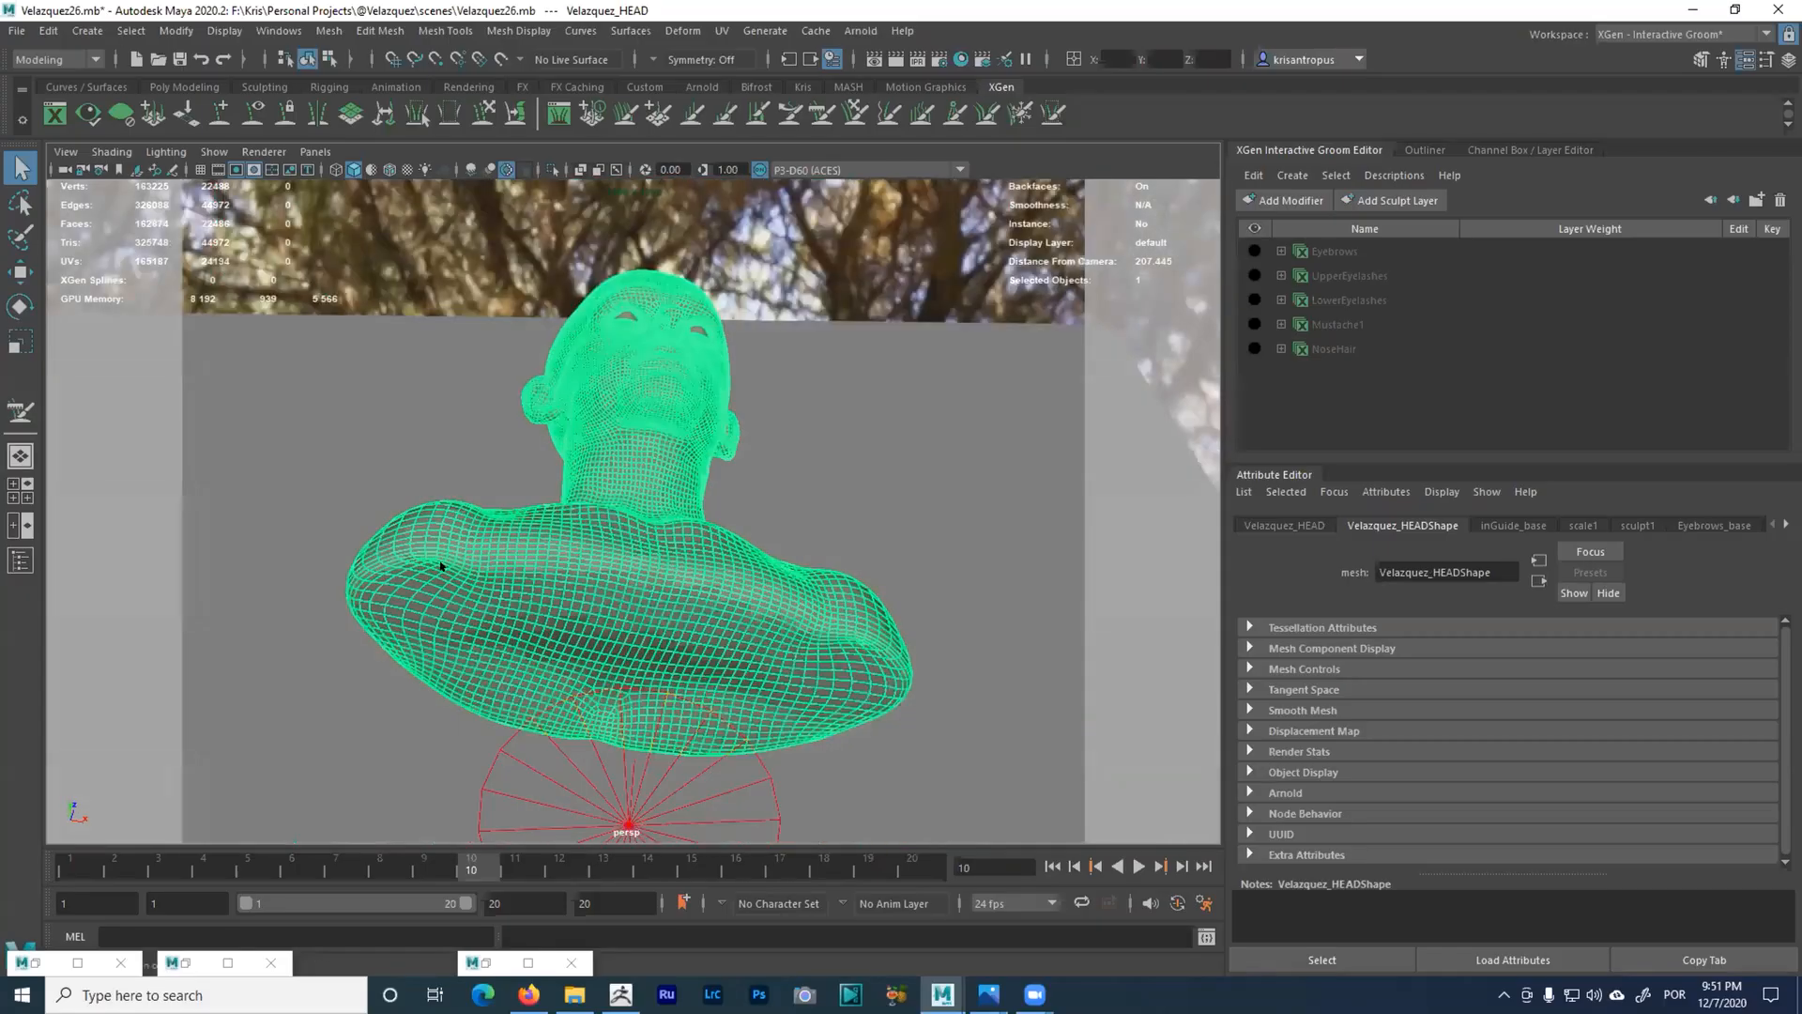
pyautogui.keyDown('alt'); pyautogui.moveTo(597, 554); pyautogui.dragTo(582, 635); pyautogui.keyUp('alt')
pyautogui.keyDown('alt'); pyautogui.moveTo(583, 635); pyautogui.dragTo(674, 741, button='right'); pyautogui.keyUp('alt')
pyautogui.keyDown('alt'); pyautogui.moveTo(639, 487); pyautogui.dragTo(688, 472); pyautogui.keyUp('alt')
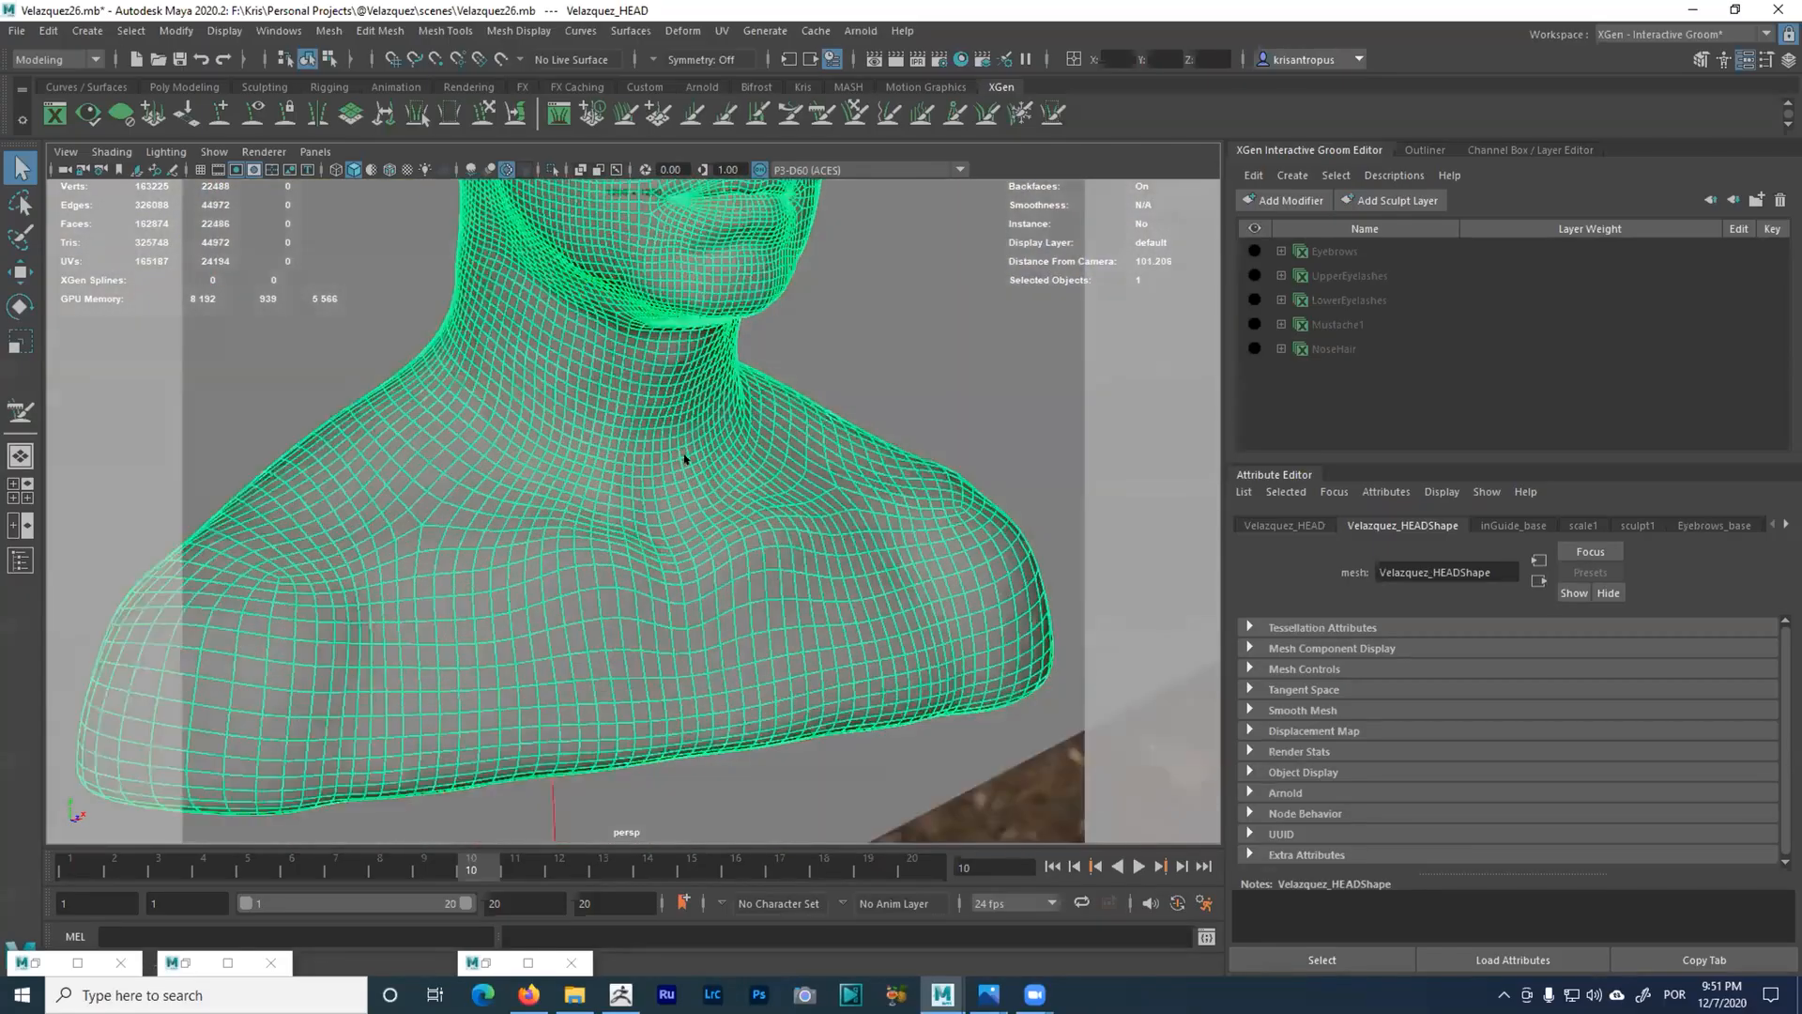
# - Switch the Velazquez_HEAD mesh to component selection and open the UV Editor
pyautogui.keyDown('alt'); pyautogui.moveTo(684, 459); pyautogui.dragTo(687, 621, button='middle'); pyautogui.keyUp('alt')
pyautogui.moveTo(673, 478); pyautogui.dragTo(667, 519, button='right')
pyautogui.moveTo(668, 519); pyautogui.dragTo(671, 526, button='right')
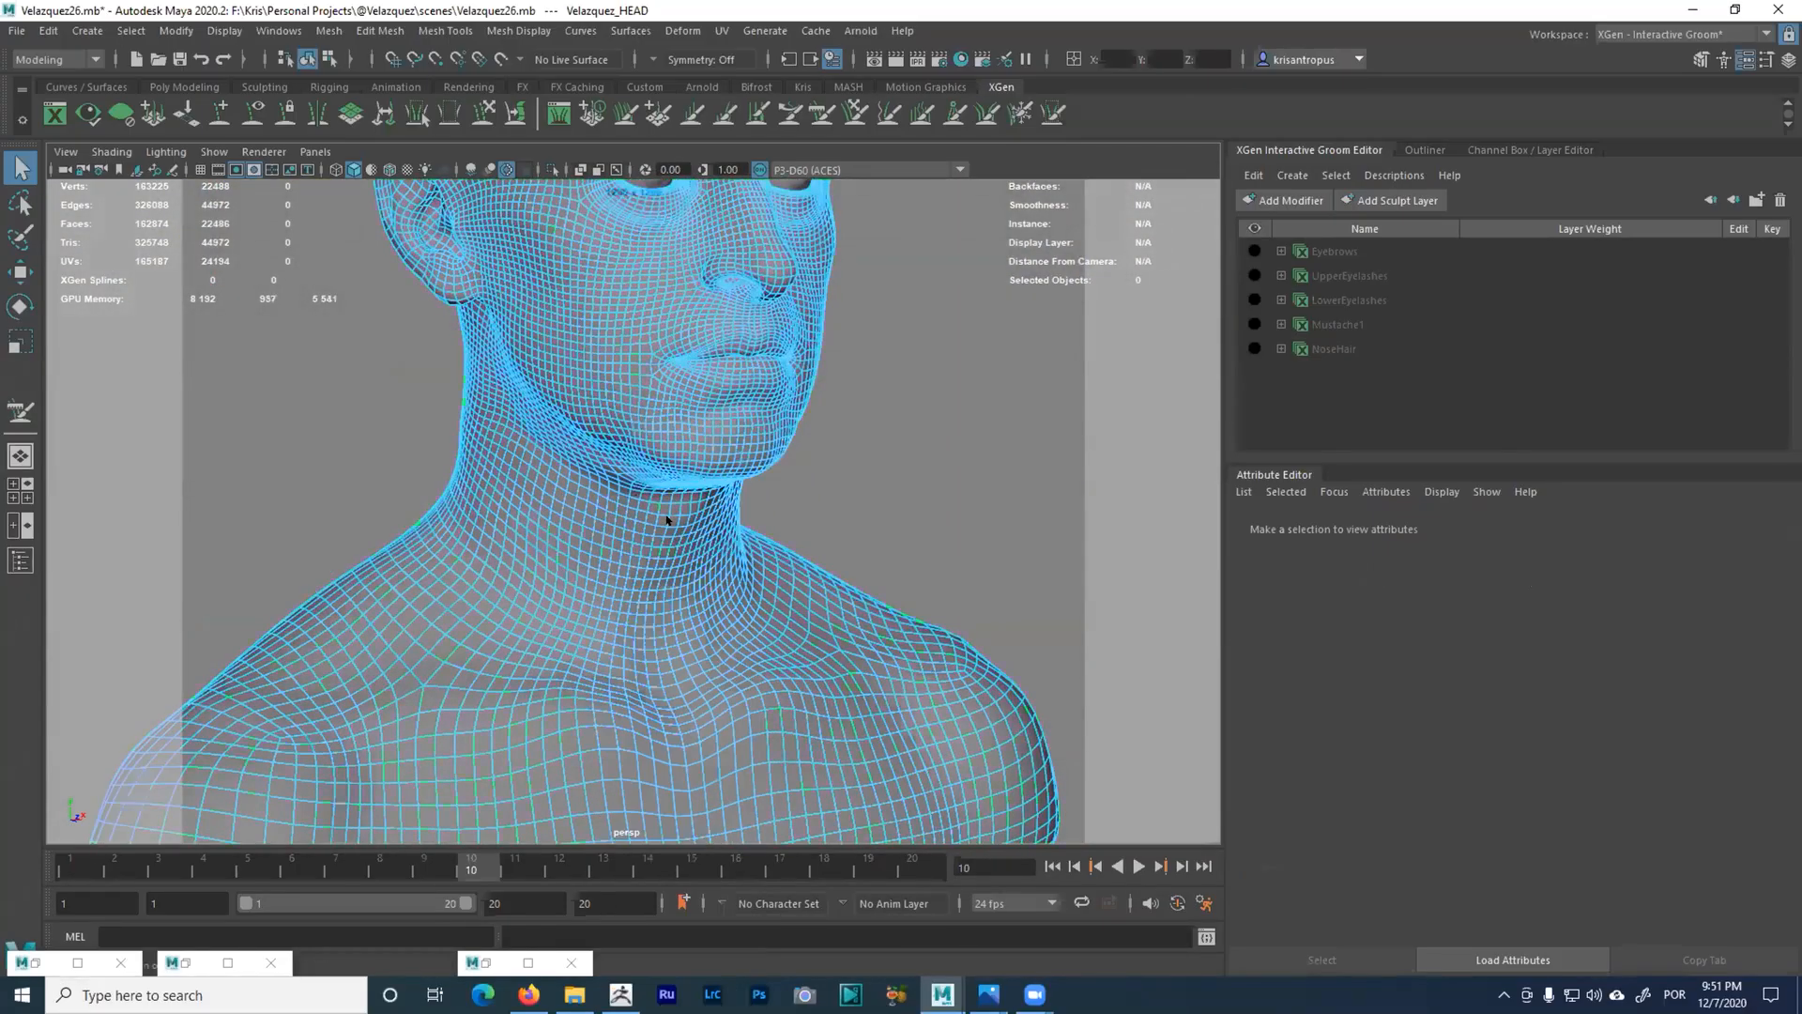
pyautogui.keyDown('alt'); pyautogui.moveTo(611, 470); pyautogui.dragTo(457, 267); pyautogui.keyUp('alt')
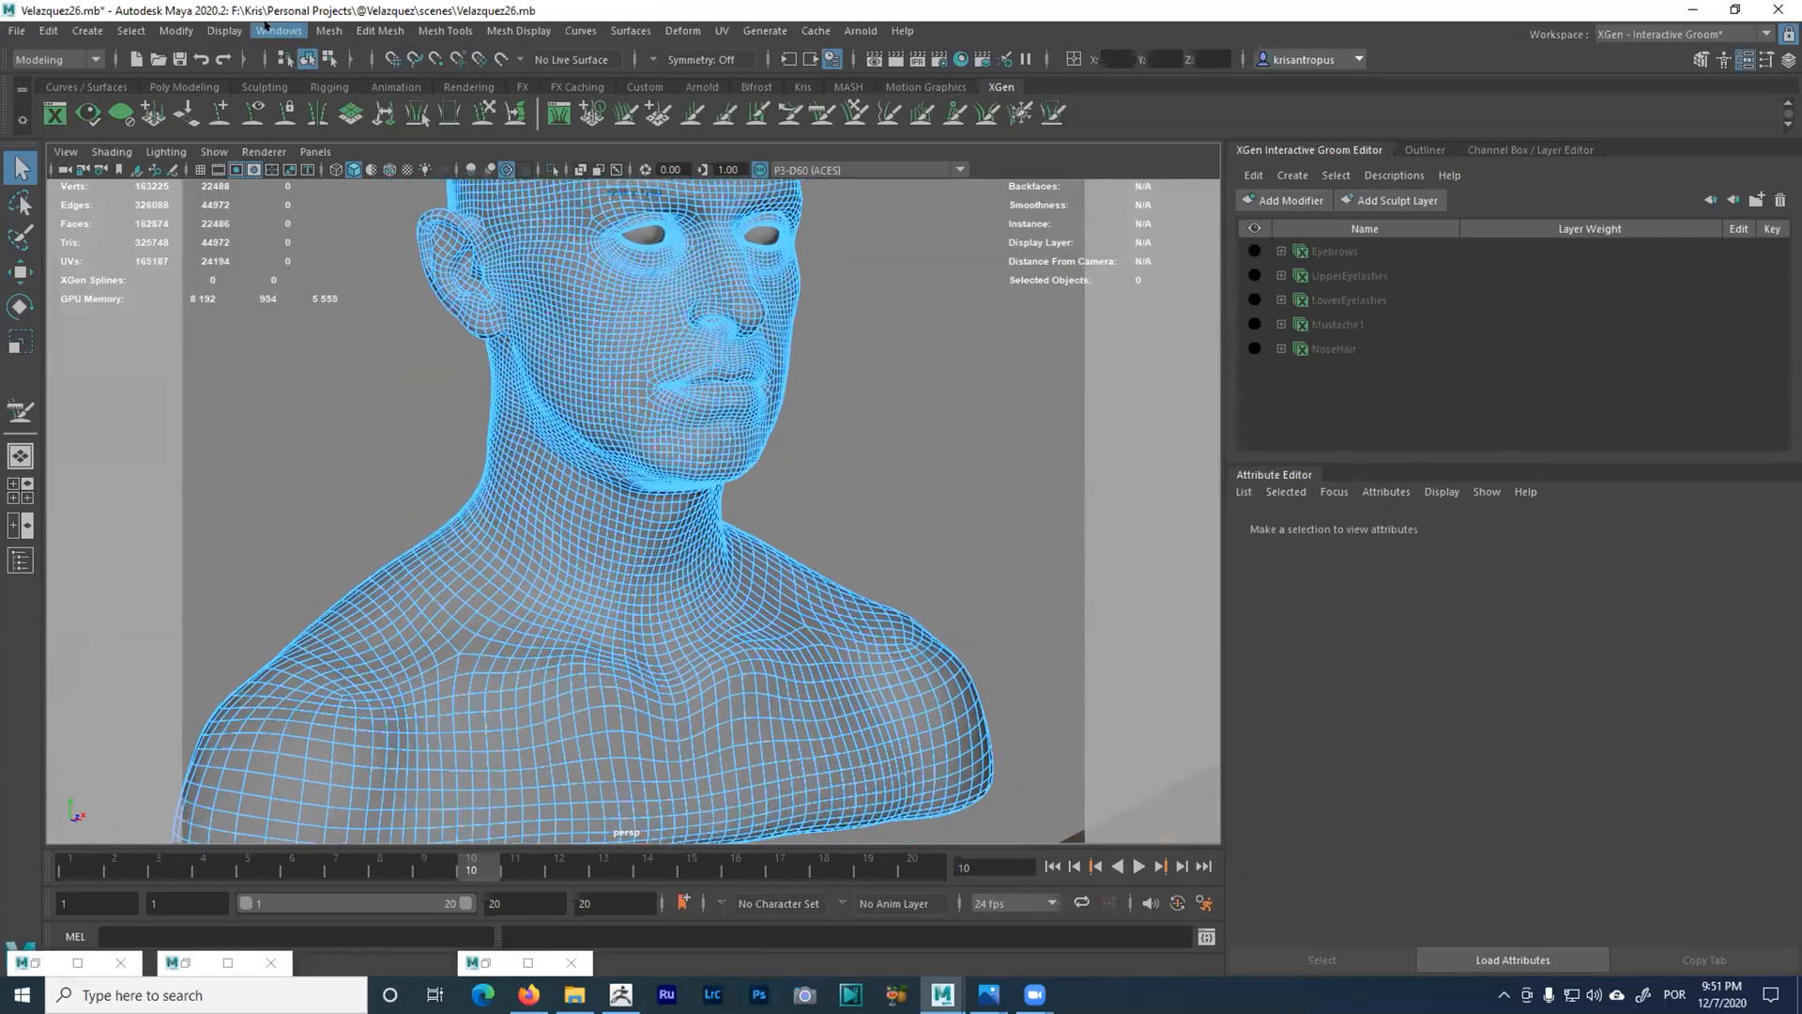
pyautogui.click(279, 30)
pyautogui.moveTo(306, 113)
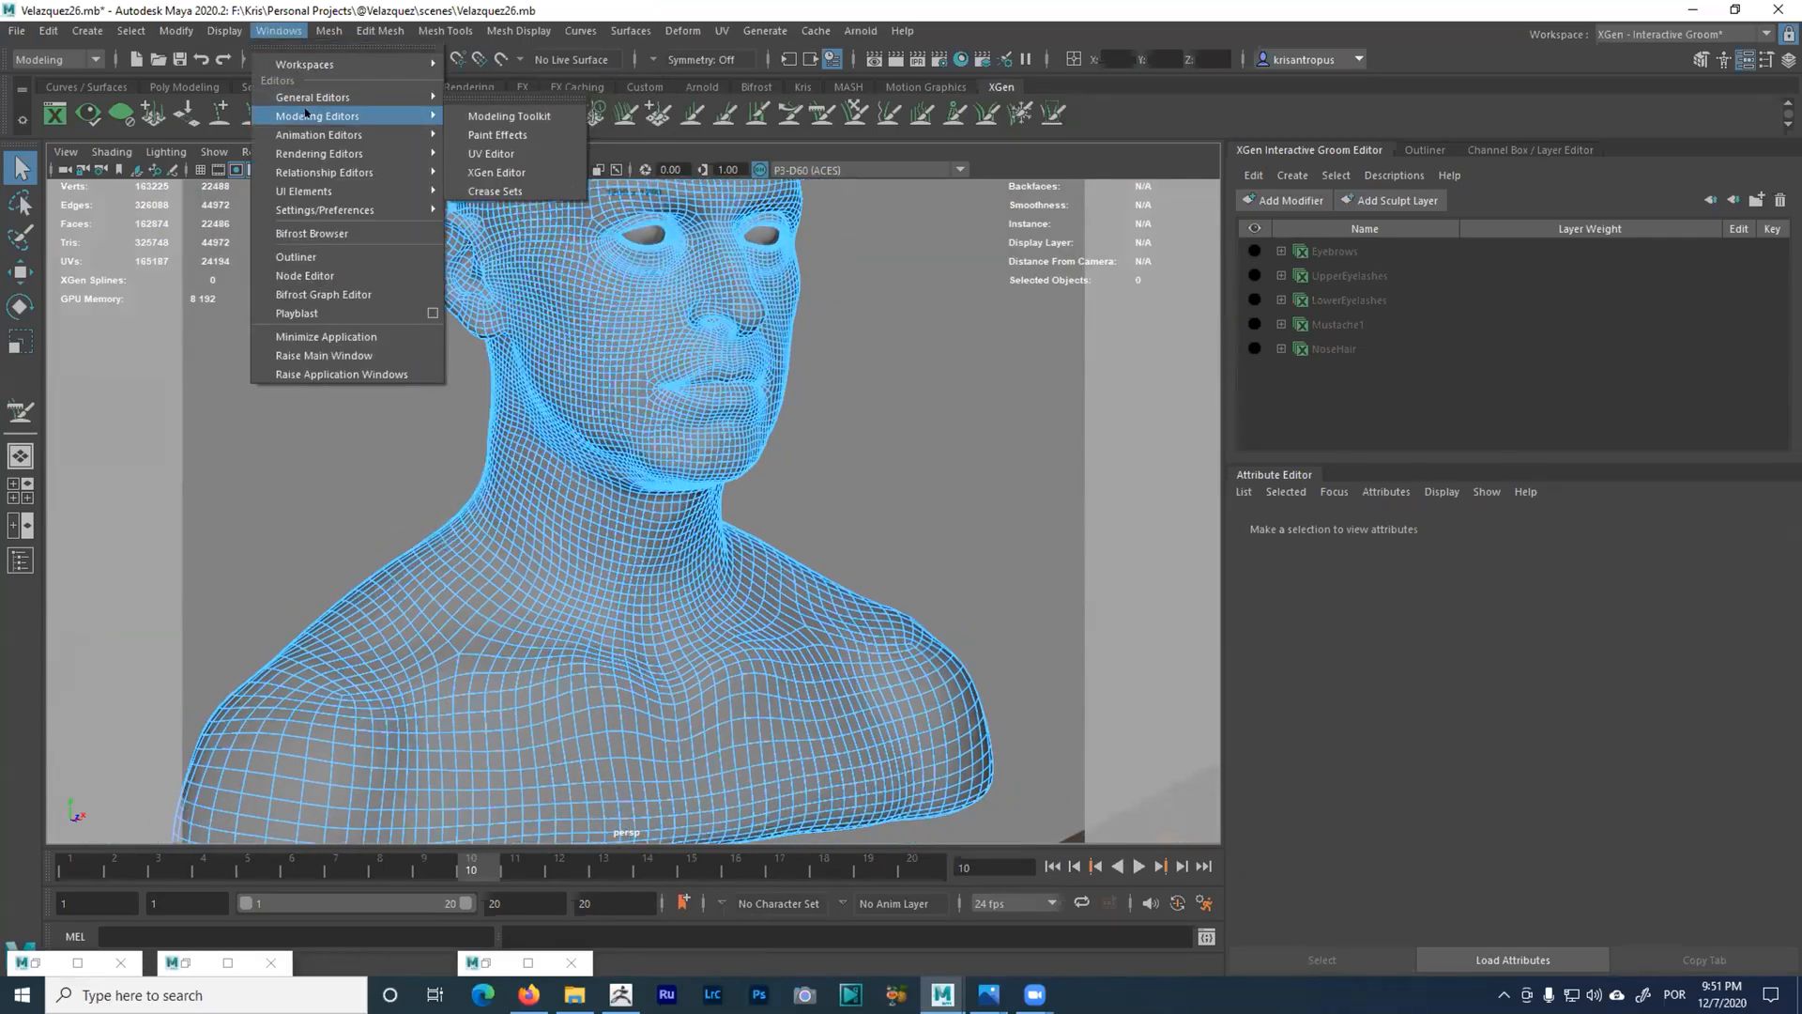
pyautogui.click(496, 156)
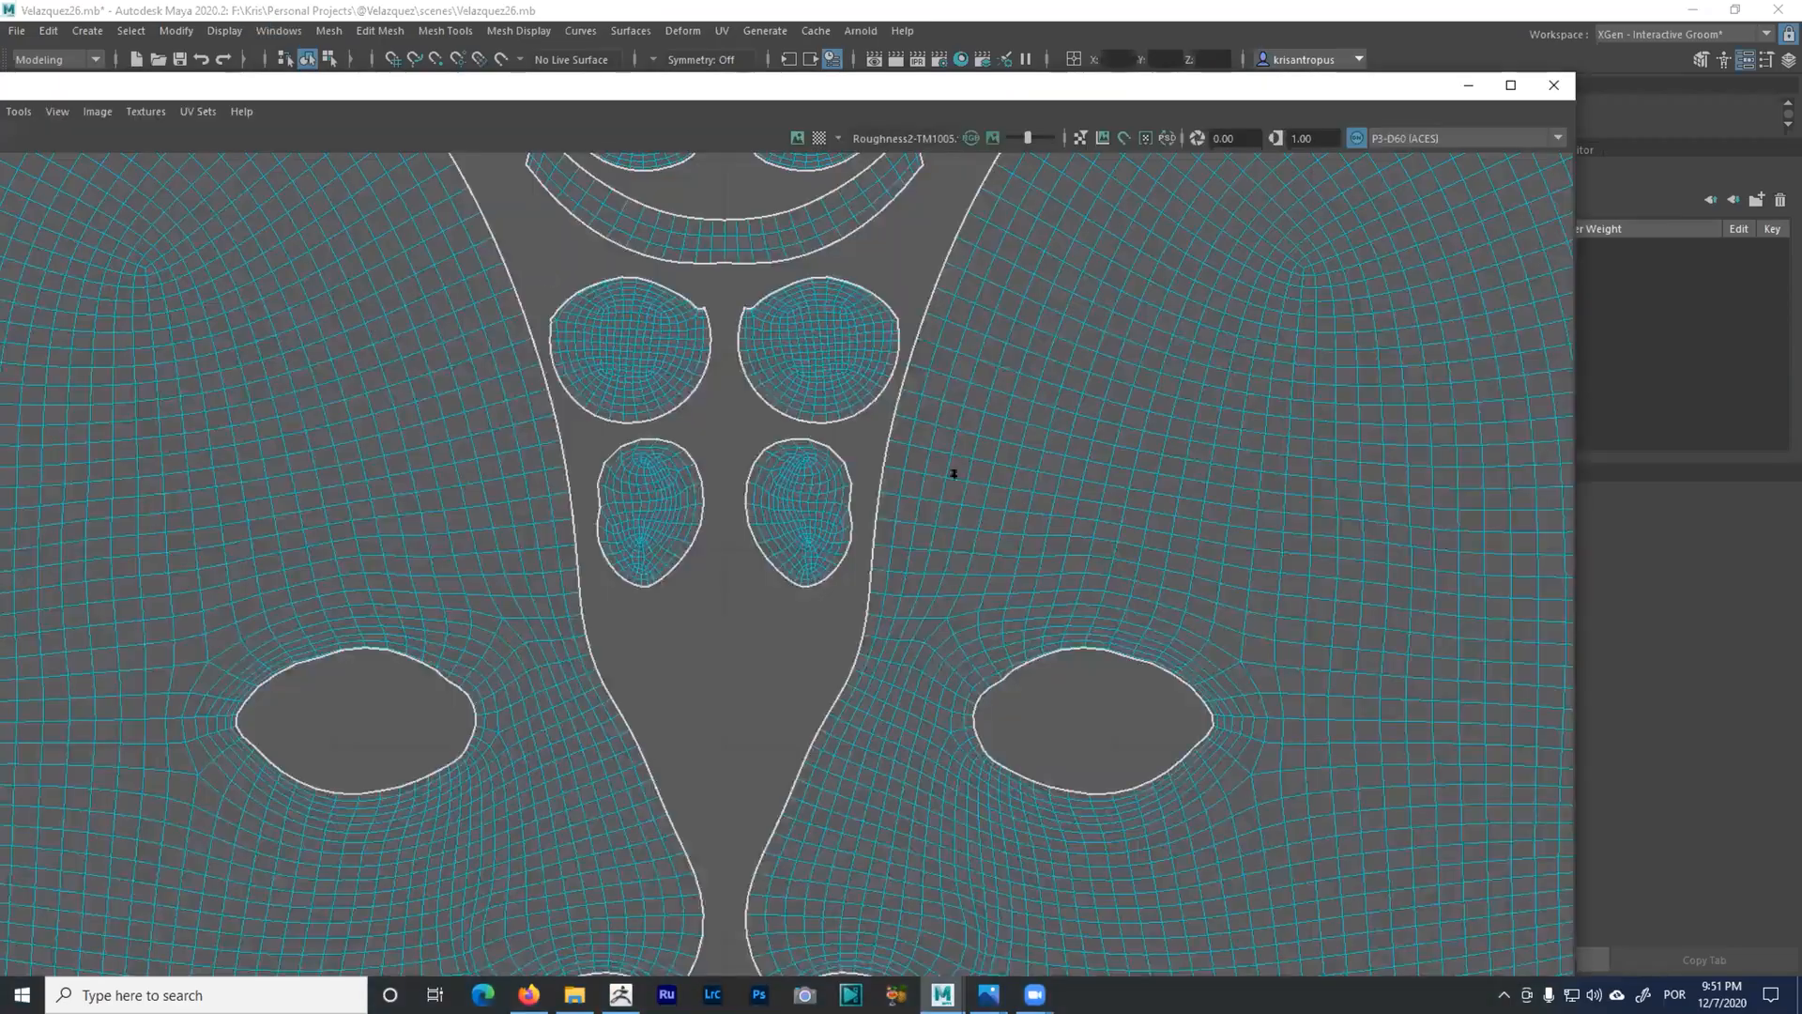
# - Select the UV shells of both face halves and both jaw pieces in UV shell mode, then minimize the UV Editor
pyautogui.moveTo(799, 443); pyautogui.dragTo(807, 444, button='right')
pyautogui.click(807, 431)
pyautogui.keyDown('shift'); pyautogui.click(1028, 445); pyautogui.keyUp('shift')
pyautogui.keyDown('shift'); pyautogui.click(1044, 741); pyautogui.keyUp('shift')
pyautogui.keyDown('shift'); pyautogui.click(807, 751); pyautogui.keyUp('shift')
pyautogui.keyDown('alt'); pyautogui.moveTo(1208, 433); pyautogui.dragTo(923, 439, button='middle'); pyautogui.keyUp('alt')
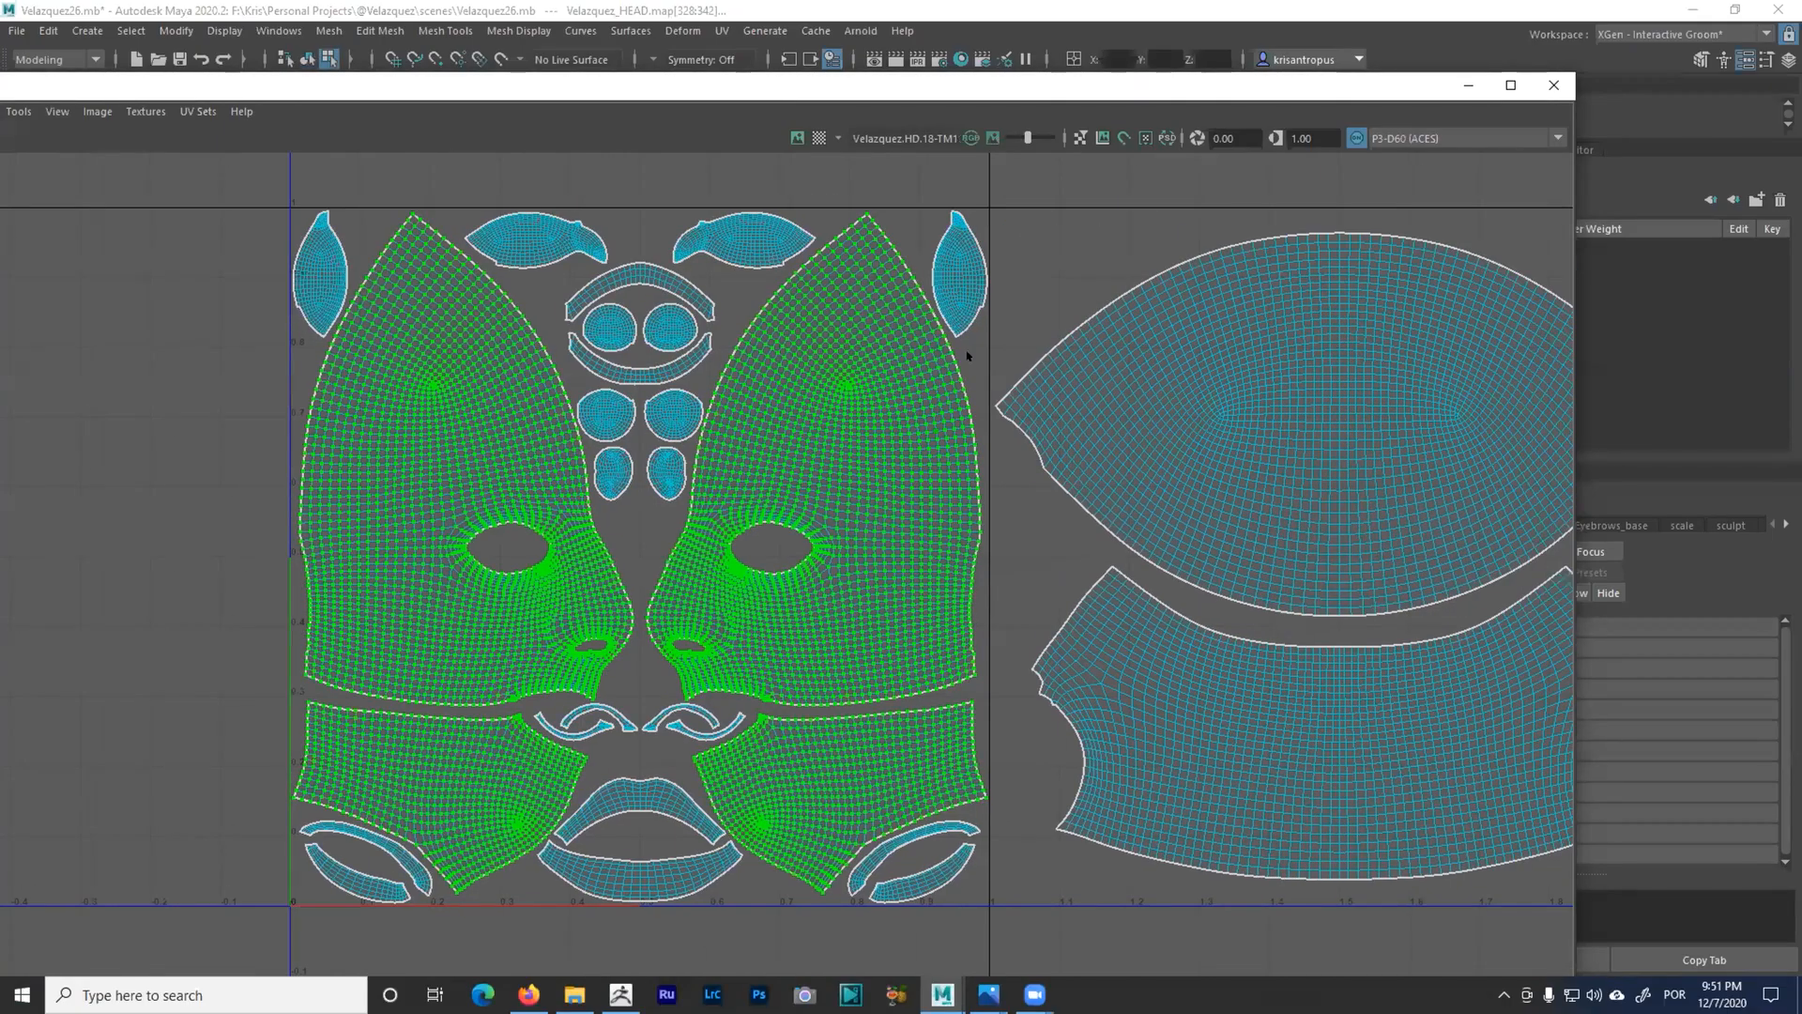
pyautogui.keyDown('alt'); pyautogui.moveTo(965, 353); pyautogui.dragTo(723, 352, button='middle'); pyautogui.keyUp('alt')
pyautogui.scroll(-2, 723, 352)
pyautogui.click(1468, 86)
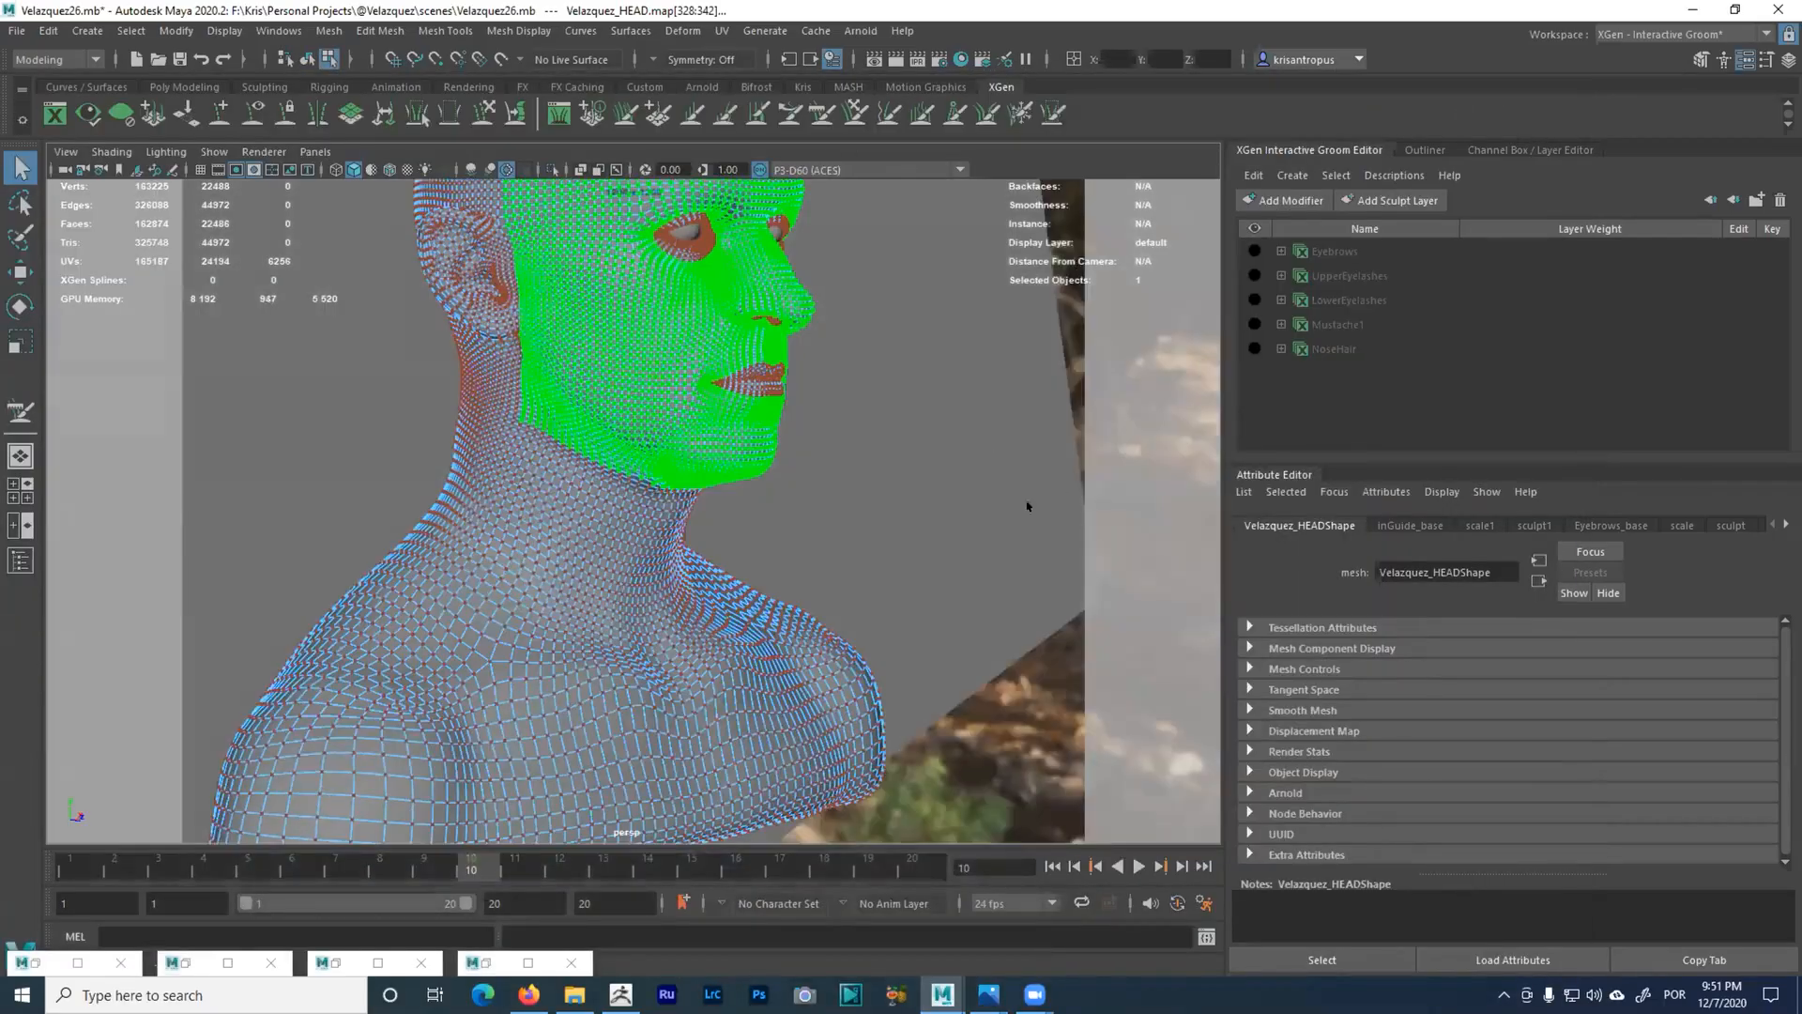
# - Add the UV shells of the neck, scalp, chest, shoulders and back to the selection on the model
pyautogui.keyDown('alt'); pyautogui.moveTo(1026, 503); pyautogui.dragTo(672, 610); pyautogui.keyUp('alt')
pyautogui.keyDown('shift'); pyautogui.click(669, 611); pyautogui.keyUp('shift')
pyautogui.keyDown('shift'); pyautogui.click(530, 506); pyautogui.keyUp('shift')
pyautogui.keyDown('shift'); pyautogui.click(546, 411); pyautogui.keyUp('shift')
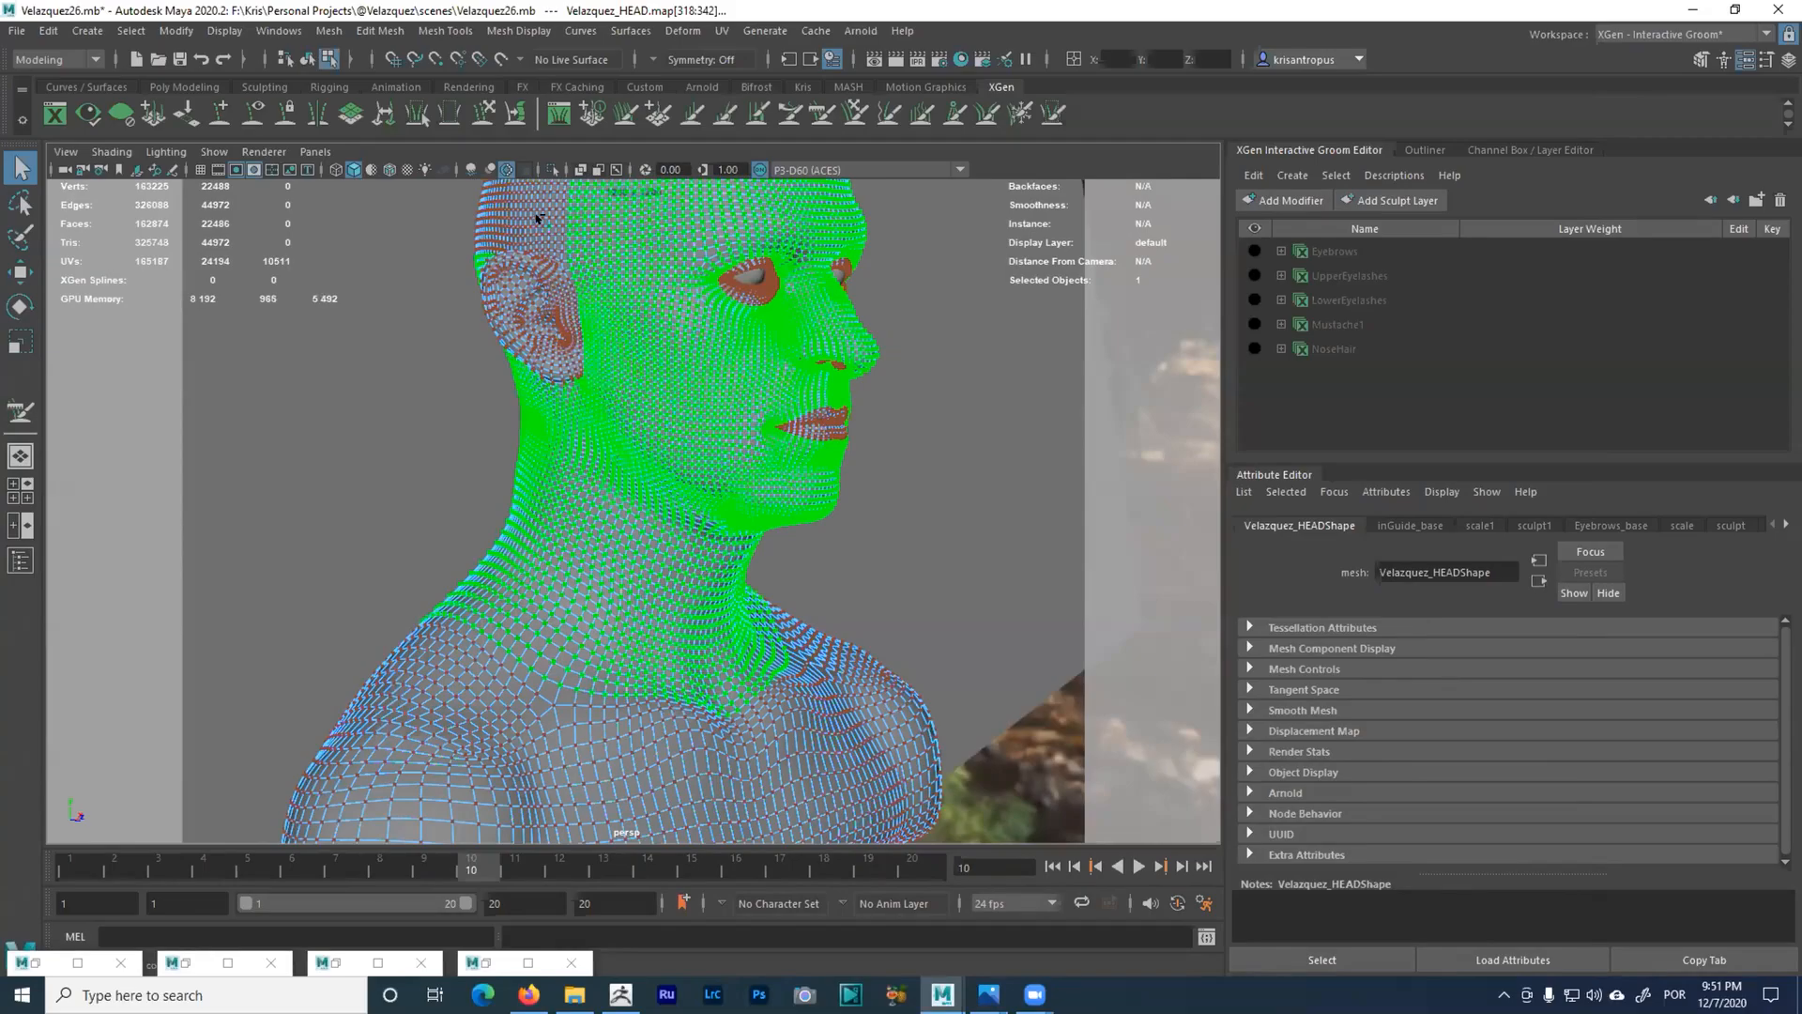
pyautogui.scroll(3, 779, 676)
pyautogui.keyDown('alt'); pyautogui.moveTo(759, 690); pyautogui.dragTo(777, 595, button='middle'); pyautogui.keyUp('alt')
pyautogui.keyDown('shift'); pyautogui.click(779, 591); pyautogui.keyUp('shift')
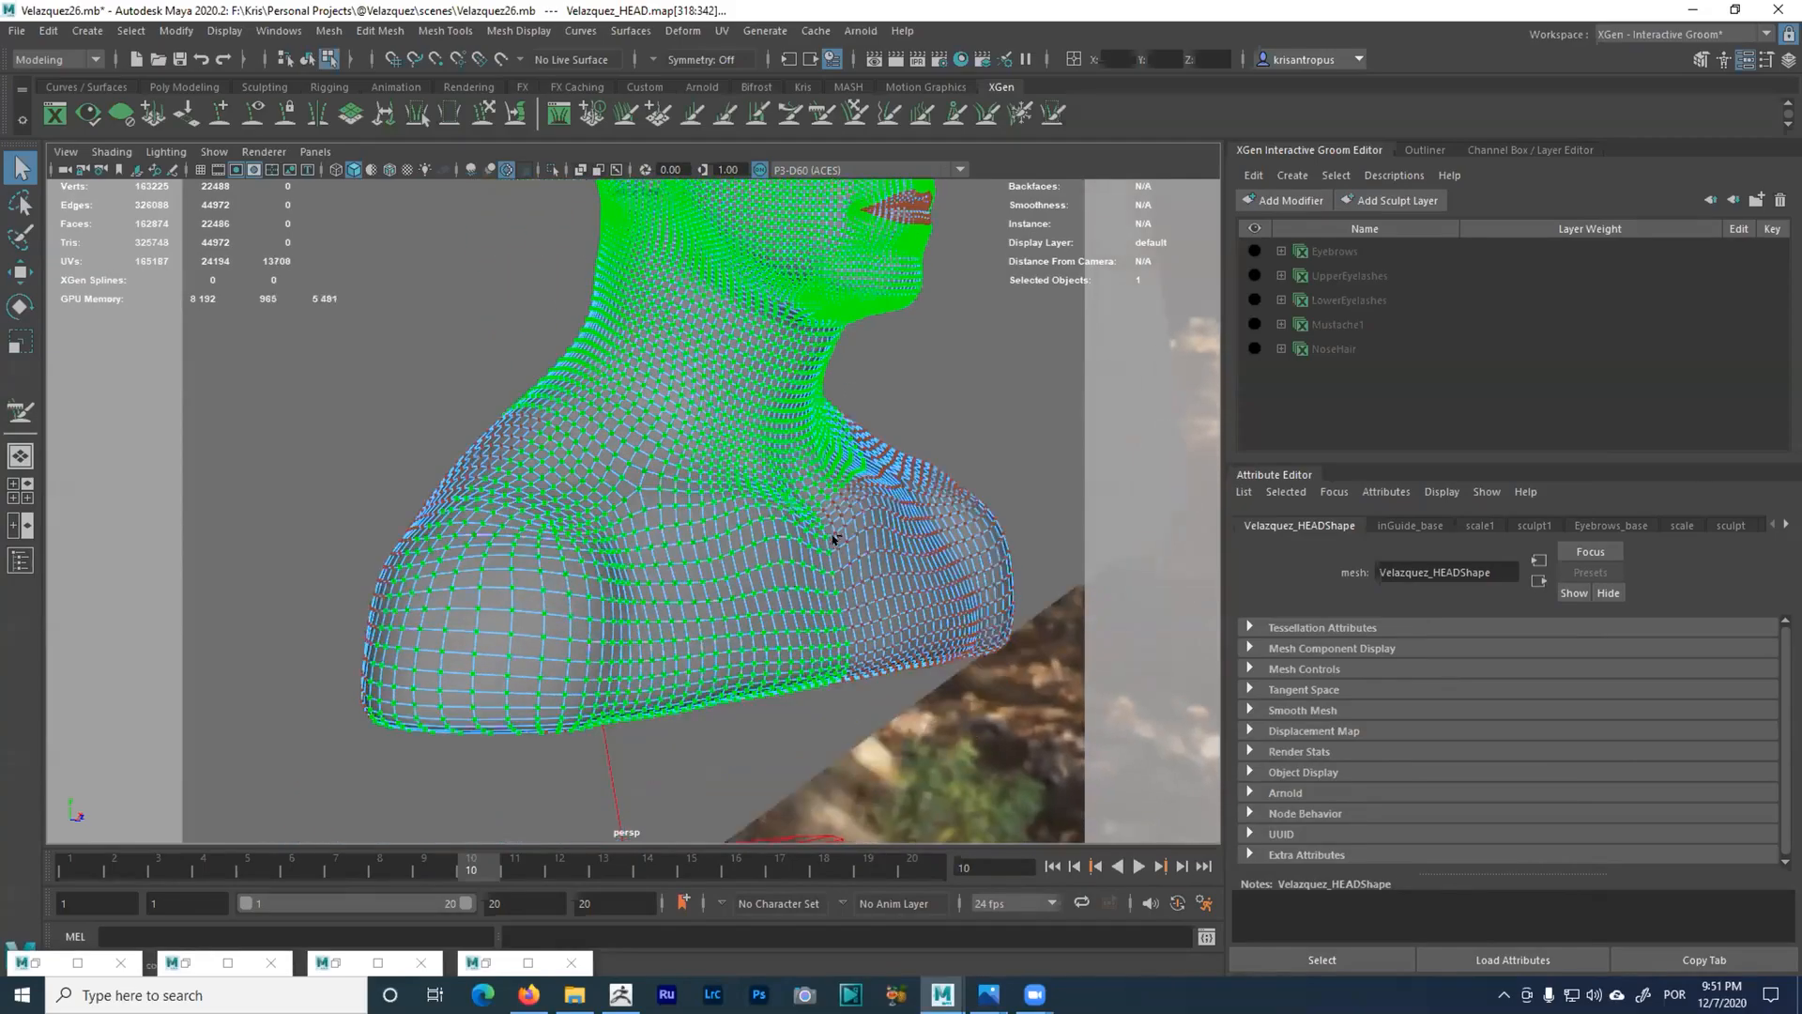
pyautogui.keyDown('shift'); pyautogui.click(842, 537); pyautogui.keyUp('shift')
pyautogui.keyDown('shift'); pyautogui.click(502, 429); pyautogui.keyUp('shift')
# - Add the upper and lower eyelid UV shells of both eyes to the selection
pyautogui.keyDown('alt'); pyautogui.moveTo(997, 463); pyautogui.dragTo(892, 403); pyautogui.keyUp('alt')
pyautogui.keyDown('alt'); pyautogui.moveTo(756, 479); pyautogui.dragTo(804, 538); pyautogui.keyUp('alt')
pyautogui.keyDown('alt'); pyautogui.moveTo(733, 598); pyautogui.dragTo(727, 522); pyautogui.keyUp('alt')
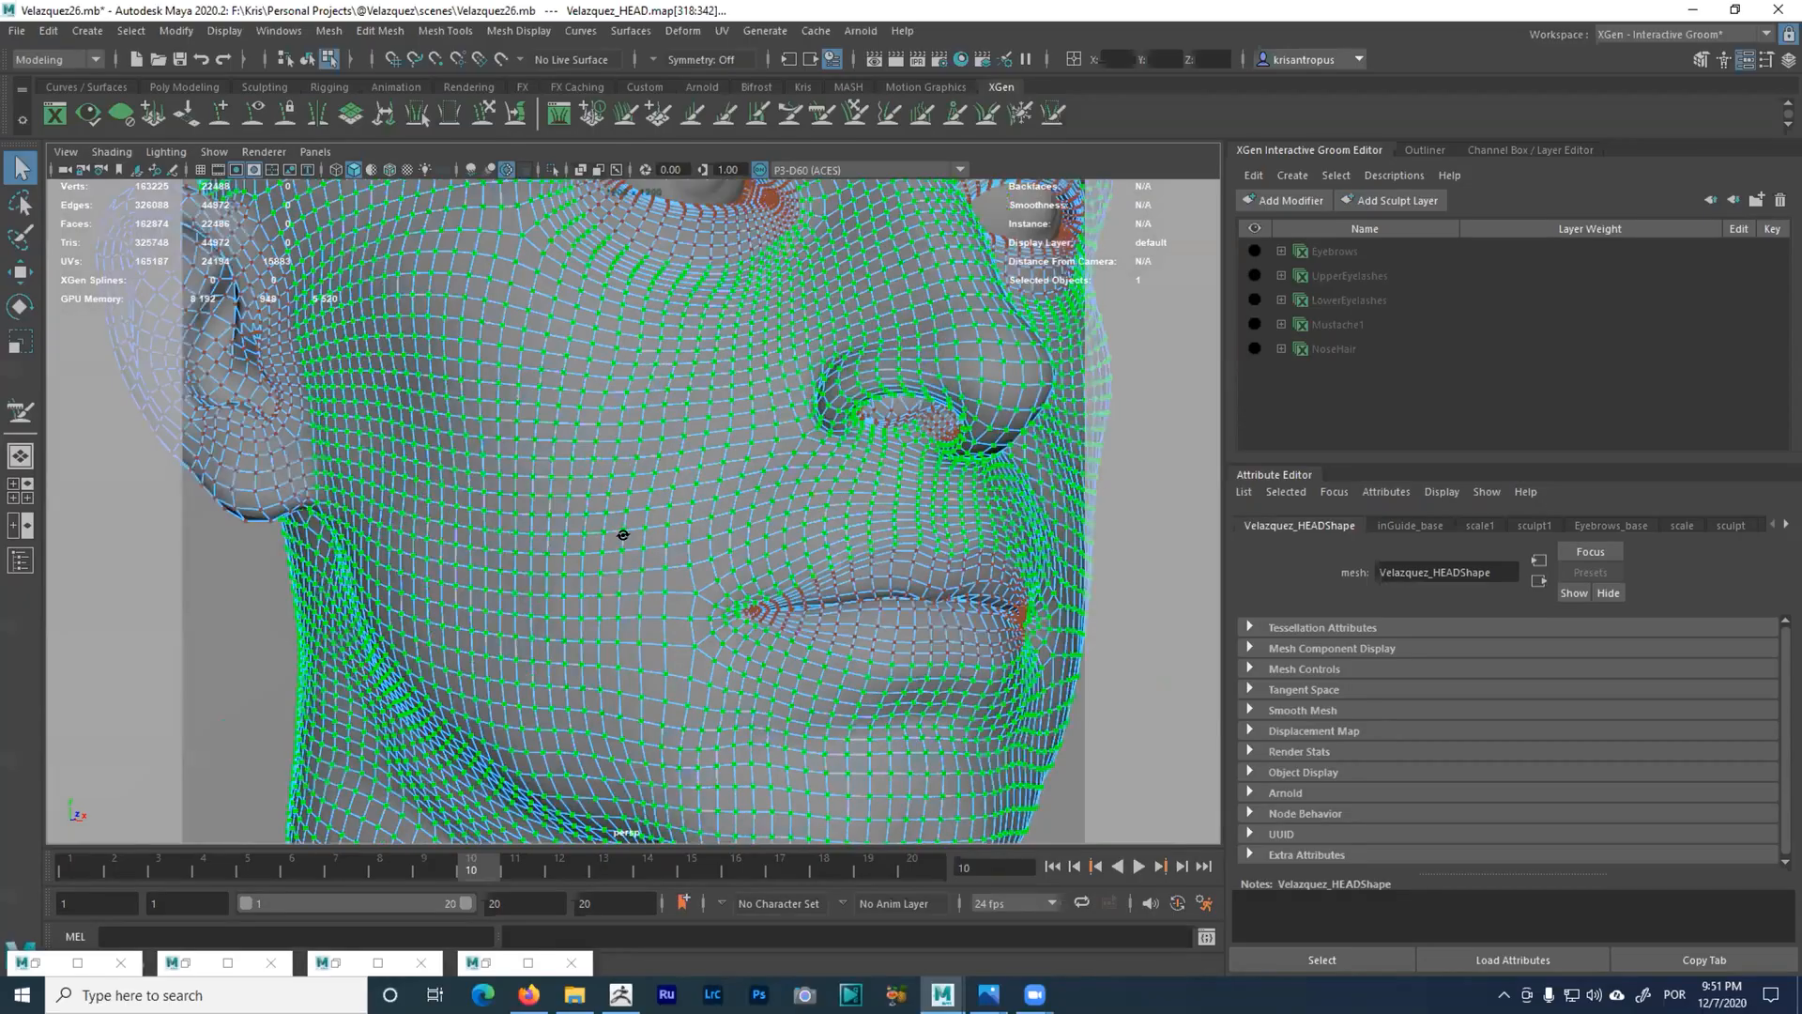
pyautogui.keyDown('alt'); pyautogui.moveTo(711, 598); pyautogui.dragTo(475, 534); pyautogui.keyUp('alt')
pyautogui.keyDown('alt'); pyautogui.moveTo(475, 579); pyautogui.dragTo(776, 596, button='right'); pyautogui.keyUp('alt')
pyautogui.keyDown('alt'); pyautogui.moveTo(776, 596); pyautogui.dragTo(478, 514); pyautogui.keyUp('alt')
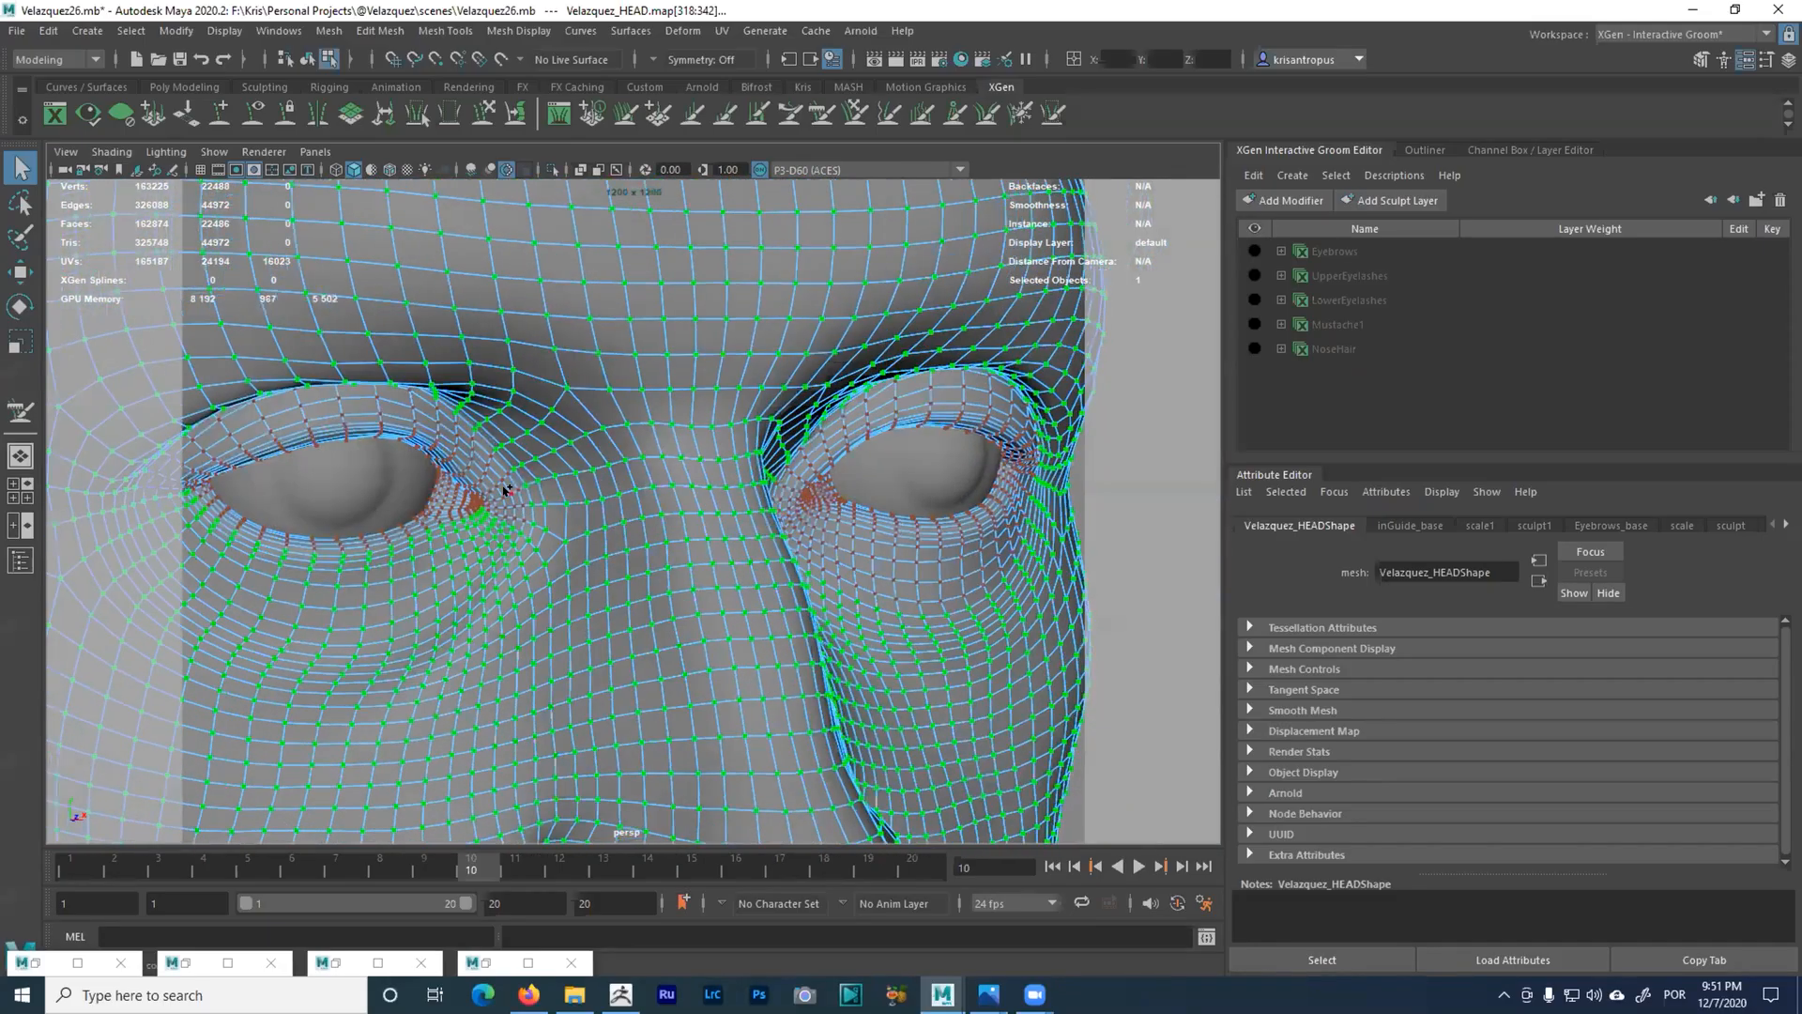
pyautogui.keyDown('alt'); pyautogui.moveTo(635, 503); pyautogui.dragTo(748, 339); pyautogui.keyUp('alt')
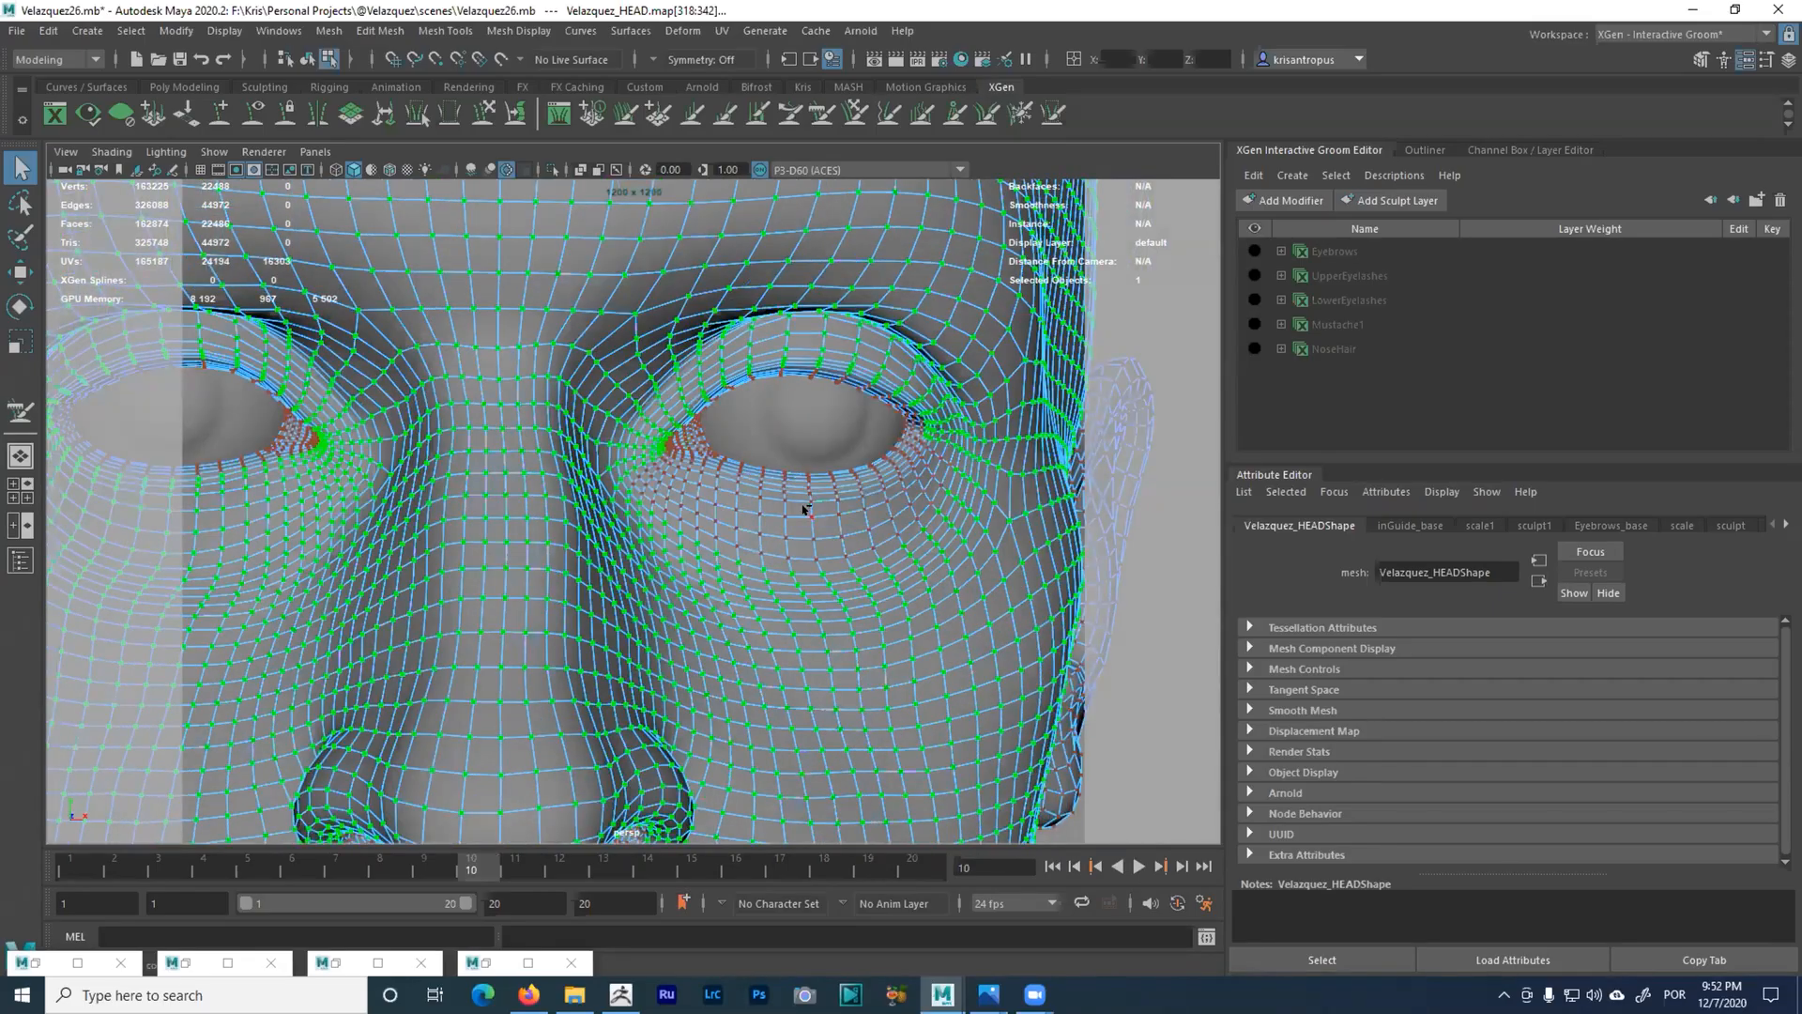
pyautogui.scroll(4, 789, 515)
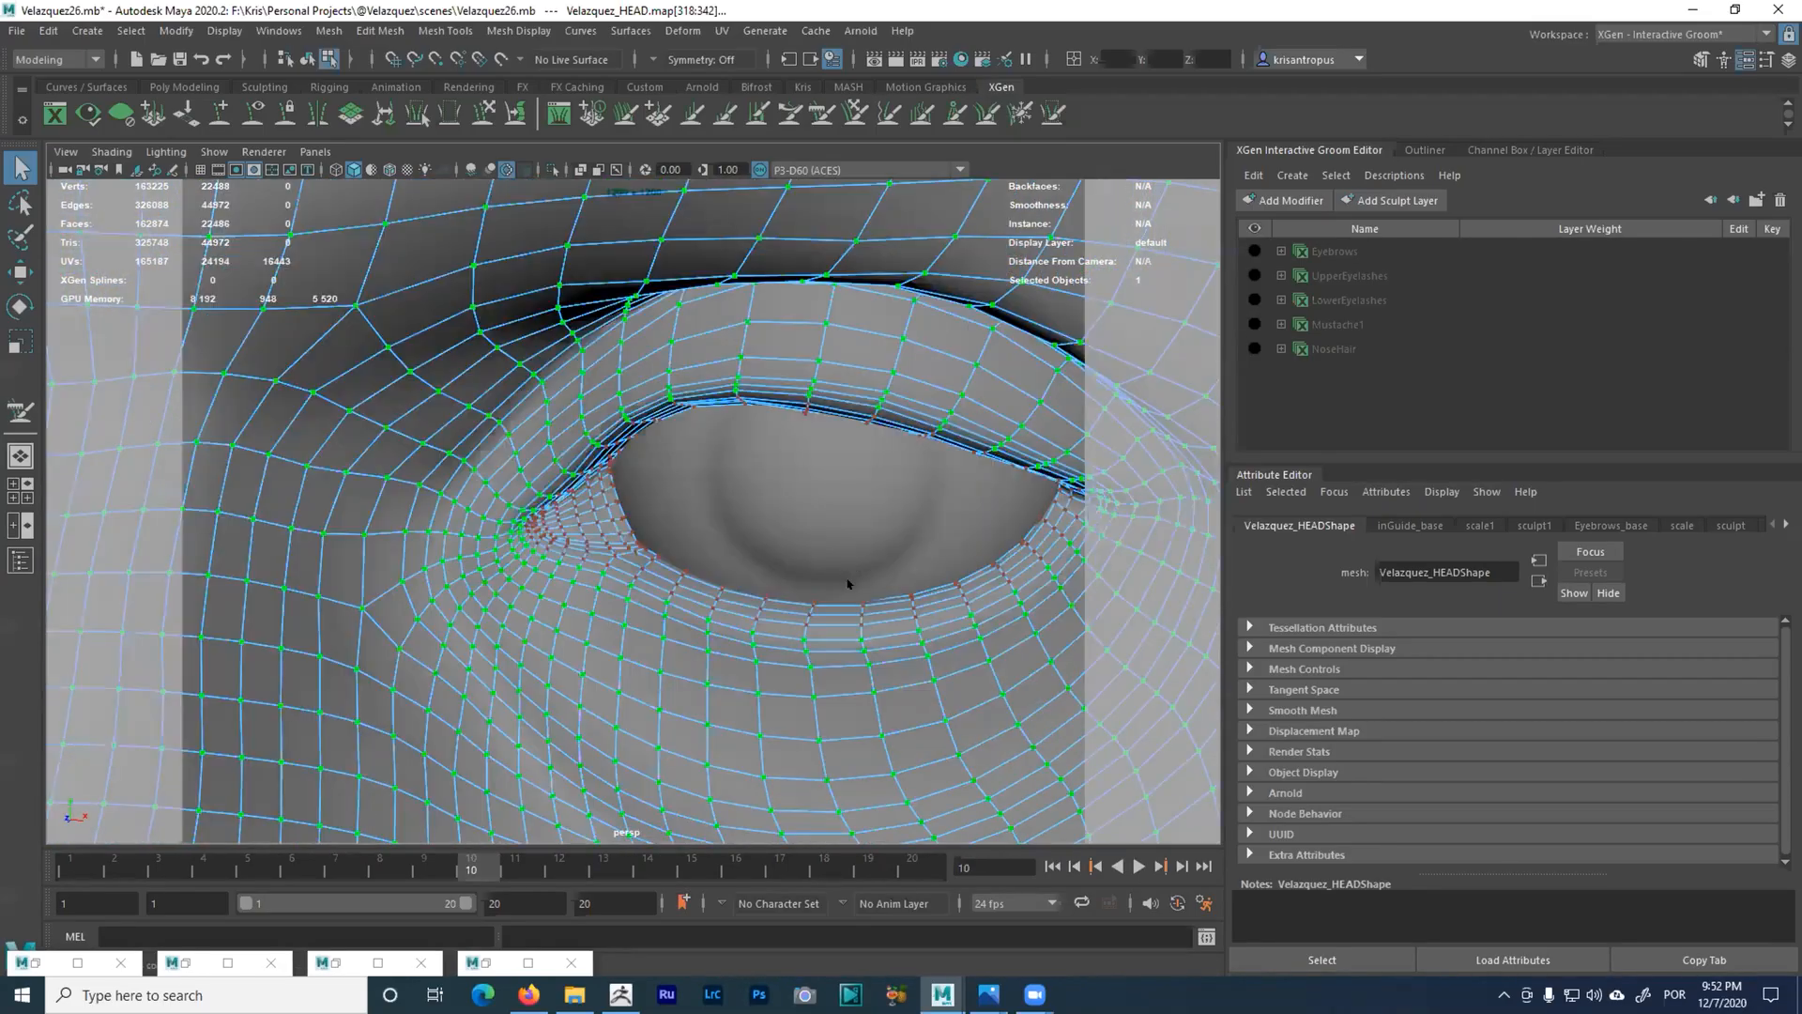
pyautogui.keyDown('alt'); pyautogui.moveTo(848, 584); pyautogui.dragTo(687, 491, button='right'); pyautogui.keyUp('alt')
# - Check the UV selection from outside and inside the head, around the ears, eyes, nostrils and mouth
pyautogui.keyDown('alt'); pyautogui.moveTo(688, 491); pyautogui.dragTo(549, 449); pyautogui.keyUp('alt')
pyautogui.keyDown('alt'); pyautogui.moveTo(549, 449); pyautogui.dragTo(688, 479, button='right'); pyautogui.keyUp('alt')
pyautogui.keyDown('alt'); pyautogui.moveTo(688, 479); pyautogui.dragTo(833, 523); pyautogui.keyUp('alt')
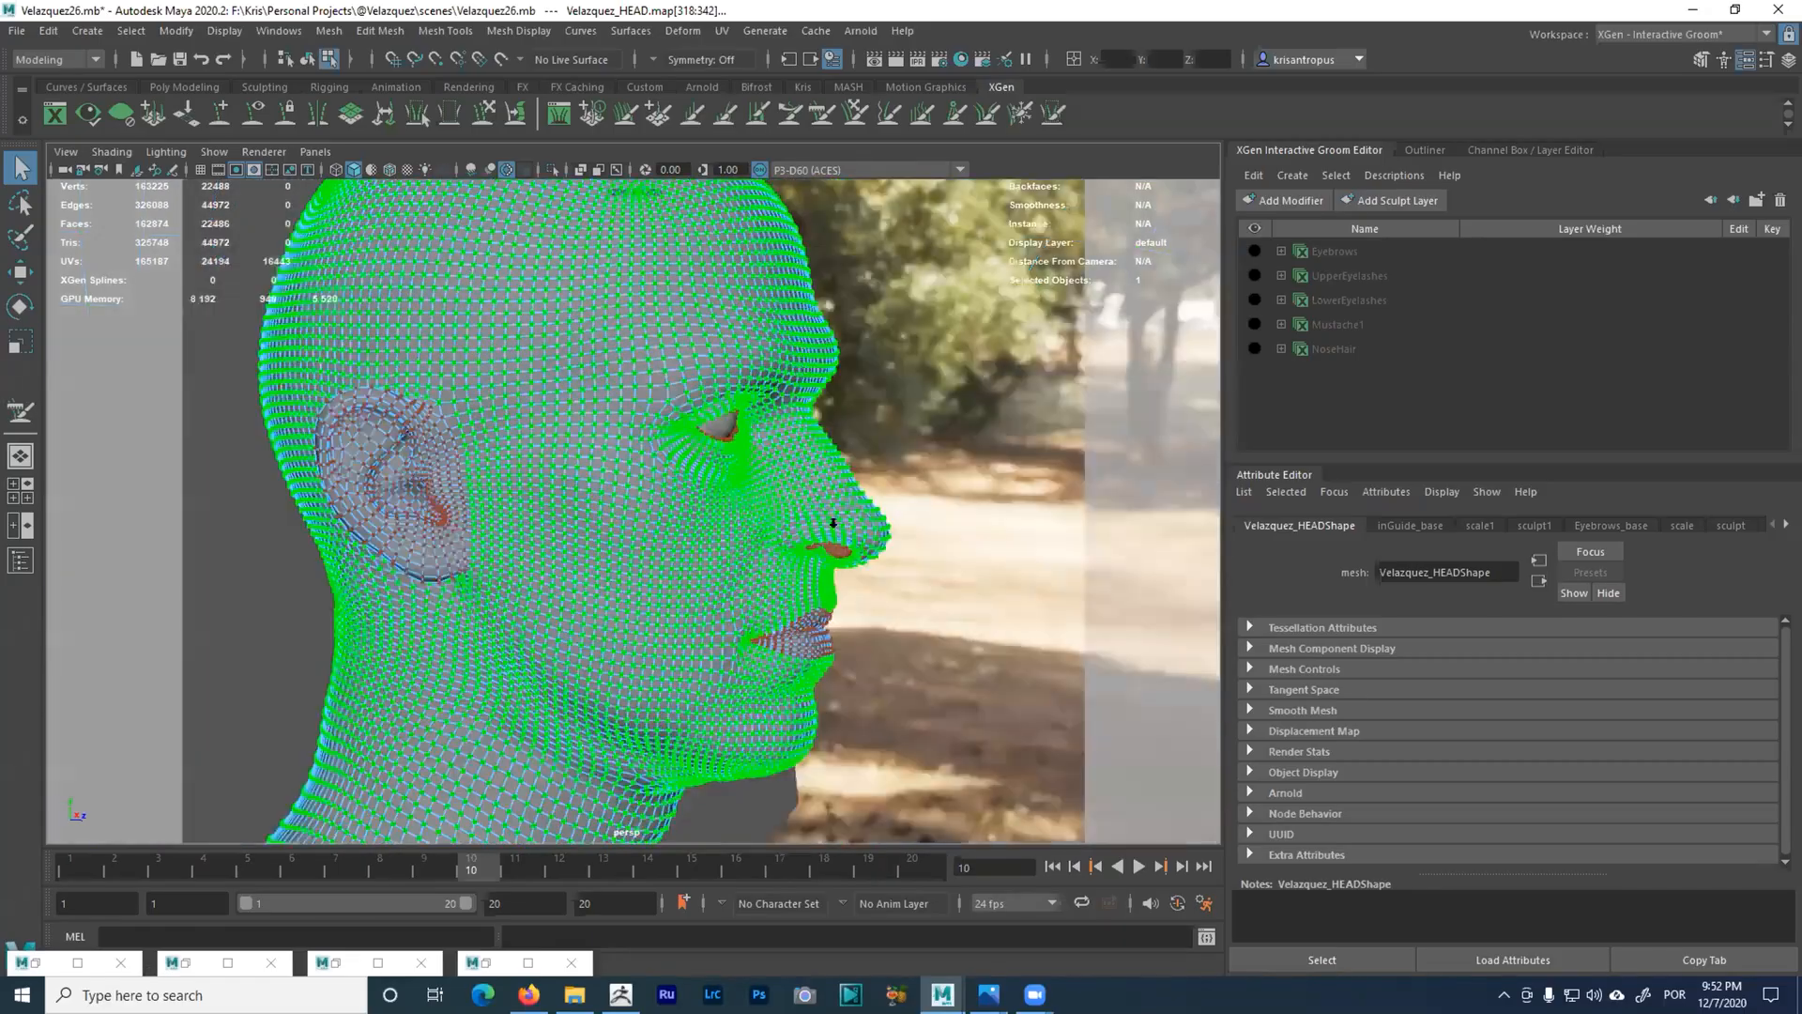
pyautogui.scroll(2, 535, 472)
pyautogui.keyDown('alt'); pyautogui.moveTo(563, 454); pyautogui.dragTo(976, 610); pyautogui.keyUp('alt')
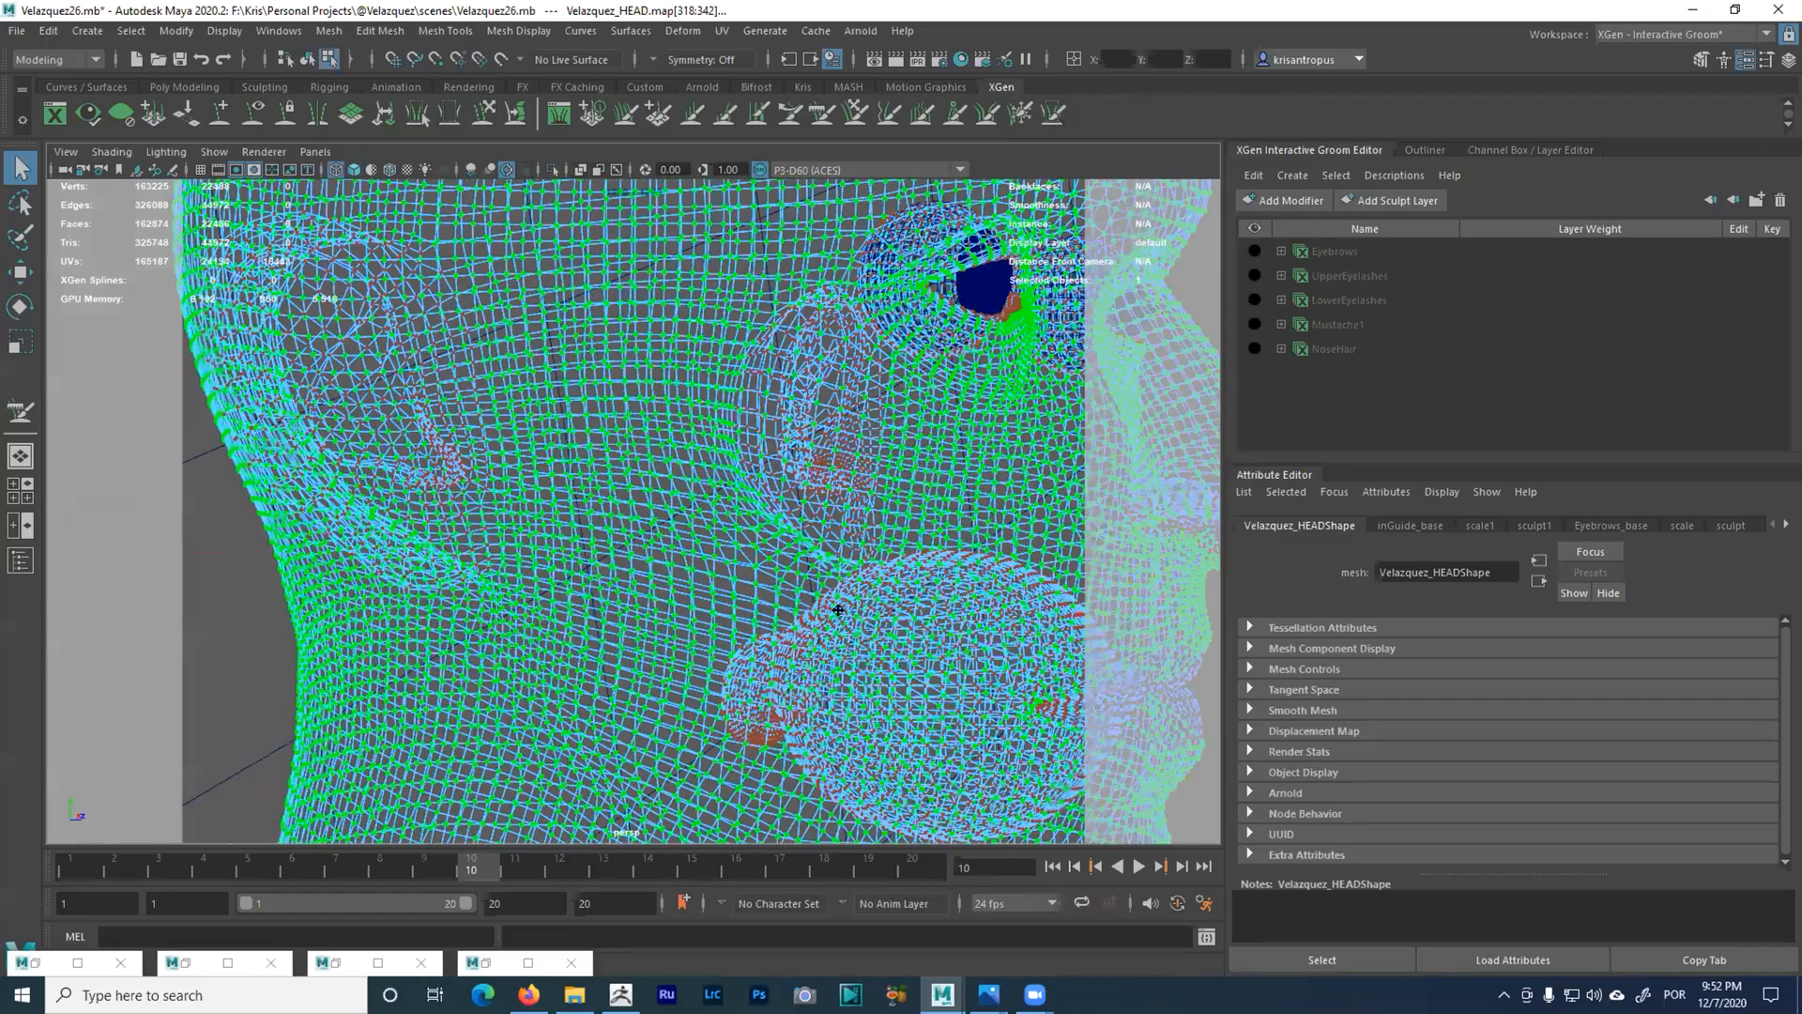
pyautogui.keyDown('alt'); pyautogui.moveTo(758, 503); pyautogui.dragTo(794, 548); pyautogui.keyUp('alt')
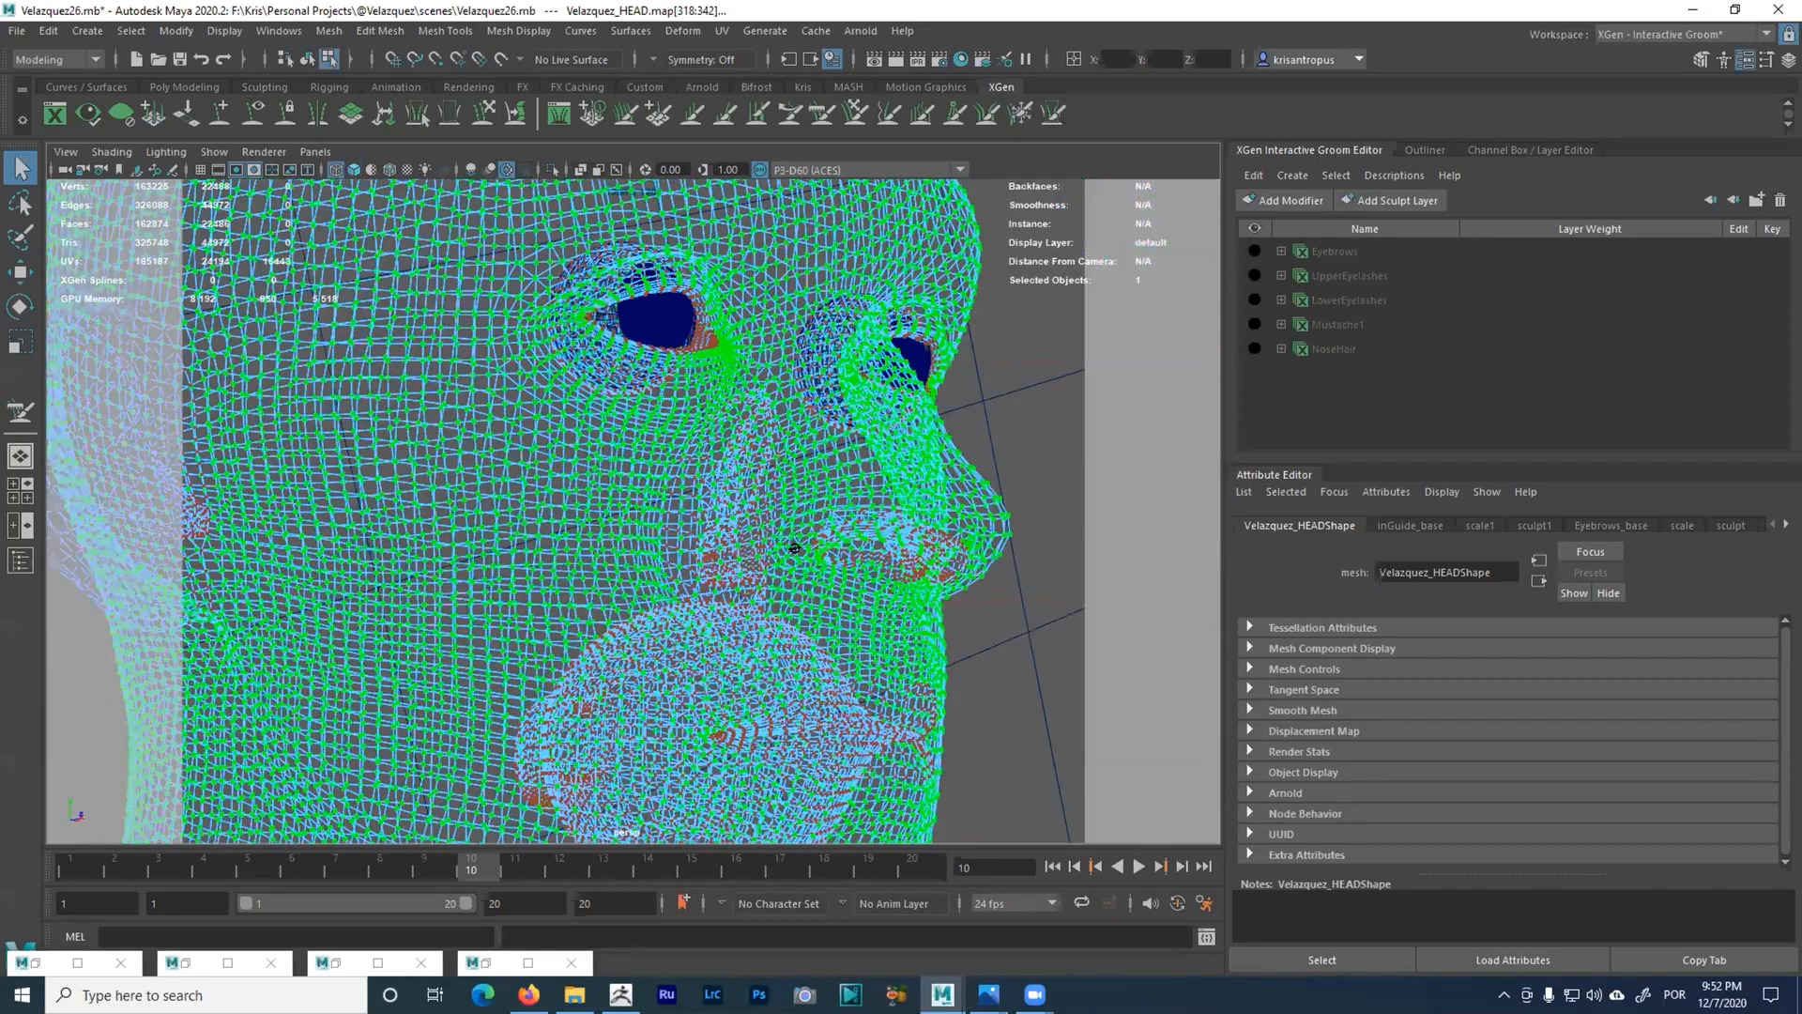
pyautogui.keyDown('alt'); pyautogui.moveTo(643, 446); pyautogui.dragTo(656, 533); pyautogui.keyUp('alt')
pyautogui.scroll(-5, 640, 504)
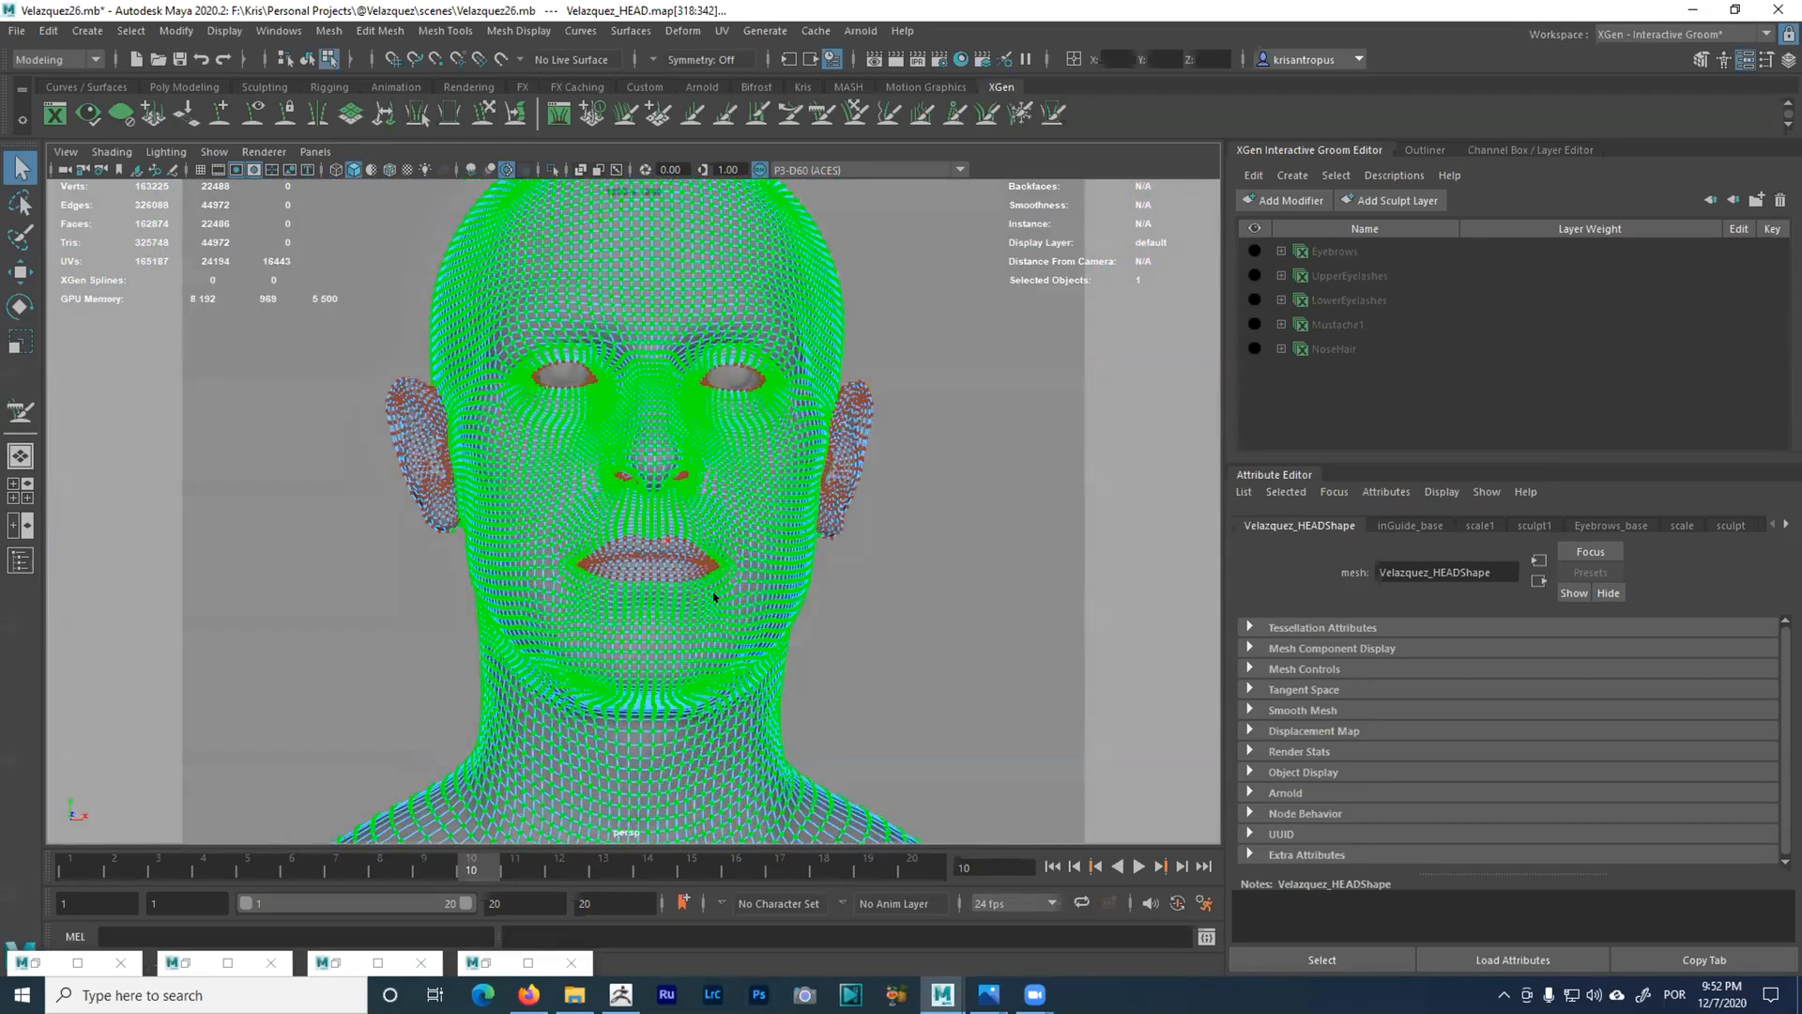
pyautogui.scroll(5, 758, 580)
pyautogui.scroll(1, 759, 580)
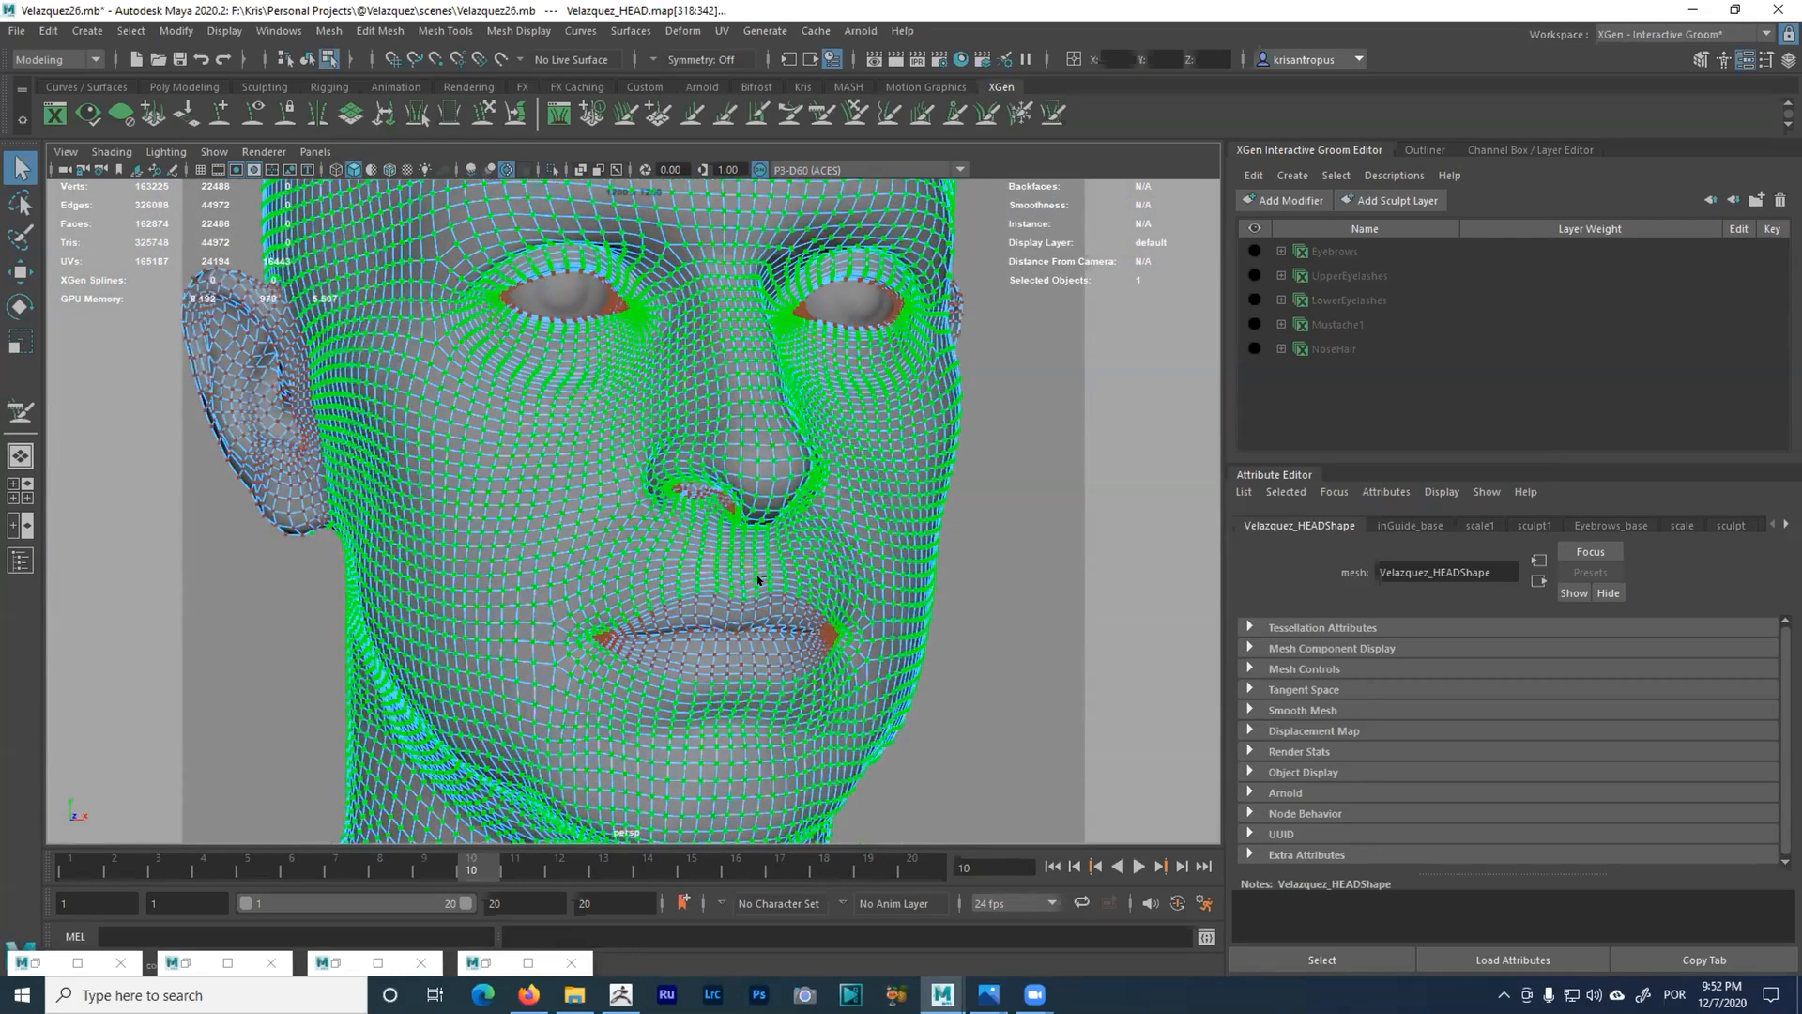
# - Convert the UV selection on the head into a face selection
pyautogui.press('F11')
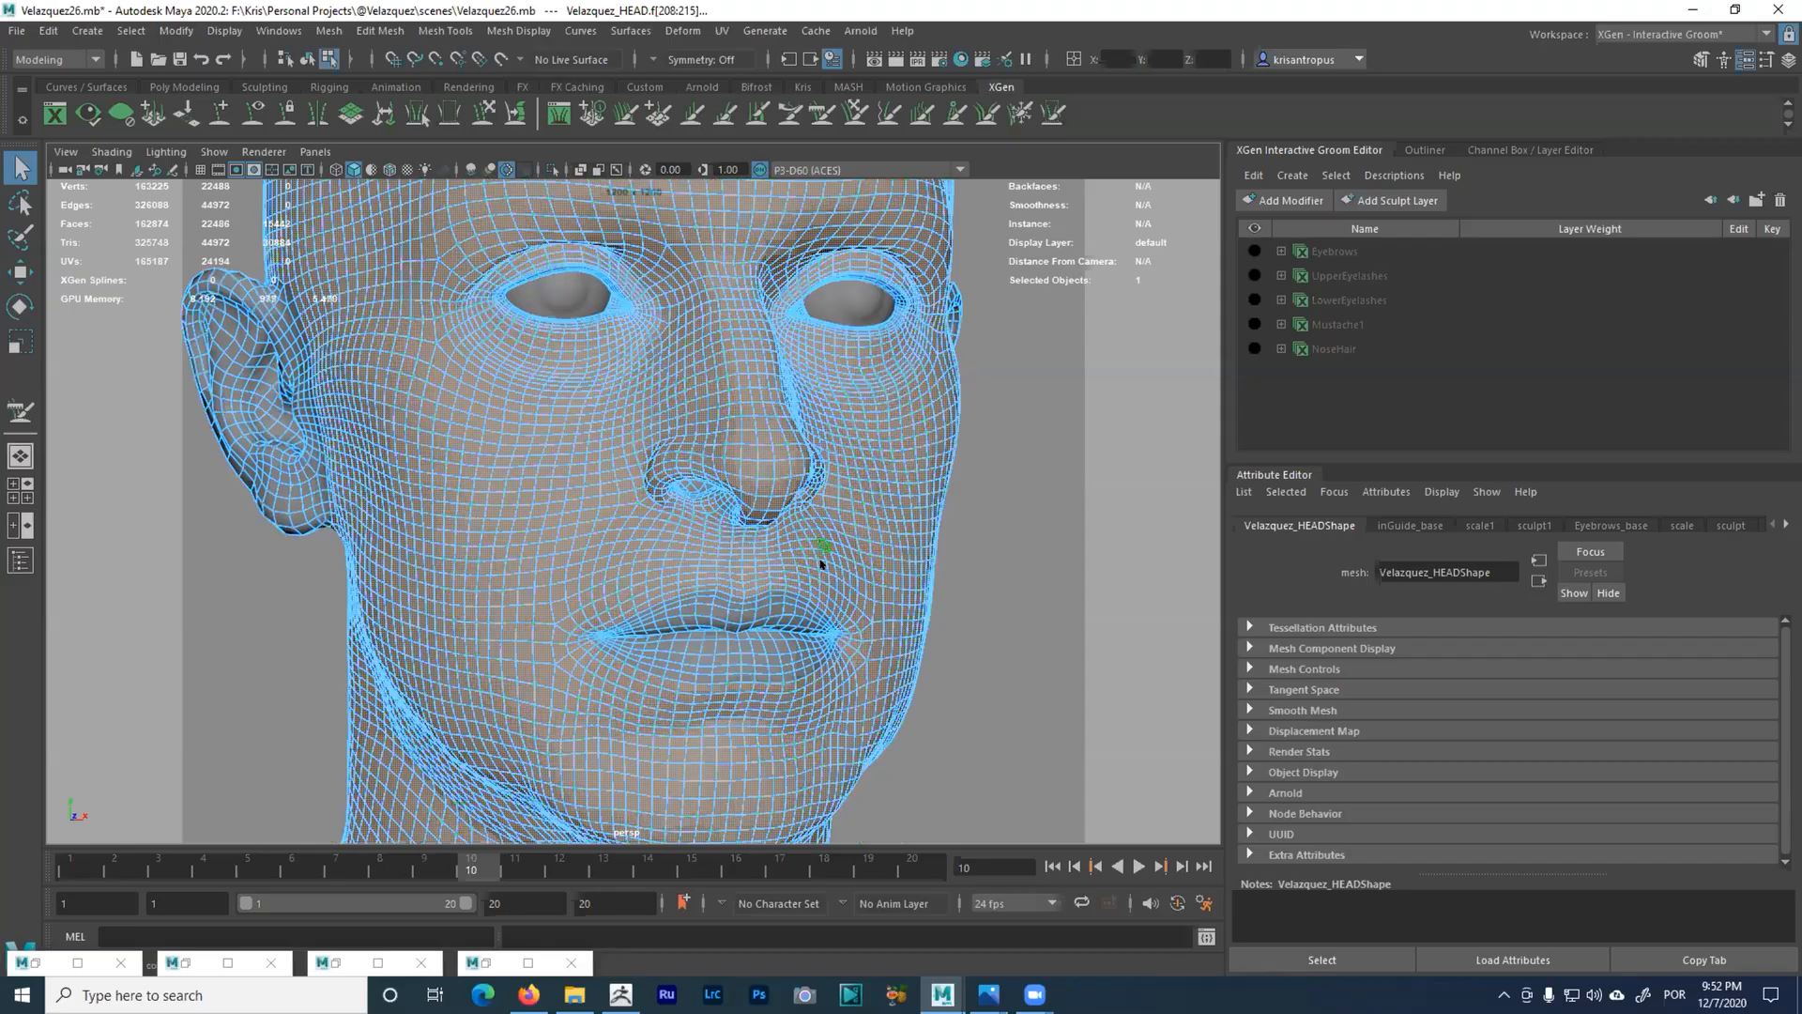
pyautogui.keyDown('alt'); pyautogui.moveTo(821, 564); pyautogui.dragTo(877, 535); pyautogui.keyUp('alt')
pyautogui.scroll(2, 879, 565)
pyautogui.keyDown('alt'); pyautogui.moveTo(876, 593); pyautogui.dragTo(887, 644, button='middle'); pyautogui.keyUp('alt')
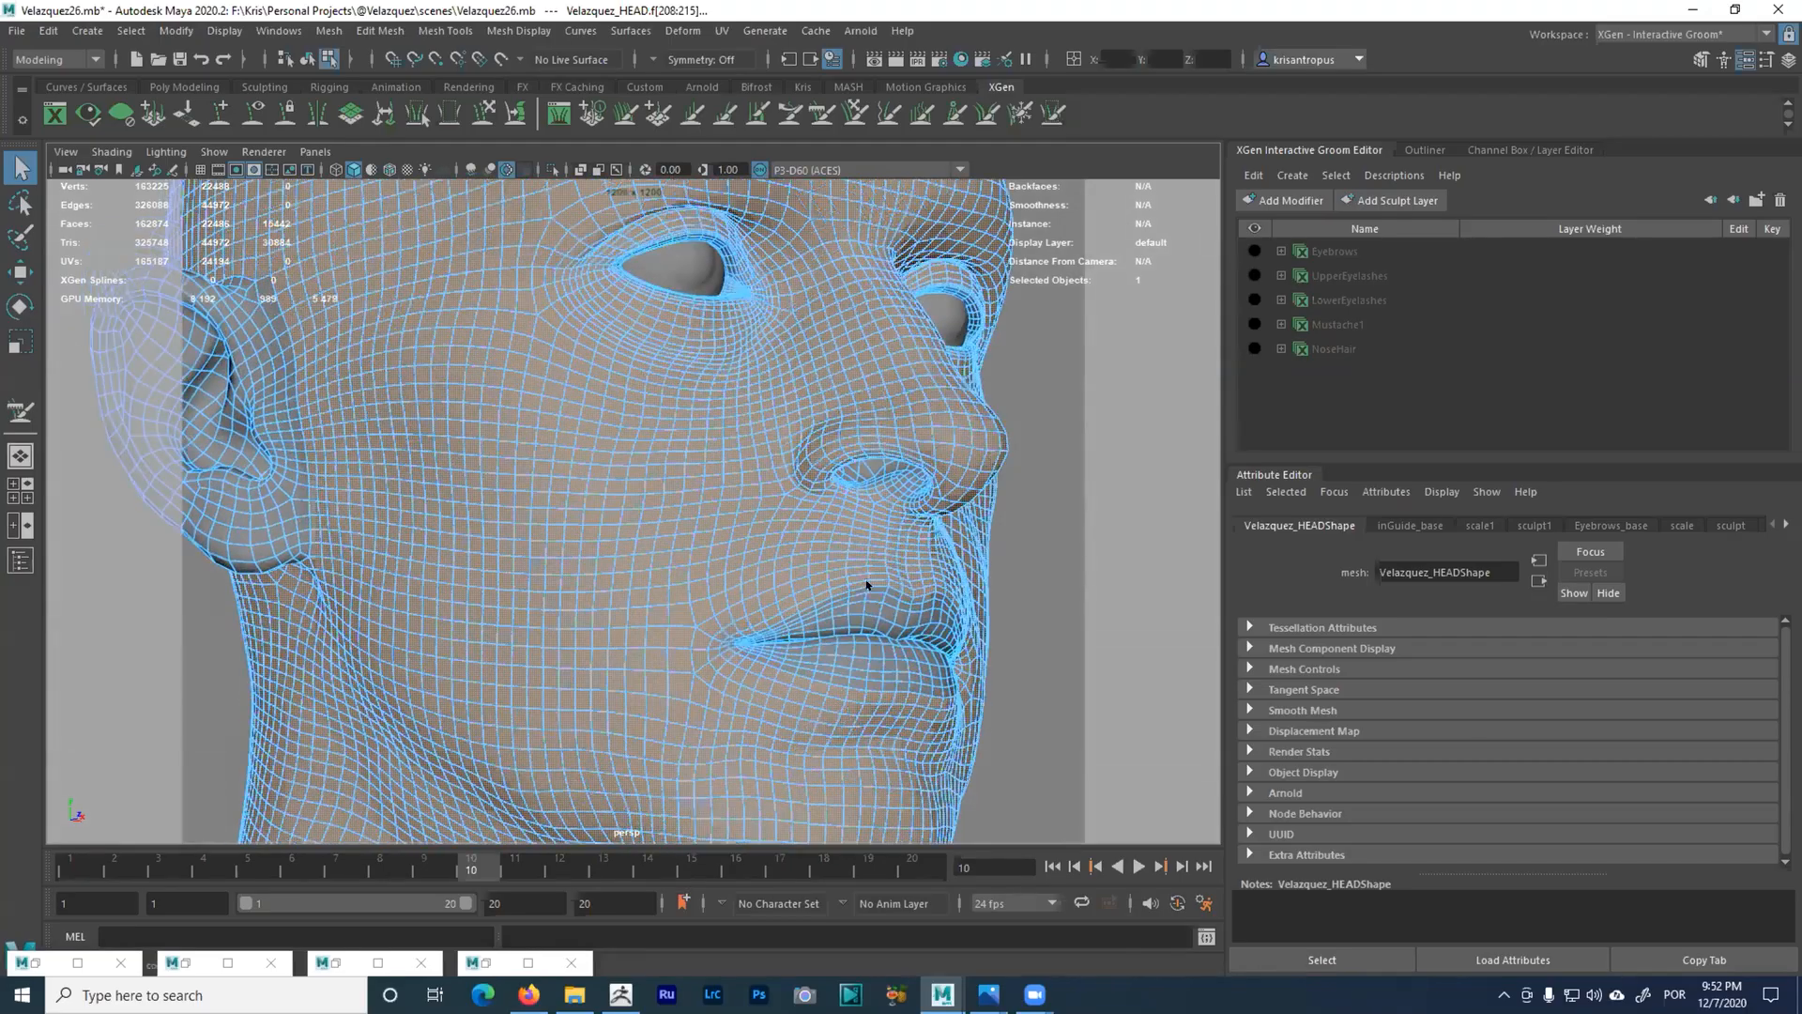
# - Activate the Paint Selection tool and turn on Topology symmetry for the head mesh
pyautogui.press('w')
pyautogui.keyDown('alt'); pyautogui.moveTo(603, 509); pyautogui.dragTo(648, 527); pyautogui.keyUp('alt')
pyautogui.click(19, 236)
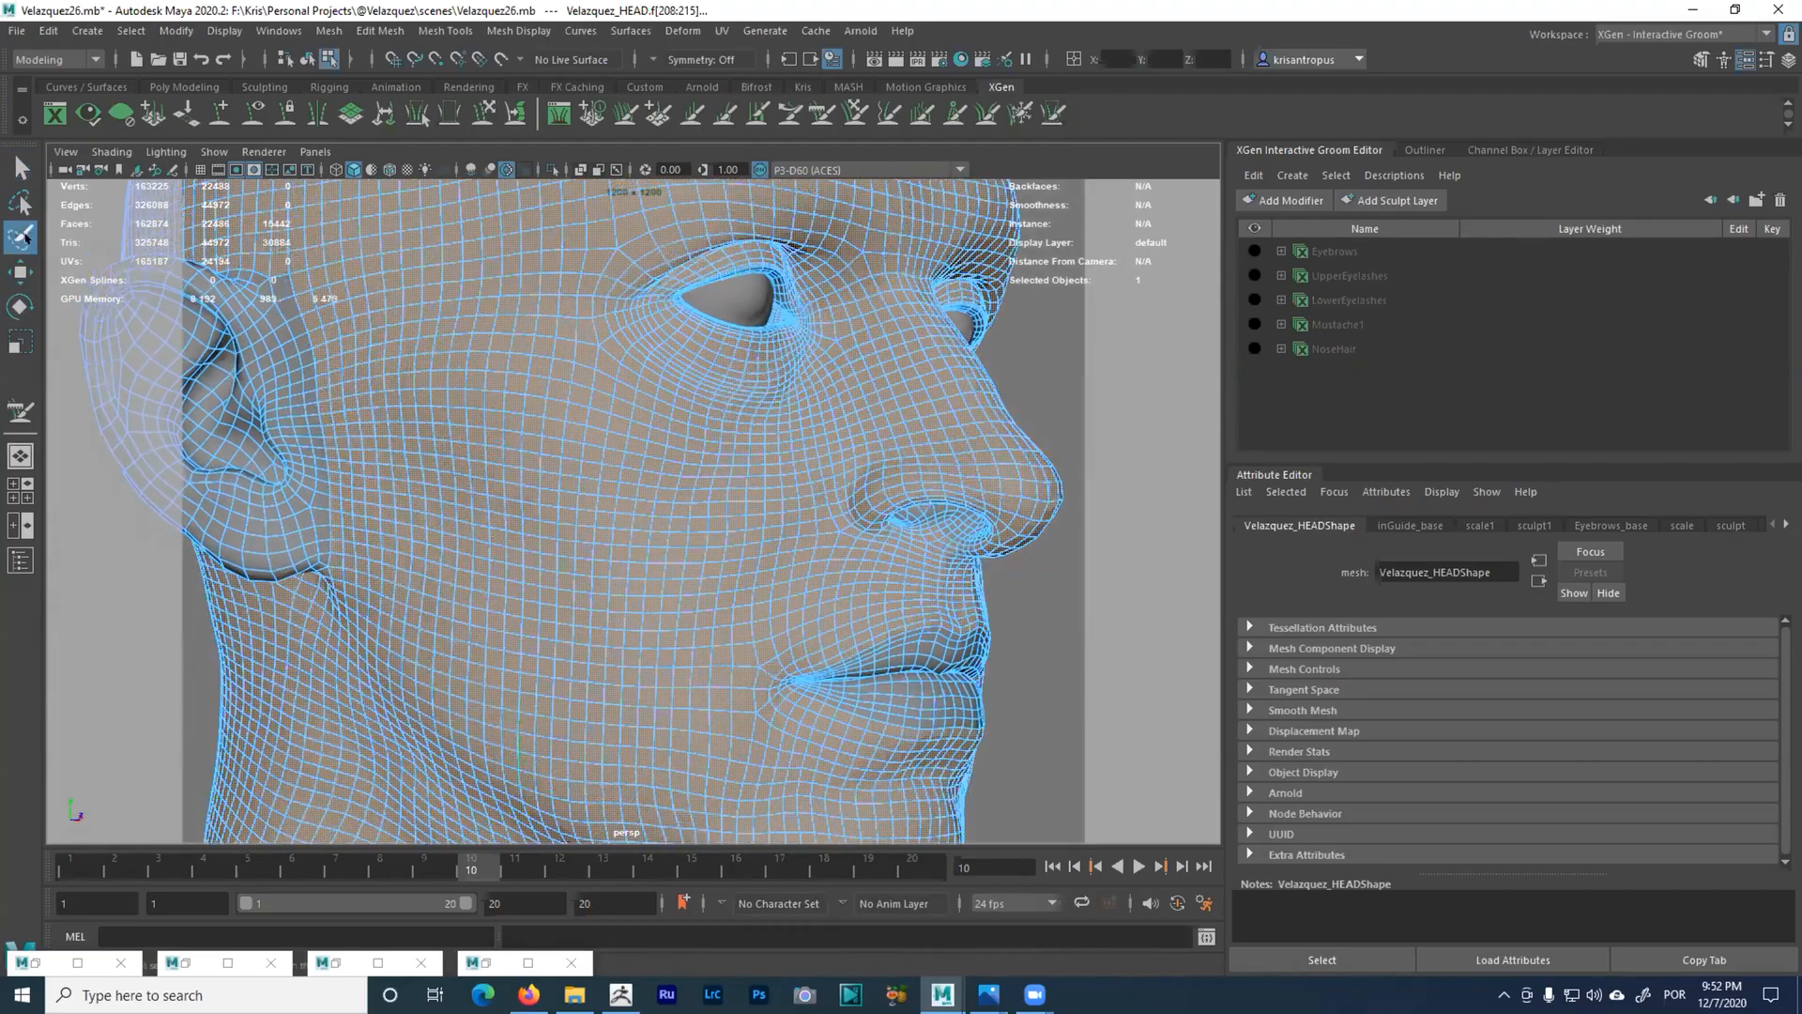
pyautogui.keyDown('alt'); pyautogui.moveTo(615, 337); pyautogui.dragTo(553, 347); pyautogui.keyUp('alt')
pyautogui.click(653, 59)
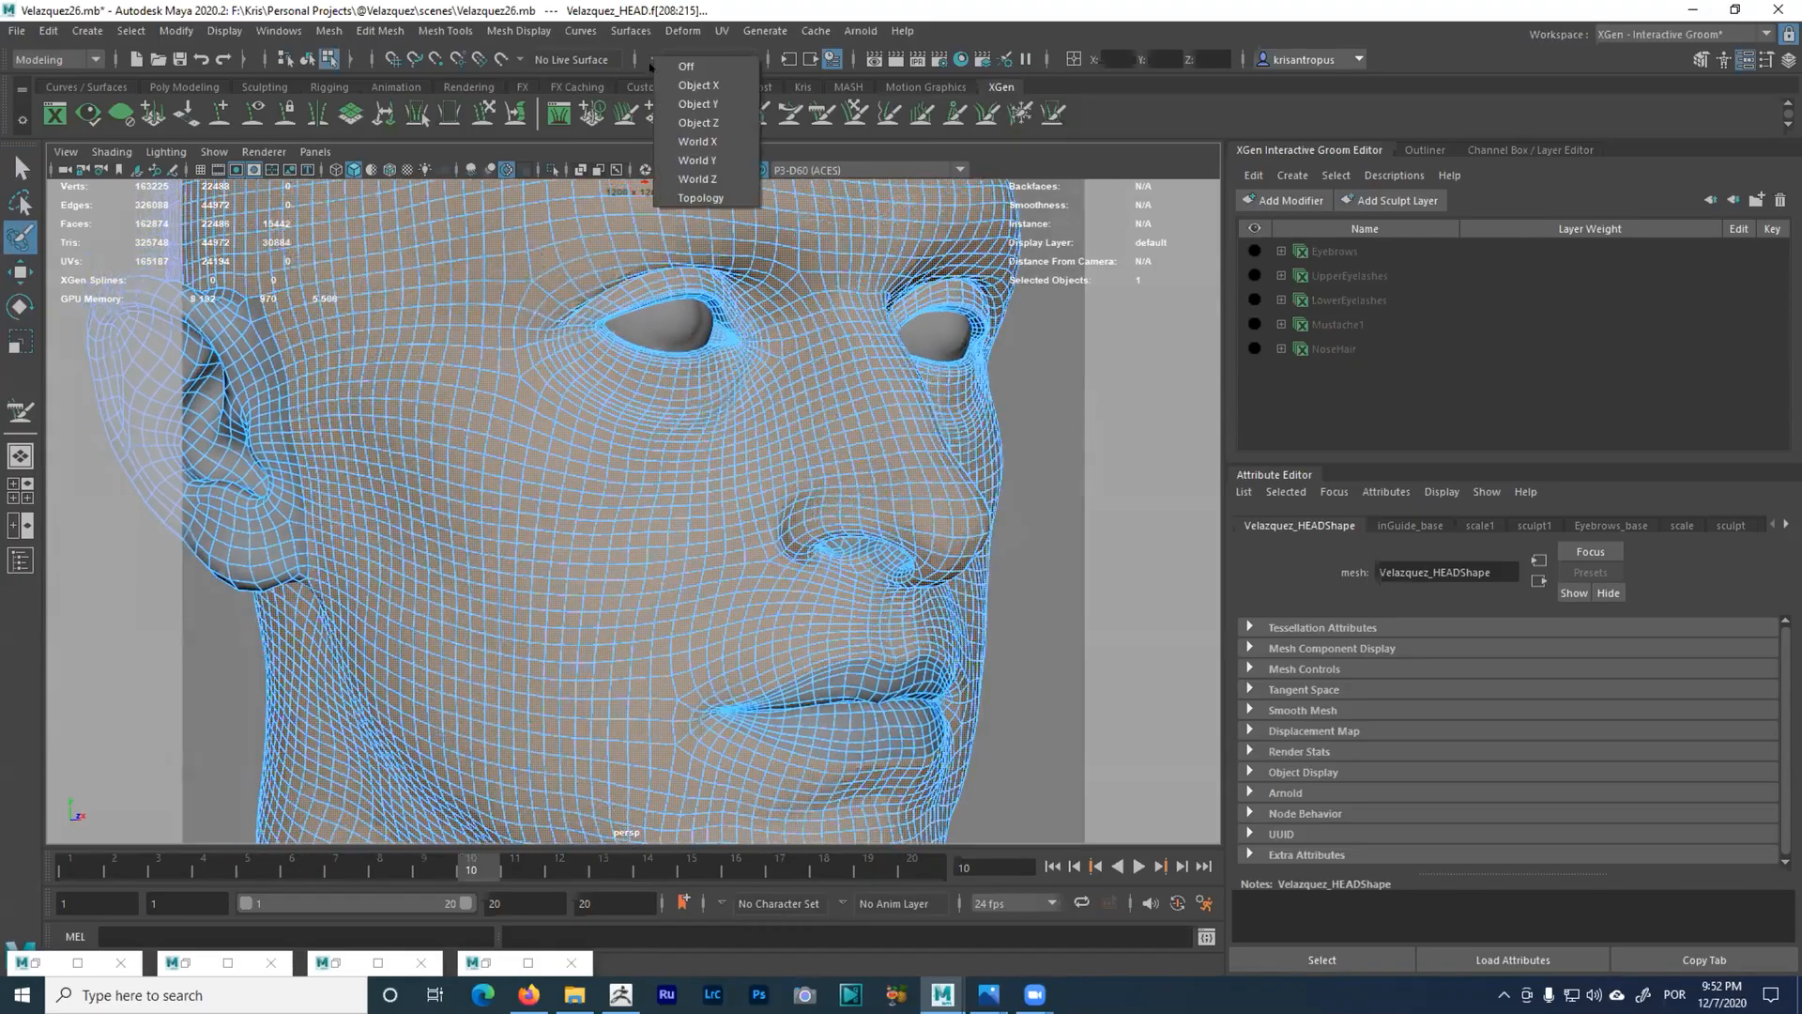
pyautogui.click(680, 194)
pyautogui.keyDown('alt'); pyautogui.moveTo(839, 367); pyautogui.dragTo(772, 369); pyautogui.keyUp('alt')
pyautogui.keyDown('alt'); pyautogui.moveTo(635, 503); pyautogui.dragTo(751, 462); pyautogui.keyUp('alt')
pyautogui.click(640, 507)
# - Paint the faces in front of the ear and down to the earlobe into the selection
pyautogui.keyDown('alt'); pyautogui.moveTo(818, 522); pyautogui.dragTo(969, 518, button='right'); pyautogui.keyUp('alt')
pyautogui.moveTo(793, 502)
pyautogui.keyDown('alt'); pyautogui.mouseDown()
pyautogui.moveTo(748, 433)
pyautogui.moveTo(793, 431)
pyautogui.mouseUp(); pyautogui.keyUp('alt')
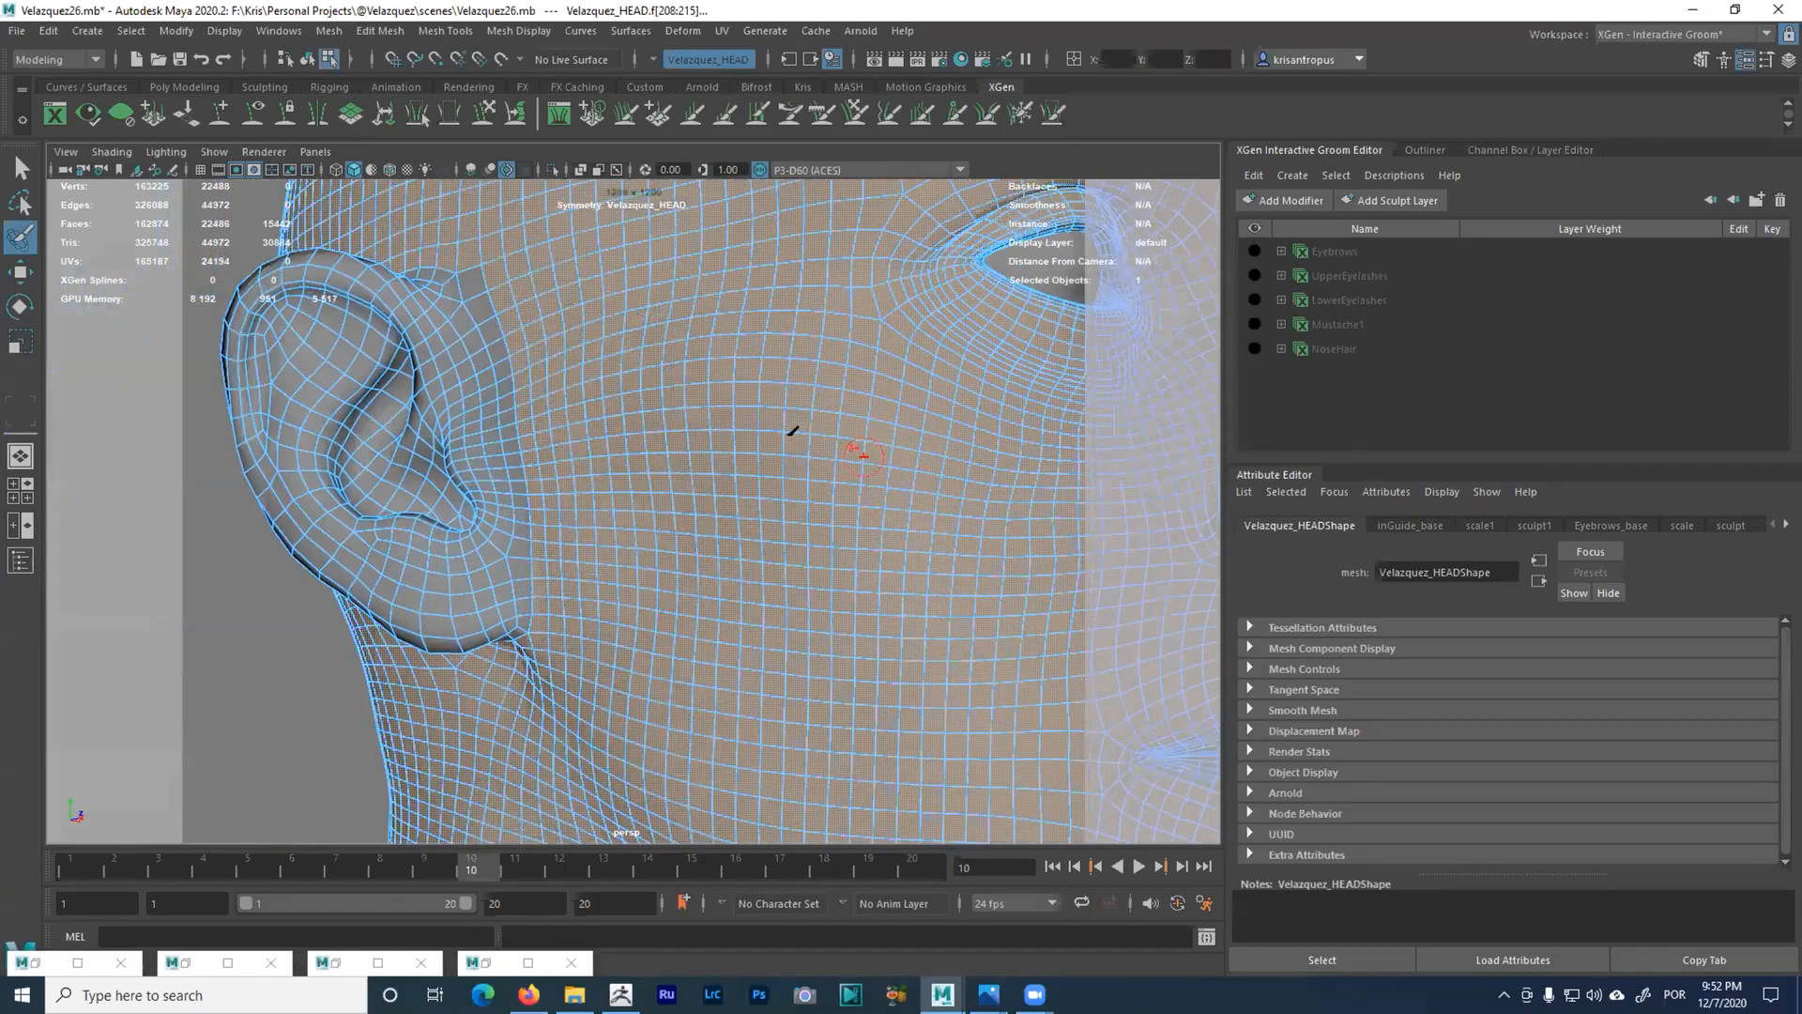
pyautogui.keyDown('alt'); pyautogui.moveTo(657, 535); pyautogui.dragTo(835, 466, button='middle'); pyautogui.keyUp('alt')
pyautogui.keyDown('alt'); pyautogui.moveTo(620, 475); pyautogui.dragTo(717, 475, button='right'); pyautogui.keyUp('alt')
pyautogui.moveTo(723, 458)
pyautogui.mouseDown()
pyautogui.moveTo(652, 505)
pyautogui.moveTo(729, 436)
pyautogui.moveTo(640, 479)
pyautogui.mouseUp()
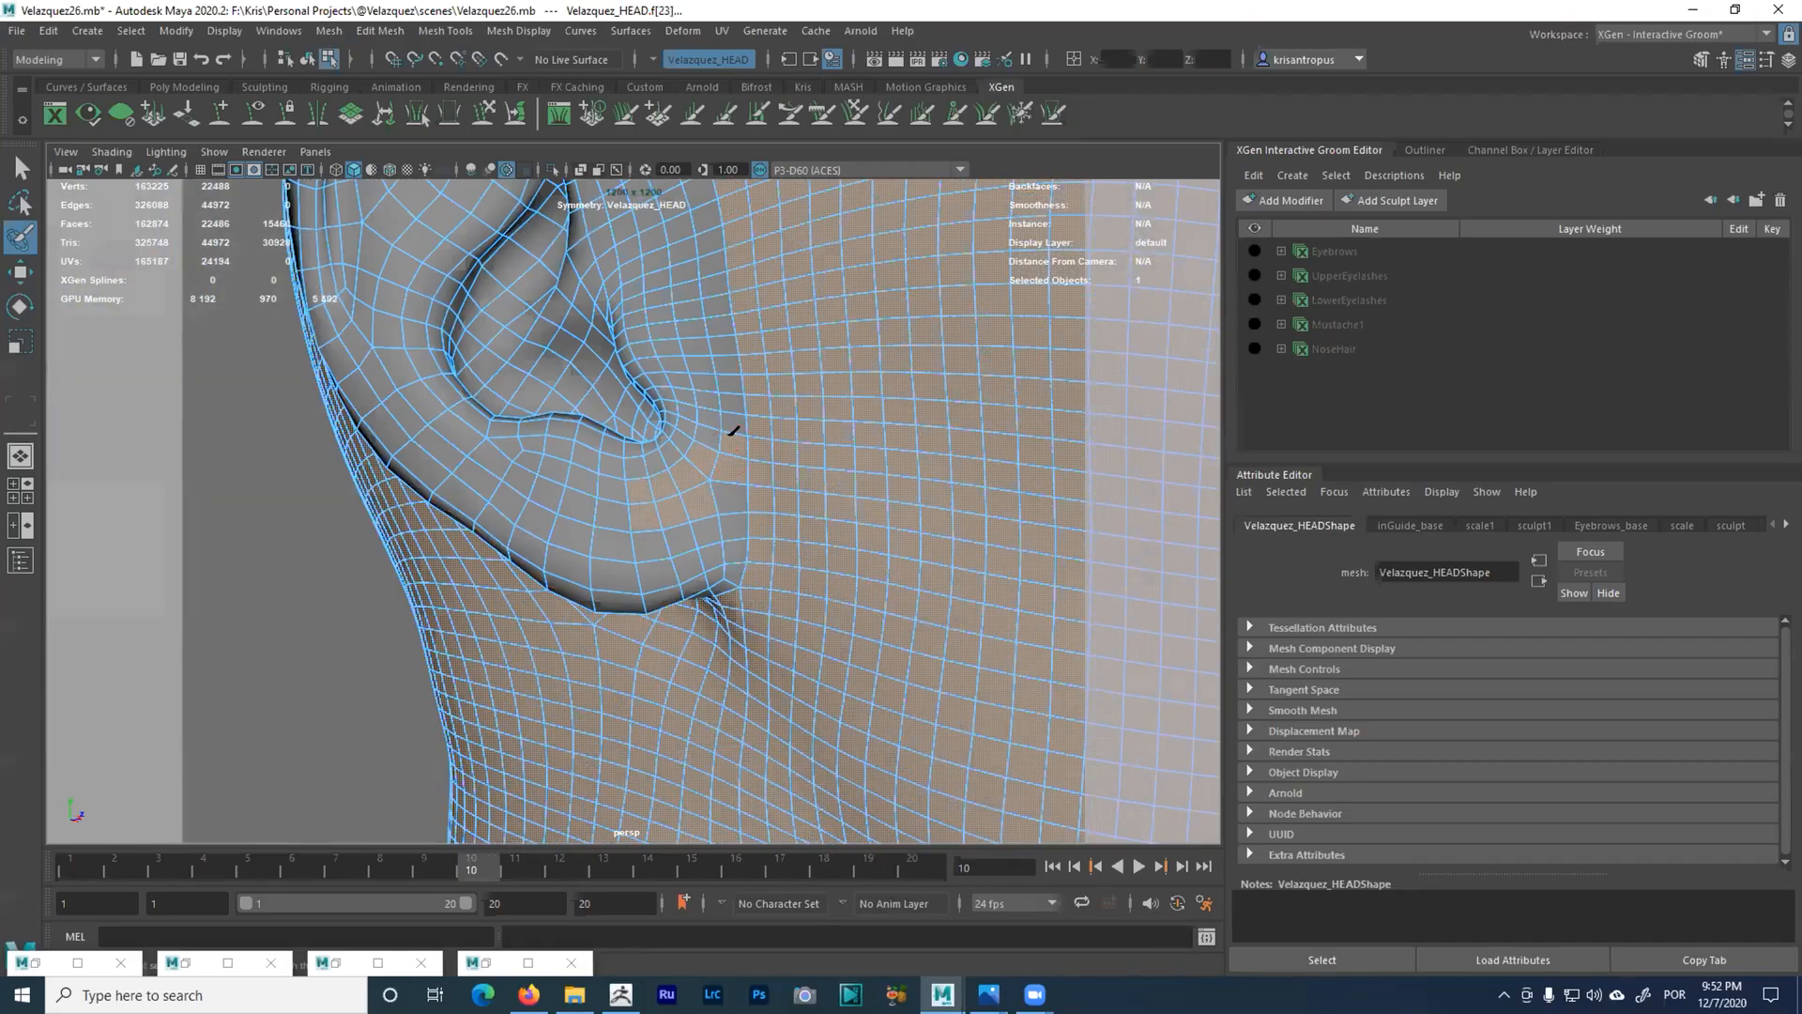
pyautogui.moveTo(741, 432)
pyautogui.mouseDown()
pyautogui.moveTo(667, 471)
pyautogui.moveTo(551, 466)
pyautogui.moveTo(495, 435)
pyautogui.moveTo(567, 515)
pyautogui.moveTo(728, 519)
pyautogui.moveTo(659, 578)
pyautogui.moveTo(734, 583)
pyautogui.mouseUp()
# - Adjust the selection brush size and paint the faces along the ear's outer rim into the selection
pyautogui.keyDown('alt'); pyautogui.moveTo(788, 555); pyautogui.dragTo(720, 491, button='right'); pyautogui.keyUp('alt')
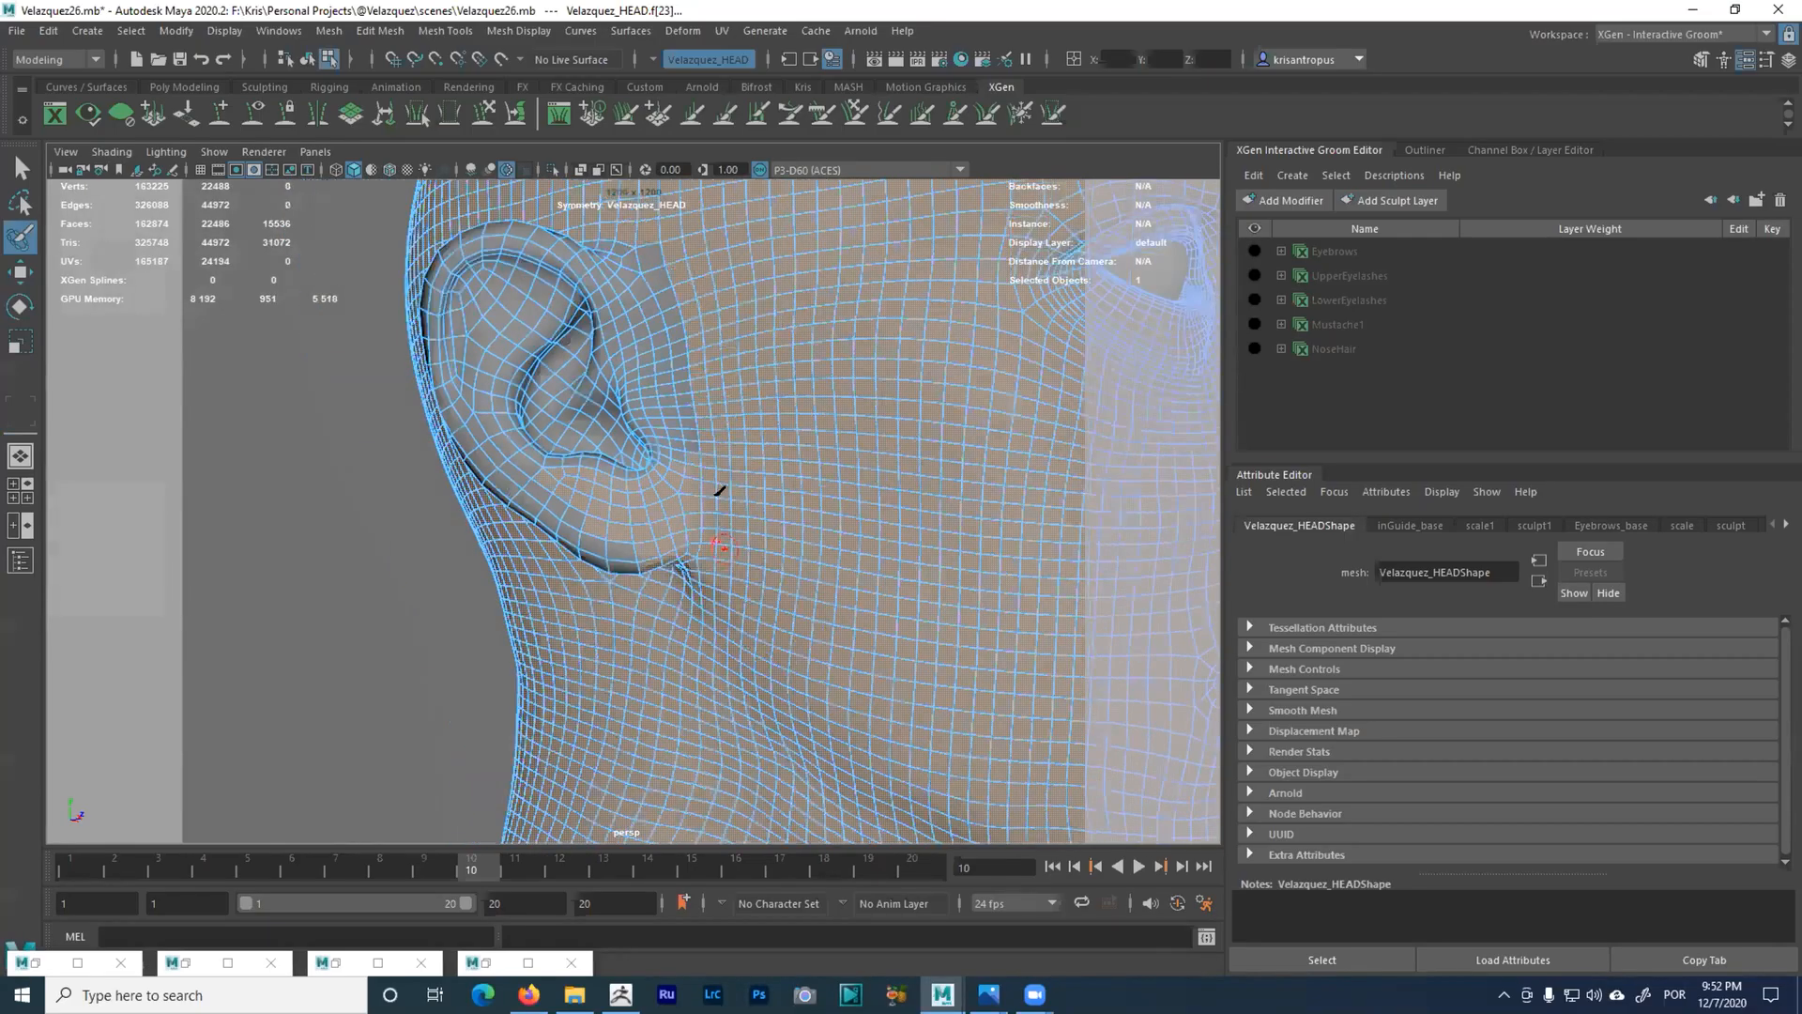
pyautogui.press('b')
pyautogui.moveTo(730, 487); pyautogui.dragTo(744, 467)
pyautogui.moveTo(729, 235)
pyautogui.mouseDown()
pyautogui.moveTo(684, 342)
pyautogui.moveTo(695, 398)
pyautogui.moveTo(716, 423)
pyautogui.moveTo(808, 410)
pyautogui.moveTo(732, 398)
pyautogui.moveTo(744, 363)
pyautogui.moveTo(711, 350)
pyautogui.moveTo(686, 252)
pyautogui.moveTo(685, 283)
pyautogui.moveTo(614, 236)
pyautogui.moveTo(561, 246)
pyautogui.moveTo(523, 281)
pyautogui.moveTo(491, 354)
pyautogui.moveTo(518, 429)
pyautogui.moveTo(517, 340)
pyautogui.mouseUp()
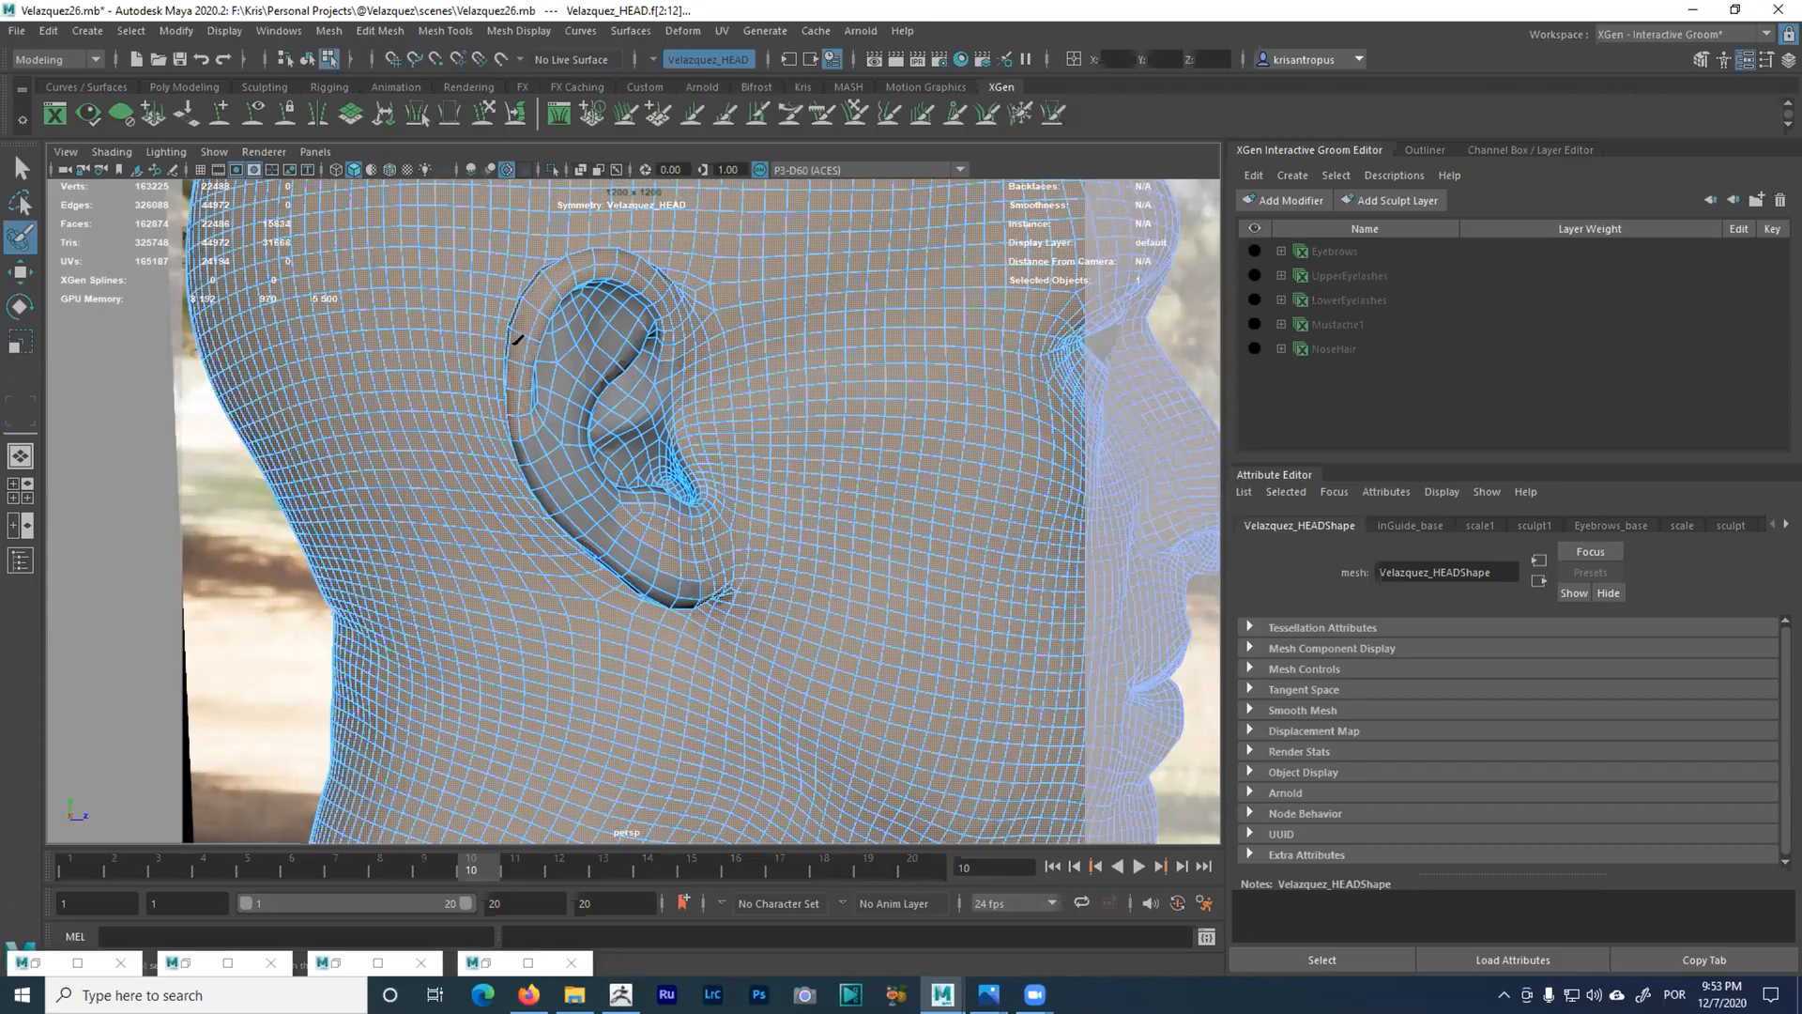
# - Paint the faces along the back of the ear into the selection
pyautogui.keyDown('alt'); pyautogui.moveTo(567, 413); pyautogui.dragTo(592, 344, button='middle'); pyautogui.keyUp('alt')
pyautogui.moveTo(592, 343)
pyautogui.keyDown('alt'); pyautogui.mouseDown()
pyautogui.moveTo(563, 356)
pyautogui.moveTo(585, 413)
pyautogui.moveTo(700, 503)
pyautogui.moveTo(565, 369)
pyautogui.mouseUp(); pyautogui.keyUp('alt')
pyautogui.keyDown('alt'); pyautogui.moveTo(615, 432); pyautogui.dragTo(710, 424, button='right'); pyautogui.keyUp('alt')
pyautogui.keyDown('alt'); pyautogui.moveTo(701, 492); pyautogui.dragTo(744, 475, button='right'); pyautogui.keyUp('alt')
pyautogui.moveTo(744, 475)
pyautogui.keyDown('alt'); pyautogui.mouseDown()
pyautogui.moveTo(755, 448)
pyautogui.moveTo(745, 475)
pyautogui.moveTo(743, 456)
pyautogui.mouseUp(); pyautogui.keyUp('alt')
pyautogui.moveTo(741, 469)
pyautogui.mouseDown()
pyautogui.moveTo(729, 505)
pyautogui.moveTo(702, 377)
pyautogui.moveTo(714, 287)
pyautogui.mouseUp()
pyautogui.keyDown('alt'); pyautogui.moveTo(700, 197); pyautogui.dragTo(702, 385, button='middle'); pyautogui.keyUp('alt')
pyautogui.moveTo(693, 440)
pyautogui.mouseDown()
pyautogui.moveTo(744, 372)
pyautogui.moveTo(720, 309)
pyautogui.moveTo(729, 385)
pyautogui.moveTo(706, 387)
pyautogui.mouseUp()
pyautogui.moveTo(818, 344); pyautogui.dragTo(819, 240)
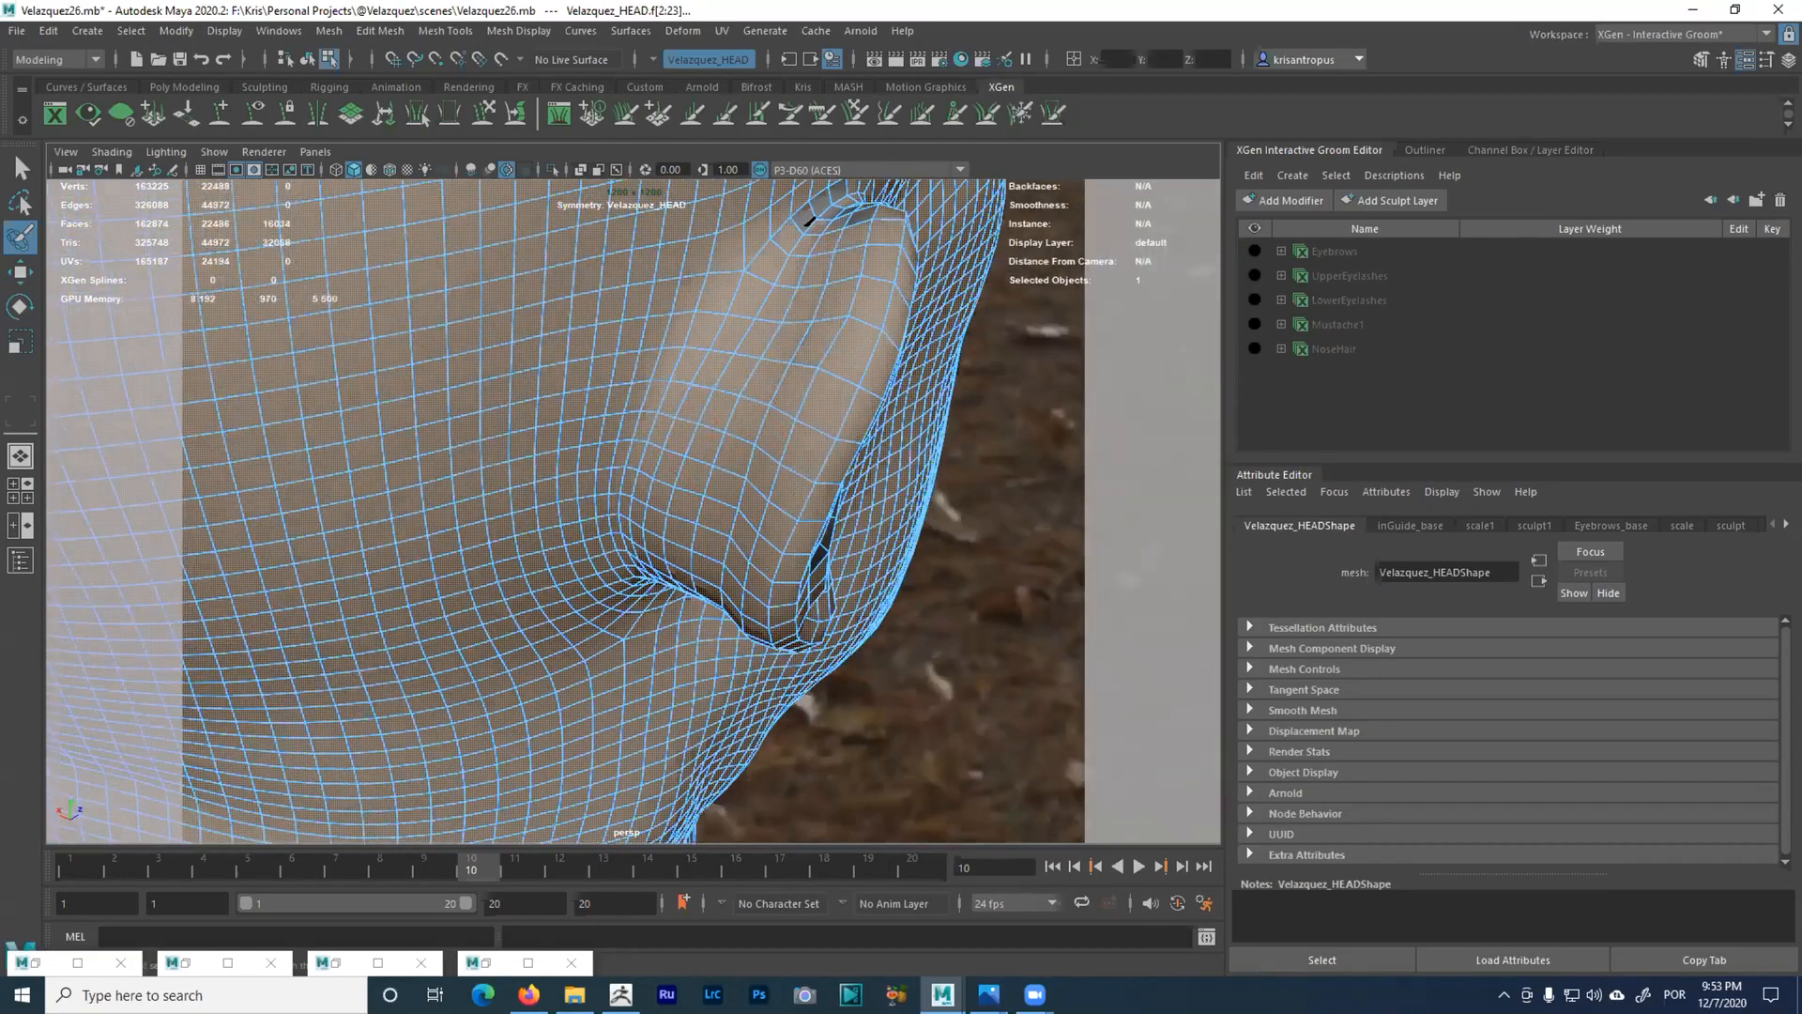
# - Remove stray faces from the selection along the inner edge of the ear rim
pyautogui.moveTo(820, 320)
pyautogui.keyDown('alt'); pyautogui.mouseDown()
pyautogui.moveTo(733, 401)
pyautogui.moveTo(796, 388)
pyautogui.moveTo(862, 412)
pyautogui.moveTo(745, 327)
pyautogui.moveTo(820, 344)
pyautogui.mouseUp(); pyautogui.keyUp('alt')
pyautogui.moveTo(819, 344)
pyautogui.keyDown('alt'); pyautogui.mouseDown()
pyautogui.moveTo(897, 339)
pyautogui.moveTo(839, 339)
pyautogui.mouseUp(); pyautogui.keyUp('alt')
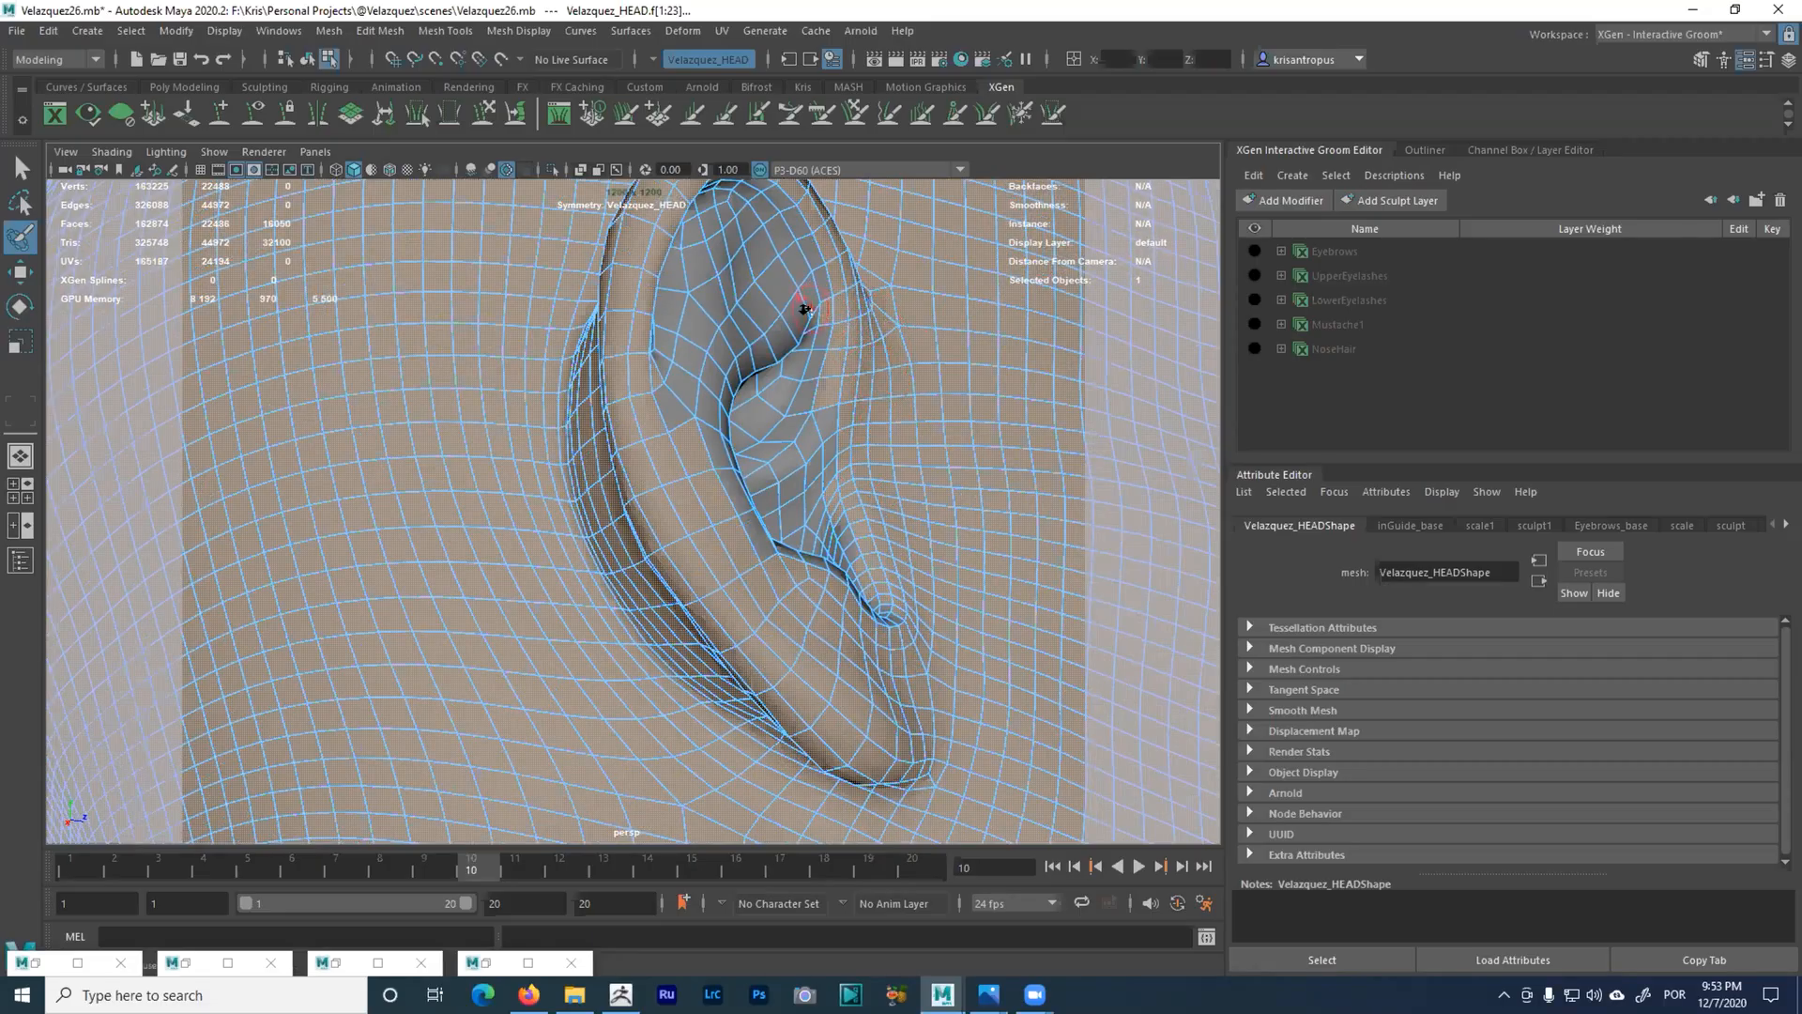
pyautogui.scroll(5, 831, 330)
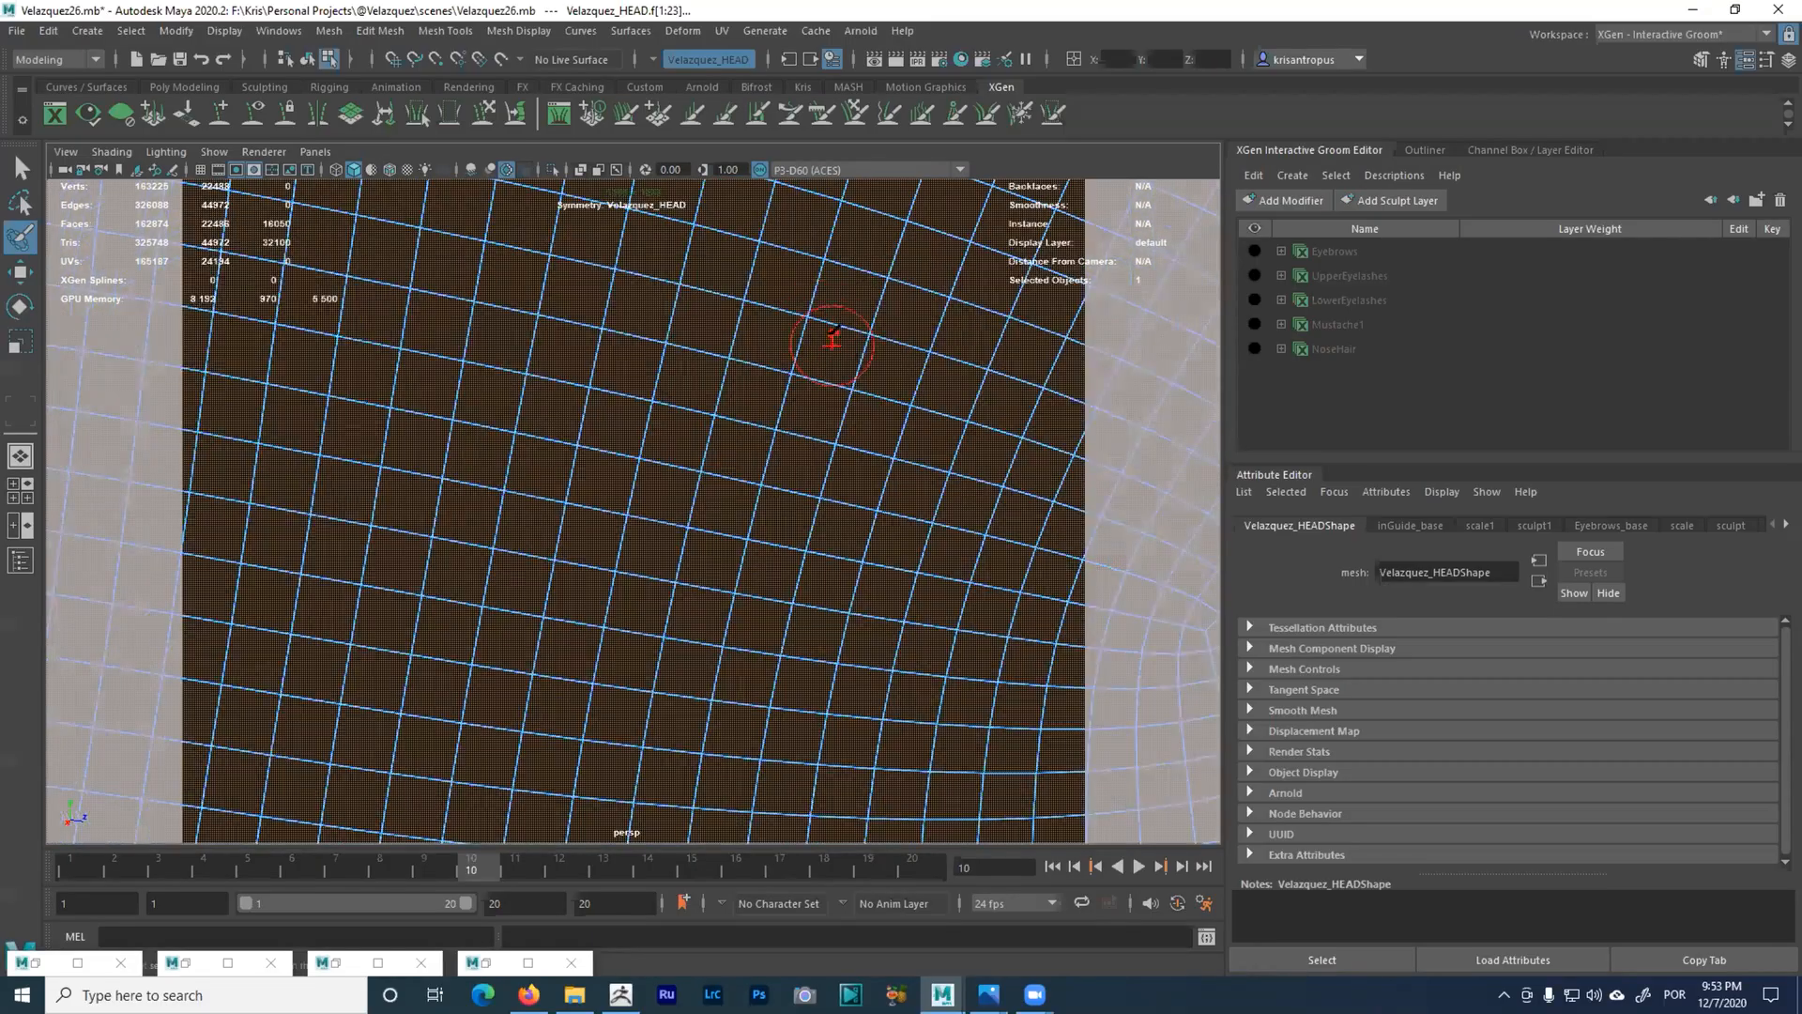
pyautogui.scroll(-5, 832, 330)
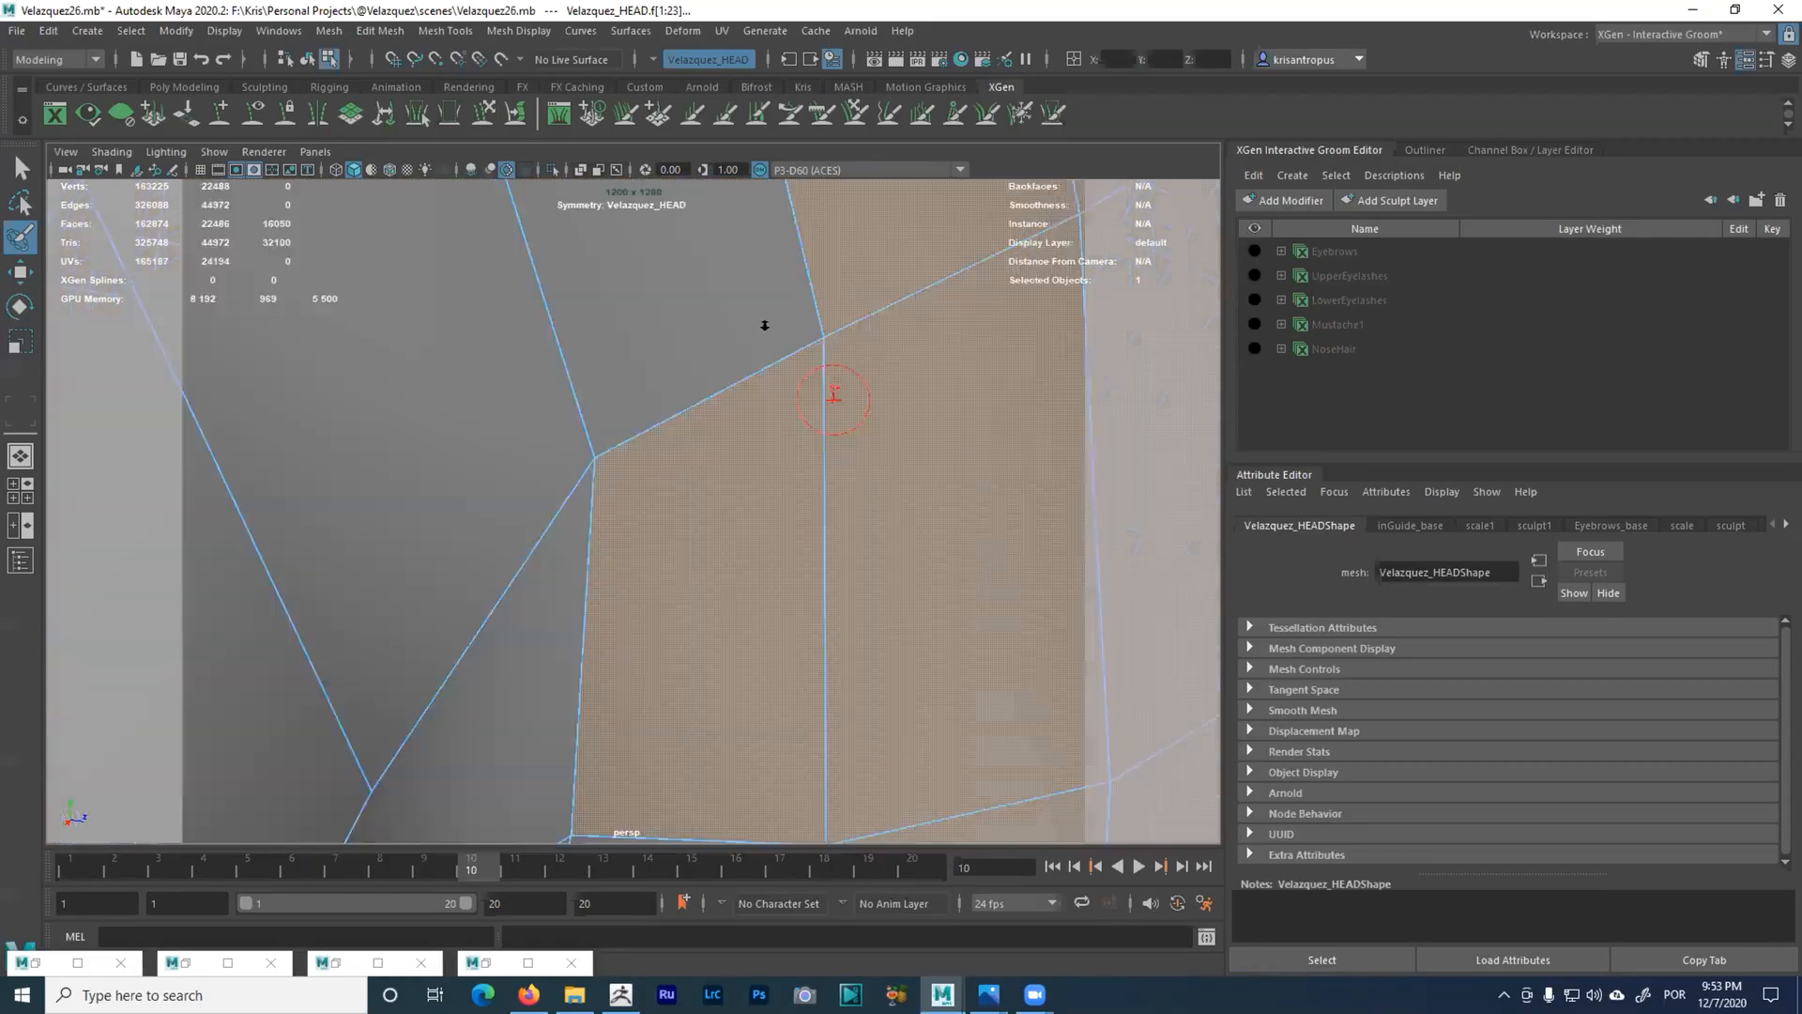
pyautogui.scroll(4, 624, 480)
pyautogui.keyDown('ctrl'); pyautogui.click(628, 515); pyautogui.keyUp('ctrl')
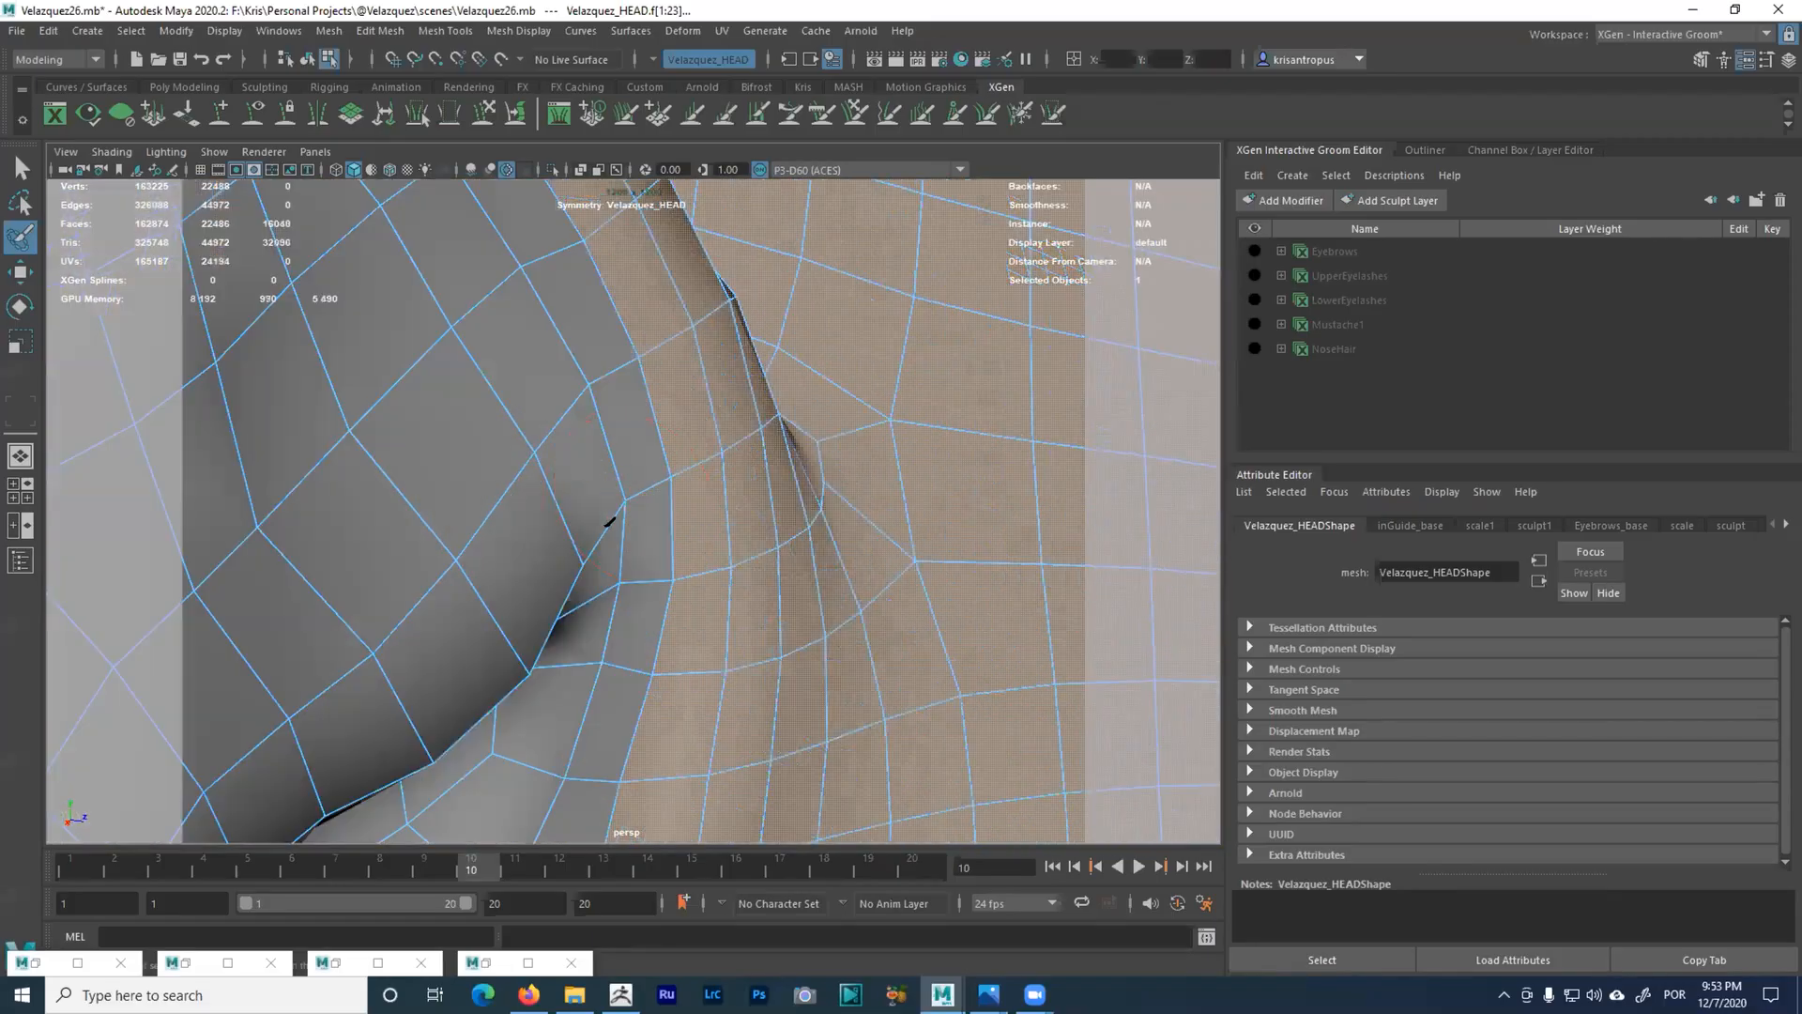
pyautogui.keyDown('alt'); pyautogui.moveTo(727, 488); pyautogui.dragTo(503, 370, button='right'); pyautogui.keyUp('alt')
pyautogui.keyDown('alt'); pyautogui.moveTo(660, 355); pyautogui.dragTo(600, 357); pyautogui.keyUp('alt')
pyautogui.keyDown('alt'); pyautogui.moveTo(668, 343); pyautogui.dragTo(671, 264, button='middle'); pyautogui.keyUp('alt')
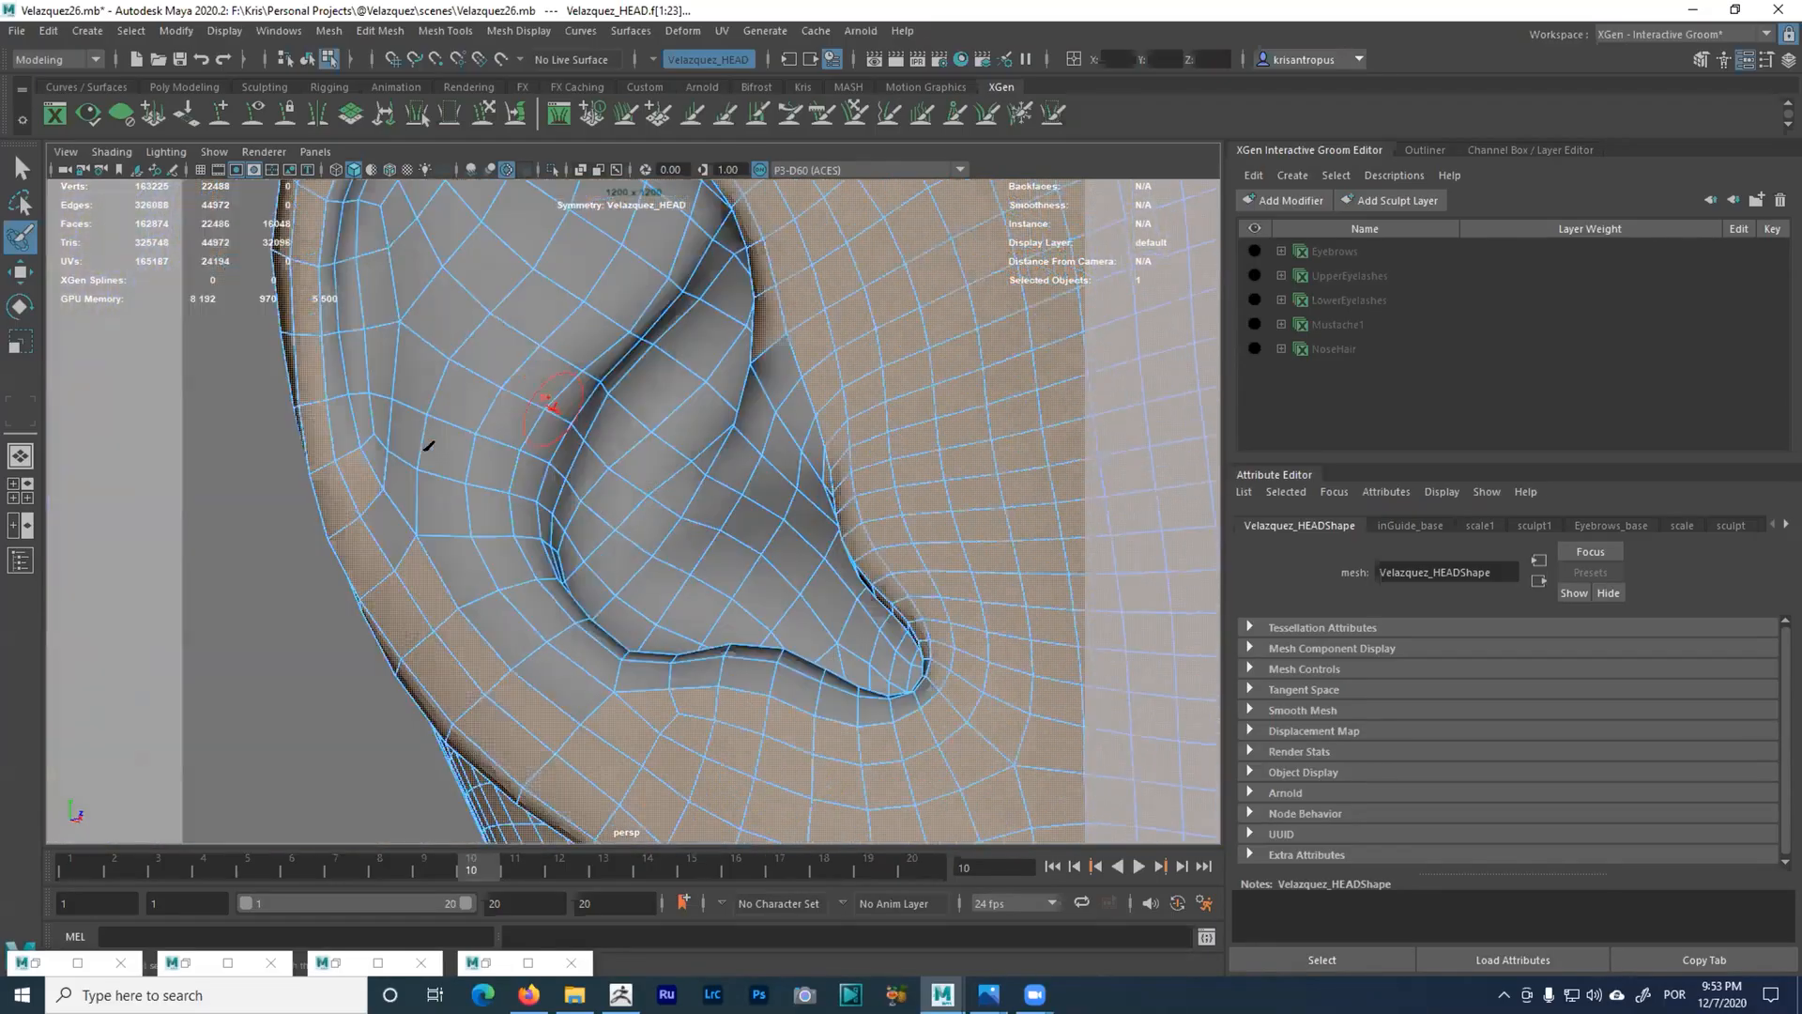
pyautogui.moveTo(402, 491)
pyautogui.keyDown('ctrl'); pyautogui.mouseDown()
pyautogui.moveTo(442, 588)
pyautogui.moveTo(659, 746)
pyautogui.moveTo(715, 689)
pyautogui.moveTo(748, 725)
pyautogui.moveTo(847, 739)
pyautogui.moveTo(664, 751)
pyautogui.moveTo(554, 735)
pyautogui.mouseUp(); pyautogui.keyUp('ctrl')
# - Paint the remaining missing faces around the outer ears into the selection
pyautogui.keyDown('alt'); pyautogui.moveTo(901, 770); pyautogui.dragTo(554, 503, button='right'); pyautogui.keyUp('alt')
pyautogui.keyDown('alt'); pyautogui.moveTo(779, 484); pyautogui.dragTo(595, 459); pyautogui.keyUp('alt')
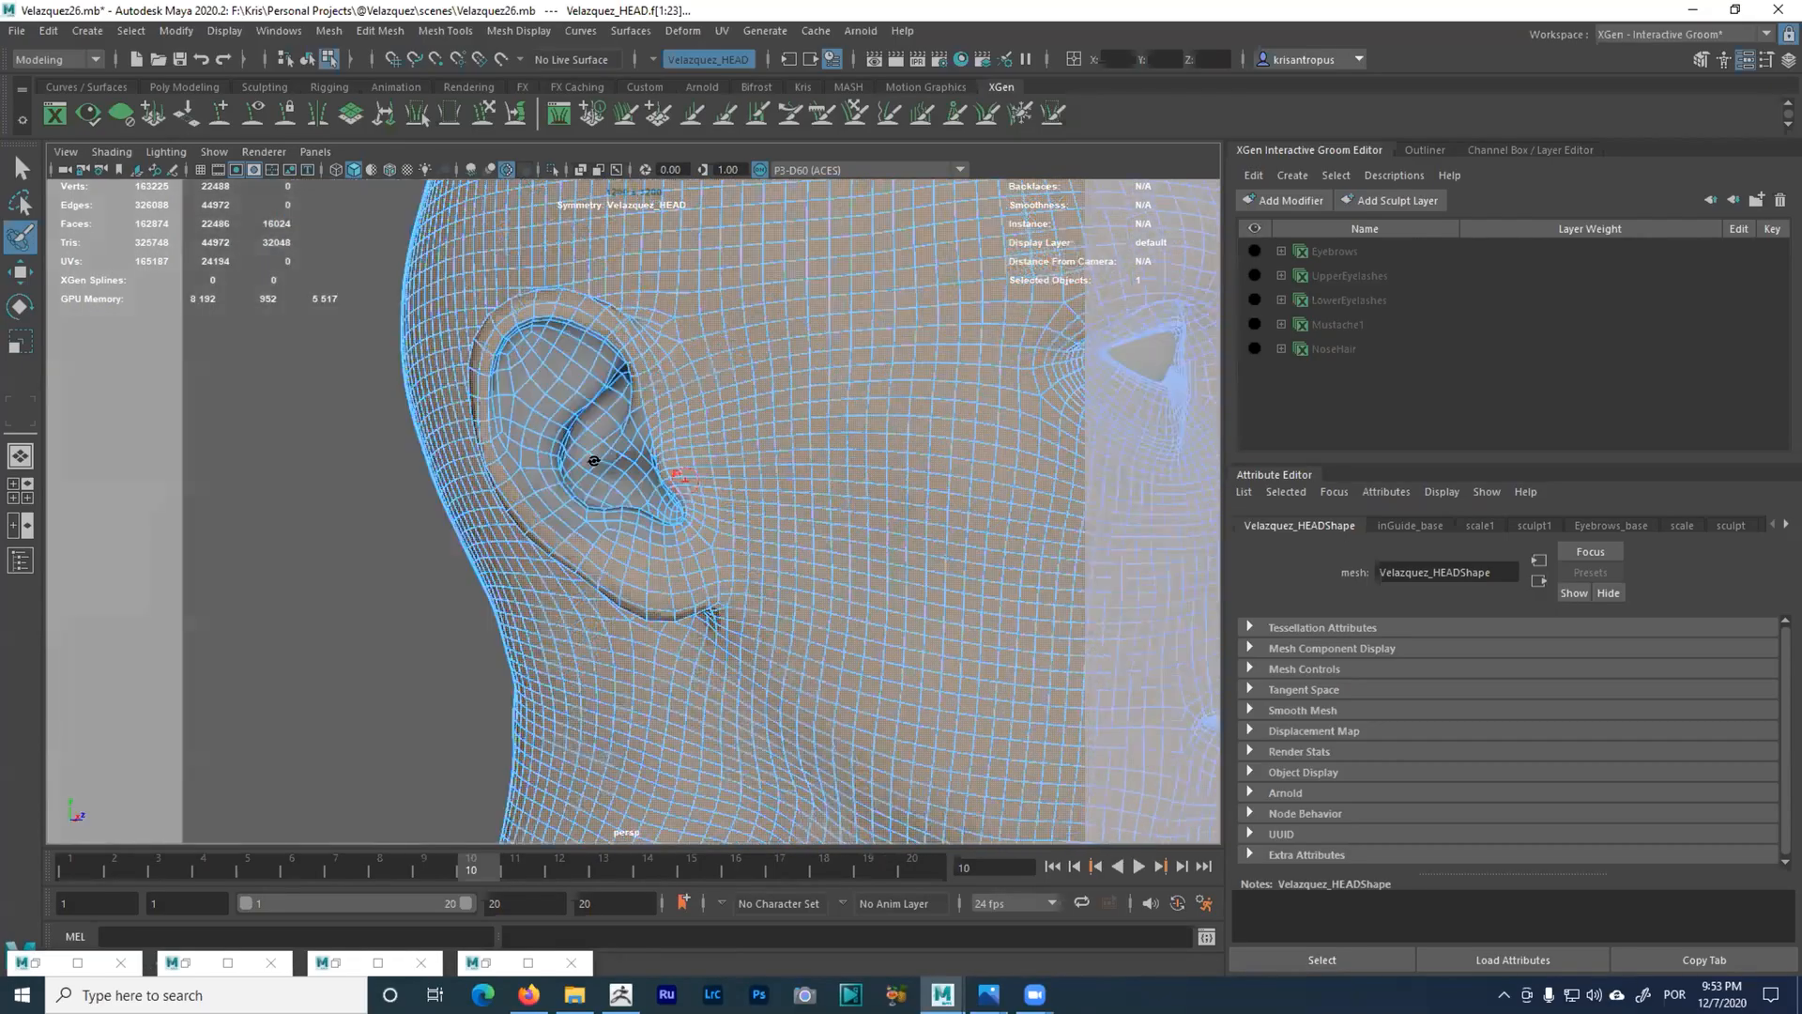
pyautogui.keyDown('alt'); pyautogui.moveTo(595, 459); pyautogui.dragTo(490, 398, button='right'); pyautogui.keyUp('alt')
pyautogui.keyDown('alt'); pyautogui.moveTo(431, 326); pyautogui.dragTo(386, 338); pyautogui.keyUp('alt')
pyautogui.keyDown('alt'); pyautogui.moveTo(386, 338); pyautogui.dragTo(563, 507, button='right'); pyautogui.keyUp('alt')
pyautogui.keyDown('alt'); pyautogui.moveTo(554, 505); pyautogui.dragTo(901, 385); pyautogui.keyUp('alt')
pyautogui.keyDown('alt'); pyautogui.moveTo(901, 385); pyautogui.dragTo(330, 381, button='middle'); pyautogui.keyUp('alt')
pyautogui.keyDown('alt'); pyautogui.moveTo(329, 382); pyautogui.dragTo(462, 490, button='right'); pyautogui.keyUp('alt')
pyautogui.moveTo(579, 358)
pyautogui.mouseDown()
pyautogui.moveTo(535, 342)
pyautogui.moveTo(575, 322)
pyautogui.moveTo(667, 340)
pyautogui.moveTo(551, 329)
pyautogui.moveTo(695, 354)
pyautogui.mouseUp()
pyautogui.keyDown('alt'); pyautogui.moveTo(695, 354); pyautogui.dragTo(477, 374, button='middle'); pyautogui.keyUp('alt')
pyautogui.moveTo(713, 442)
pyautogui.keyDown('alt'); pyautogui.mouseDown()
pyautogui.moveTo(760, 418)
pyautogui.moveTo(732, 431)
pyautogui.moveTo(672, 414)
pyautogui.moveTo(734, 420)
pyautogui.mouseUp(); pyautogui.keyUp('alt')
# - Check the face selection's borders around the chin, lips, nostrils and eyelids
pyautogui.keyDown('alt'); pyautogui.moveTo(782, 442); pyautogui.dragTo(552, 324, button='right'); pyautogui.keyUp('alt')
pyautogui.keyDown('alt'); pyautogui.moveTo(552, 324); pyautogui.dragTo(348, 355); pyautogui.keyUp('alt')
pyautogui.keyDown('alt'); pyautogui.moveTo(567, 357); pyautogui.dragTo(644, 290, button='right'); pyautogui.keyUp('alt')
pyautogui.keyDown('alt'); pyautogui.moveTo(644, 289); pyautogui.dragTo(551, 337); pyautogui.keyUp('alt')
pyautogui.keyDown('alt'); pyautogui.moveTo(519, 539); pyautogui.dragTo(694, 451, button='right'); pyautogui.keyUp('alt')
pyautogui.keyDown('alt'); pyautogui.moveTo(694, 450); pyautogui.dragTo(312, 523, button='middle'); pyautogui.keyUp('alt')
pyautogui.keyDown('alt'); pyautogui.moveTo(312, 523); pyautogui.dragTo(403, 525); pyautogui.keyUp('alt')
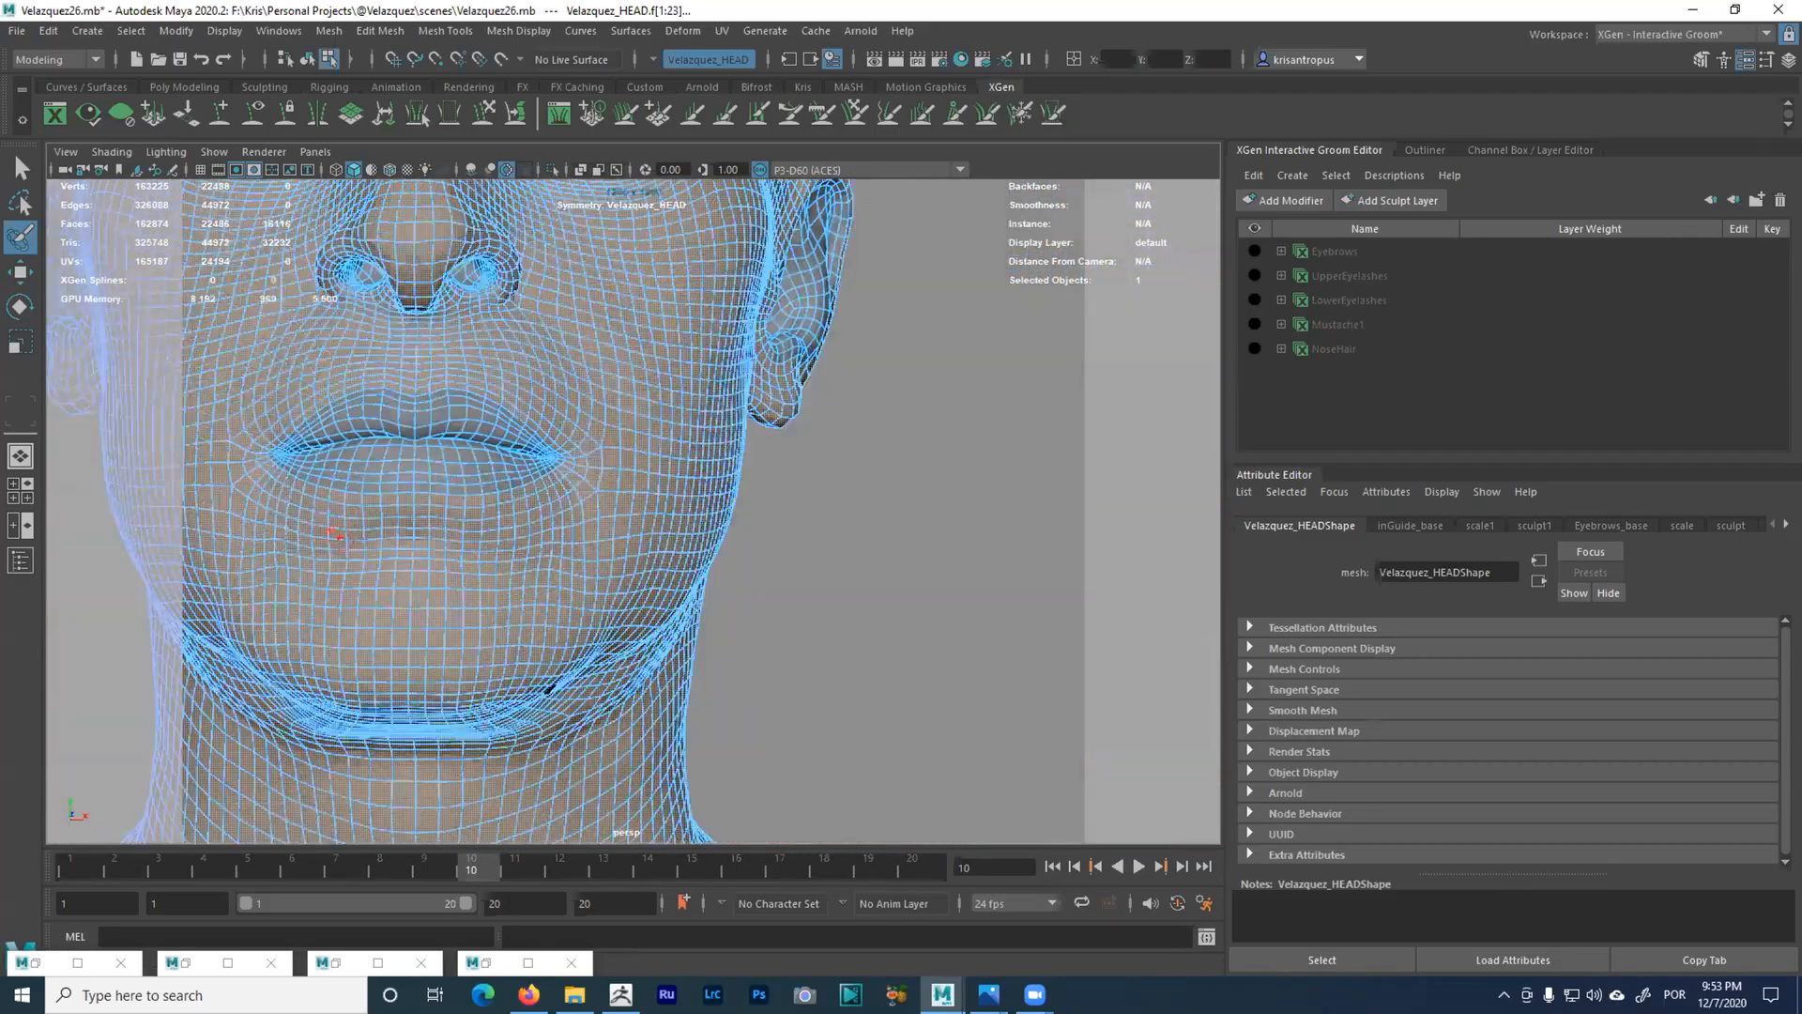
pyautogui.keyDown('alt'); pyautogui.moveTo(375, 403); pyautogui.dragTo(457, 556, button='middle'); pyautogui.keyUp('alt')
pyautogui.keyDown('alt'); pyautogui.moveTo(457, 556); pyautogui.dragTo(404, 532); pyautogui.keyUp('alt')
pyautogui.keyDown('alt'); pyautogui.moveTo(550, 505); pyautogui.dragTo(561, 609, button='middle'); pyautogui.keyUp('alt')
pyautogui.keyDown('alt'); pyautogui.moveTo(469, 601); pyautogui.dragTo(519, 616, button='right'); pyautogui.keyUp('alt')
pyautogui.keyDown('alt'); pyautogui.moveTo(690, 589); pyautogui.dragTo(563, 656, button='middle'); pyautogui.keyUp('alt')
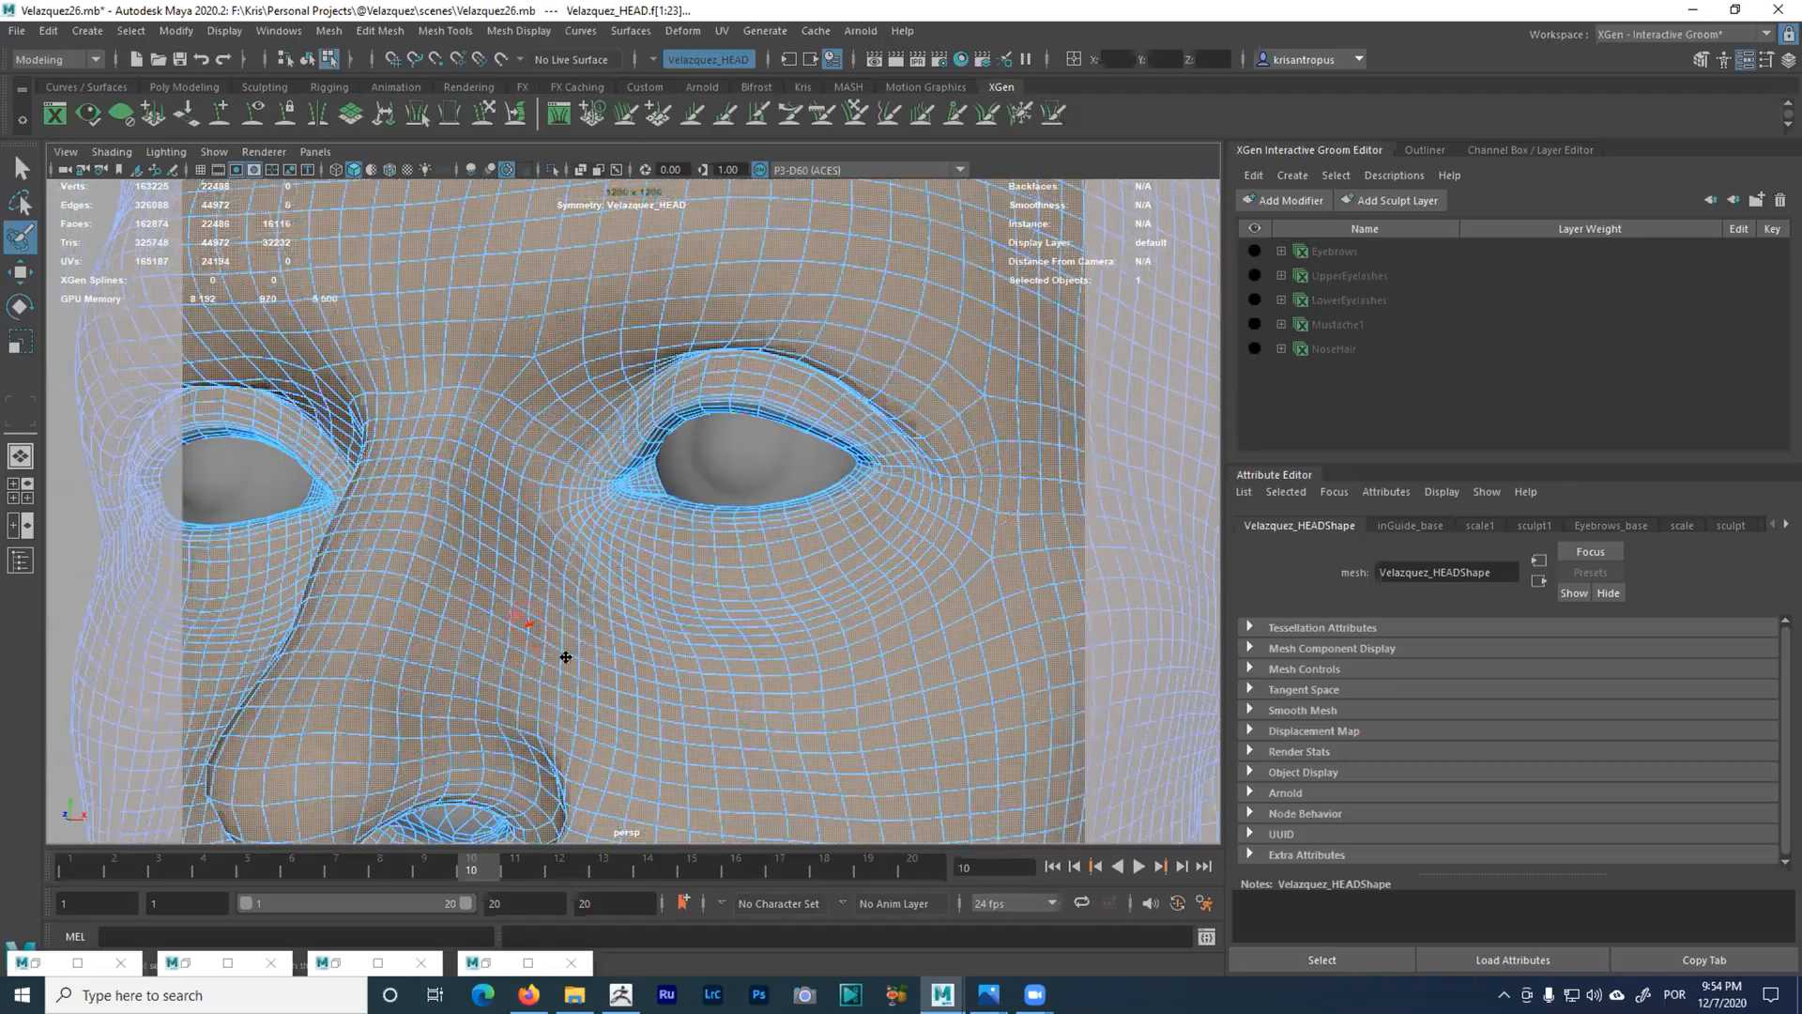
pyautogui.keyDown('alt'); pyautogui.moveTo(563, 656); pyautogui.dragTo(583, 604, button='right'); pyautogui.keyUp('alt')
pyautogui.keyDown('alt'); pyautogui.moveTo(582, 604); pyautogui.dragTo(581, 508); pyautogui.keyUp('alt')
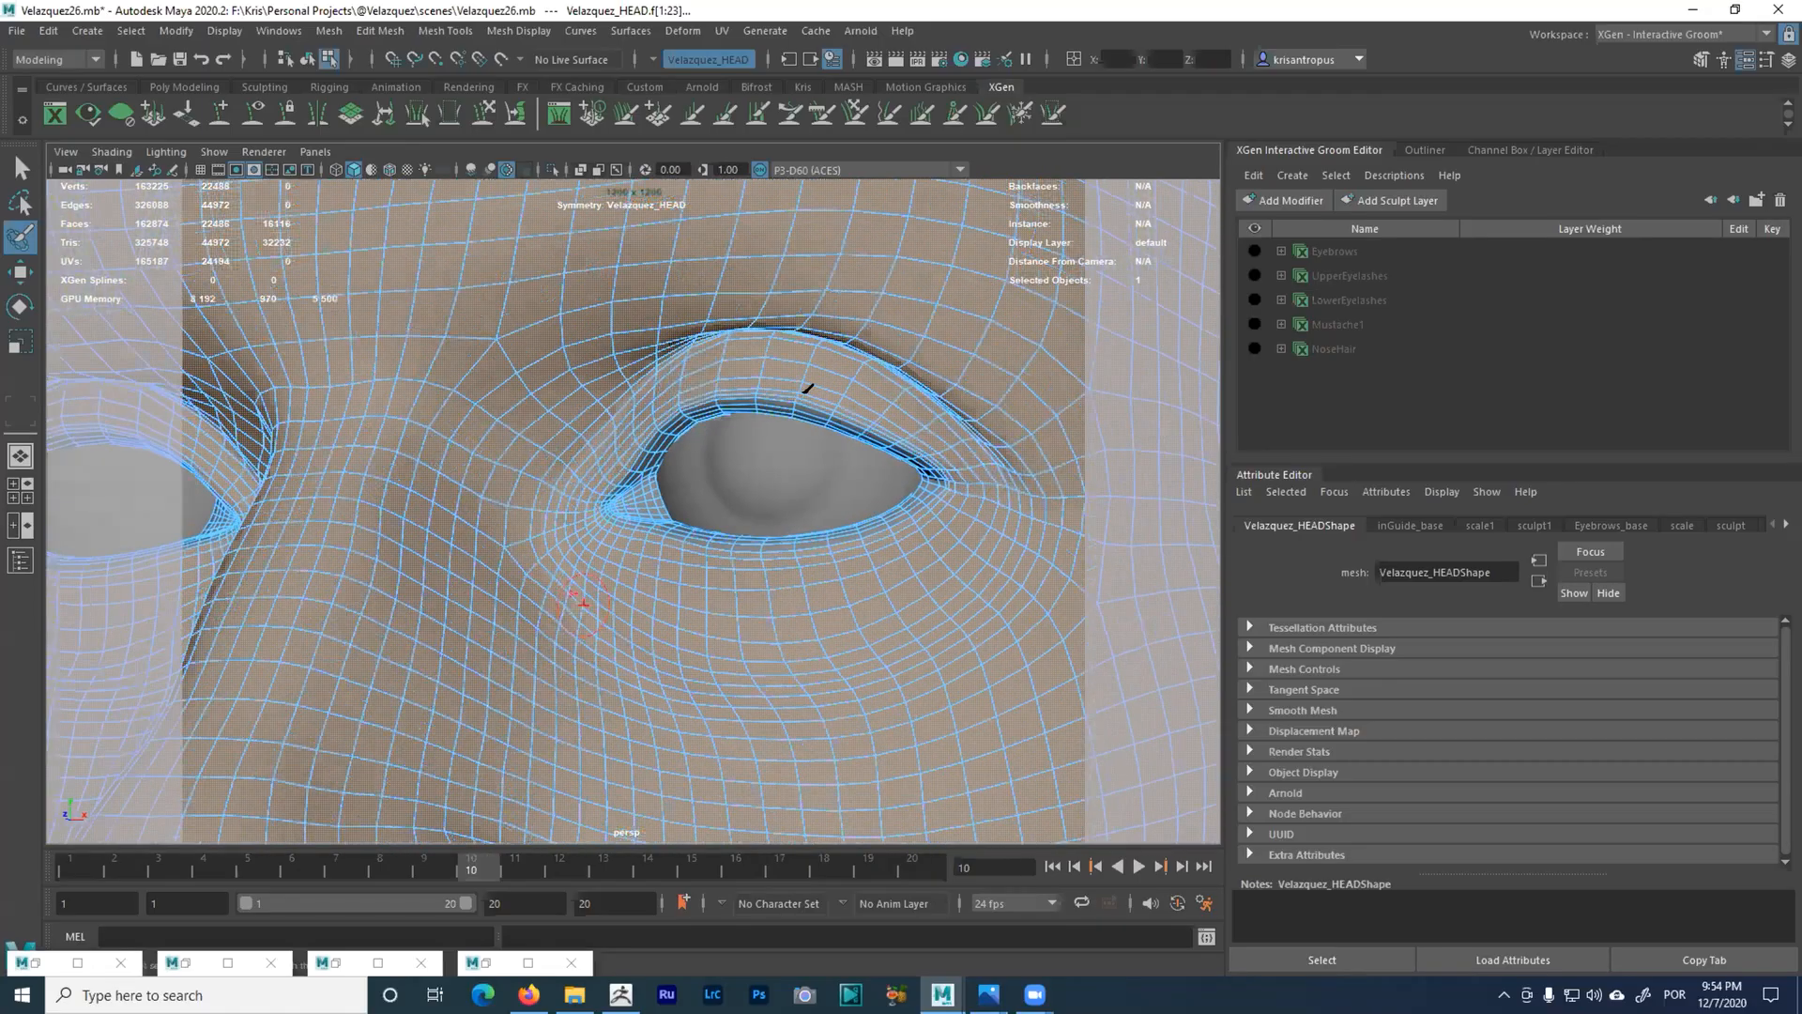
# - Start a new interactive groom splines description on the selected head faces and set its density to 100
pyautogui.click(1284, 175)
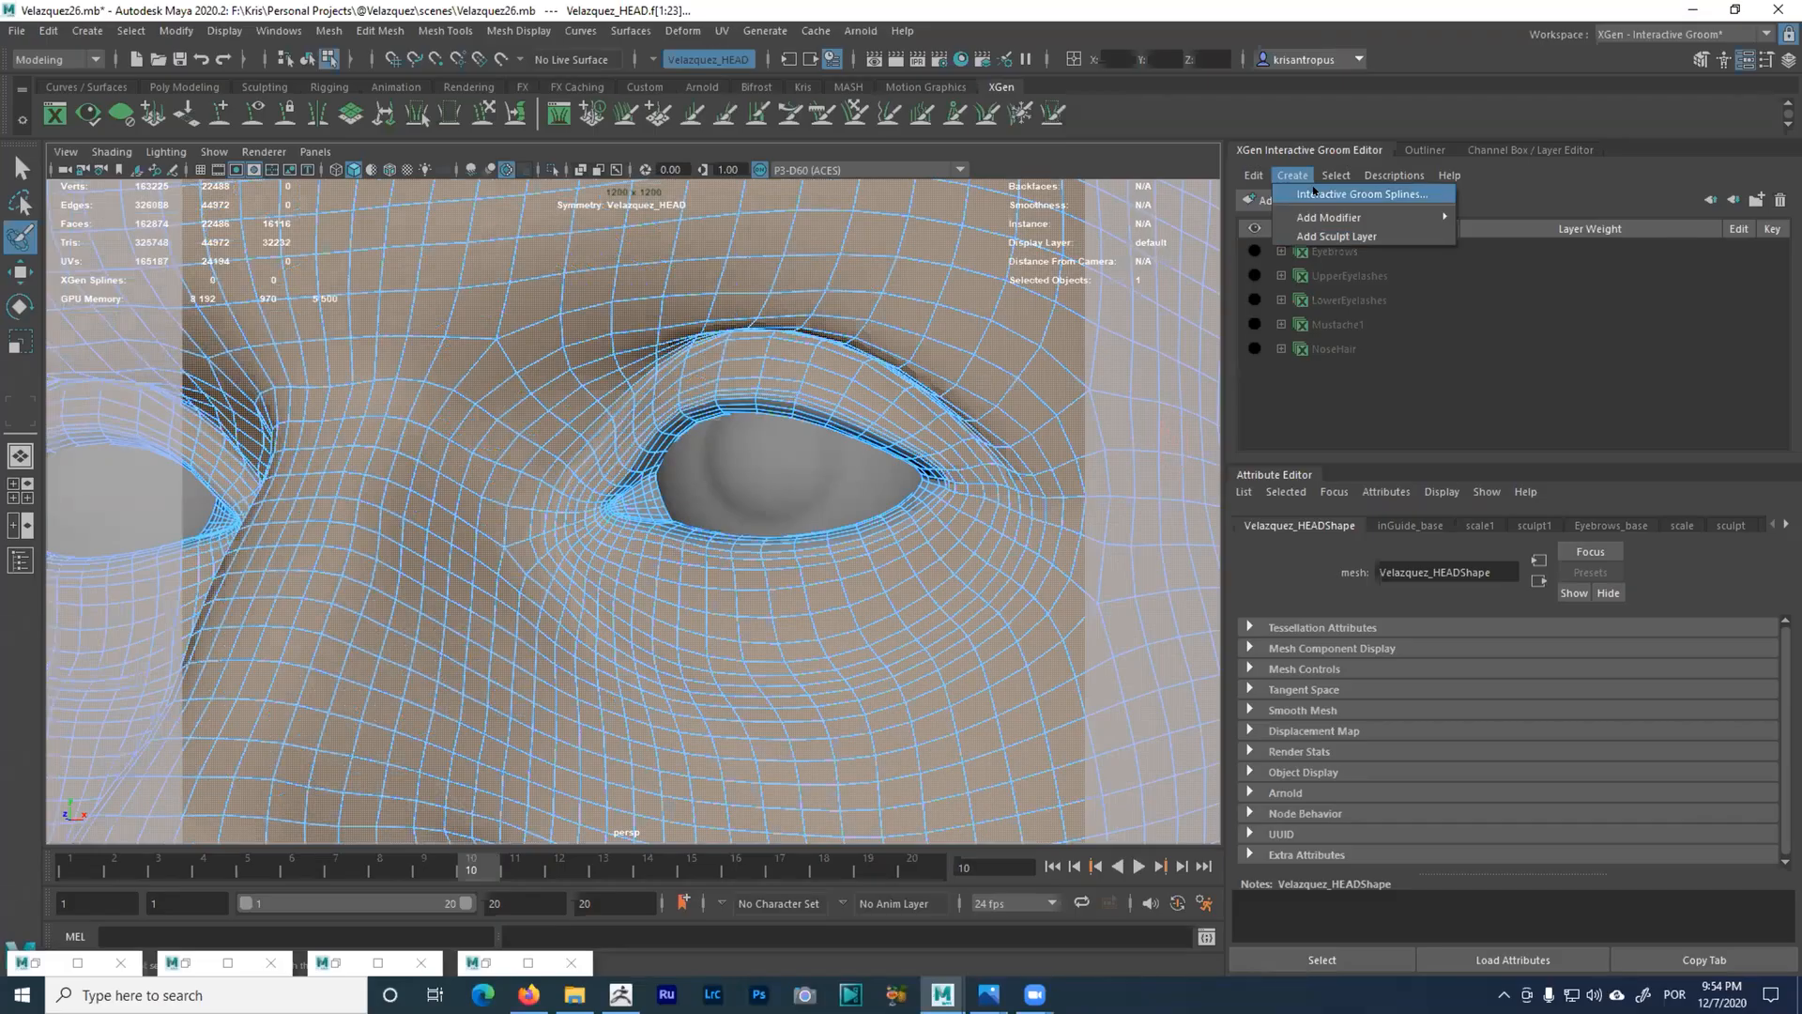
pyautogui.click(1313, 192)
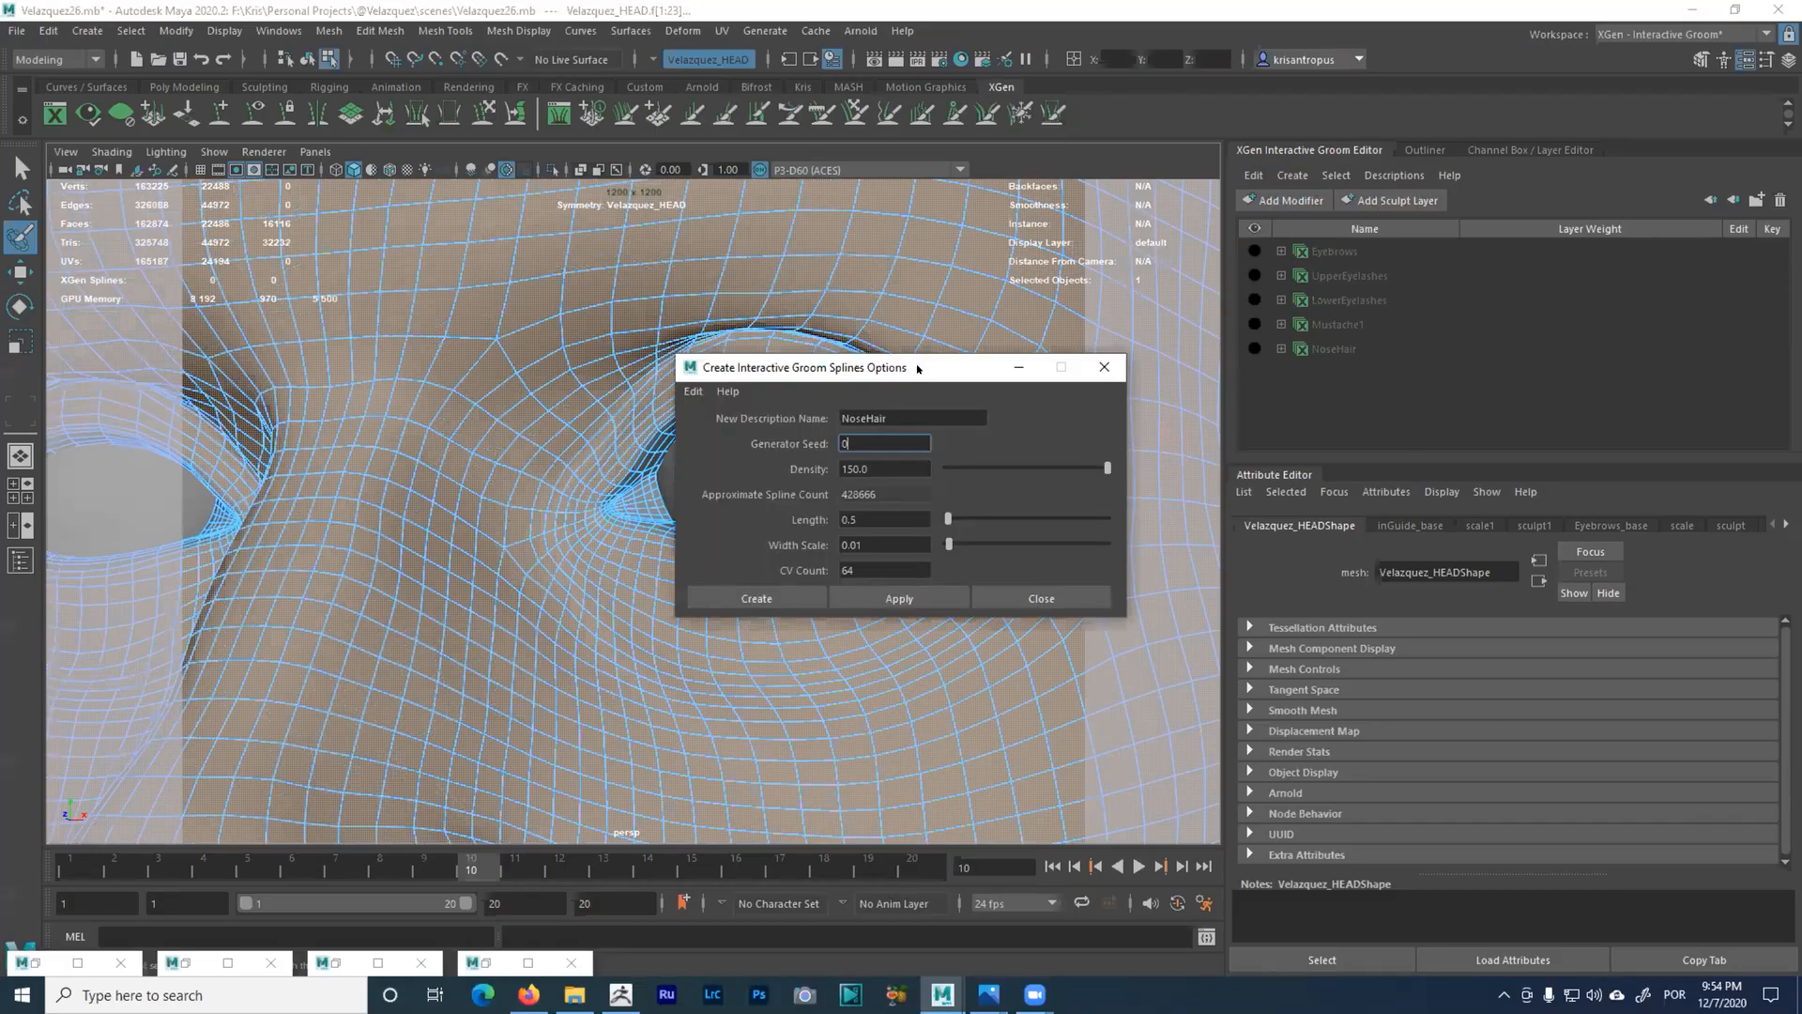
pyautogui.moveTo(918, 368); pyautogui.dragTo(1403, 456)
pyautogui.press('Tab')
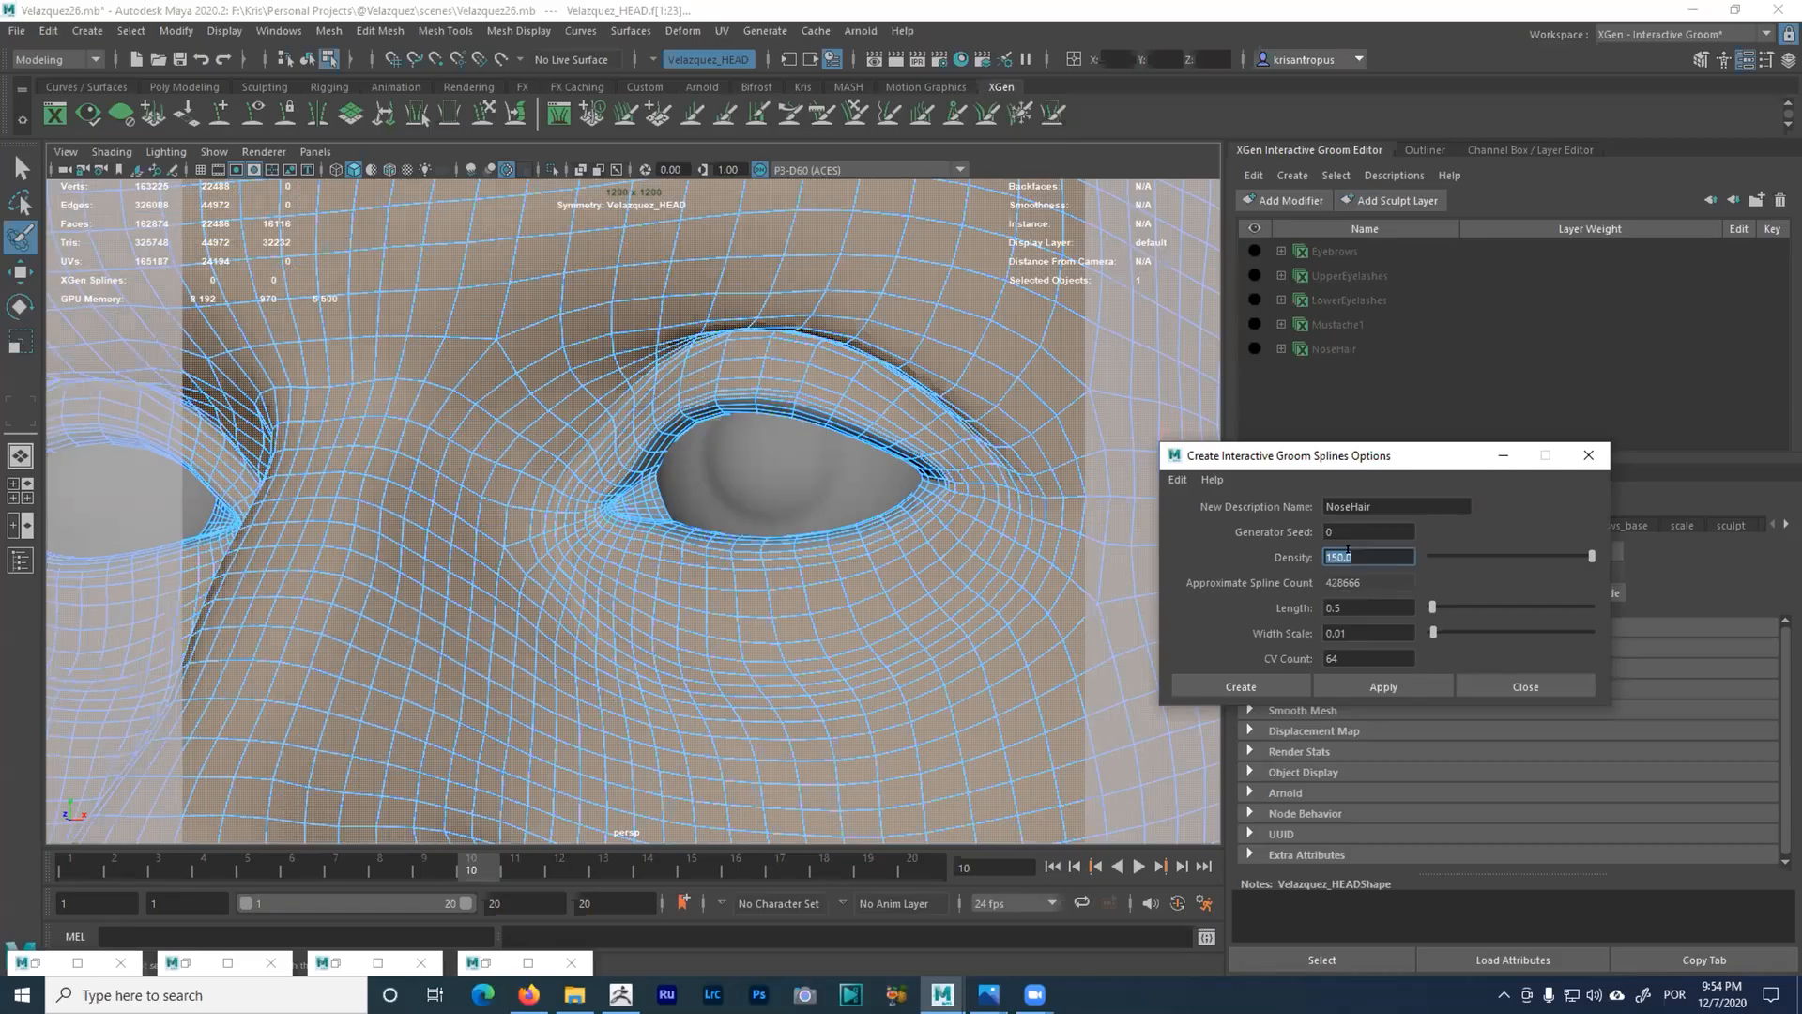
pyautogui.write('100.0')
pyautogui.press('Return')
# - Set the CV count to 10, name the description Vellus and create it with length 0.5 and width scale 0.01
pyautogui.click(1329, 607)
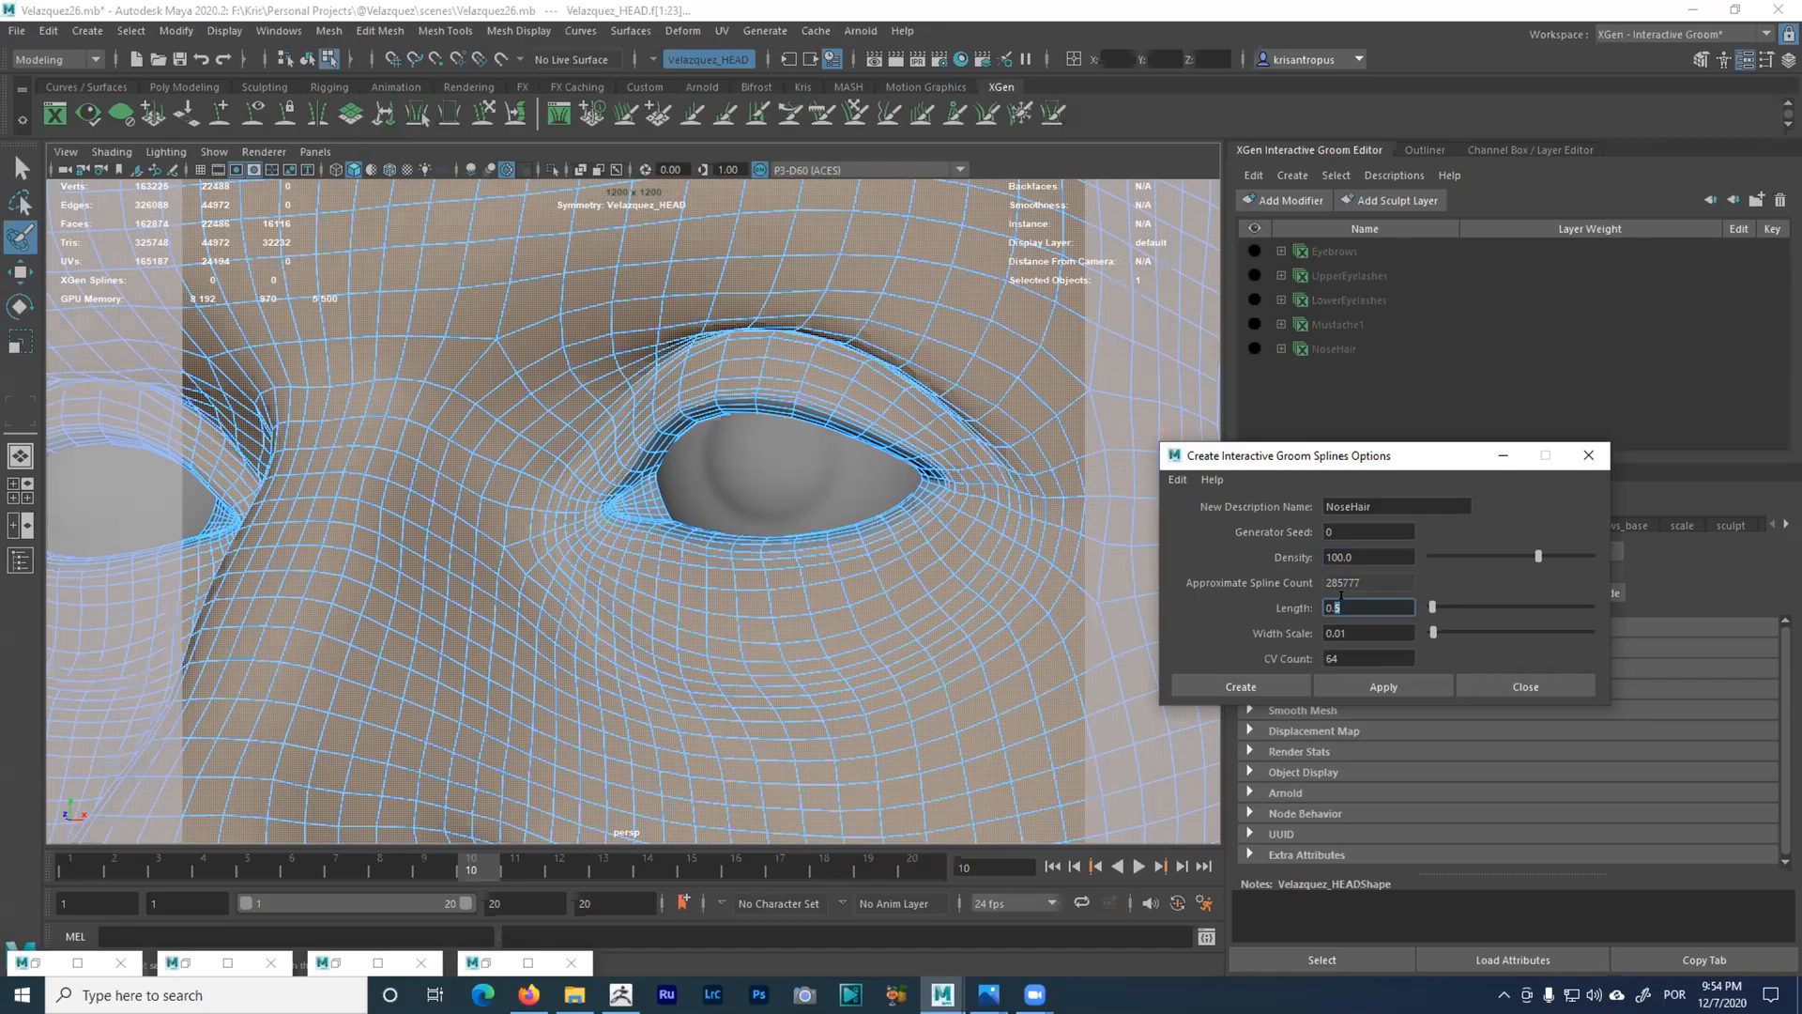
pyautogui.doubleClick(1332, 654)
pyautogui.press('Tab')
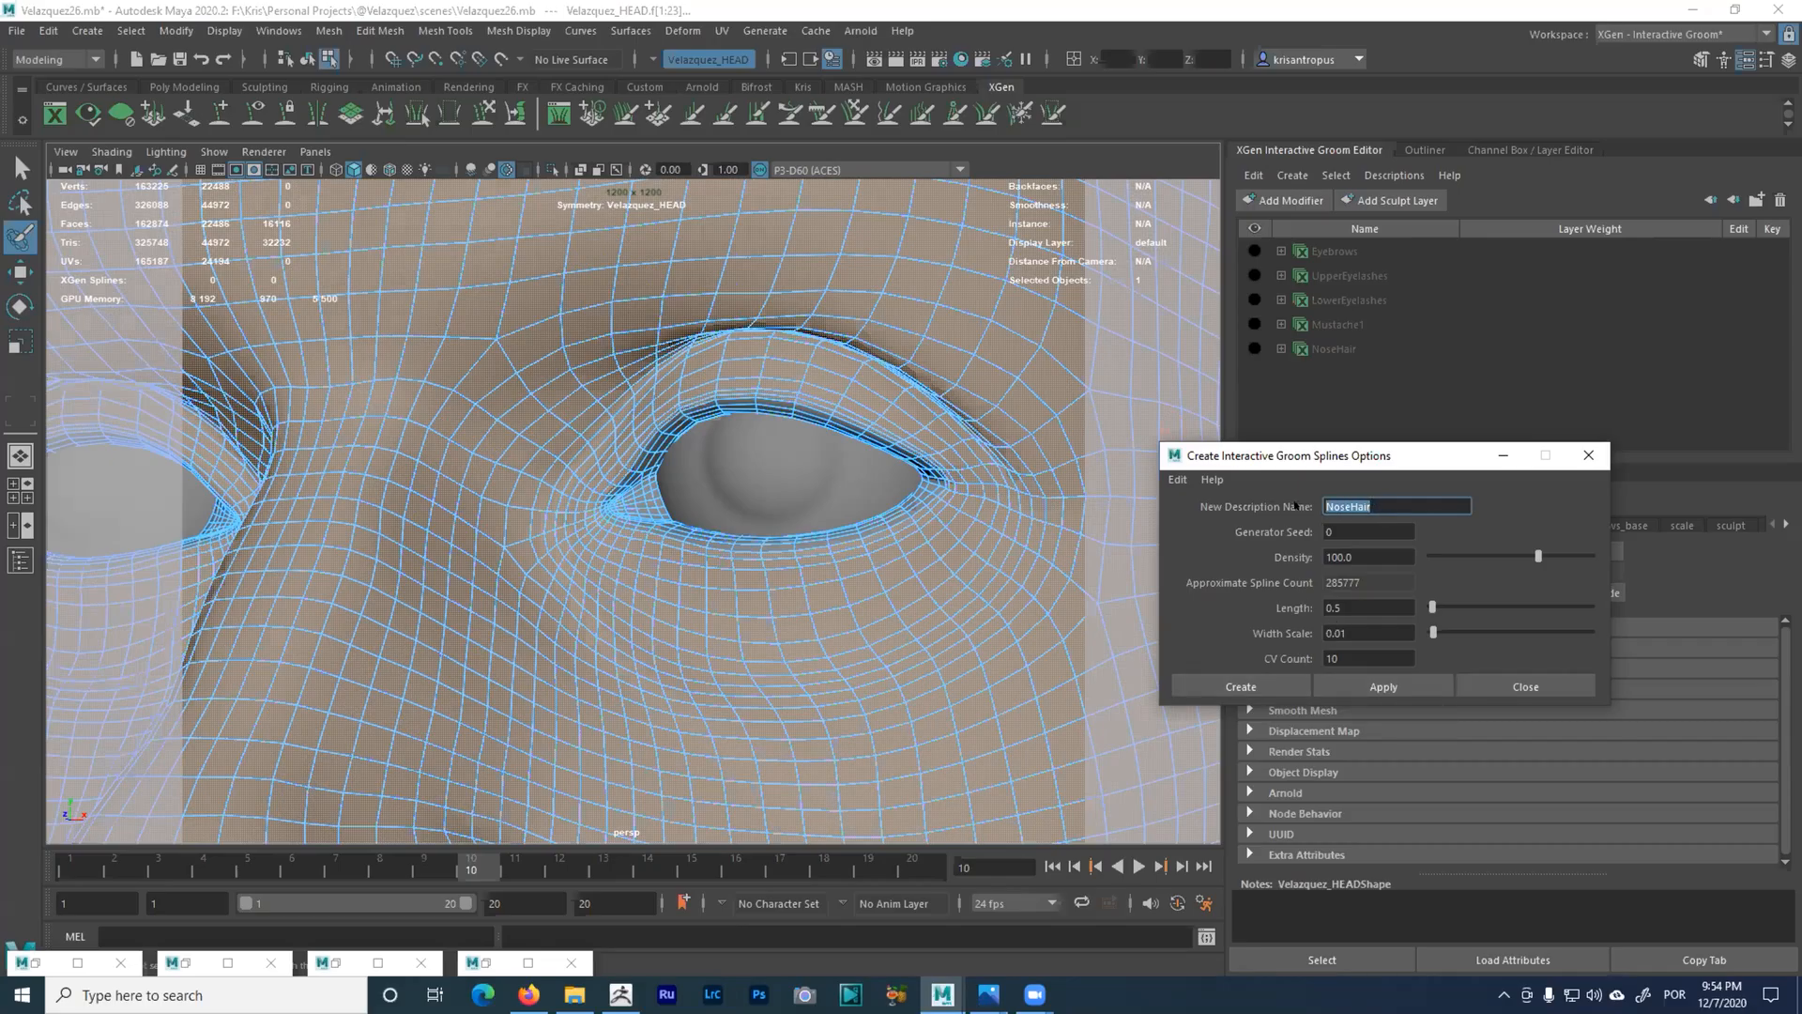
pyautogui.write('V')
pyautogui.press('Tab')
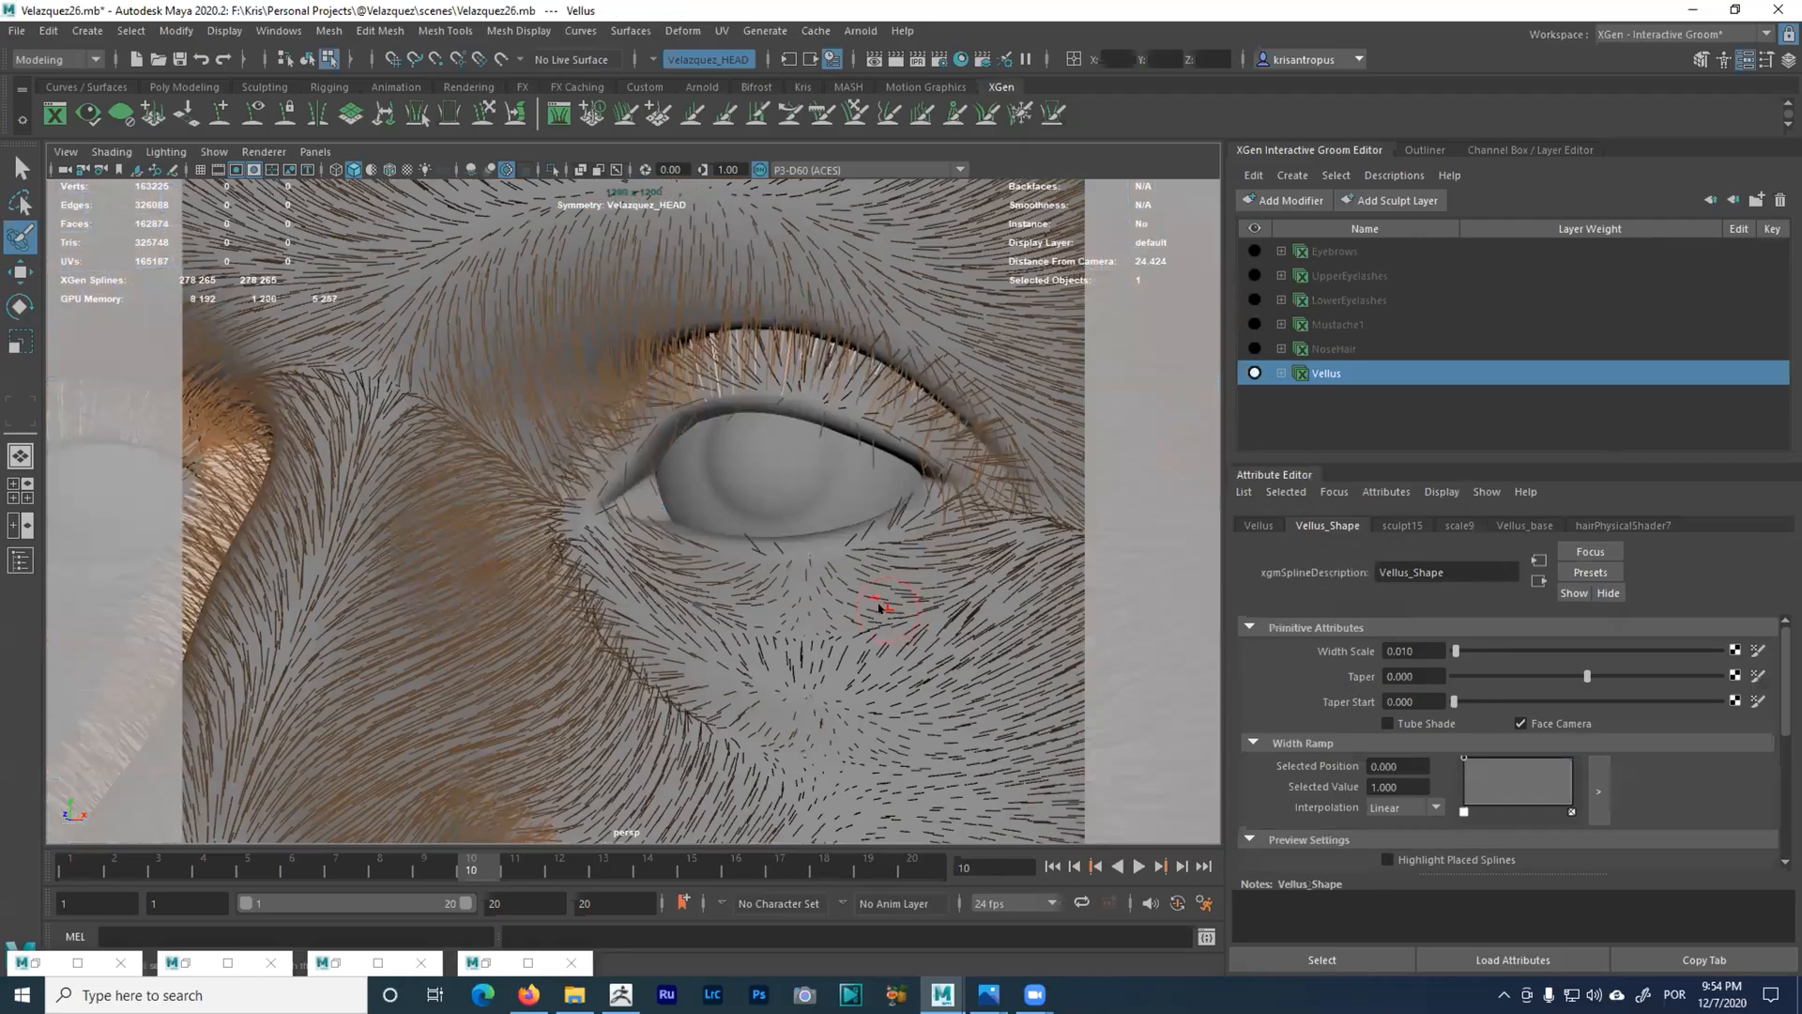
# - Check the new hairs across the face and add a Guide modifier to the Vellus description
pyautogui.scroll(-5, 725, 549)
pyautogui.keyDown('alt'); pyautogui.moveTo(726, 549); pyautogui.dragTo(748, 418); pyautogui.keyUp('alt')
pyautogui.scroll(5, 876, 584)
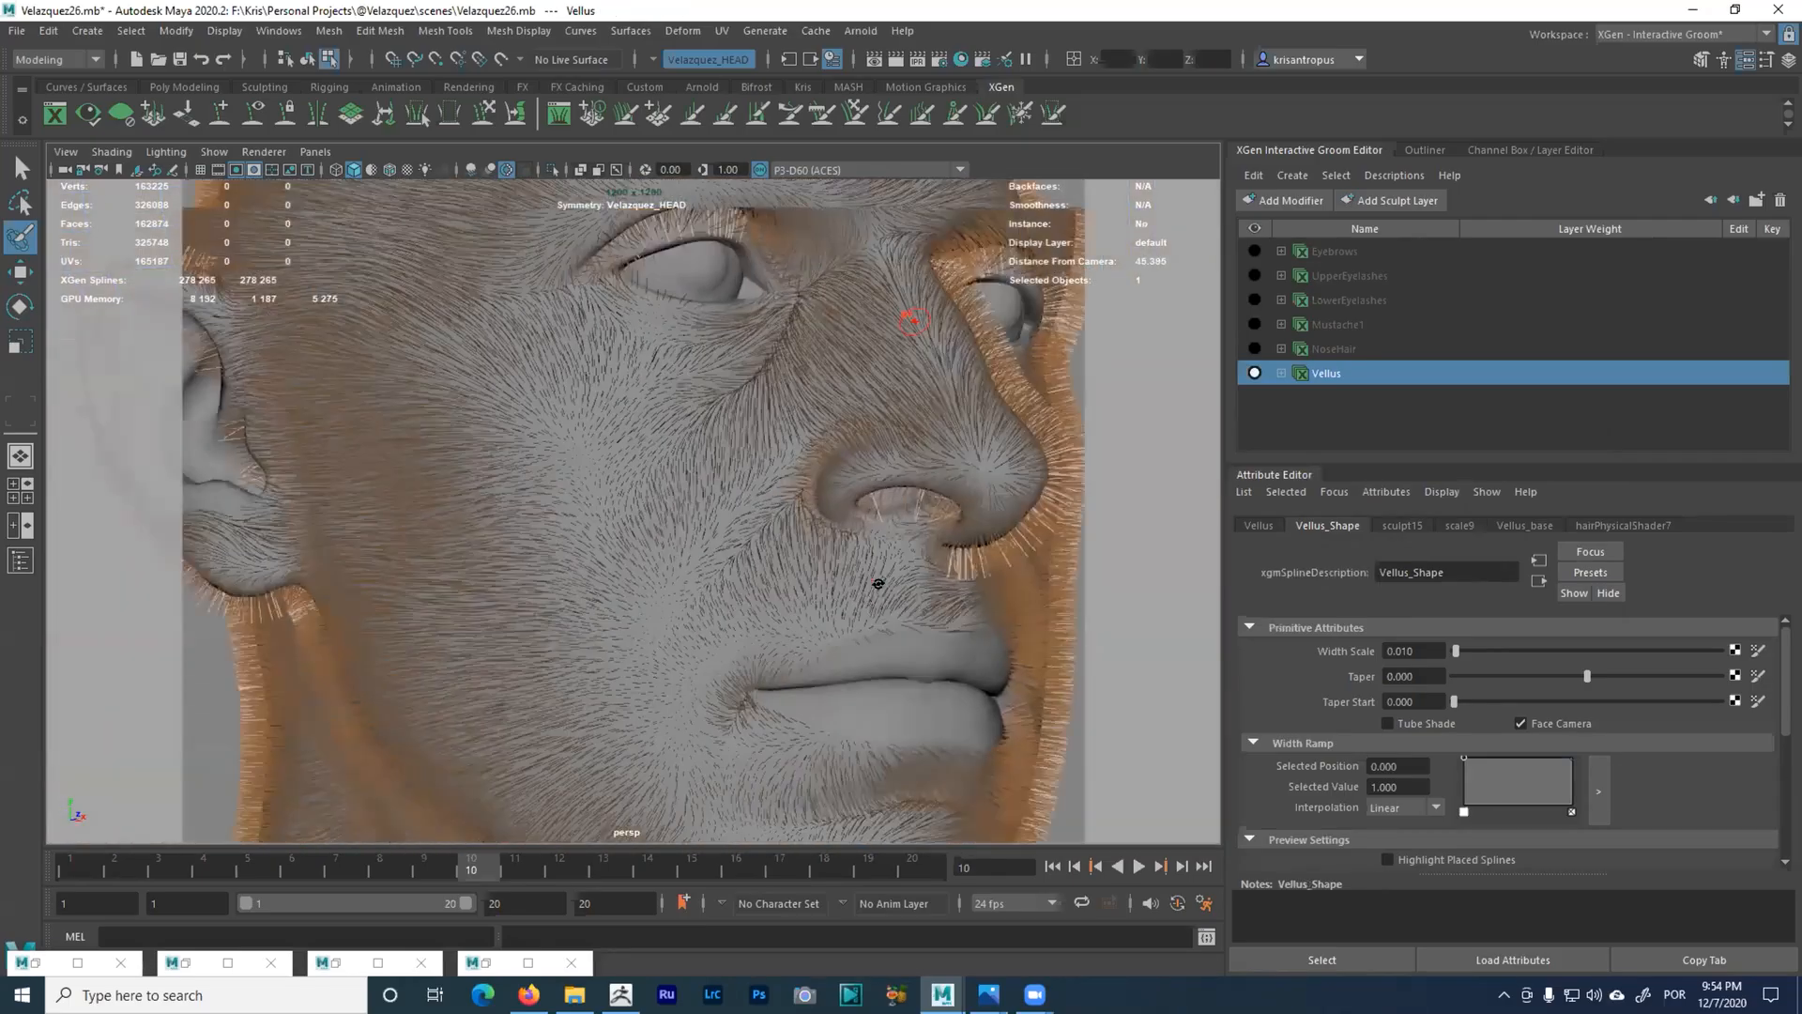
pyautogui.scroll(-5, 685, 488)
pyautogui.keyDown('alt'); pyautogui.moveTo(603, 503); pyautogui.dragTo(736, 563); pyautogui.keyUp('alt')
pyautogui.scroll(3, 737, 563)
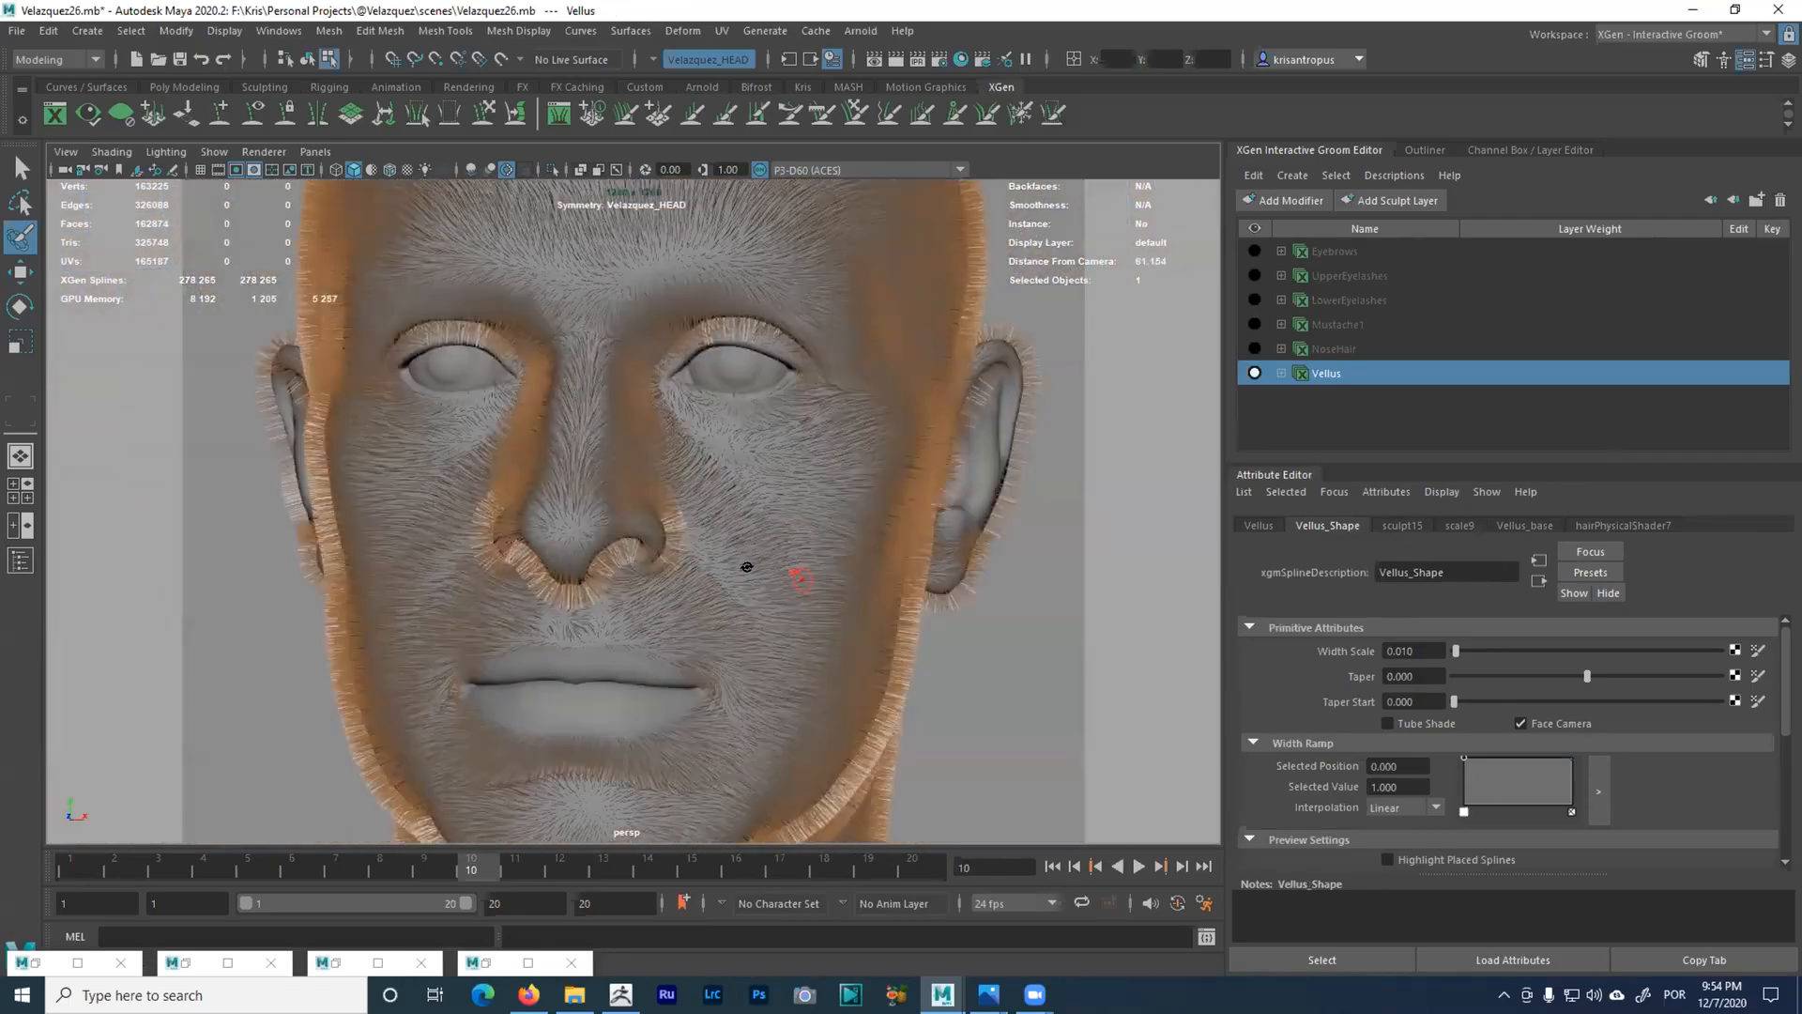
pyautogui.click(1282, 373)
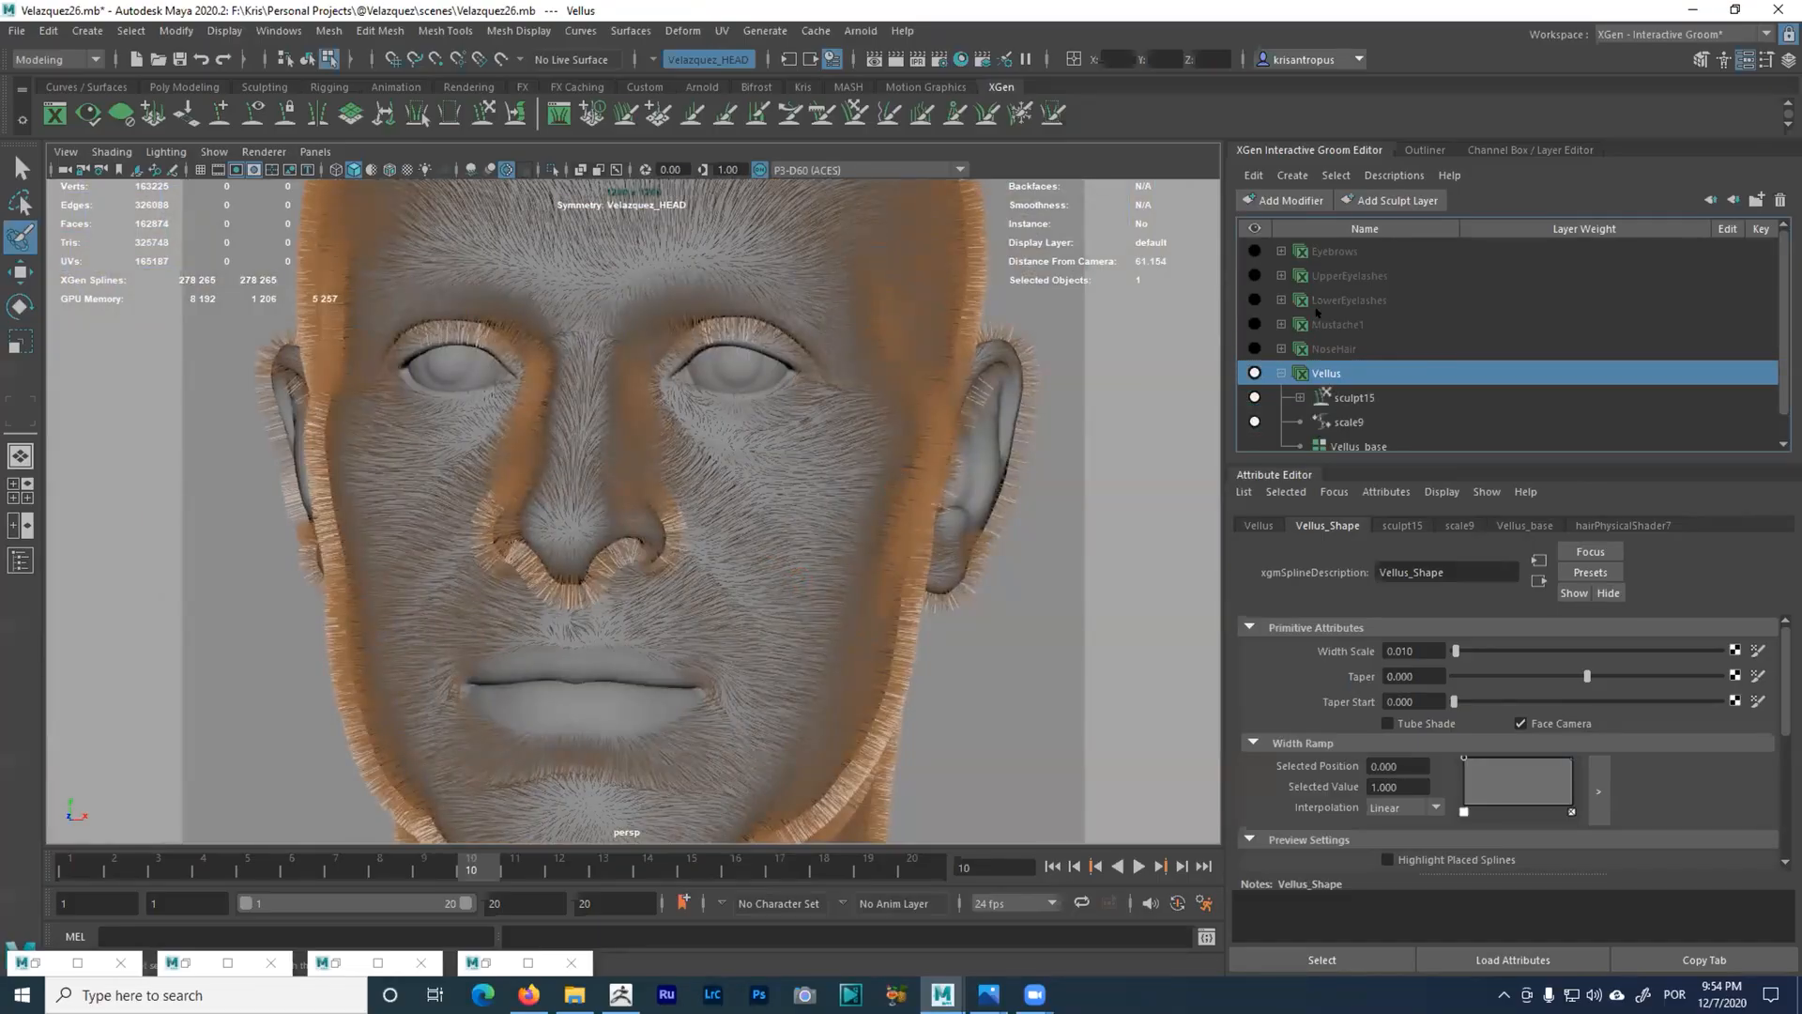
pyautogui.click(1288, 200)
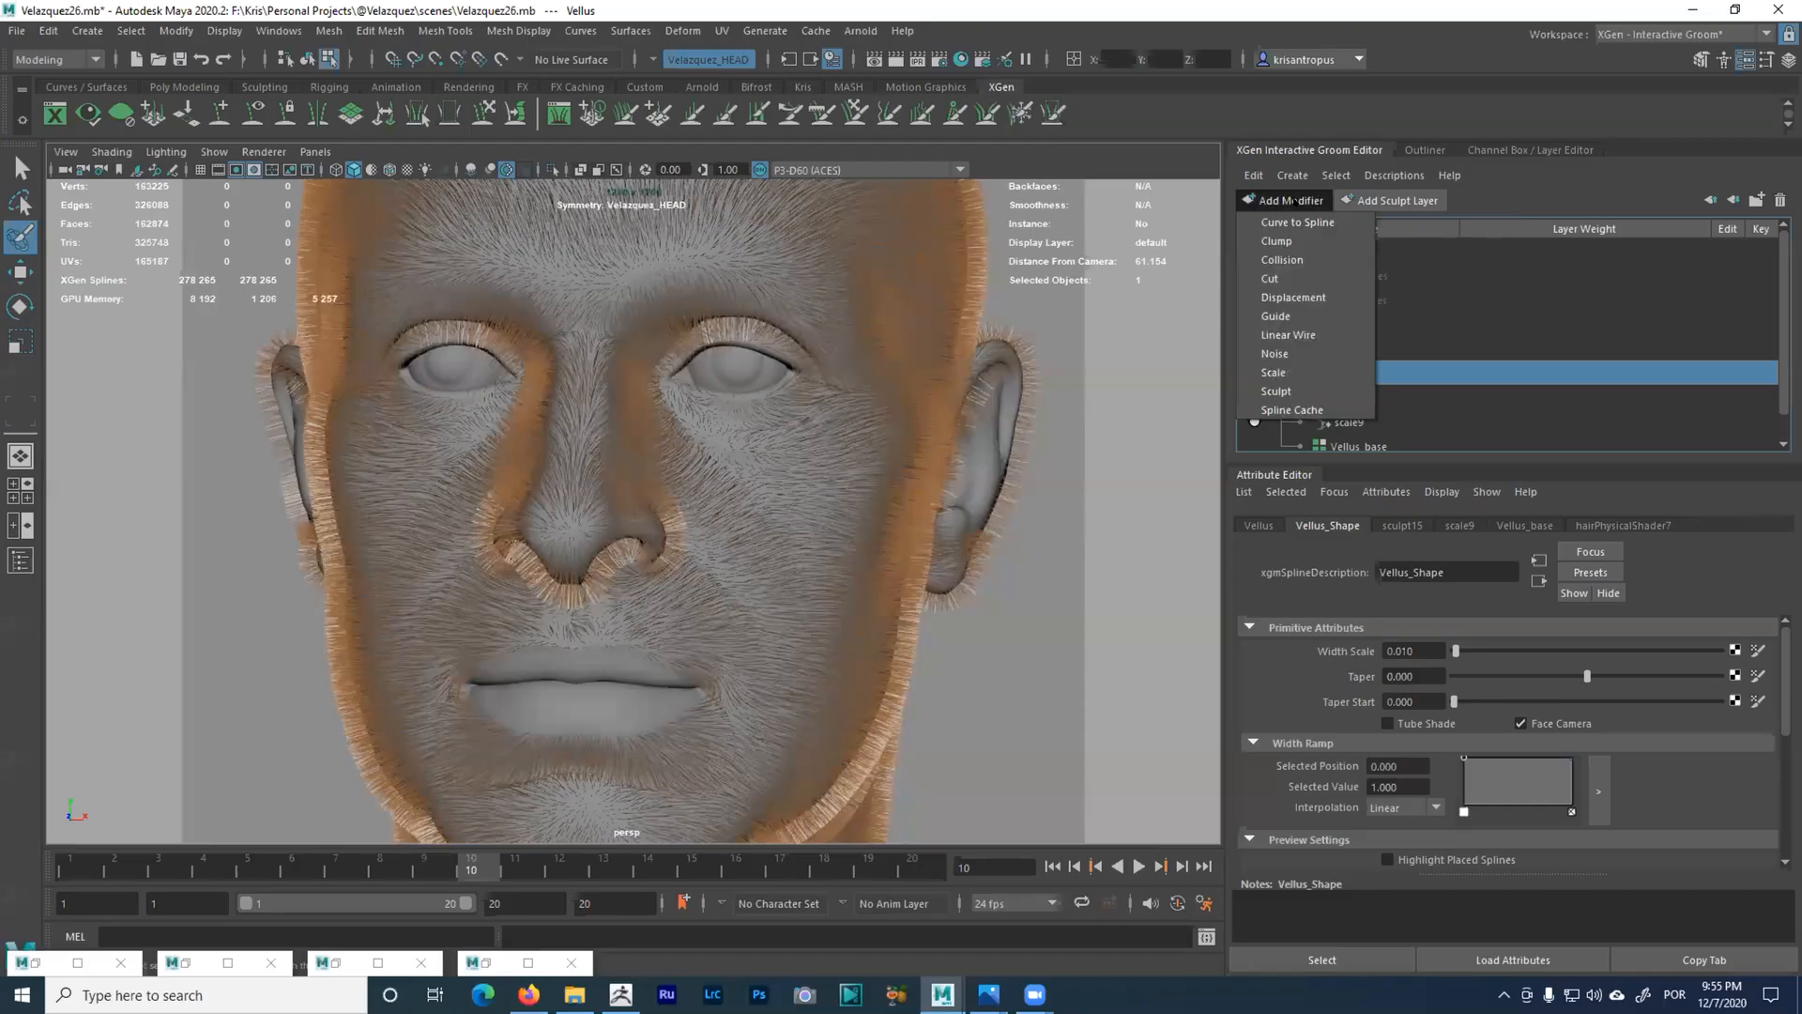
pyautogui.click(1274, 317)
pyautogui.click(1335, 399)
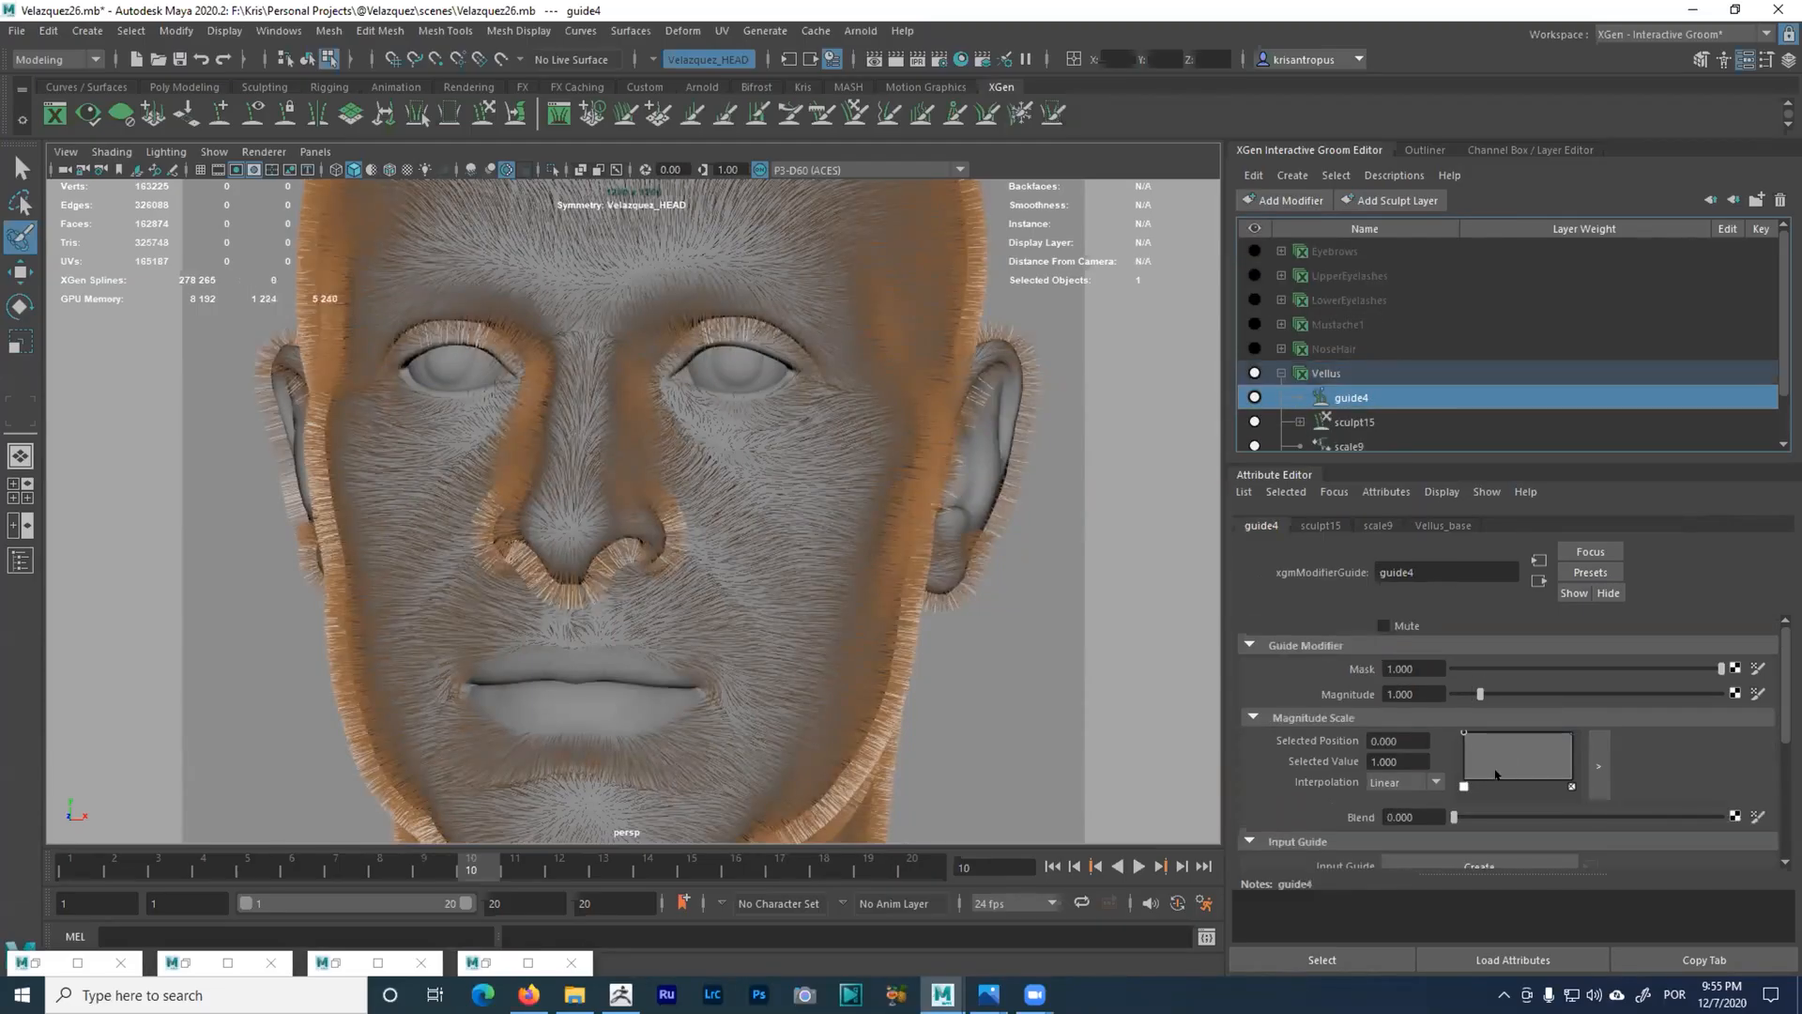
# - Create the input guides for the Vellus Guide modifier and hide the Vellus description so only the guides show
pyautogui.scroll(-2, 1495, 774)
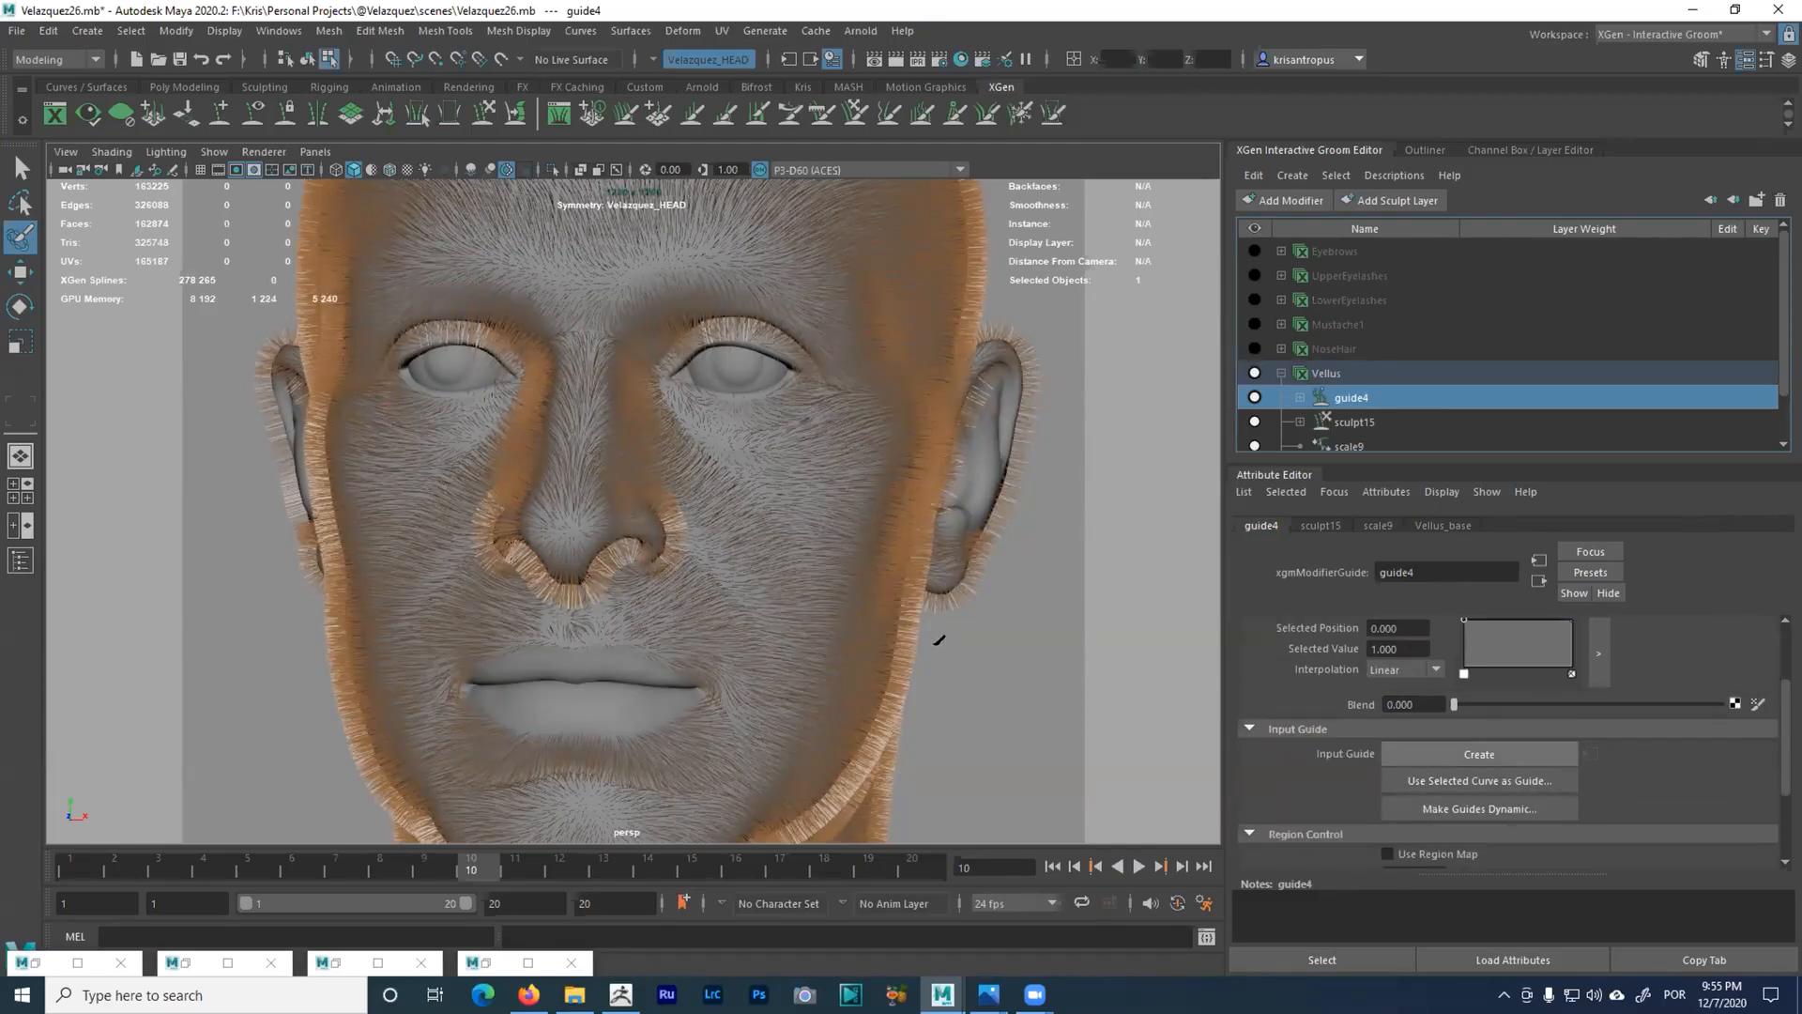
pyautogui.moveTo(939, 639)
pyautogui.keyDown('alt'); pyautogui.mouseDown()
pyautogui.moveTo(969, 591)
pyautogui.moveTo(955, 607)
pyautogui.moveTo(817, 586)
pyautogui.moveTo(955, 610)
pyautogui.mouseUp(); pyautogui.keyUp('alt')
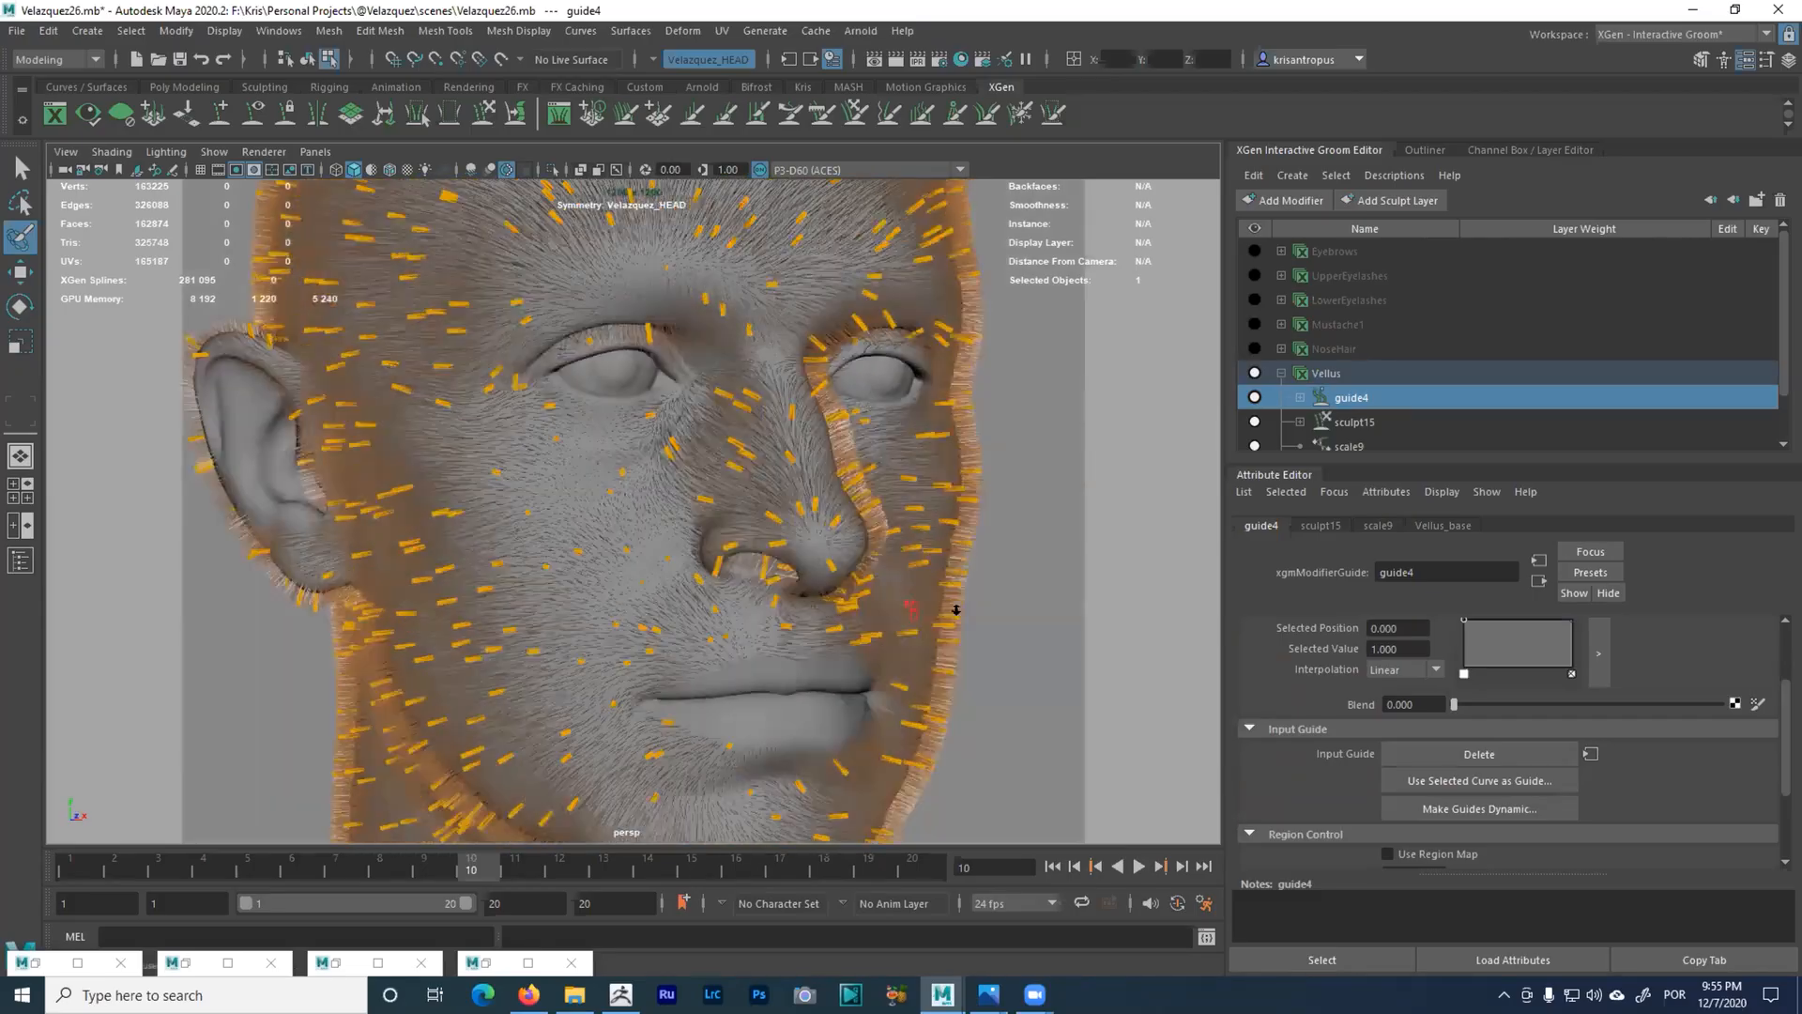
pyautogui.keyDown('alt'); pyautogui.moveTo(955, 610); pyautogui.dragTo(877, 531, button='right'); pyautogui.keyUp('alt')
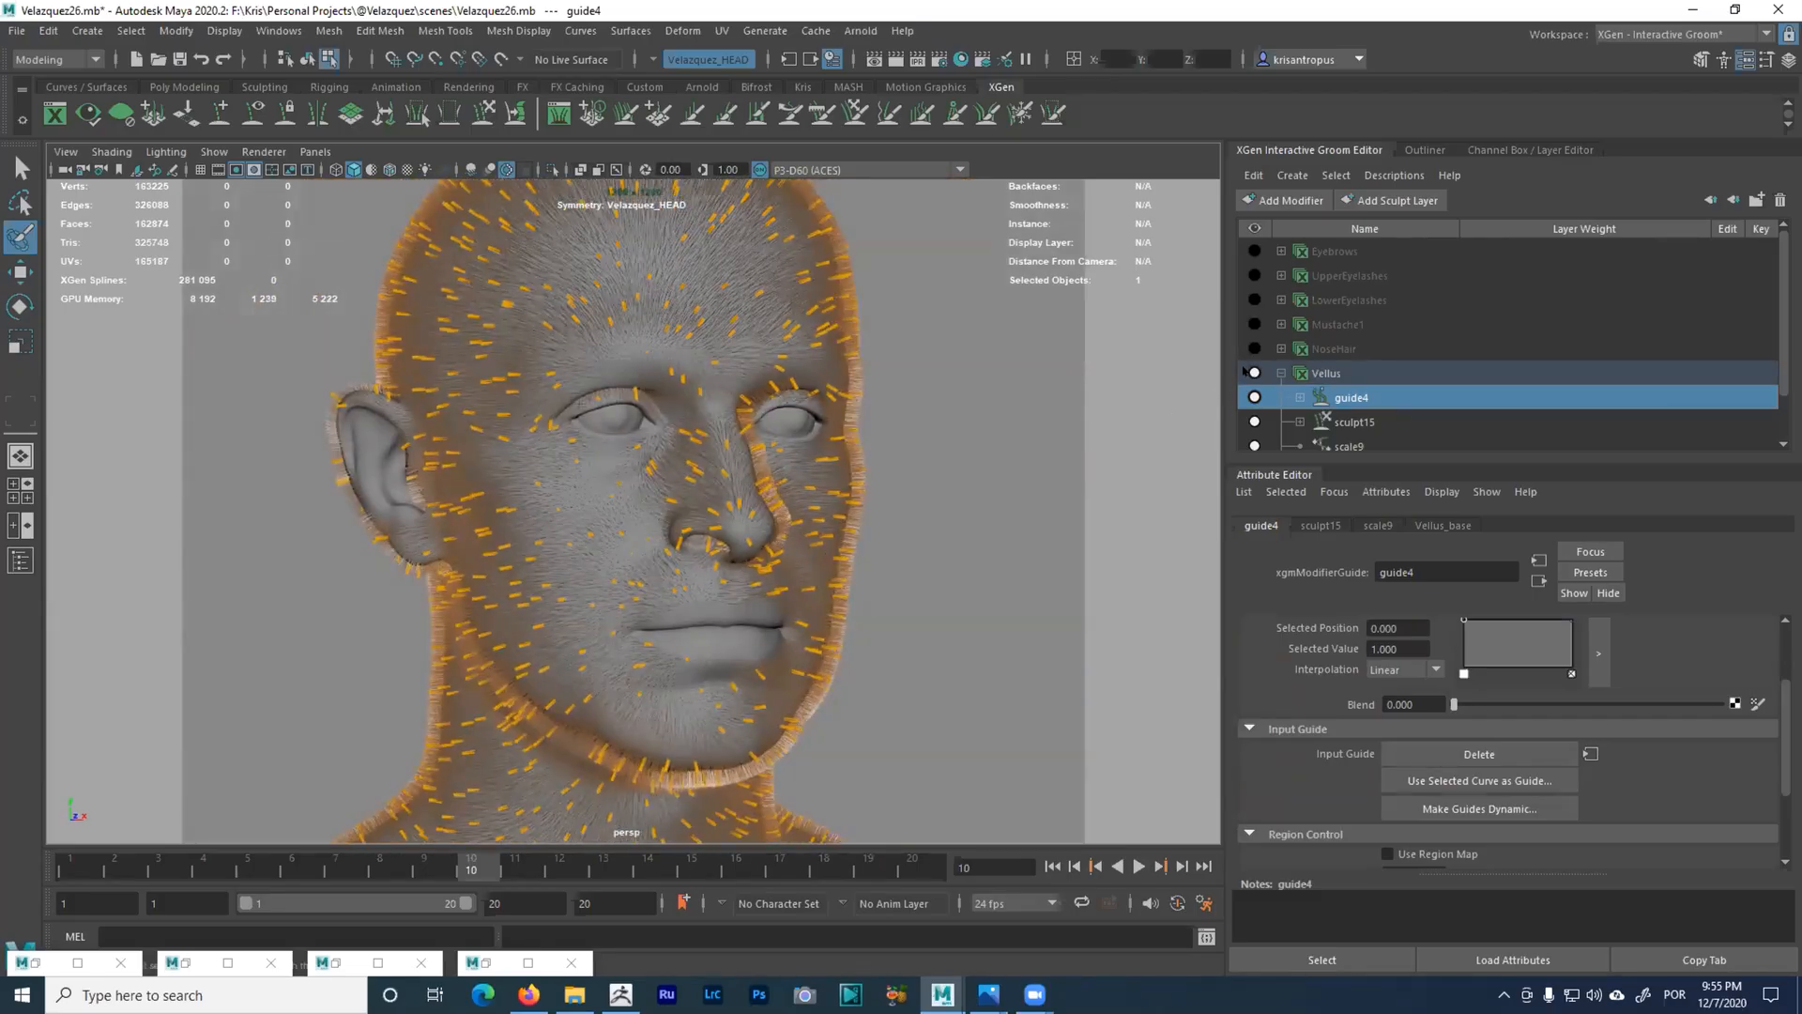
pyautogui.click(1252, 372)
pyautogui.keyDown('alt'); pyautogui.moveTo(929, 554); pyautogui.dragTo(975, 526); pyautogui.keyUp('alt')
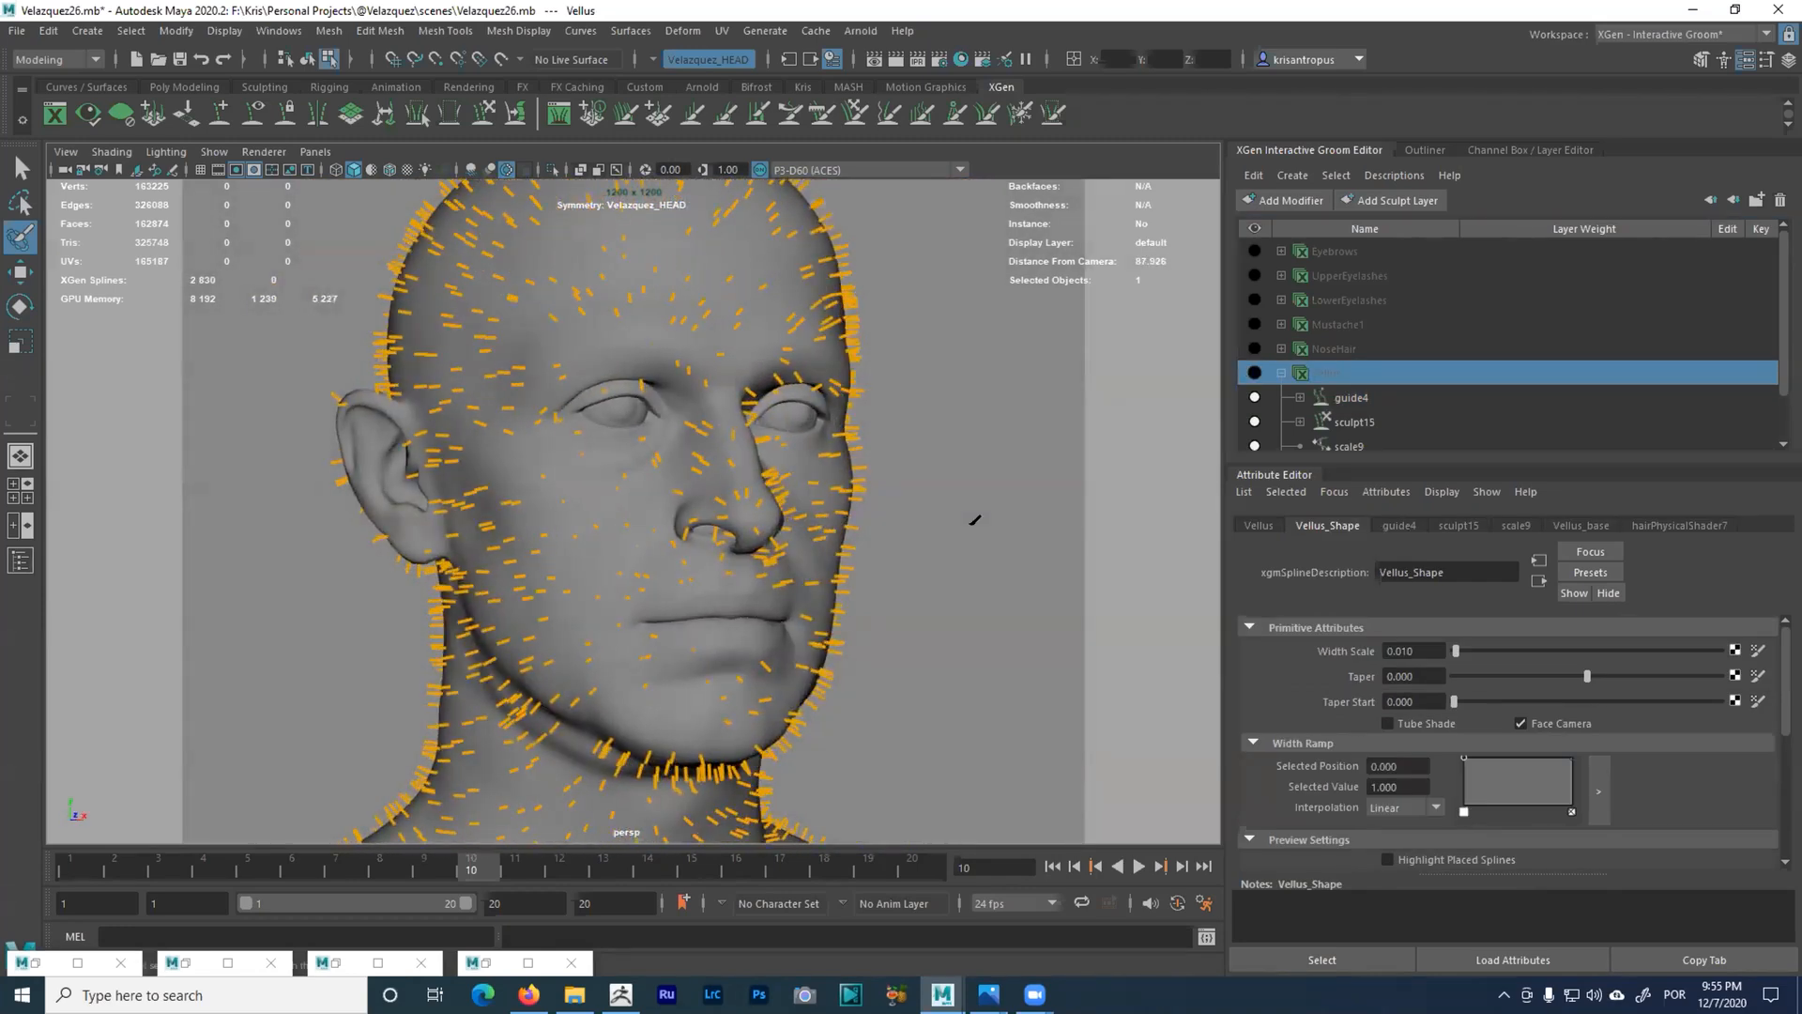
# - Expand the Vellus input guide's modifiers, enable editing on its Sculpt Layer 1 and select the input guide description
pyautogui.click(1344, 397)
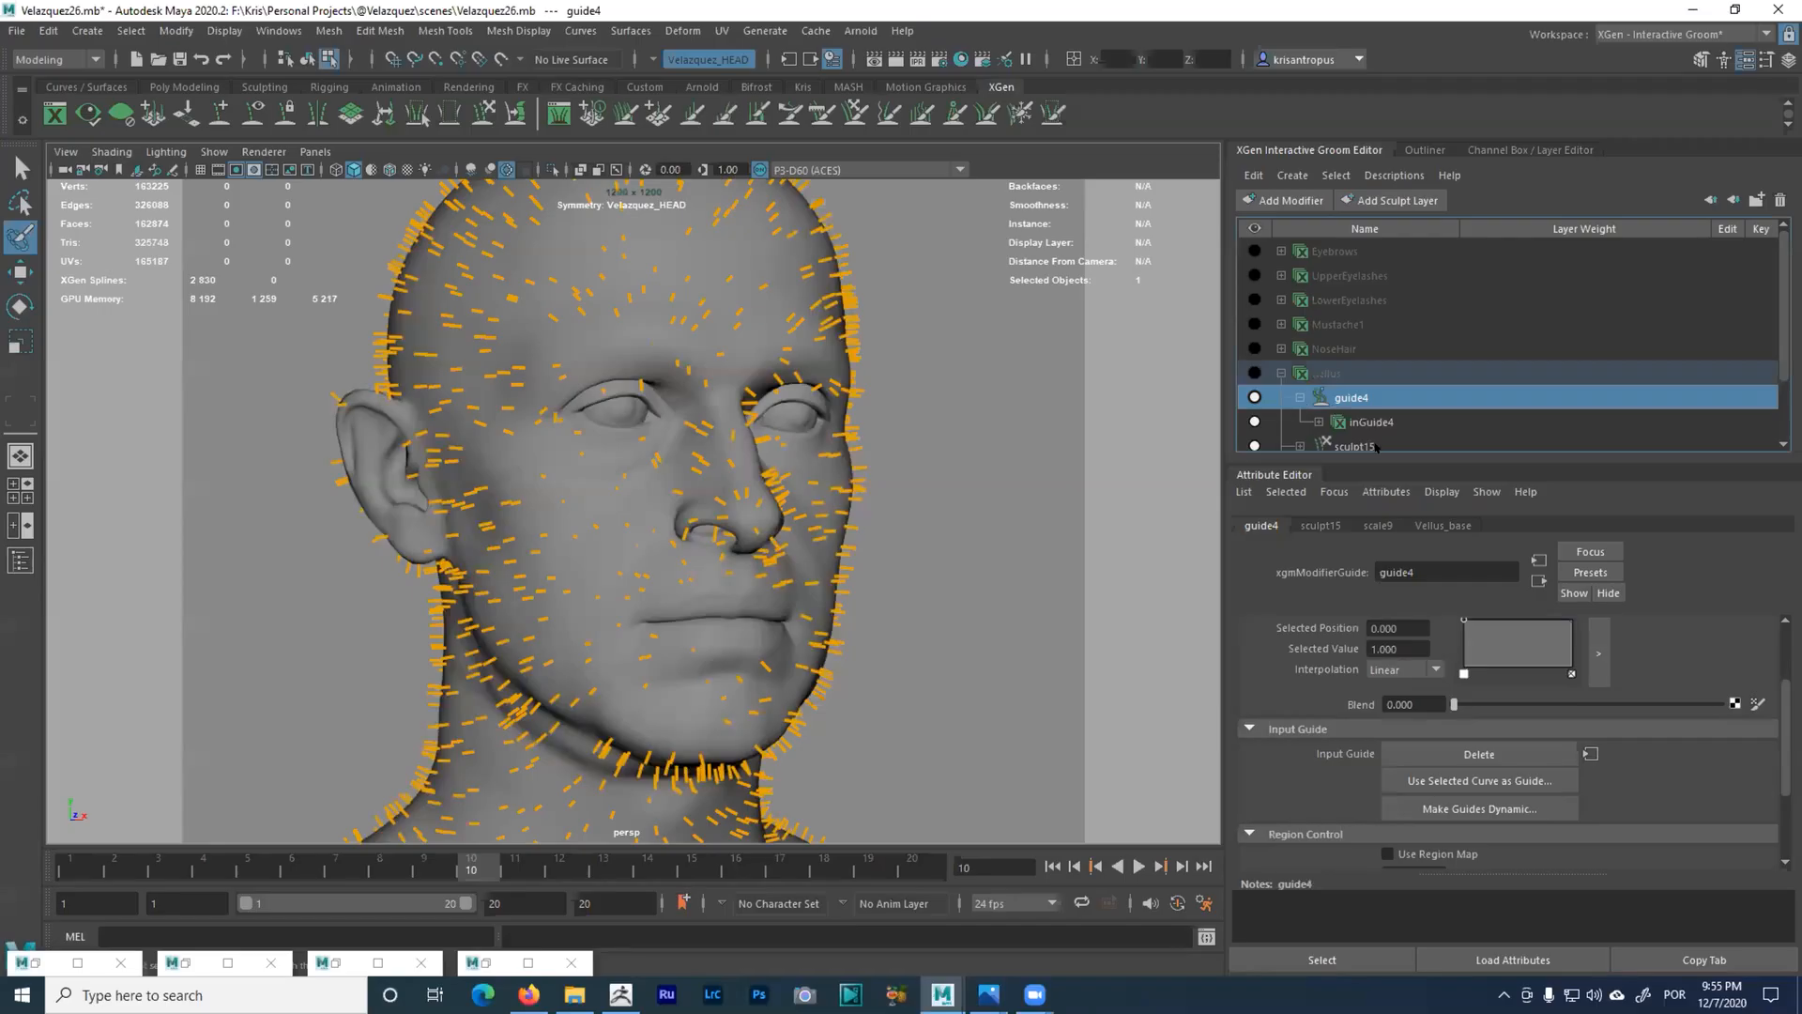
pyautogui.moveTo(1376, 449); pyautogui.dragTo(1376, 553)
pyautogui.click(1320, 421)
pyautogui.click(1370, 445)
pyautogui.click(1725, 469)
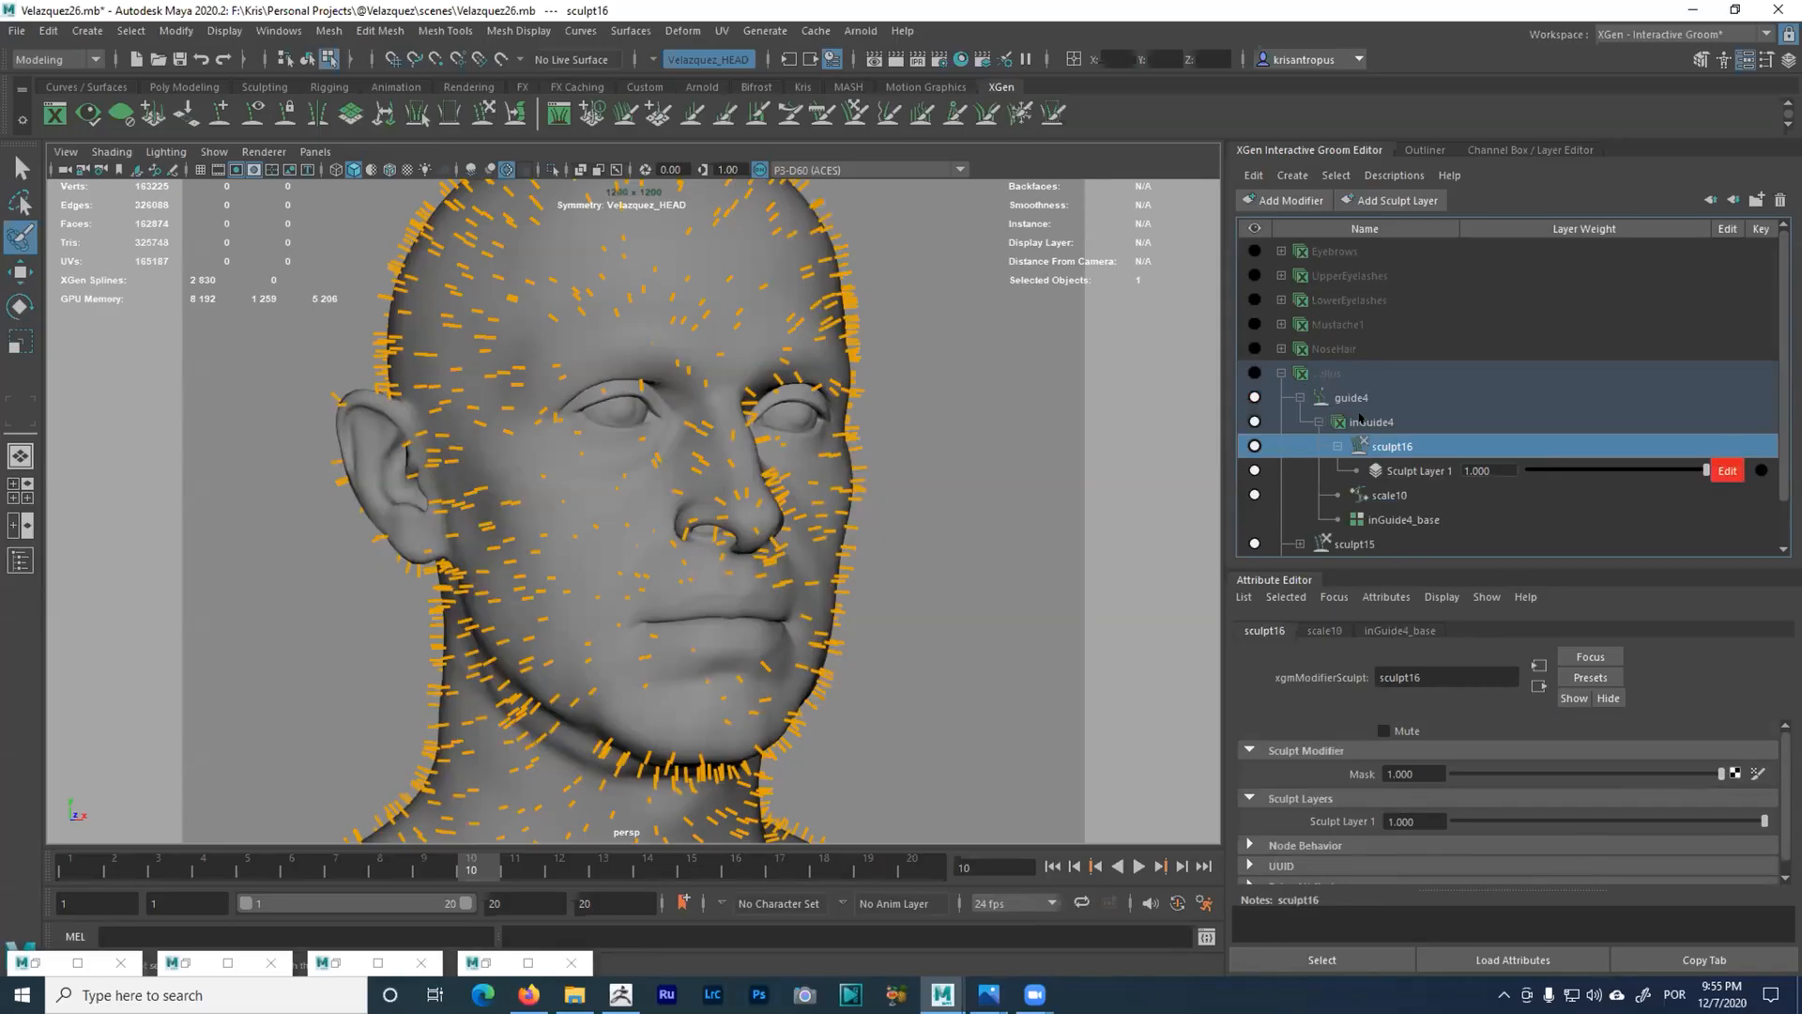
pyautogui.click(1360, 419)
pyautogui.keyDown('alt'); pyautogui.moveTo(757, 474); pyautogui.dragTo(742, 487); pyautogui.keyUp('alt')
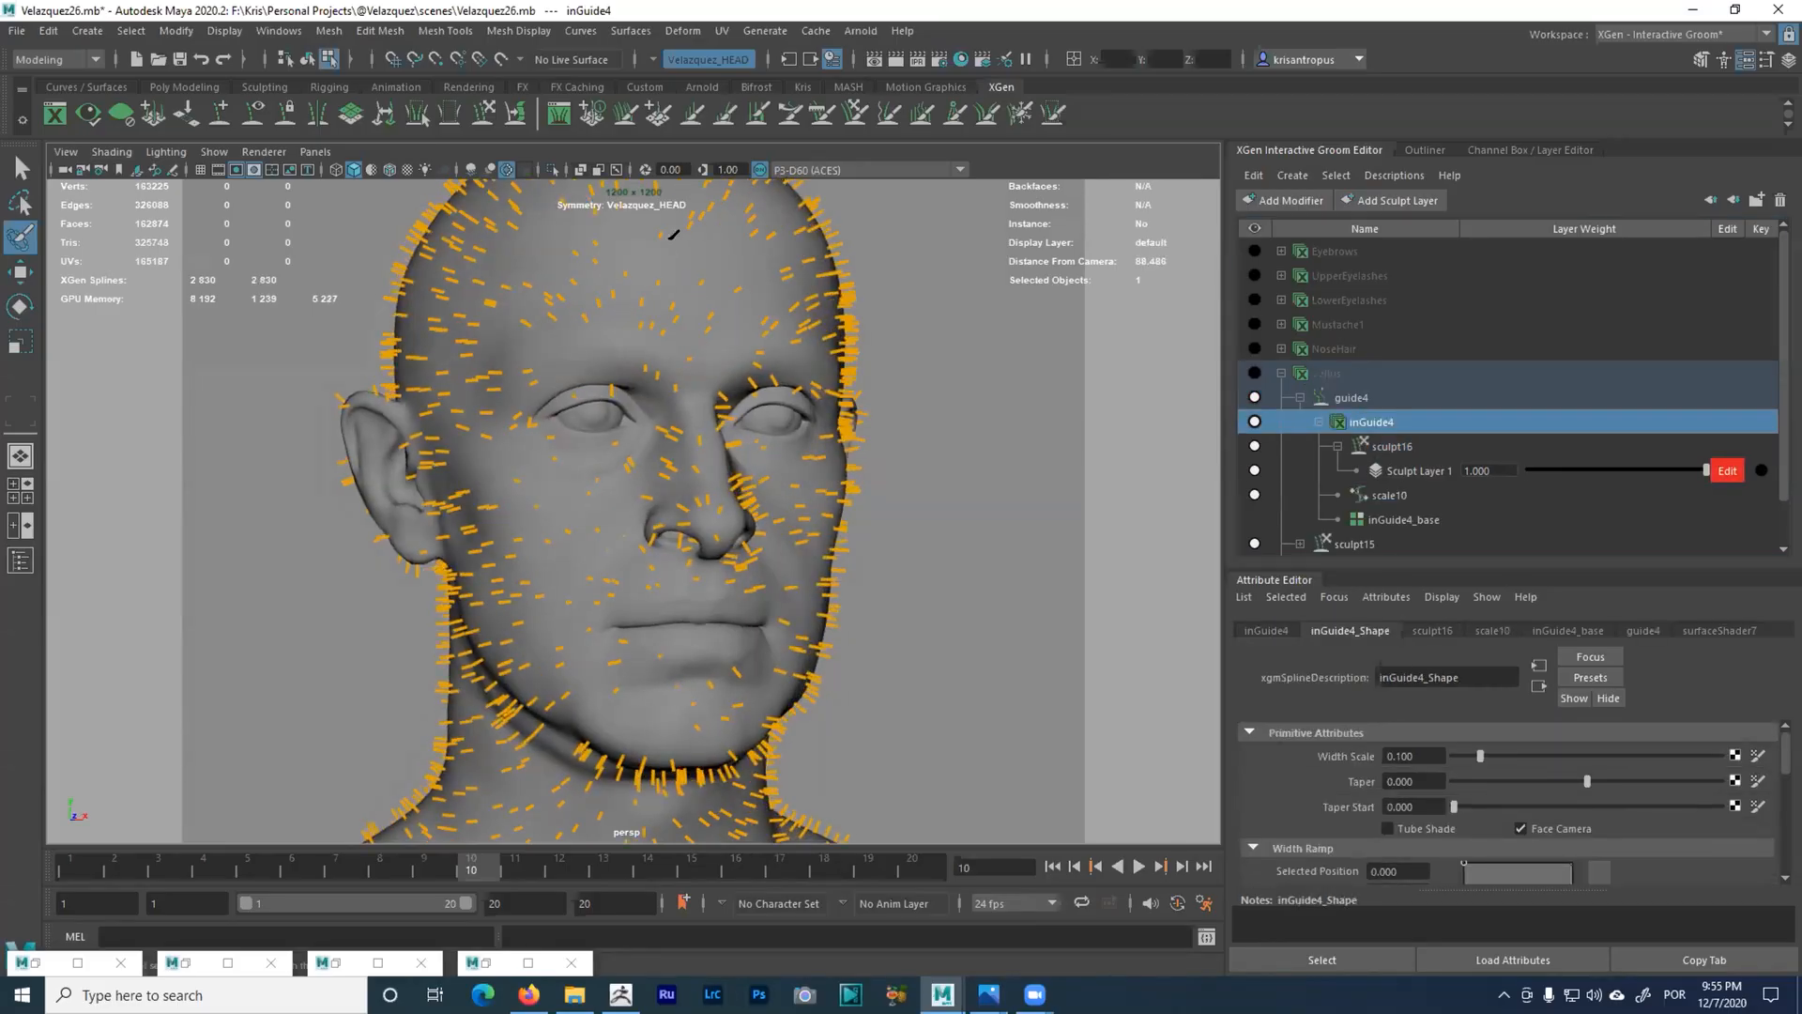
# - Activate the Length brush for the Vellus guides and set its minimum length to 0.1
pyautogui.click(691, 113)
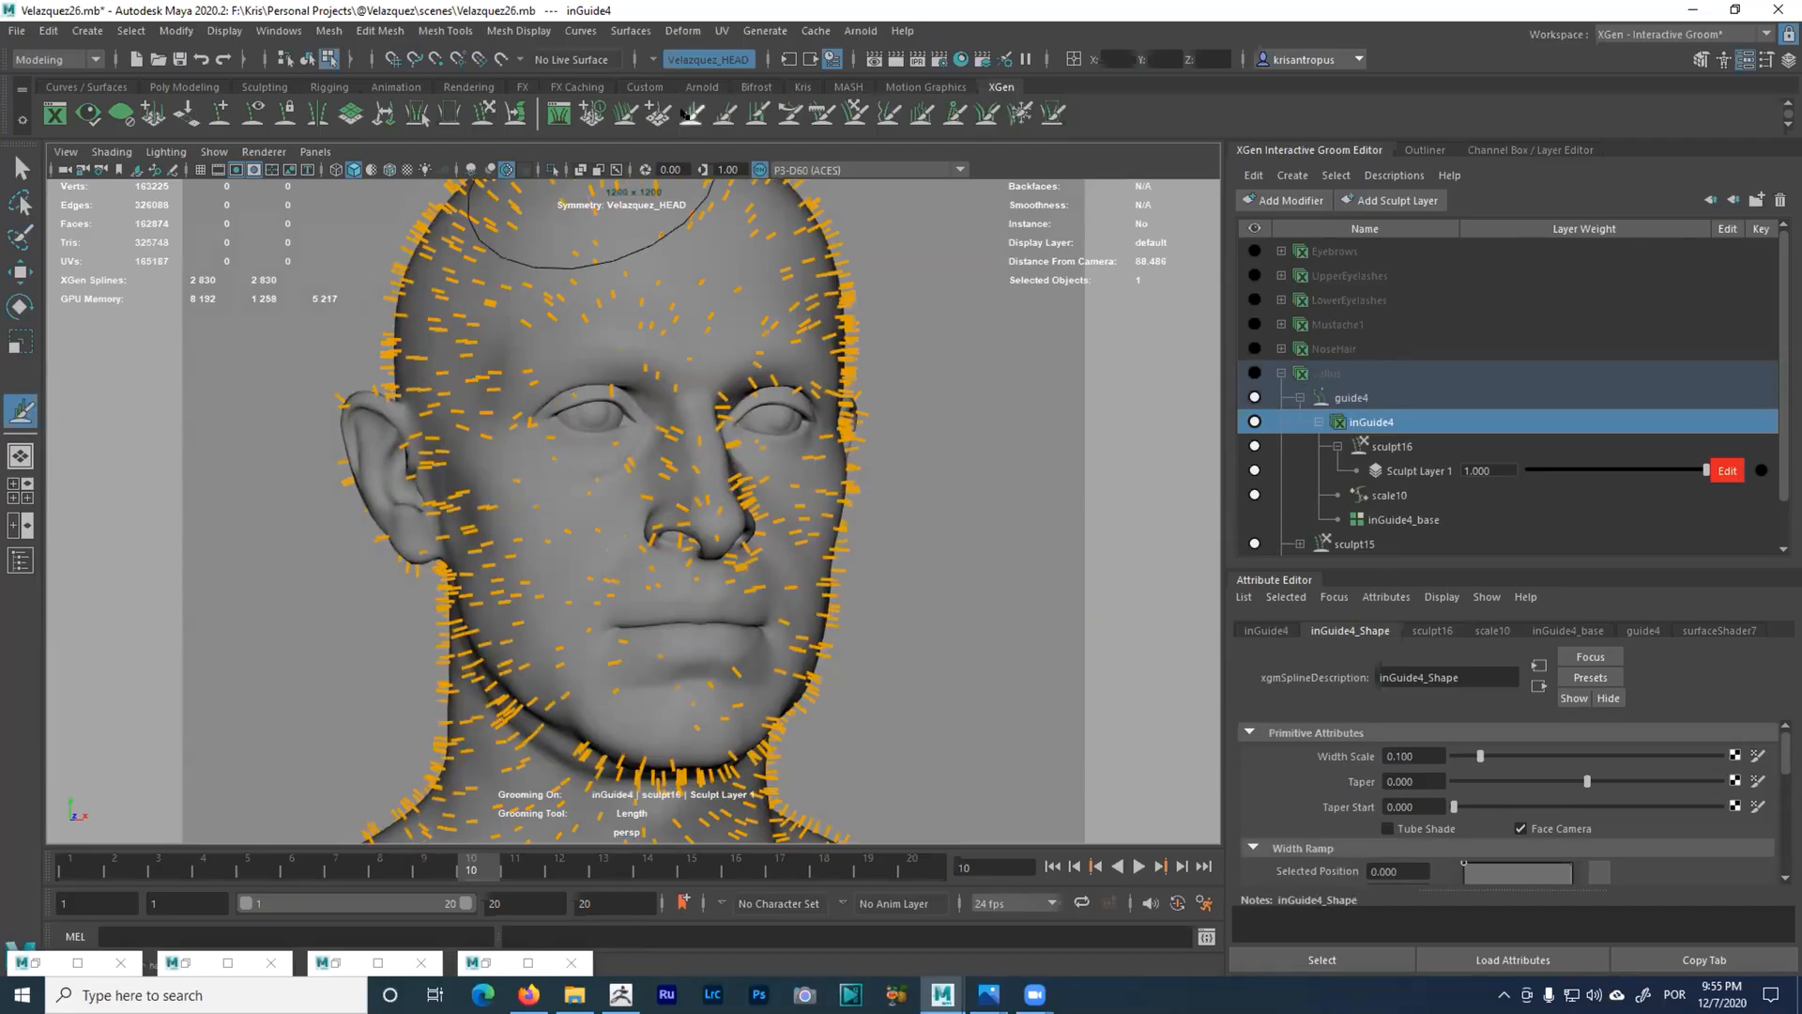
pyautogui.doubleClick(12, 415)
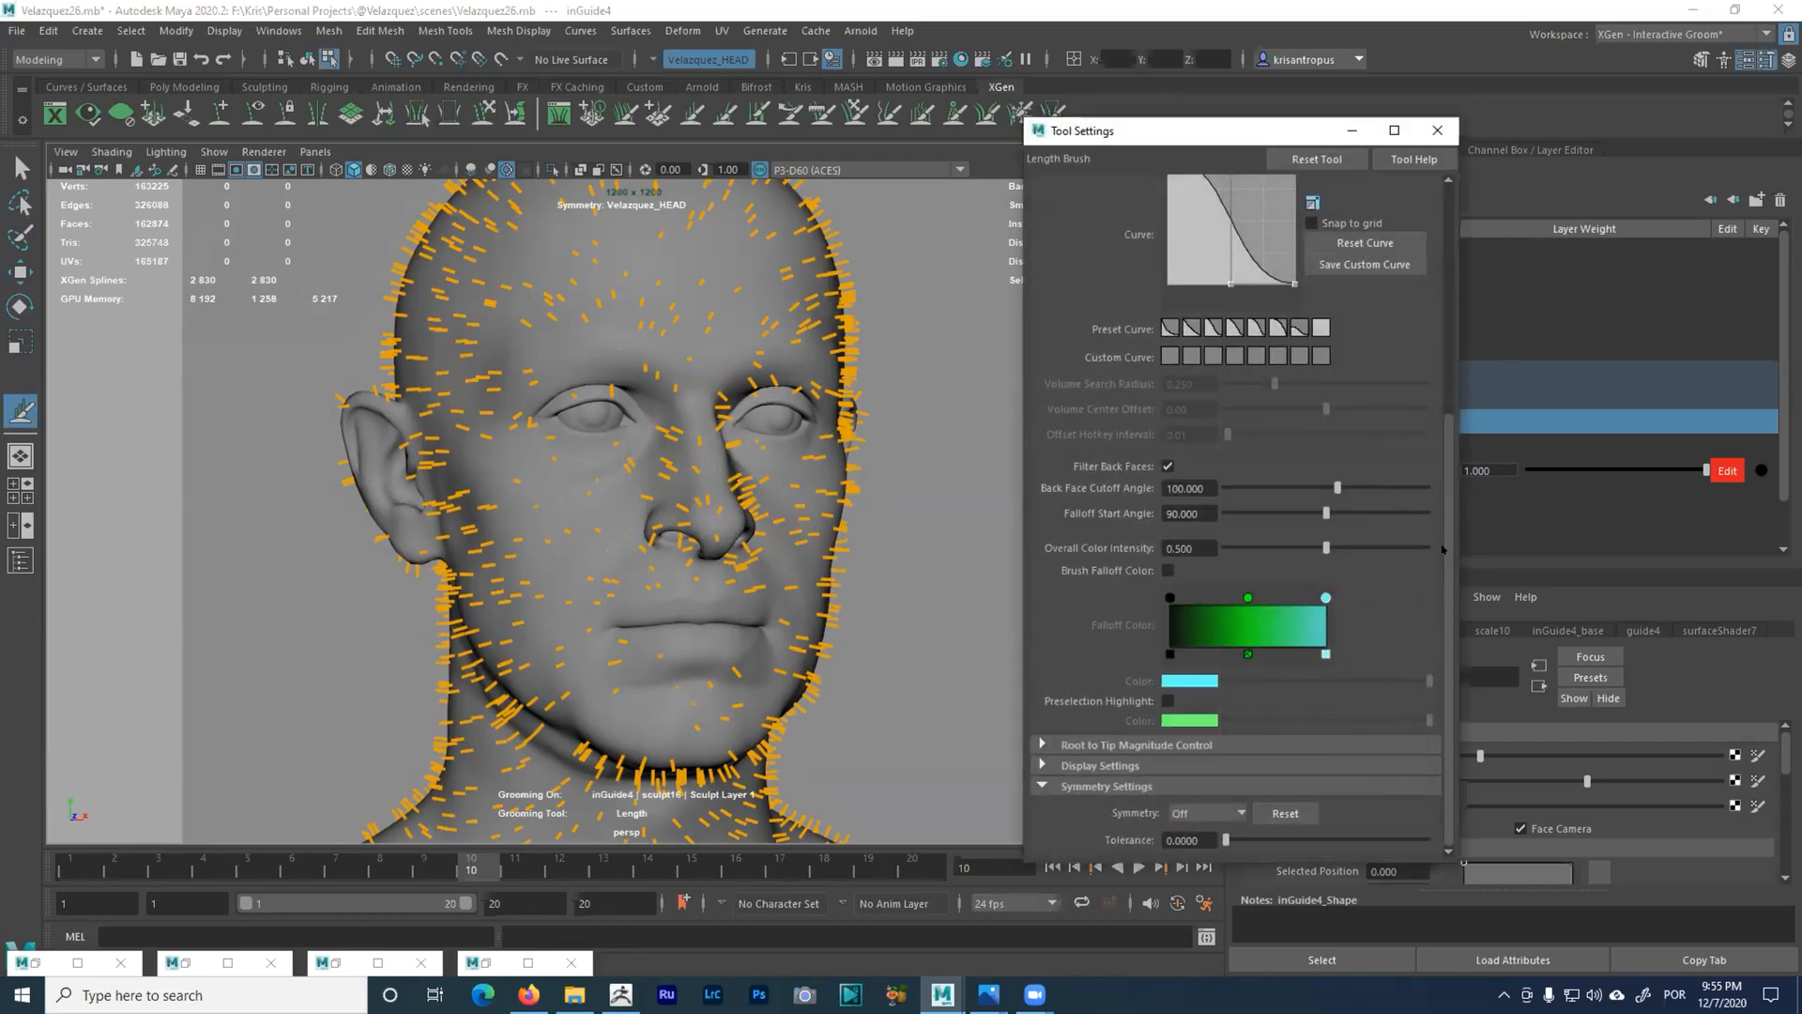
pyautogui.moveTo(1446, 441); pyautogui.dragTo(1421, 214)
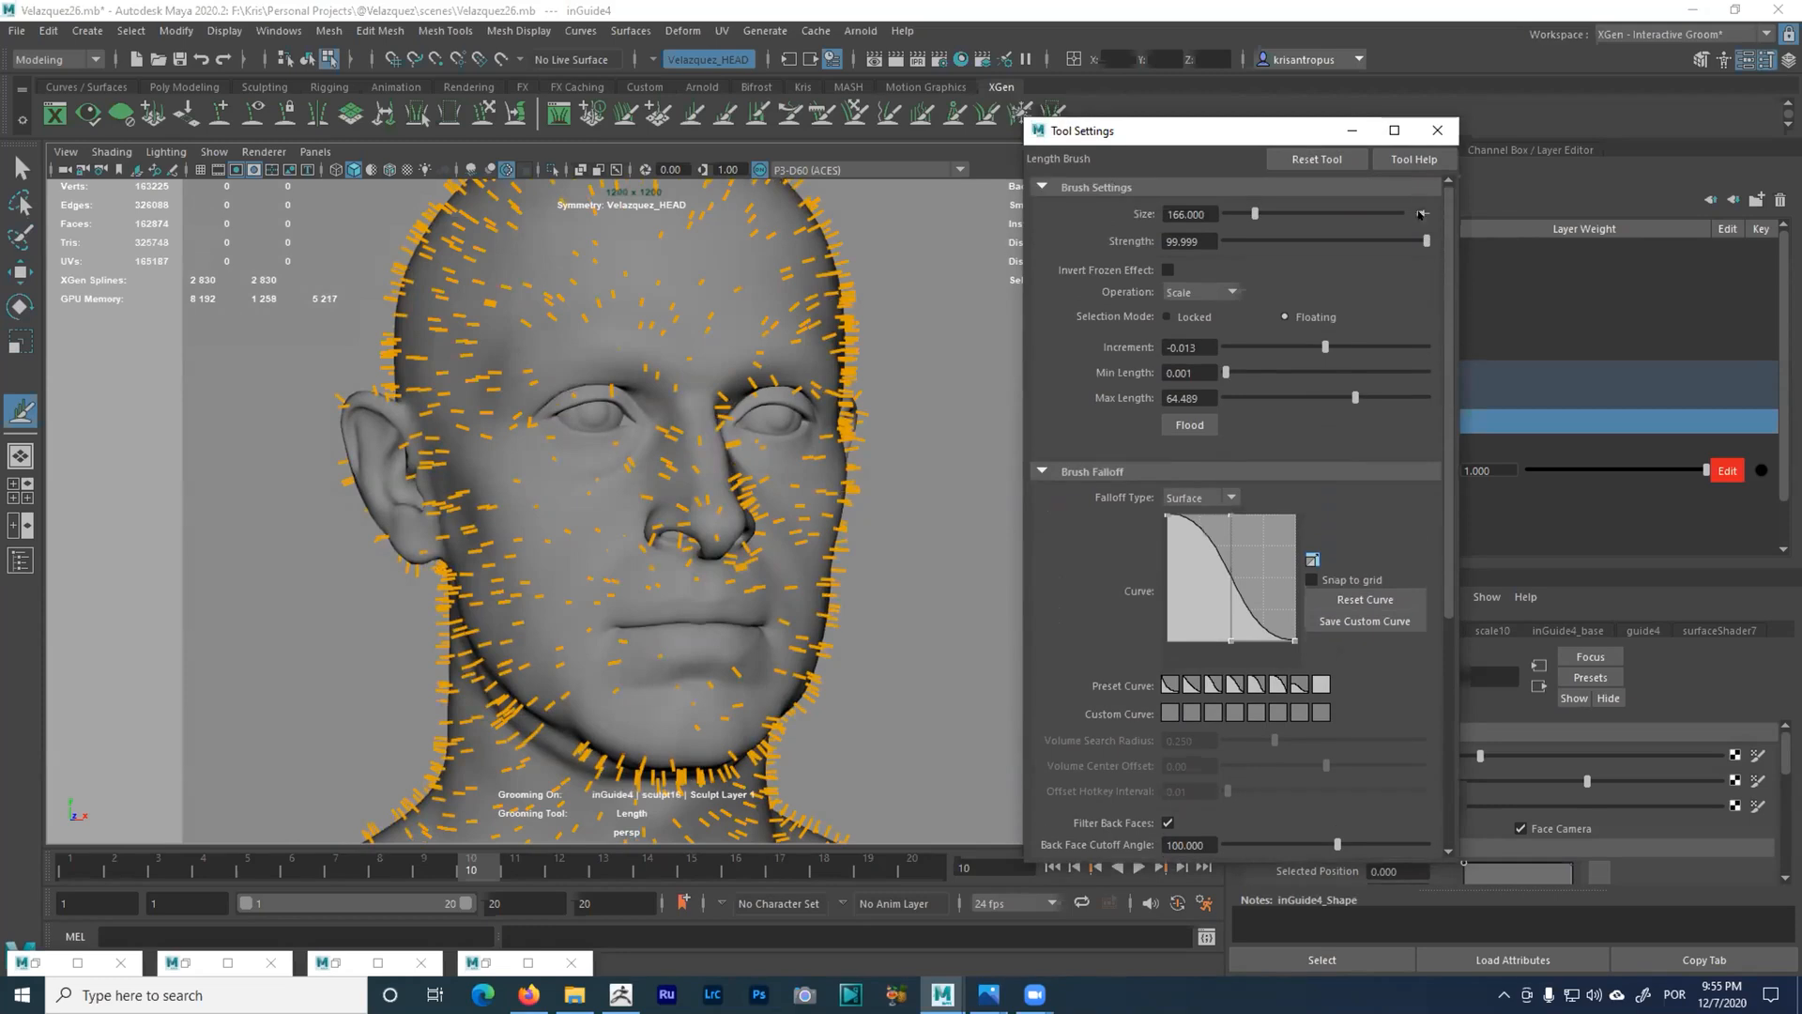
pyautogui.click(1180, 370)
pyautogui.write('0.1')
pyautogui.press('Tab')
# - Keep the Length brush operation on Scale and set its increment to -1 and maximum length to 0.1
pyautogui.click(1205, 347)
pyautogui.click(1196, 292)
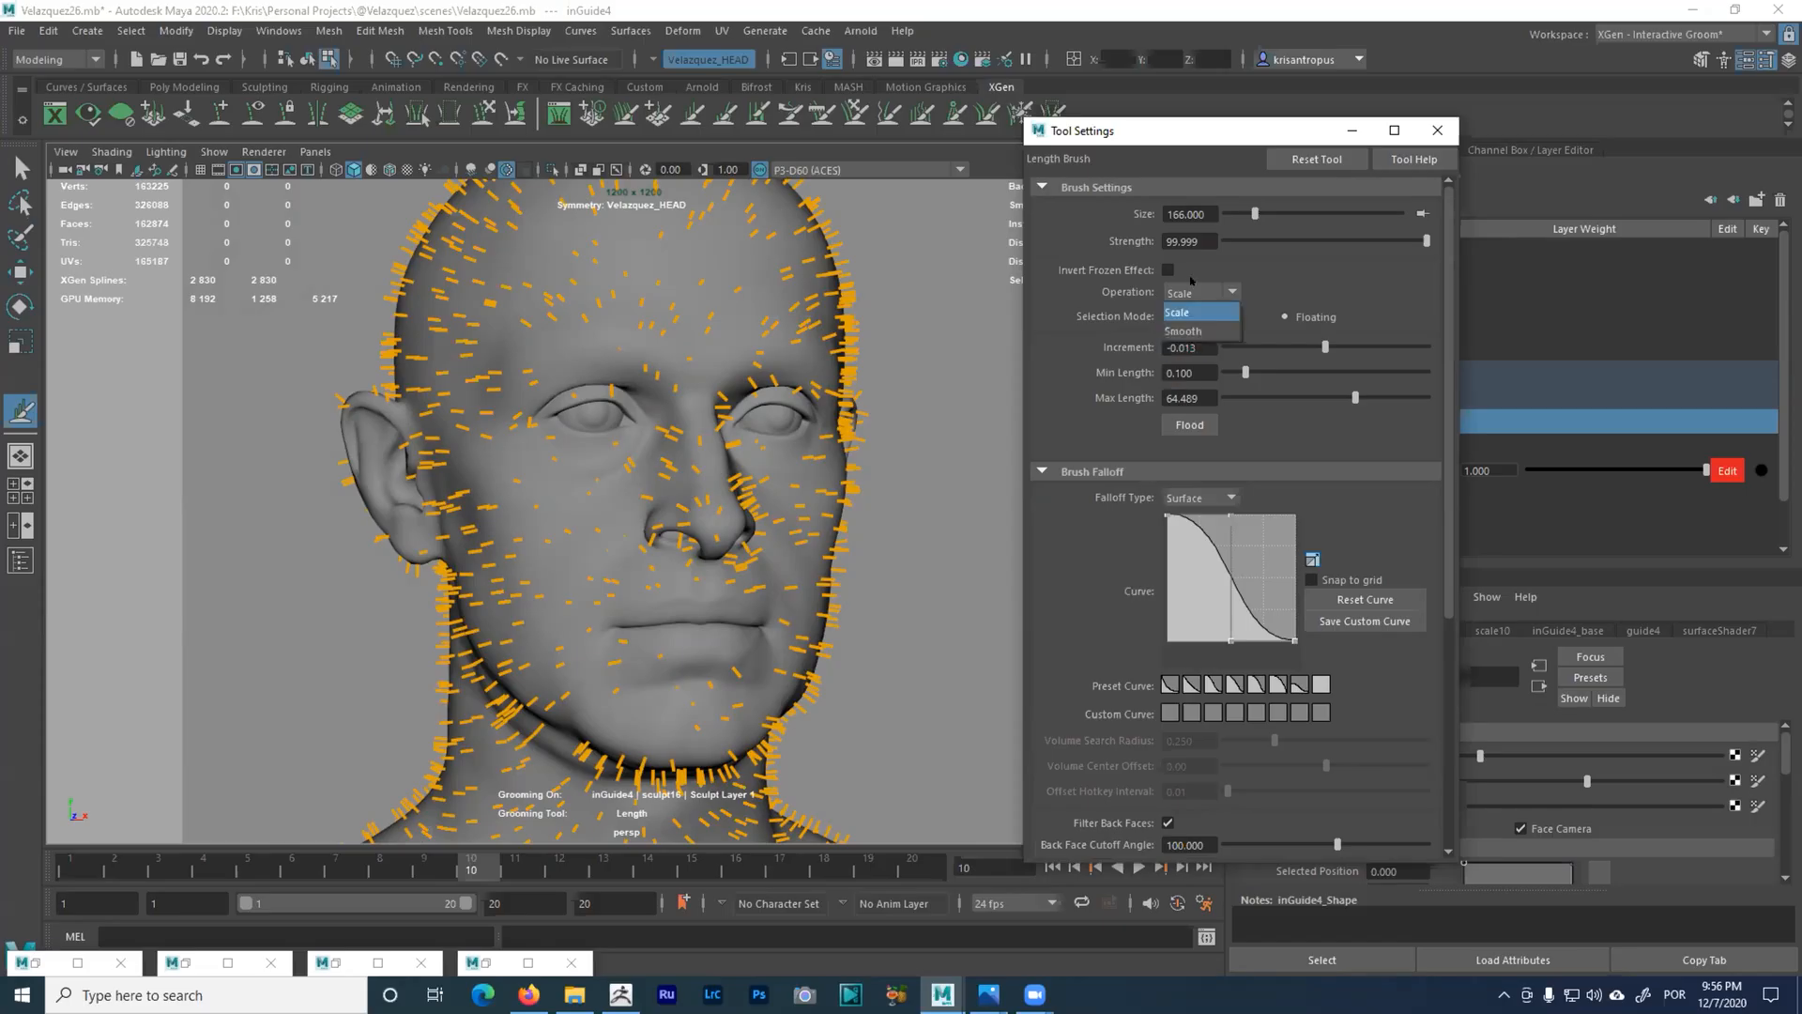
pyautogui.click(1188, 310)
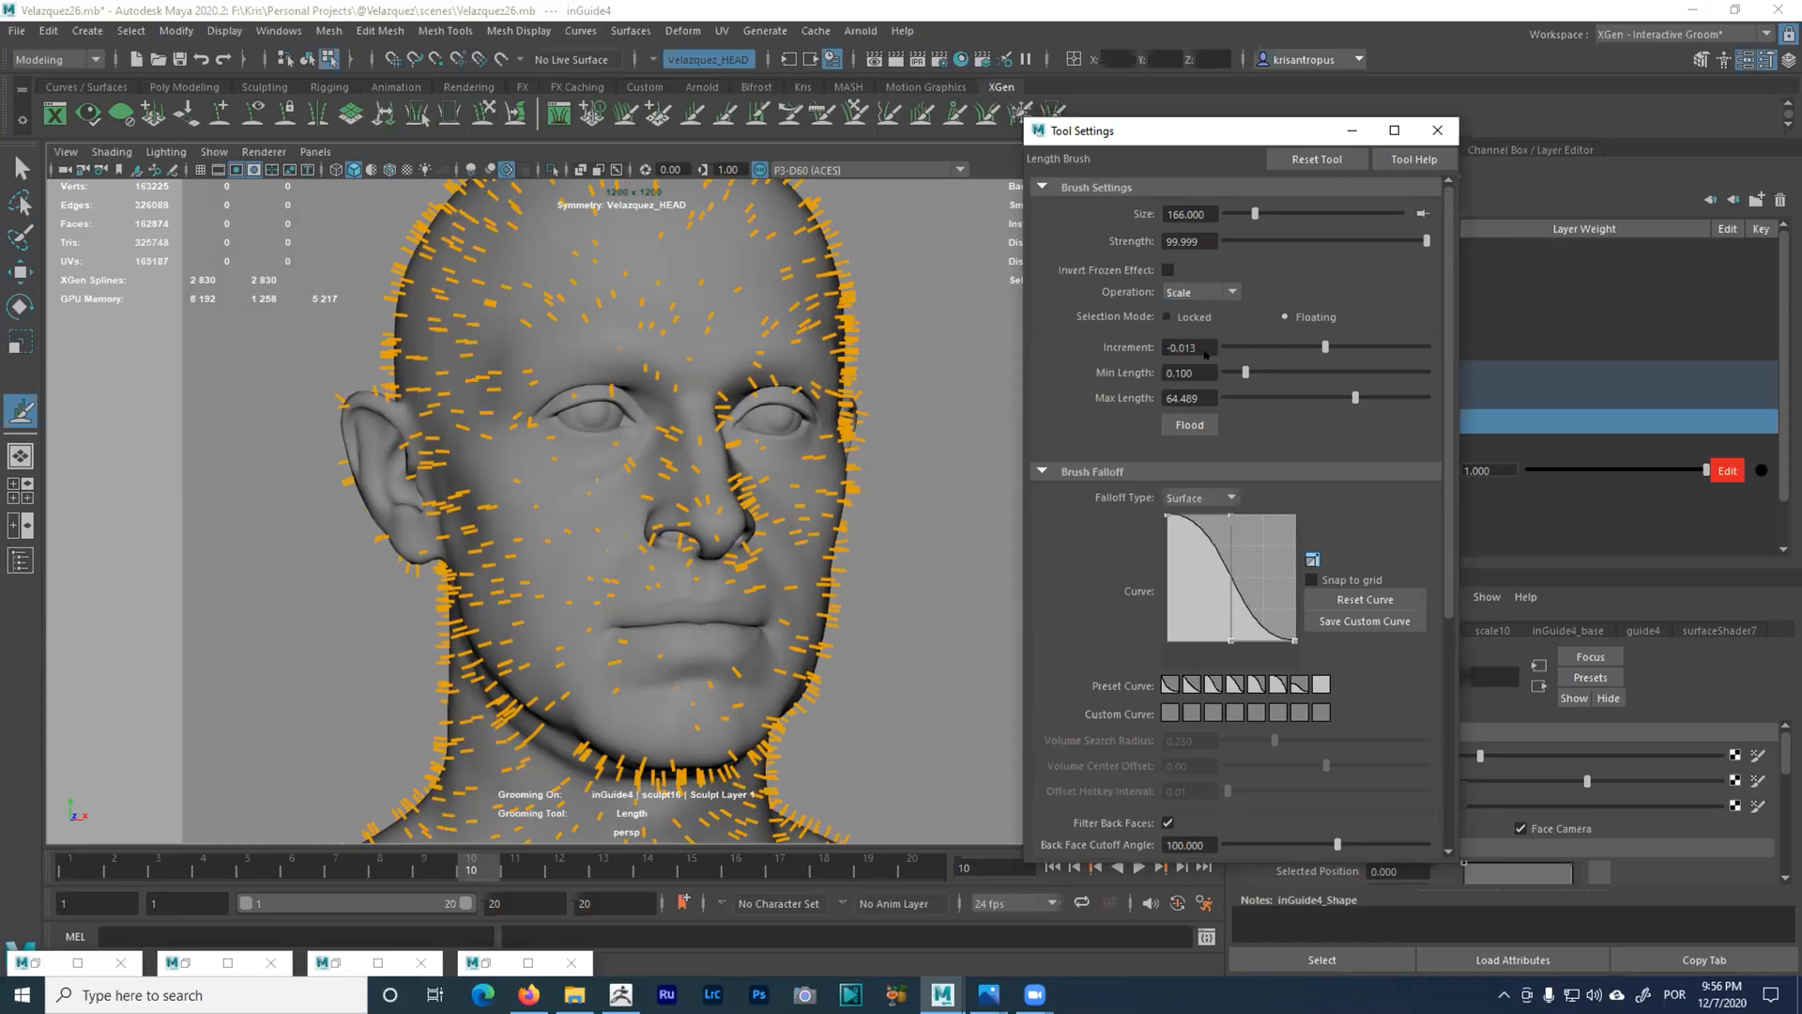
pyautogui.moveTo(1262, 344); pyautogui.dragTo(1188, 339)
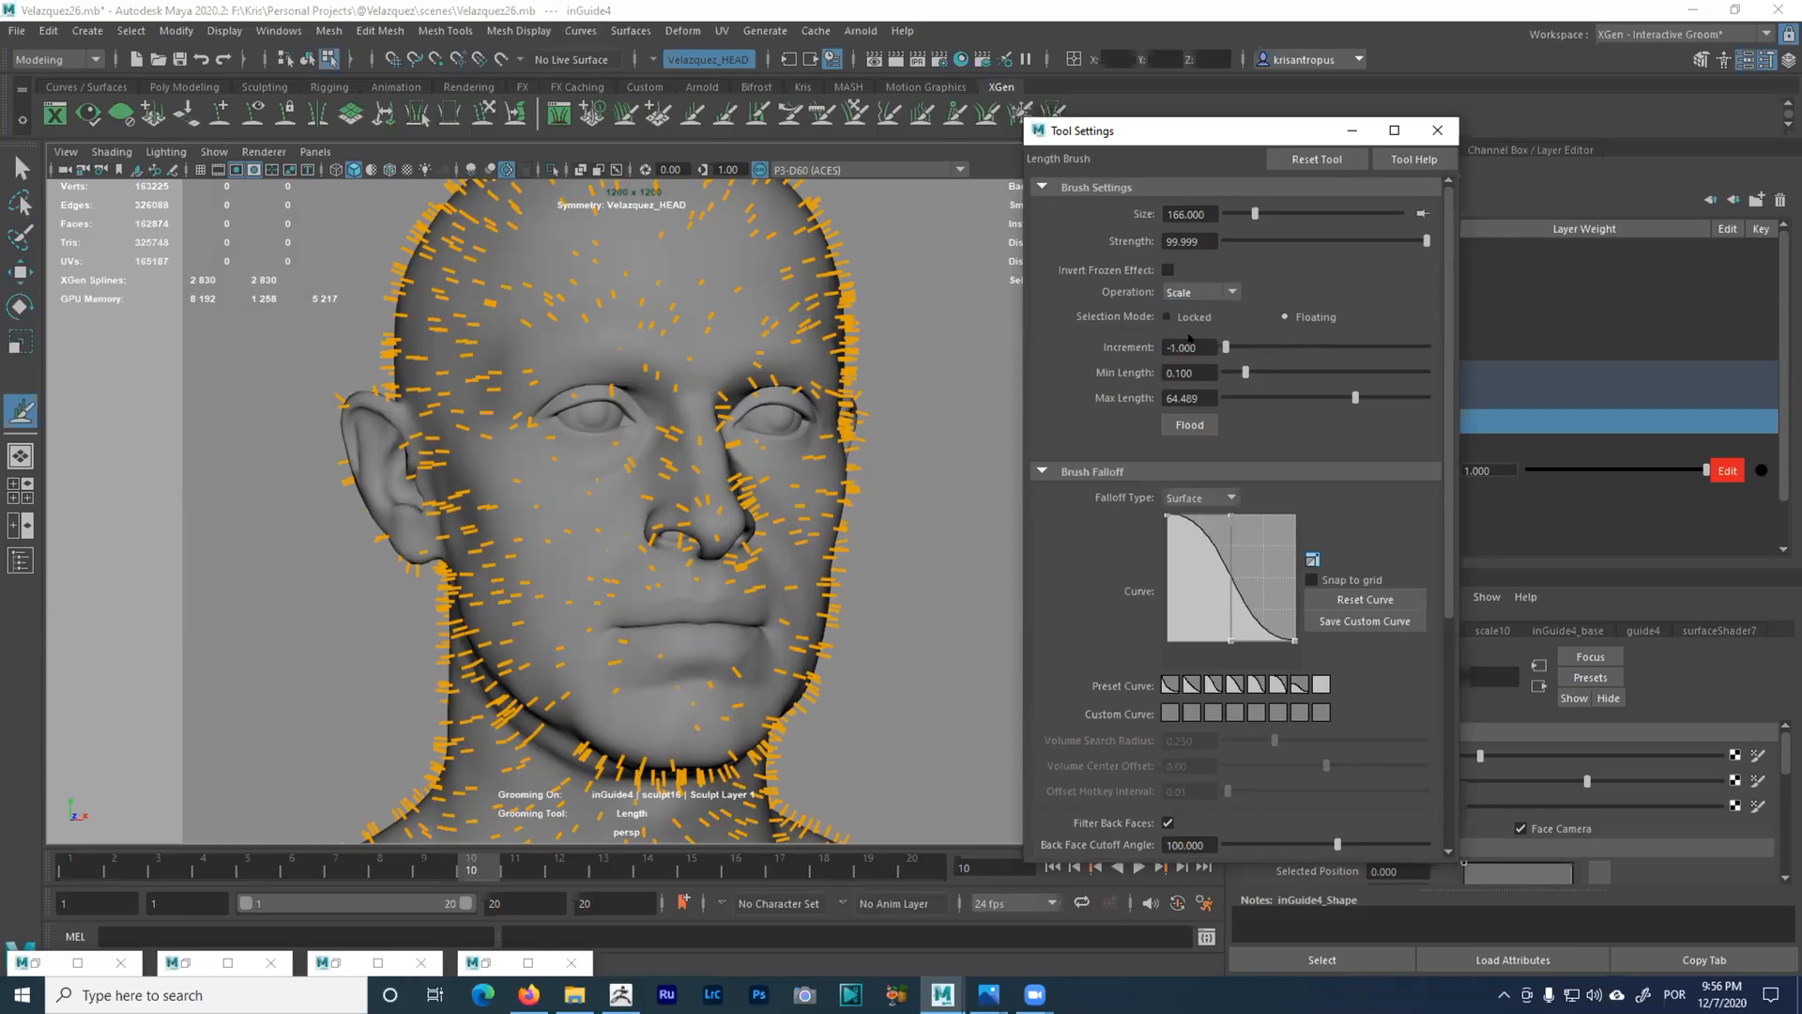
pyautogui.click(1190, 398)
pyautogui.write('.1')
pyautogui.press('Return')
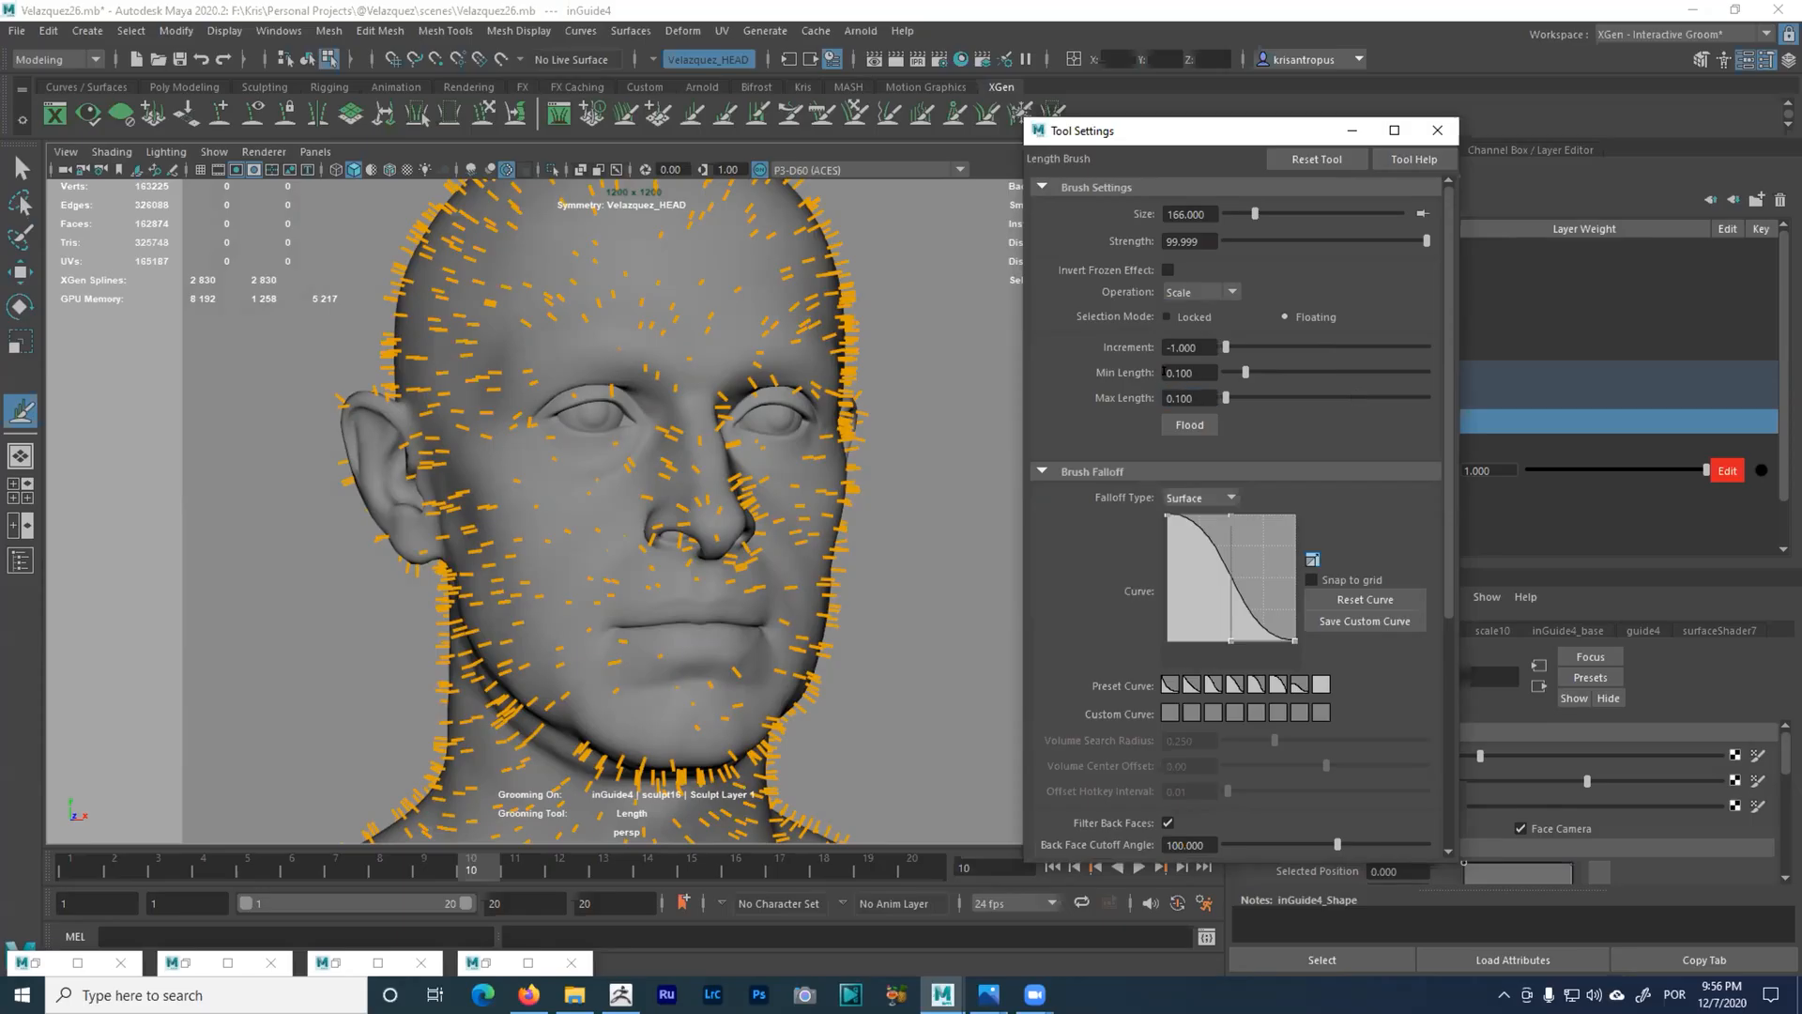
# - Flood all Vellus guides with the Length brush settings and check the guide length around the nose and cheek
pyautogui.click(1188, 427)
pyautogui.keyDown('alt'); pyautogui.moveTo(610, 526); pyautogui.dragTo(668, 497); pyautogui.keyUp('alt')
pyautogui.scroll(5, 668, 497)
pyautogui.keyDown('alt'); pyautogui.moveTo(668, 497); pyautogui.dragTo(744, 668, button='middle'); pyautogui.keyUp('alt')
pyautogui.keyDown('alt'); pyautogui.moveTo(744, 667); pyautogui.dragTo(599, 493); pyautogui.keyUp('alt')
pyautogui.scroll(-4, 599, 494)
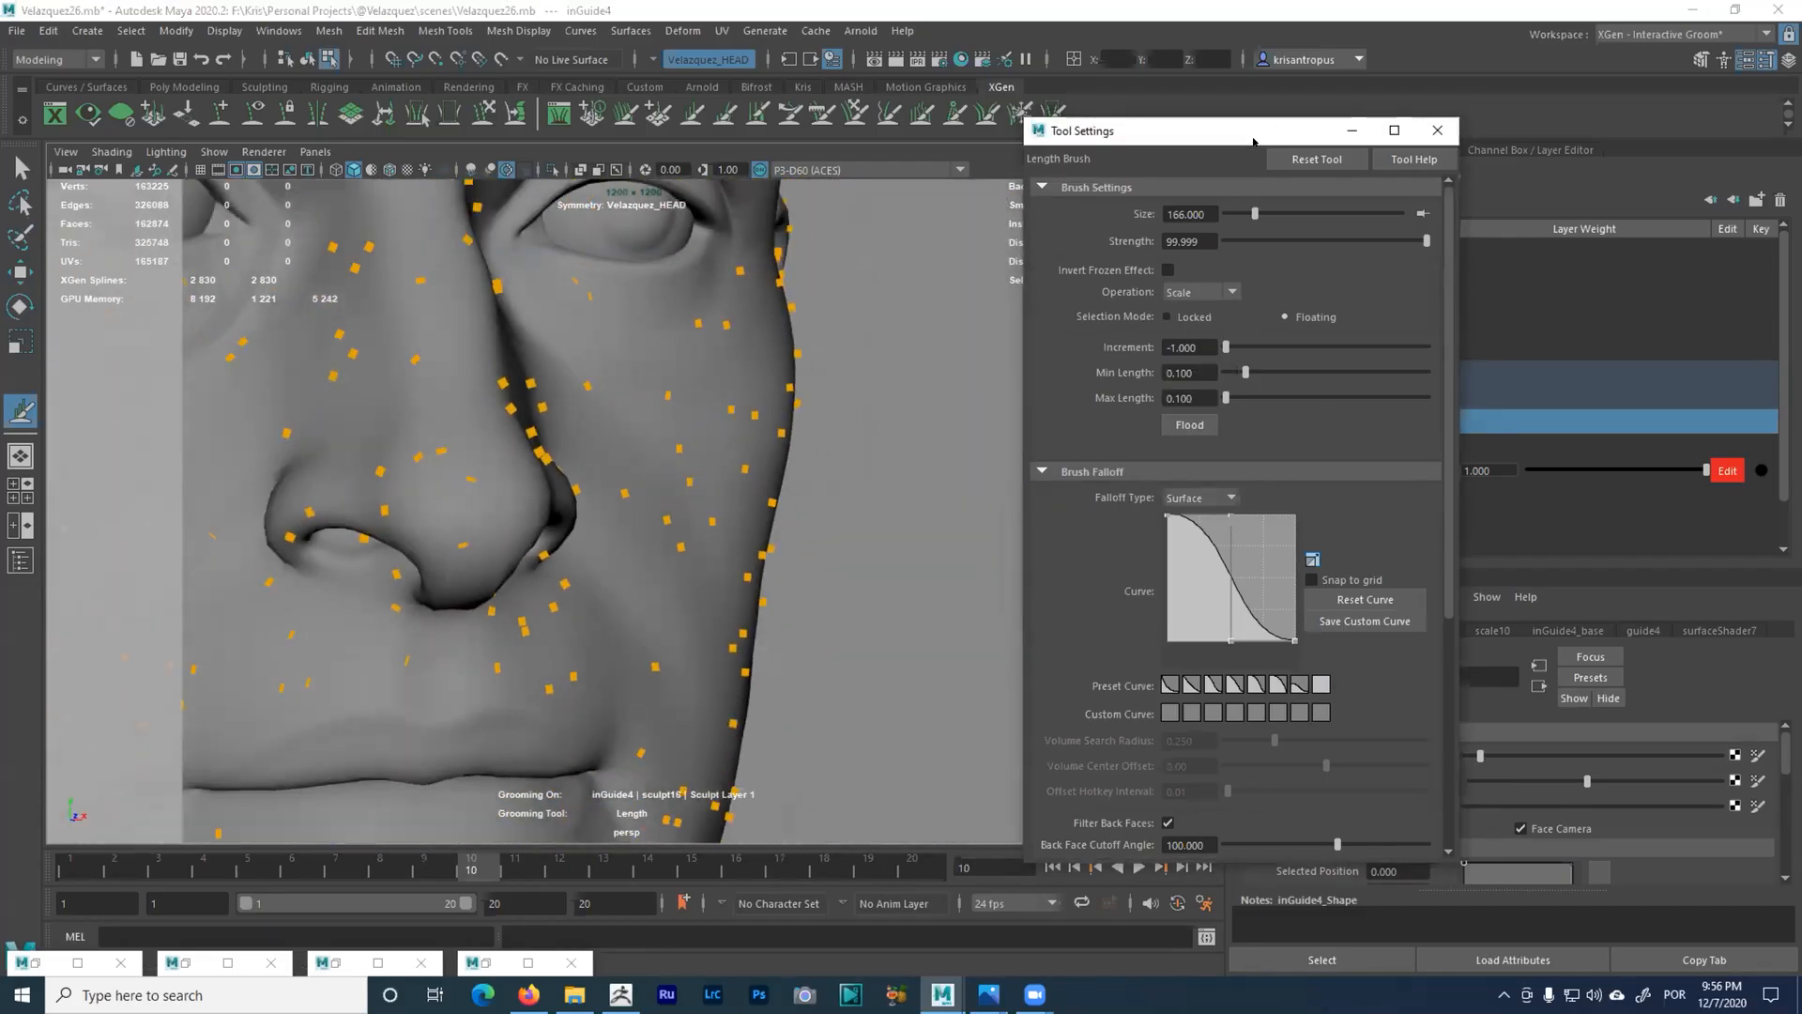
# - Reduce the width scale of the Vellus input guides to about 0.011
pyautogui.moveTo(1279, 129); pyautogui.dragTo(990, 110)
pyautogui.moveTo(1480, 755); pyautogui.dragTo(1451, 760)
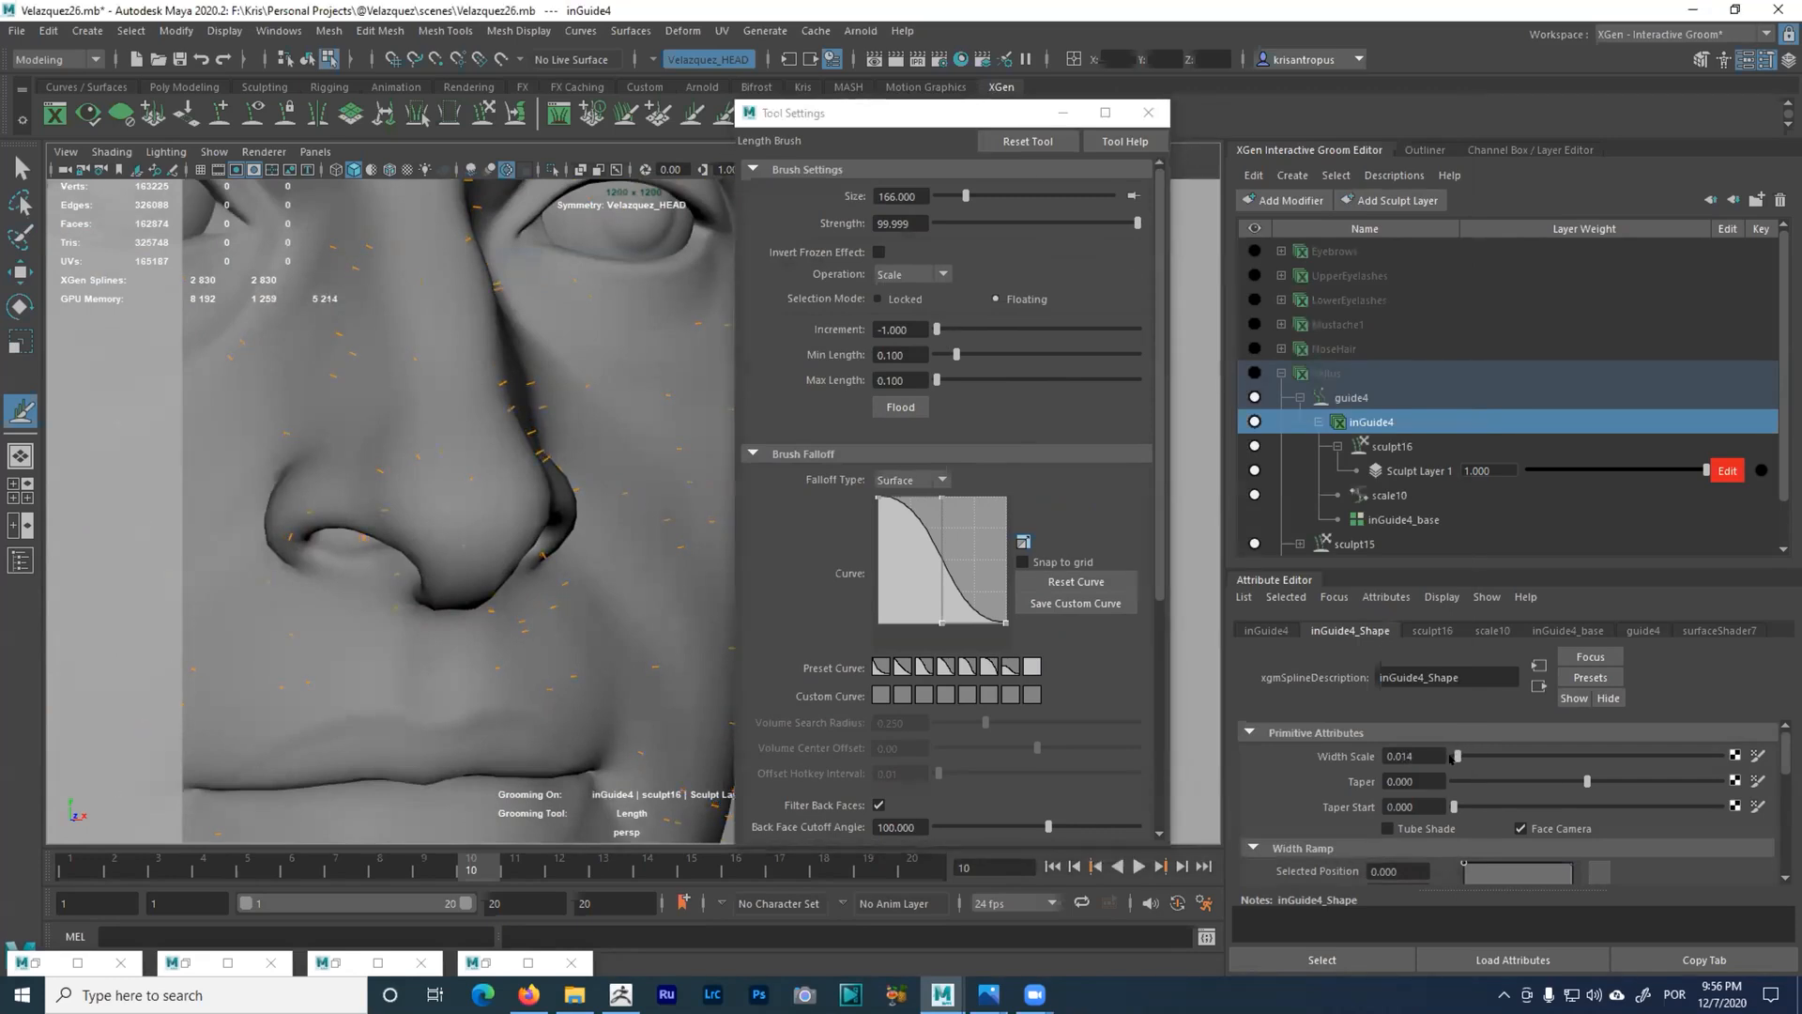
pyautogui.keyDown('alt'); pyautogui.moveTo(385, 474); pyautogui.dragTo(463, 495, button='middle'); pyautogui.keyUp('alt')
pyautogui.keyDown('alt'); pyautogui.moveTo(463, 495); pyautogui.dragTo(535, 554, button='right'); pyautogui.keyUp('alt')
pyautogui.keyDown('alt'); pyautogui.moveTo(535, 555); pyautogui.dragTo(274, 627); pyautogui.keyUp('alt')
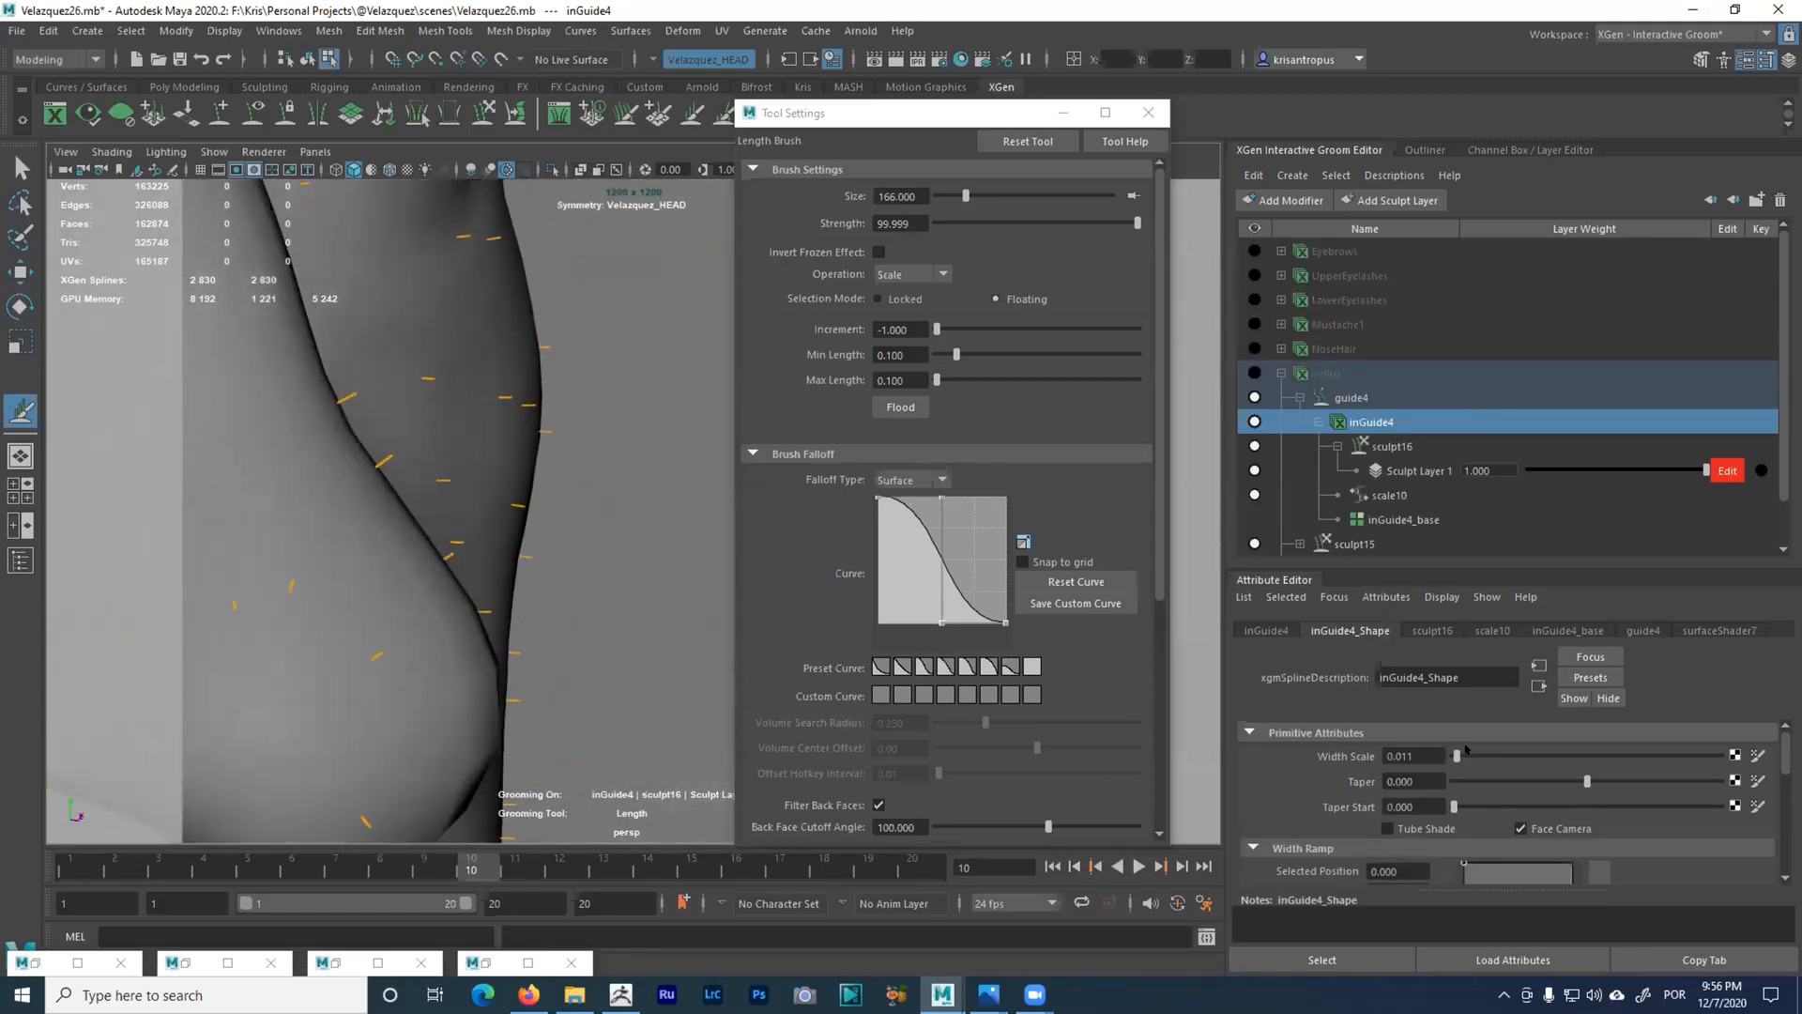
pyautogui.moveTo(1466, 748); pyautogui.dragTo(1447, 758)
# - Raise the scale of the Vellus input guide's scale modifier to about 1.64 and close the brush settings
pyautogui.keyDown('alt'); pyautogui.moveTo(366, 615); pyautogui.dragTo(325, 628); pyautogui.keyUp('alt')
pyautogui.keyDown('alt'); pyautogui.moveTo(326, 628); pyautogui.dragTo(309, 551, button='right'); pyautogui.keyUp('alt')
pyautogui.moveTo(309, 551)
pyautogui.keyDown('alt'); pyautogui.mouseDown()
pyautogui.moveTo(447, 515)
pyautogui.moveTo(374, 537)
pyautogui.moveTo(414, 536)
pyautogui.mouseUp(); pyautogui.keyUp('alt')
pyautogui.keyDown('alt'); pyautogui.moveTo(414, 535); pyautogui.dragTo(329, 475, button='right'); pyautogui.keyUp('alt')
pyautogui.keyDown('alt'); pyautogui.moveTo(329, 475); pyautogui.dragTo(375, 488); pyautogui.keyUp('alt')
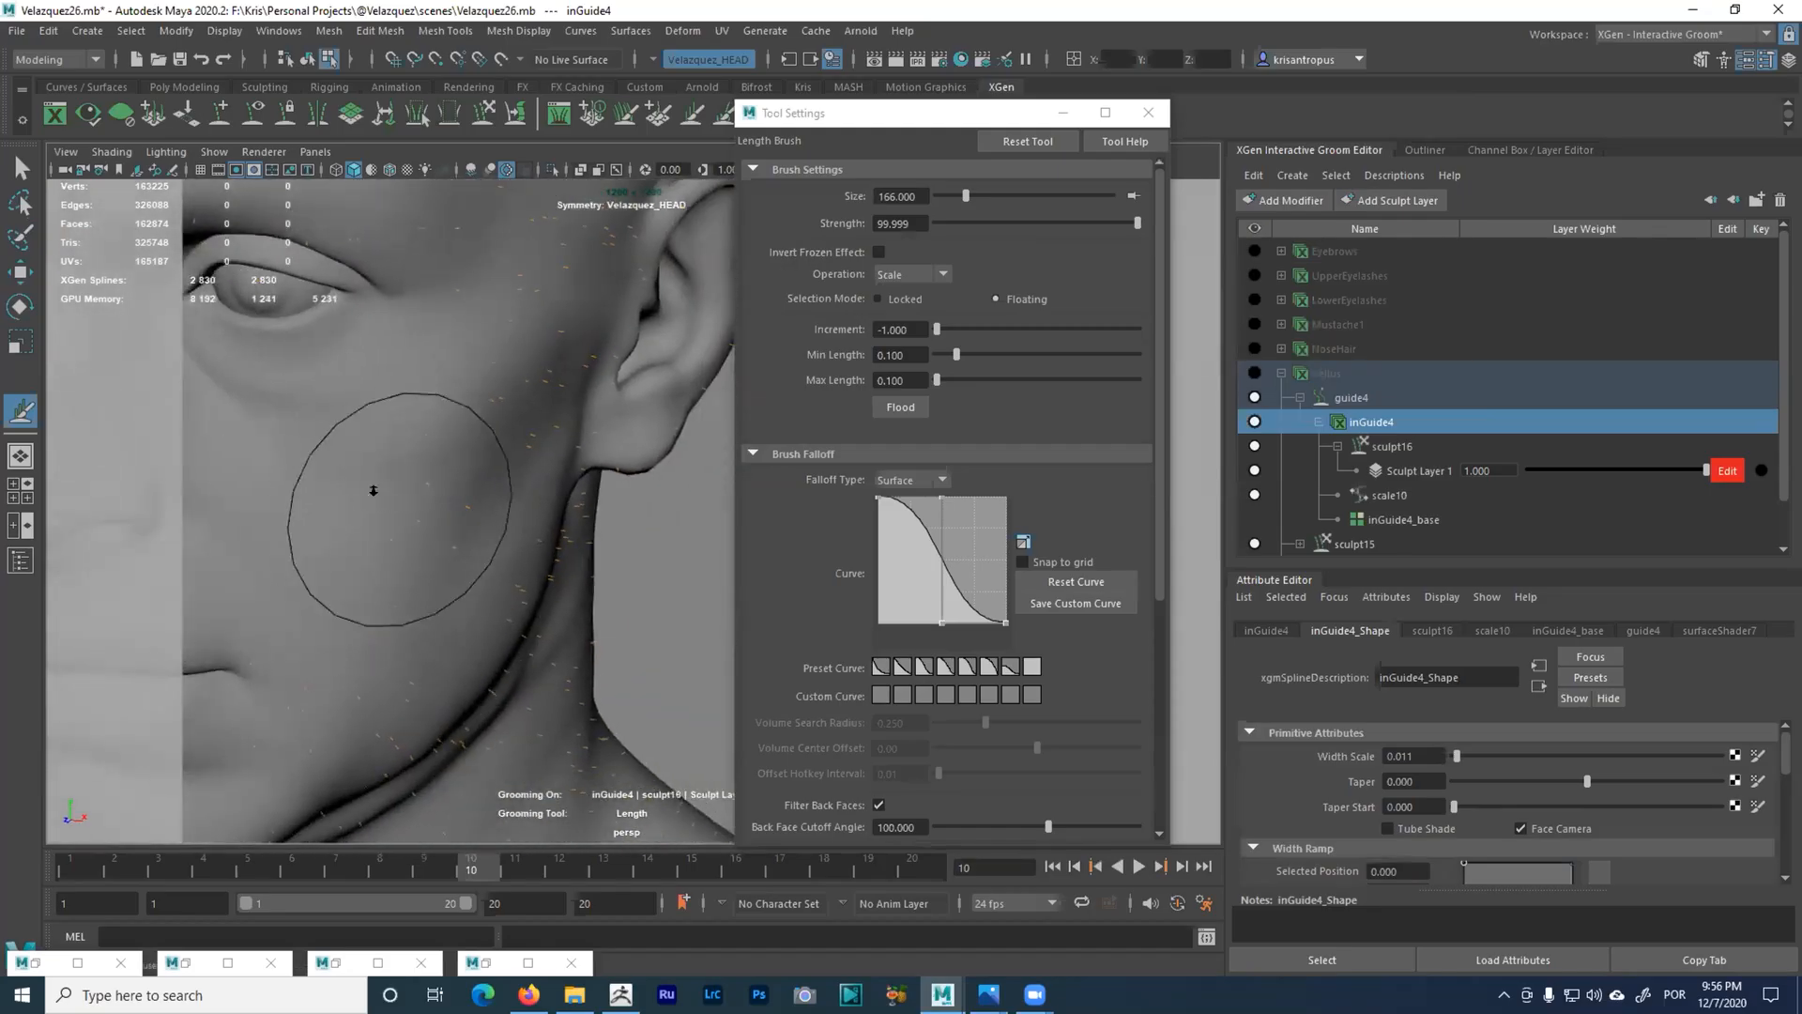
pyautogui.keyDown('alt'); pyautogui.moveTo(375, 488); pyautogui.dragTo(293, 444, button='right'); pyautogui.keyUp('alt')
pyautogui.keyDown('alt'); pyautogui.moveTo(293, 444); pyautogui.dragTo(717, 262); pyautogui.keyUp('alt')
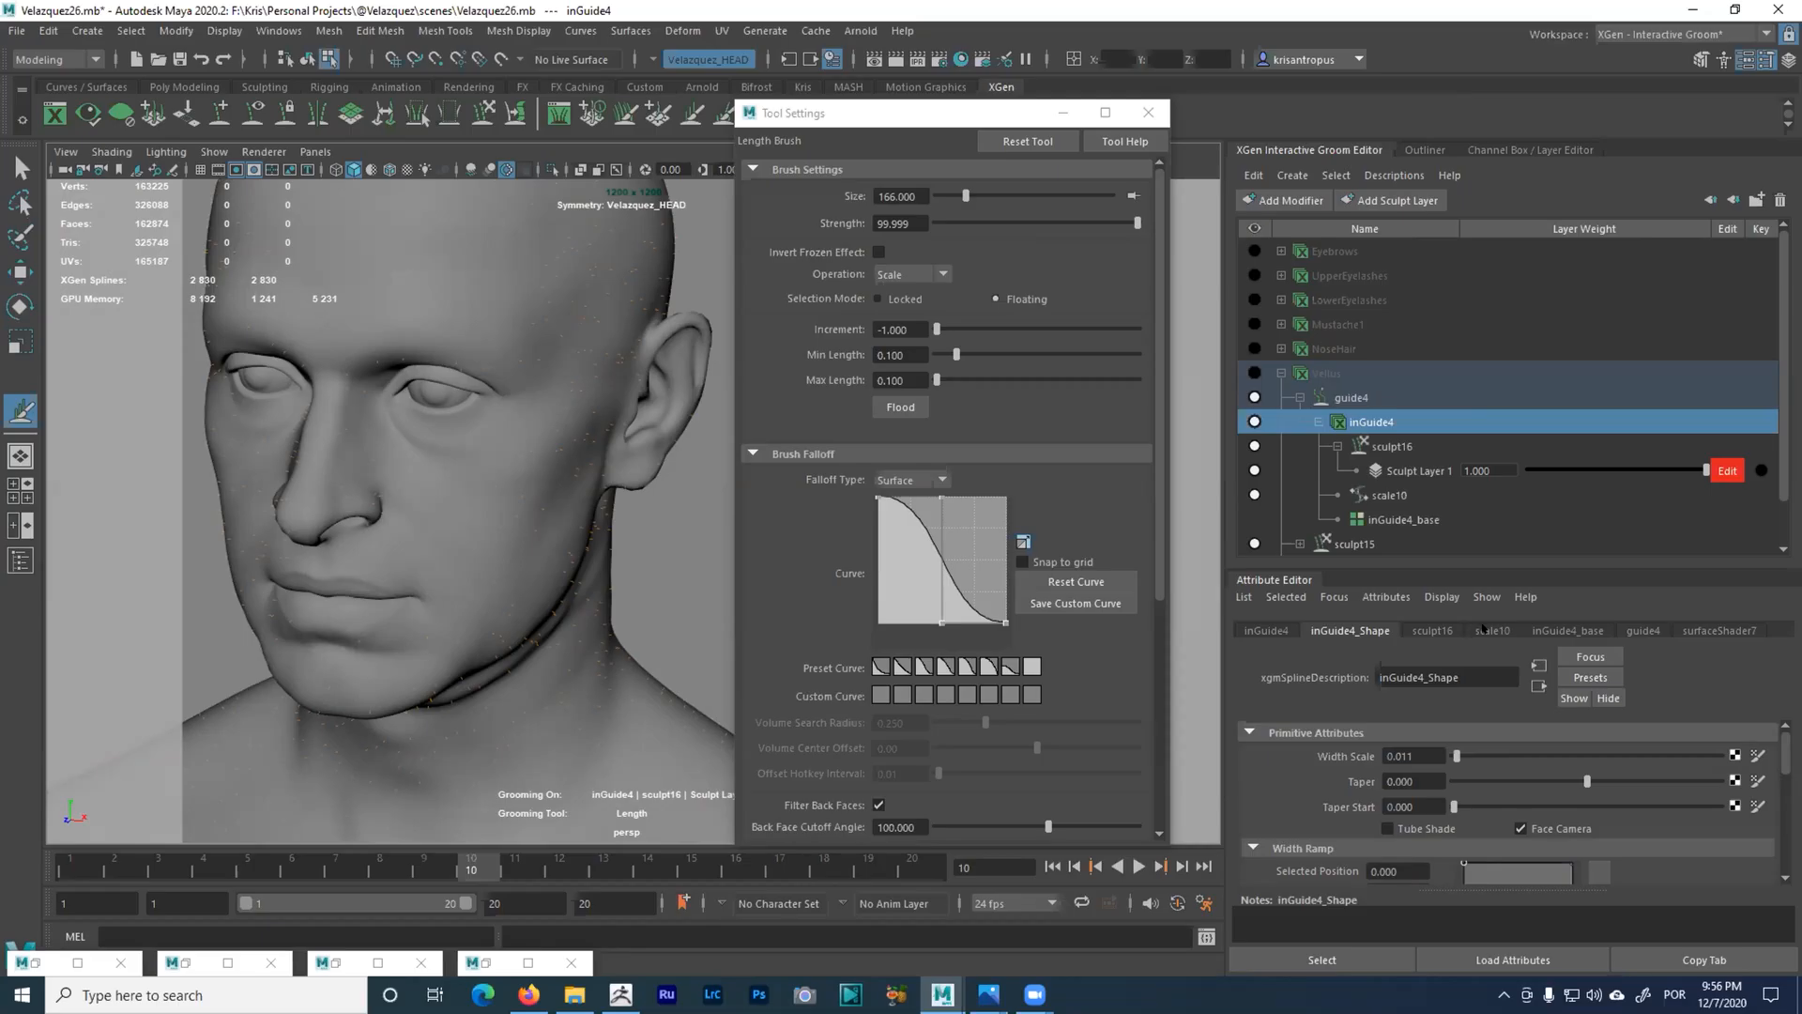
pyautogui.click(1391, 495)
pyautogui.moveTo(1470, 794); pyautogui.dragTo(1484, 796)
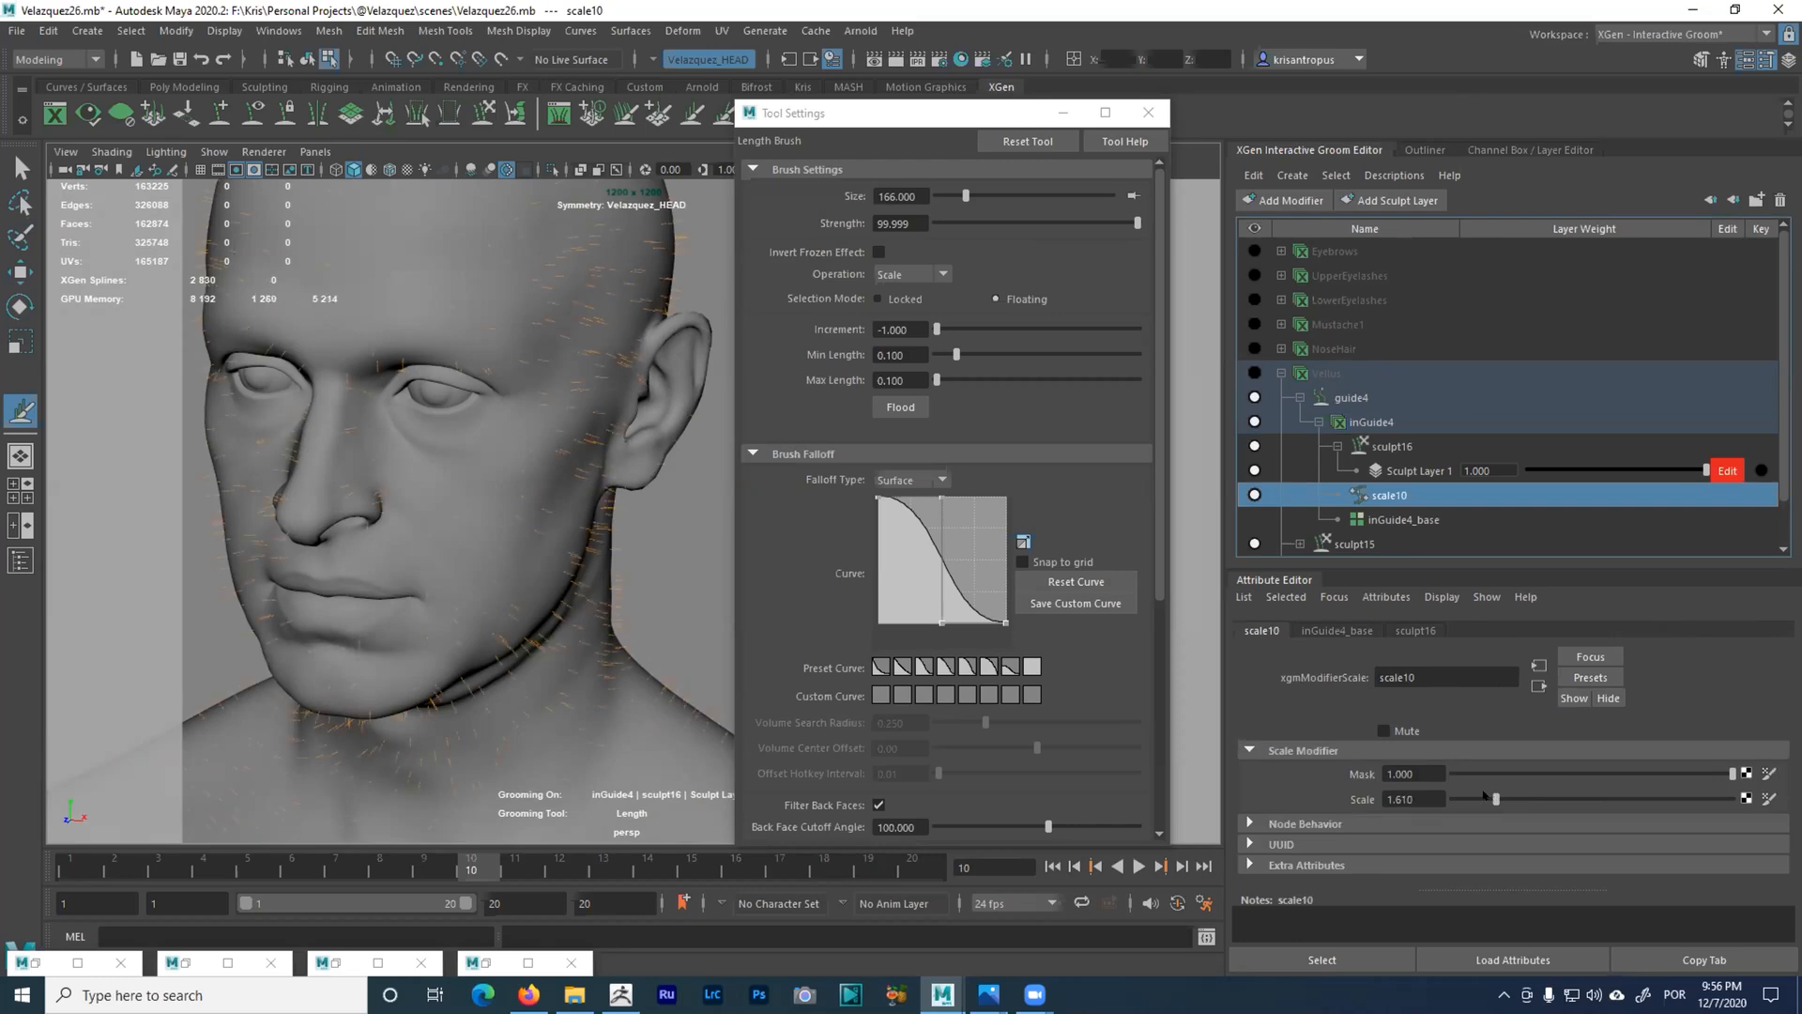
pyautogui.click(1148, 112)
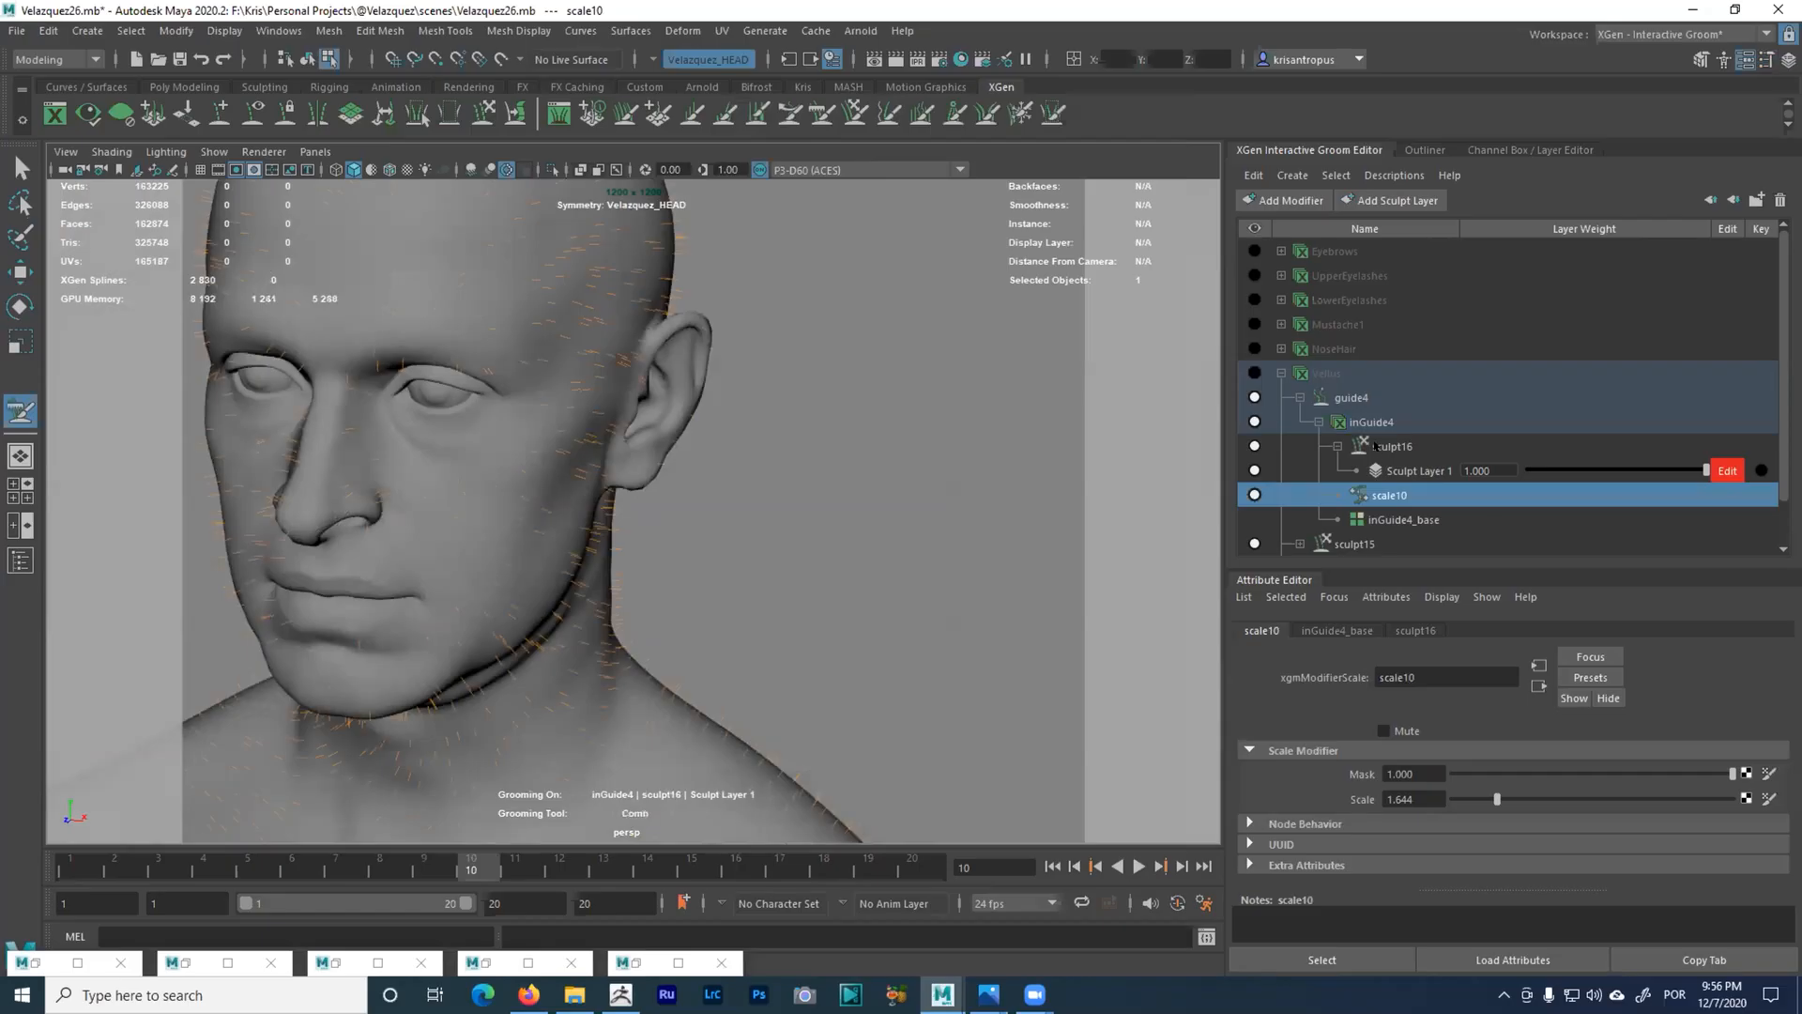
# - Select the Vellus input guides and reduce the Comb brush size to about 69 for work on the face
pyautogui.click(1363, 419)
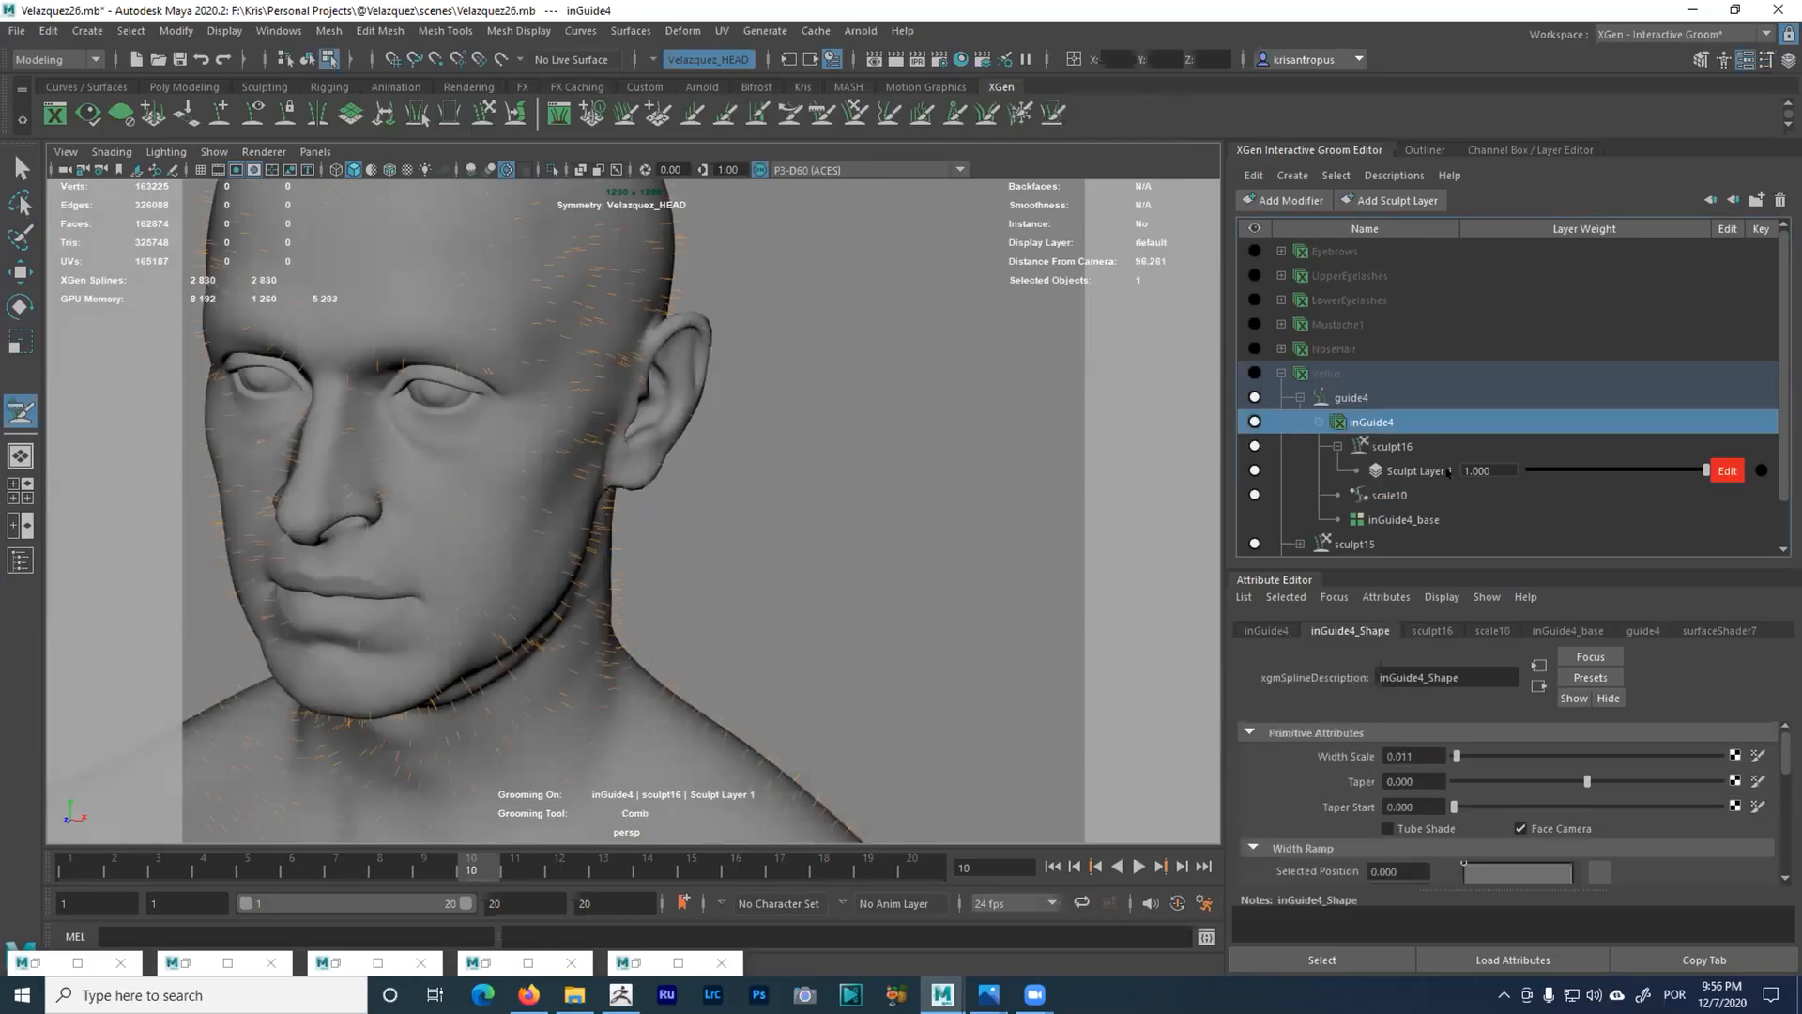
pyautogui.keyDown('alt'); pyautogui.moveTo(594, 416); pyautogui.dragTo(788, 479, button='right'); pyautogui.keyUp('alt')
pyautogui.keyDown('alt'); pyautogui.moveTo(789, 479); pyautogui.dragTo(942, 459); pyautogui.keyUp('alt')
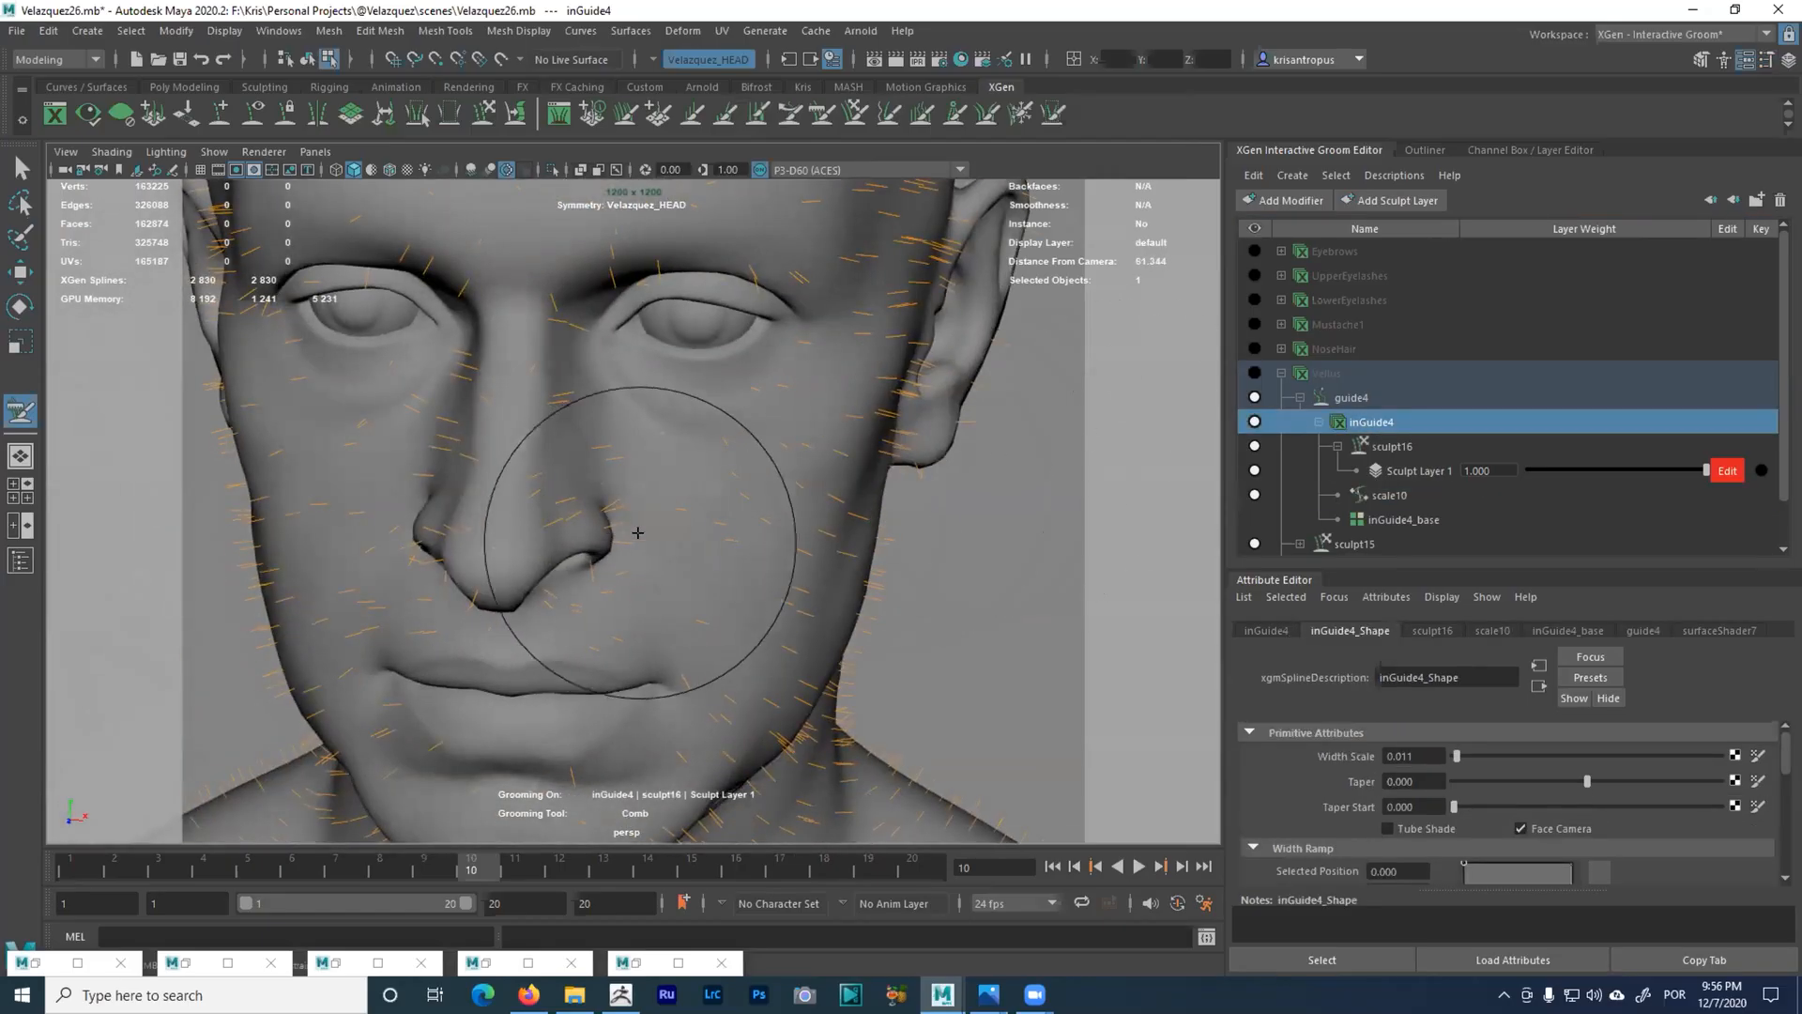
pyautogui.press('b')
pyautogui.moveTo(704, 508); pyautogui.dragTo(618, 510)
# - Set the Comb brush symmetry to Object X and check the brush settings and mirrored brush over the face
pyautogui.doubleClick(12, 407)
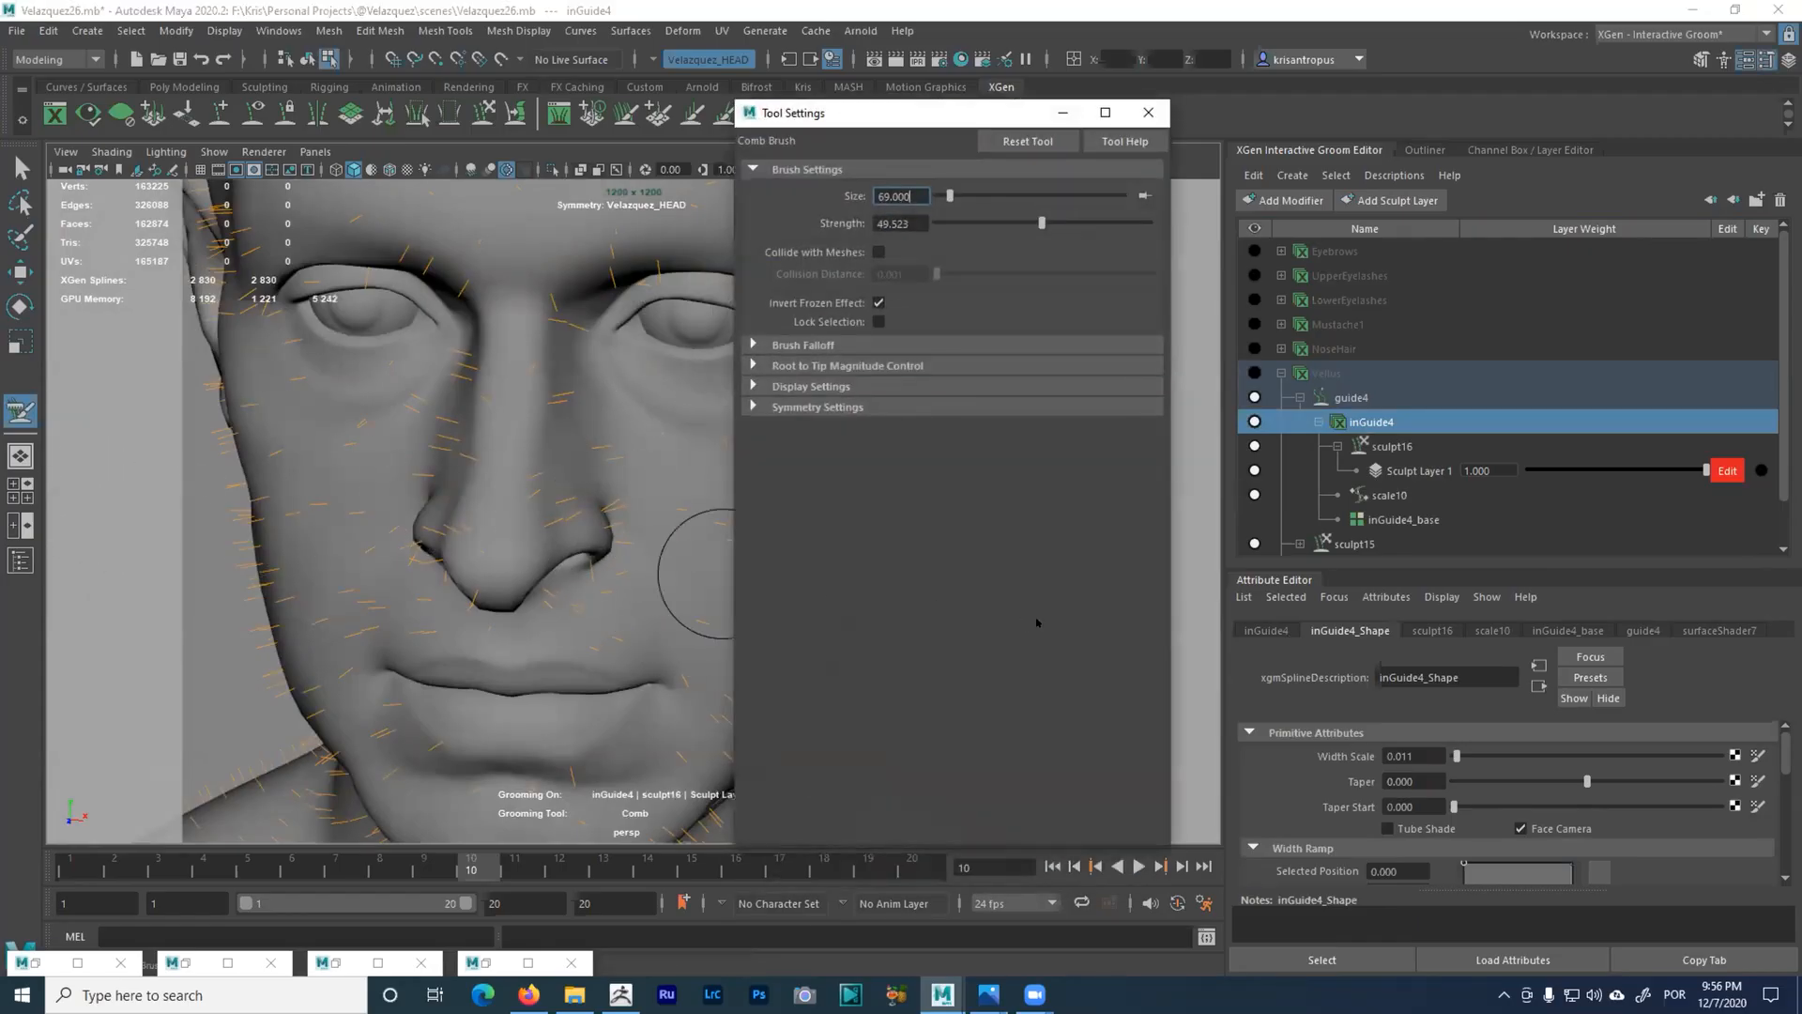
pyautogui.click(814, 408)
pyautogui.click(920, 434)
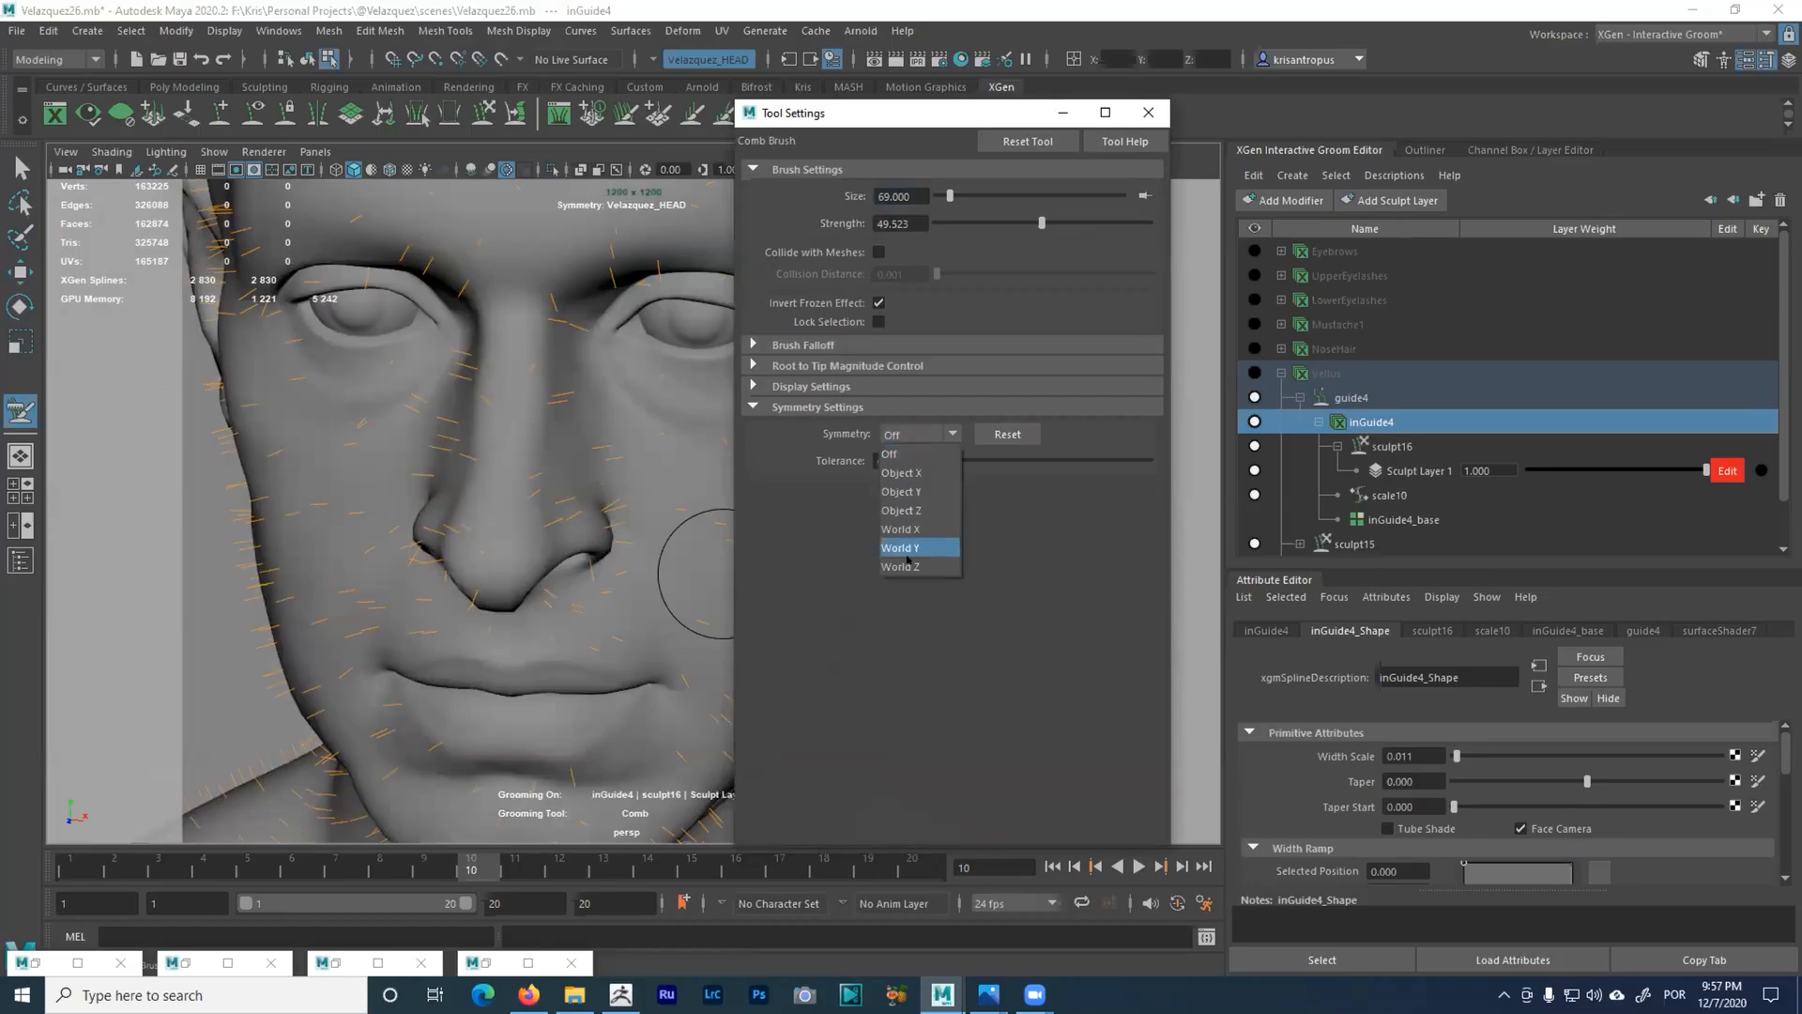
pyautogui.click(901, 472)
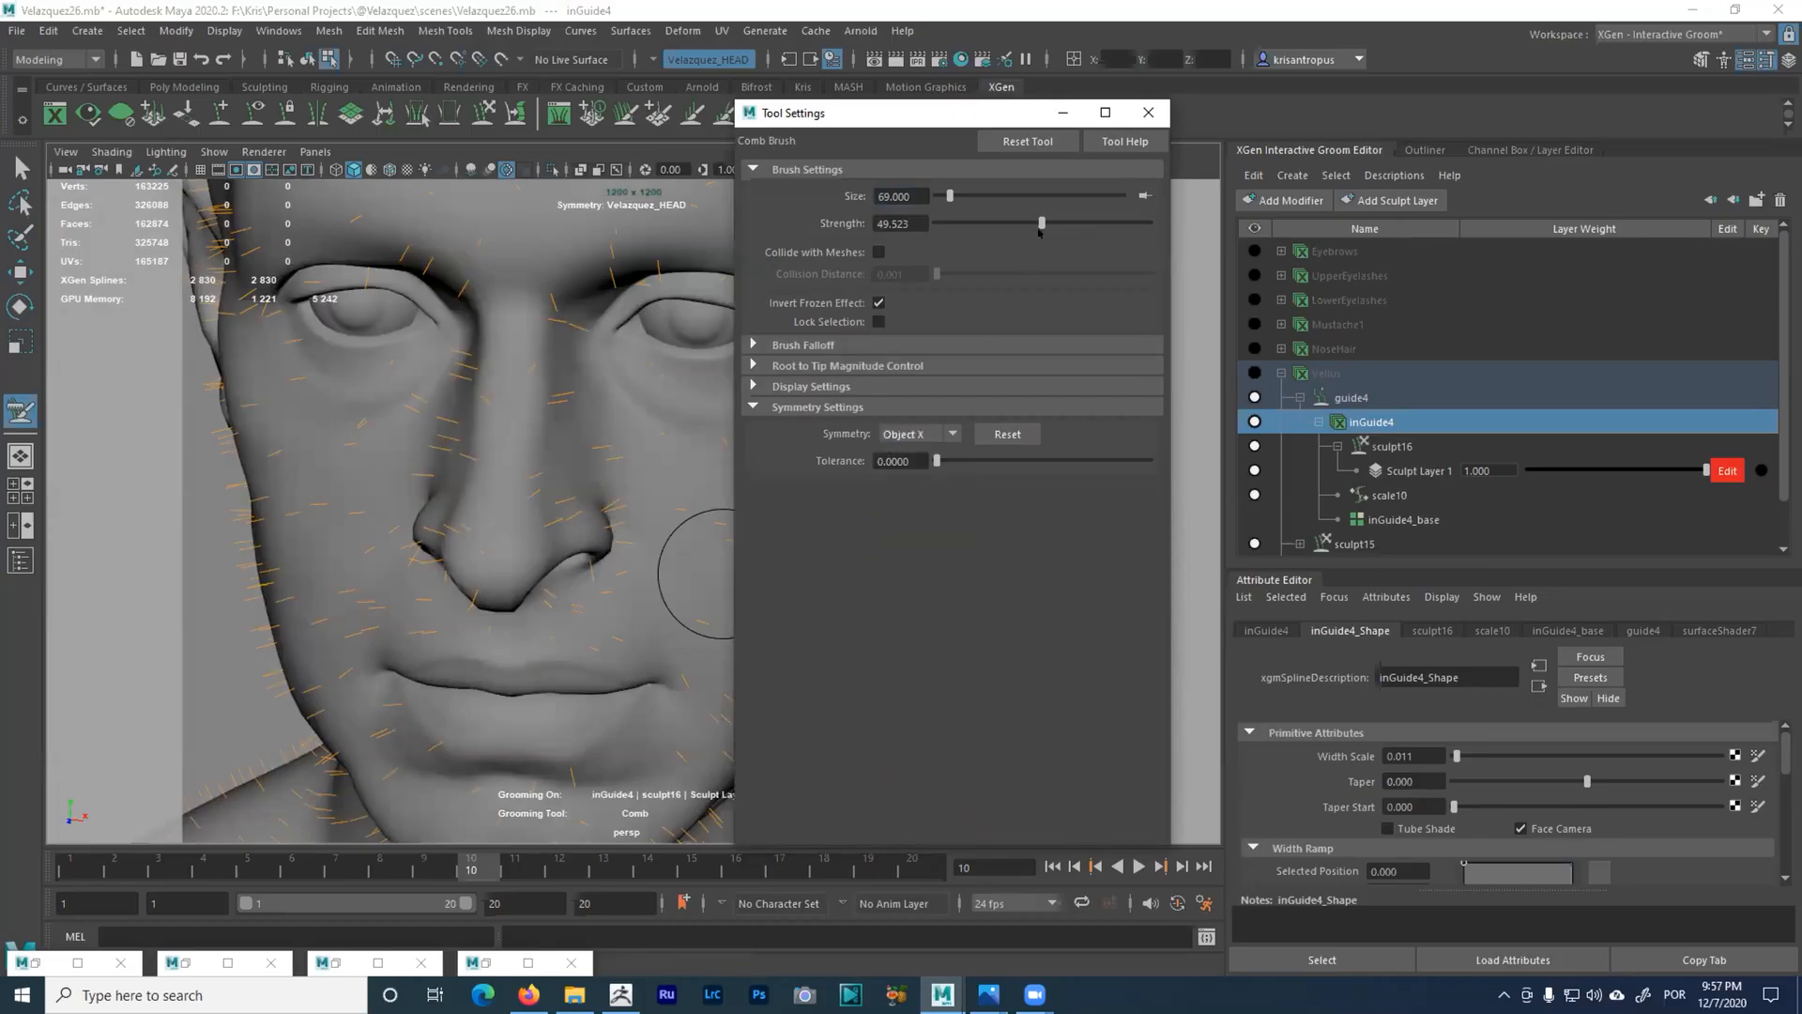
pyautogui.click(1147, 112)
pyautogui.moveTo(765, 483)
pyautogui.keyDown('alt'); pyautogui.mouseDown()
pyautogui.moveTo(909, 407)
pyautogui.moveTo(763, 532)
pyautogui.moveTo(770, 441)
pyautogui.mouseUp(); pyautogui.keyUp('alt')
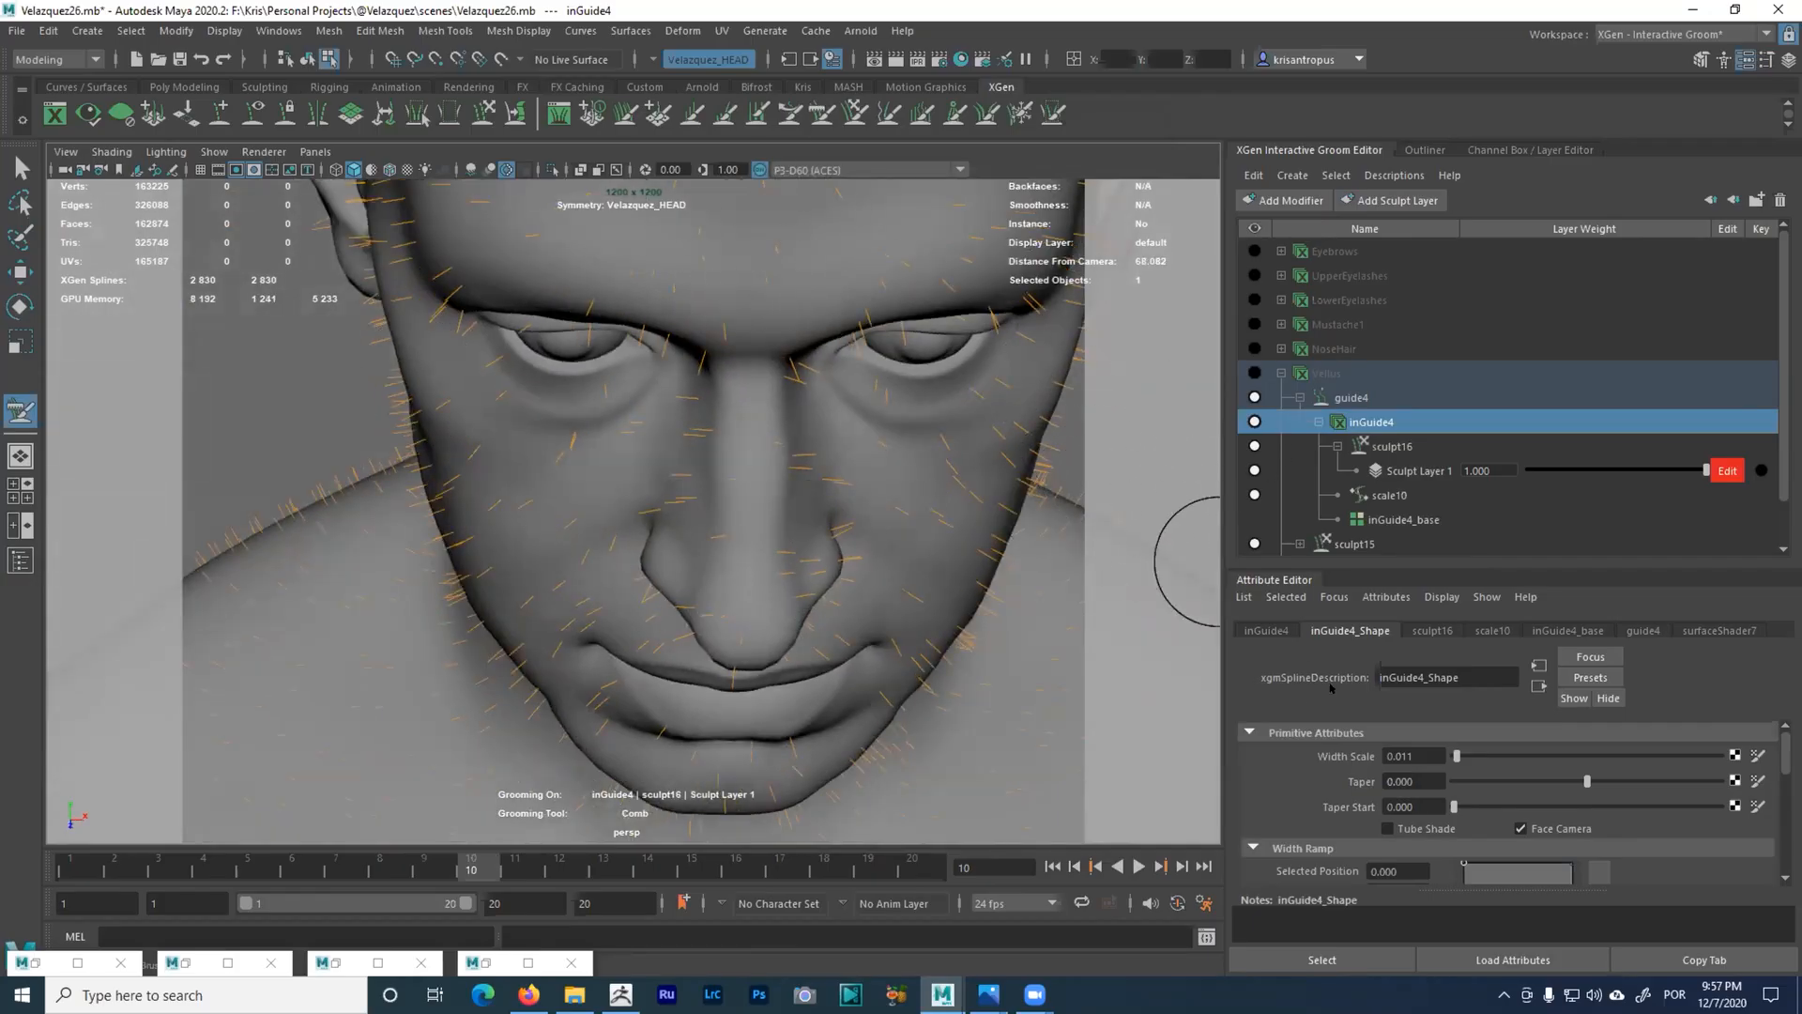
pyautogui.doubleClick(21, 410)
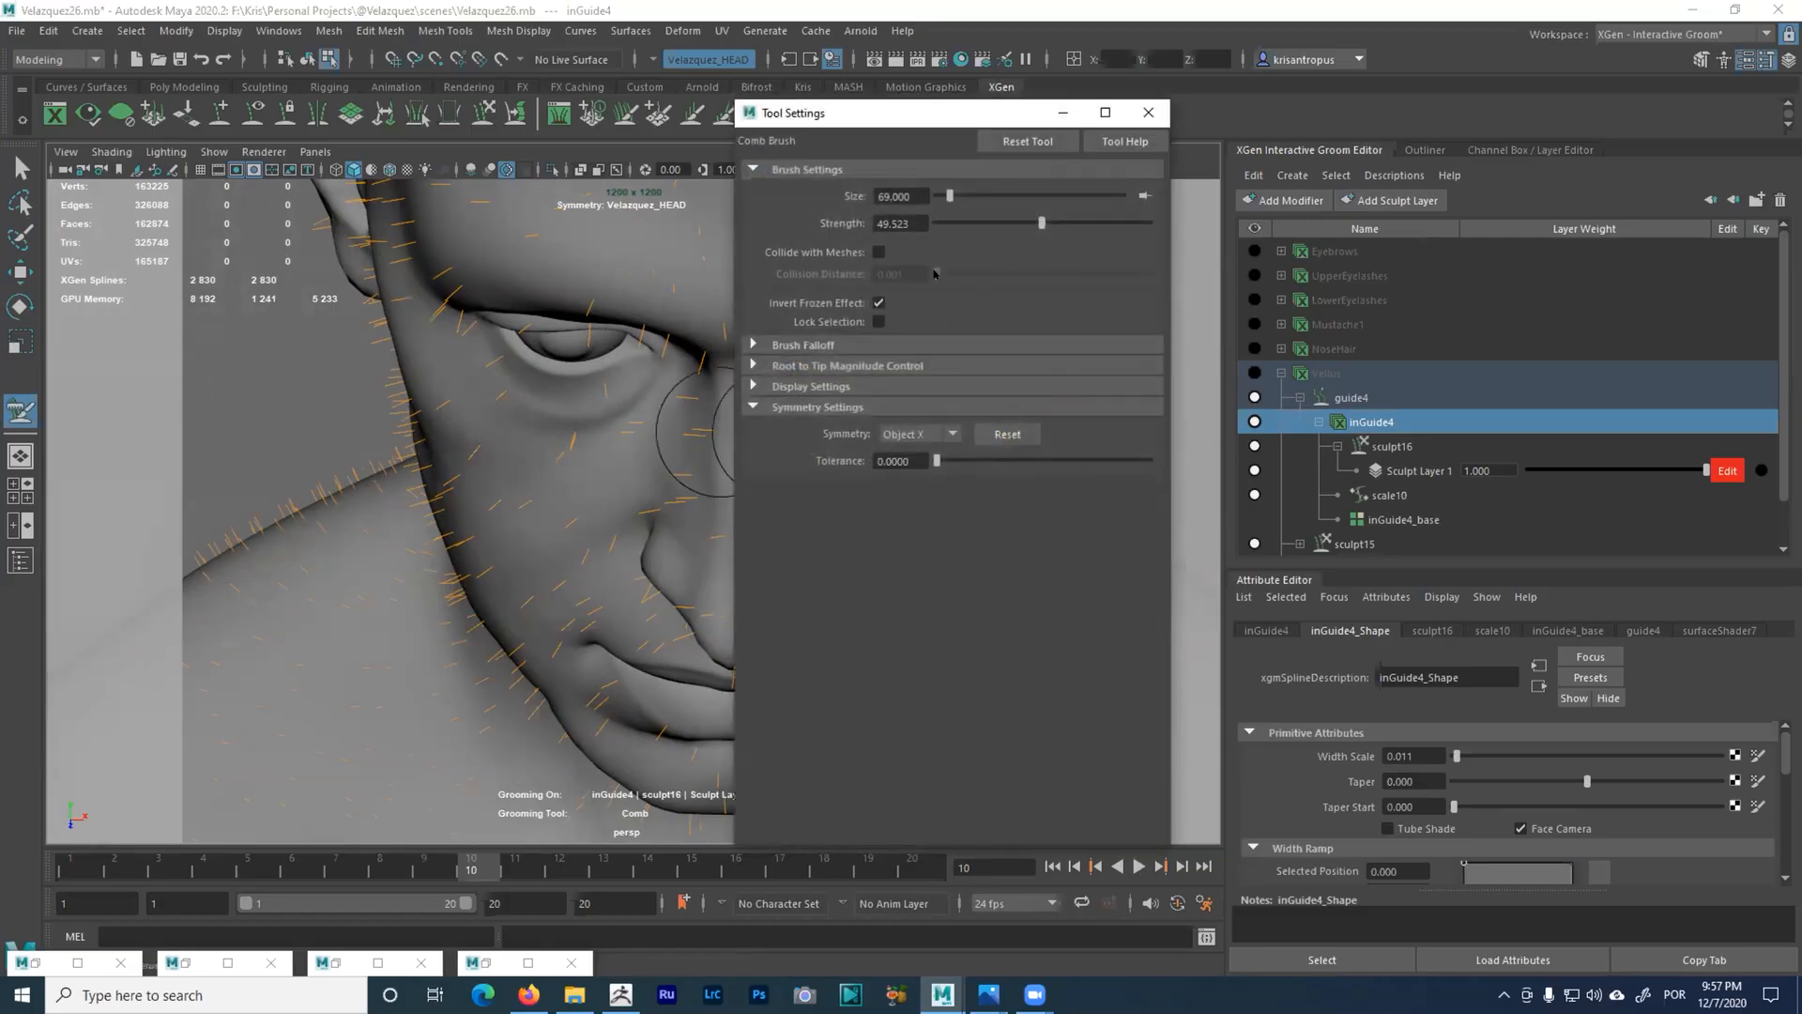
pyautogui.click(1147, 111)
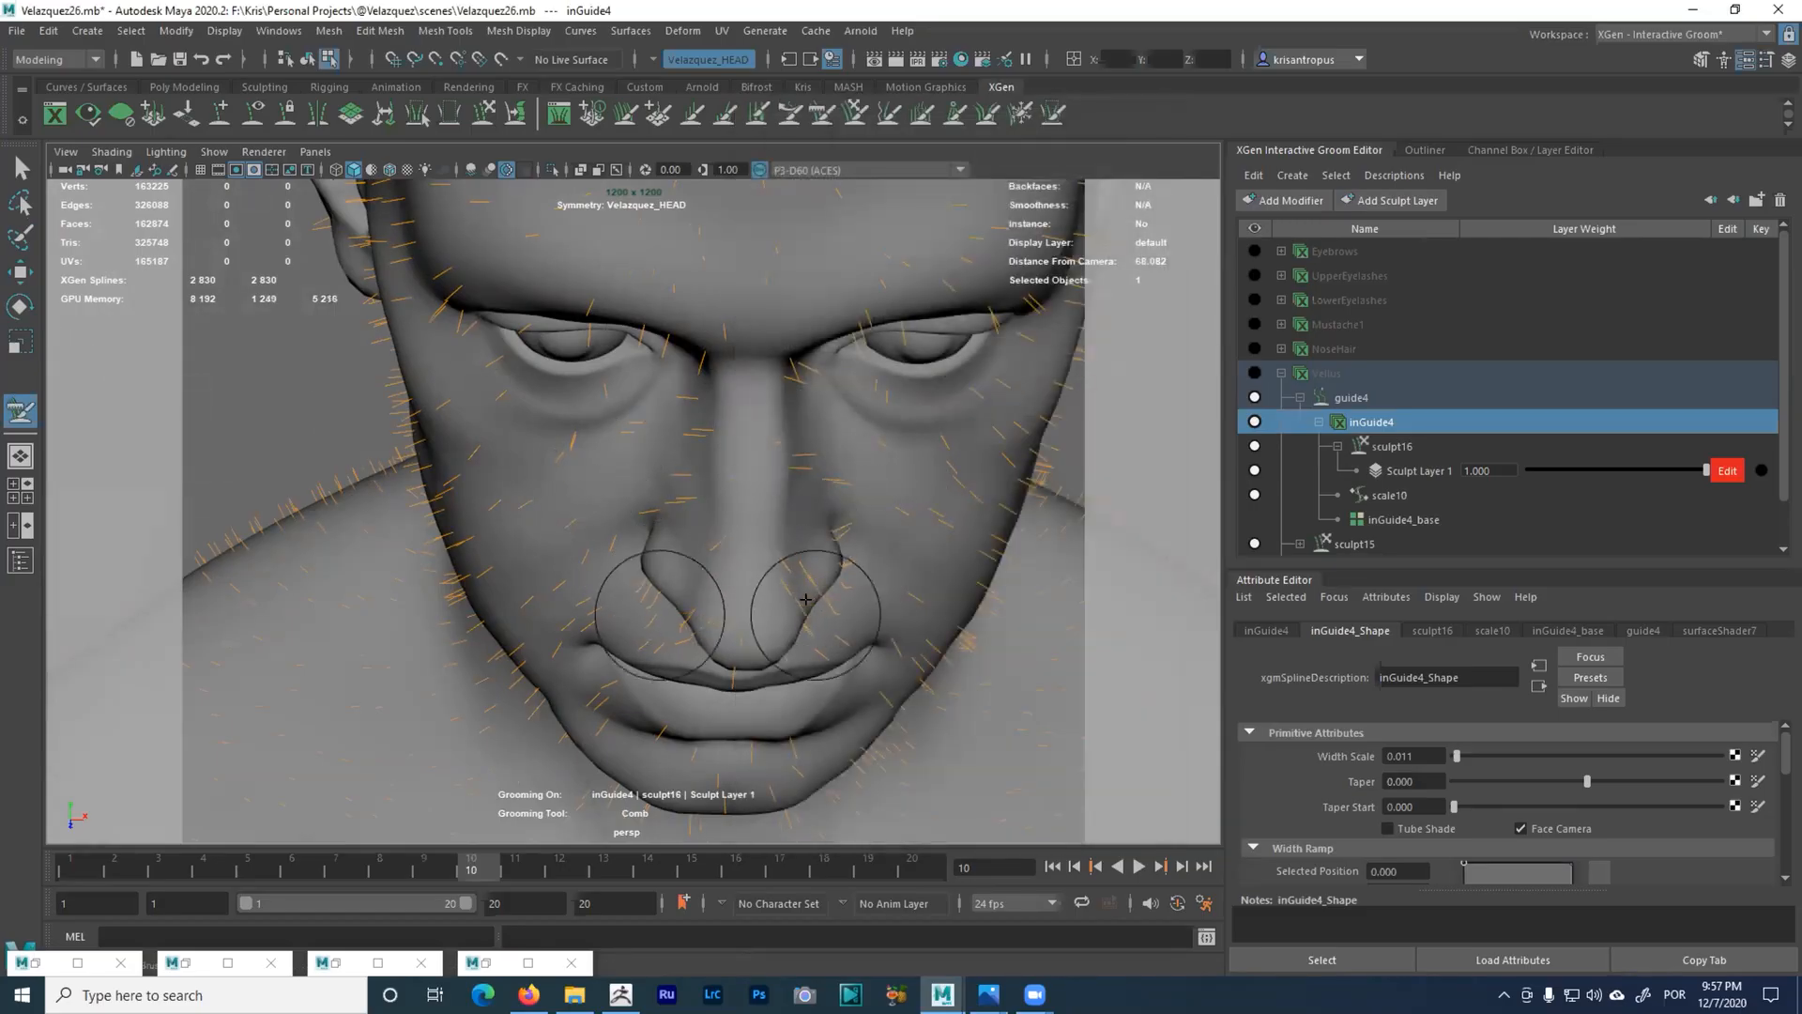
pyautogui.keyDown('alt'); pyautogui.moveTo(822, 499); pyautogui.dragTo(808, 471); pyautogui.keyUp('alt')
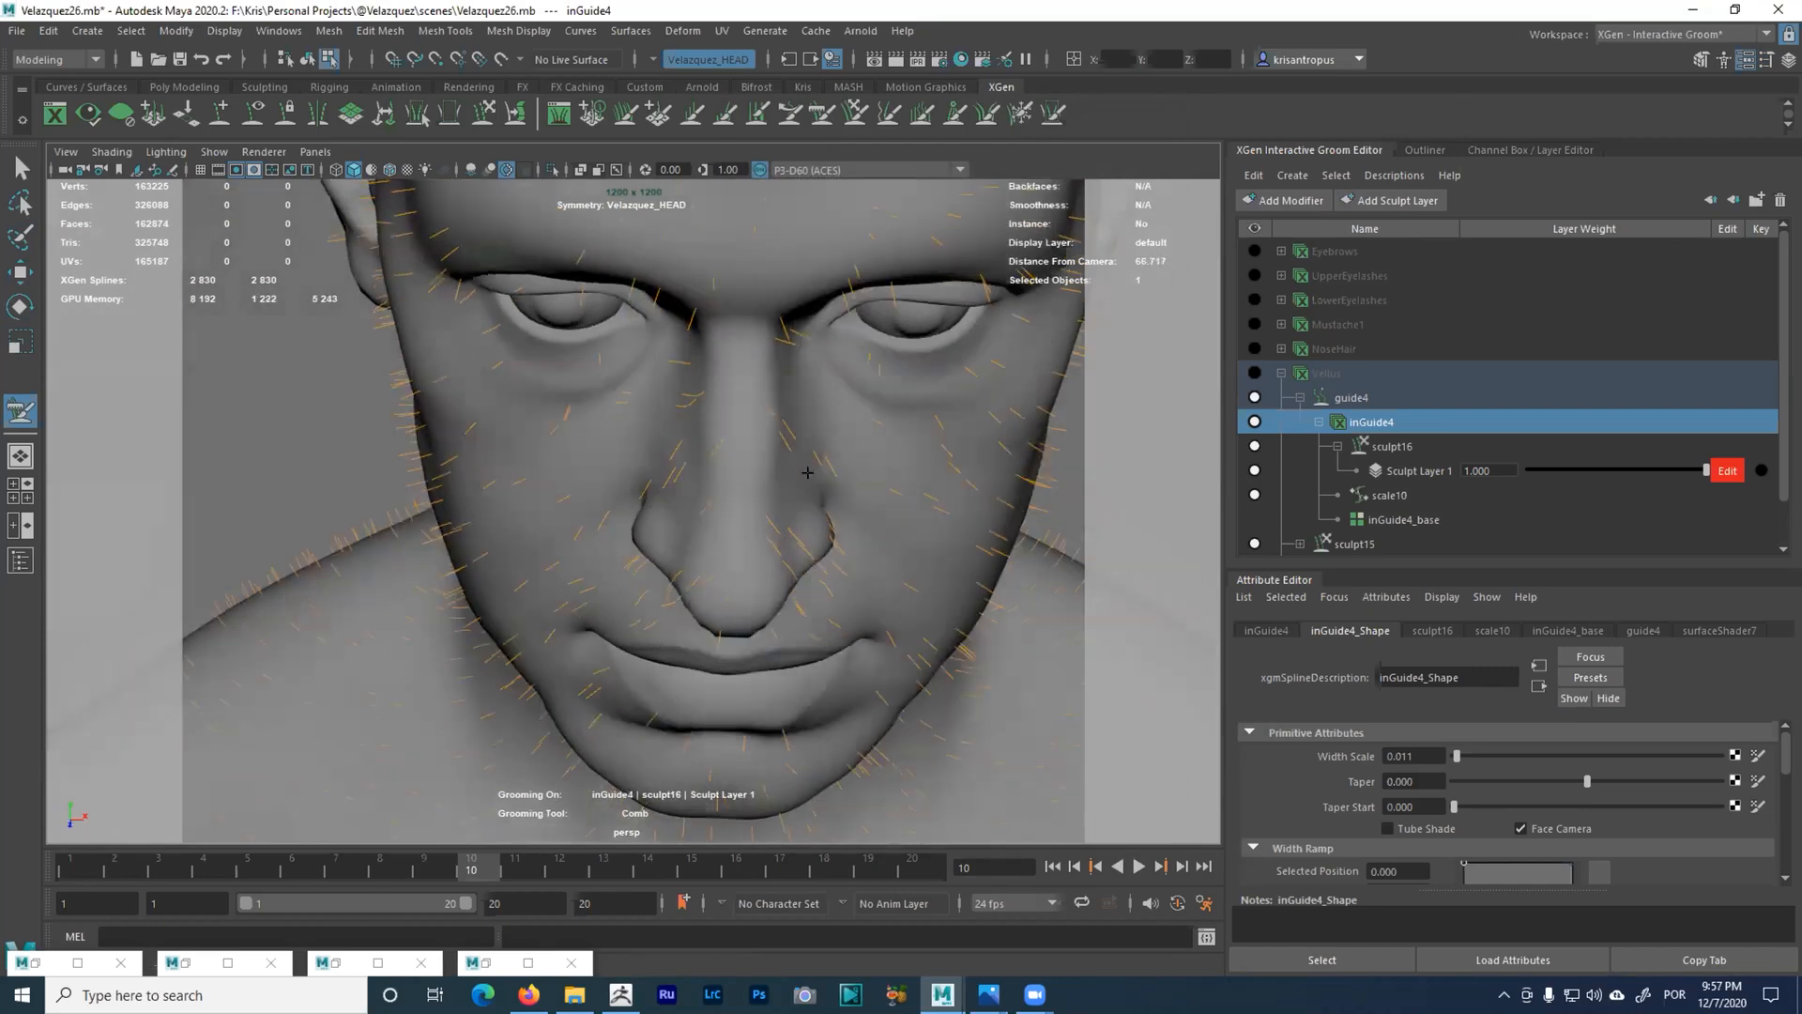
# - Comb the guide hairs along both sides of the nose and over the cheeks on Sculpt Layer 1 with the symmetric Comb brush
pyautogui.moveTo(760, 398); pyautogui.dragTo(806, 470)
pyautogui.moveTo(765, 320); pyautogui.dragTo(852, 431)
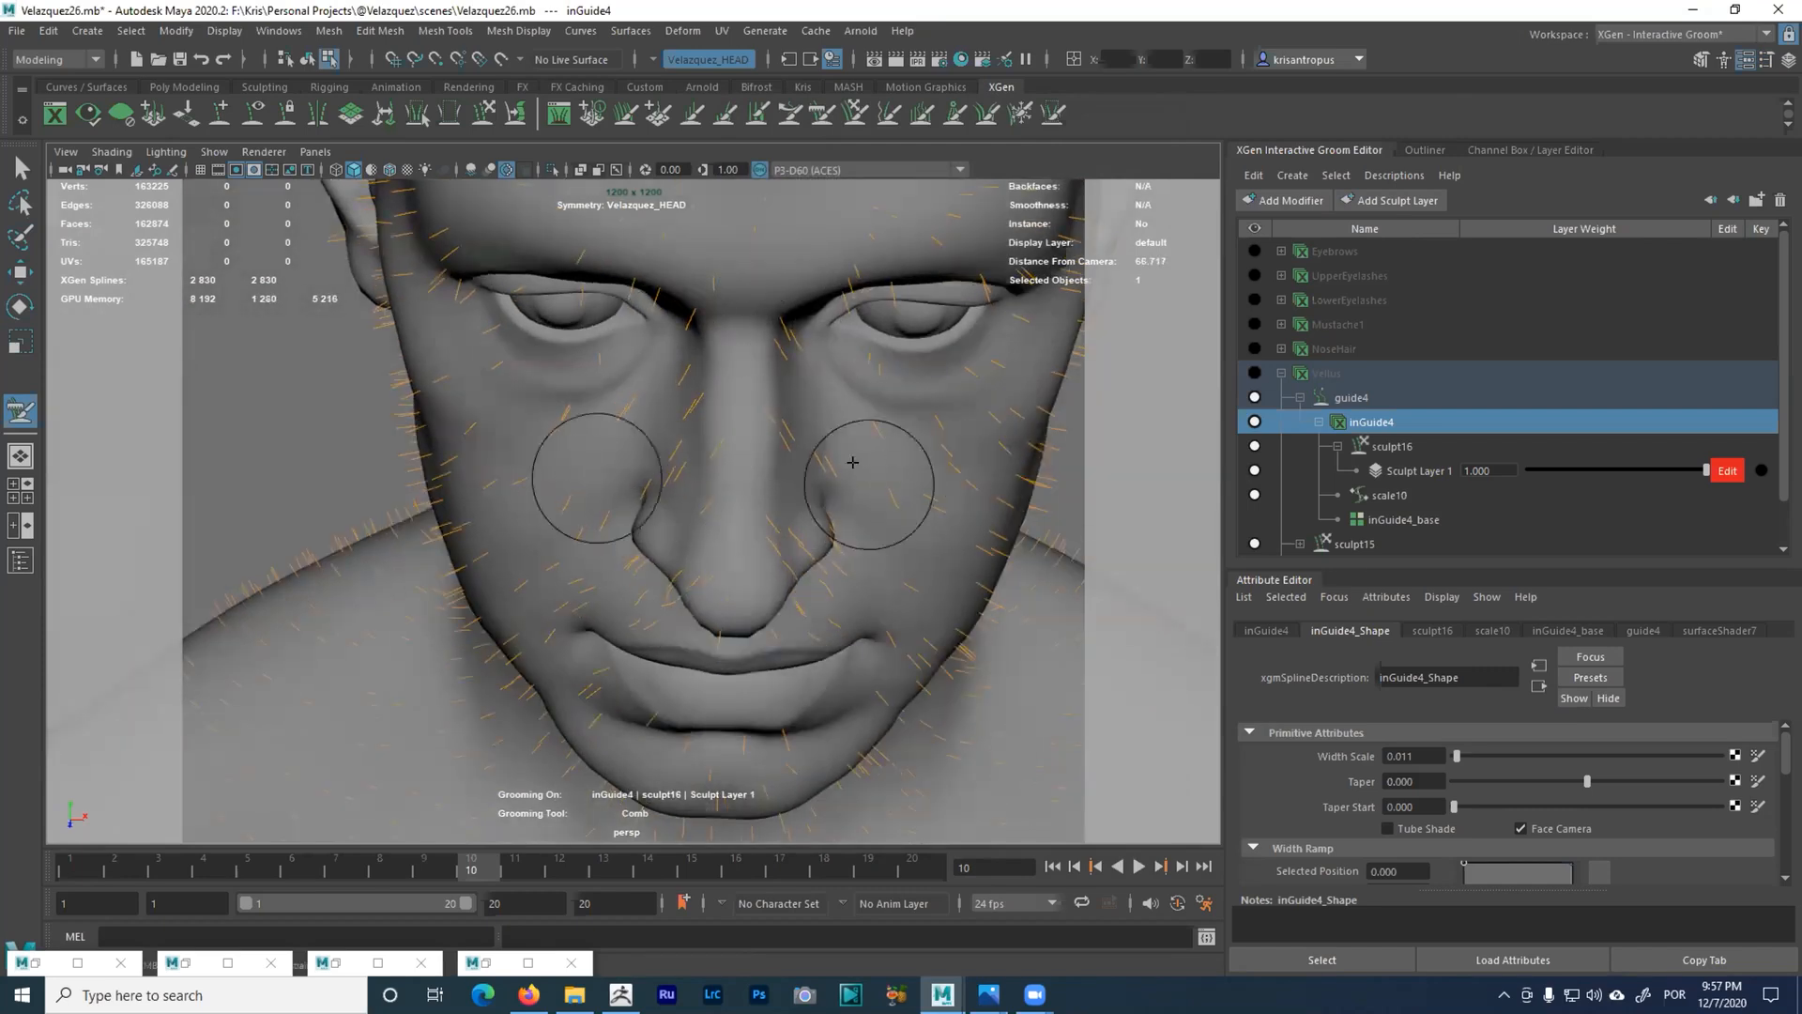
pyautogui.keyDown('alt'); pyautogui.moveTo(849, 569); pyautogui.dragTo(832, 531); pyautogui.keyUp('alt')
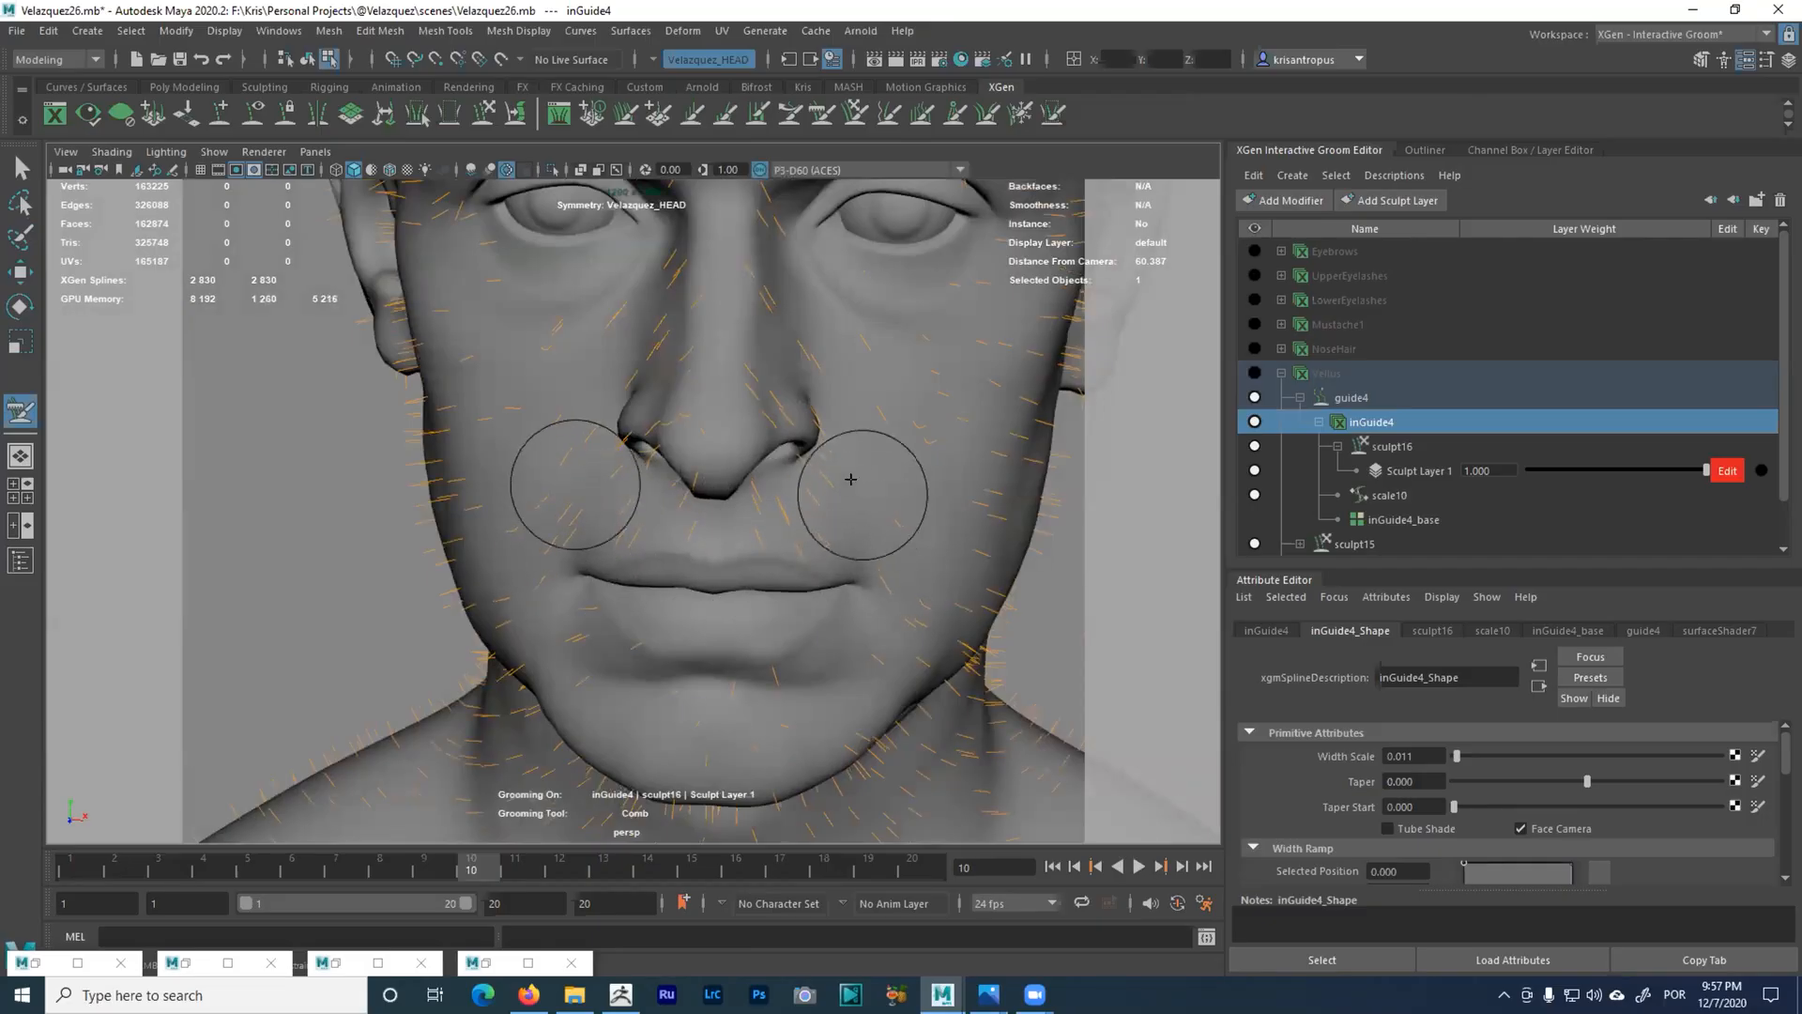
pyautogui.keyDown('alt'); pyautogui.moveTo(844, 414); pyautogui.dragTo(897, 473); pyautogui.keyUp('alt')
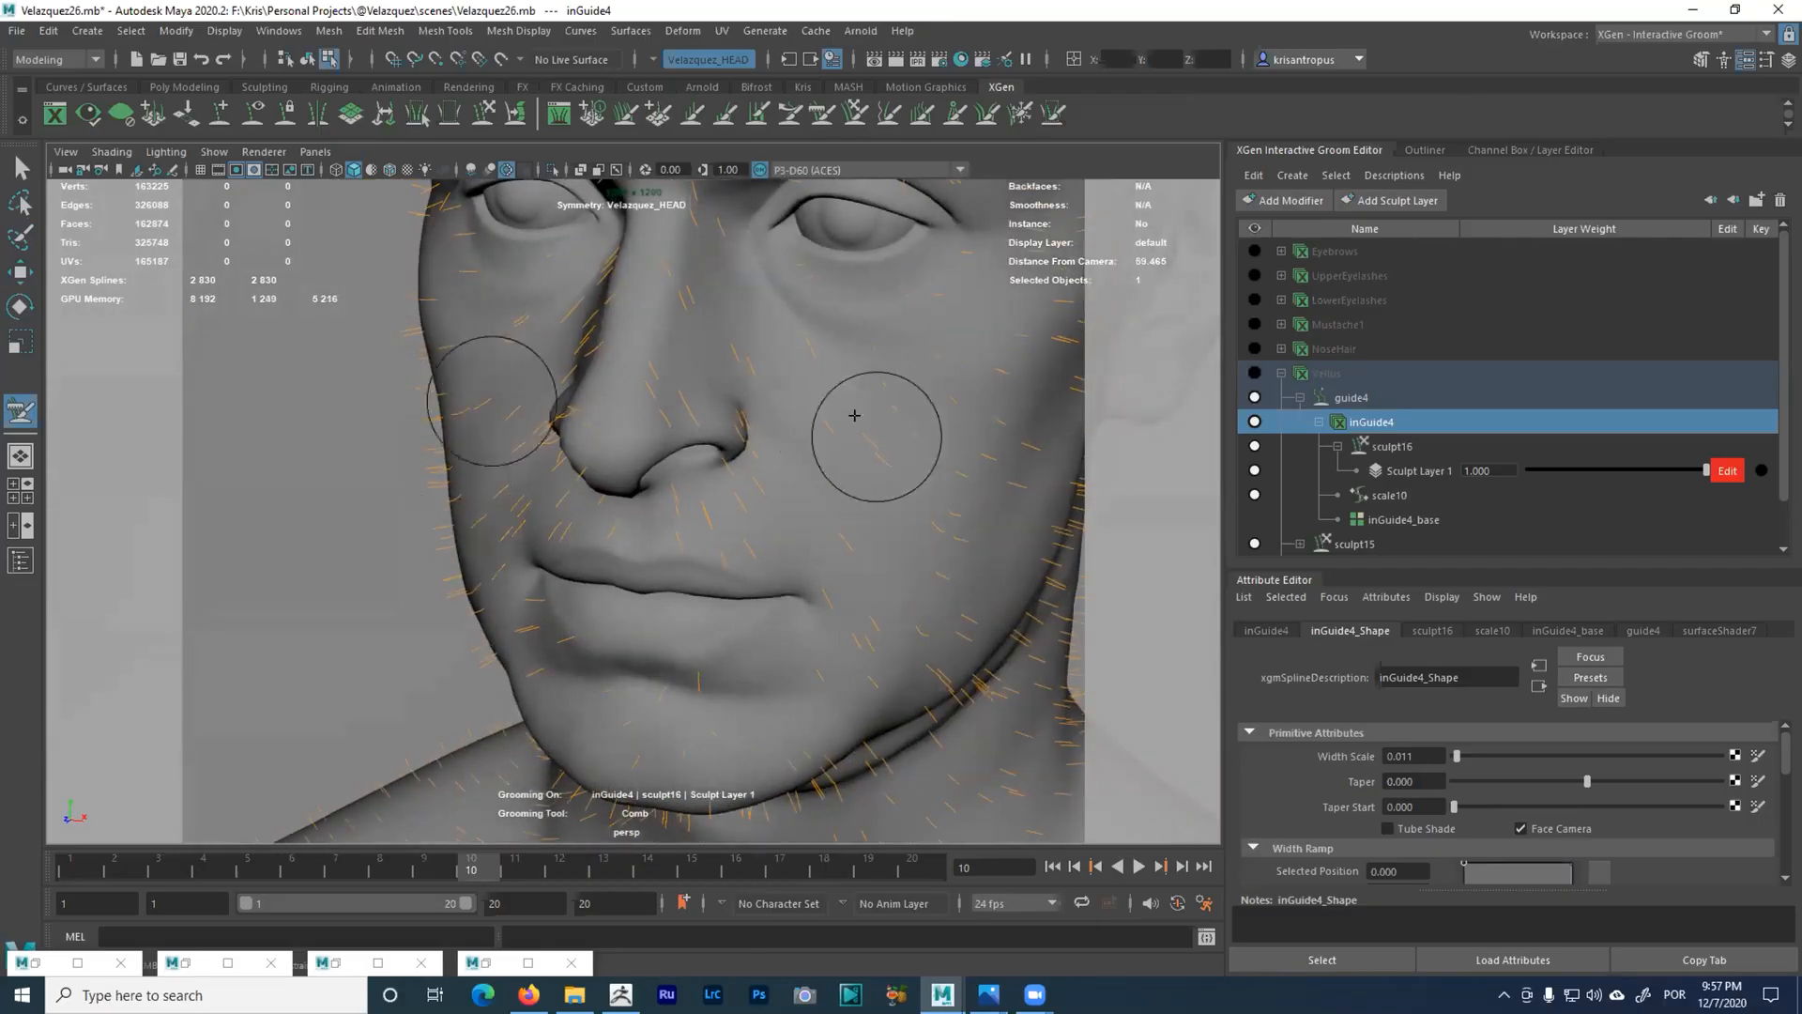
pyautogui.moveTo(866, 378)
pyautogui.keyDown('alt'); pyautogui.mouseDown()
pyautogui.moveTo(910, 443)
pyautogui.moveTo(867, 460)
pyautogui.moveTo(837, 402)
pyautogui.mouseUp(); pyautogui.keyUp('alt')
pyautogui.keyDown('alt'); pyautogui.moveTo(803, 338); pyautogui.dragTo(844, 278); pyautogui.keyUp('alt')
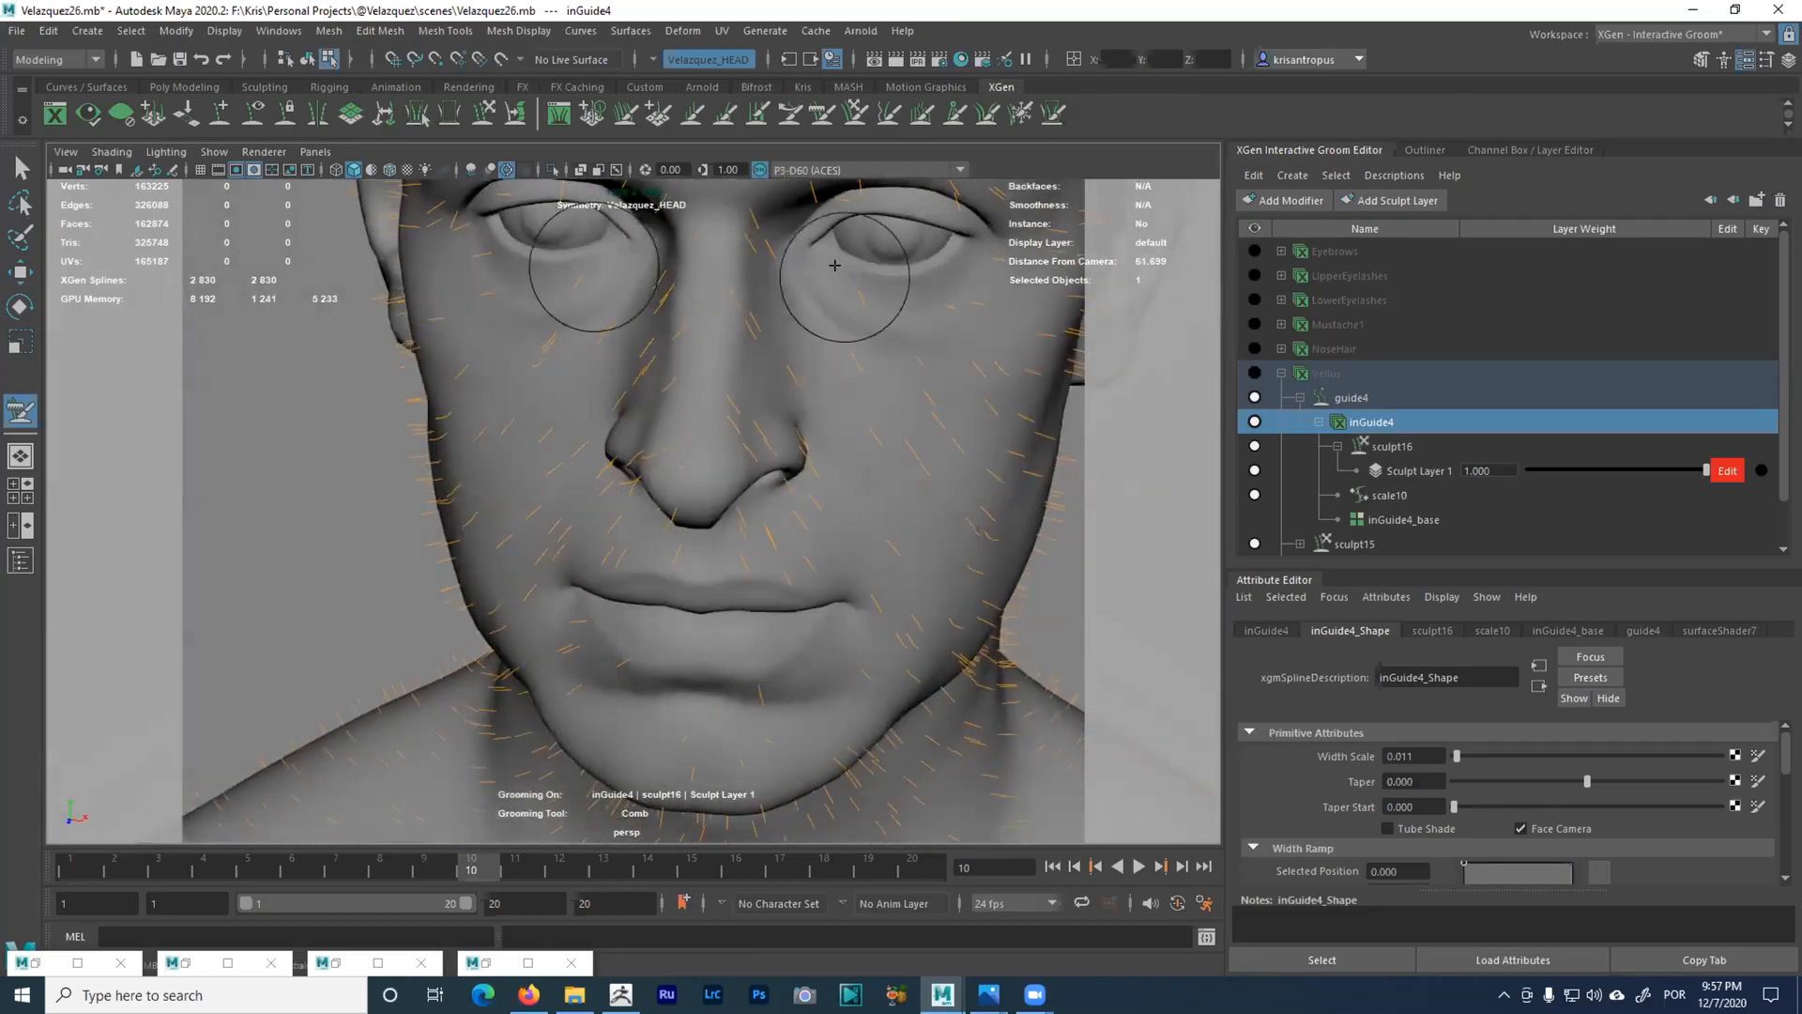
pyautogui.keyDown('alt'); pyautogui.moveTo(978, 359); pyautogui.dragTo(970, 547, button='middle'); pyautogui.keyUp('alt')
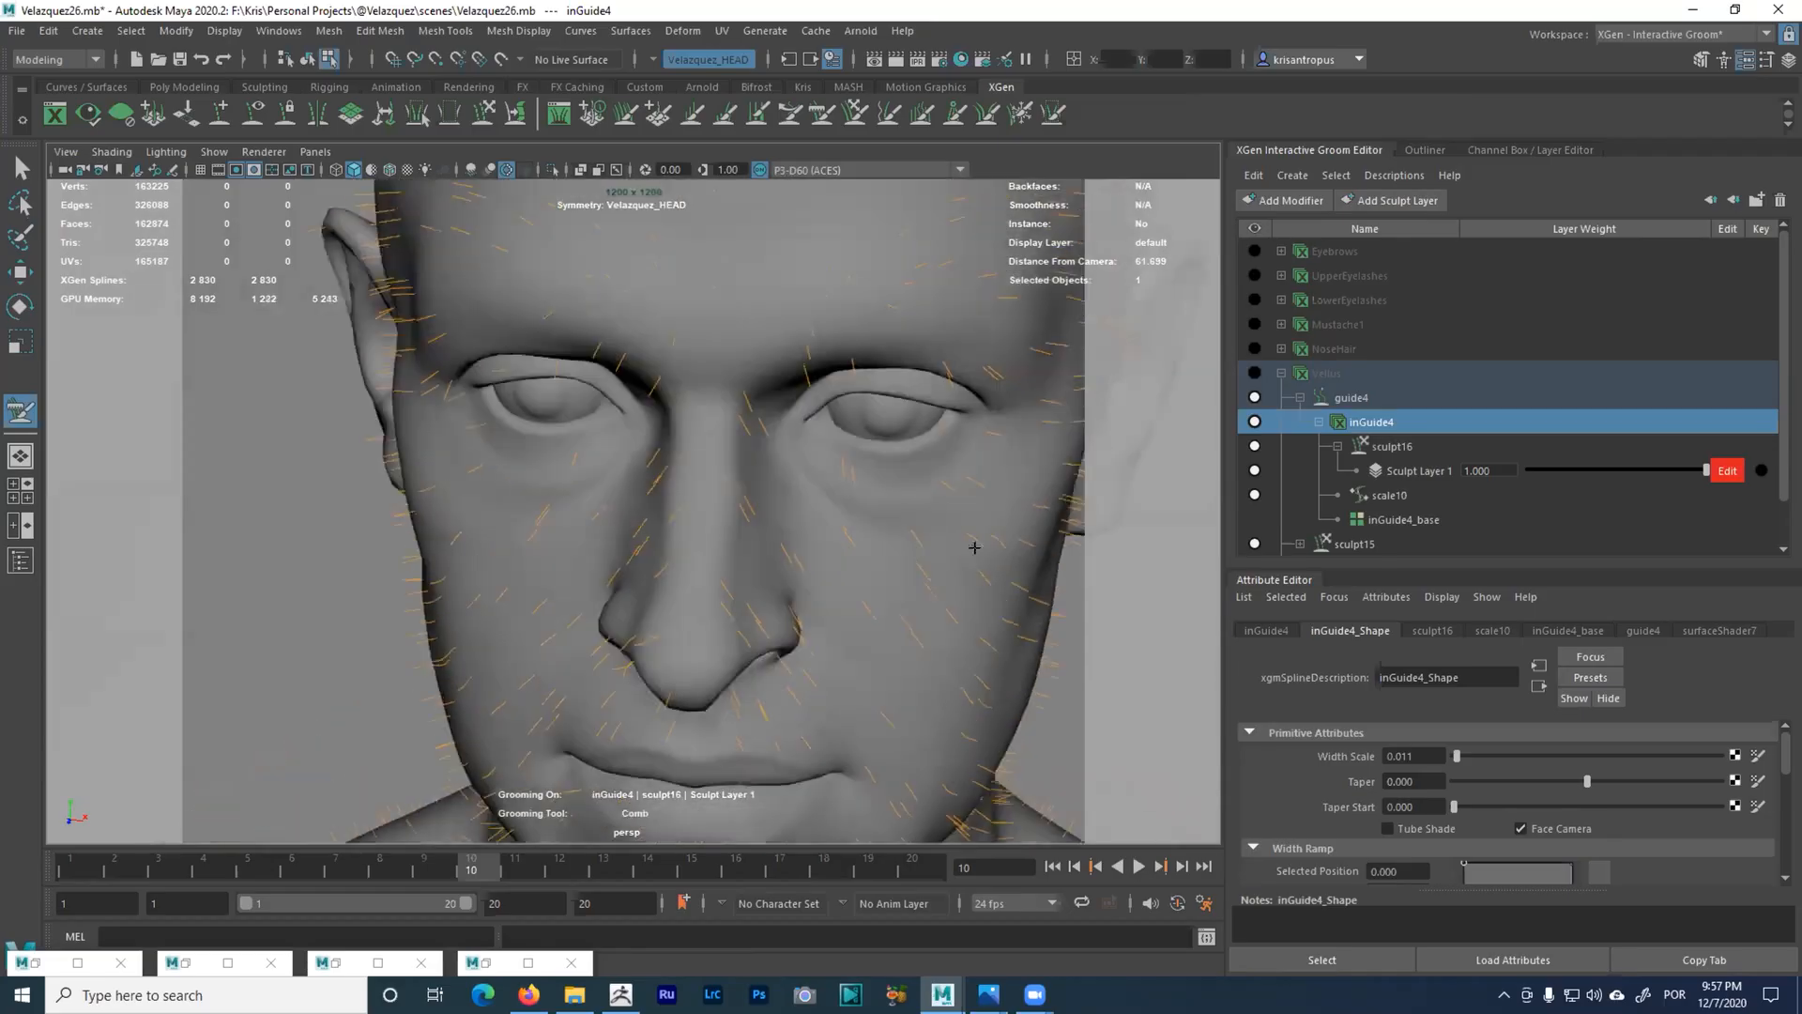
# - Comb the guide hairs around the nose bridge, between the brows and on the lower forehead
pyautogui.keyDown('alt'); pyautogui.moveTo(970, 548); pyautogui.dragTo(896, 465); pyautogui.keyUp('alt')
pyautogui.keyDown('alt'); pyautogui.moveTo(864, 390); pyautogui.dragTo(913, 439); pyautogui.keyUp('alt')
pyautogui.moveTo(773, 469)
pyautogui.mouseDown()
pyautogui.moveTo(790, 416)
pyautogui.moveTo(788, 581)
pyautogui.mouseUp()
pyautogui.keyDown('alt'); pyautogui.moveTo(788, 581); pyautogui.dragTo(785, 593, button='middle'); pyautogui.keyUp('alt')
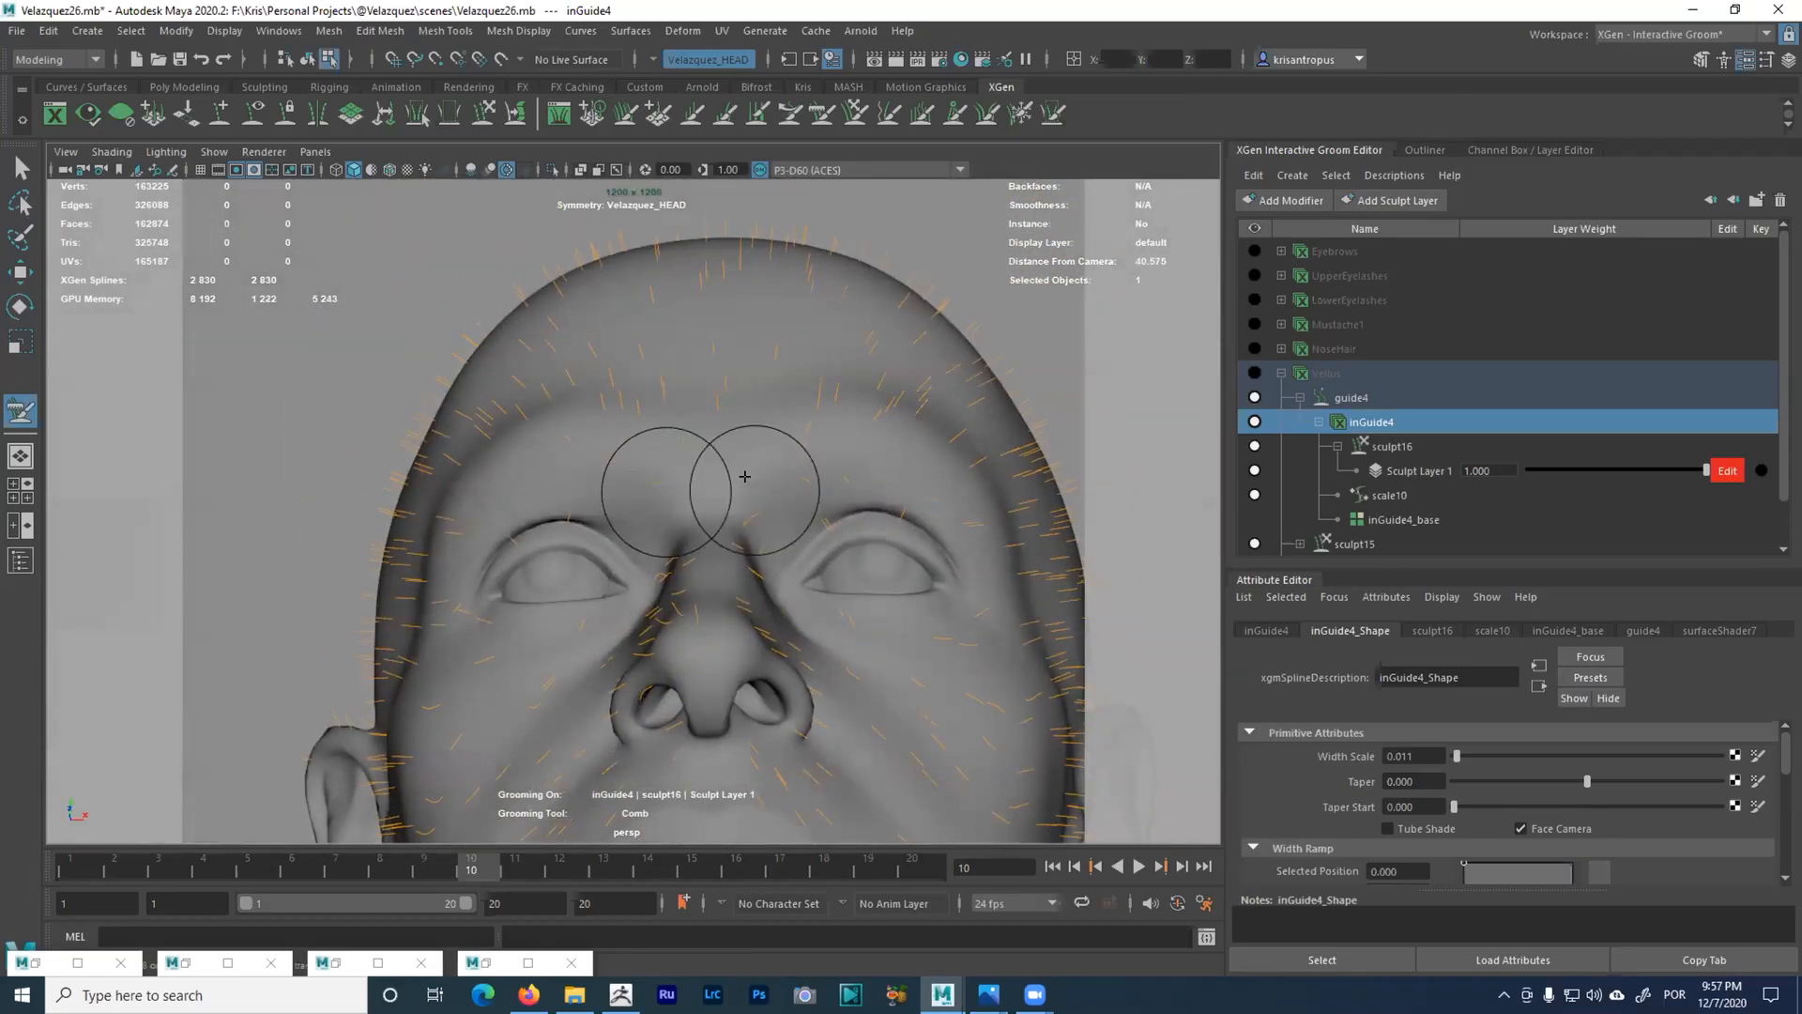
pyautogui.keyDown('alt'); pyautogui.moveTo(759, 512); pyautogui.dragTo(778, 569); pyautogui.keyUp('alt')
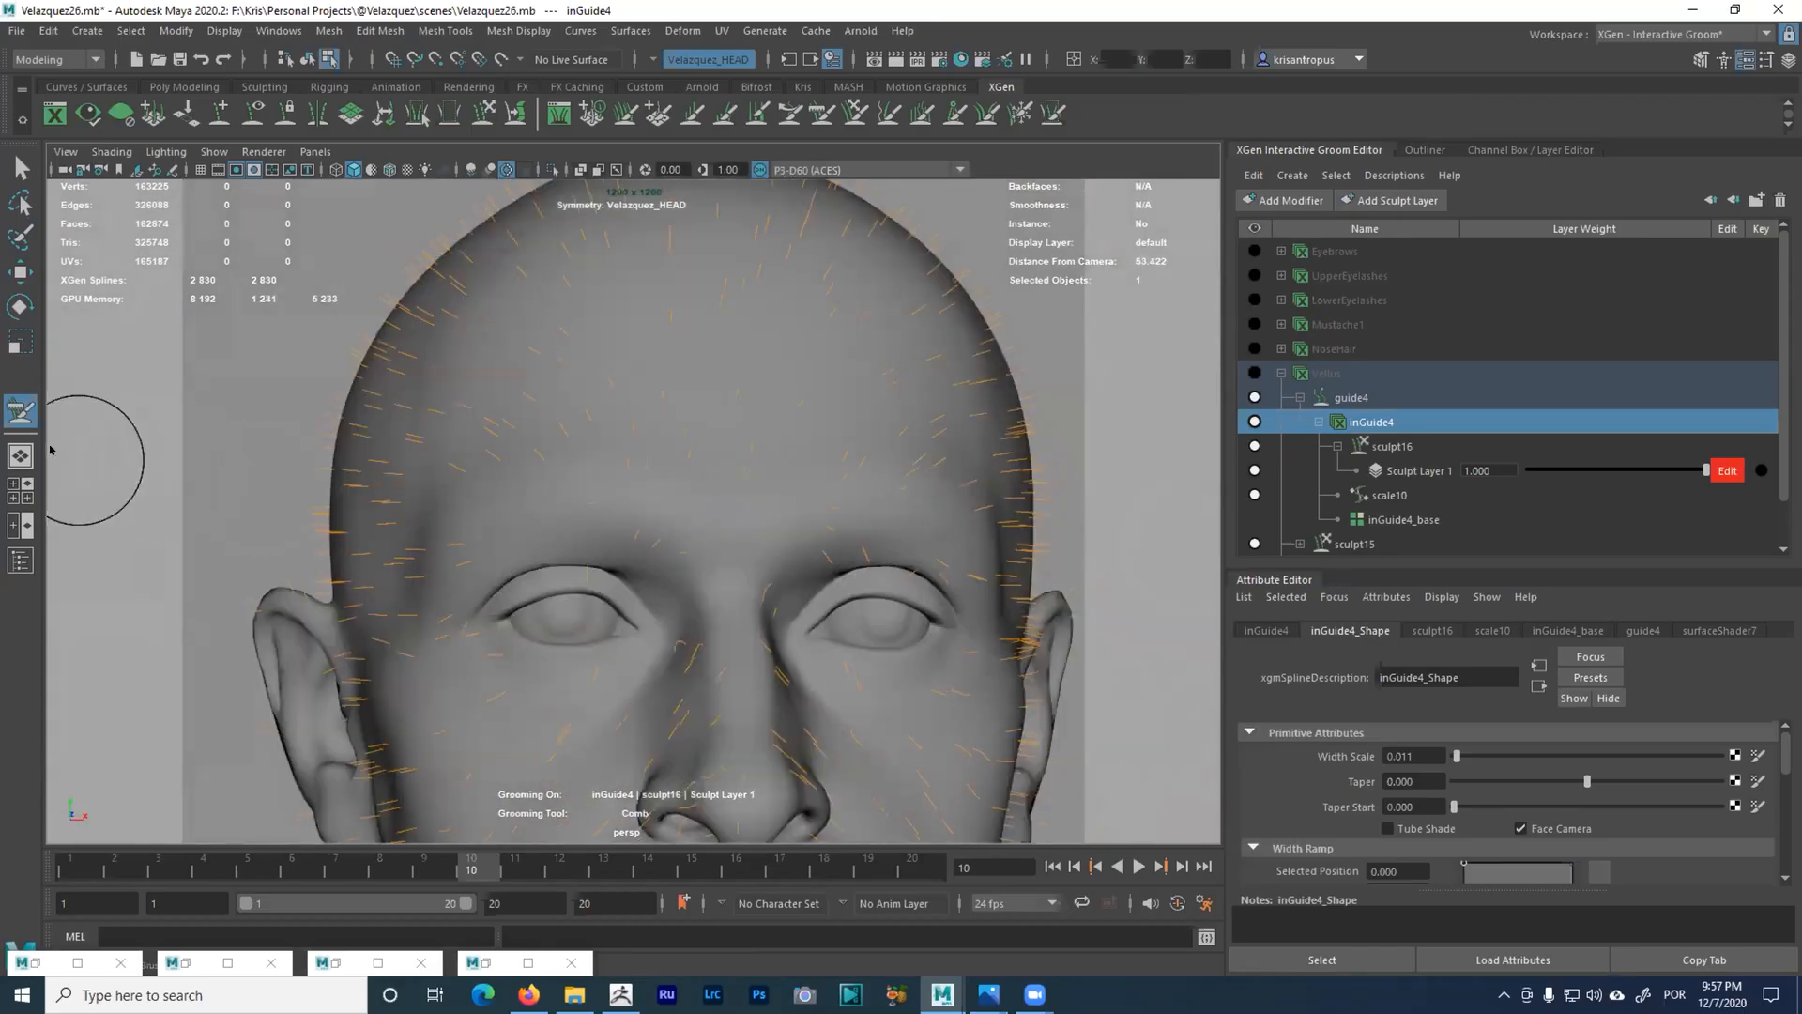
# - Enable Collide with Meshes for the Comb brush and try combing the forehead hairs with it
pyautogui.doubleClick(21, 410)
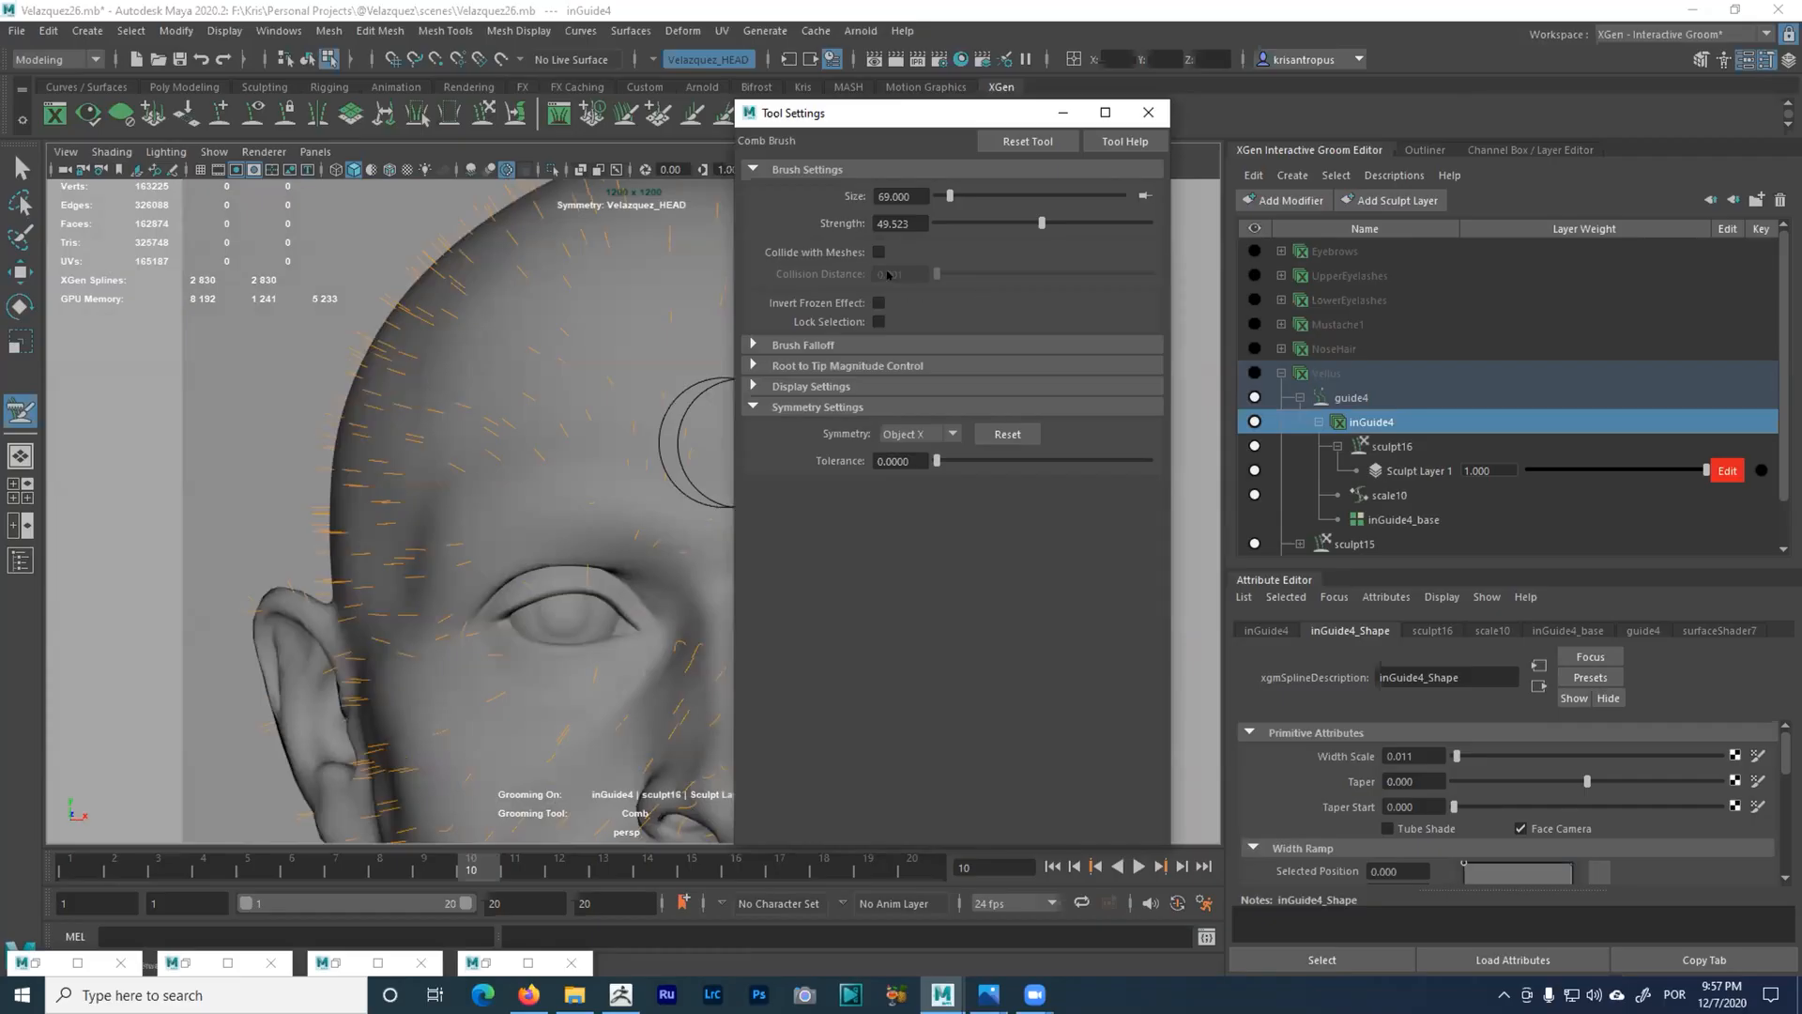
pyautogui.click(877, 250)
pyautogui.moveTo(981, 123); pyautogui.dragTo(1361, 304)
pyautogui.moveTo(877, 450)
pyautogui.keyDown('alt'); pyautogui.mouseDown()
pyautogui.moveTo(821, 495)
pyautogui.moveTo(802, 432)
pyautogui.mouseUp(); pyautogui.keyUp('alt')
pyautogui.moveTo(833, 329)
pyautogui.keyDown('alt'); pyautogui.mouseDown()
pyautogui.moveTo(865, 391)
pyautogui.moveTo(744, 442)
pyautogui.mouseUp(); pyautogui.keyUp('alt')
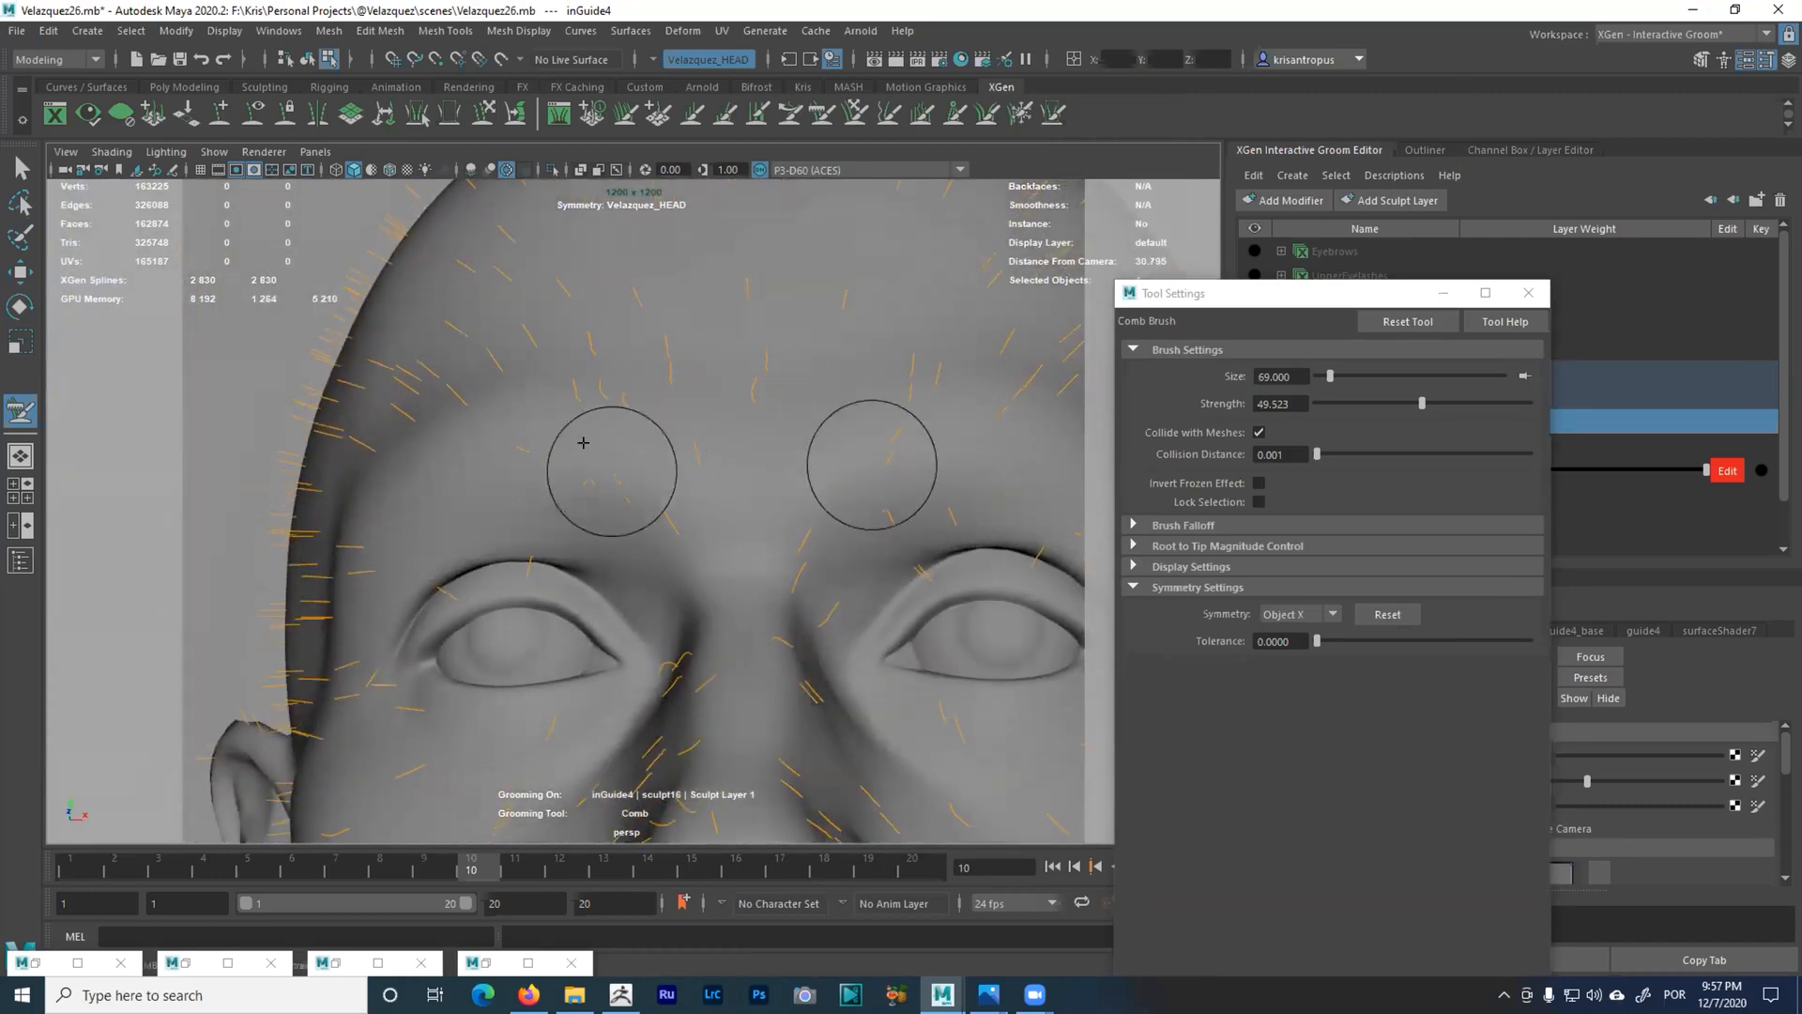
pyautogui.keyDown('alt'); pyautogui.moveTo(583, 491); pyautogui.dragTo(576, 450); pyautogui.keyUp('alt')
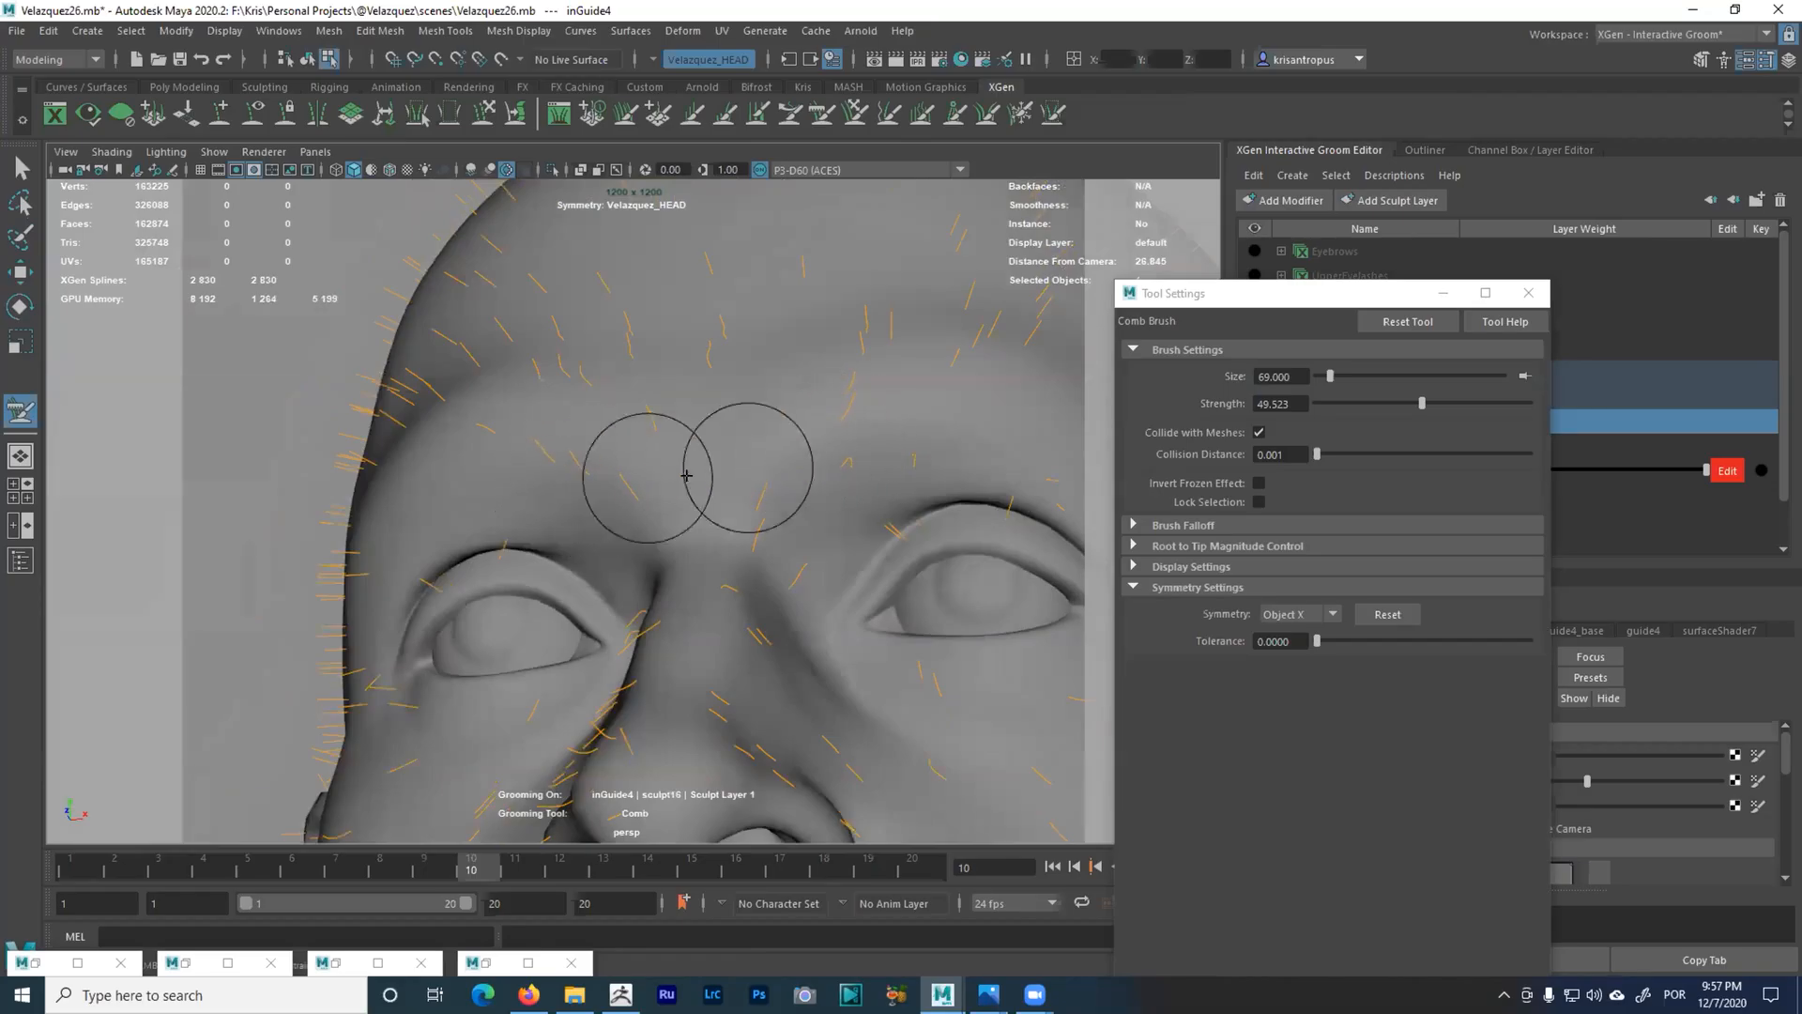
# - Try a collision distance of 0.010 for the Comb brush on the forehead and brow hairs
pyautogui.click(1282, 454)
pyautogui.press('Return')
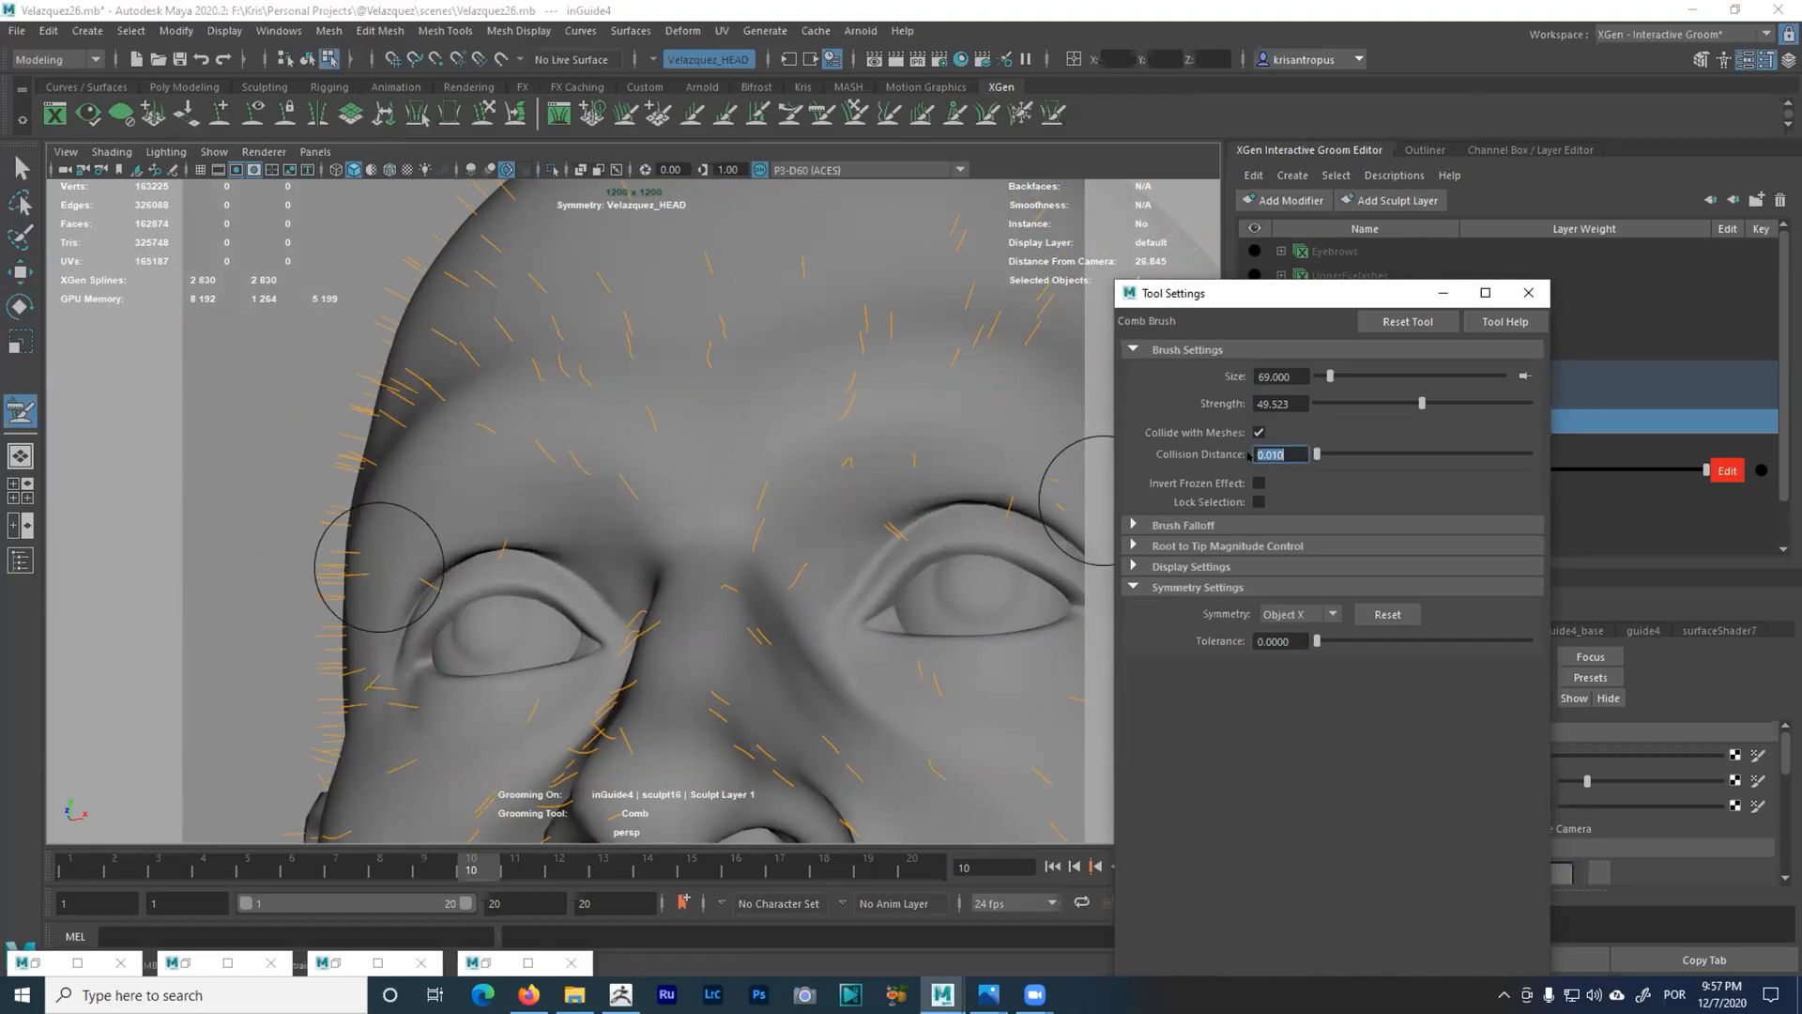
pyautogui.moveTo(837, 483)
pyautogui.keyDown('alt'); pyautogui.mouseDown()
pyautogui.moveTo(772, 515)
pyautogui.moveTo(807, 429)
pyautogui.moveTo(779, 495)
pyautogui.mouseUp(); pyautogui.keyUp('alt')
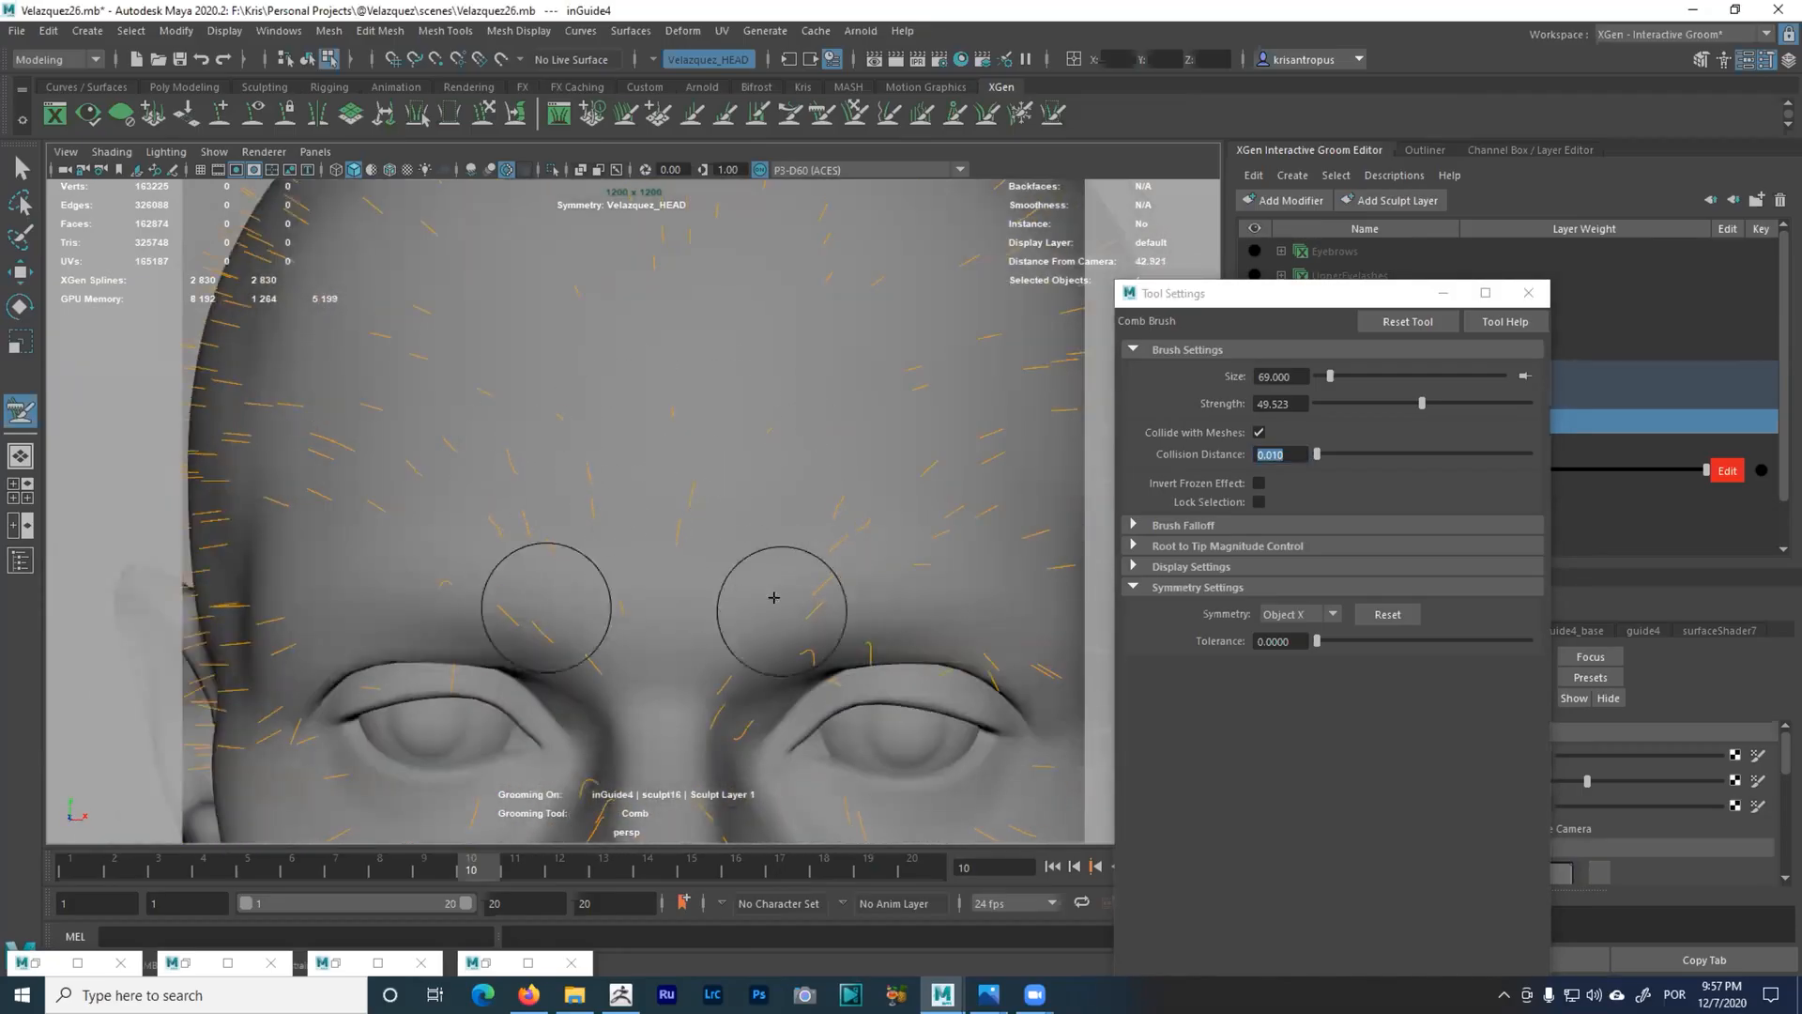
pyautogui.keyDown('alt'); pyautogui.moveTo(774, 598); pyautogui.dragTo(672, 554, button='right'); pyautogui.keyUp('alt')
pyautogui.keyDown('alt'); pyautogui.moveTo(672, 555); pyautogui.dragTo(639, 561); pyautogui.keyUp('alt')
pyautogui.keyDown('alt'); pyautogui.moveTo(686, 371); pyautogui.dragTo(704, 430); pyautogui.keyUp('alt')
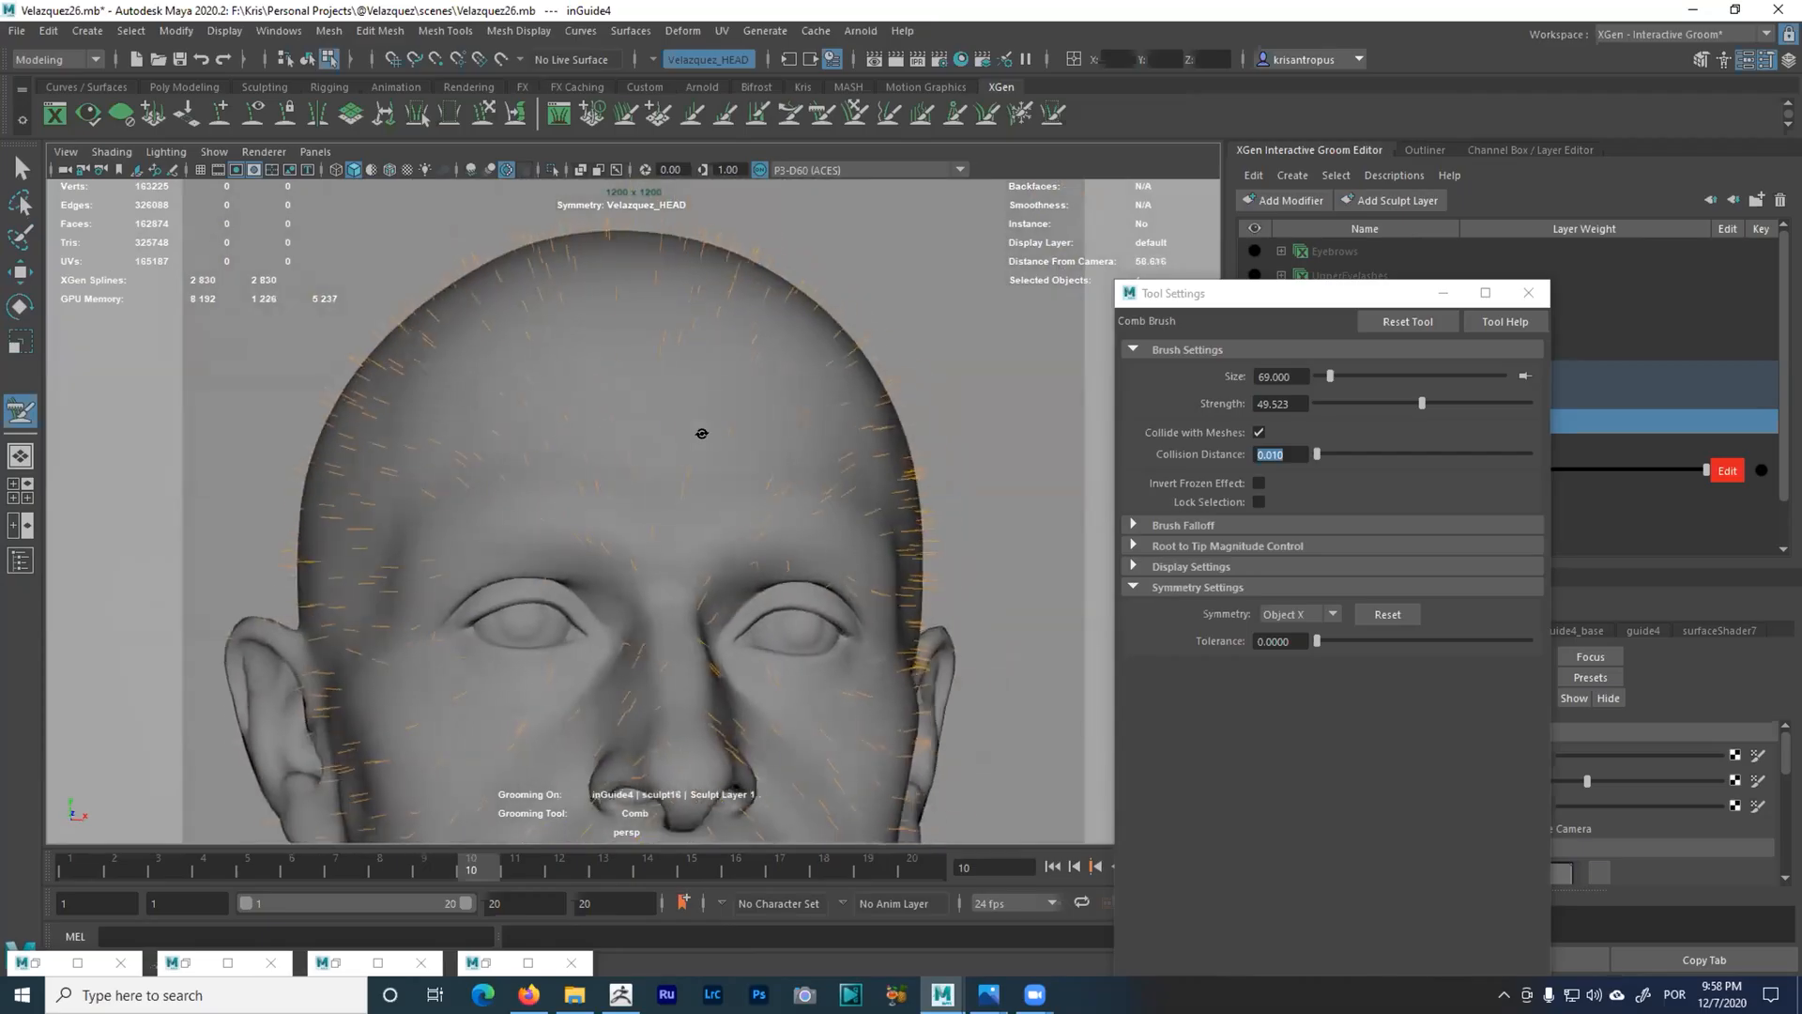
pyautogui.moveTo(729, 318)
pyautogui.keyDown('alt'); pyautogui.mouseDown()
pyautogui.moveTo(687, 551)
pyautogui.moveTo(764, 503)
pyautogui.moveTo(689, 503)
pyautogui.mouseUp(); pyautogui.keyUp('alt')
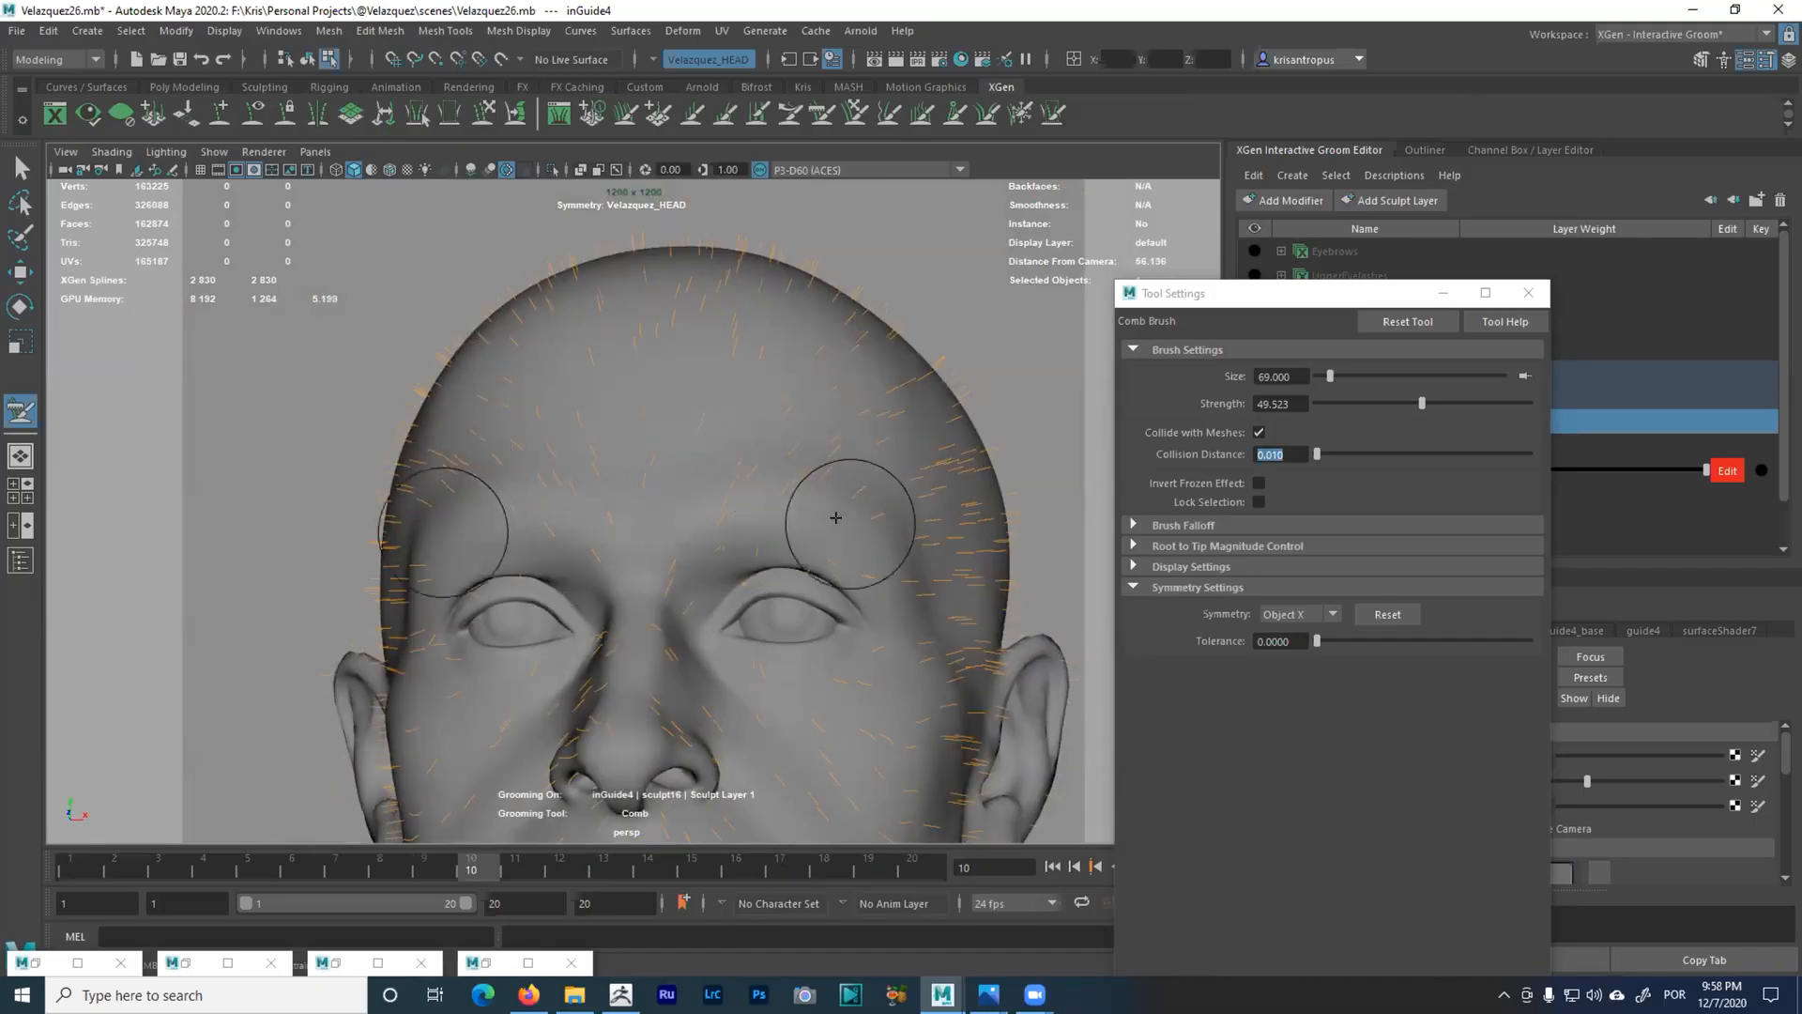
pyautogui.moveTo(804, 553)
pyautogui.keyDown('alt'); pyautogui.mouseDown()
pyautogui.moveTo(790, 577)
pyautogui.moveTo(869, 591)
pyautogui.moveTo(718, 592)
pyautogui.moveTo(733, 611)
pyautogui.moveTo(758, 583)
pyautogui.moveTo(1098, 479)
pyautogui.mouseUp(); pyautogui.keyUp('alt')
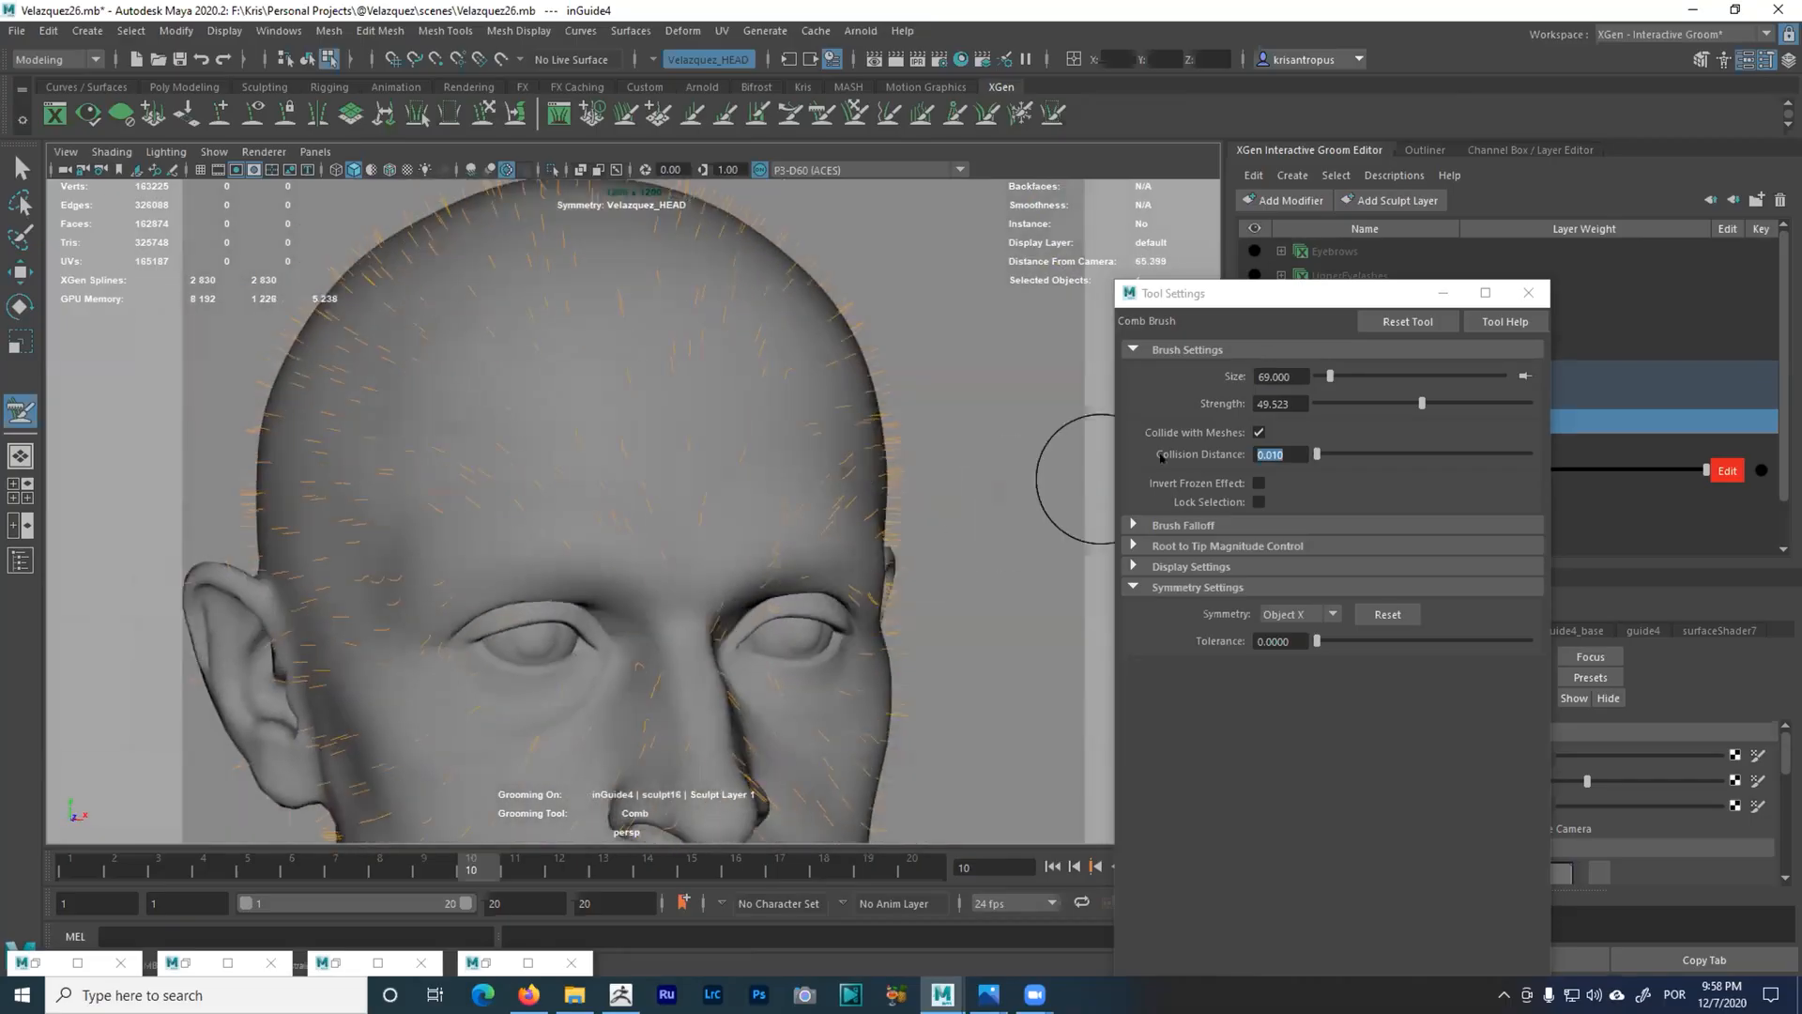
# - Try a collision distance of 1.201 for the Comb brush on the forehead hairs
pyautogui.moveTo(1338, 456); pyautogui.dragTo(1341, 455)
pyautogui.keyDown('alt'); pyautogui.moveTo(803, 594); pyautogui.dragTo(567, 550); pyautogui.keyUp('alt')
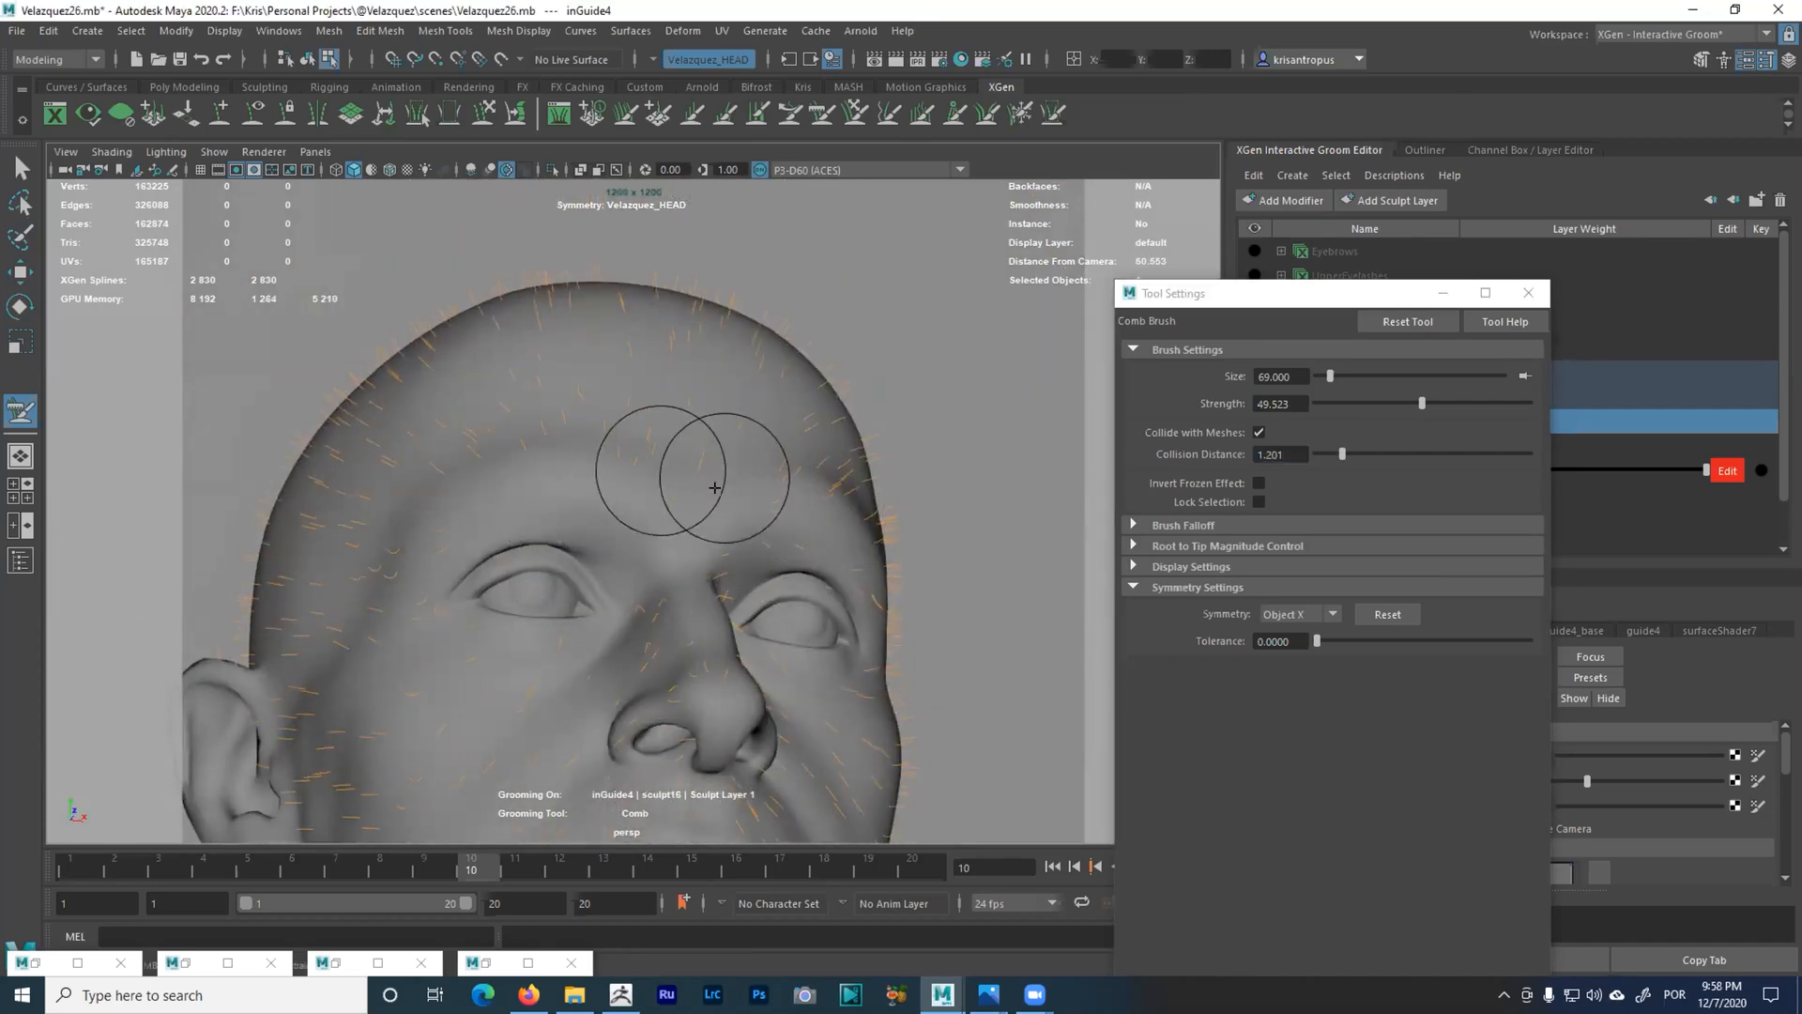
pyautogui.keyDown('alt'); pyautogui.moveTo(730, 517); pyautogui.dragTo(718, 493); pyautogui.keyUp('alt')
# - Reduce the Comb brush's collision distance to 0.134 and comb the hairs around the nose and upper cheeks
pyautogui.click(1341, 454)
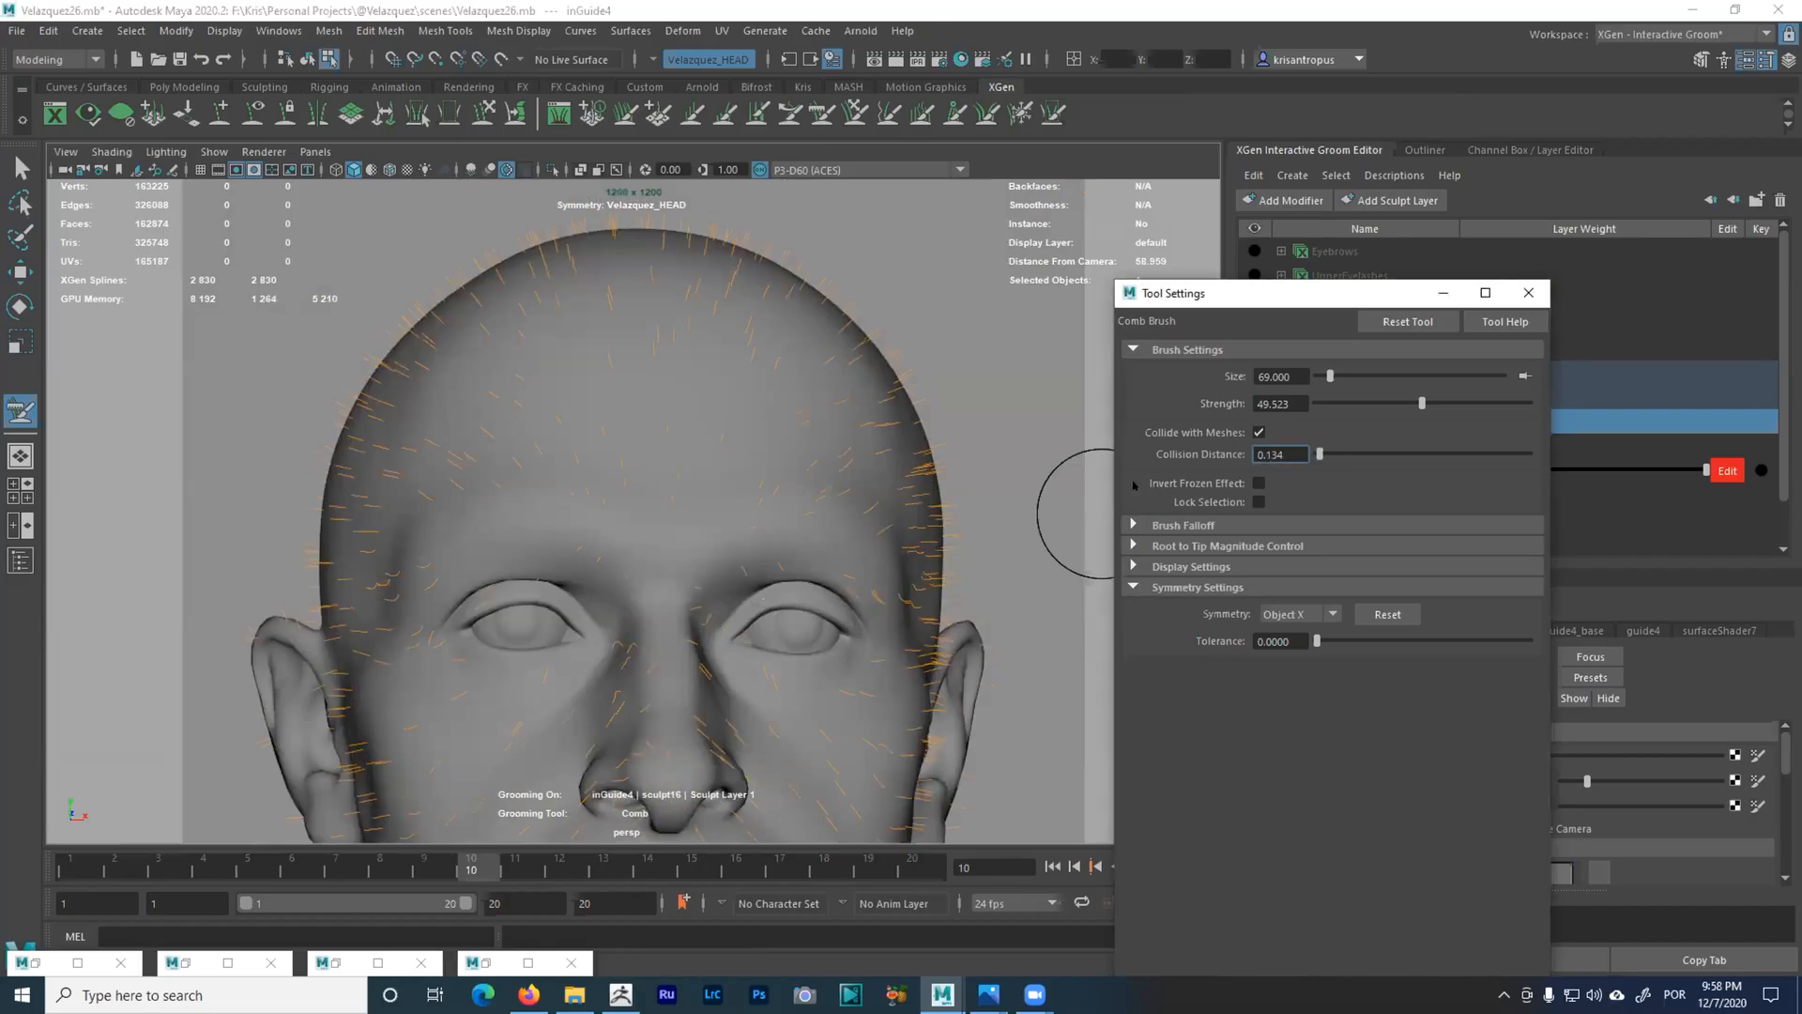
pyautogui.keyDown('alt'); pyautogui.moveTo(574, 657); pyautogui.dragTo(566, 476); pyautogui.keyUp('alt')
pyautogui.moveTo(741, 393)
pyautogui.keyDown('alt'); pyautogui.mouseDown()
pyautogui.moveTo(732, 490)
pyautogui.moveTo(777, 586)
pyautogui.moveTo(765, 575)
pyautogui.mouseUp(); pyautogui.keyUp('alt')
pyautogui.keyDown('alt'); pyautogui.moveTo(724, 515); pyautogui.dragTo(698, 524); pyautogui.keyUp('alt')
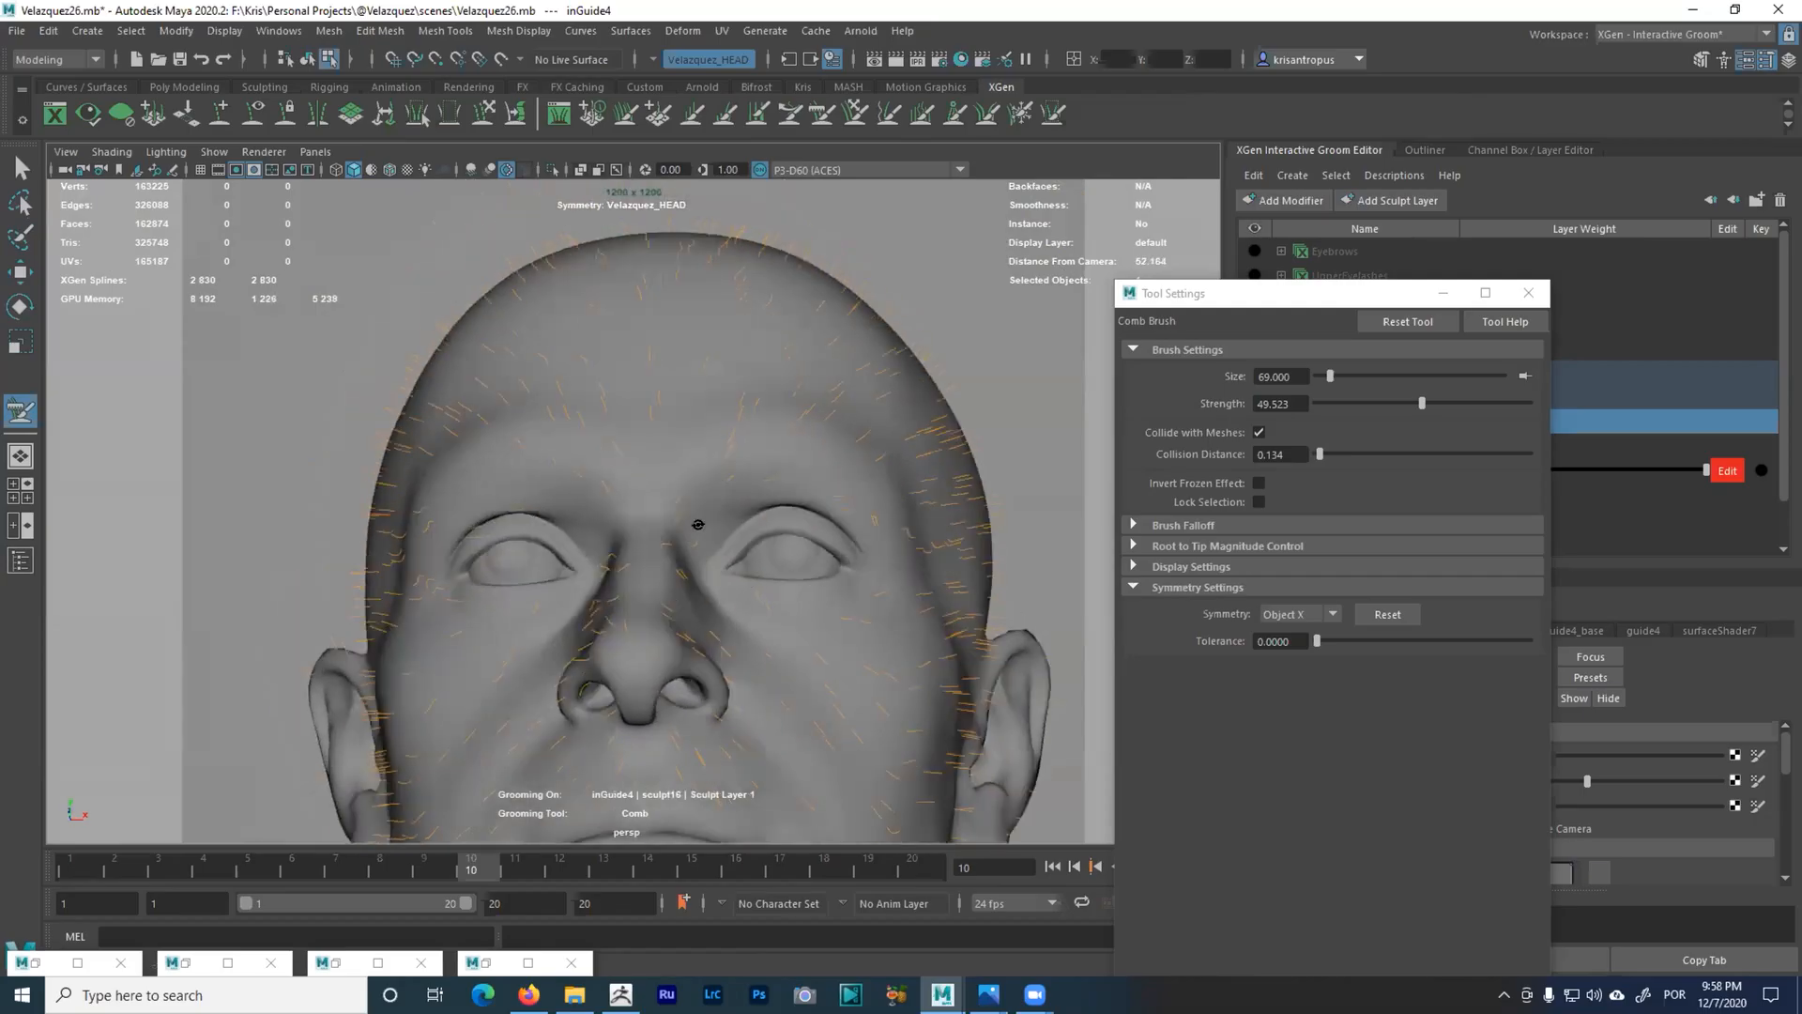
pyautogui.keyDown('alt'); pyautogui.moveTo(563, 604); pyautogui.dragTo(604, 756); pyautogui.keyUp('alt')
pyautogui.moveTo(607, 654)
pyautogui.mouseDown()
pyautogui.moveTo(603, 692)
pyautogui.moveTo(515, 704)
pyautogui.moveTo(535, 717)
pyautogui.mouseUp()
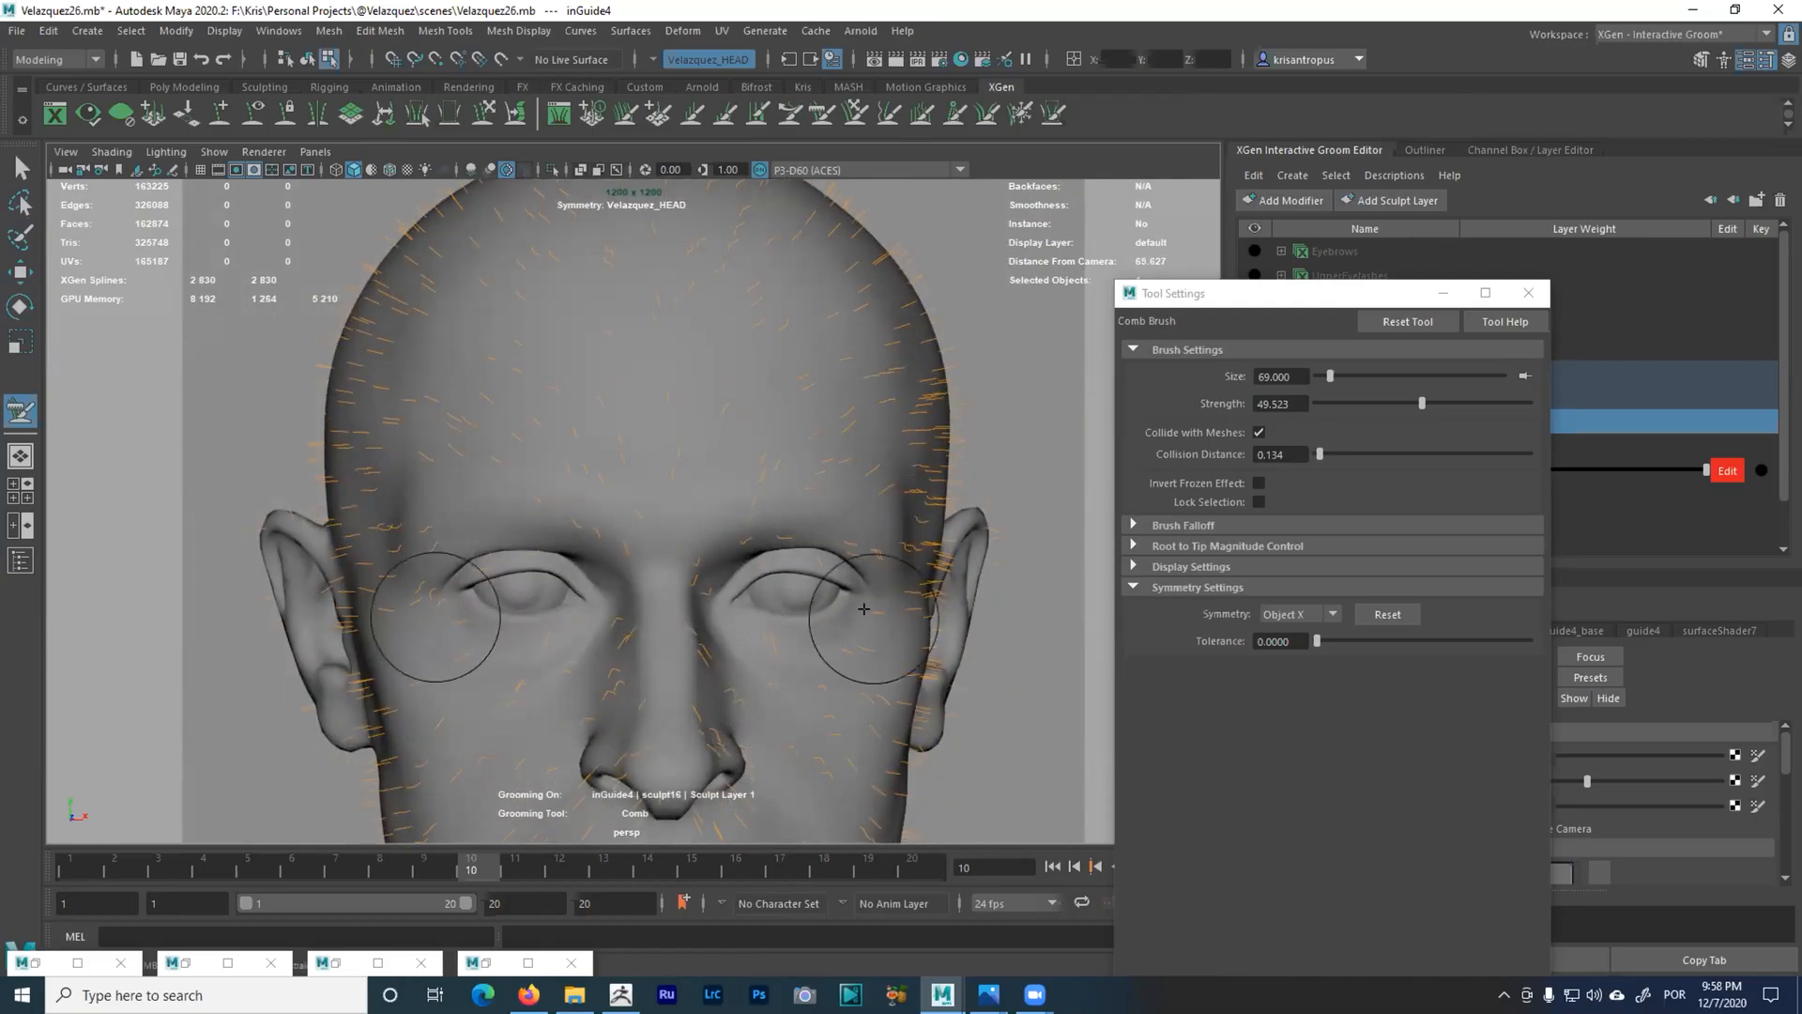
pyautogui.keyDown('alt'); pyautogui.moveTo(612, 583); pyautogui.dragTo(731, 565, button='right'); pyautogui.keyUp('alt')
pyautogui.keyDown('alt'); pyautogui.moveTo(731, 565); pyautogui.dragTo(741, 427, button='middle'); pyautogui.keyUp('alt')
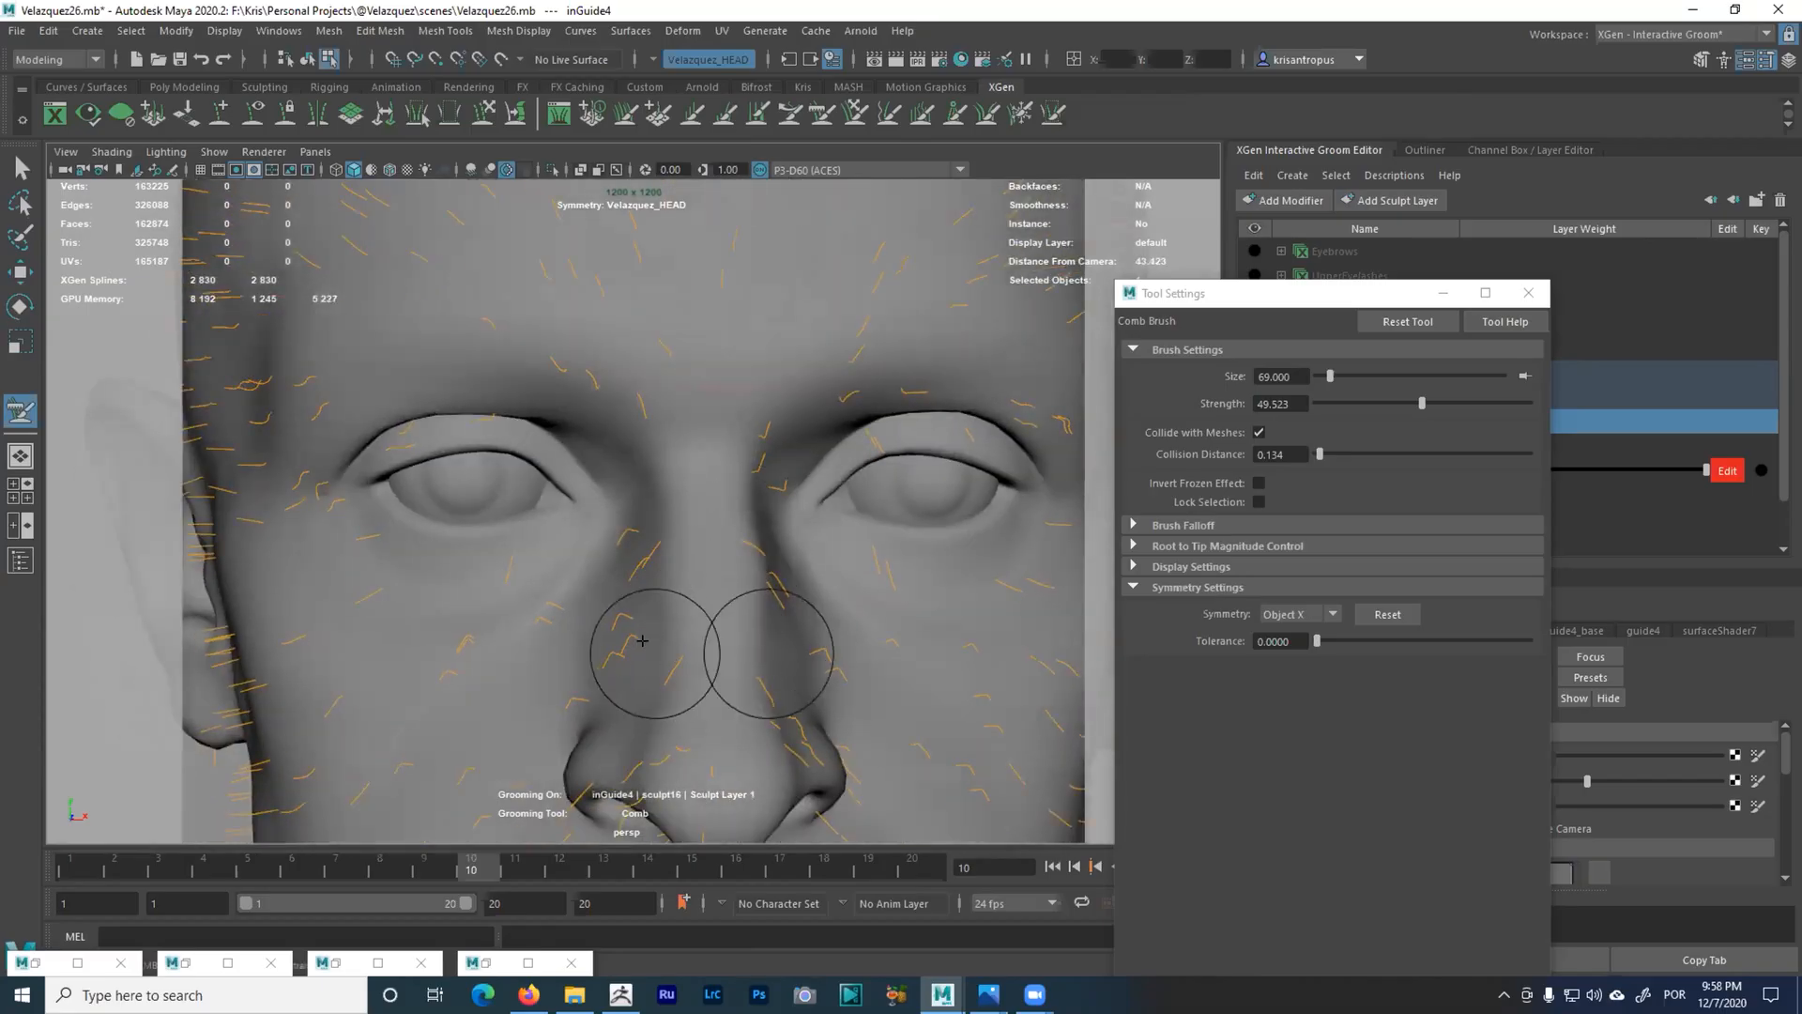
# - Disable Collide with Meshes for the Comb brush and comb the cheek hairs beside the nose and mouth
pyautogui.click(1259, 432)
pyautogui.keyDown('alt'); pyautogui.moveTo(695, 668); pyautogui.dragTo(655, 673); pyautogui.keyUp('alt')
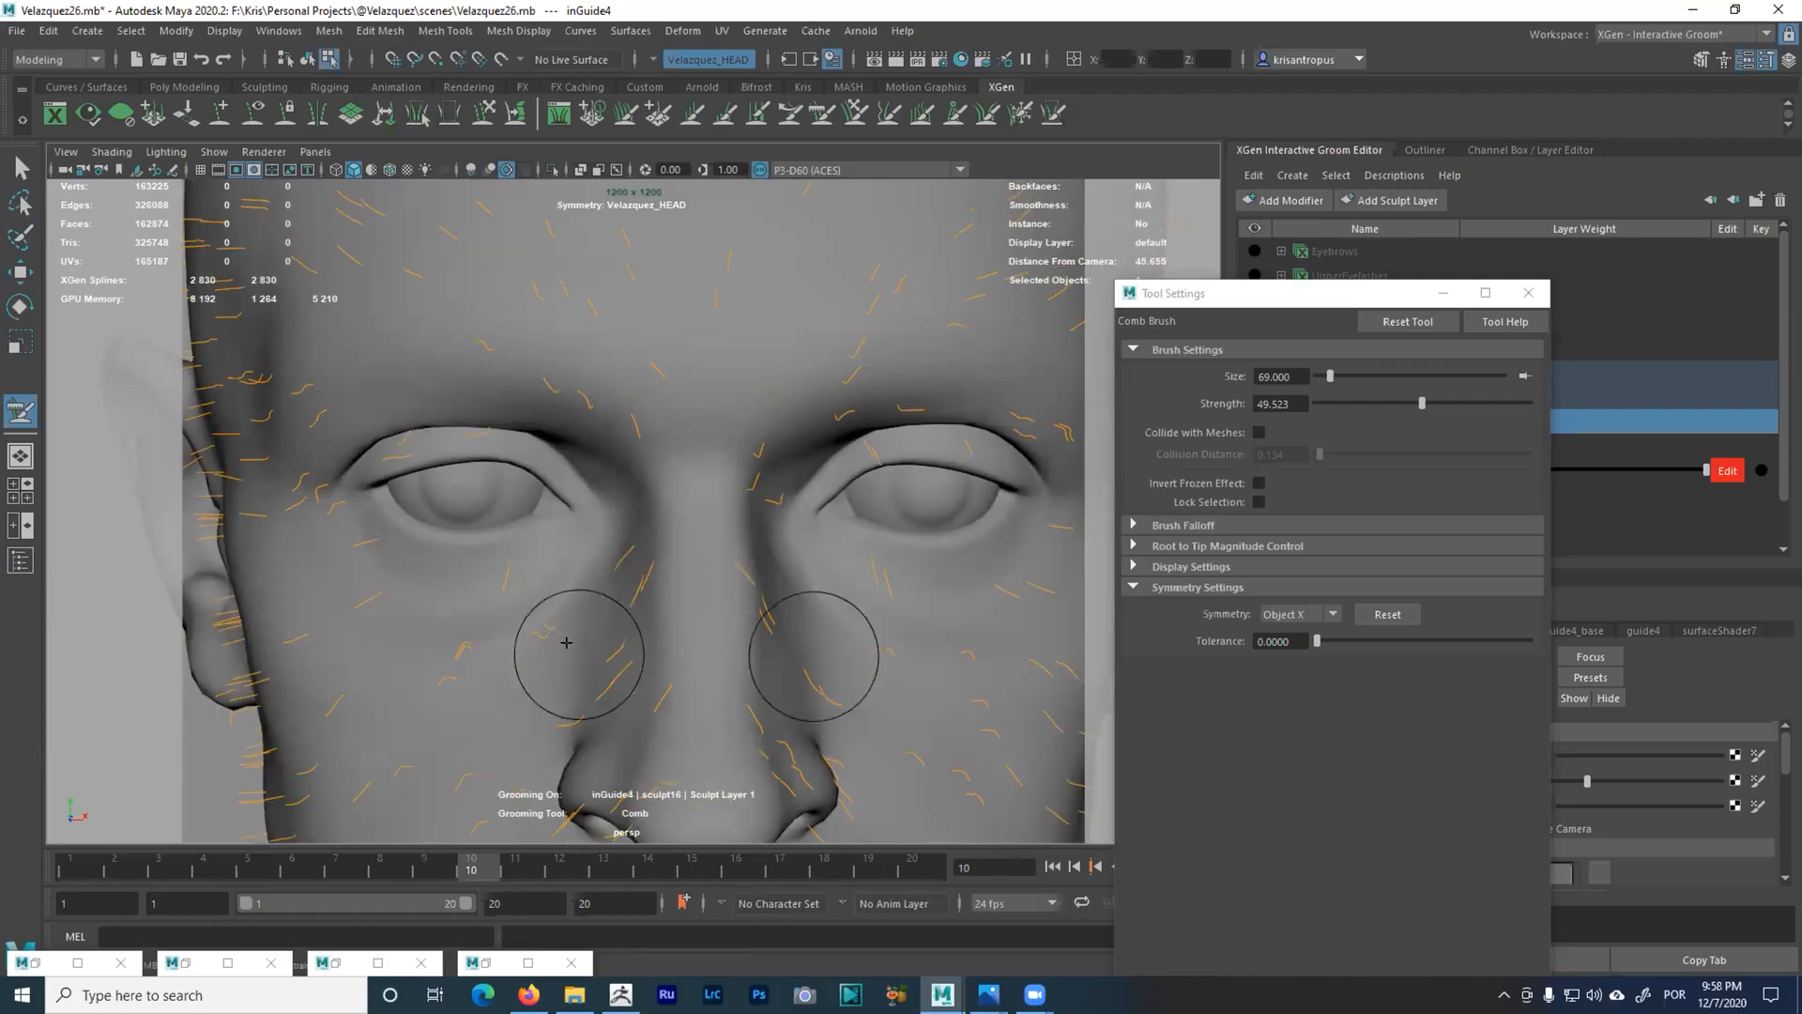
pyautogui.moveTo(434, 744)
pyautogui.mouseDown()
pyautogui.moveTo(442, 687)
pyautogui.moveTo(519, 676)
pyautogui.moveTo(504, 639)
pyautogui.moveTo(564, 548)
pyautogui.mouseUp()
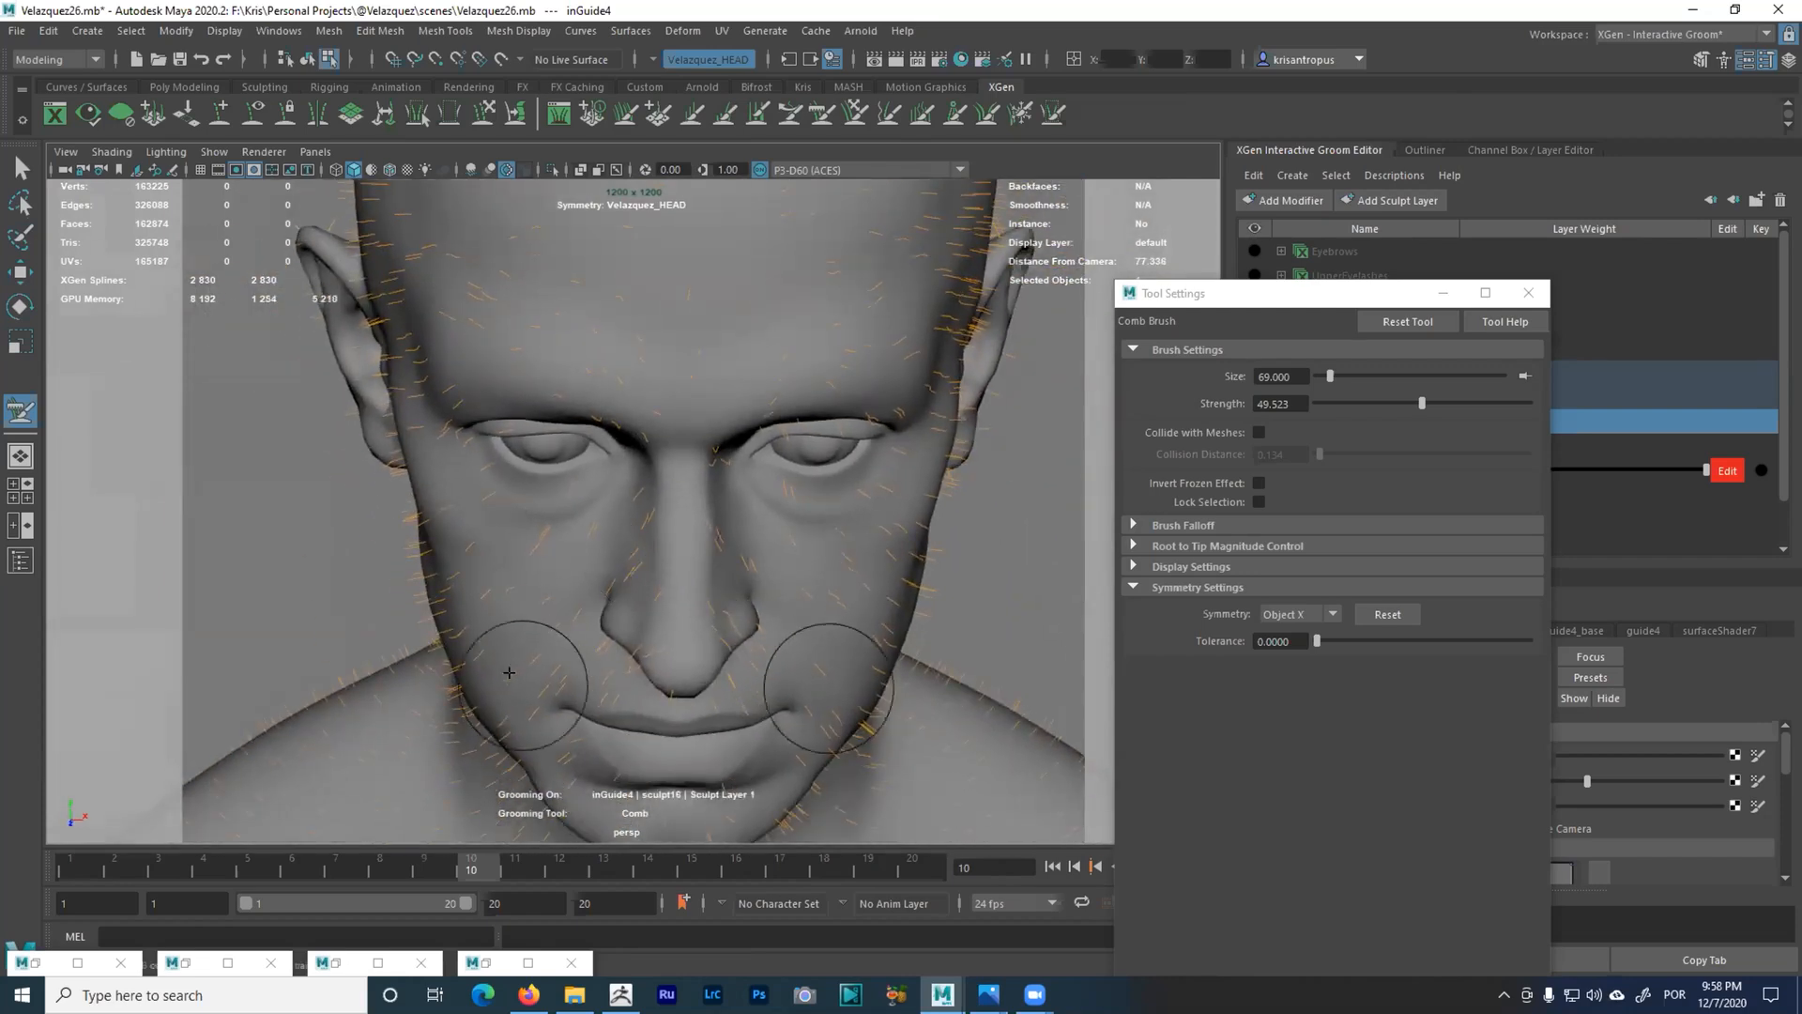
pyautogui.moveTo(567, 701)
pyautogui.keyDown('alt'); pyautogui.mouseDown()
pyautogui.moveTo(664, 623)
pyautogui.moveTo(685, 698)
pyautogui.moveTo(702, 647)
pyautogui.moveTo(704, 722)
pyautogui.moveTo(689, 673)
pyautogui.moveTo(712, 659)
pyautogui.moveTo(648, 742)
pyautogui.moveTo(656, 573)
pyautogui.moveTo(673, 597)
pyautogui.moveTo(746, 566)
pyautogui.mouseUp(); pyautogui.keyUp('alt')
pyautogui.keyDown('alt'); pyautogui.moveTo(857, 523); pyautogui.dragTo(773, 518); pyautogui.keyUp('alt')
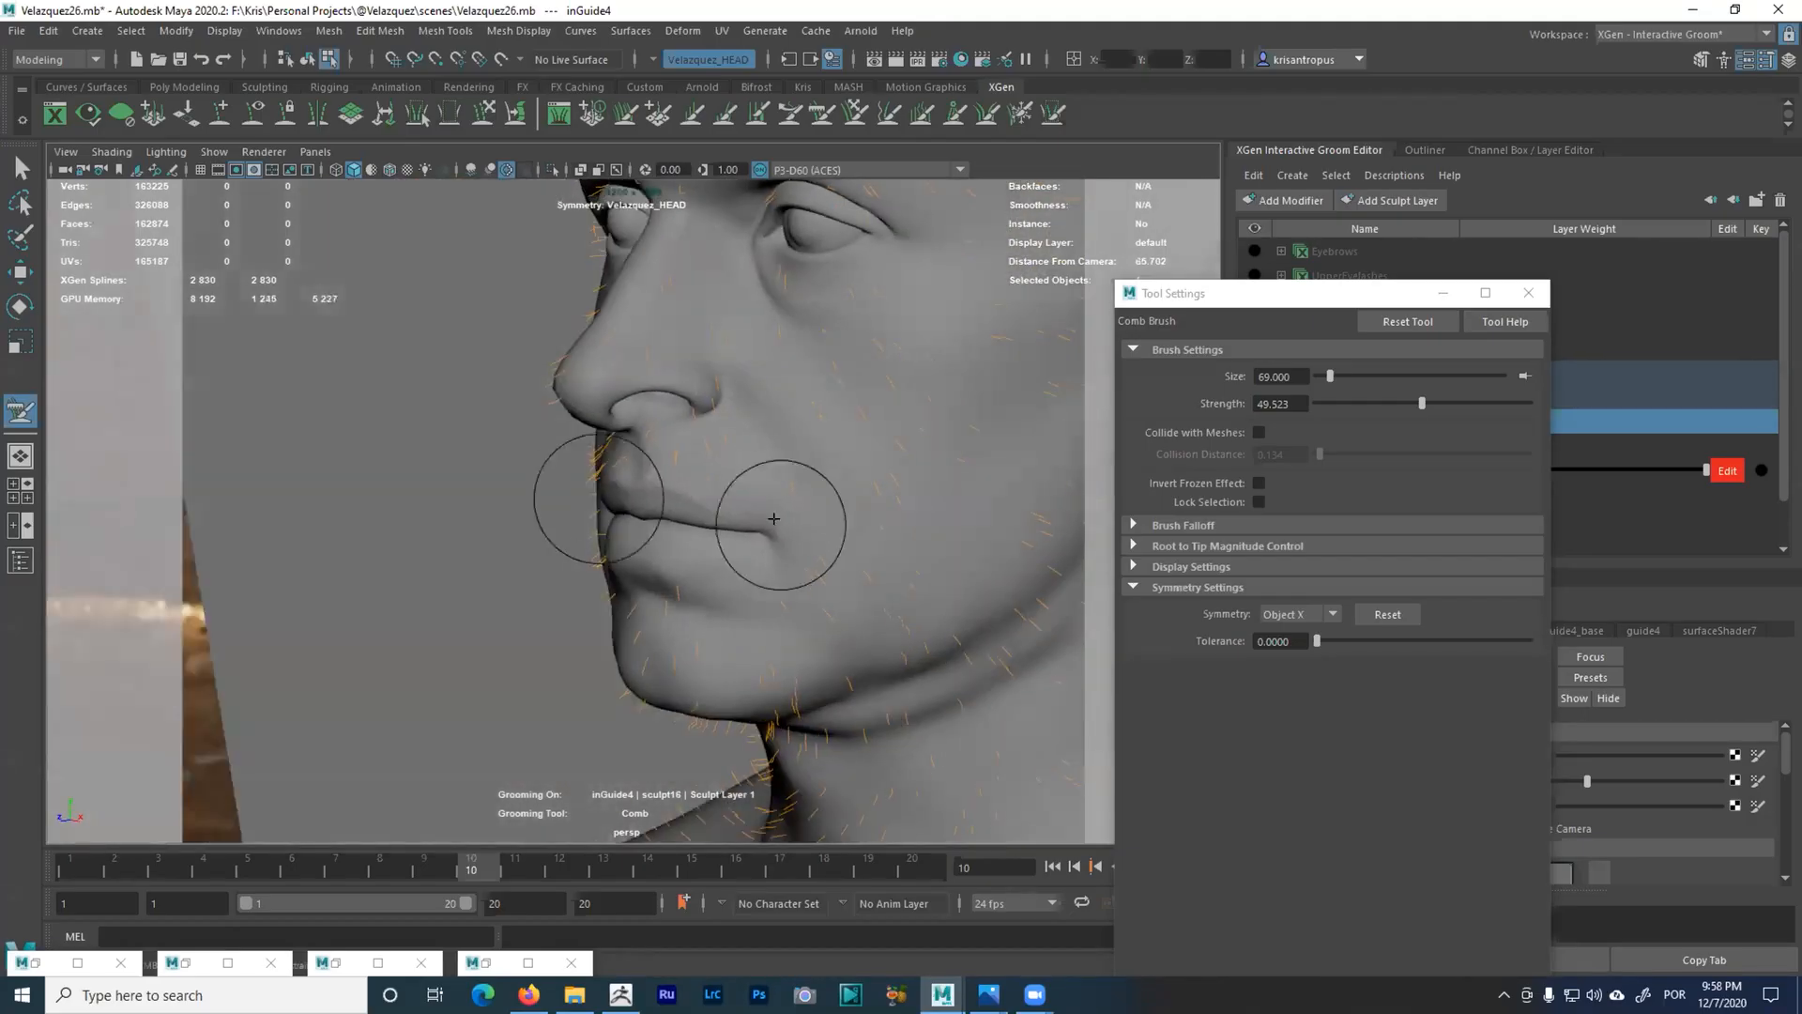
pyautogui.keyDown('alt'); pyautogui.moveTo(833, 715); pyautogui.dragTo(687, 640, button='right'); pyautogui.keyUp('alt')
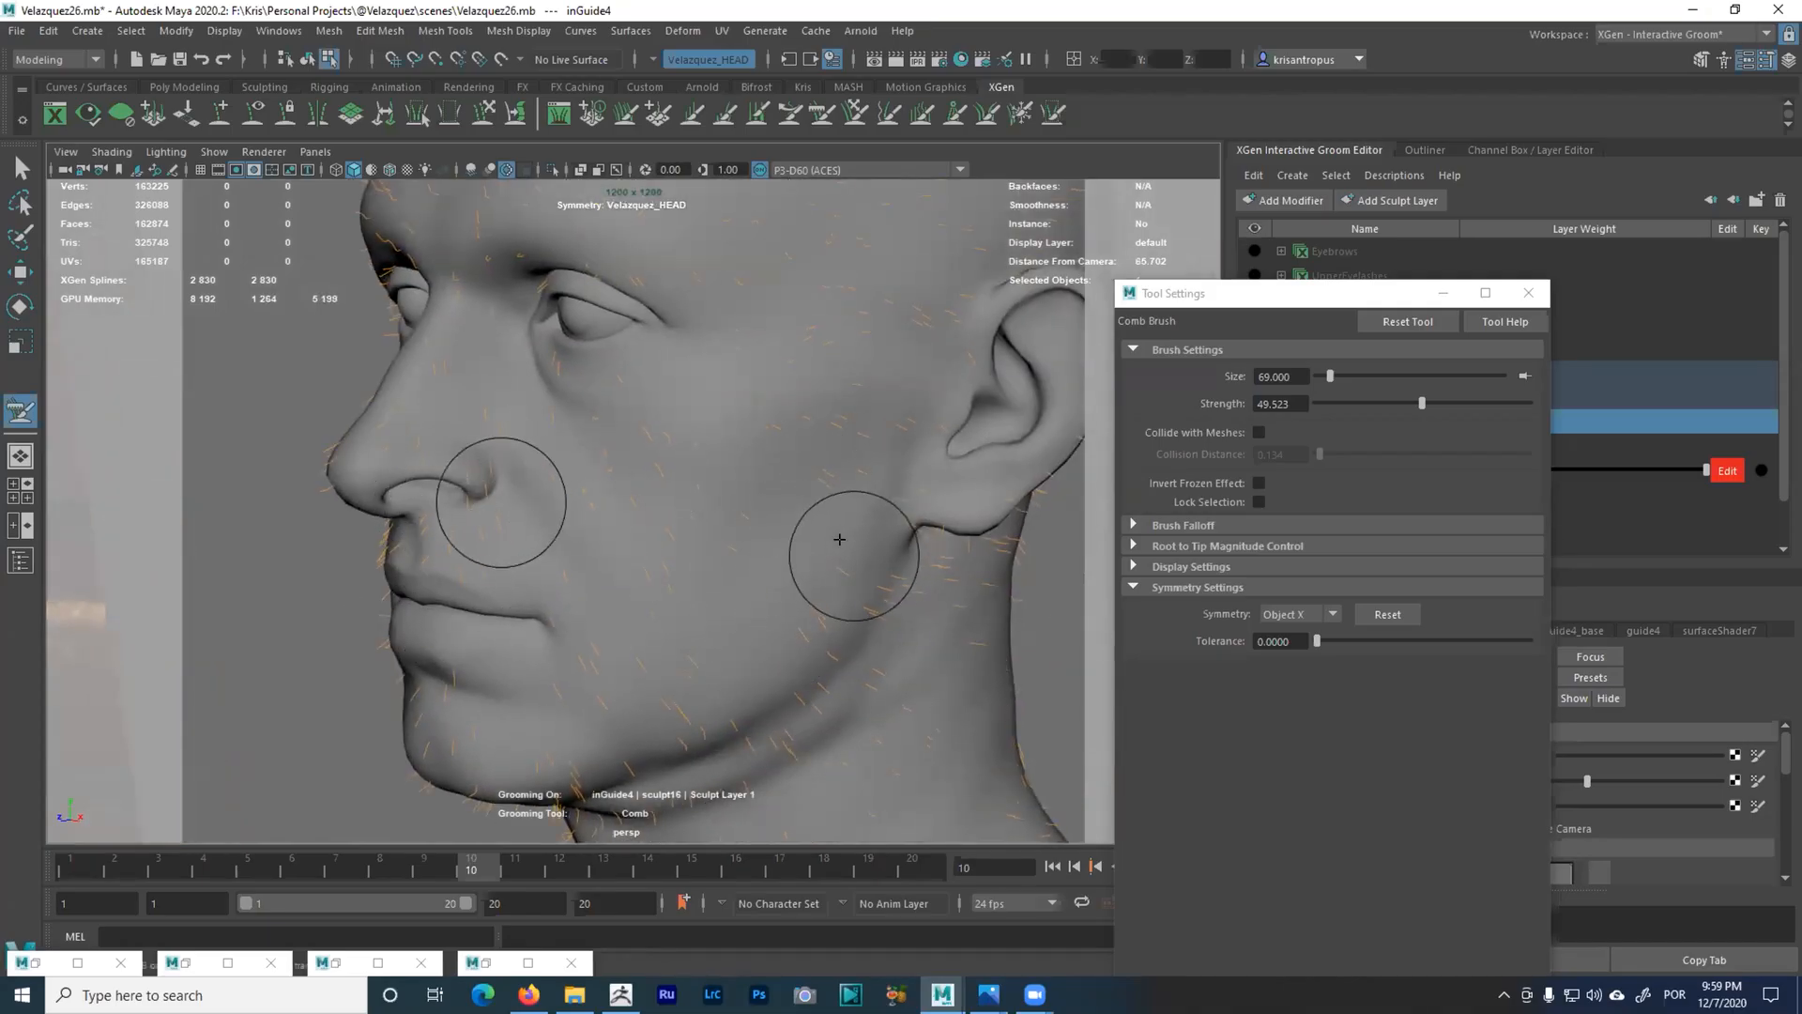
# - Set the Comb brush's falloff type to Volume and minimize its tool settings
pyautogui.moveTo(1361, 293); pyautogui.dragTo(1324, 274)
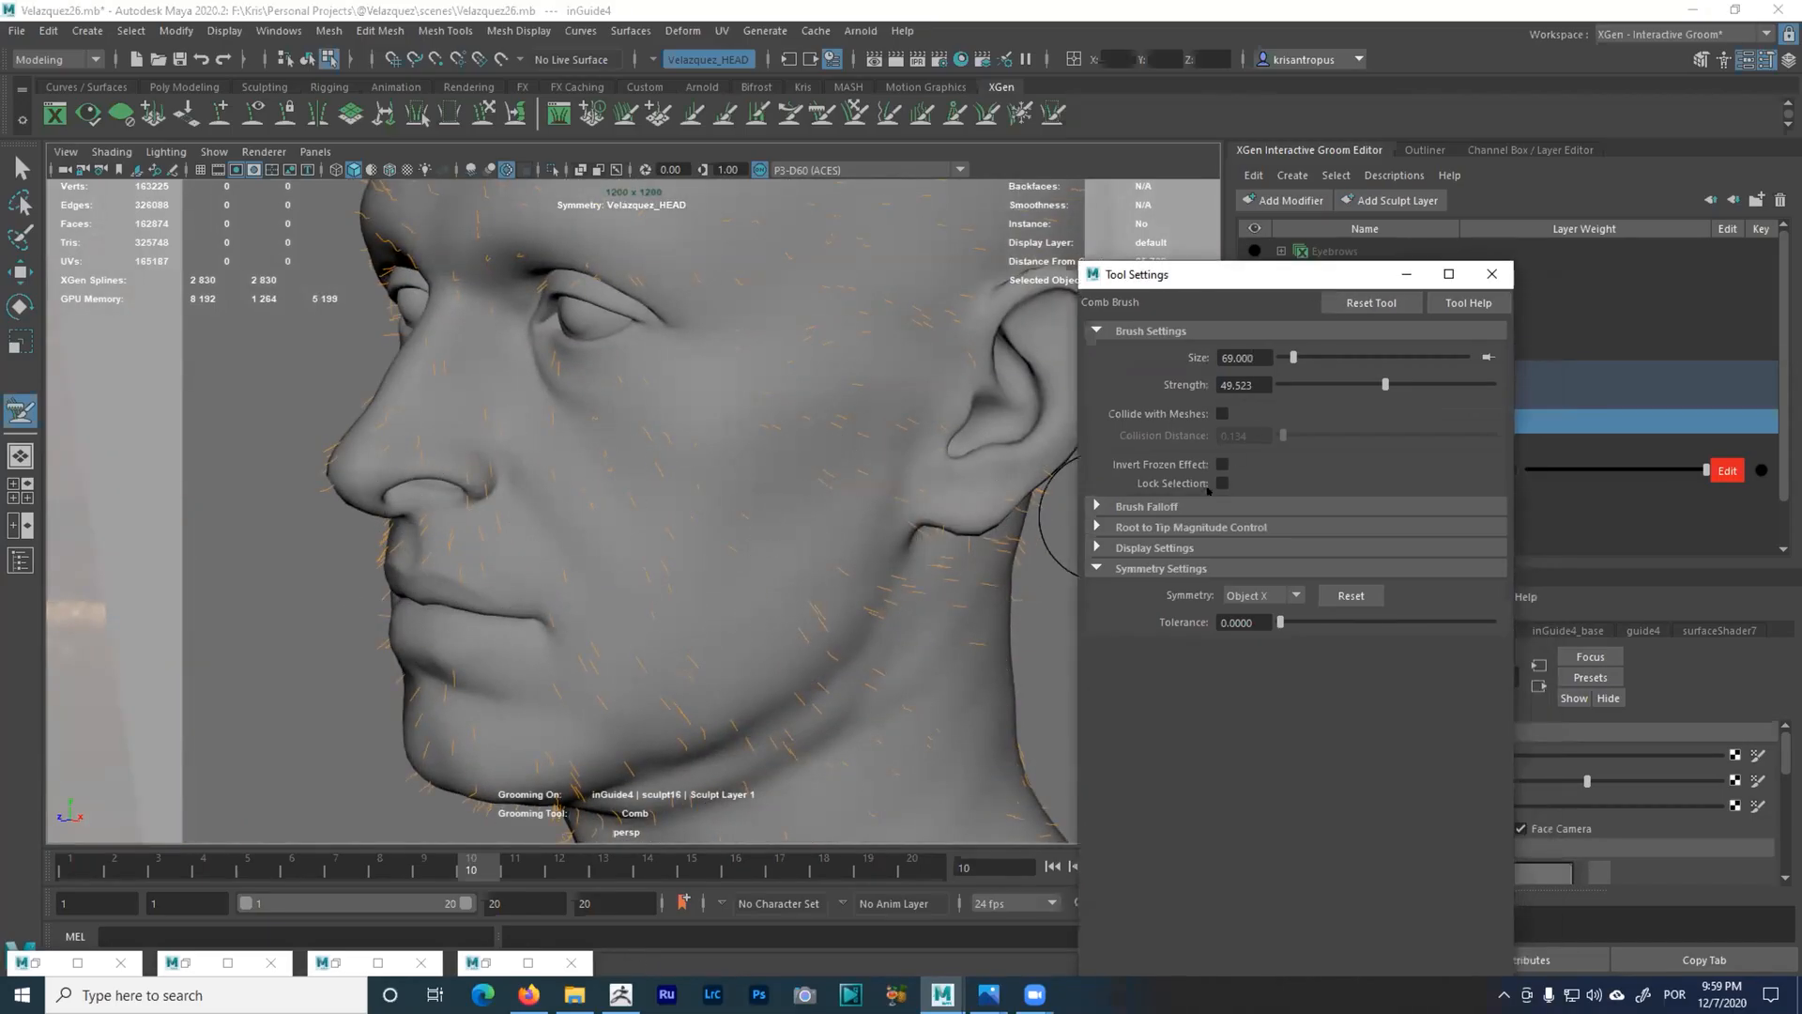
pyautogui.click(1149, 506)
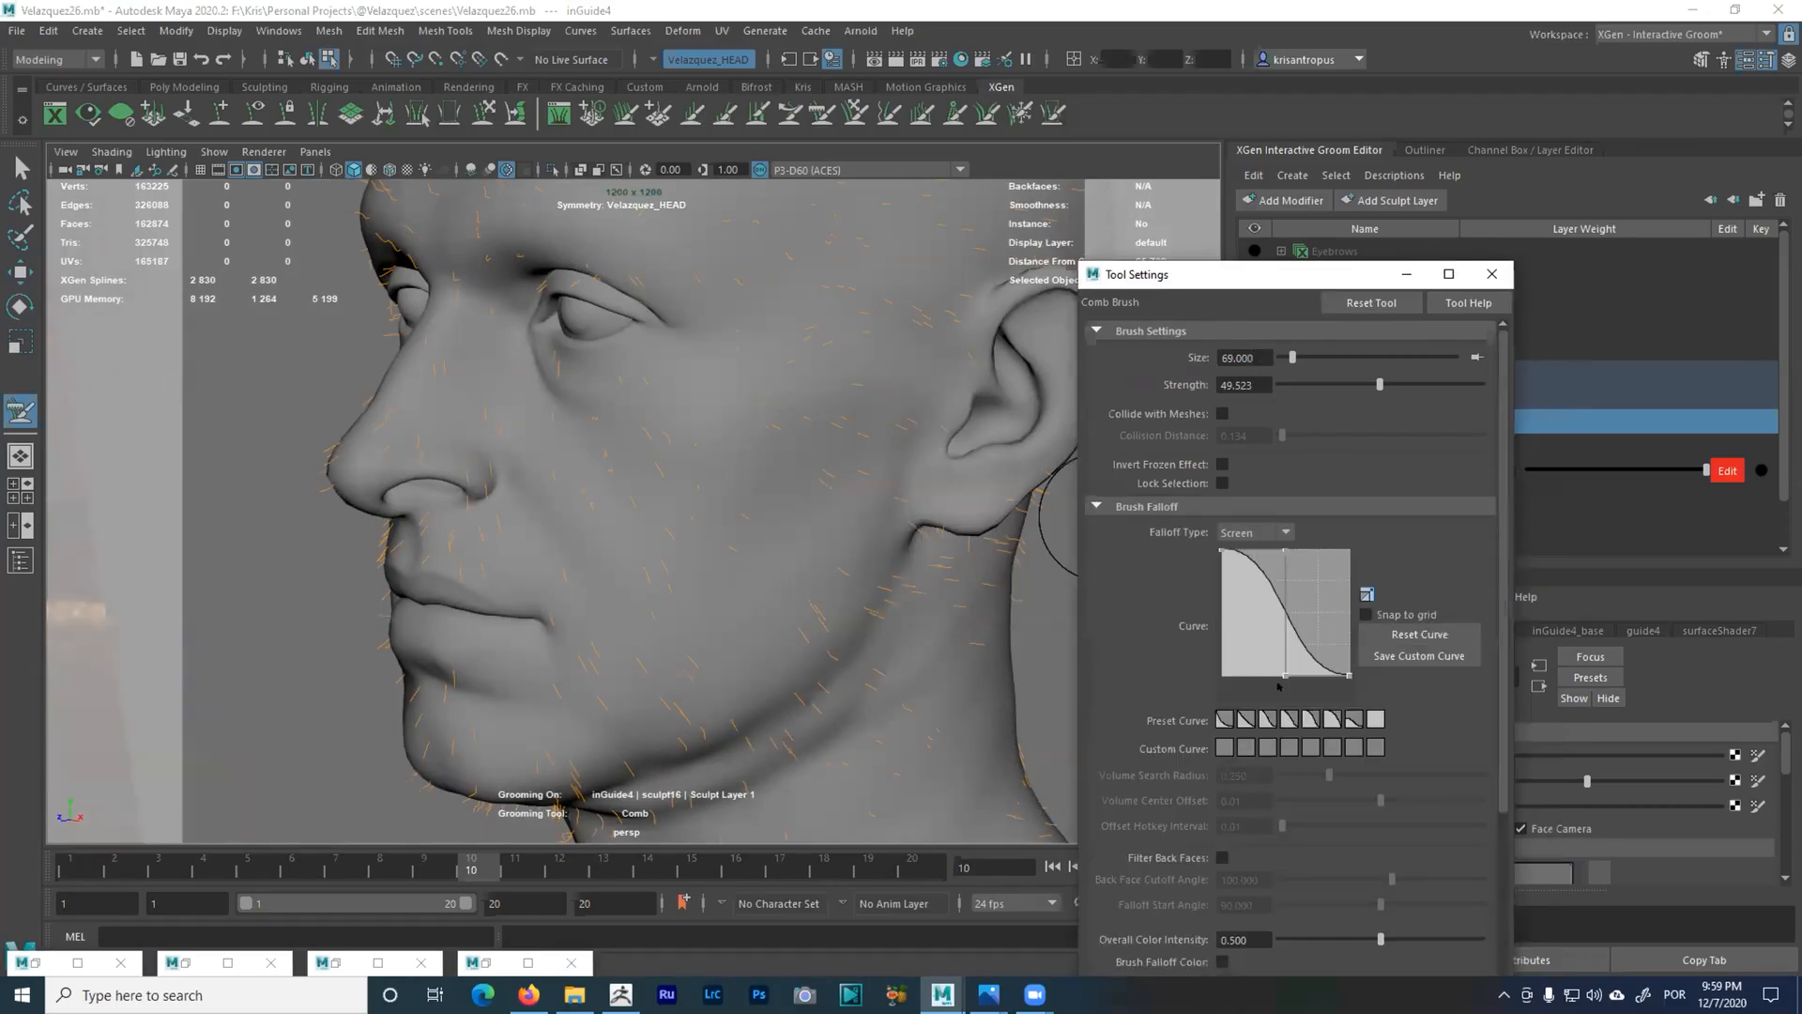
pyautogui.click(1249, 533)
pyautogui.click(1237, 568)
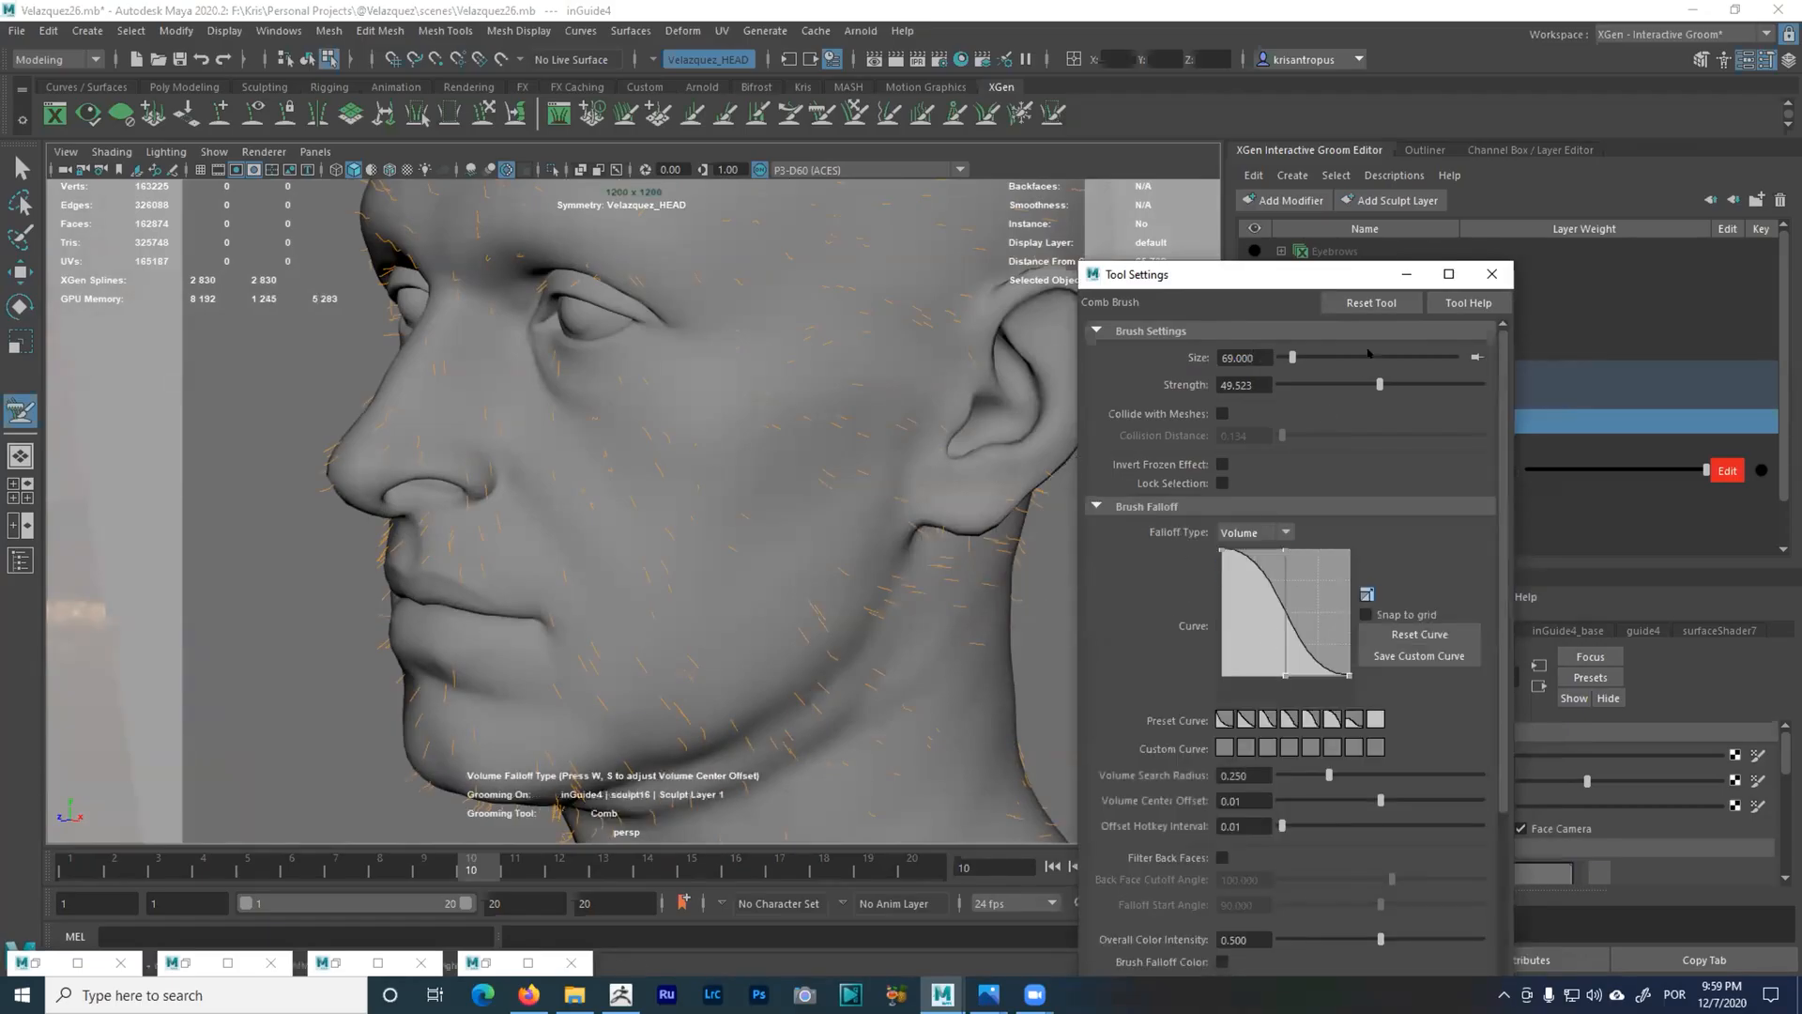
pyautogui.click(1400, 268)
# - Comb the hairs across the side of the cheek towards the ear and earlobe
pyautogui.keyDown('alt'); pyautogui.moveTo(720, 611); pyautogui.dragTo(737, 660); pyautogui.keyUp('alt')
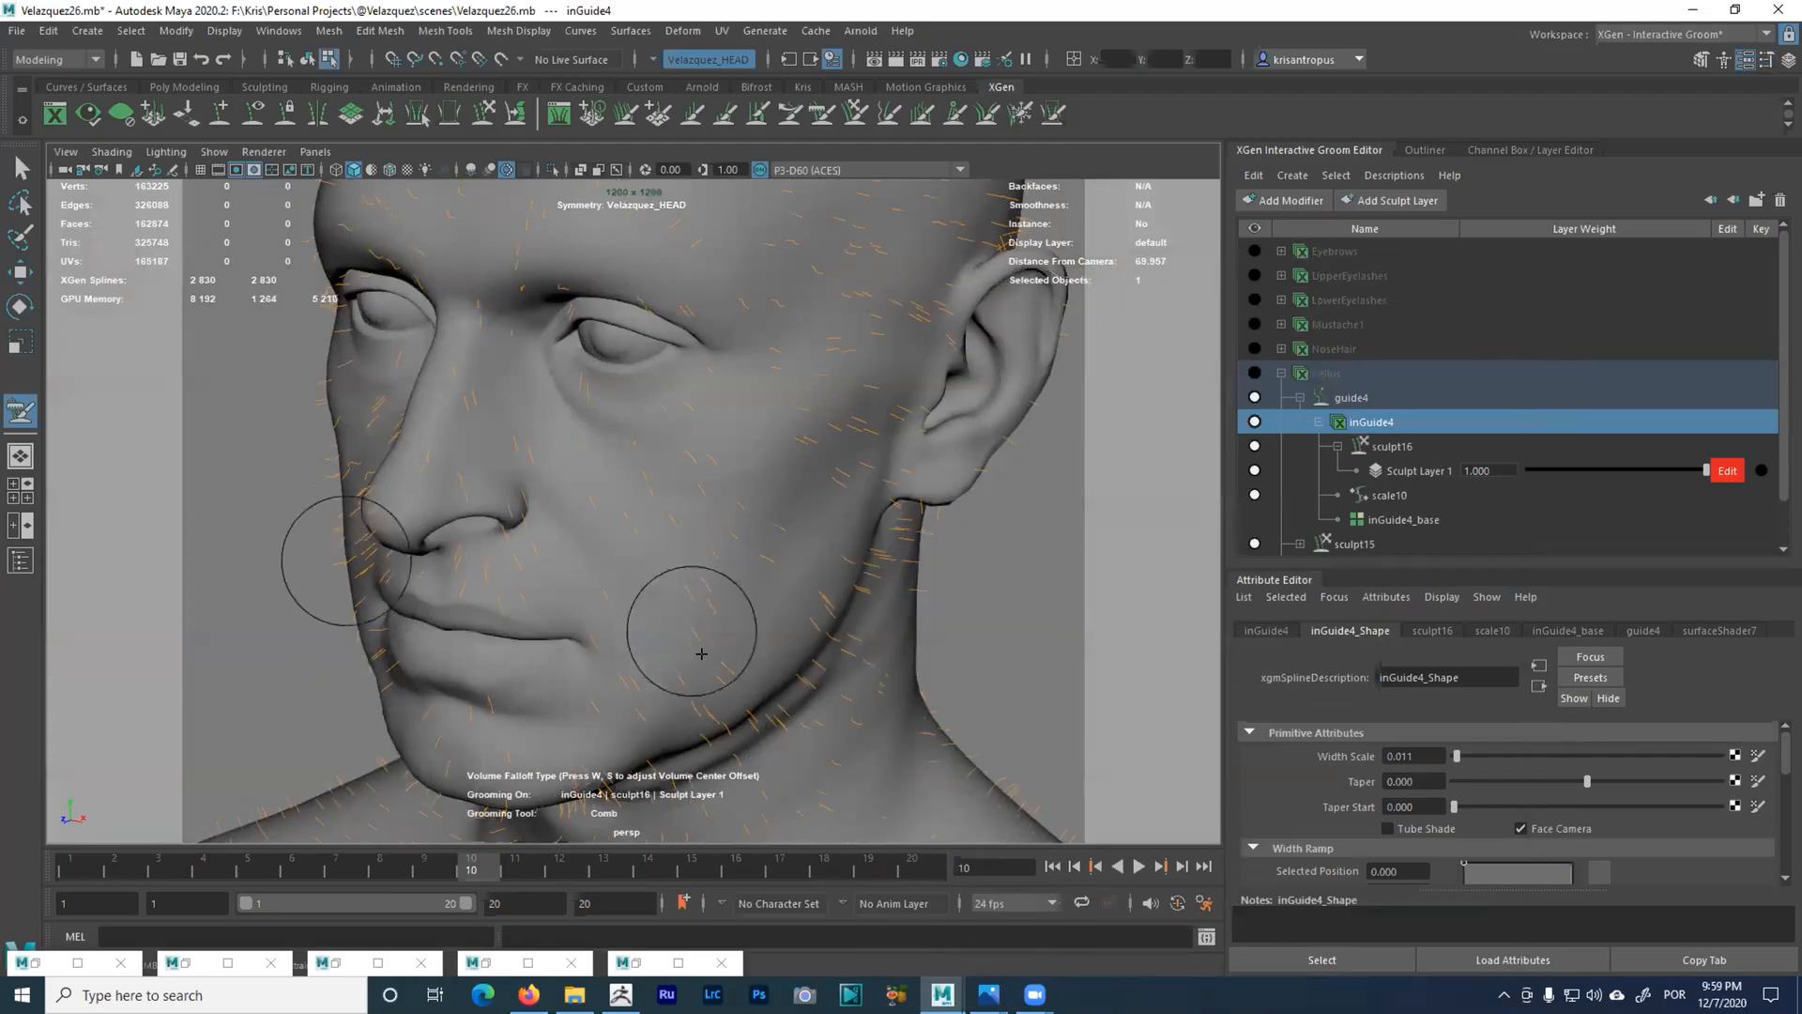
pyautogui.keyDown('alt'); pyautogui.moveTo(815, 609); pyautogui.dragTo(777, 574); pyautogui.keyUp('alt')
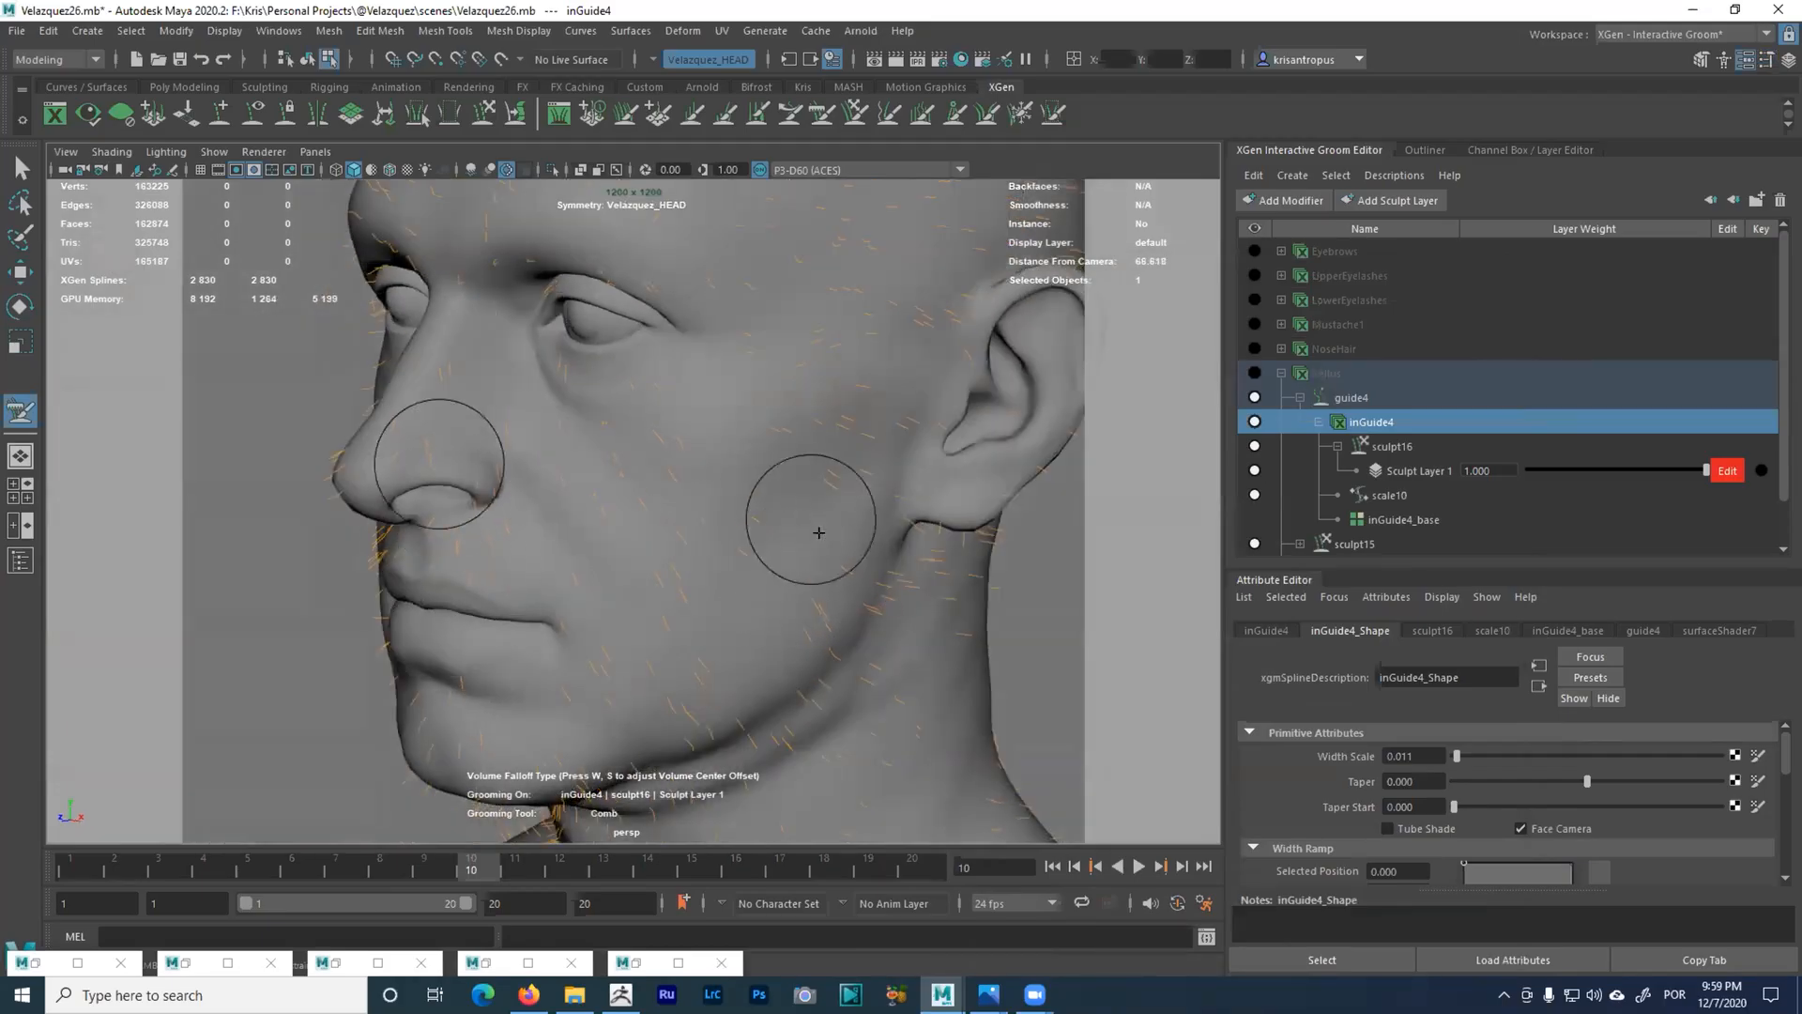
pyautogui.keyDown('alt'); pyautogui.moveTo(866, 504); pyautogui.dragTo(704, 495); pyautogui.keyUp('alt')
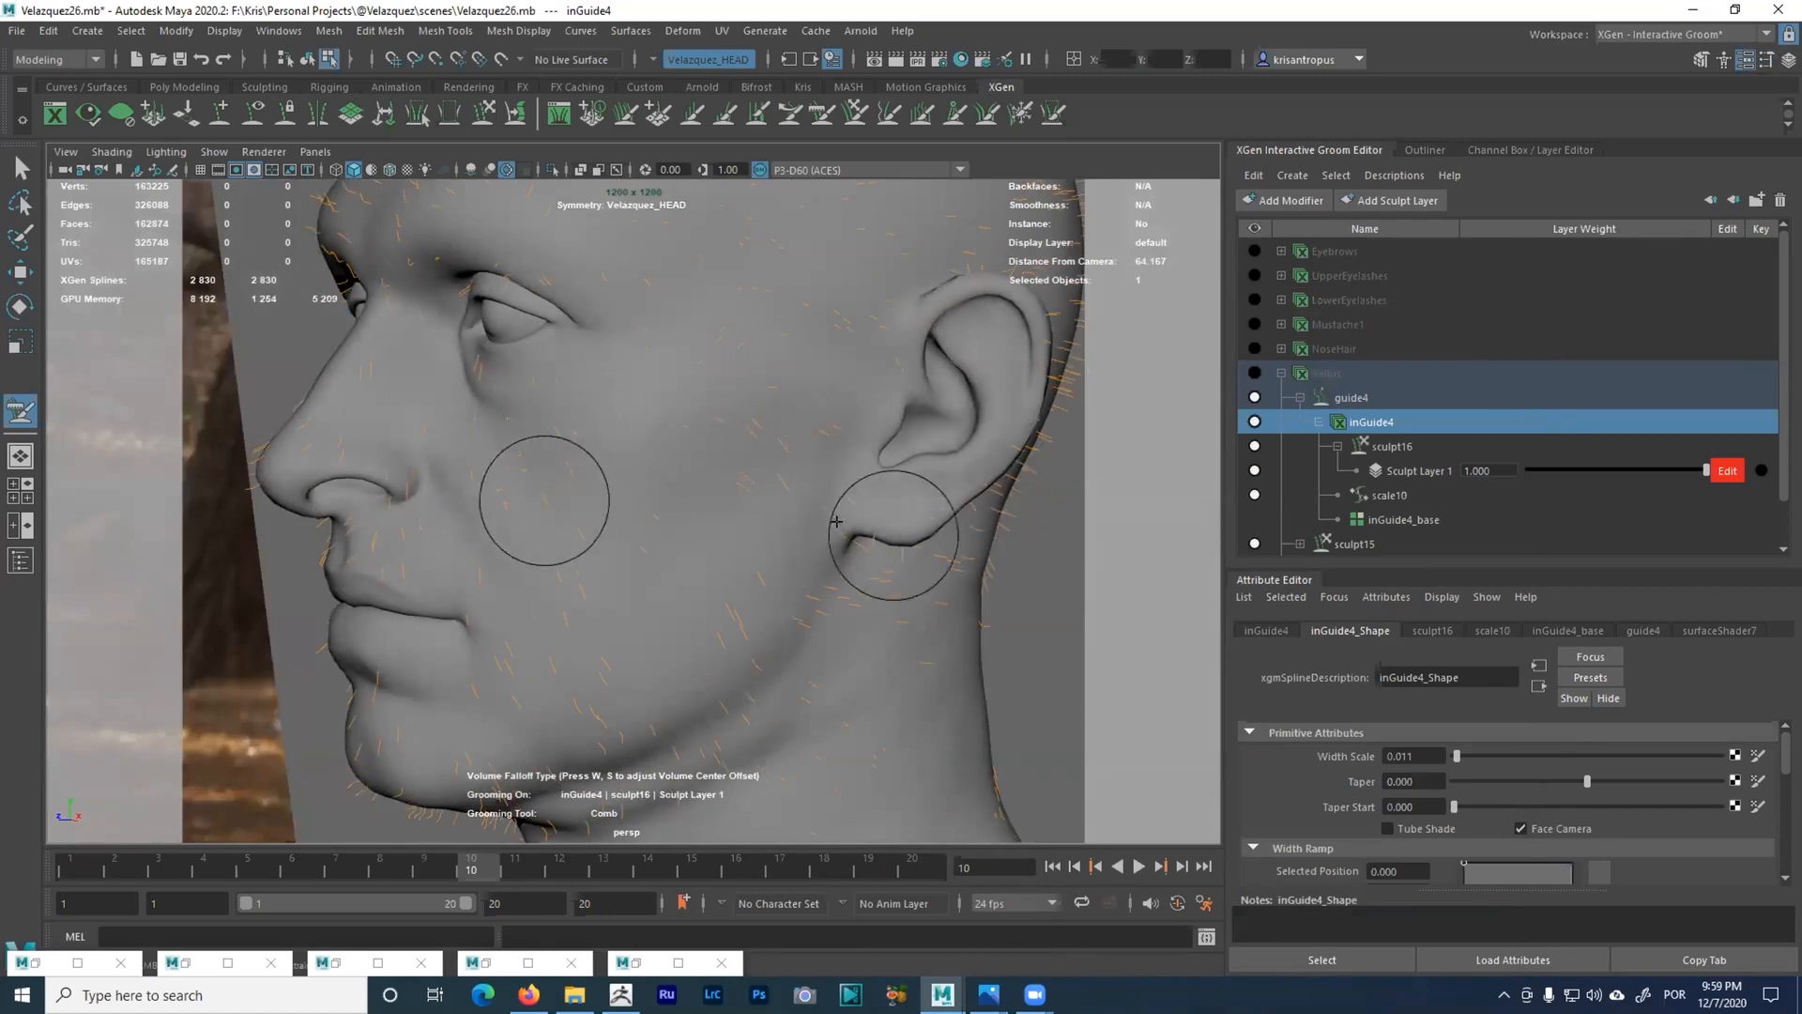
pyautogui.keyDown('alt'); pyautogui.moveTo(771, 502); pyautogui.dragTo(848, 567); pyautogui.keyUp('alt')
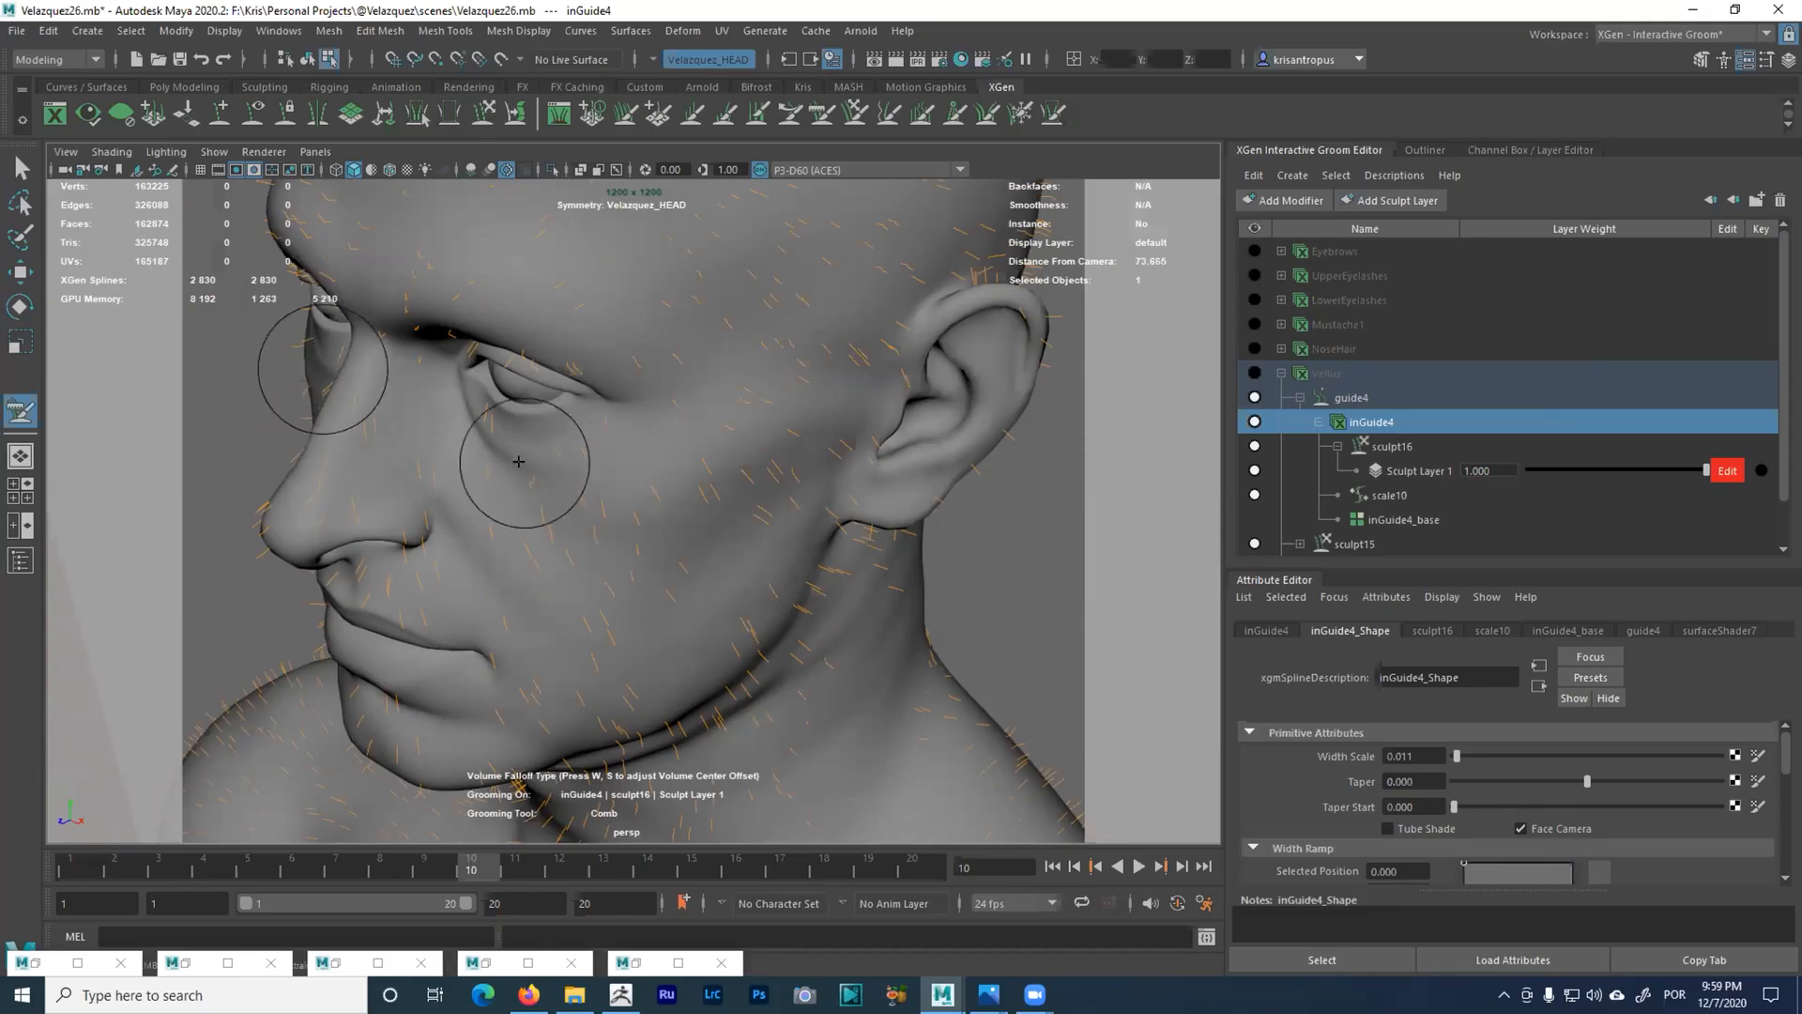
# - Comb the fine hair guides from the temple and around the ear down along the jawline to the neck
pyautogui.keyDown('alt'); pyautogui.moveTo(792, 422); pyautogui.dragTo(745, 511, button='middle'); pyautogui.keyUp('alt')
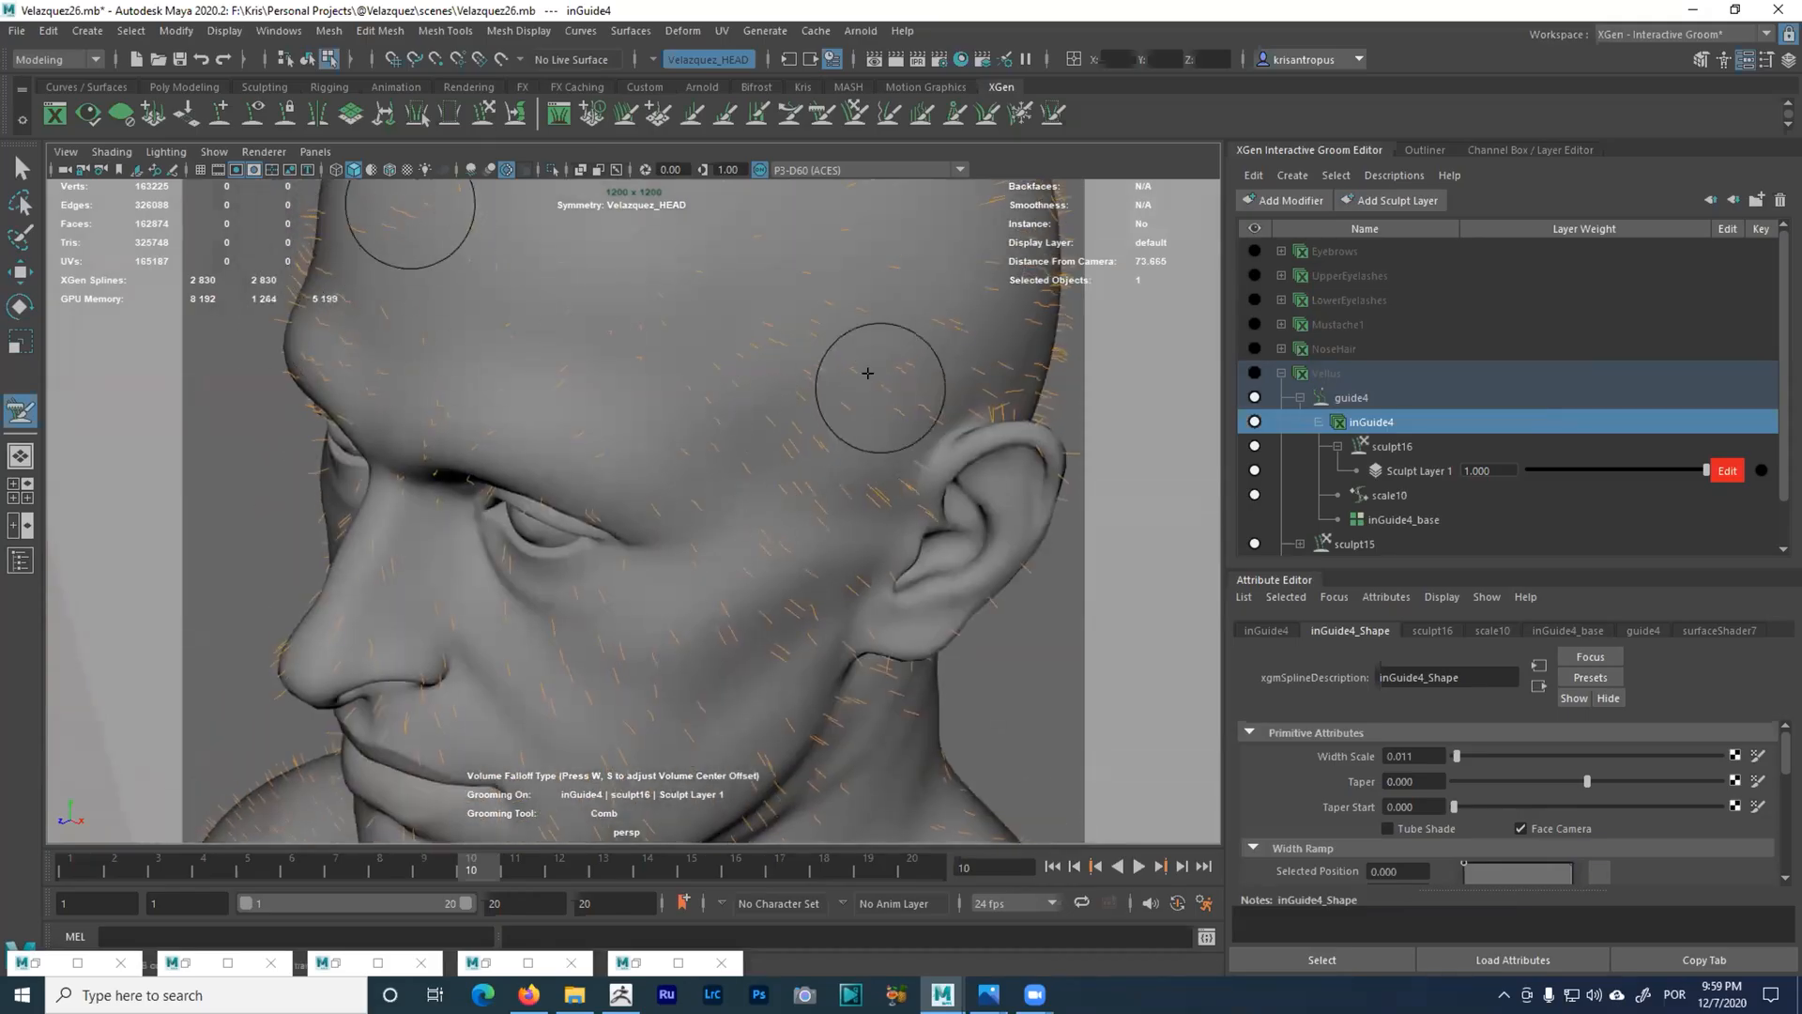
pyautogui.keyDown('alt'); pyautogui.moveTo(941, 441); pyautogui.dragTo(853, 414); pyautogui.keyUp('alt')
pyautogui.keyDown('alt'); pyautogui.moveTo(967, 499); pyautogui.dragTo(879, 429); pyautogui.keyUp('alt')
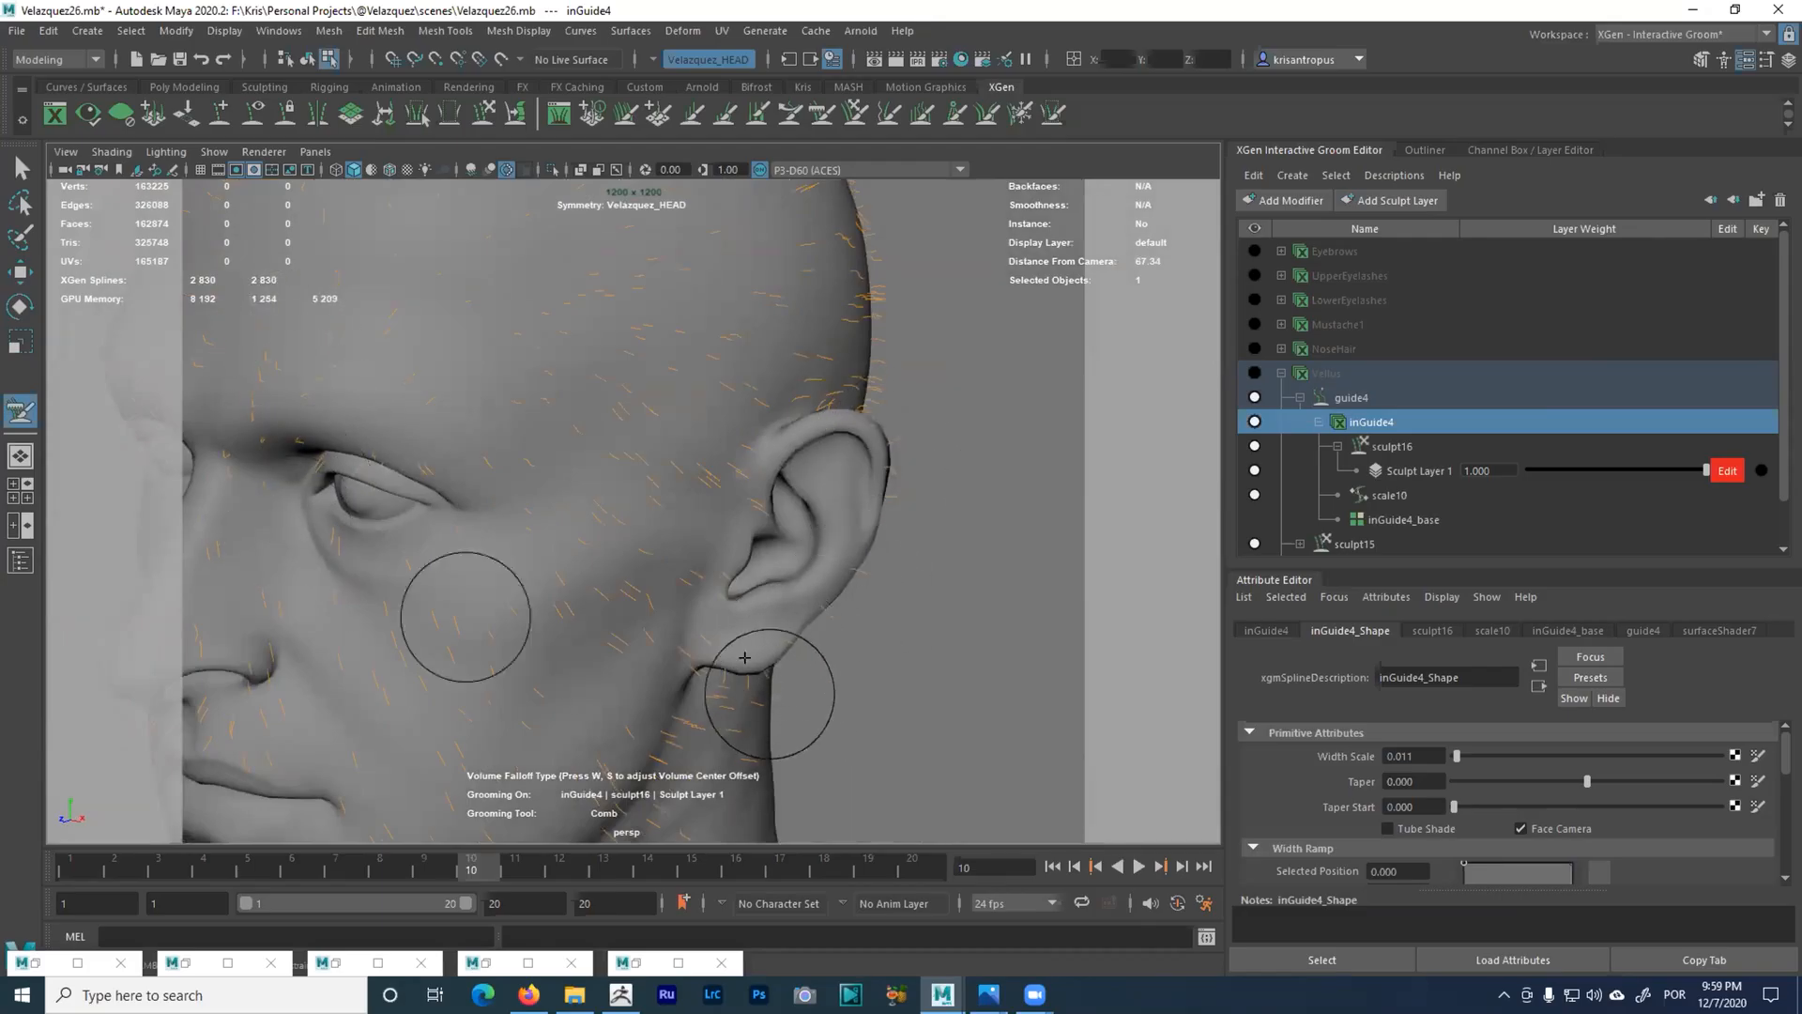
pyautogui.keyDown('alt'); pyautogui.moveTo(761, 718); pyautogui.dragTo(745, 493); pyautogui.keyUp('alt')
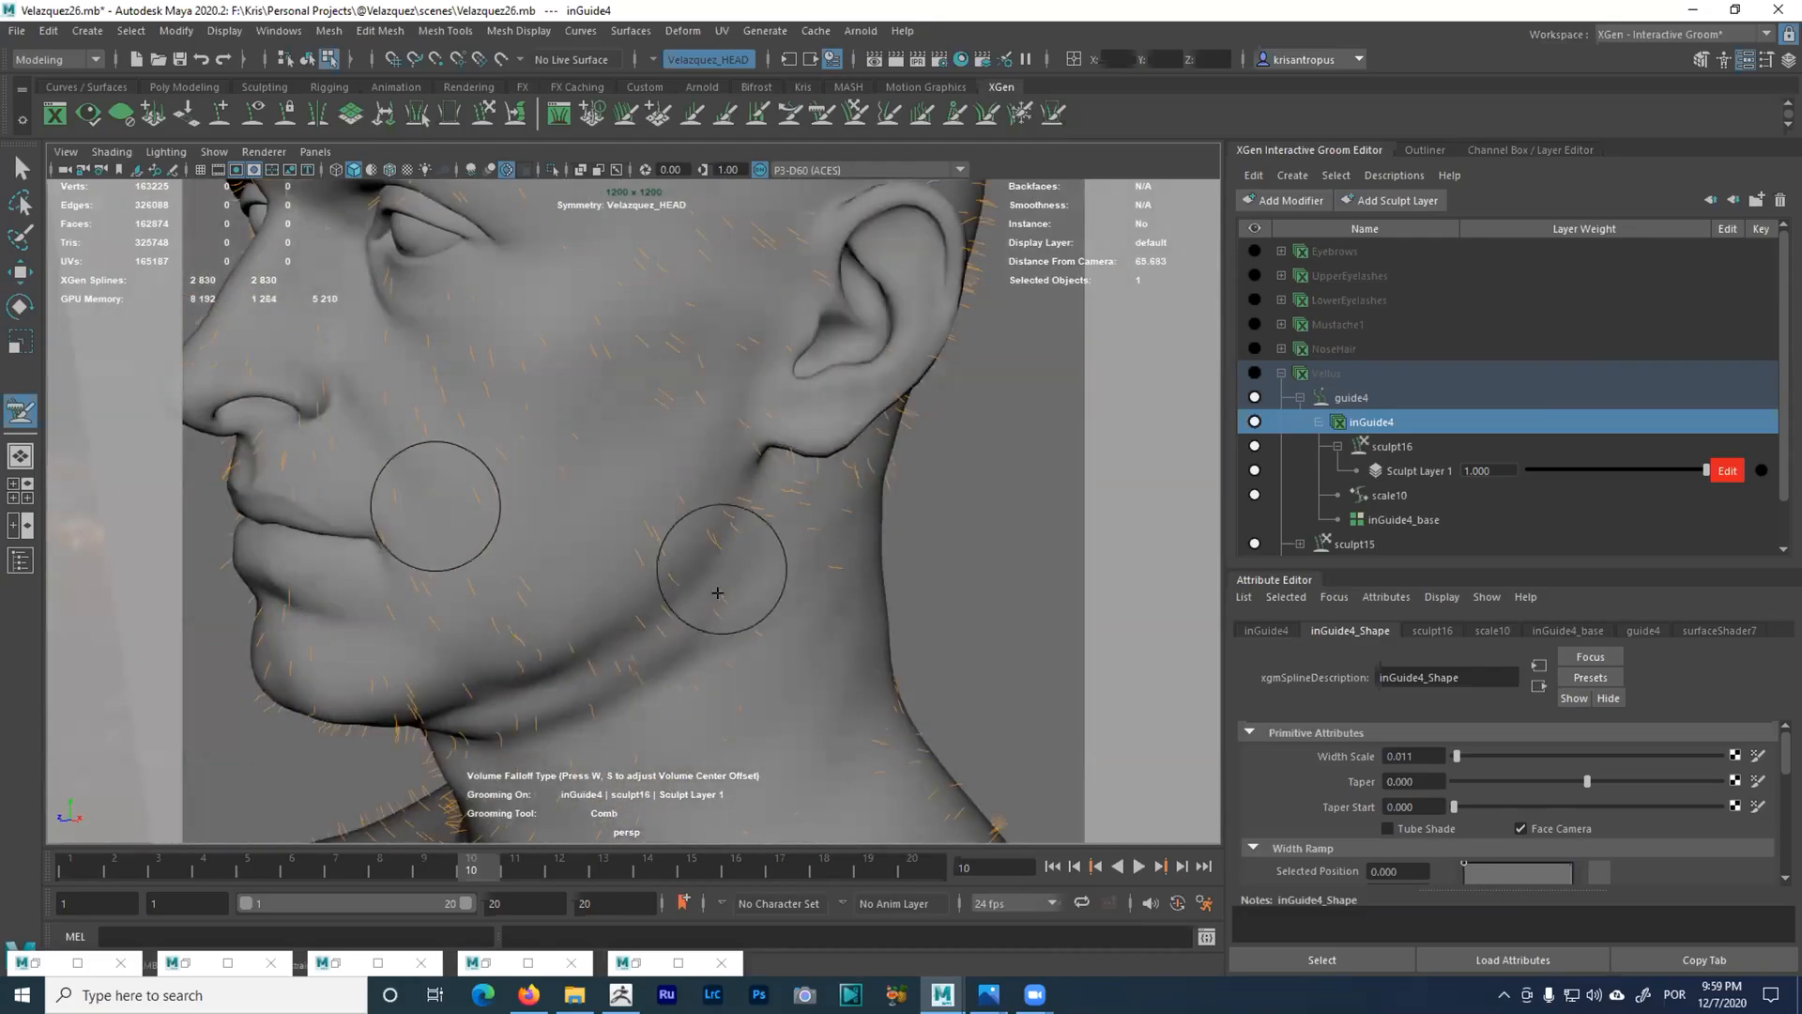
pyautogui.keyDown('alt'); pyautogui.moveTo(736, 627); pyautogui.dragTo(850, 383, button='middle'); pyautogui.keyUp('alt')
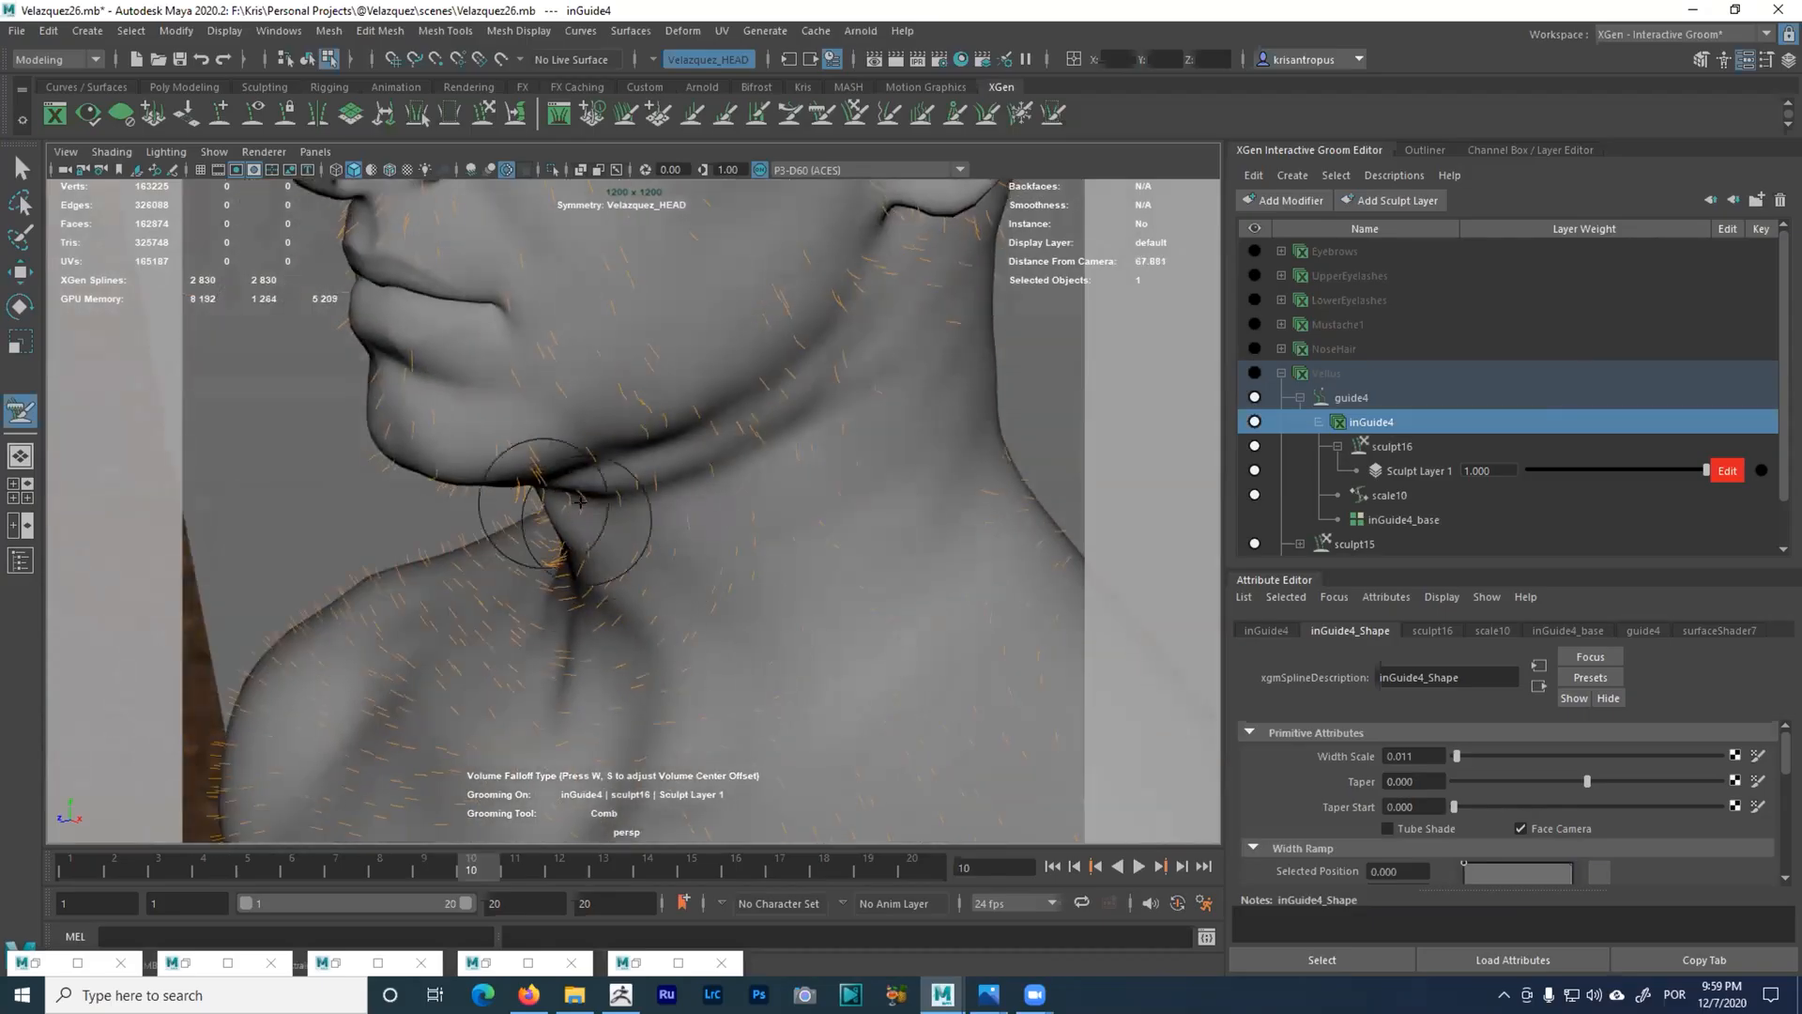
pyautogui.keyDown('alt'); pyautogui.moveTo(577, 519); pyautogui.dragTo(532, 535); pyautogui.keyUp('alt')
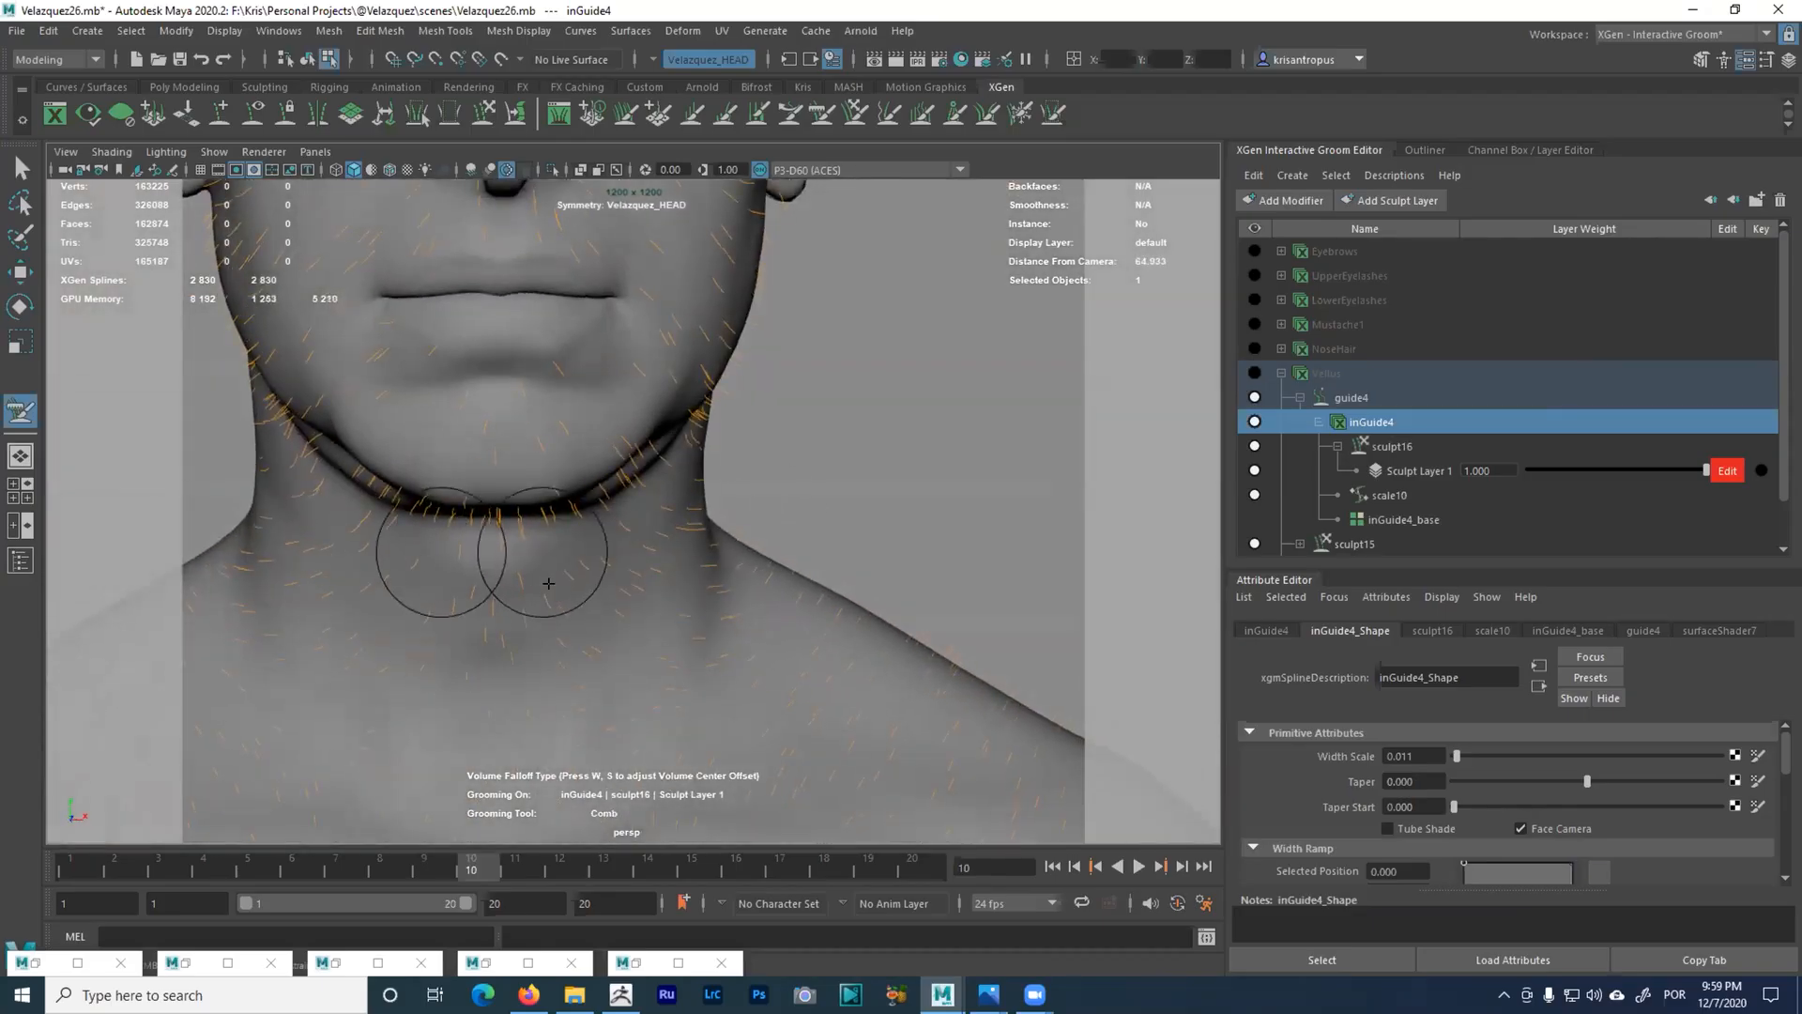
# - Comb the guides under the chin and across the front of the neck, then check the forehead
pyautogui.keyDown('alt'); pyautogui.moveTo(734, 602); pyautogui.dragTo(657, 608, button='right'); pyautogui.keyUp('alt')
pyautogui.keyDown('alt'); pyautogui.moveTo(657, 608); pyautogui.dragTo(695, 541, button='middle'); pyautogui.keyUp('alt')
pyautogui.keyDown('alt'); pyautogui.moveTo(681, 567); pyautogui.dragTo(628, 608); pyautogui.keyUp('alt')
pyautogui.moveTo(670, 552)
pyautogui.keyDown('alt'); pyautogui.mouseDown()
pyautogui.moveTo(624, 603)
pyautogui.moveTo(551, 563)
pyautogui.moveTo(689, 611)
pyautogui.moveTo(683, 686)
pyautogui.moveTo(808, 611)
pyautogui.moveTo(793, 550)
pyautogui.moveTo(793, 644)
pyautogui.moveTo(812, 644)
pyautogui.moveTo(808, 603)
pyautogui.moveTo(668, 551)
pyautogui.mouseUp(); pyautogui.keyUp('alt')
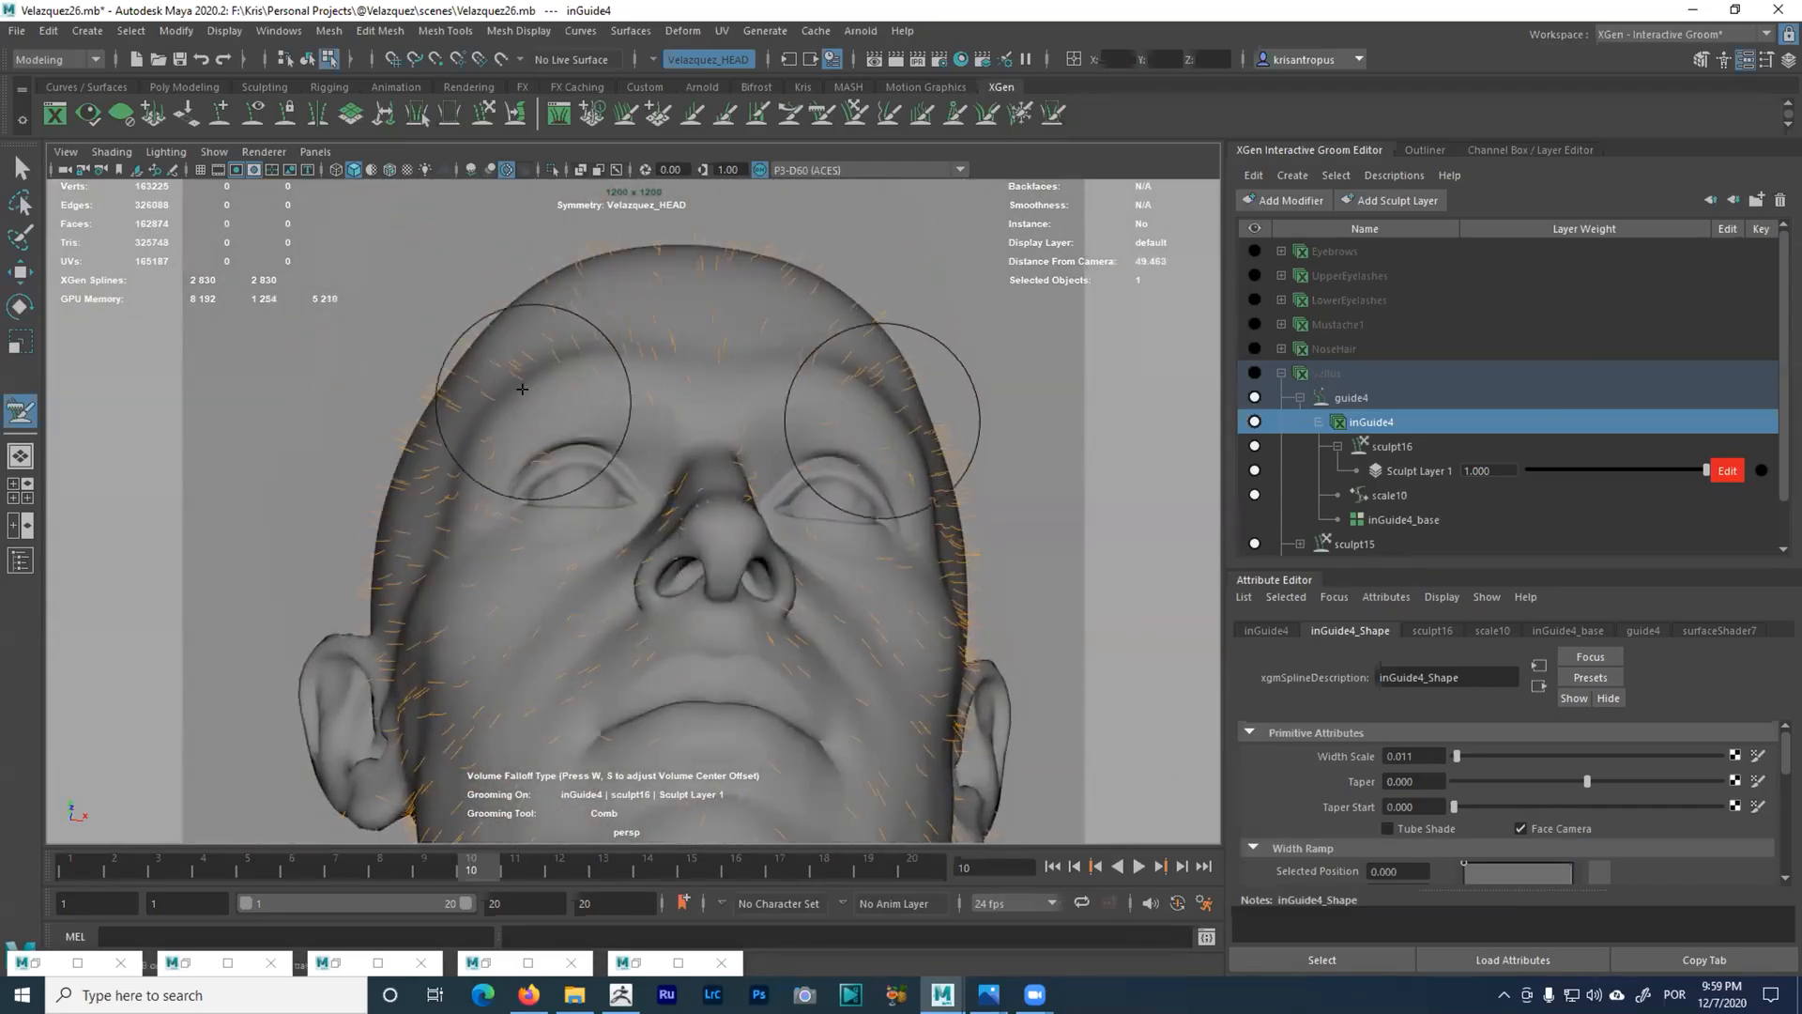
pyautogui.moveTo(539, 382)
pyautogui.keyDown('alt'); pyautogui.mouseDown()
pyautogui.moveTo(513, 372)
pyautogui.moveTo(551, 294)
pyautogui.moveTo(636, 281)
pyautogui.moveTo(643, 362)
pyautogui.moveTo(635, 273)
pyautogui.moveTo(669, 326)
pyautogui.mouseUp(); pyautogui.keyUp('alt')
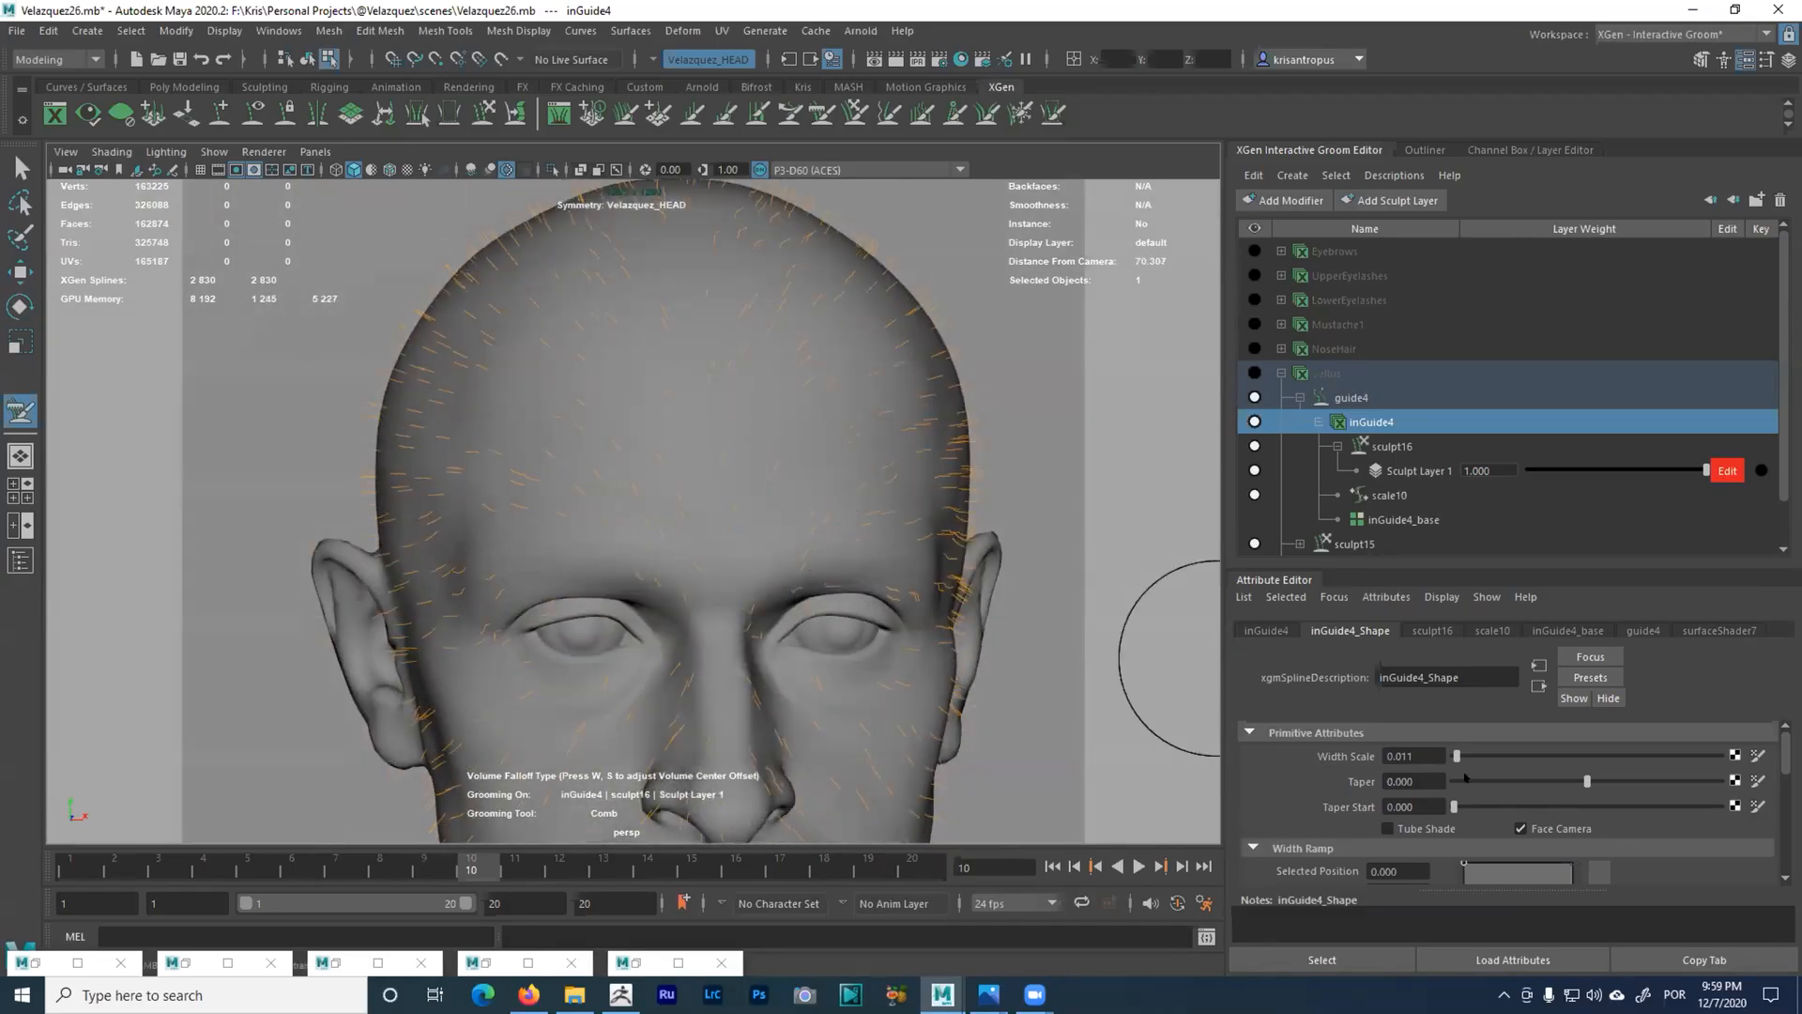
# - Set the Scale value of the scale10 modifier to 1.000 and inspect the guides around the eyes
pyautogui.click(1387, 496)
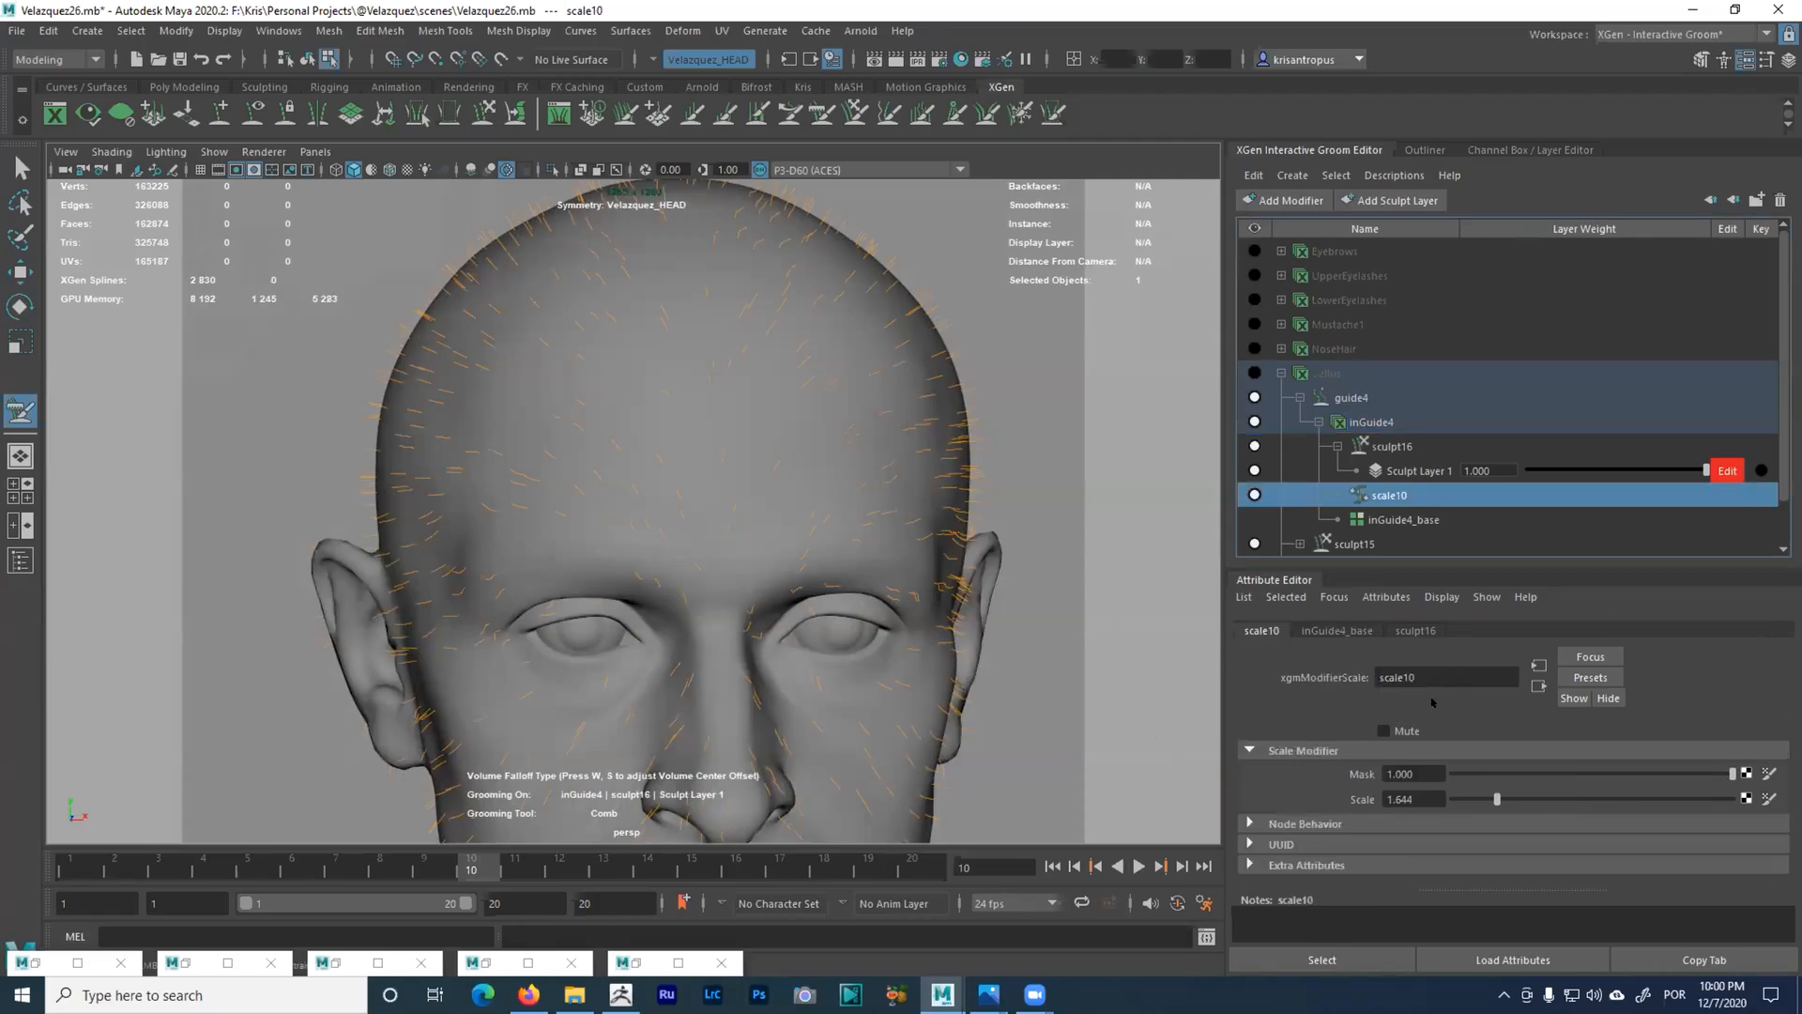
pyautogui.click(1420, 799)
pyautogui.keyDown('alt'); pyautogui.moveTo(830, 603); pyautogui.dragTo(639, 544); pyautogui.keyUp('alt')
pyautogui.keyDown('alt'); pyautogui.moveTo(601, 572); pyautogui.dragTo(797, 558, button='right'); pyautogui.keyUp('alt')
pyautogui.keyDown('alt'); pyautogui.moveTo(803, 558); pyautogui.dragTo(773, 479); pyautogui.keyUp('alt')
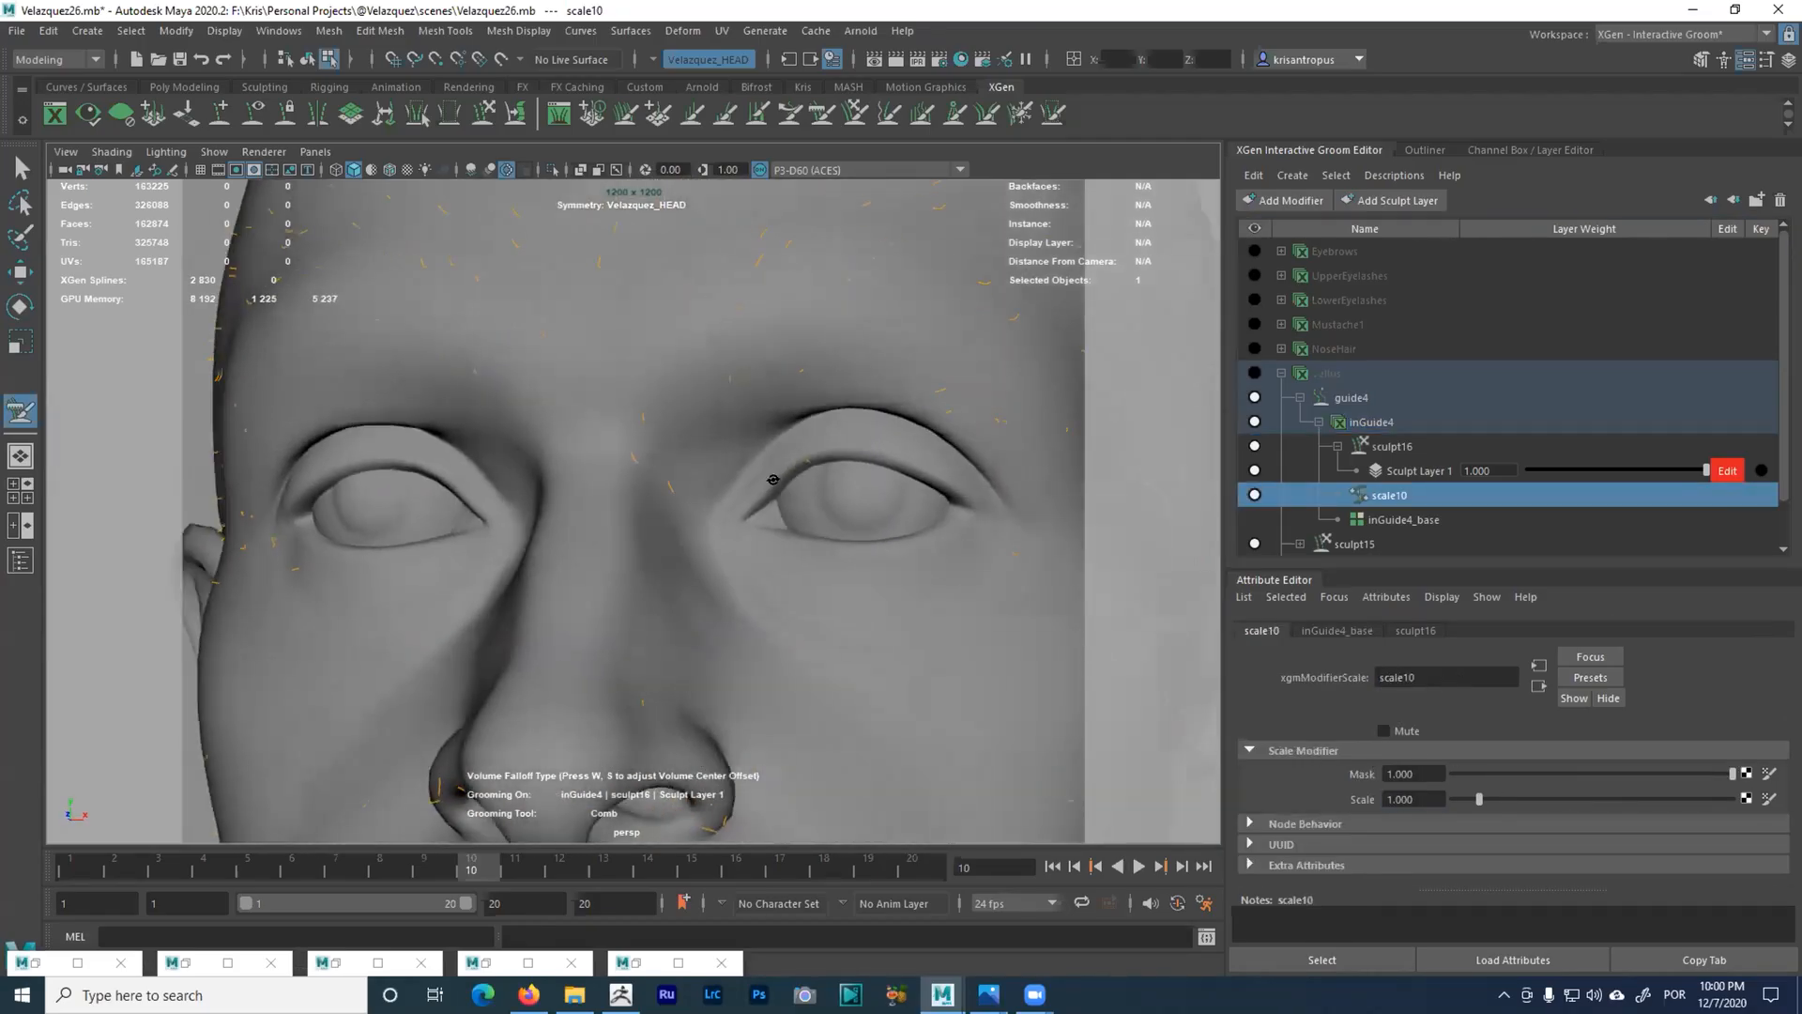
# - Hide the inGuide4 guides and show the Vellus description to inspect the hairs on the face
pyautogui.click(1244, 372)
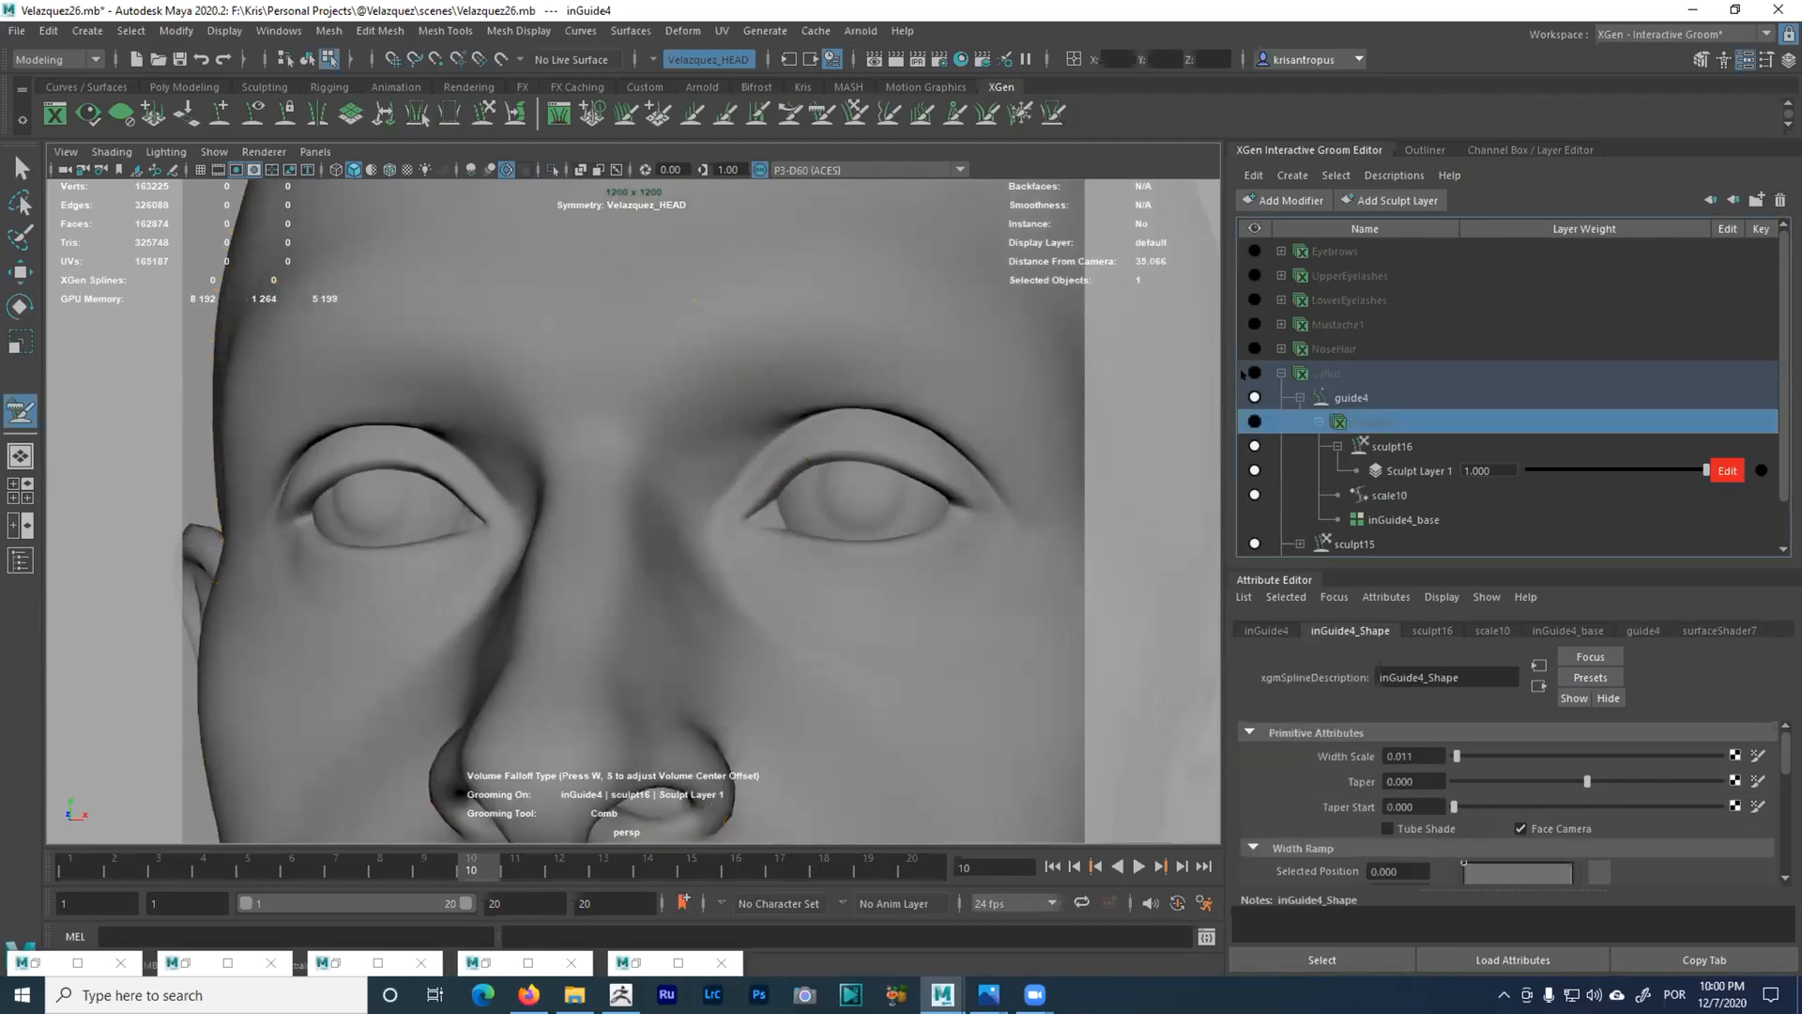
pyautogui.keyDown('alt'); pyautogui.moveTo(898, 566); pyautogui.dragTo(941, 591); pyautogui.keyUp('alt')
pyautogui.keyDown('alt'); pyautogui.moveTo(941, 591); pyautogui.dragTo(817, 576, button='right'); pyautogui.keyUp('alt')
pyautogui.keyDown('alt'); pyautogui.moveTo(816, 576); pyautogui.dragTo(896, 498); pyautogui.keyUp('alt')
pyautogui.keyDown('alt'); pyautogui.moveTo(877, 437); pyautogui.dragTo(892, 496, button='middle'); pyautogui.keyUp('alt')
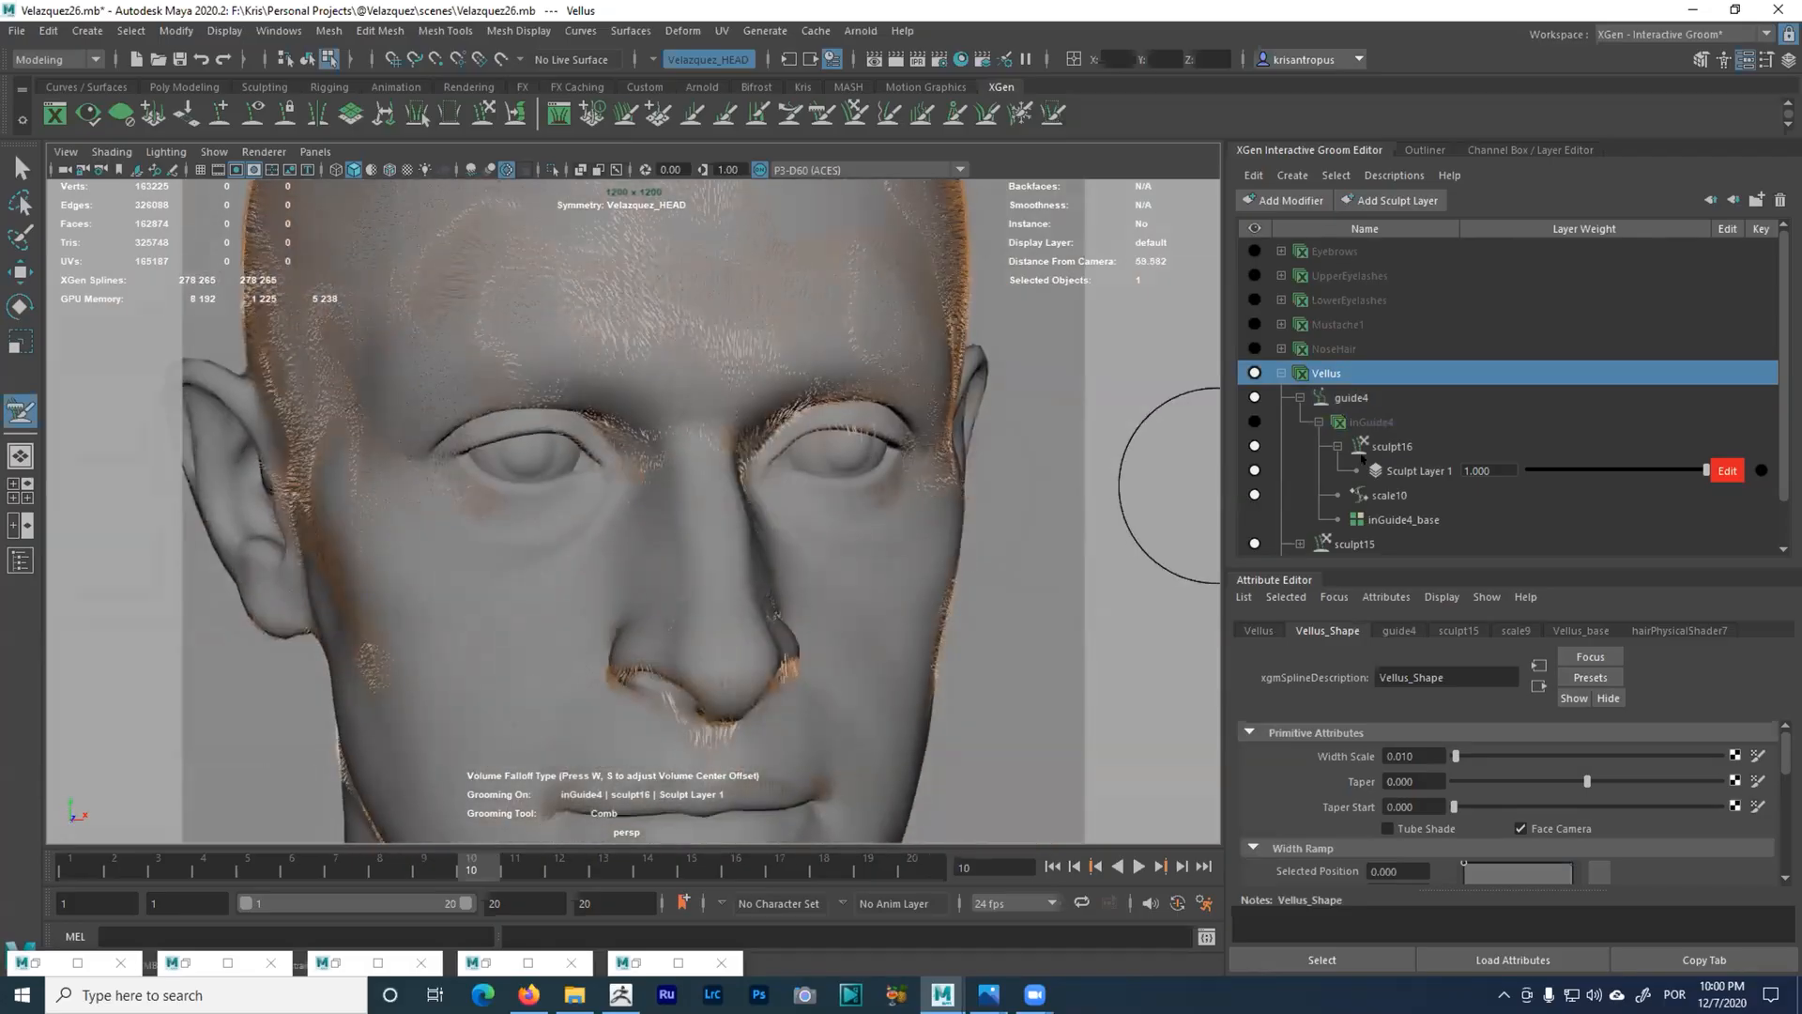
# - Show the inGuide4 guides again and comb the upper cheeks beside the nose so the Vellus hairs lift off the skin
pyautogui.click(1245, 420)
pyautogui.keyDown('alt'); pyautogui.moveTo(861, 575); pyautogui.dragTo(1166, 502); pyautogui.keyUp('alt')
pyautogui.keyDown('alt'); pyautogui.moveTo(919, 563); pyautogui.dragTo(852, 544); pyautogui.keyUp('alt')
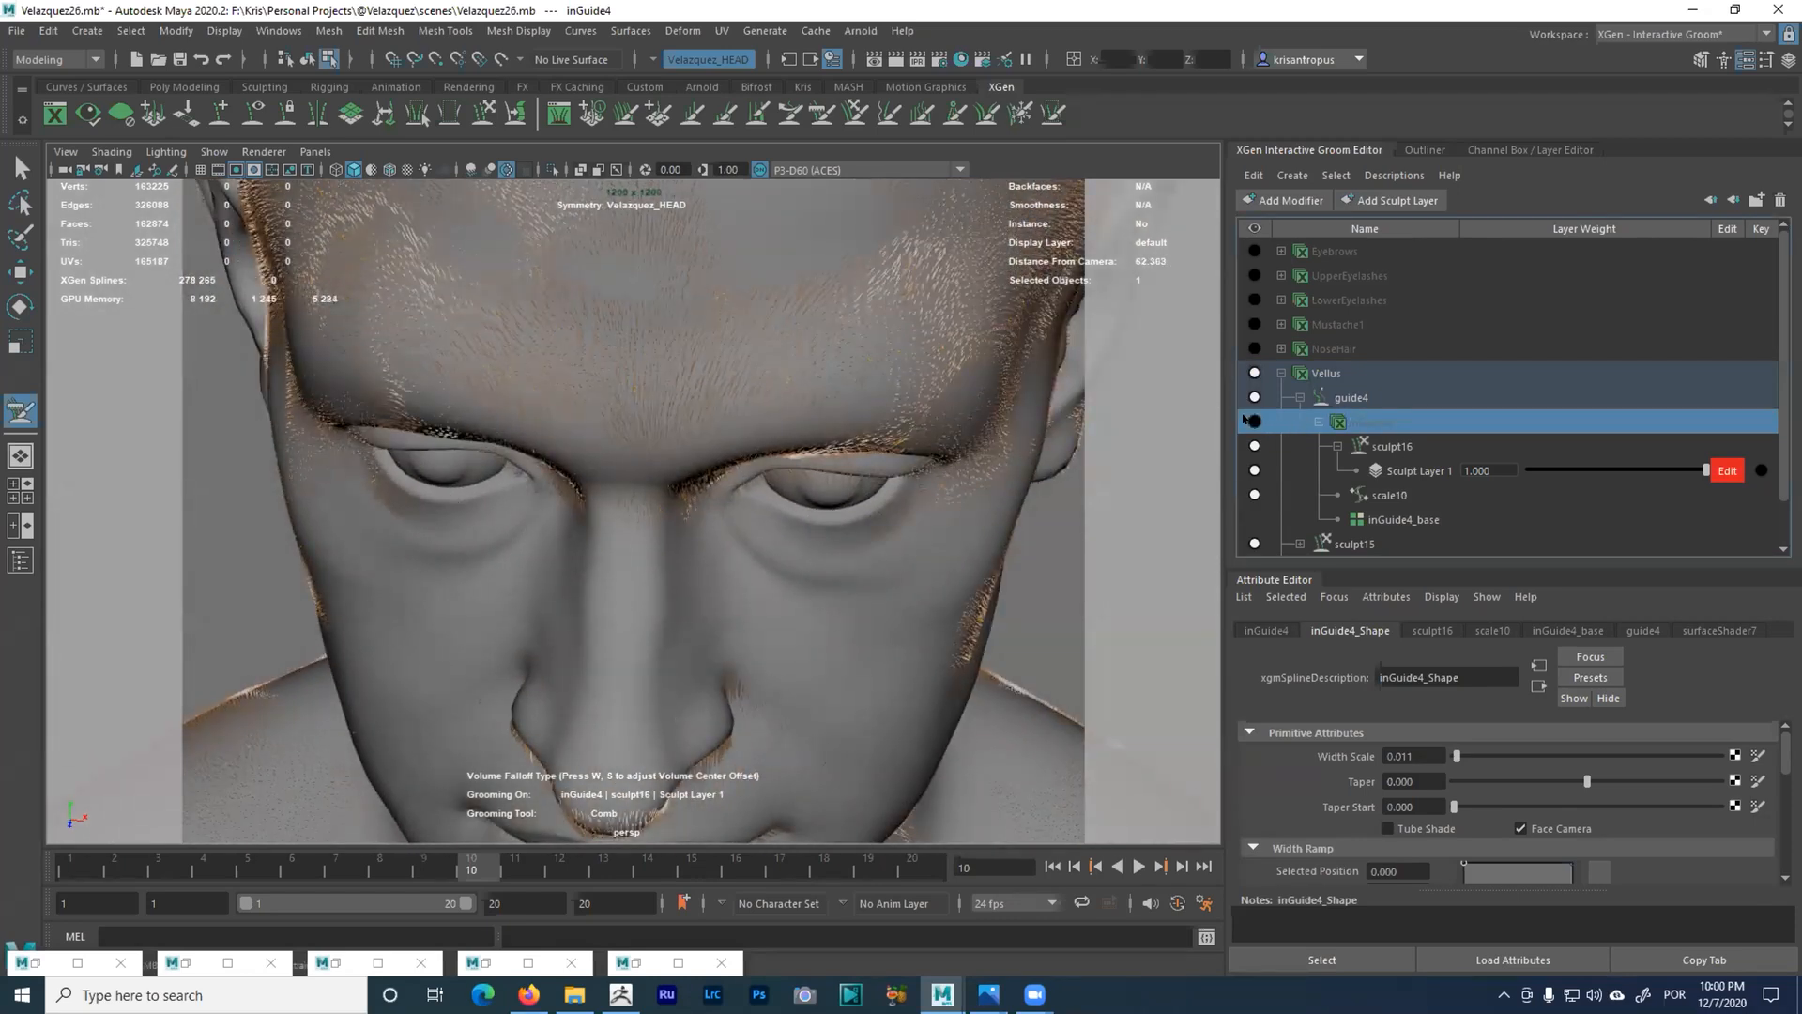
pyautogui.moveTo(995, 553)
pyautogui.keyDown('alt'); pyautogui.mouseDown()
pyautogui.moveTo(749, 626)
pyautogui.moveTo(791, 653)
pyautogui.moveTo(853, 643)
pyautogui.moveTo(743, 688)
pyautogui.mouseUp(); pyautogui.keyUp('alt')
pyautogui.moveTo(521, 702)
pyautogui.keyDown('alt'); pyautogui.mouseDown()
pyautogui.moveTo(716, 639)
pyautogui.moveTo(596, 604)
pyautogui.mouseUp(); pyautogui.keyUp('alt')
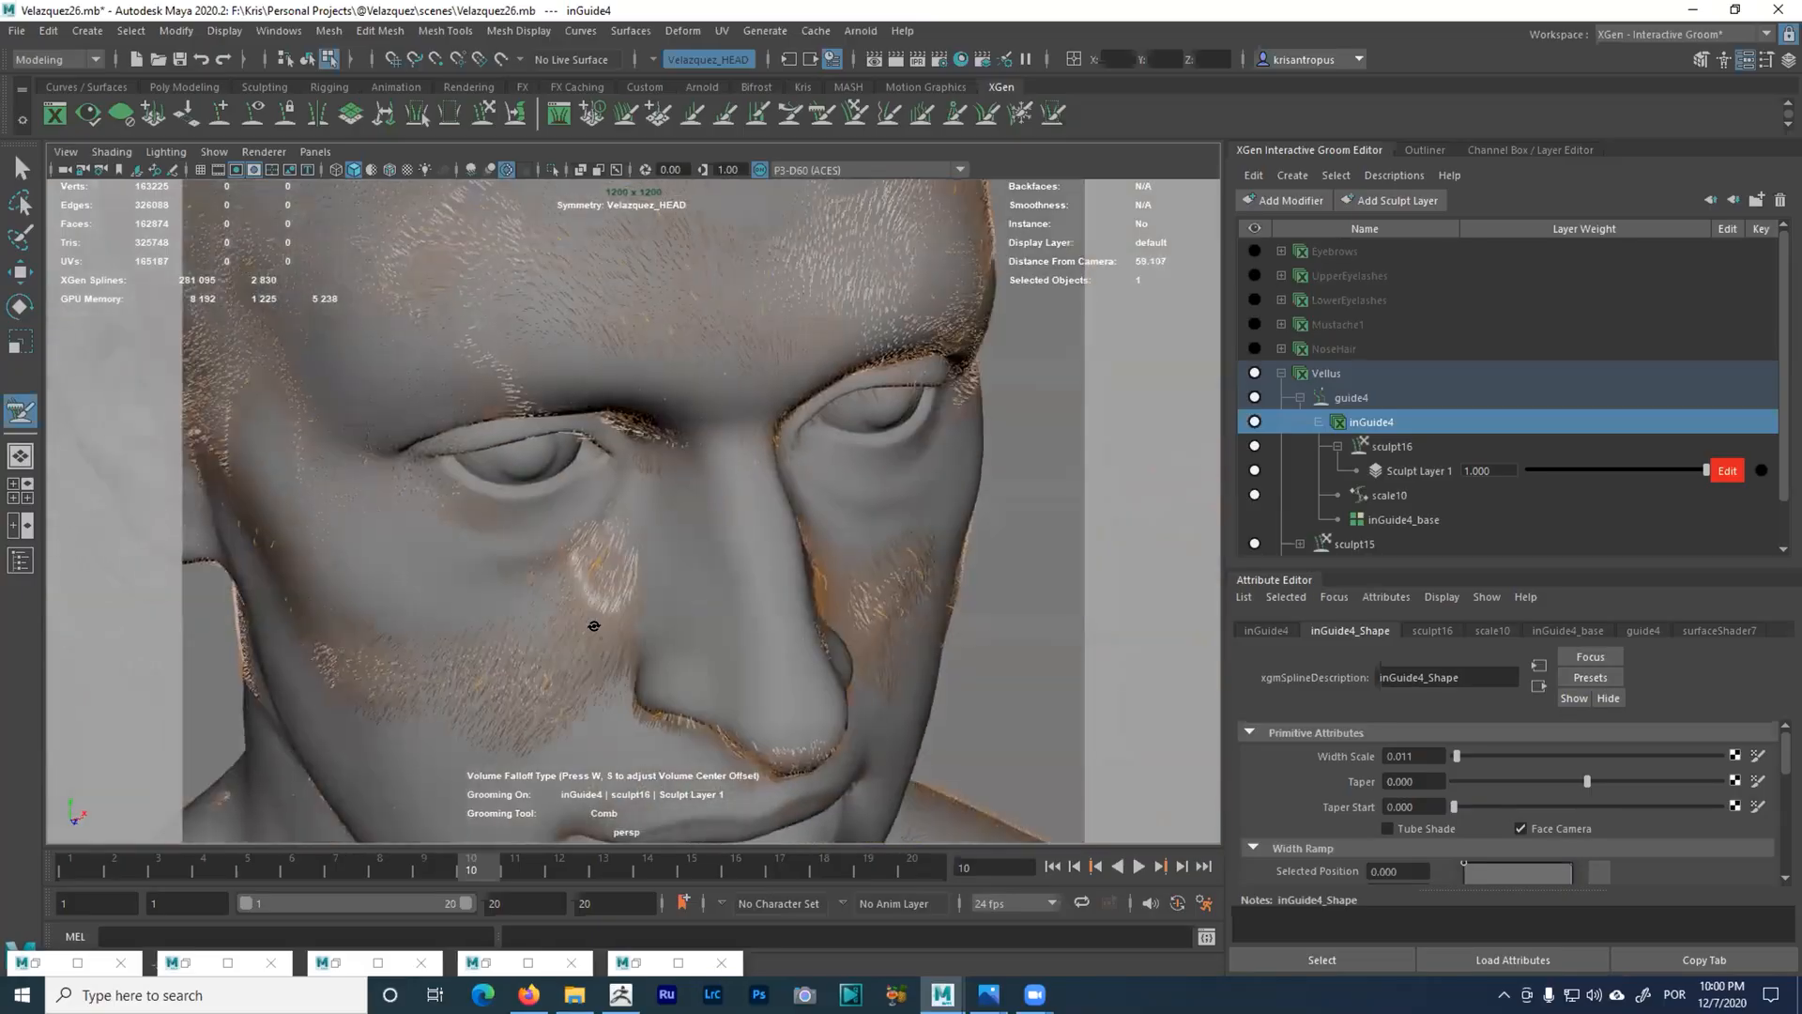
# - Comb the guides across the lower cheek, upper lip and around the corner of the mouth
pyautogui.moveTo(471, 744)
pyautogui.keyDown('alt'); pyautogui.mouseDown()
pyautogui.moveTo(550, 566)
pyautogui.moveTo(524, 593)
pyautogui.mouseUp(); pyautogui.keyUp('alt')
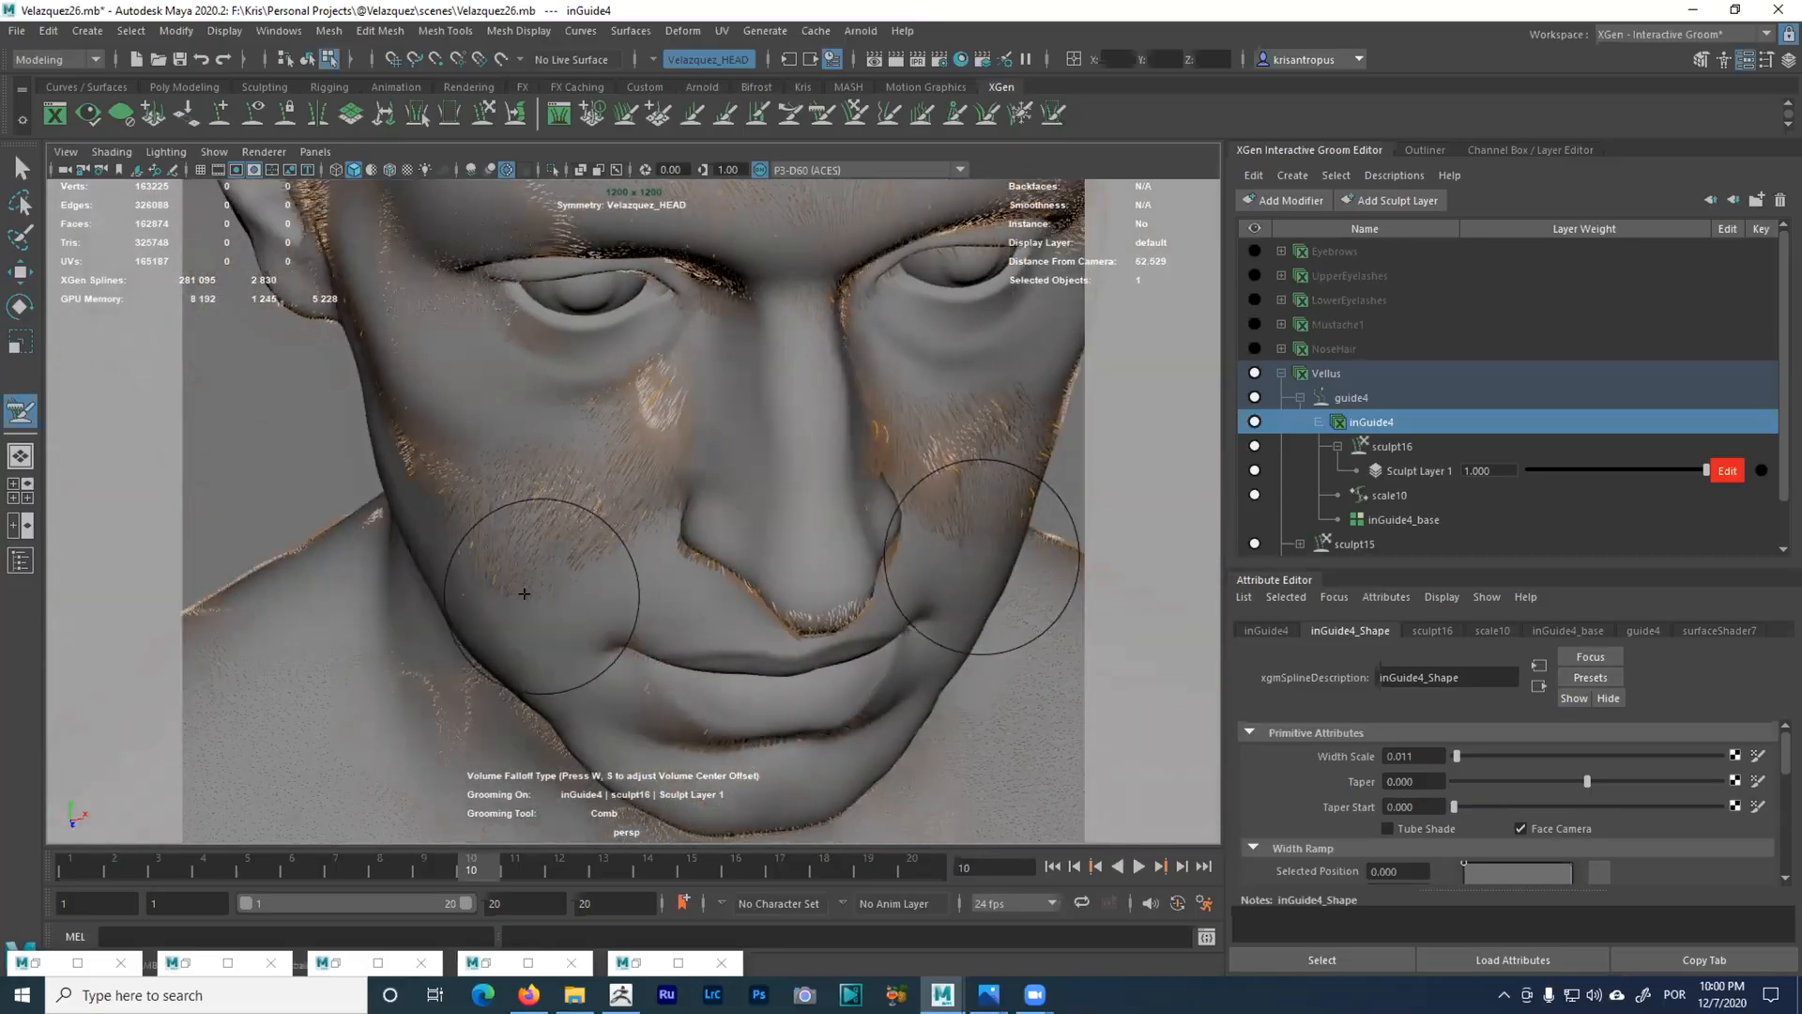
pyautogui.keyDown('alt'); pyautogui.moveTo(668, 581); pyautogui.dragTo(687, 593); pyautogui.keyUp('alt')
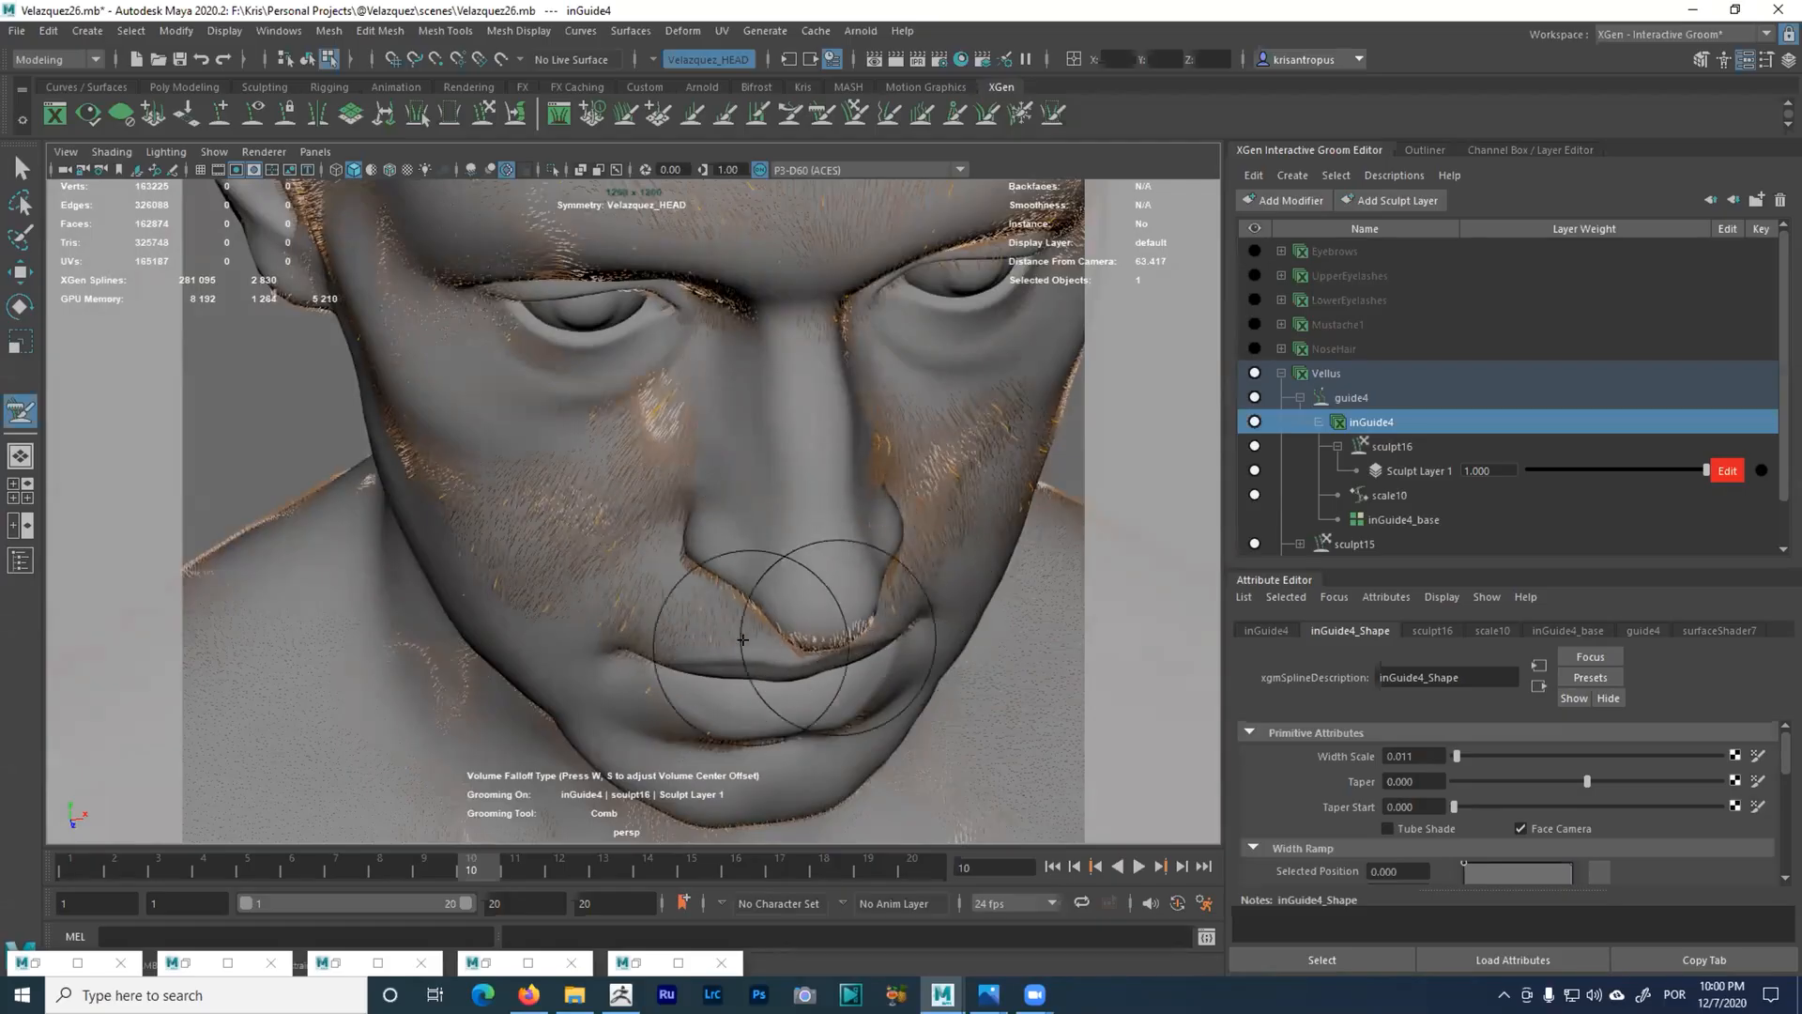
pyautogui.moveTo(757, 643)
pyautogui.keyDown('alt'); pyautogui.mouseDown()
pyautogui.moveTo(657, 602)
pyautogui.moveTo(672, 599)
pyautogui.moveTo(608, 624)
pyautogui.mouseUp(); pyautogui.keyUp('alt')
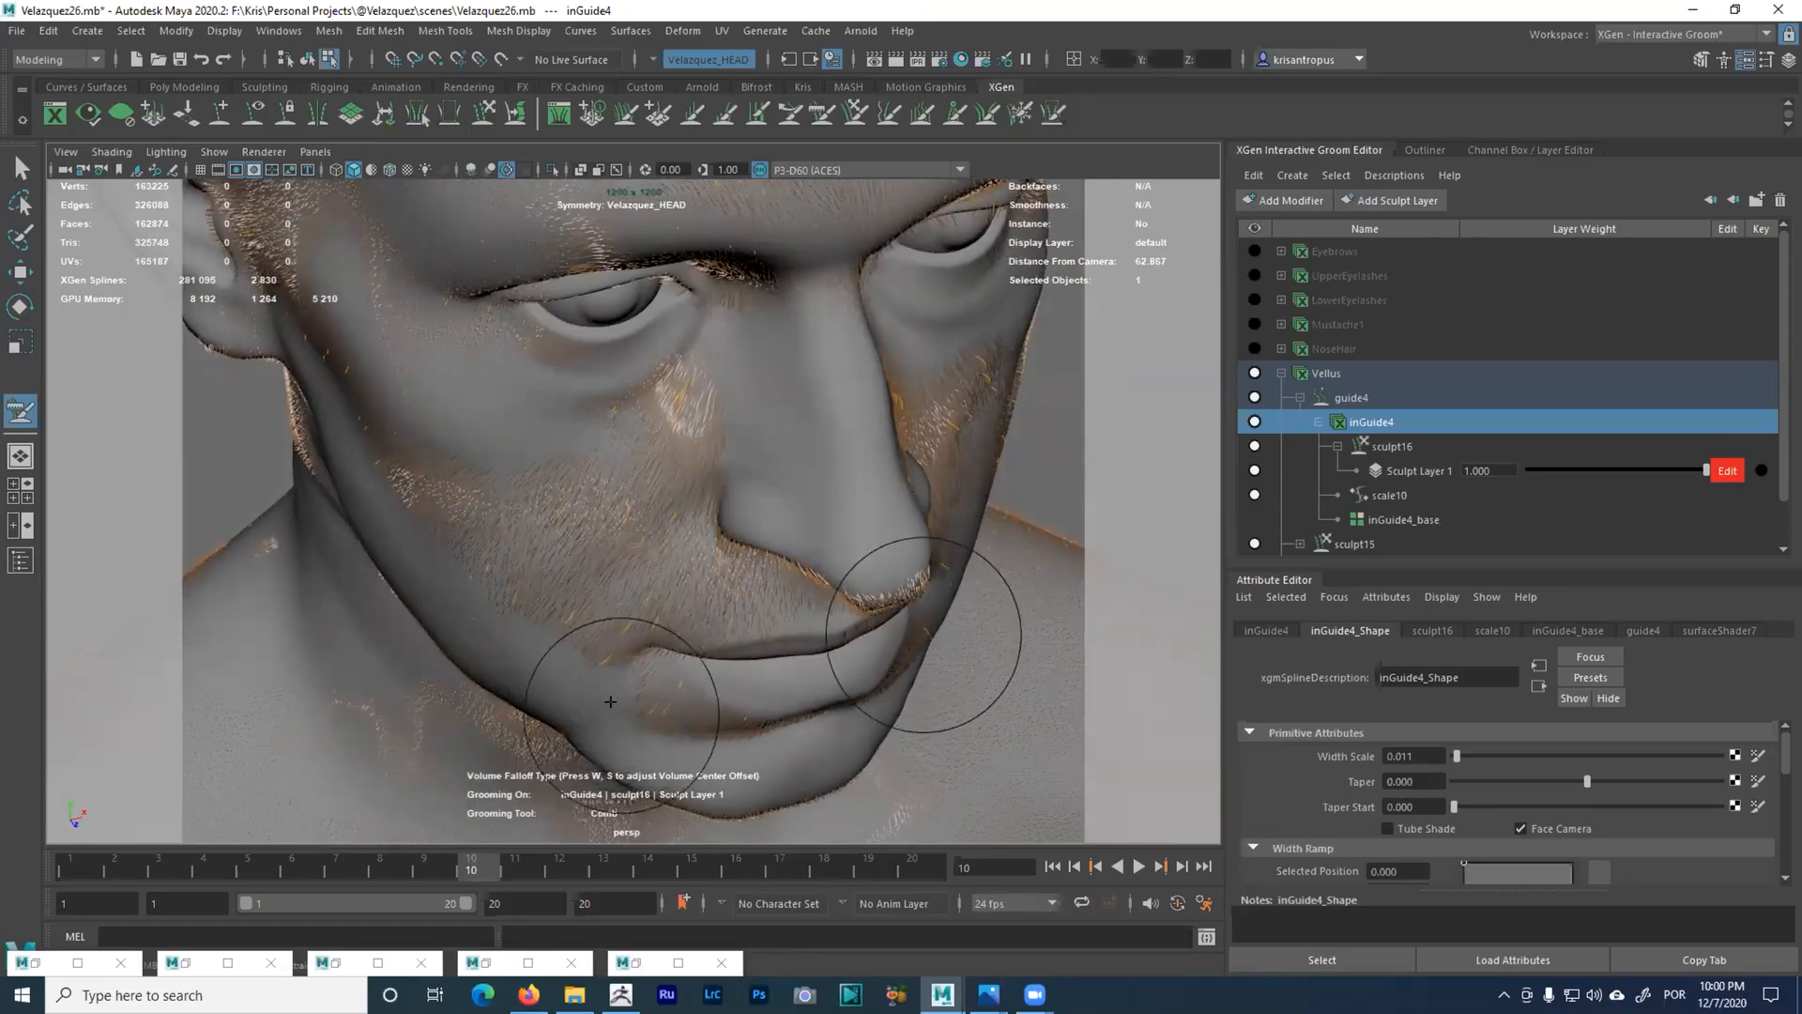
pyautogui.moveTo(574, 683)
pyautogui.keyDown('alt'); pyautogui.mouseDown()
pyautogui.moveTo(597, 667)
pyautogui.moveTo(519, 628)
pyautogui.moveTo(494, 643)
pyautogui.mouseUp(); pyautogui.keyUp('alt')
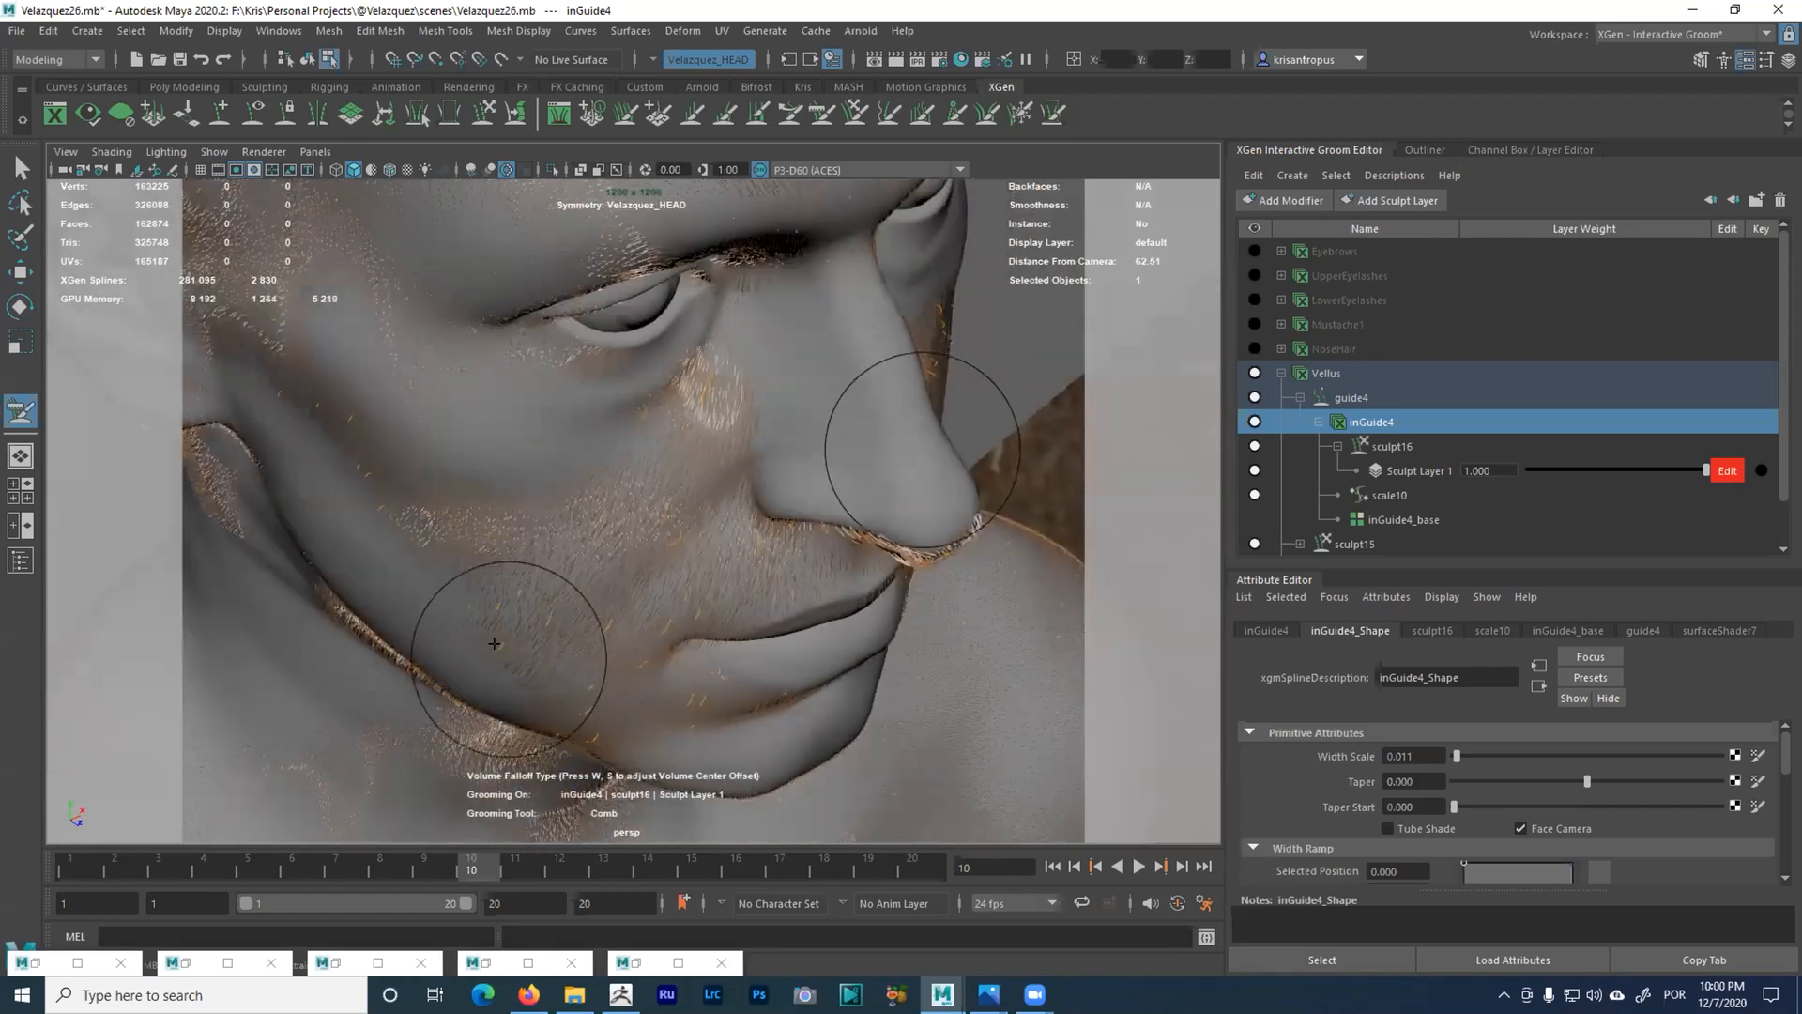
# - Comb the guides along the side of the cheek and jaw towards the earlobe
pyautogui.moveTo(404, 594)
pyautogui.keyDown('alt'); pyautogui.mouseDown()
pyautogui.moveTo(482, 644)
pyautogui.moveTo(503, 611)
pyautogui.mouseUp(); pyautogui.keyUp('alt')
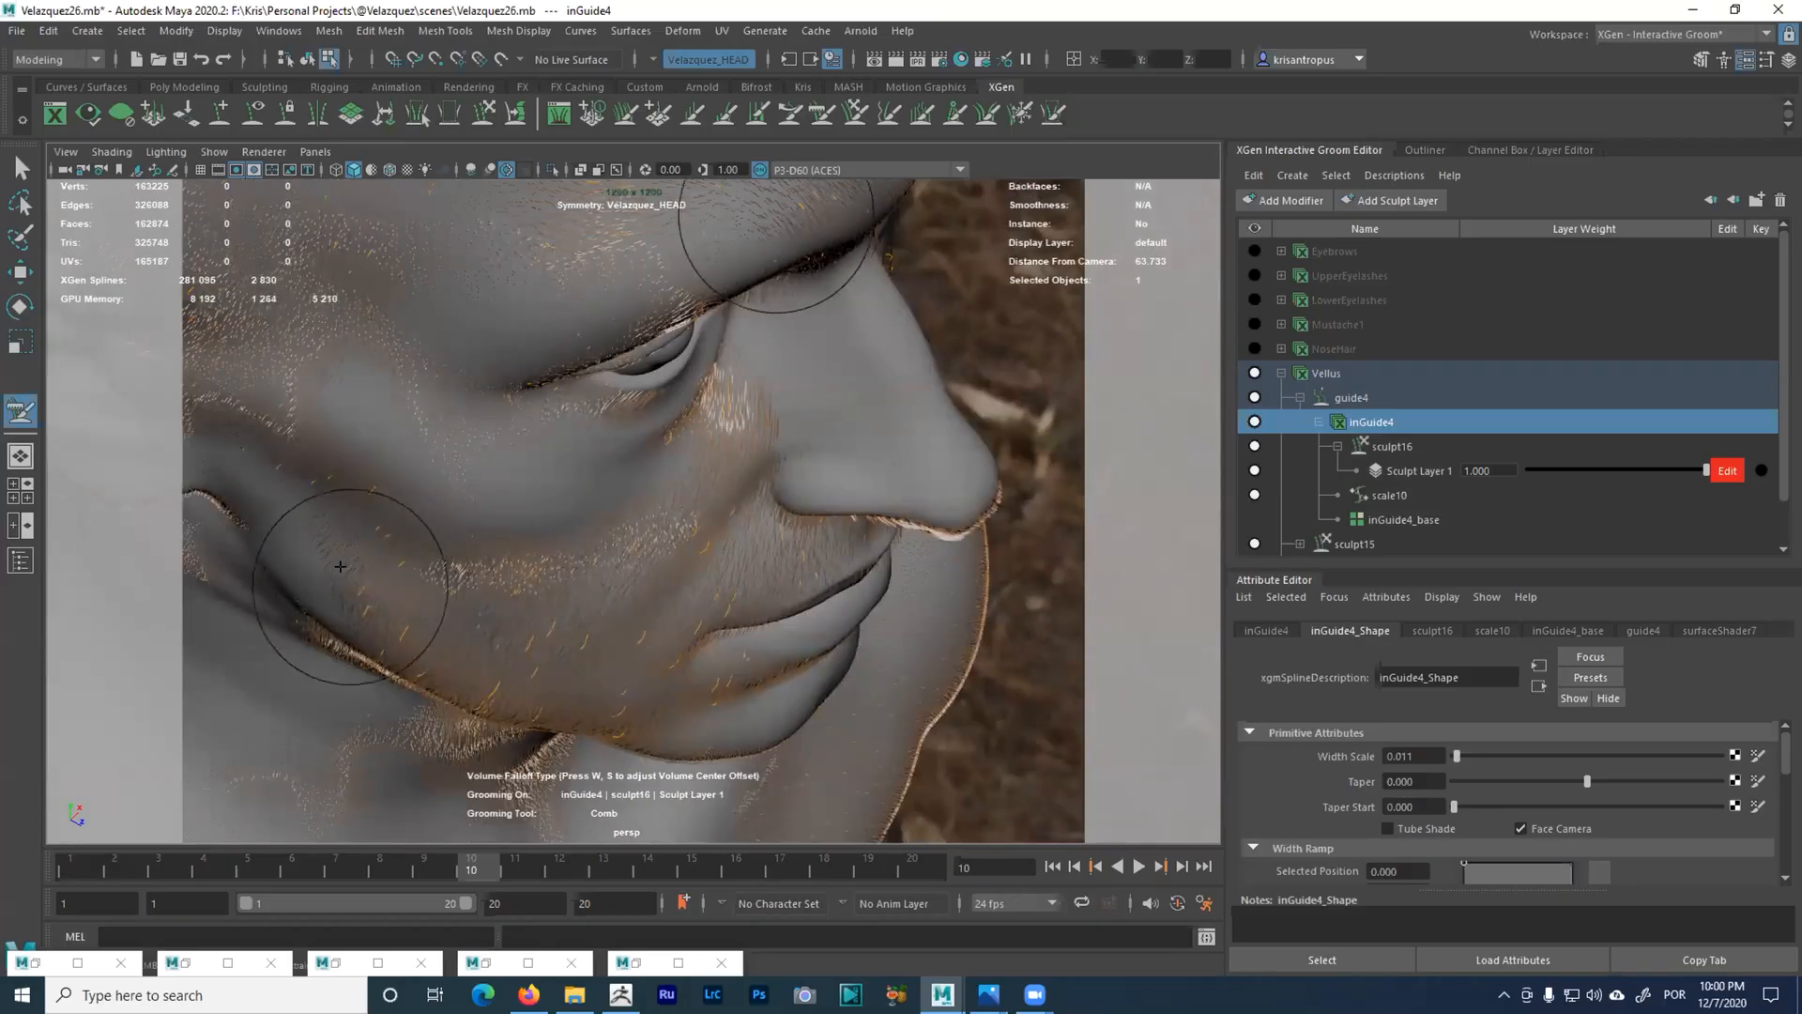
pyautogui.keyDown('alt'); pyautogui.moveTo(329, 565); pyautogui.dragTo(387, 549); pyautogui.keyUp('alt')
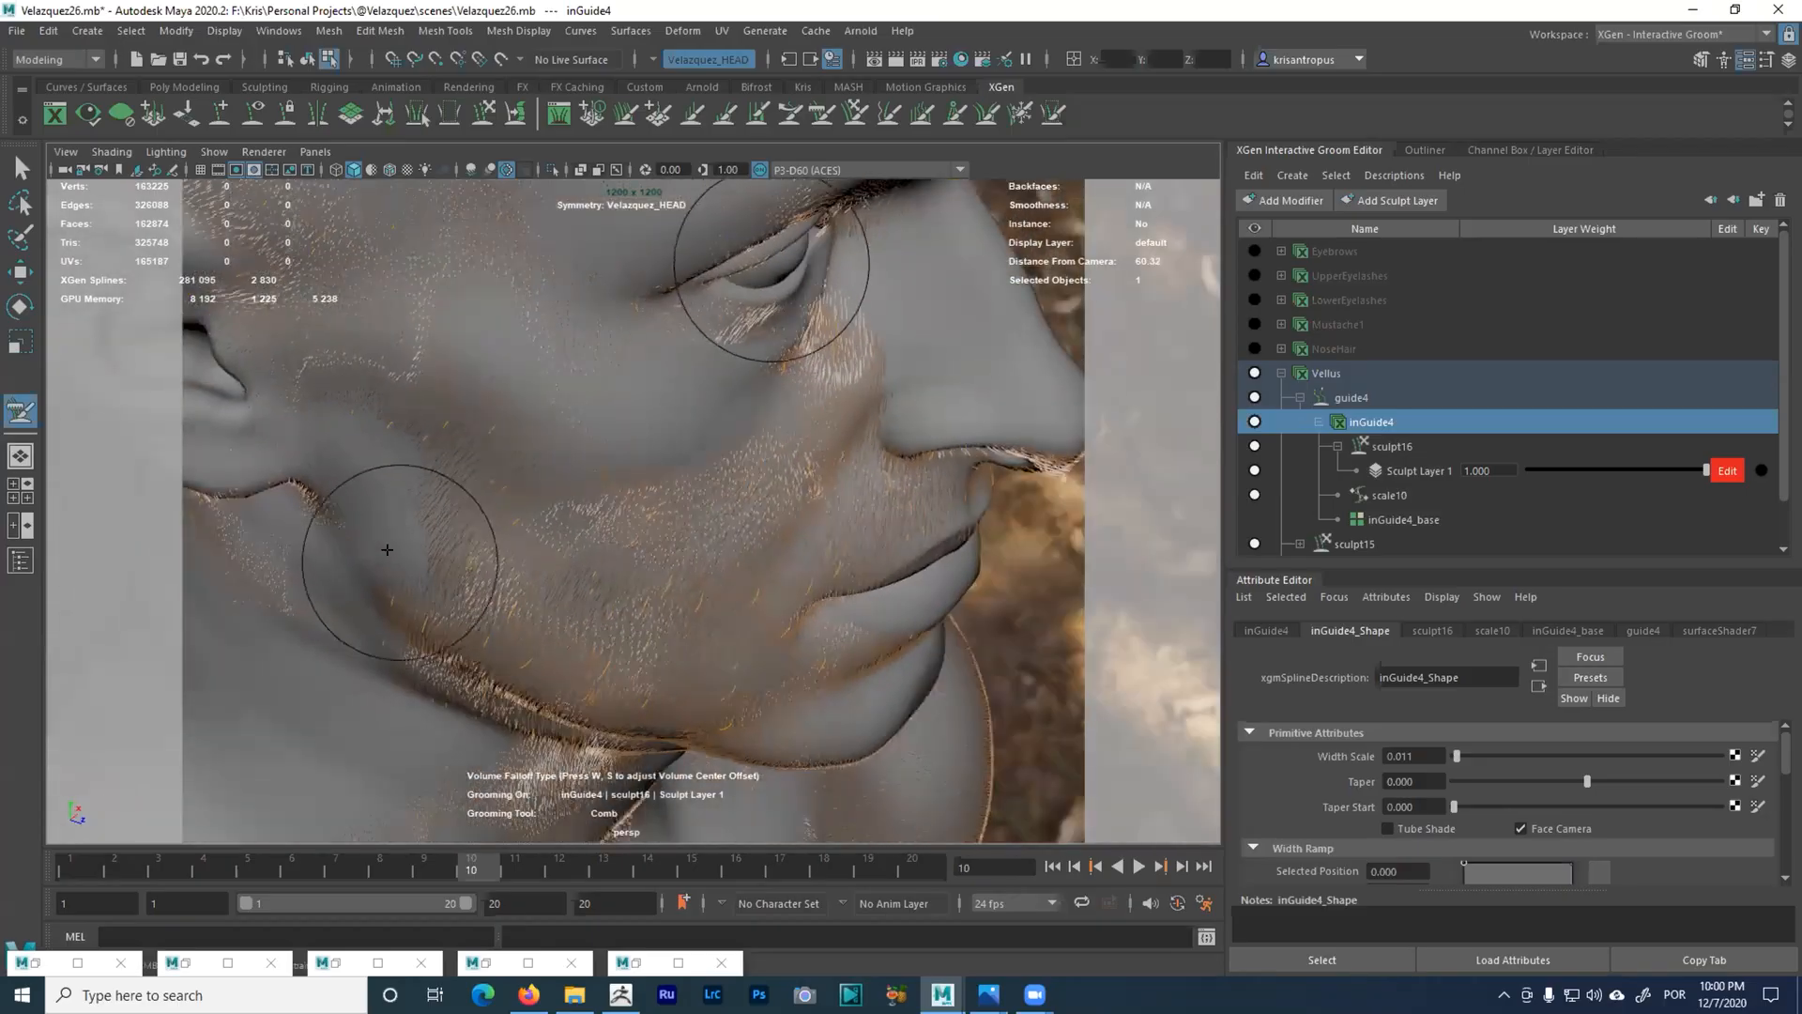
pyautogui.keyDown('alt'); pyautogui.moveTo(364, 475); pyautogui.dragTo(354, 473); pyautogui.keyUp('alt')
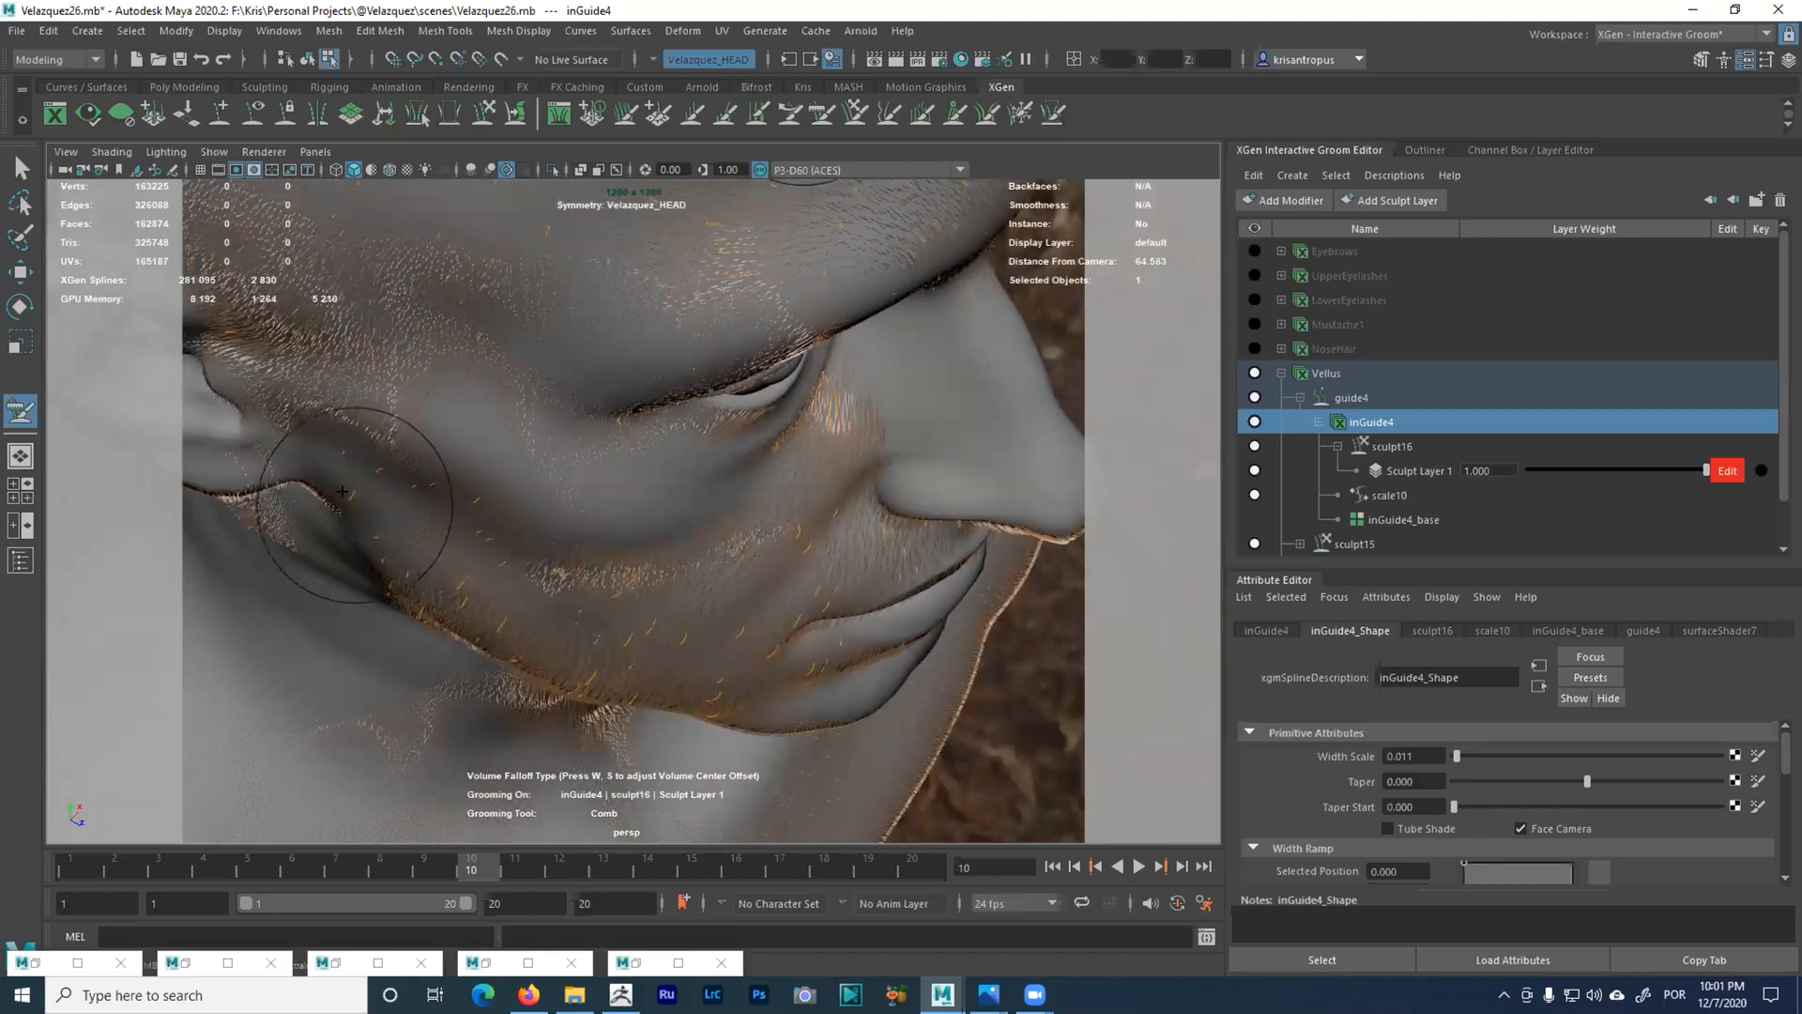
pyautogui.moveTo(371, 549)
pyautogui.keyDown('alt'); pyautogui.mouseDown()
pyautogui.moveTo(394, 503)
pyautogui.moveTo(334, 631)
pyautogui.moveTo(344, 503)
pyautogui.mouseUp(); pyautogui.keyUp('alt')
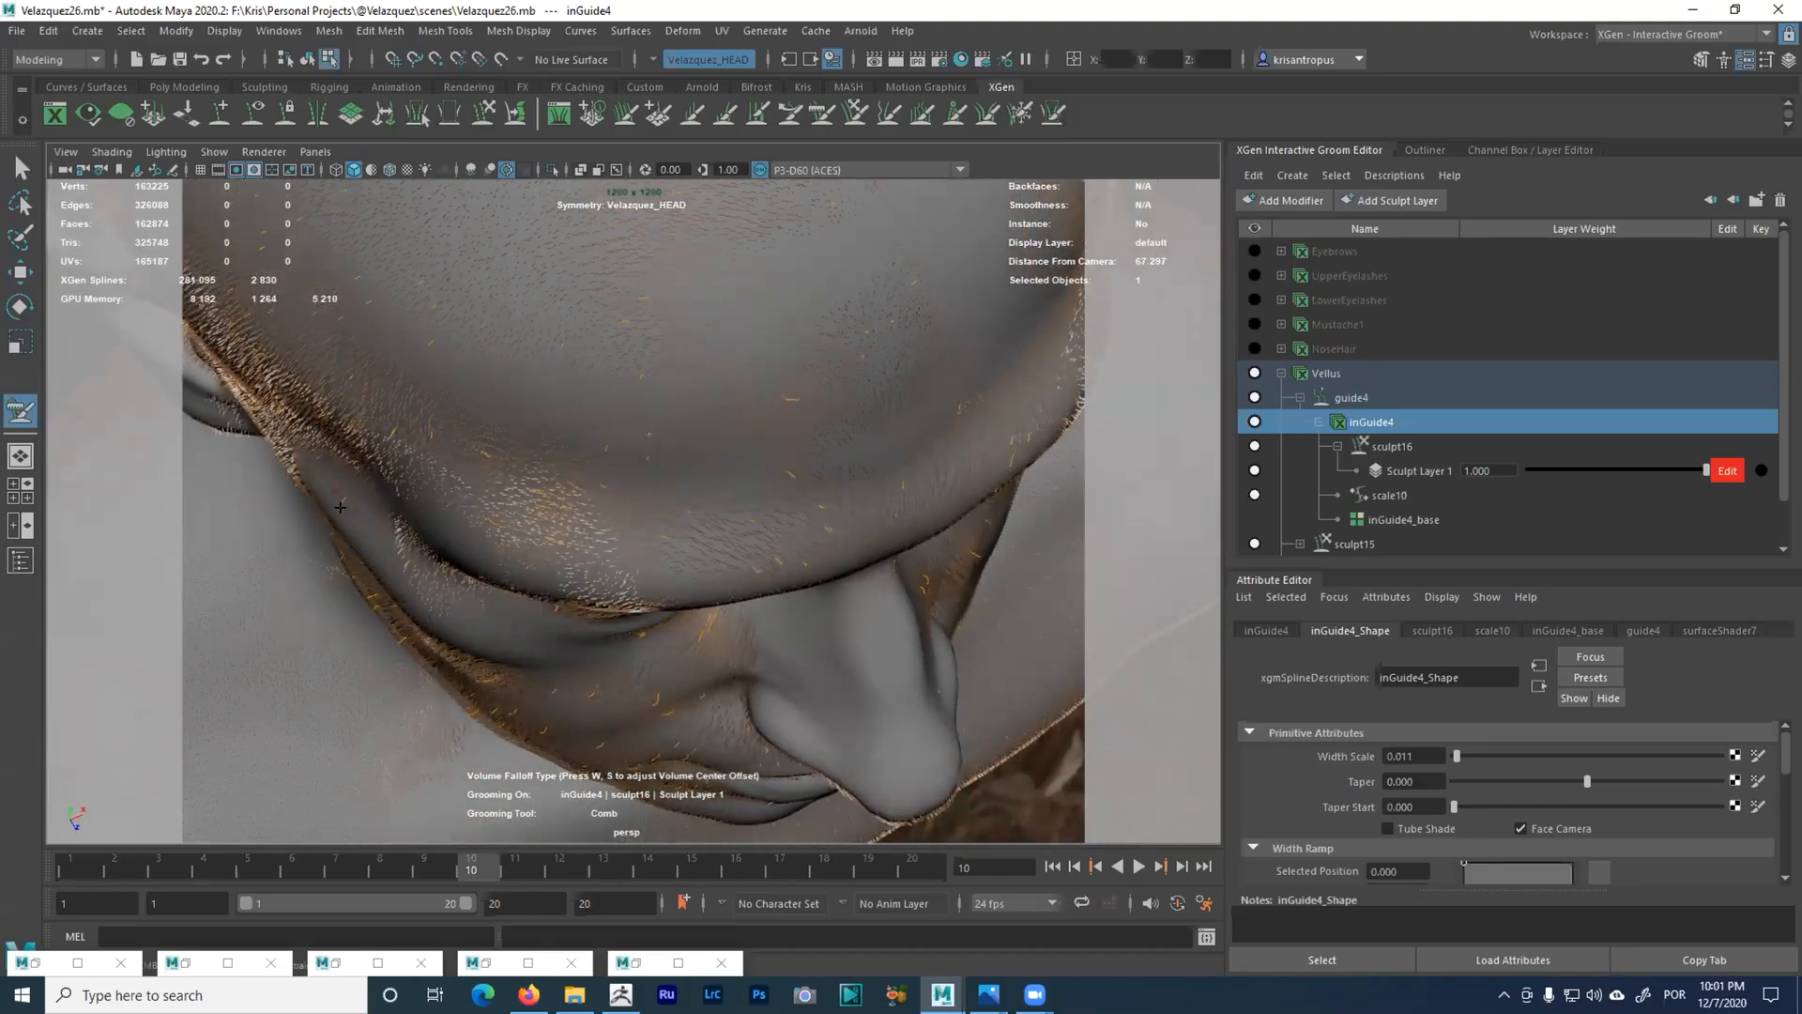
# - Comb the guides below the eyes, then over the cheeks and the underside of the chin
pyautogui.moveTo(427, 601)
pyautogui.keyDown('alt'); pyautogui.mouseDown()
pyautogui.moveTo(463, 583)
pyautogui.moveTo(566, 612)
pyautogui.mouseUp(); pyautogui.keyUp('alt')
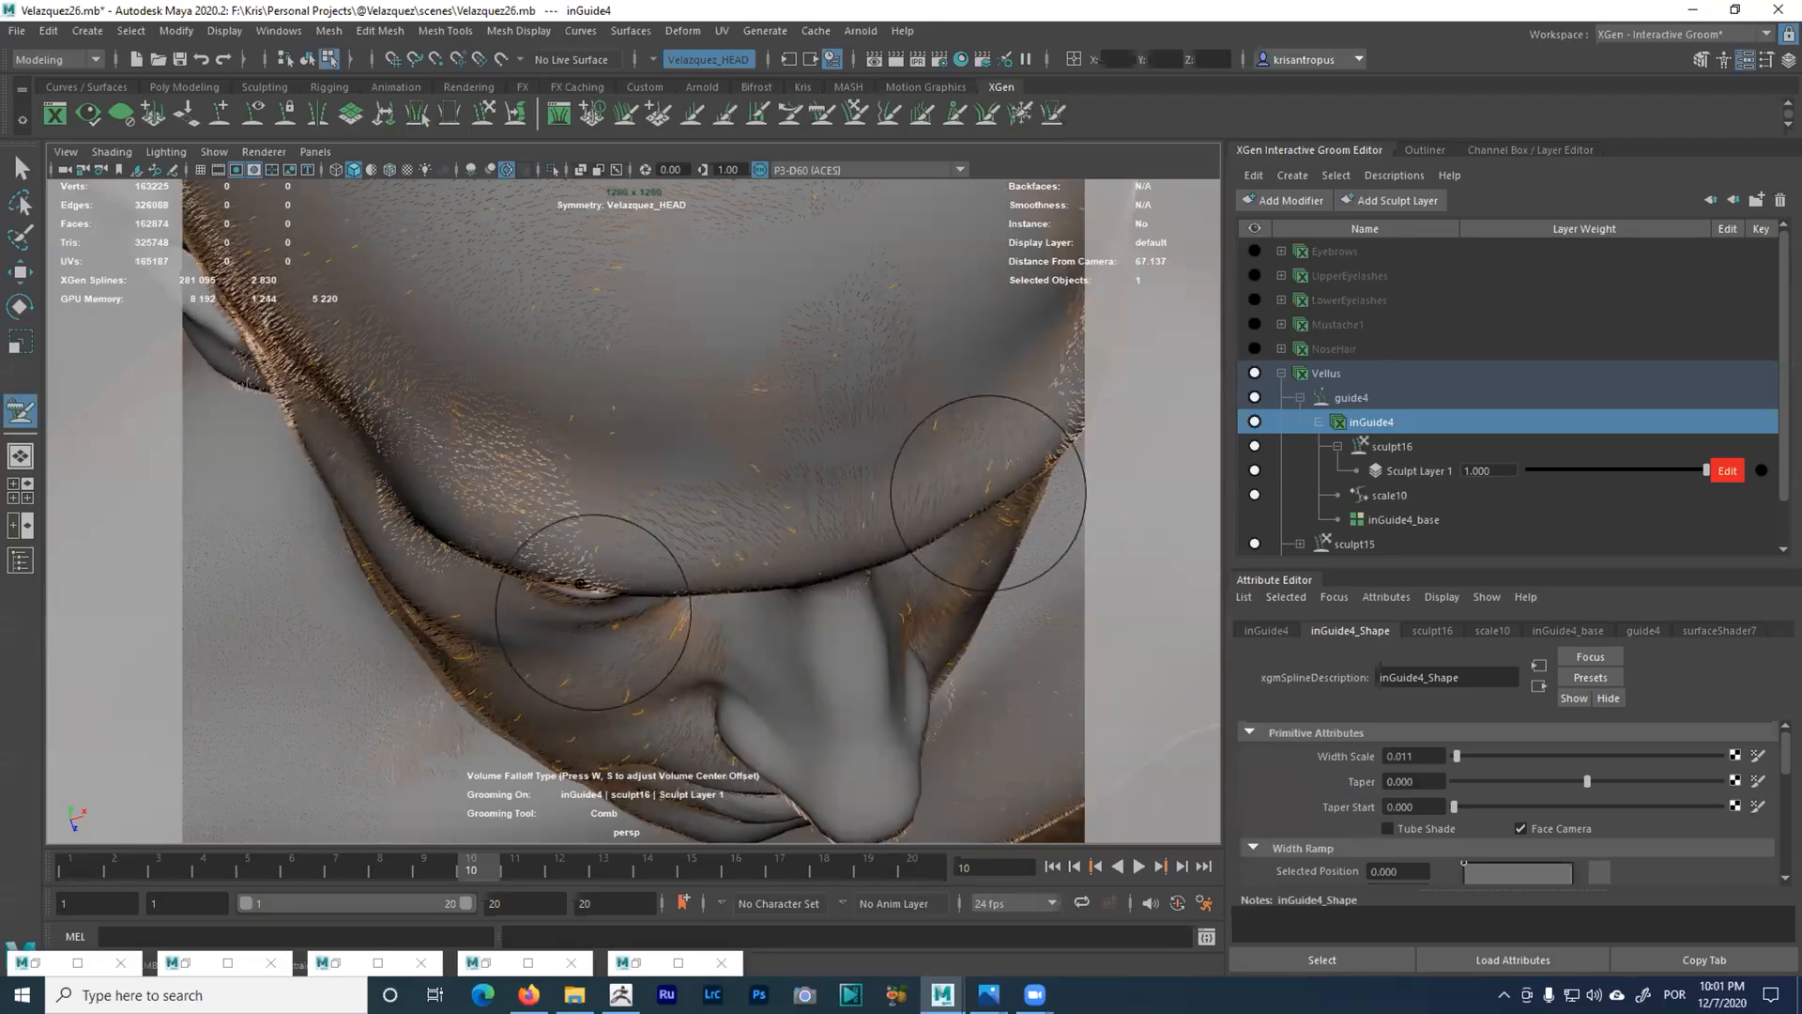
pyautogui.keyDown('alt'); pyautogui.moveTo(580, 583); pyautogui.dragTo(551, 532); pyautogui.keyUp('alt')
pyautogui.keyDown('alt'); pyautogui.moveTo(561, 788); pyautogui.dragTo(459, 488); pyautogui.keyUp('alt')
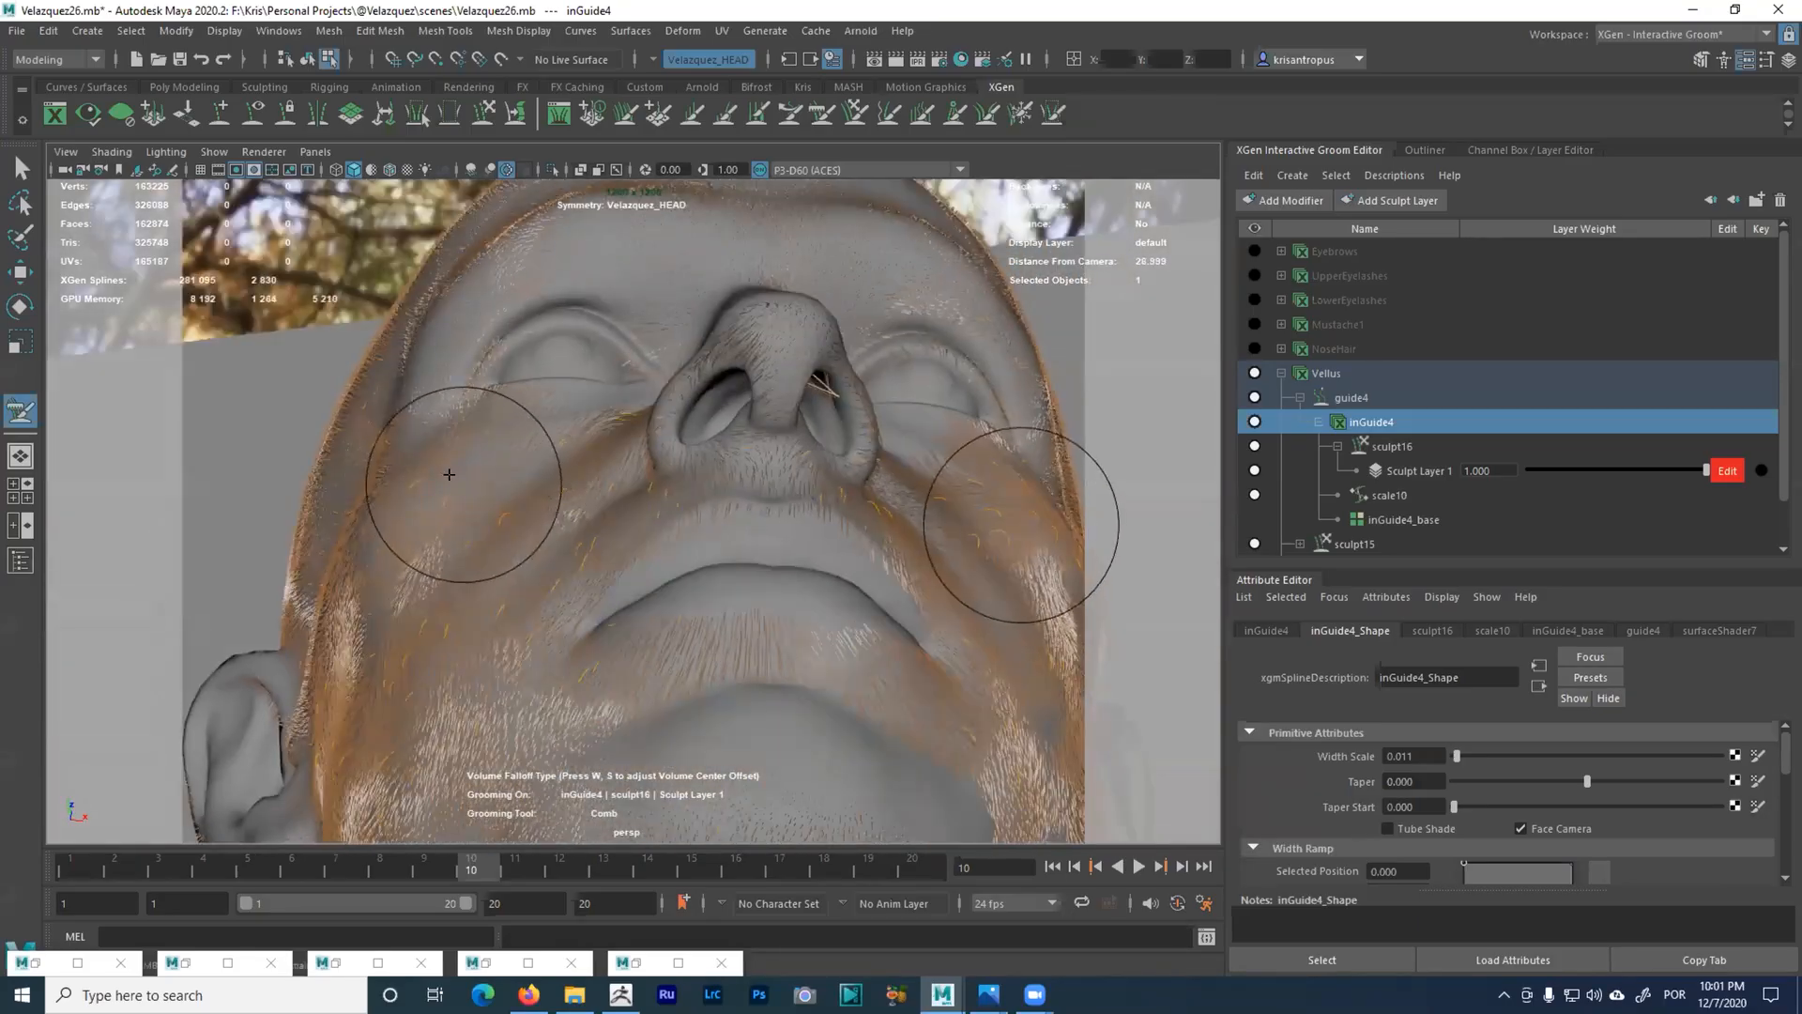
pyautogui.keyDown('alt'); pyautogui.moveTo(567, 388); pyautogui.dragTo(642, 449); pyautogui.keyUp('alt')
pyautogui.moveTo(638, 416)
pyautogui.keyDown('alt'); pyautogui.mouseDown()
pyautogui.moveTo(656, 403)
pyautogui.moveTo(656, 443)
pyautogui.moveTo(626, 402)
pyautogui.moveTo(565, 400)
pyautogui.mouseUp(); pyautogui.keyUp('alt')
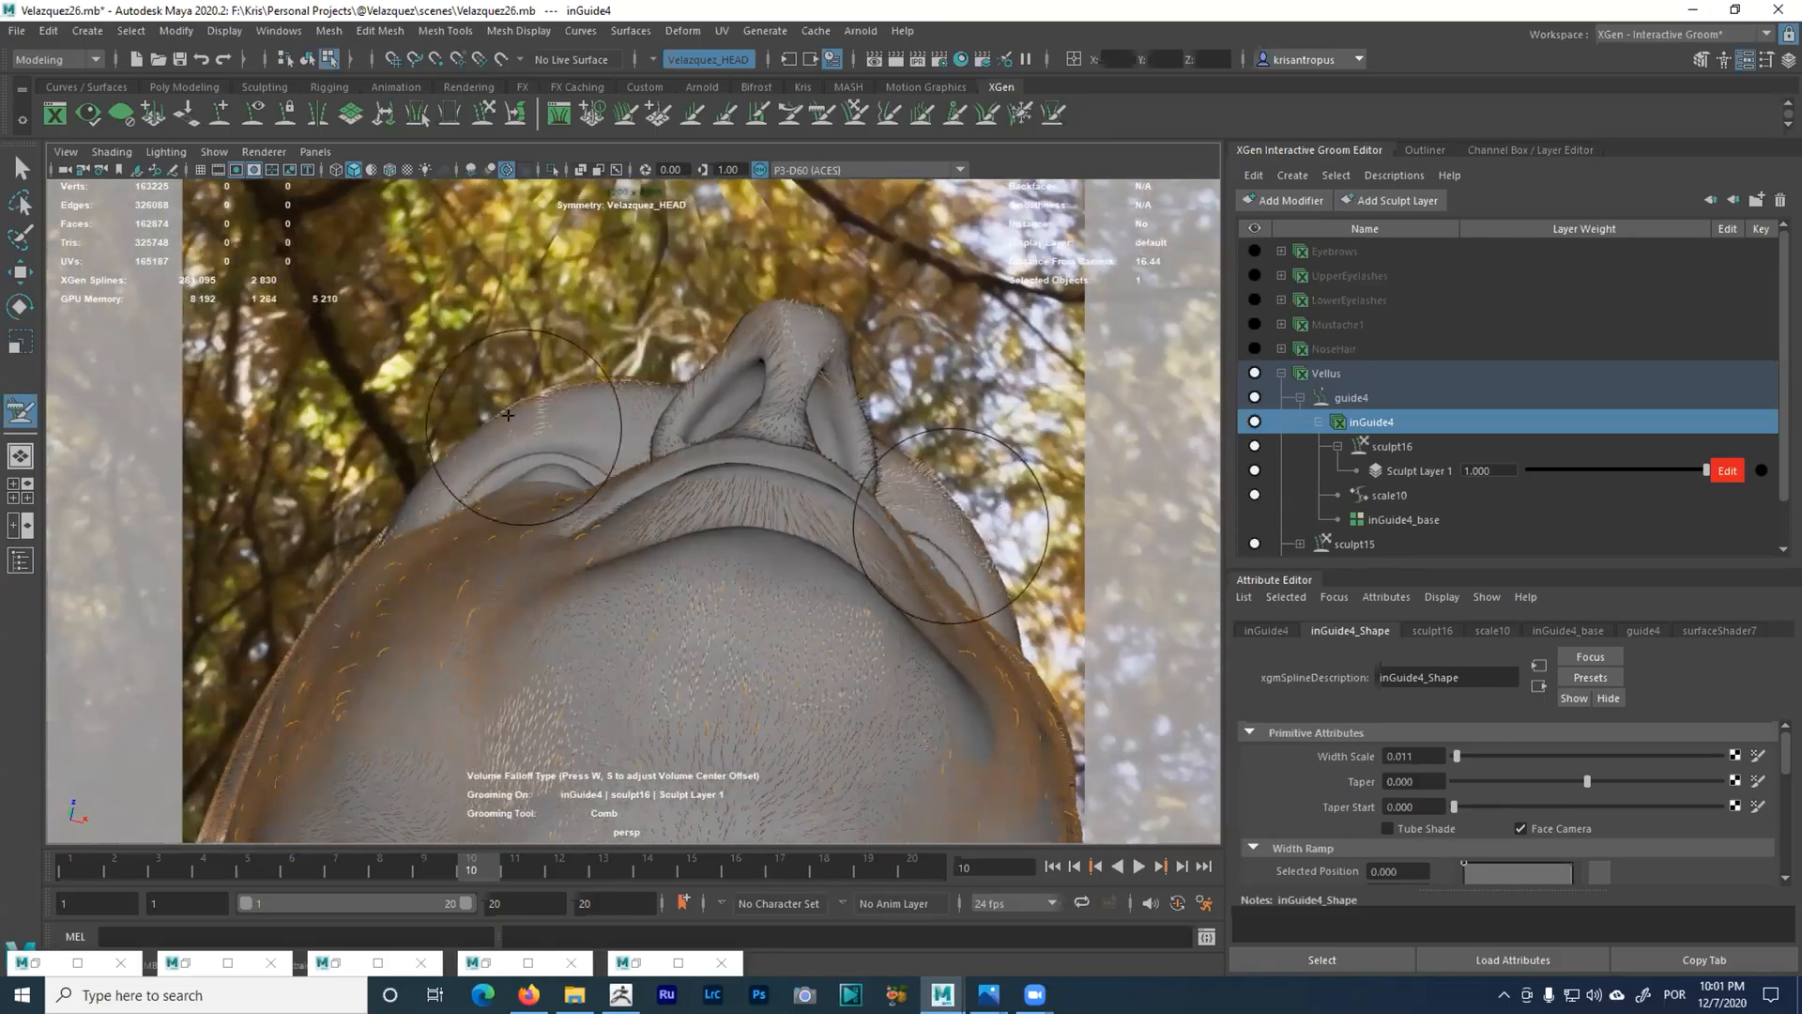
# - Comb the guides along the nose bridge, tip and sides, and on the chin below the lower lip
pyautogui.moveTo(497, 502)
pyautogui.keyDown('alt'); pyautogui.mouseDown()
pyautogui.moveTo(507, 624)
pyautogui.moveTo(554, 563)
pyautogui.moveTo(765, 458)
pyautogui.moveTo(764, 498)
pyautogui.moveTo(751, 390)
pyautogui.moveTo(700, 387)
pyautogui.moveTo(760, 476)
pyautogui.moveTo(656, 567)
pyautogui.moveTo(632, 632)
pyautogui.moveTo(686, 674)
pyautogui.moveTo(689, 659)
pyautogui.mouseUp(); pyautogui.keyUp('alt')
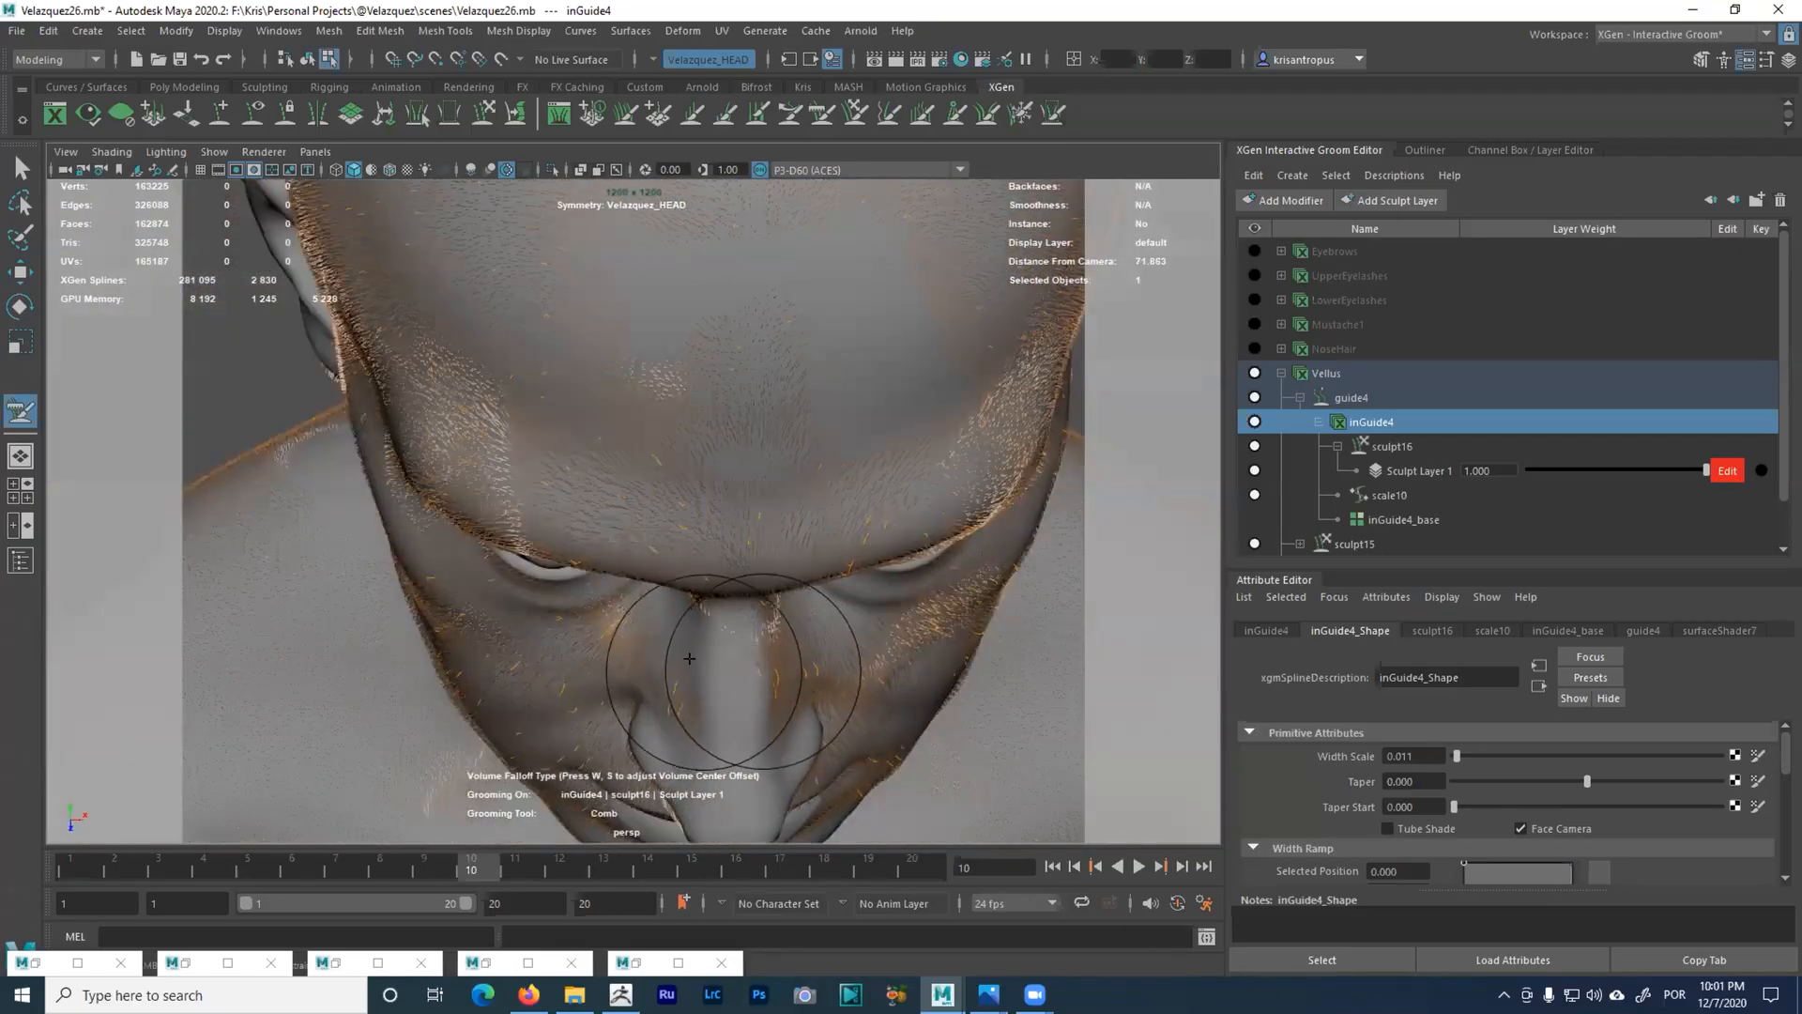
pyautogui.keyDown('alt'); pyautogui.moveTo(743, 714); pyautogui.dragTo(719, 713); pyautogui.keyUp('alt')
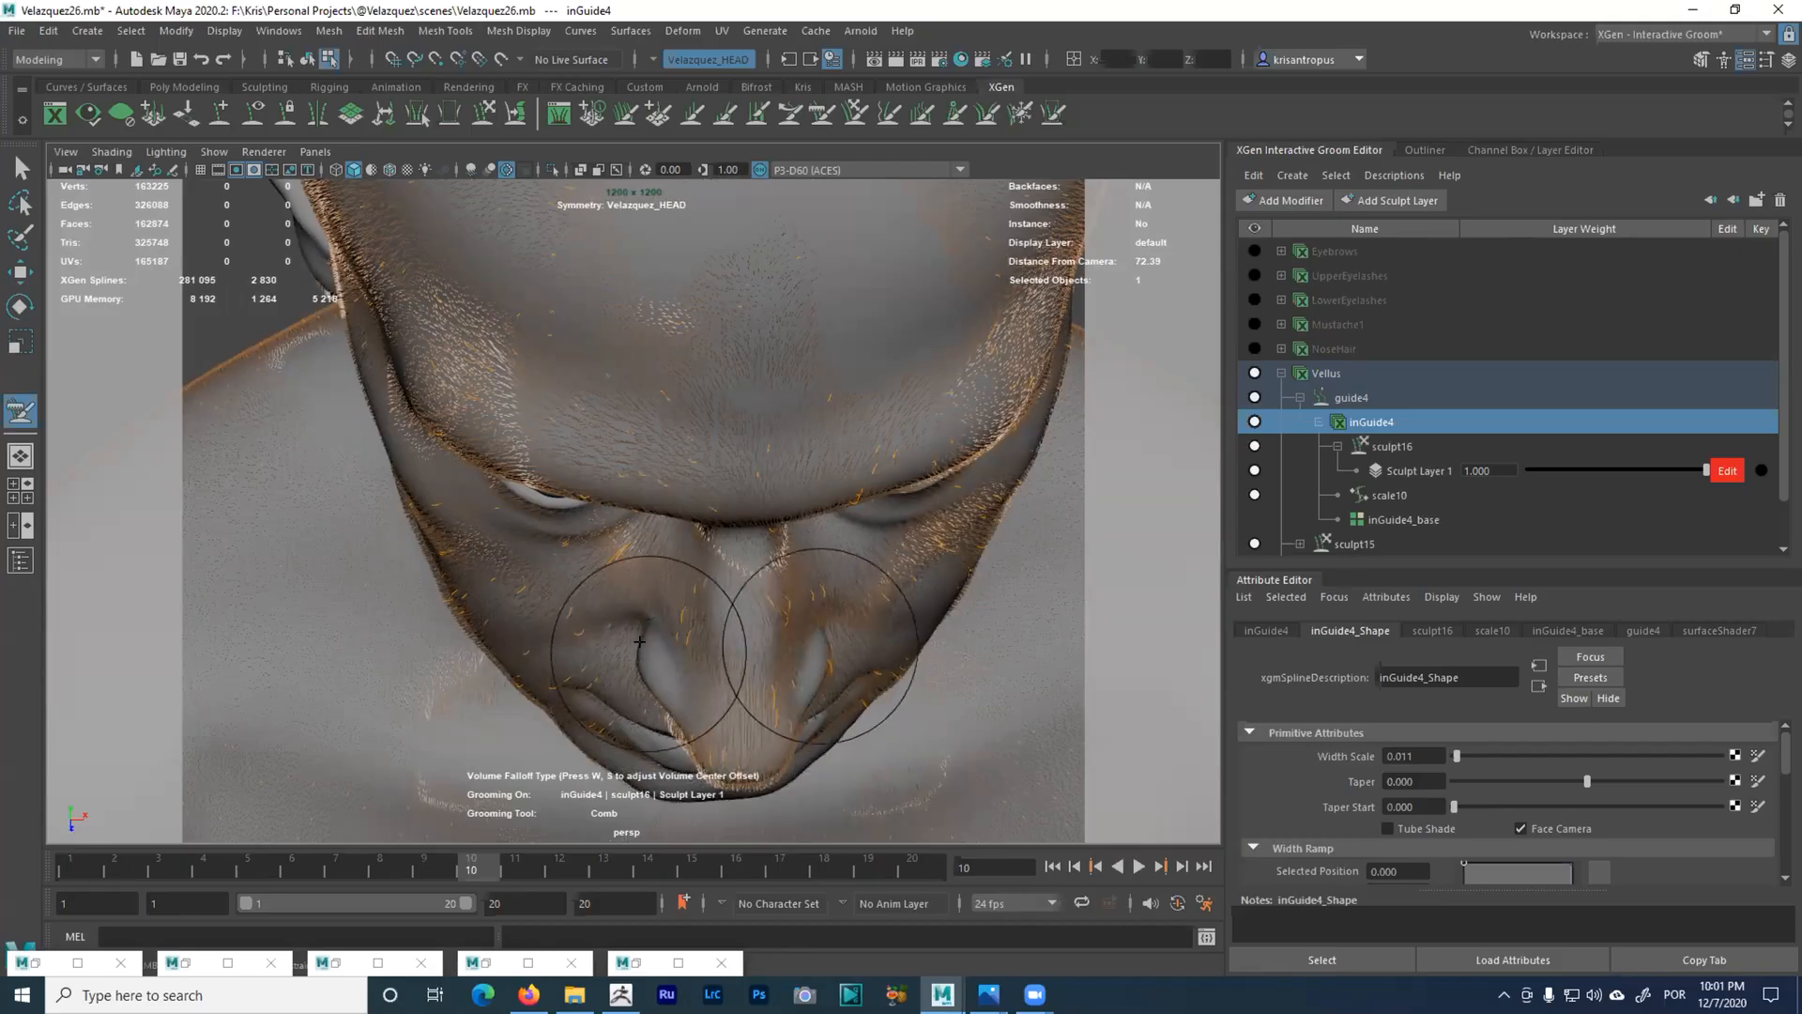
pyautogui.keyDown('alt'); pyautogui.moveTo(674, 644); pyautogui.dragTo(652, 654); pyautogui.keyUp('alt')
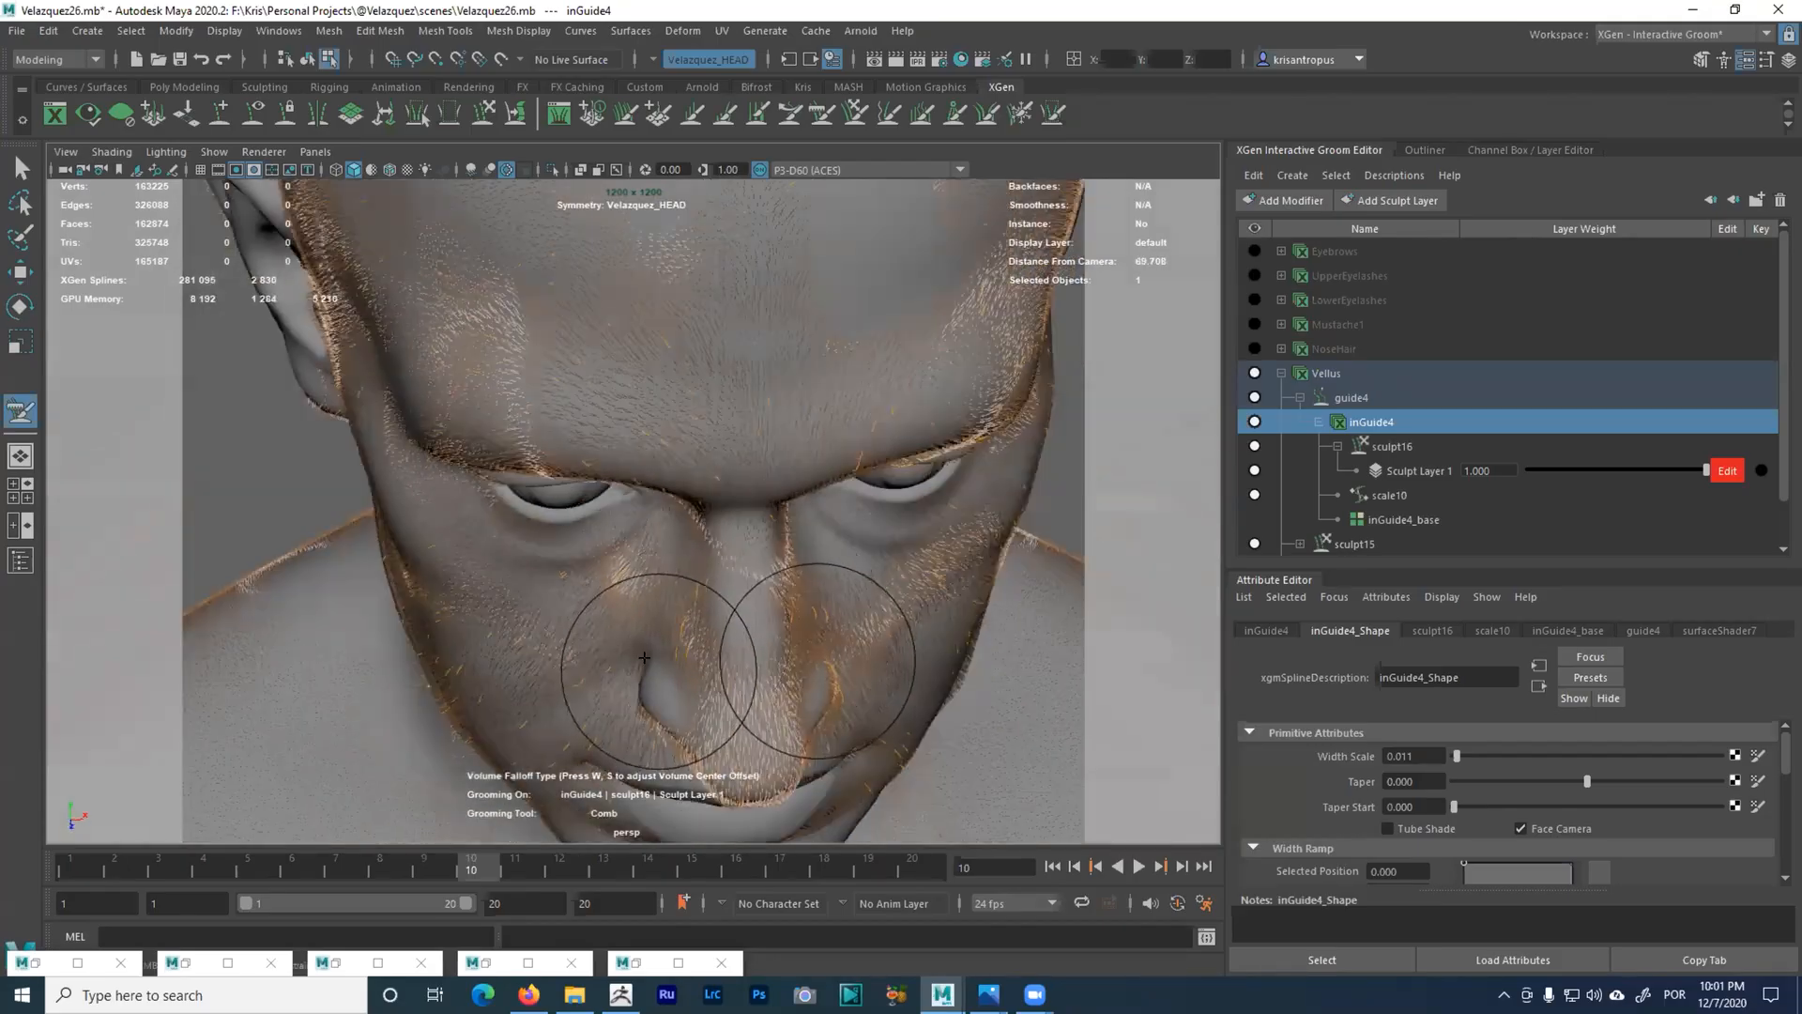
pyautogui.keyDown('alt'); pyautogui.moveTo(702, 659); pyautogui.dragTo(835, 657); pyautogui.keyUp('alt')
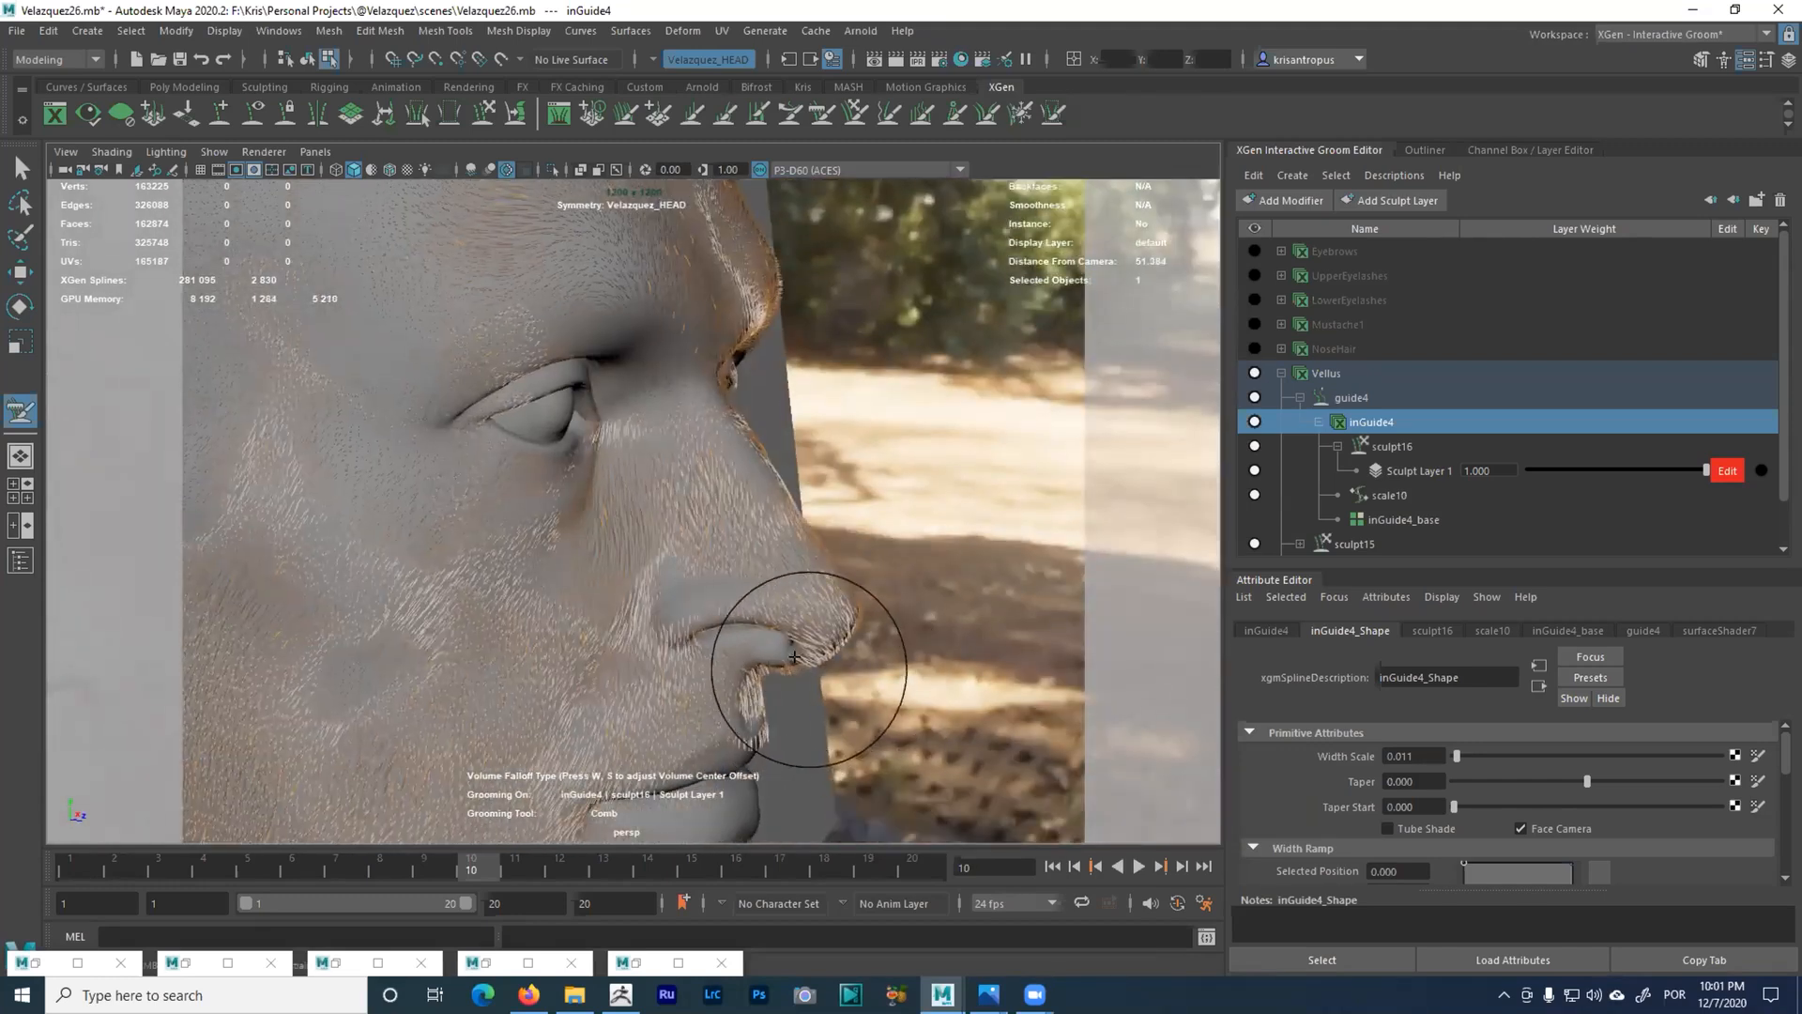
pyautogui.keyDown('alt'); pyautogui.moveTo(747, 700); pyautogui.dragTo(609, 714); pyautogui.keyUp('alt')
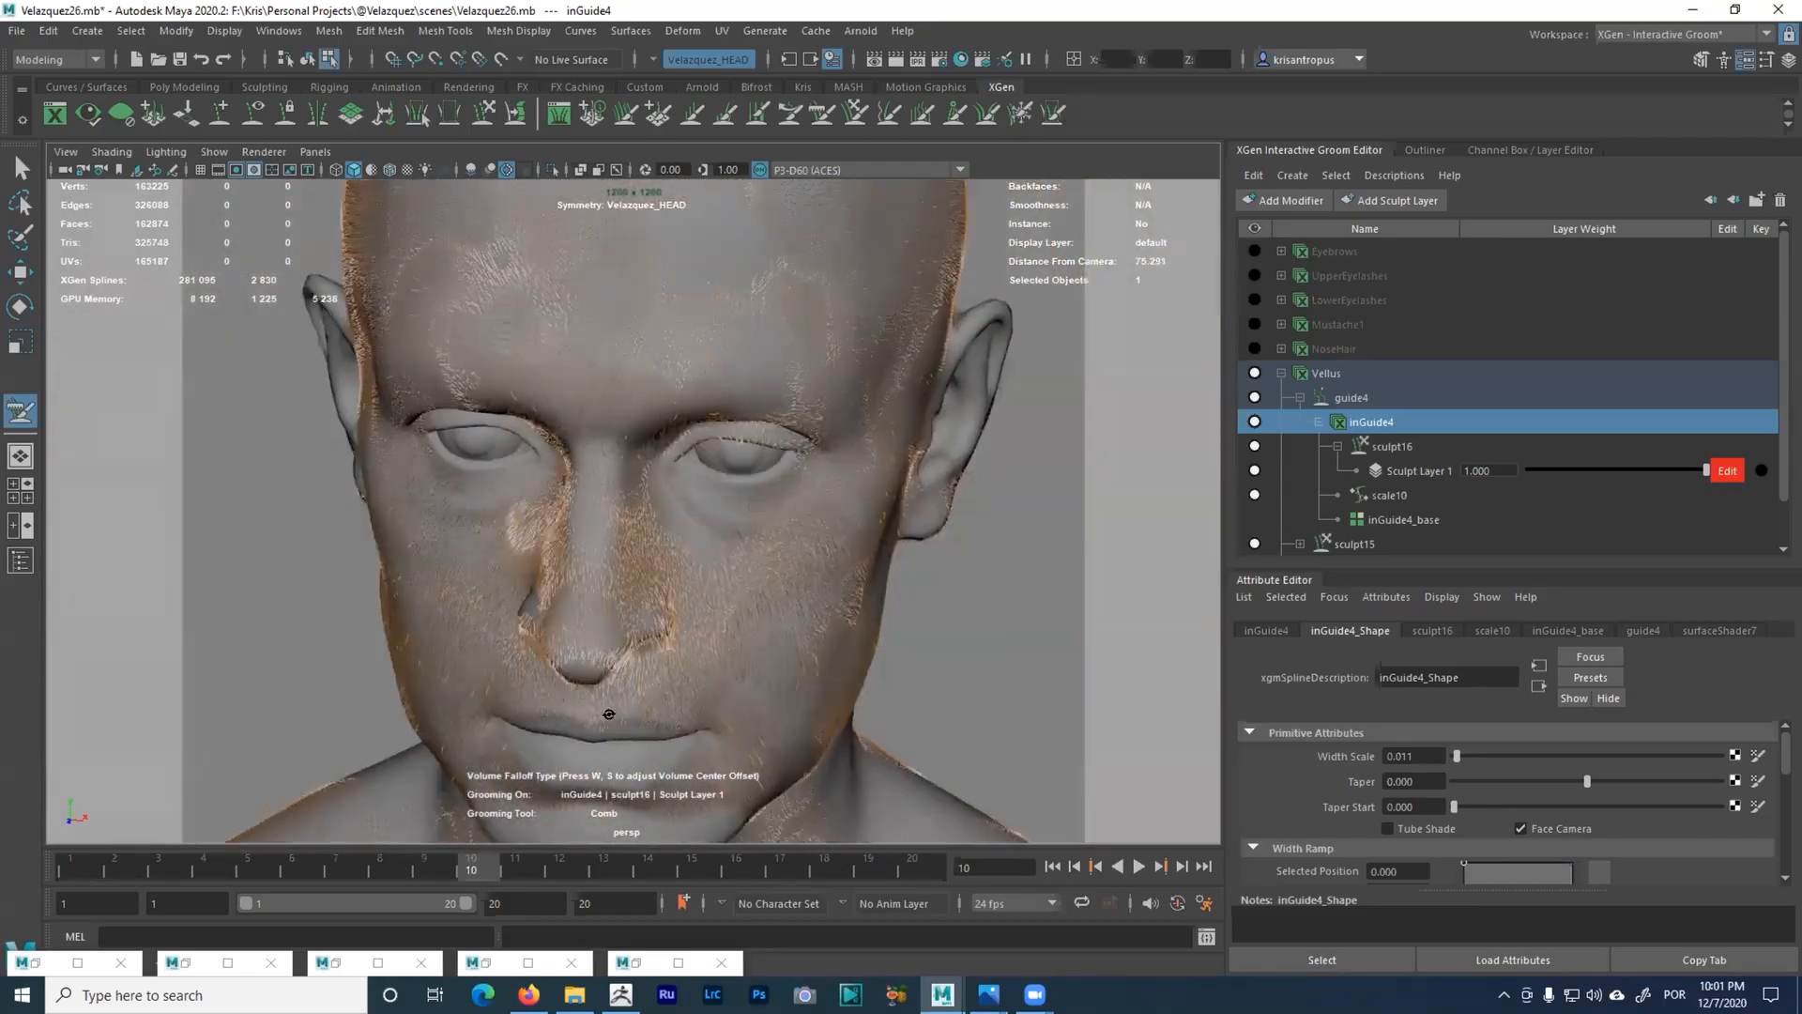
pyautogui.keyDown('alt'); pyautogui.moveTo(805, 692); pyautogui.dragTo(688, 700); pyautogui.keyUp('alt')
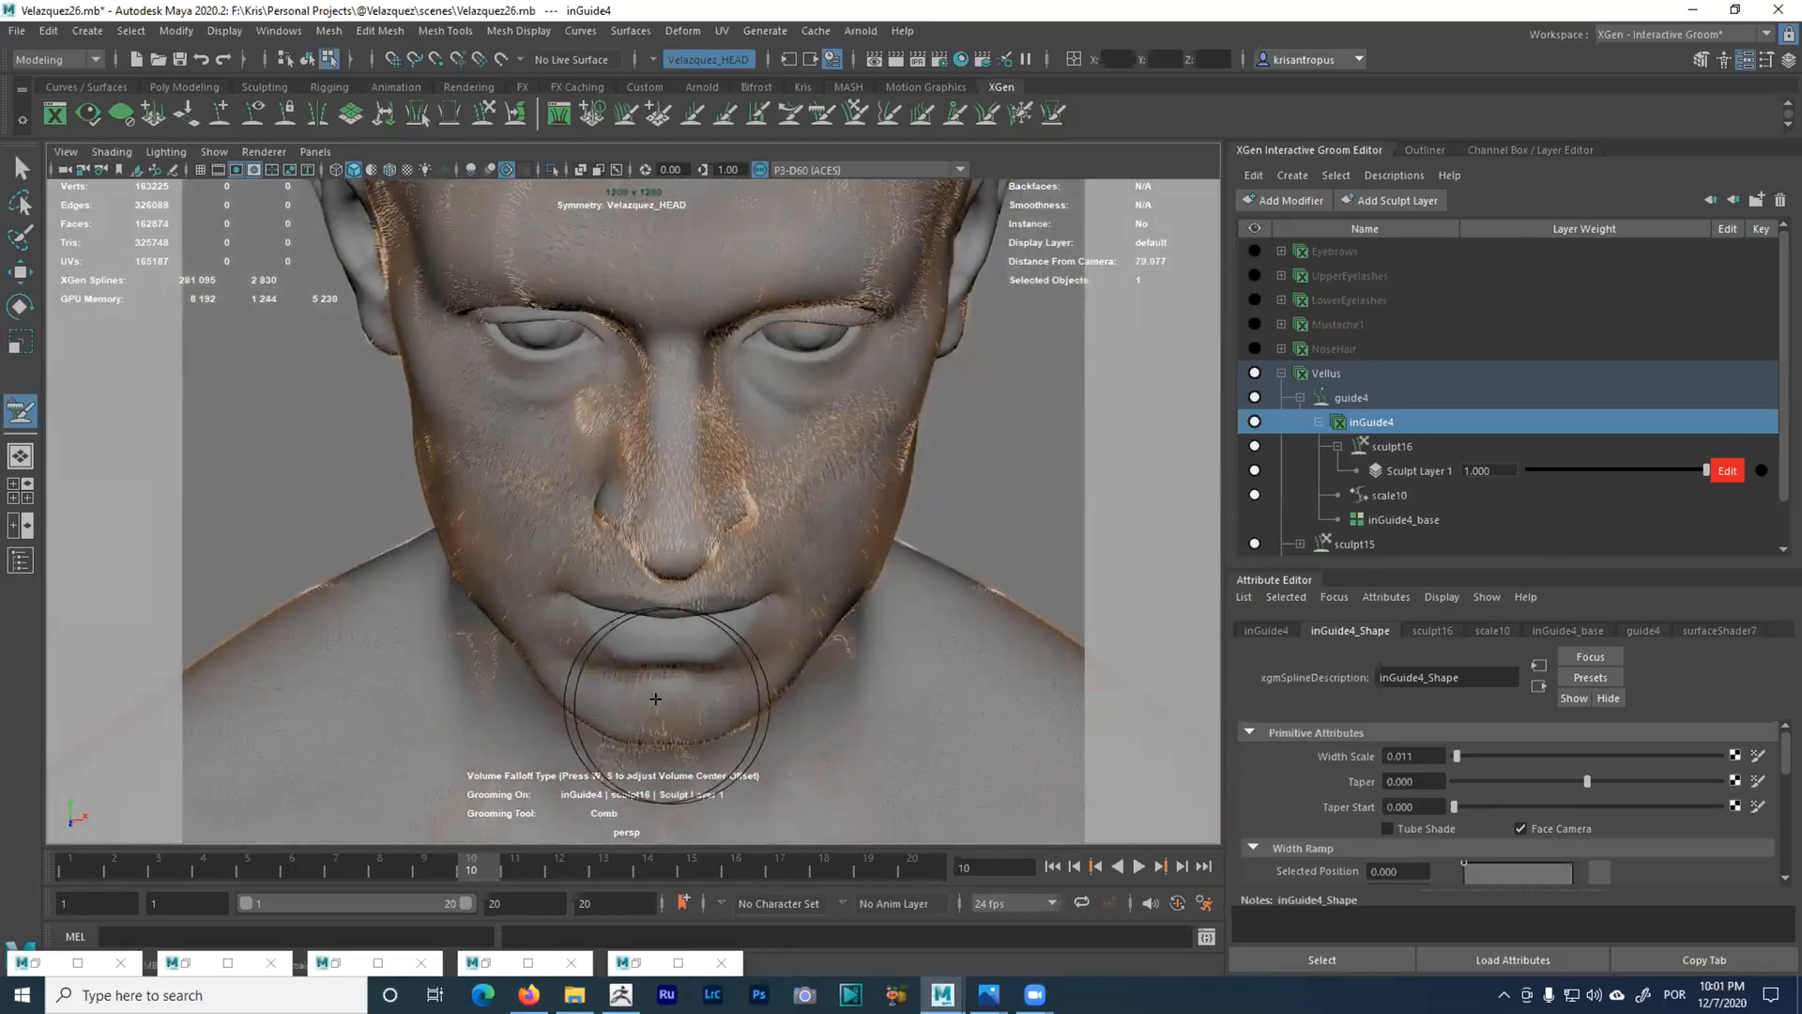
pyautogui.keyDown('alt'); pyautogui.moveTo(568, 687); pyautogui.dragTo(732, 573); pyautogui.keyUp('alt')
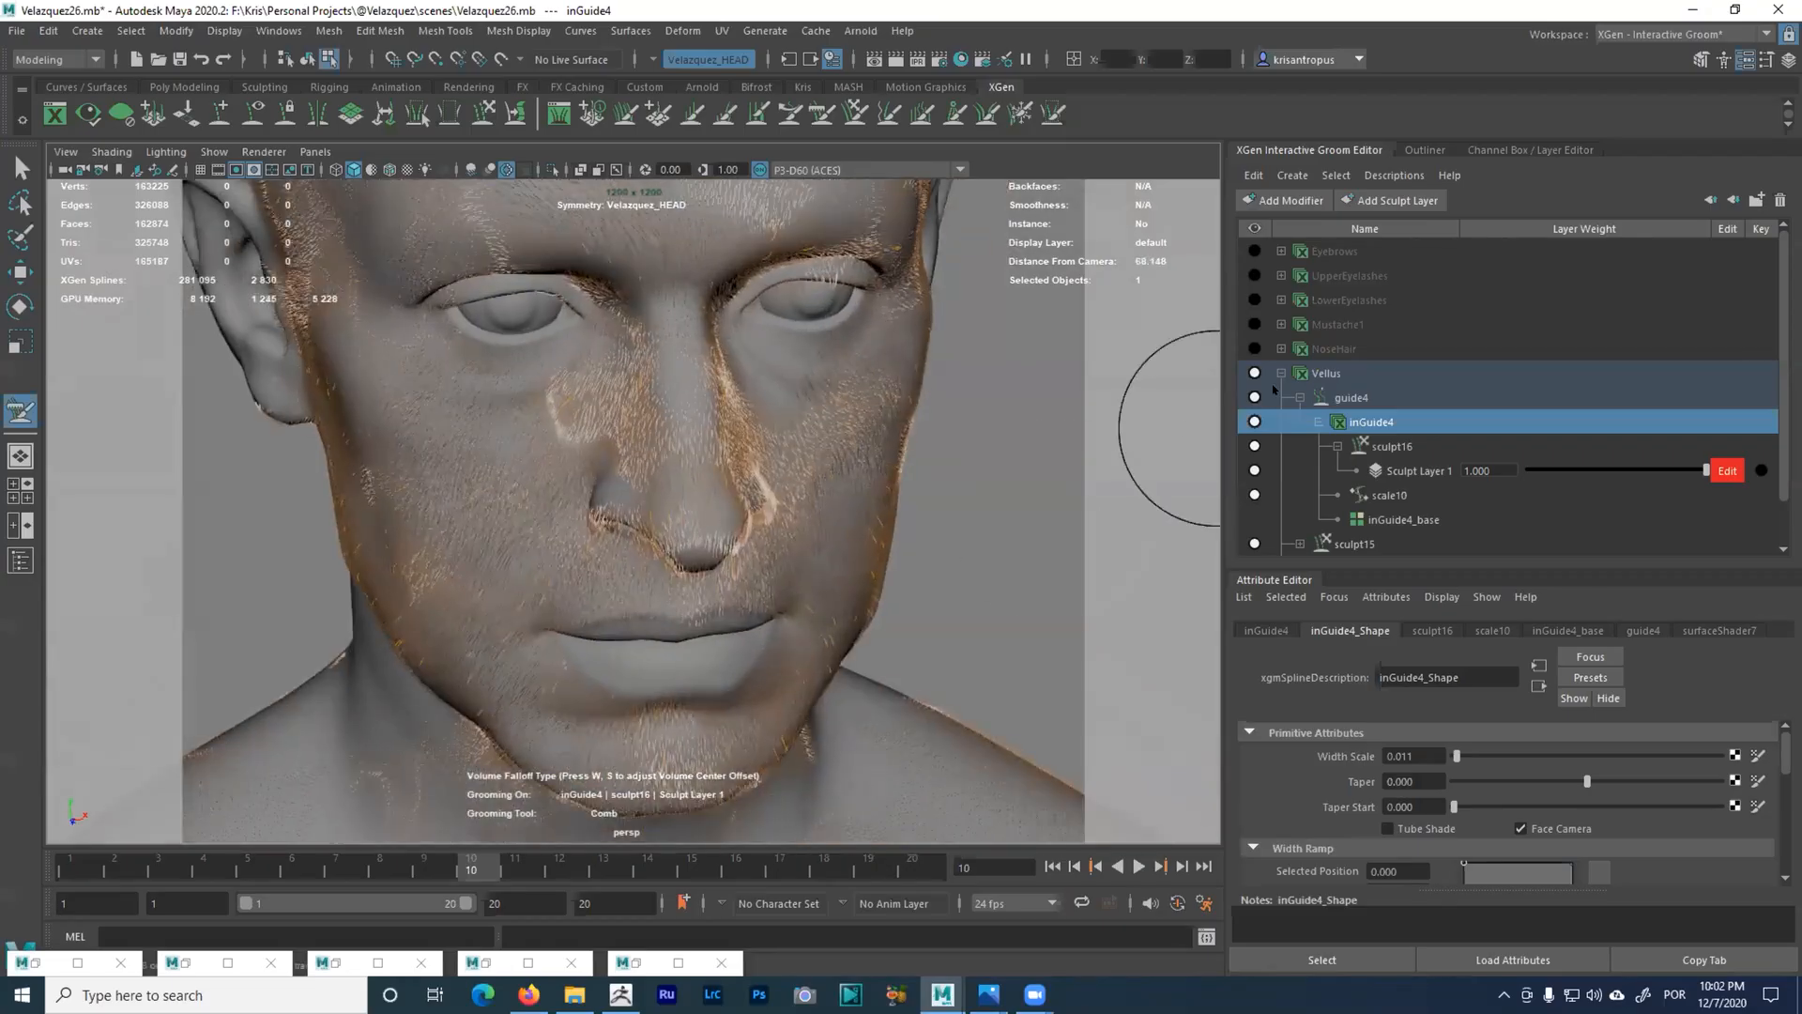
# - Add a Sculpt modifier to the Vellus description and select it for editing on its Sculpt Layer 1
pyautogui.click(1319, 373)
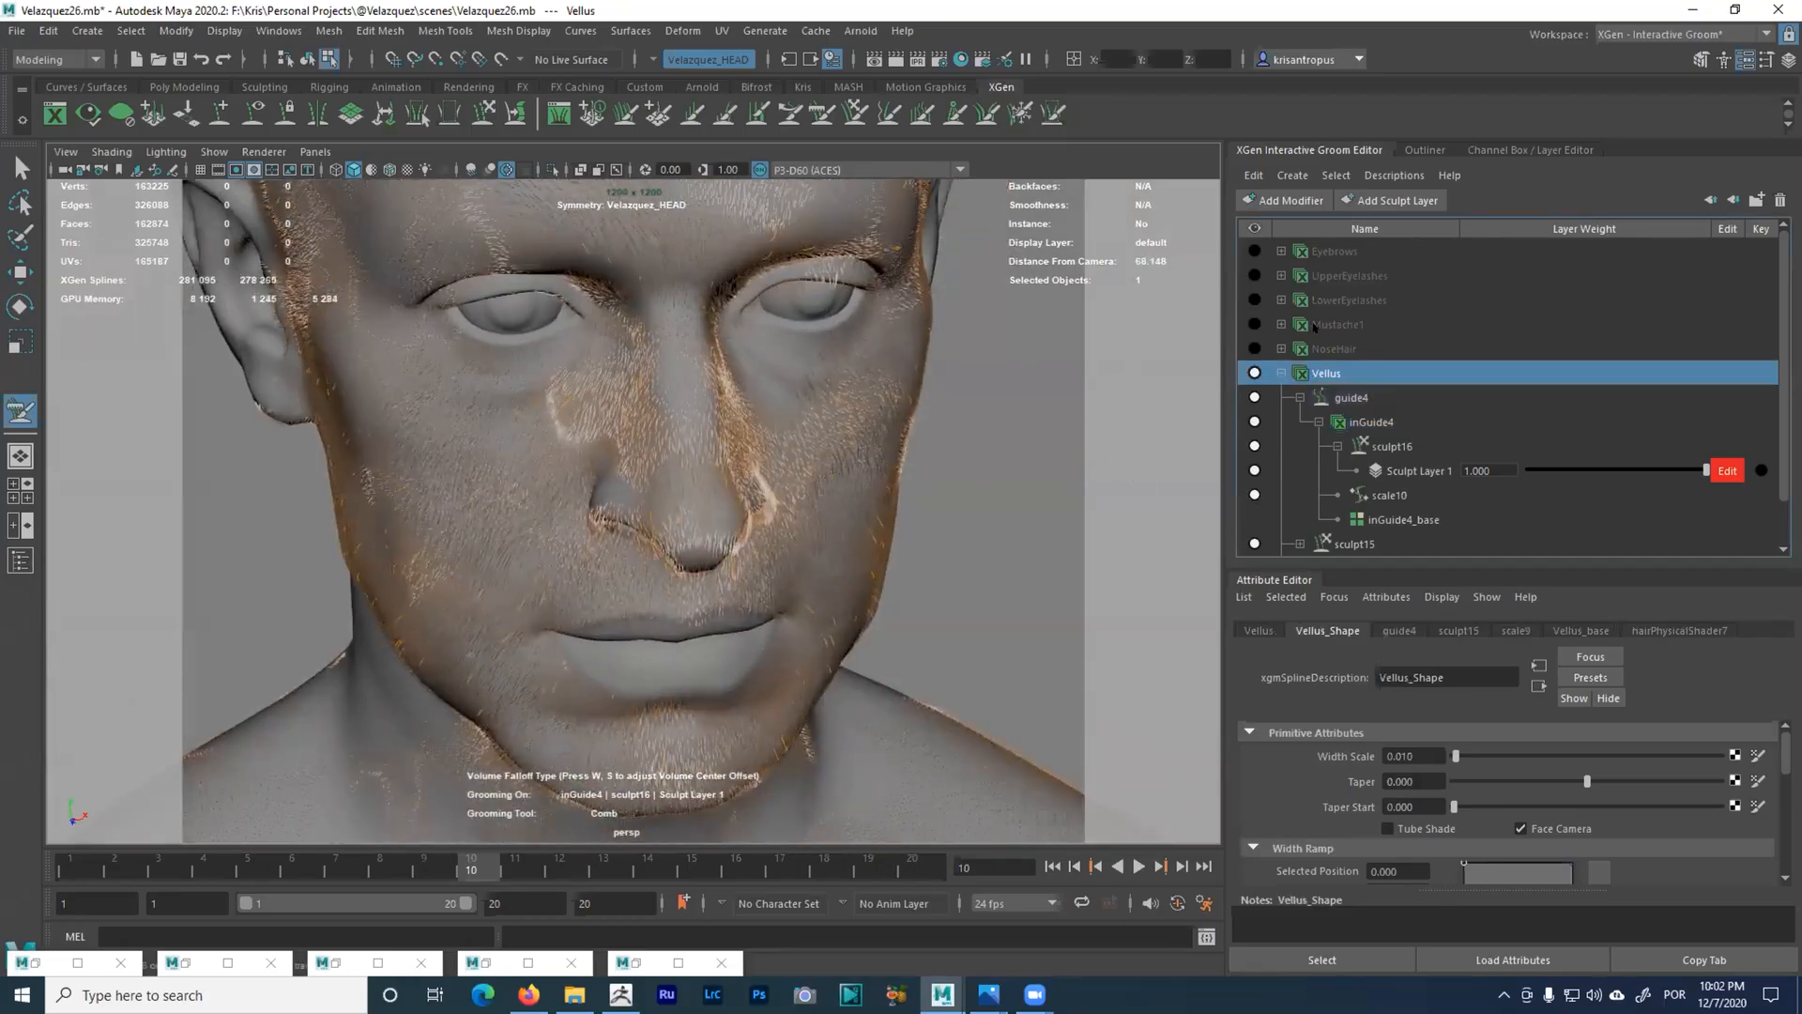
pyautogui.click(1282, 202)
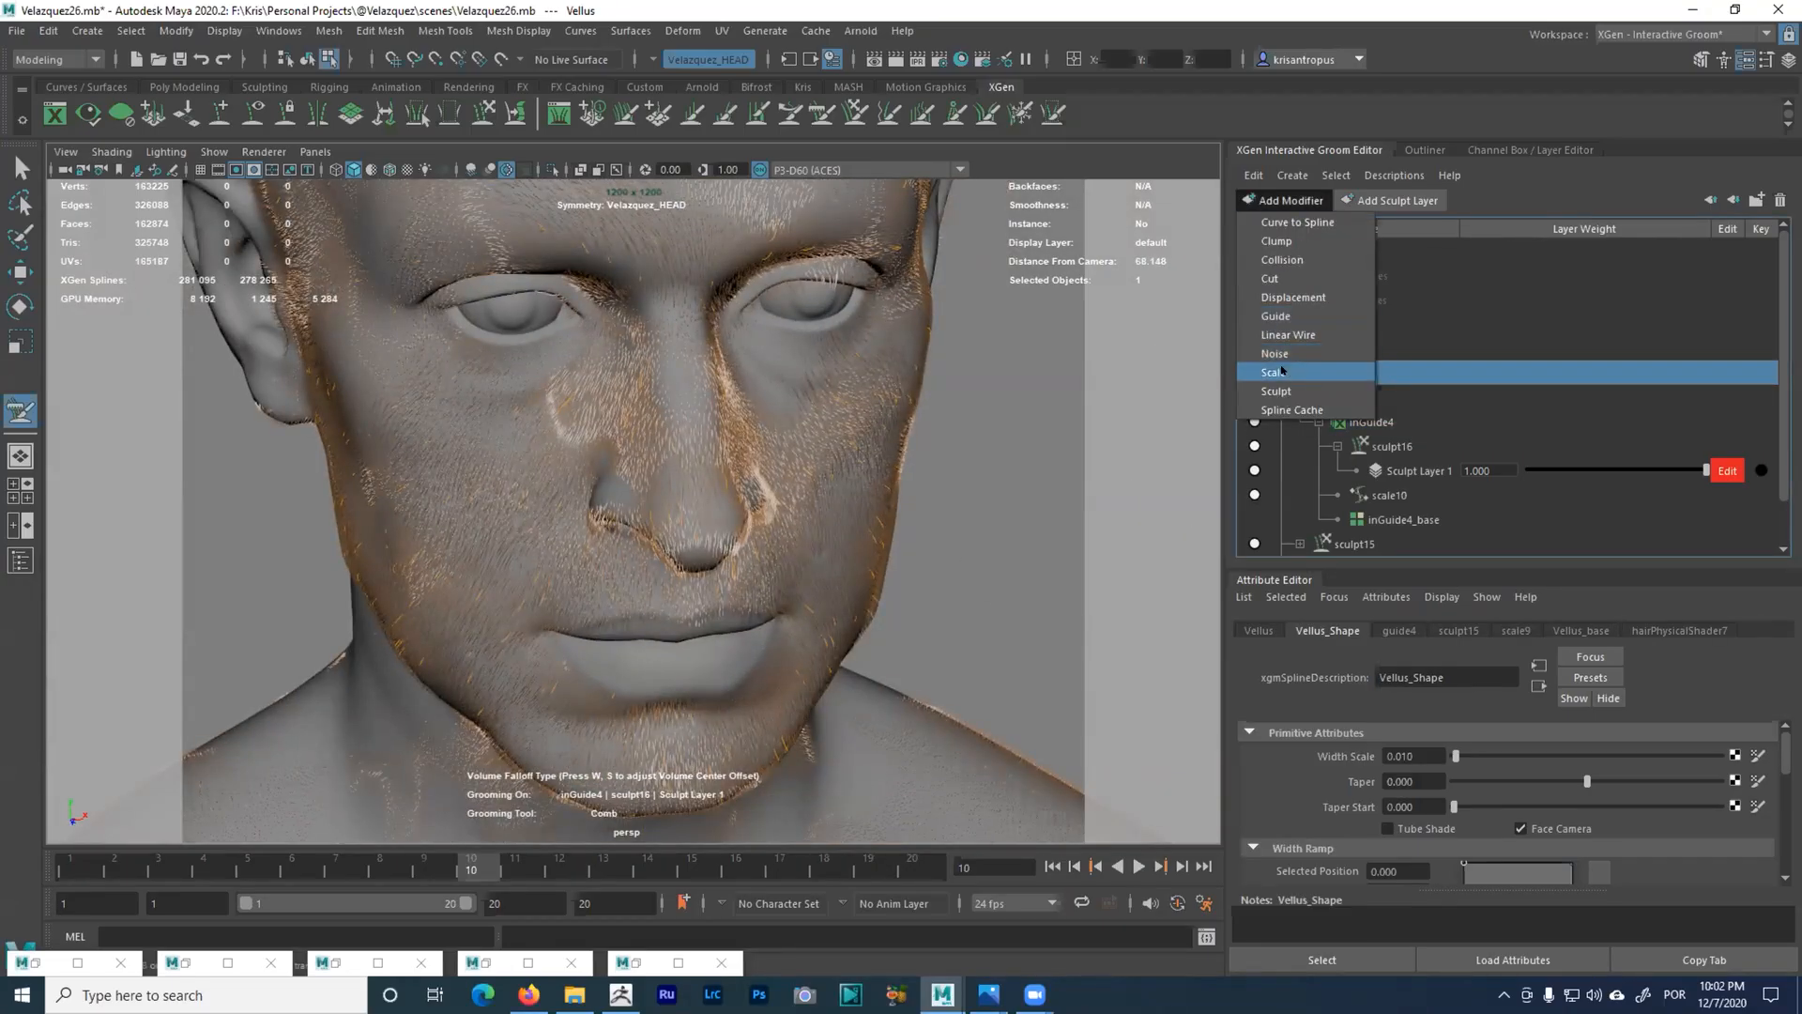
pyautogui.click(1299, 388)
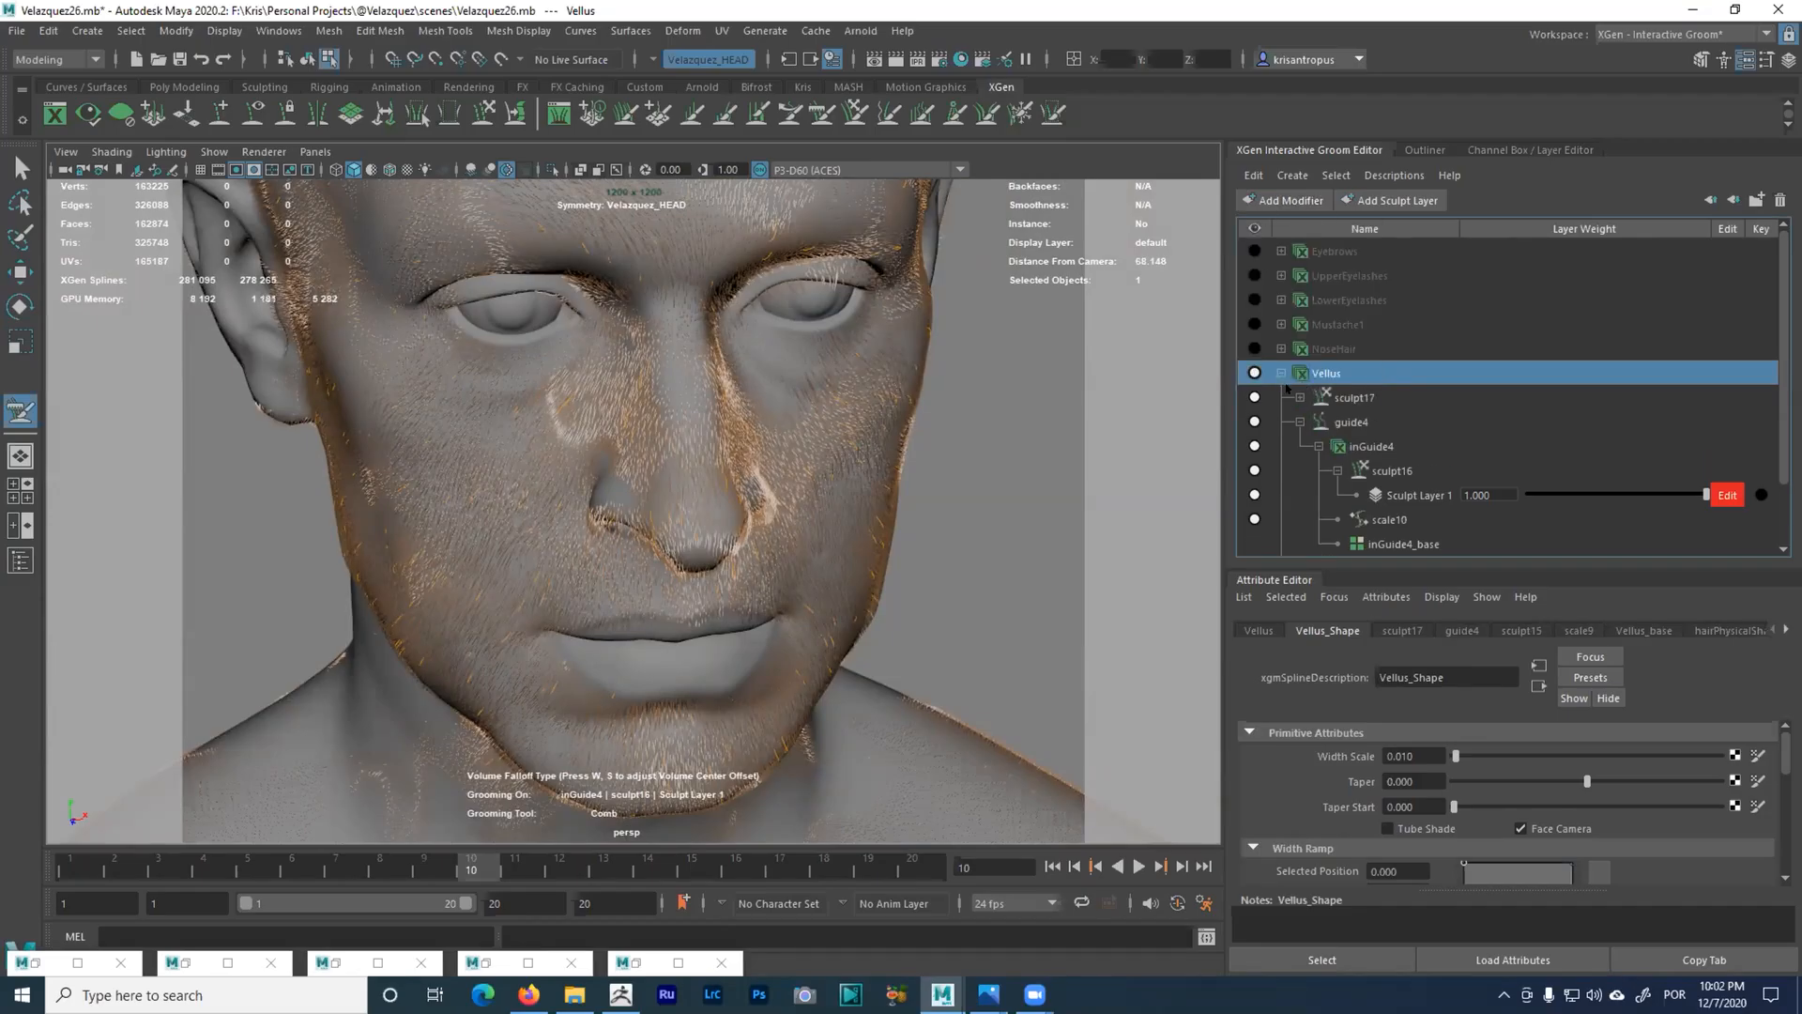
pyautogui.click(1345, 399)
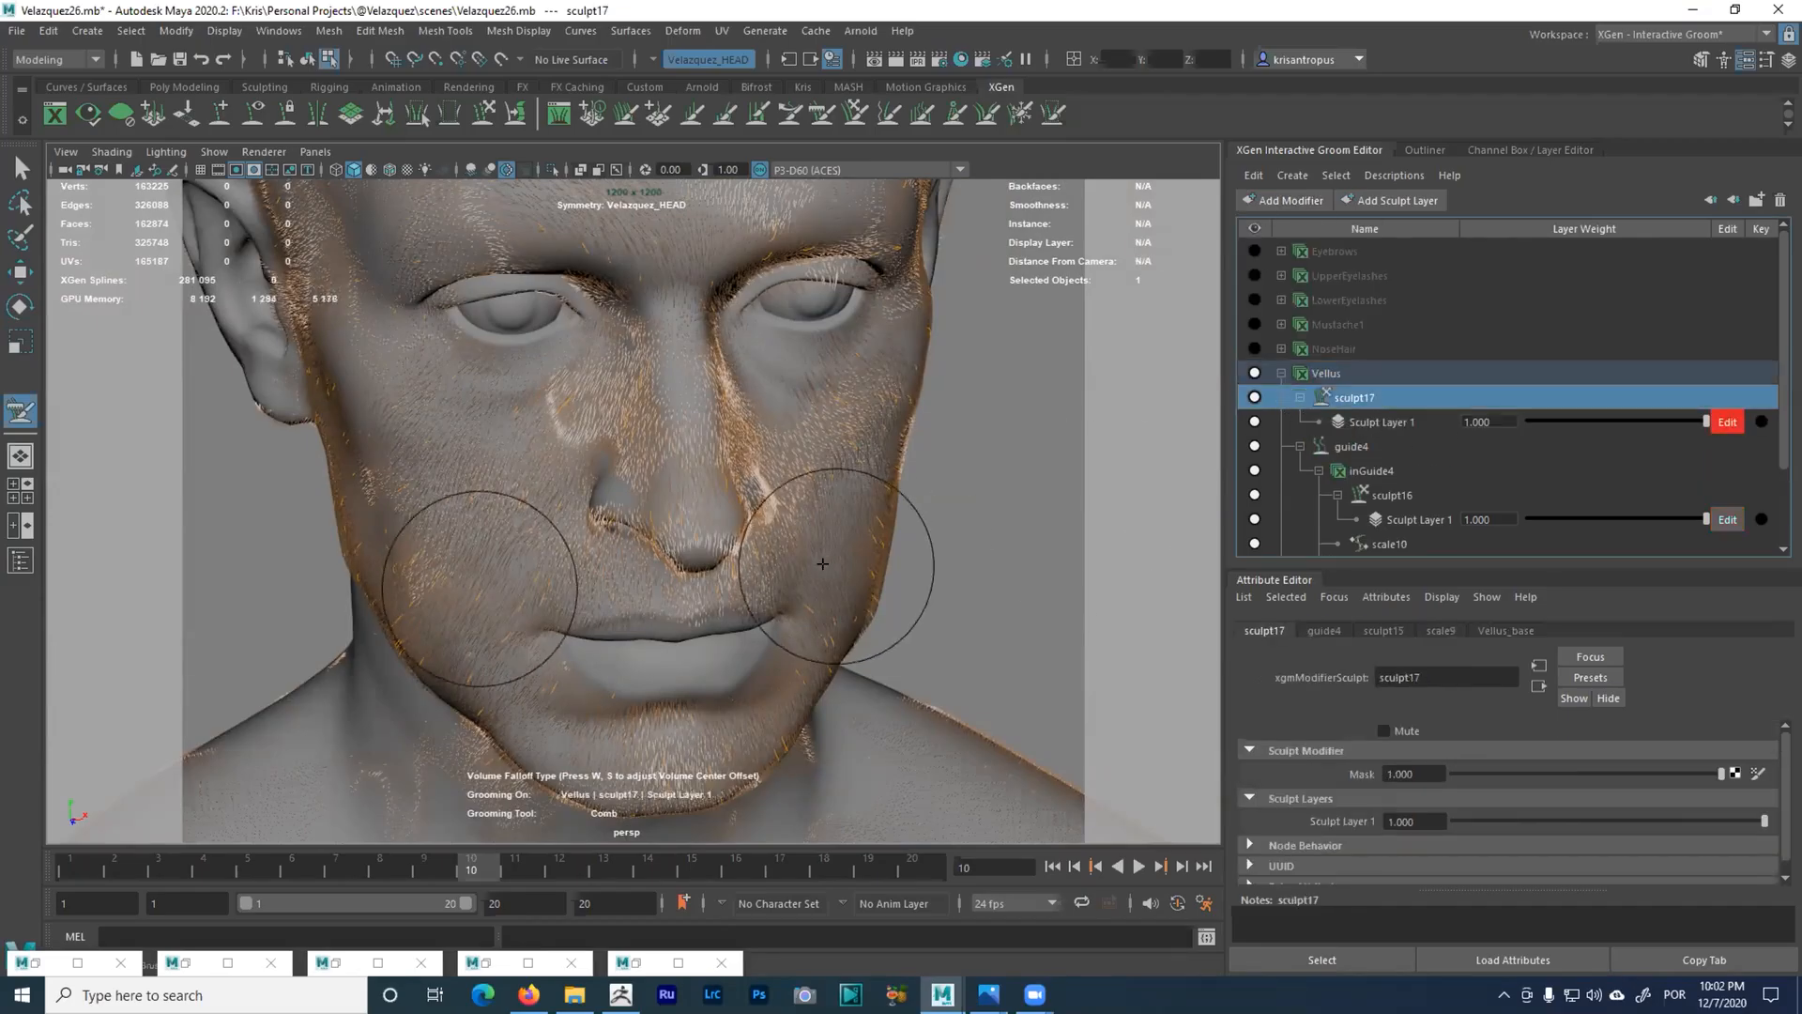
# - Hide the inGuide4 guide splines of the Vellus description so only the hairs are displayed
pyautogui.keyDown('alt'); pyautogui.moveTo(815, 565); pyautogui.dragTo(798, 676); pyautogui.keyUp('alt')
pyautogui.keyDown('alt'); pyautogui.moveTo(798, 675); pyautogui.dragTo(885, 644, button='right'); pyautogui.keyUp('alt')
pyautogui.moveTo(849, 611)
pyautogui.keyDown('alt'); pyautogui.mouseDown()
pyautogui.moveTo(793, 600)
pyautogui.moveTo(788, 702)
pyautogui.mouseUp(); pyautogui.keyUp('alt')
pyautogui.click(1371, 471)
pyautogui.press('h')
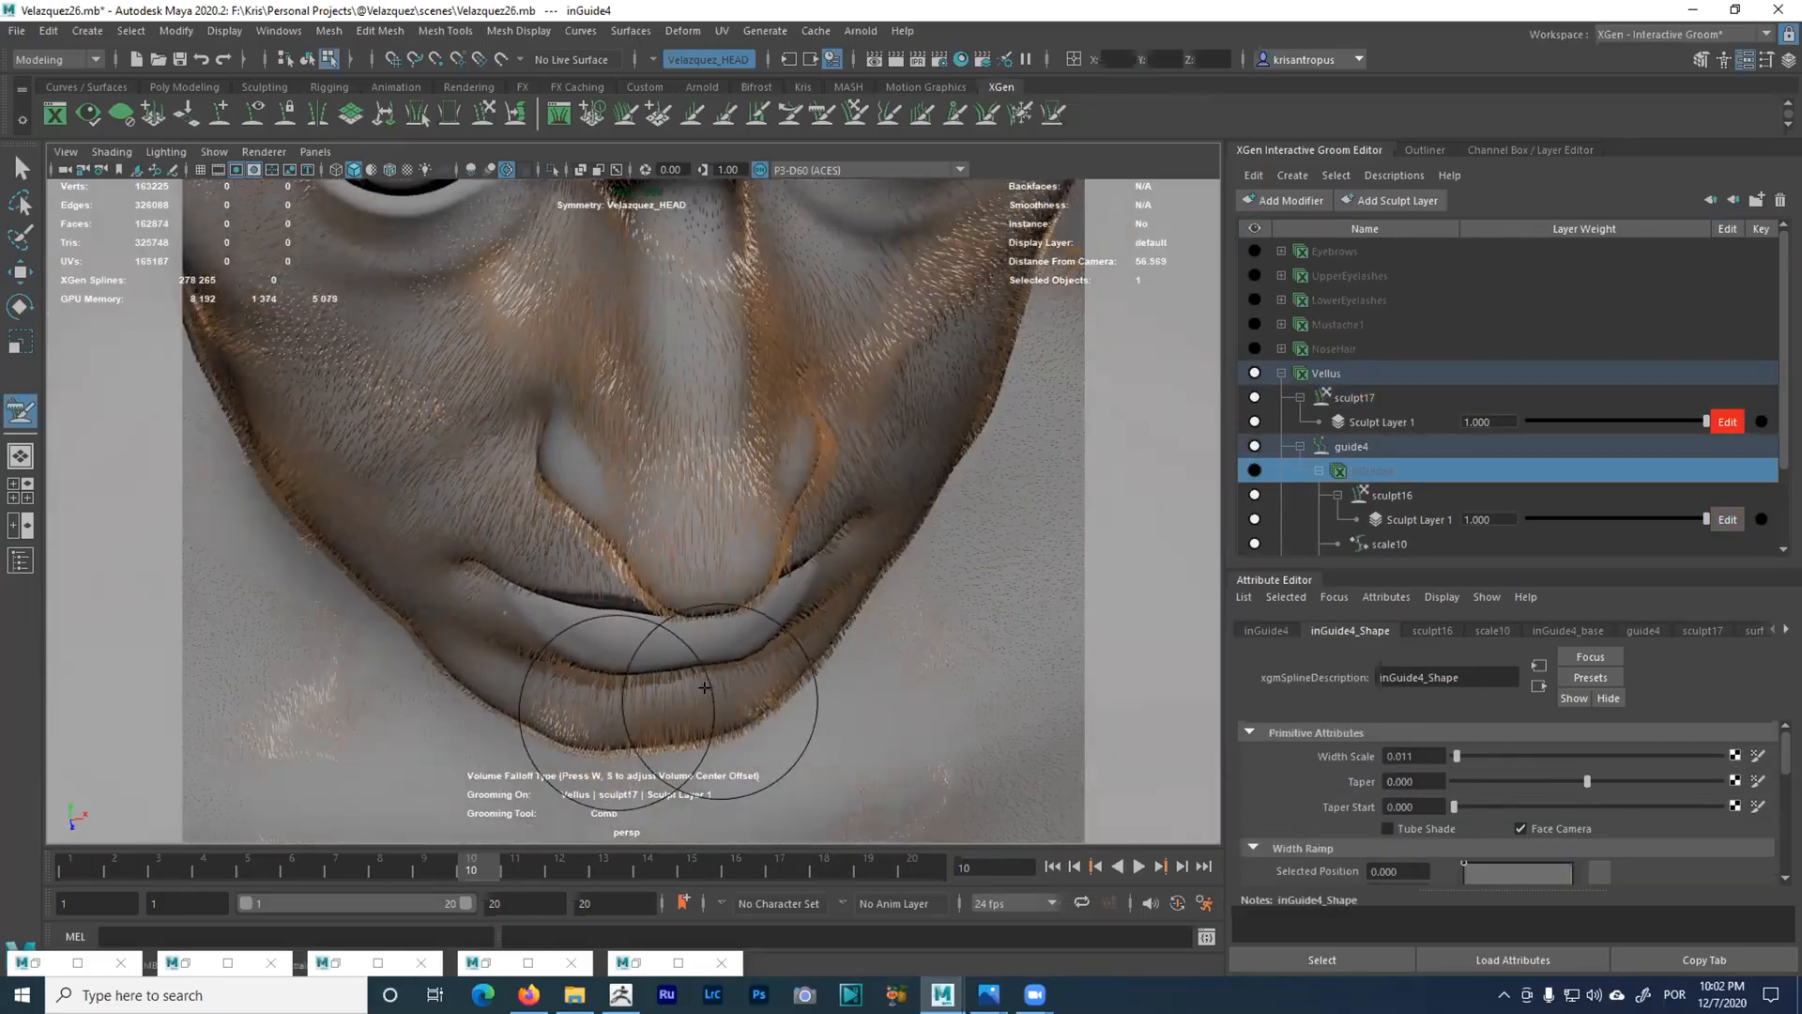
# - Comb the Vellus hairs around the nose, inner eye corners and upper lip with a smaller Comb brush
pyautogui.moveTo(826, 640)
pyautogui.keyDown('alt'); pyautogui.mouseDown()
pyautogui.moveTo(800, 605)
pyautogui.moveTo(909, 638)
pyautogui.moveTo(907, 696)
pyautogui.moveTo(901, 666)
pyautogui.moveTo(963, 636)
pyautogui.moveTo(841, 525)
pyautogui.moveTo(832, 470)
pyautogui.moveTo(824, 502)
pyautogui.moveTo(756, 535)
pyautogui.moveTo(671, 522)
pyautogui.mouseUp(); pyautogui.keyUp('alt')
pyautogui.press('b')
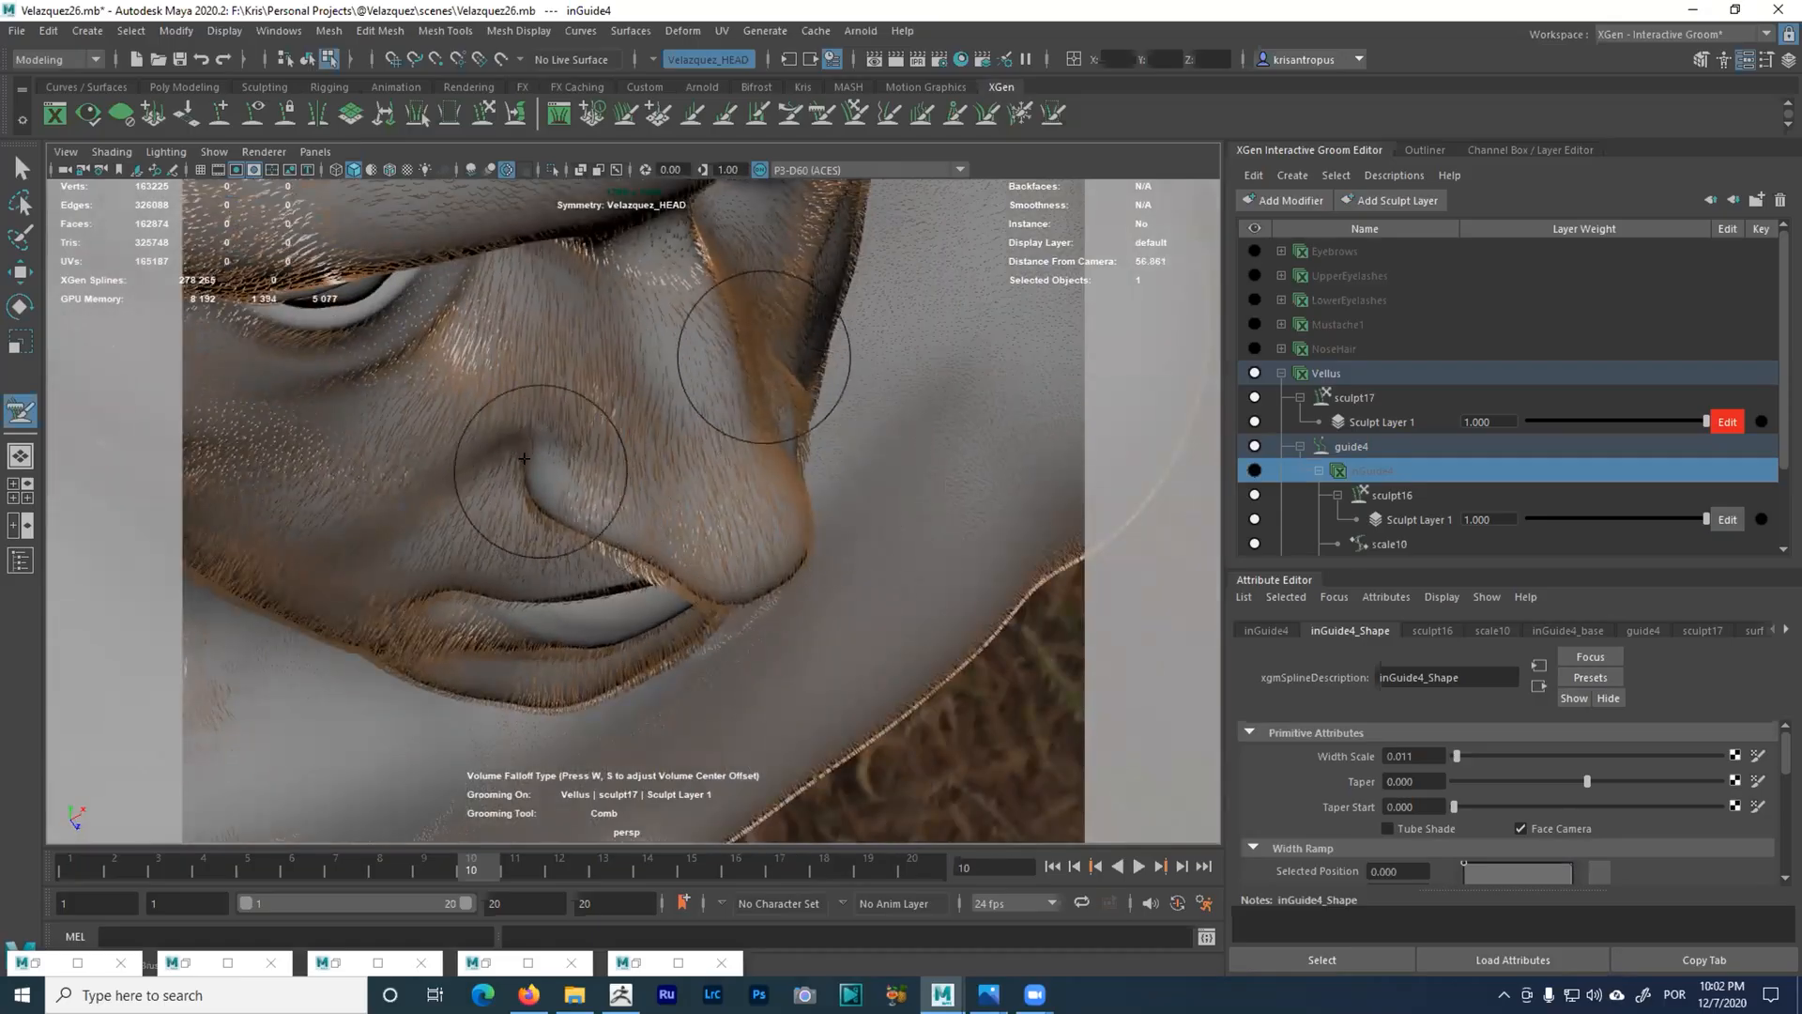
pyautogui.keyDown('alt'); pyautogui.moveTo(522, 473); pyautogui.dragTo(773, 463); pyautogui.keyUp('alt')
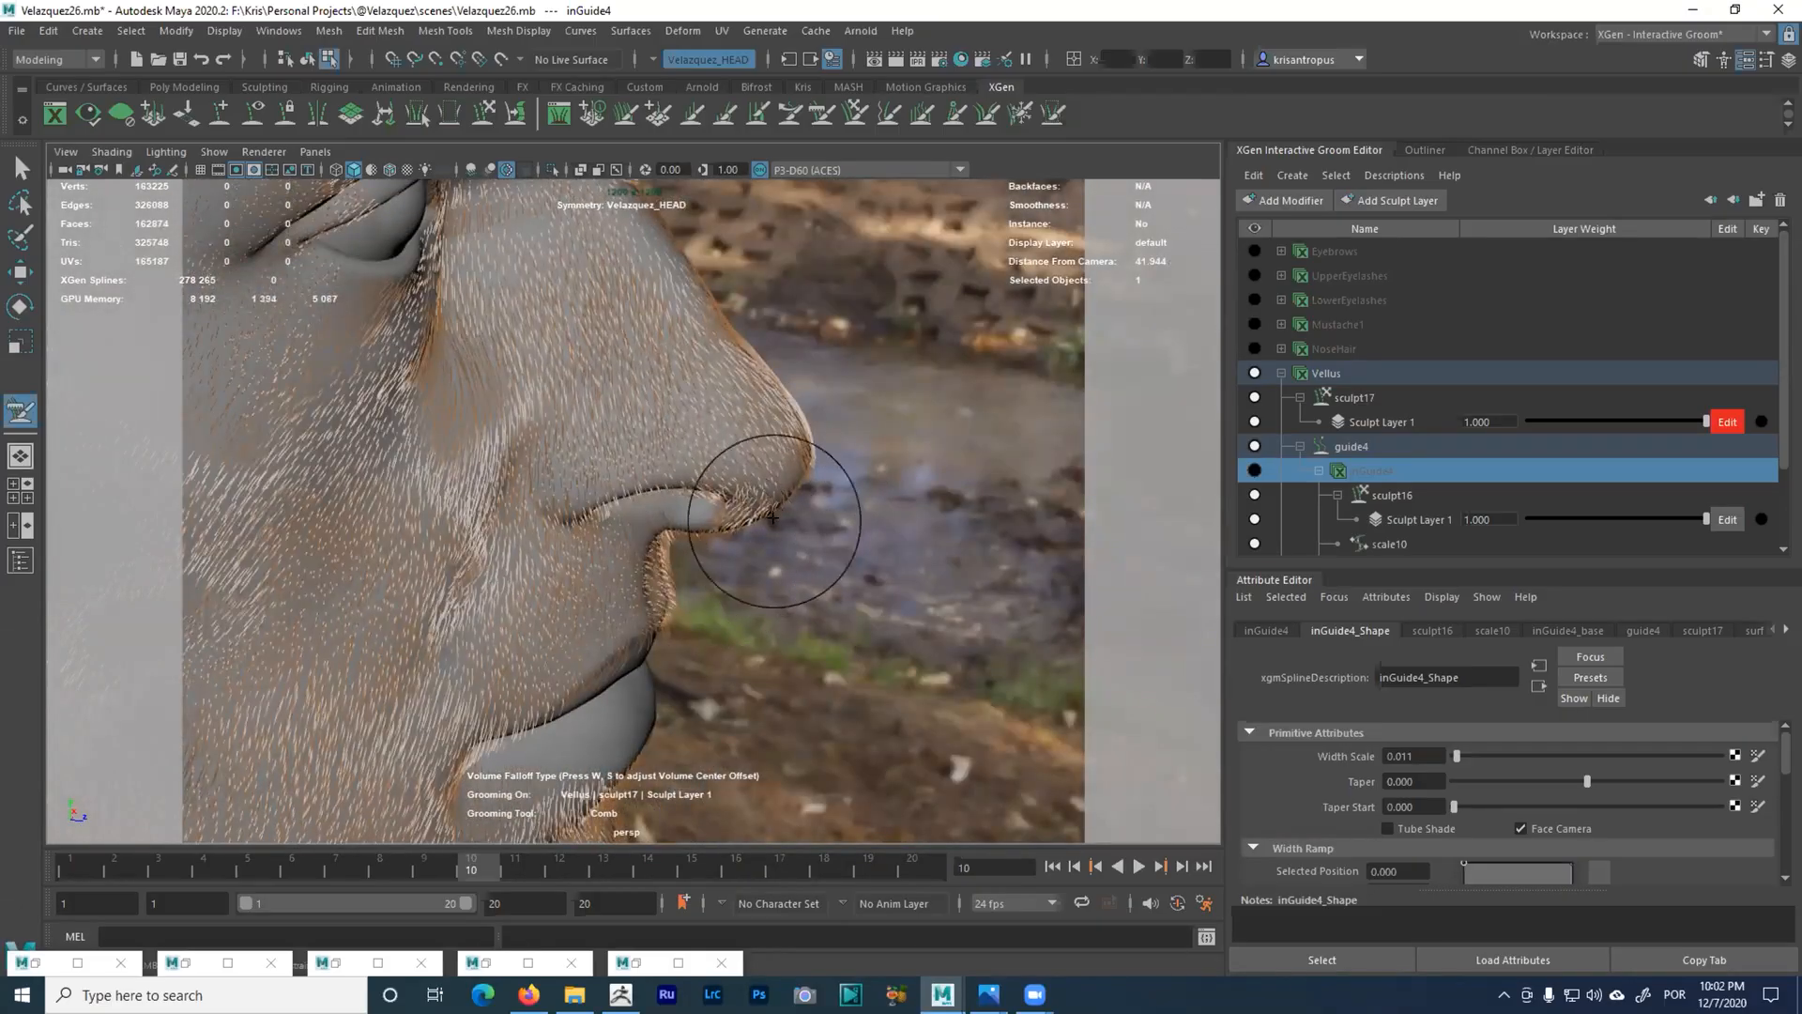
pyautogui.moveTo(789, 489)
pyautogui.keyDown('alt'); pyautogui.mouseDown()
pyautogui.moveTo(599, 563)
pyautogui.moveTo(487, 519)
pyautogui.moveTo(464, 658)
pyautogui.moveTo(539, 521)
pyautogui.moveTo(657, 469)
pyautogui.moveTo(692, 414)
pyautogui.moveTo(732, 422)
pyautogui.mouseUp(); pyautogui.keyUp('alt')
pyautogui.moveTo(657, 368)
pyautogui.keyDown('alt'); pyautogui.mouseDown()
pyautogui.moveTo(691, 362)
pyautogui.moveTo(610, 343)
pyautogui.mouseUp(); pyautogui.keyUp('alt')
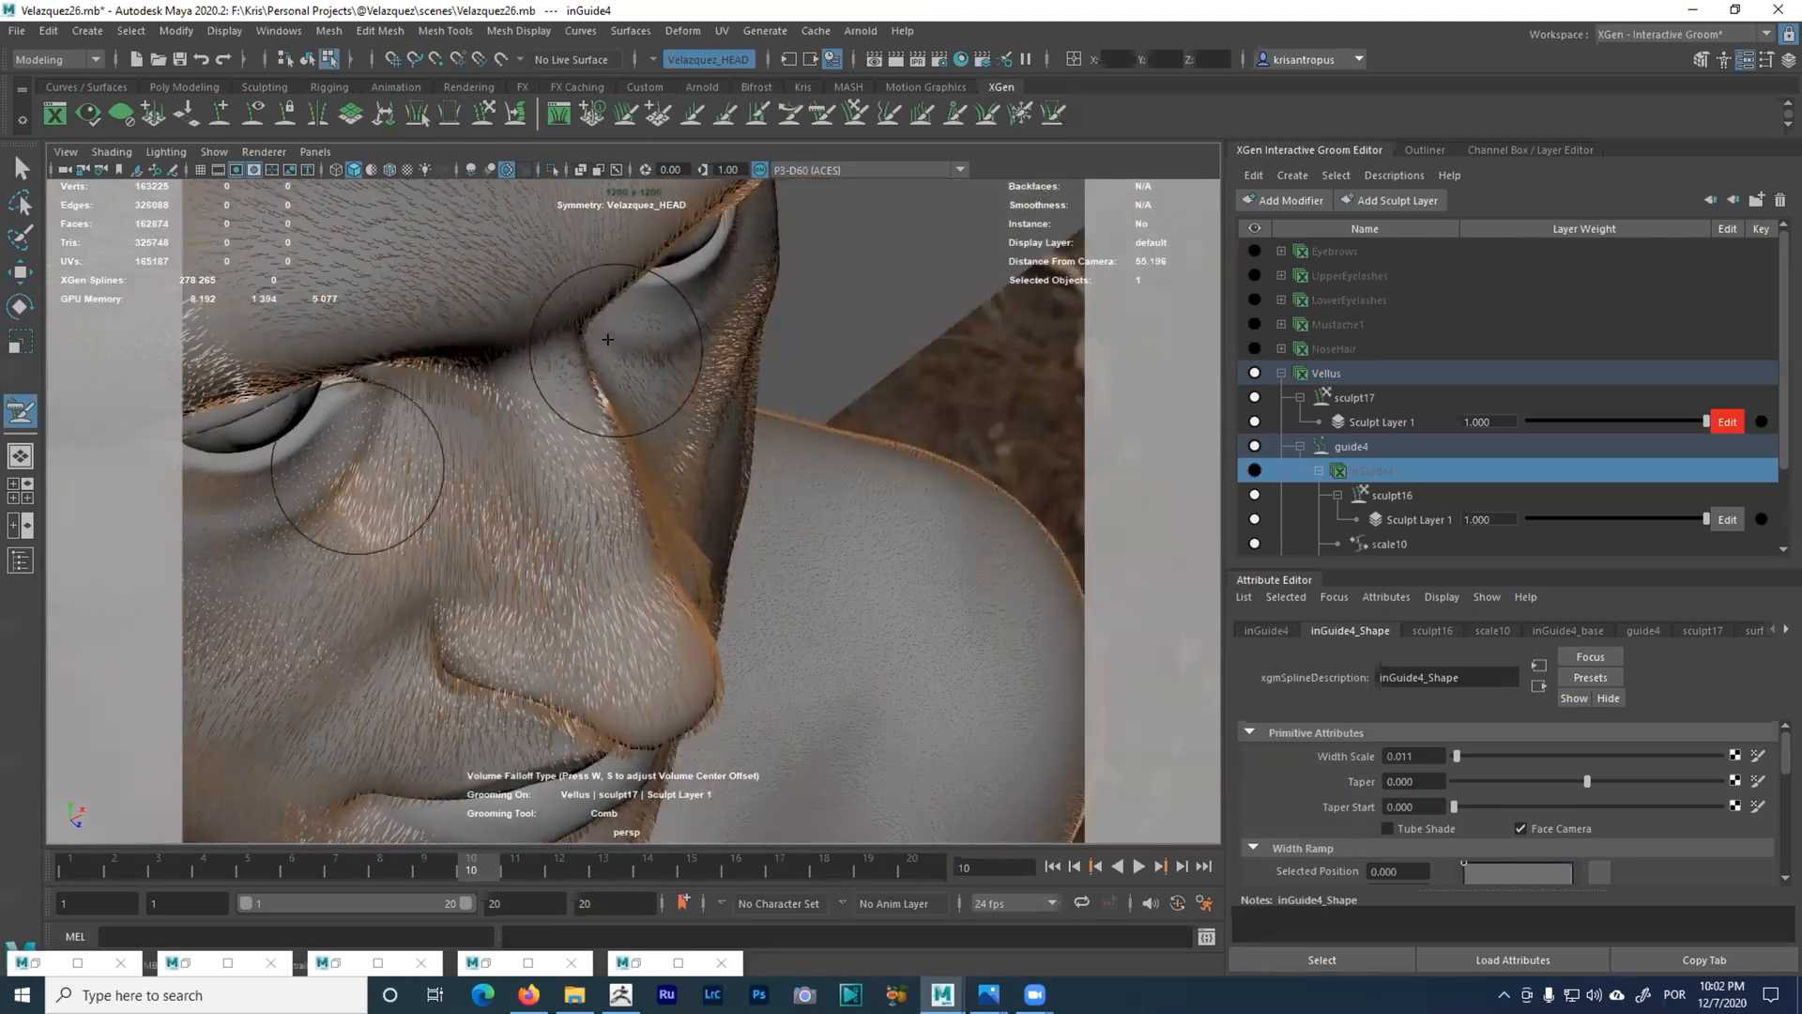
pyautogui.keyDown('alt'); pyautogui.moveTo(643, 358); pyautogui.dragTo(848, 398); pyautogui.keyUp('alt')
pyautogui.keyDown('alt'); pyautogui.moveTo(879, 562); pyautogui.dragTo(599, 564); pyautogui.keyUp('alt')
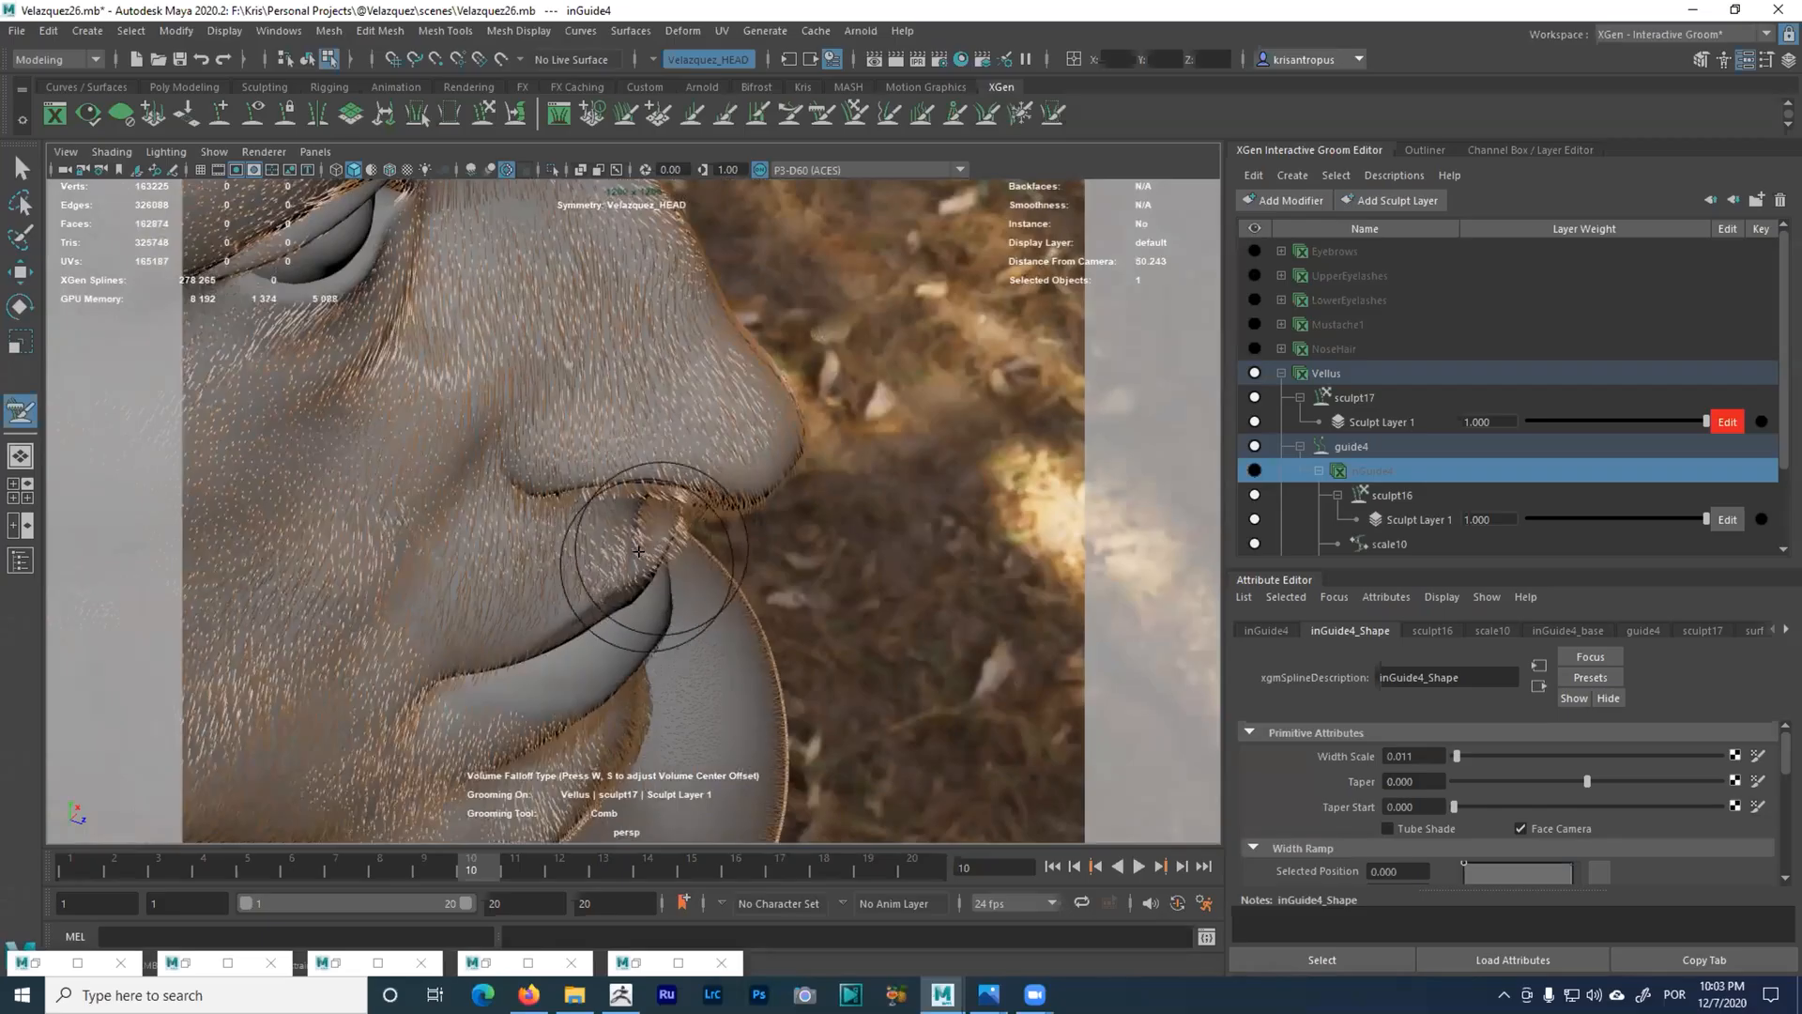
pyautogui.keyDown('alt'); pyautogui.moveTo(522, 611); pyautogui.dragTo(775, 537); pyautogui.keyUp('alt')
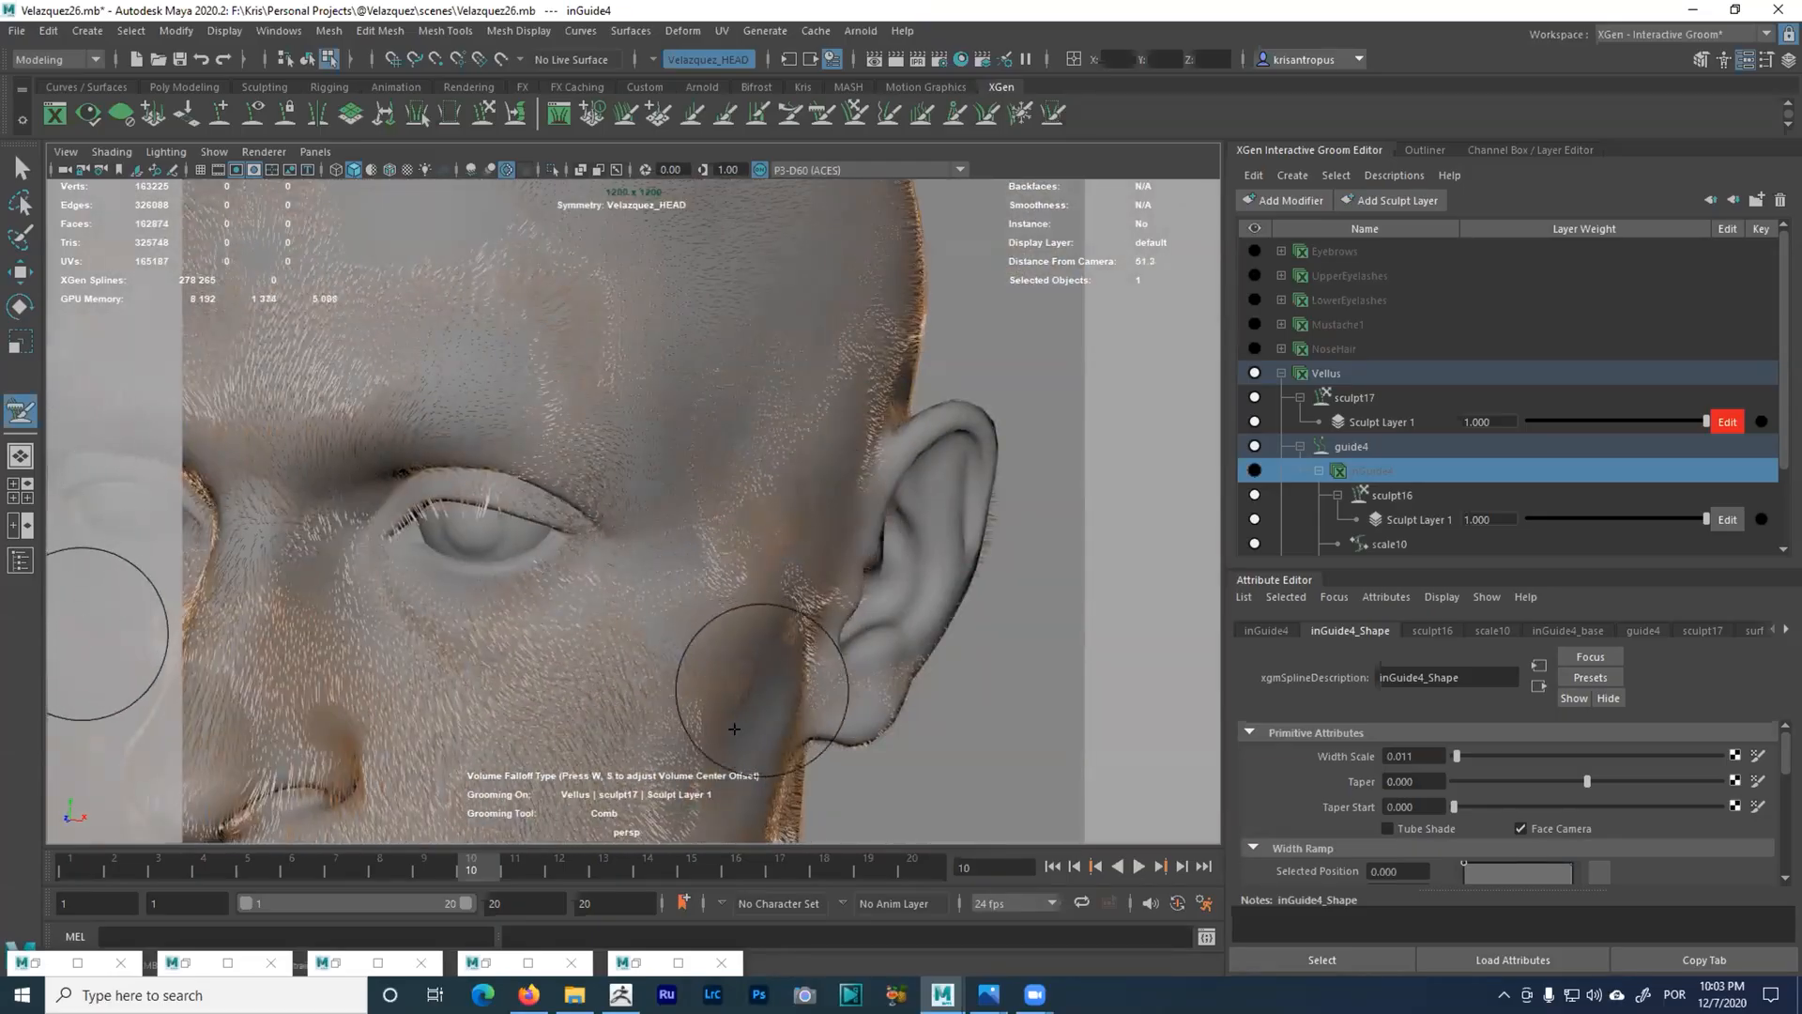
# - Comb the Vellus hairs over the forehead and temples with a larger Comb brush
pyautogui.moveTo(663, 583)
pyautogui.keyDown('alt'); pyautogui.mouseDown()
pyautogui.moveTo(716, 538)
pyautogui.moveTo(857, 567)
pyautogui.mouseUp(); pyautogui.keyUp('alt')
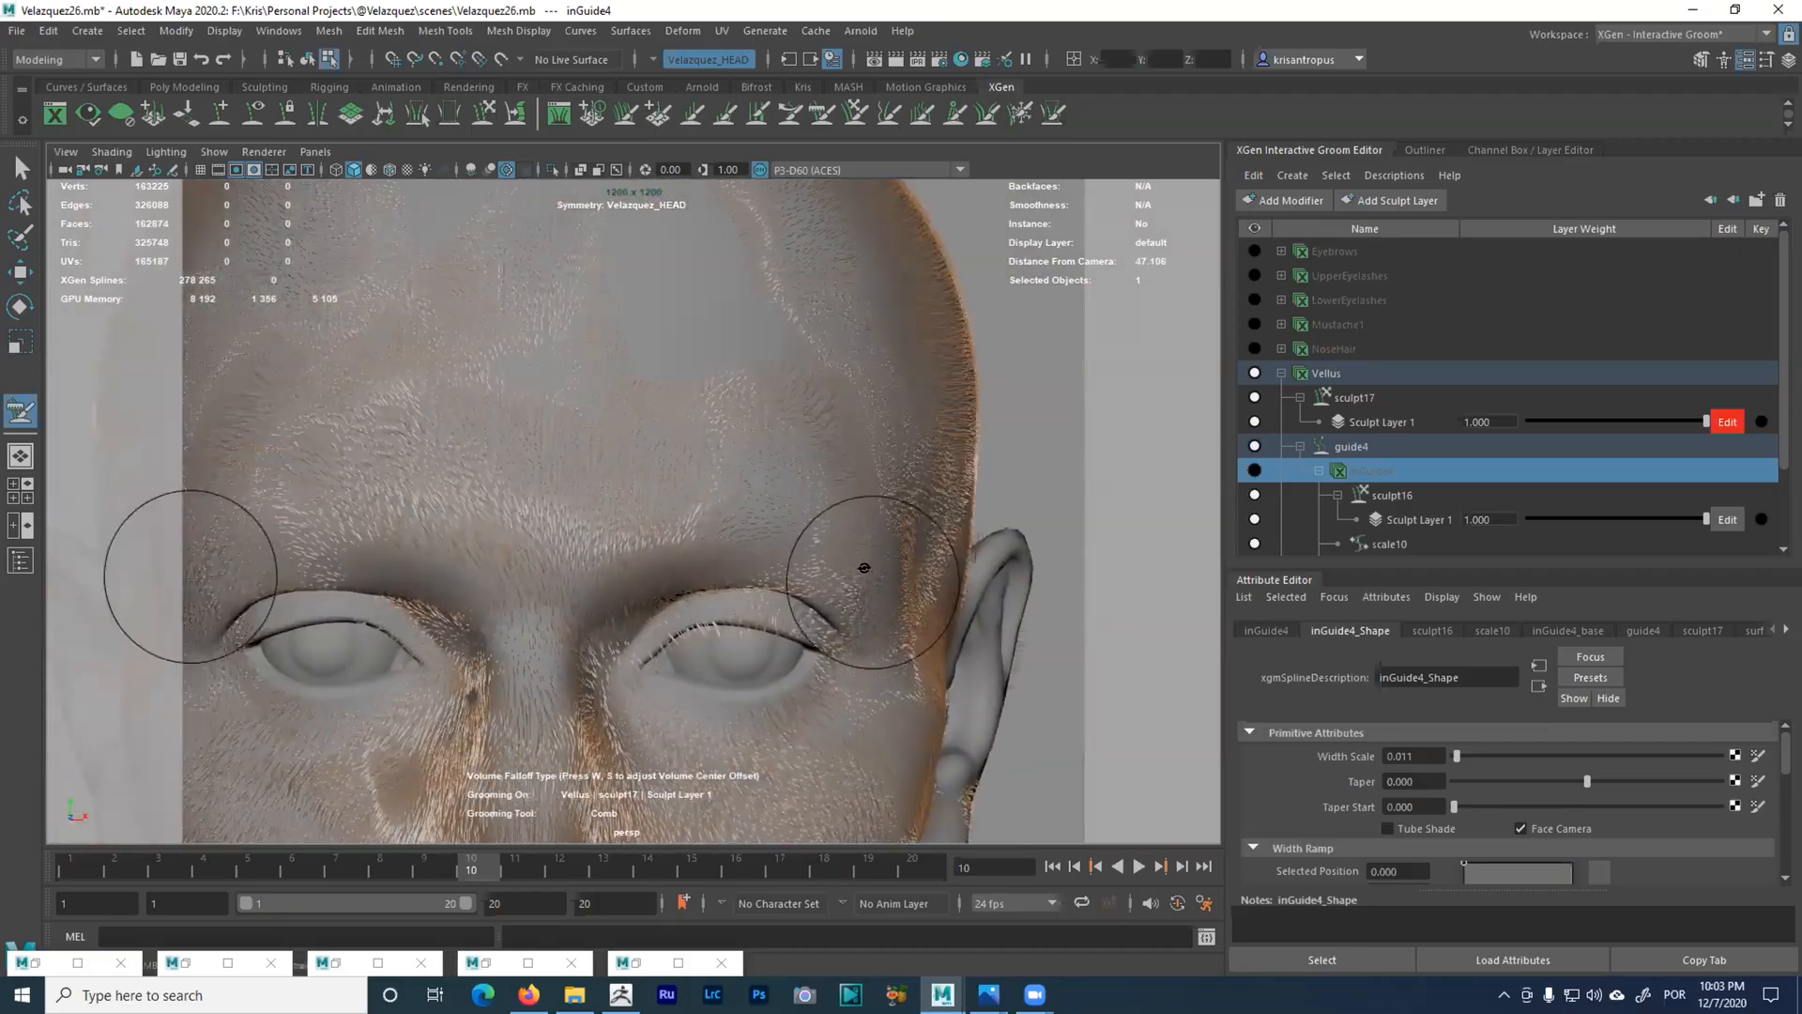
pyautogui.moveTo(549, 415)
pyautogui.mouseDown()
pyautogui.moveTo(624, 403)
pyautogui.moveTo(656, 354)
pyautogui.moveTo(716, 338)
pyautogui.moveTo(656, 266)
pyautogui.moveTo(644, 410)
pyautogui.mouseUp()
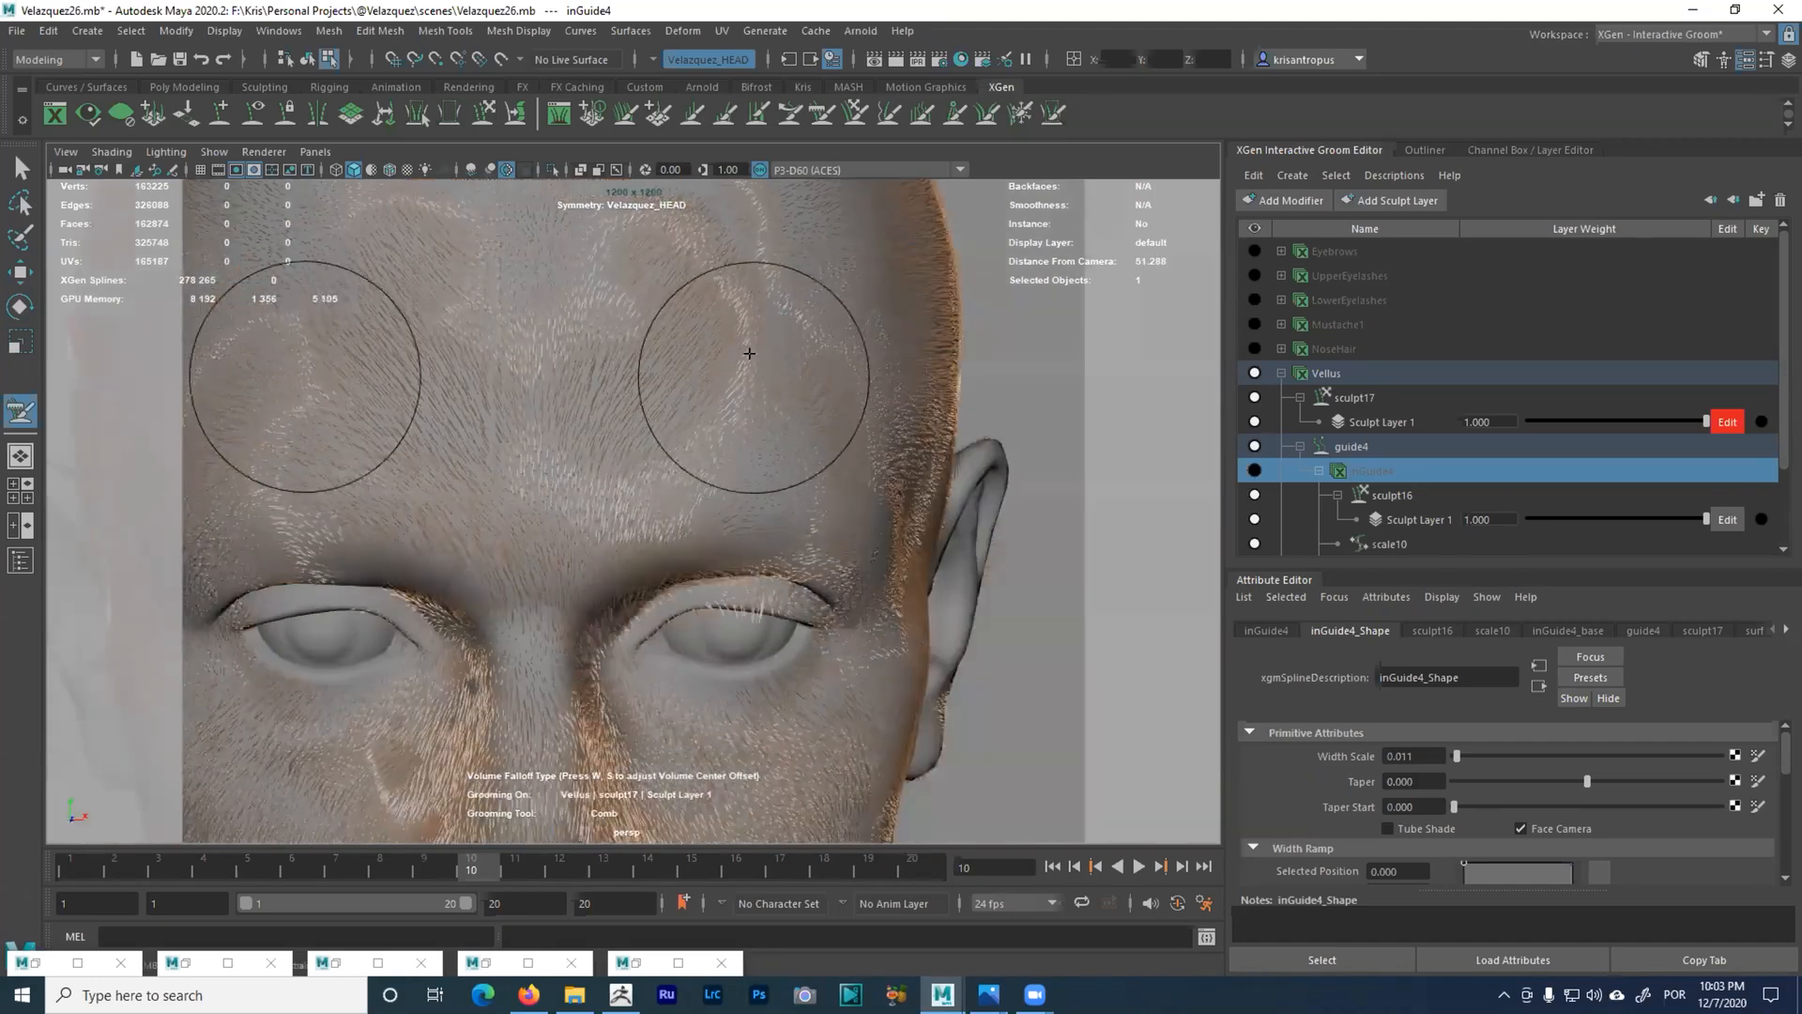
pyautogui.keyDown('alt'); pyautogui.moveTo(762, 369); pyautogui.dragTo(581, 400); pyautogui.keyUp('alt')
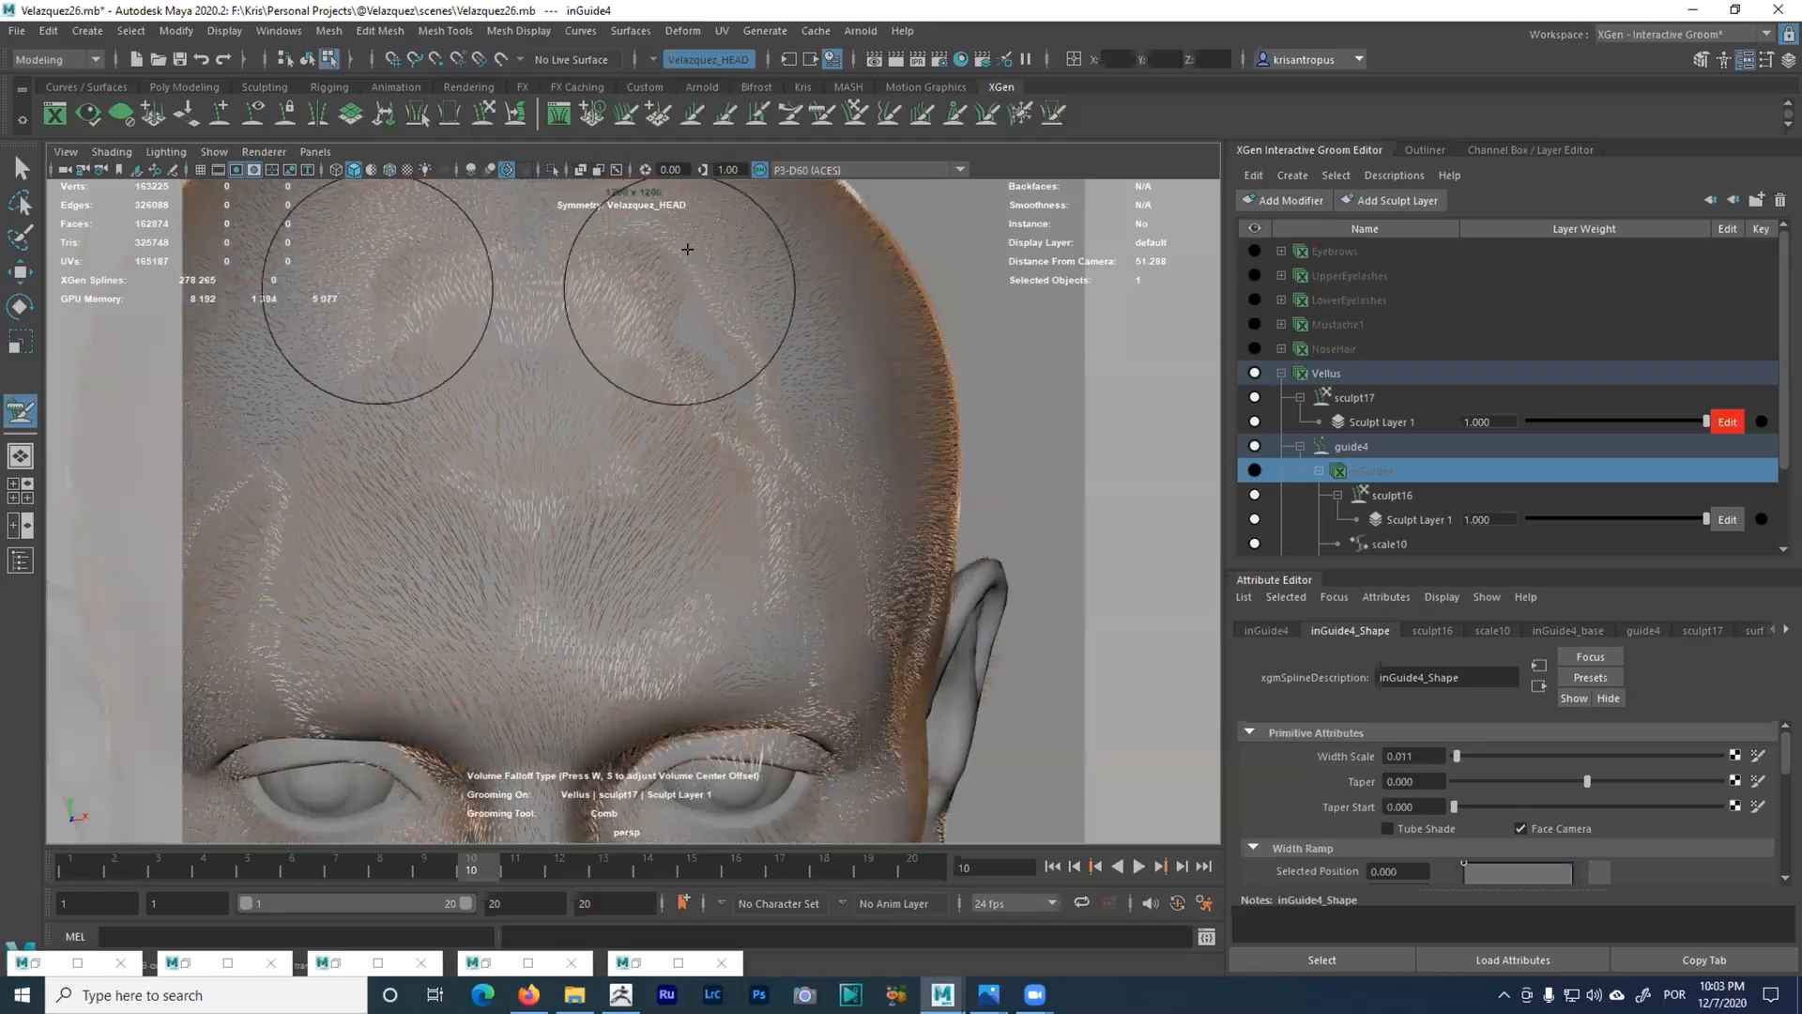
pyautogui.keyDown('alt'); pyautogui.moveTo(774, 429); pyautogui.dragTo(807, 492); pyautogui.keyUp('alt')
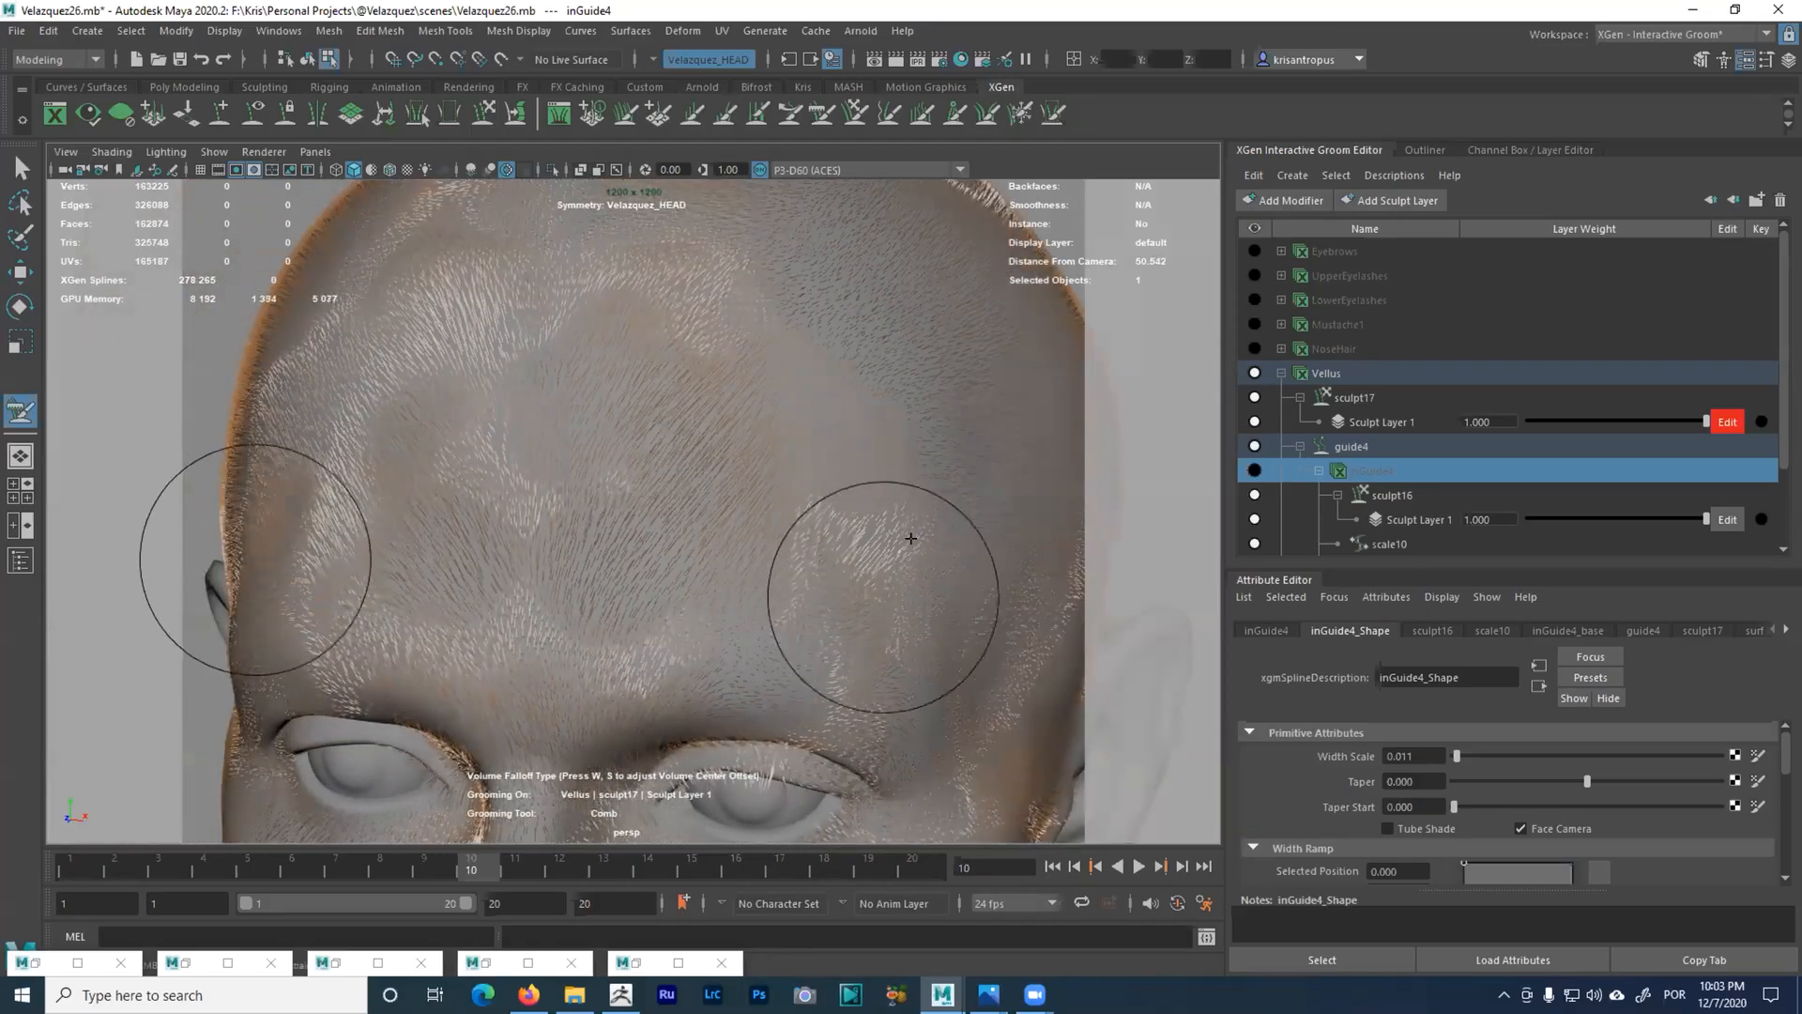
pyautogui.keyDown('alt'); pyautogui.moveTo(914, 527); pyautogui.dragTo(881, 613); pyautogui.keyUp('alt')
pyautogui.moveTo(921, 704)
pyautogui.keyDown('alt'); pyautogui.mouseDown()
pyautogui.moveTo(838, 604)
pyautogui.moveTo(897, 579)
pyautogui.moveTo(946, 523)
pyautogui.moveTo(926, 359)
pyautogui.mouseUp(); pyautogui.keyUp('alt')
# - Examine the combed hair over the whole head, then close up around the nose and mouth
pyautogui.moveTo(917, 290)
pyautogui.keyDown('alt'); pyautogui.mouseDown()
pyautogui.moveTo(868, 422)
pyautogui.moveTo(804, 426)
pyautogui.moveTo(748, 476)
pyautogui.mouseUp(); pyautogui.keyUp('alt')
pyautogui.moveTo(635, 354)
pyautogui.keyDown('alt'); pyautogui.mouseDown()
pyautogui.moveTo(772, 505)
pyautogui.moveTo(787, 489)
pyautogui.mouseUp(); pyautogui.keyUp('alt')
pyautogui.keyDown('alt'); pyautogui.moveTo(695, 475); pyautogui.dragTo(885, 470, button='middle'); pyautogui.keyUp('alt')
pyautogui.keyDown('alt'); pyautogui.moveTo(885, 471); pyautogui.dragTo(820, 426, button='right'); pyautogui.keyUp('alt')
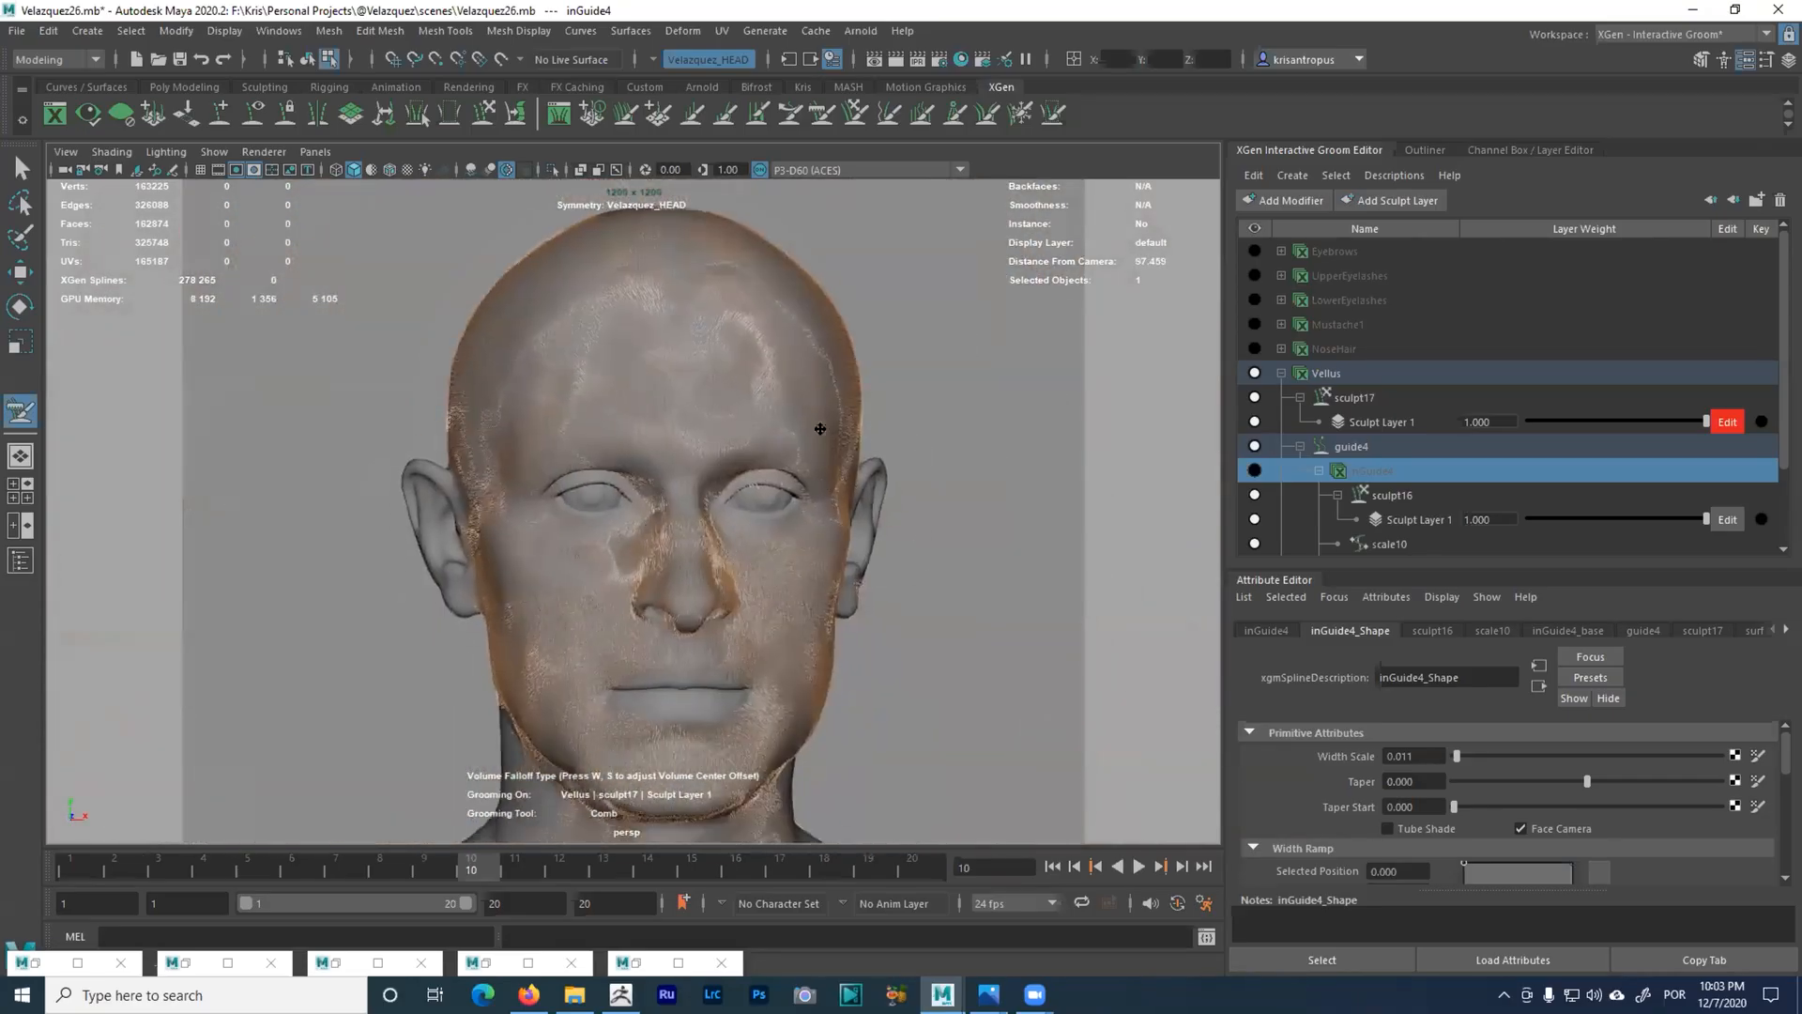
pyautogui.keyDown('alt'); pyautogui.moveTo(820, 426); pyautogui.dragTo(818, 367, button='middle'); pyautogui.keyUp('alt')
pyautogui.keyDown('alt'); pyautogui.moveTo(817, 422); pyautogui.dragTo(955, 596, button='right'); pyautogui.keyUp('alt')
pyautogui.moveTo(955, 597)
pyautogui.keyDown('alt'); pyautogui.mouseDown()
pyautogui.moveTo(970, 611)
pyautogui.moveTo(671, 670)
pyautogui.moveTo(901, 611)
pyautogui.mouseUp(); pyautogui.keyUp('alt')
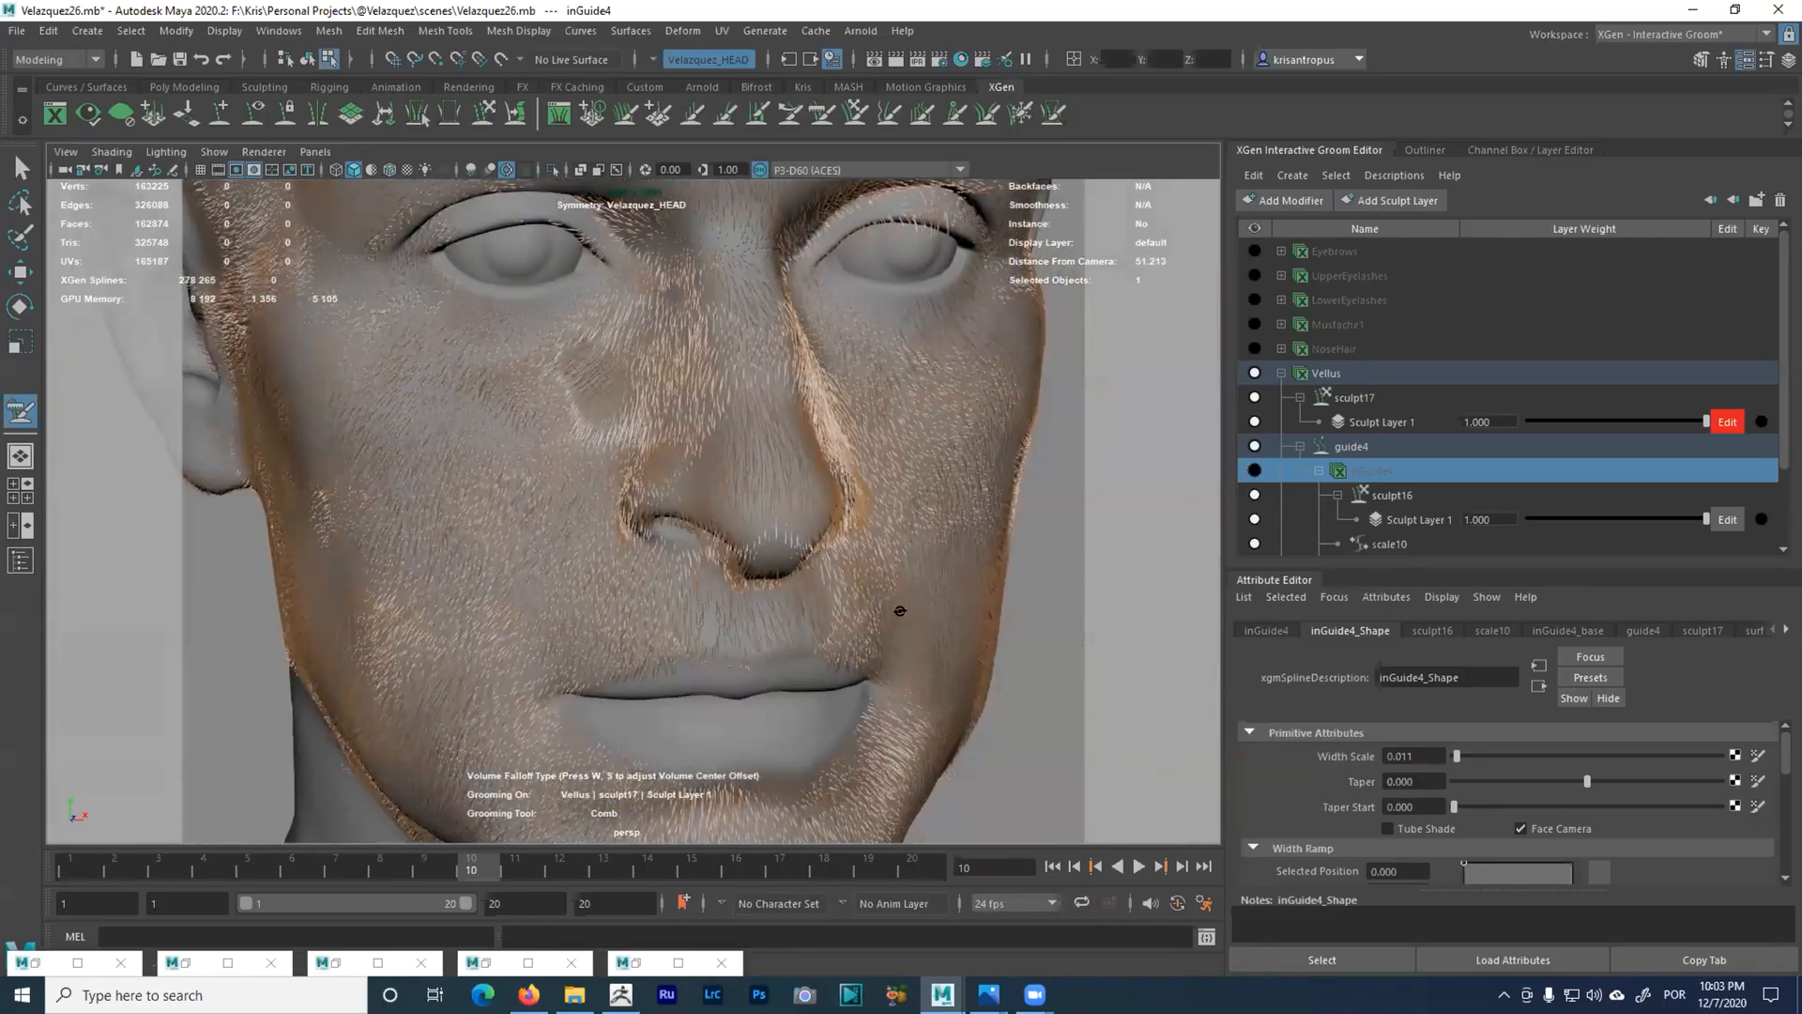
pyautogui.keyDown('alt'); pyautogui.moveTo(925, 538); pyautogui.dragTo(885, 508); pyautogui.keyUp('alt')
pyautogui.keyDown('alt'); pyautogui.moveTo(885, 508); pyautogui.dragTo(909, 567, button='right'); pyautogui.keyUp('alt')
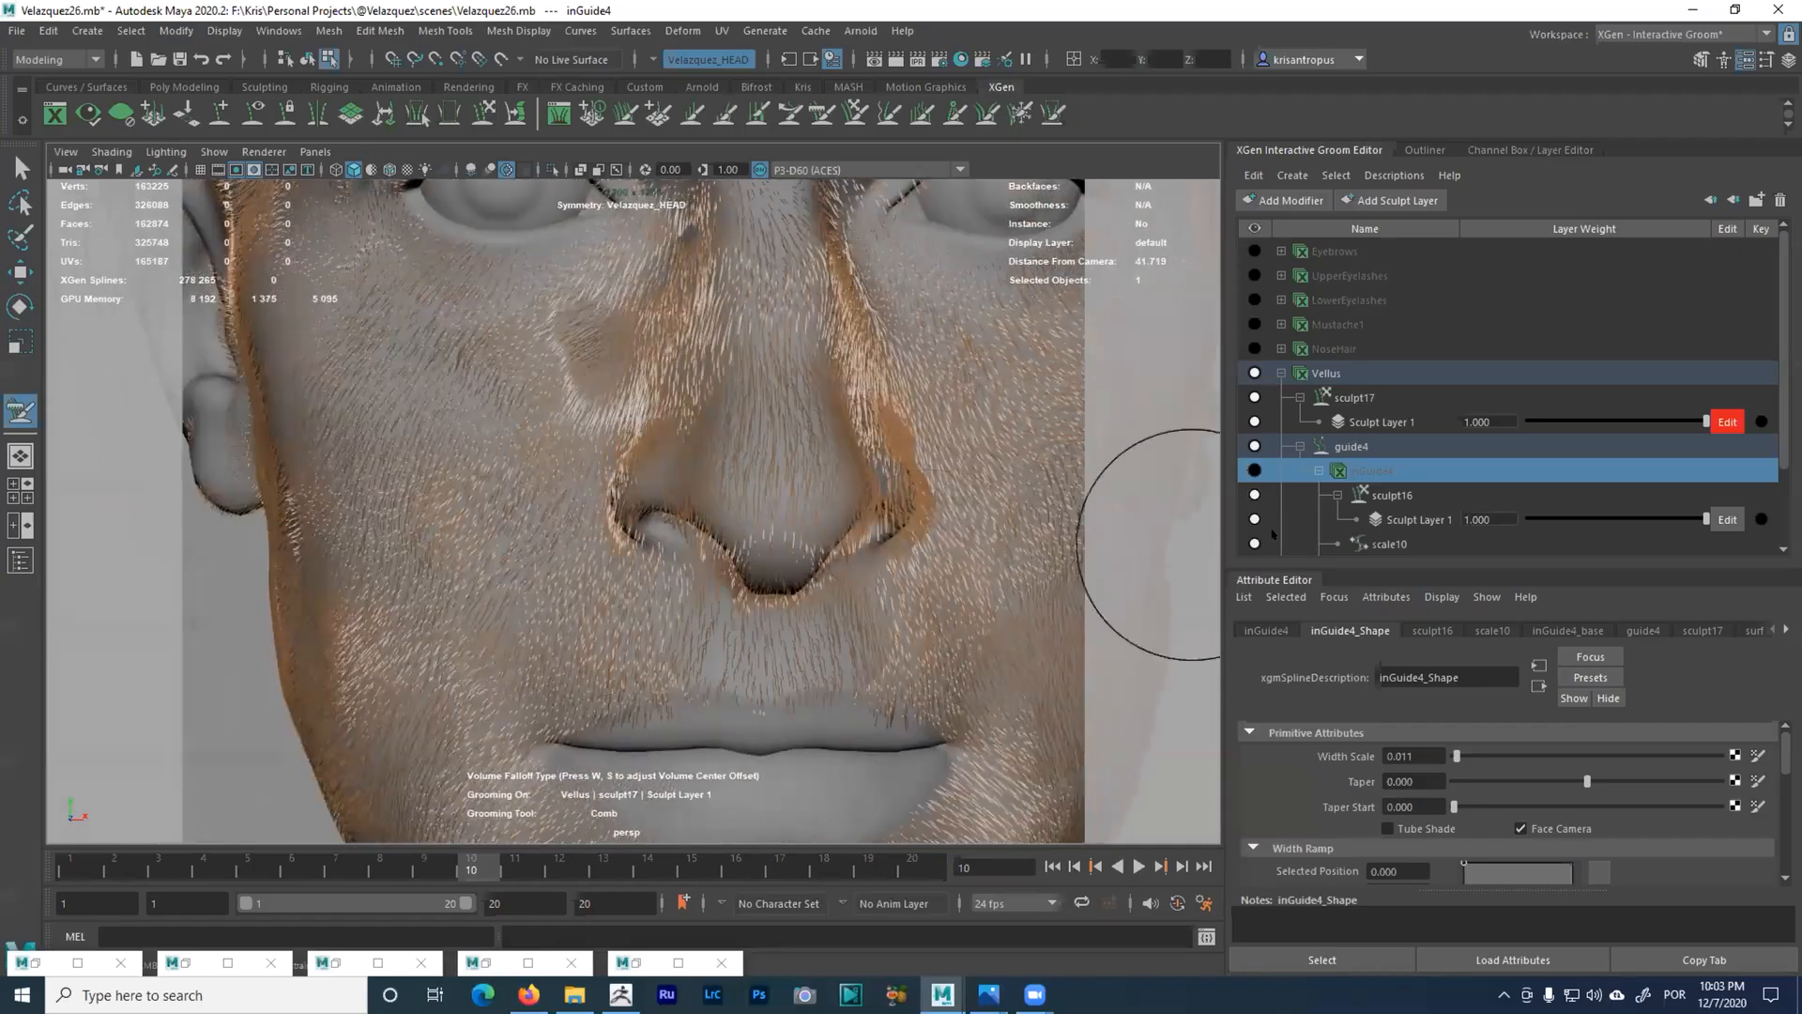
# - Set the Scale of the guides' scale10 modifier to 1
pyautogui.click(1379, 543)
pyautogui.scroll(-2, 1380, 539)
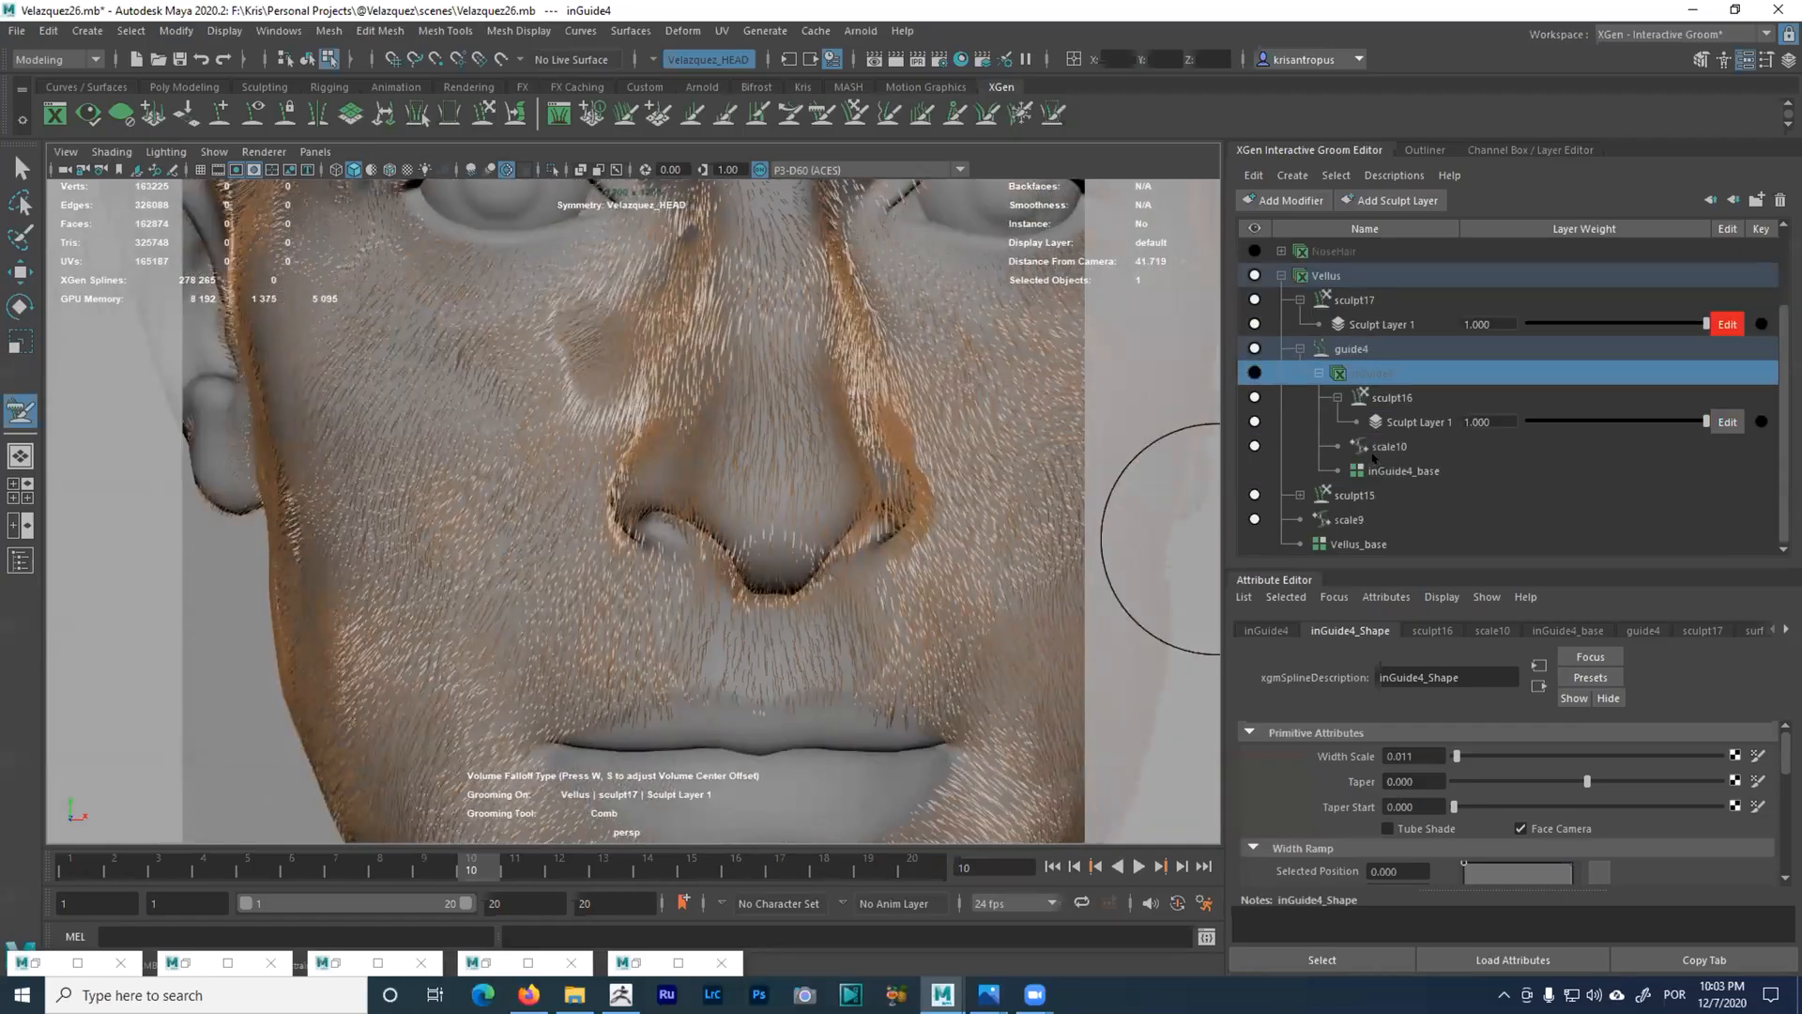
pyautogui.moveTo(1462, 794); pyautogui.dragTo(1469, 796)
pyautogui.click(1408, 797)
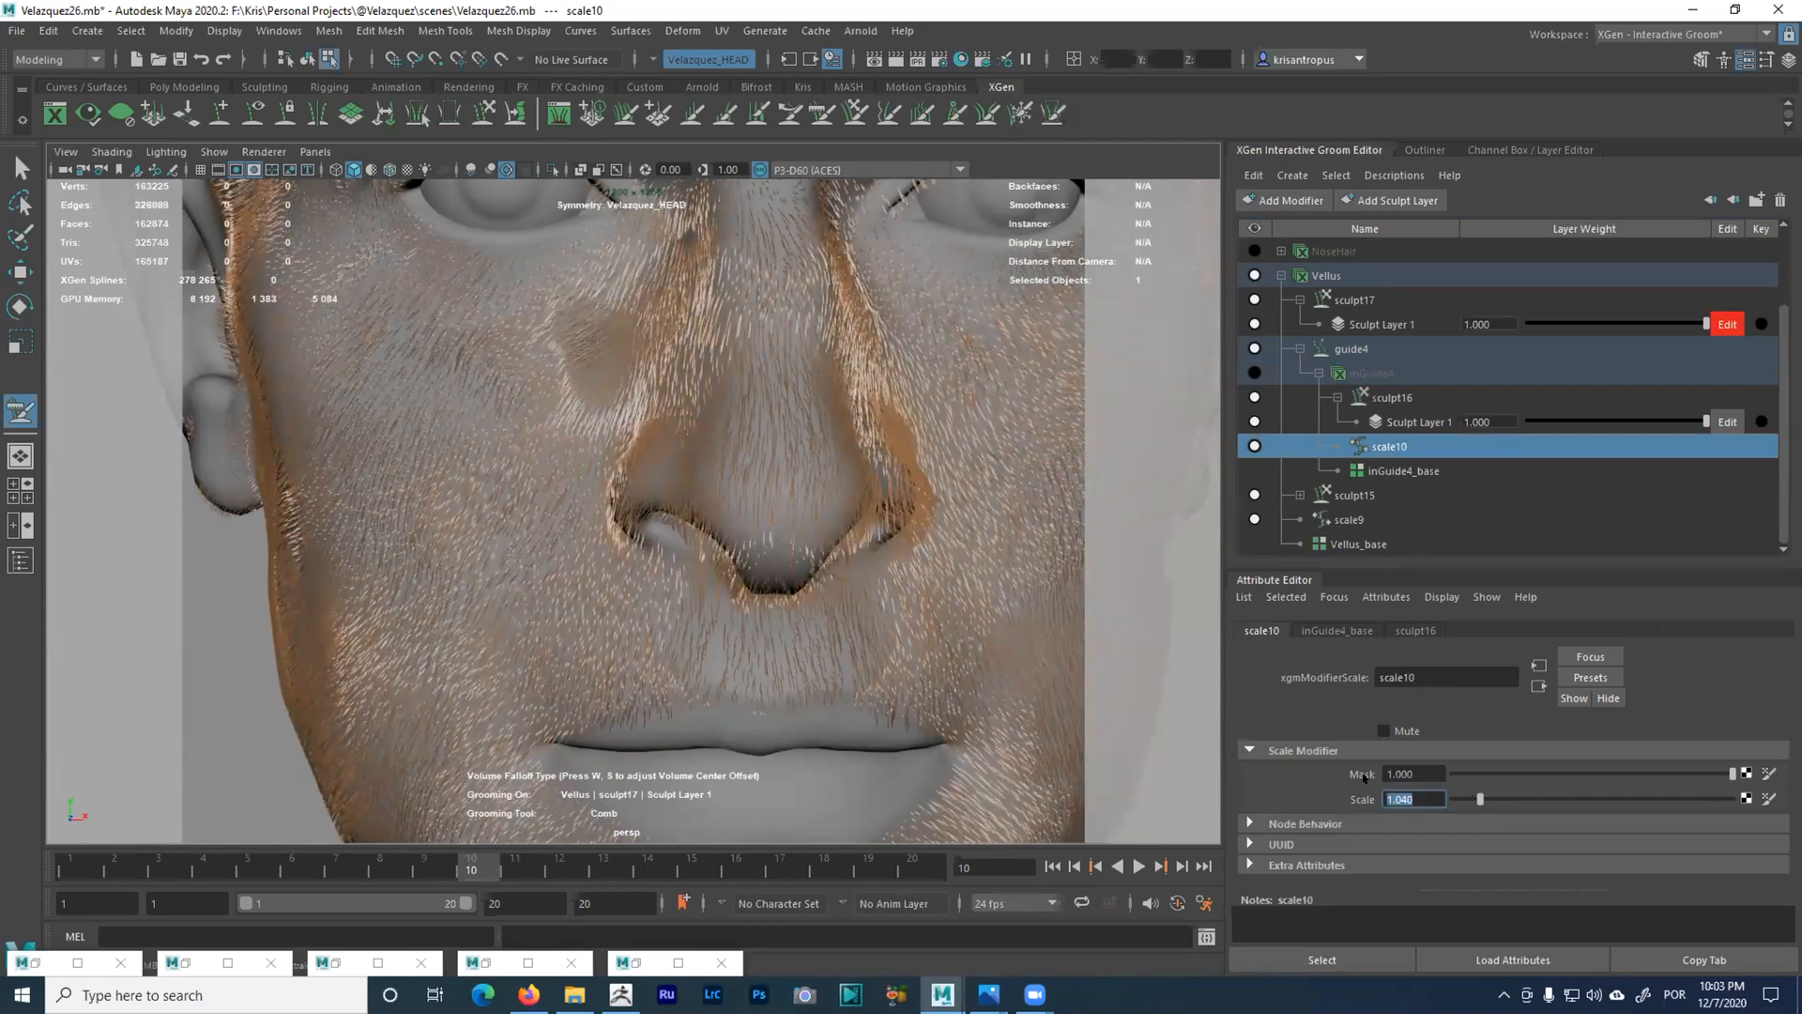
pyautogui.write('1')
pyautogui.press('Return')
# - Examine the hair direction and length on the cheeks, nose and upper lip from several angles
pyautogui.moveTo(917, 664)
pyautogui.keyDown('alt'); pyautogui.mouseDown()
pyautogui.moveTo(834, 536)
pyautogui.moveTo(803, 533)
pyautogui.moveTo(832, 535)
pyautogui.moveTo(809, 569)
pyautogui.mouseUp(); pyautogui.keyUp('alt')
pyautogui.keyDown('alt'); pyautogui.moveTo(895, 623); pyautogui.dragTo(836, 579, button='right'); pyautogui.keyUp('alt')
pyautogui.keyDown('alt'); pyautogui.moveTo(836, 579); pyautogui.dragTo(910, 554); pyautogui.keyUp('alt')
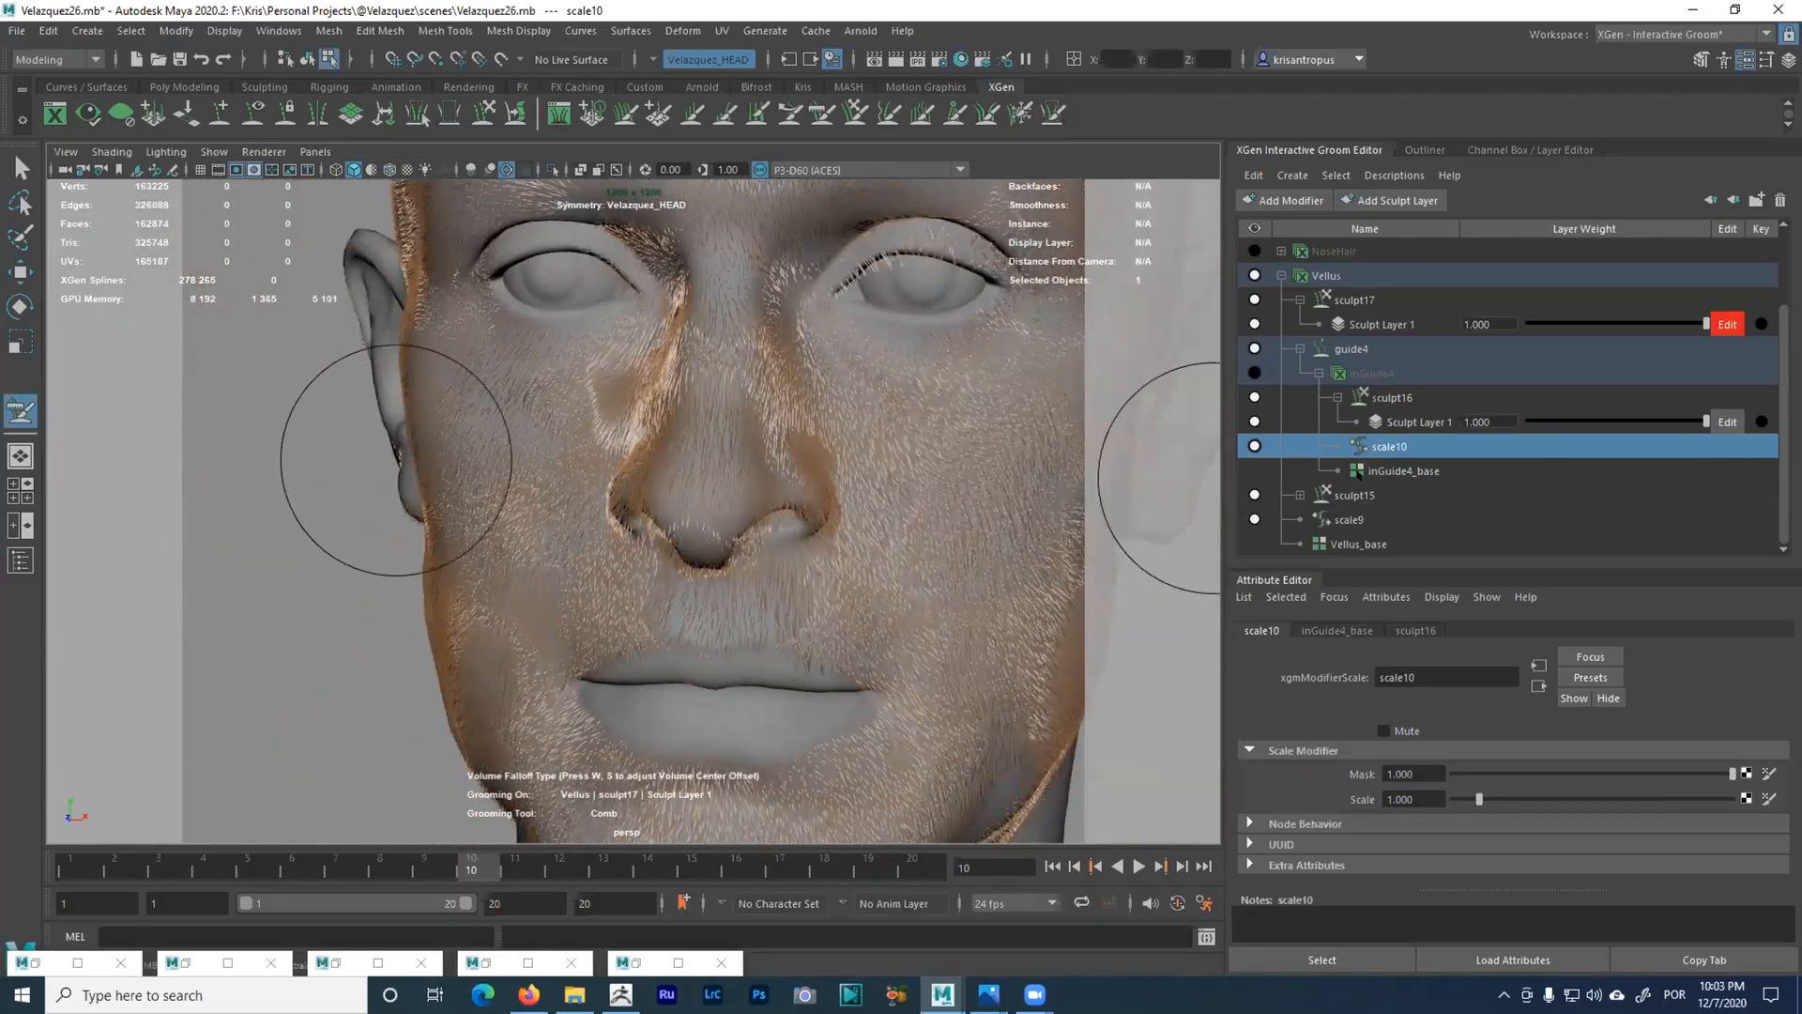
pyautogui.keyDown('alt'); pyautogui.moveTo(997, 475); pyautogui.dragTo(767, 475); pyautogui.keyUp('alt')
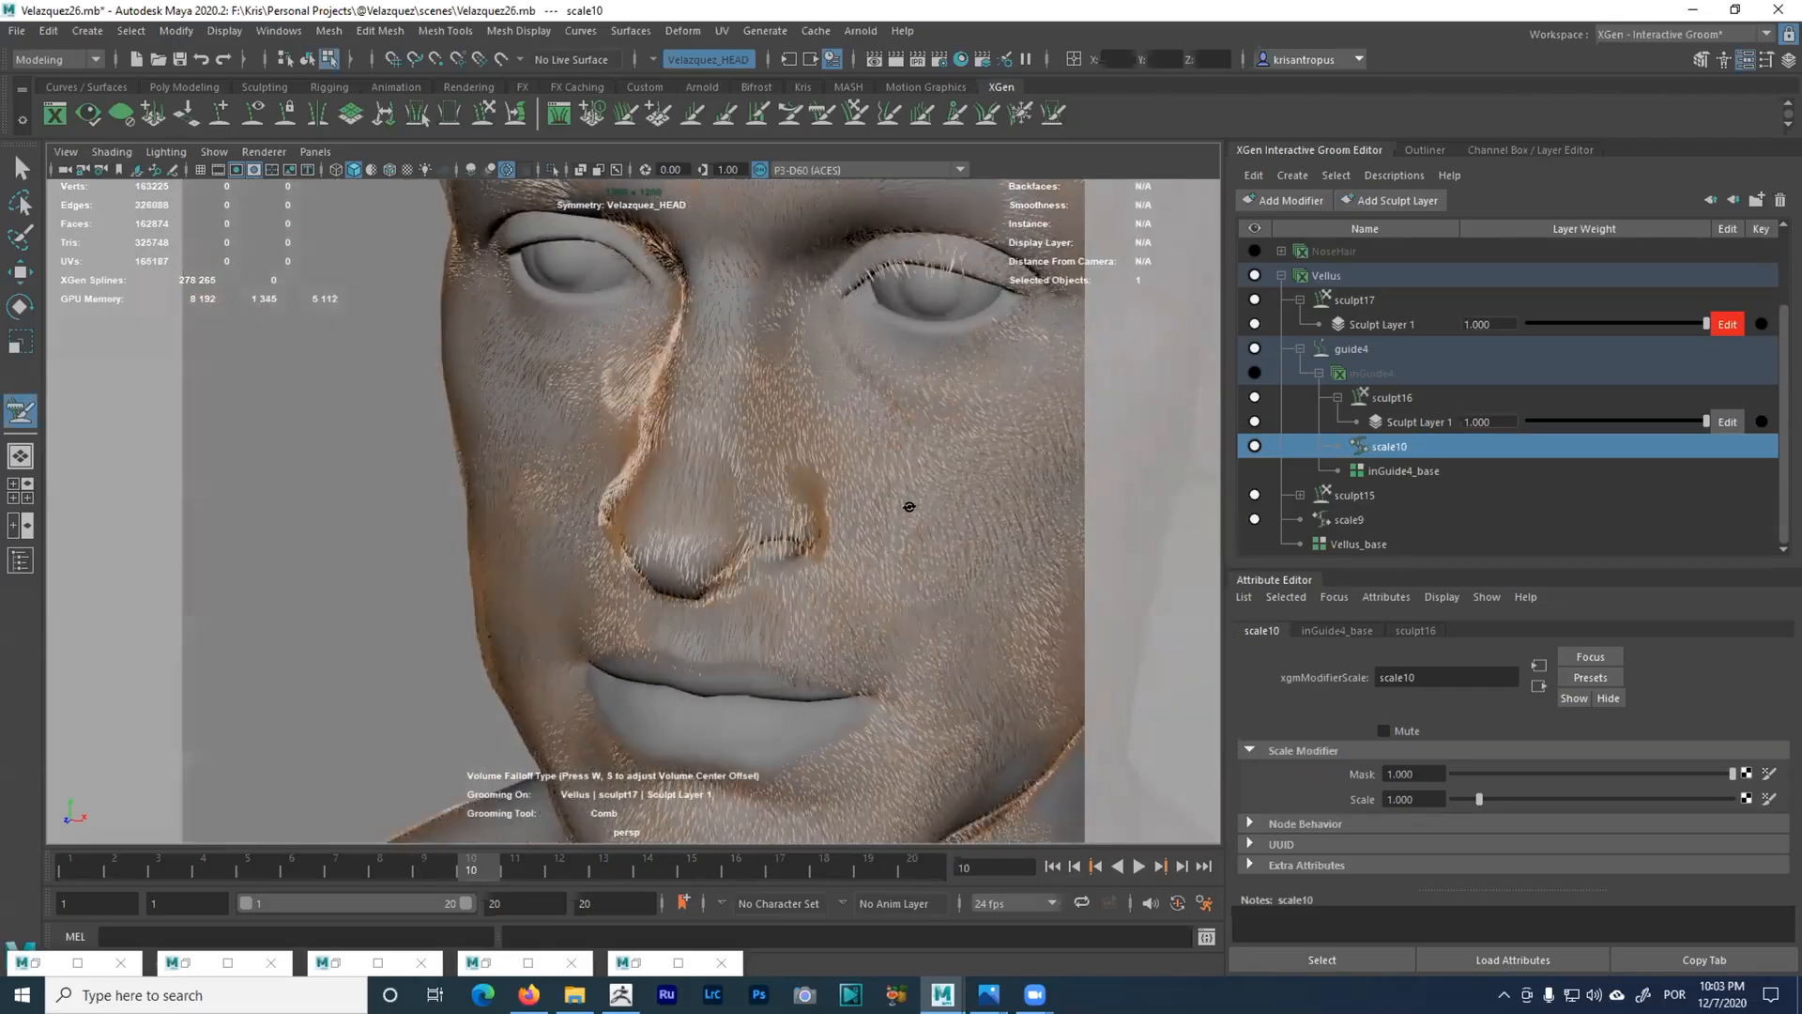
pyautogui.keyDown('alt'); pyautogui.moveTo(887, 541); pyautogui.dragTo(920, 583); pyautogui.keyUp('alt')
pyautogui.keyDown('alt'); pyautogui.moveTo(920, 583); pyautogui.dragTo(948, 586, button='right'); pyautogui.keyUp('alt')
pyautogui.keyDown('alt'); pyautogui.moveTo(938, 582); pyautogui.dragTo(788, 567, button='middle'); pyautogui.keyUp('alt')
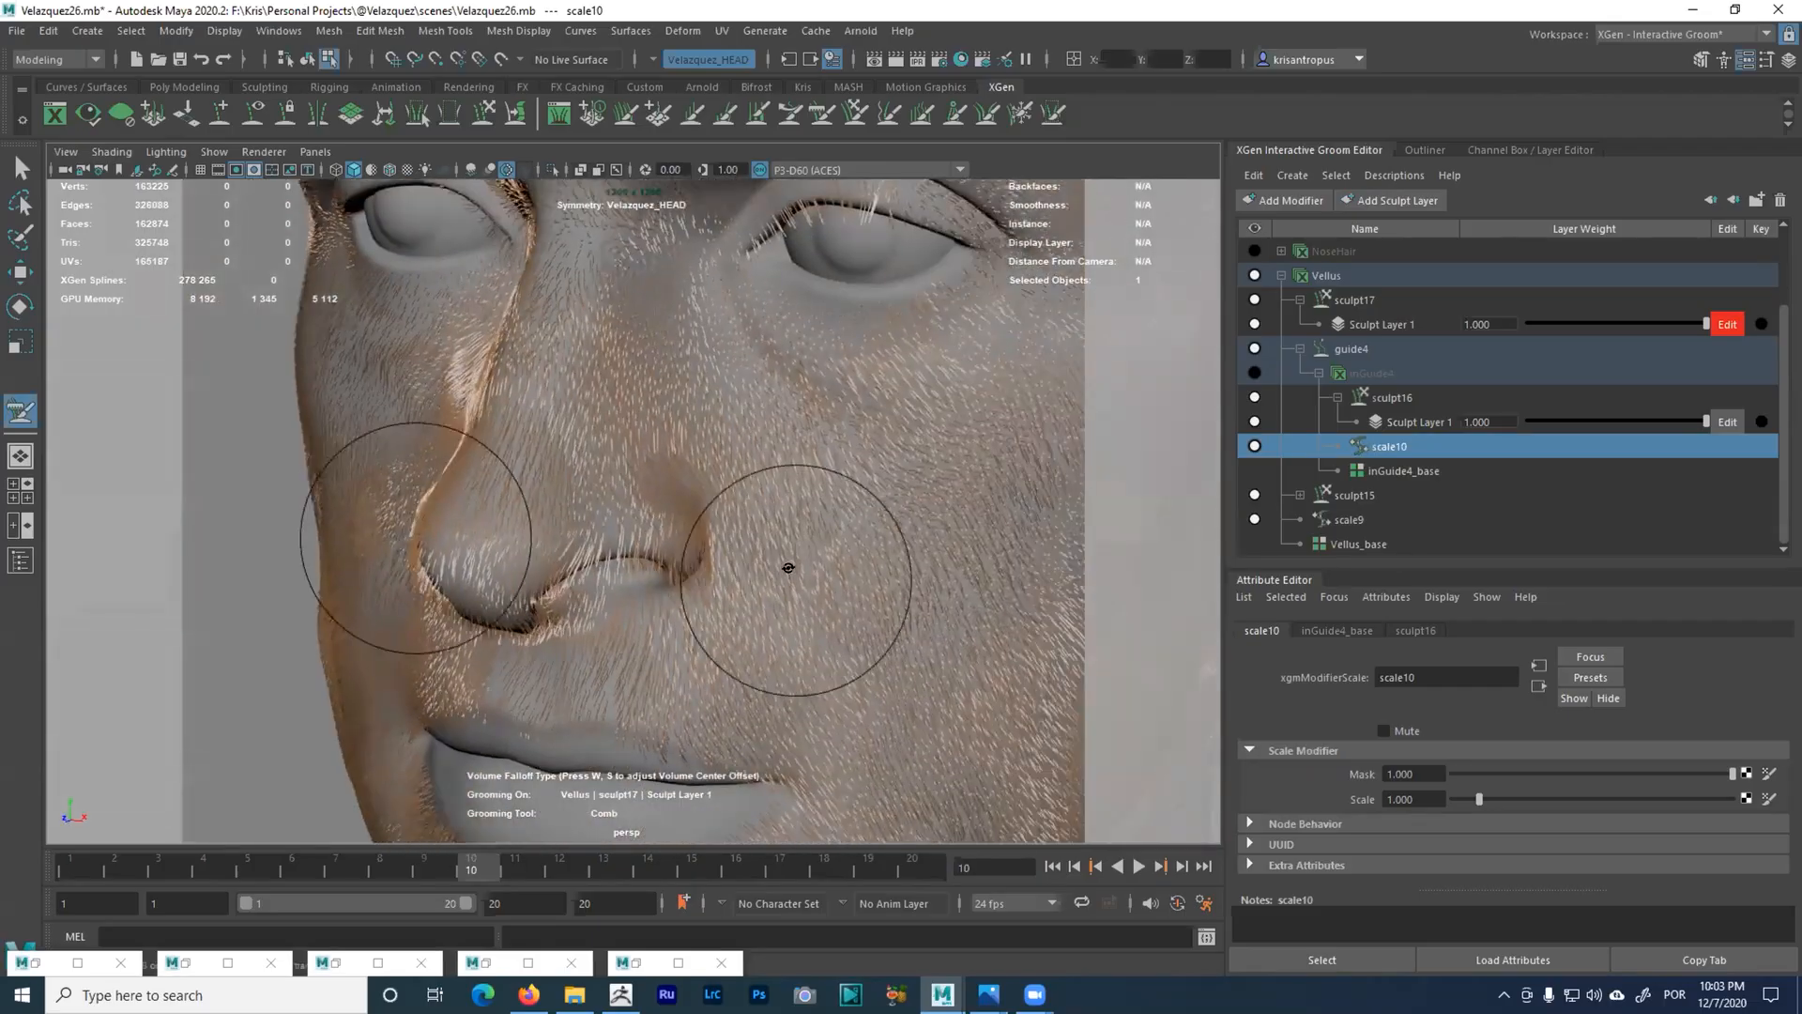
pyautogui.keyDown('alt'); pyautogui.moveTo(789, 567); pyautogui.dragTo(728, 553); pyautogui.keyUp('alt')
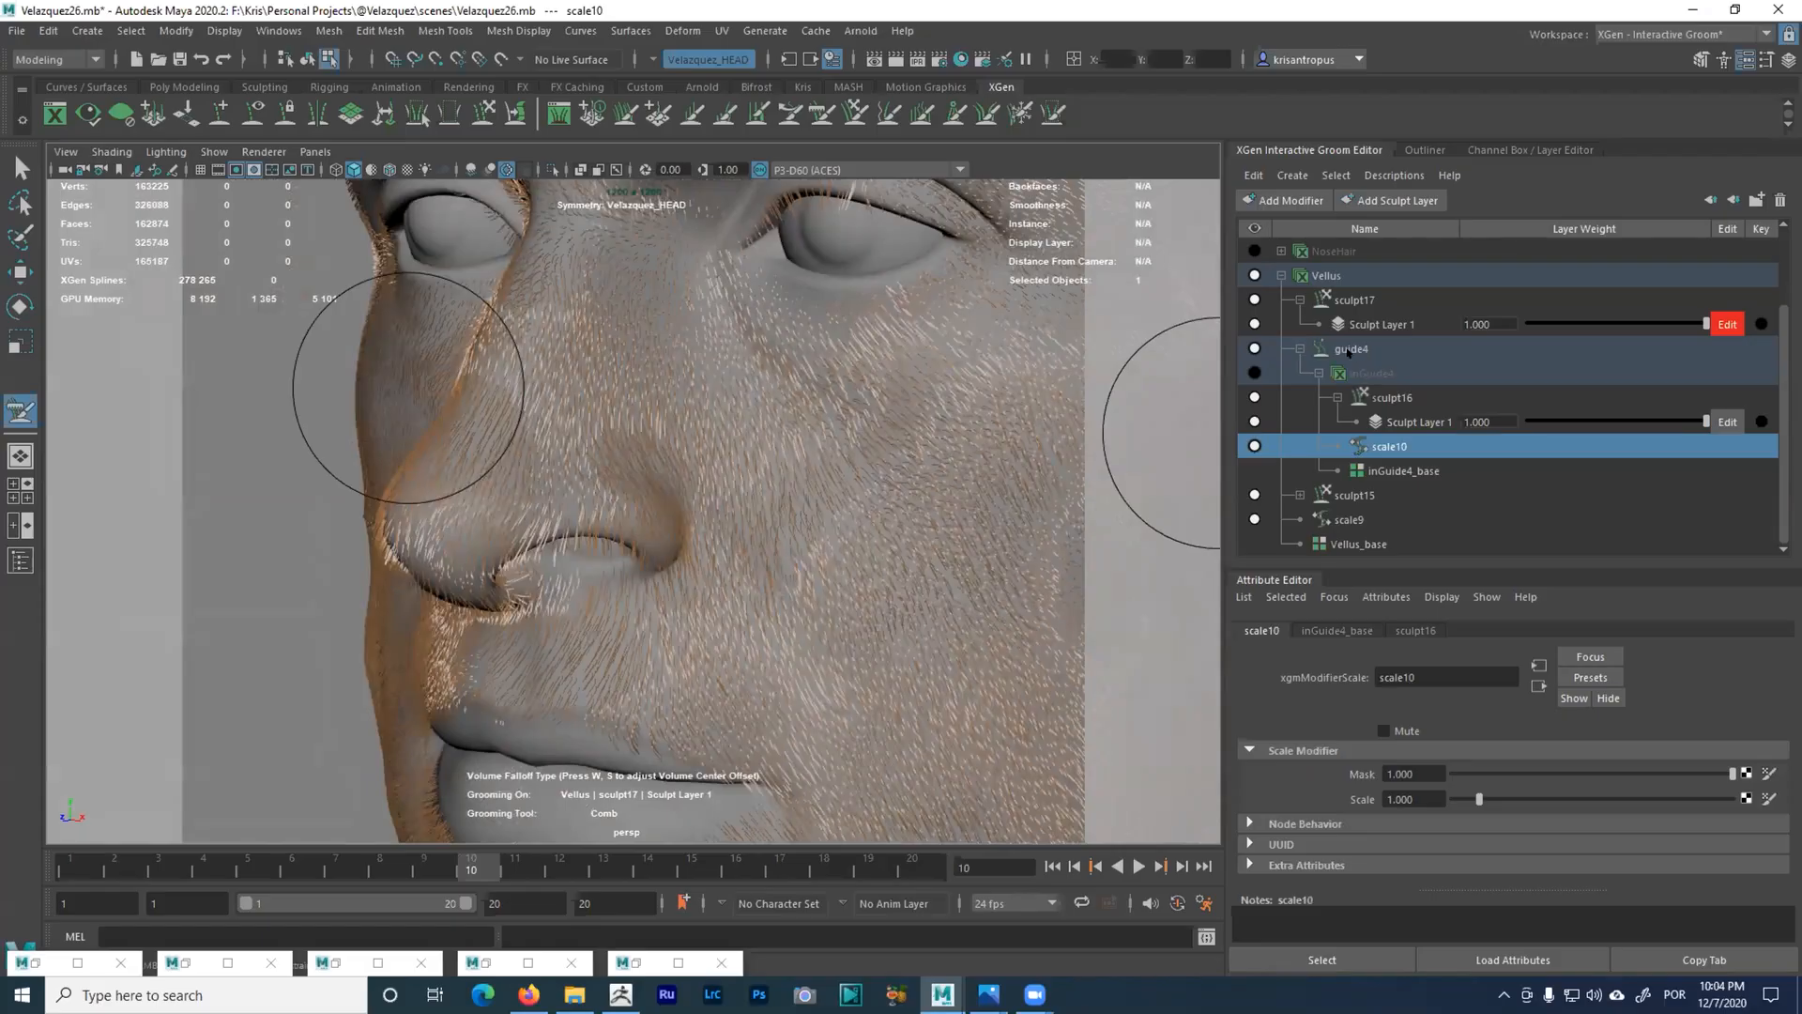
# - Add a Noise modifier to the Vellus description and set its Magnitude to 0.636
pyautogui.click(1320, 277)
pyautogui.click(1299, 202)
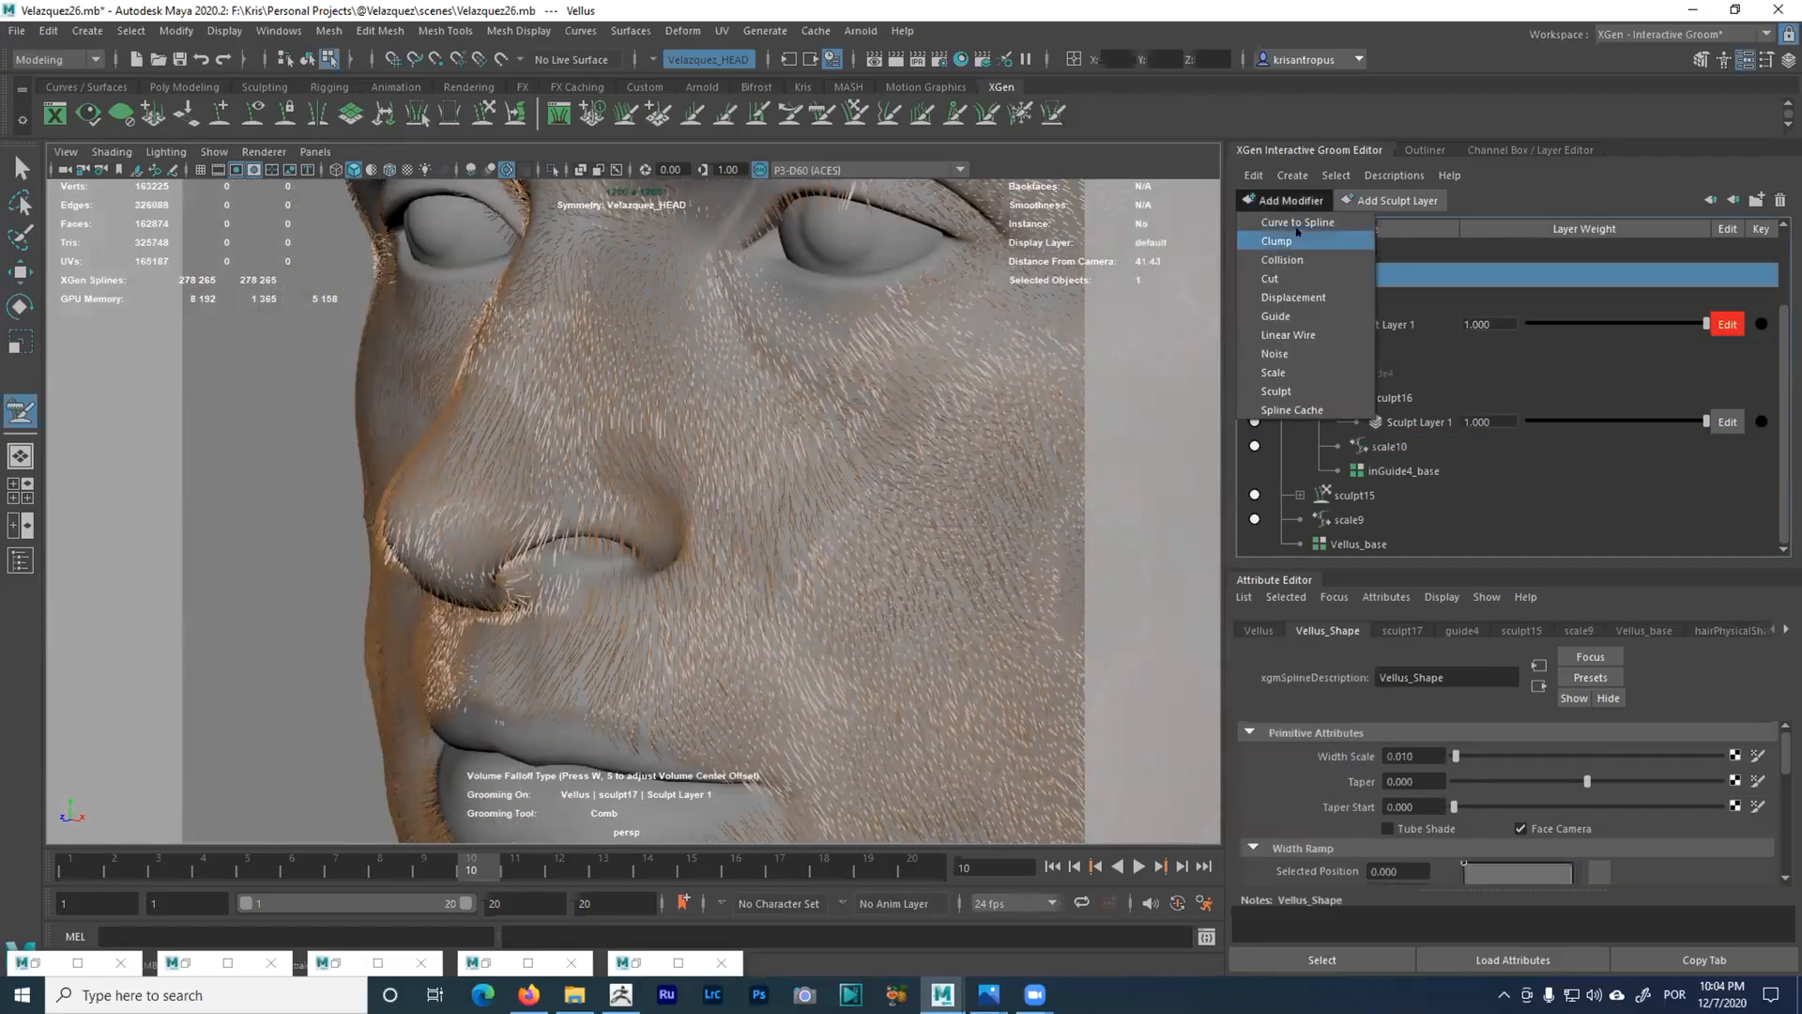
pyautogui.click(1284, 353)
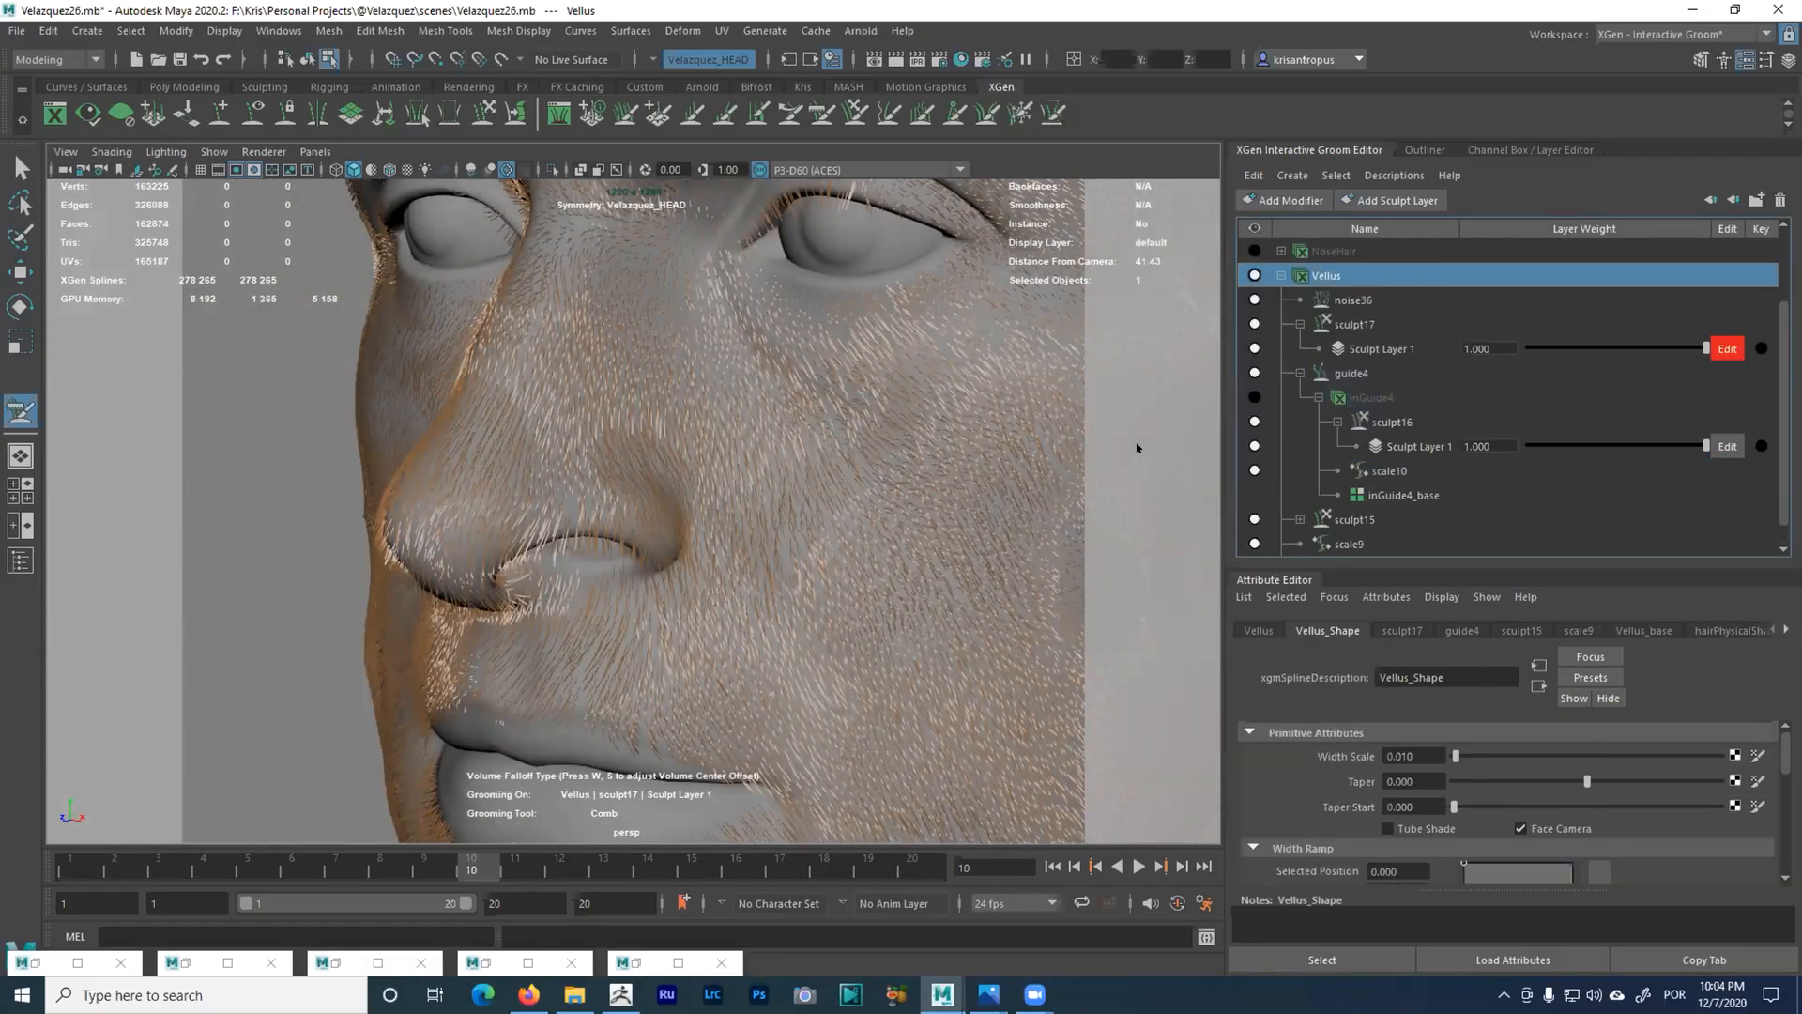
pyautogui.click(1346, 299)
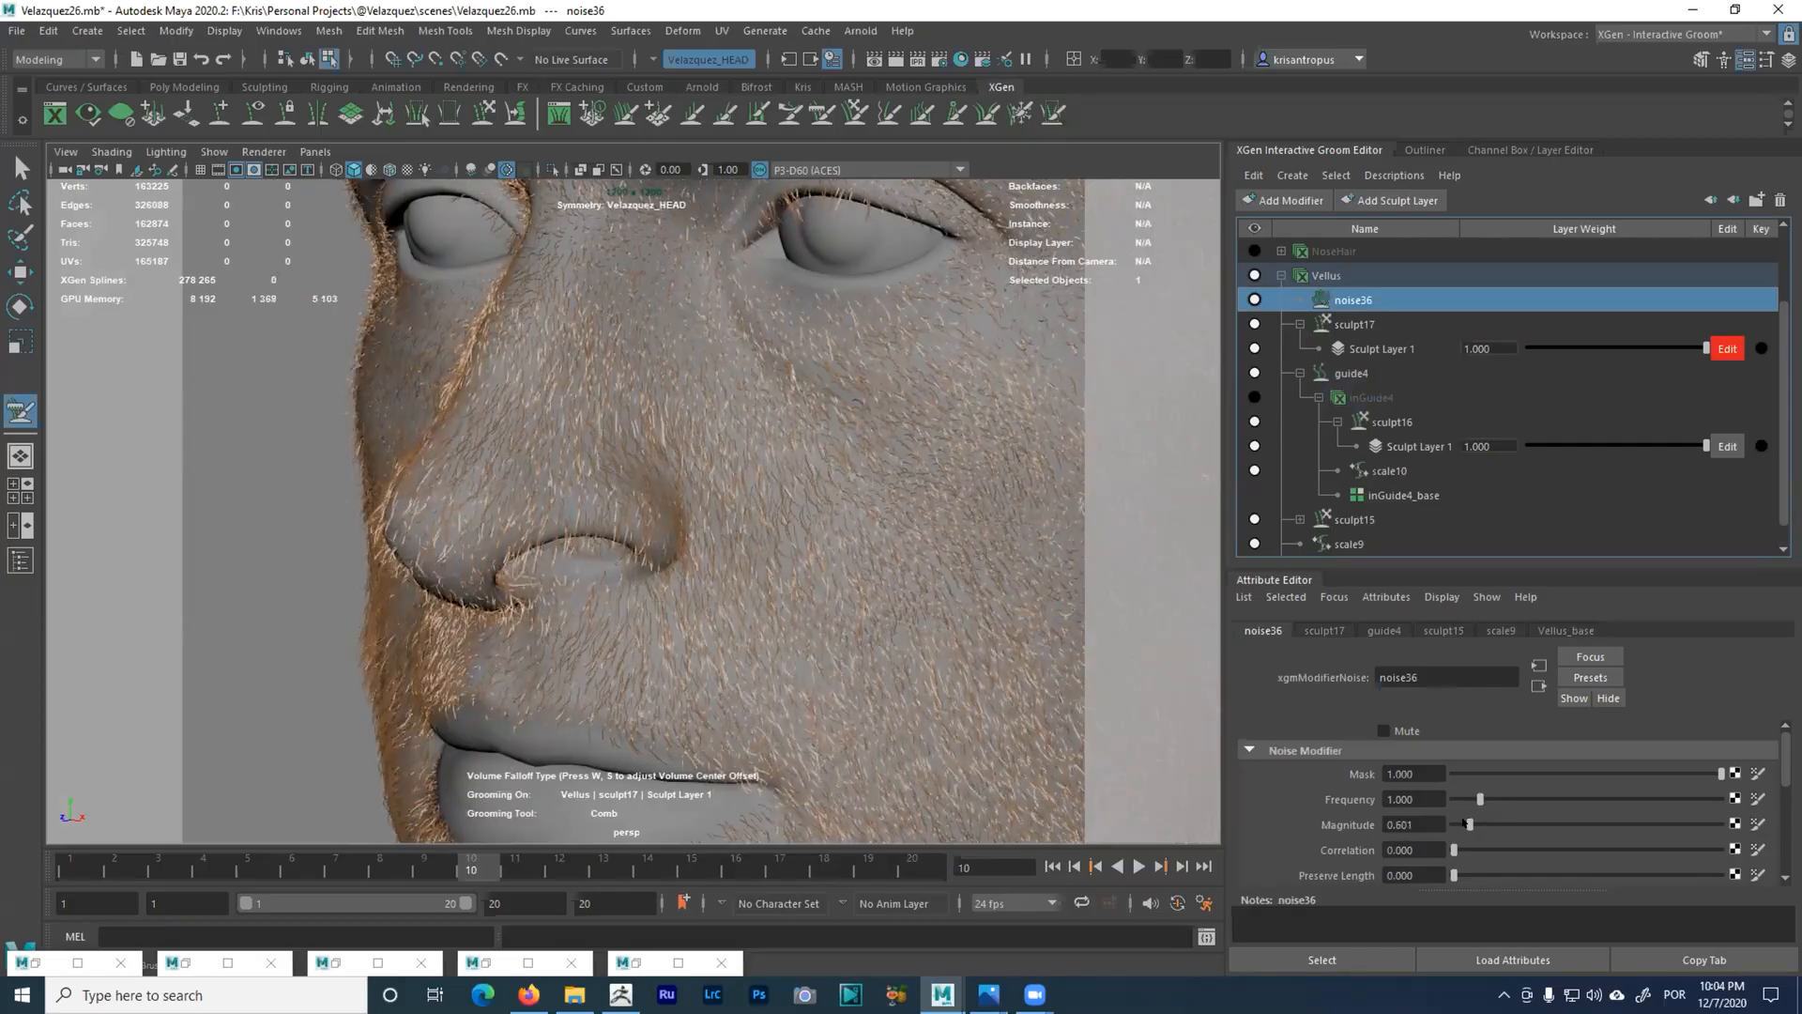
# - Examine the effect of the noise on the hair across the face, nose and jaw
pyautogui.keyDown('alt'); pyautogui.moveTo(764, 644); pyautogui.dragTo(719, 599); pyautogui.keyUp('alt')
pyautogui.keyDown('alt'); pyautogui.moveTo(718, 599); pyautogui.dragTo(657, 577, button='right'); pyautogui.keyUp('alt')
pyautogui.keyDown('alt'); pyautogui.moveTo(657, 577); pyautogui.dragTo(734, 549); pyautogui.keyUp('alt')
pyautogui.keyDown('alt'); pyautogui.moveTo(734, 549); pyautogui.dragTo(830, 554, button='middle'); pyautogui.keyUp('alt')
pyautogui.keyDown('alt'); pyautogui.moveTo(831, 553); pyautogui.dragTo(775, 519); pyautogui.keyUp('alt')
pyautogui.moveTo(775, 520)
pyautogui.keyDown('alt'); pyautogui.mouseDown(button='right')
pyautogui.moveTo(822, 566)
pyautogui.moveTo(845, 554)
pyautogui.mouseUp(button='right'); pyautogui.keyUp('alt')
pyautogui.keyDown('alt'); pyautogui.moveTo(845, 553); pyautogui.dragTo(814, 502, button='middle'); pyautogui.keyUp('alt')
pyautogui.keyDown('alt'); pyautogui.moveTo(942, 622); pyautogui.dragTo(940, 628); pyautogui.keyUp('alt')
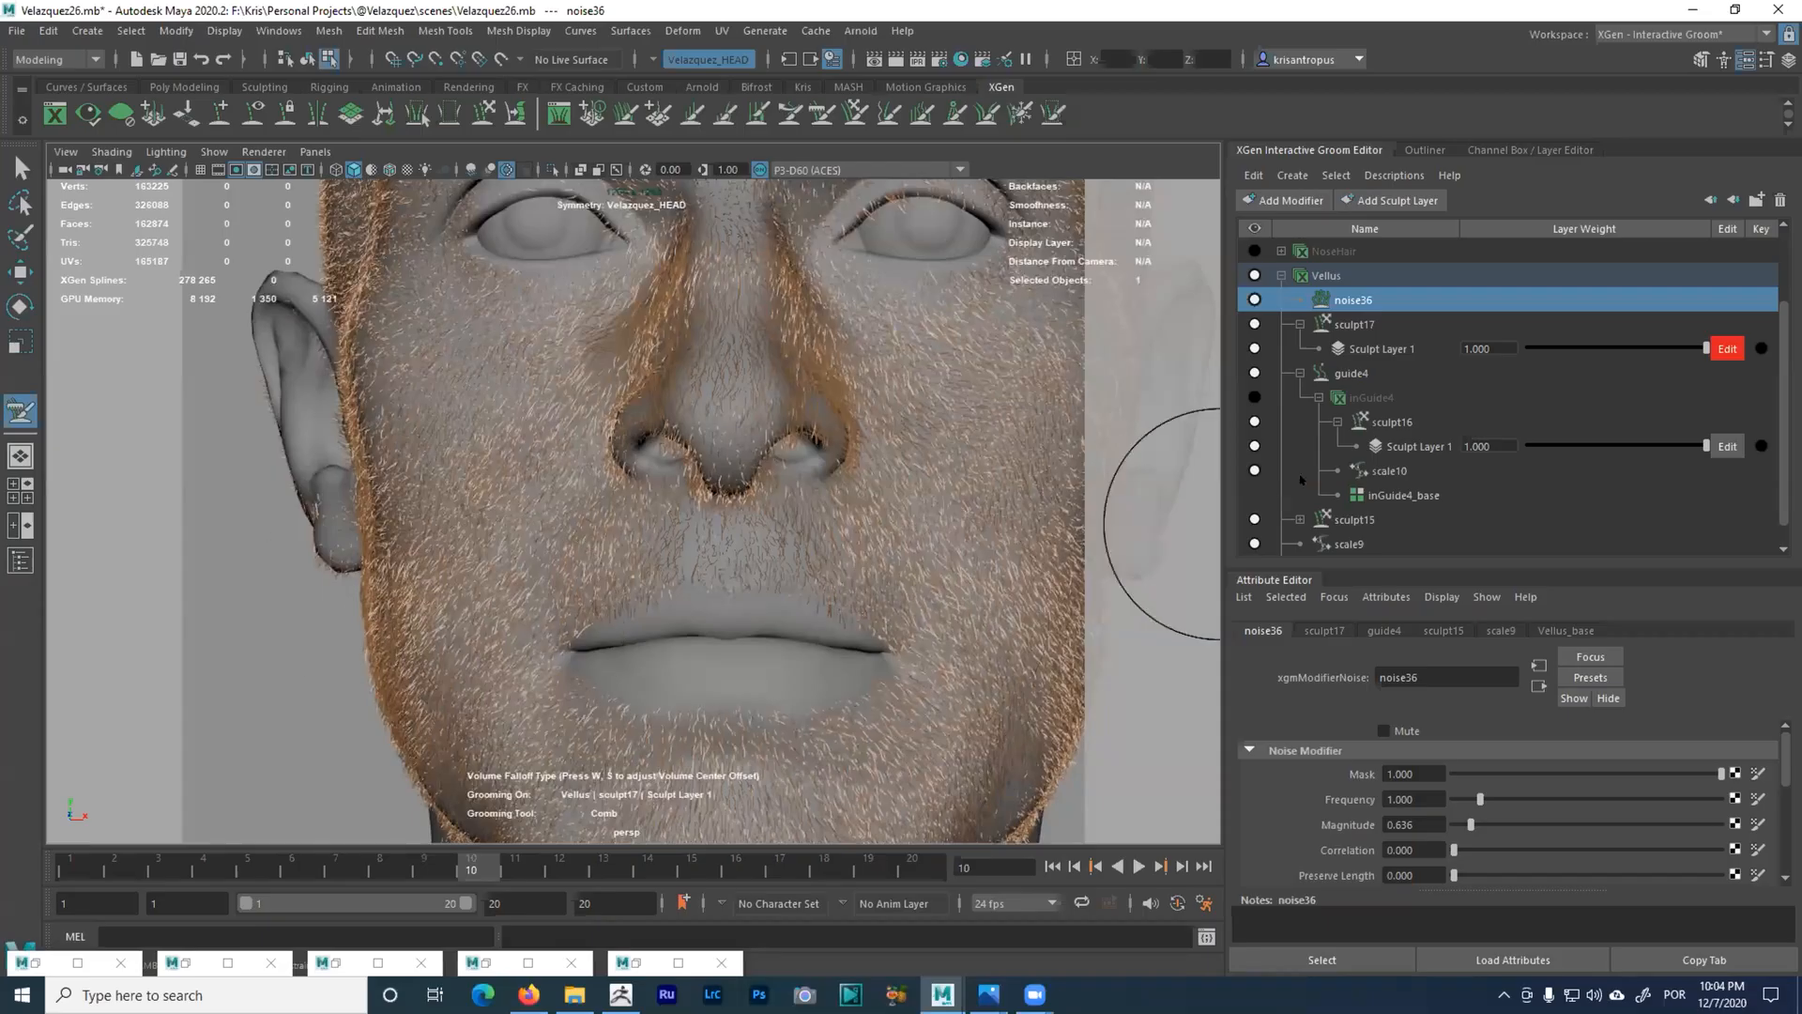
pyautogui.click(1389, 470)
pyautogui.moveTo(1419, 791); pyautogui.dragTo(1377, 791)
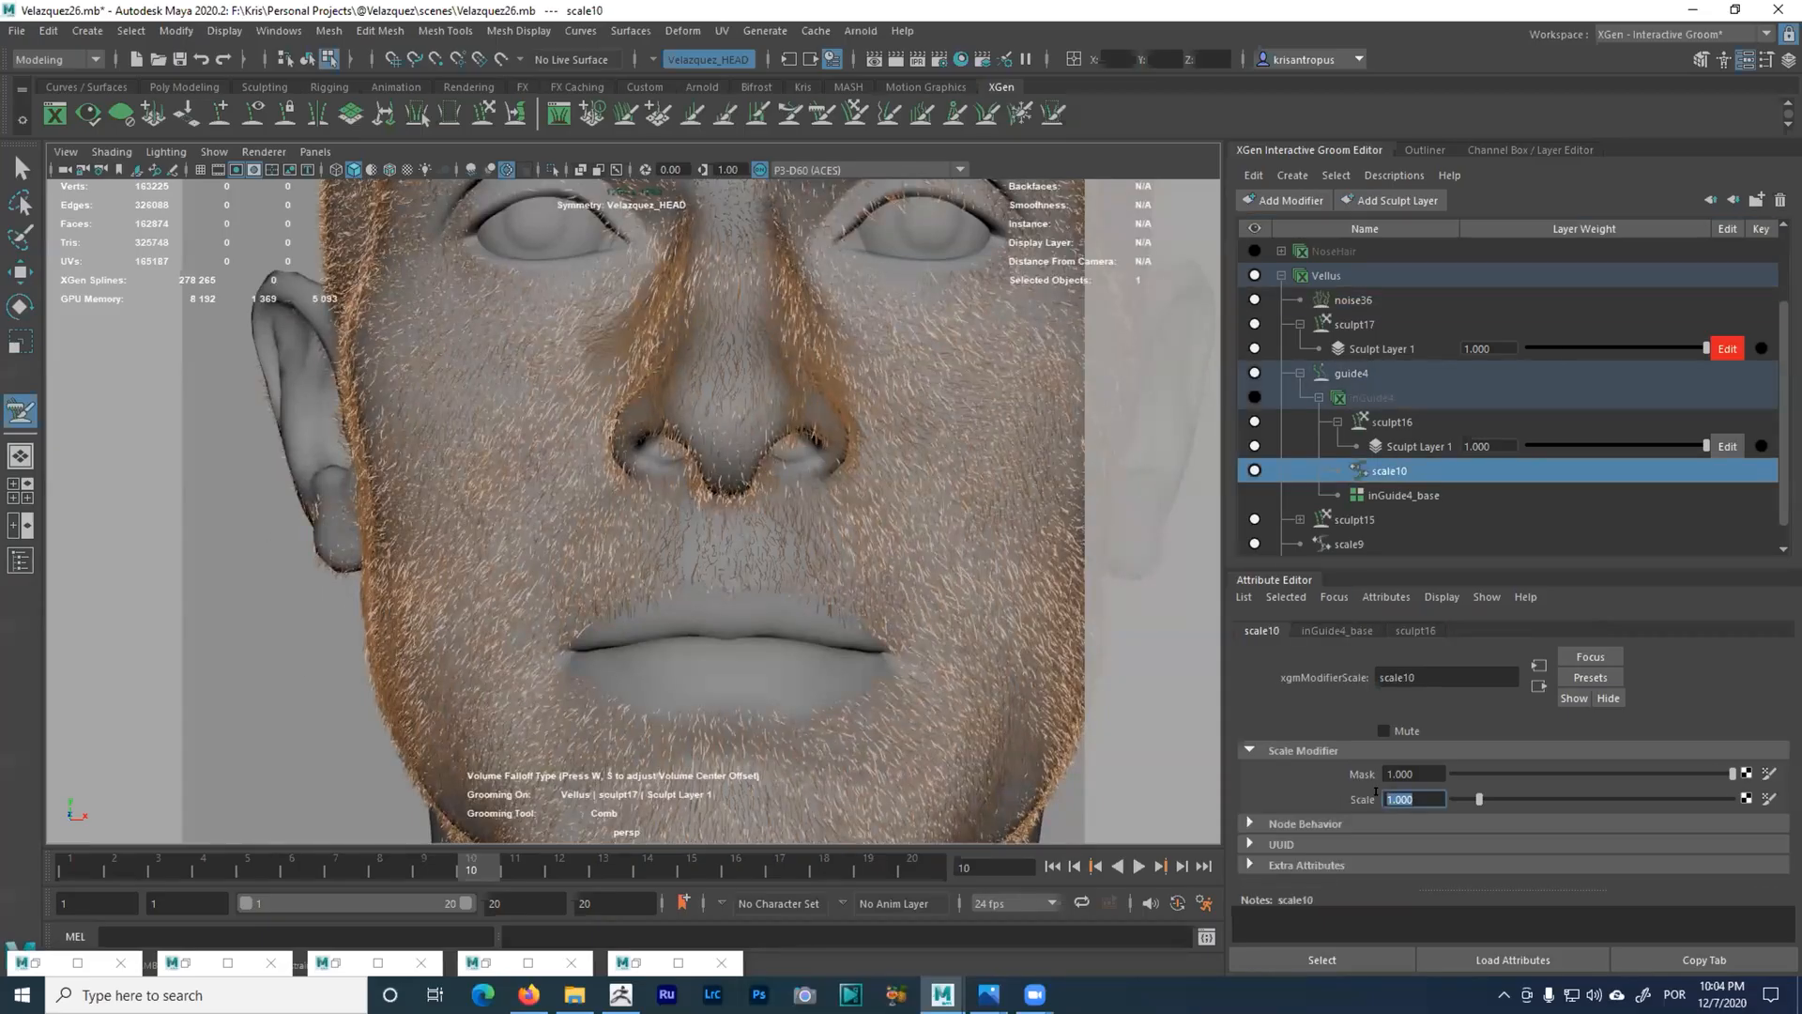
pyautogui.keyDown('alt'); pyautogui.moveTo(954, 511); pyautogui.dragTo(1000, 539); pyautogui.keyUp('alt')
# - Mute the Vellus Noise modifier, then activate the Length brush and open its tool settings
pyautogui.click(1345, 325)
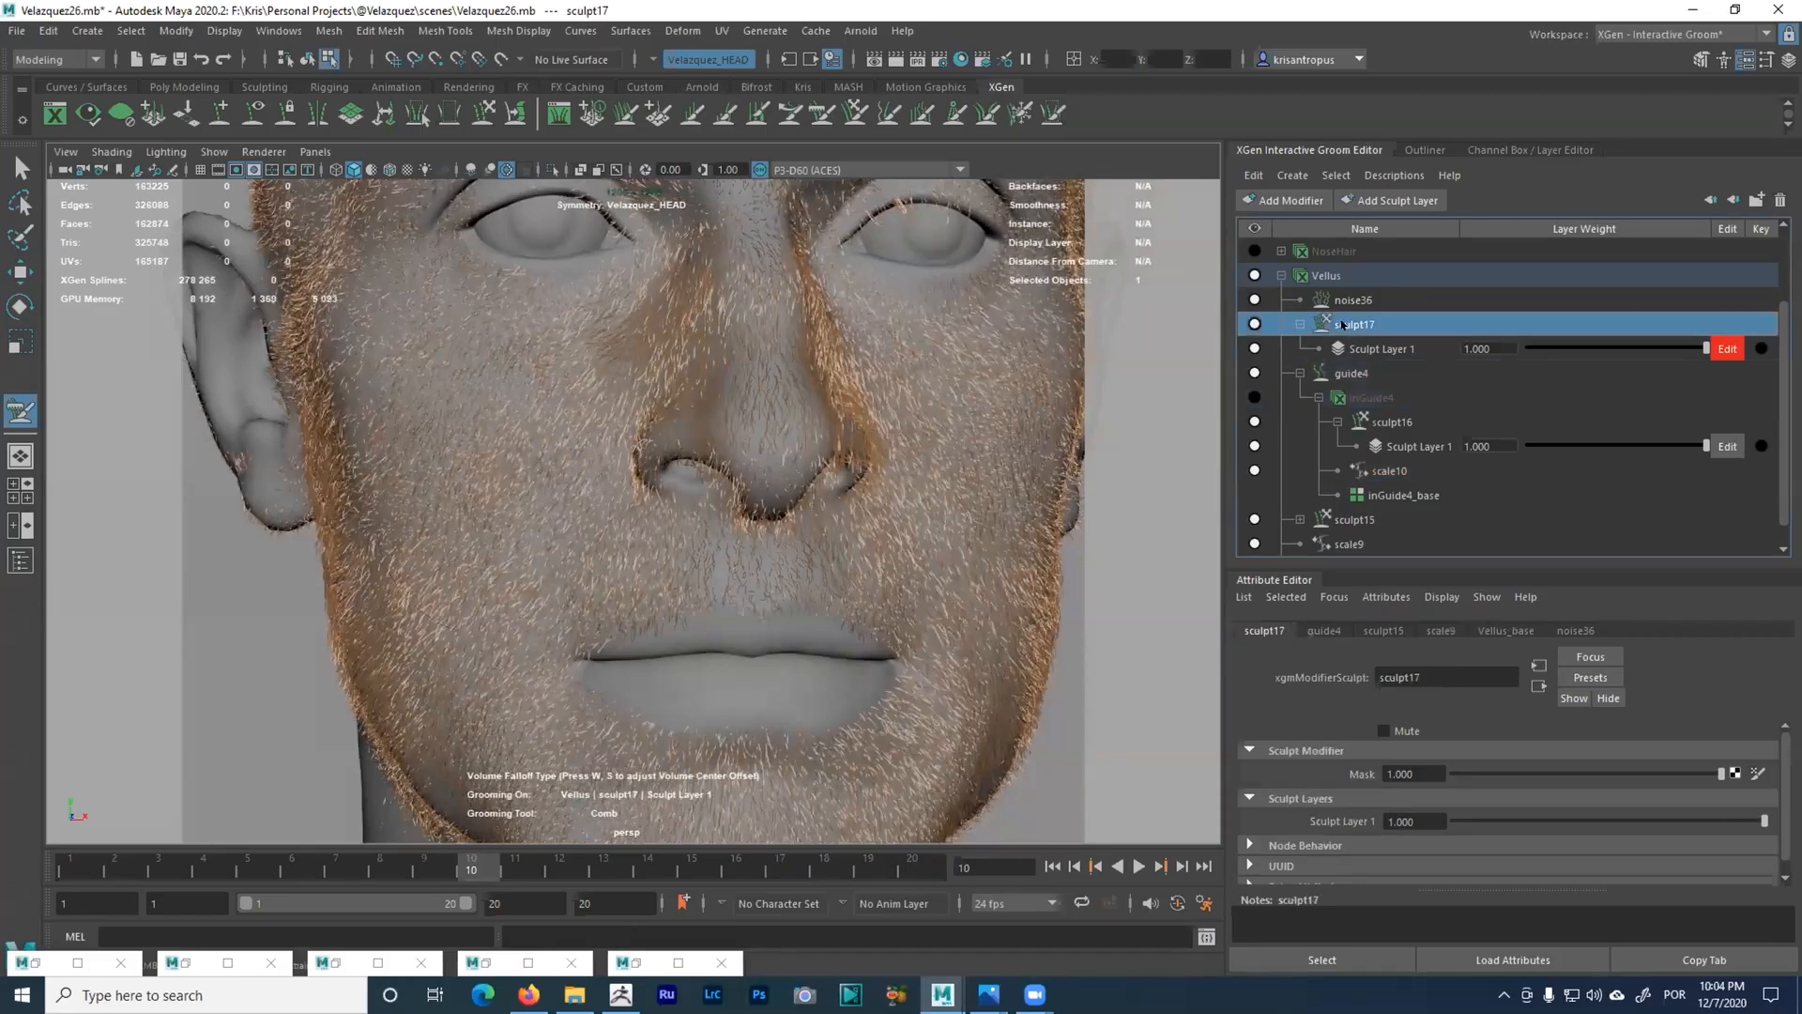
pyautogui.click(1254, 298)
pyautogui.keyDown('alt'); pyautogui.moveTo(775, 443); pyautogui.dragTo(824, 449); pyautogui.keyUp('alt')
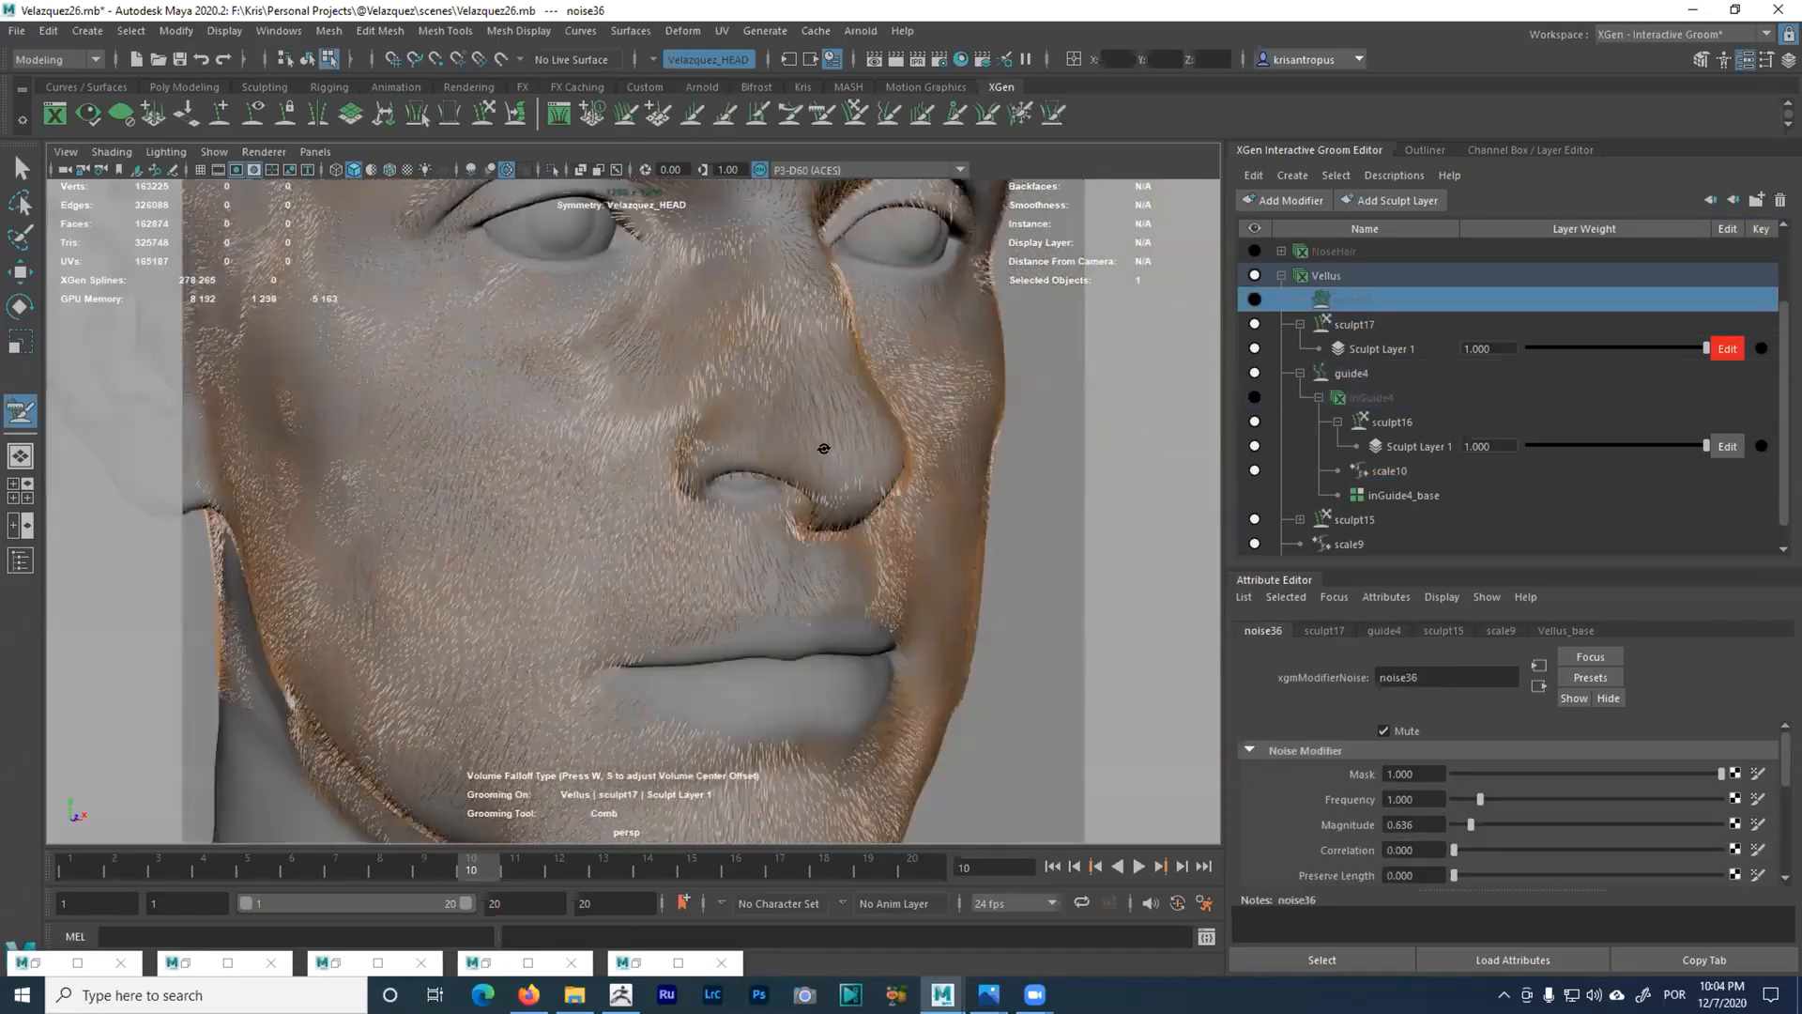
pyautogui.click(690, 112)
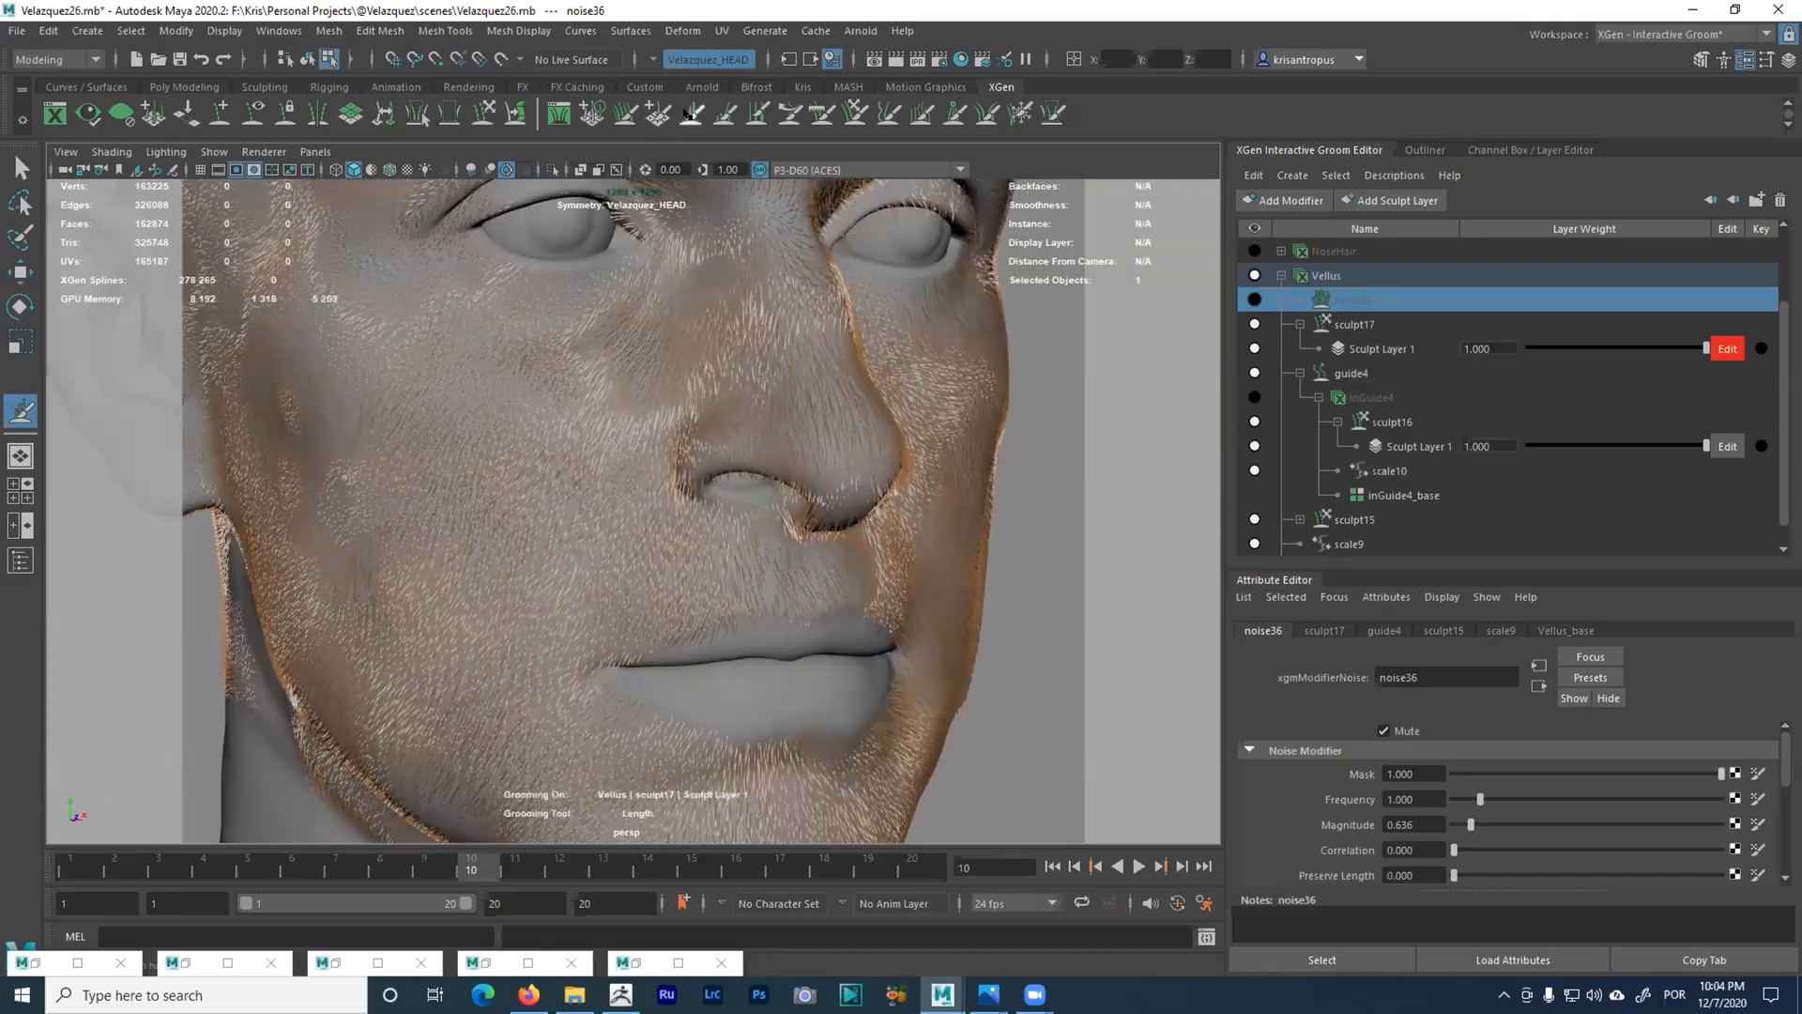
pyautogui.doubleClick(7, 418)
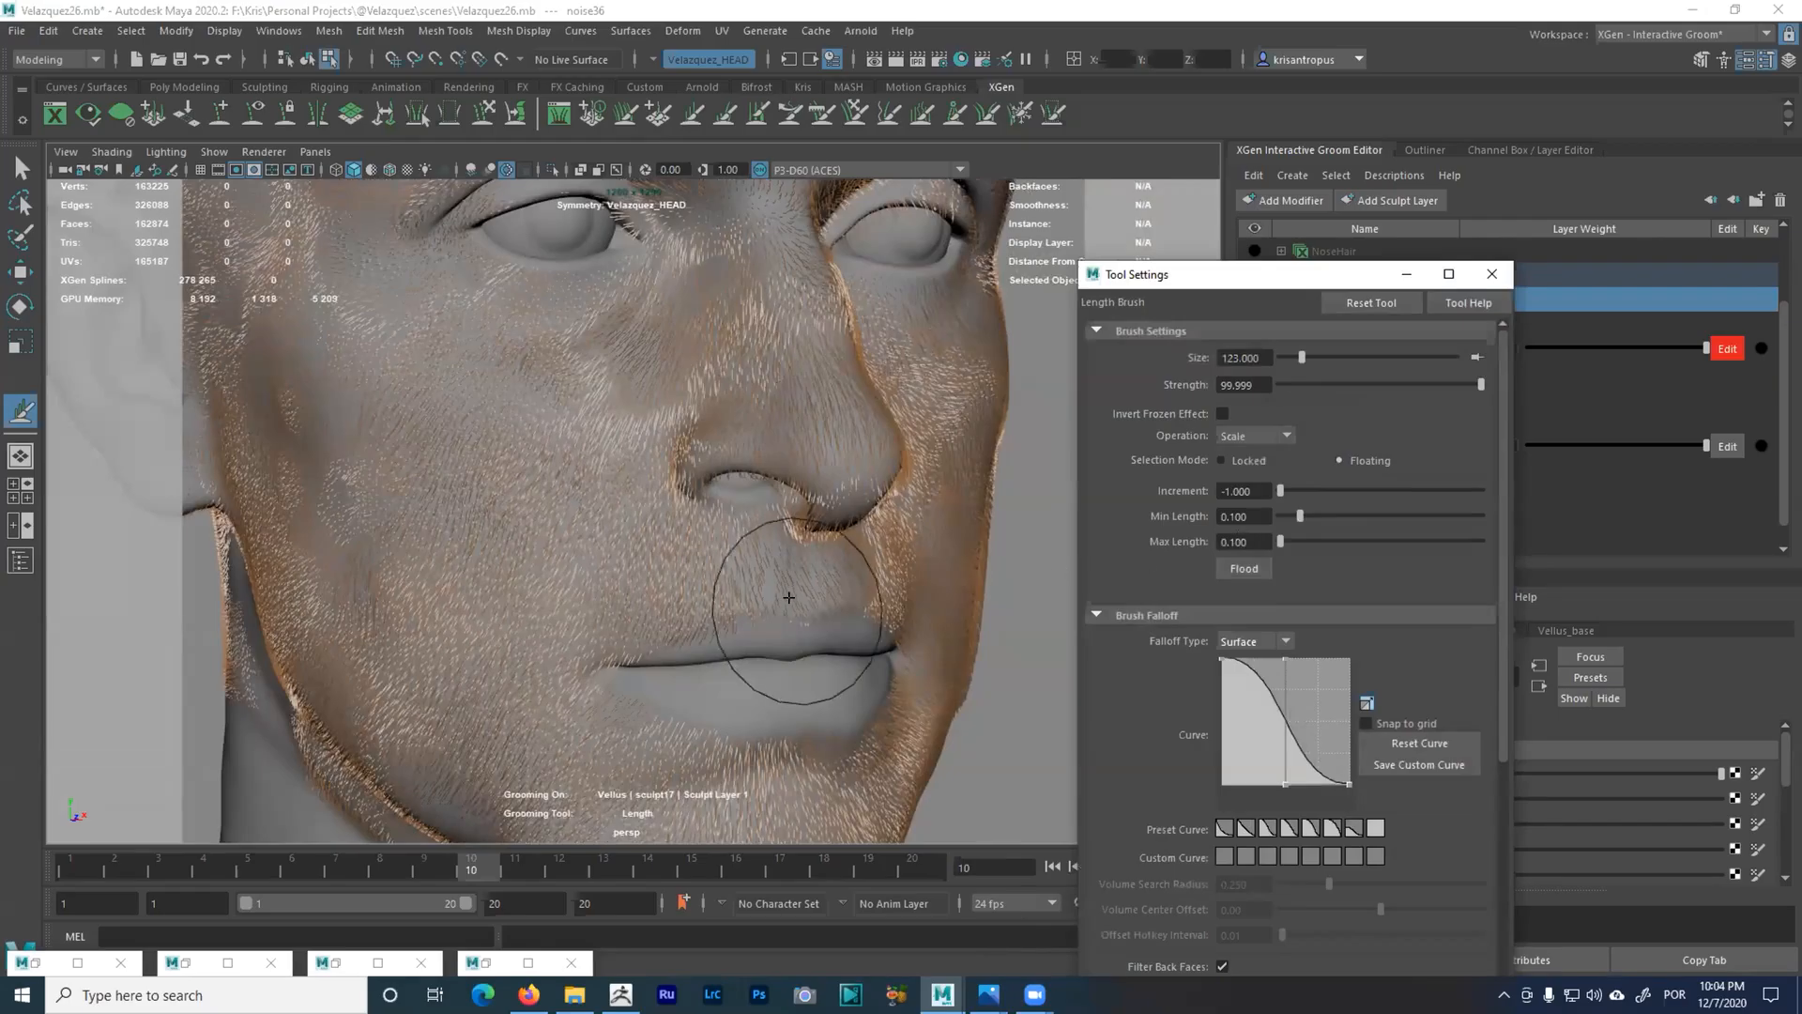
# - Shorten the hairs on the upper lip below the nose with the Length brush at size 123
pyautogui.keyDown('alt'); pyautogui.moveTo(788, 598); pyautogui.dragTo(860, 632, button='right'); pyautogui.keyUp('alt')
pyautogui.keyDown('alt'); pyautogui.moveTo(859, 632); pyautogui.dragTo(780, 624); pyautogui.keyUp('alt')
pyautogui.keyDown('alt'); pyautogui.moveTo(839, 512); pyautogui.dragTo(798, 525); pyautogui.keyUp('alt')
pyautogui.click(1357, 279)
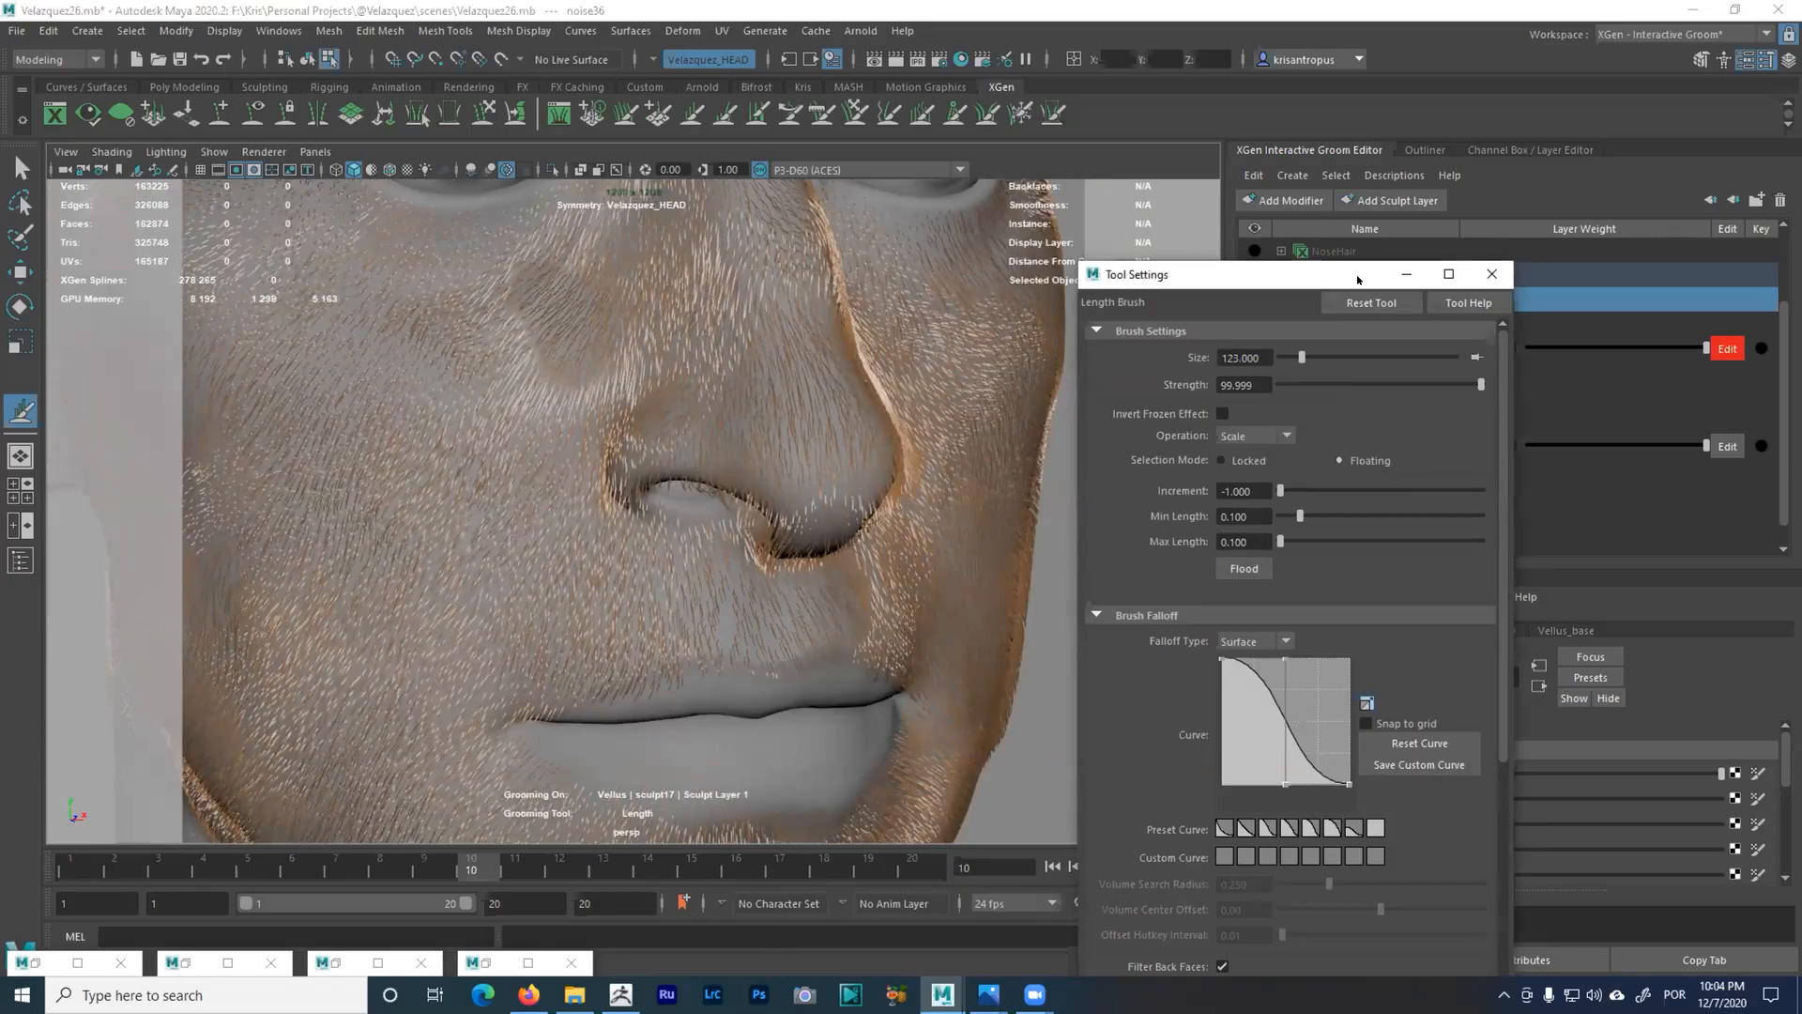
pyautogui.moveTo(1358, 280); pyautogui.dragTo(1332, 336)
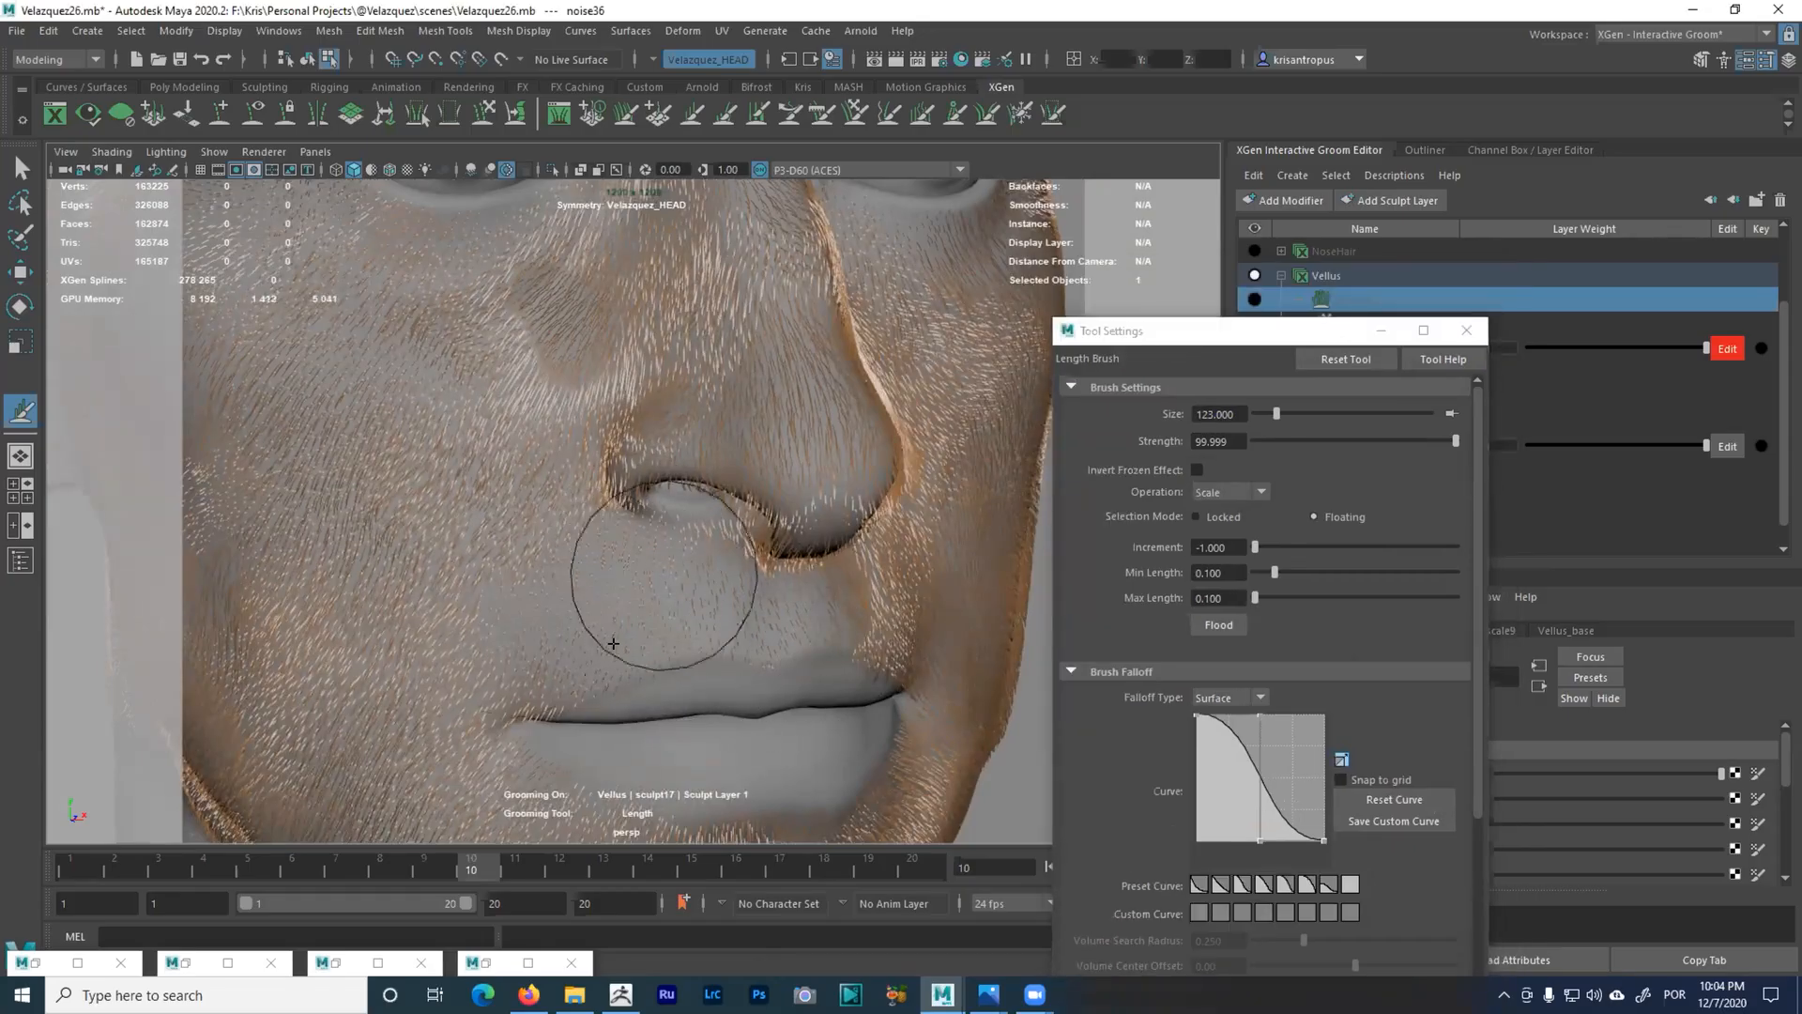
pyautogui.scroll(5, 770, 622)
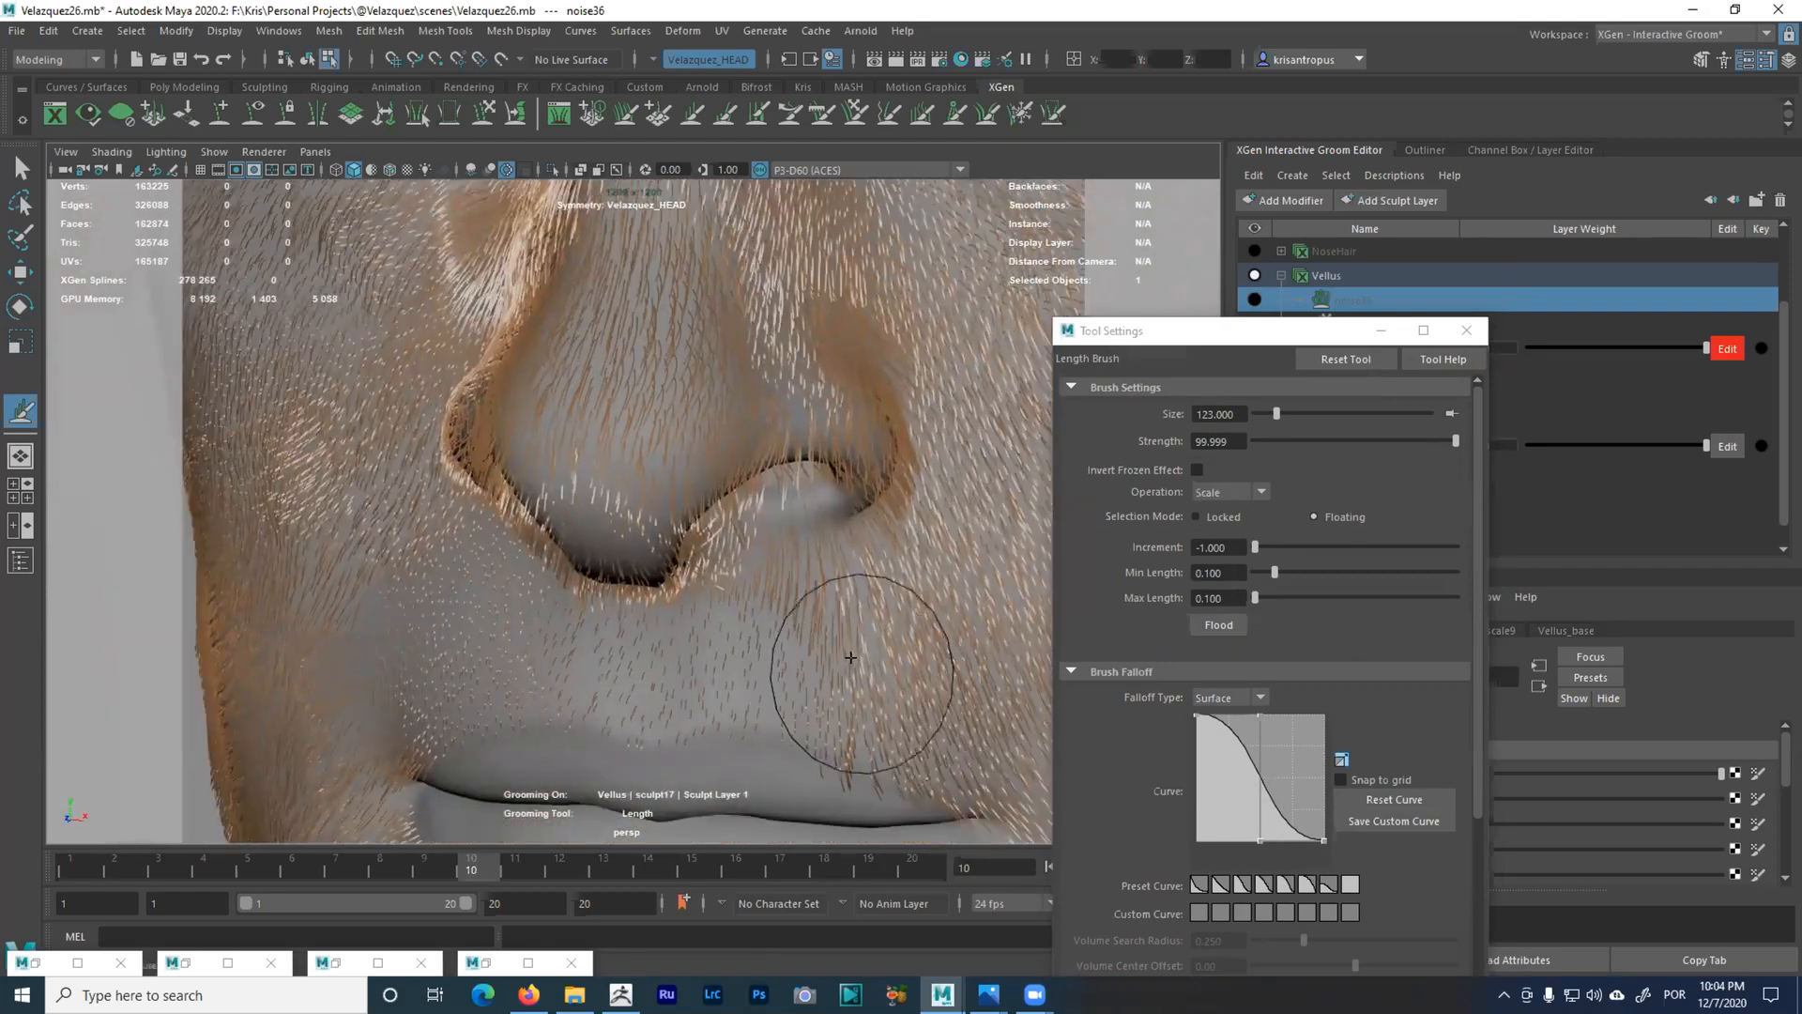
pyautogui.scroll(1, 986, 610)
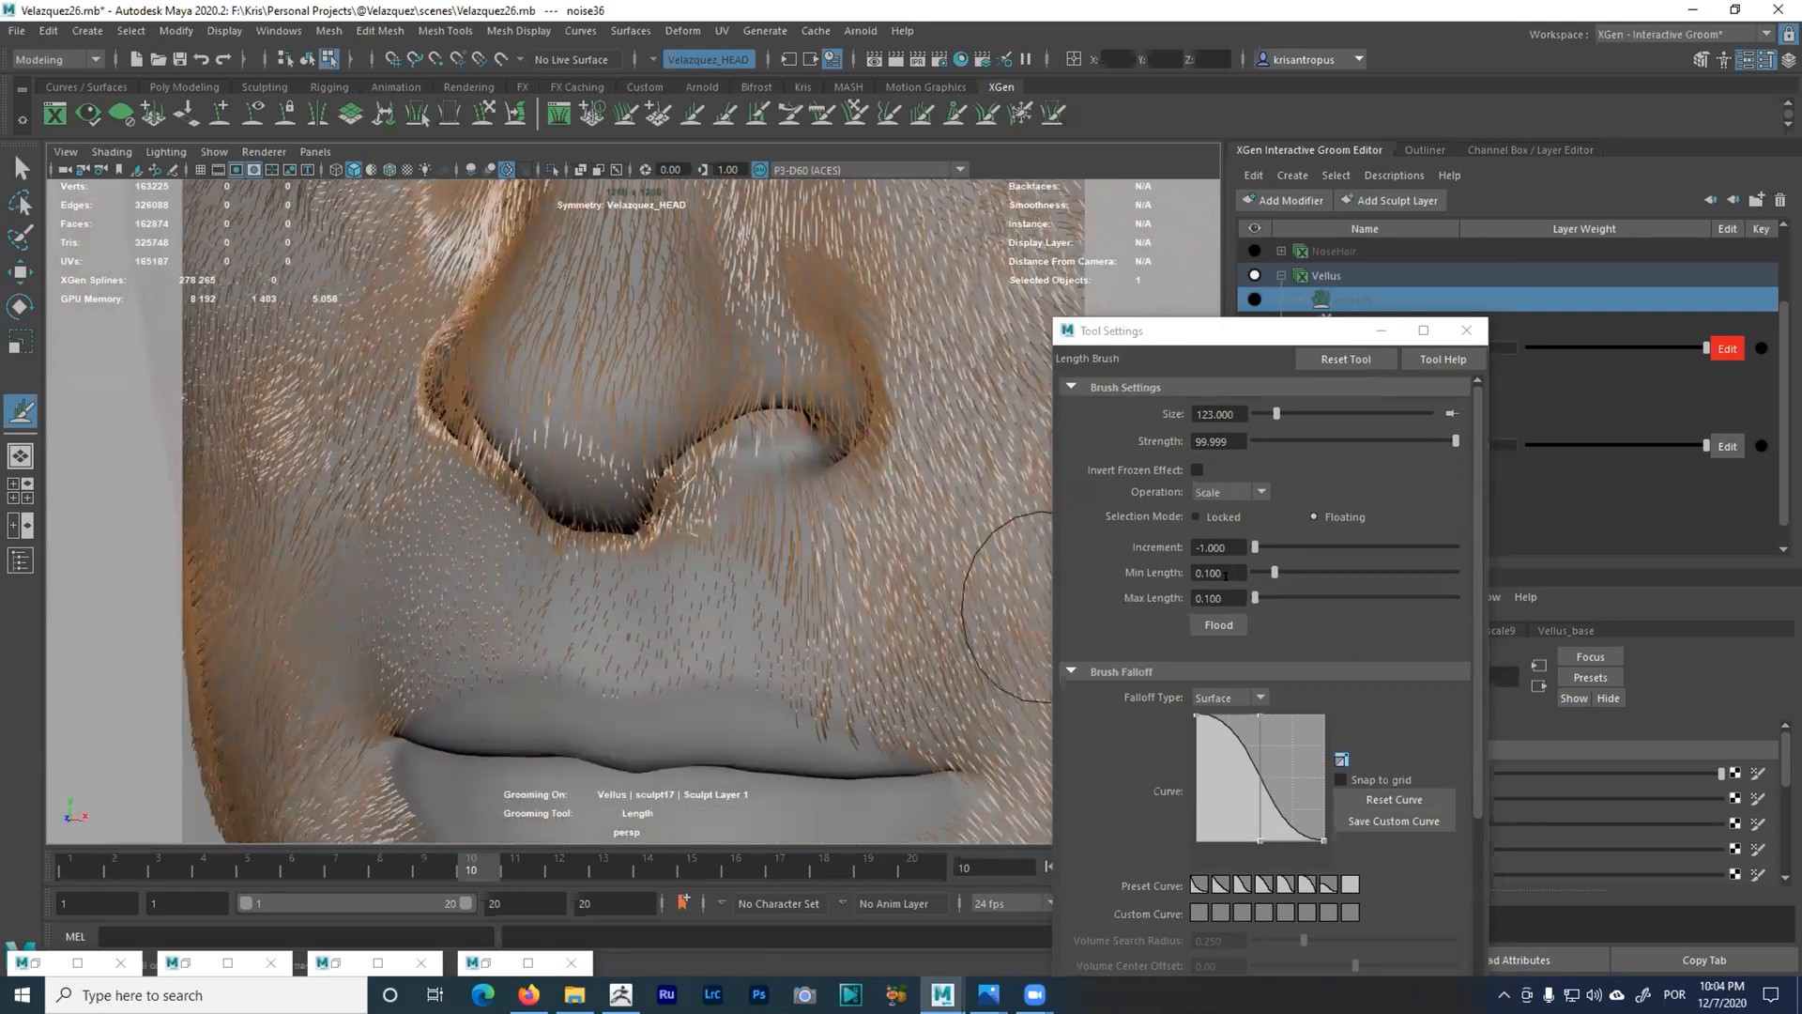
# - Shorten the vellus hairs around the mouth, chin and cheek with the Length brush at size 196
pyautogui.moveTo(663, 611)
pyautogui.keyDown('alt'); pyautogui.mouseDown()
pyautogui.moveTo(623, 595)
pyautogui.moveTo(656, 577)
pyautogui.moveTo(723, 651)
pyautogui.moveTo(736, 563)
pyautogui.moveTo(644, 450)
pyautogui.moveTo(641, 577)
pyautogui.moveTo(652, 539)
pyautogui.moveTo(718, 547)
pyautogui.moveTo(635, 445)
pyautogui.moveTo(537, 458)
pyautogui.mouseUp(); pyautogui.keyUp('alt')
pyautogui.scroll(-5, 641, 577)
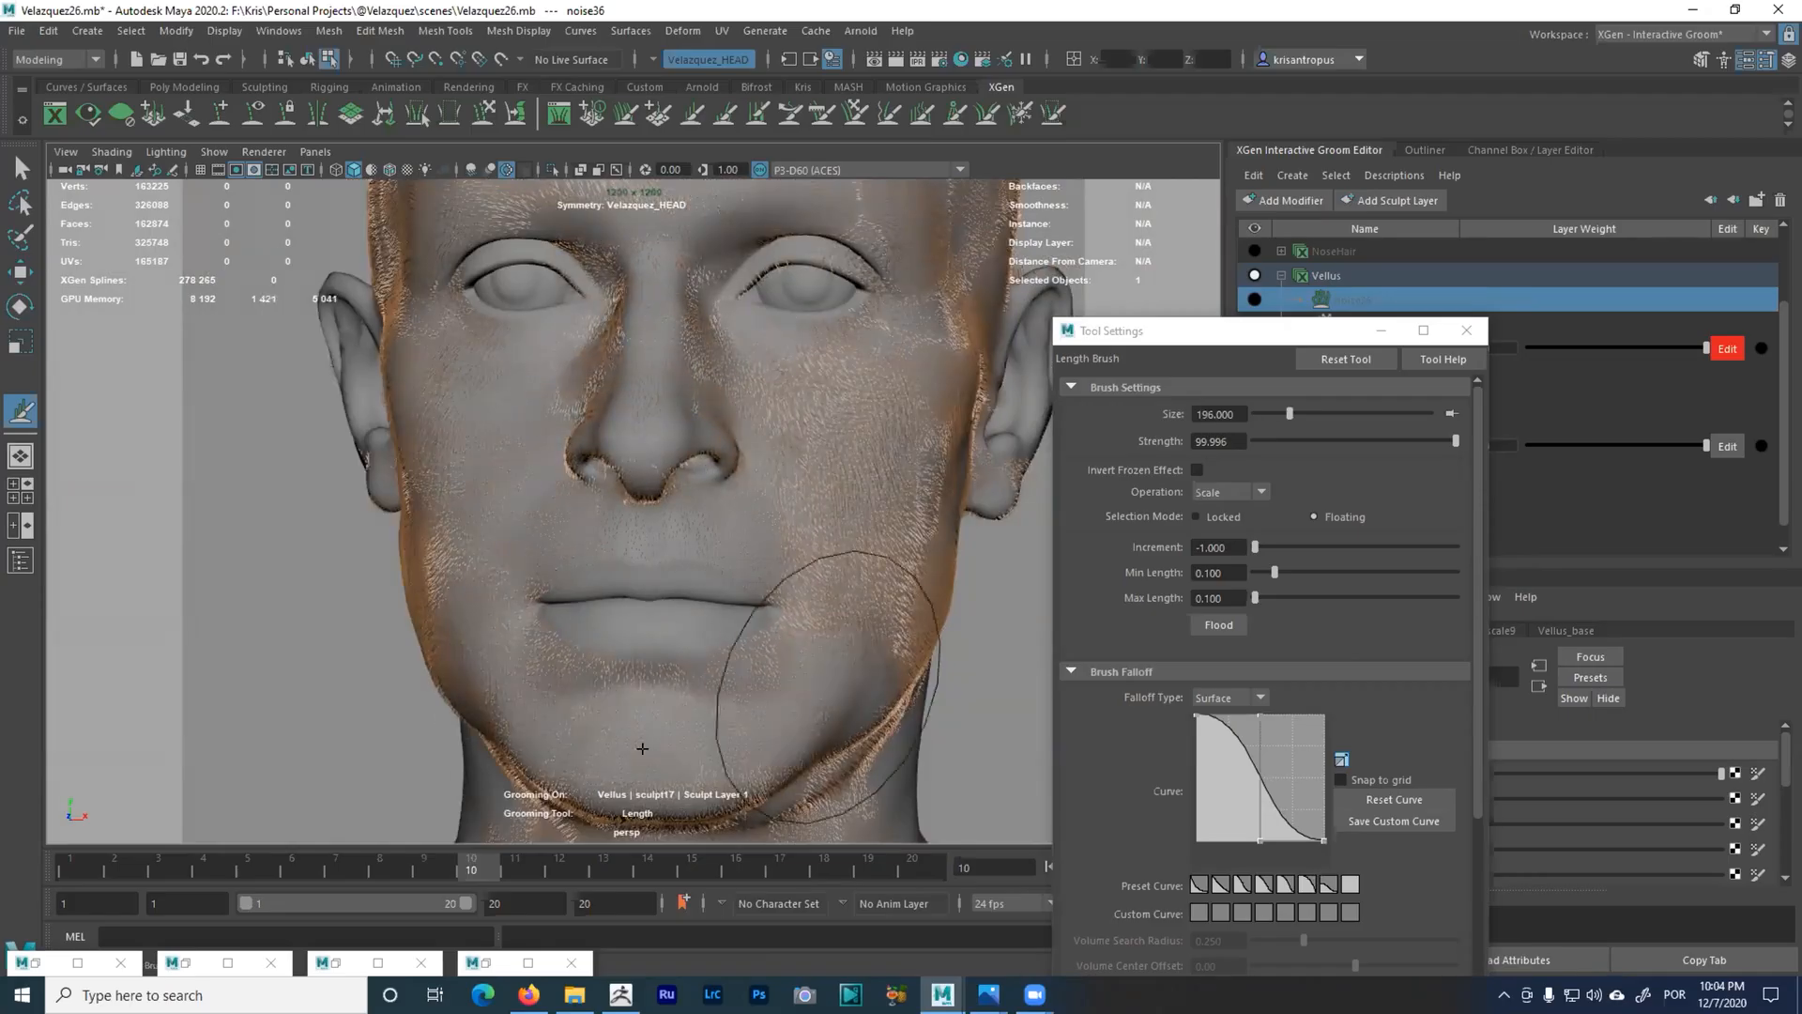
pyautogui.keyDown('alt'); pyautogui.moveTo(667, 611); pyautogui.dragTo(785, 663); pyautogui.keyUp('alt')
pyautogui.keyDown('alt'); pyautogui.moveTo(684, 326); pyautogui.dragTo(551, 631); pyautogui.keyUp('alt')
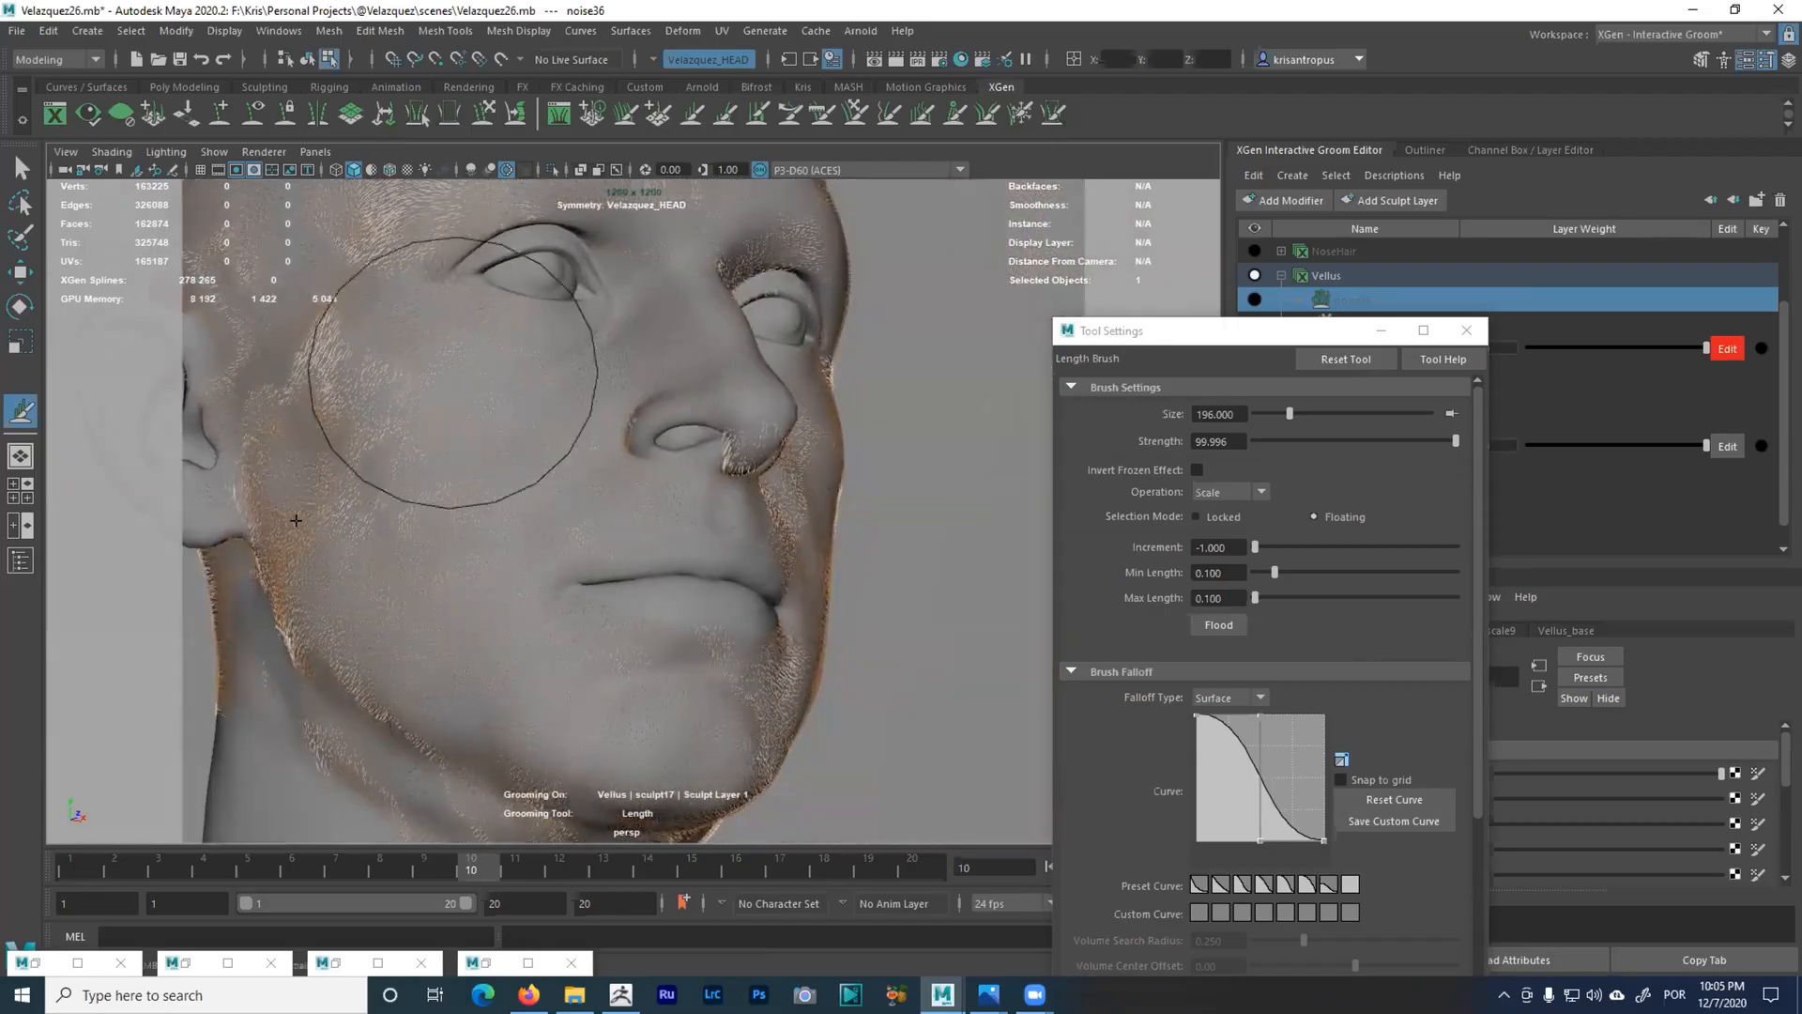
pyautogui.moveTo(490, 384)
pyautogui.keyDown('alt'); pyautogui.mouseDown()
pyautogui.moveTo(475, 376)
pyautogui.moveTo(503, 446)
pyautogui.mouseUp(); pyautogui.keyUp('alt')
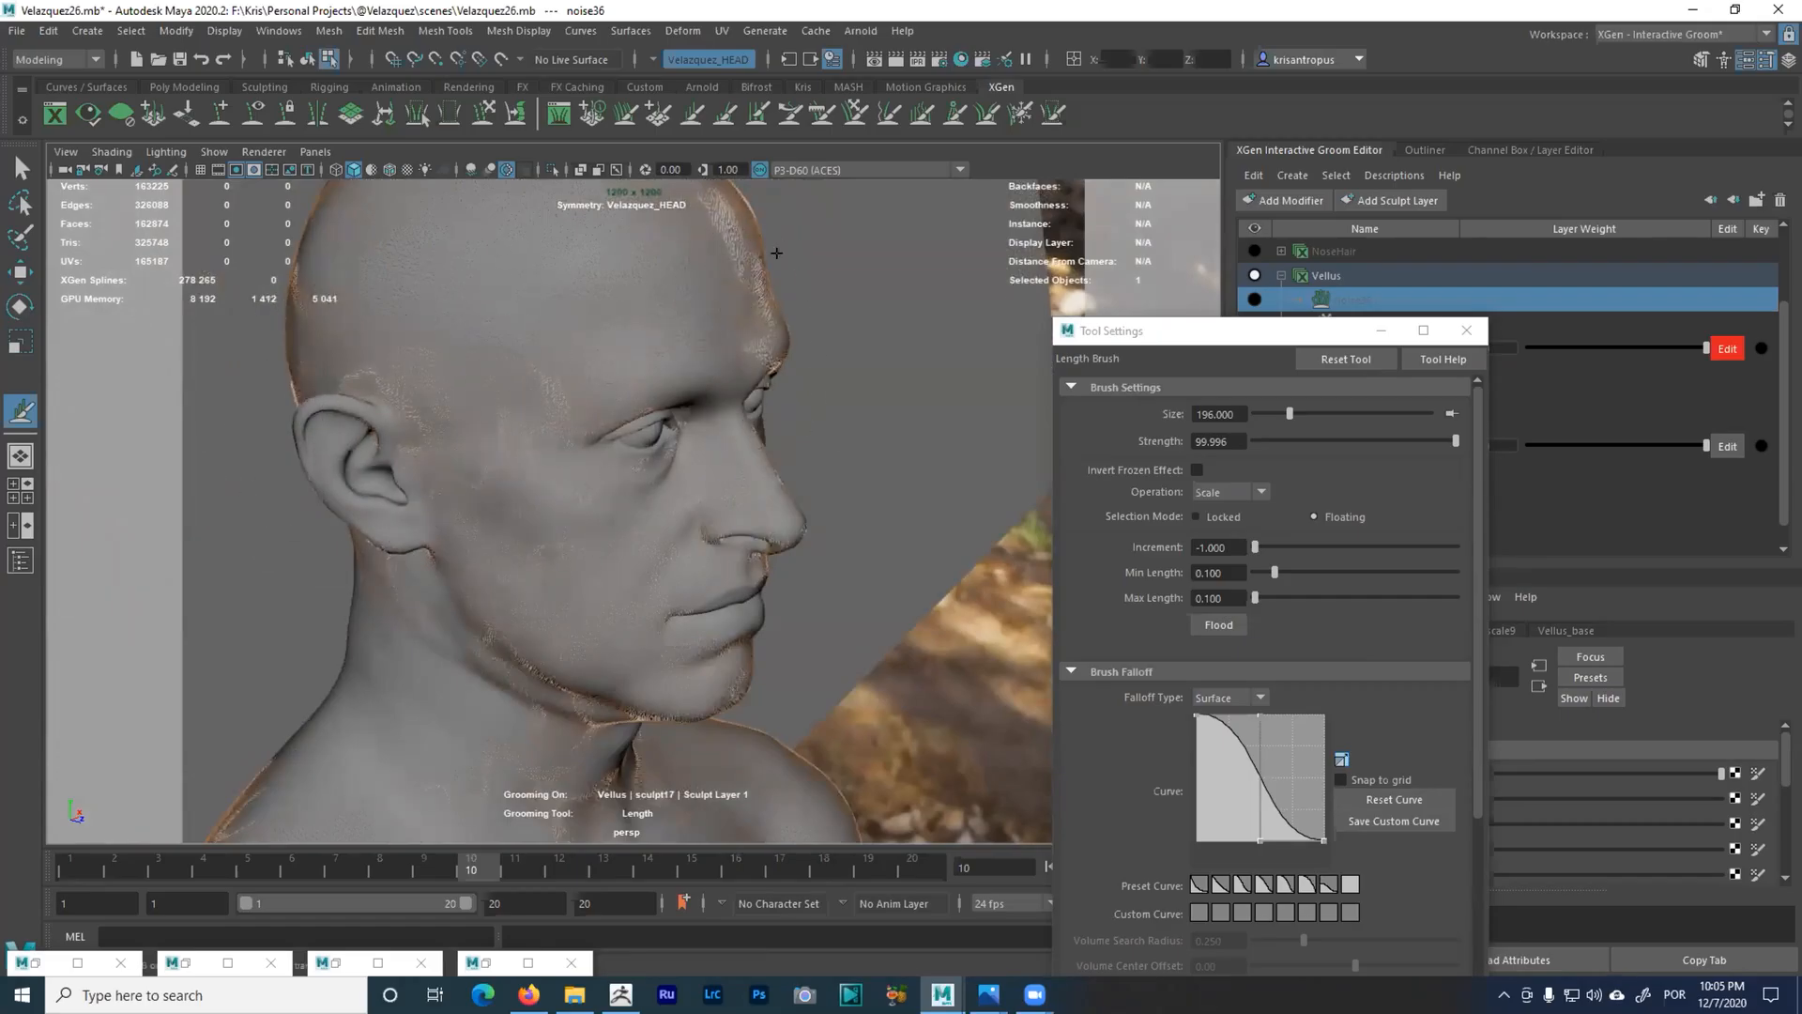
# - Shorten the vellus hairs on the neck and along the underside of the jaw with the Length brush
pyautogui.keyDown('alt'); pyautogui.moveTo(798, 422); pyautogui.dragTo(716, 366); pyautogui.keyUp('alt')
pyautogui.keyDown('alt'); pyautogui.moveTo(709, 544); pyautogui.dragTo(718, 300, button='middle'); pyautogui.keyUp('alt')
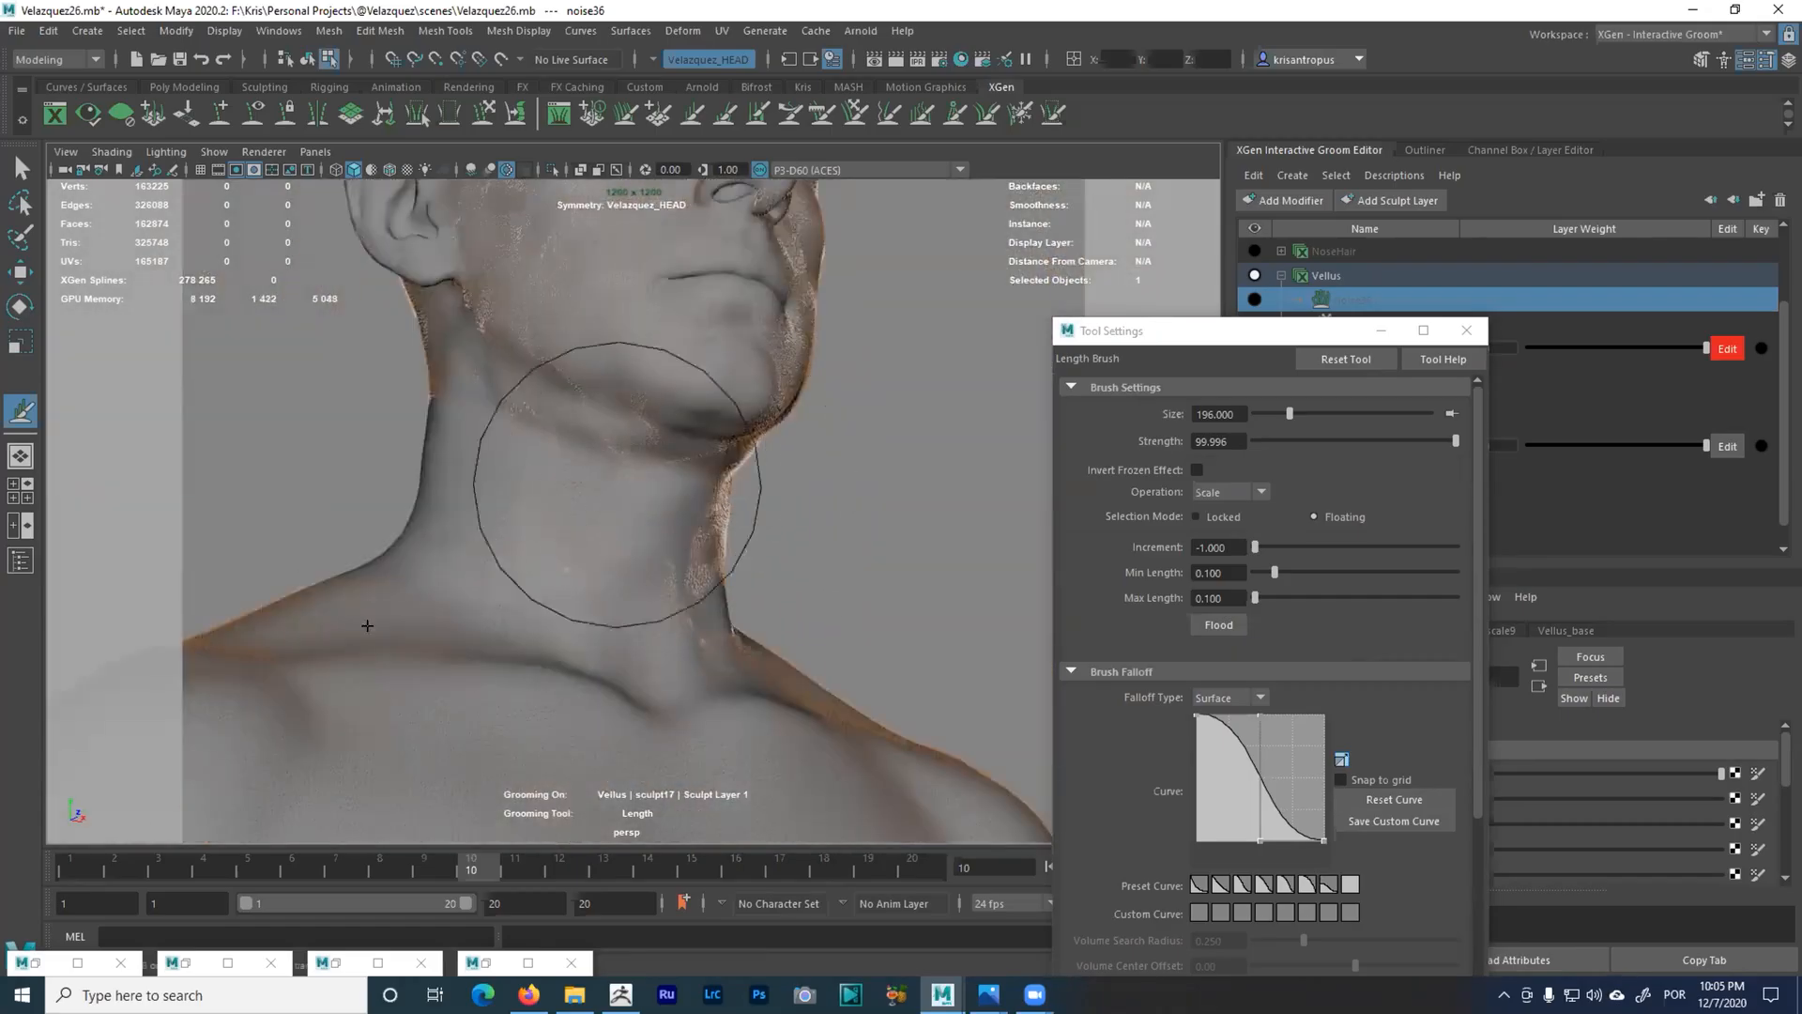
pyautogui.keyDown('alt'); pyautogui.moveTo(693, 725); pyautogui.dragTo(692, 635); pyautogui.keyUp('alt')
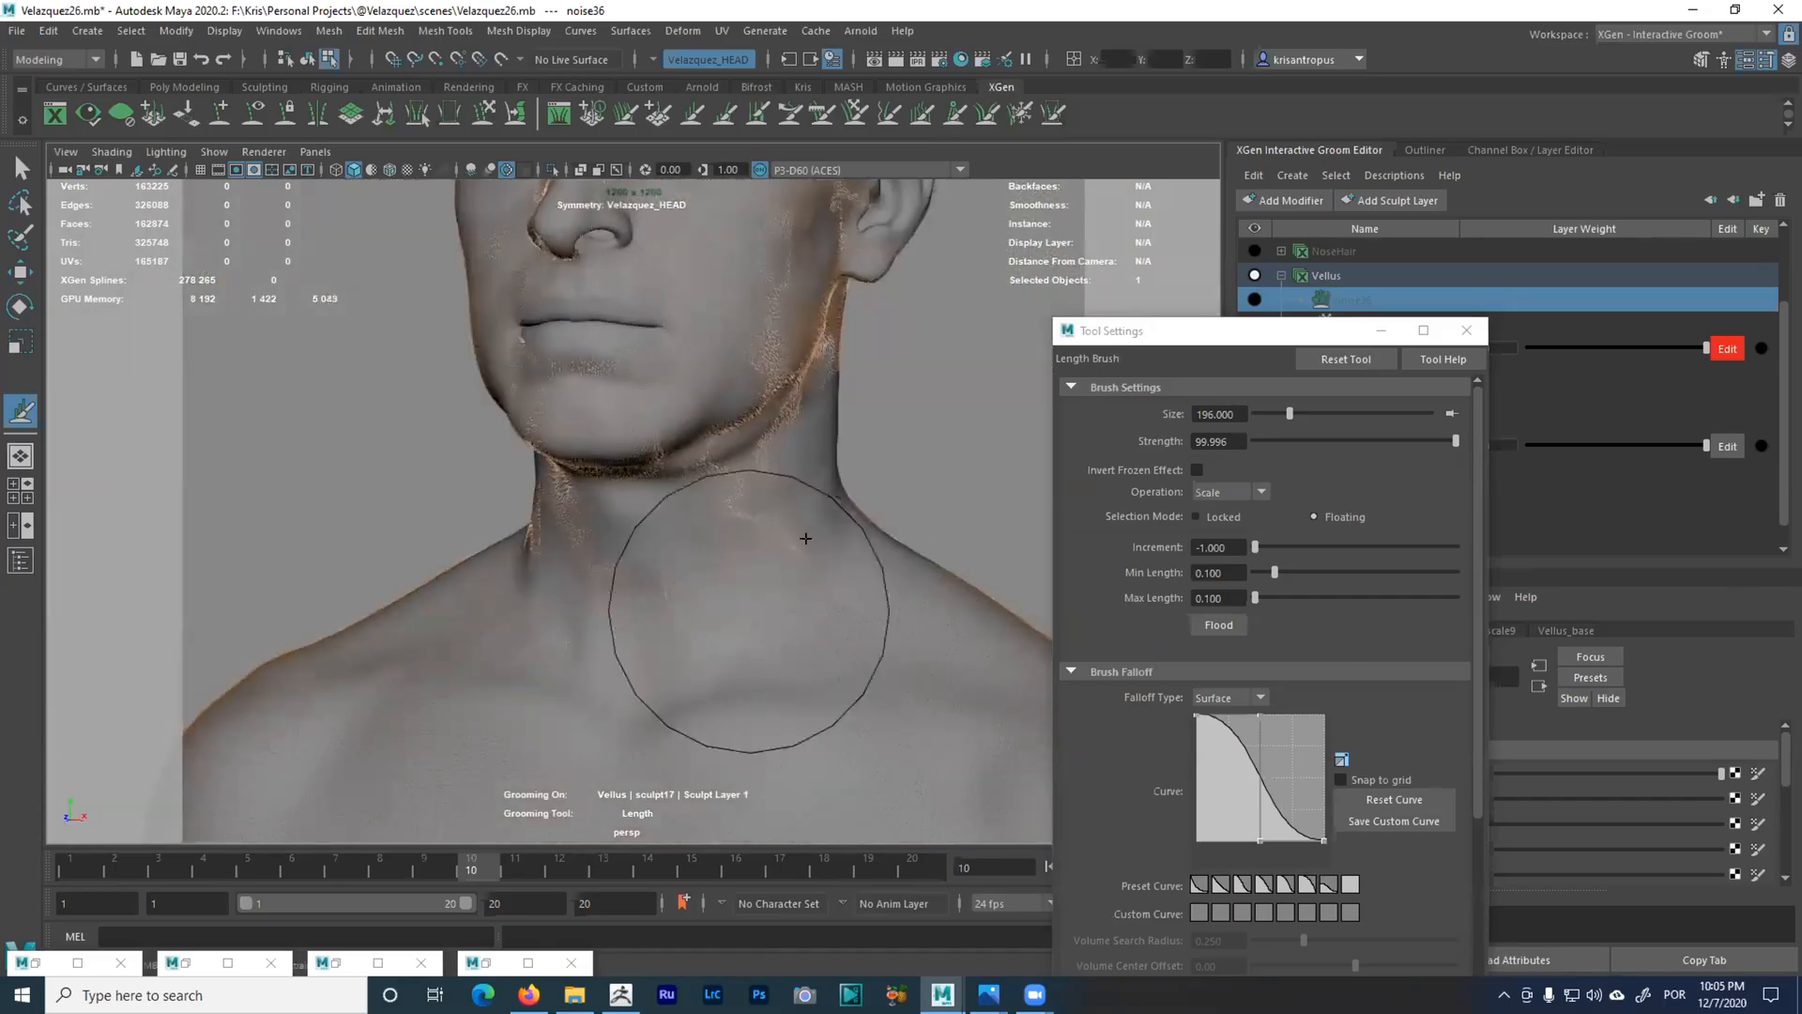
pyautogui.keyDown('alt'); pyautogui.moveTo(741, 369); pyautogui.dragTo(722, 469, button='right'); pyautogui.keyUp('alt')
pyautogui.keyDown('alt'); pyautogui.moveTo(723, 469); pyautogui.dragTo(611, 684, button='middle'); pyautogui.keyUp('alt')
pyautogui.keyDown('alt'); pyautogui.moveTo(611, 684); pyautogui.dragTo(597, 493); pyautogui.keyUp('alt')
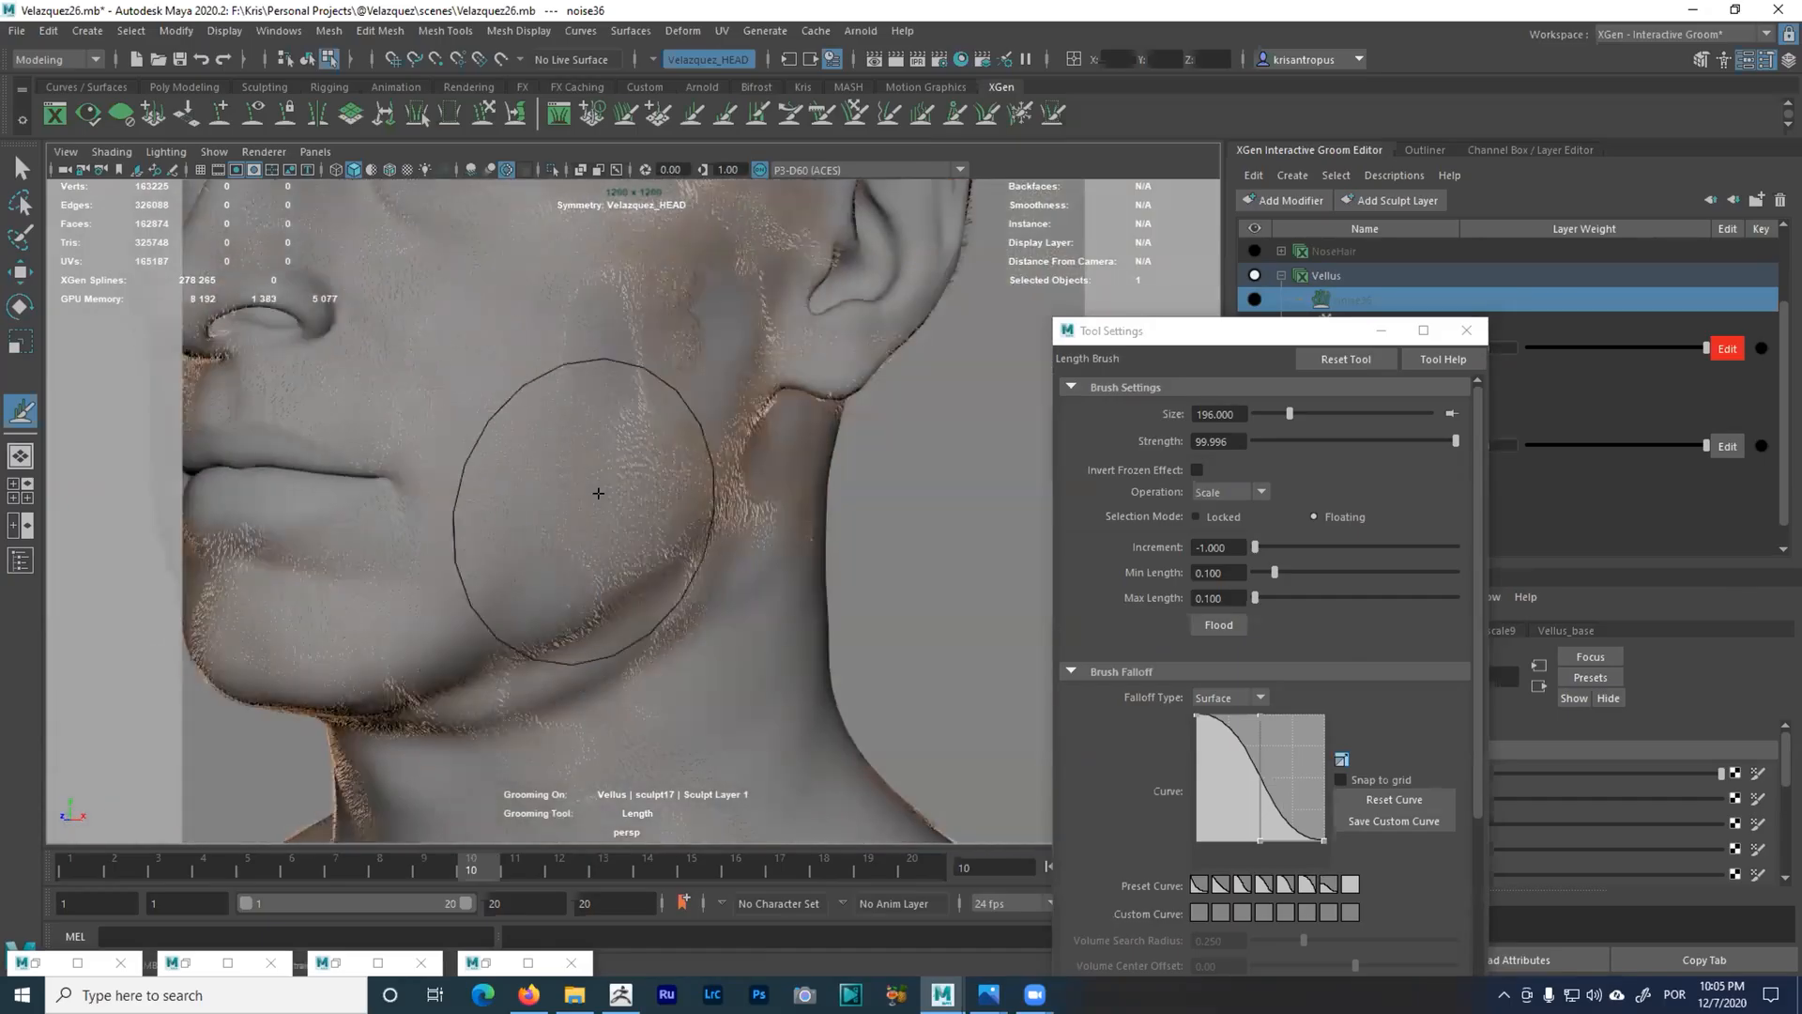
# - Shorten the vellus hairs on the other cheek, in front of the ear and at the temple with the Length brush
pyautogui.keyDown('alt'); pyautogui.moveTo(716, 290); pyautogui.dragTo(774, 388); pyautogui.keyUp('alt')
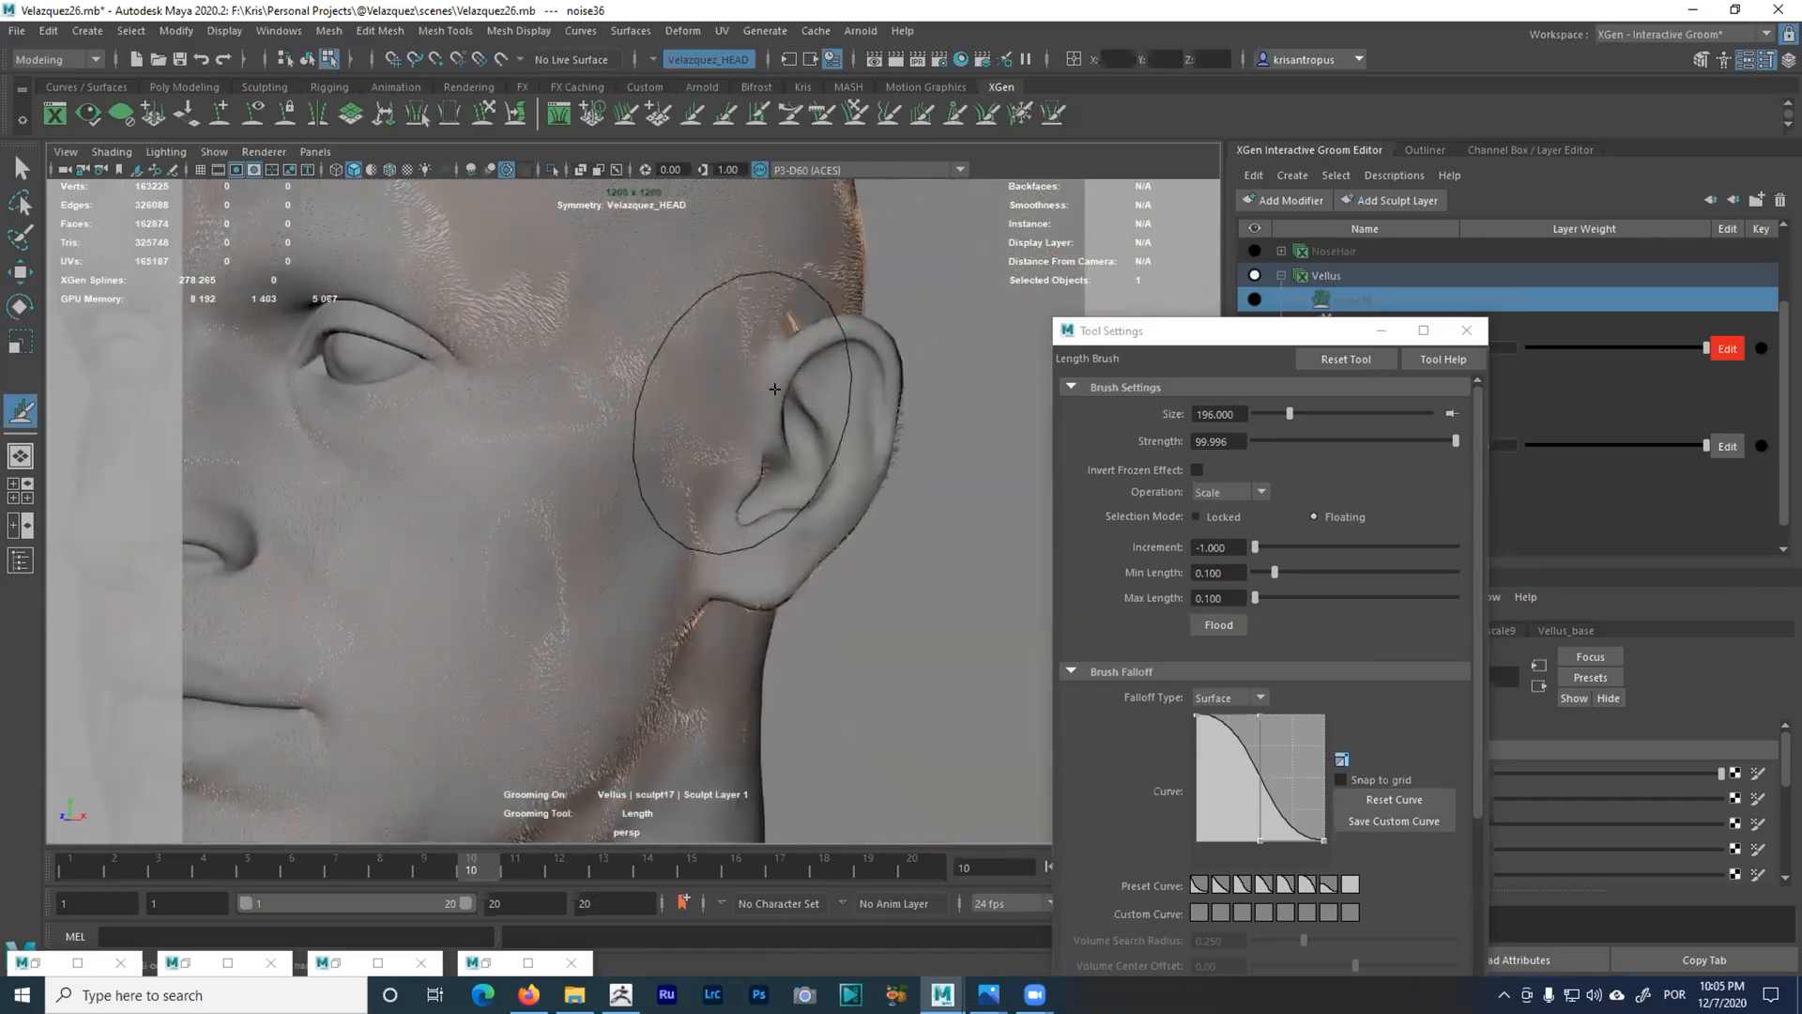
pyautogui.keyDown('alt'); pyautogui.moveTo(742, 460); pyautogui.dragTo(808, 553); pyautogui.keyUp('alt')
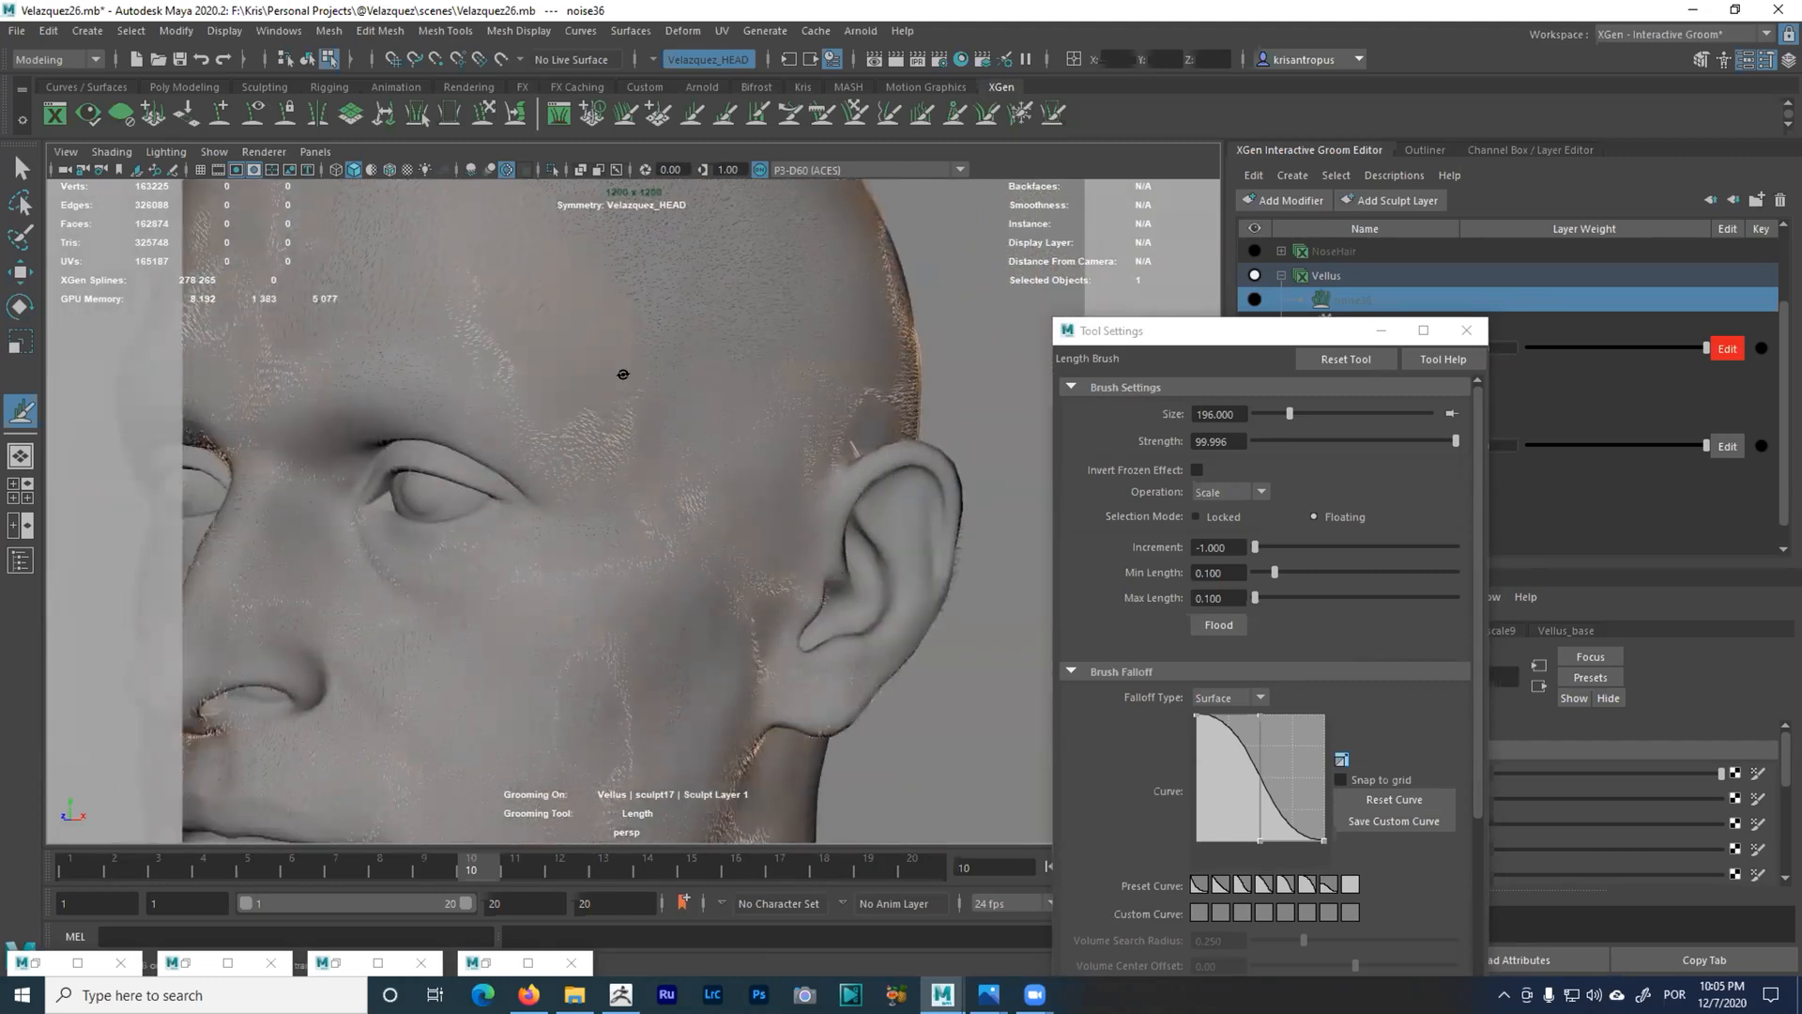
pyautogui.keyDown('alt'); pyautogui.moveTo(623, 374); pyautogui.dragTo(644, 301); pyautogui.keyUp('alt')
pyautogui.keyDown('alt'); pyautogui.moveTo(748, 442); pyautogui.dragTo(713, 492); pyautogui.keyUp('alt')
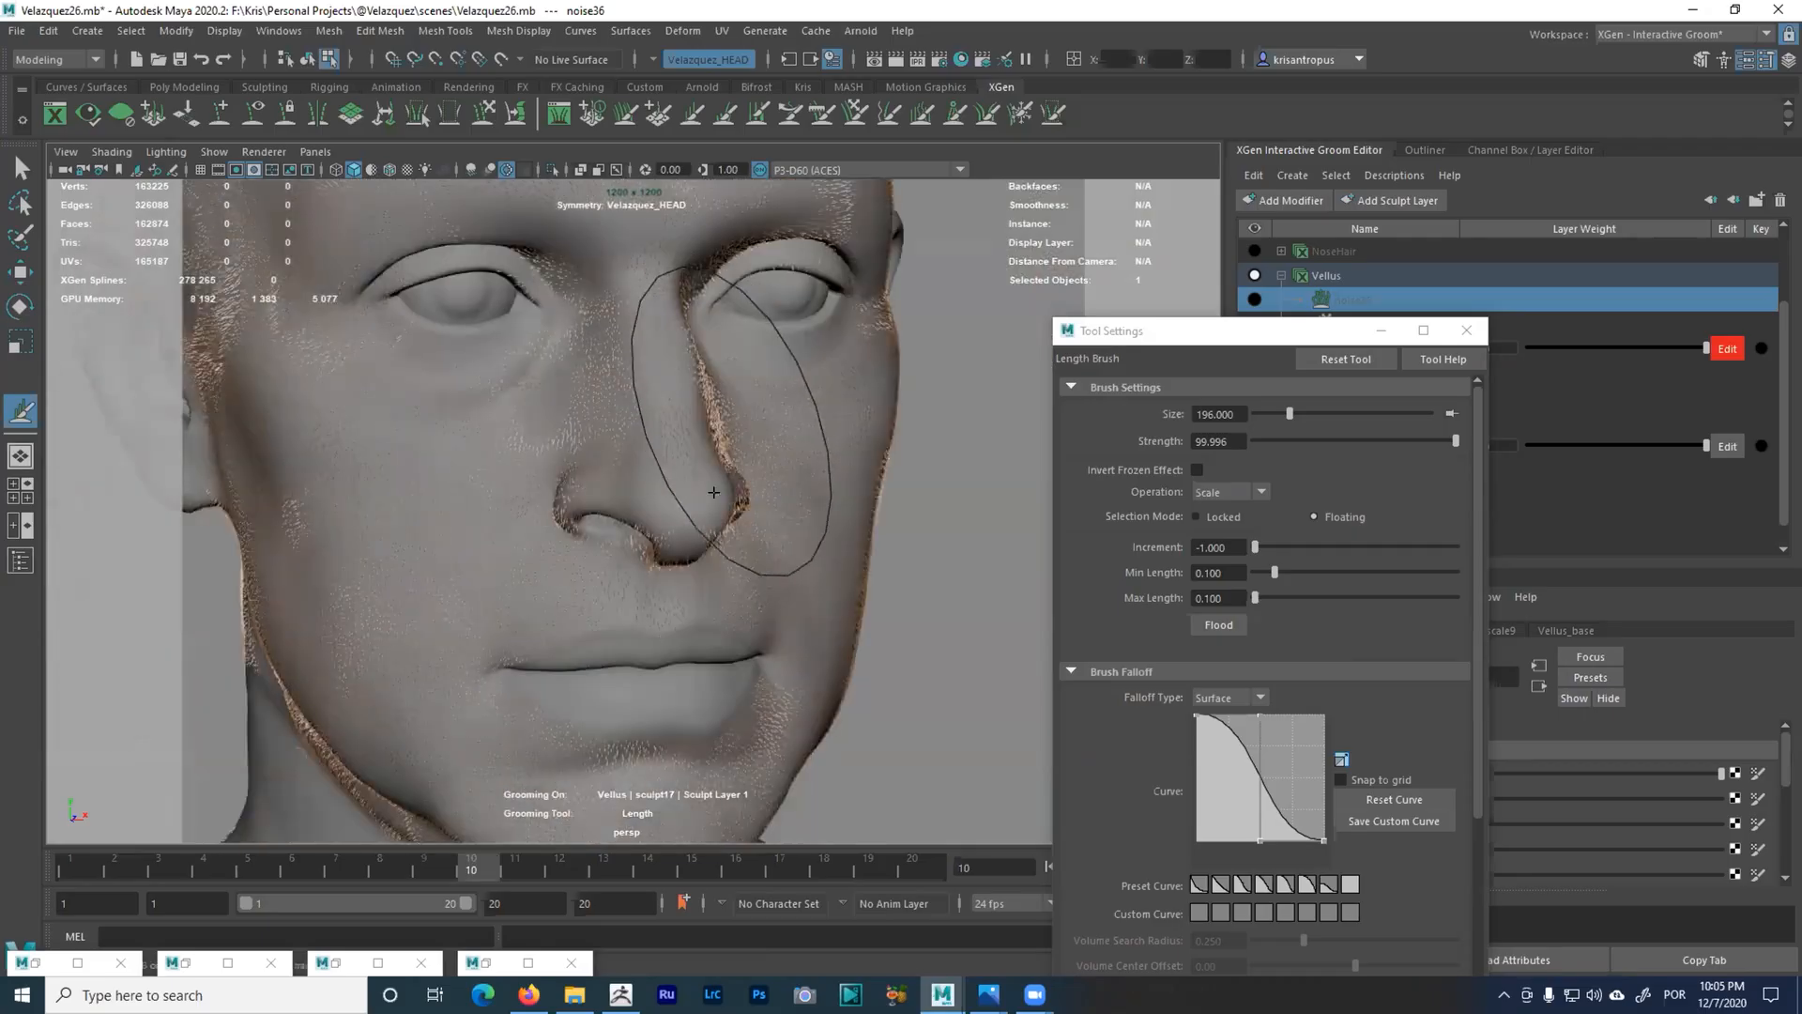
pyautogui.keyDown('alt'); pyautogui.moveTo(643, 483); pyautogui.dragTo(679, 547, button='right'); pyautogui.keyUp('alt')
pyautogui.keyDown('alt'); pyautogui.moveTo(679, 547); pyautogui.dragTo(778, 475); pyautogui.keyUp('alt')
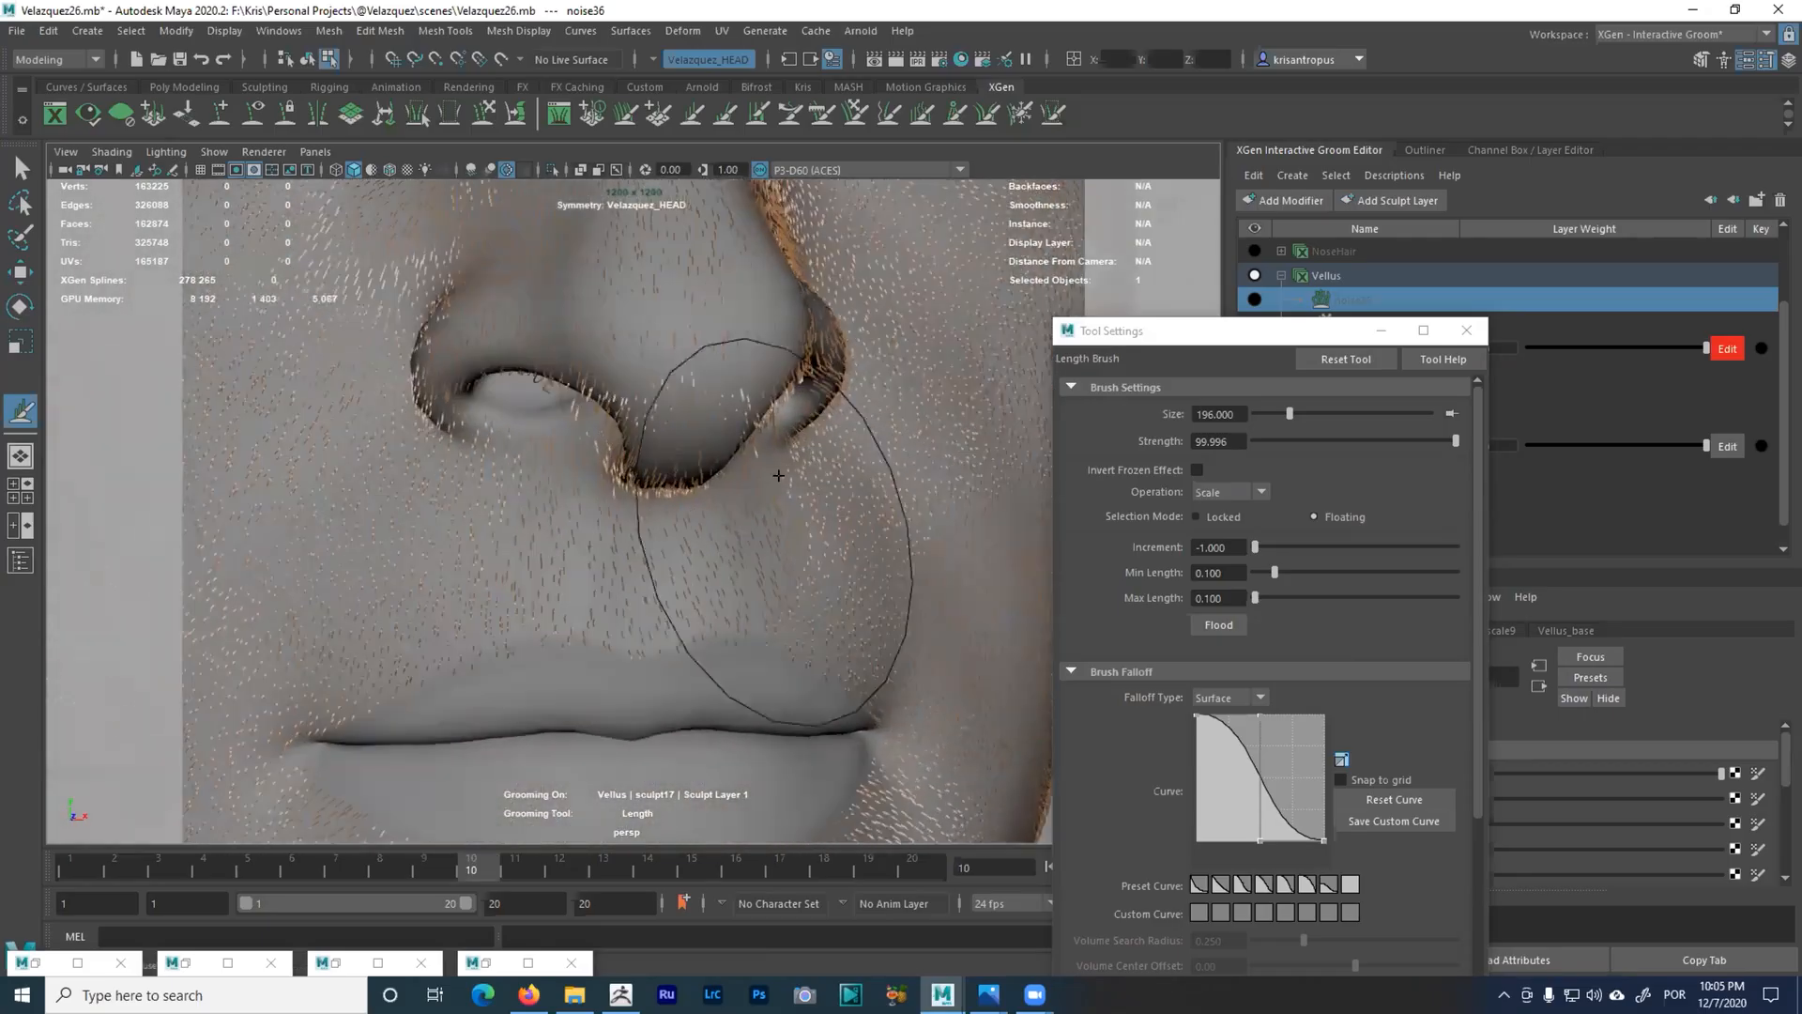
# - Unmute the Vellus Noise modifier and reduce its Magnitude to 0.283
pyautogui.moveTo(1220, 330); pyautogui.dragTo(808, 424)
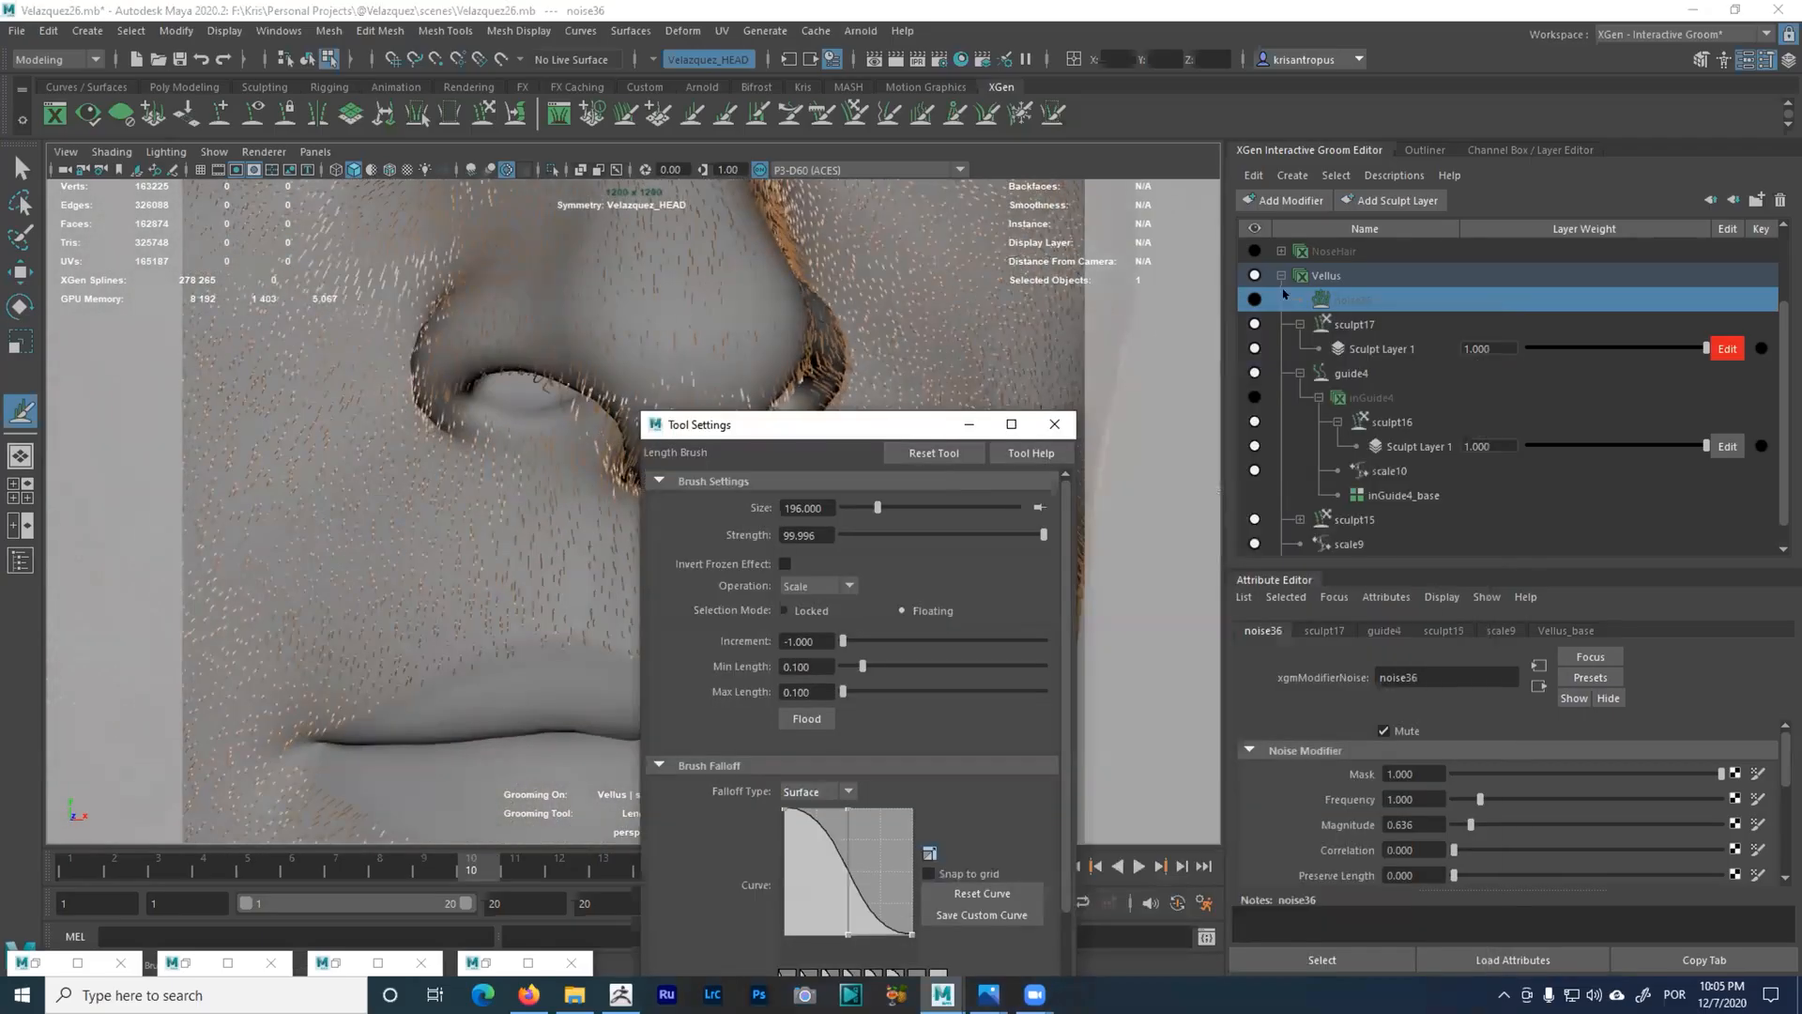
pyautogui.click(1251, 299)
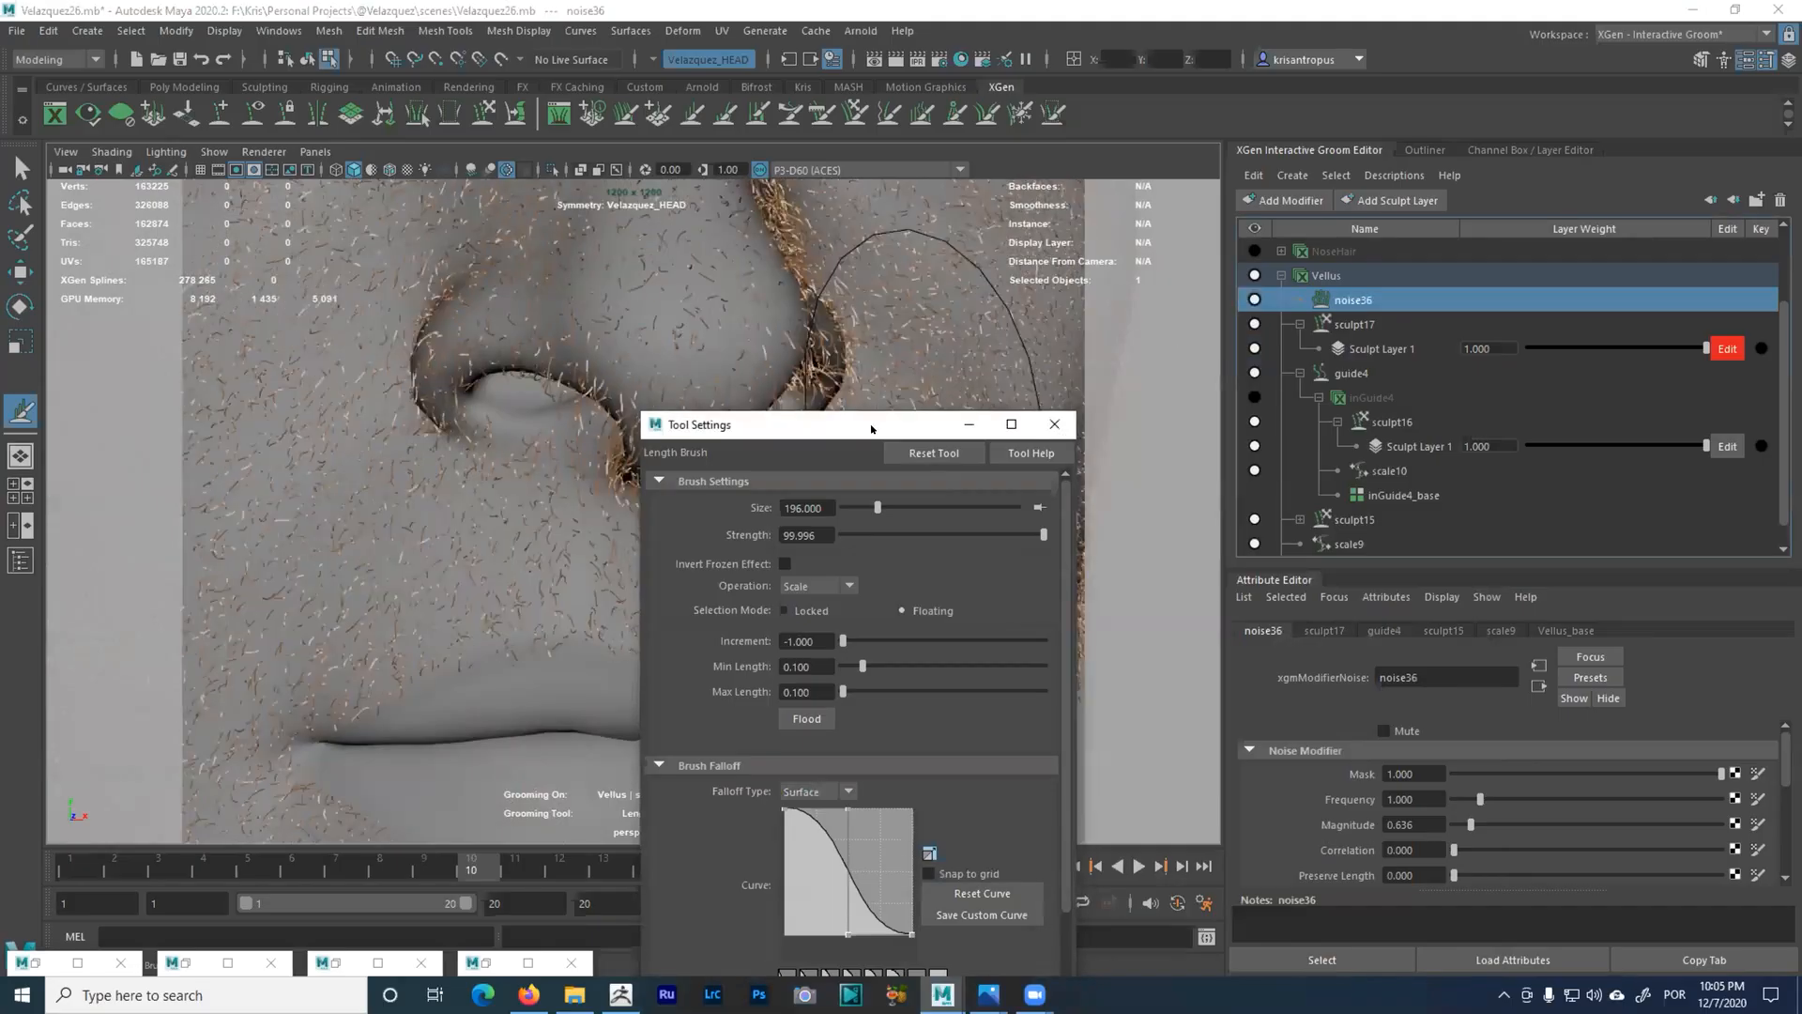
pyautogui.moveTo(871, 428); pyautogui.dragTo(591, 683)
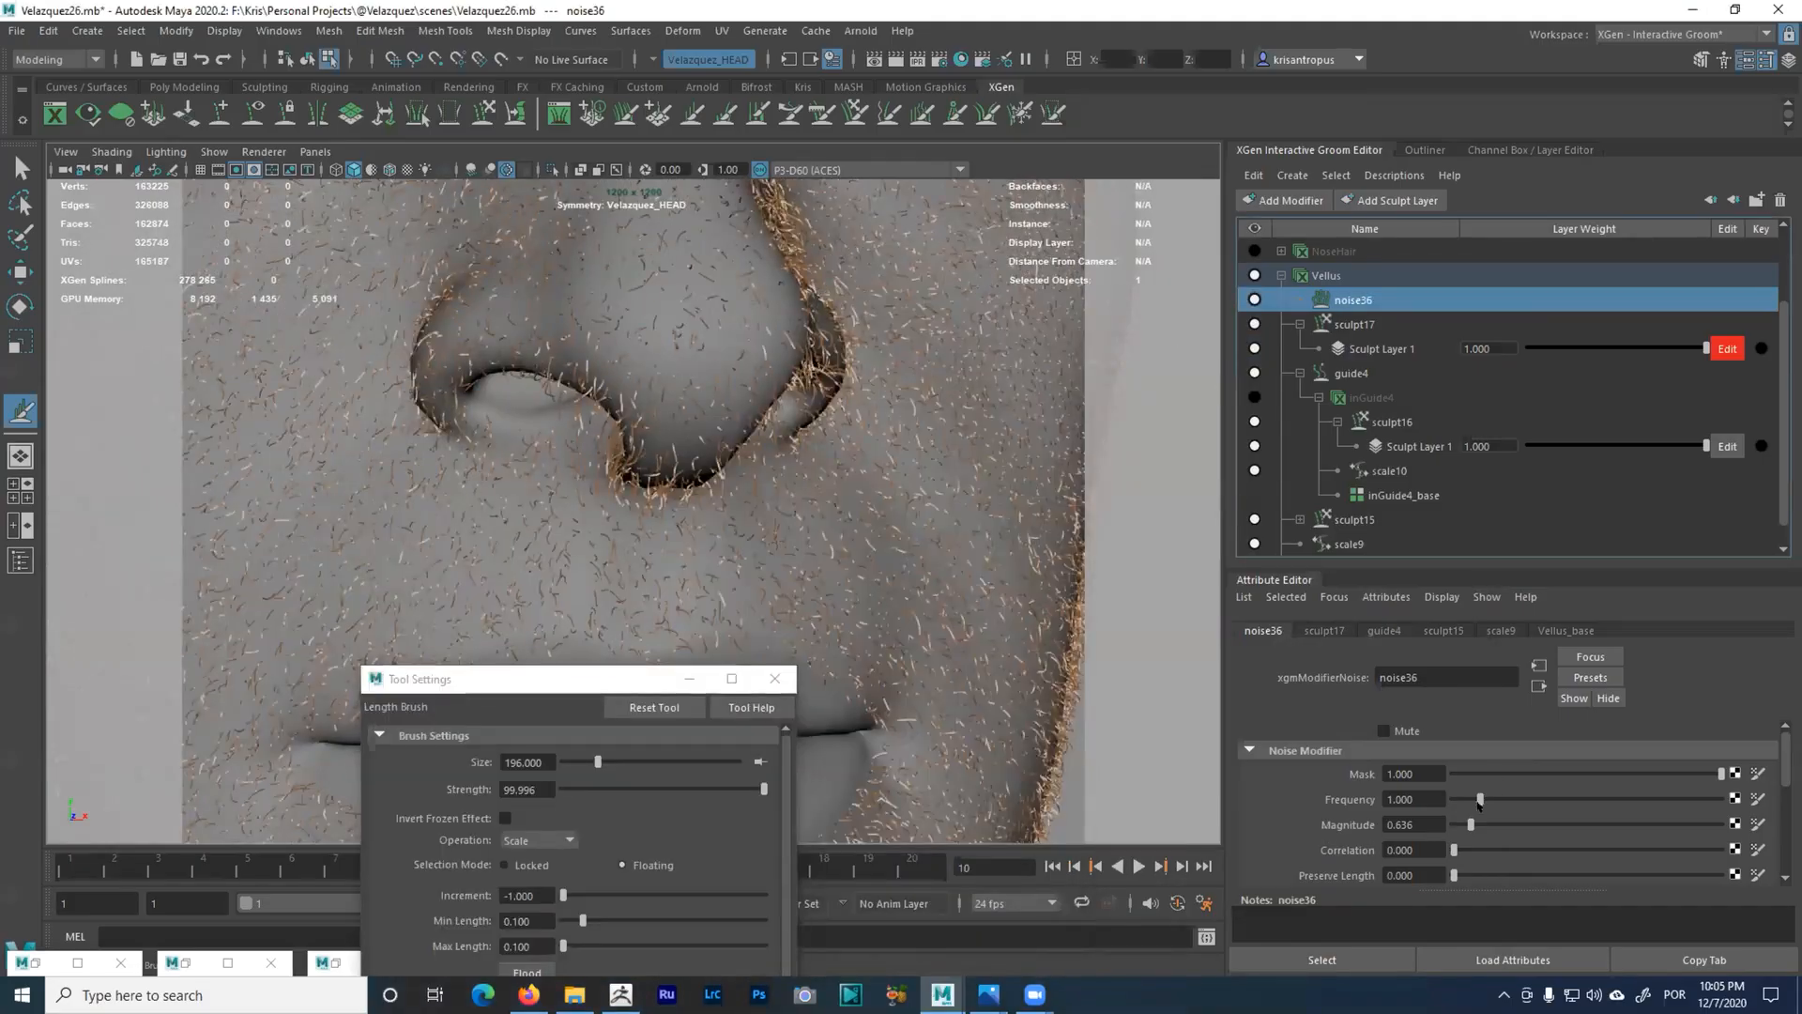
pyautogui.moveTo(1453, 822); pyautogui.dragTo(1451, 820)
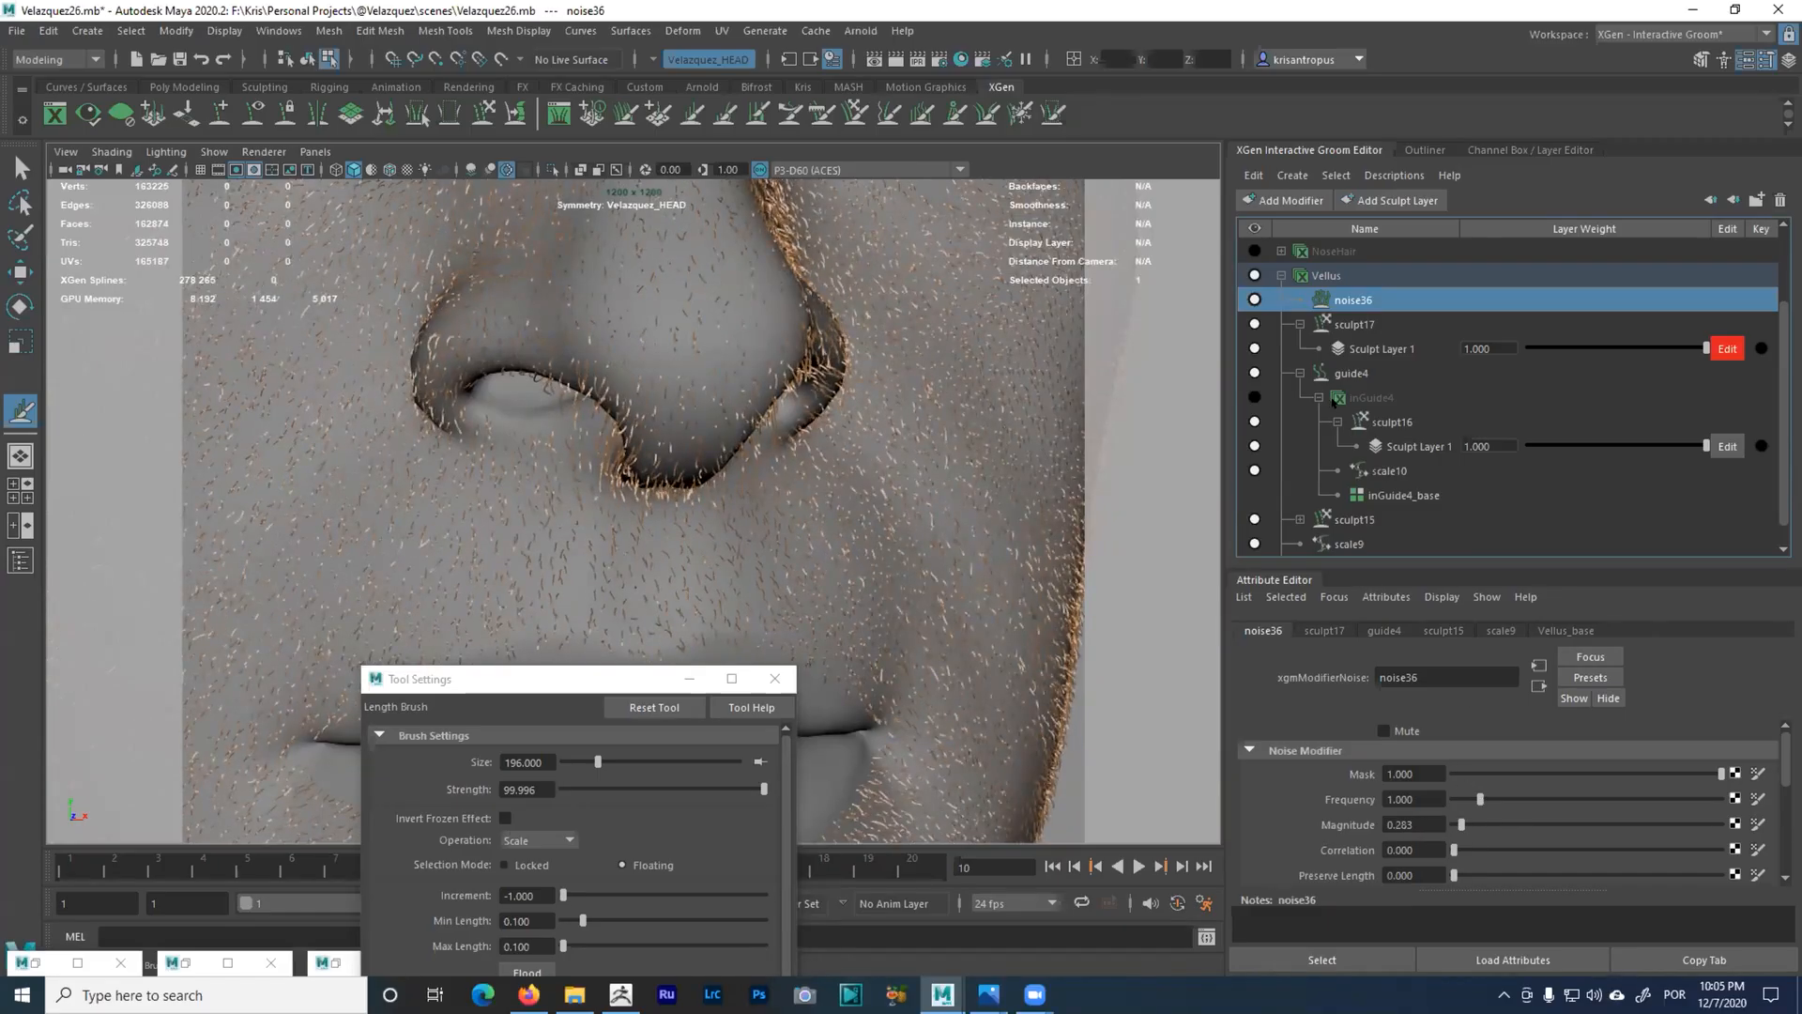
# - Thin the hairs of the Vellus description, trying a Width Scale of 0.002 and settling on 0.003
pyautogui.click(1325, 275)
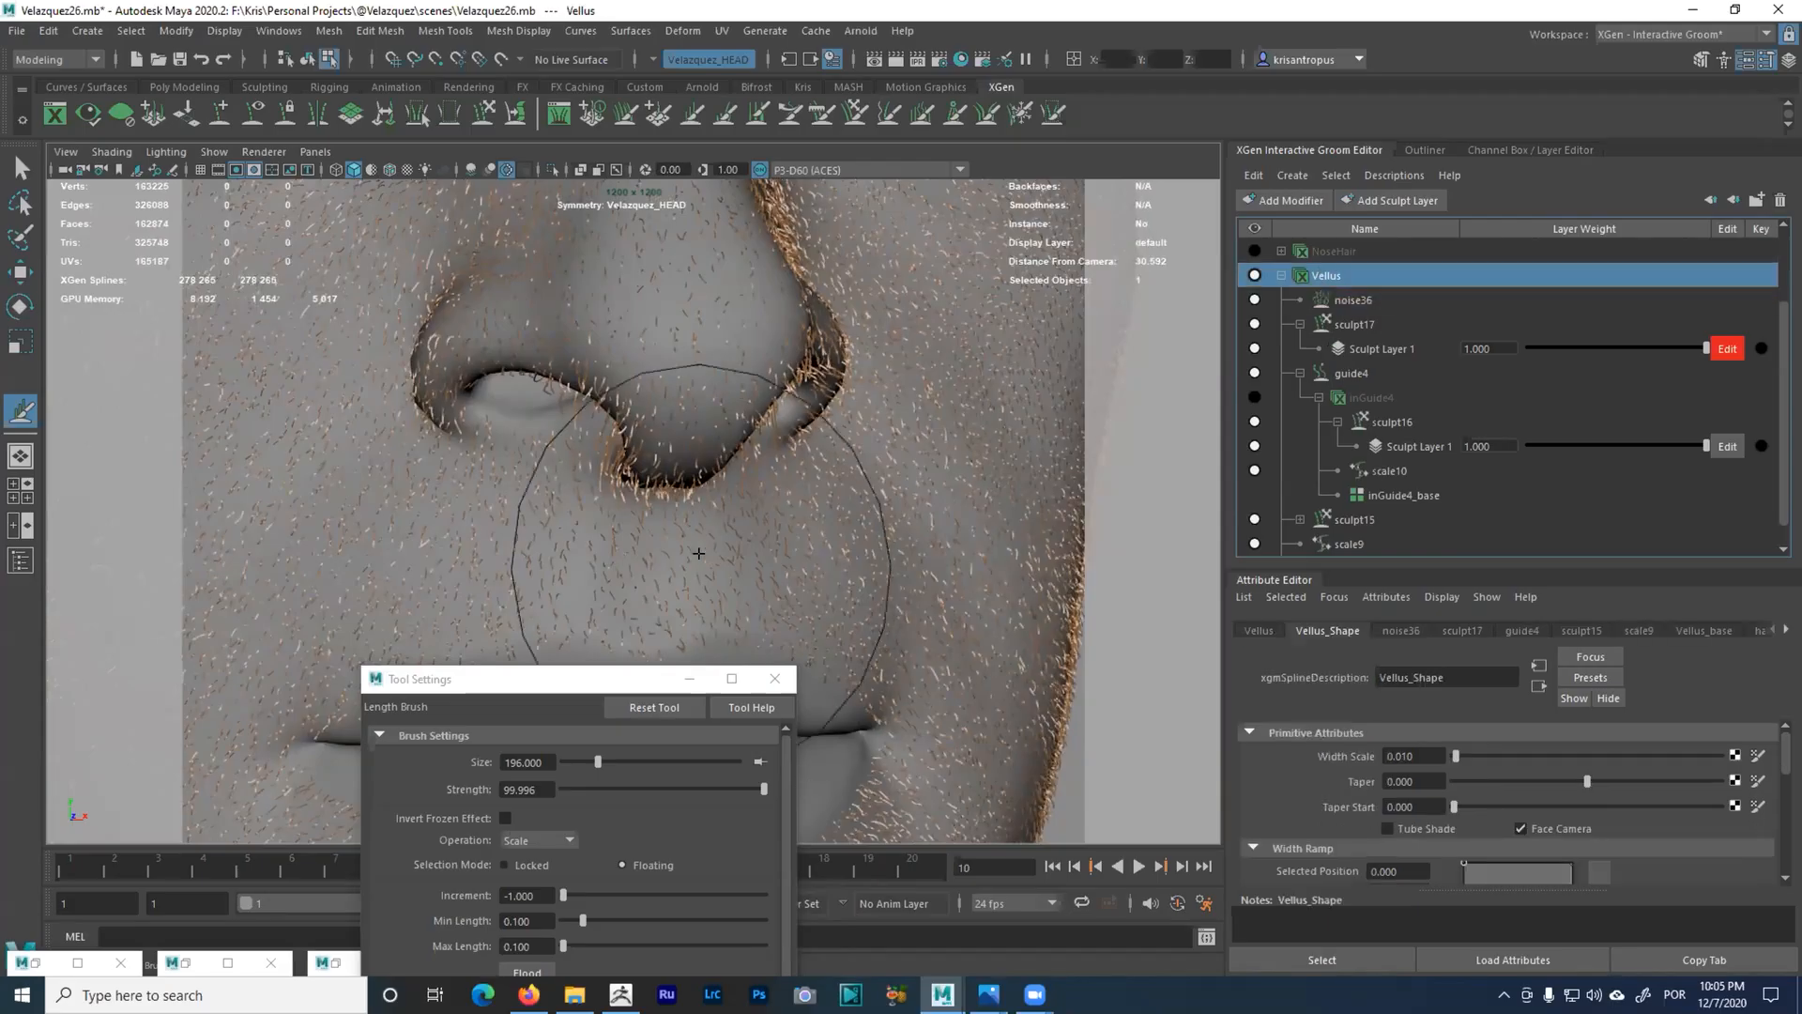
pyautogui.scroll(6, 907, 586)
pyautogui.scroll(4, 907, 586)
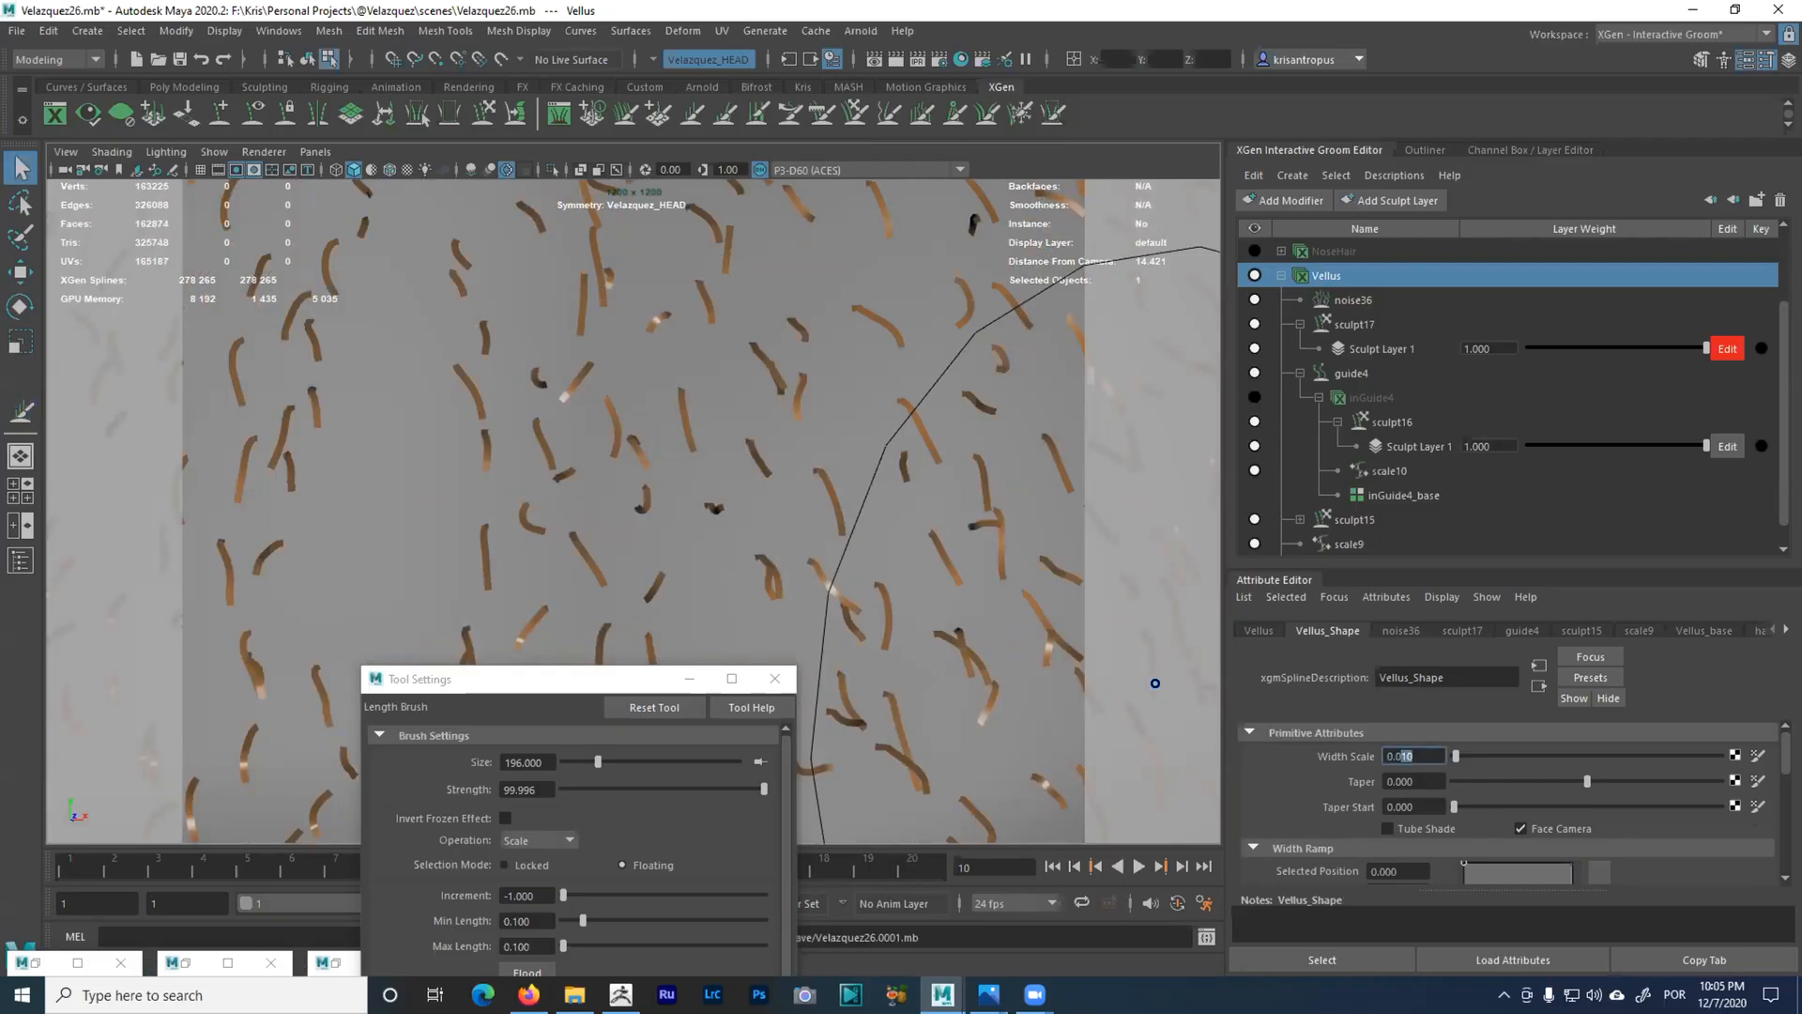
pyautogui.write('0.00')
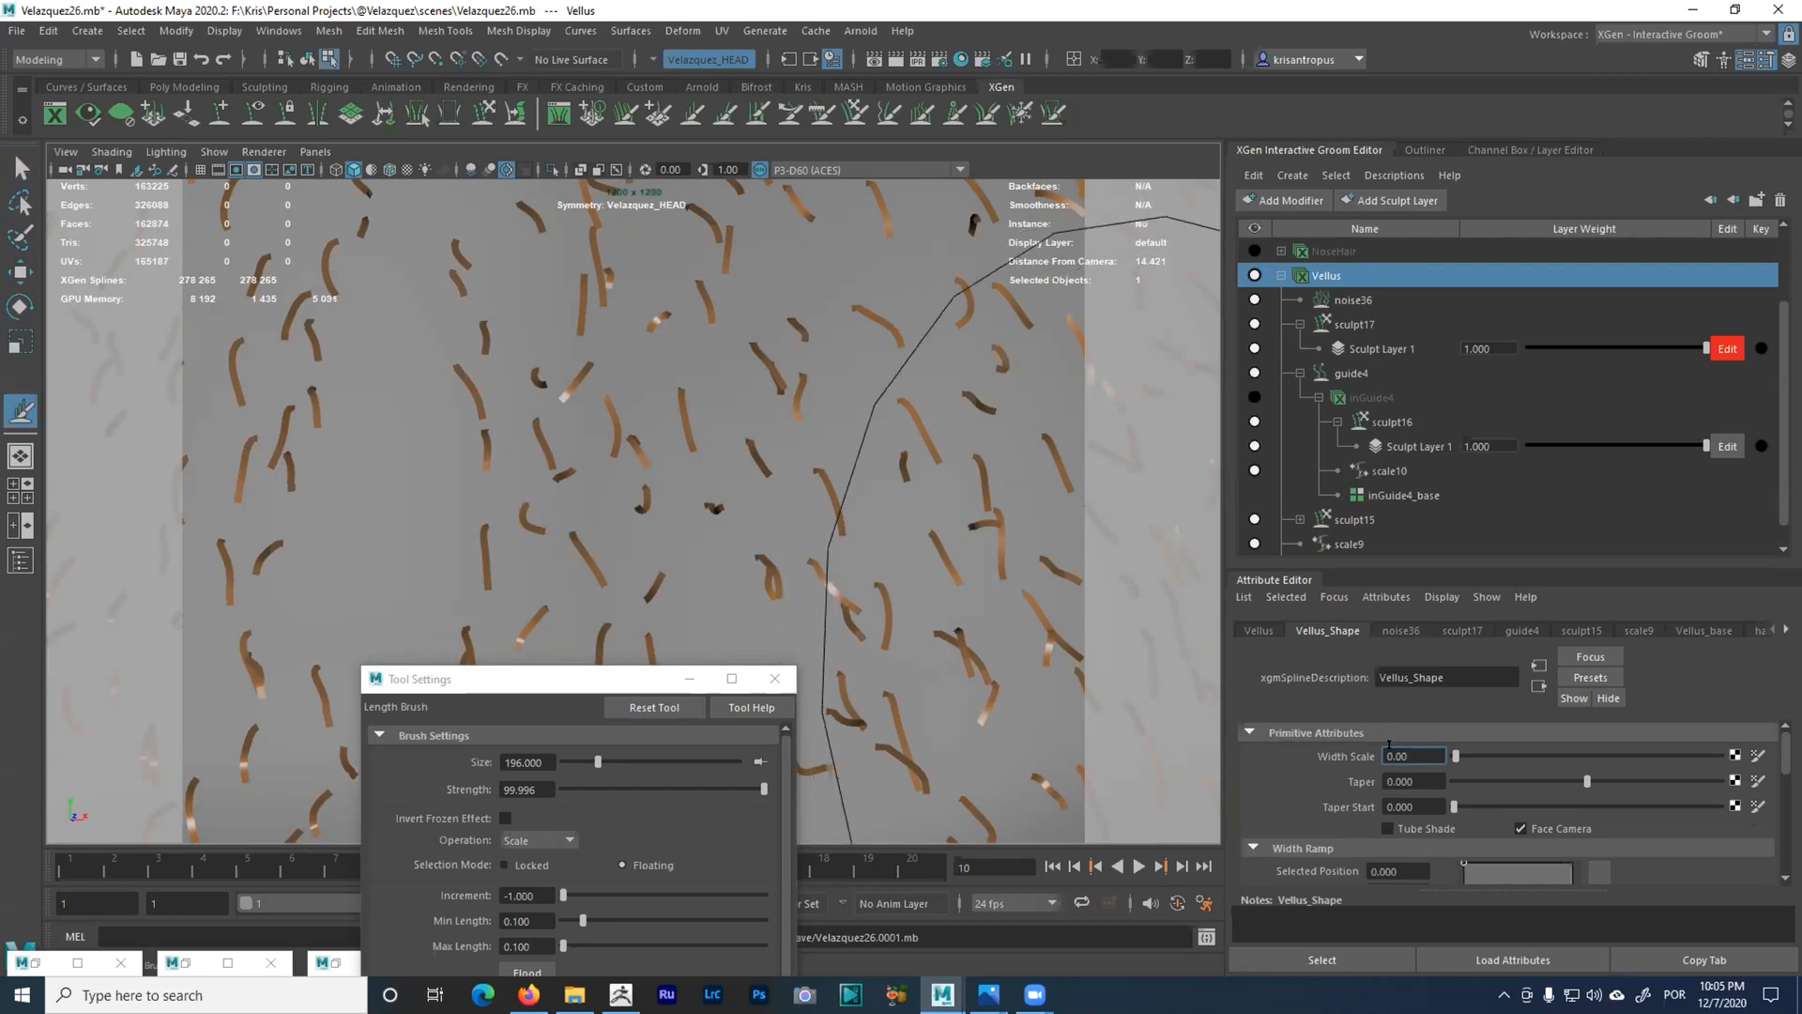
pyautogui.write('2')
pyautogui.press('Return')
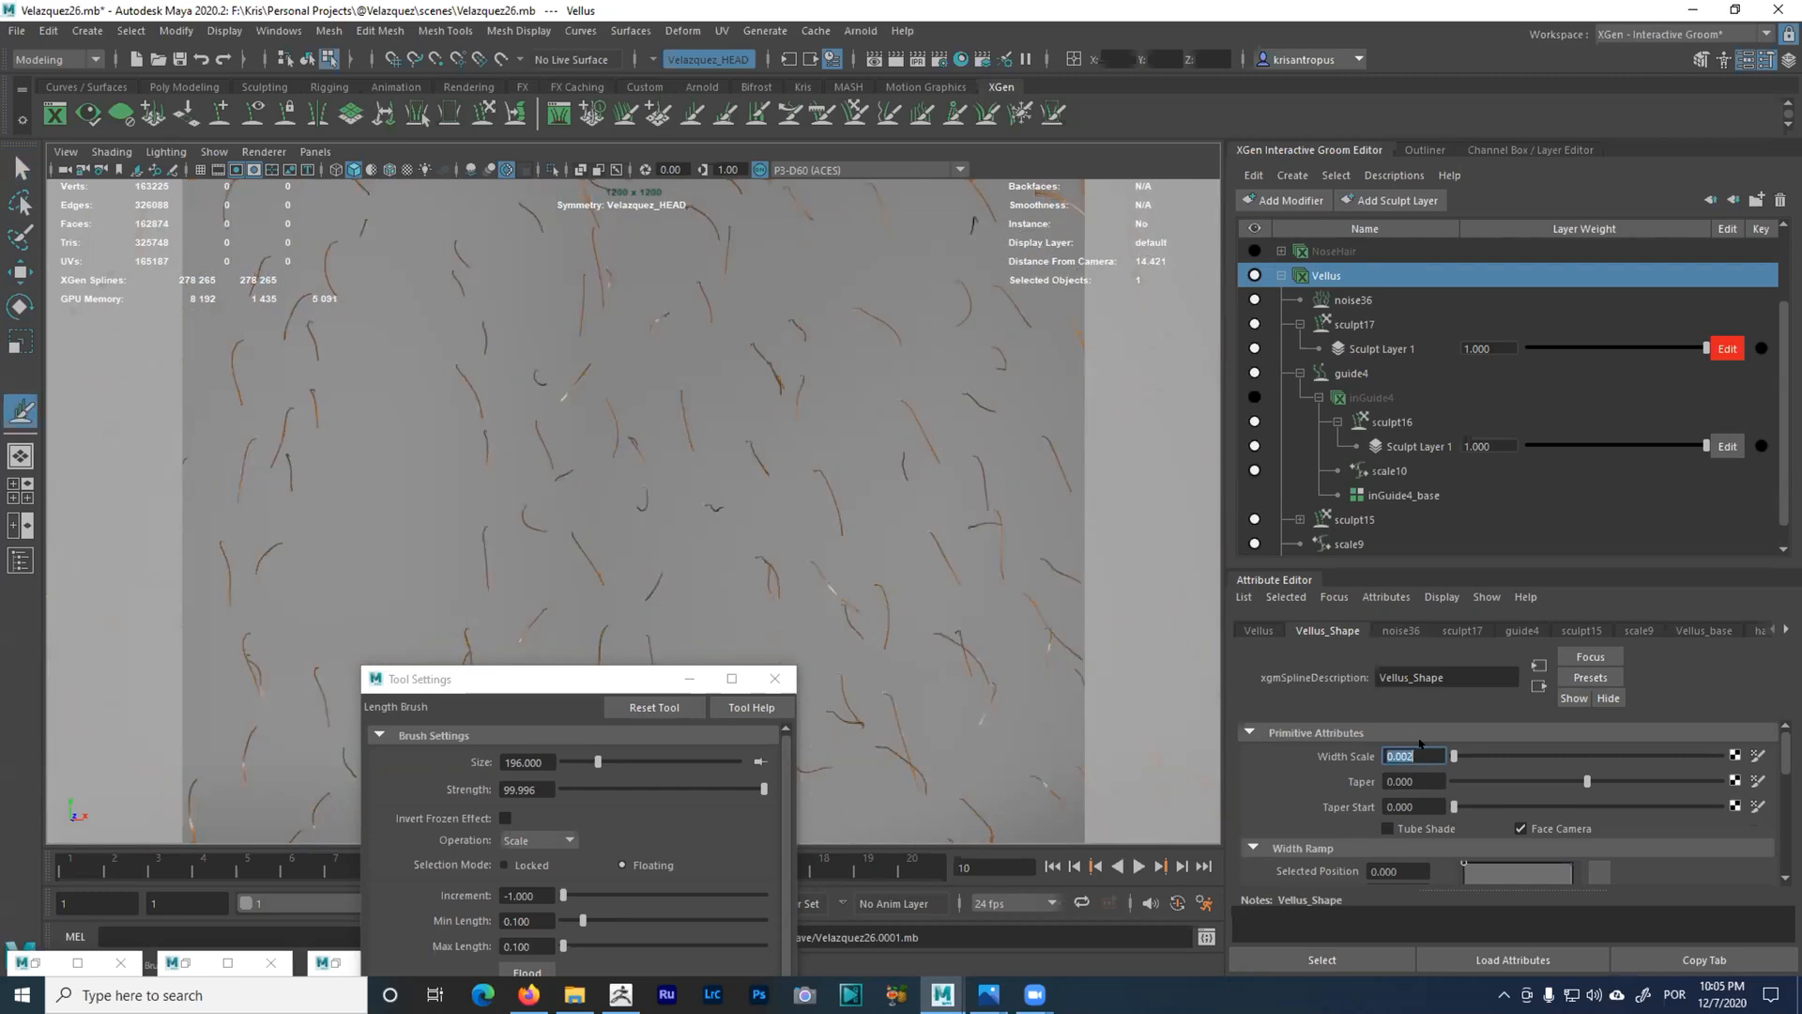
pyautogui.keyDown('alt'); pyautogui.moveTo(917, 551); pyautogui.dragTo(891, 627, button='right'); pyautogui.keyUp('alt')
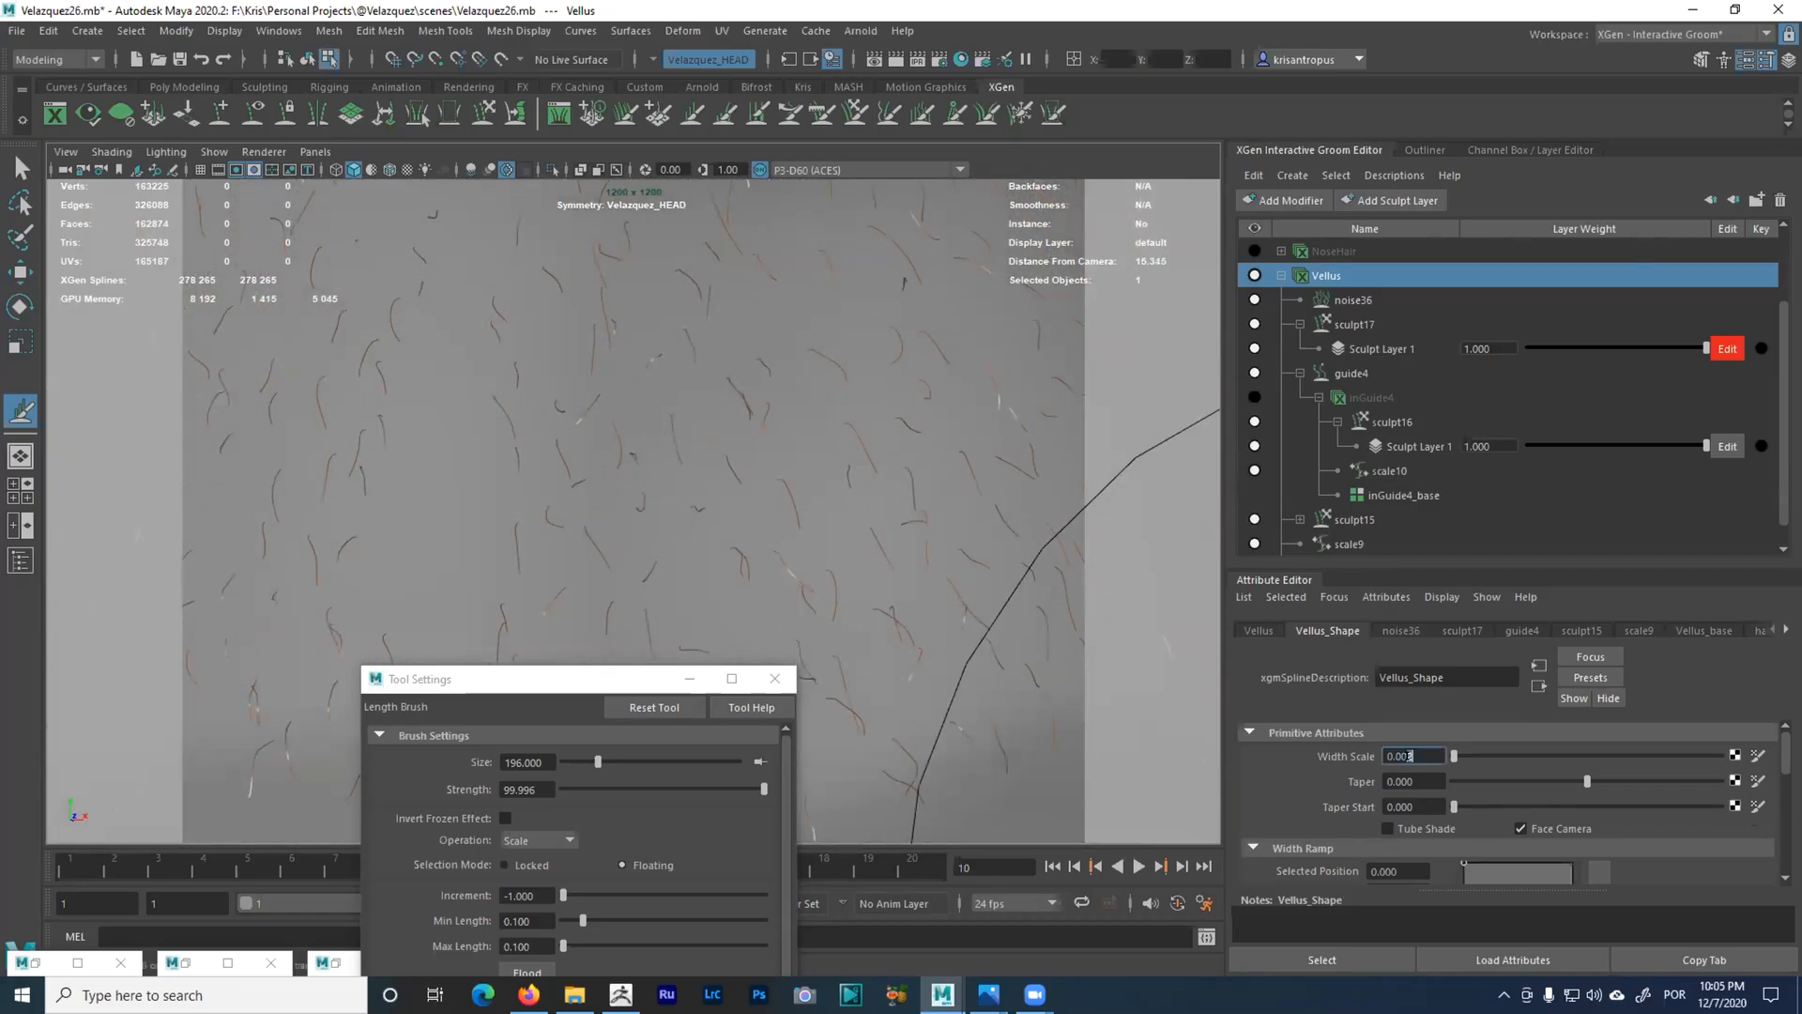
pyautogui.press('Return')
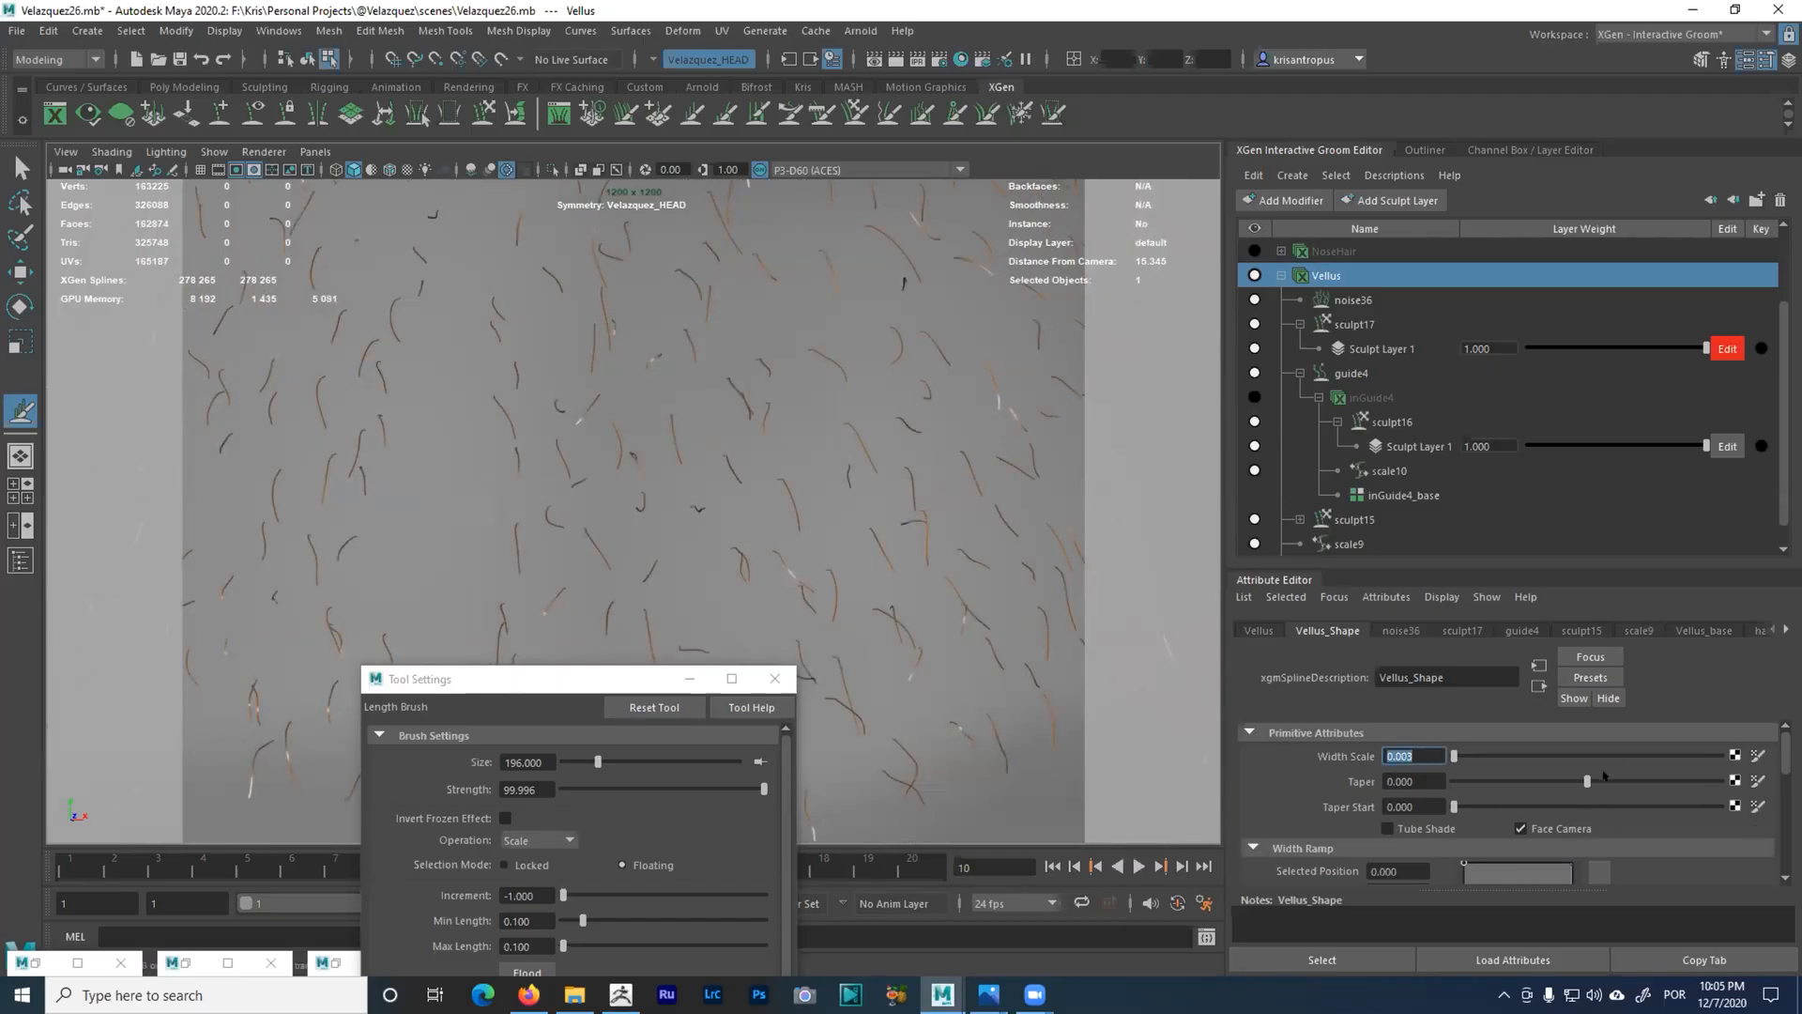
# - Open the Vellus Width Ramp and lower its start point to about 0.618 with Spline interpolation
pyautogui.scroll(-2, 1776, 758)
pyautogui.click(1599, 805)
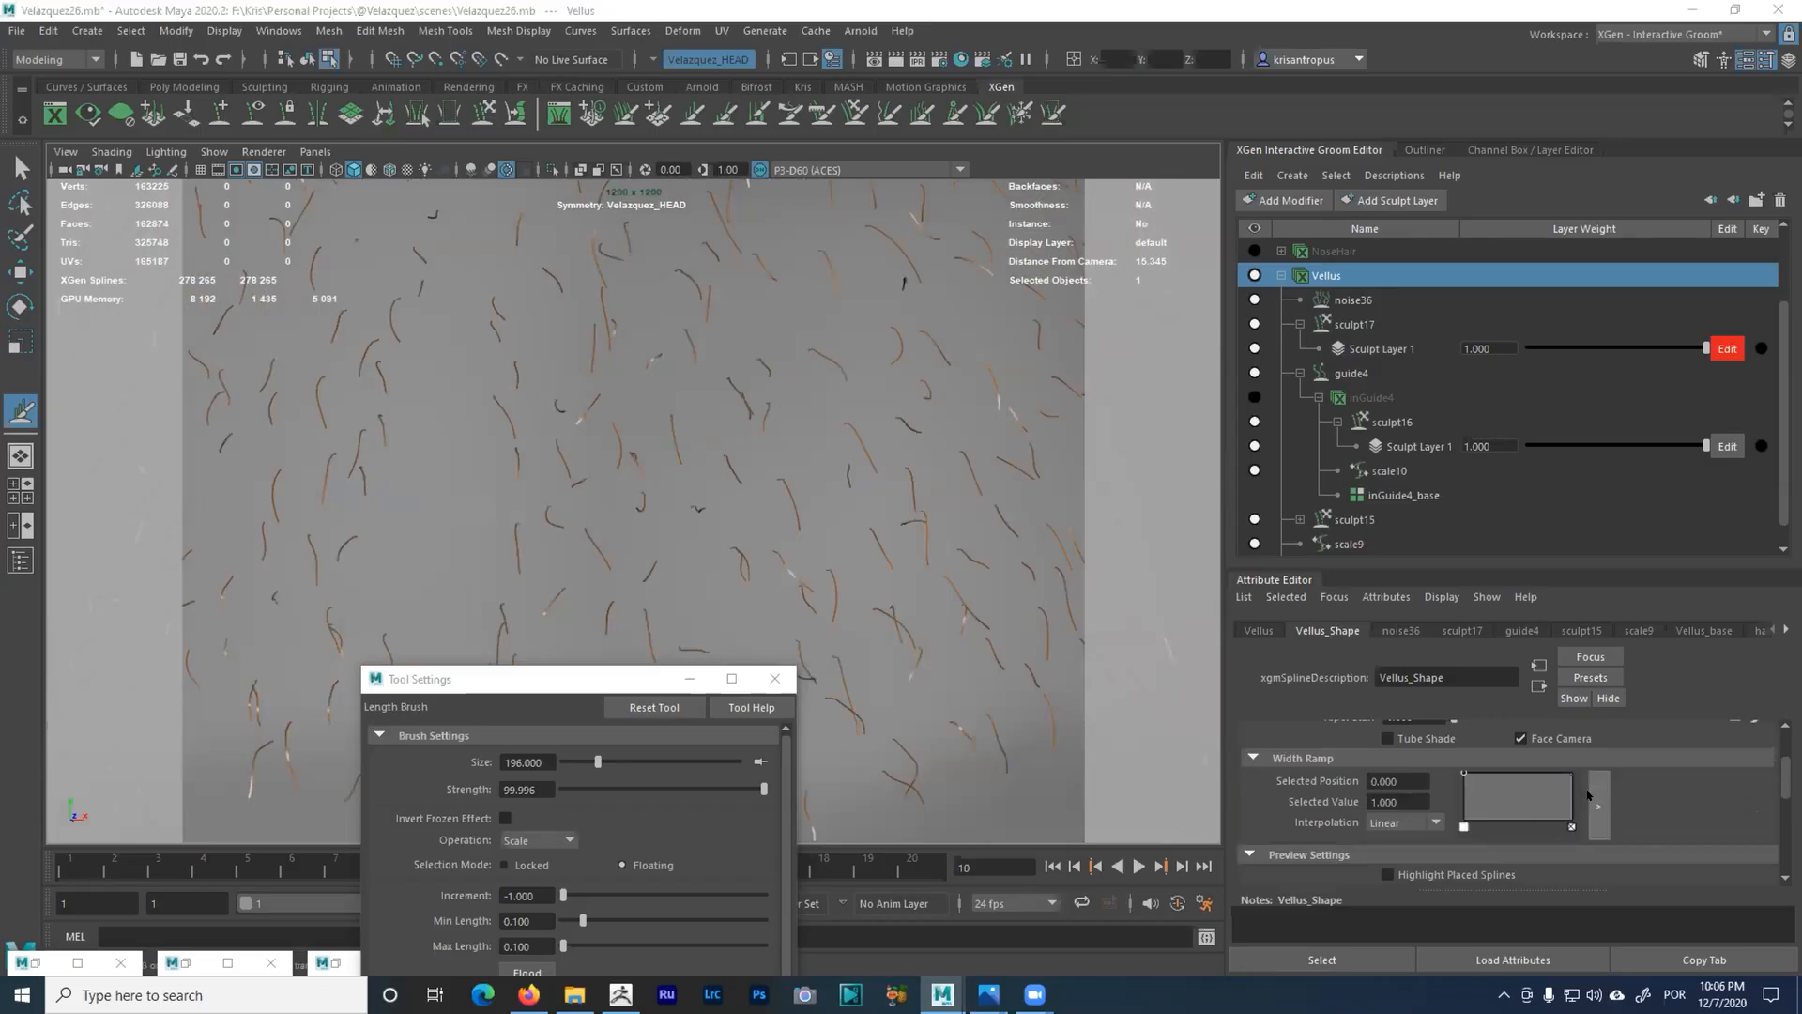
pyautogui.moveTo(925, 201); pyautogui.dragTo(927, 449)
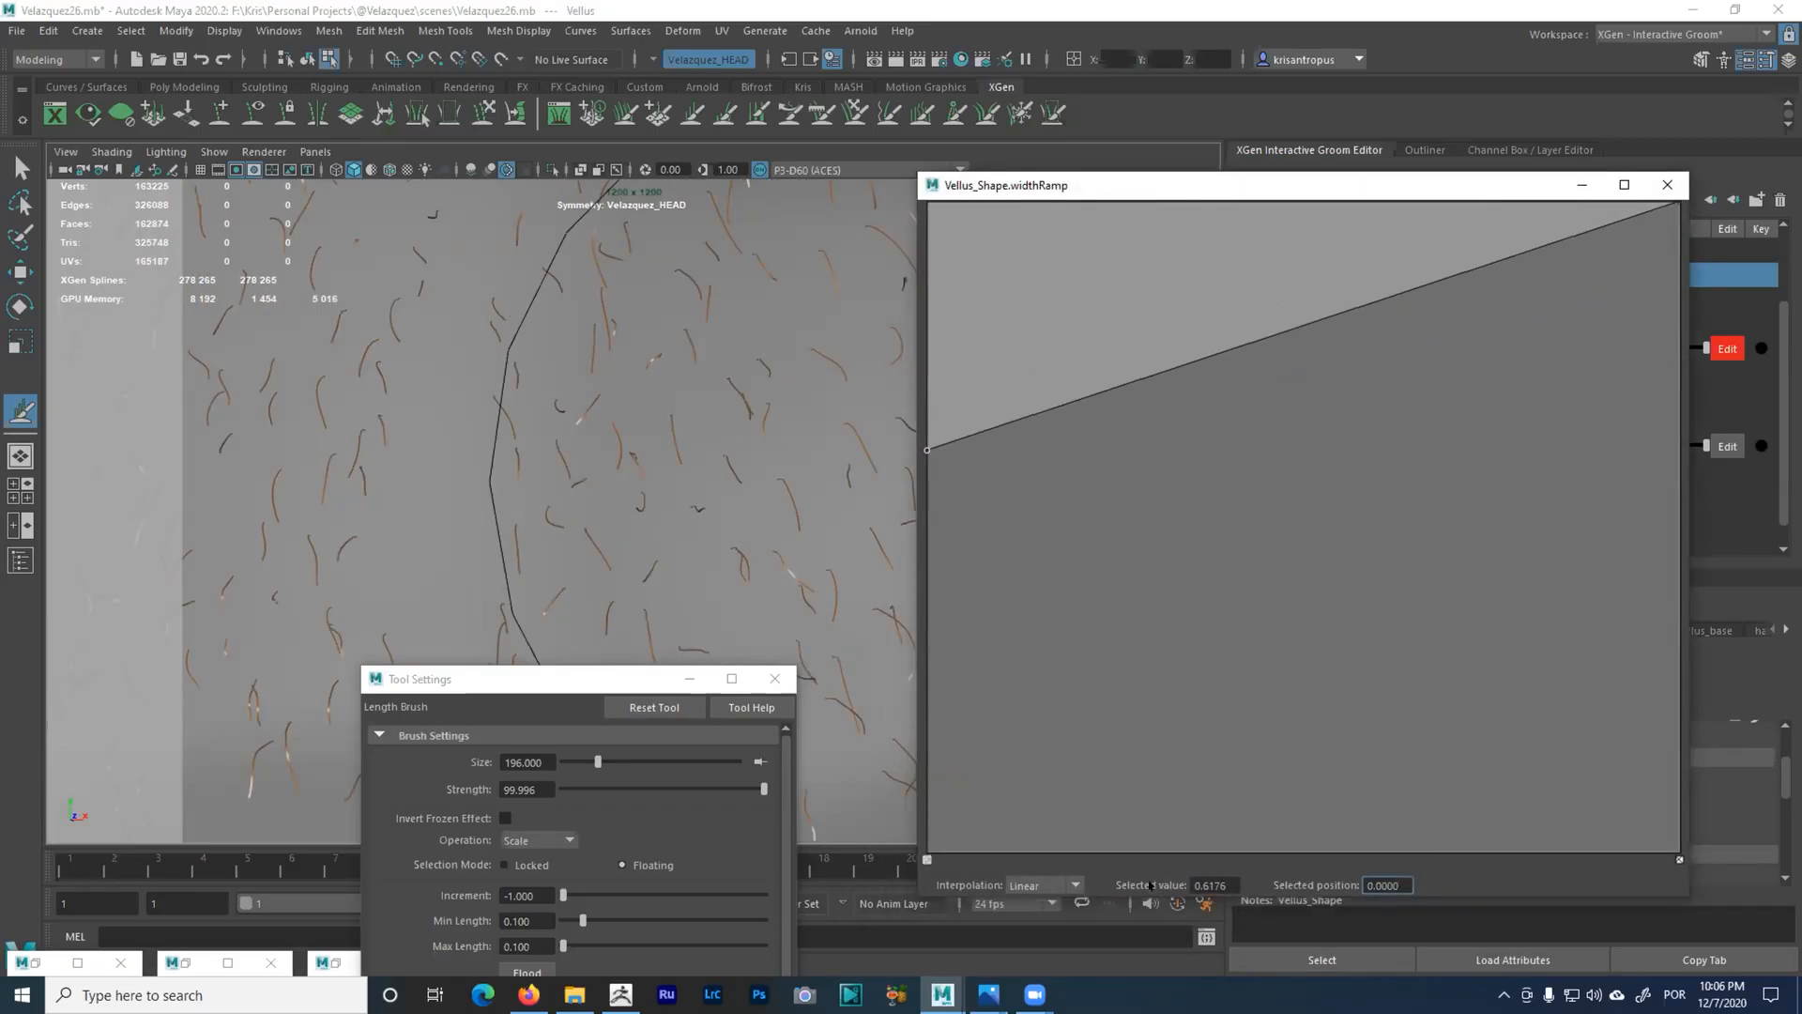
pyautogui.click(1045, 885)
pyautogui.click(1032, 962)
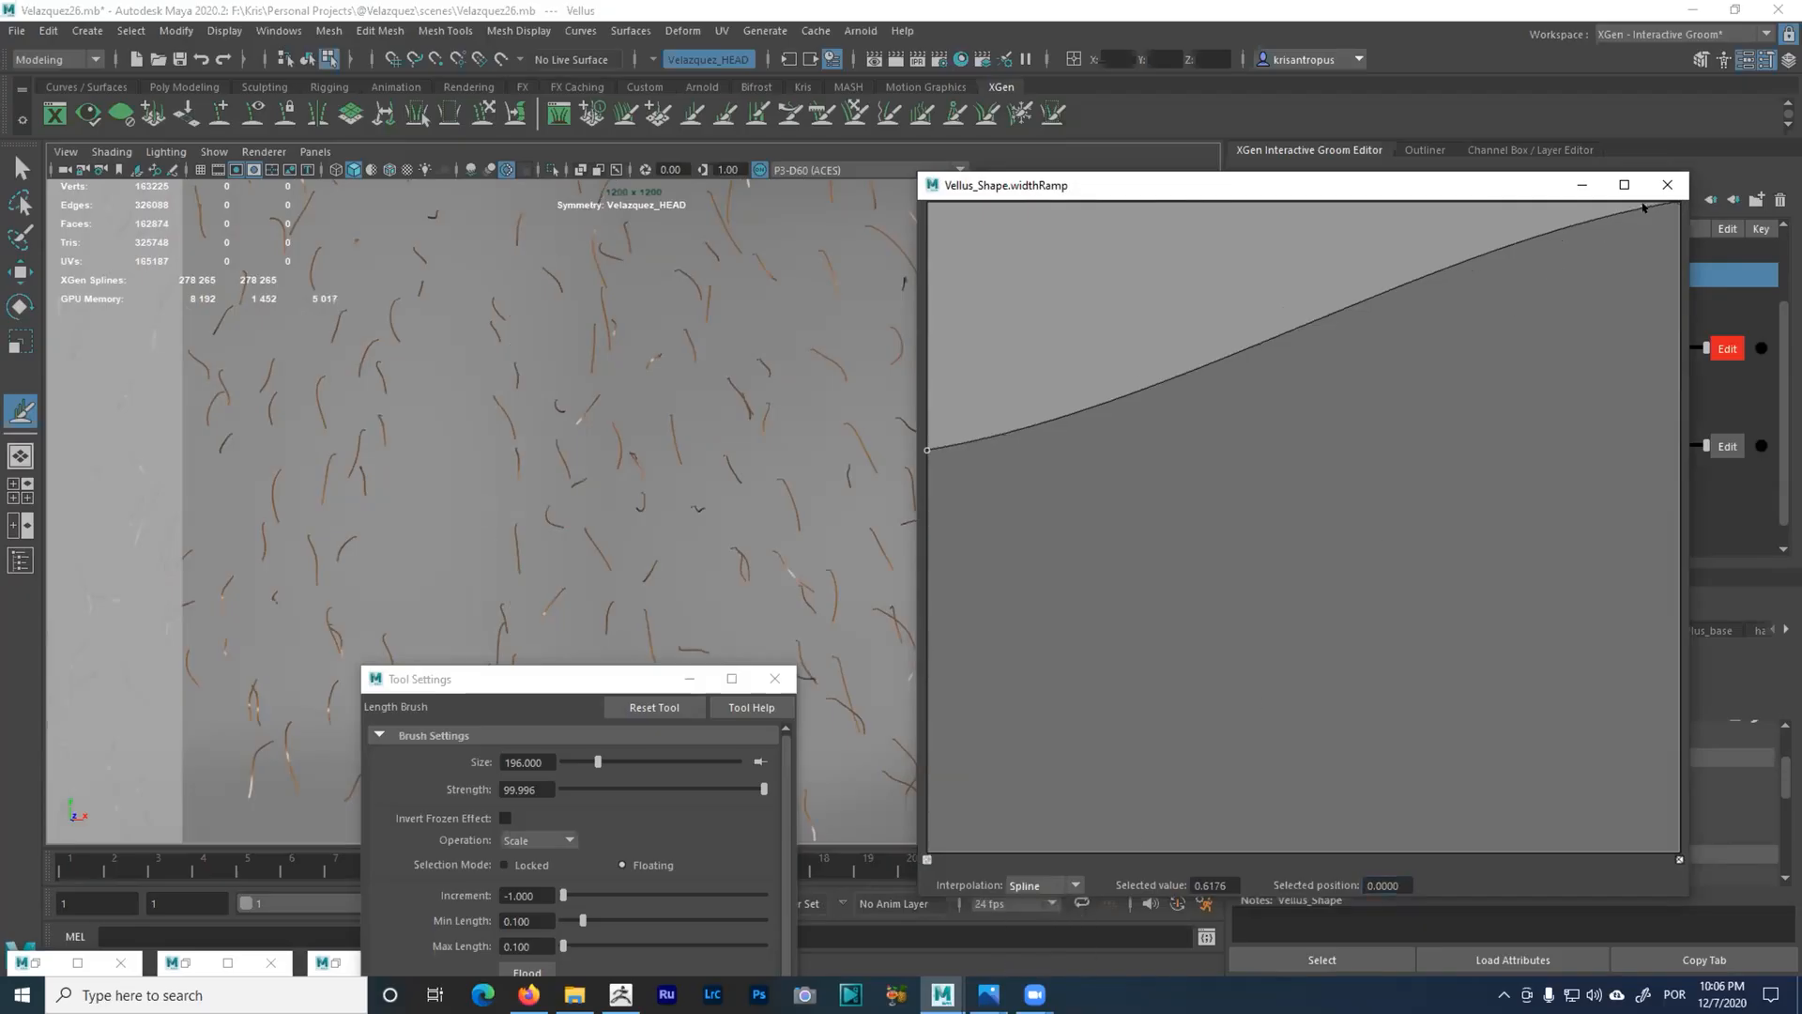
# - Lower the ramp's end point to about 0.30 with Spline interpolation and raise two intermediate points to bulge the curve
pyautogui.moveTo(1673, 201); pyautogui.dragTo(1296, 733)
pyautogui.click(1068, 887)
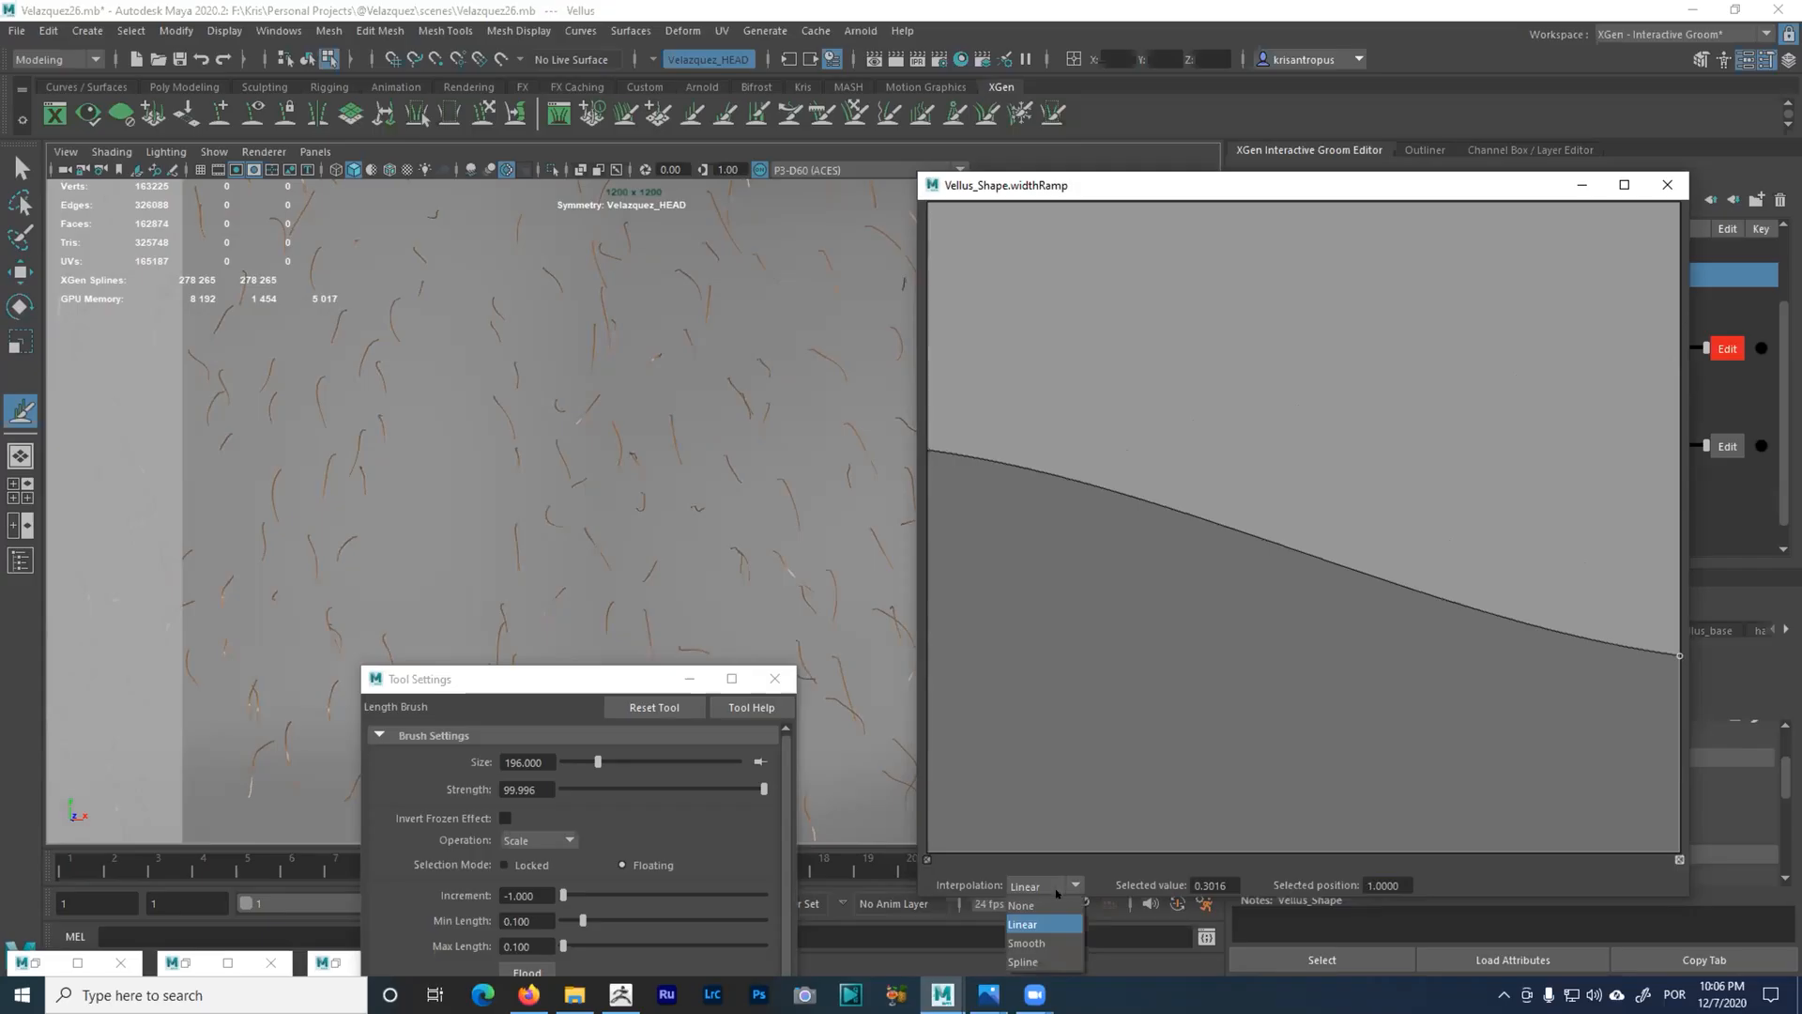
pyautogui.click(1032, 962)
pyautogui.moveTo(1117, 492); pyautogui.dragTo(1145, 385)
pyautogui.moveTo(1418, 509); pyautogui.dragTo(1436, 425)
pyautogui.click(1581, 185)
# - Examine the thinned hairs around the nostril and open the generator settings of Vellus_base
pyautogui.keyDown('alt'); pyautogui.moveTo(1033, 507); pyautogui.dragTo(838, 447, button='right'); pyautogui.keyUp('alt')
pyautogui.keyDown('alt'); pyautogui.moveTo(826, 479); pyautogui.dragTo(808, 639, button='middle'); pyautogui.keyUp('alt')
pyautogui.keyDown('alt'); pyautogui.moveTo(808, 639); pyautogui.dragTo(825, 567); pyautogui.keyUp('alt')
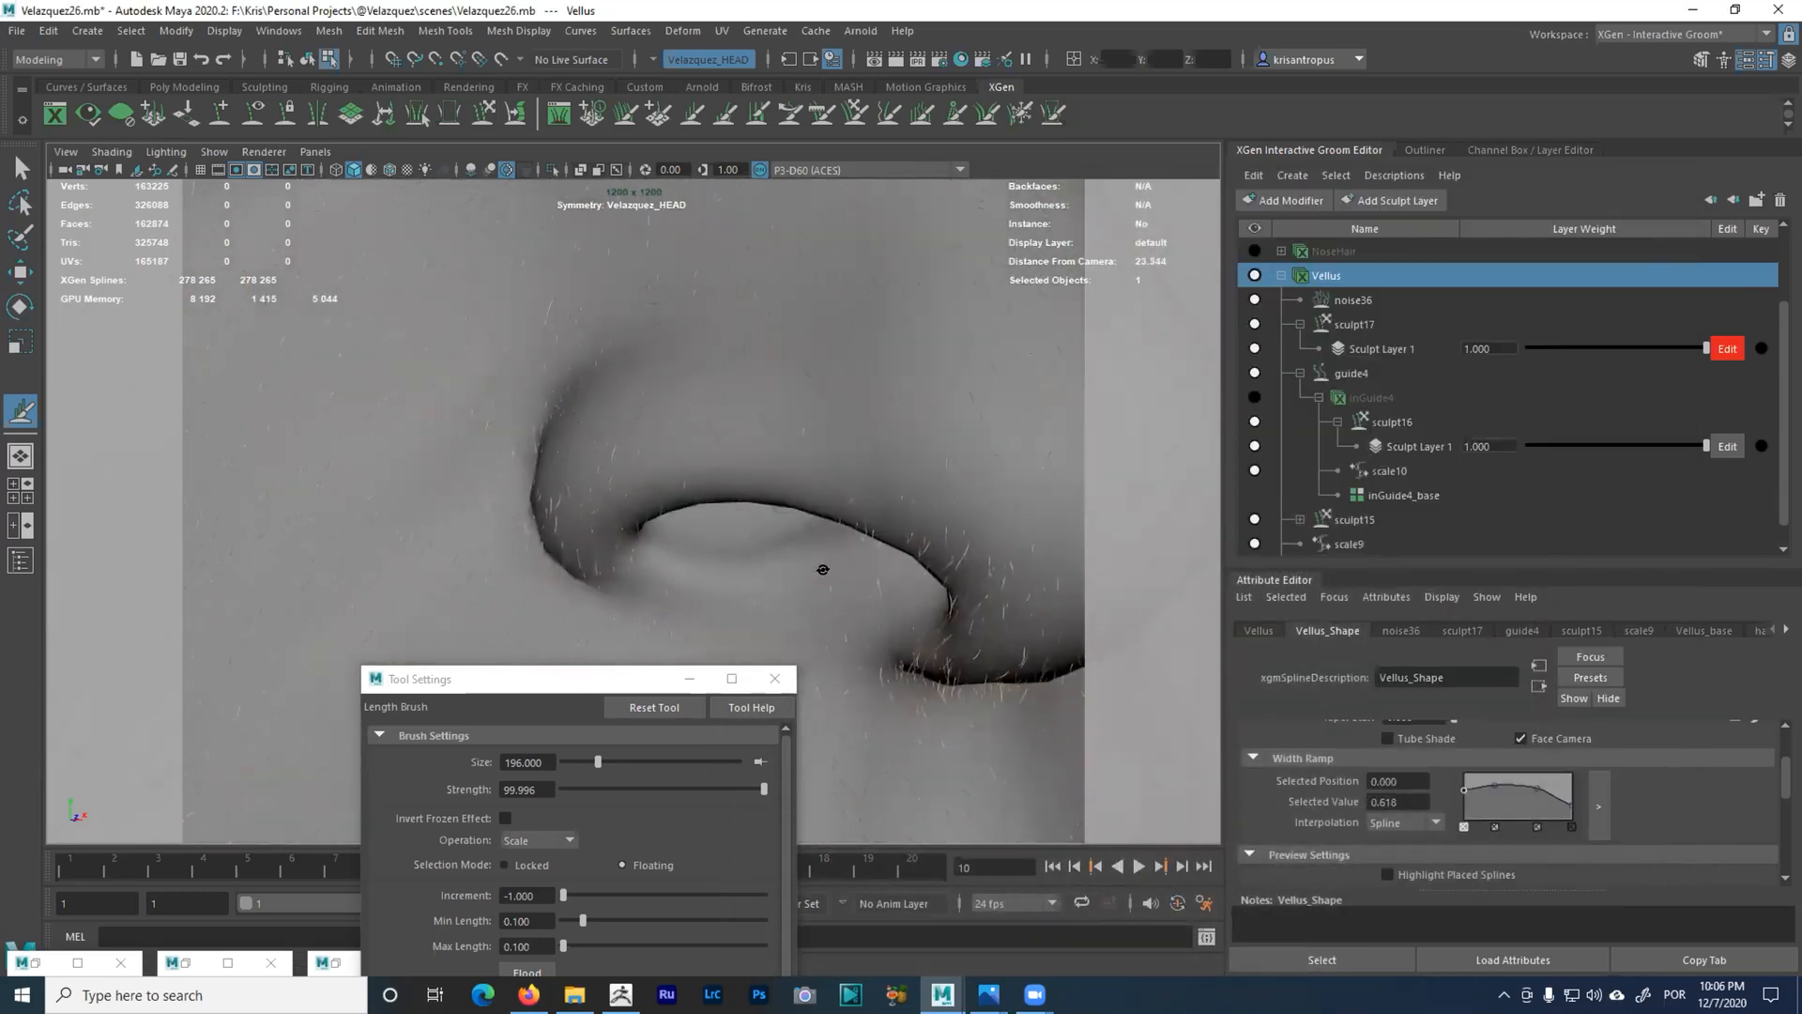
pyautogui.keyDown('alt'); pyautogui.moveTo(776, 539); pyautogui.dragTo(718, 524, button='middle'); pyautogui.keyUp('alt')
pyautogui.keyDown('alt'); pyautogui.moveTo(718, 524); pyautogui.dragTo(765, 526, button='right'); pyautogui.keyUp('alt')
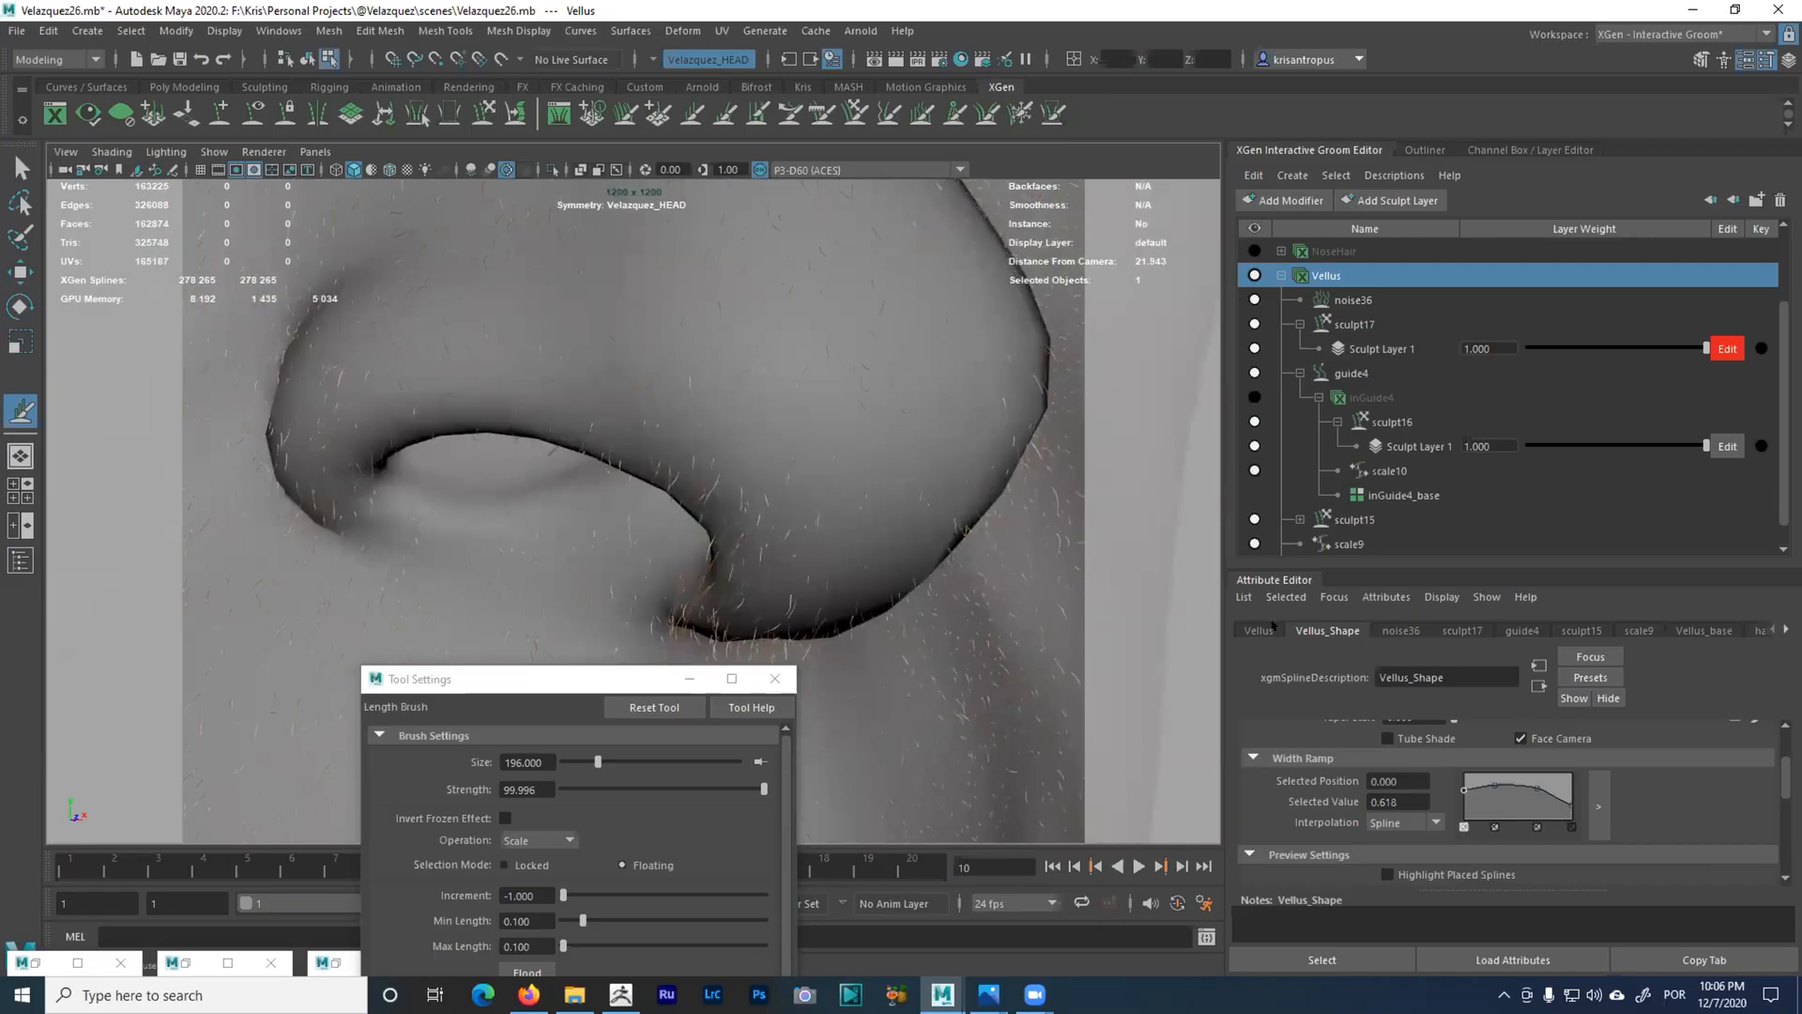
pyautogui.click(1784, 629)
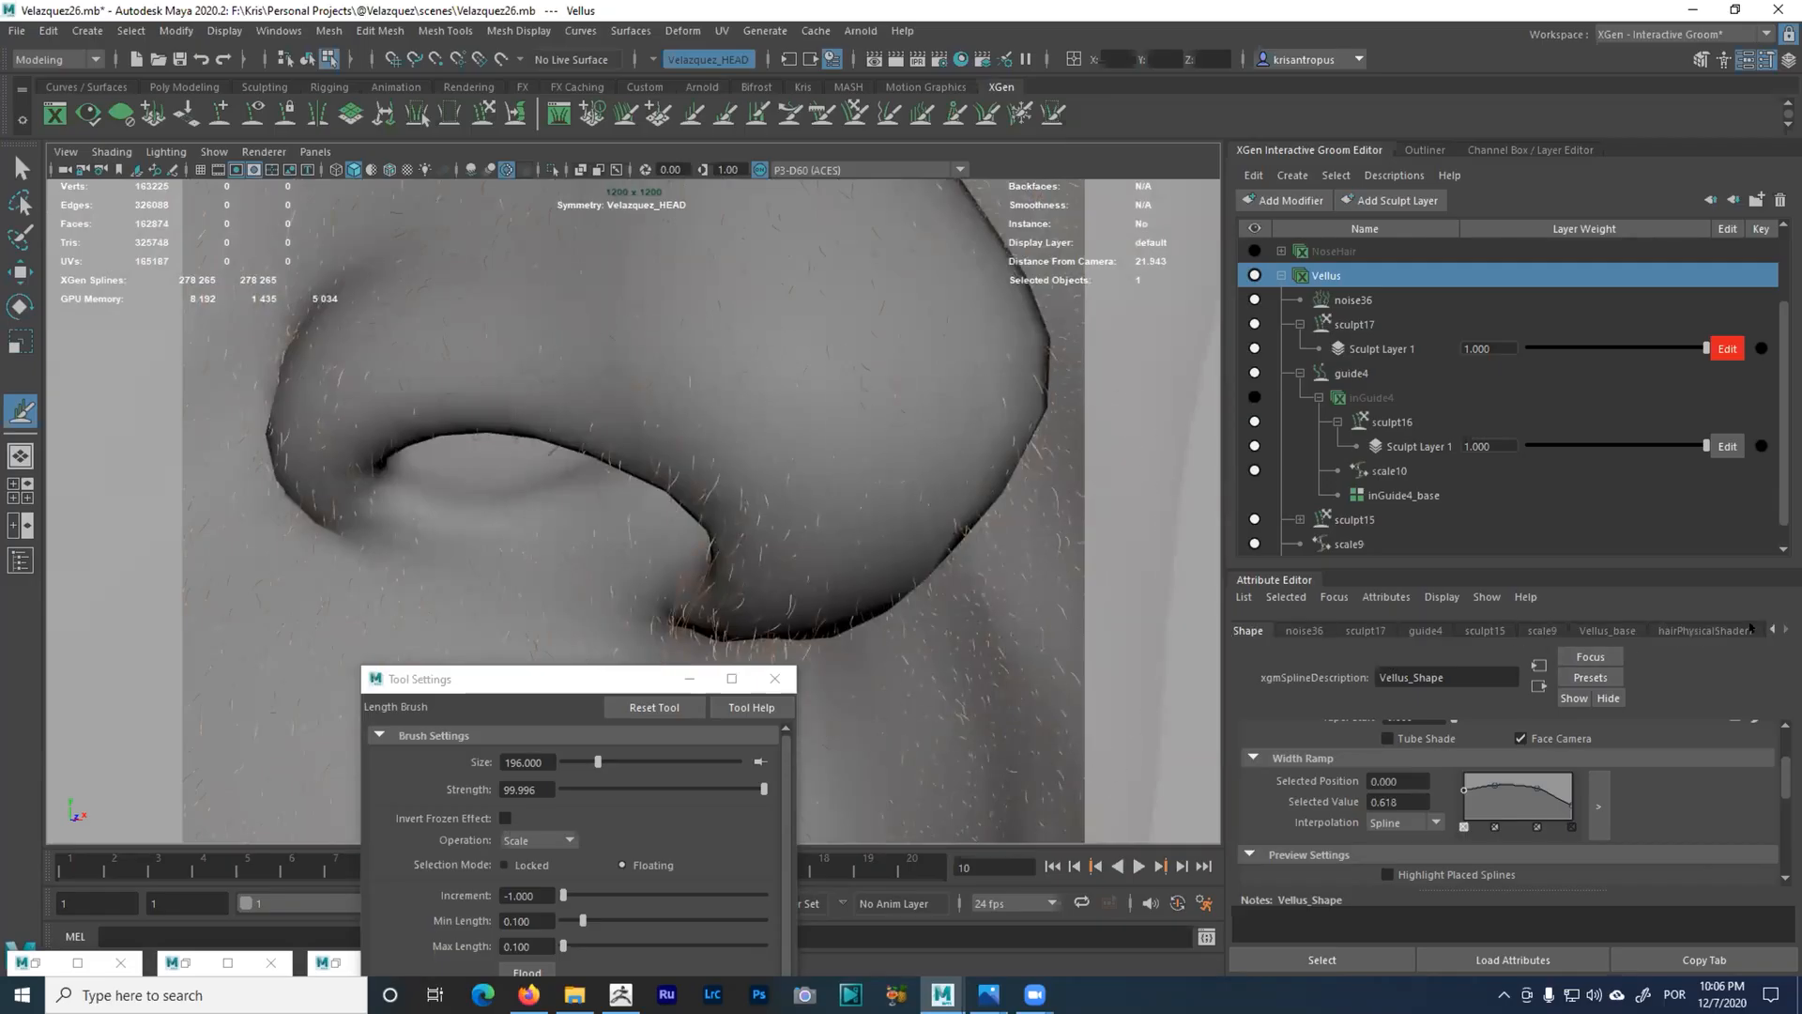
pyautogui.click(1605, 630)
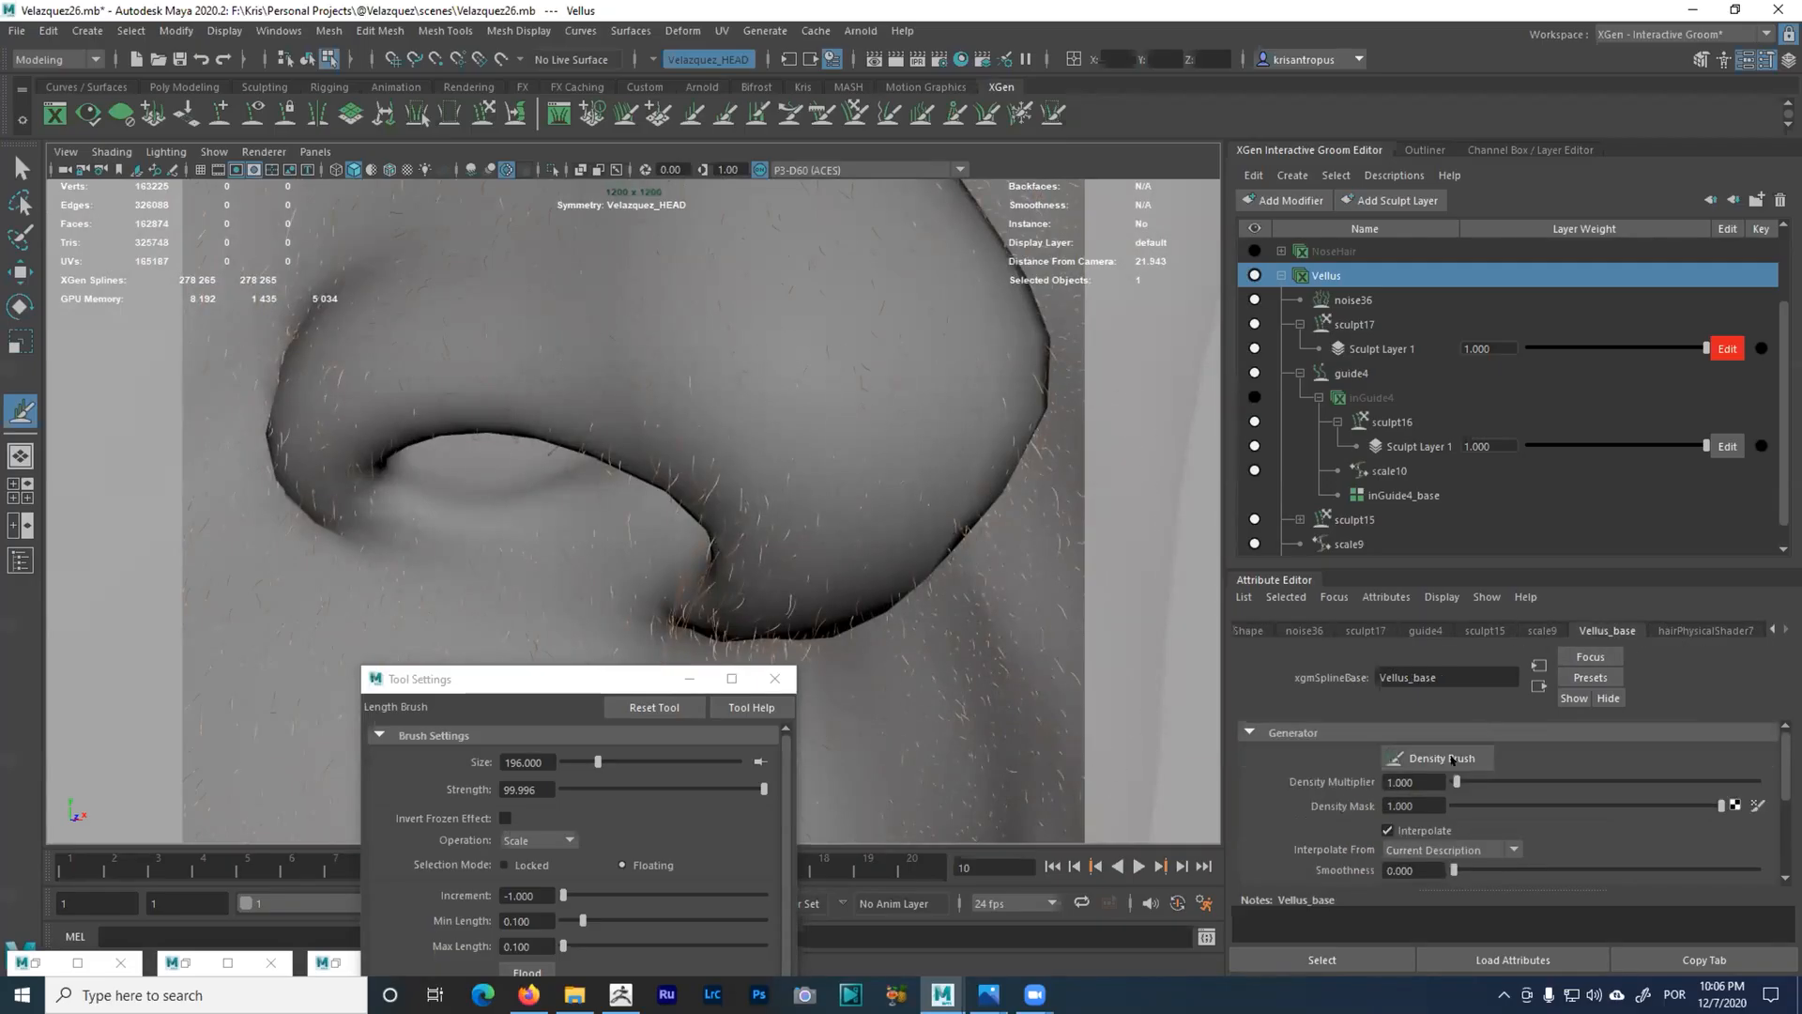
pyautogui.doubleClick(1417, 777)
pyautogui.keyDown('alt'); pyautogui.moveTo(868, 563); pyautogui.dragTo(722, 516, button='right'); pyautogui.keyUp('alt')
# - Activate the Select tool and show the wireframe on the shaded head
pyautogui.click(21, 169)
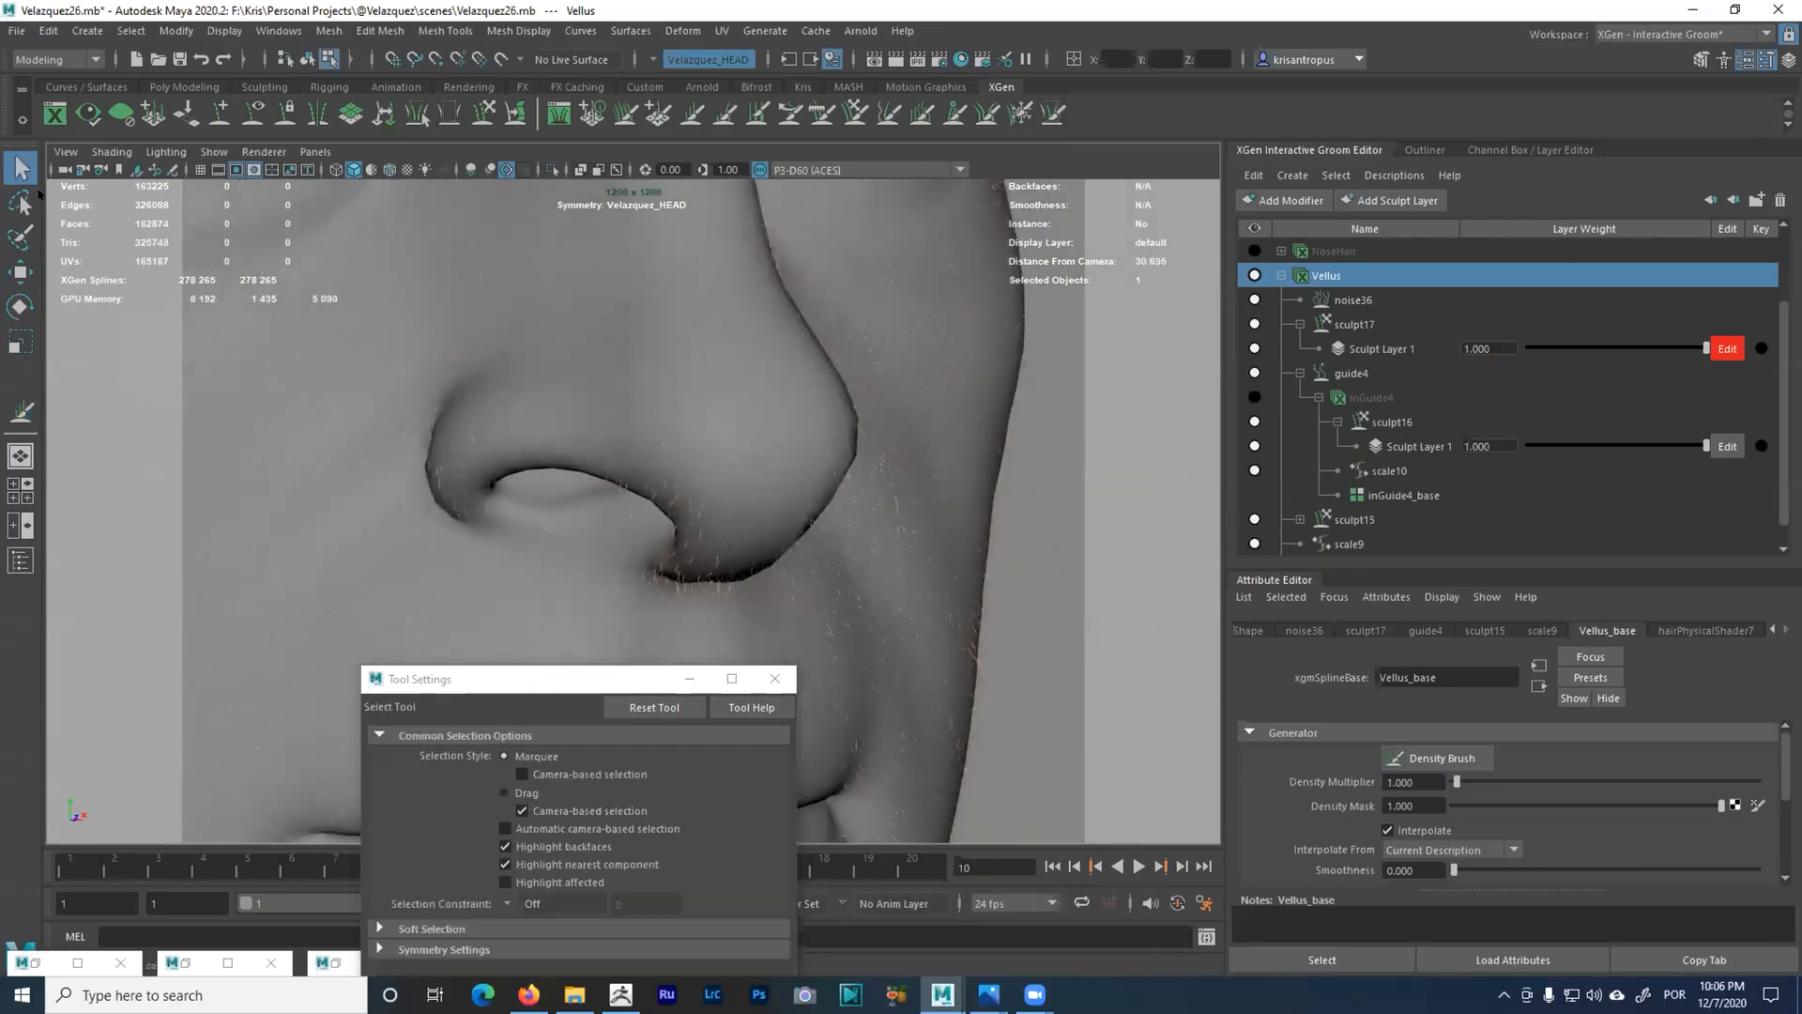
pyautogui.click(107, 152)
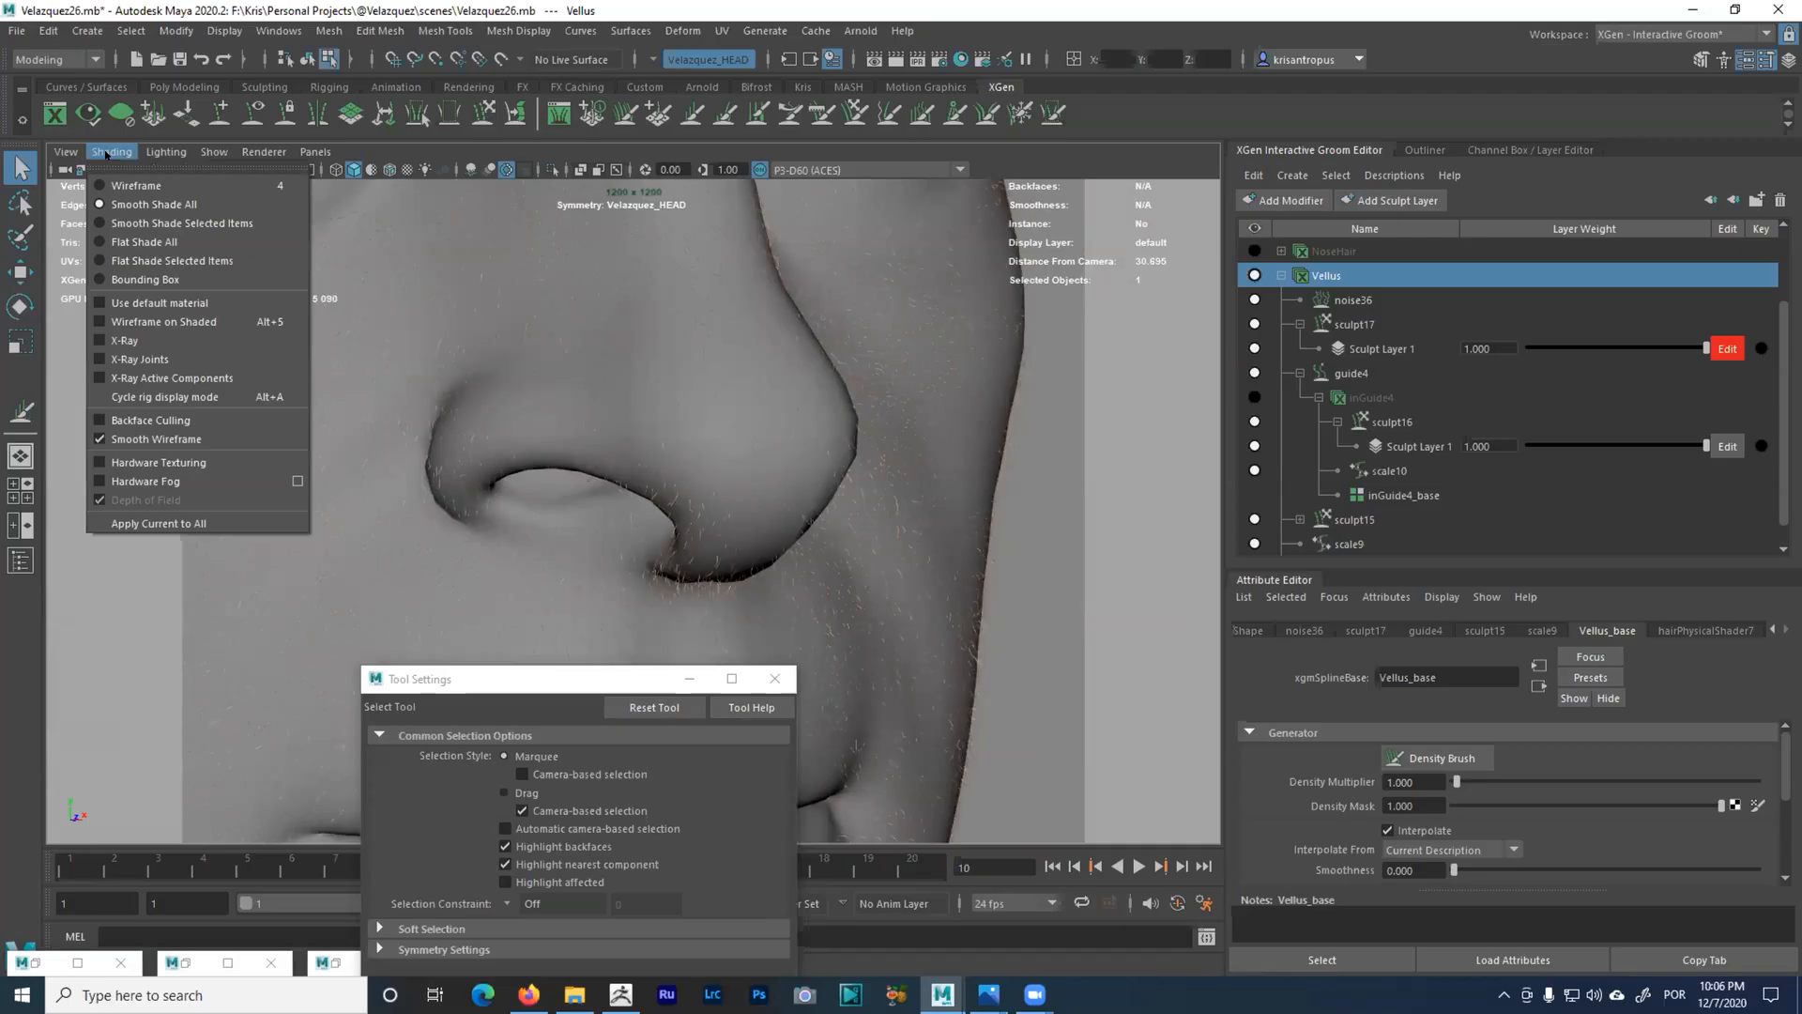
pyautogui.click(125, 321)
# - Set the Density Multiplier of Vellus_base to 2 and check the hair coverage across the face
pyautogui.scroll(4, 476, 339)
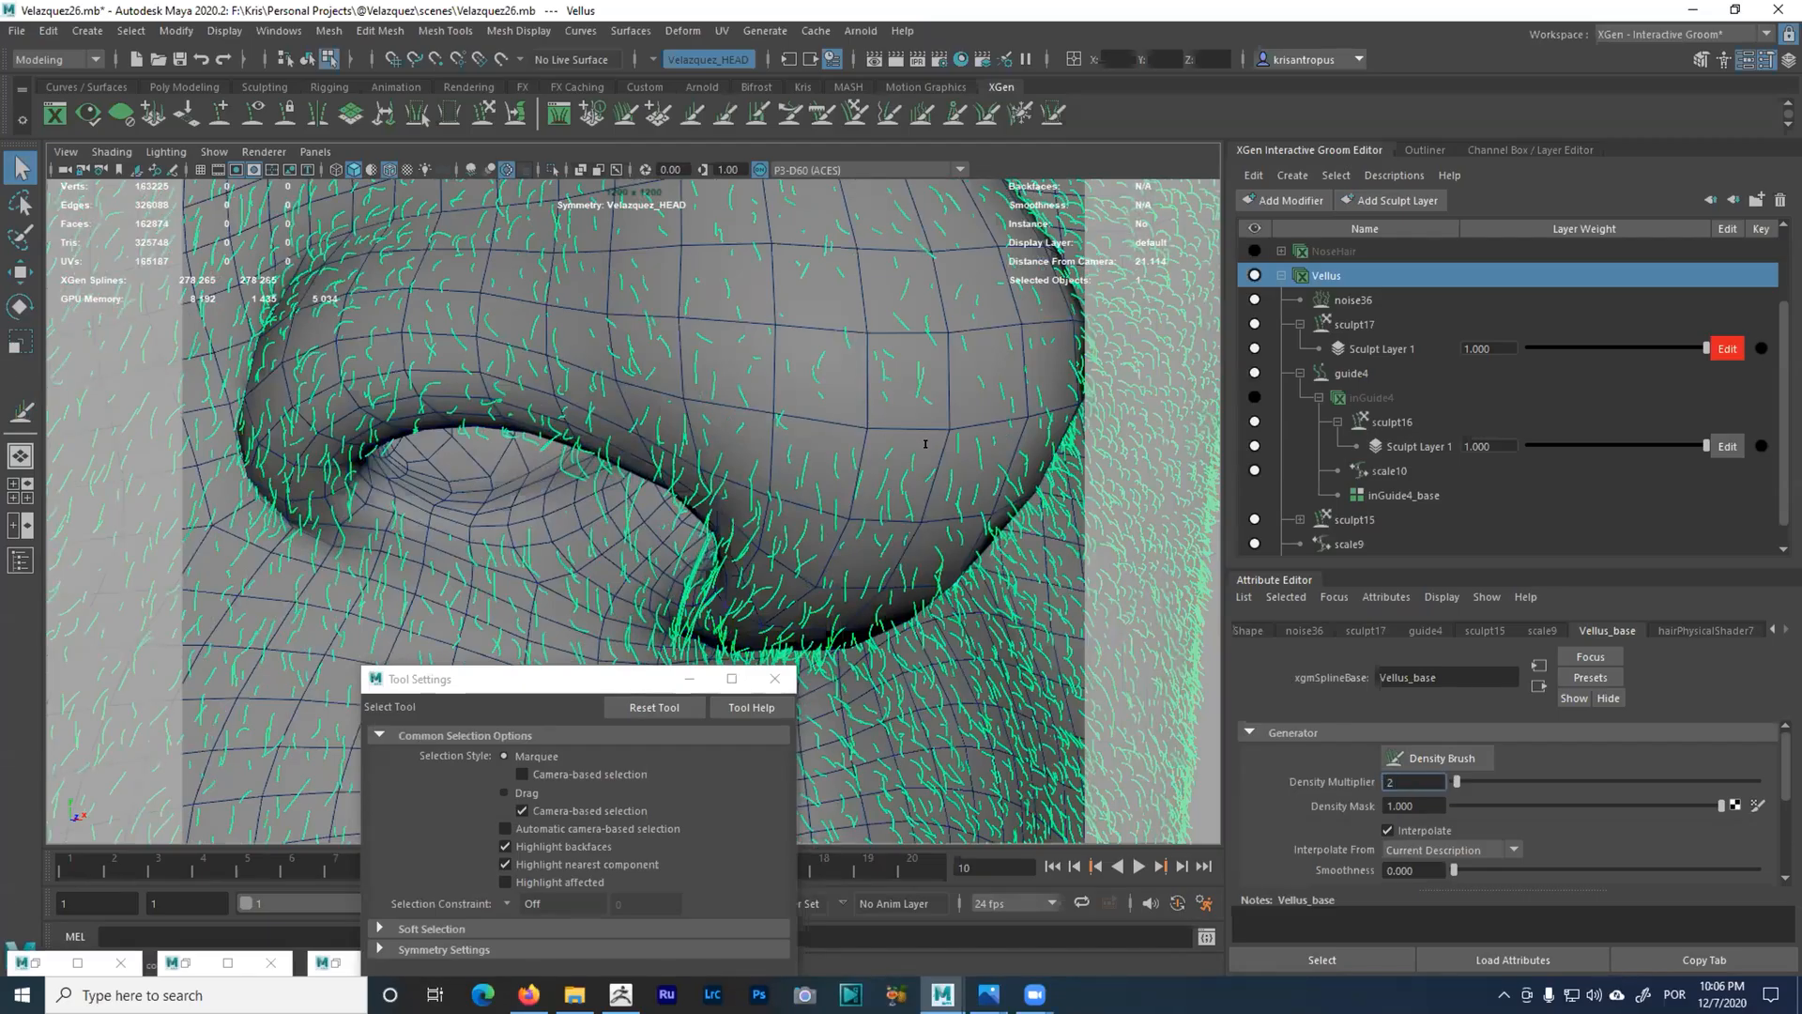
pyautogui.press('Return')
pyautogui.keyDown('alt'); pyautogui.moveTo(892, 478); pyautogui.dragTo(573, 366, button='right'); pyautogui.keyUp('alt')
pyautogui.keyDown('alt'); pyautogui.moveTo(699, 405); pyautogui.dragTo(736, 405); pyautogui.keyUp('alt')
pyautogui.keyDown('alt'); pyautogui.moveTo(723, 413); pyautogui.dragTo(673, 675, button='right'); pyautogui.keyUp('alt')
pyautogui.keyDown('alt'); pyautogui.moveTo(673, 675); pyautogui.dragTo(653, 490); pyautogui.keyUp('alt')
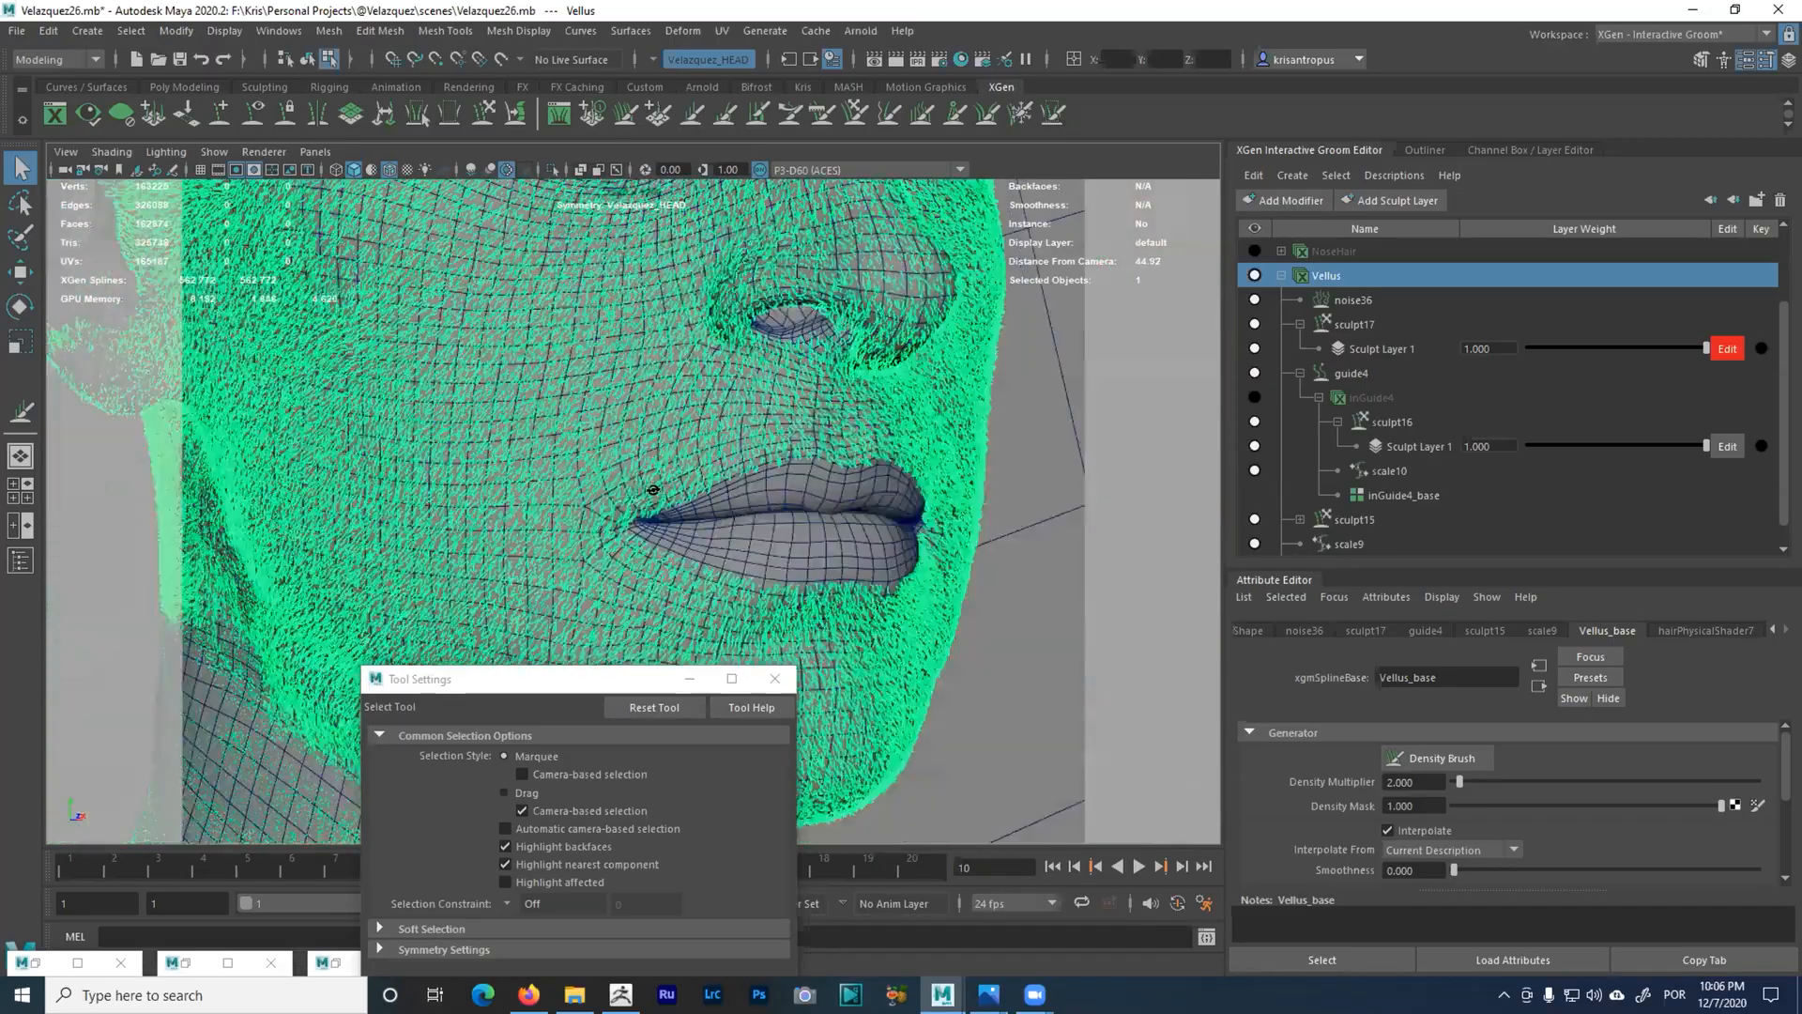
pyautogui.keyDown('alt'); pyautogui.moveTo(306, 263); pyautogui.dragTo(235, 244); pyautogui.keyUp('alt')
# - Hide the wireframe on the shaded head and inspect the denser hairs around the nostril and upper lip
pyautogui.click(112, 151)
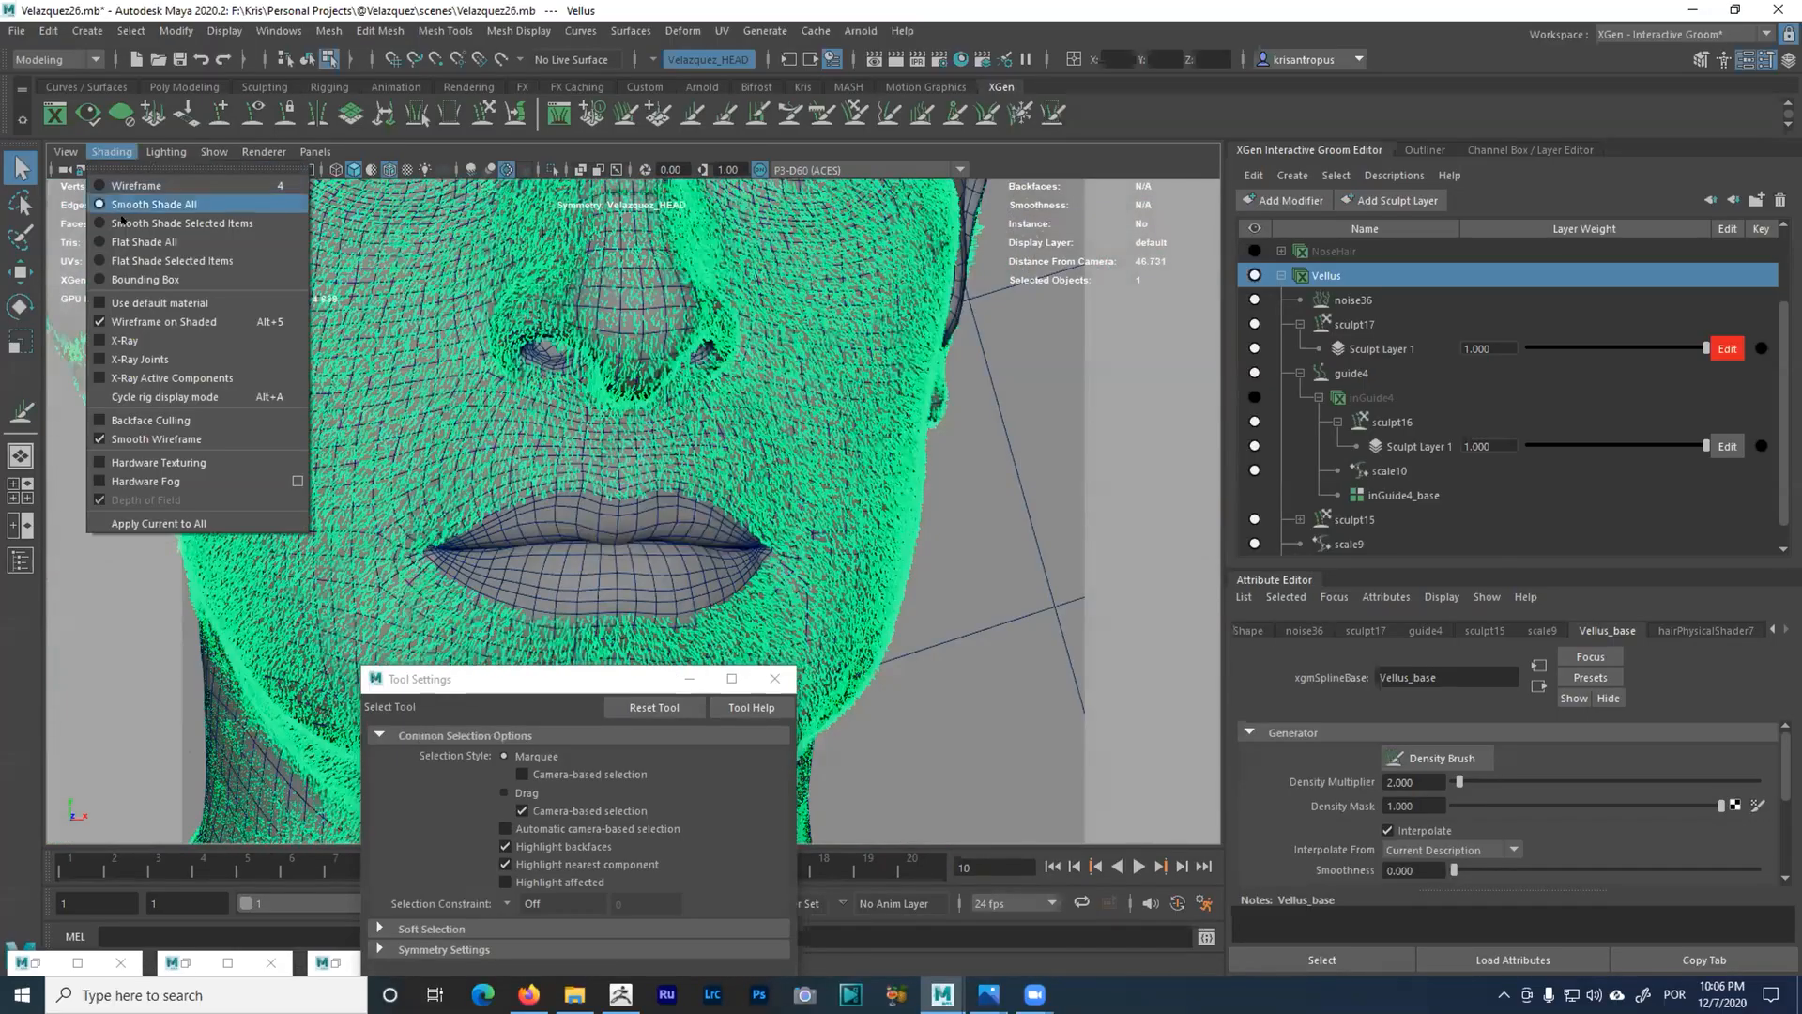
pyautogui.click(132, 322)
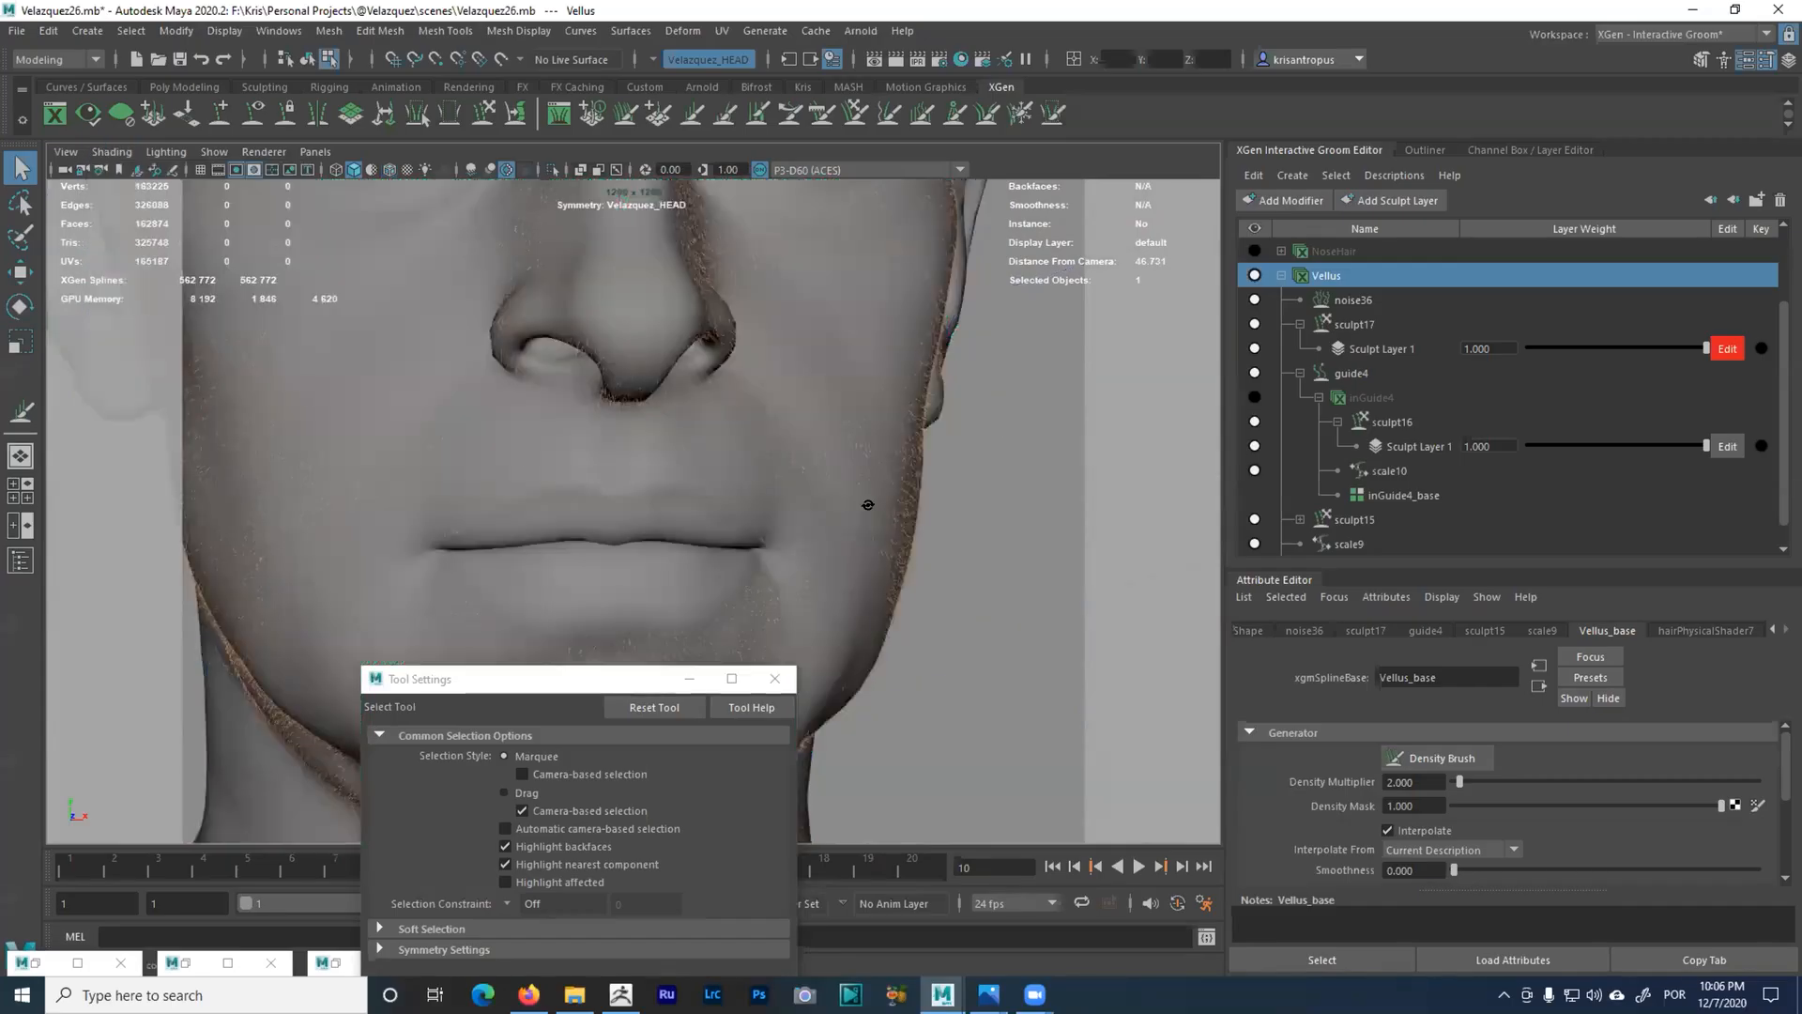
pyautogui.keyDown('alt'); pyautogui.moveTo(869, 505); pyautogui.dragTo(925, 474); pyautogui.keyUp('alt')
pyautogui.keyDown('alt'); pyautogui.moveTo(901, 479); pyautogui.dragTo(944, 469, button='right'); pyautogui.keyUp('alt')
pyautogui.keyDown('alt'); pyautogui.moveTo(943, 469); pyautogui.dragTo(792, 635, button='middle'); pyautogui.keyUp('alt')
pyautogui.keyDown('alt'); pyautogui.moveTo(792, 636); pyautogui.dragTo(905, 554, button='right'); pyautogui.keyUp('alt')
pyautogui.keyDown('alt'); pyautogui.moveTo(906, 554); pyautogui.dragTo(899, 596, button='middle'); pyautogui.keyUp('alt')
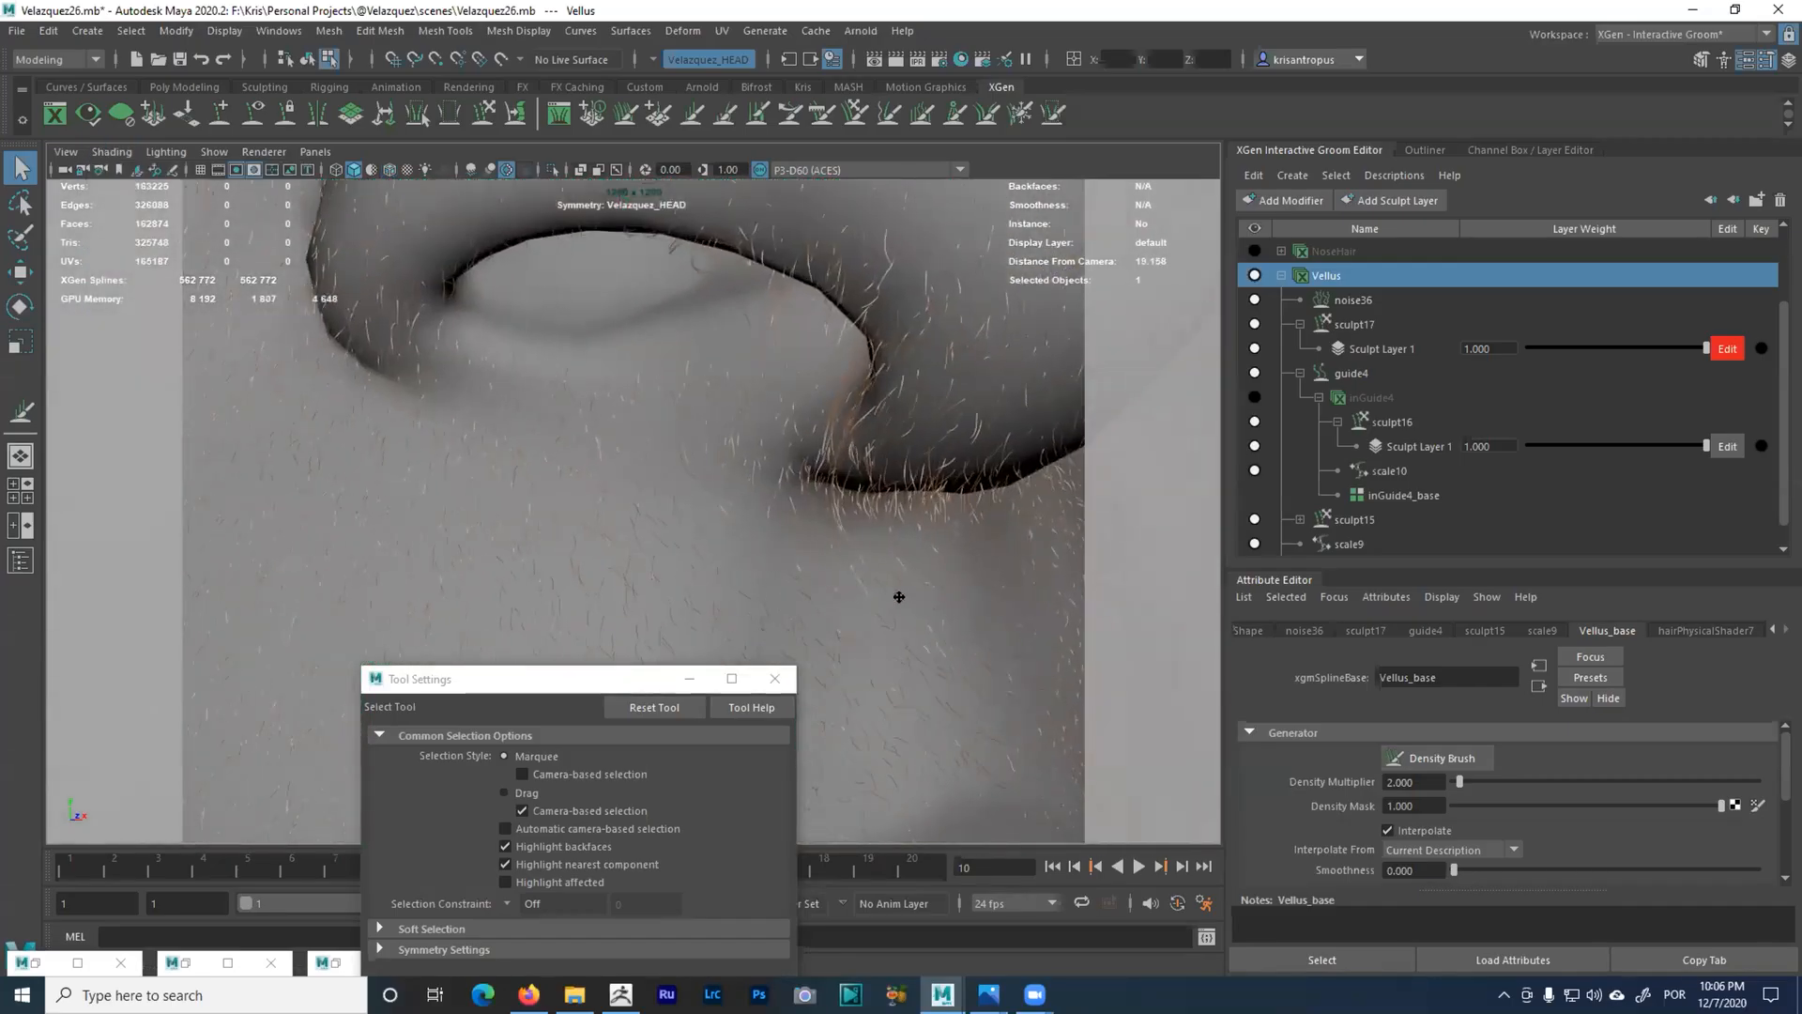
# - Minimize the tool settings window and inspect the vellus hairs around the nostril and nose tip from several angles
pyautogui.click(689, 679)
pyautogui.keyDown('alt'); pyautogui.moveTo(877, 563); pyautogui.dragTo(699, 460, button='right'); pyautogui.keyUp('alt')
pyautogui.keyDown('alt'); pyautogui.moveTo(699, 460); pyautogui.dragTo(601, 545); pyautogui.keyUp('alt')
pyautogui.keyDown('alt'); pyautogui.moveTo(601, 544); pyautogui.dragTo(728, 567, button='middle'); pyautogui.keyUp('alt')
pyautogui.keyDown('alt'); pyautogui.moveTo(758, 578); pyautogui.dragTo(868, 674, button='right'); pyautogui.keyUp('alt')
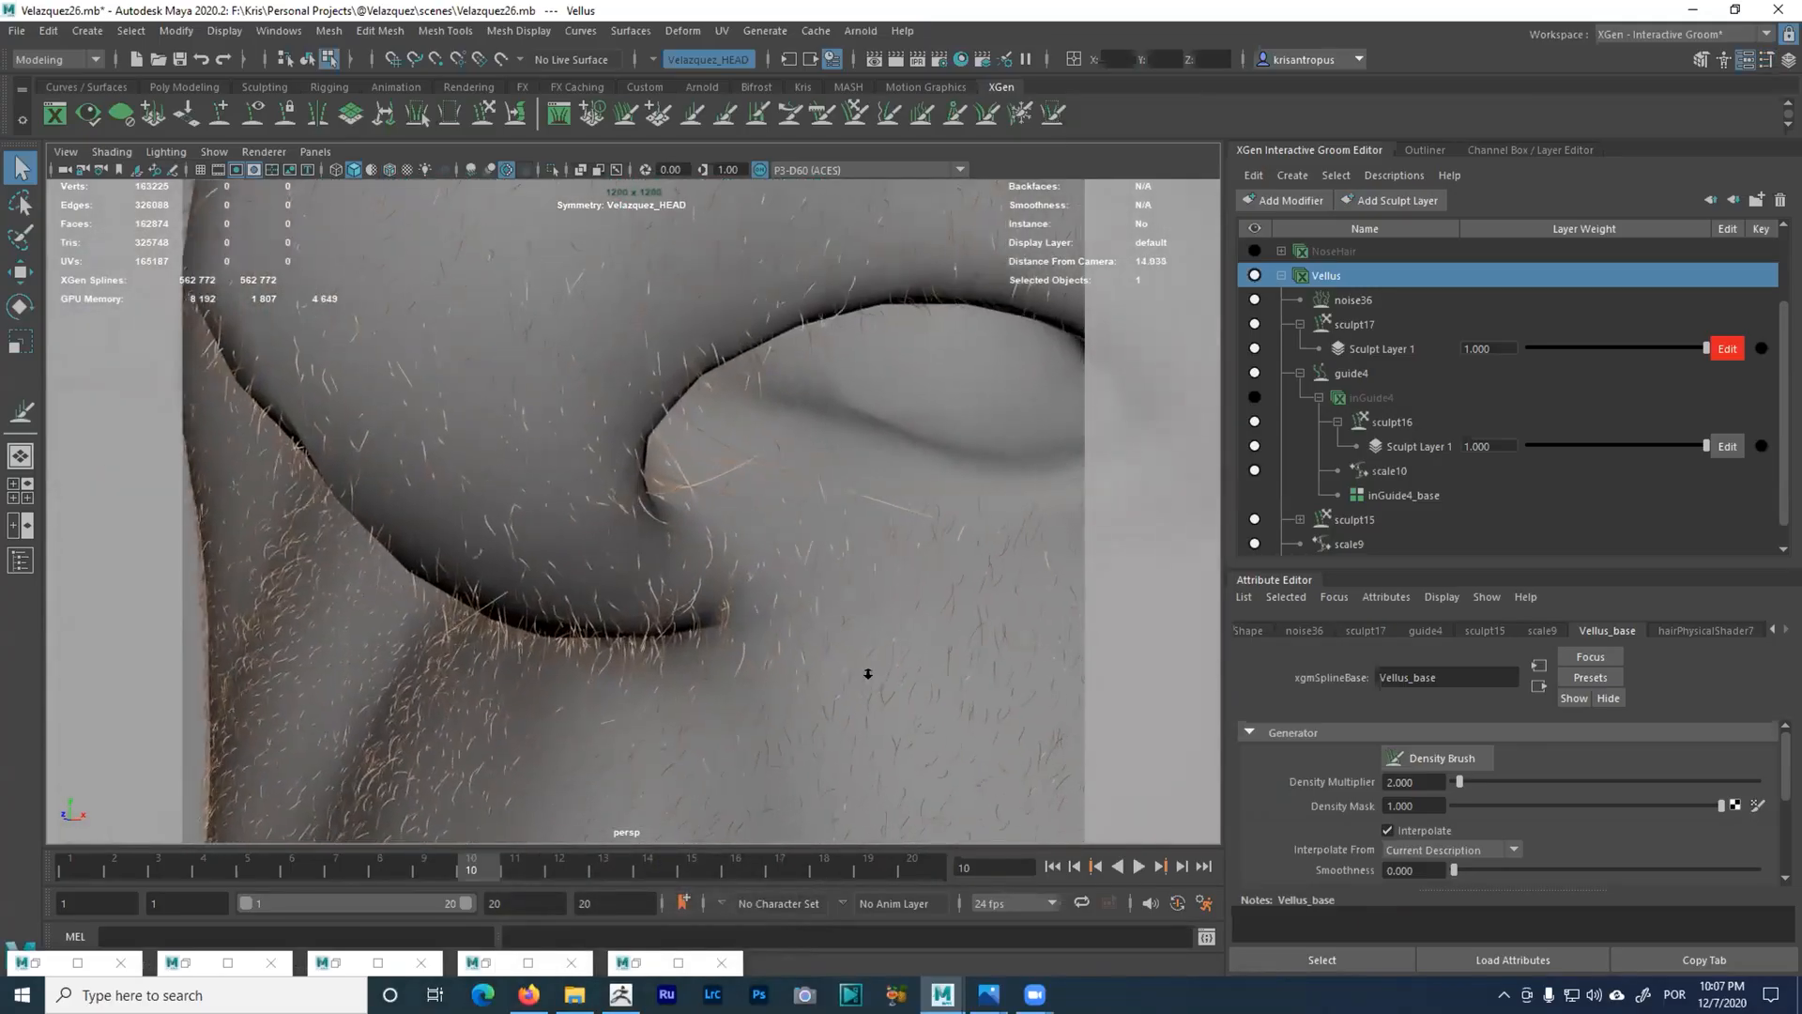
pyautogui.keyDown('alt'); pyautogui.moveTo(759, 402); pyautogui.dragTo(758, 399); pyautogui.keyUp('alt')
pyautogui.keyDown('alt'); pyautogui.moveTo(715, 433); pyautogui.dragTo(721, 402, button='right'); pyautogui.keyUp('alt')
pyautogui.keyDown('alt'); pyautogui.moveTo(721, 402); pyautogui.dragTo(805, 459); pyautogui.keyUp('alt')
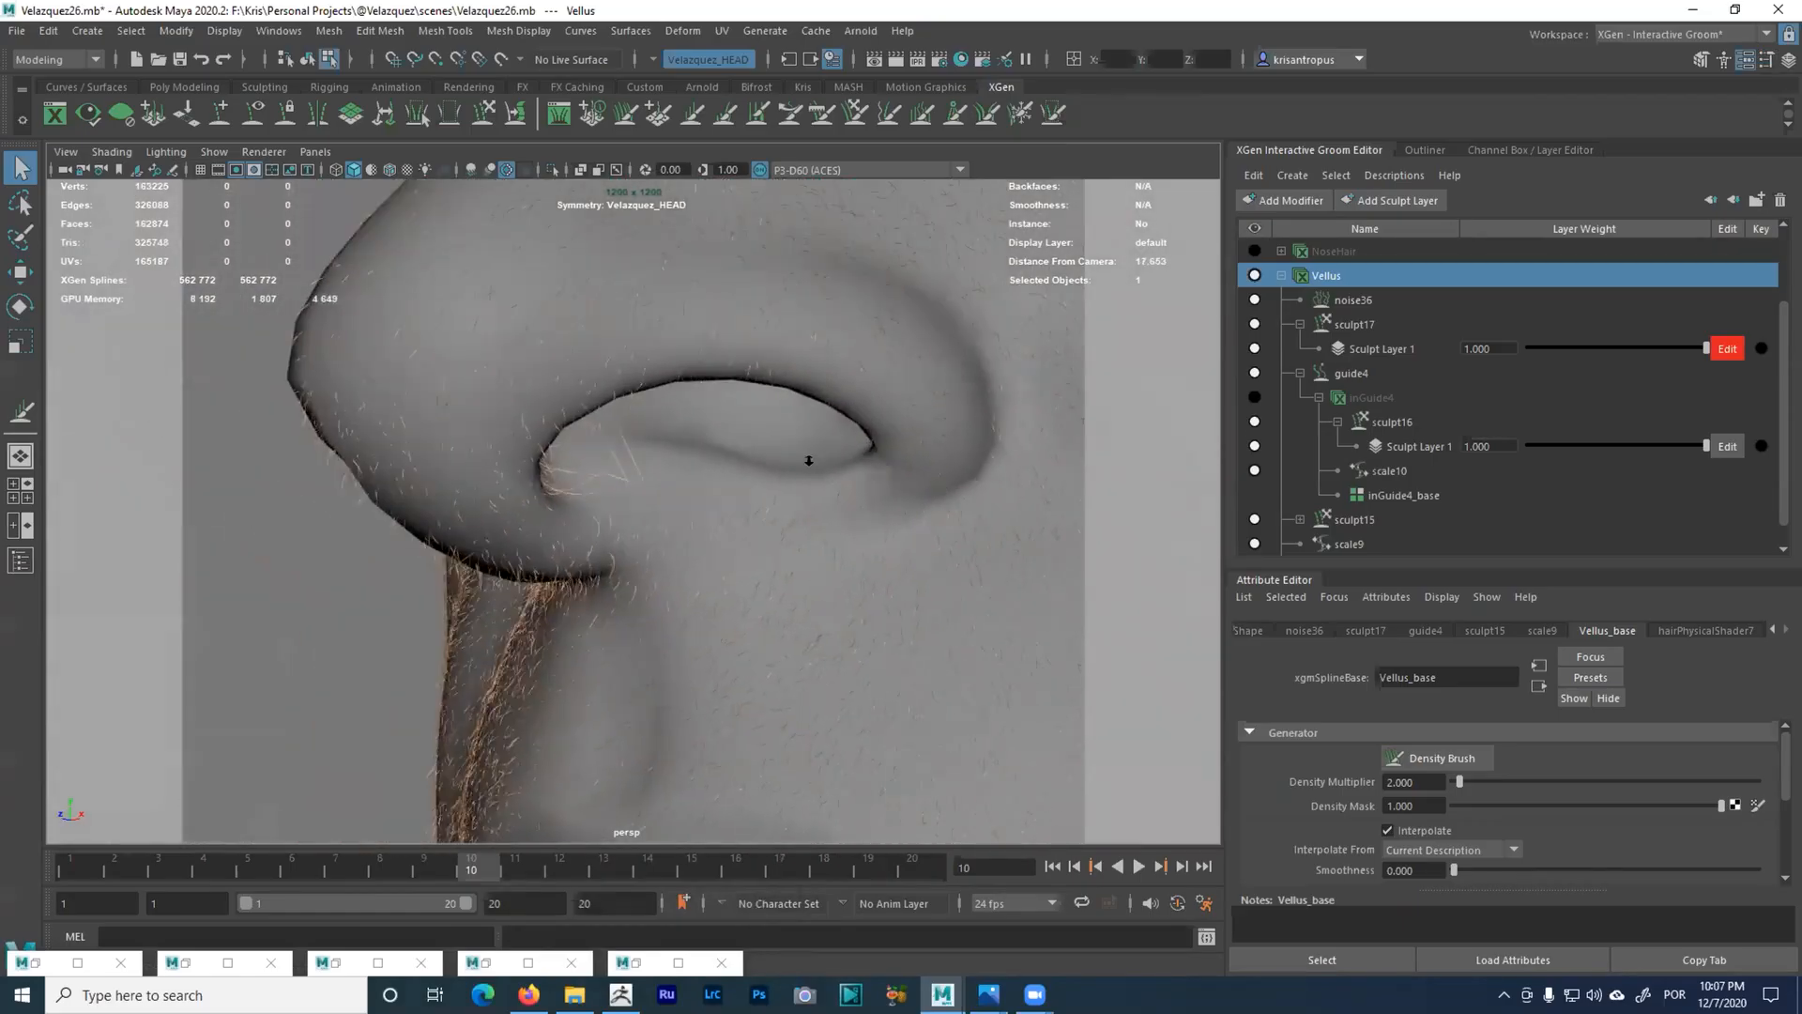
pyautogui.keyDown('alt'); pyautogui.moveTo(805, 459); pyautogui.dragTo(828, 282, button='right'); pyautogui.keyUp('alt')
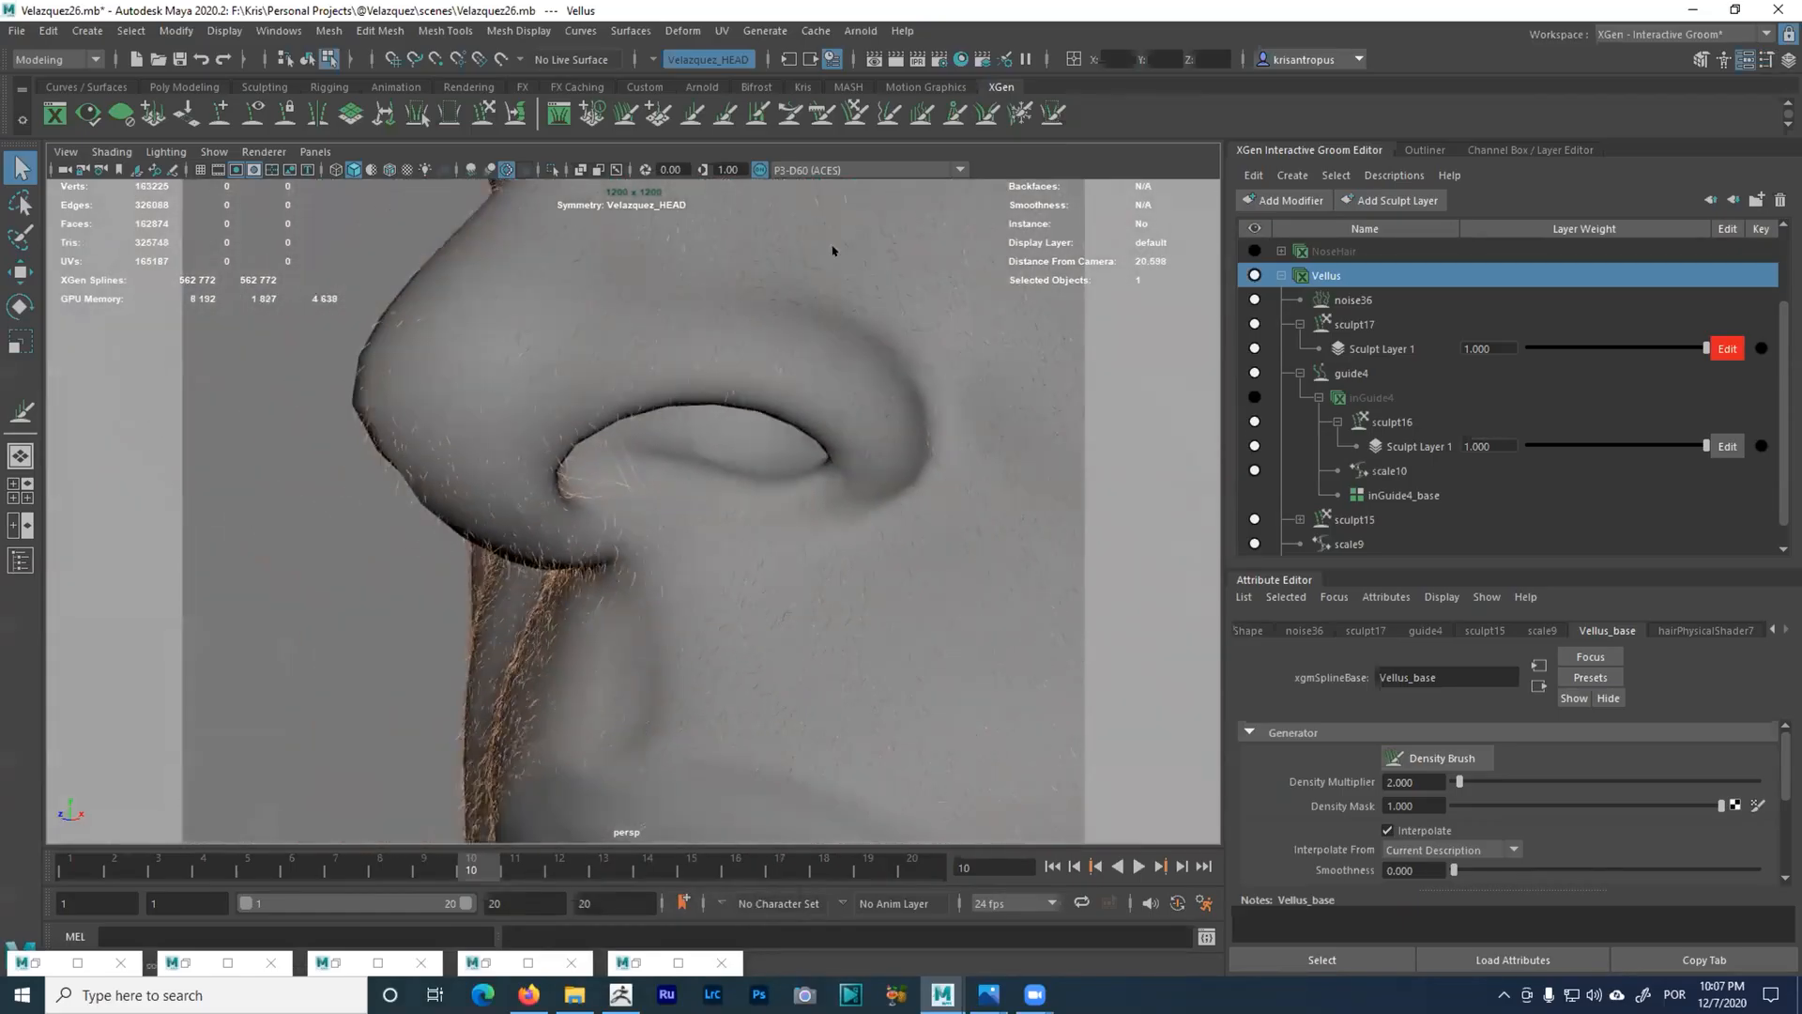
# - Mute the noise36 modifier of Vellus and examine the hairs around the nose without noise, ending with the Select tool active
pyautogui.click(1256, 299)
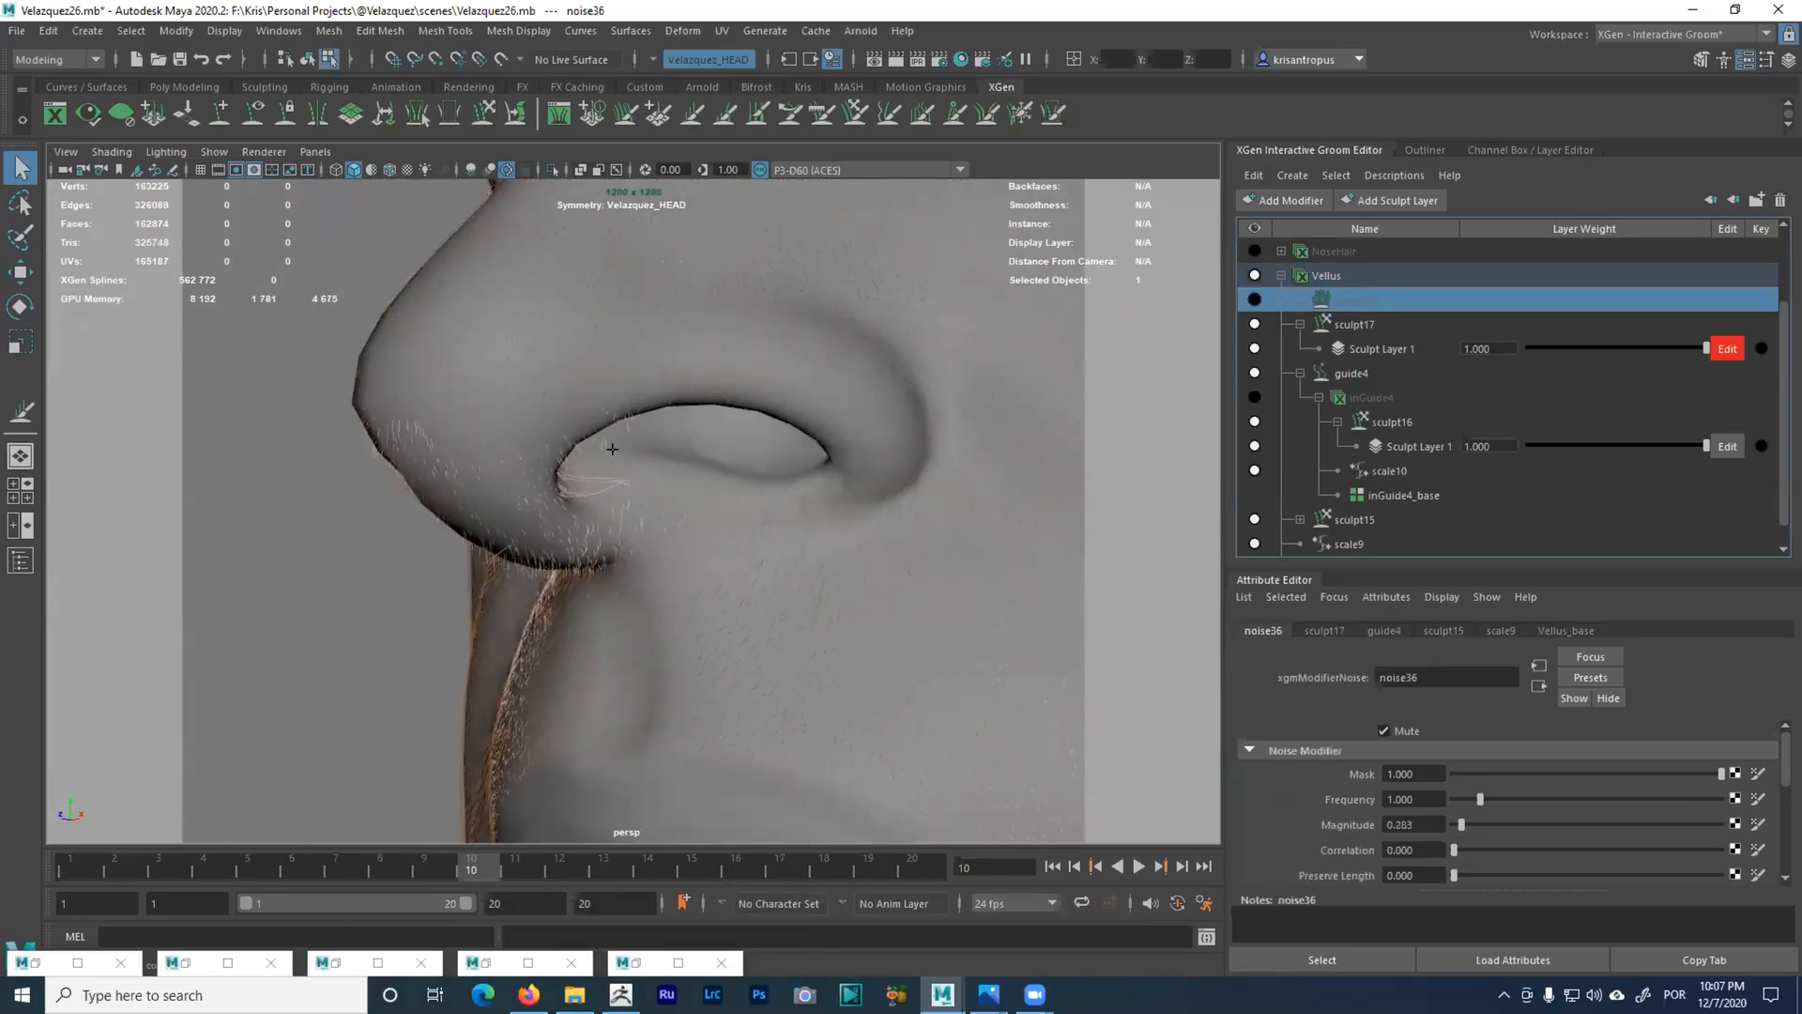
pyautogui.press('y')
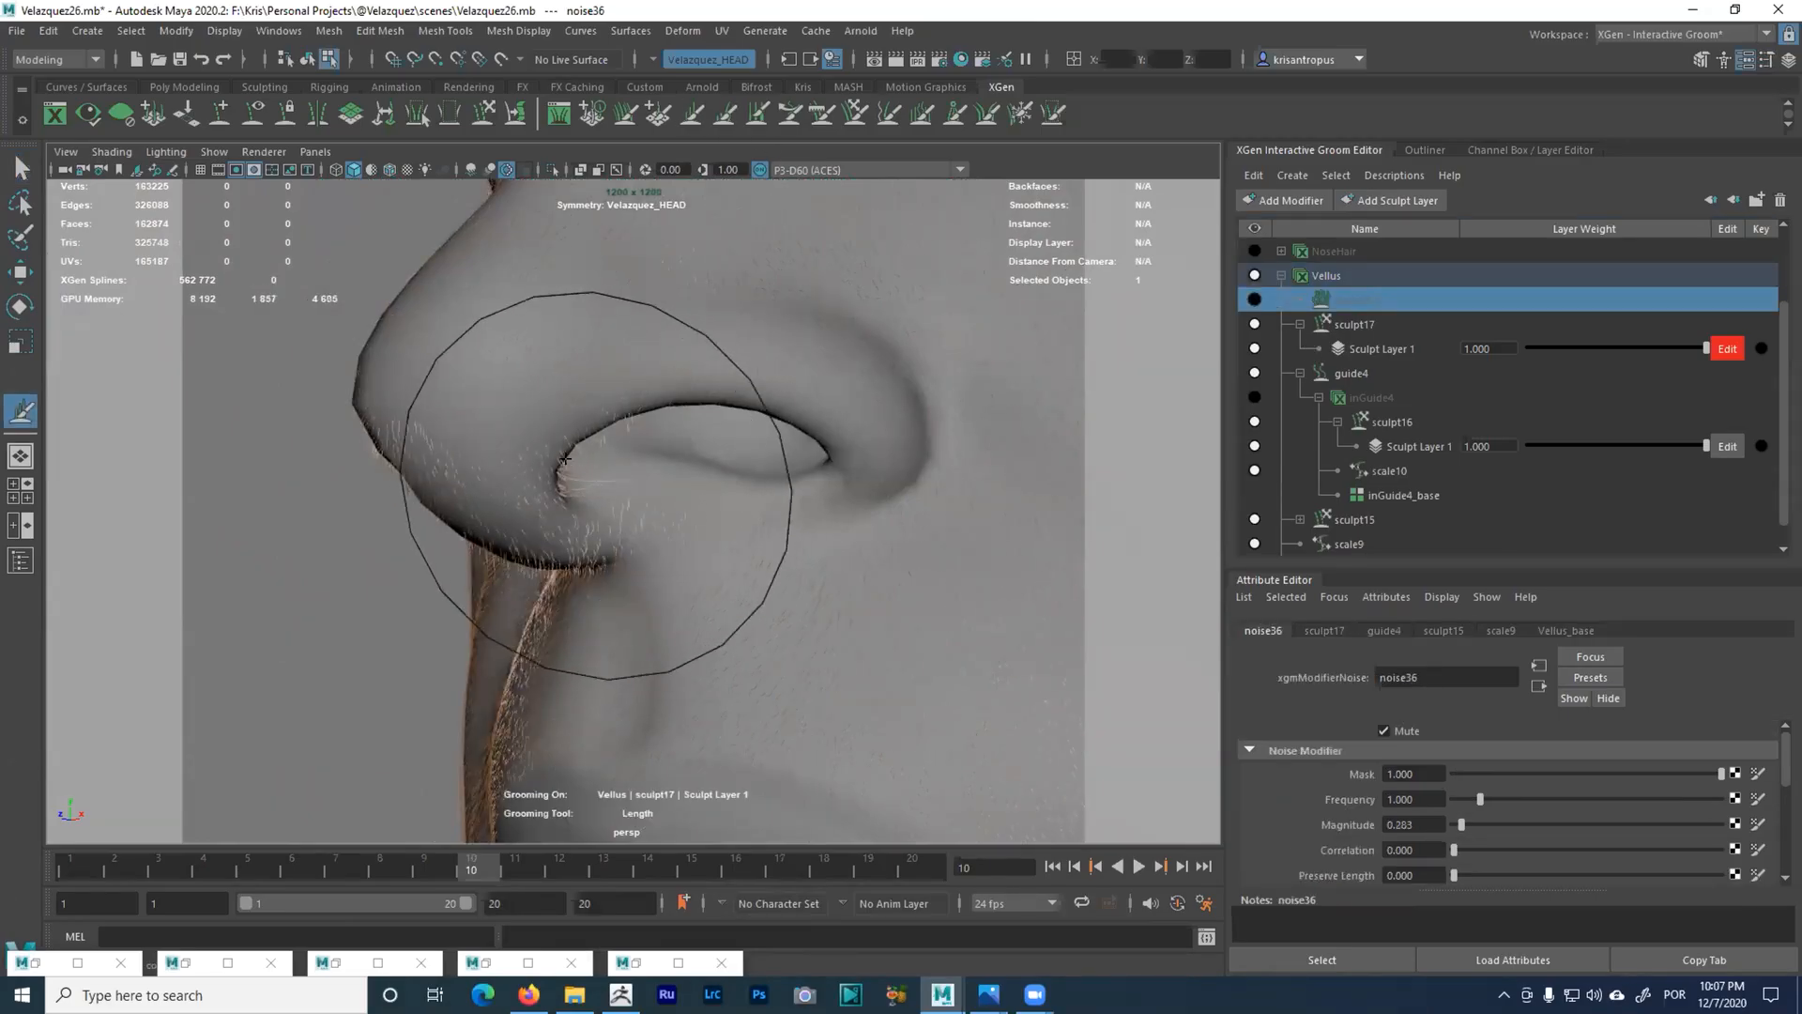
pyautogui.moveTo(535, 446)
pyautogui.keyDown('alt'); pyautogui.mouseDown(button='middle')
pyautogui.moveTo(479, 450)
pyautogui.moveTo(808, 491)
pyautogui.mouseUp(button='middle'); pyautogui.keyUp('alt')
pyautogui.keyDown('alt'); pyautogui.moveTo(809, 491); pyautogui.dragTo(779, 490); pyautogui.keyUp('alt')
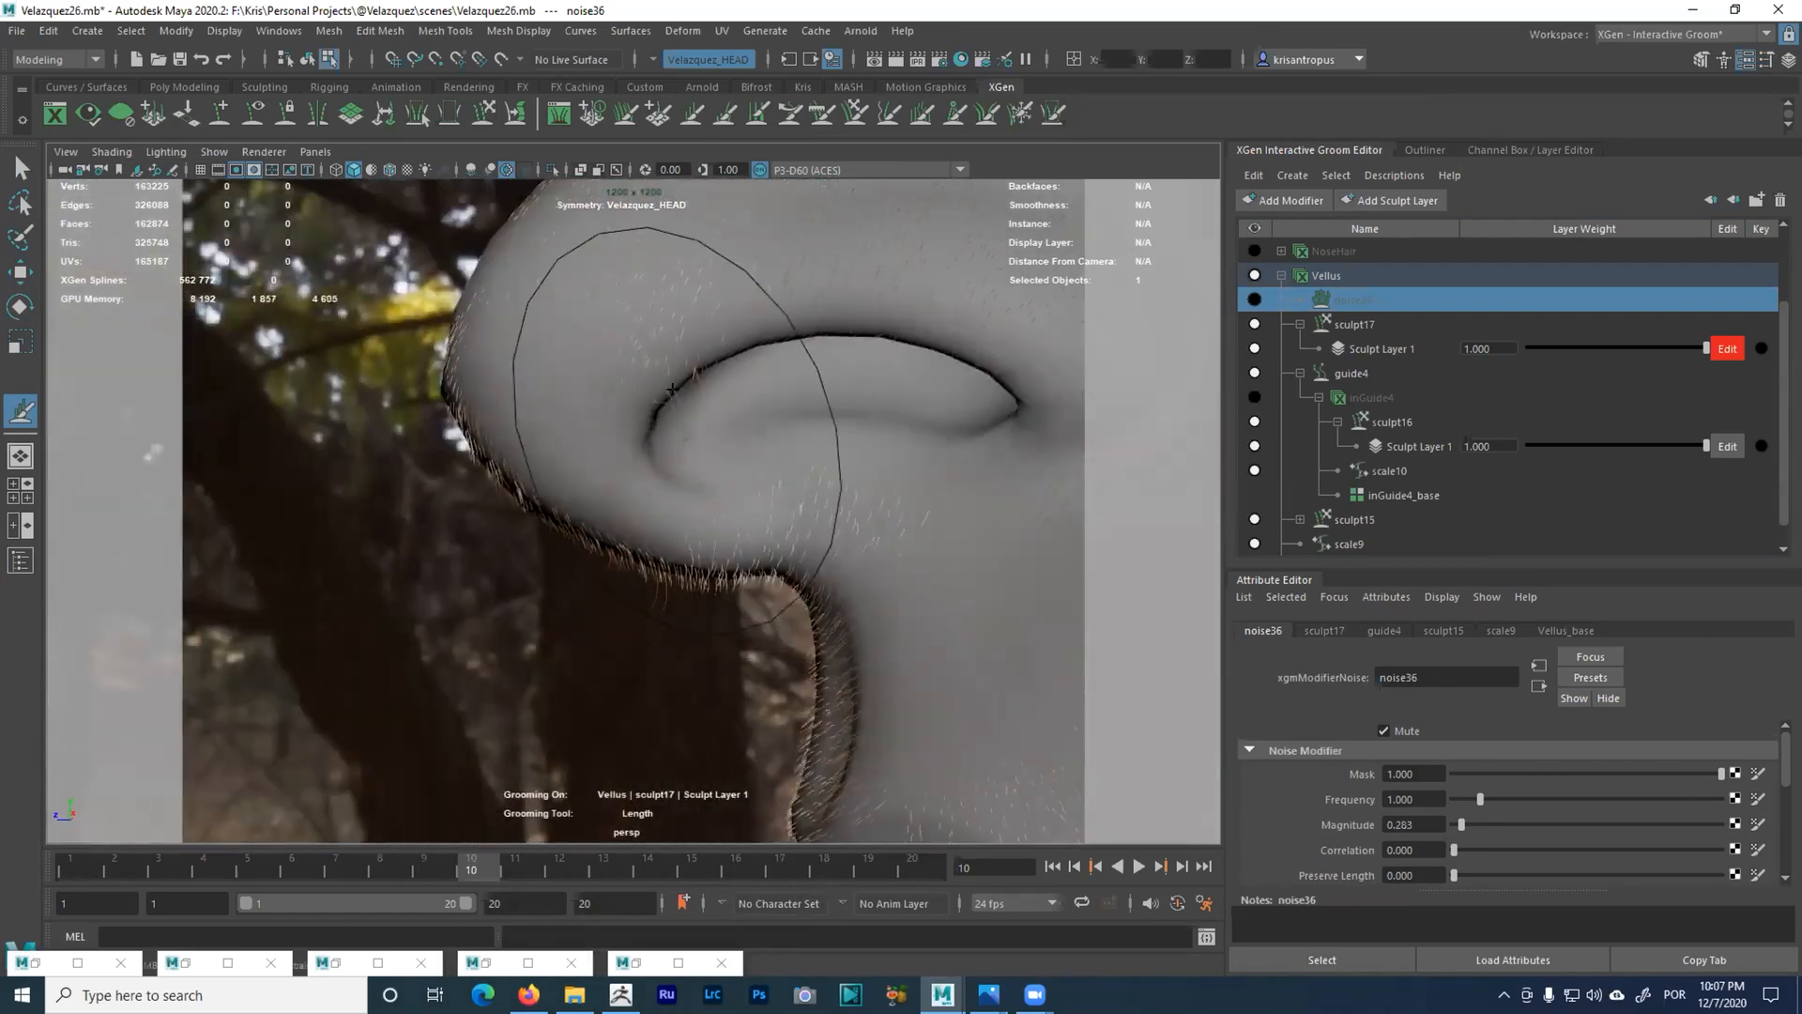
pyautogui.moveTo(892, 431)
pyautogui.keyDown('alt'); pyautogui.mouseDown()
pyautogui.moveTo(702, 386)
pyautogui.moveTo(777, 414)
pyautogui.mouseUp(); pyautogui.keyUp('alt')
pyautogui.keyDown('alt'); pyautogui.moveTo(894, 582); pyautogui.dragTo(595, 535); pyautogui.keyUp('alt')
pyautogui.keyDown('alt'); pyautogui.moveTo(595, 535); pyautogui.dragTo(628, 431, button='right'); pyautogui.keyUp('alt')
pyautogui.keyDown('alt'); pyautogui.moveTo(628, 431); pyautogui.dragTo(544, 404); pyautogui.keyUp('alt')
pyautogui.click(21, 167)
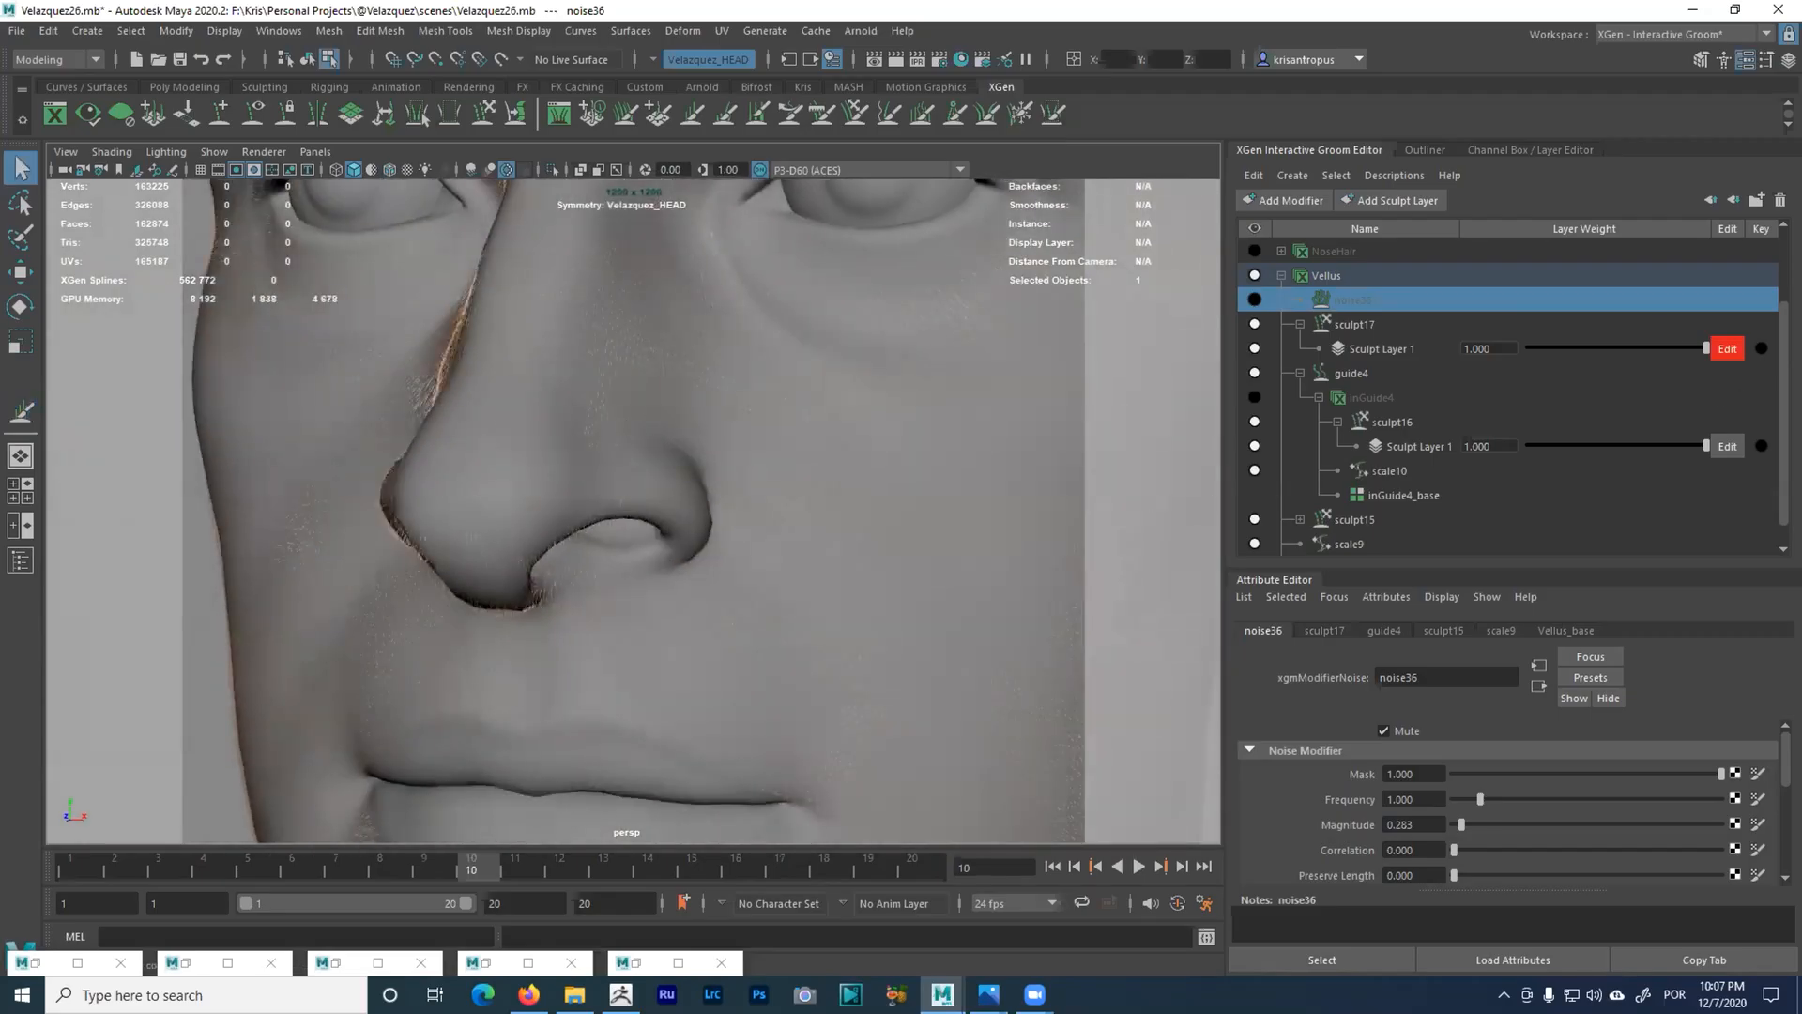
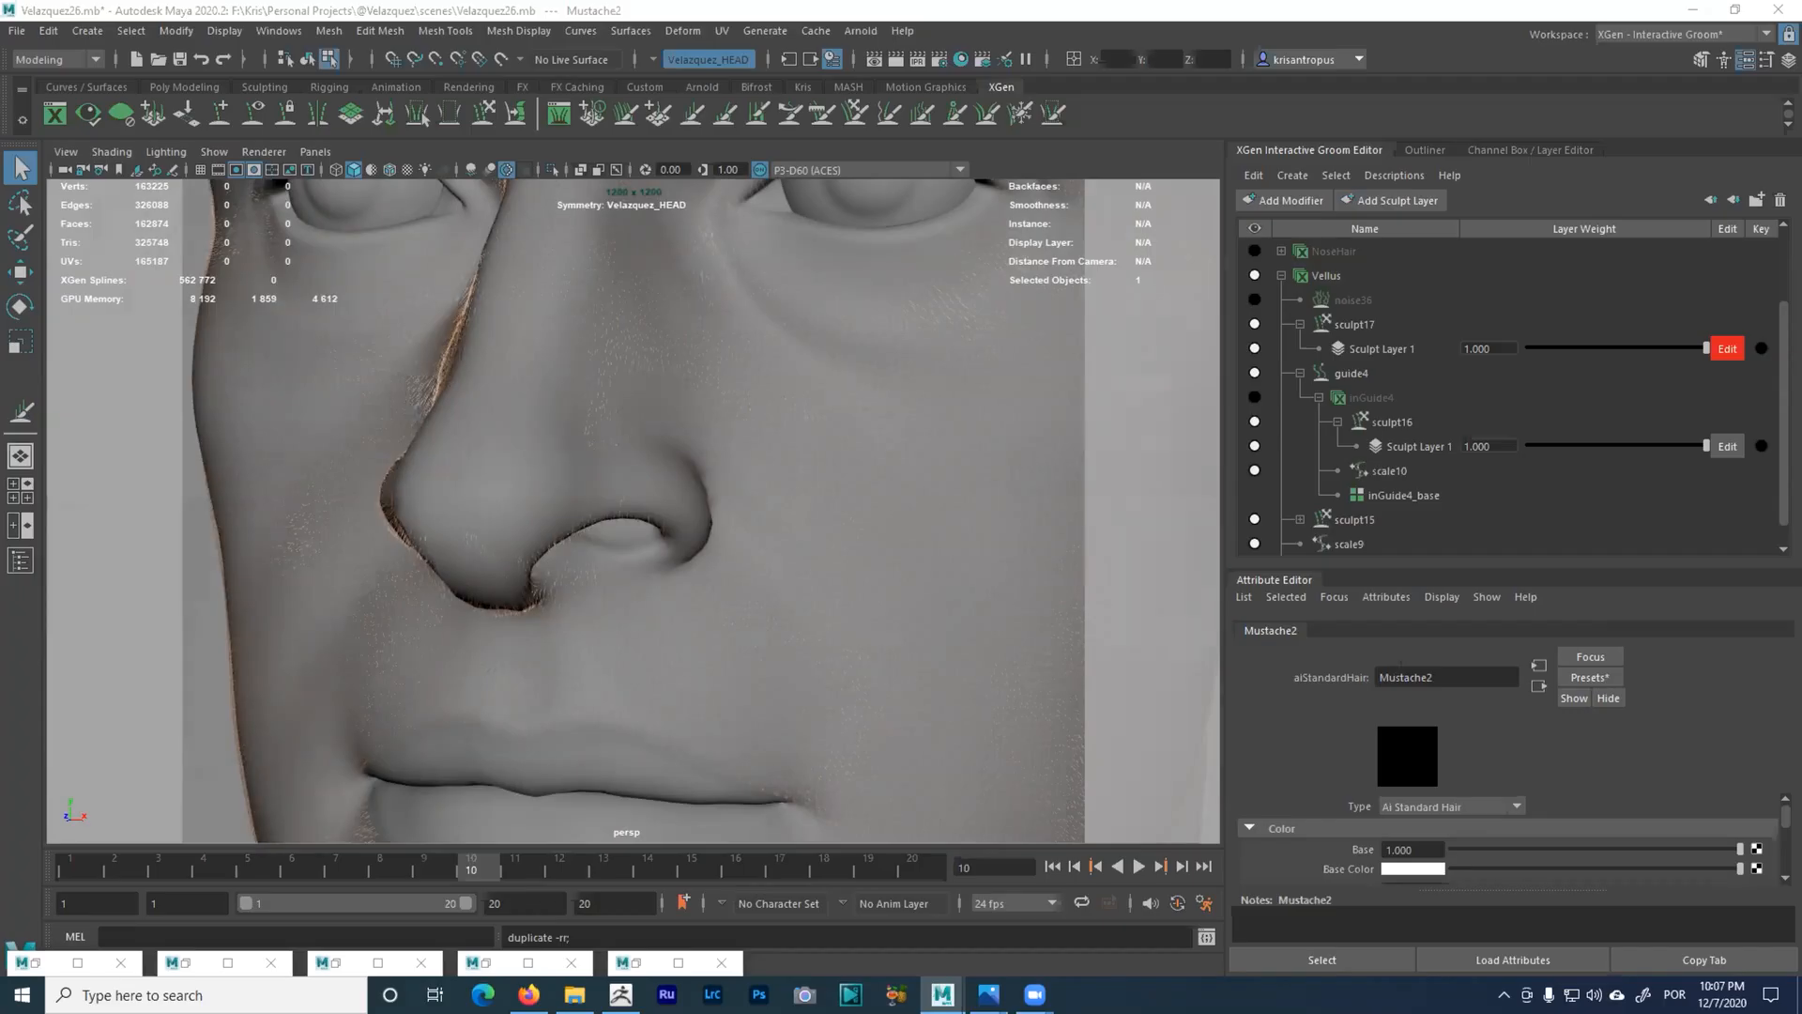
# - Duplicate the Mustache2 hair shader and delete hairPhysicalShader7 from the Vellus description
pyautogui.press('Return')
pyautogui.click(1323, 275)
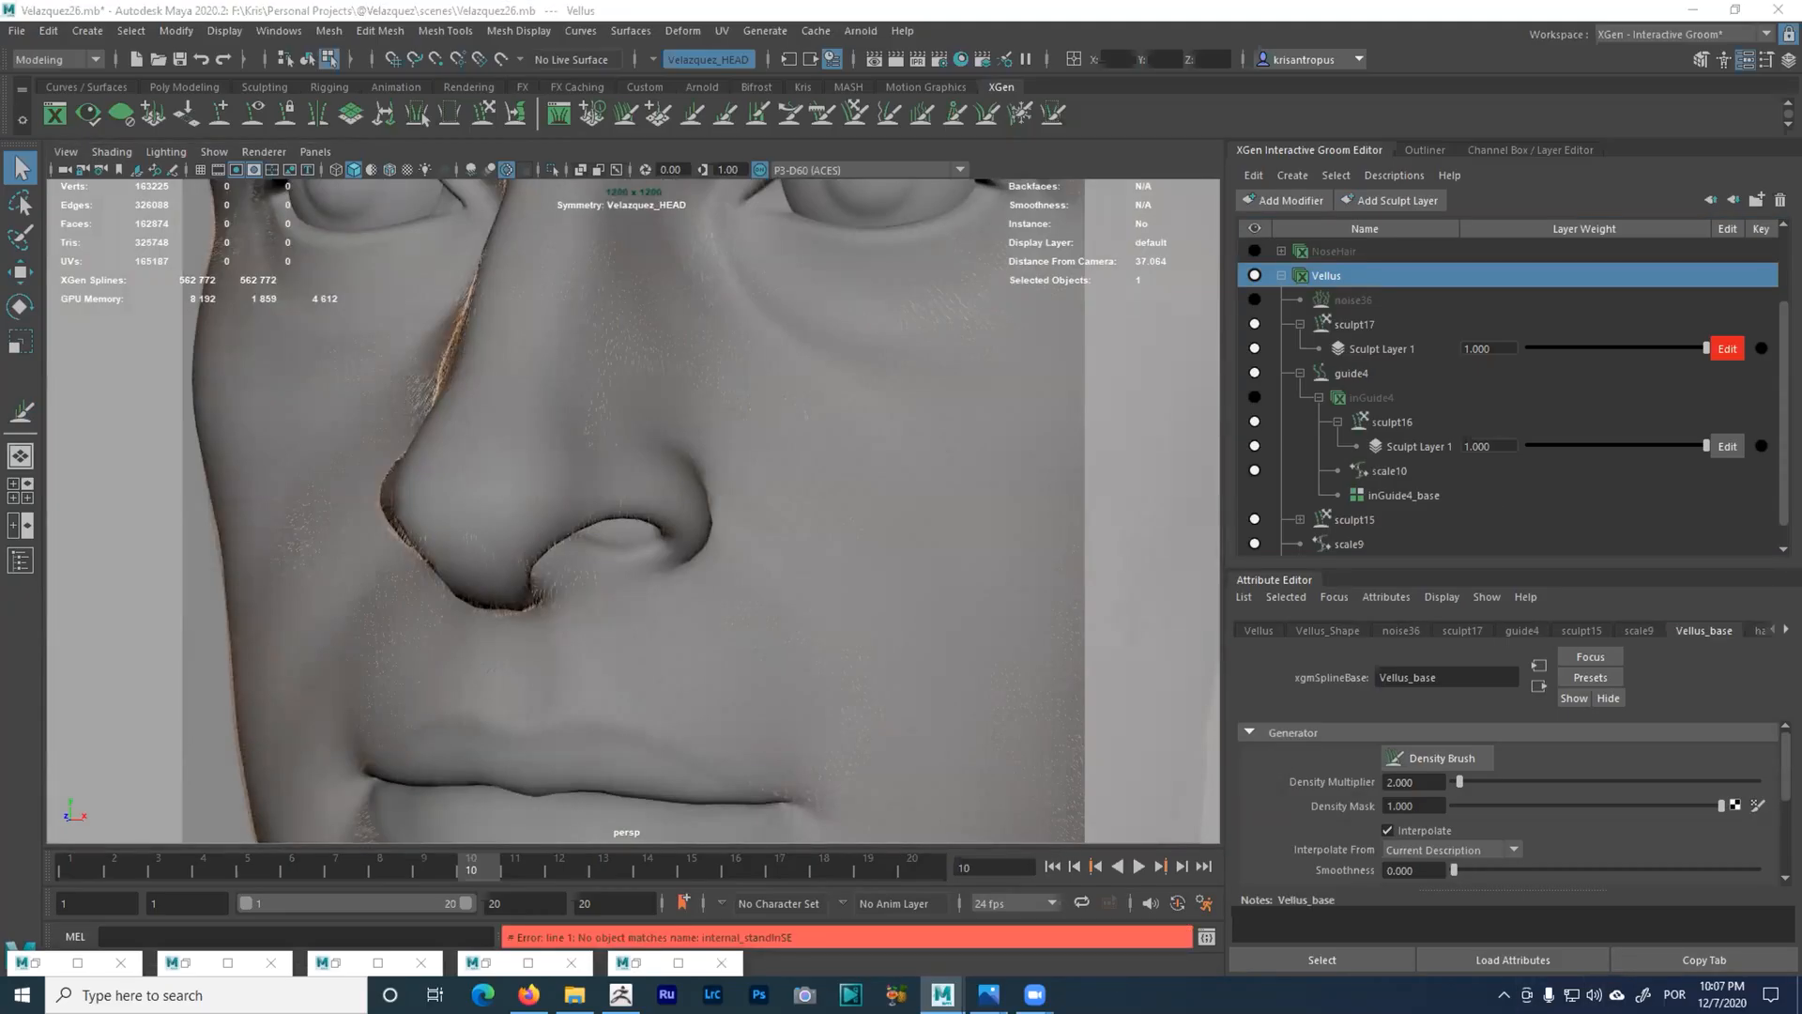
pyautogui.click(1780, 626)
pyautogui.click(1708, 629)
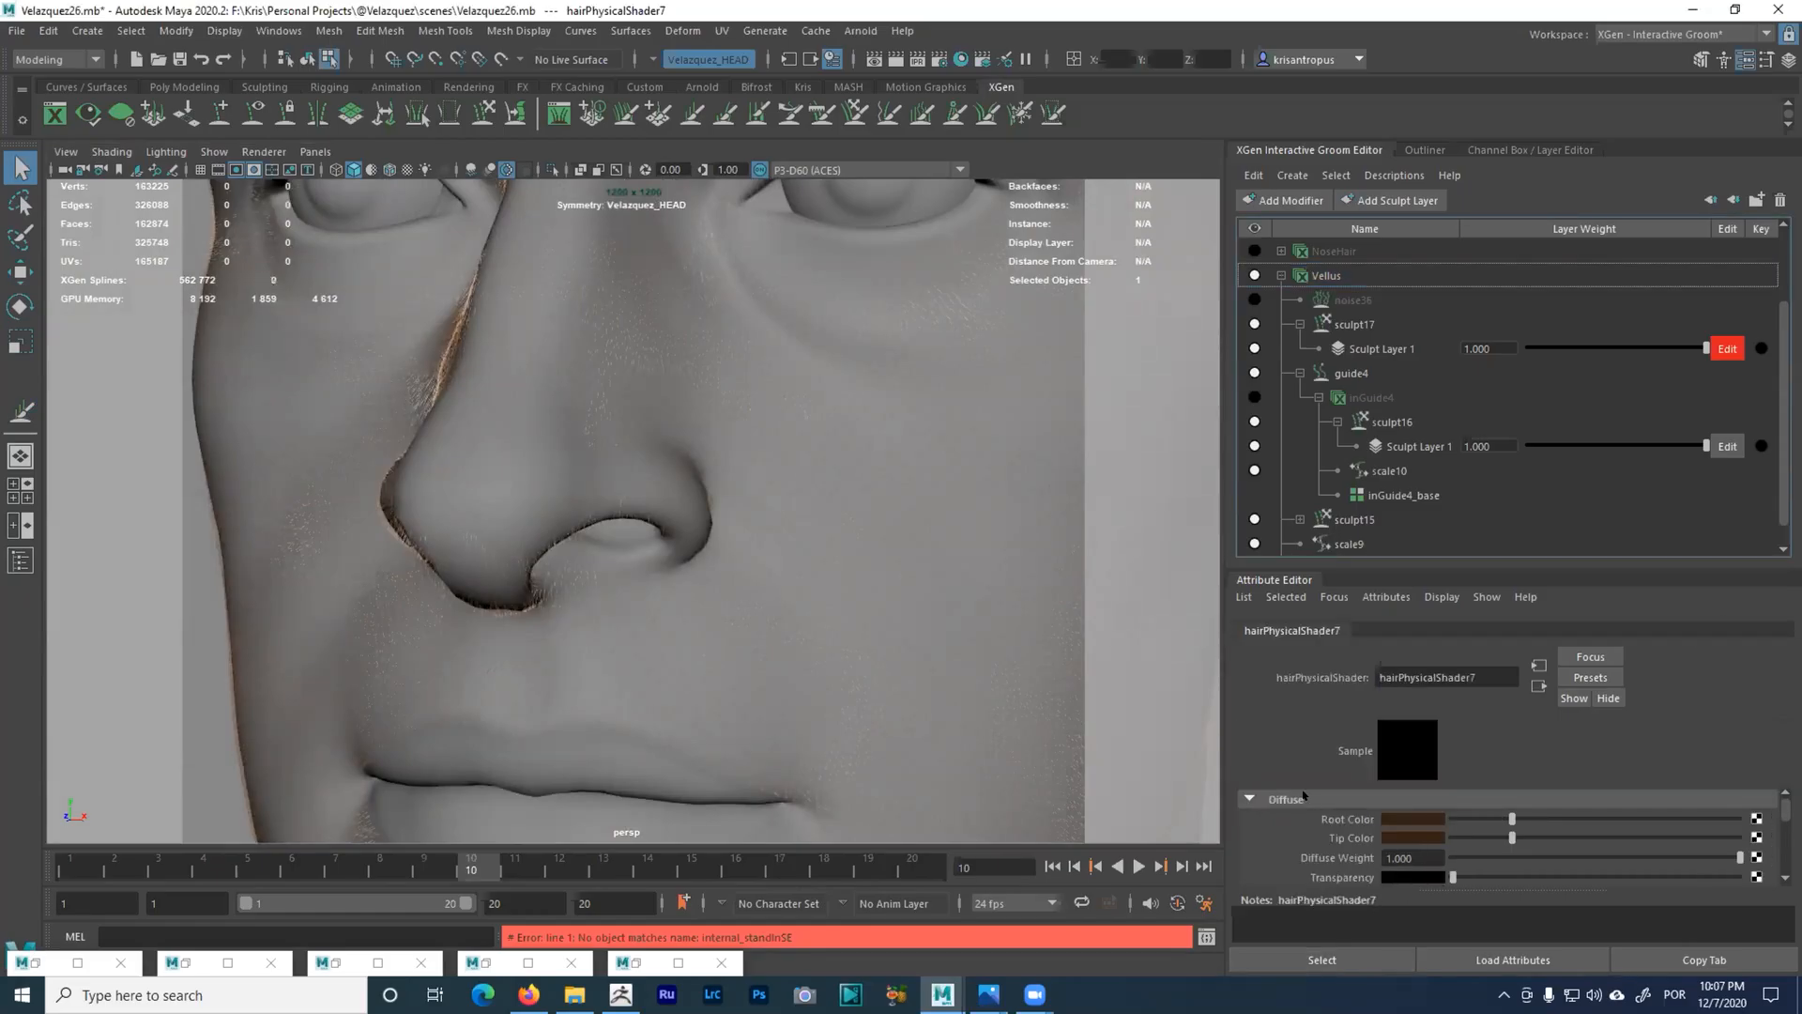
pyautogui.press('Delete')
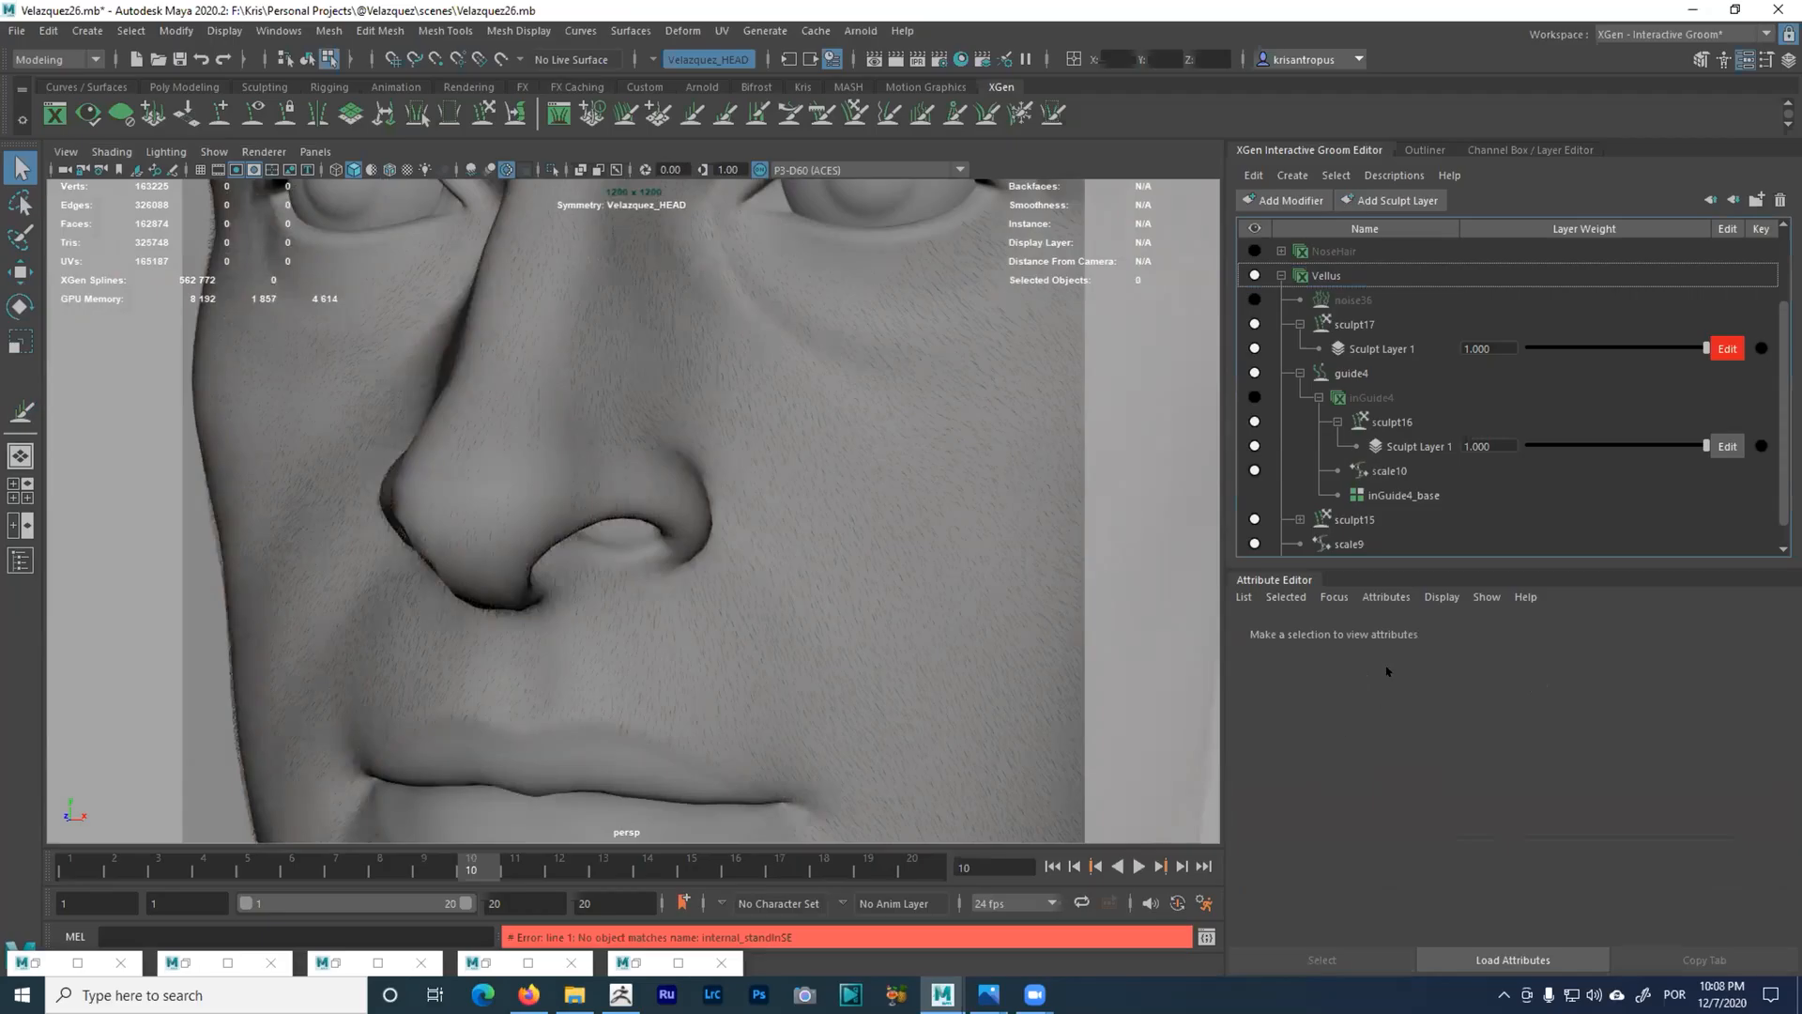
# - Assign the Vellus1 aiStandardHair shader to the Vellus description and set its Melanin to 0.023
pyautogui.click(1325, 275)
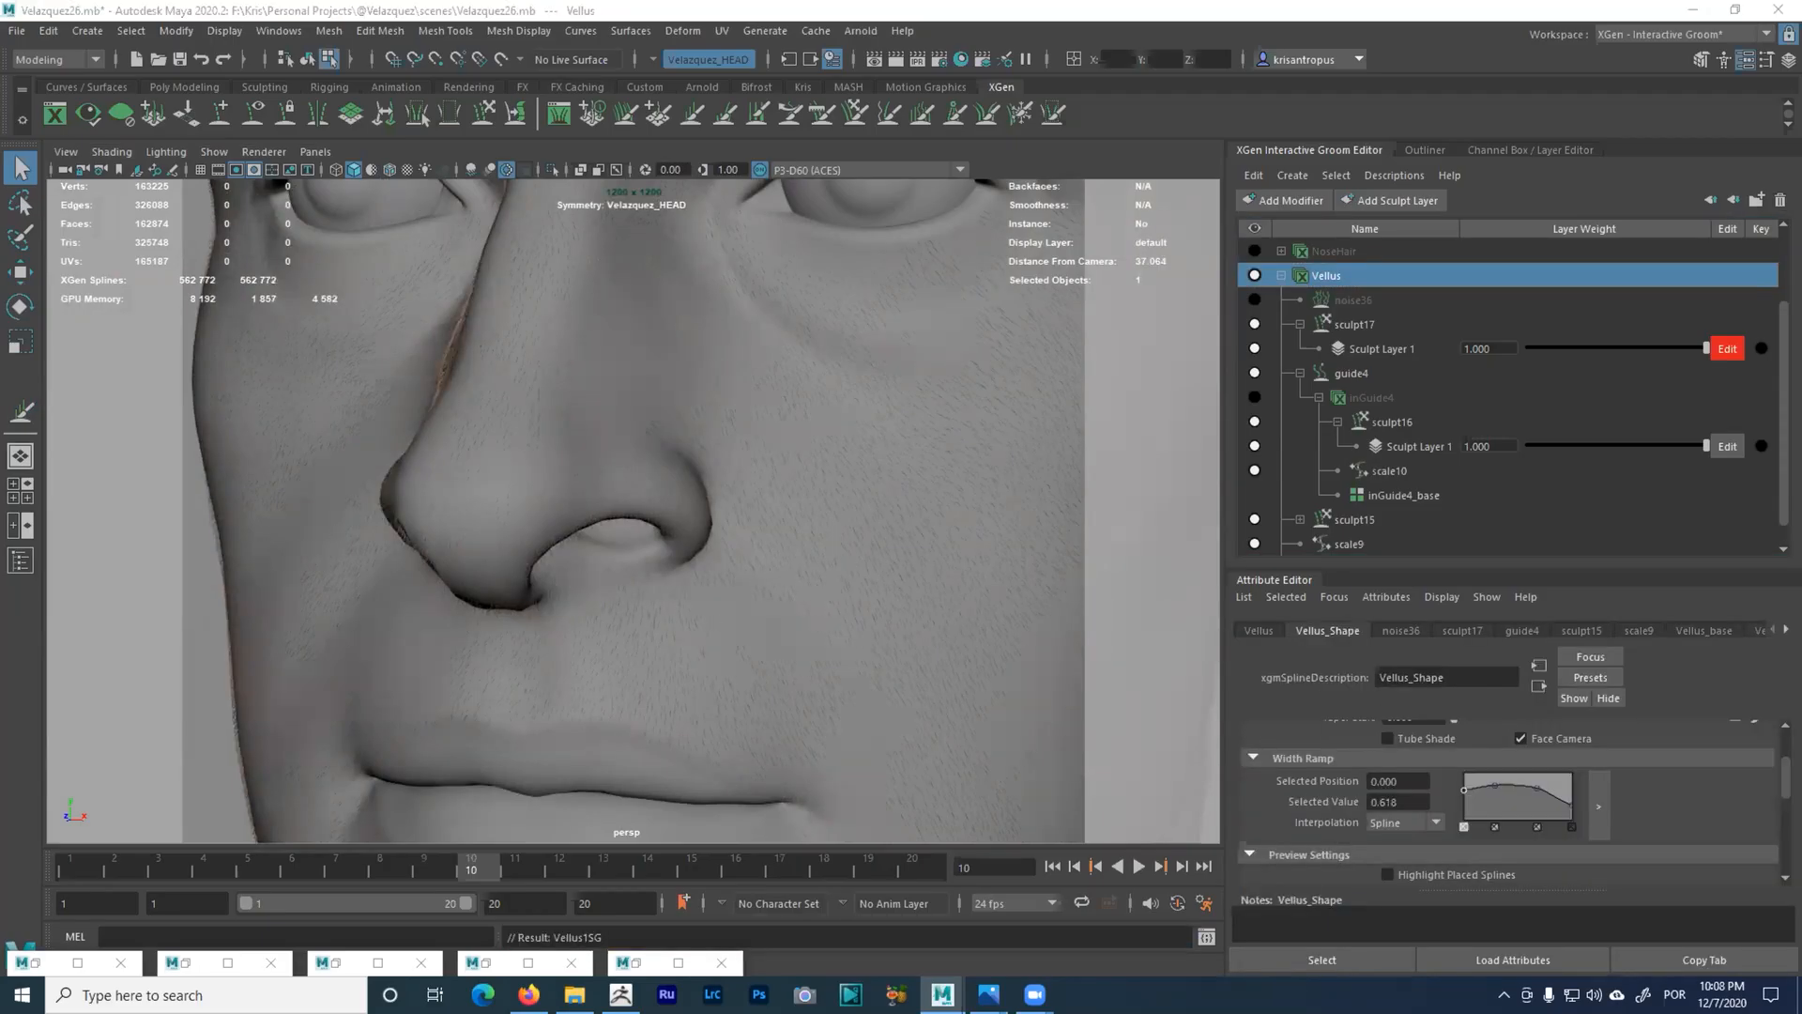
pyautogui.keyDown('alt'); pyautogui.moveTo(623, 674); pyautogui.dragTo(746, 638); pyautogui.keyUp('alt')
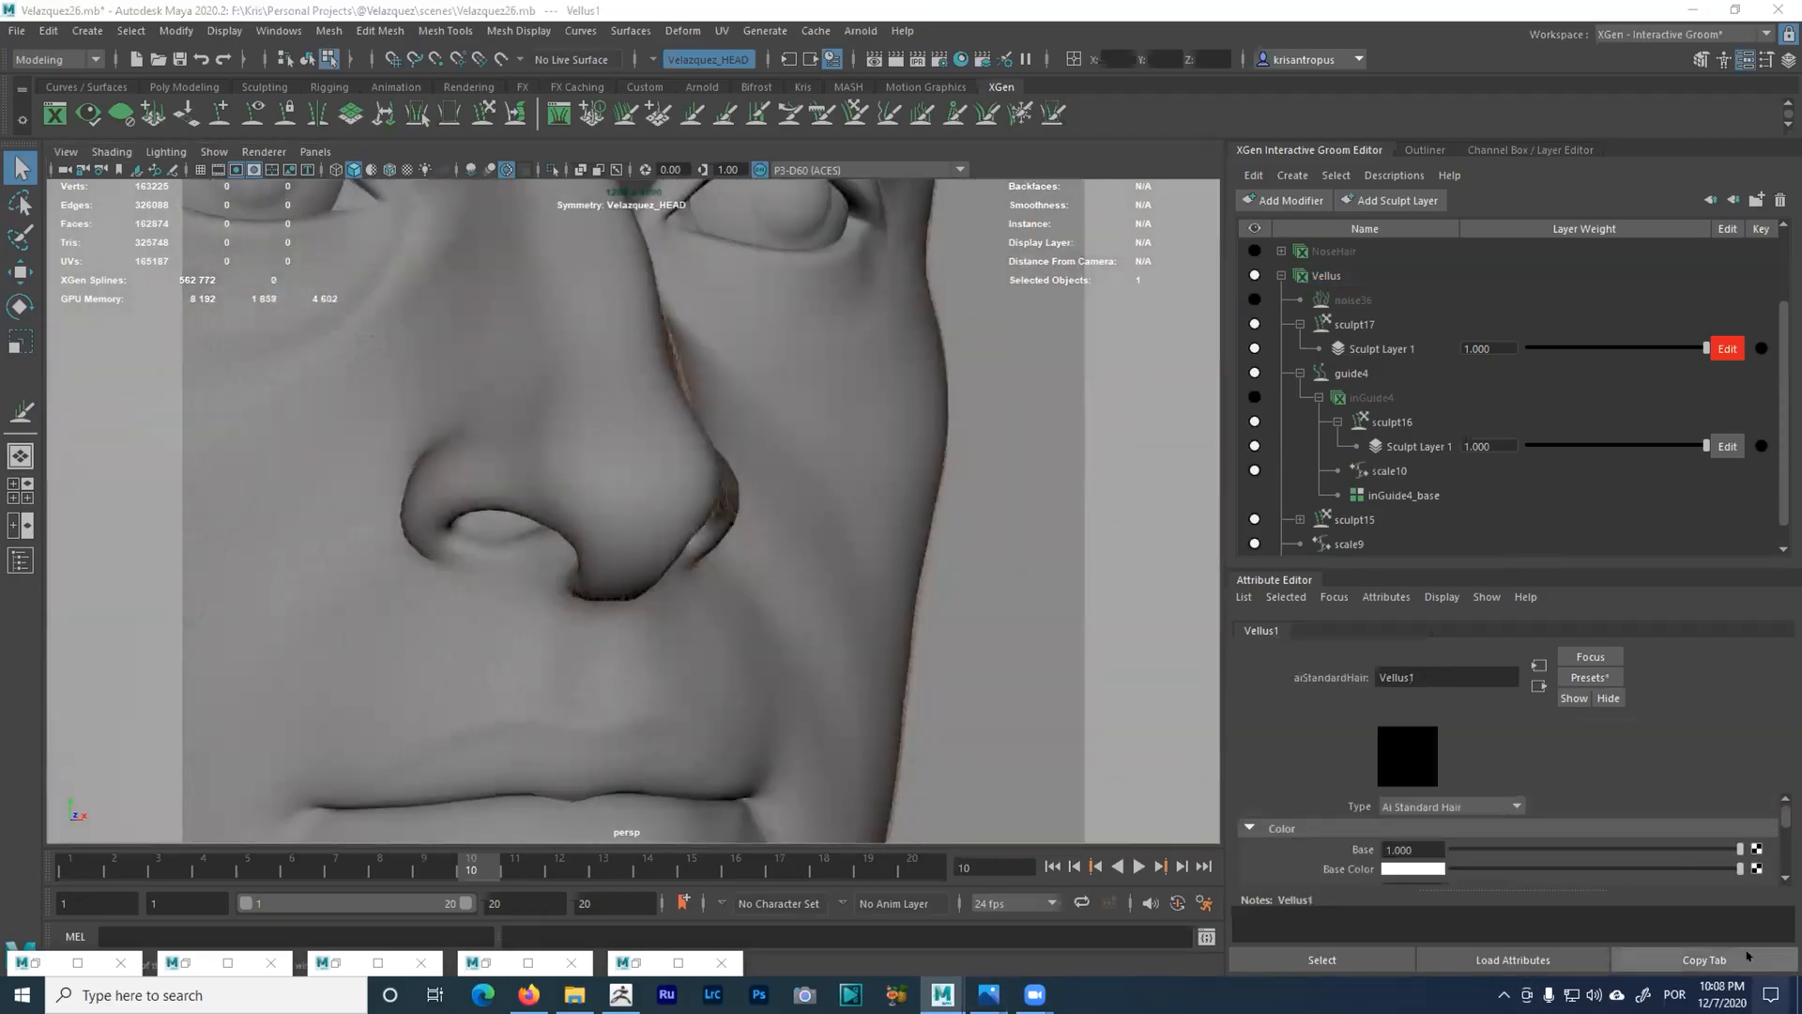
pyautogui.moveTo(1498, 555); pyautogui.dragTo(1483, 356)
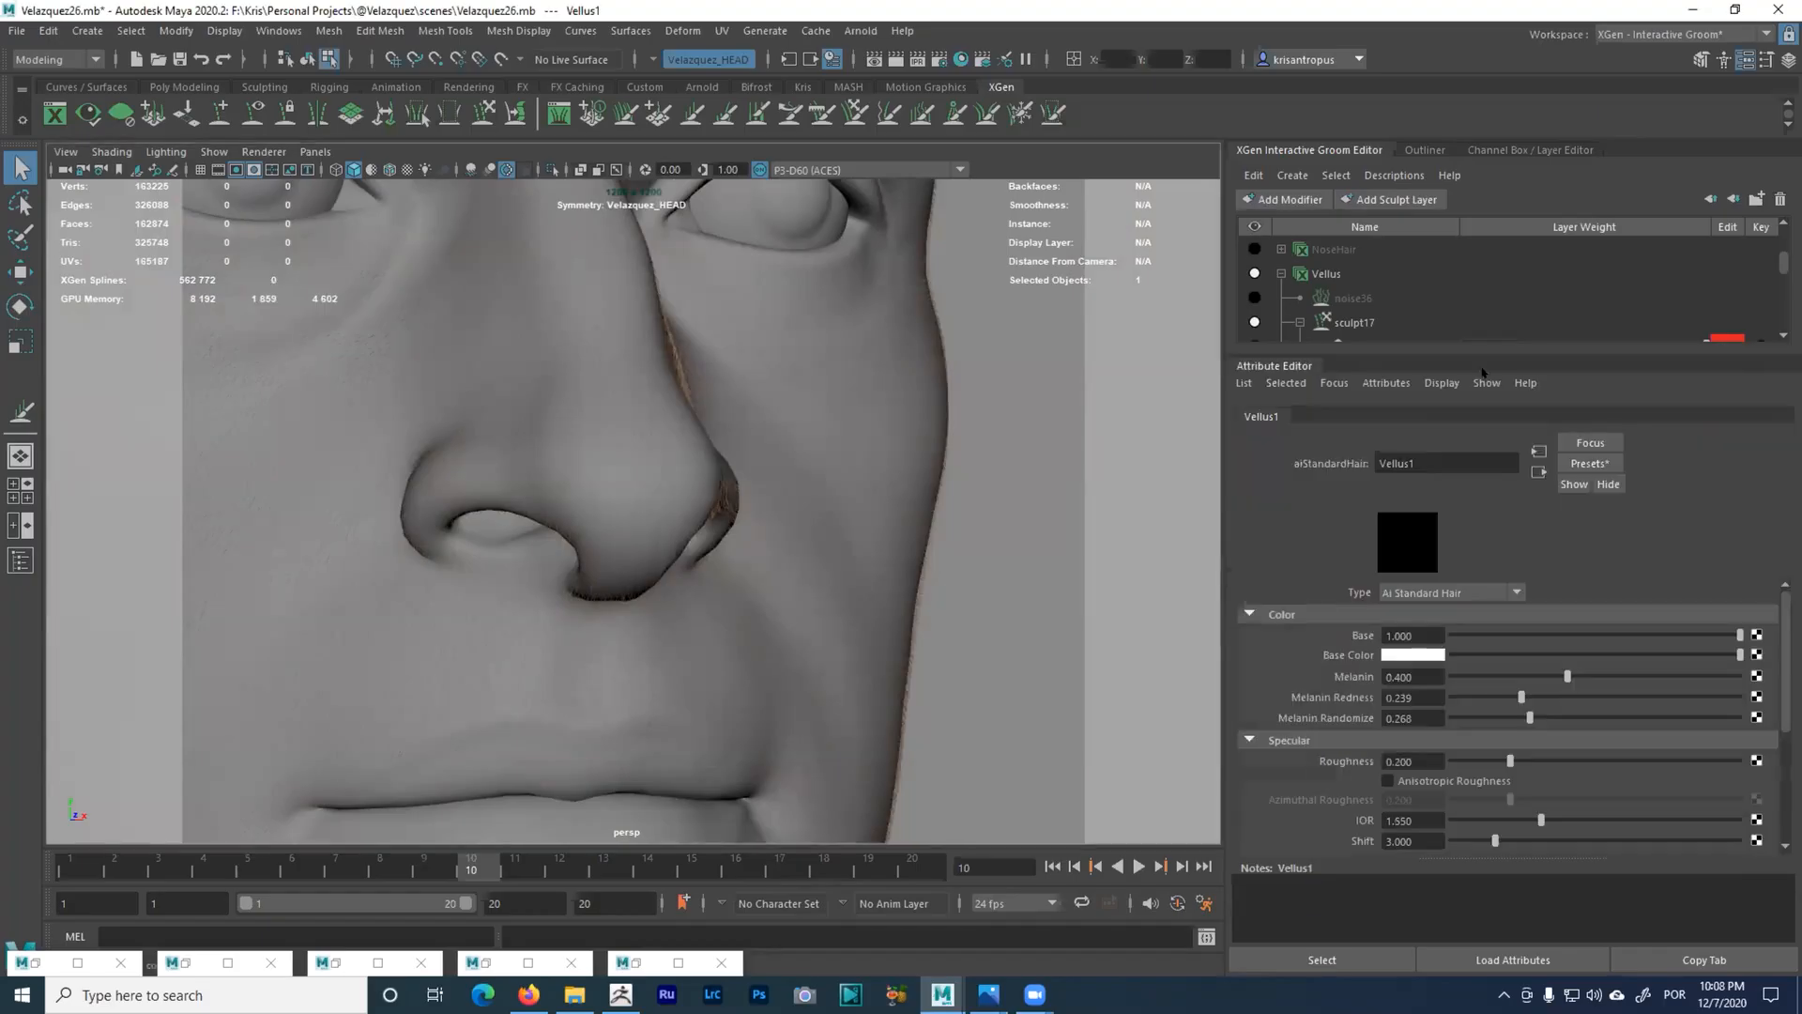
pyautogui.keyDown('alt'); pyautogui.moveTo(878, 719); pyautogui.dragTo(1001, 628, button='right'); pyautogui.keyUp('alt')
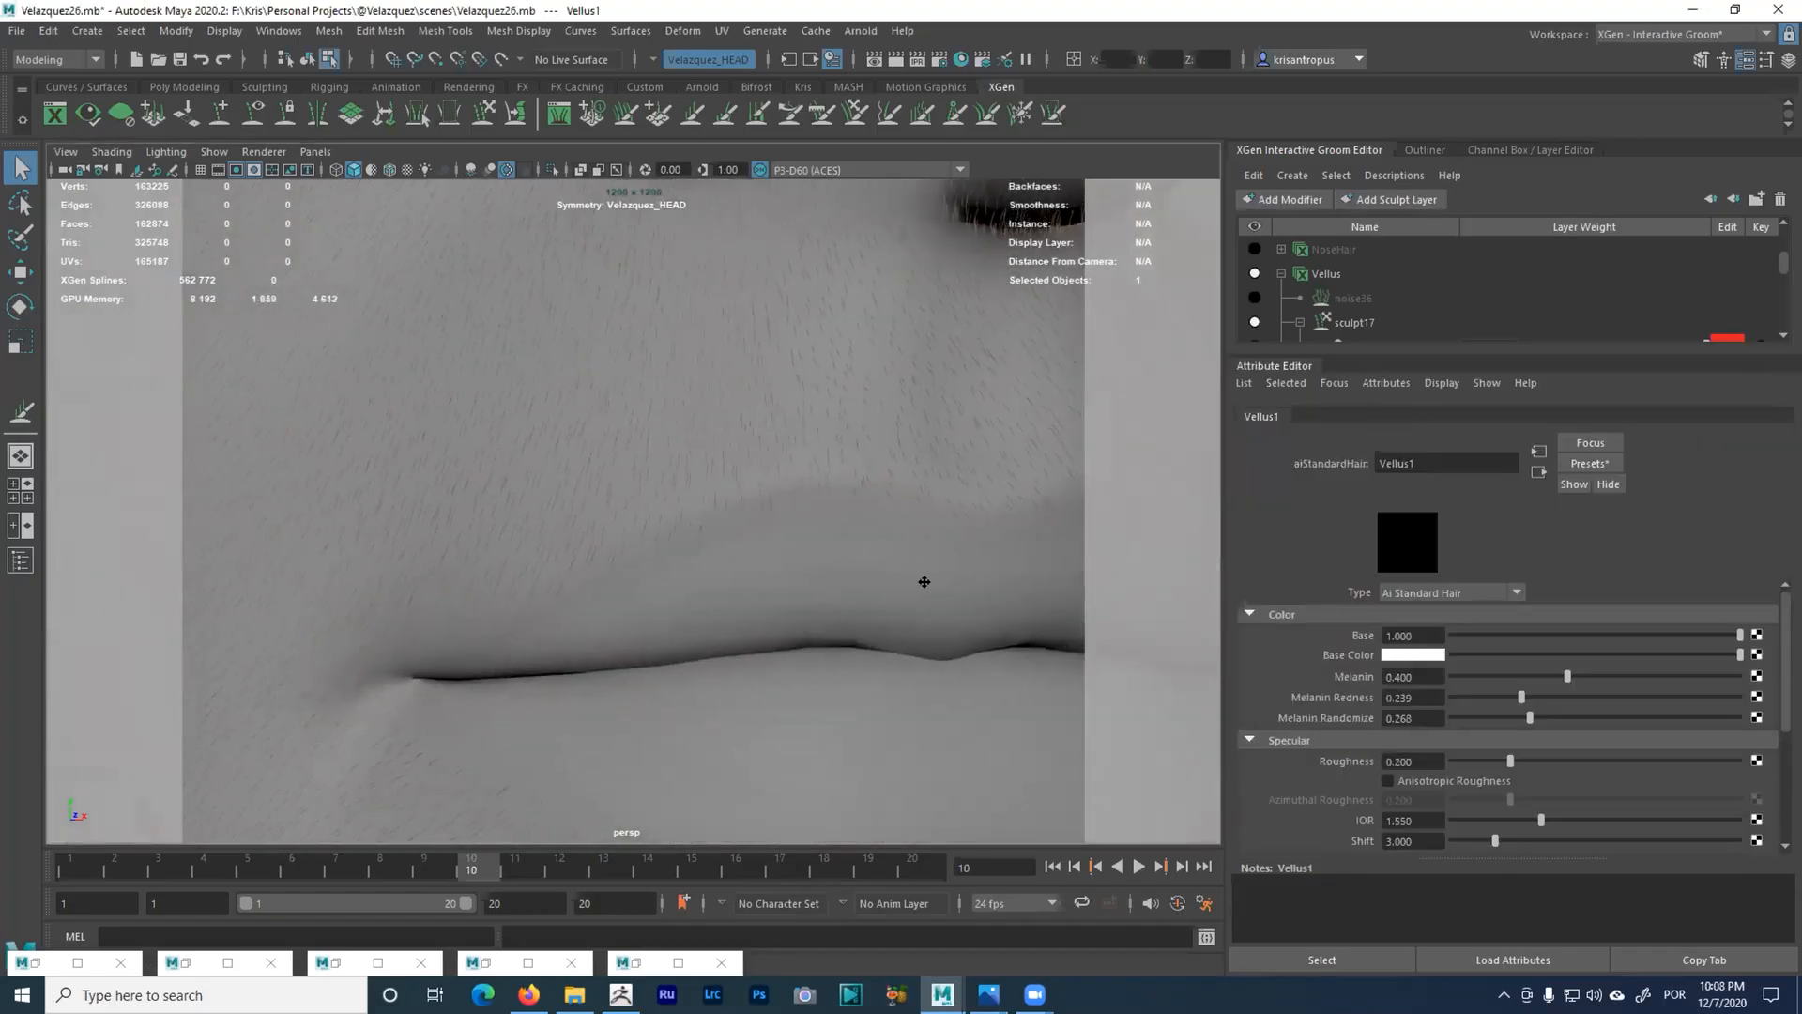
pyautogui.keyDown('alt'); pyautogui.moveTo(926, 535); pyautogui.dragTo(875, 553); pyautogui.keyUp('alt')
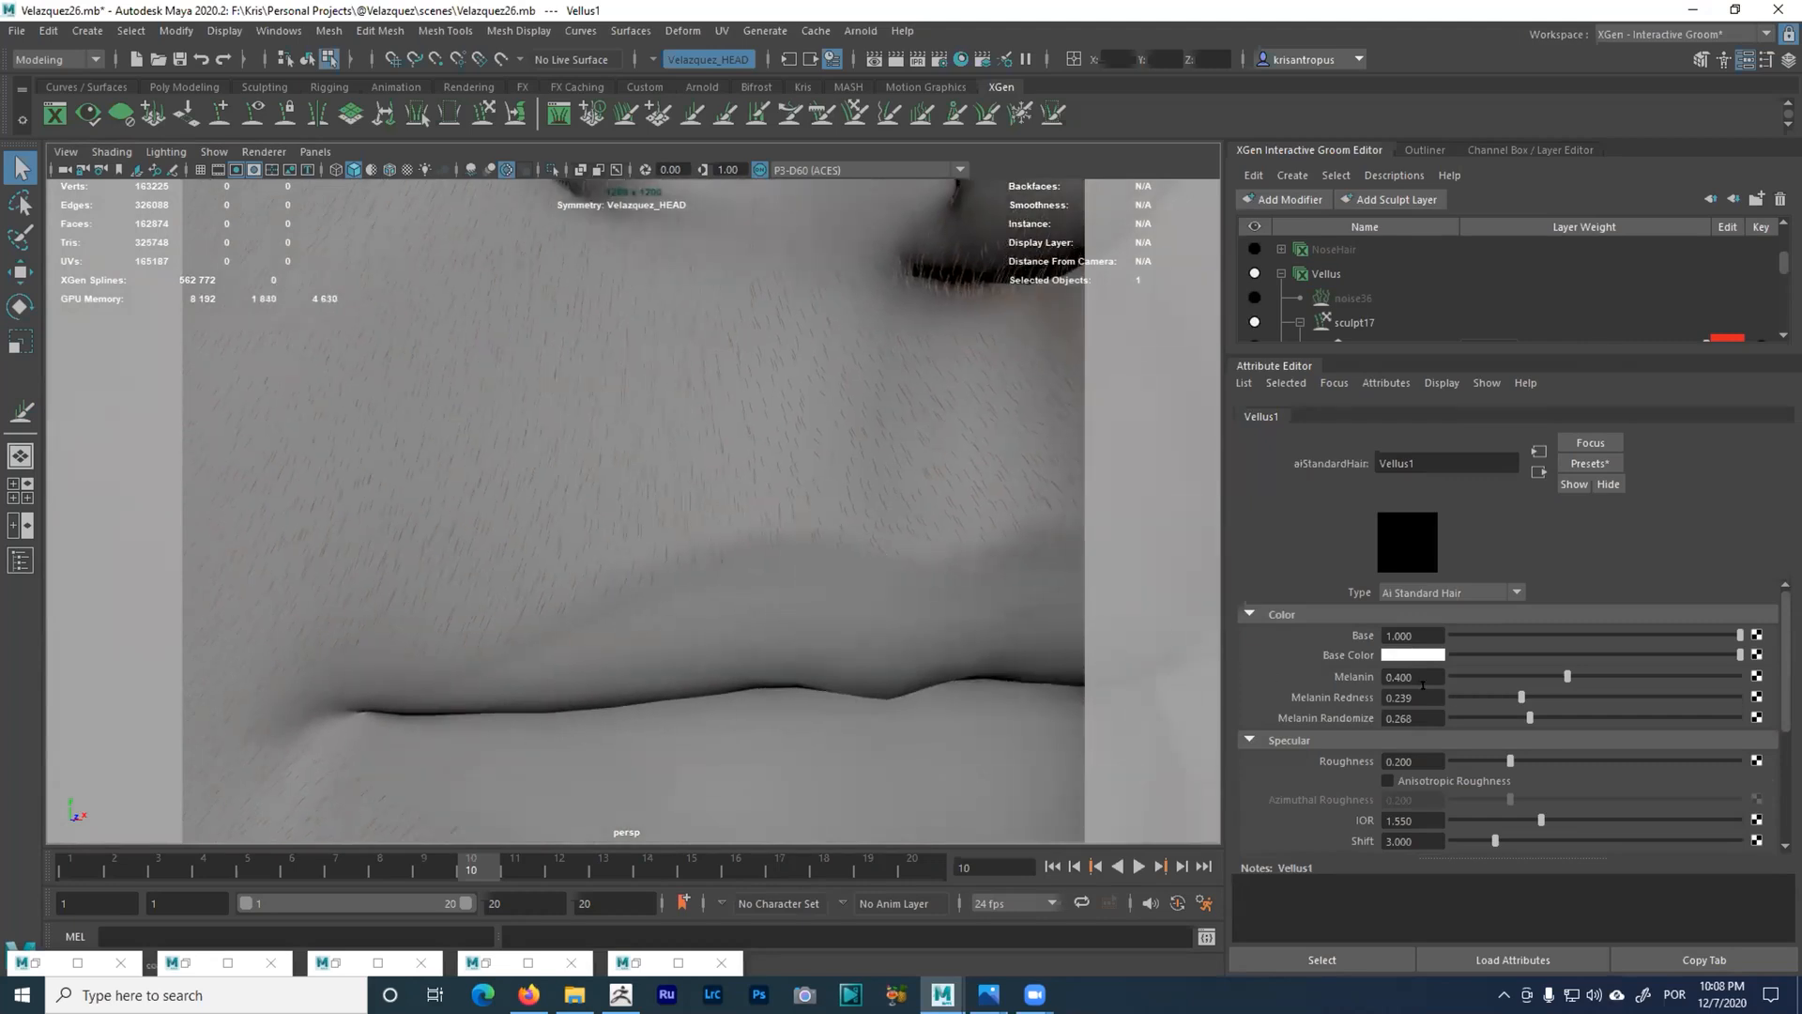
pyautogui.moveTo(1567, 675); pyautogui.dragTo(1452, 674)
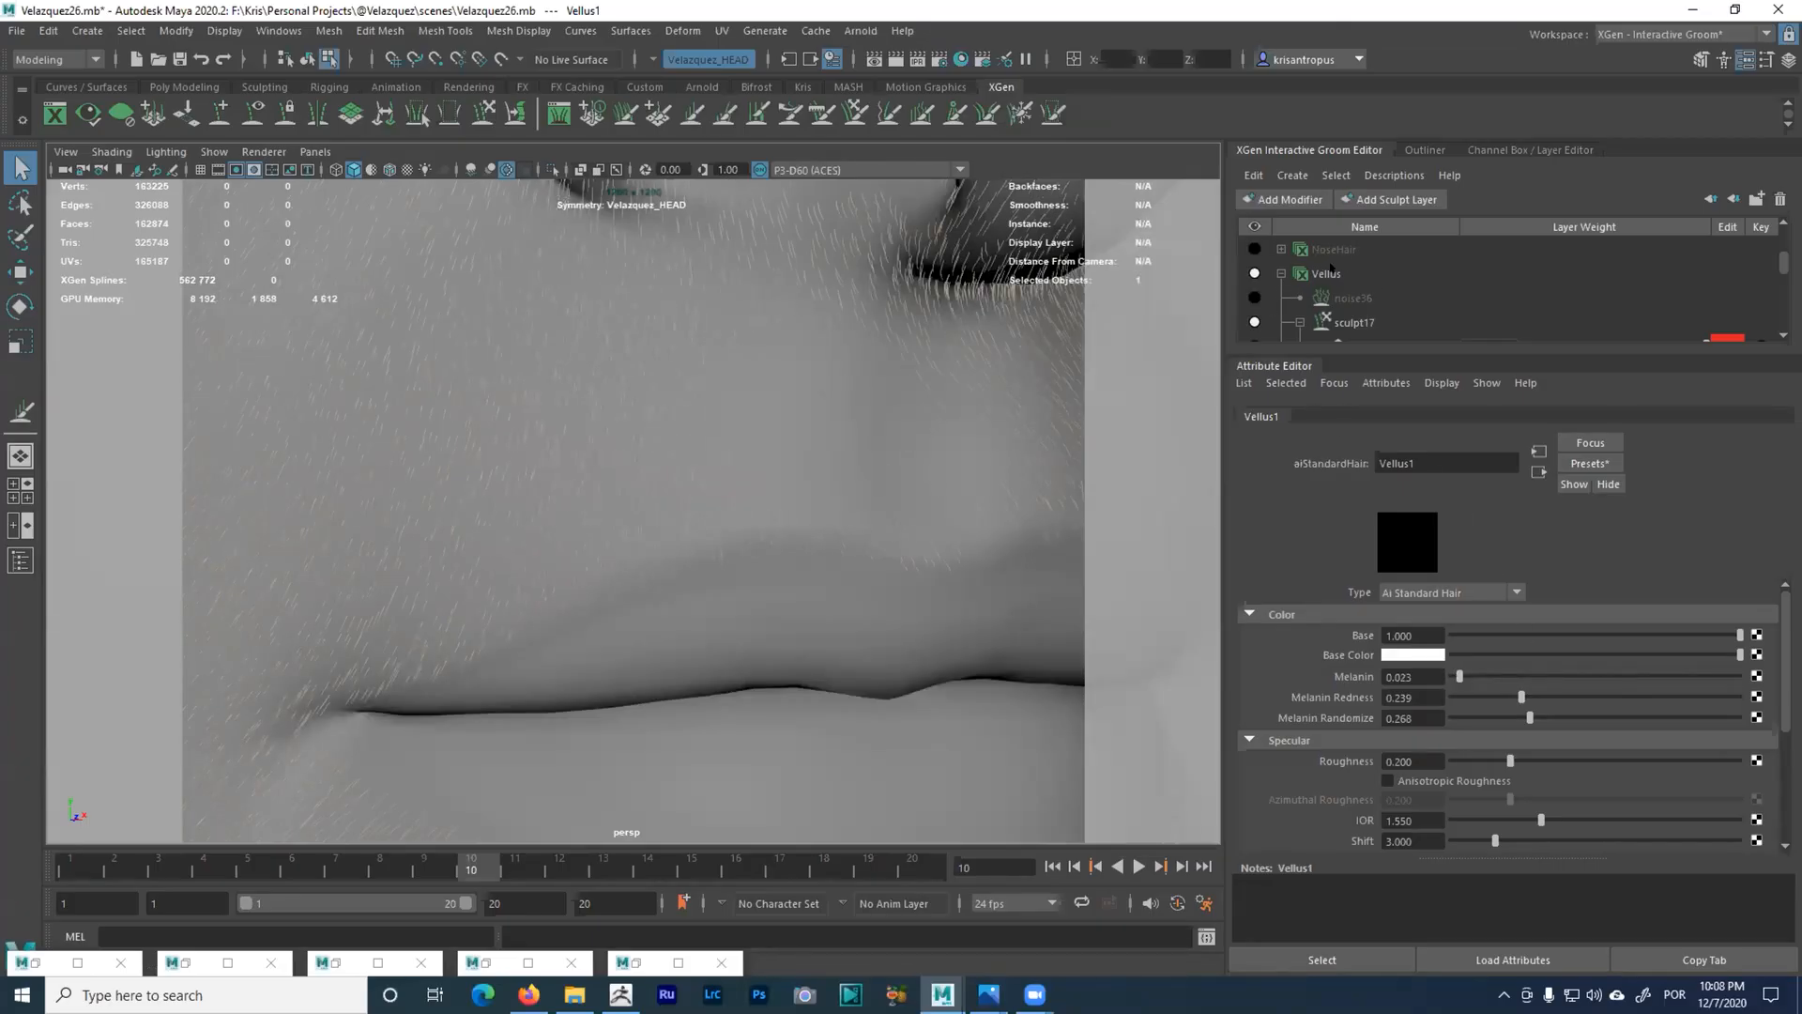
# - Show the hidden NoseHair, Mustache1, LowerEyelashes, UpperEyelashes and Eyebrows descriptions
pyautogui.click(1331, 270)
pyautogui.moveTo(1433, 356); pyautogui.dragTo(1412, 555)
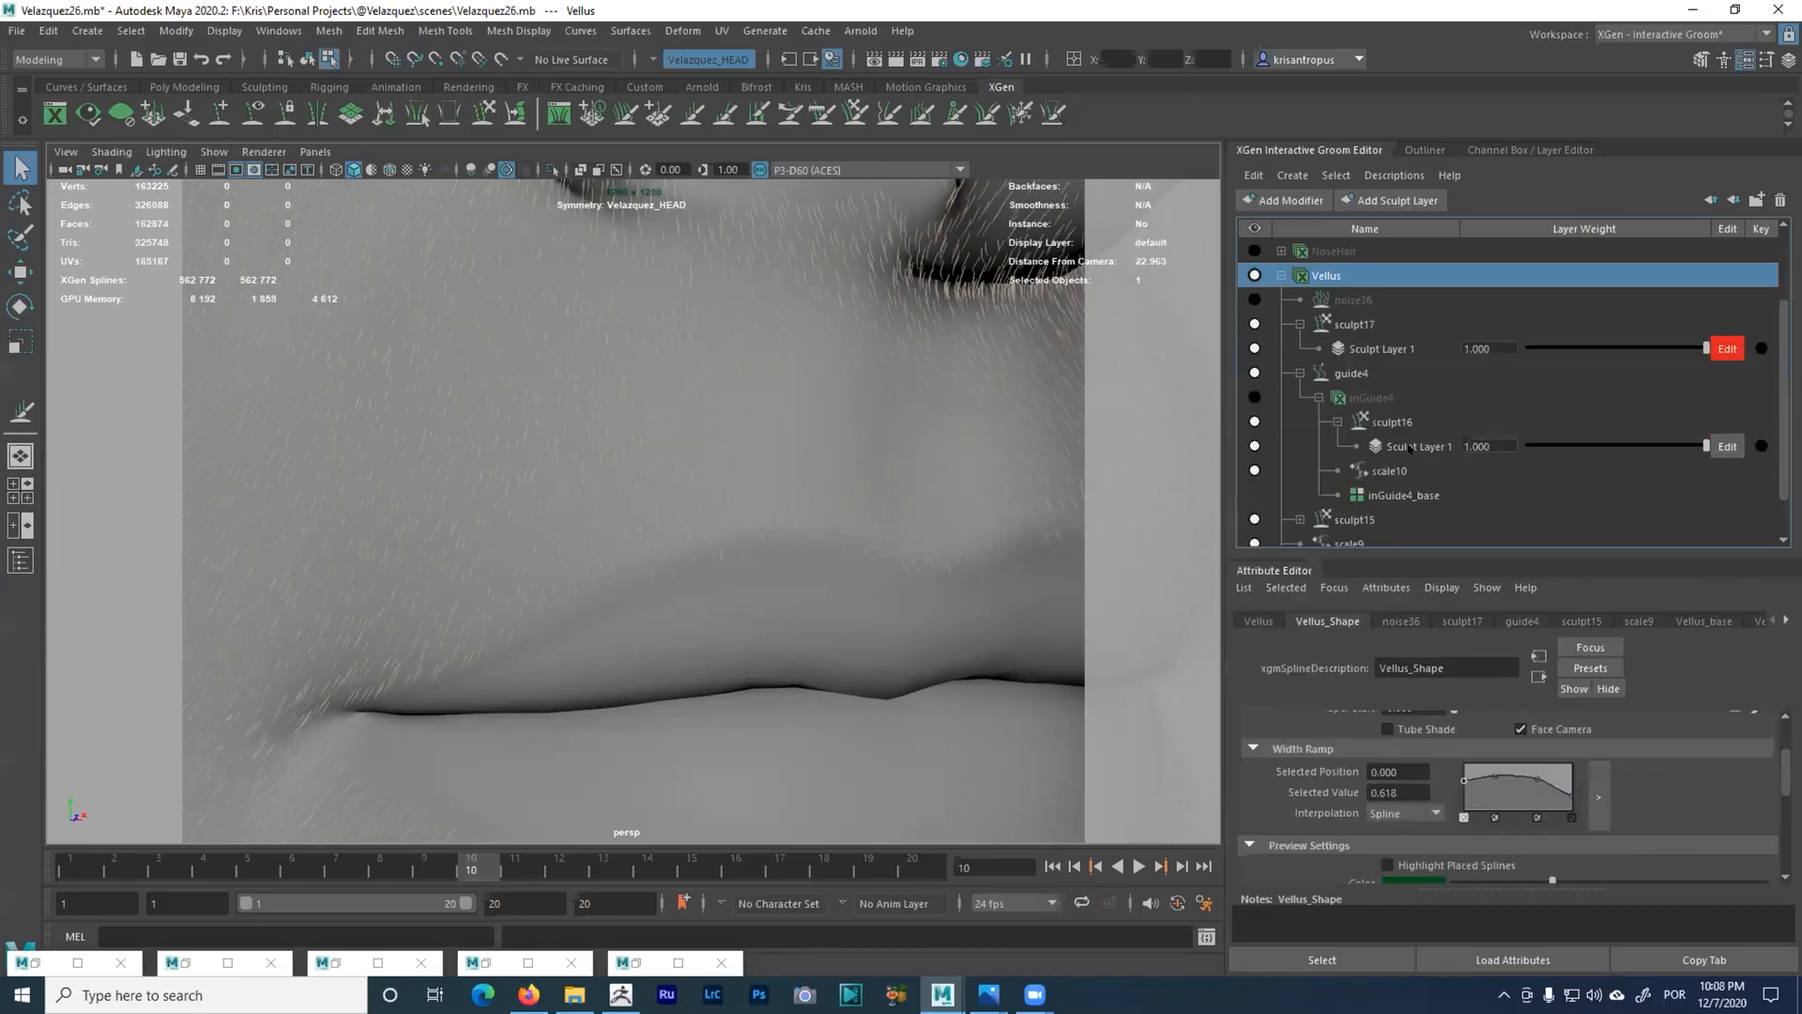
pyautogui.scroll(3, 1356, 281)
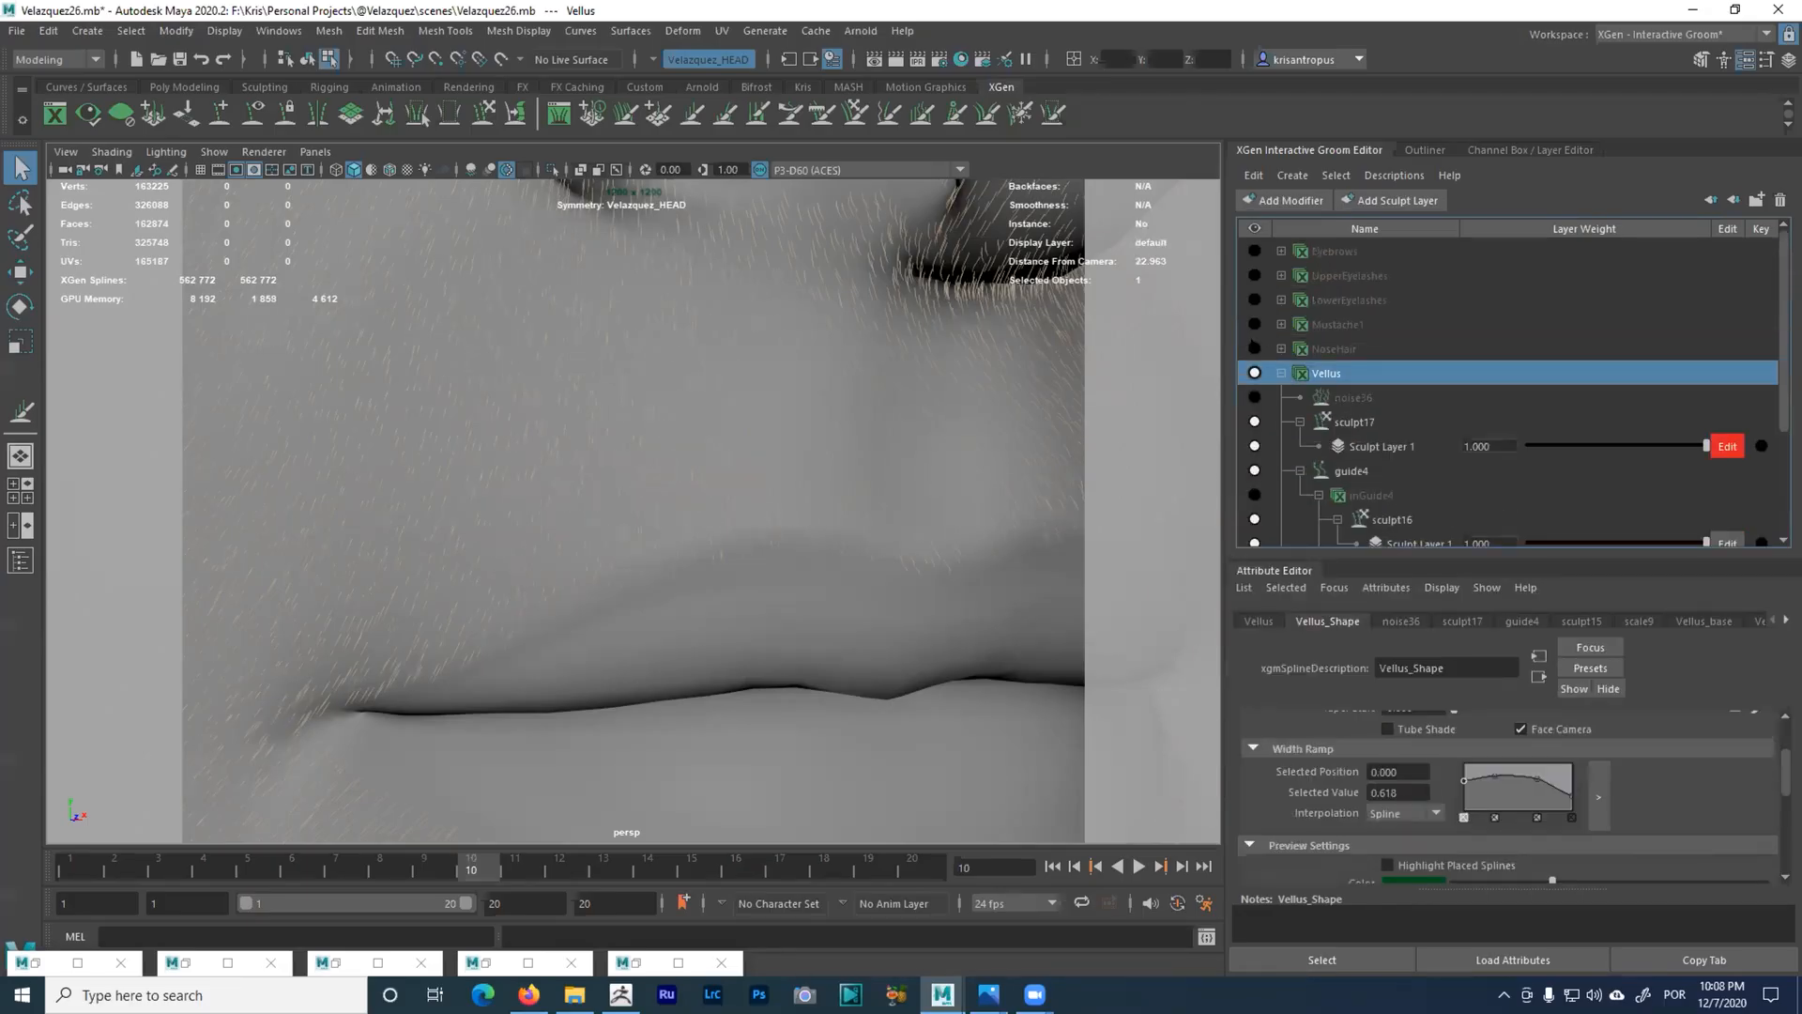
pyautogui.click(1254, 348)
pyautogui.click(1254, 323)
pyautogui.click(1254, 299)
pyautogui.click(1254, 275)
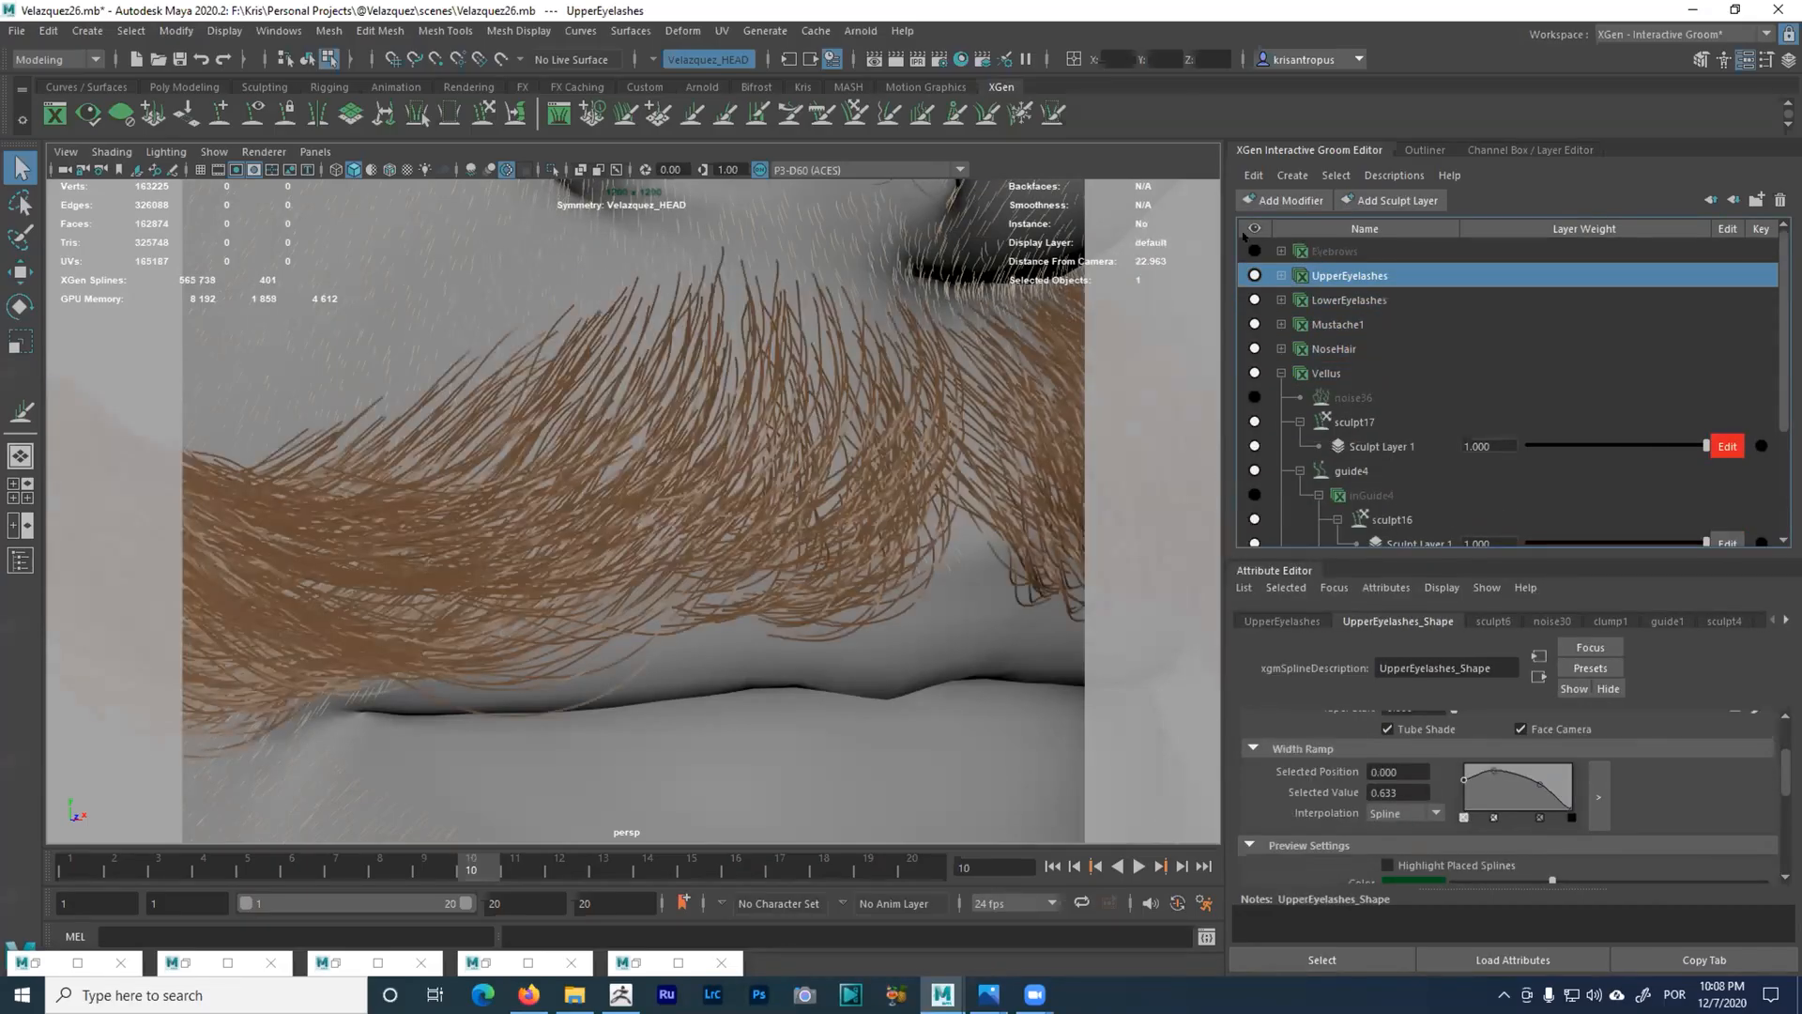
pyautogui.click(1254, 250)
# - Set the Arnold curve Mode of the Mustache1 and NoseHair descriptions to Thick
pyautogui.click(1328, 315)
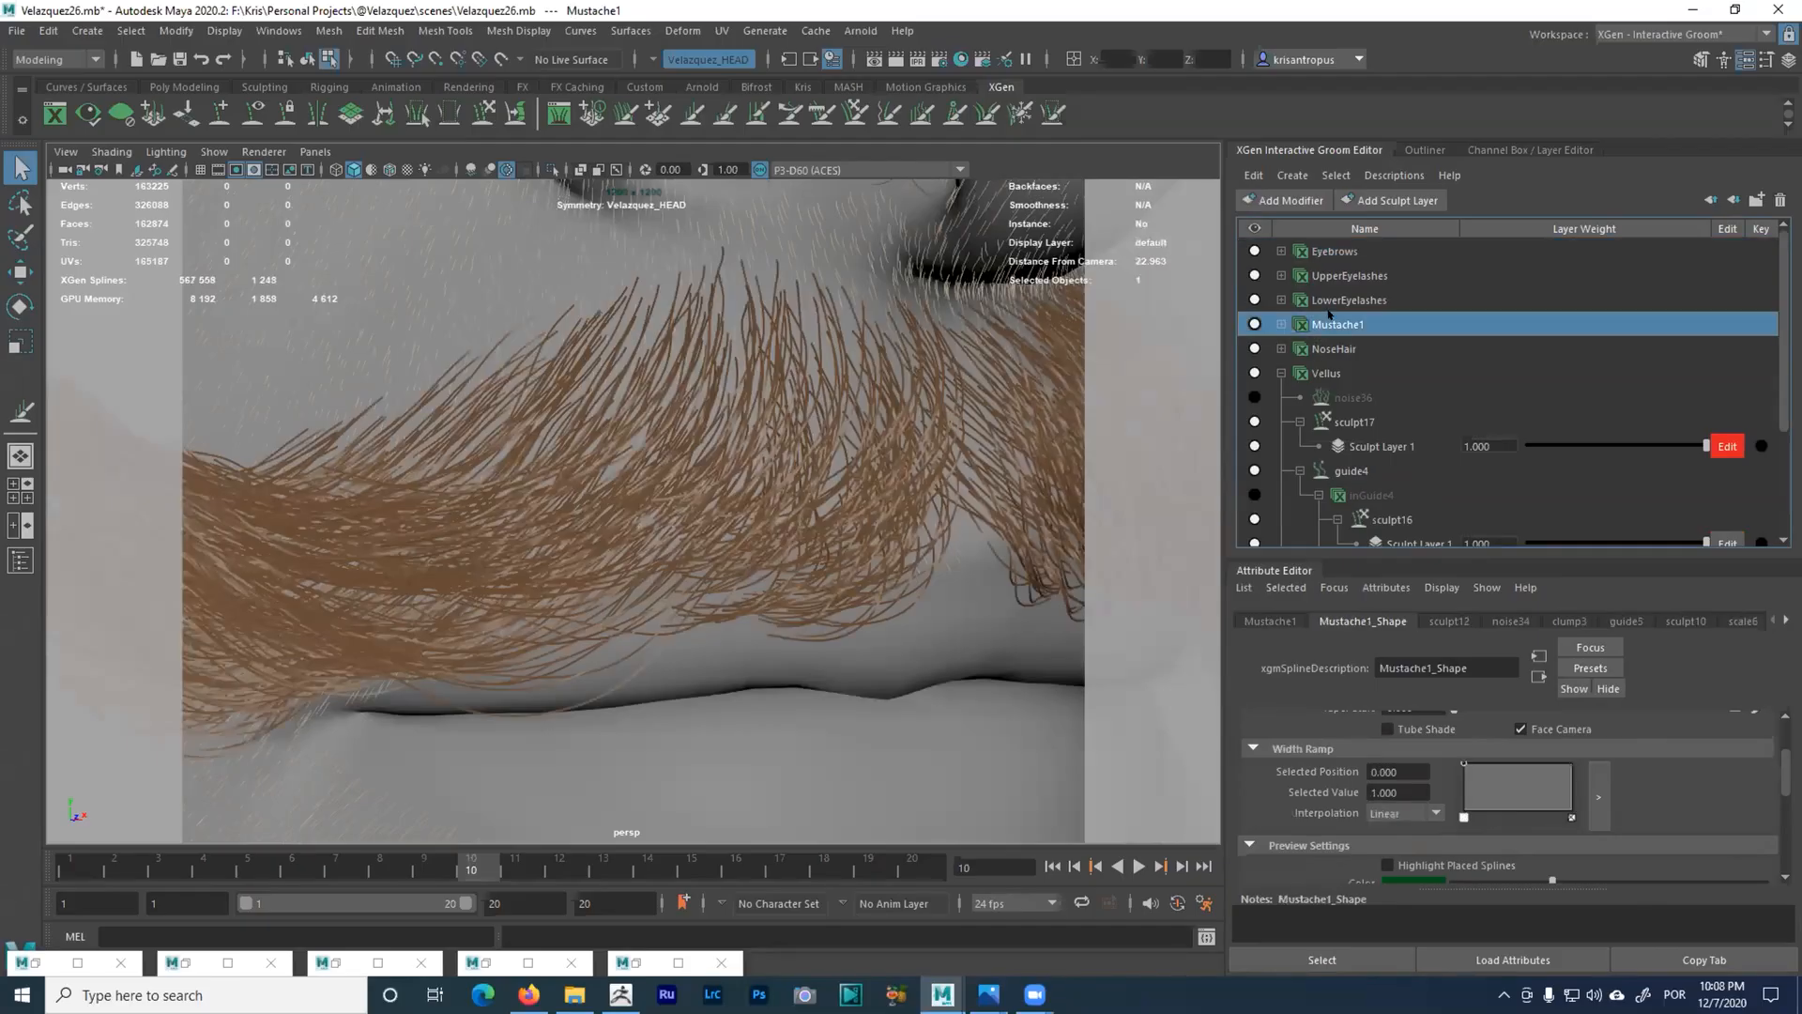
pyautogui.moveTo(1782, 768); pyautogui.dragTo(1781, 849)
pyautogui.click(1317, 807)
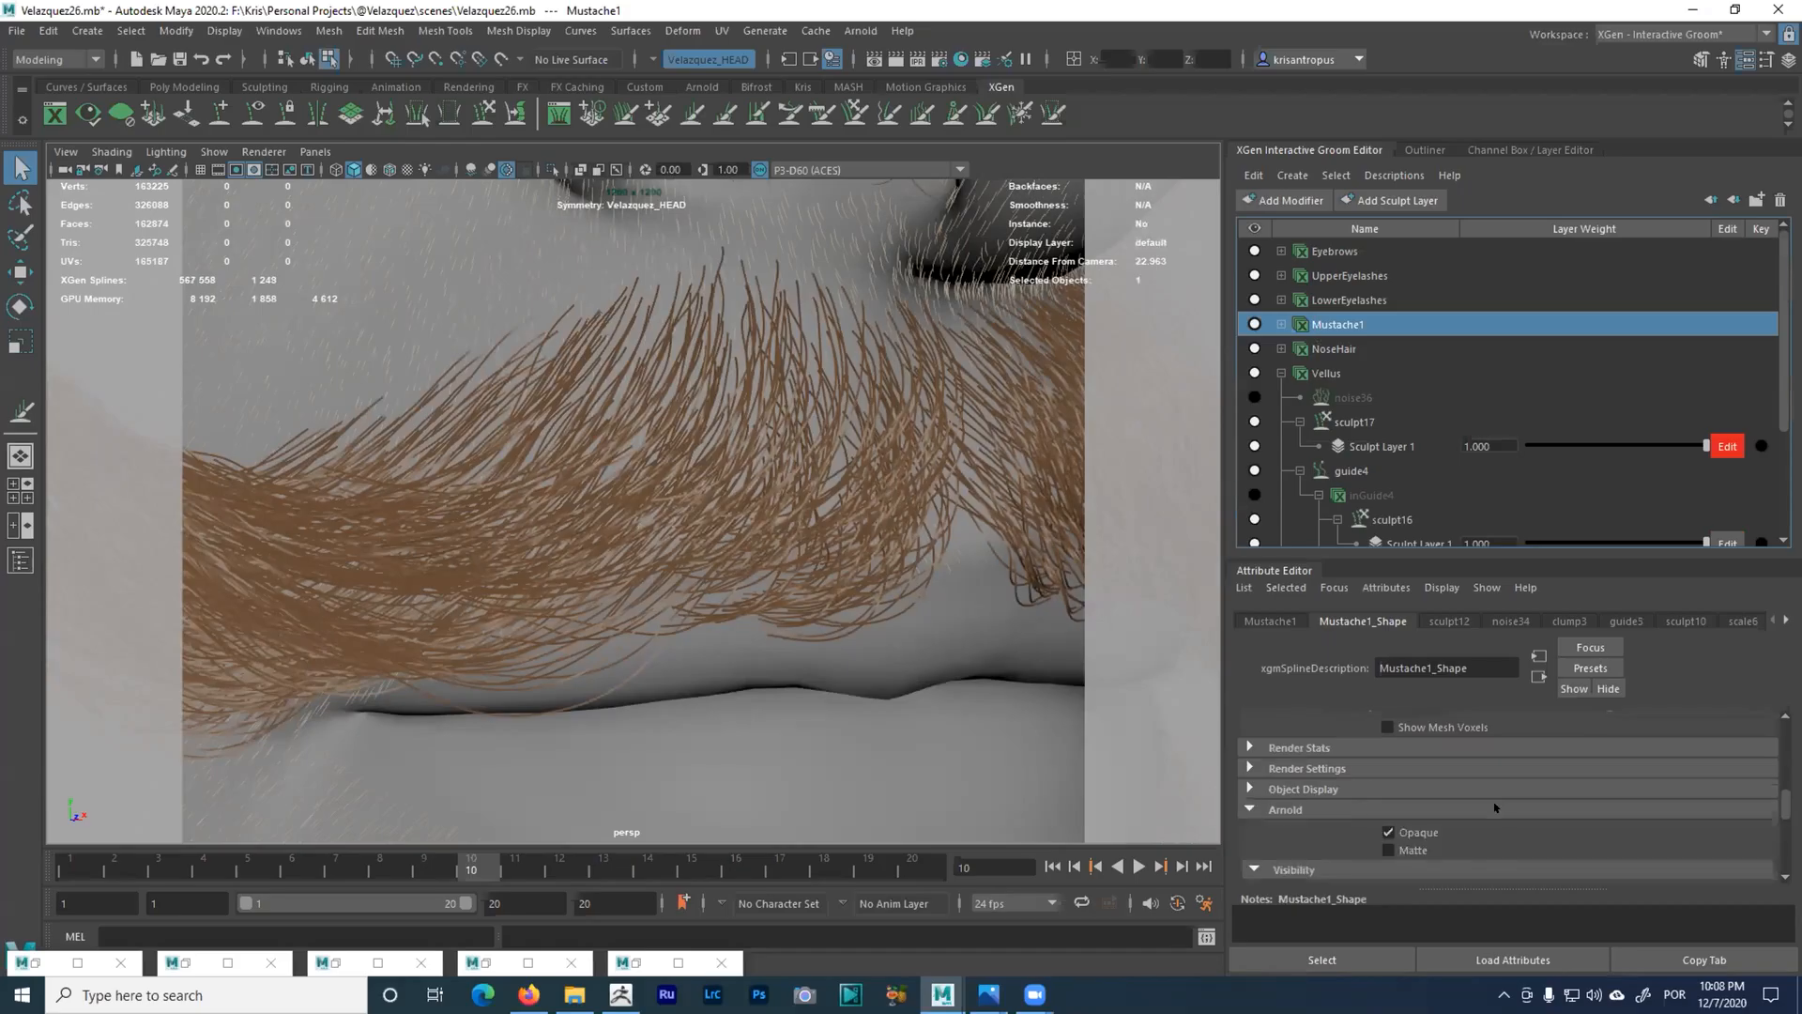
pyautogui.click(1420, 851)
pyautogui.click(1405, 883)
pyautogui.click(1316, 349)
pyautogui.click(1420, 851)
pyautogui.click(1405, 883)
# - Set the Arnold curve Mode of the Vellus description to Thick and collapse its modifier tree
pyautogui.click(1318, 374)
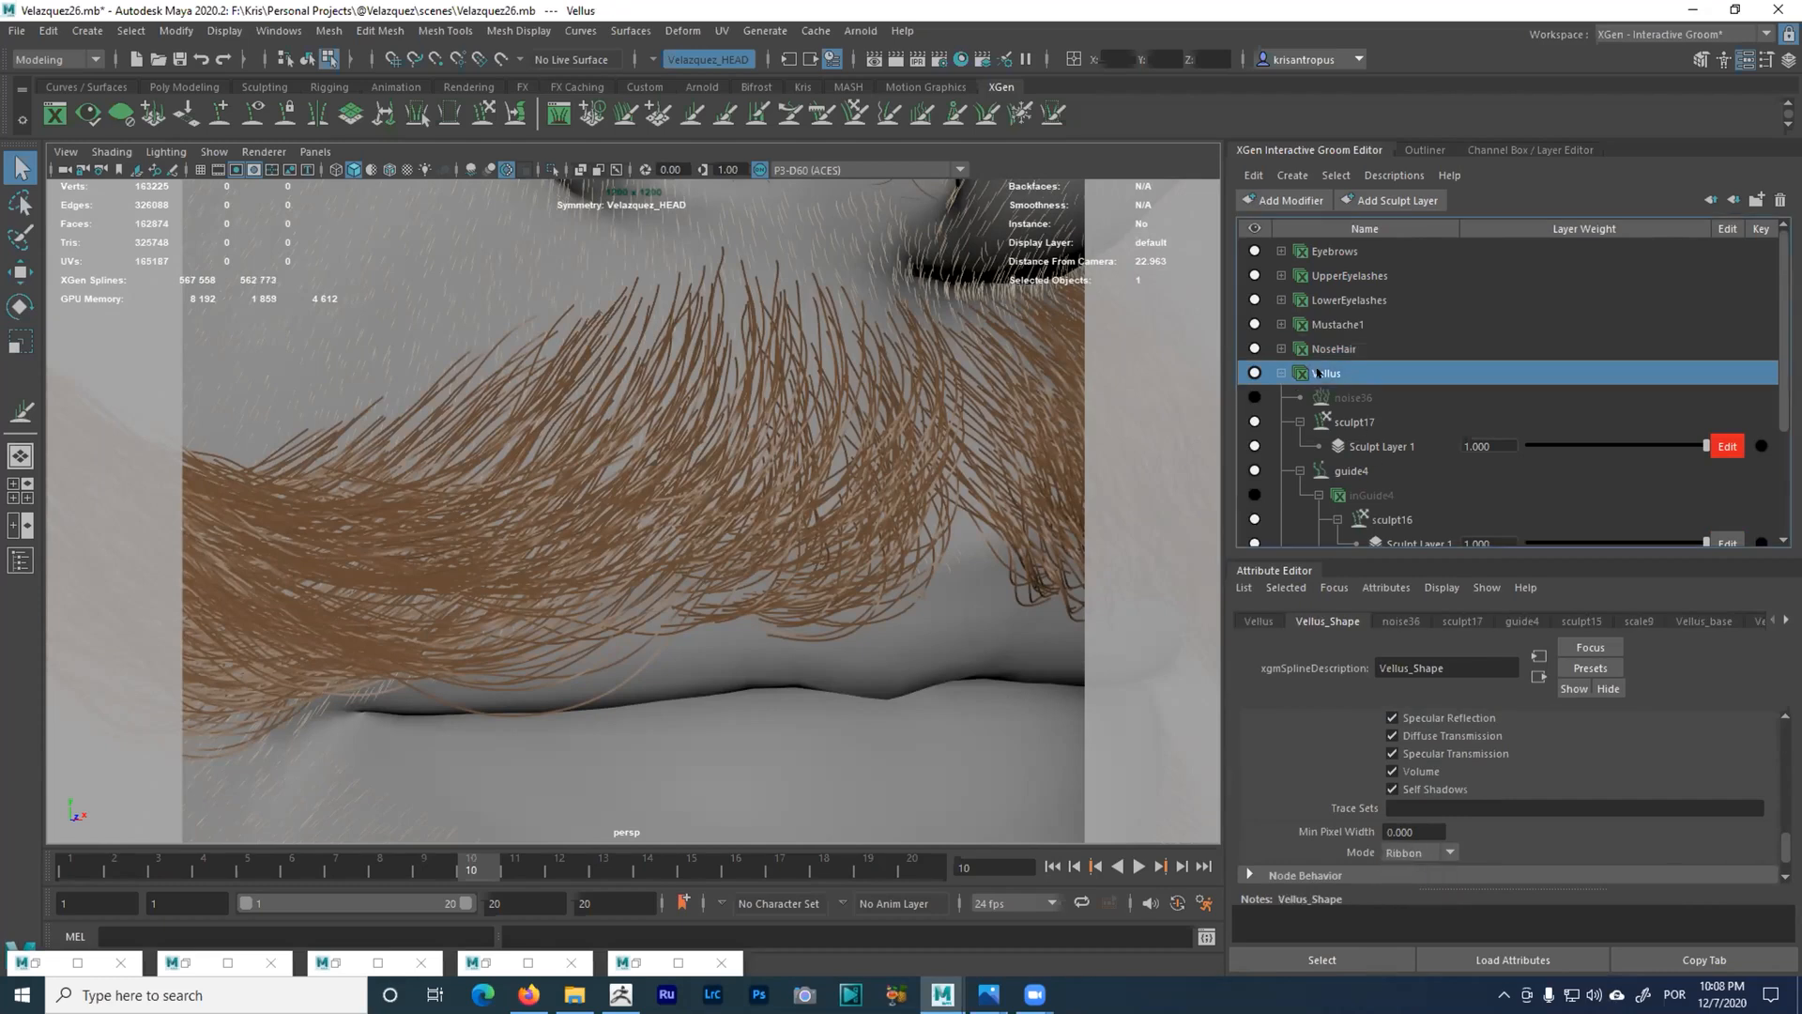
pyautogui.click(1445, 854)
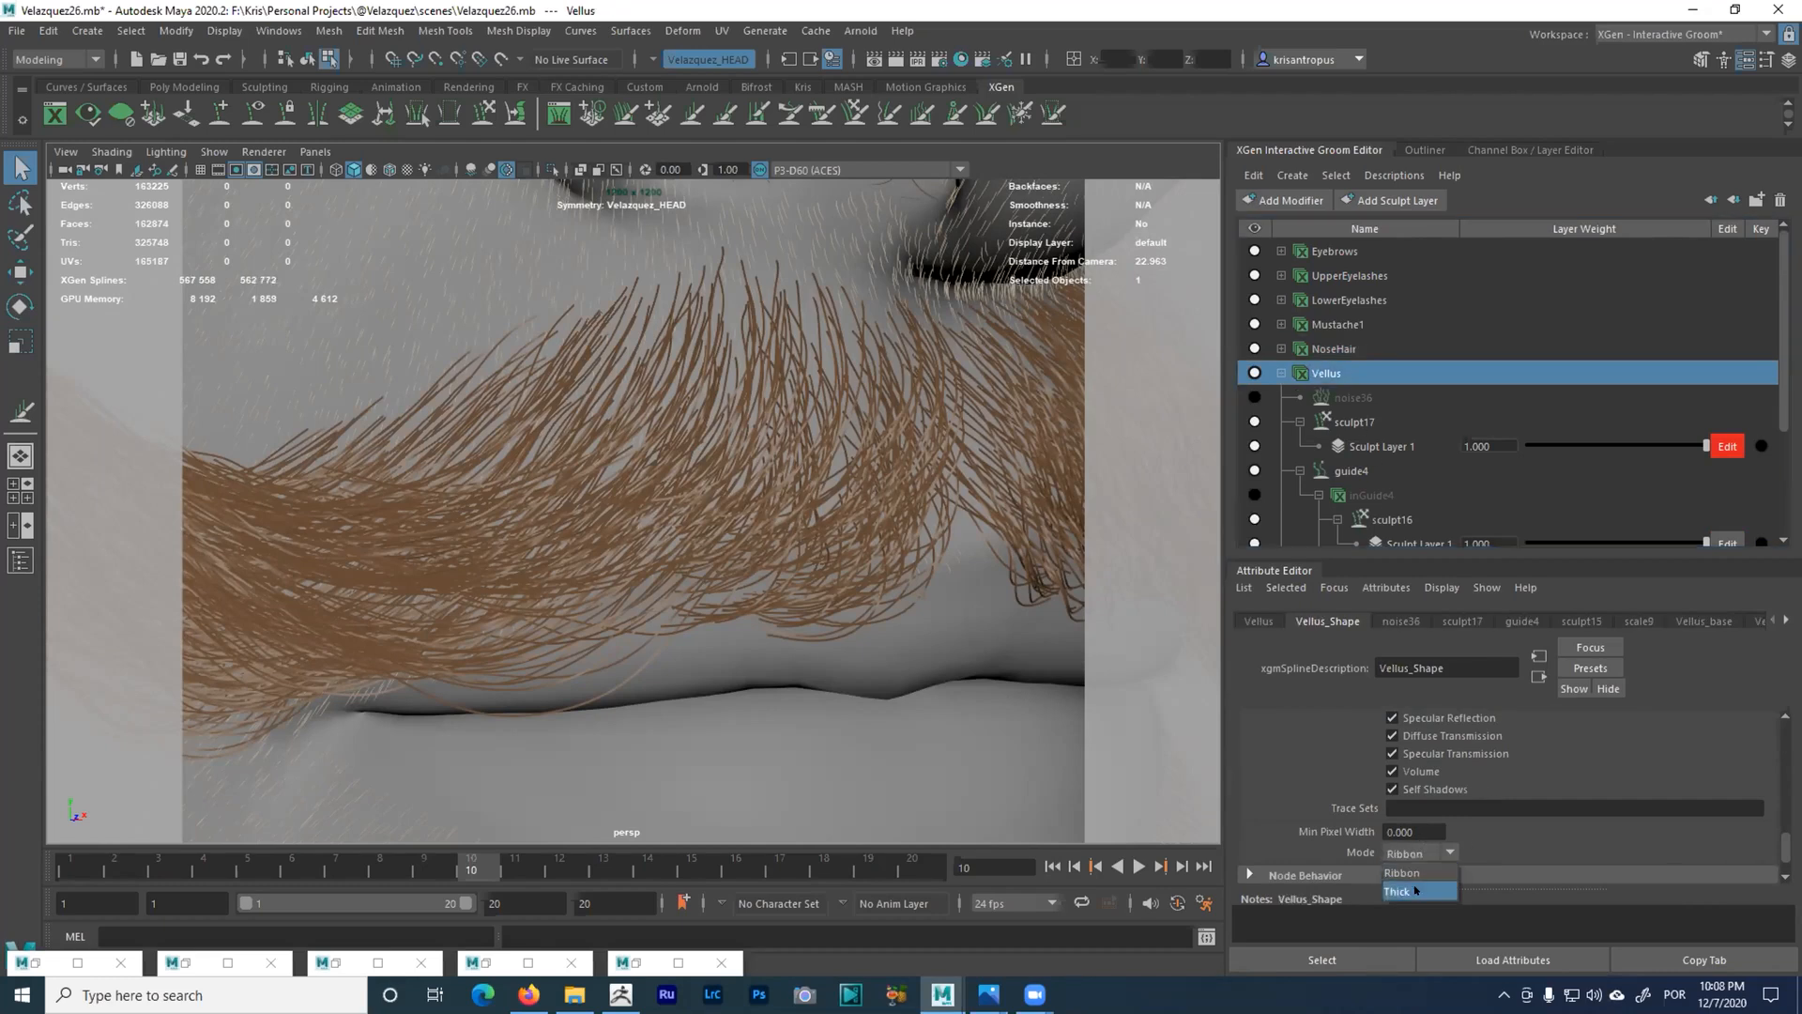
pyautogui.click(1417, 890)
pyautogui.click(1276, 373)
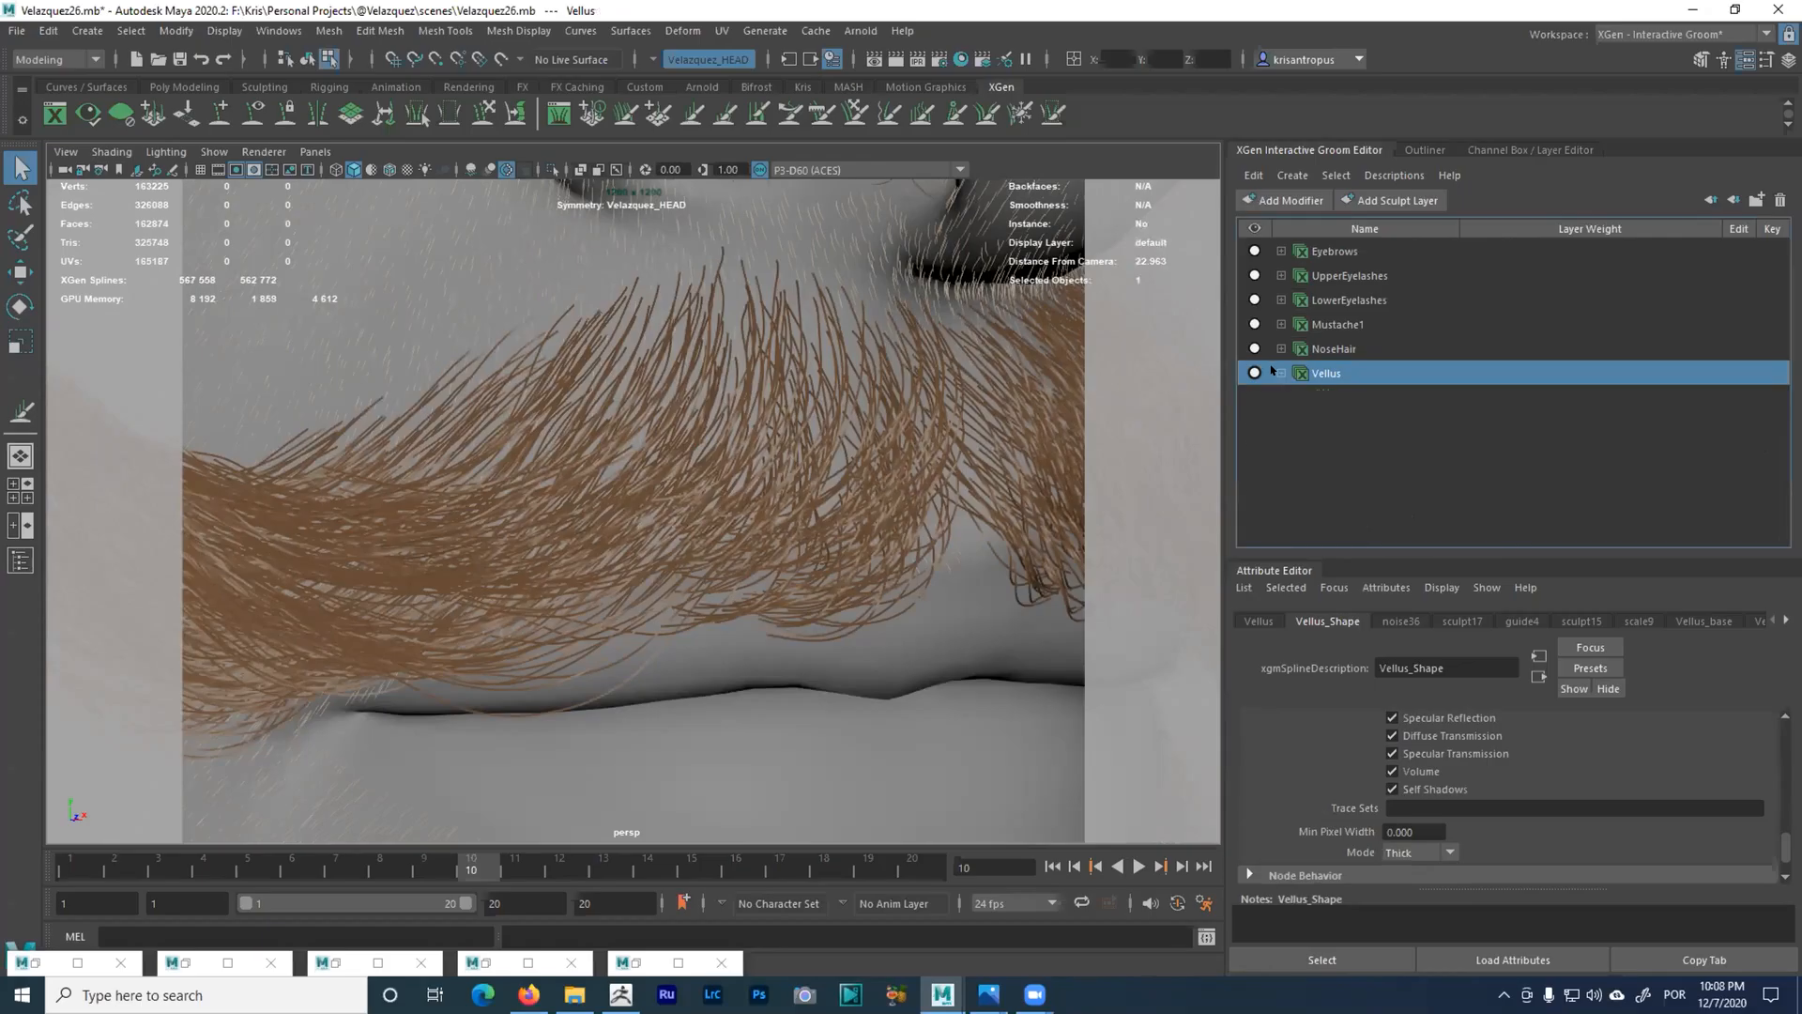
# - Inspect the mustache, vellus and nostril hairs together and check the Arnold curve mode of NoseHair
pyautogui.keyDown('alt'); pyautogui.moveTo(953, 493); pyautogui.dragTo(746, 387, button='right'); pyautogui.keyUp('alt')
pyautogui.keyDown('alt'); pyautogui.moveTo(746, 387); pyautogui.dragTo(591, 422); pyautogui.keyUp('alt')
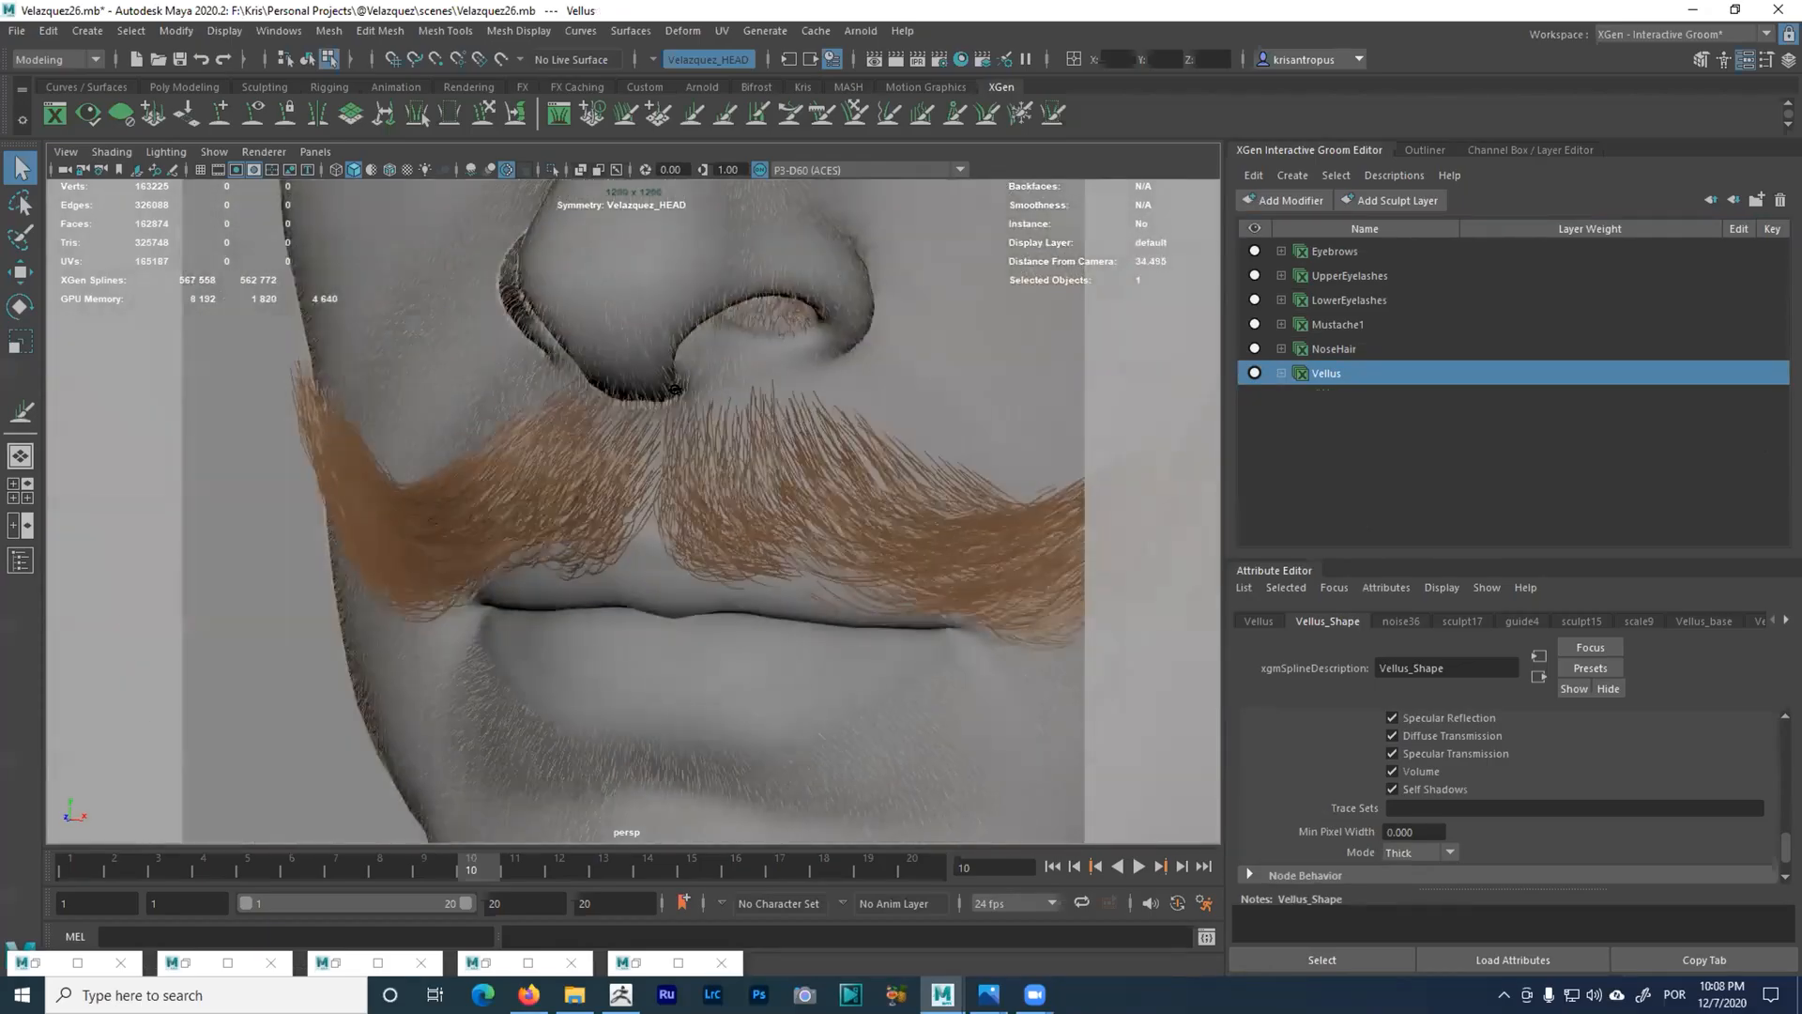
pyautogui.keyDown('alt'); pyautogui.moveTo(591, 422); pyautogui.dragTo(741, 624, button='right'); pyautogui.keyUp('alt')
pyautogui.keyDown('alt'); pyautogui.moveTo(742, 624); pyautogui.dragTo(749, 672, button='middle'); pyautogui.keyUp('alt')
pyautogui.keyDown('alt'); pyautogui.moveTo(749, 672); pyautogui.dragTo(887, 352, button='right'); pyautogui.keyUp('alt')
pyautogui.keyDown('alt'); pyautogui.moveTo(887, 352); pyautogui.dragTo(747, 600, button='middle'); pyautogui.keyUp('alt')
pyautogui.keyDown('alt'); pyautogui.moveTo(746, 601); pyautogui.dragTo(987, 504, button='right'); pyautogui.keyUp('alt')
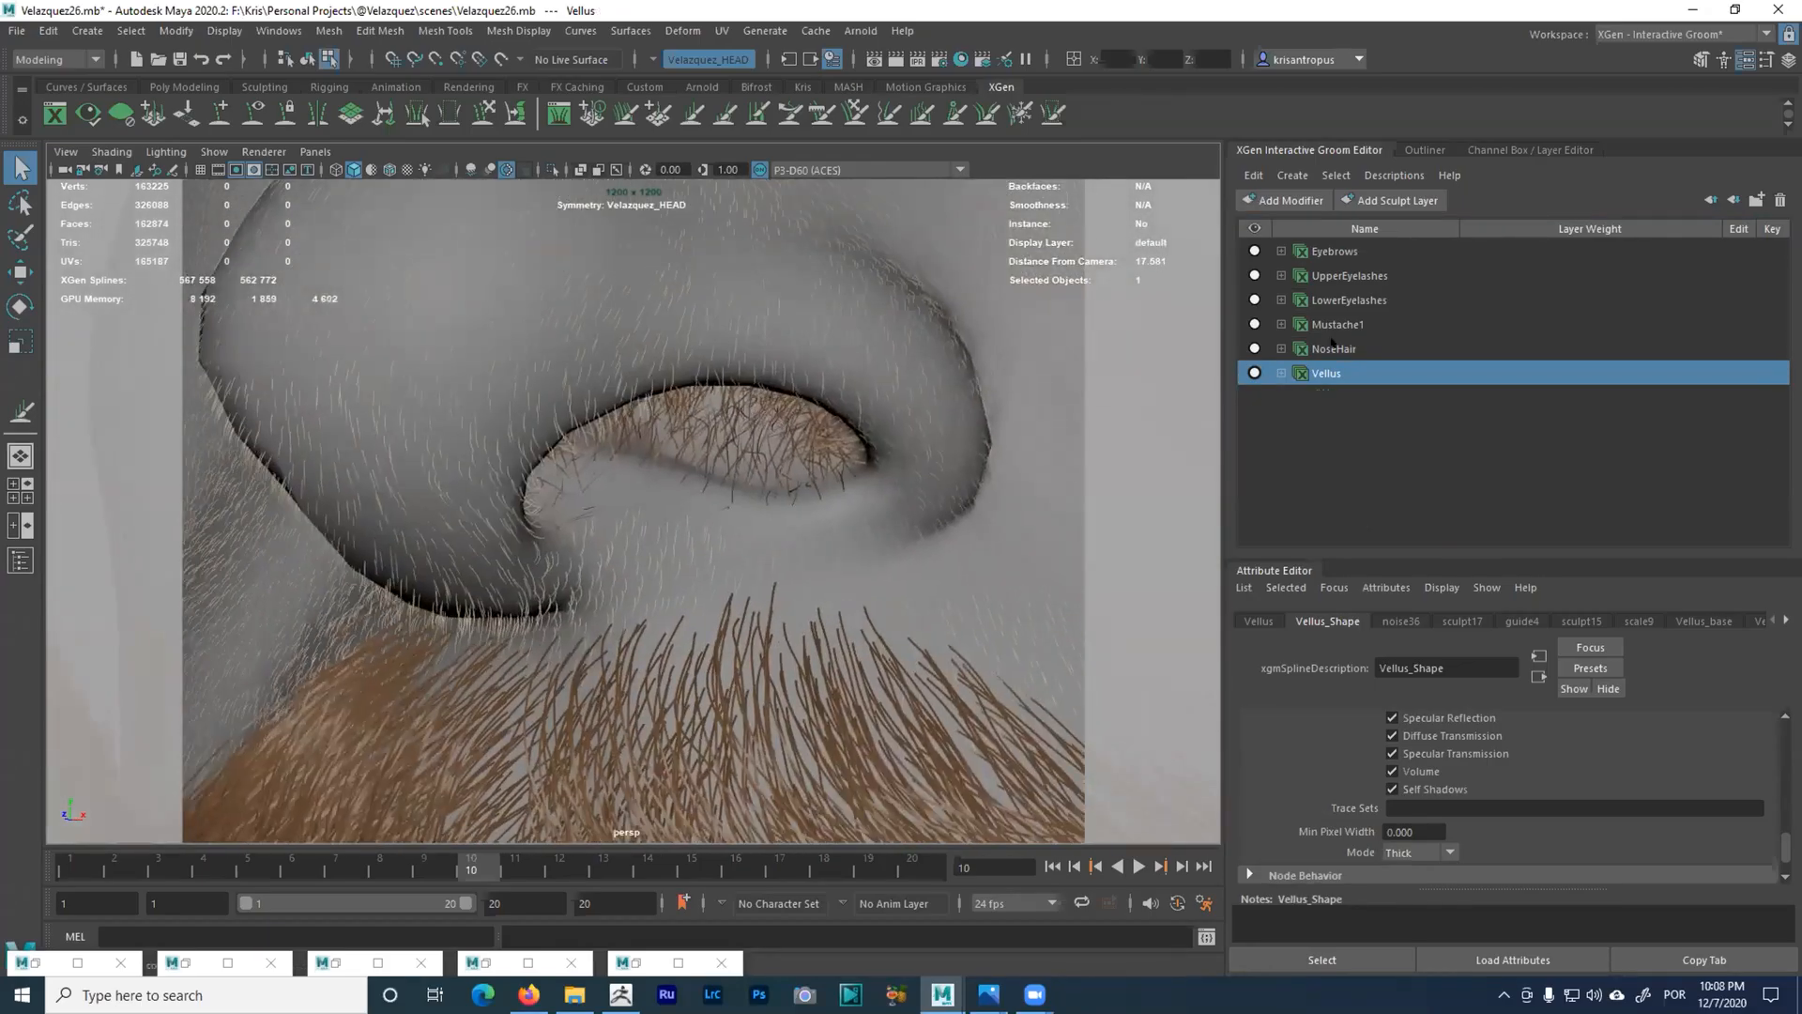
pyautogui.click(1331, 343)
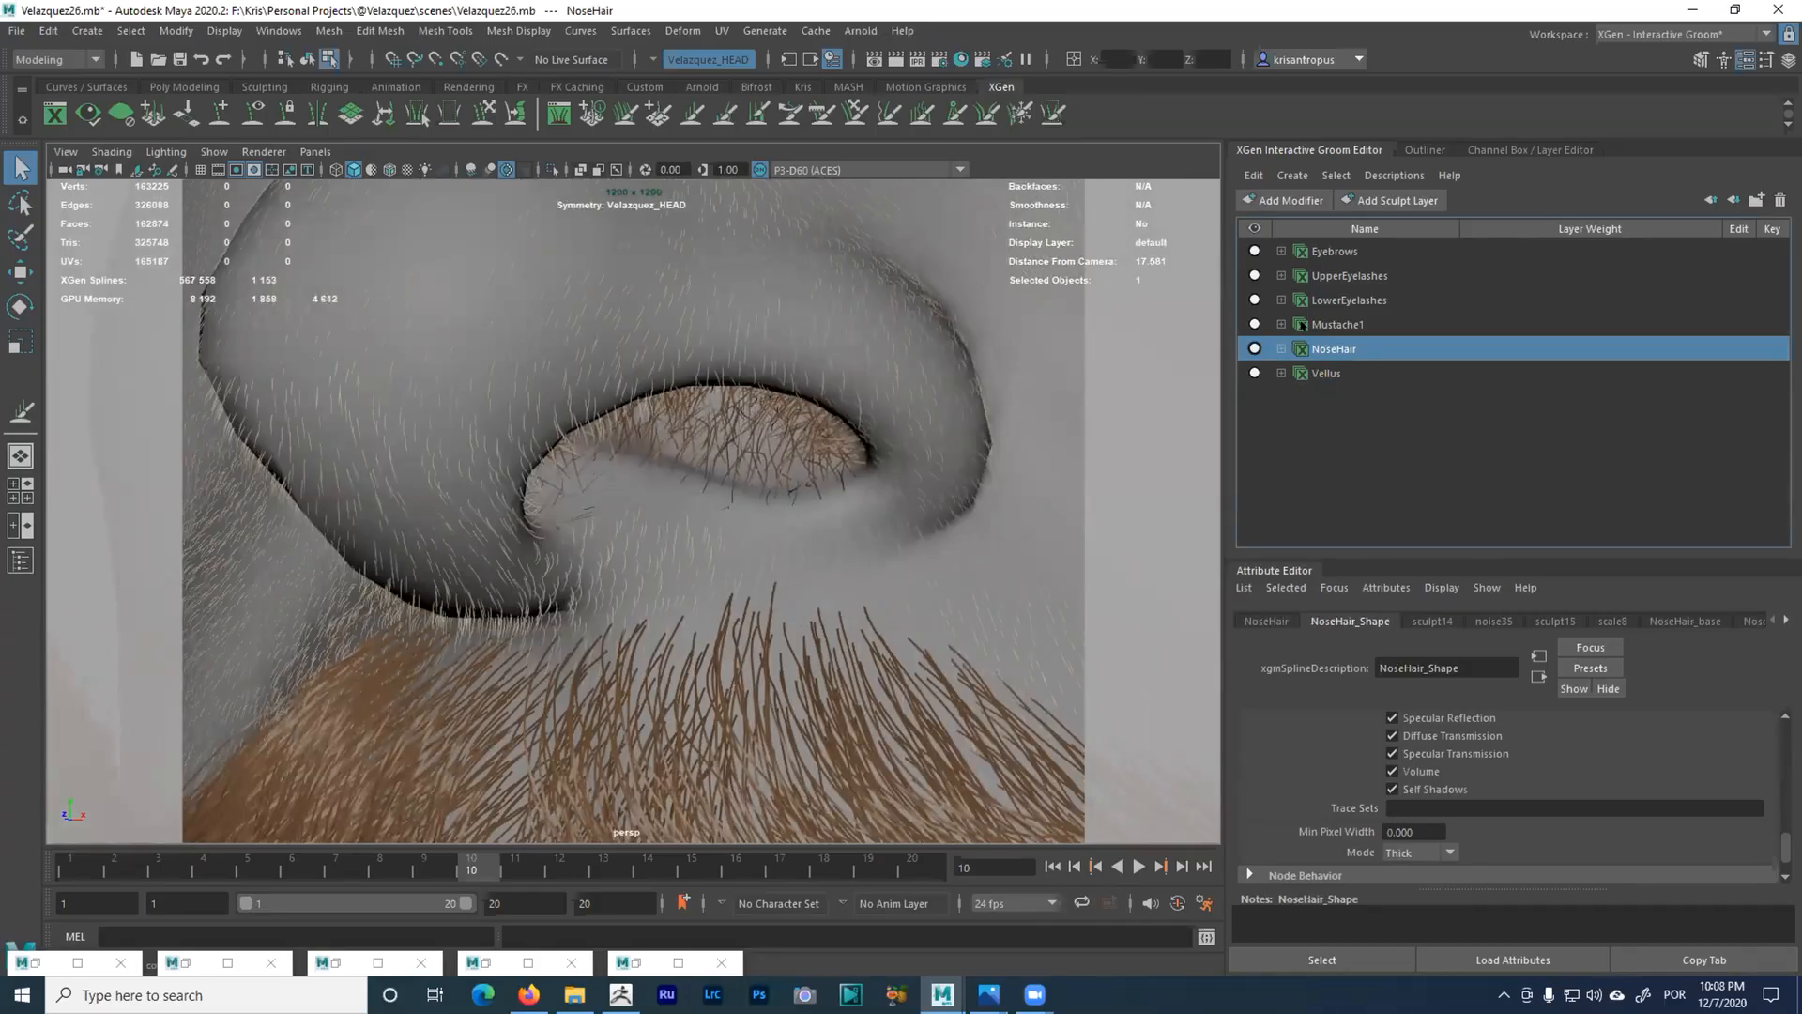
# - Unmute the noise36 modifier of Vellus and check the noisy hairs around the nostril
pyautogui.click(1281, 373)
pyautogui.click(1242, 397)
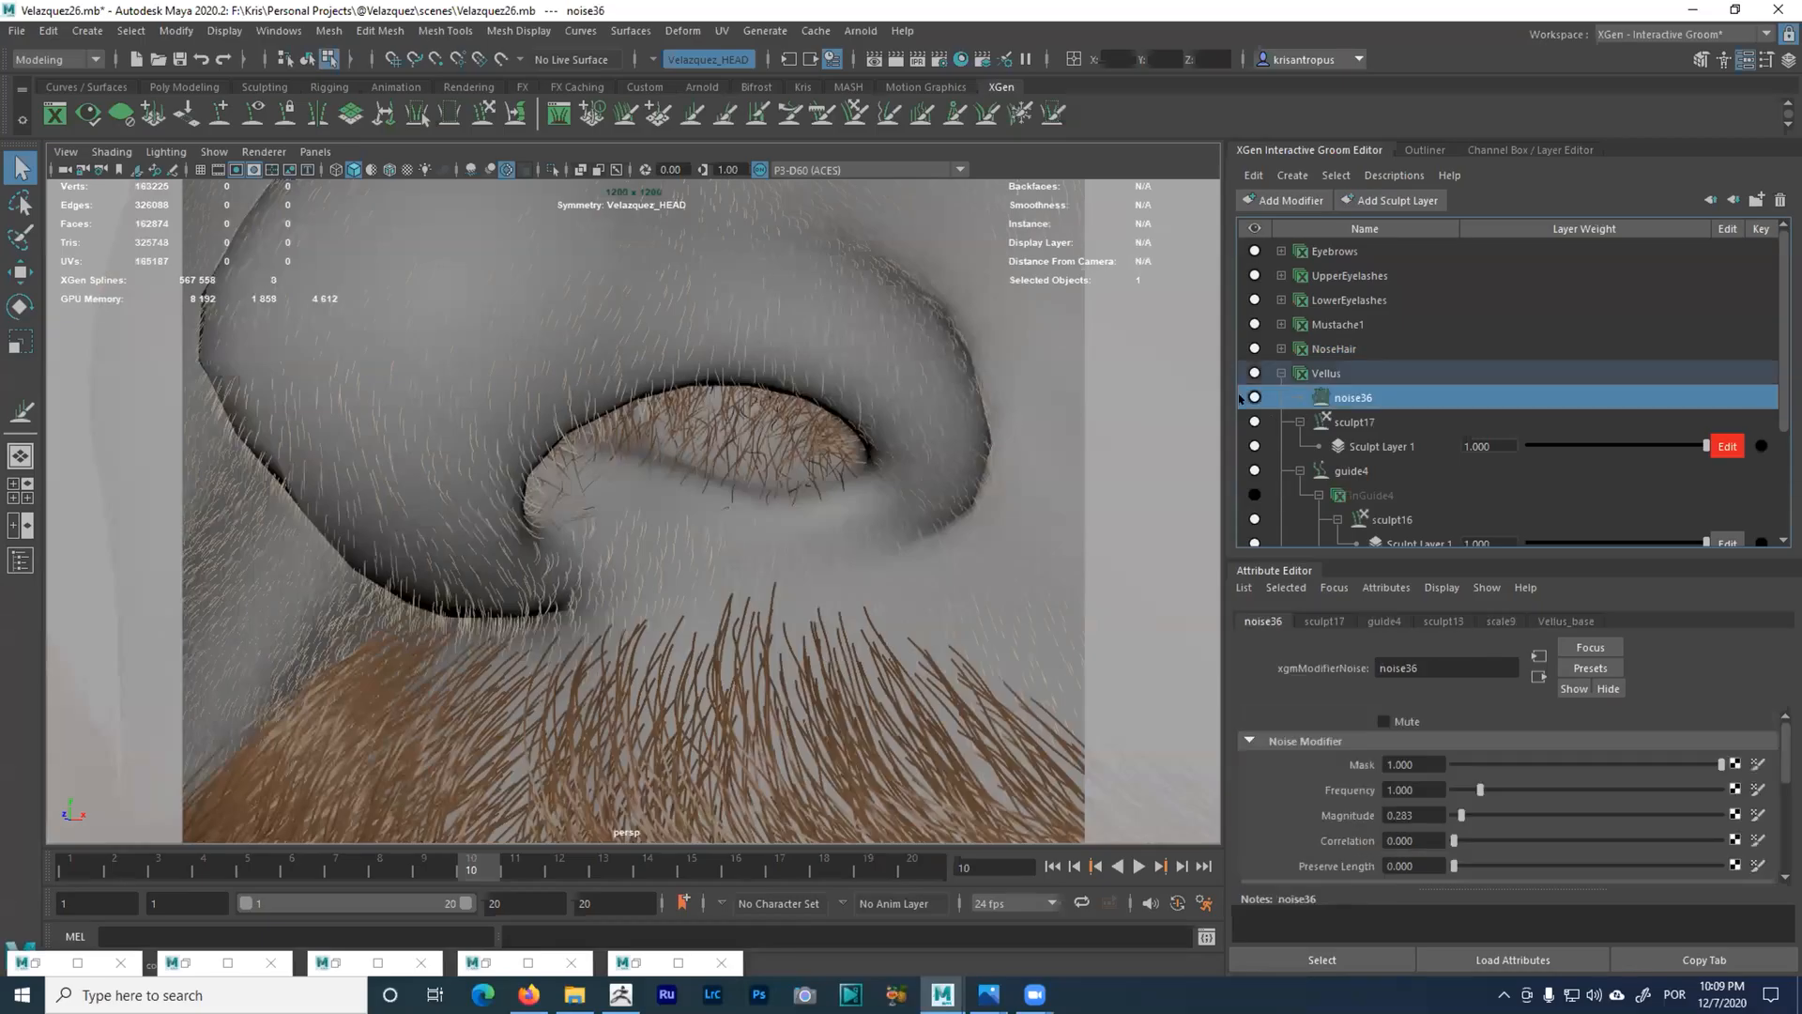
pyautogui.keyDown('alt'); pyautogui.moveTo(938, 463); pyautogui.dragTo(700, 431); pyautogui.keyUp('alt')
pyautogui.keyDown('alt'); pyautogui.moveTo(700, 431); pyautogui.dragTo(892, 448, button='right'); pyautogui.keyUp('alt')
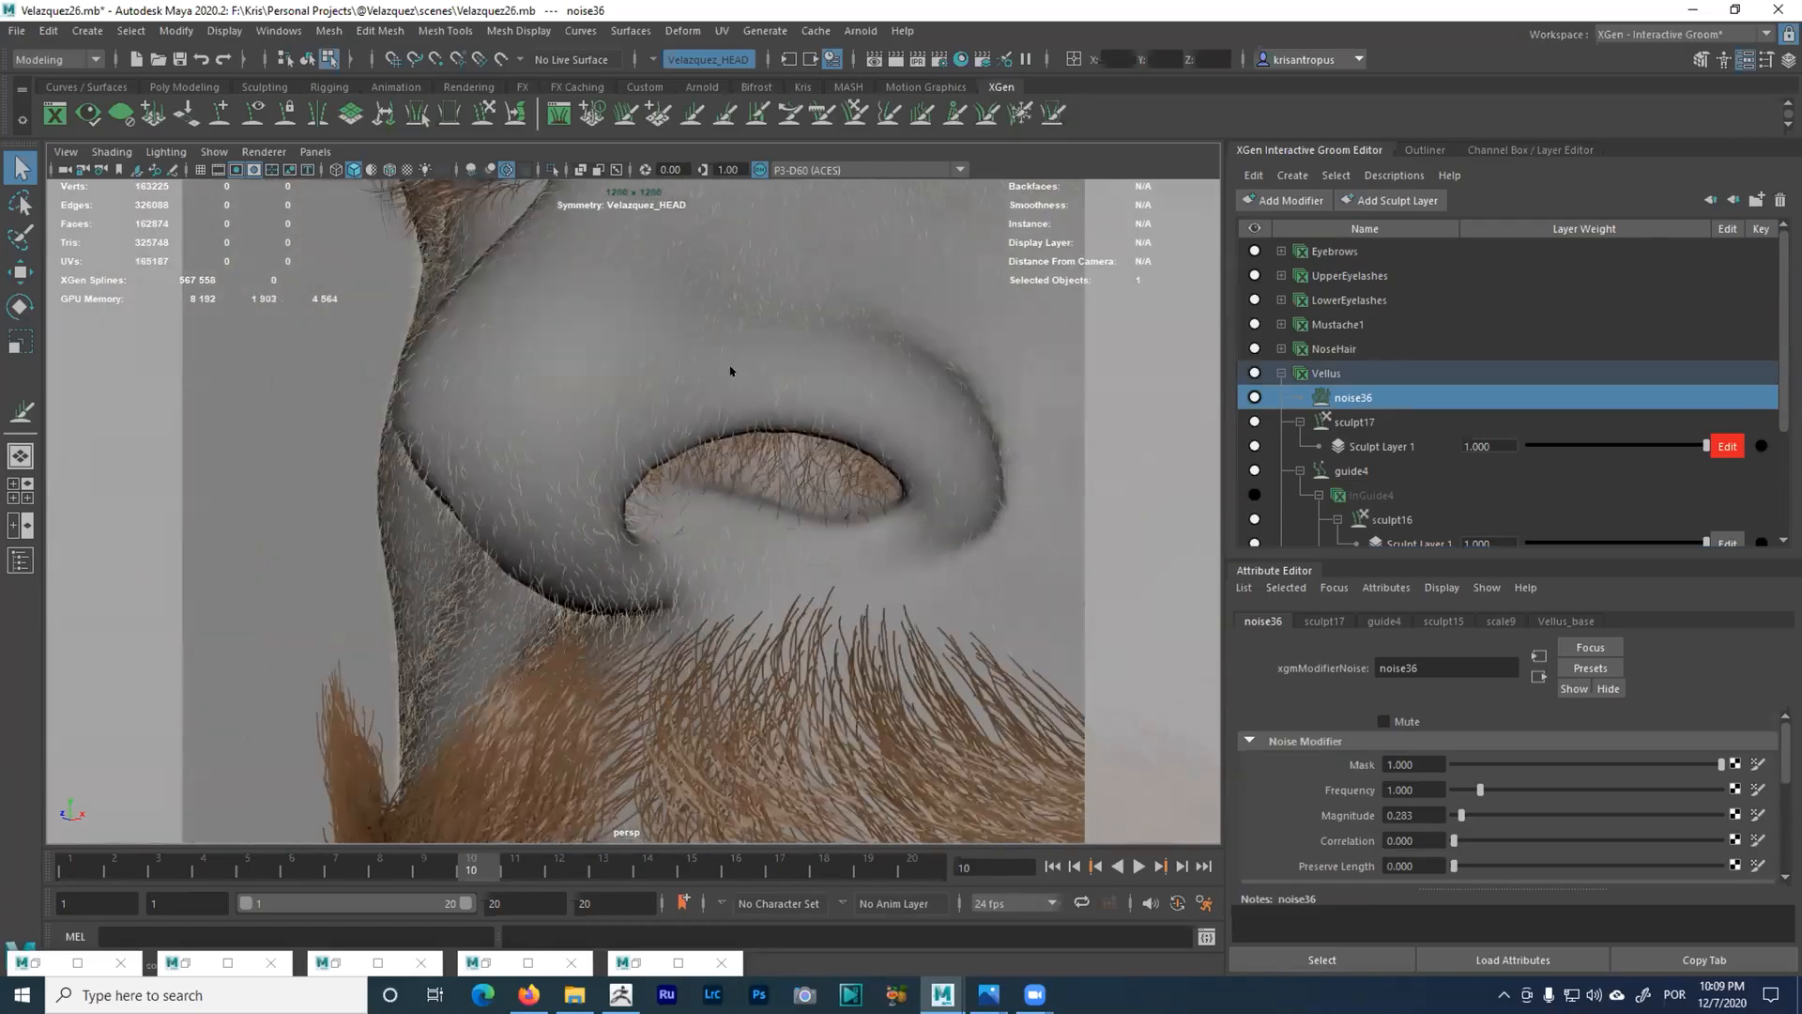
pyautogui.keyDown('alt'); pyautogui.moveTo(774, 463); pyautogui.dragTo(781, 482); pyautogui.keyUp('alt')
pyautogui.keyDown('alt'); pyautogui.moveTo(781, 482); pyautogui.dragTo(850, 488, button='right'); pyautogui.keyUp('alt')
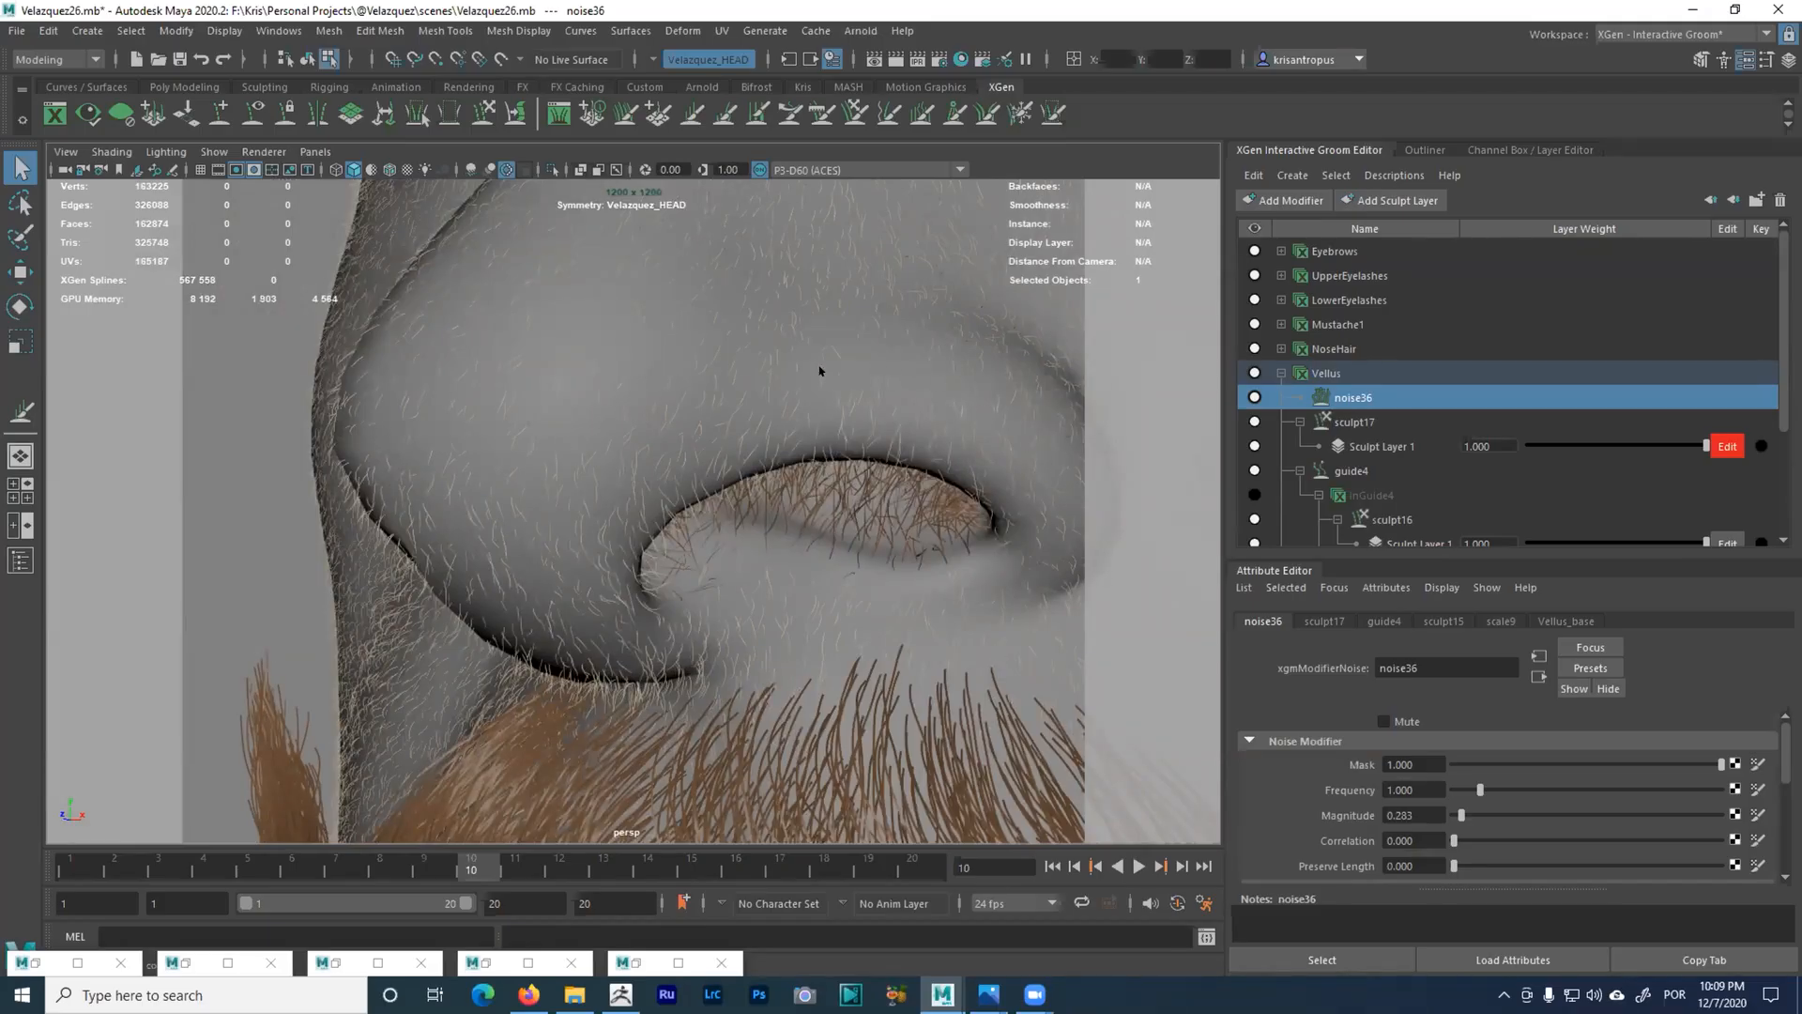
# - Examine the vellus hair coverage on the cheek, around the ear and beside the mustache
pyautogui.keyDown('alt'); pyautogui.moveTo(651, 659); pyautogui.dragTo(423, 582, button='right'); pyautogui.keyUp('alt')
pyautogui.keyDown('alt'); pyautogui.moveTo(422, 581); pyautogui.dragTo(188, 553, button='middle'); pyautogui.keyUp('alt')
pyautogui.keyDown('alt'); pyautogui.moveTo(607, 474); pyautogui.dragTo(623, 627); pyautogui.keyUp('alt')
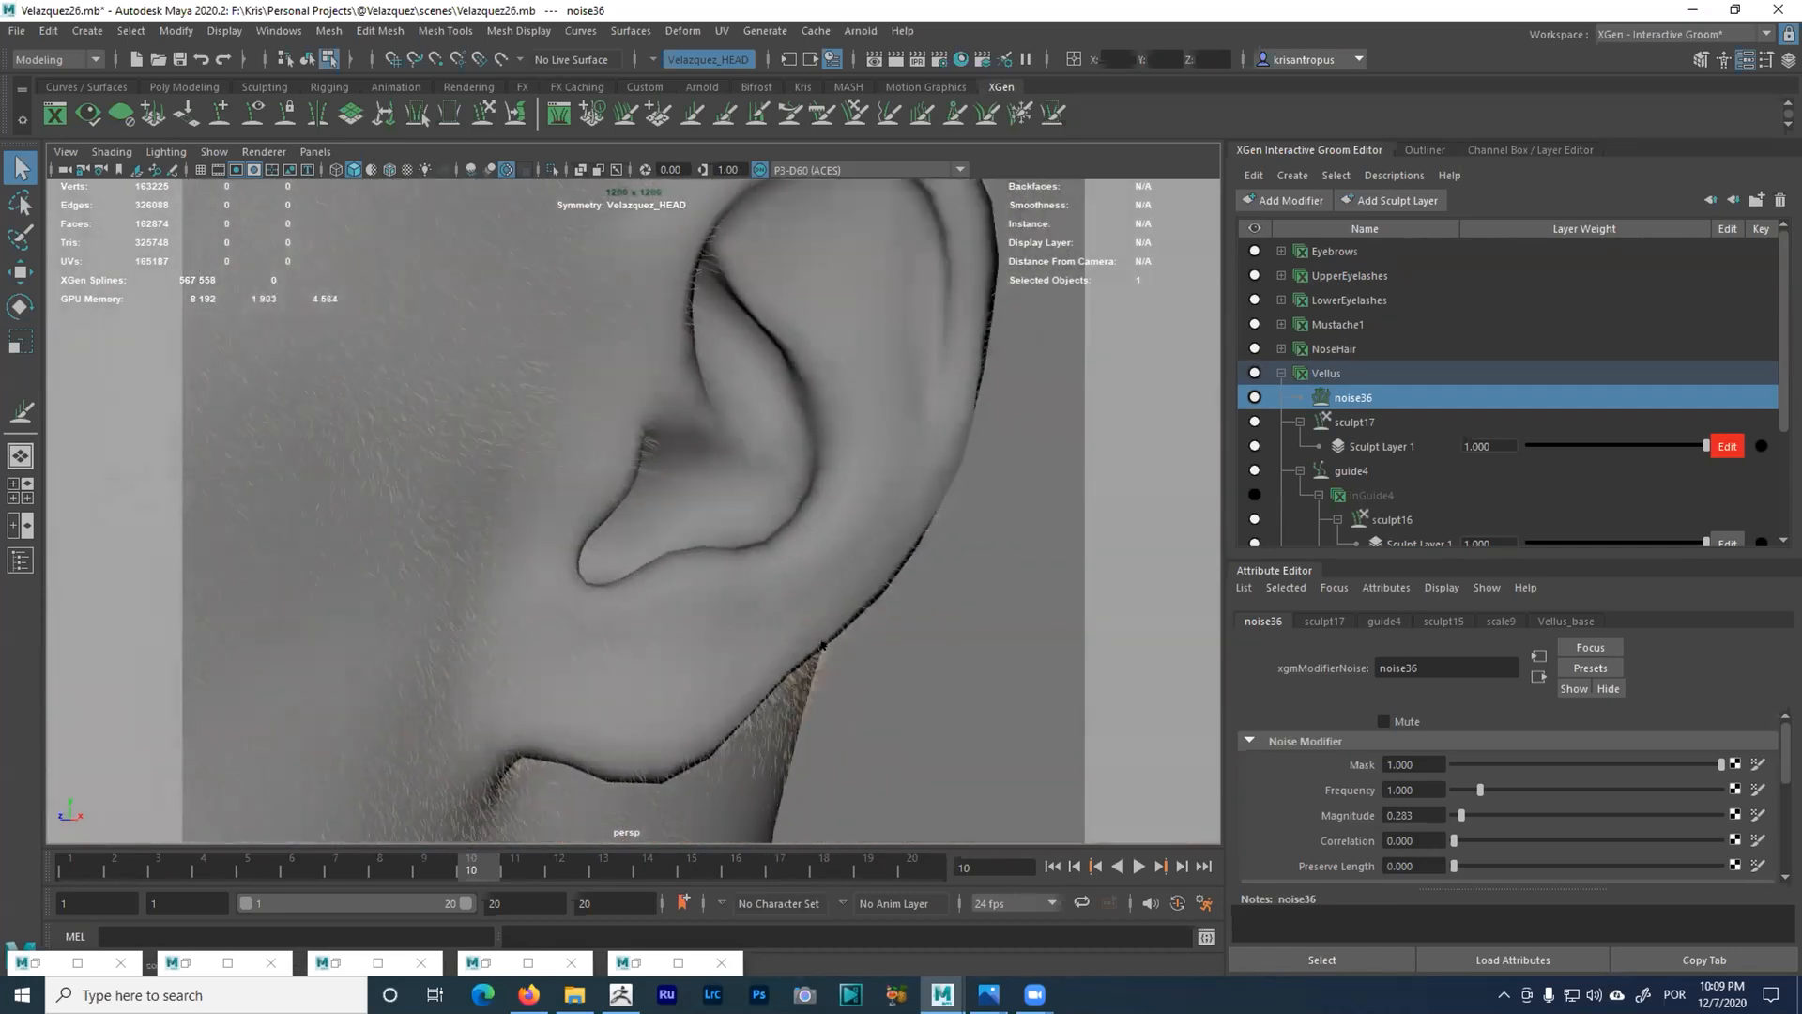
pyautogui.keyDown('alt'); pyautogui.moveTo(941, 235); pyautogui.dragTo(966, 370); pyautogui.keyUp('alt')
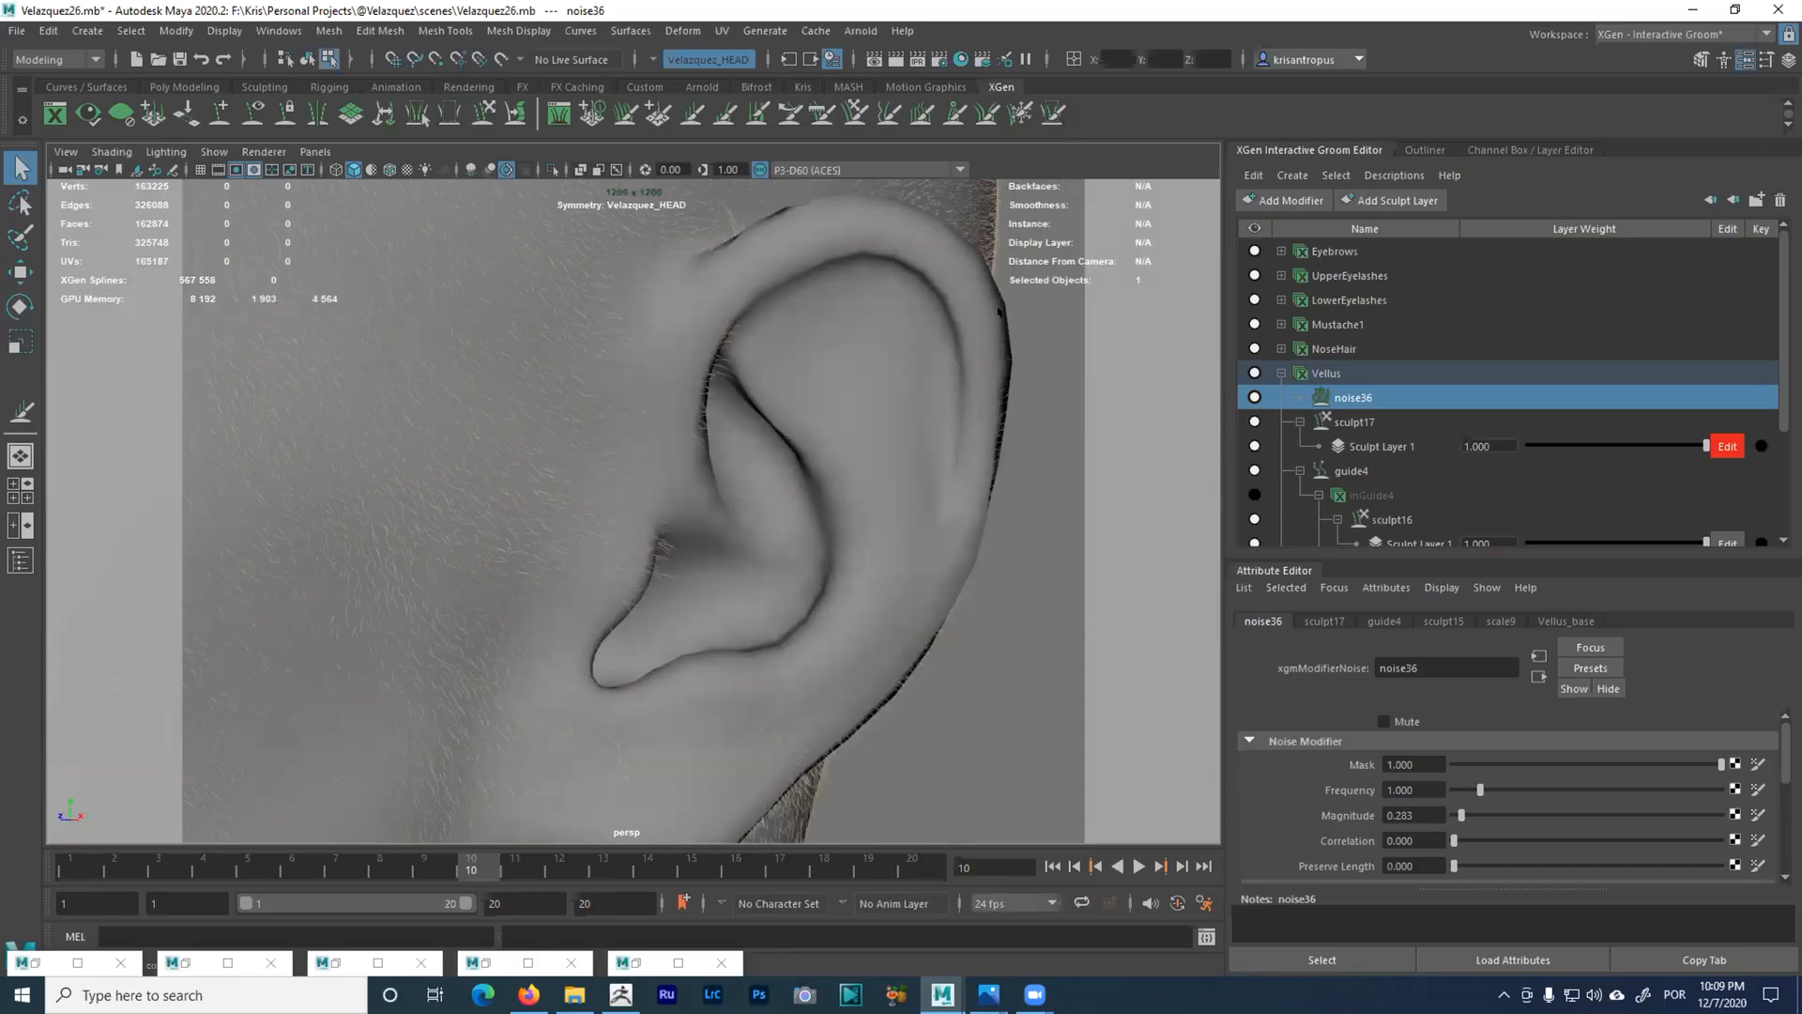
pyautogui.keyDown('alt'); pyautogui.moveTo(745, 668); pyautogui.dragTo(616, 575, button='right'); pyautogui.keyUp('alt')
pyautogui.keyDown('alt'); pyautogui.moveTo(616, 576); pyautogui.dragTo(833, 518); pyautogui.keyUp('alt')
pyautogui.keyDown('alt'); pyautogui.moveTo(742, 595); pyautogui.dragTo(1061, 413, button='middle'); pyautogui.keyUp('alt')
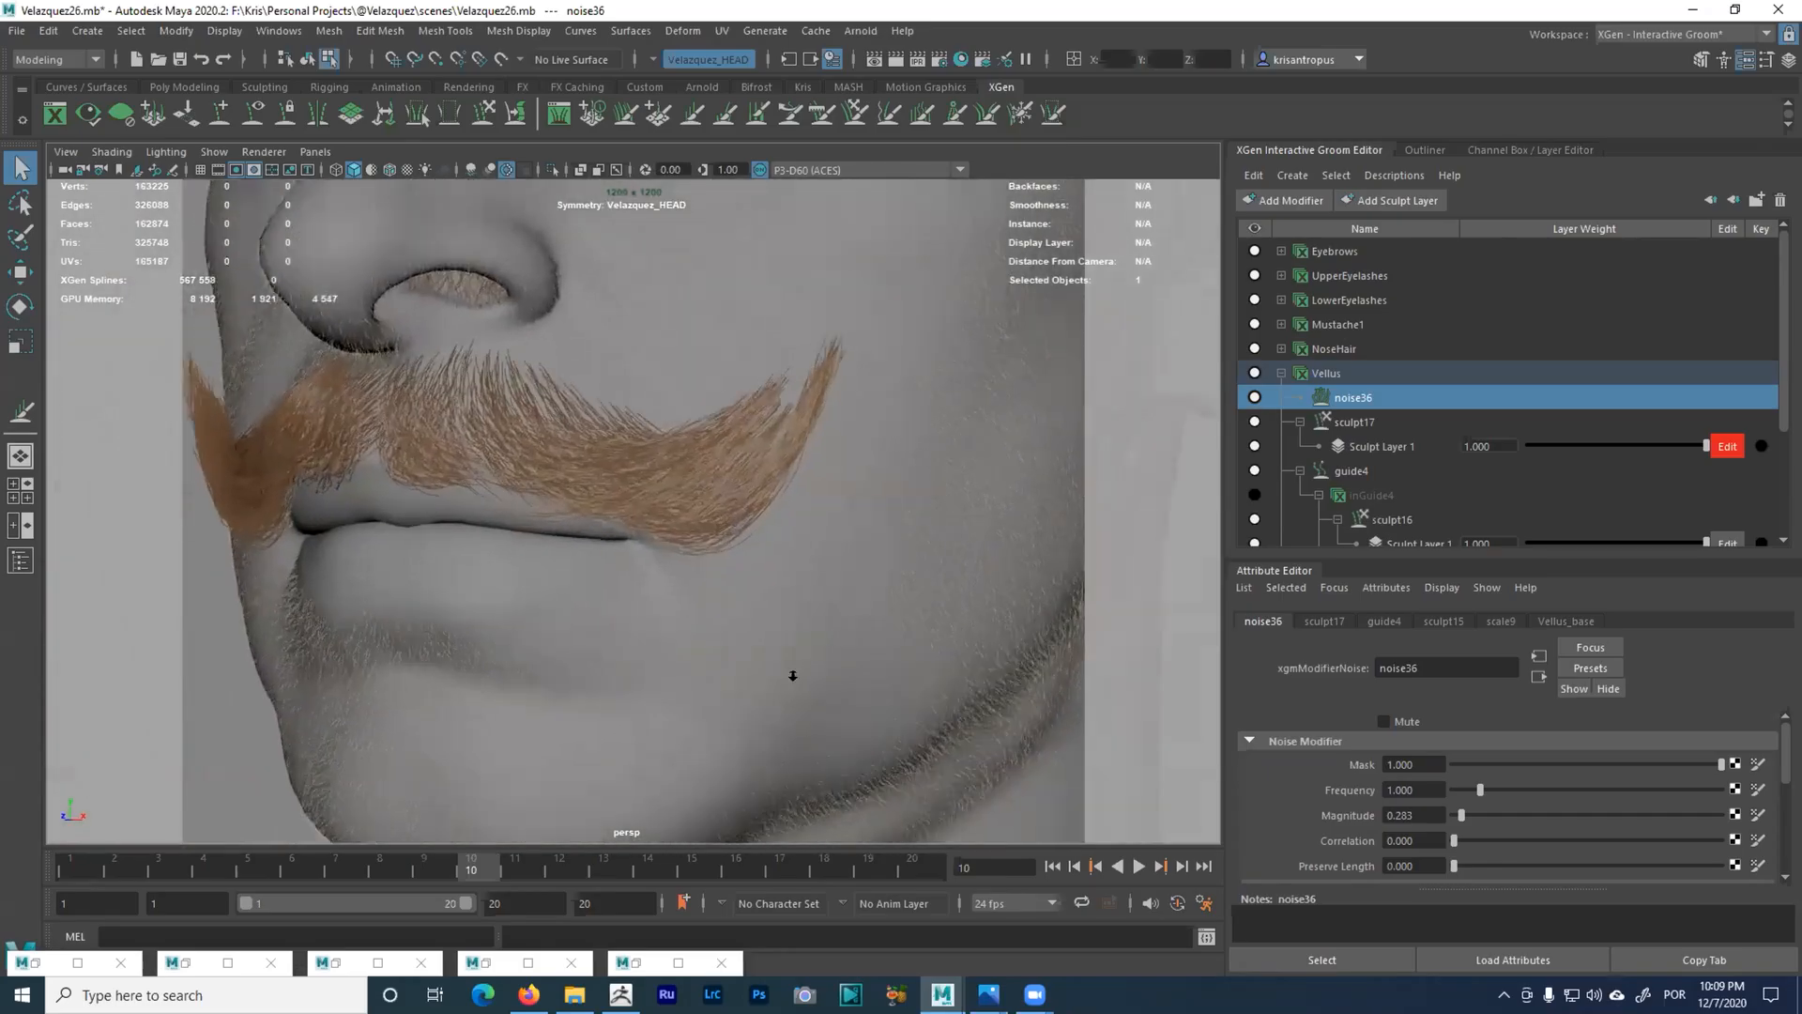
pyautogui.keyDown('alt'); pyautogui.moveTo(792, 676); pyautogui.dragTo(873, 661, button='right'); pyautogui.keyUp('alt')
pyautogui.keyDown('alt'); pyautogui.moveTo(832, 616); pyautogui.dragTo(1000, 595, button='middle'); pyautogui.keyUp('alt')
pyautogui.moveTo(708, 361)
pyautogui.keyDown('alt'); pyautogui.mouseDown(button='middle')
pyautogui.moveTo(841, 628)
pyautogui.moveTo(836, 656)
pyautogui.mouseUp(button='middle'); pyautogui.keyUp('alt')
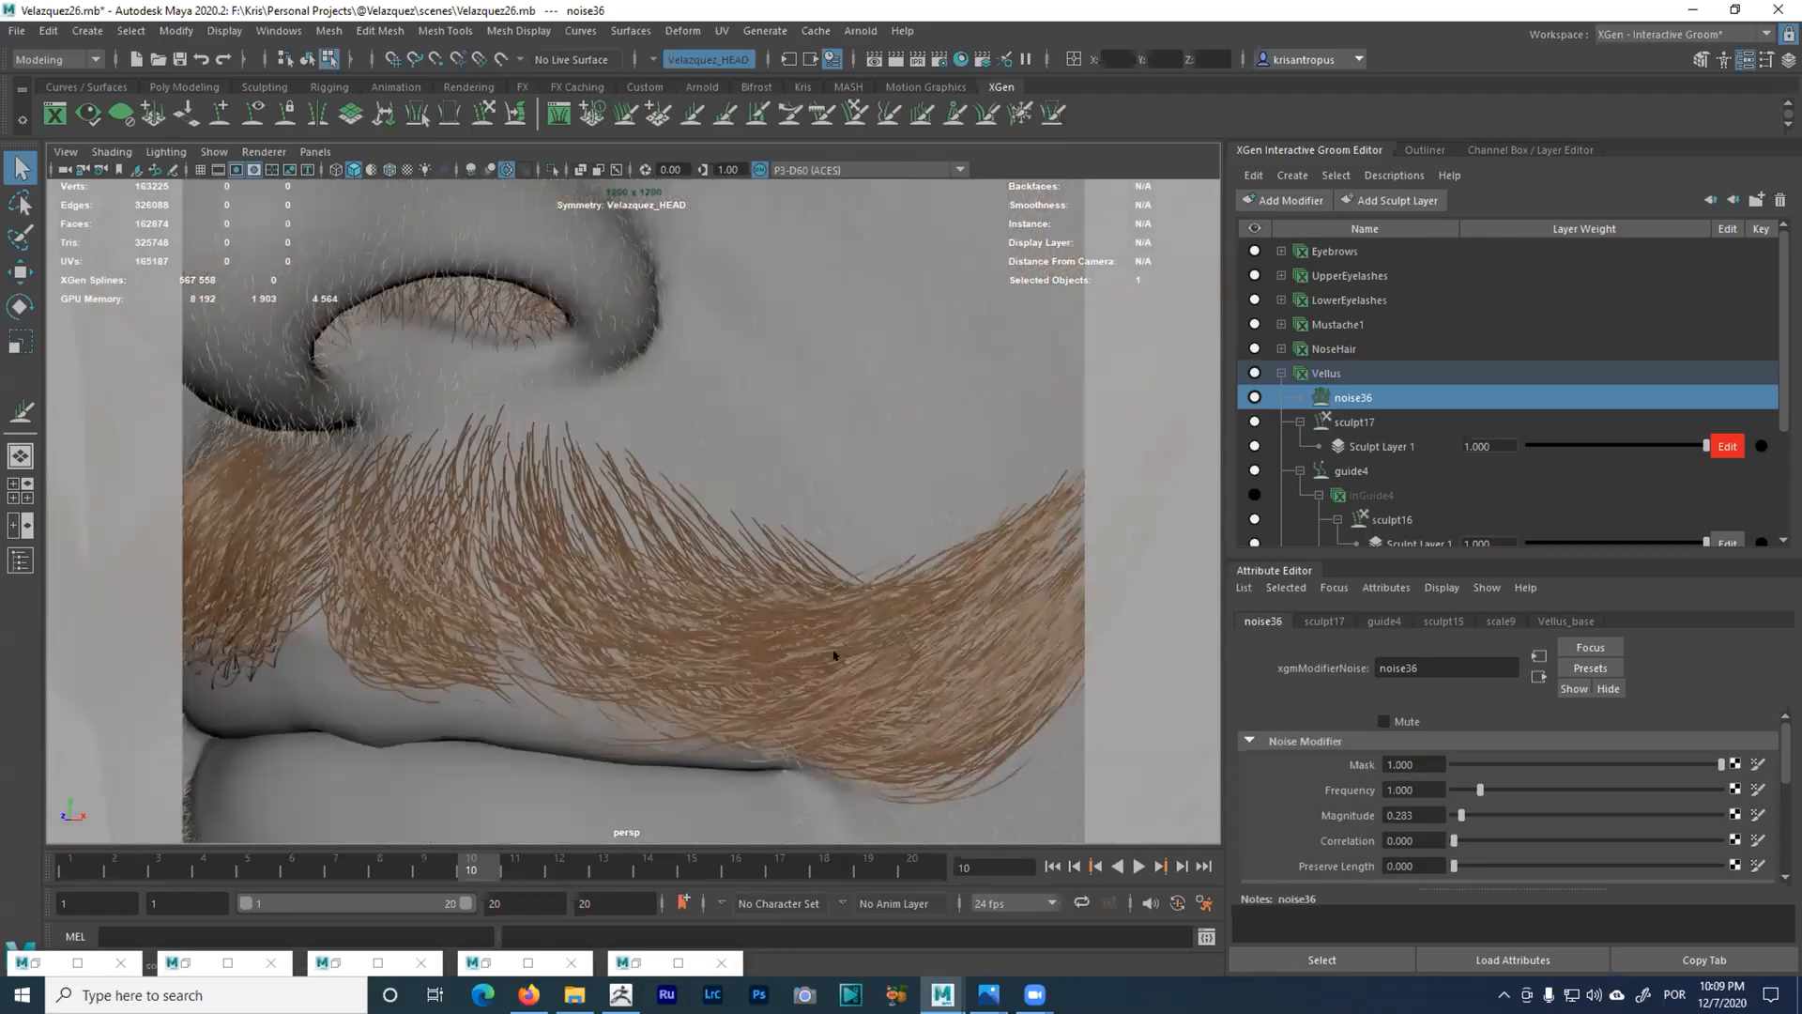
# - Examine the vellus and nostril hairs around the nose, mustache, cheeks and ear from several angles, including the whole face
pyautogui.keyDown('alt'); pyautogui.moveTo(595, 468); pyautogui.dragTo(896, 583, button='middle'); pyautogui.keyUp('alt')
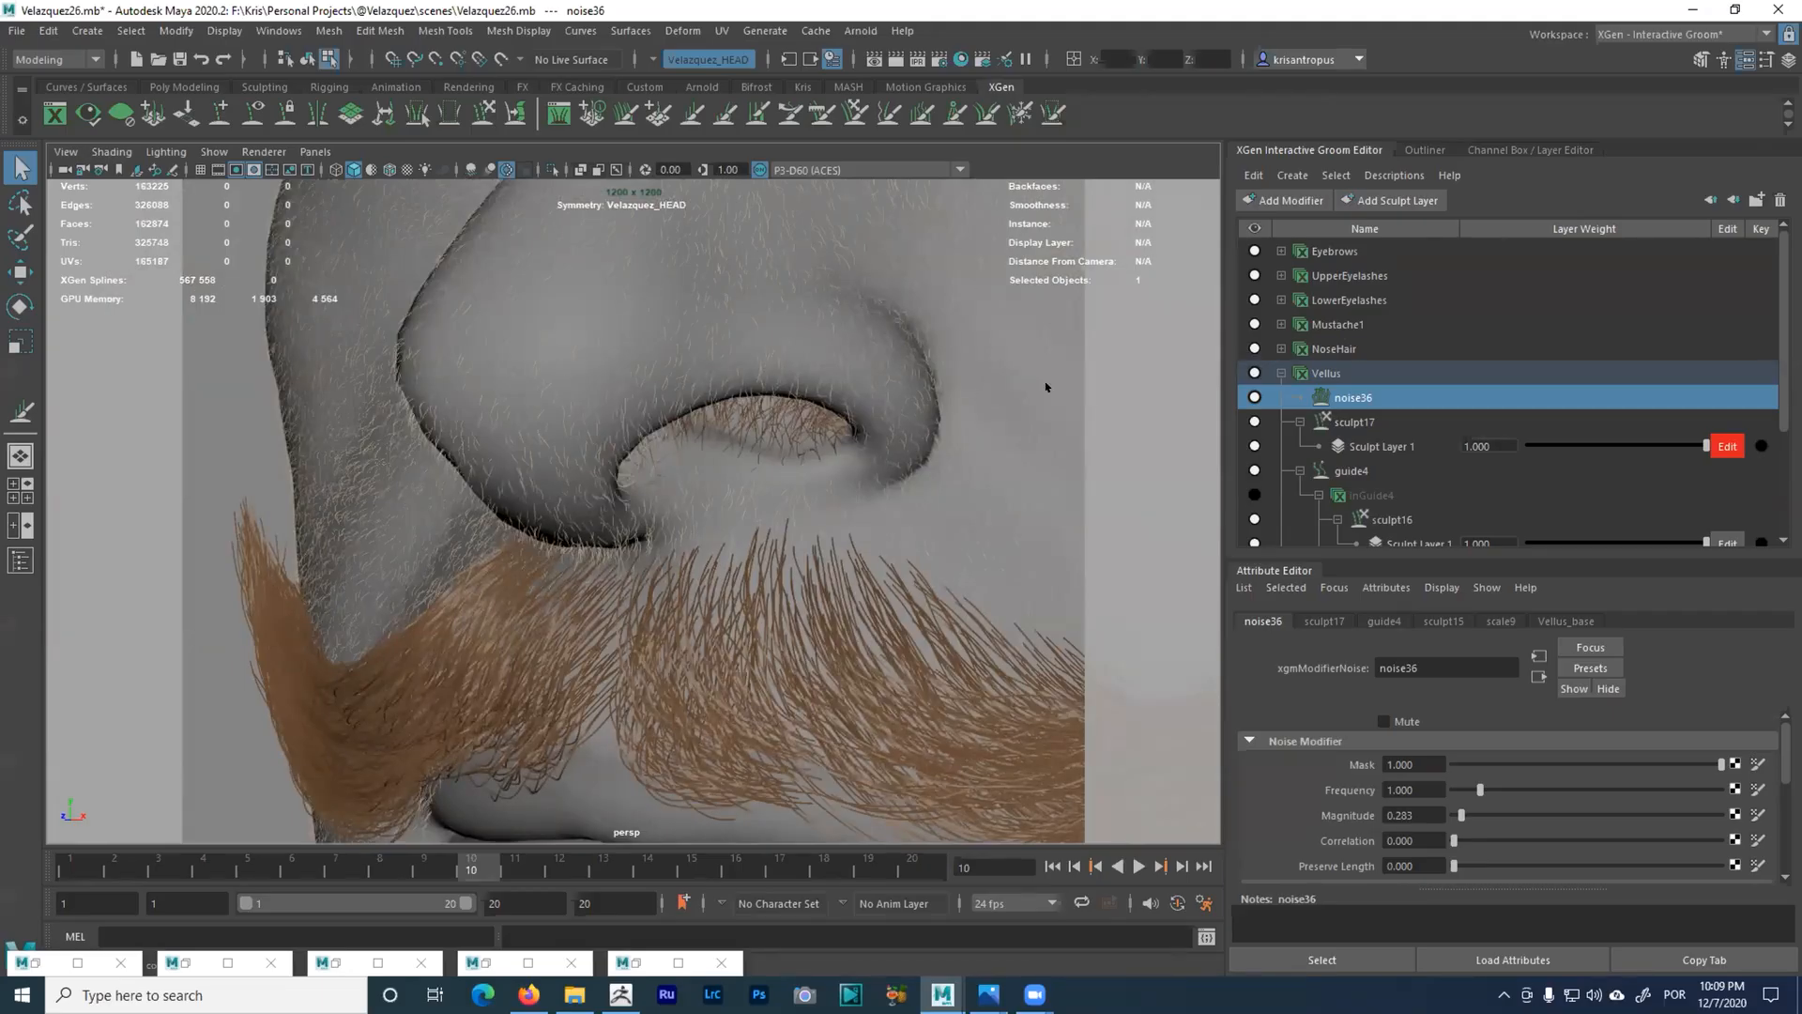
pyautogui.keyDown('alt'); pyautogui.moveTo(836, 462); pyautogui.dragTo(780, 416, button='middle'); pyautogui.keyUp('alt')
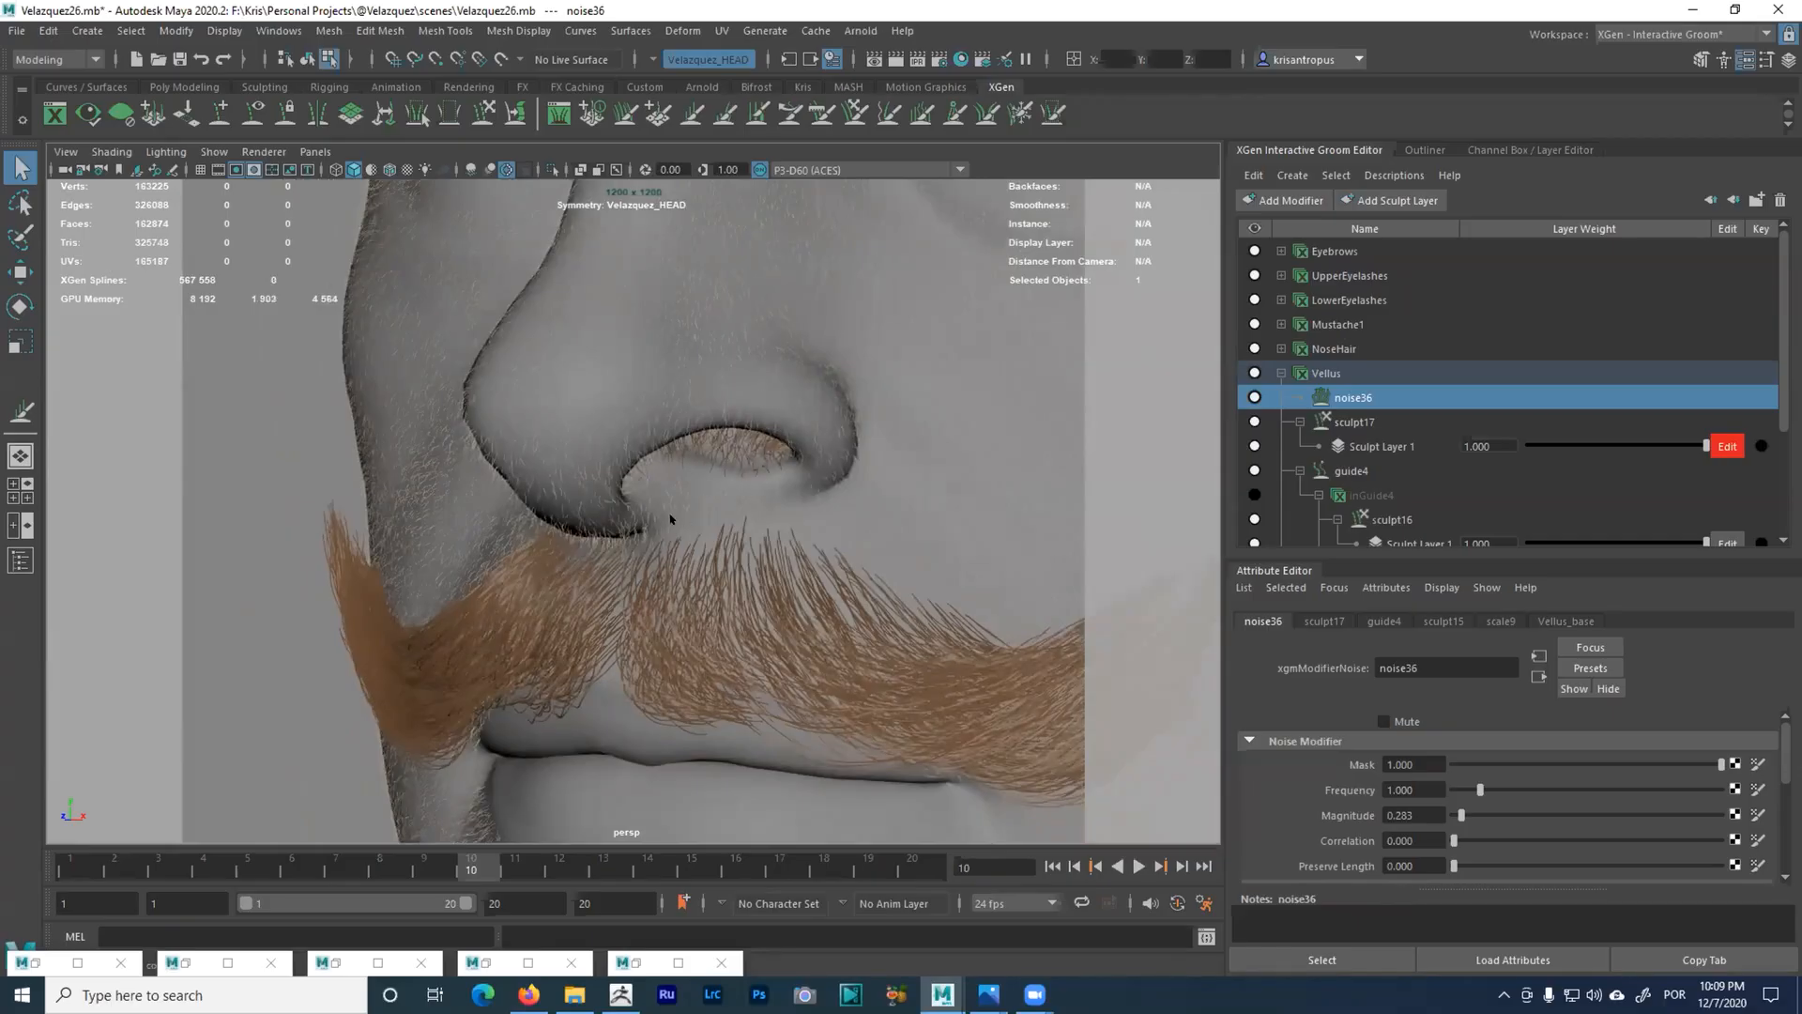
pyautogui.keyDown('alt'); pyautogui.moveTo(639, 705); pyautogui.dragTo(904, 636); pyautogui.keyUp('alt')
pyautogui.keyDown('alt'); pyautogui.moveTo(876, 544); pyautogui.dragTo(696, 495); pyautogui.keyUp('alt')
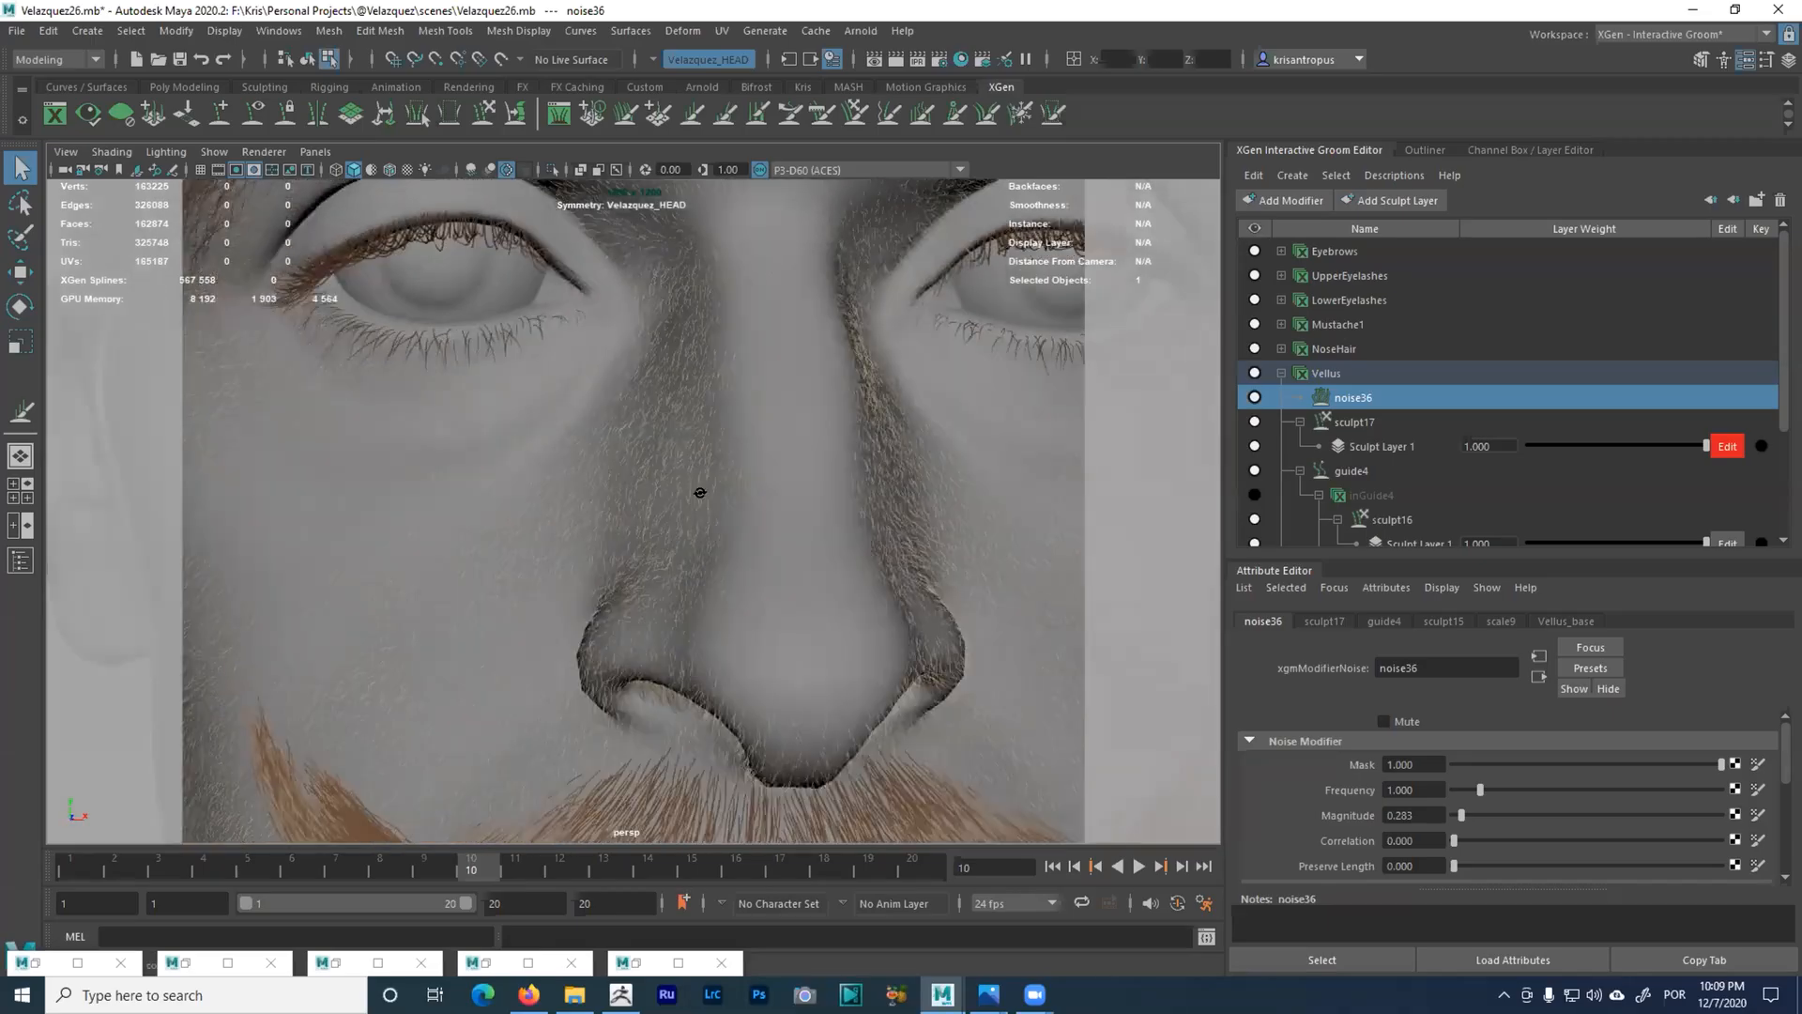
pyautogui.keyDown('alt'); pyautogui.moveTo(877, 448); pyautogui.dragTo(1433, 404); pyautogui.keyUp('alt')
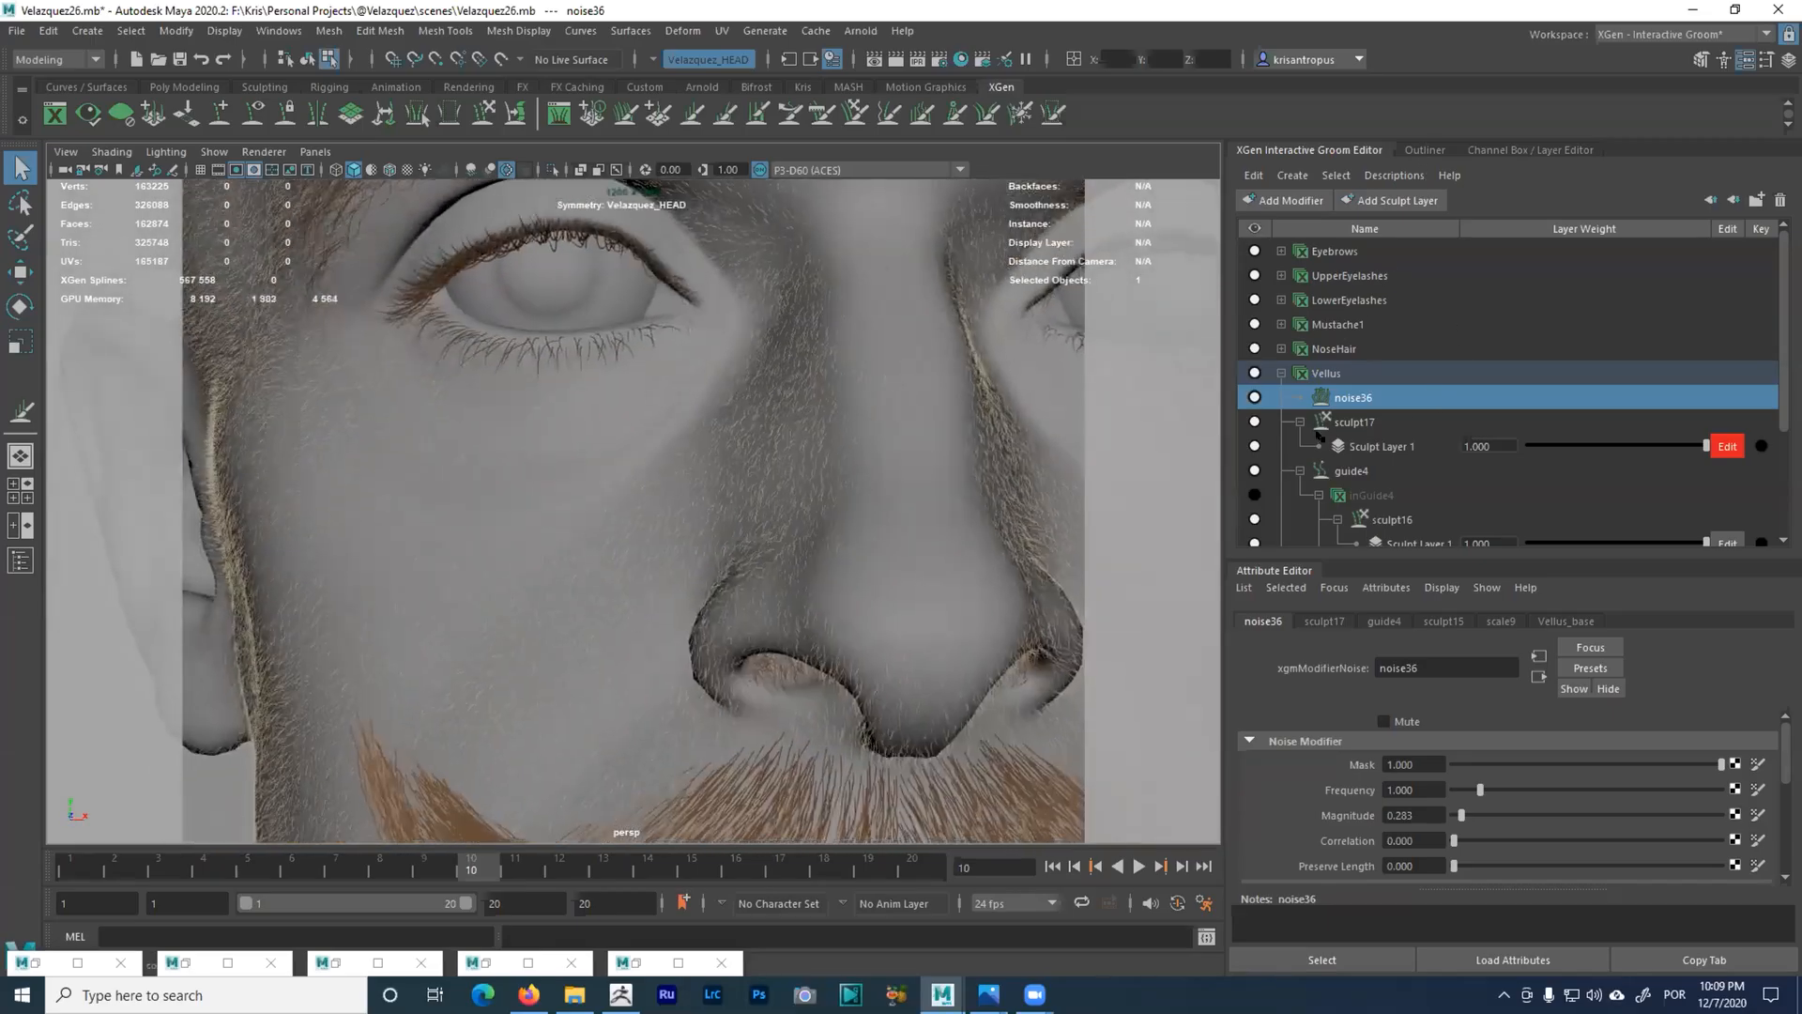
pyautogui.keyDown('alt'); pyautogui.moveTo(1023, 422); pyautogui.dragTo(1089, 453); pyautogui.keyUp('alt')
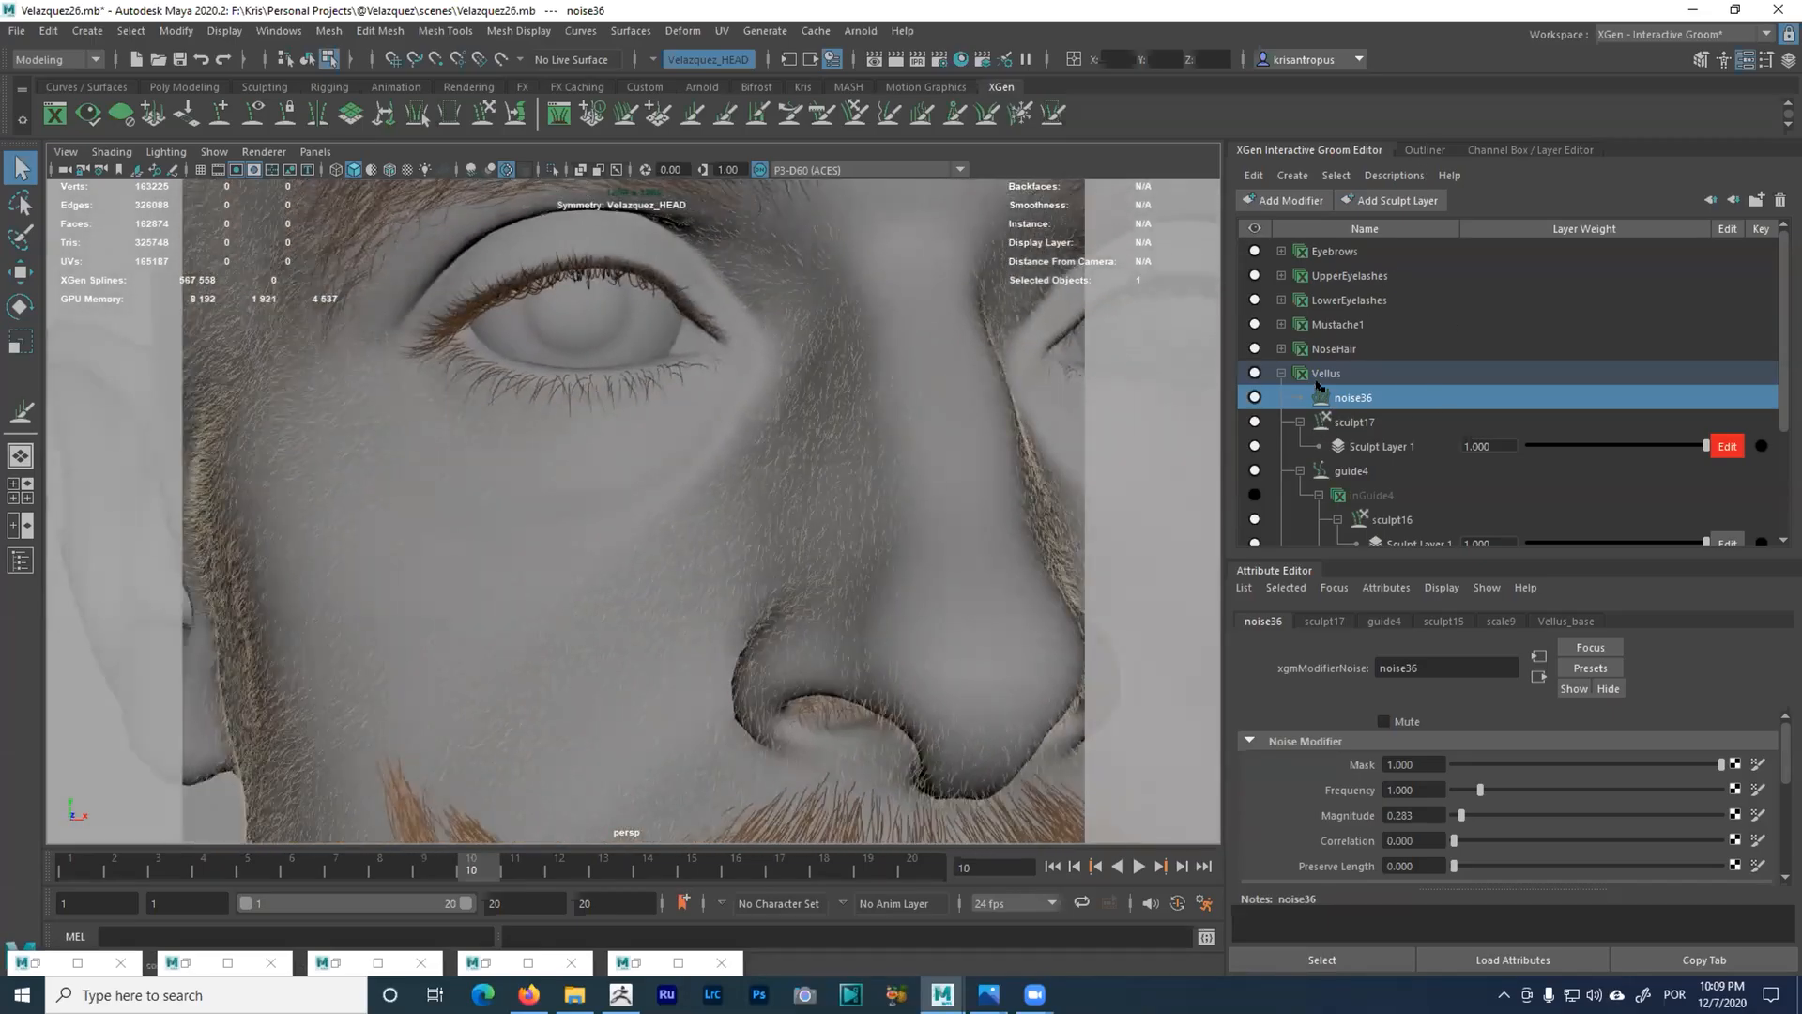
pyautogui.keyDown('alt'); pyautogui.moveTo(909, 538); pyautogui.dragTo(981, 535); pyautogui.keyUp('alt')
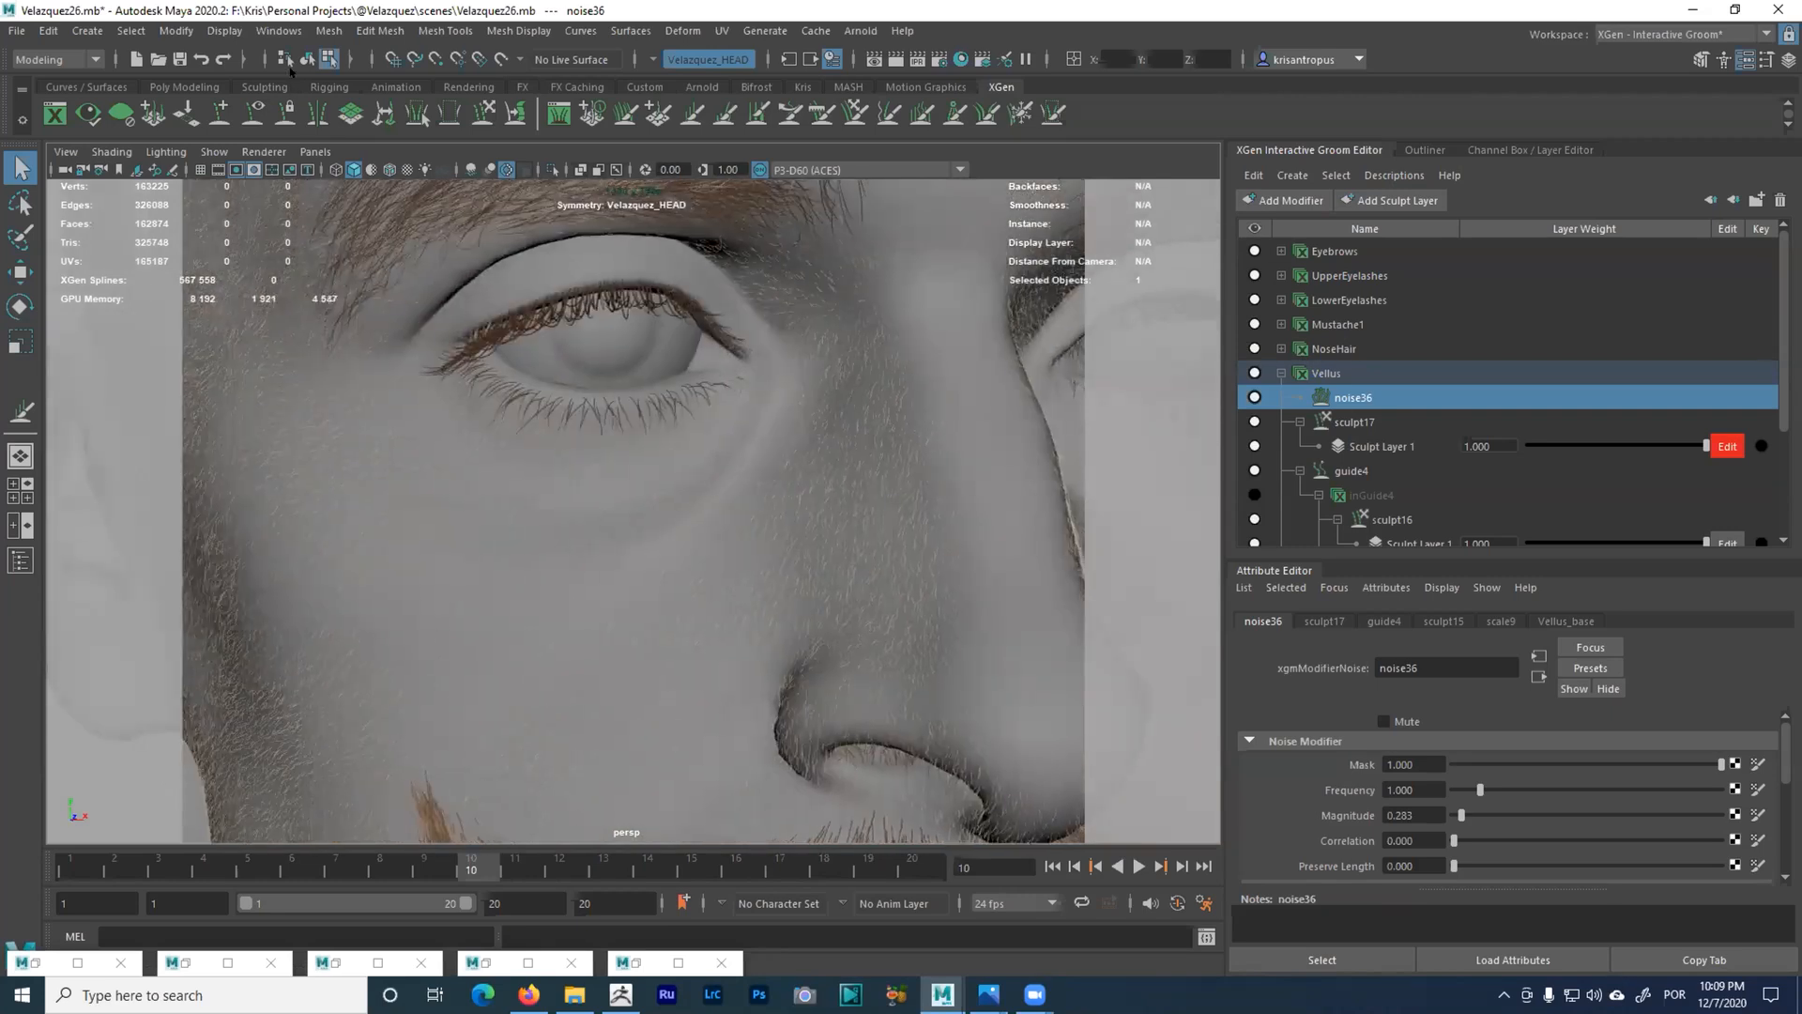
pyautogui.keyDown('alt'); pyautogui.moveTo(981, 535); pyautogui.dragTo(798, 375, button='middle'); pyautogui.keyUp('alt')
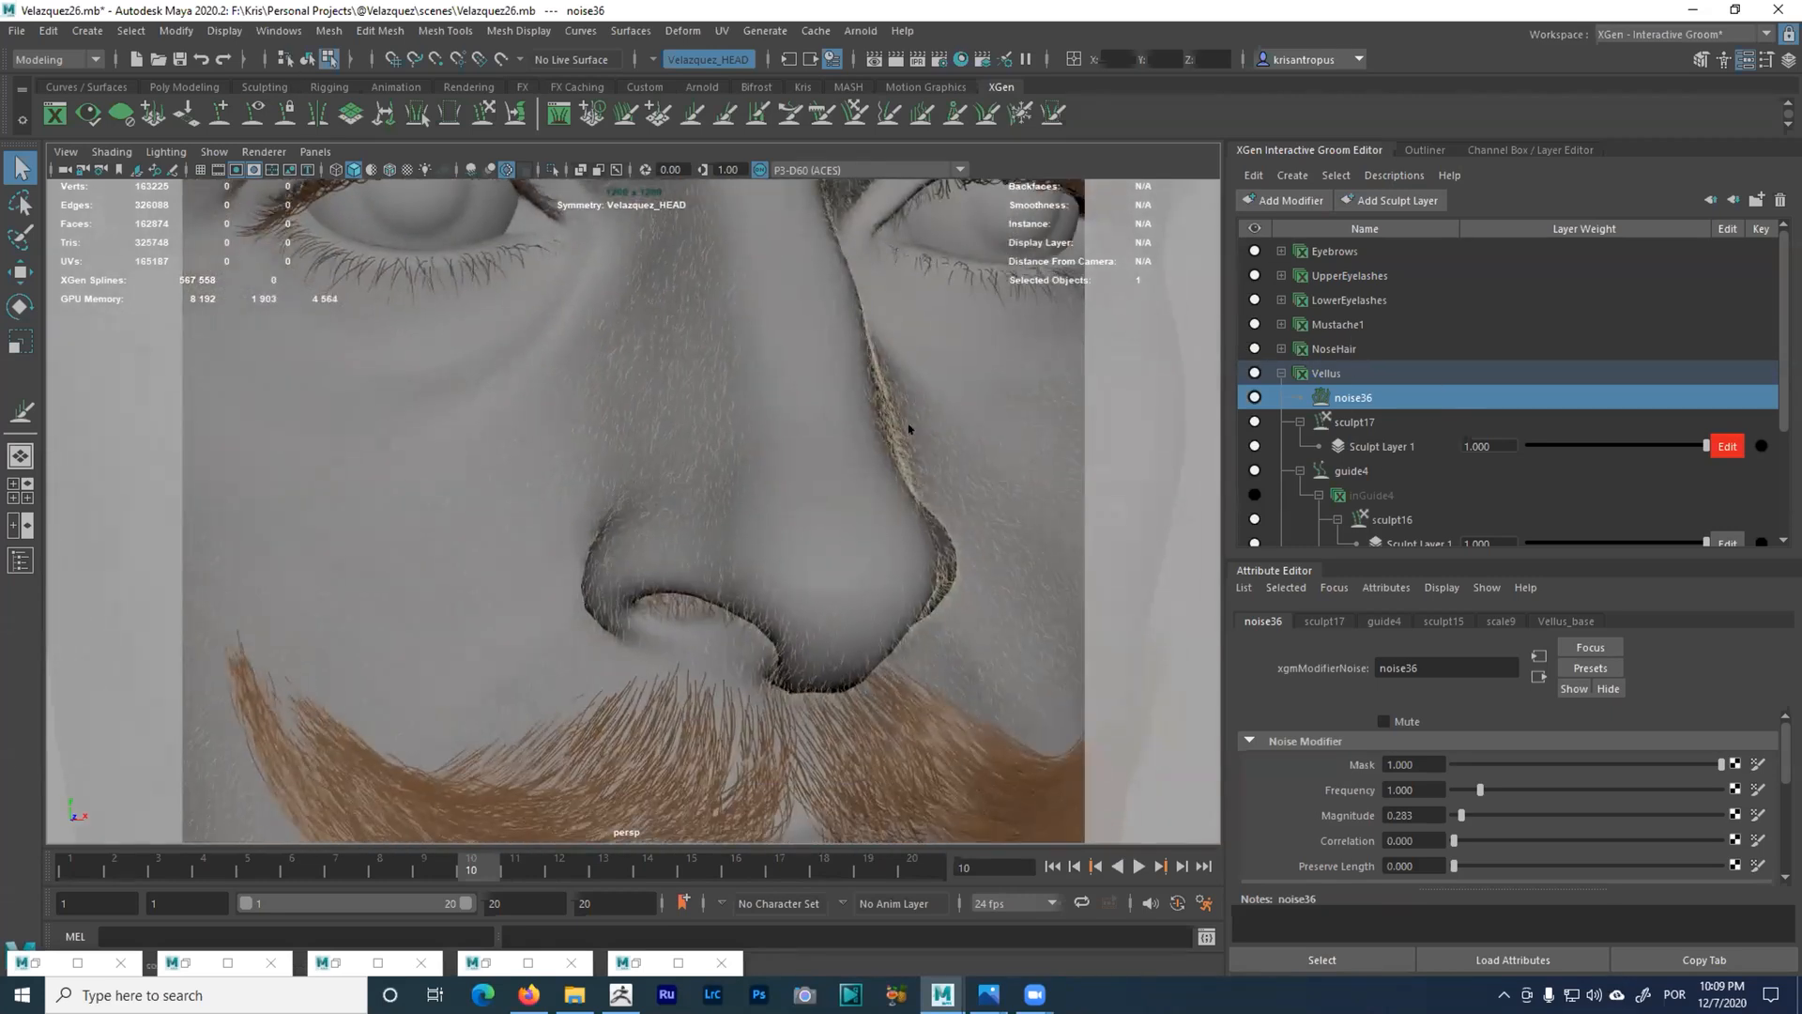
pyautogui.keyDown('alt'); pyautogui.moveTo(882, 540); pyautogui.dragTo(942, 478, button='right'); pyautogui.keyUp('alt')
pyautogui.keyDown('alt'); pyautogui.moveTo(942, 478); pyautogui.dragTo(956, 433, button='middle'); pyautogui.keyUp('alt')
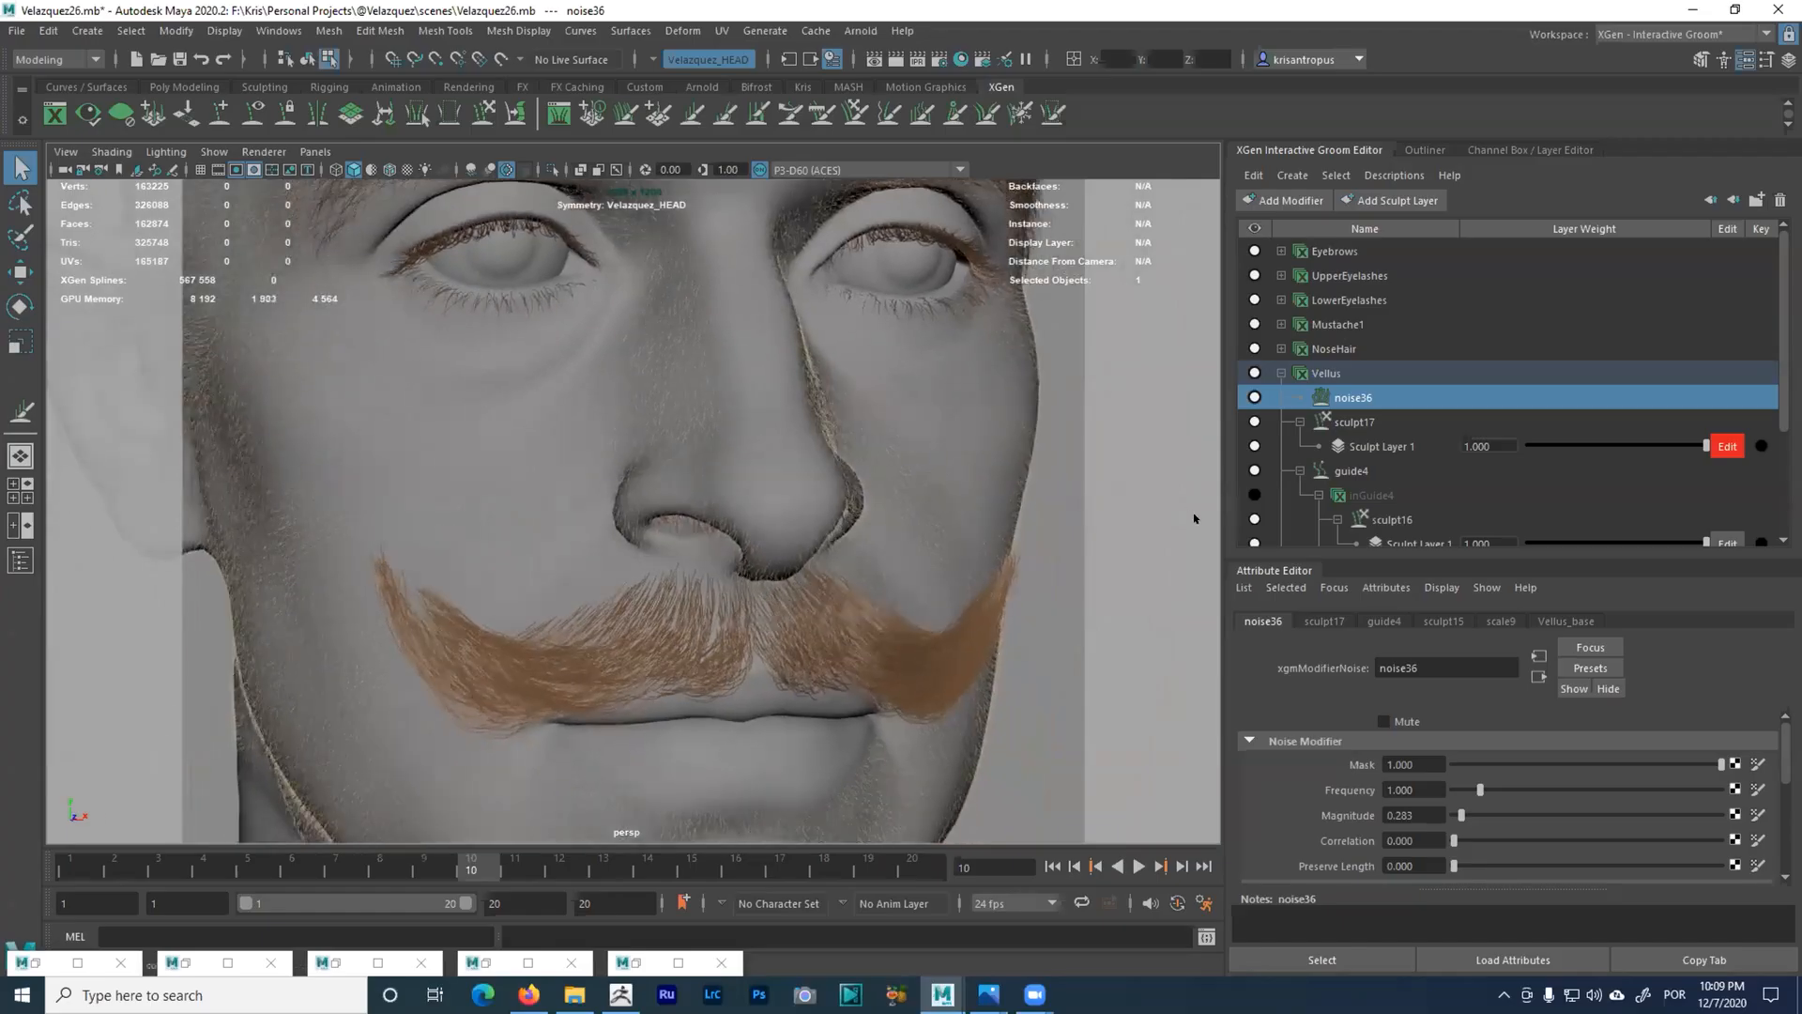
pyautogui.keyDown('alt'); pyautogui.moveTo(1195, 515); pyautogui.dragTo(1540, 587); pyautogui.keyUp('alt')
pyautogui.keyDown('alt'); pyautogui.moveTo(1540, 588); pyautogui.dragTo(846, 779, button='right'); pyautogui.keyUp('alt')
pyautogui.keyDown('alt'); pyautogui.moveTo(846, 778); pyautogui.dragTo(769, 771); pyautogui.keyUp('alt')
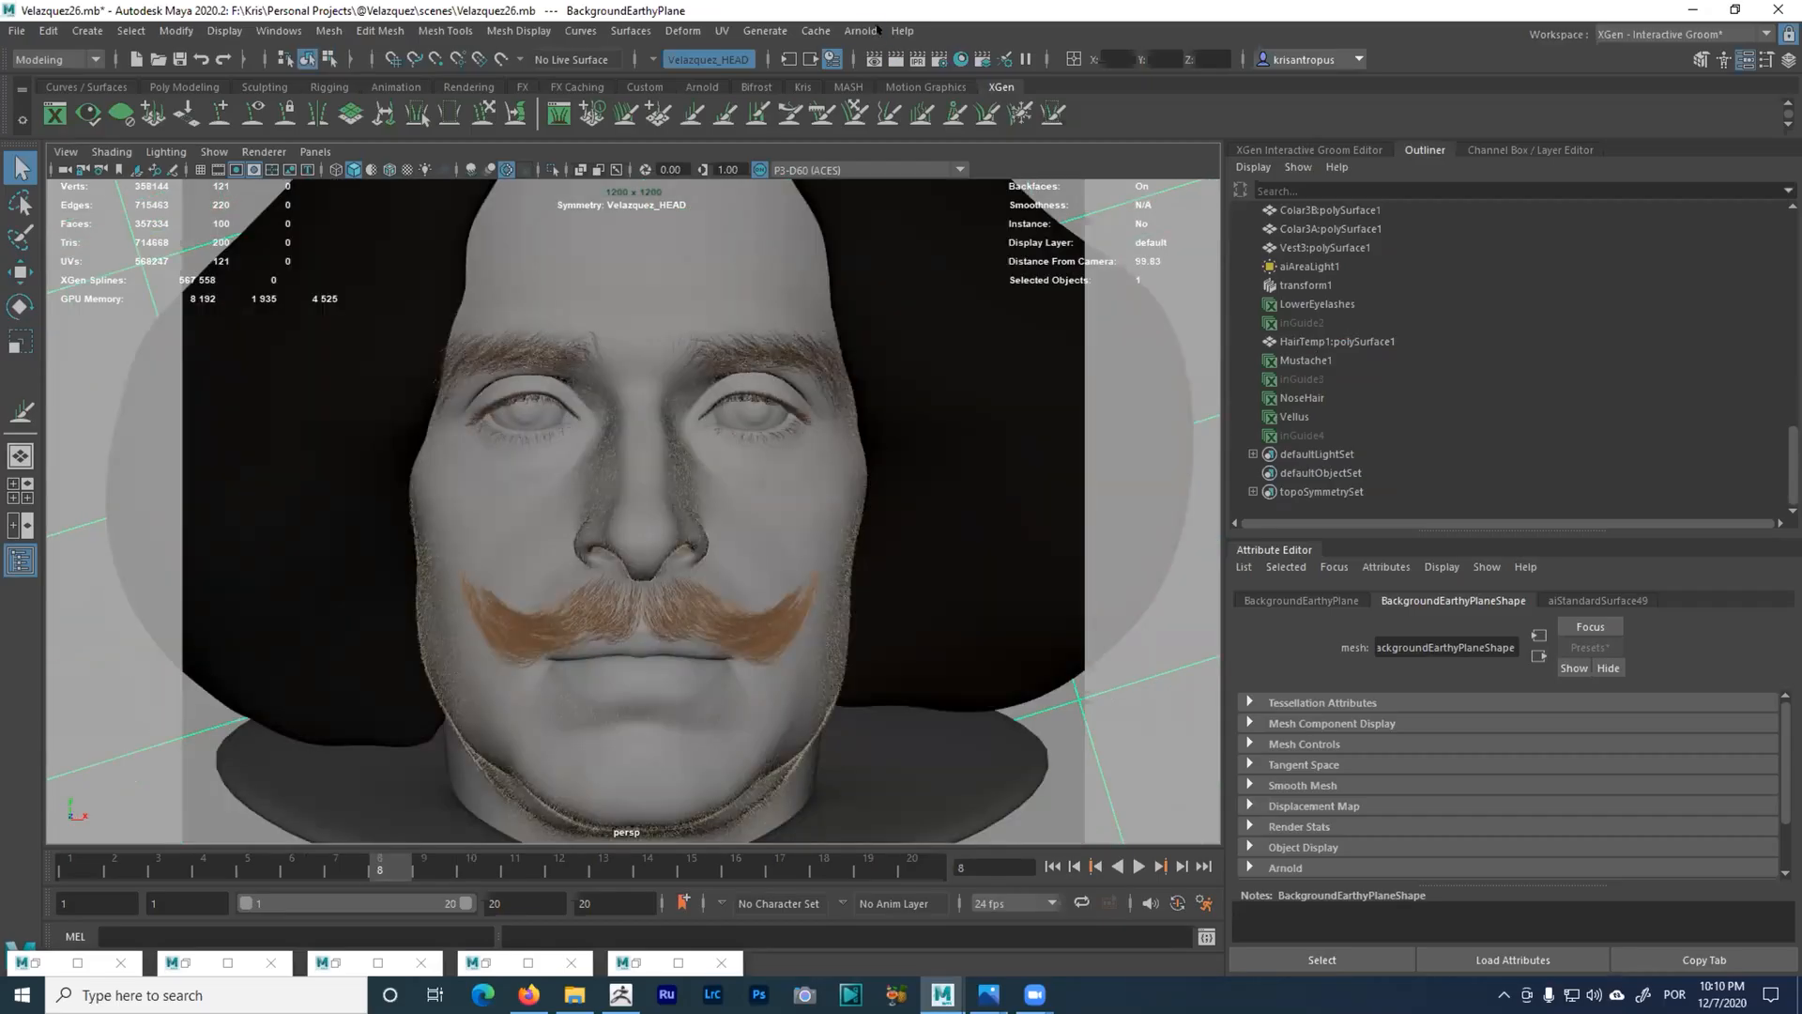
# - Save the scene as a new incremented version, Velazquez27.mb
pyautogui.click(862, 32)
pyautogui.click(877, 75)
pyautogui.click(17, 30)
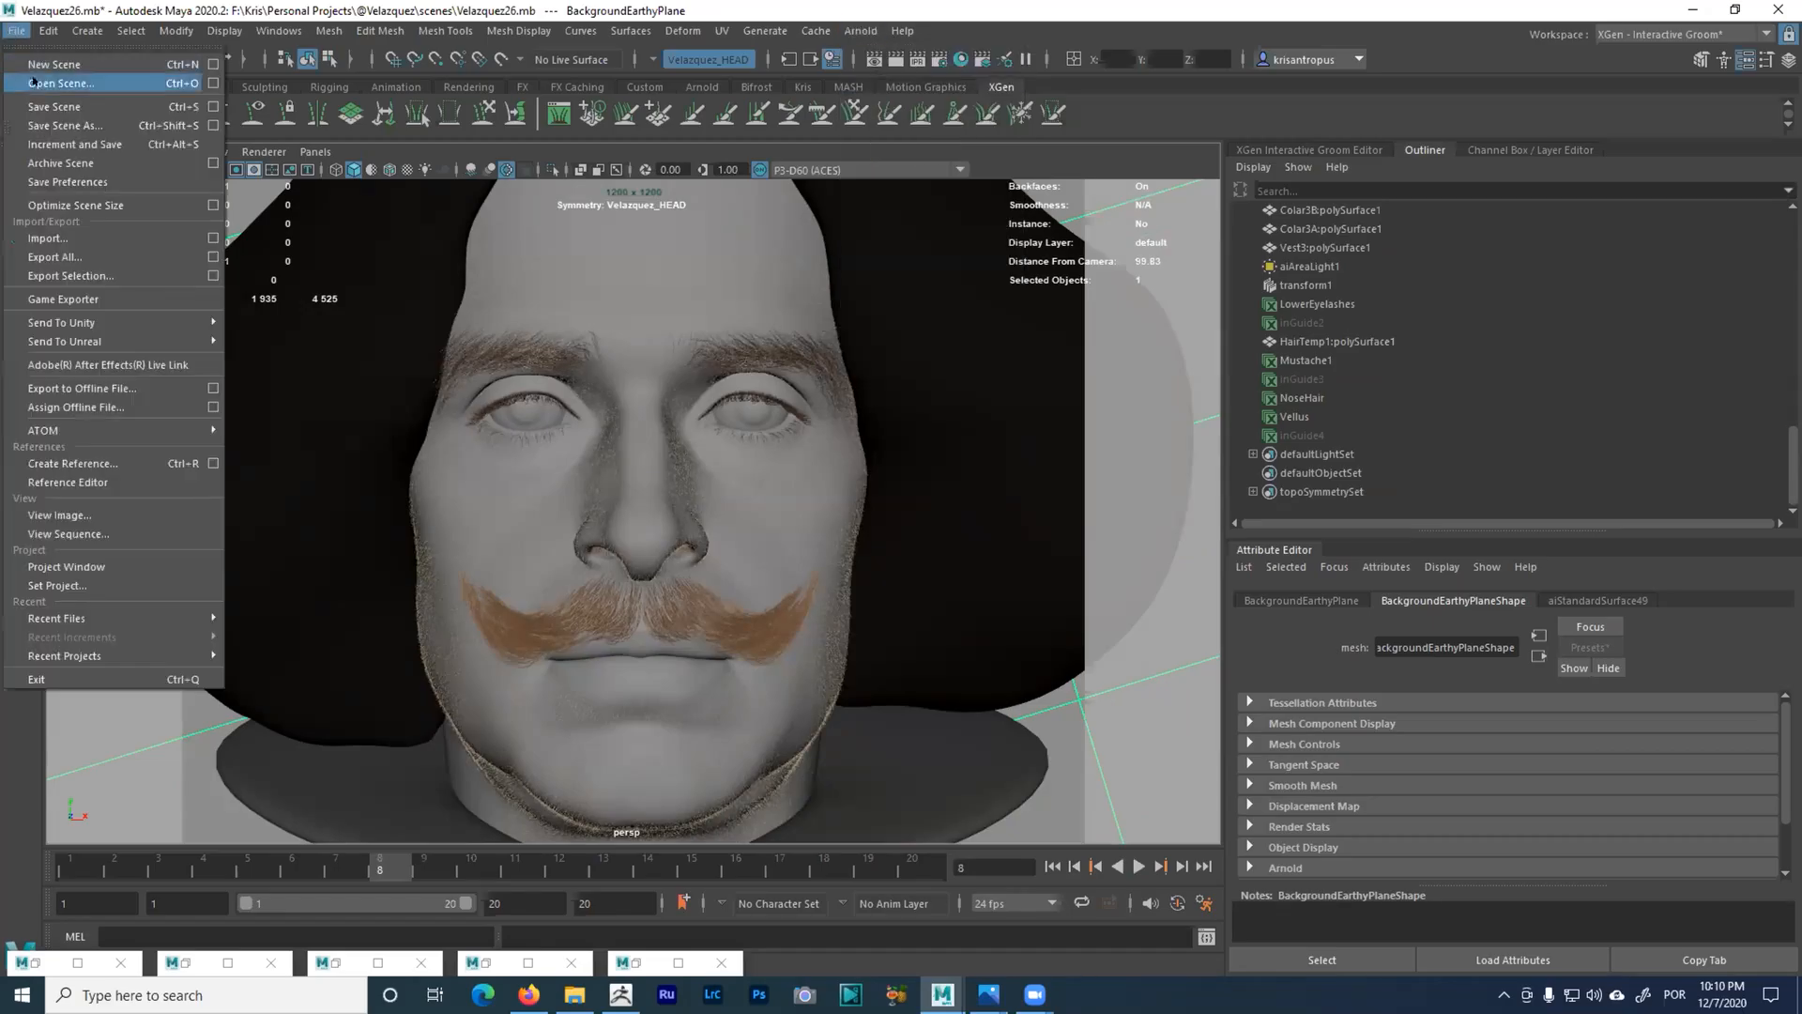
pyautogui.click(56, 125)
pyautogui.click(146, 767)
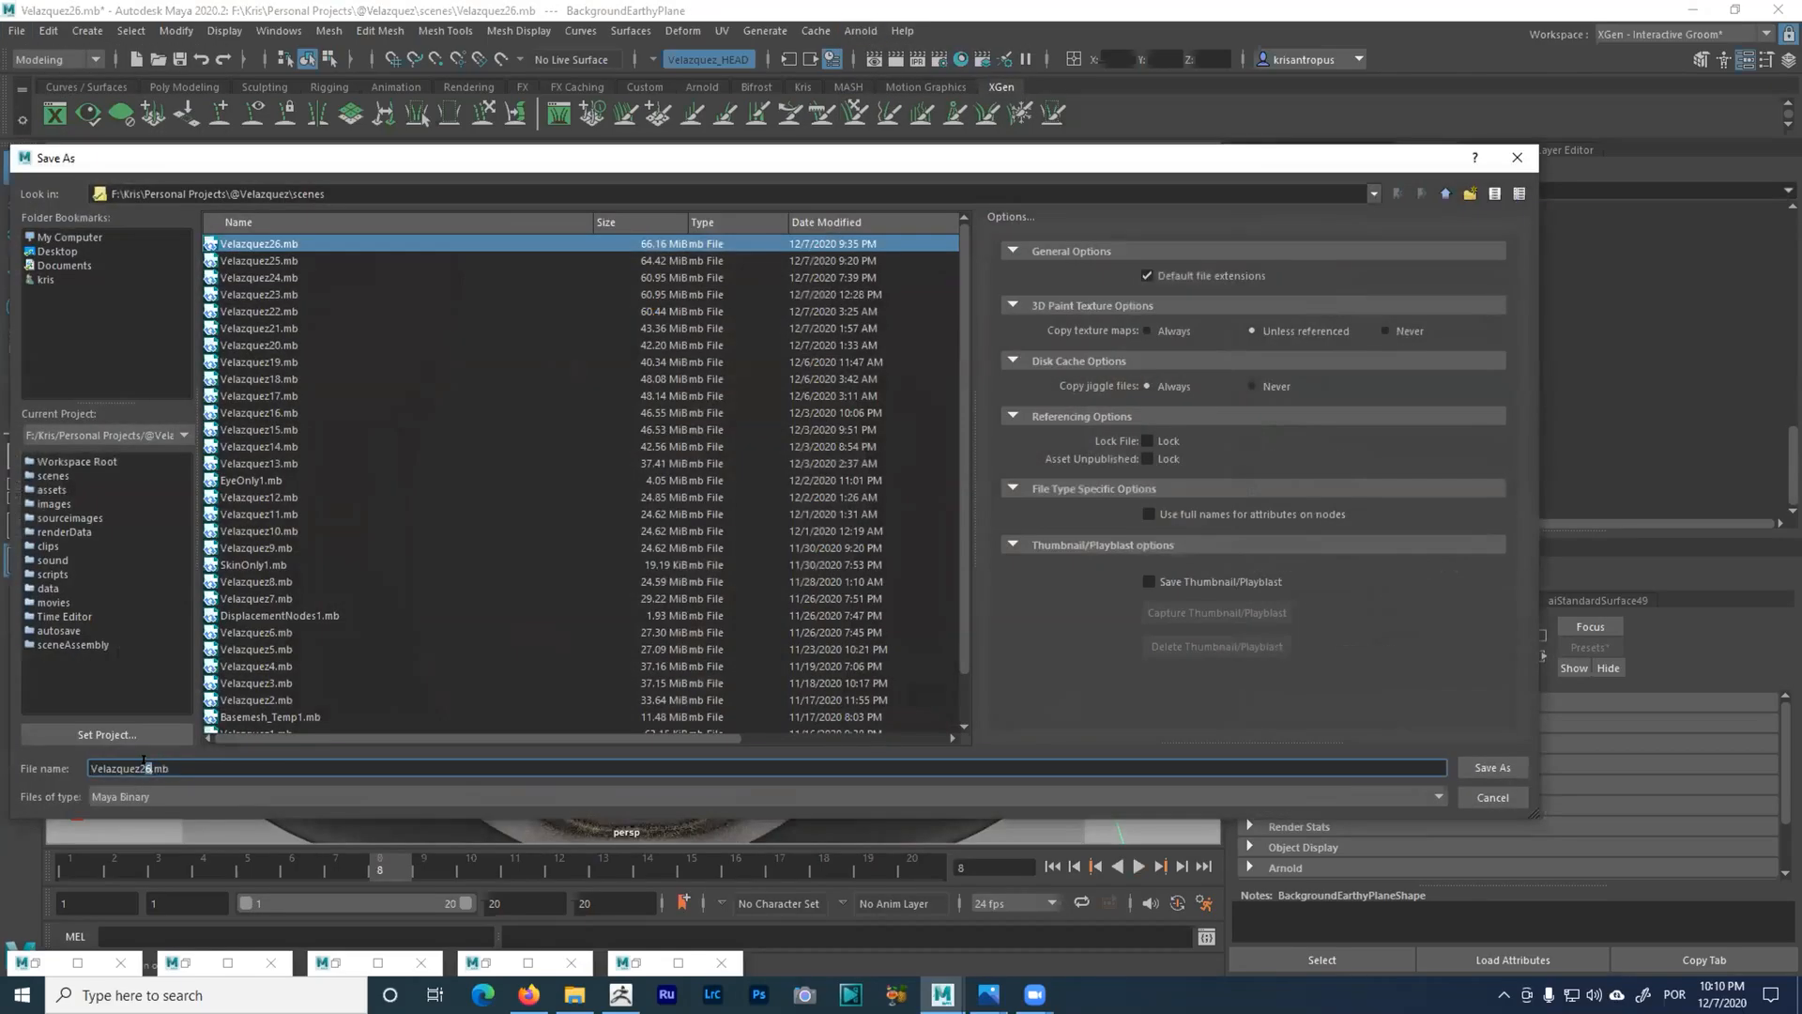
pyautogui.press('Return')
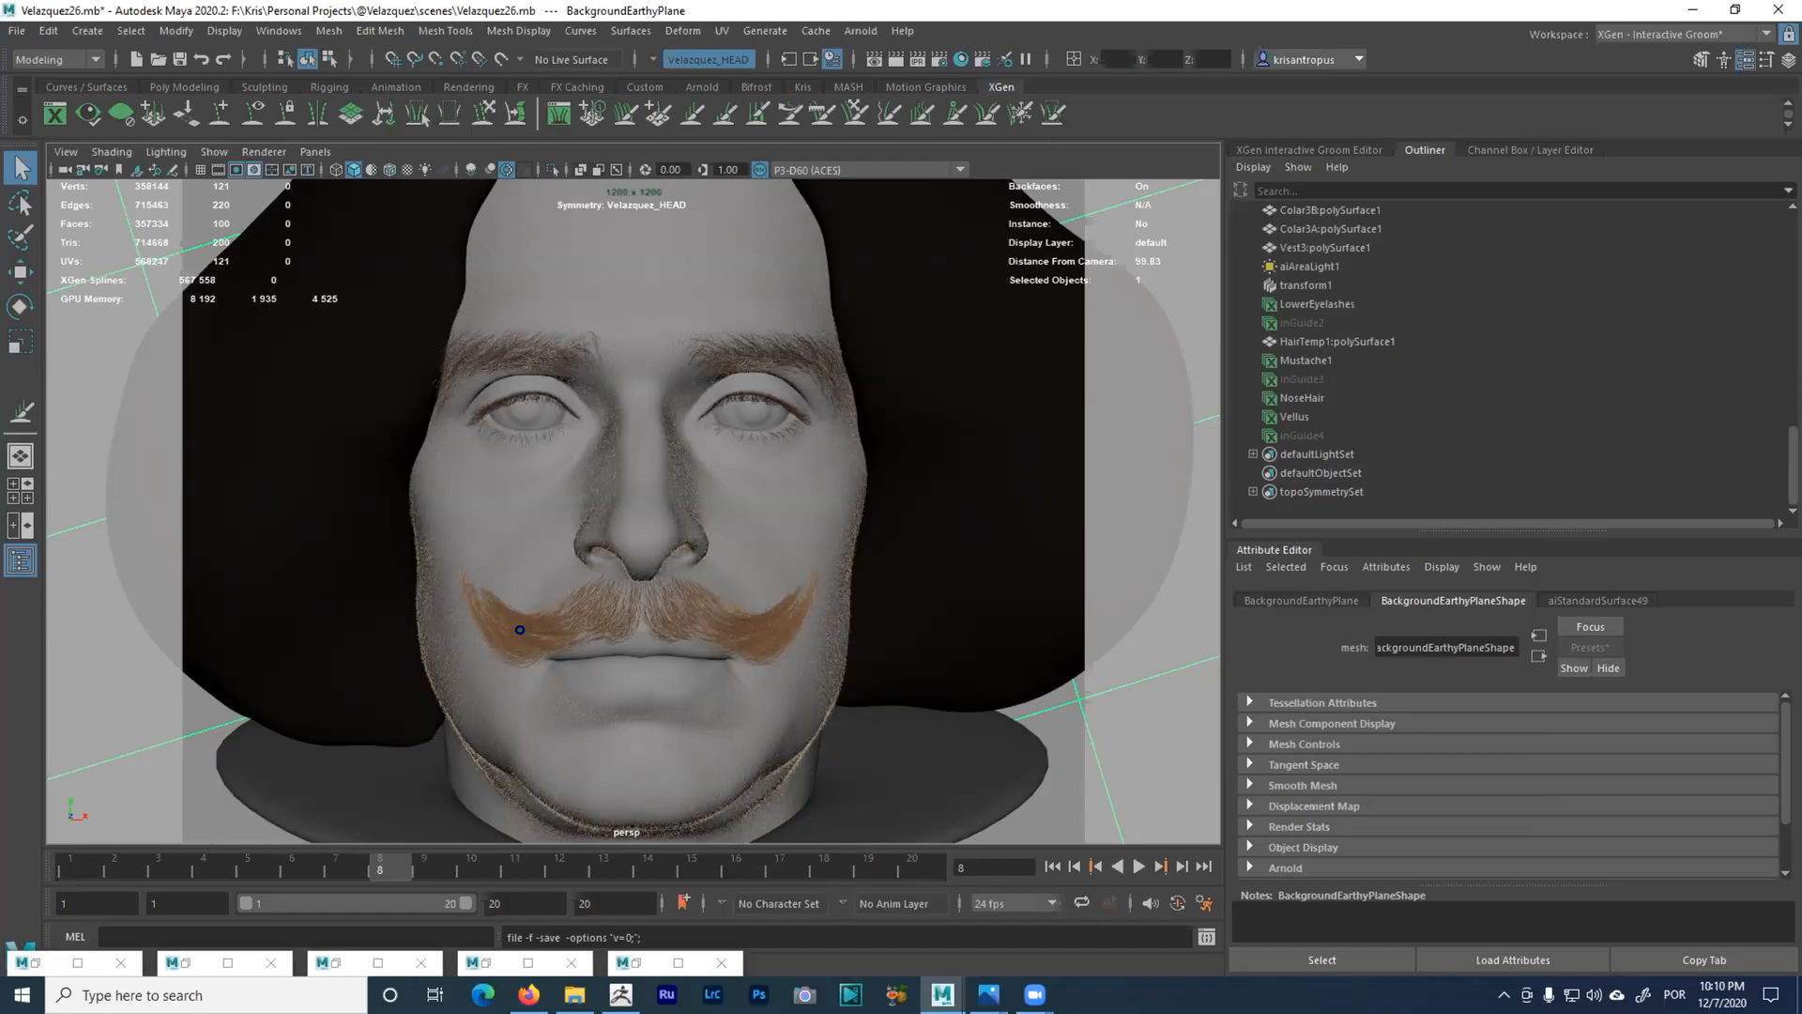
pyautogui.hotkey('ctrl', 'alt', 's')
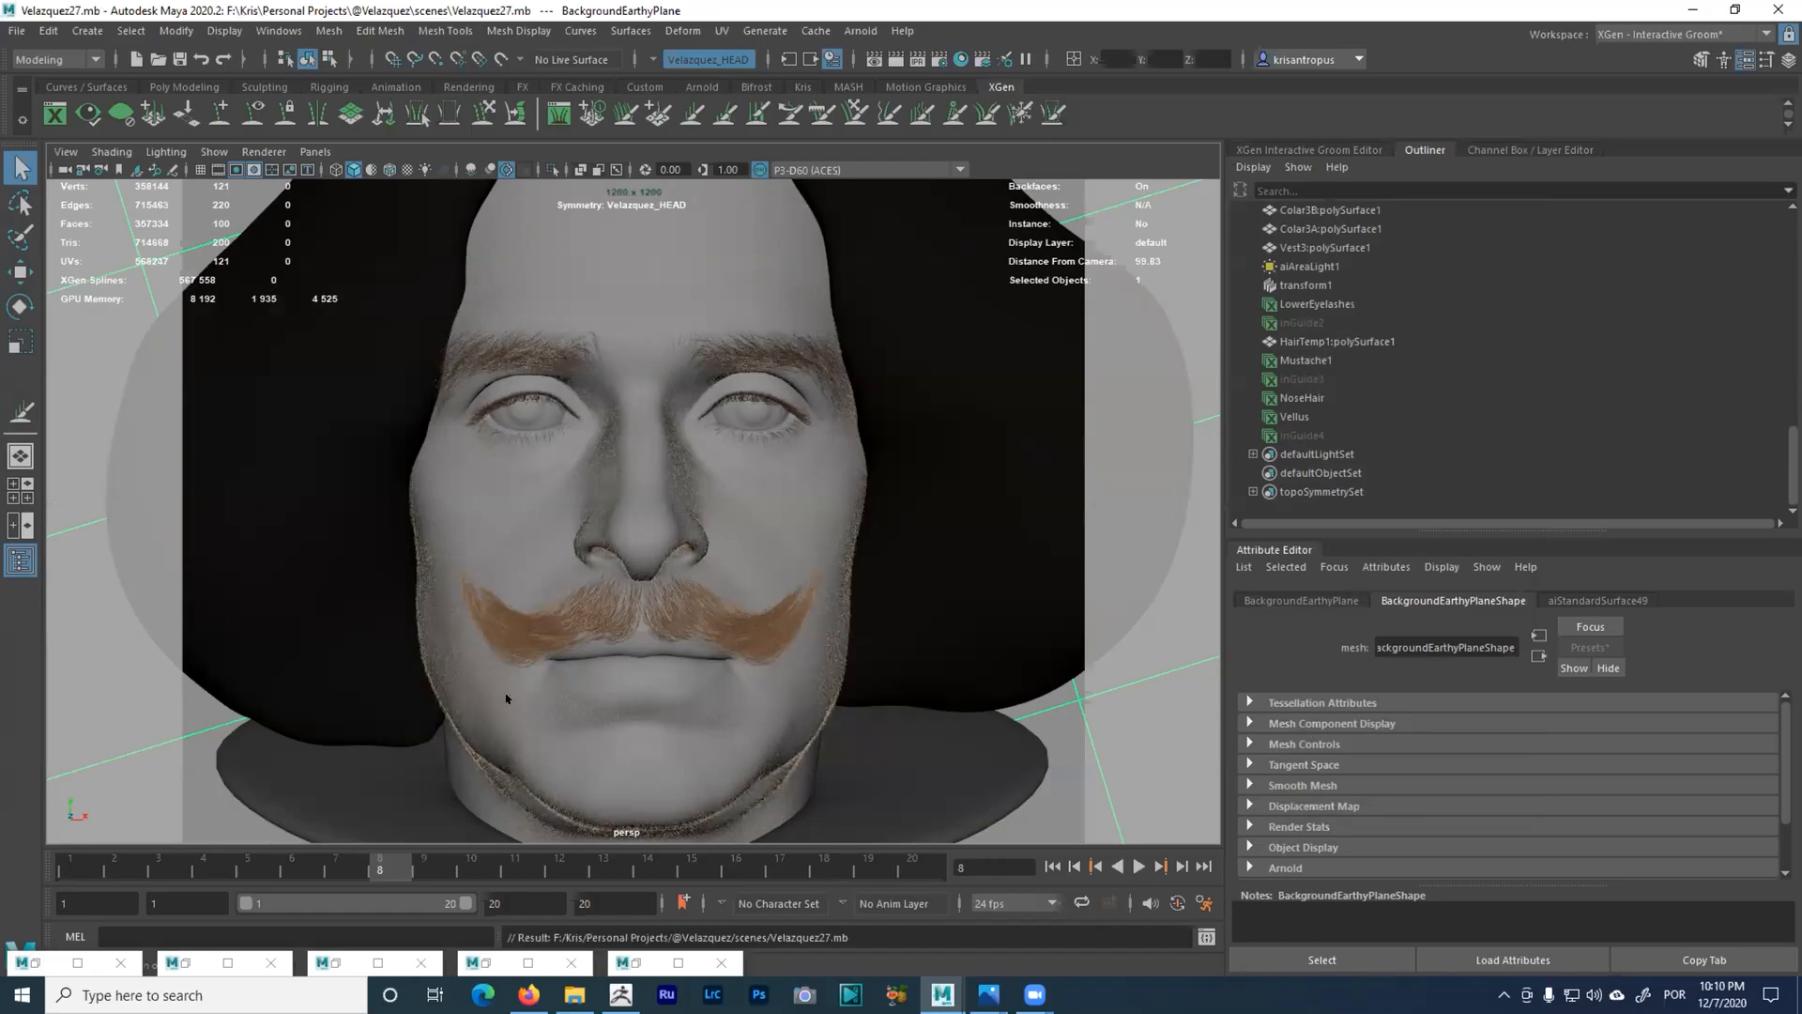
# - Show the Arnold RenderView in a smaller window, render the front view of the head and store a snapshot
pyautogui.click(77, 964)
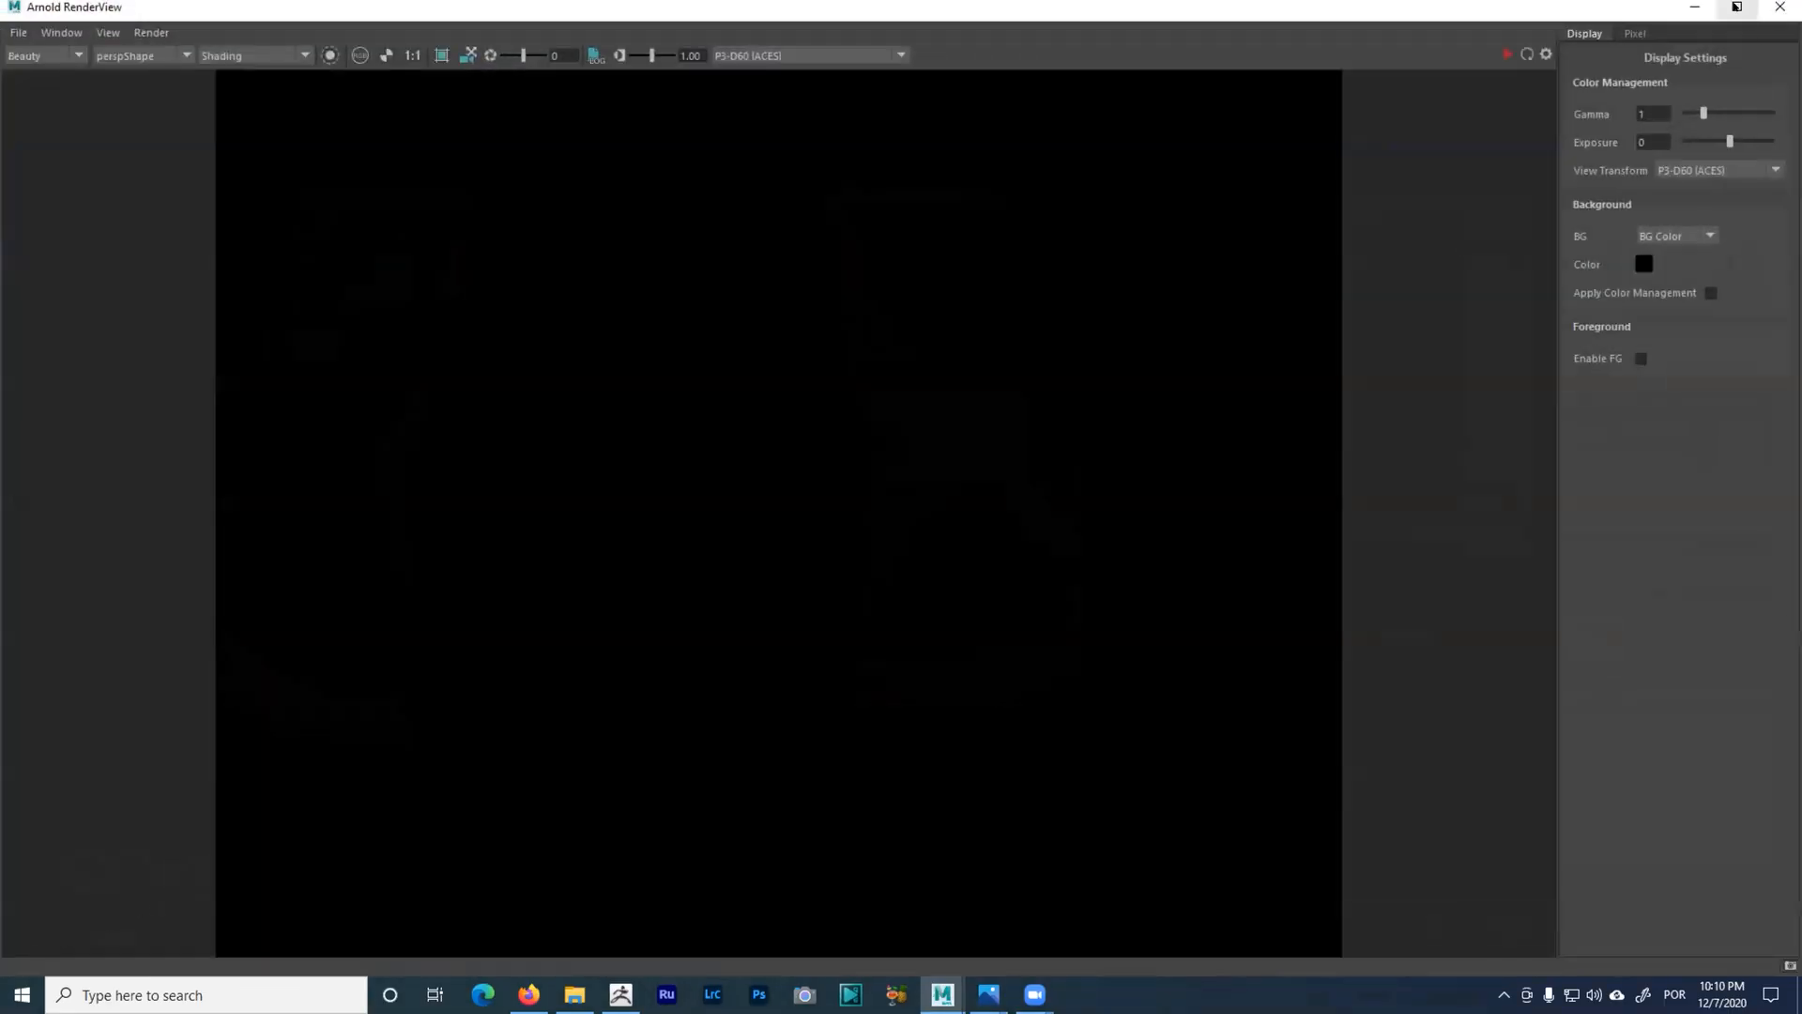
pyautogui.click(1734, 8)
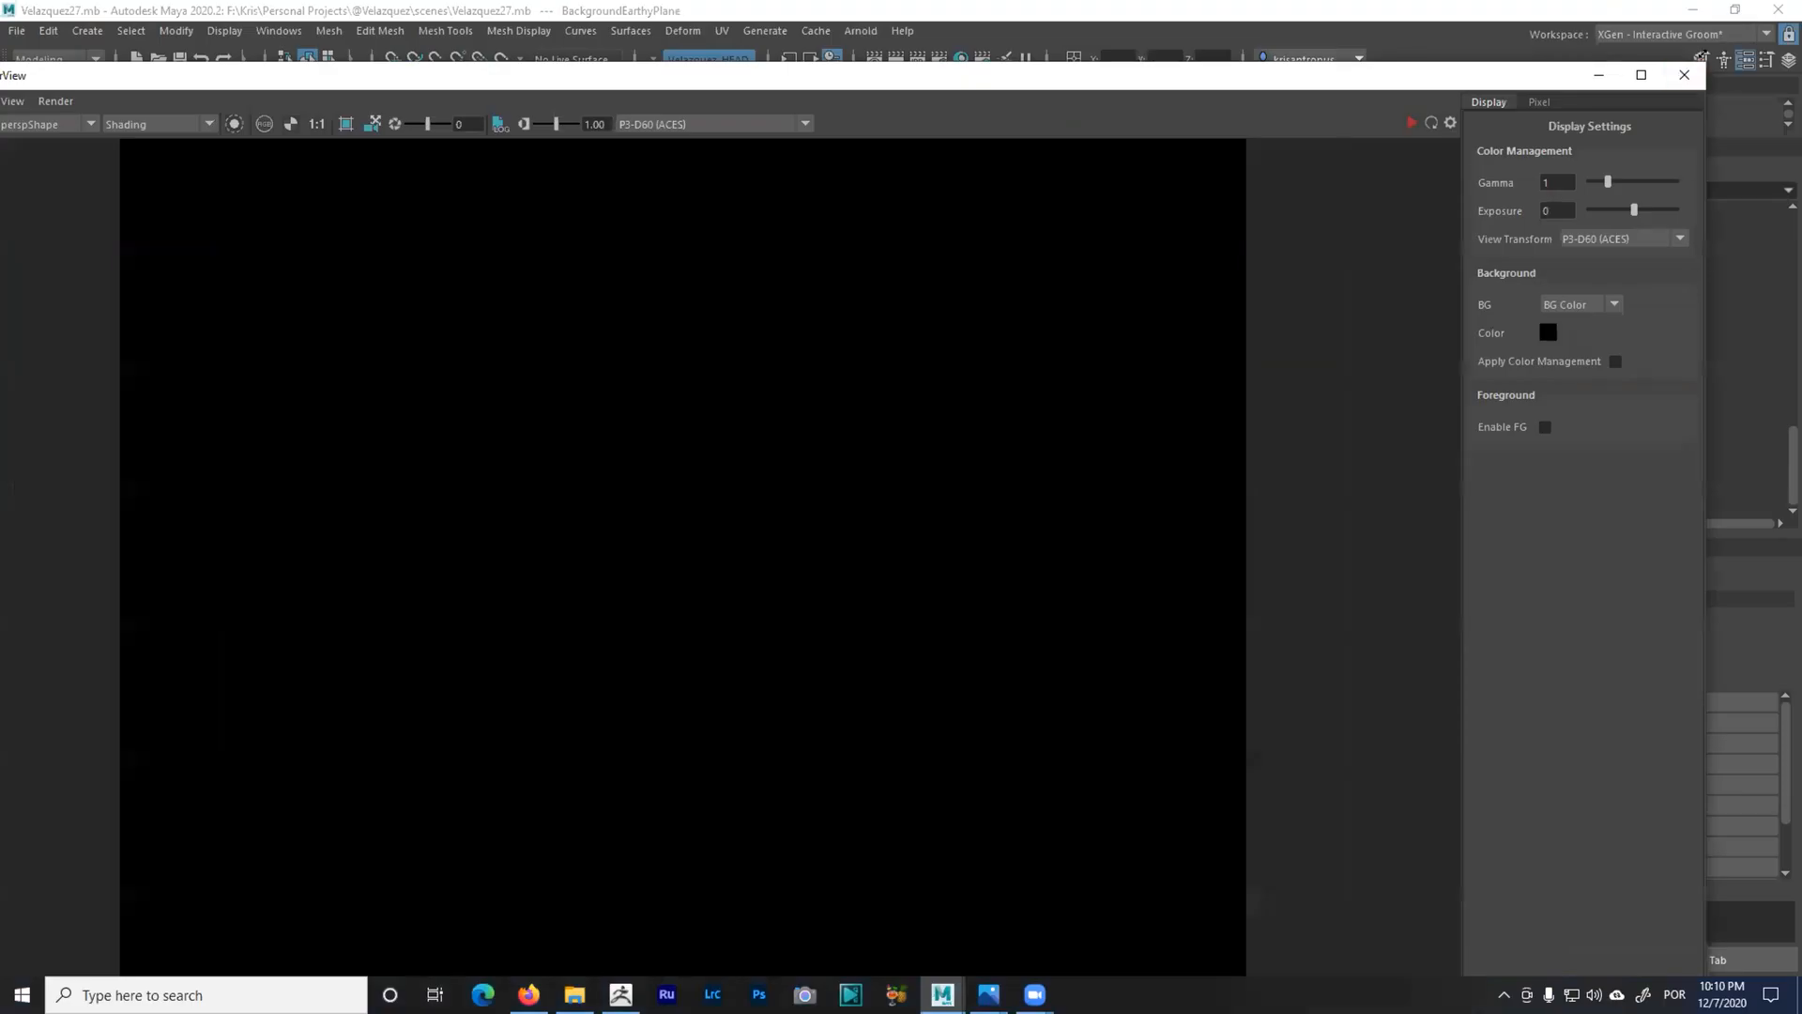
pyautogui.moveTo(1702, 59); pyautogui.dragTo(1304, 6)
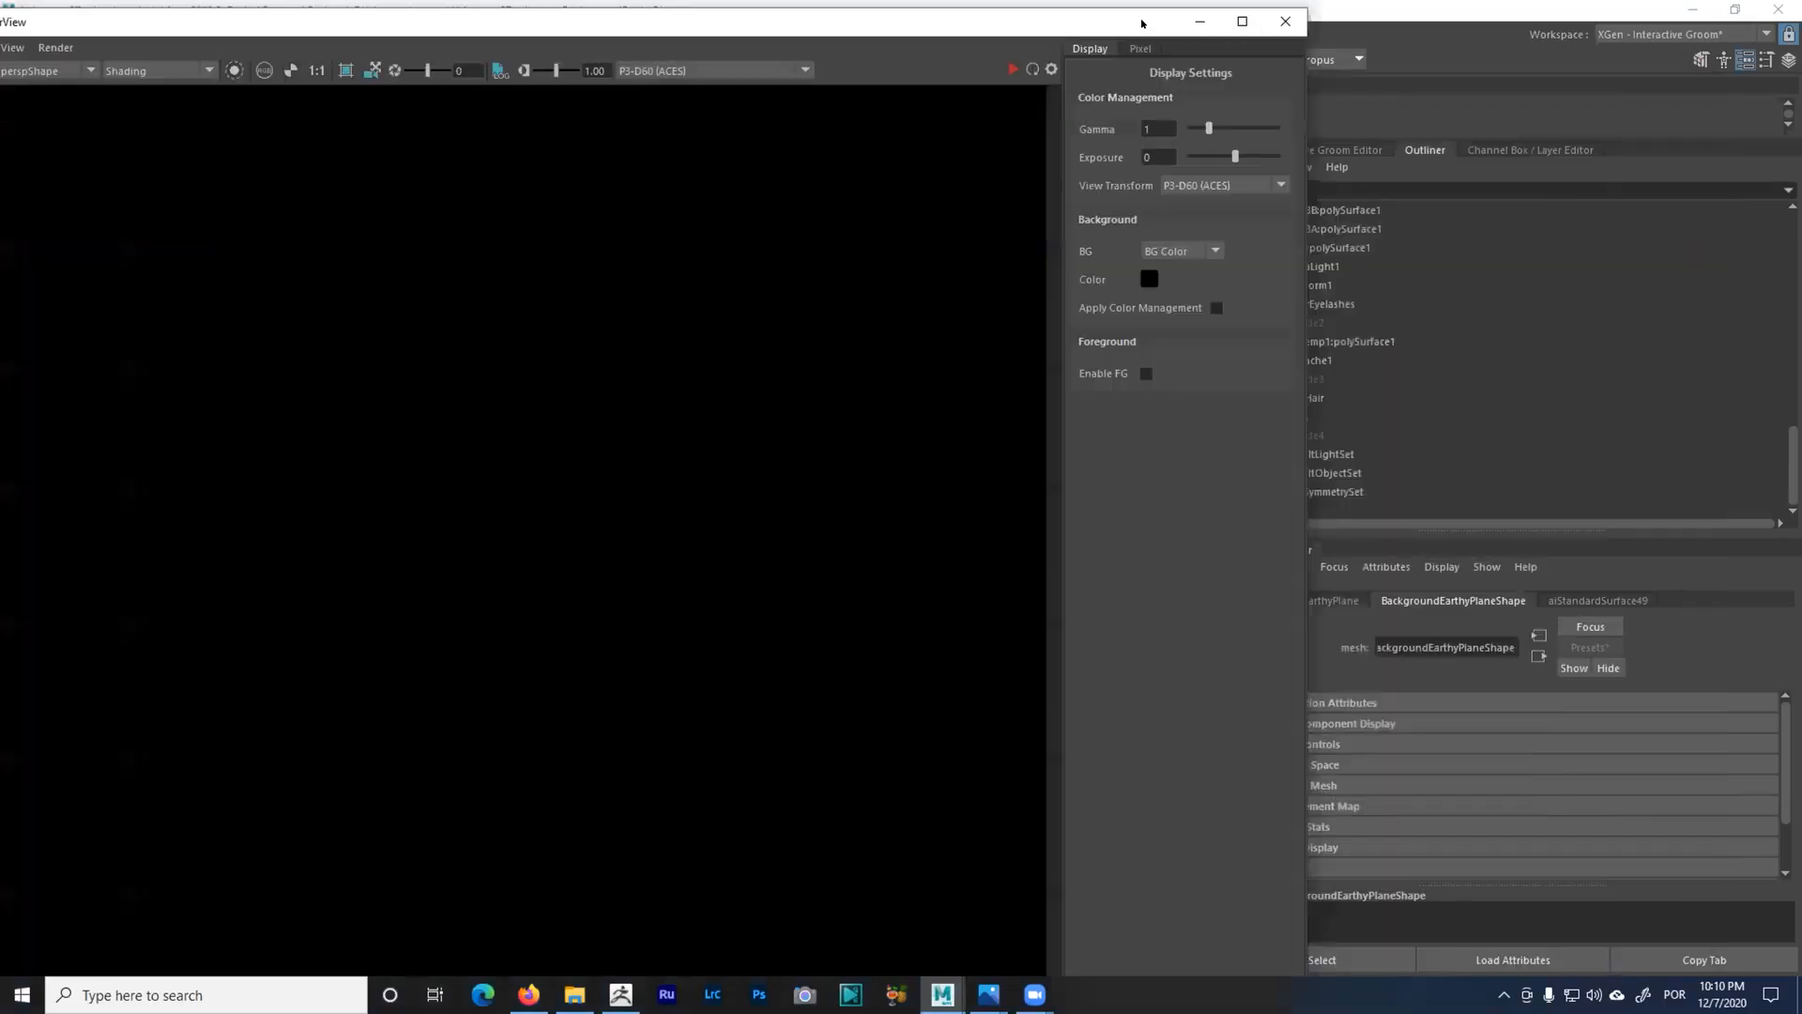
pyautogui.moveTo(1143, 23); pyautogui.dragTo(1447, 11)
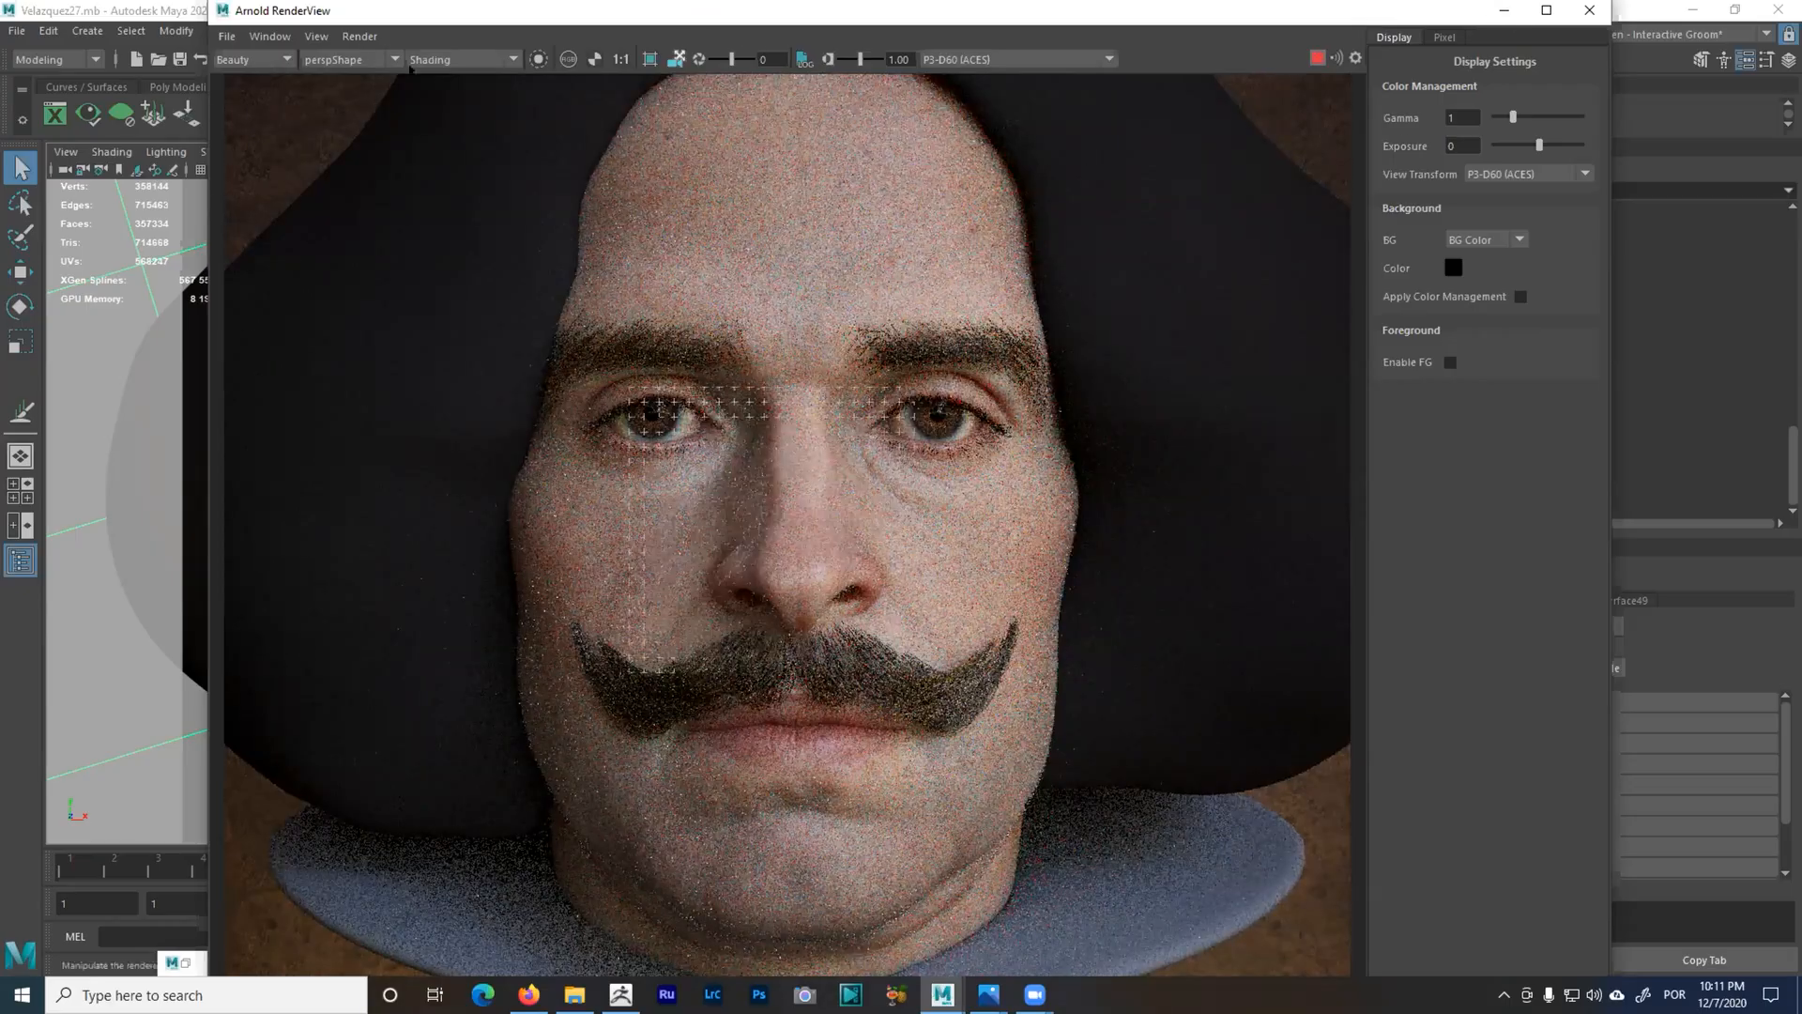
pyautogui.click(317, 35)
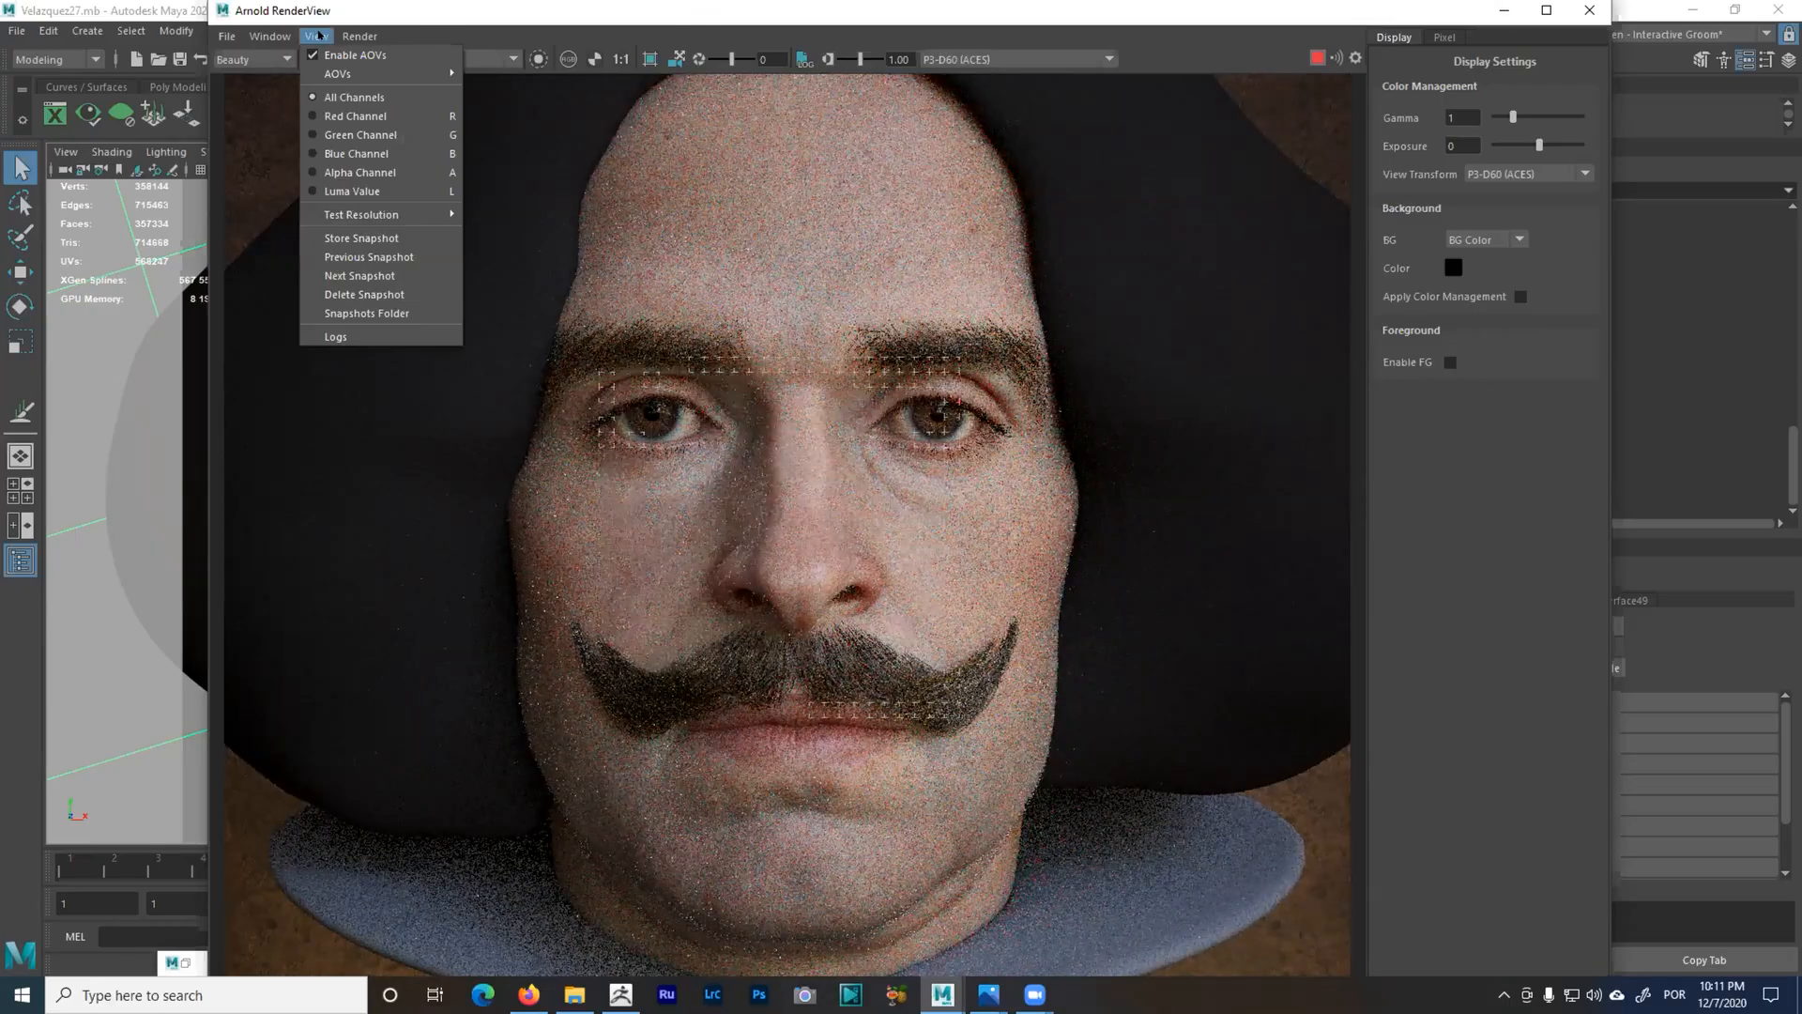
pyautogui.click(362, 238)
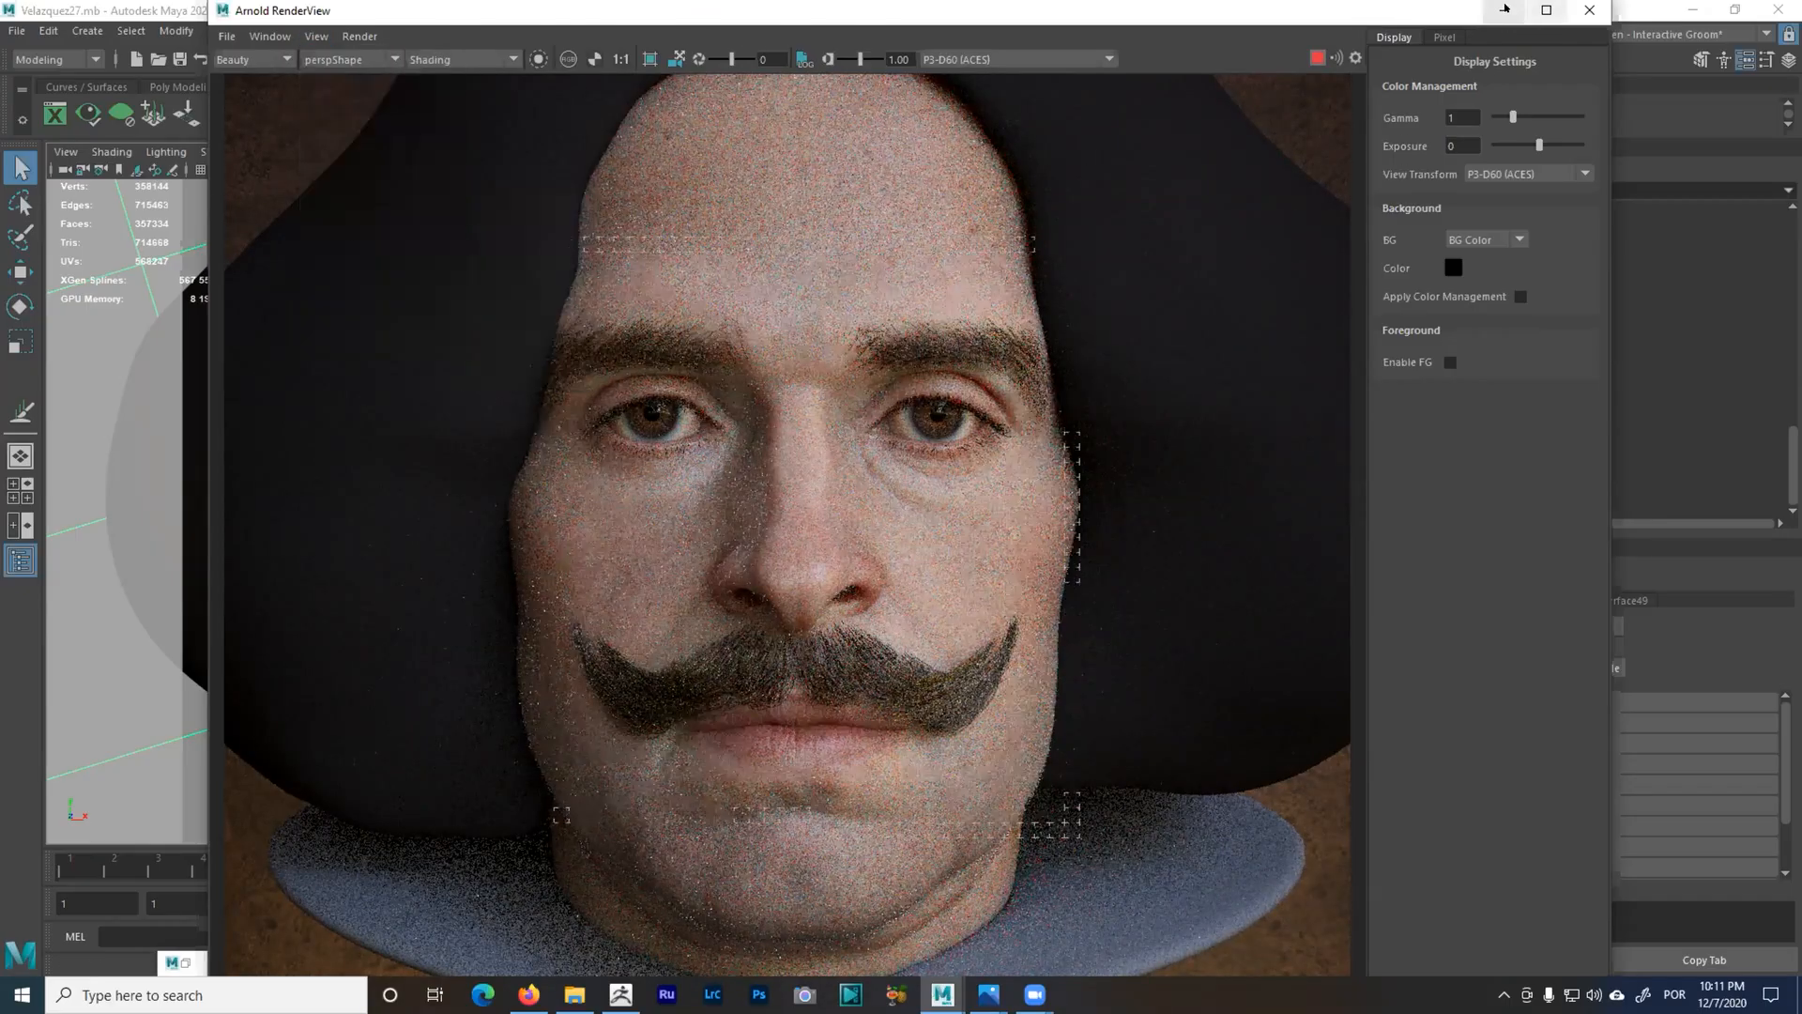
# - Go to frame 3 for the three-quarter camera view and restart the live Arnold render there
pyautogui.click(1504, 13)
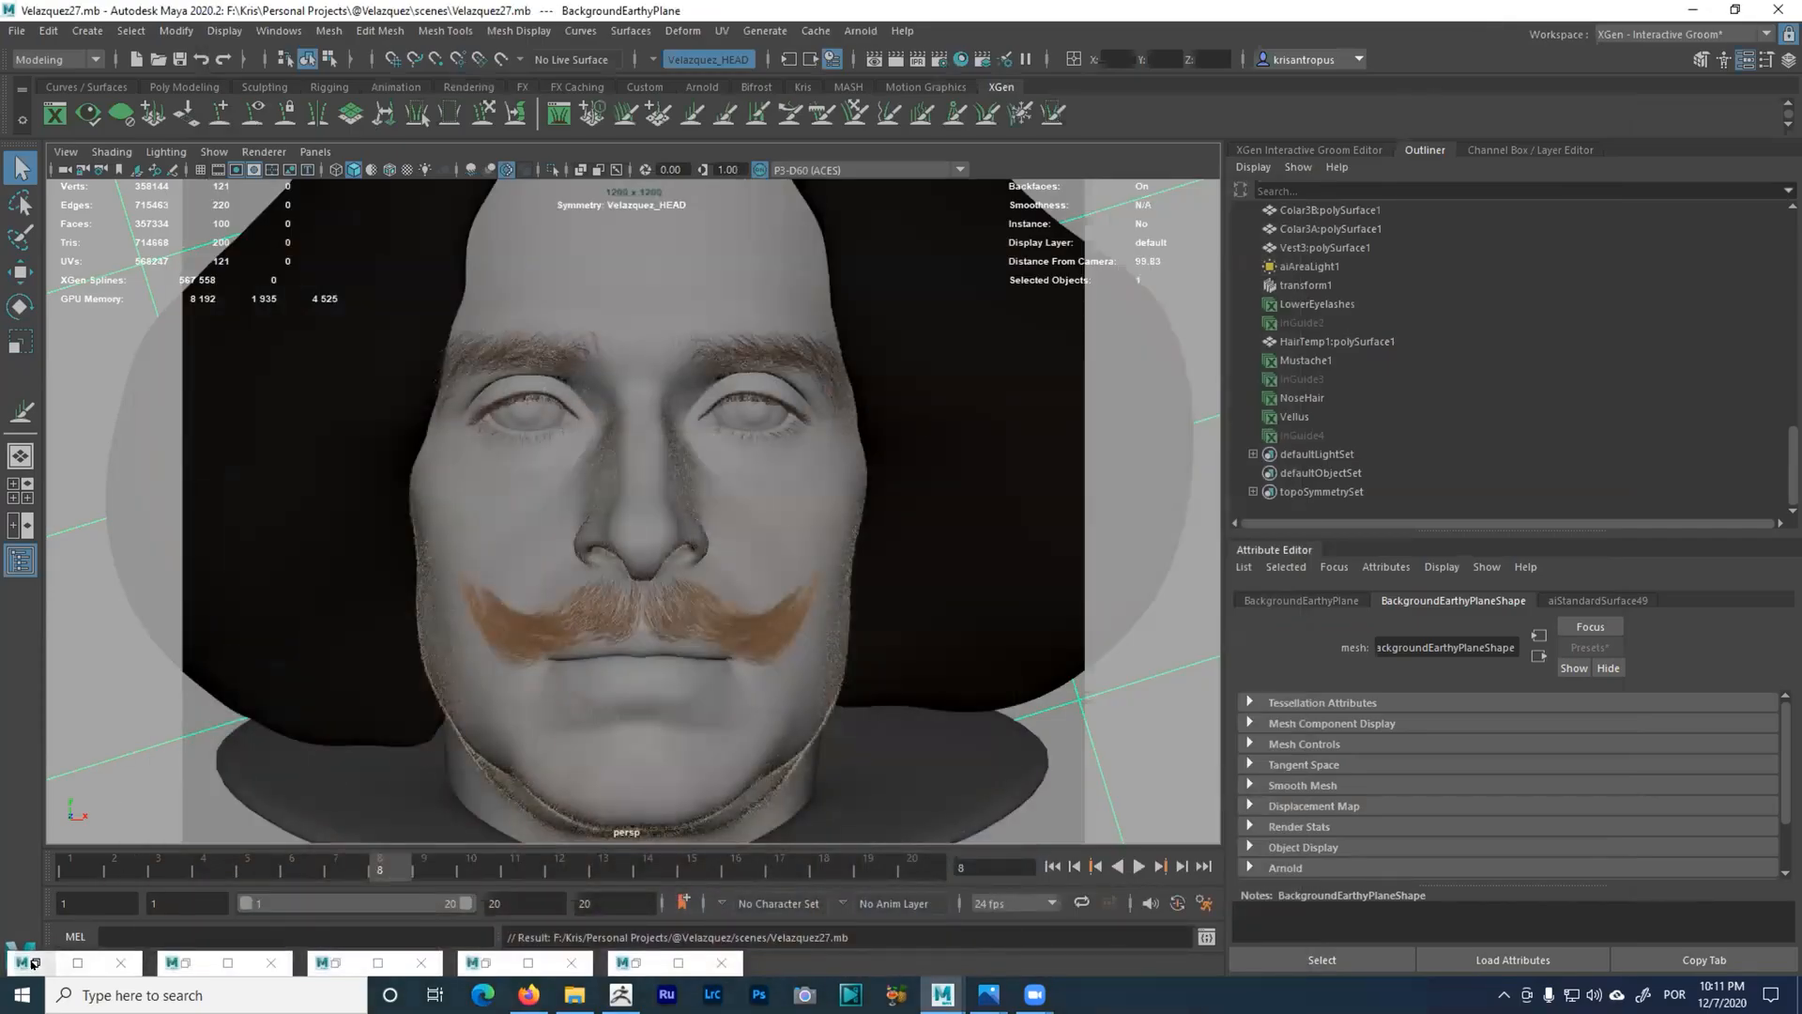
pyautogui.click(76, 958)
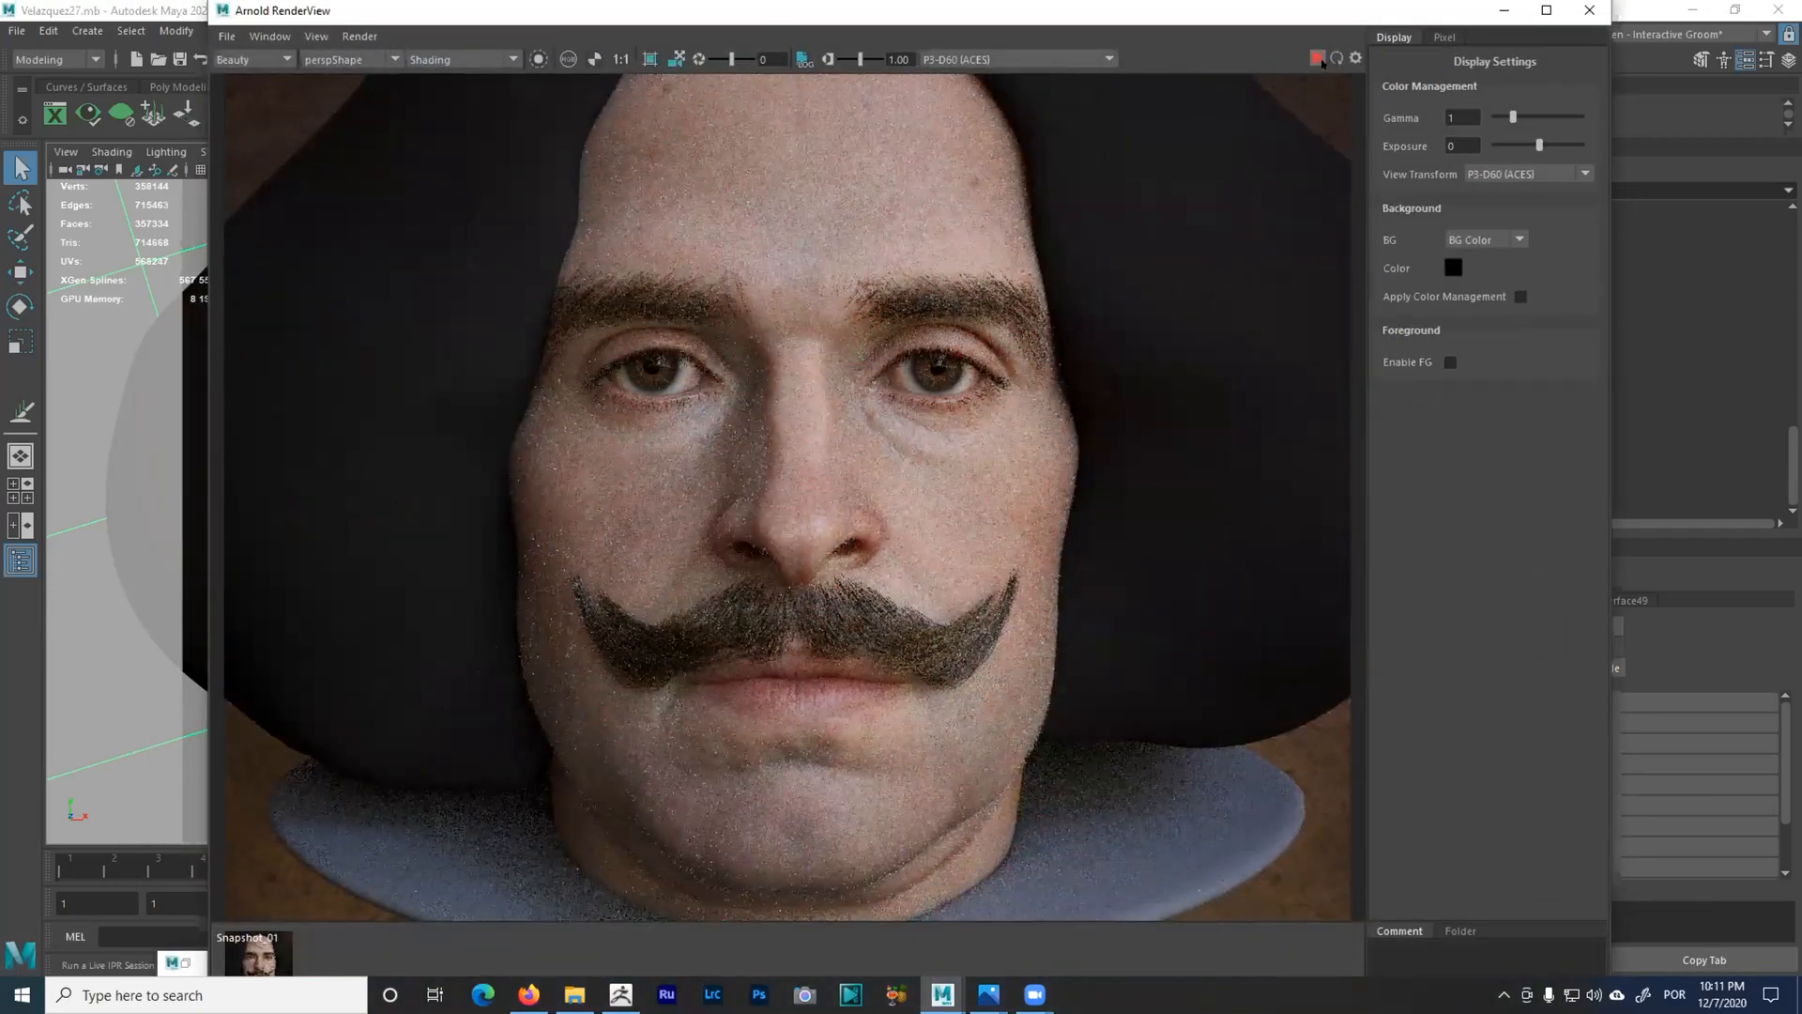
pyautogui.click(1503, 10)
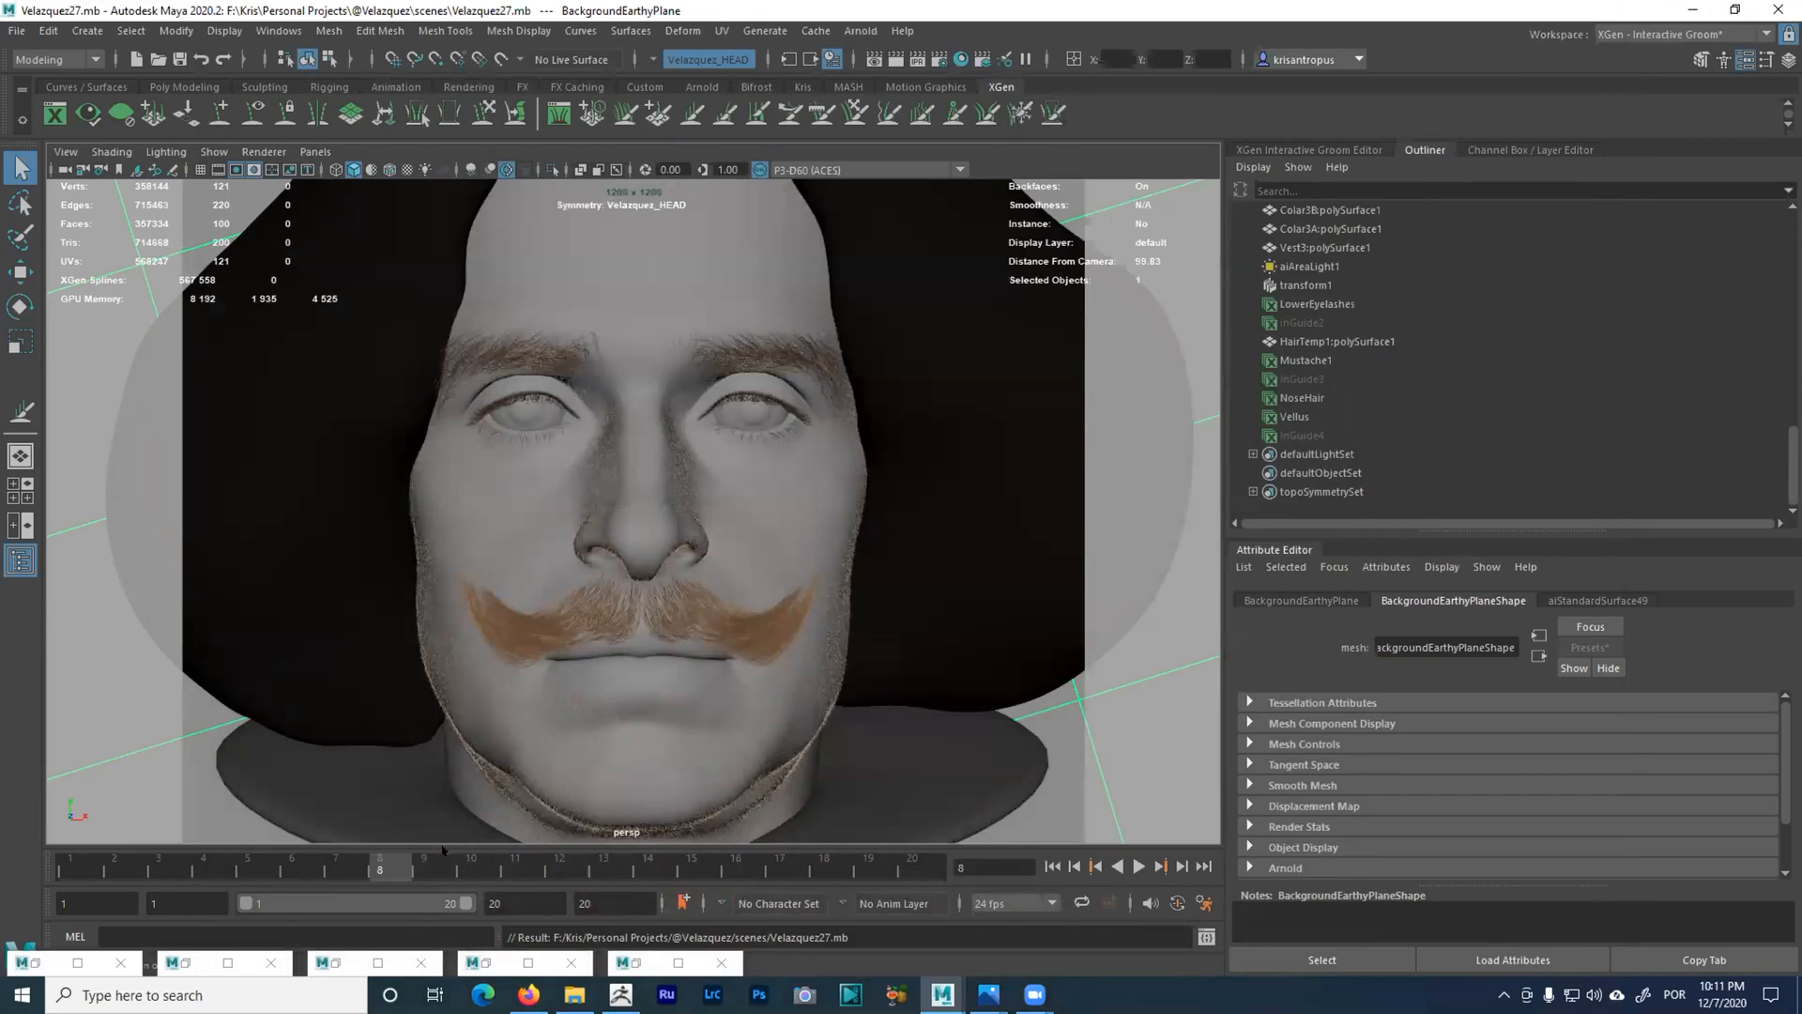
pyautogui.click(428, 865)
pyautogui.moveTo(432, 866); pyautogui.dragTo(158, 840)
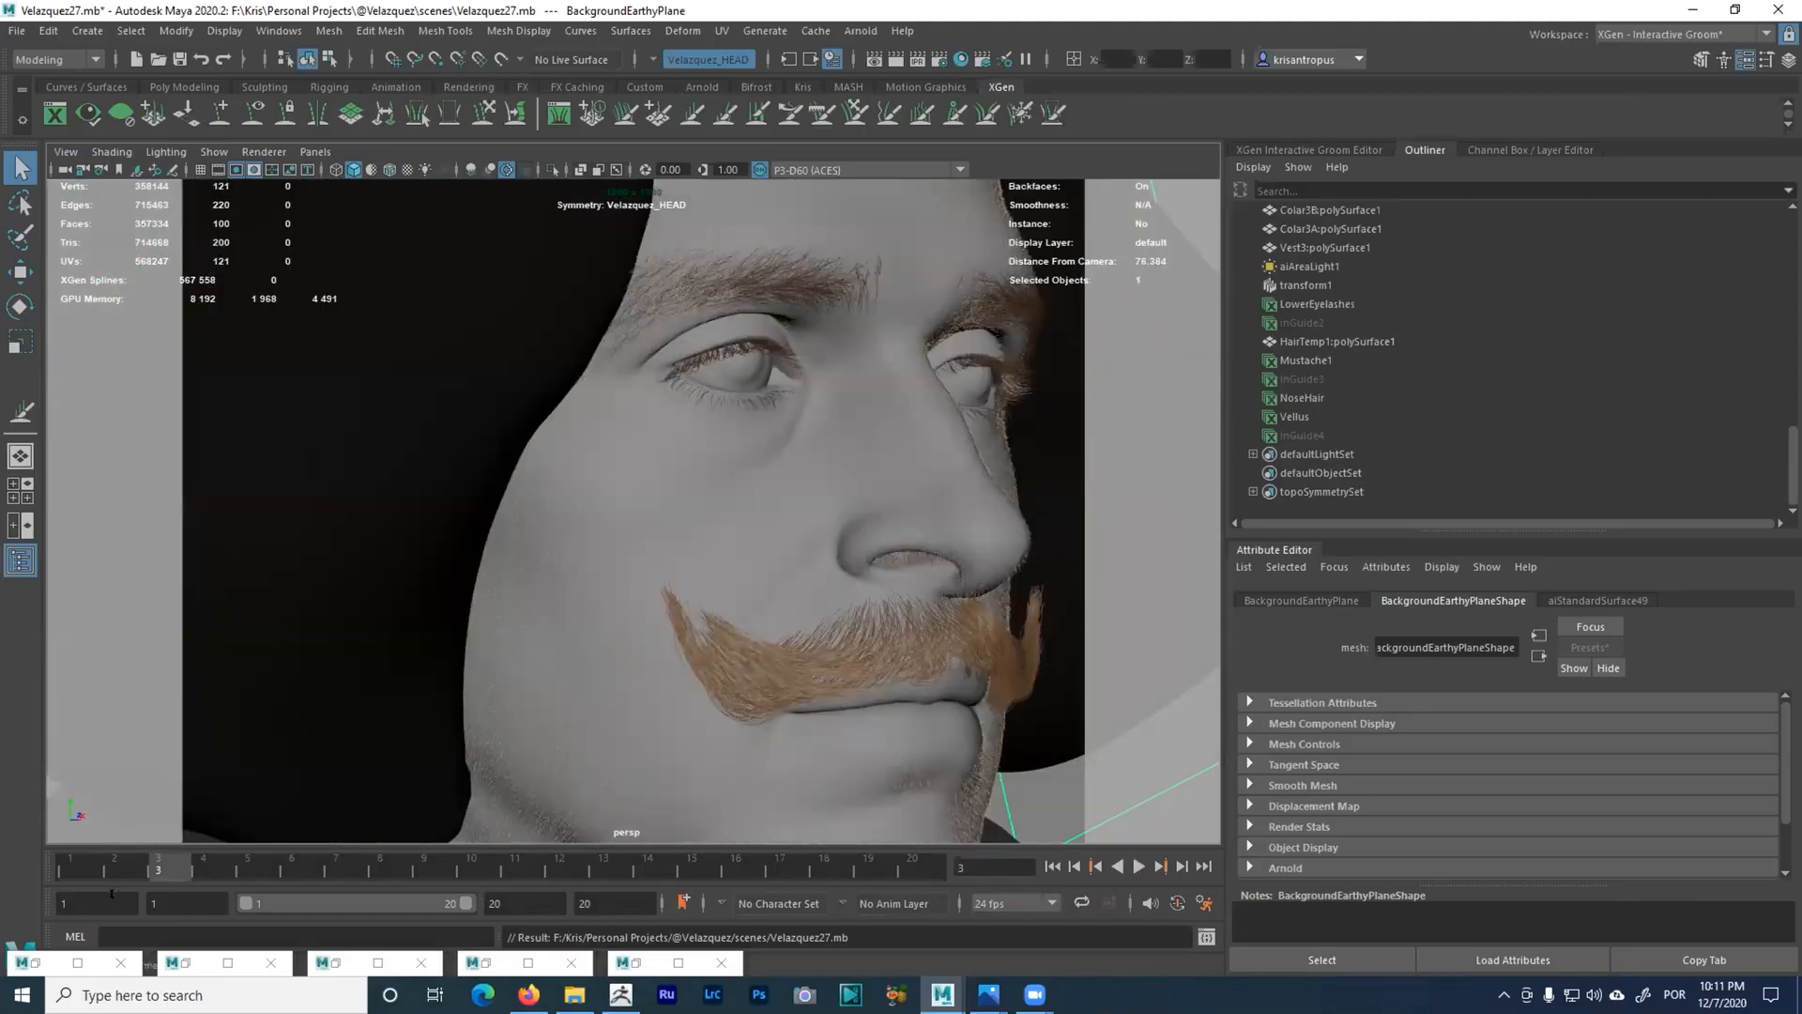
pyautogui.click(36, 963)
pyautogui.click(1318, 58)
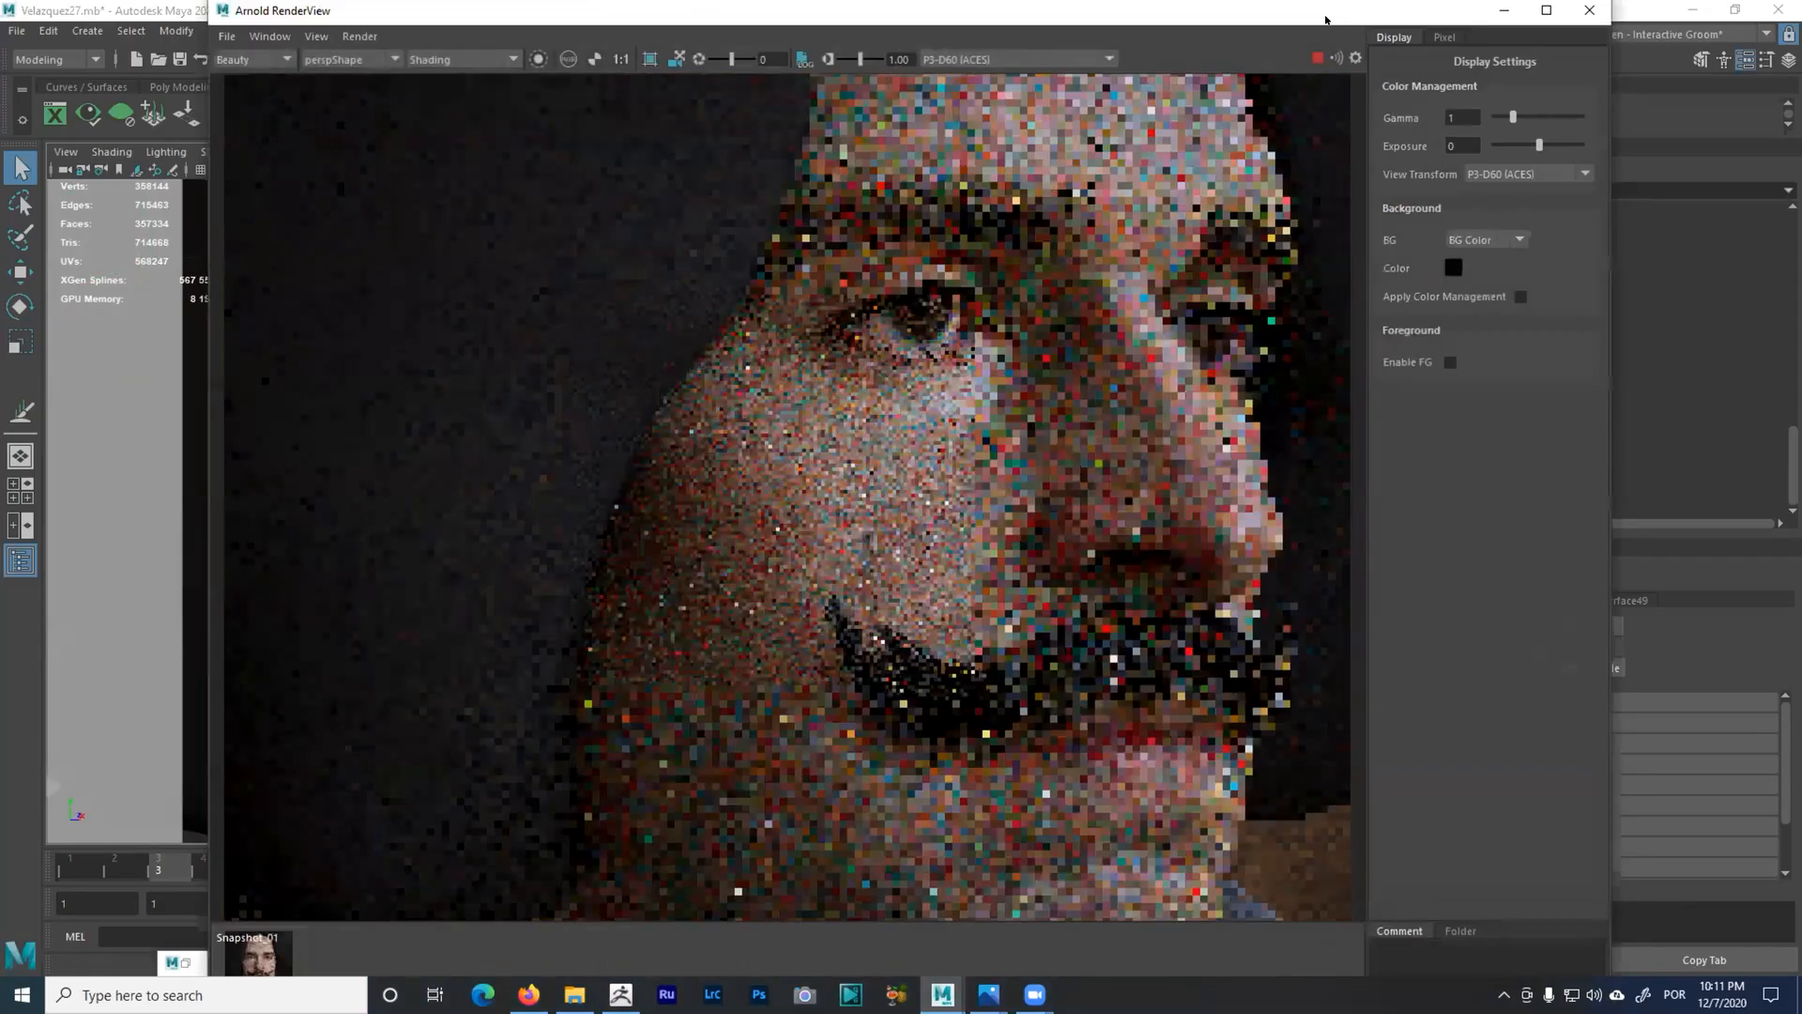
# - Turn off Progressive Render in the Arnold sampling settings and close the render settings
pyautogui.doubleClick(1325, 19)
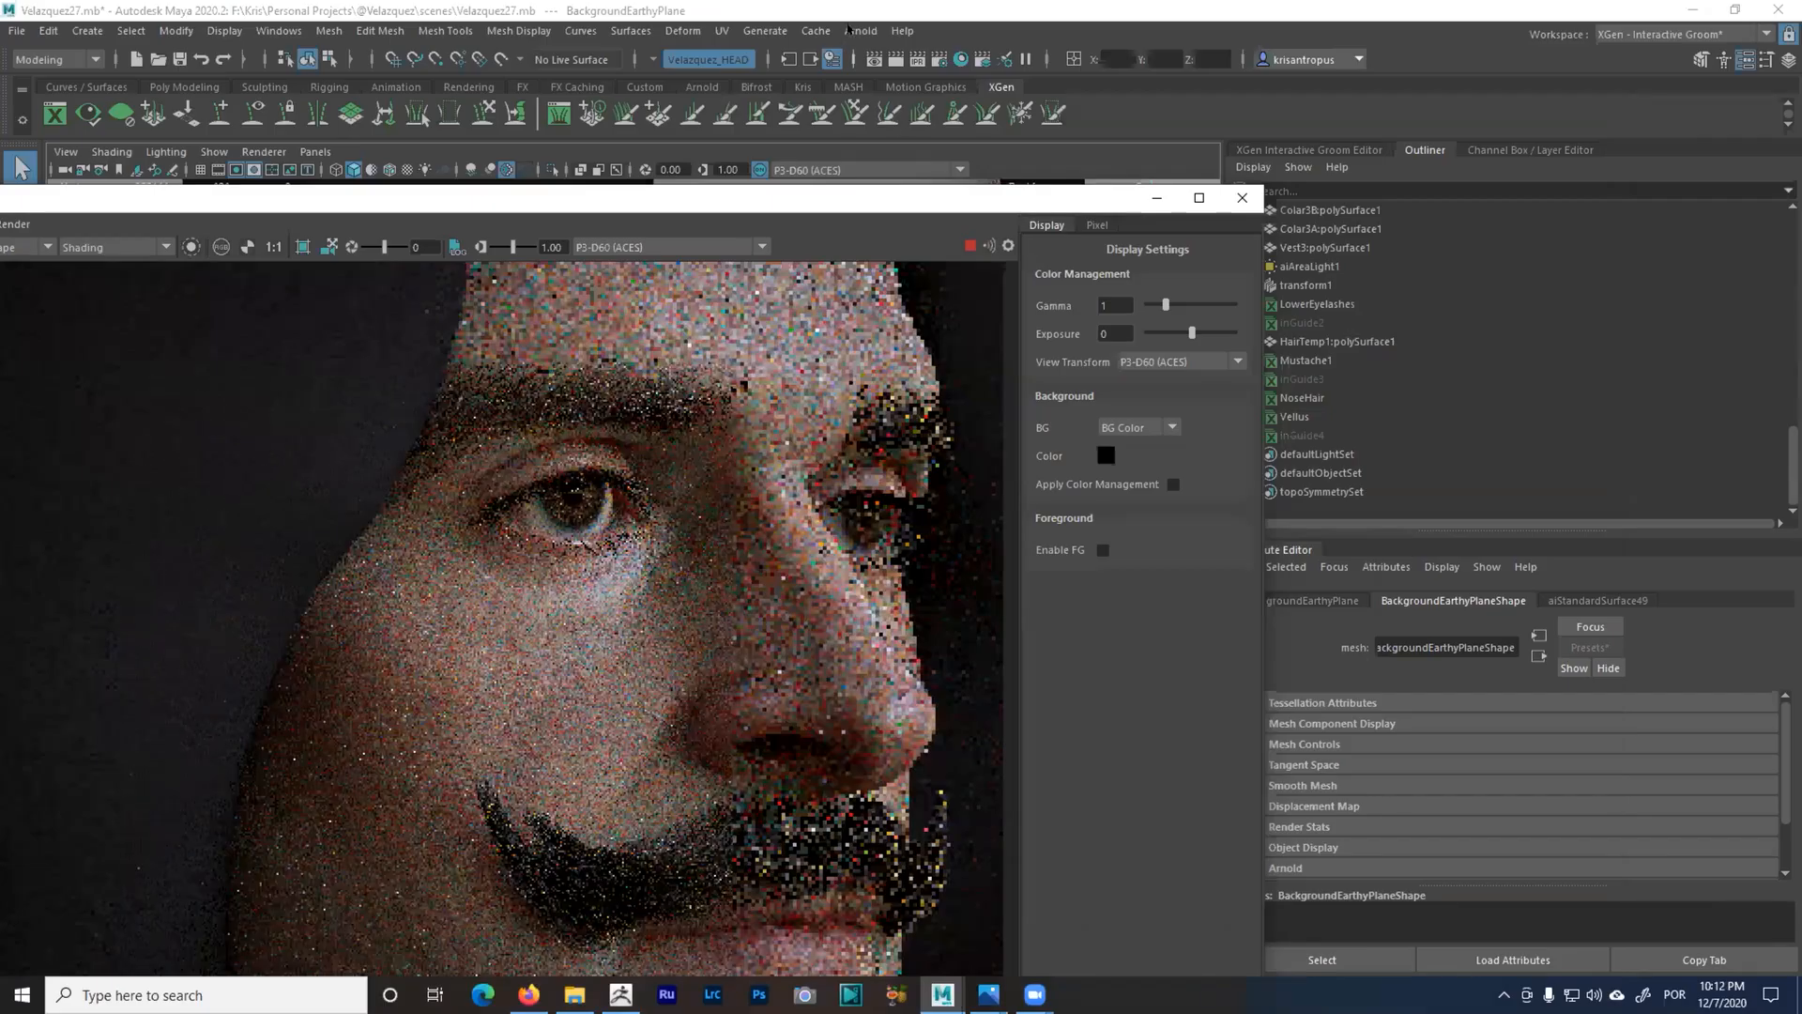
pyautogui.click(860, 30)
pyautogui.click(980, 190)
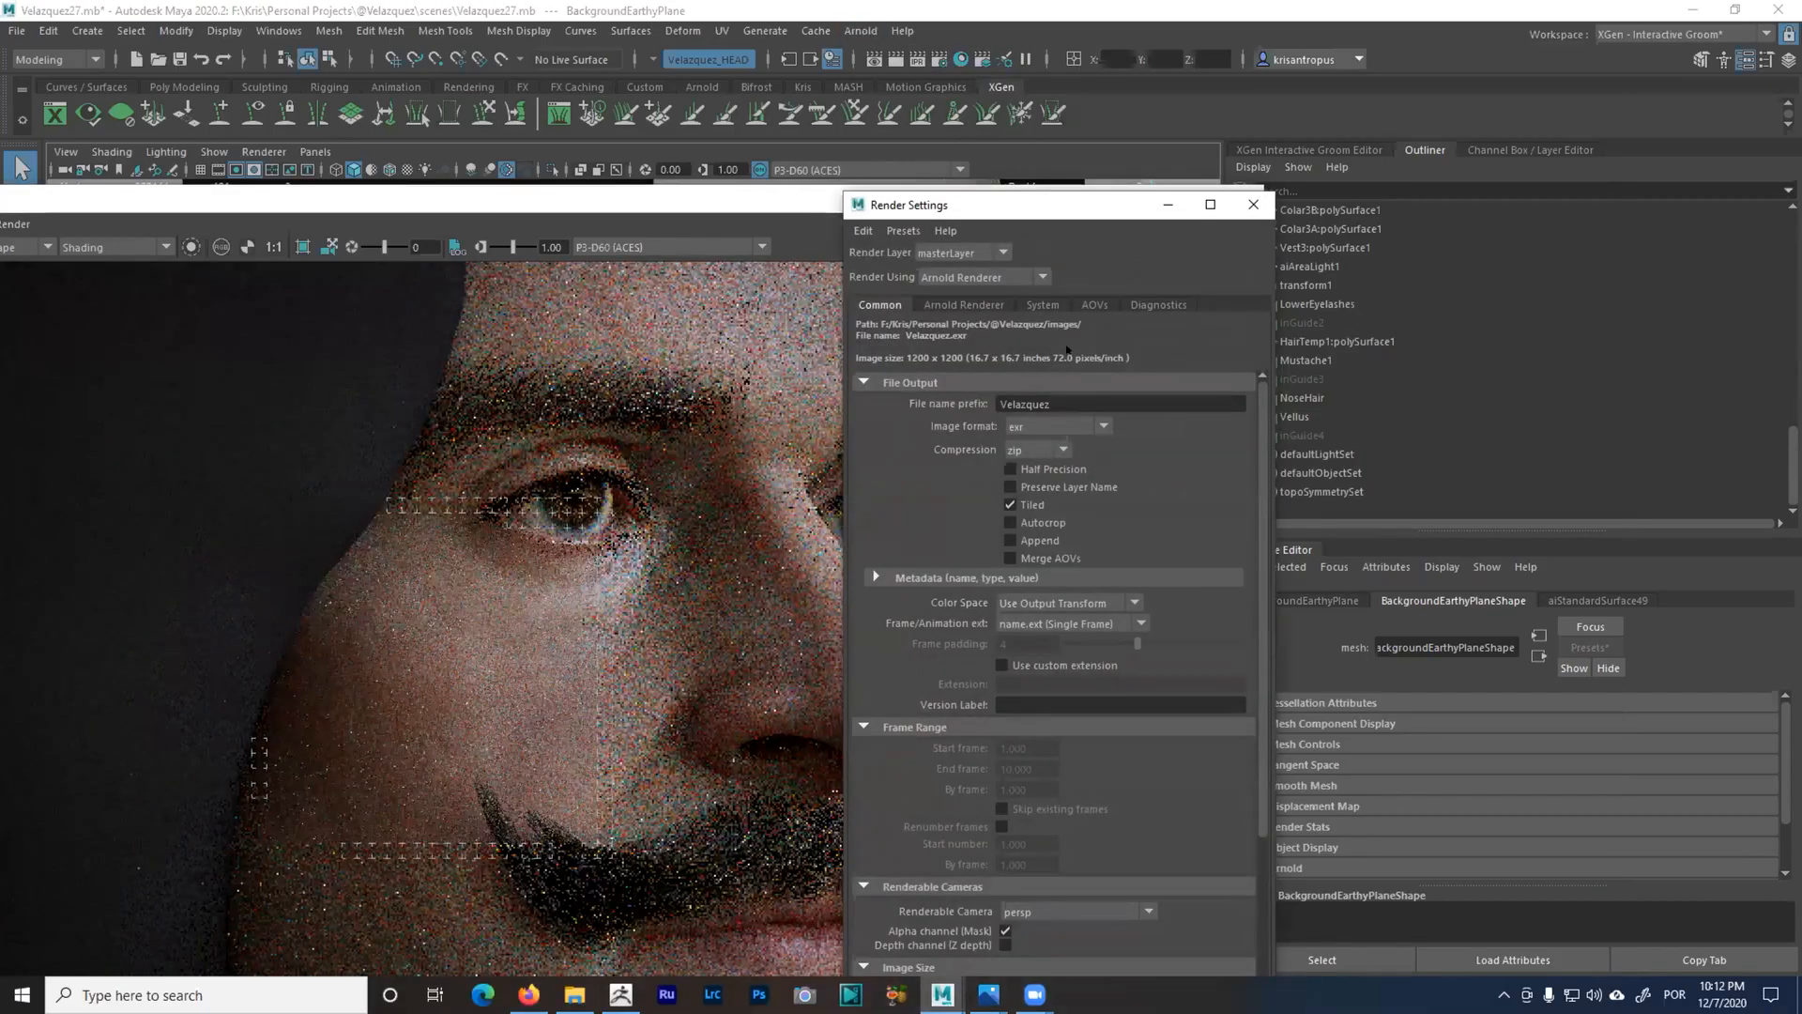
pyautogui.click(979, 305)
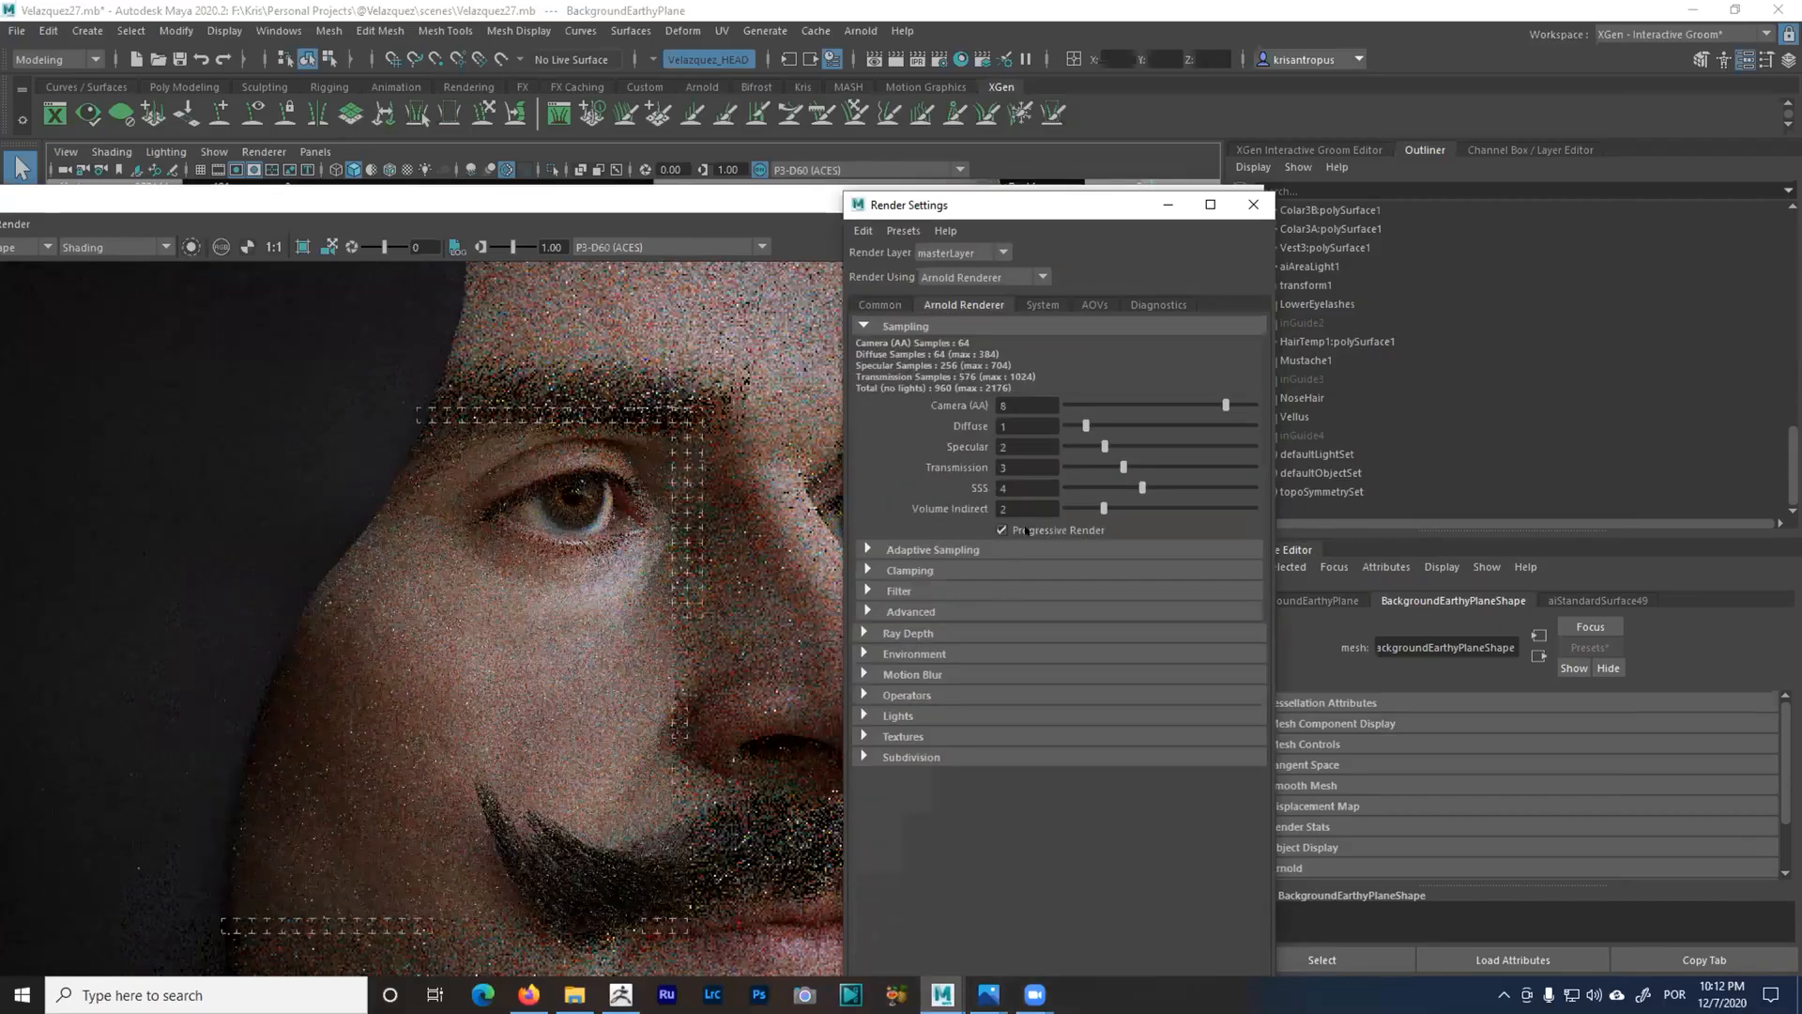
pyautogui.click(1023, 531)
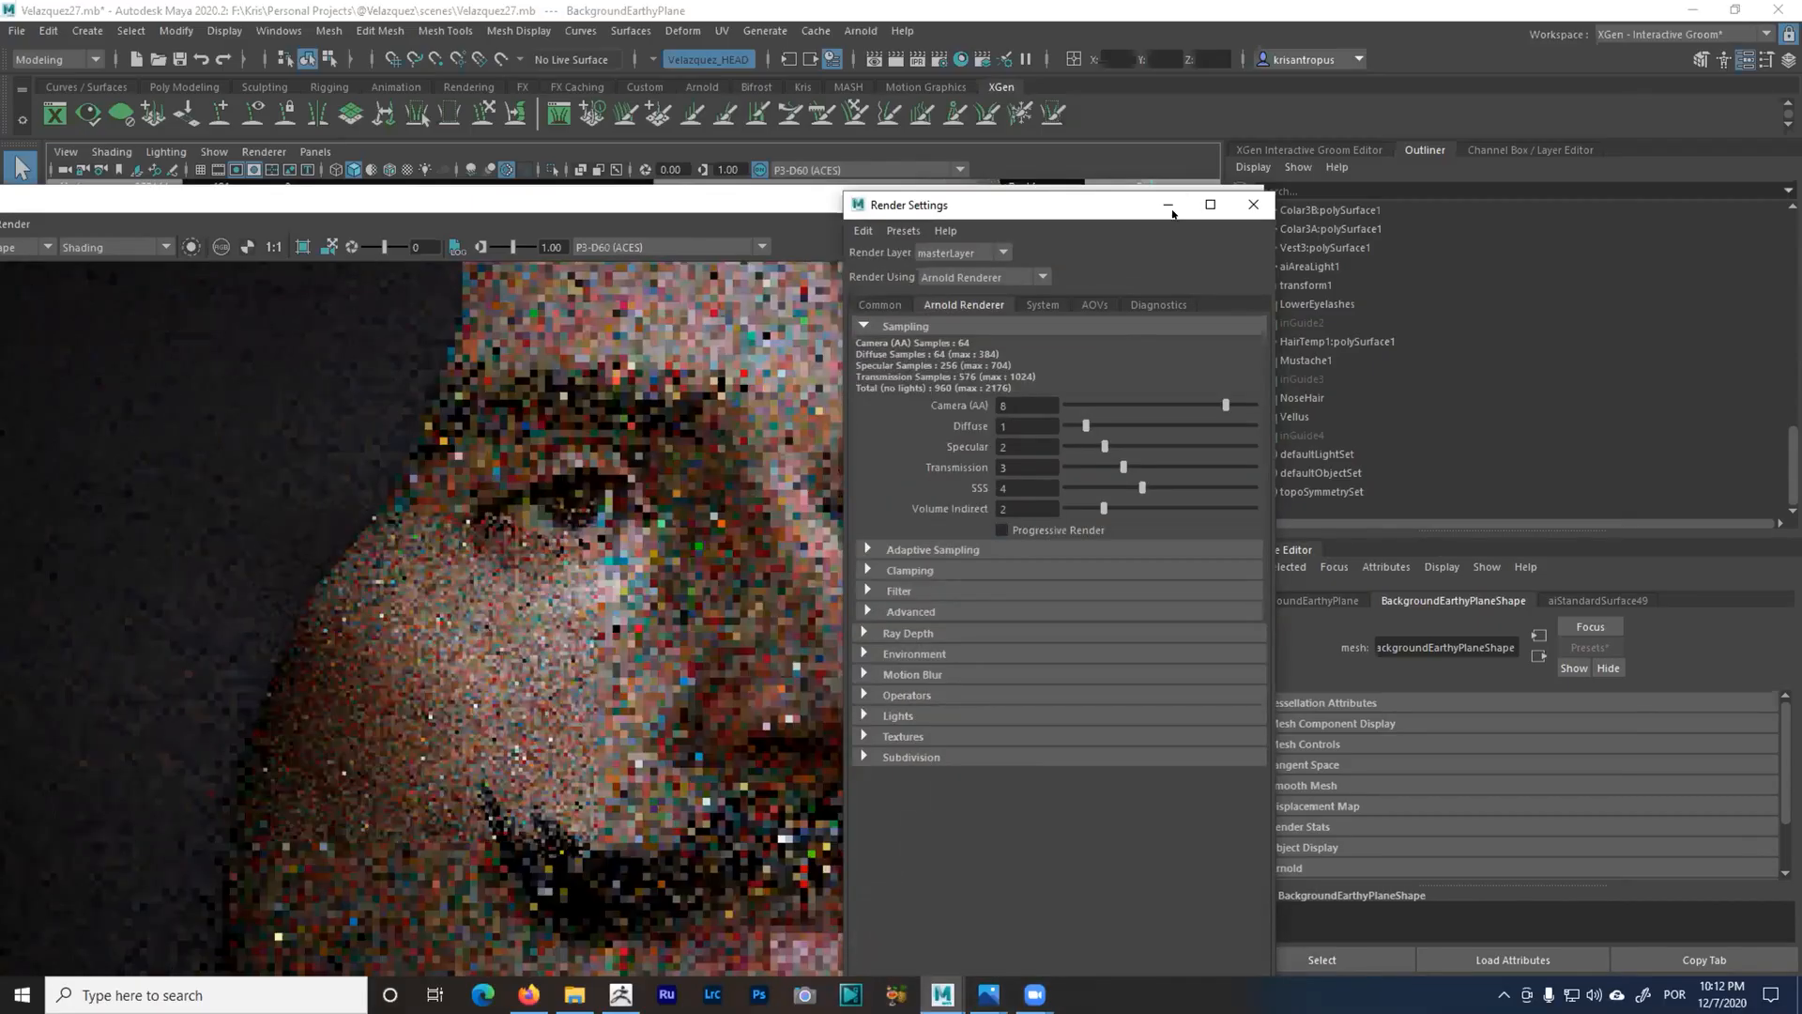
pyautogui.click(1253, 204)
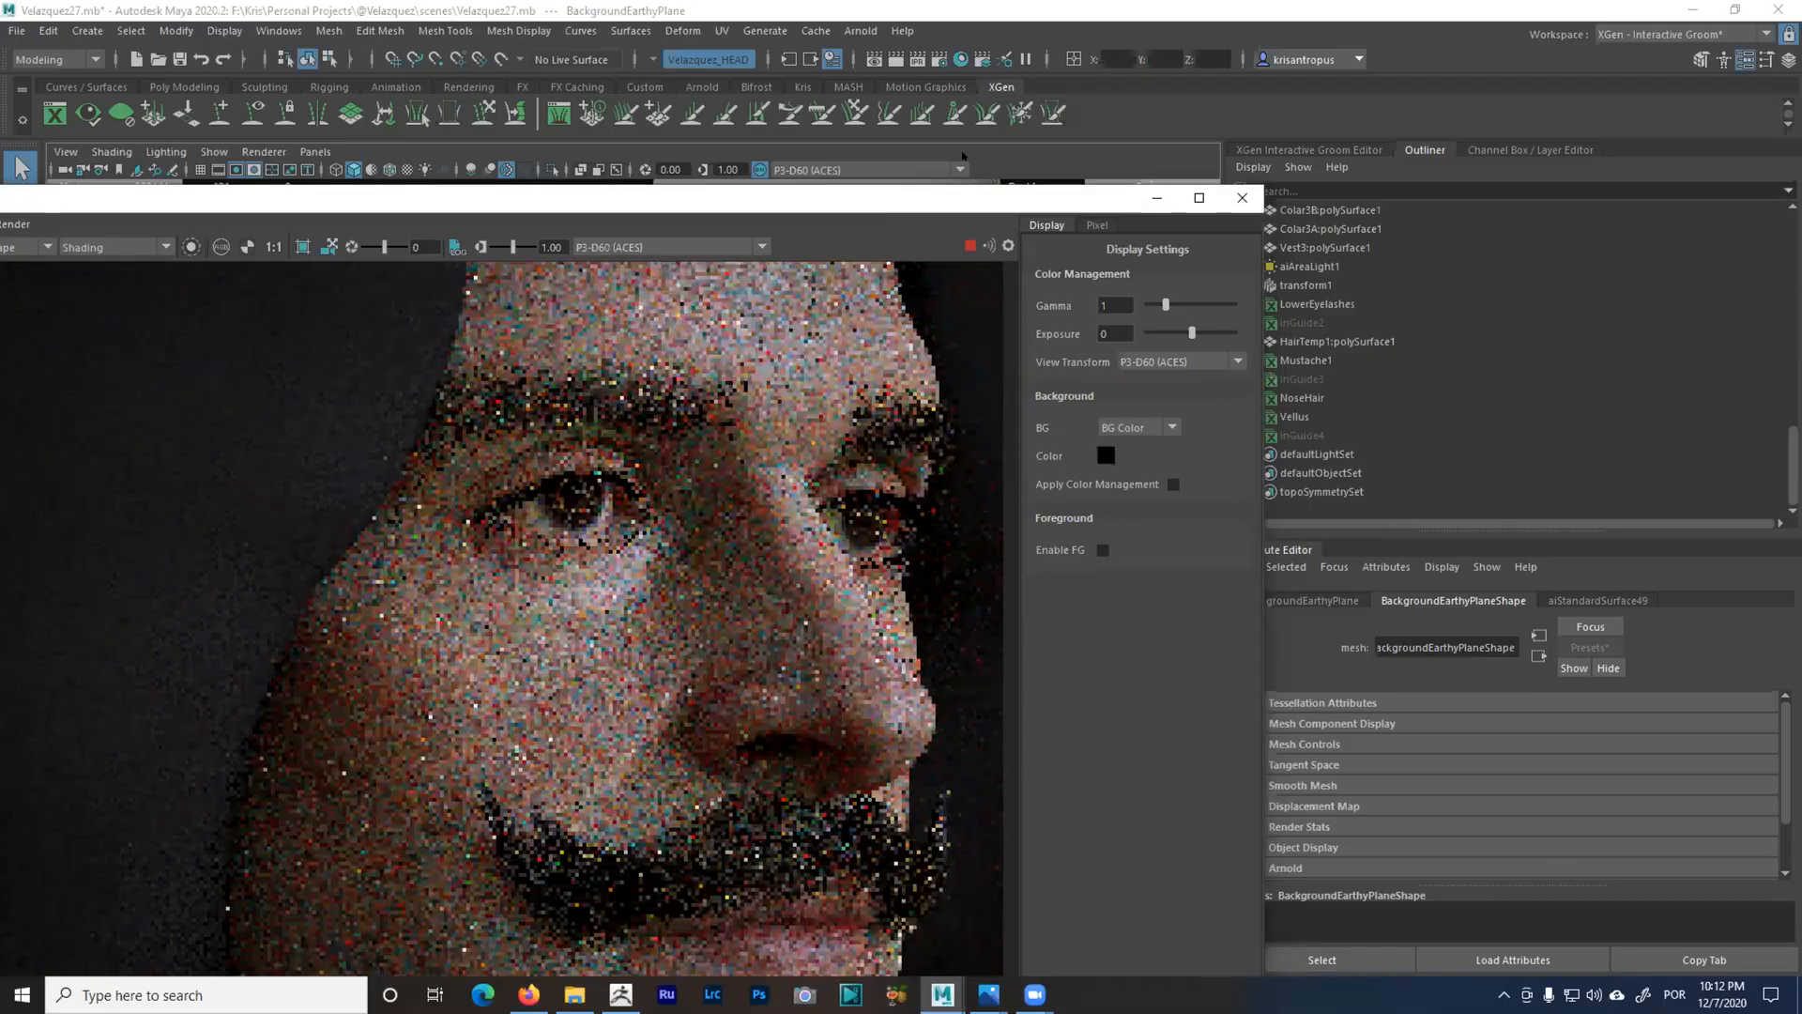
# - Limit the maximized Arnold render to a crop region around the nose and inspect its fine hairs up close
pyautogui.doubleClick(962, 197)
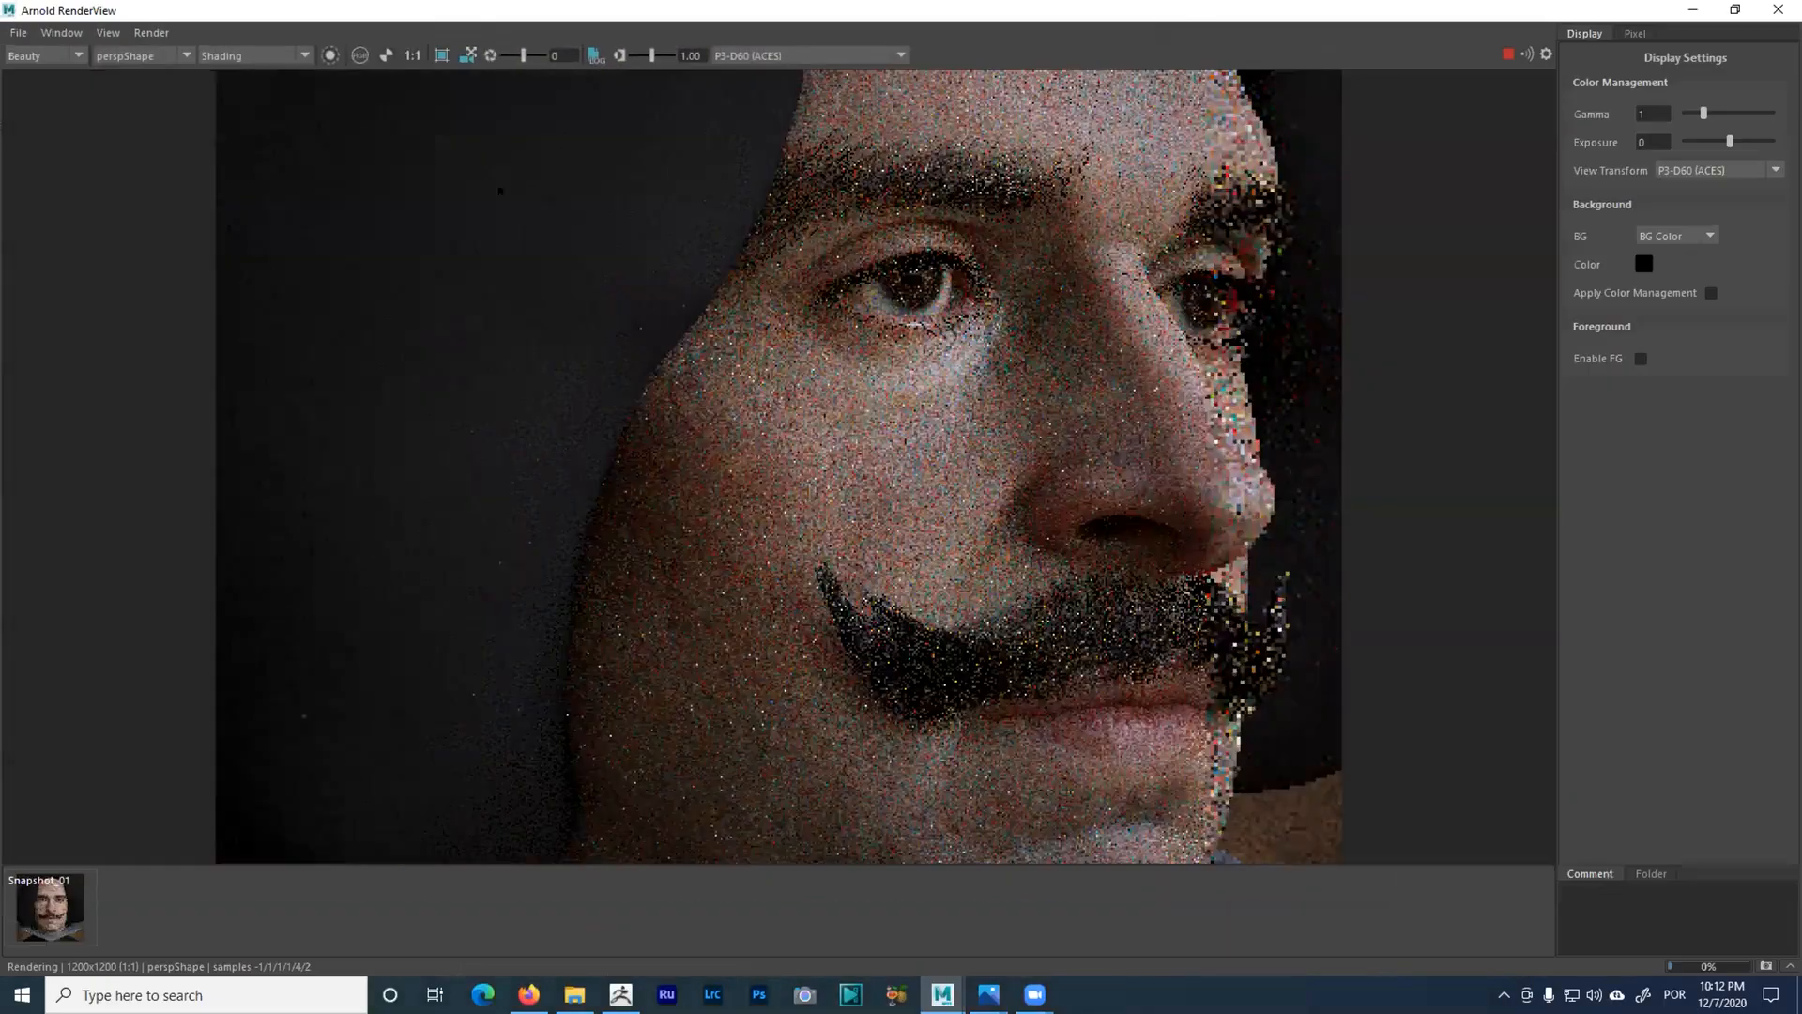
pyautogui.click(441, 55)
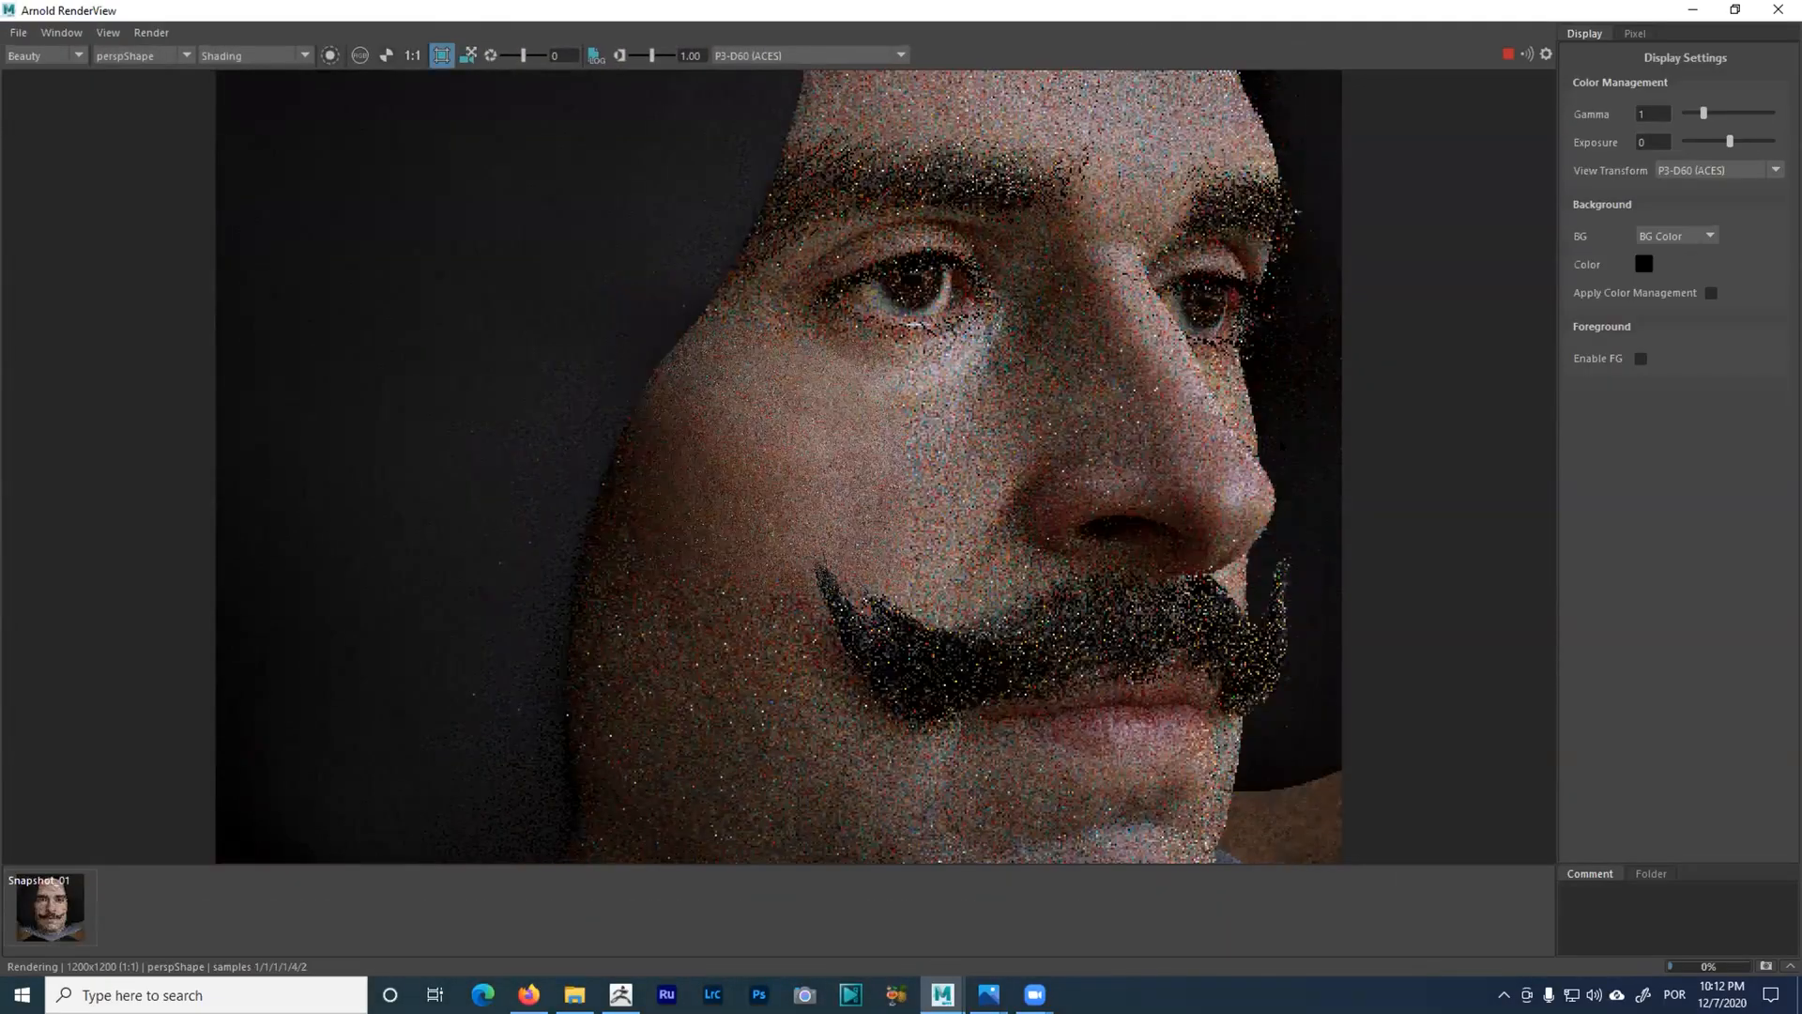
pyautogui.moveTo(1284, 449); pyautogui.dragTo(1017, 592)
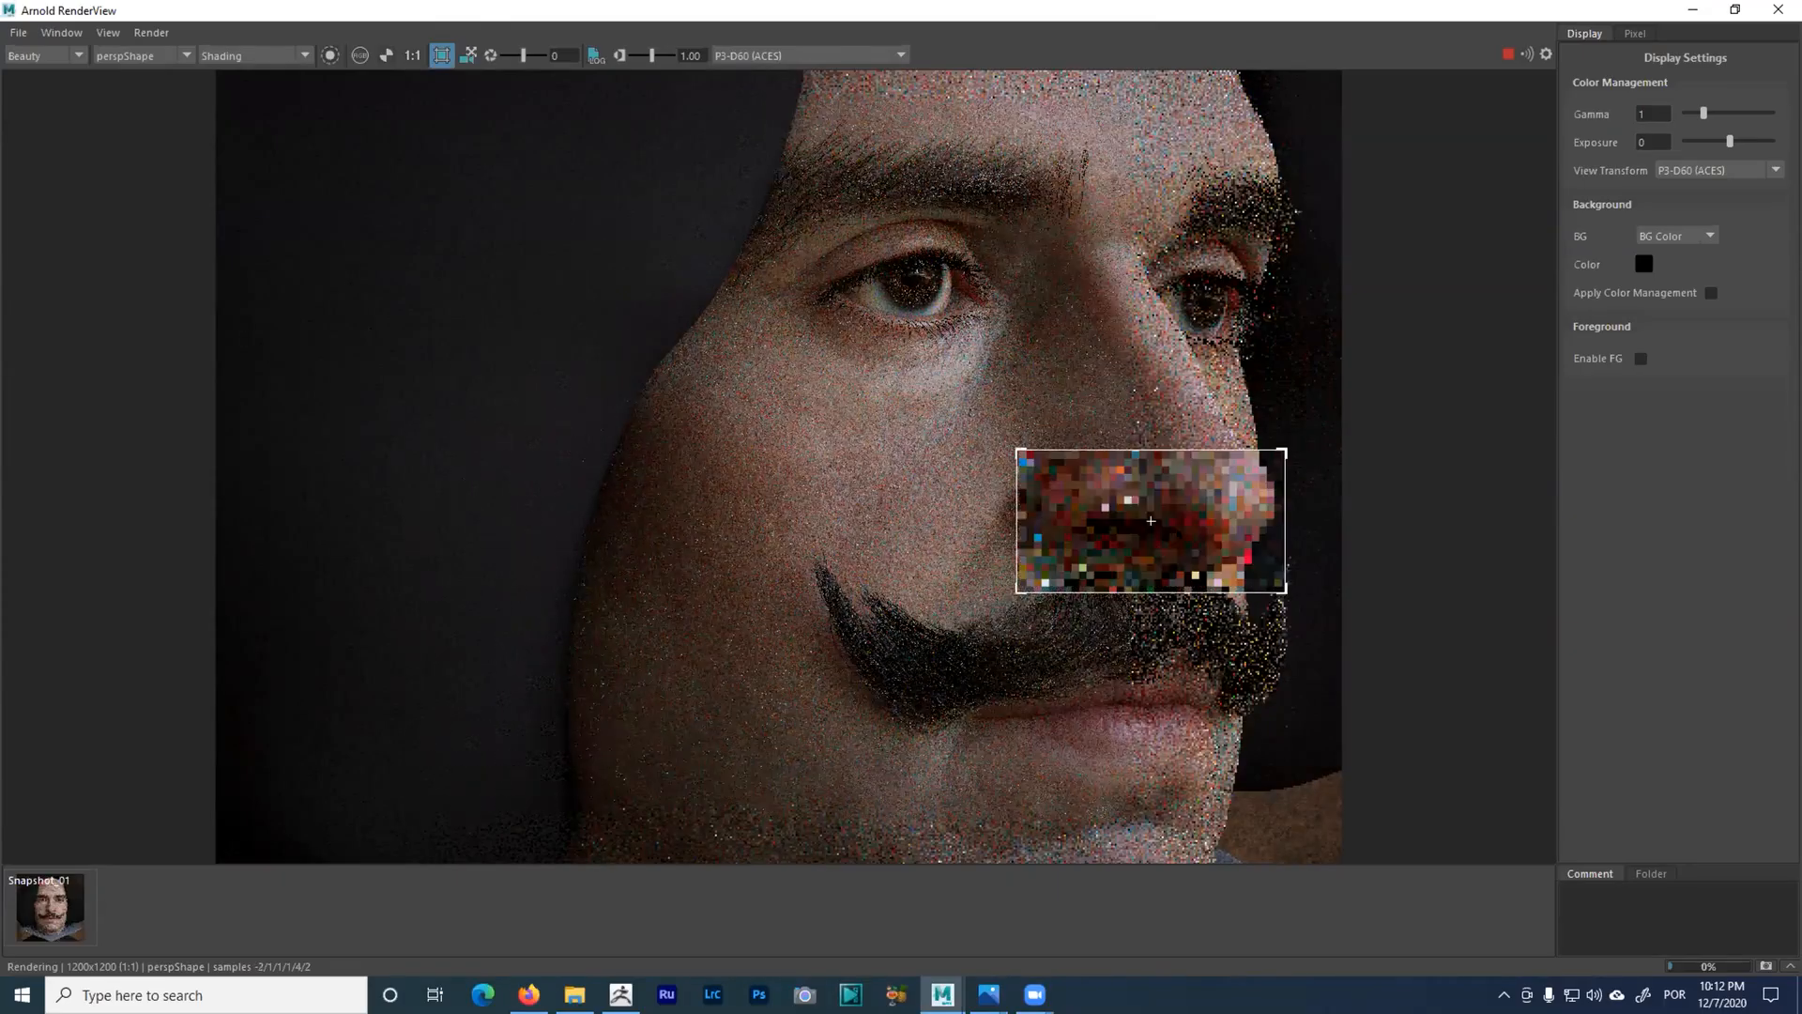
pyautogui.scroll(3, 1210, 519)
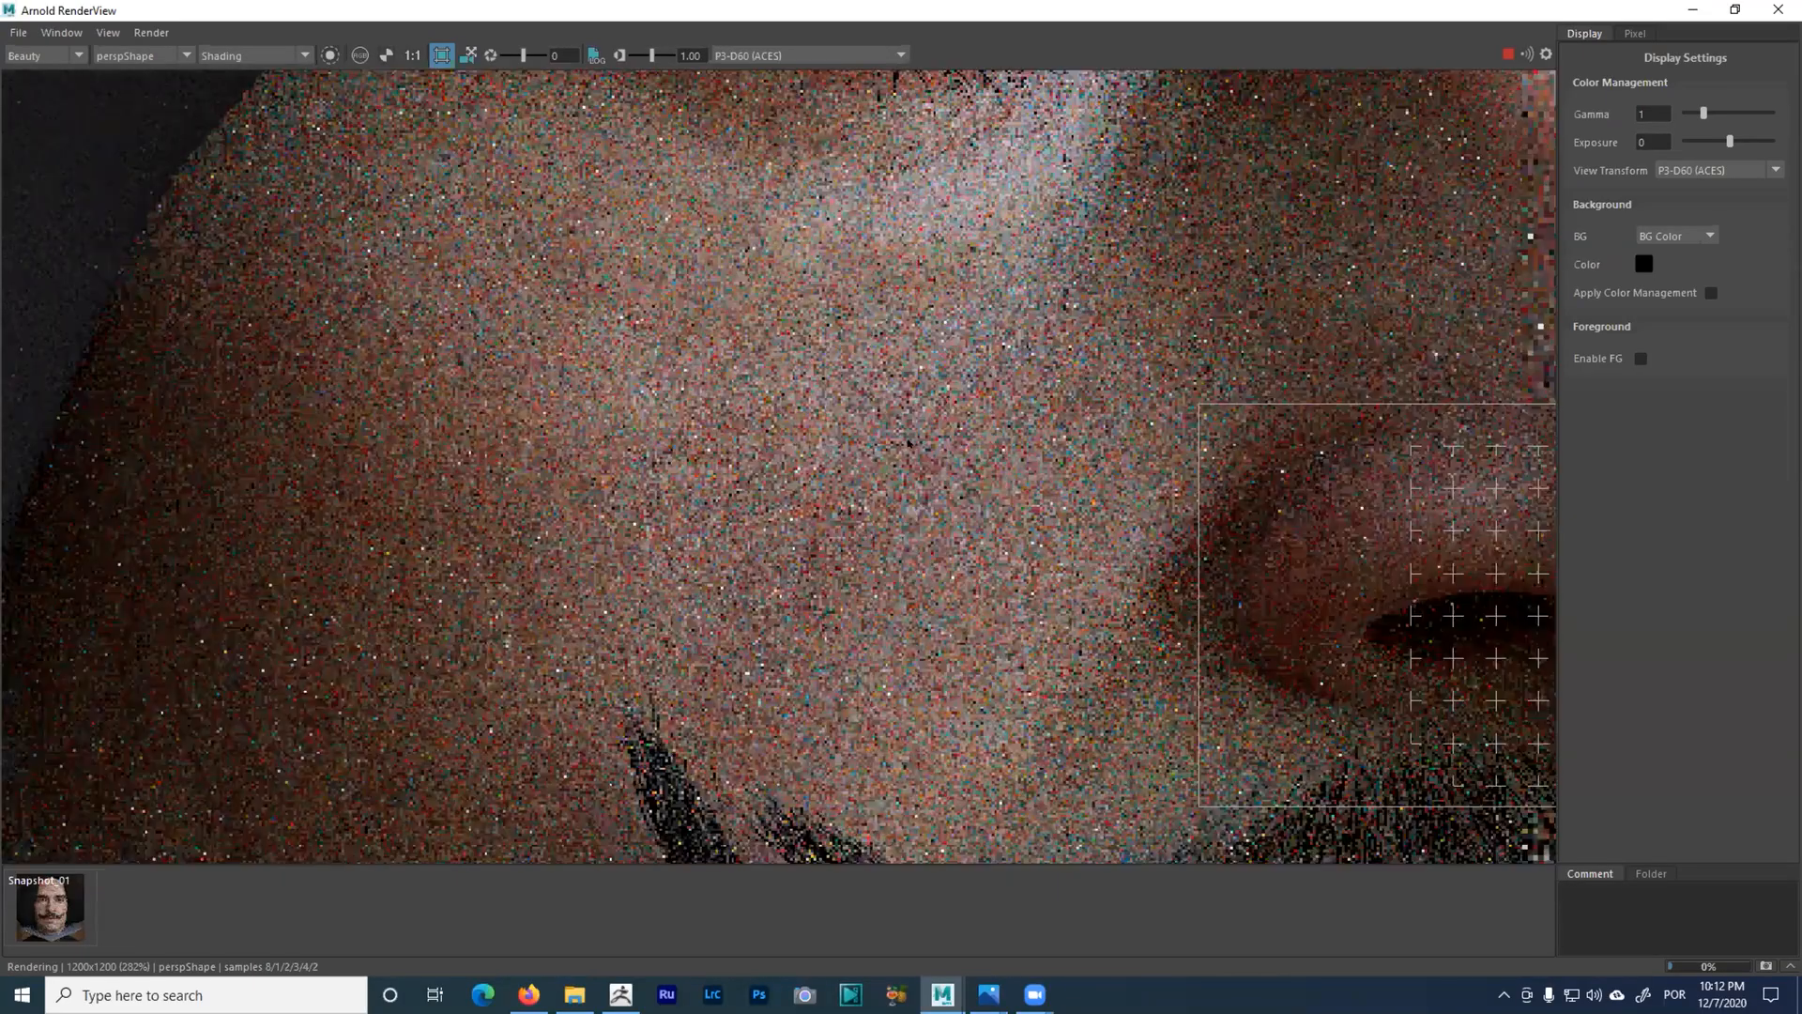
pyautogui.moveTo(877, 399); pyautogui.dragTo(756, 382, button='middle')
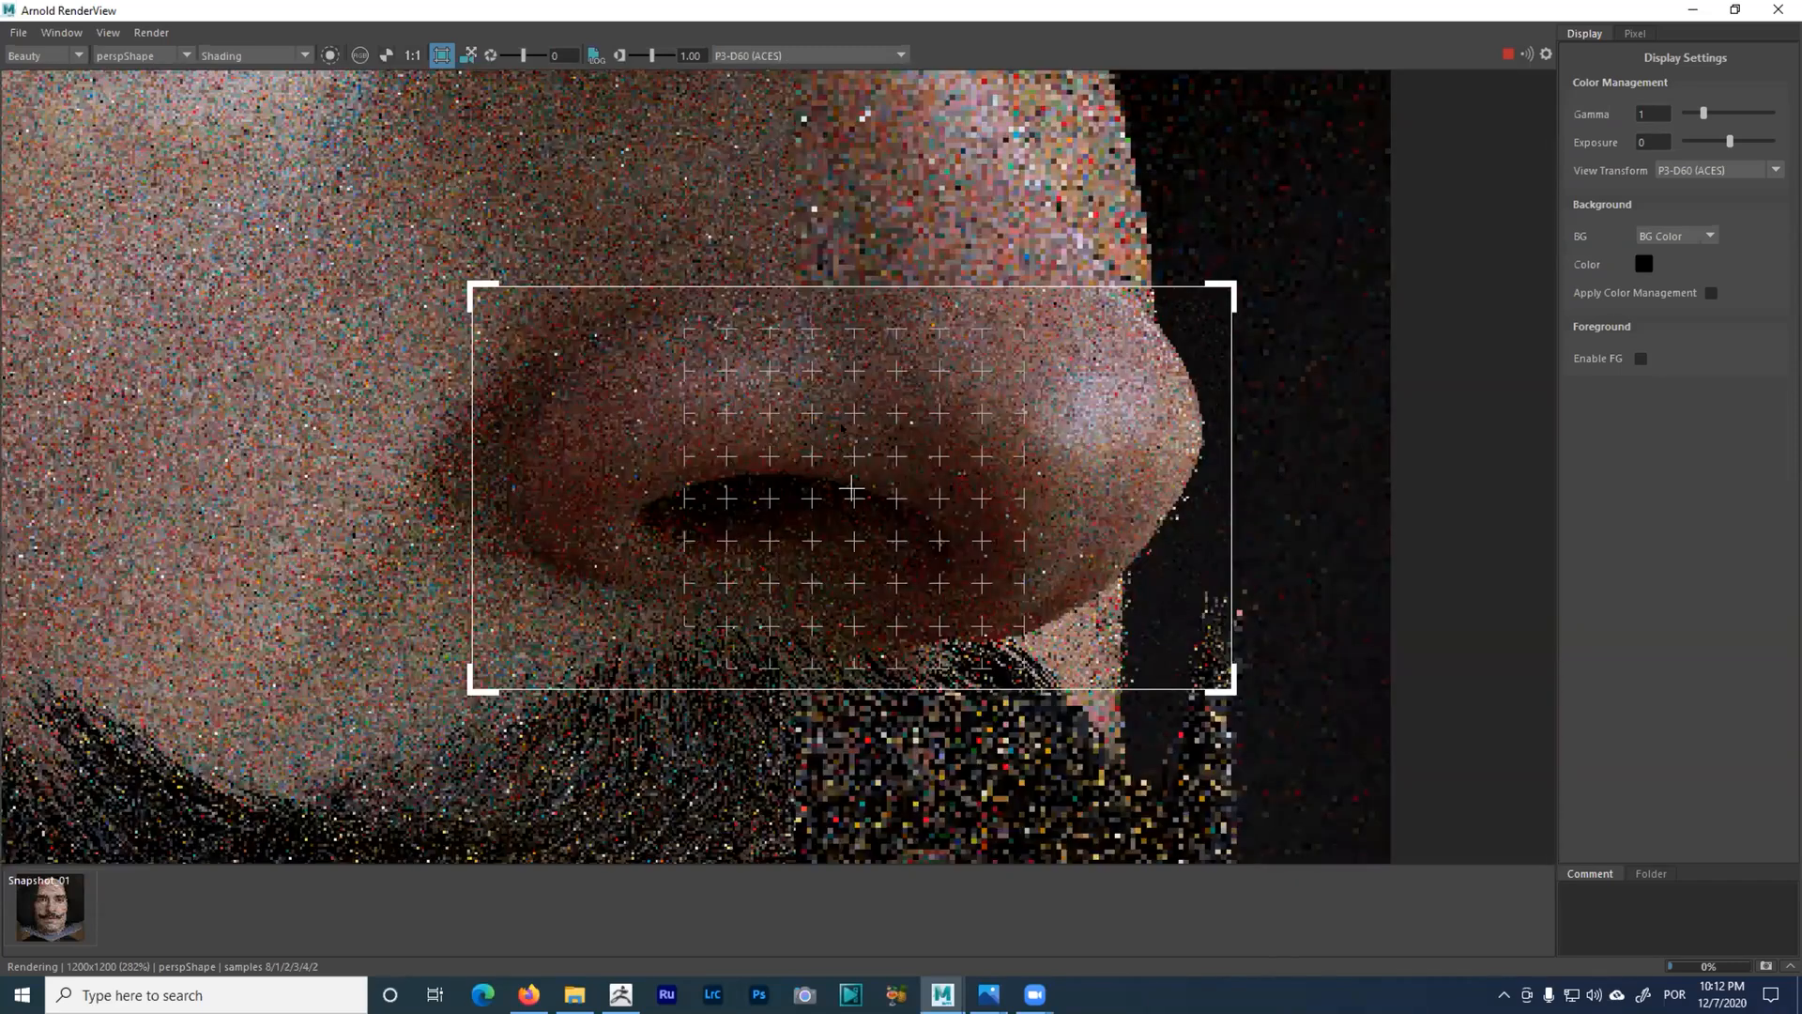
pyautogui.moveTo(852, 489); pyautogui.dragTo(844, 489, button='middle')
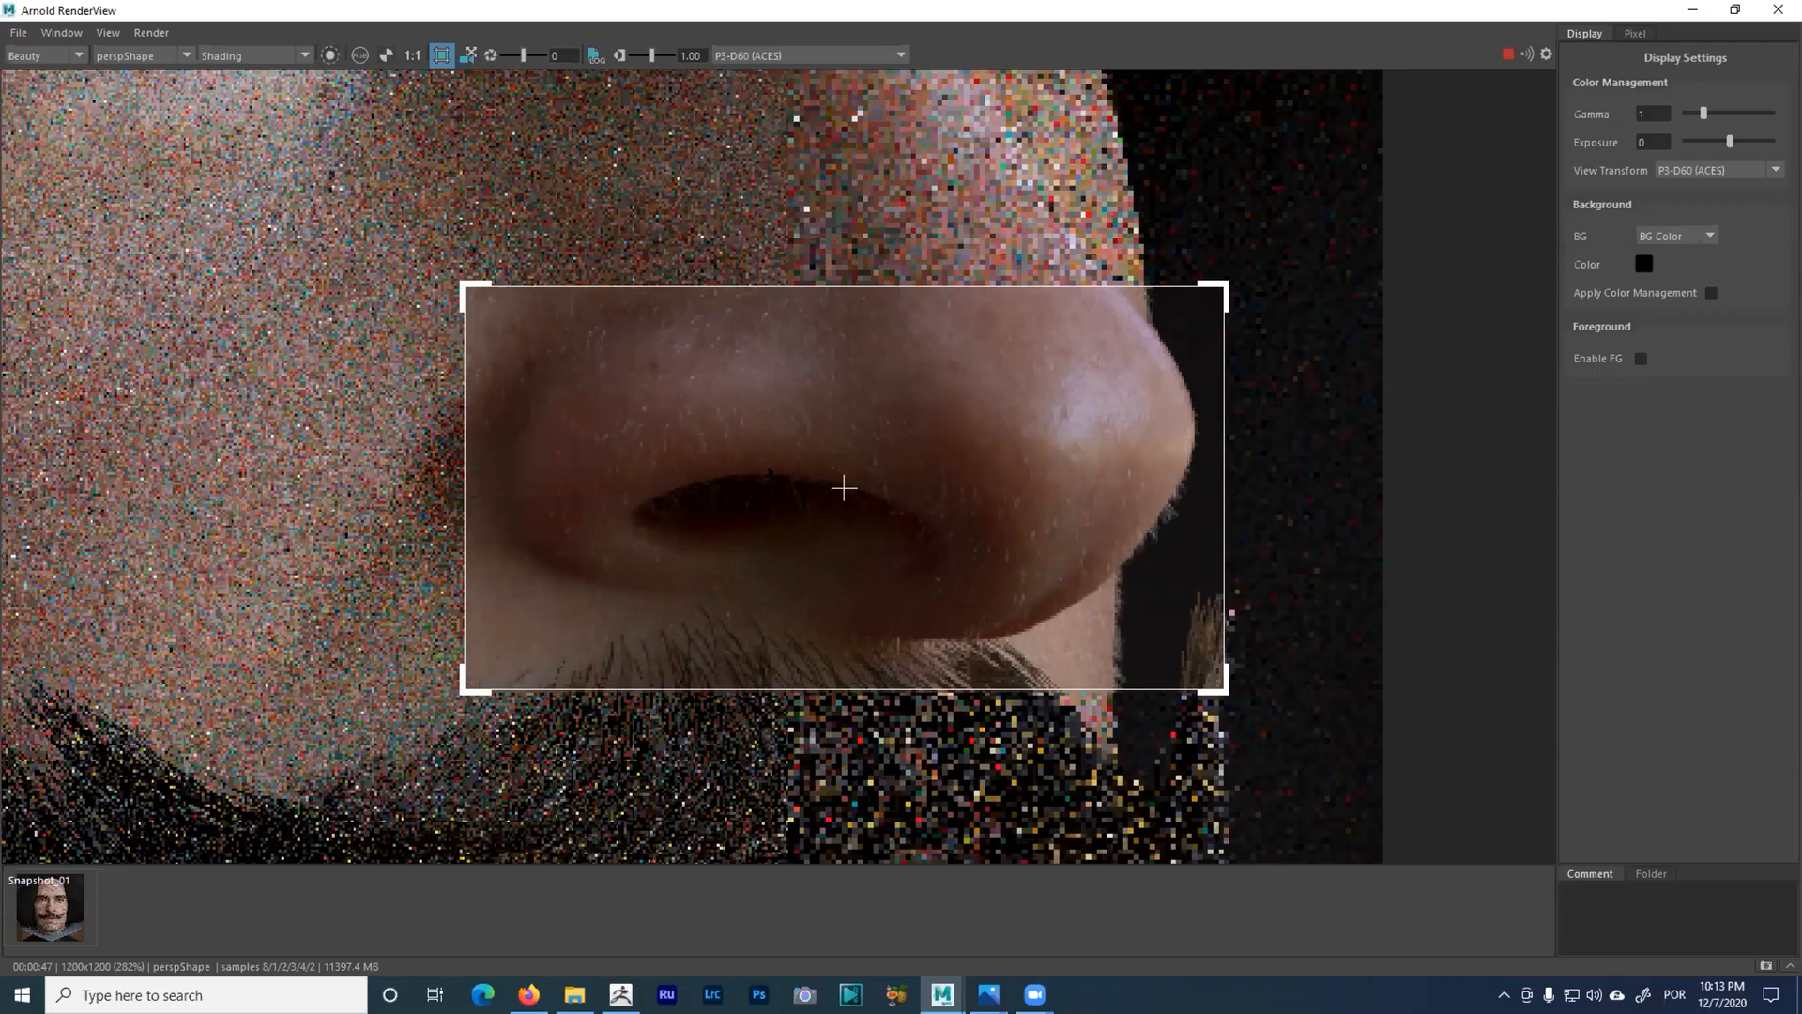
# - Select the Vellus description and set the IOR of its Vellus1 standard hair shader to 1.05
pyautogui.scroll(-2, 1193, 489)
pyautogui.scroll(-2, 1111, 488)
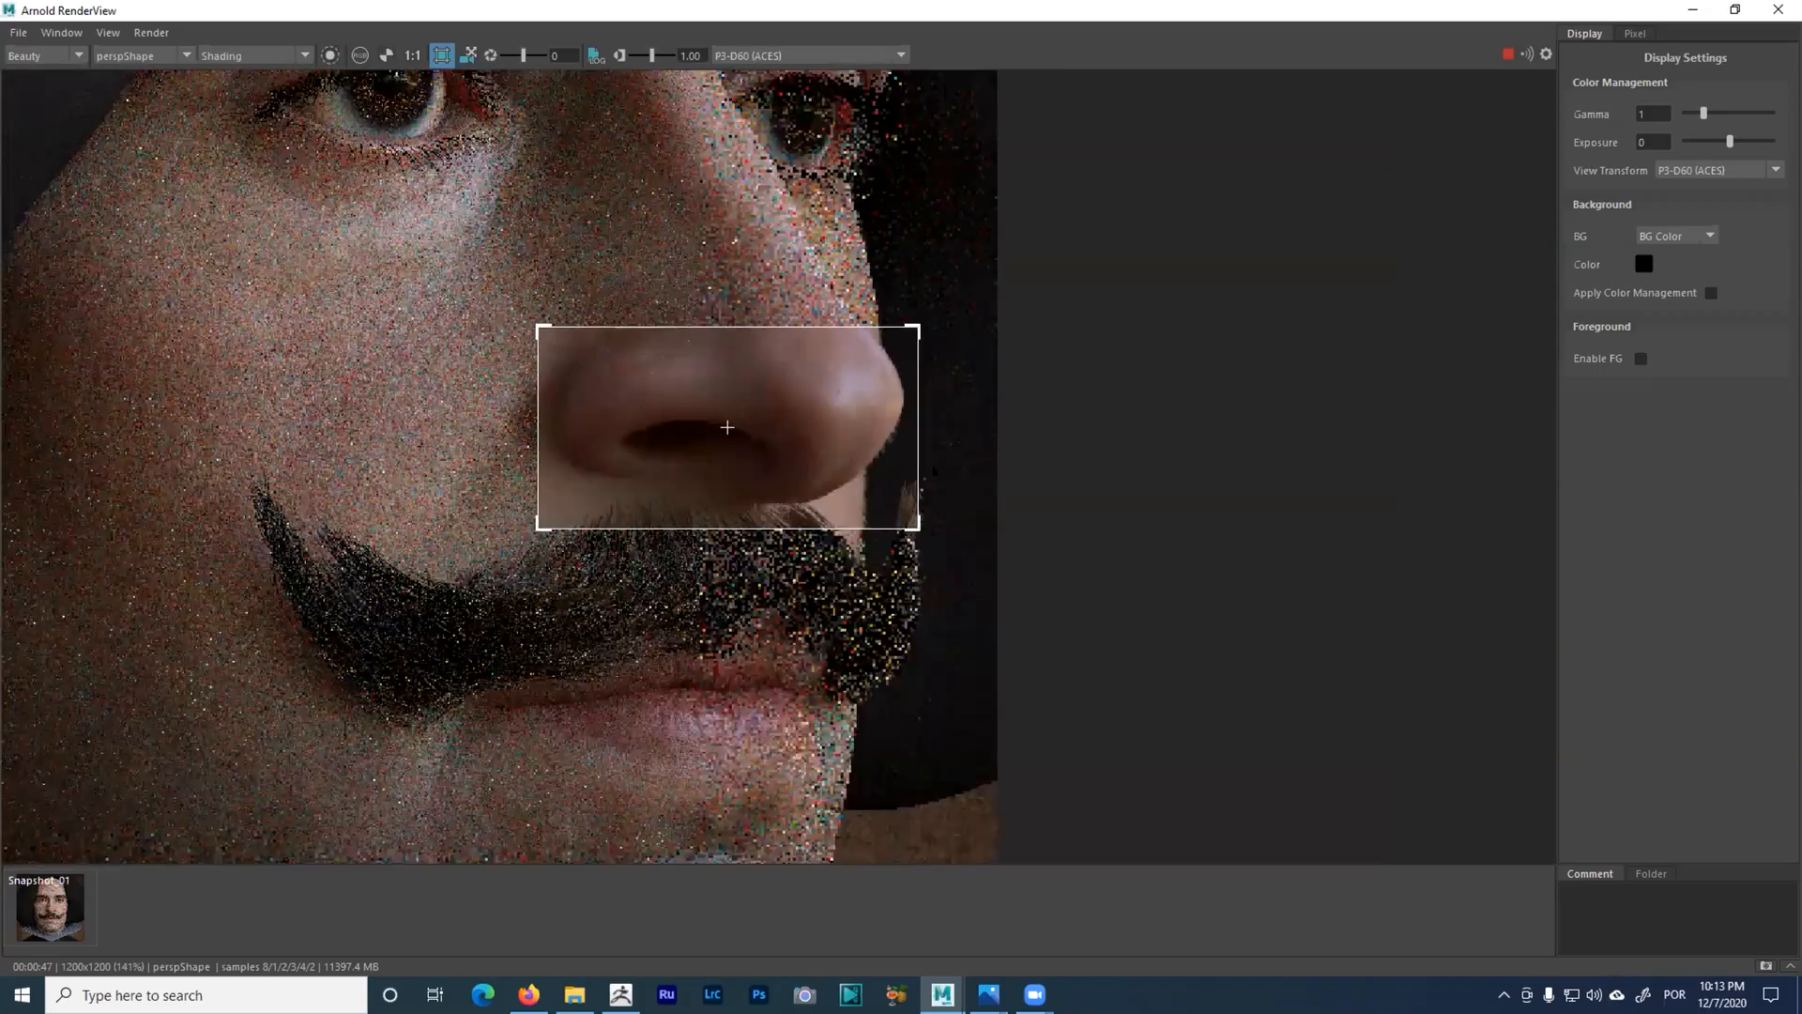
pyautogui.scroll(2, 194, 352)
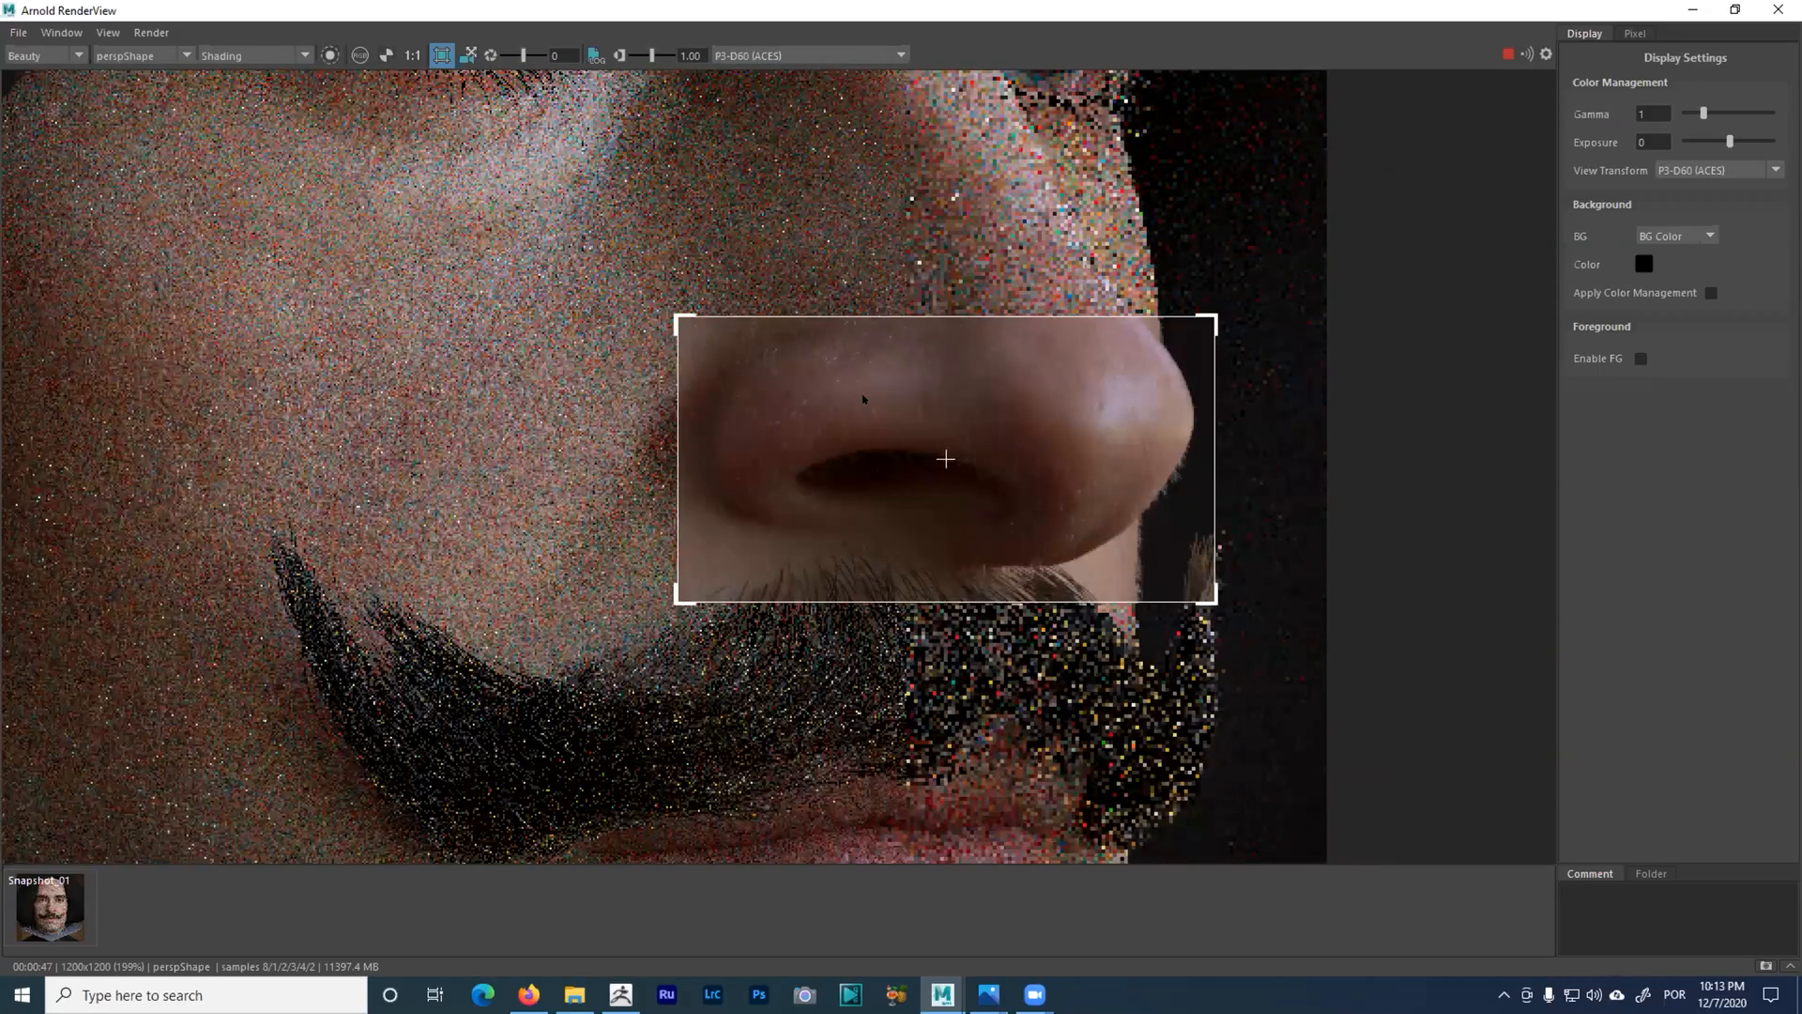
pyautogui.scroll(2, 862, 399)
pyautogui.scroll(-2, 993, 429)
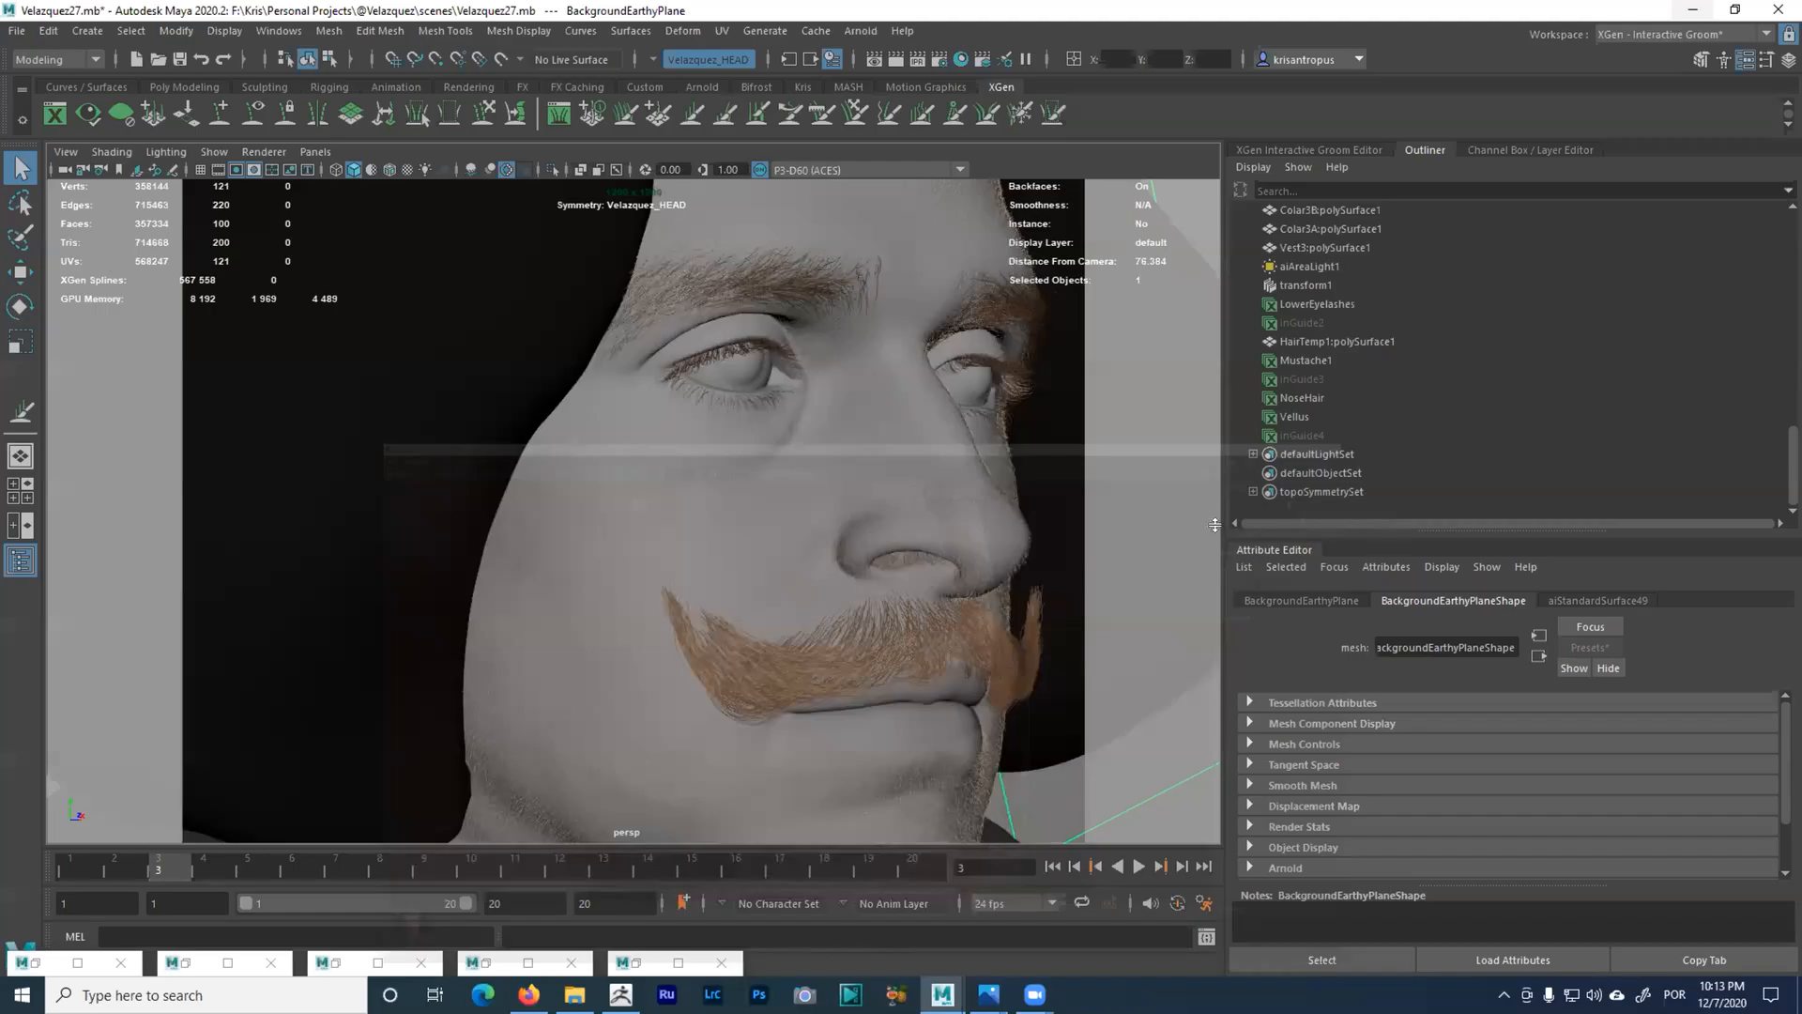
pyautogui.click(1300, 417)
pyautogui.click(1782, 597)
pyautogui.click(1746, 598)
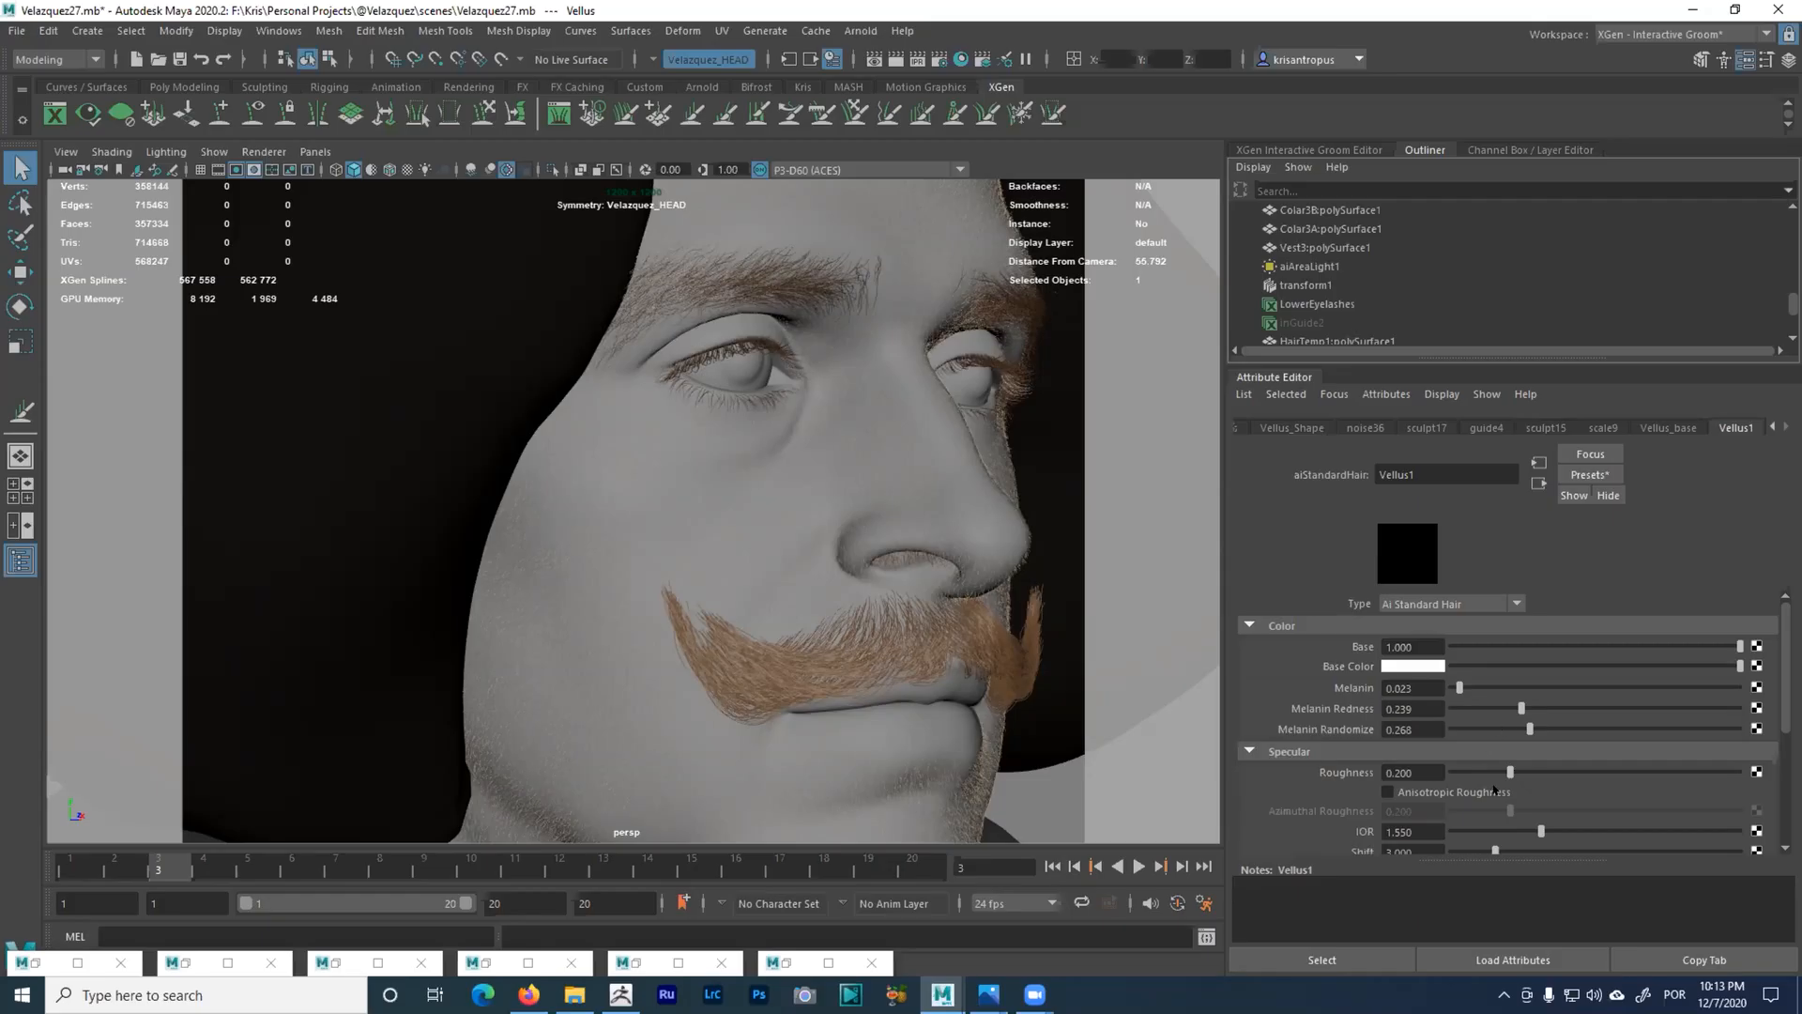
pyautogui.scroll(-1, 1419, 778)
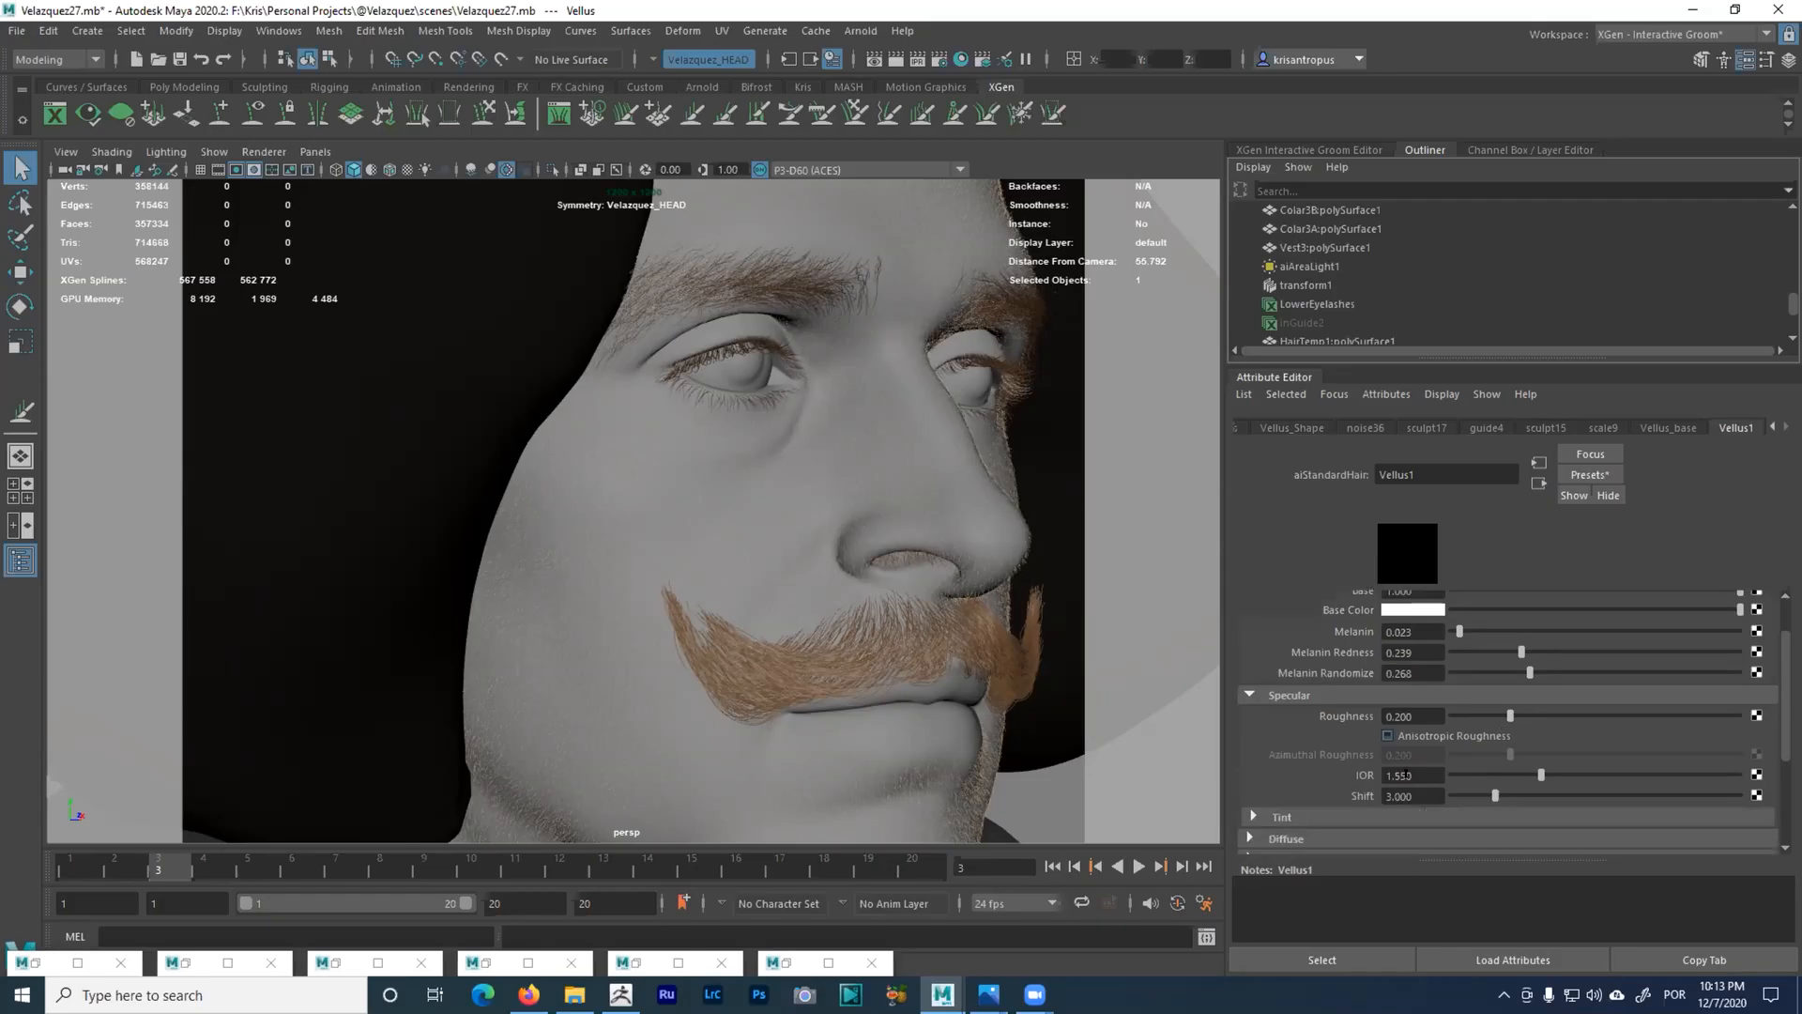
pyautogui.doubleClick(1420, 774)
pyautogui.write('05')
pyautogui.press('Return')
# - Restore and close the leftover minimized windows, including Render Settings and the UV Editor, keeping the minimized RenderView
pyautogui.click(31, 966)
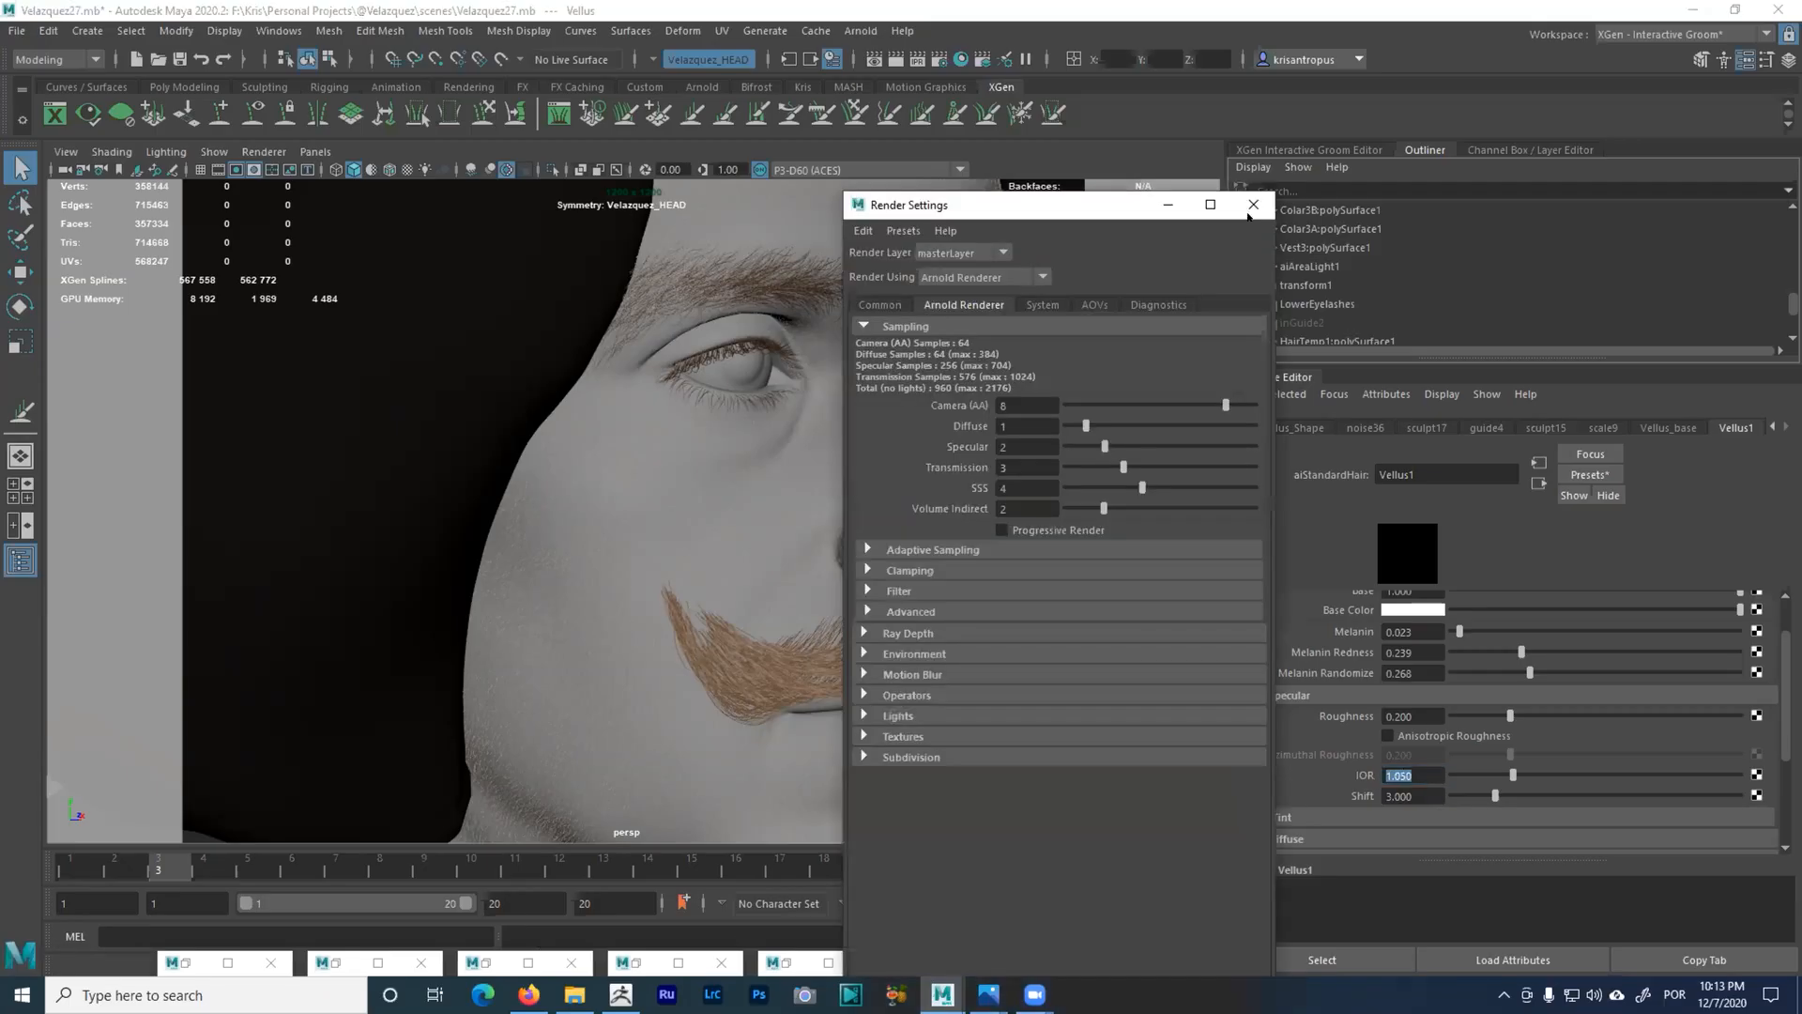
pyautogui.click(1252, 205)
pyautogui.click(182, 968)
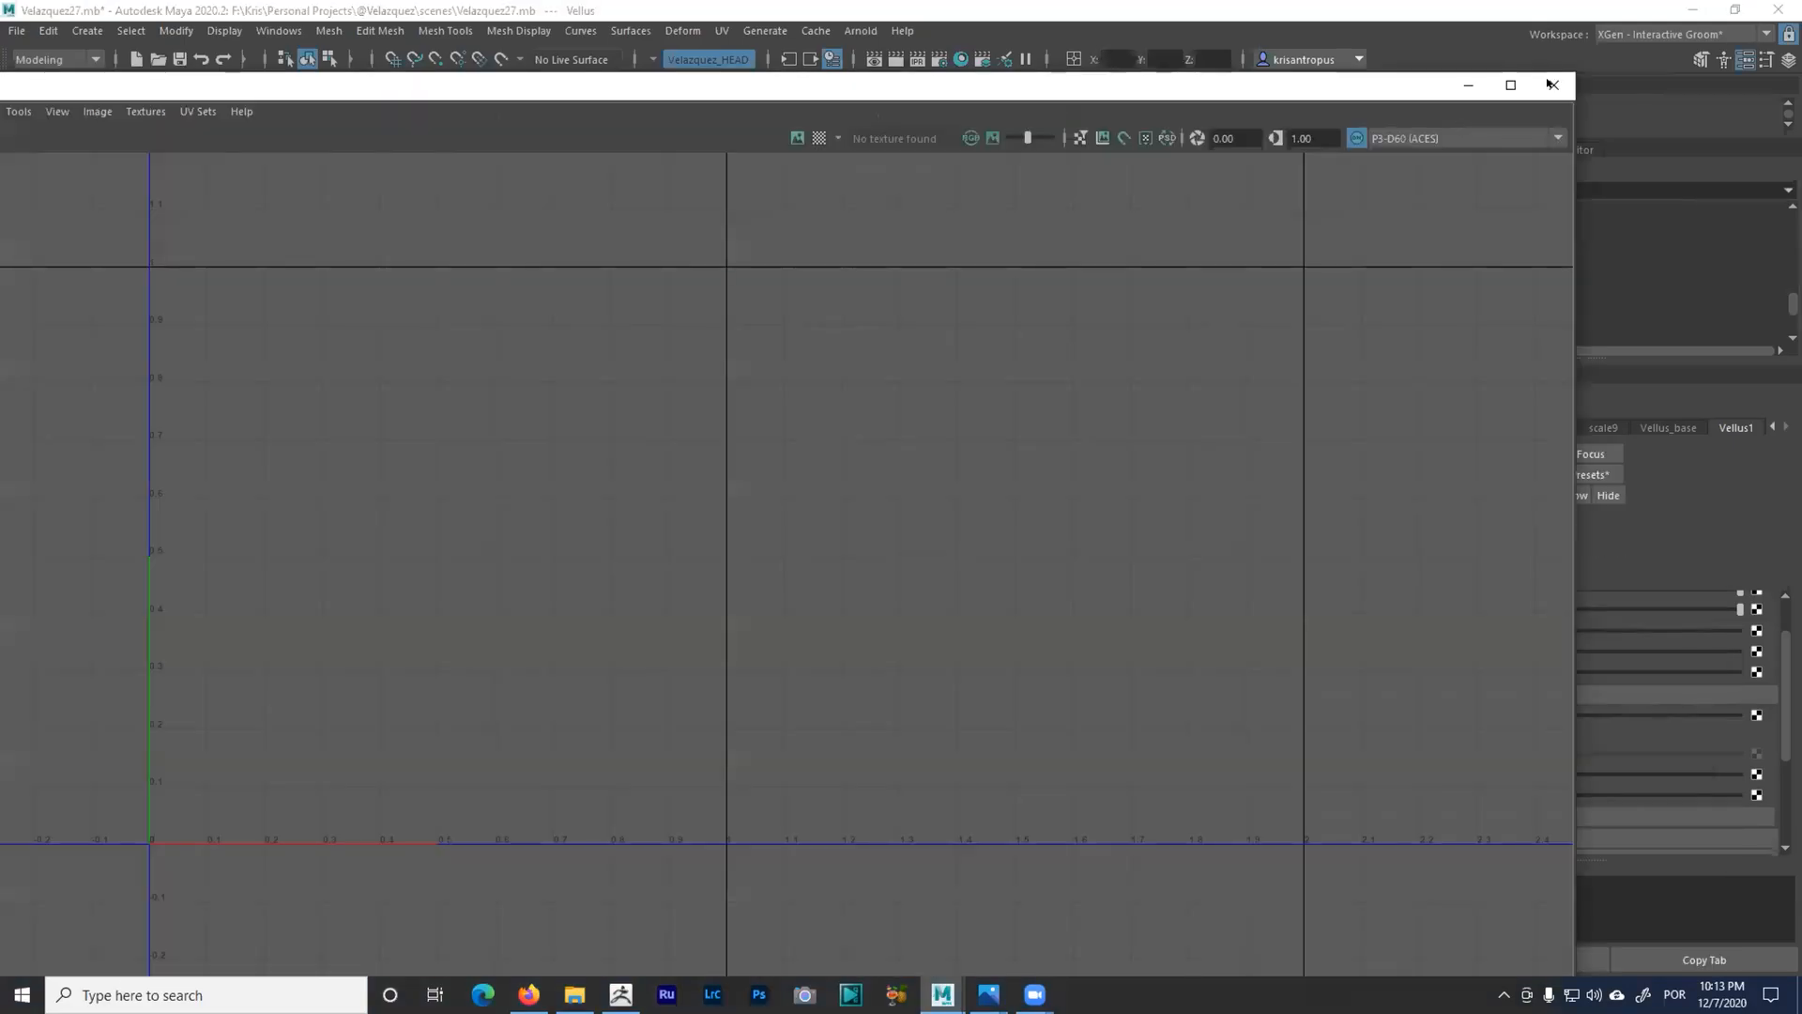
pyautogui.click(1551, 84)
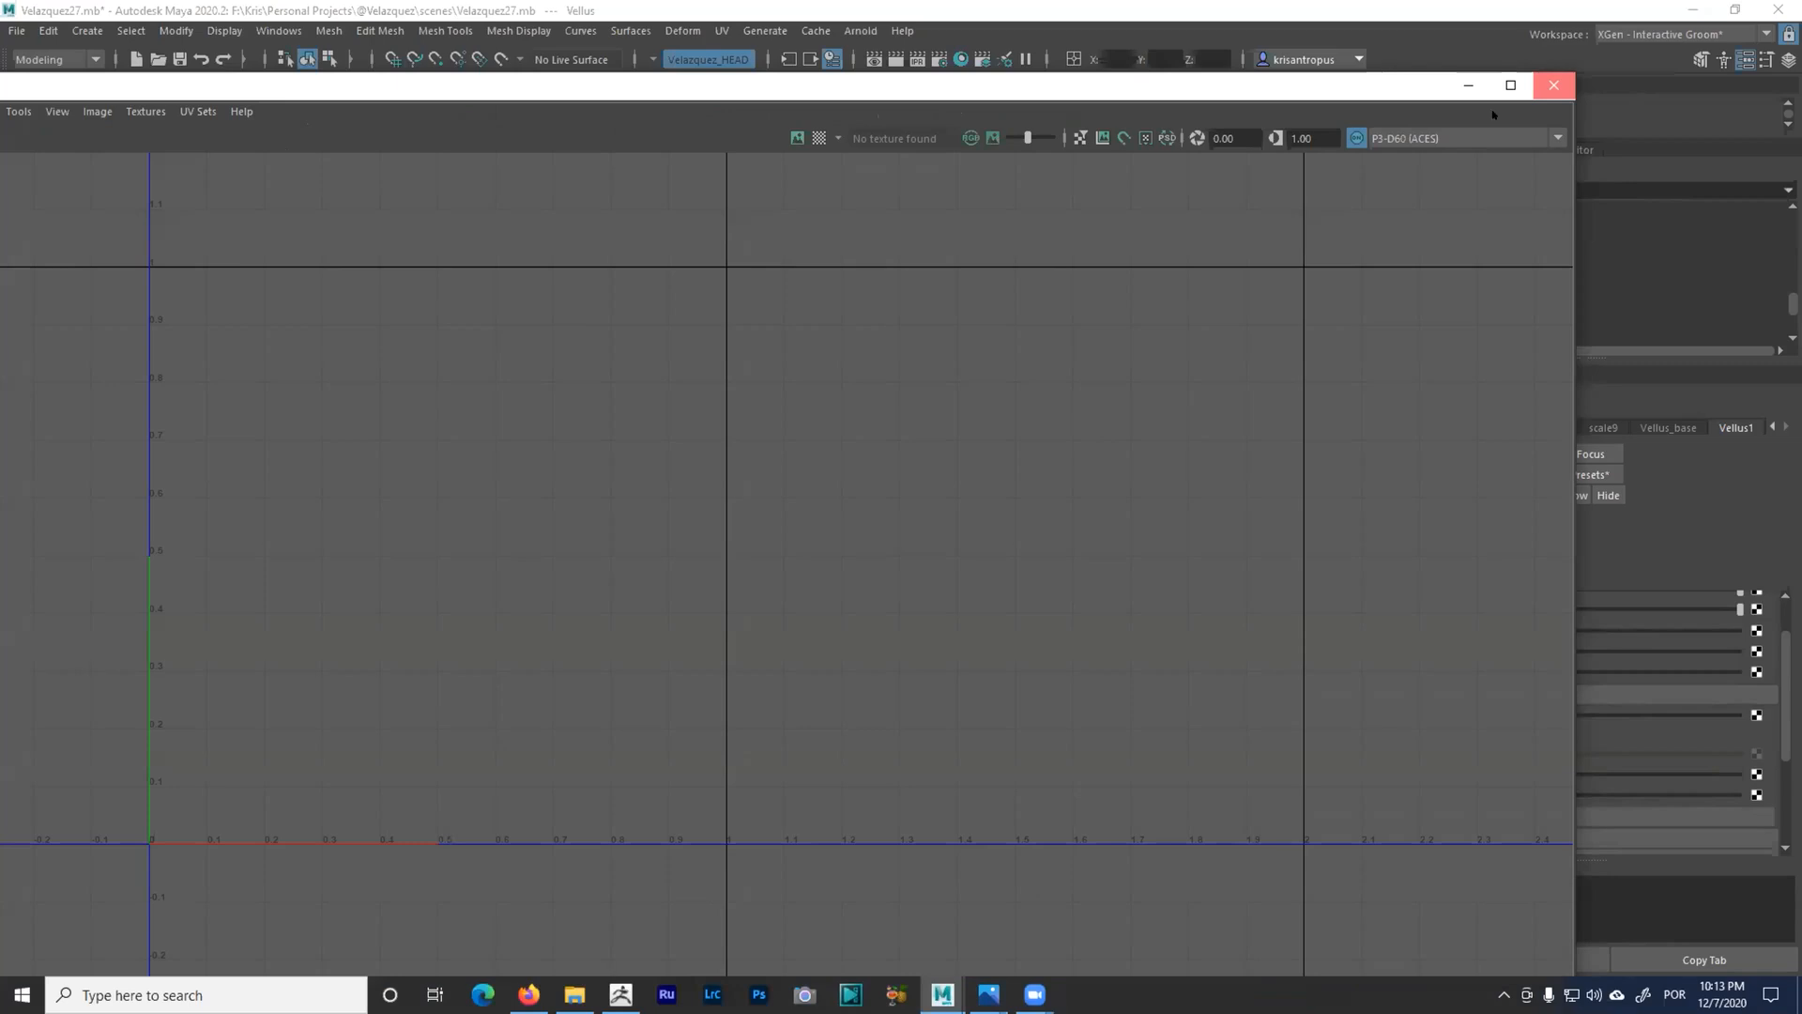
pyautogui.click(498, 964)
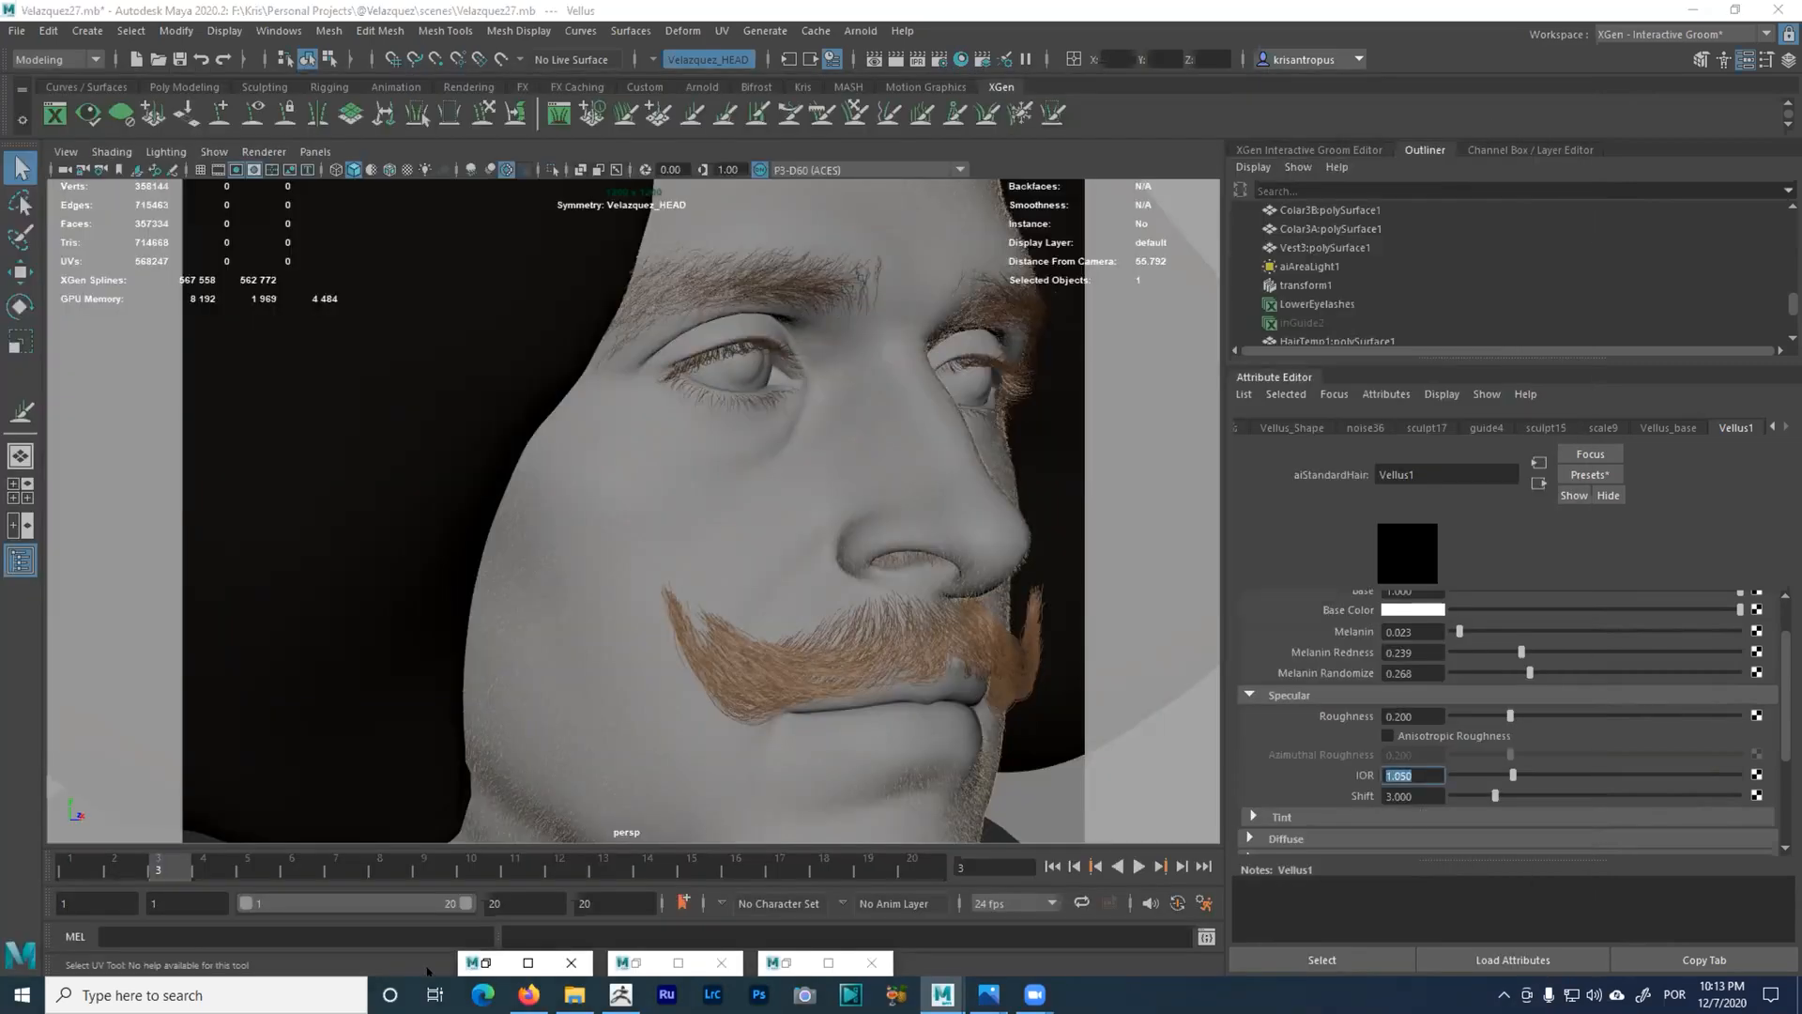
pyautogui.click(480, 963)
pyautogui.click(483, 825)
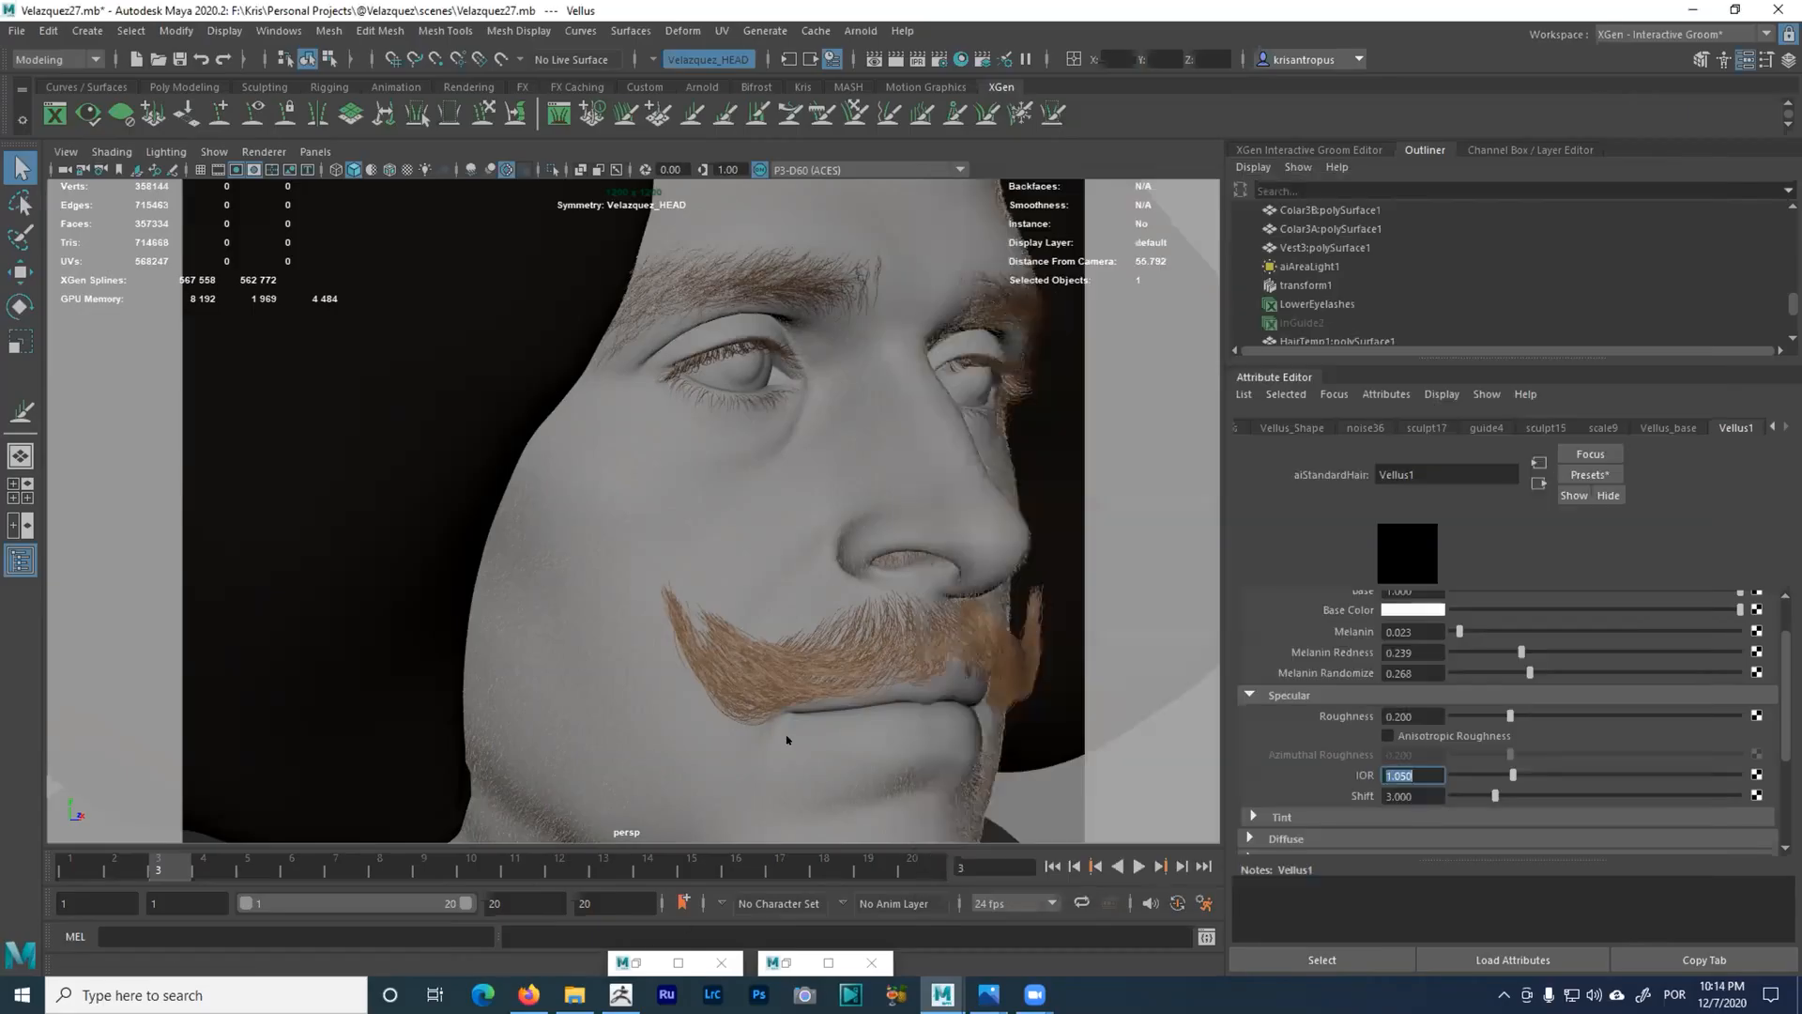
pyautogui.click(779, 679)
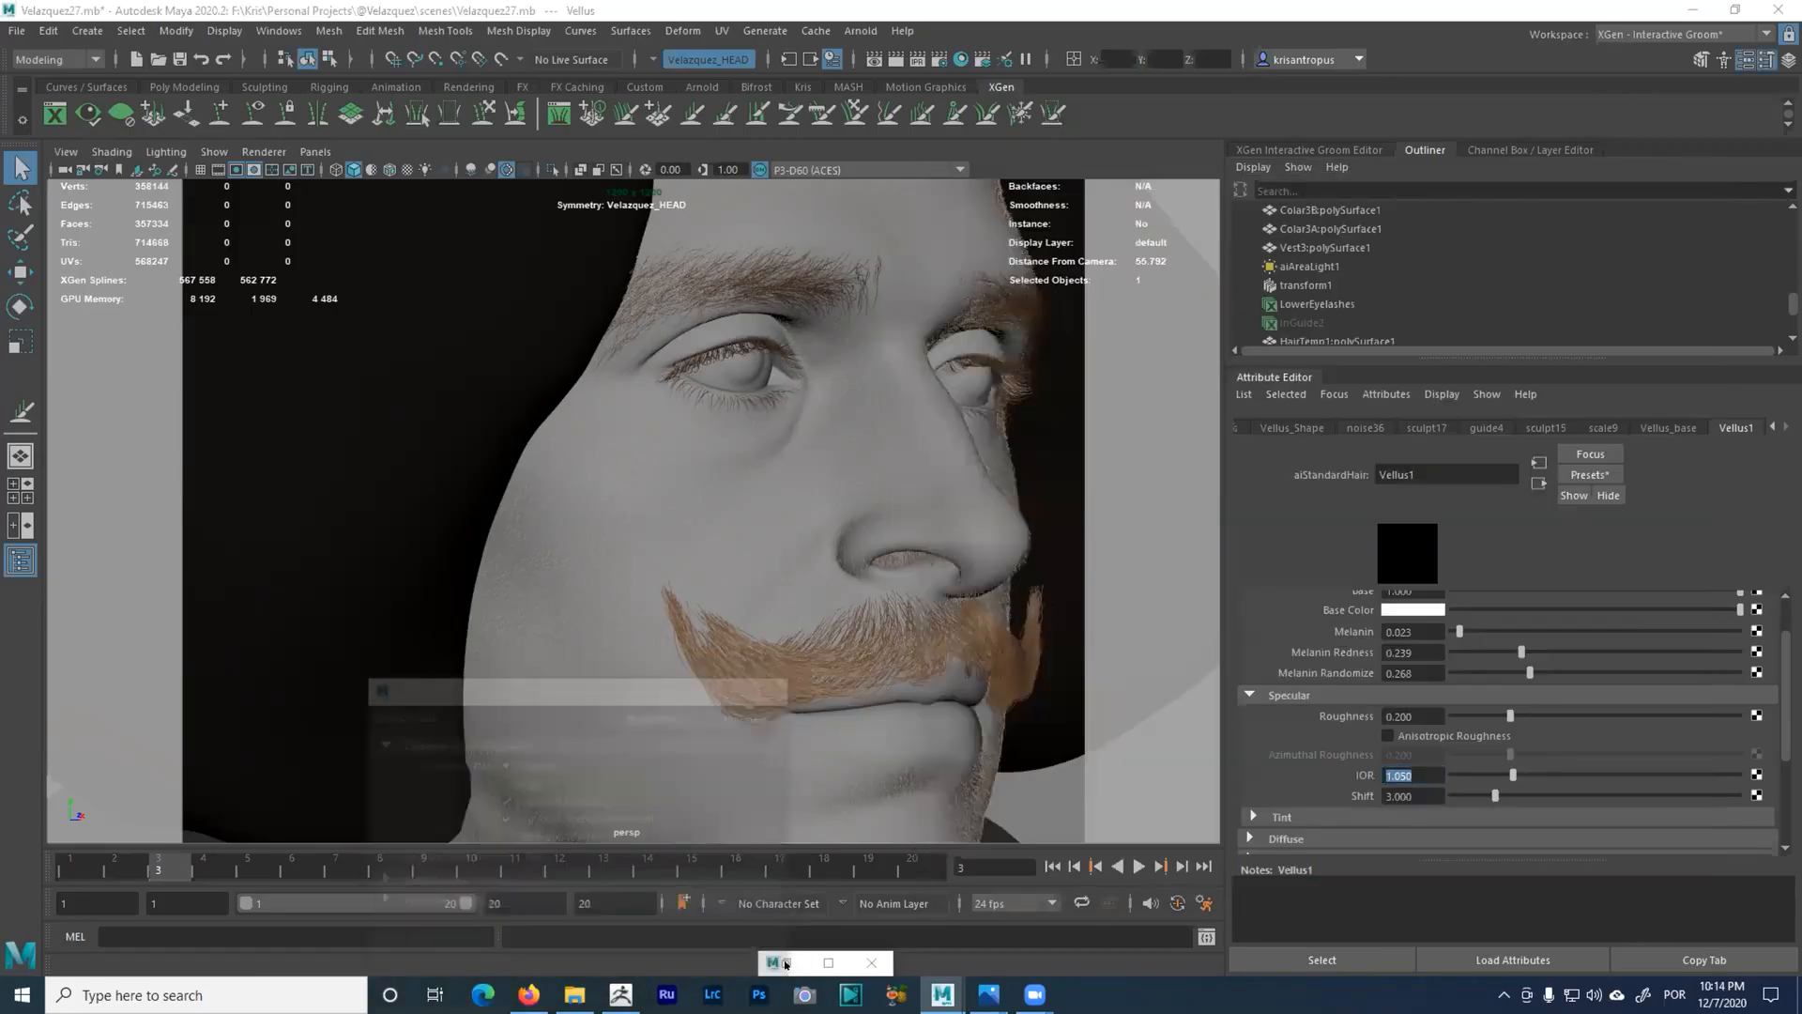
# - In the groom editor, show the Vellus_Shape primitive attributes and set the Width Scale to 0.002
pyautogui.scroll(3, 1351, 266)
pyautogui.click(1334, 150)
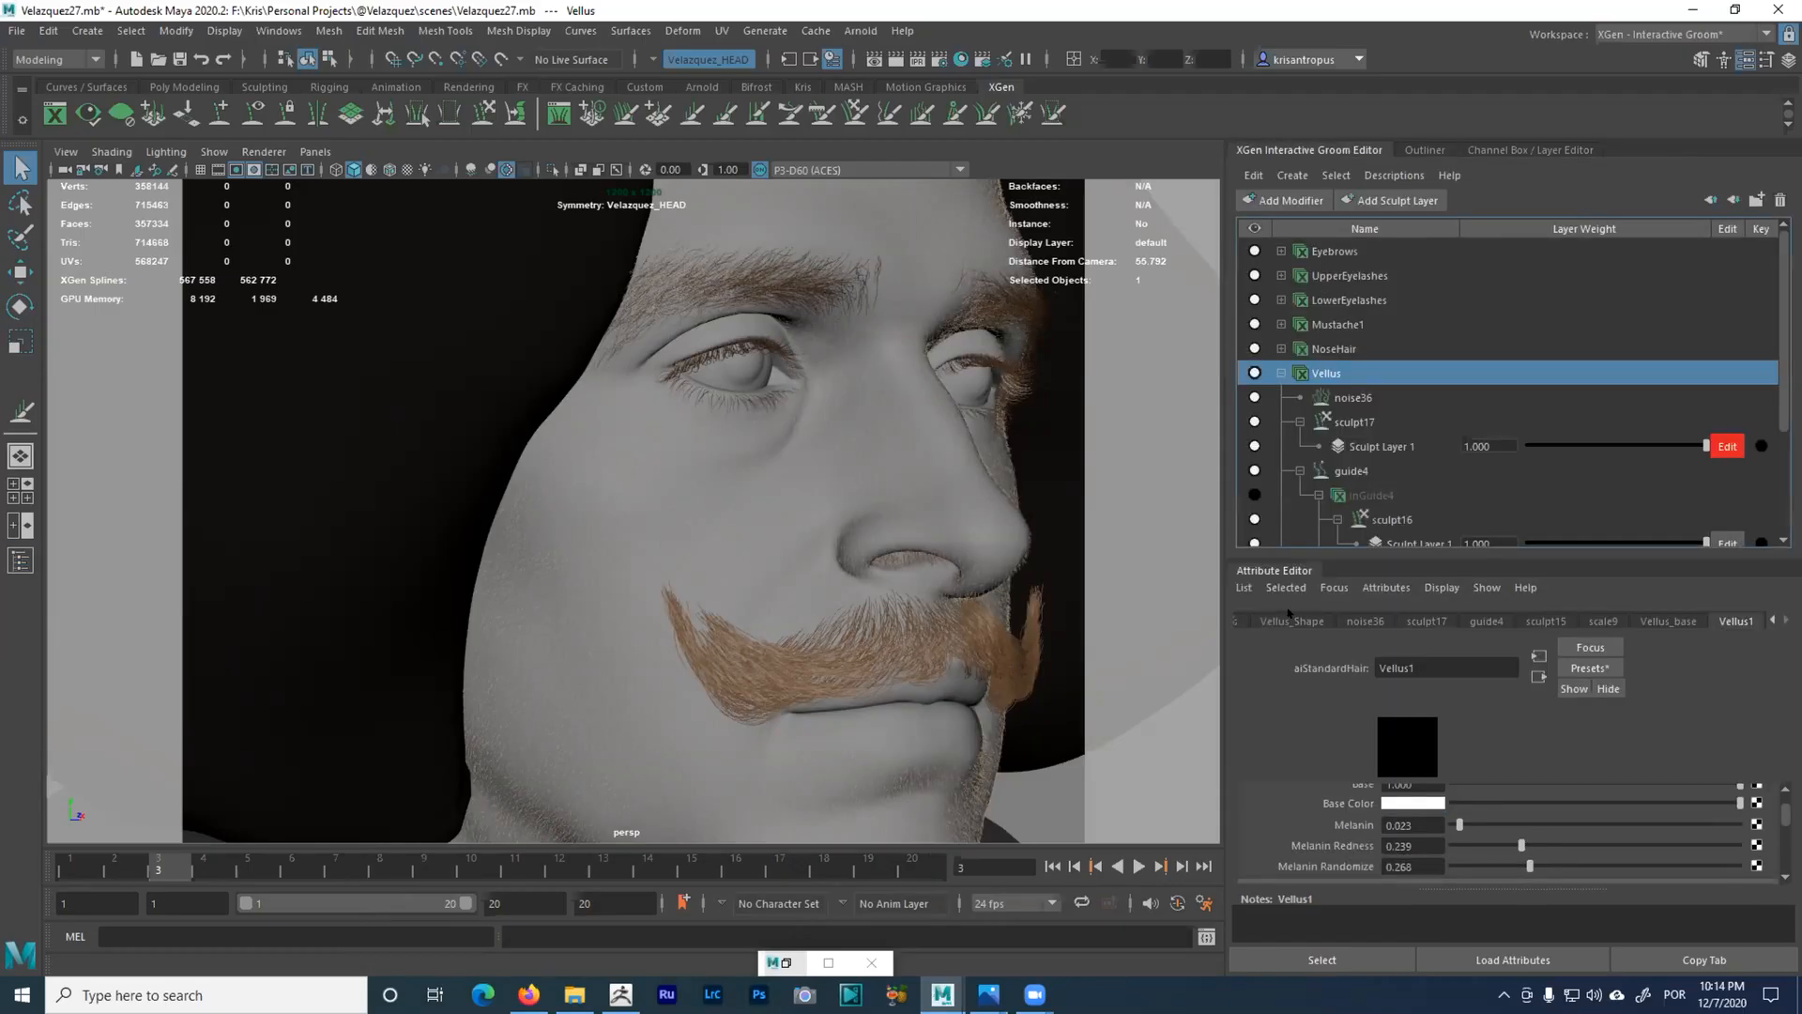
pyautogui.click(1292, 620)
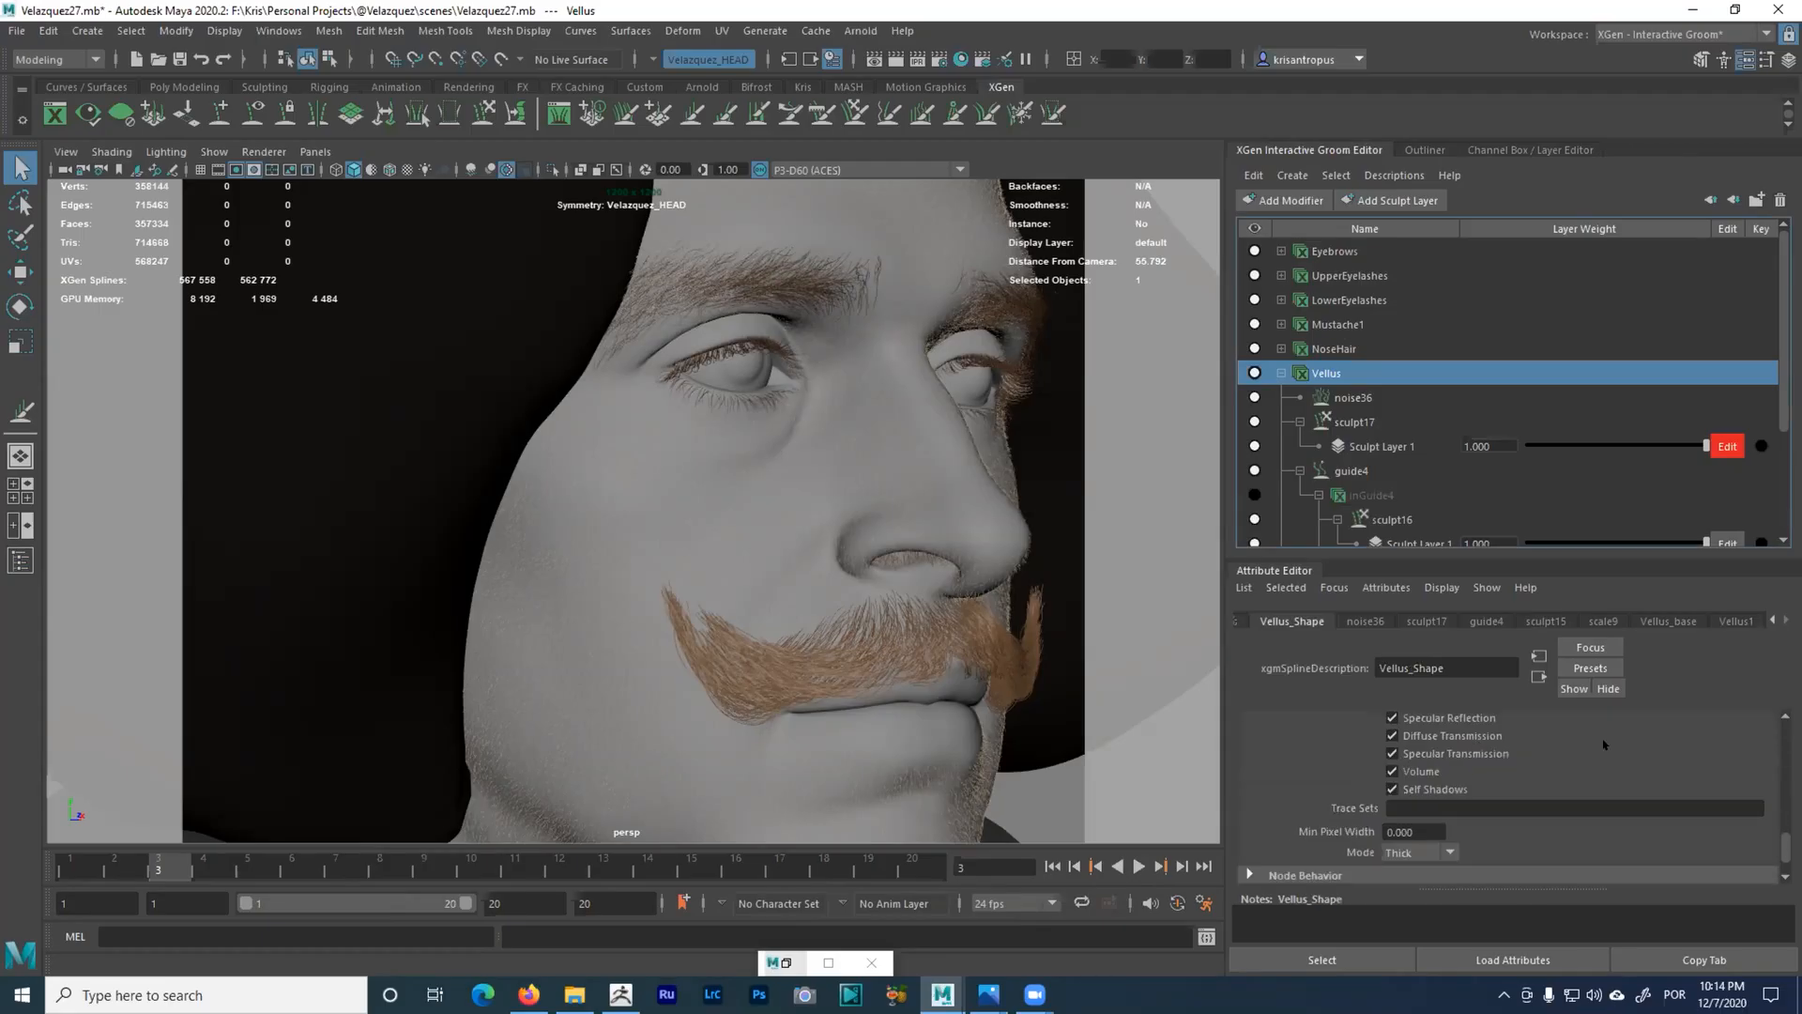
pyautogui.scroll(10, 1502, 744)
pyautogui.click(1408, 747)
pyautogui.write('2')
pyautogui.press('Return')
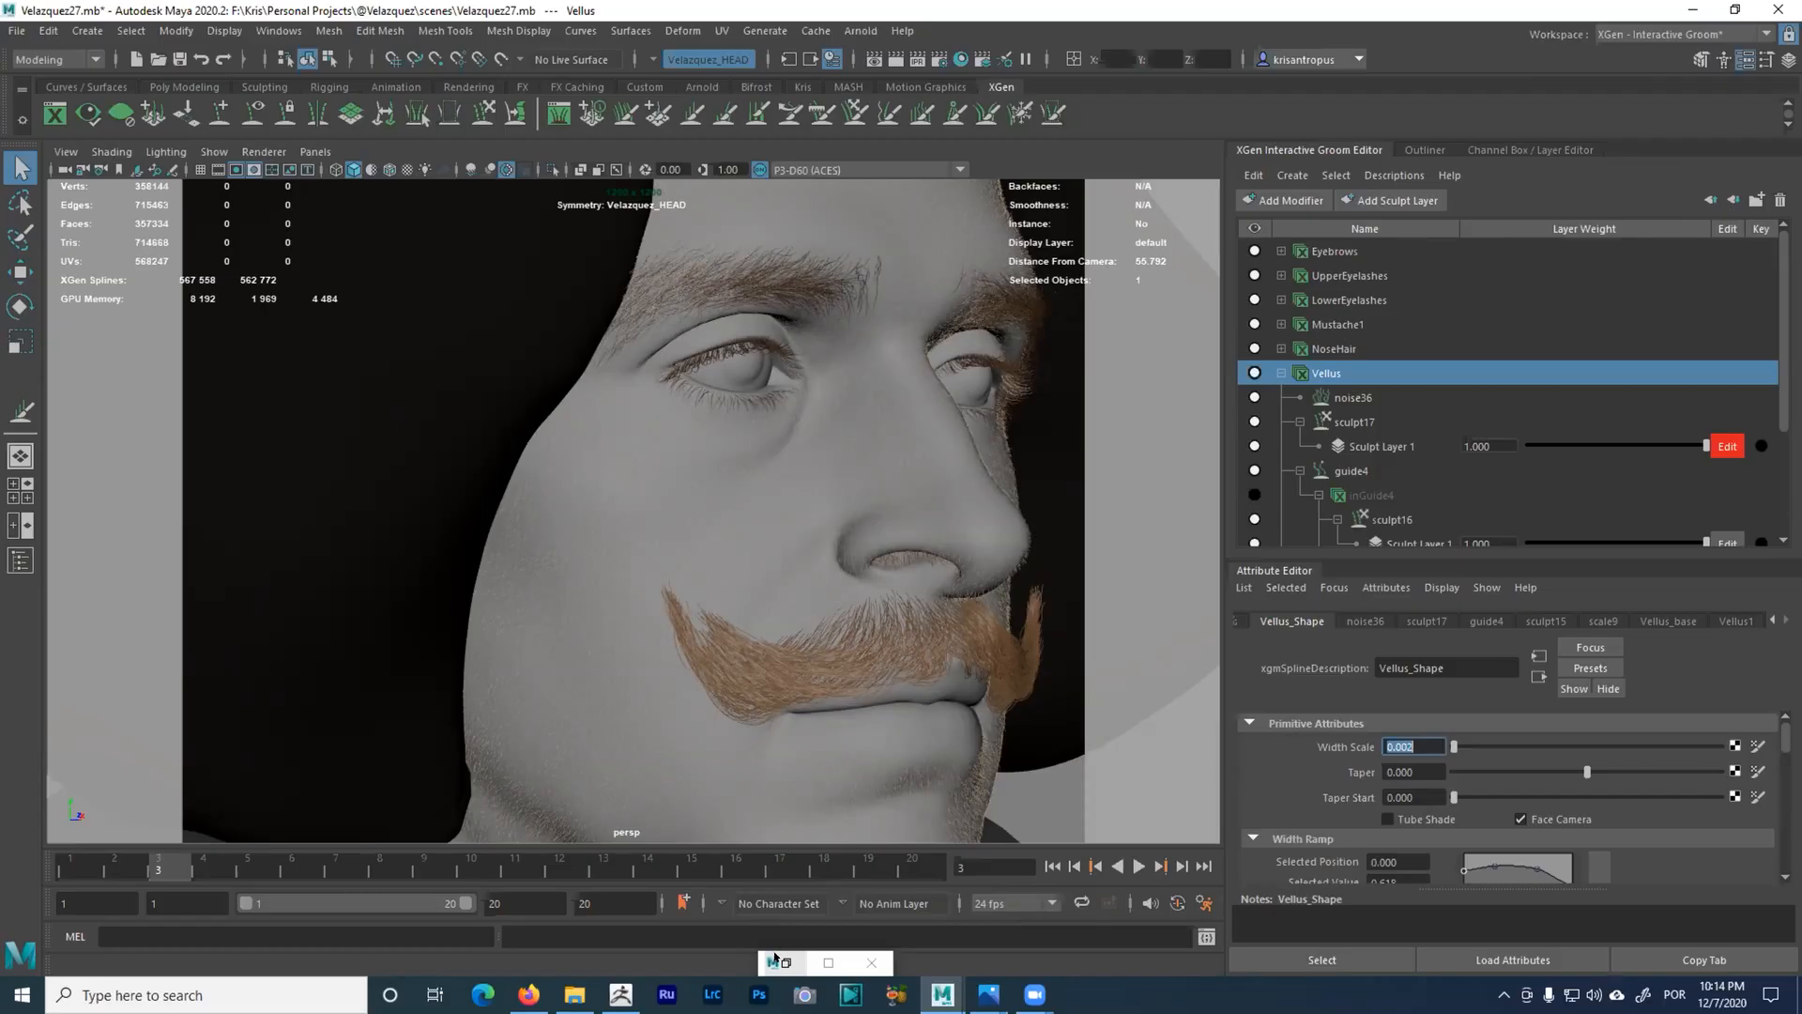
# - Bring back the Arnold RenderView and examine the vellus hairs in the re-rendered nose region up close
pyautogui.click(784, 961)
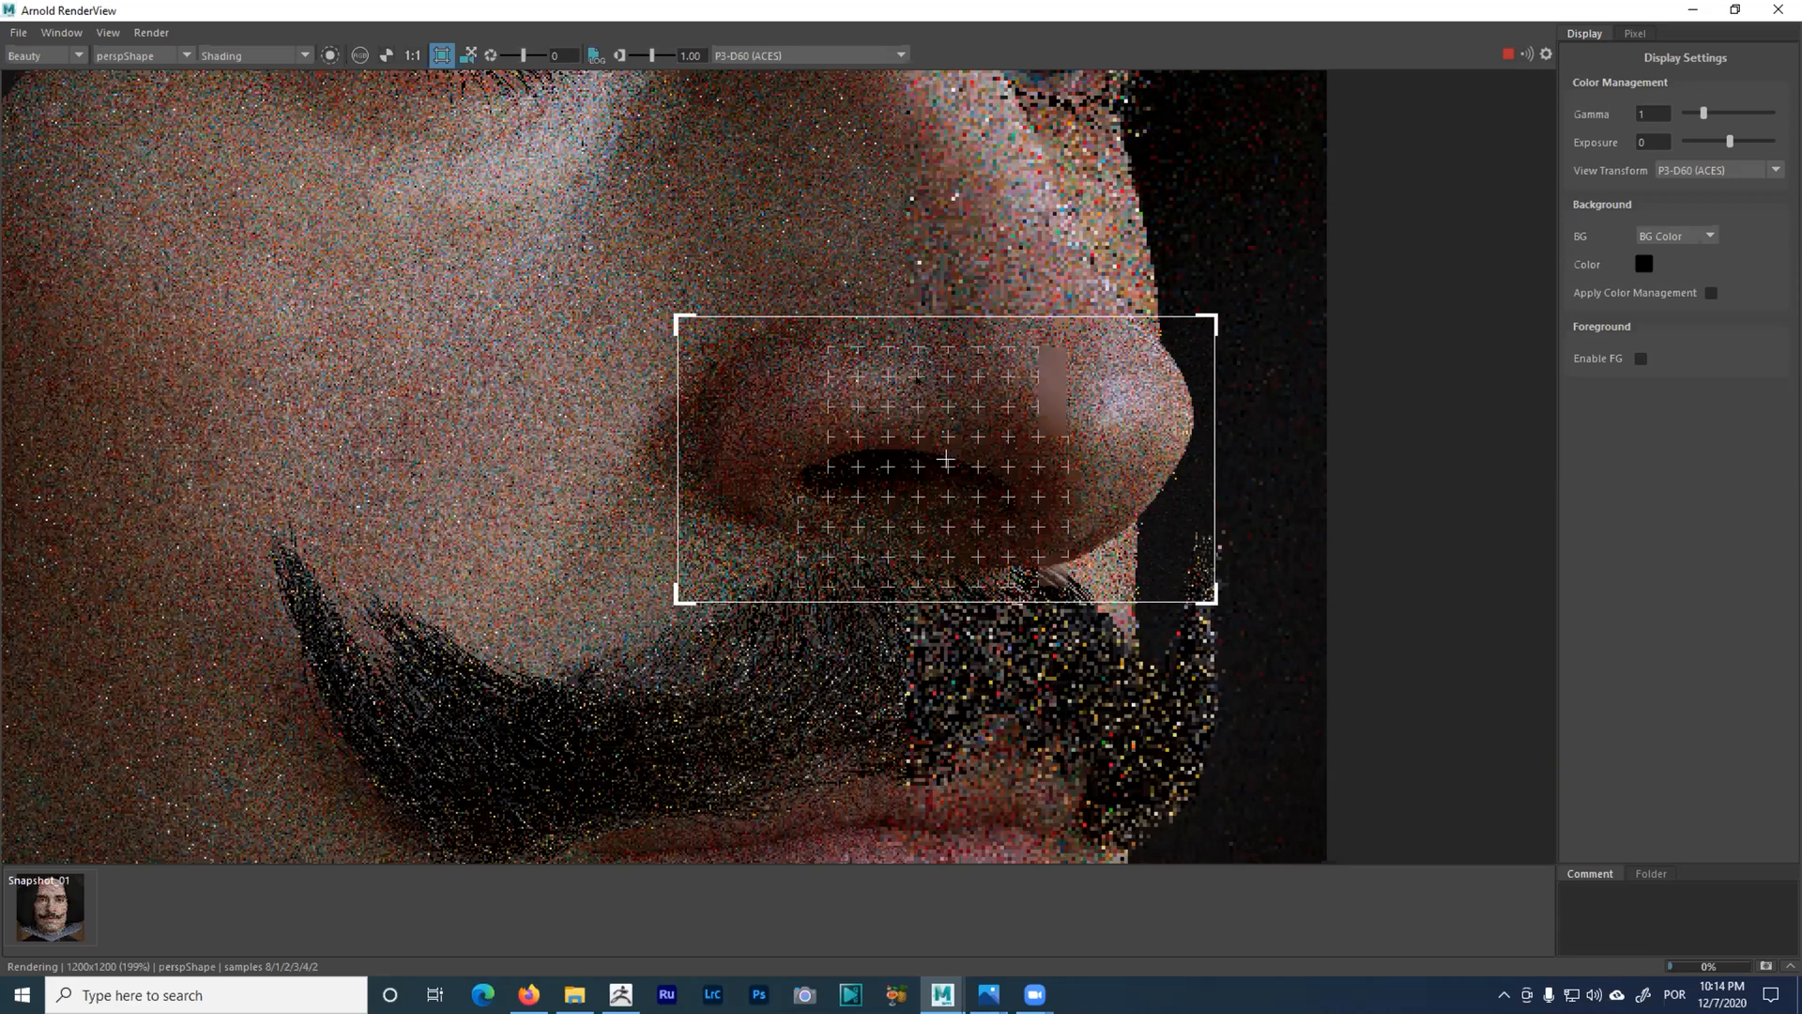
pyautogui.scroll(2, 205, 346)
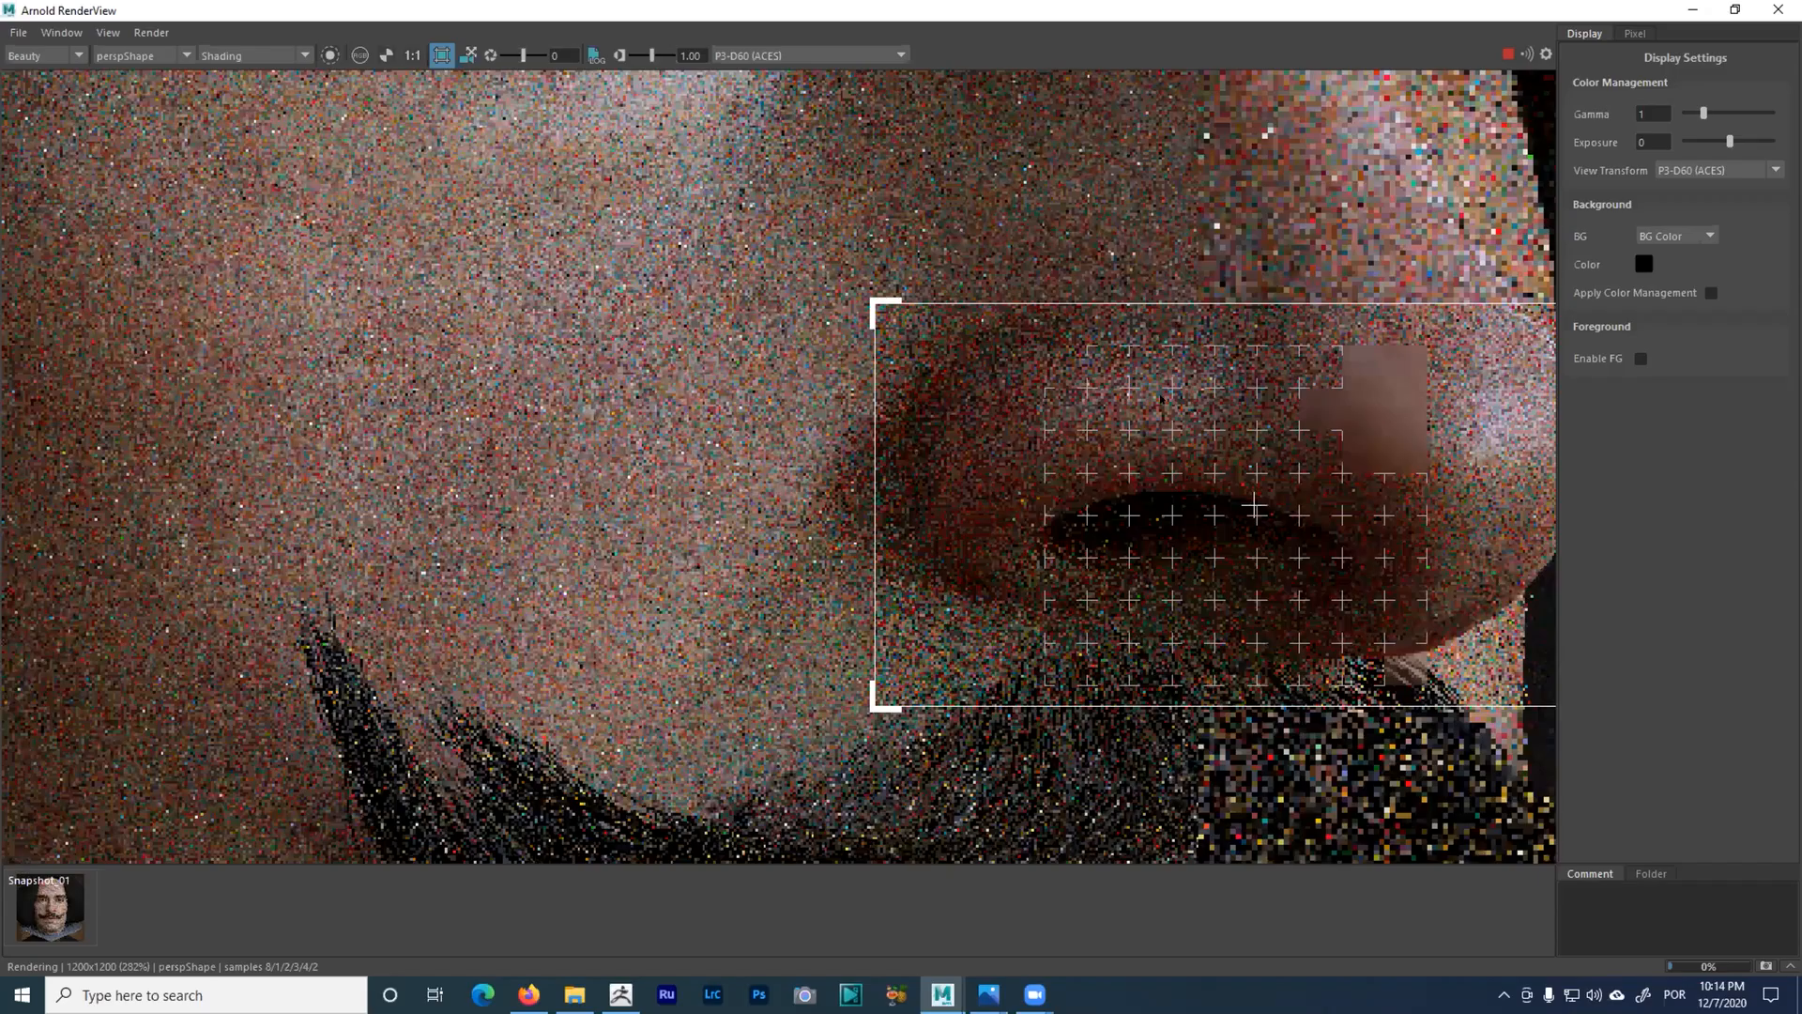
pyautogui.moveTo(1254, 505); pyautogui.dragTo(974, 484, button='middle')
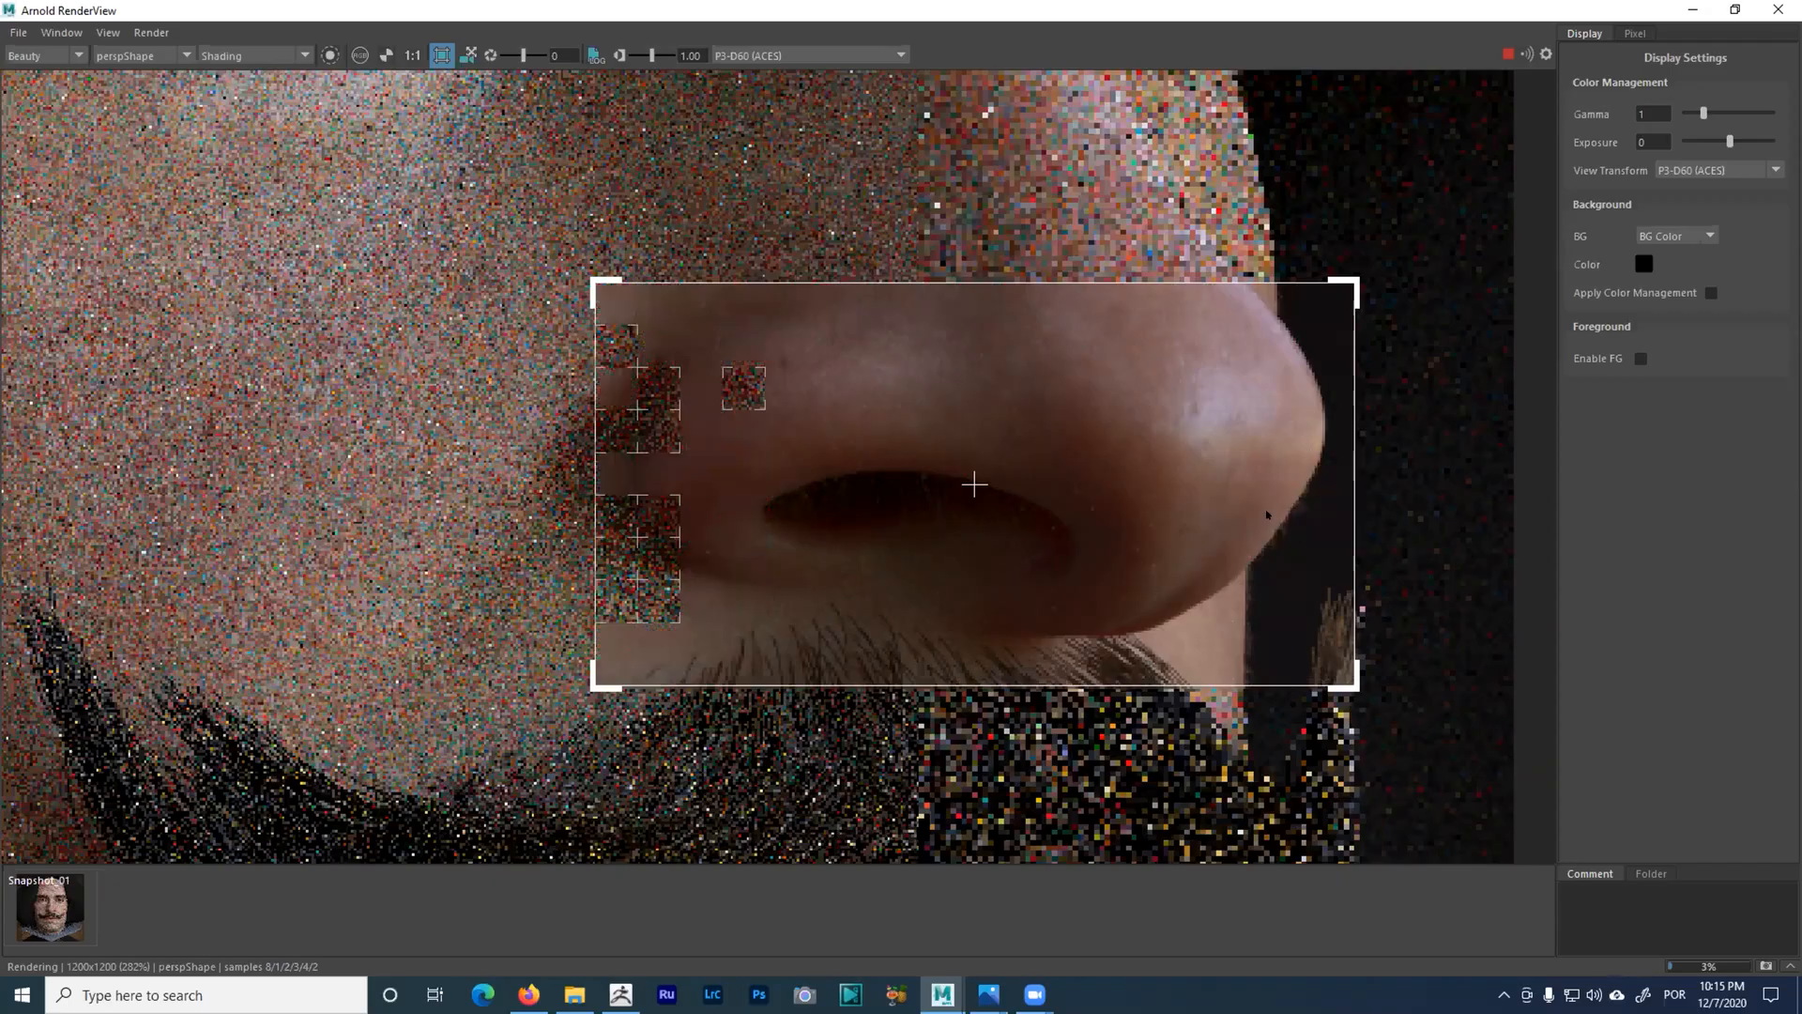
pyautogui.scroll(2, 692, 455)
pyautogui.moveTo(1141, 525); pyautogui.dragTo(726, 485, button='middle')
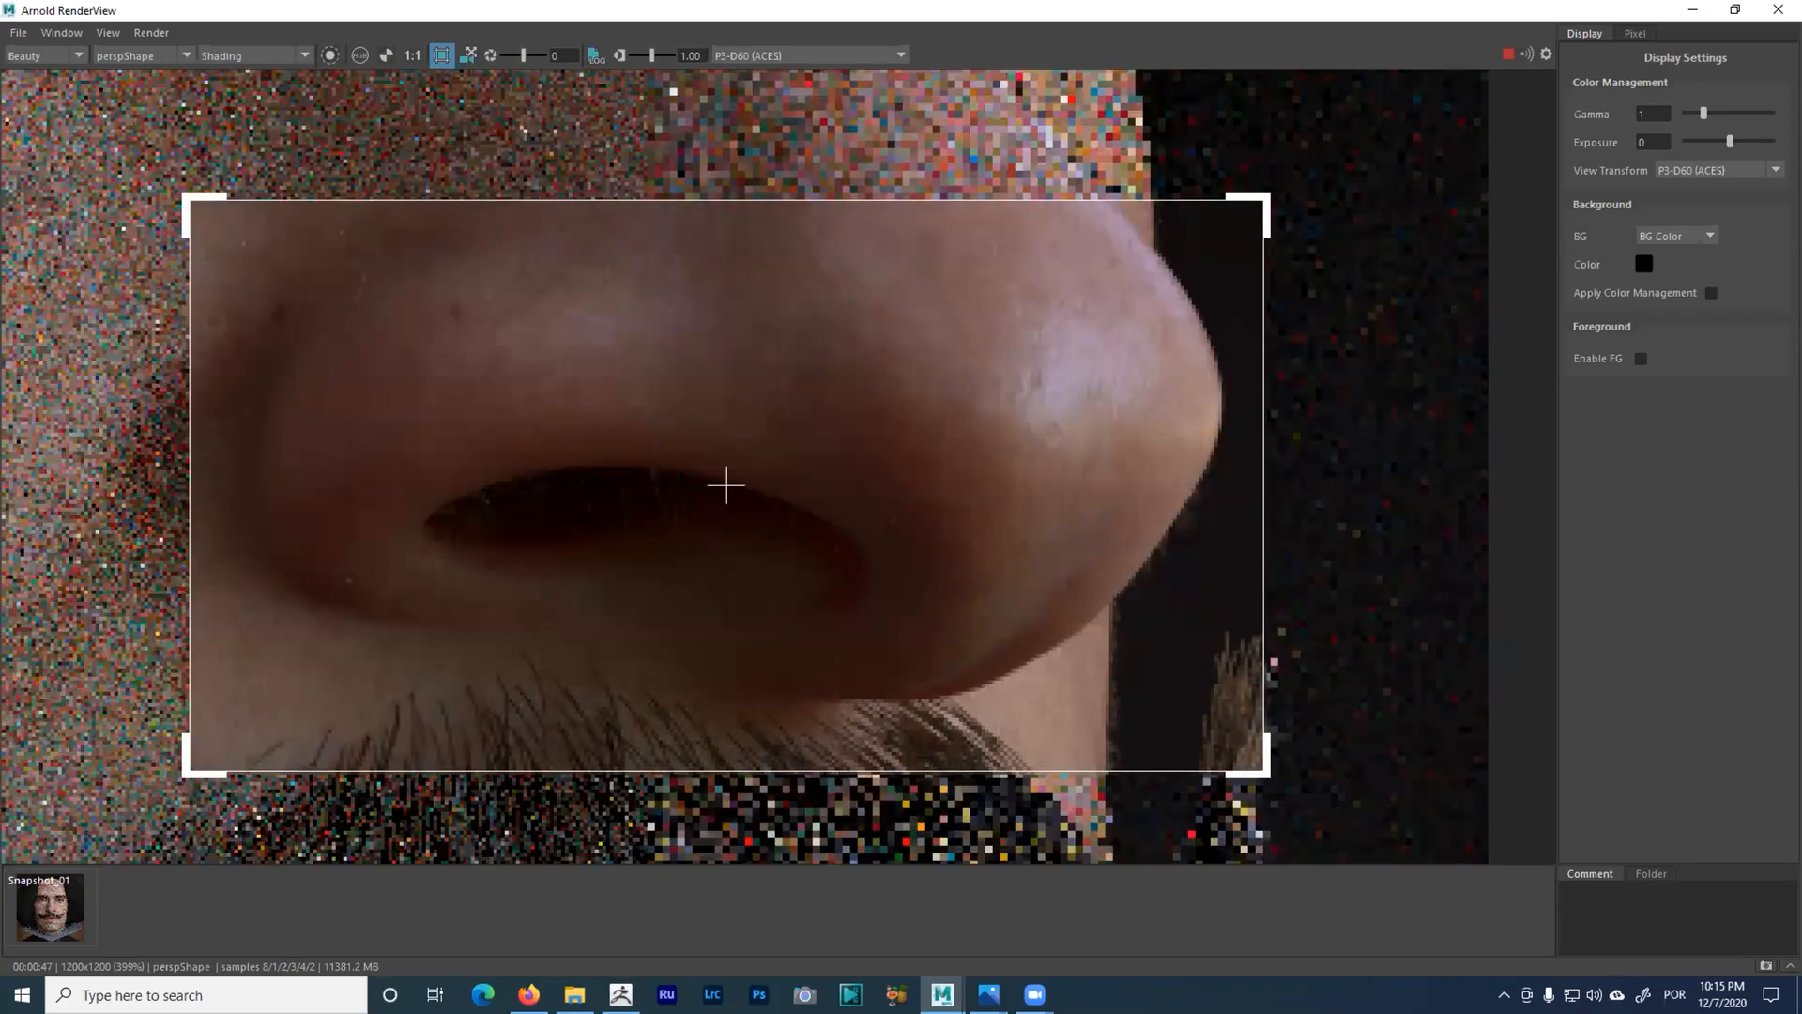
pyautogui.scroll(-2, 726, 486)
pyautogui.moveTo(786, 477); pyautogui.dragTo(1042, 489, button='middle')
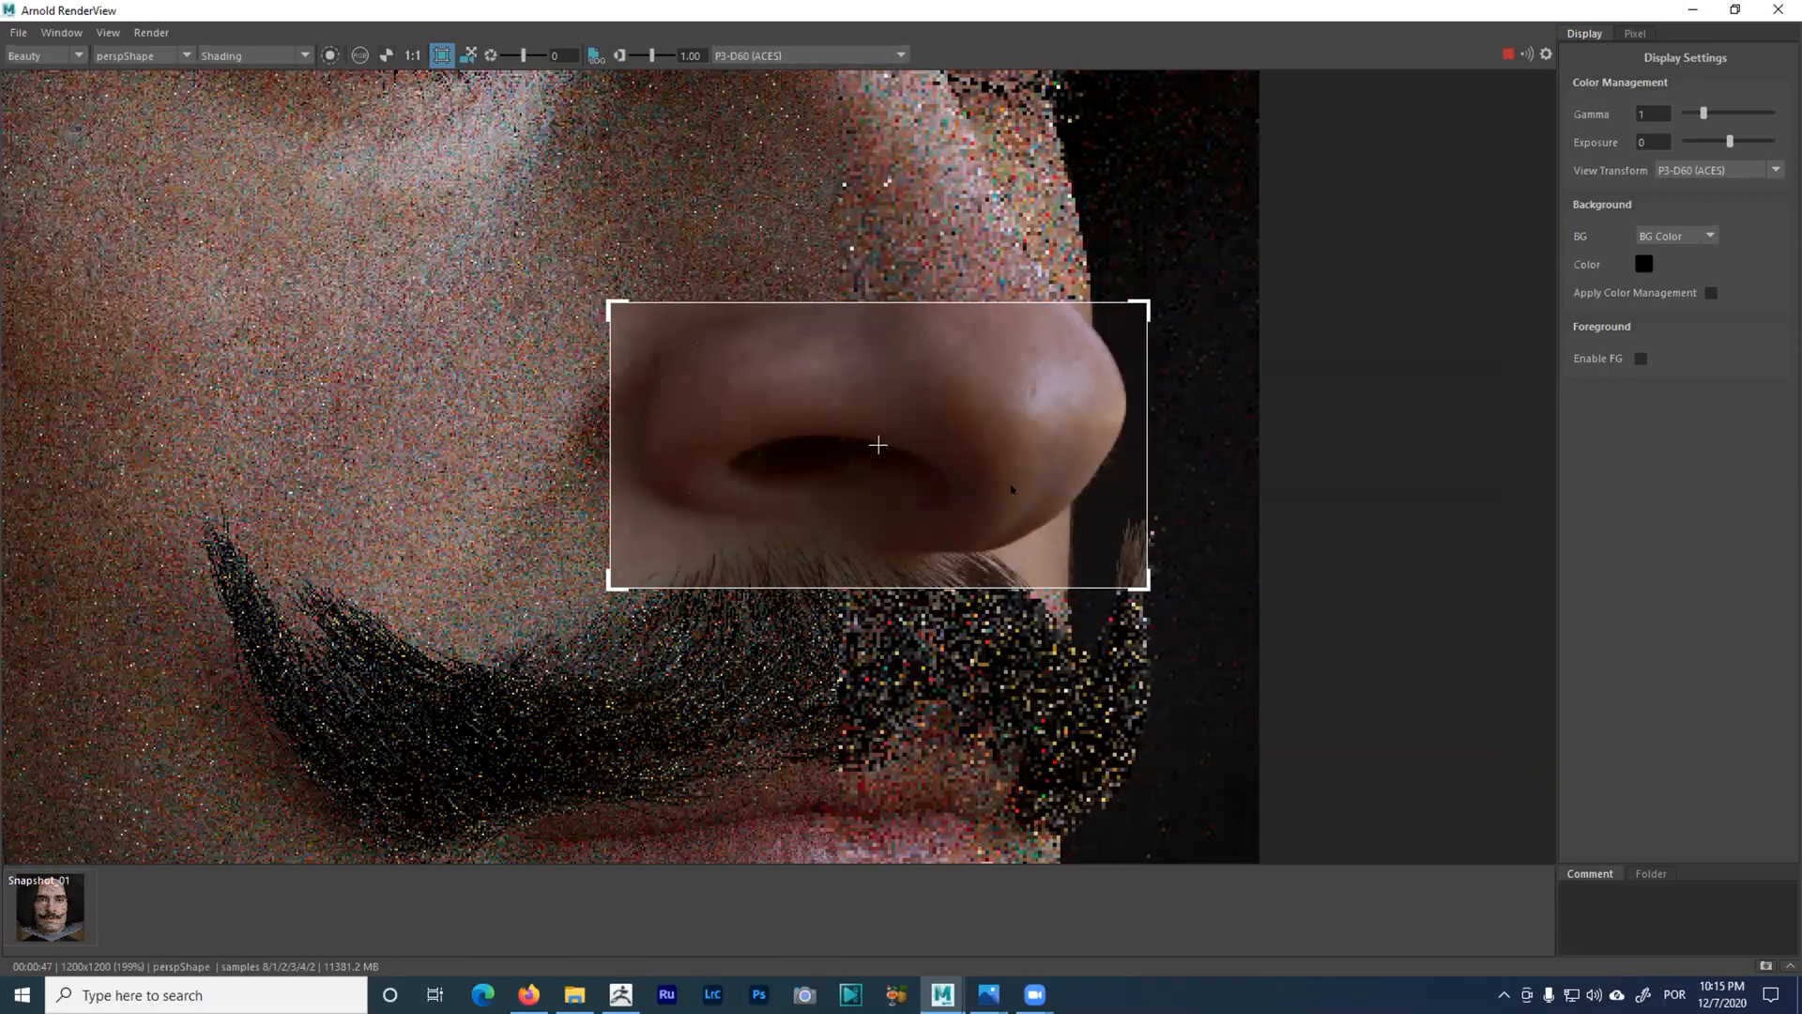
pyautogui.moveTo(878, 444); pyautogui.dragTo(924, 453, button='middle')
pyautogui.hotkey('alt', 'Tab')
pyautogui.scroll(2, 925, 453)
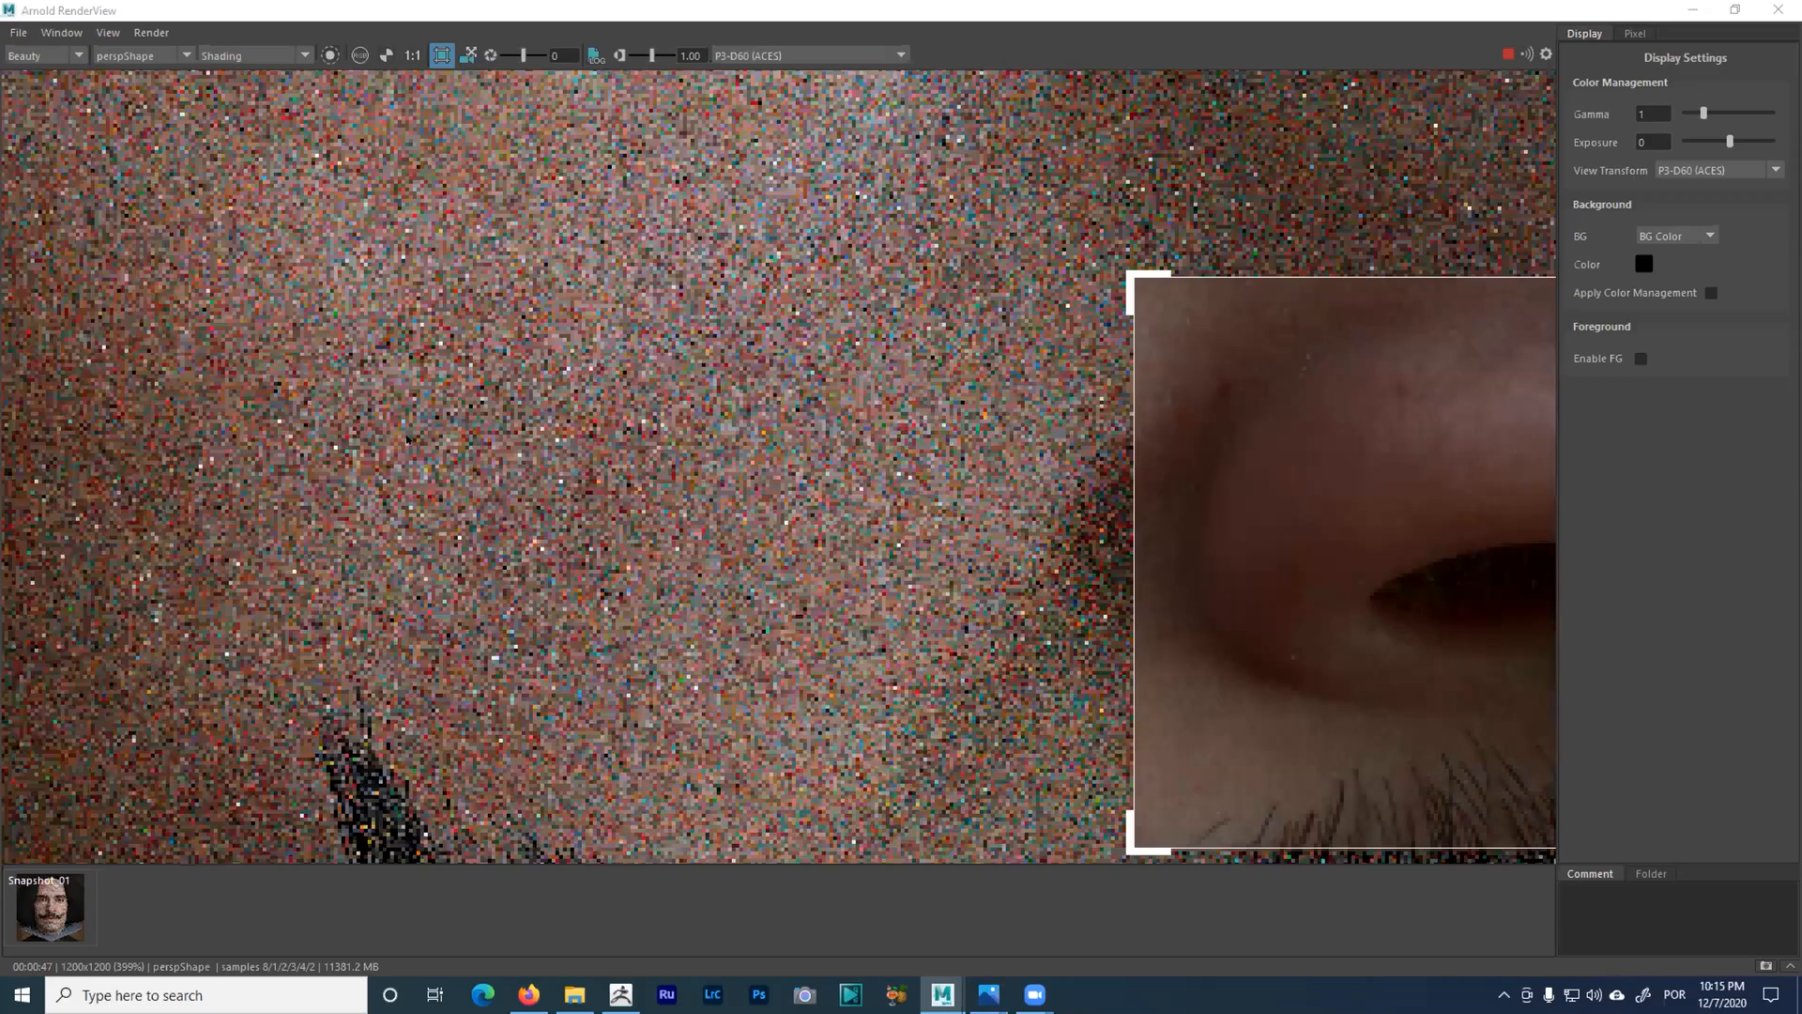
pyautogui.moveTo(1343, 485); pyautogui.dragTo(606, 427, button='middle')
pyautogui.scroll(-2, 994, 442)
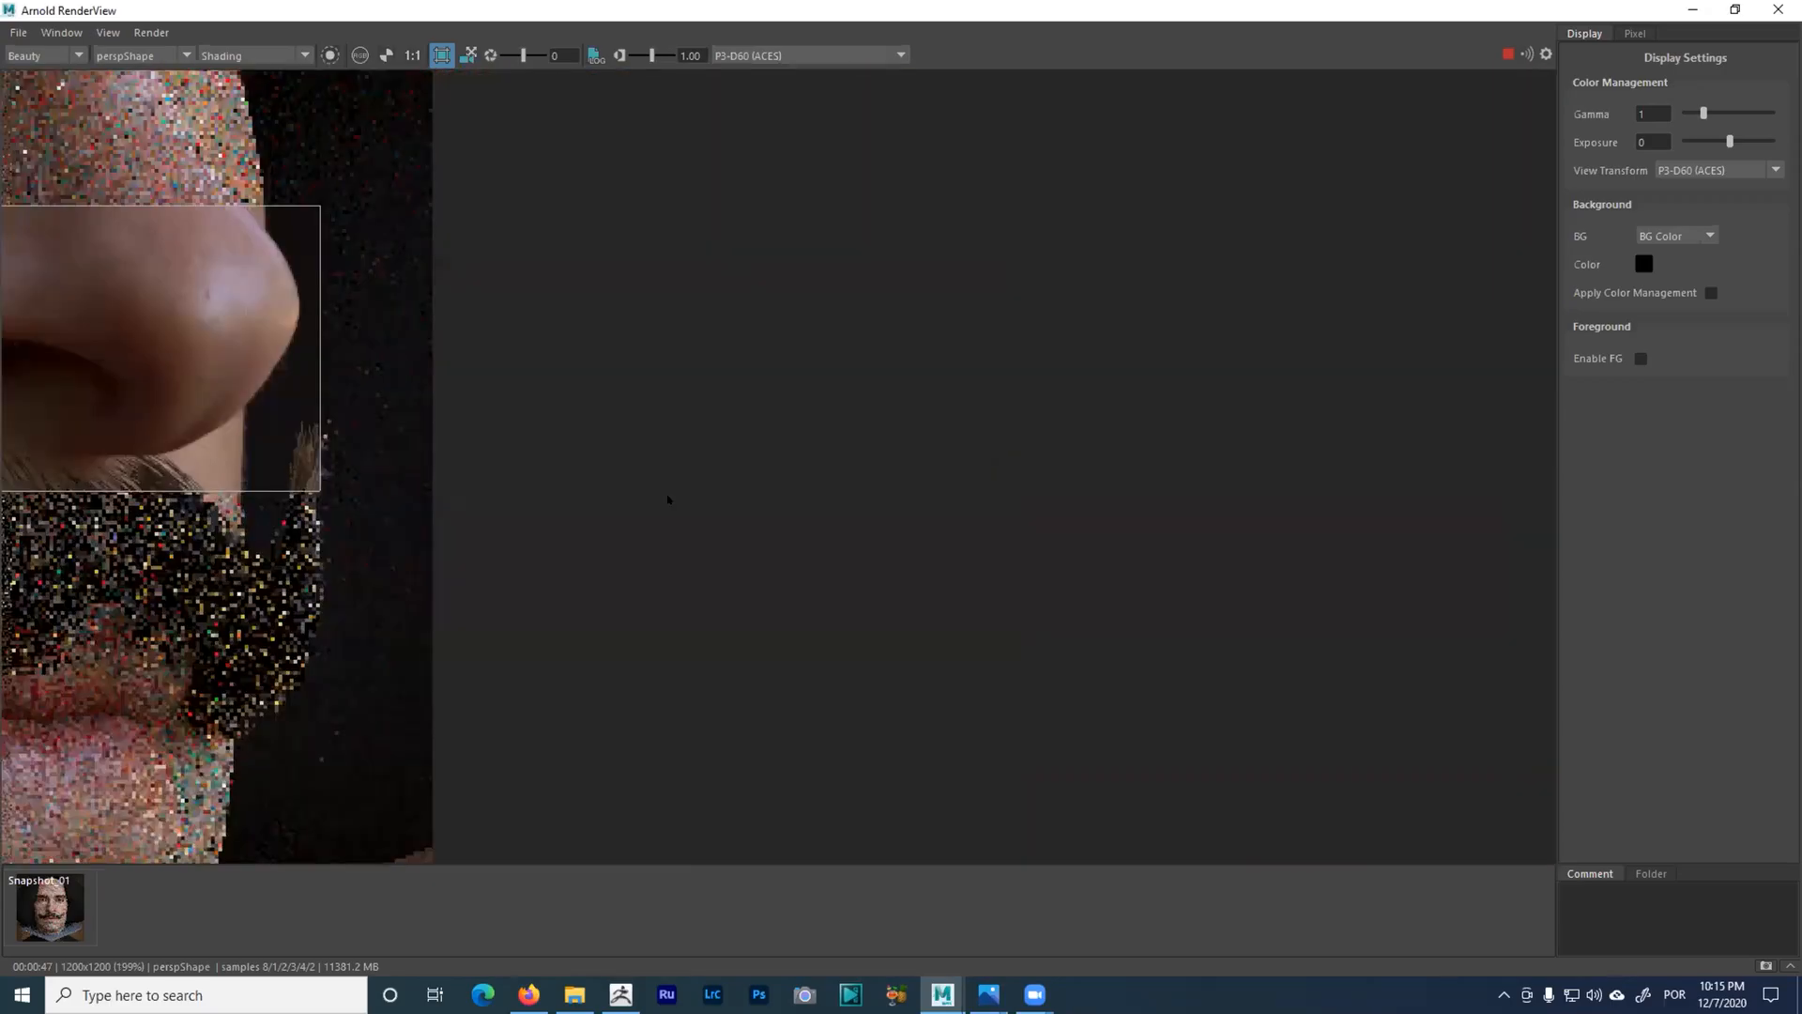
pyautogui.scroll(-1, 668, 499)
pyautogui.moveTo(128, 451); pyautogui.dragTo(1371, 431, button='middle')
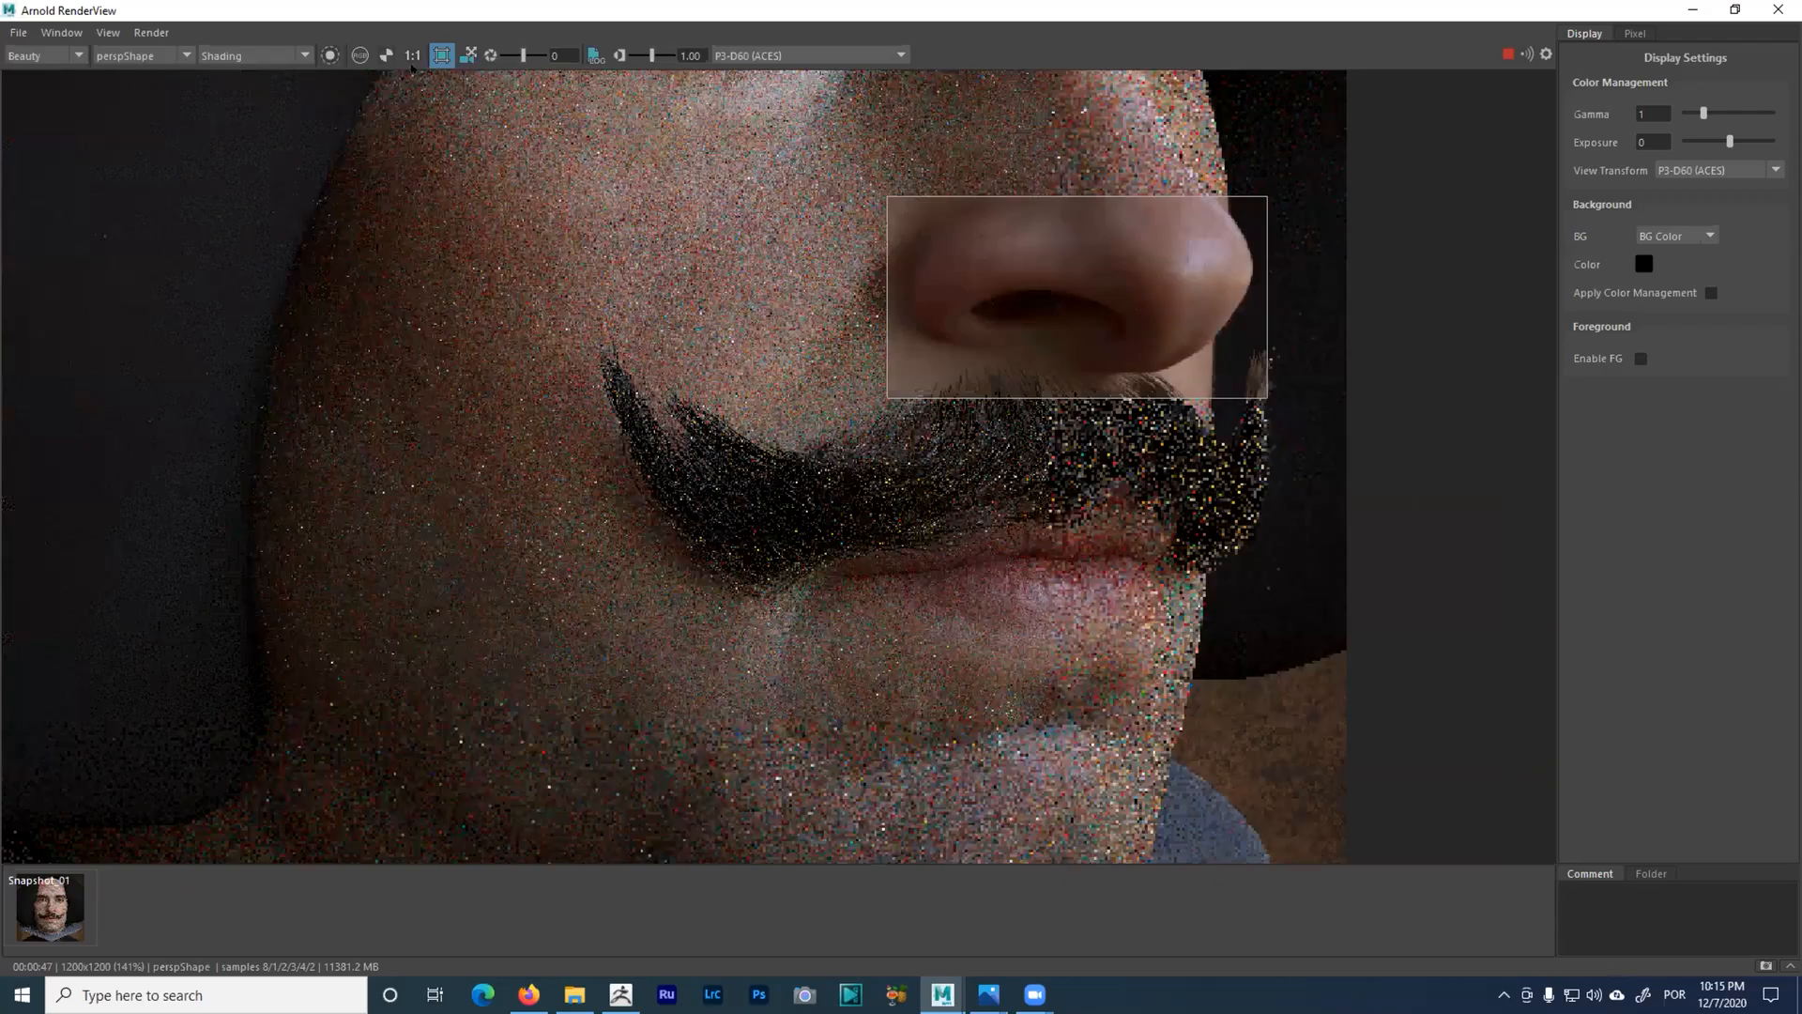
pyautogui.moveTo(1008, 105); pyautogui.dragTo(1053, 99, button='middle')
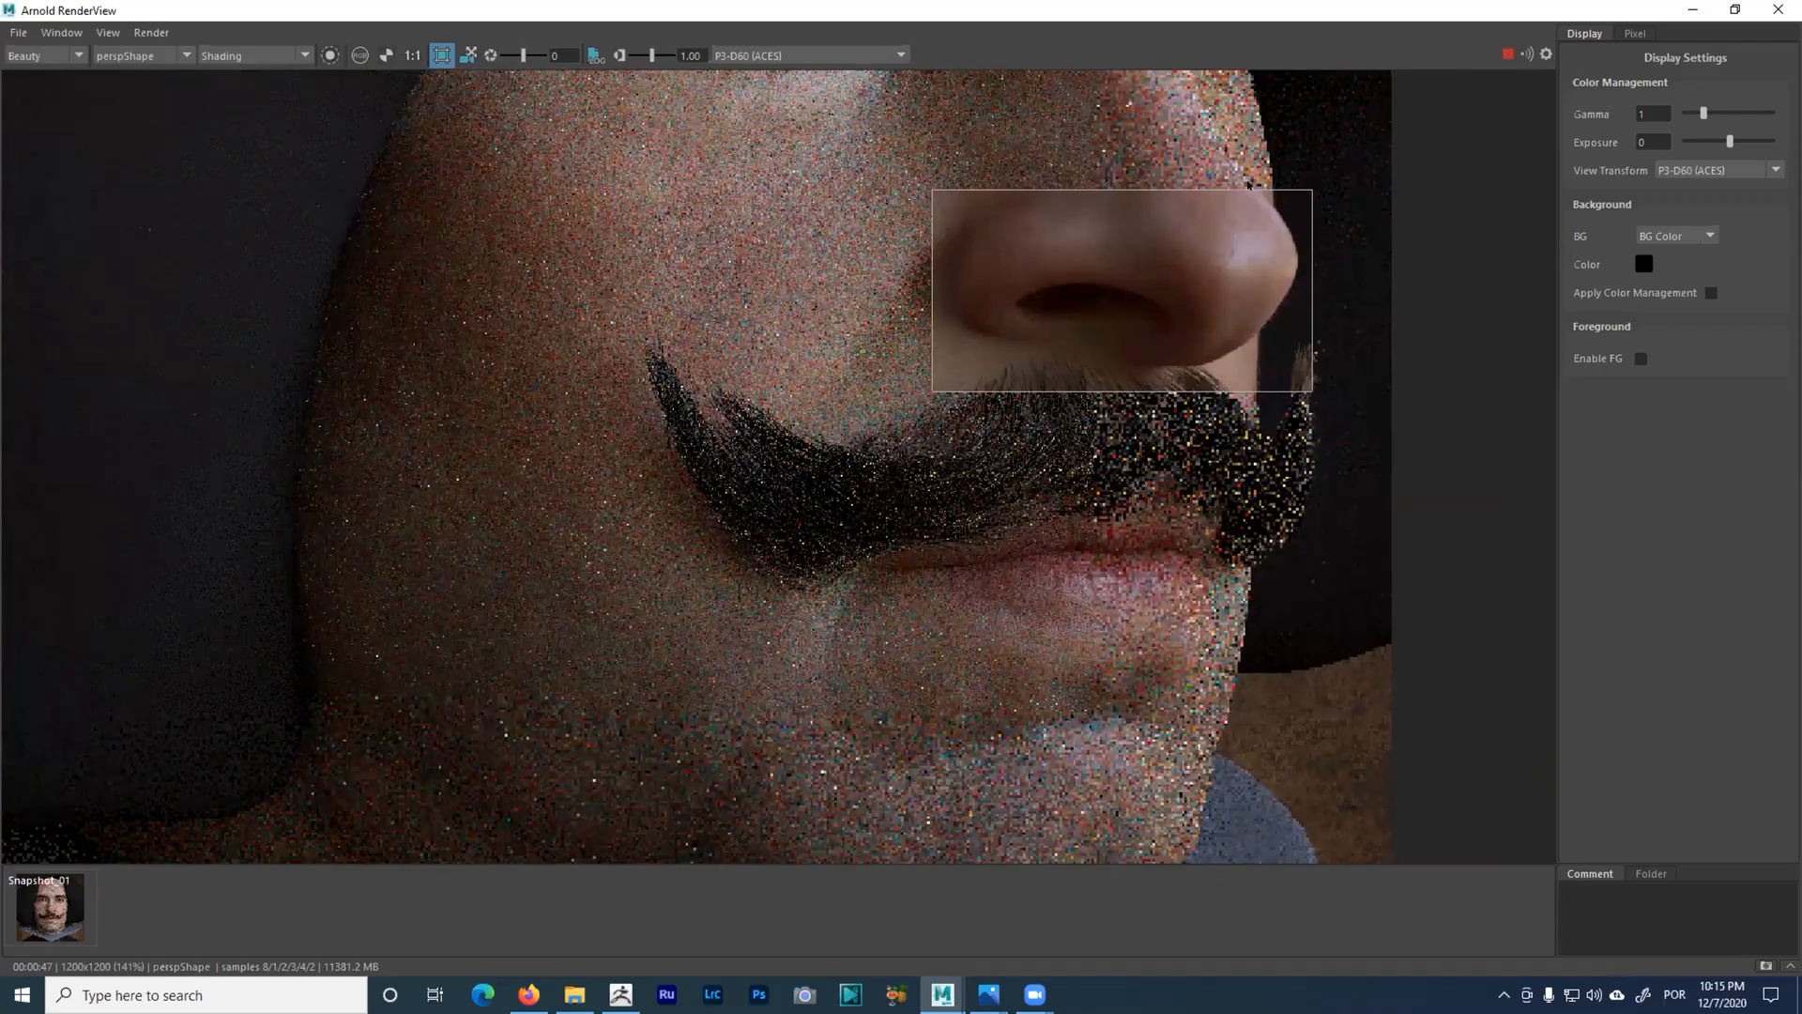
# - Move the render crop region onto the cheek and mustache tip and inspect the hairs rendered there
pyautogui.moveTo(1120, 290); pyautogui.dragTo(770, 397)
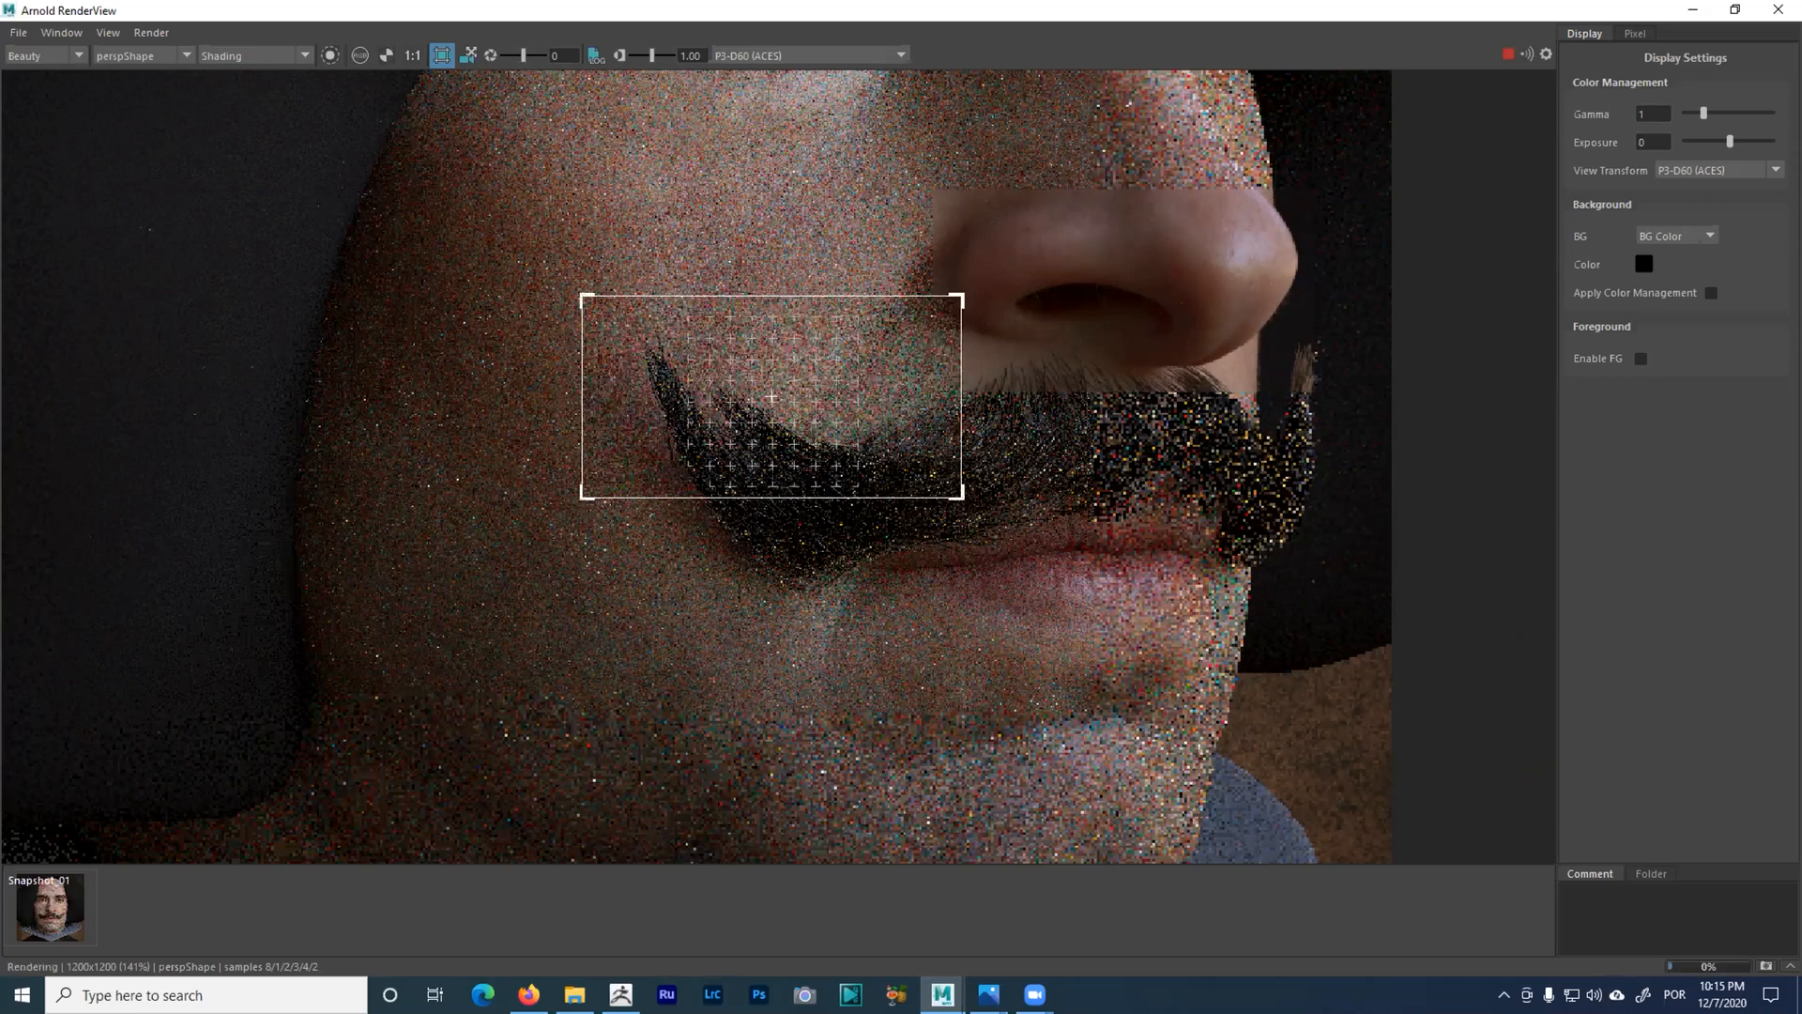
pyautogui.scroll(2, 597, 216)
pyautogui.moveTo(920, 480); pyautogui.dragTo(680, 204, button='middle')
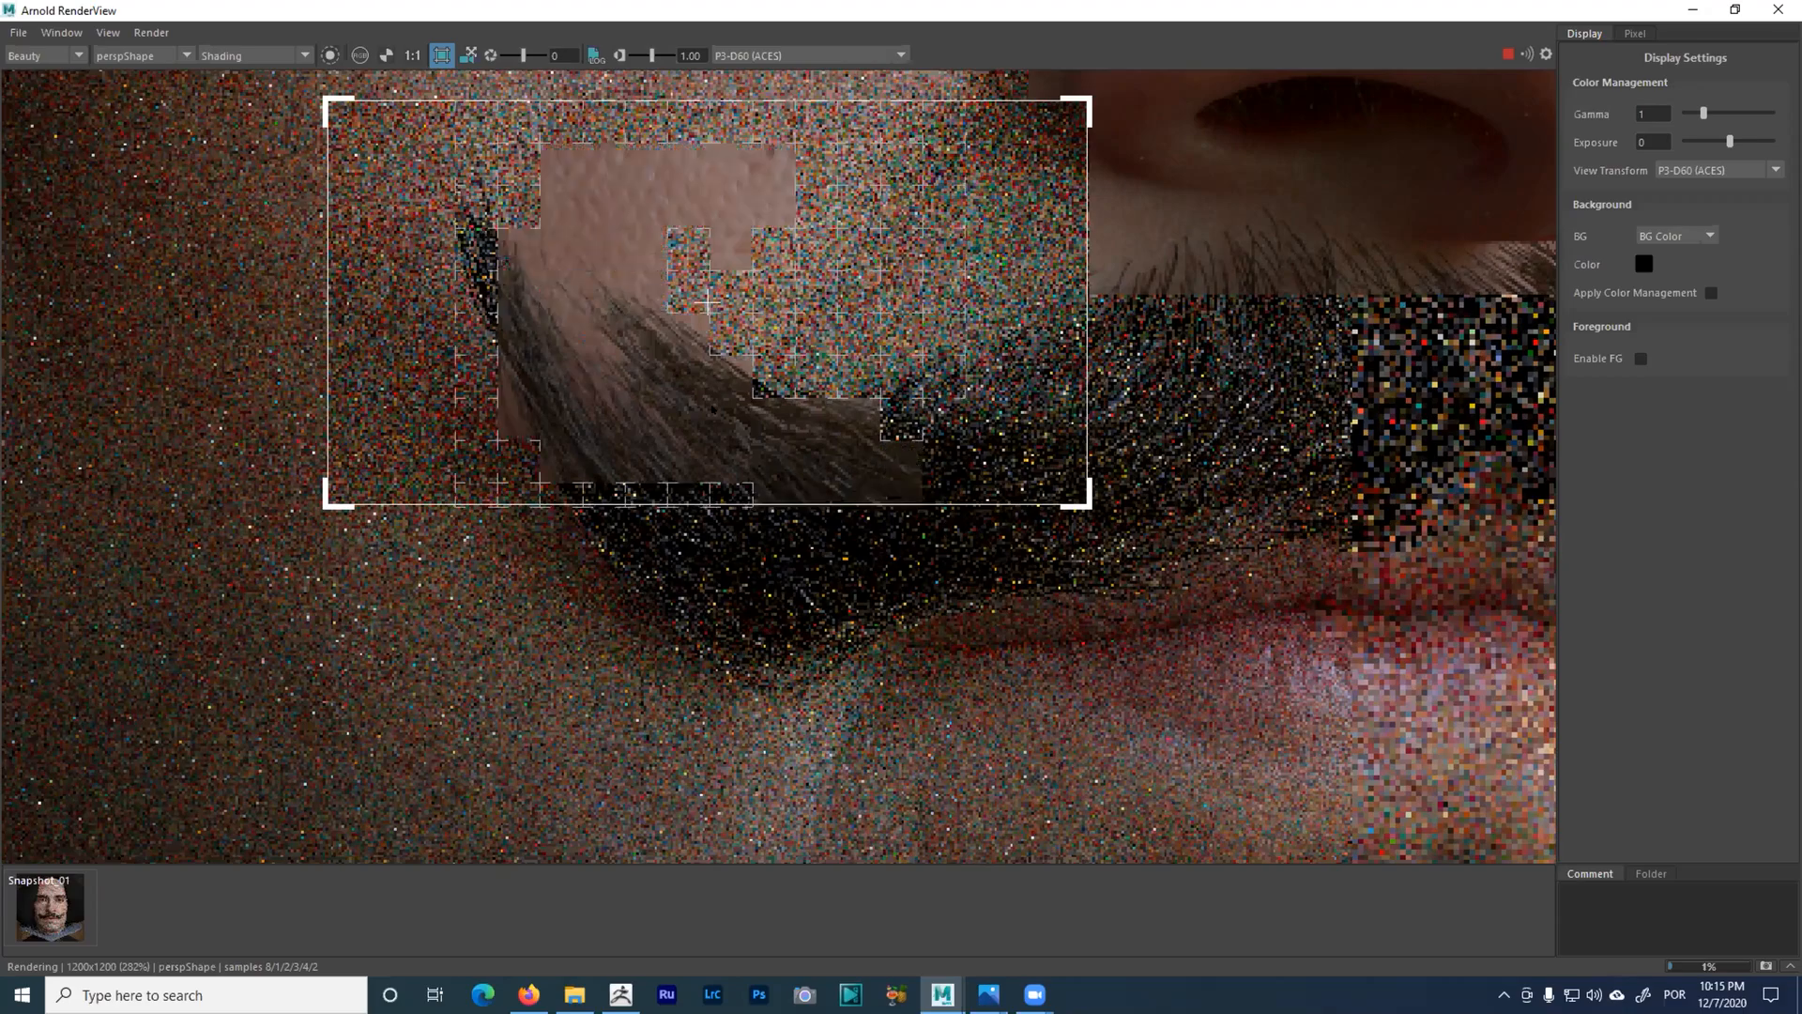
pyautogui.scroll(-1, 742, 535)
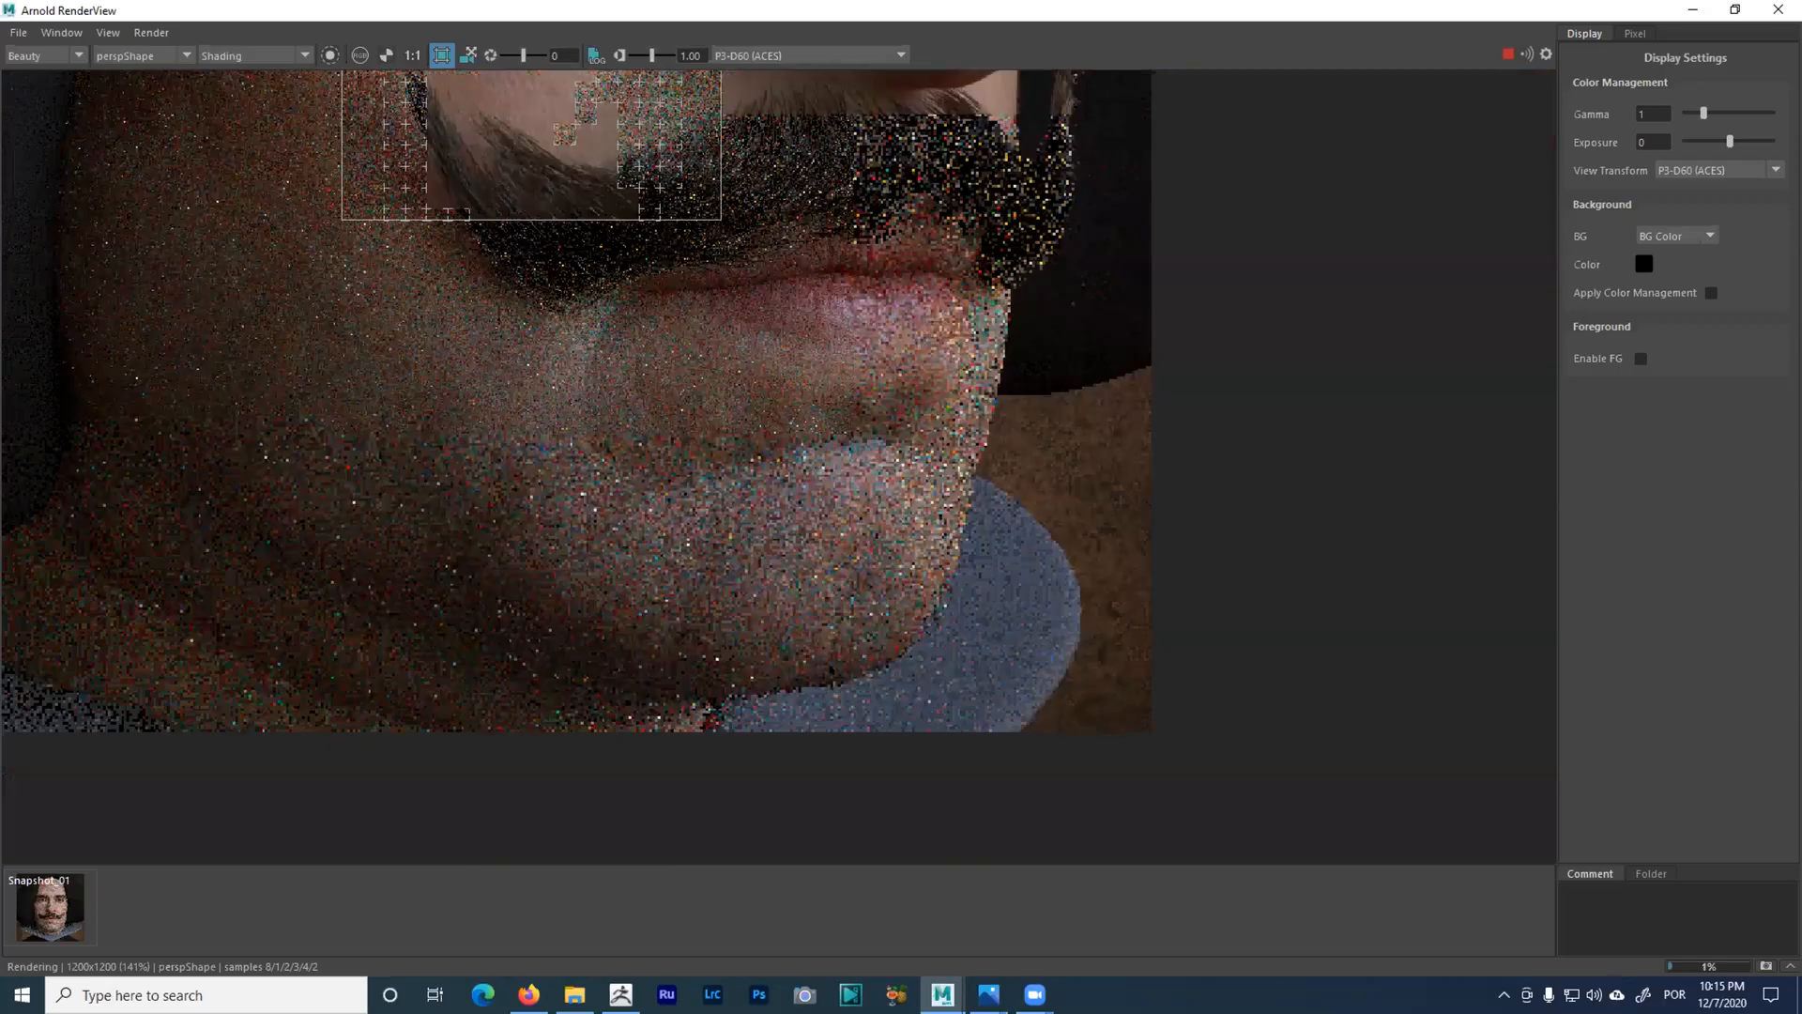
pyautogui.moveTo(641, 120); pyautogui.dragTo(757, 438, button='middle')
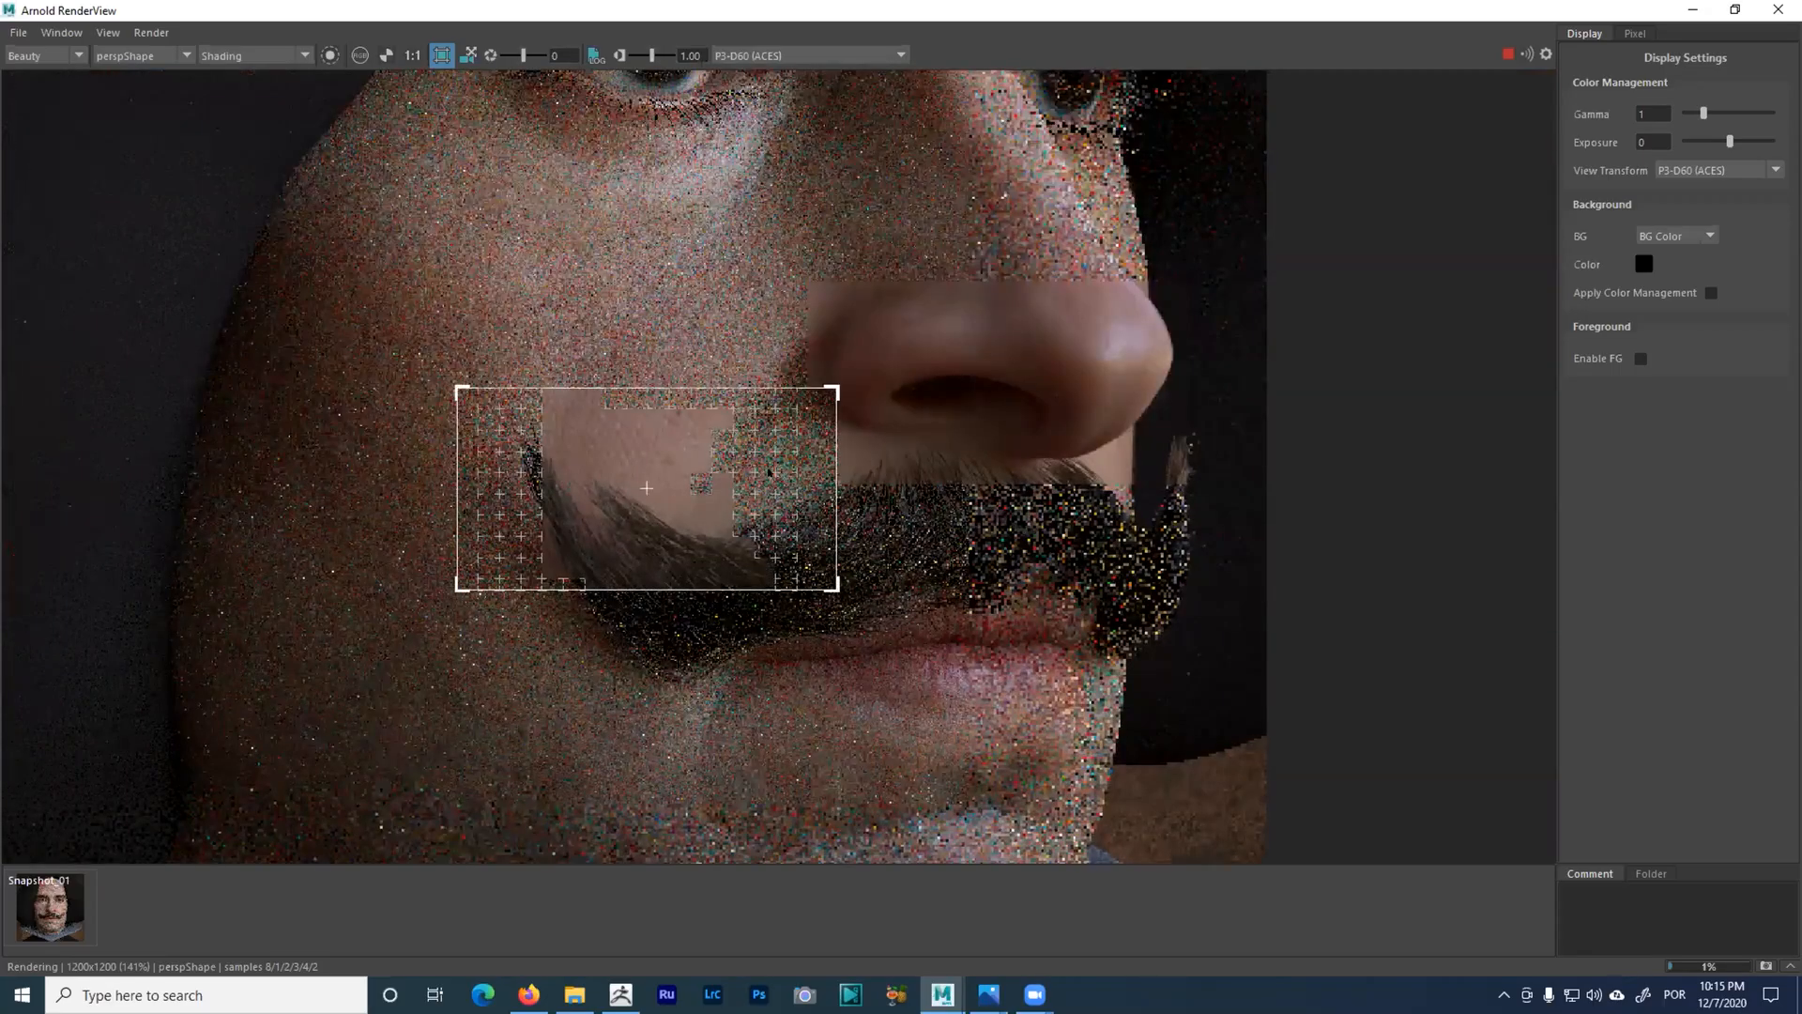
pyautogui.moveTo(771, 492); pyautogui.dragTo(788, 591, button='middle')
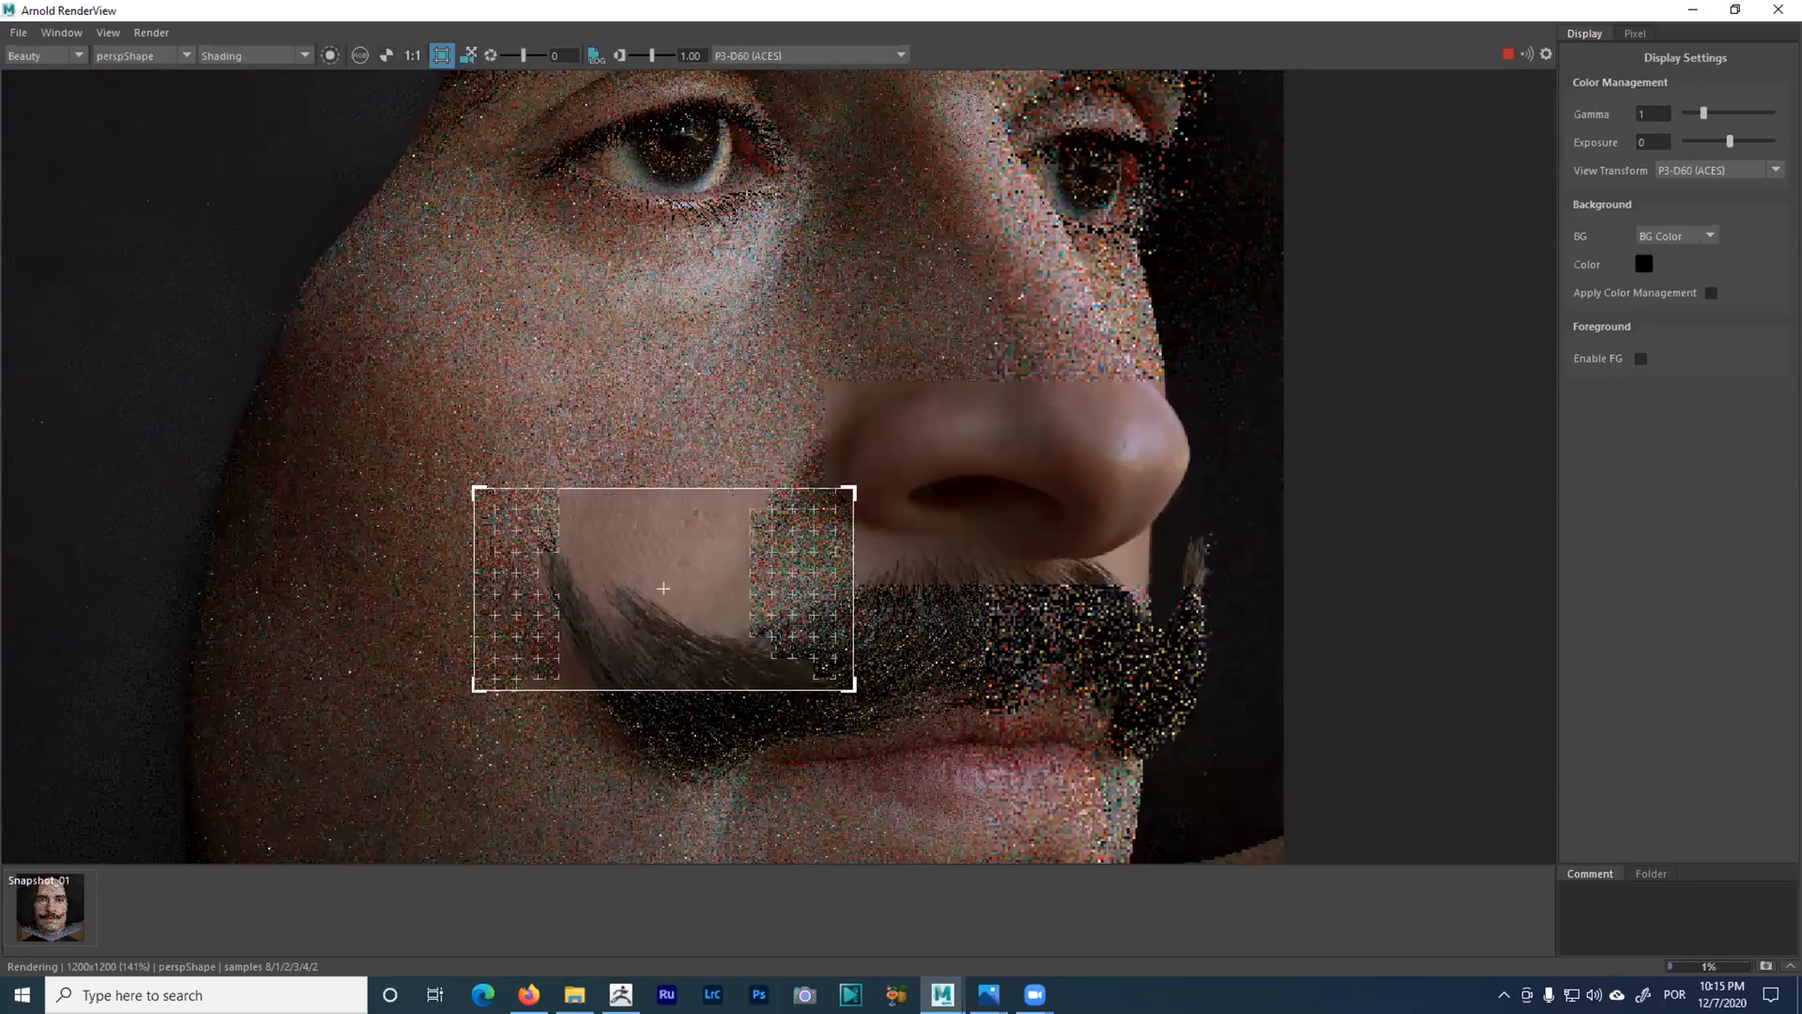
pyautogui.moveTo(788, 564); pyautogui.dragTo(840, 497, button='middle')
pyautogui.press('a')
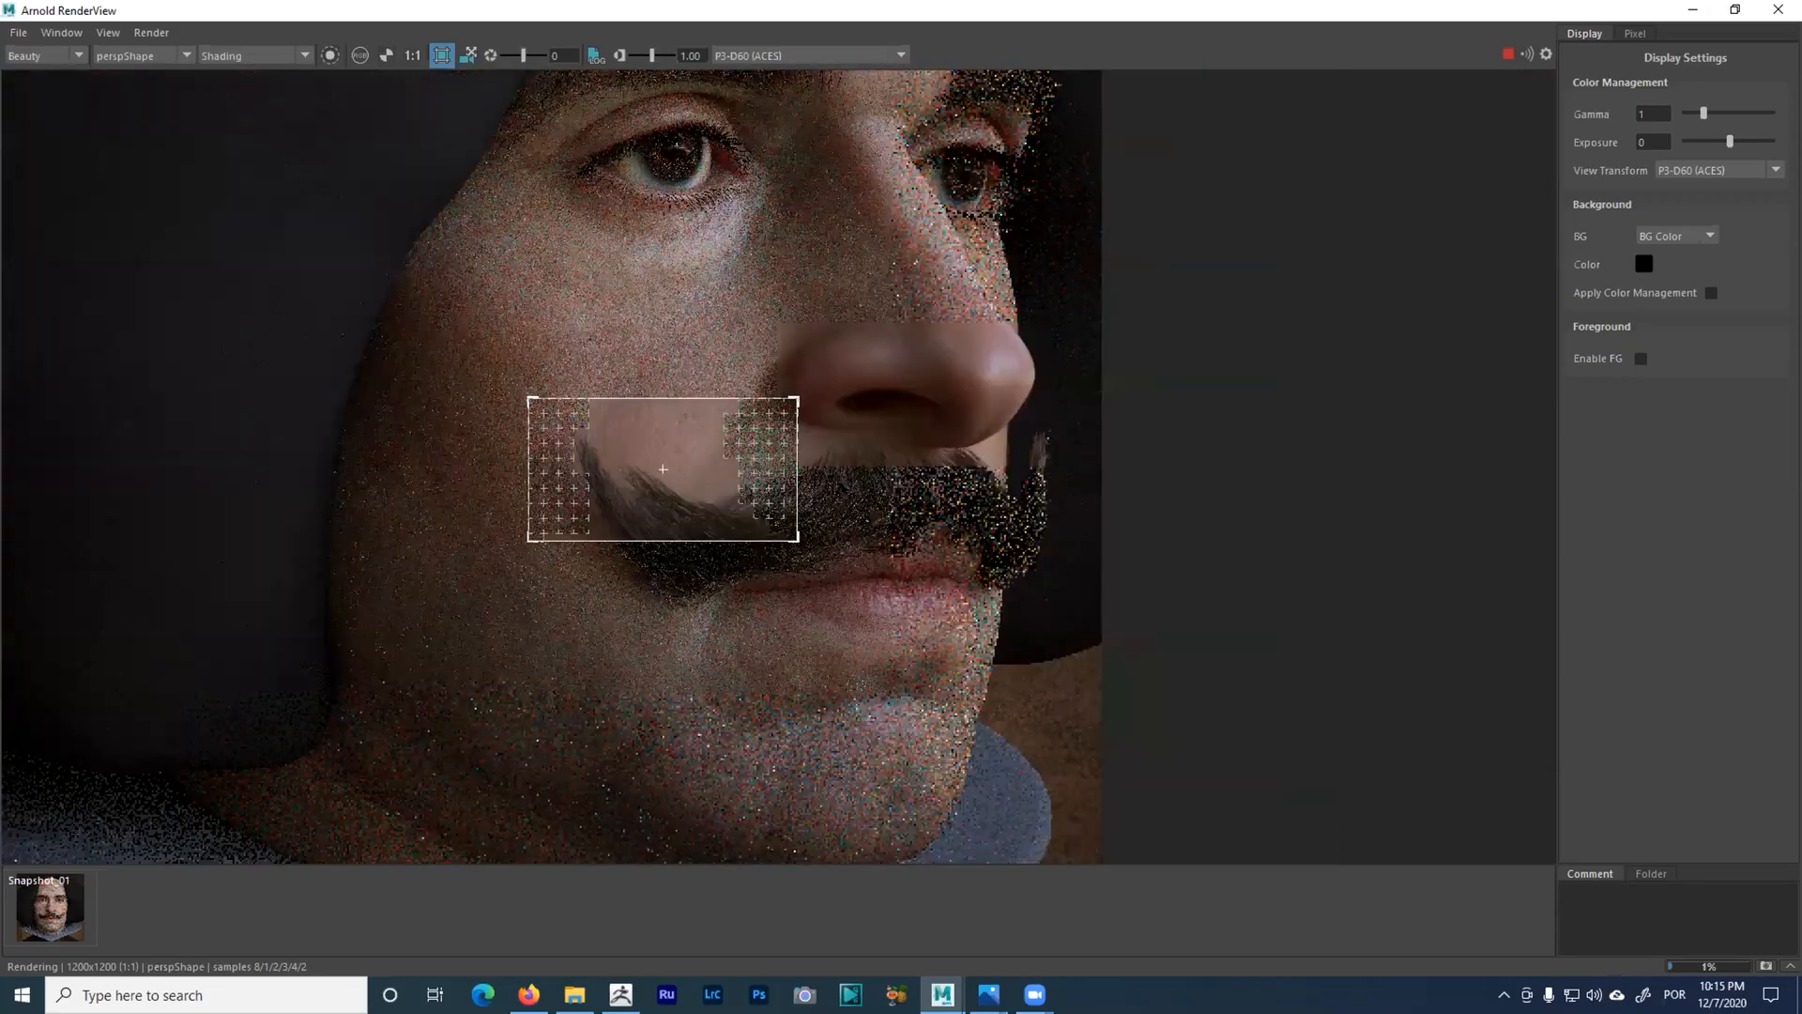
pyautogui.scroll(1, 535, 337)
pyautogui.moveTo(845, 425); pyautogui.dragTo(859, 327, button='middle')
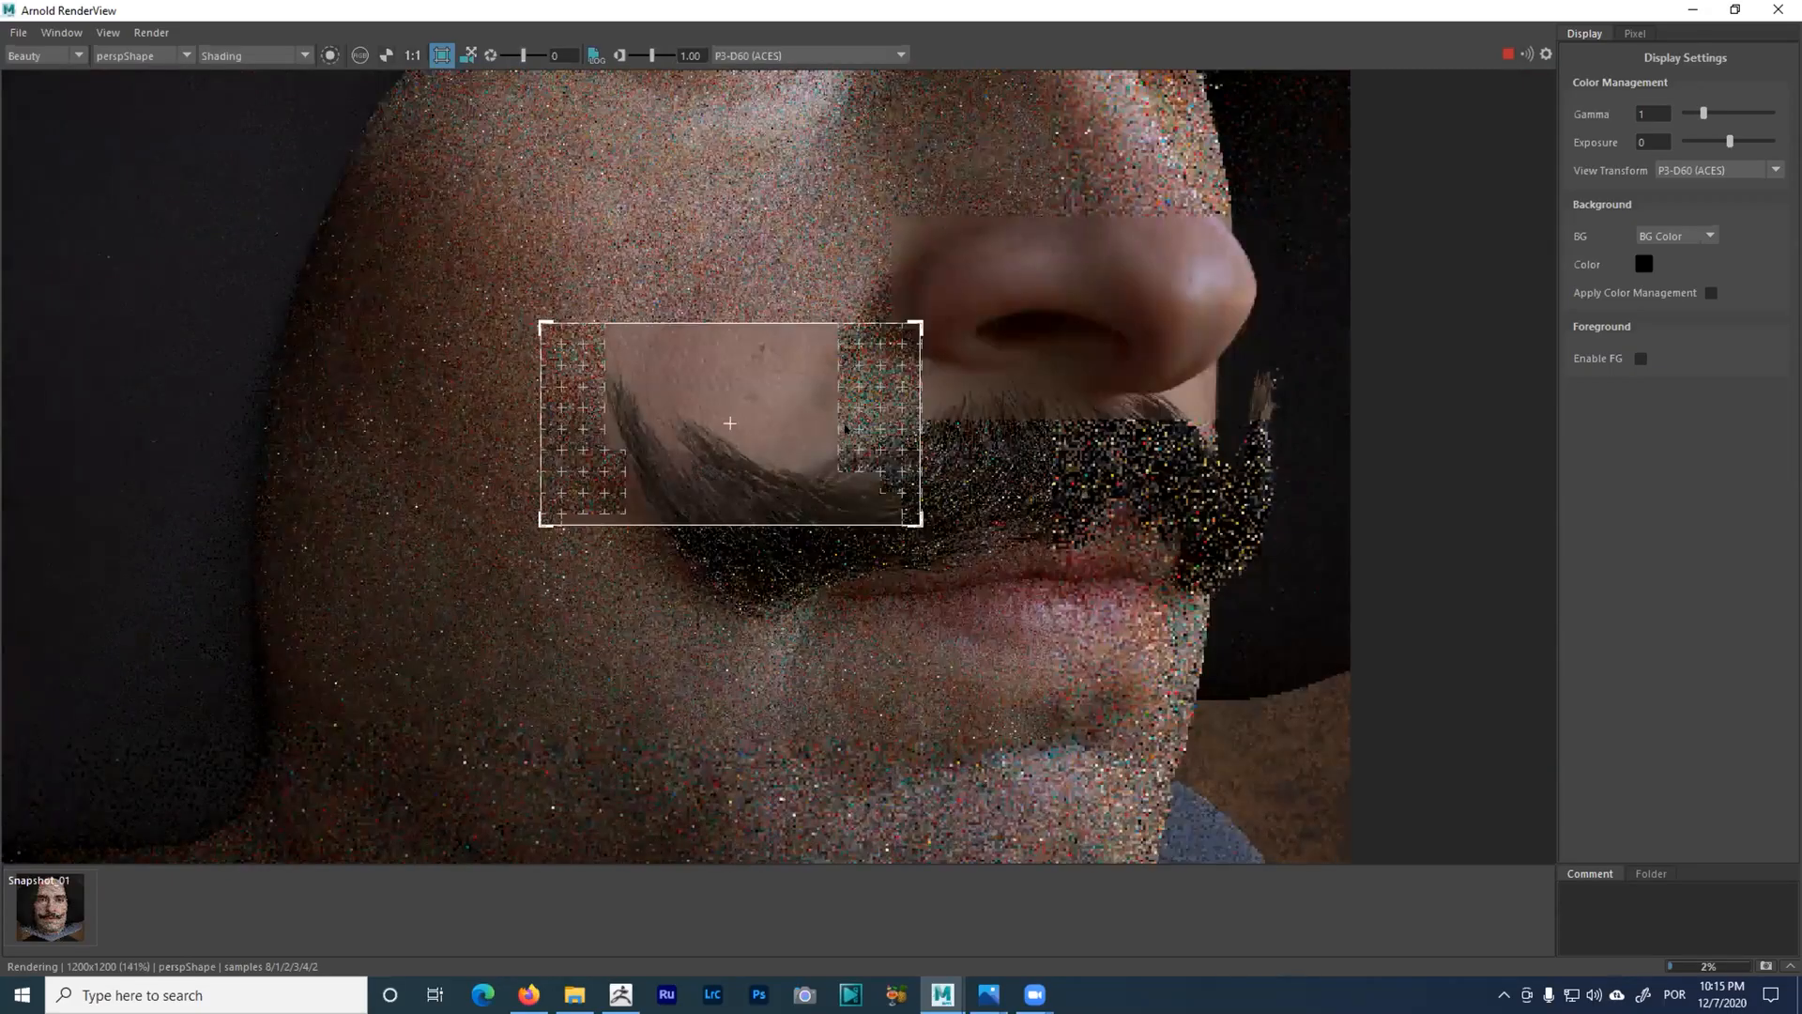
pyautogui.scroll(1, 784, 395)
pyautogui.moveTo(802, 498); pyautogui.dragTo(727, 456, button='middle')
# - Stop the running Arnold render and store the current image as a snapshot
pyautogui.press('Escape')
pyautogui.click(109, 32)
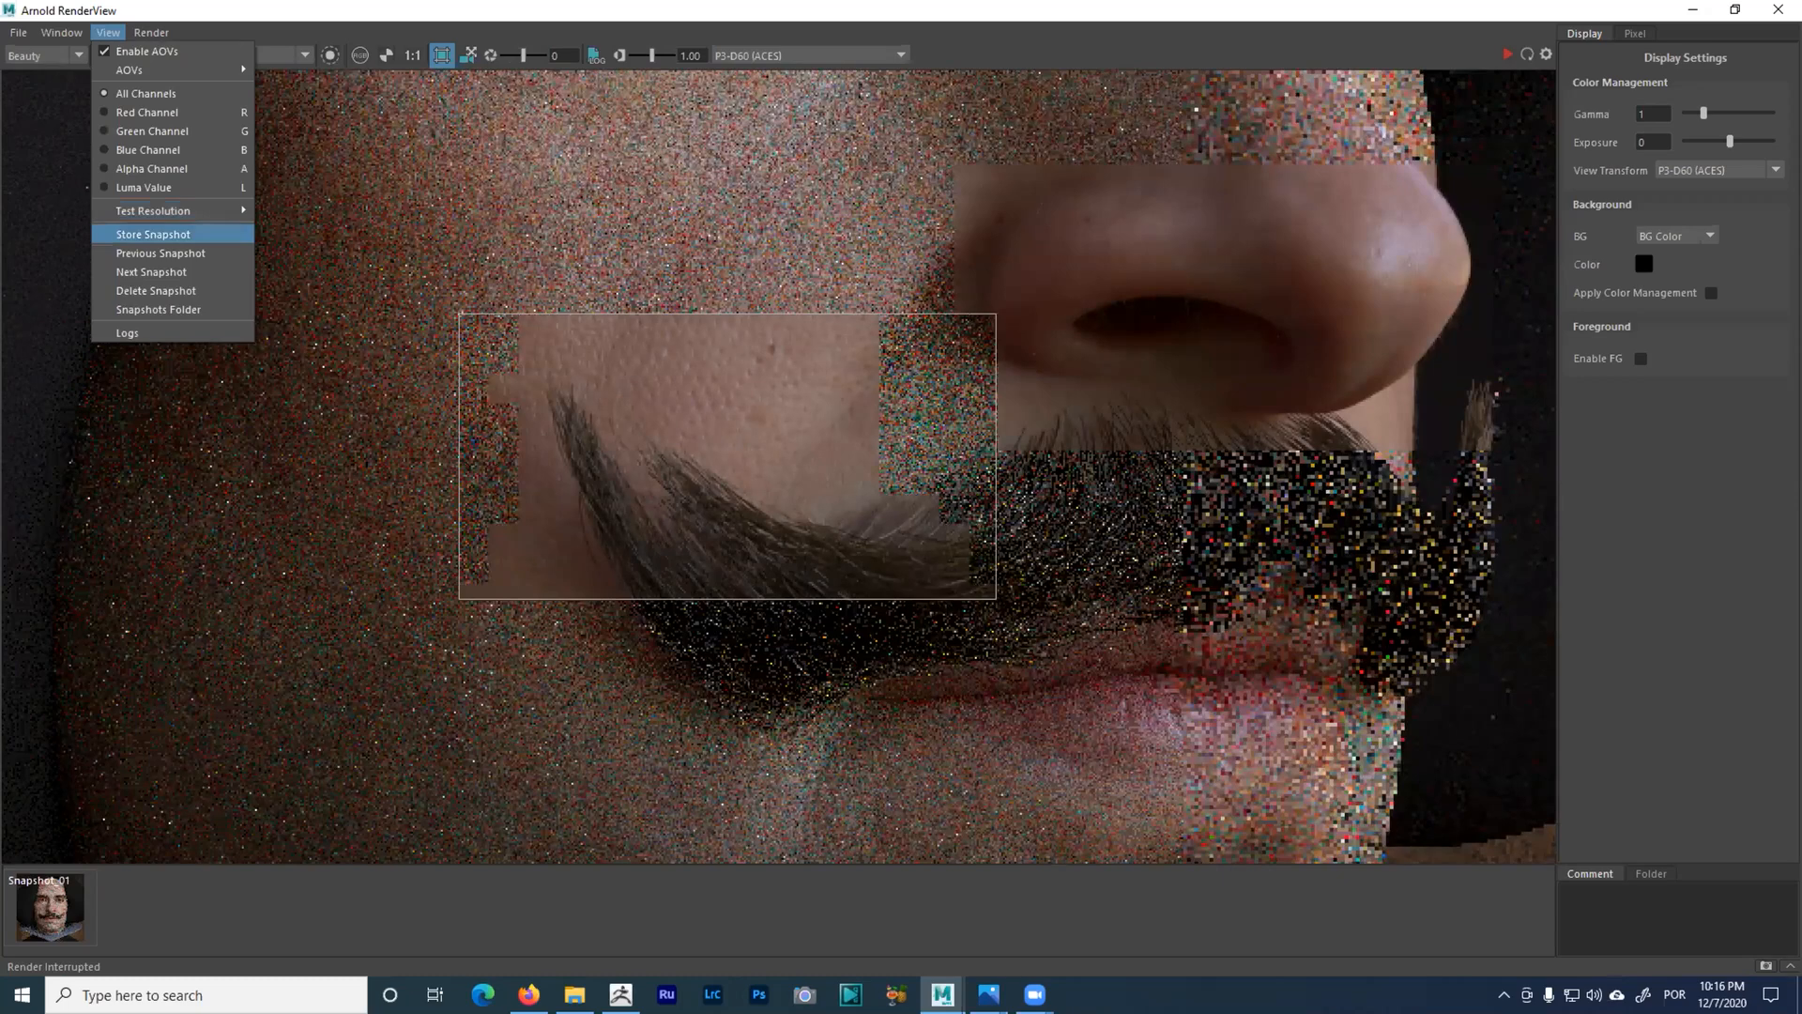
pyautogui.click(154, 235)
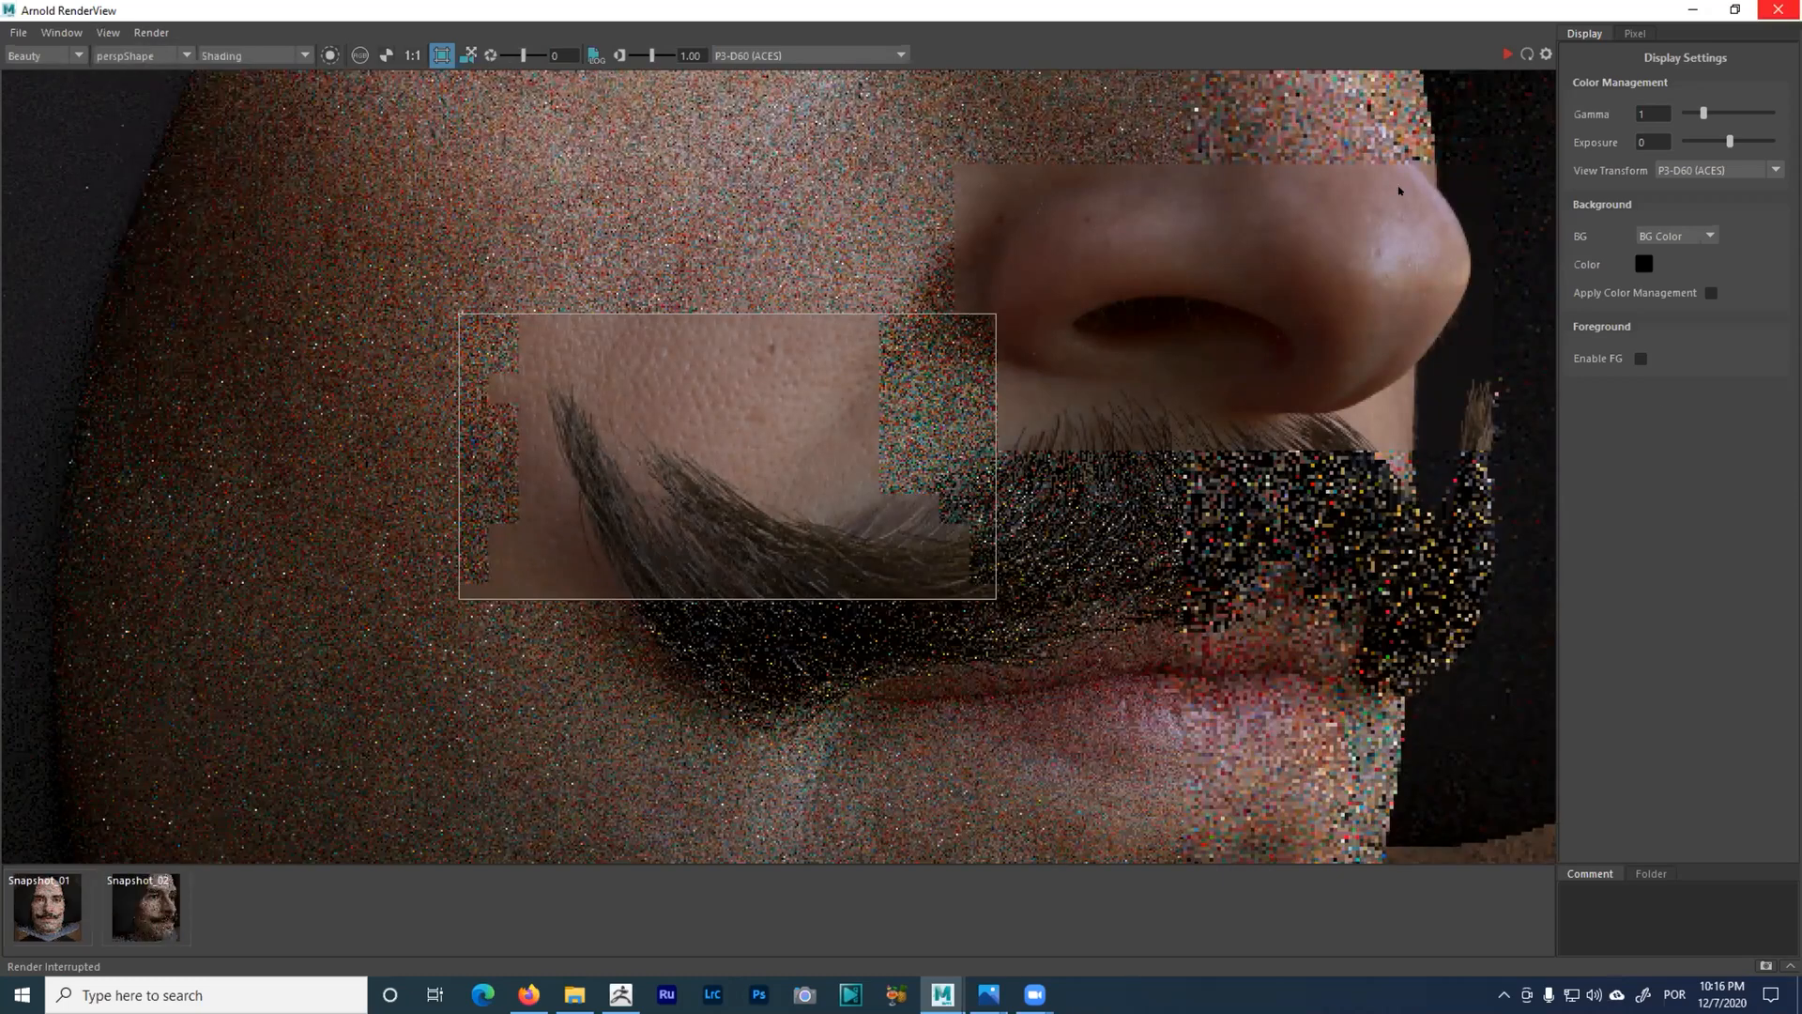
# - Shrink the render window and move it aside, show the Vellus1 hair shader and set its Melanin Randomize to 1.000
pyautogui.doubleClick(1220, 9)
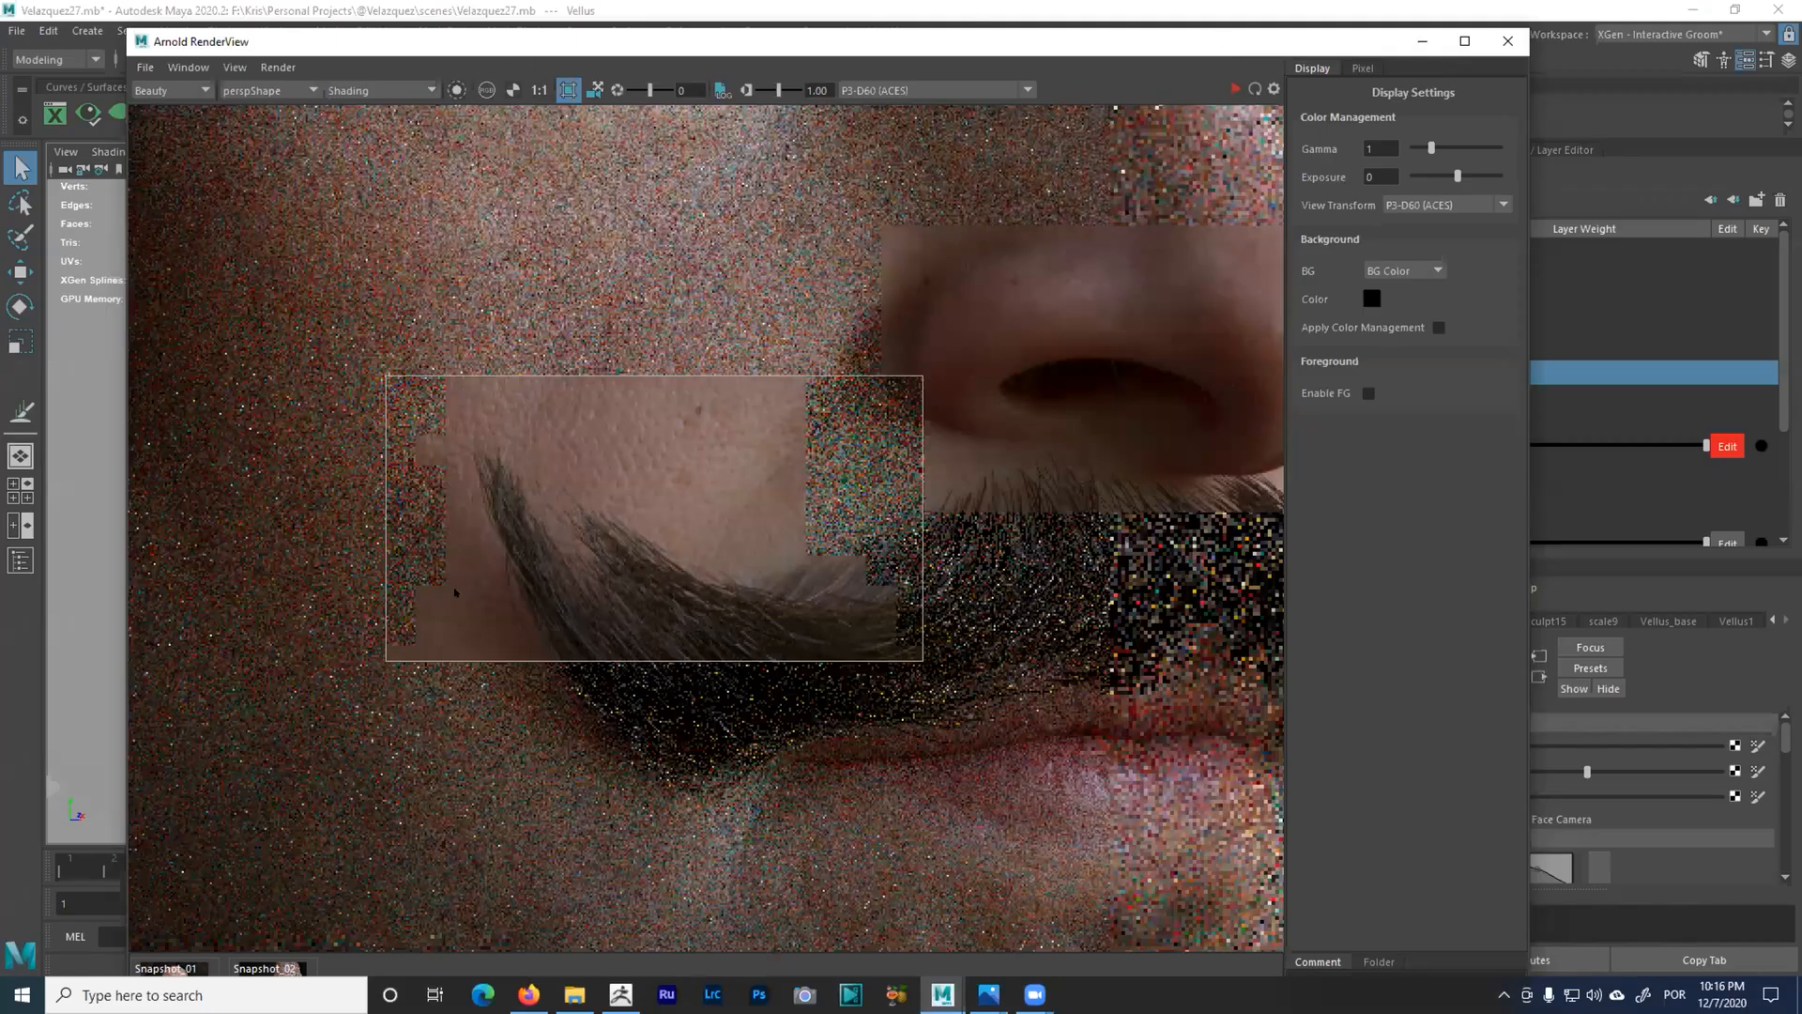
pyautogui.moveTo(808, 41); pyautogui.dragTo(566, 24)
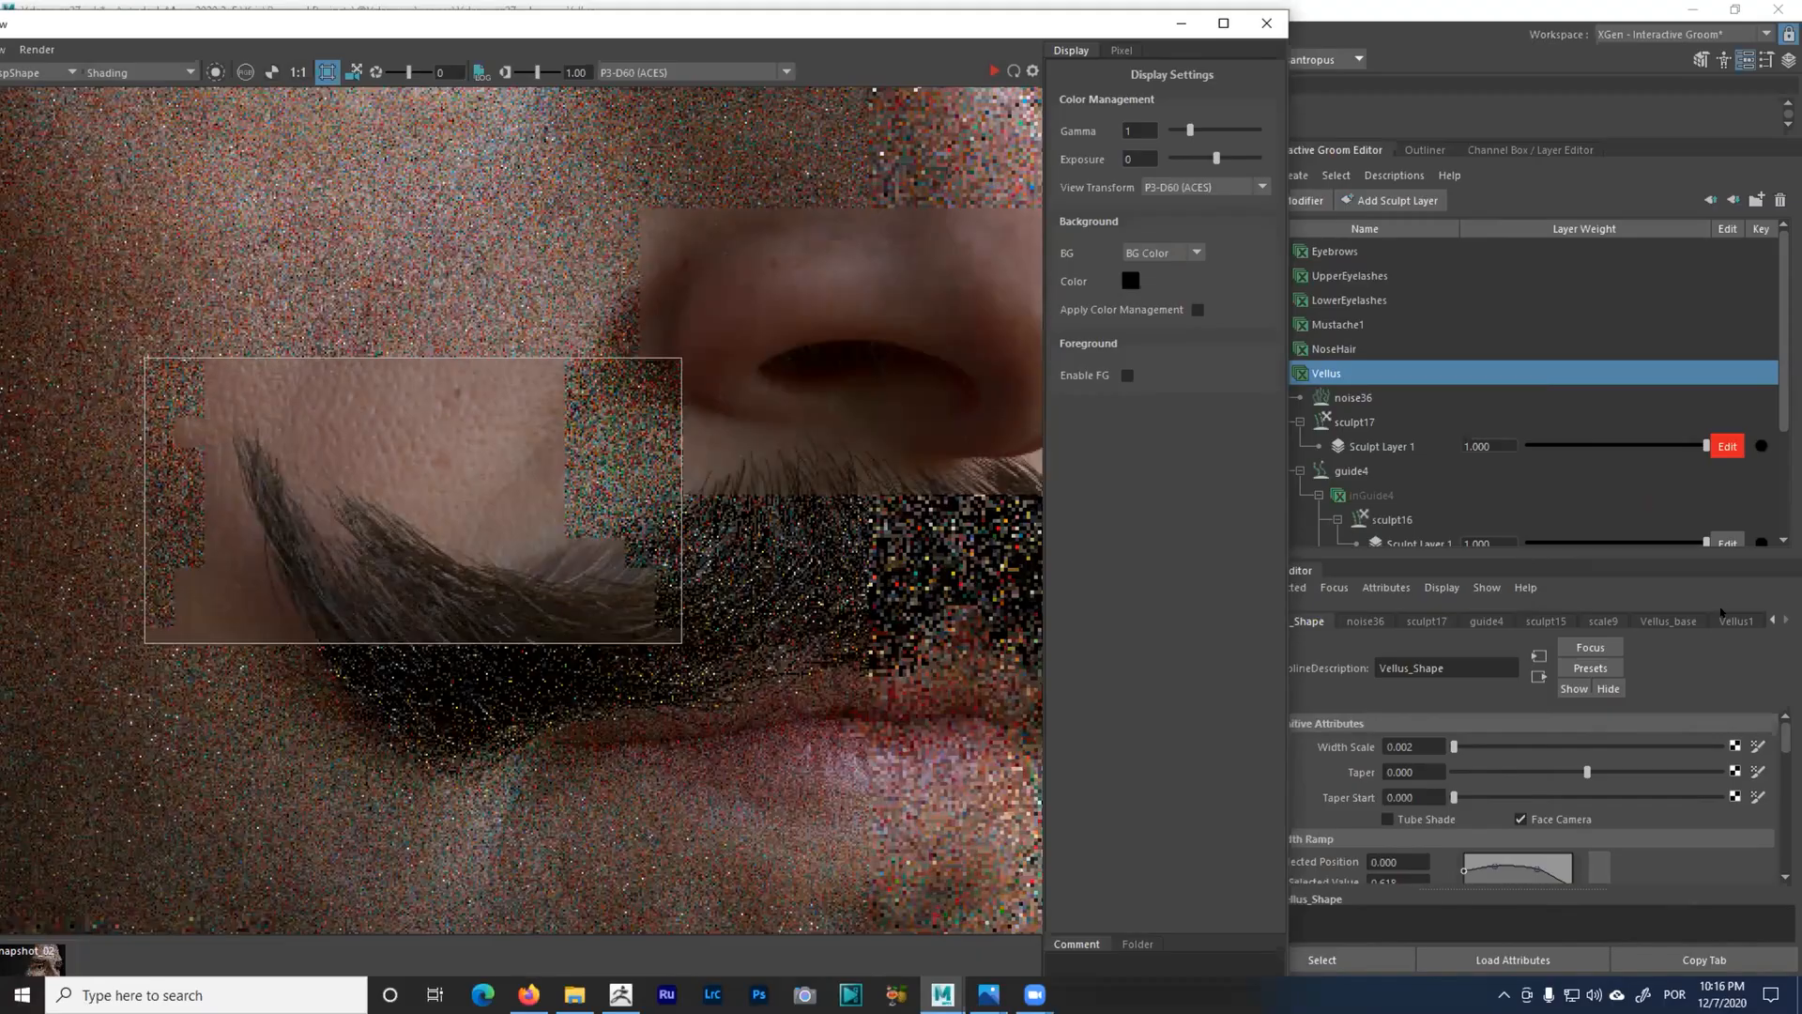
pyautogui.click(1735, 621)
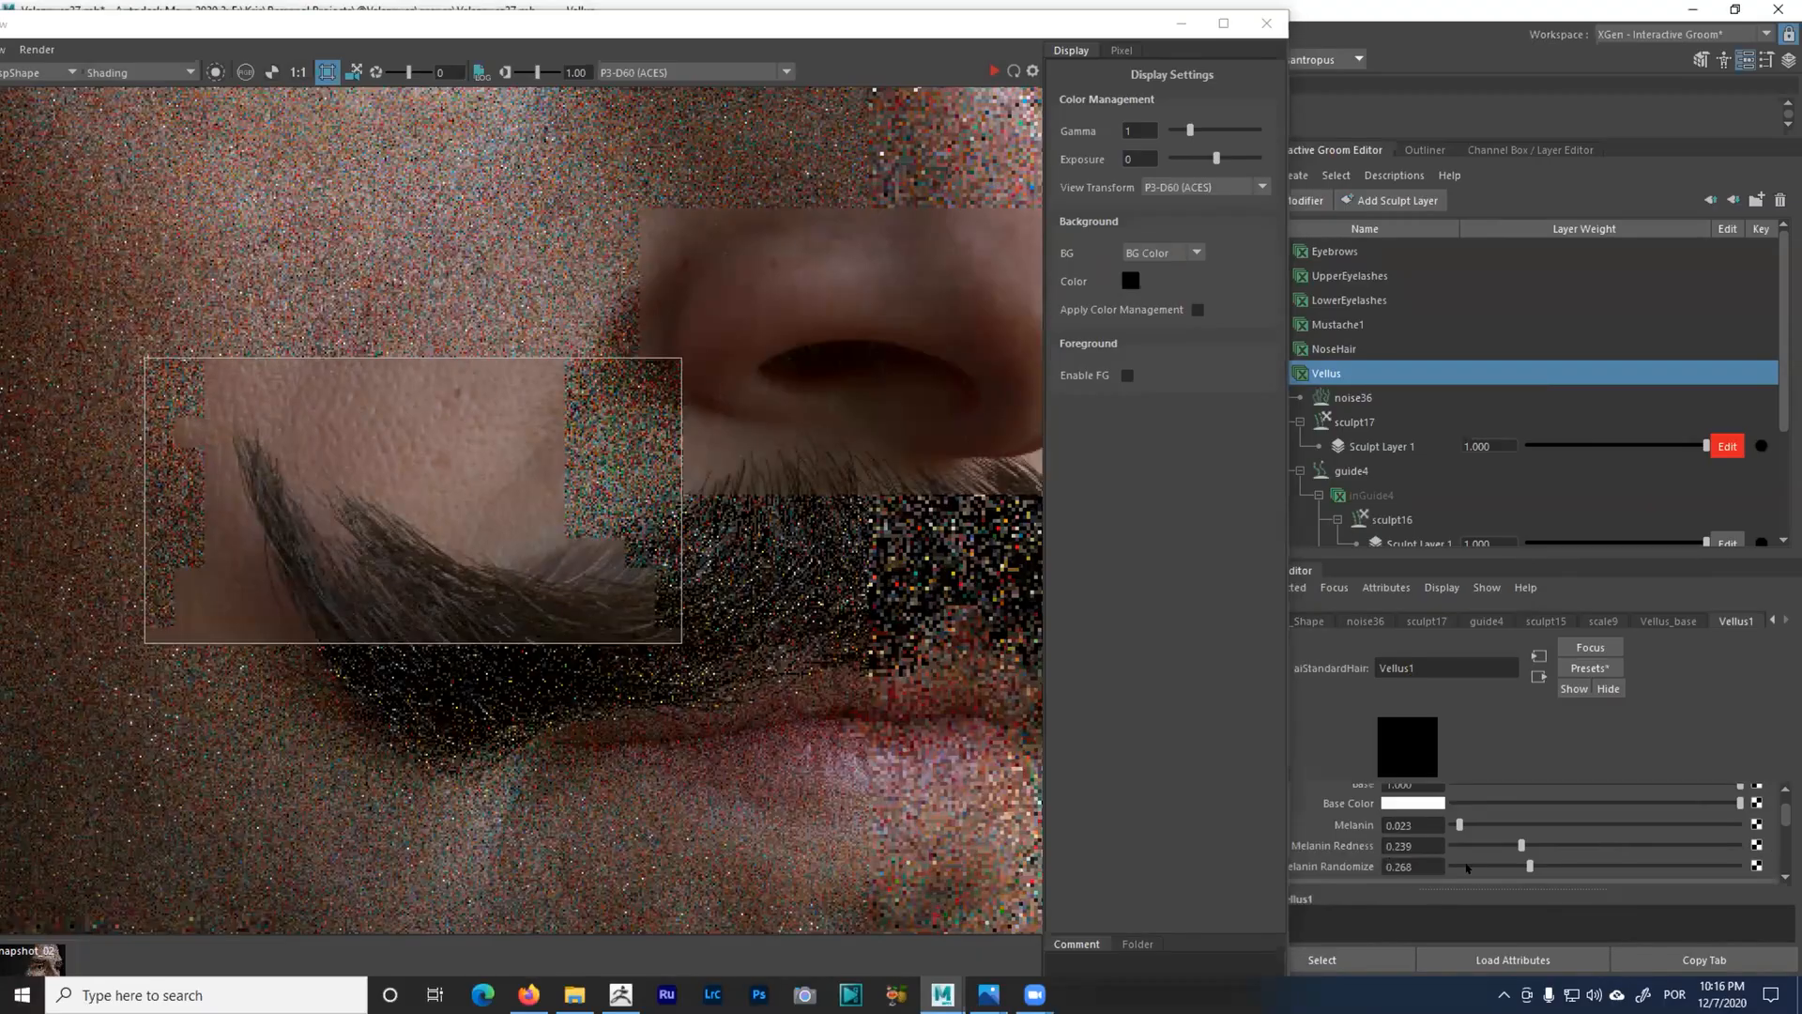
pyautogui.moveTo(1779, 866); pyautogui.dragTo(1495, 672)
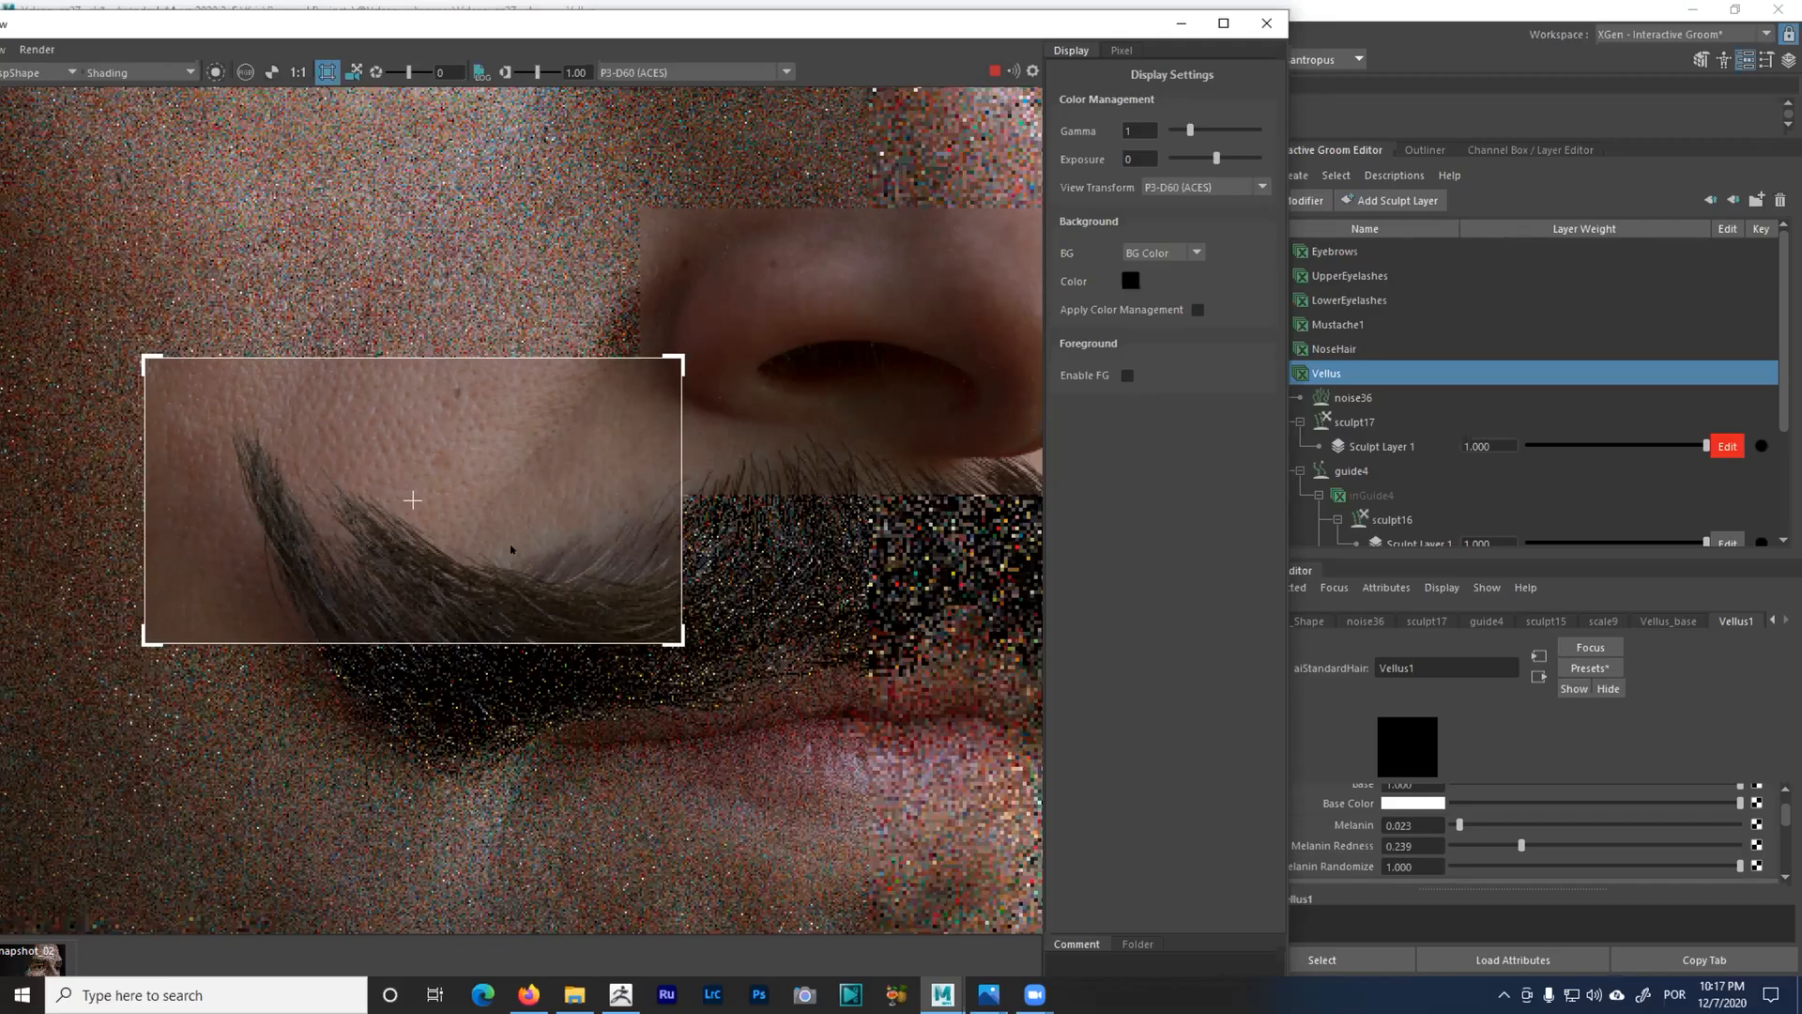
# - Examine the re-rendered cheek and mustache tip both close up and in the context of the whole face
pyautogui.scroll(-3, 511, 550)
pyautogui.scroll(3, 636, 550)
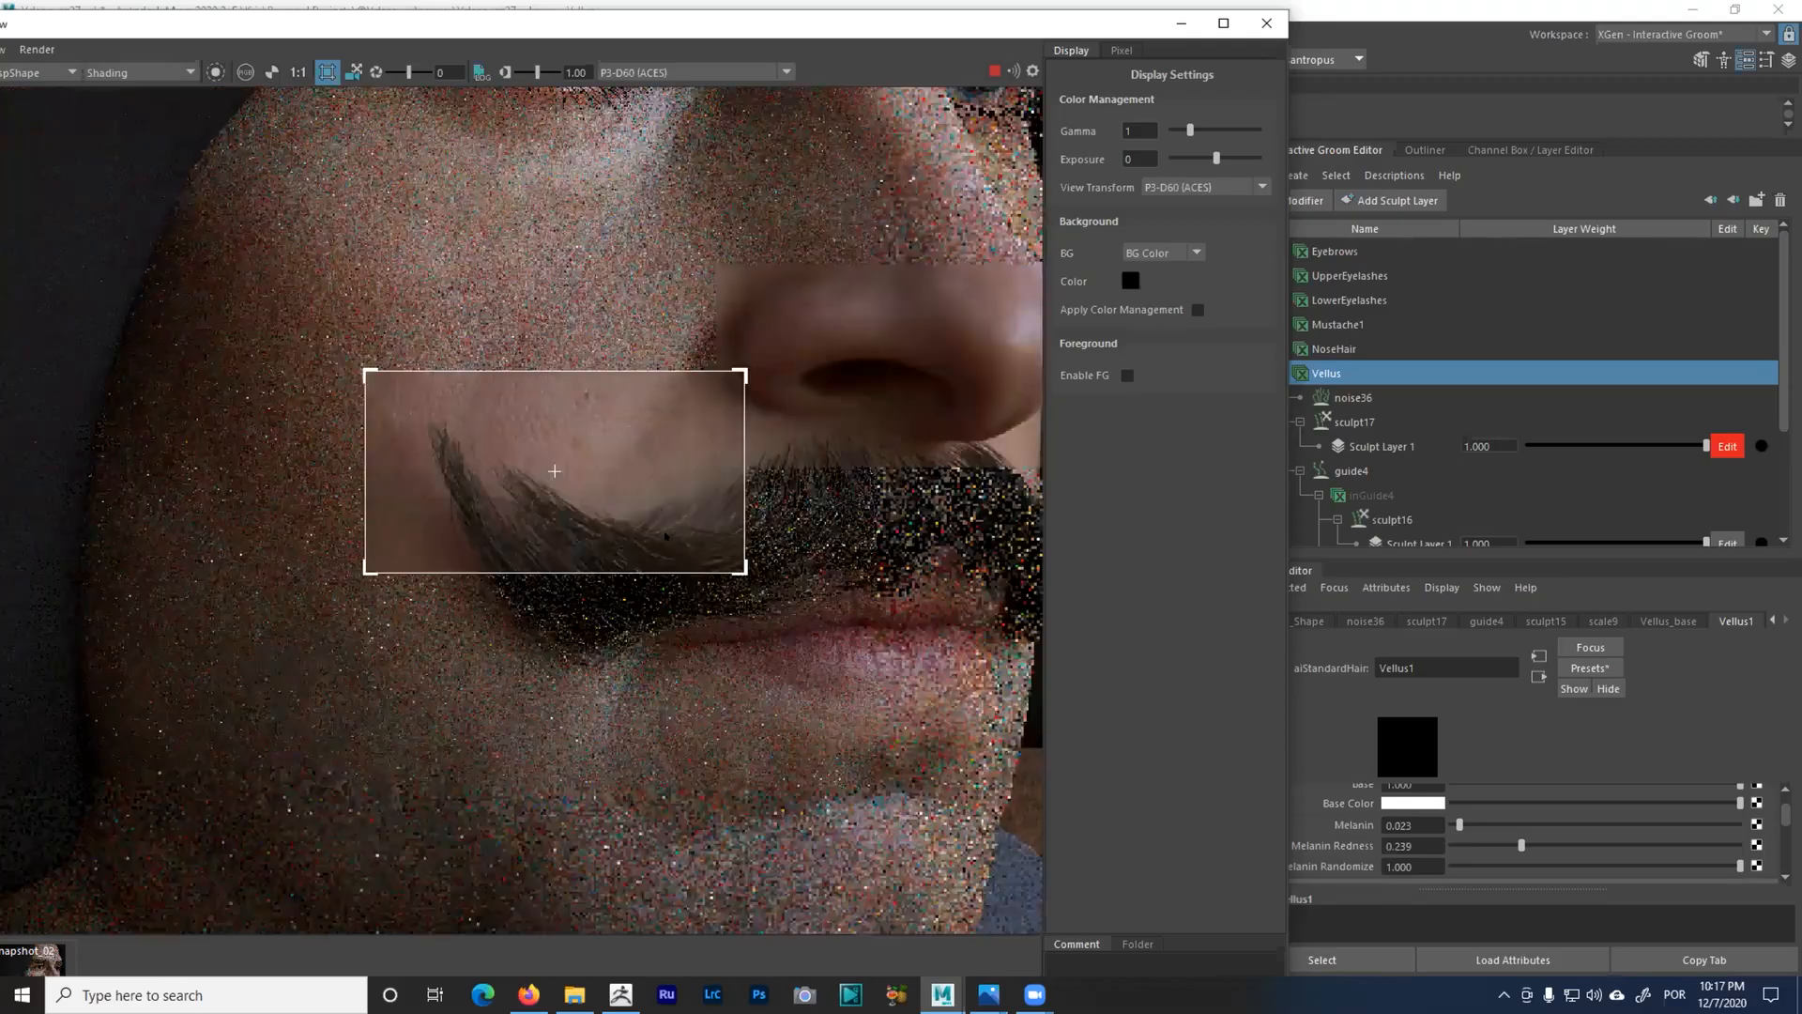
pyautogui.scroll(-2, 555, 470)
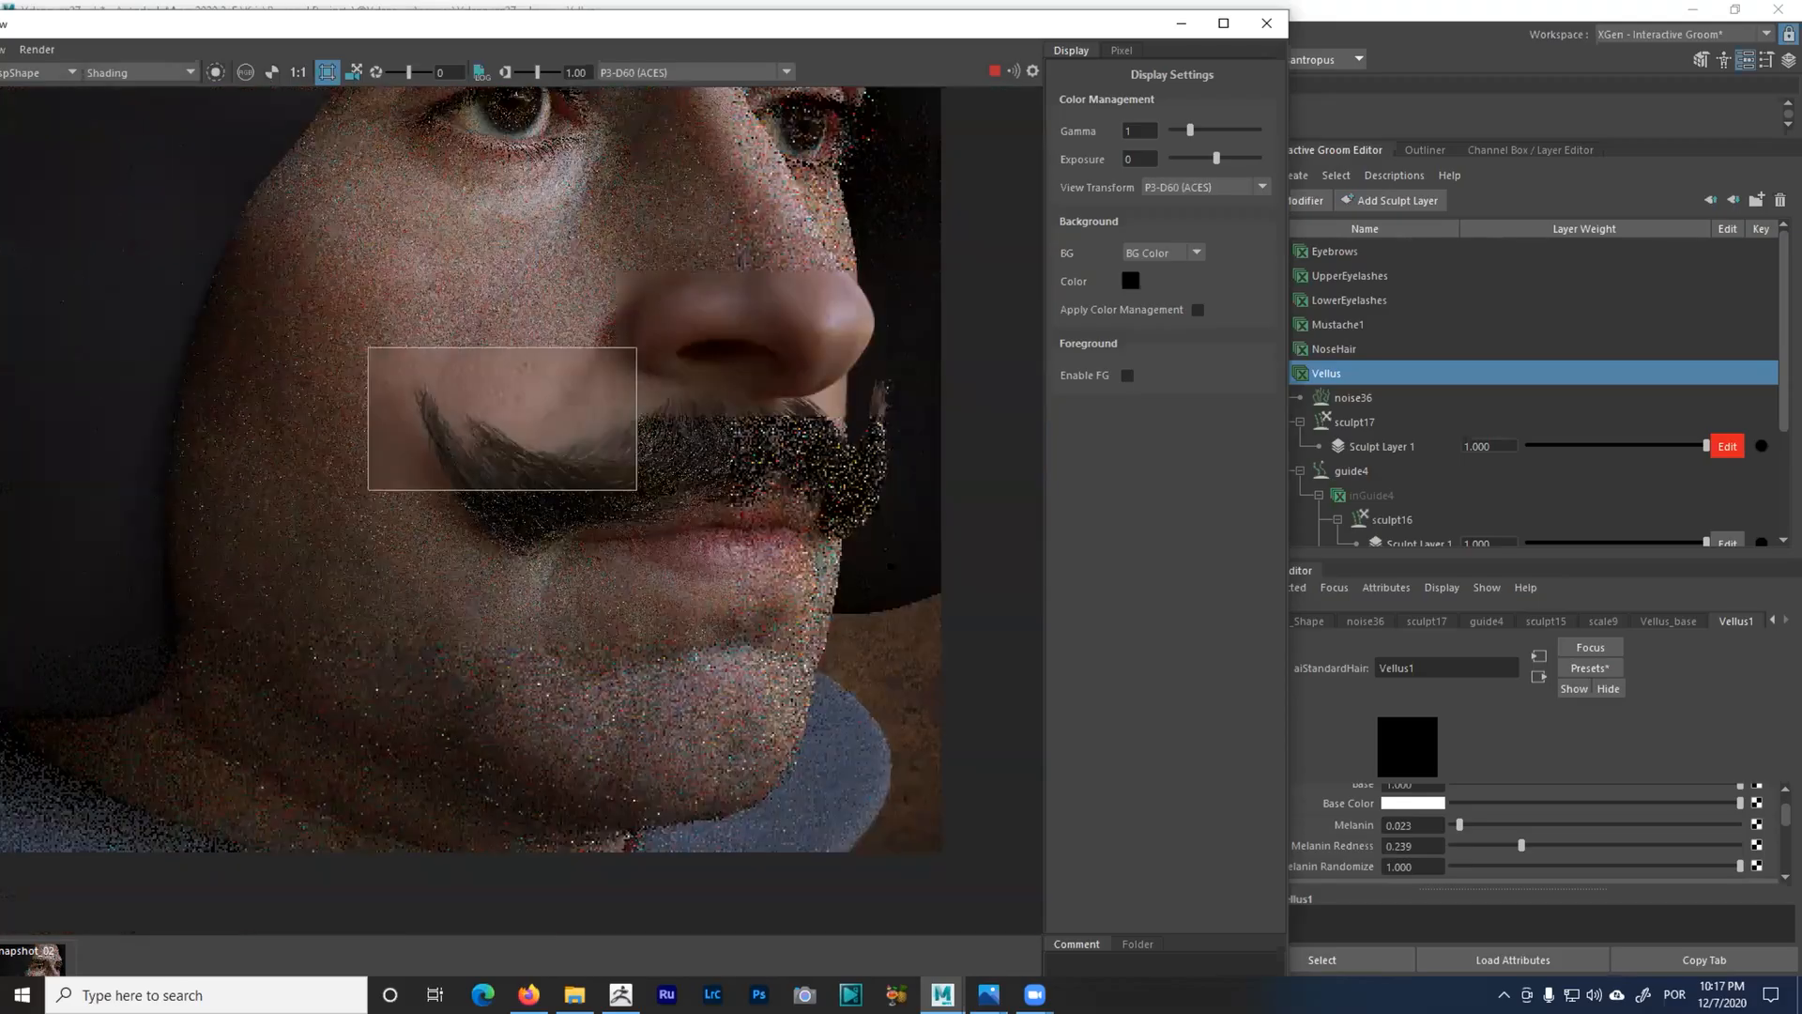
pyautogui.click(1781, 801)
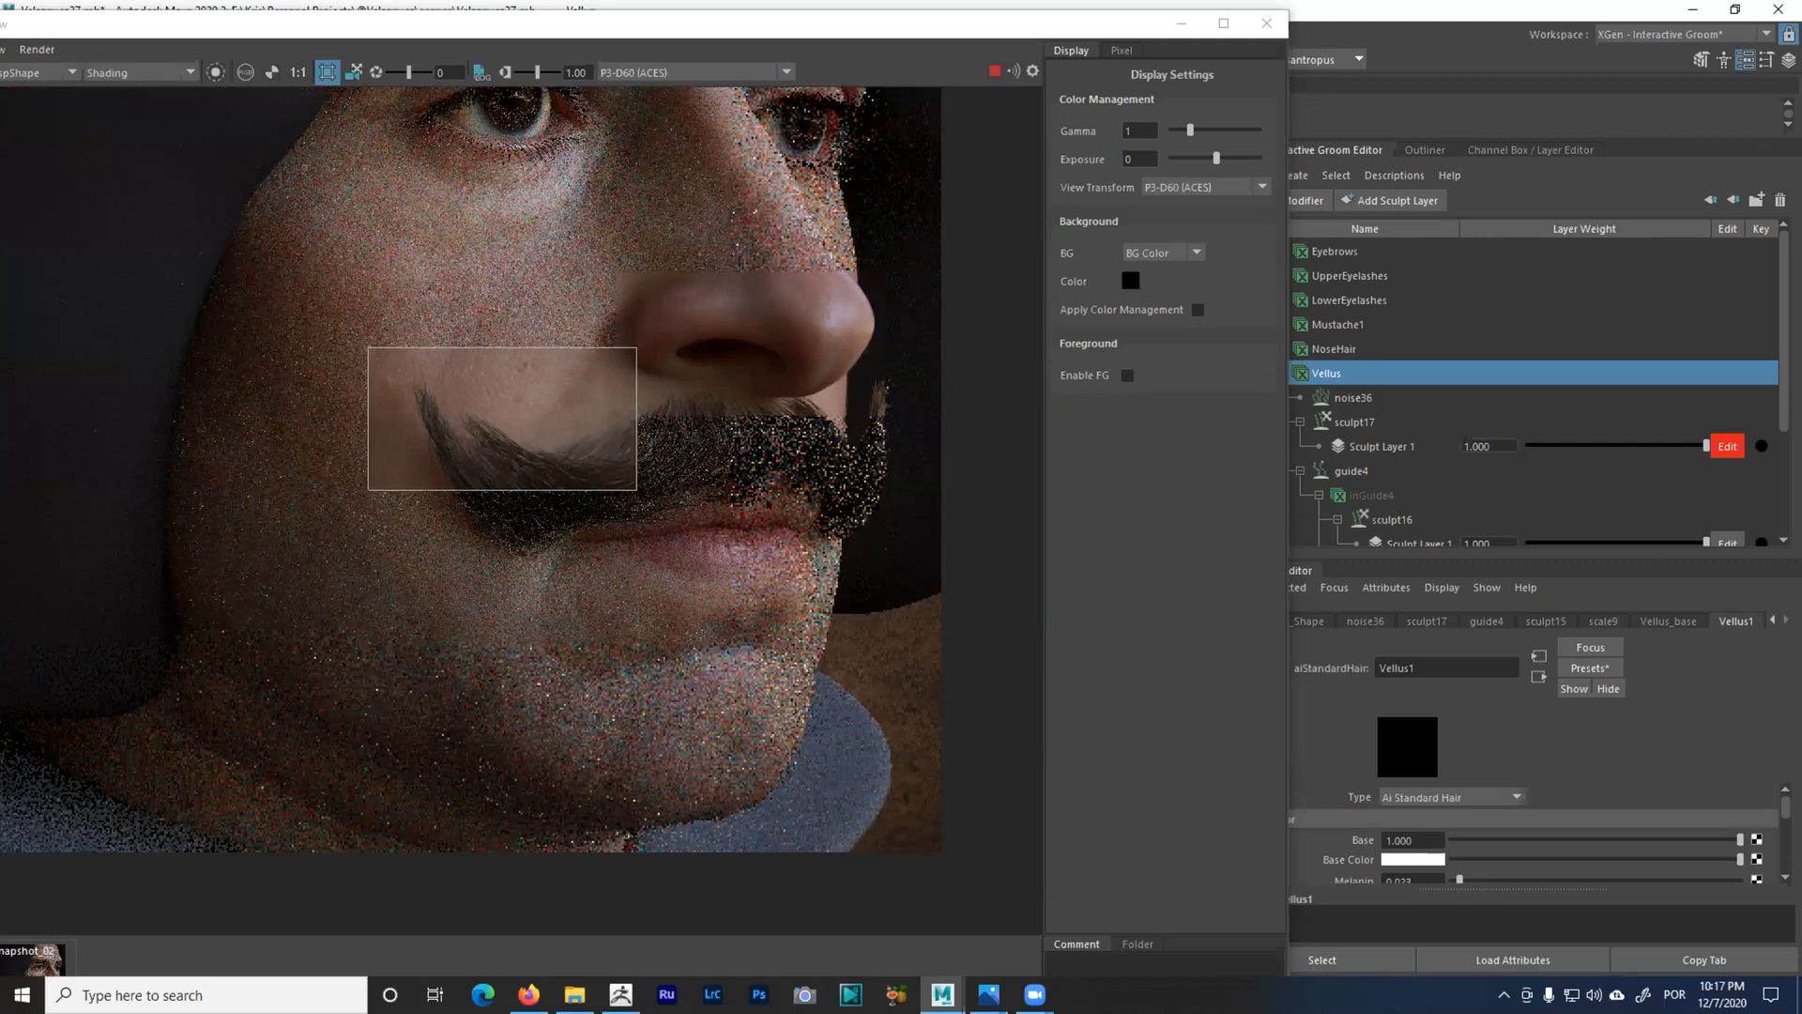
pyautogui.scroll(2, 375, 291)
pyautogui.moveTo(619, 548); pyautogui.dragTo(508, 557, button='middle')
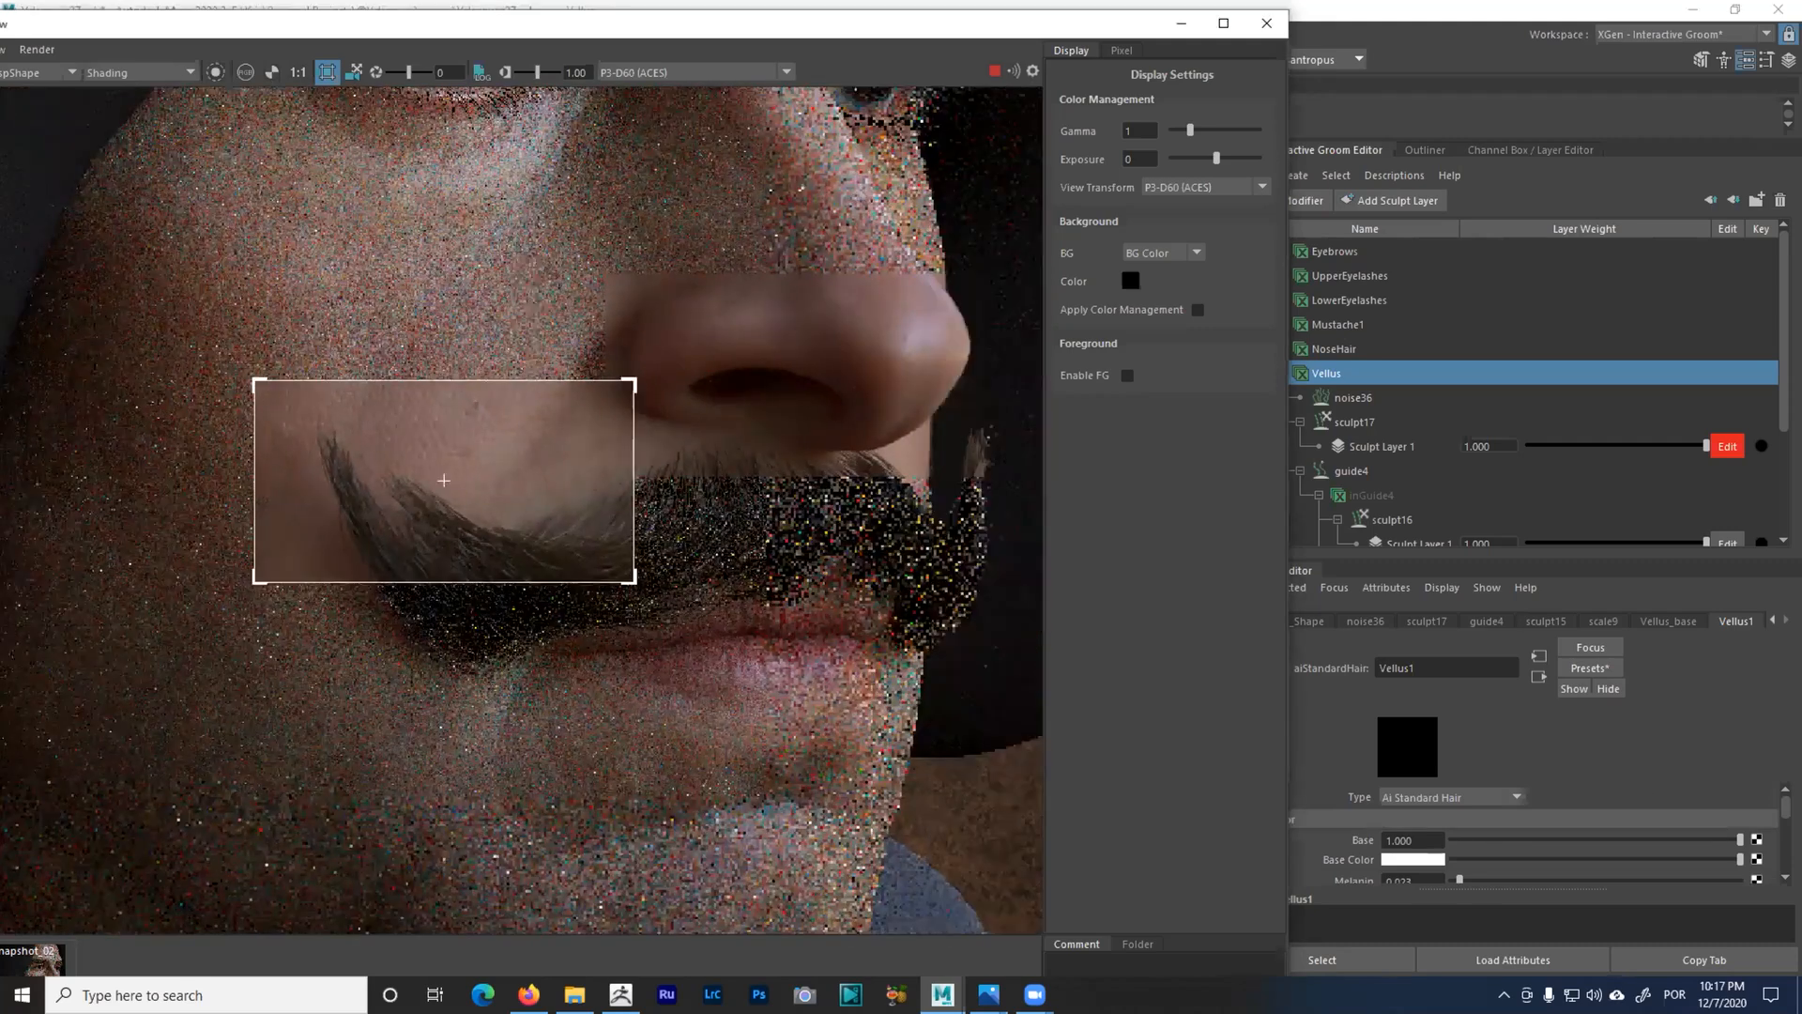
pyautogui.scroll(2, 443, 480)
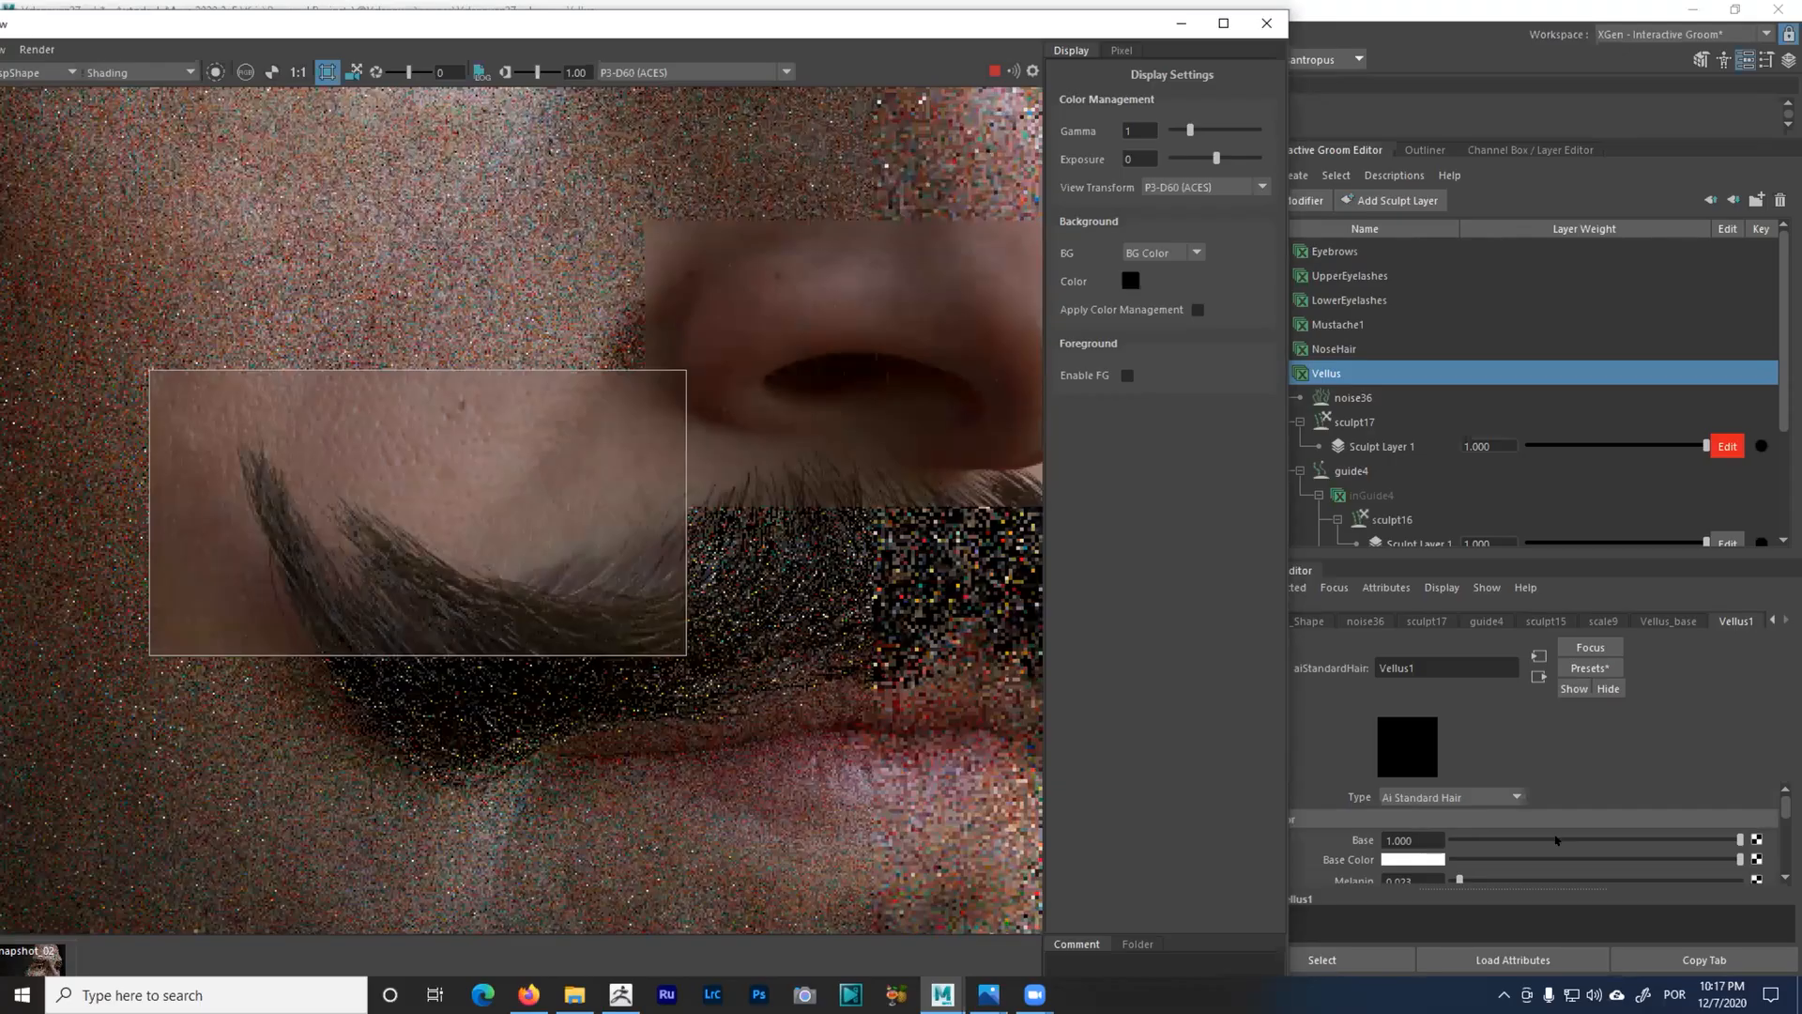
# - Set the Vellus1 shader's Melanin Randomize to 0.796, check the cropped render and stop it
pyautogui.scroll(-2, 1555, 839)
pyautogui.scroll(-2, 1558, 804)
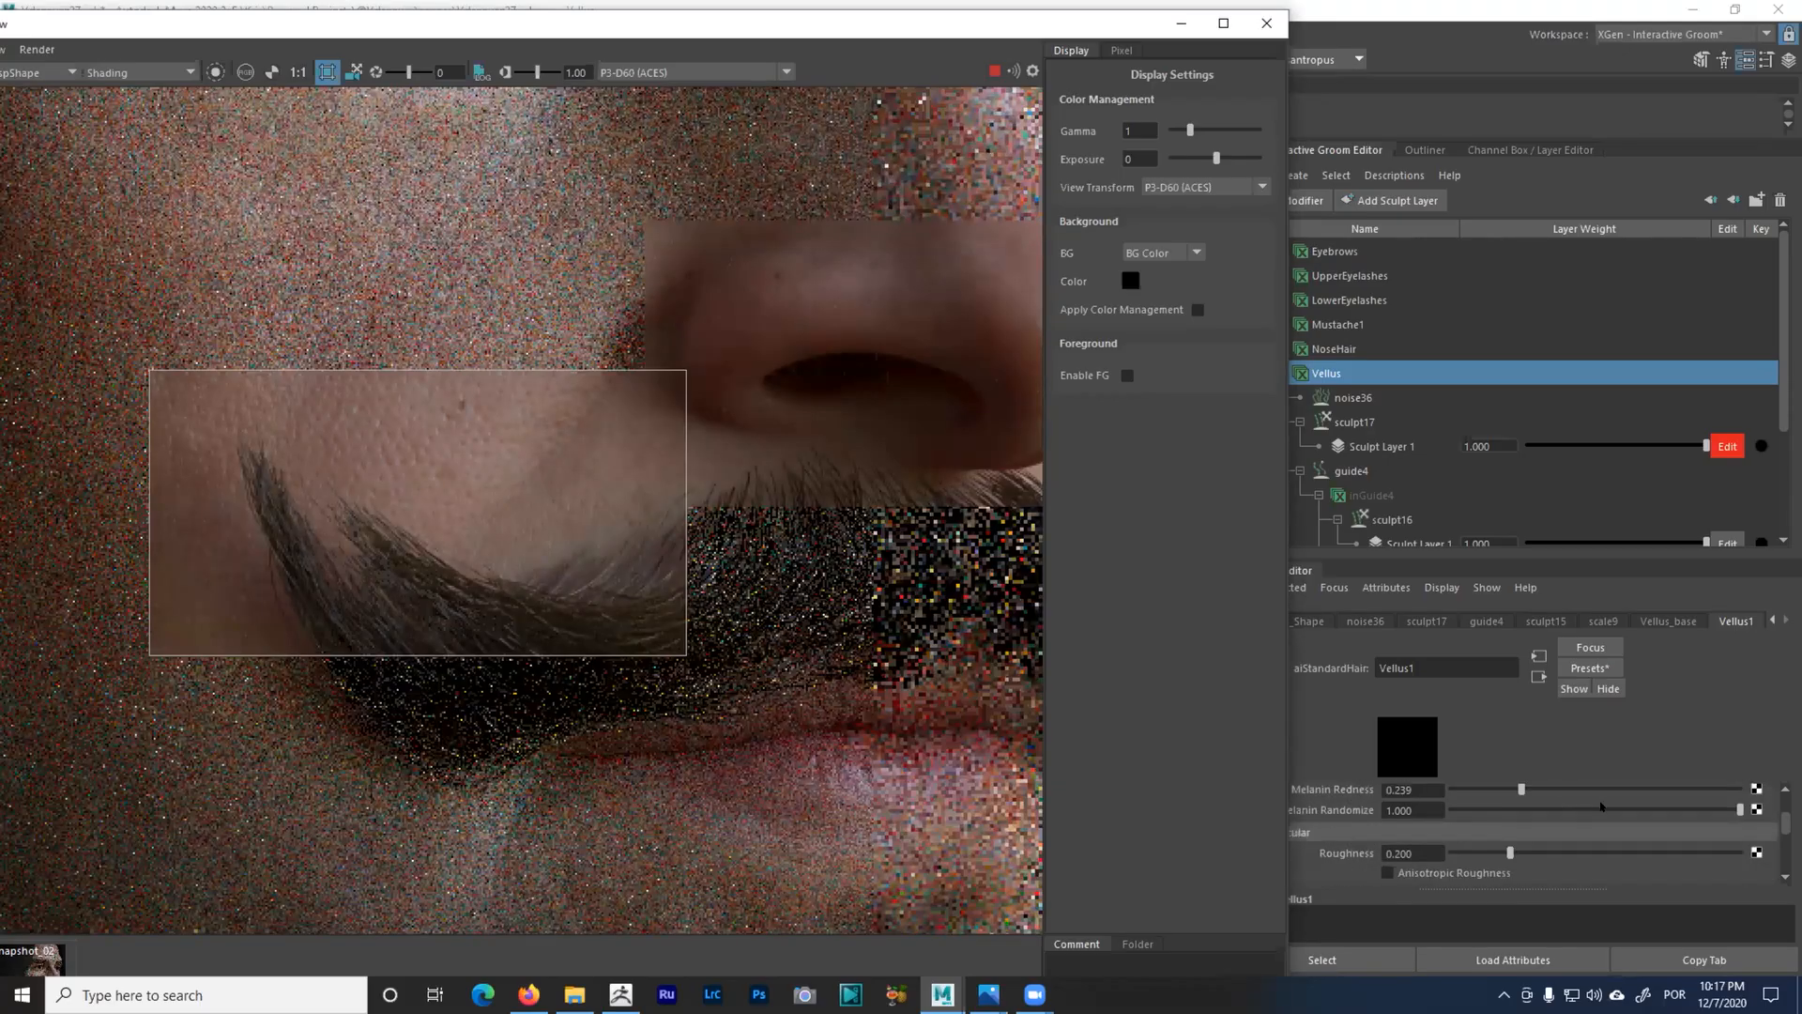
pyautogui.moveTo(1643, 807); pyautogui.dragTo(1680, 808)
pyautogui.moveTo(525, 512); pyautogui.dragTo(391, 443, button='middle')
pyautogui.scroll(-2, 32, 185)
pyautogui.moveTo(32, 184); pyautogui.dragTo(395, 414, button='middle')
pyautogui.scroll(-1, 394, 419)
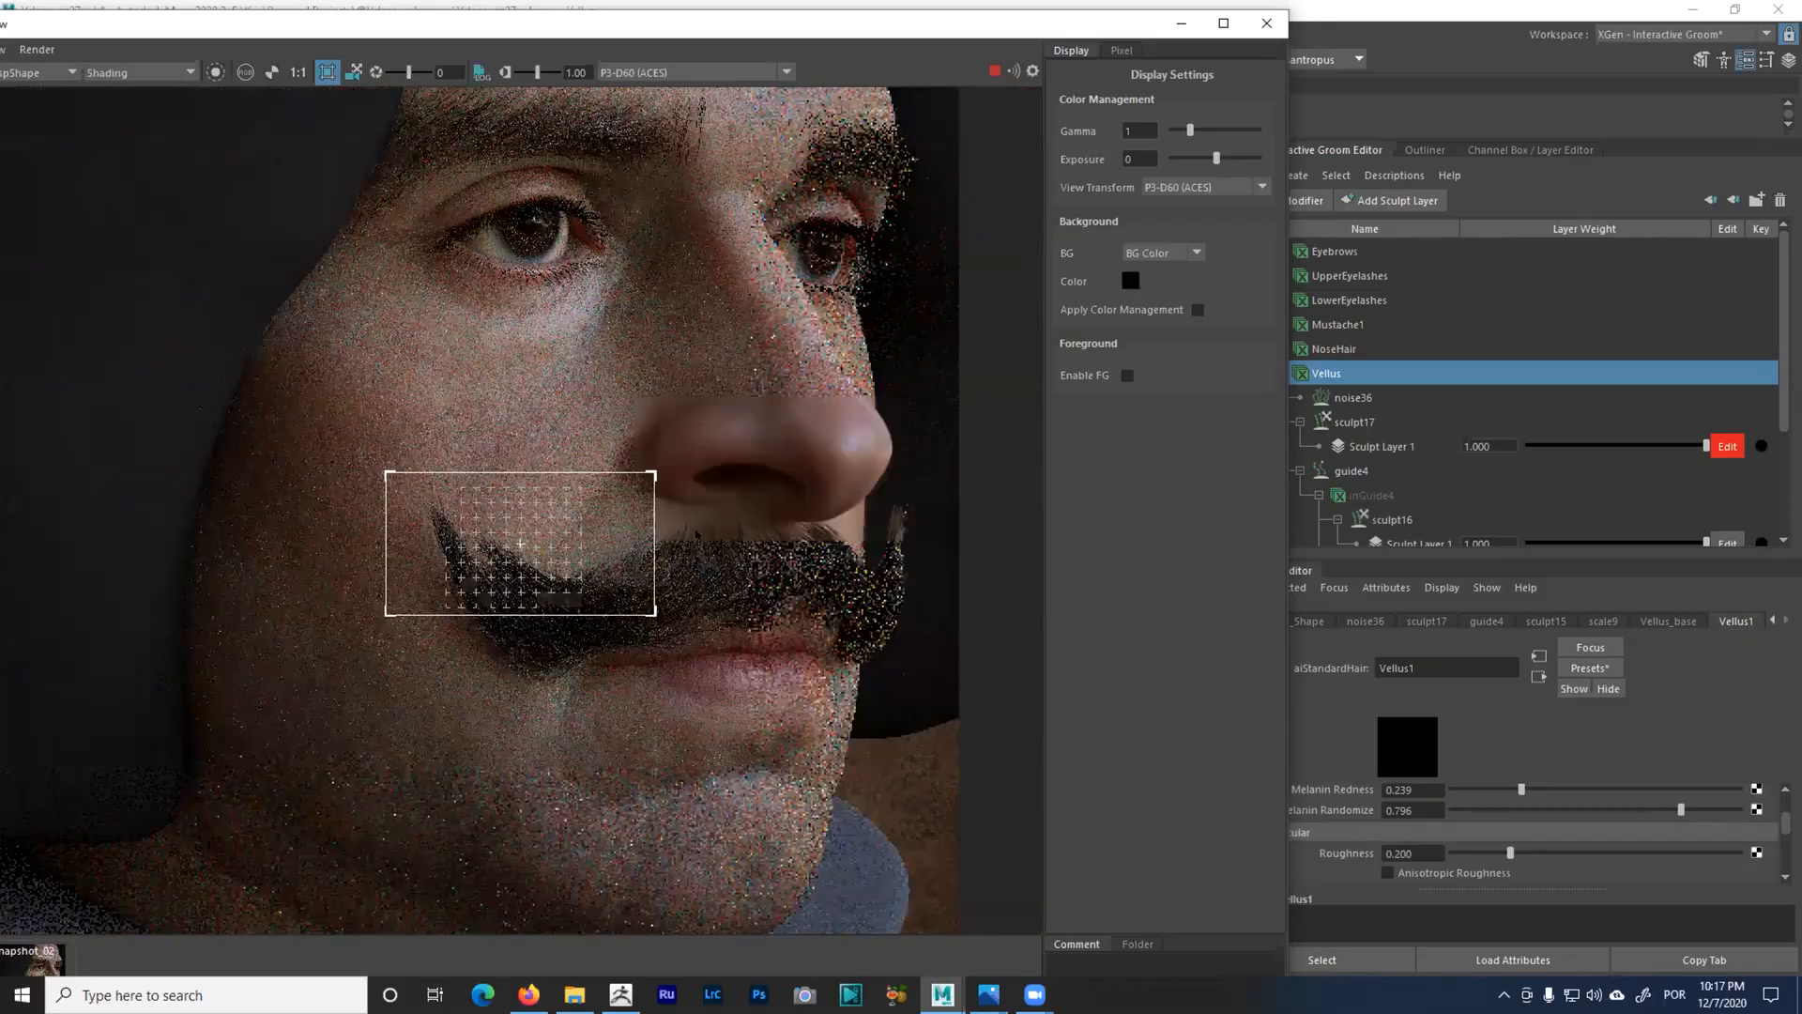
pyautogui.click(993, 67)
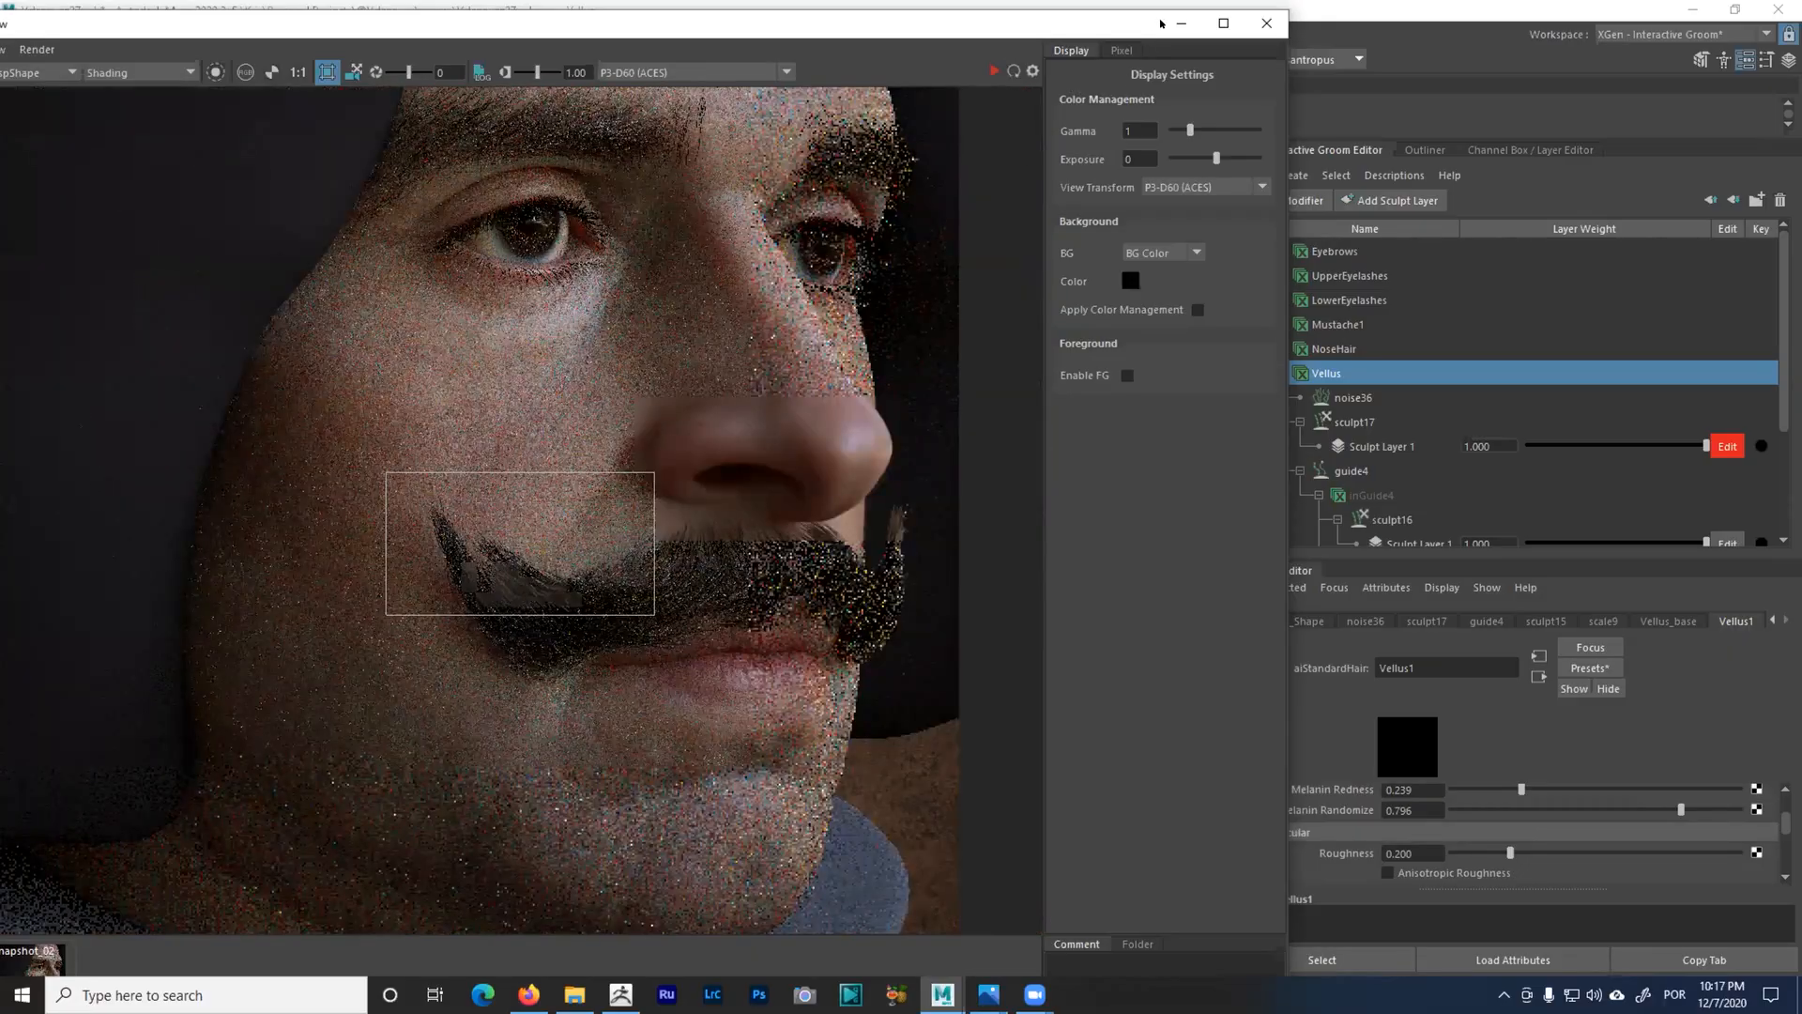
# - Put the render window away and aim the perspective camera closely at the nostril and mustache from below
pyautogui.click(1182, 23)
pyautogui.keyDown('alt'); pyautogui.moveTo(774, 579); pyautogui.dragTo(684, 595, button='middle'); pyautogui.keyUp('alt')
pyautogui.moveTo(683, 595)
pyautogui.keyDown('alt'); pyautogui.mouseDown()
pyautogui.moveTo(740, 603)
pyautogui.moveTo(656, 595)
pyautogui.mouseUp(); pyautogui.keyUp('alt')
pyautogui.click(805, 668)
pyautogui.press('f')
pyautogui.keyDown('alt'); pyautogui.moveTo(732, 526); pyautogui.dragTo(790, 384, button='right'); pyautogui.keyUp('alt')
pyautogui.keyDown('alt'); pyautogui.moveTo(790, 385); pyautogui.dragTo(293, 838); pyautogui.keyUp('alt')
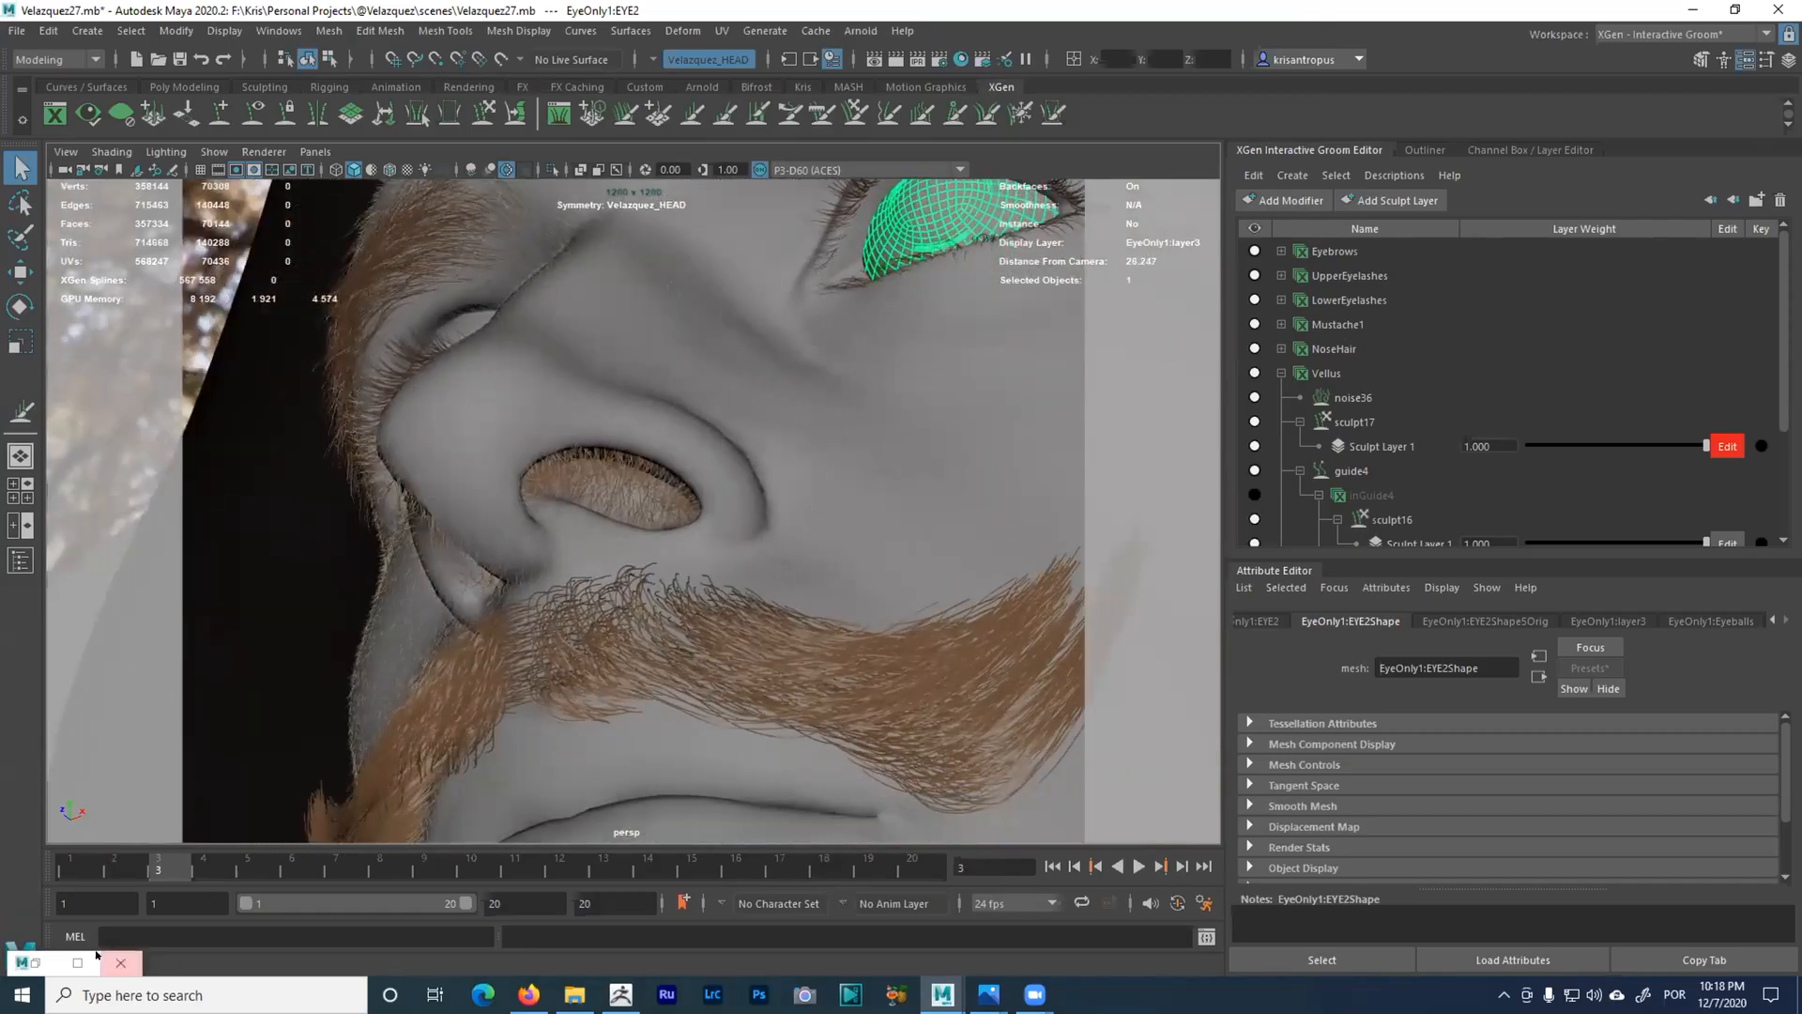
# - Render the new camera angle in the Arnold RenderView and limit it to a crop region around the nostril
pyautogui.click(77, 962)
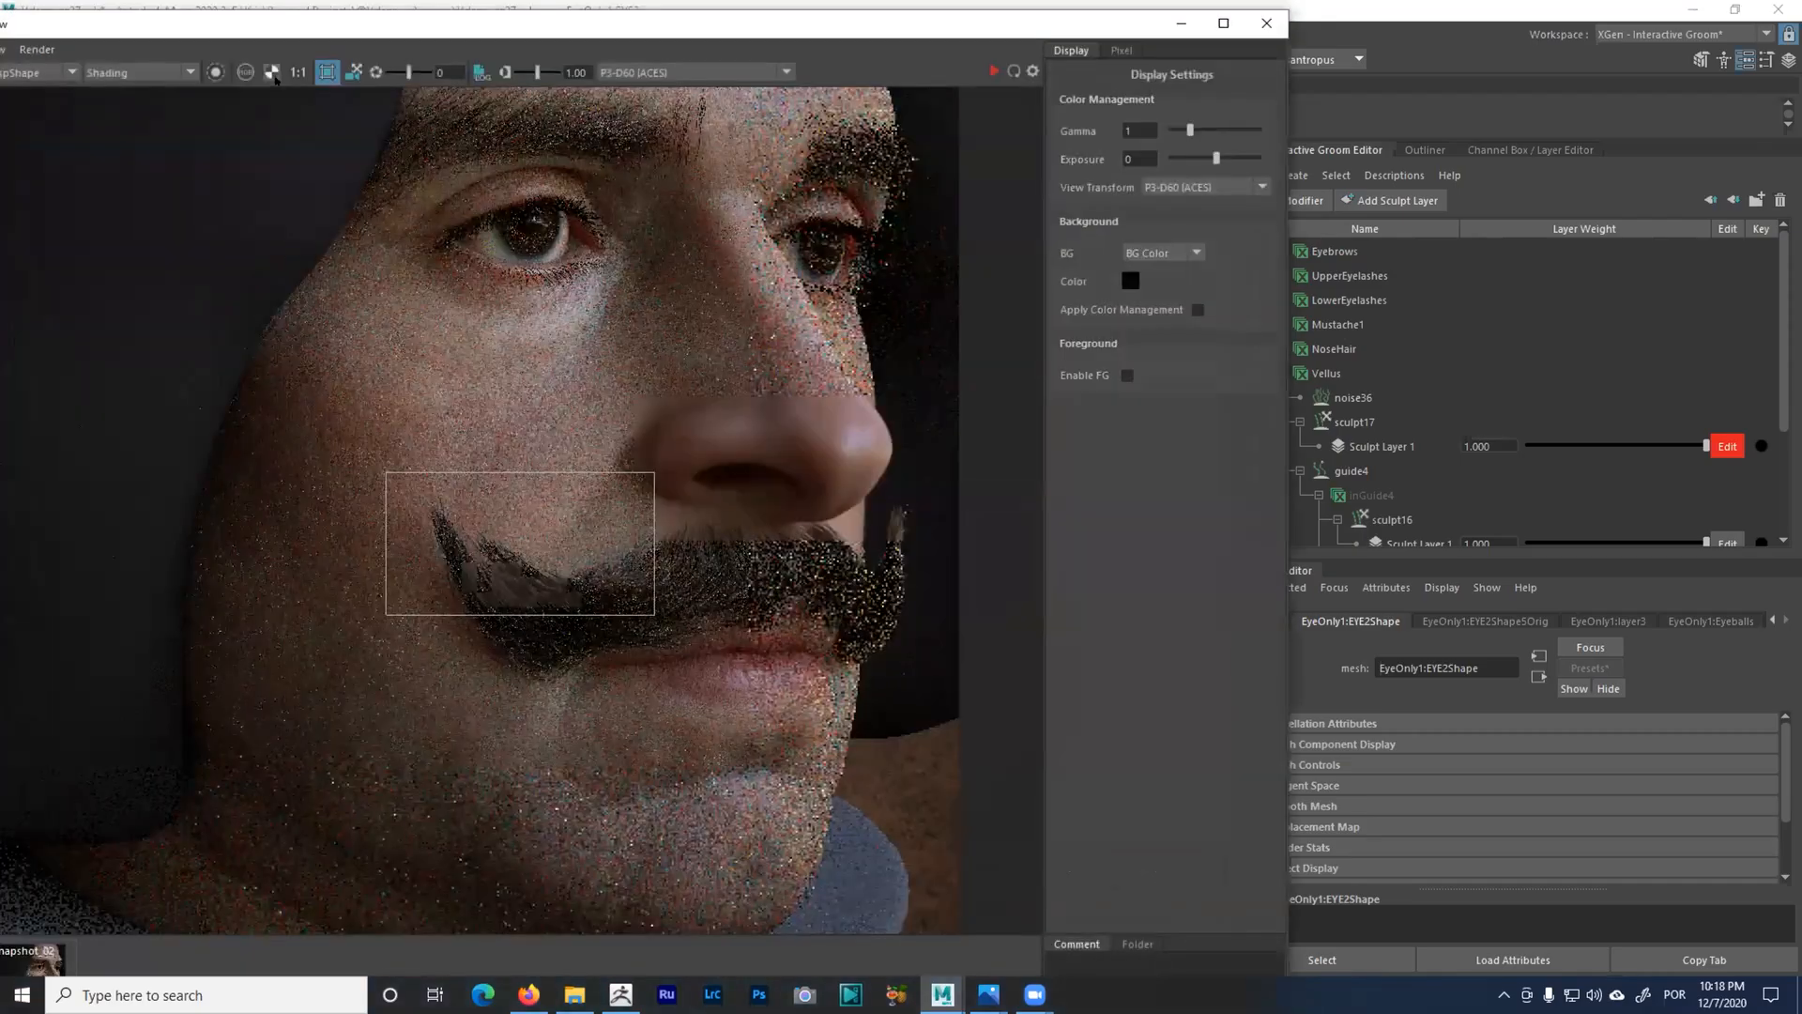
pyautogui.click(326, 72)
pyautogui.click(994, 70)
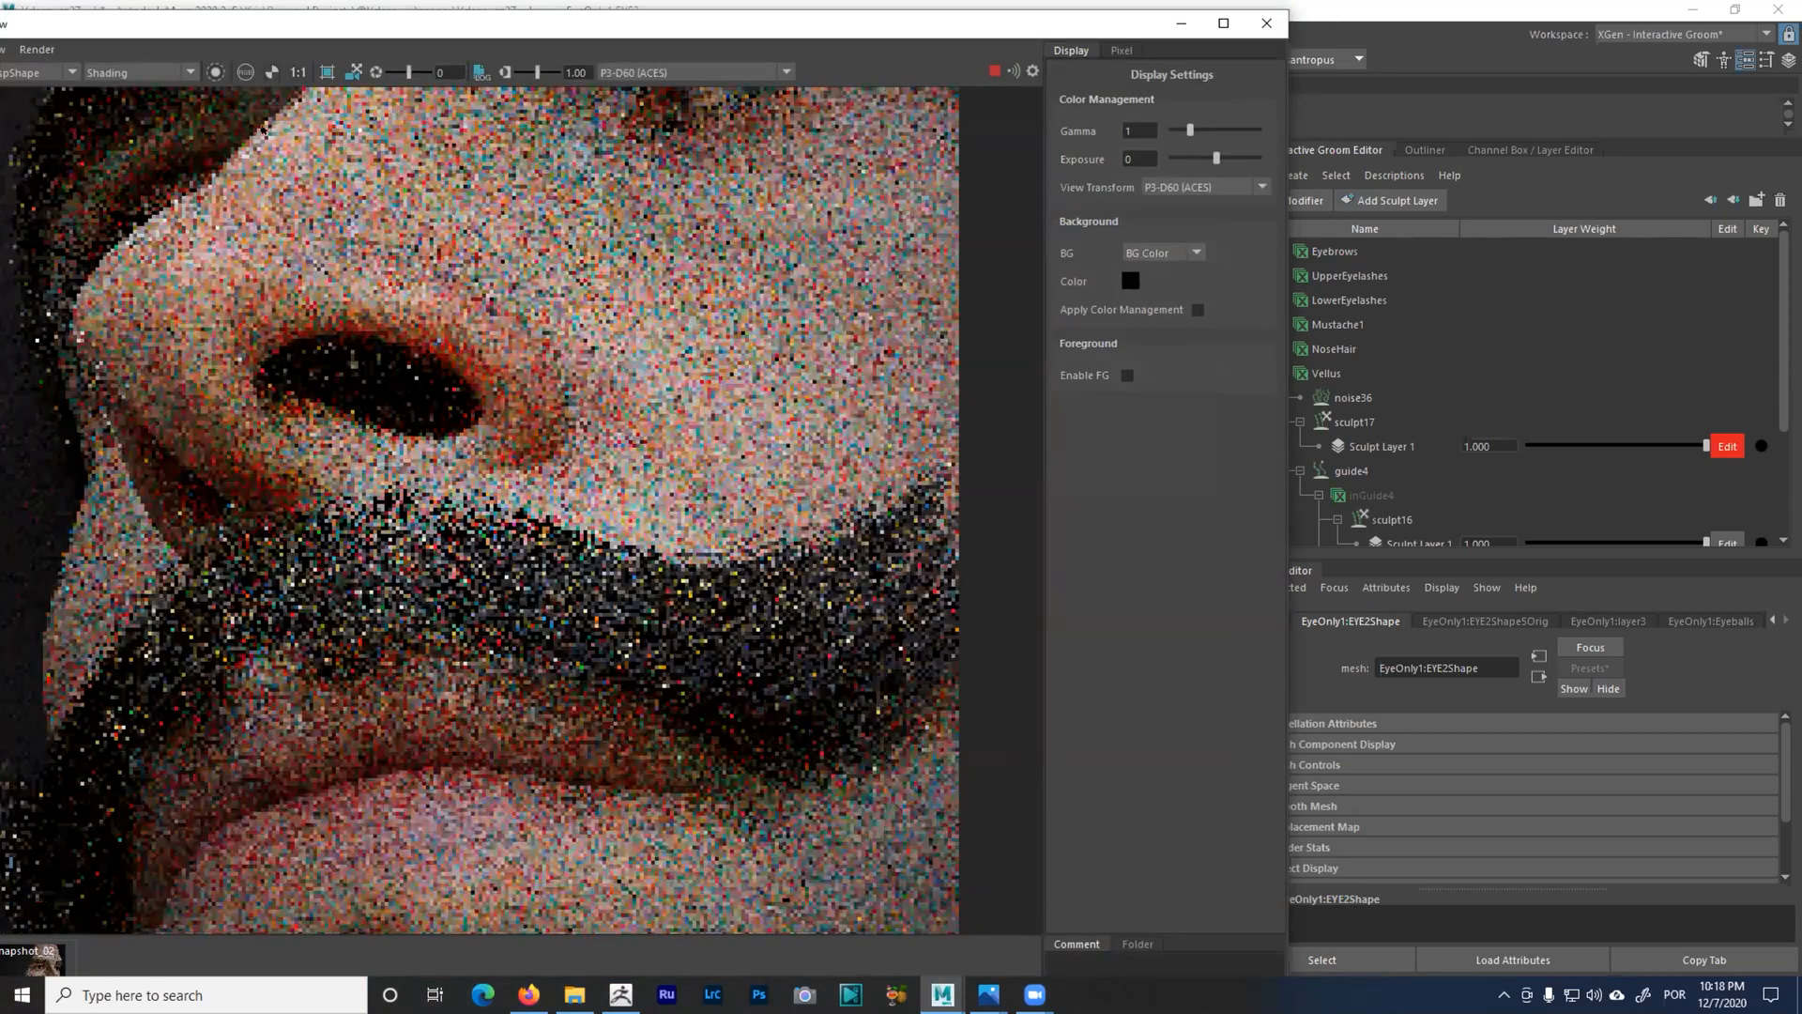
pyautogui.moveTo(246, 306)
pyautogui.mouseDown()
pyautogui.moveTo(414, 435)
pyautogui.moveTo(532, 471)
pyautogui.mouseUp()
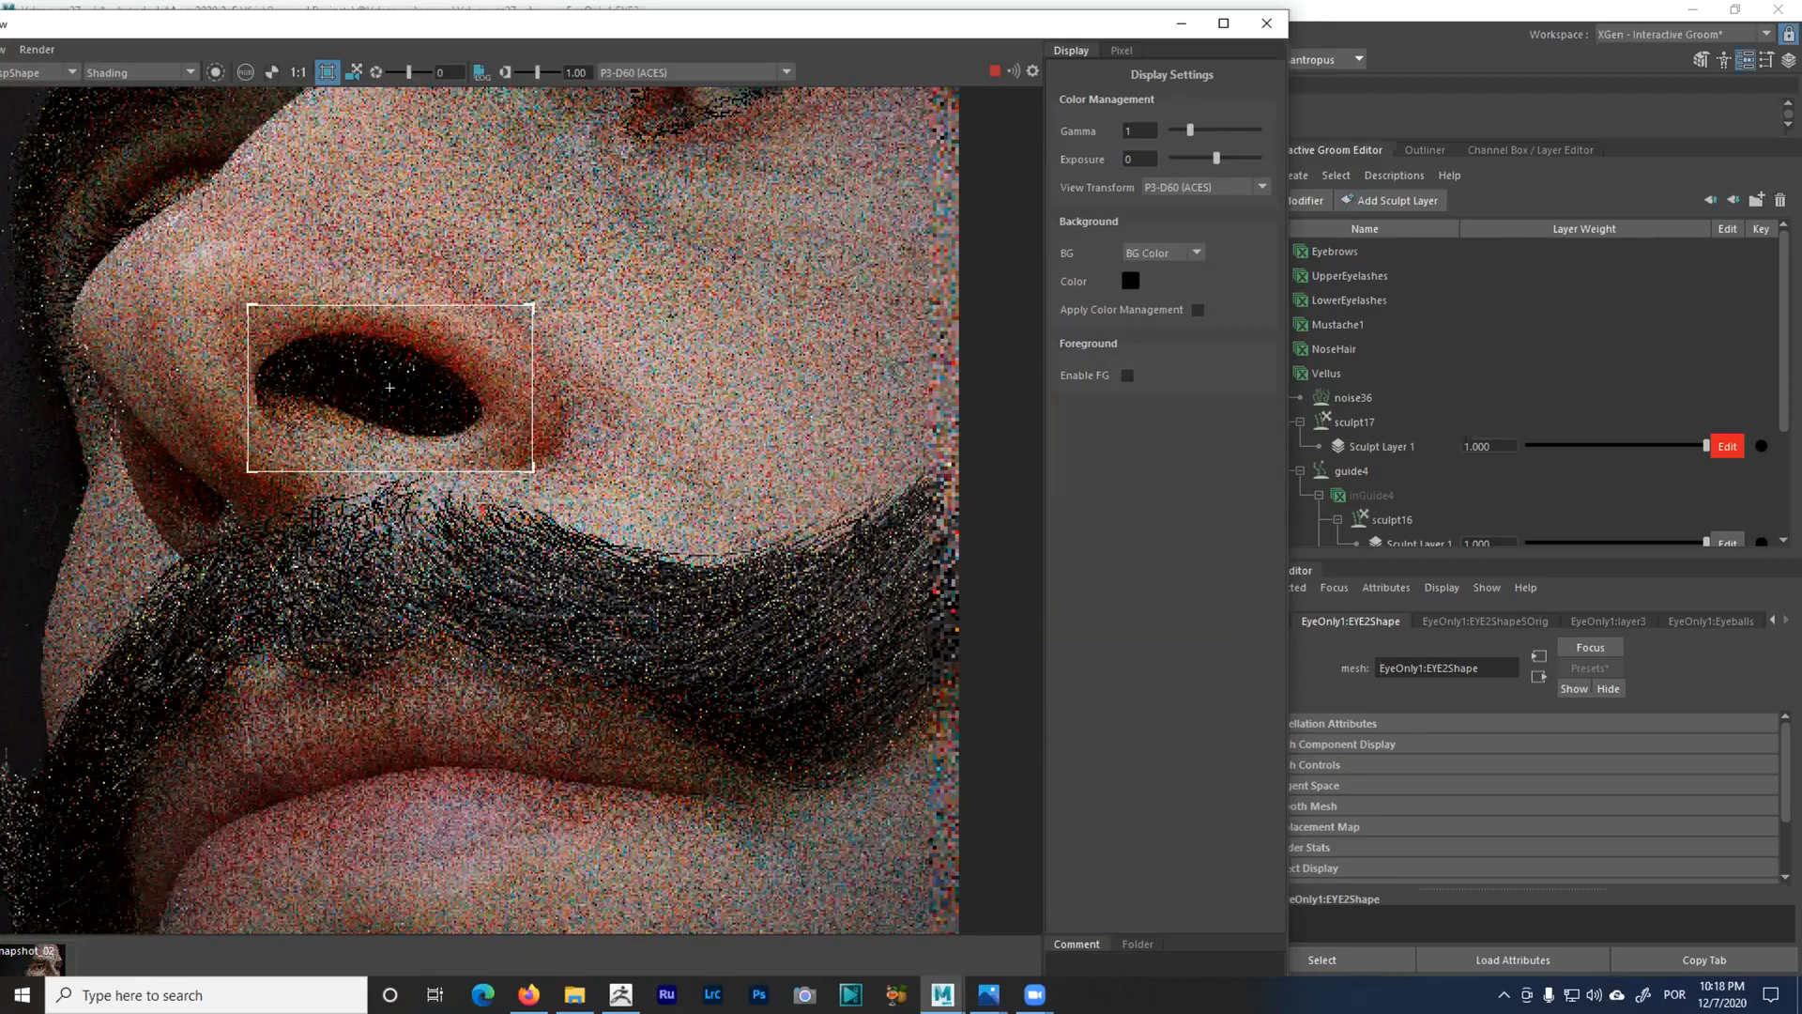
# - Examine the nose hairs rendered inside the nostril up close, and stop the render
pyautogui.scroll(2, 385, 360)
pyautogui.keyDown('alt'); pyautogui.moveTo(385, 360); pyautogui.dragTo(576, 460, button='middle'); pyautogui.keyUp('alt')
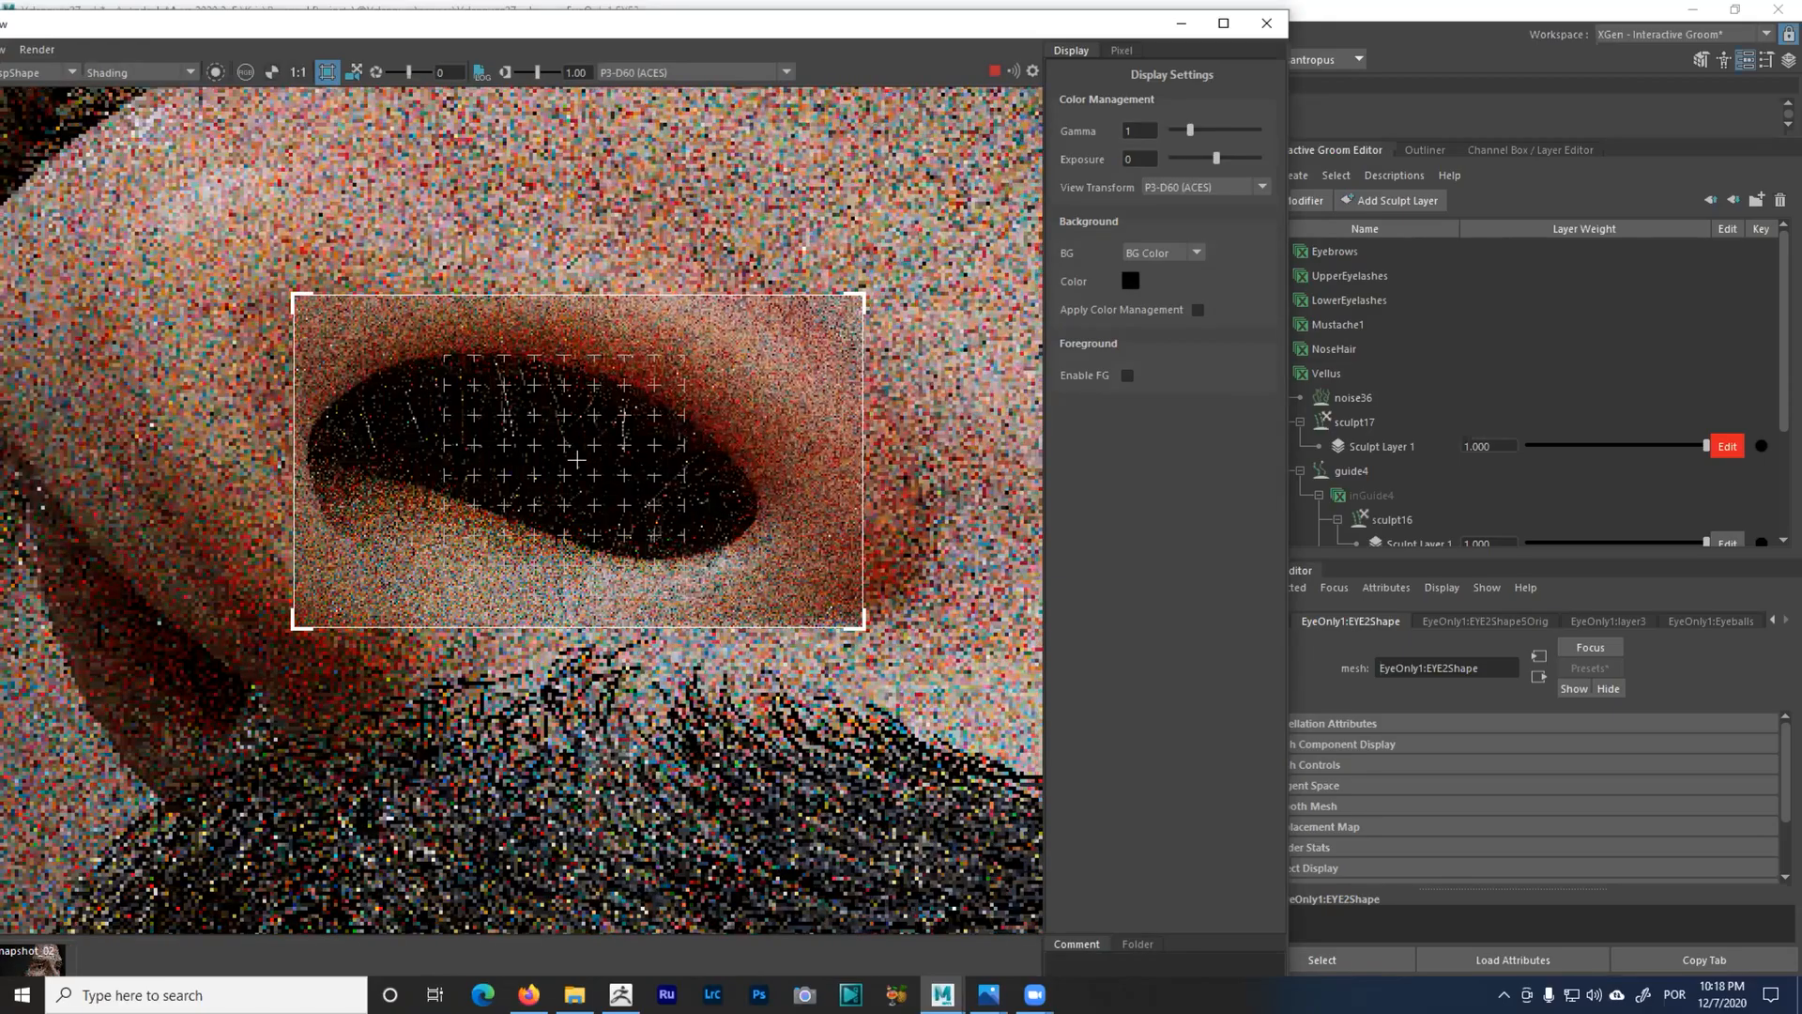
pyautogui.scroll(1, 576, 460)
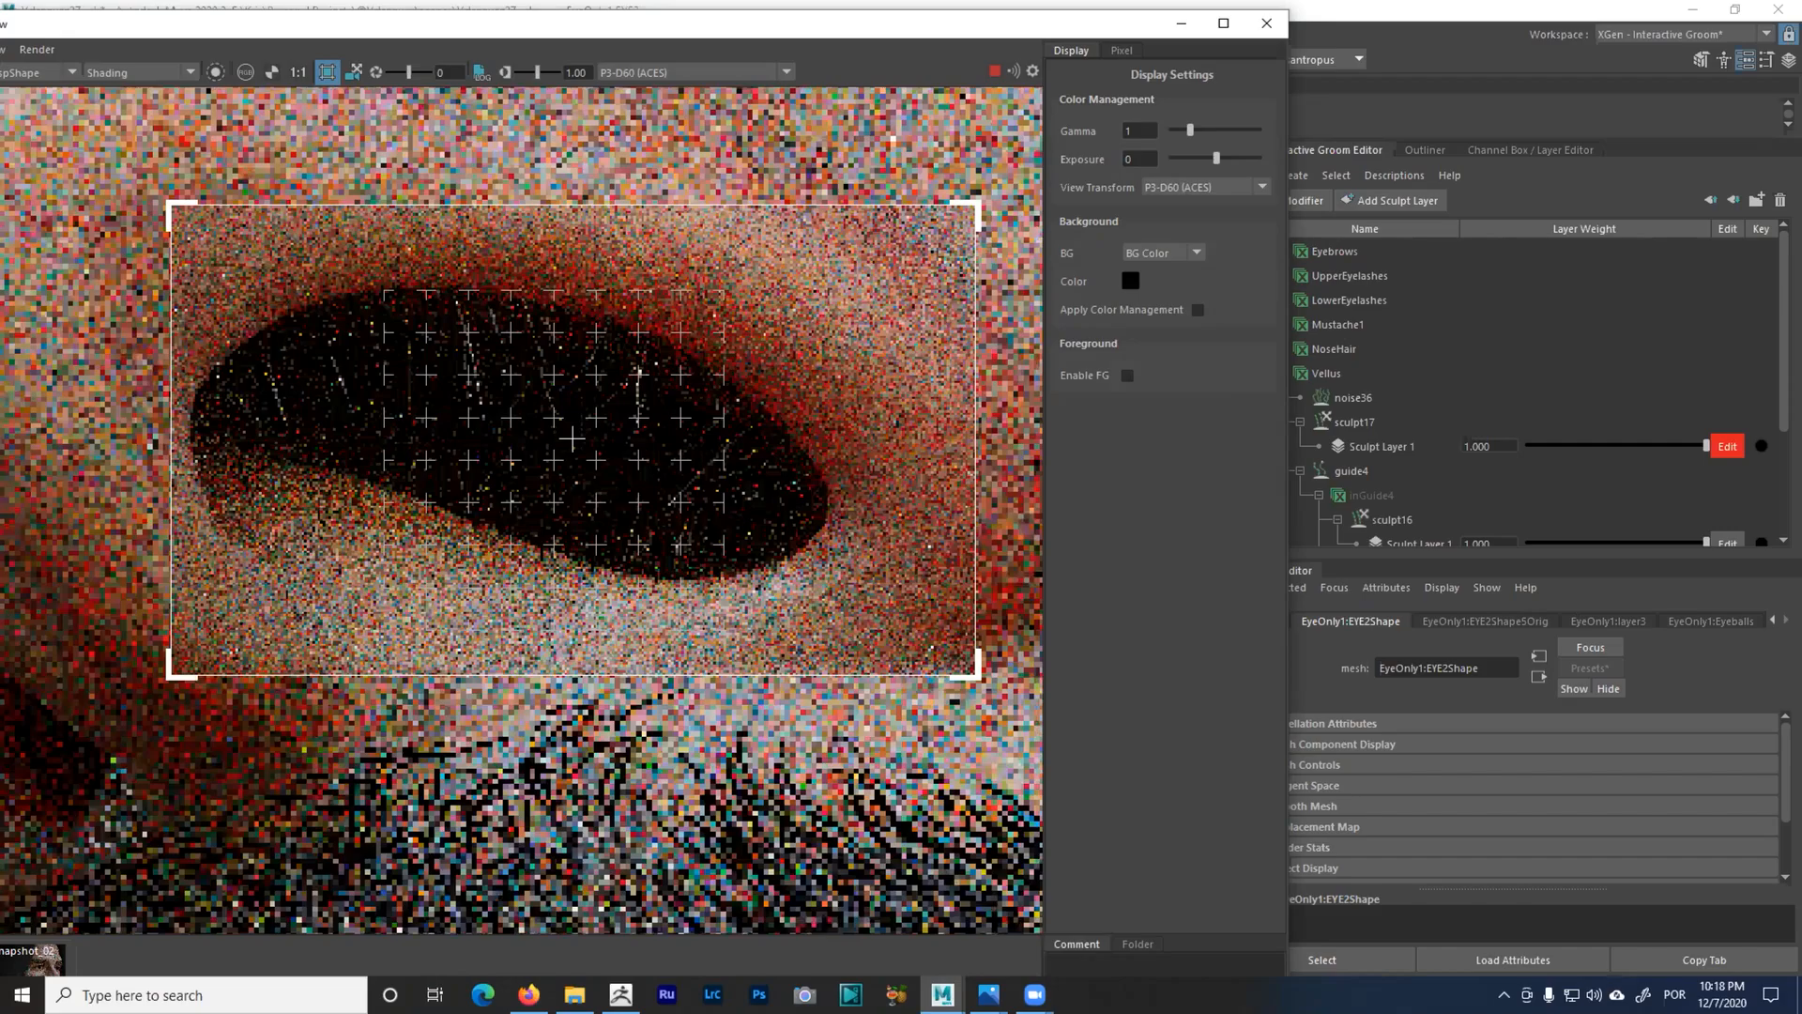
pyautogui.scroll(-1, 572, 438)
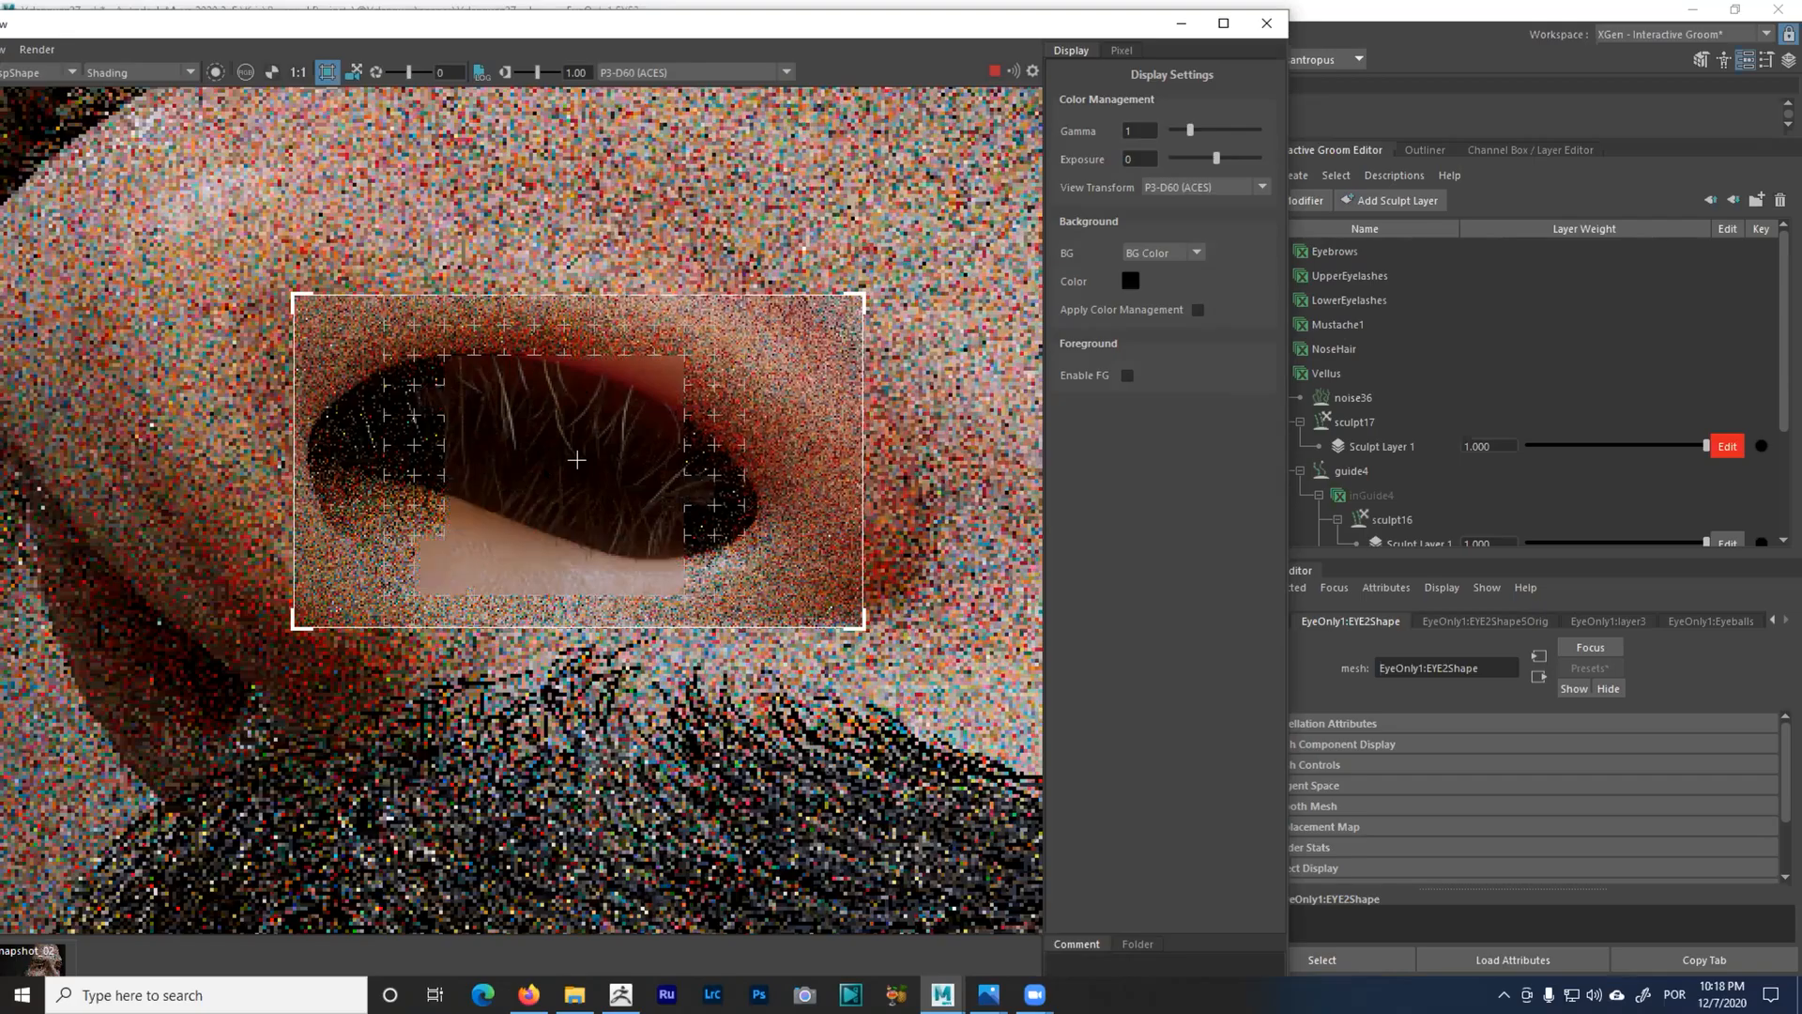
pyautogui.scroll(-2, 588, 516)
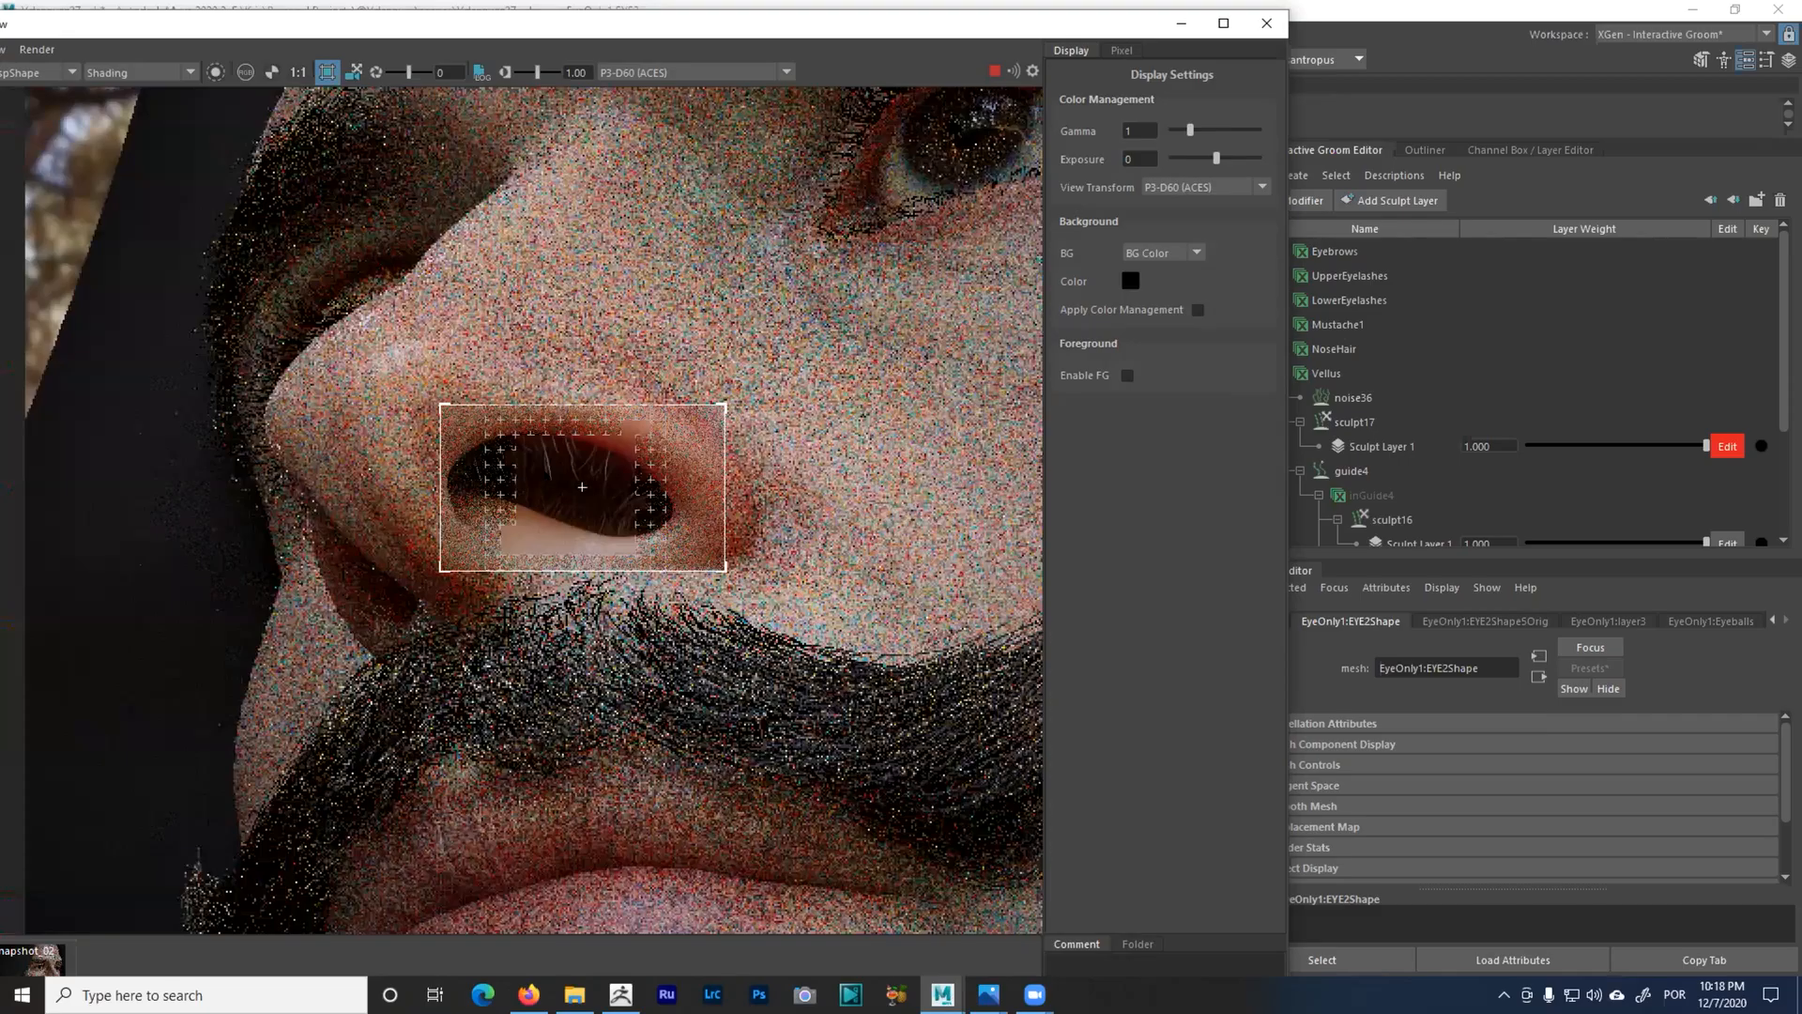
pyautogui.scroll(1, 582, 486)
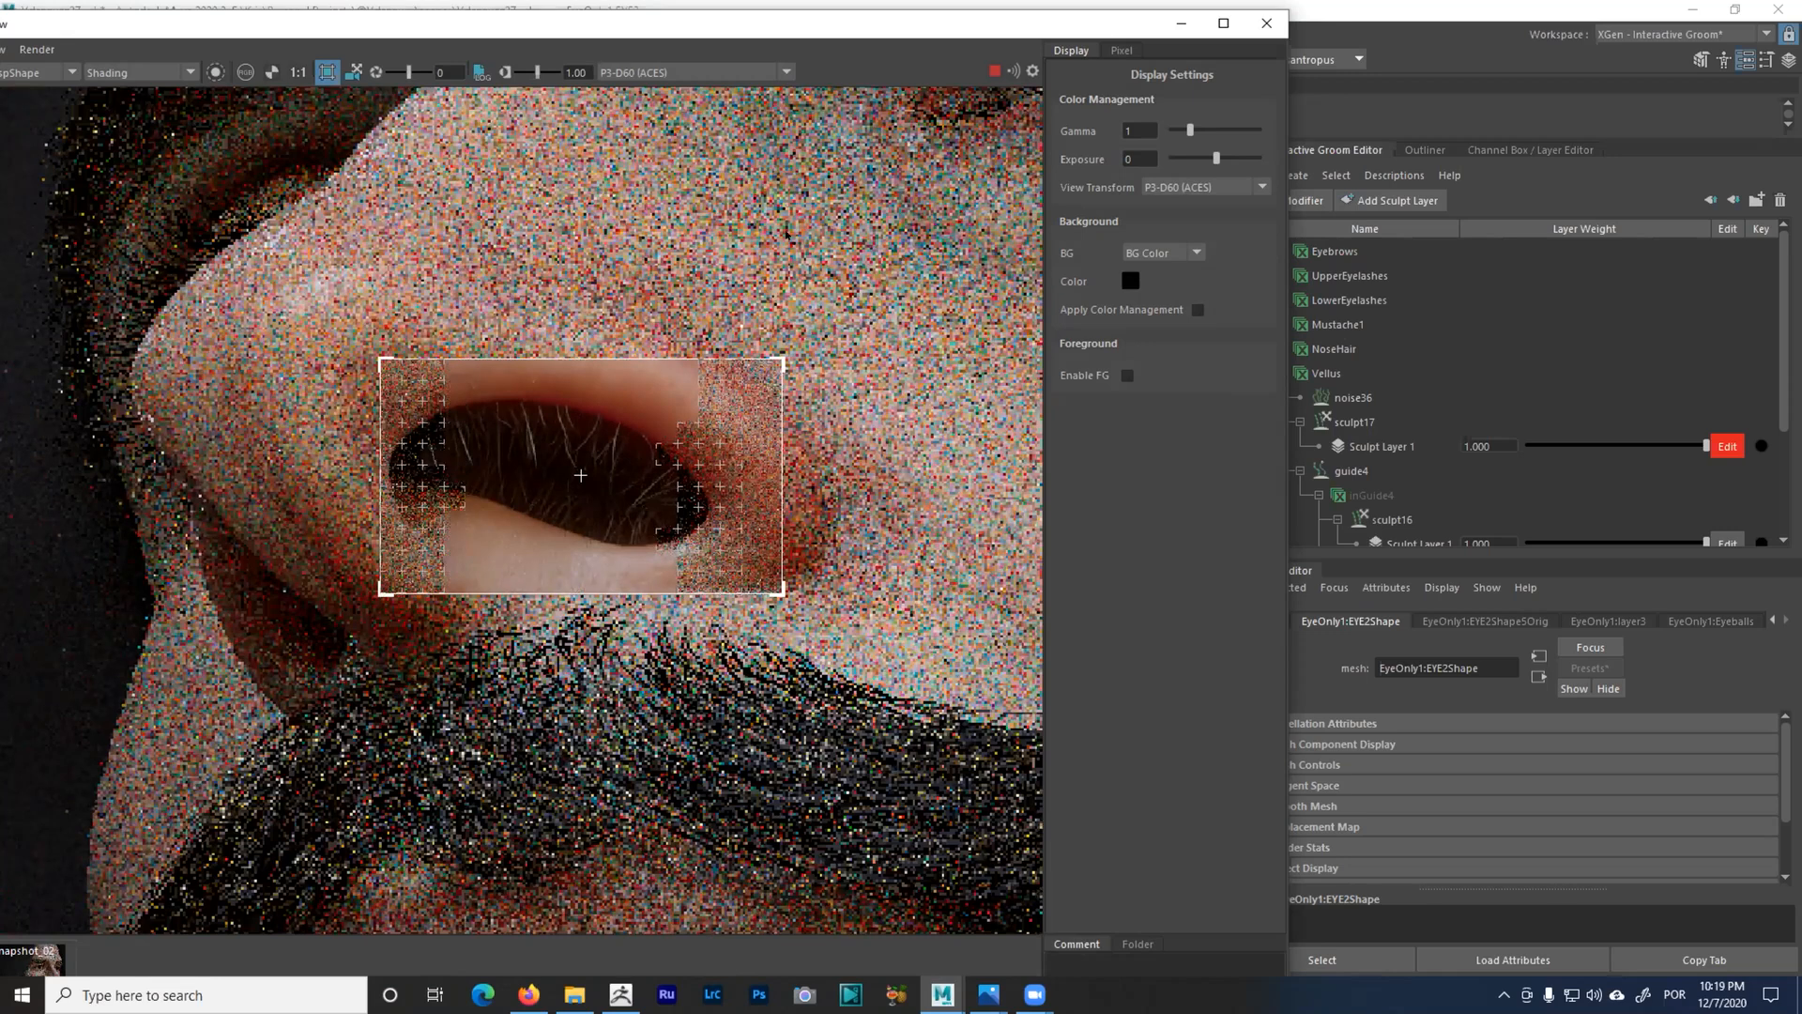
pyautogui.click(995, 71)
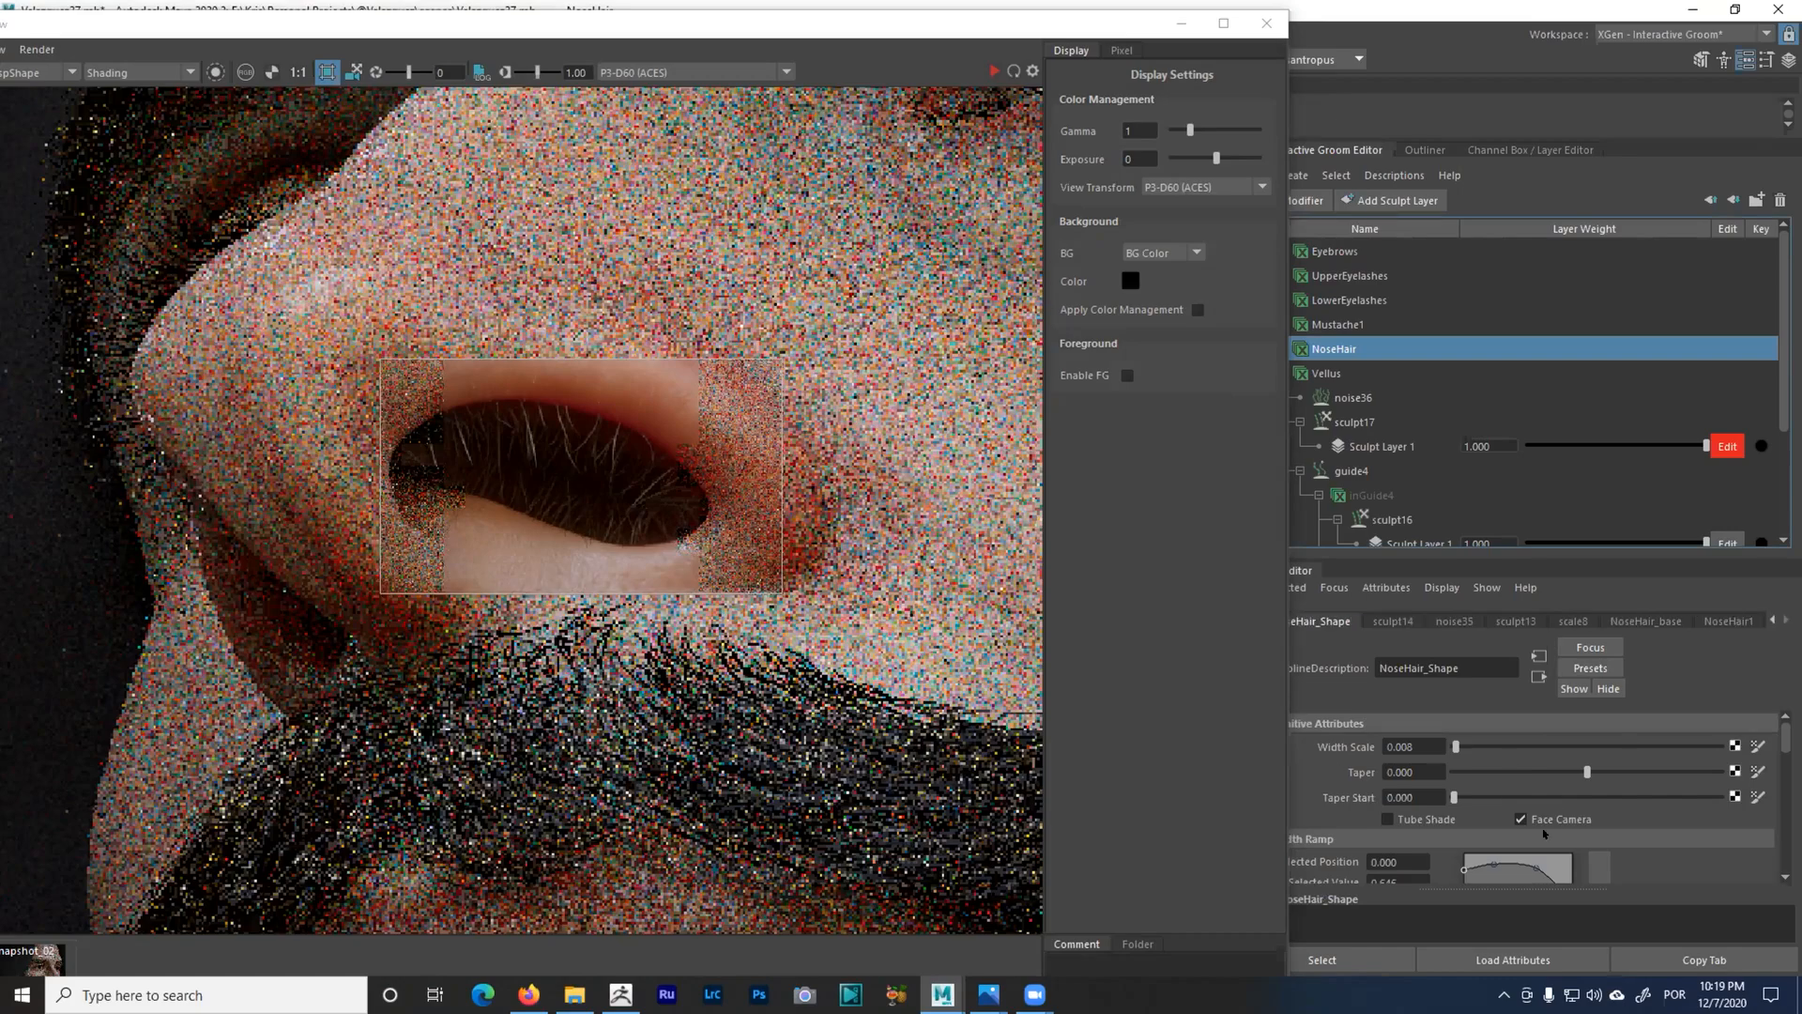
# - Show the NoseHair1 hair shader and set its IOR to 1.200
pyautogui.moveTo(1507, 807); pyautogui.dragTo(1467, 805)
pyautogui.moveTo(1568, 835); pyautogui.dragTo(1512, 850)
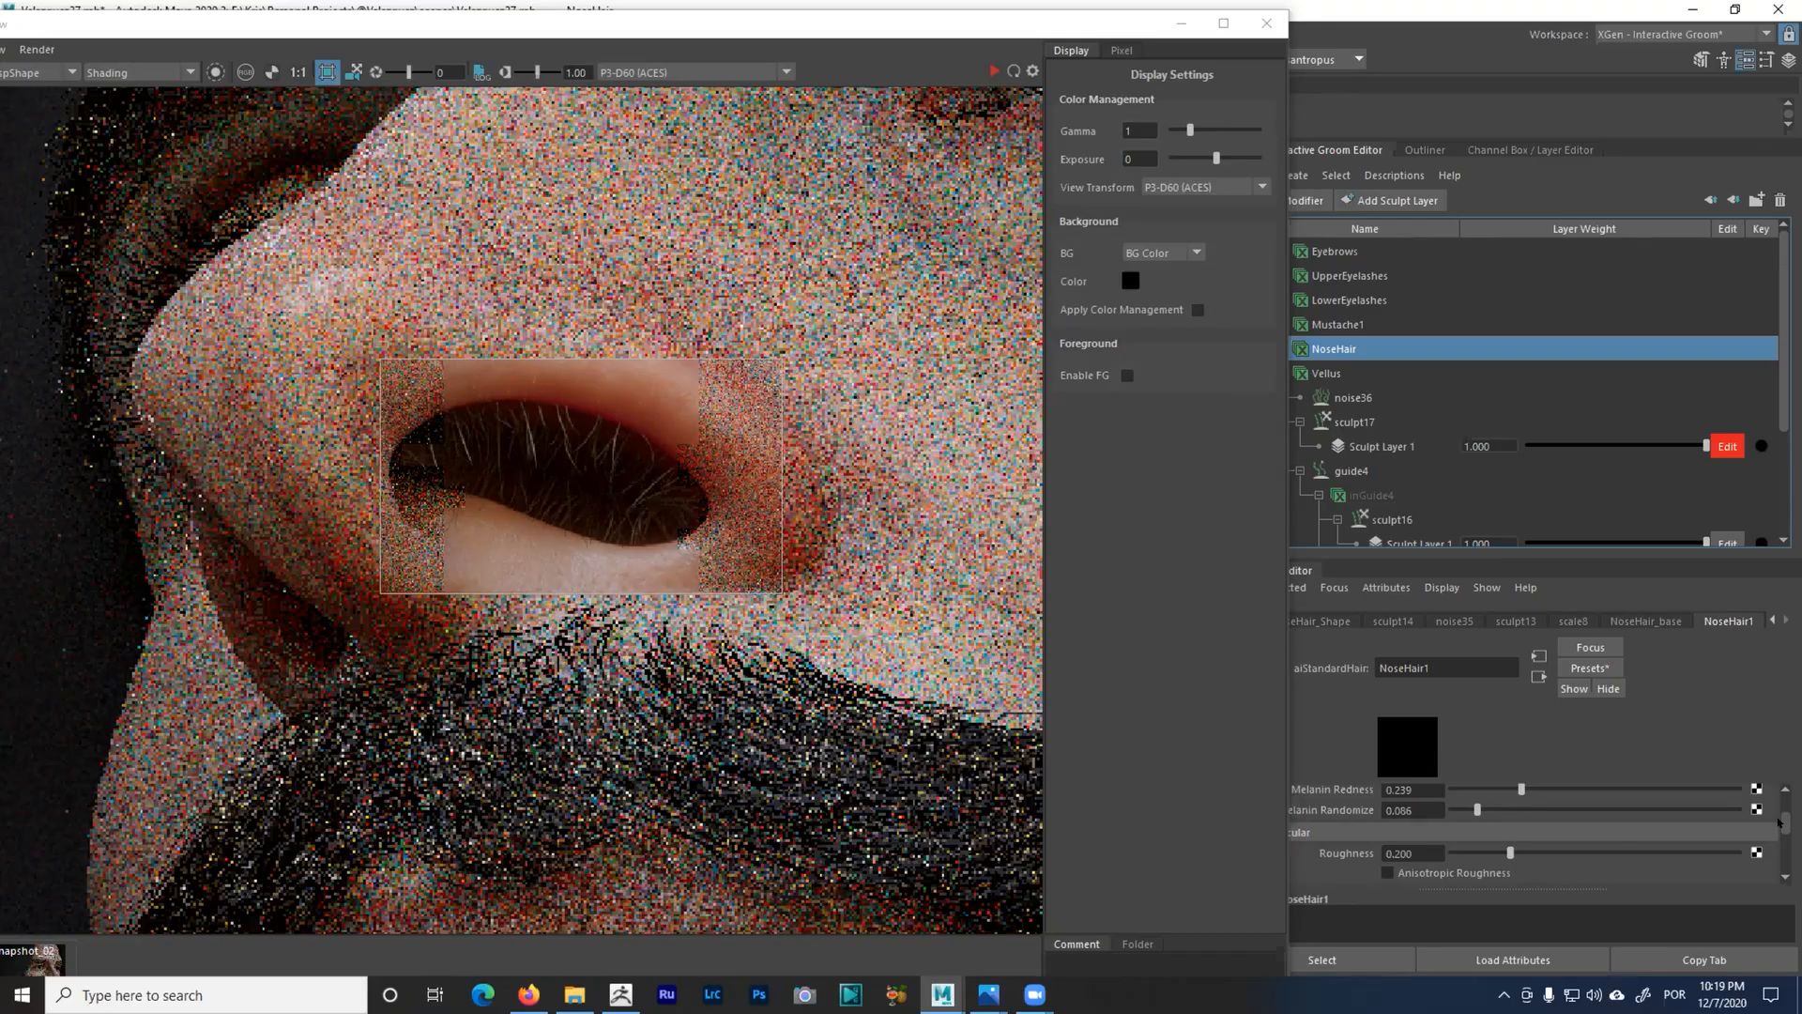
pyautogui.scroll(-2, 1721, 835)
pyautogui.scroll(-1, 1392, 850)
pyautogui.doubleClick(1421, 861)
pyautogui.write('2')
pyautogui.press('Return')
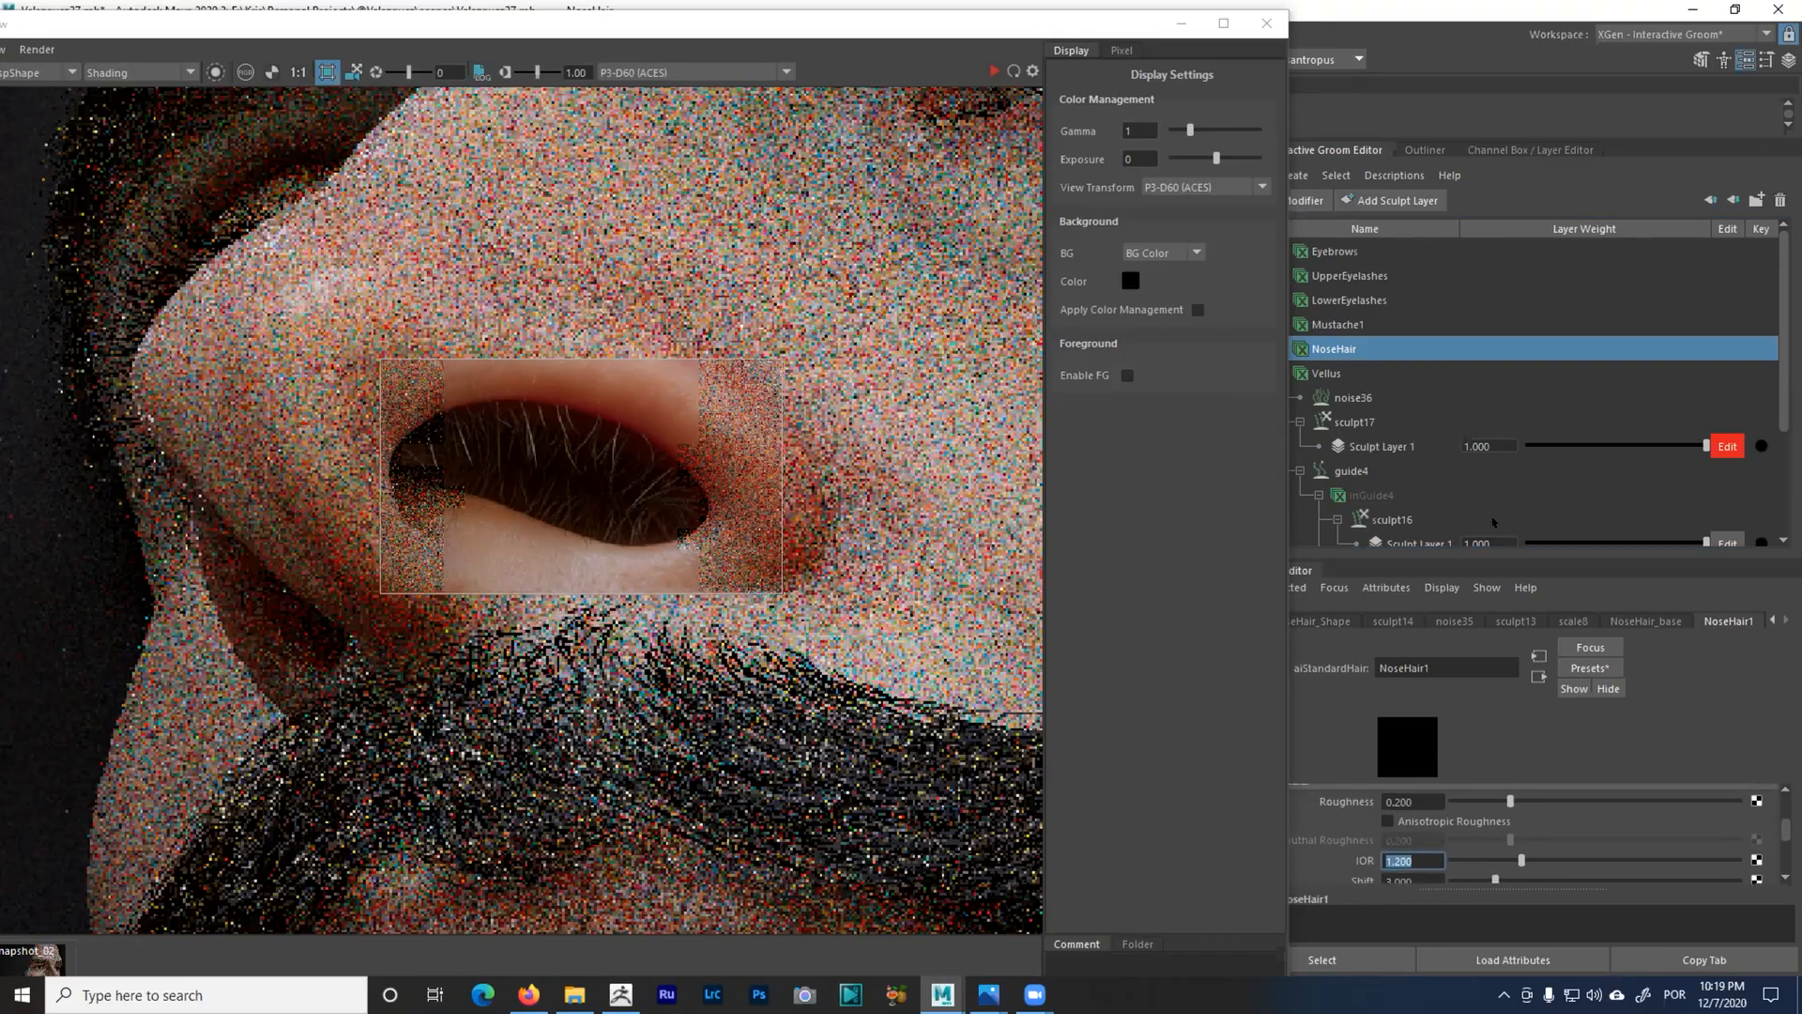
# - Expand the NoseHair description, select its noise35 modifier and raise the Magnitude to 1.201
pyautogui.click(1350, 396)
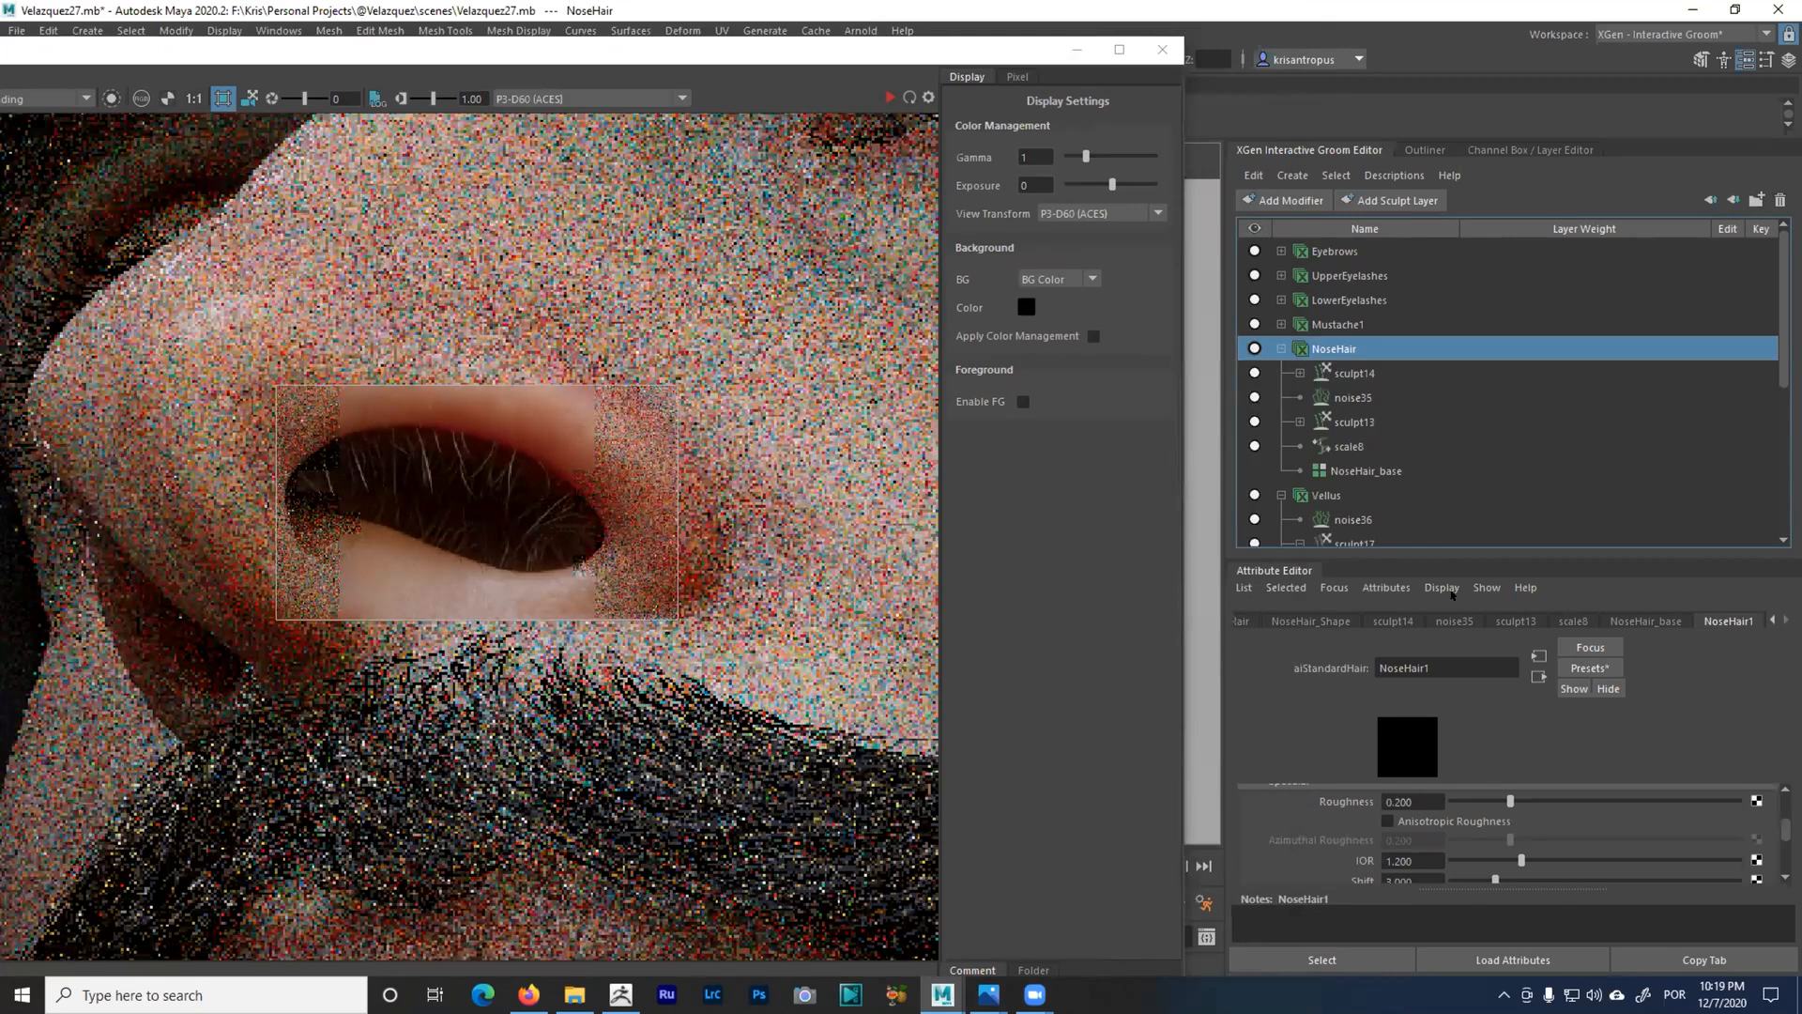
pyautogui.click(1077, 49)
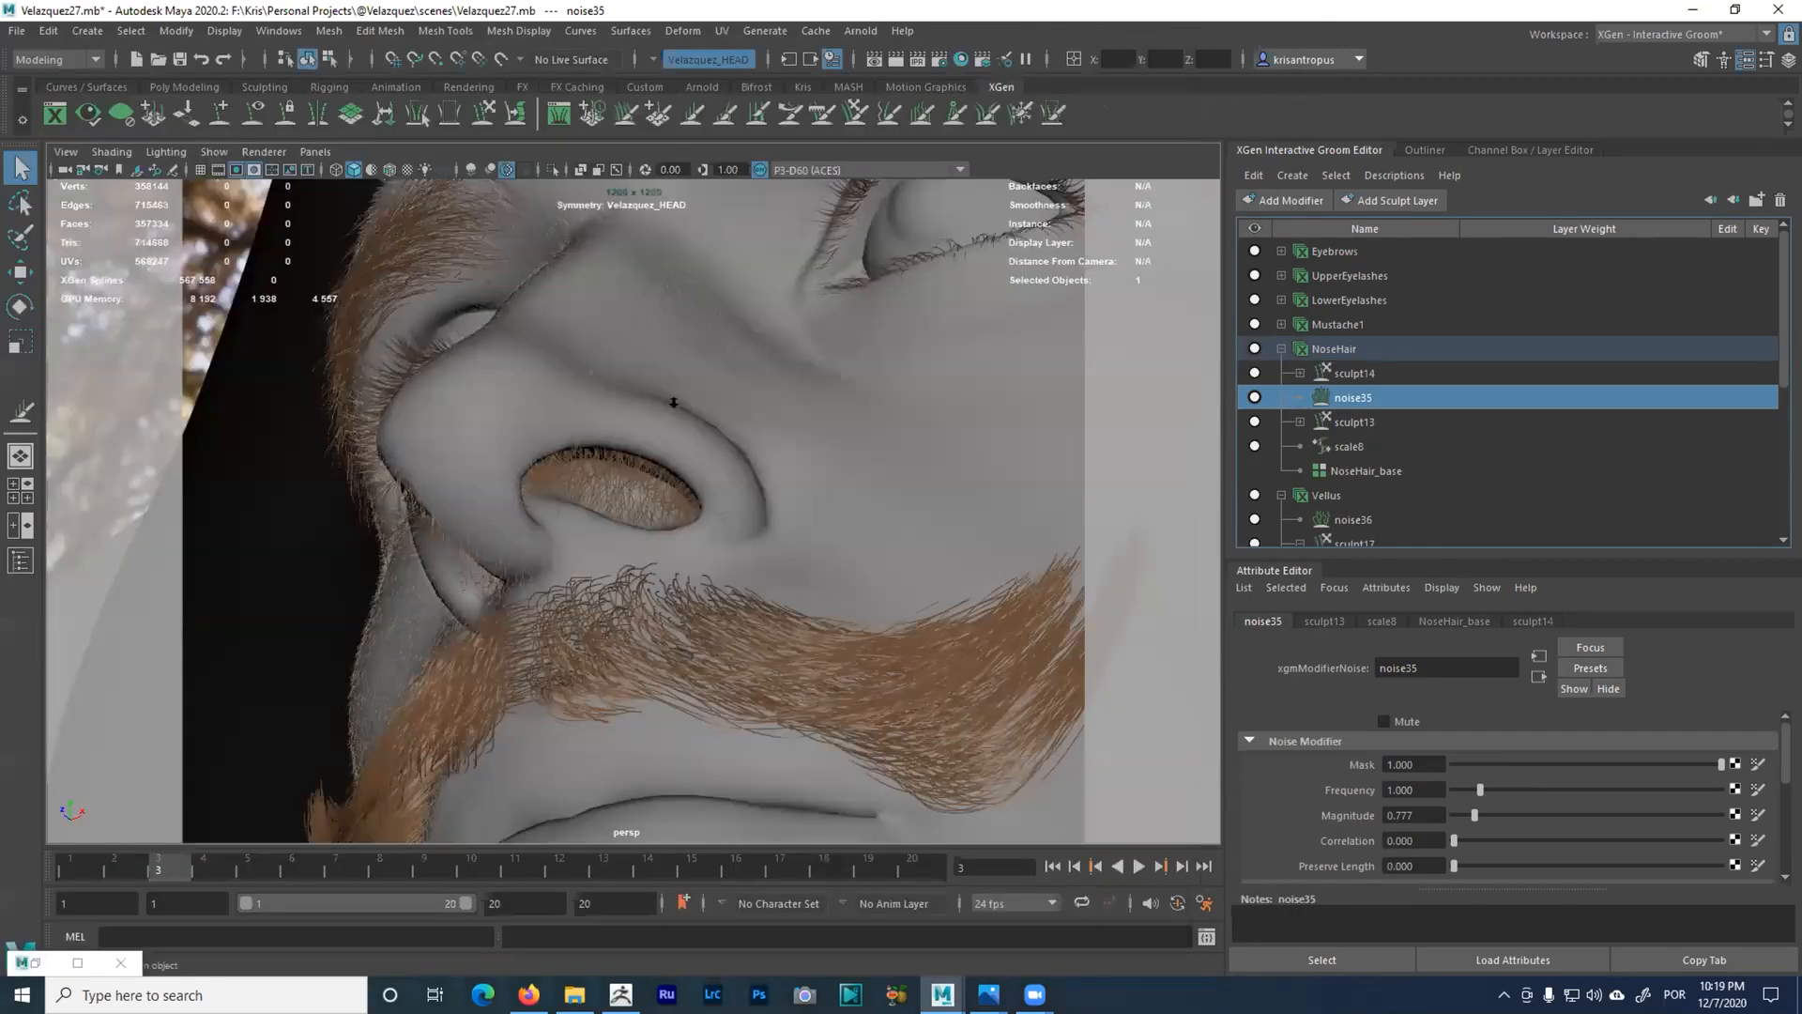
pyautogui.scroll(3, 984, 593)
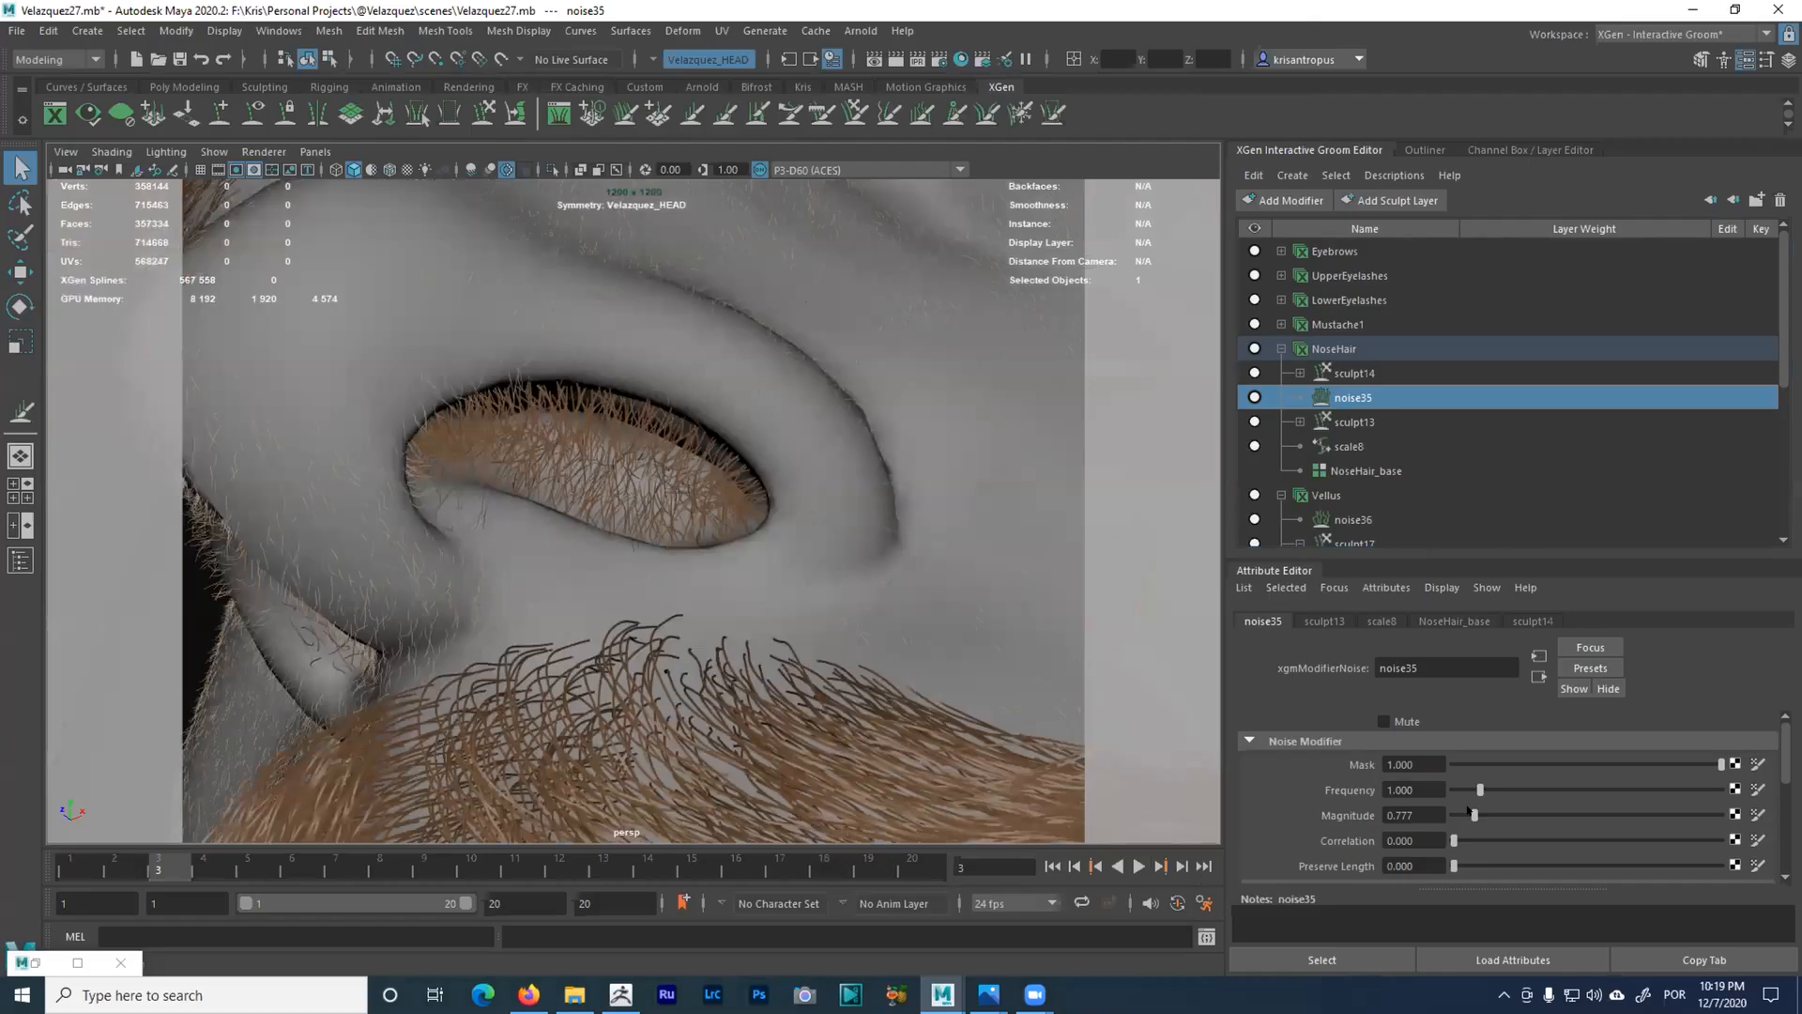
pyautogui.moveTo(1470, 812); pyautogui.dragTo(1480, 810)
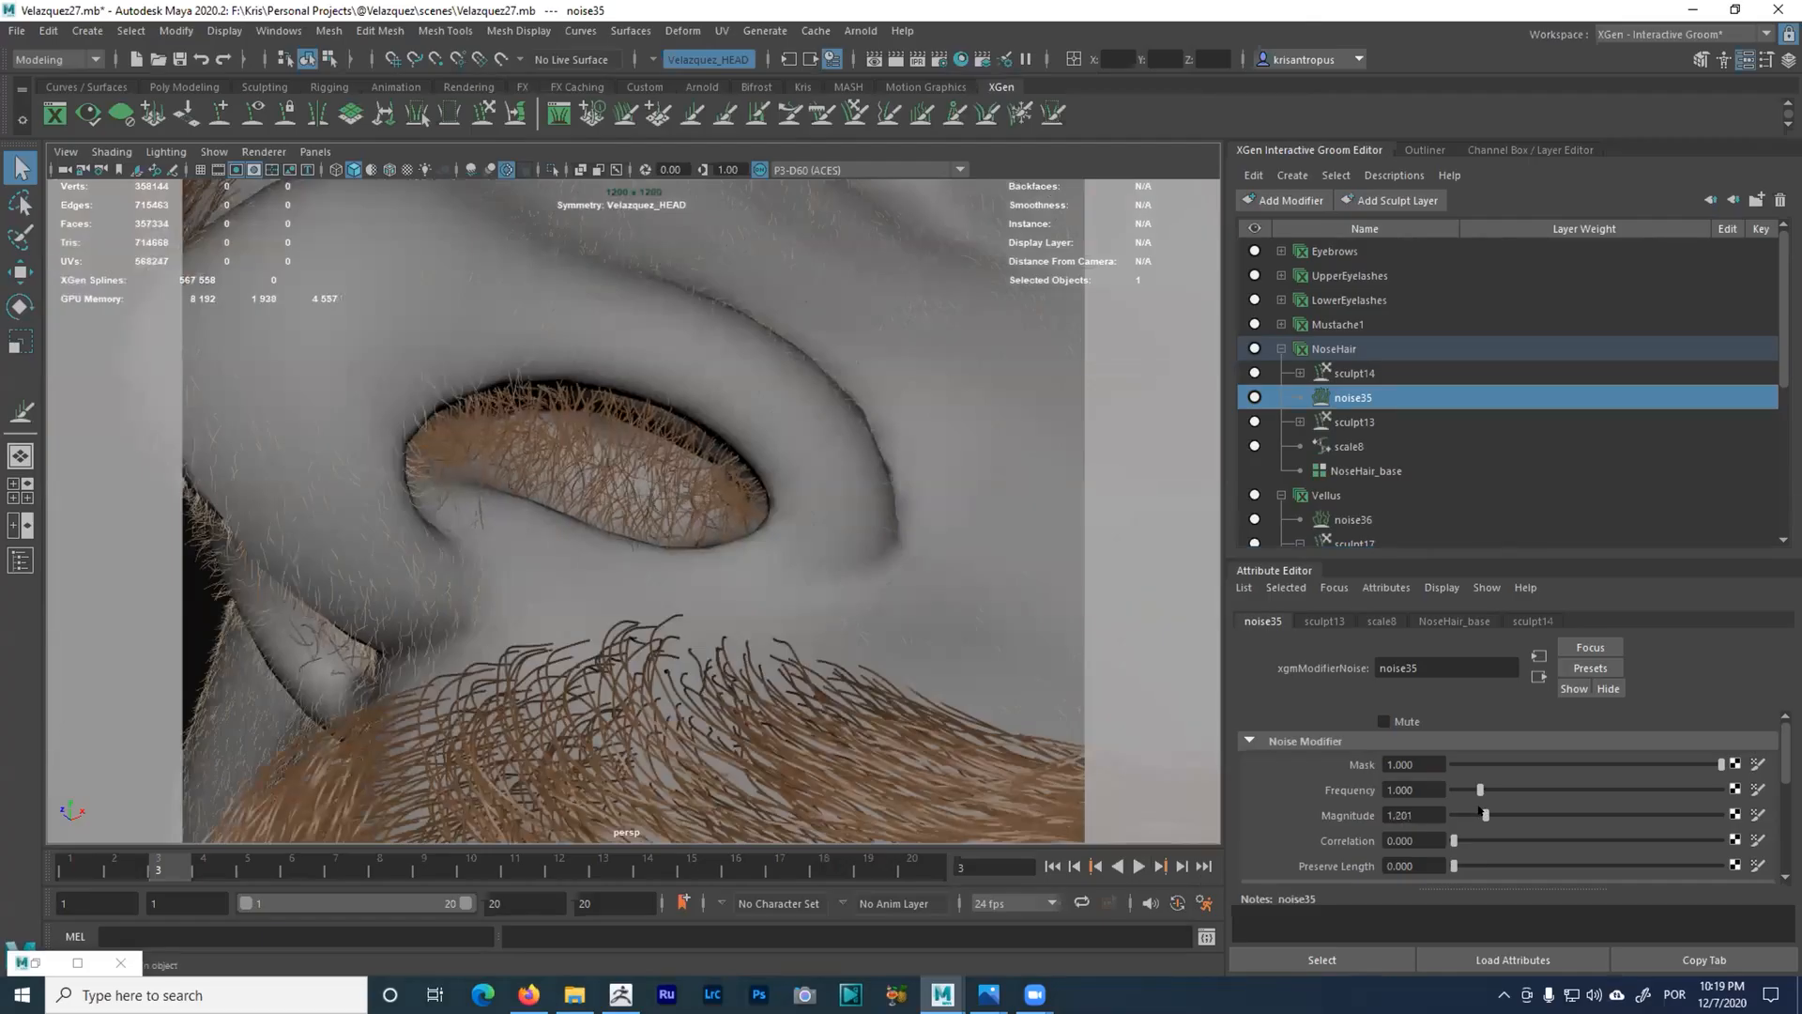
pyautogui.press('f')
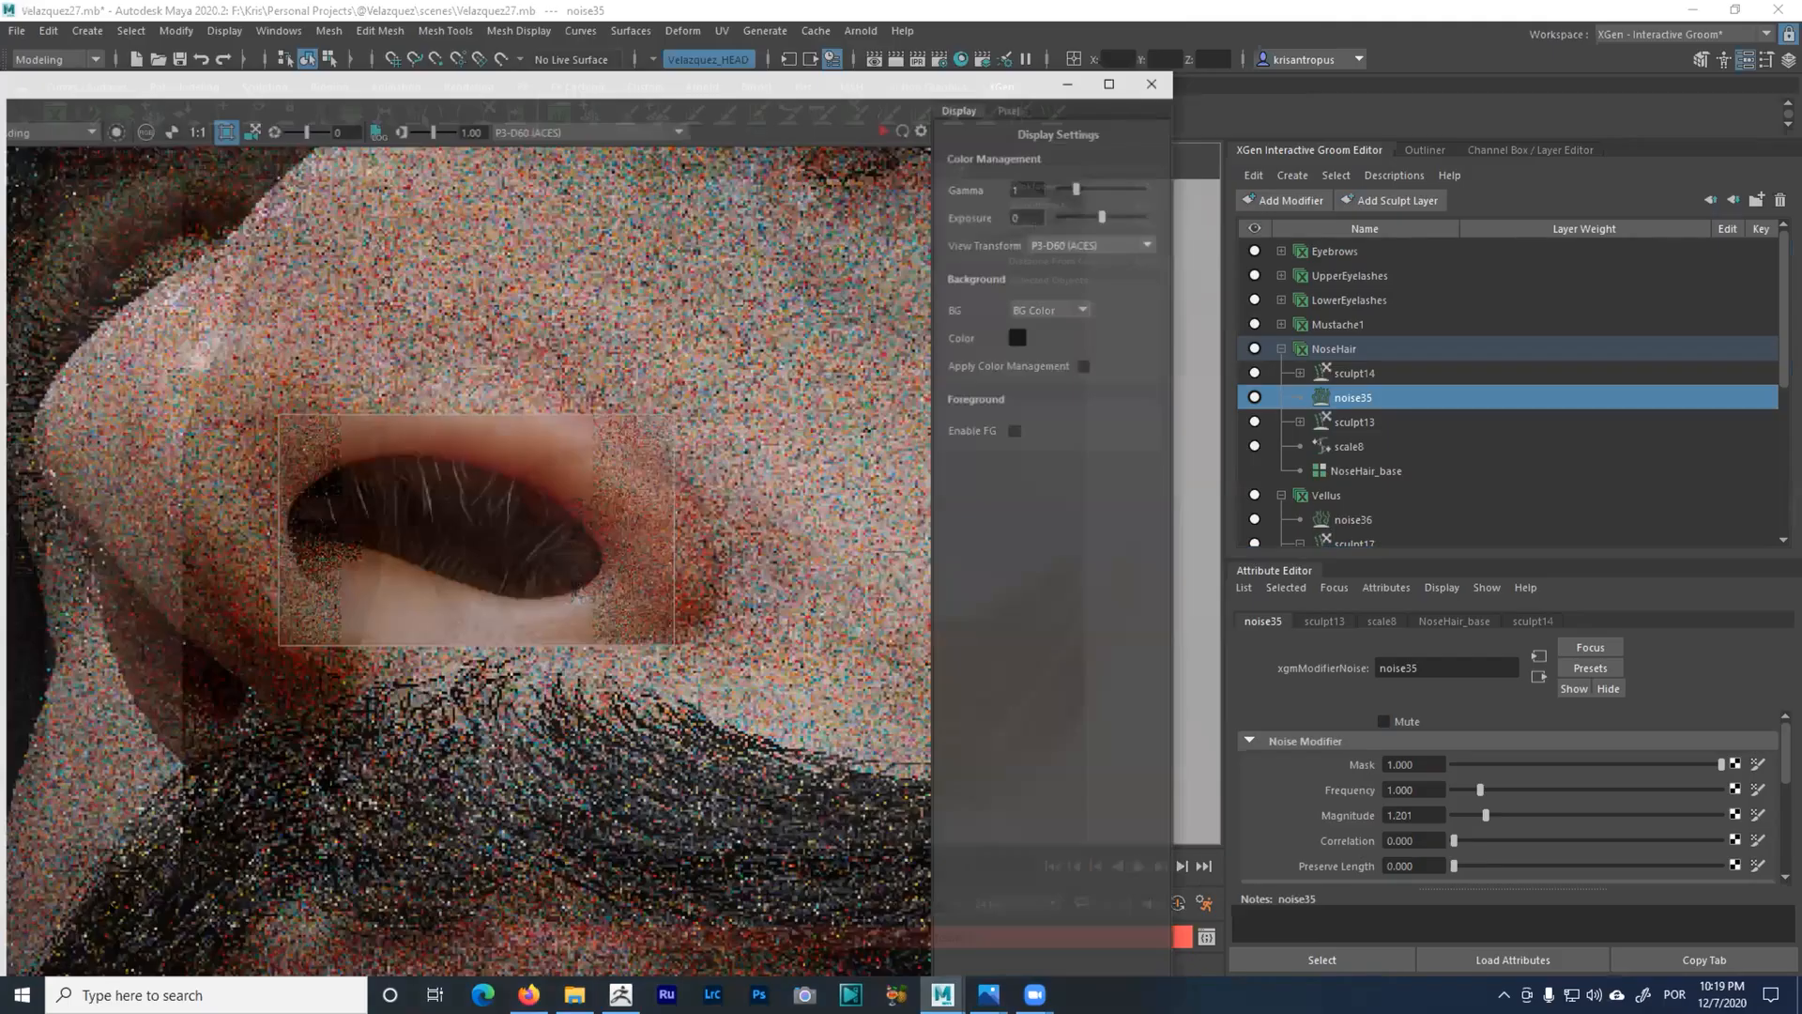
# - Bring back the Arnold RenderView, store the current nostril image as a snapshot and restart the render
pyautogui.click(77, 962)
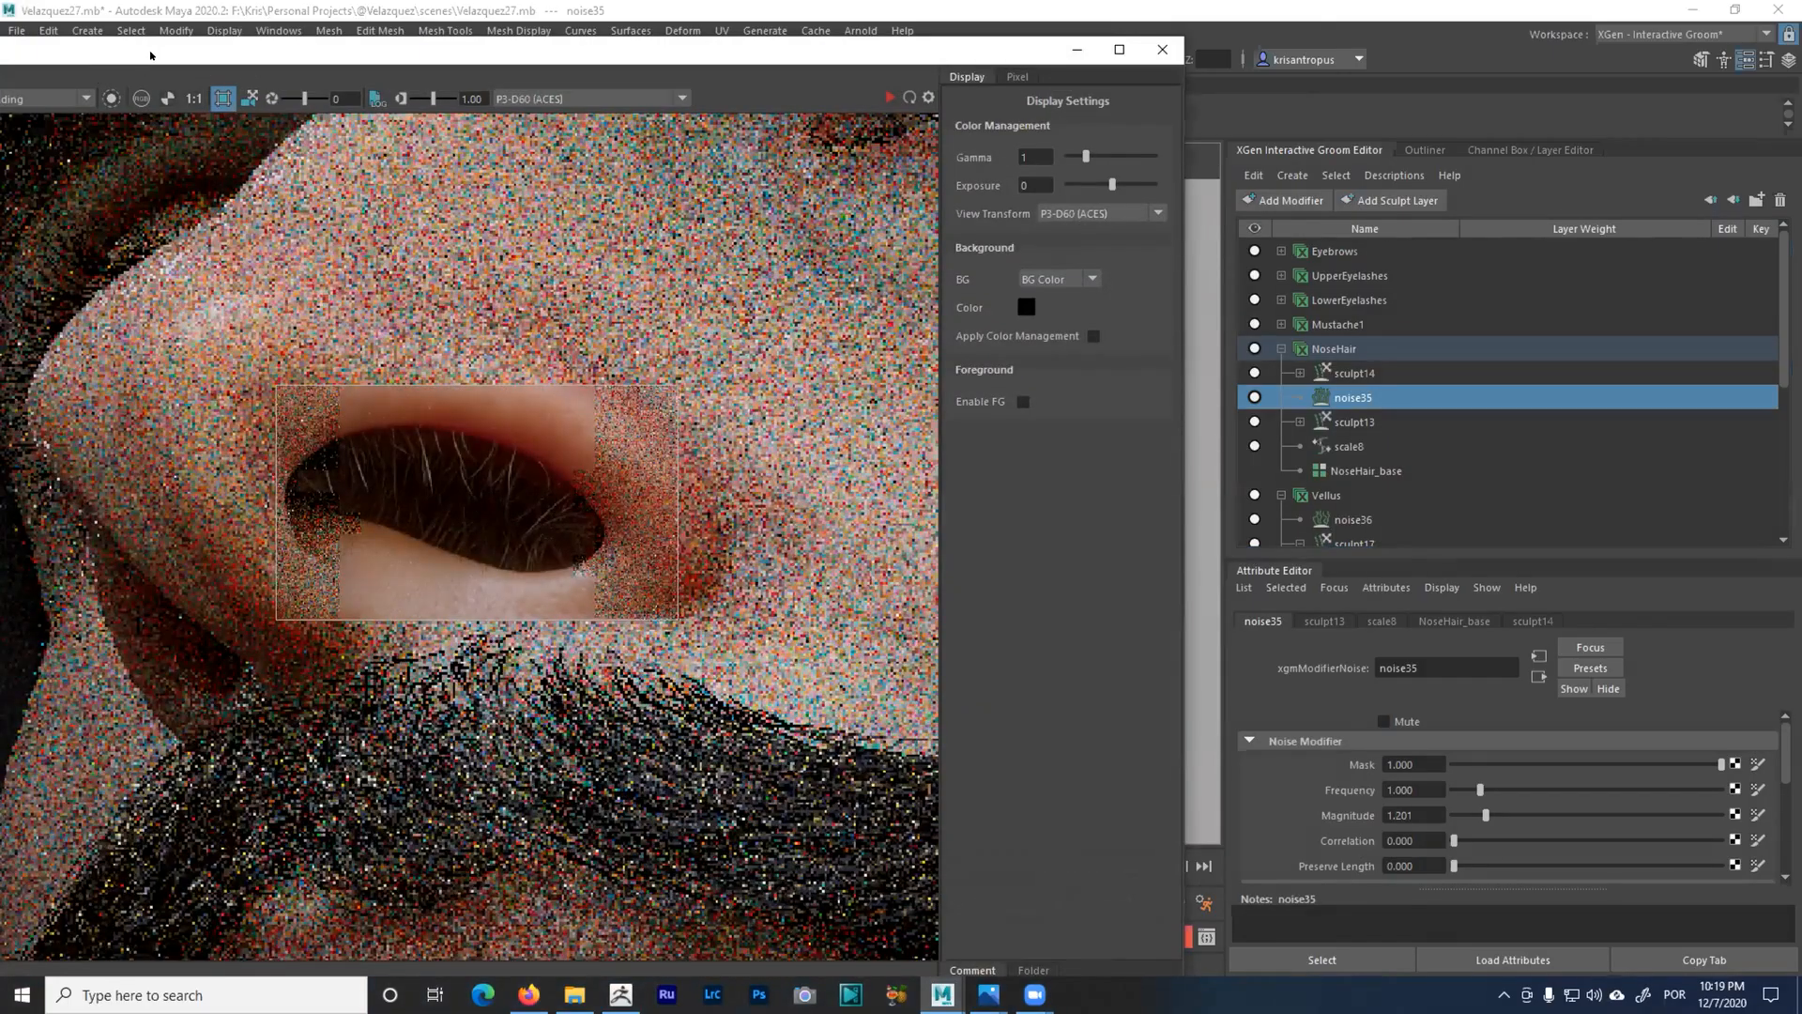
pyautogui.moveTo(151, 55); pyautogui.dragTo(317, 66)
pyautogui.click(57, 86)
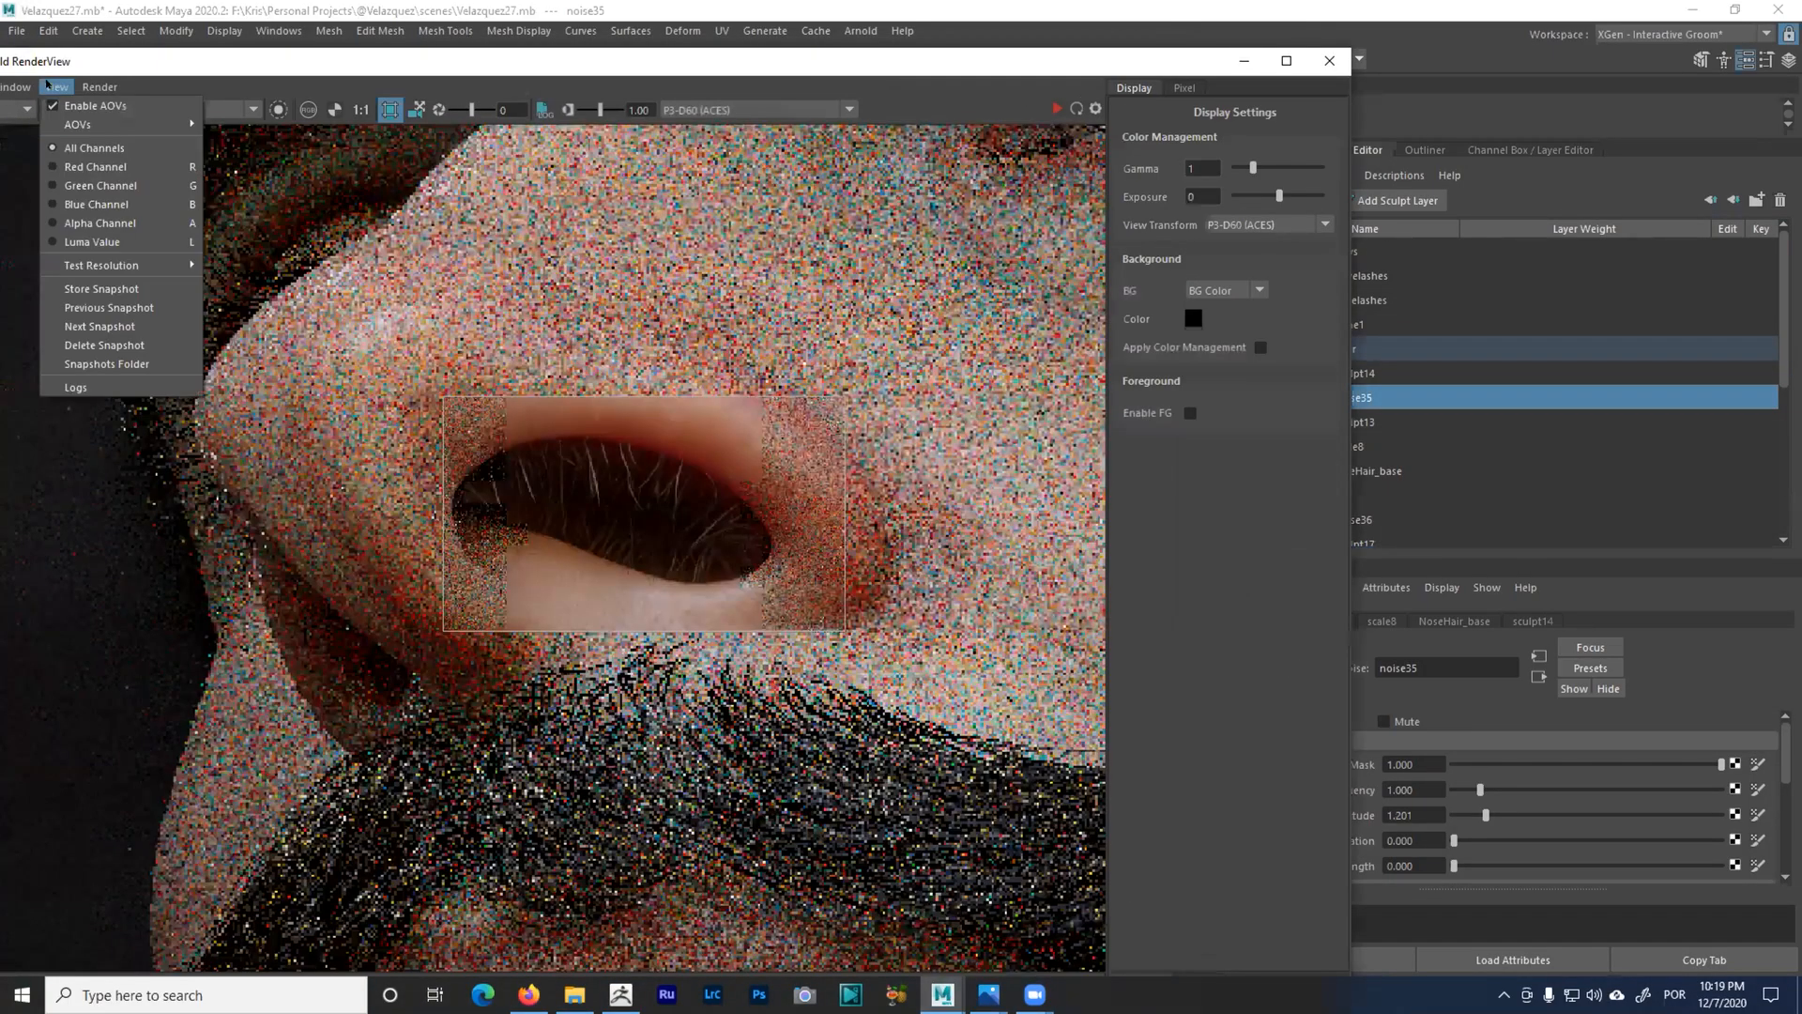
pyautogui.click(94, 289)
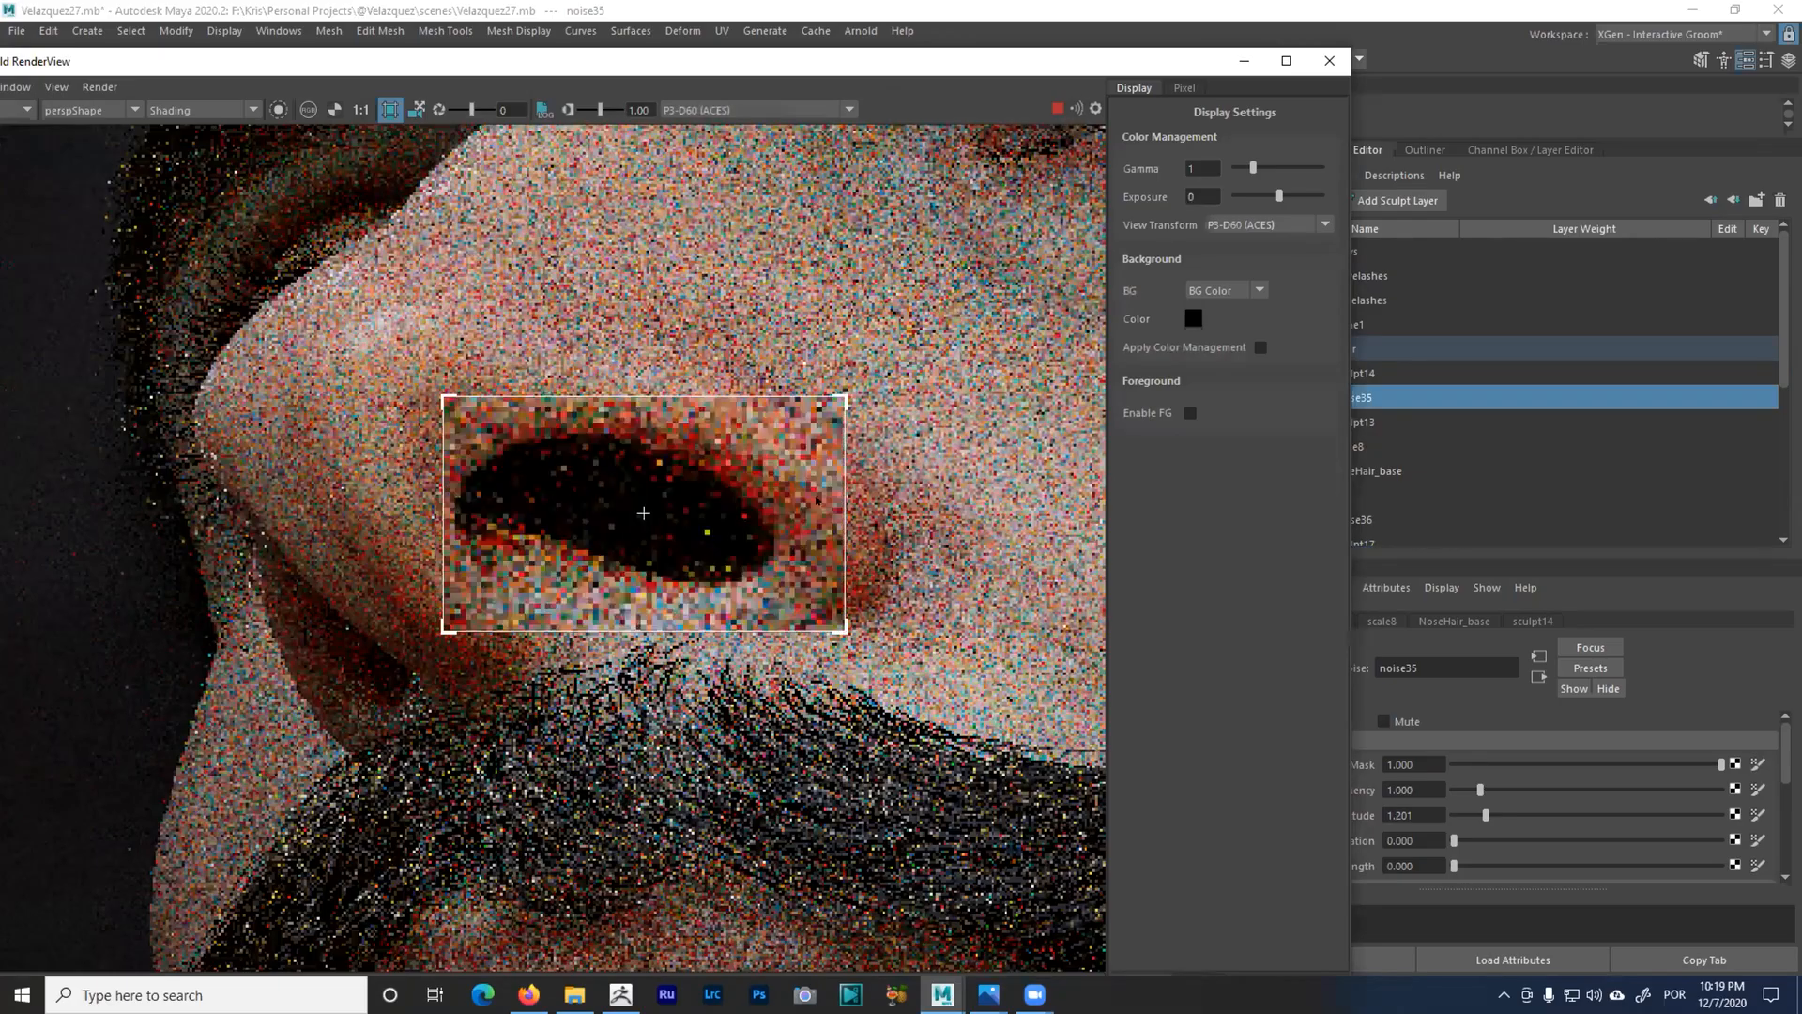
# - Maximize the render window and compare the newly rendered nostril hairs with Snapshot_03
pyautogui.scroll(2, 644, 512)
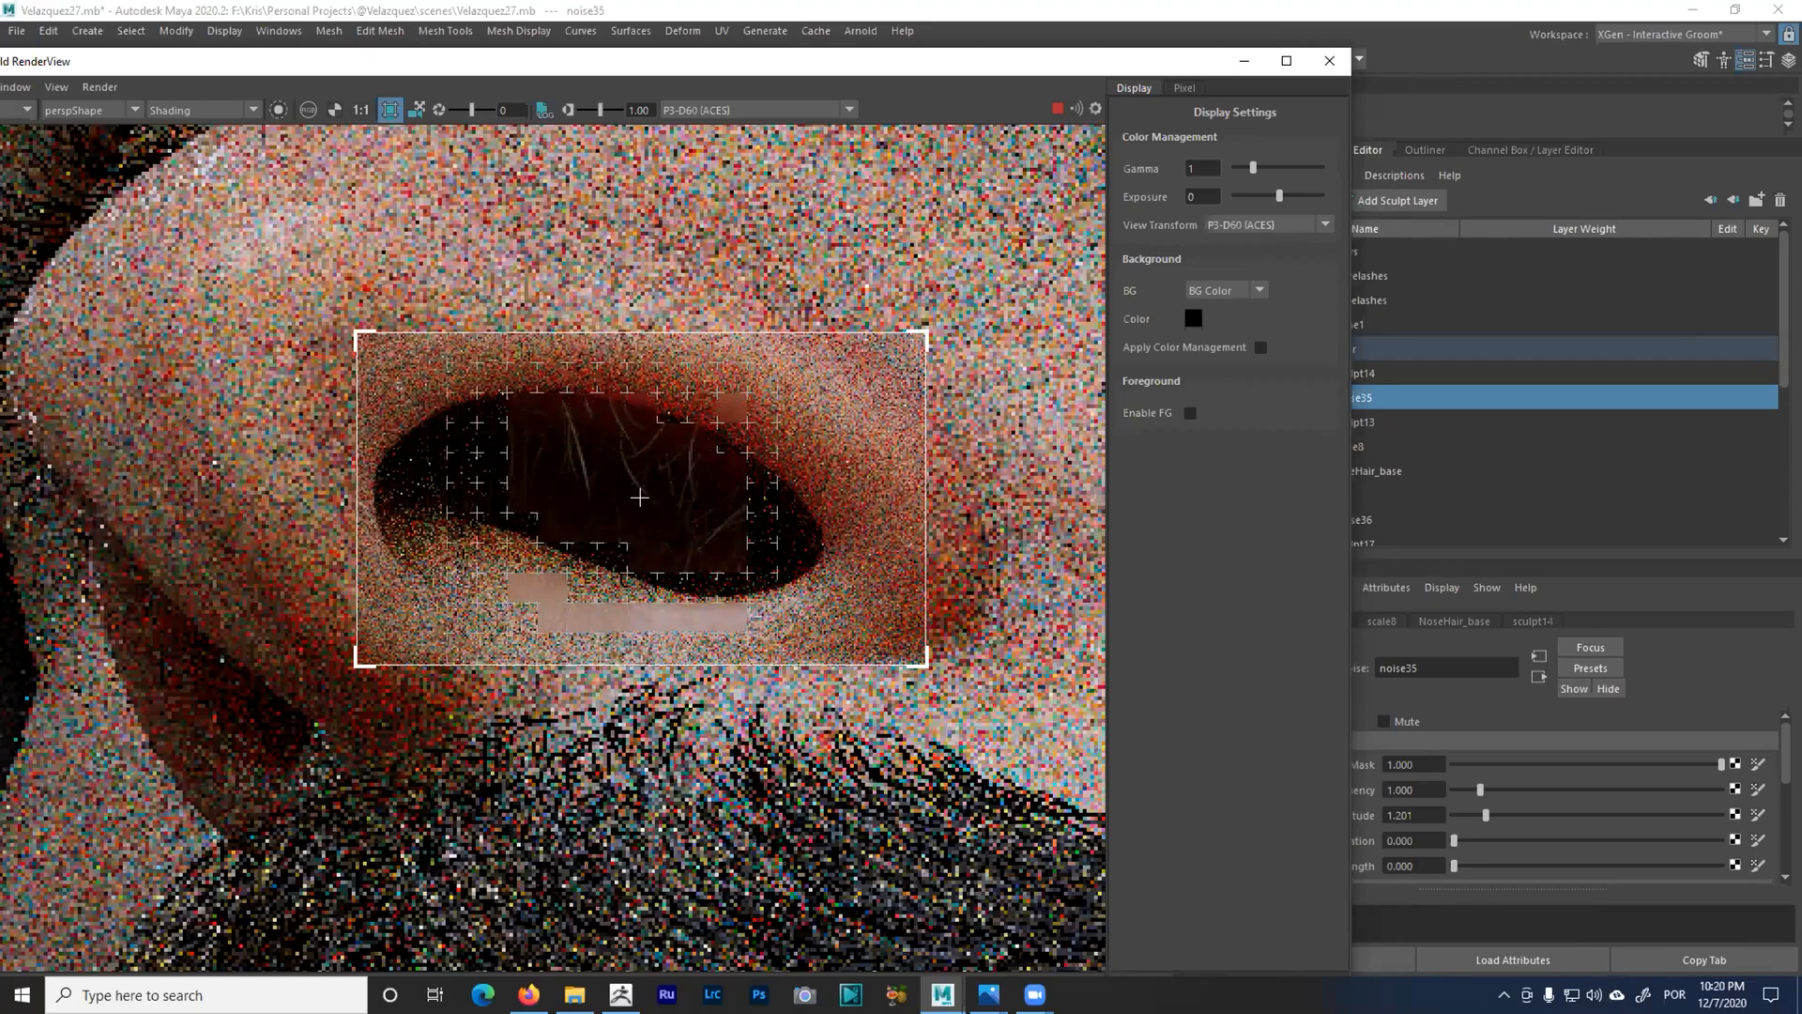
pyautogui.click(1285, 60)
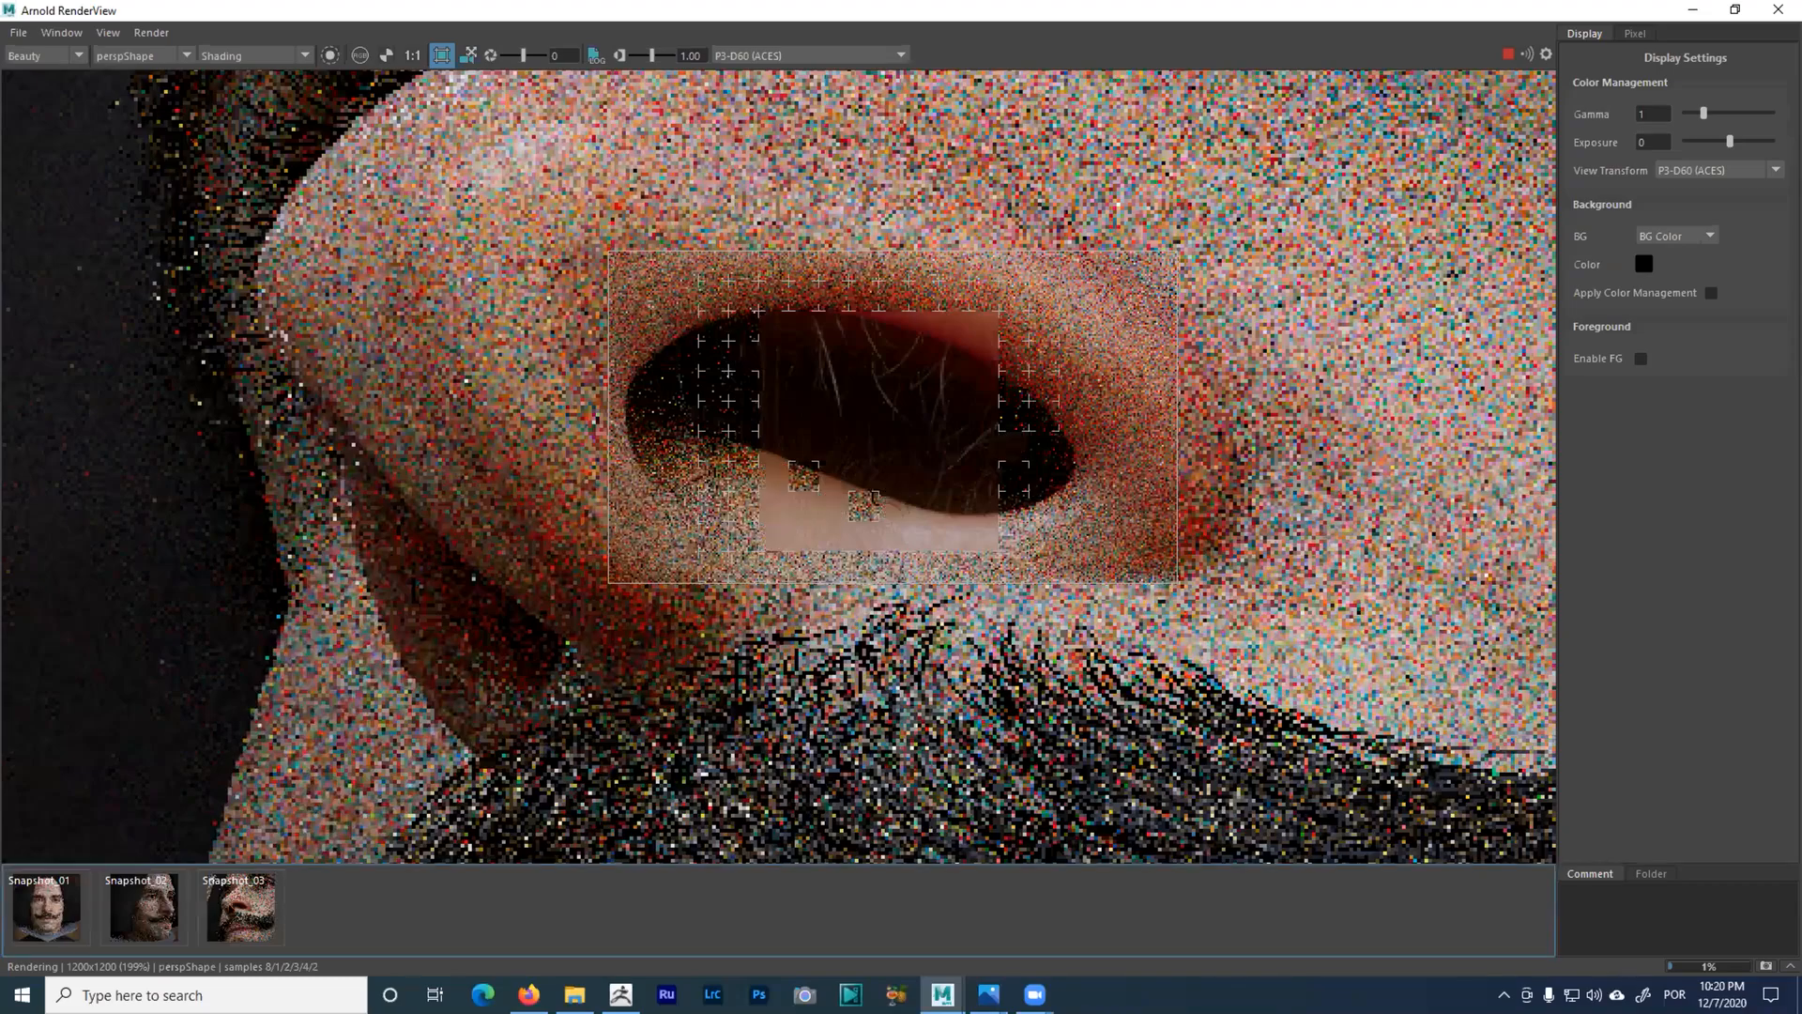
pyautogui.click(208, 884)
pyautogui.click(208, 884)
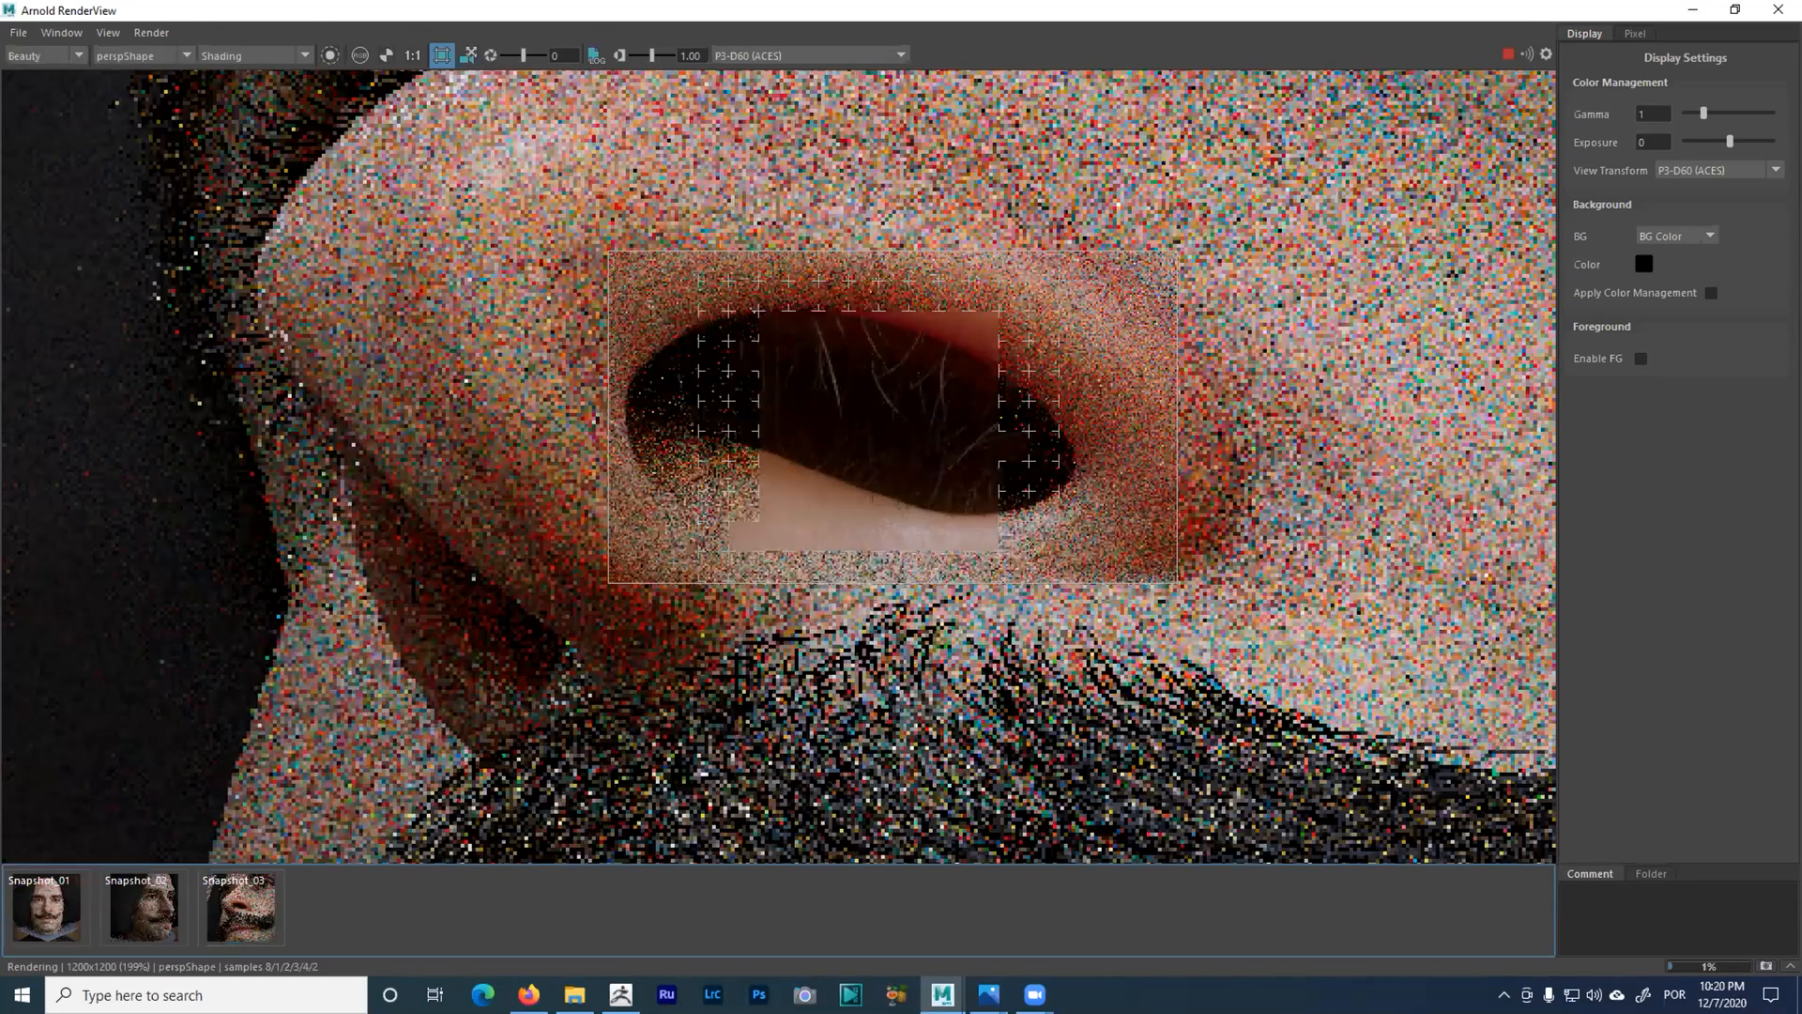
# - Compare the new nostril render with Snapshot_03 and examine the nose hairs both close up and within the whole face
pyautogui.click(209, 884)
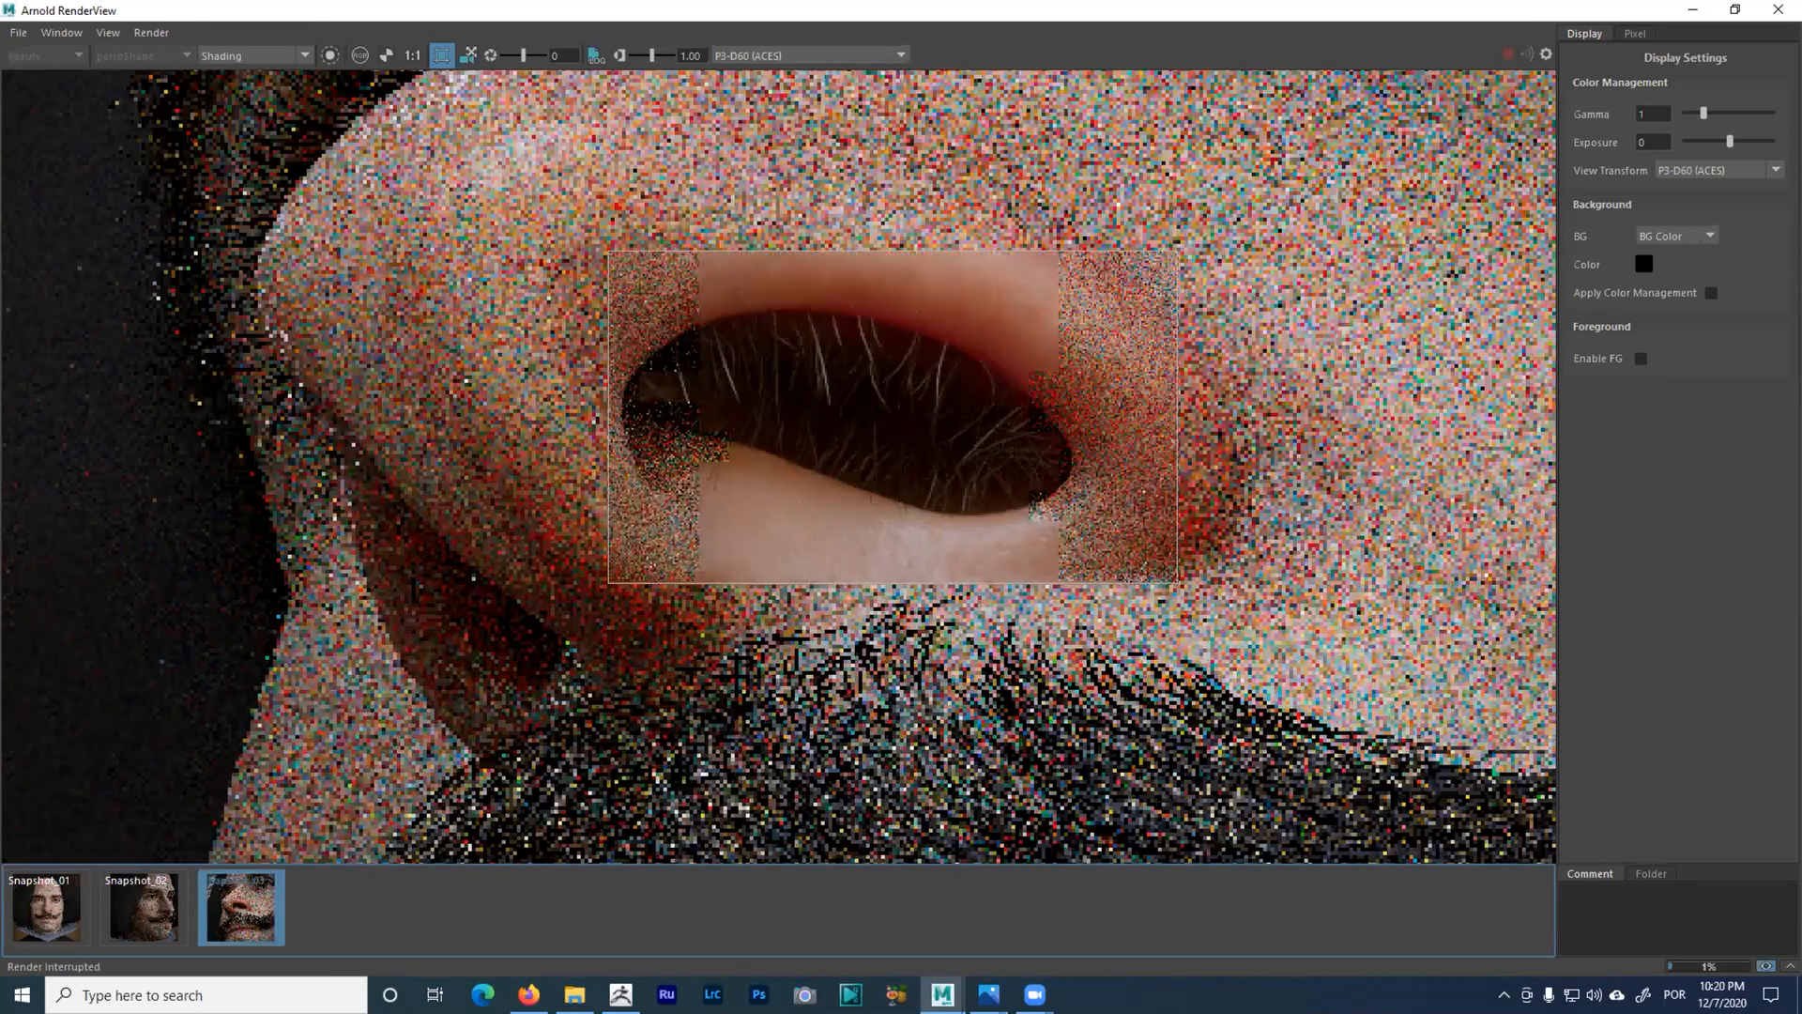
pyautogui.click(247, 896)
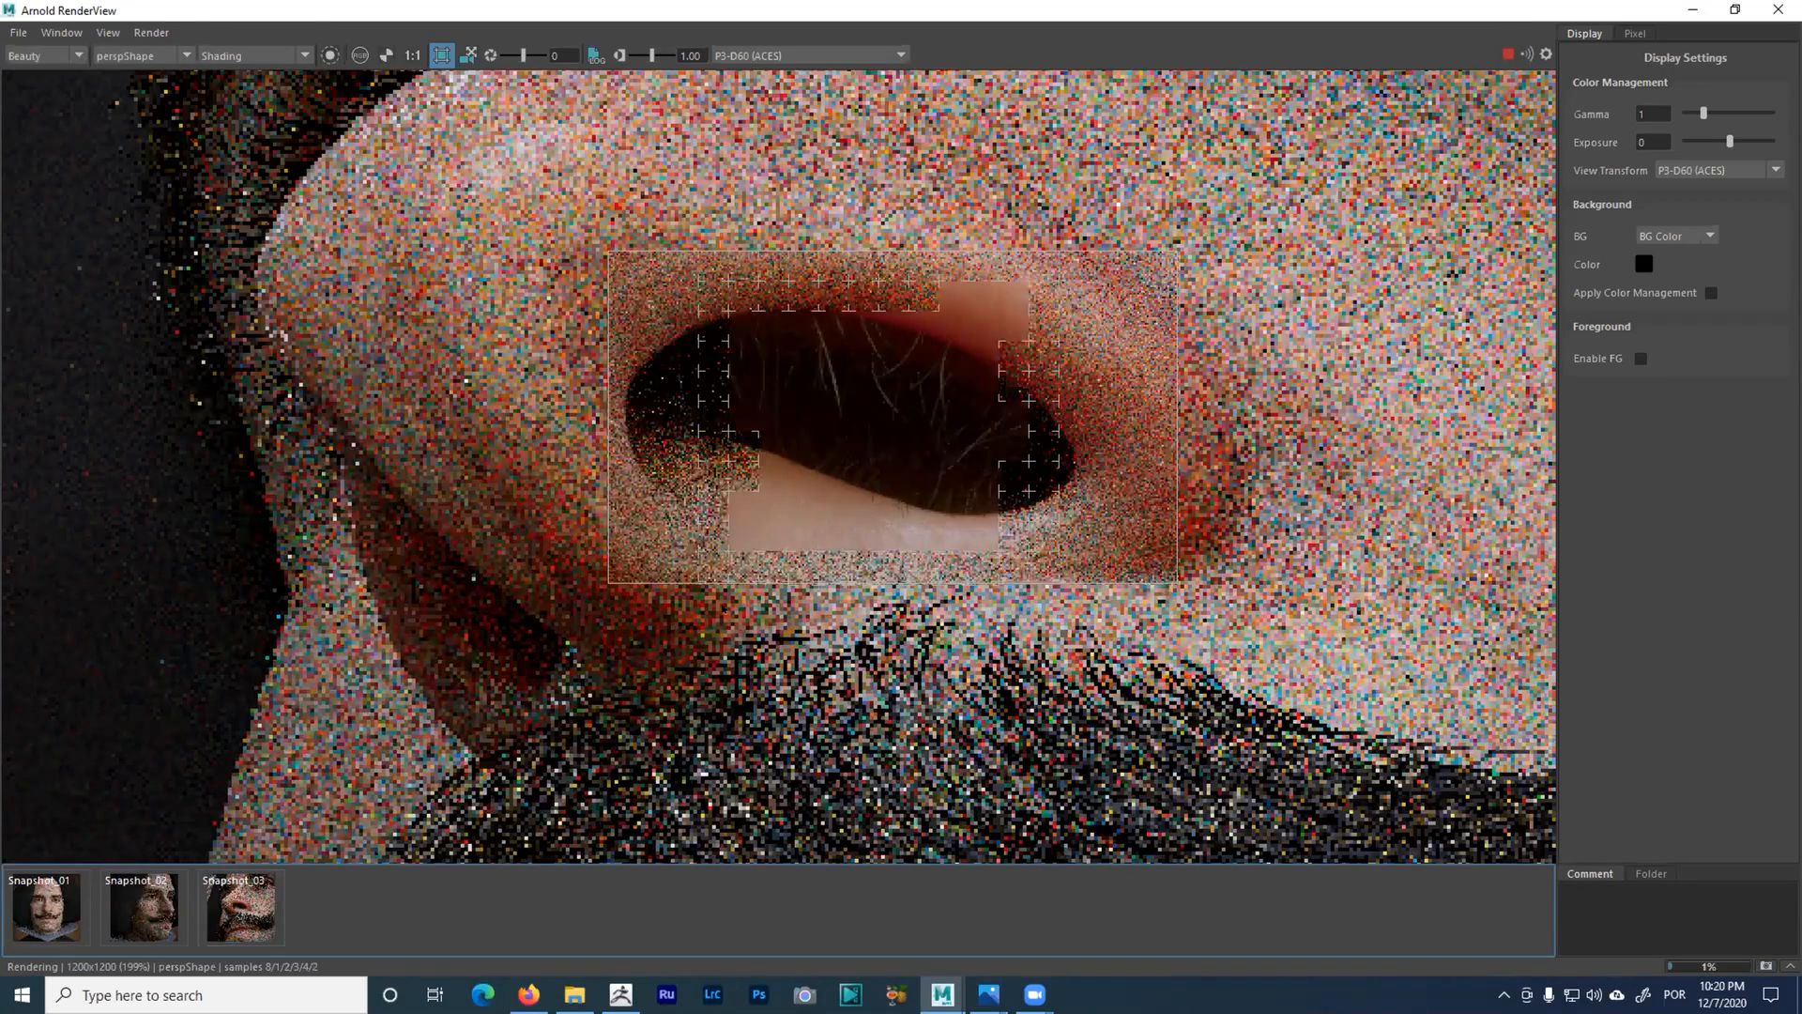
pyautogui.scroll(-2, 895, 430)
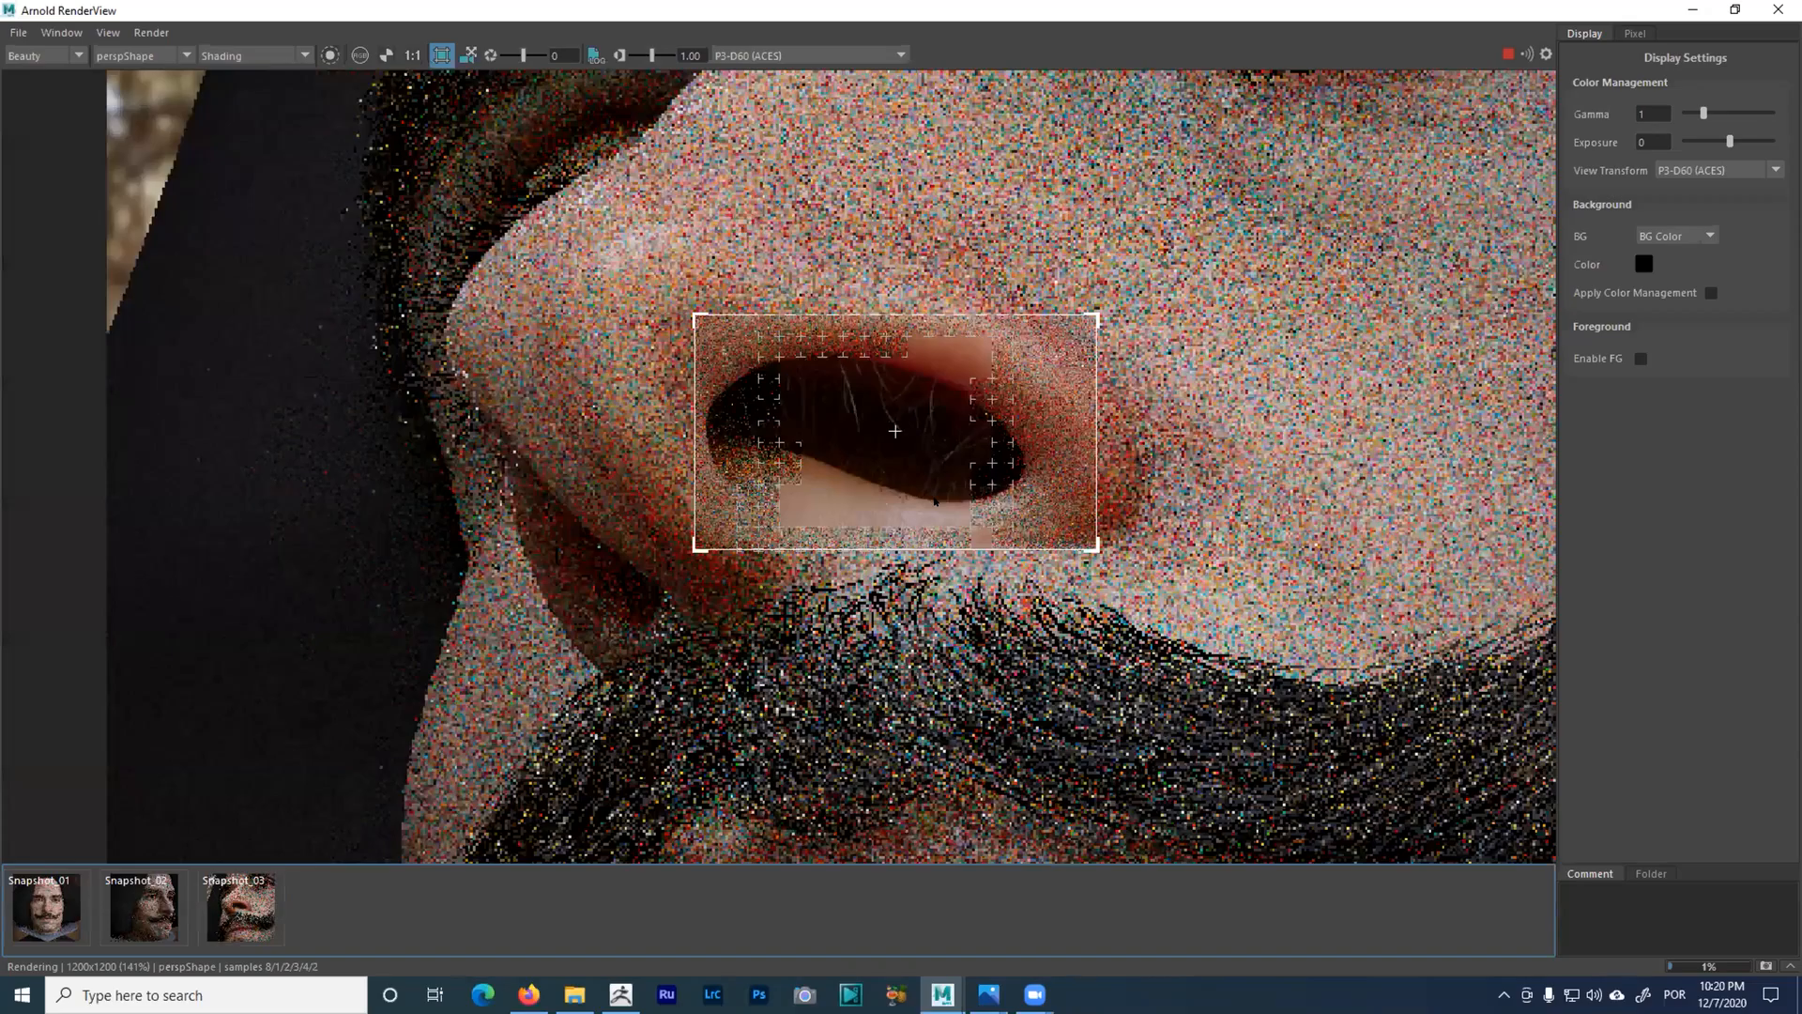
pyautogui.scroll(-1, 935, 500)
pyautogui.scroll(-1, 936, 519)
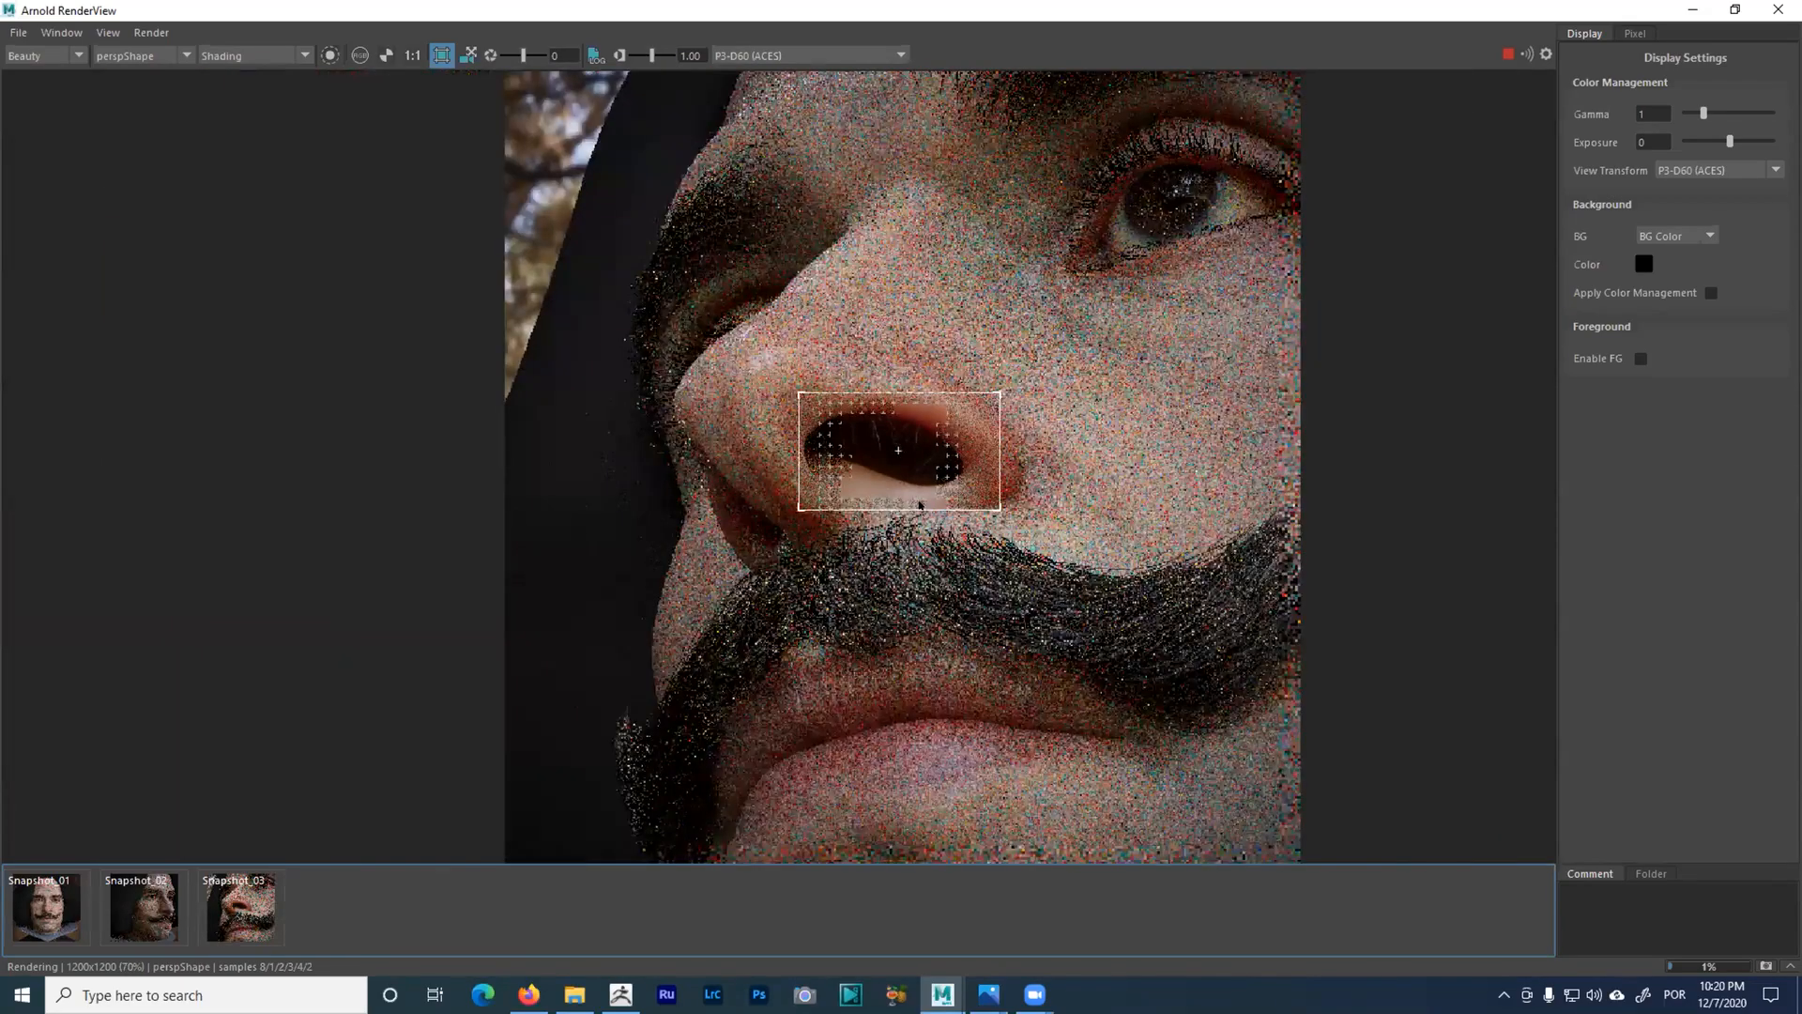
pyautogui.scroll(1, 910, 500)
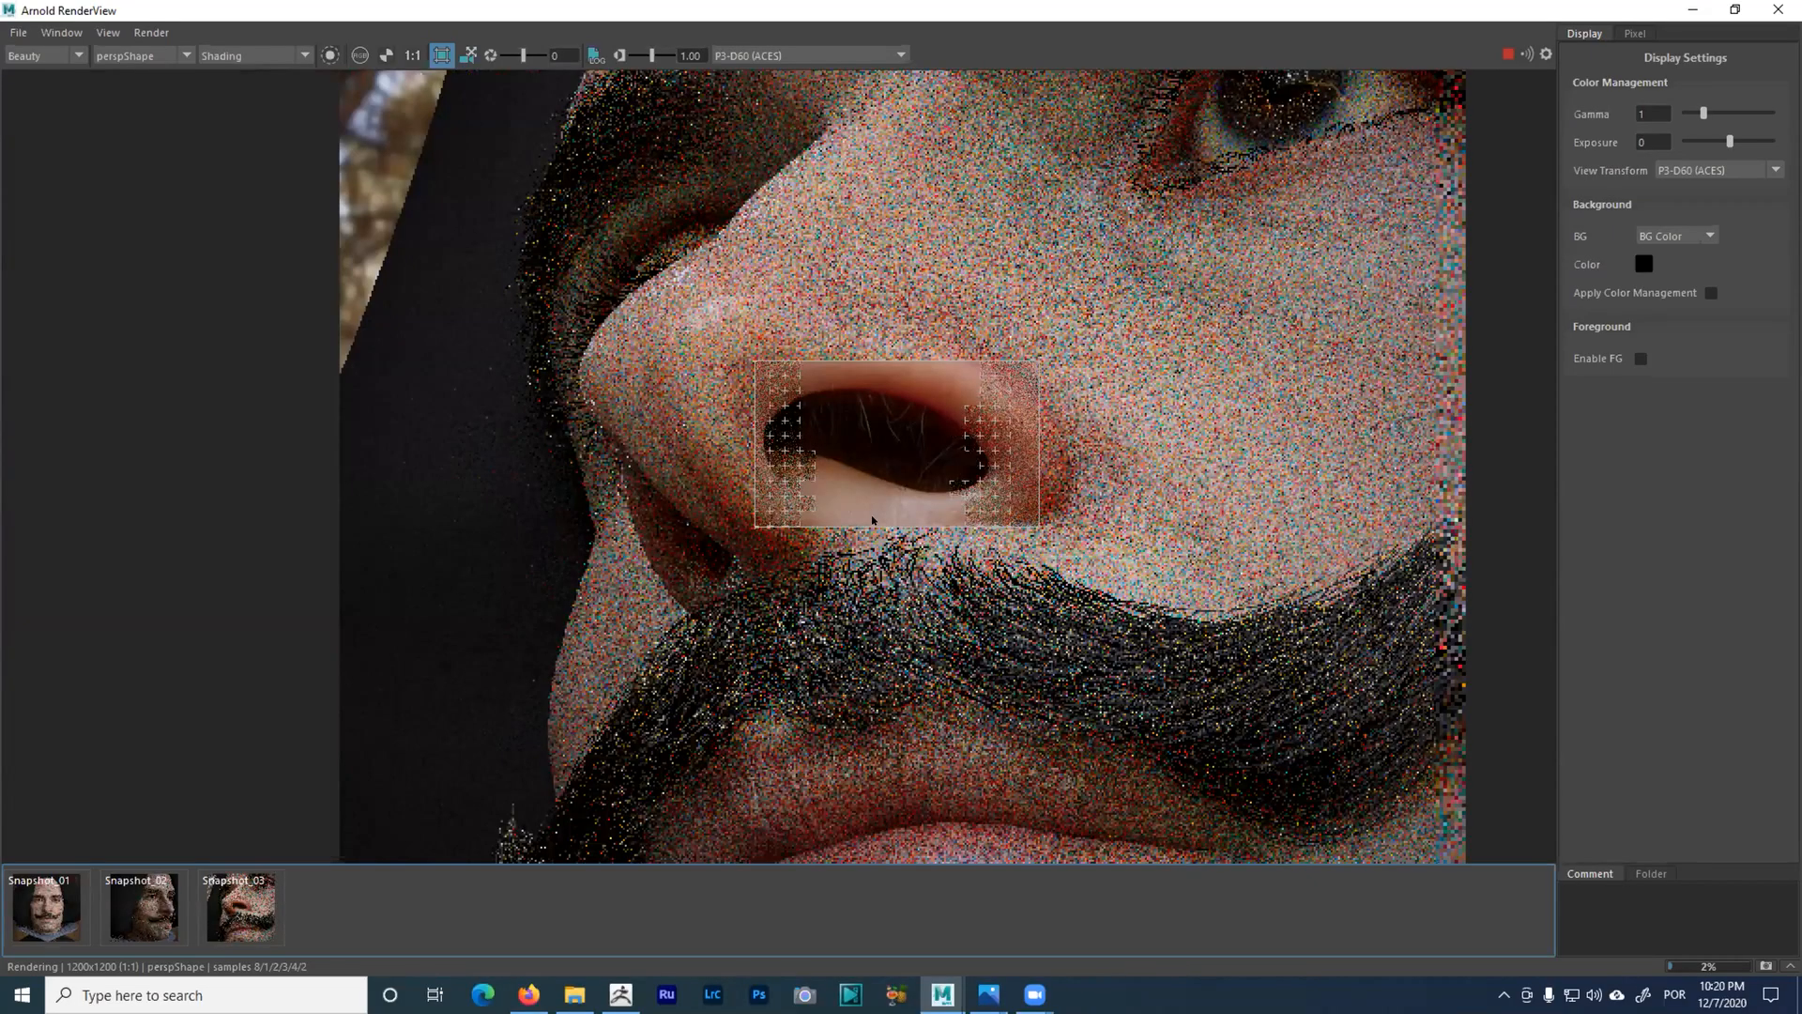
pyautogui.scroll(1, 872, 516)
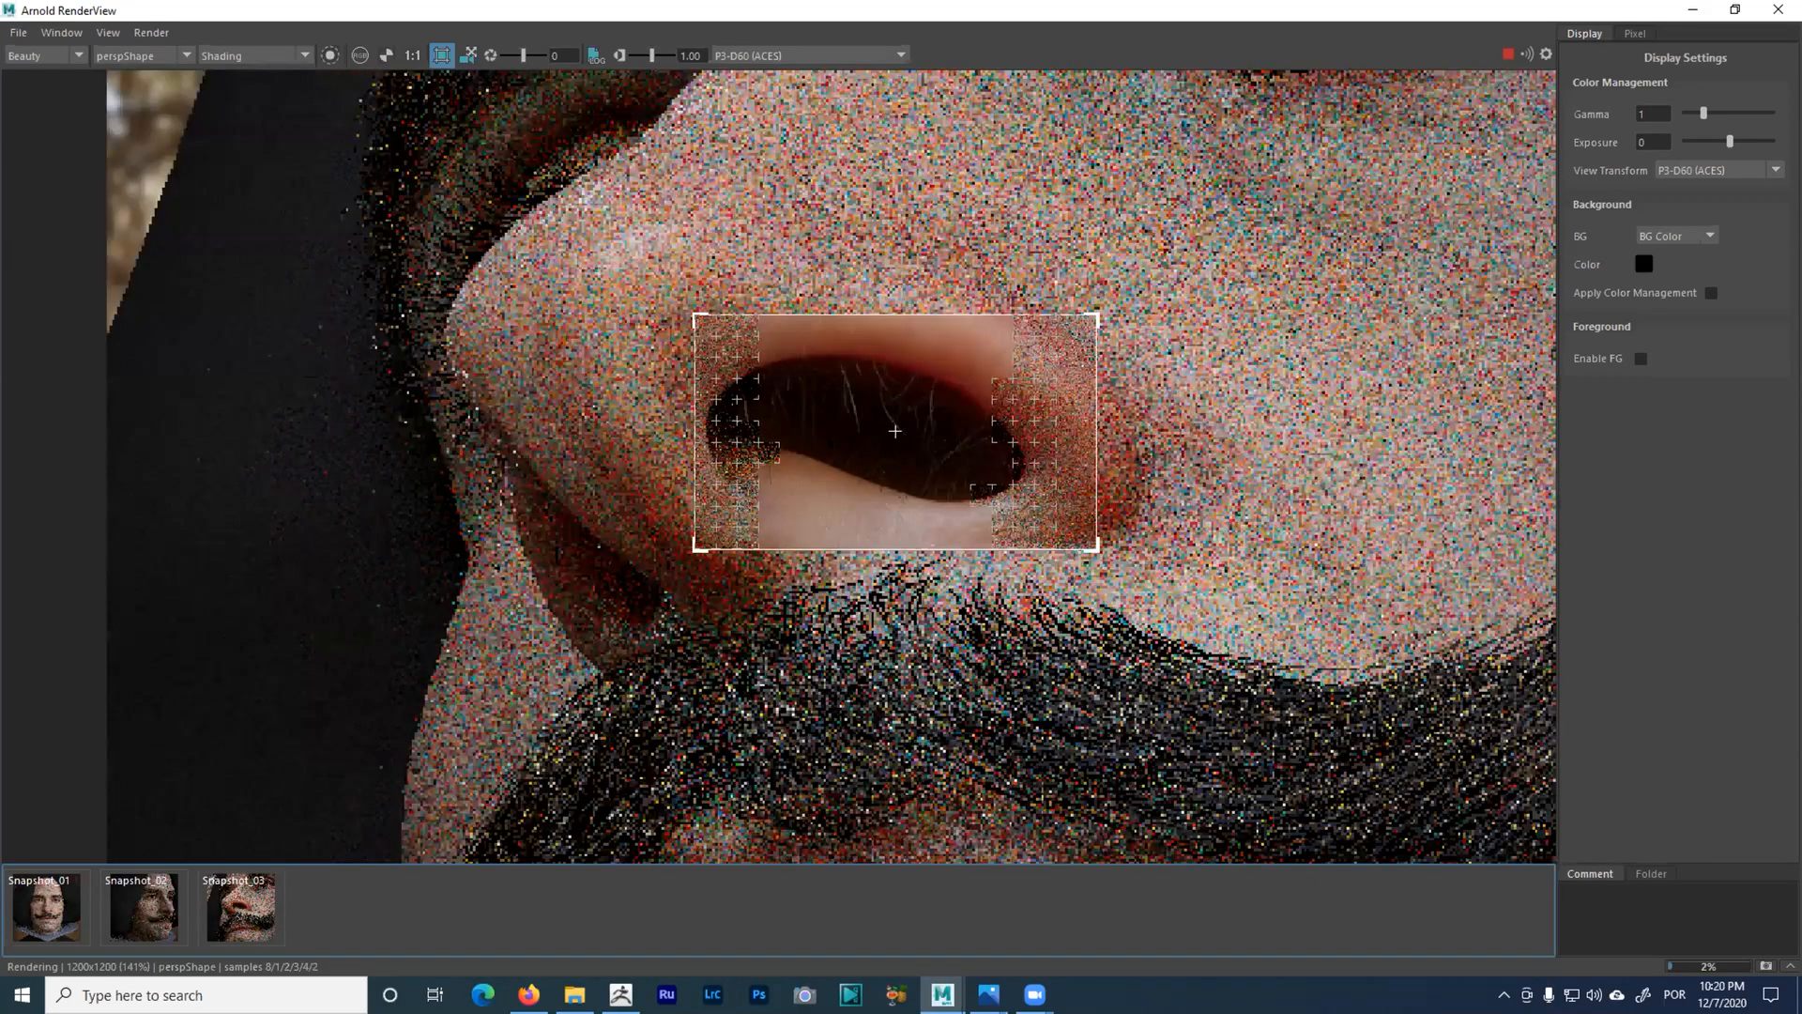
pyautogui.scroll(1, 902, 471)
pyautogui.scroll(1, 902, 470)
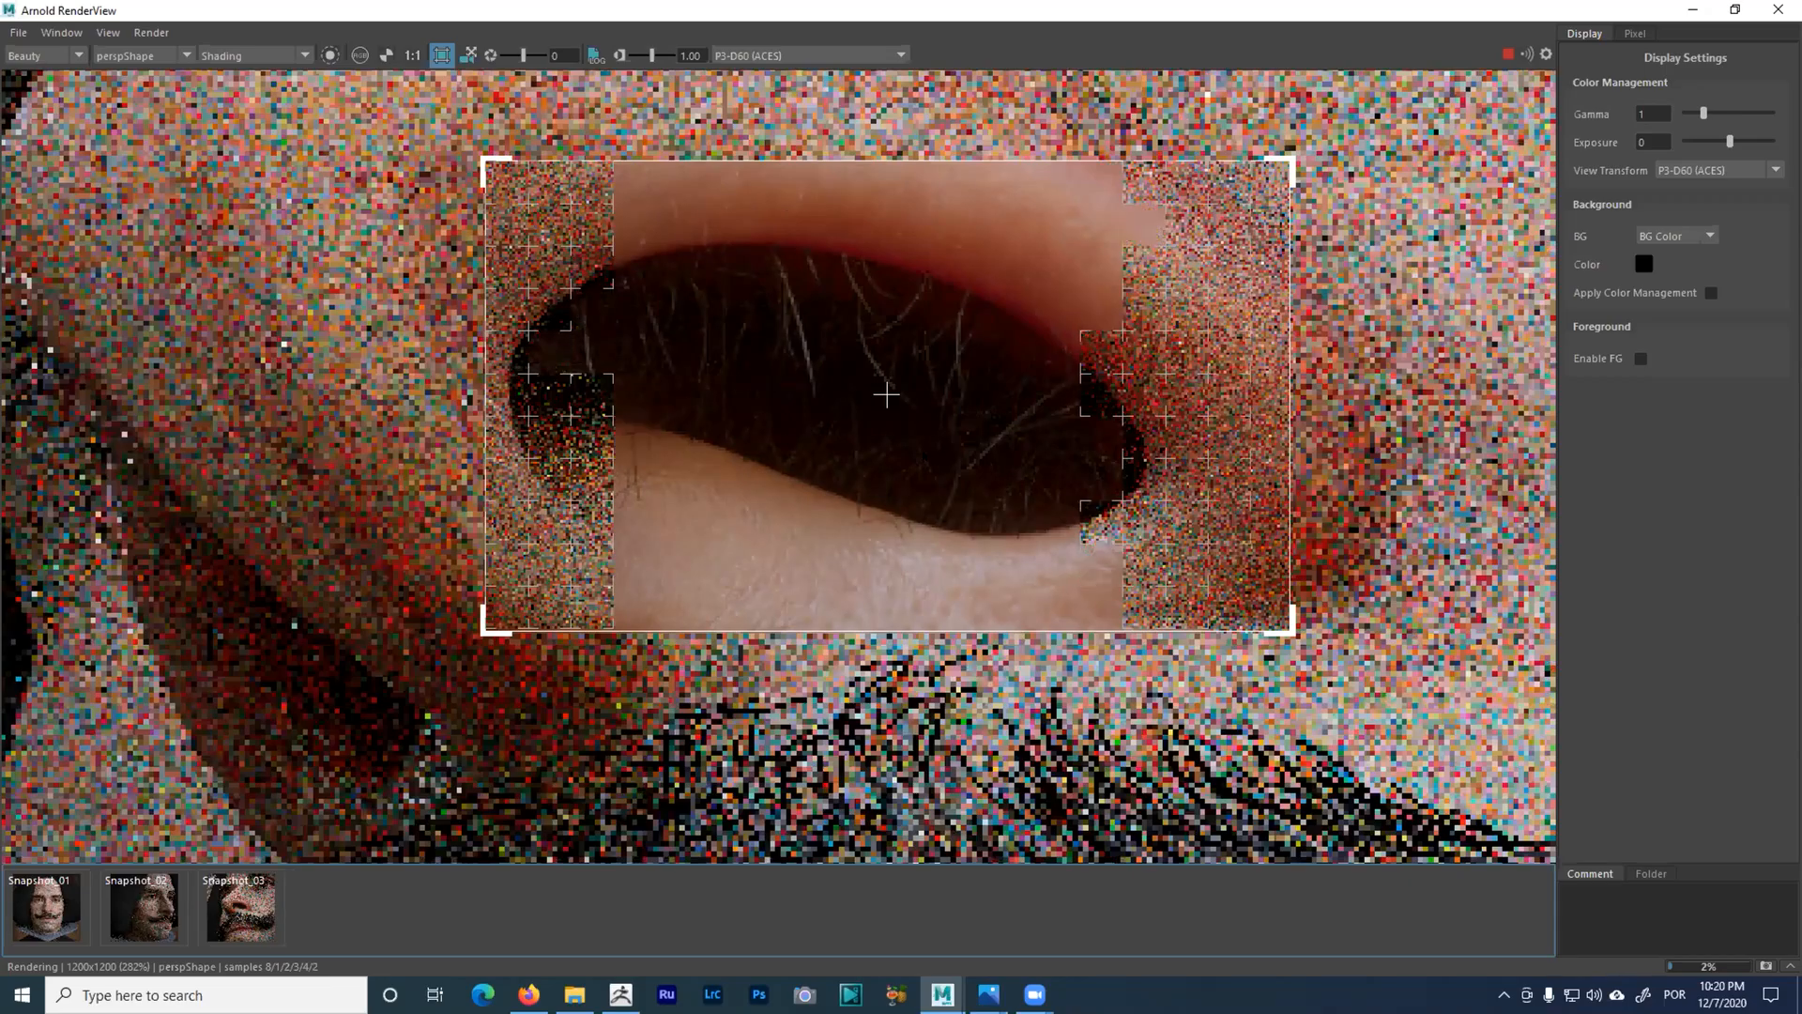
pyautogui.scroll(-2, 886, 395)
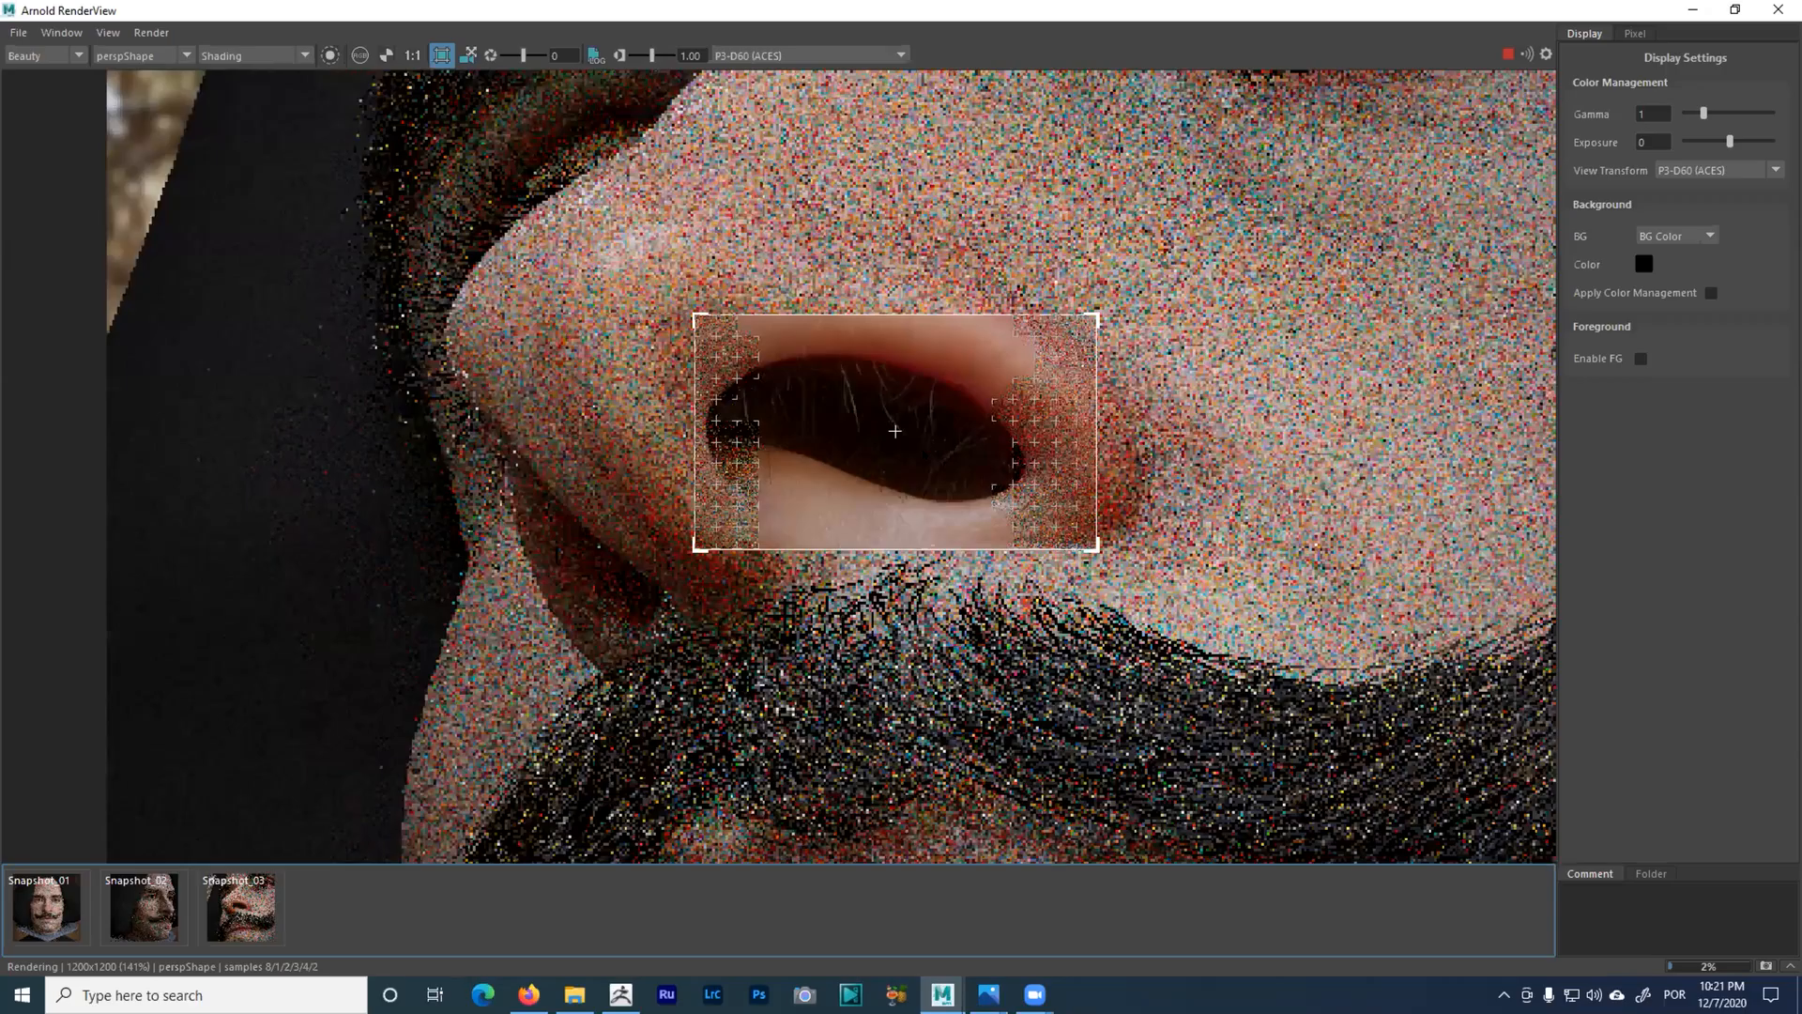
pyautogui.scroll(-2, 1096, 323)
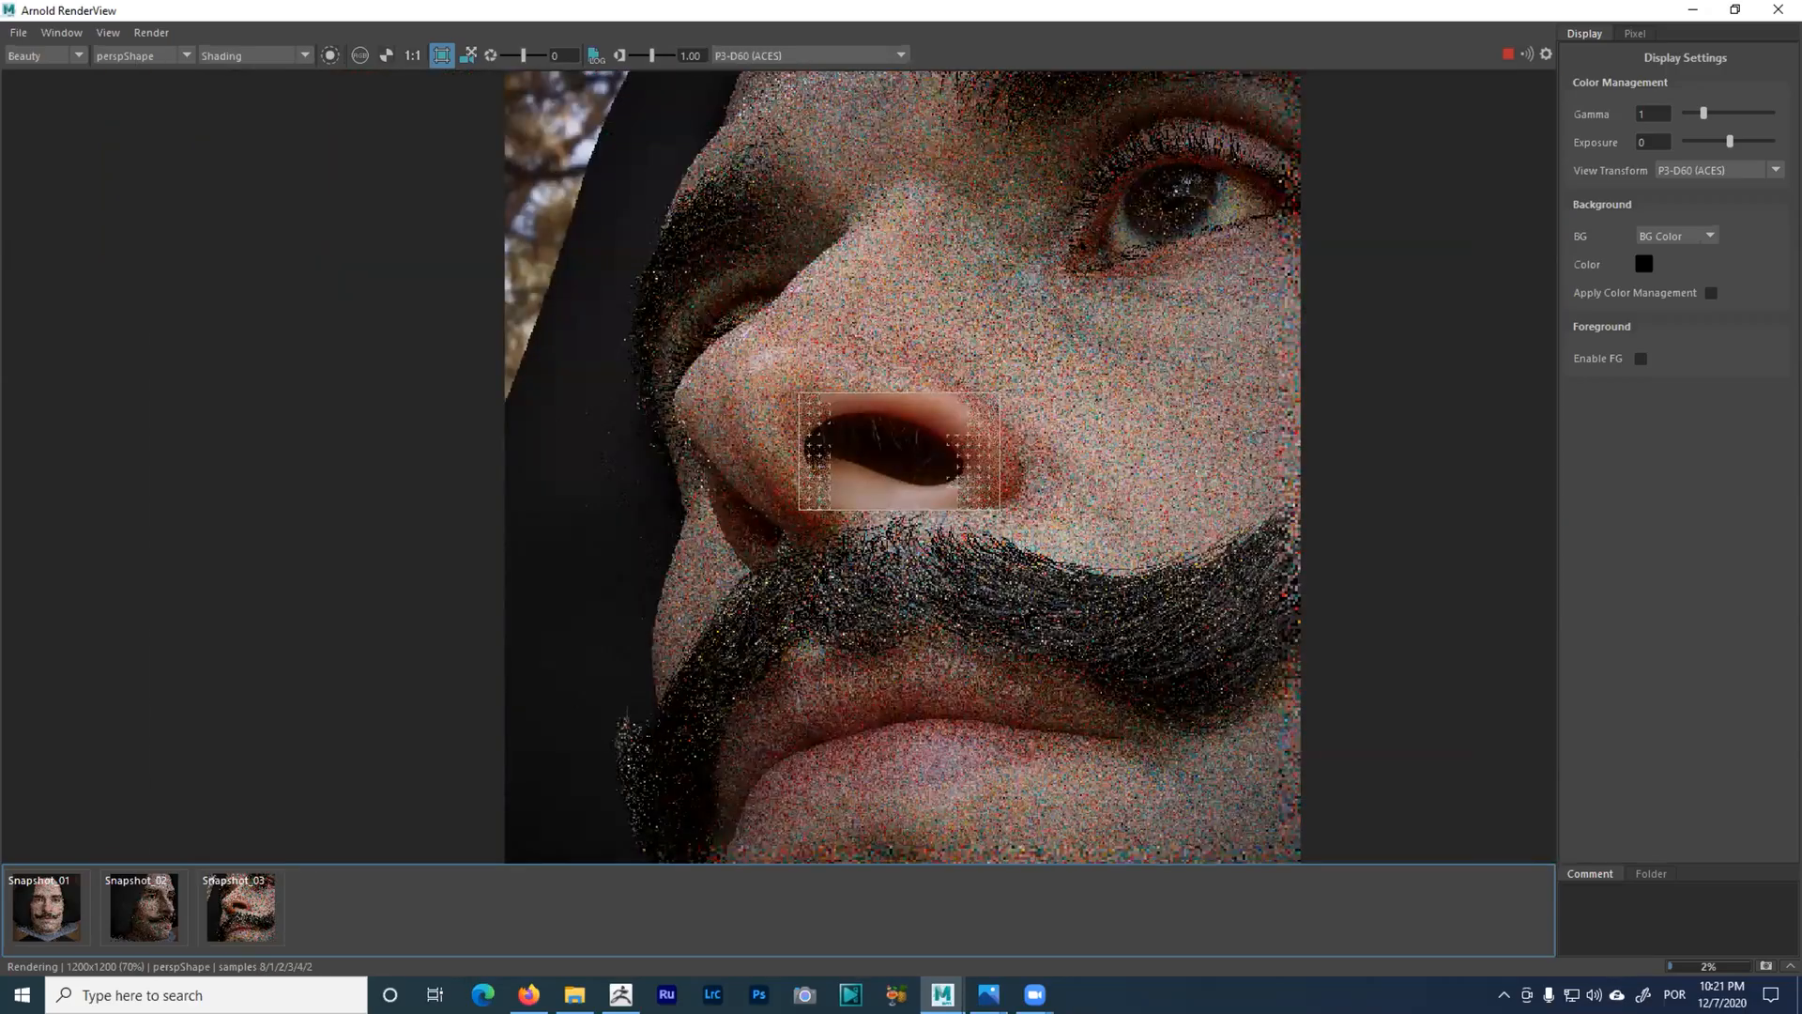
pyautogui.moveTo(1061, 310); pyautogui.dragTo(956, 262, button='middle')
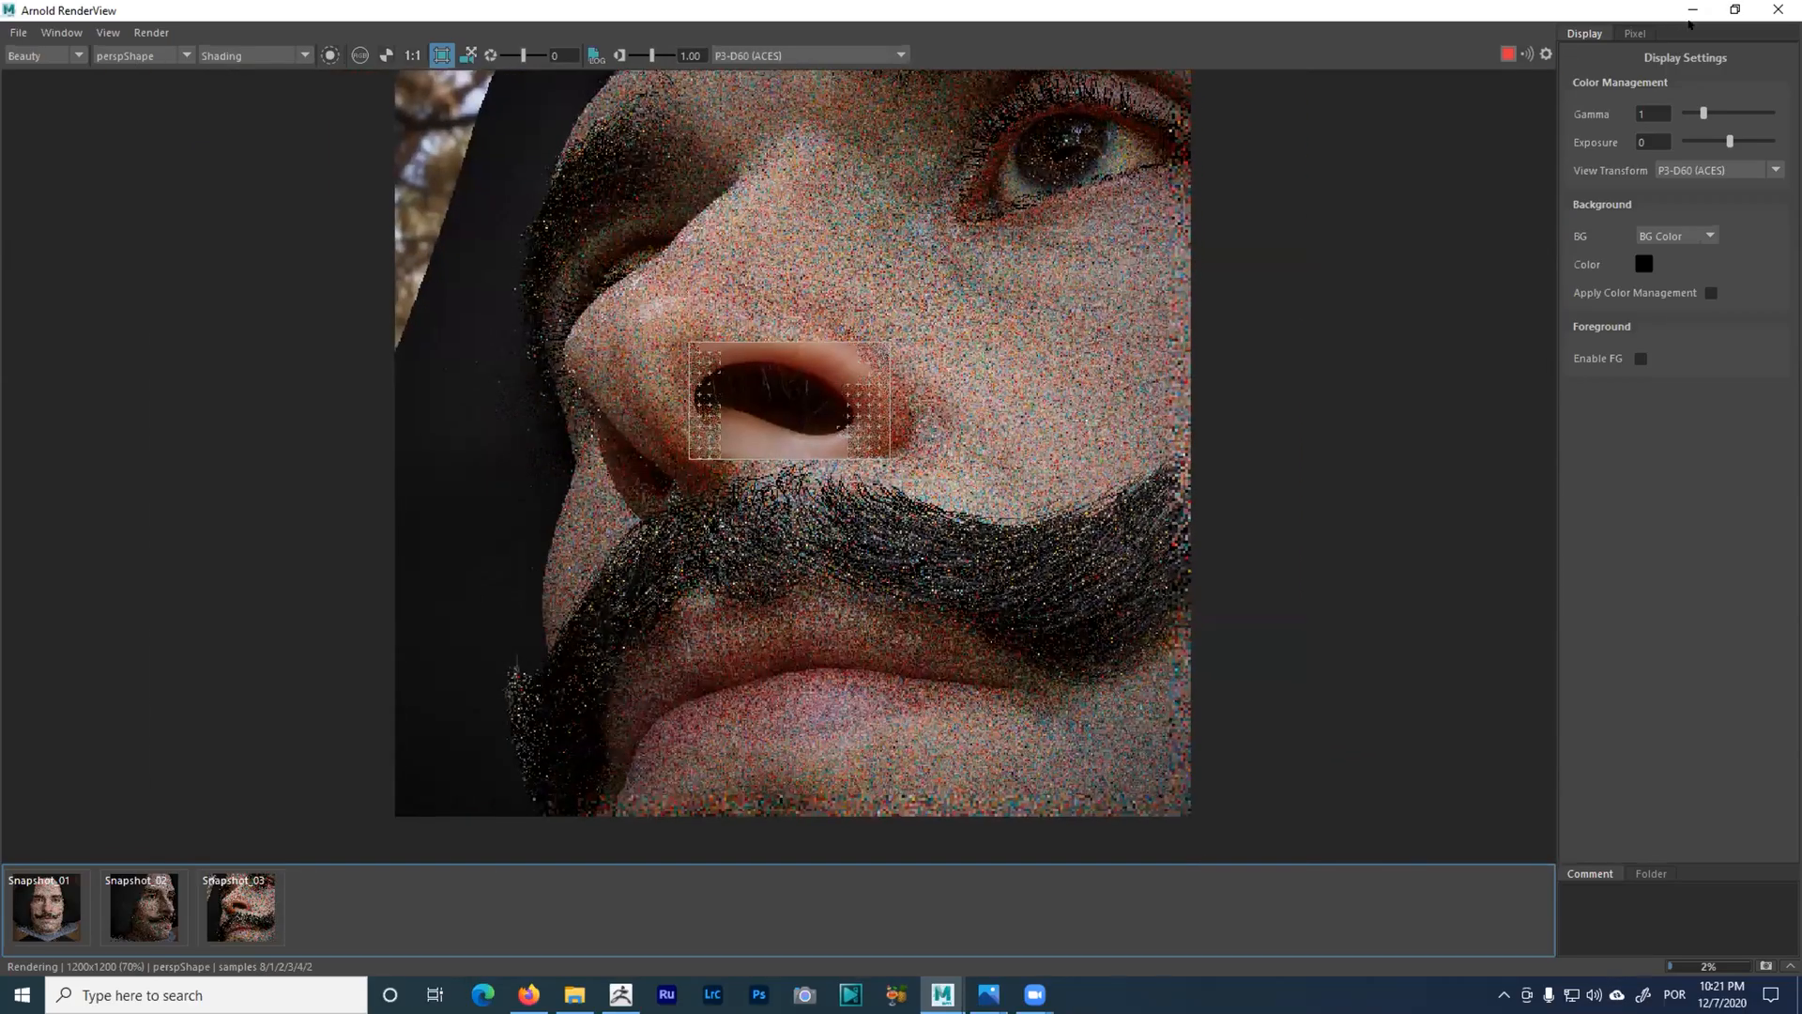
# - Enable Progressive Render in the Arnold sampling settings, close Render Settings and maximize the render window again
pyautogui.click(1735, 9)
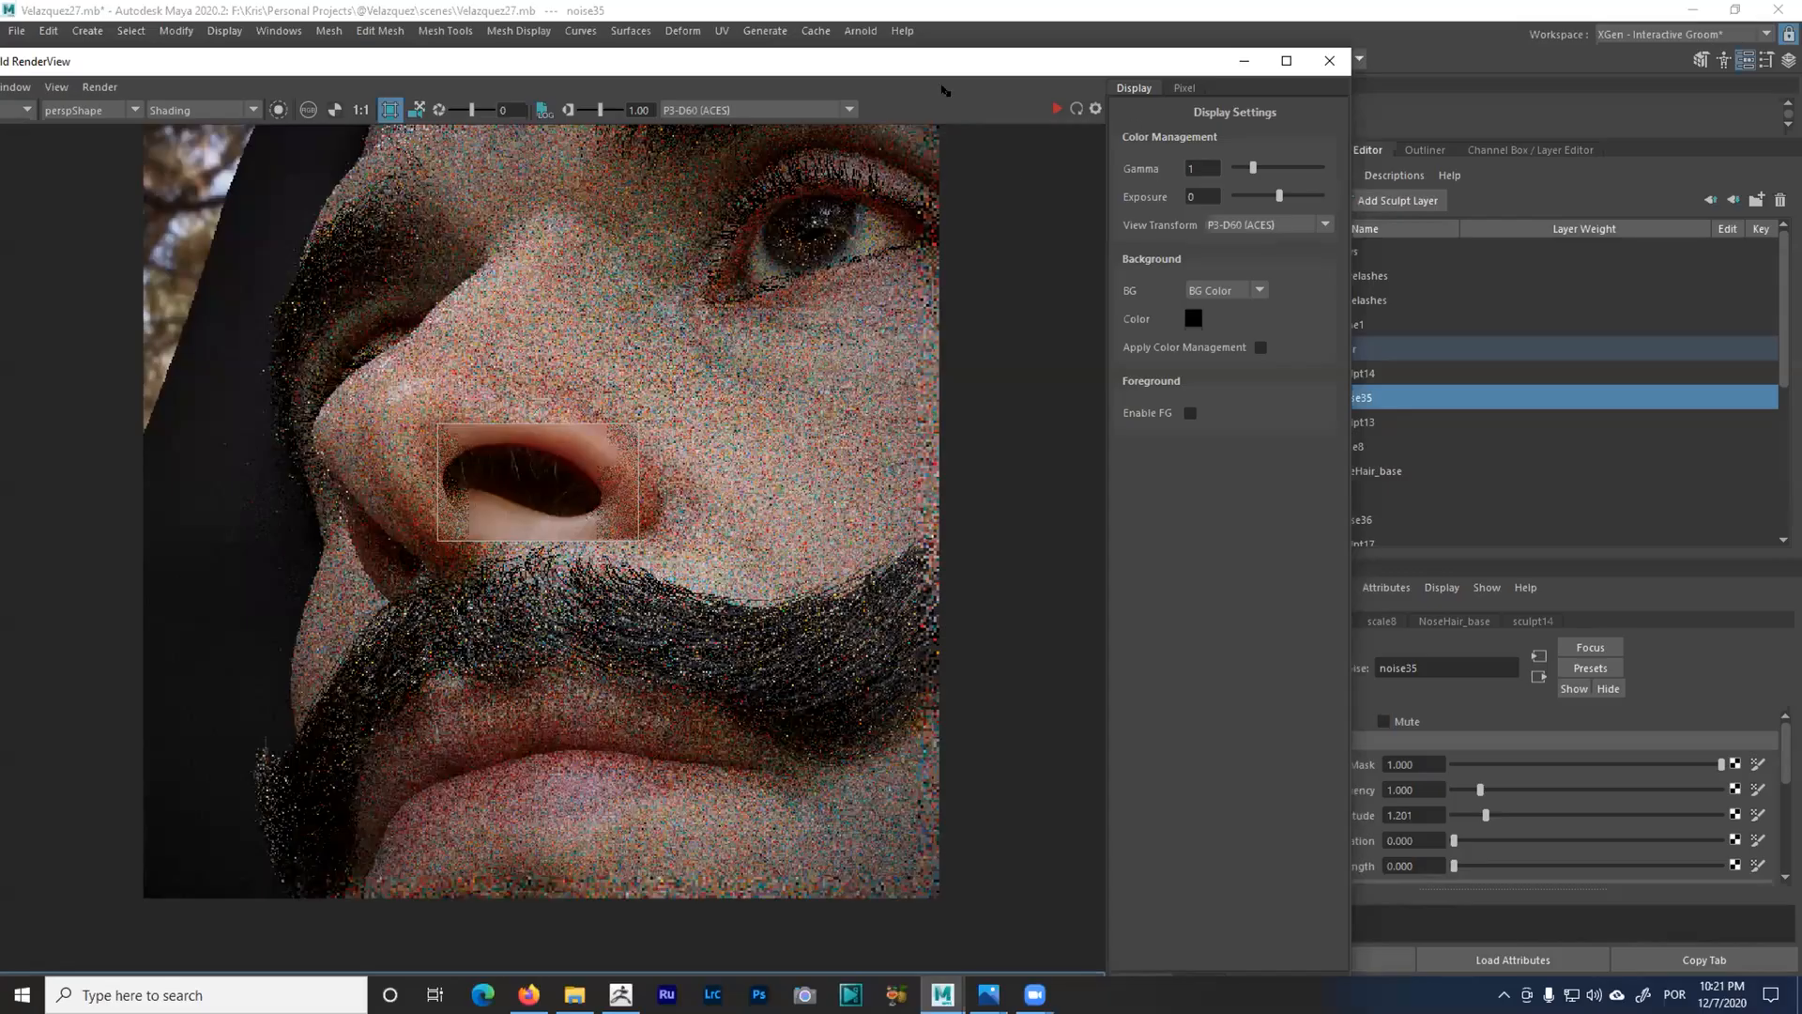
pyautogui.moveTo(944, 64); pyautogui.dragTo(825, 365)
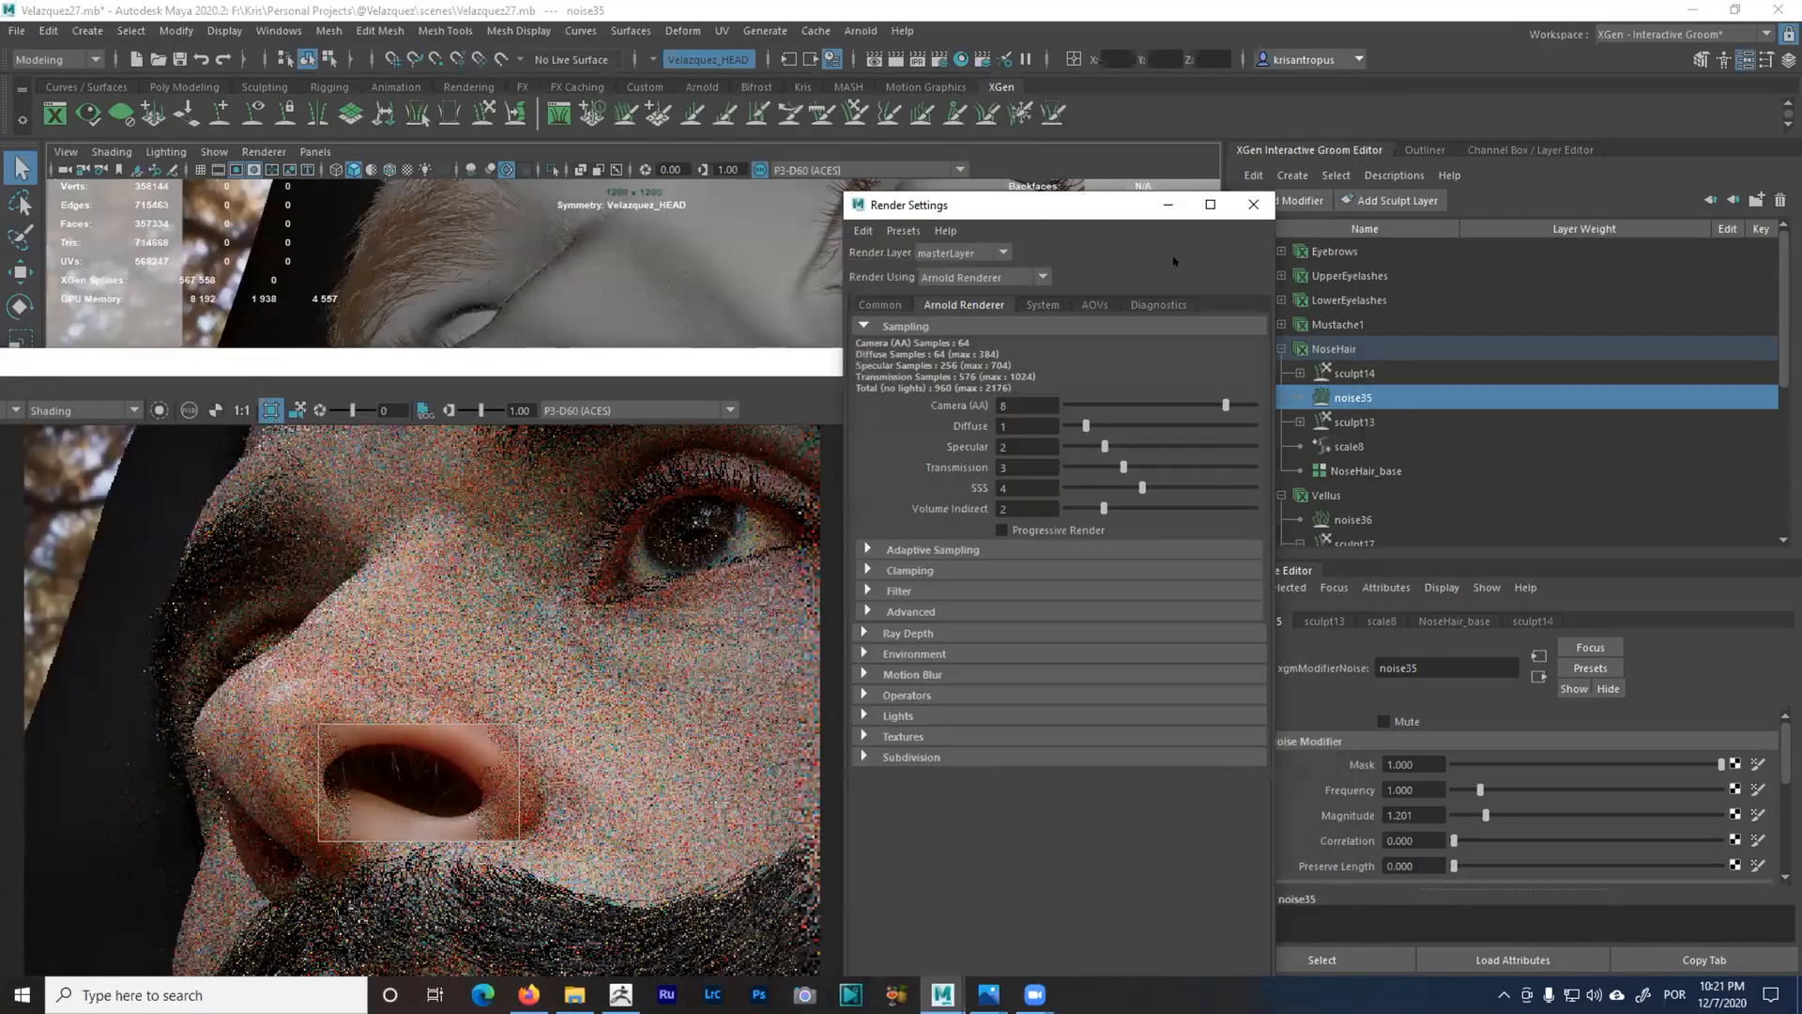
pyautogui.click(1209, 205)
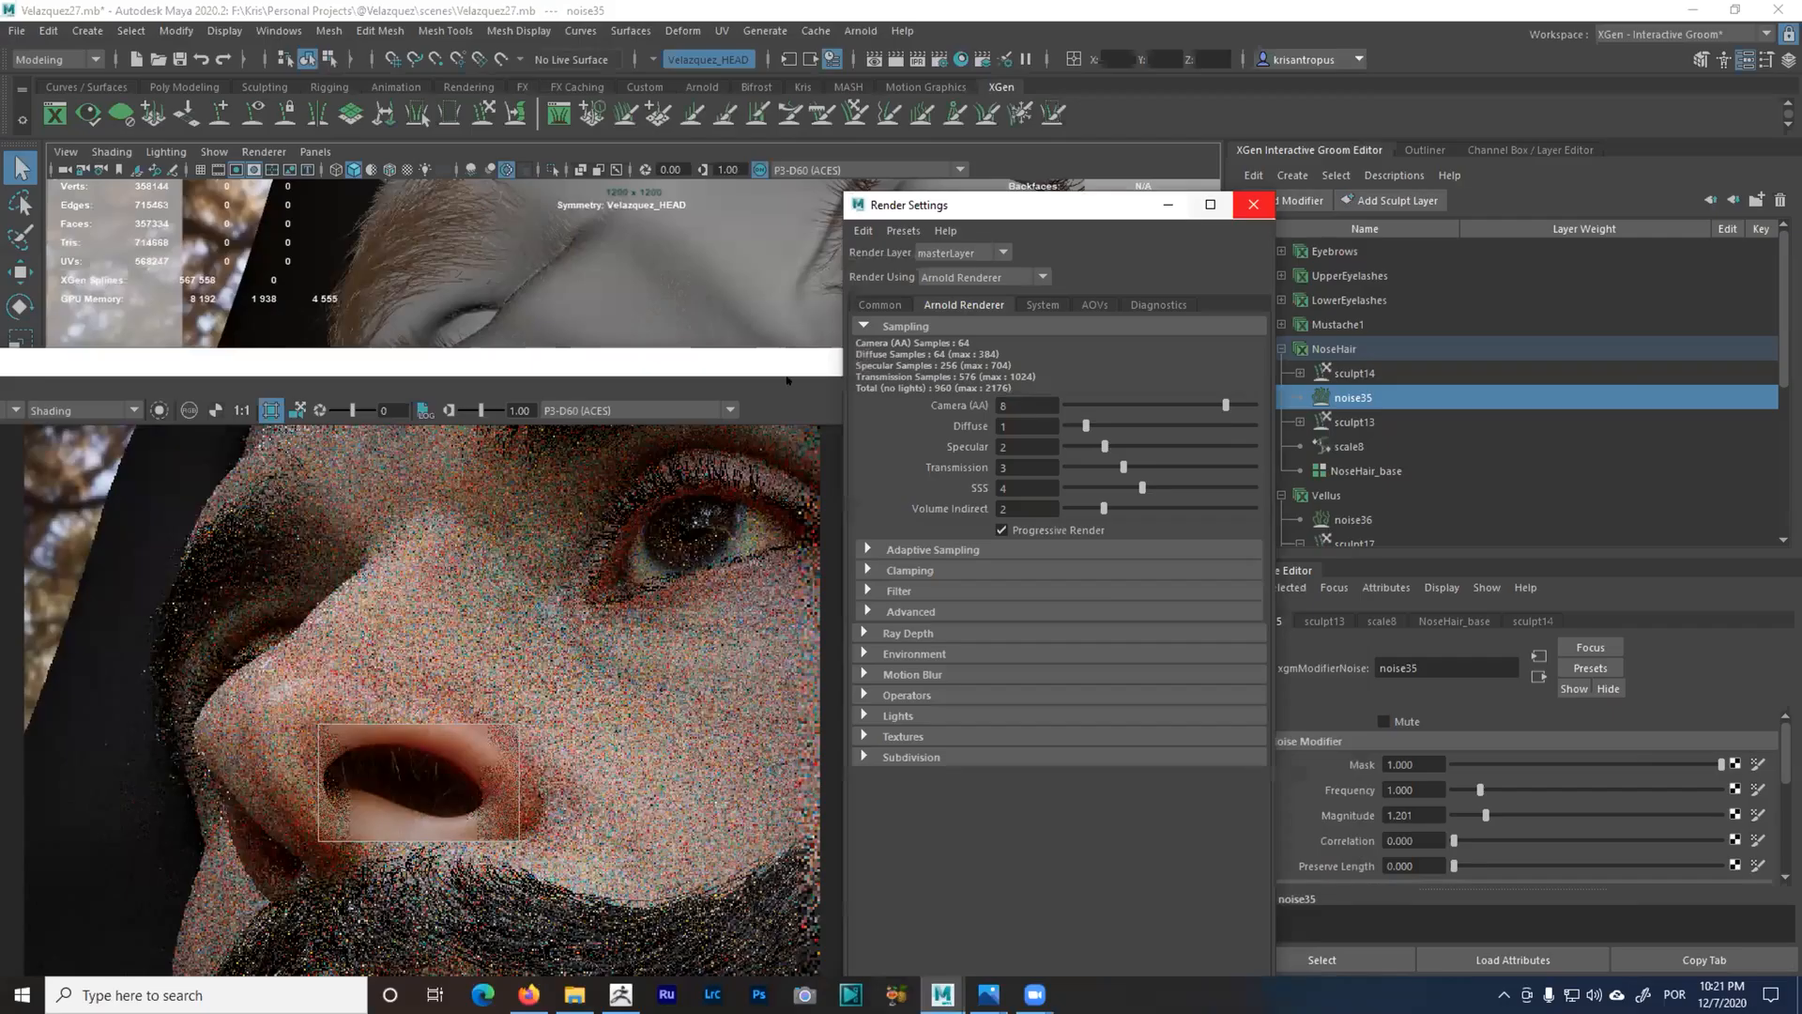
pyautogui.click(1253, 204)
pyautogui.moveTo(787, 379); pyautogui.dragTo(1474, 125)
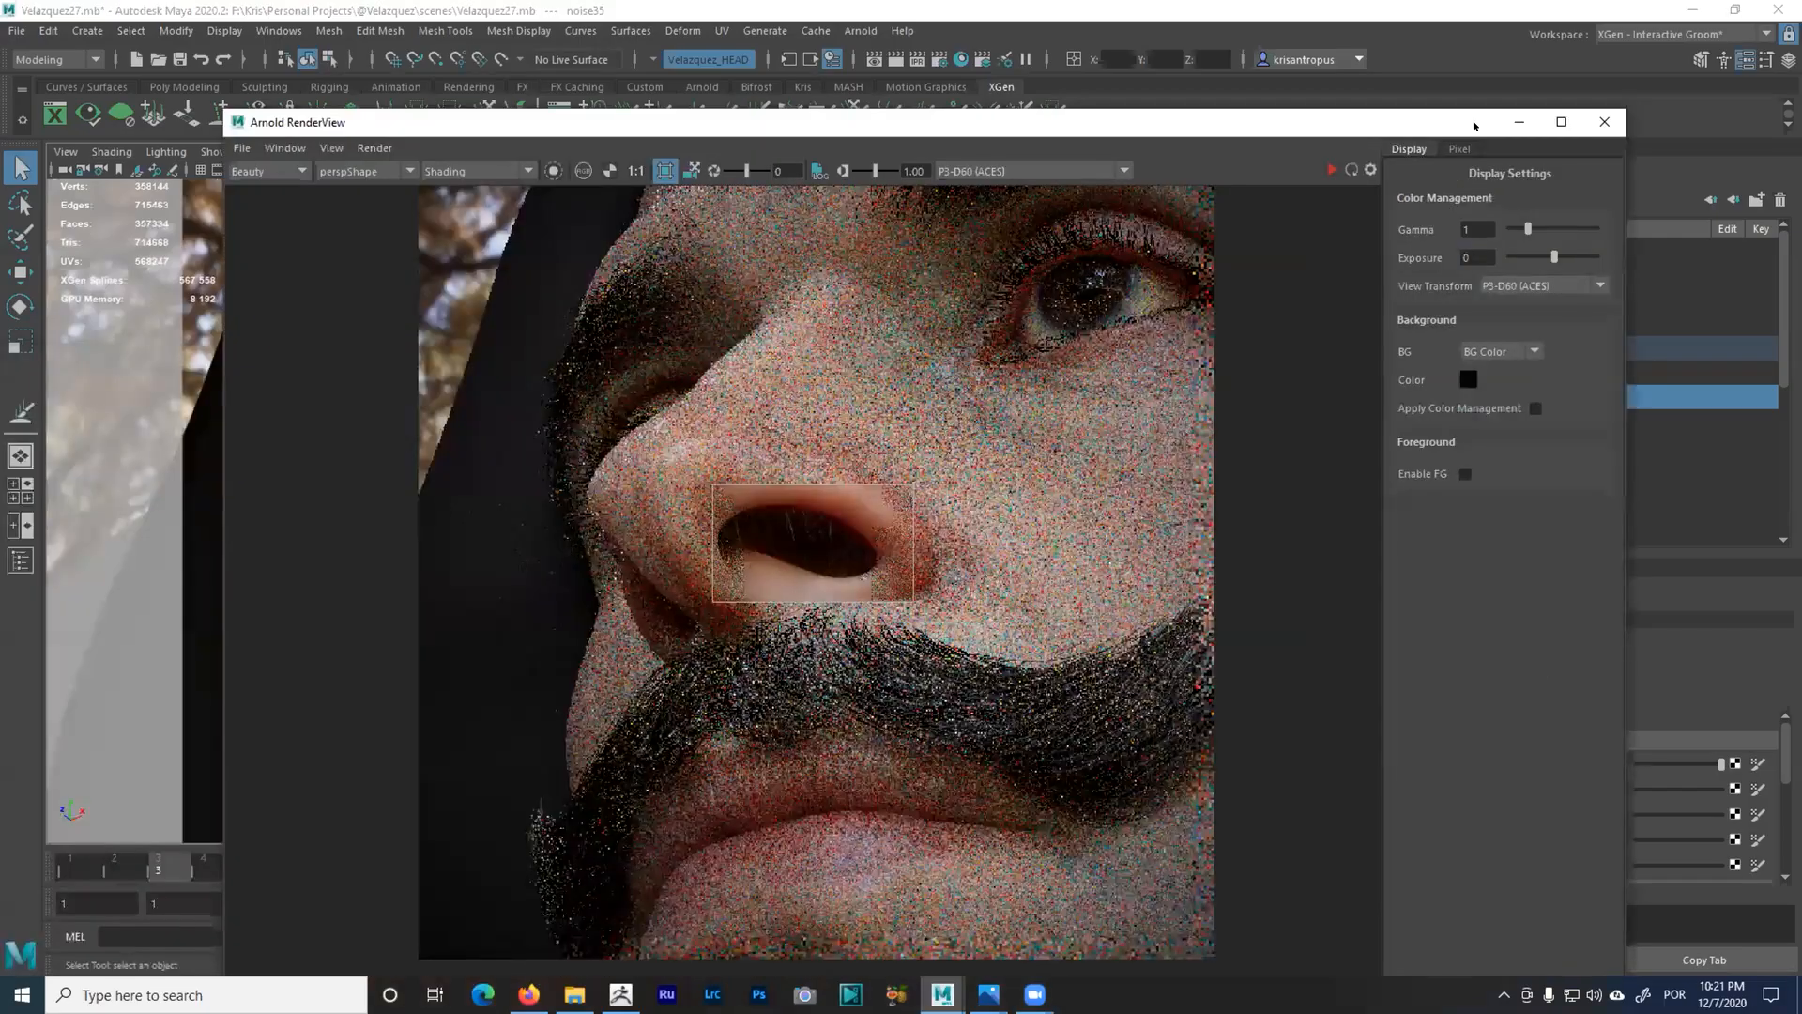
pyautogui.click(1558, 122)
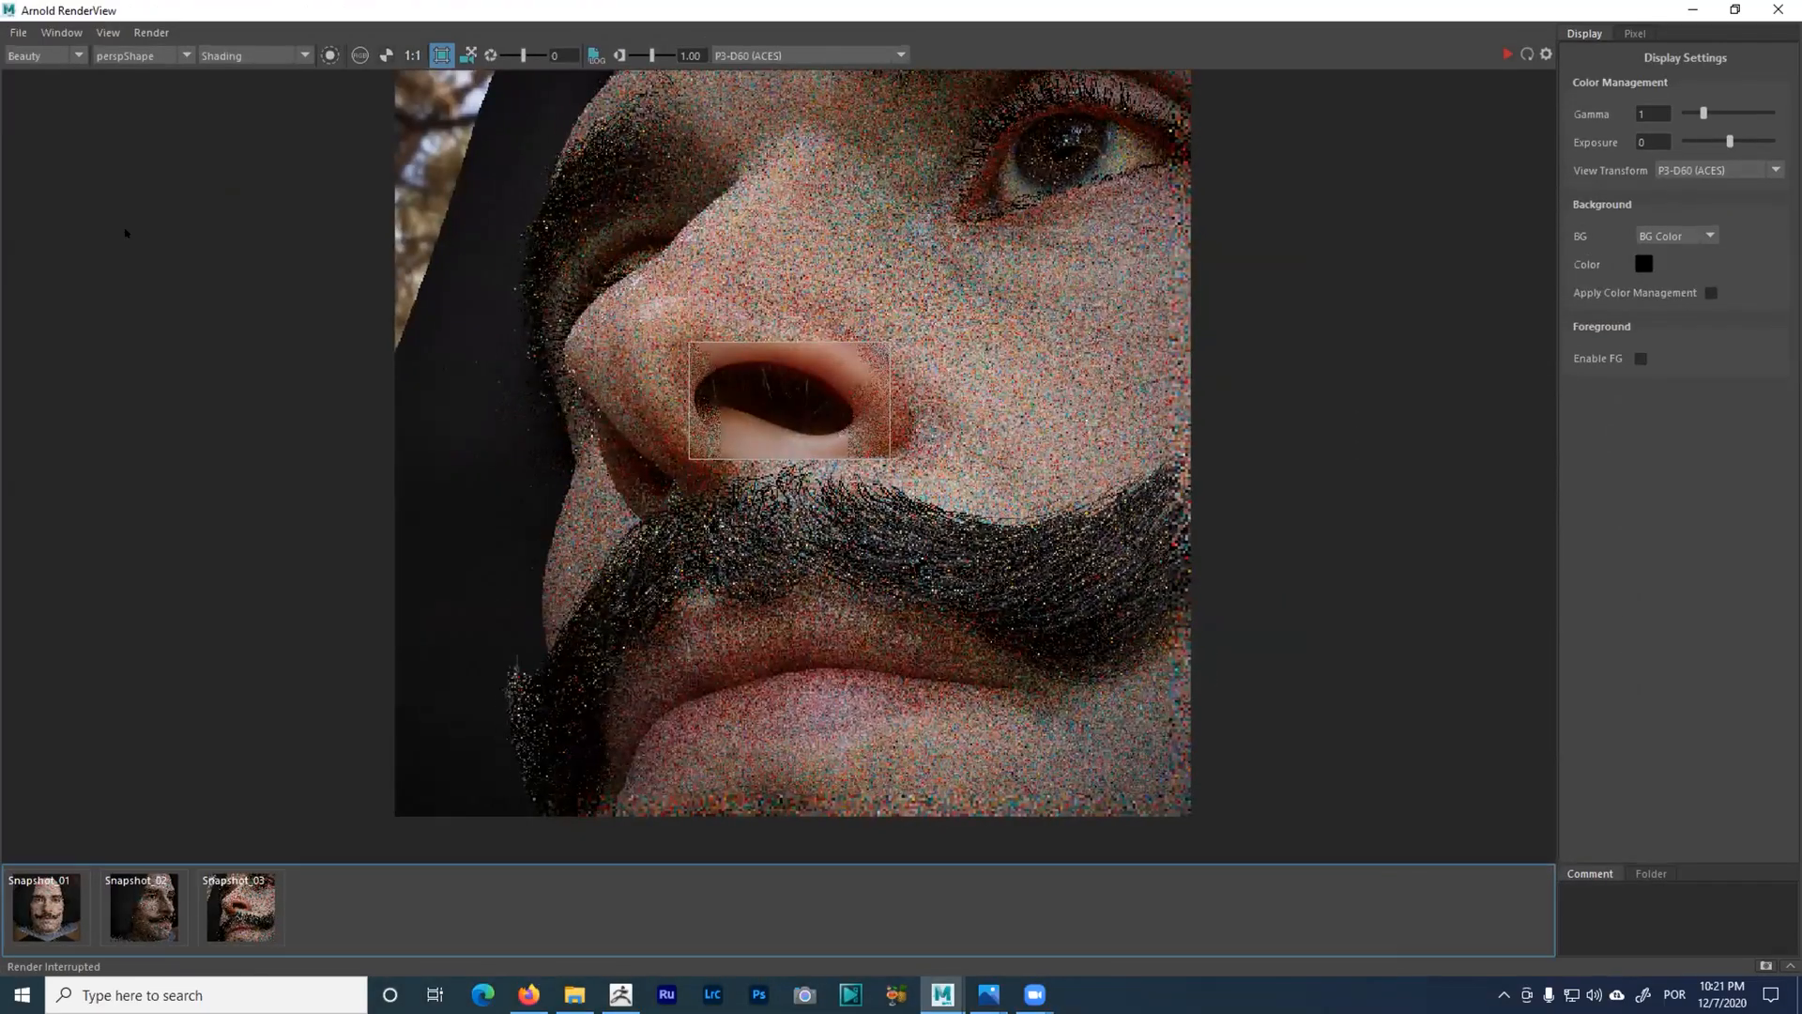
# - Store the nostril render as a snapshot, reset the crop region and render a new crop around the eye
pyautogui.click(108, 32)
pyautogui.click(152, 234)
pyautogui.click(441, 56)
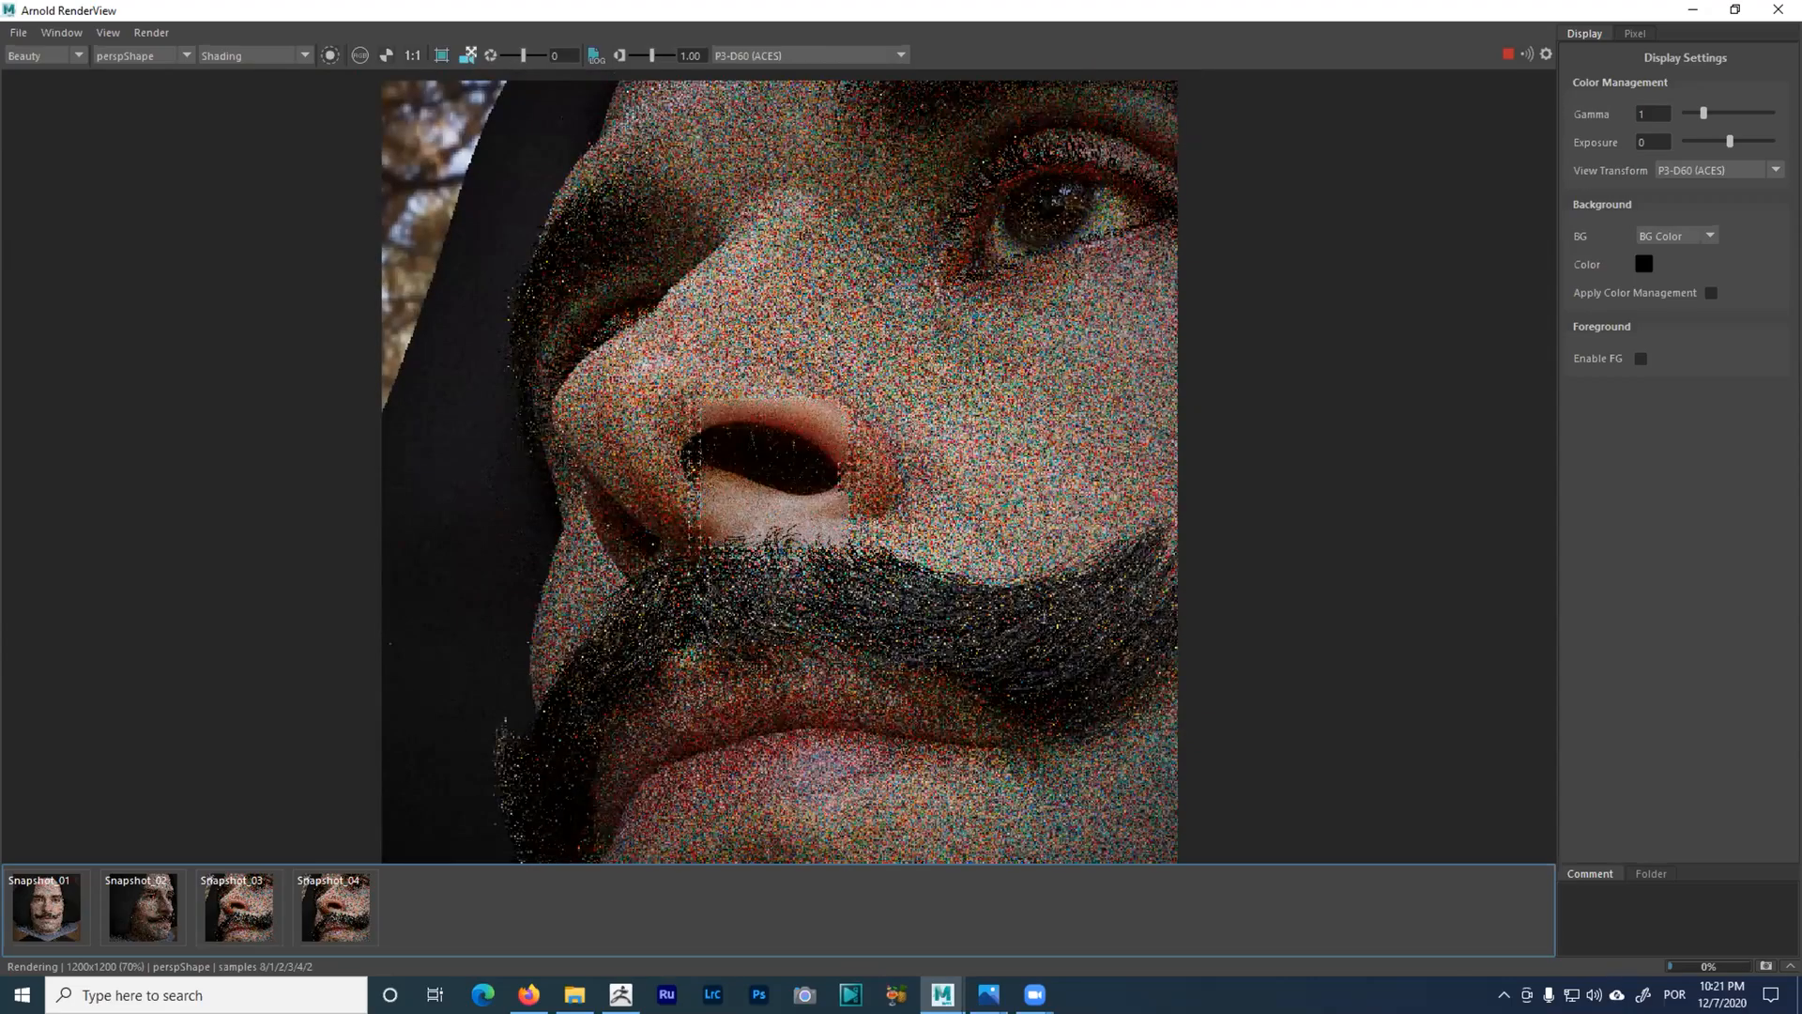
pyautogui.click(442, 56)
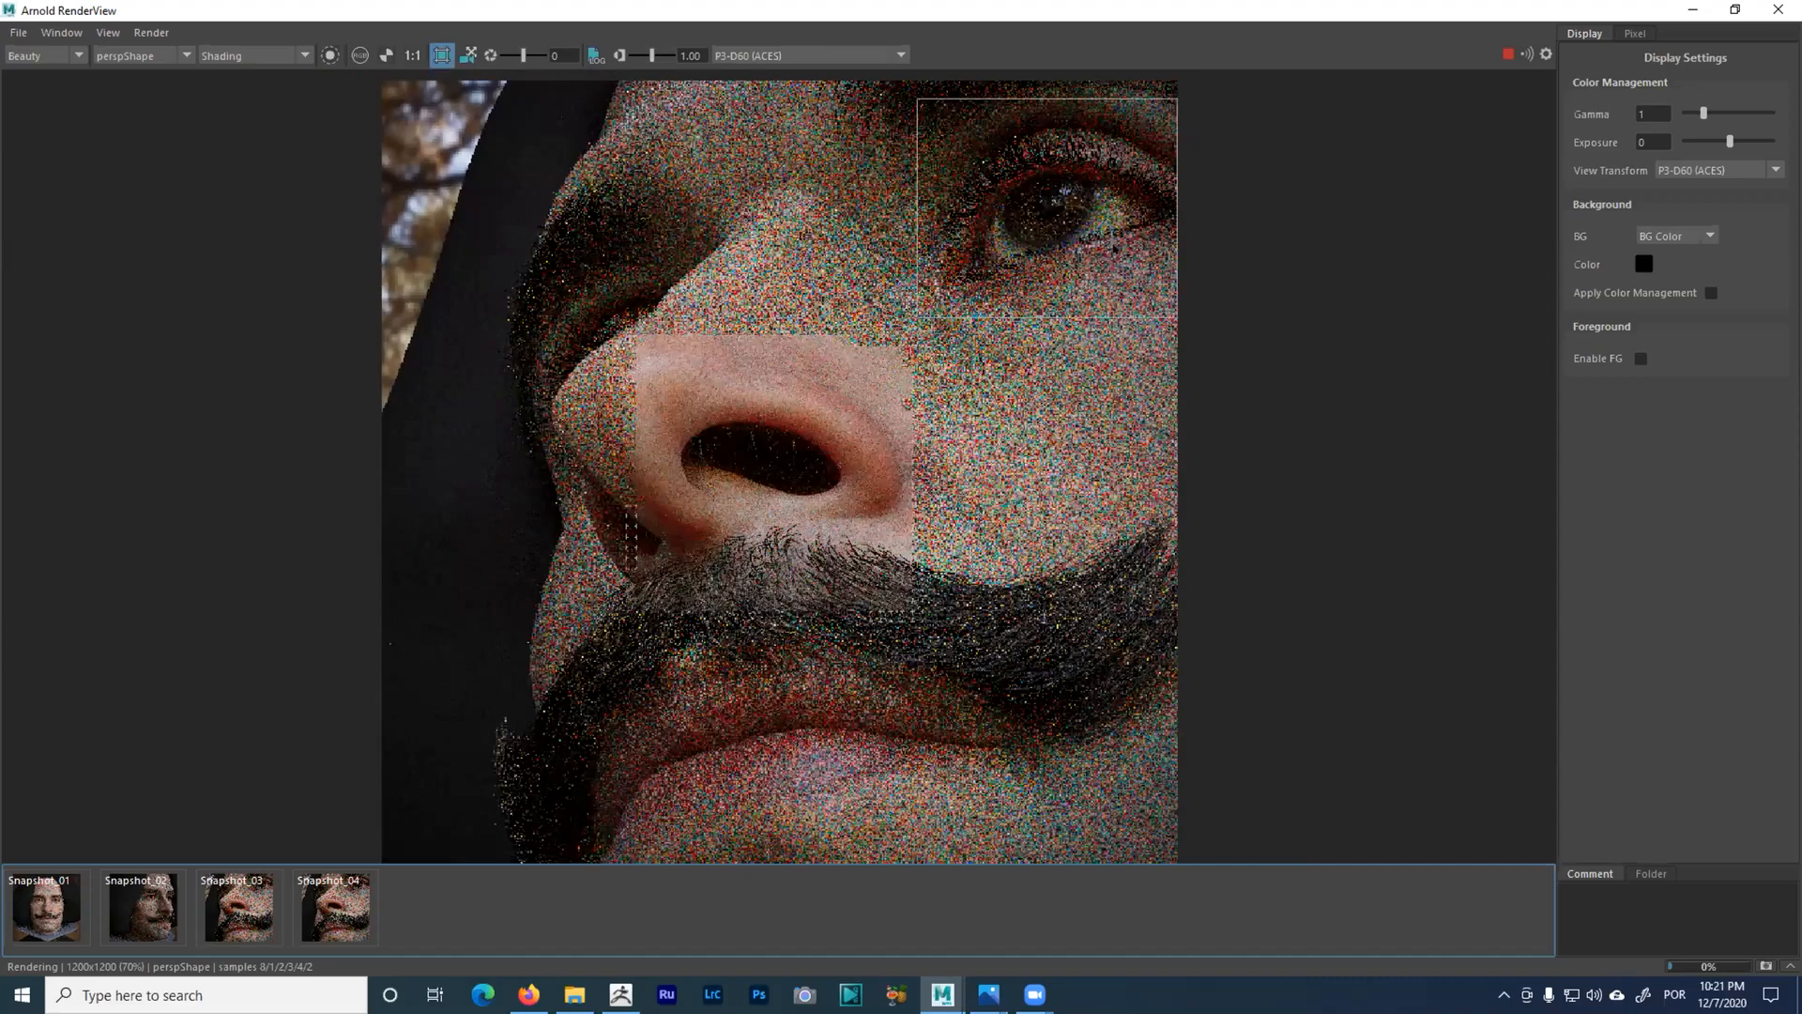
pyautogui.moveTo(1177, 317); pyautogui.dragTo(1177, 334)
# - Examine the eyelashes, iris and surrounding skin in the cropped eye render and compare them with the nose area
pyautogui.scroll(3, 921, 413)
pyautogui.moveTo(1159, 141); pyautogui.dragTo(876, 356, button='middle')
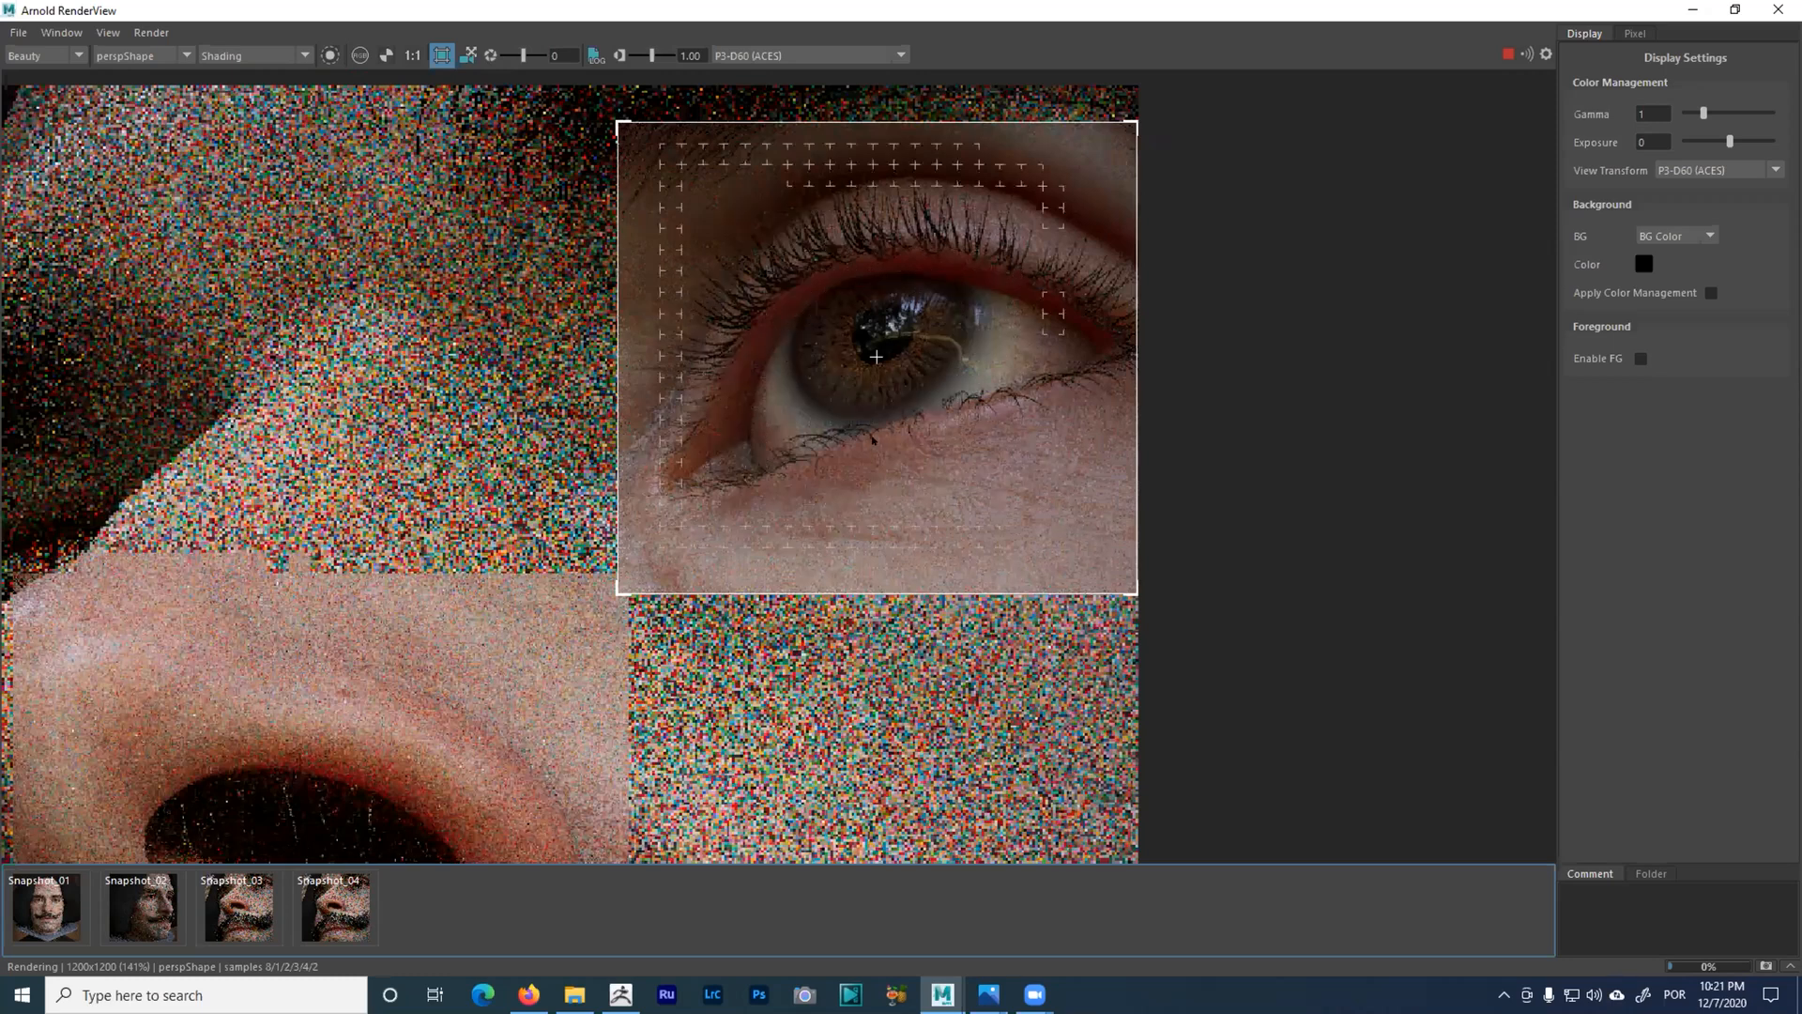
pyautogui.scroll(-2, 1007, 305)
pyautogui.moveTo(686, 577); pyautogui.dragTo(888, 381, button='middle')
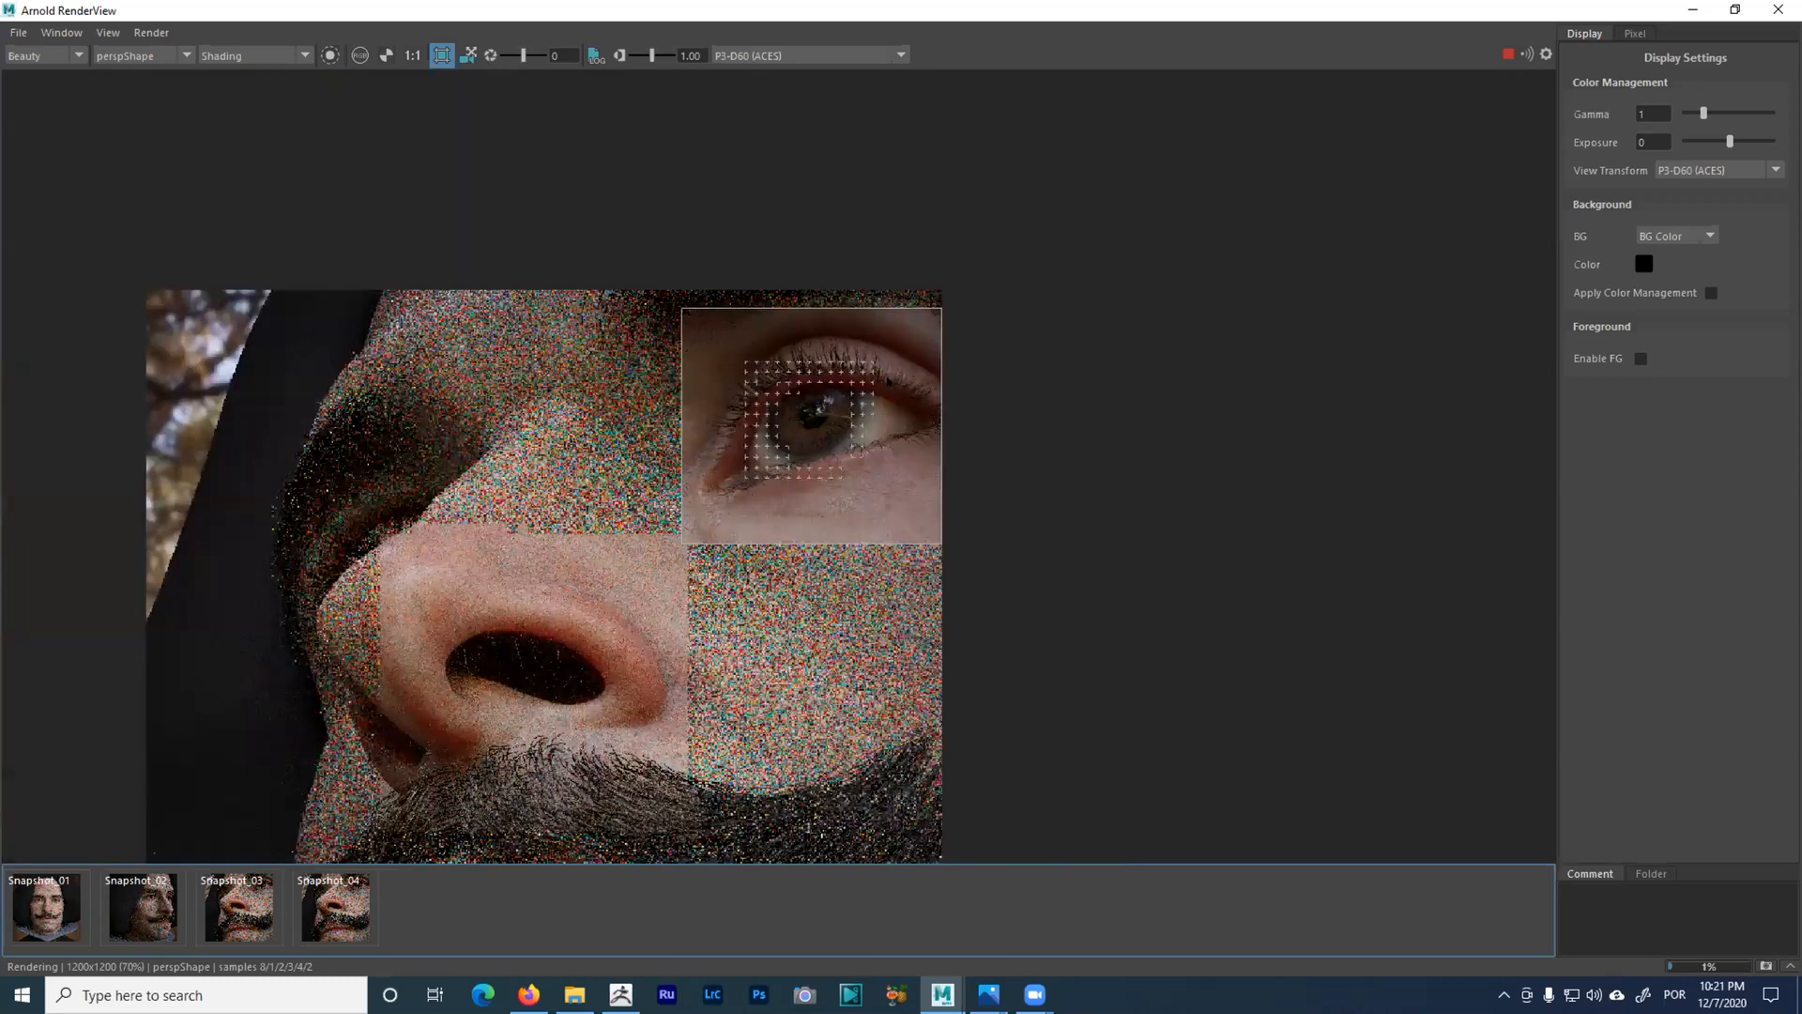
pyautogui.scroll(1, 887, 381)
pyautogui.scroll(1, 887, 380)
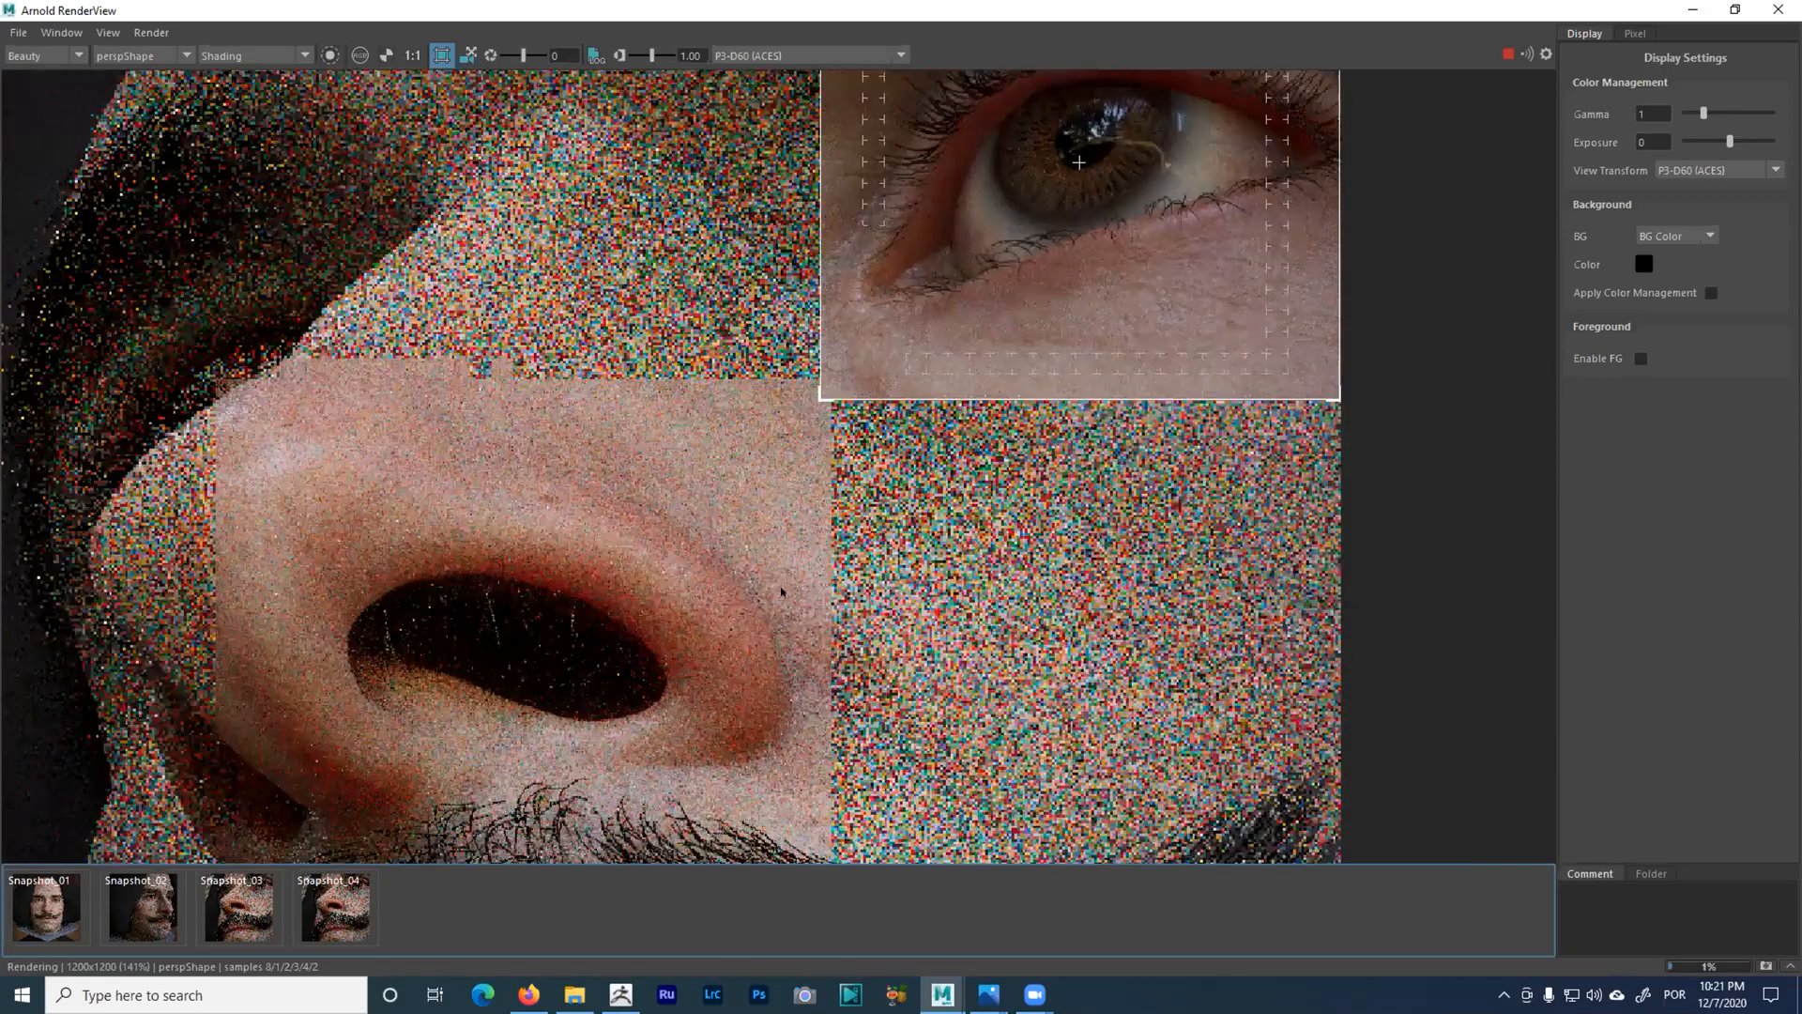
pyautogui.moveTo(1079, 163); pyautogui.dragTo(867, 469, button='middle')
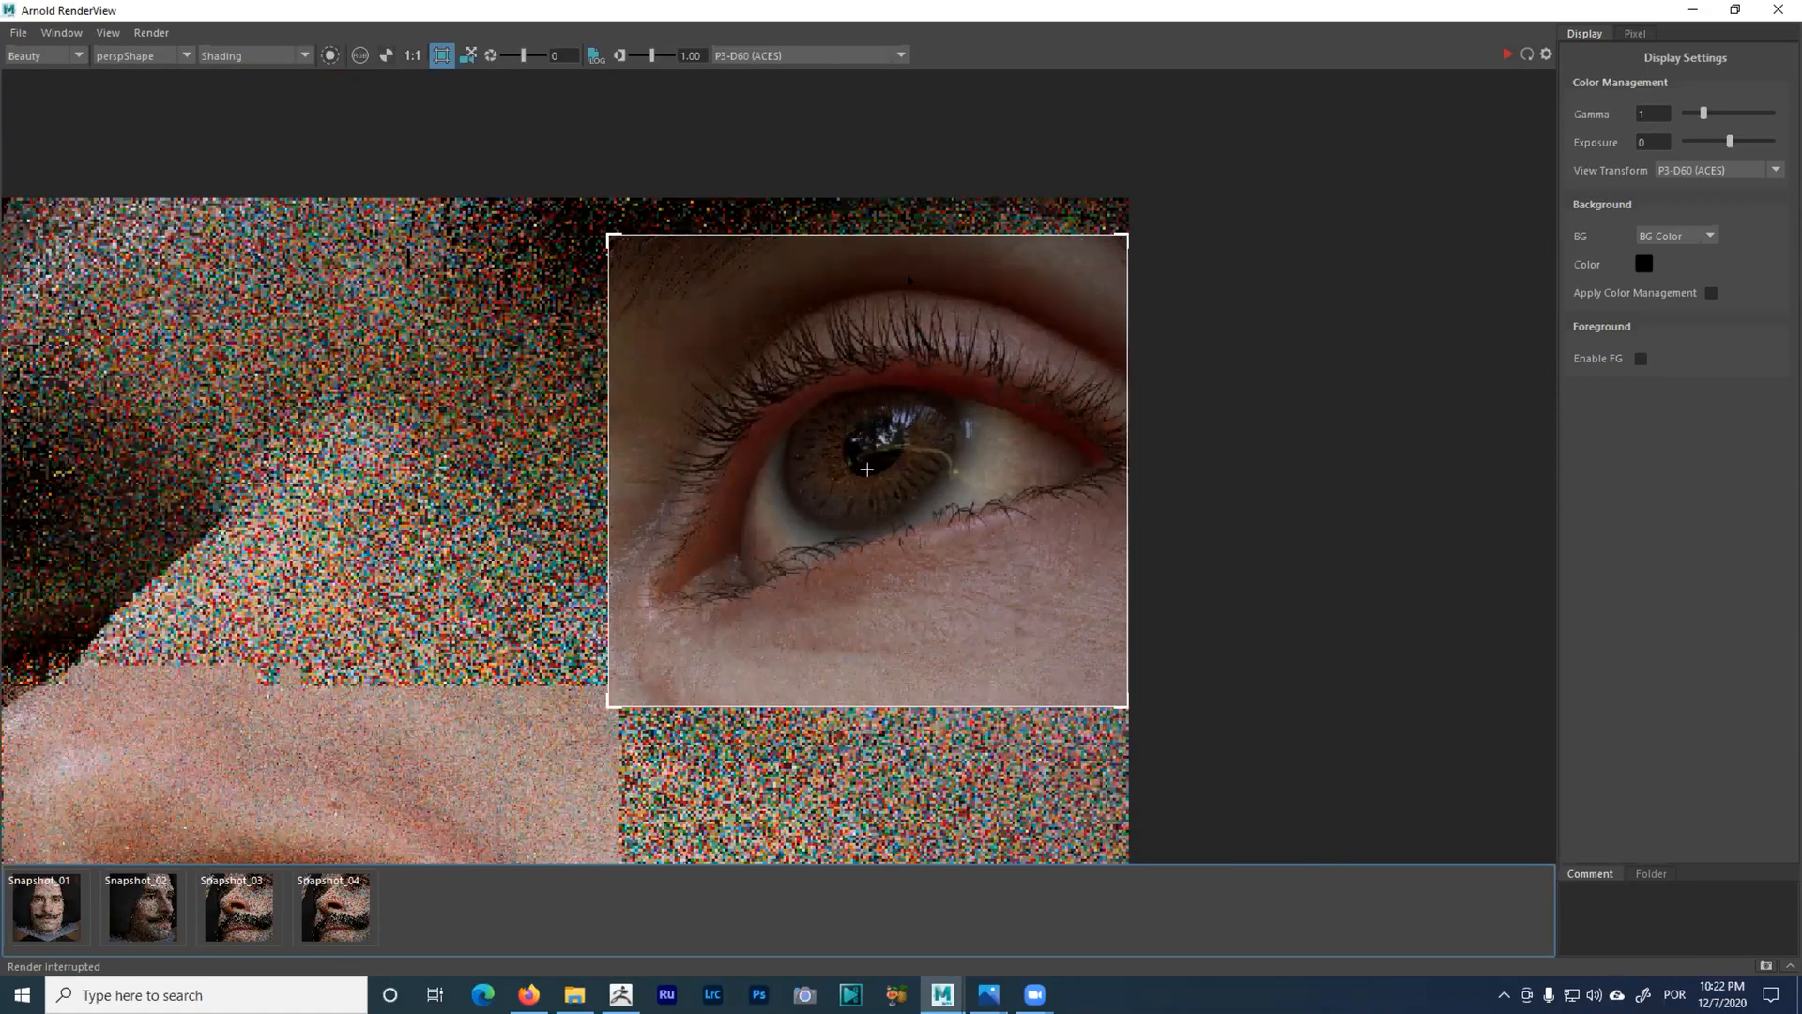
pyautogui.moveTo(908, 280); pyautogui.dragTo(790, 206, button='middle')
pyautogui.moveTo(870, 318); pyautogui.dragTo(980, 345, button='middle')
pyautogui.scroll(-2, 657, 727)
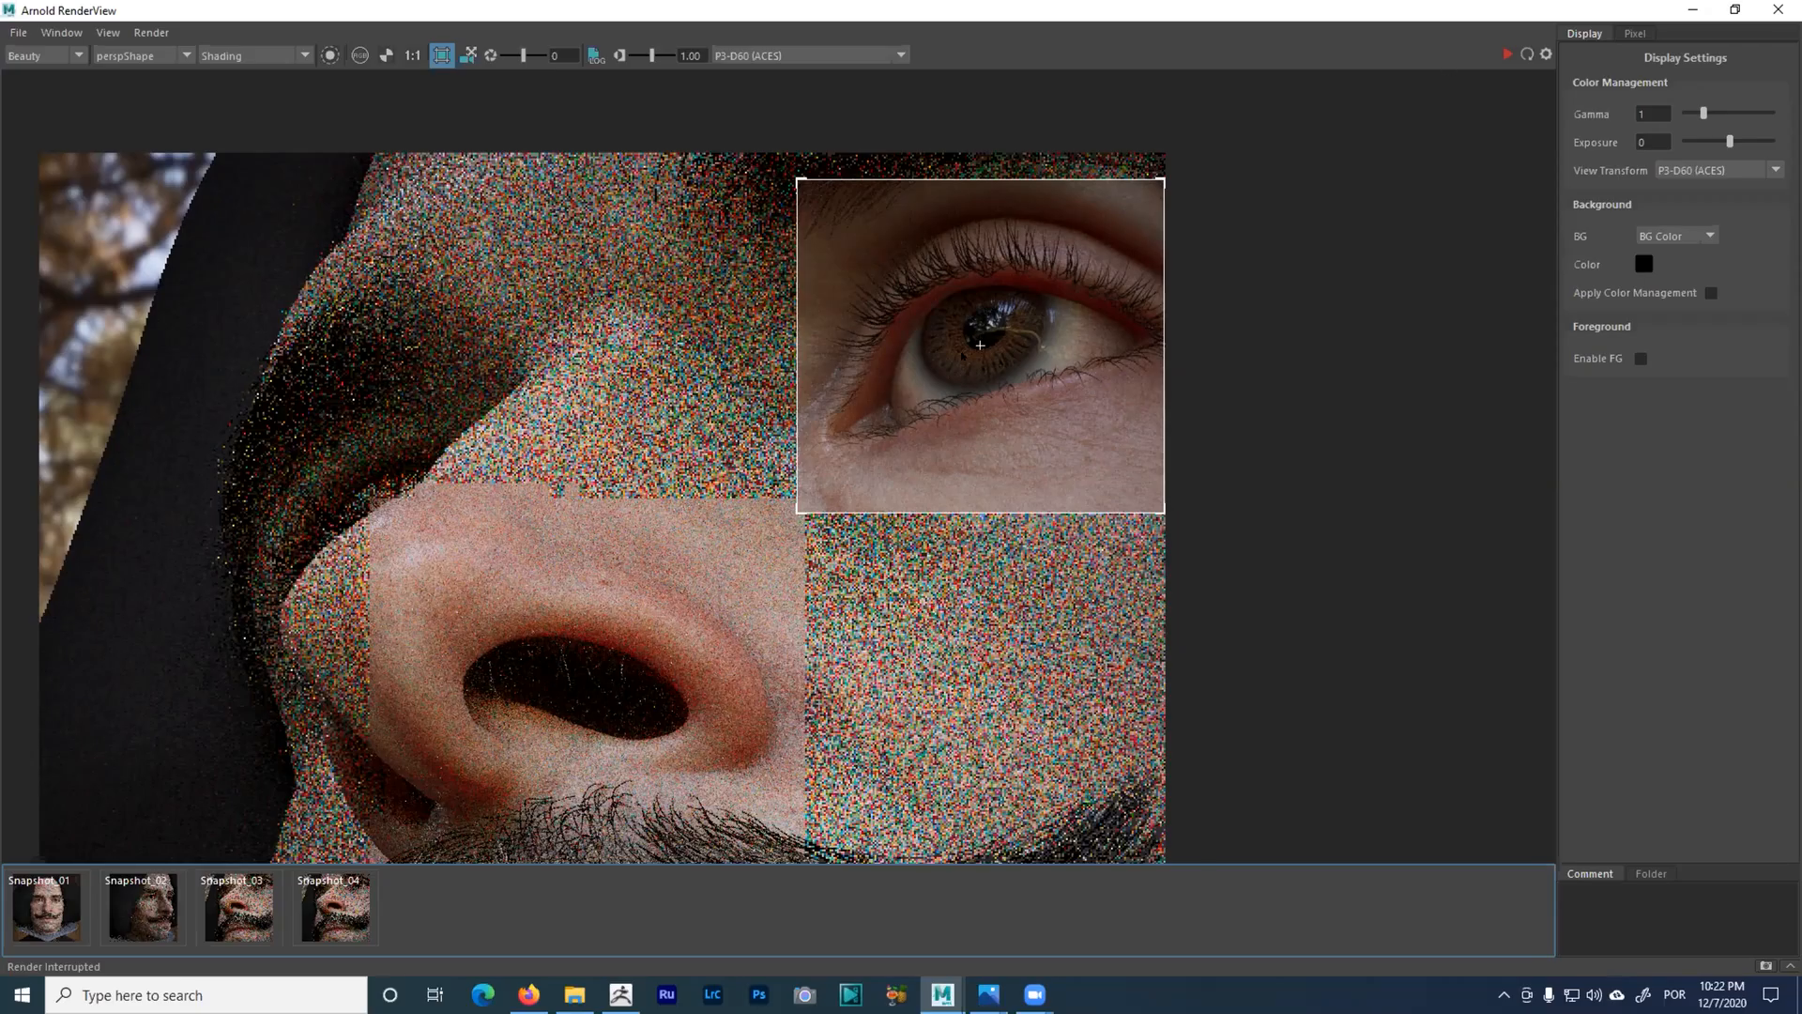
pyautogui.moveTo(980, 344); pyautogui.dragTo(1057, 291, button='middle')
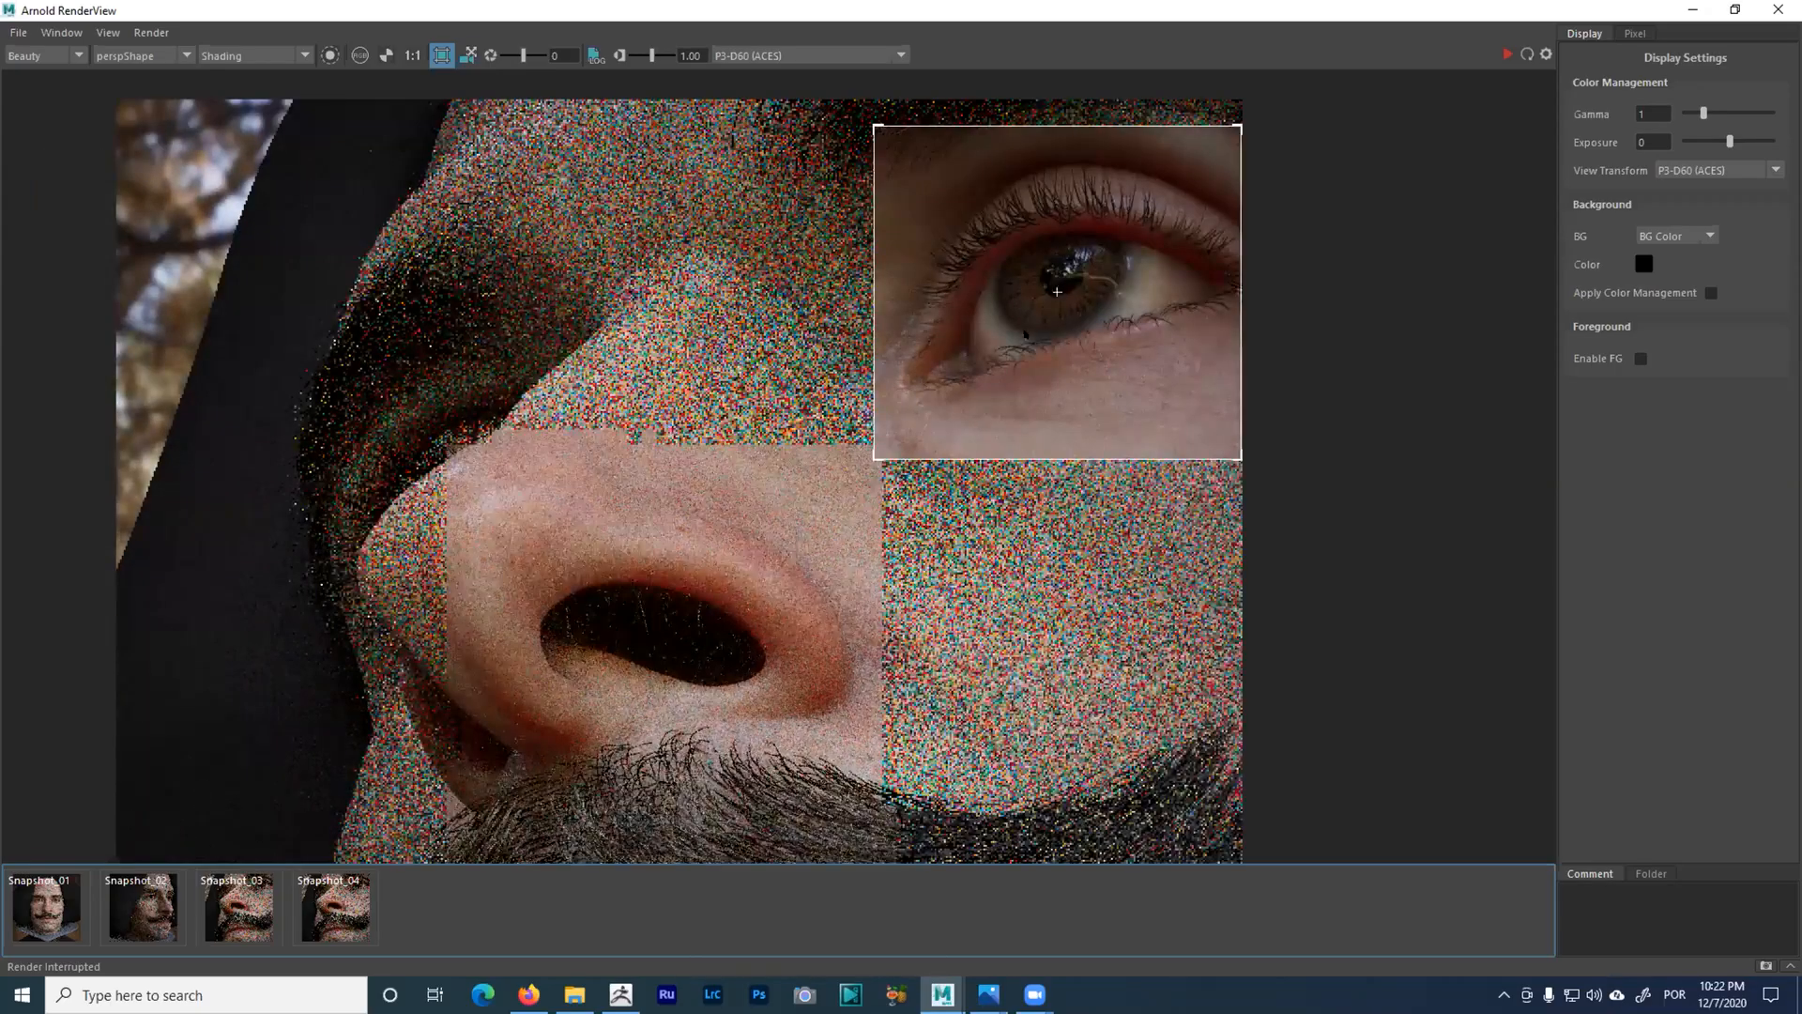
pyautogui.scroll(-2, 1057, 291)
pyautogui.scroll(-1, 1010, 321)
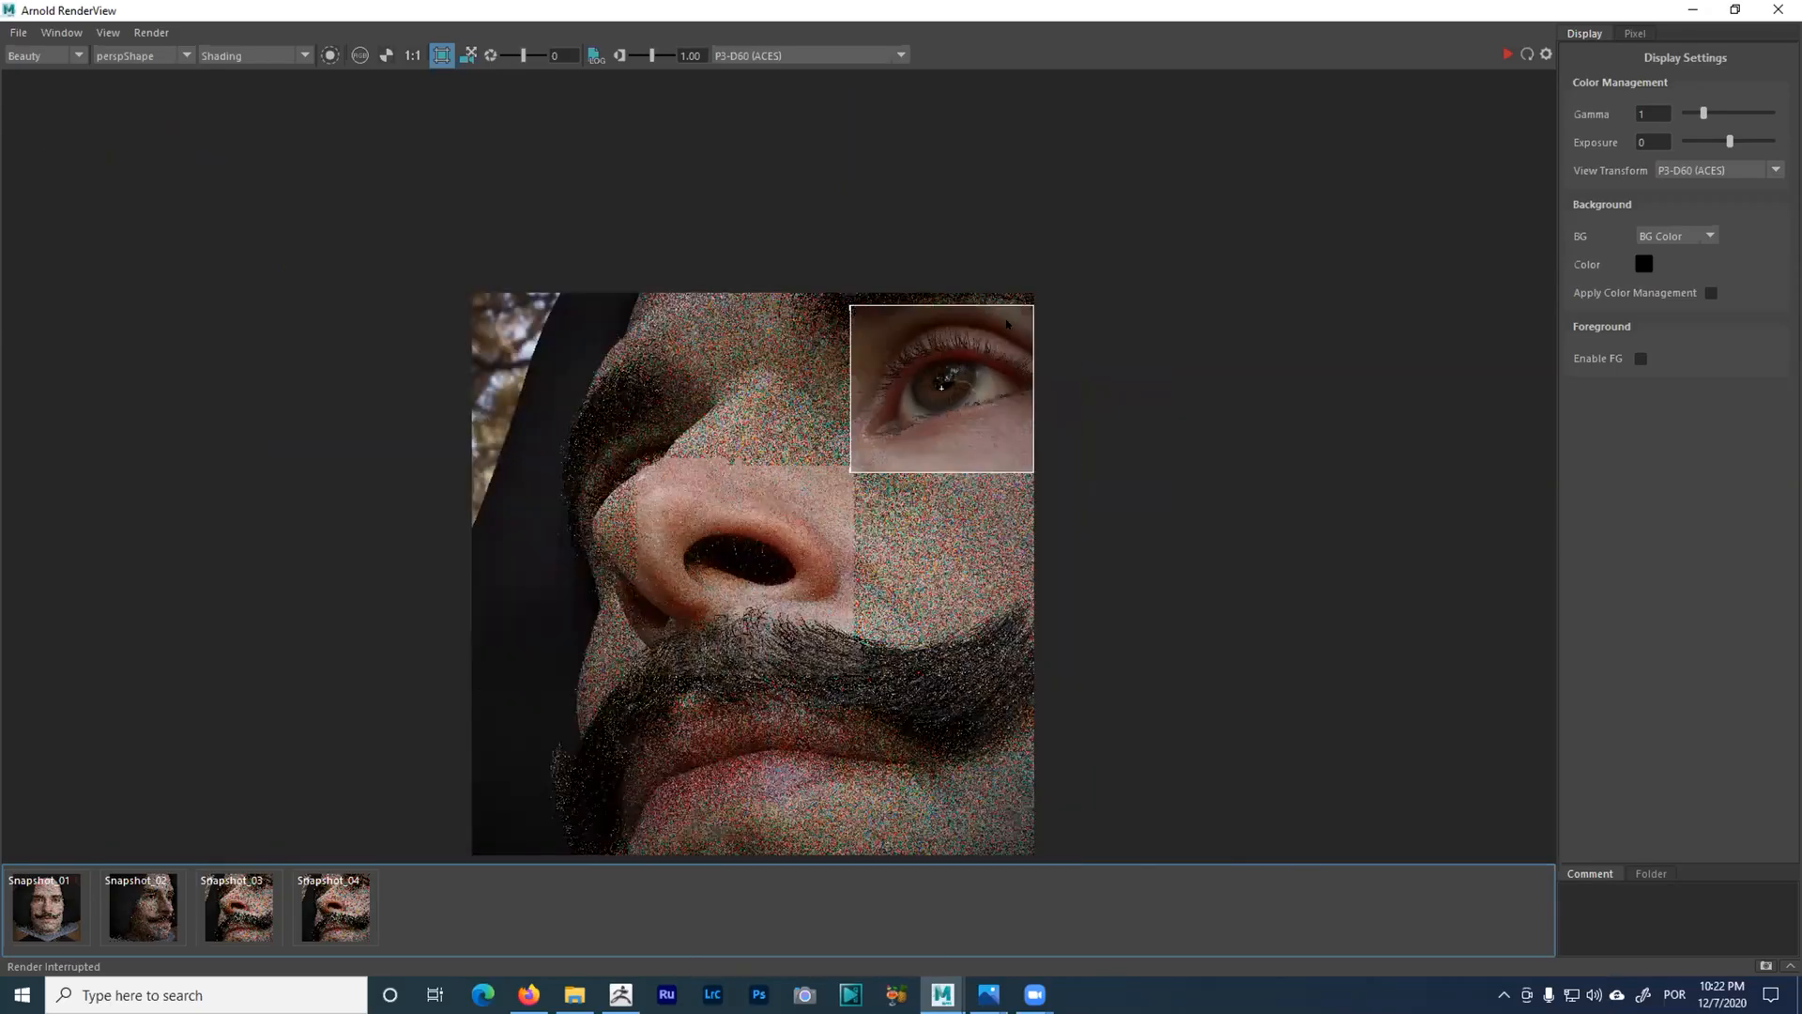
pyautogui.scroll(2, 1006, 324)
pyautogui.moveTo(1047, 268); pyautogui.dragTo(1012, 394, button='middle')
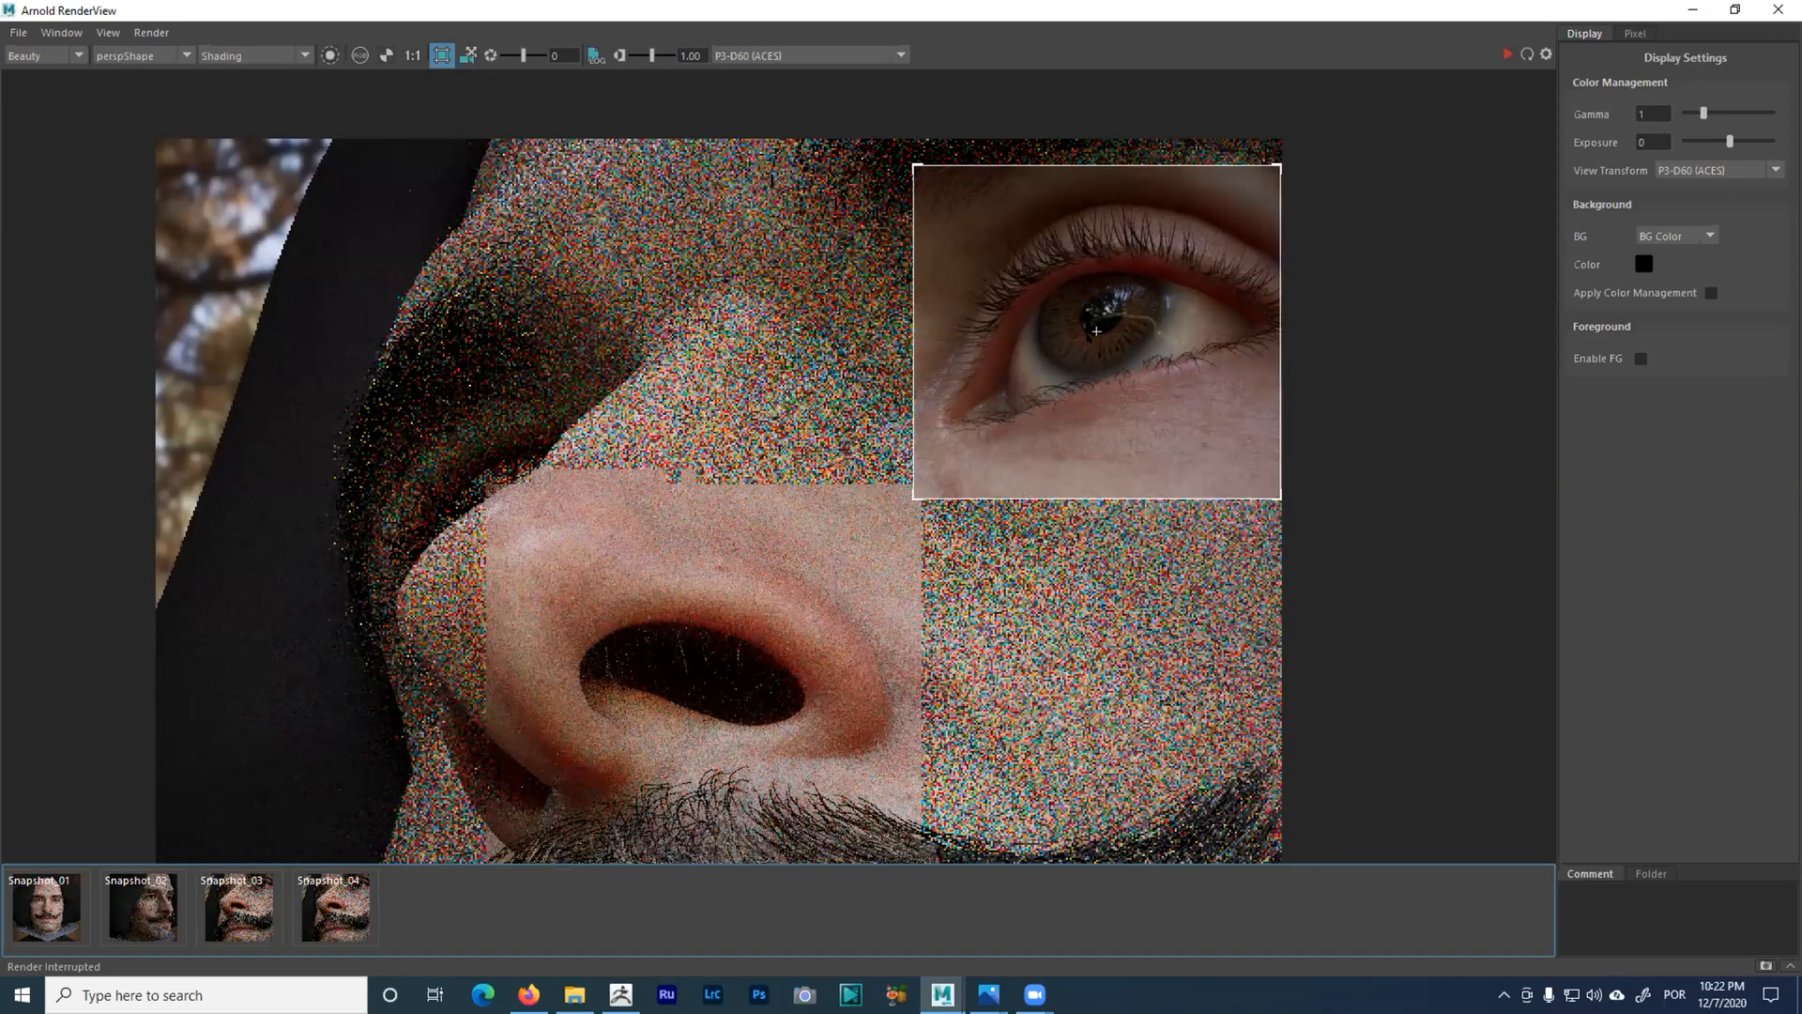
# - Move the crop region from the eye to the bridge of the nose, render it and stop the render
pyautogui.moveTo(1096, 331); pyautogui.dragTo(731, 305)
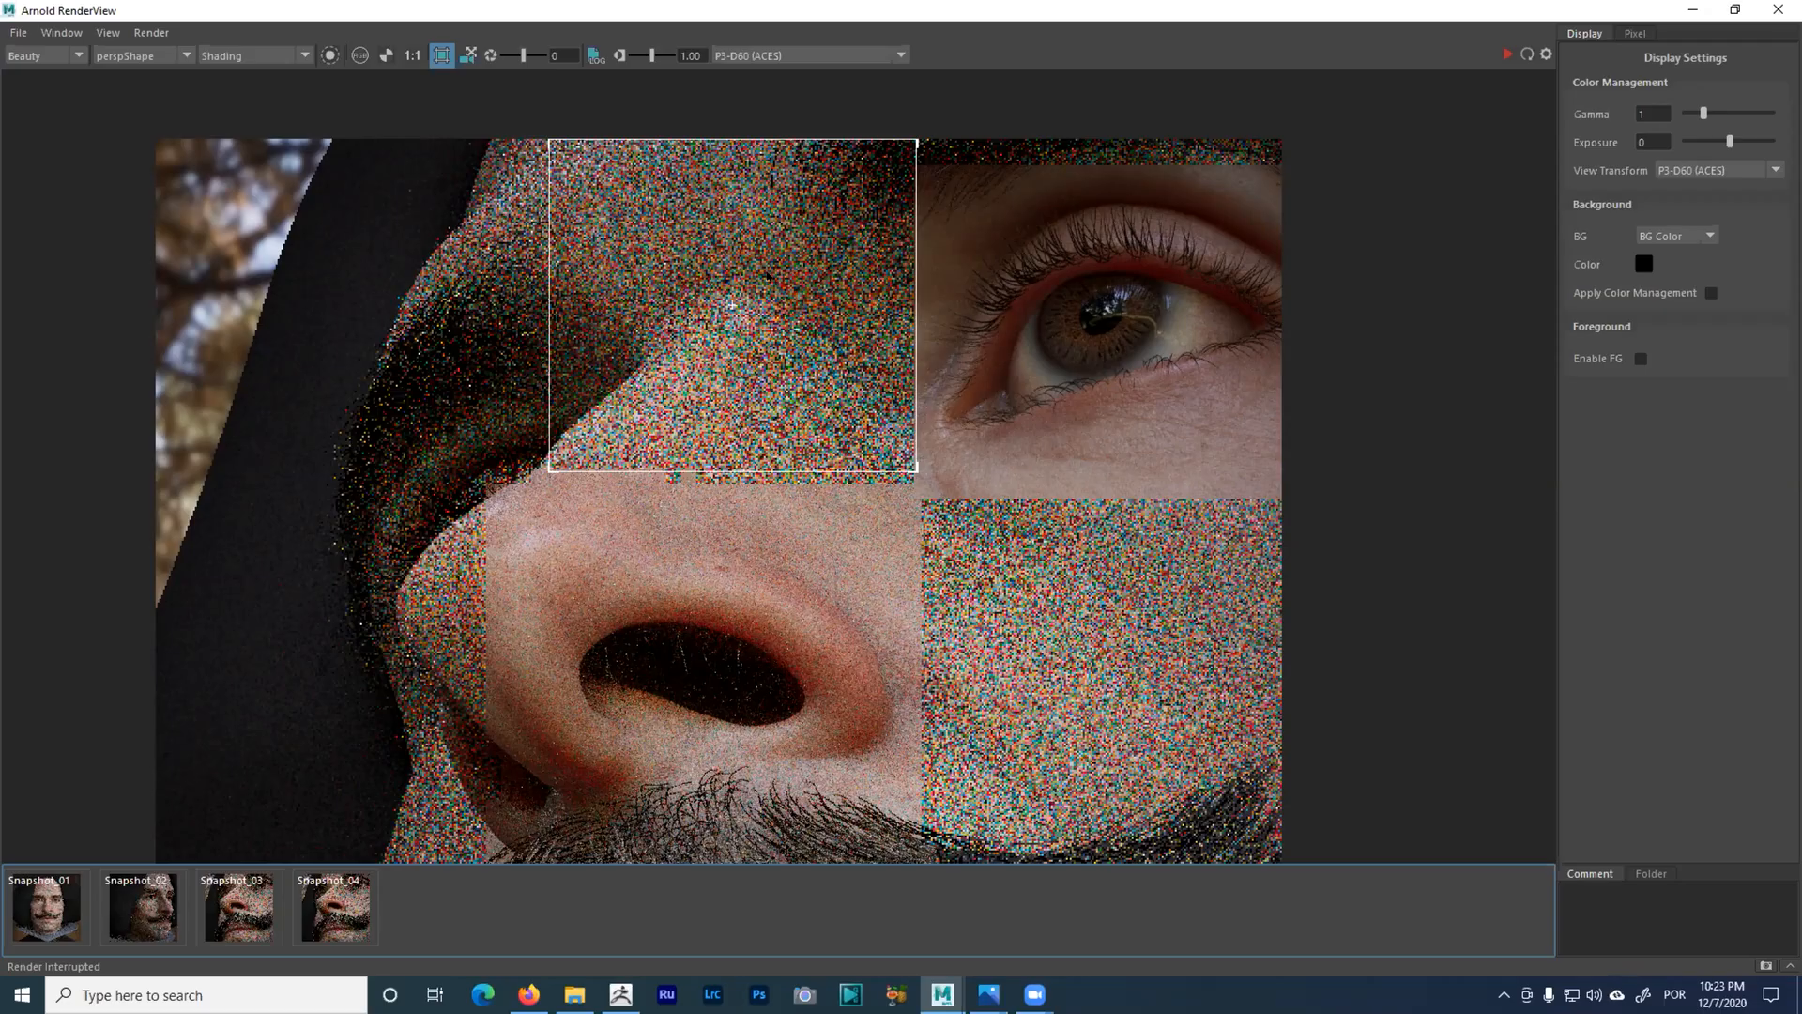
pyautogui.click(1507, 54)
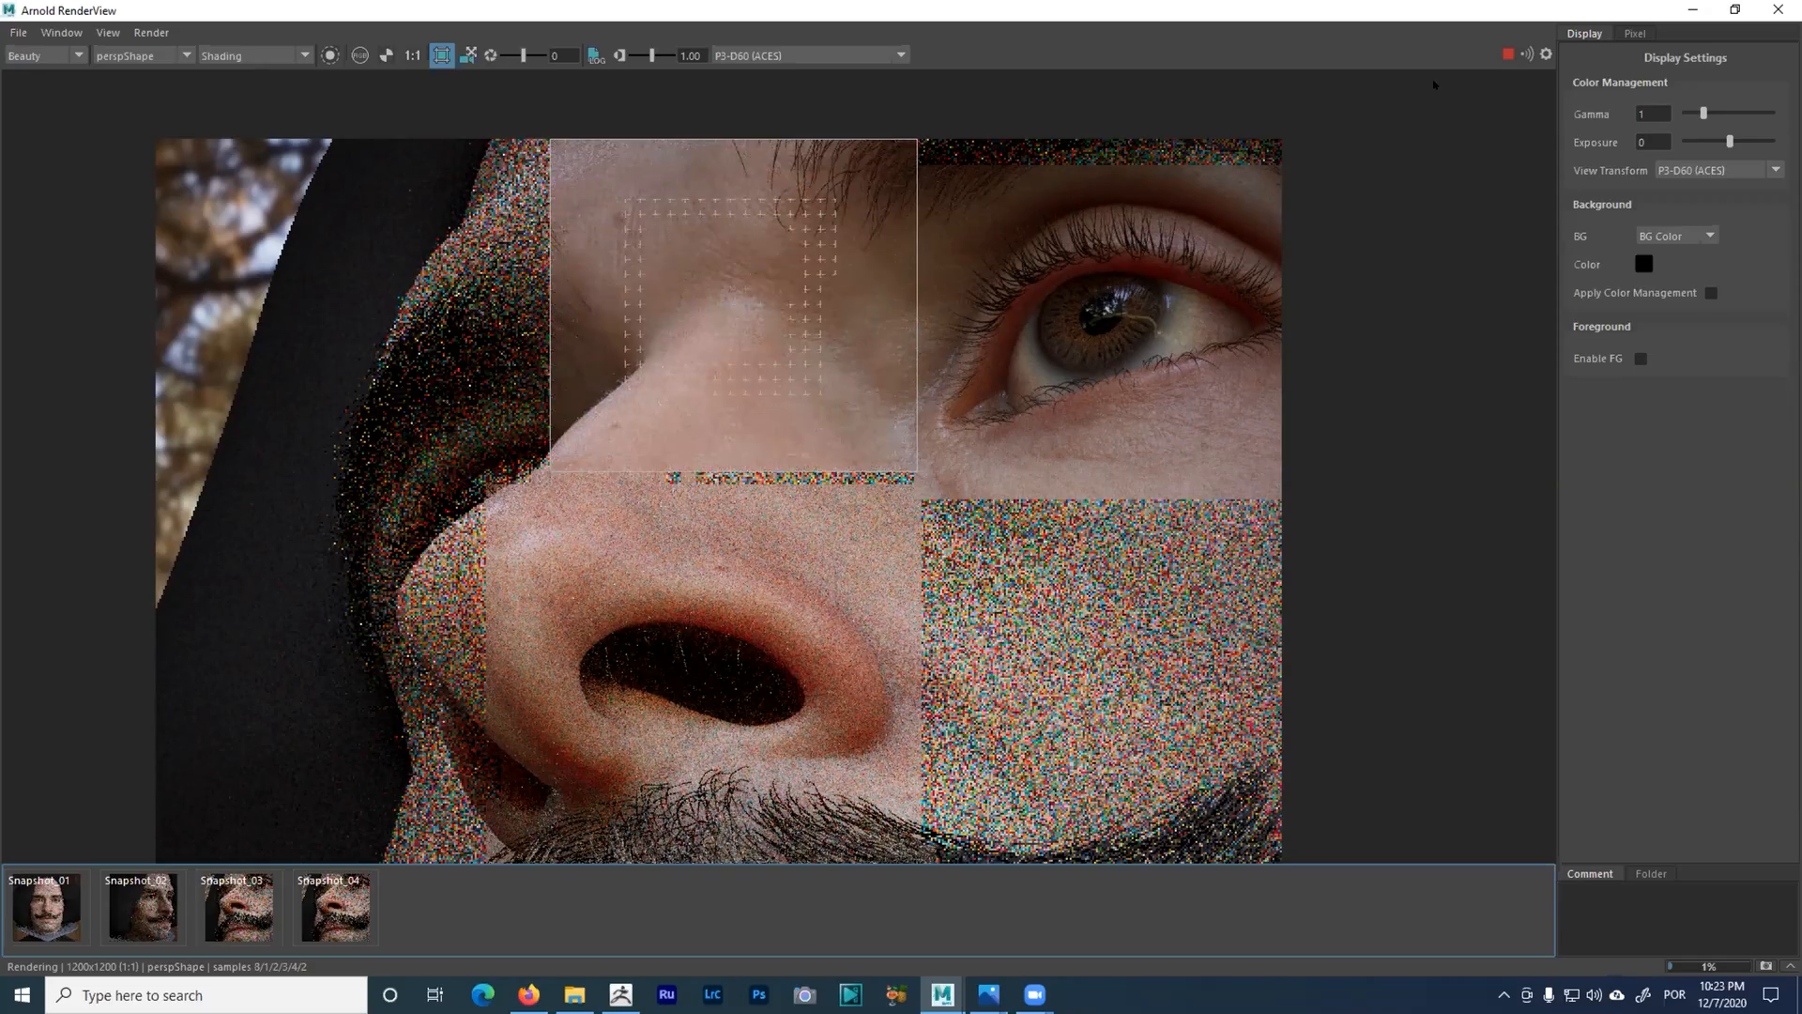
pyautogui.click(1508, 54)
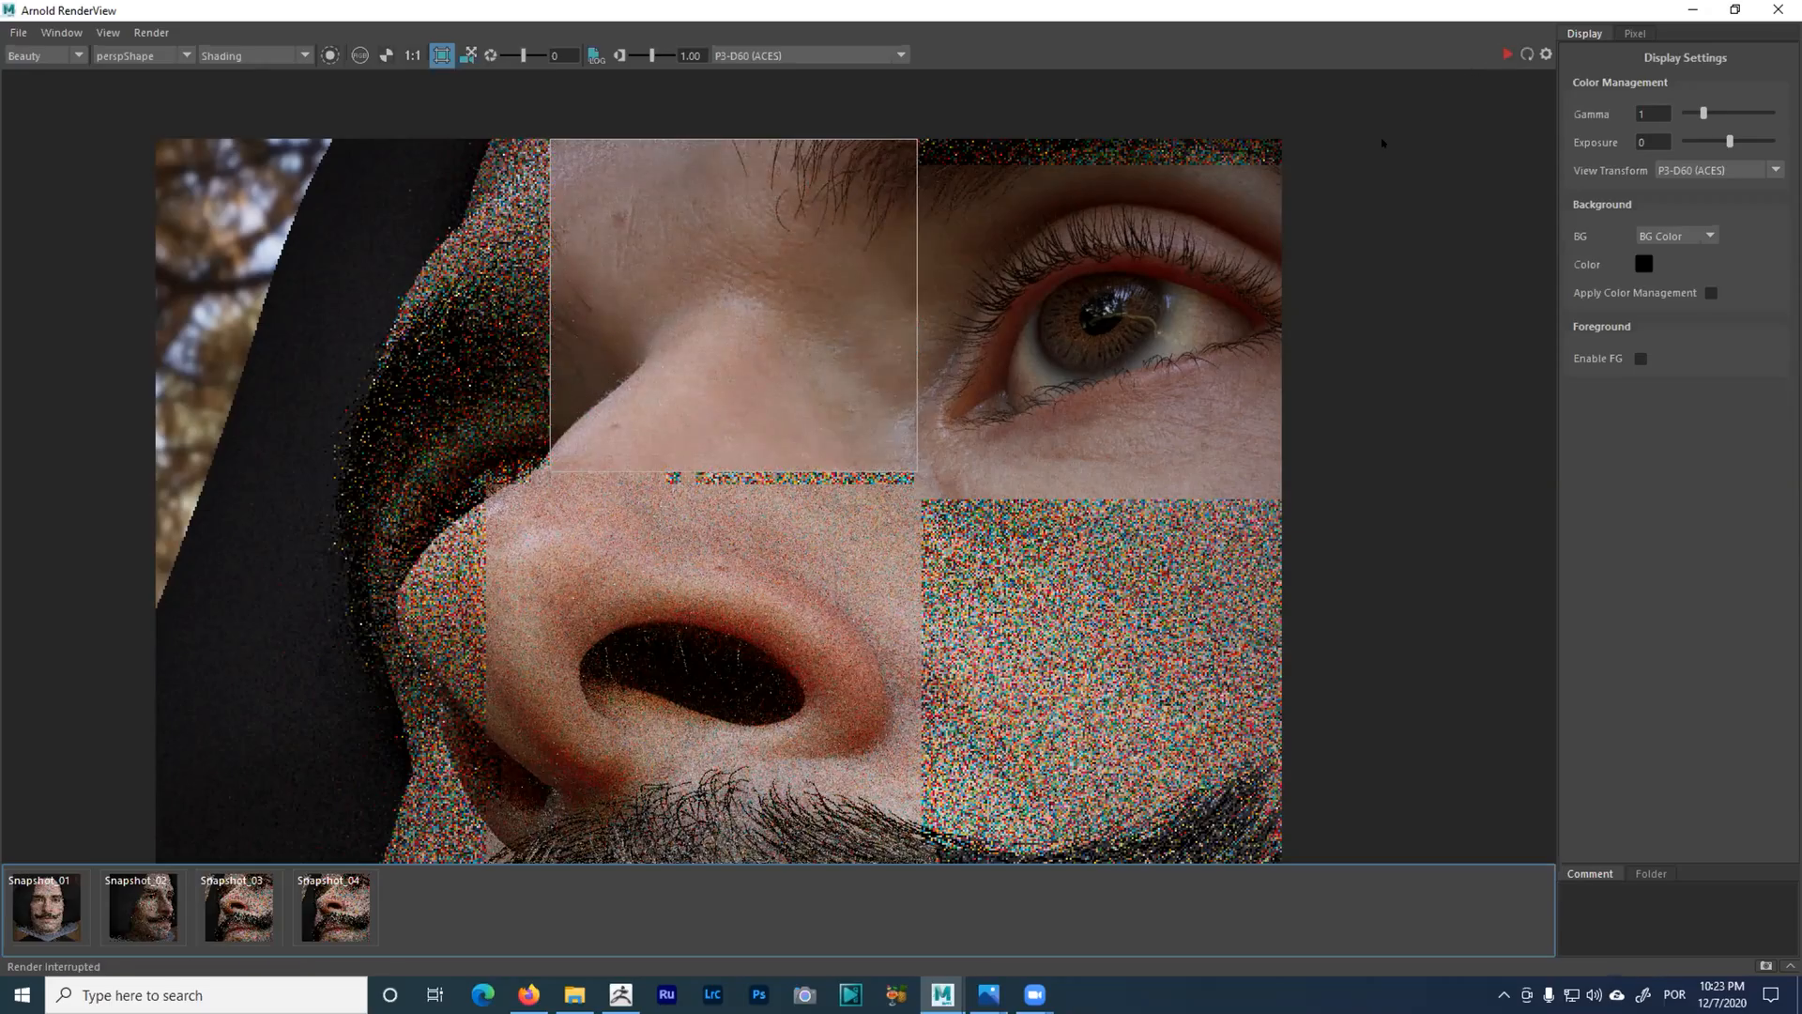
# - Move the crop region down over the nostril and render that part of the nose
pyautogui.moveTo(937, 514); pyautogui.dragTo(982, 413, button='middle')
pyautogui.scroll(-1, 967, 430)
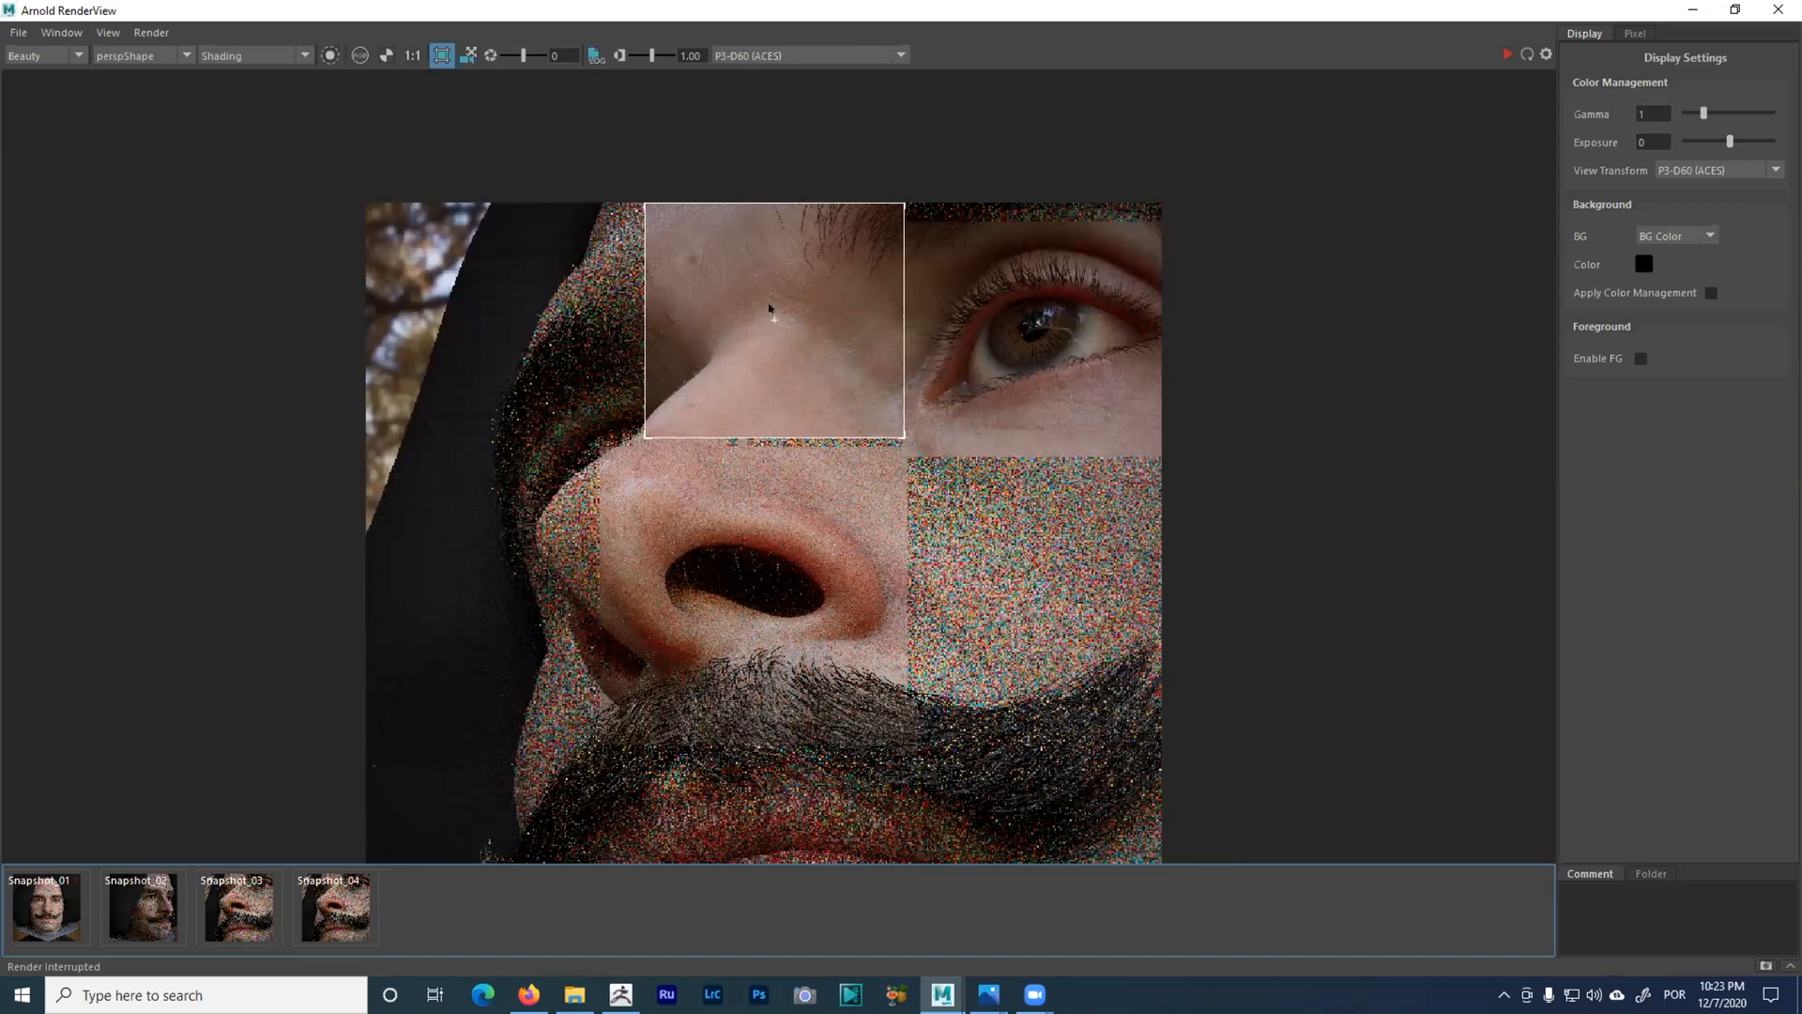
pyautogui.moveTo(770, 334); pyautogui.dragTo(770, 551)
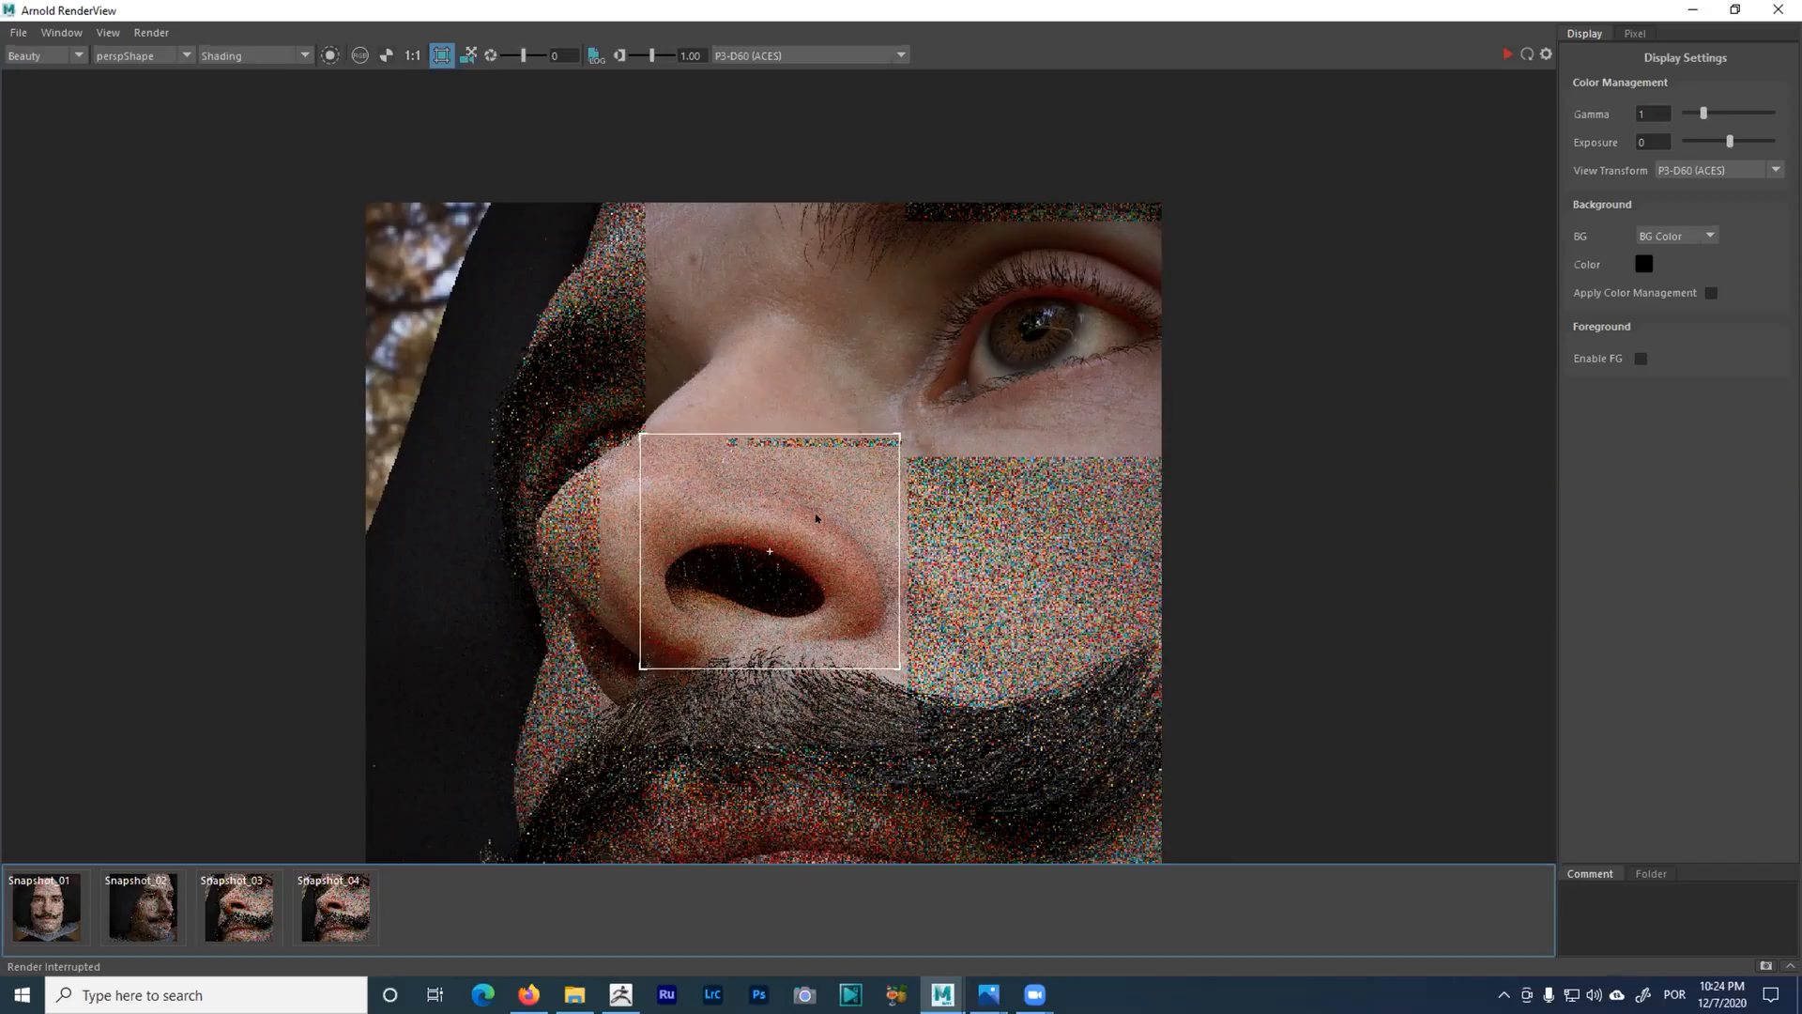
pyautogui.click(1505, 53)
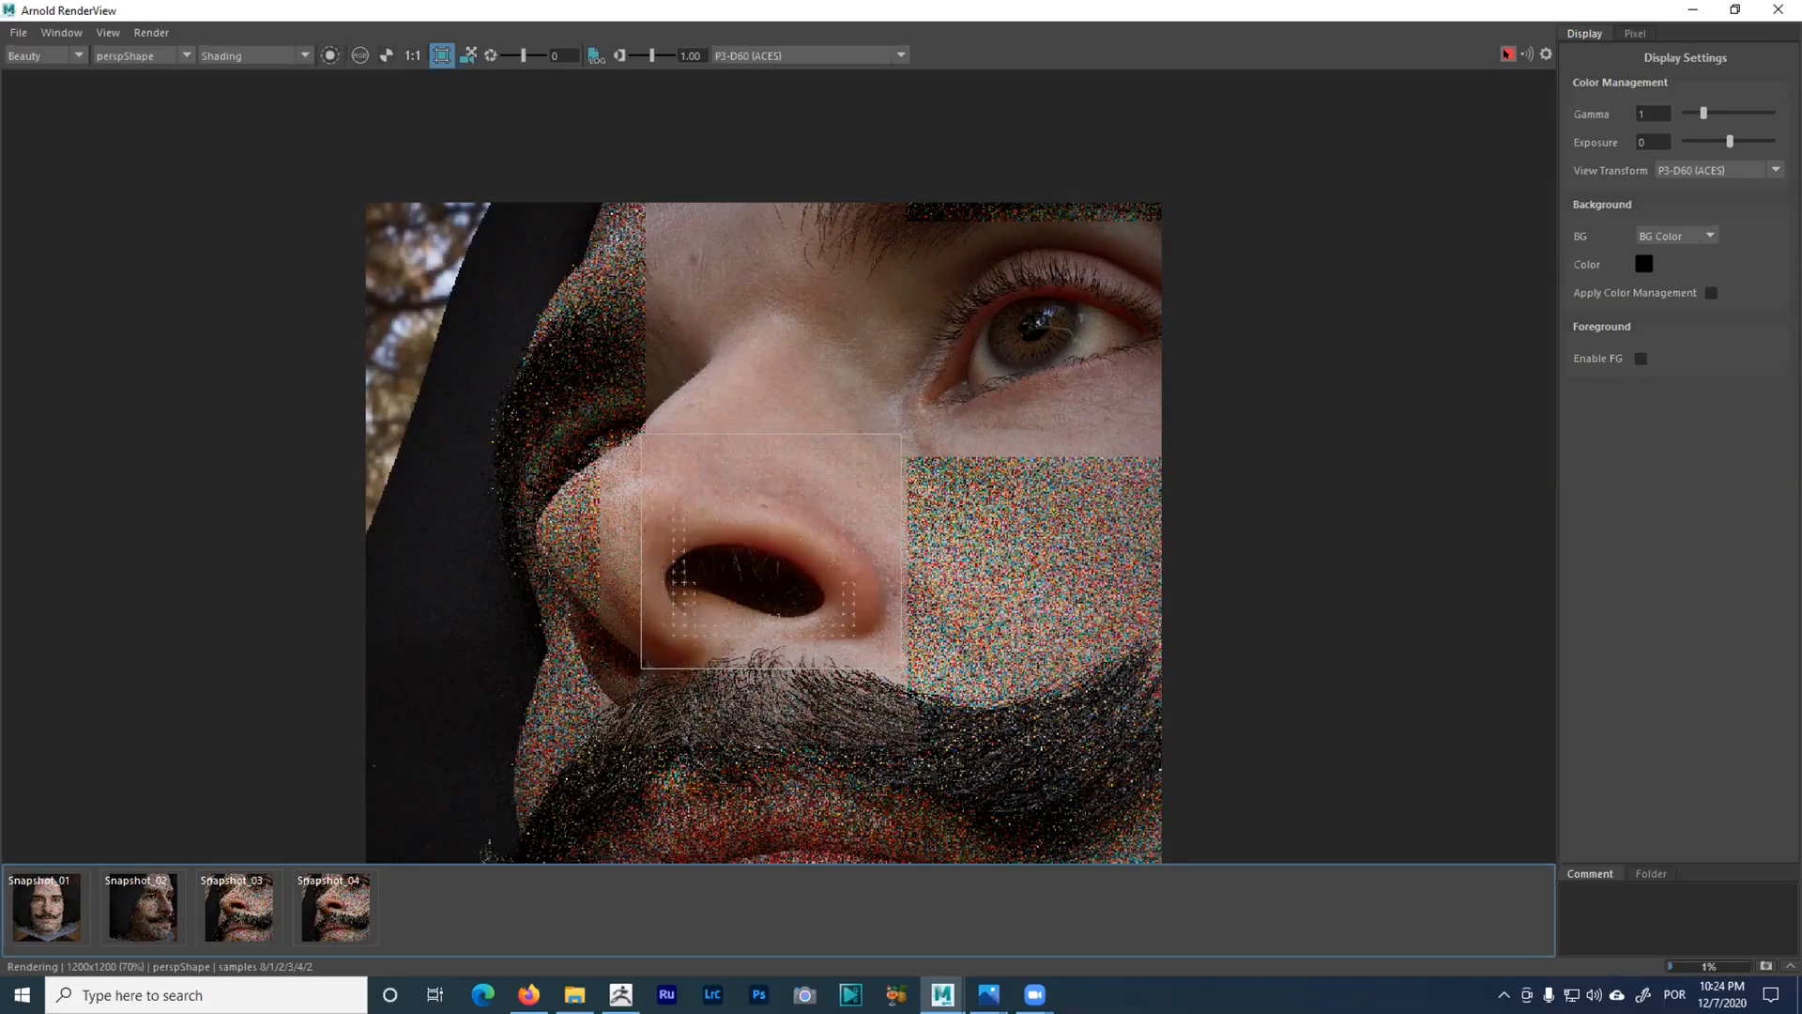
pyautogui.moveTo(804, 426); pyautogui.dragTo(755, 384, button='middle')
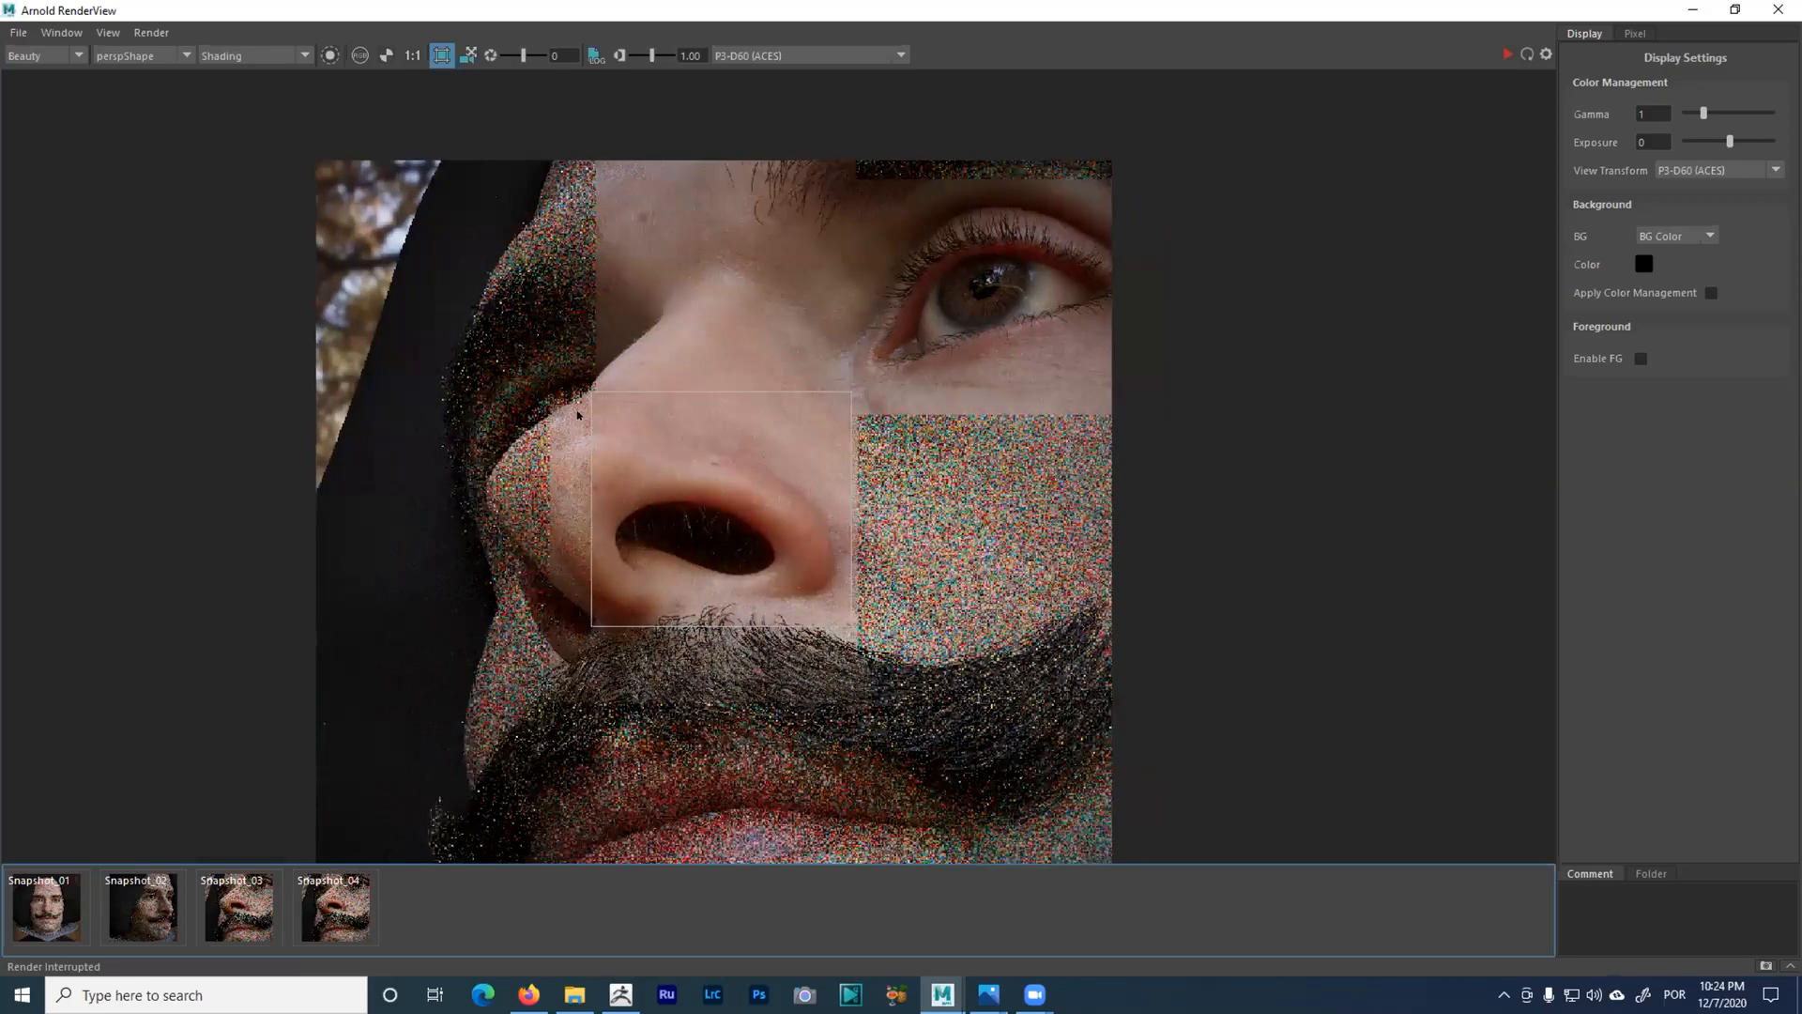
# - Move the crop region onto the cheek beside the nose, render it and inspect the skin and vellus hair
pyautogui.moveTo(711, 493); pyautogui.dragTo(588, 399, button='middle')
pyautogui.moveTo(597, 414); pyautogui.dragTo(952, 382)
pyautogui.click(1505, 54)
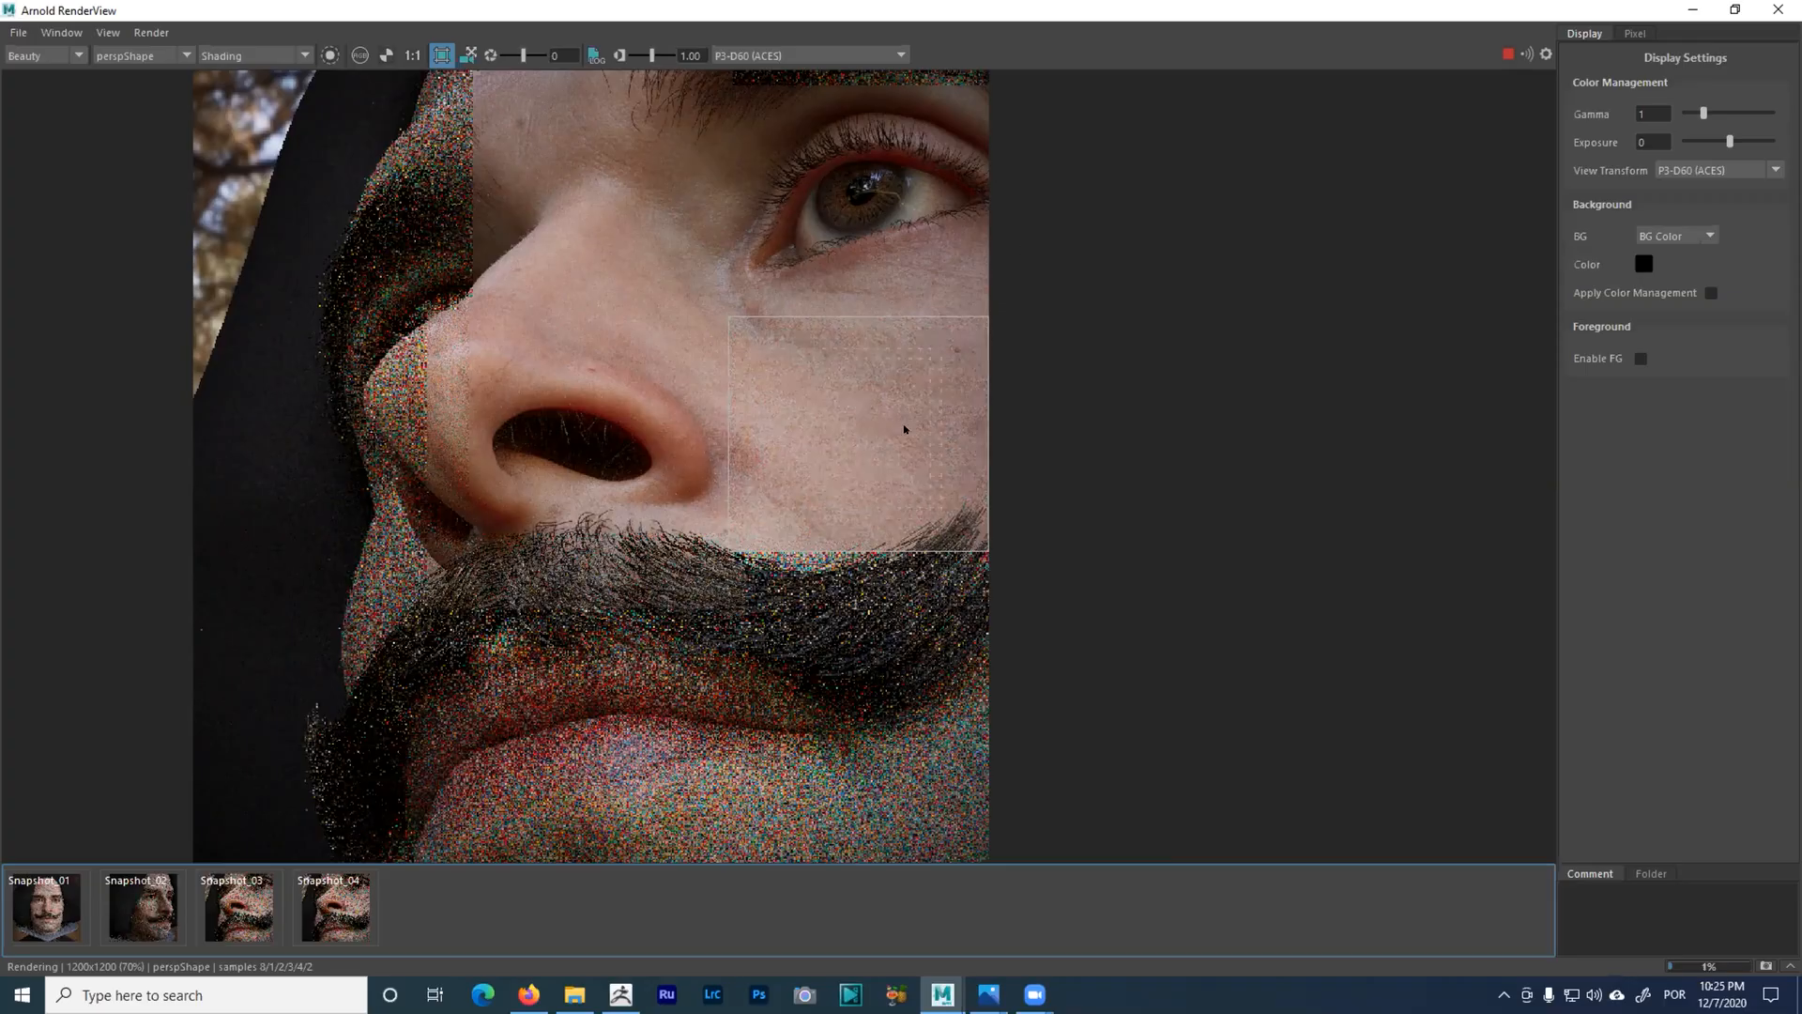
pyautogui.moveTo(830, 514); pyautogui.dragTo(976, 491, button='middle')
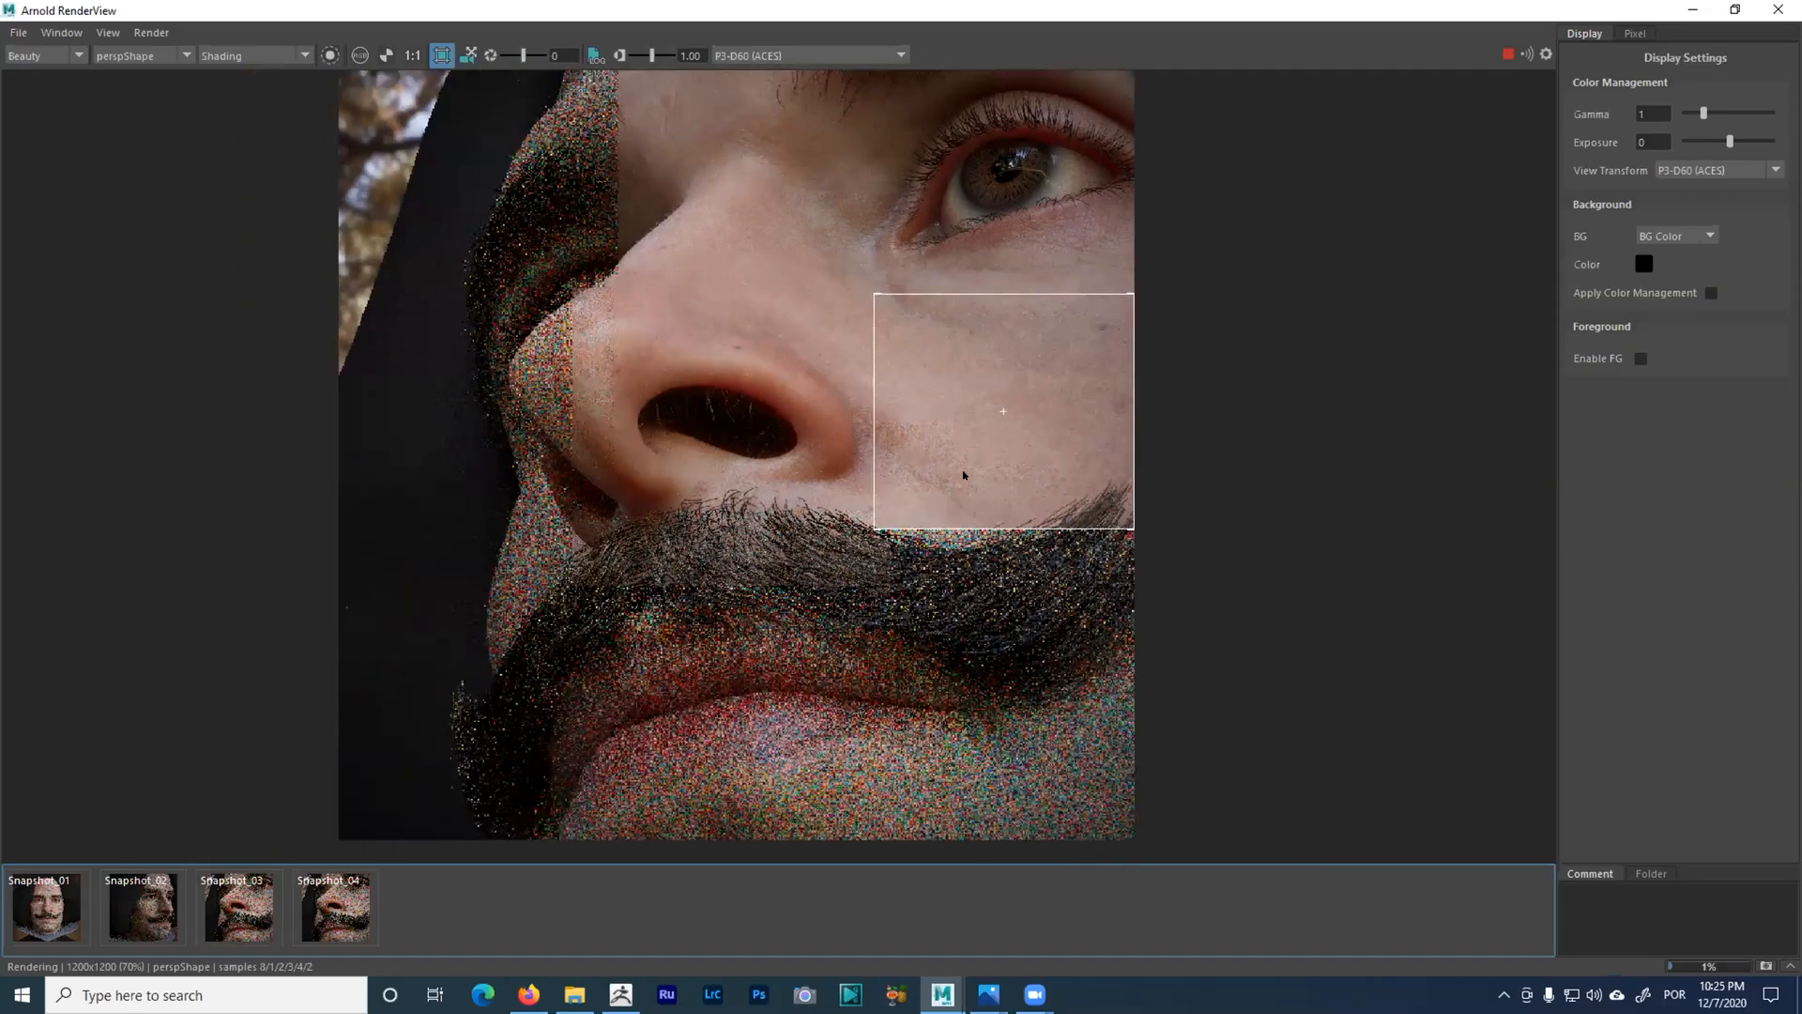
pyautogui.scroll(1, 963, 475)
pyautogui.moveTo(997, 409); pyautogui.dragTo(951, 410, button='middle')
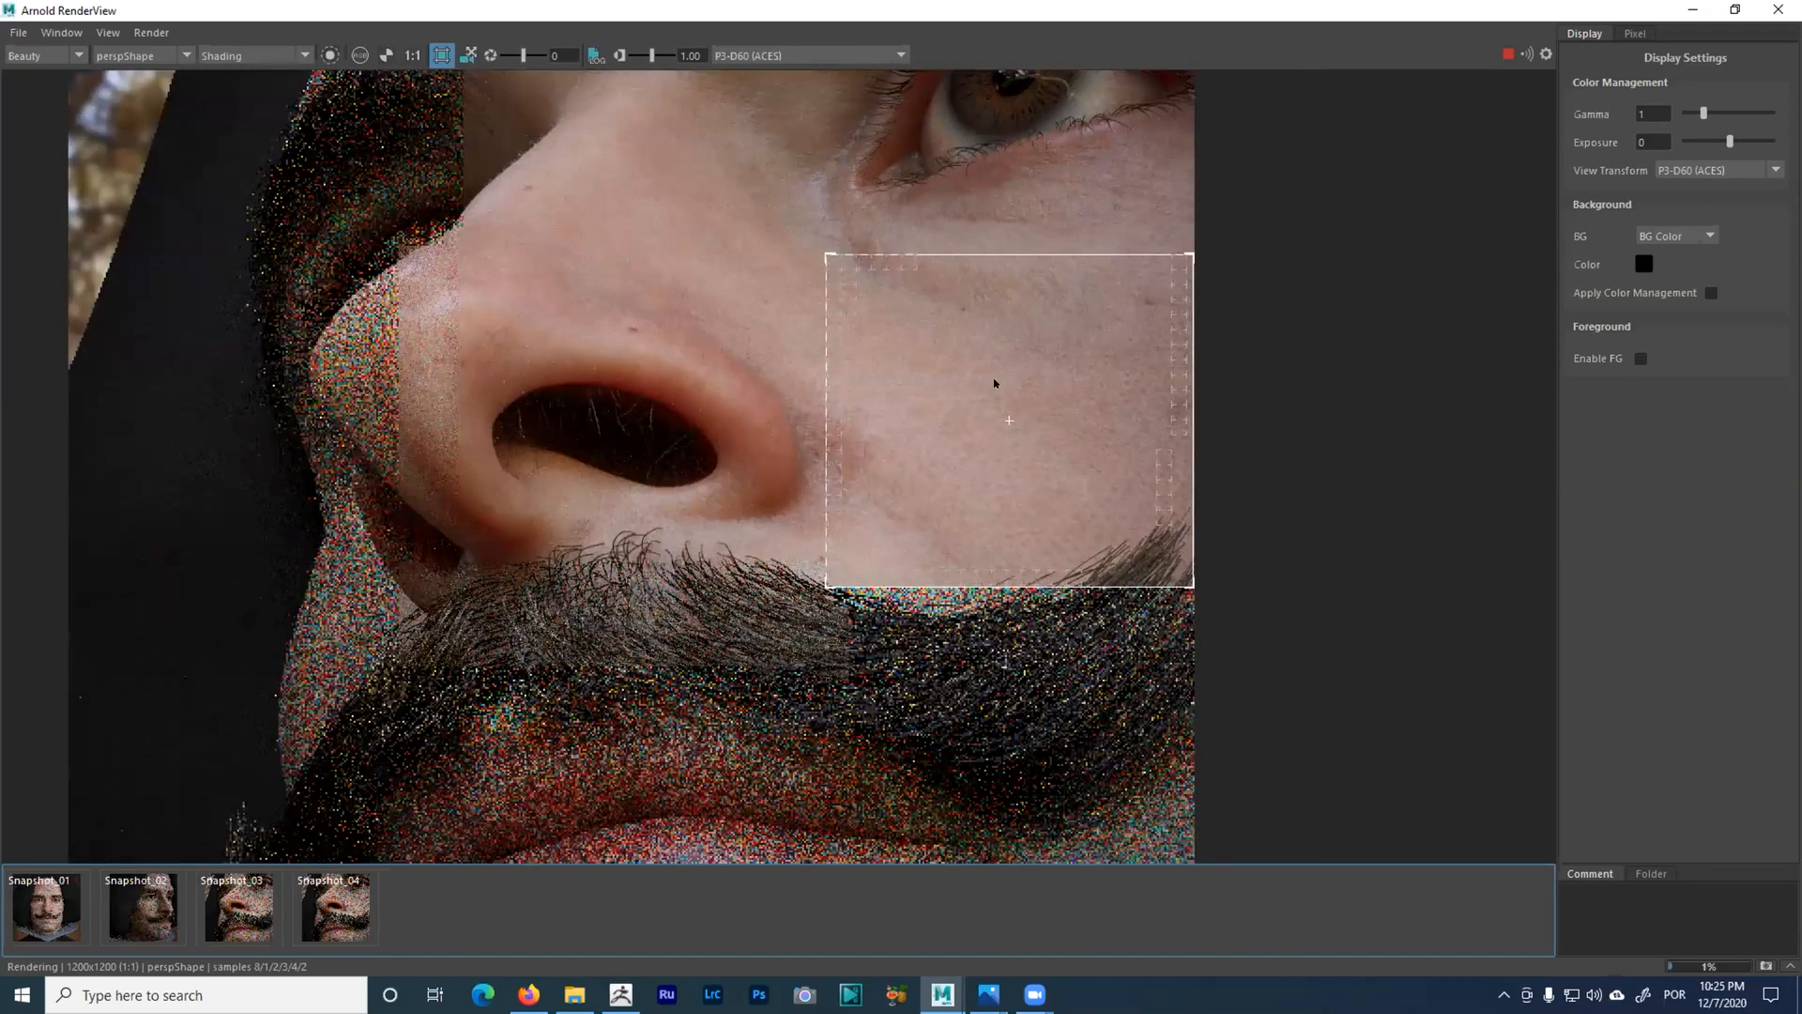
# - Inspect the skin and vellus hair on the cheek in the cropped render, and stop the render
pyautogui.scroll(1, 992, 484)
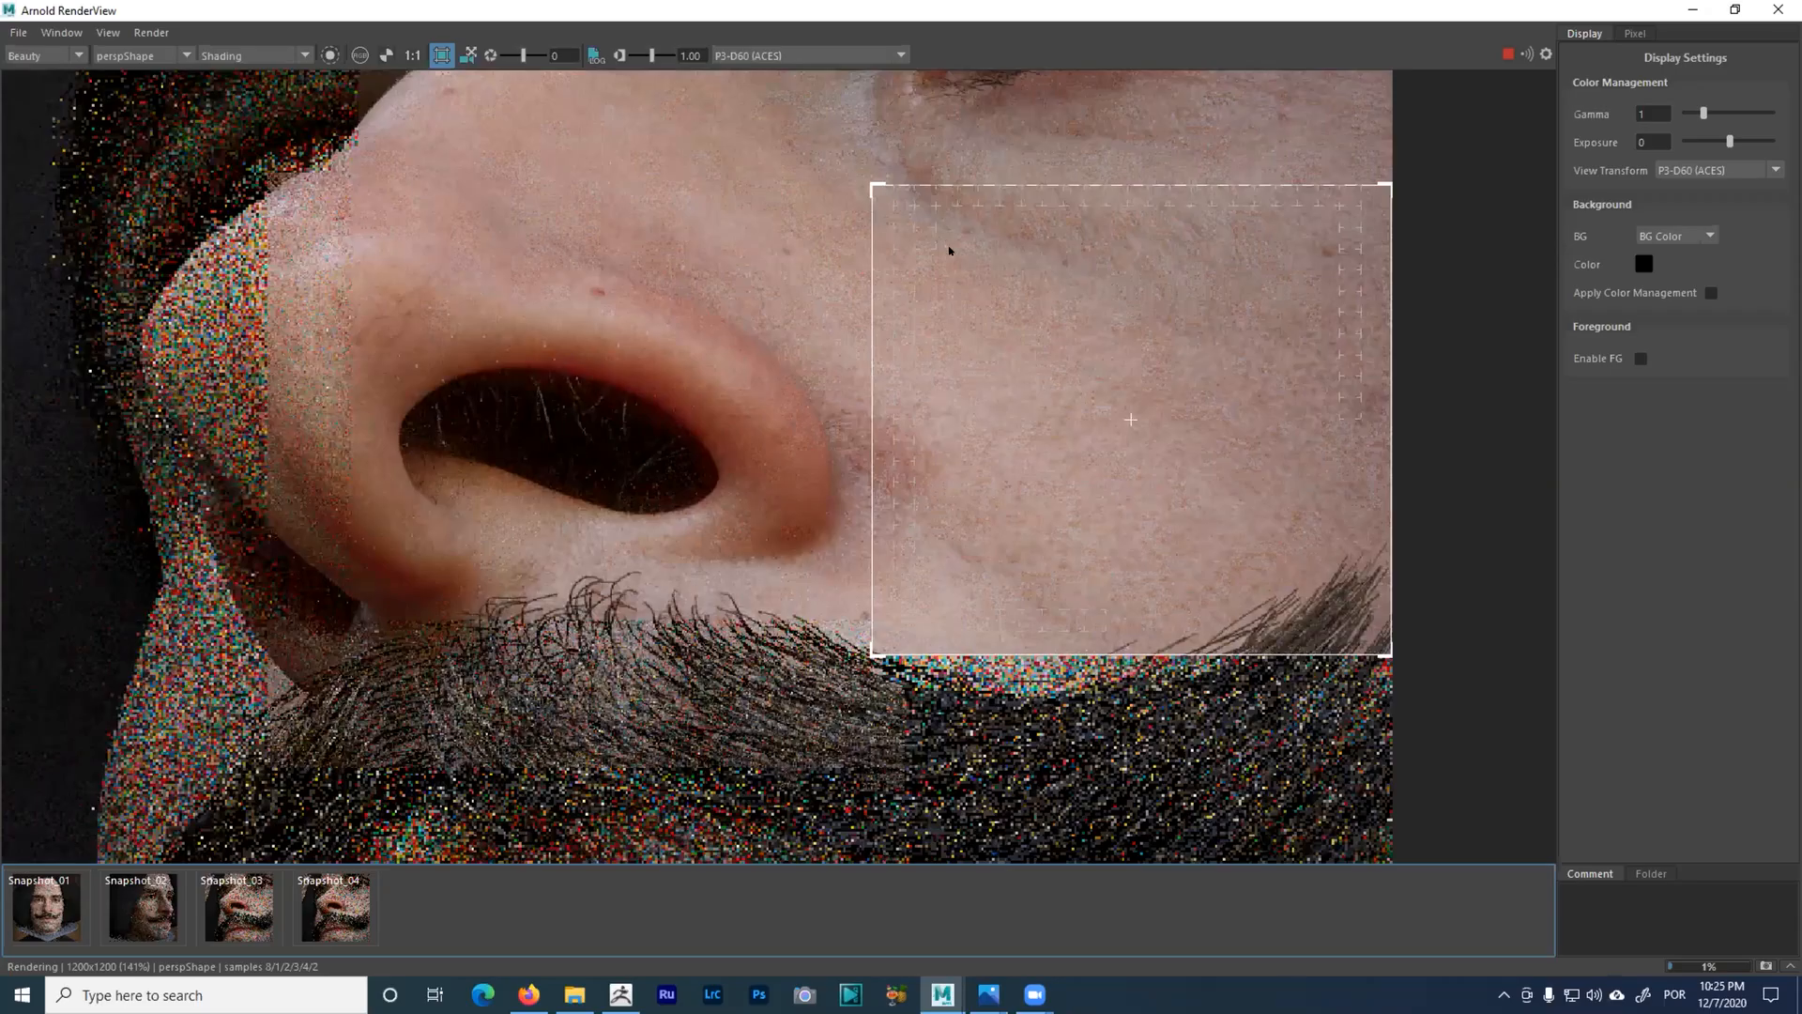
pyautogui.moveTo(948, 251); pyautogui.dragTo(796, 288, button='middle')
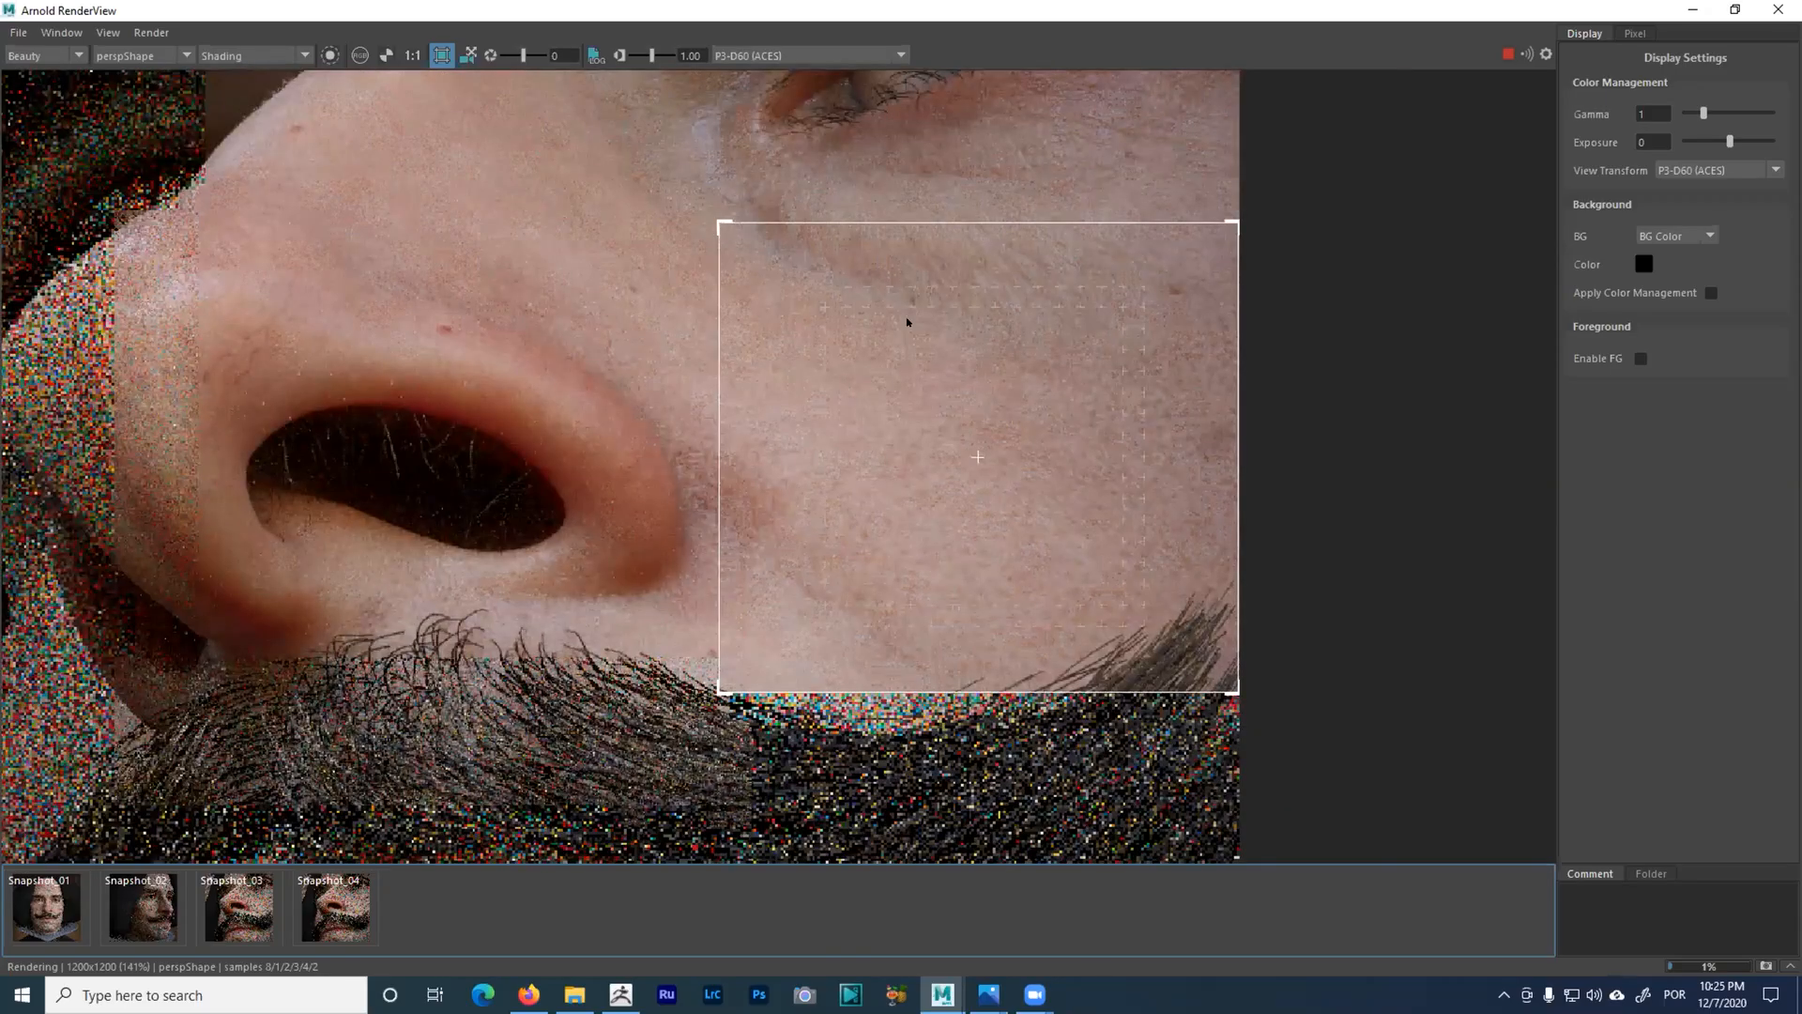
pyautogui.scroll(-1, 954, 498)
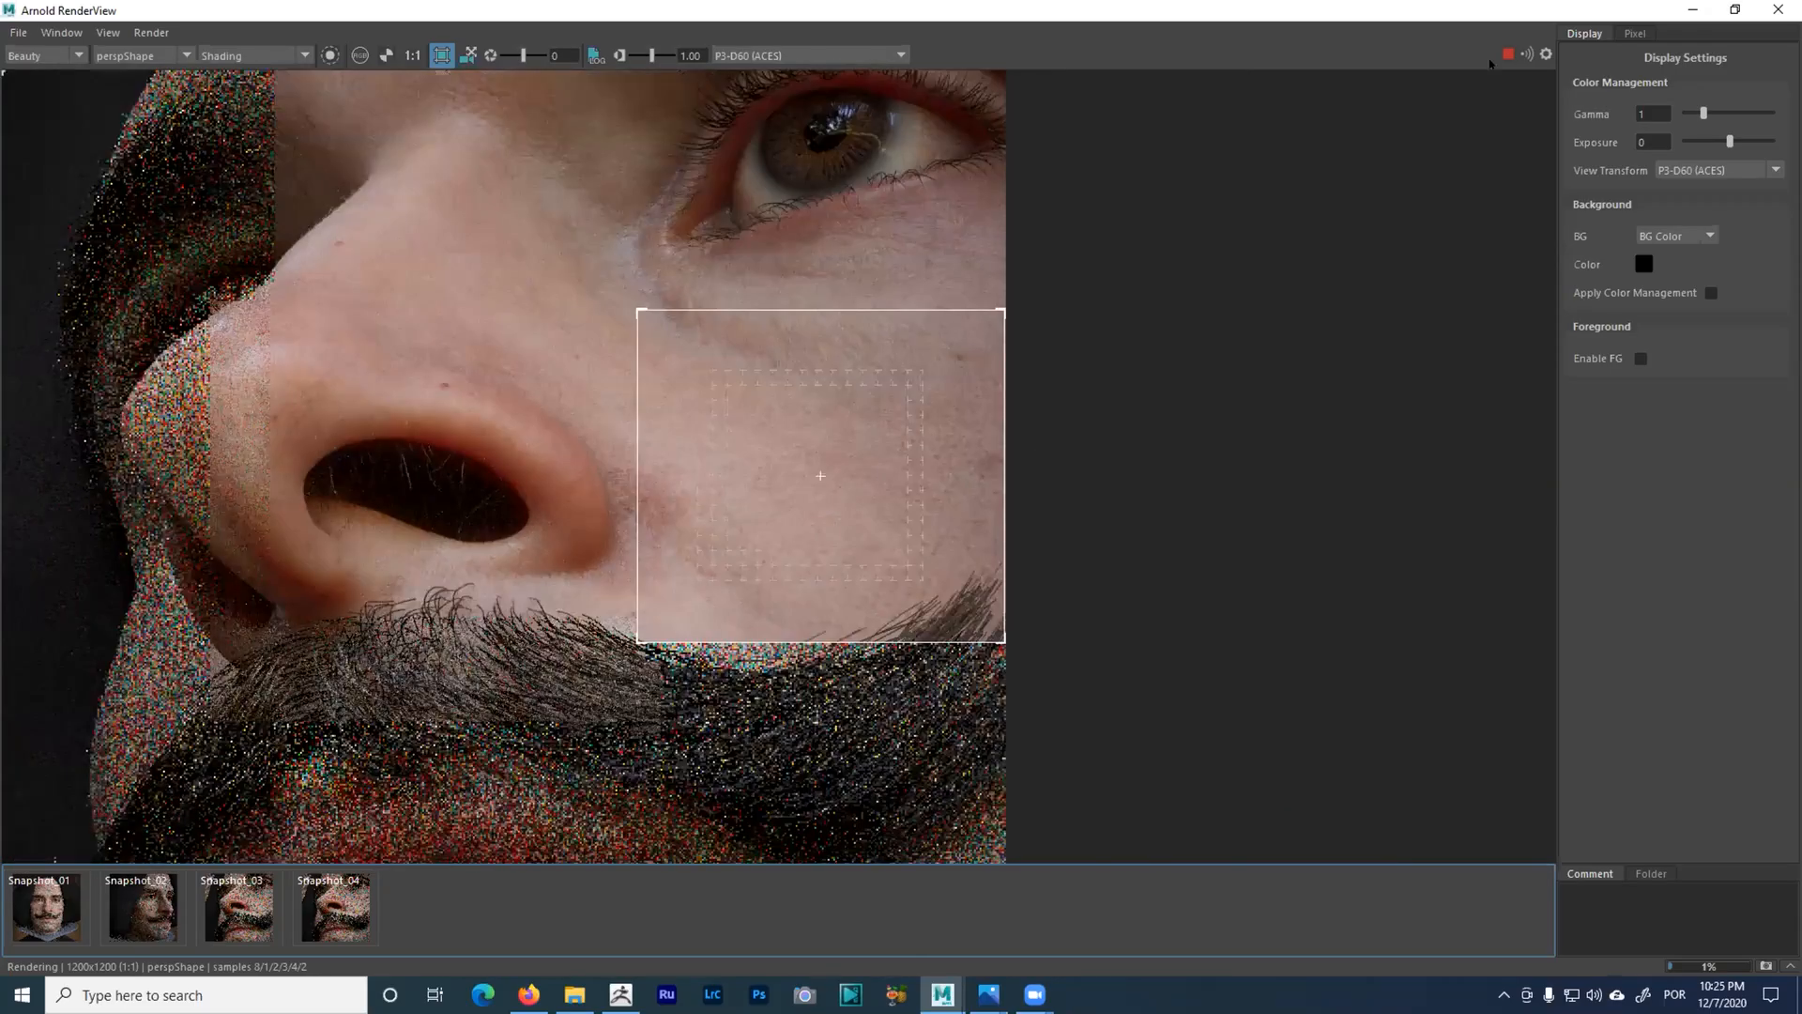
pyautogui.moveTo(1275, 209); pyautogui.dragTo(1373, 145, button='middle')
pyautogui.press('Escape')
# - Move the crop region from the cheek down over the middle of the mustache and the lips, and render it
pyautogui.moveTo(907, 488); pyautogui.dragTo(902, 711)
pyautogui.moveTo(913, 634); pyautogui.dragTo(919, 692)
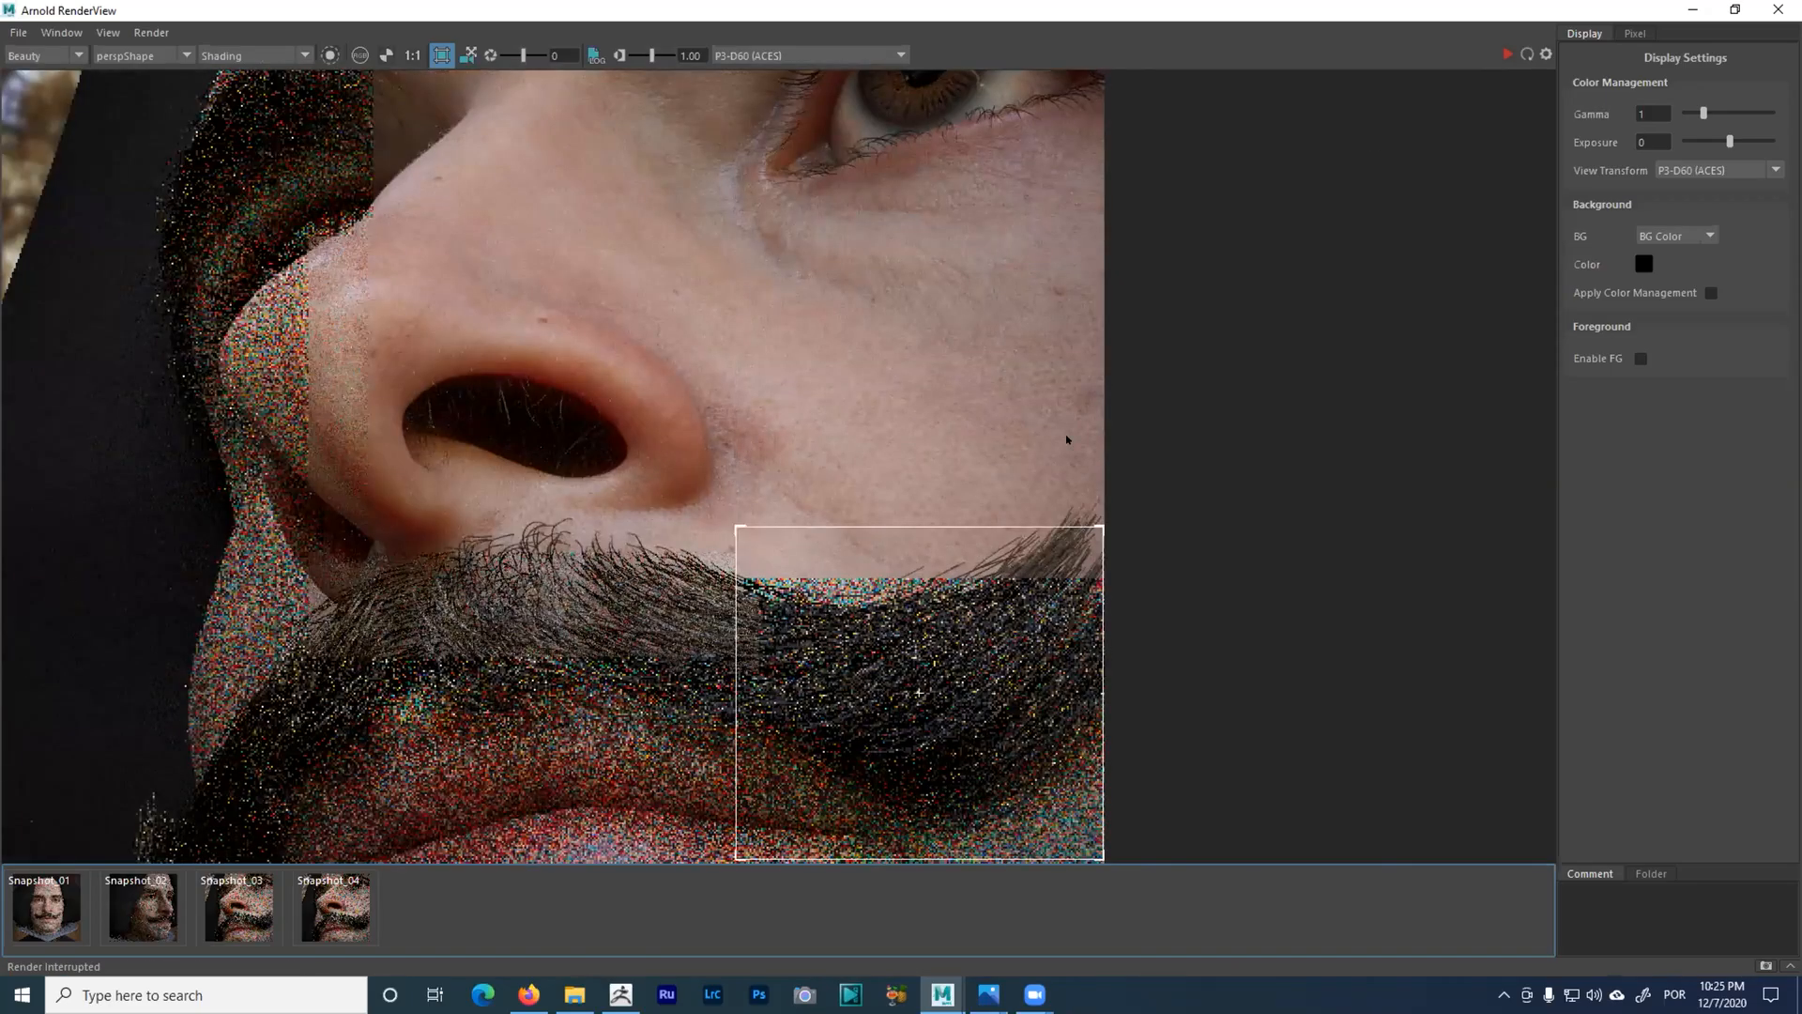
pyautogui.moveTo(1066, 440); pyautogui.dragTo(1075, 397, button='middle')
pyautogui.moveTo(951, 520); pyautogui.dragTo(981, 328, button='middle')
pyautogui.moveTo(955, 518); pyautogui.dragTo(587, 481)
pyautogui.click(1506, 54)
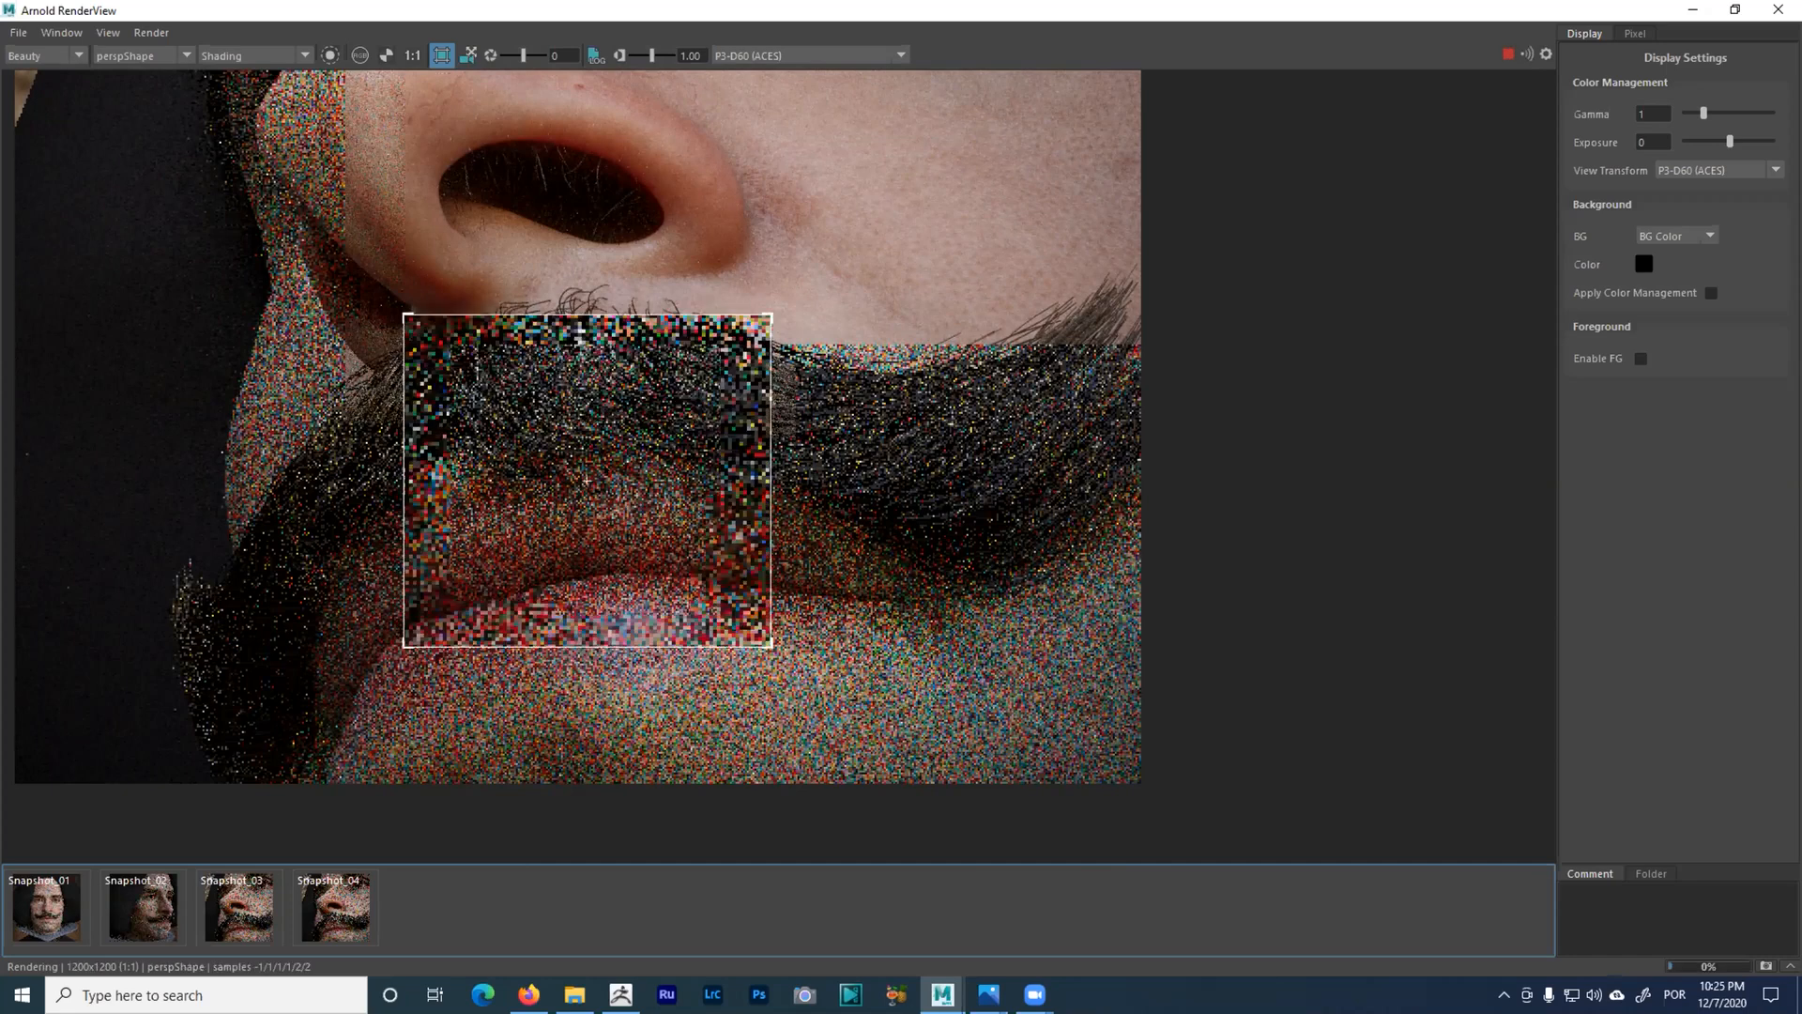
# - Examine the mustache hairs and lip skin in the cropped render, both close up and against the nose and cheek
pyautogui.scroll(2, 587, 481)
pyautogui.moveTo(590, 588); pyautogui.dragTo(724, 409, button='middle')
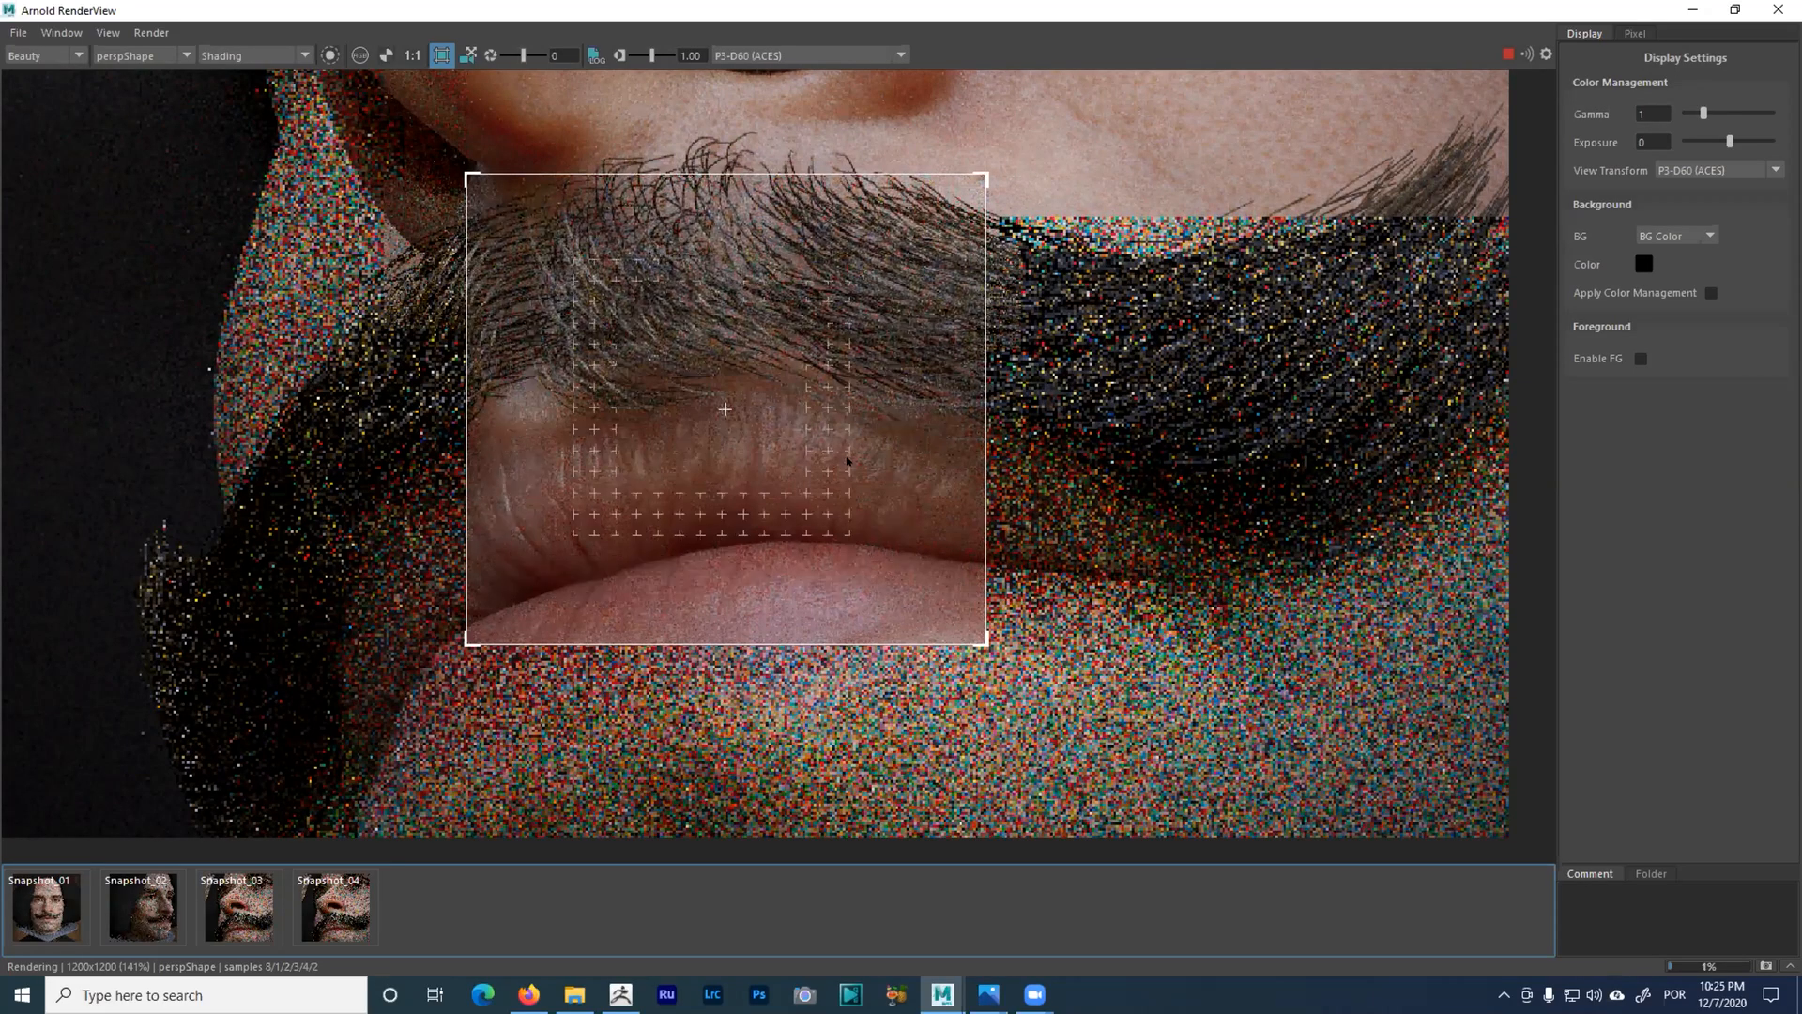
pyautogui.hotkey('ctrl', 'f')
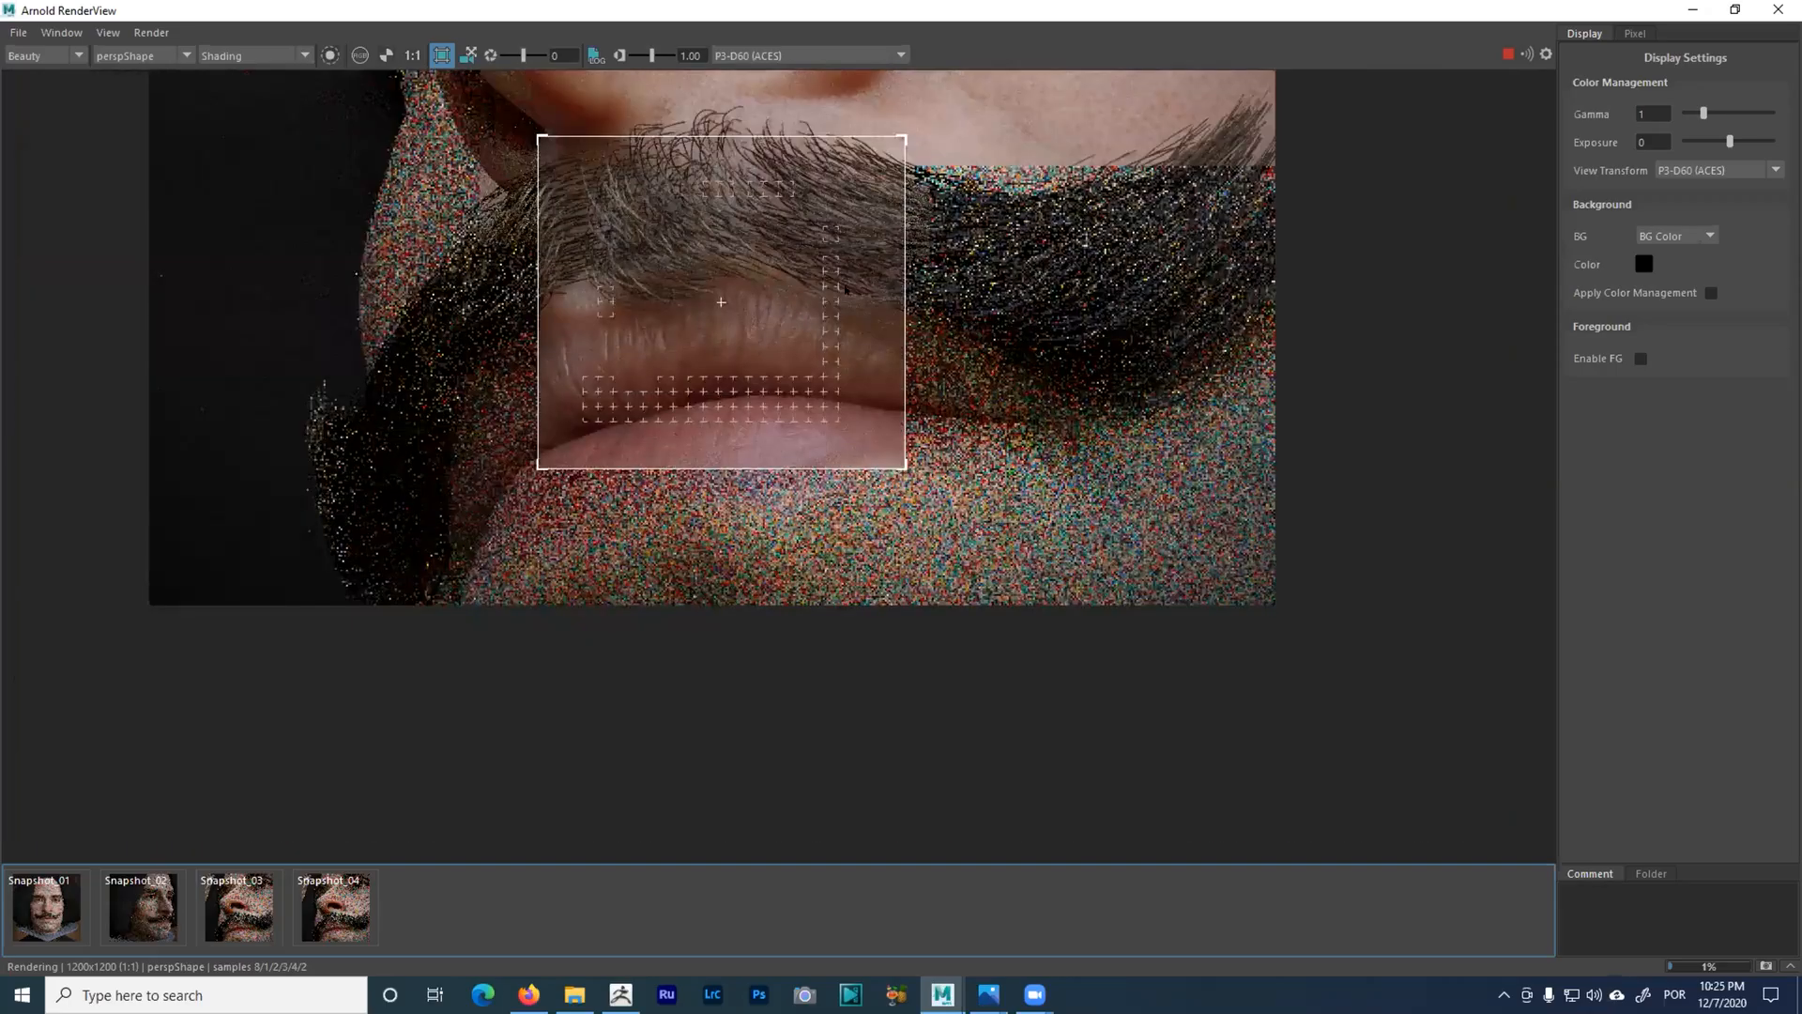
pyautogui.moveTo(845, 250); pyautogui.dragTo(829, 488, button='middle')
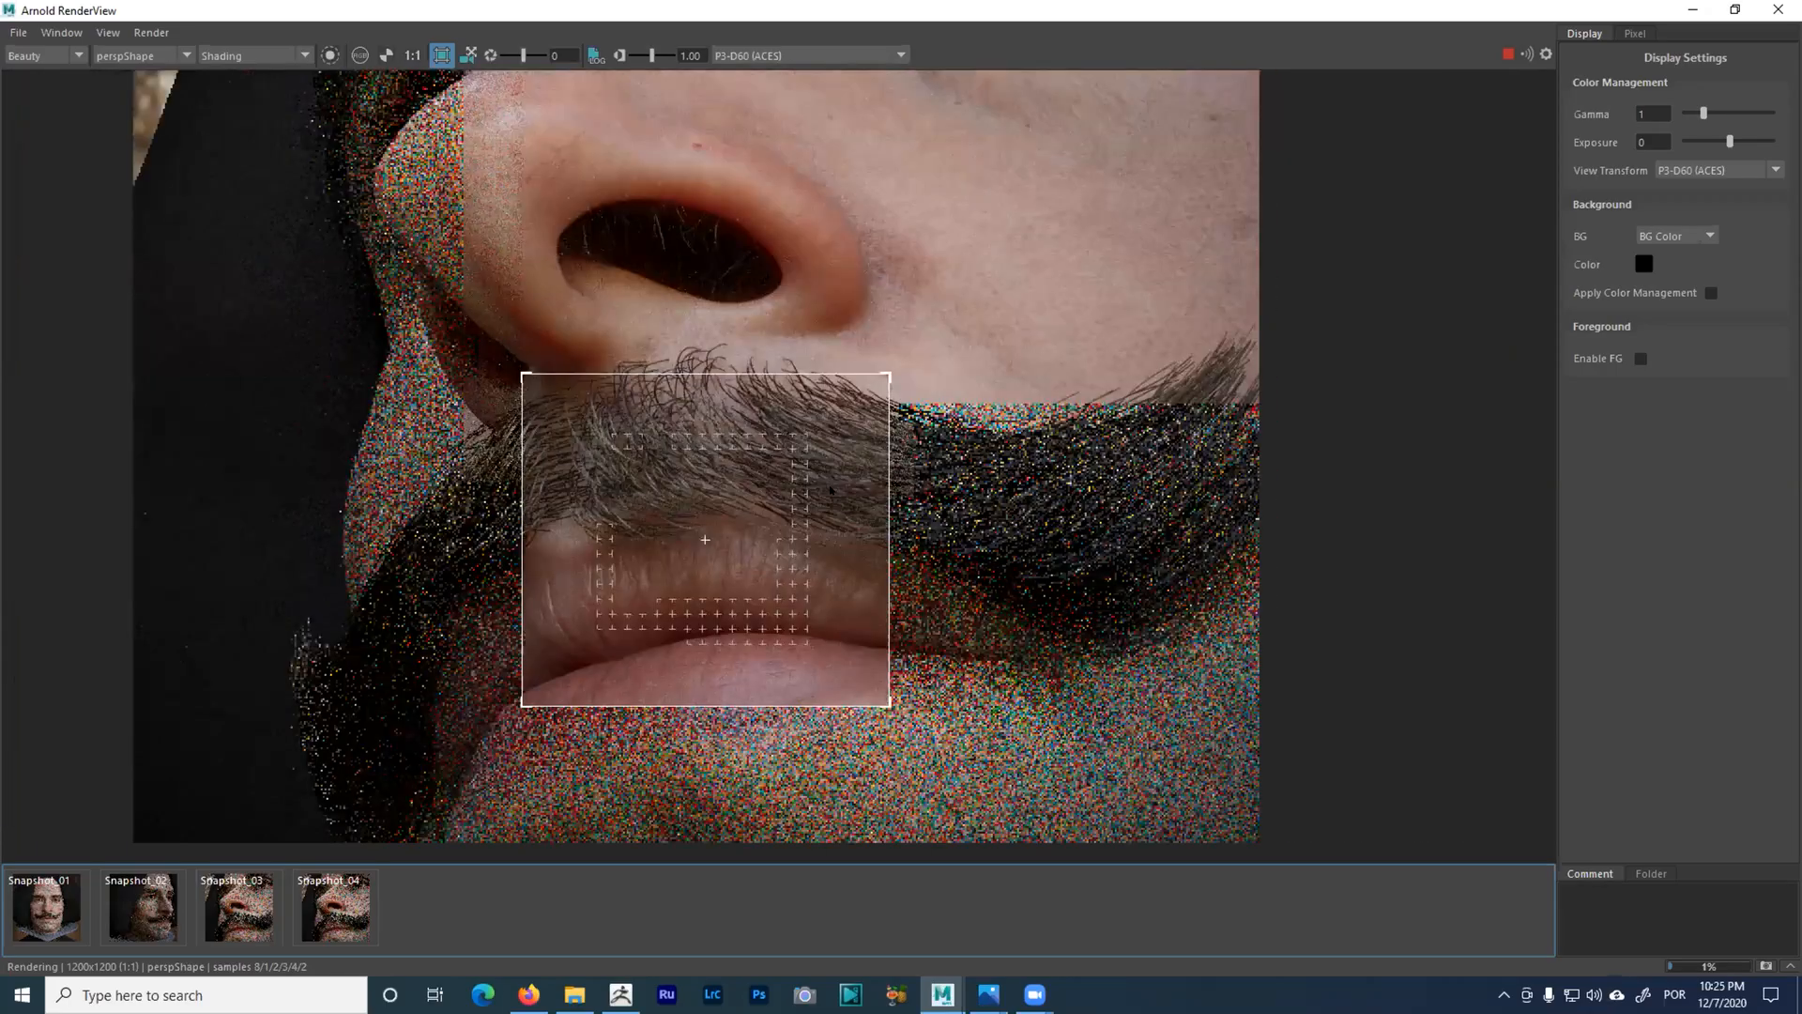
pyautogui.scroll(-2, 815, 339)
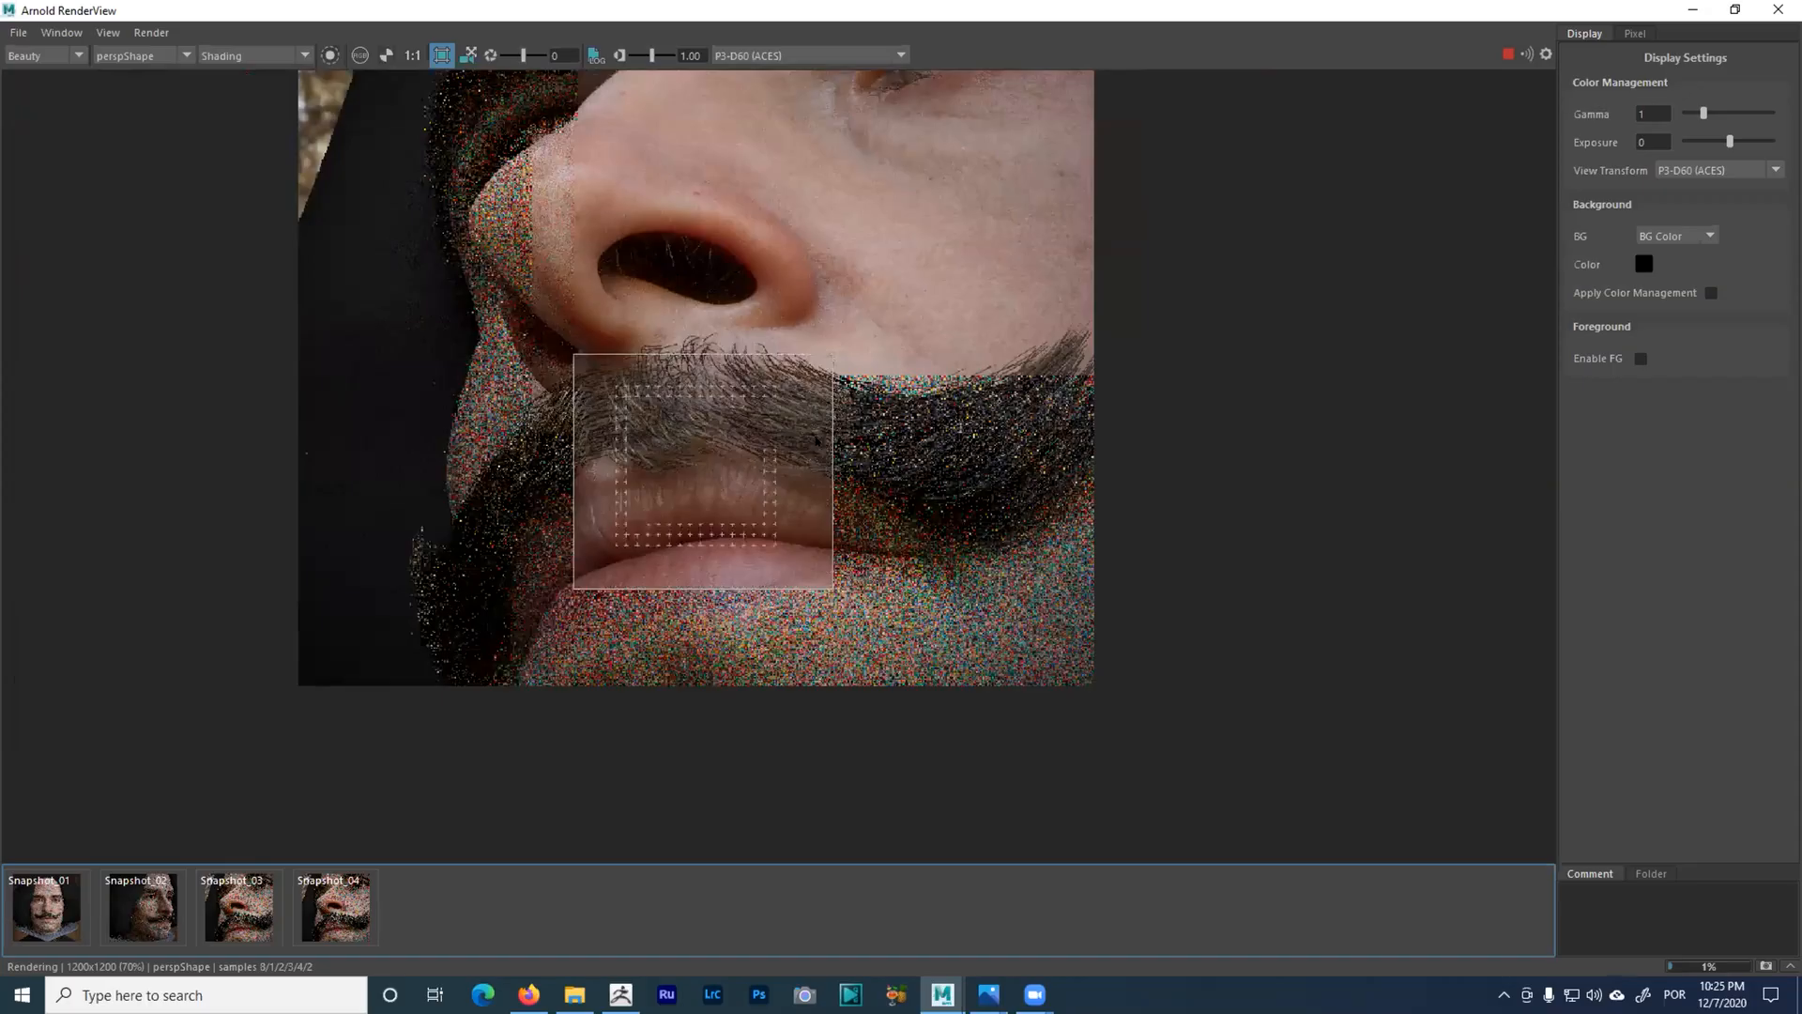
pyautogui.moveTo(807, 322); pyautogui.dragTo(815, 442, button='middle')
pyautogui.scroll(-2, 815, 440)
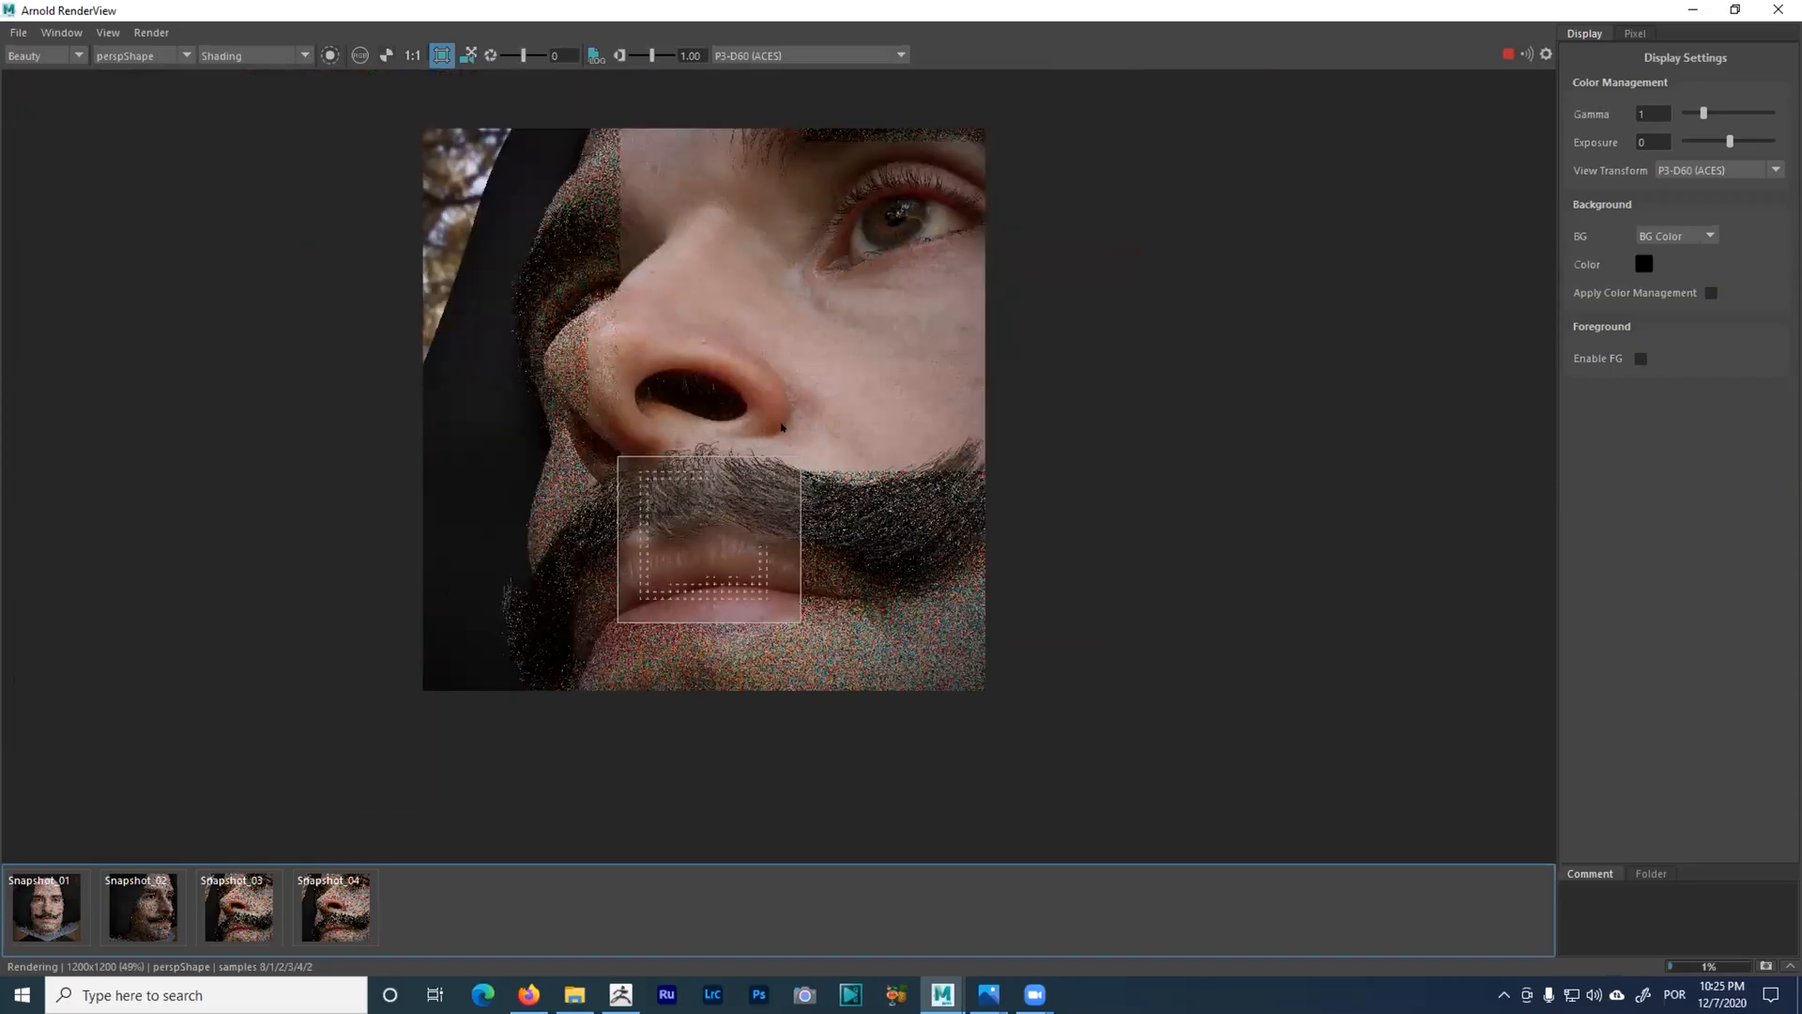
pyautogui.scroll(2, 842, 420)
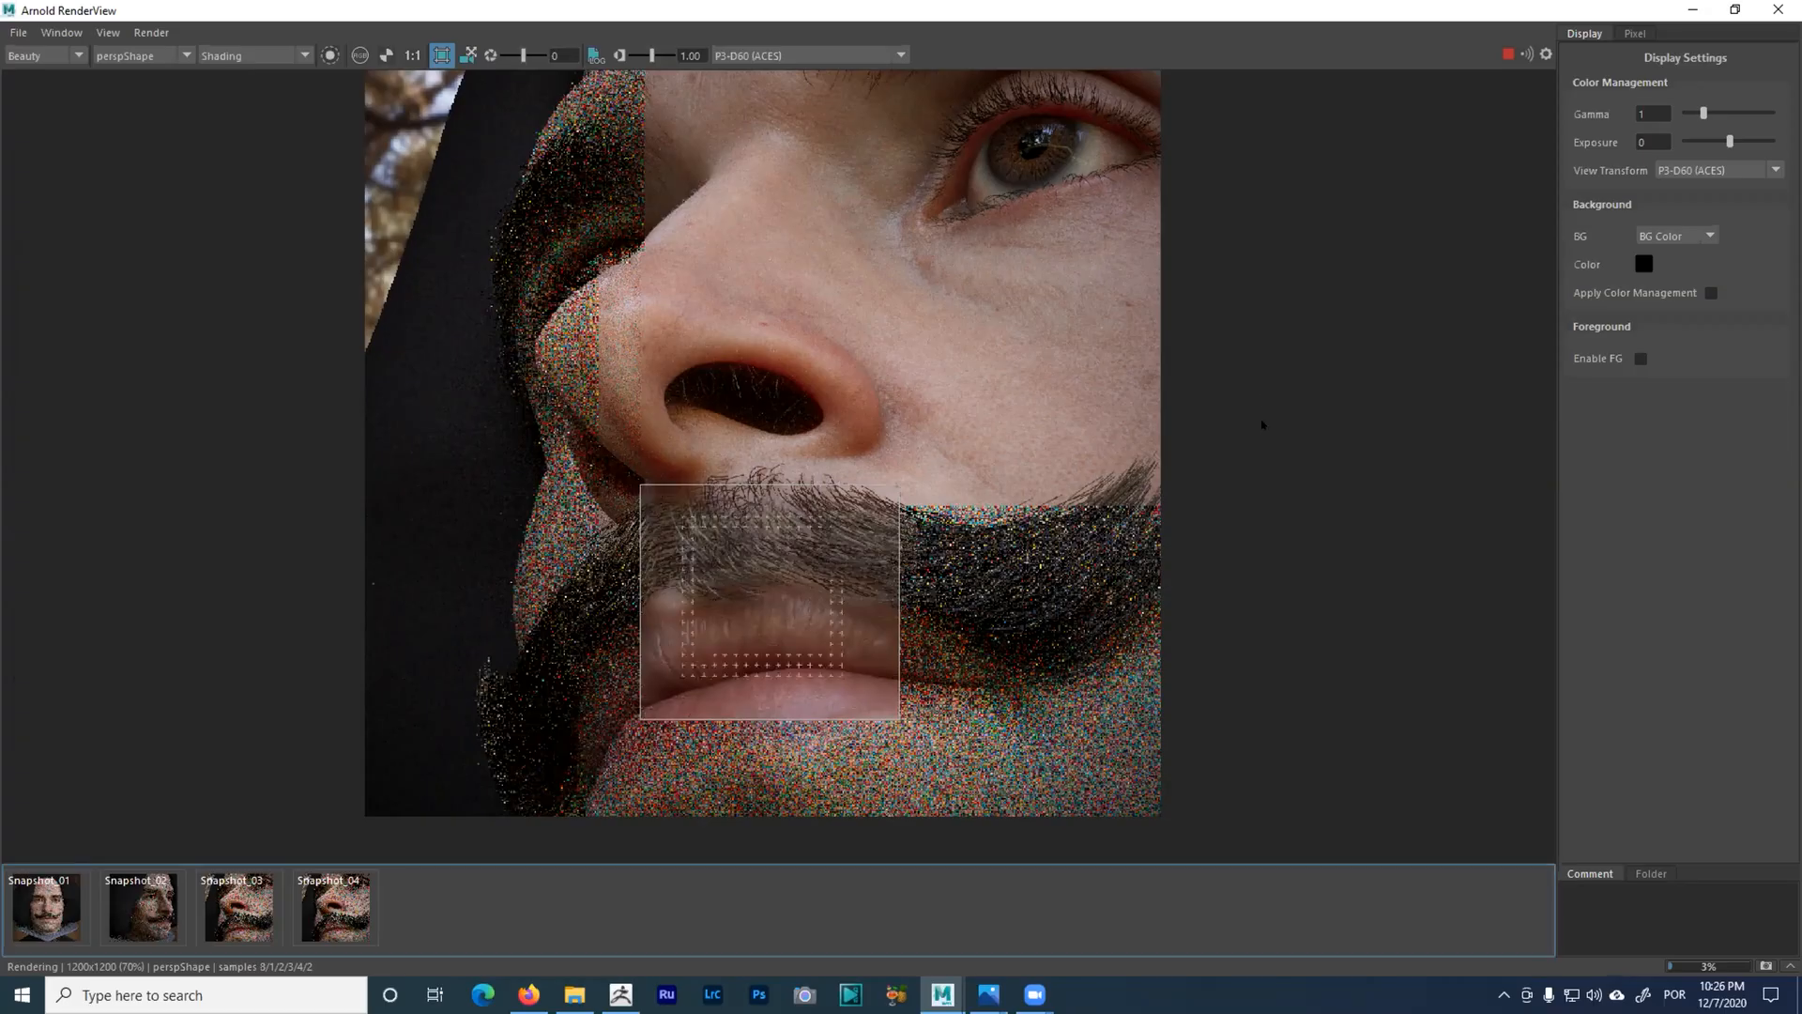
# - Switch to the Velázquez reference paintings in Photos and study the face and mustache in two of the portraits
pyautogui.hotkey('alt', 'Tab')
pyautogui.scroll(2, 1293, 579)
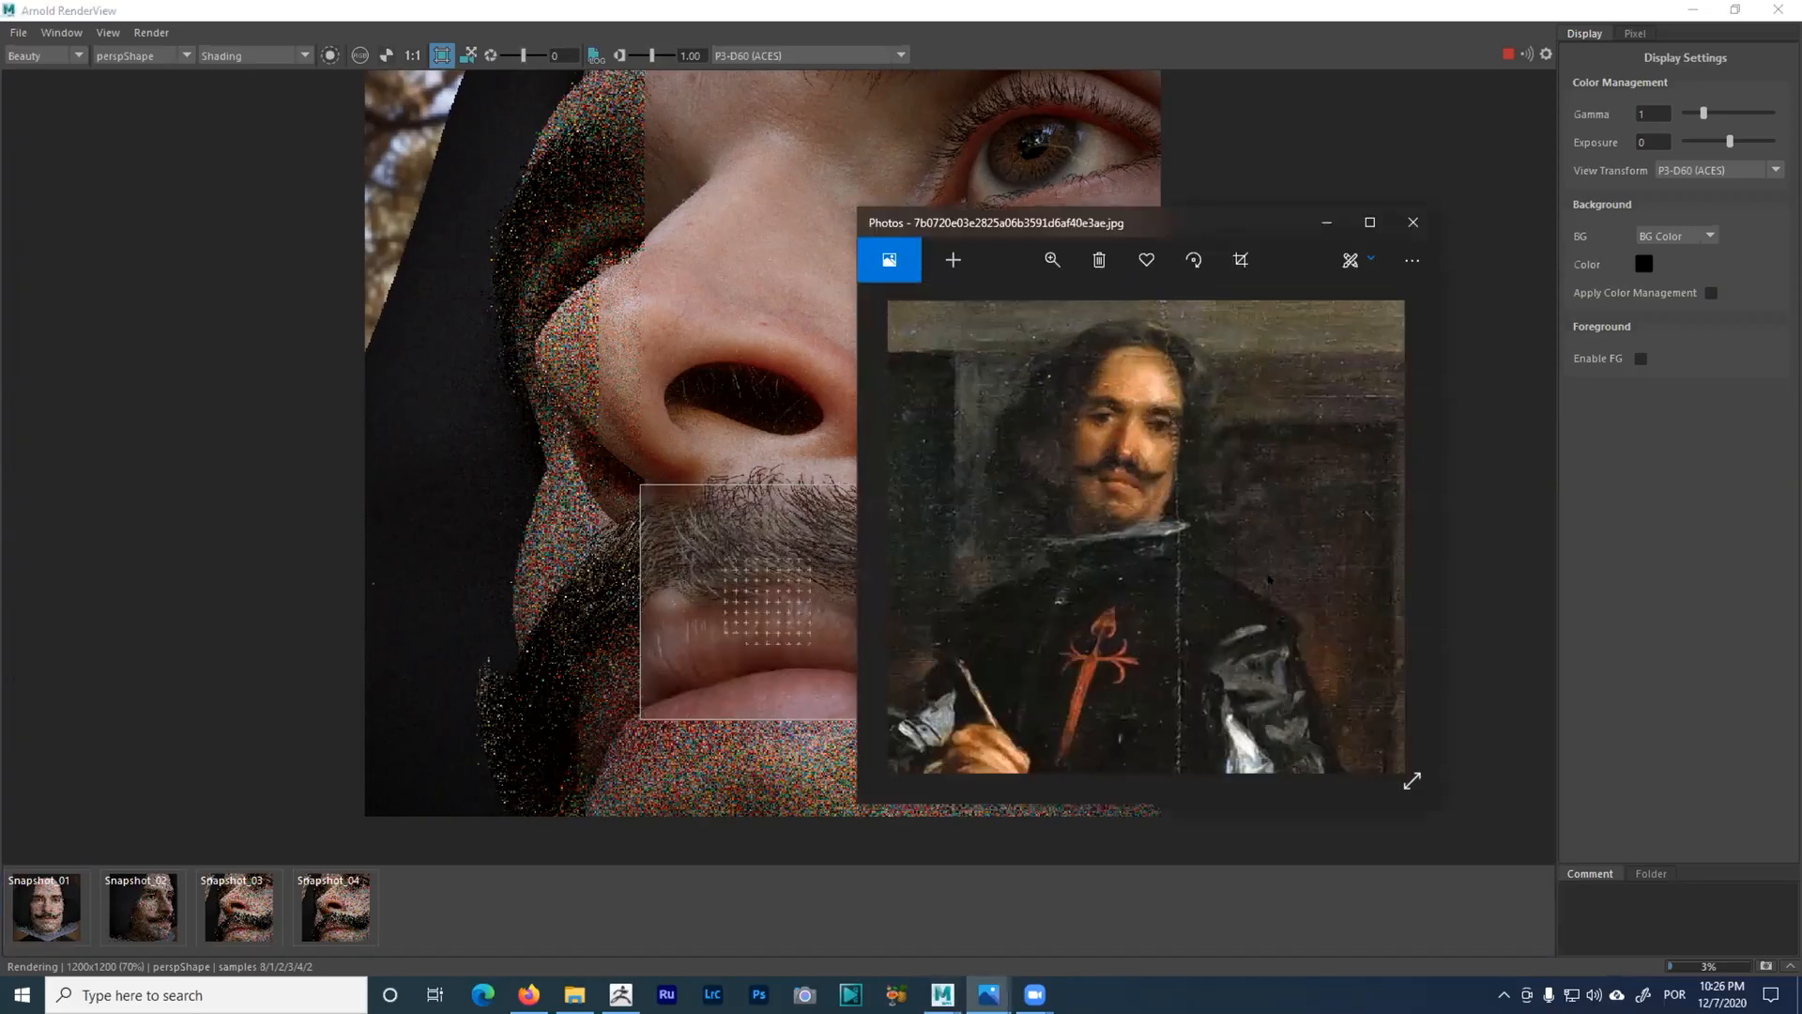
pyautogui.scroll(1, 1267, 579)
pyautogui.scroll(1, 1281, 533)
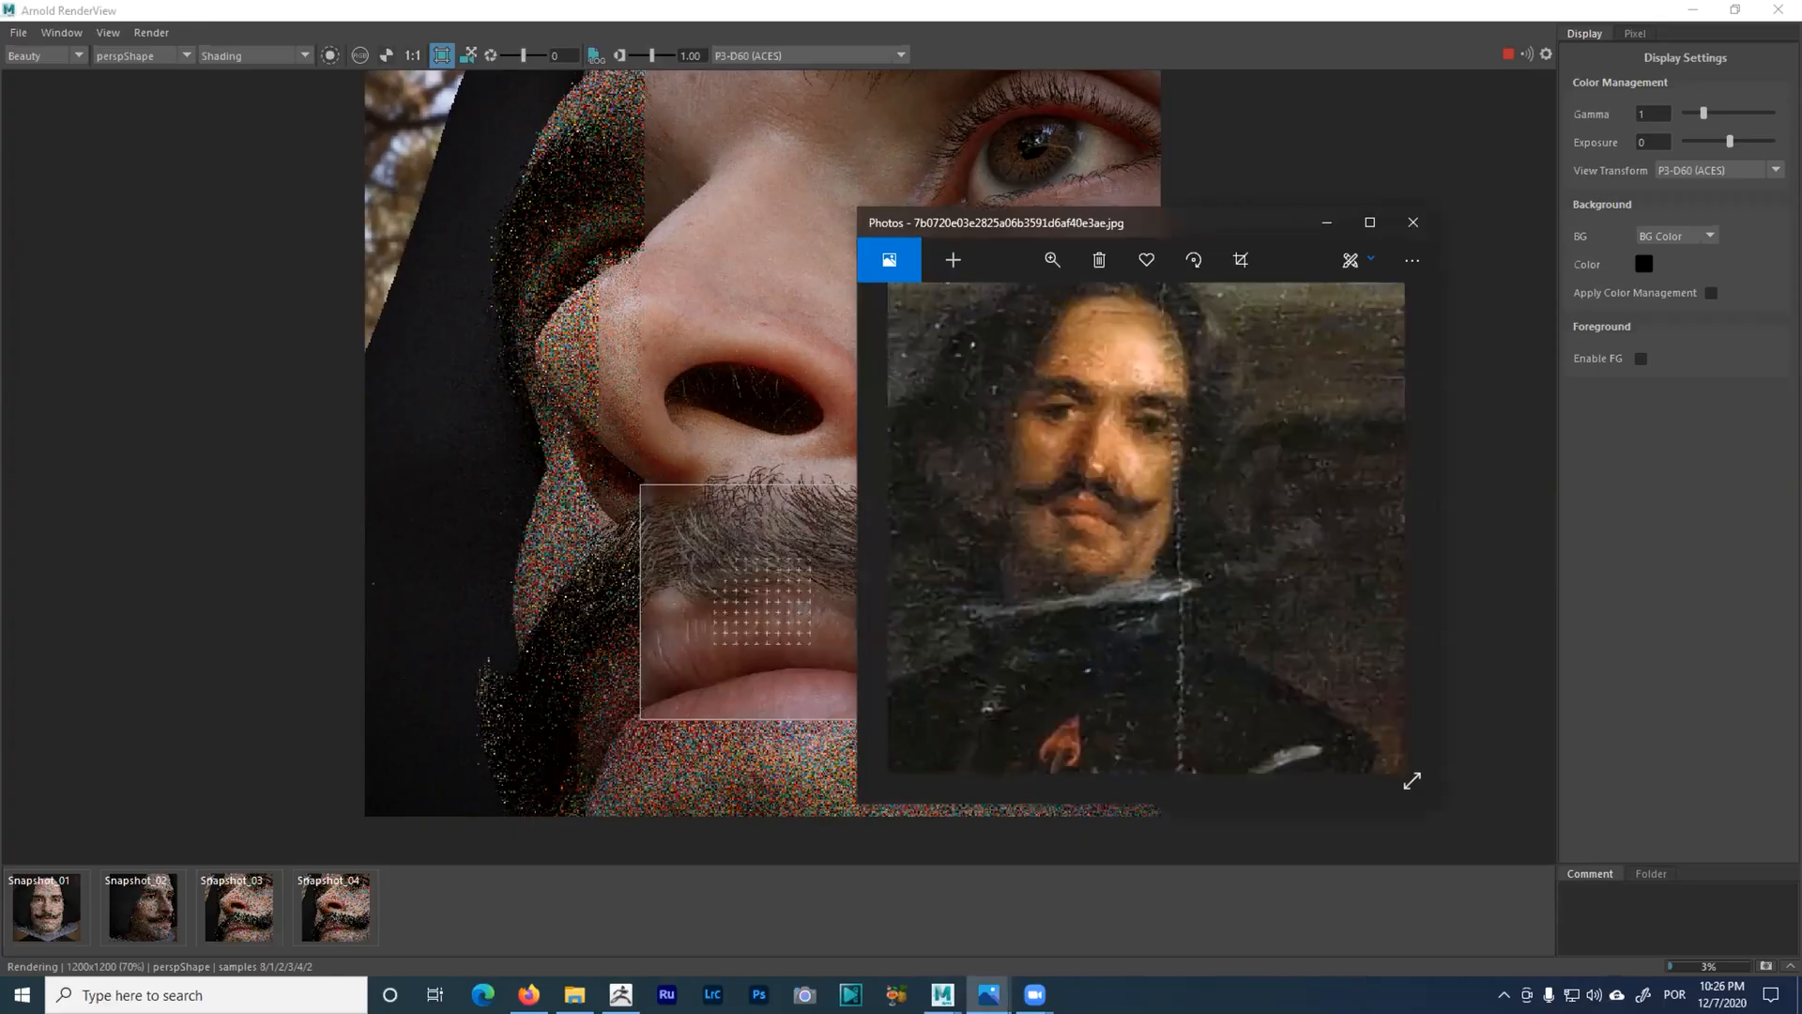
pyautogui.moveTo(1208, 576); pyautogui.dragTo(1239, 635)
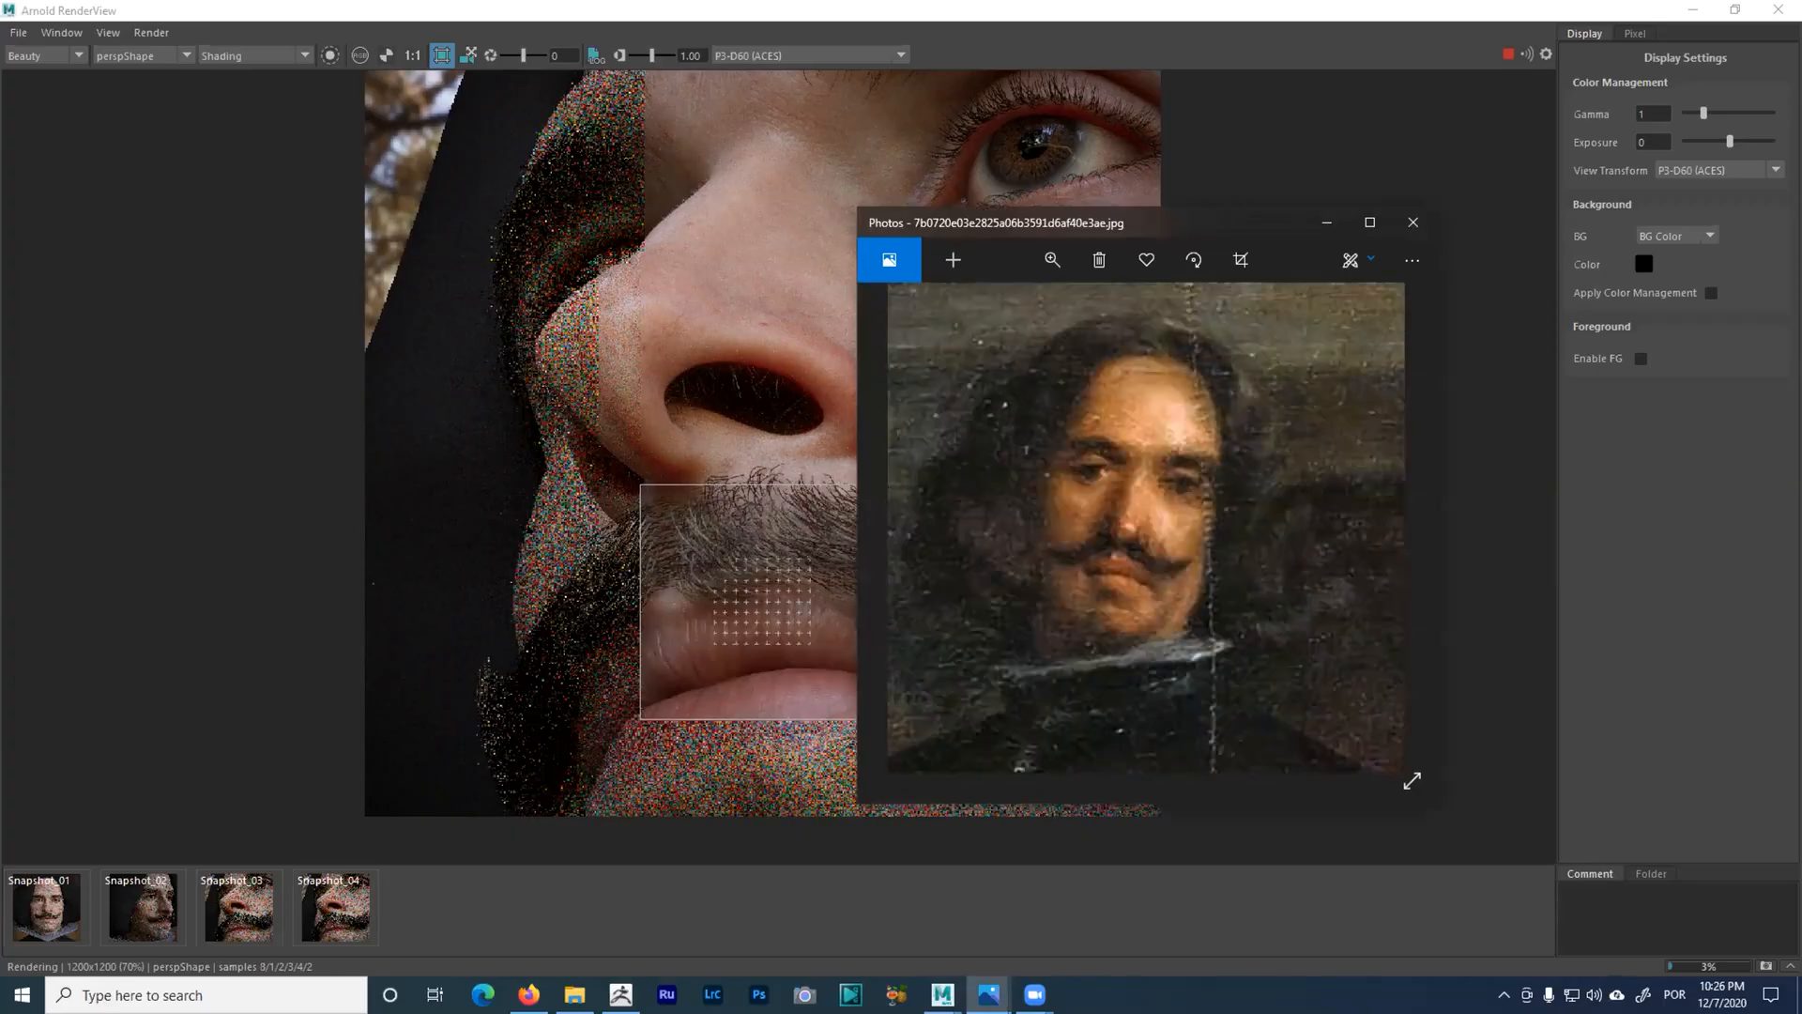
pyautogui.hotkey('alt', 'Tab')
pyautogui.scroll(1, 502, 544)
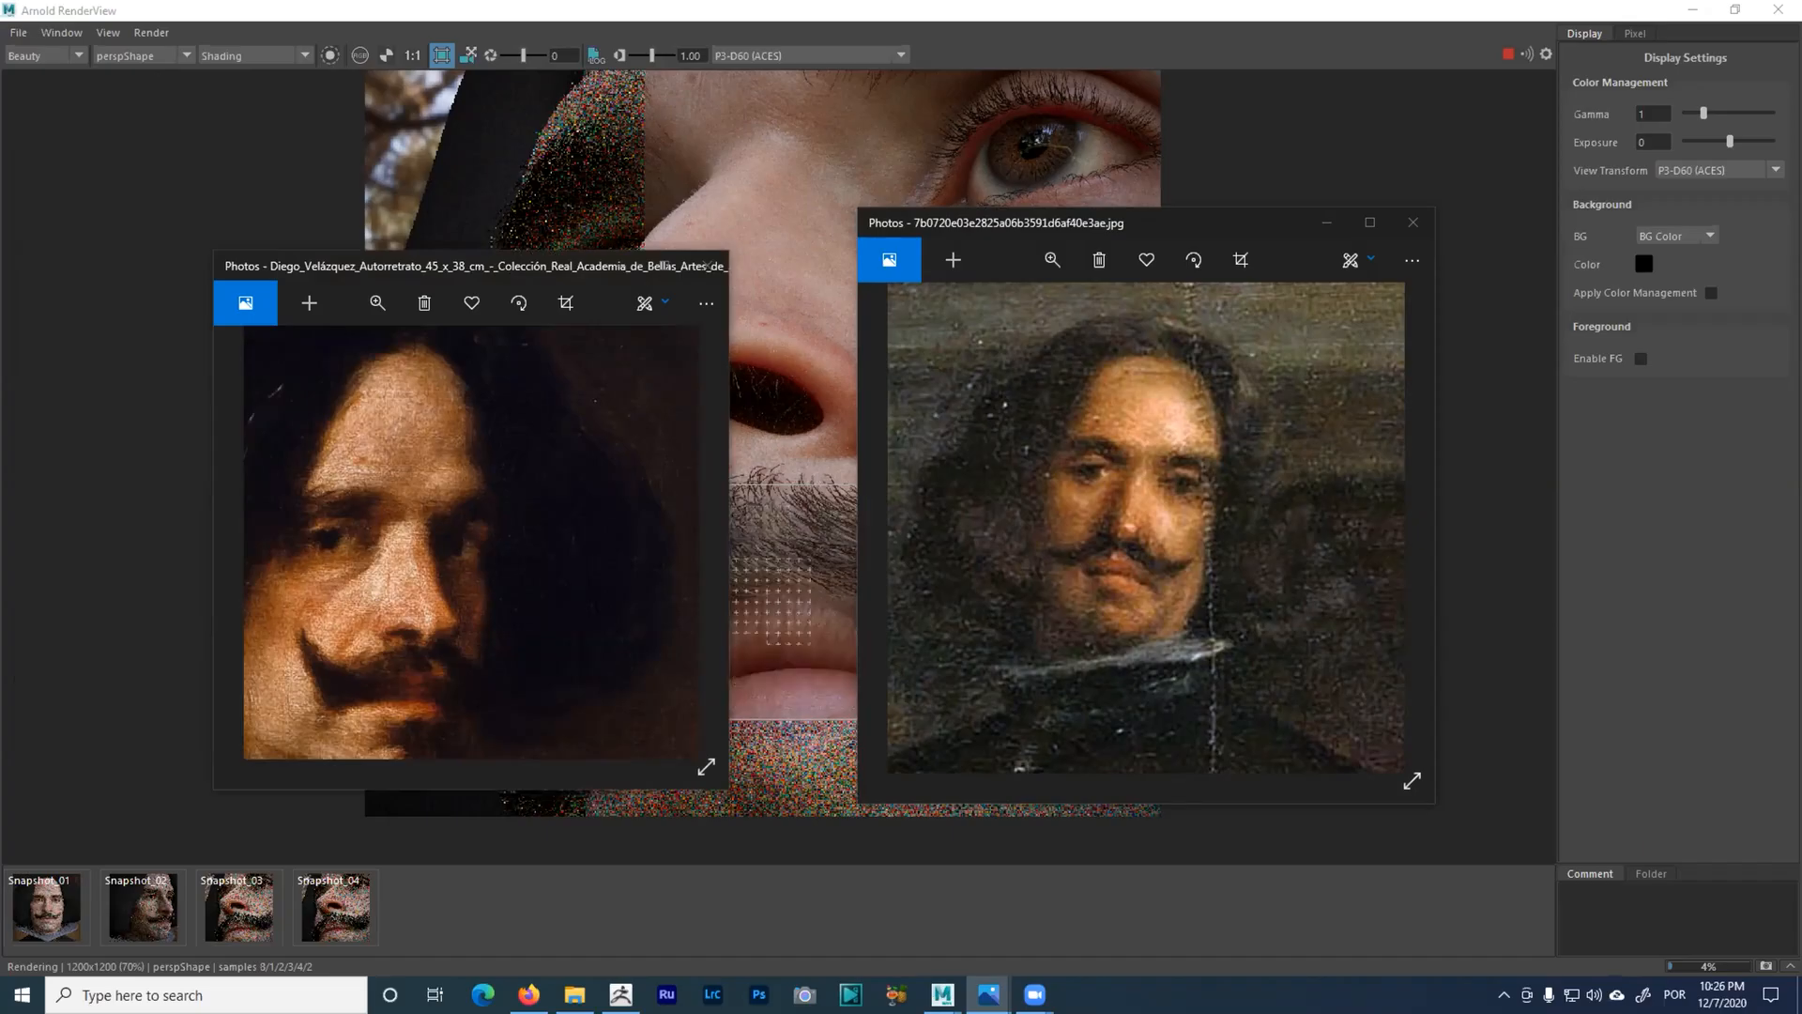
# - Check the remaining reference portraits, close the viewed paintings and return to Arnold RenderView
pyautogui.hotkey('alt', 'Tab')
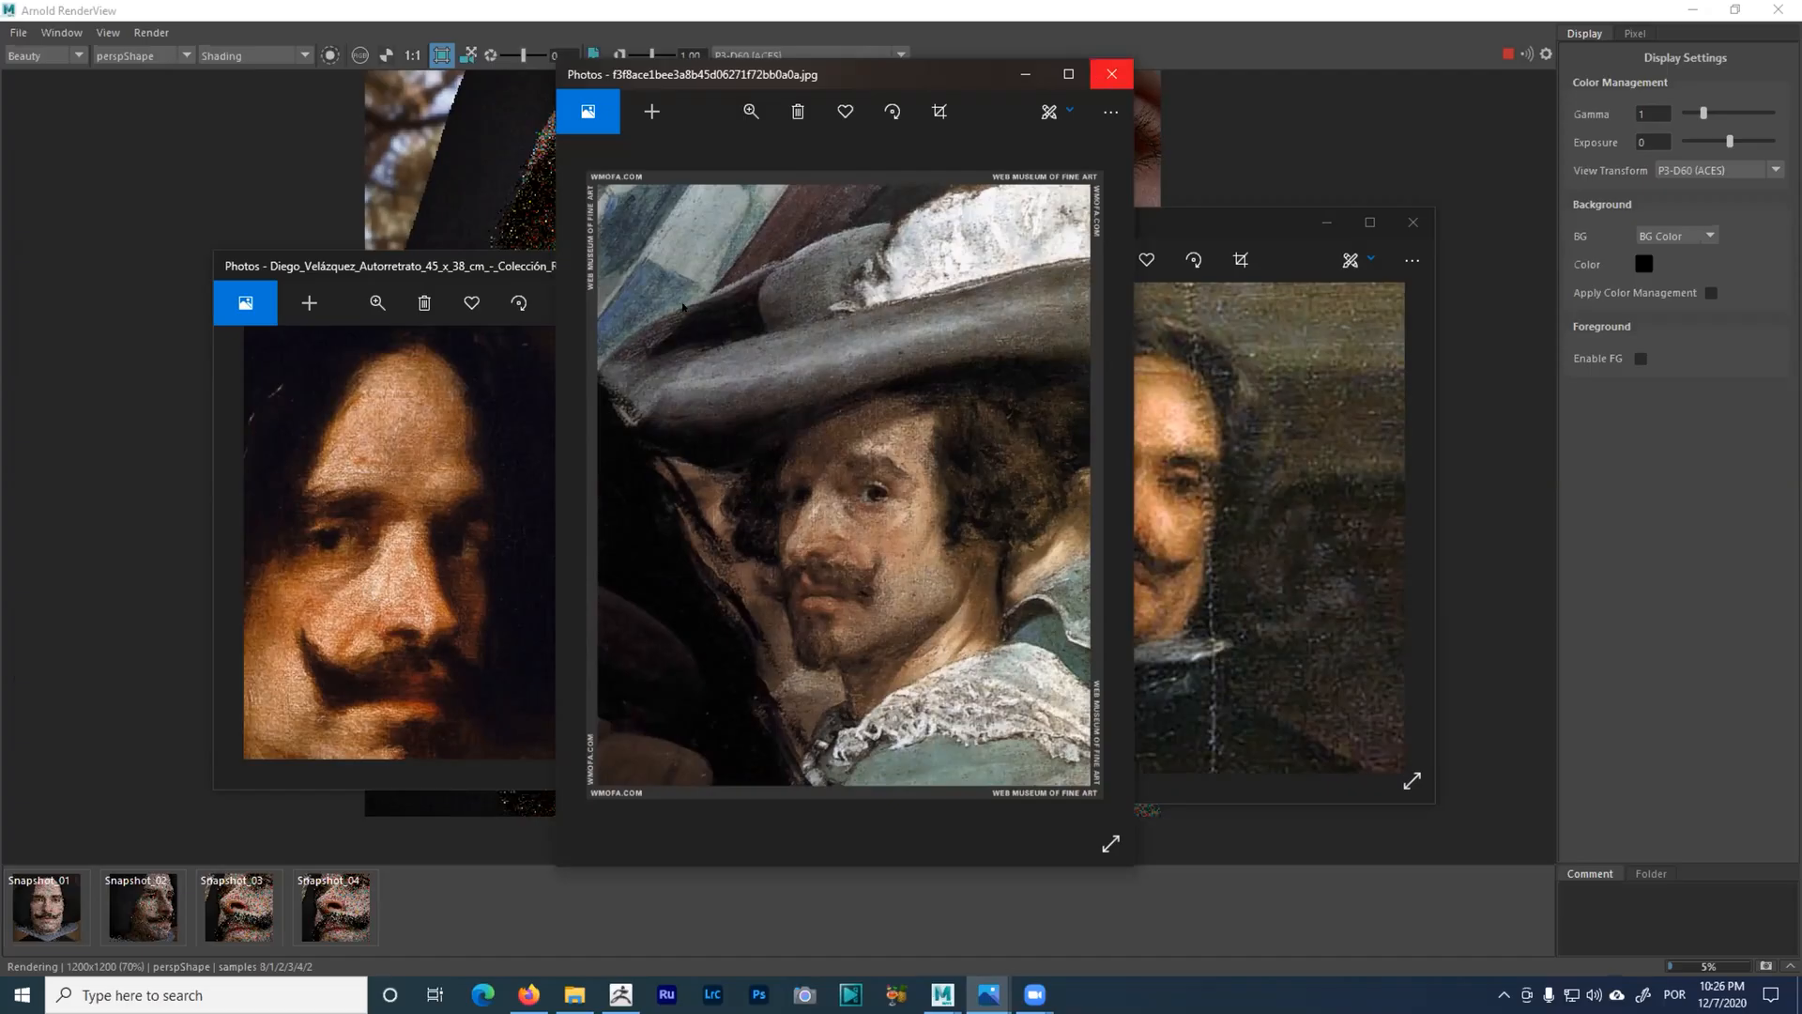
pyautogui.click(1111, 73)
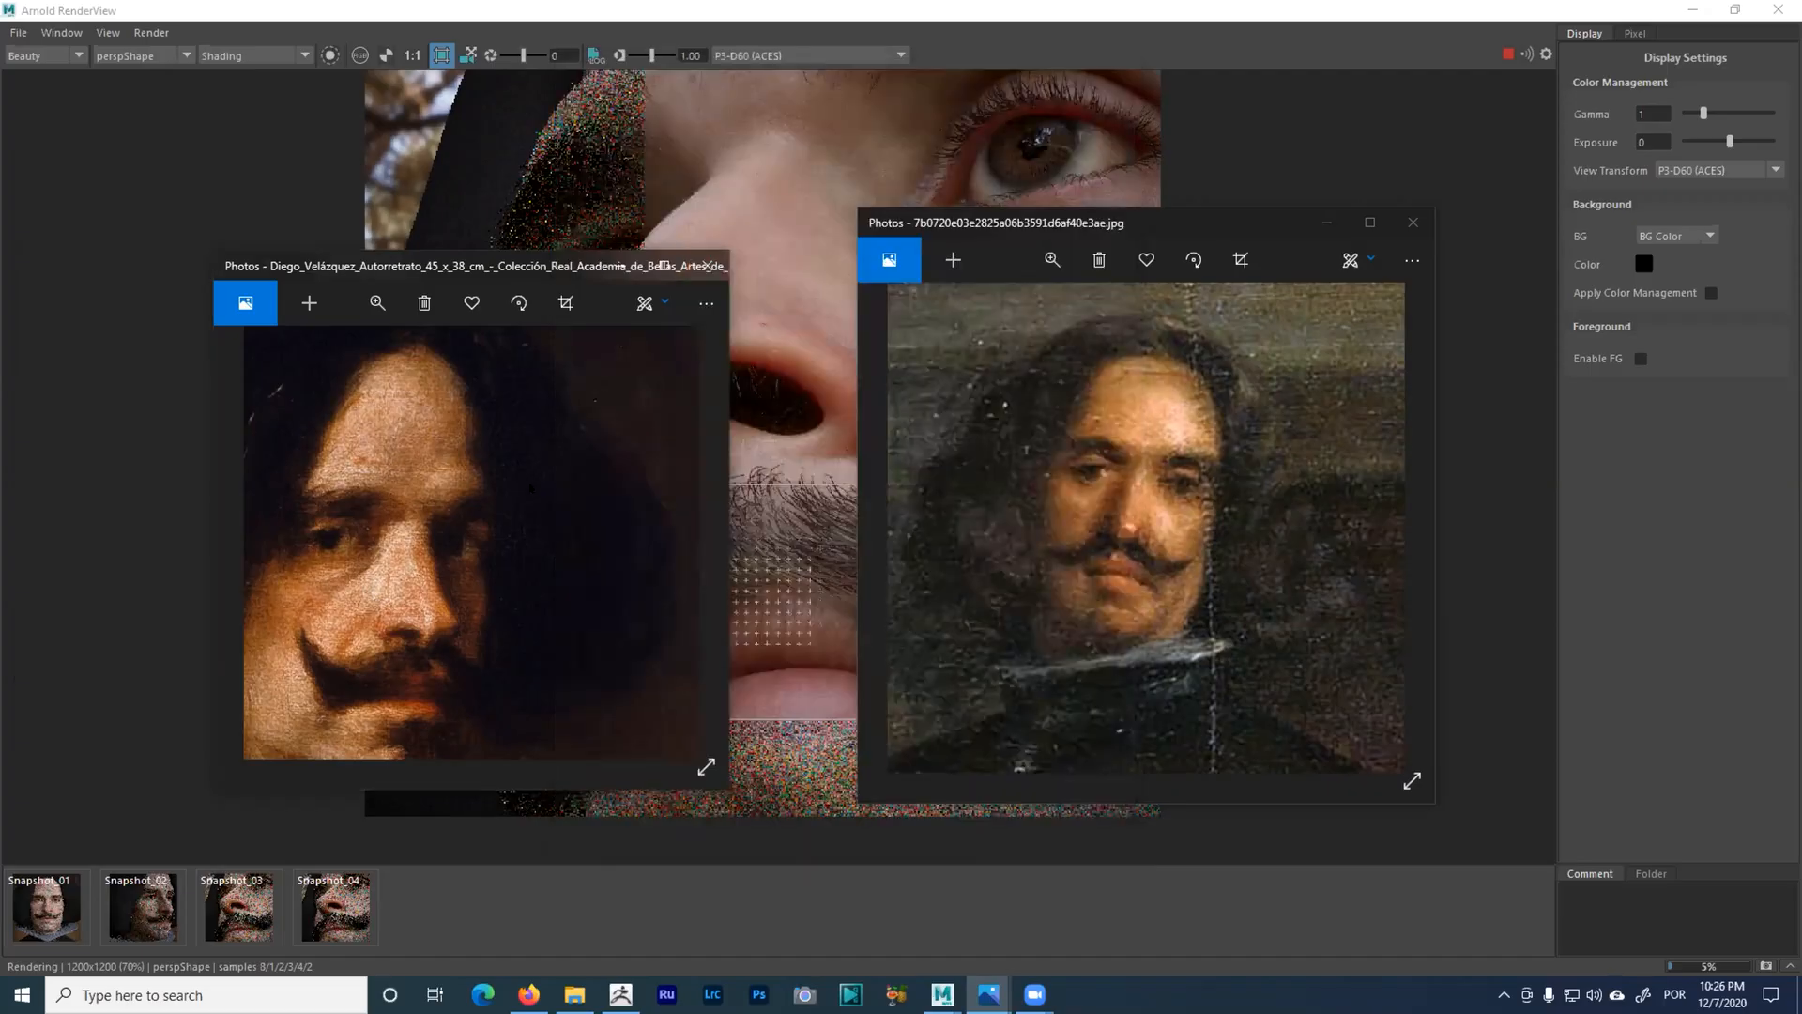
pyautogui.moveTo(532, 488); pyautogui.dragTo(507, 401)
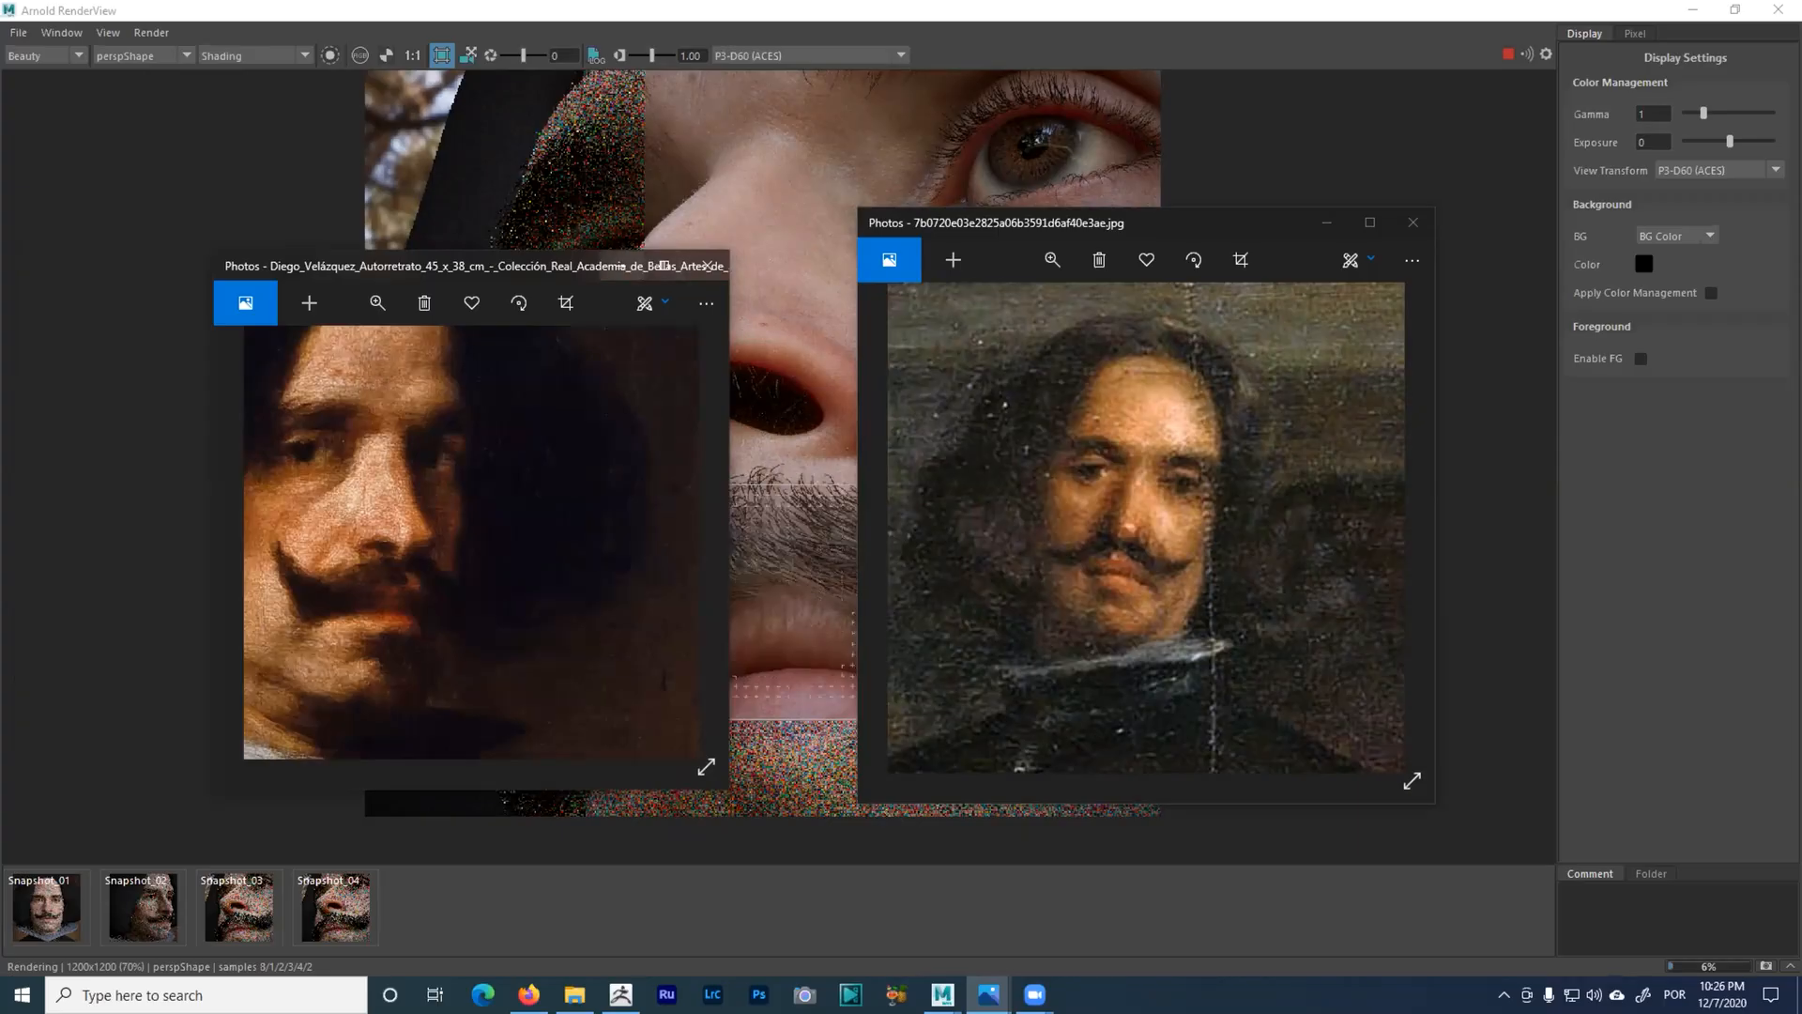
pyautogui.click(707, 265)
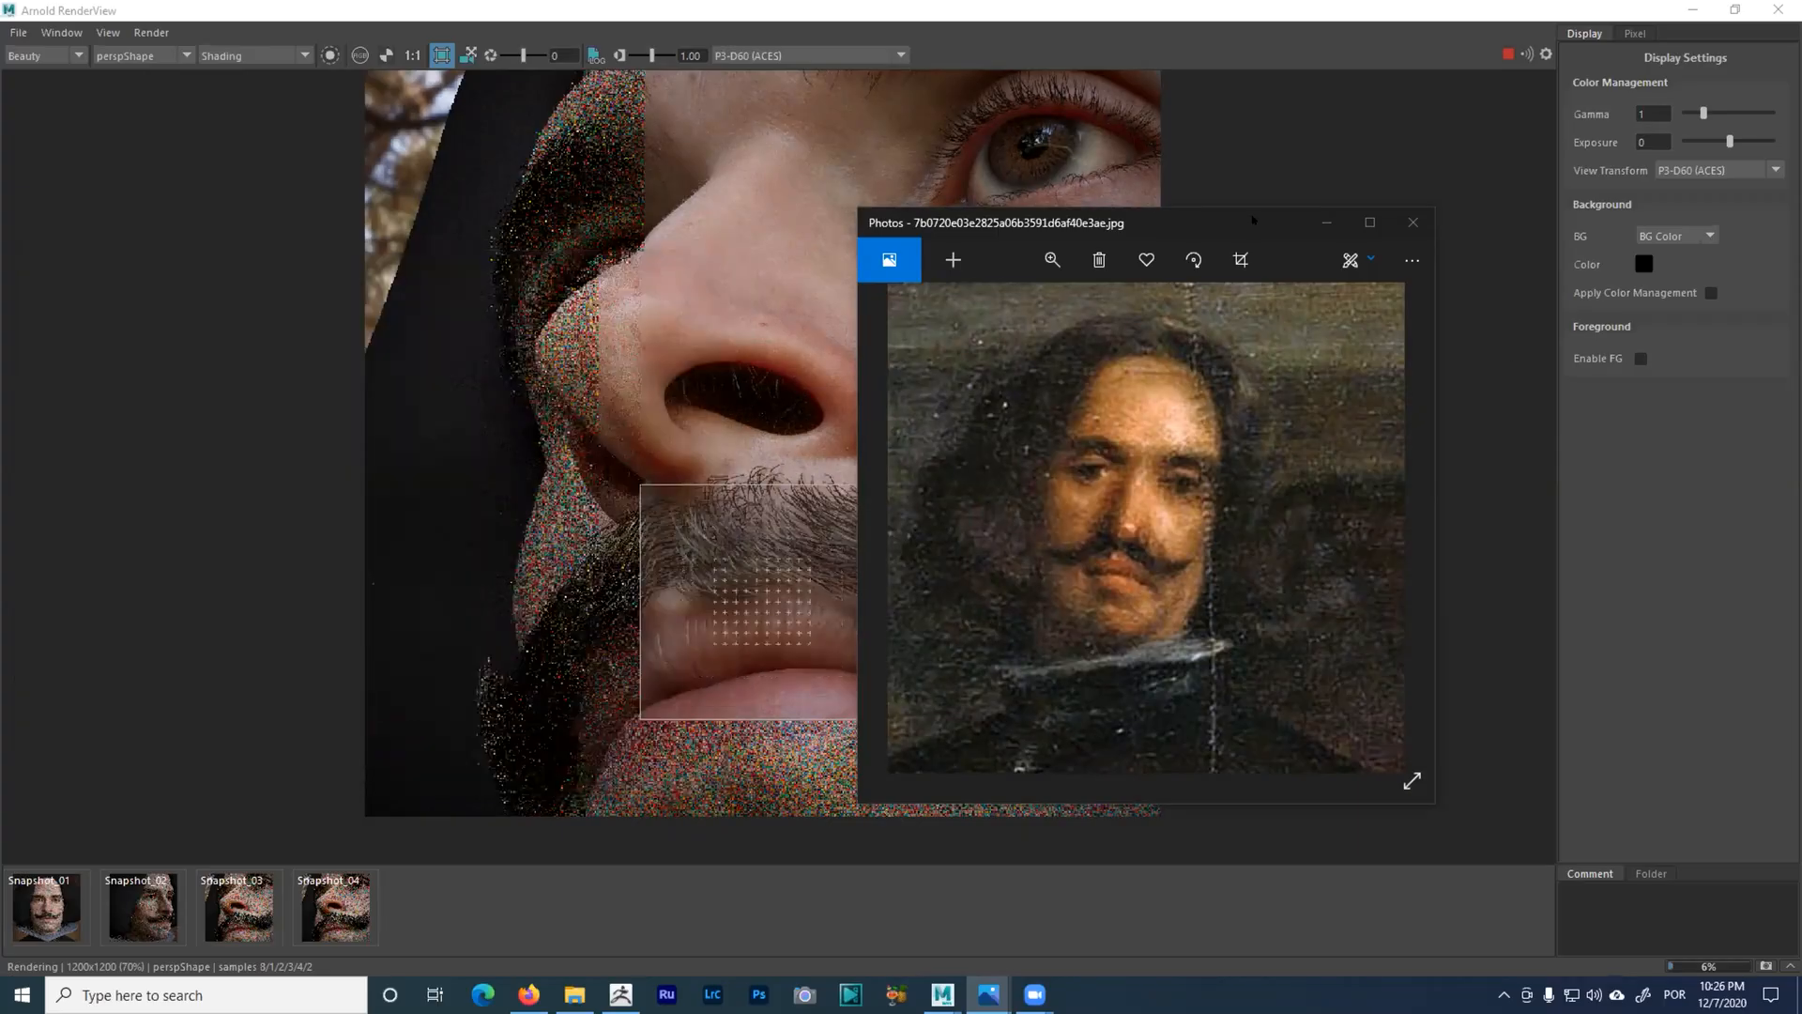
pyautogui.click(1413, 222)
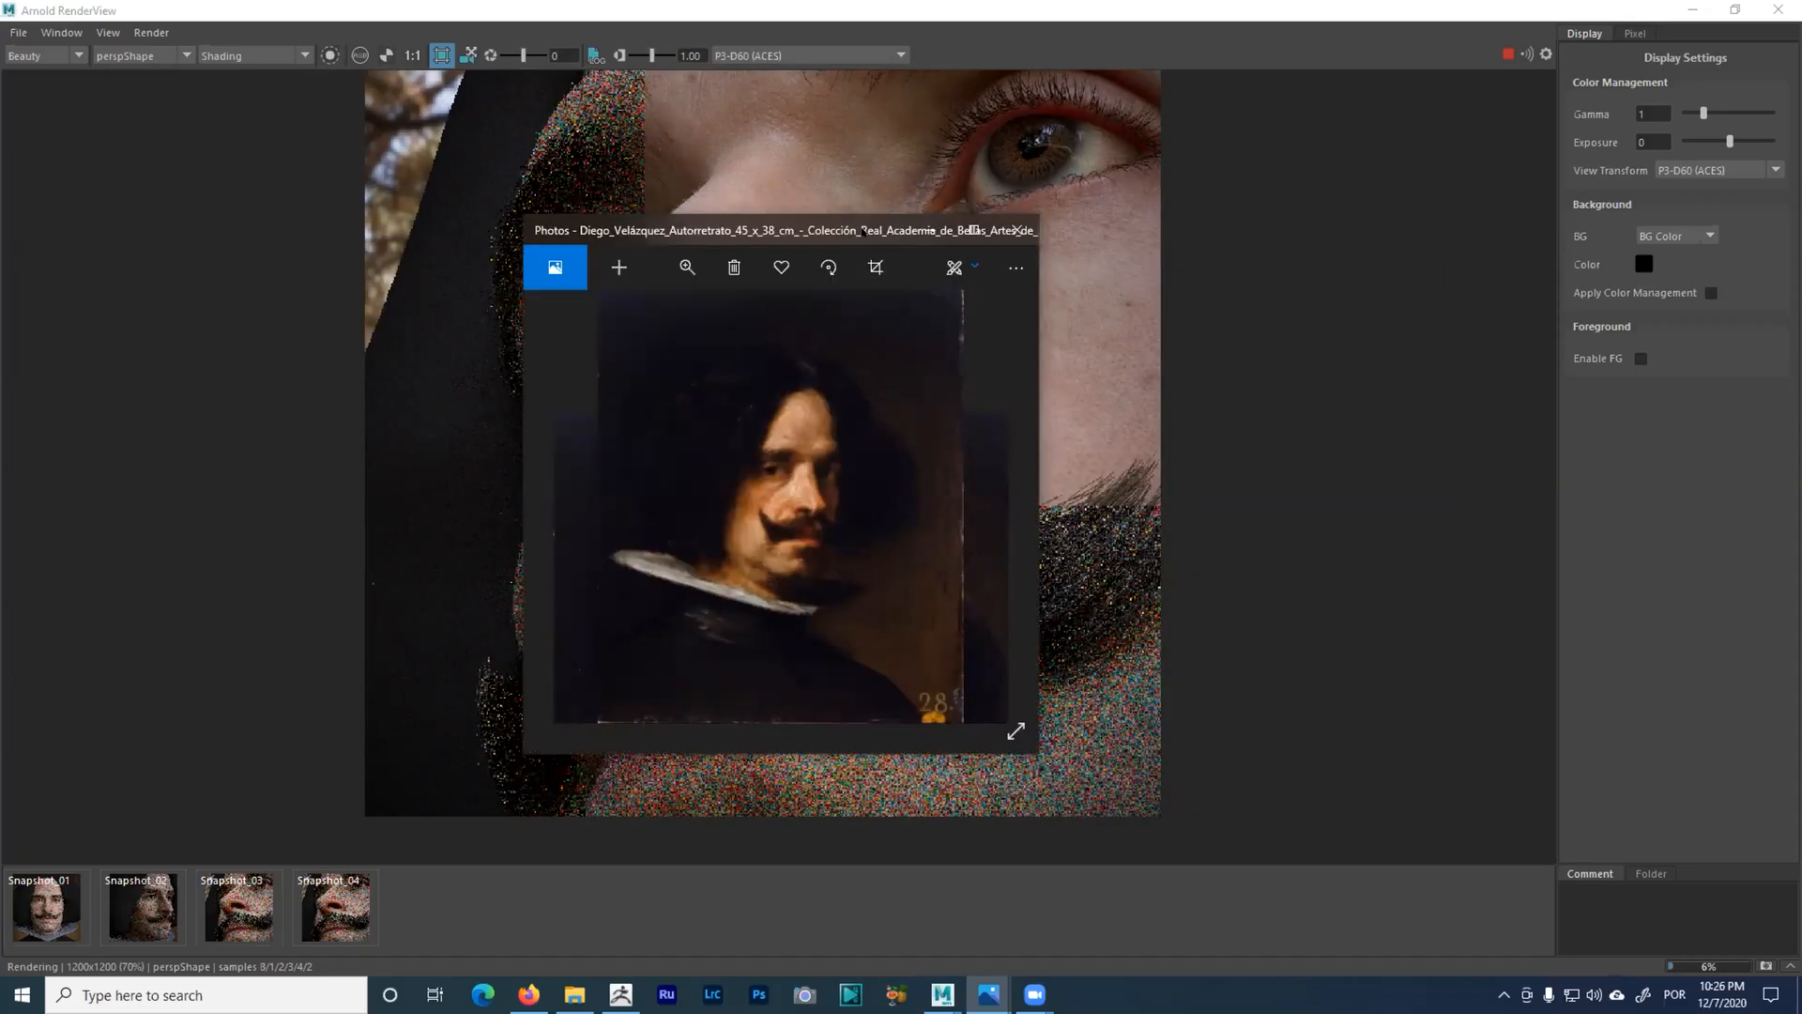
pyautogui.click(1218, 446)
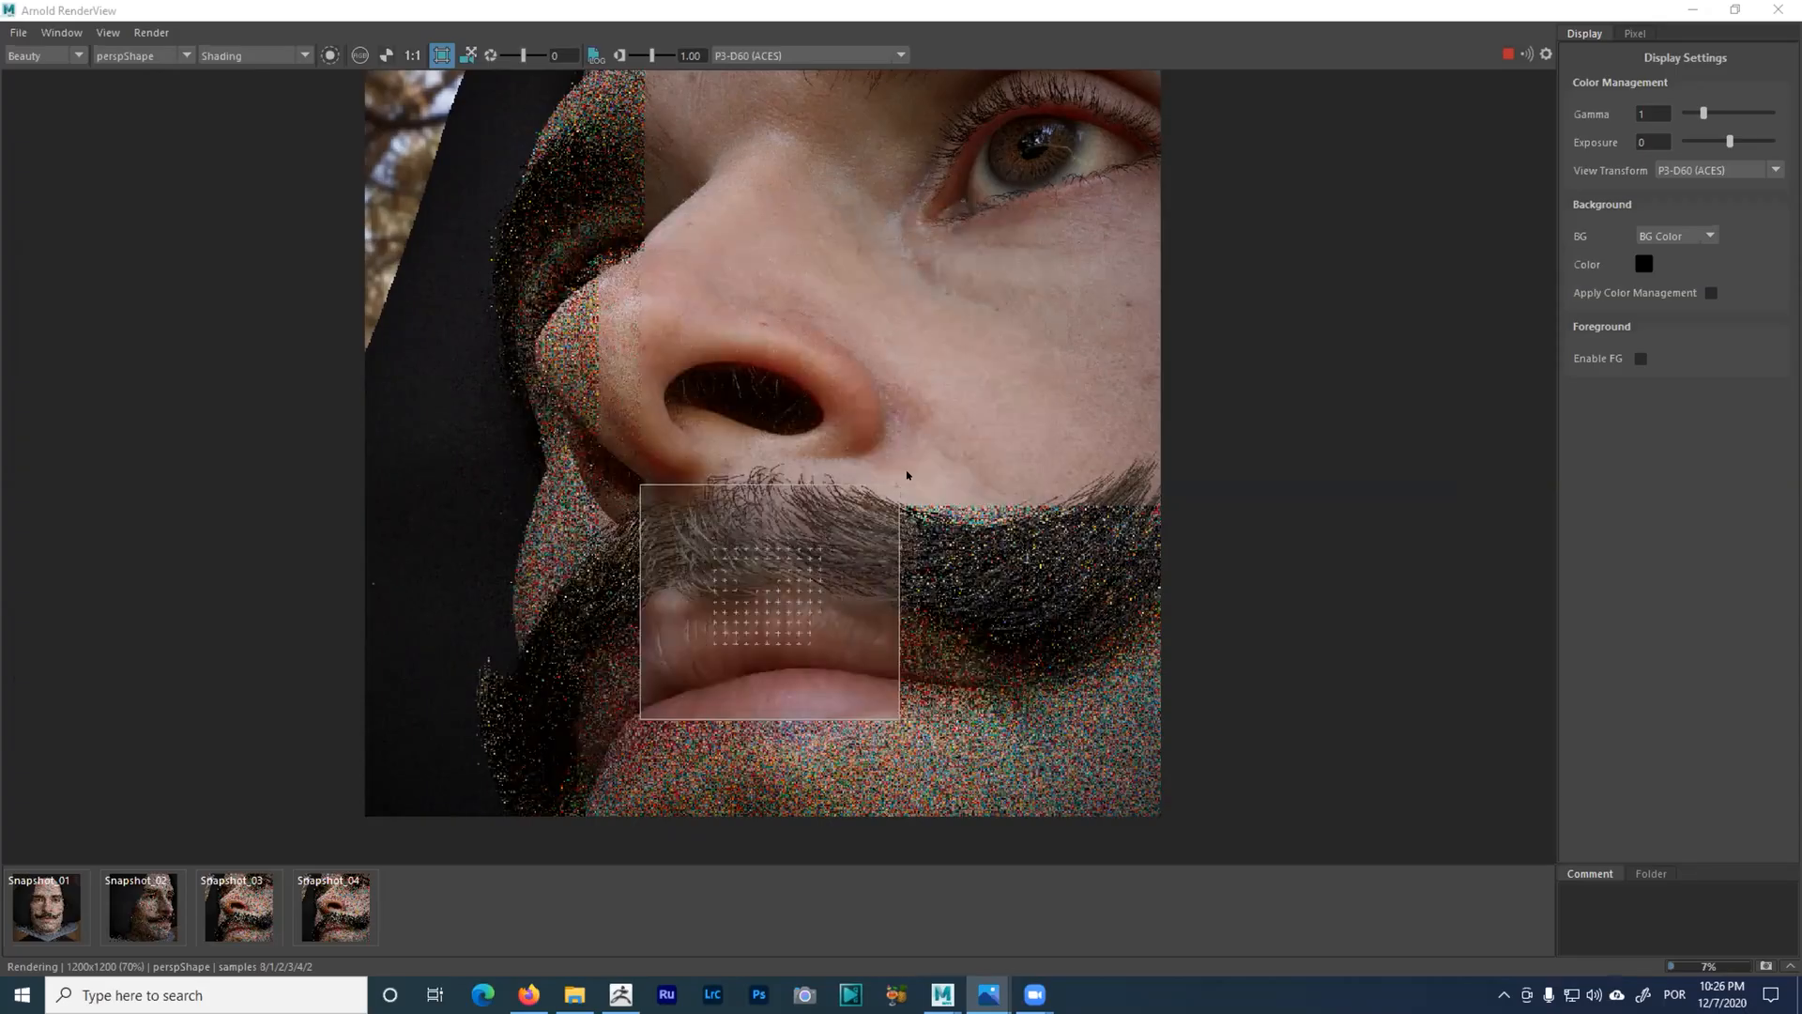
# - Examine the rendered face as a whole, comparing the eye, nose, cheek, mustache and lip areas
pyautogui.scroll(-2, 906, 475)
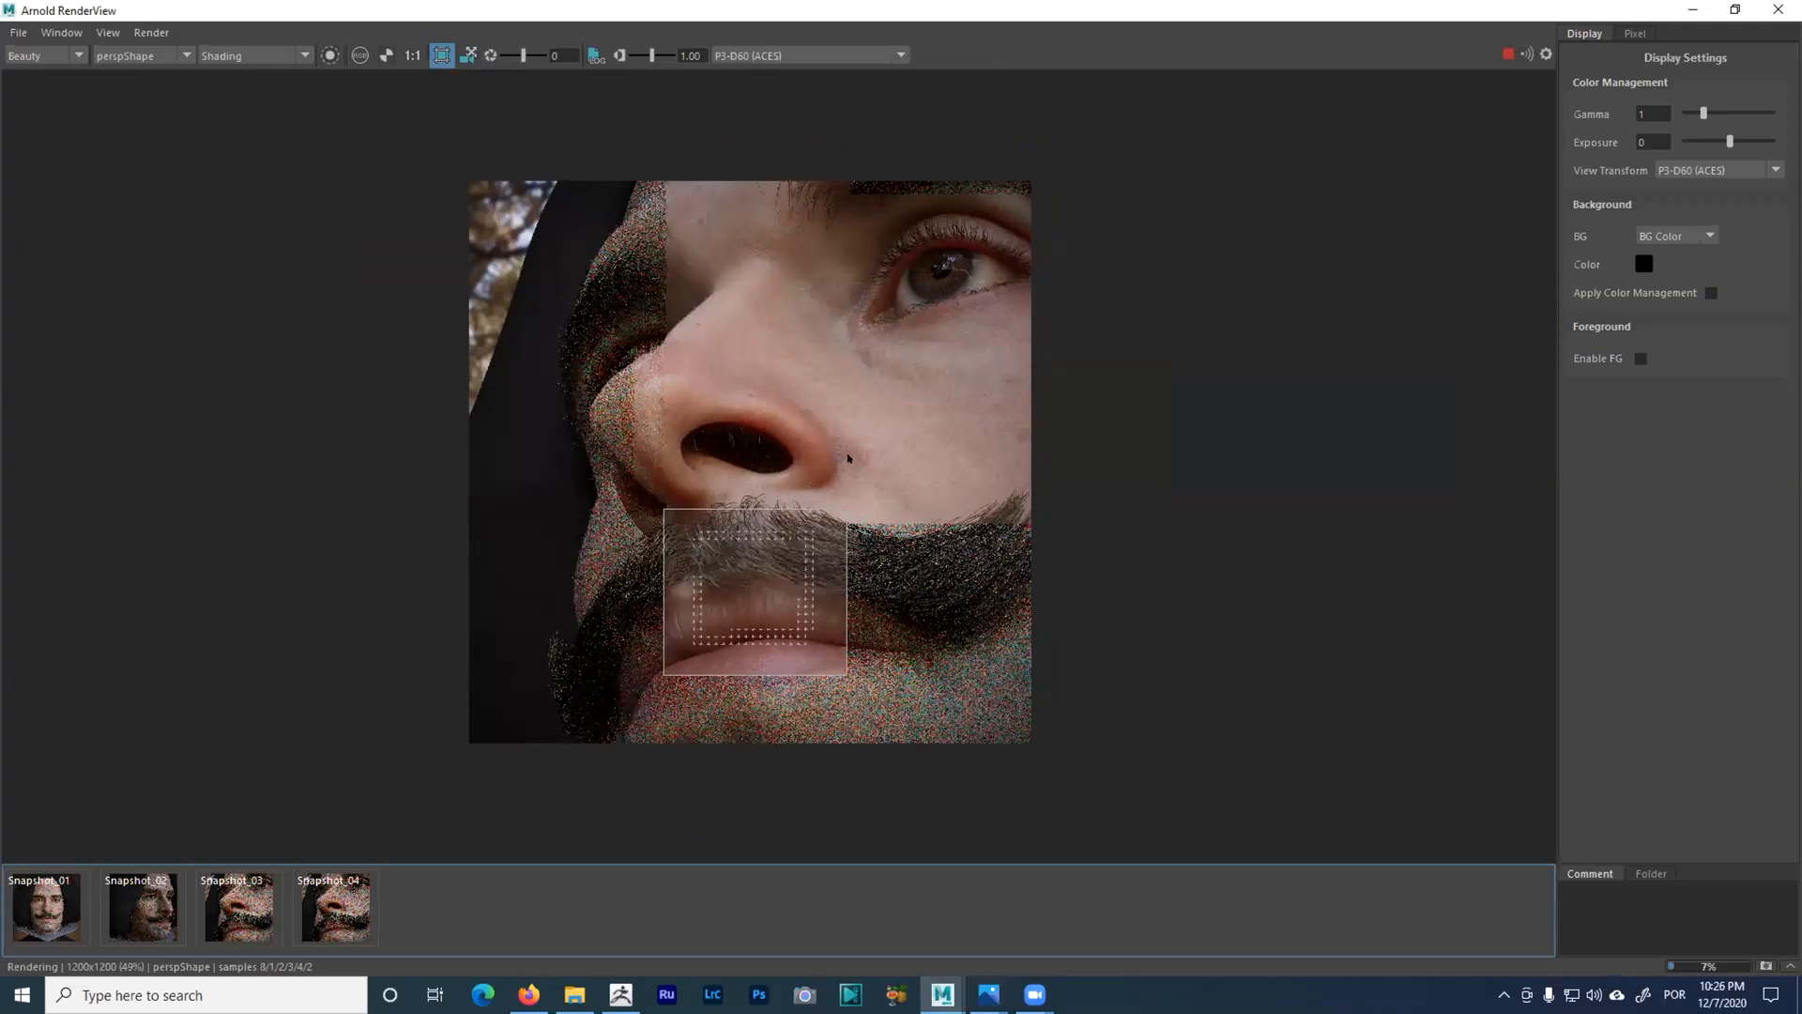
pyautogui.moveTo(874, 440); pyautogui.dragTo(896, 420, button='middle')
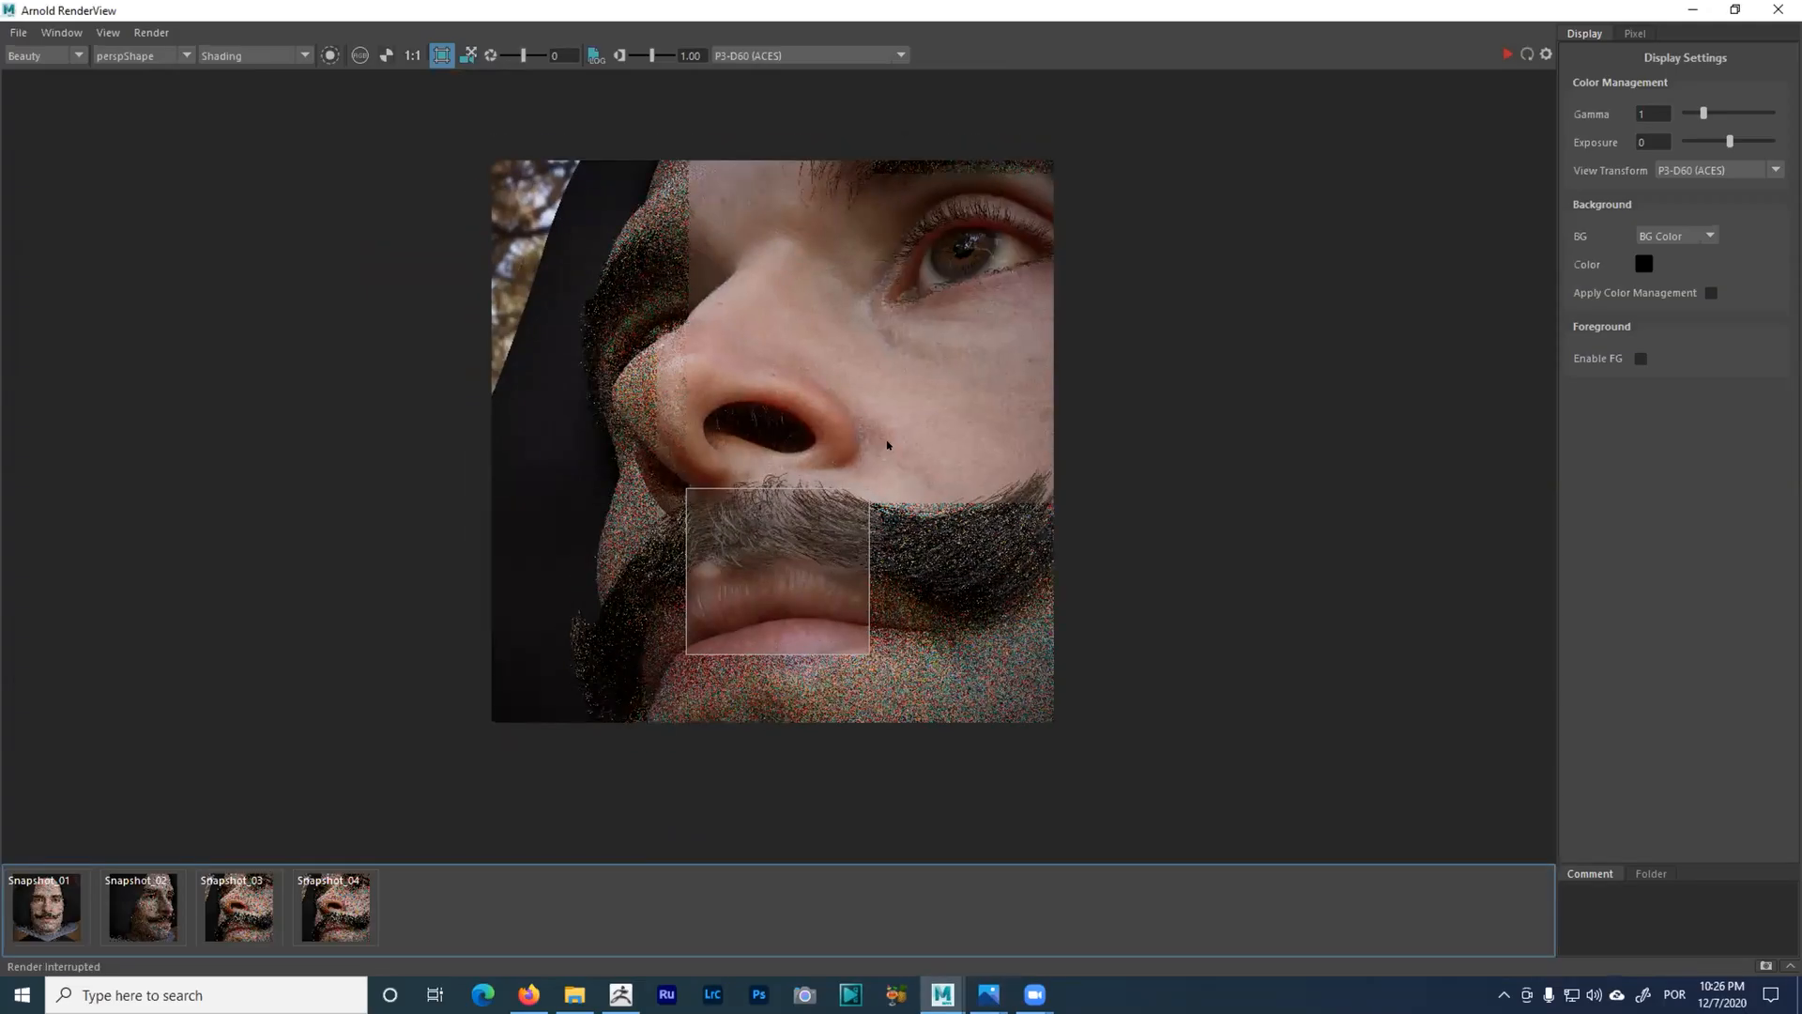
pyautogui.scroll(3, 888, 444)
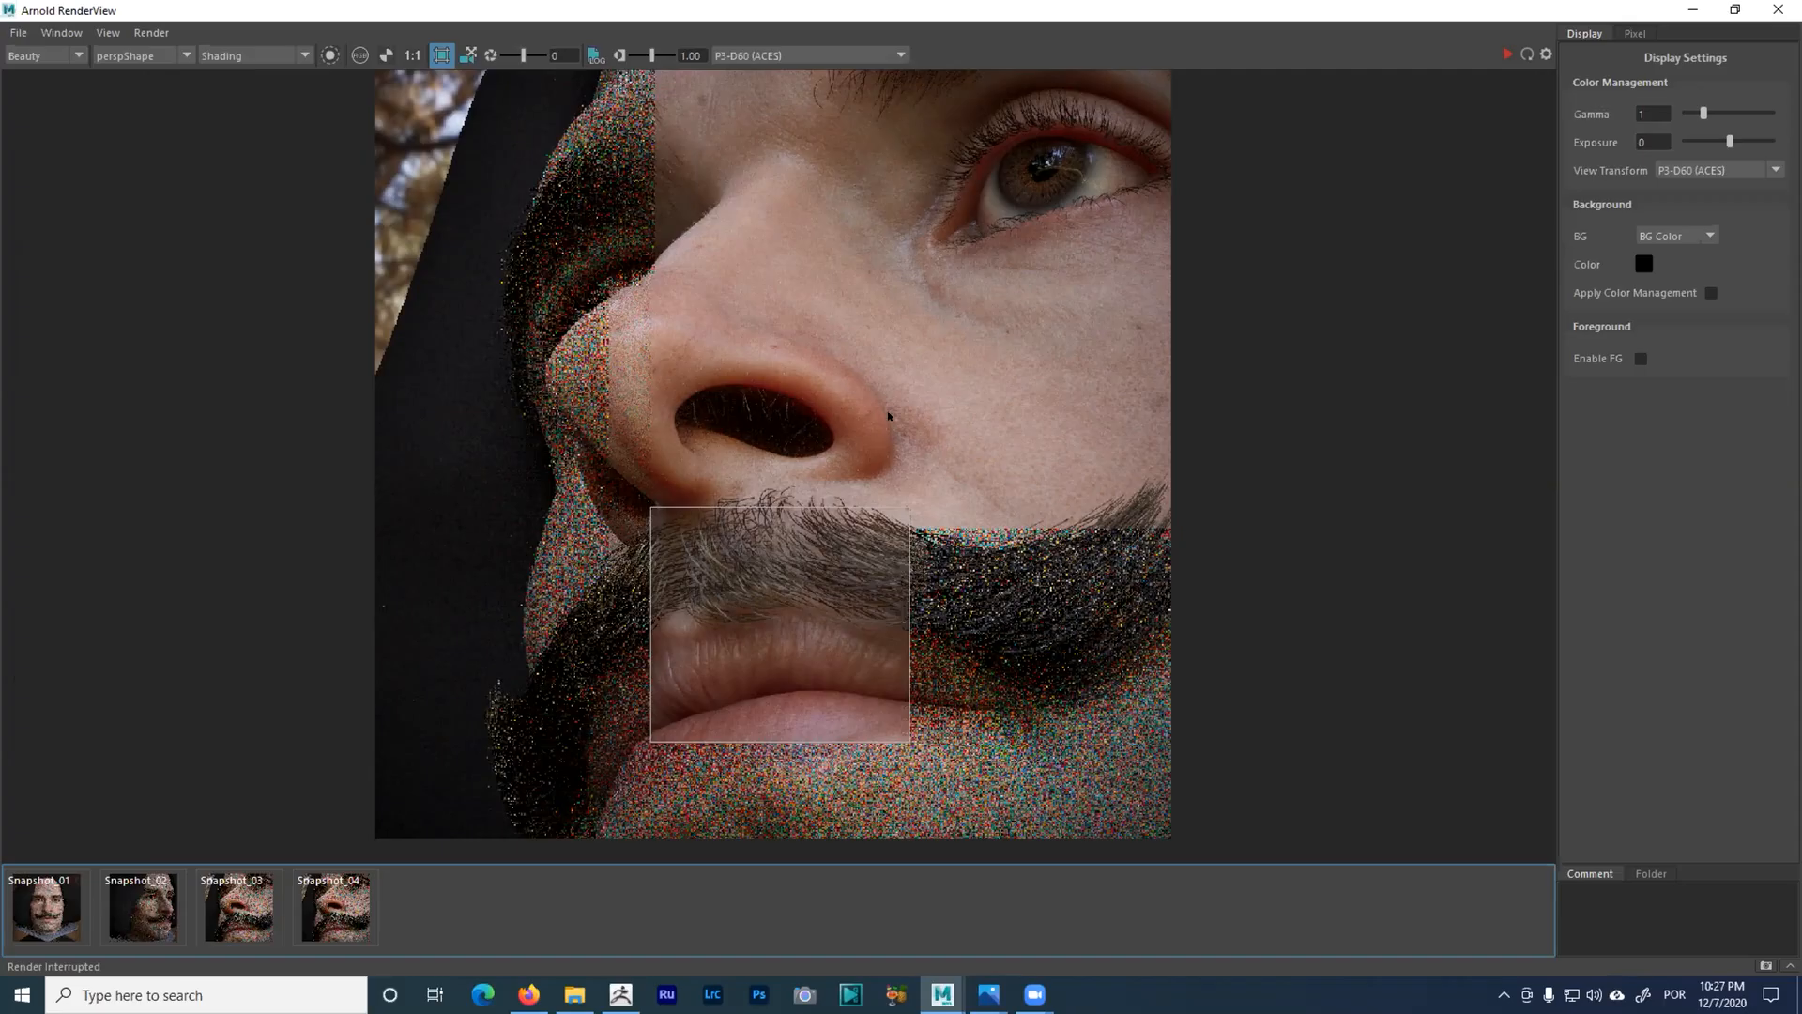
pyautogui.moveTo(948, 388); pyautogui.dragTo(890, 415, button='middle')
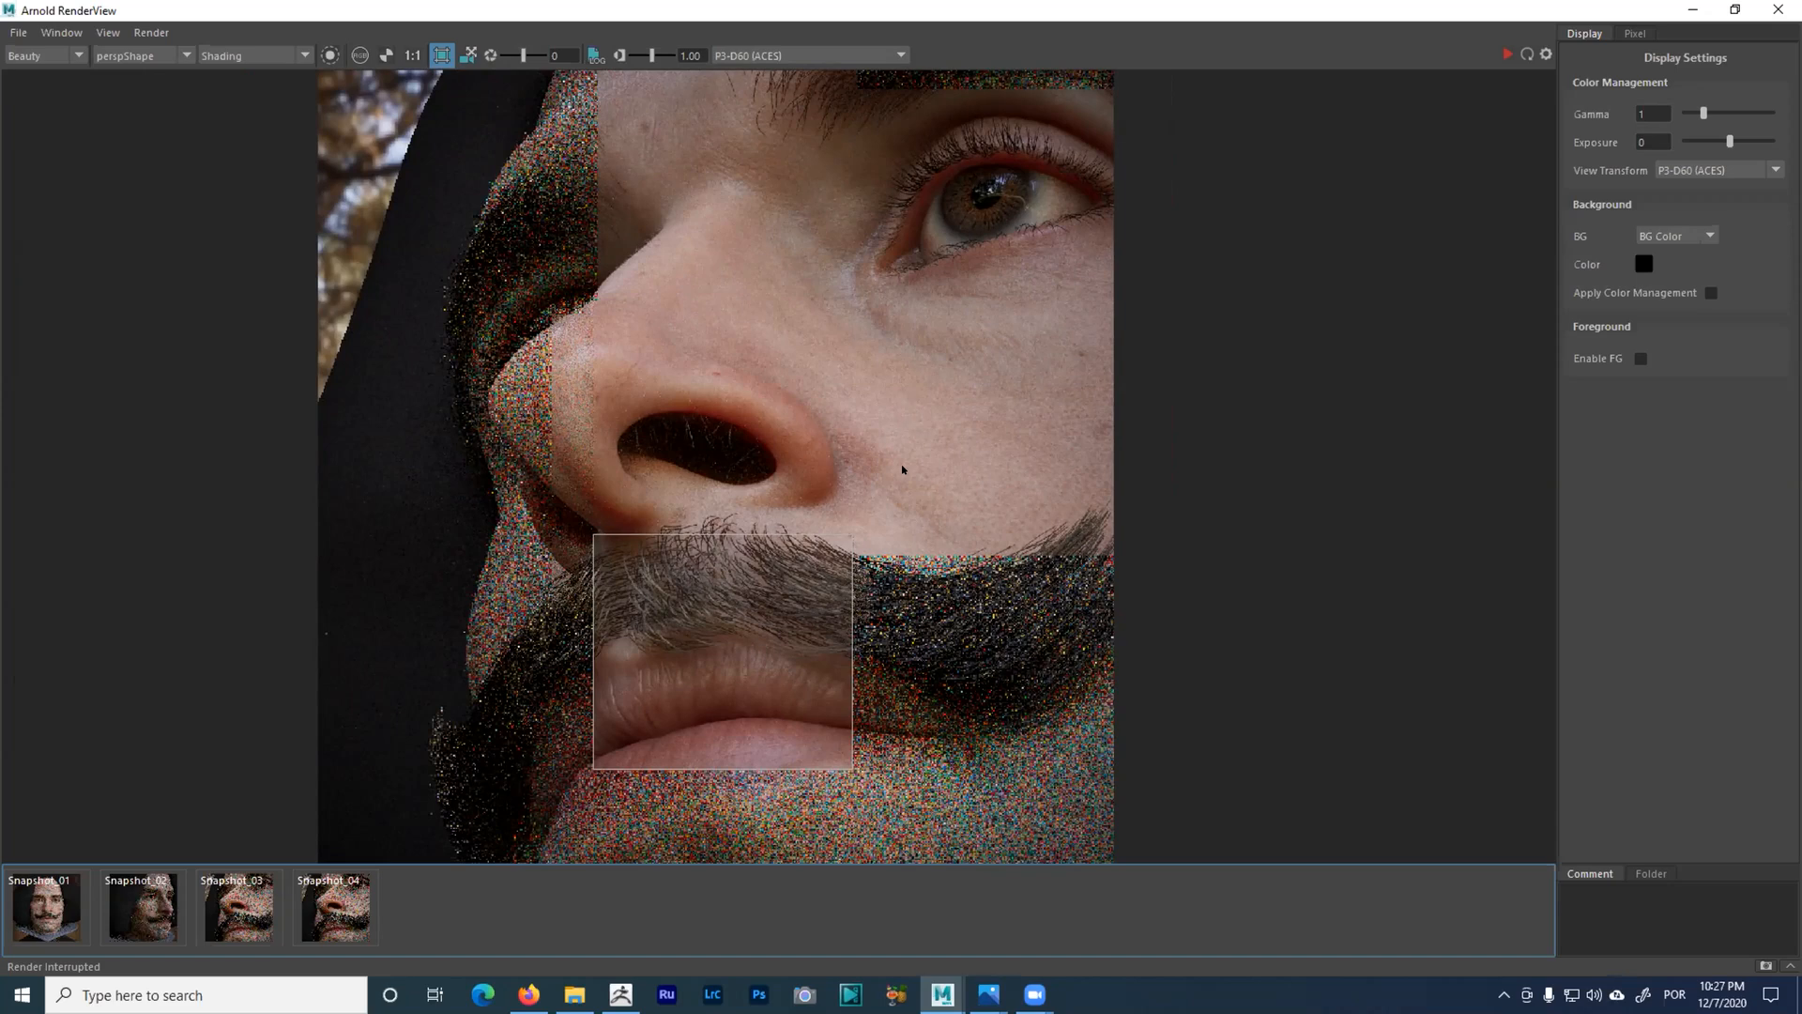
pyautogui.scroll(-2, 877, 473)
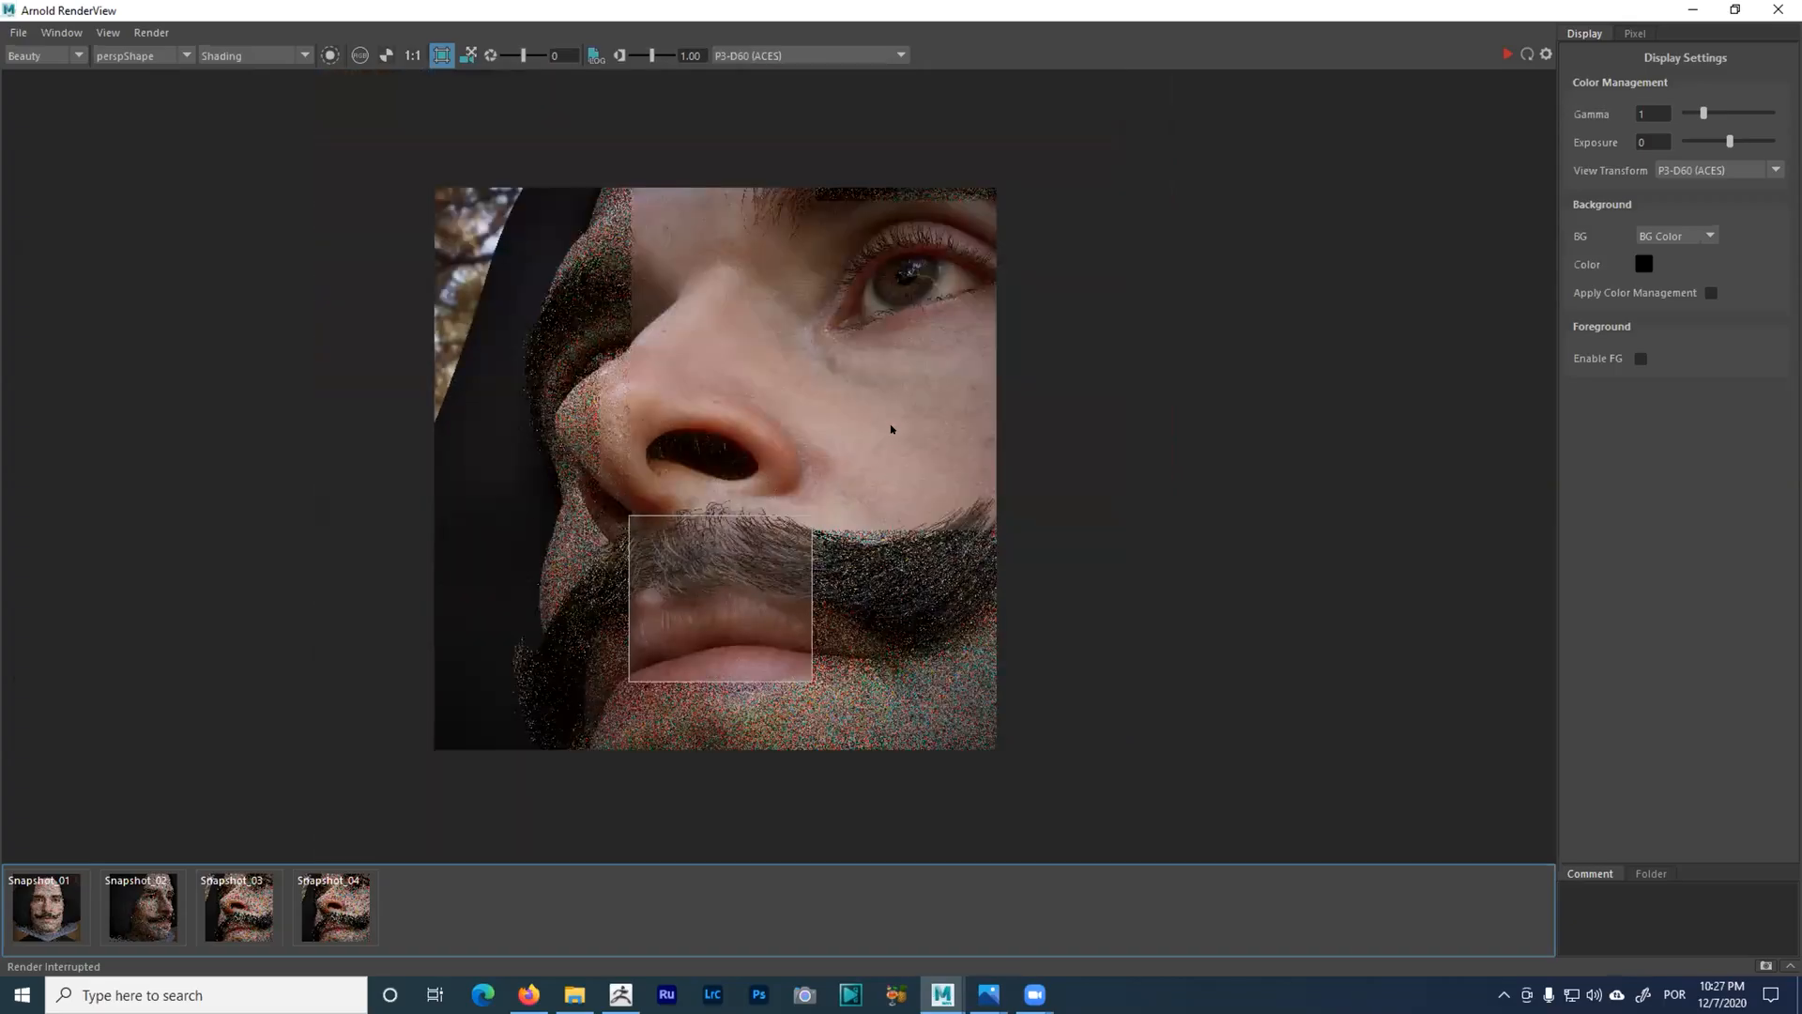
pyautogui.moveTo(881, 470); pyautogui.dragTo(890, 426, button='middle')
pyautogui.scroll(2, 905, 349)
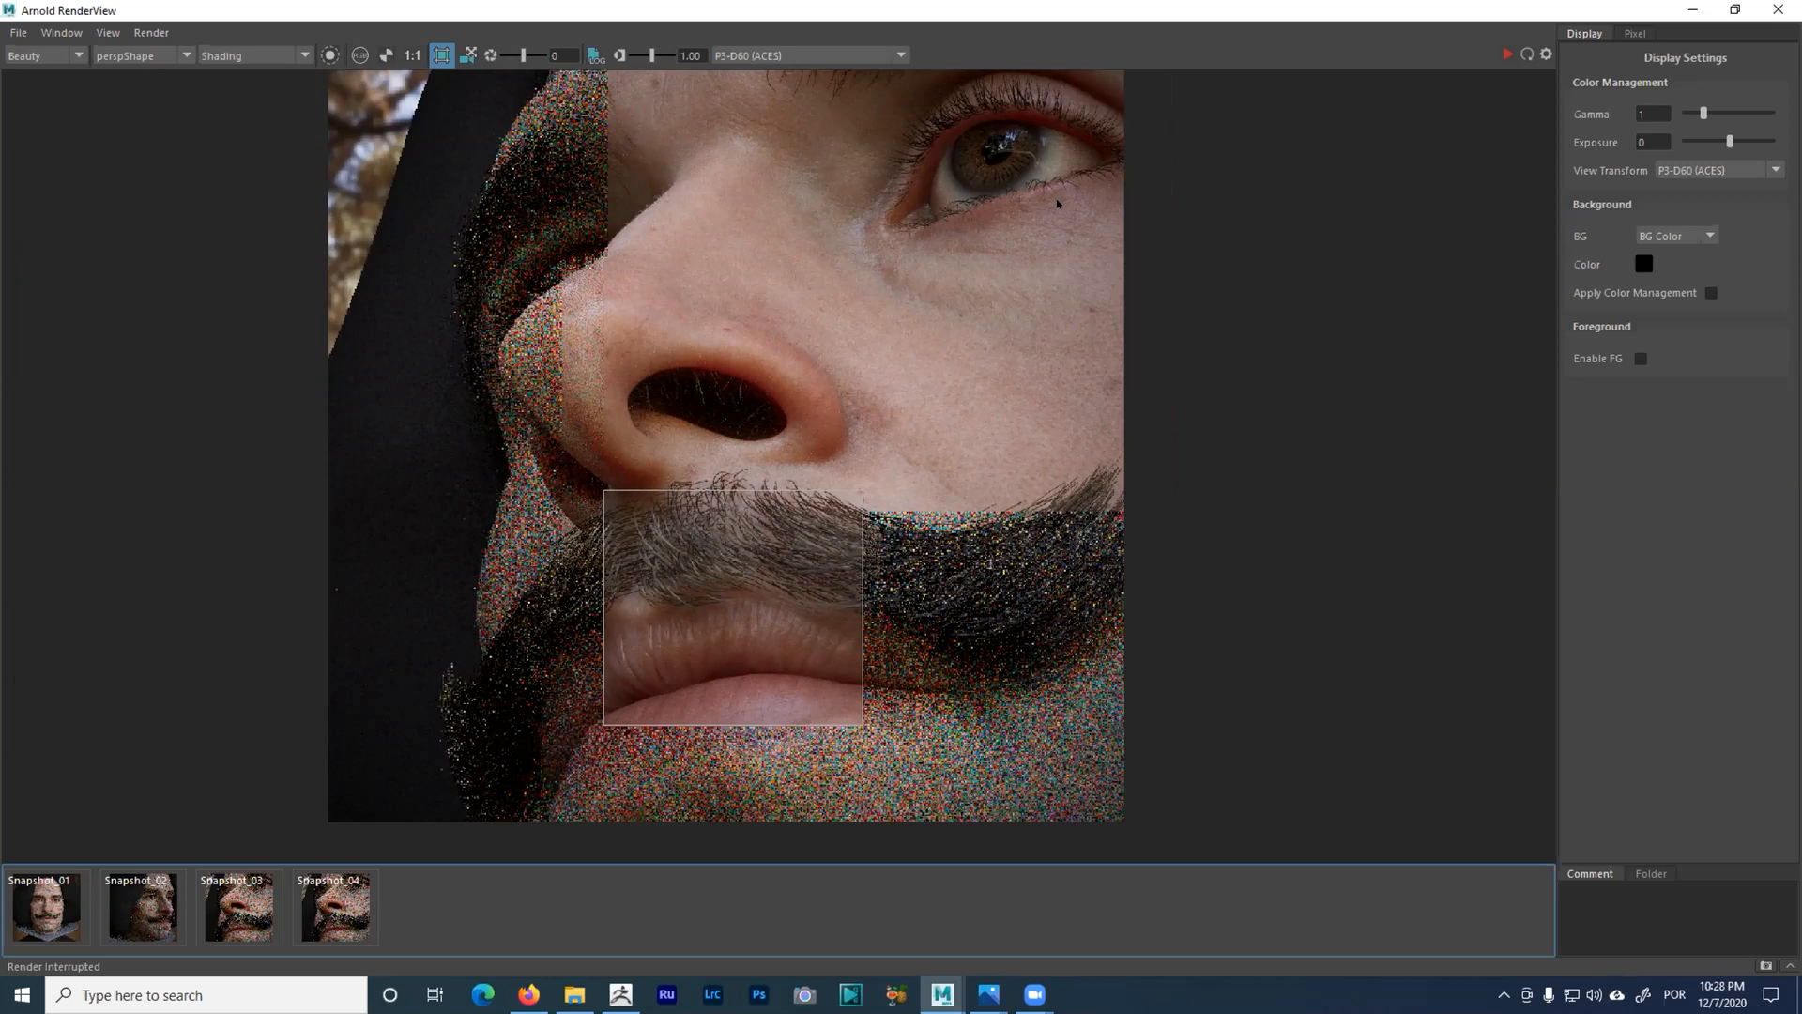
pyautogui.scroll(-2, 965, 416)
pyautogui.moveTo(967, 415); pyautogui.dragTo(1024, 413, button='middle')
pyautogui.scroll(2, 1023, 445)
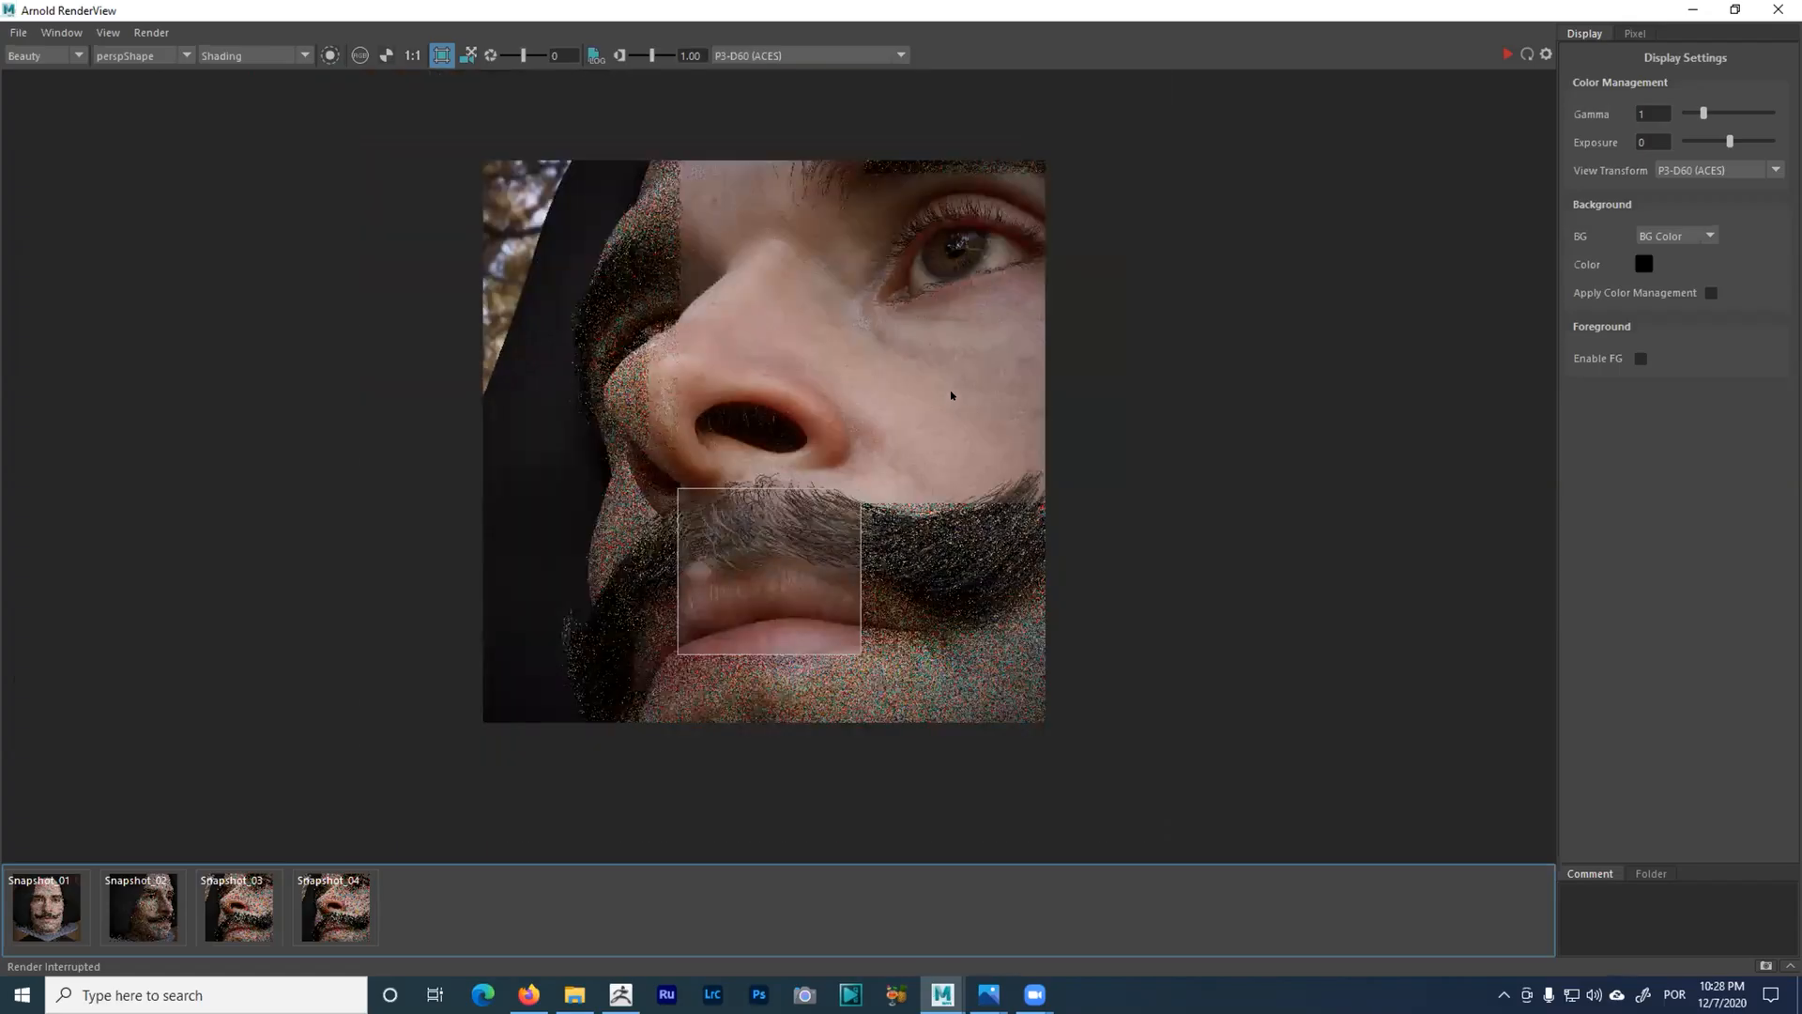
pyautogui.scroll(2, 950, 395)
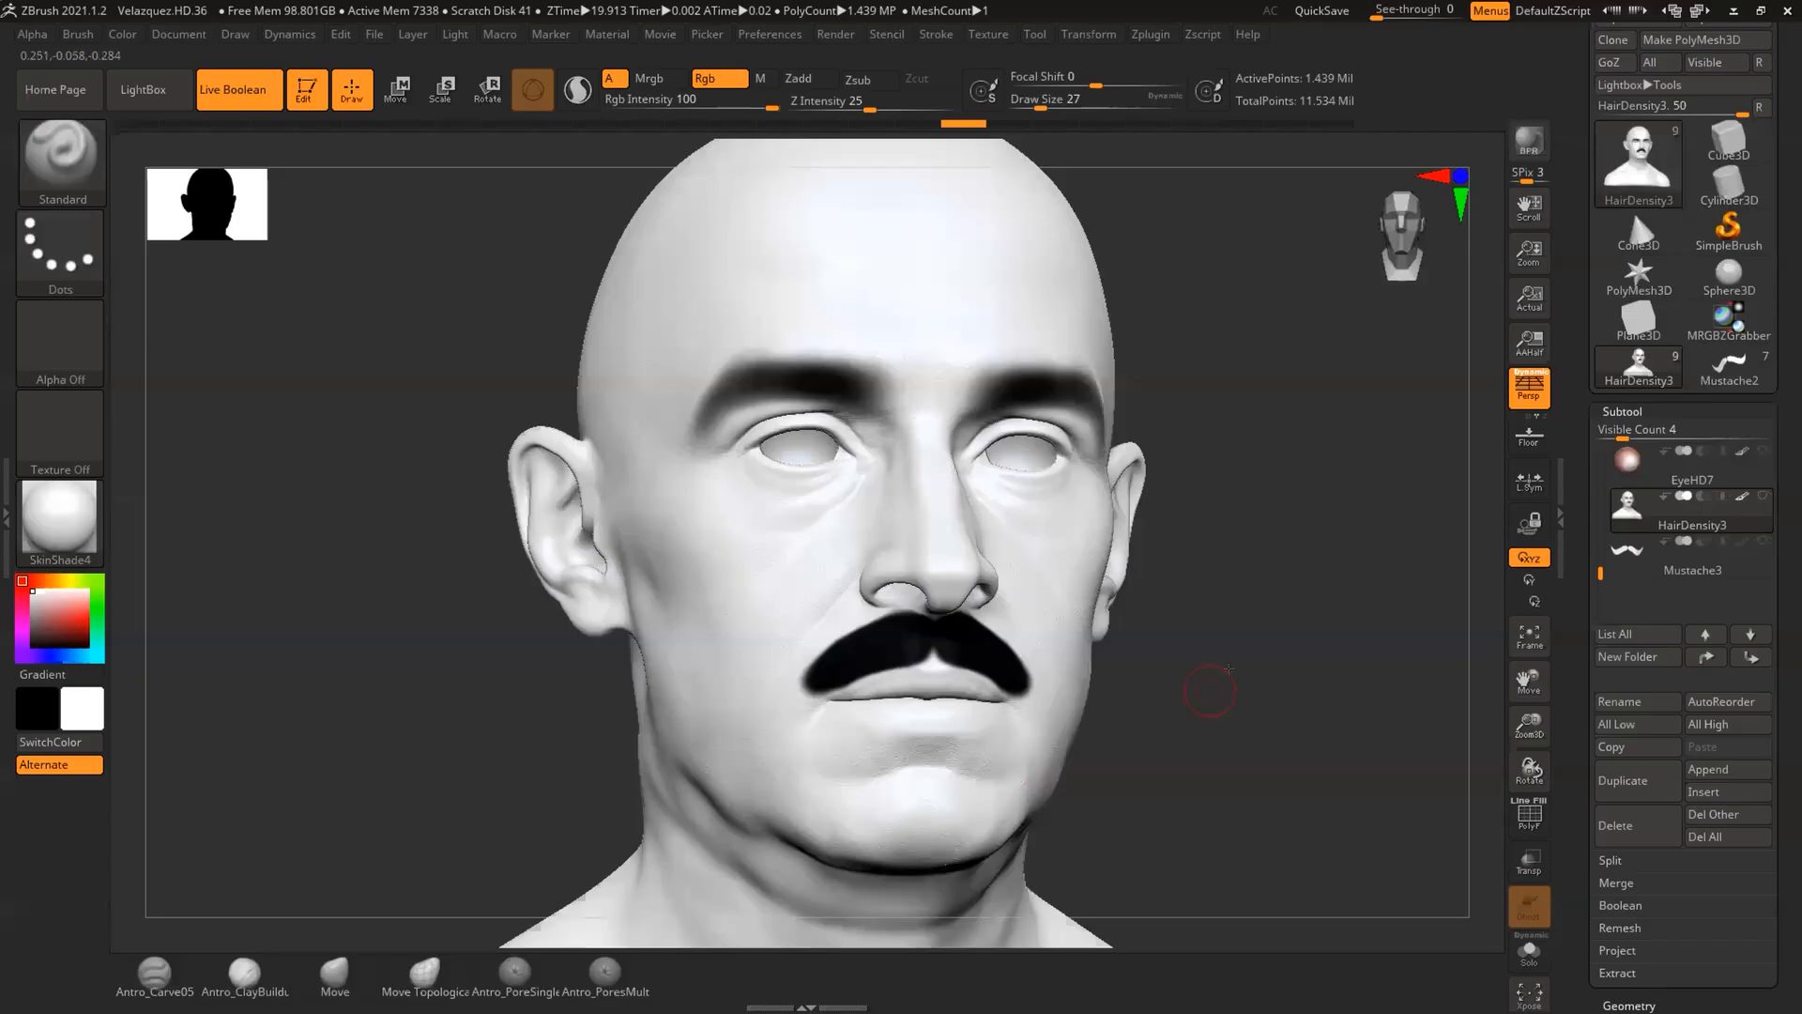
# - Switch from the HairDensity3 head in ZBrush to the Mustache2 tool, and select its Velazquez.HD.22 and Extract1 subtools
pyautogui.moveTo(1207, 684); pyautogui.dragTo(1248, 675)
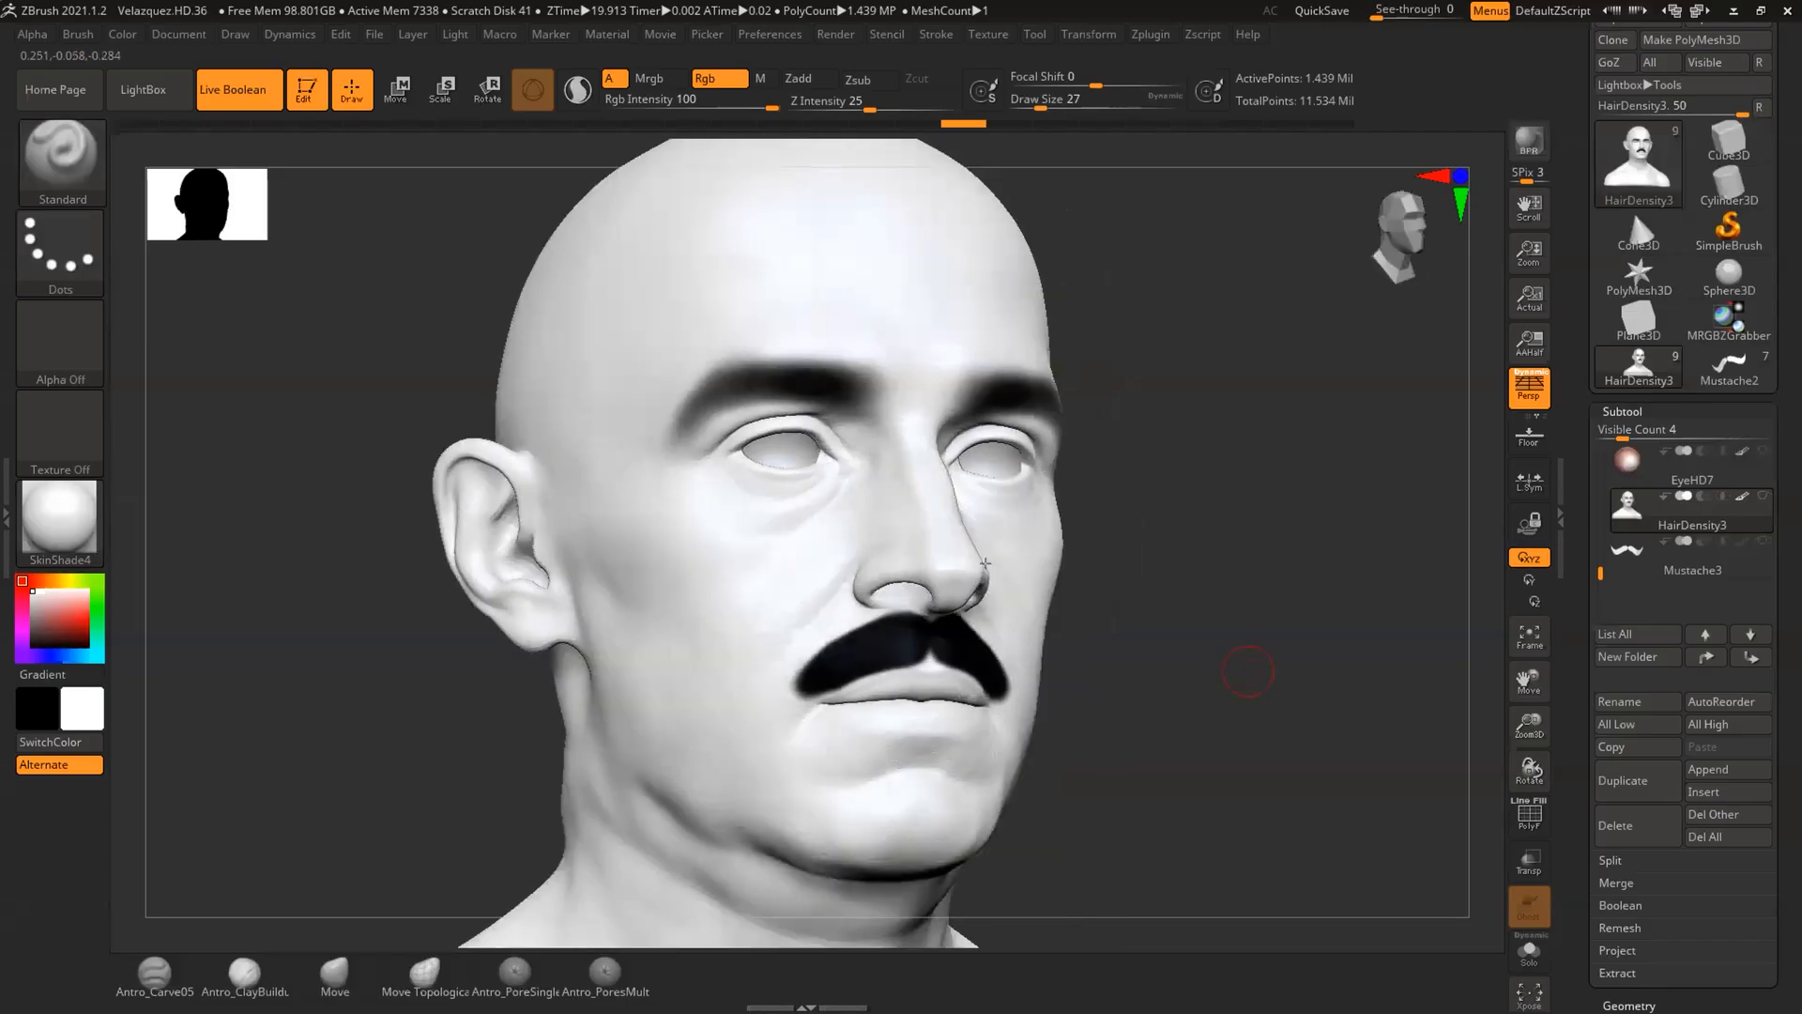
pyautogui.click(1729, 368)
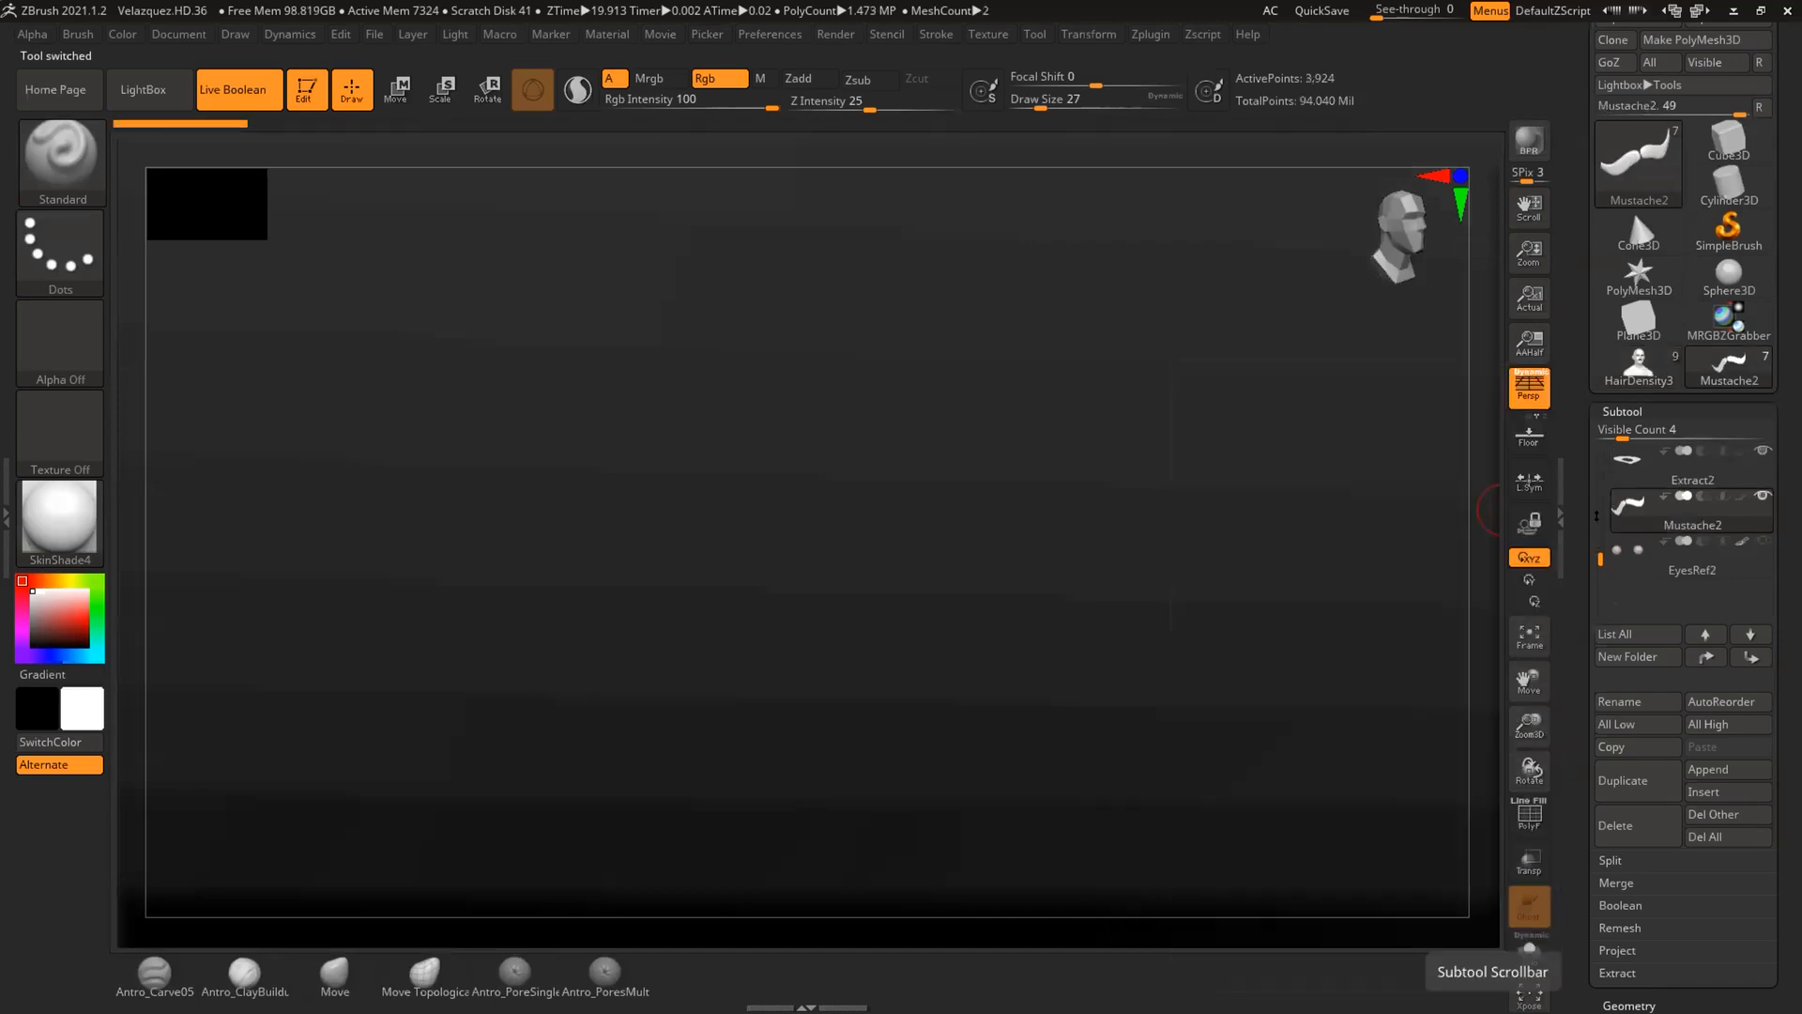
pyautogui.moveTo(1601, 558); pyautogui.dragTo(1600, 453)
pyautogui.click(1630, 466)
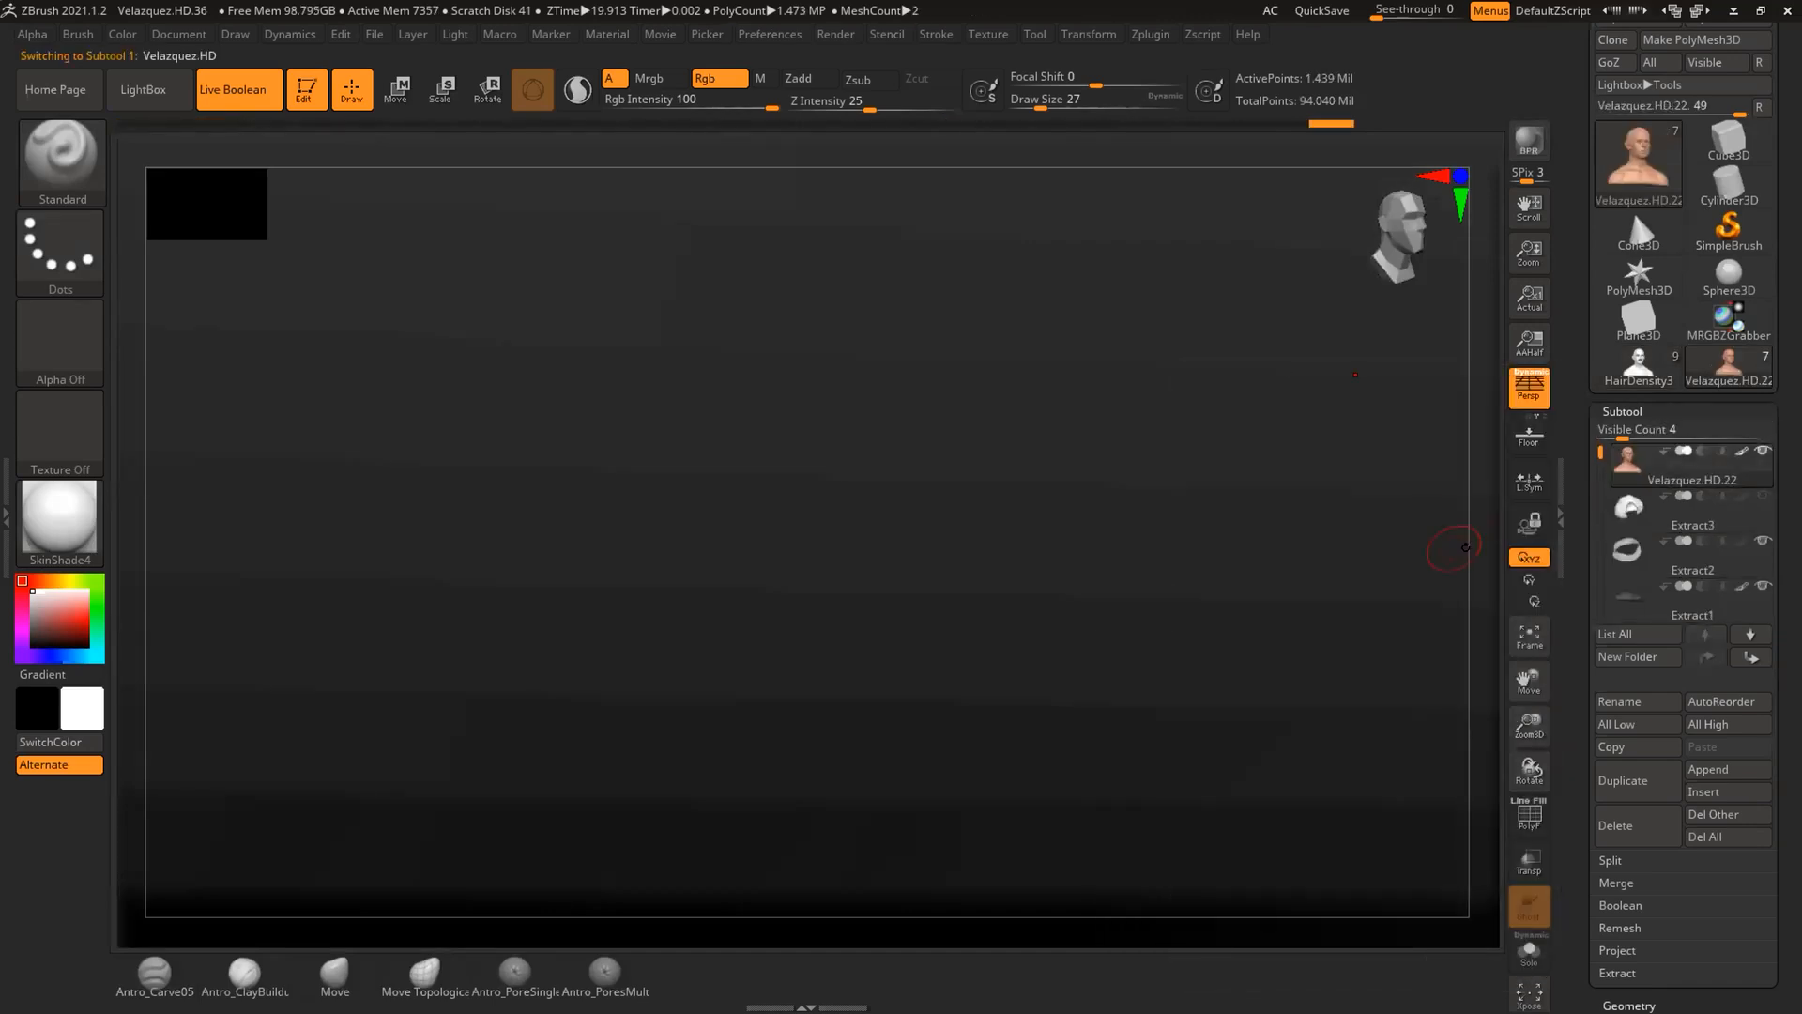
pyautogui.keyDown('shift'); pyautogui.click(1634, 601); pyautogui.keyUp('shift')
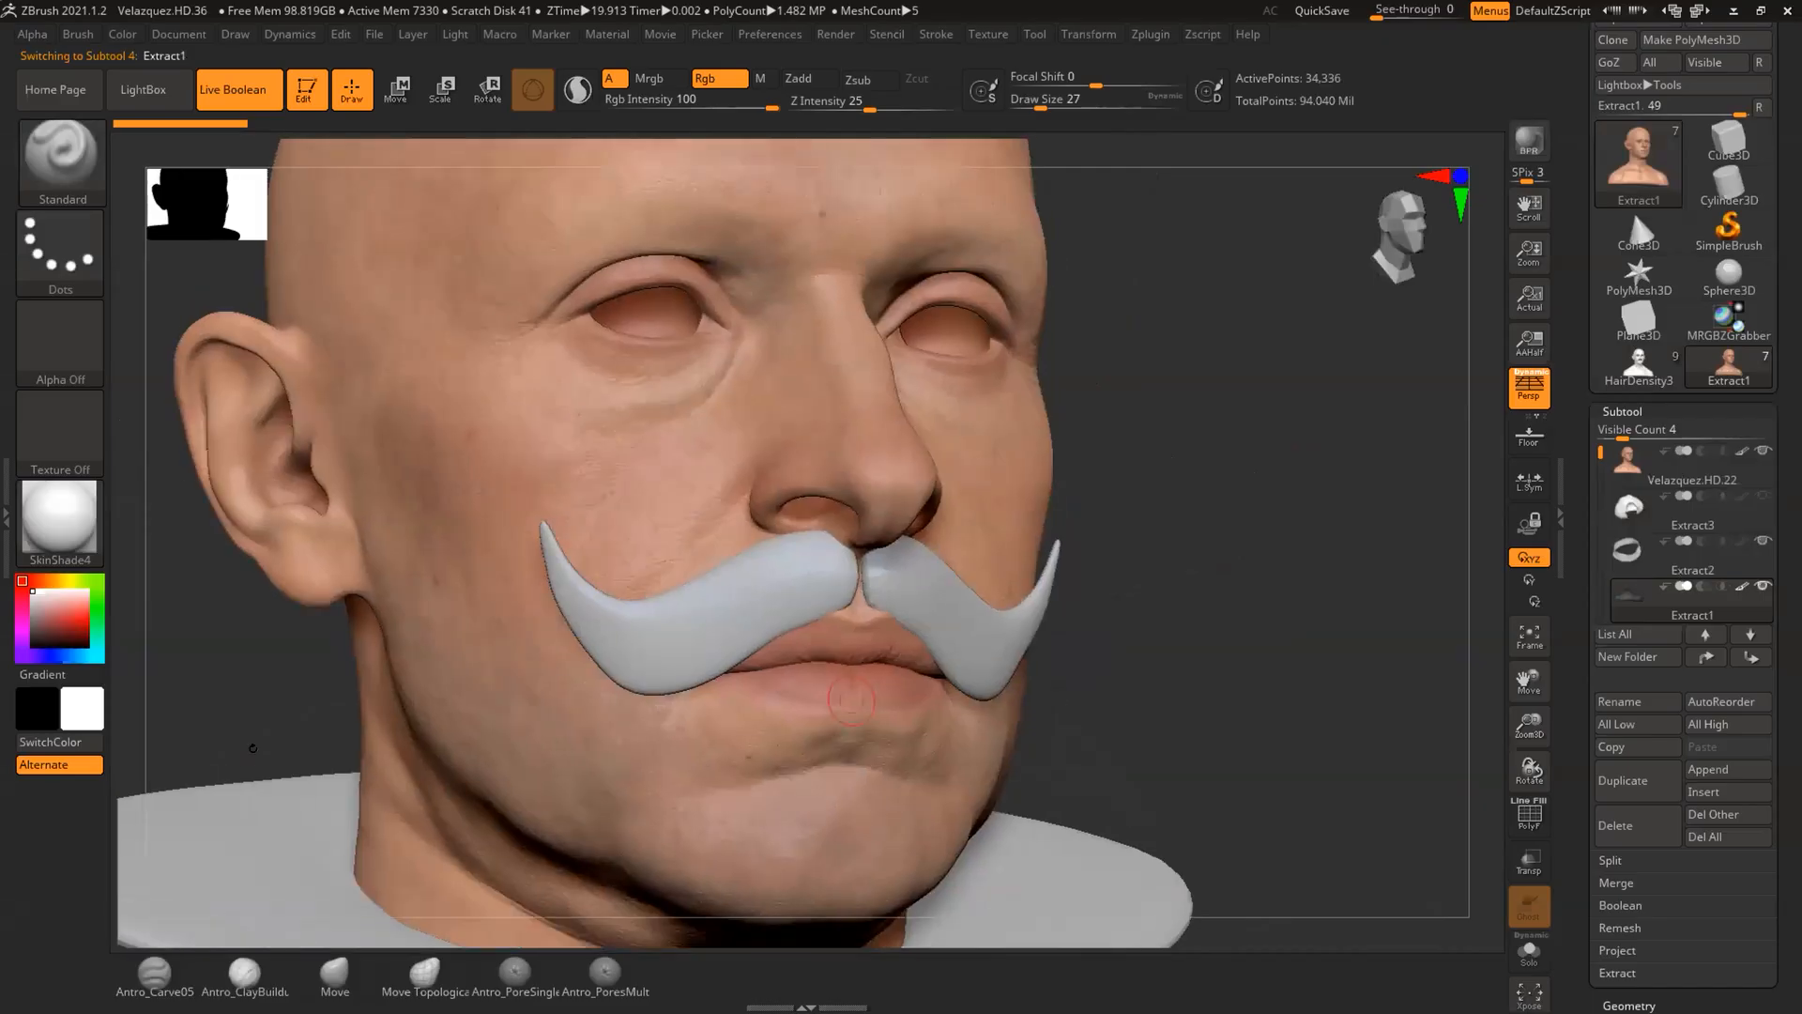
# - Apply the StartupMaterial to the sculpt, hide the Mustache2 subtool and view the bare head in three-quarter view
pyautogui.click(66, 519)
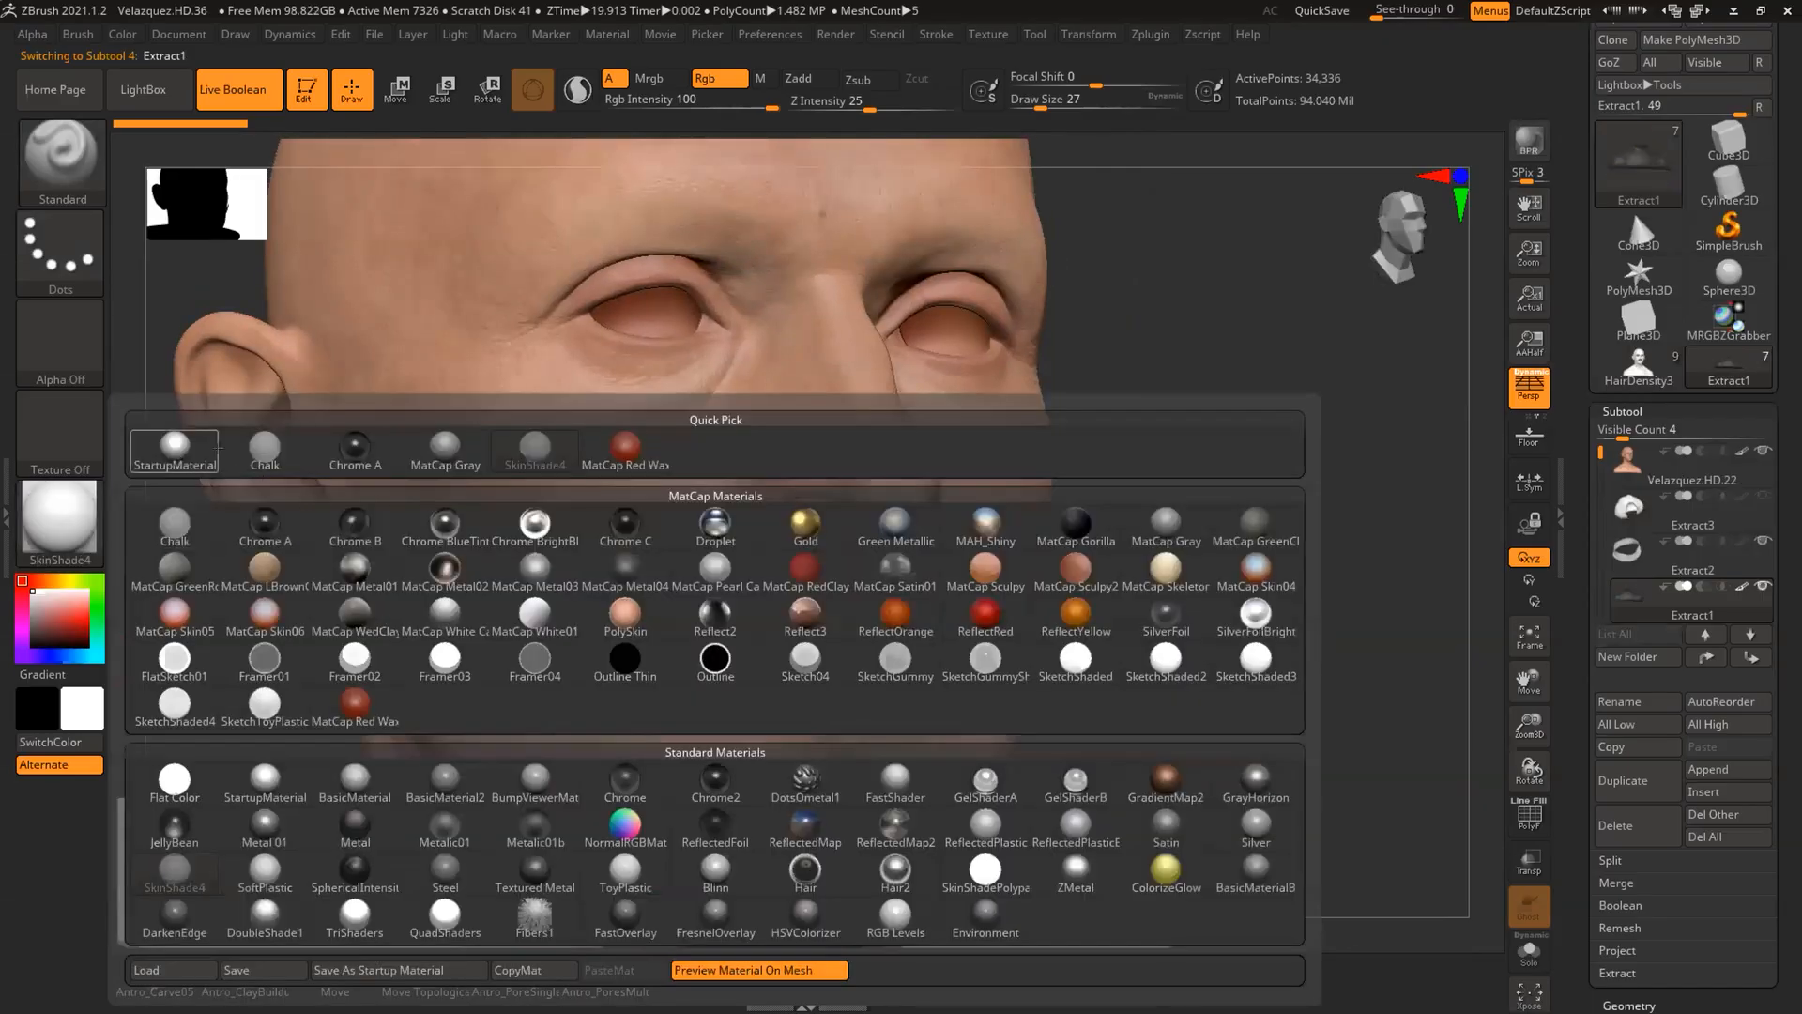
pyautogui.click(175, 443)
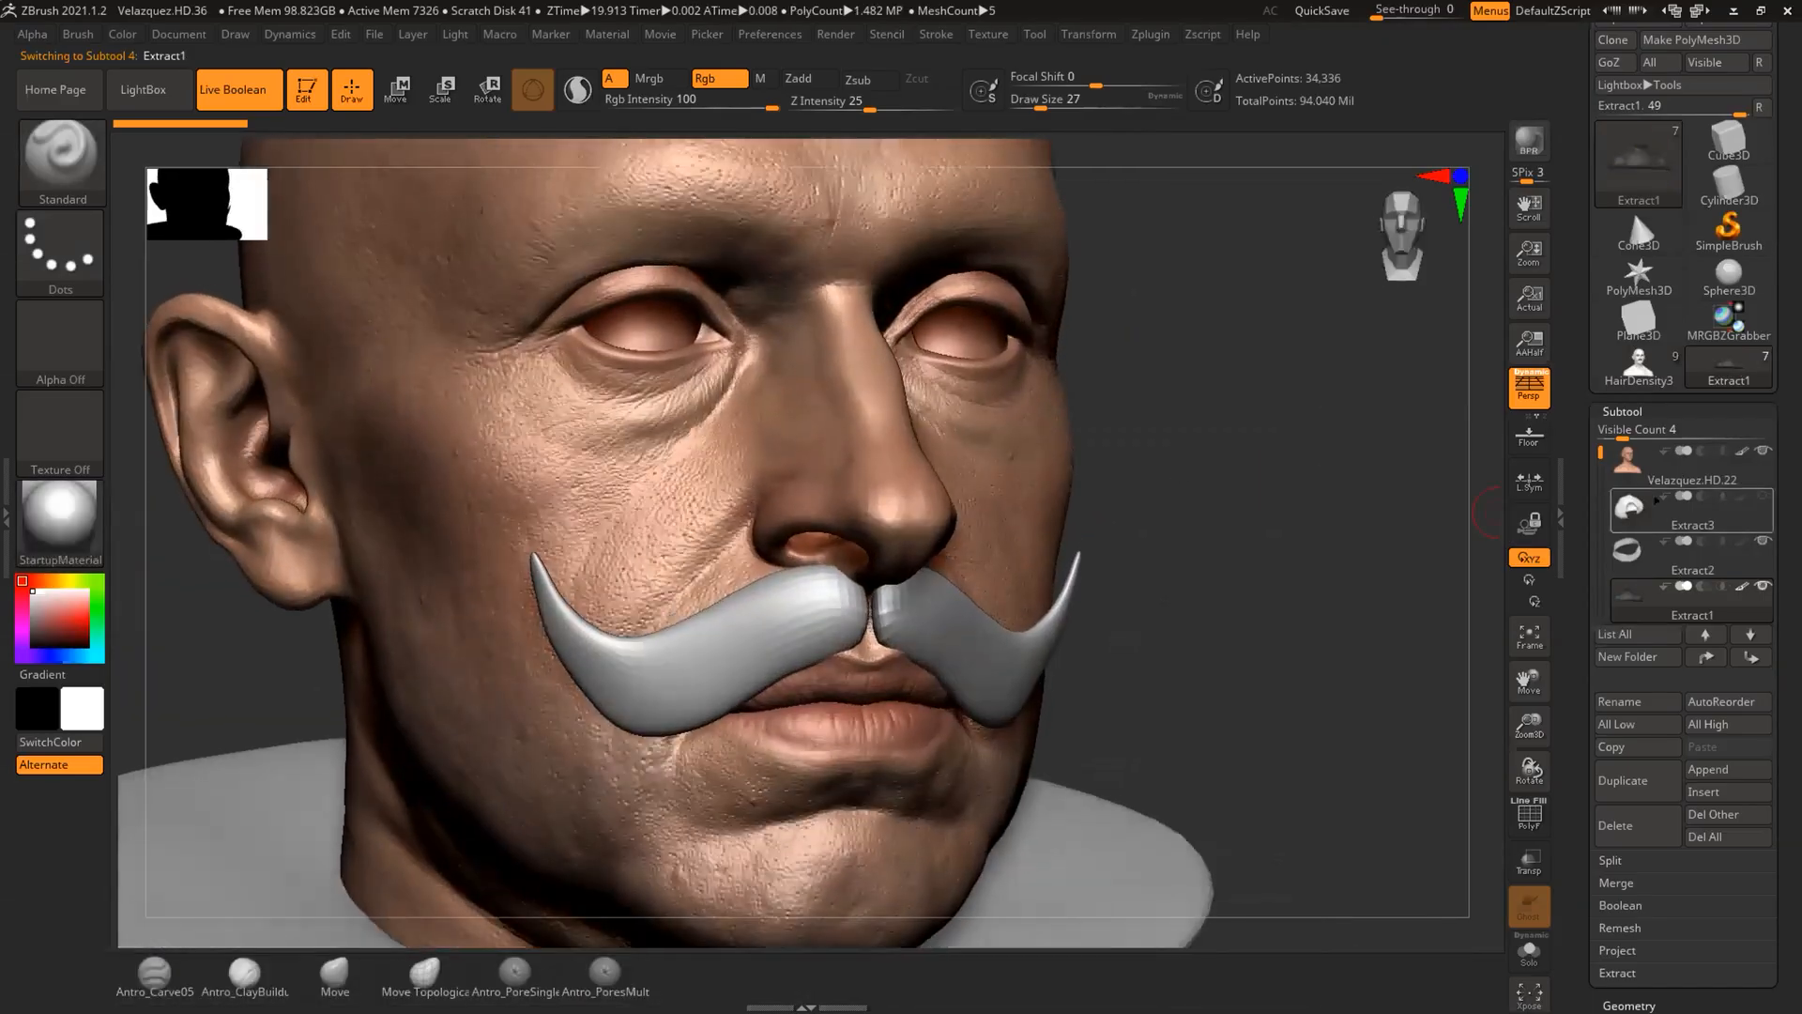
pyautogui.moveTo(1602, 454); pyautogui.dragTo(1609, 490)
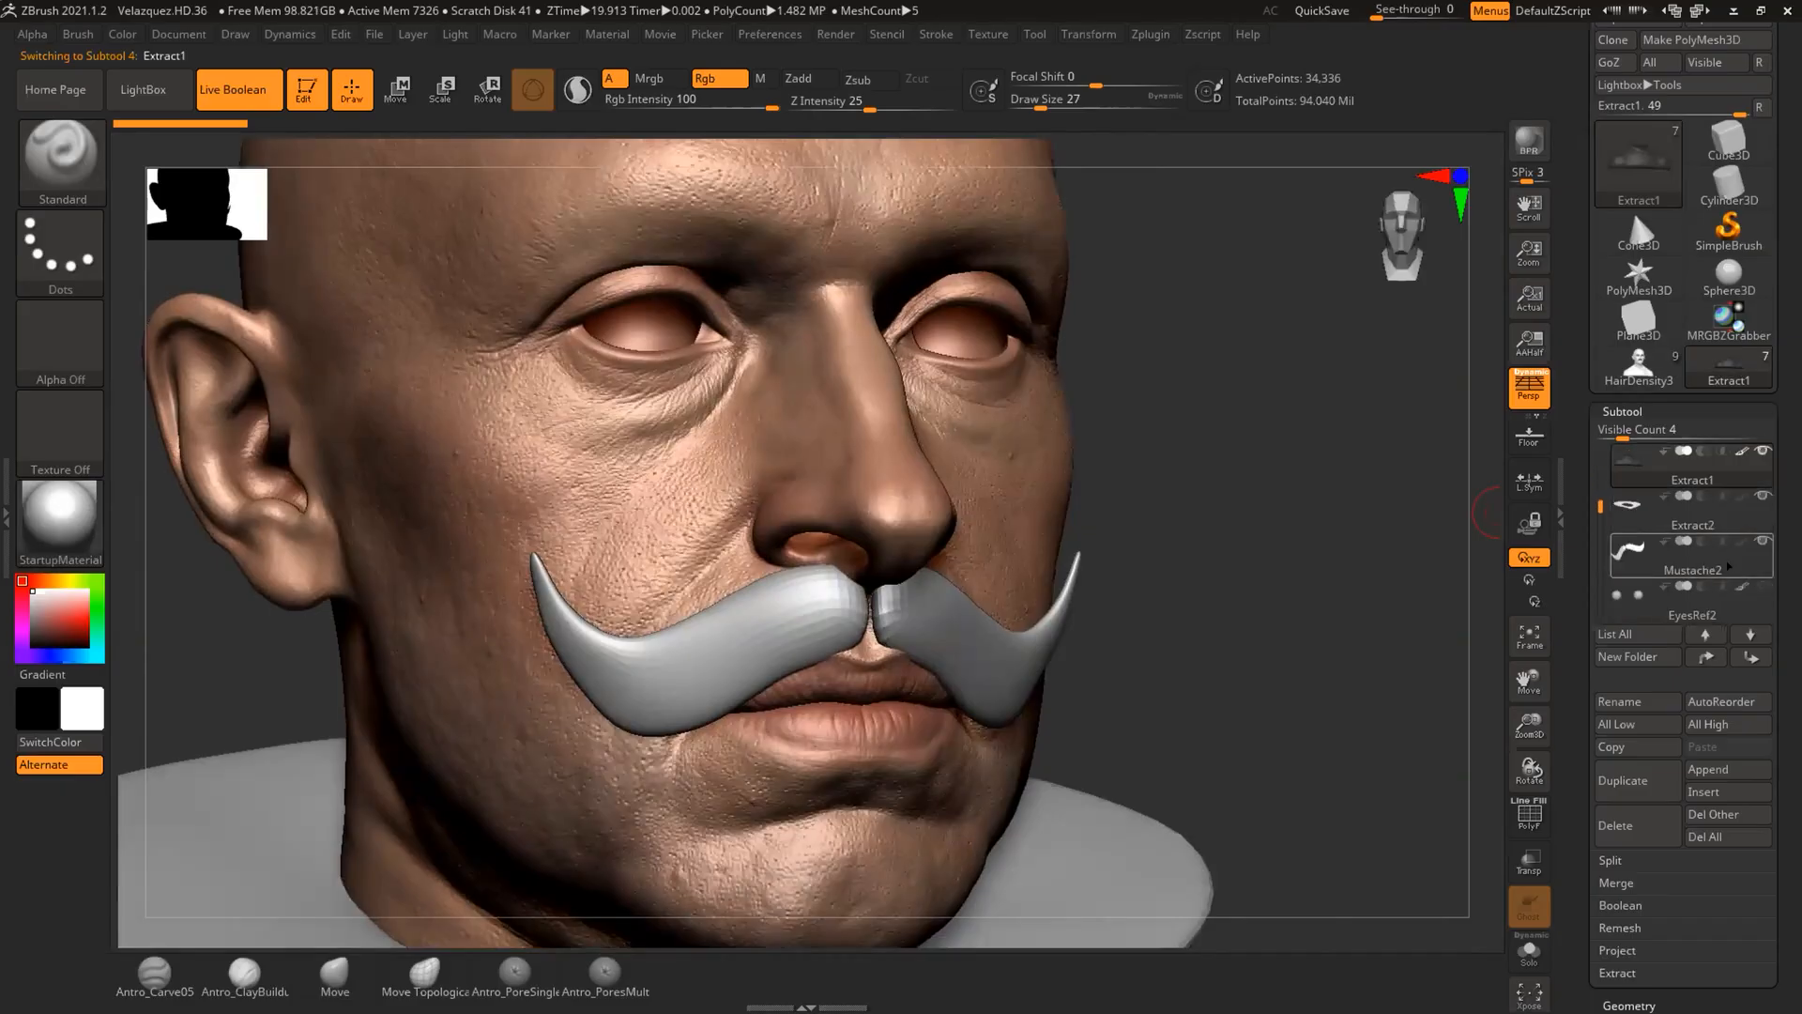
pyautogui.click(1763, 541)
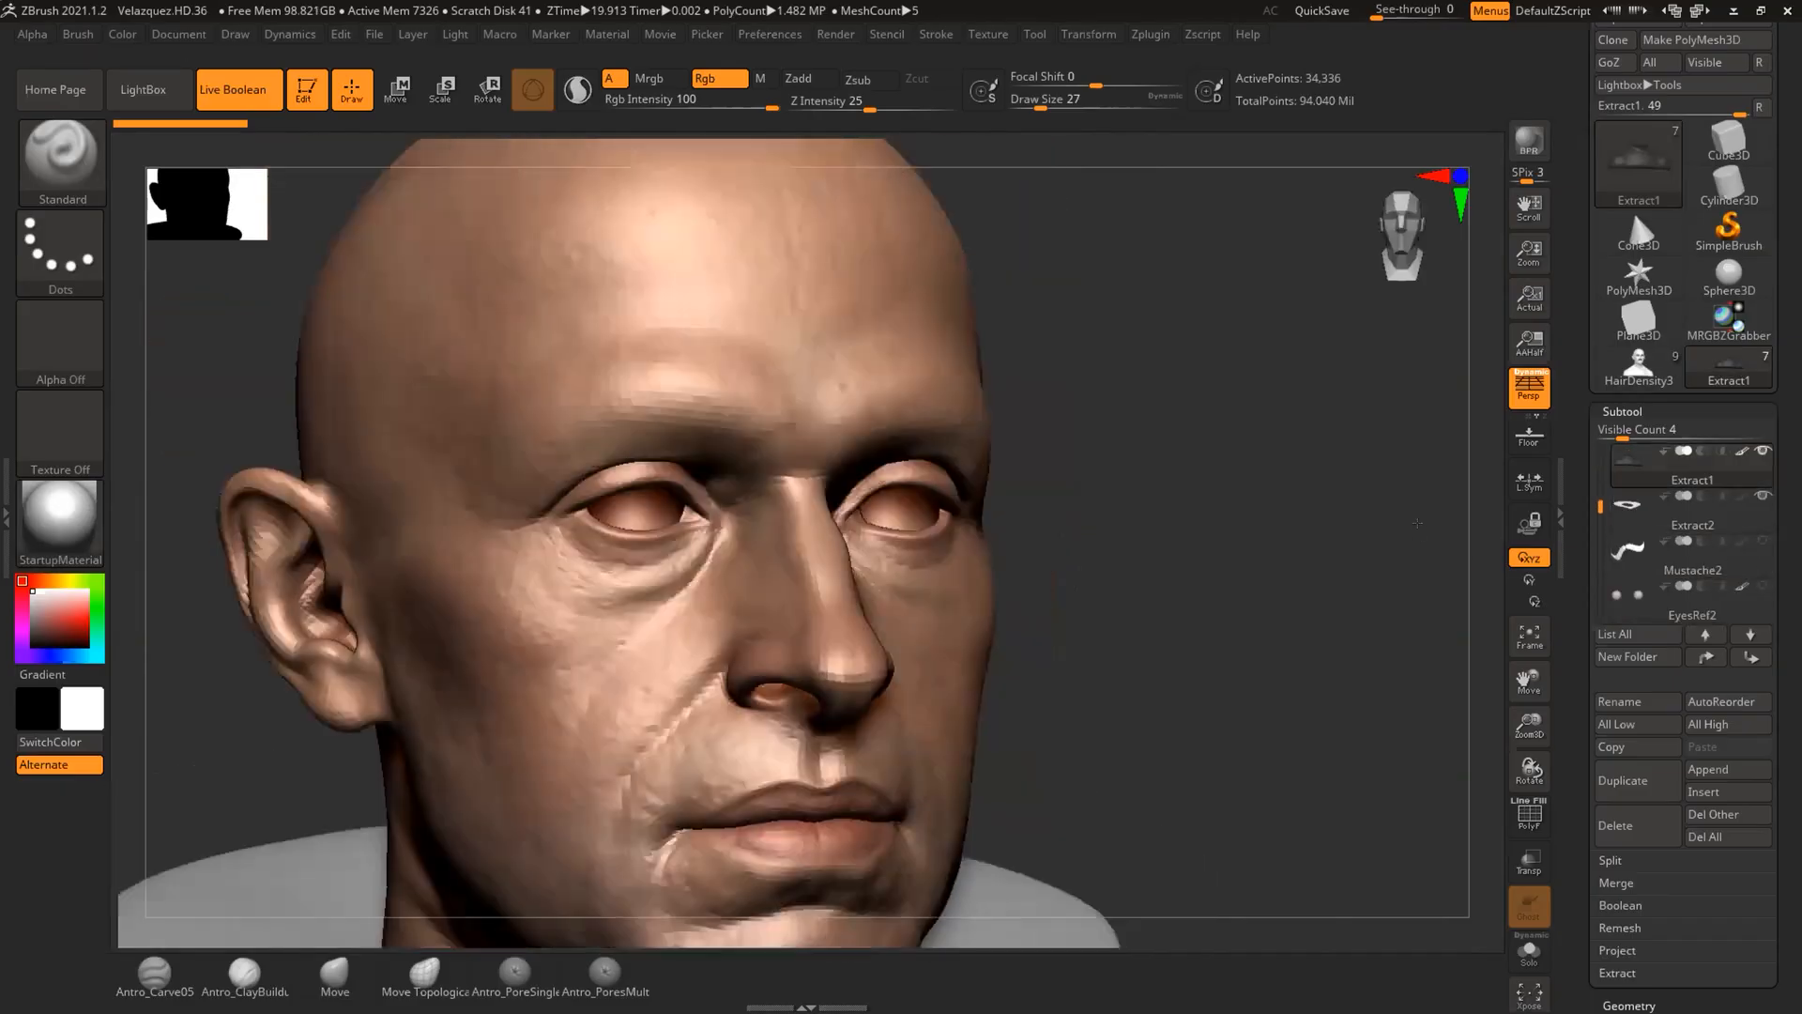
pyautogui.keyDown('alt'); pyautogui.moveTo(1417, 523); pyautogui.dragTo(1351, 379); pyautogui.keyUp('alt')
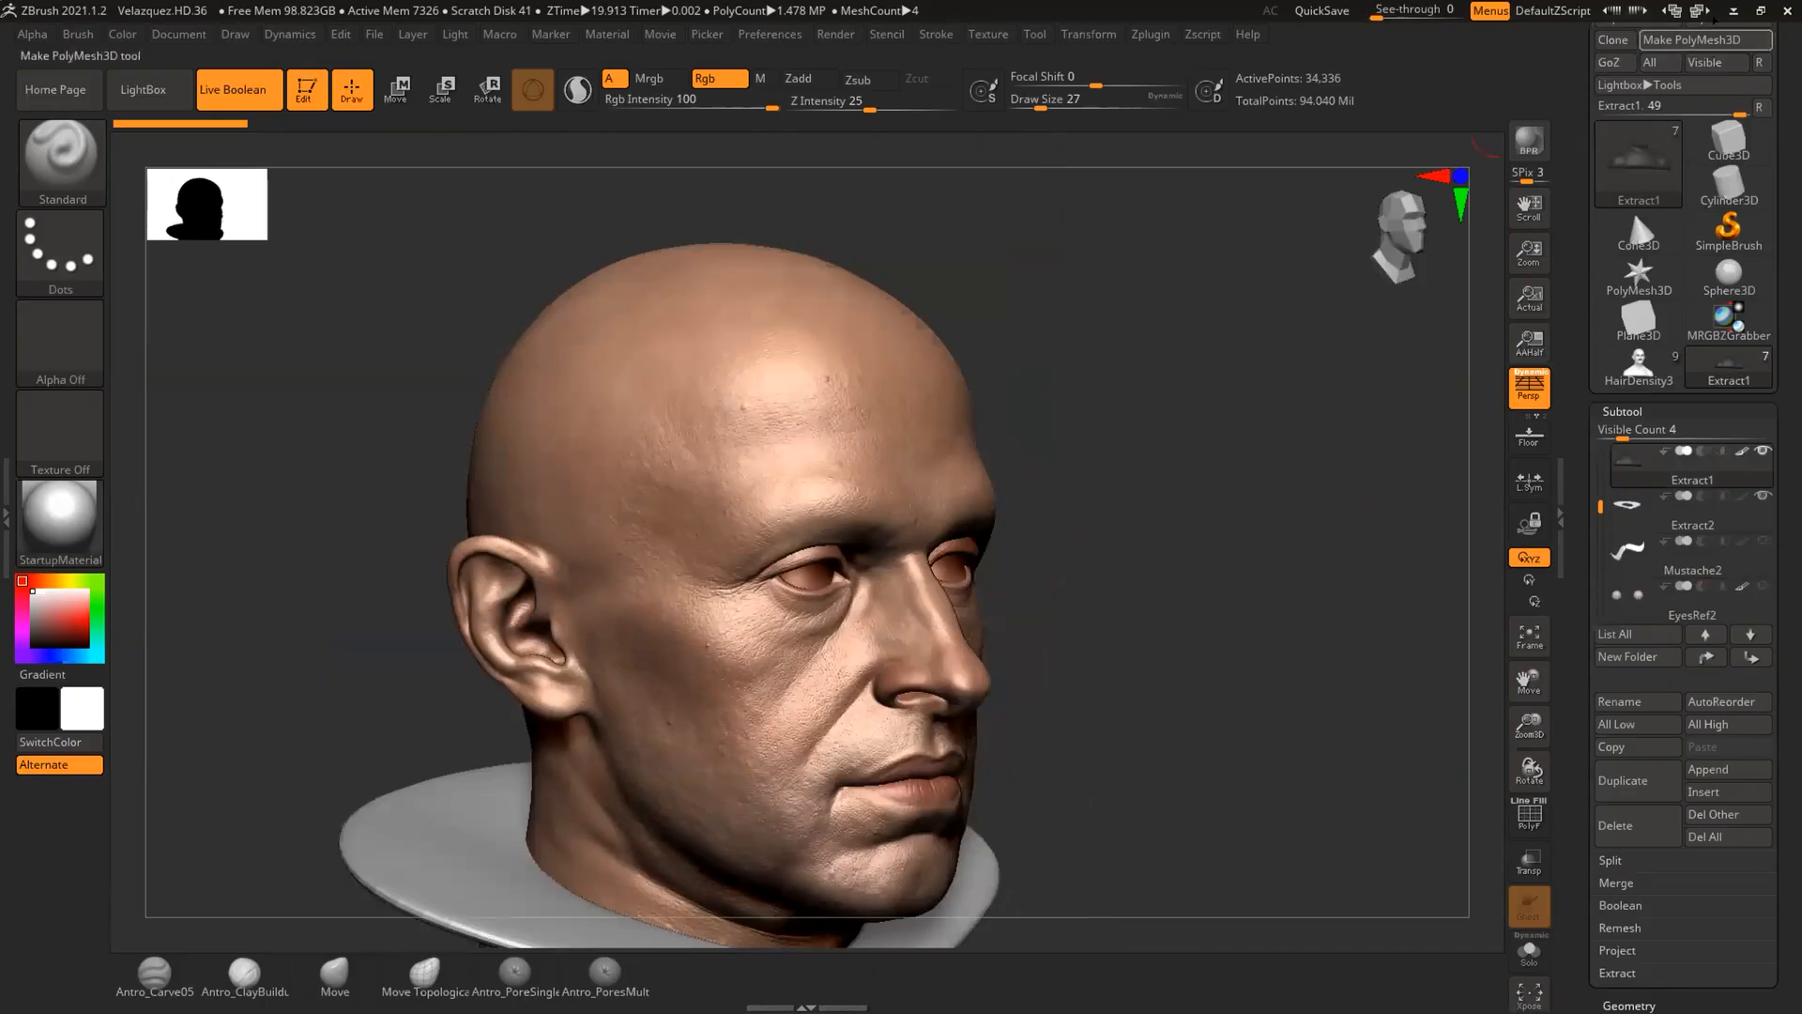